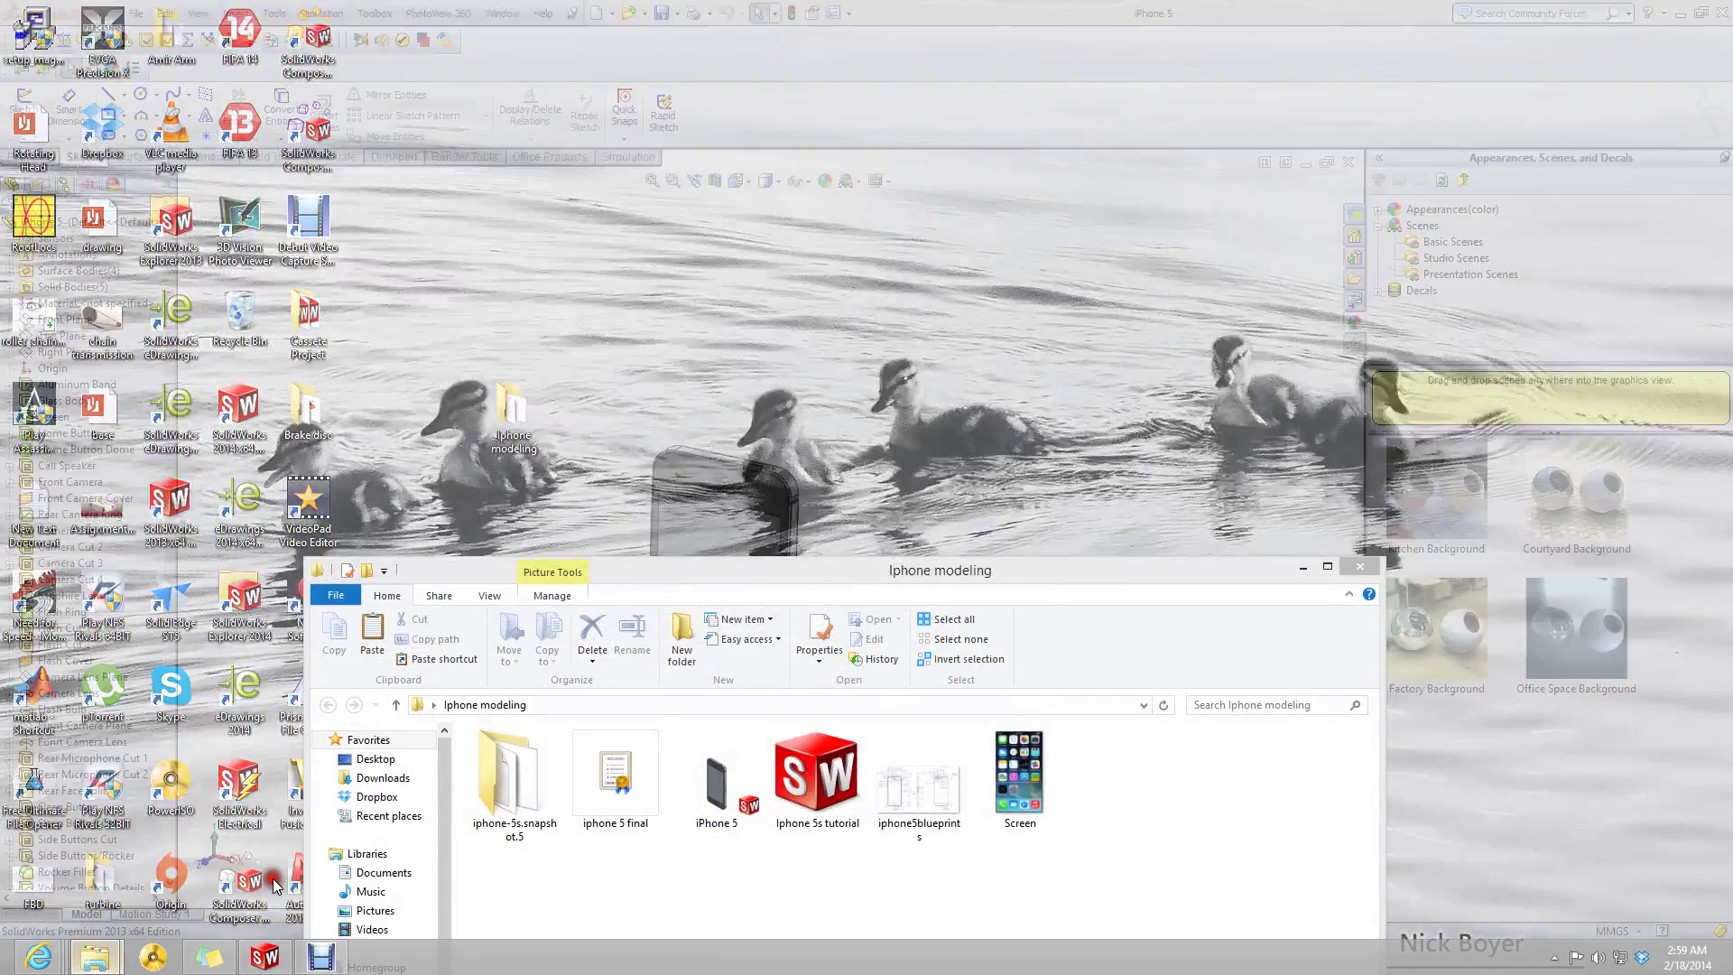
- Open the iphone5blueprints image from the Iphone modeling folder and examine the phone's dimensioned views
{"action": "left_click", "coordinate": [273, 880]}
{"action": "left_click", "coordinate": [827, 815]}
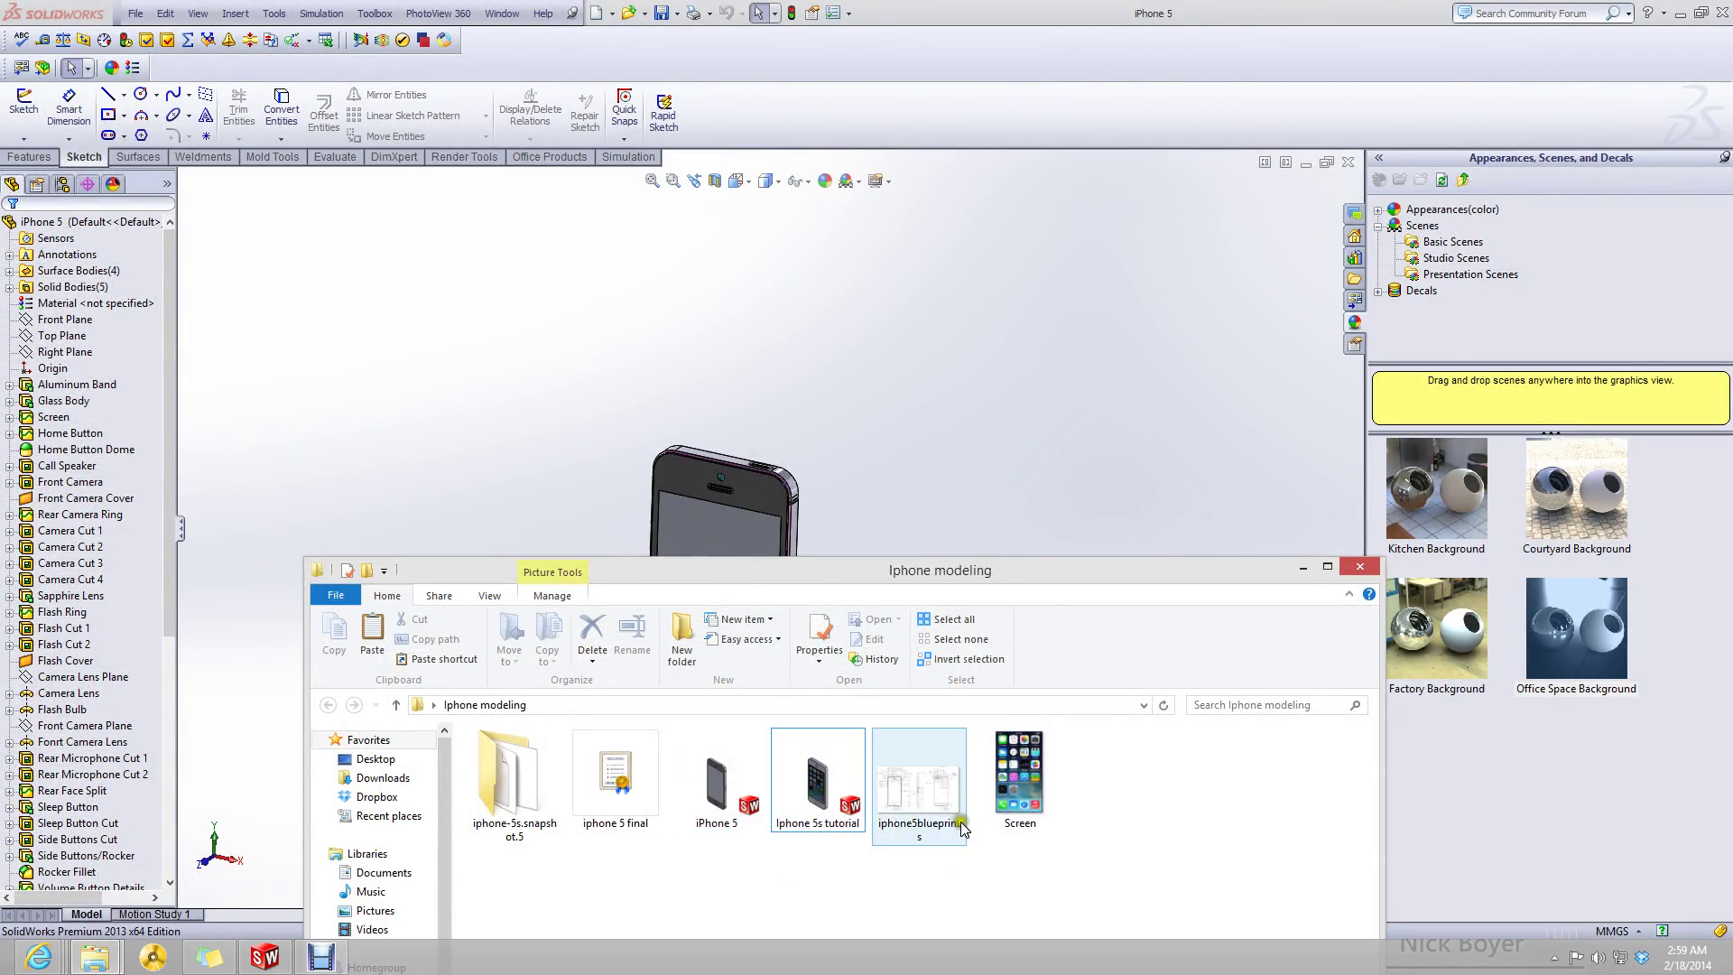
{"action": "double_click", "coordinate": [941, 799]}
{"action": "scroll", "coordinate": [800, 525], "scroll_direction": "up", "scroll_amount": 3}
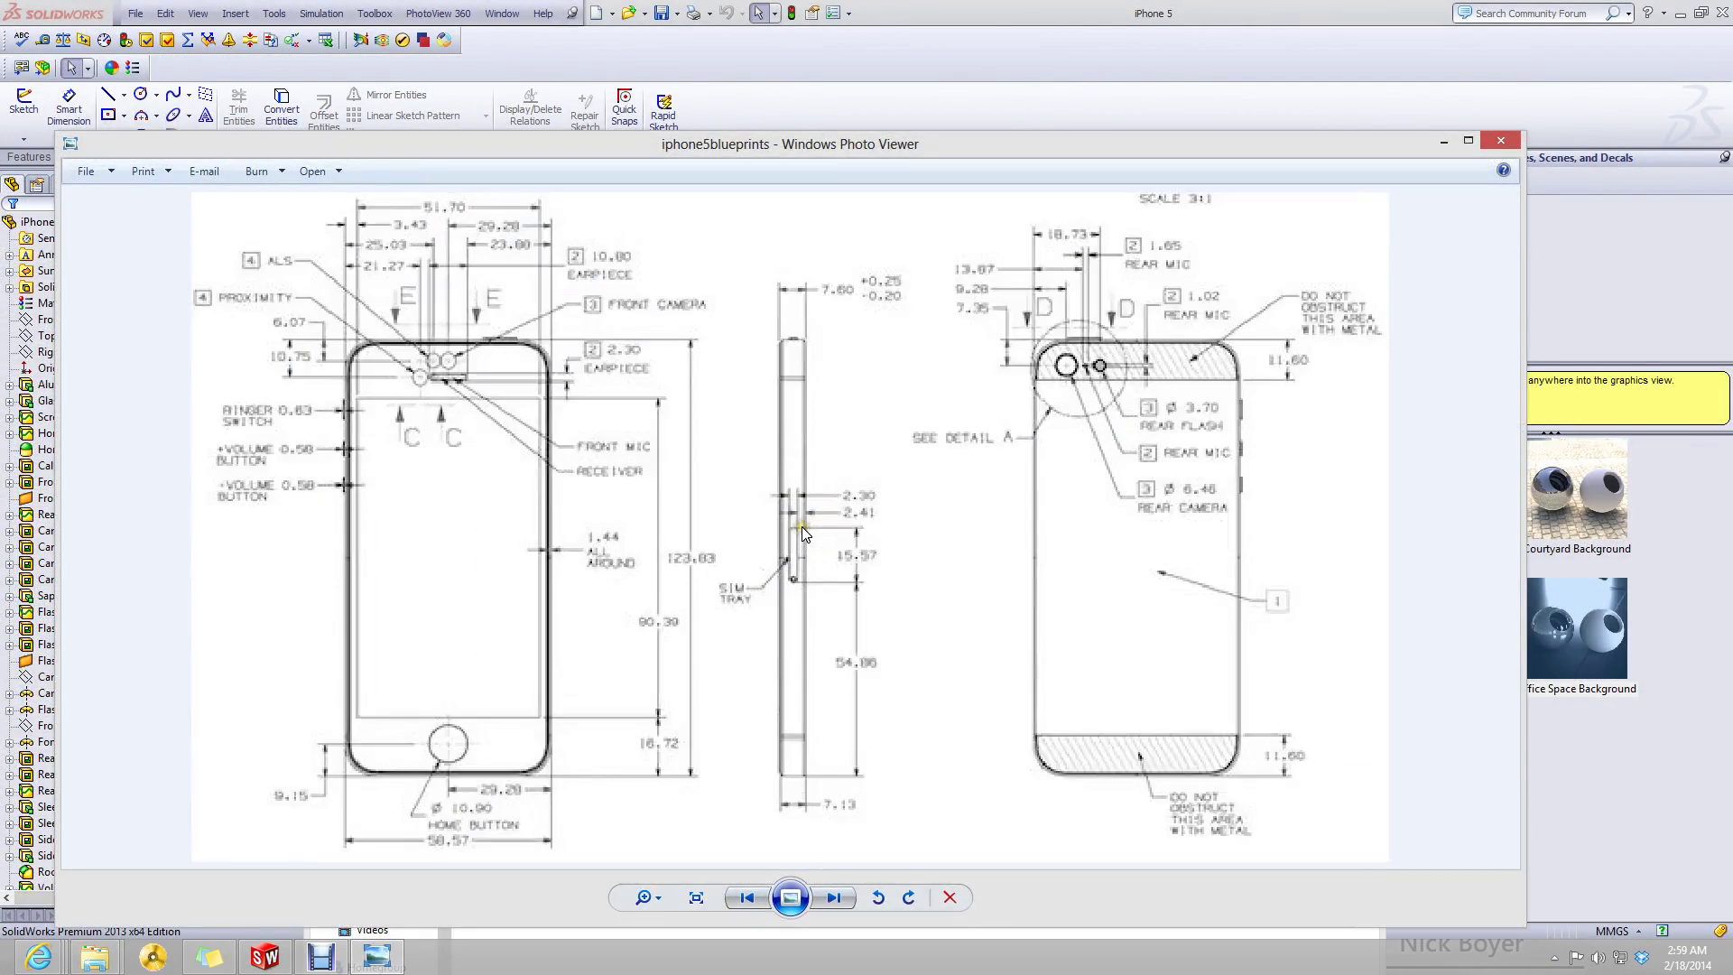
{"action": "scroll", "coordinate": [782, 454], "scroll_direction": "down", "scroll_amount": 2}
{"action": "scroll", "coordinate": [781, 454], "scroll_direction": "up", "scroll_amount": 3}
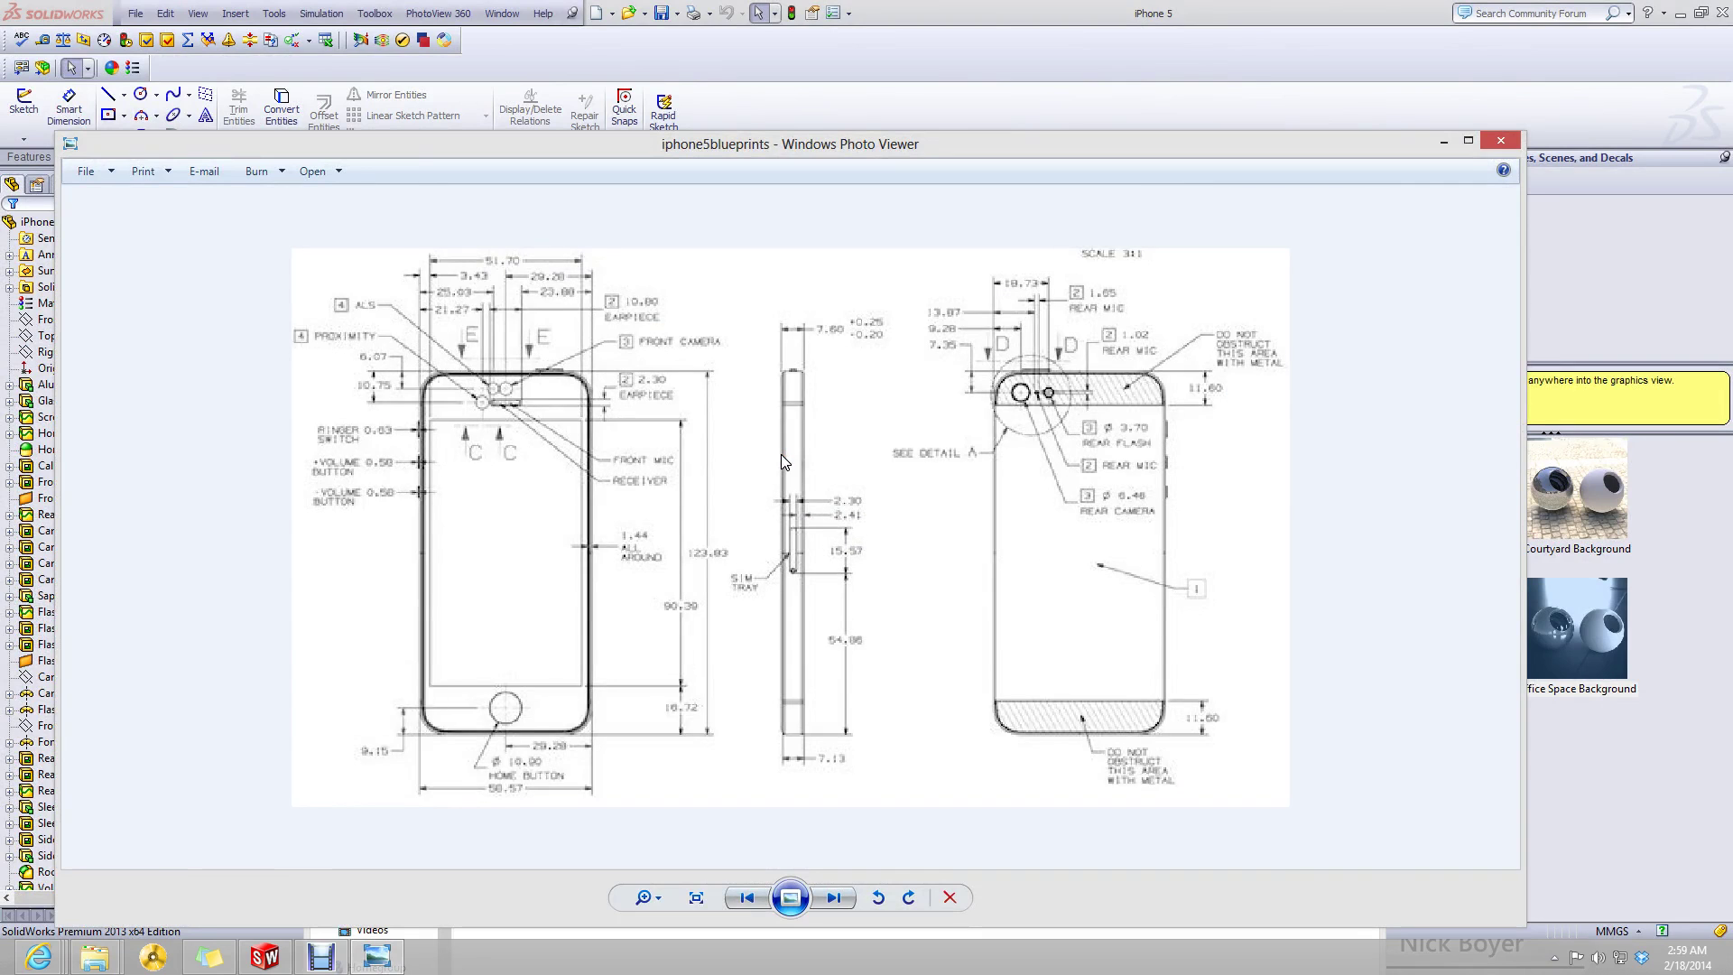
{"action": "scroll", "coordinate": [782, 454], "scroll_direction": "down", "scroll_amount": 2}
- Switch to SolidWorks and create a new part document
{"action": "mouse_move", "coordinate": [269, 959]}
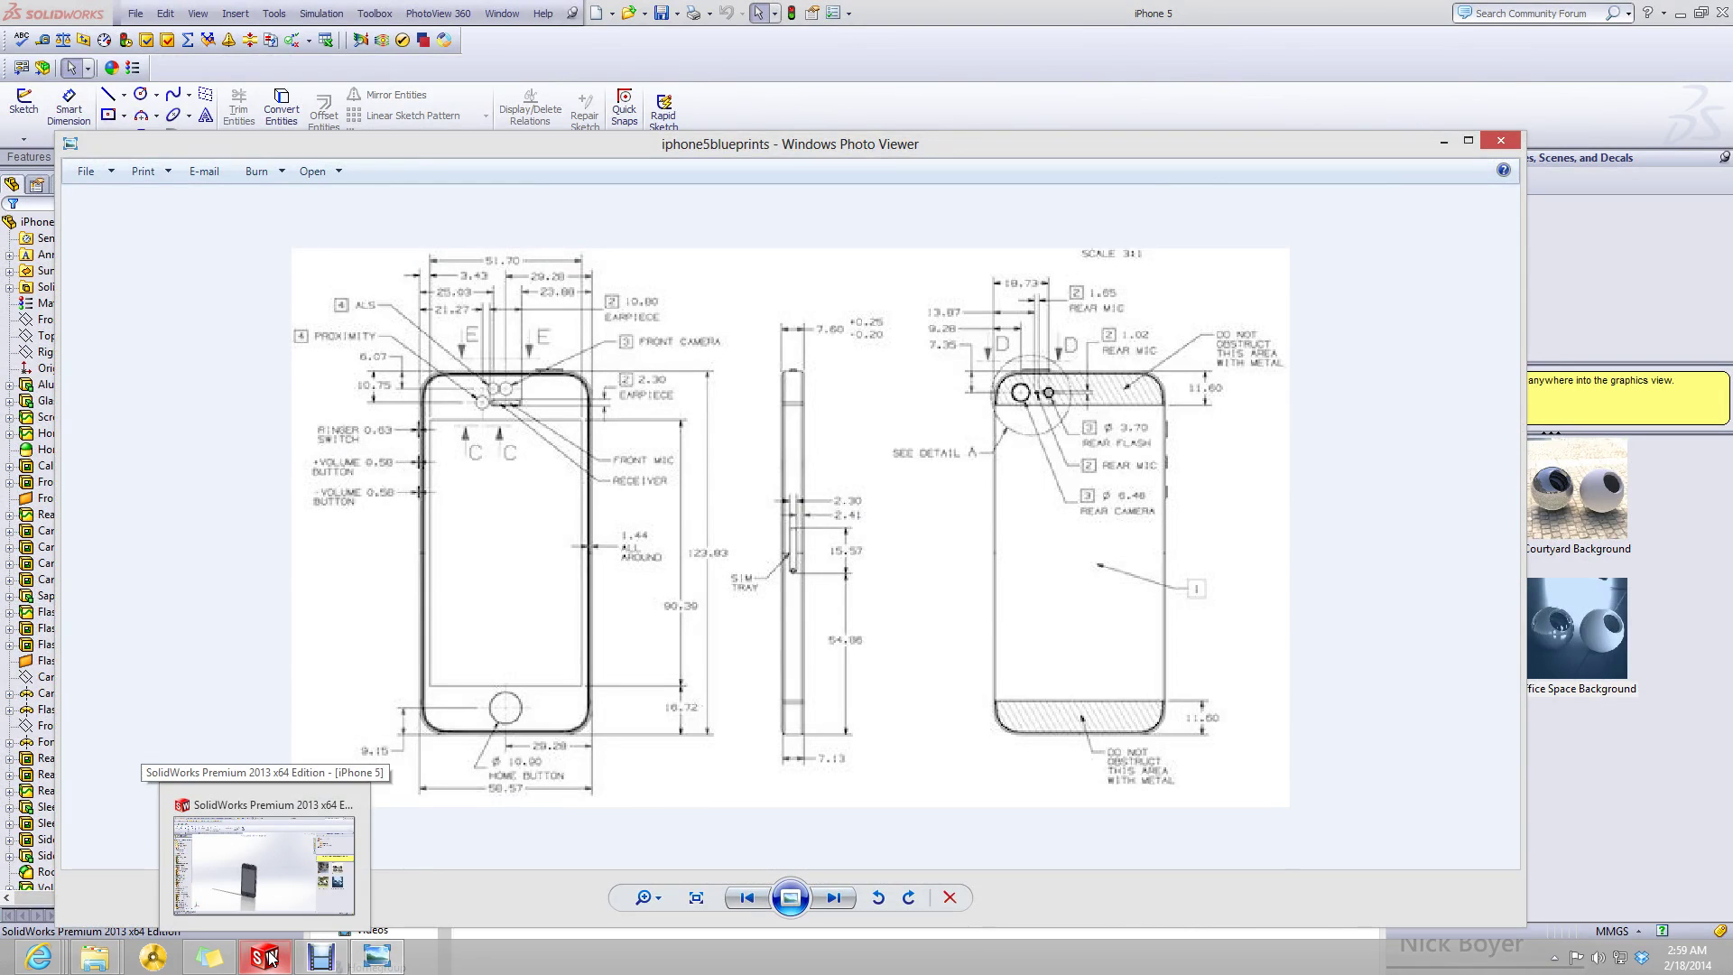
{"action": "left_click", "coordinate": [269, 958]}
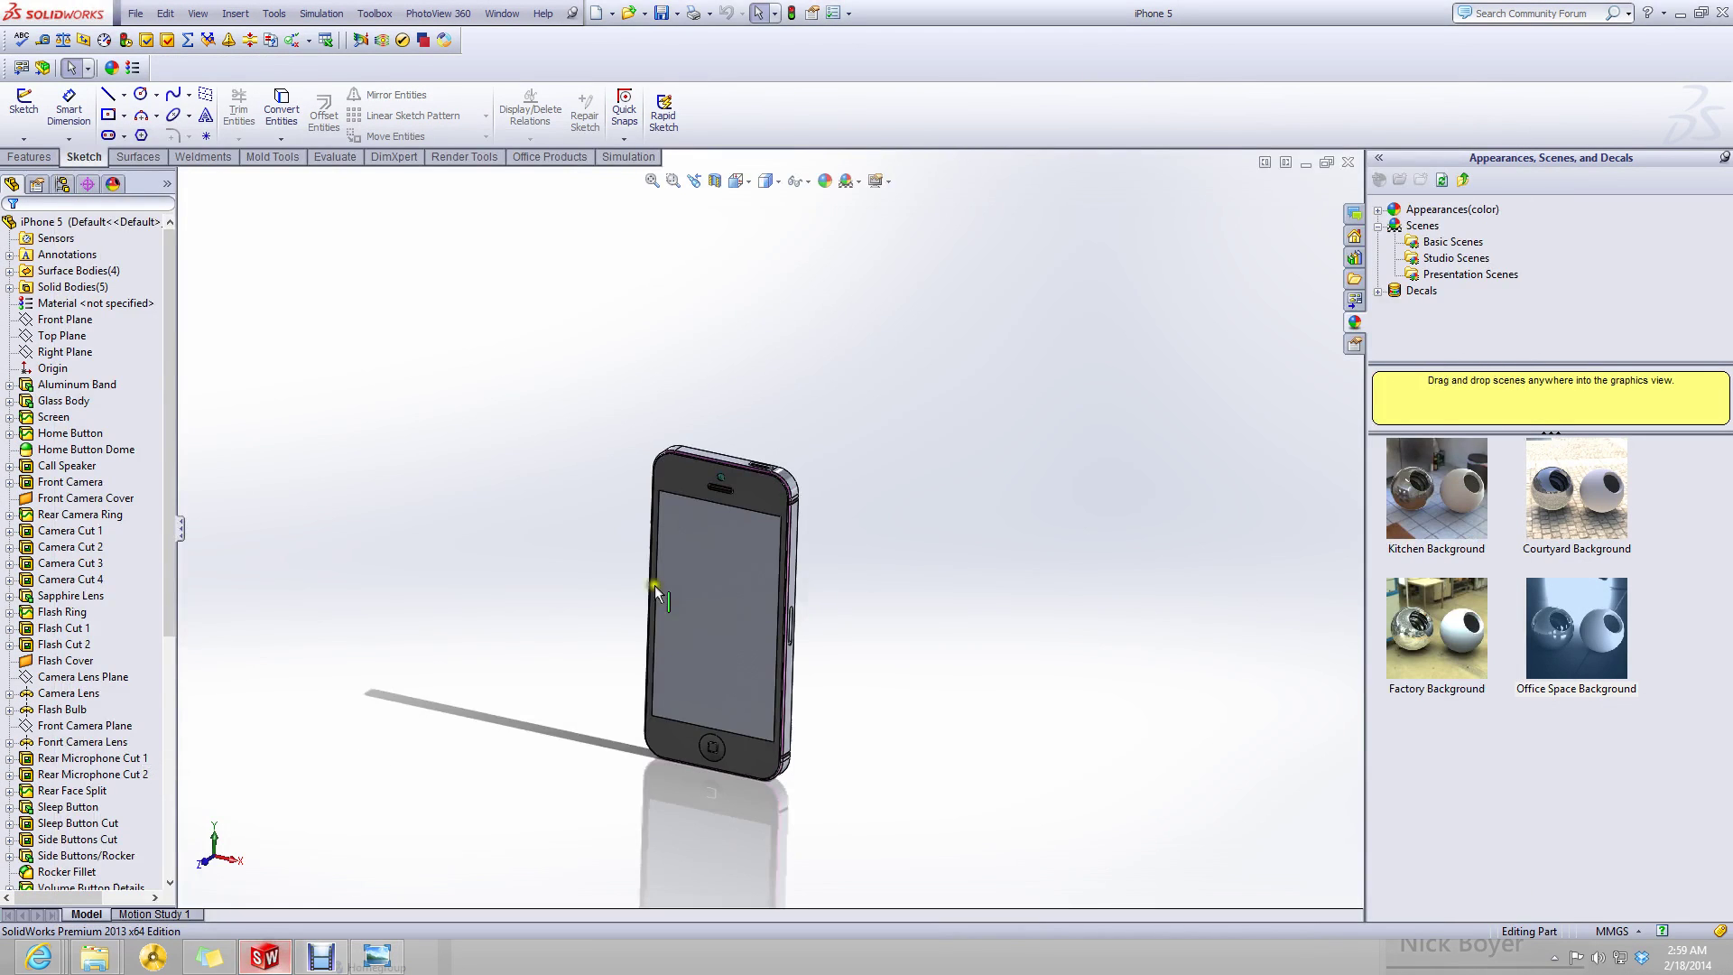
{"action": "left_click", "coordinate": [134, 14]}
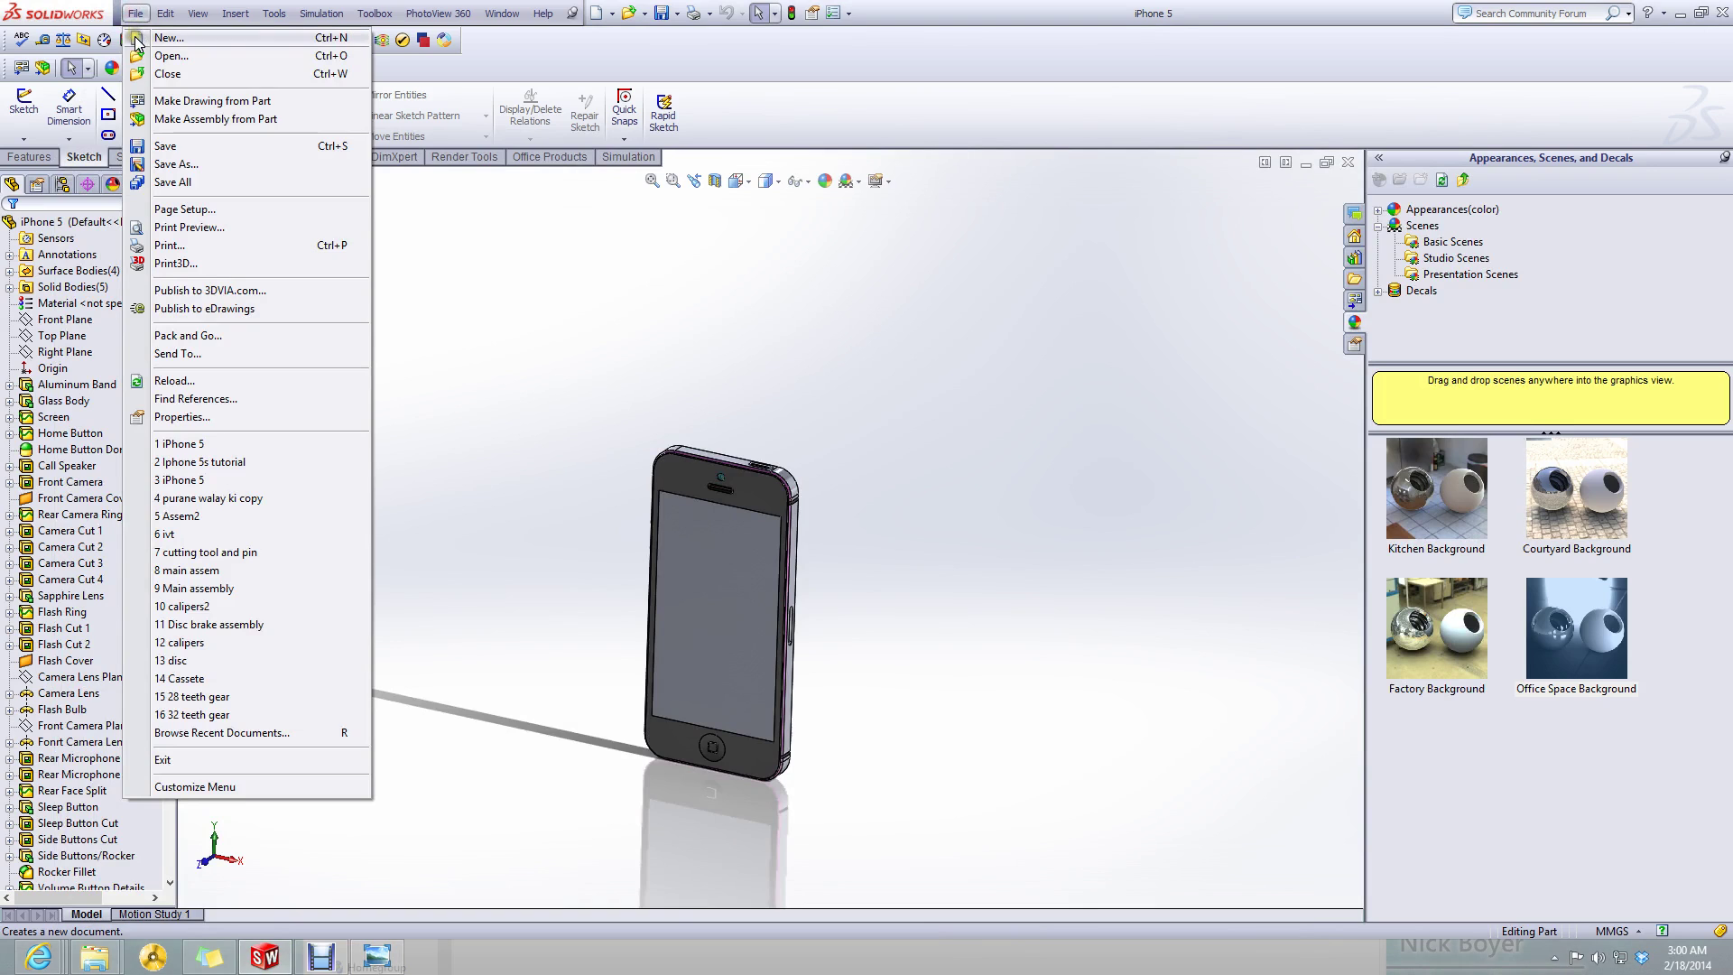
{"action": "left_click", "coordinate": [137, 41]}
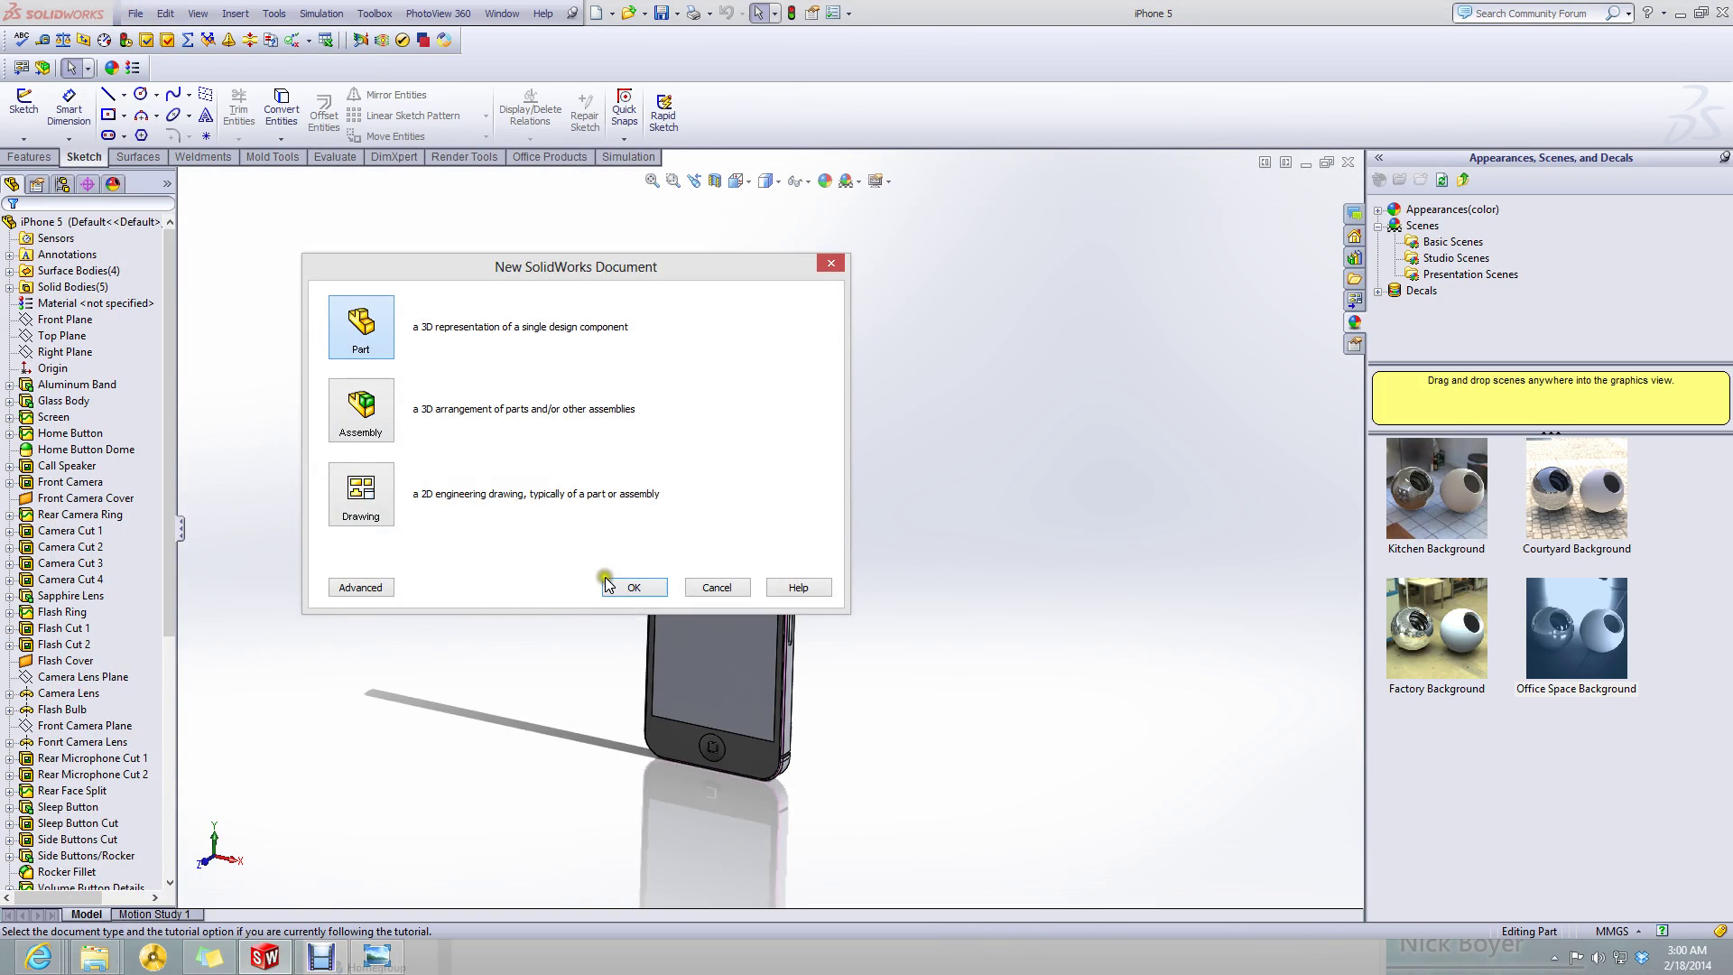
{"action": "left_click", "coordinate": [632, 586]}
- Start a sketch on the Top Plane and draw a center rectangle about 72 by 141 mm from the origin
{"action": "left_click", "coordinate": [60, 303]}
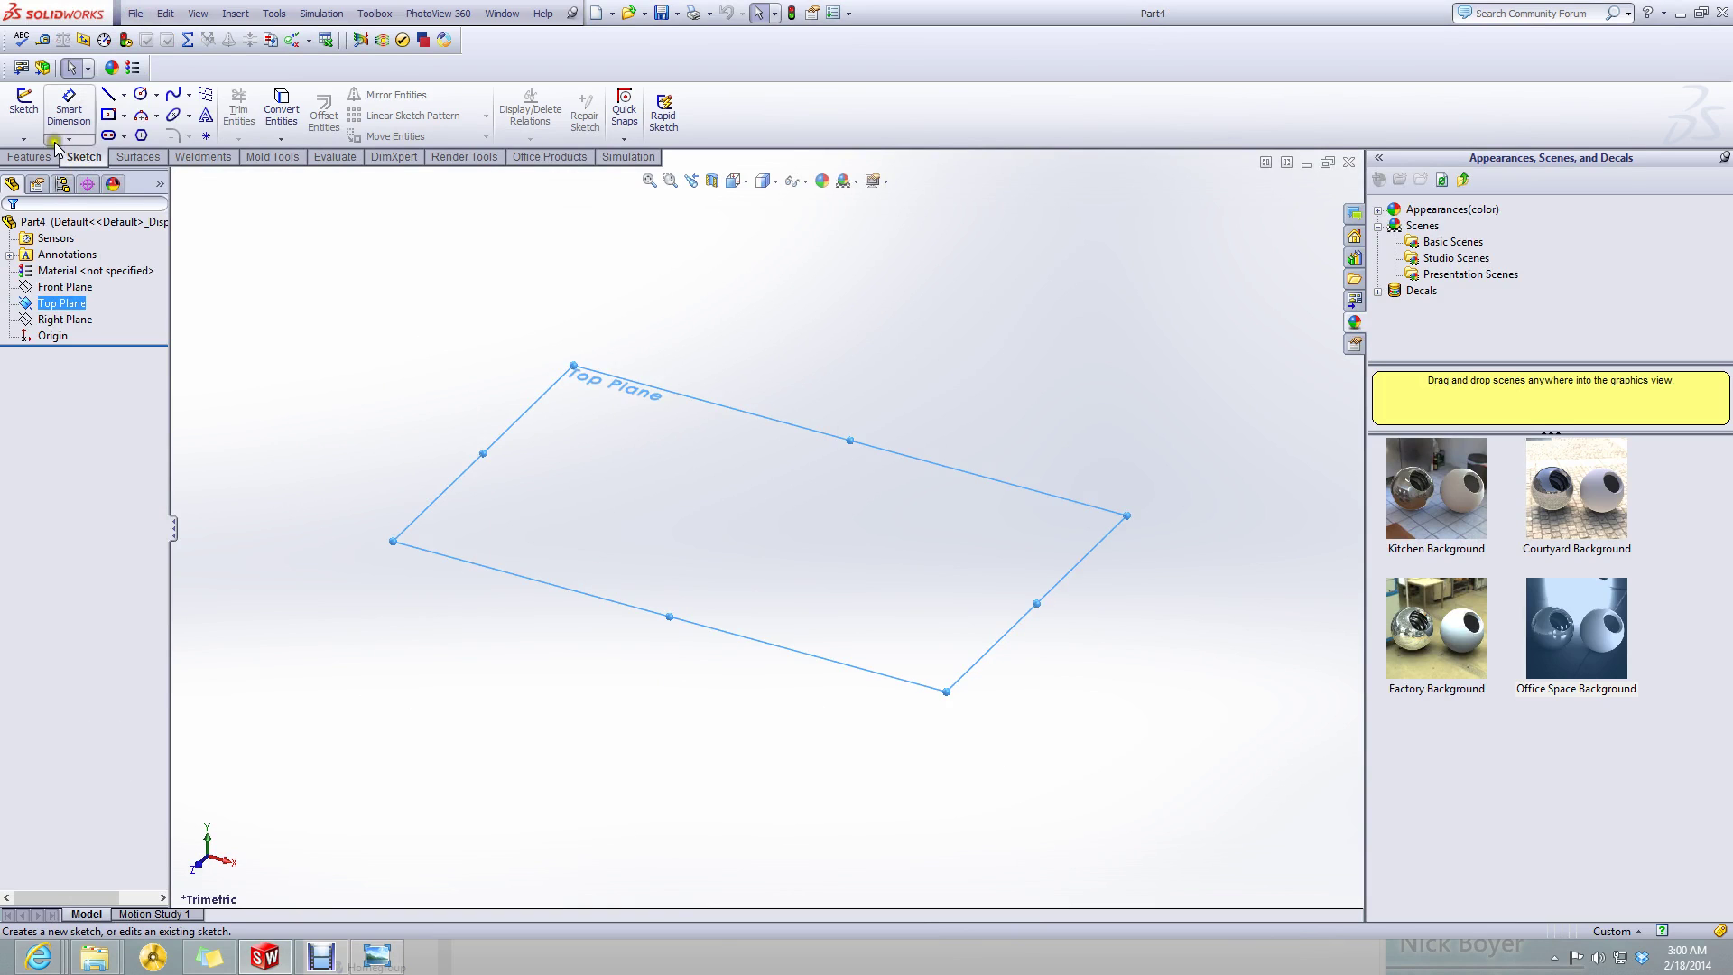
{"action": "left_click", "coordinate": [23, 122]}
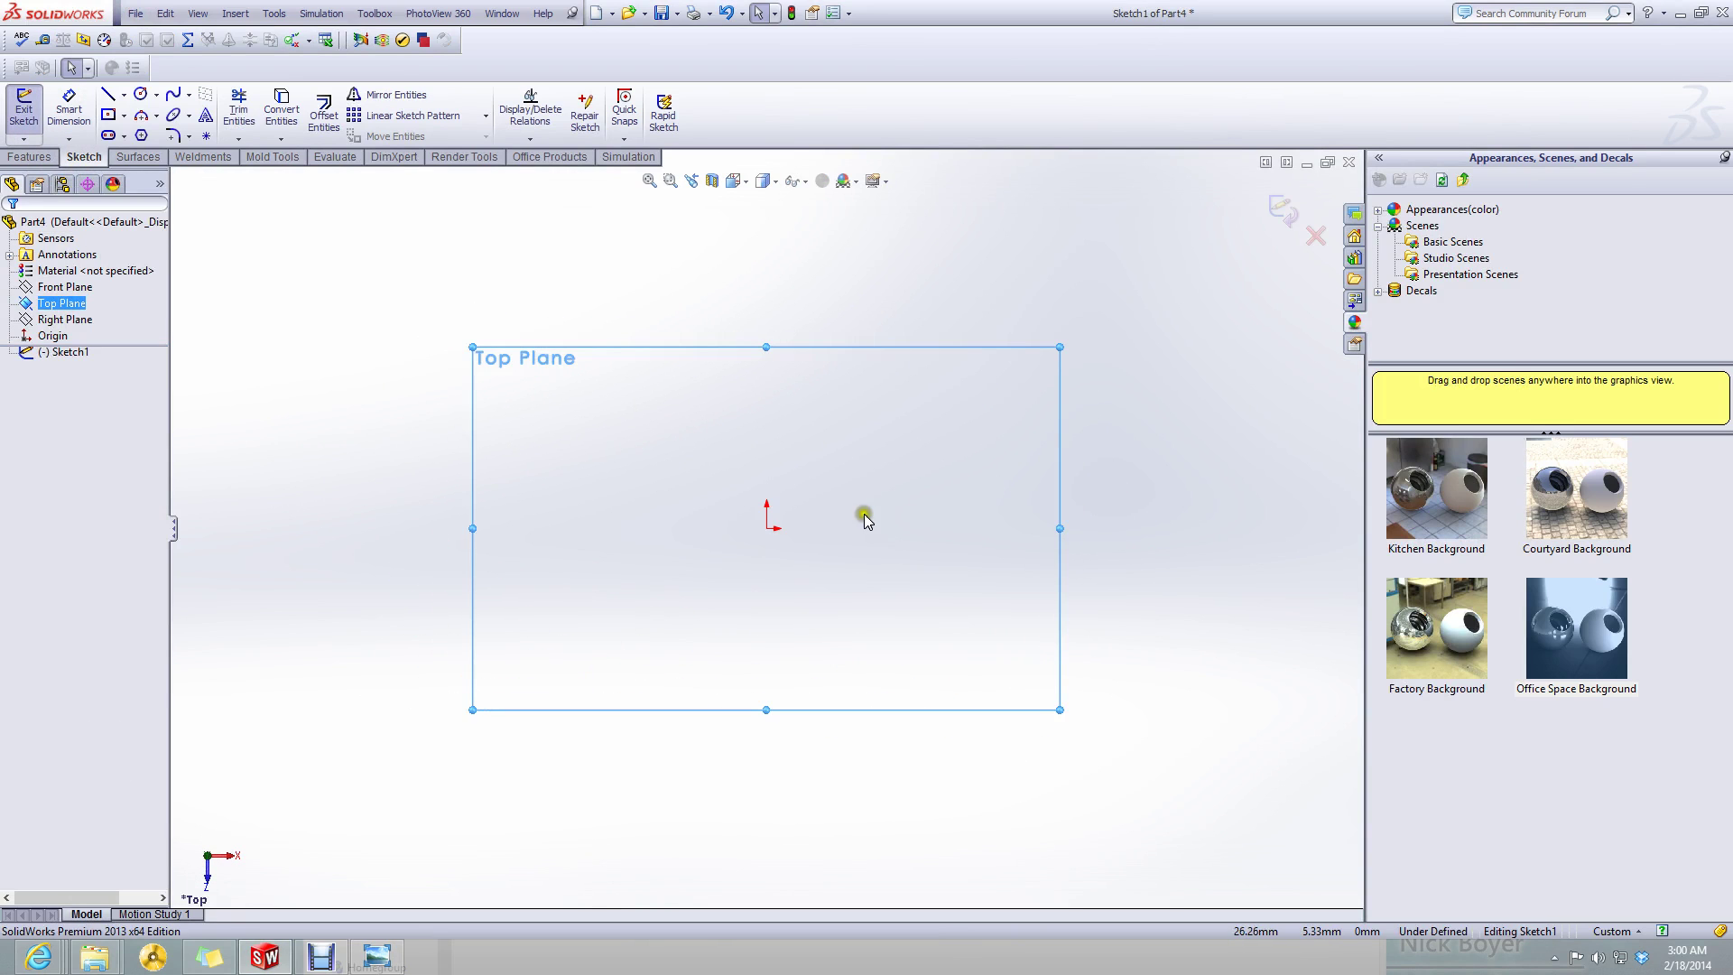
{"action": "left_click", "coordinate": [716, 472]}
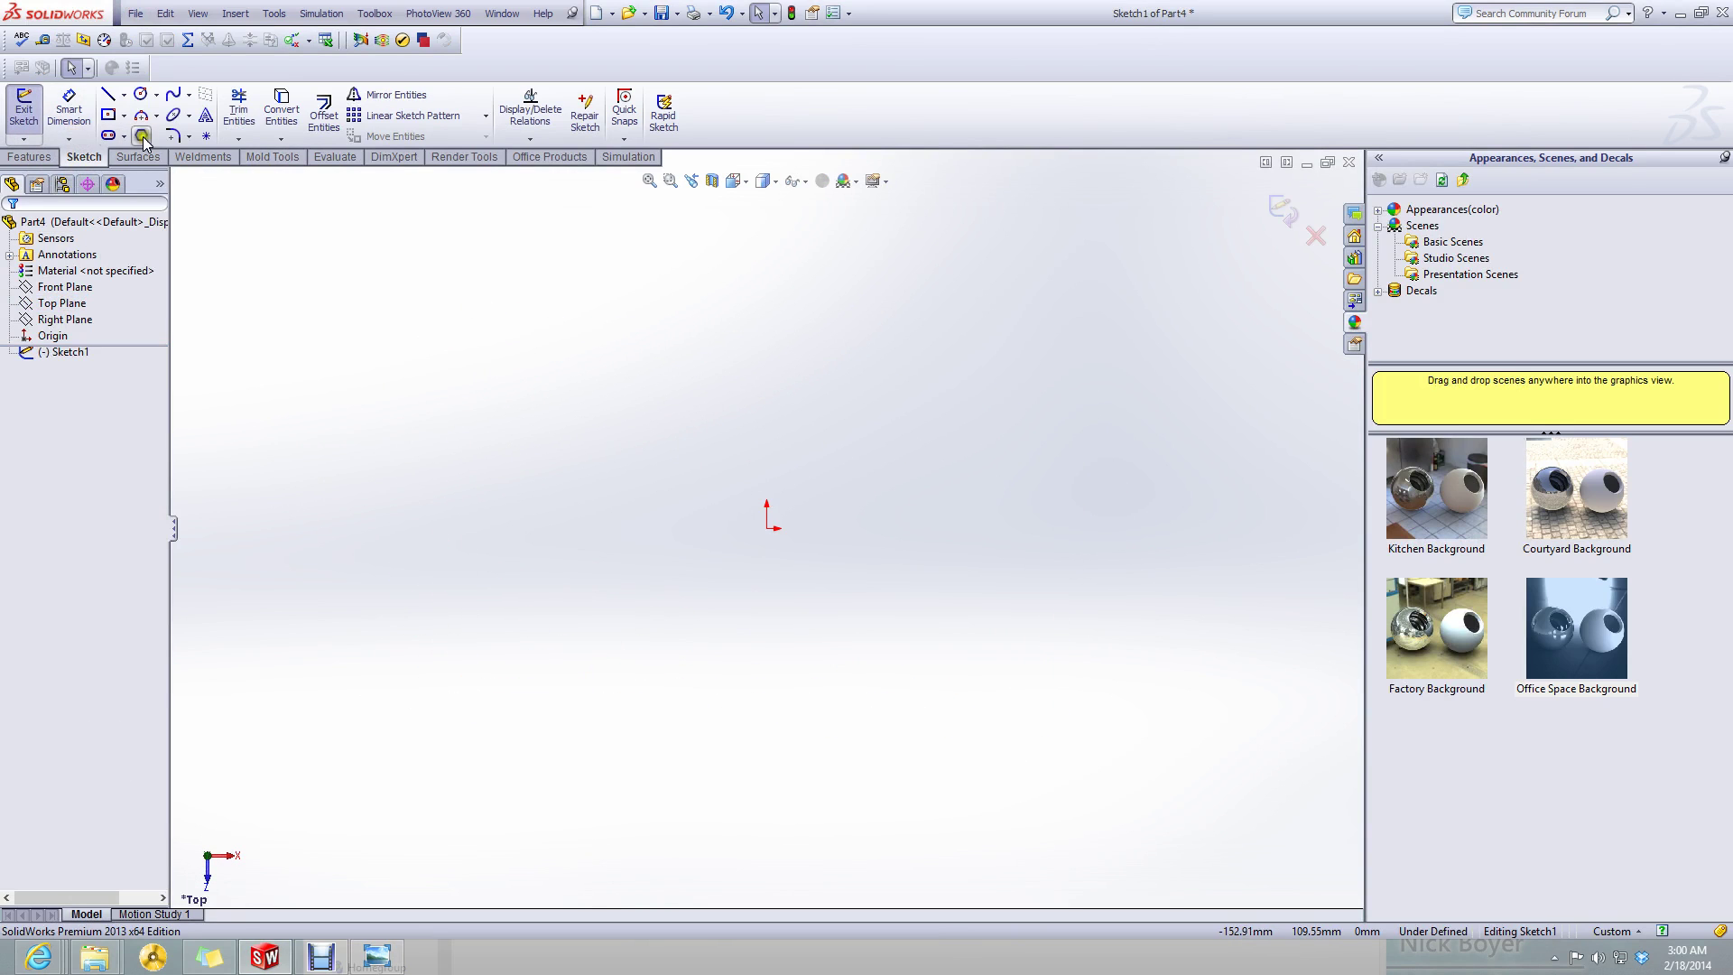
{"action": "left_click", "coordinate": [108, 115]}
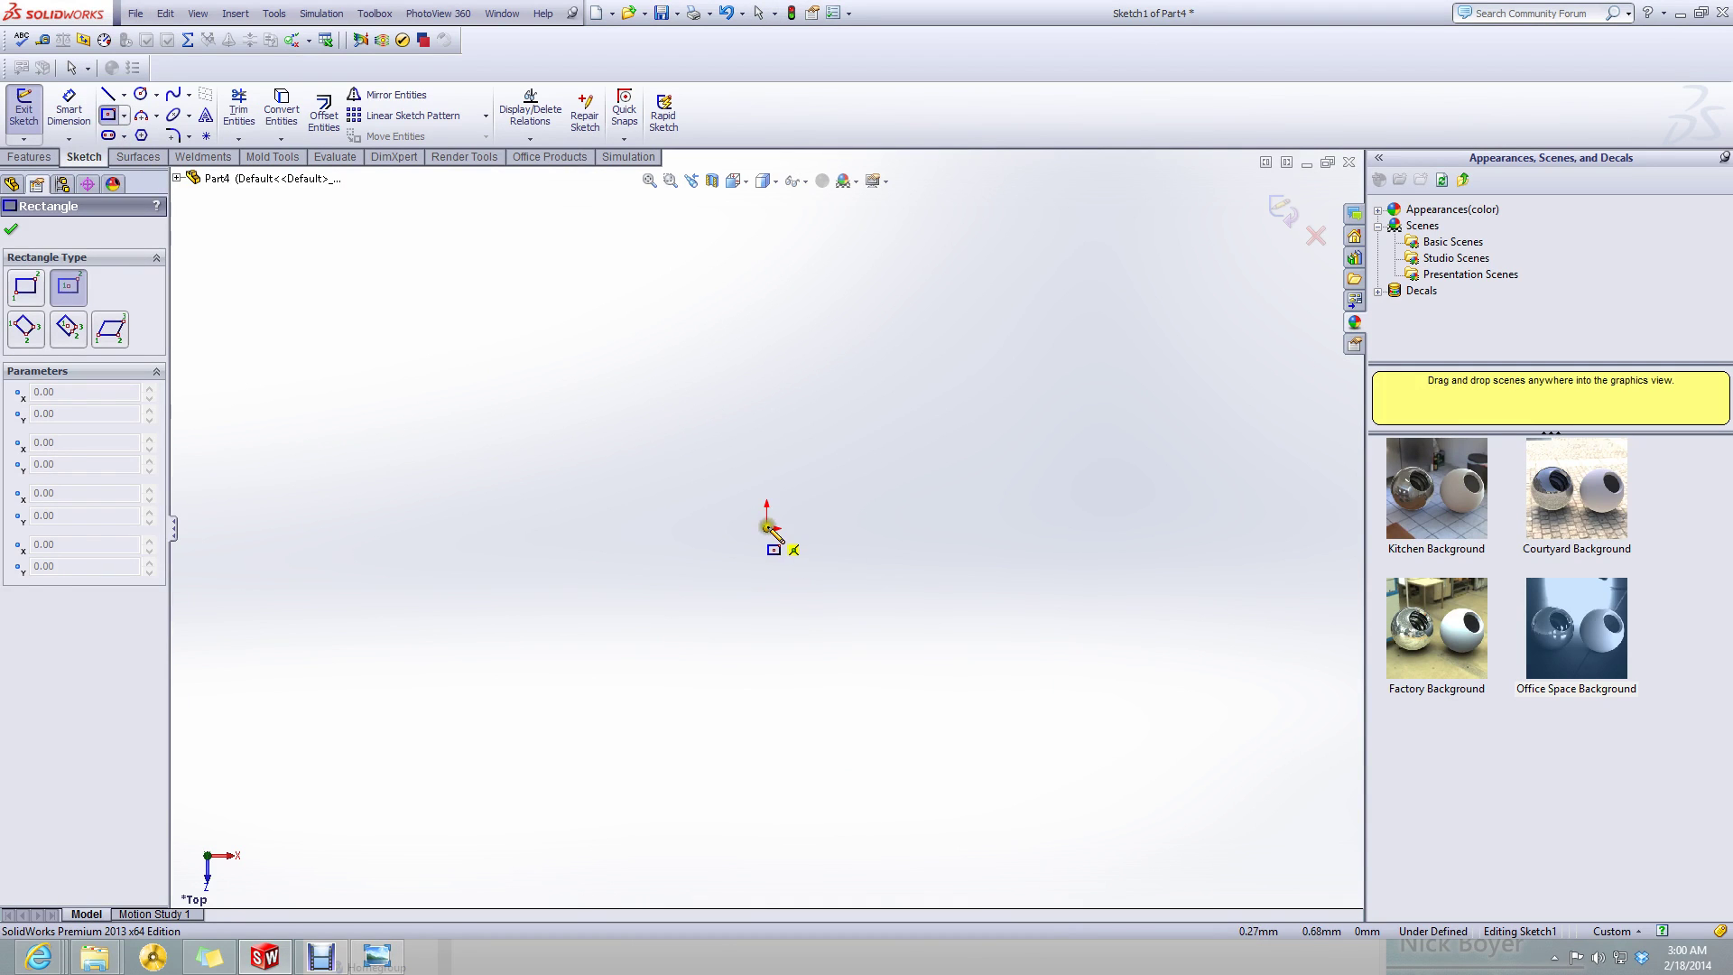
{"action": "left_click", "coordinate": [768, 528]}
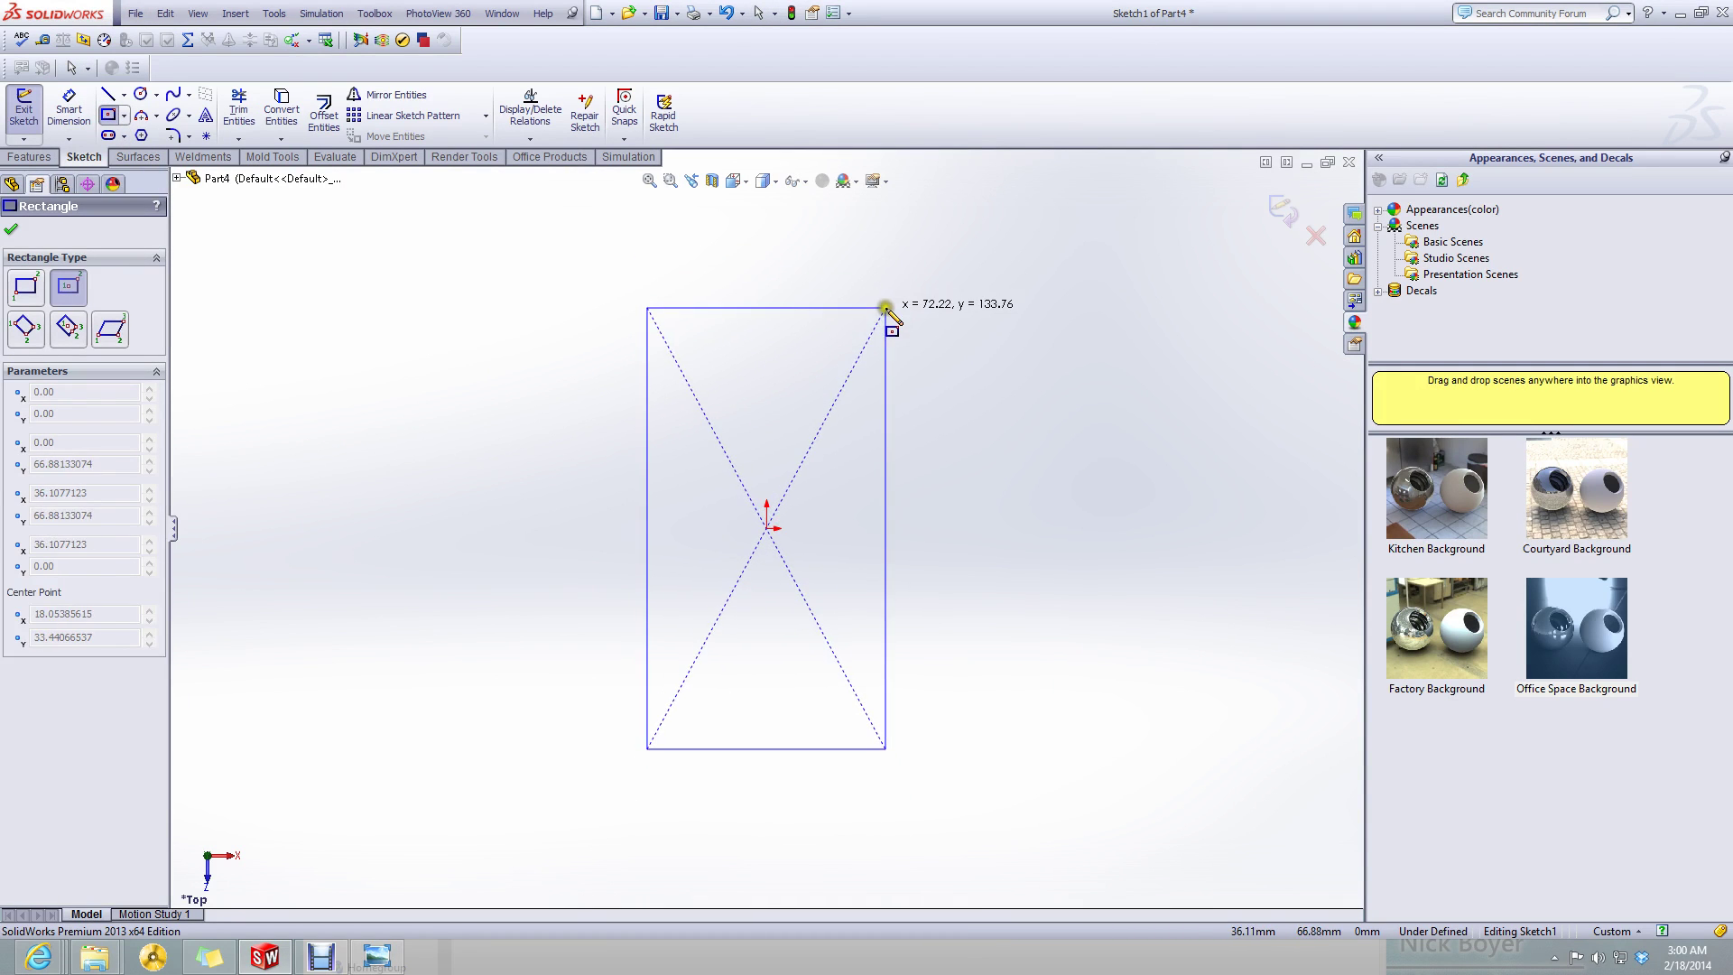
{"action": "left_click", "coordinate": [885, 295]}
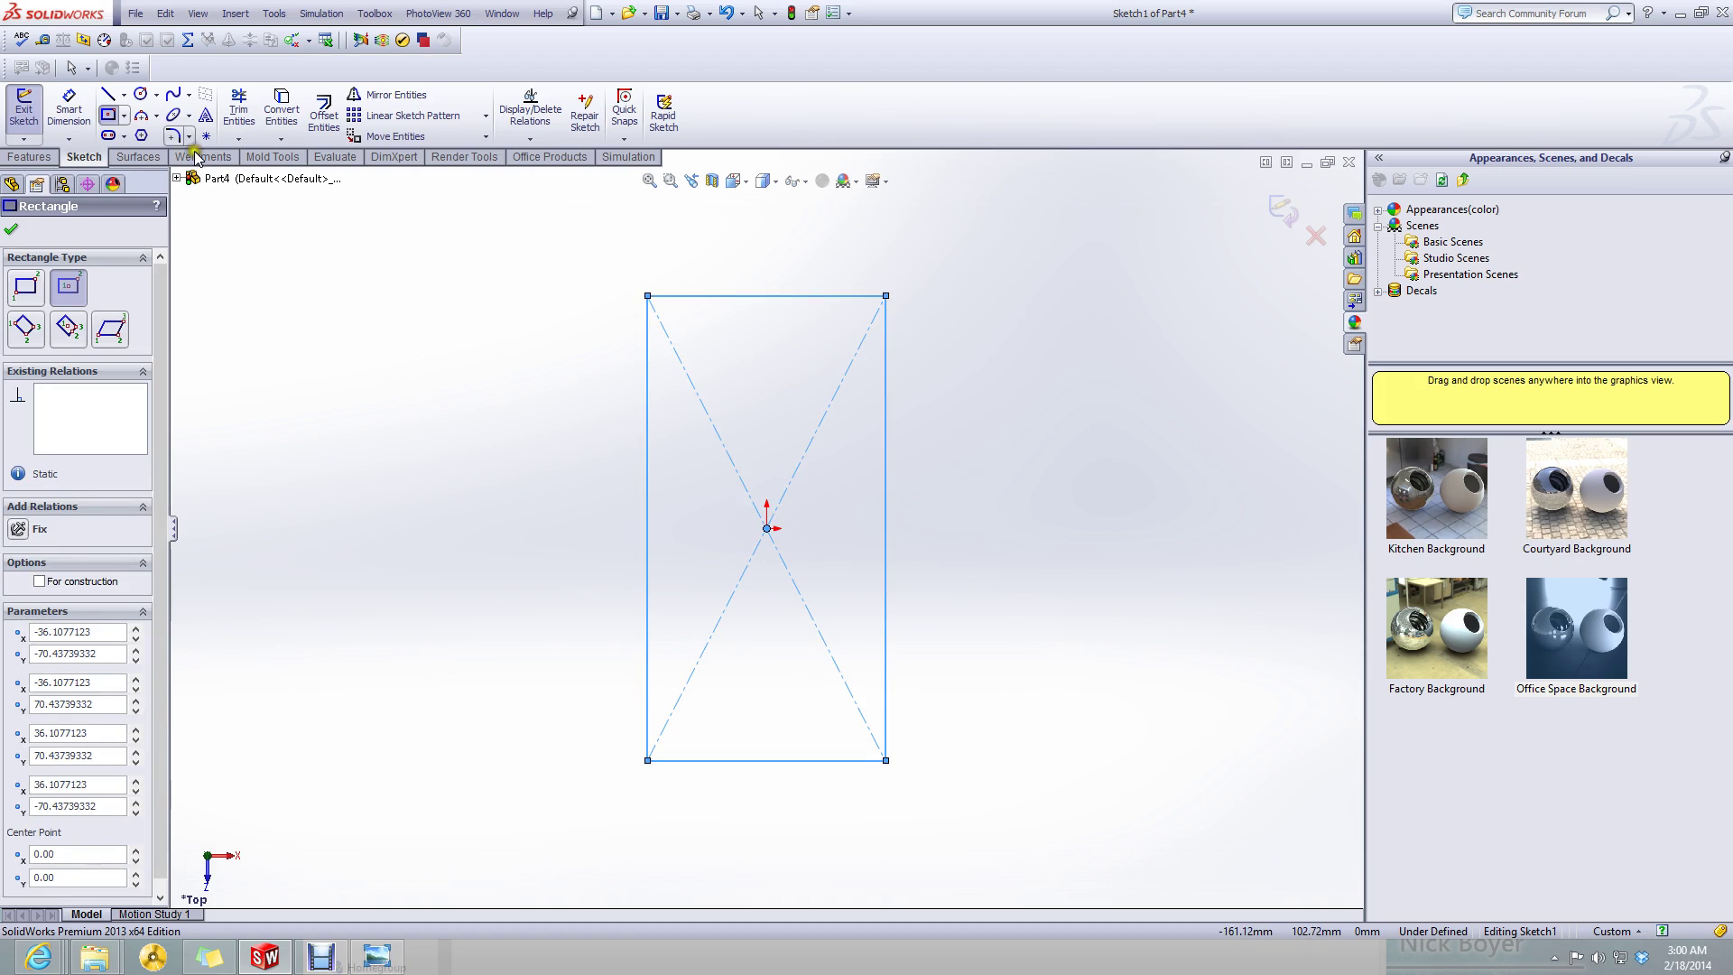
{"action": "key", "text": "Escape"}
- Sketch a small corner rectangle about 16 by 12 mm at the origin and pull the outer rectangle's upper corner inward
{"action": "left_click", "coordinate": [123, 116]}
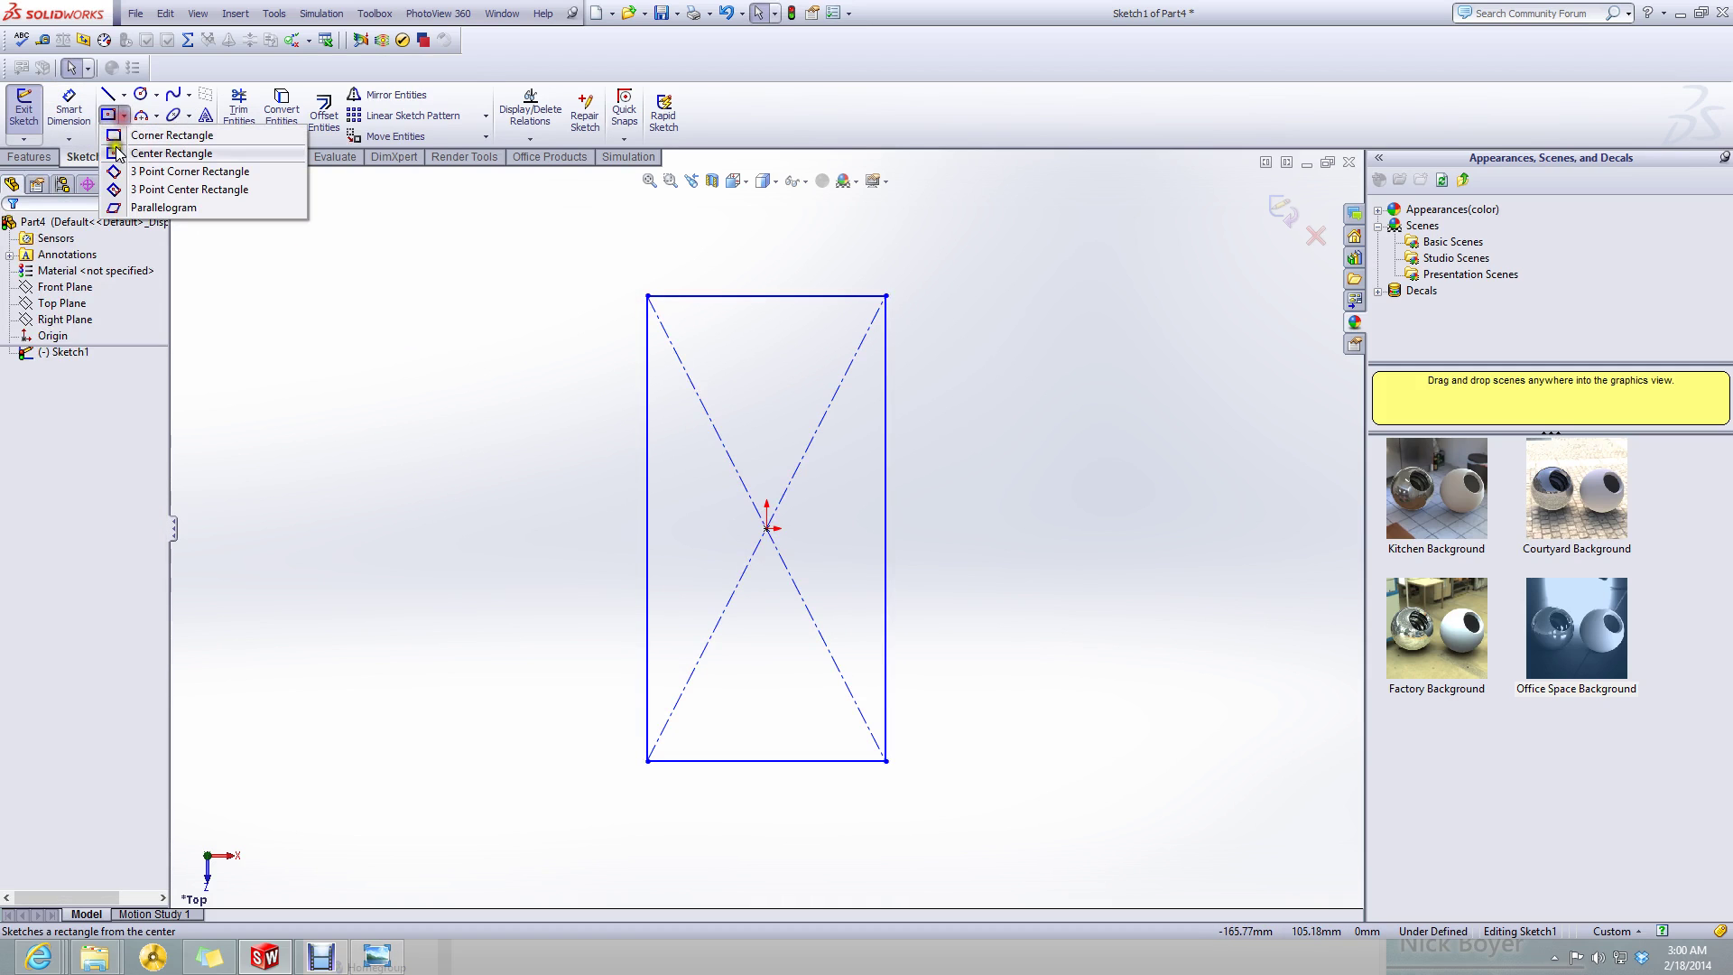
{"action": "left_click", "coordinate": [153, 136]}
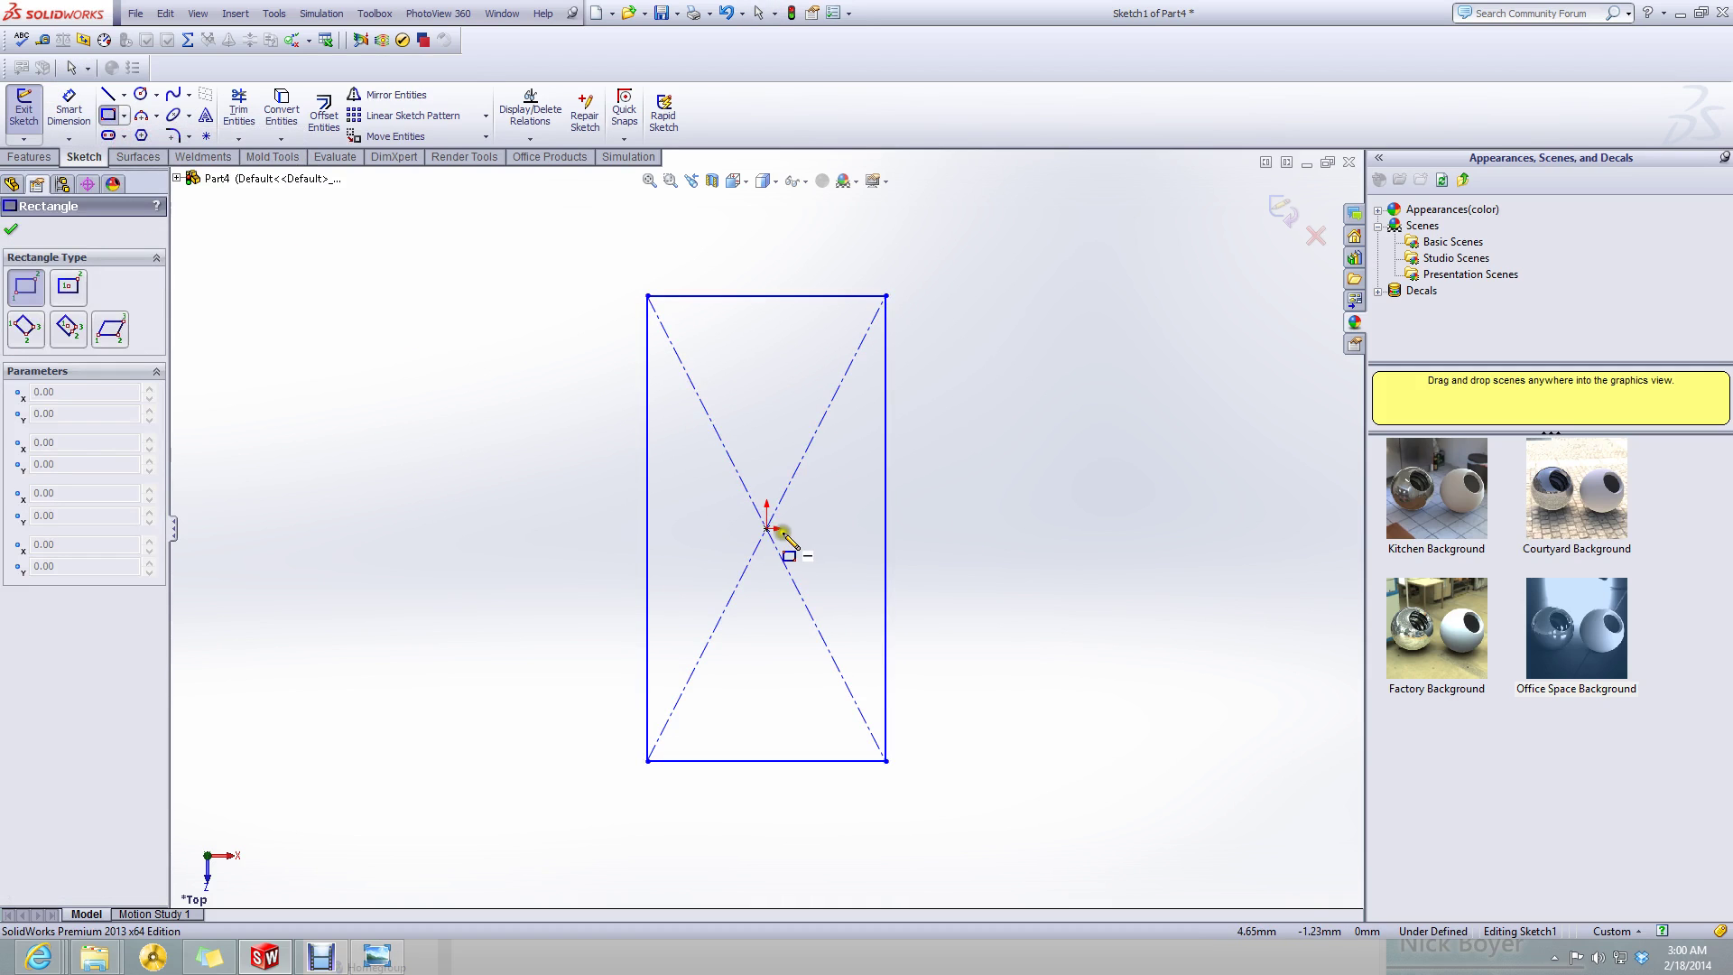
{"action": "key", "text": "Escape"}
{"action": "left_click", "coordinate": [823, 417]}
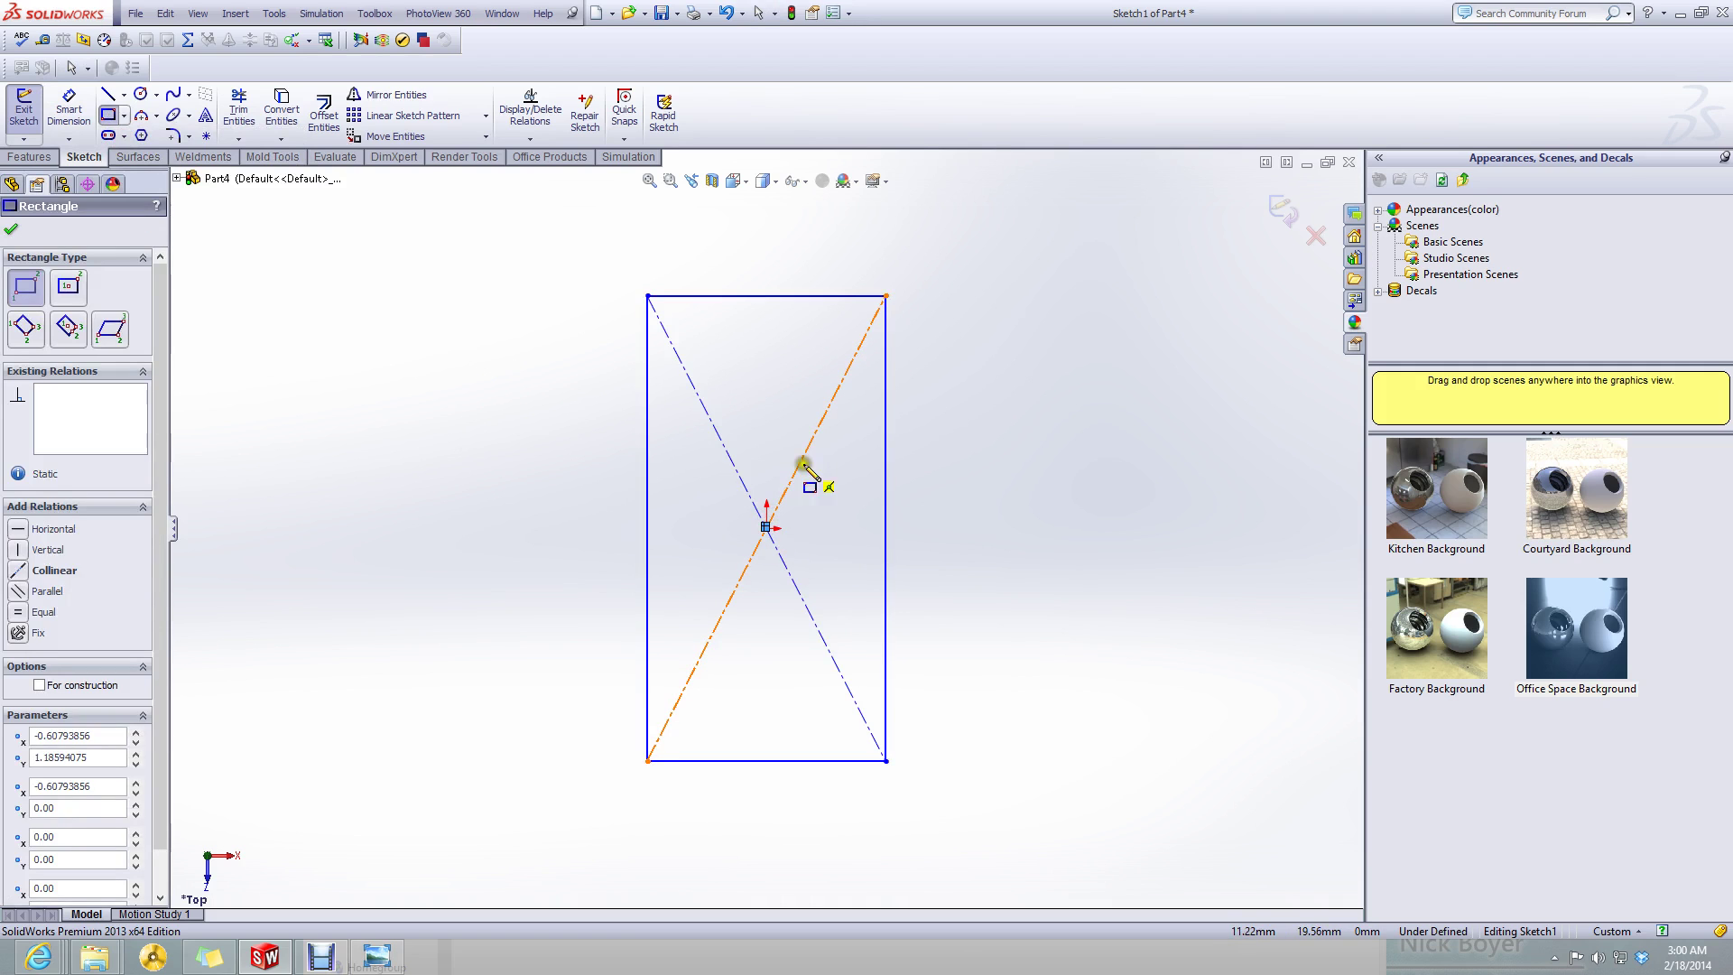
{"action": "left_click", "coordinate": [853, 530]}
{"action": "scroll", "coordinate": [782, 530], "scroll_direction": "down", "scroll_amount": 3}
{"action": "left_click_drag", "start_coordinate": [752, 535], "coordinate": [658, 465]}
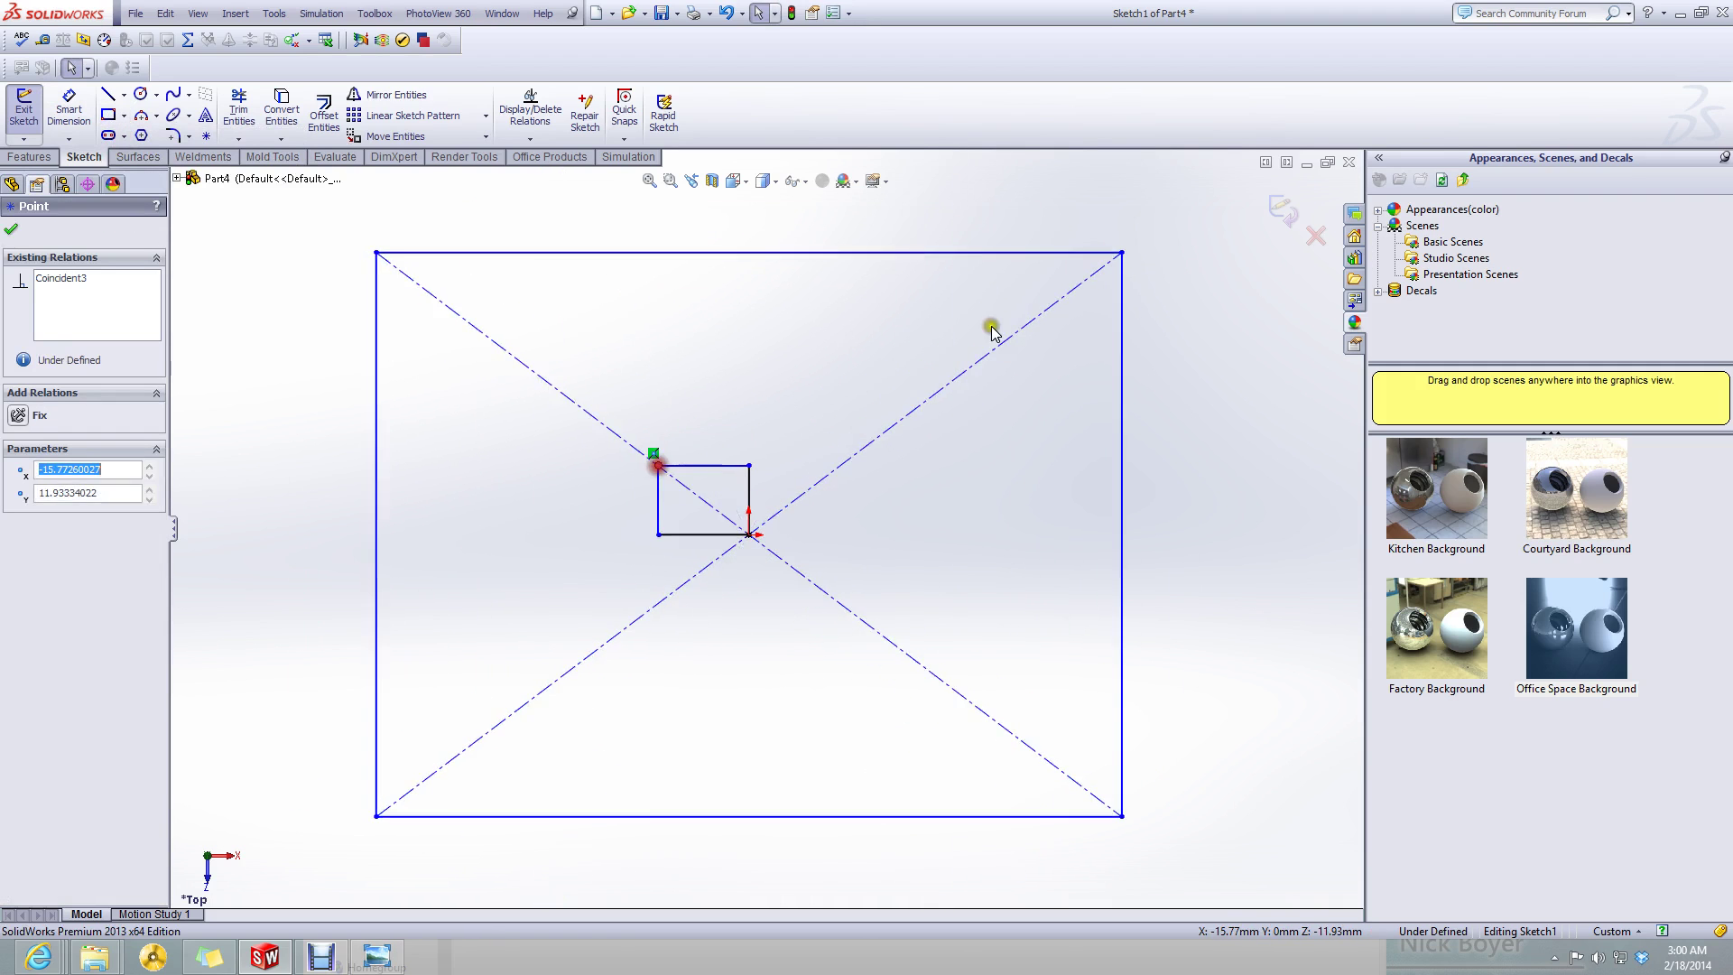
{"action": "left_click_drag", "start_coordinate": [1129, 257], "coordinate": [997, 269]}
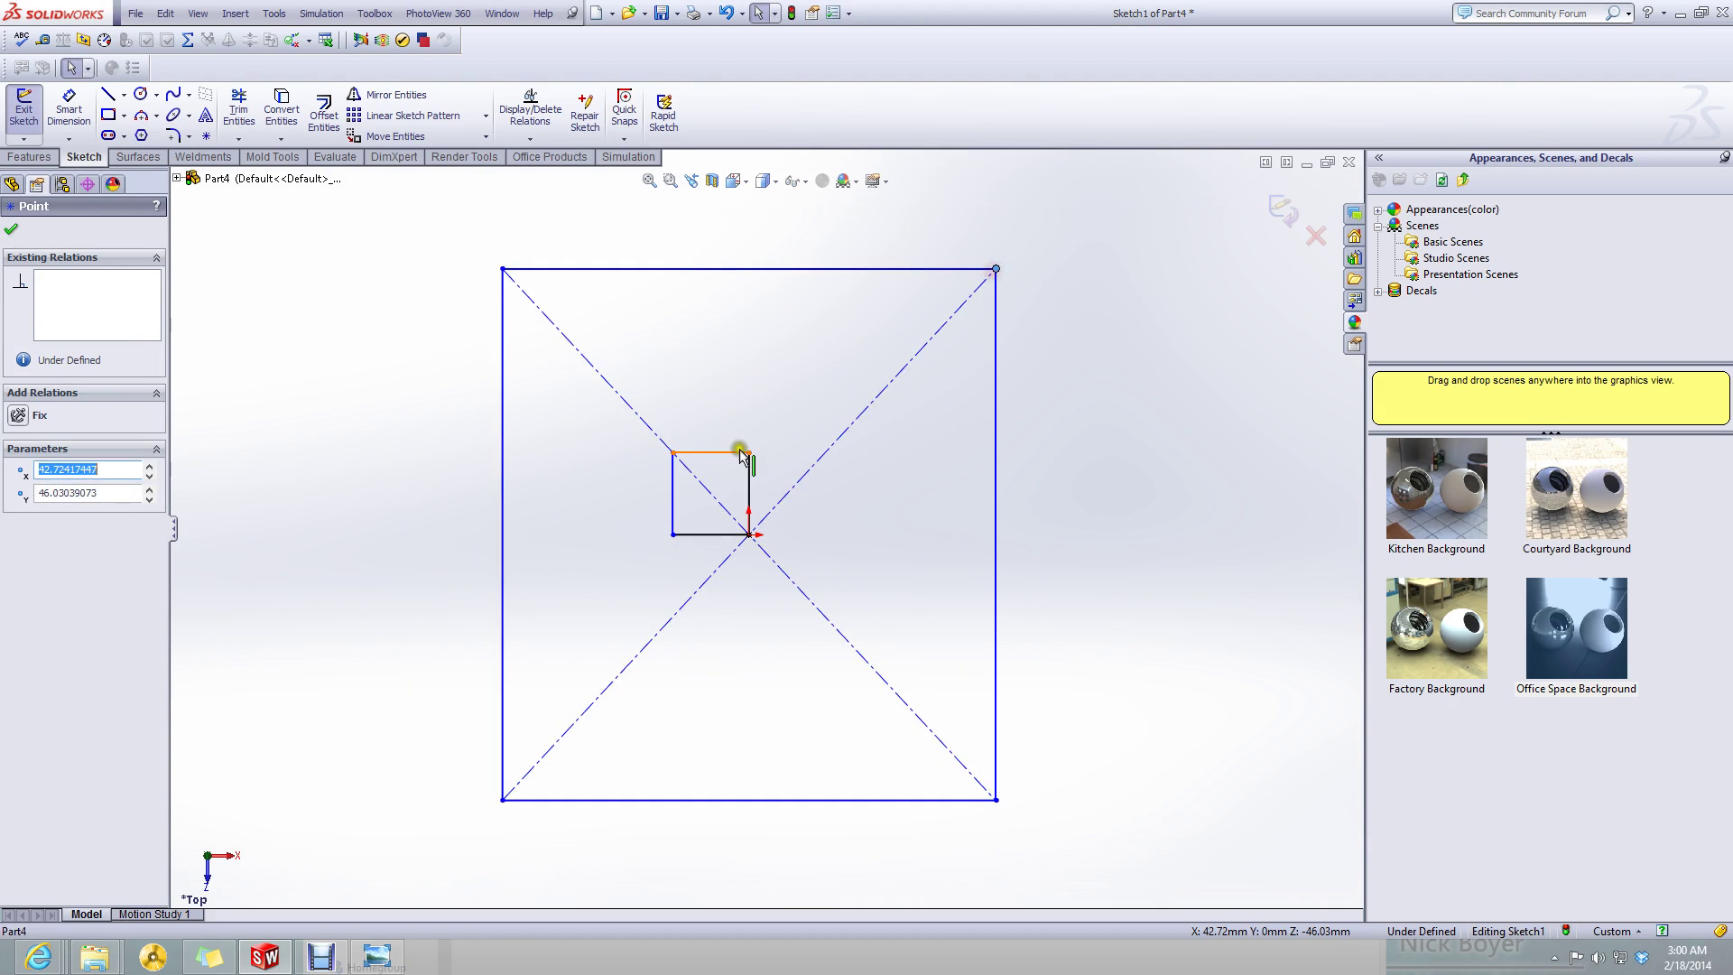
- Delete all four lines of the small corner rectangle at the origin
{"action": "left_click", "coordinate": [725, 451]}
{"action": "key", "text": "space"}
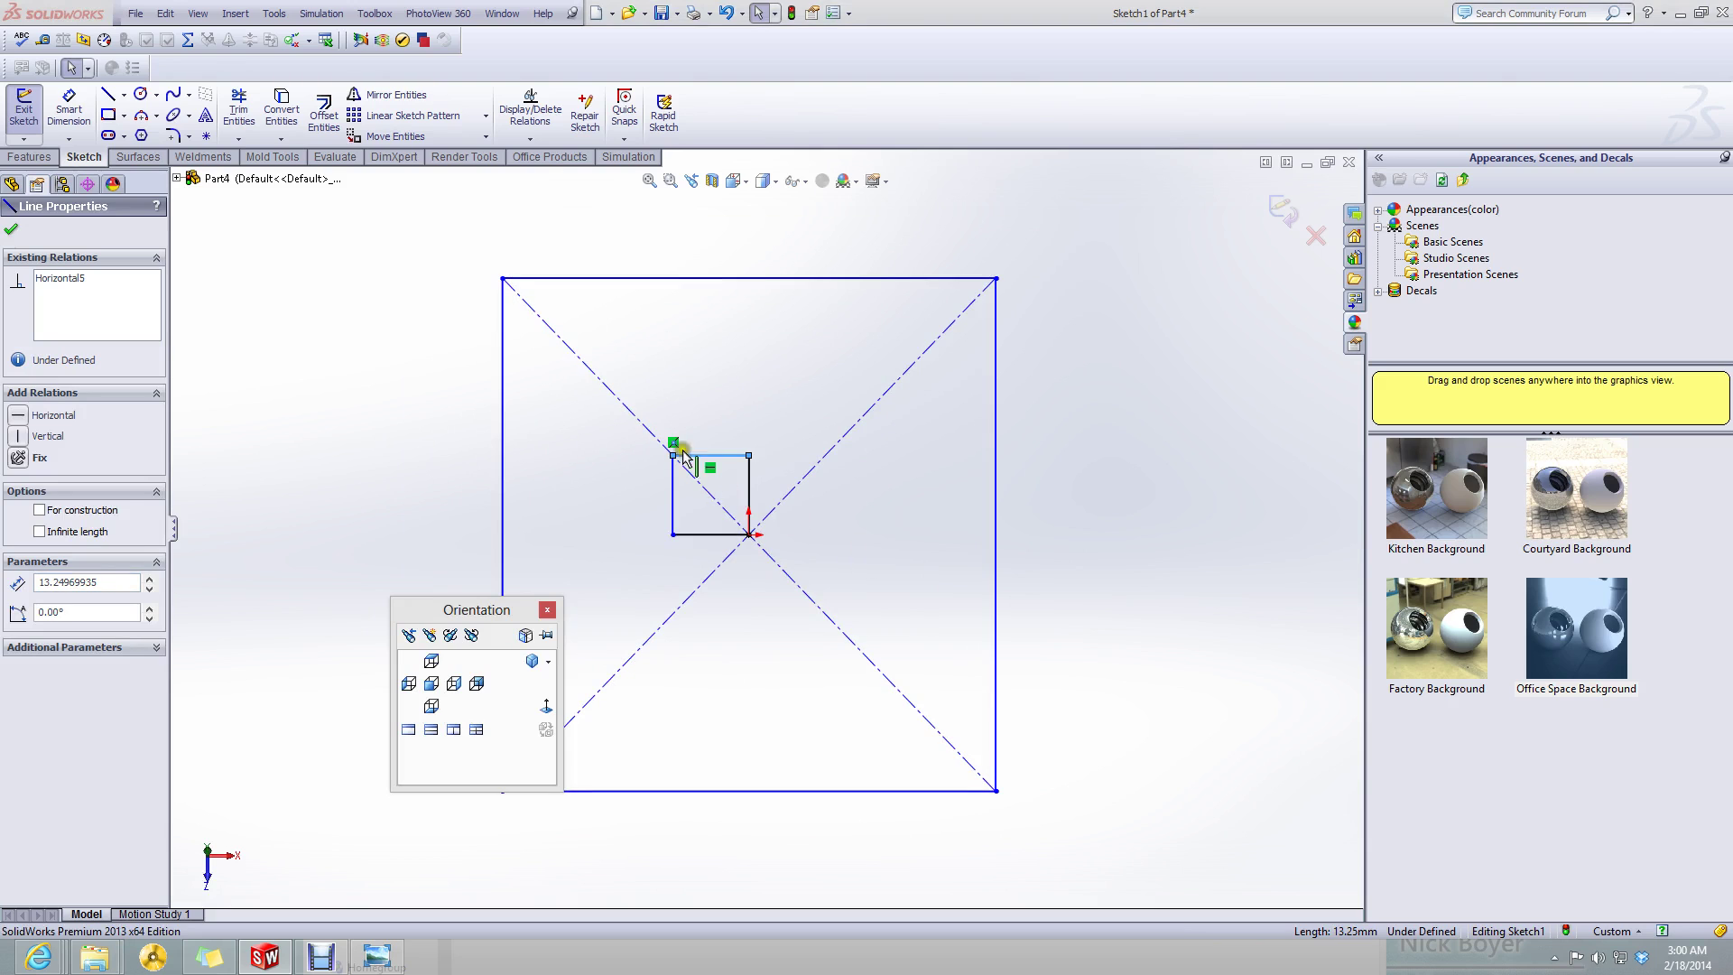
{"action": "left_click", "coordinate": [733, 390]}
{"action": "left_click", "coordinate": [709, 455]}
{"action": "key", "text": "Delete"}
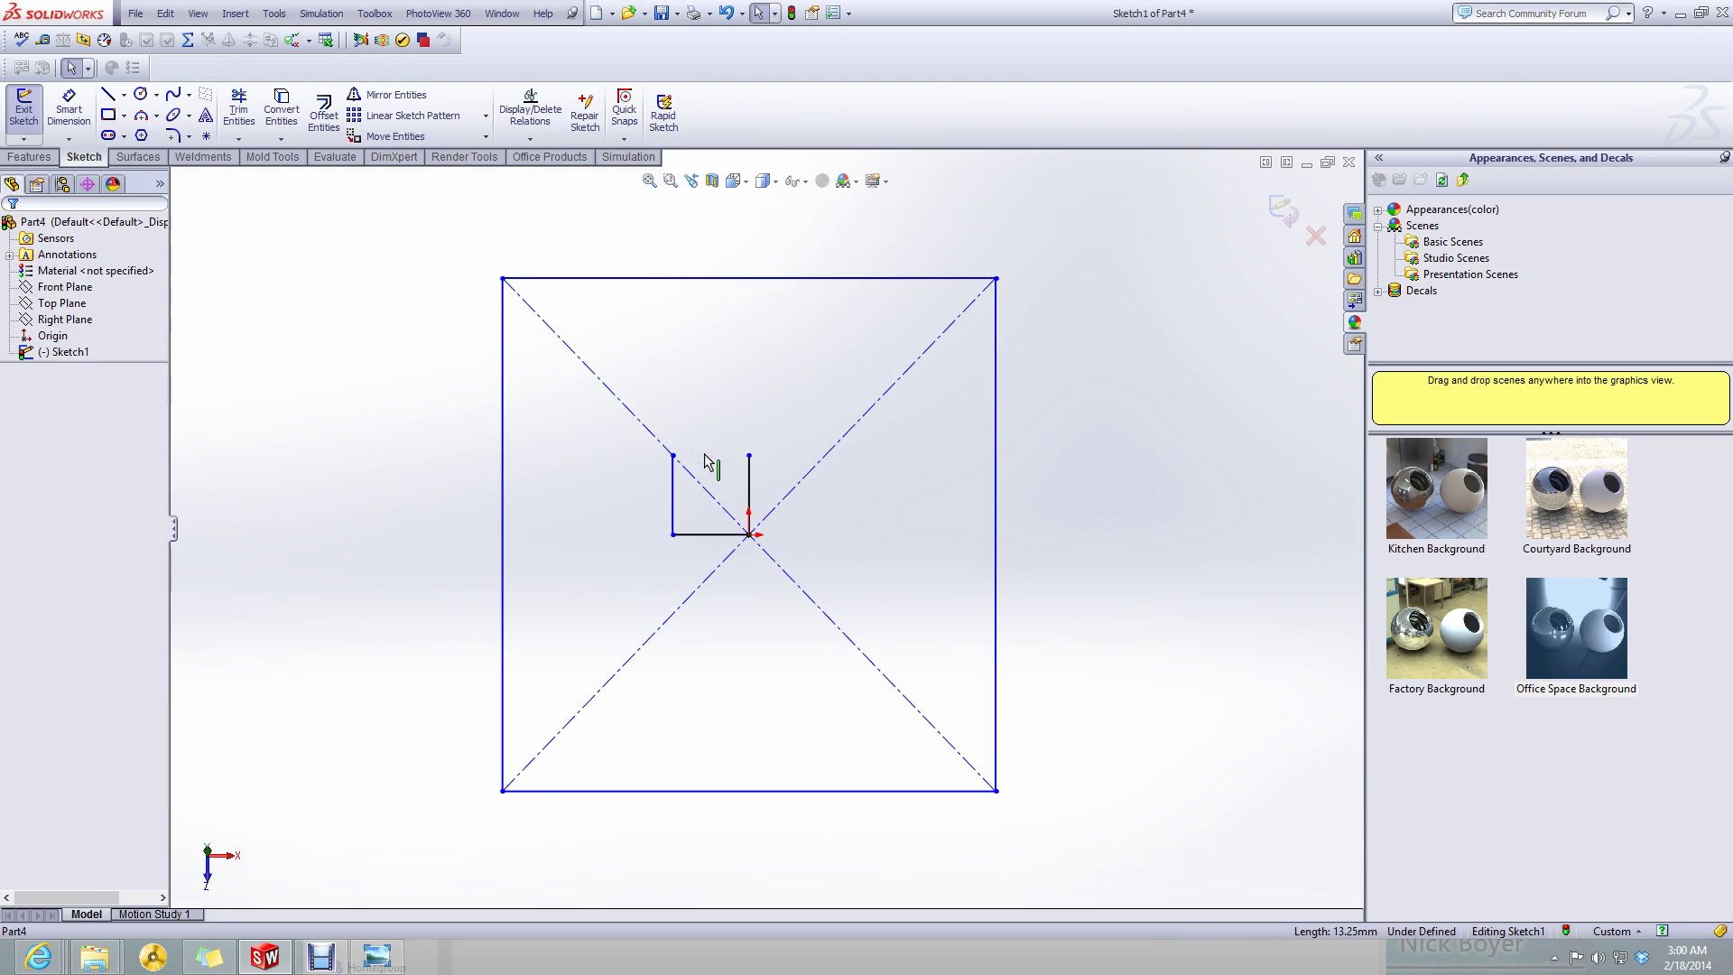
{"action": "left_click", "coordinate": [750, 474]}
{"action": "key", "text": "Delete"}
{"action": "left_click", "coordinate": [673, 505]}
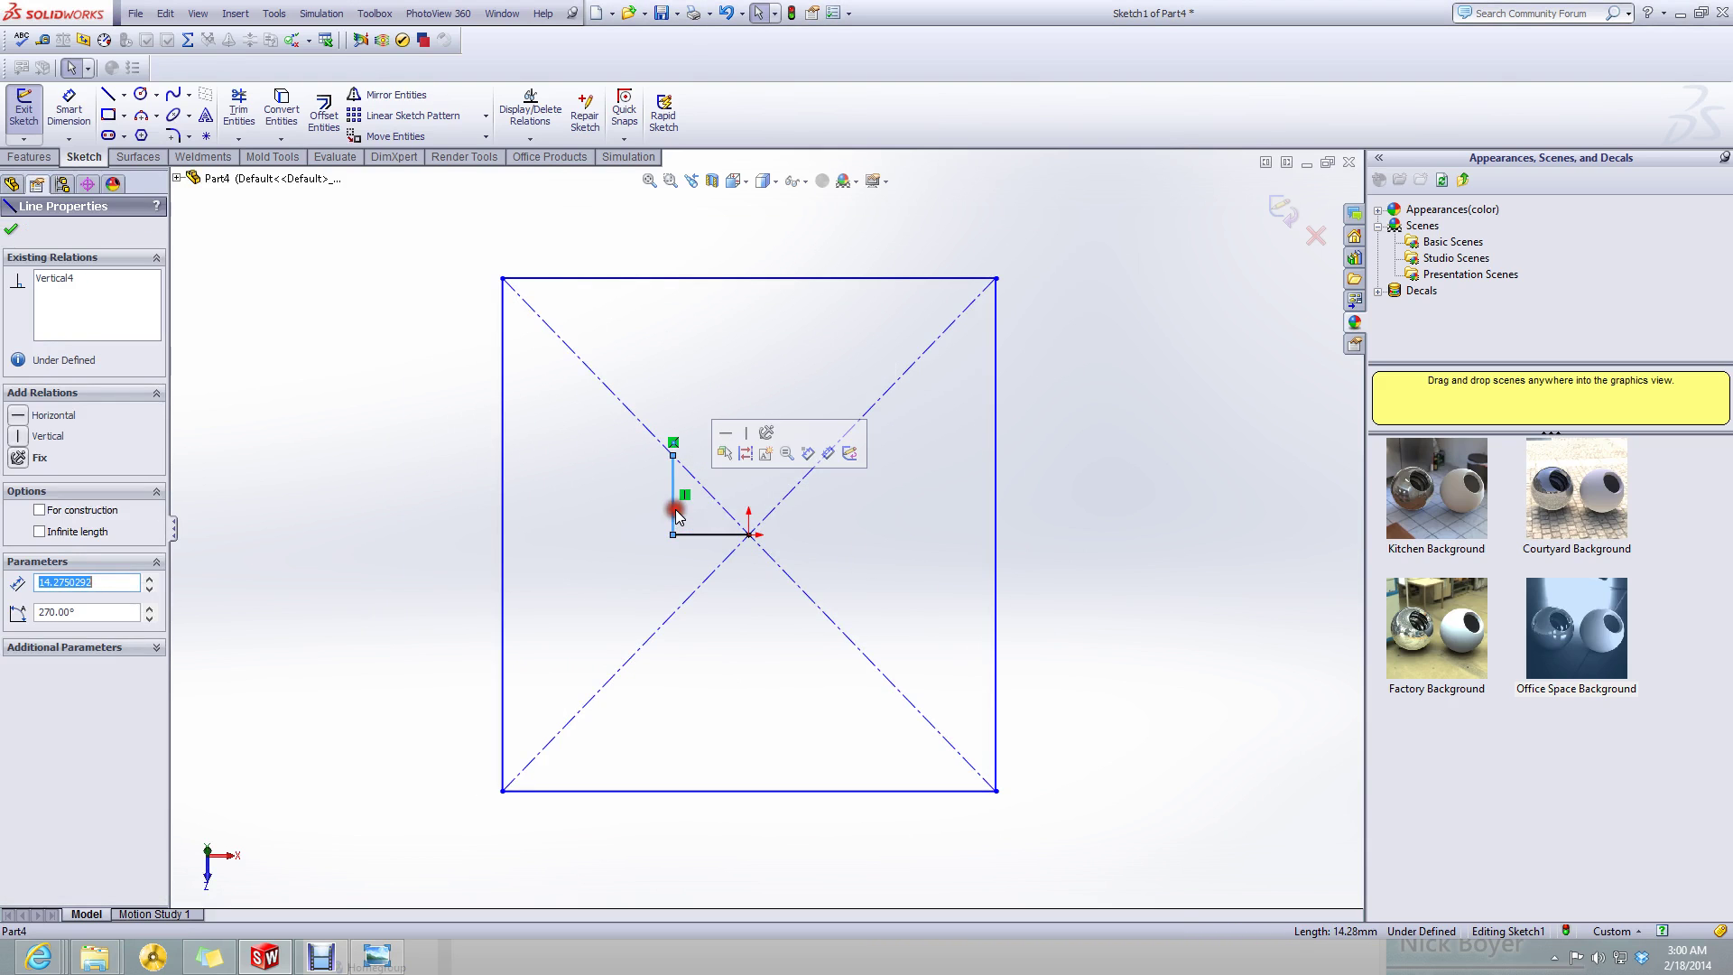
{"action": "key", "text": "Delete"}
{"action": "left_click", "coordinate": [708, 533]}
{"action": "key", "text": "Delete"}
- Reshape the remaining center rectangle into a tall portrait outline about 73 mm wide and 121 mm high
{"action": "scroll", "coordinate": [711, 537], "scroll_direction": "down", "scroll_amount": 3}
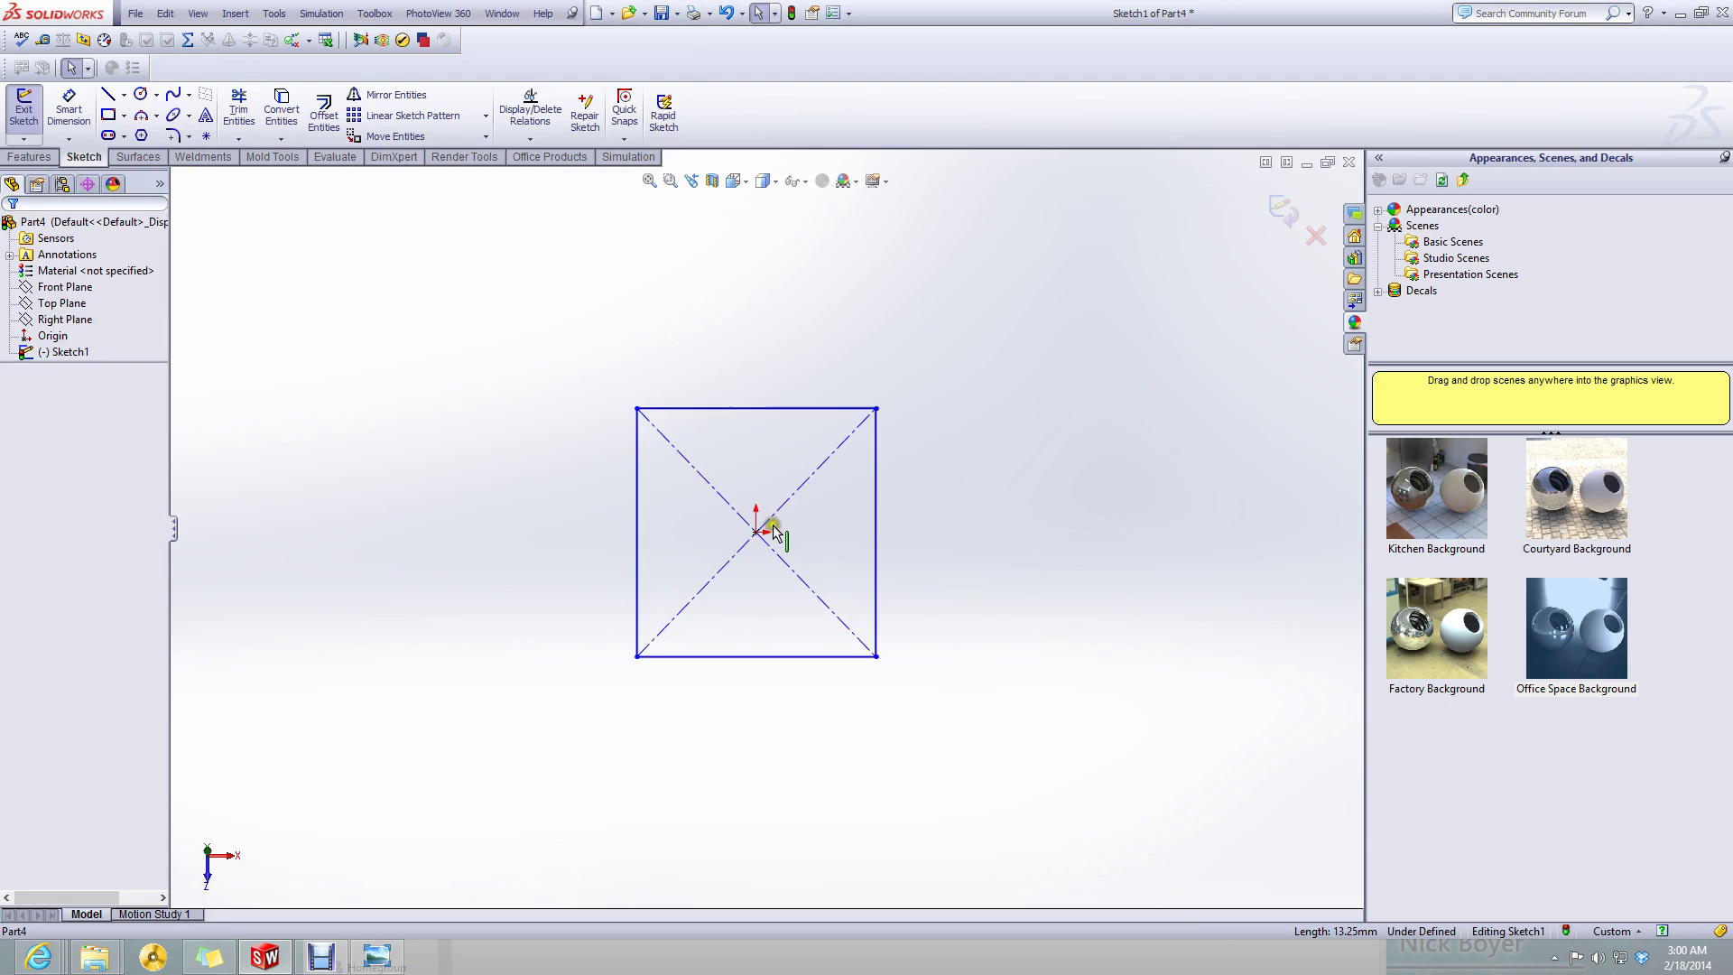
{"action": "scroll", "coordinate": [767, 530], "scroll_direction": "up", "scroll_amount": 2}
{"action": "left_click_drag", "start_coordinate": [933, 726], "coordinate": [923, 795]}
{"action": "left_click", "coordinate": [1029, 629]}
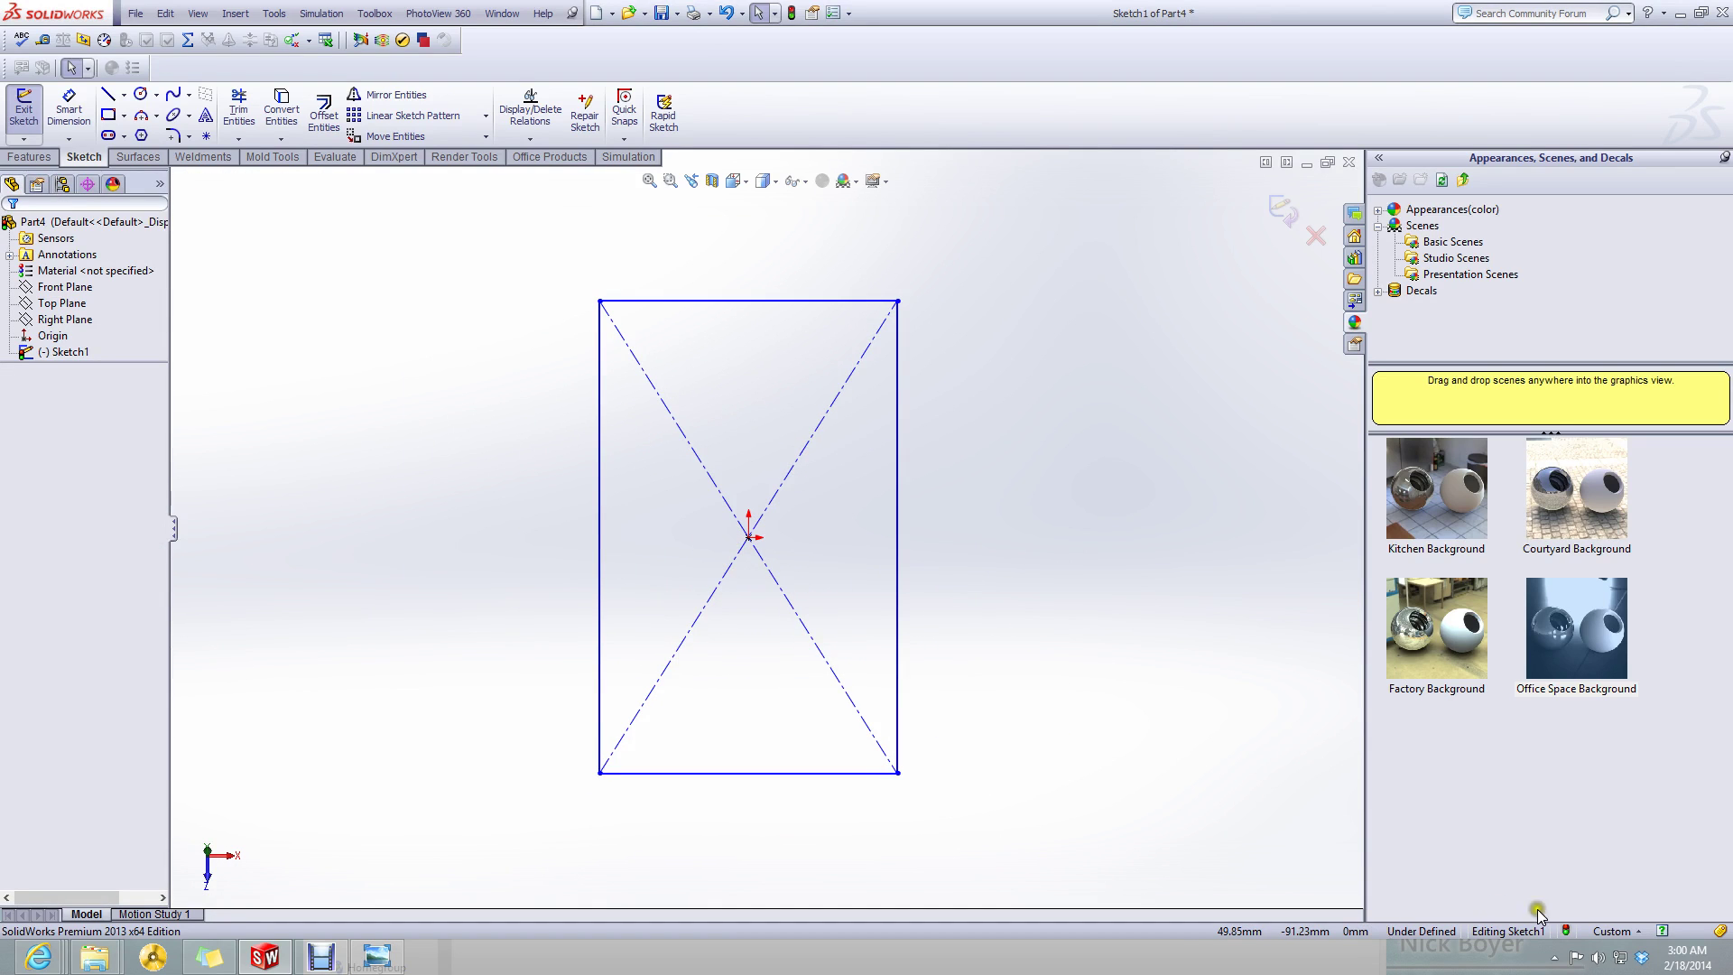
- Set the document units to MMGS (millimeter, gram, second) and reopen the rectangle sketch for editing
{"action": "left_click", "coordinate": [1611, 930]}
{"action": "left_click", "coordinate": [1560, 844]}
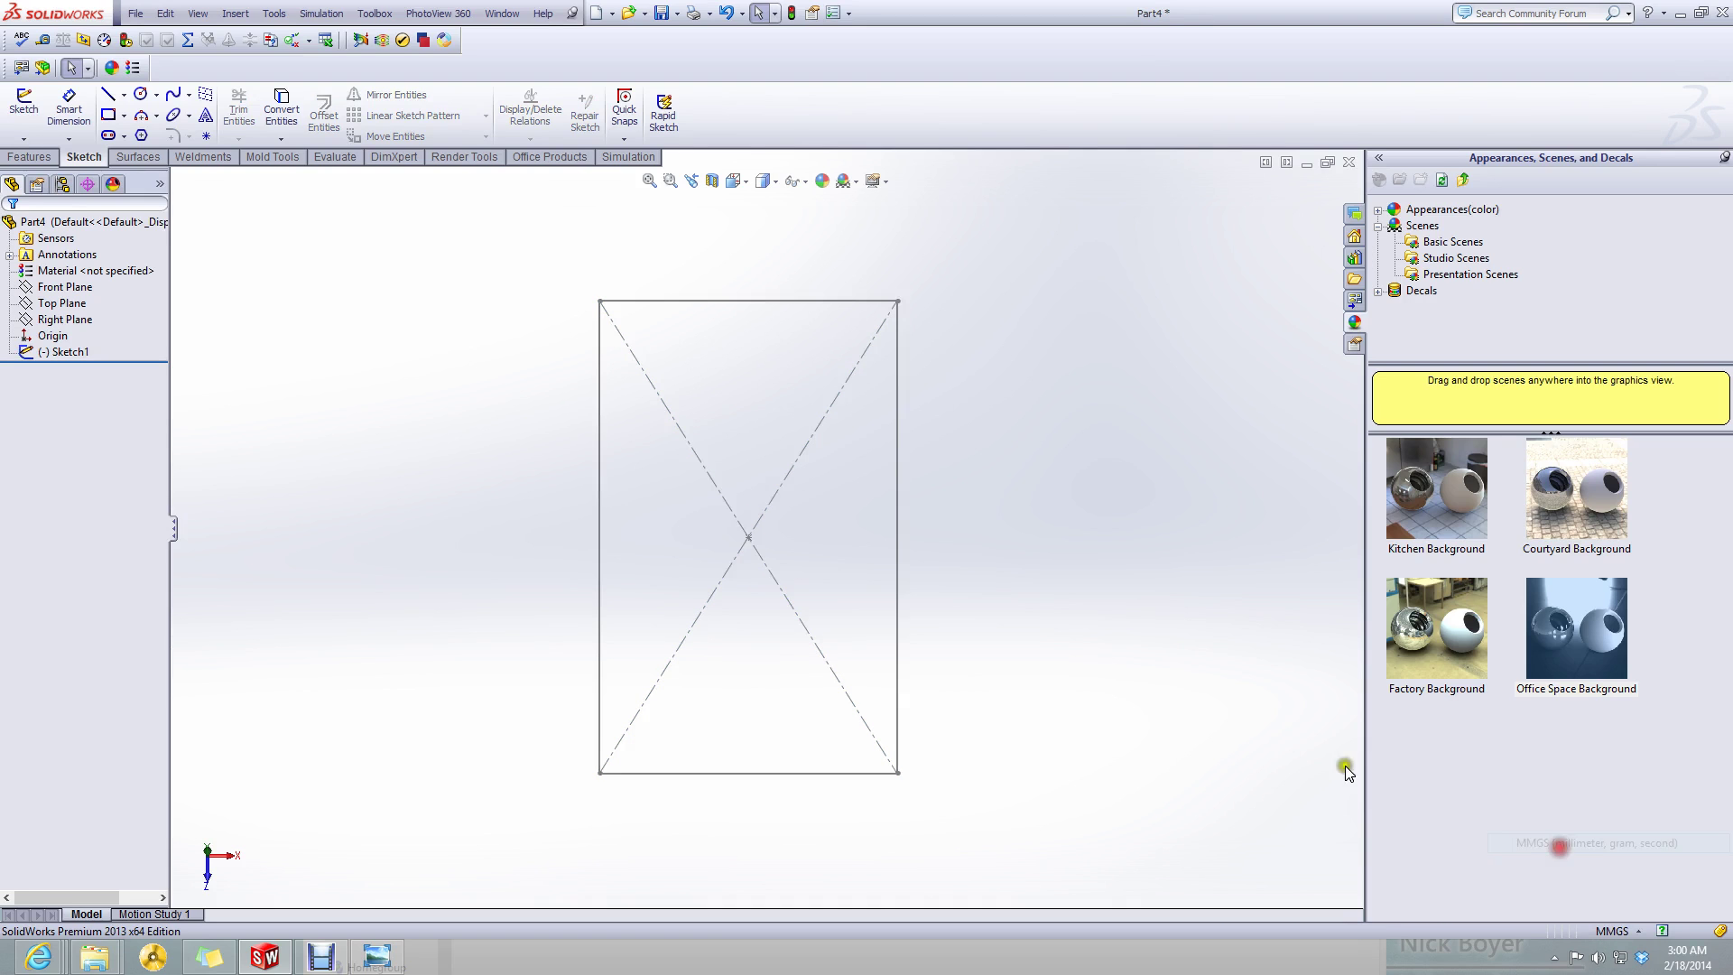
{"action": "right_click", "coordinate": [52, 353]}
{"action": "left_click", "coordinate": [52, 309]}
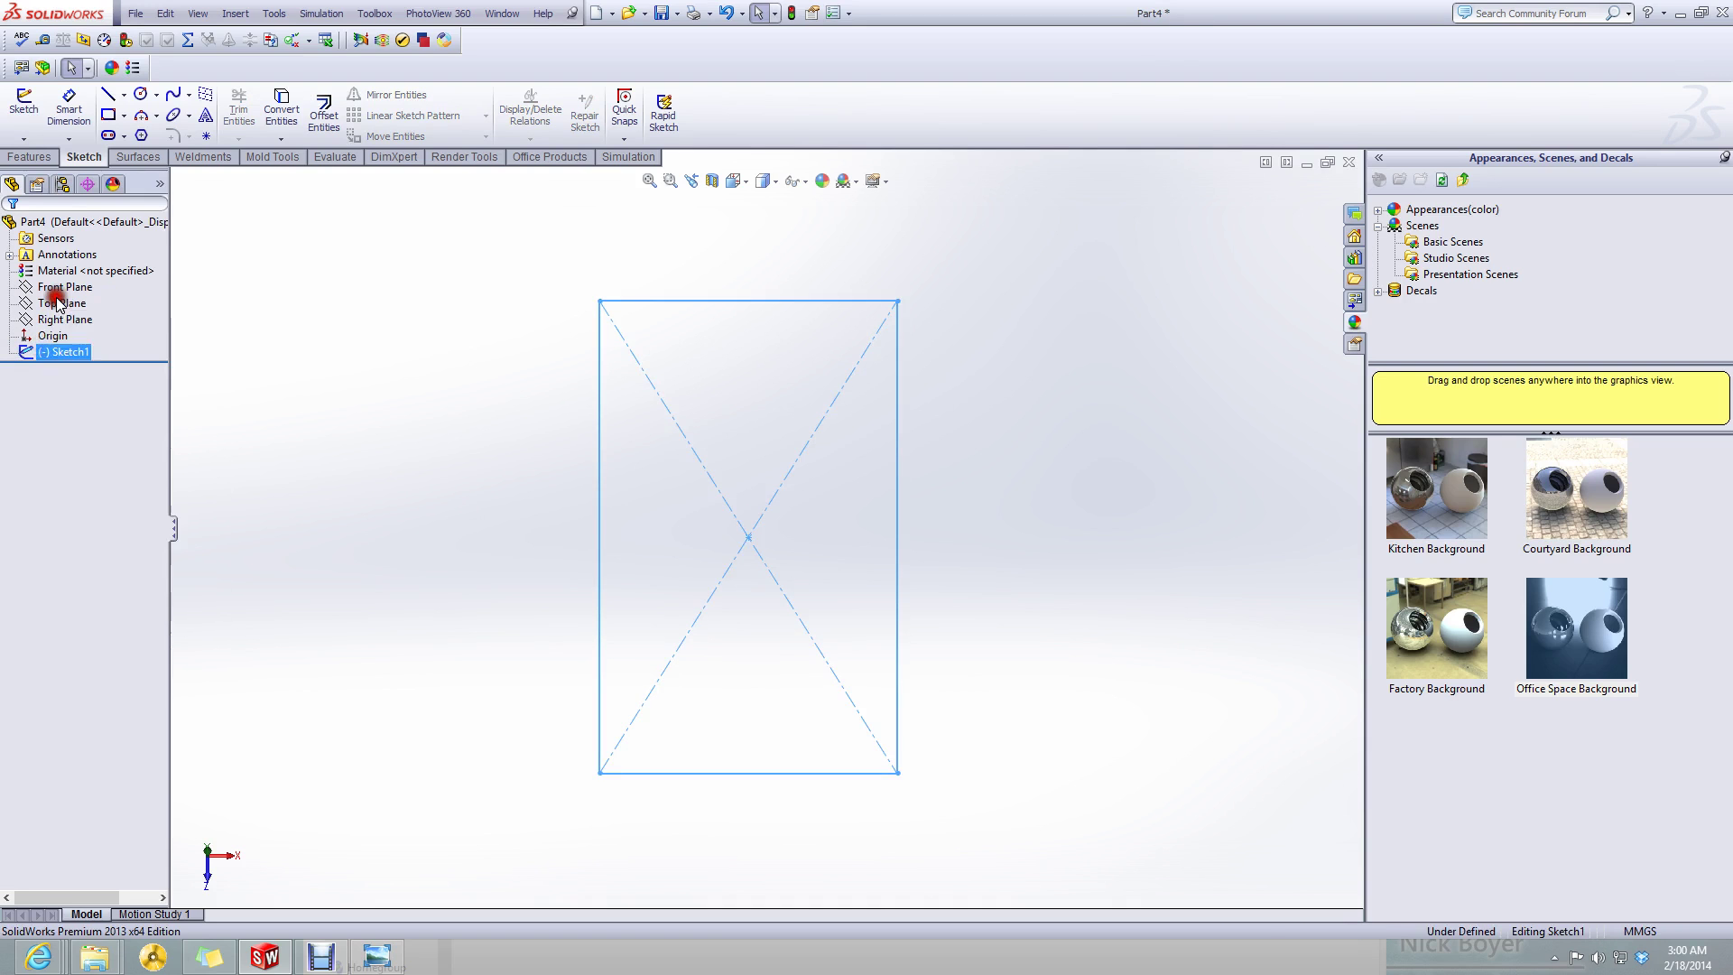
- Look up the phone's overall width in the blueprint image and dimension the rectangle's bottom edge to 58.57 mm
{"action": "left_click", "coordinate": [390, 957]}
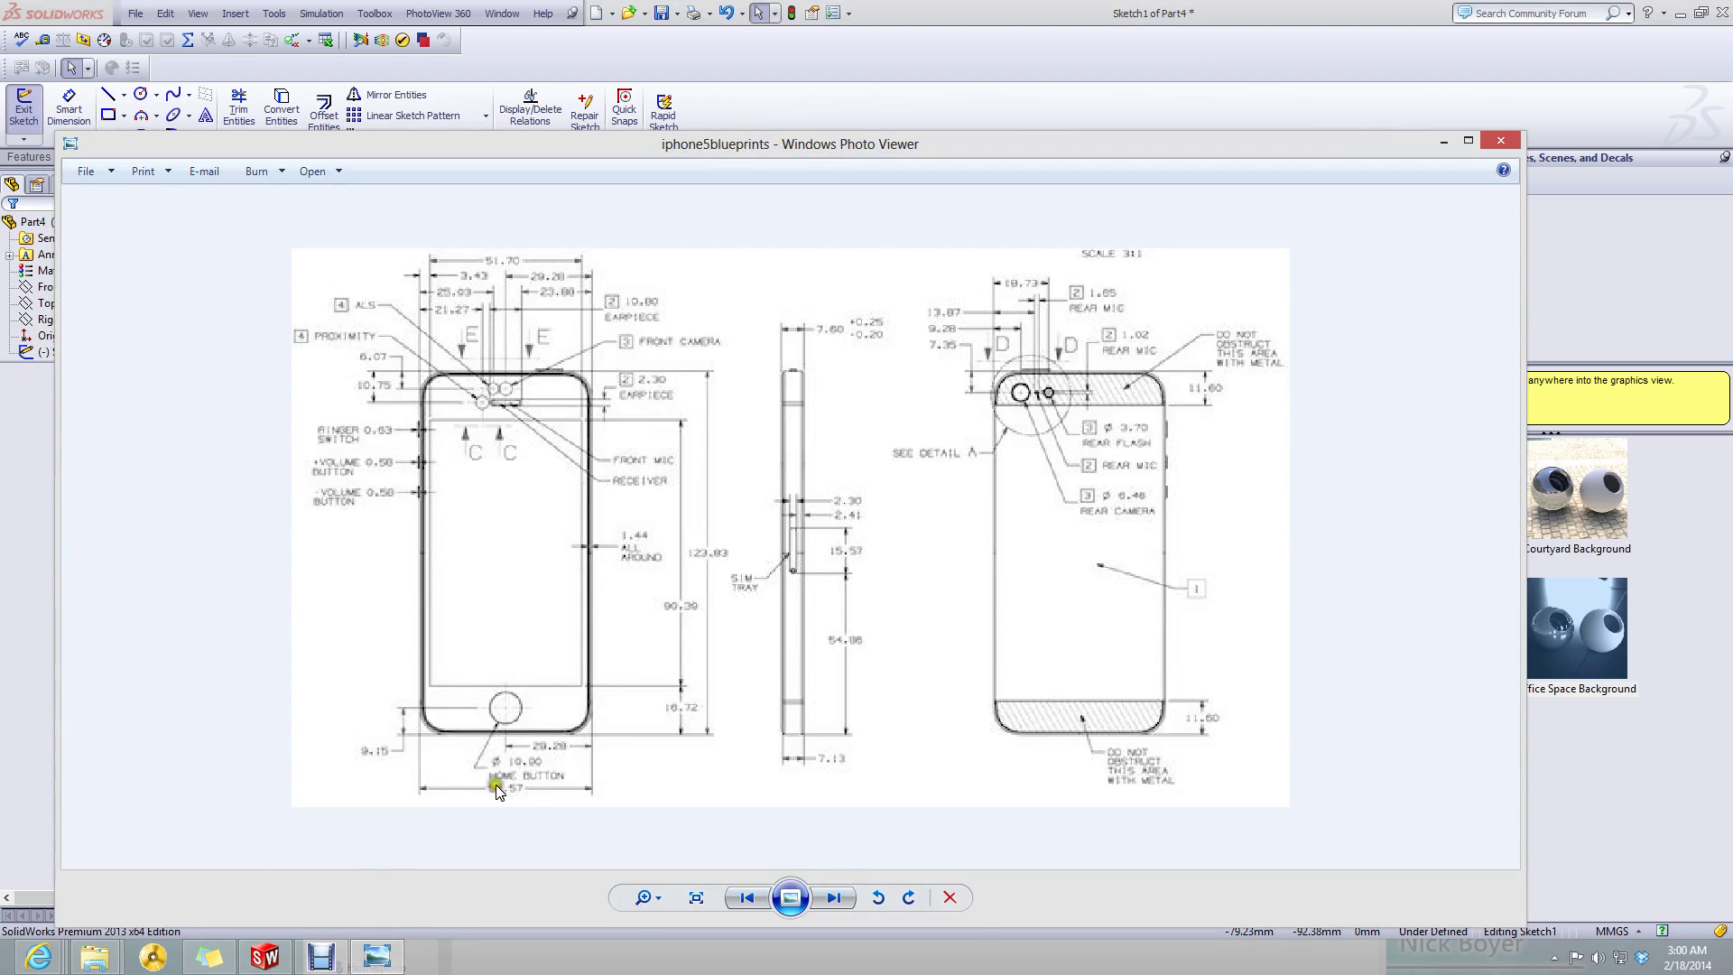
{"action": "scroll", "coordinate": [514, 742], "scroll_direction": "up", "scroll_amount": 2}
{"action": "left_click_drag", "start_coordinate": [400, 858], "coordinate": [420, 727]}
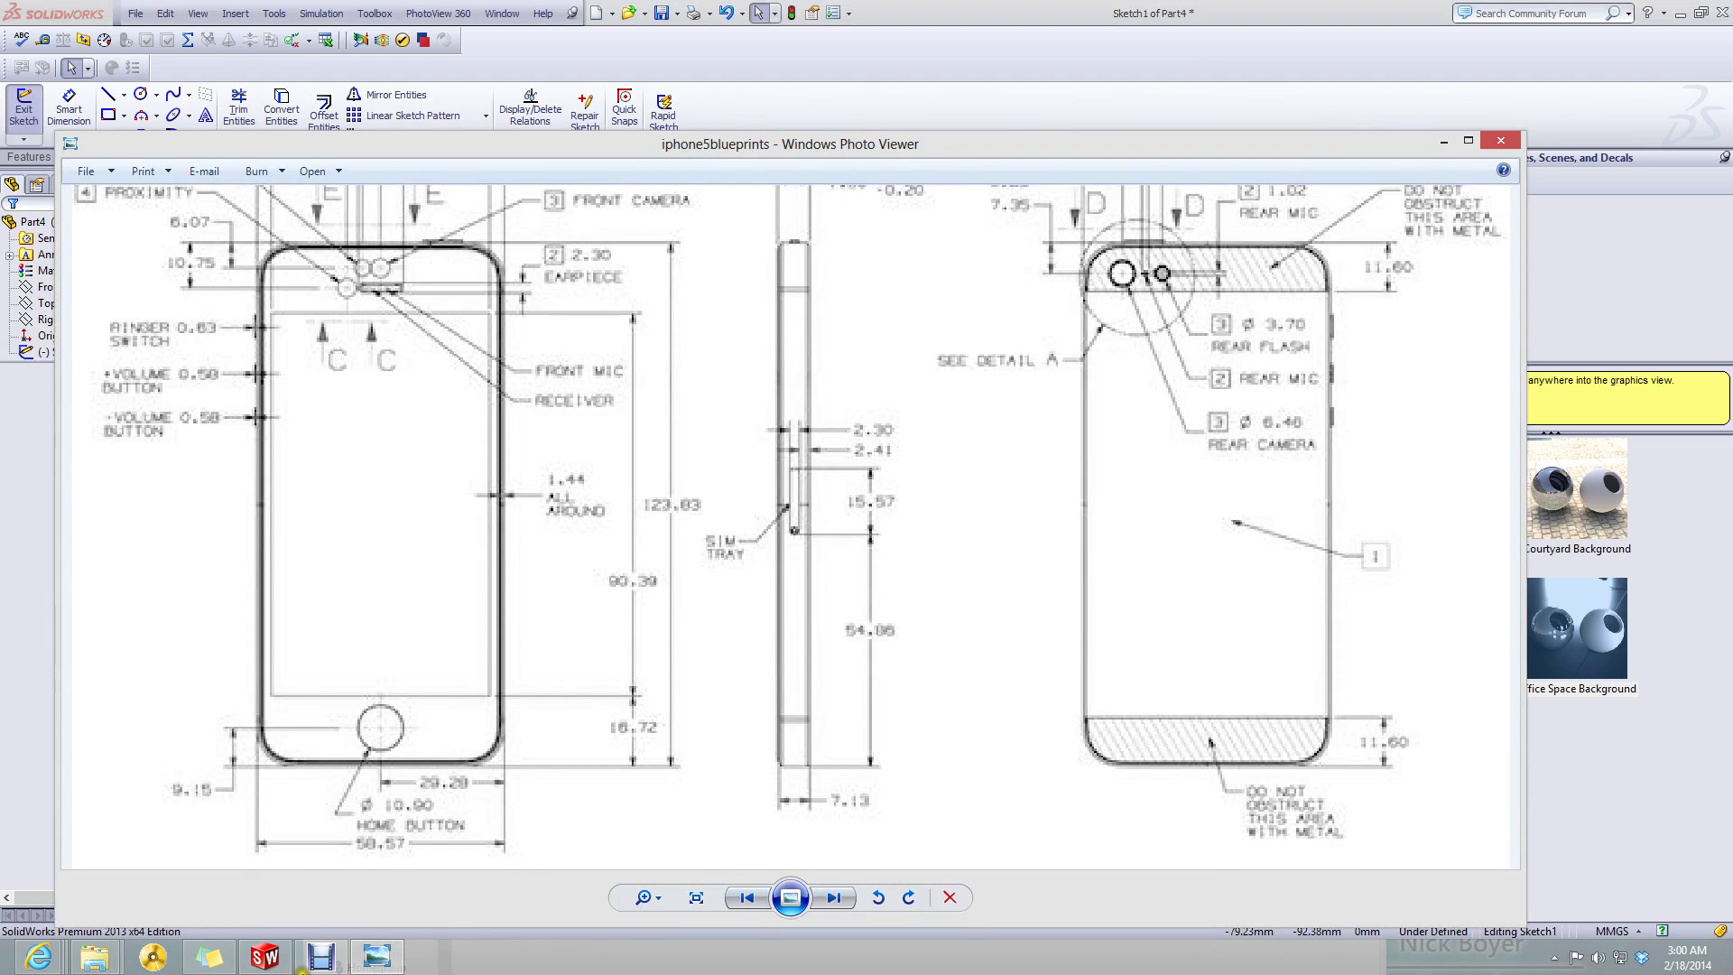
{"action": "left_click", "coordinate": [378, 957]}
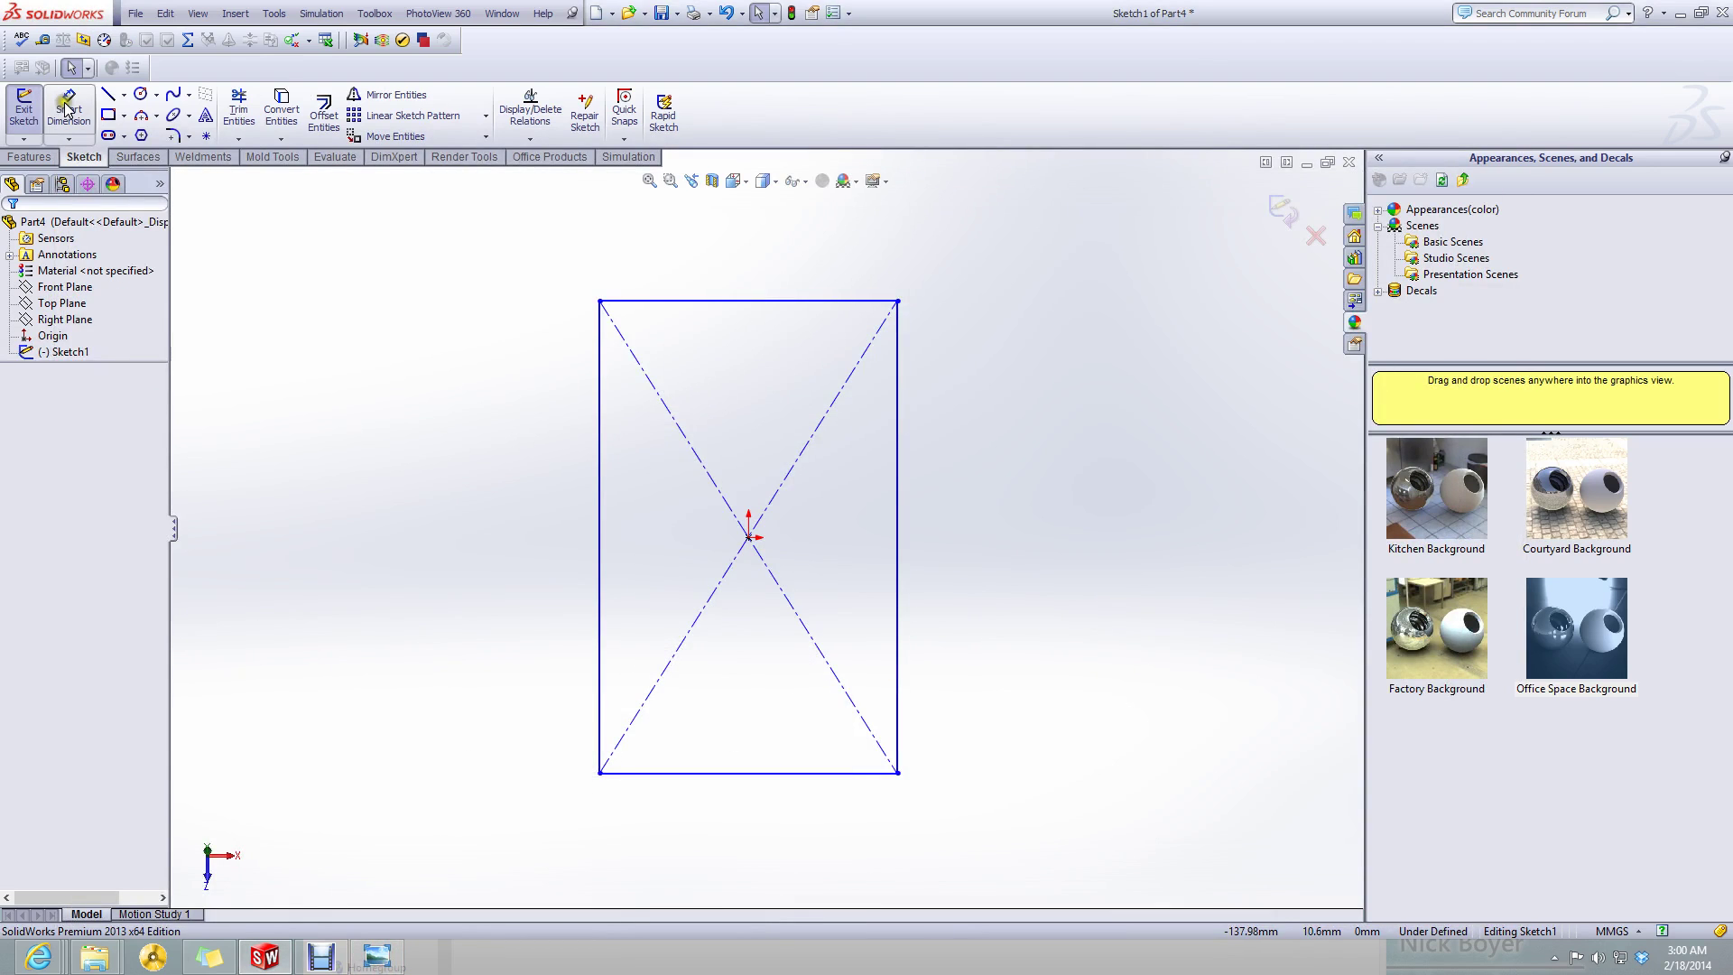
{"action": "left_click", "coordinate": [65, 109]}
{"action": "left_click", "coordinate": [720, 773]}
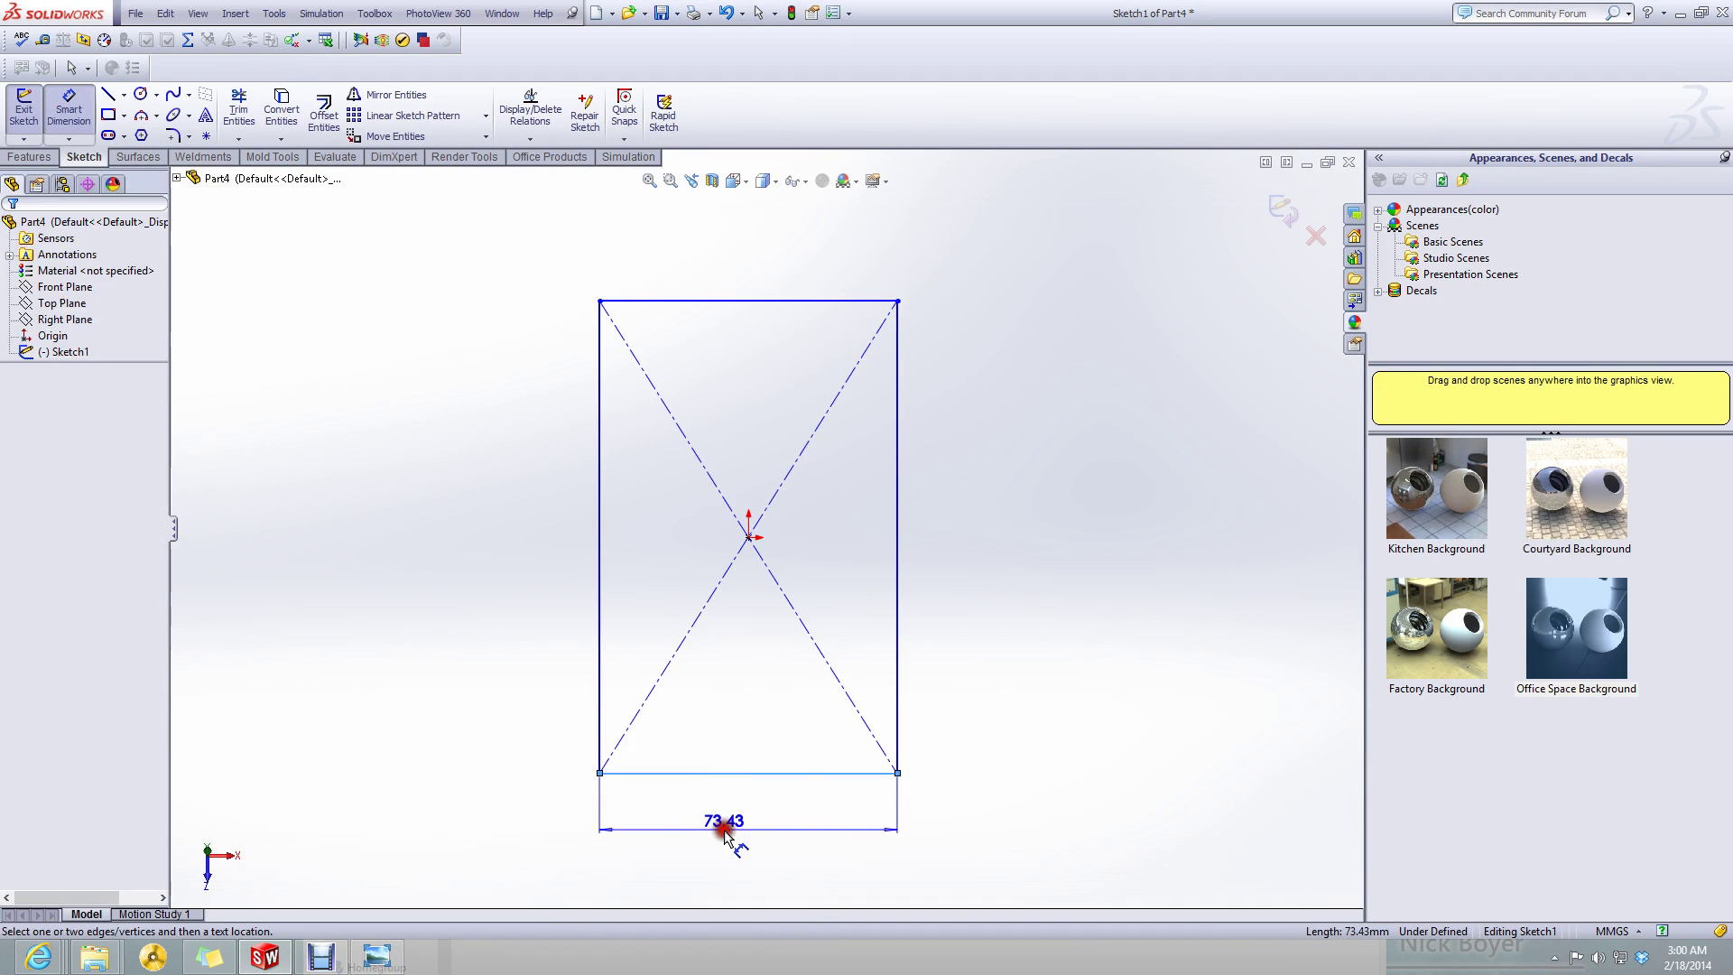
{"action": "left_click", "coordinate": [725, 831]}
{"action": "type", "text": "58."}
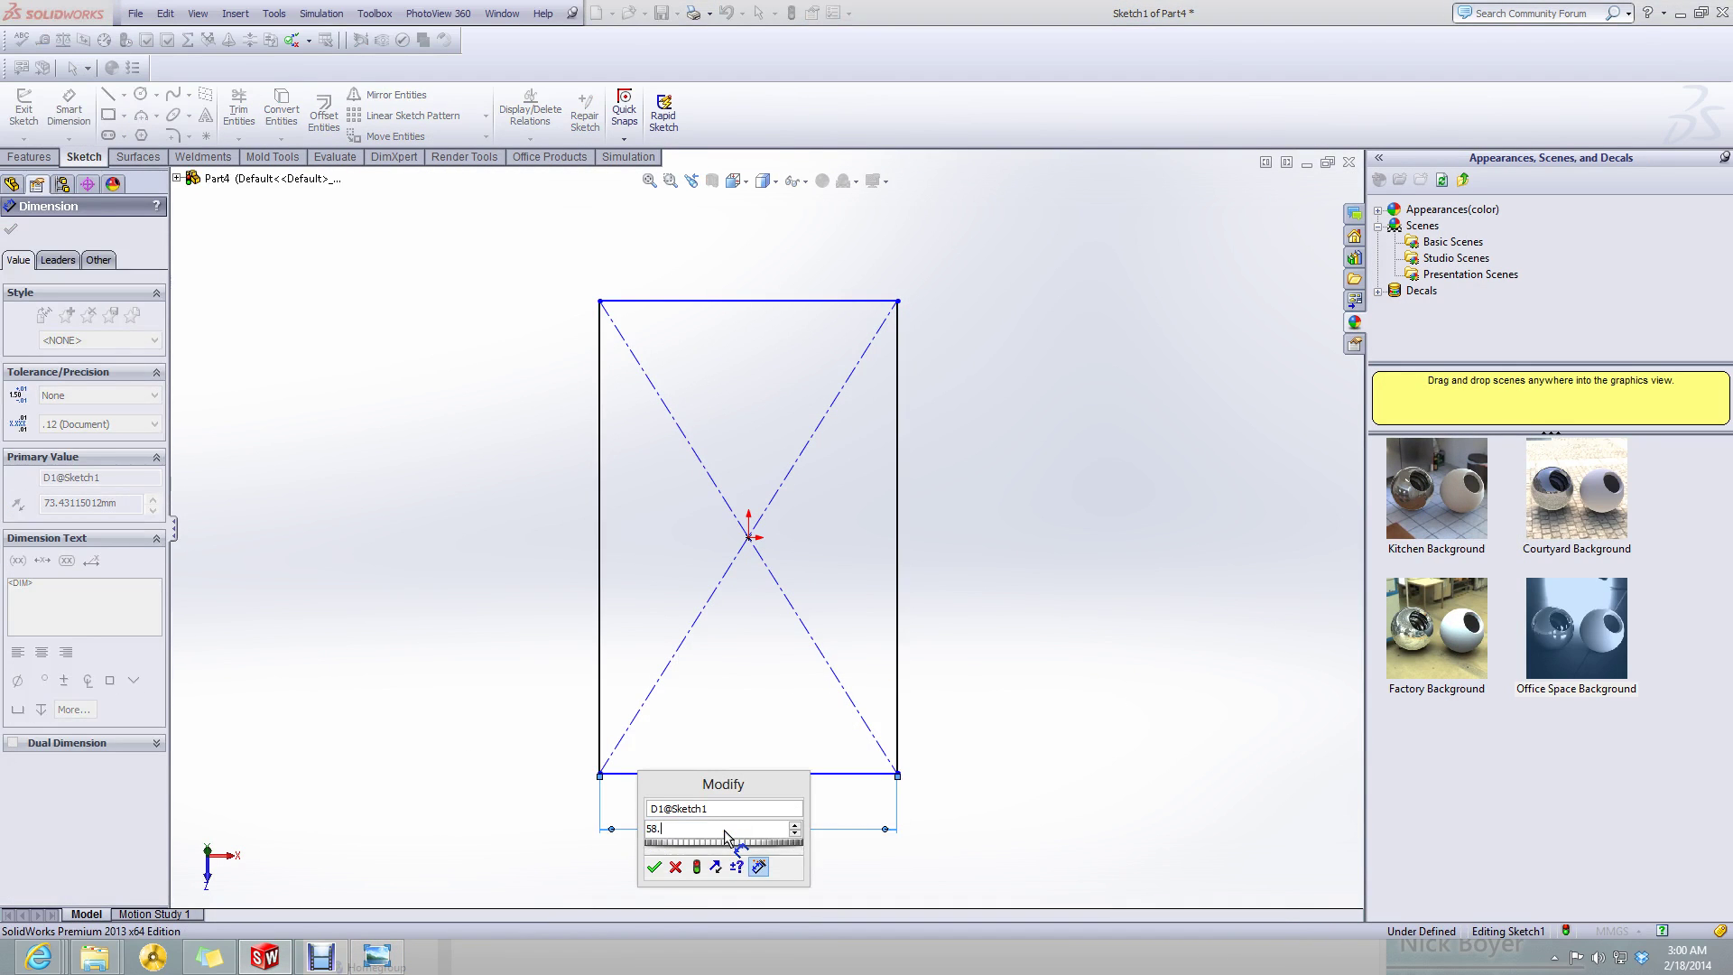
{"action": "type", "text": "57"}
{"action": "key", "text": "Return"}
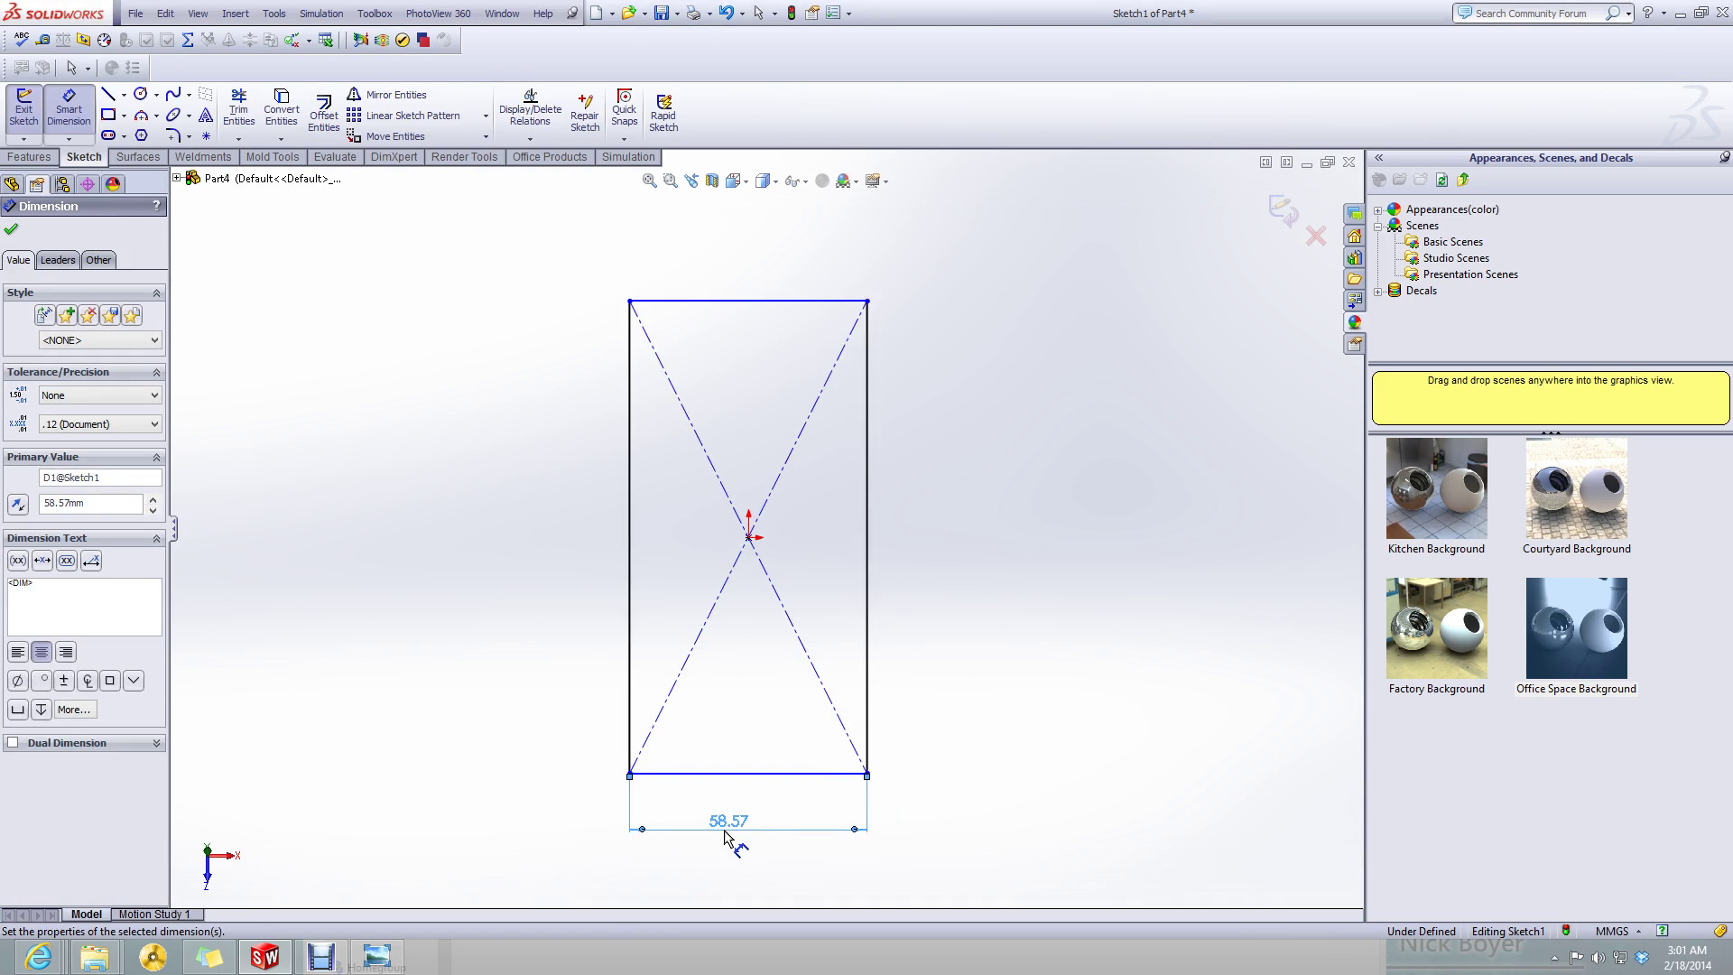
- Dimension the rectangle's vertical side and set its height to 123.83 mm
{"action": "left_click", "coordinate": [886, 506]}
{"action": "left_click", "coordinate": [867, 507]}
{"action": "left_click", "coordinate": [928, 538]}
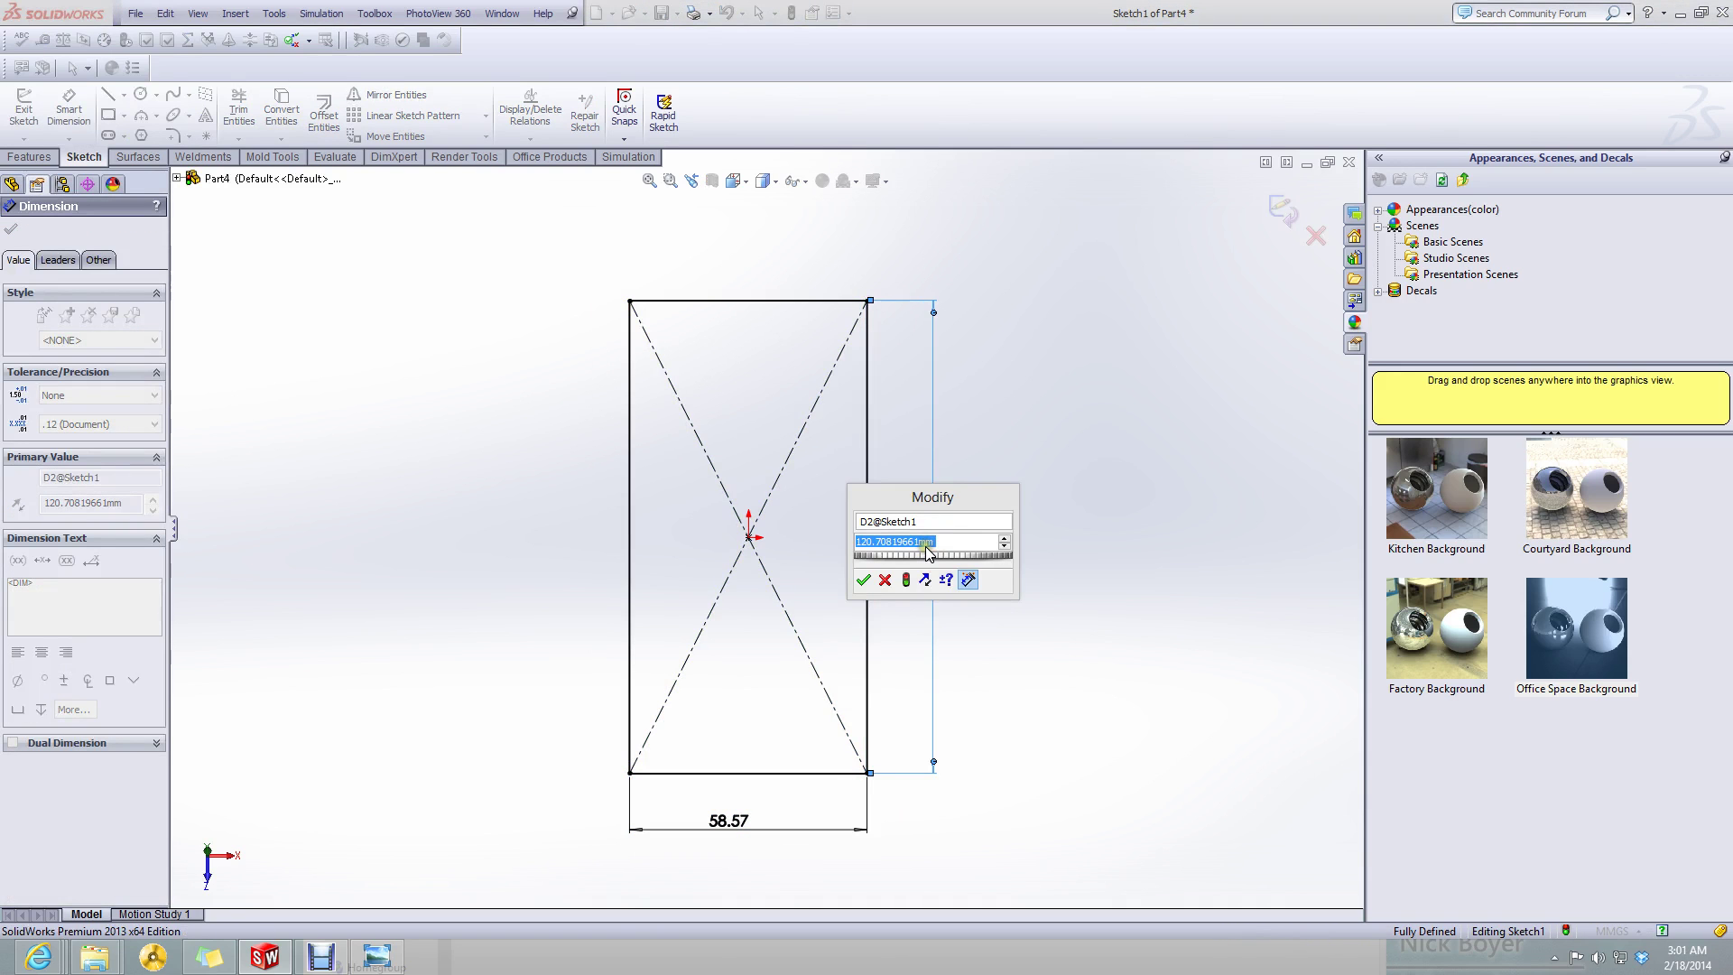
{"action": "type", "text": "12"}
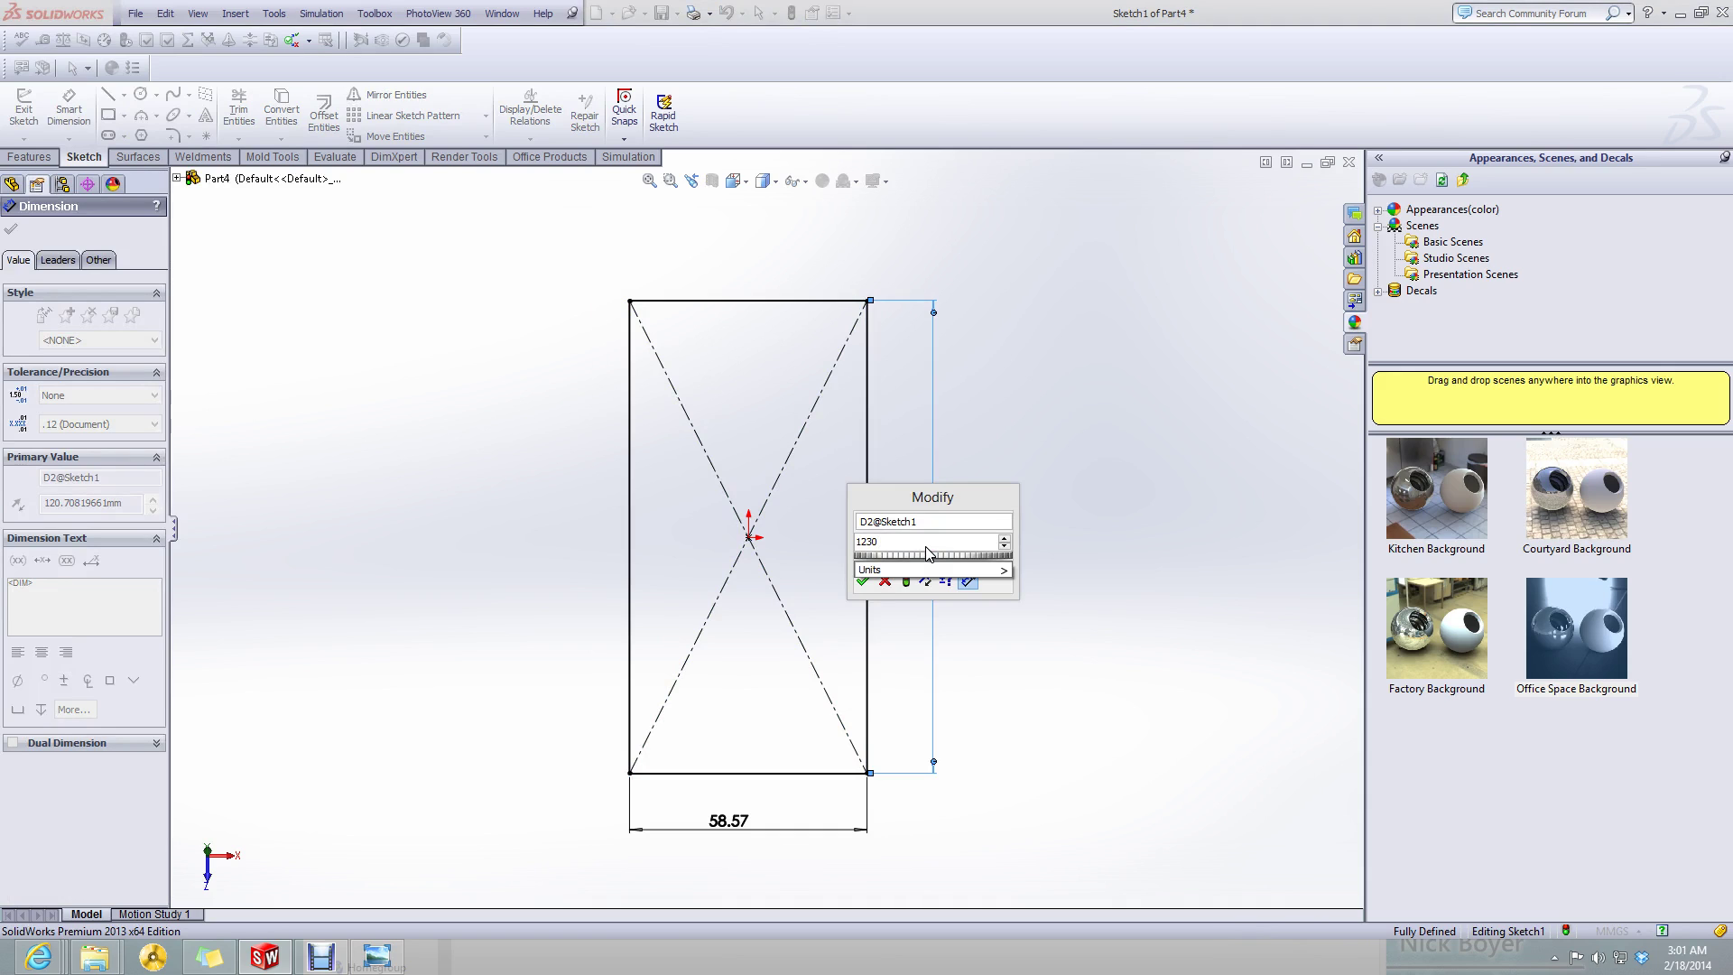
{"action": "type", "text": "3.83"}
{"action": "key", "text": "Return"}
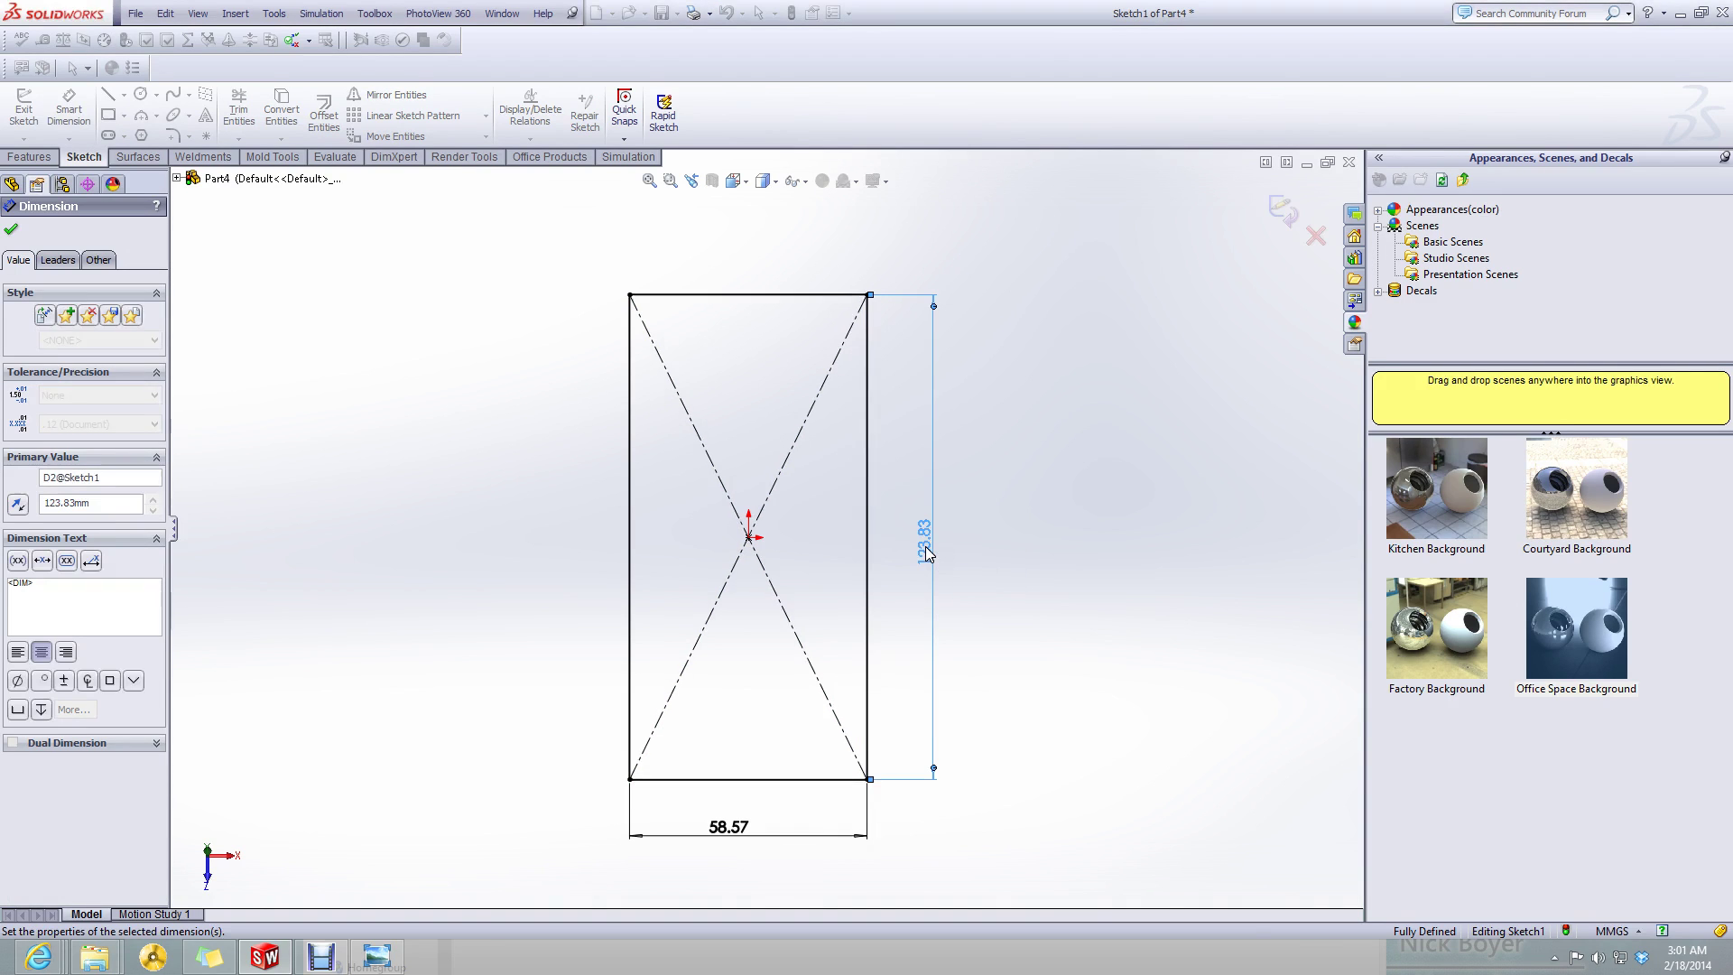
{"action": "left_click", "coordinate": [1265, 517]}
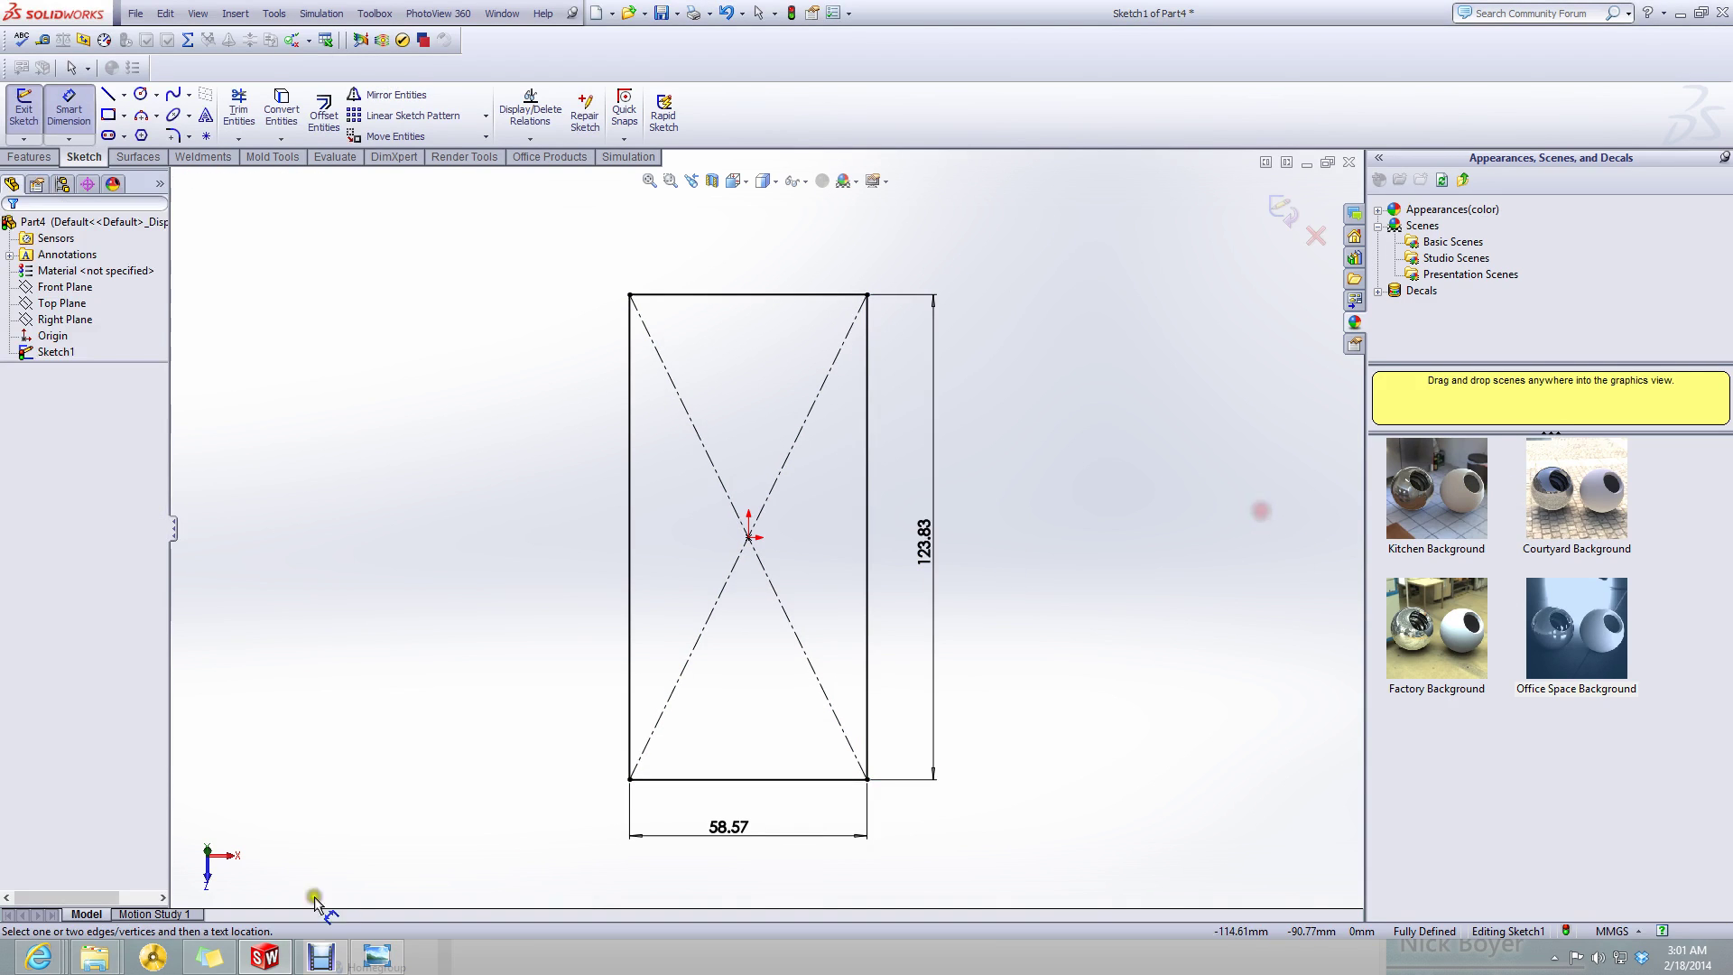
- Check the phone's corners in the blueprint image and round all four corners of the outline sketch with 9 mm sketch fillets
{"action": "left_click", "coordinate": [371, 970]}
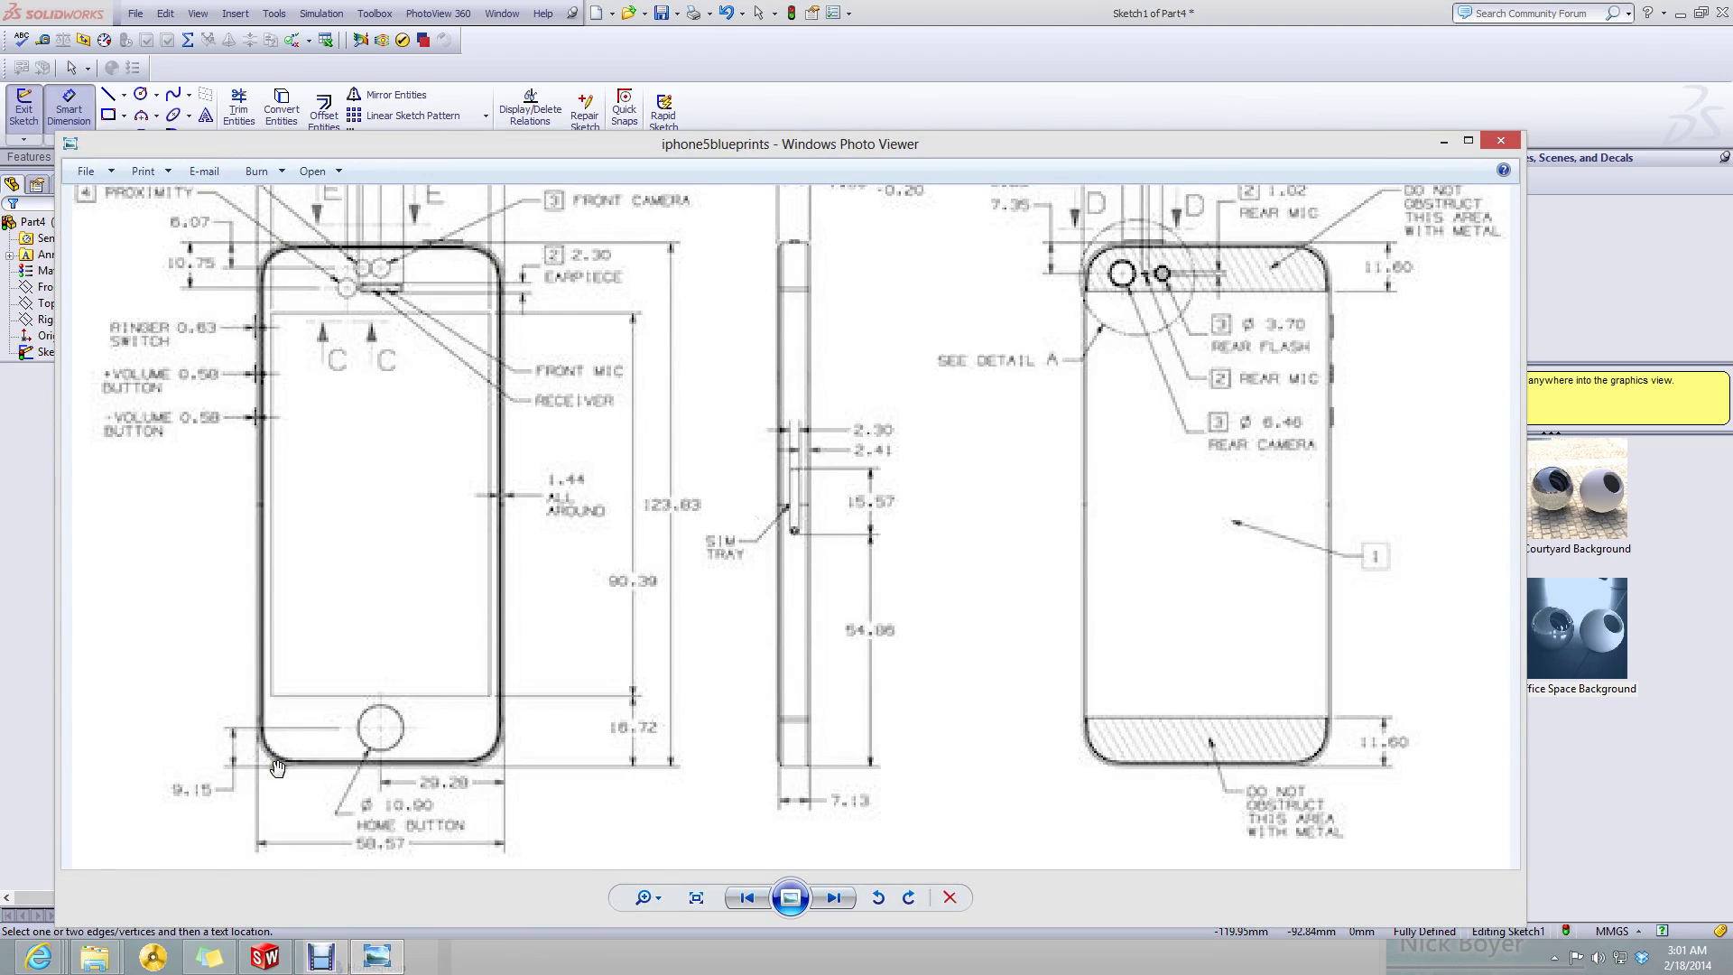
{"action": "left_click", "coordinate": [393, 959]}
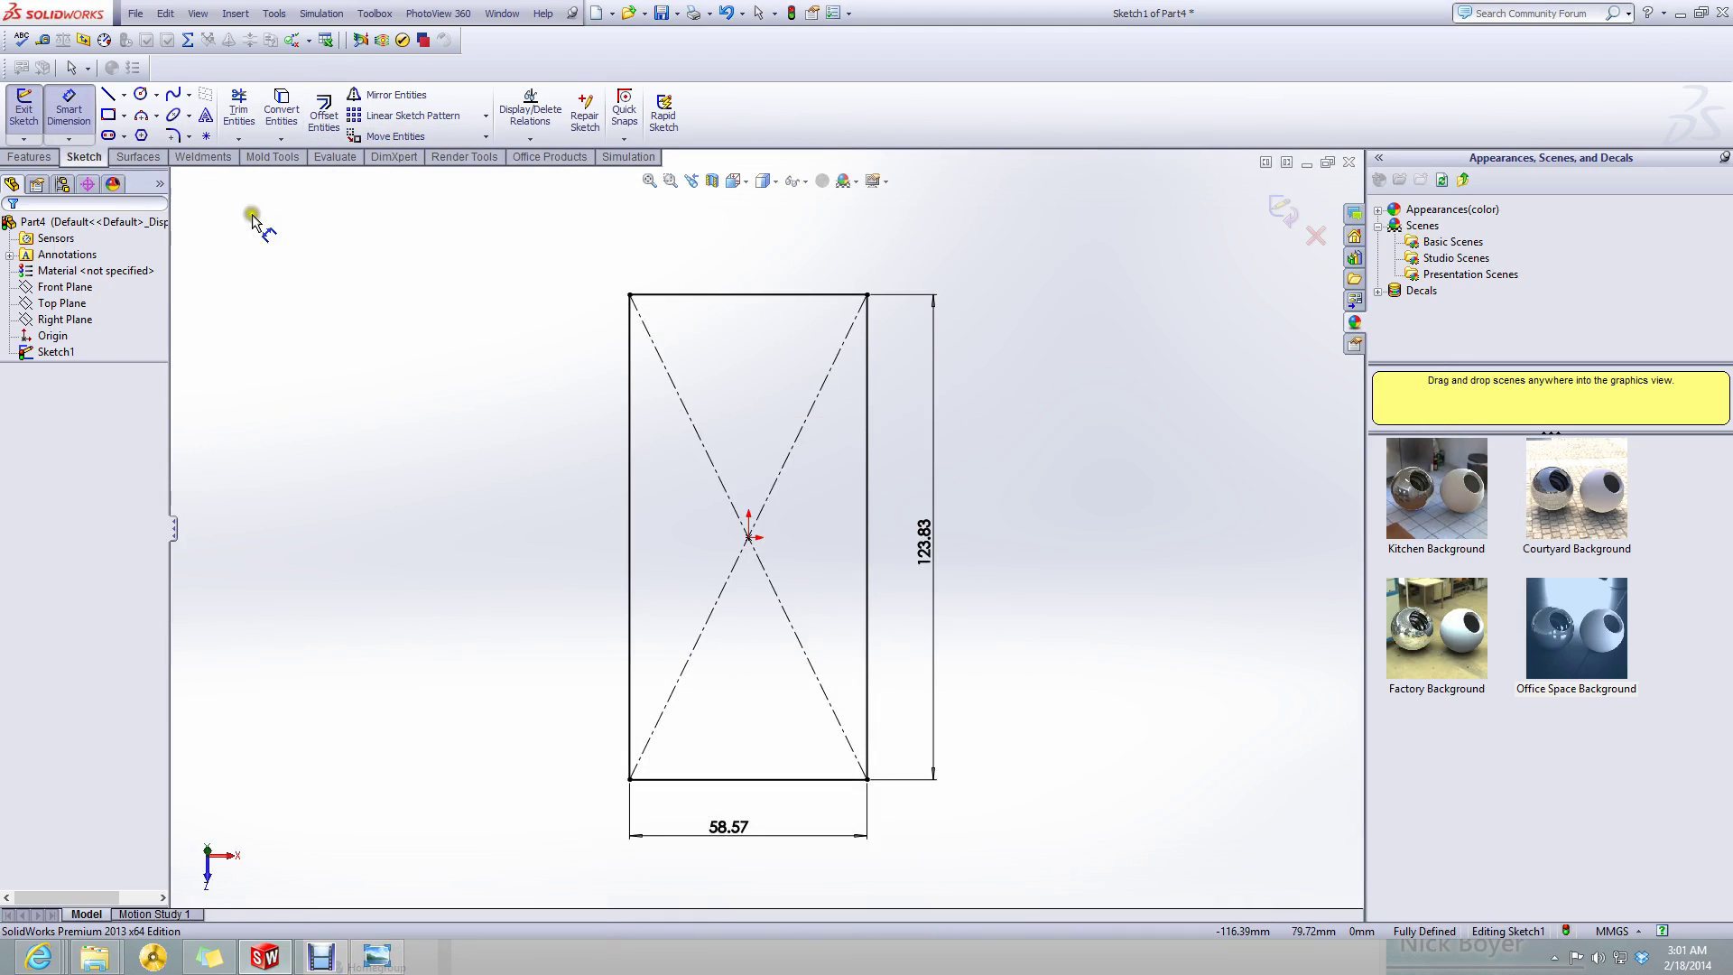
{"action": "left_click", "coordinate": [175, 136]}
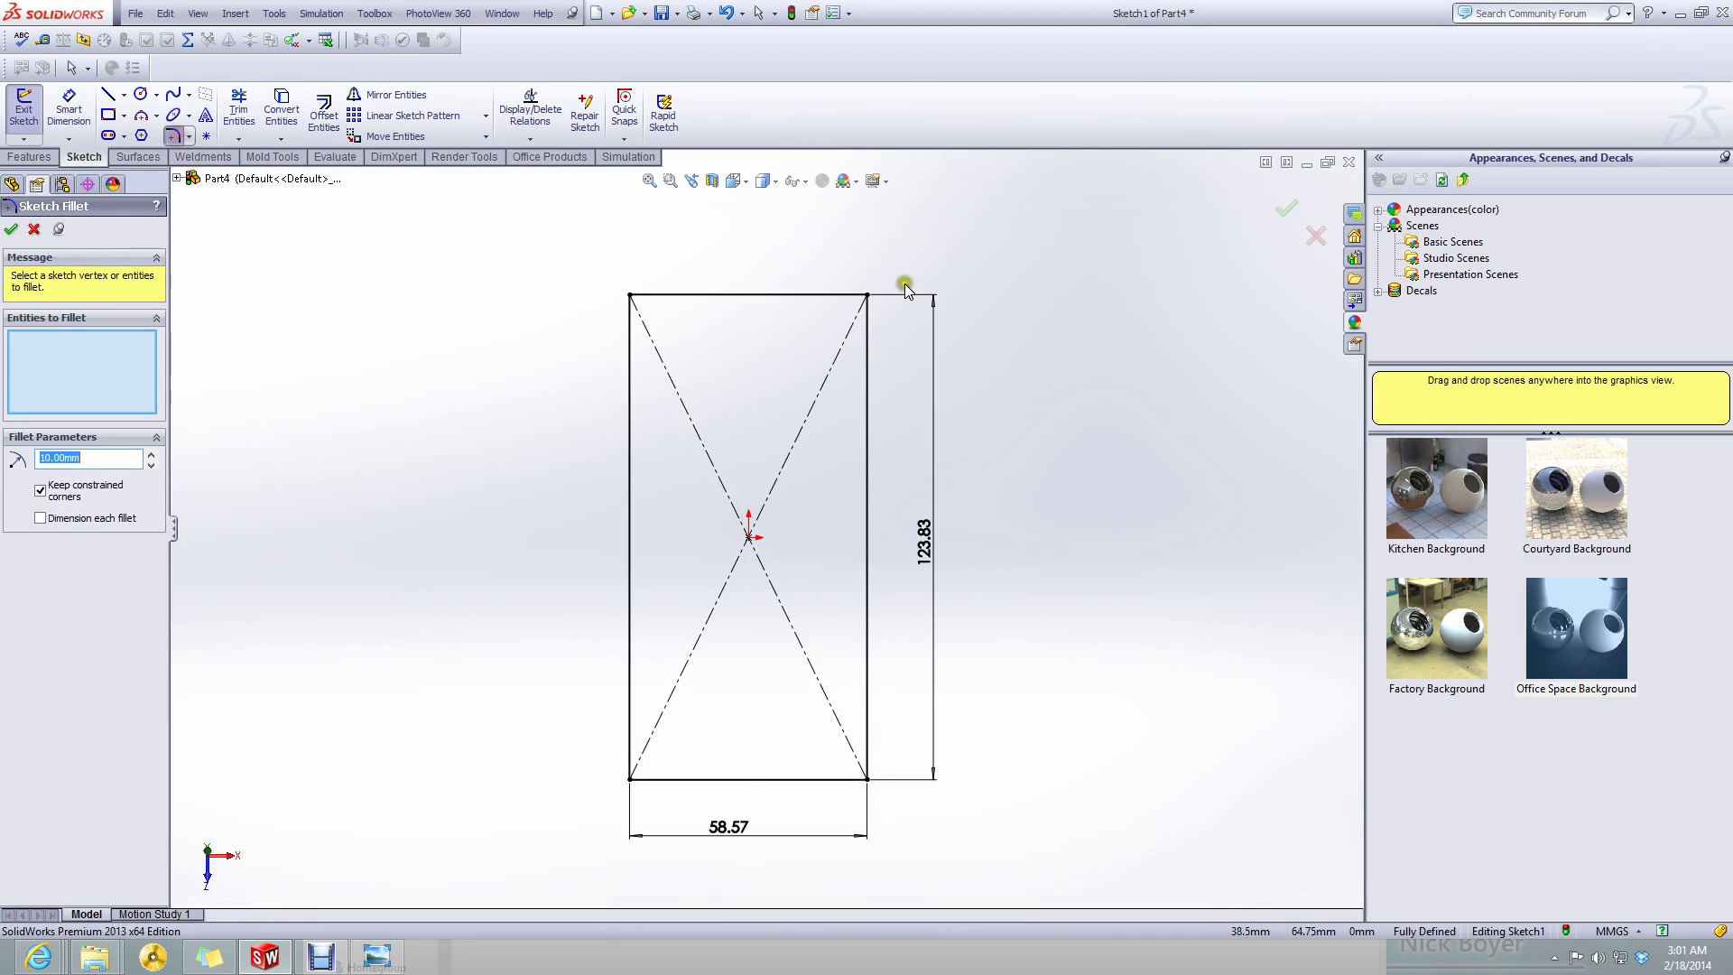
{"action": "left_click", "coordinate": [866, 294]}
{"action": "left_click", "coordinate": [630, 295]}
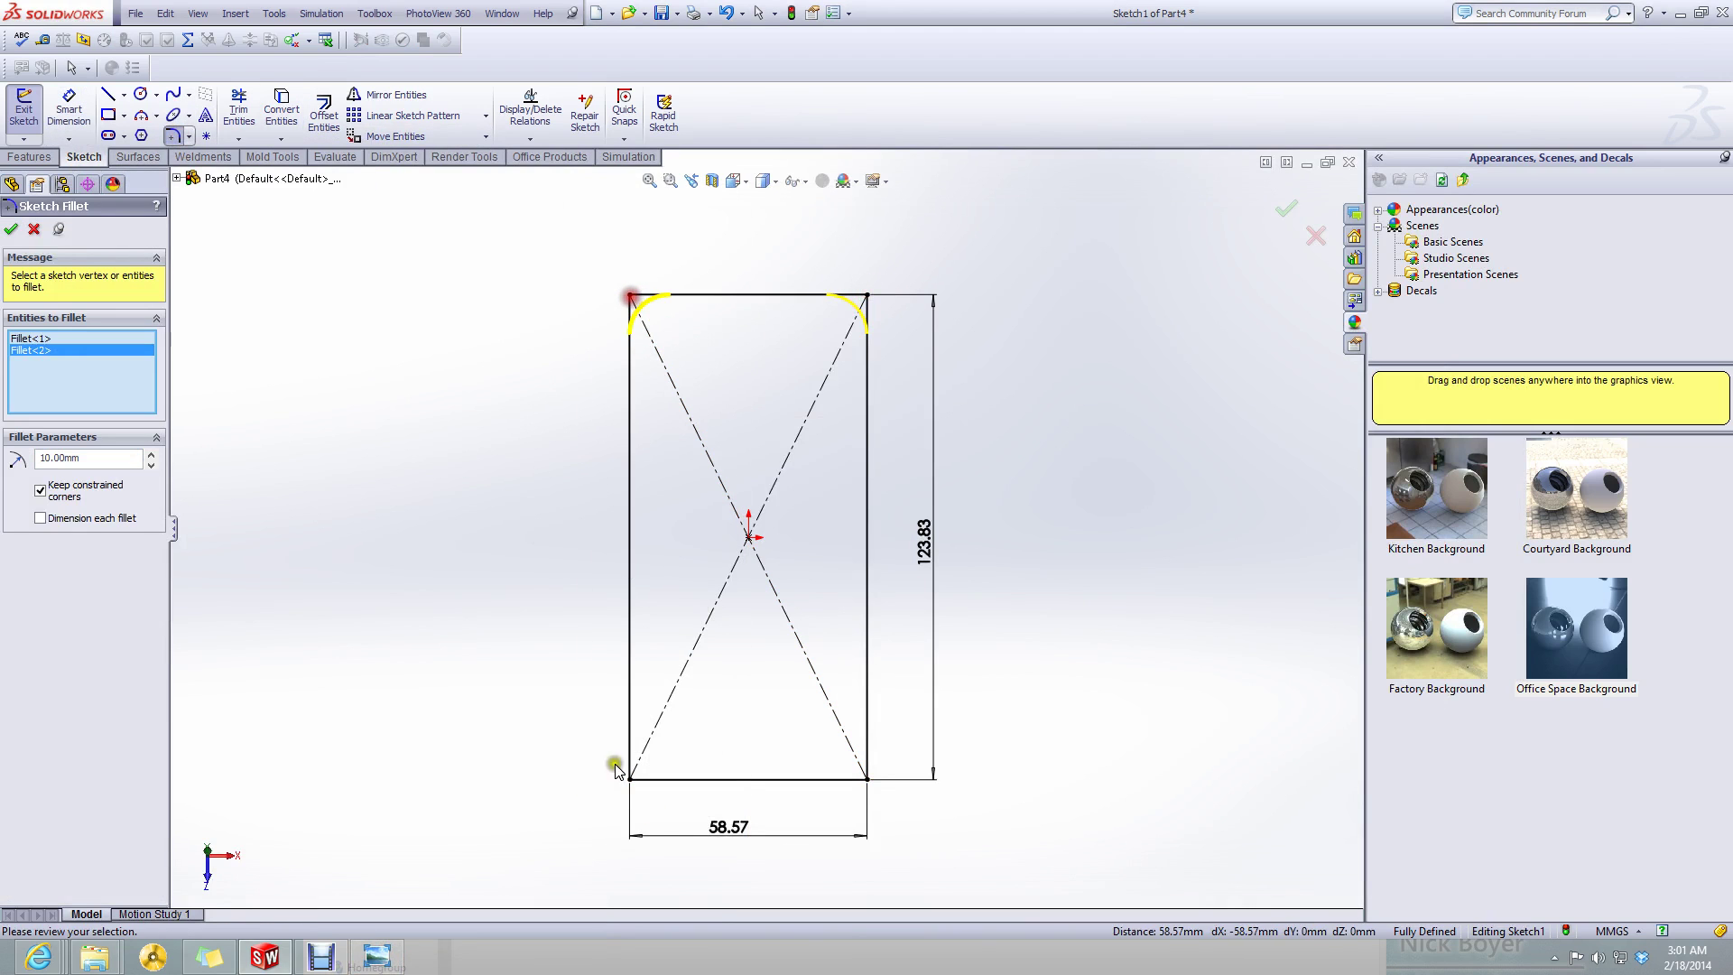
{"action": "left_click", "coordinate": [628, 775]}
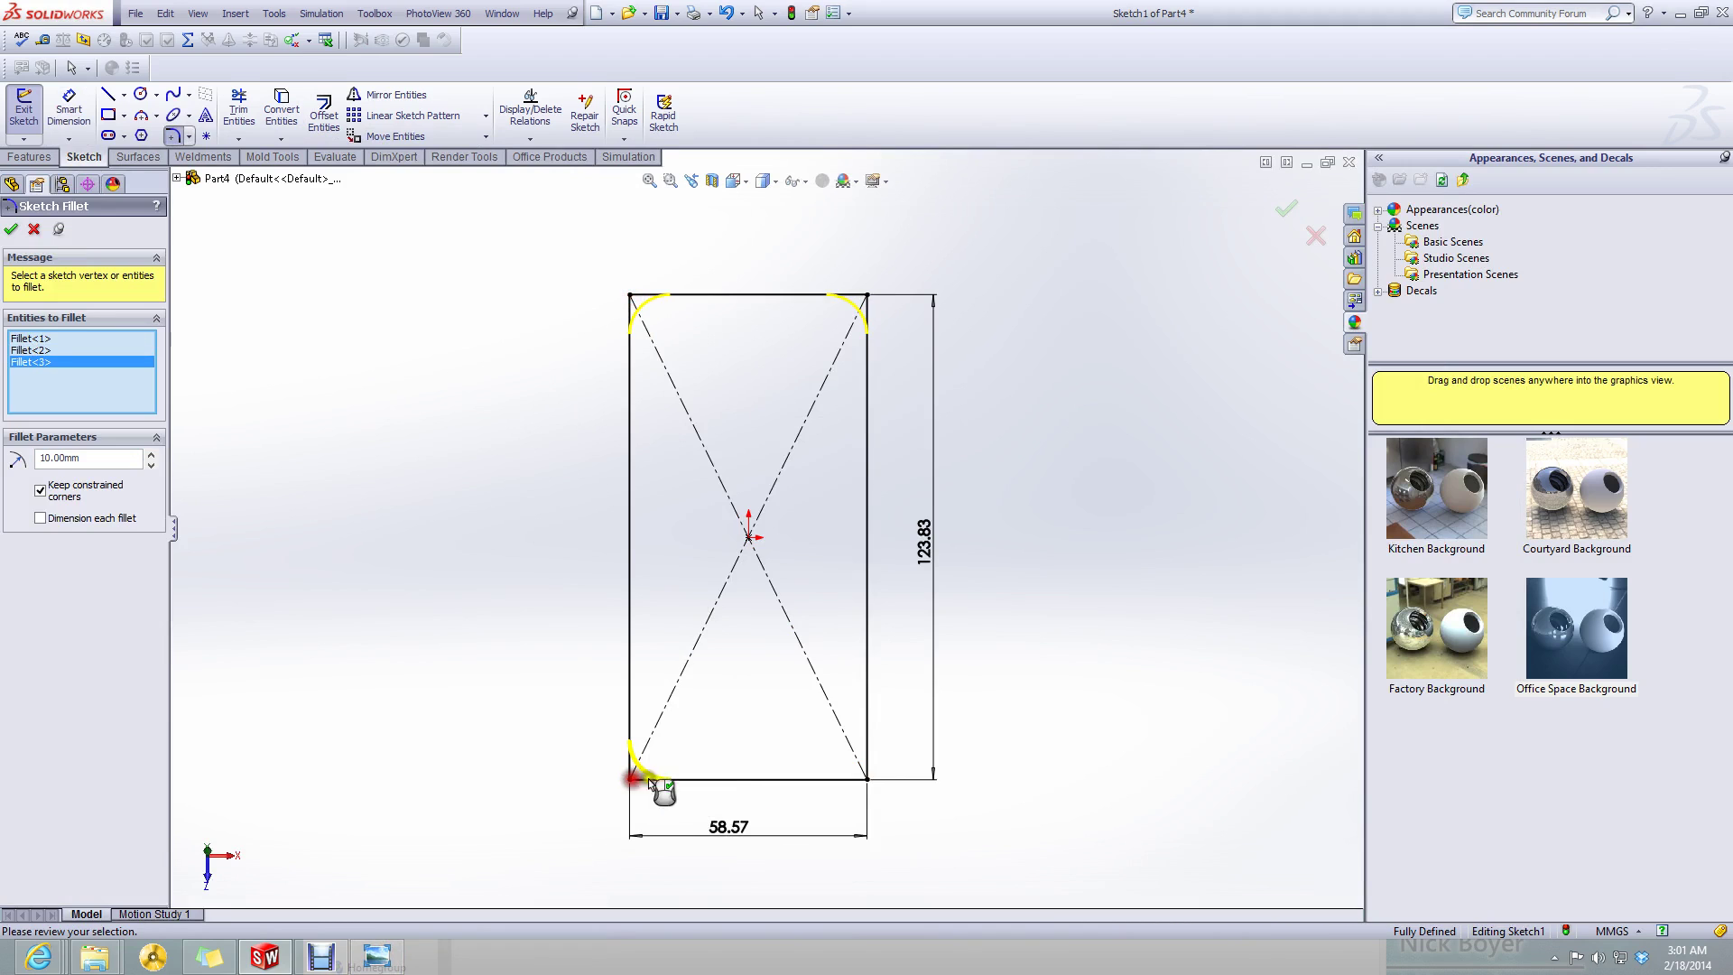
{"action": "left_click", "coordinate": [865, 780]}
{"action": "double_click", "coordinate": [90, 457]}
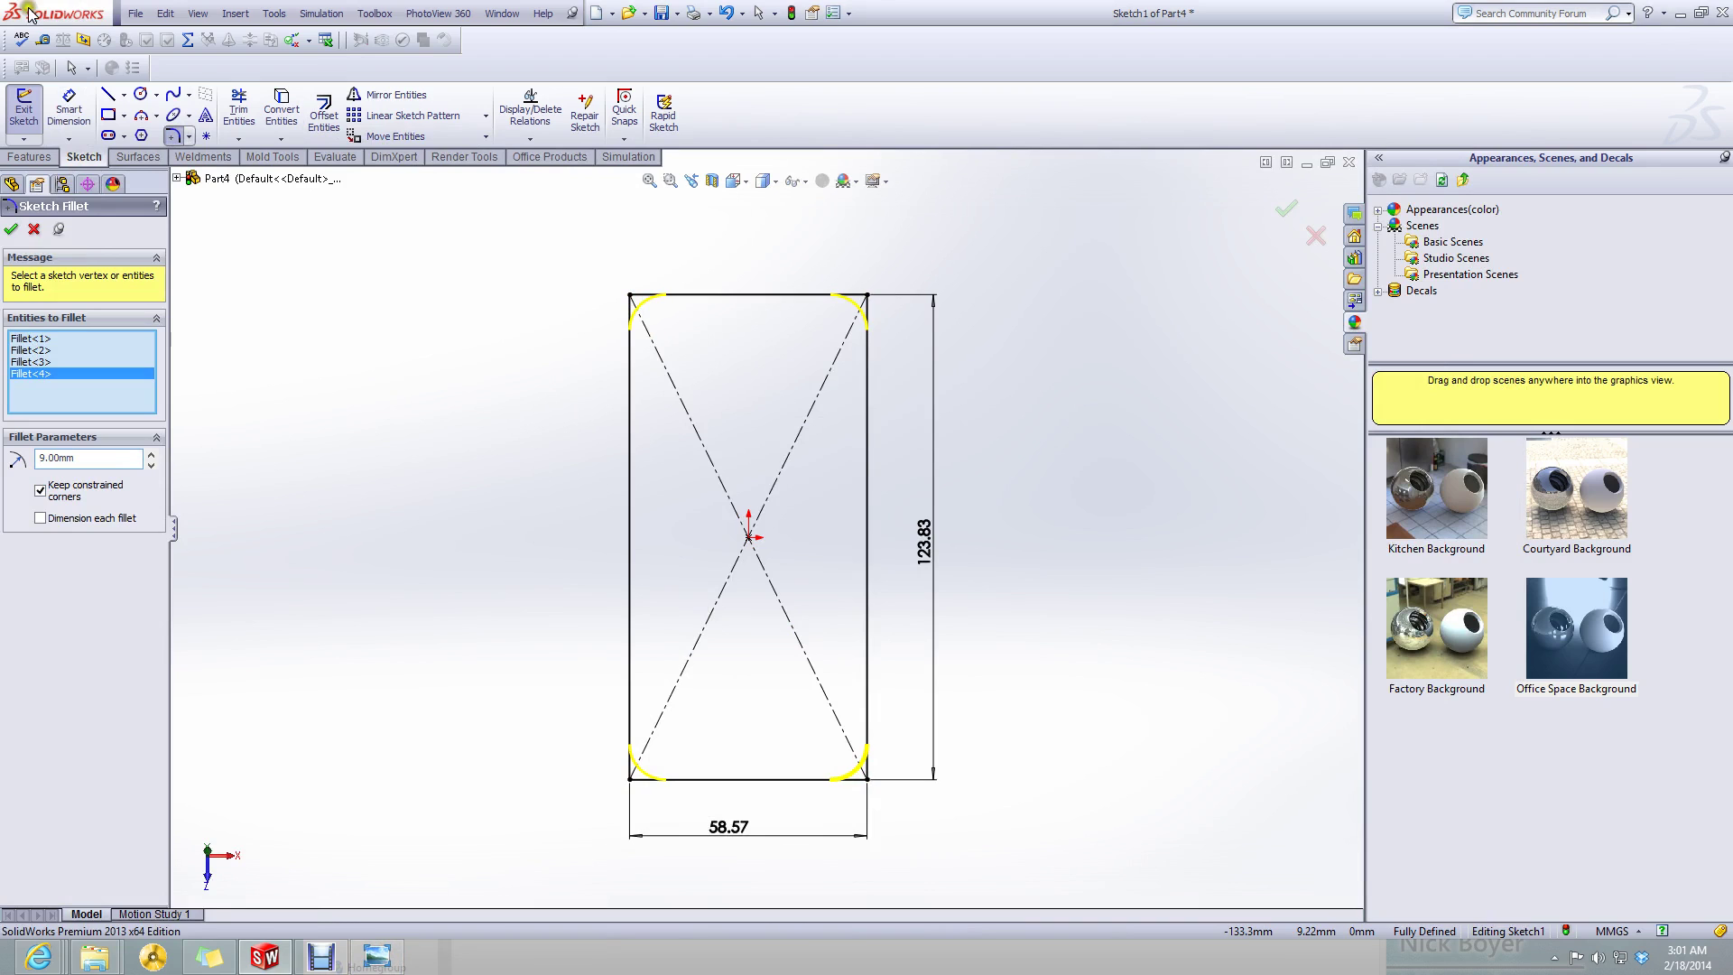
{"action": "left_click", "coordinate": [12, 230]}
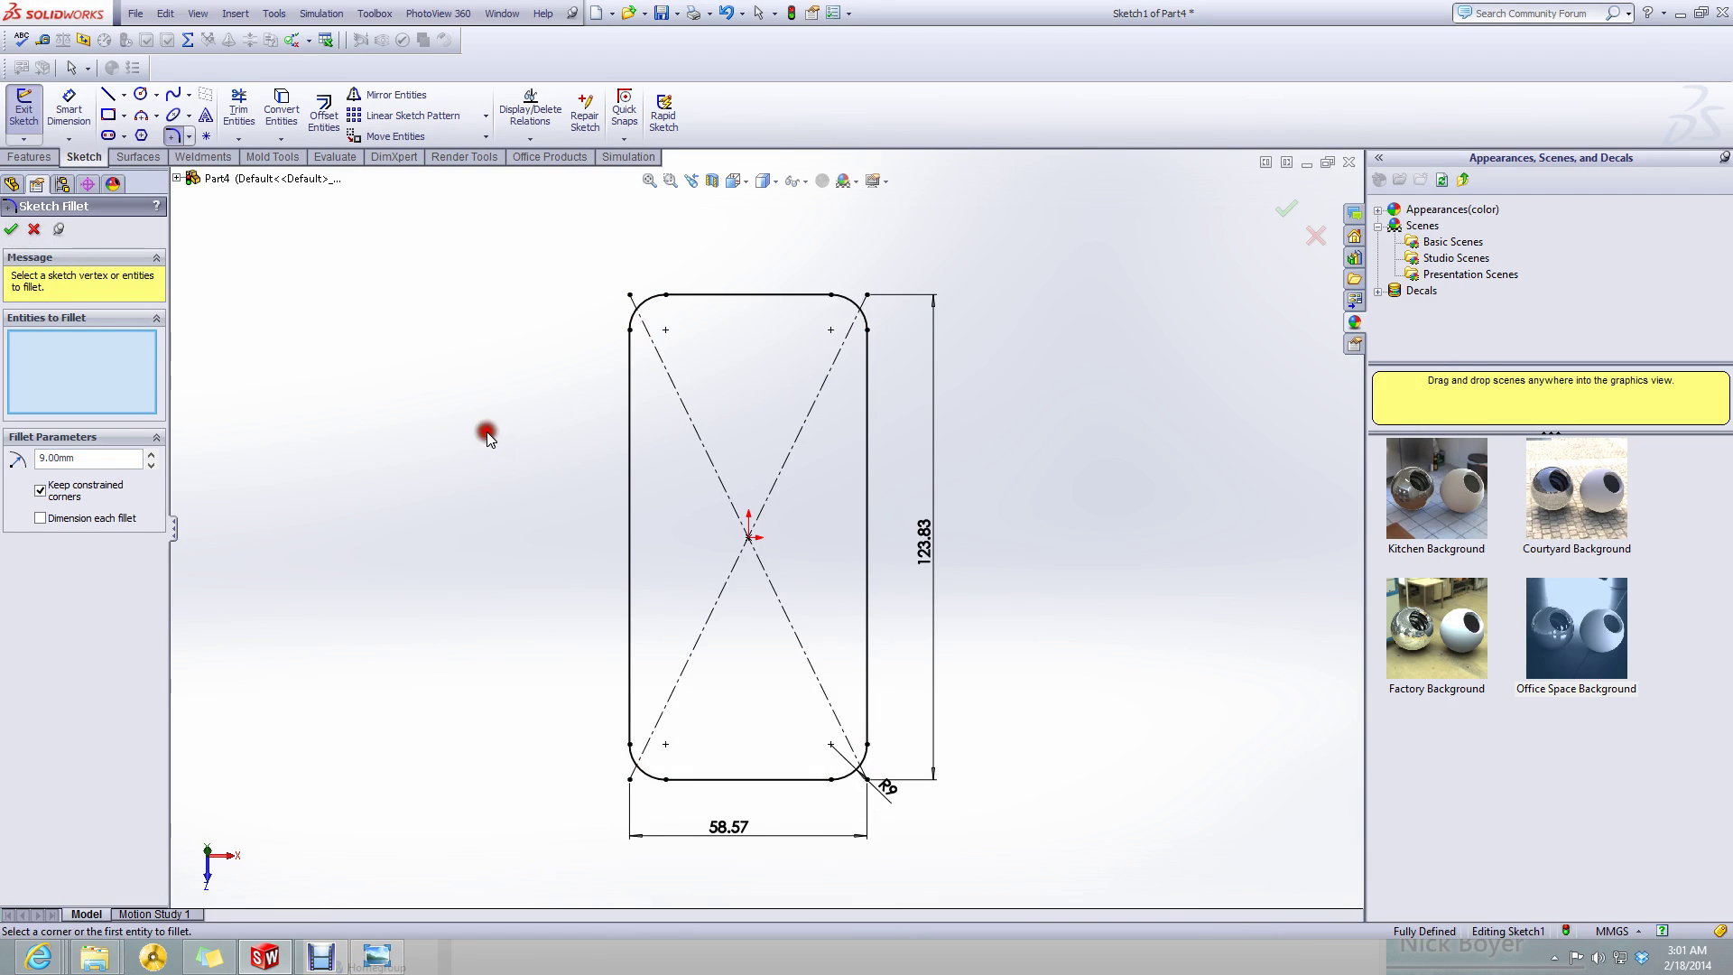
{"action": "left_click", "coordinate": [15, 158]}
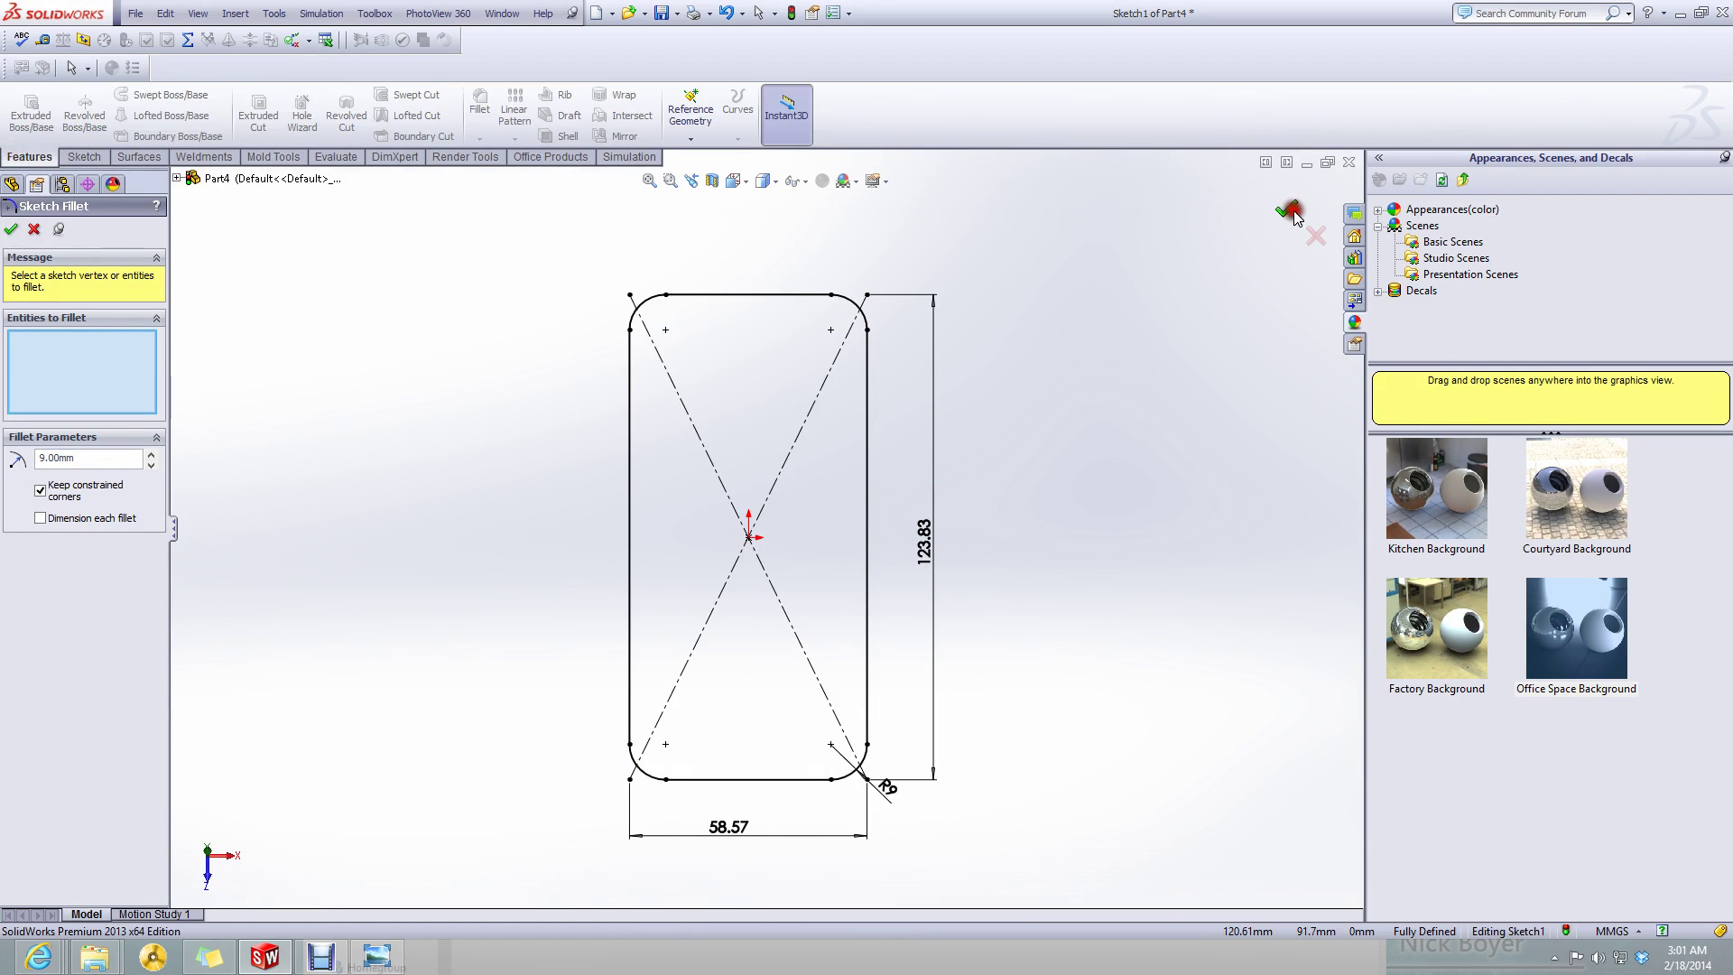
{"action": "key", "text": "Escape"}
{"action": "left_click", "coordinate": [31, 109]}
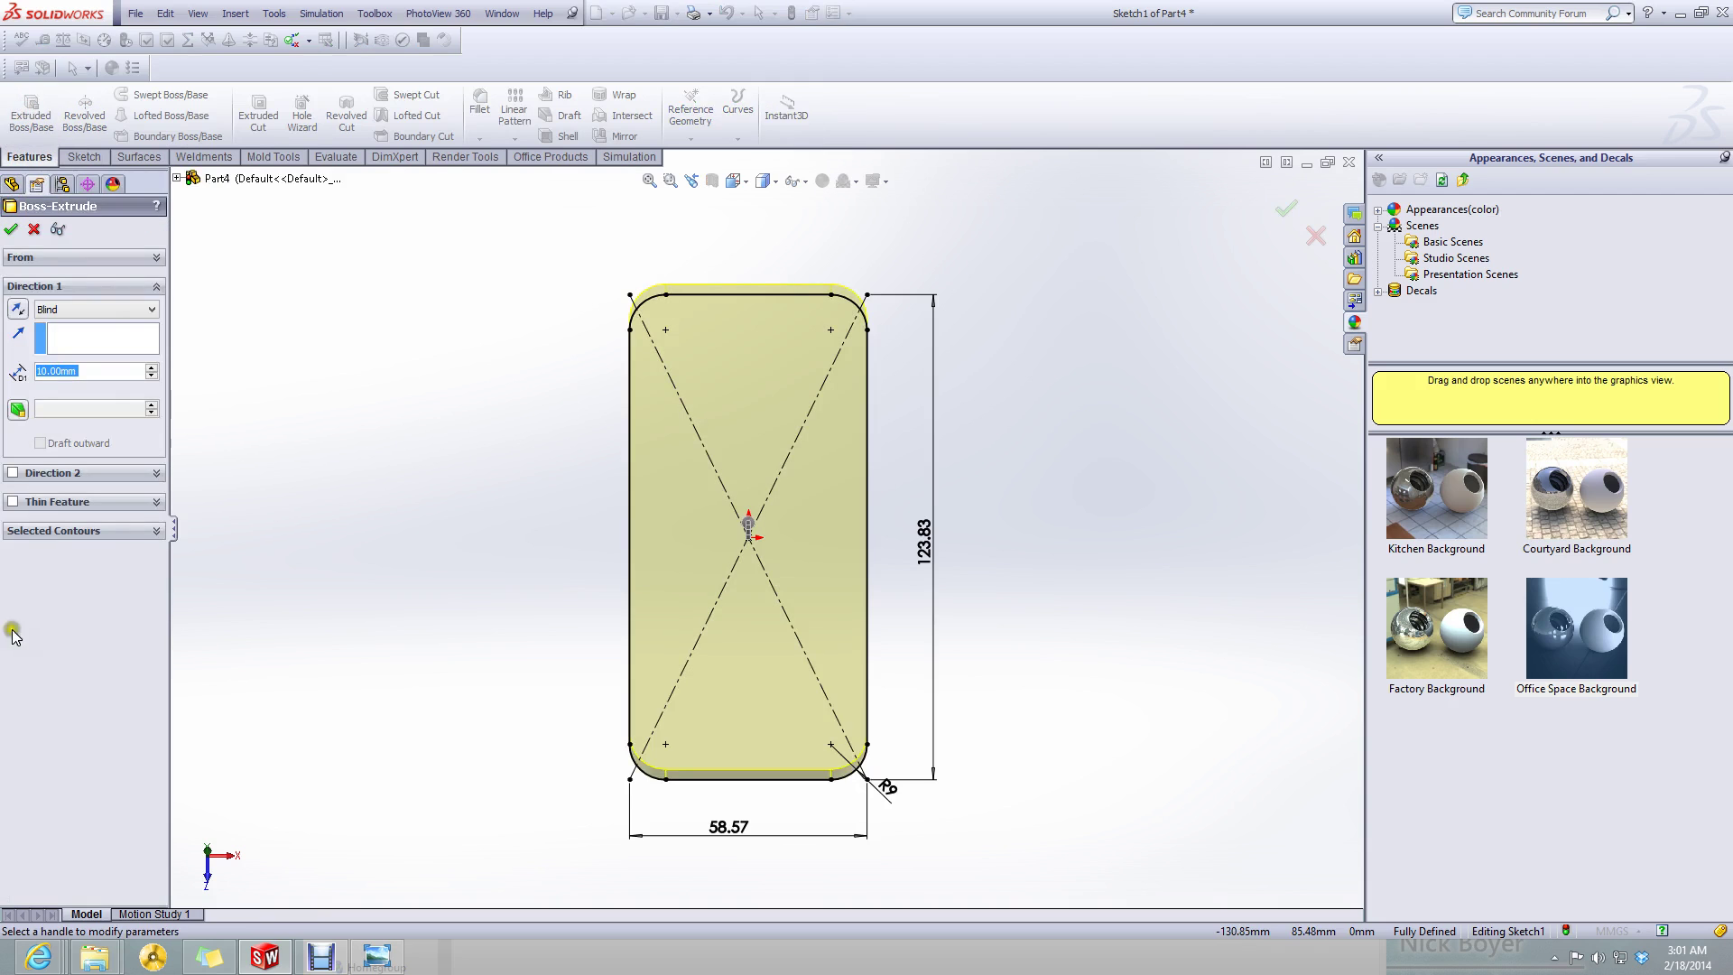
{"action": "left_click", "coordinate": [13, 502]}
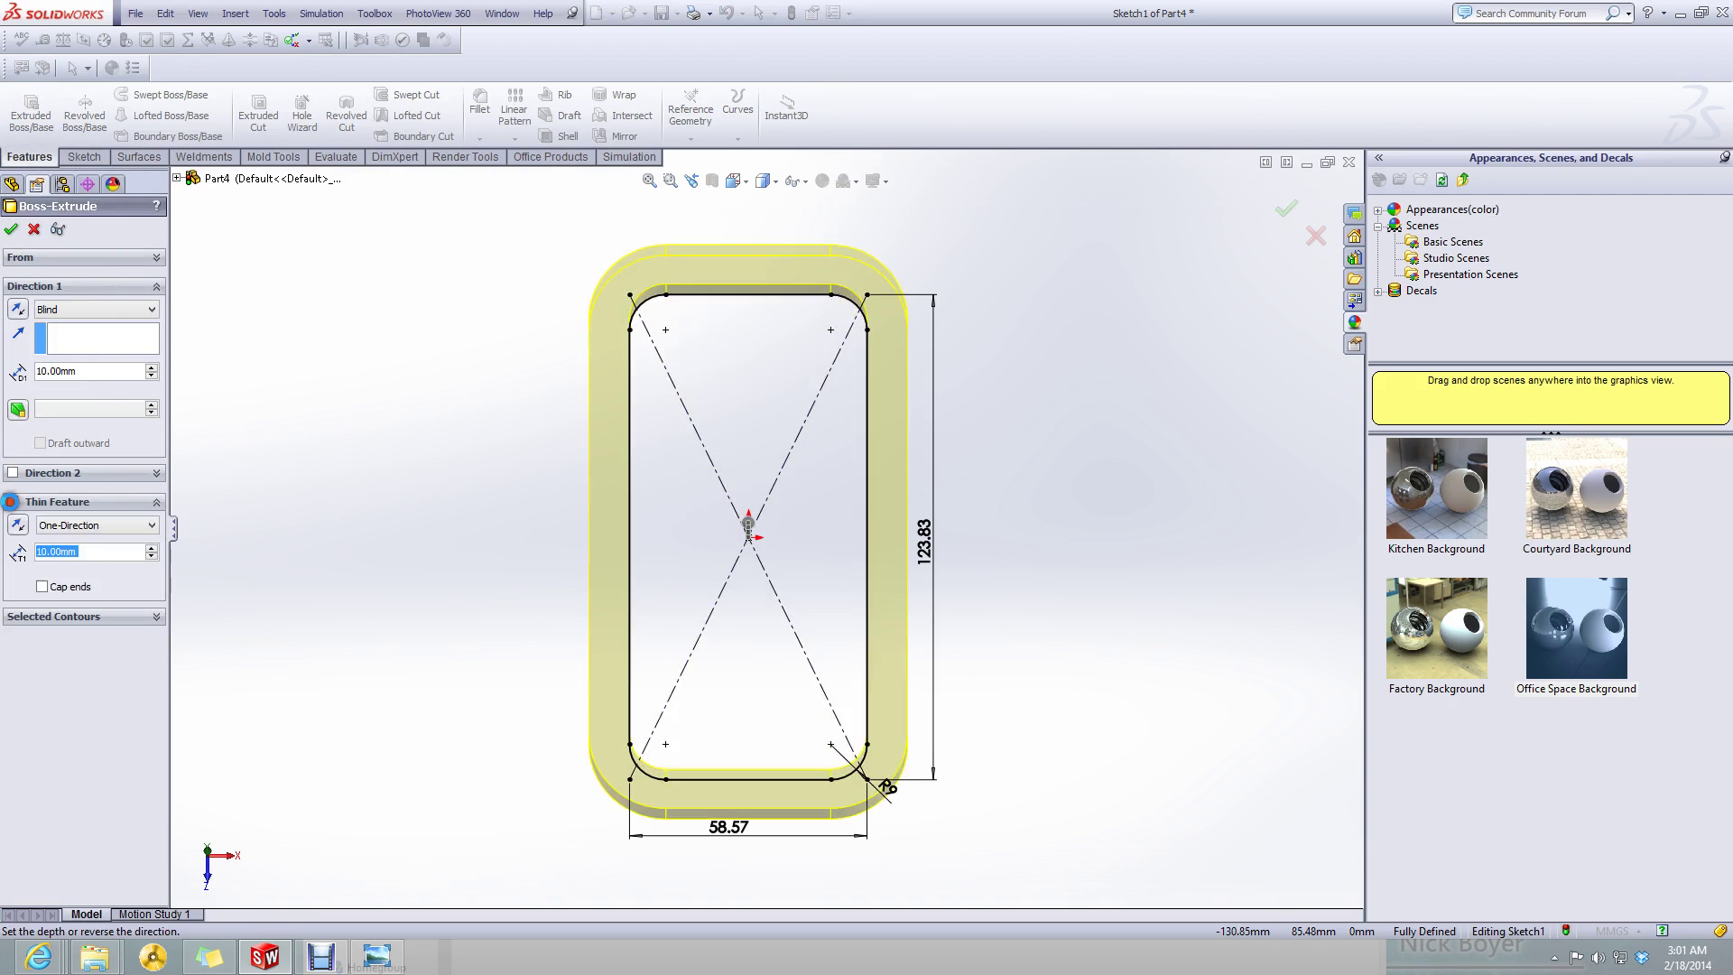
{"action": "middle_click_drag", "start_coordinate": [668, 379], "coordinate": [659, 443]}
{"action": "left_click_drag", "start_coordinate": [93, 557], "coordinate": [3, 556]}
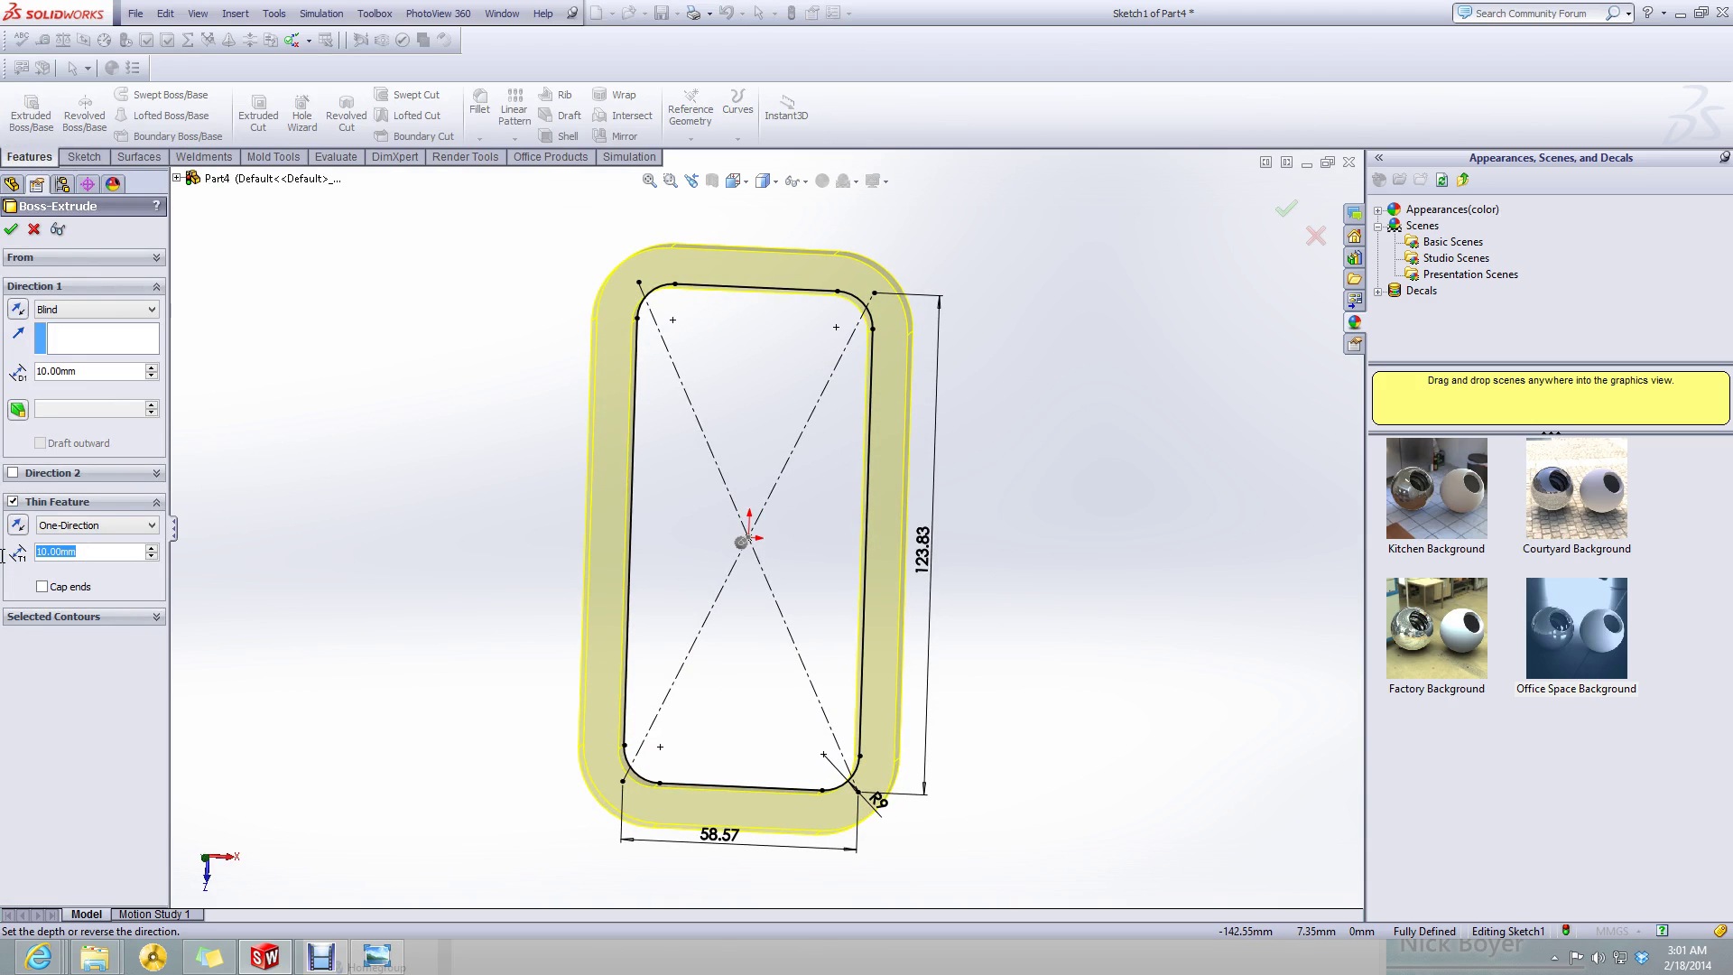
{"action": "left_click", "coordinate": [366, 965]}
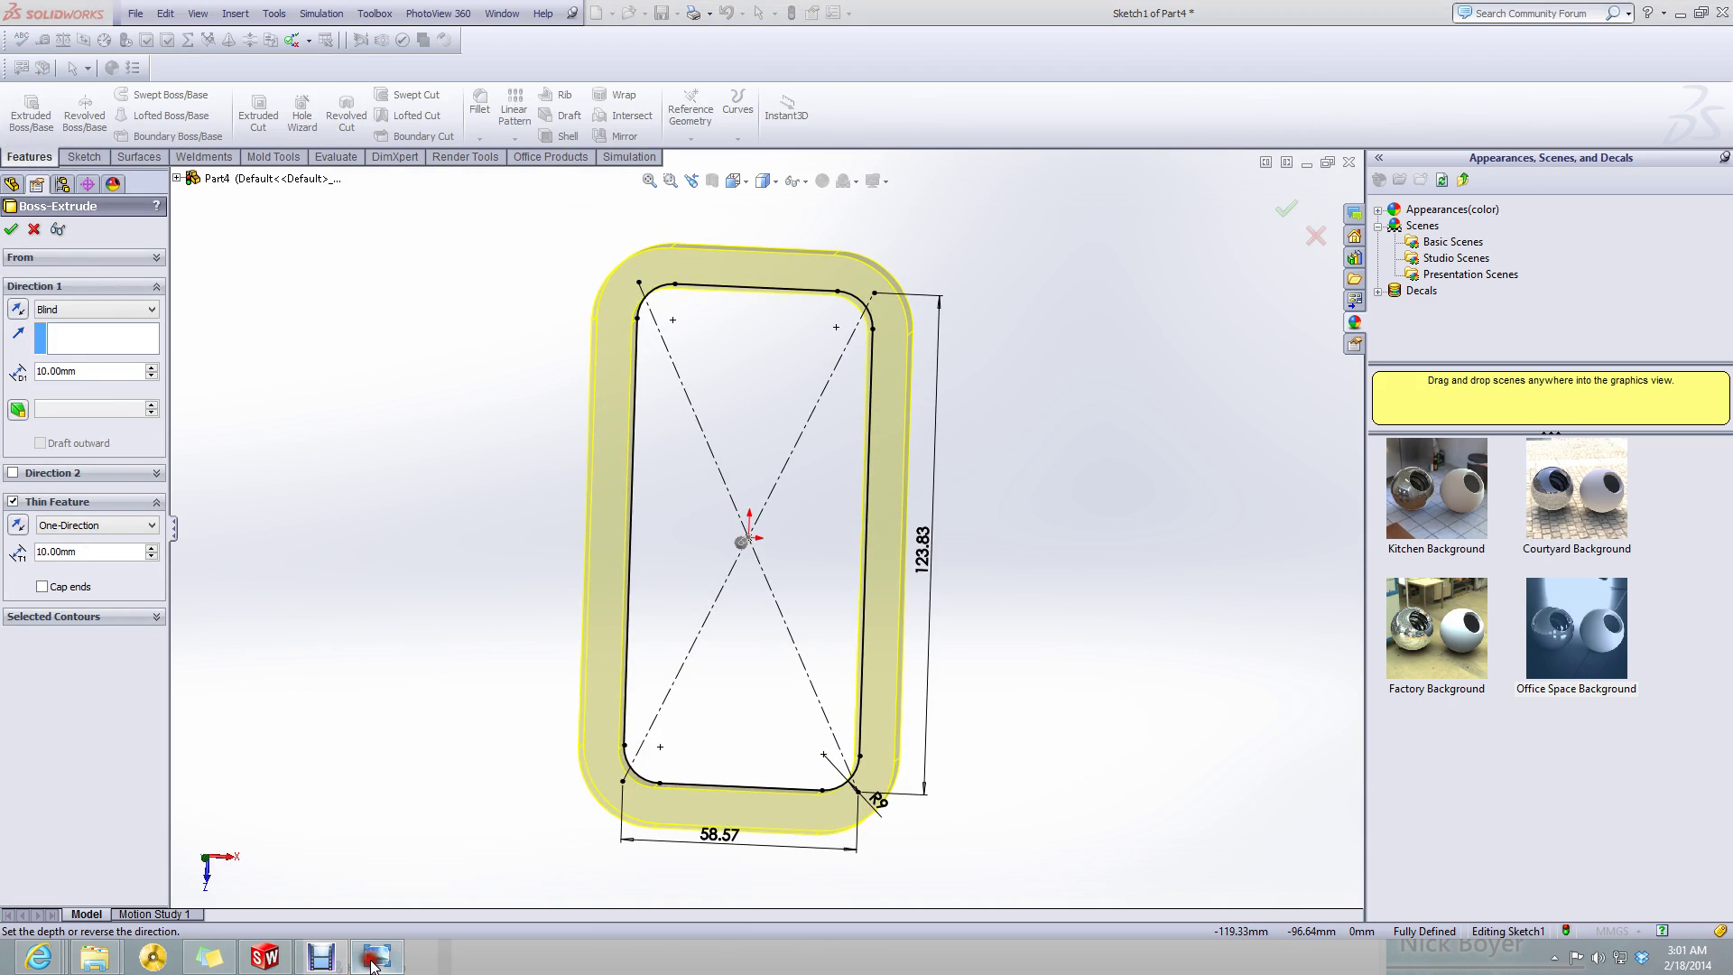
{"action": "left_click", "coordinate": [371, 962]}
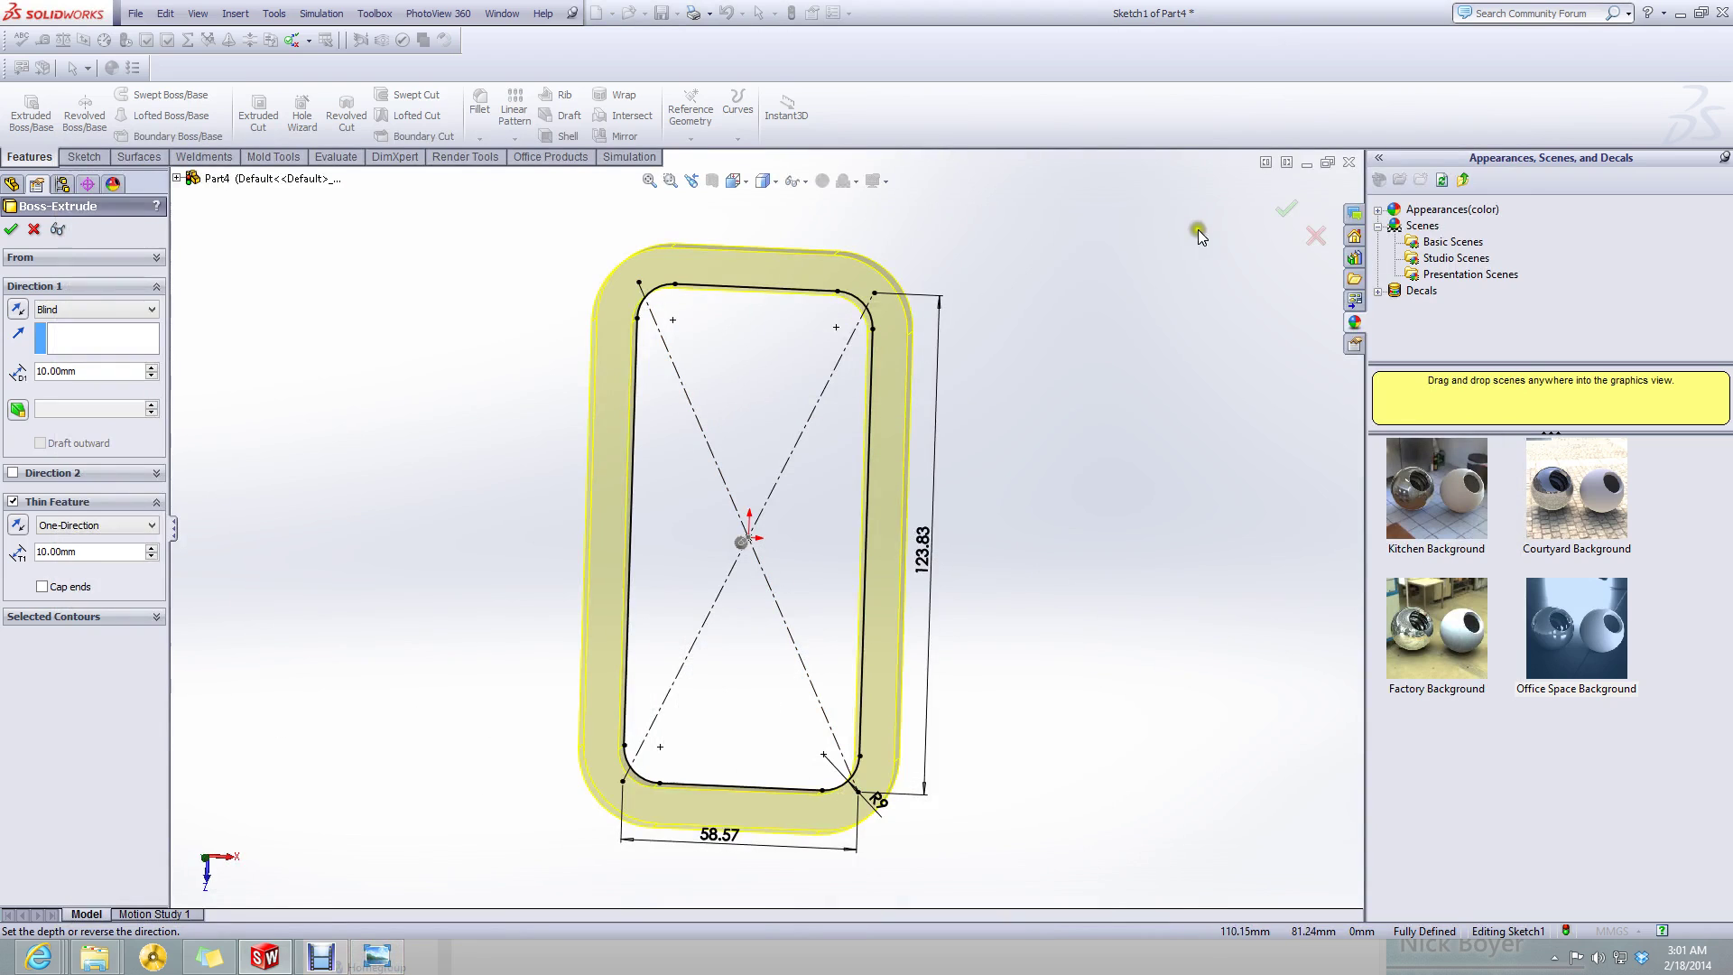
- Switch to the finished iPhone 5 part and examine the Aluminum Band's width, height, thickness and corner radius dimensions
{"action": "left_click", "coordinate": [1309, 168]}
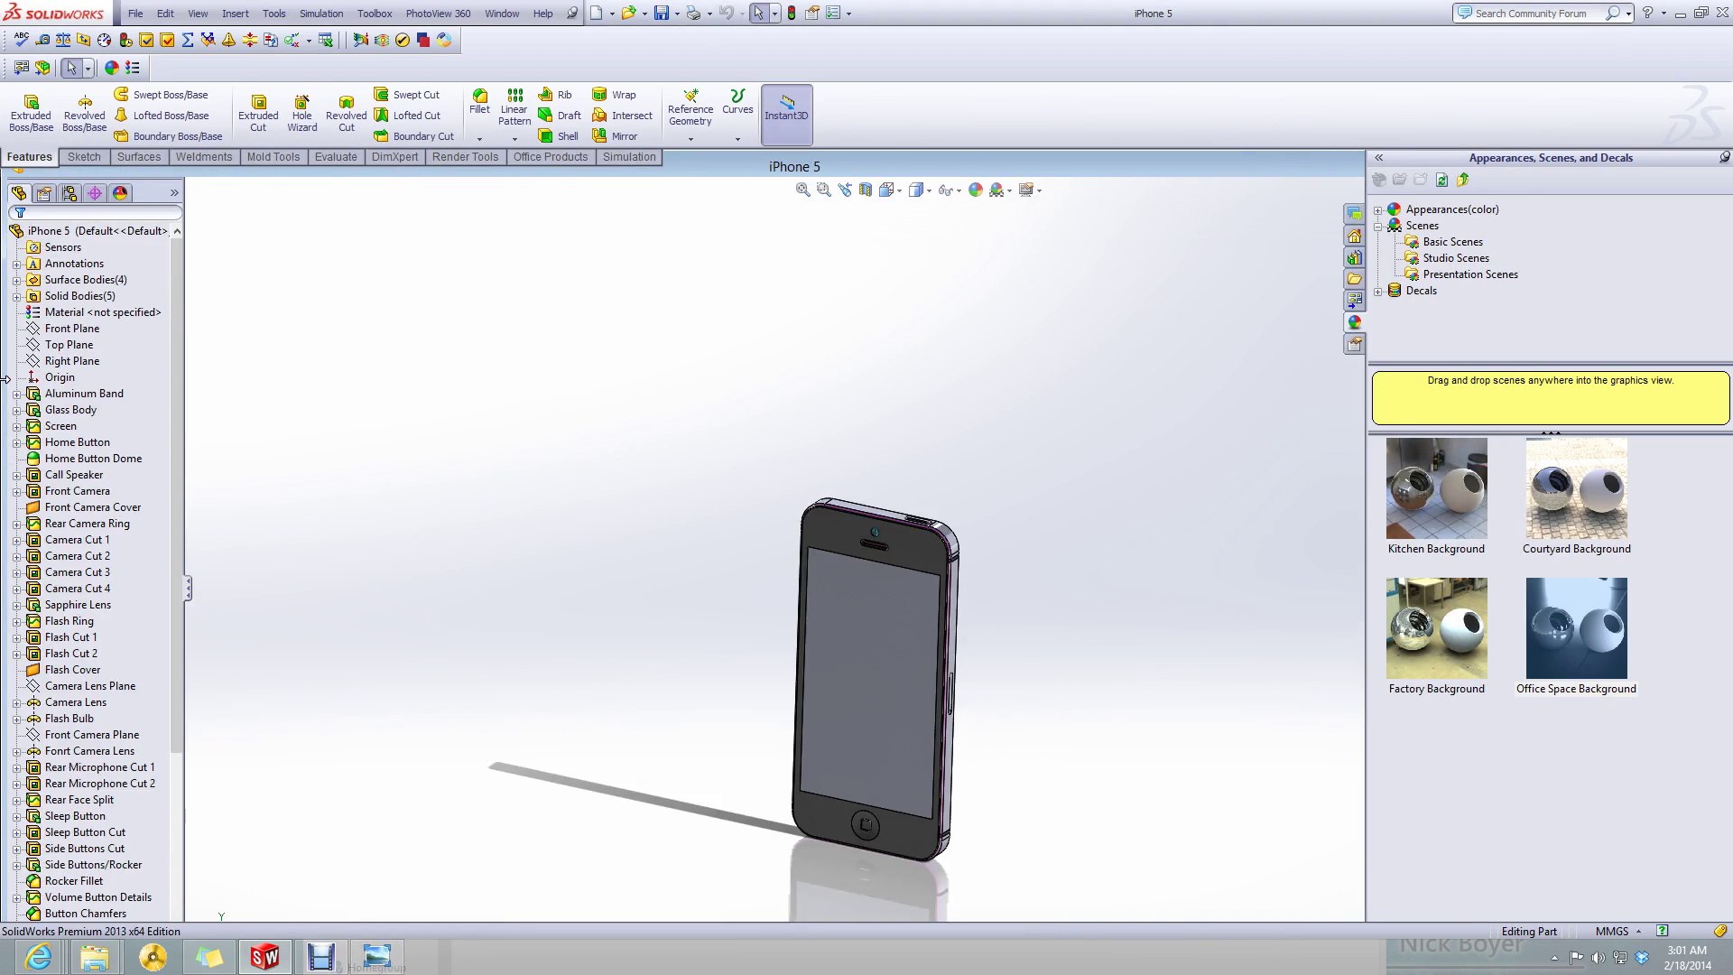
{"action": "left_click", "coordinate": [39, 397]}
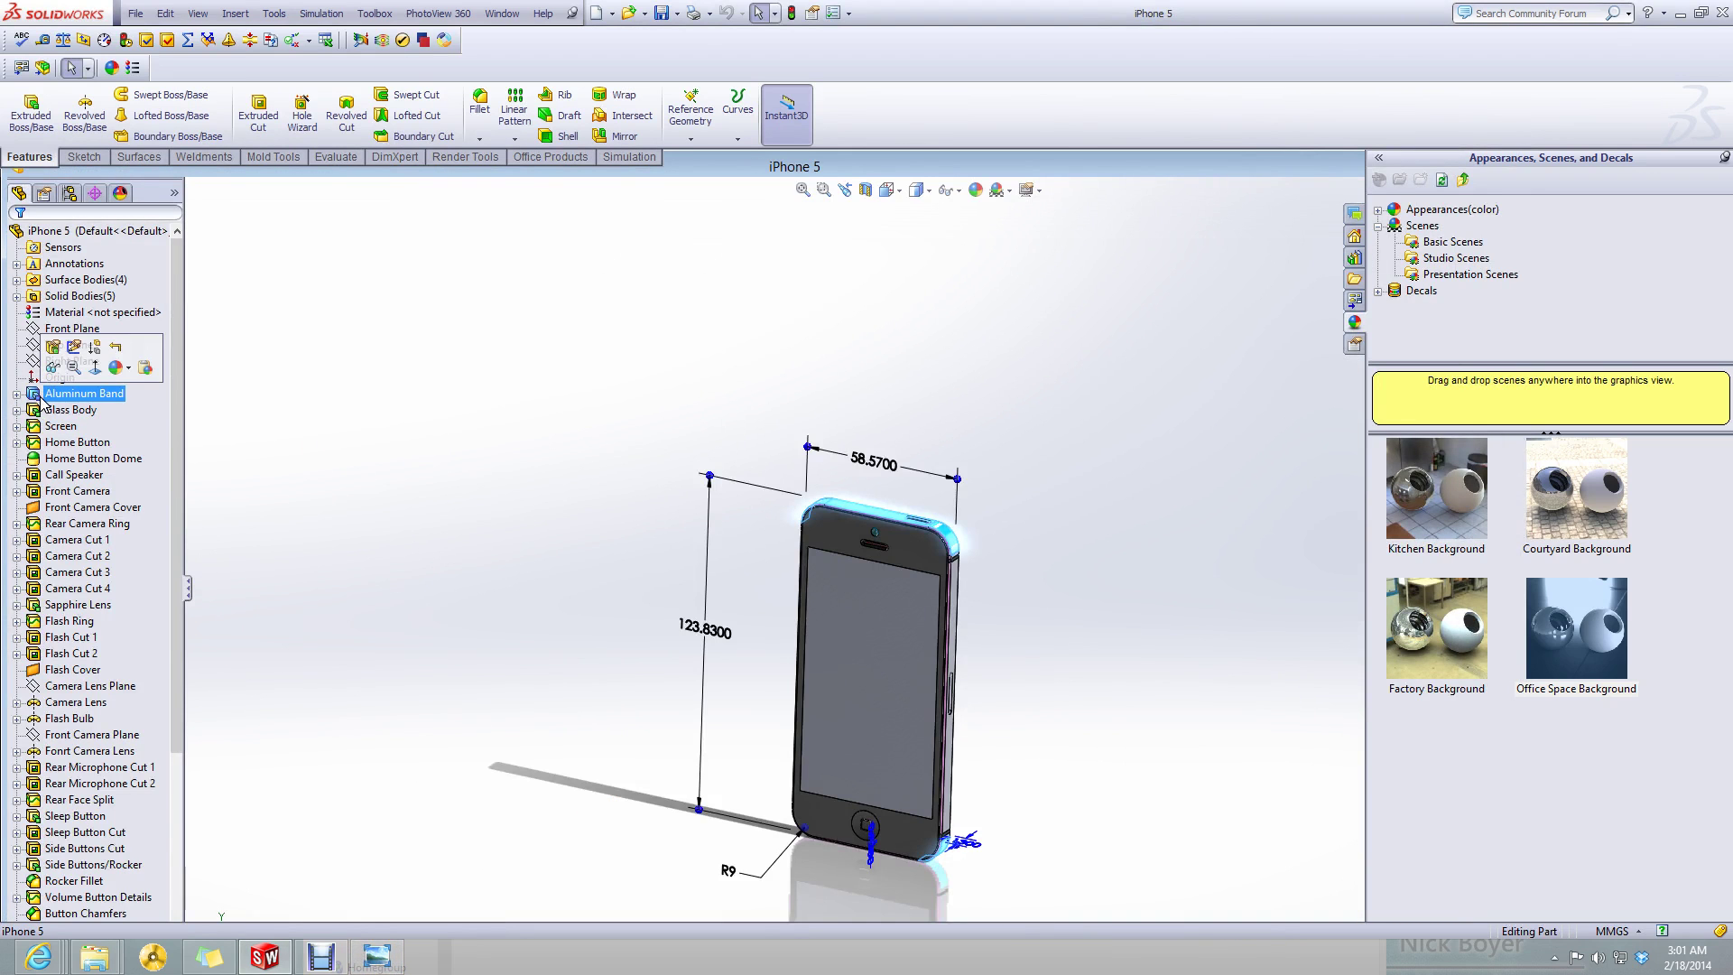
{"action": "scroll", "coordinate": [1052, 799], "scroll_direction": "down", "scroll_amount": 10}
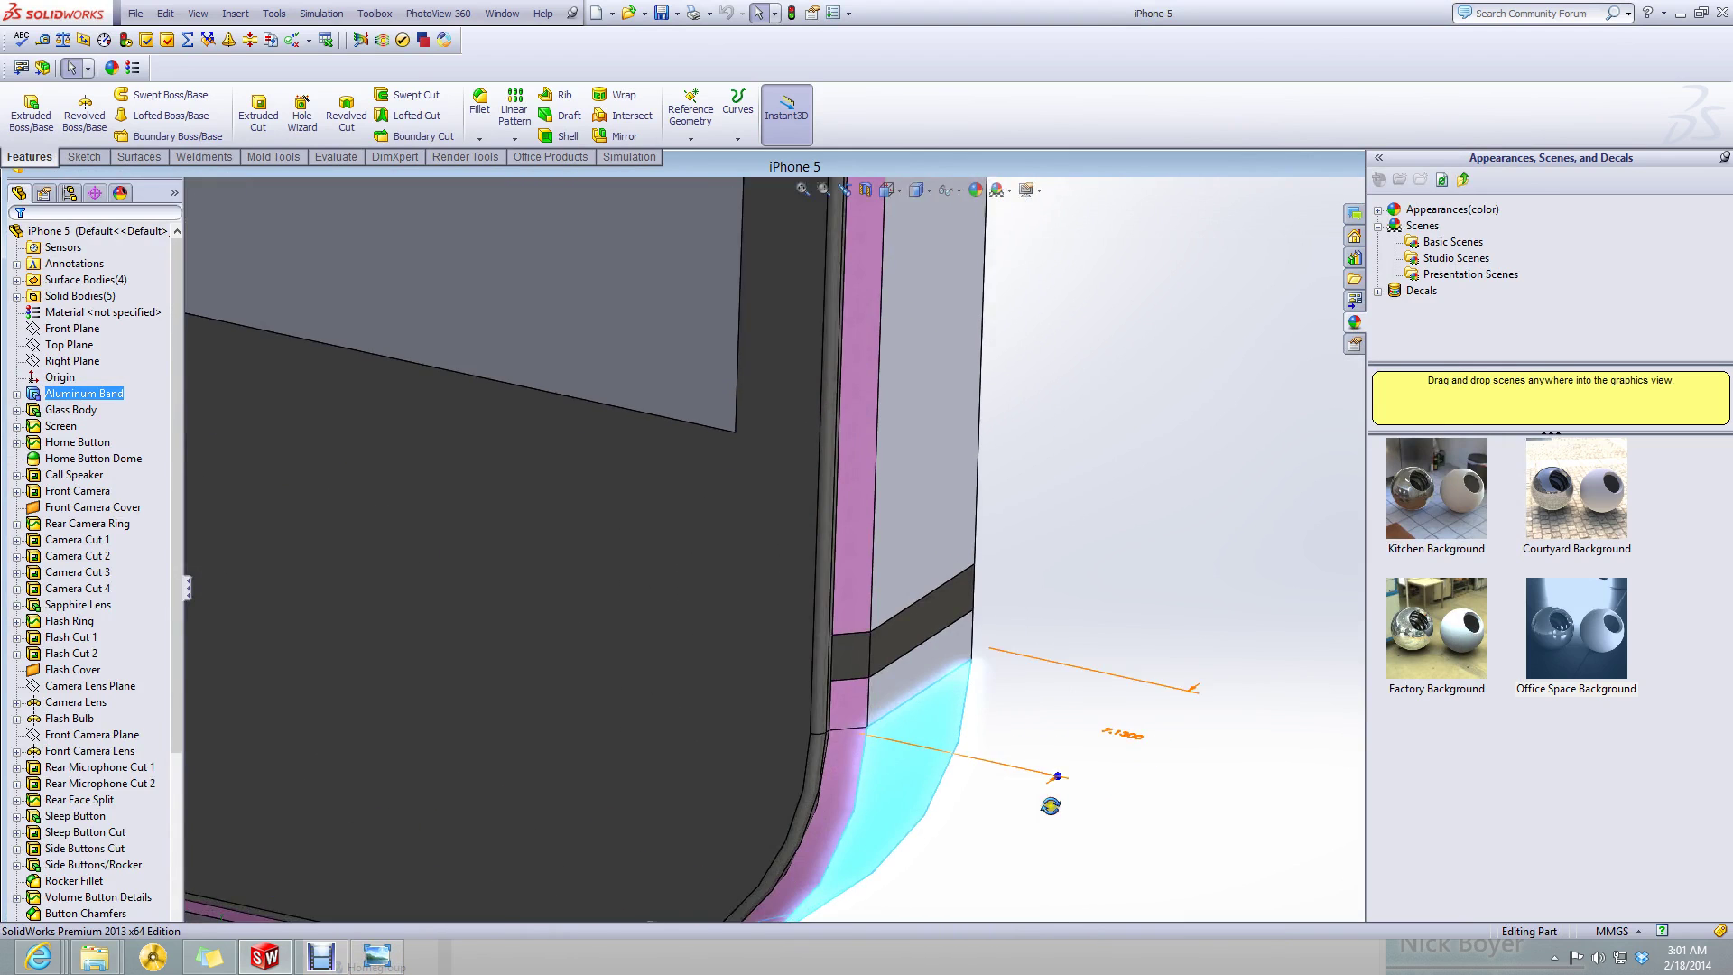
{"action": "middle_click_drag", "start_coordinate": [1050, 803], "coordinate": [1105, 529]}
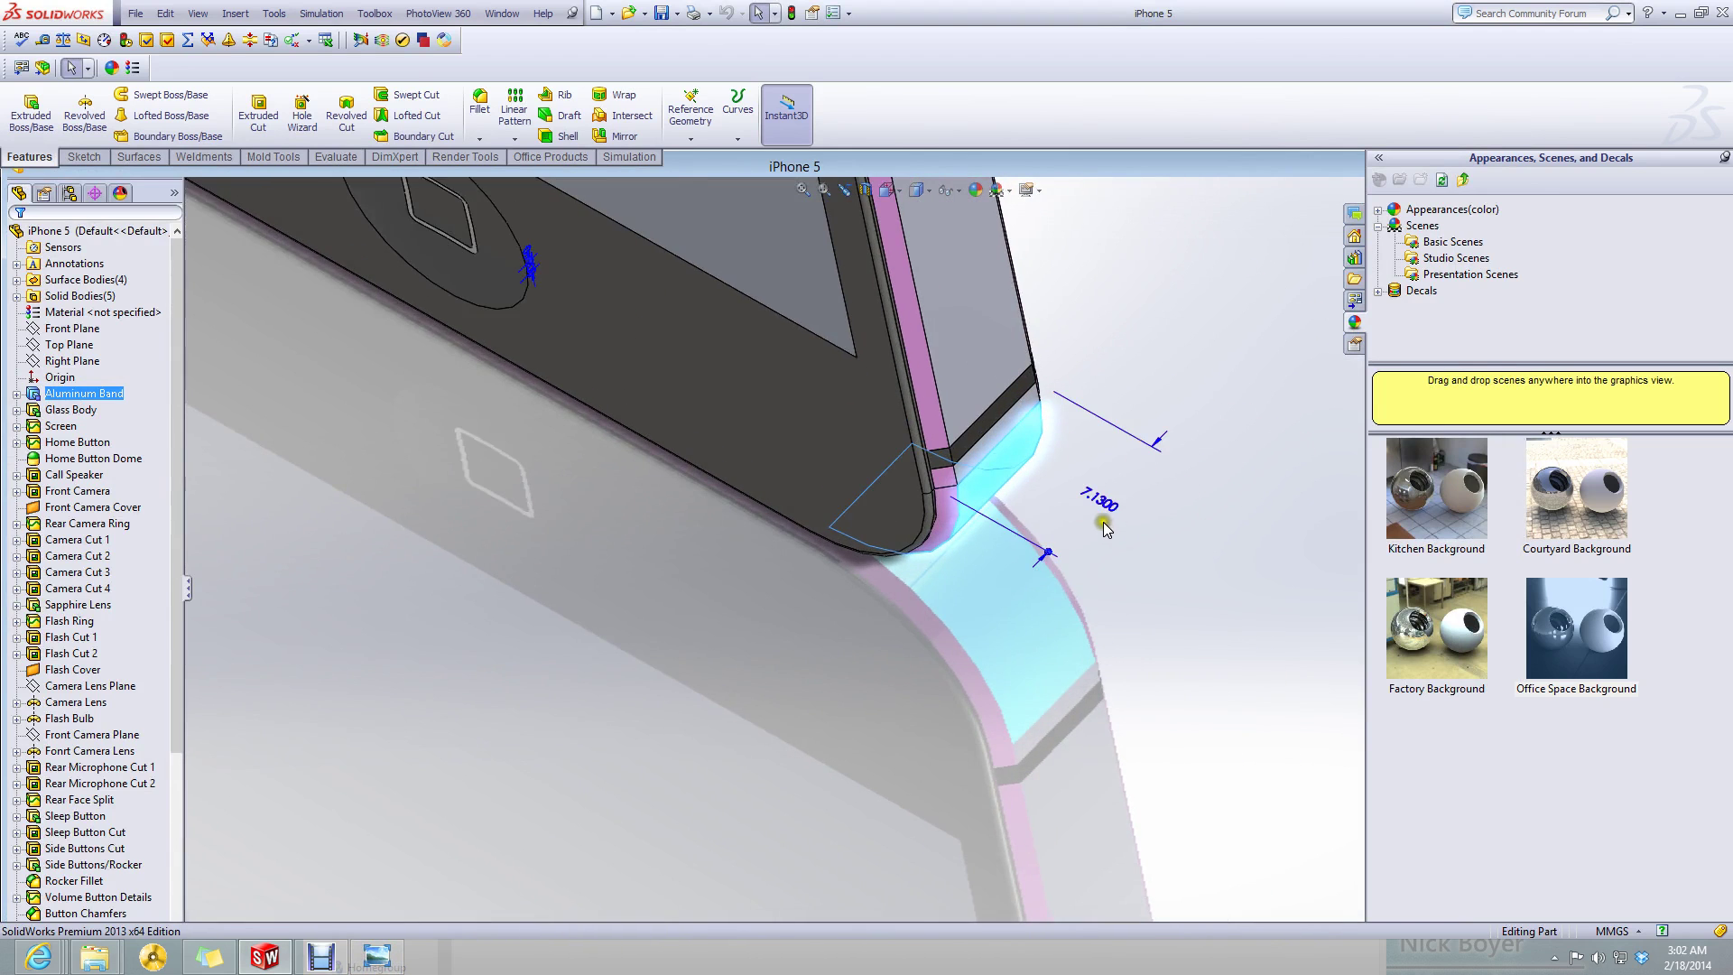
{"action": "scroll", "coordinate": [740, 501], "scroll_direction": "up", "scroll_amount": 5}
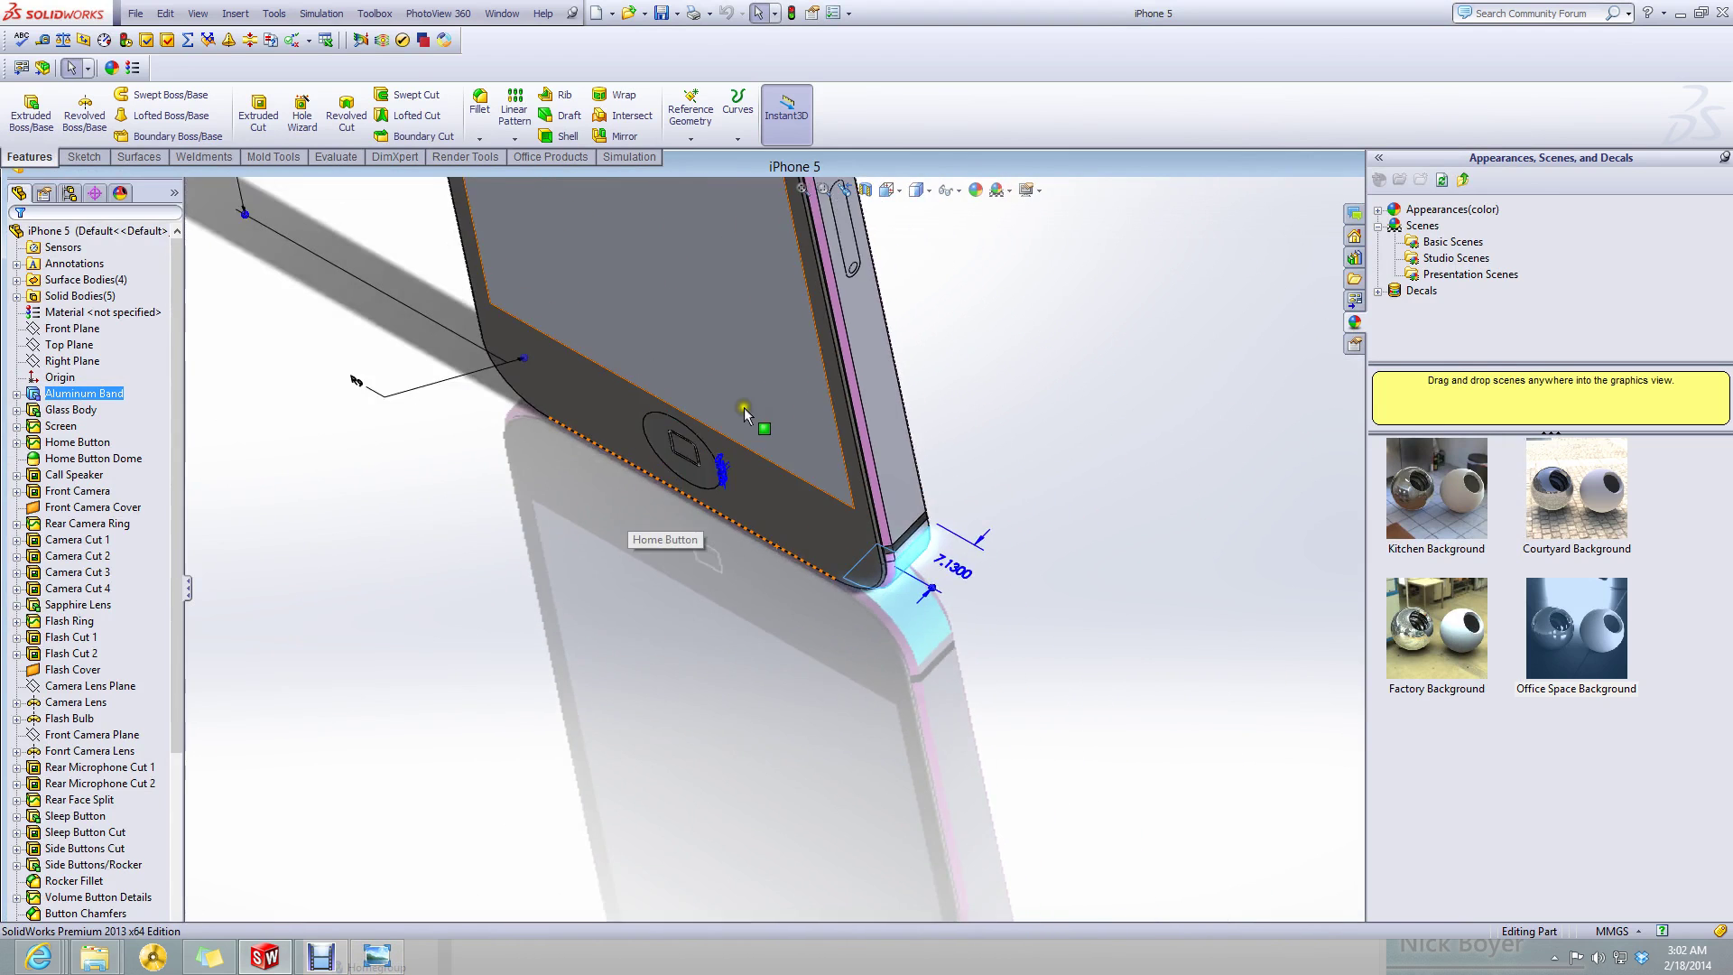
{"action": "scroll", "coordinate": [744, 402], "scroll_direction": "up", "scroll_amount": 5}
{"action": "scroll", "coordinate": [744, 379], "scroll_direction": "down", "scroll_amount": 8}
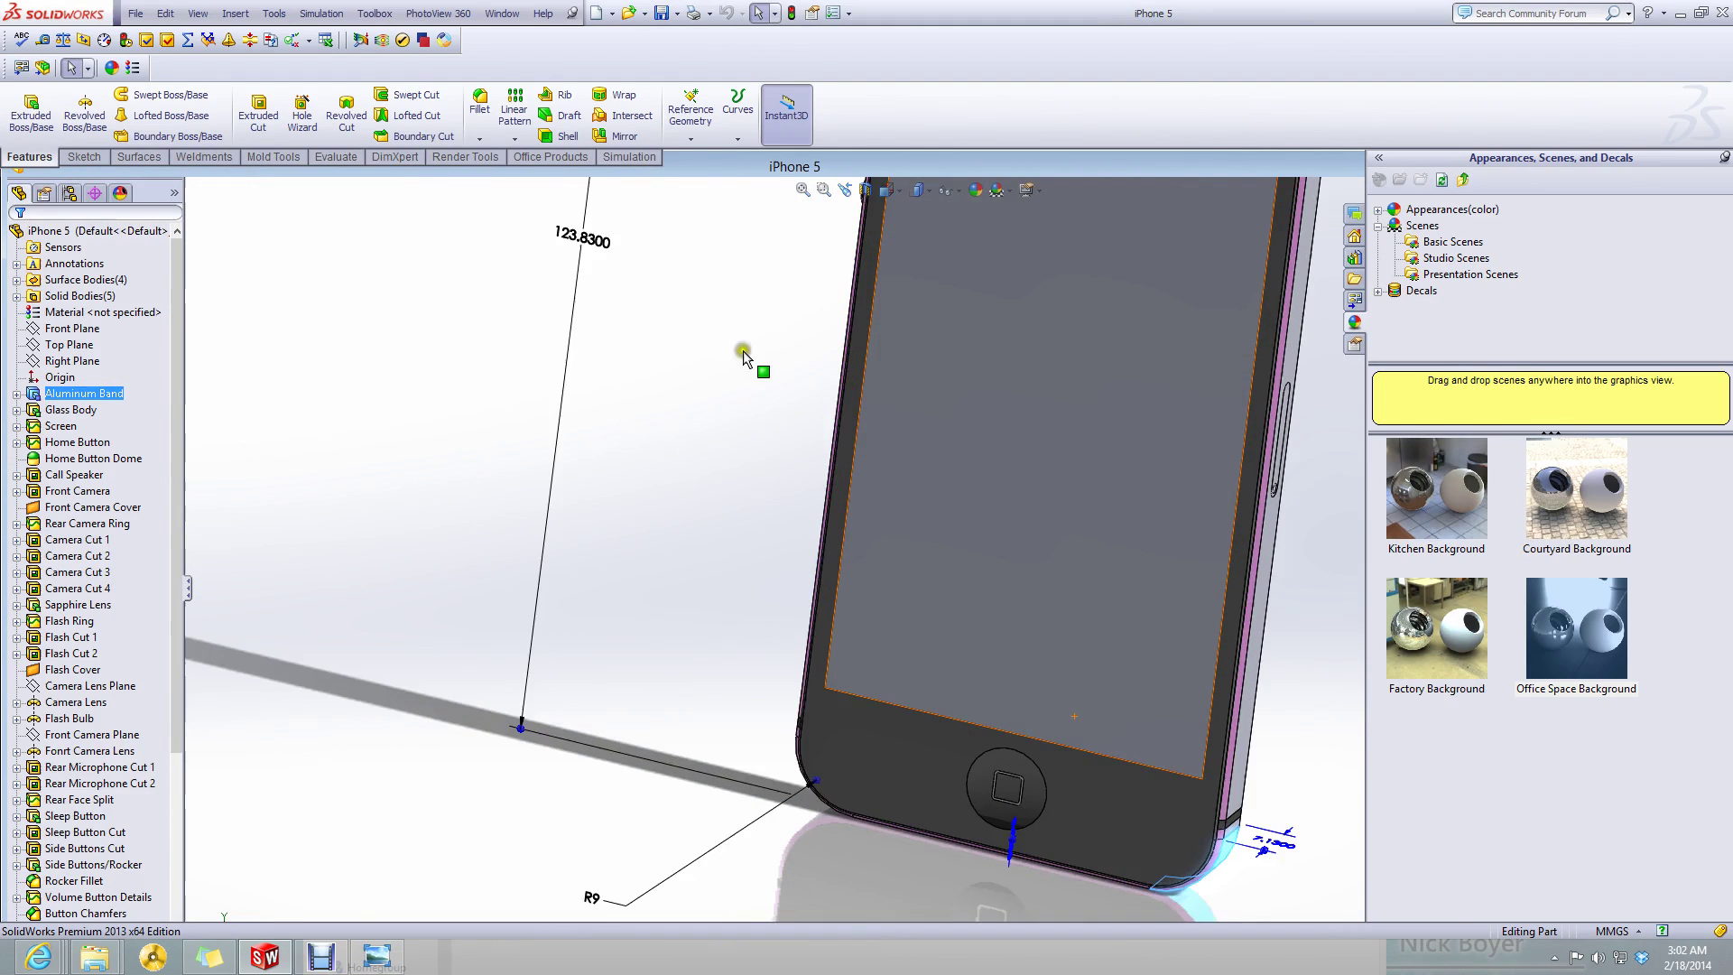
{"action": "scroll", "coordinate": [907, 397], "scroll_direction": "up", "scroll_amount": 5}
{"action": "scroll", "coordinate": [983, 291], "scroll_direction": "down", "scroll_amount": 8}
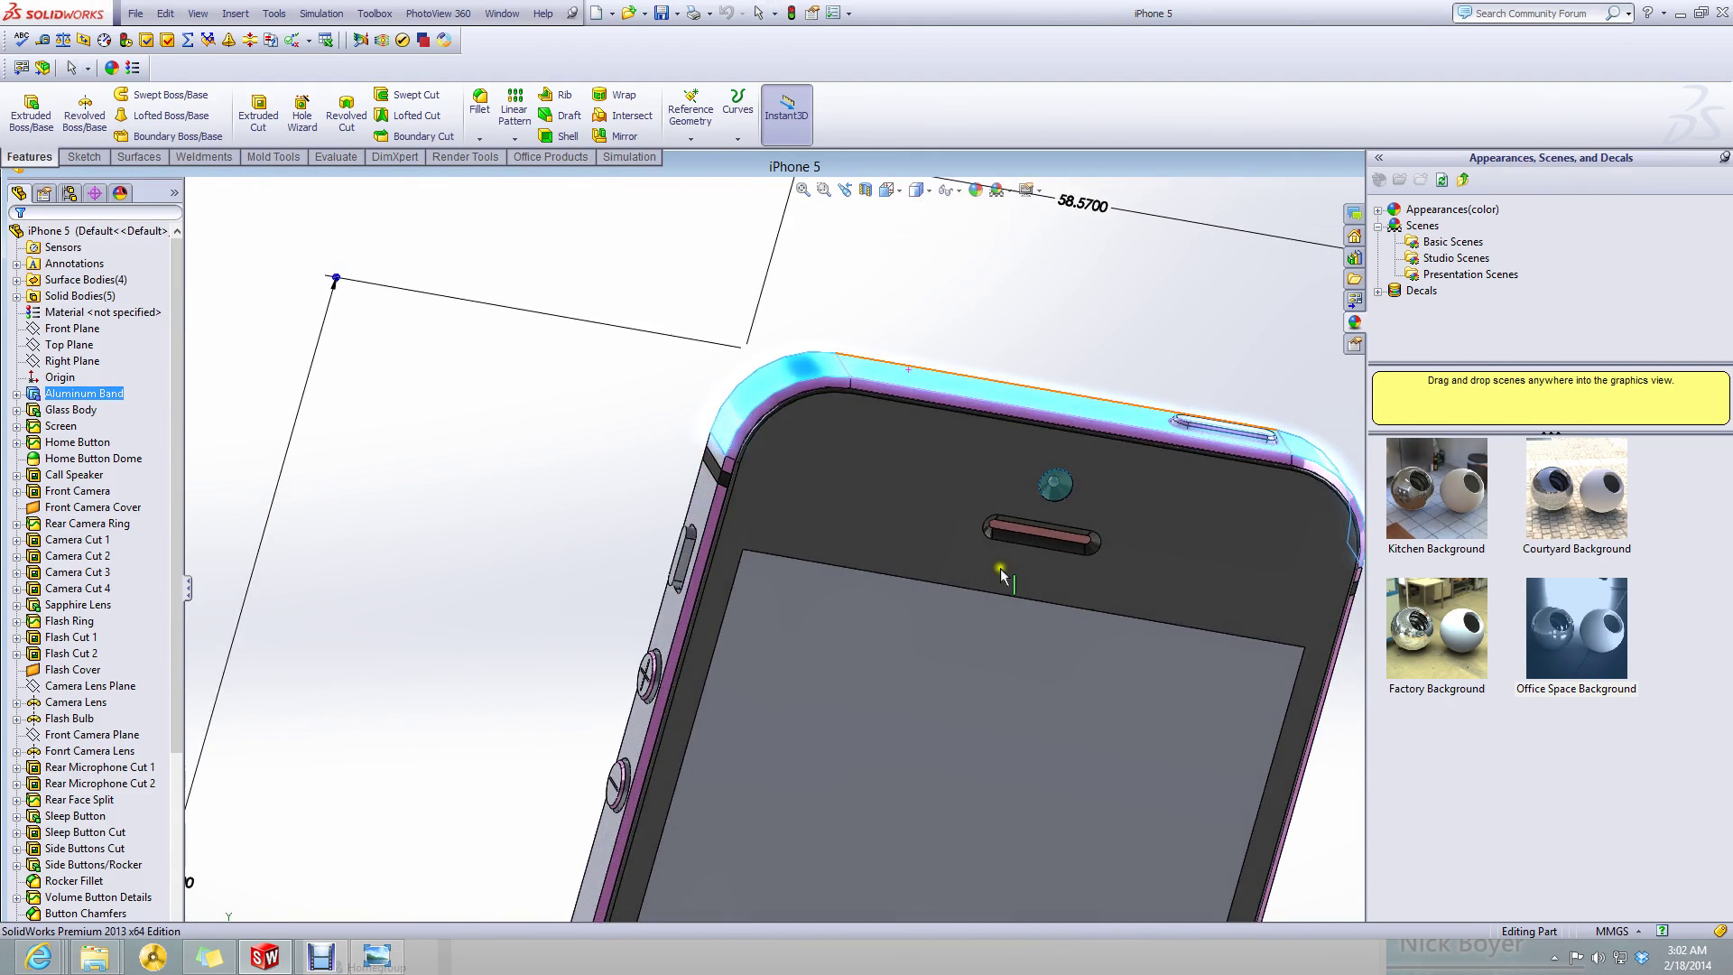
{"action": "scroll", "coordinate": [929, 690], "scroll_direction": "up", "scroll_amount": 5}
{"action": "scroll", "coordinate": [914, 863], "scroll_direction": "down", "scroll_amount": 8}
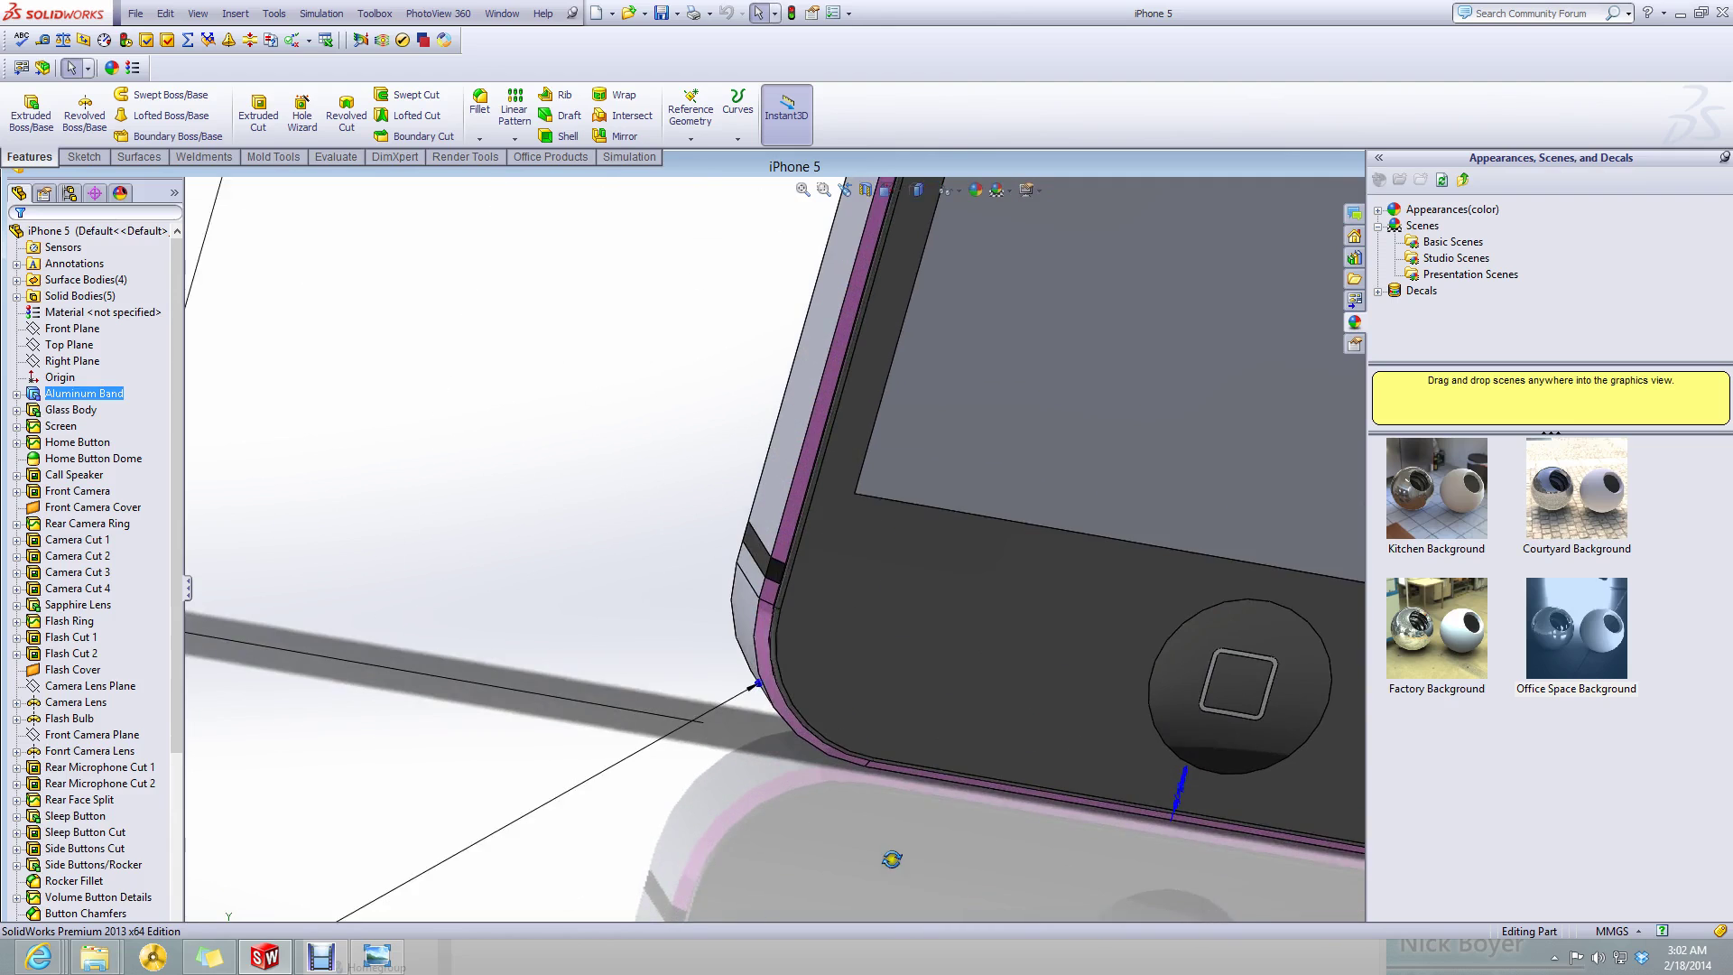
{"action": "middle_click_drag", "start_coordinate": [892, 859], "coordinate": [118, 485]}
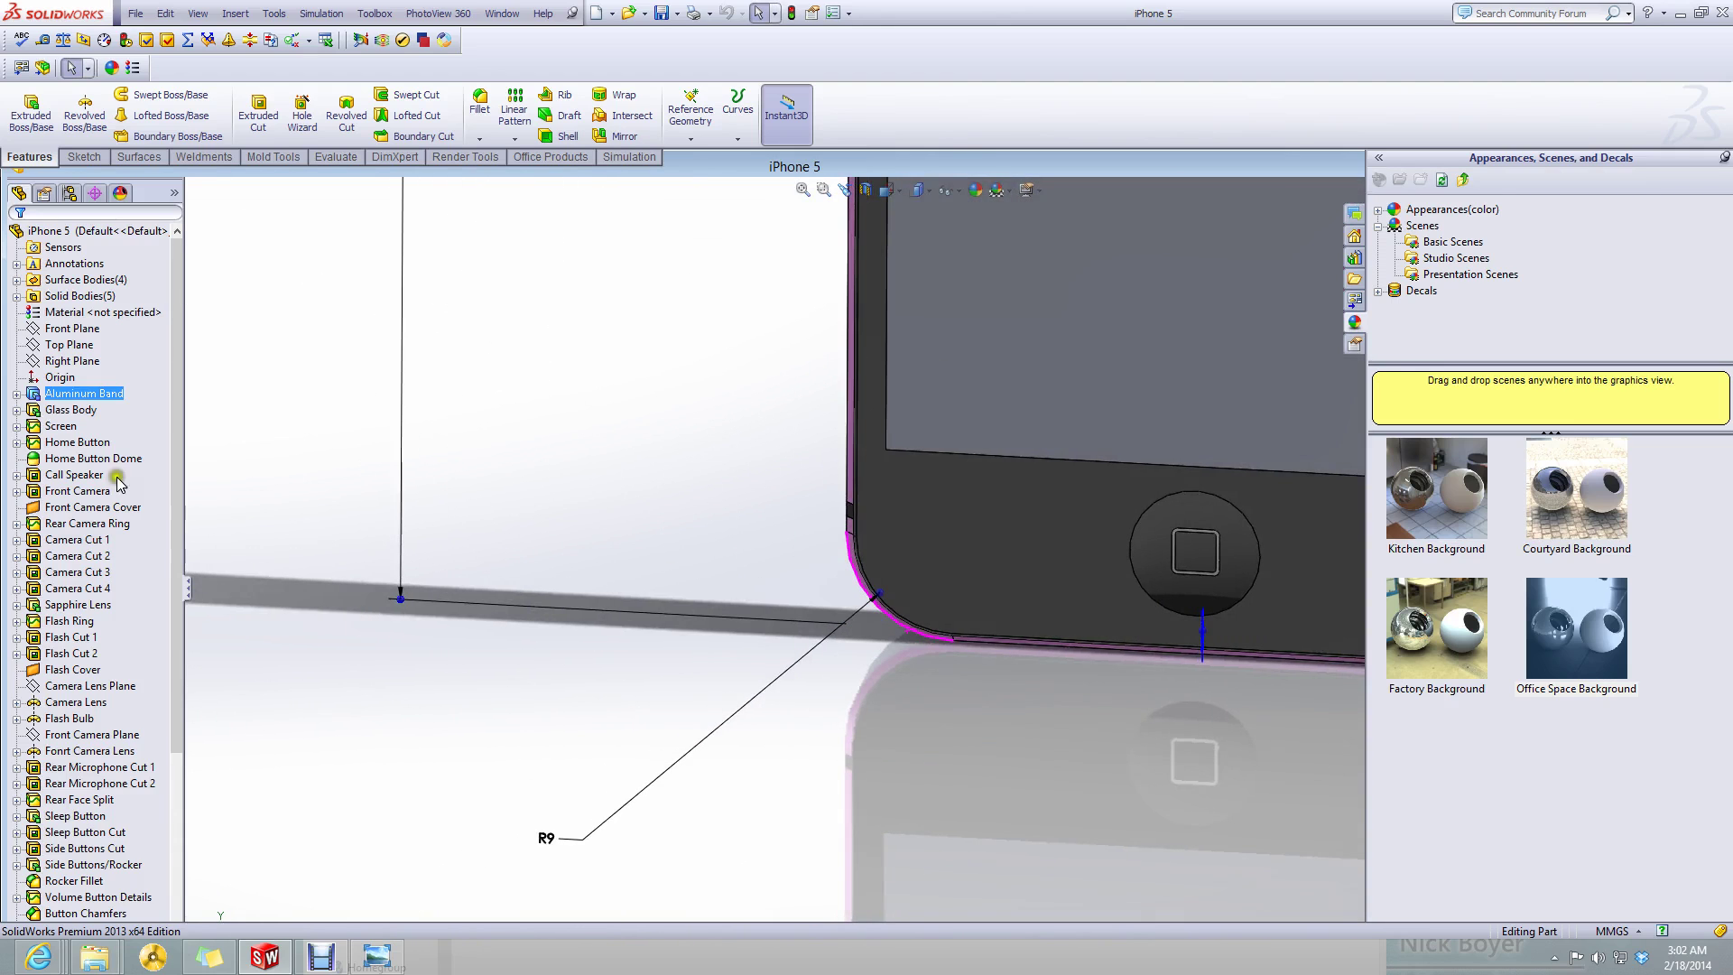
- Open the Aluminum Band feature's definition, review its extrusion and thin-feature settings, and leave it without making changes
{"action": "right_click", "coordinate": [83, 397]}
{"action": "left_click", "coordinate": [81, 350]}
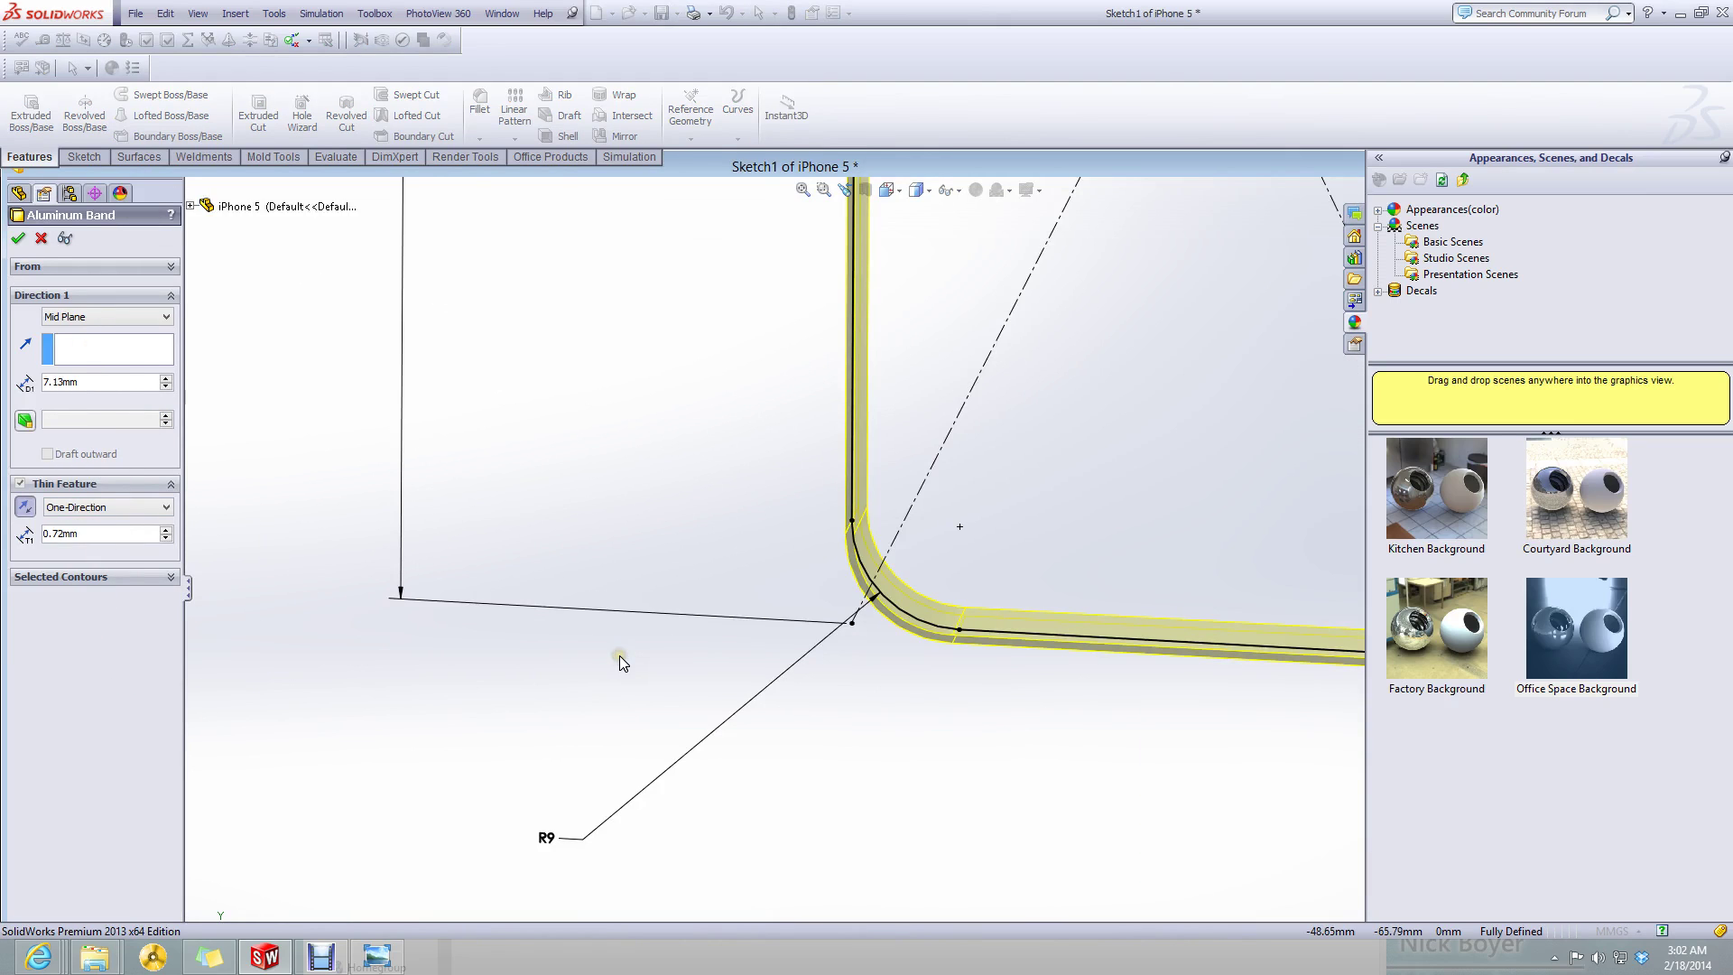
{"action": "scroll", "coordinate": [620, 655], "scroll_direction": "up", "scroll_amount": 5}
{"action": "scroll", "coordinate": [997, 446], "scroll_direction": "down", "scroll_amount": 4}
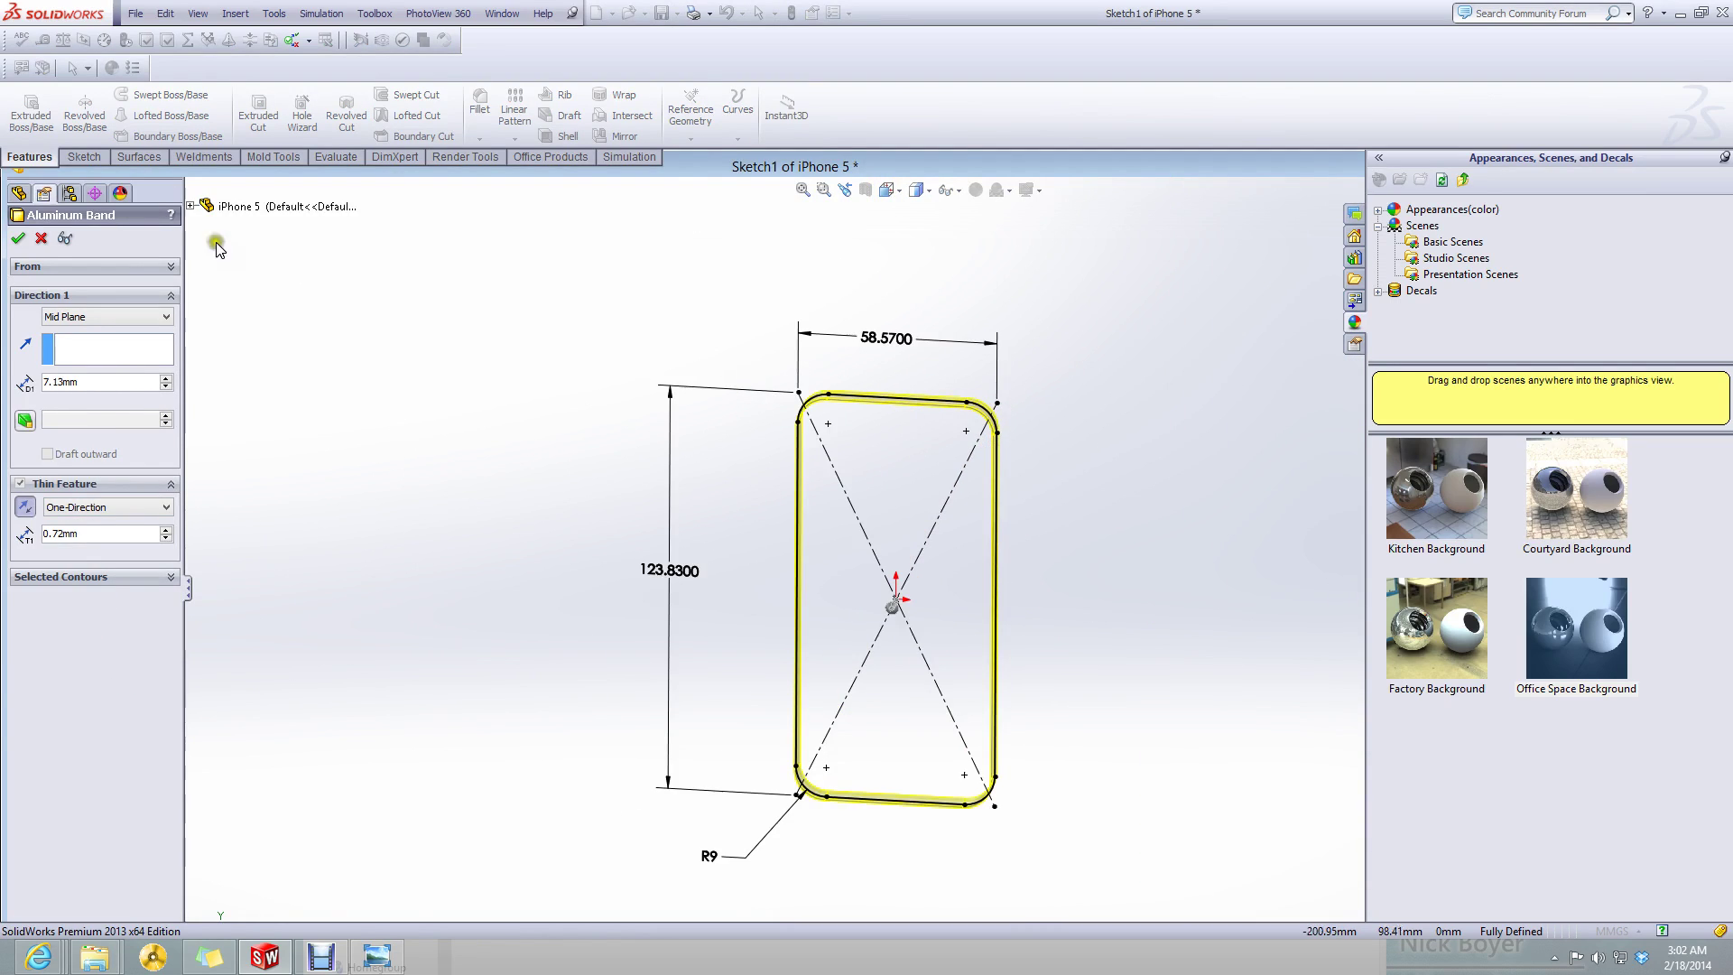
{"action": "left_click", "coordinate": [42, 238]}
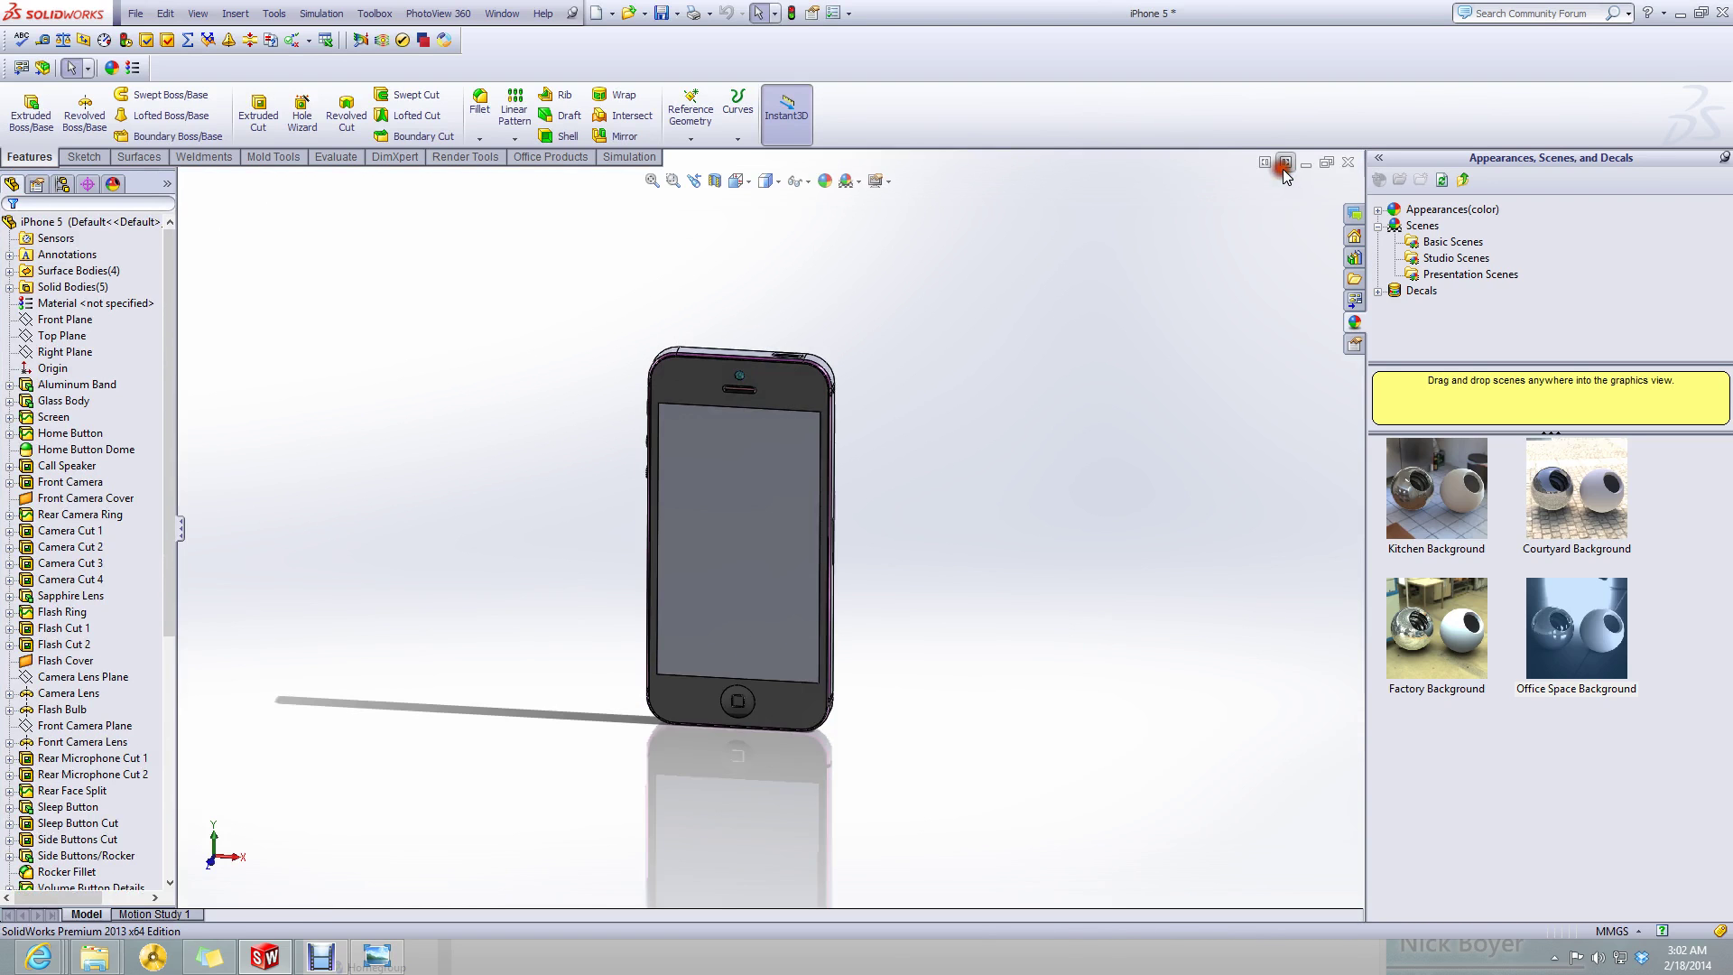
- Set the finished iPhone 5 part aside and return to the open outline sketch in Part4
{"action": "left_click", "coordinate": [1302, 170]}
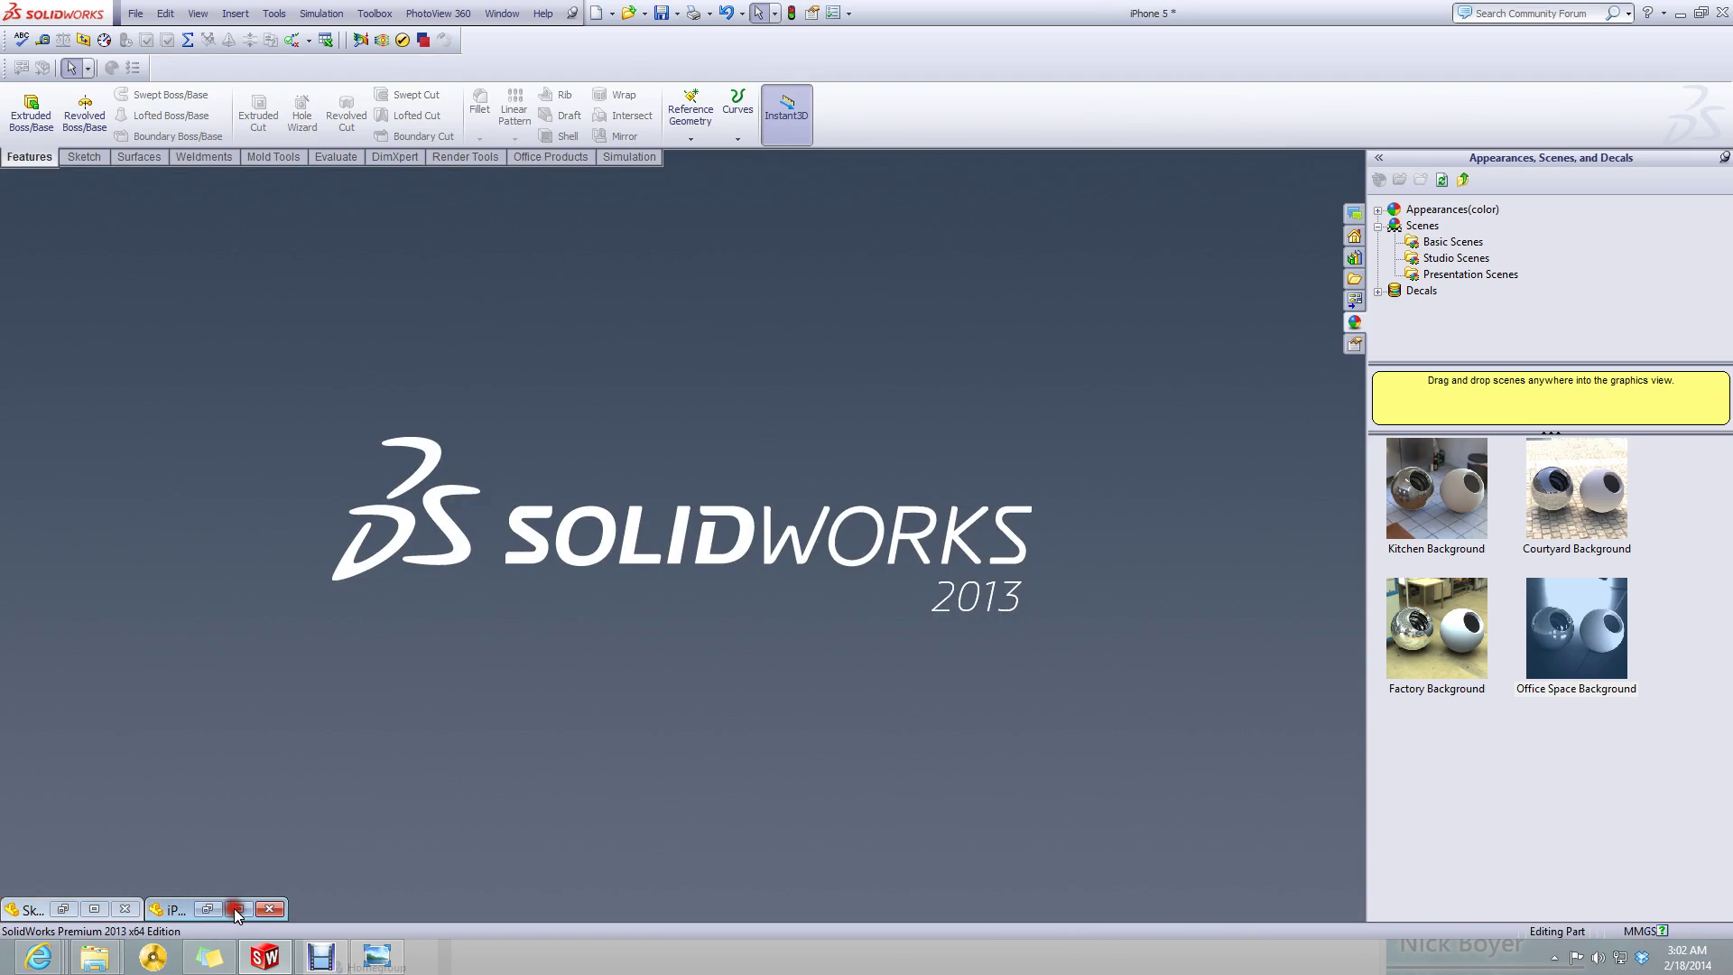
{"action": "left_click", "coordinate": [237, 909]}
{"action": "left_click", "coordinate": [1306, 164]}
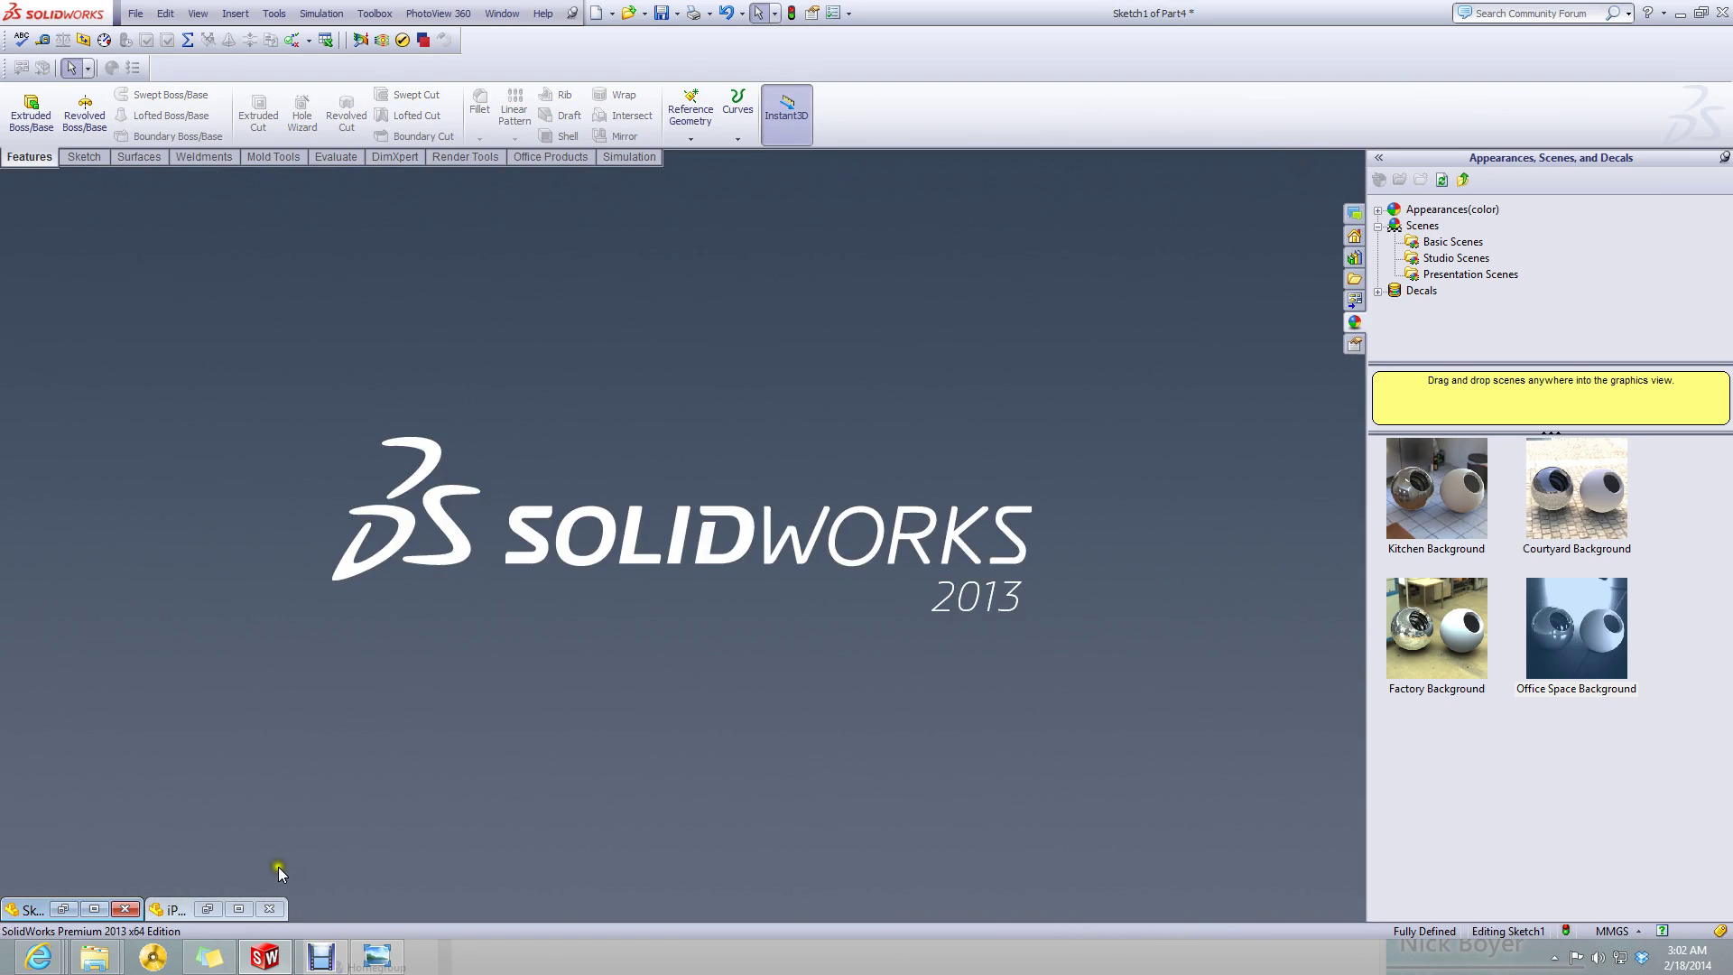
{"action": "left_click", "coordinate": [90, 909]}
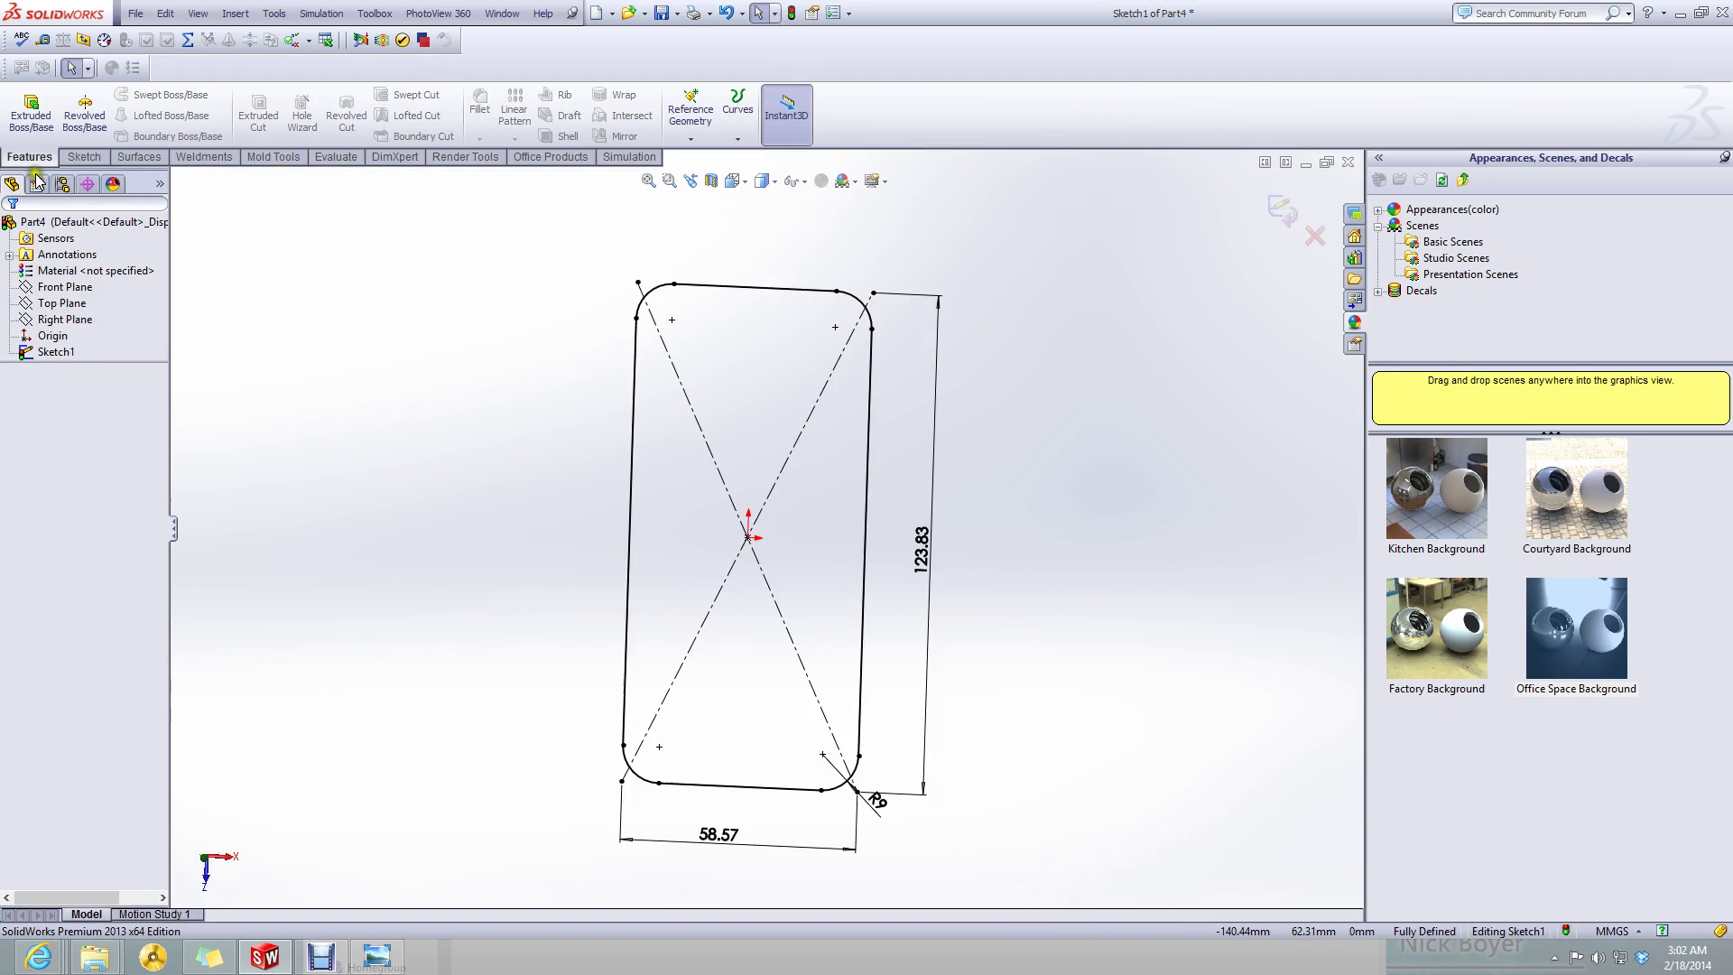
- Start an Extruded Boss from the rounded outline as a thin feature with a 0.72 mm wall thickness
{"action": "left_click", "coordinate": [30, 110]}
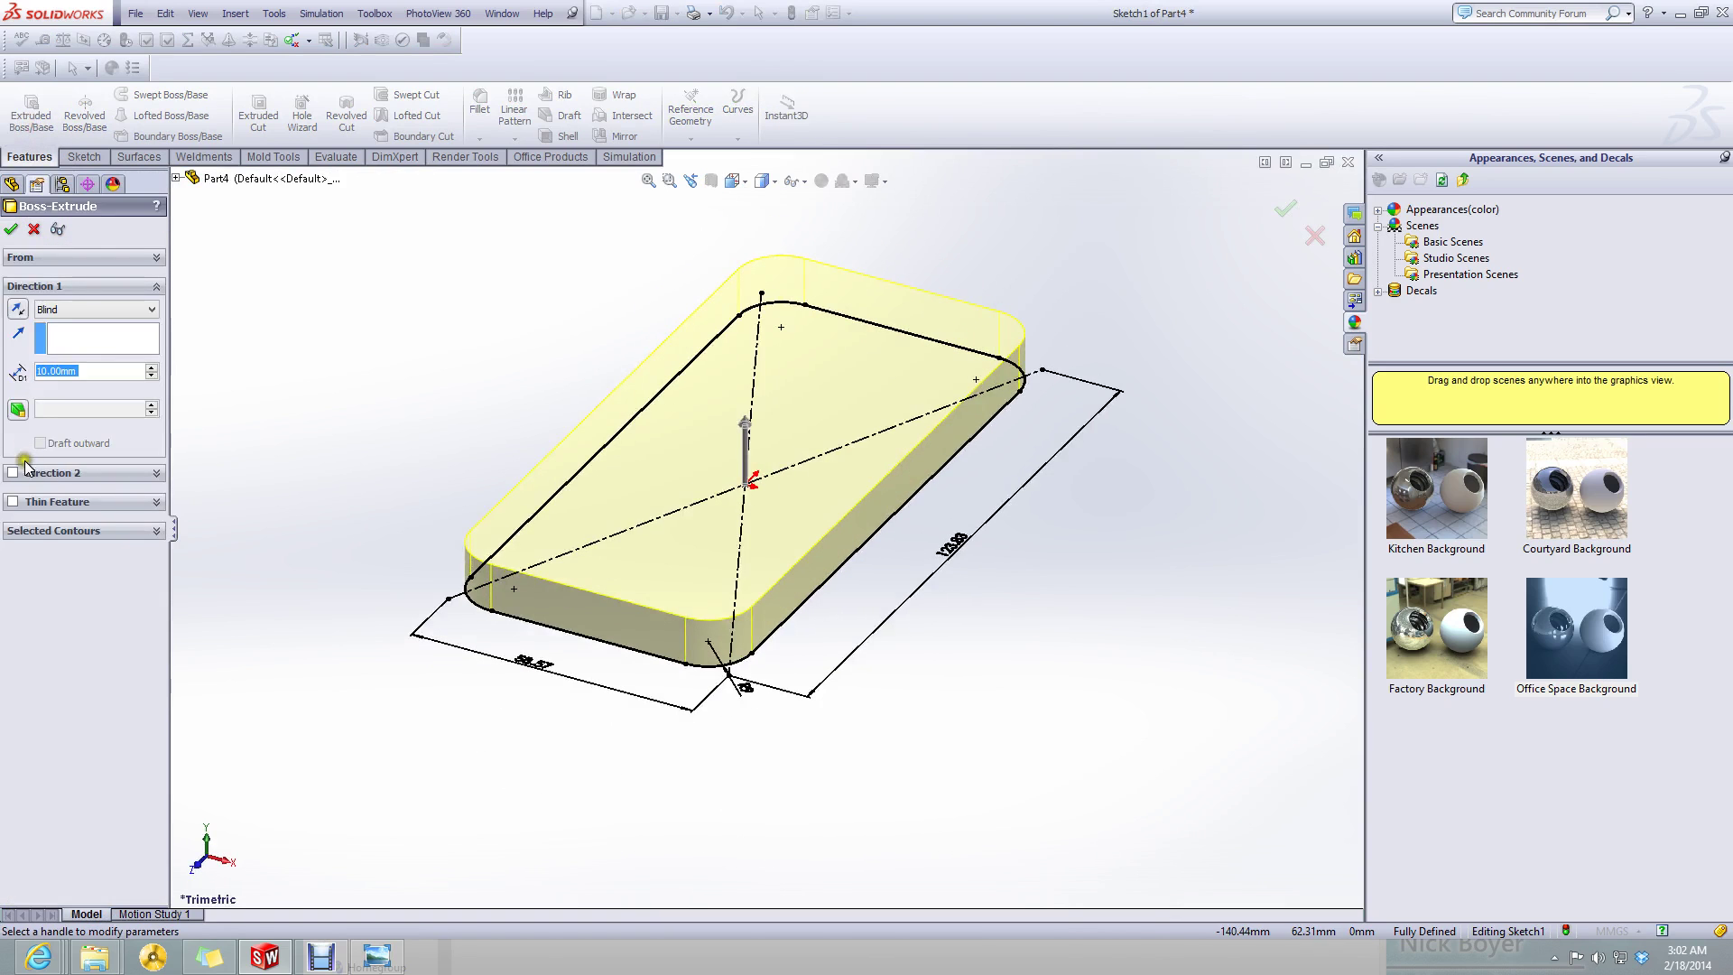
{"action": "left_click", "coordinate": [13, 502]}
{"action": "middle_click_drag", "start_coordinate": [560, 632], "coordinate": [606, 560]}
- Inspect the thin wall's offset at the outline's upper right corner and set the thin feature type to Mid-Plane
{"action": "left_click", "coordinate": [736, 181]}
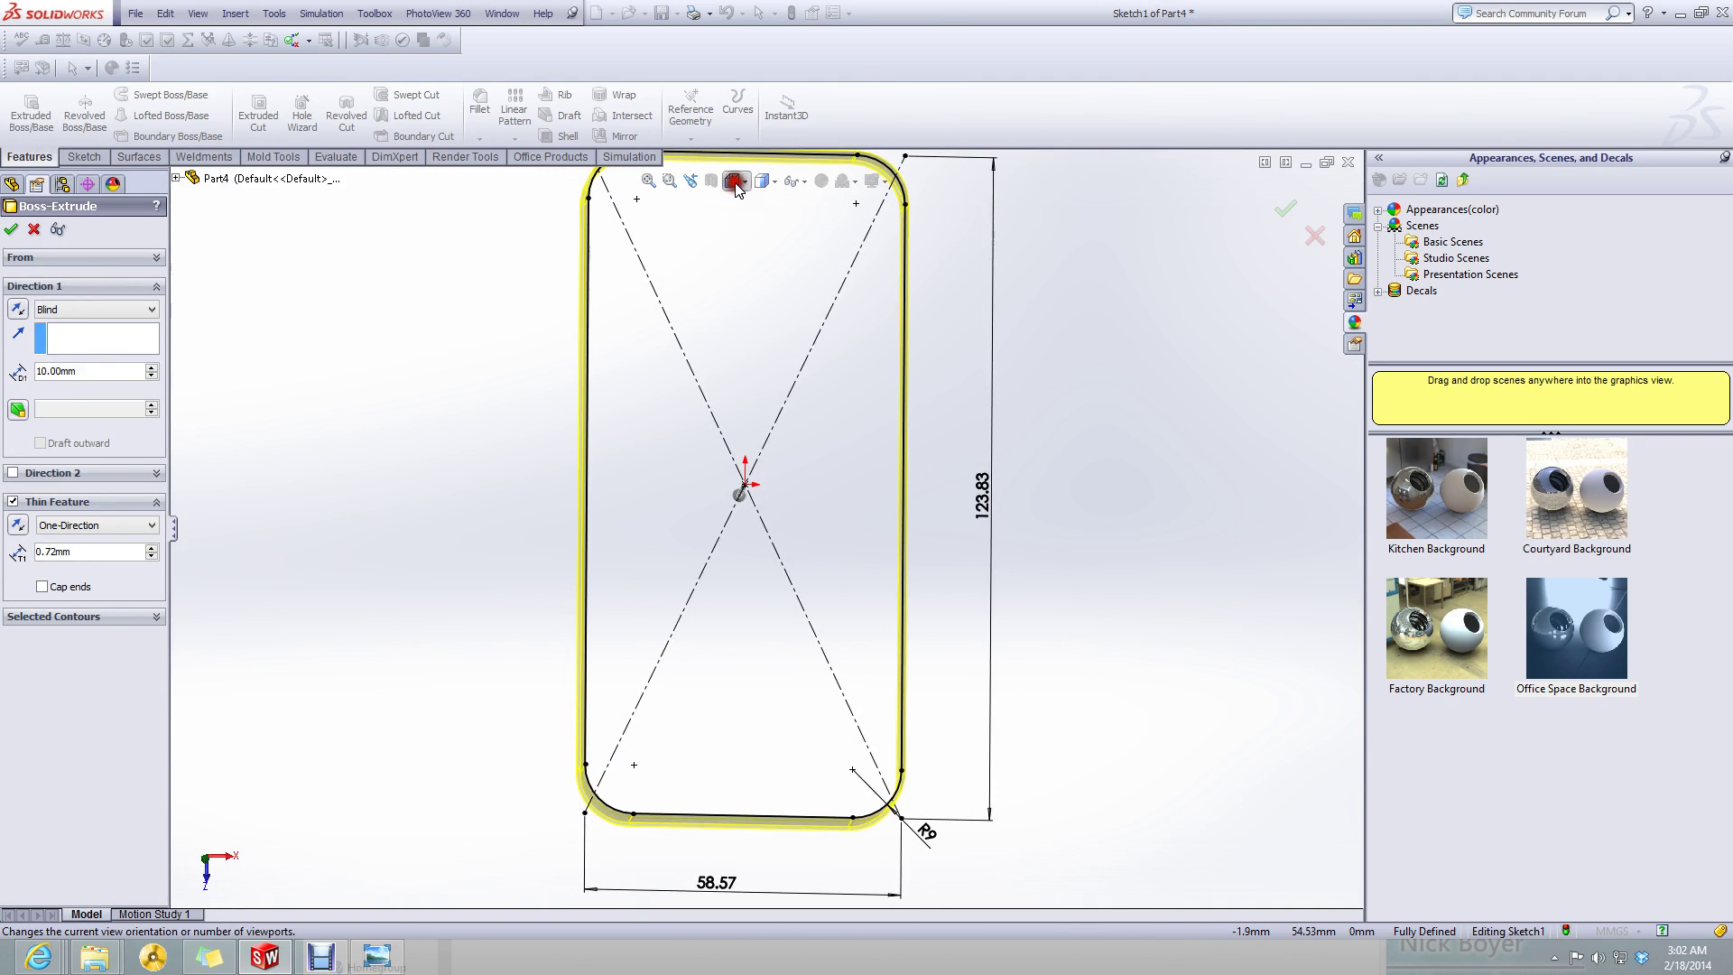
{"action": "left_click", "coordinate": [788, 296]}
{"action": "left_click", "coordinate": [787, 296]}
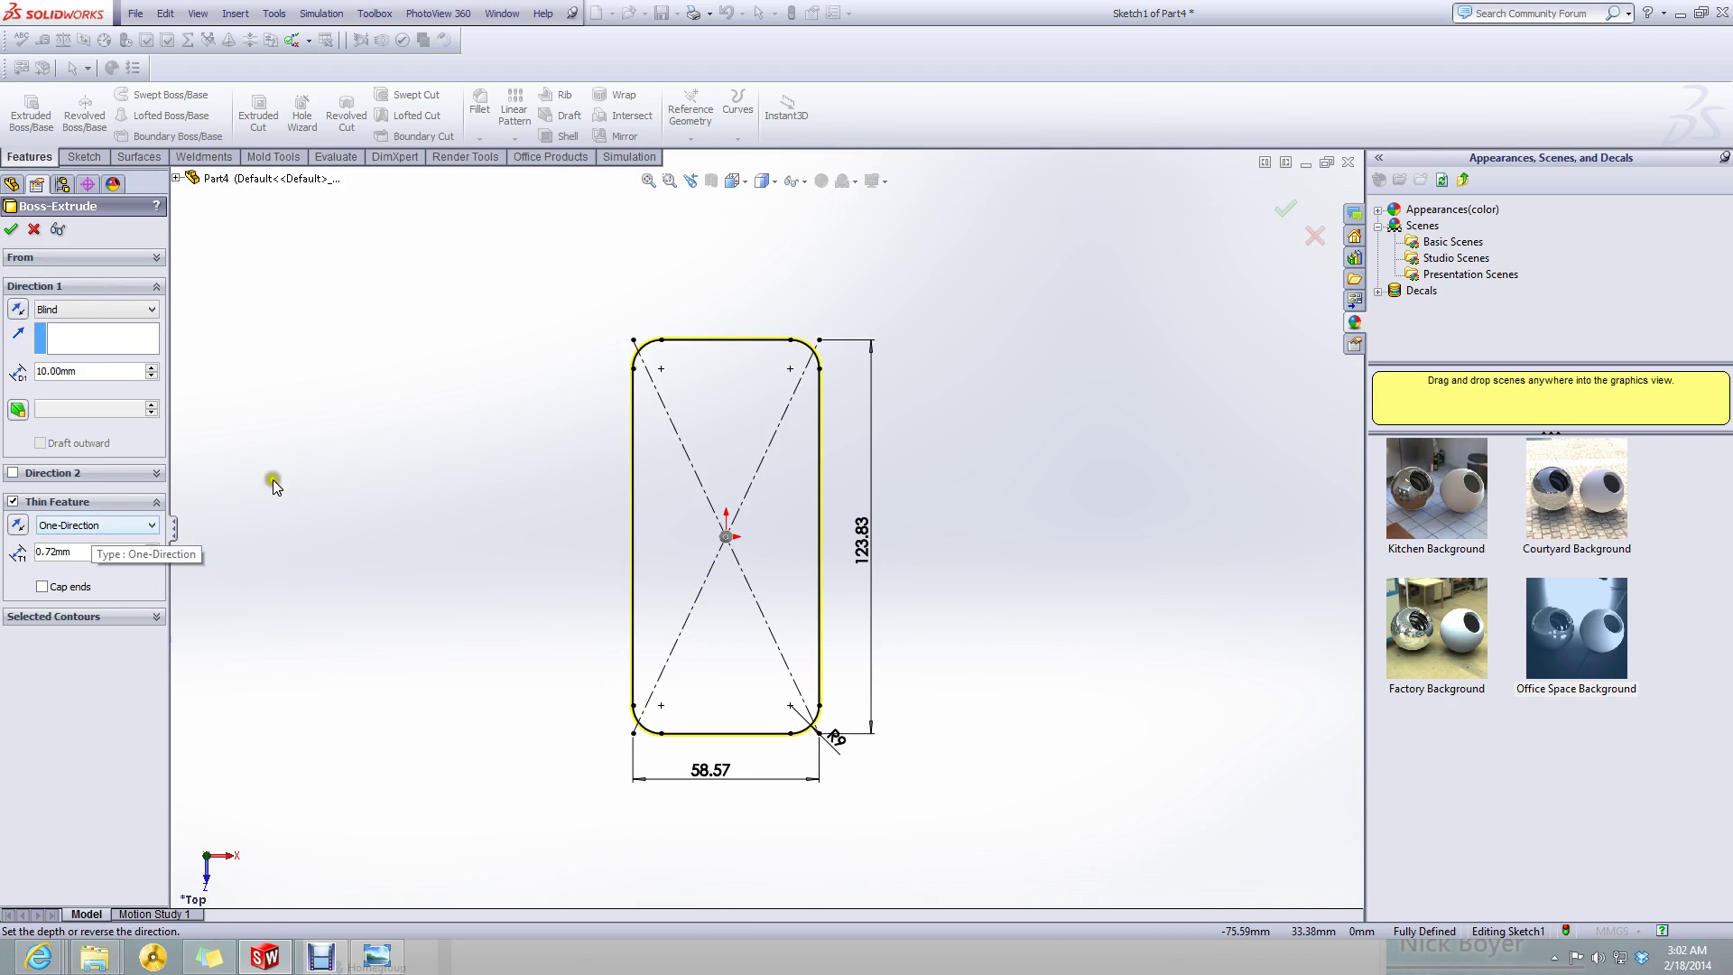
{"action": "scroll", "coordinate": [816, 371], "scroll_direction": "down", "scroll_amount": 10}
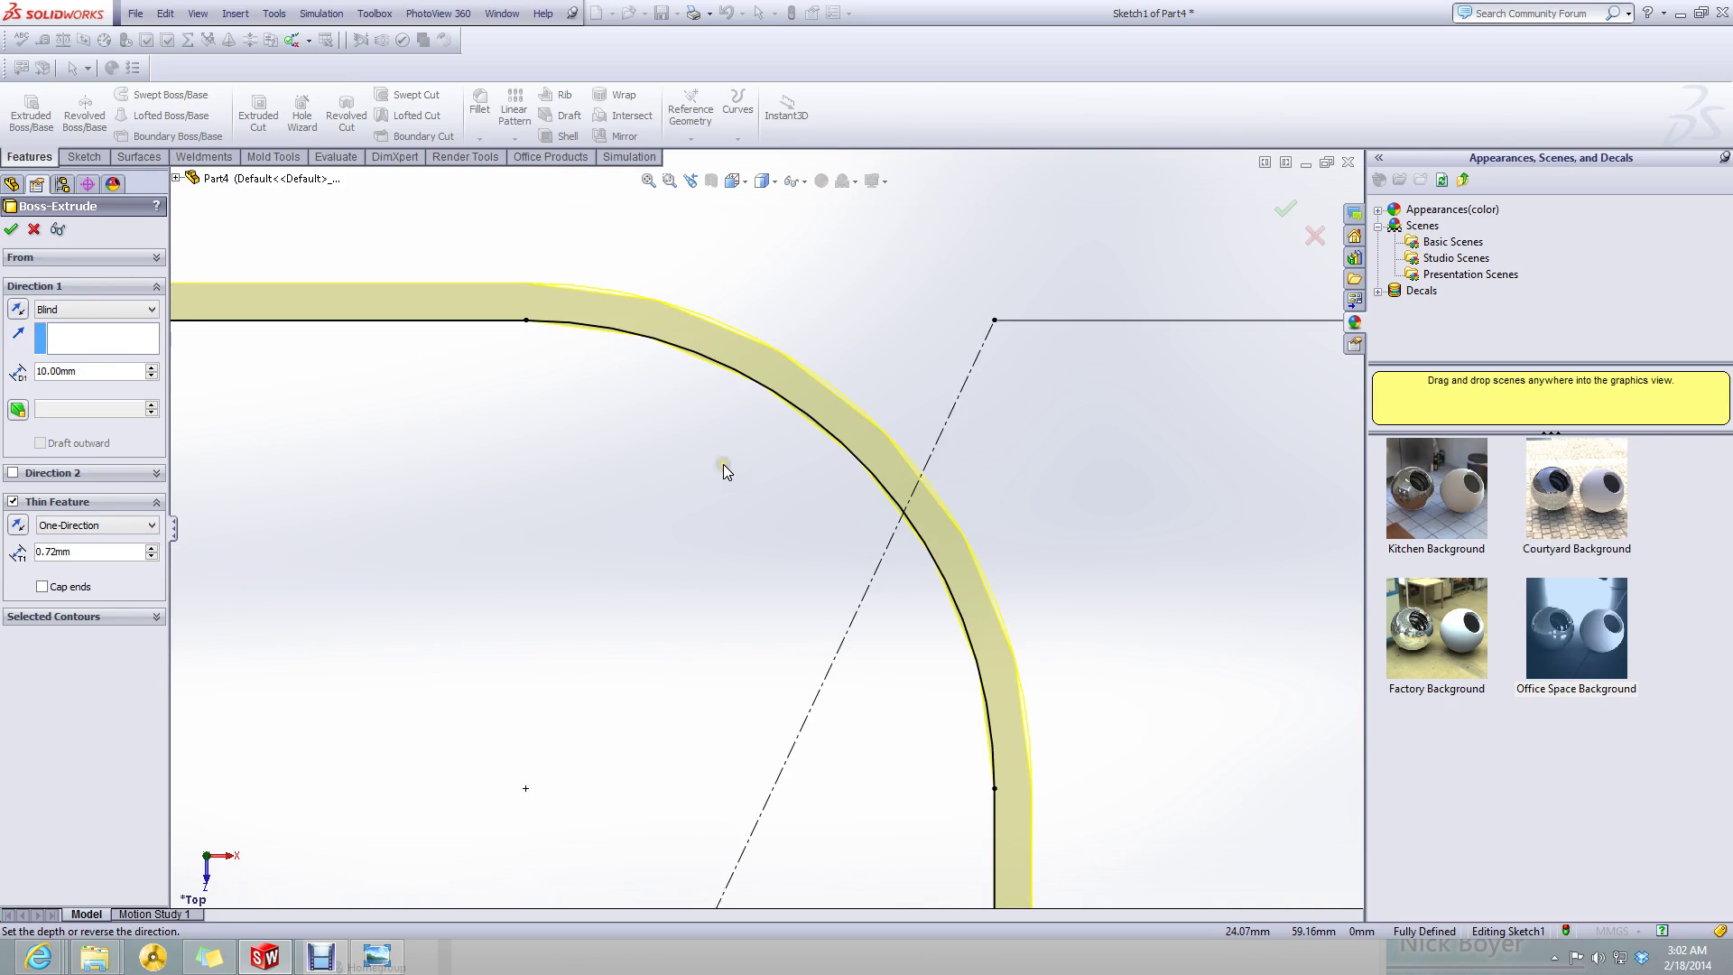
{"action": "left_click", "coordinate": [77, 525]}
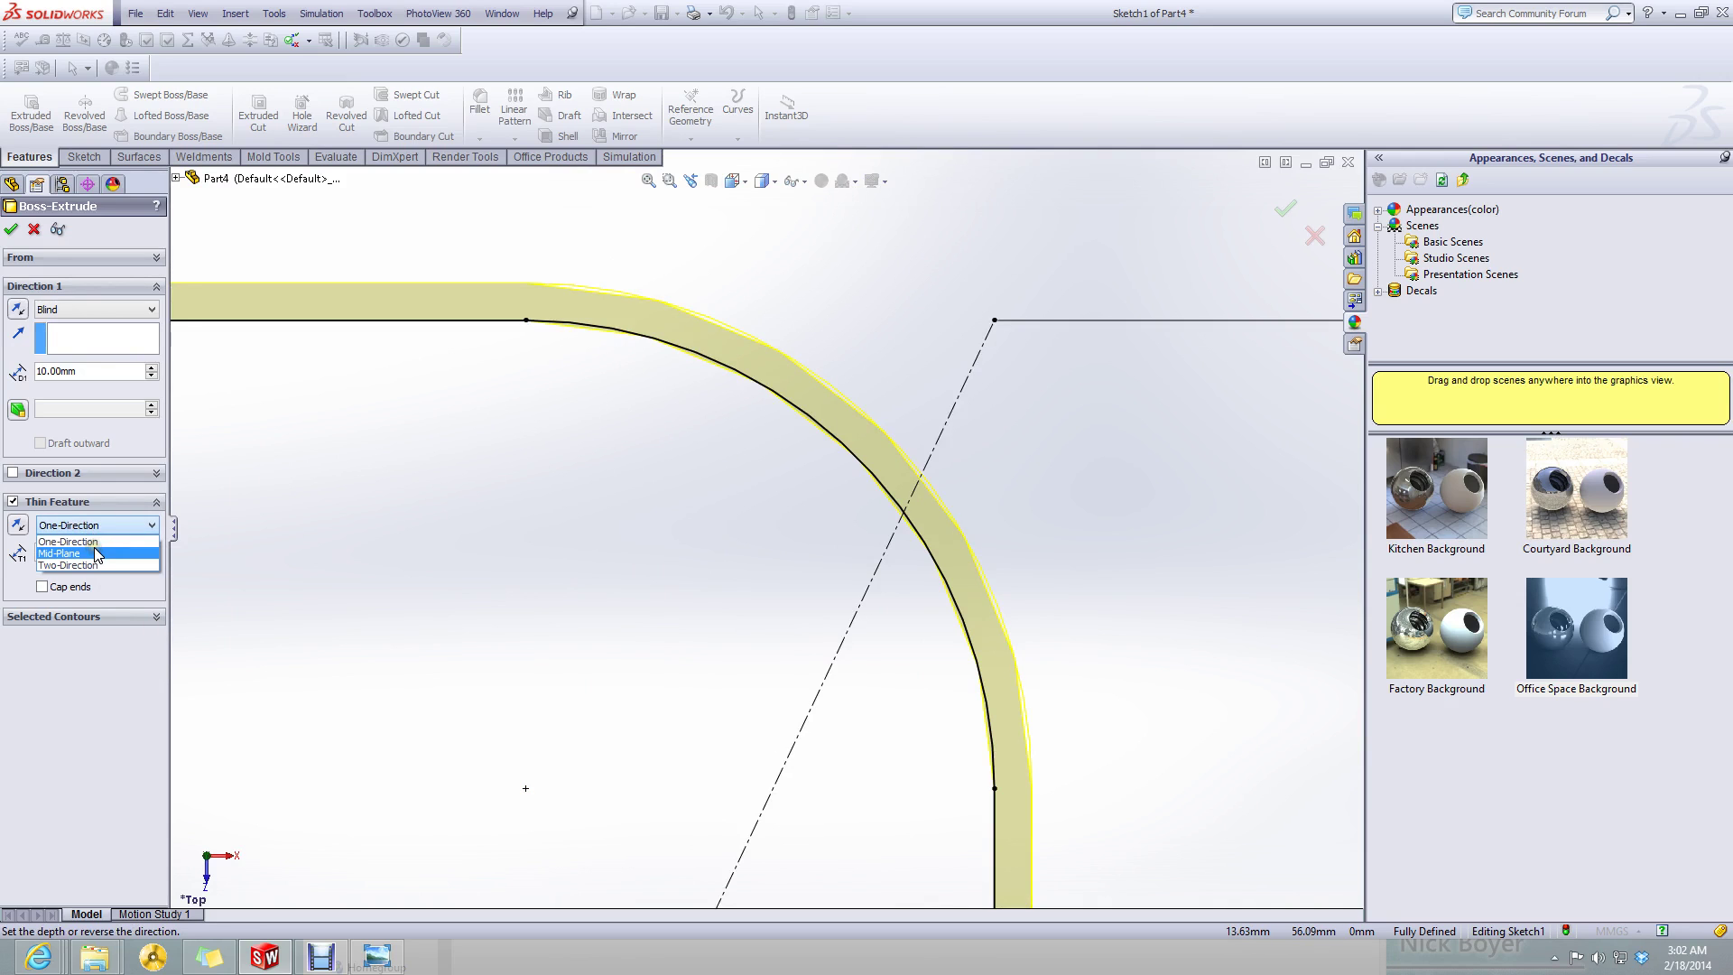
{"action": "left_click", "coordinate": [96, 553]}
{"action": "left_click", "coordinate": [90, 524]}
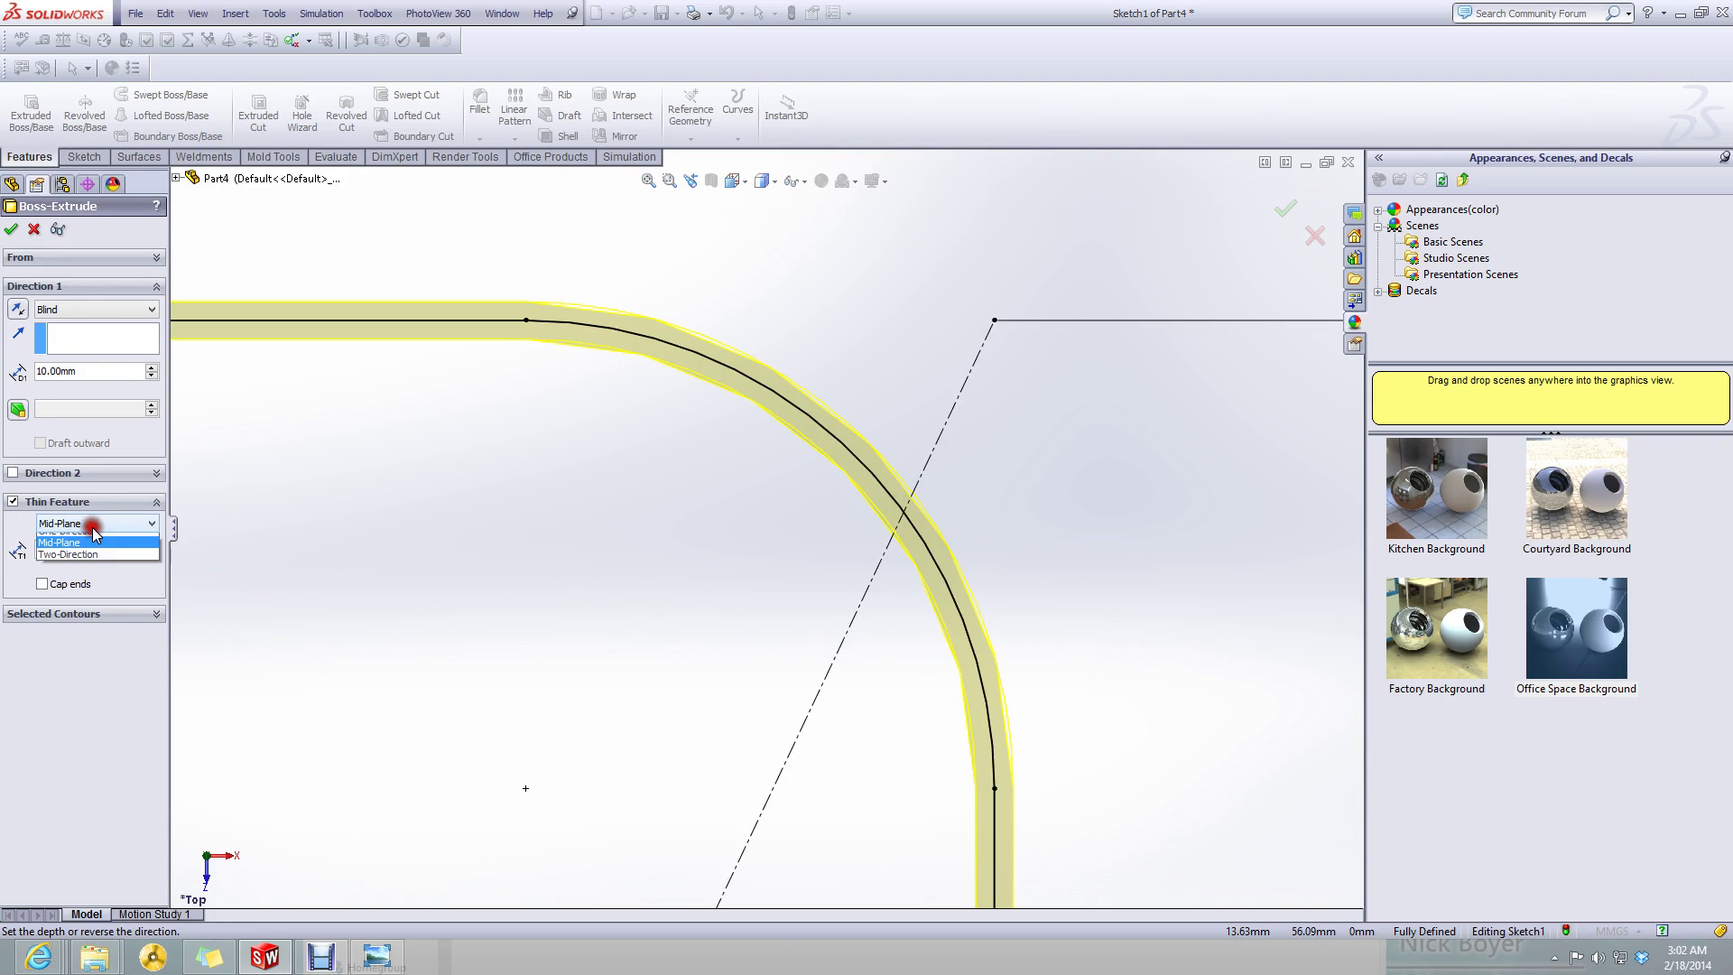
{"action": "left_click", "coordinate": [636, 522]}
{"action": "scroll", "coordinate": [663, 551], "scroll_direction": "up", "scroll_amount": 10}
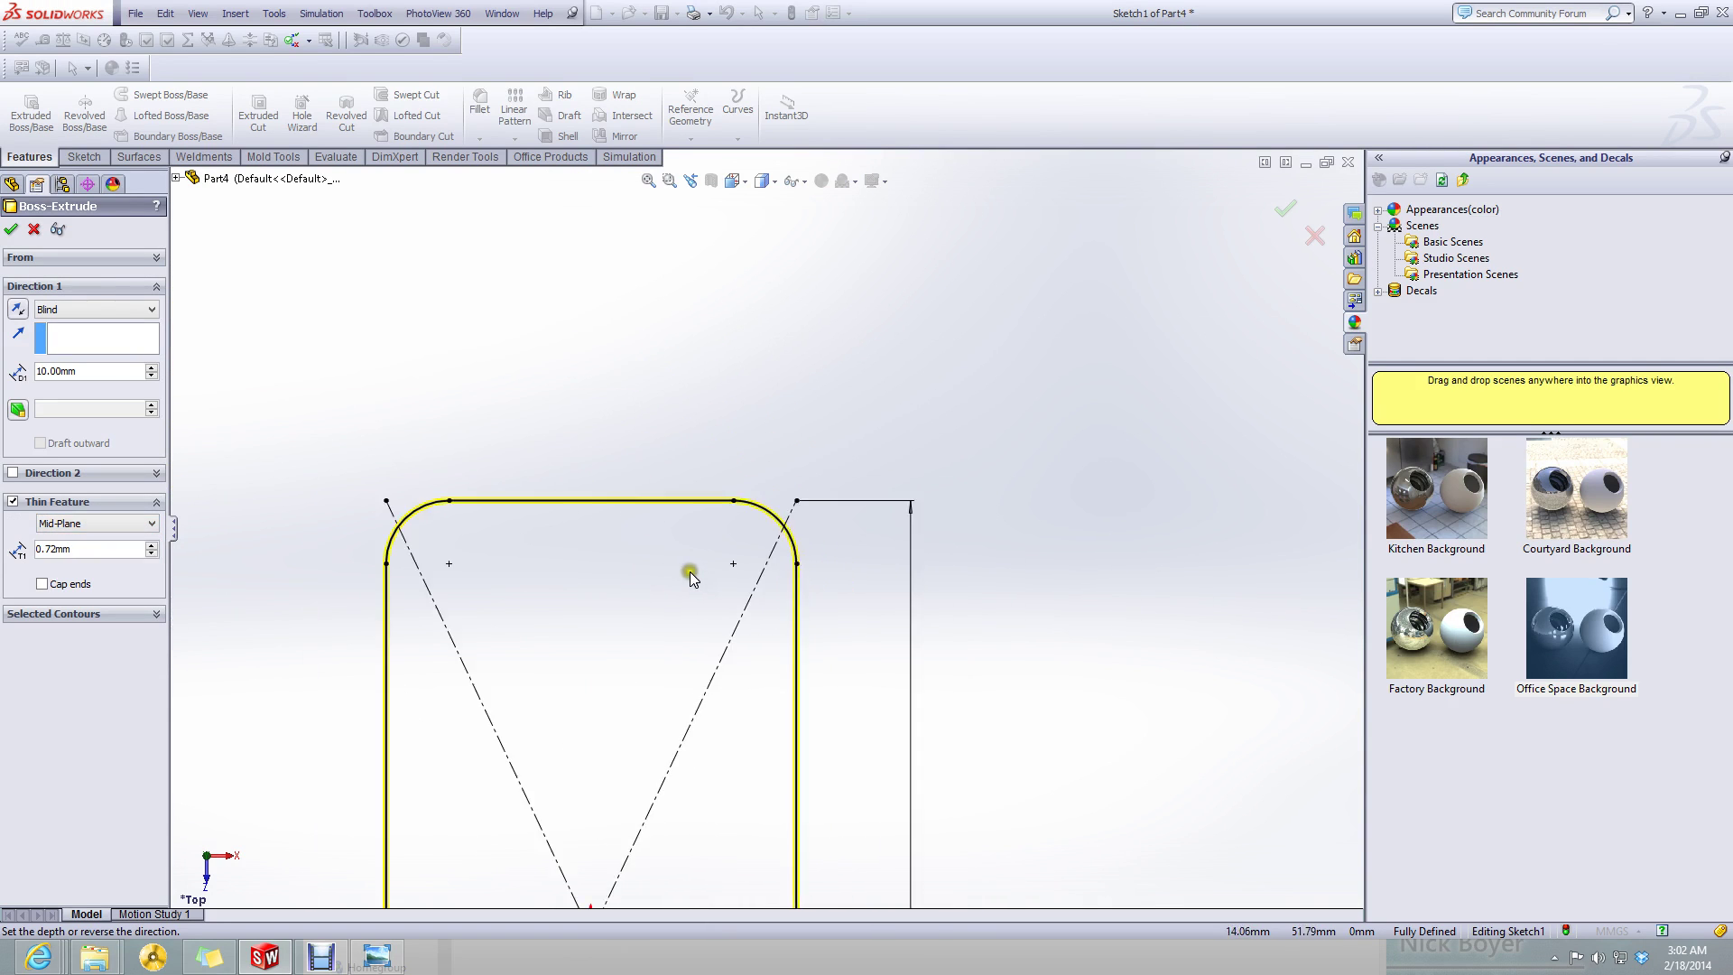
- Change the thin feature type to One-Direction and reverse it so the 0.72 mm wall lies inside the outline
{"action": "scroll", "coordinate": [767, 524], "scroll_direction": "down", "scroll_amount": 5}
{"action": "scroll", "coordinate": [824, 443], "scroll_direction": "down", "scroll_amount": 5}
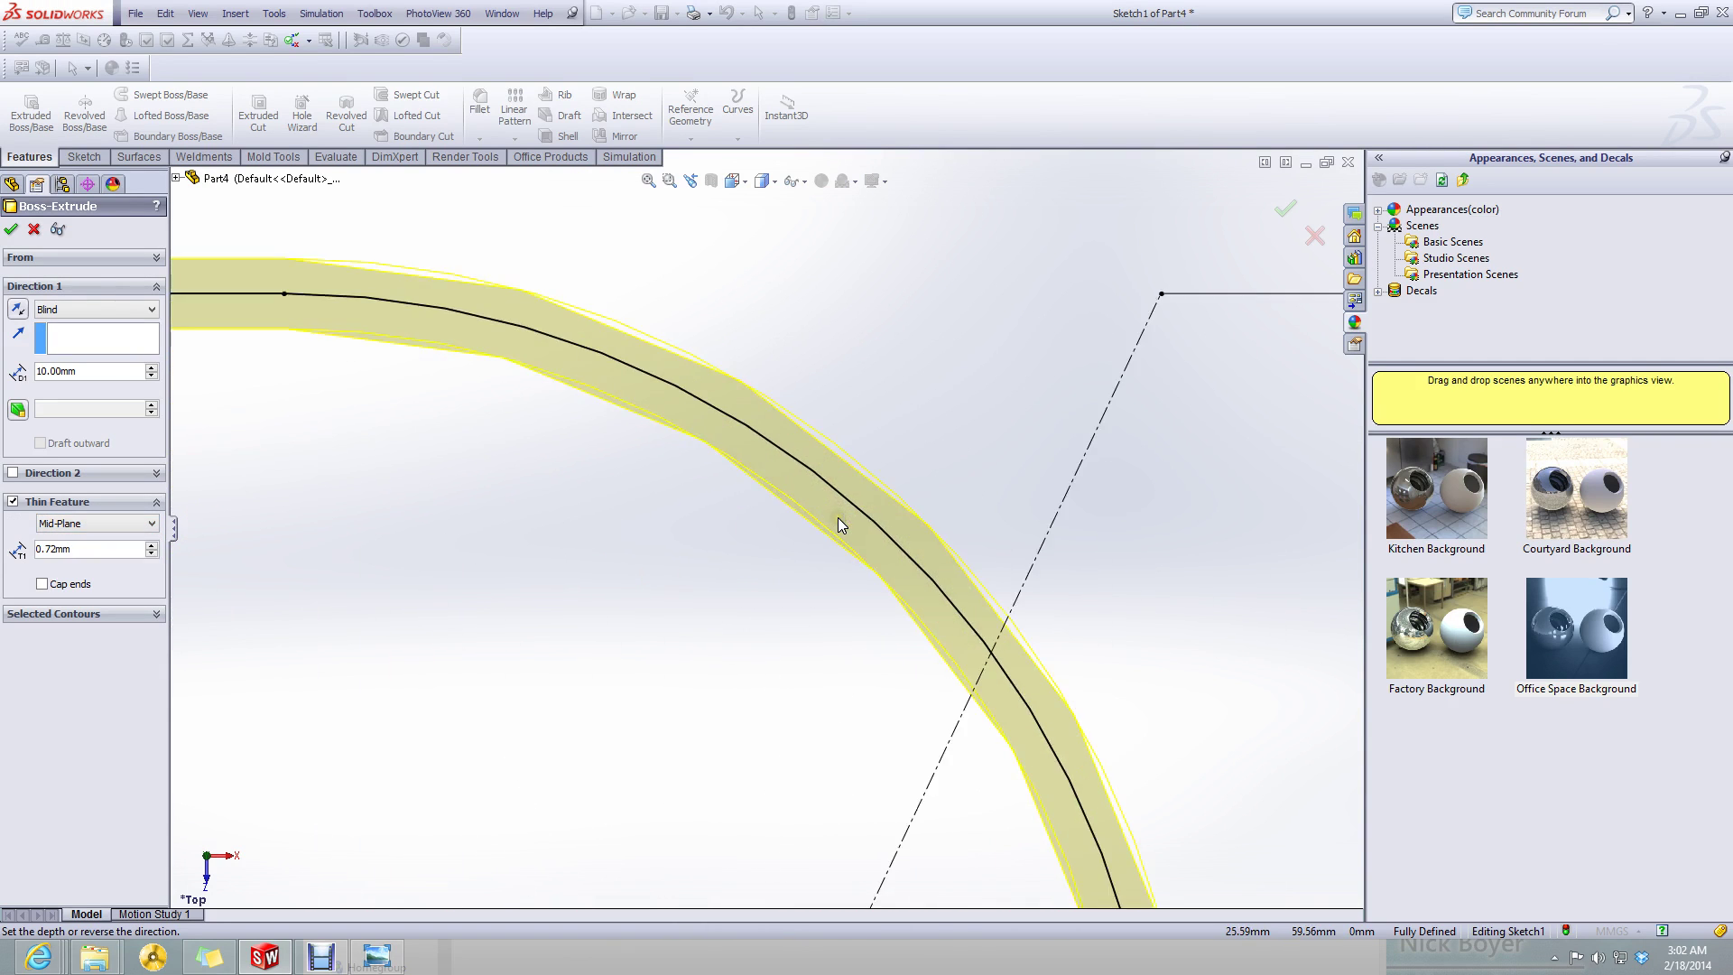
{"action": "left_click", "coordinate": [76, 523]}
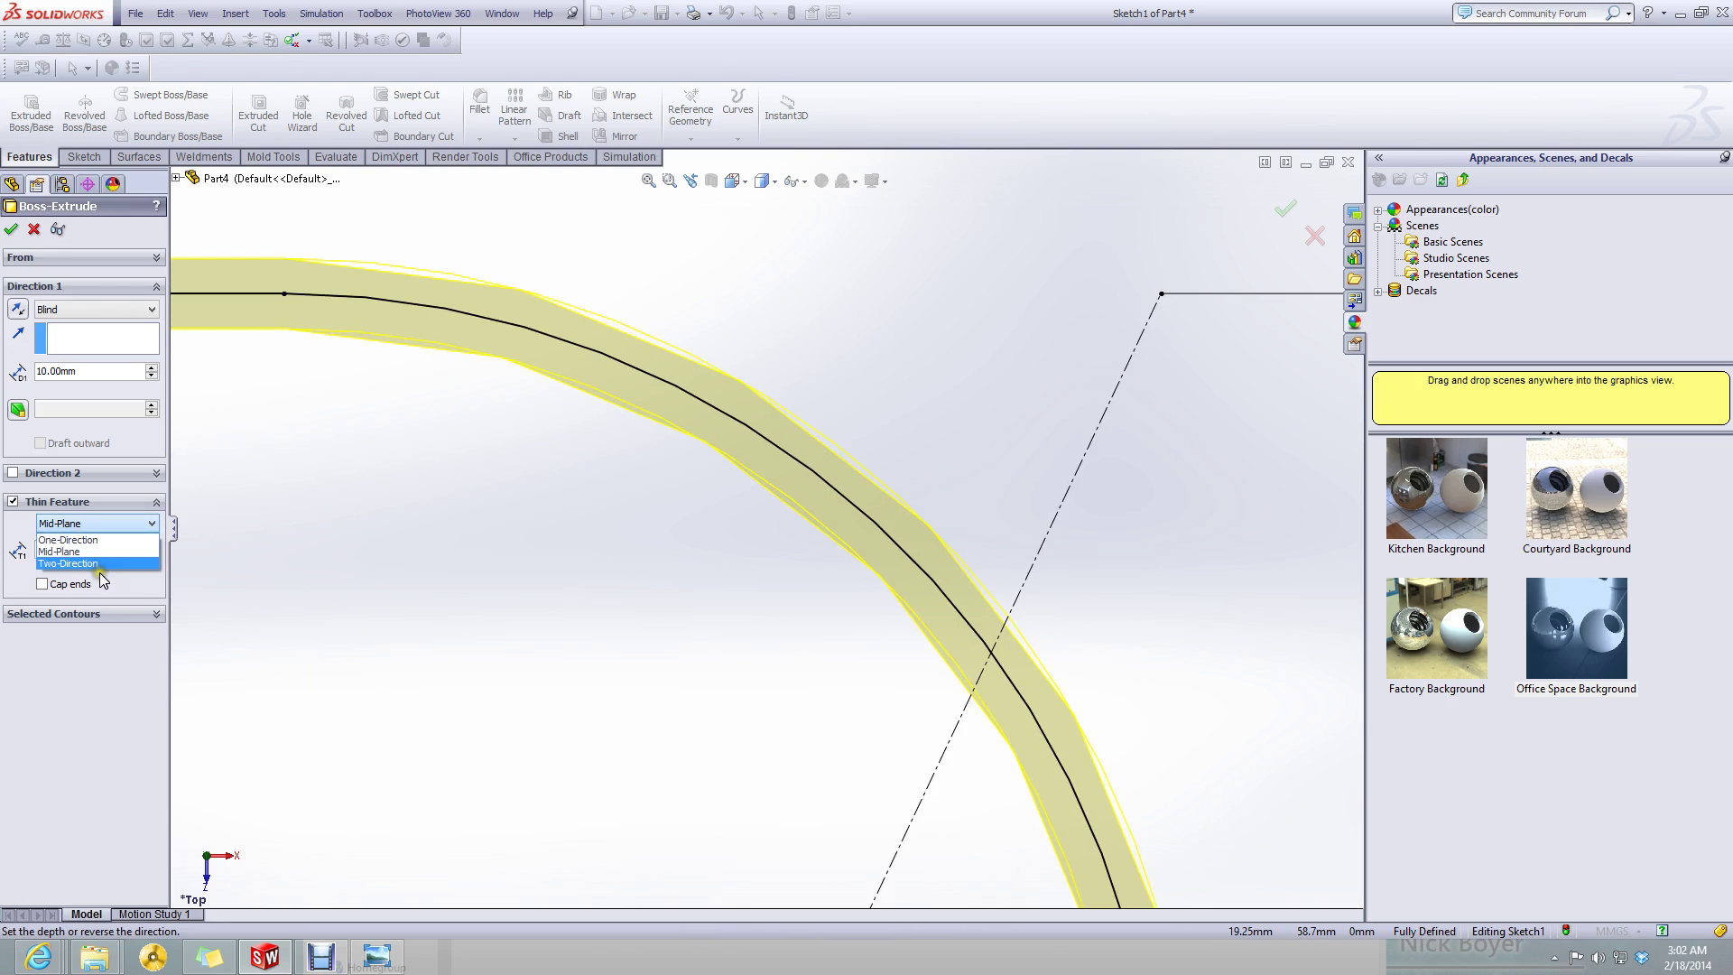
{"action": "left_click", "coordinate": [96, 540]}
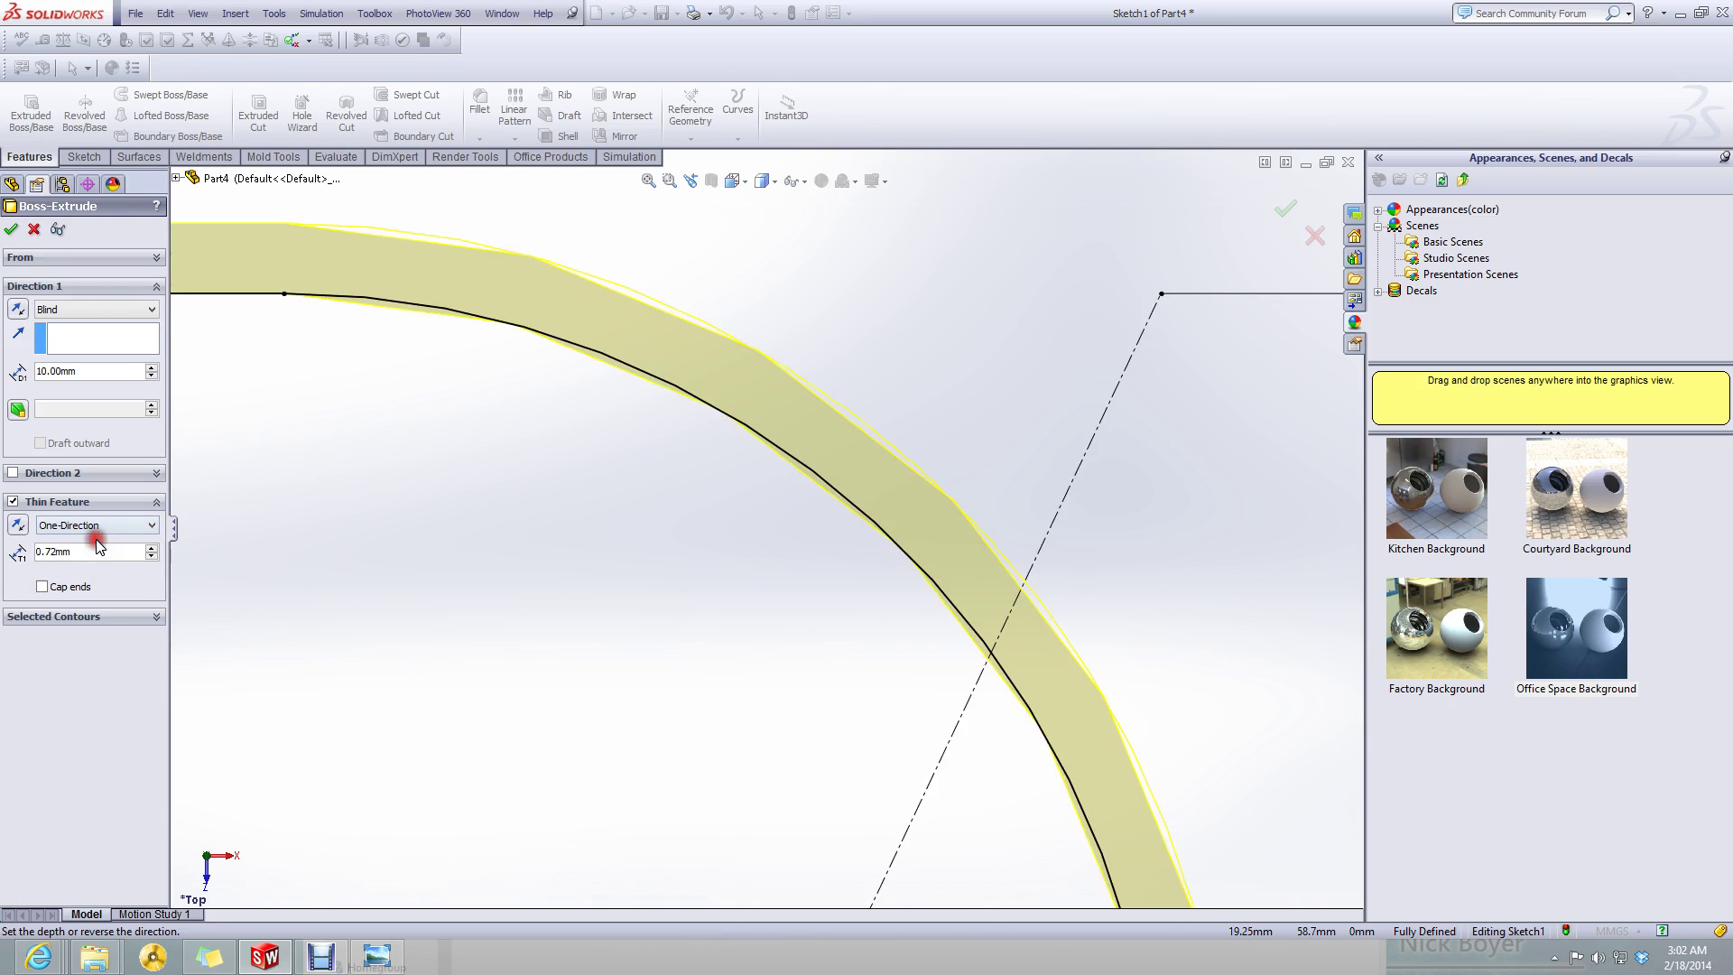
{"action": "left_click", "coordinate": [17, 526]}
{"action": "scroll", "coordinate": [706, 583], "scroll_direction": "up", "scroll_amount": 5}
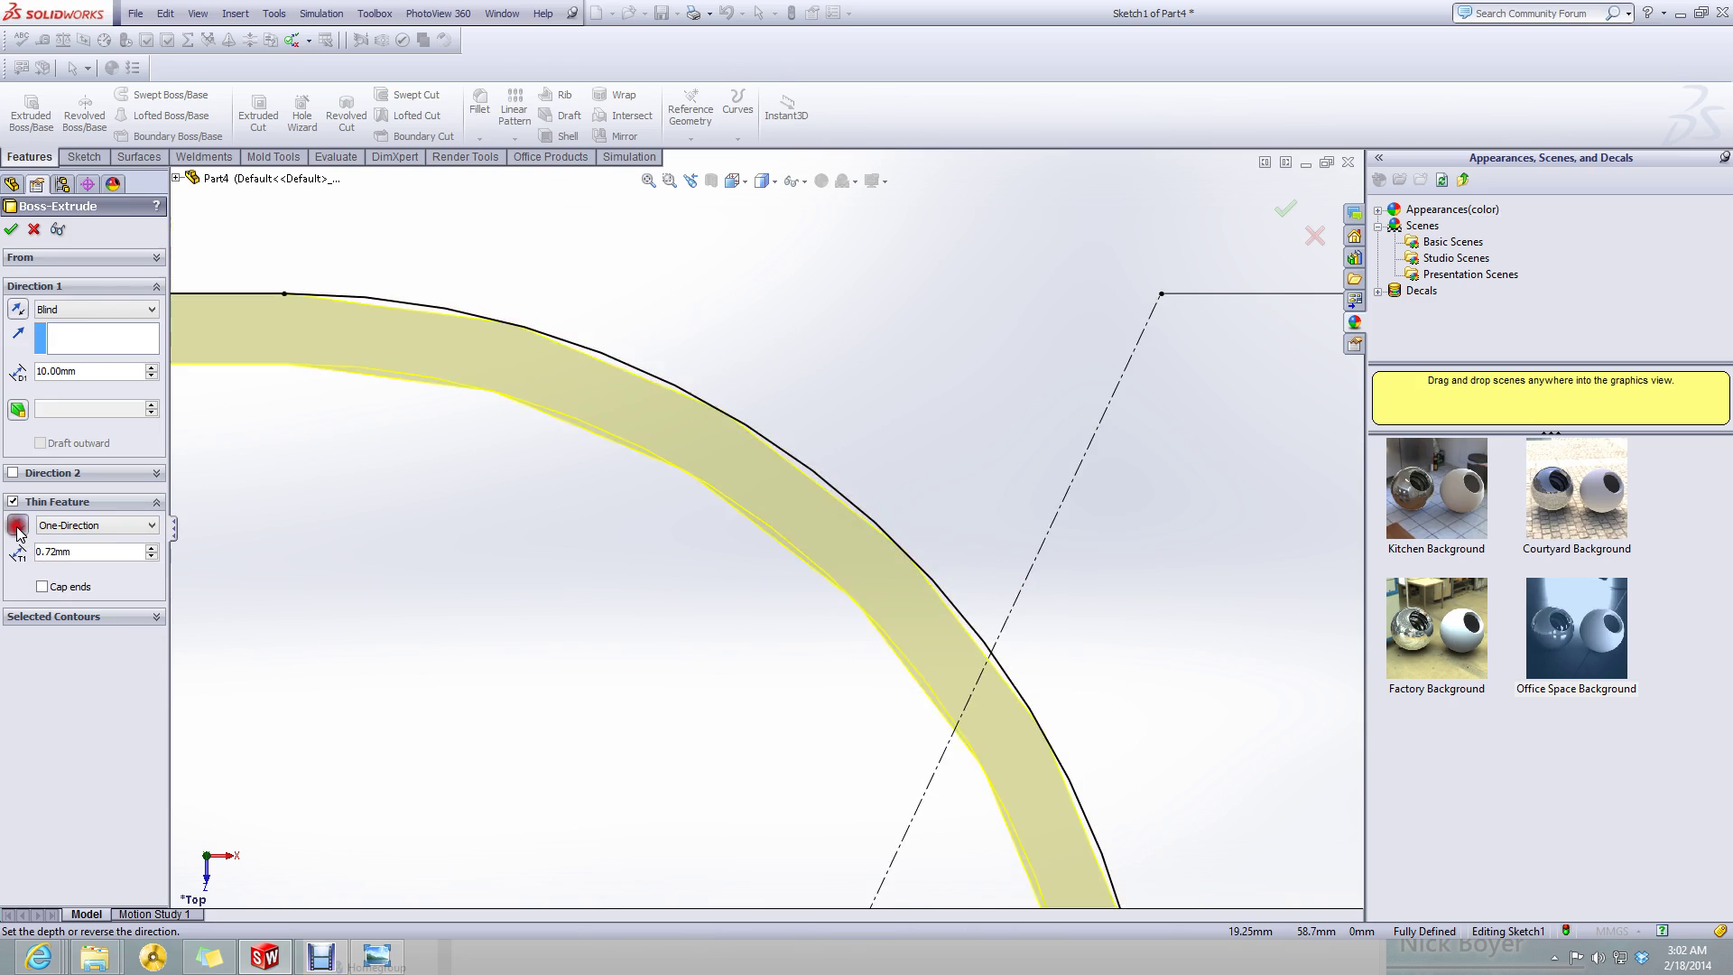
{"action": "scroll", "coordinate": [706, 576], "scroll_direction": "up", "scroll_amount": 5}
{"action": "scroll", "coordinate": [742, 778], "scroll_direction": "down", "scroll_amount": 2}
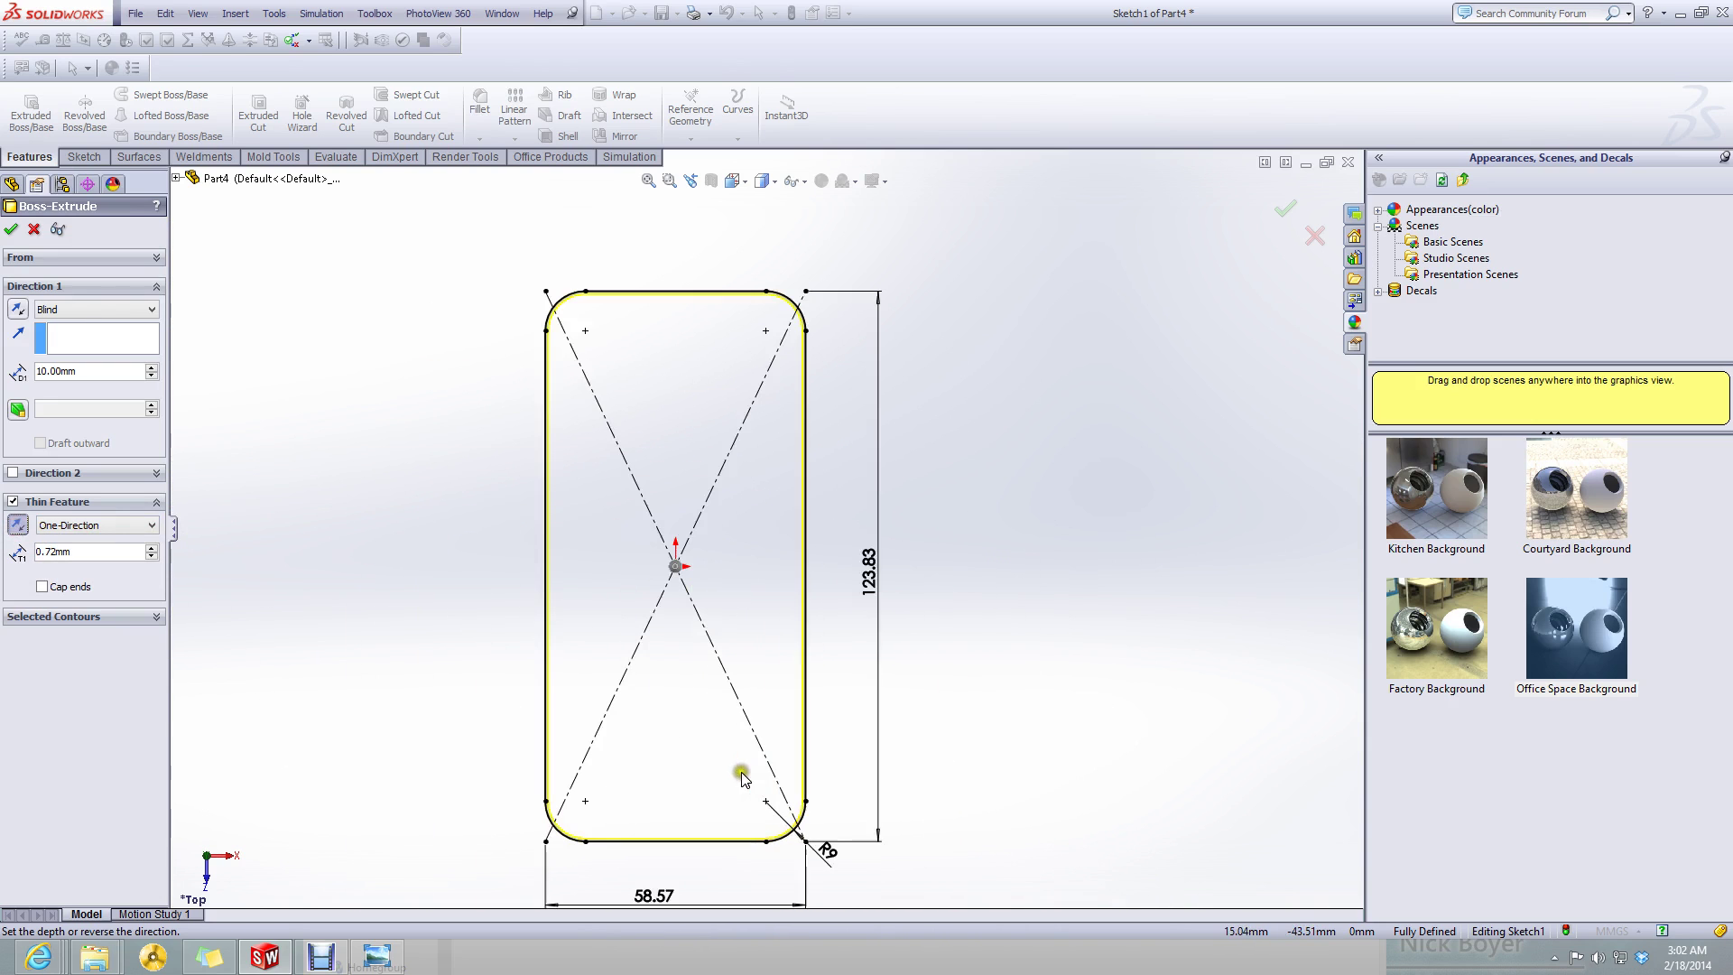
- Look up the side-view thickness in the iphone5blueprints image and complete the thin extrusion with a blind depth of 7.13 mm
{"action": "left_click", "coordinate": [94, 552]}
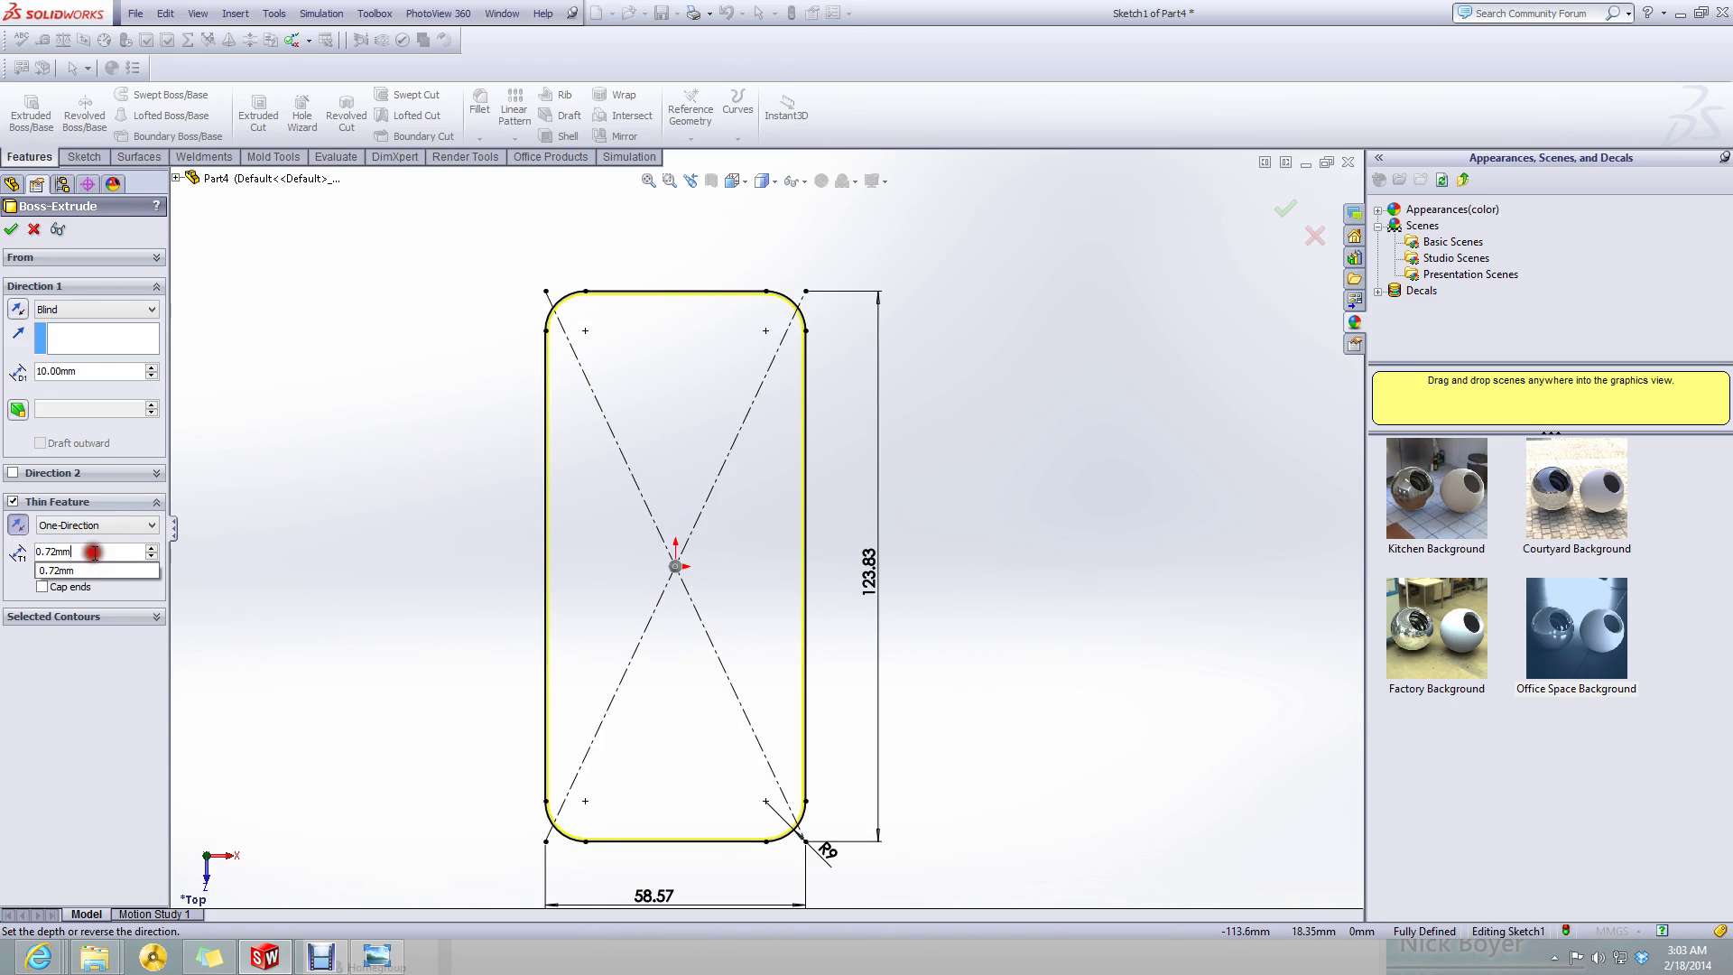
{"action": "left_click", "coordinate": [90, 368]}
{"action": "left_click_drag", "start_coordinate": [100, 373], "coordinate": [2, 375]}
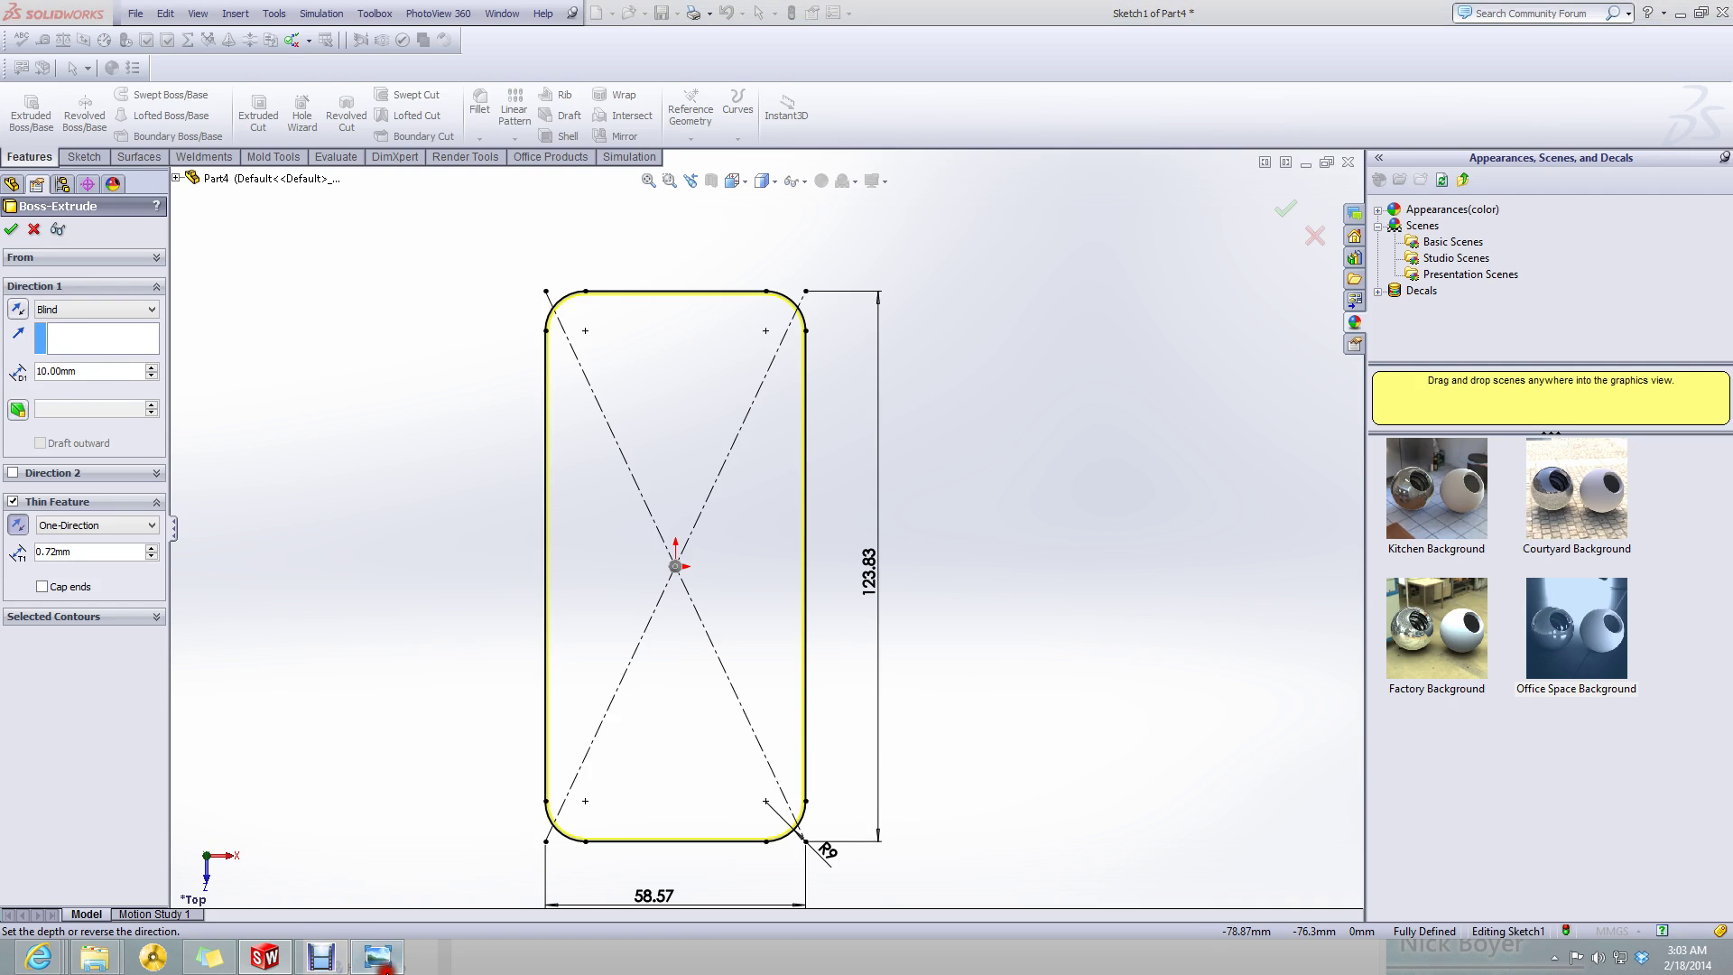
{"action": "left_click", "coordinate": [379, 960]}
{"action": "scroll", "coordinate": [838, 796], "scroll_direction": "down", "scroll_amount": 5}
{"action": "scroll", "coordinate": [838, 797], "scroll_direction": "up", "scroll_amount": 3}
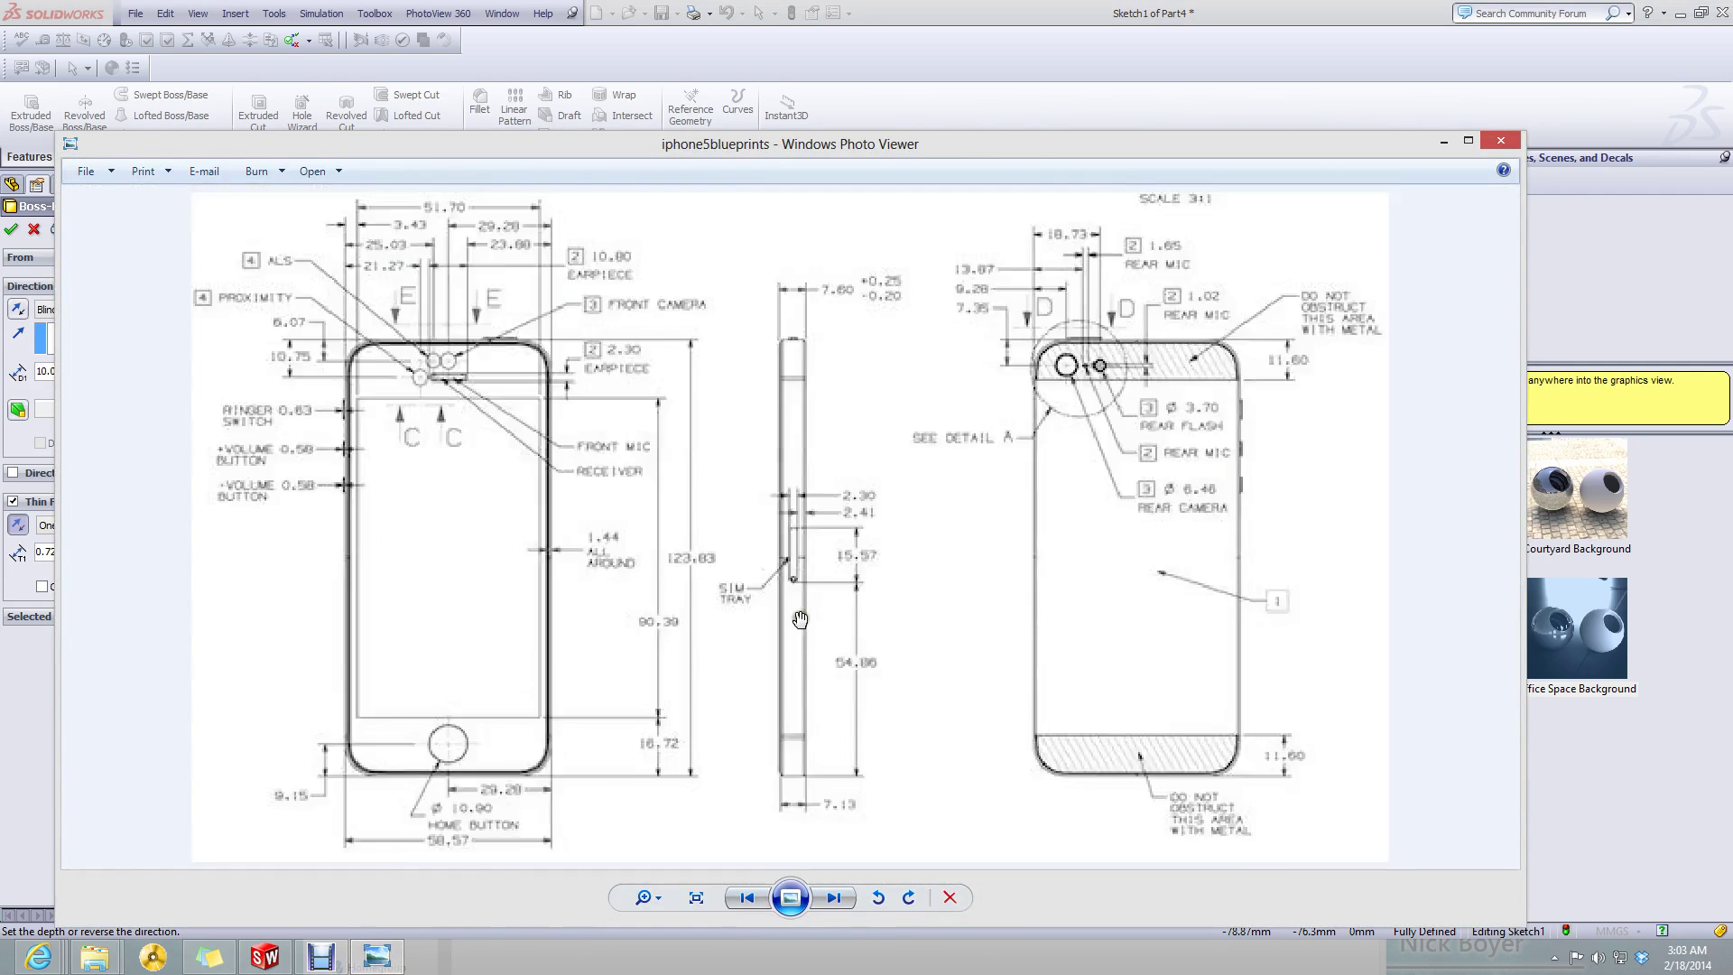
{"action": "scroll", "coordinate": [826, 794], "scroll_direction": "up", "scroll_amount": 4}
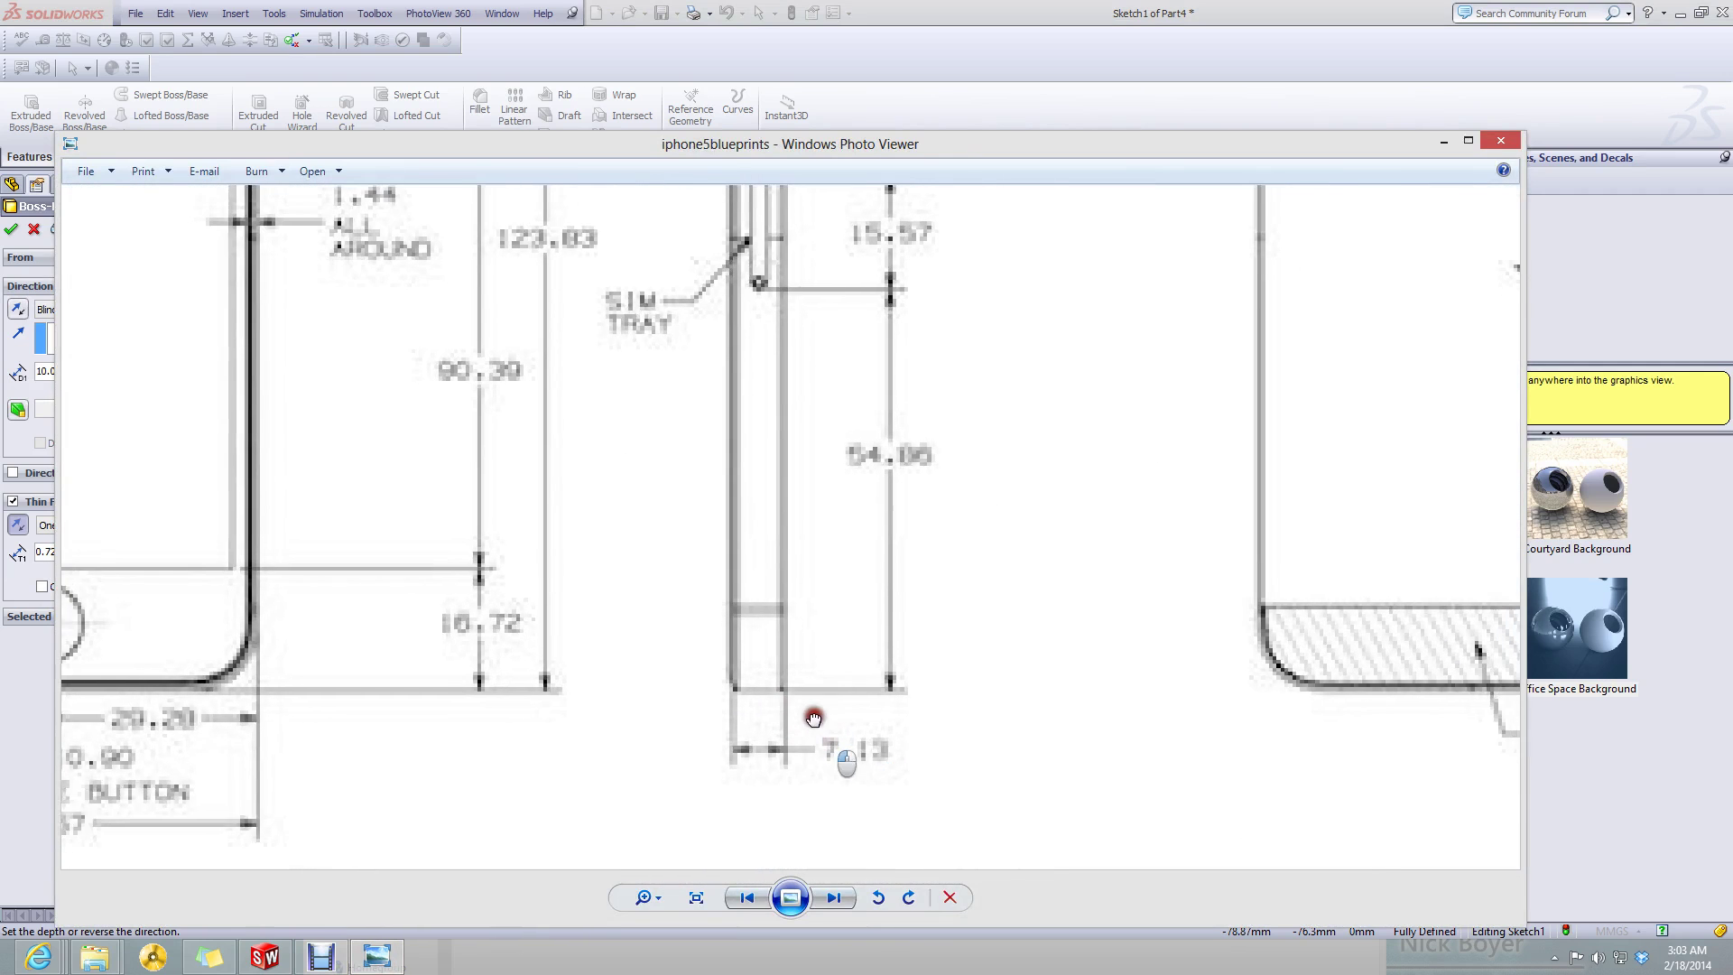
{"action": "left_click", "coordinate": [1445, 138]}
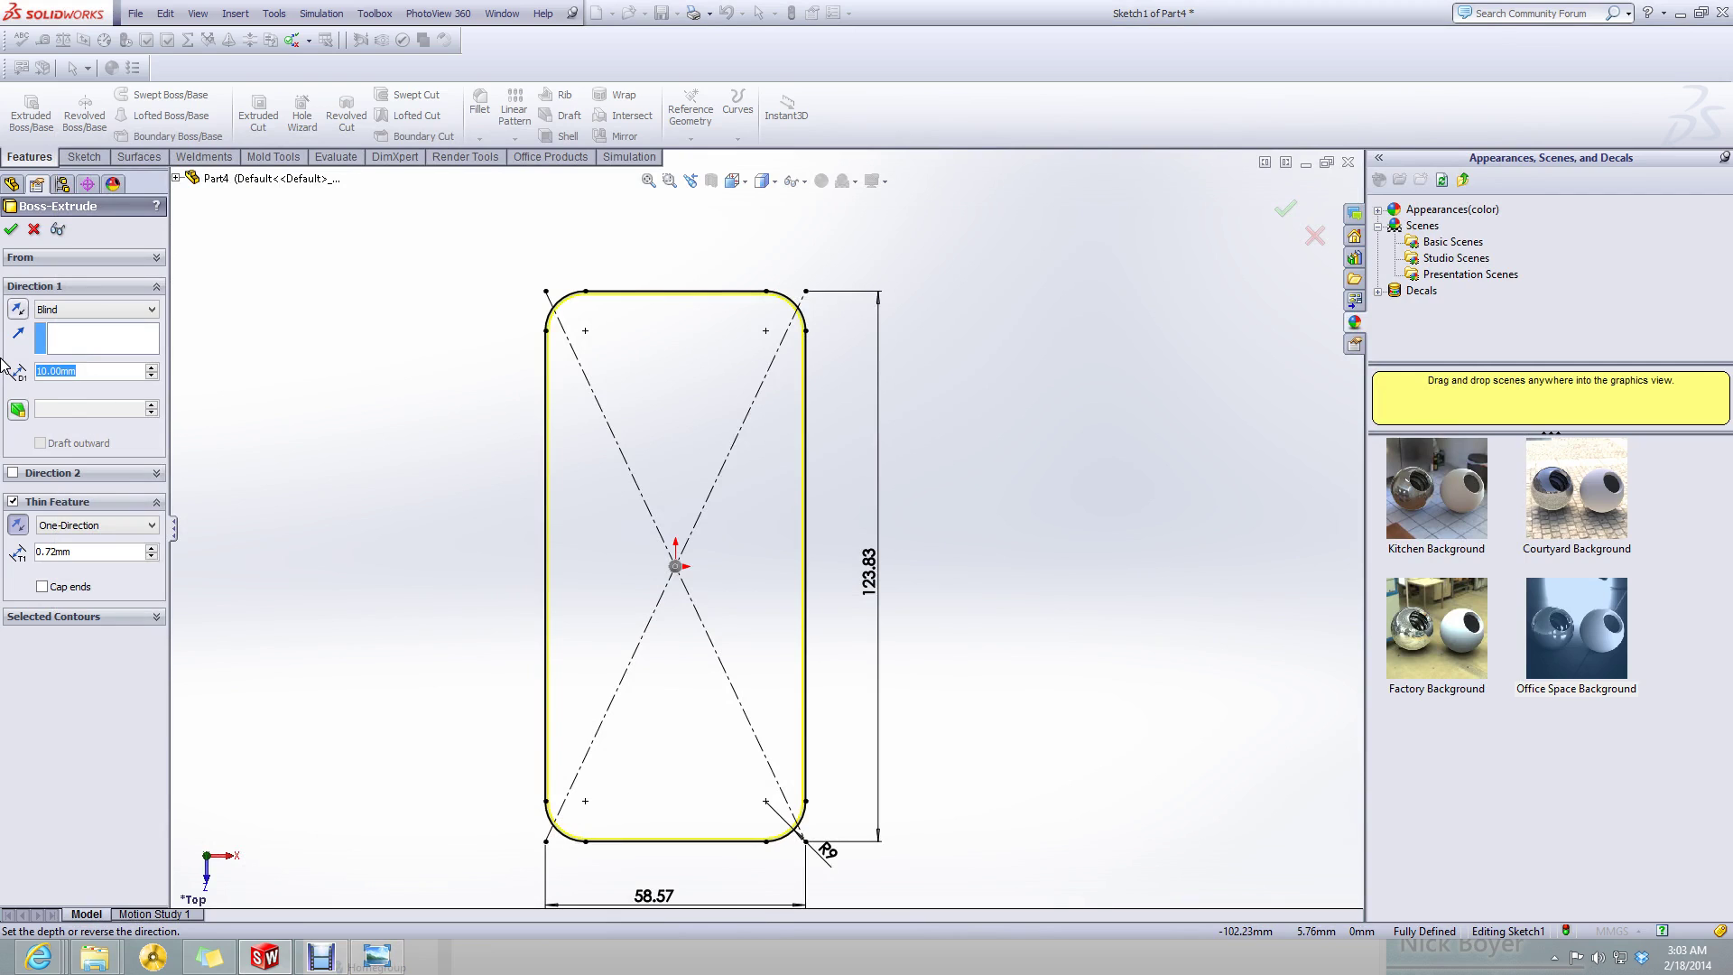
{"action": "type", "text": "7.13"}
{"action": "key", "text": "Return"}
{"action": "left_click", "coordinate": [10, 230]}
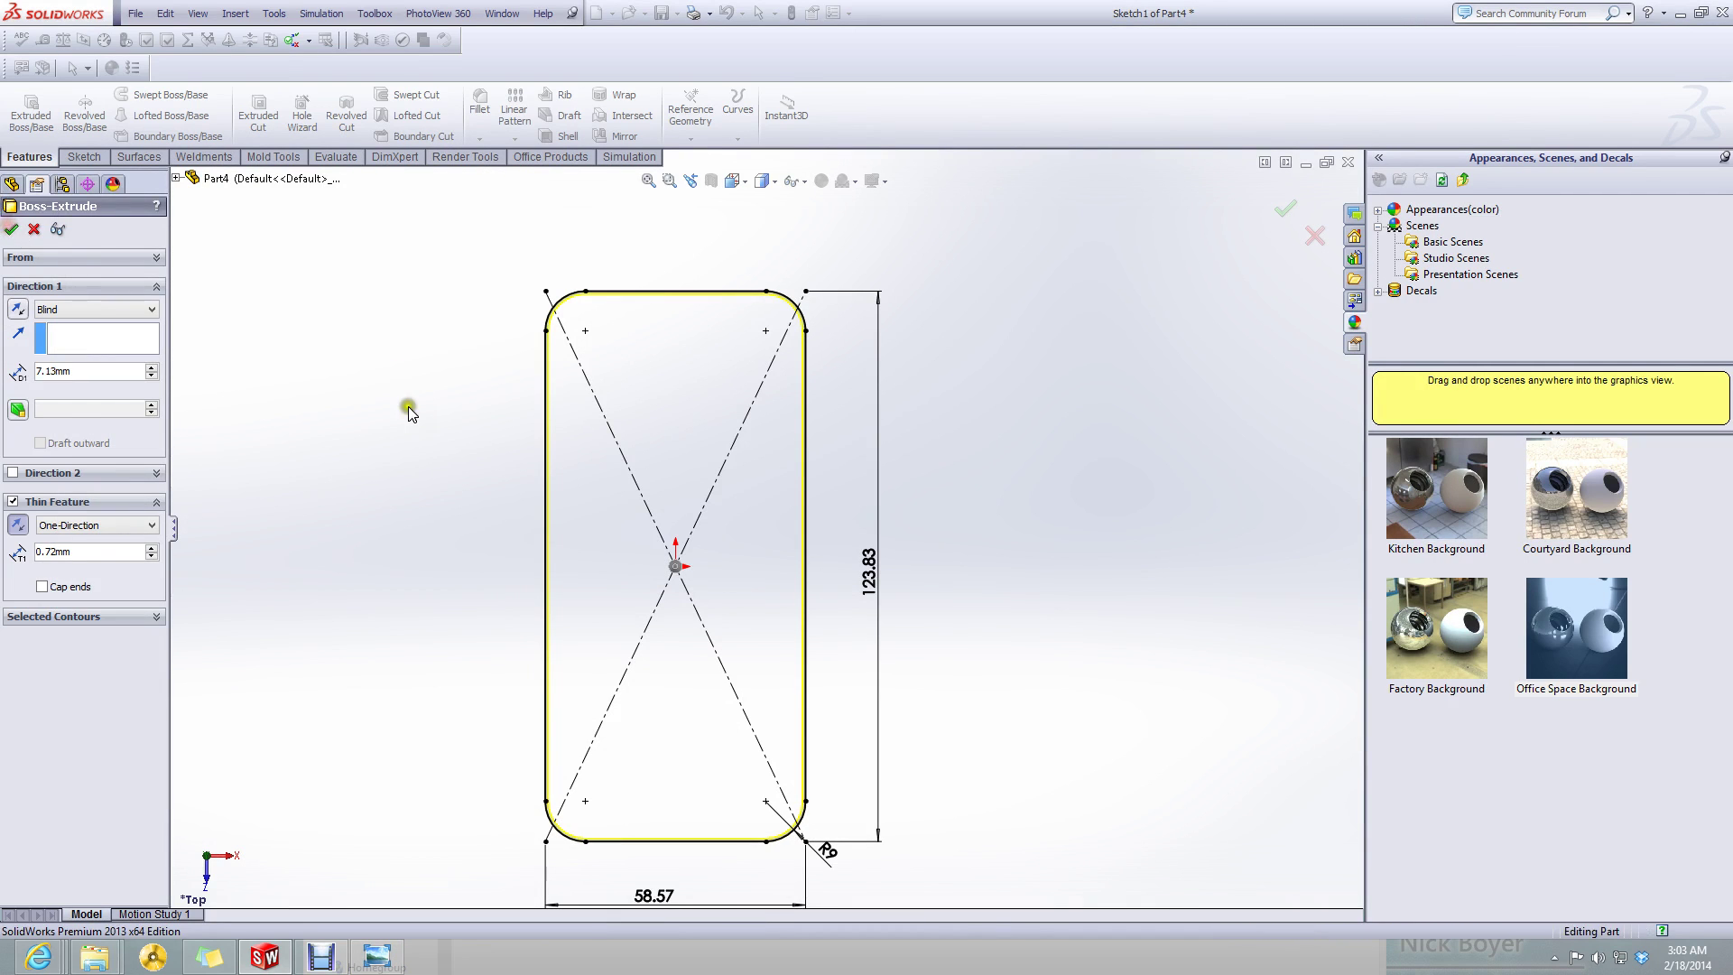
{"action": "middle_click_drag", "start_coordinate": [696, 379], "coordinate": [599, 434]}
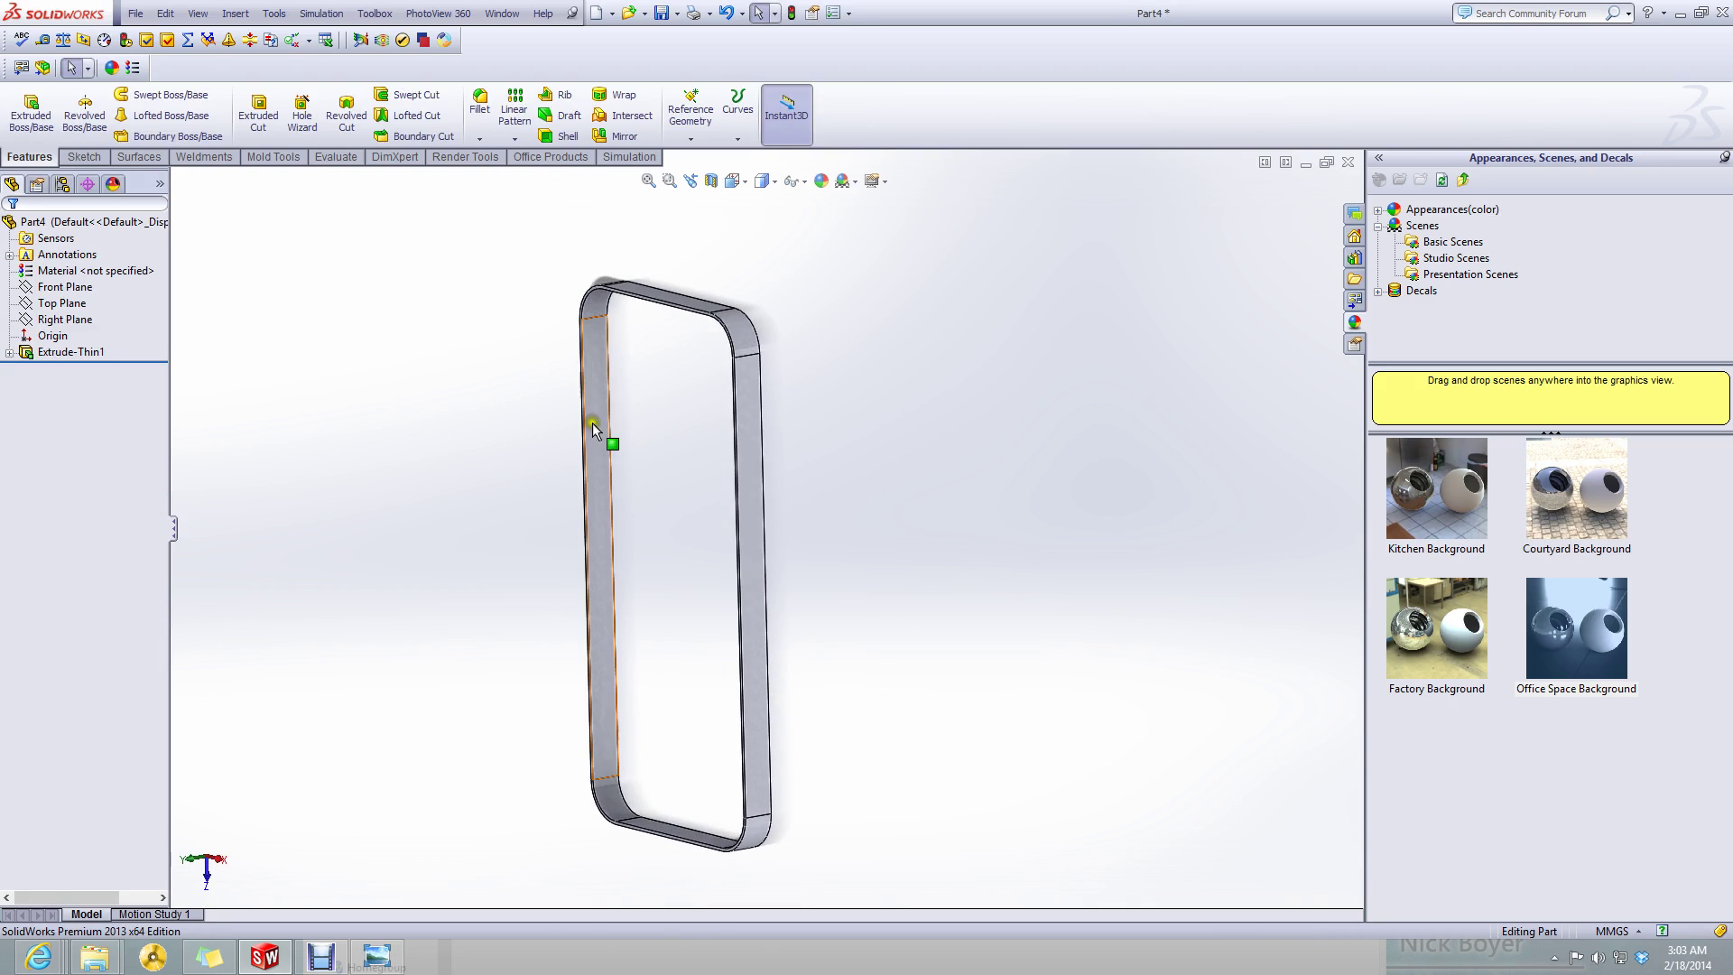
{"action": "scroll", "coordinate": [591, 416], "scroll_direction": "down", "scroll_amount": 3}
{"action": "left_click", "coordinate": [81, 158]}
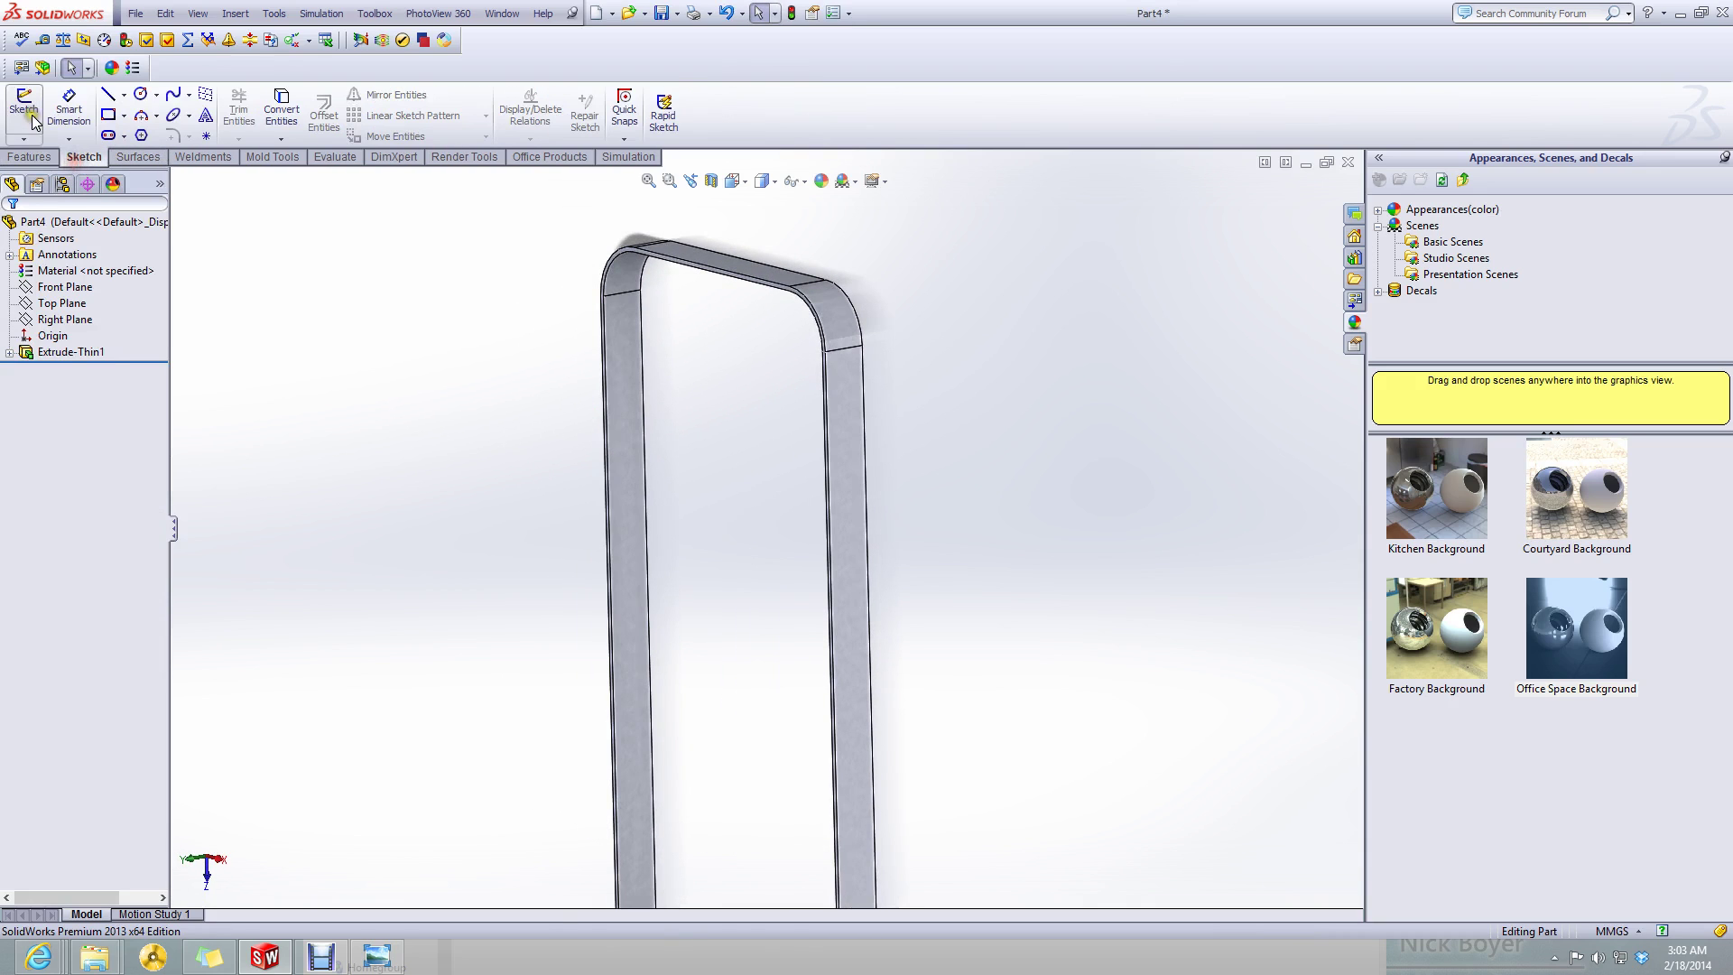
{"action": "left_click", "coordinate": [24, 107]}
{"action": "left_click", "coordinate": [178, 181]}
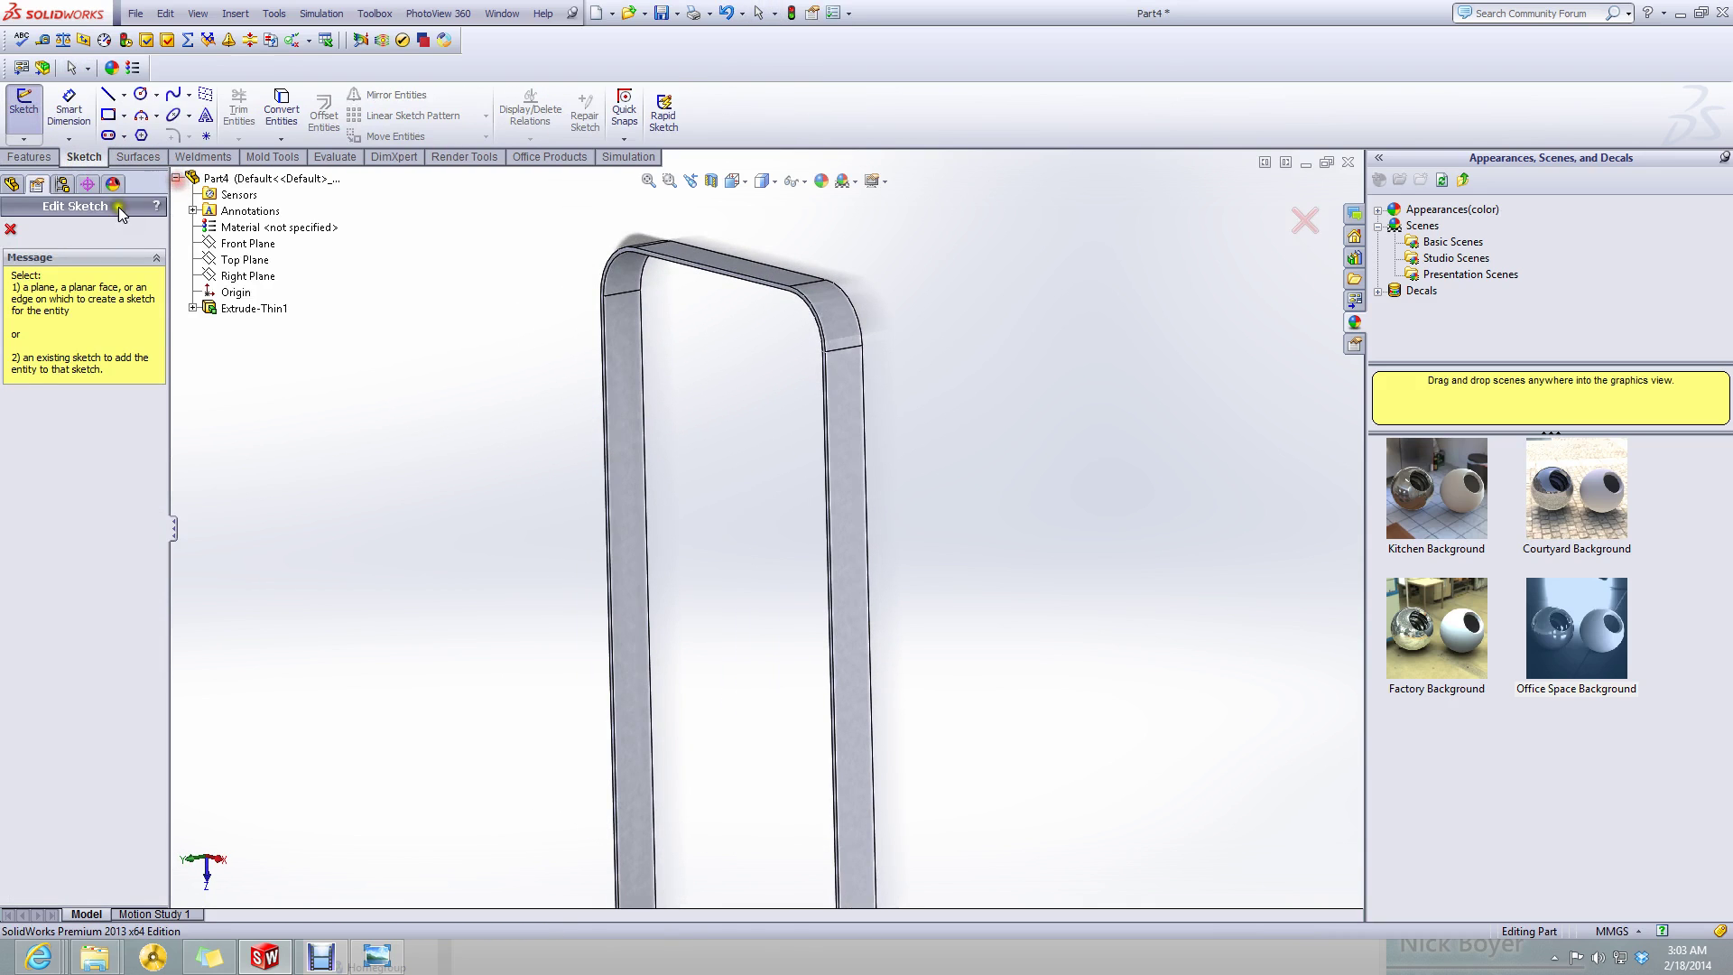
{"action": "left_click", "coordinate": [11, 229]}
- Edit the band's extrusion so its end condition is Mid Plane
{"action": "right_click", "coordinate": [65, 354]}
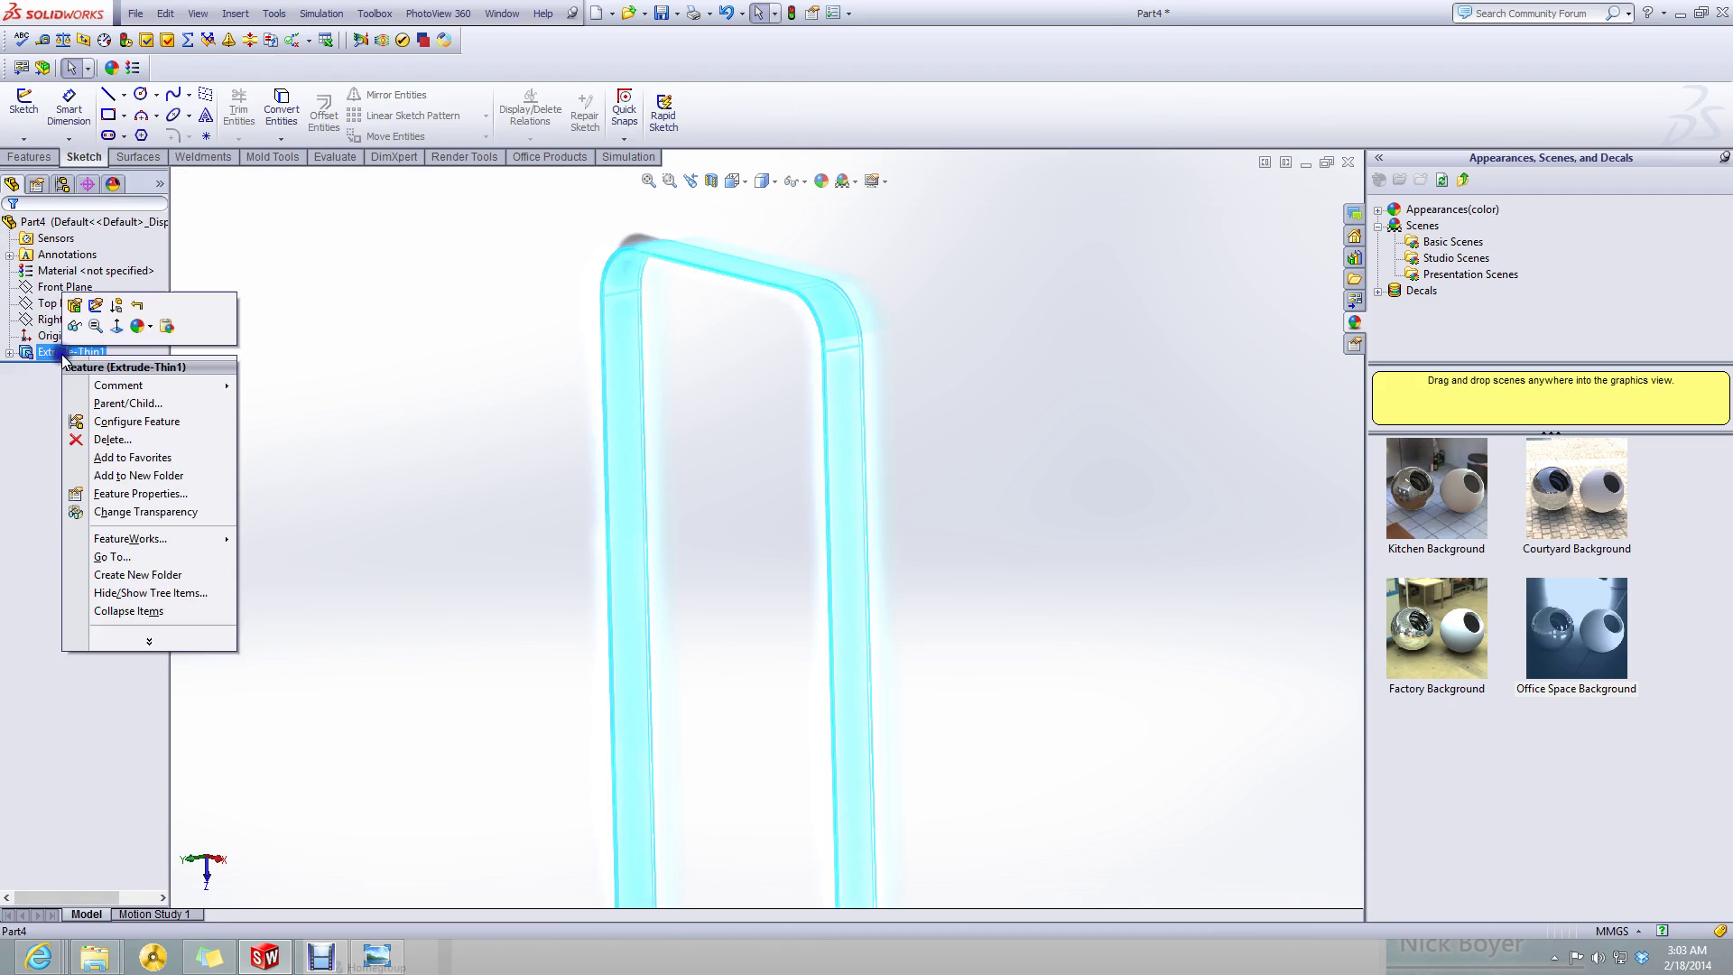
{"action": "left_click", "coordinate": [74, 305]}
{"action": "left_click", "coordinate": [115, 310]}
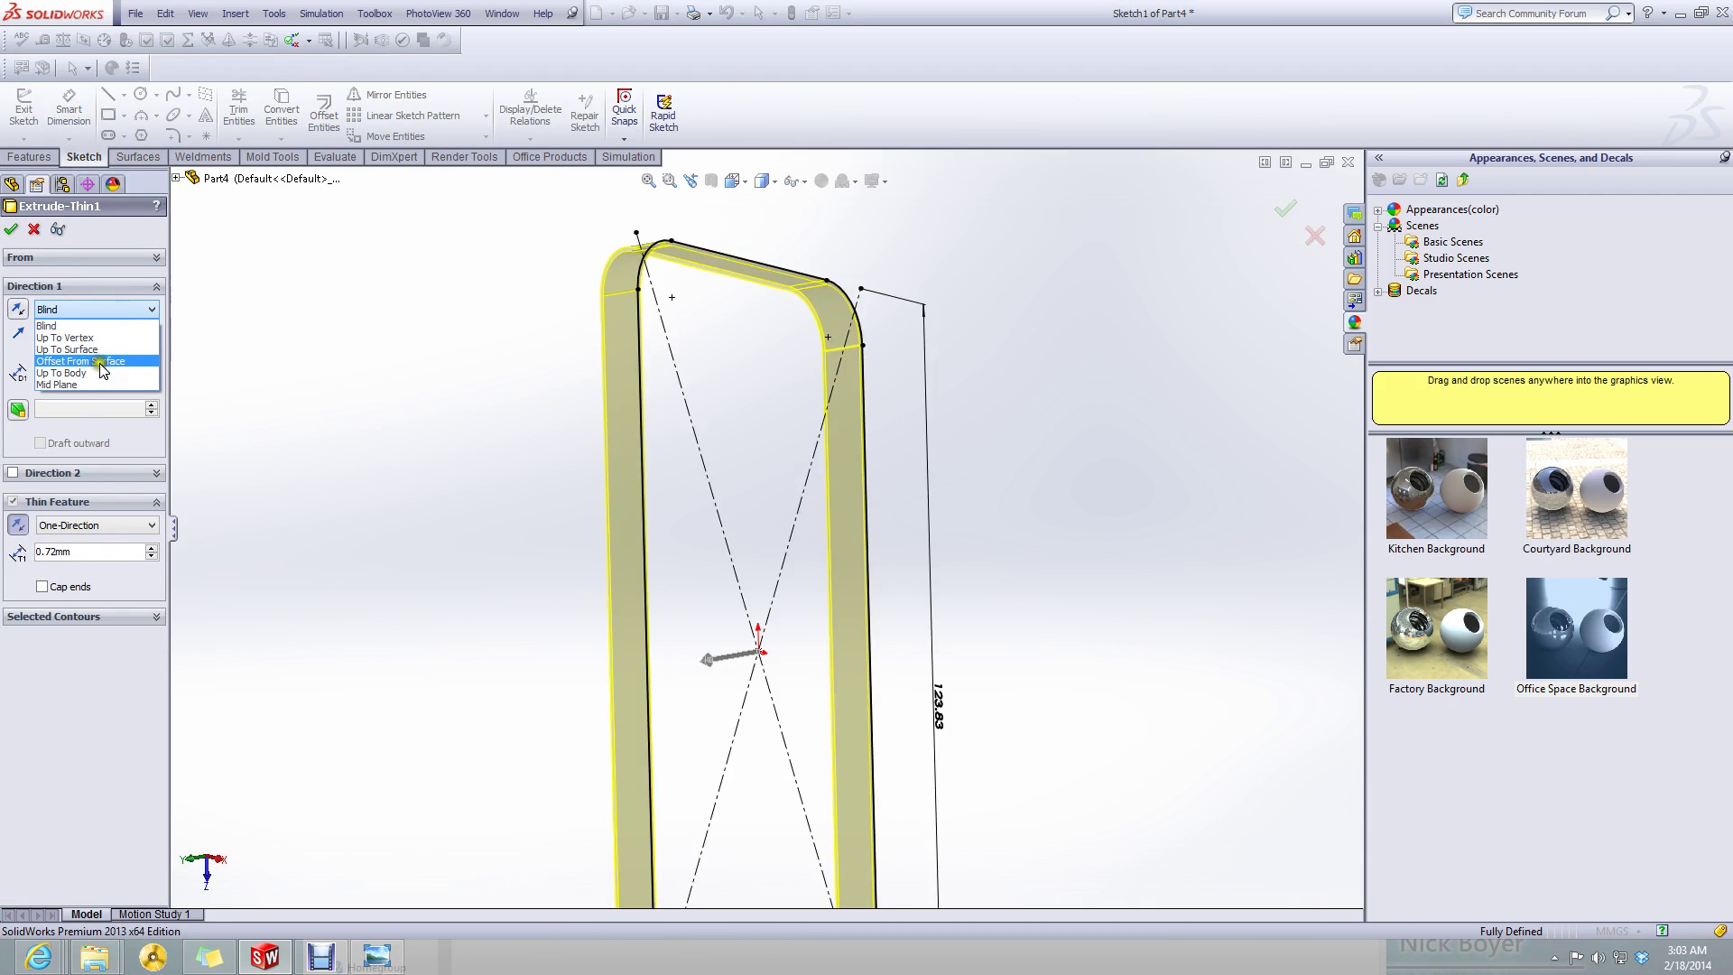
{"action": "left_click", "coordinate": [56, 381]}
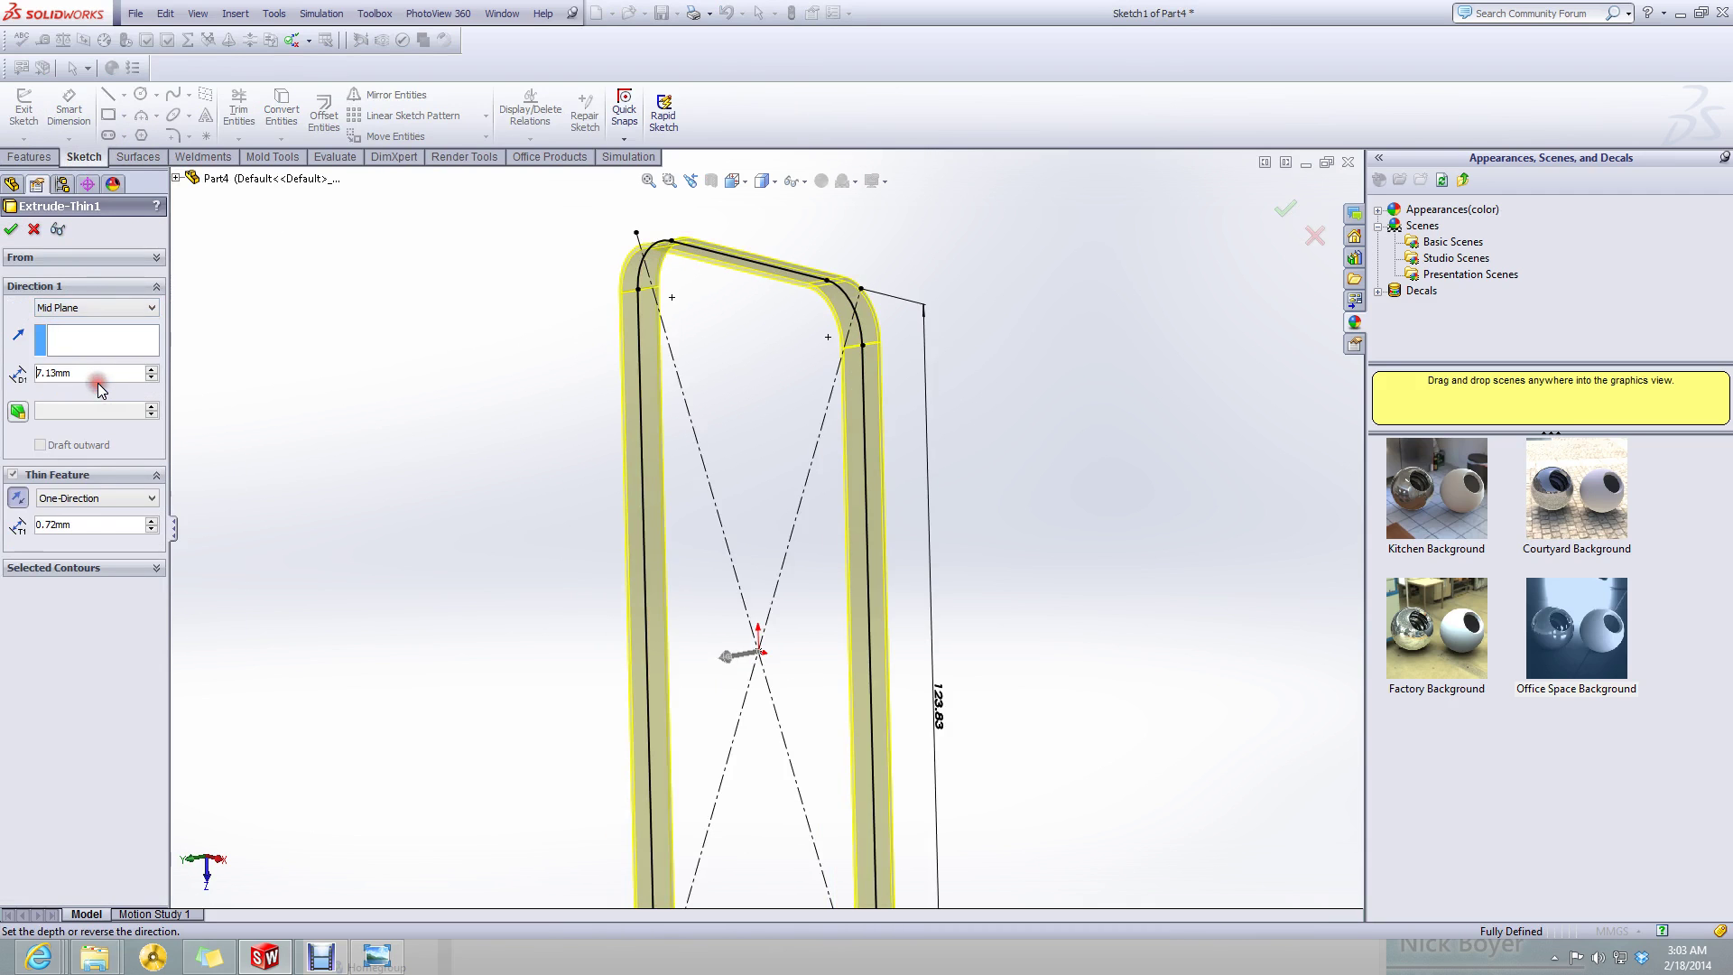
{"action": "left_click", "coordinate": [11, 230]}
{"action": "key", "text": "f"}
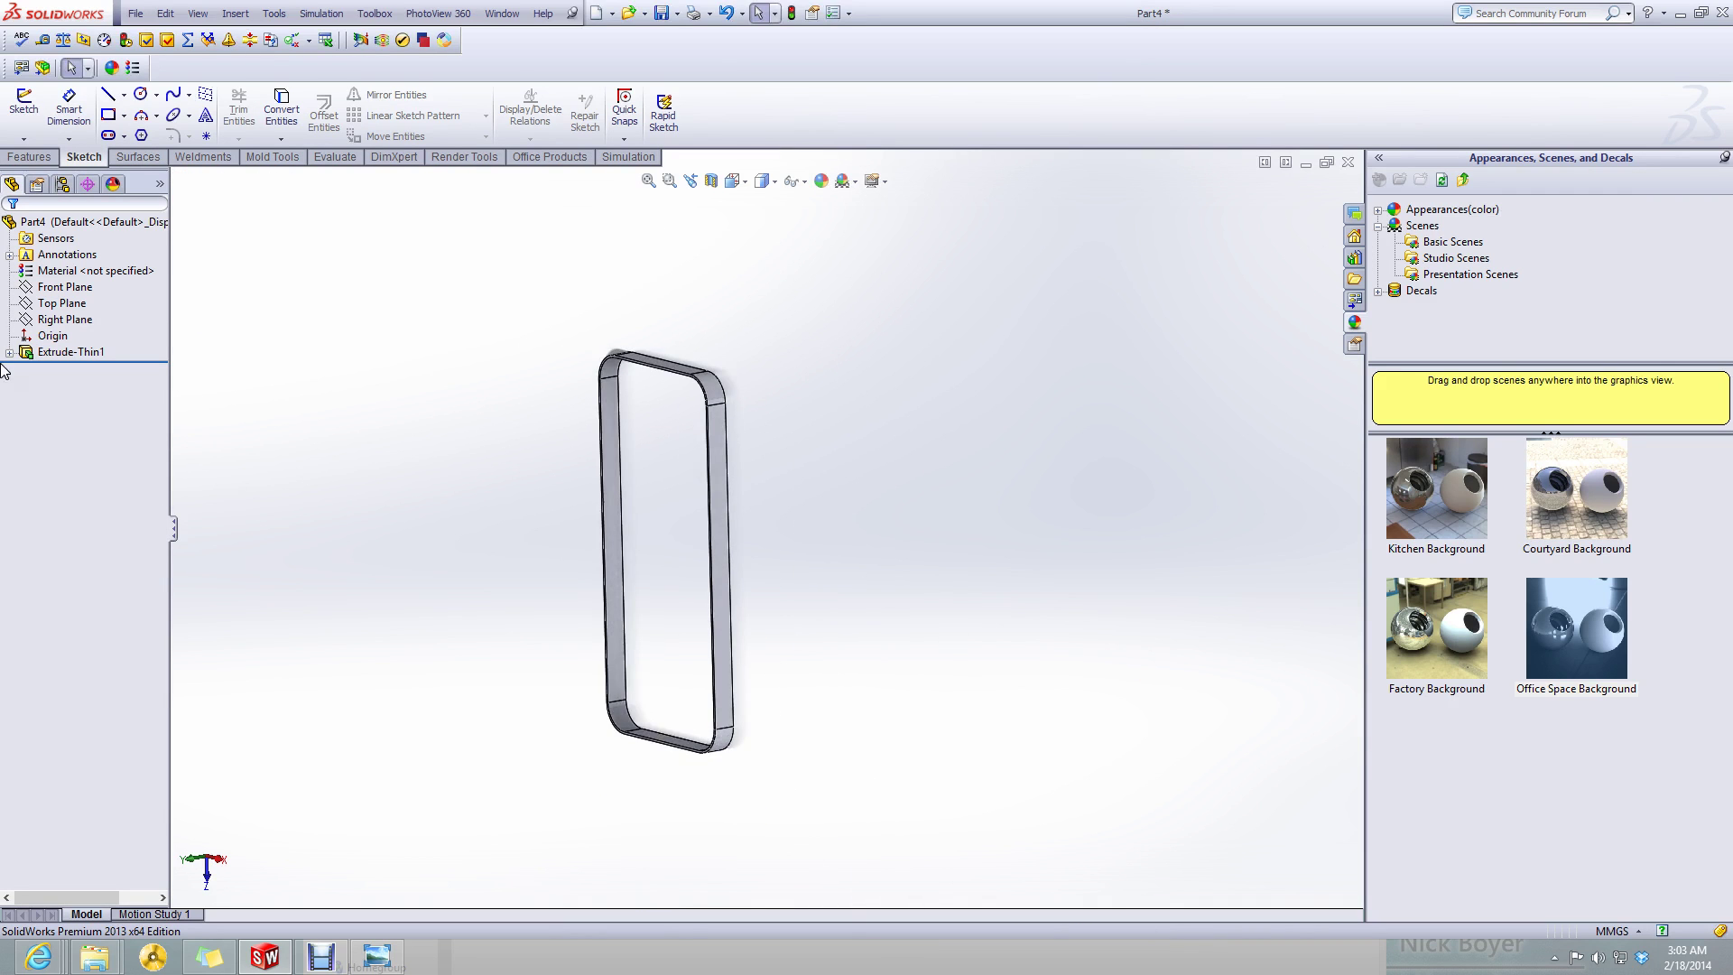
- Examine how the Right, Top and Front planes lie relative to the extruded band
{"action": "left_click", "coordinate": [63, 319]}
{"action": "middle_click_drag", "start_coordinate": [328, 375], "coordinate": [701, 437]}
{"action": "left_click", "coordinate": [25, 355], "text": "ctrl"}
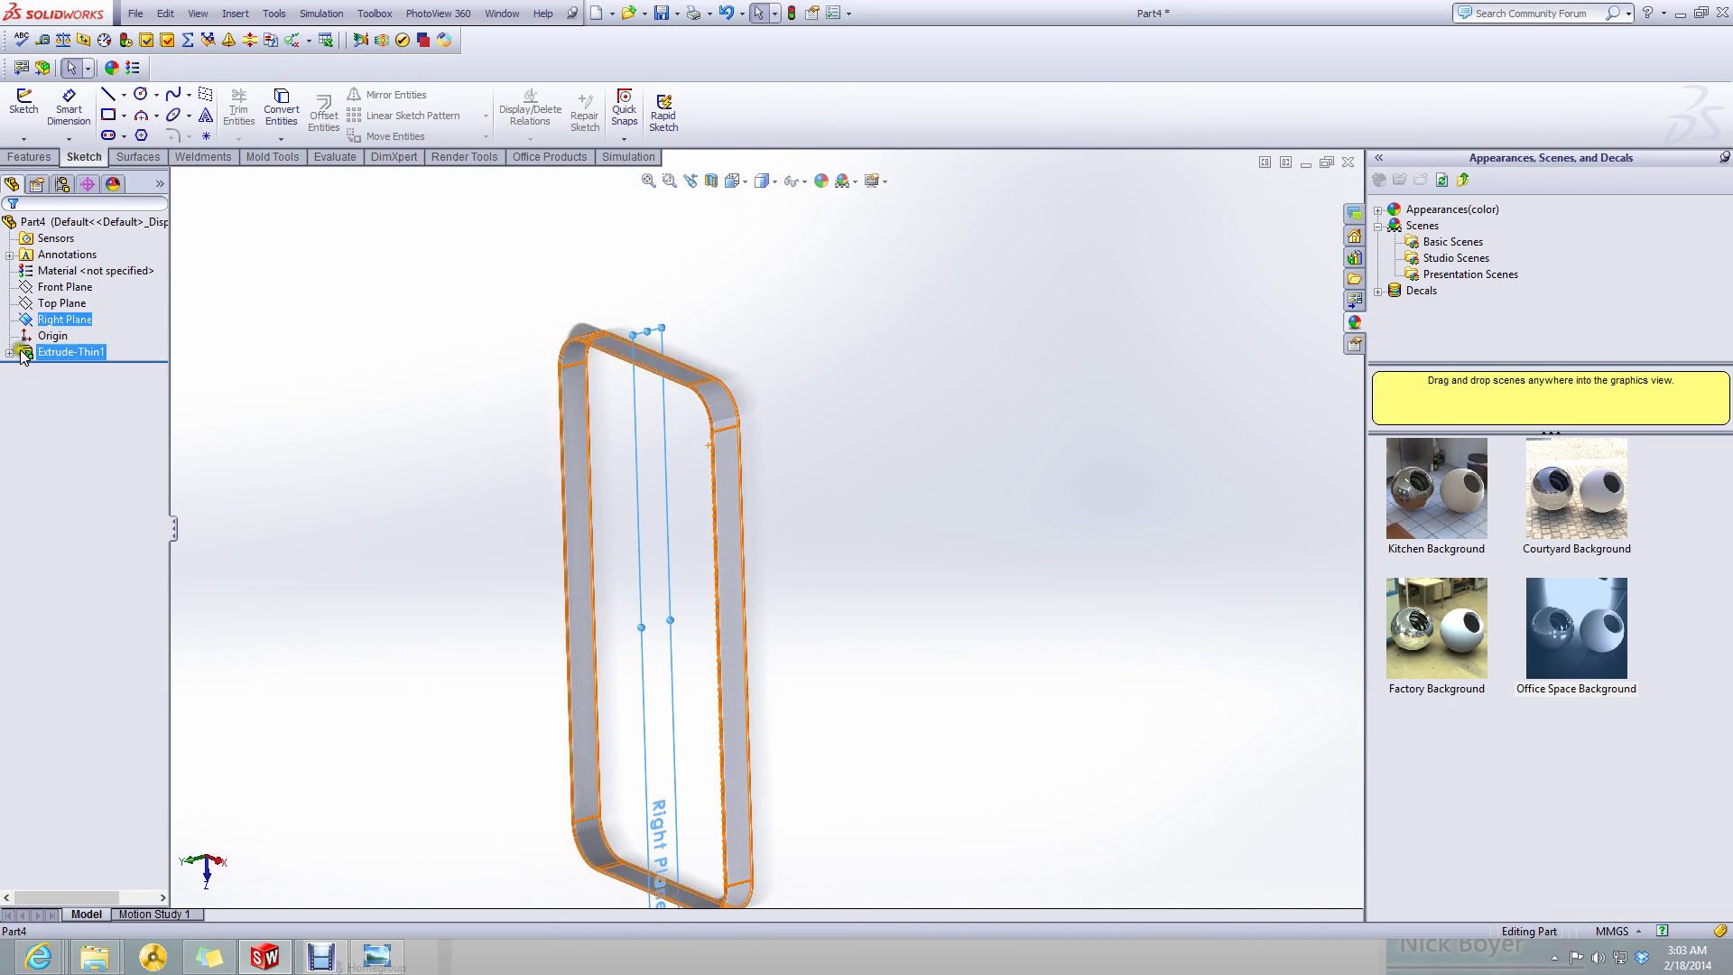
{"action": "left_click", "coordinate": [56, 303]}
{"action": "middle_click_drag", "start_coordinate": [350, 453], "coordinate": [669, 665]}
{"action": "left_click", "coordinate": [65, 287]}
{"action": "left_click", "coordinate": [705, 641]}
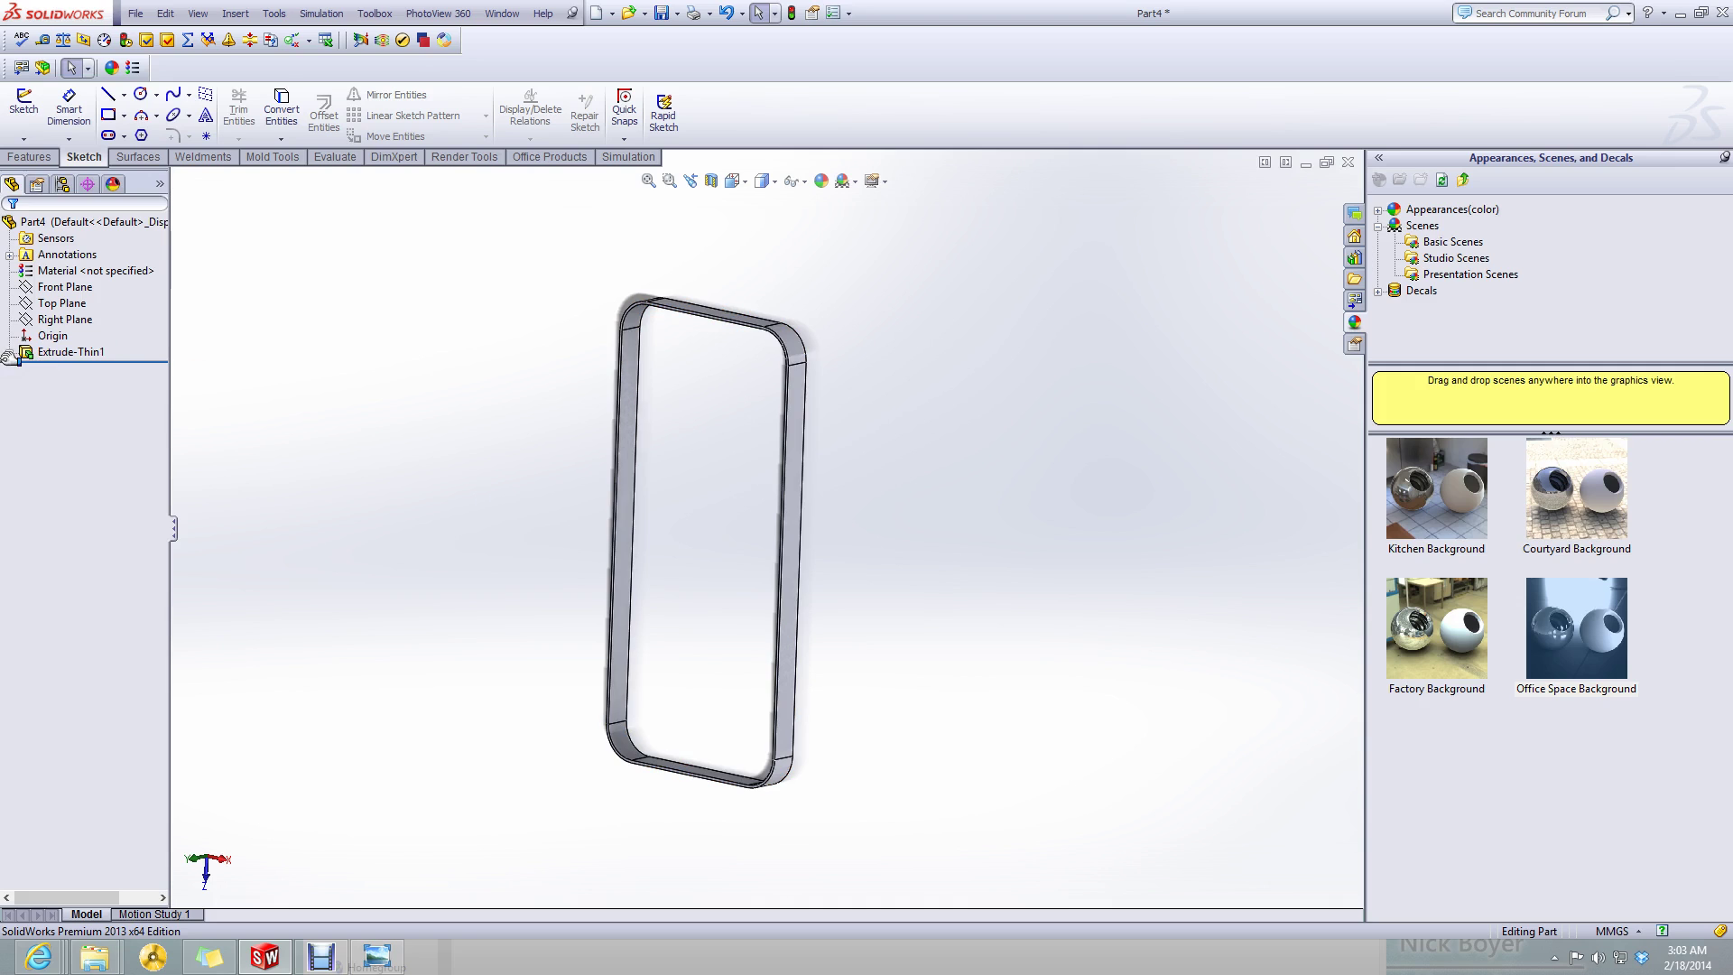
- Start a new sketch on the band's flat rim face and orient the view to Top
{"action": "left_click", "coordinate": [24, 102]}
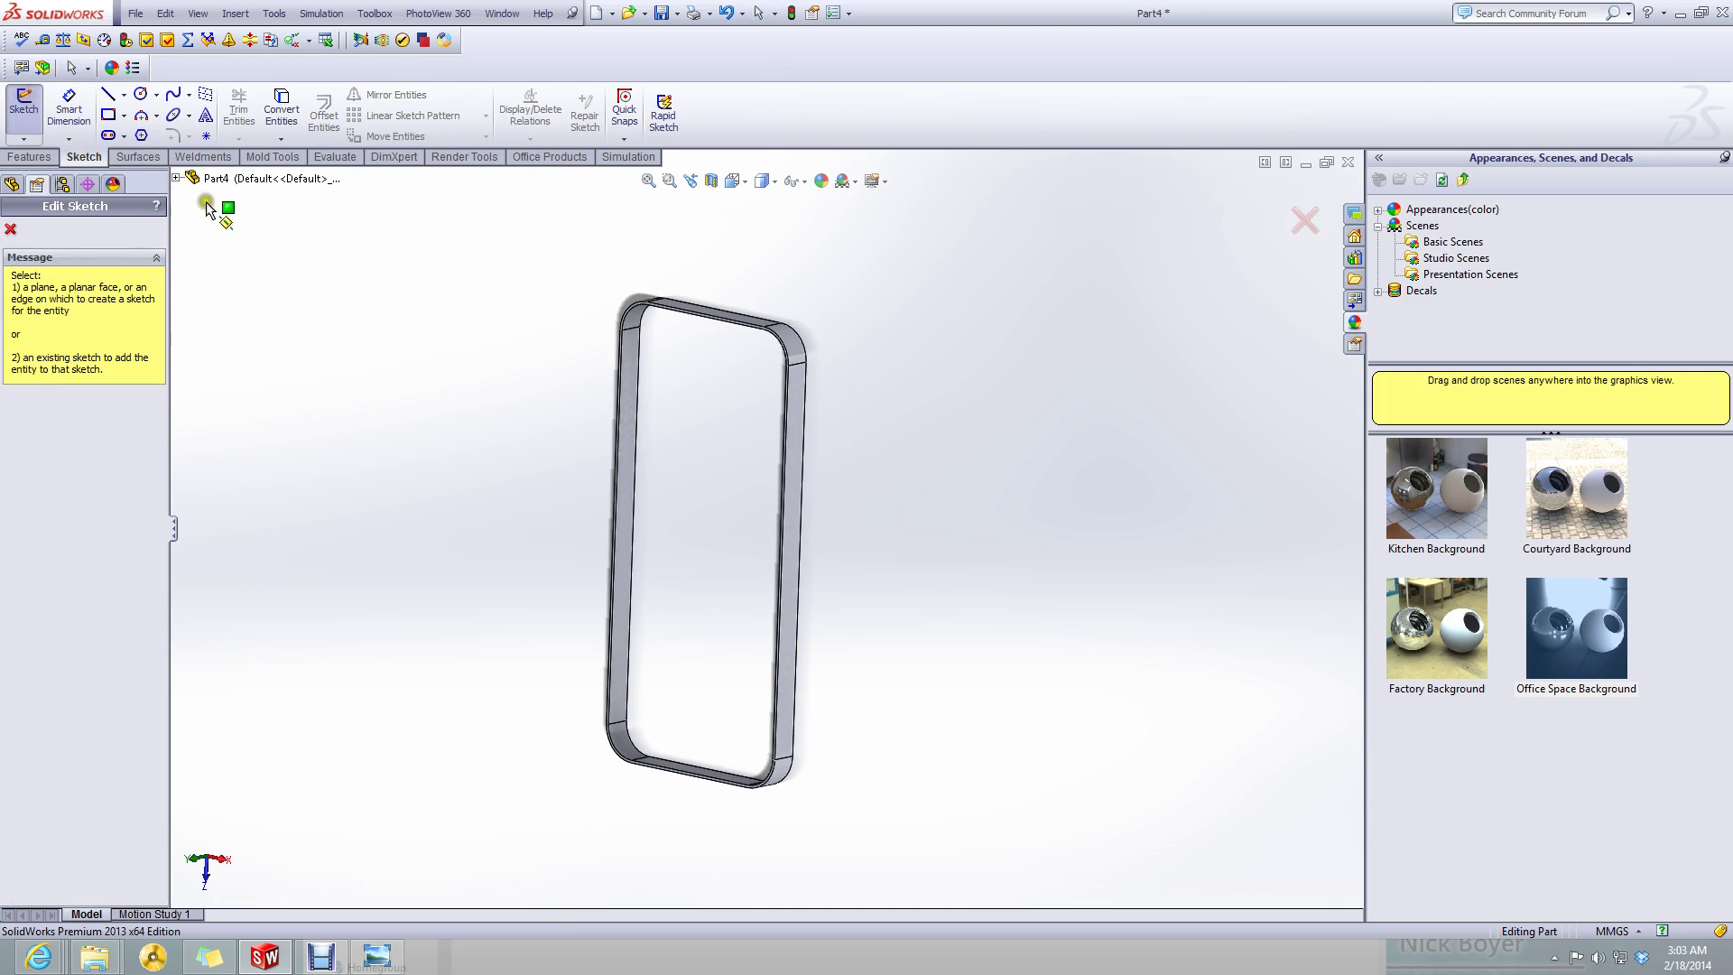
{"action": "scroll", "coordinate": [638, 322], "scroll_direction": "down", "scroll_amount": 5}
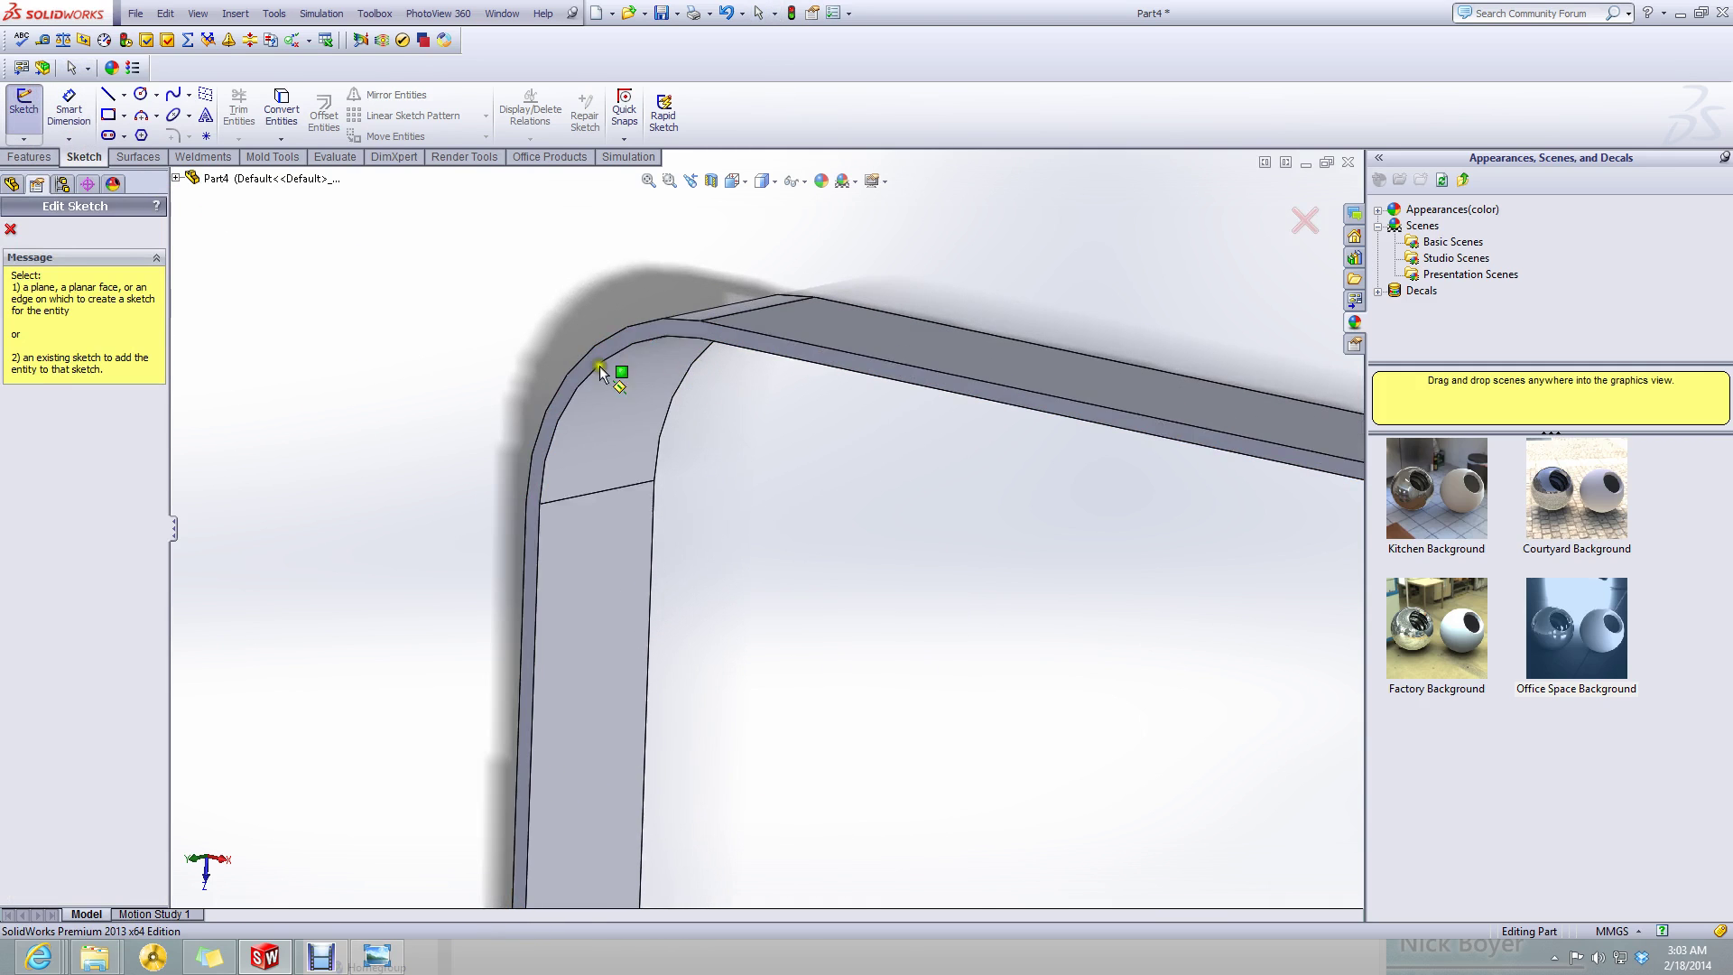
{"action": "left_click", "coordinate": [613, 354]}
{"action": "left_click", "coordinate": [736, 181]}
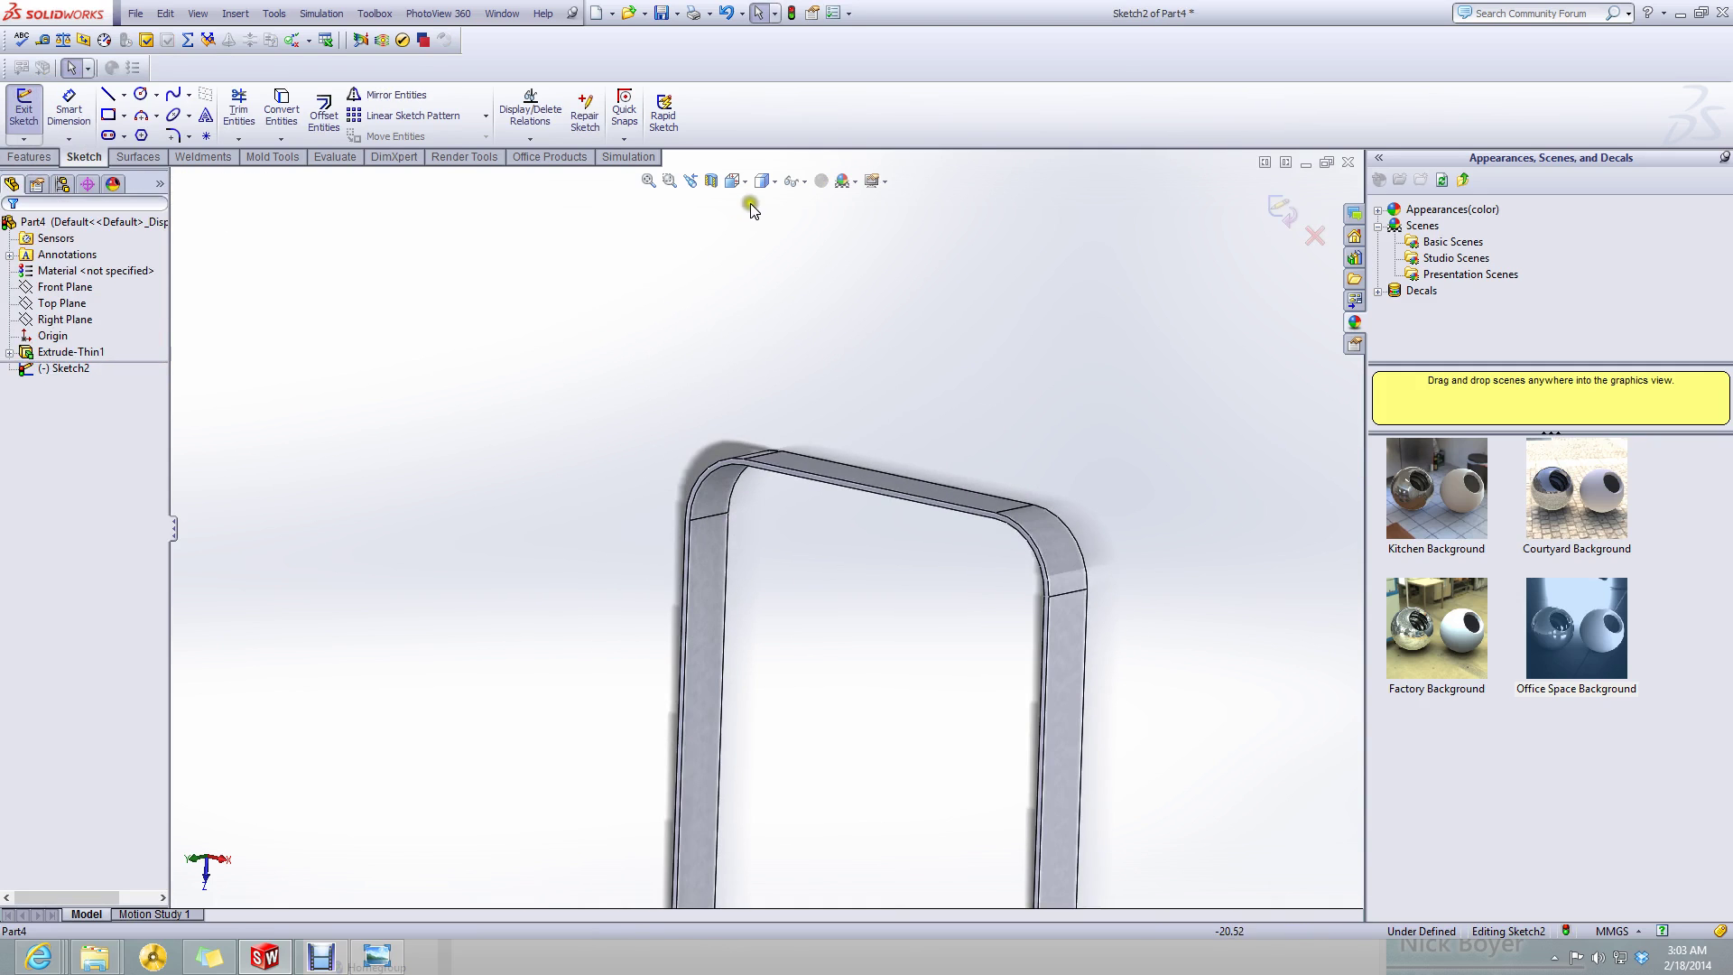
{"action": "left_click", "coordinate": [767, 224]}
{"action": "left_click", "coordinate": [736, 181]}
{"action": "left_click", "coordinate": [822, 275]}
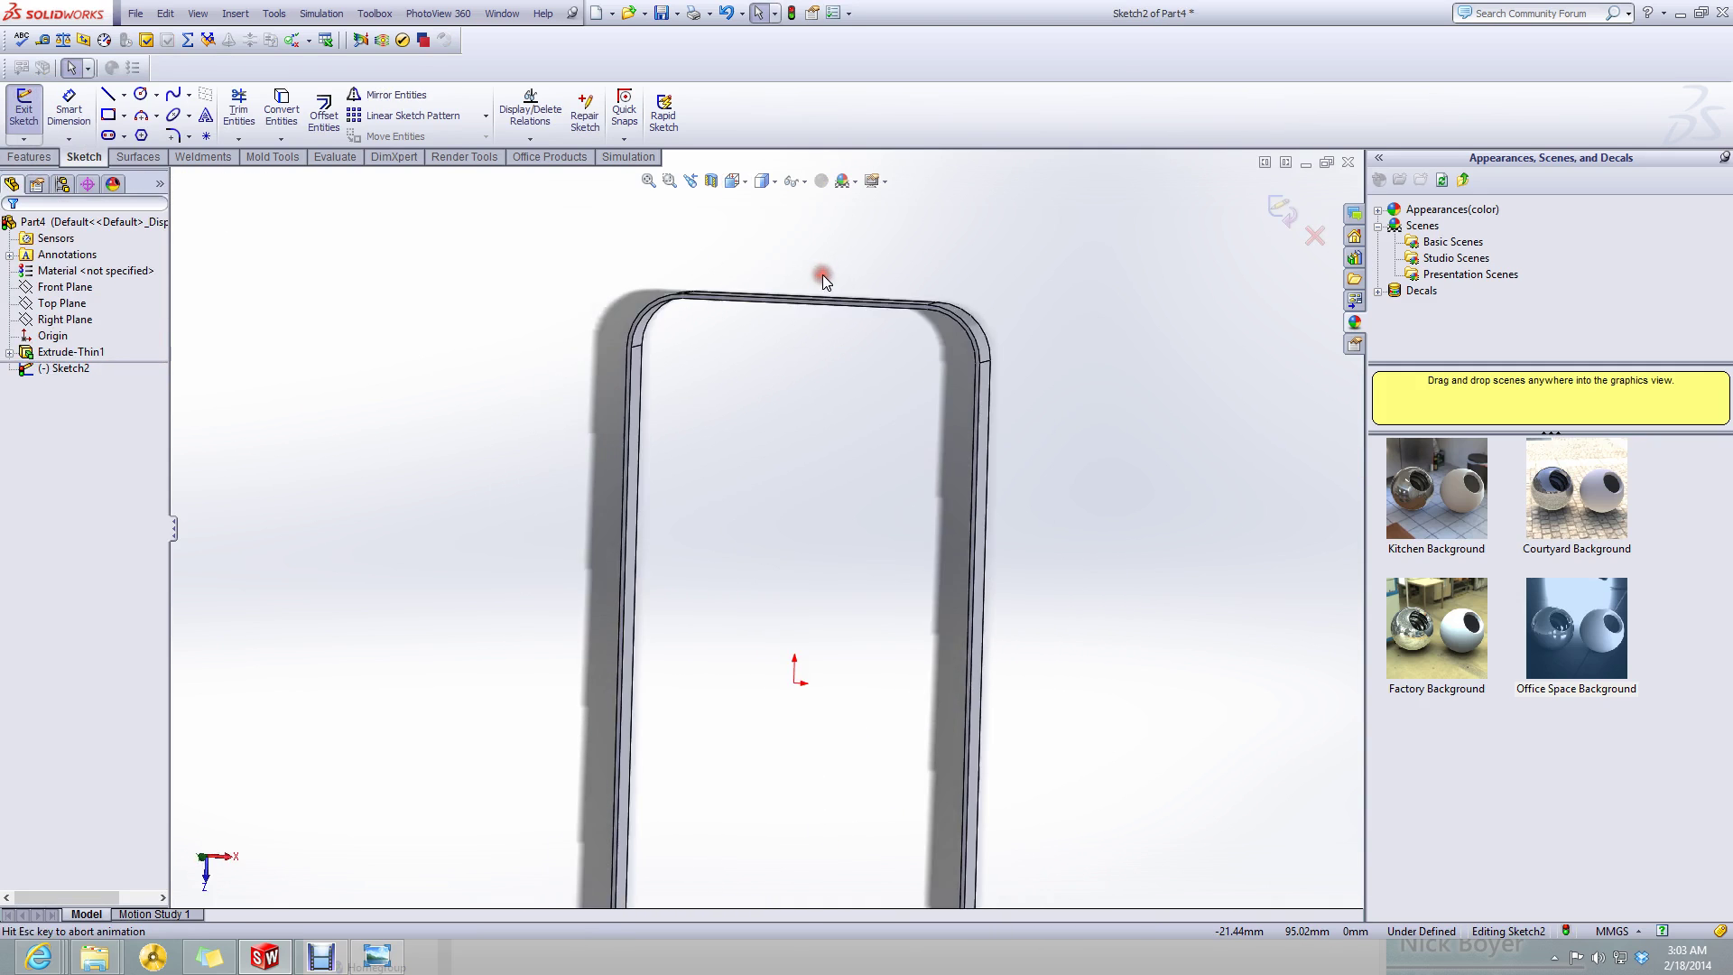
{"action": "scroll", "coordinate": [777, 647], "scroll_direction": "up", "scroll_amount": 3}
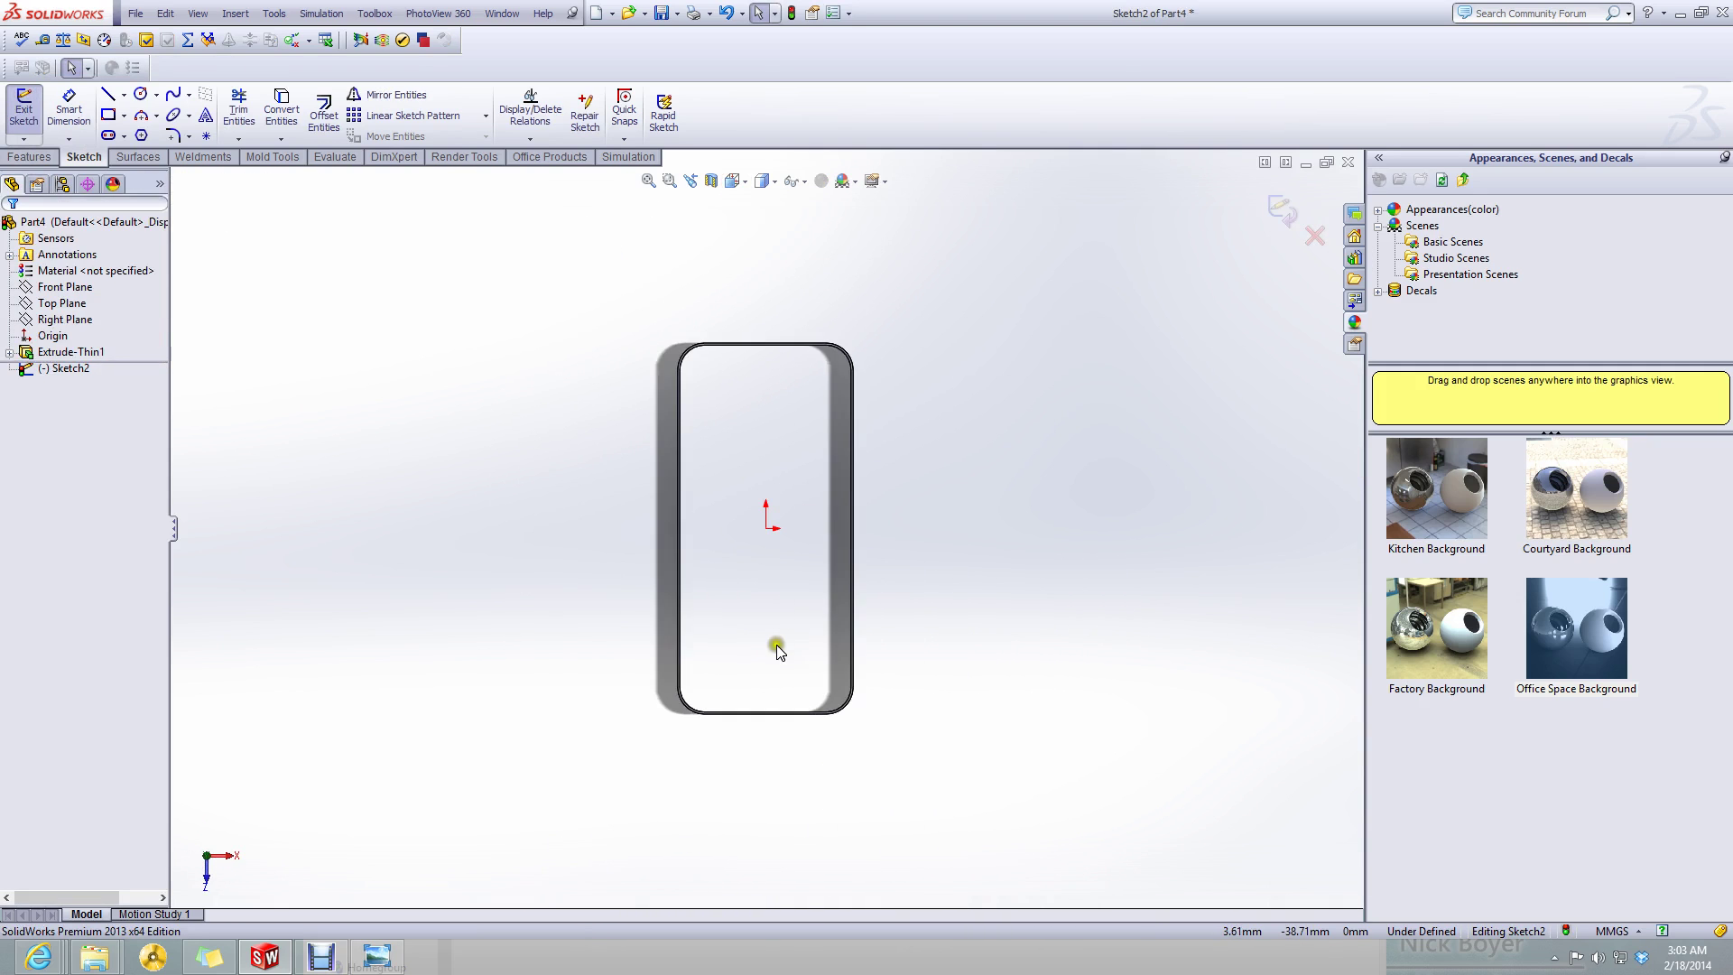
{"action": "scroll", "coordinate": [706, 581], "scroll_direction": "down", "scroll_amount": 3}
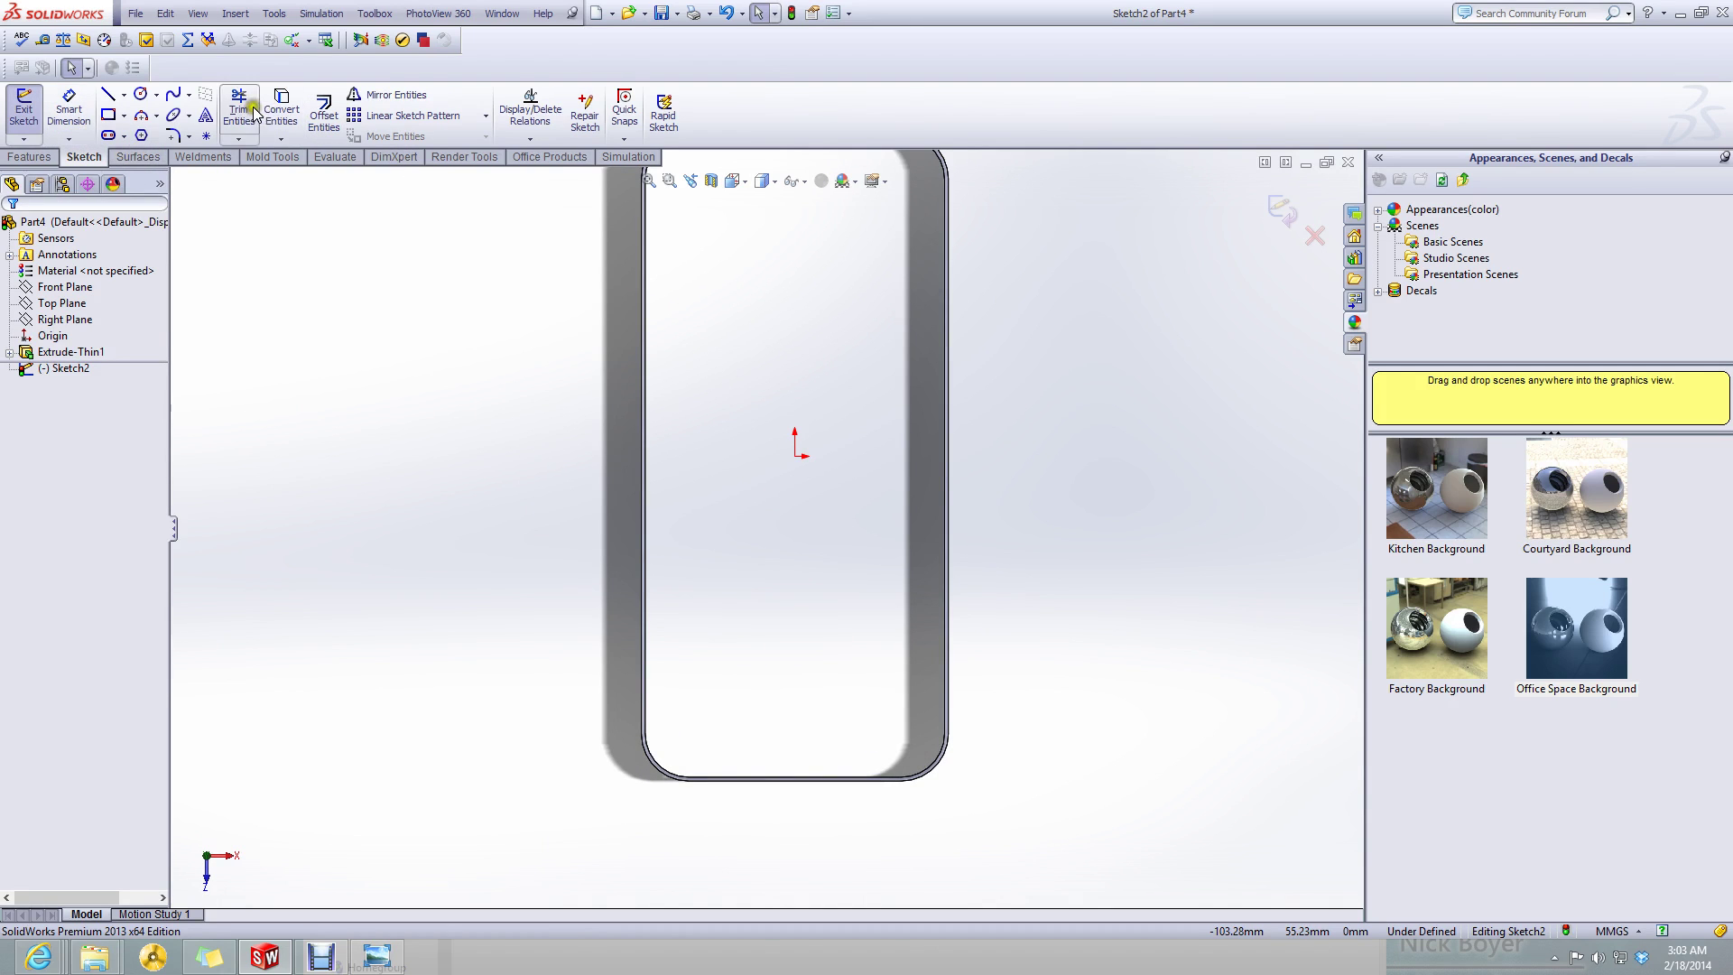
- Start Offset Entities and select the band's inner left edge, lower corner arcs, bottom edge and right edge
{"action": "left_click", "coordinate": [325, 113]}
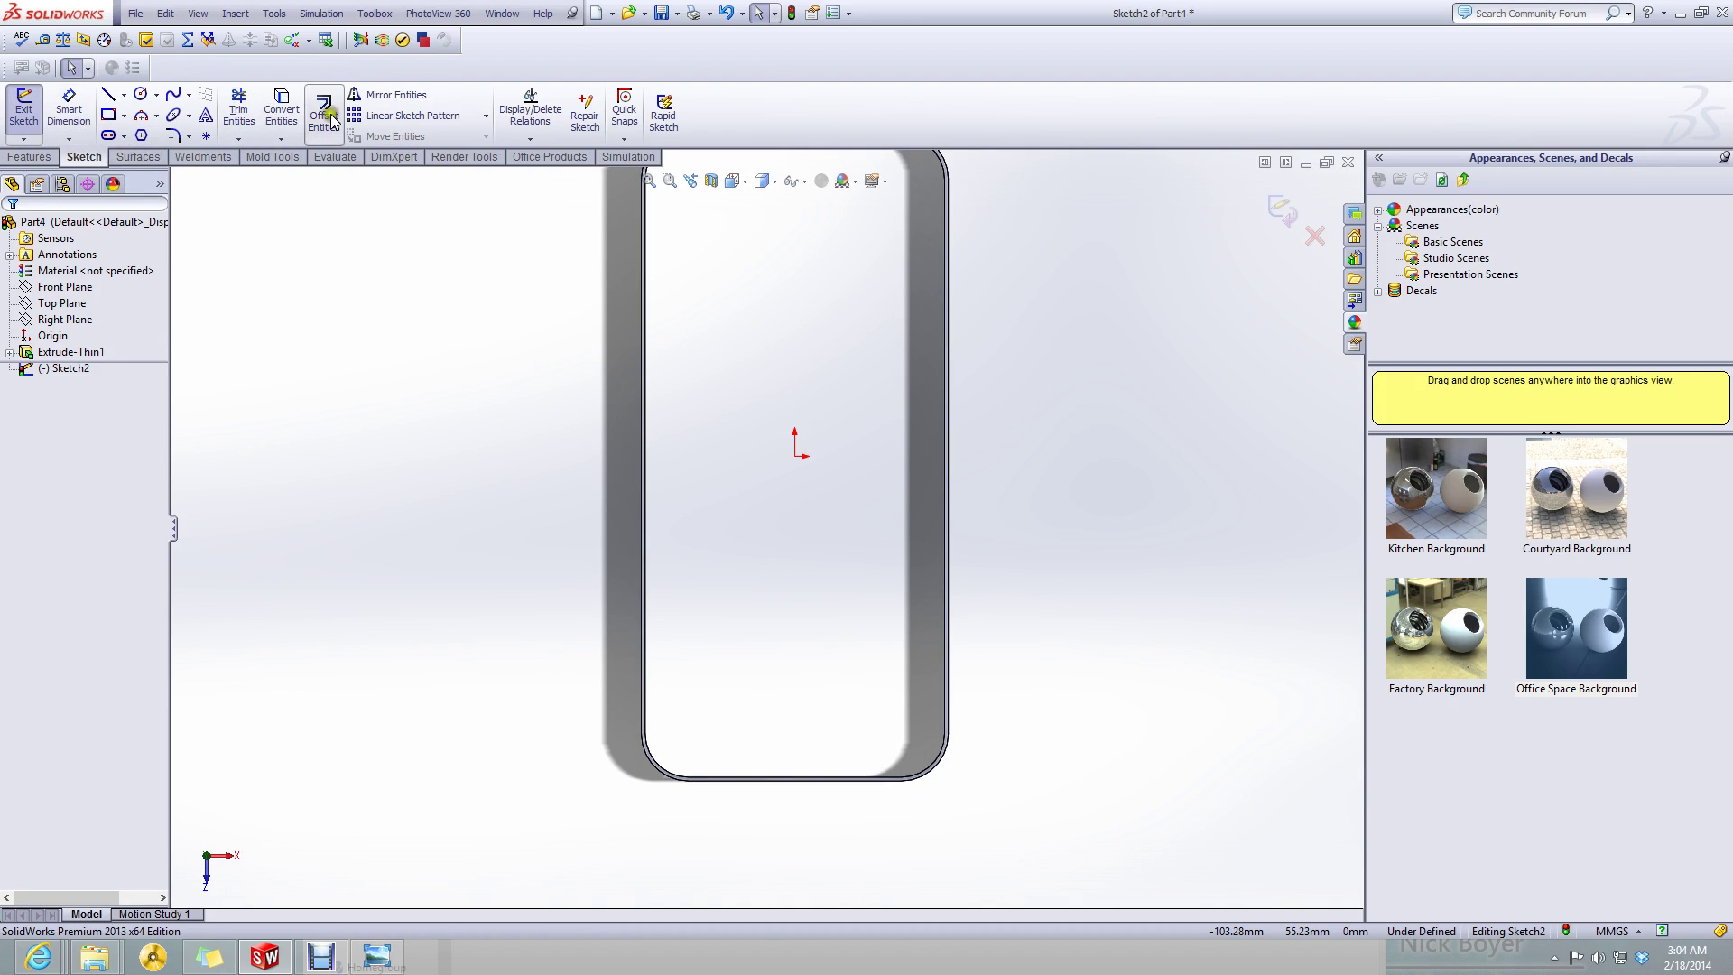
{"action": "left_click", "coordinate": [648, 431]}
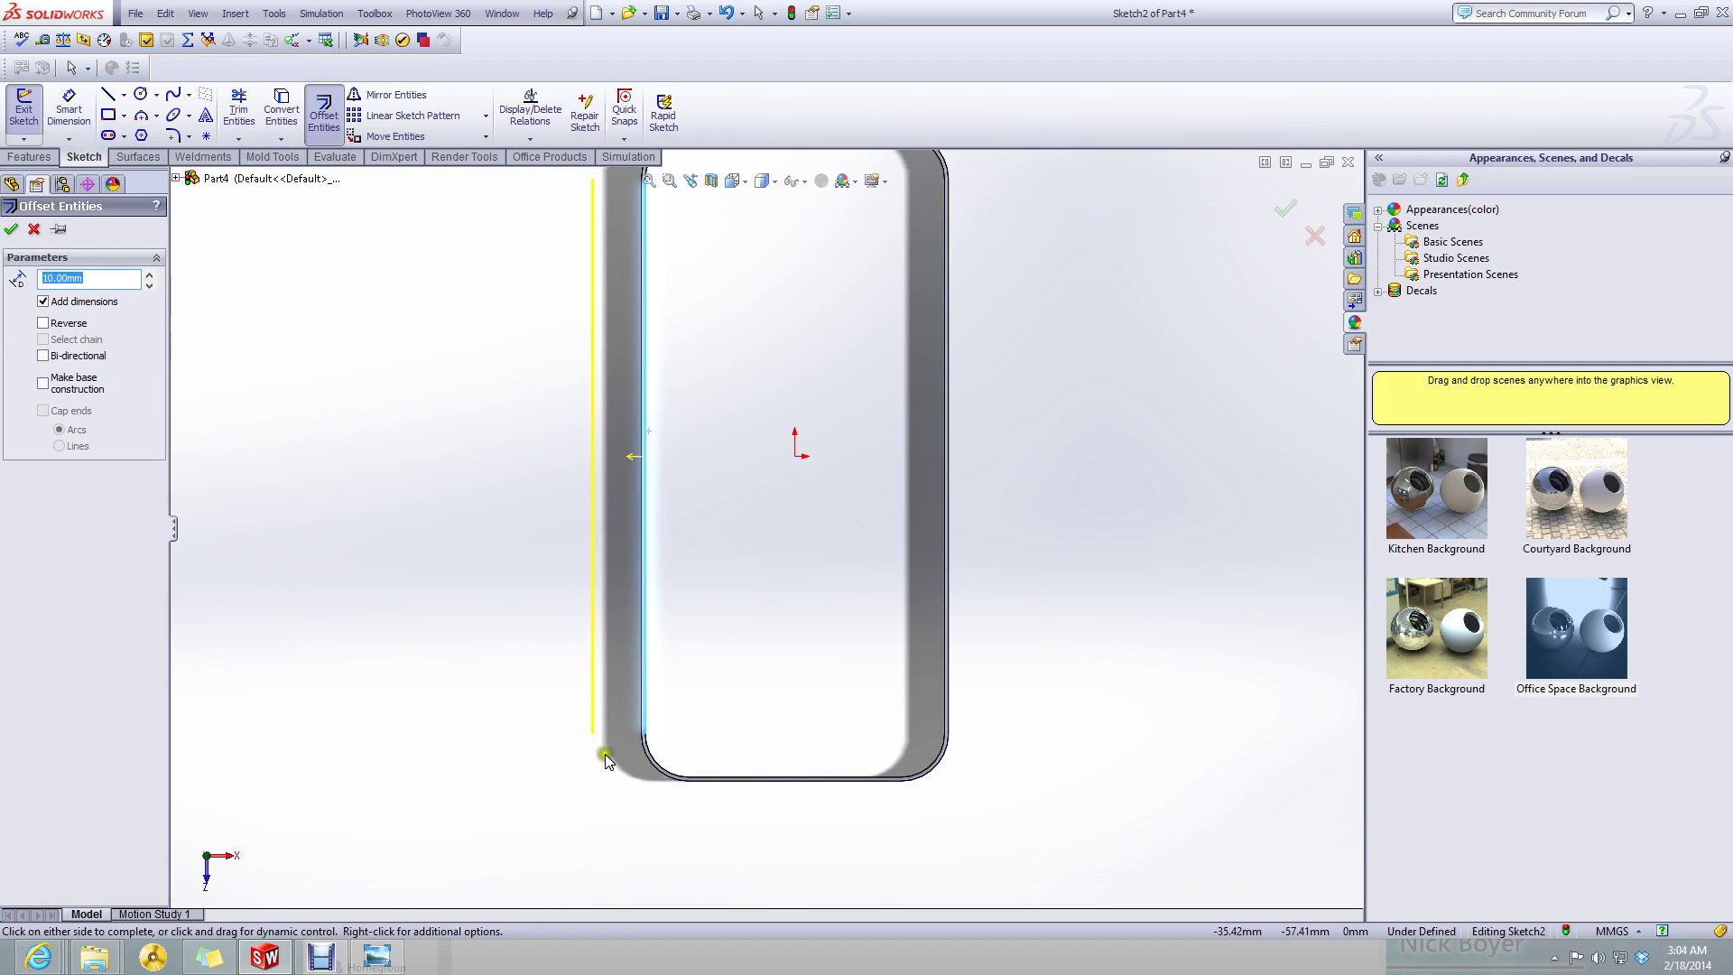
{"action": "left_click", "coordinate": [653, 761]}
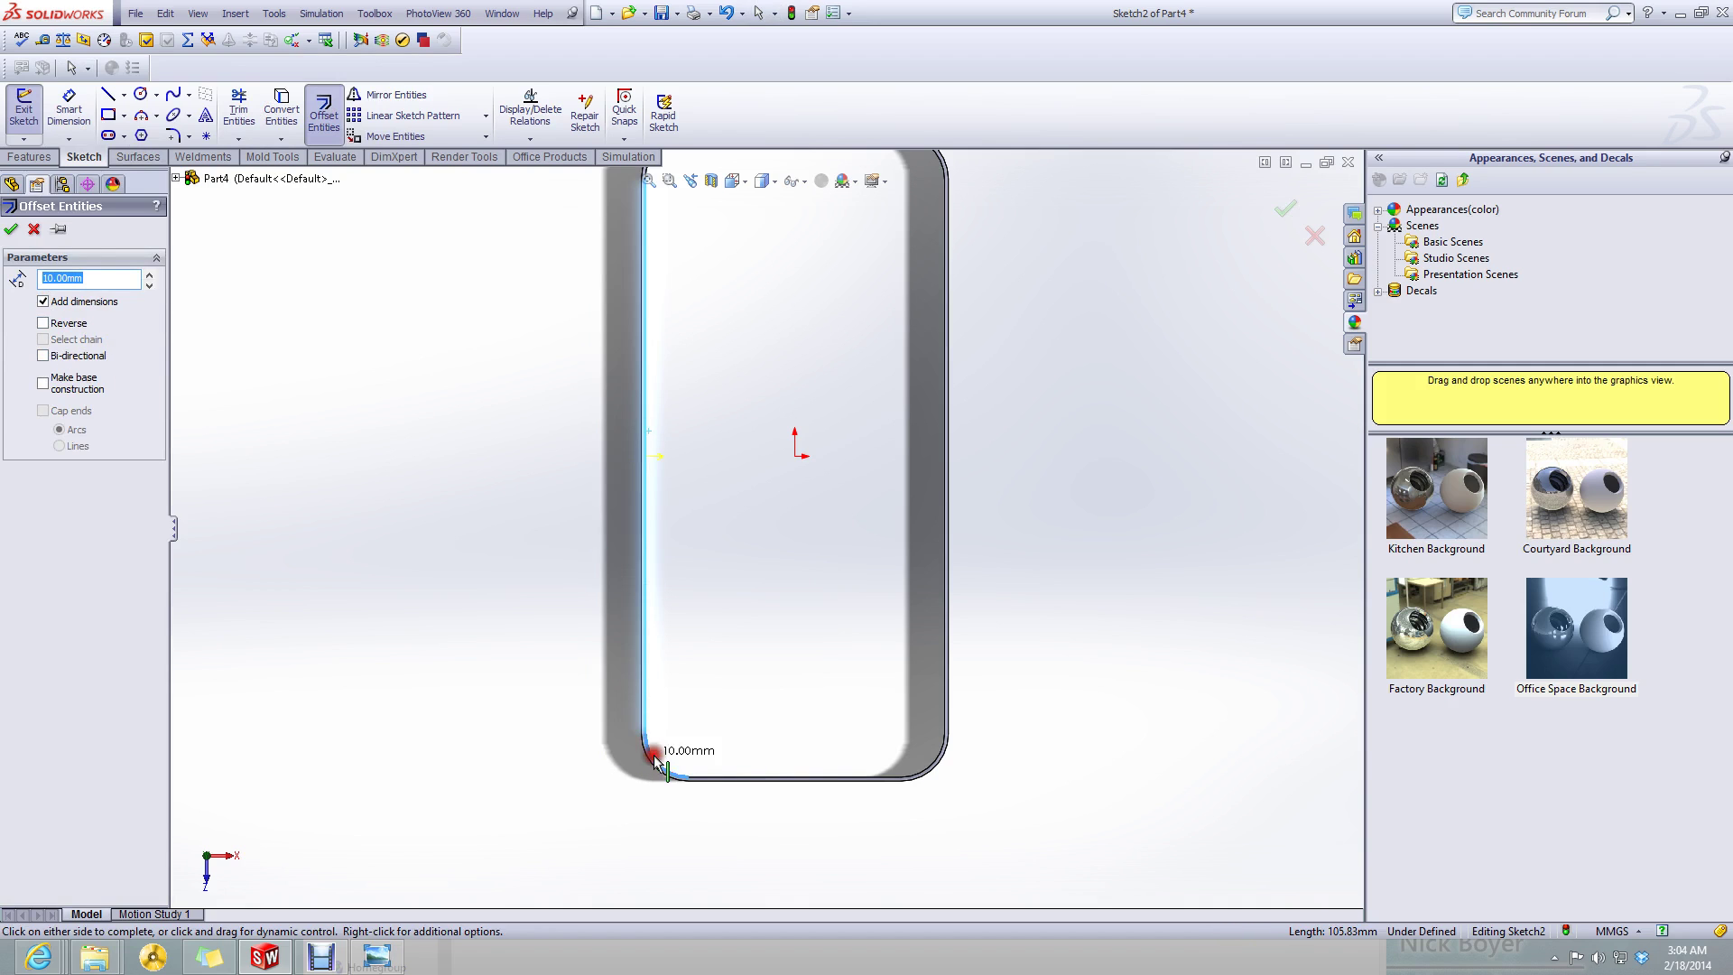
{"action": "left_click", "coordinate": [740, 778]}
{"action": "left_click", "coordinate": [937, 768]}
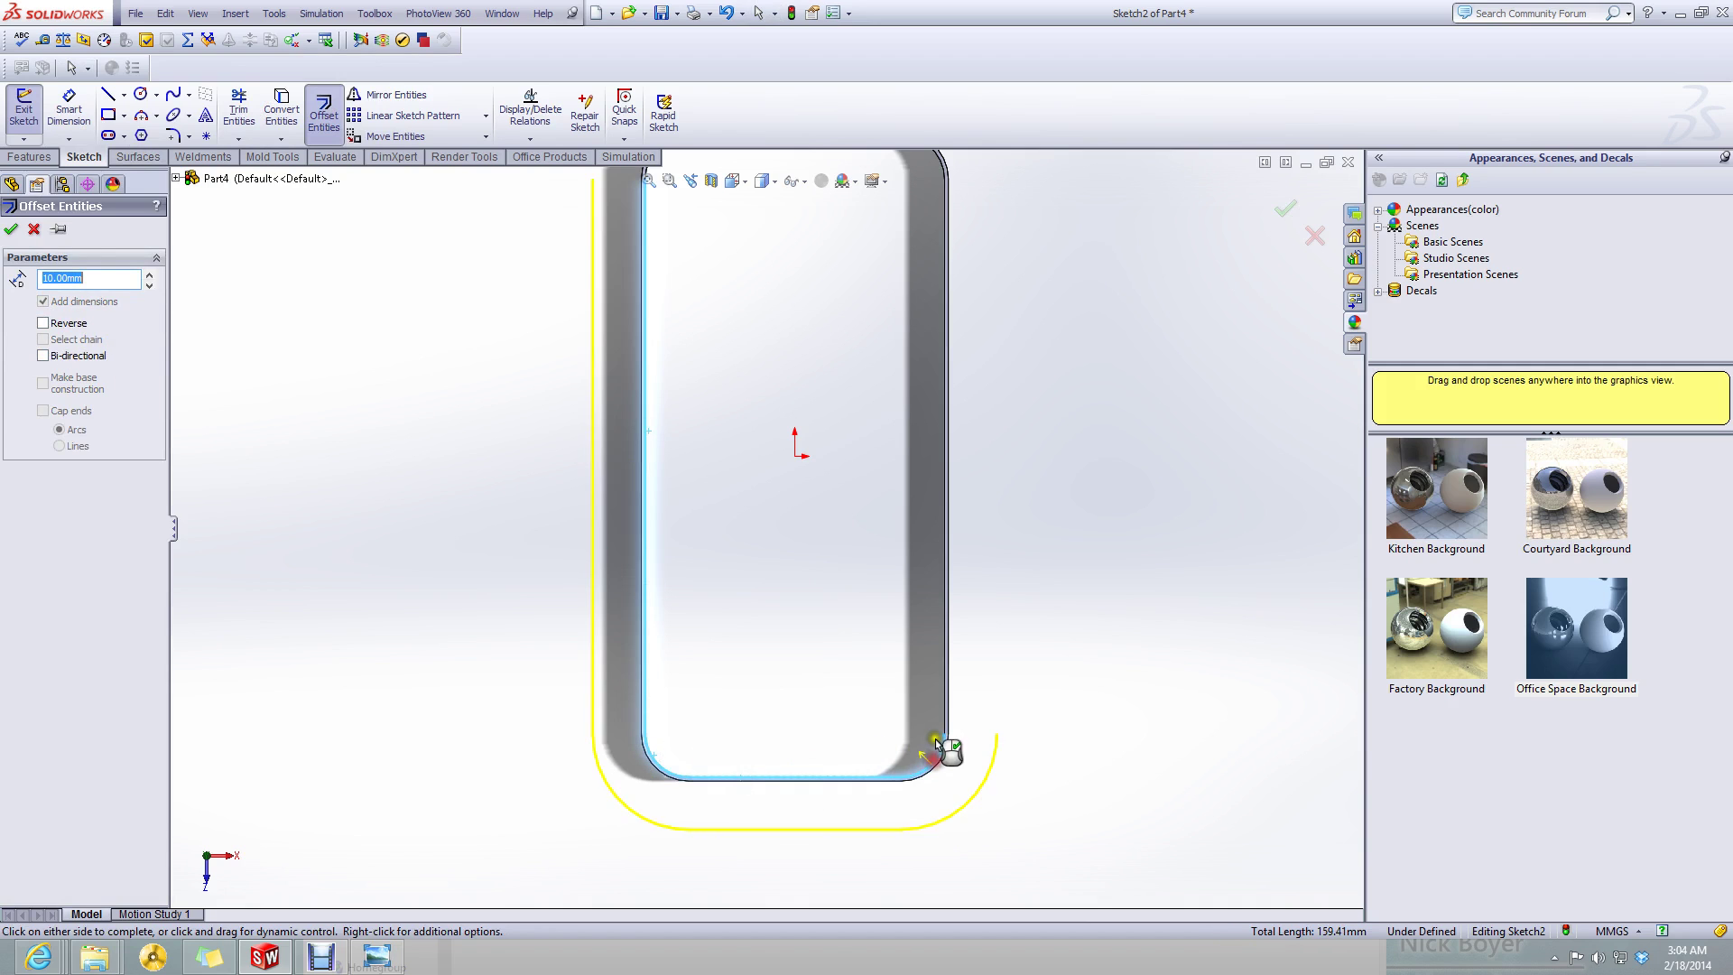
{"action": "left_click", "coordinate": [944, 720]}
- Add the band's inner upper-right corner arc, top edge and upper-left corner arc to the offset selection
{"action": "scroll", "coordinate": [824, 505], "scroll_direction": "up", "scroll_amount": 5}
{"action": "scroll", "coordinate": [824, 505], "scroll_direction": "down", "scroll_amount": 8}
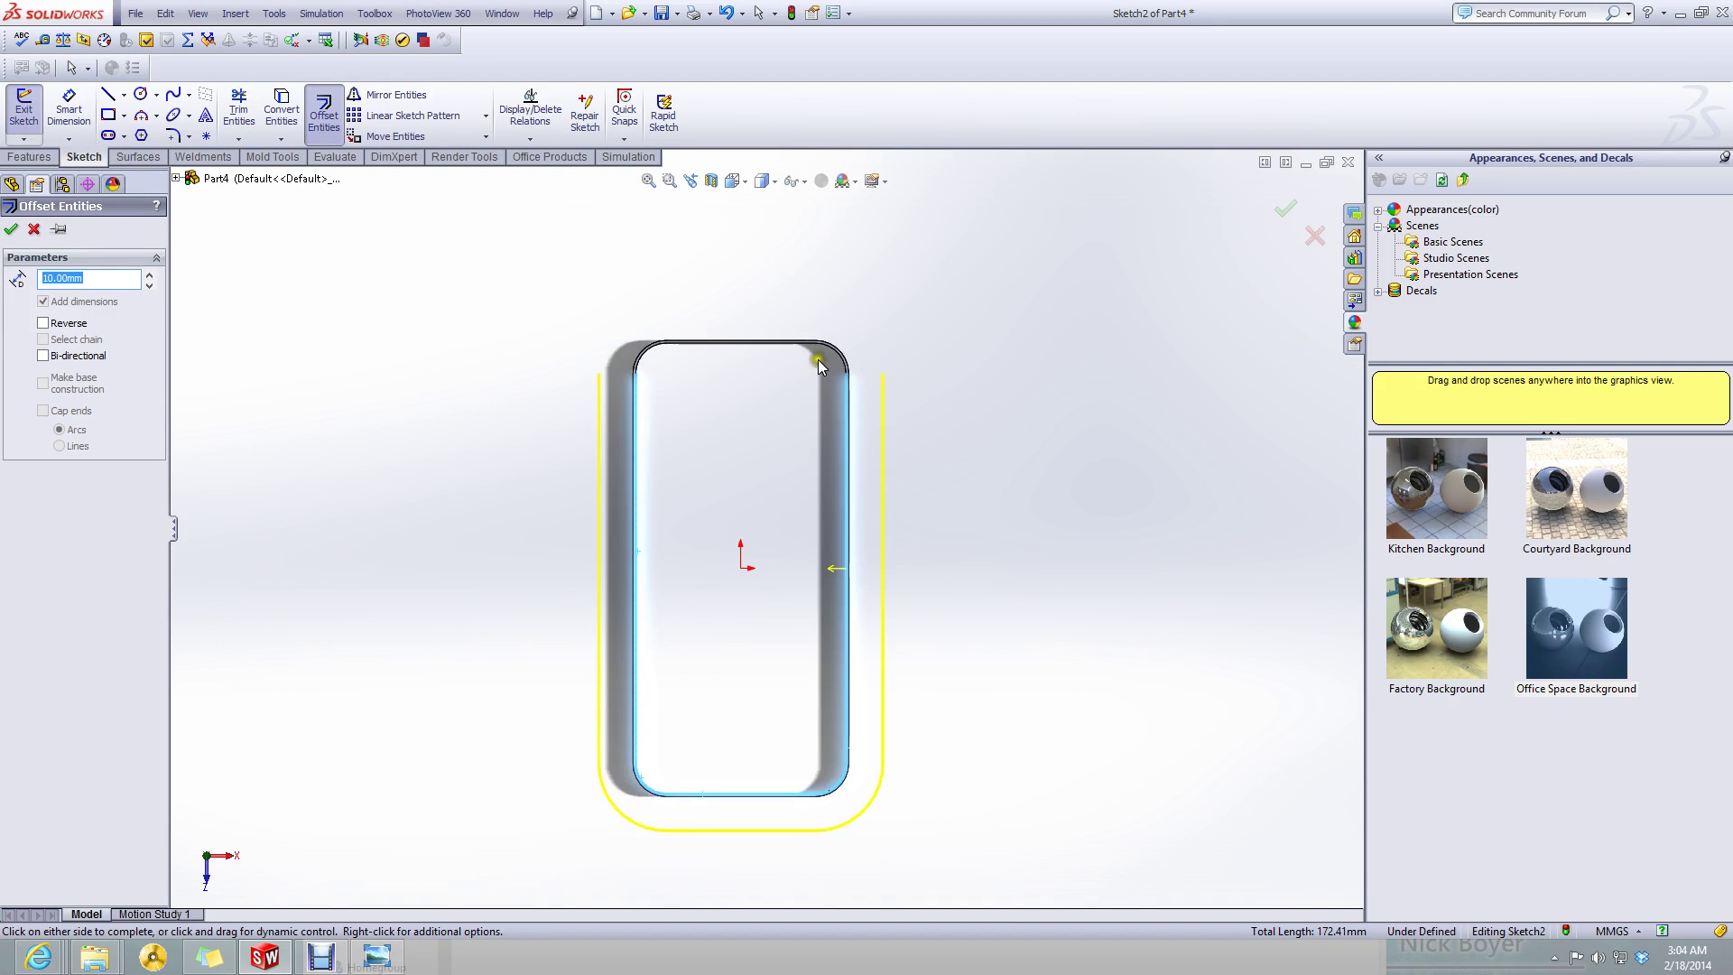
{"action": "left_click", "coordinate": [858, 474]}
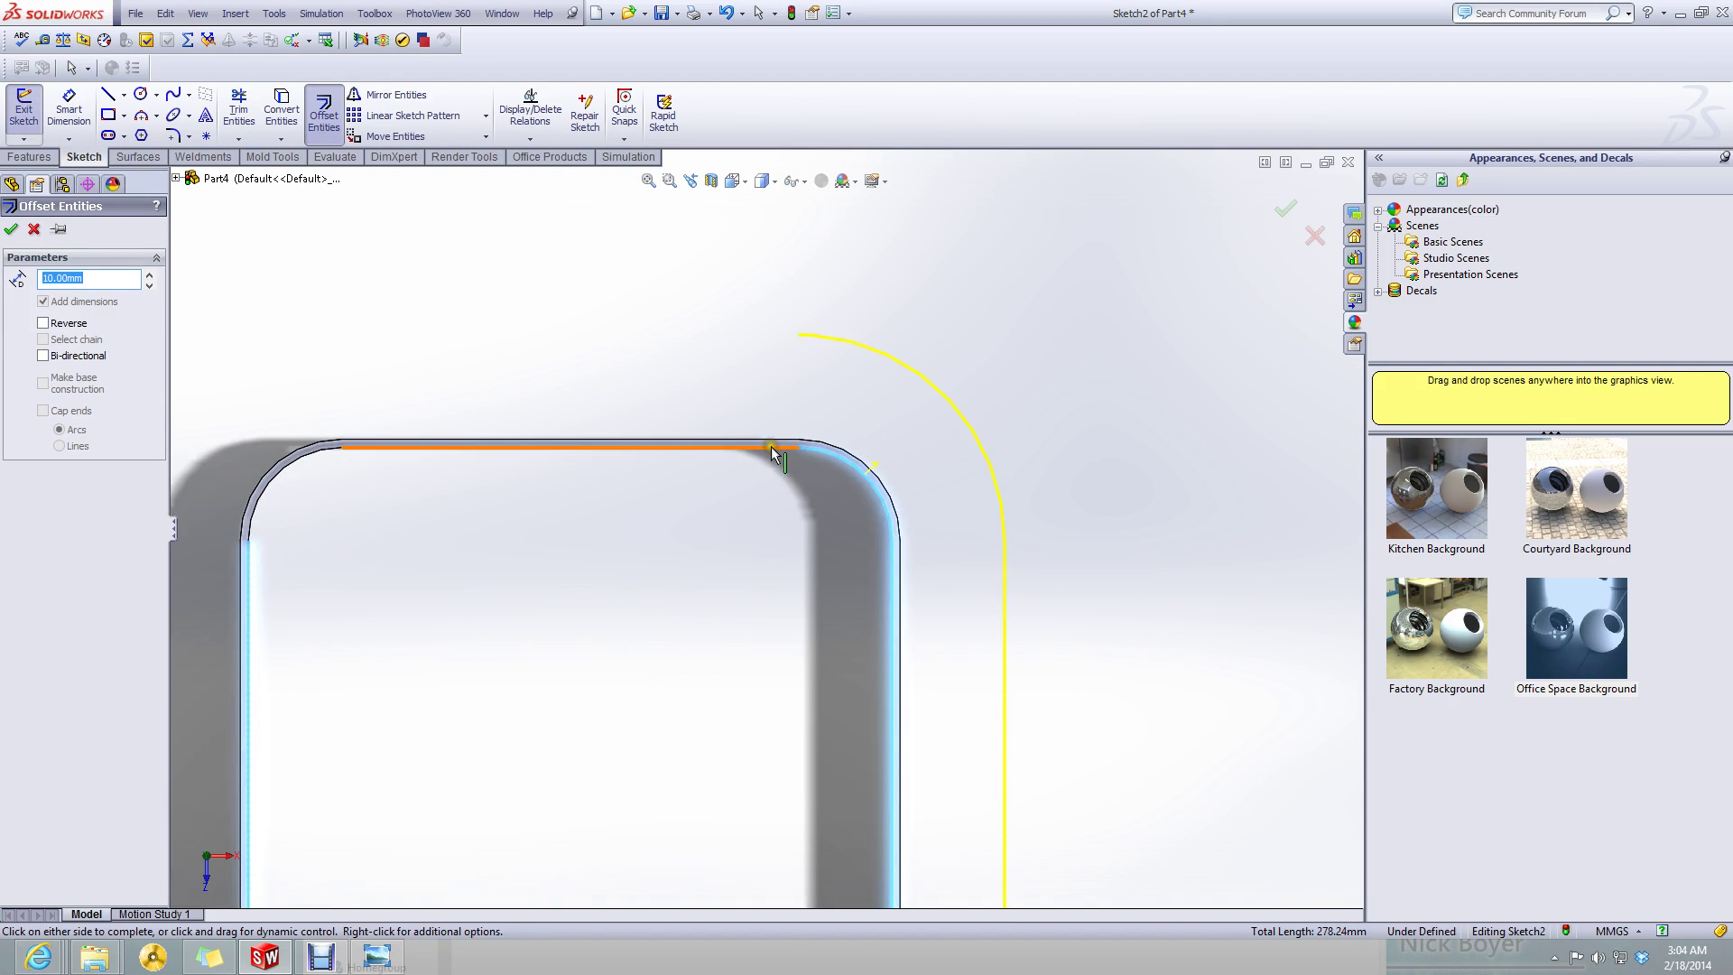
{"action": "left_click", "coordinate": [771, 446]}
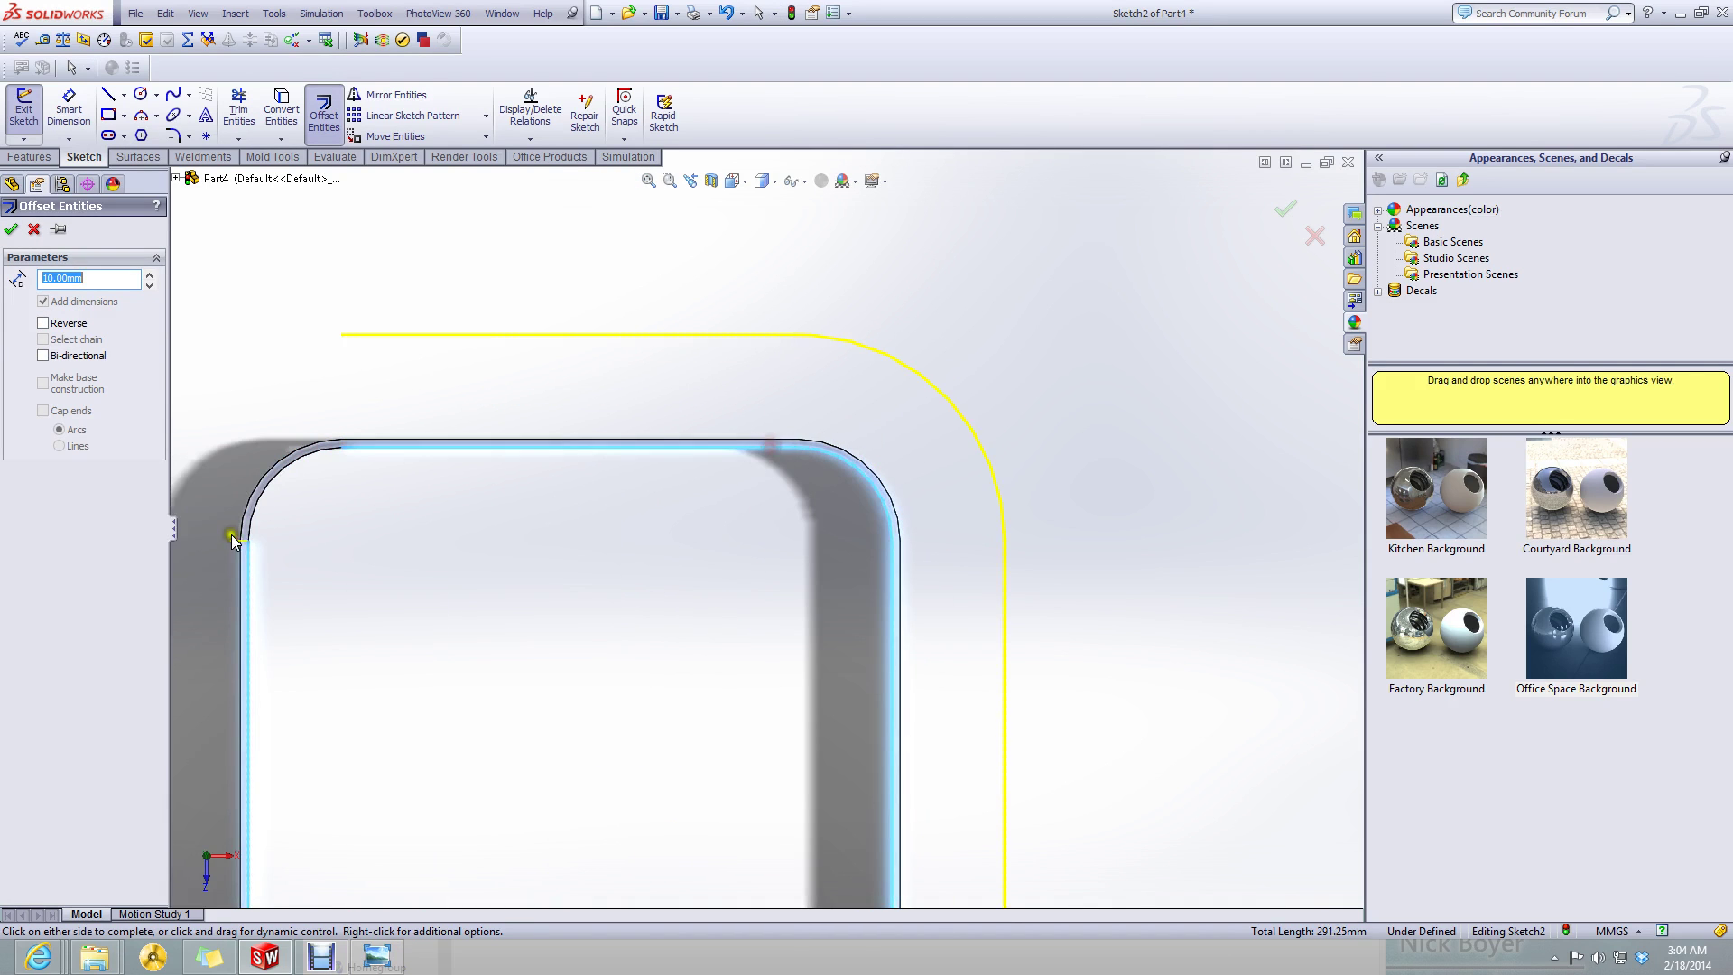
{"action": "left_click", "coordinate": [264, 493]}
{"action": "scroll", "coordinate": [327, 615], "scroll_direction": "up", "scroll_amount": 4}
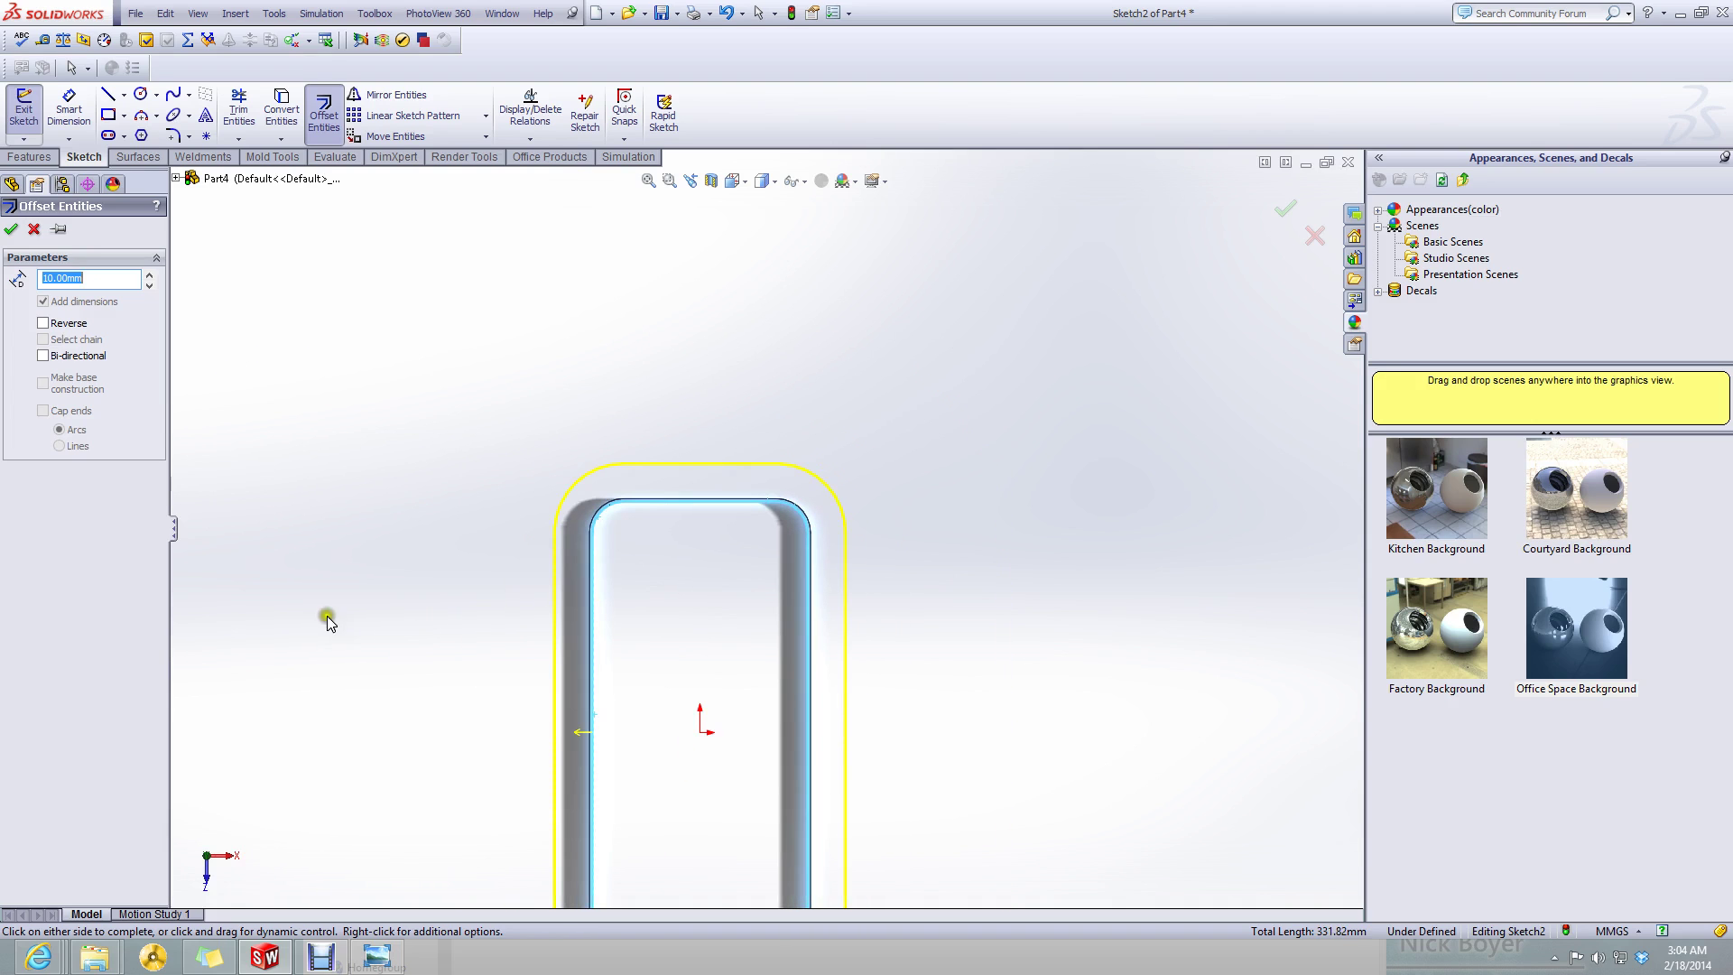
- Reverse the offset to point inward, set its distance to 0.72 mm and accept it
{"action": "left_click", "coordinate": [42, 323]}
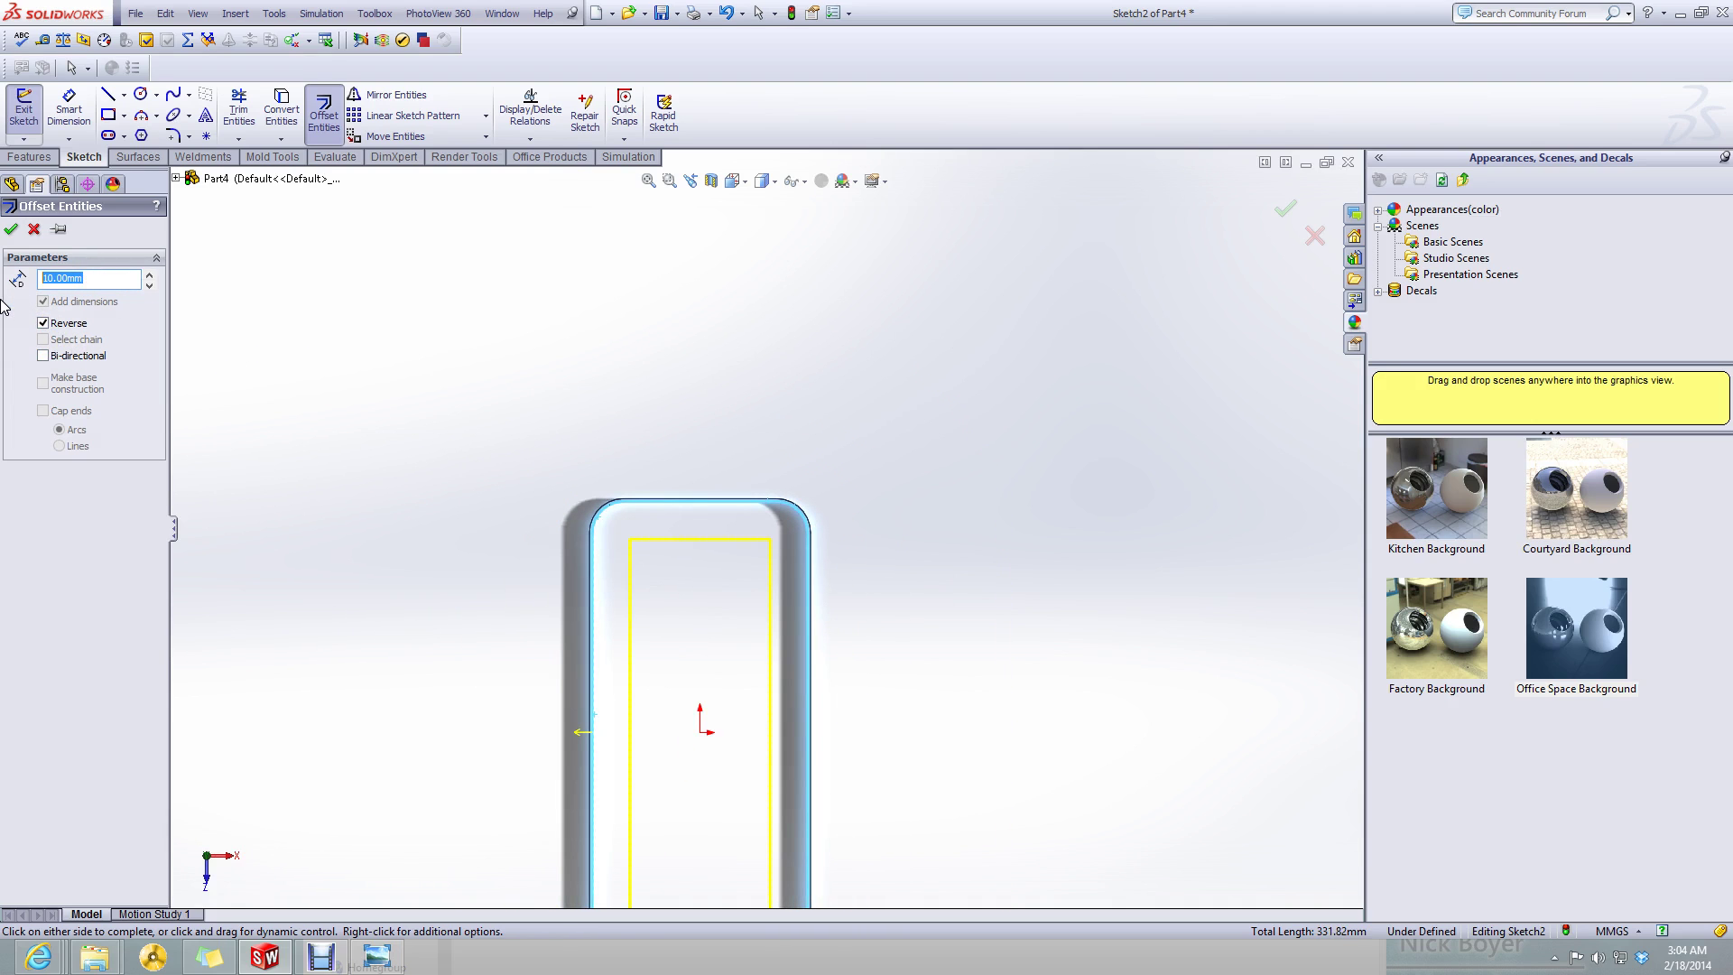
{"action": "type", "text": "0.72"}
{"action": "key", "text": "Return"}
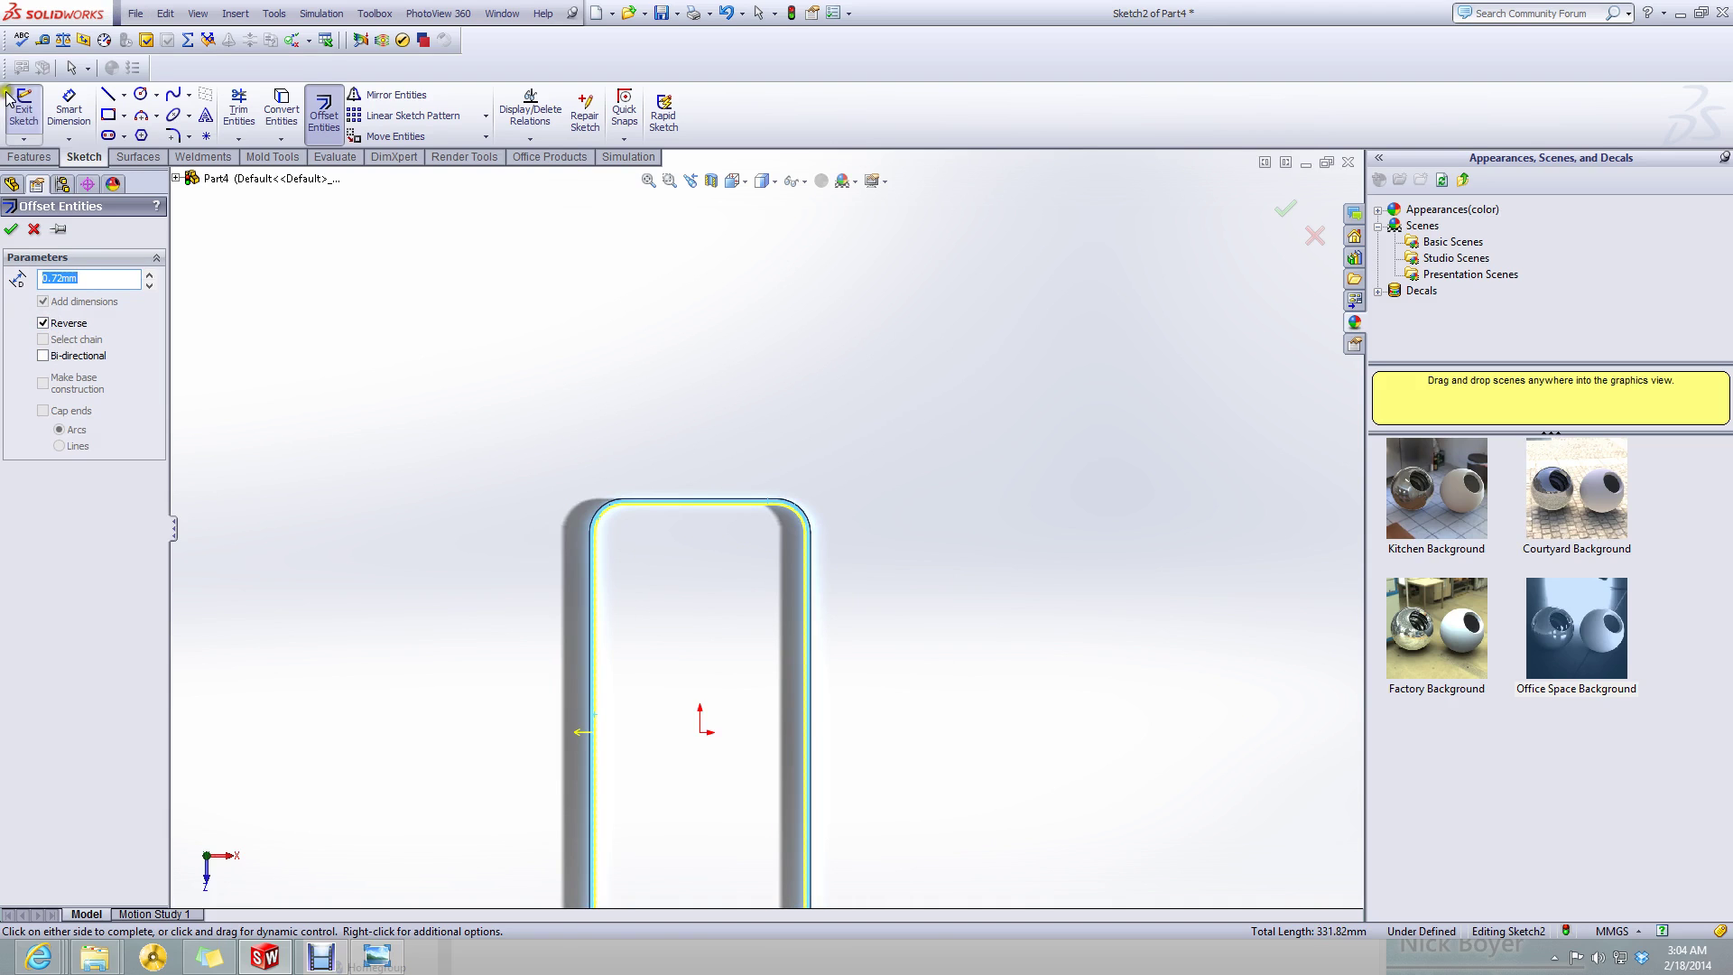
{"action": "left_click", "coordinate": [11, 230]}
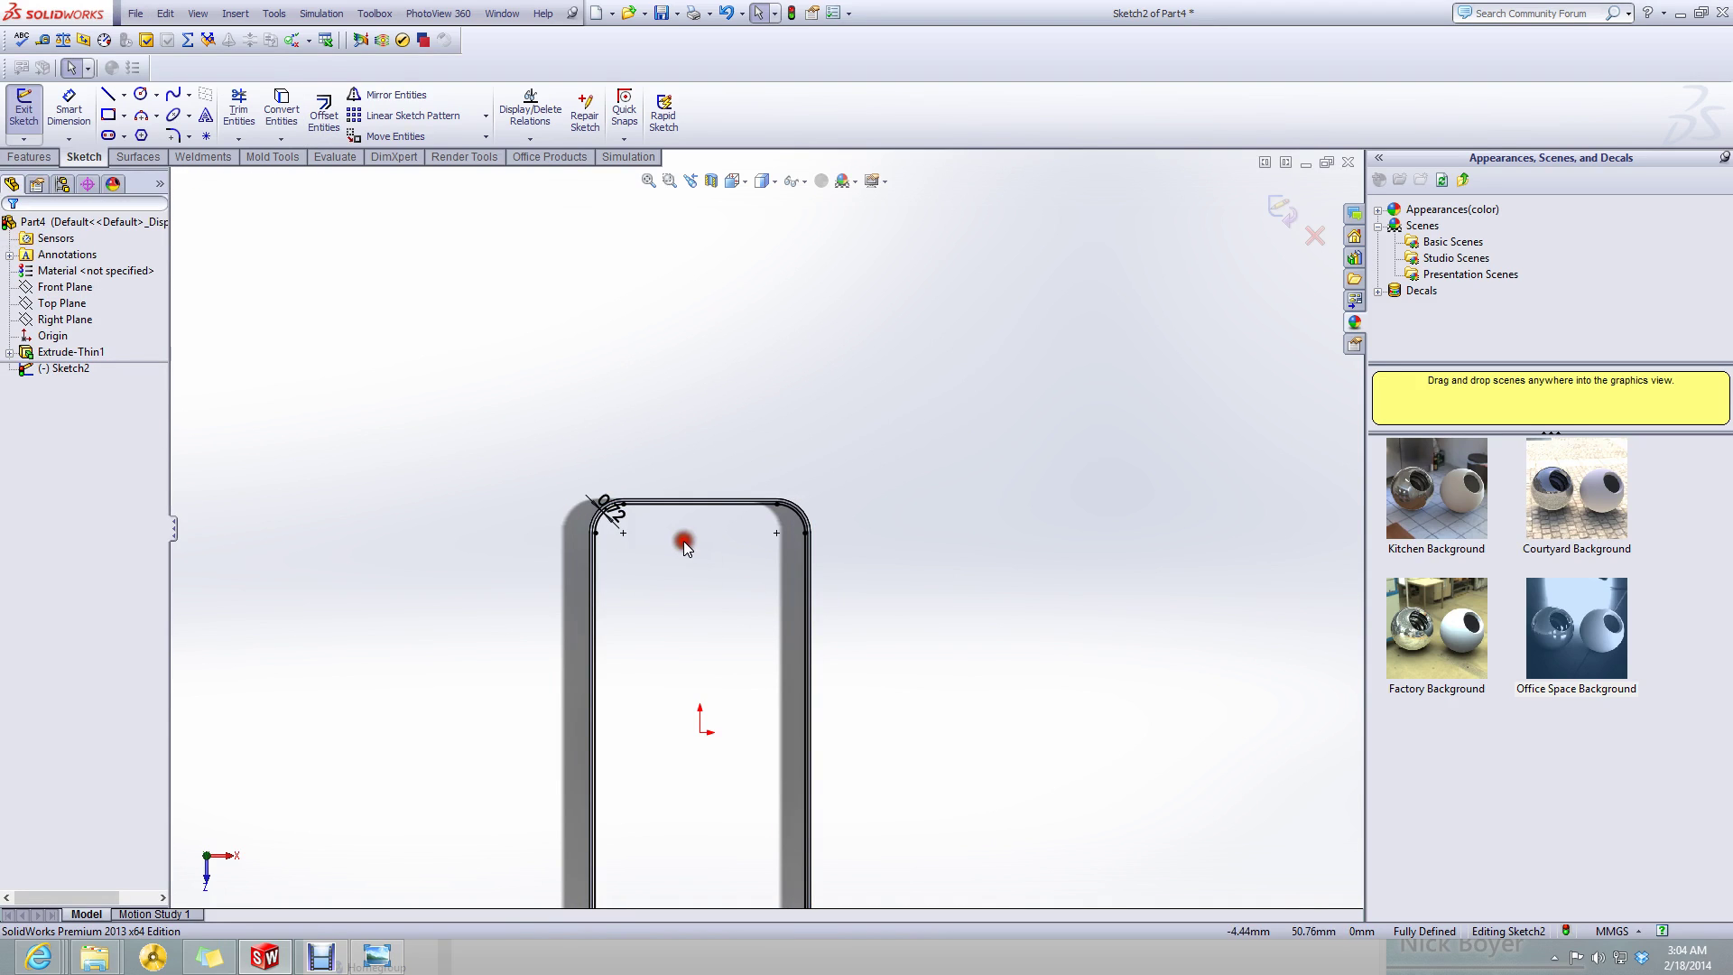
{"action": "scroll", "coordinate": [596, 515], "scroll_direction": "down", "scroll_amount": 6}
- Switch to the iphone5blueprints image in Windows Photo Viewer and compare the two overall thickness dimensions on the phone's side view
{"action": "left_click", "coordinate": [394, 968]}
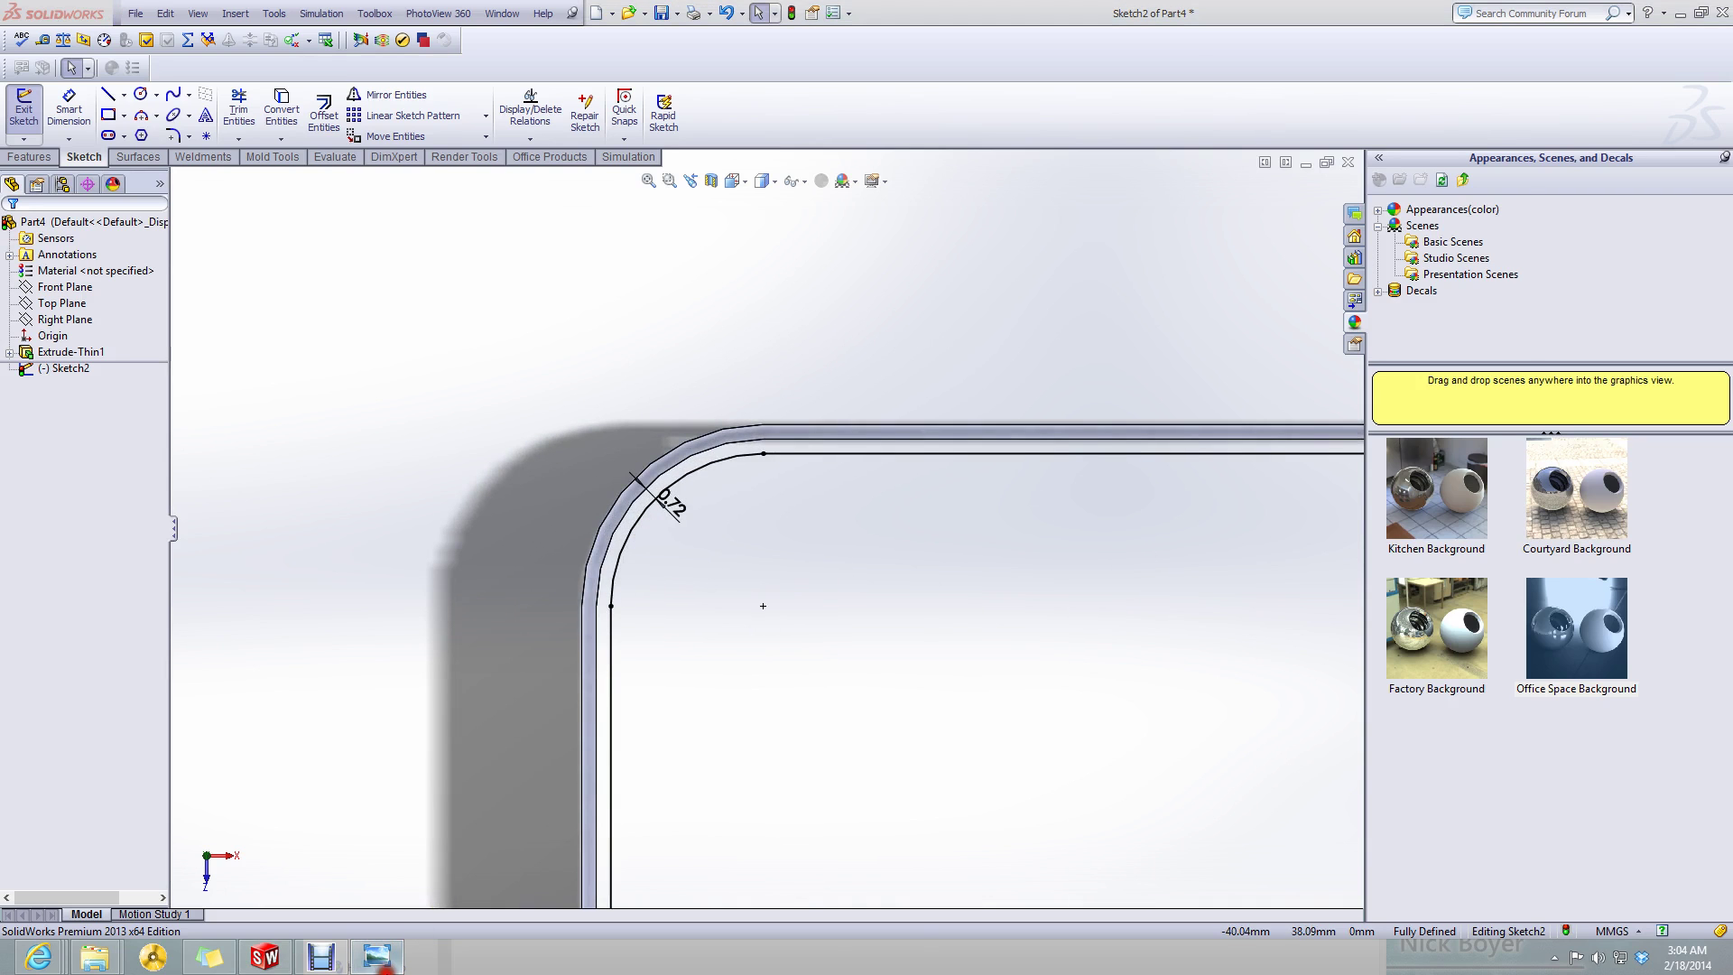
{"action": "scroll", "coordinate": [754, 689], "scroll_direction": "up", "scroll_amount": 3}
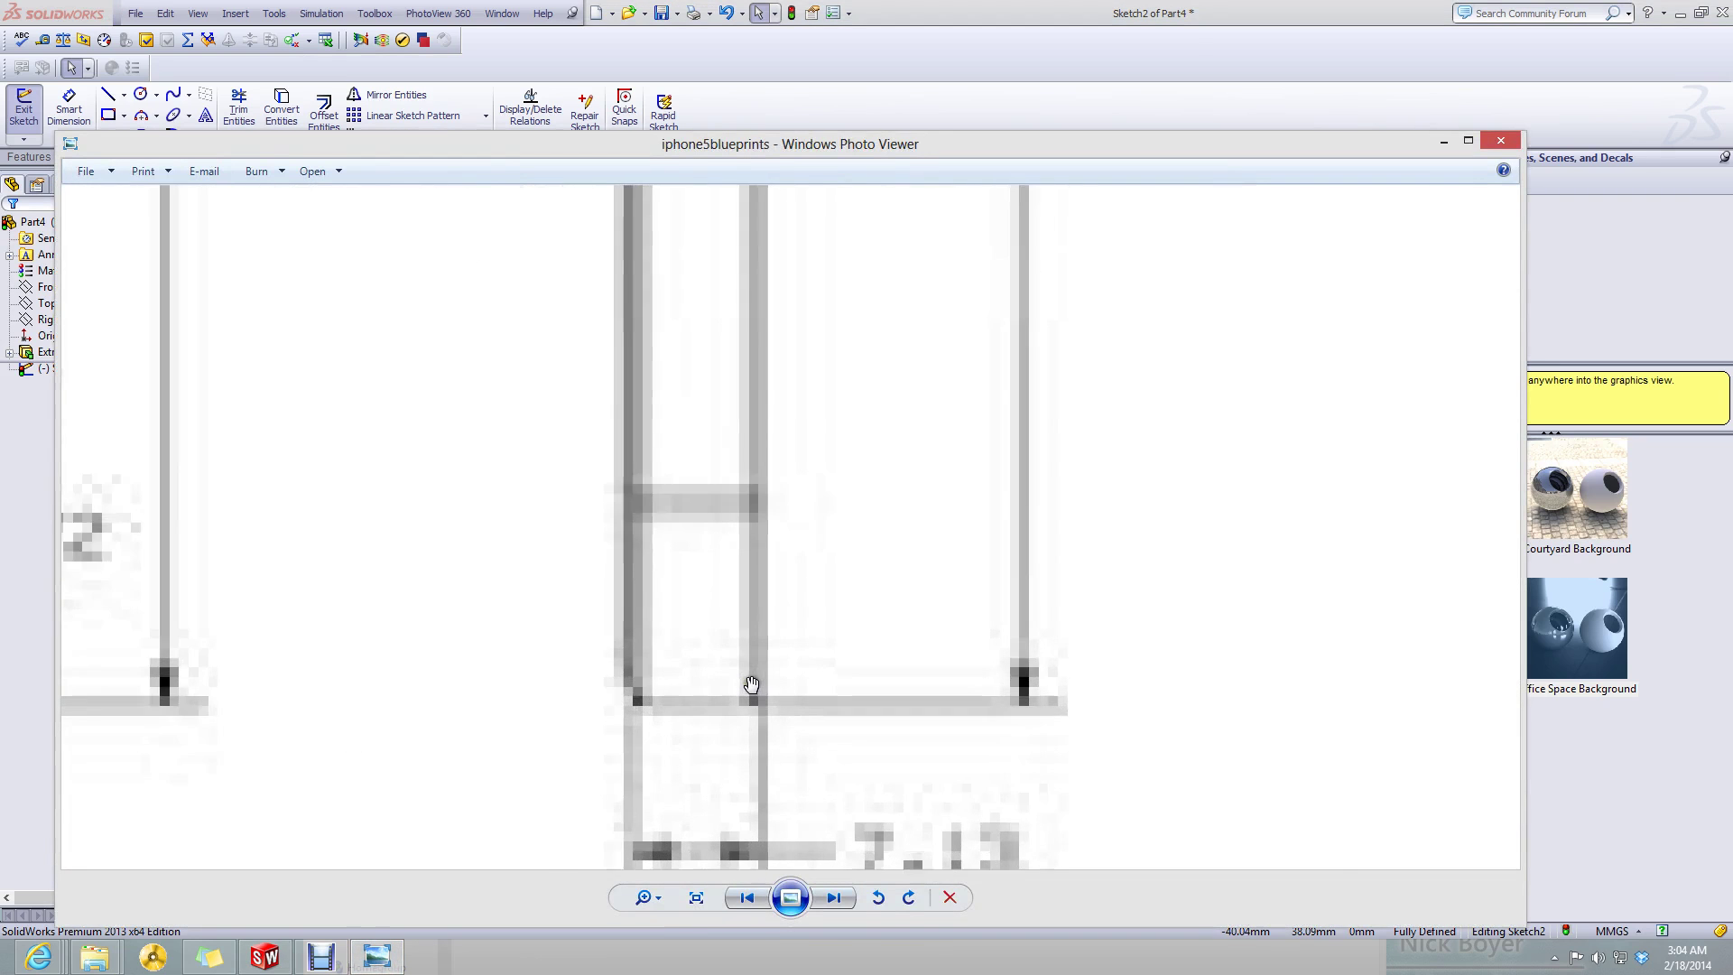
{"action": "scroll", "coordinate": [697, 701], "scroll_direction": "down", "scroll_amount": 4}
{"action": "scroll", "coordinate": [695, 699], "scroll_direction": "down", "scroll_amount": 5}
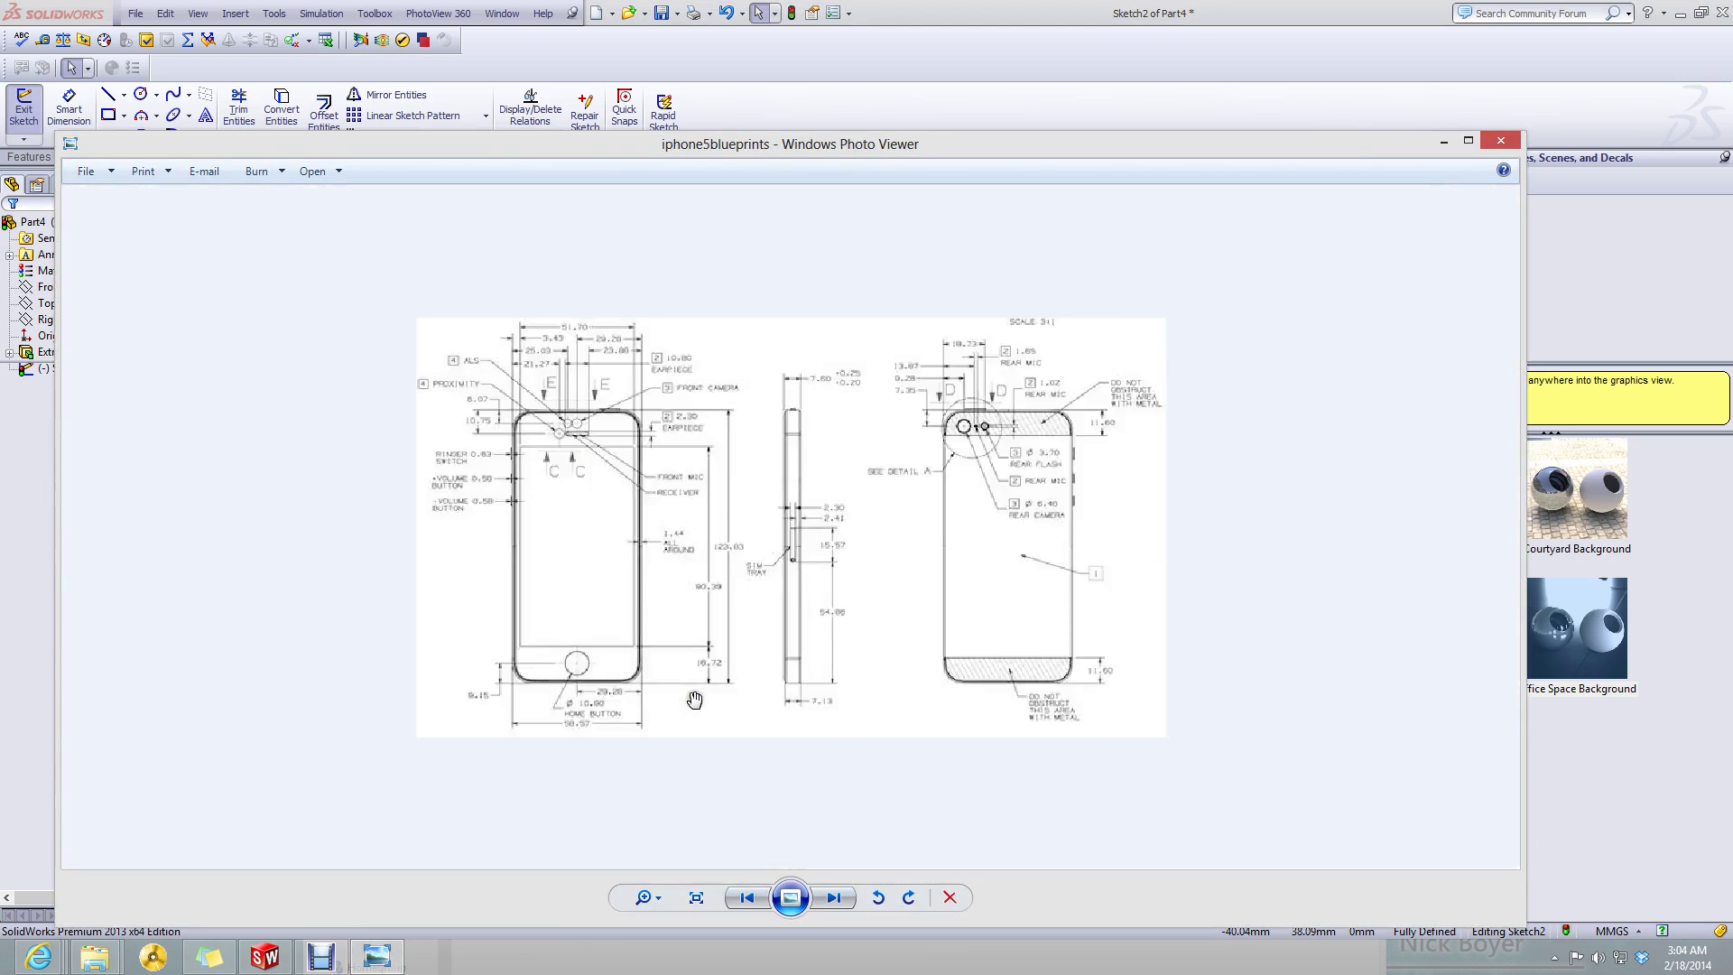
{"action": "scroll", "coordinate": [685, 574], "scroll_direction": "up", "scroll_amount": 1}
{"action": "scroll", "coordinate": [786, 572], "scroll_direction": "up", "scroll_amount": 2}
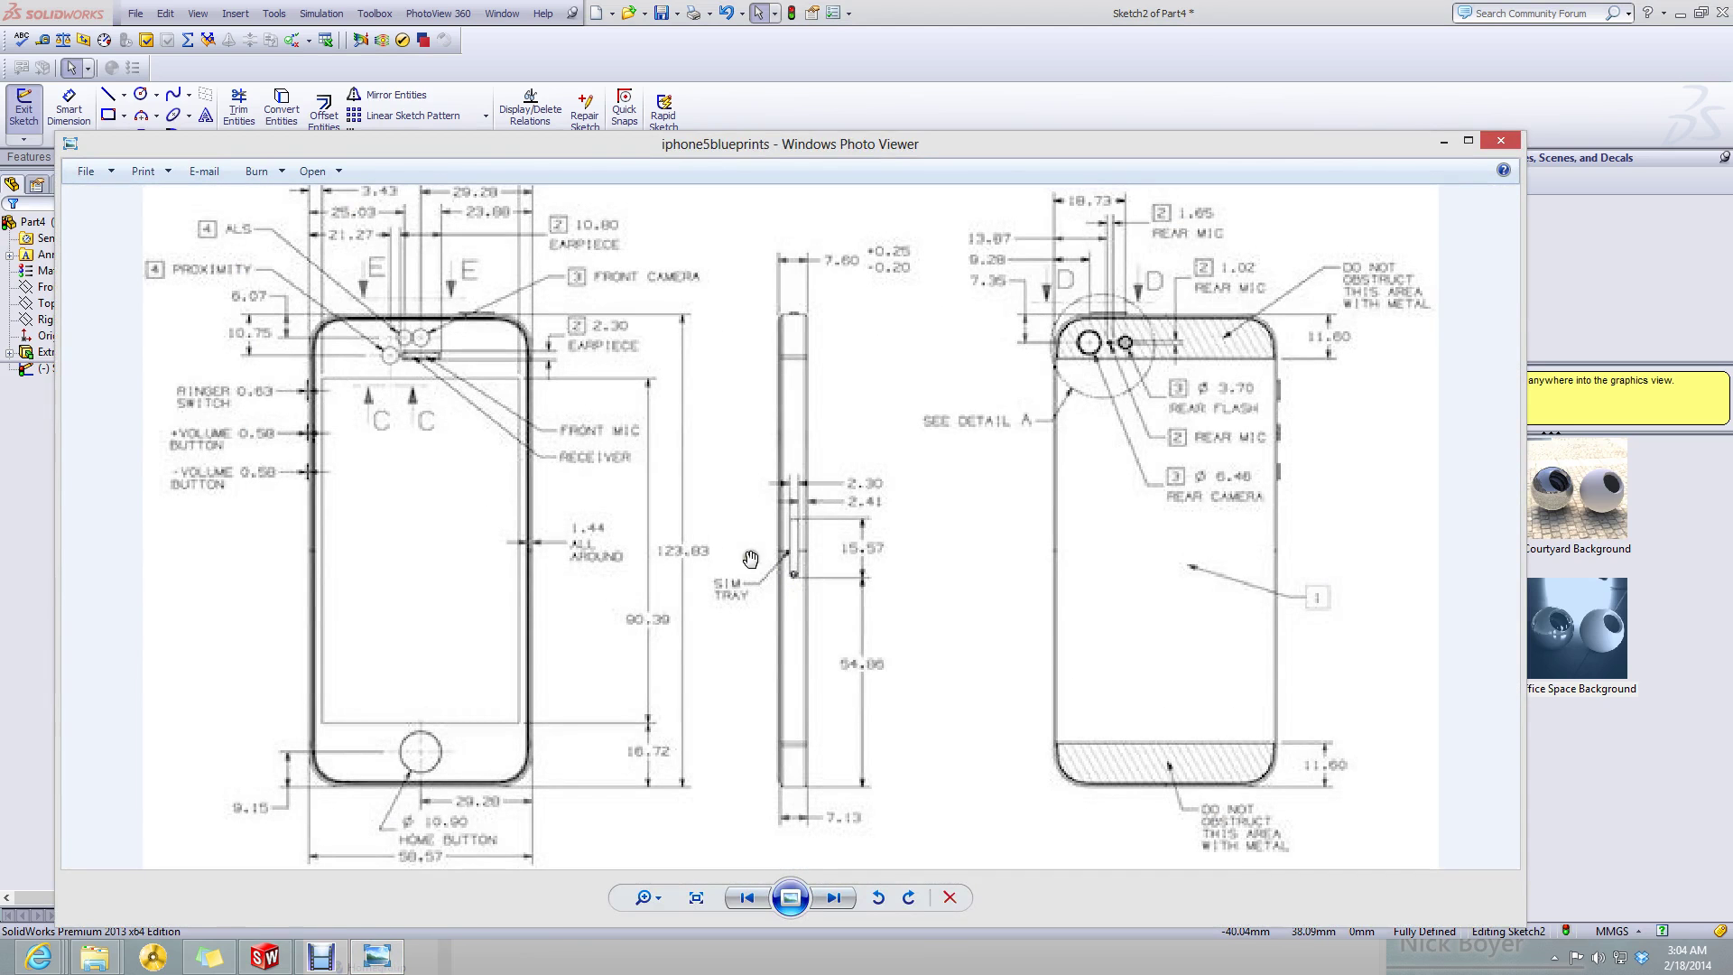
{"action": "scroll", "coordinate": [810, 322], "scroll_direction": "up", "scroll_amount": 2}
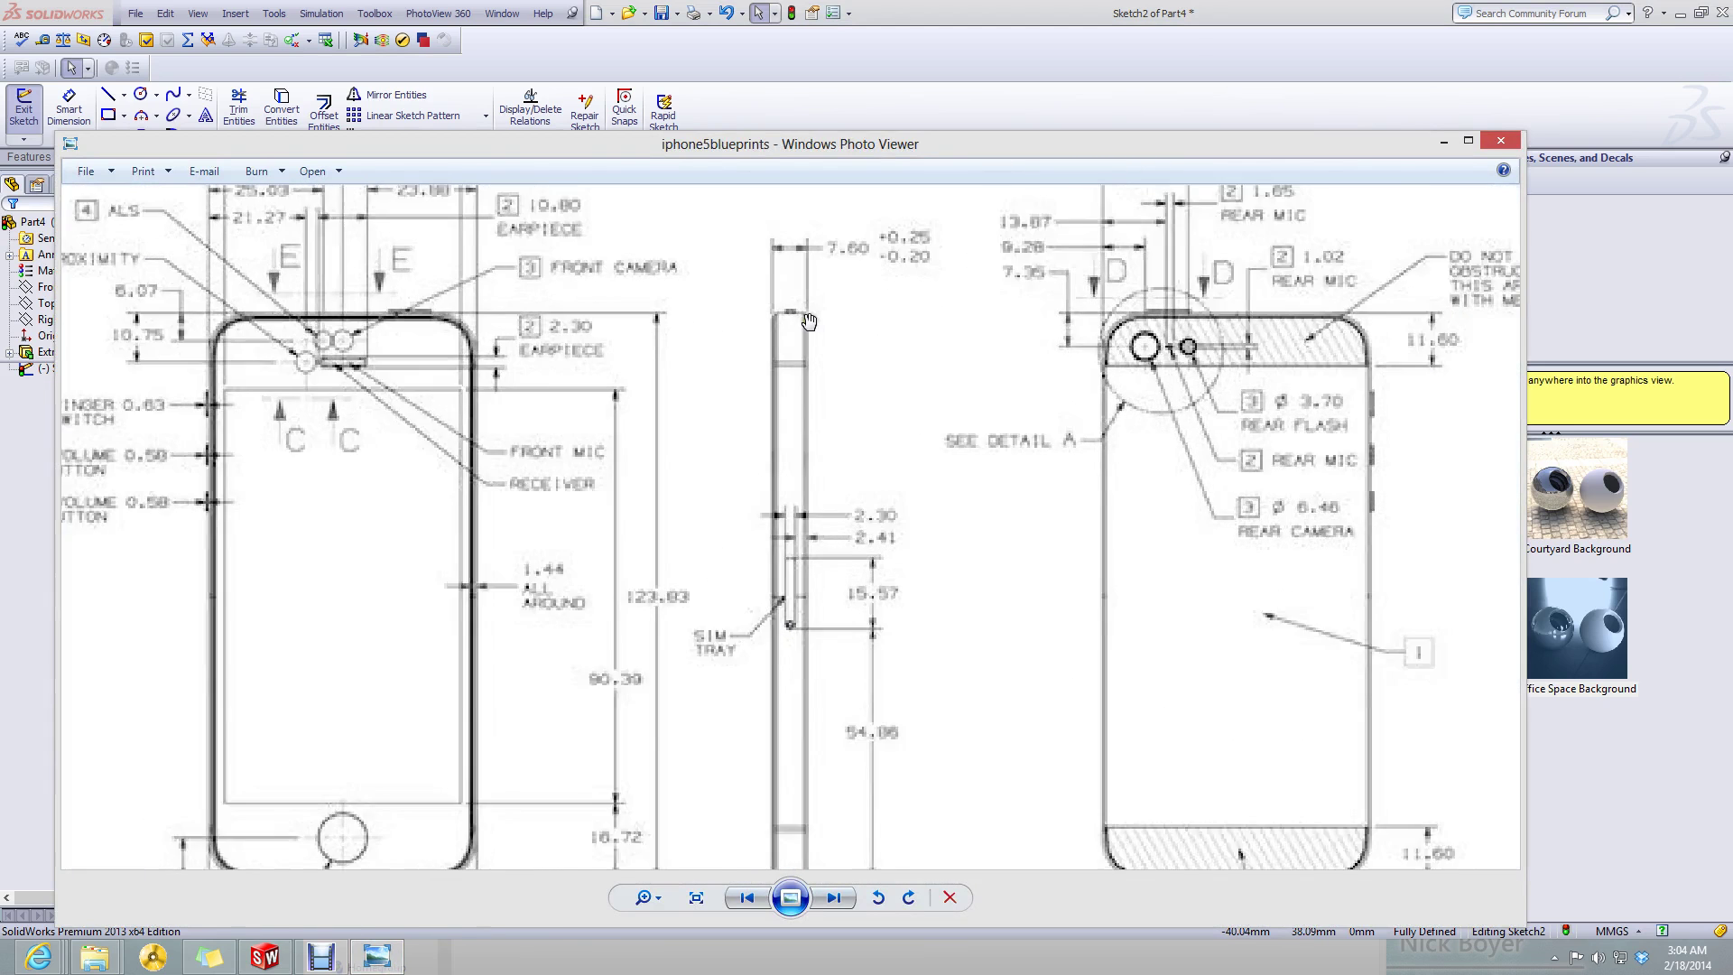
{"action": "scroll", "coordinate": [800, 419], "scroll_direction": "down", "scroll_amount": 4}
{"action": "scroll", "coordinate": [838, 715], "scroll_direction": "up", "scroll_amount": 3}
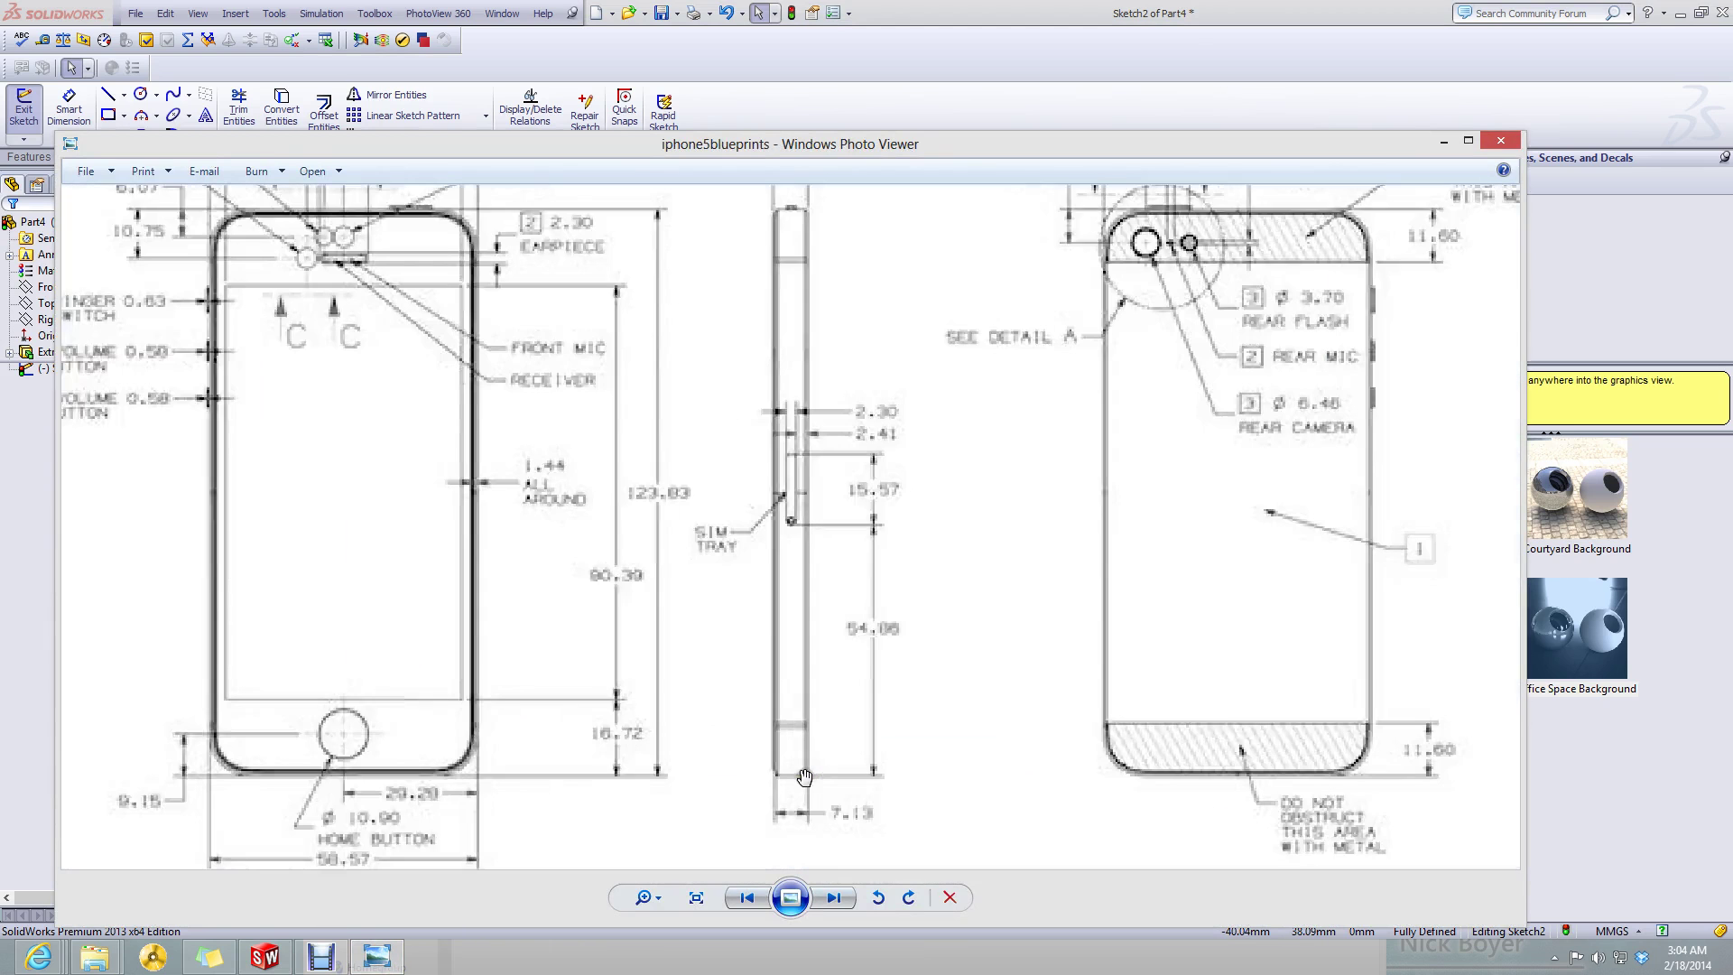
{"action": "scroll", "coordinate": [814, 785], "scroll_direction": "up", "scroll_amount": 5}
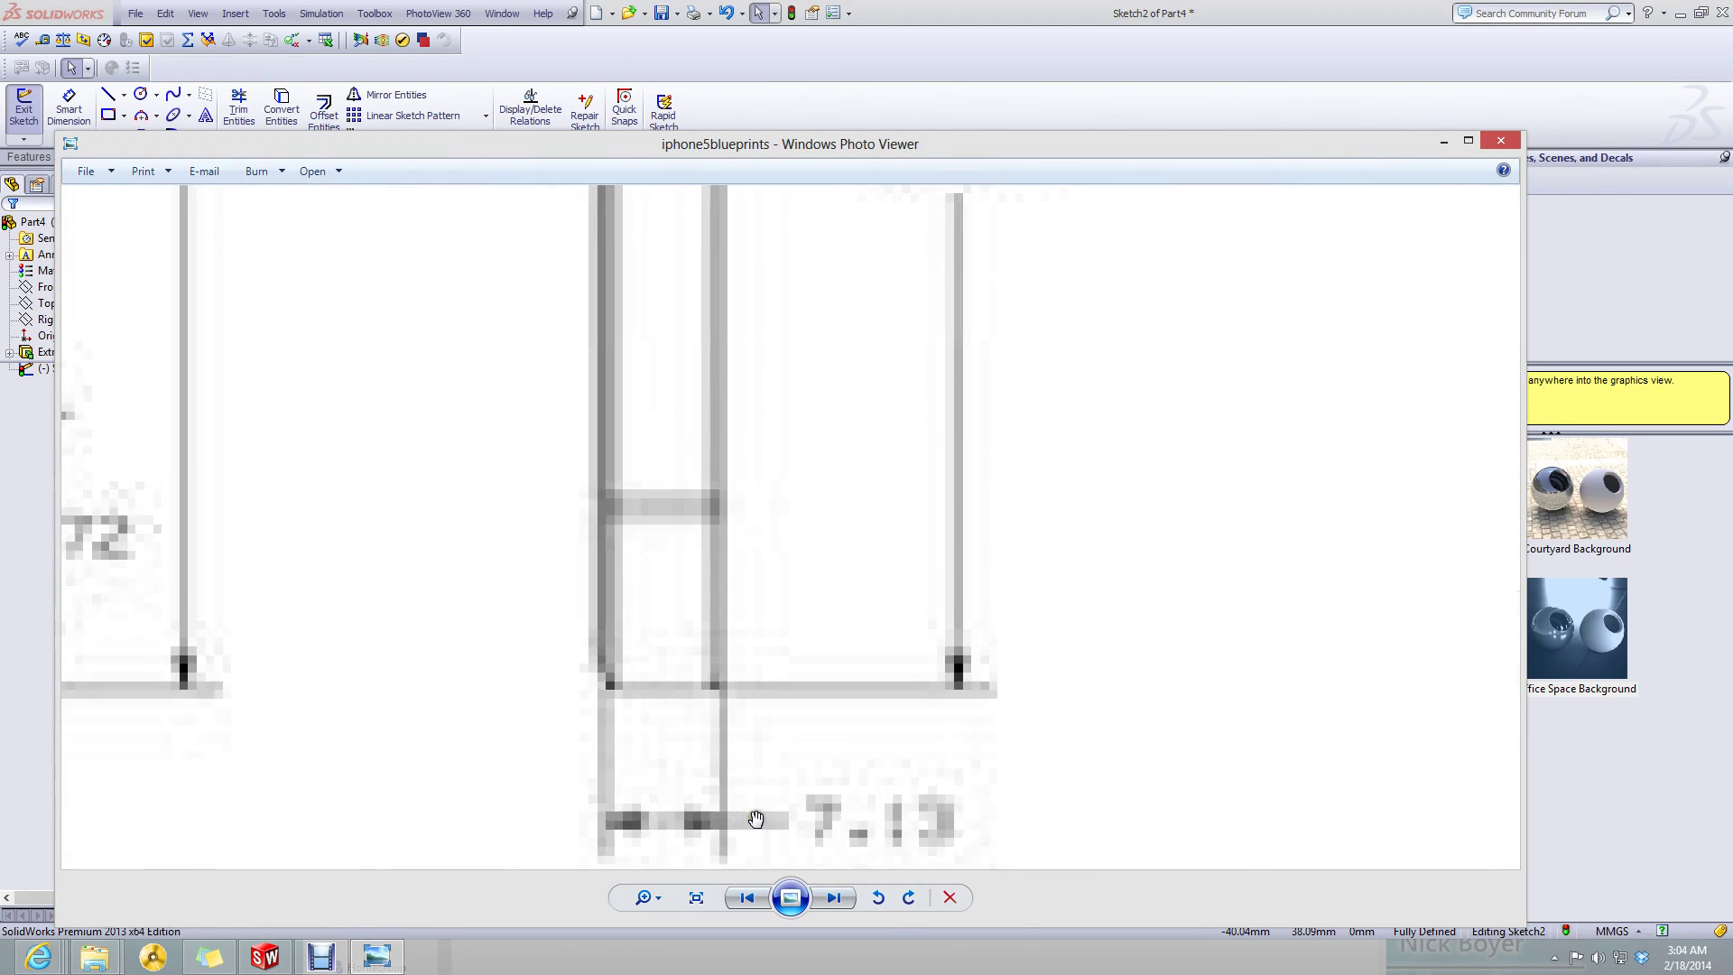
{"action": "scroll", "coordinate": [794, 829], "scroll_direction": "down", "scroll_amount": 5}
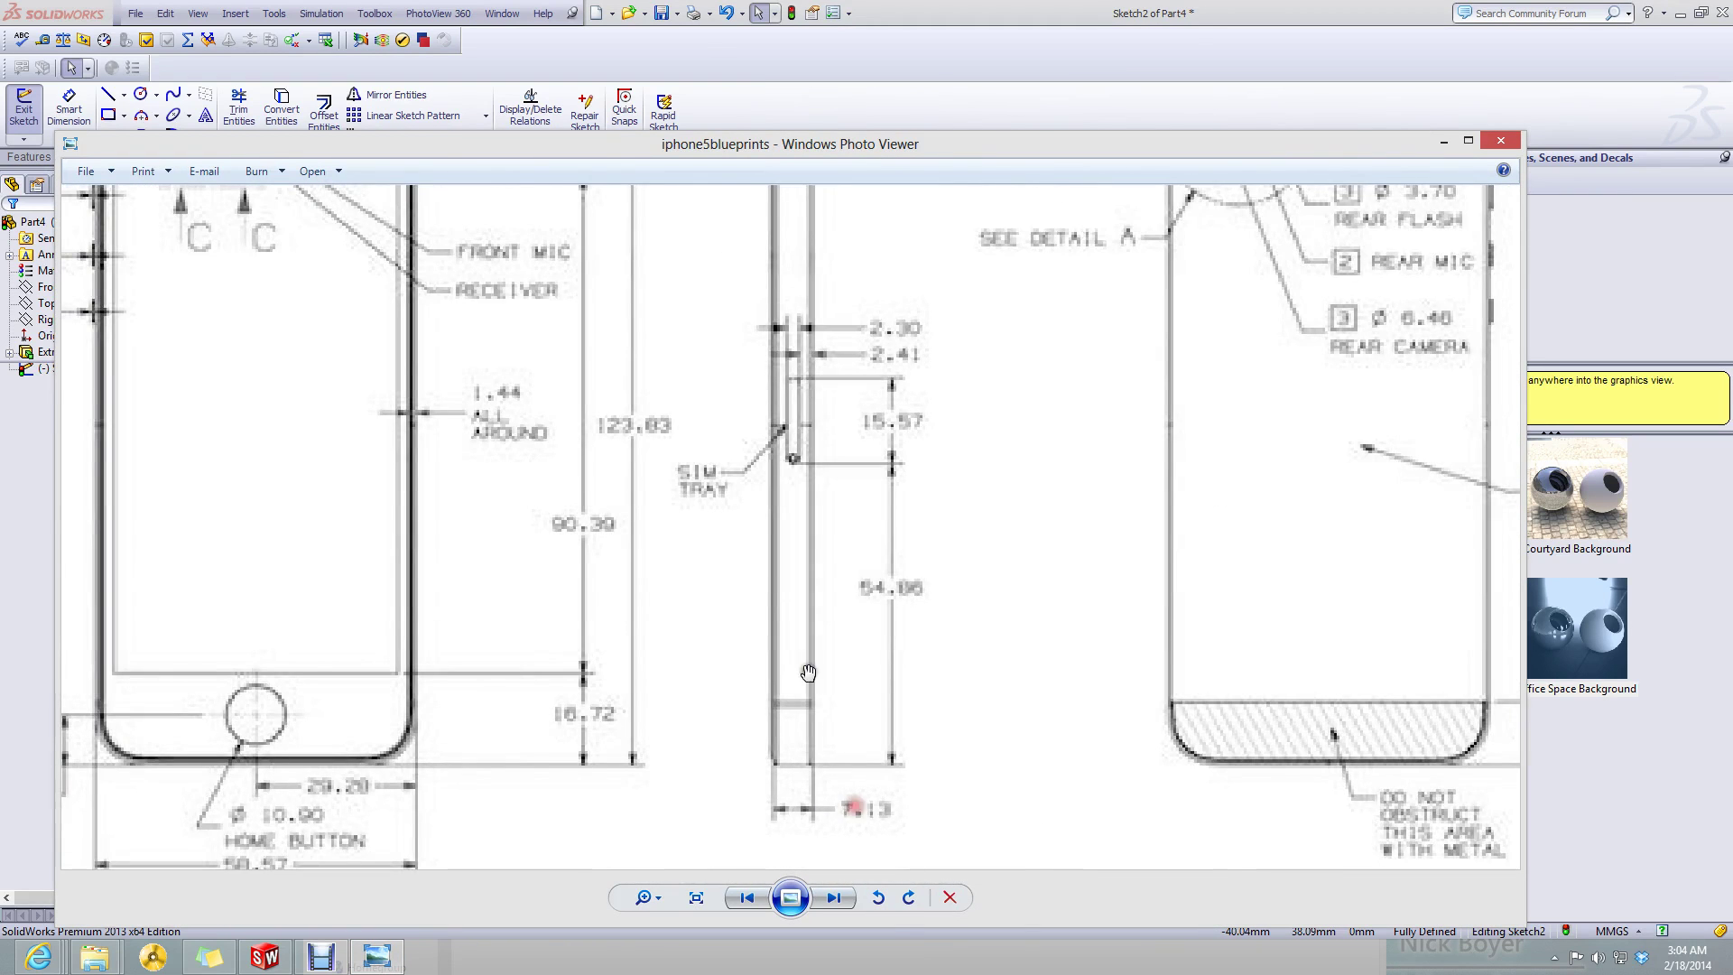
{"action": "scroll", "coordinate": [809, 672], "scroll_direction": "down", "scroll_amount": 5}
{"action": "scroll", "coordinate": [834, 262], "scroll_direction": "up", "scroll_amount": 7}
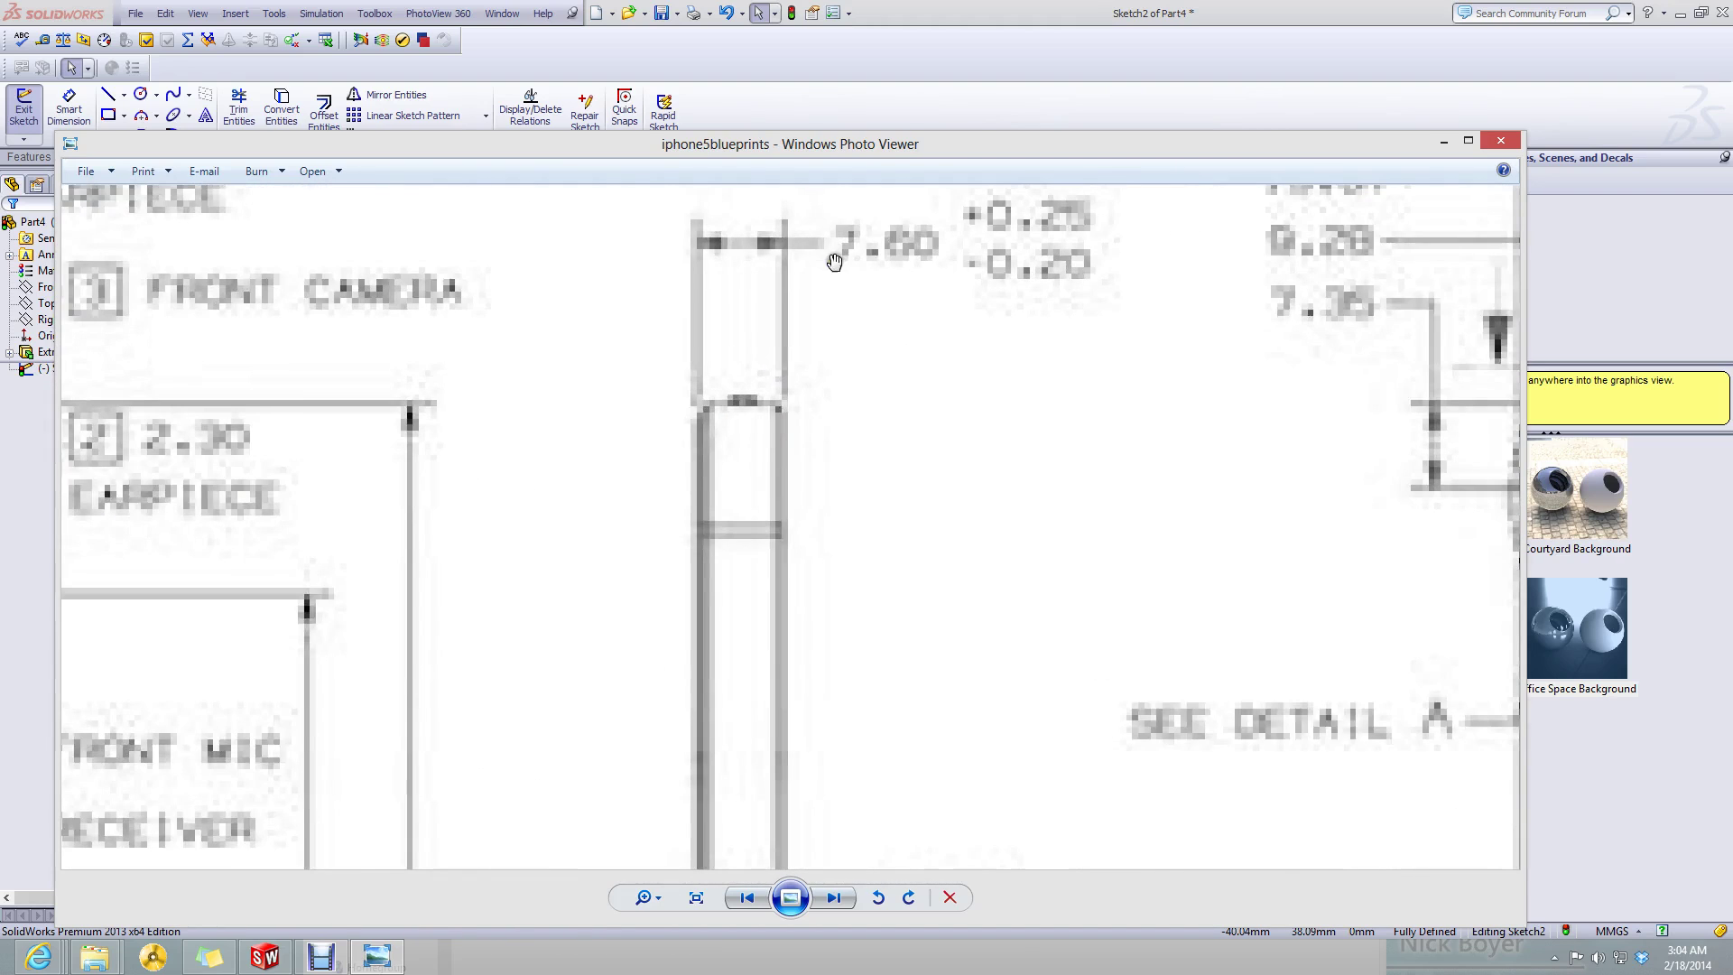
{"action": "left_click_drag", "start_coordinate": [835, 262], "coordinate": [812, 421]}
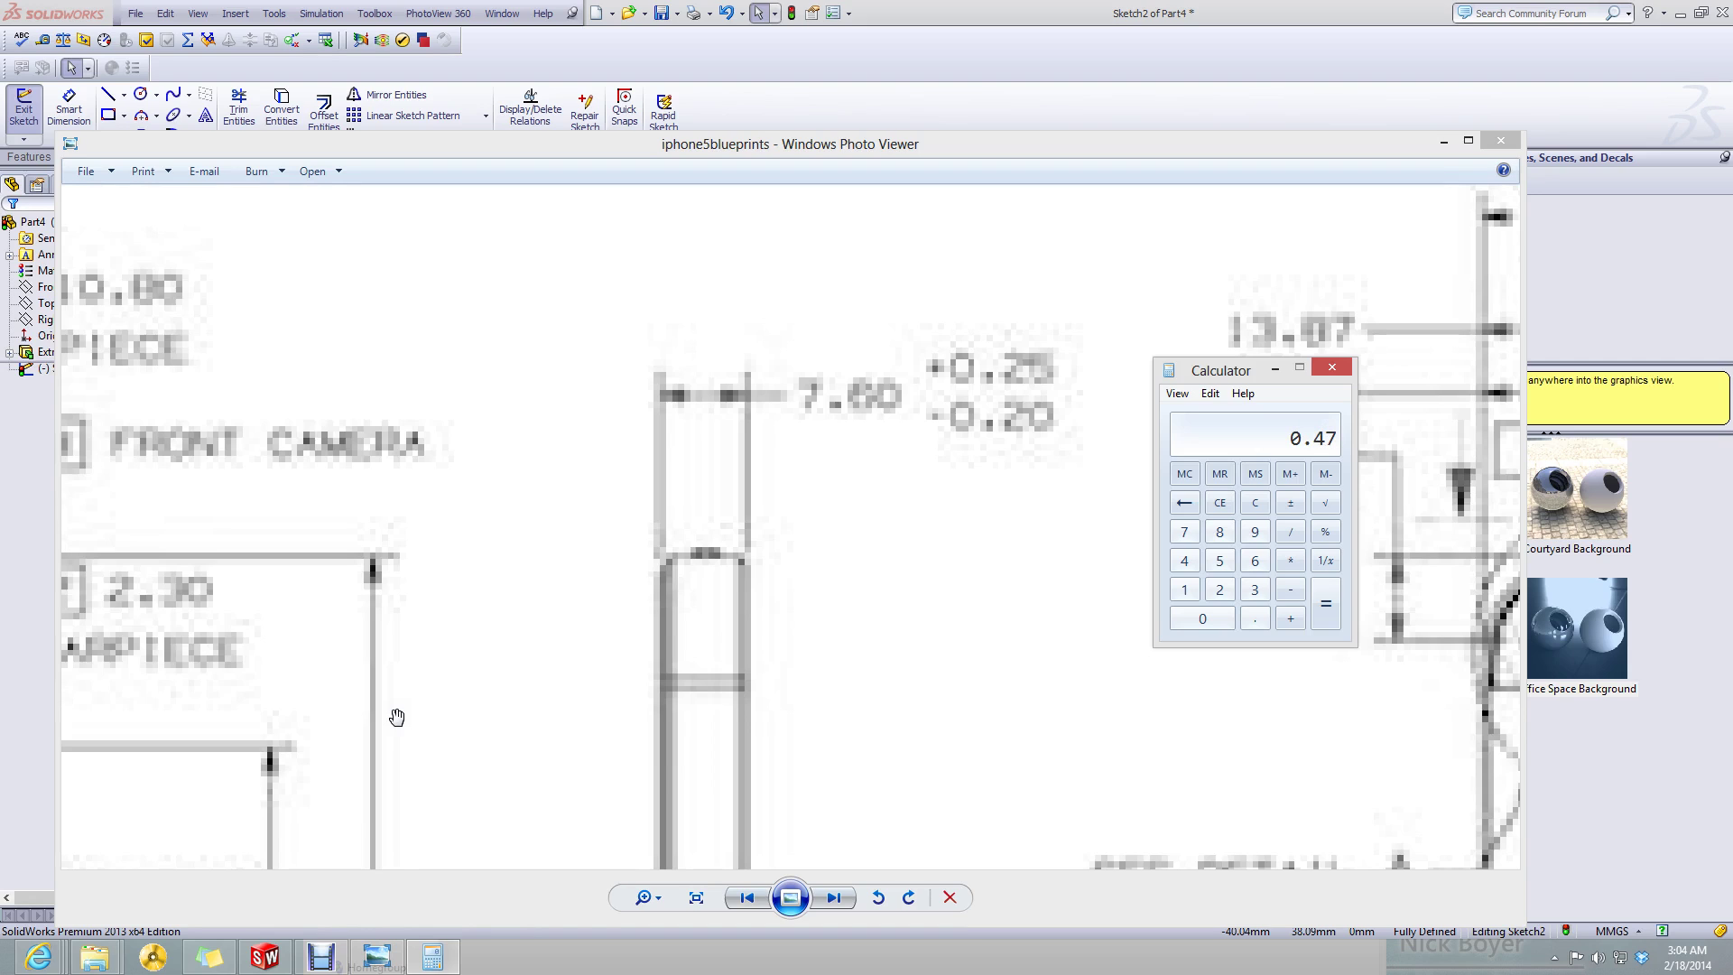
{"action": "left_click", "coordinate": [1330, 370]}
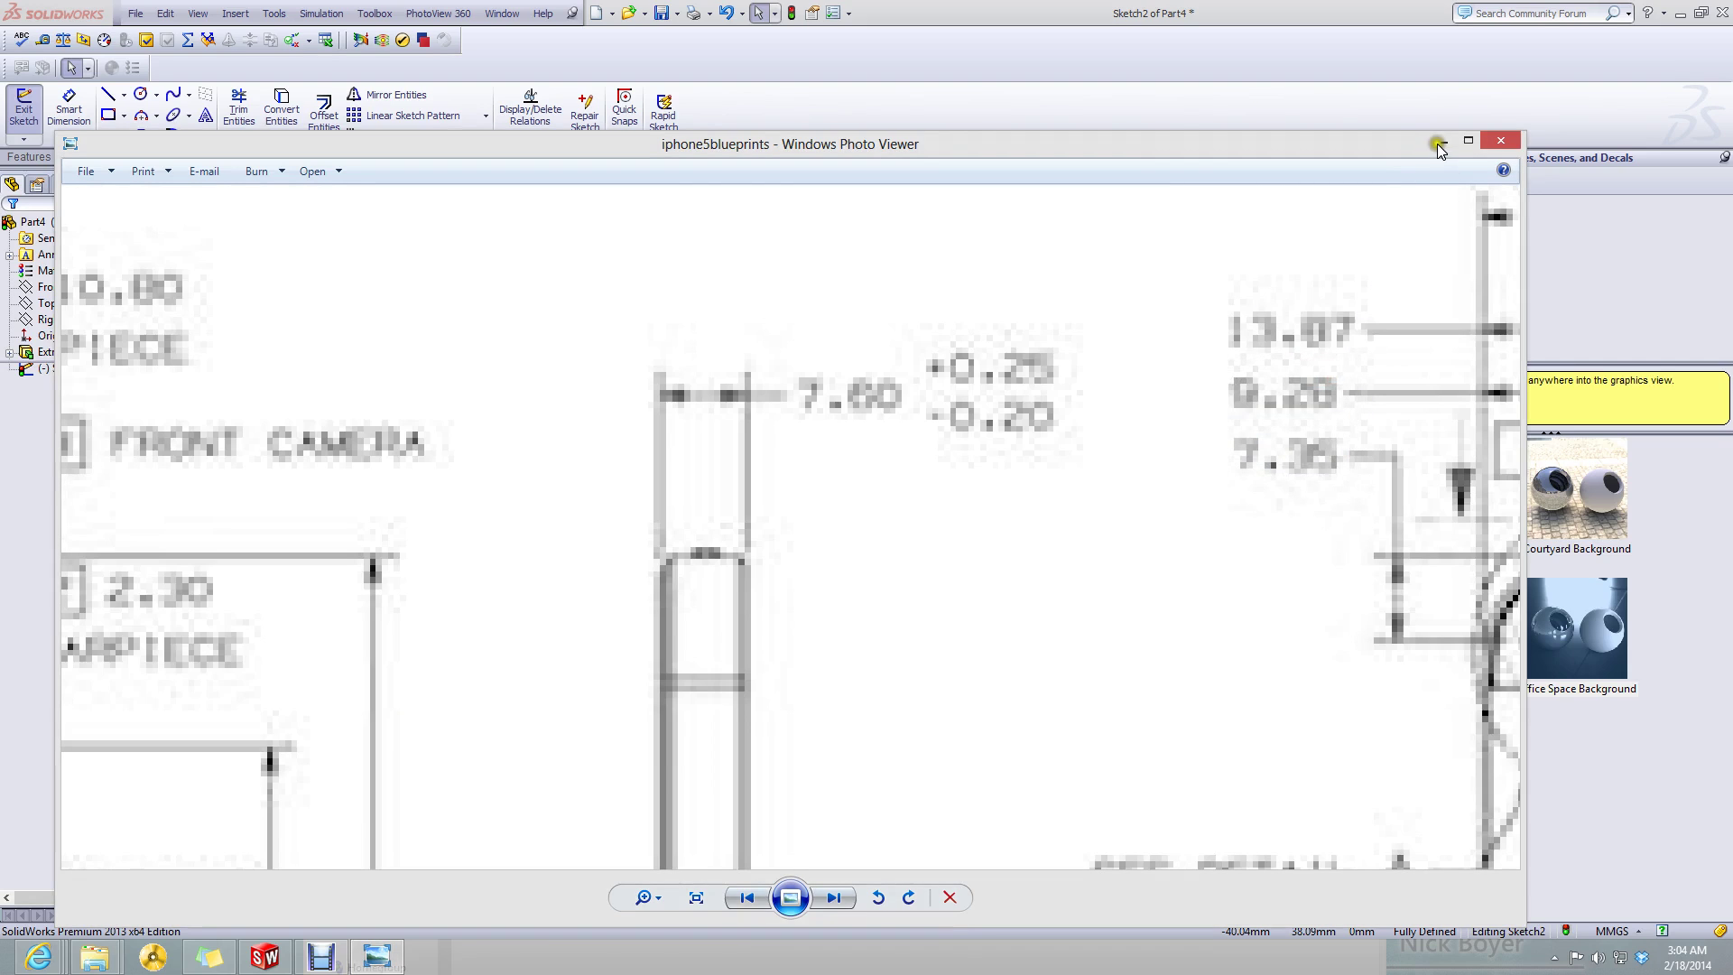
{"action": "left_click", "coordinate": [1488, 144]}
- Extrude the inward offset outline as a Blind boss with a depth of 0.47 mm
{"action": "mouse_move", "coordinate": [583, 652]}
{"action": "middle_mouse_down"}
{"action": "mouse_move", "coordinate": [548, 634]}
{"action": "mouse_move", "coordinate": [492, 689]}
{"action": "mouse_move", "coordinate": [506, 668]}
{"action": "middle_mouse_up"}
{"action": "left_click", "coordinate": [30, 157]}
{"action": "left_click", "coordinate": [31, 113]}
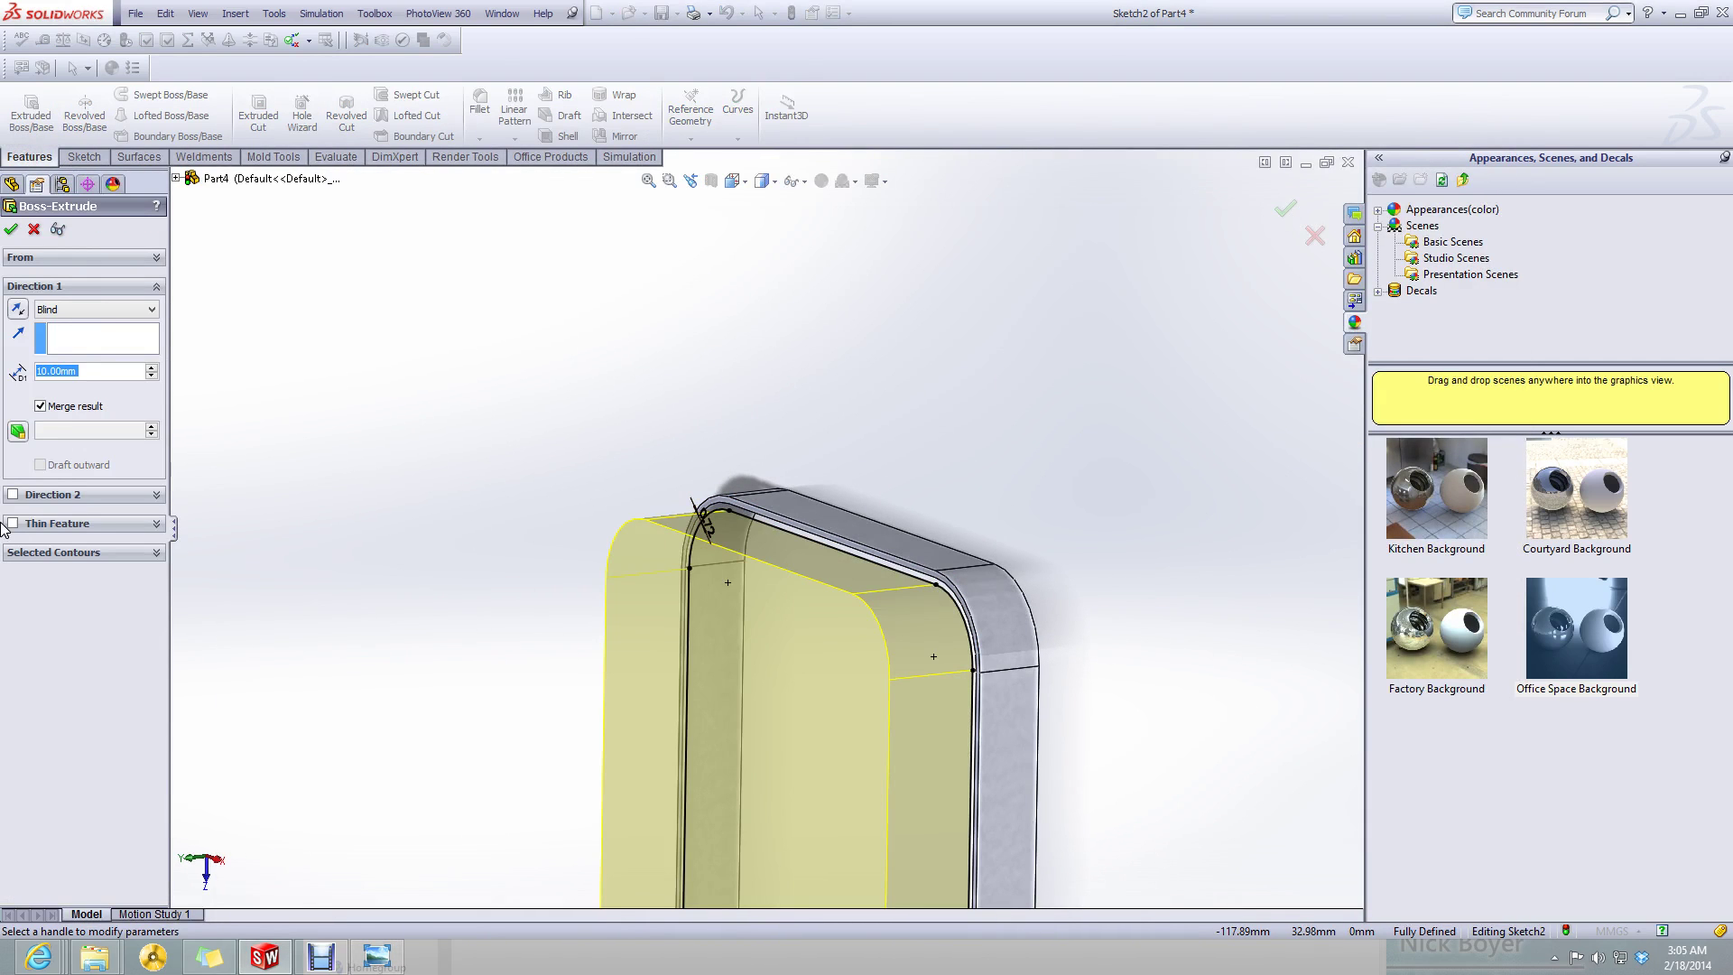
{"action": "type", "text": "0.47"}
{"action": "key", "text": "Return"}
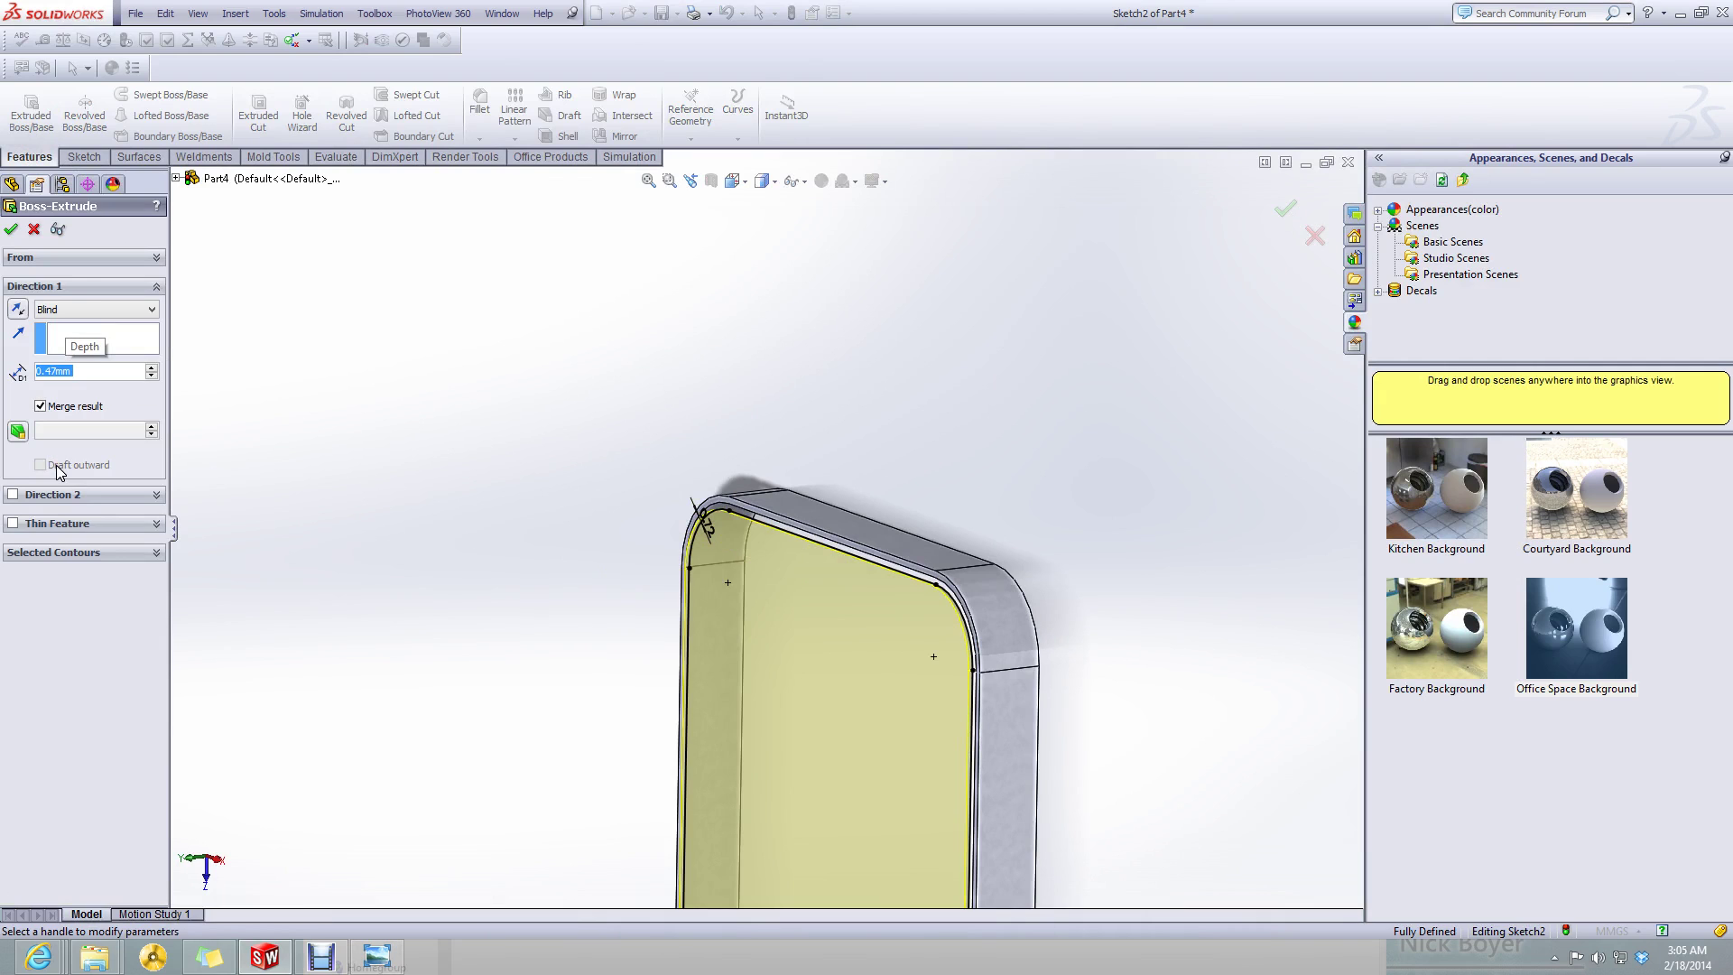
{"action": "left_click", "coordinate": [11, 228]}
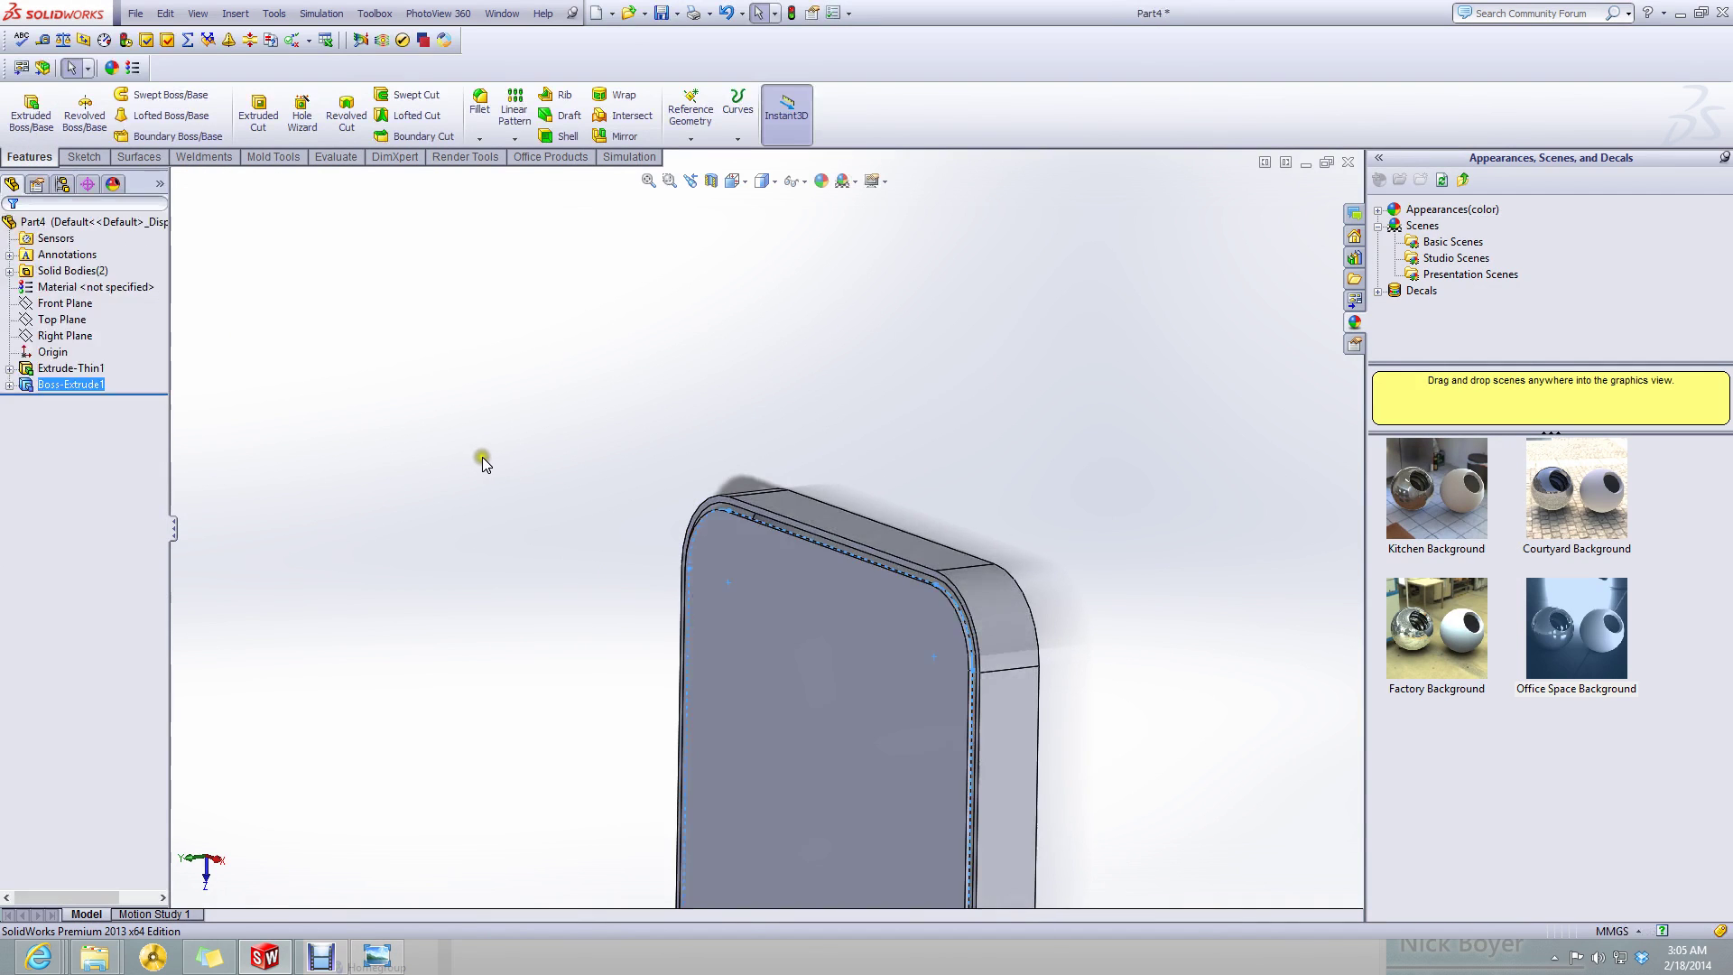
- Start a new sketch on the band's rim face opposite the extruded panel and orient the view to Bottom
{"action": "middle_click_drag", "start_coordinate": [483, 457], "coordinate": [785, 701]}
{"action": "left_click", "coordinate": [842, 616]}
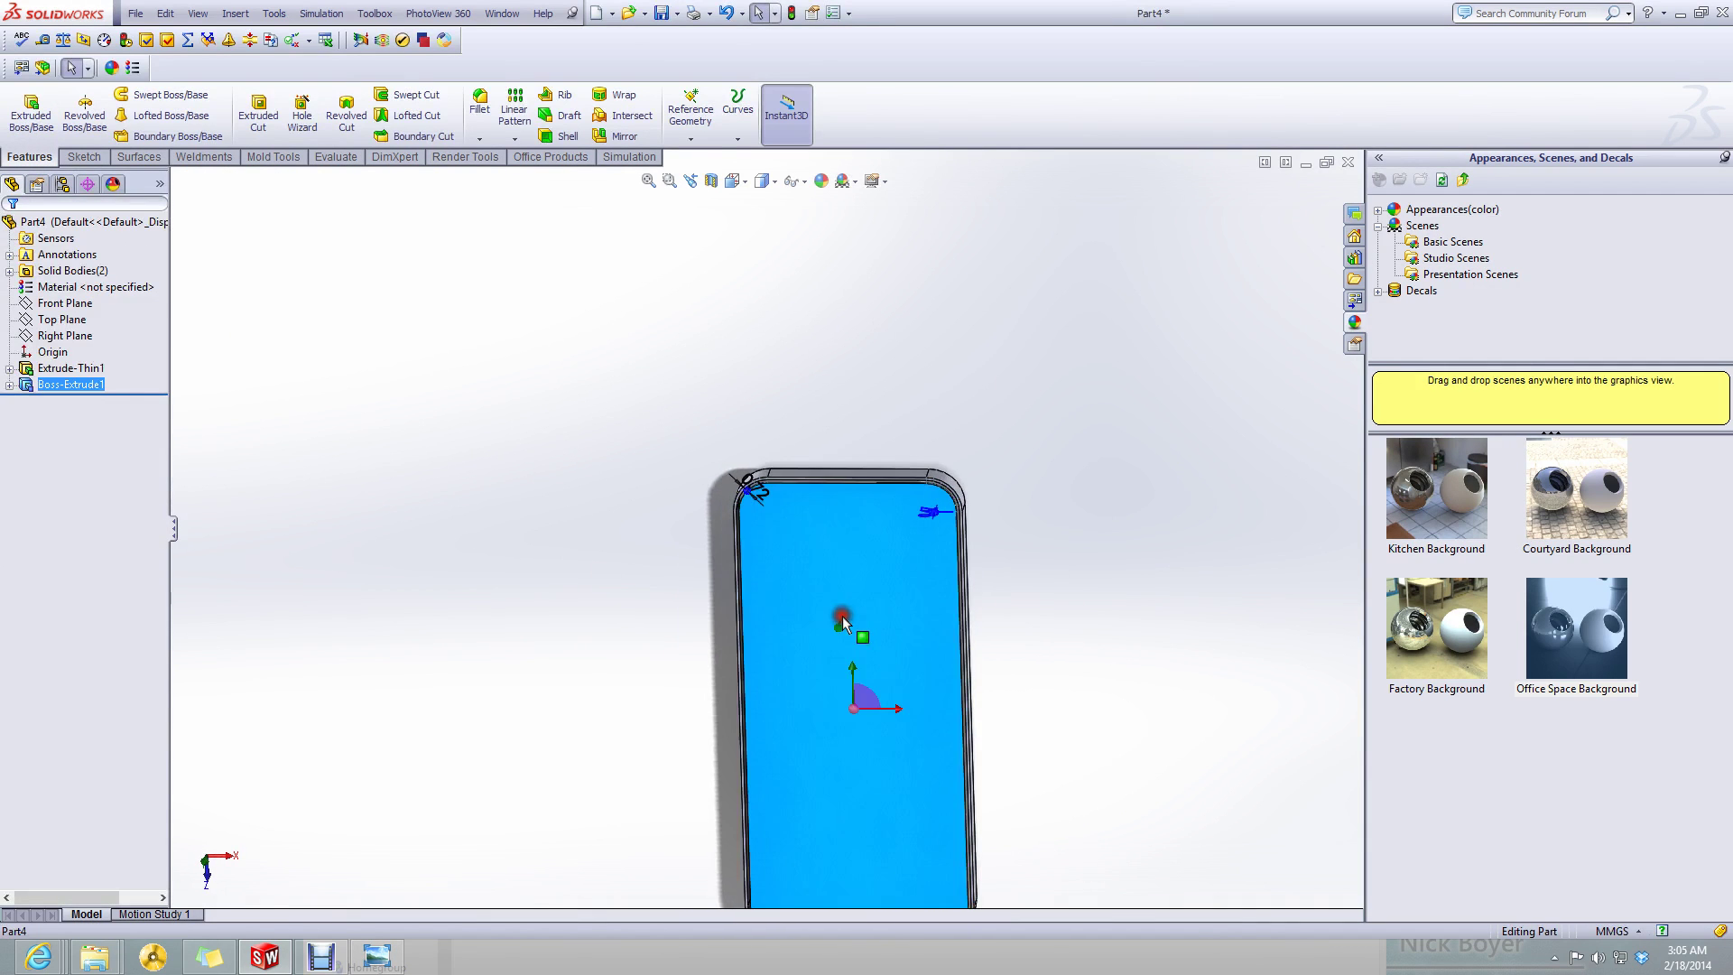
{"action": "mouse_move", "coordinate": [727, 361]}
{"action": "middle_mouse_down"}
{"action": "mouse_move", "coordinate": [959, 631]}
{"action": "mouse_move", "coordinate": [608, 681]}
{"action": "mouse_move", "coordinate": [1145, 523]}
{"action": "mouse_move", "coordinate": [995, 579]}
{"action": "mouse_move", "coordinate": [816, 556]}
{"action": "mouse_move", "coordinate": [1005, 502]}
{"action": "mouse_move", "coordinate": [865, 413]}
{"action": "mouse_move", "coordinate": [859, 495]}
{"action": "mouse_move", "coordinate": [975, 533]}
{"action": "middle_mouse_up"}
{"action": "left_click", "coordinate": [72, 159]}
{"action": "left_click", "coordinate": [23, 108]}
{"action": "left_click", "coordinate": [357, 252]}
{"action": "left_click", "coordinate": [736, 181]}
{"action": "left_click", "coordinate": [822, 270]}
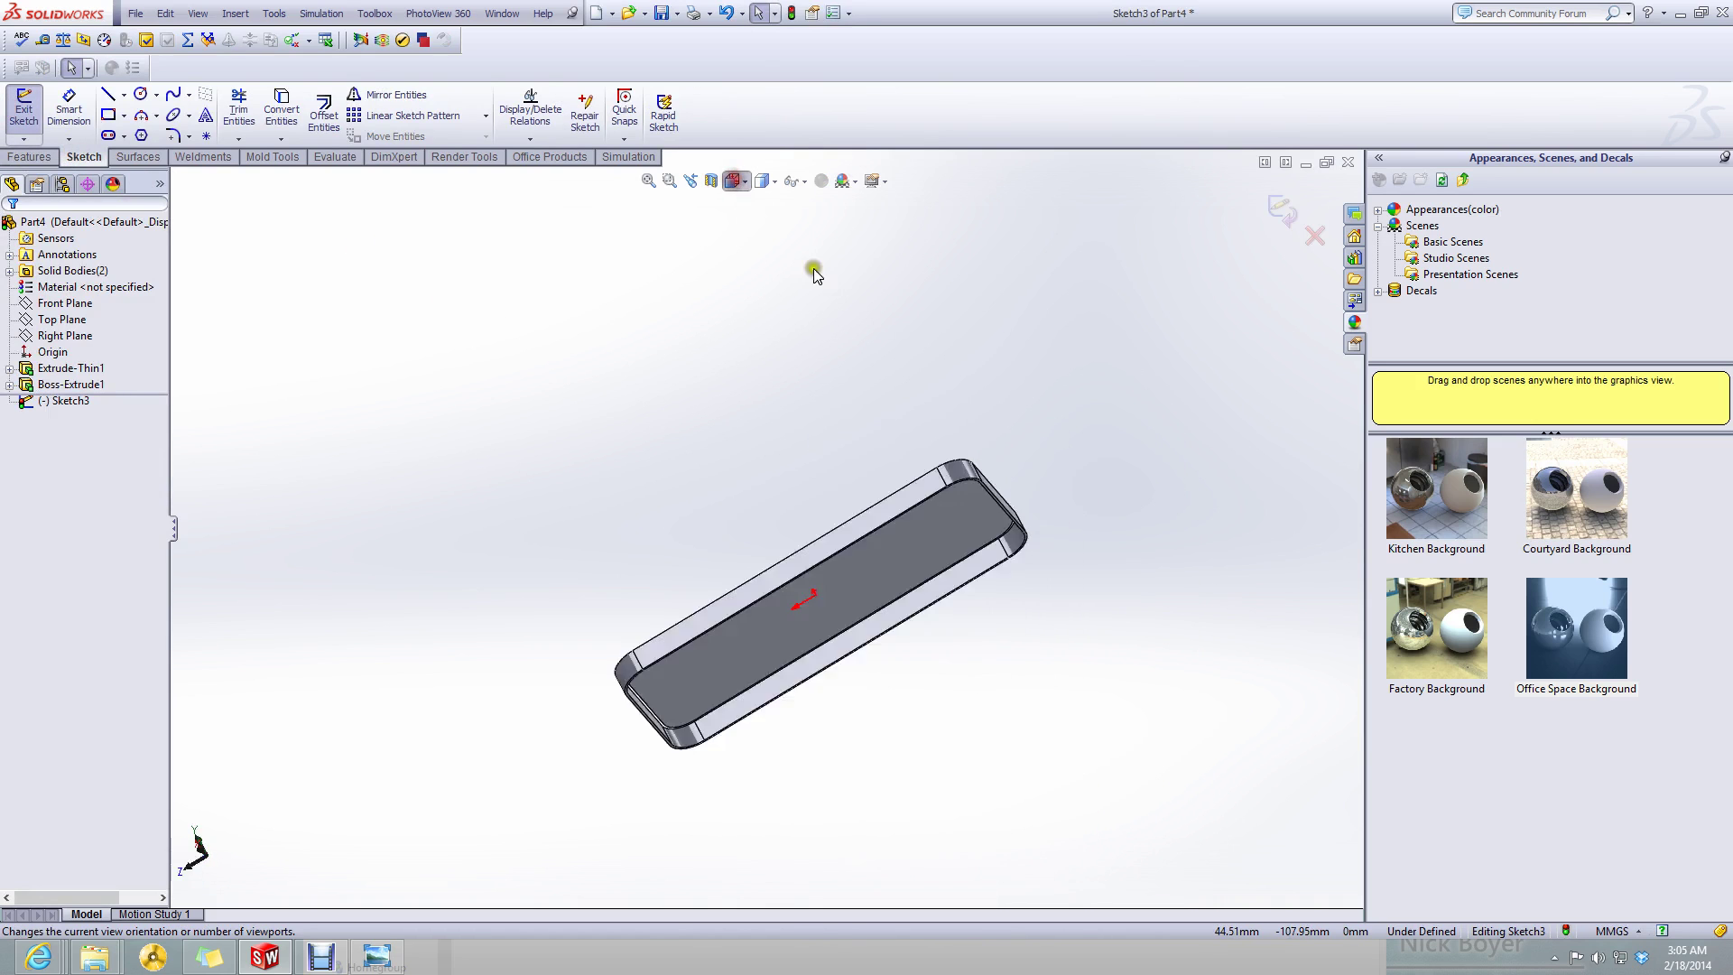
{"action": "left_click", "coordinate": [825, 272]}
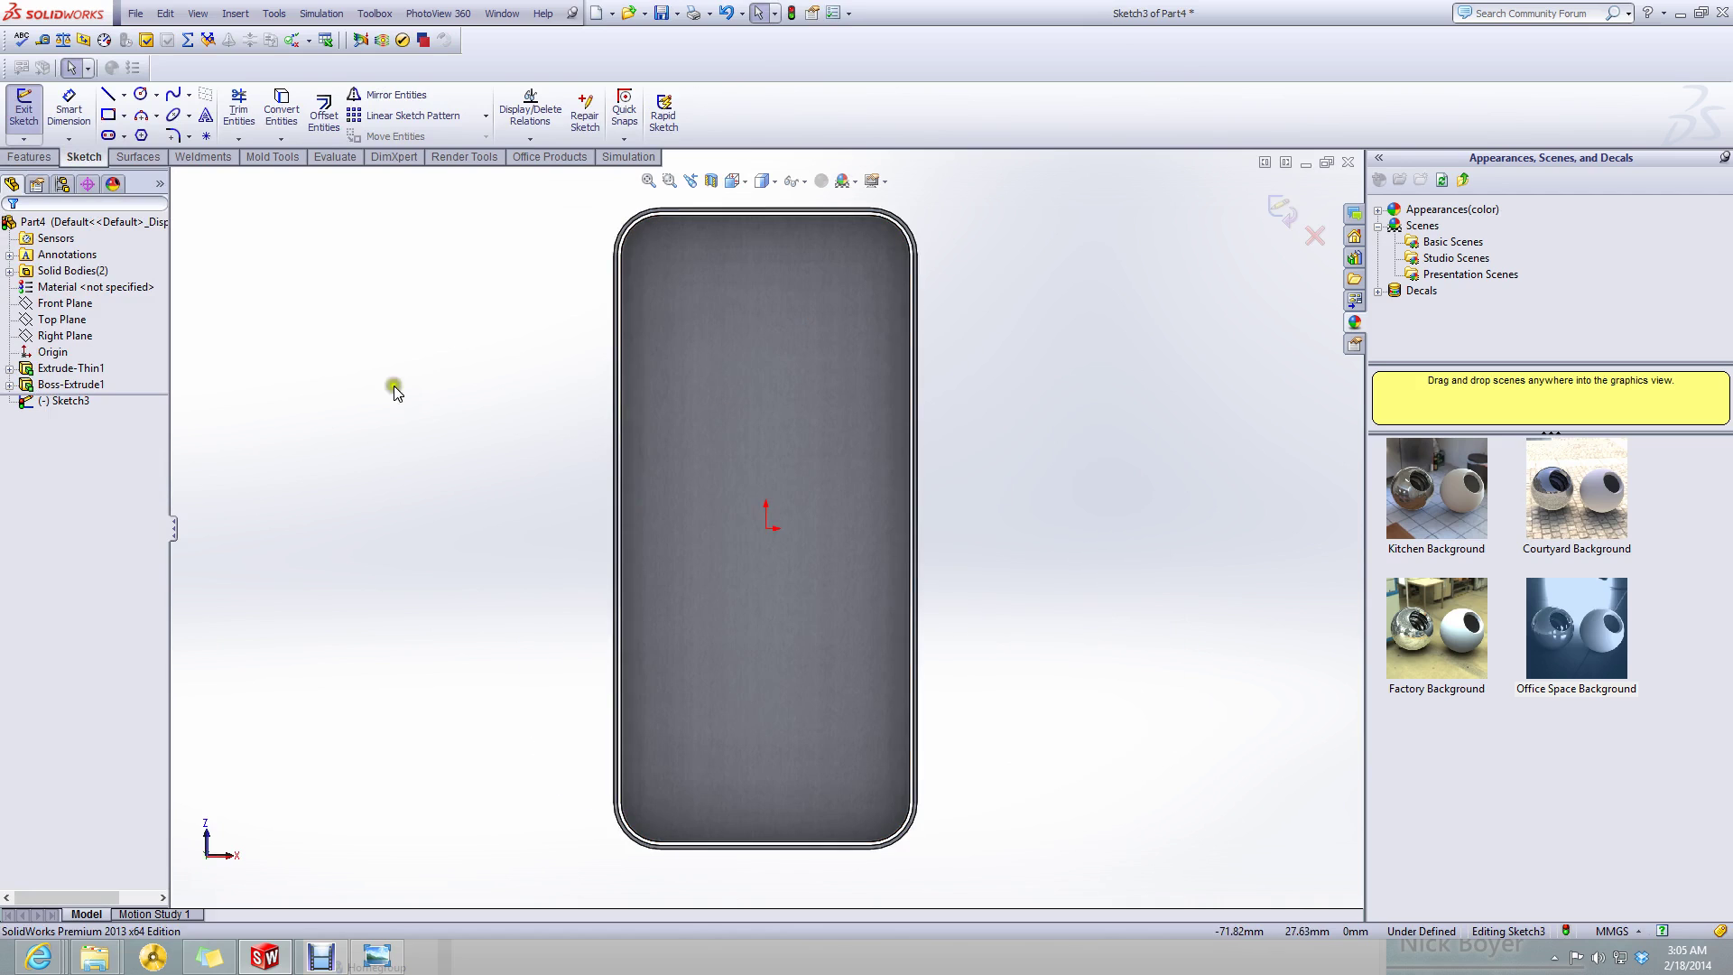
- Start Convert Entities and select the band's inner upper-left corner arc, top edge and left edge
{"action": "left_click", "coordinate": [282, 108]}
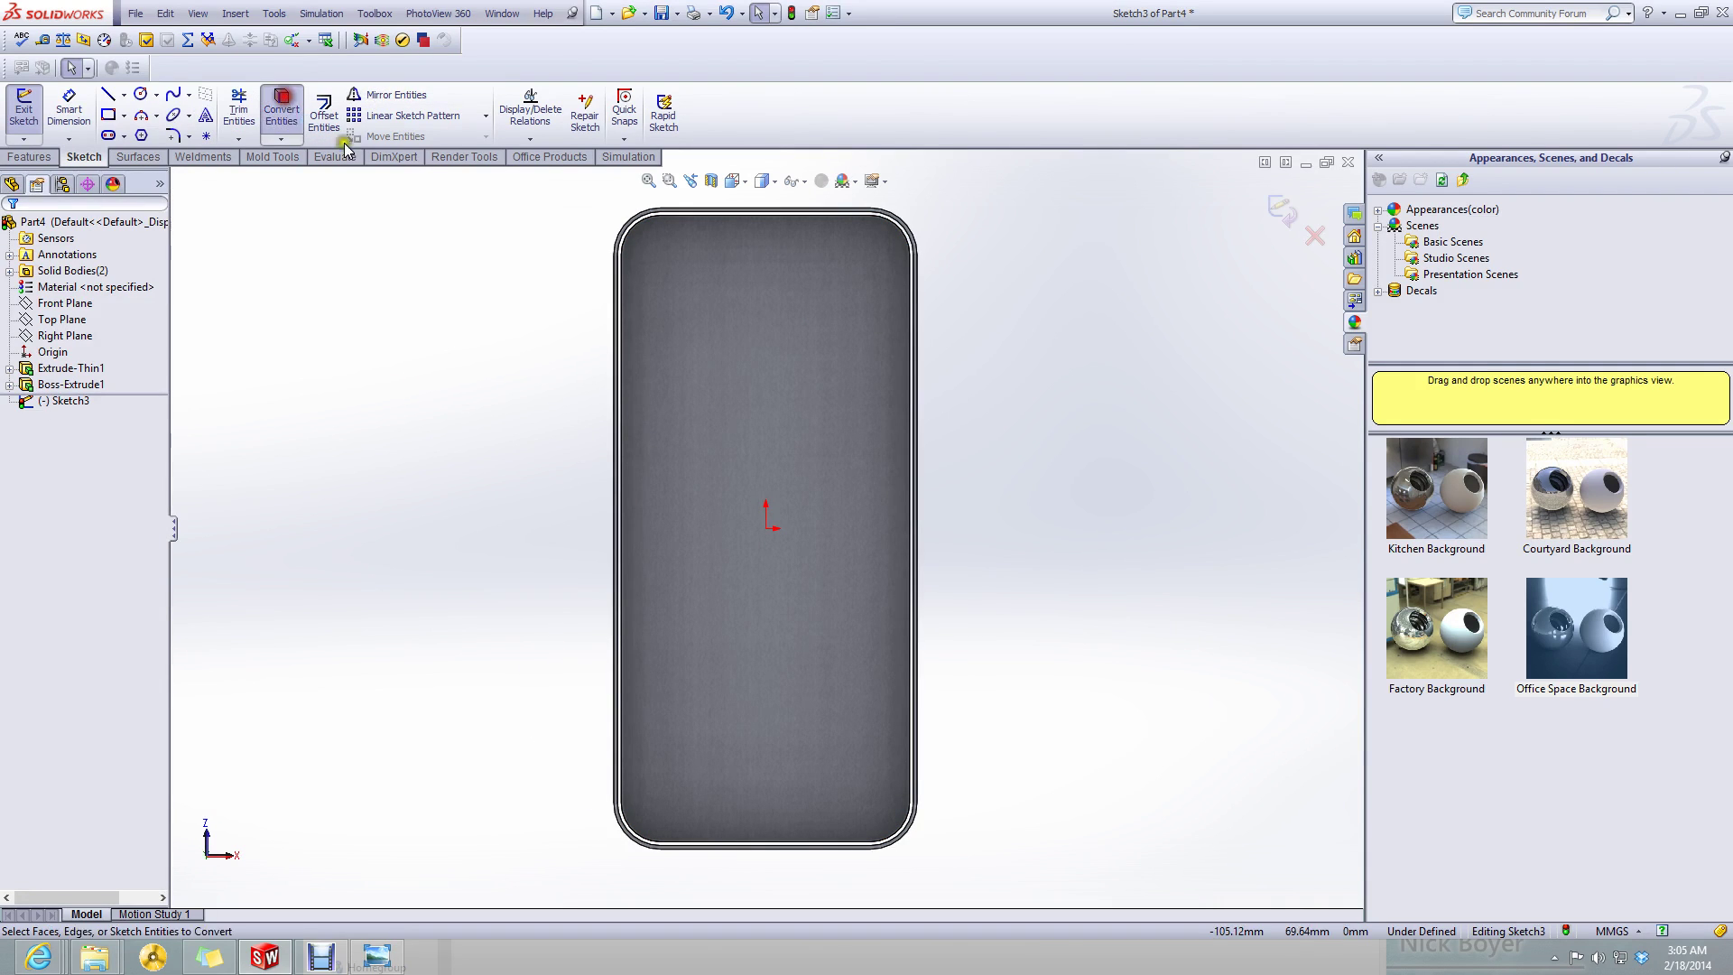
{"action": "scroll", "coordinate": [637, 249], "scroll_direction": "down", "scroll_amount": 5}
{"action": "left_click", "coordinate": [679, 300]}
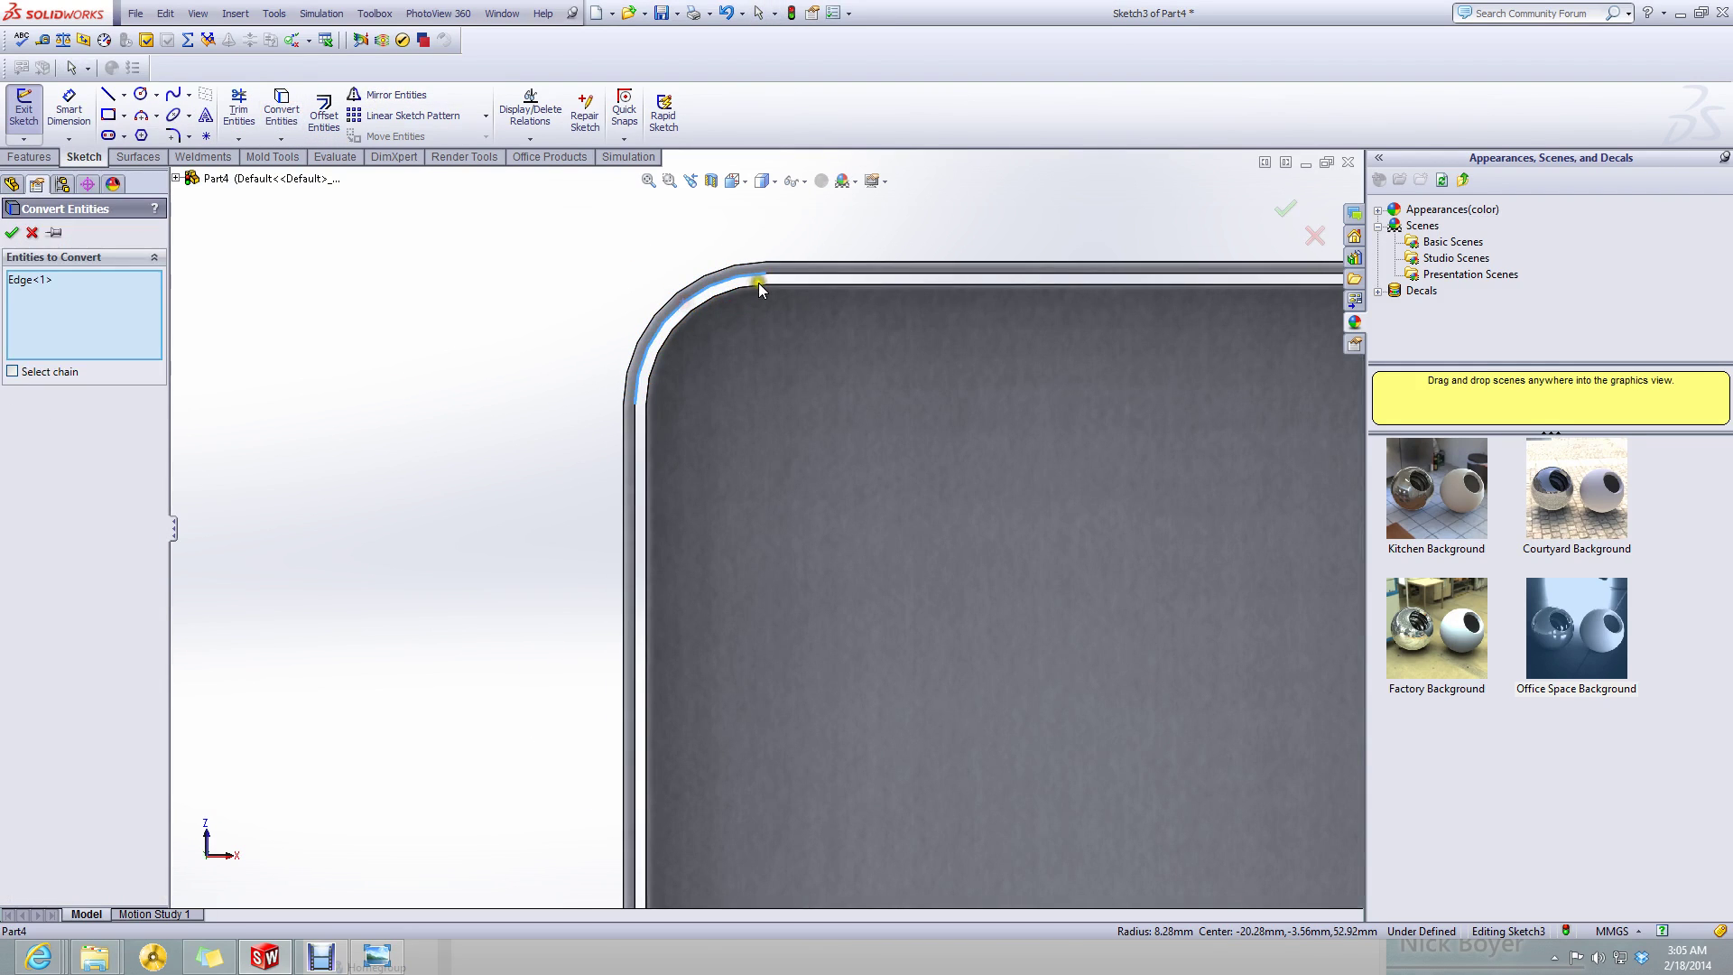
{"action": "left_click", "coordinate": [759, 277]}
{"action": "left_click", "coordinate": [634, 417]}
{"action": "scroll", "coordinate": [744, 657], "scroll_direction": "up", "scroll_amount": 6}
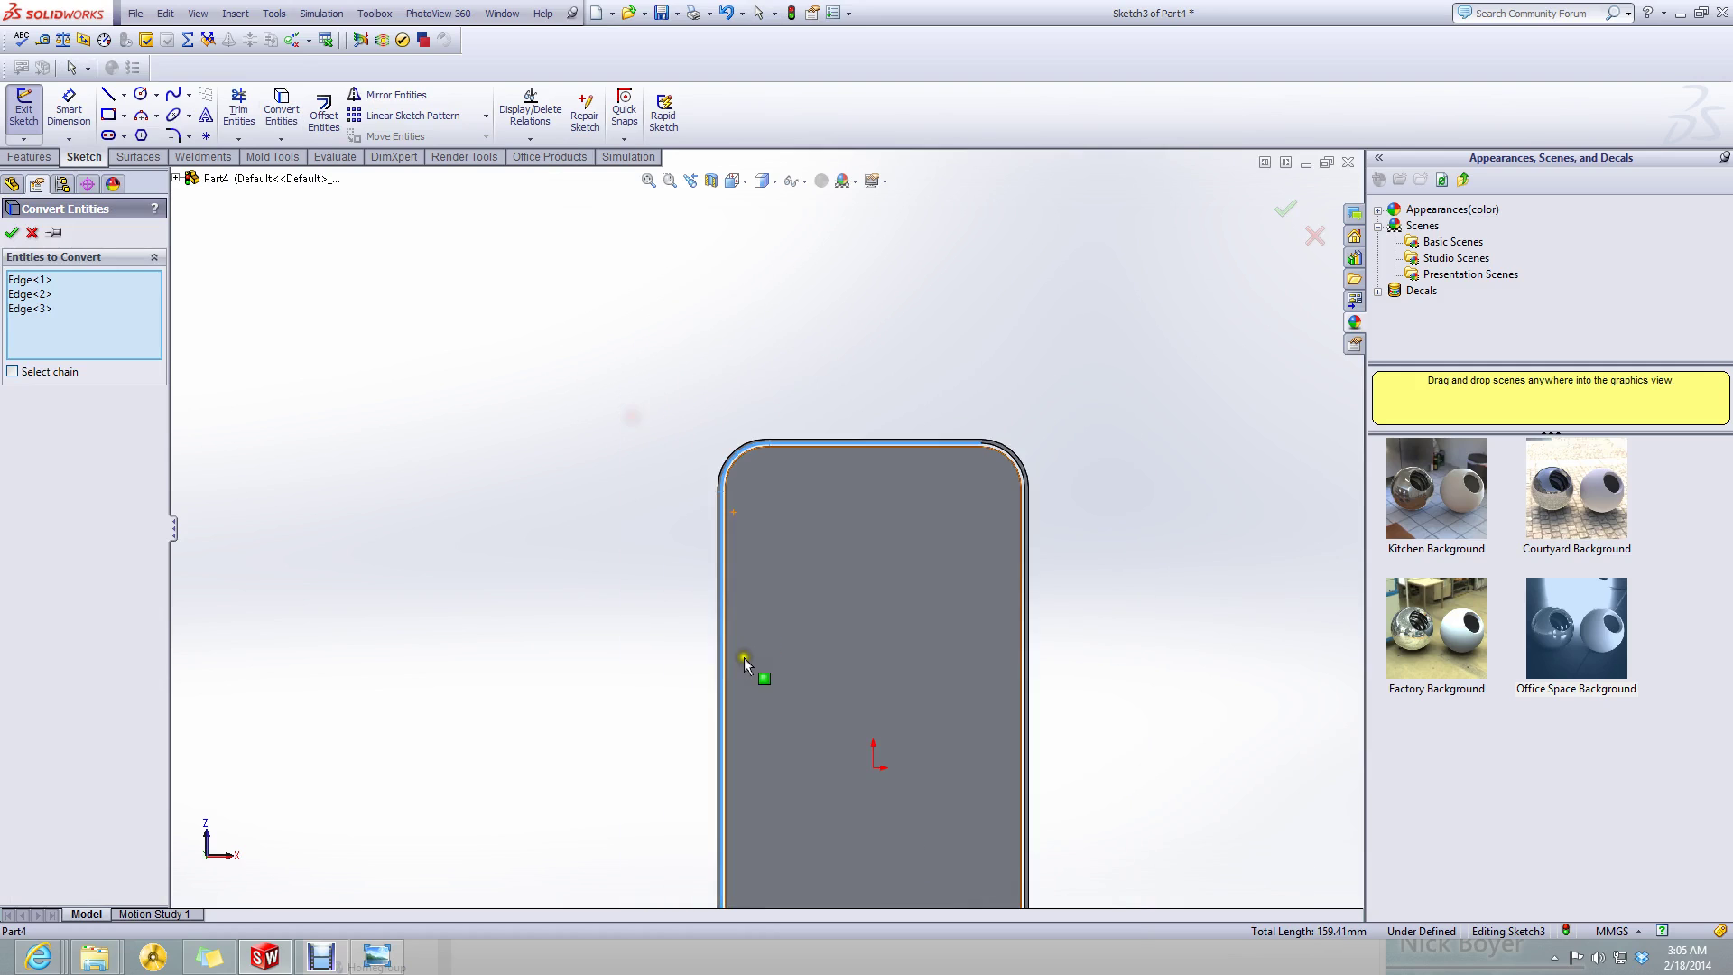
- Add the band's inner lower-left arc, bottom edge, lower-right arc and right edge to the entities to convert
{"action": "scroll", "coordinate": [739, 796], "scroll_direction": "down", "scroll_amount": 2}
{"action": "scroll", "coordinate": [771, 846], "scroll_direction": "down", "scroll_amount": 3}
{"action": "left_click", "coordinate": [739, 773]}
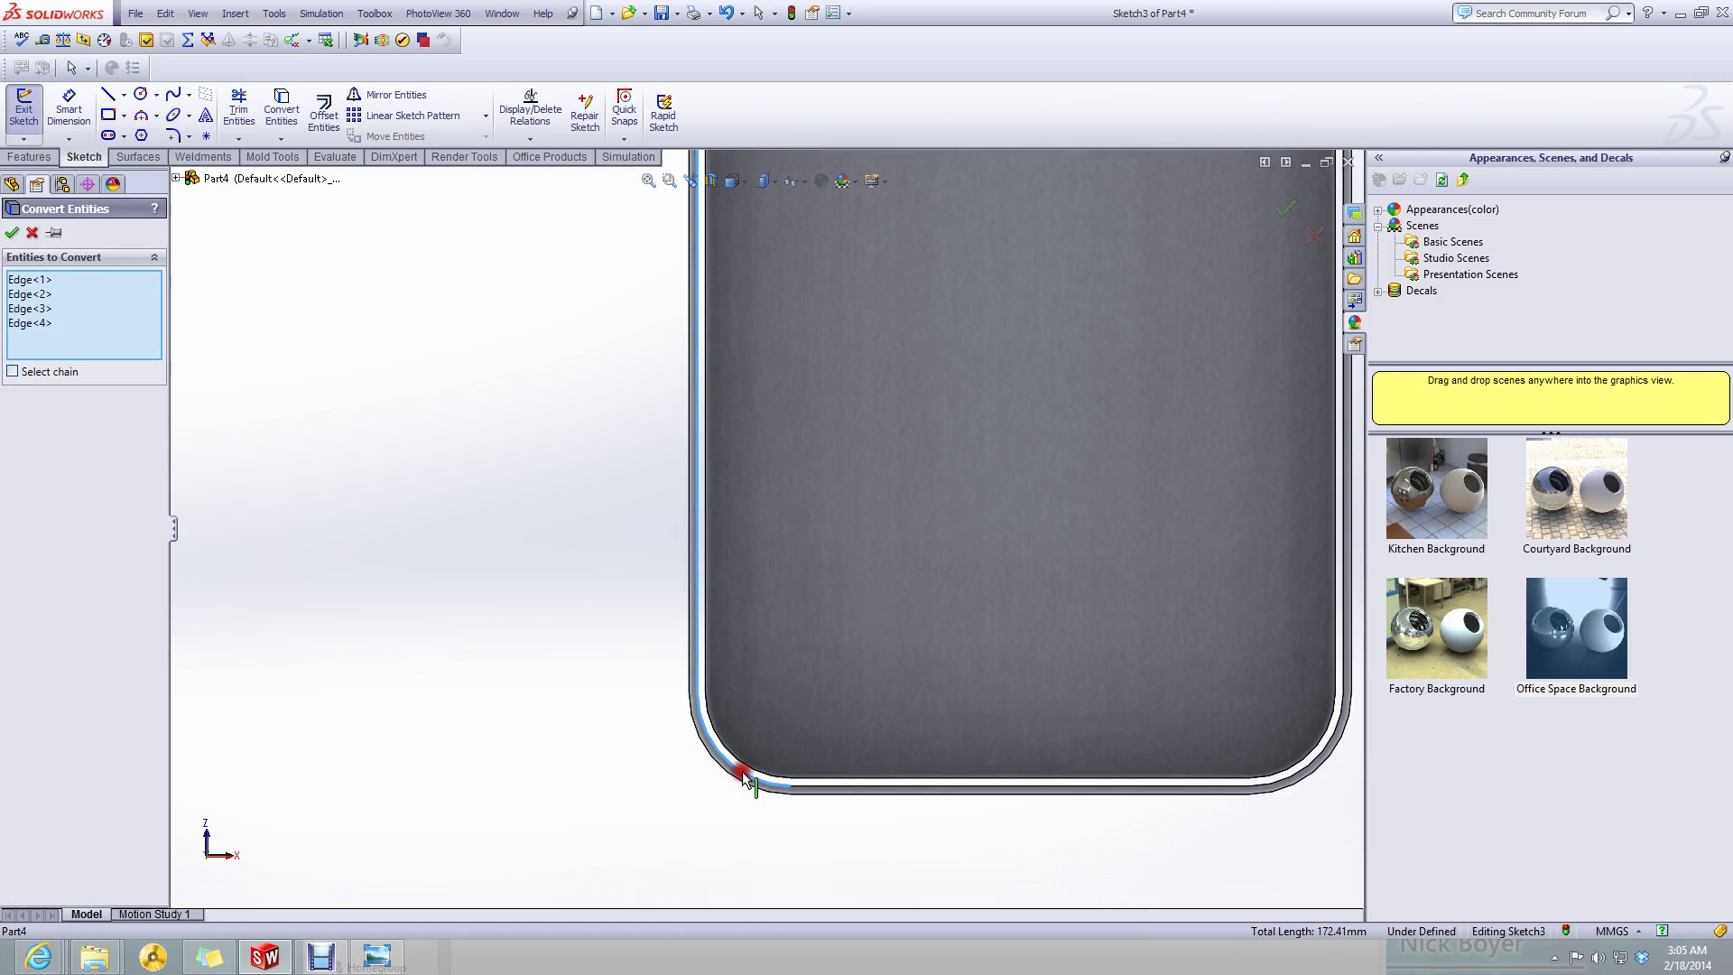
{"action": "left_click", "coordinate": [835, 787]}
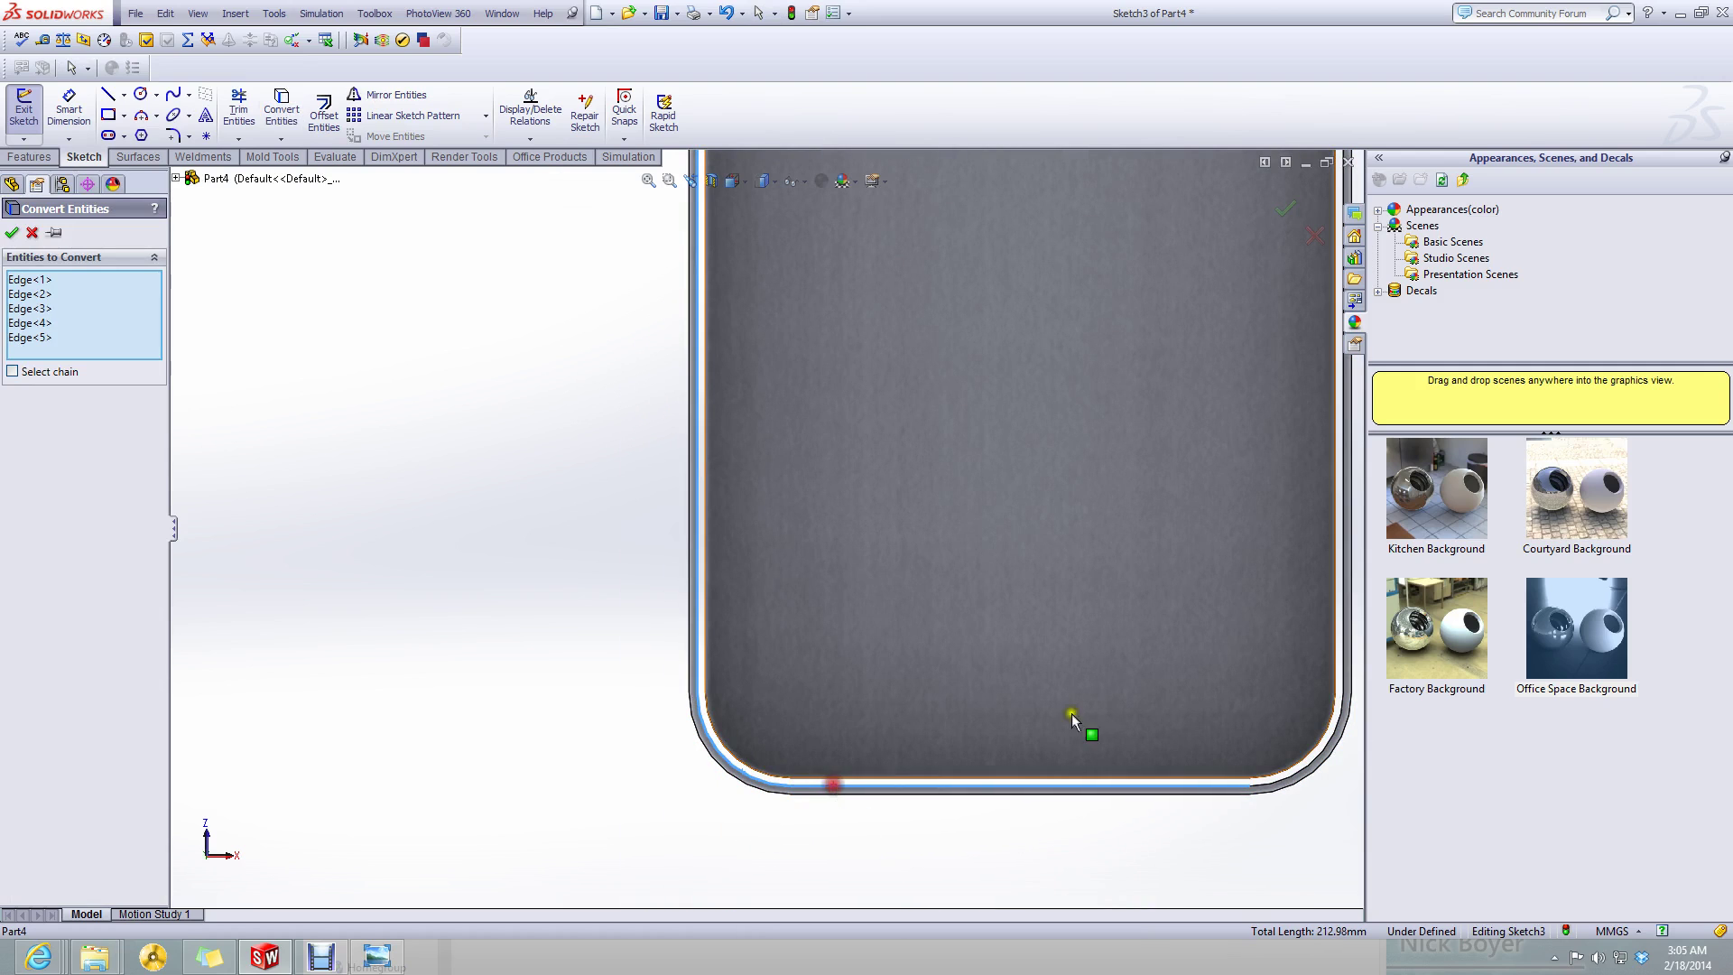
{"action": "left_click", "coordinate": [1293, 744]}
{"action": "scroll", "coordinate": [963, 347], "scroll_direction": "up", "scroll_amount": 5}
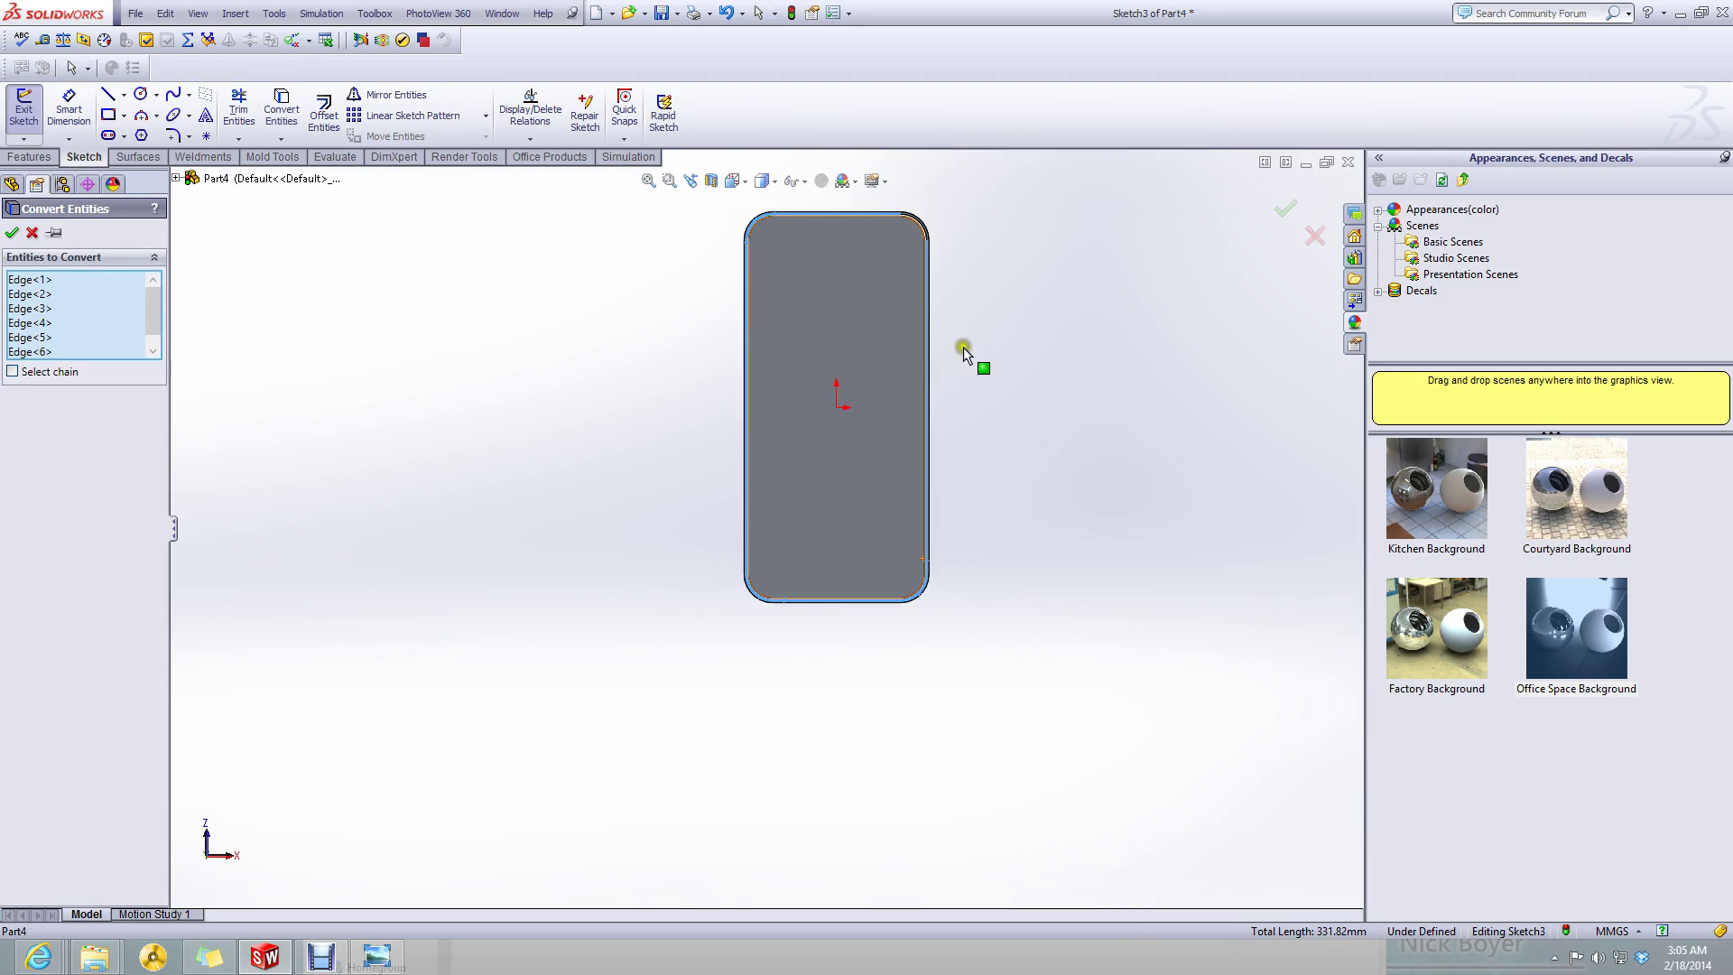
- Add the inner upper-right corner arc and convert all the selected rim edges into sketch lines
{"action": "scroll", "coordinate": [900, 242], "scroll_direction": "down", "scroll_amount": 6}
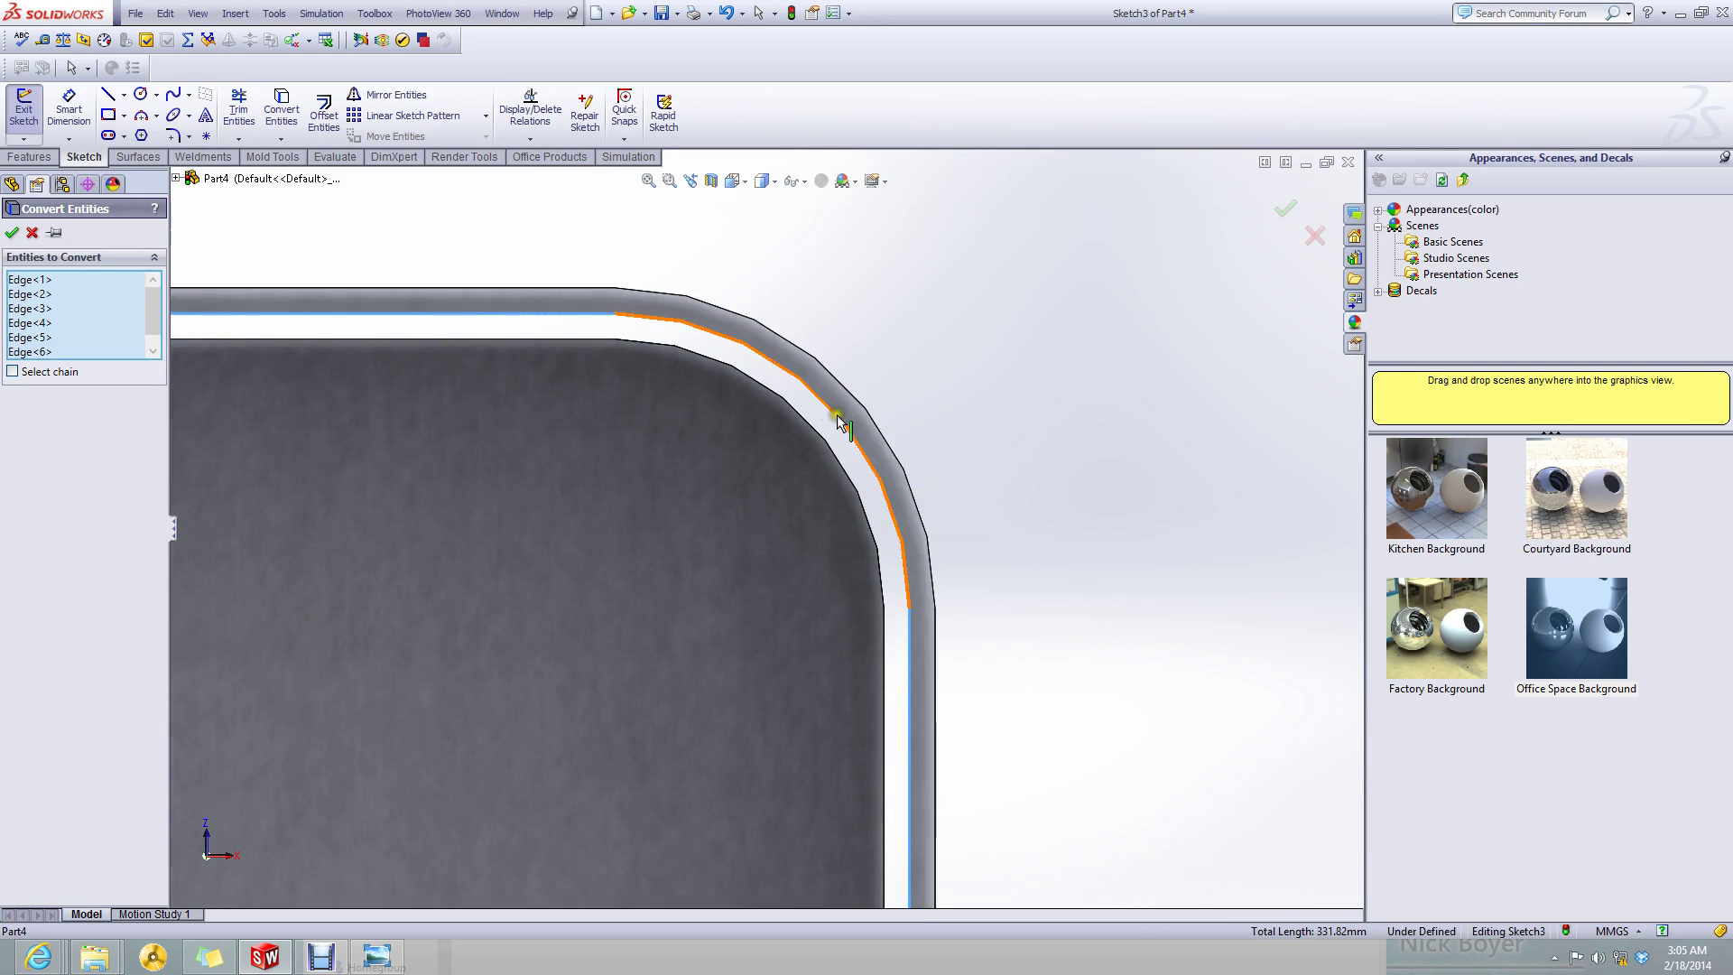
{"action": "left_click", "coordinate": [839, 423]}
{"action": "scroll", "coordinate": [368, 626], "scroll_direction": "up", "scroll_amount": 5}
{"action": "left_click", "coordinate": [30, 156]}
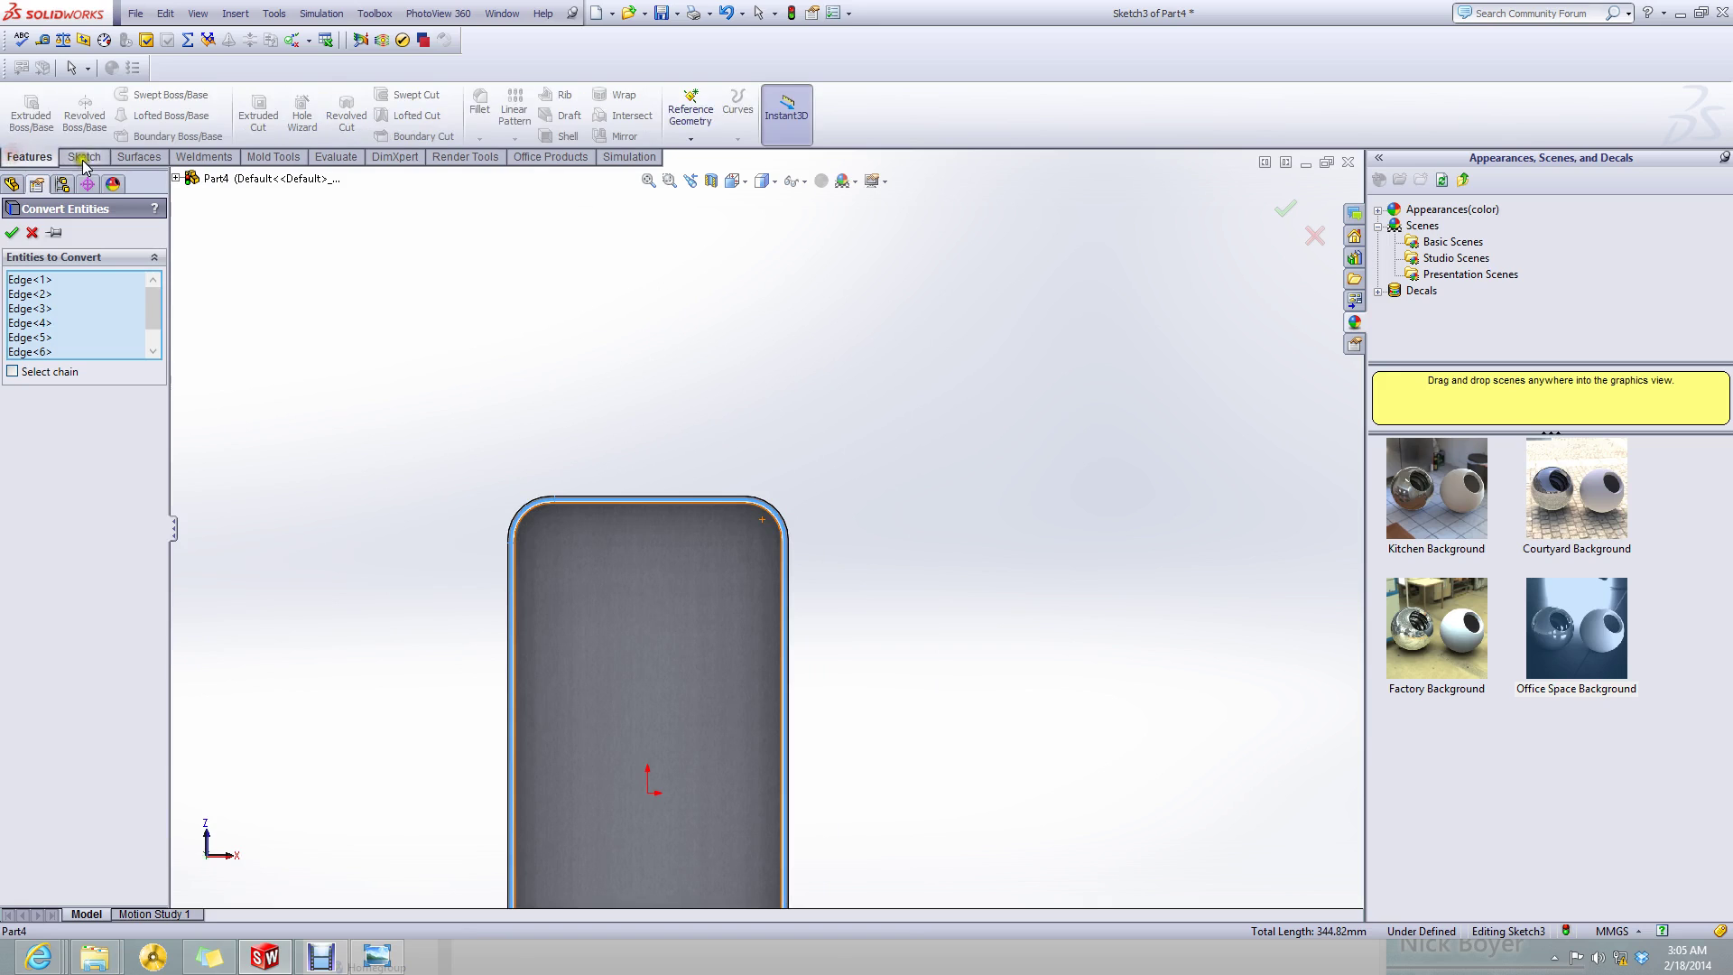
{"action": "left_click", "coordinate": [84, 157]}
{"action": "left_click", "coordinate": [11, 232]}
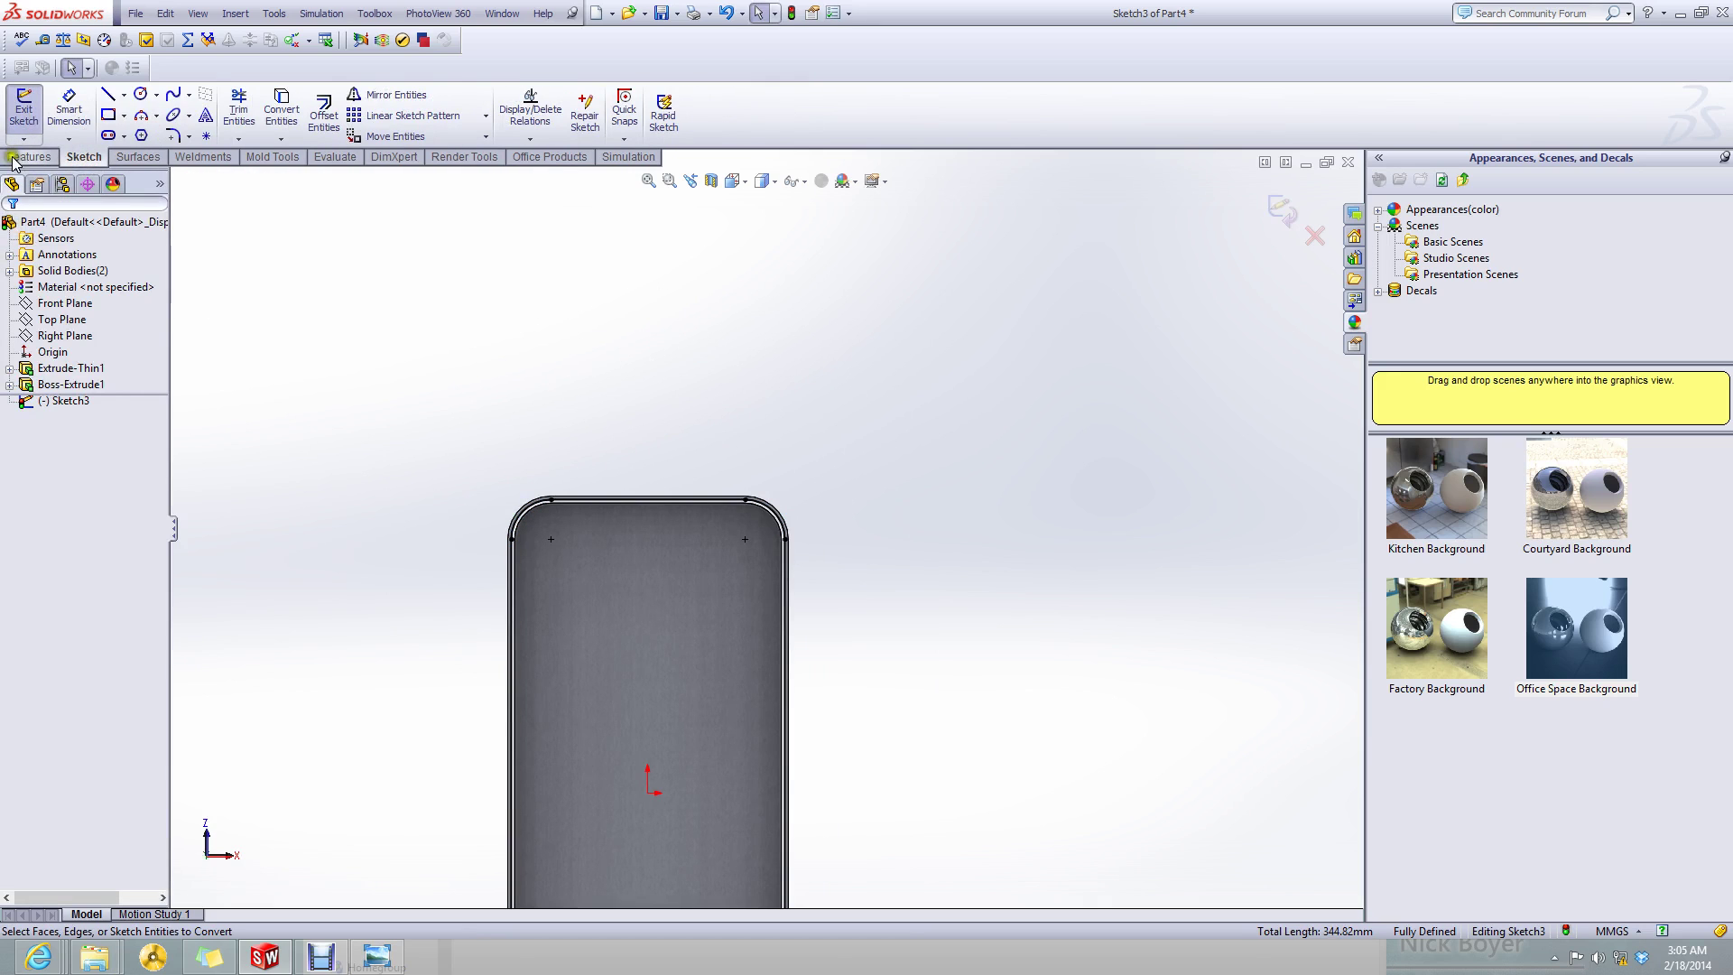
- Extrude the converted inner outline with the Up To Surface end condition, ending at the band's rim face
{"action": "left_click", "coordinate": [13, 159]}
{"action": "left_click", "coordinate": [31, 110]}
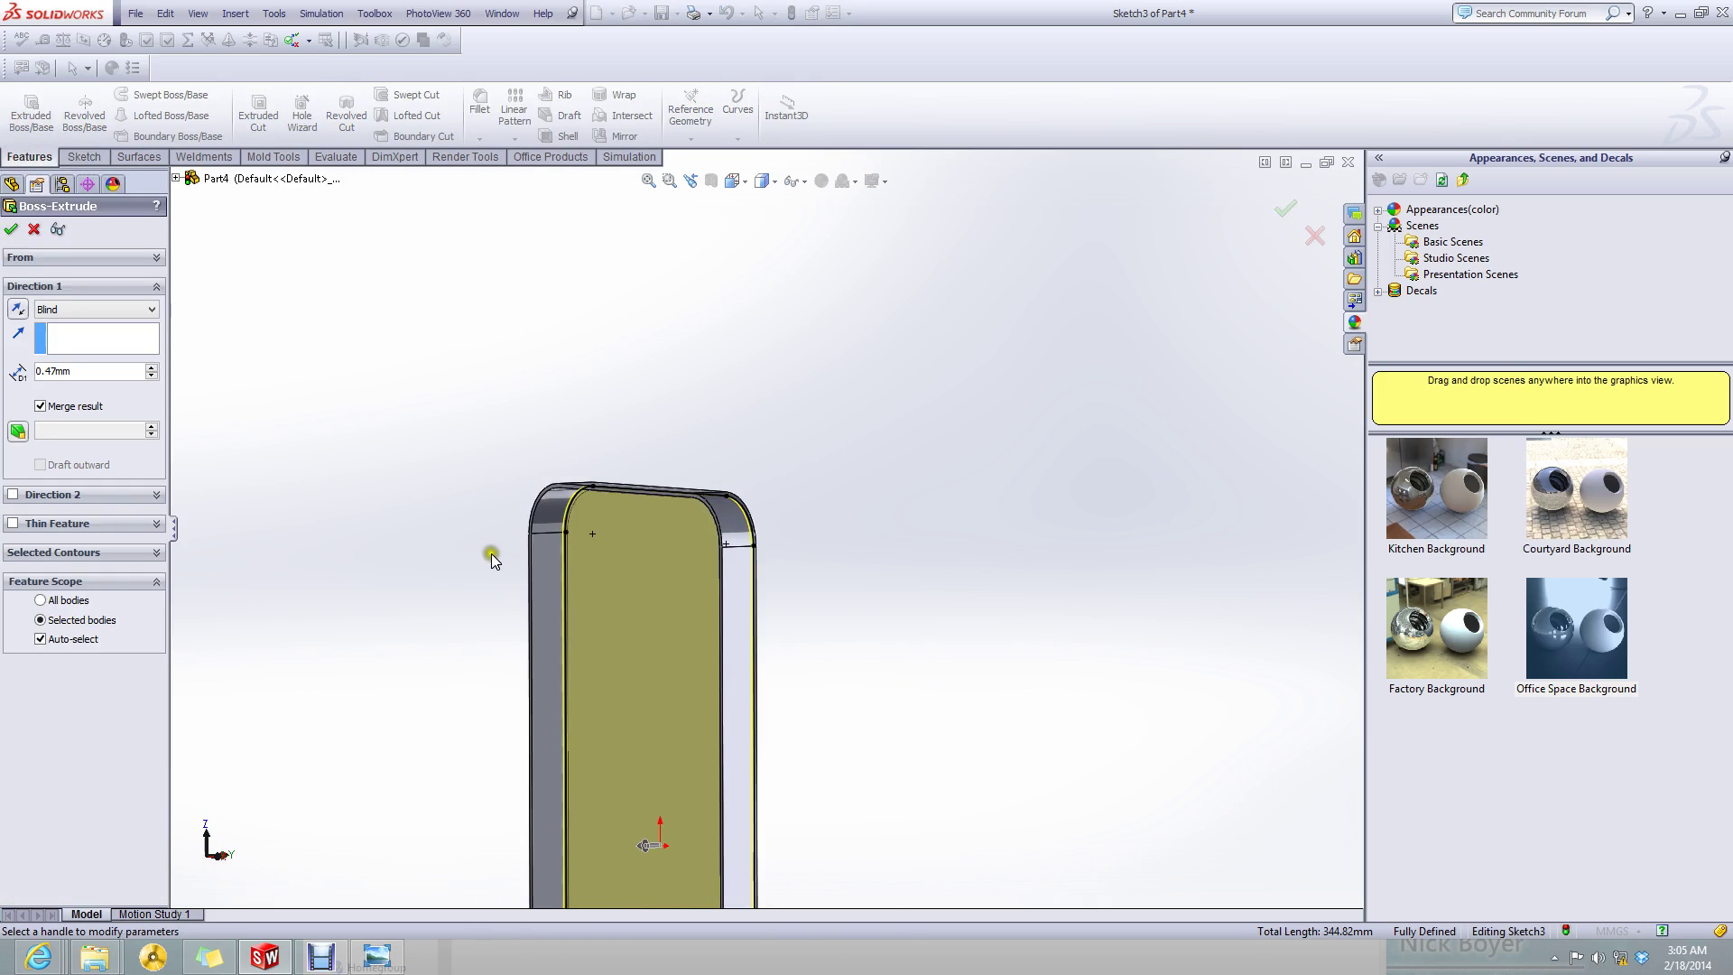
{"action": "scroll", "coordinate": [451, 554], "scroll_direction": "down", "scroll_amount": 5}
{"action": "left_click", "coordinate": [95, 311]}
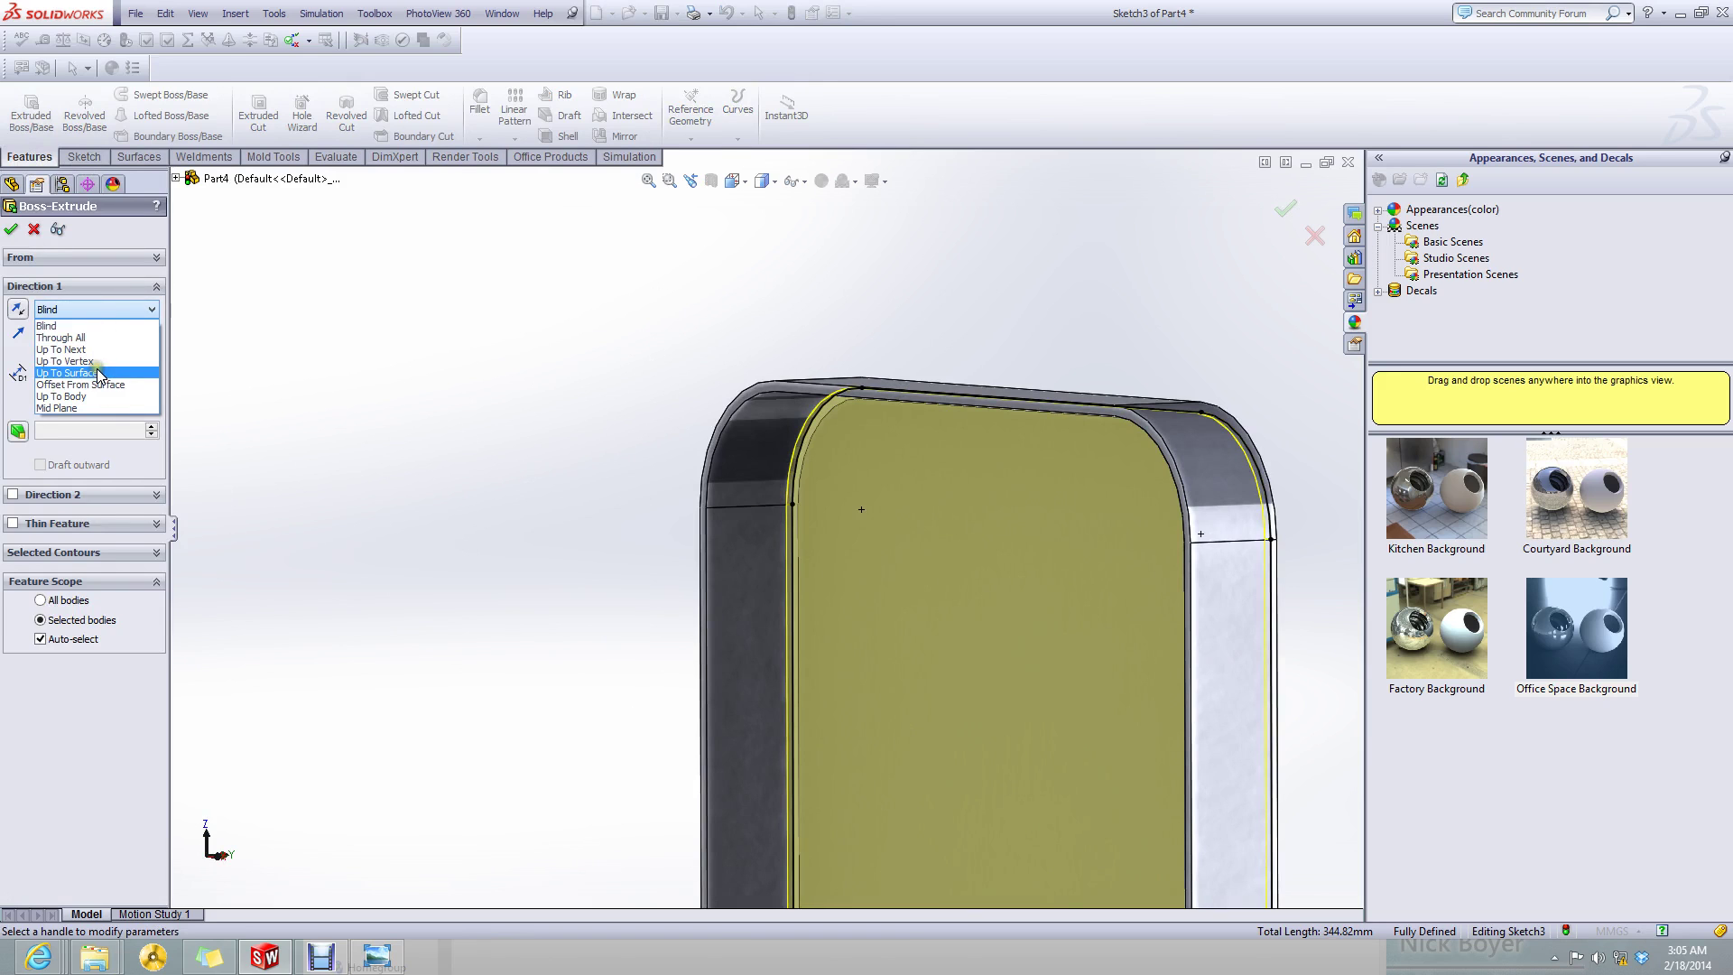
{"action": "left_click", "coordinate": [99, 375]}
{"action": "scroll", "coordinate": [650, 434], "scroll_direction": "down", "scroll_amount": 5}
{"action": "left_click", "coordinate": [615, 545]}
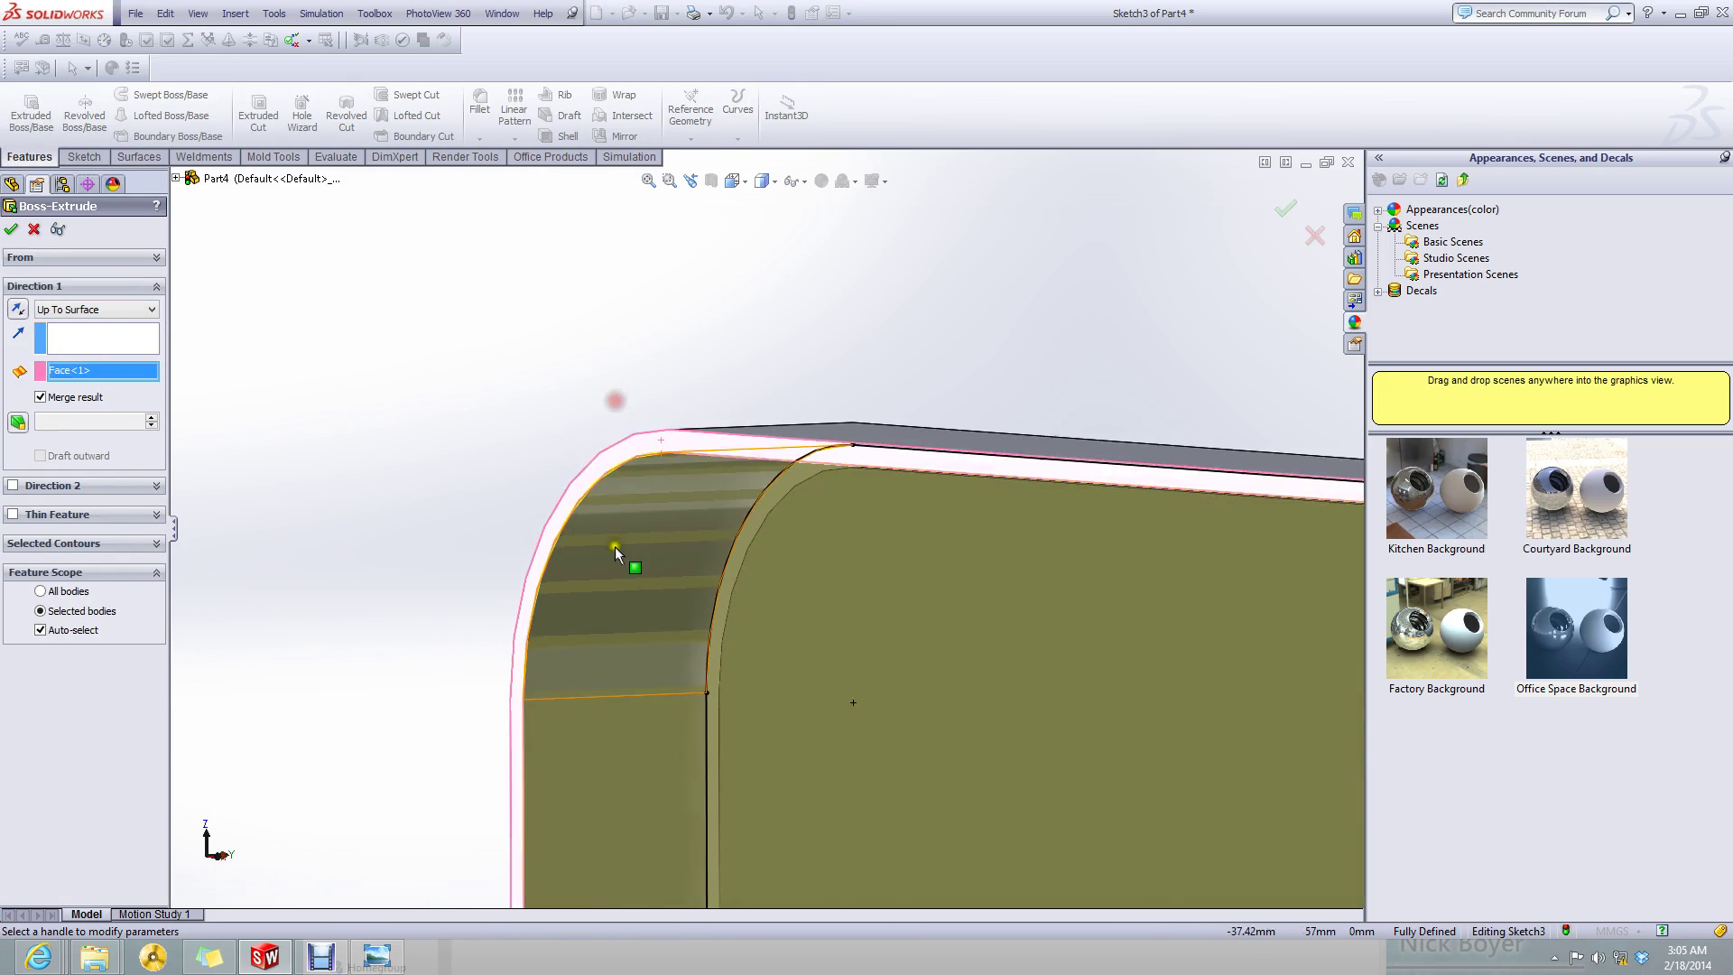
{"action": "scroll", "coordinate": [615, 545], "scroll_direction": "up", "scroll_amount": 8}
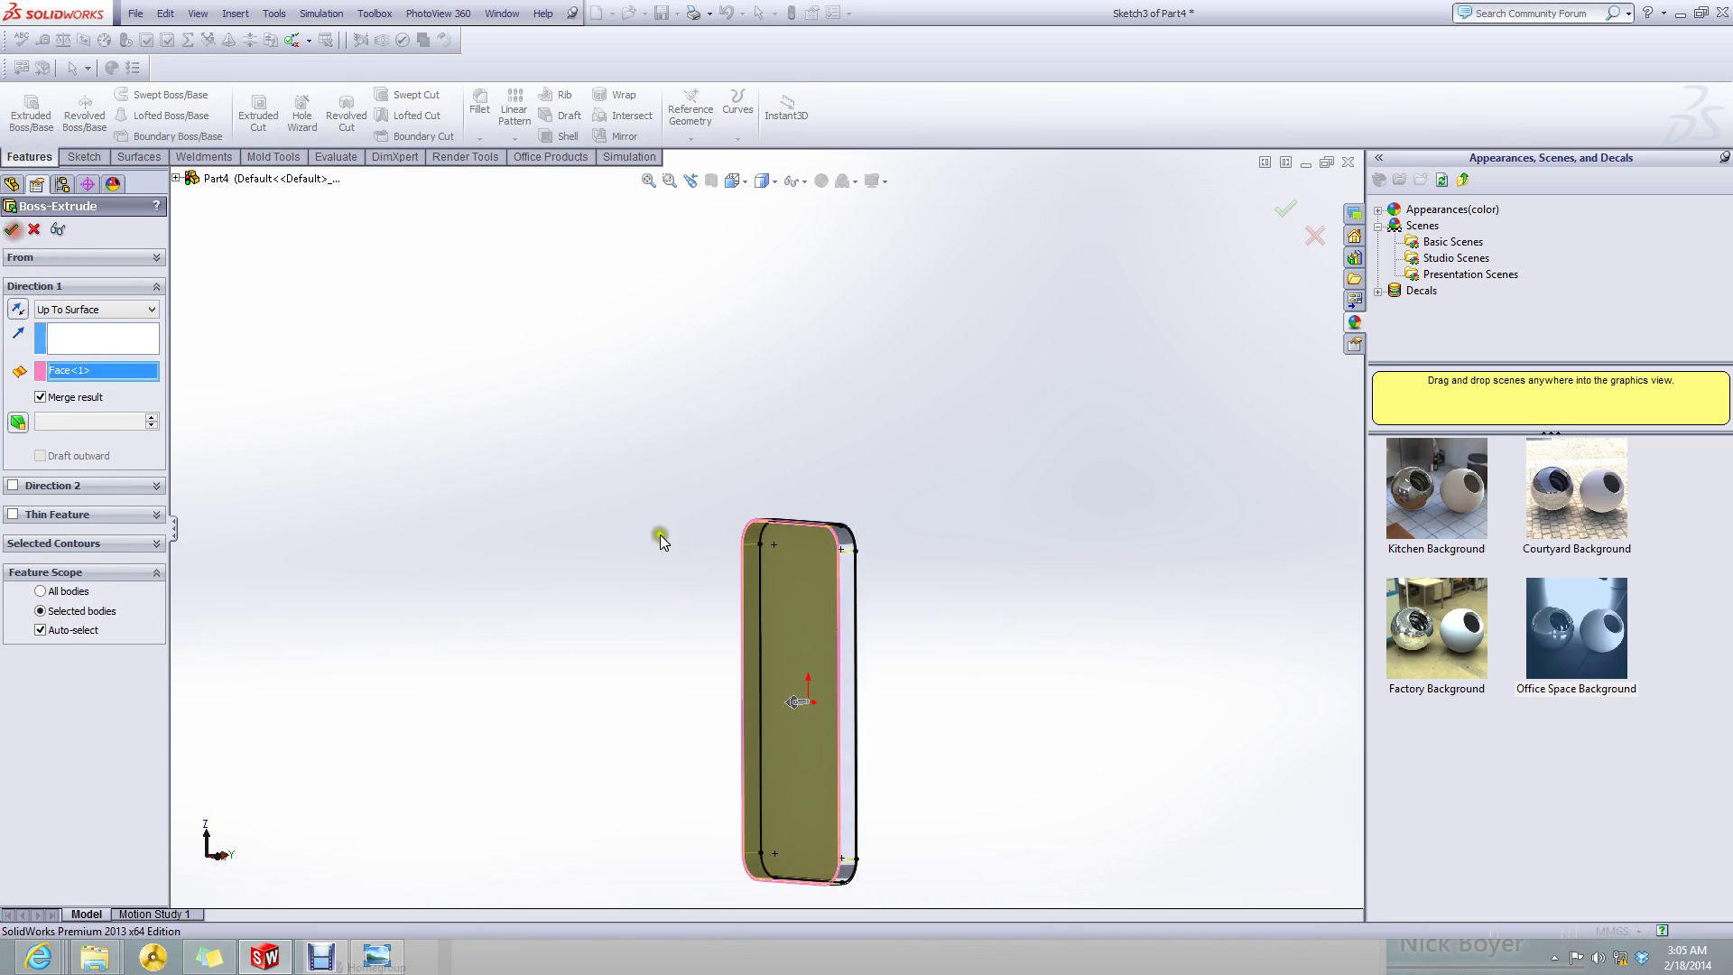
{"action": "right_click", "coordinate": [701, 611]}
{"action": "middle_click_drag", "start_coordinate": [701, 612], "coordinate": [587, 604]}
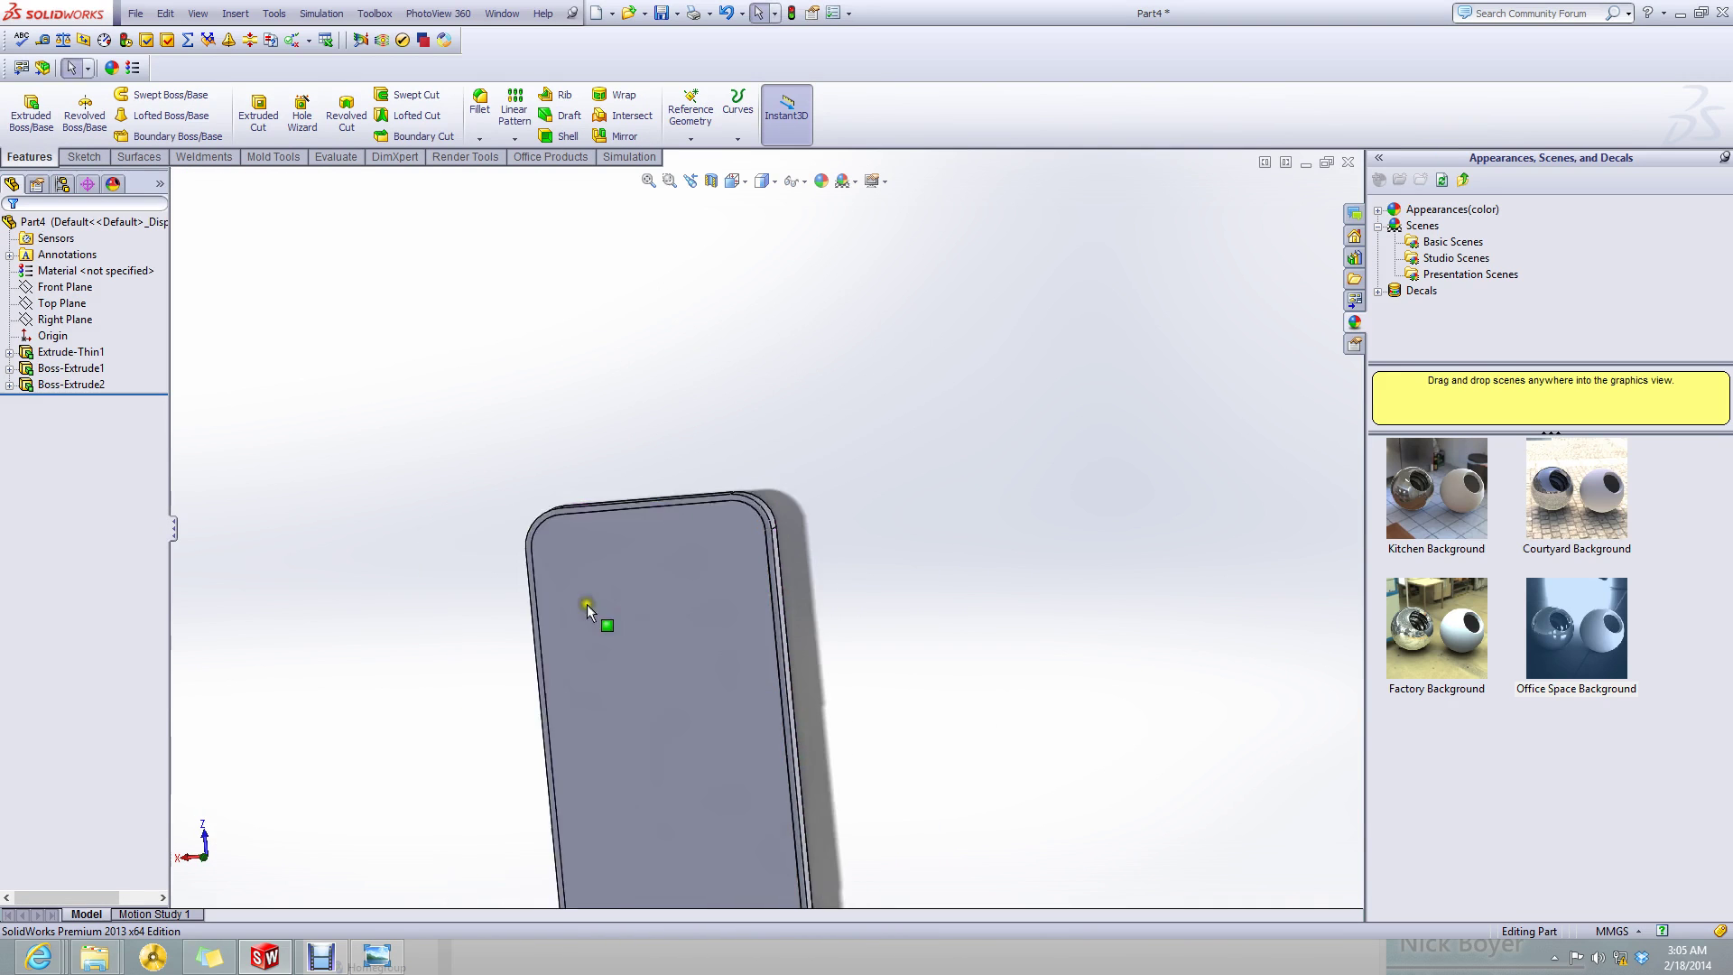
- Start a new sketch on the outer face of the first extruded panel and orient the view straight onto it
{"action": "scroll", "coordinate": [825, 508], "scroll_direction": "up", "scroll_amount": 3}
{"action": "scroll", "coordinate": [688, 531], "scroll_direction": "down", "scroll_amount": 8}
{"action": "left_click", "coordinate": [657, 641]}
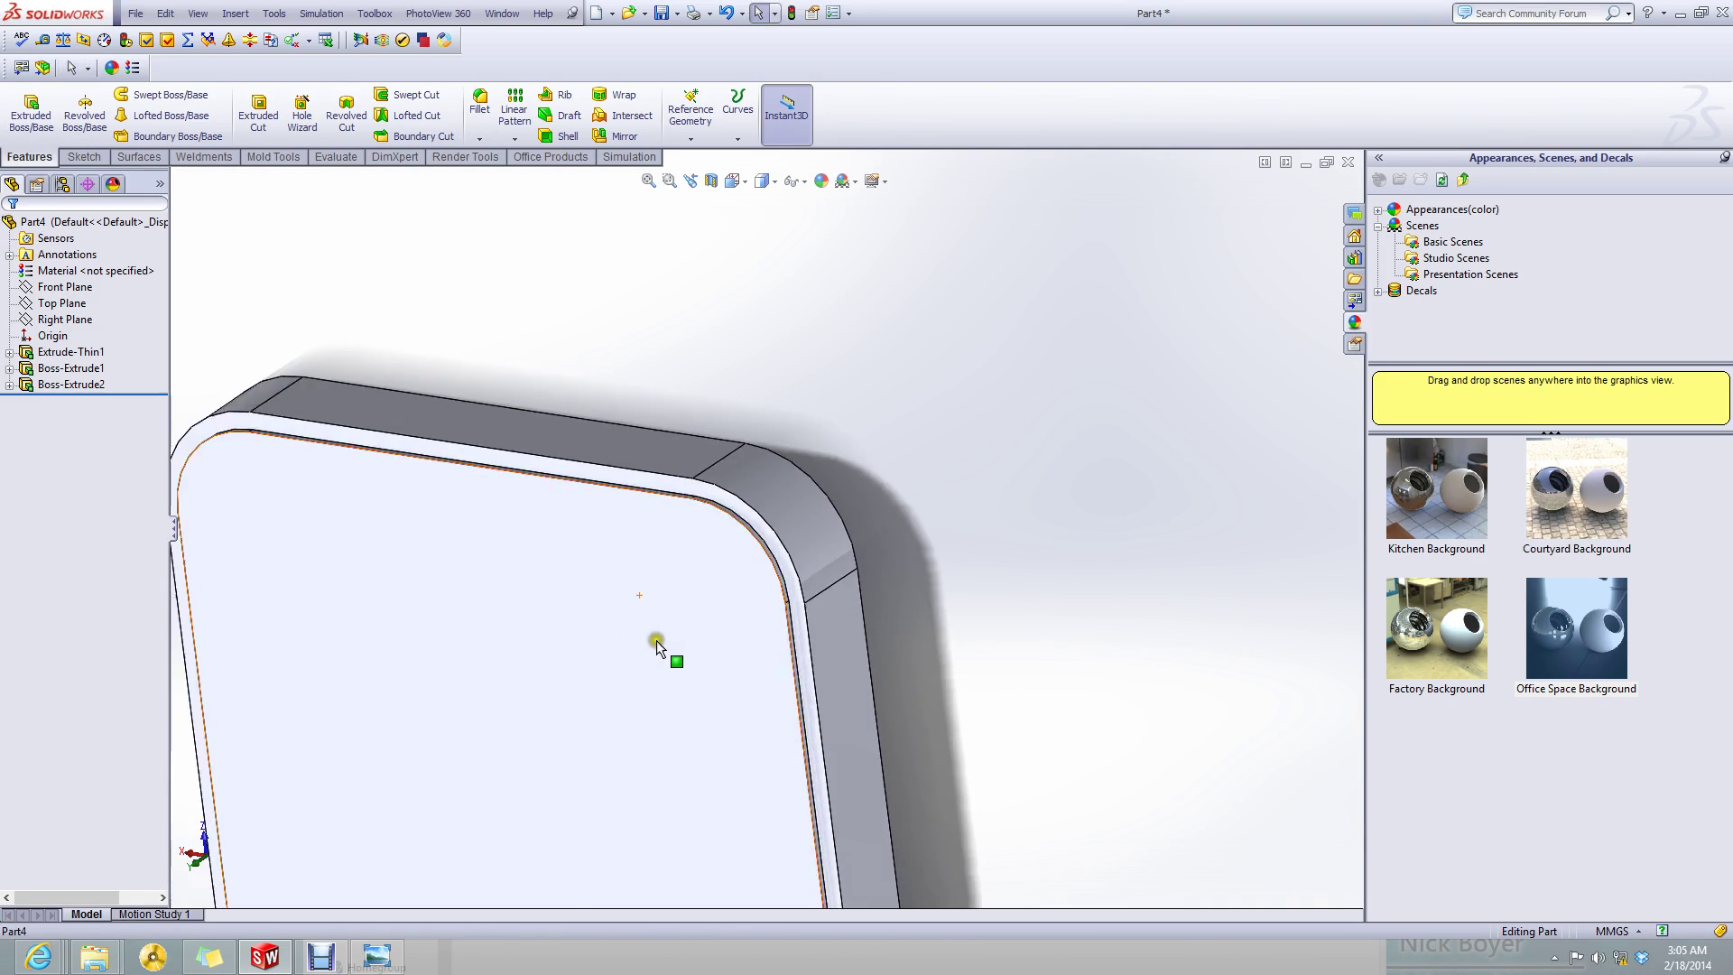
{"action": "scroll", "coordinate": [657, 641], "scroll_direction": "up", "scroll_amount": 5}
{"action": "left_click", "coordinate": [610, 627]}
{"action": "left_click", "coordinate": [79, 157]}
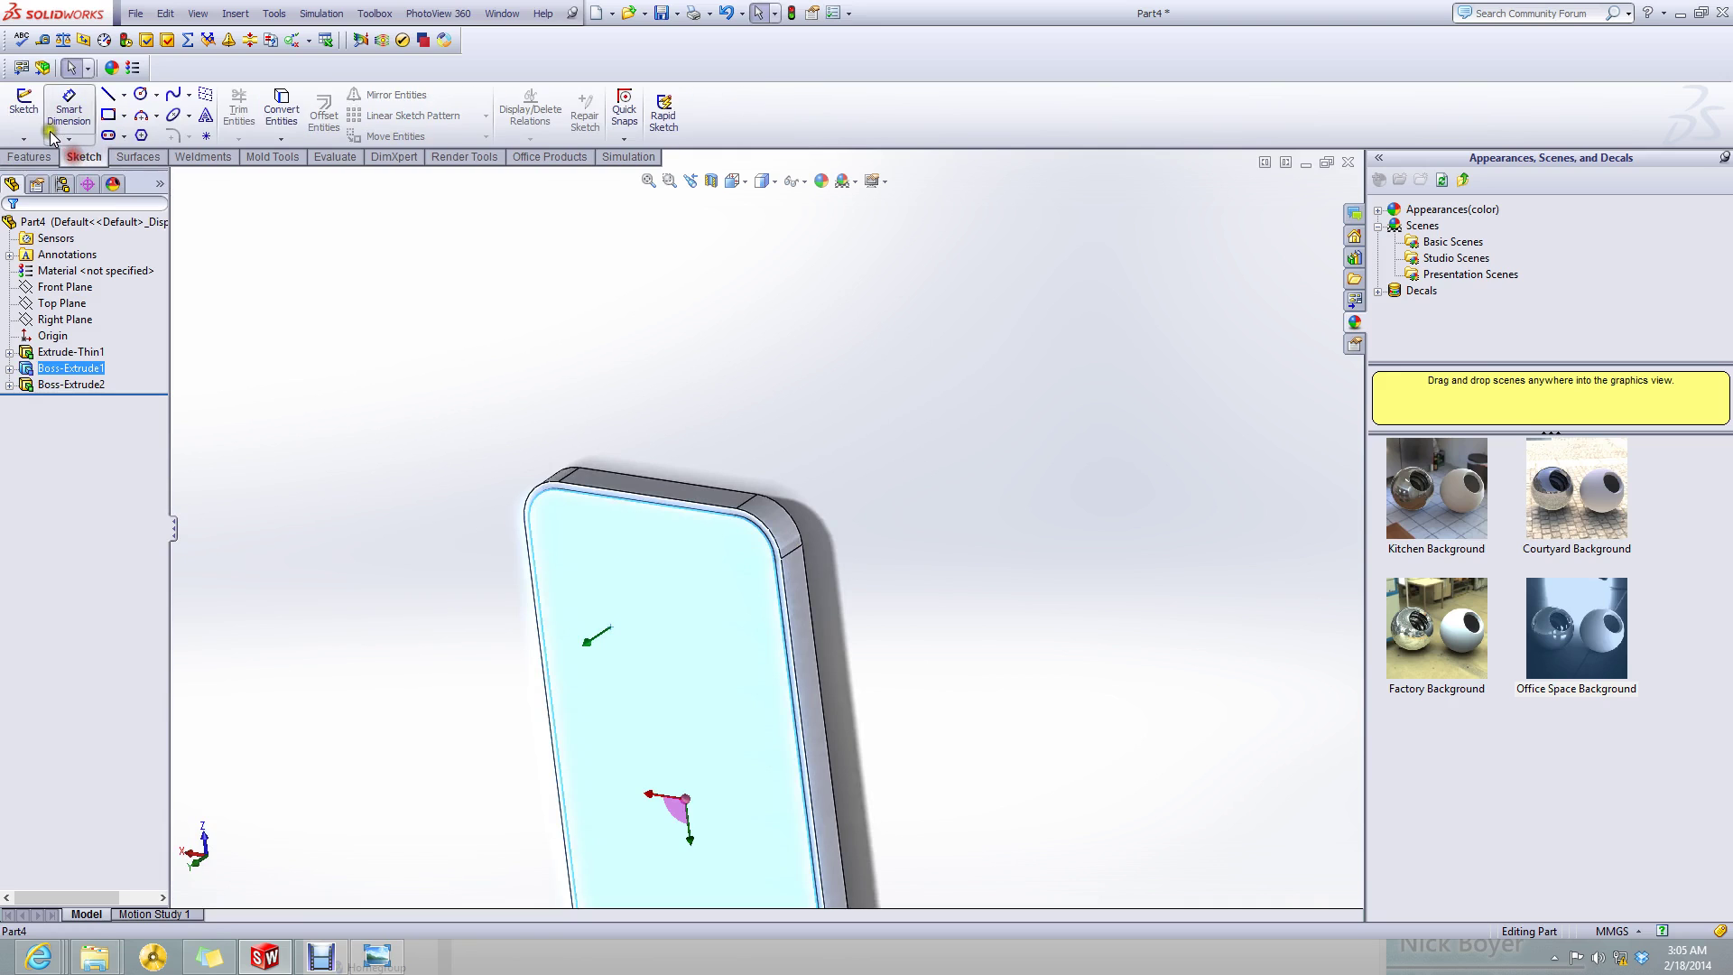
{"action": "left_click", "coordinate": [24, 108]}
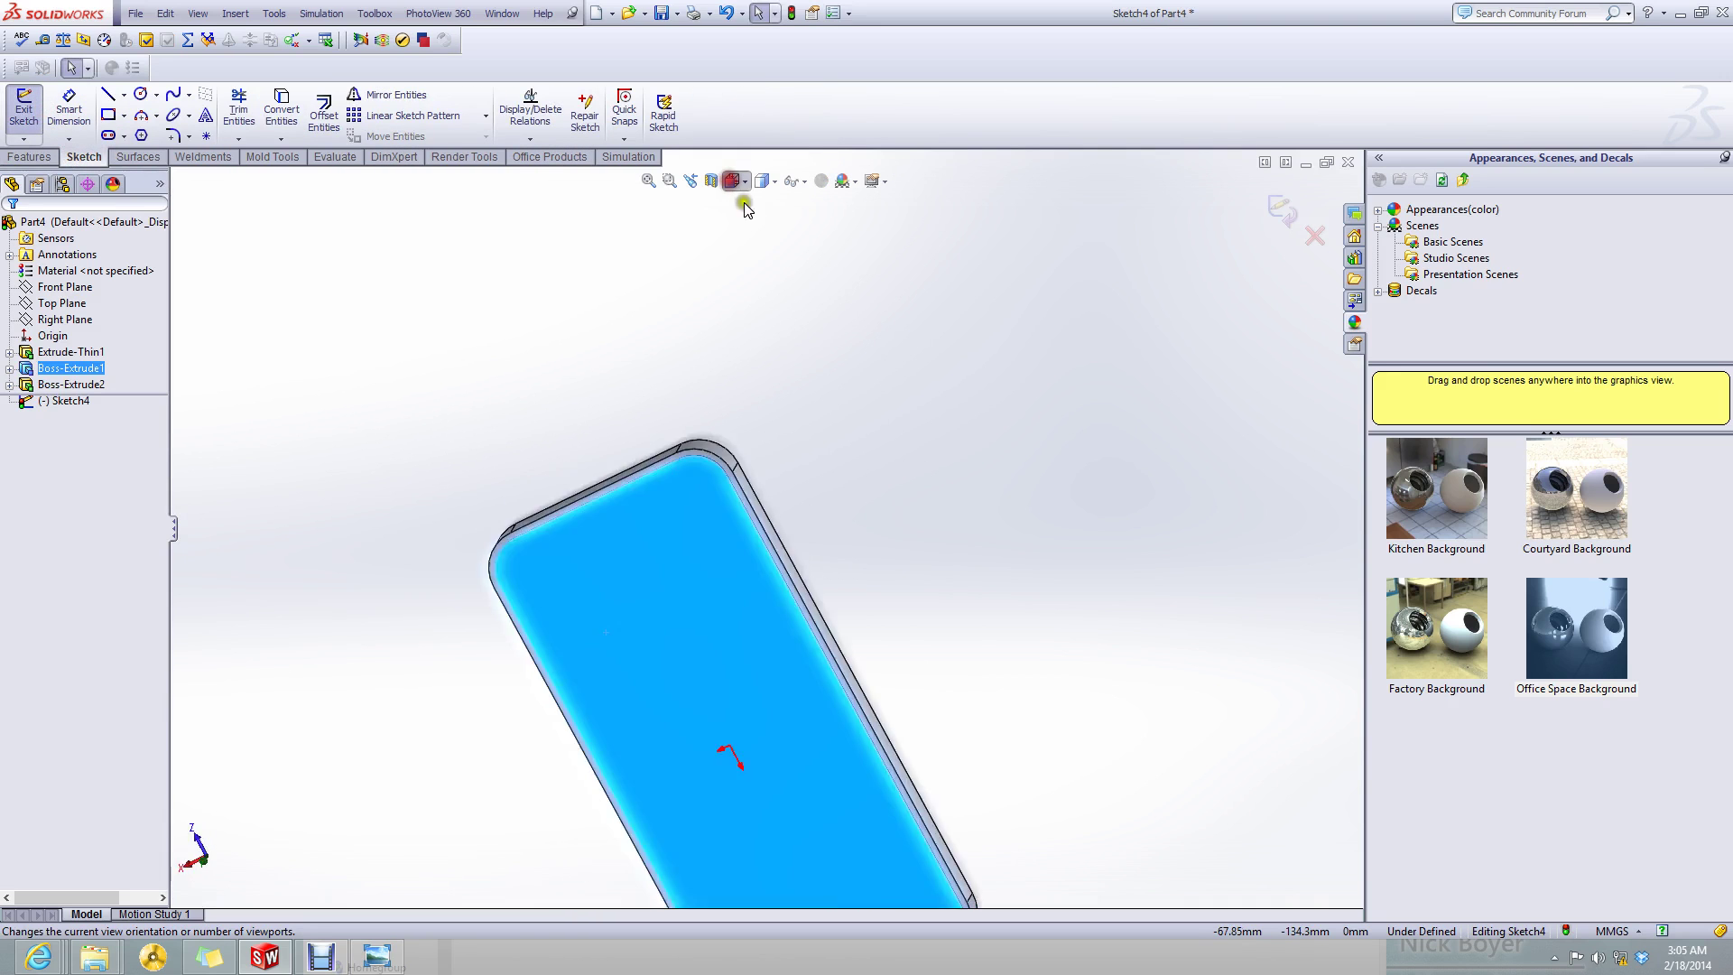
{"action": "key", "text": "space"}
{"action": "left_click", "coordinate": [822, 268]}
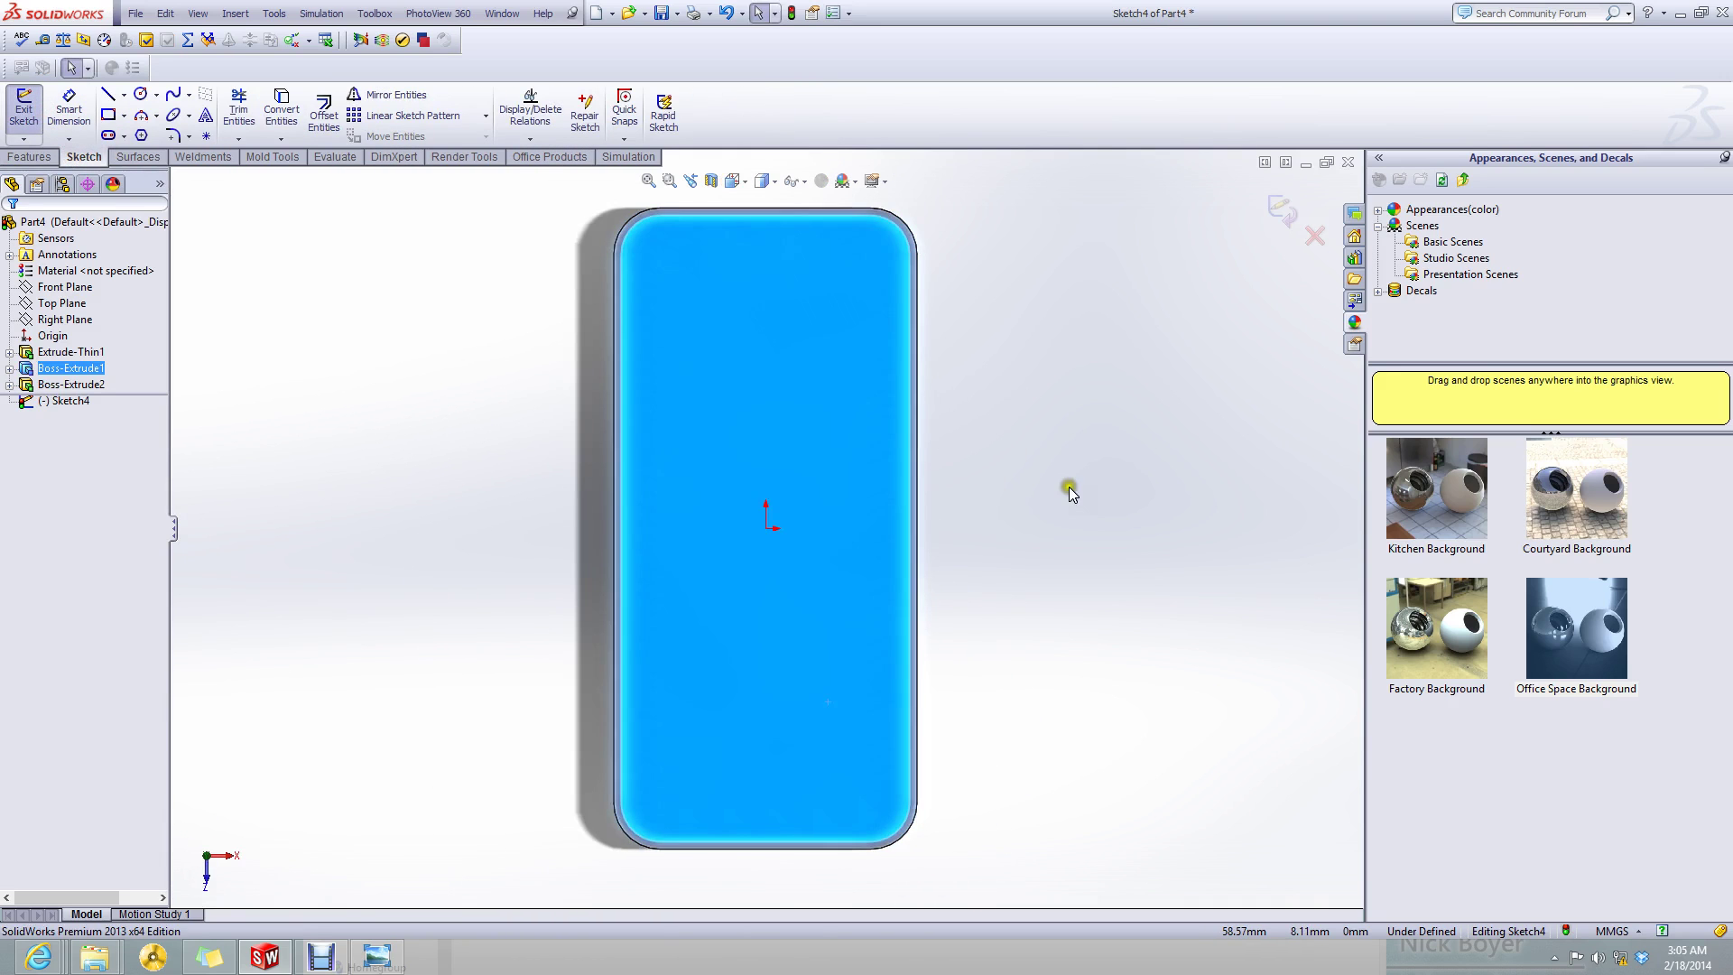
{"action": "left_click", "coordinate": [1069, 486]}
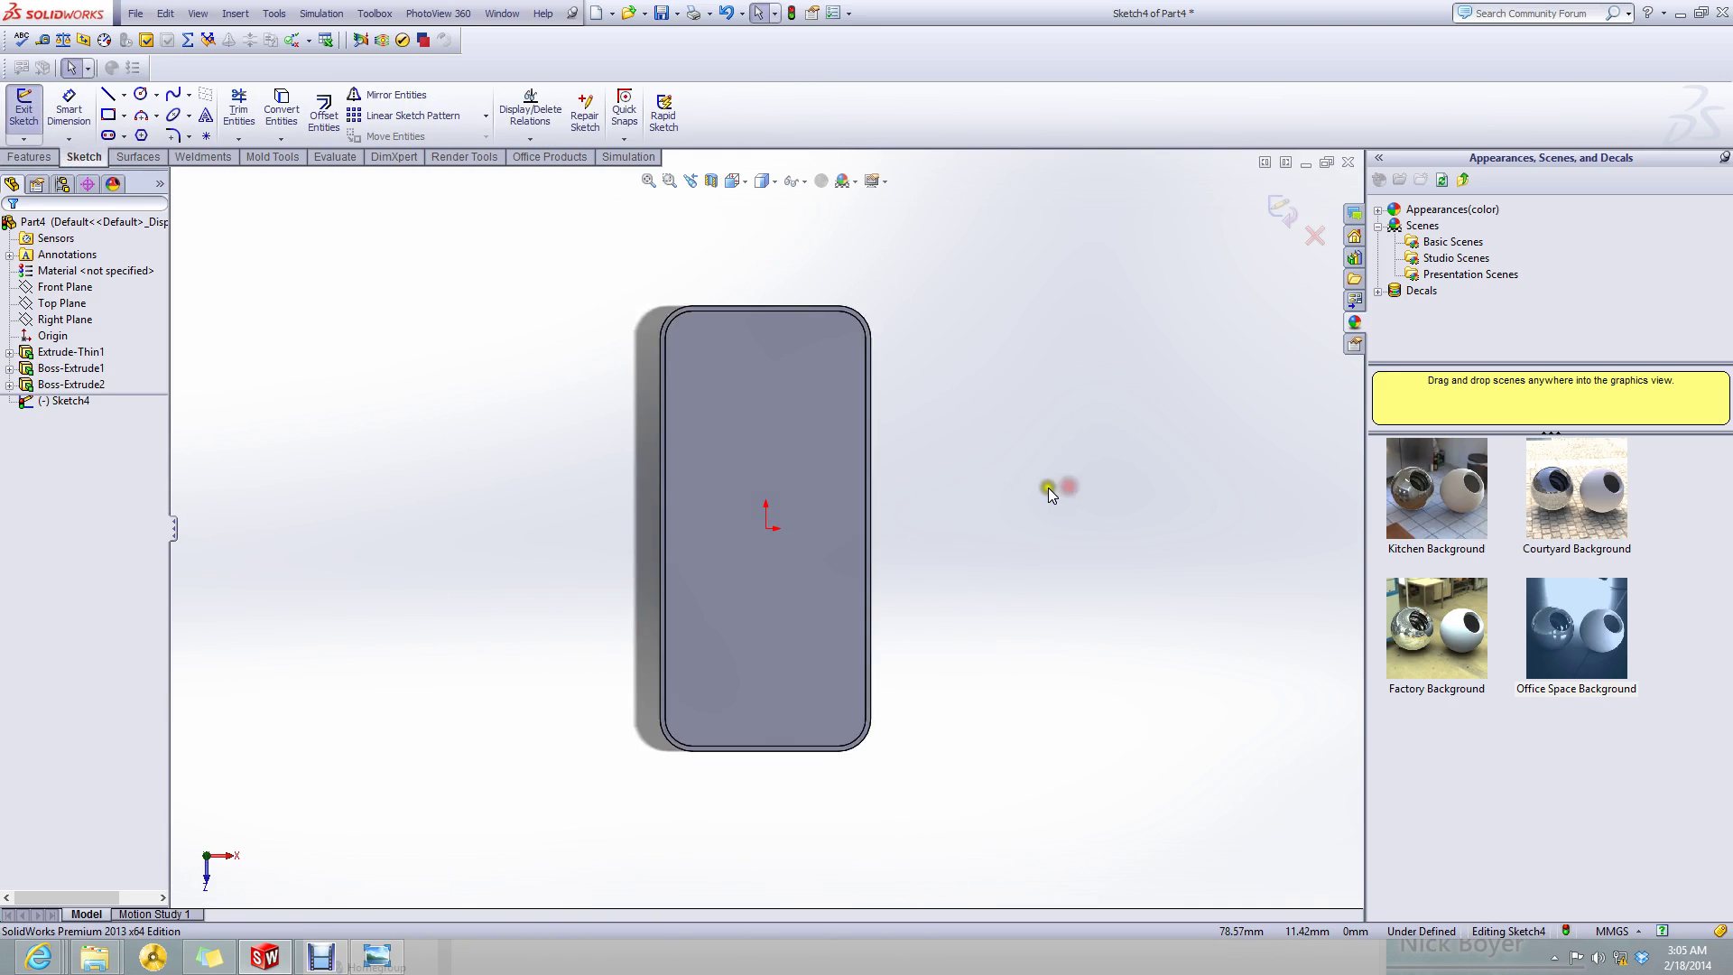
- Sketch a center rectangle about 44.6 mm wide and 70.5 mm high on the panel, centered about 10 mm directly below the origin
{"action": "left_click", "coordinate": [121, 117]}
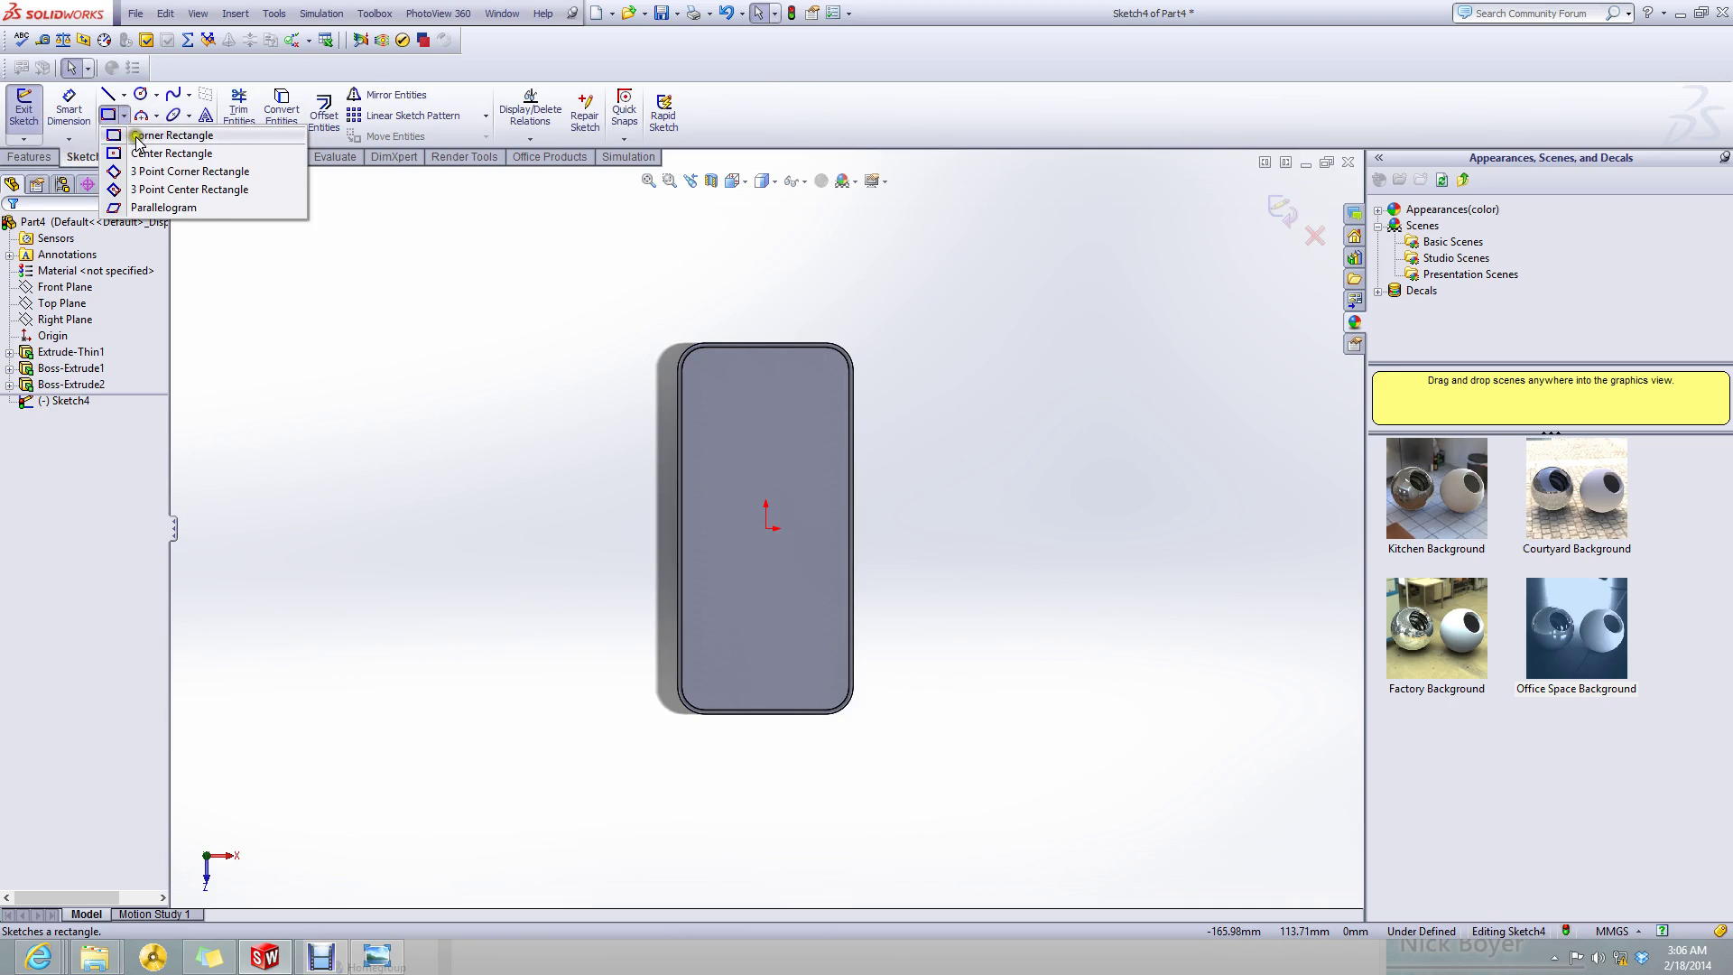
{"action": "left_click", "coordinate": [149, 157]}
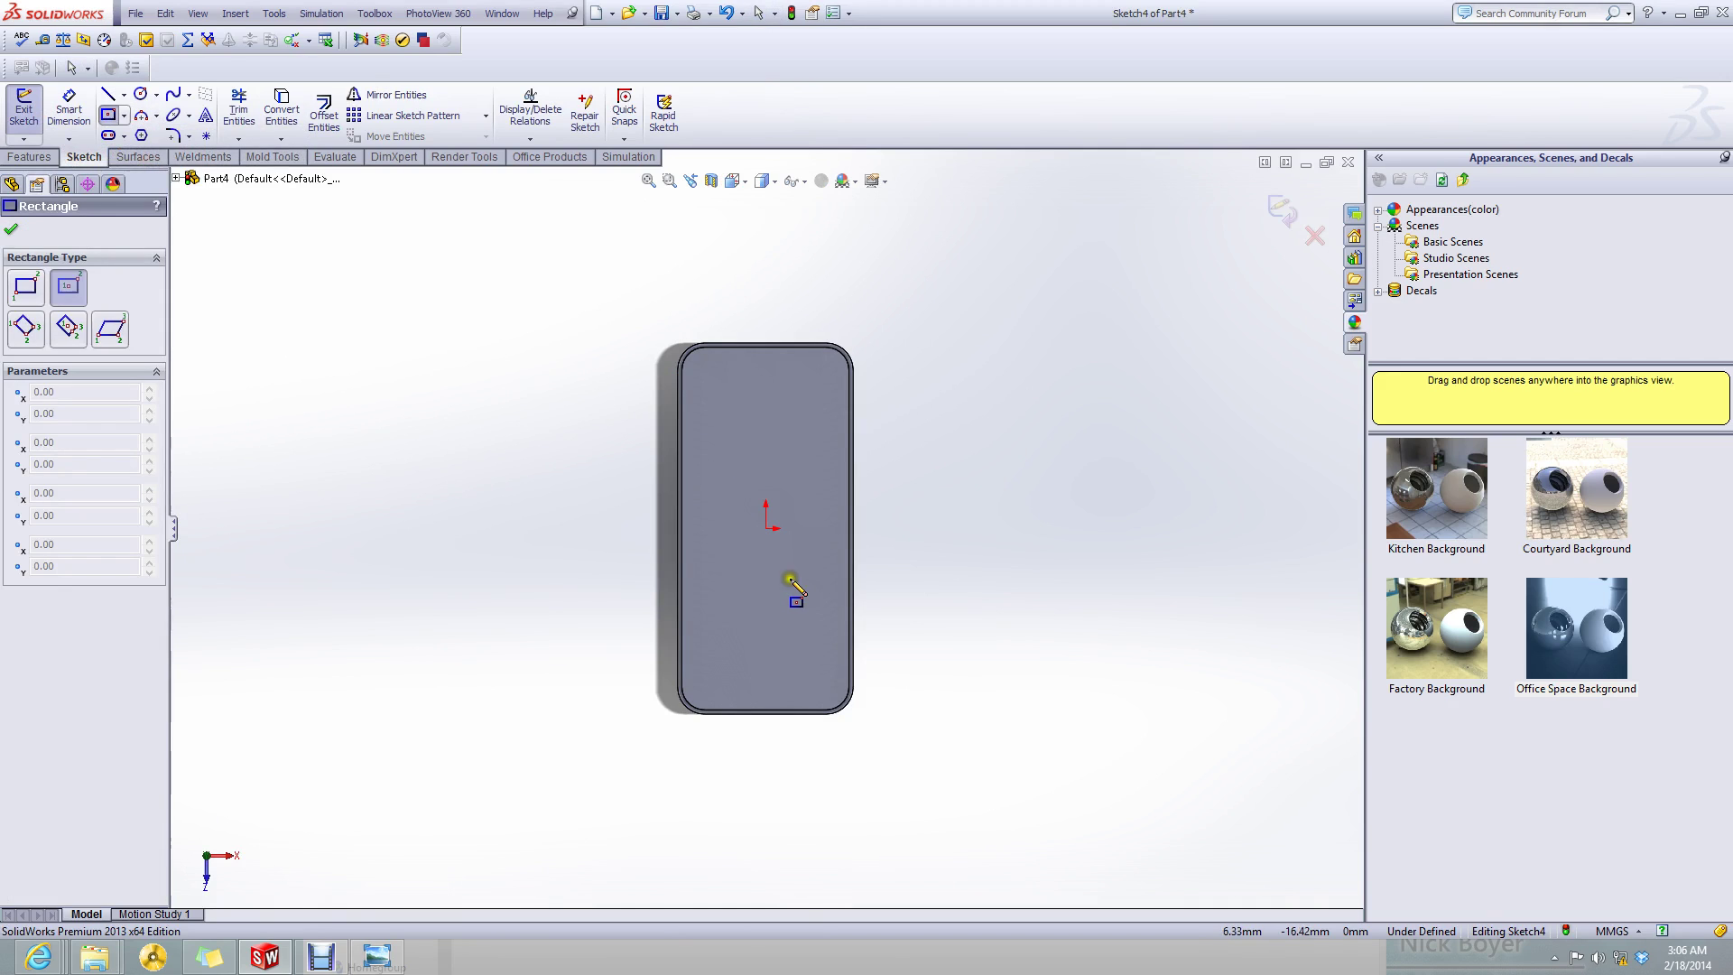
{"action": "left_click", "coordinate": [764, 559]}
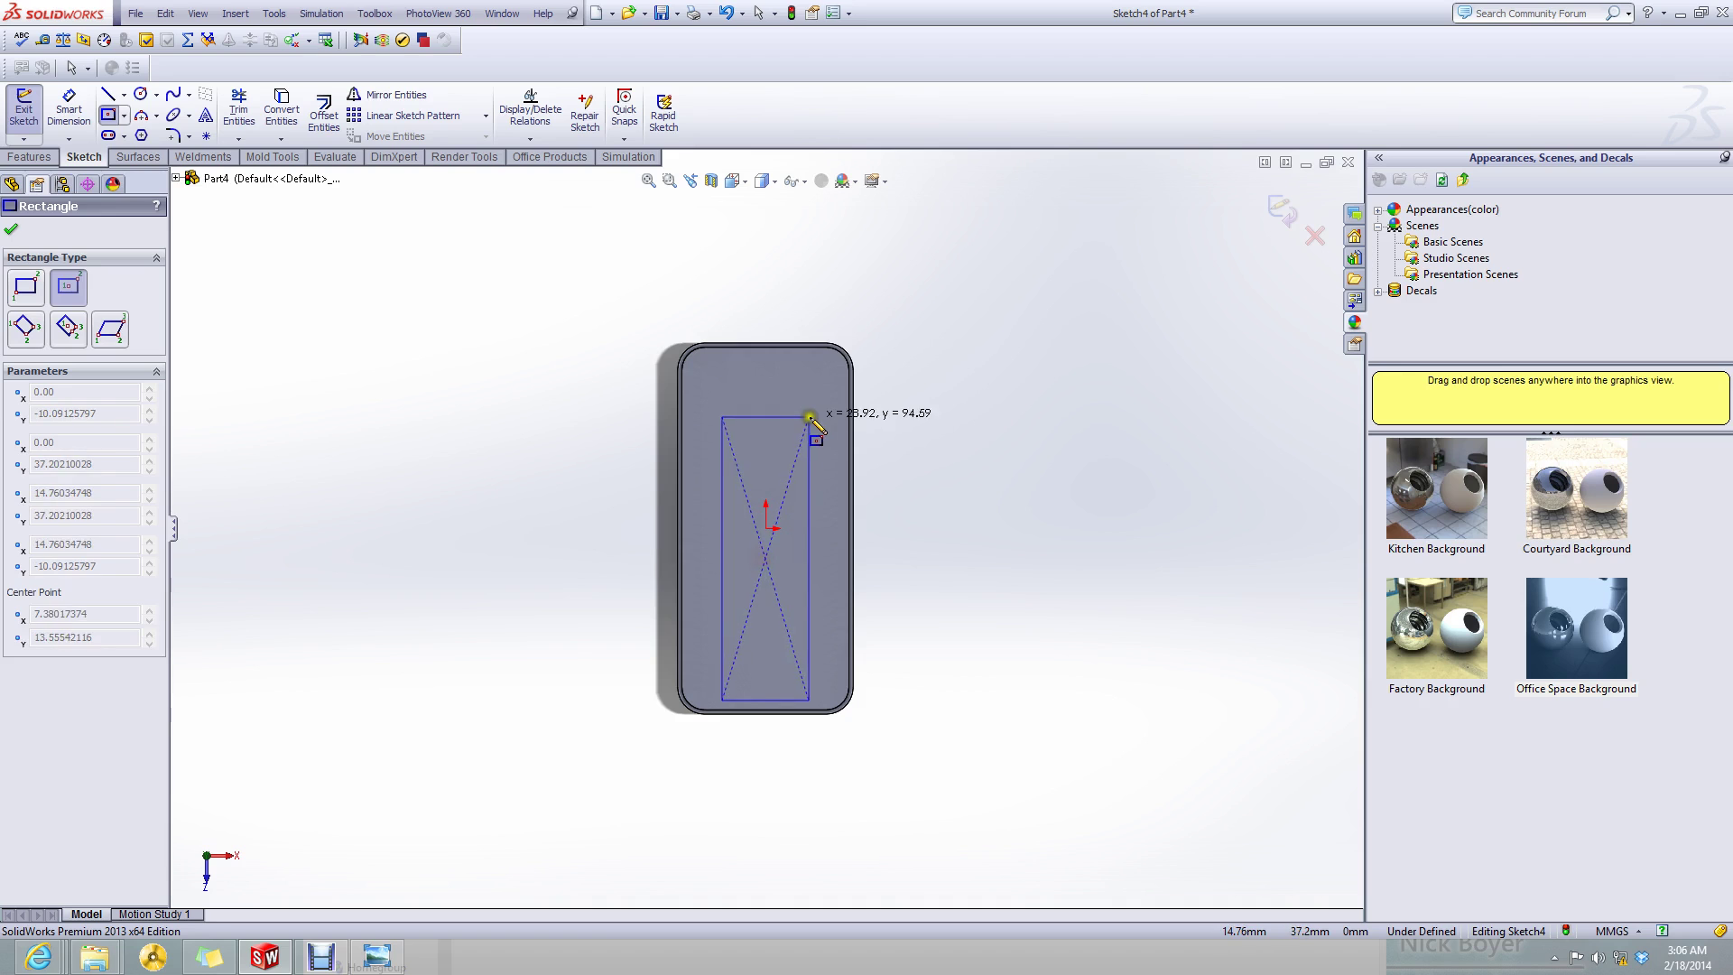
{"action": "left_click", "coordinate": [832, 458]}
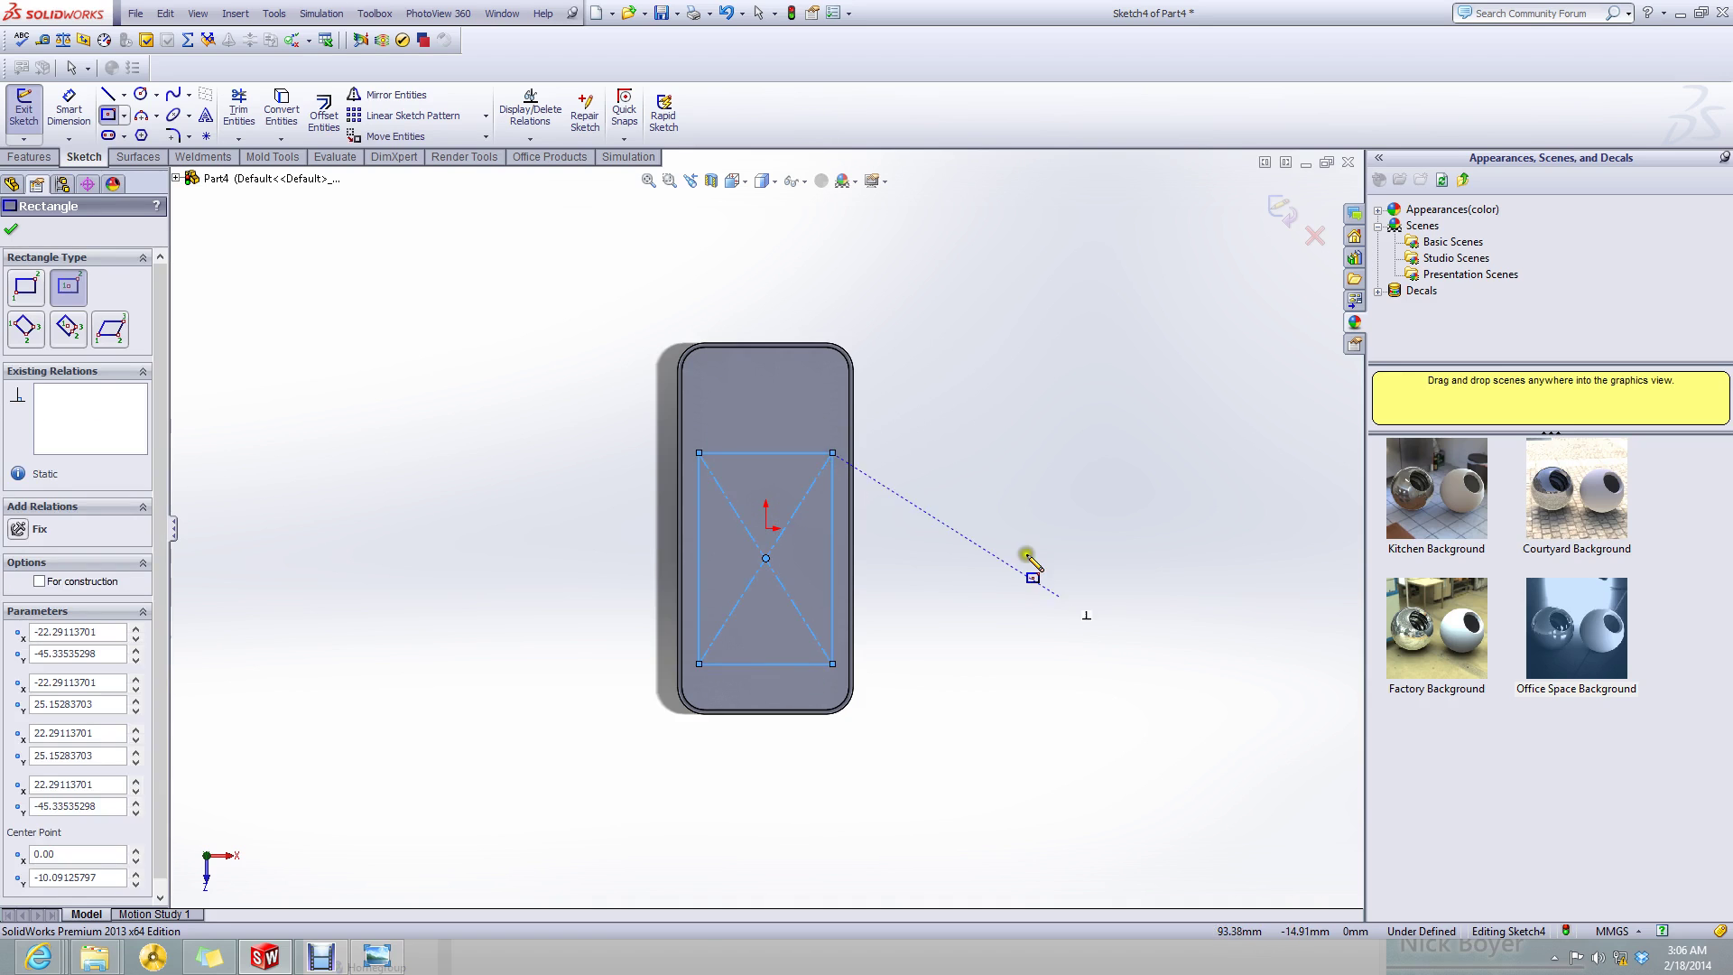
{"action": "key", "text": "Escape"}
{"action": "scroll", "coordinate": [811, 455], "scroll_direction": "up", "scroll_amount": 2}
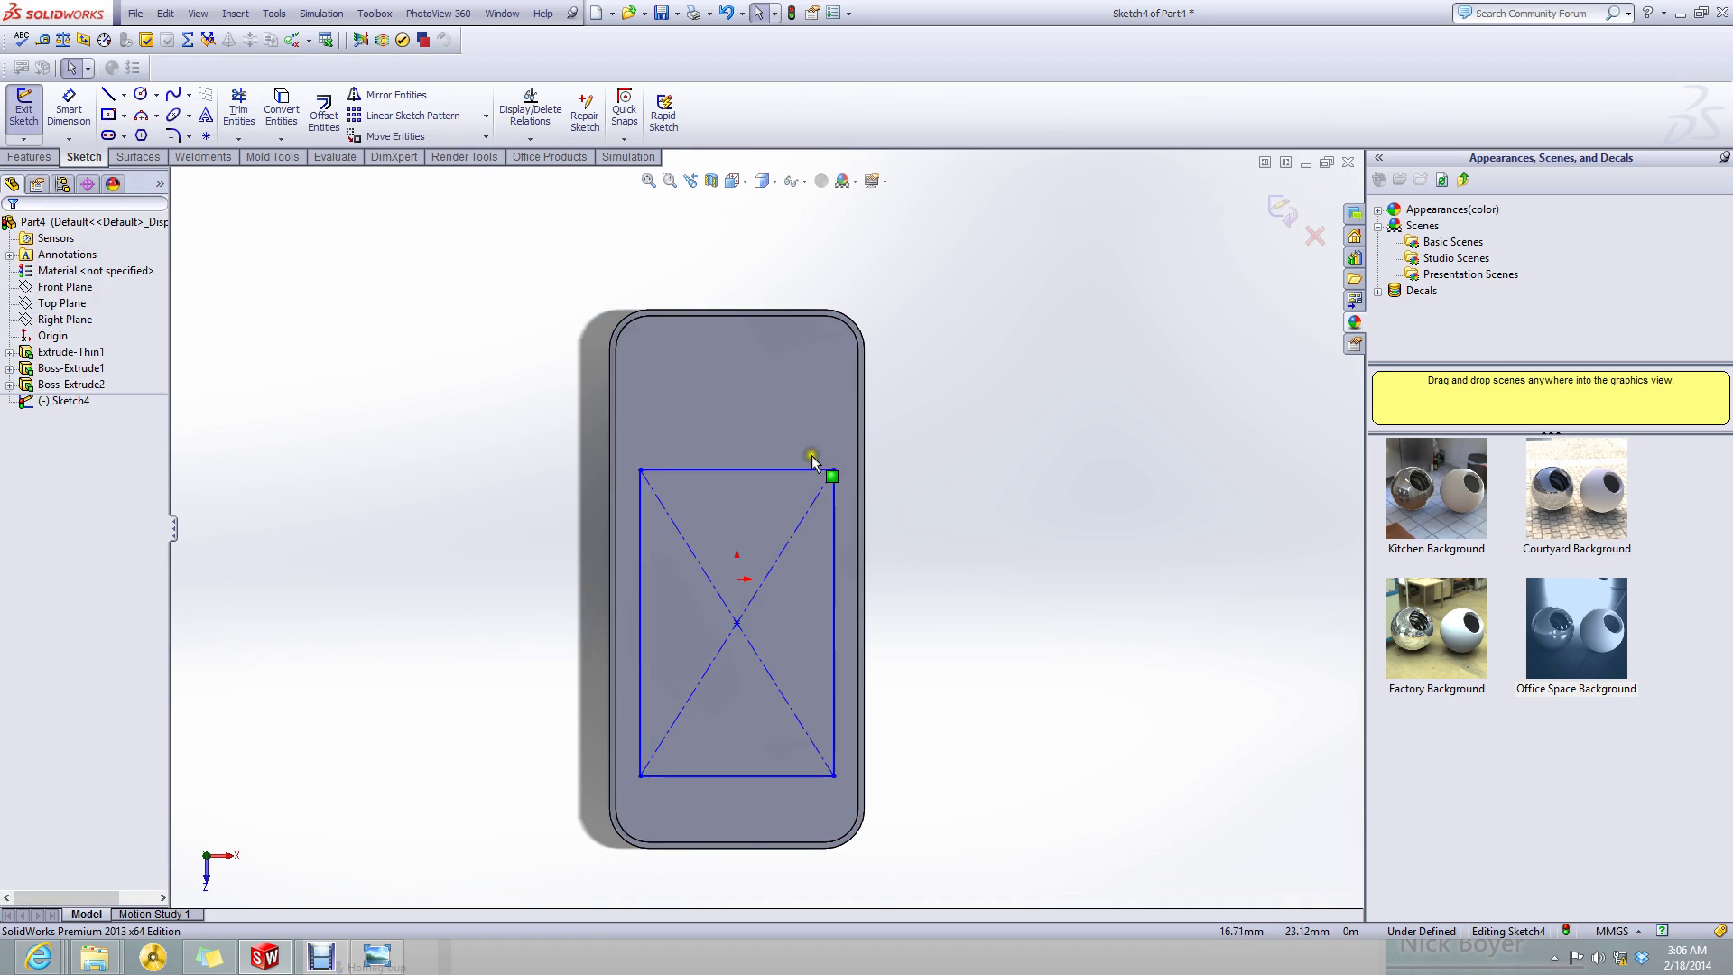
- Switch to the iPhone 5 blueprint in Windows Photo Viewer and examine the screen's height and its offset from the phone's bottom edge
{"action": "left_click", "coordinate": [394, 964]}
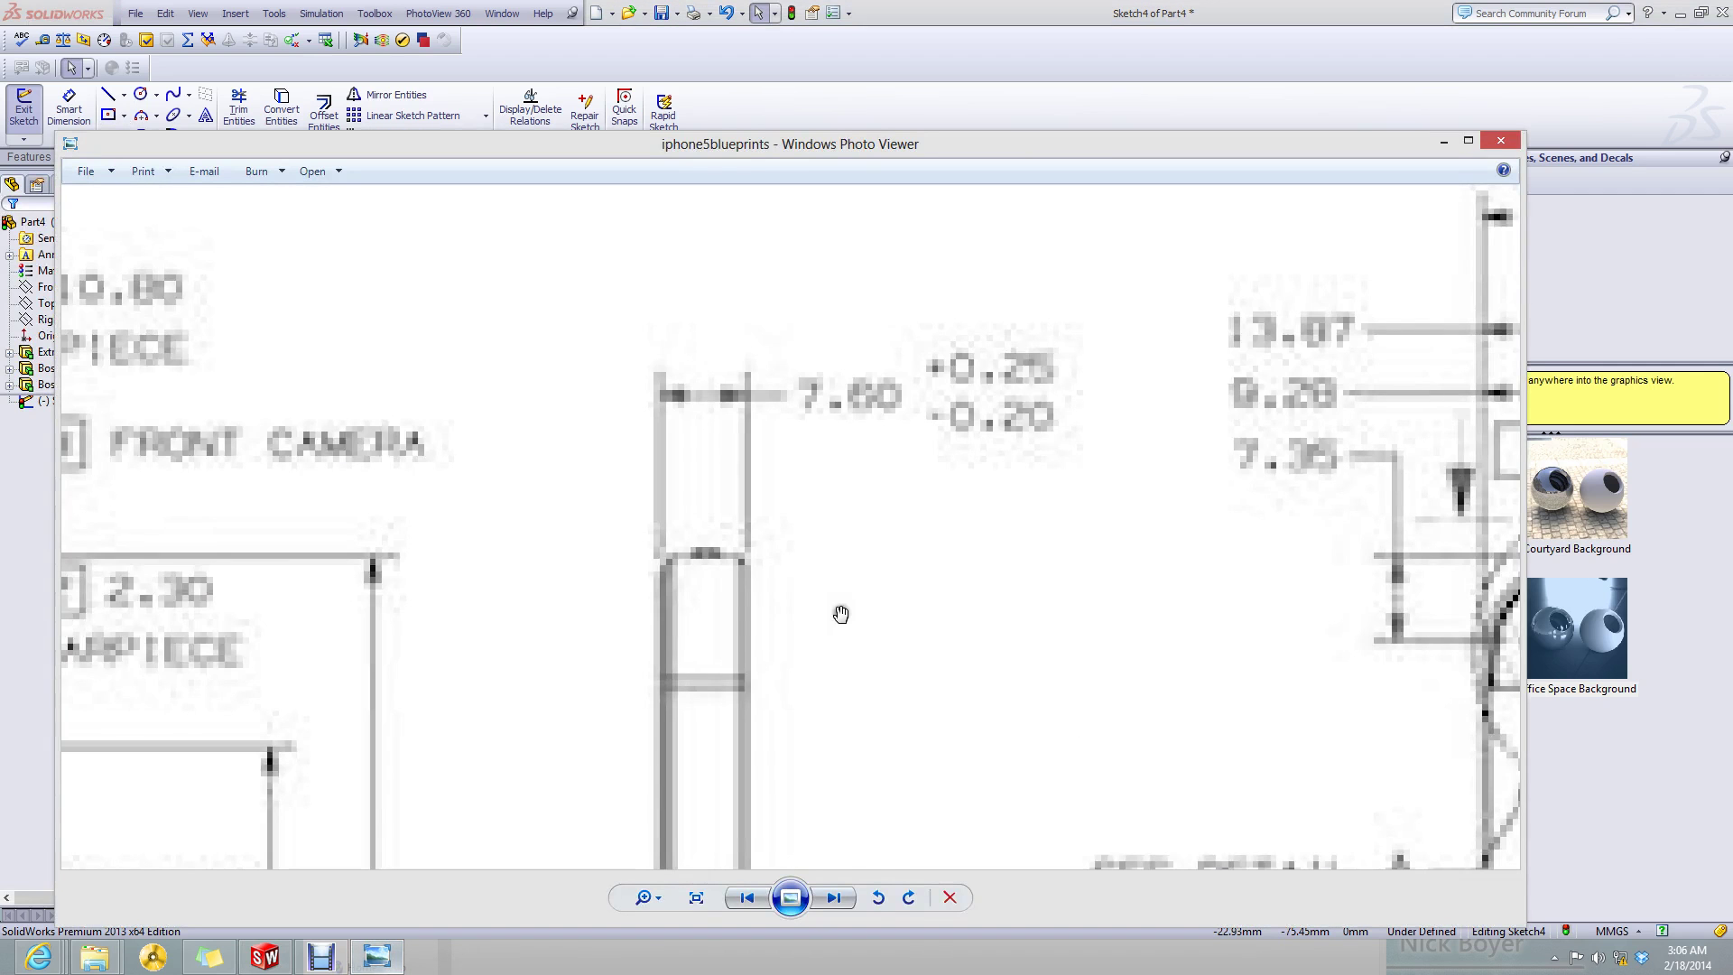
{"action": "scroll", "coordinate": [841, 614], "scroll_direction": "down", "scroll_amount": 5}
{"action": "left_click", "coordinate": [632, 637]}
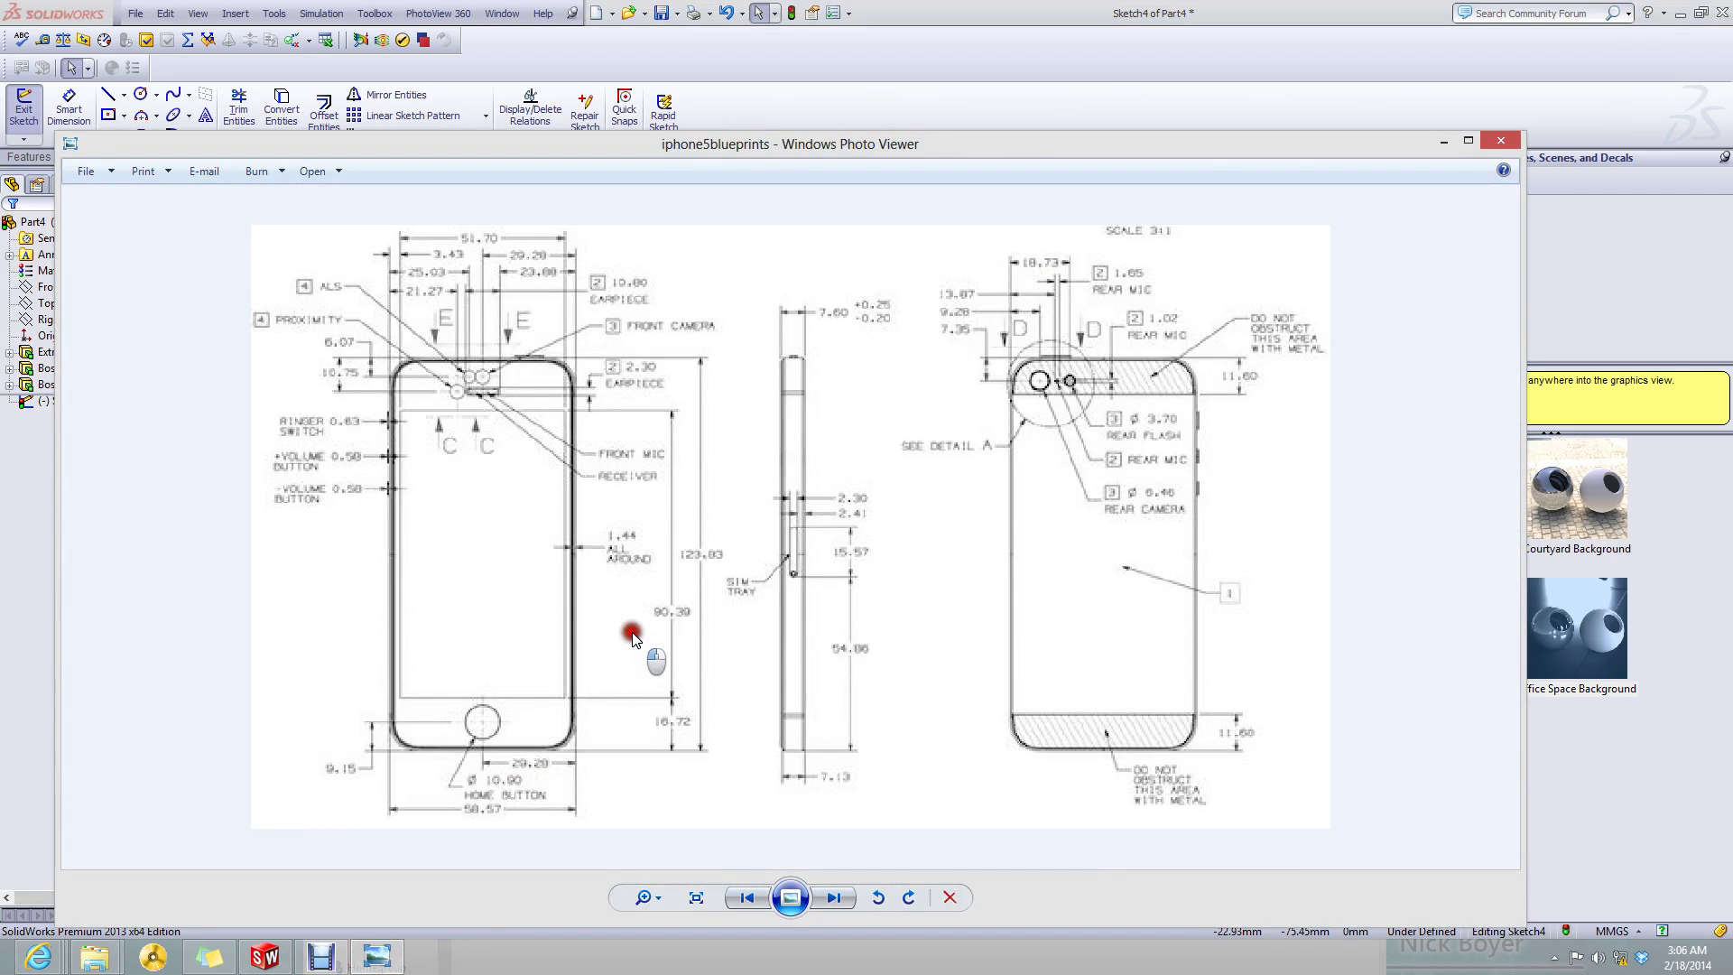
{"action": "scroll", "coordinate": [632, 636], "scroll_direction": "up", "scroll_amount": 2}
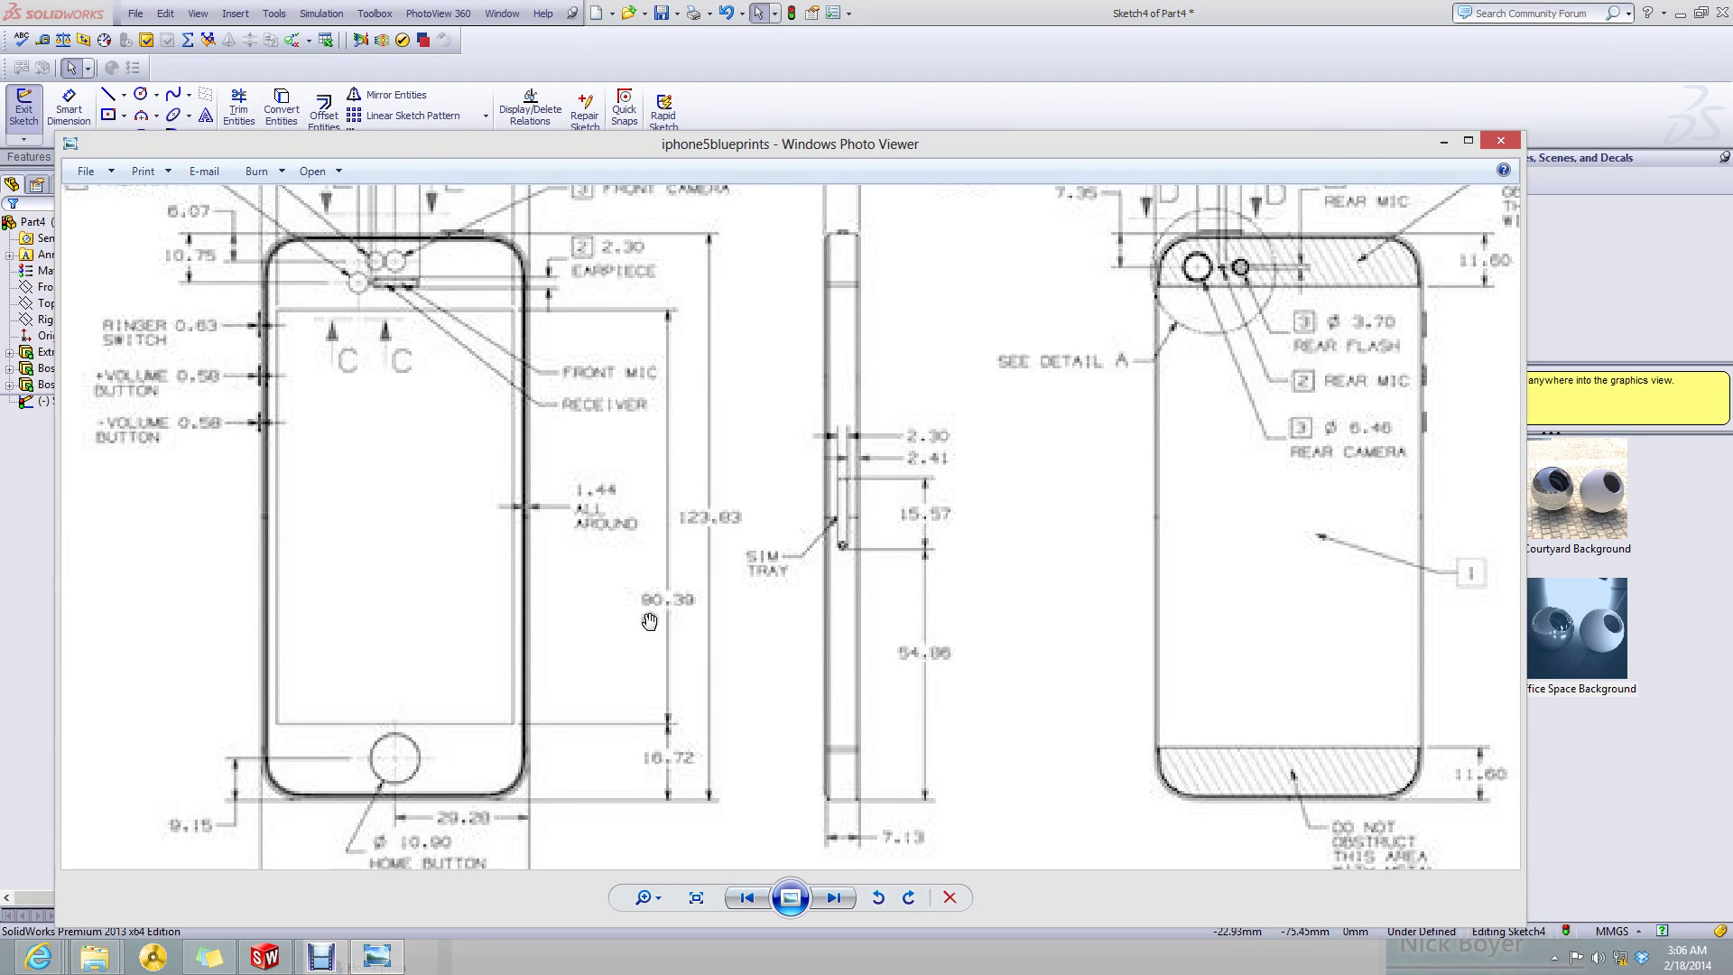
{"action": "scroll", "coordinate": [655, 618], "scroll_direction": "up", "scroll_amount": 1}
{"action": "scroll", "coordinate": [664, 614], "scroll_direction": "down", "scroll_amount": 2}
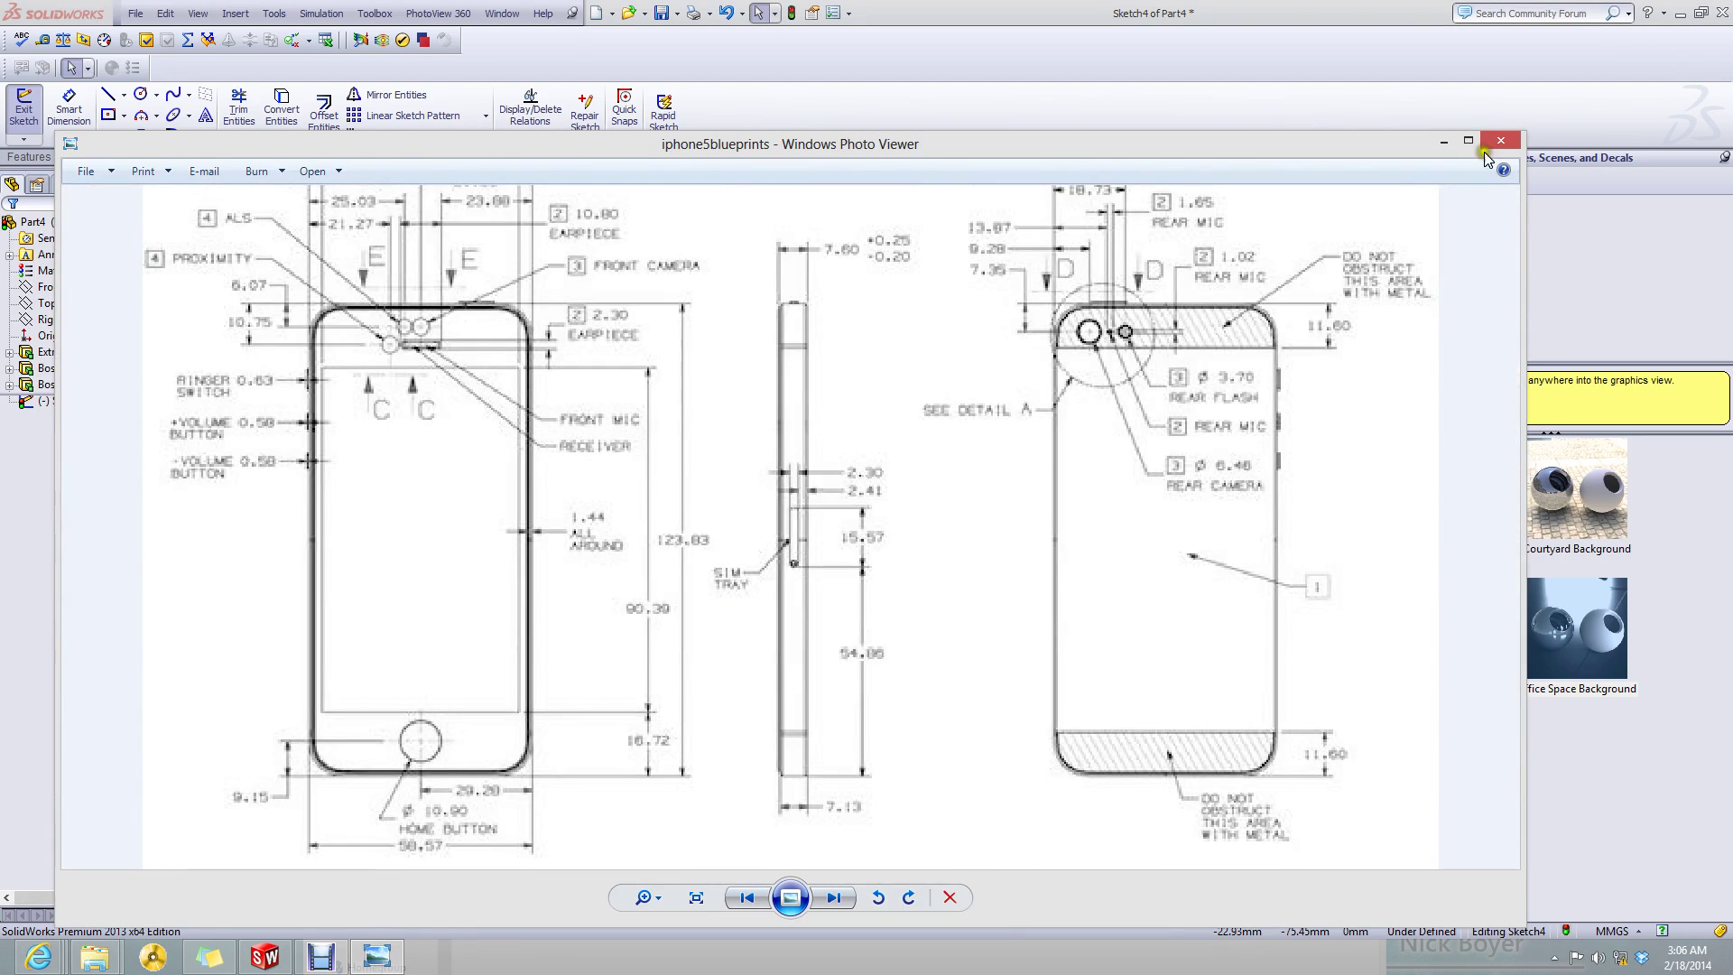
{"action": "scroll", "coordinate": [690, 743], "scroll_direction": "up", "scroll_amount": 2}
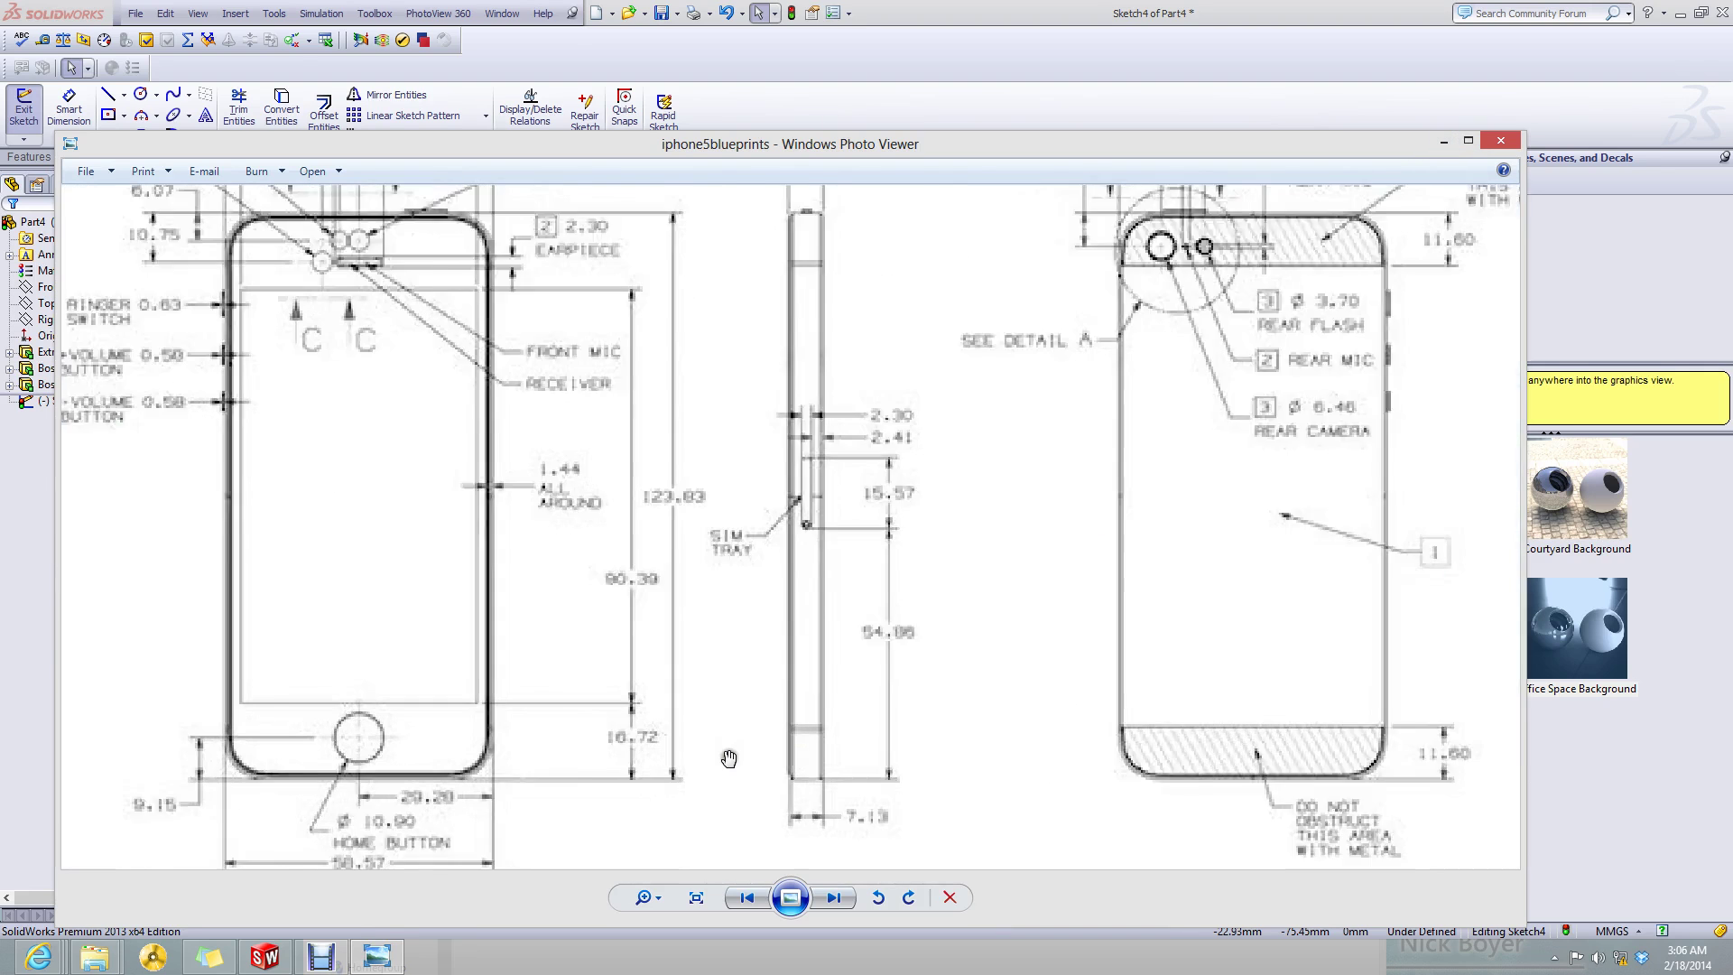
{"action": "scroll", "coordinate": [696, 743], "scroll_direction": "down", "scroll_amount": 2}
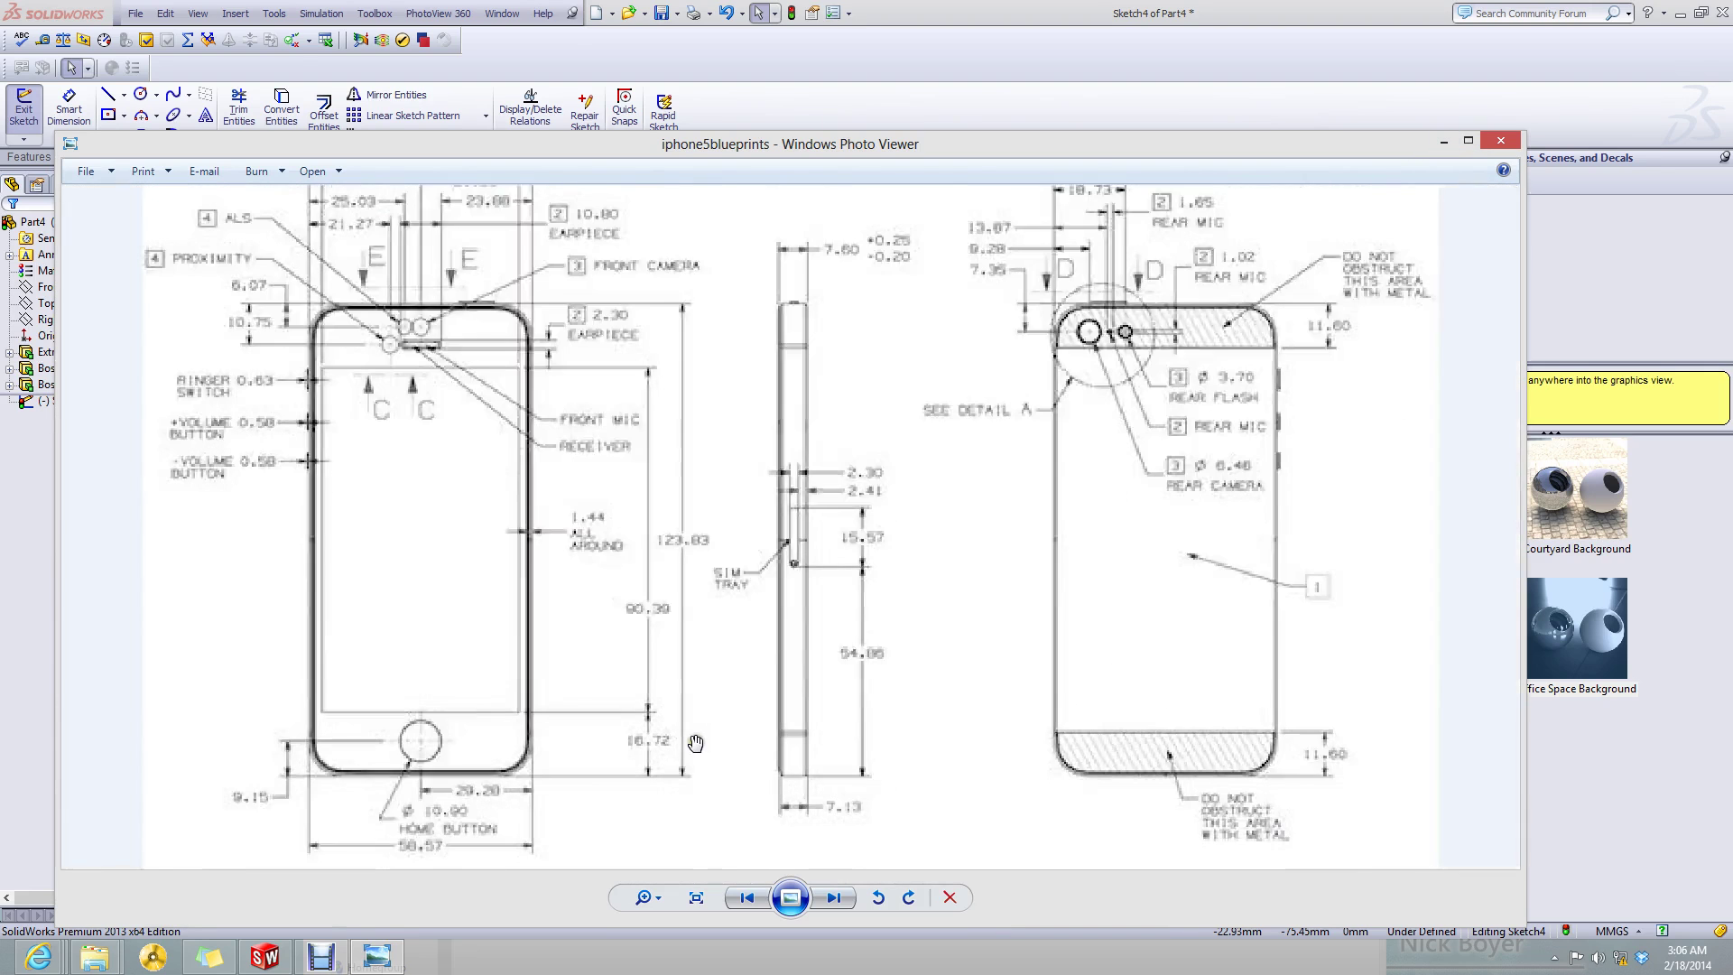
{"action": "left_click", "coordinate": [1445, 143]}
- In SolidWorks, dimension the rectangle's bottom line 16.72 mm from the phone's bottom edge
{"action": "left_click", "coordinate": [73, 101]}
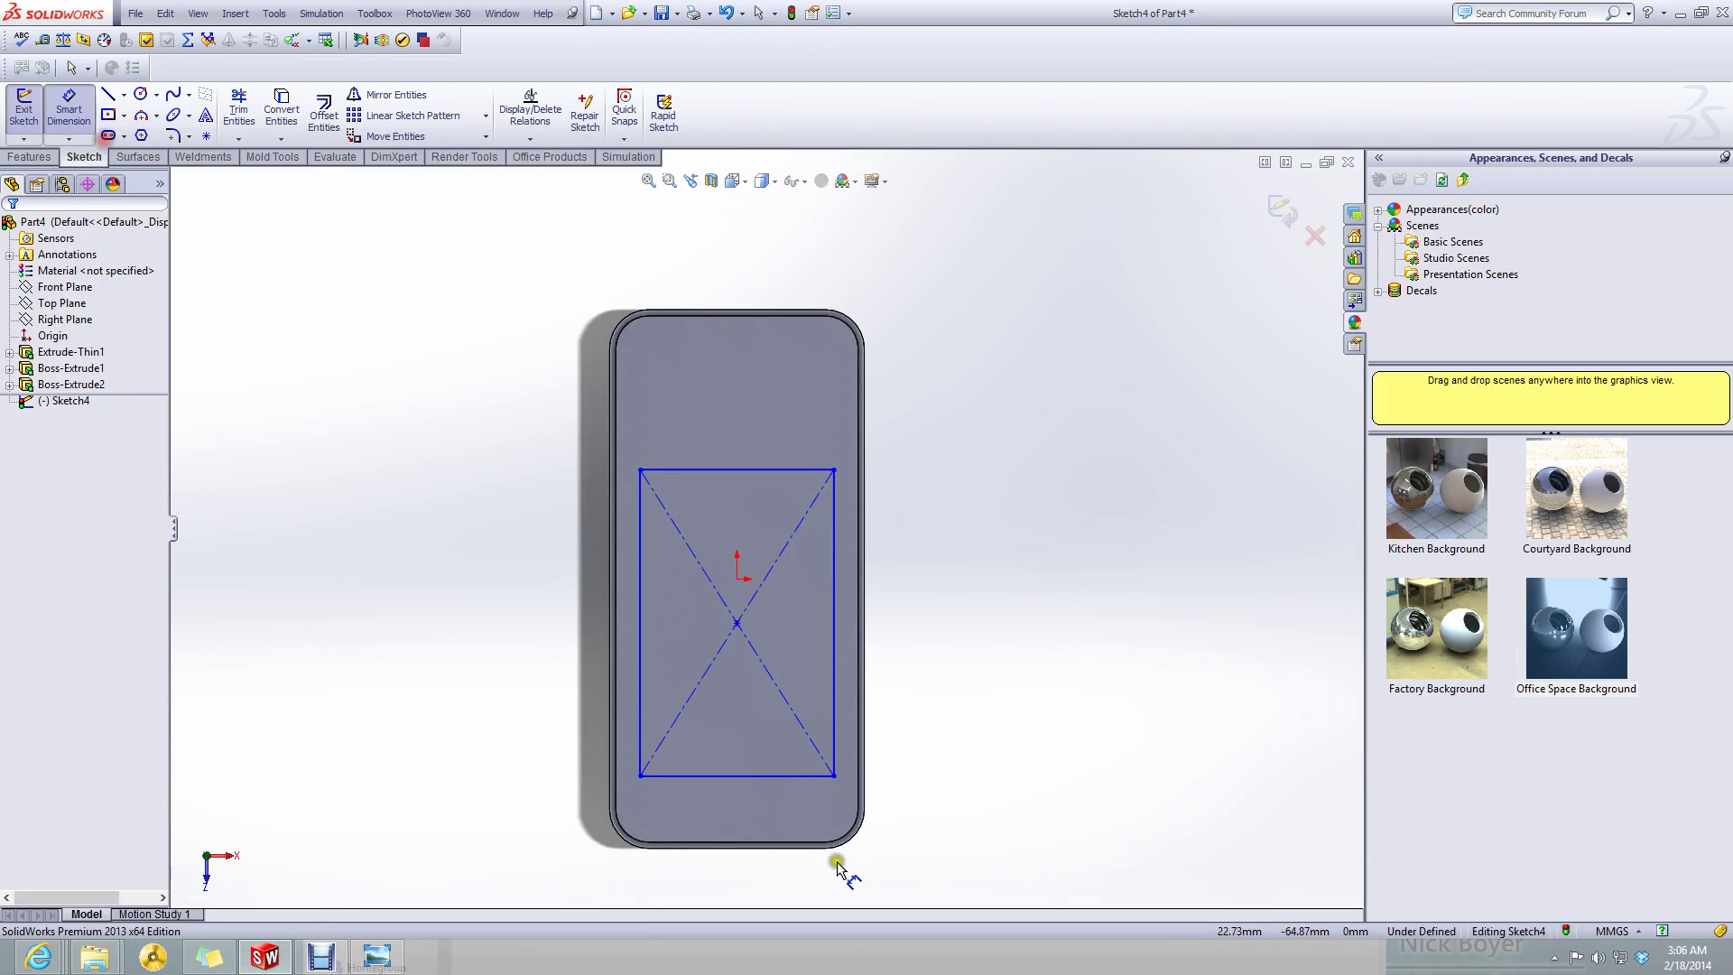
{"action": "left_click", "coordinate": [781, 851]}
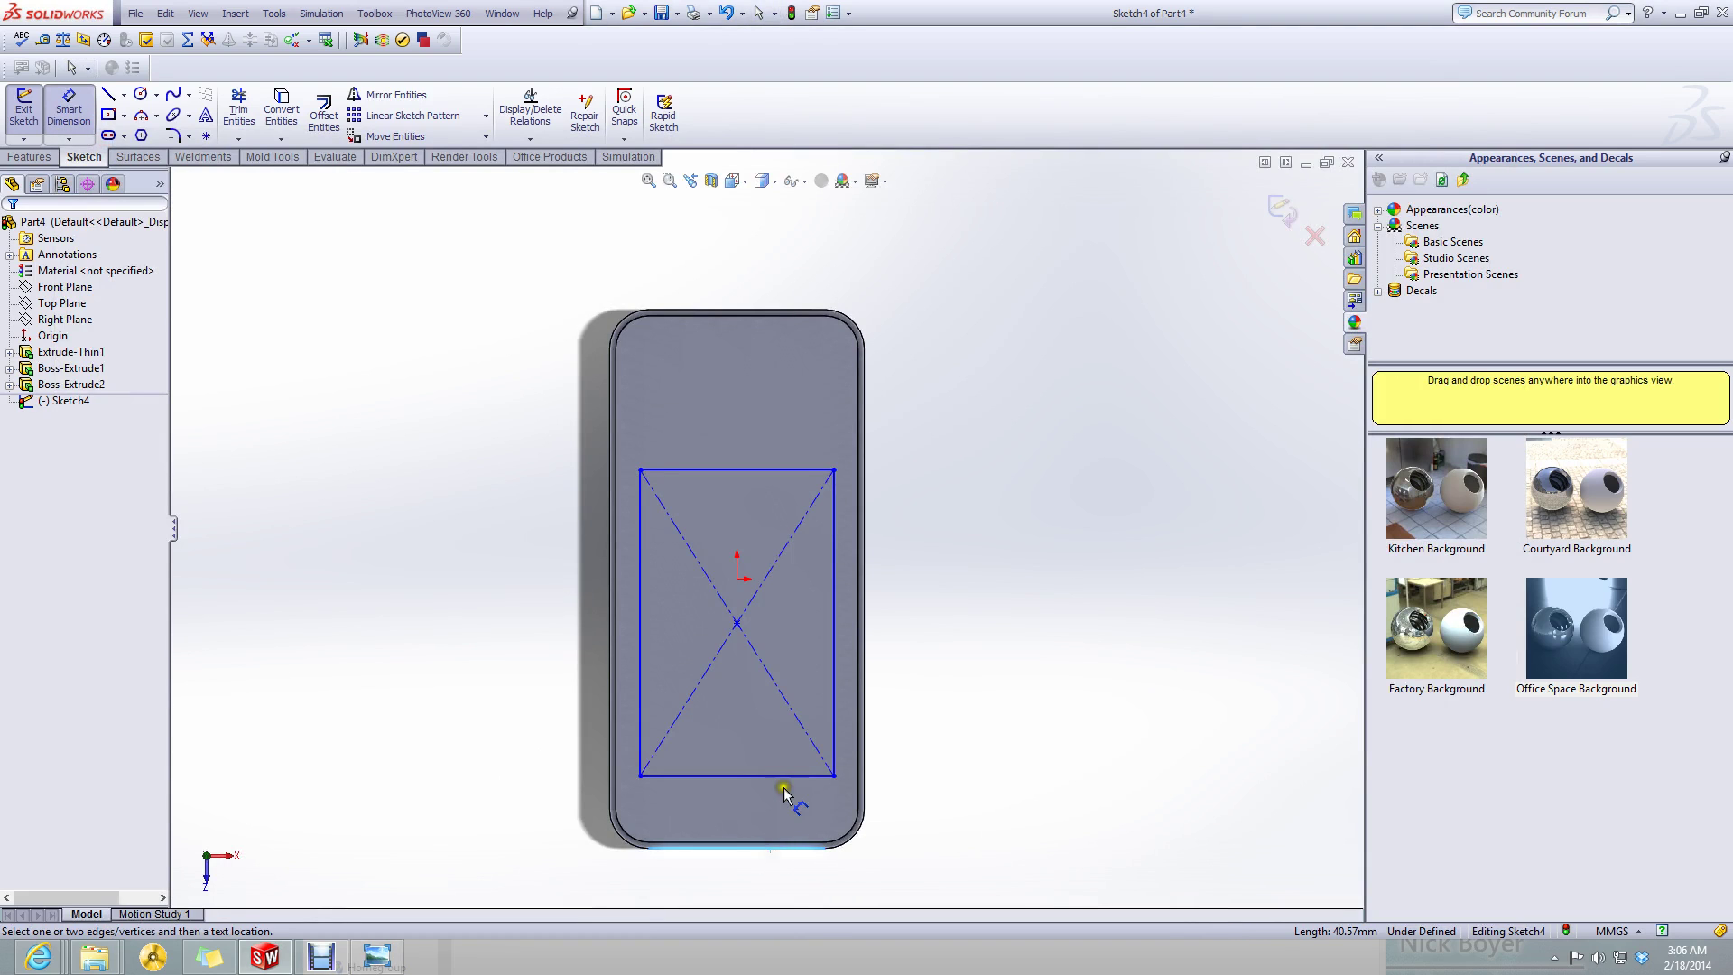
{"action": "left_click", "coordinate": [817, 776]}
{"action": "left_click", "coordinate": [964, 806]}
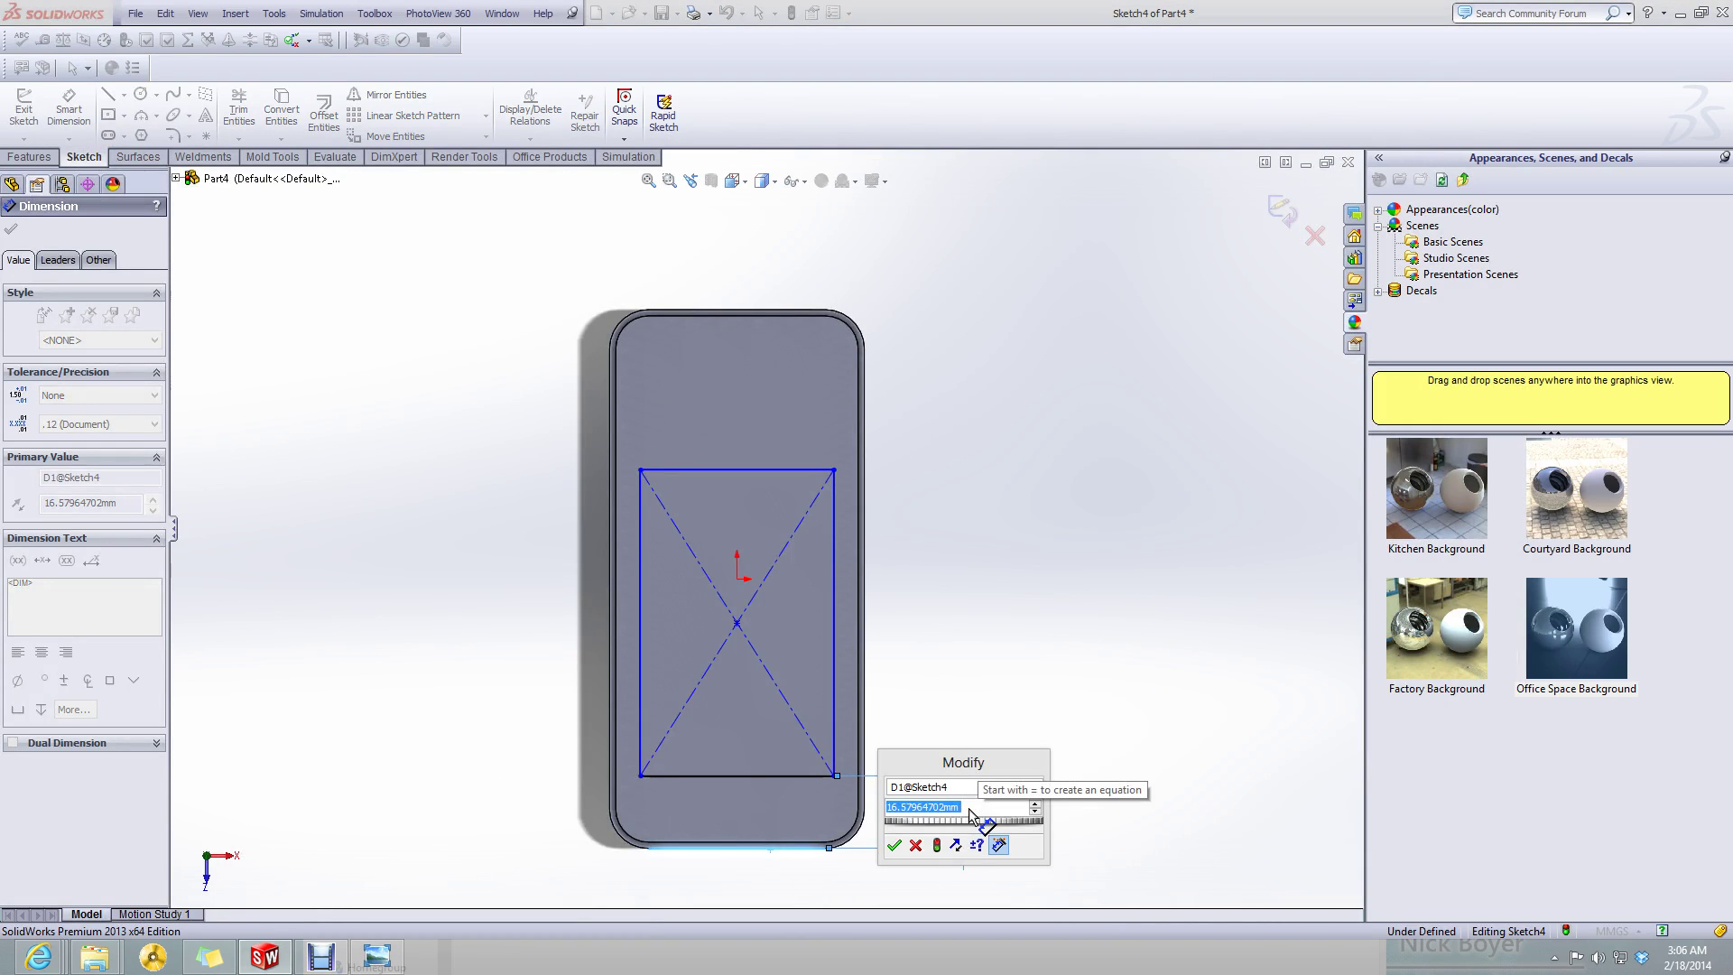
{"action": "type", "text": "16.72"}
{"action": "key", "text": "Return"}
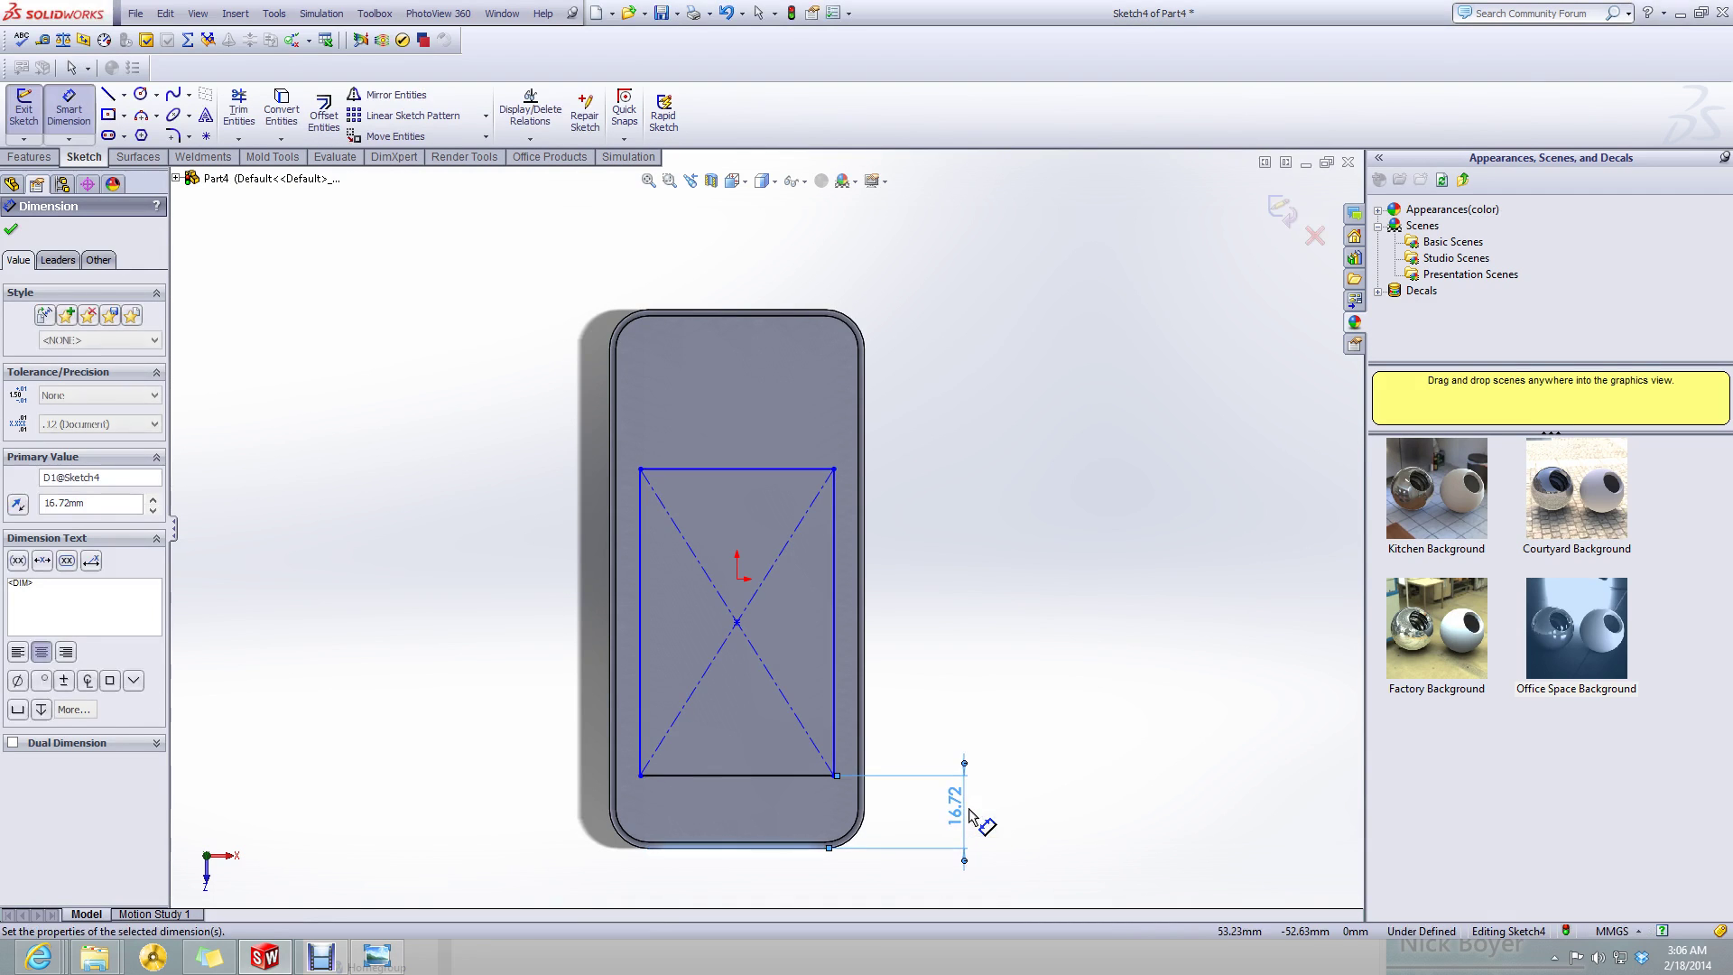
- Dimension the rectangle's height and set it to 90.39 mm
{"action": "left_click", "coordinate": [834, 623]}
{"action": "left_click", "coordinate": [950, 629]}
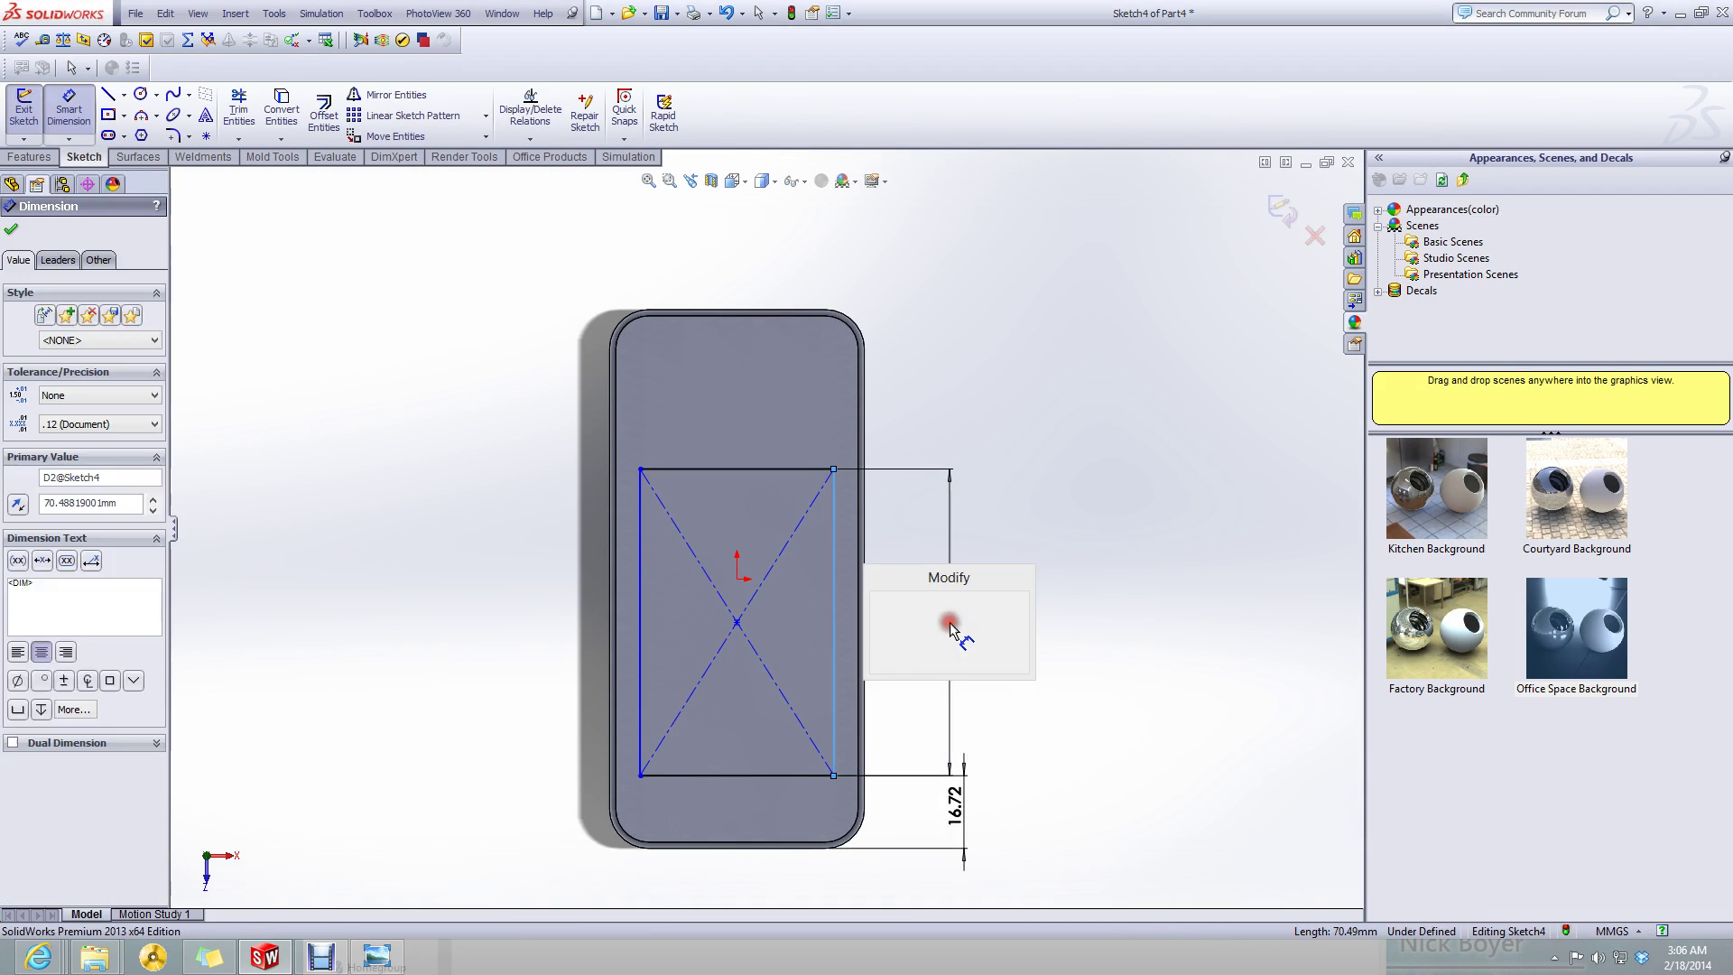
{"action": "type", "text": "90."}
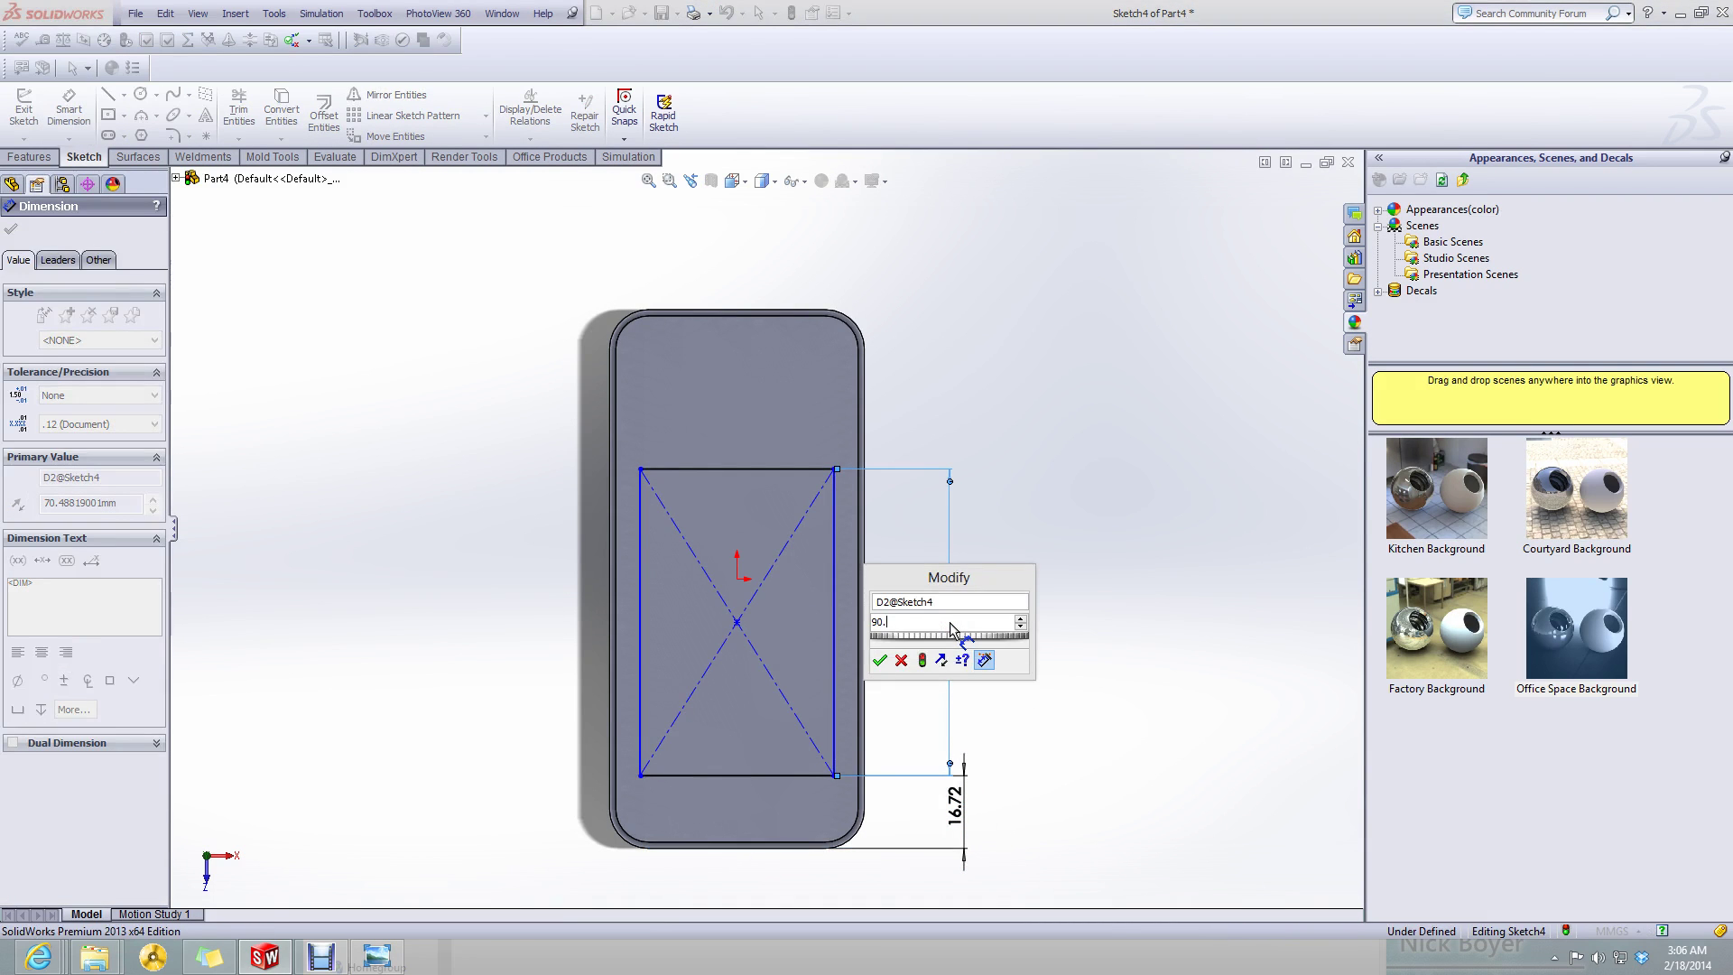
{"action": "type", "text": "39"}
{"action": "key", "text": "Return"}
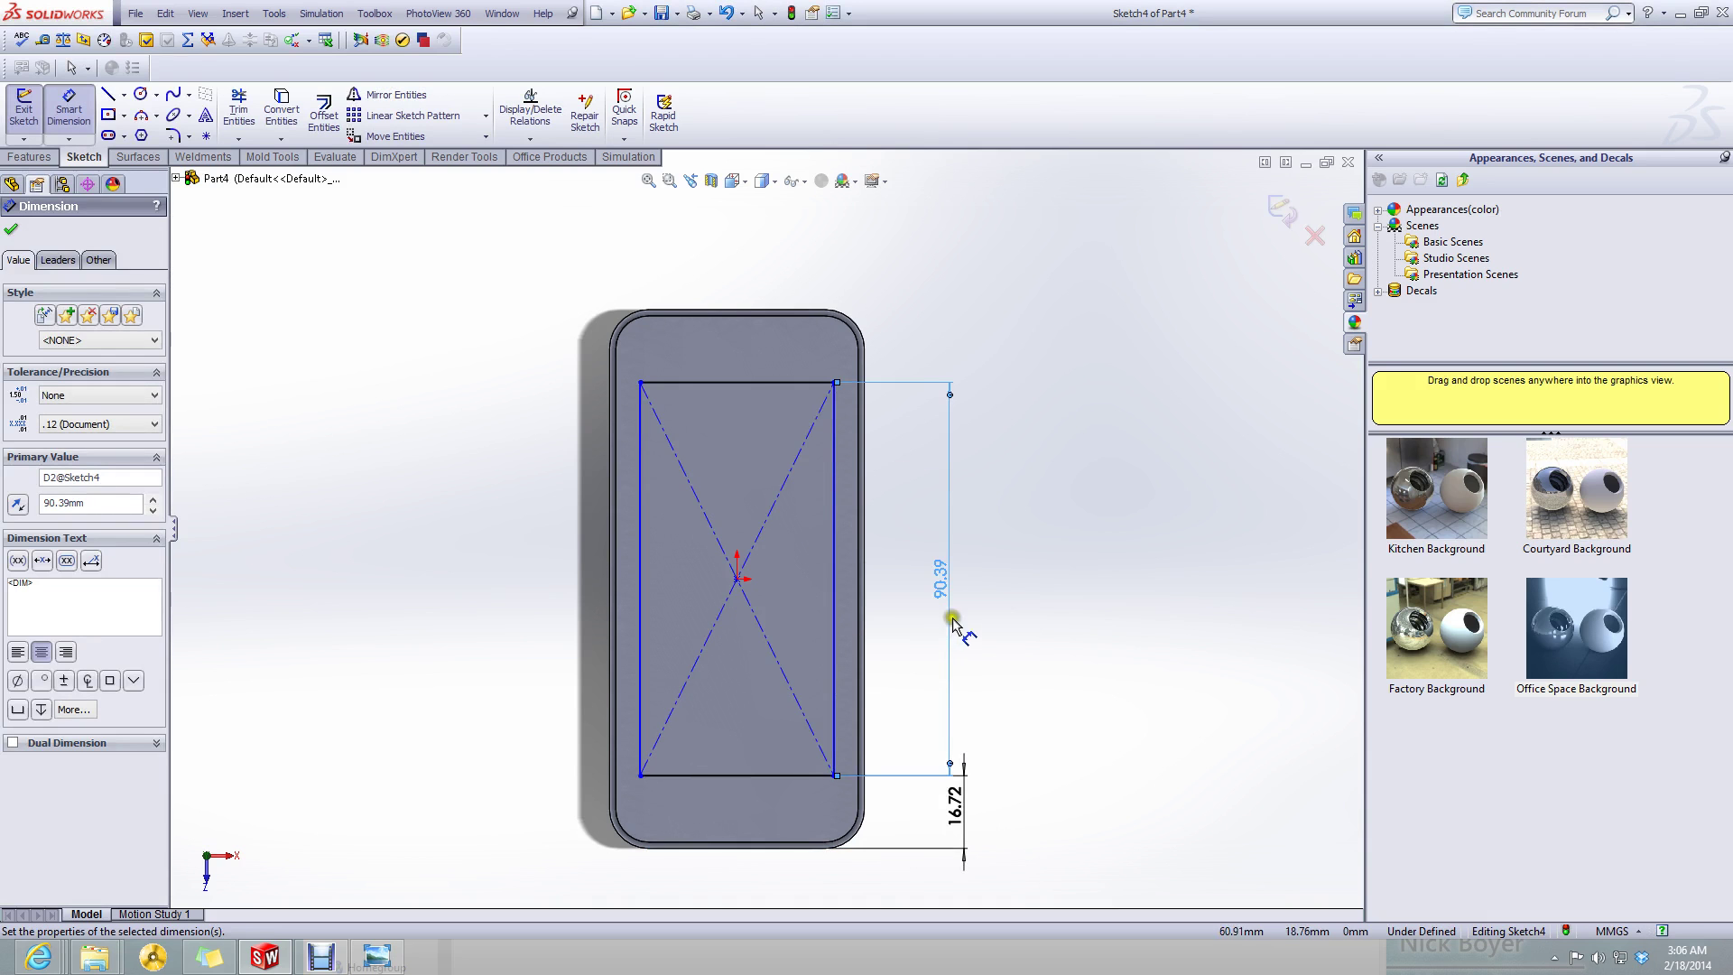
{"action": "left_click", "coordinate": [1110, 406]}
- Check the blueprint for the screen's width and set the rectangle's width to 51.7 mm
{"action": "left_click", "coordinate": [370, 960]}
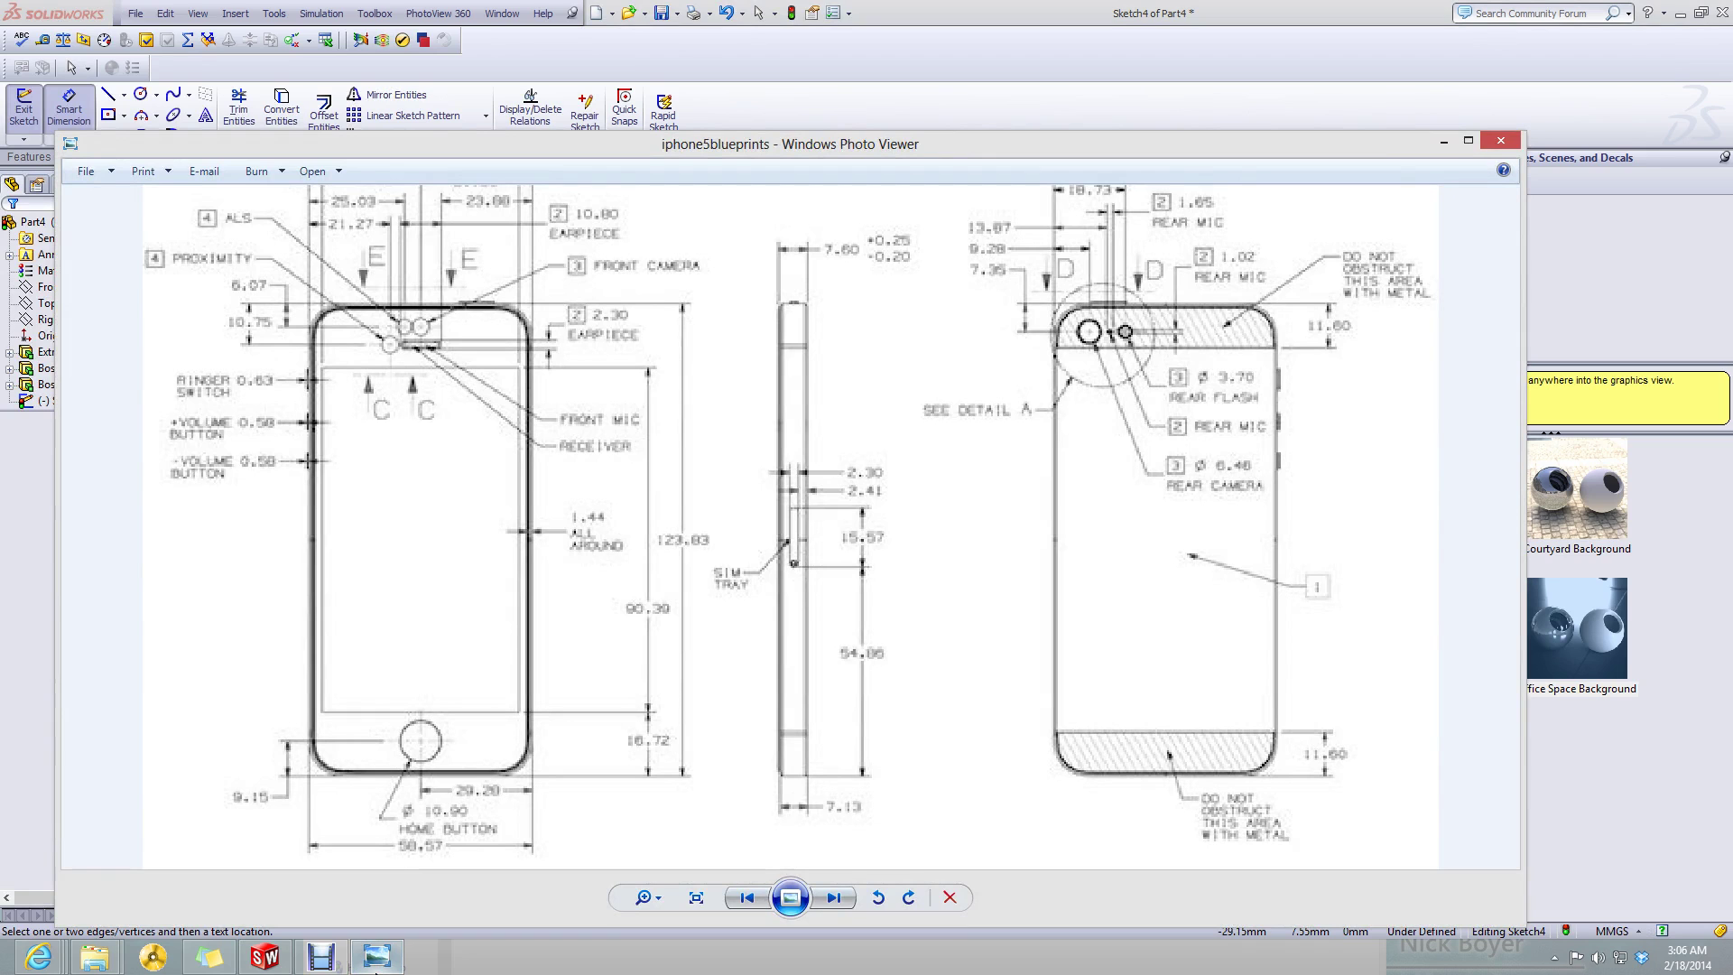
{"action": "scroll", "coordinate": [368, 321], "scroll_direction": "down", "scroll_amount": 3}
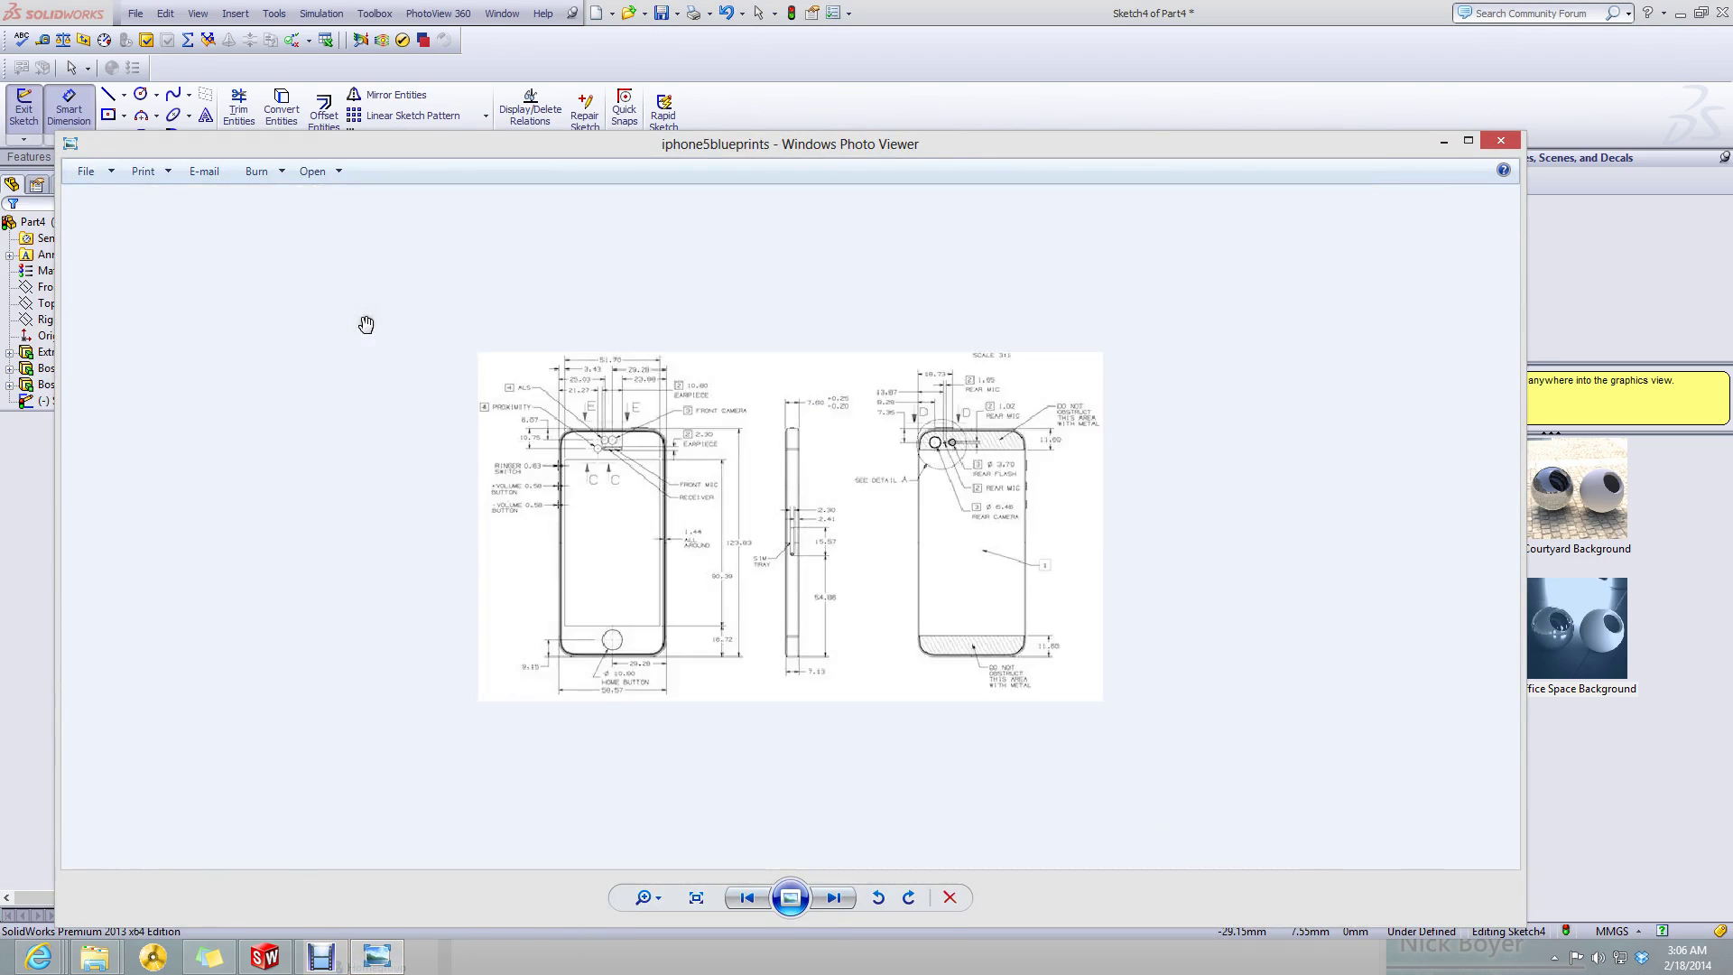
{"action": "scroll", "coordinate": [441, 235], "scroll_direction": "up", "scroll_amount": 2}
{"action": "scroll", "coordinate": [438, 216], "scroll_direction": "up", "scroll_amount": 1}
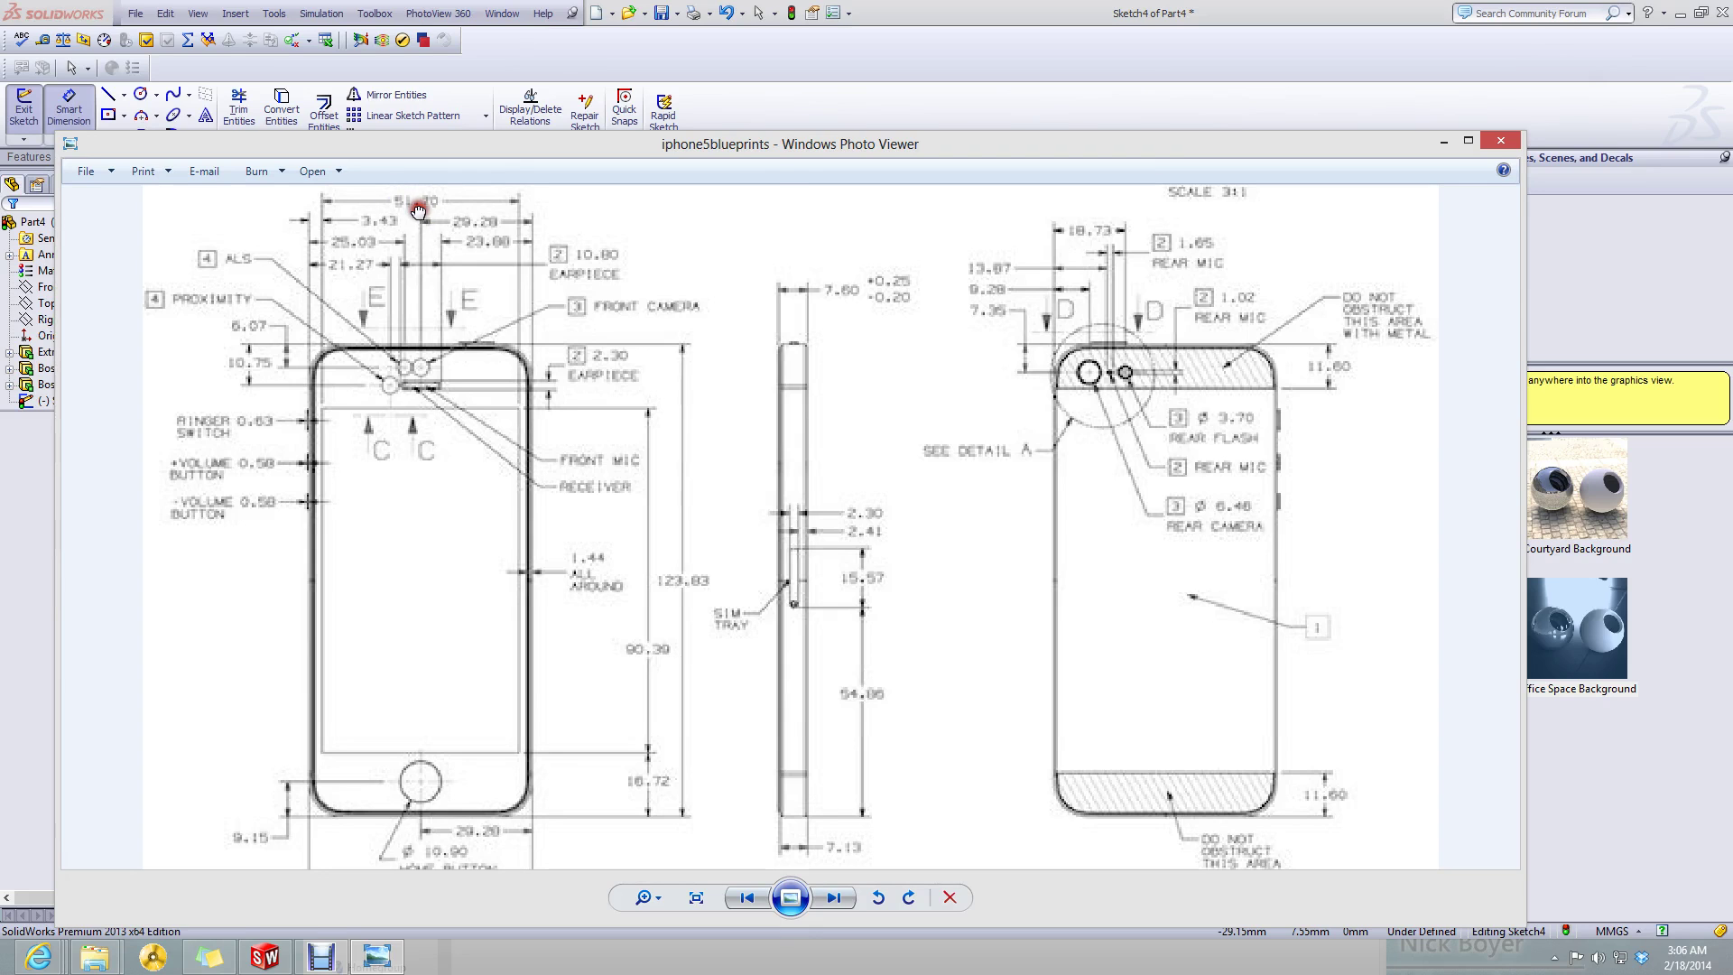
{"action": "left_click", "coordinate": [1442, 140]}
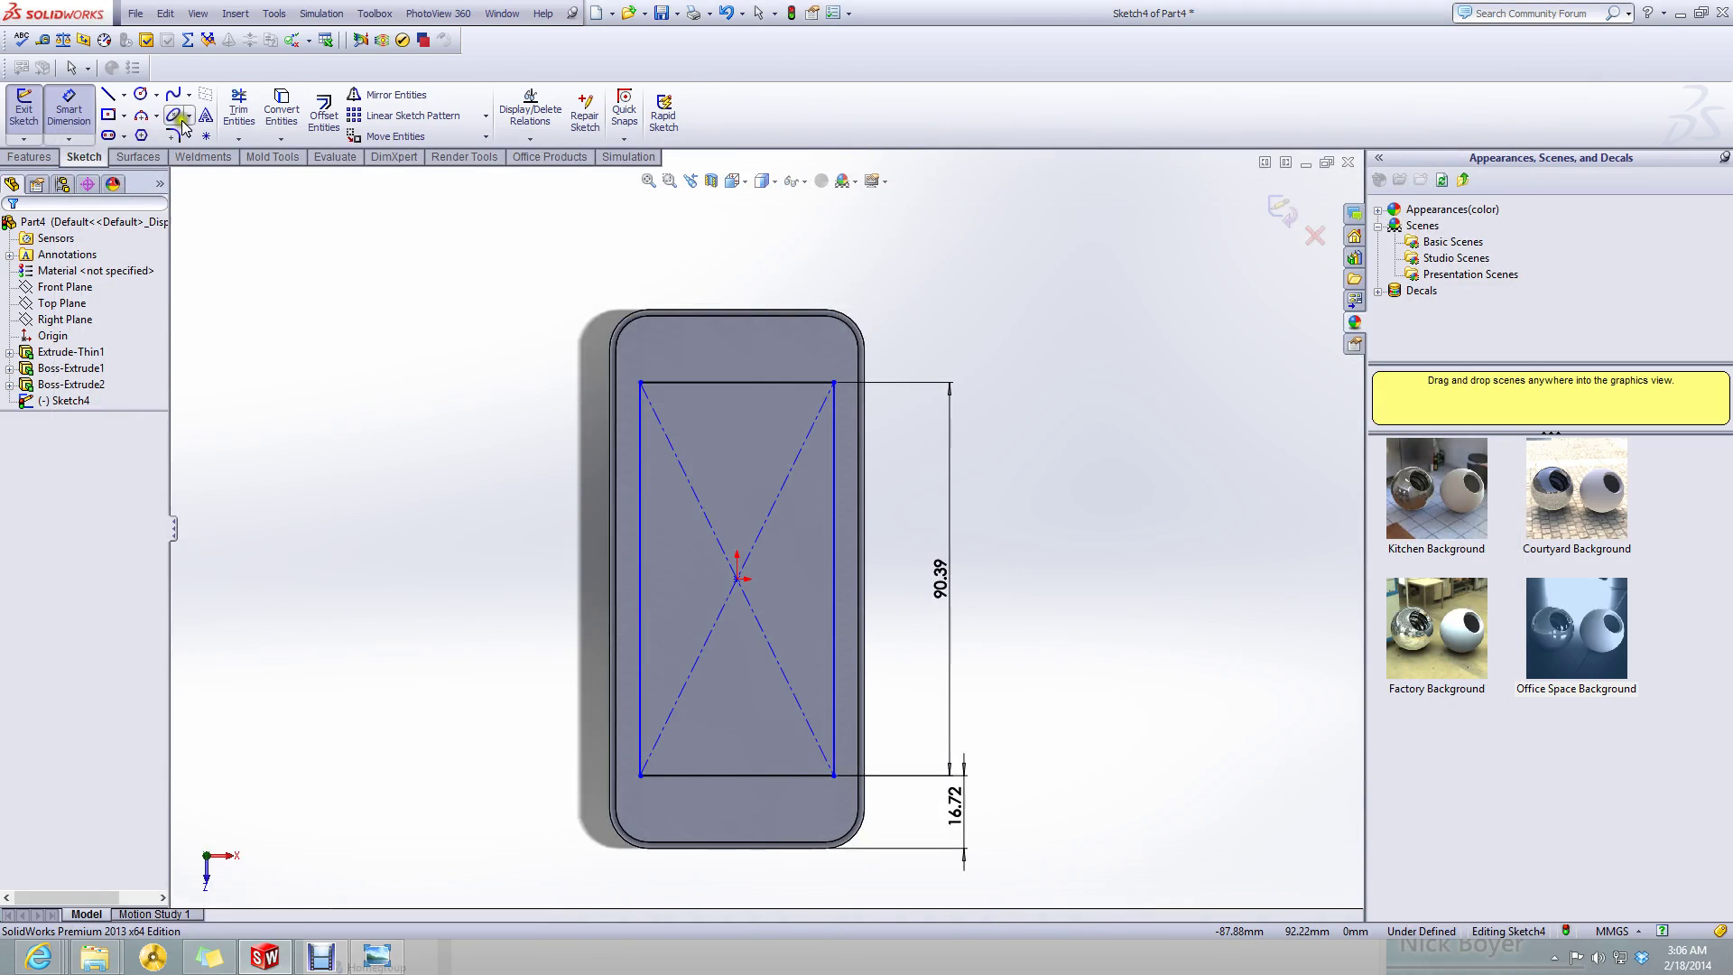
{"action": "left_click", "coordinate": [696, 382]}
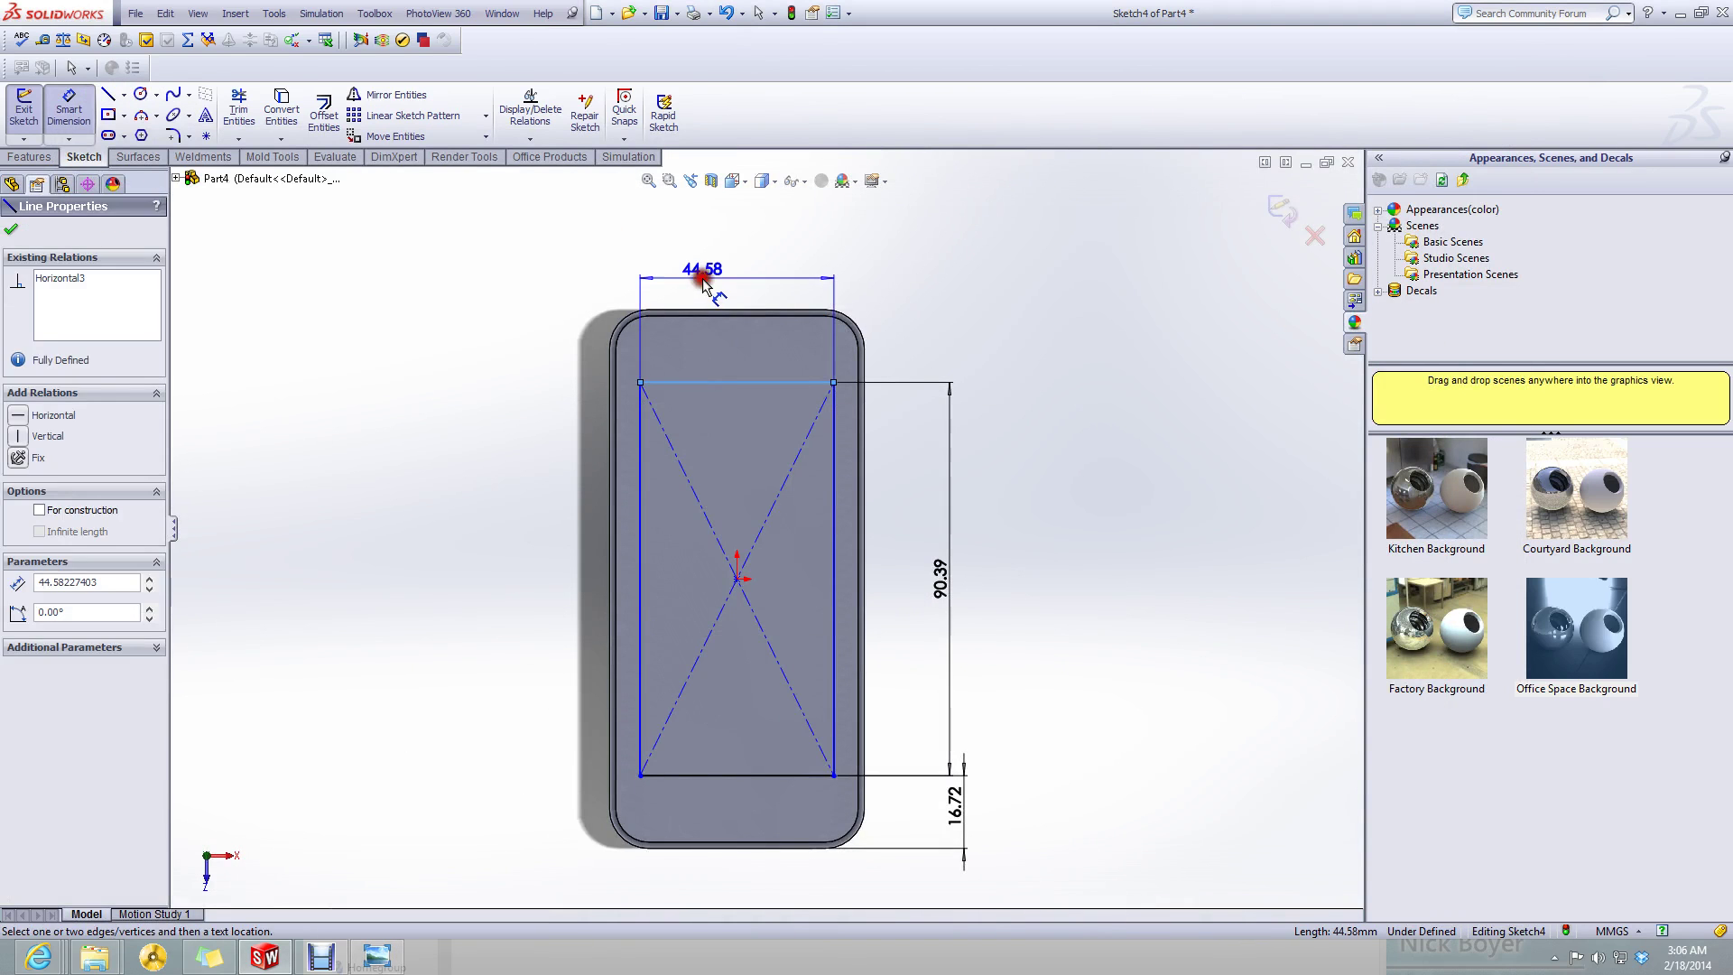
{"action": "left_click", "coordinate": [697, 275]}
{"action": "type", "text": "51.7"}
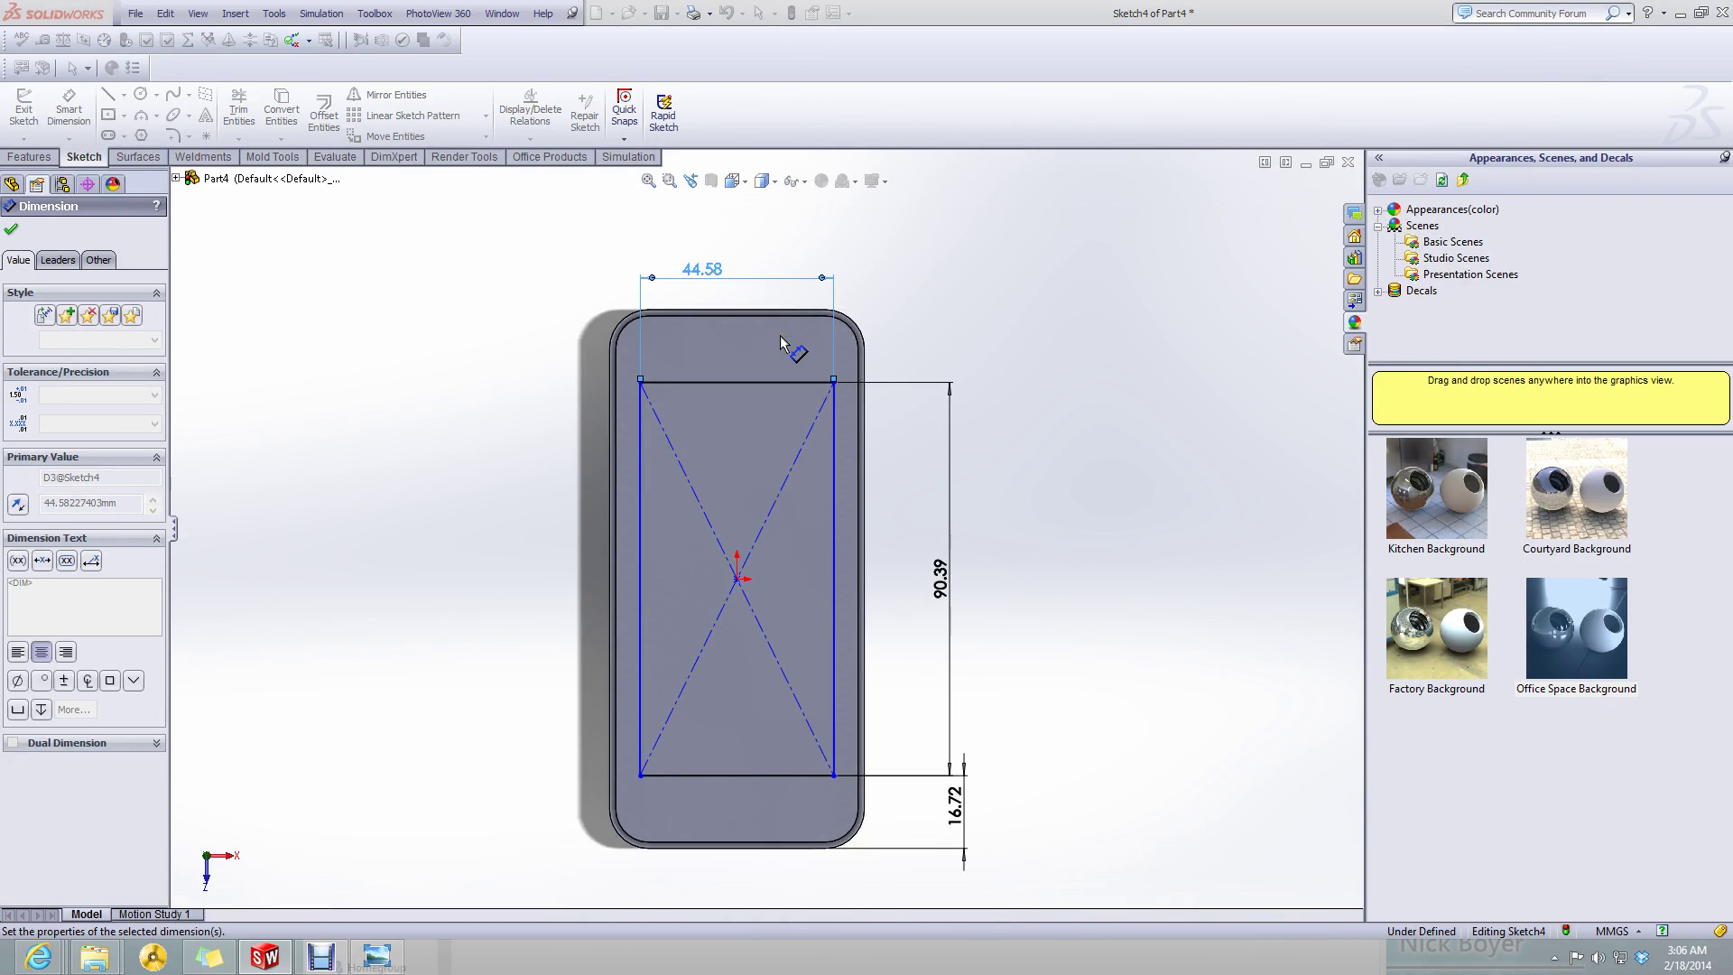
{"action": "key", "text": "Return"}
{"action": "key", "text": "Escape"}
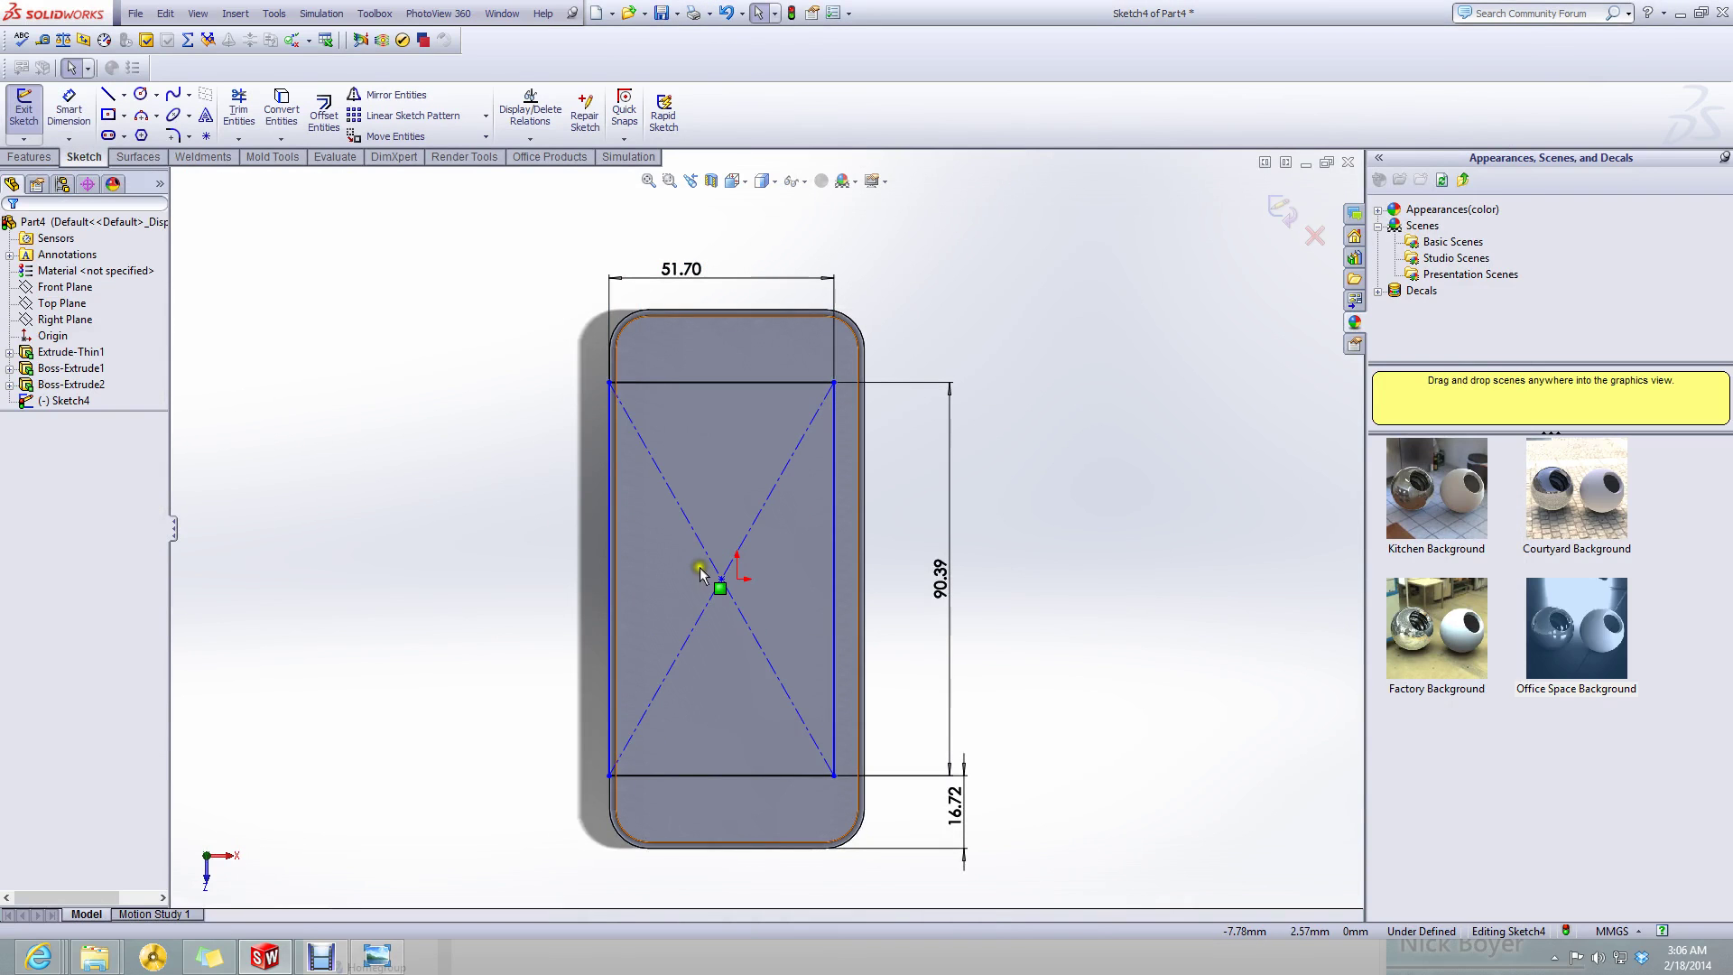
- Centre the screen rectangle on the origin and exit the sketch
{"action": "left_click_drag", "start_coordinate": [721, 585], "coordinate": [737, 581]}
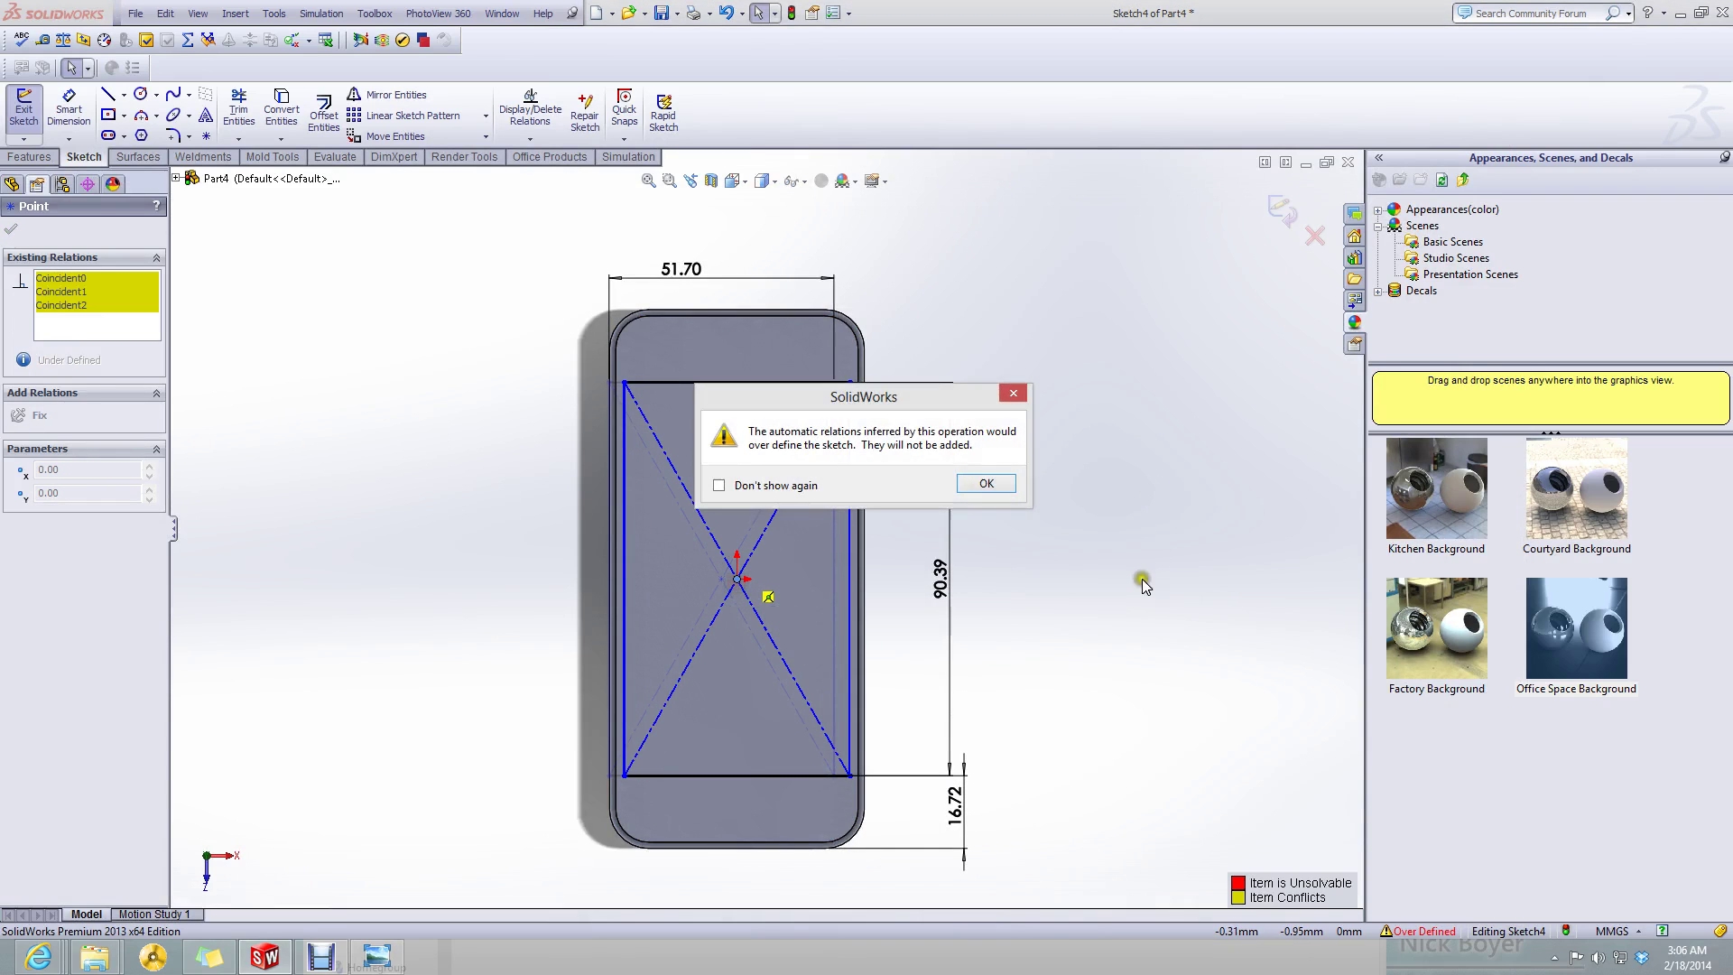
{"action": "left_click", "coordinate": [991, 493]}
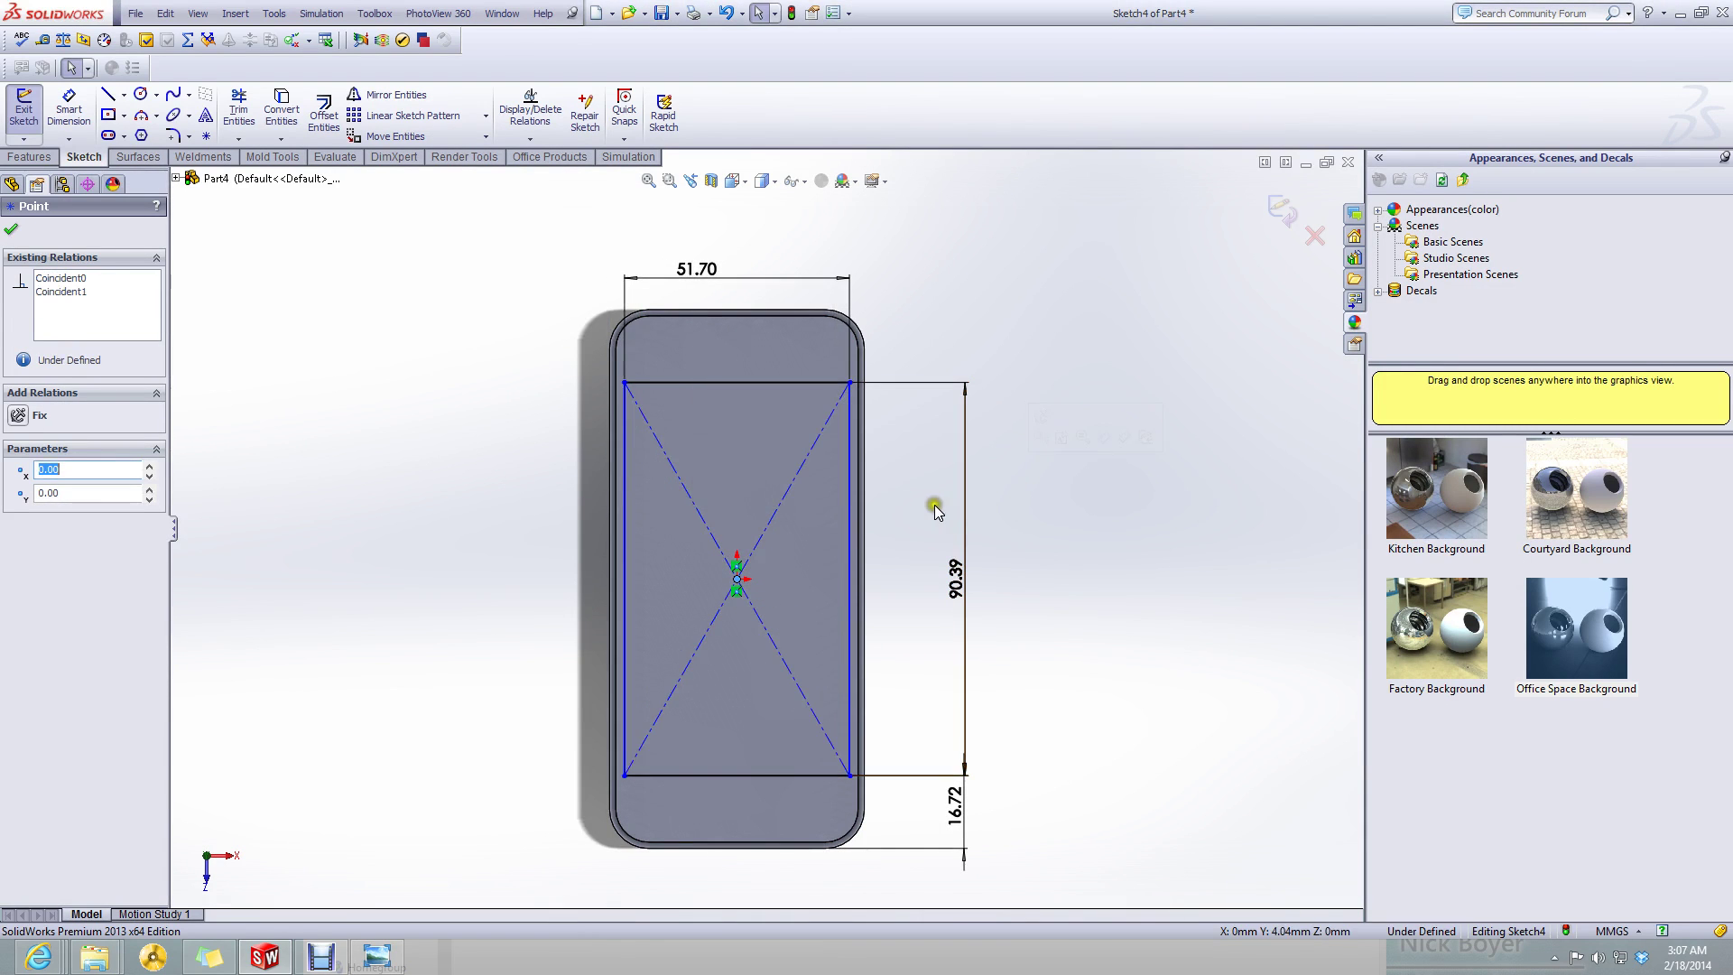
{"action": "left_click", "coordinate": [1129, 573]}
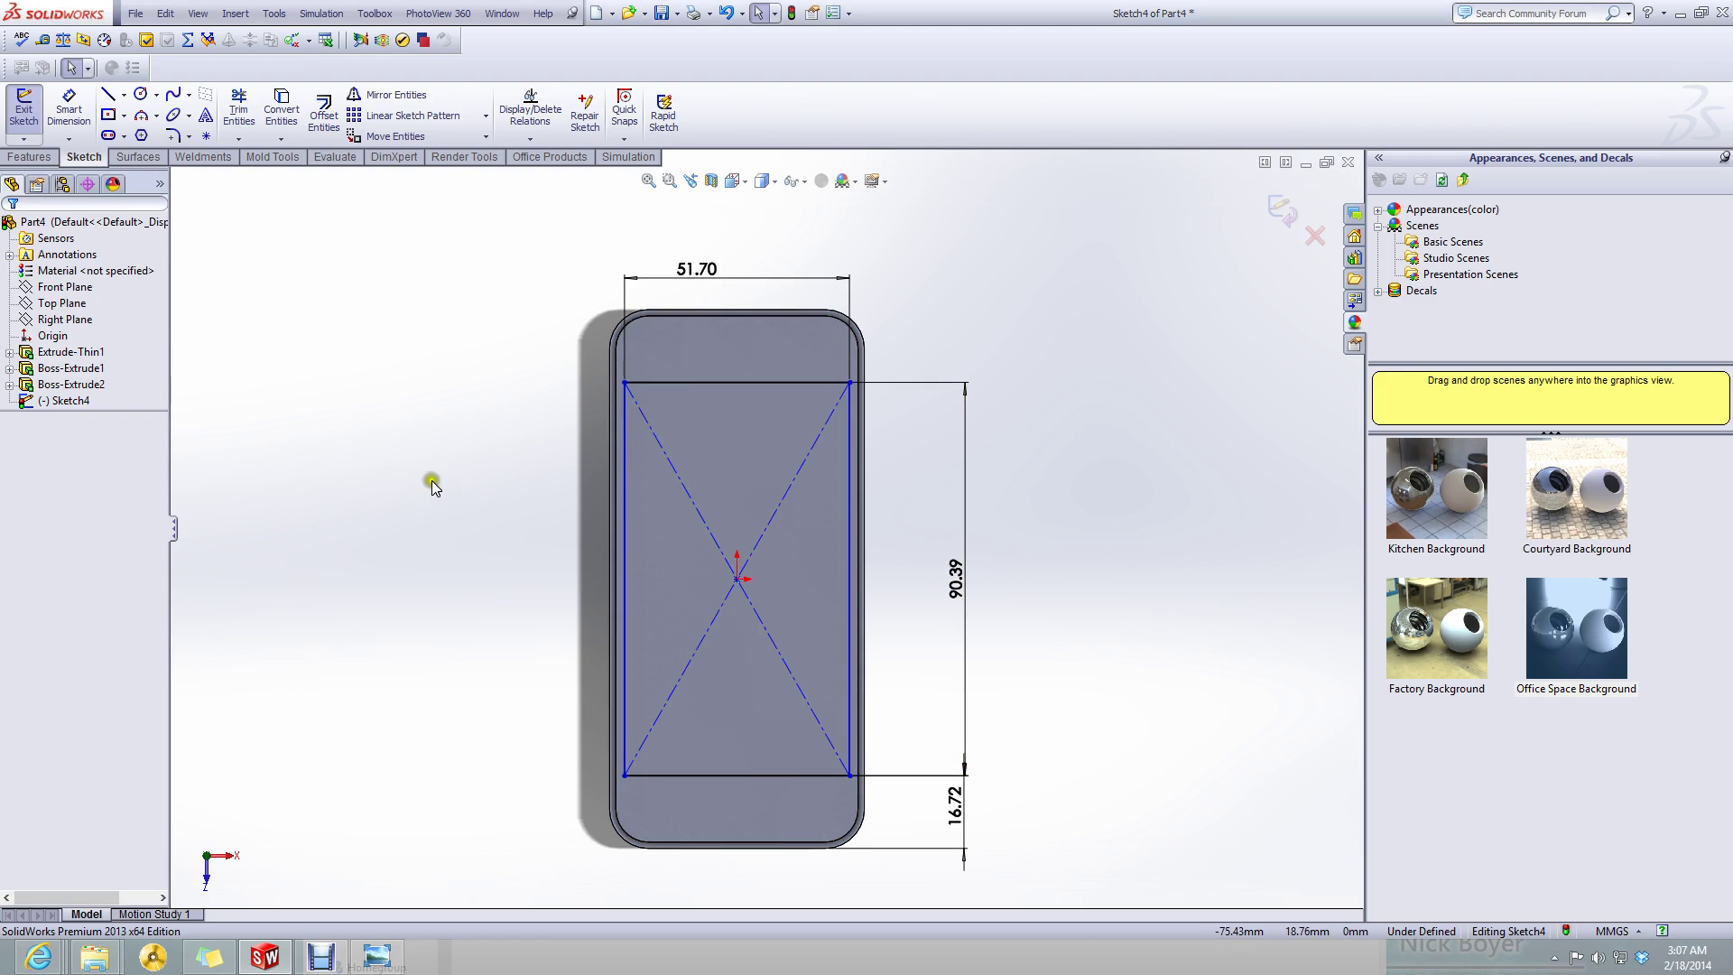
{"action": "left_click", "coordinate": [1282, 211]}
- Split the phone's front face with a projection Split Line using the screen rectangle sketch
{"action": "left_click", "coordinate": [34, 158]}
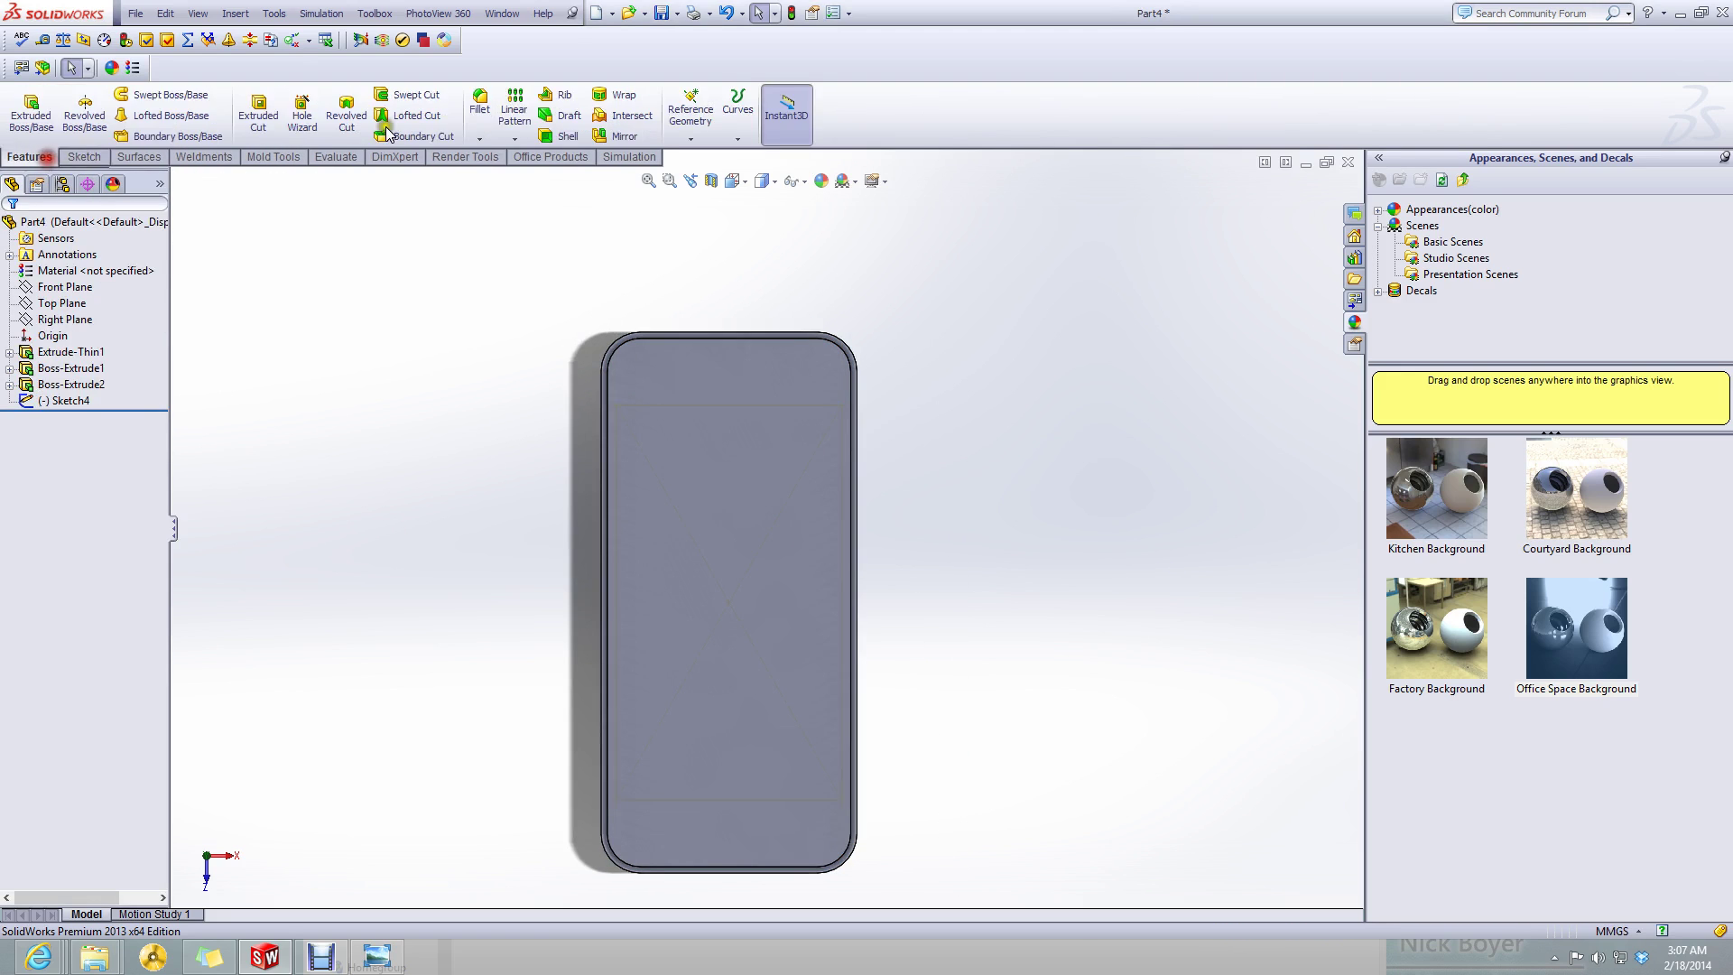
{"action": "left_click", "coordinate": [742, 117]}
{"action": "left_click", "coordinate": [756, 152]}
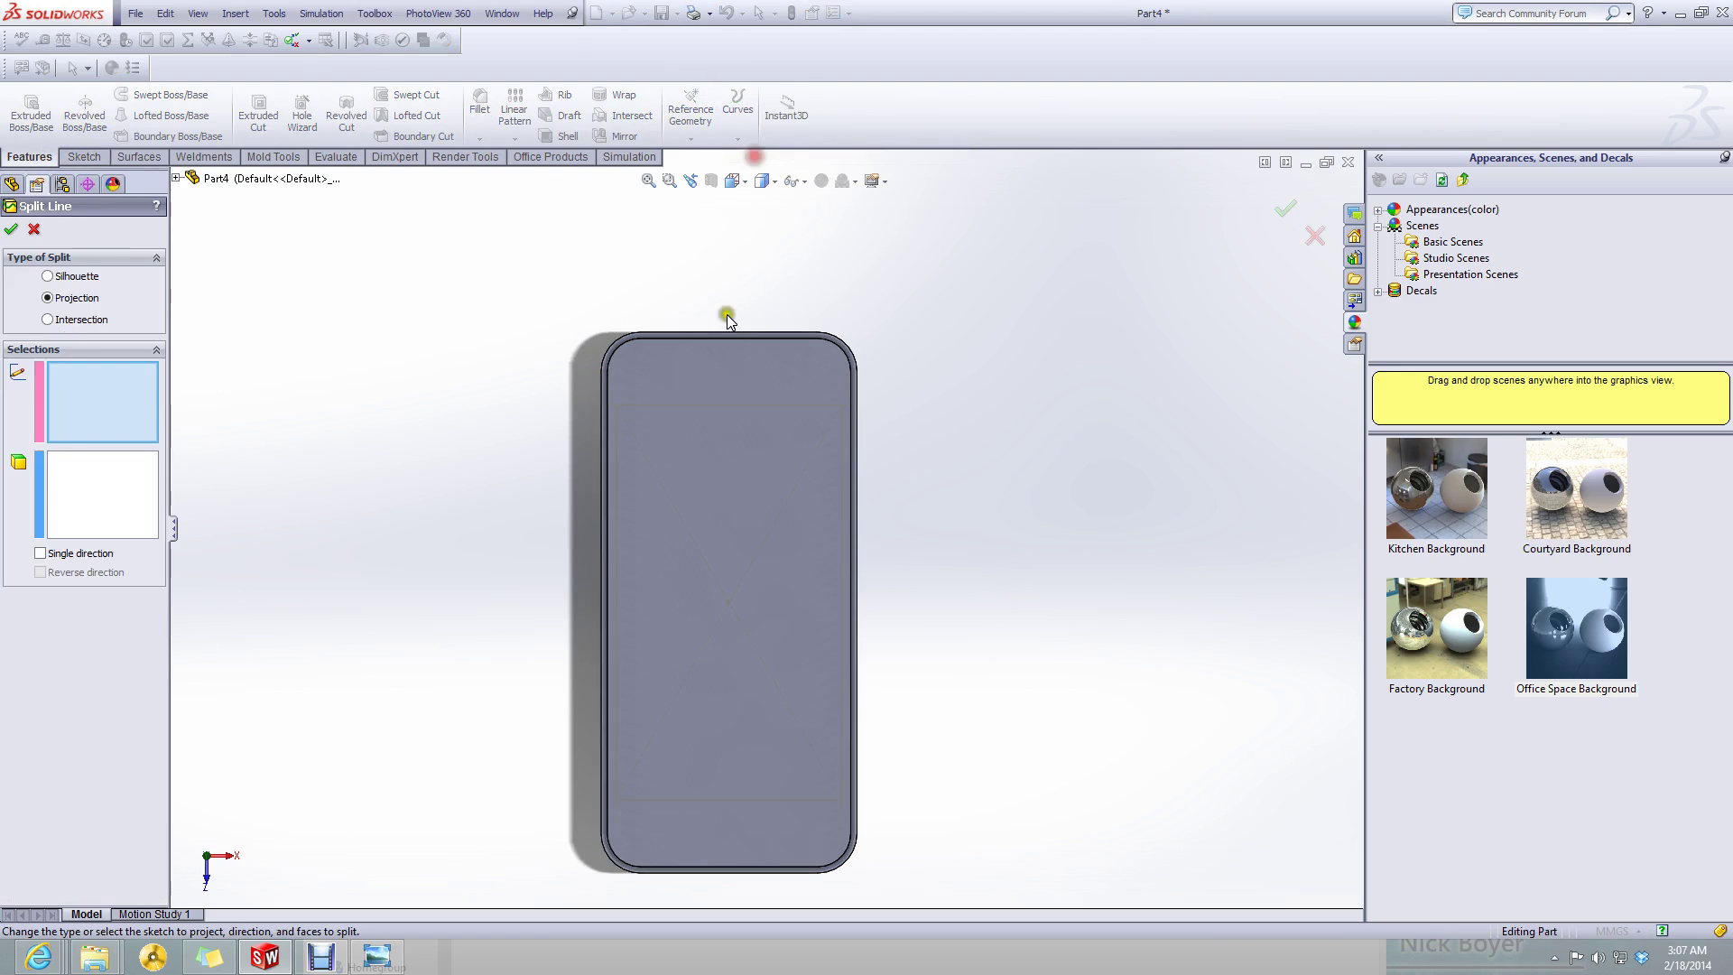
{"action": "left_click", "coordinate": [728, 411]}
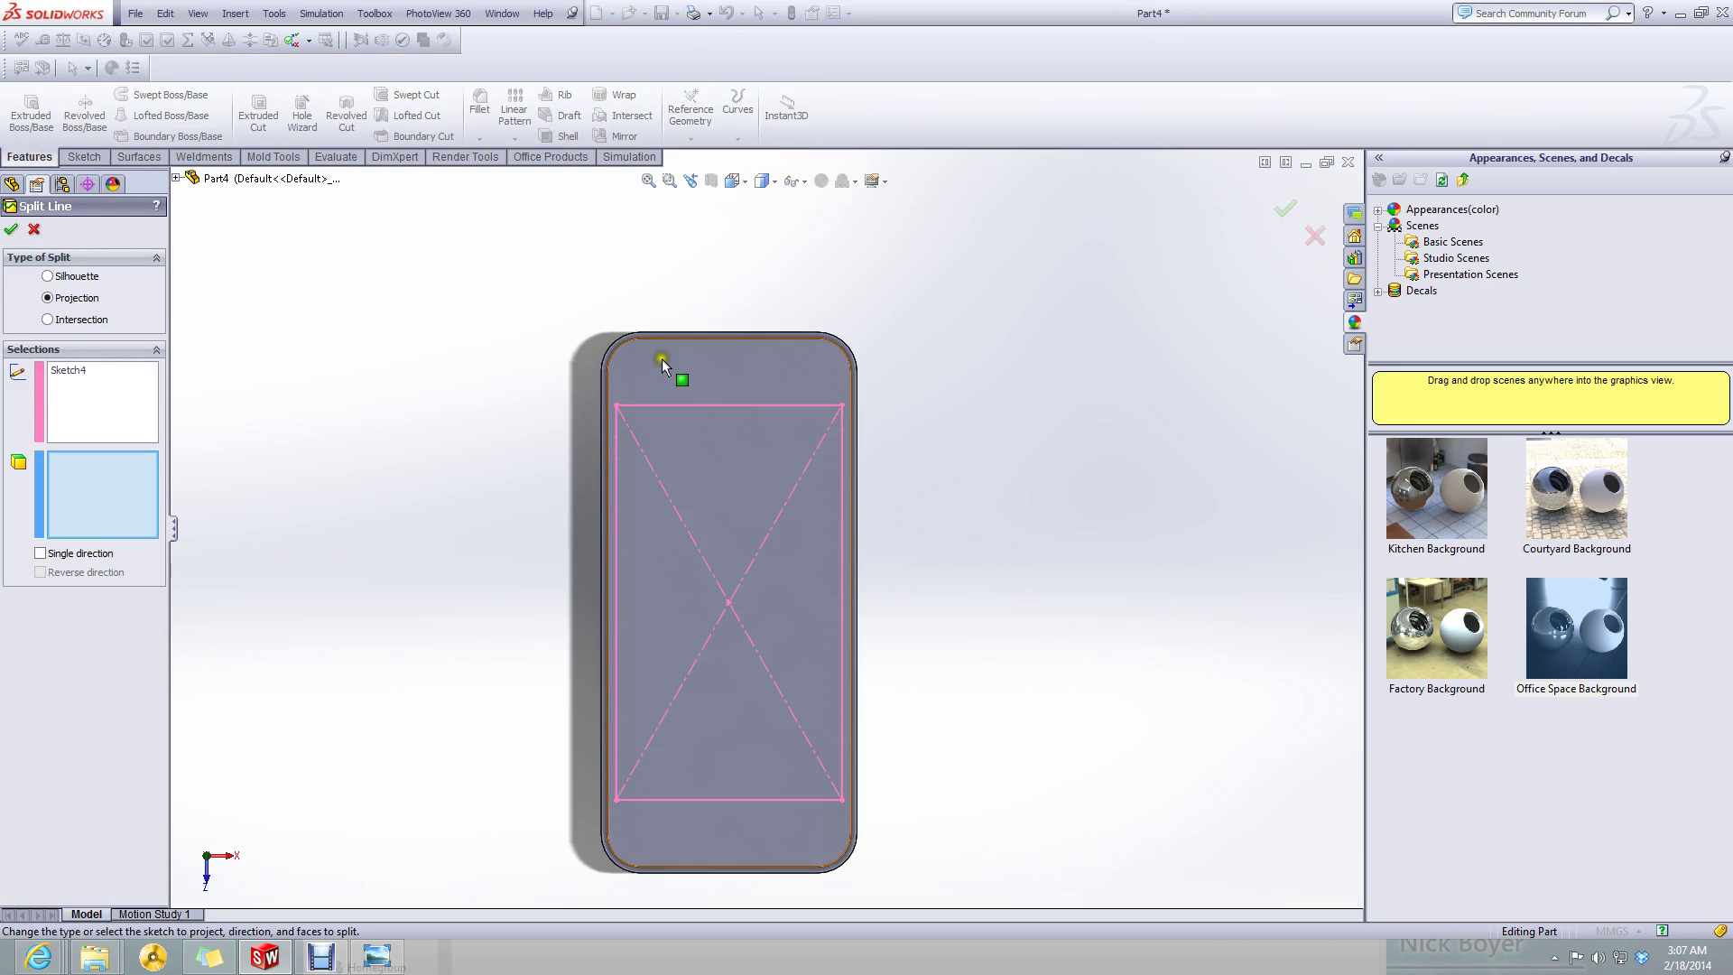
{"action": "left_click", "coordinate": [704, 389]}
{"action": "key", "text": "Return"}
{"action": "left_click", "coordinate": [1014, 437]}
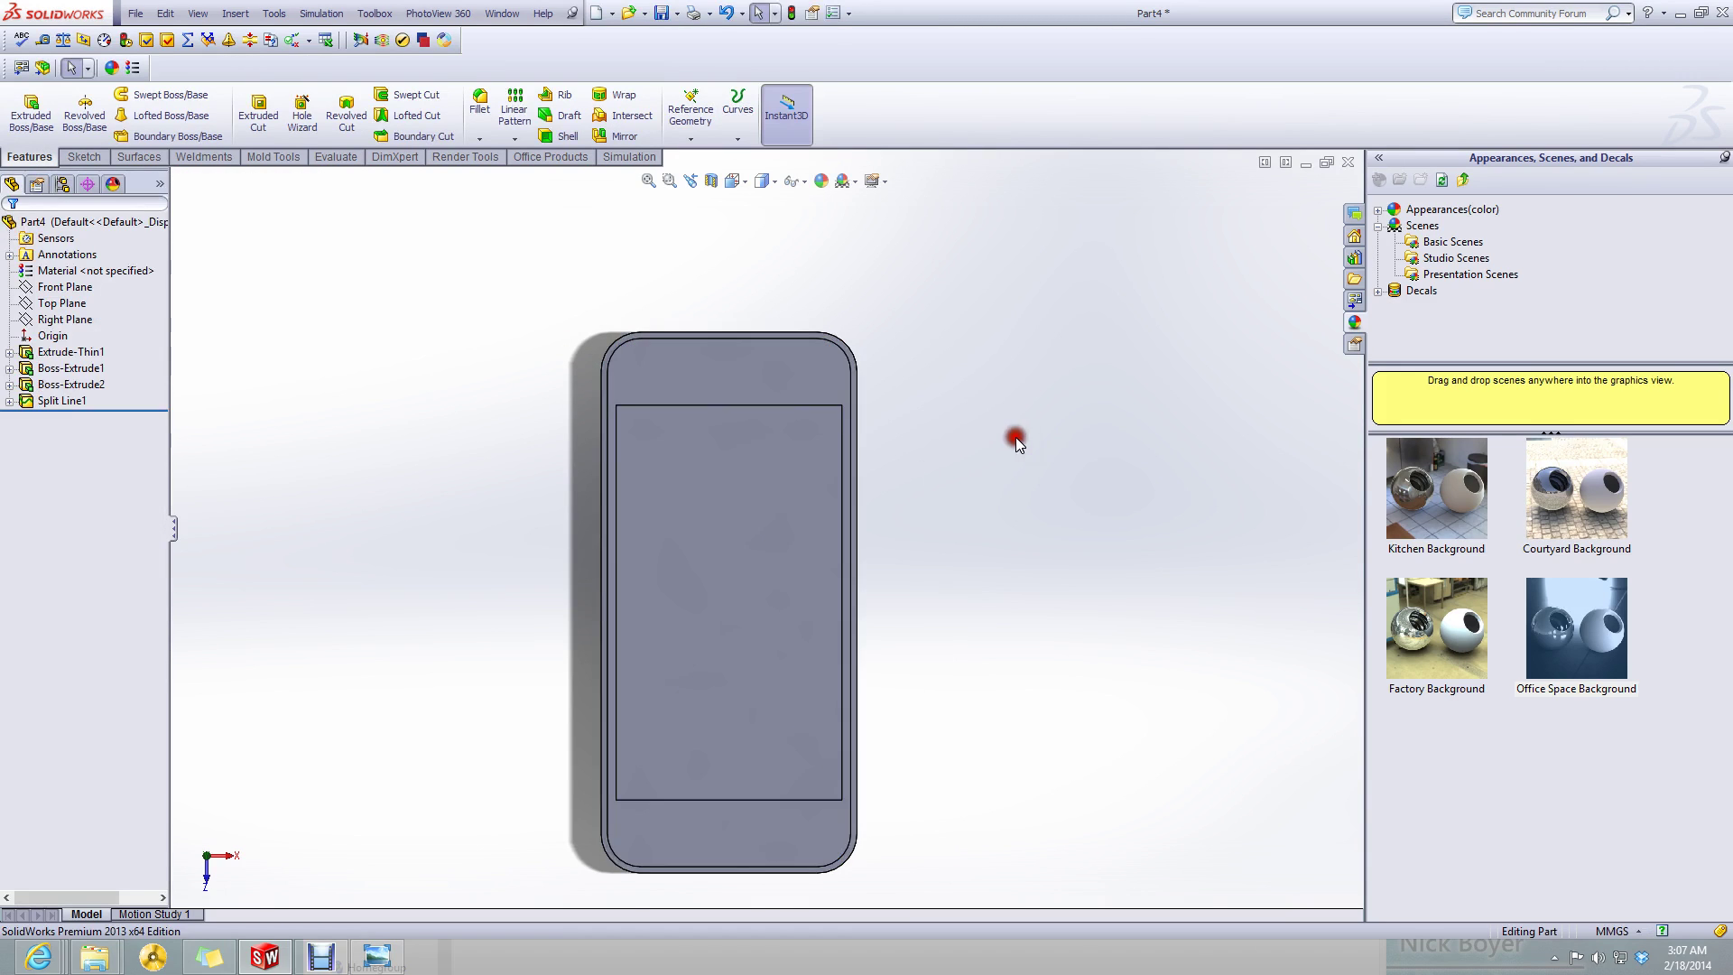
- Select the screen area and the surrounding front face in turn to check that they are separate faces
{"action": "left_click", "coordinate": [744, 490]}
{"action": "left_click", "coordinate": [727, 391]}
{"action": "left_click", "coordinate": [735, 491]}
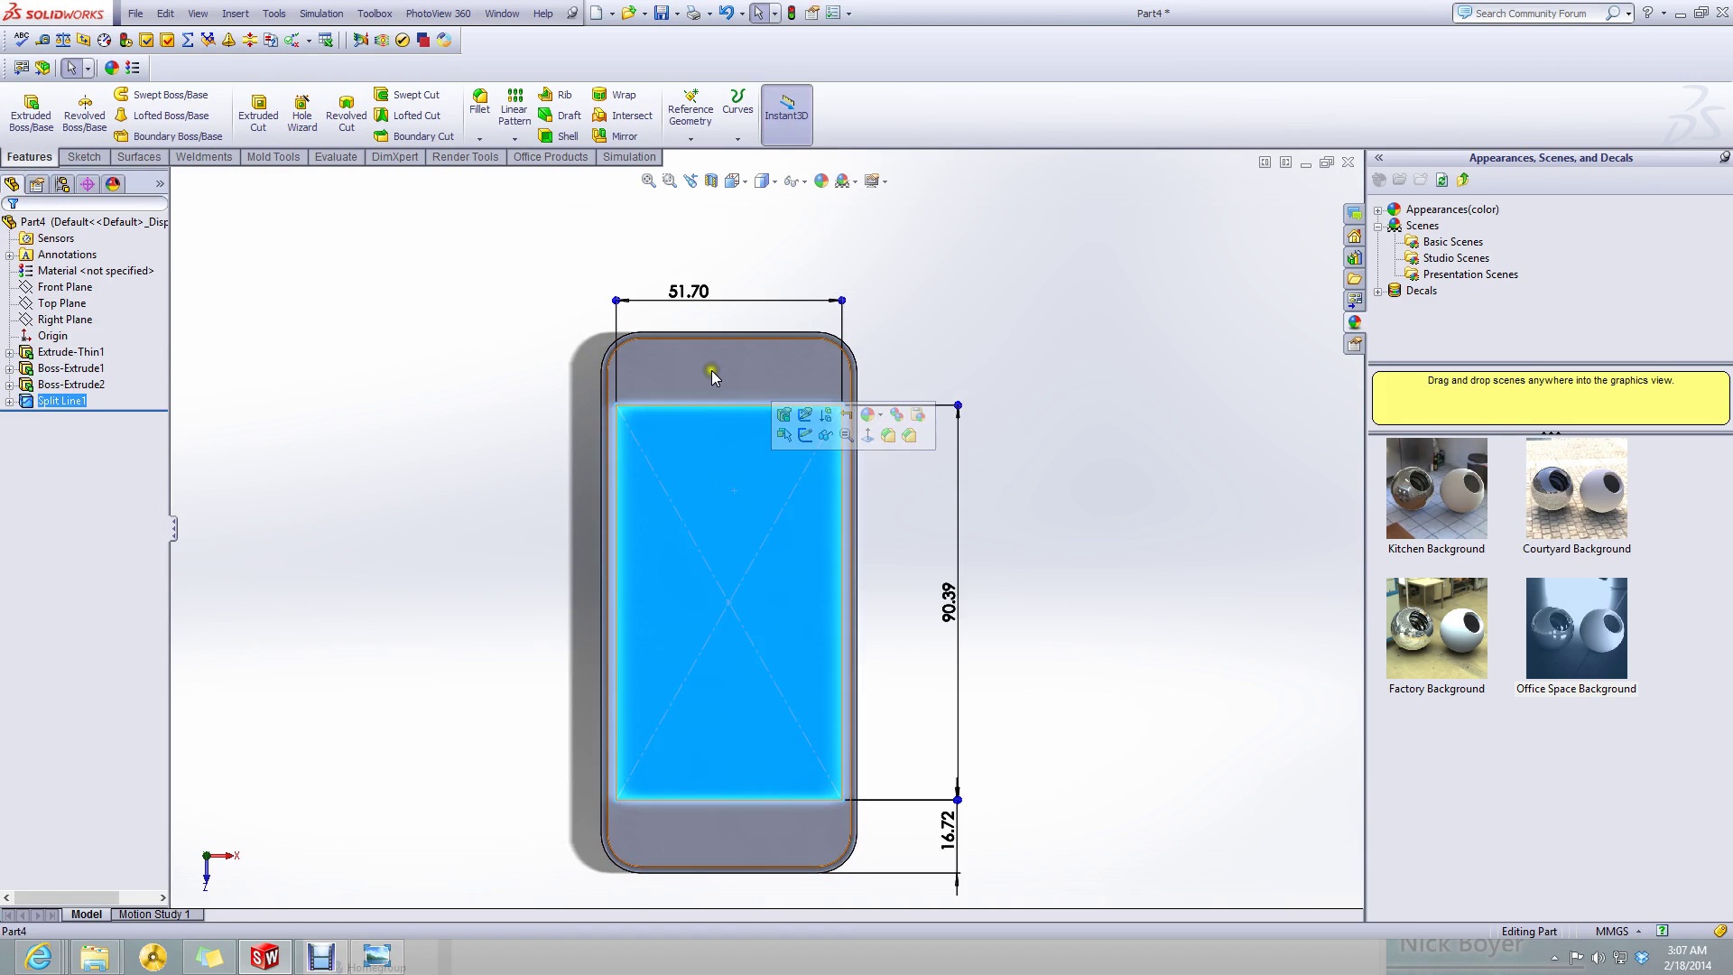
{"action": "left_click", "coordinate": [712, 377]}
{"action": "left_click", "coordinate": [1226, 591]}
- Select the screen face and open the decal editor for it
{"action": "left_click", "coordinate": [728, 532]}
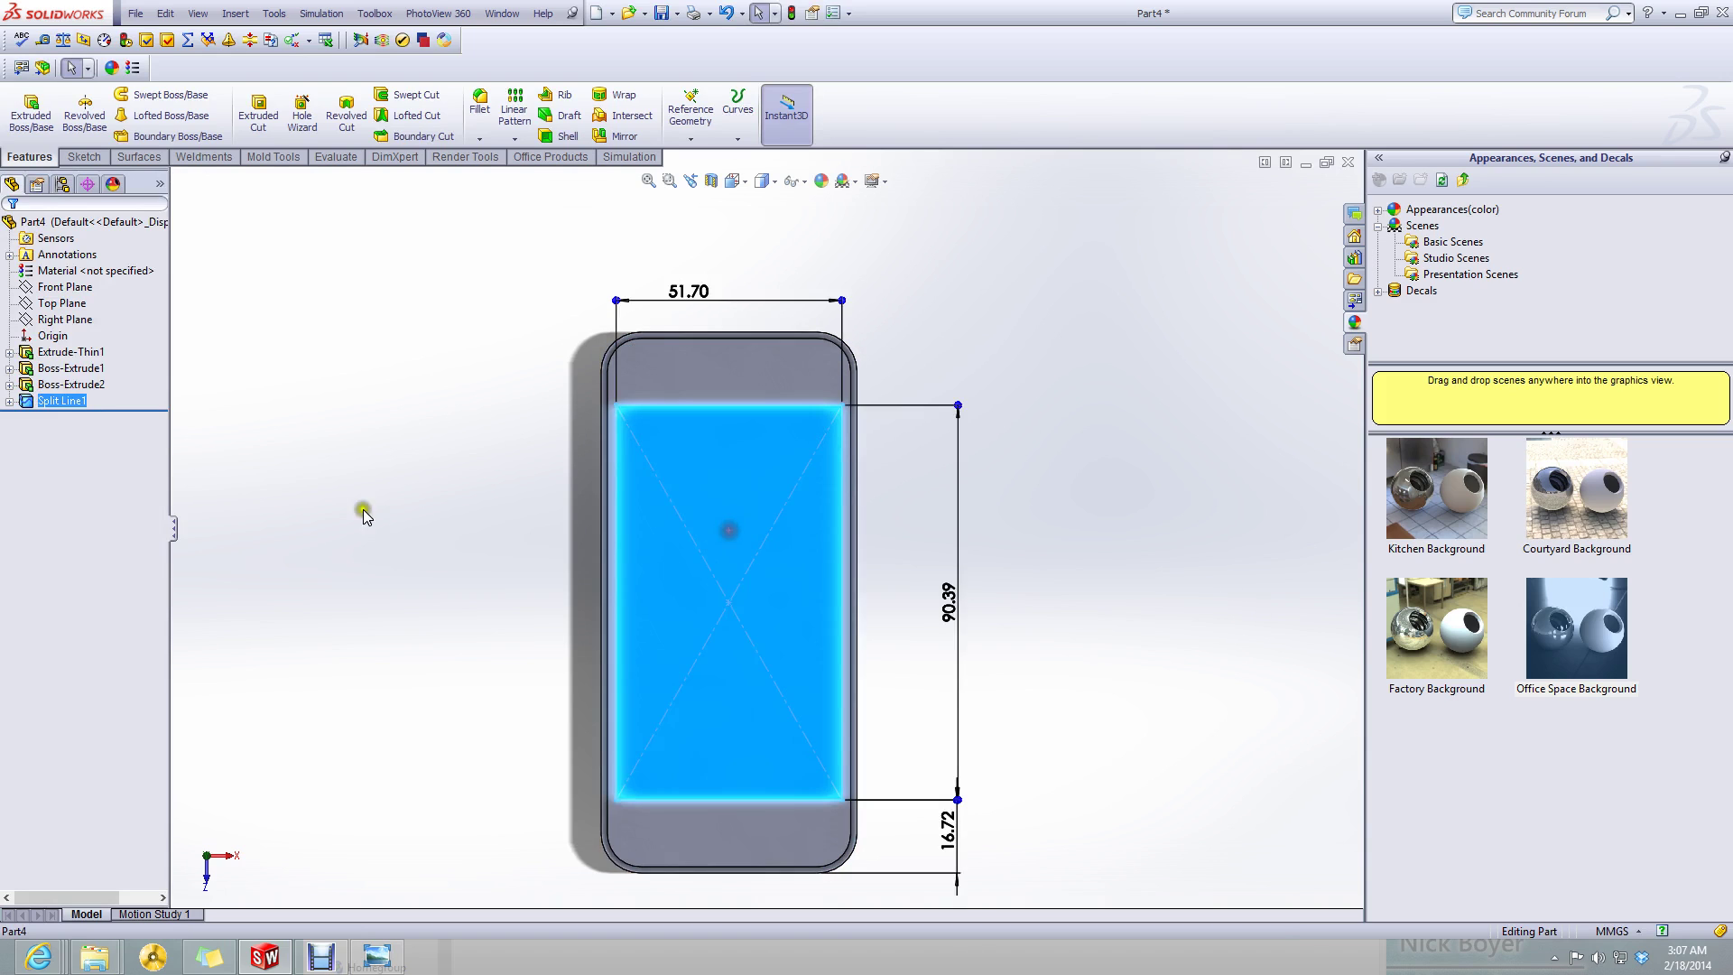
{"action": "left_click", "coordinate": [112, 184]}
{"action": "left_click", "coordinate": [33, 206]}
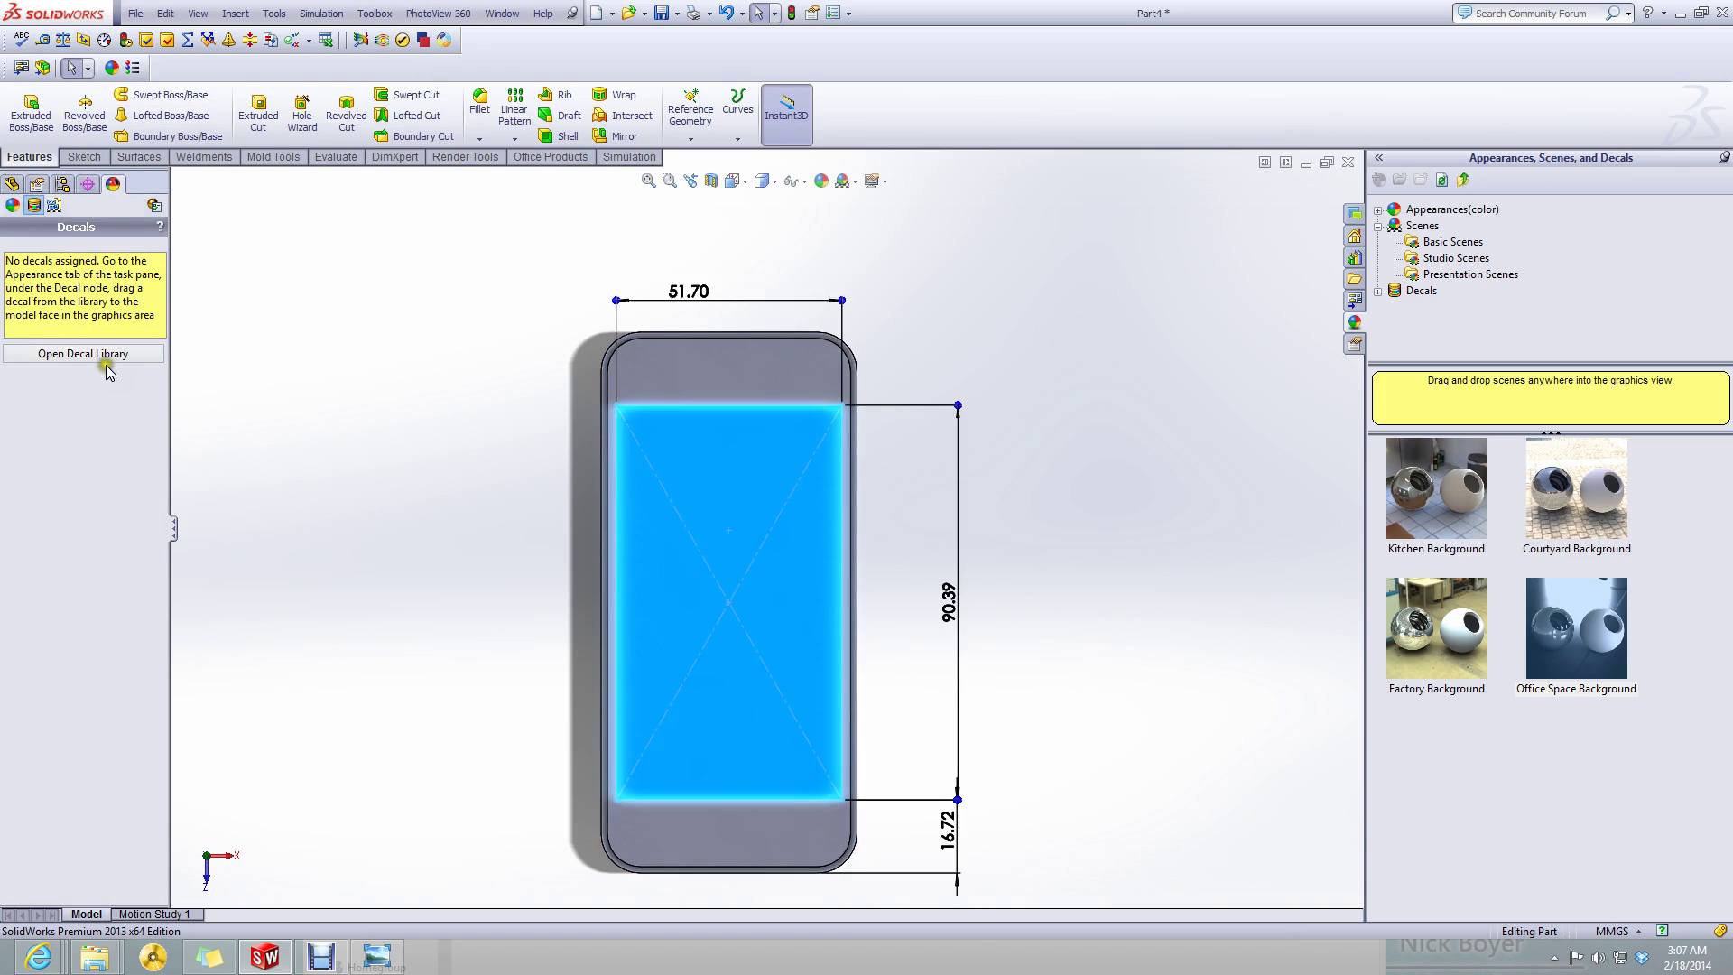
{"action": "left_click", "coordinate": [65, 355]}
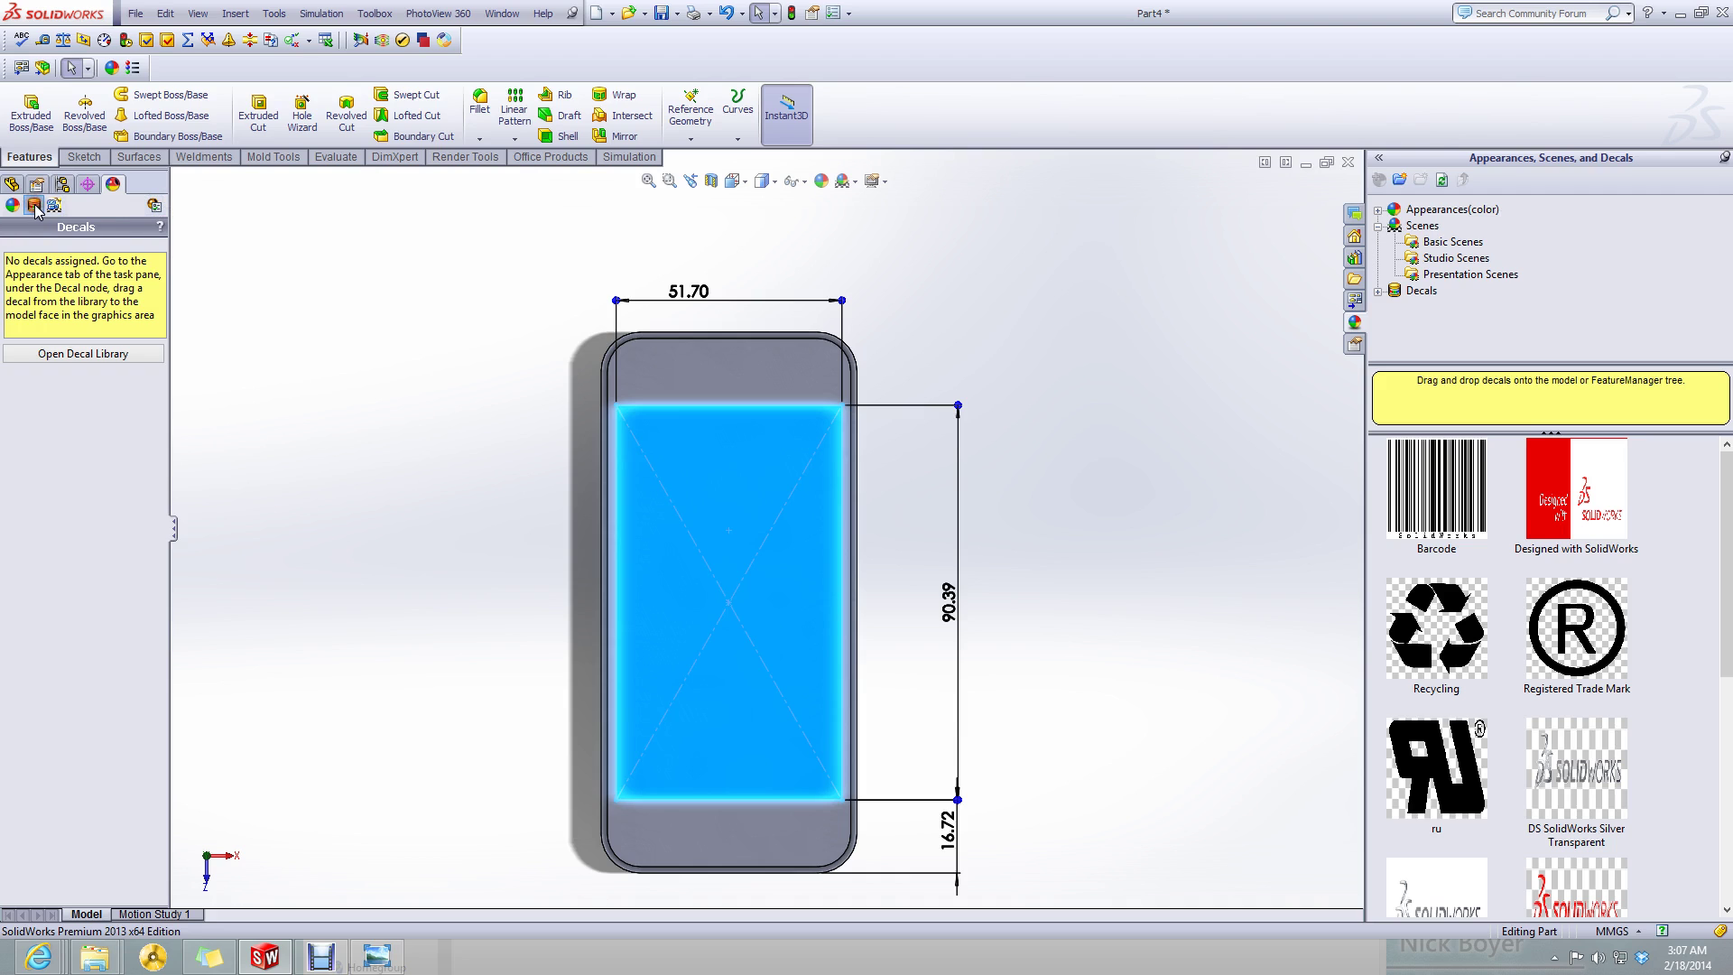
{"action": "left_click", "coordinate": [438, 12]}
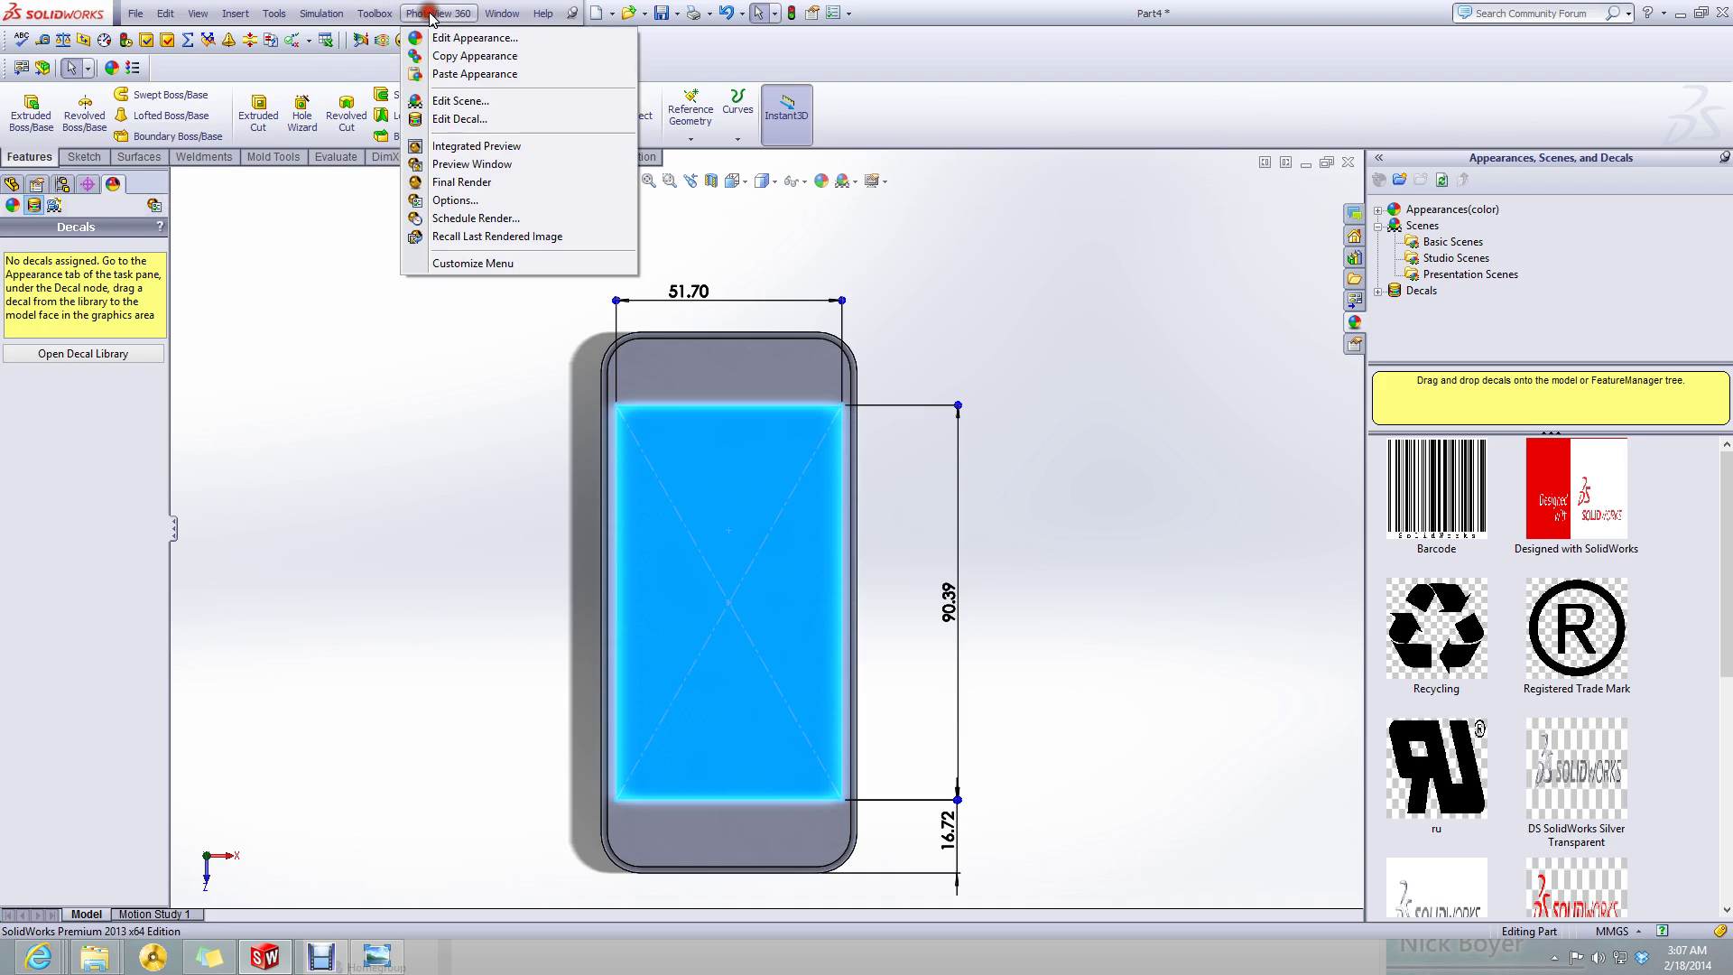
{"action": "left_click", "coordinate": [475, 119]}
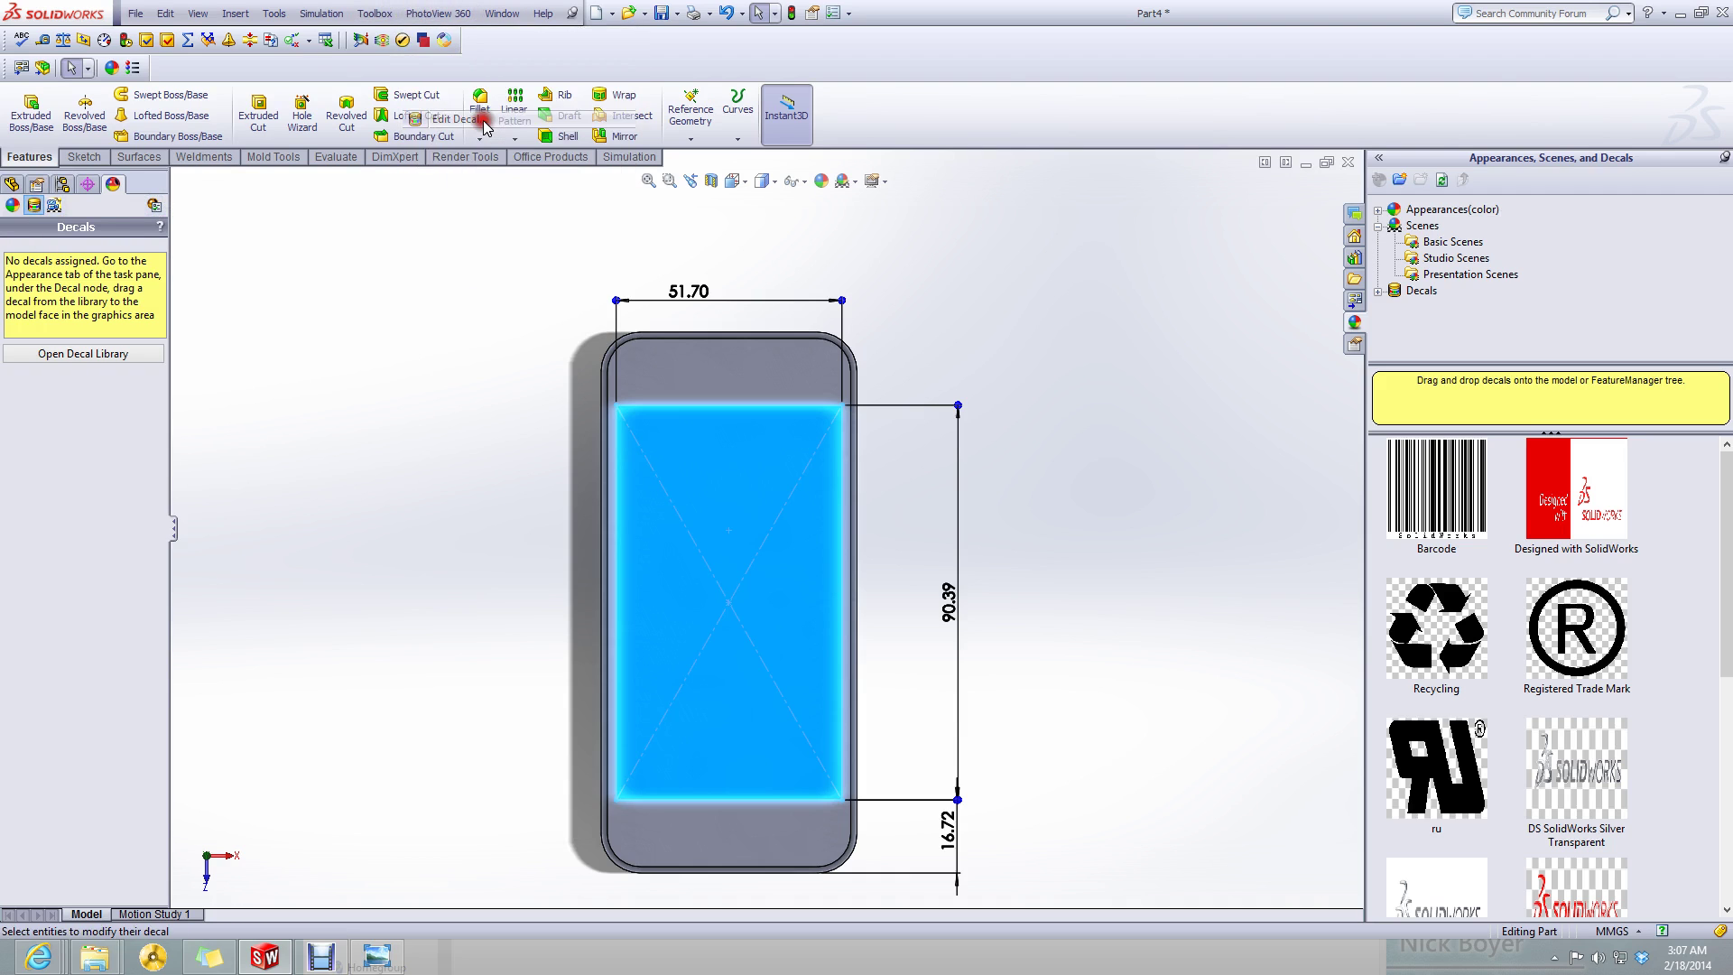
- Load the phone home-screen image from the Iphone modeling folder on the desktop as the decal image
{"action": "left_click", "coordinate": [95, 584]}
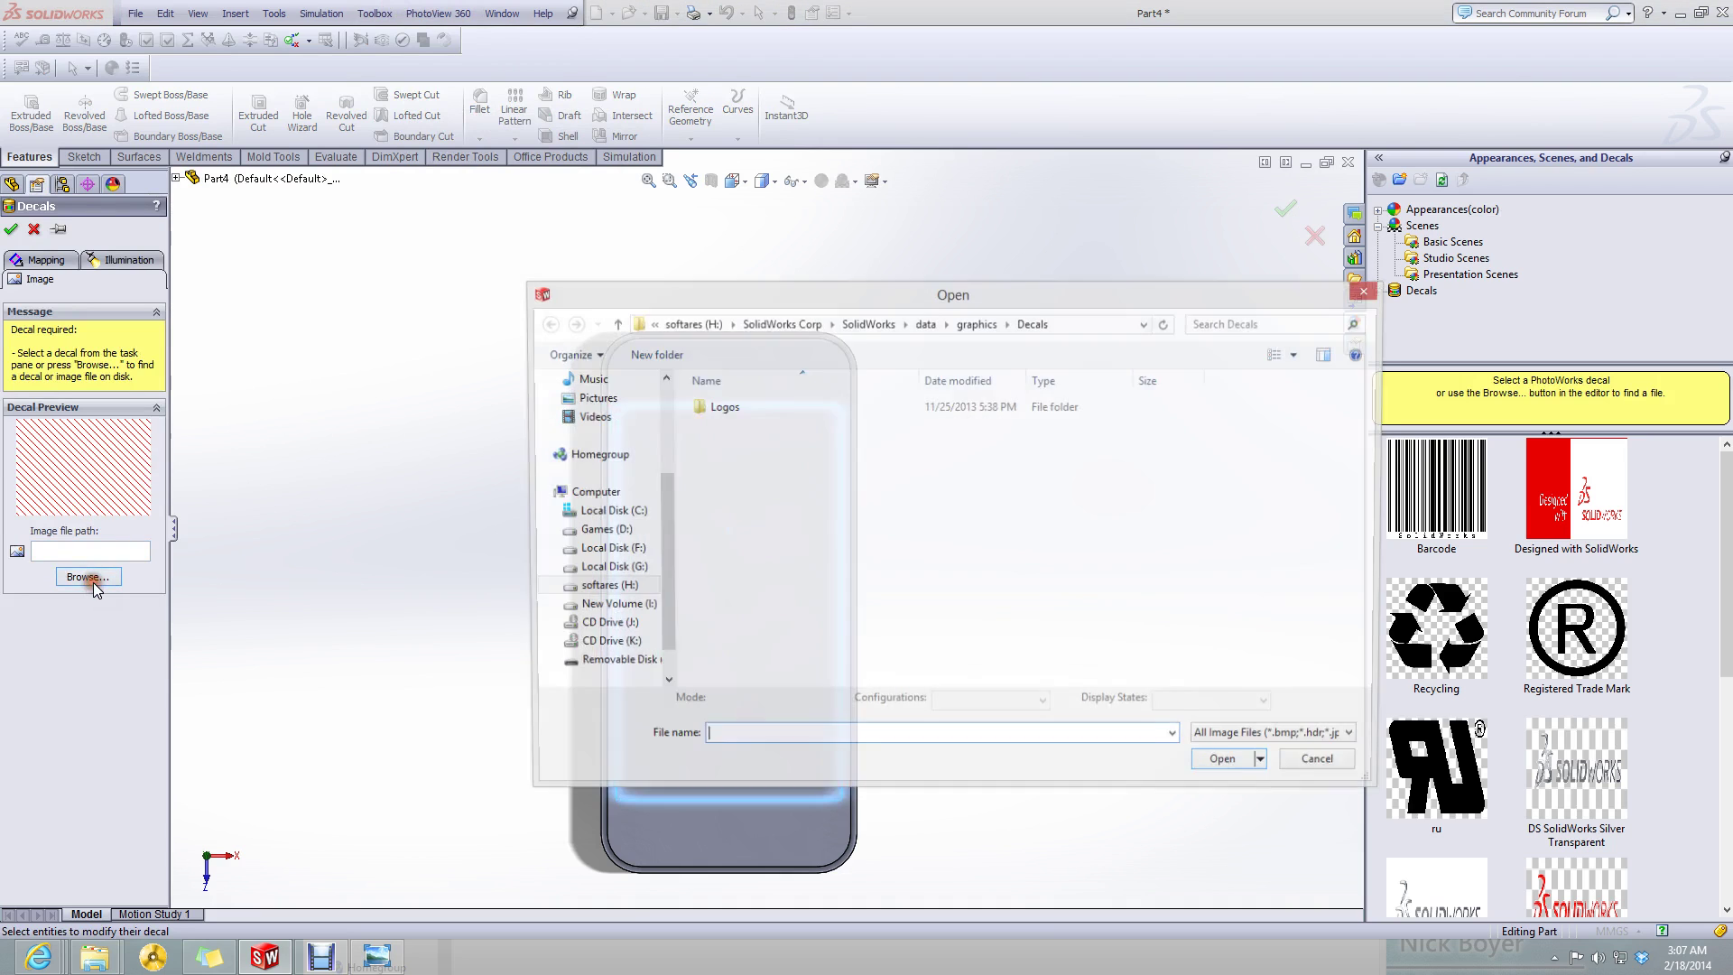
{"action": "left_click", "coordinate": [659, 404]}
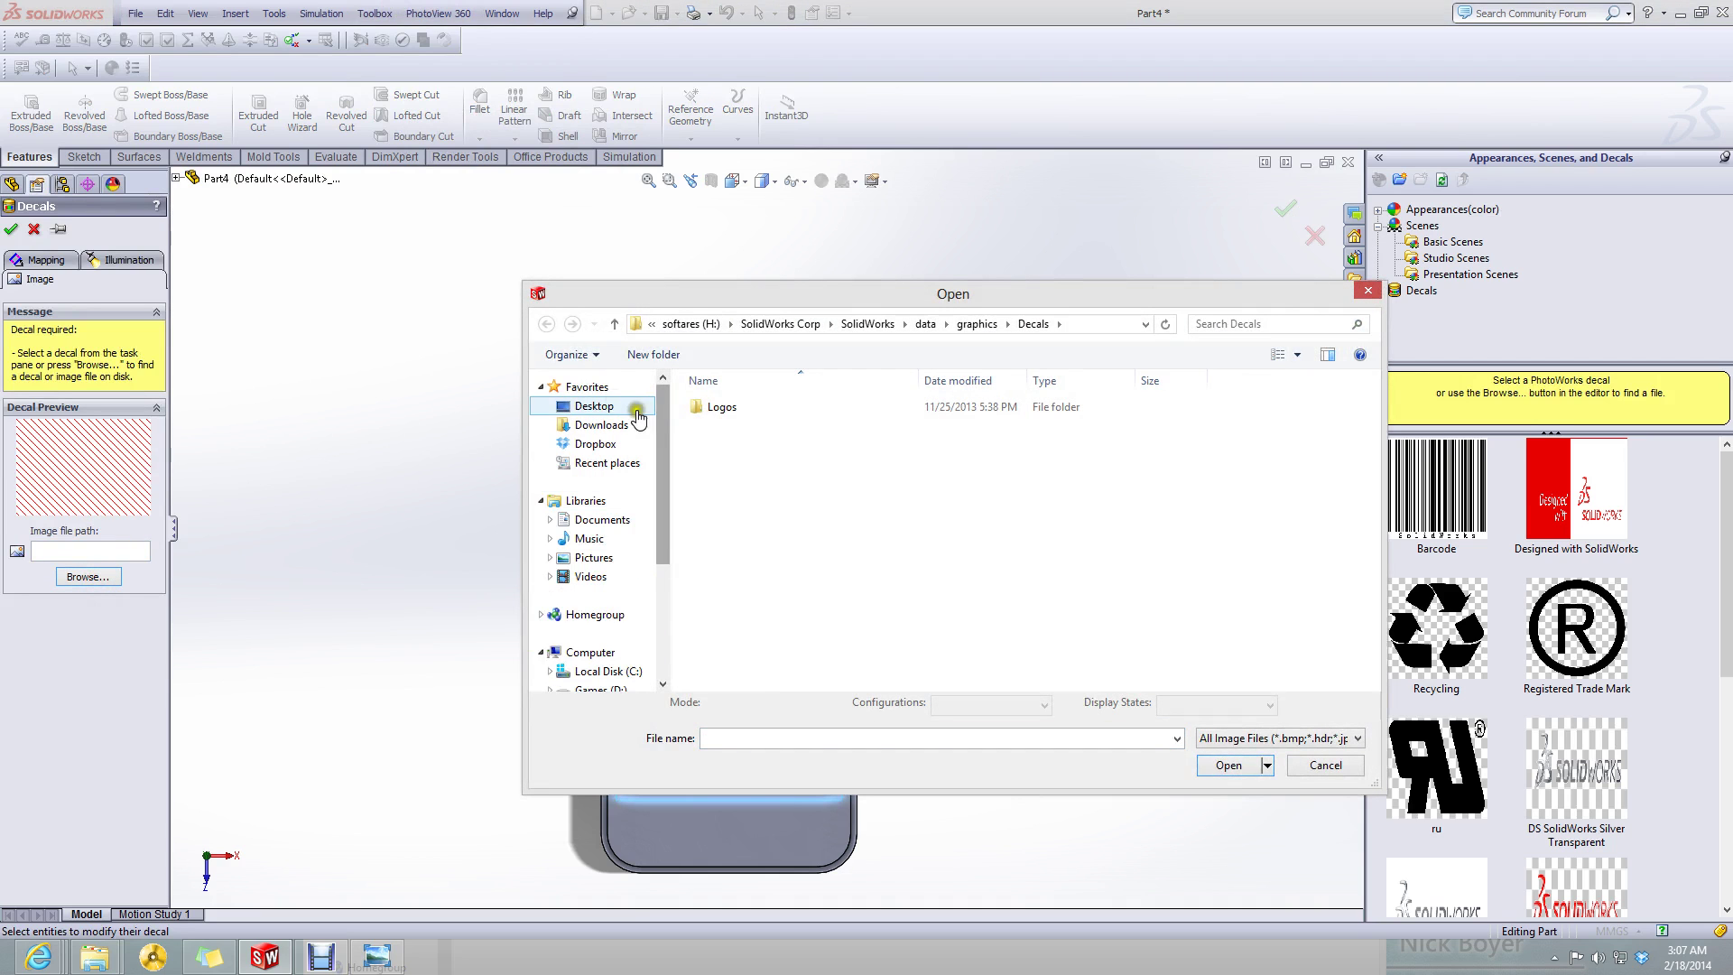
{"action": "left_click", "coordinate": [623, 406]}
{"action": "double_click", "coordinate": [1206, 498]}
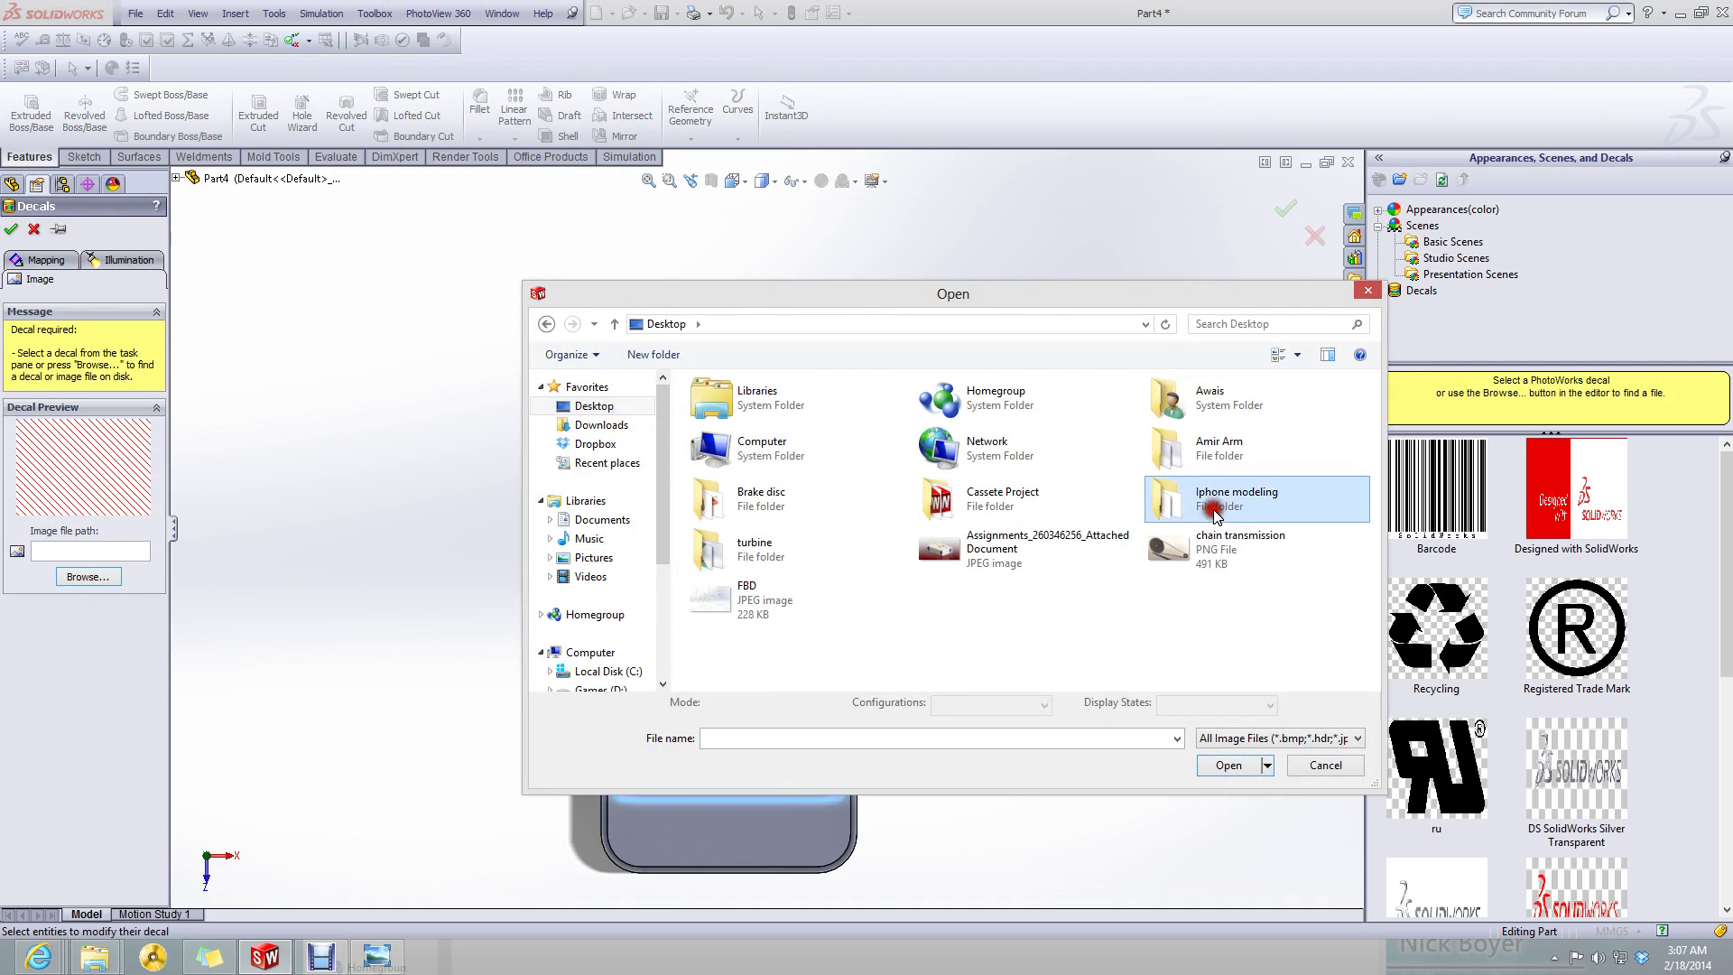
{"action": "left_click", "coordinate": [931, 434]}
{"action": "double_click", "coordinate": [931, 434]}
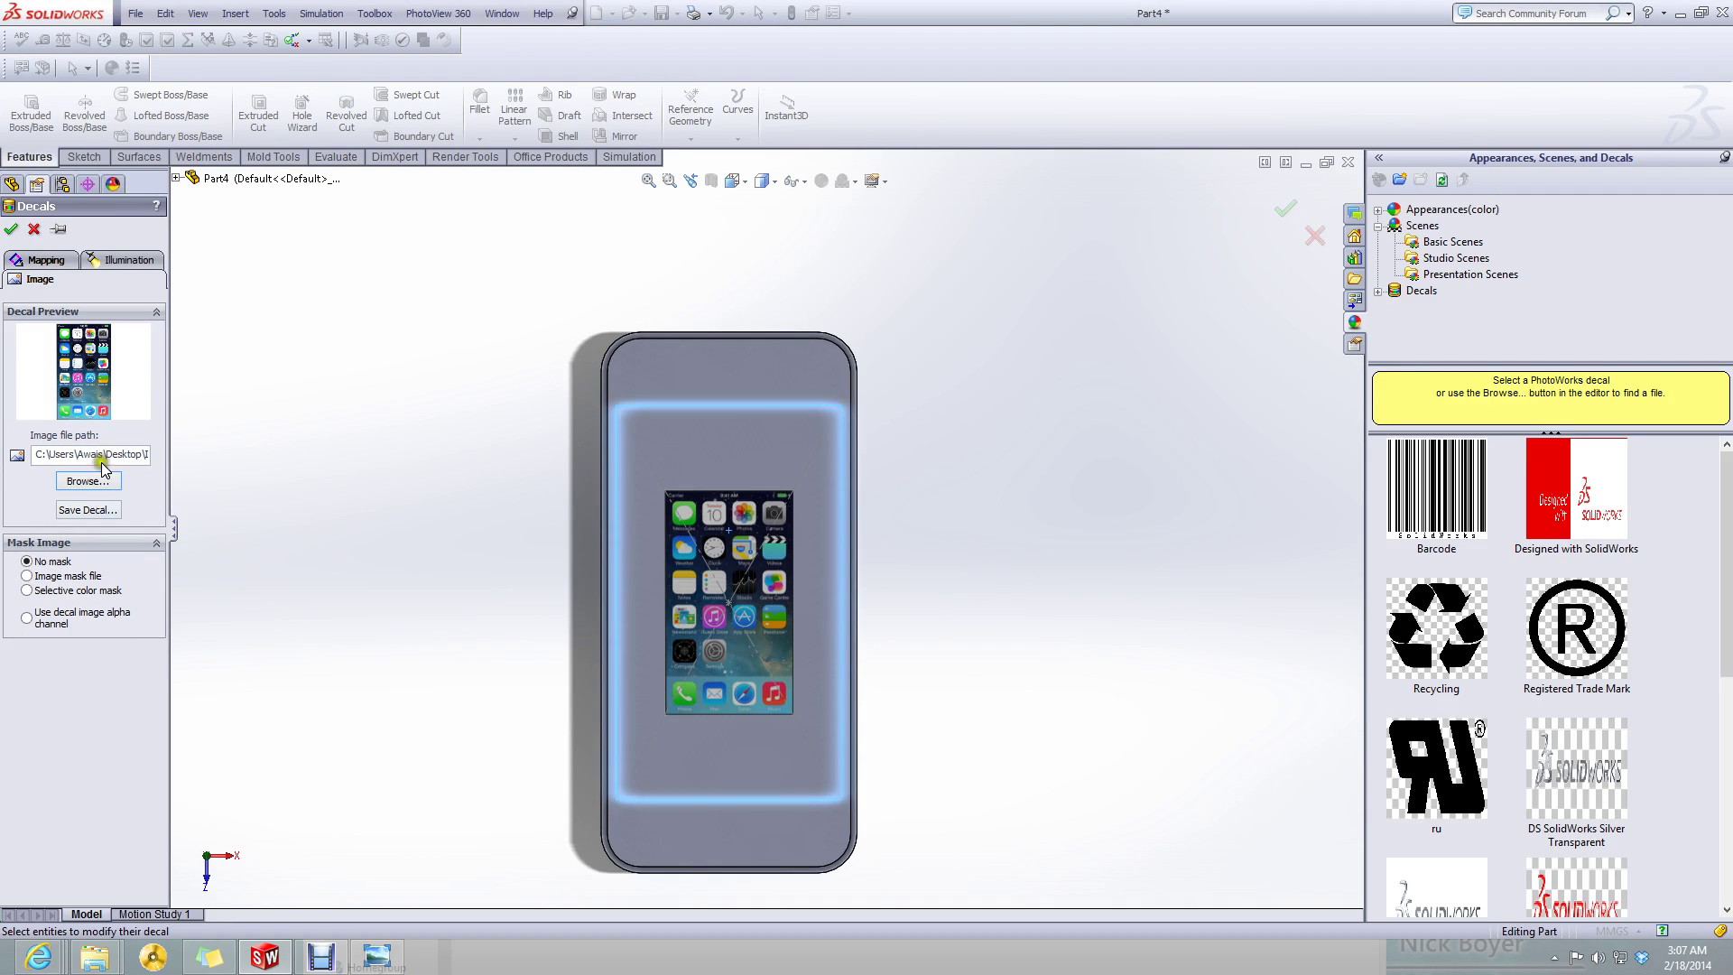
- Reapply the decal to the screen face and enlarge it to about 40.8 by 71.1 mm
{"action": "left_click", "coordinate": [719, 574]}
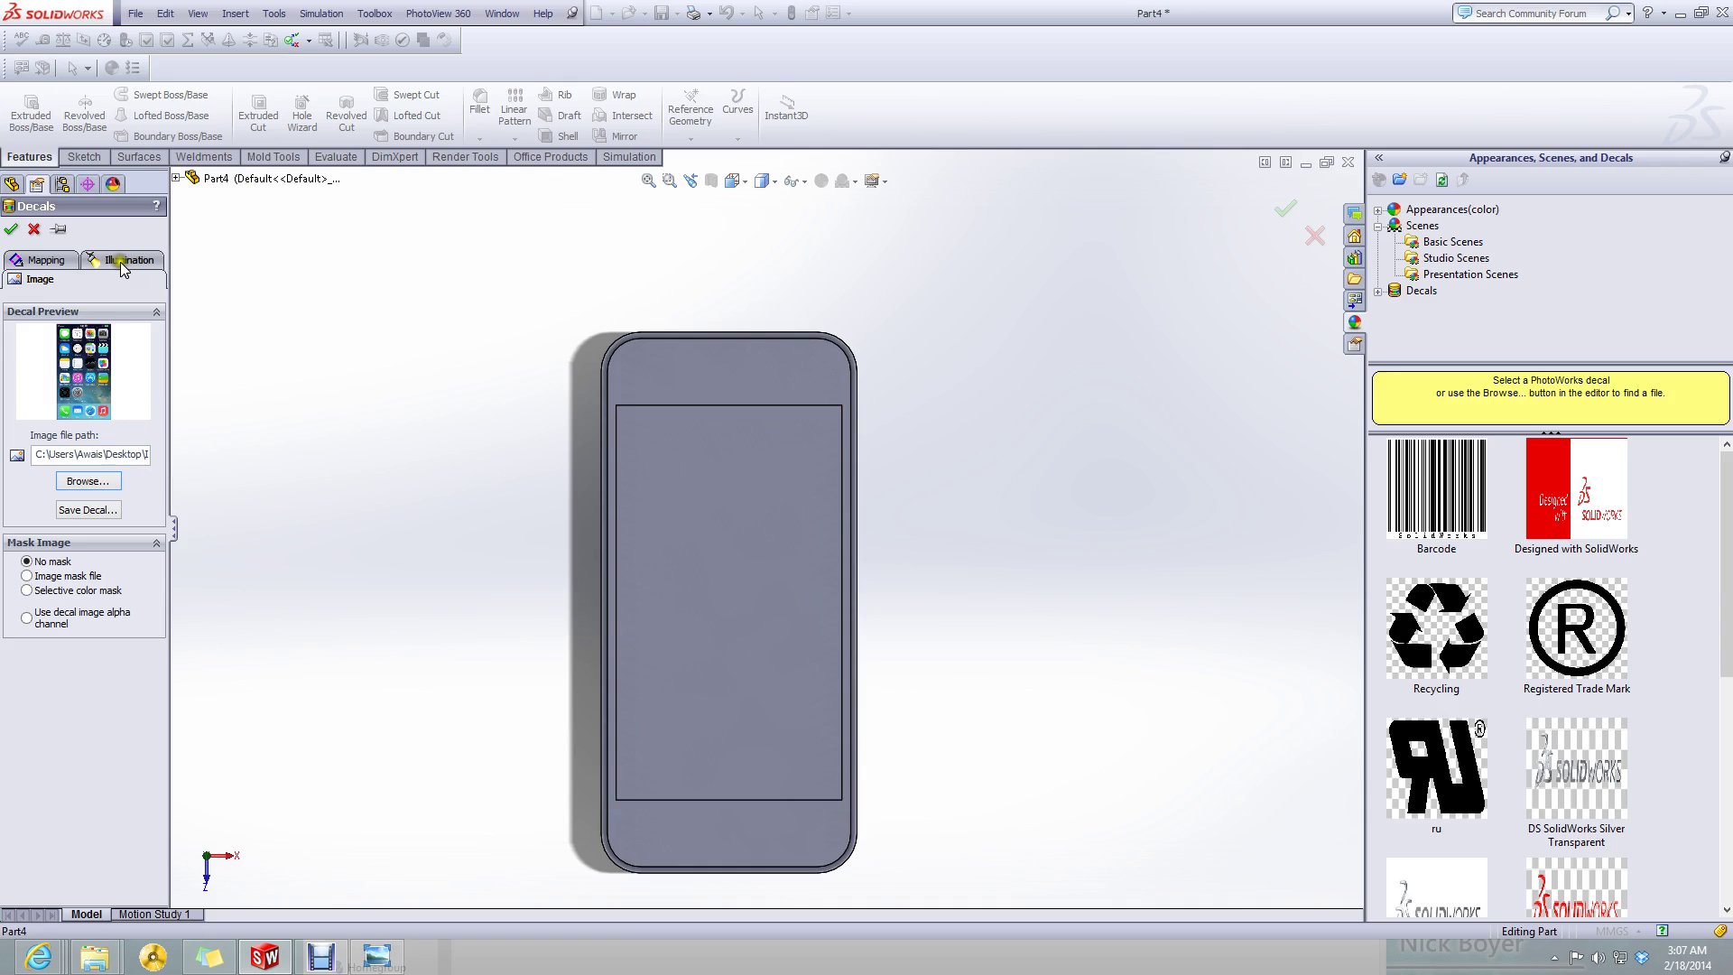
{"action": "left_click", "coordinate": [730, 616]}
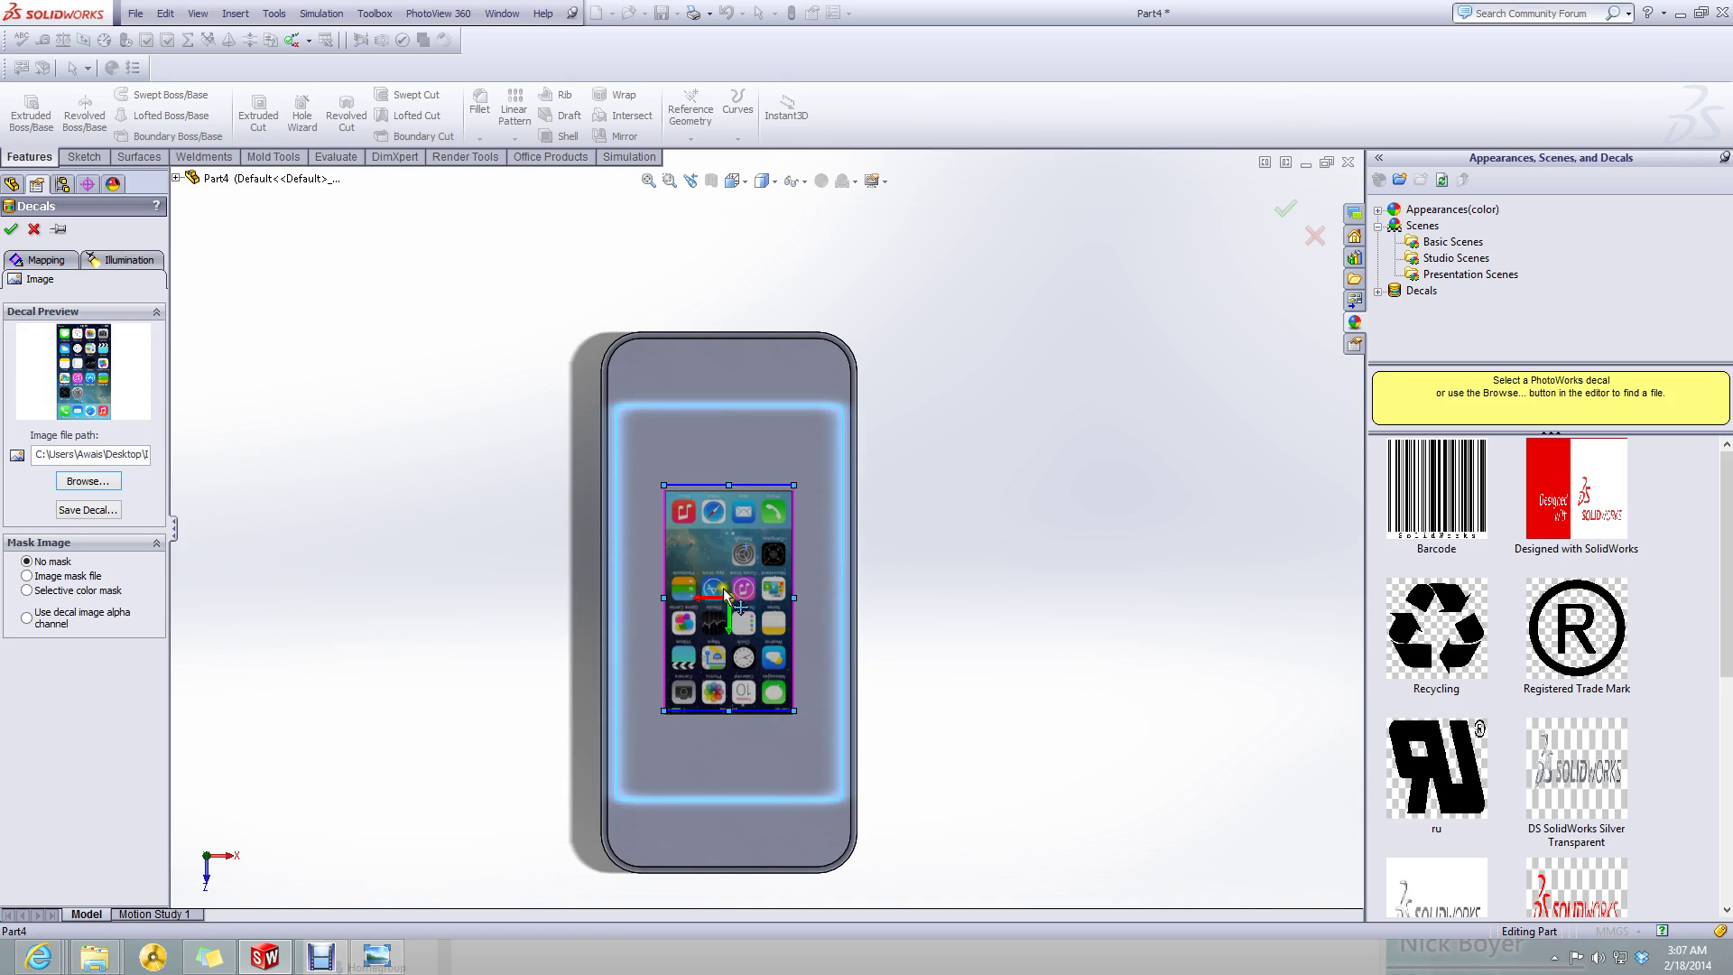
{"action": "left_click_drag", "start_coordinate": [662, 710], "coordinate": [639, 751]}
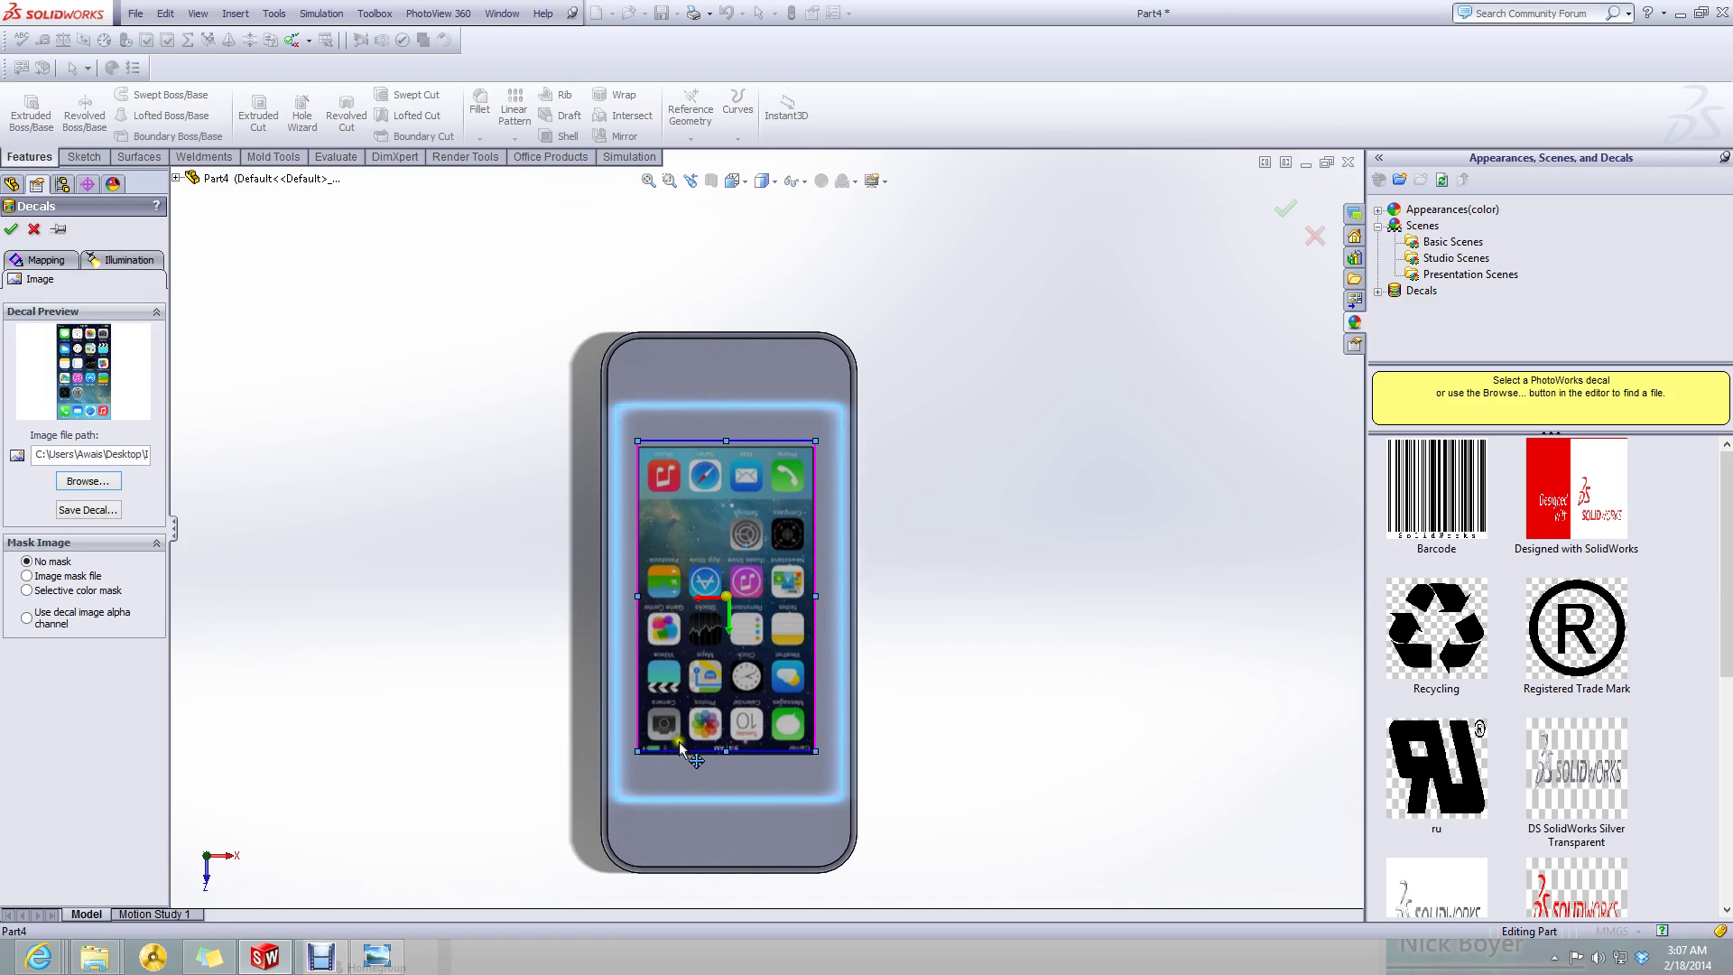
{"action": "scroll", "coordinate": [680, 741], "scroll_direction": "down", "scroll_amount": 2}
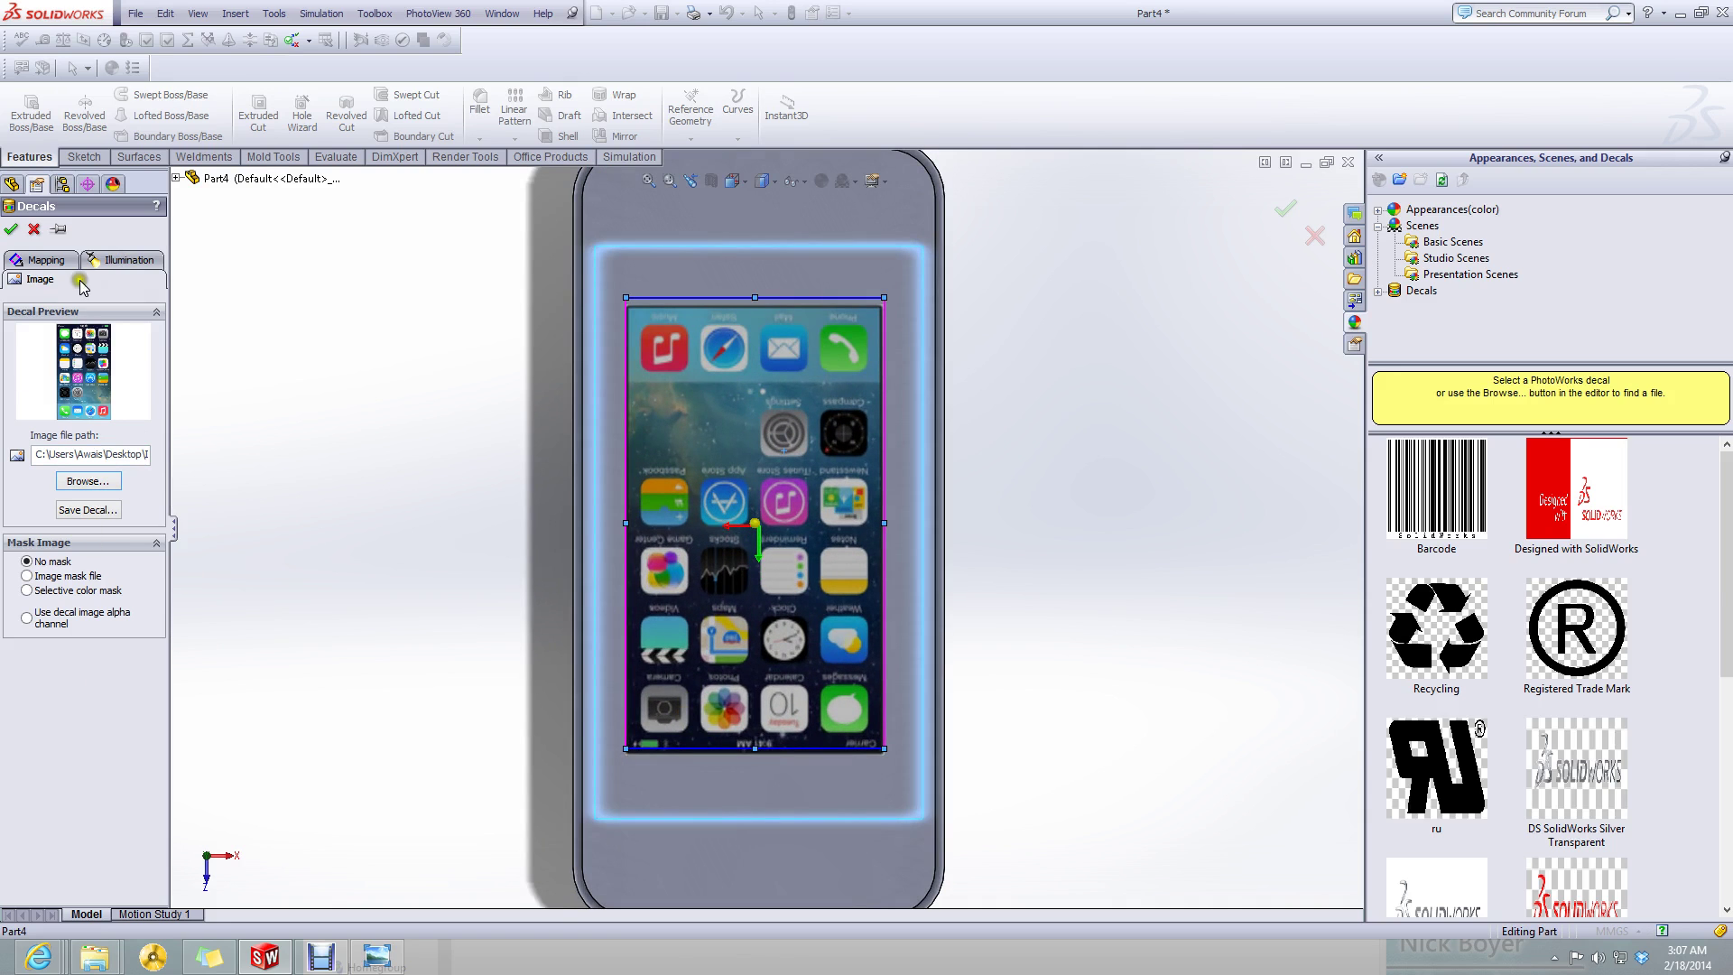
- Rotate the decal 180 degrees so the home screen is upright, and accept the decal
{"action": "left_click", "coordinate": [47, 260]}
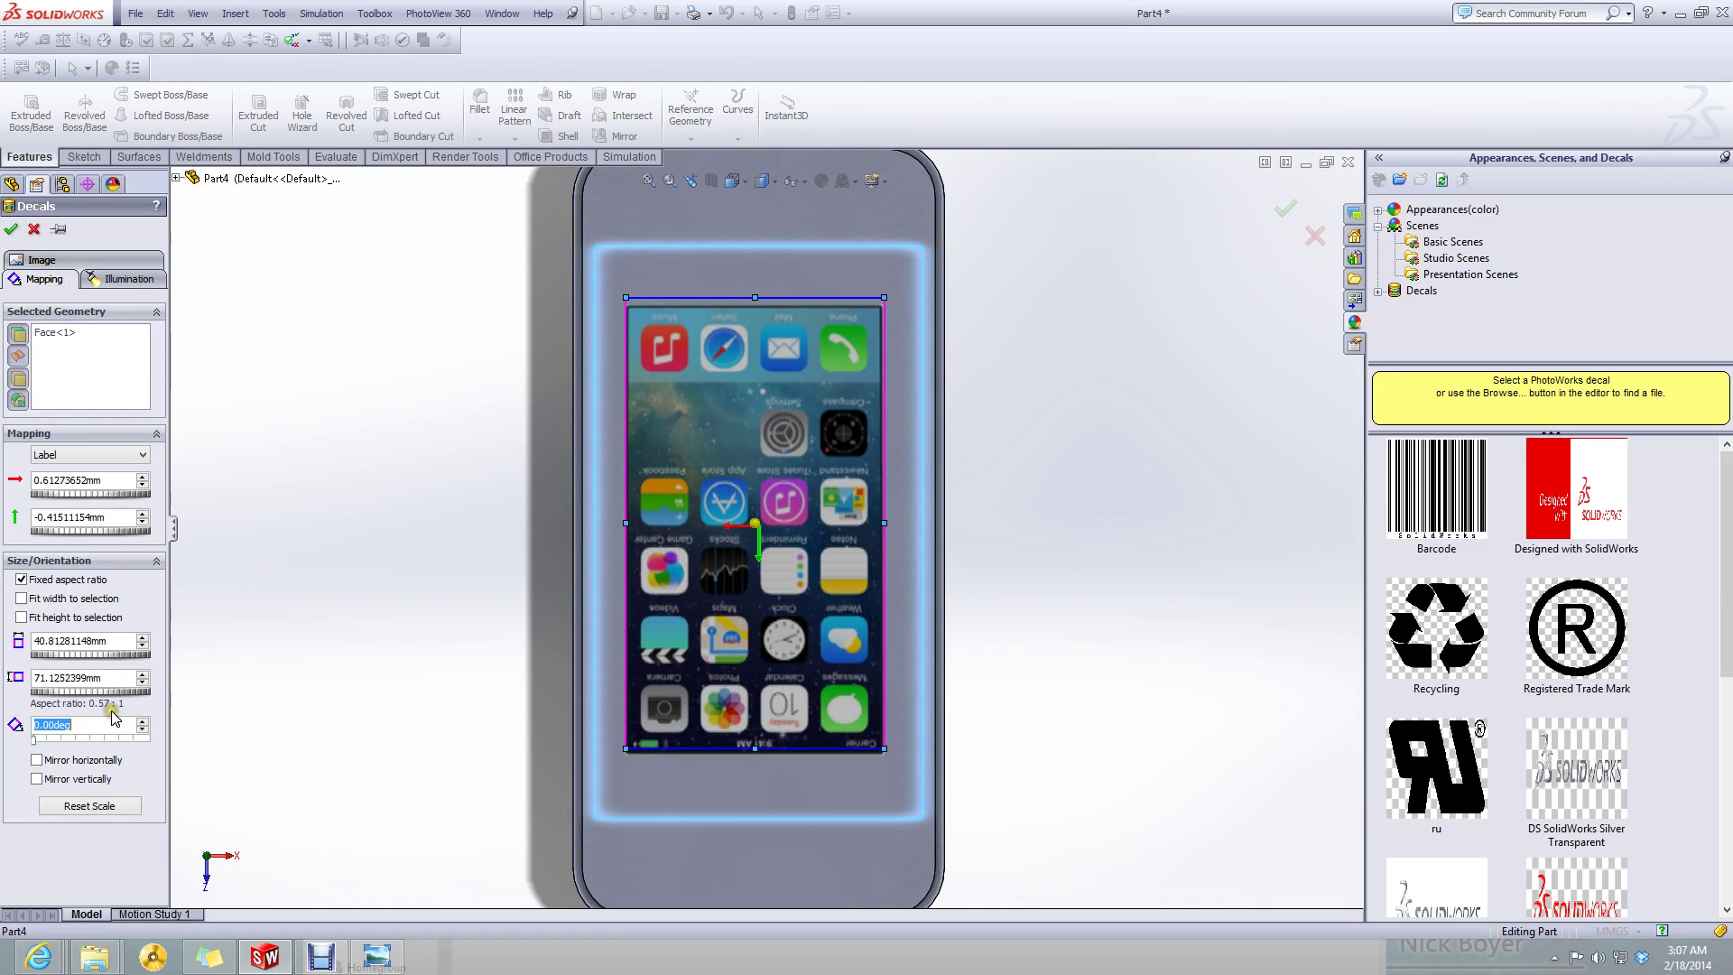
{"action": "key", "text": "f"}
{"action": "key", "text": "ctrl+7"}
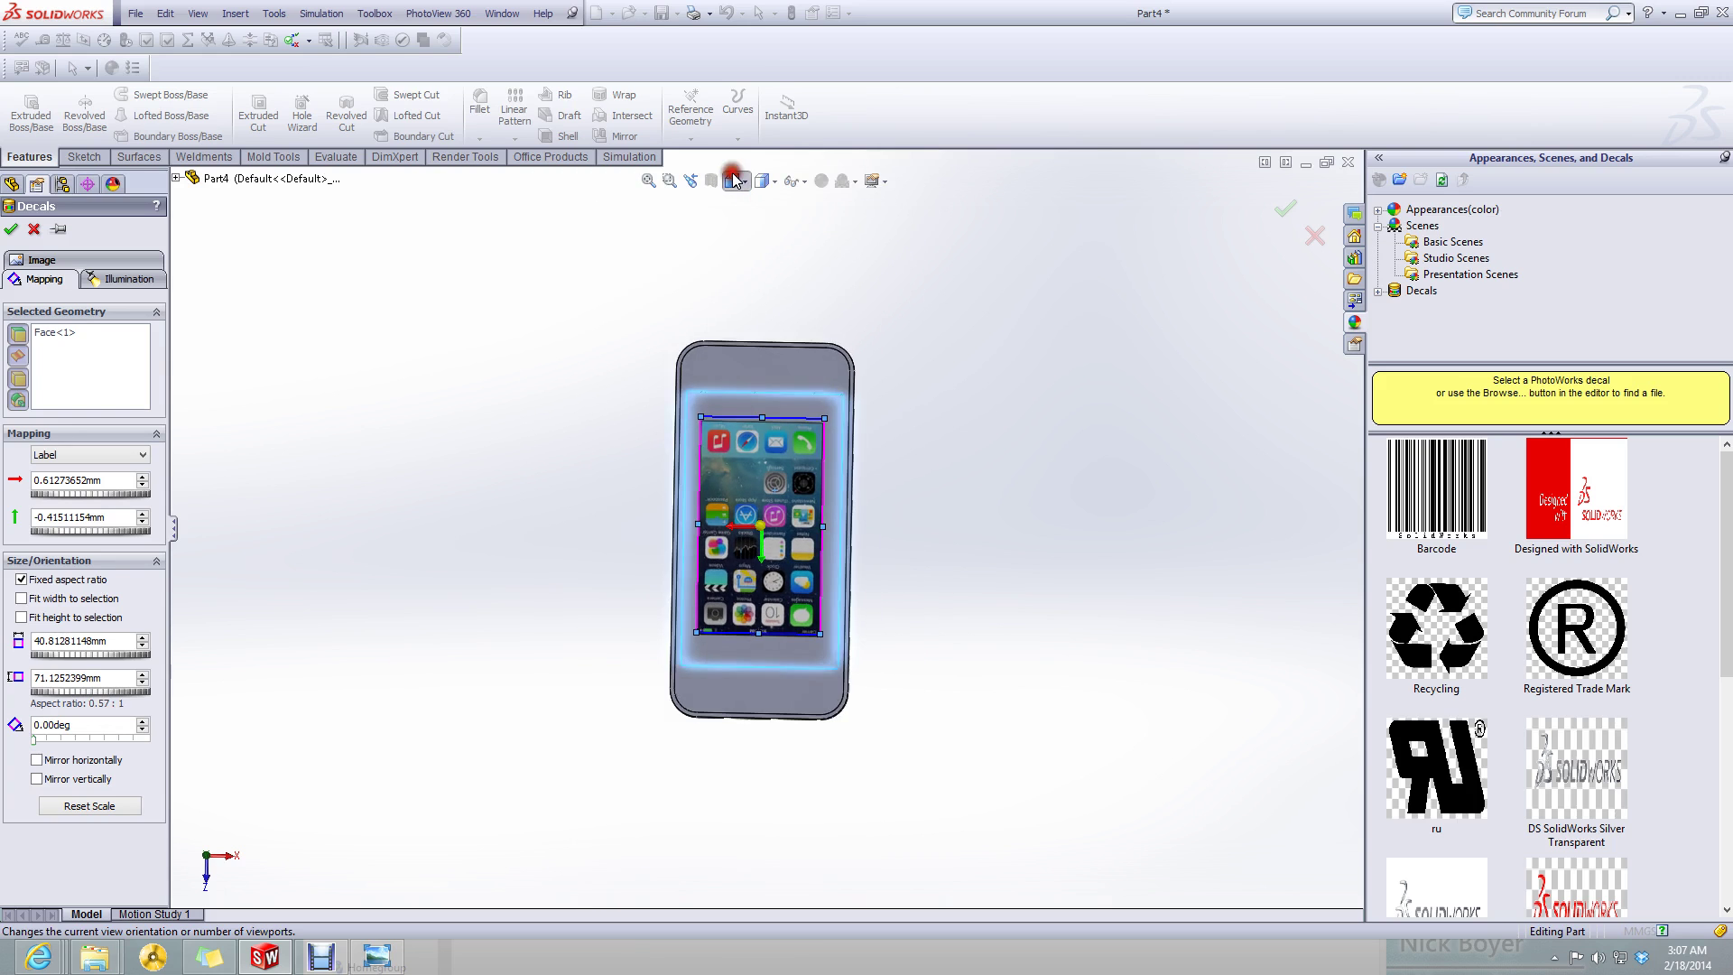
{"action": "left_click", "coordinate": [735, 180]}
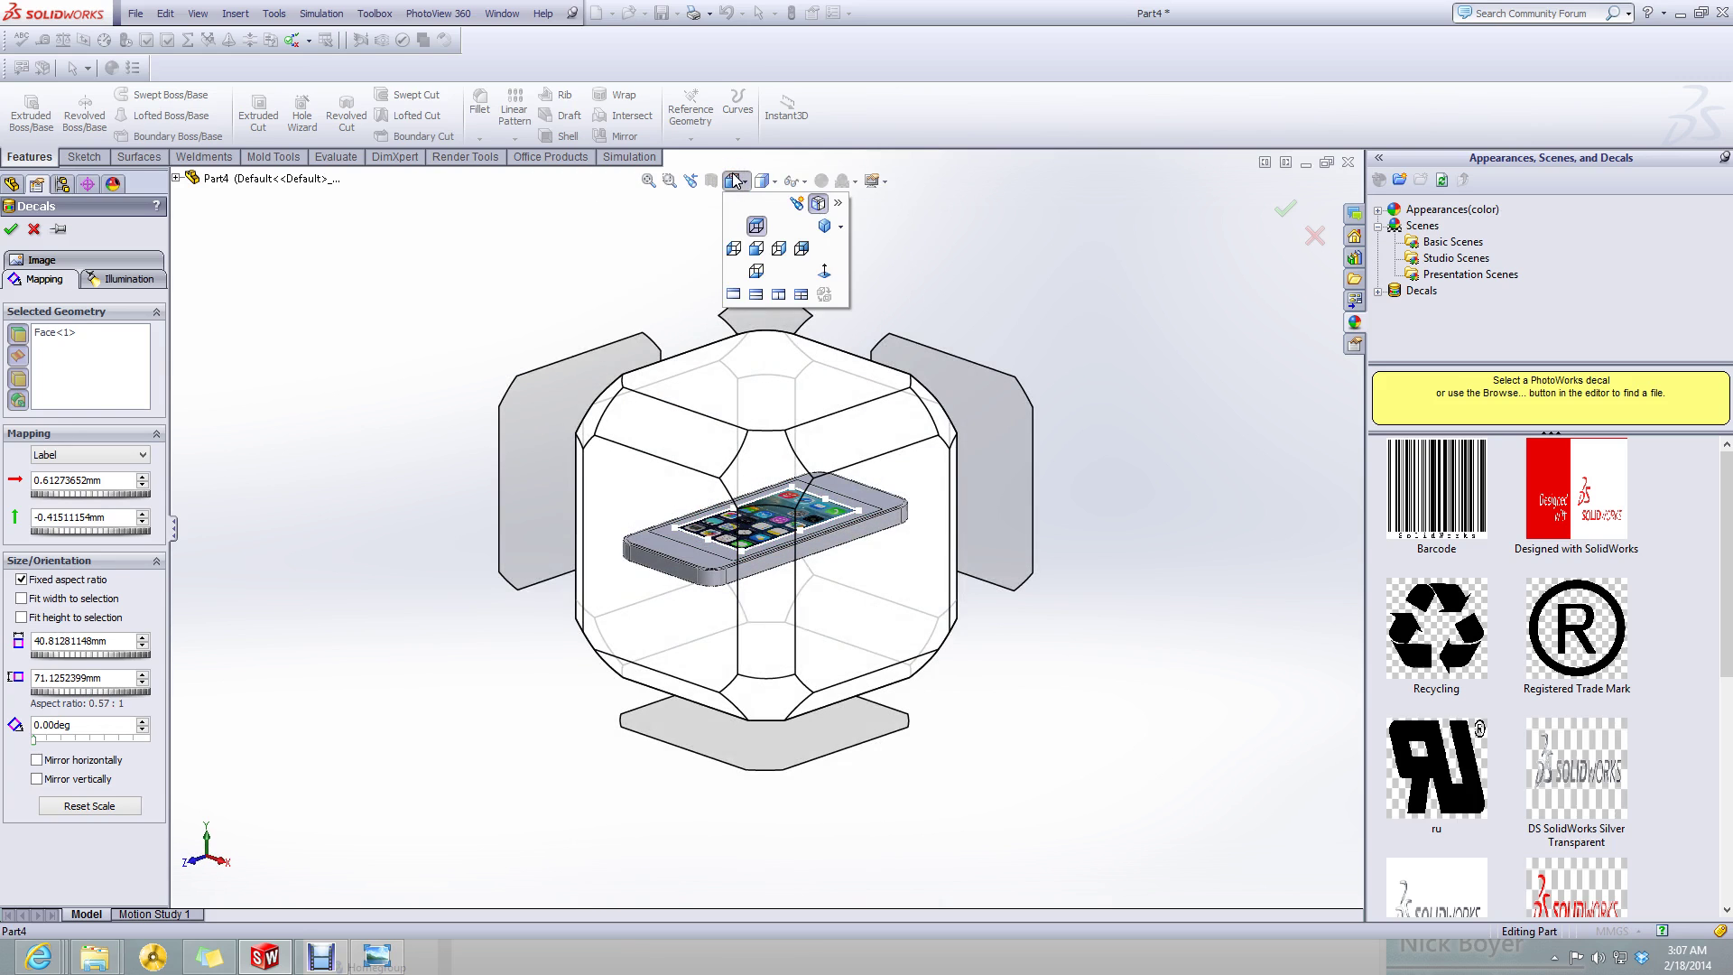
{"action": "key", "text": "ctrl+5"}
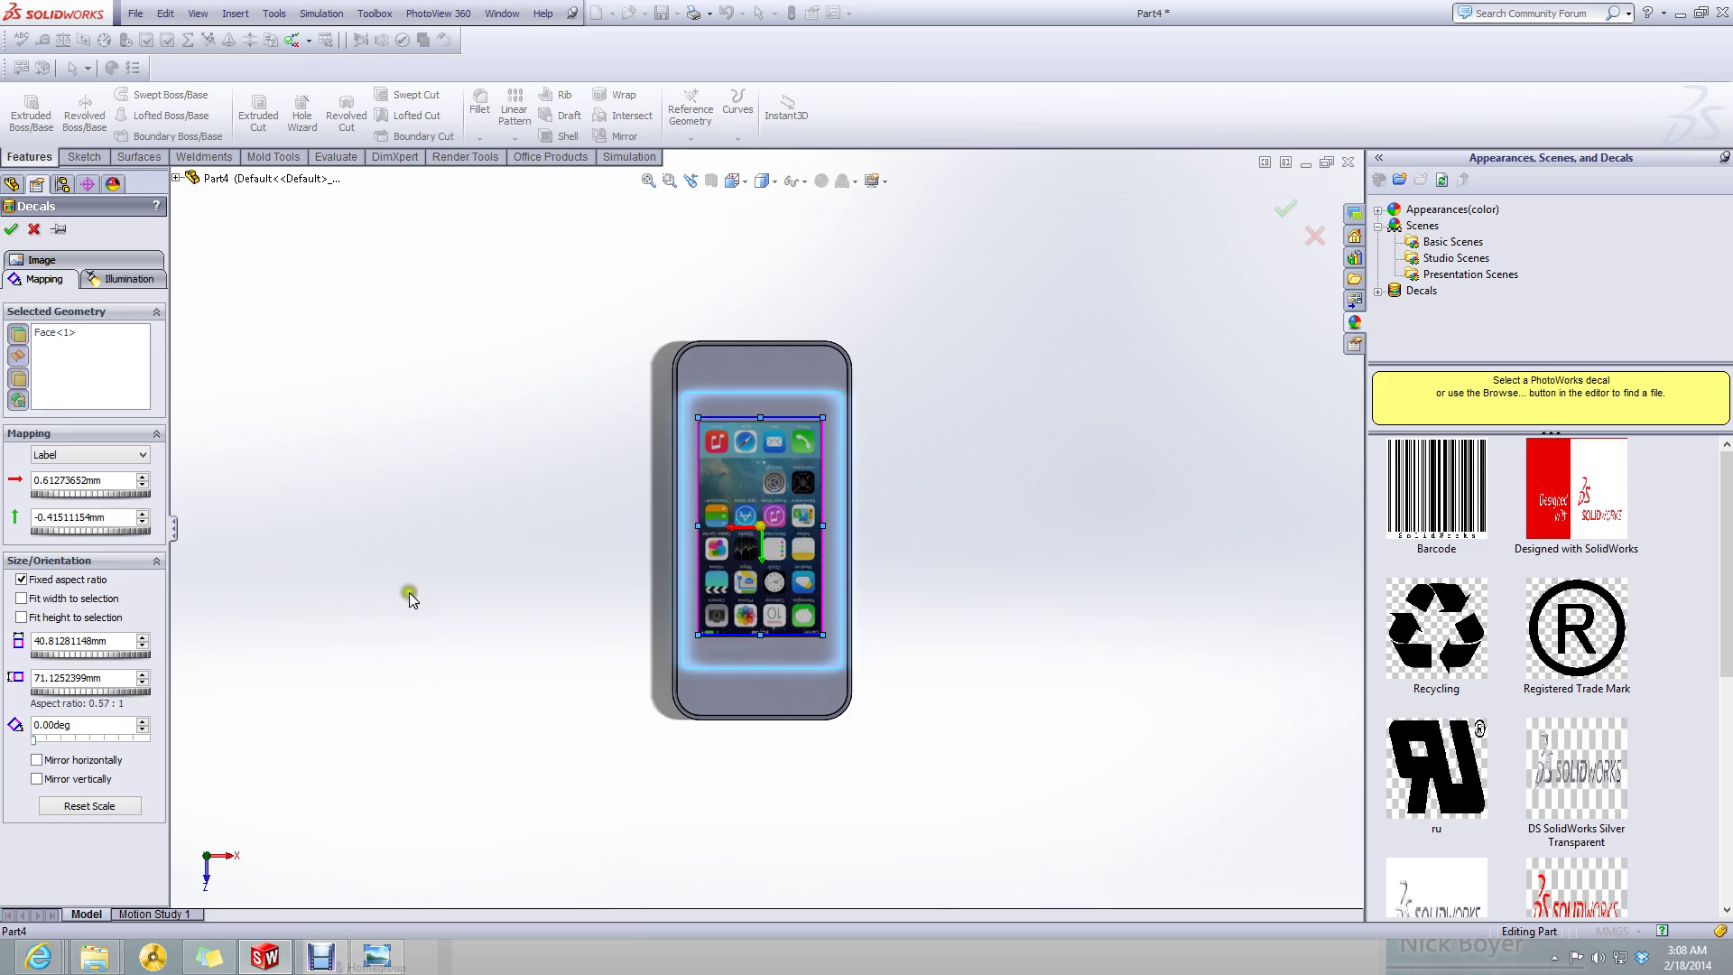
{"action": "scroll", "coordinate": [822, 540], "scroll_direction": "down", "scroll_amount": 1}
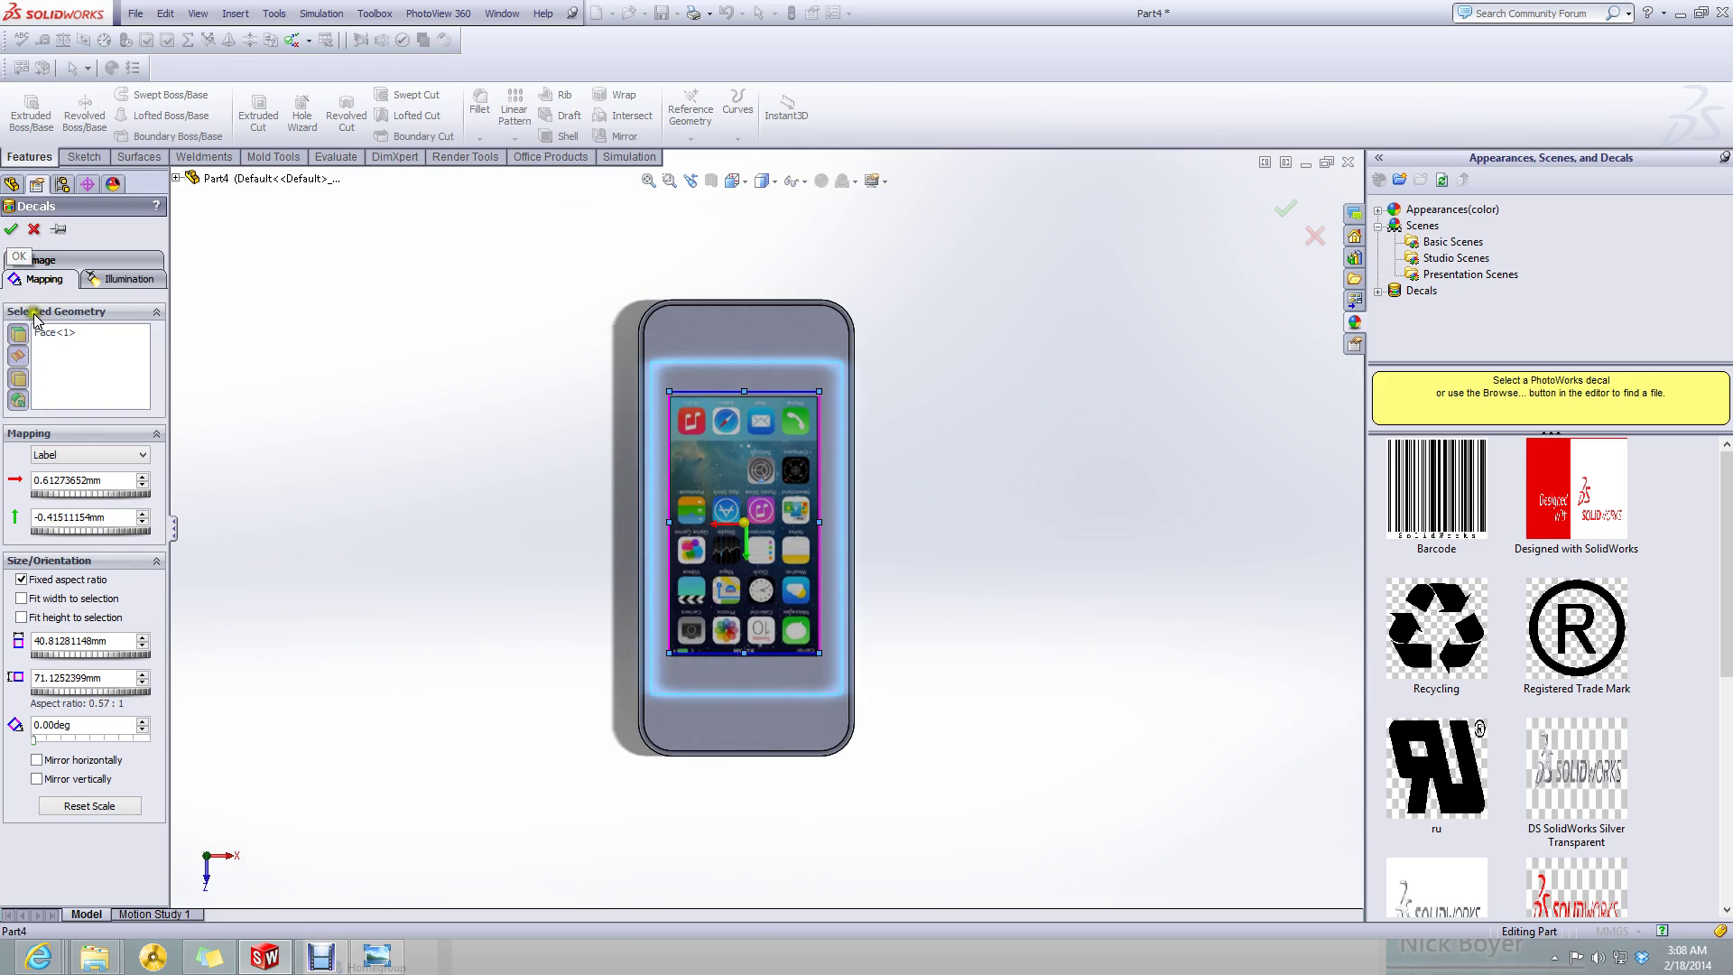
{"action": "left_click_drag", "start_coordinate": [35, 741], "coordinate": [90, 747]}
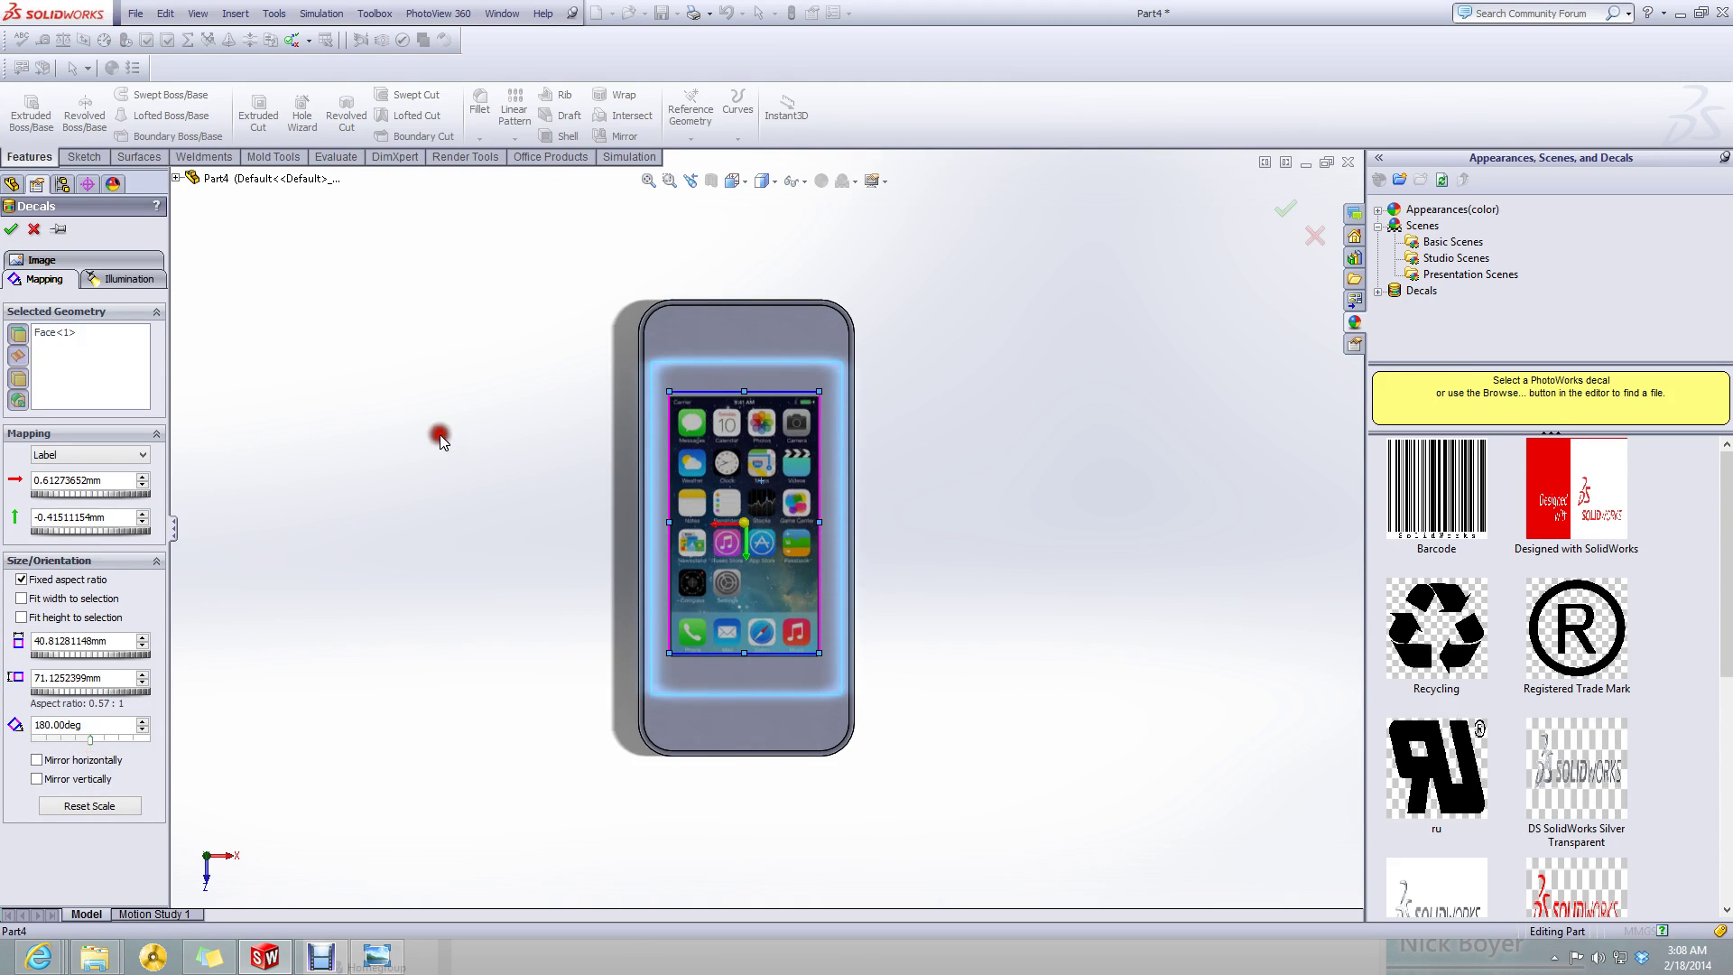
{"action": "left_click", "coordinate": [12, 230]}
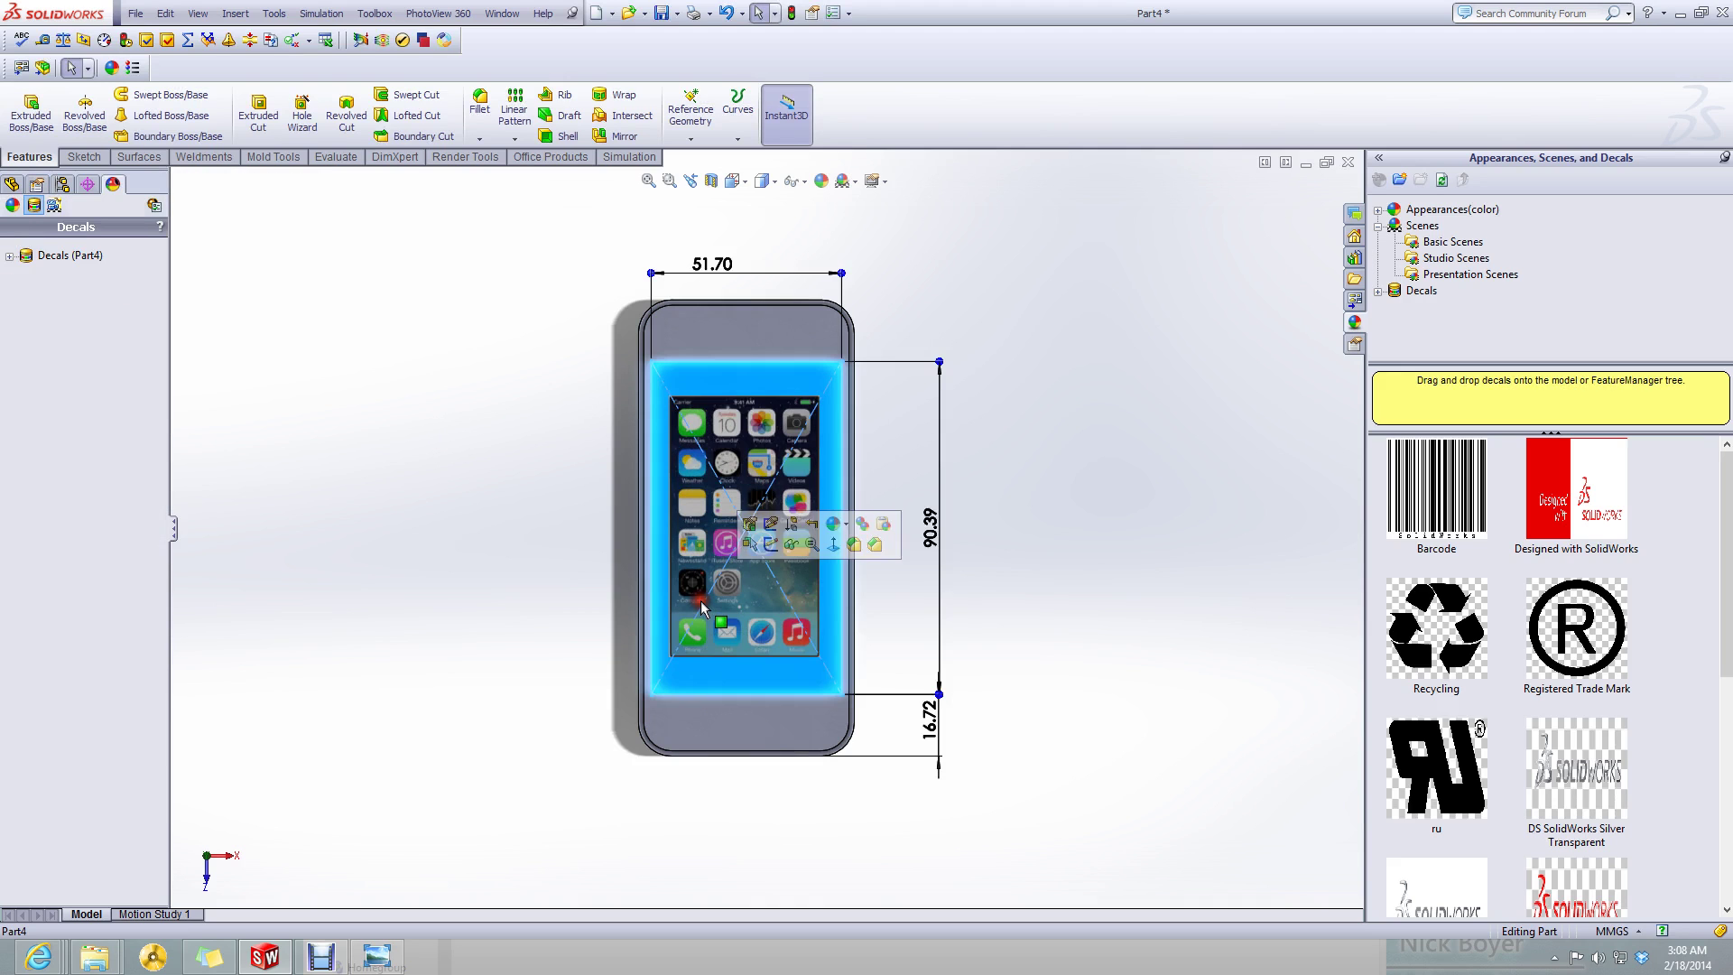
- Reopen the Screen decal for editing
{"action": "double_click", "coordinate": [56, 256]}
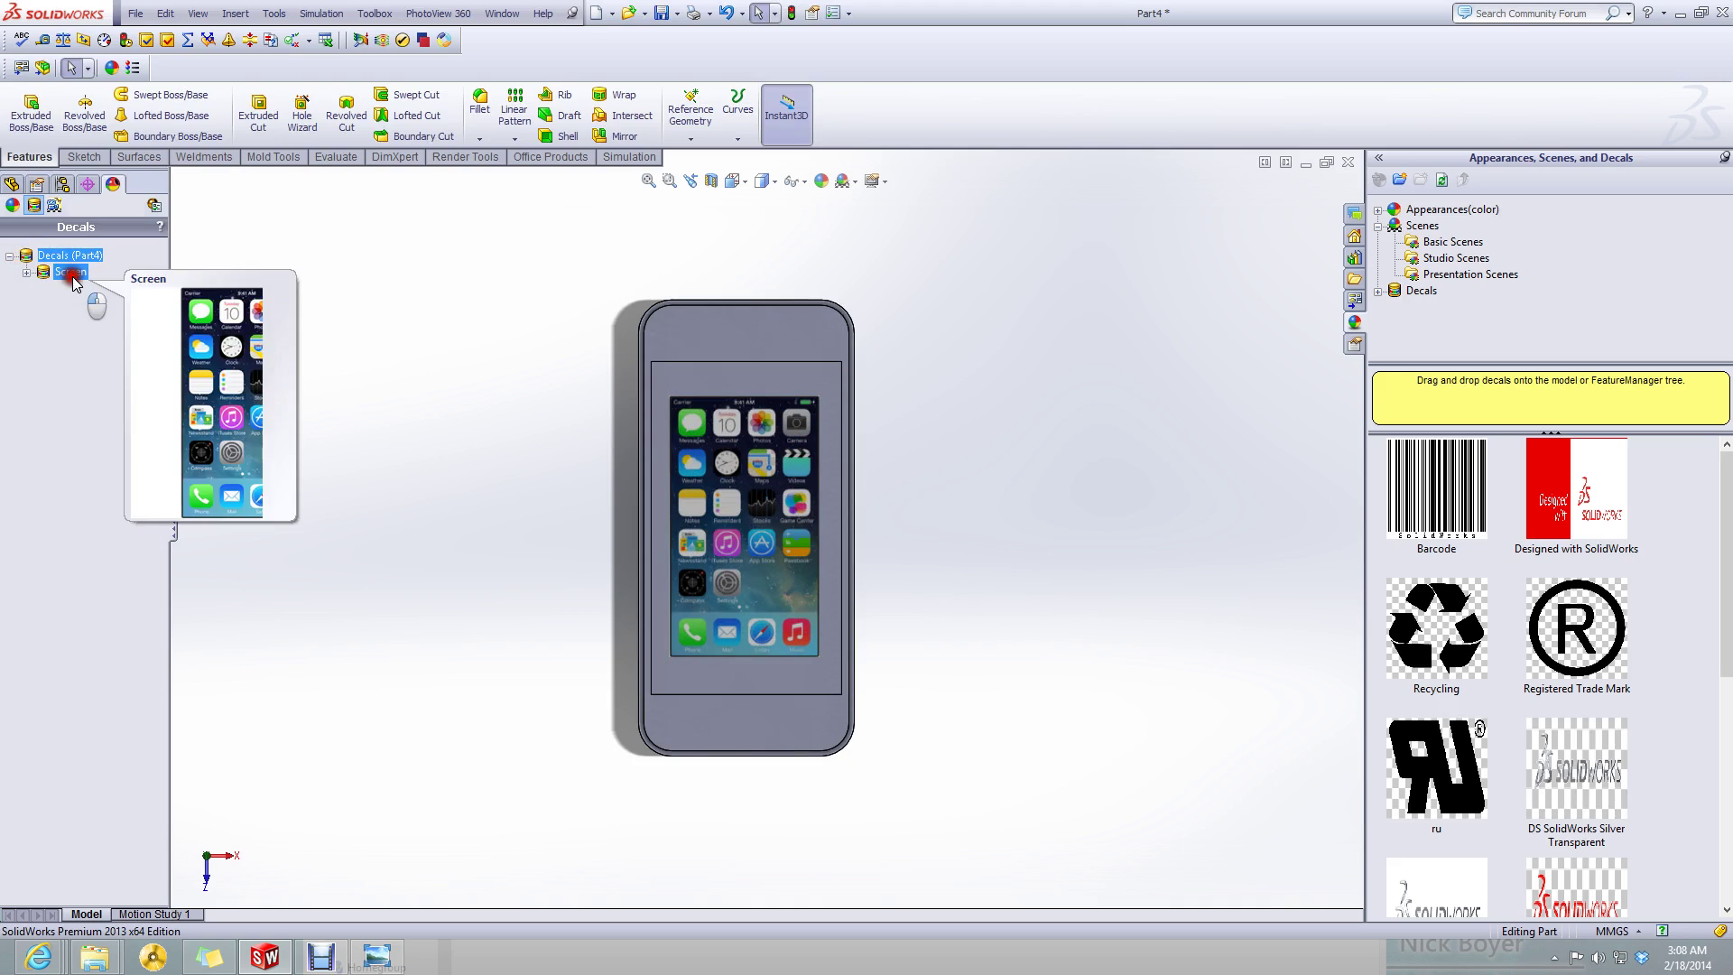
{"action": "right_click", "coordinate": [73, 276]}
{"action": "left_click", "coordinate": [126, 287]}
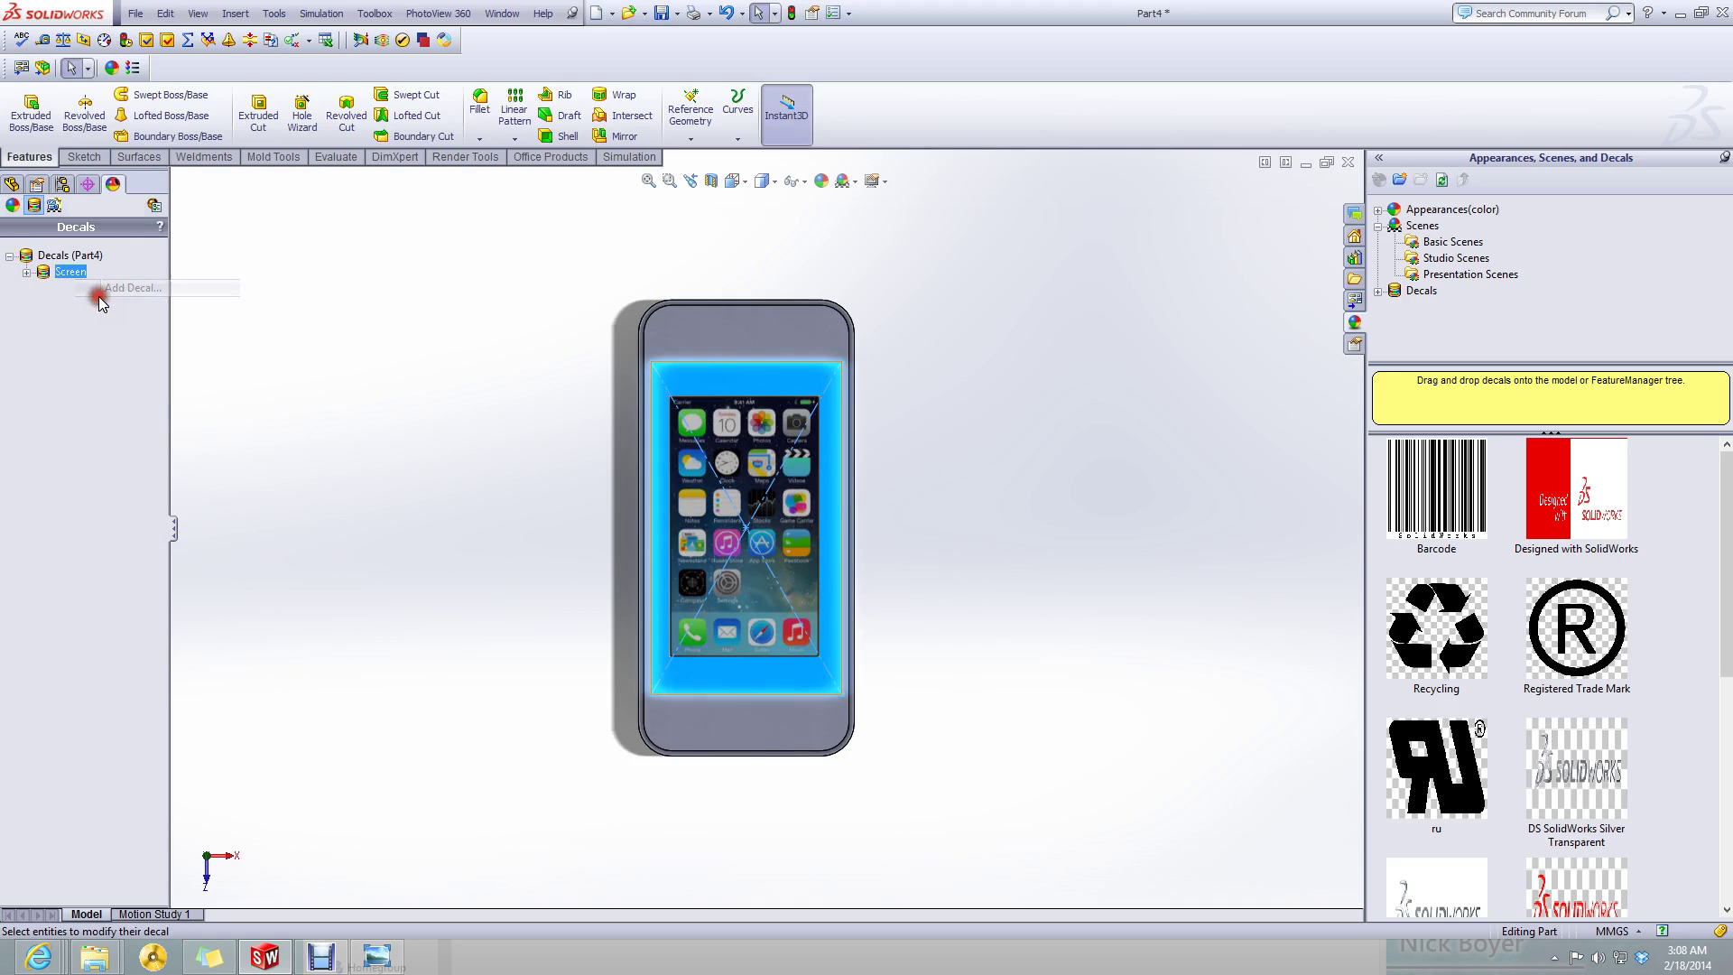
{"action": "left_click", "coordinate": [25, 226]}
{"action": "right_click", "coordinate": [56, 274]}
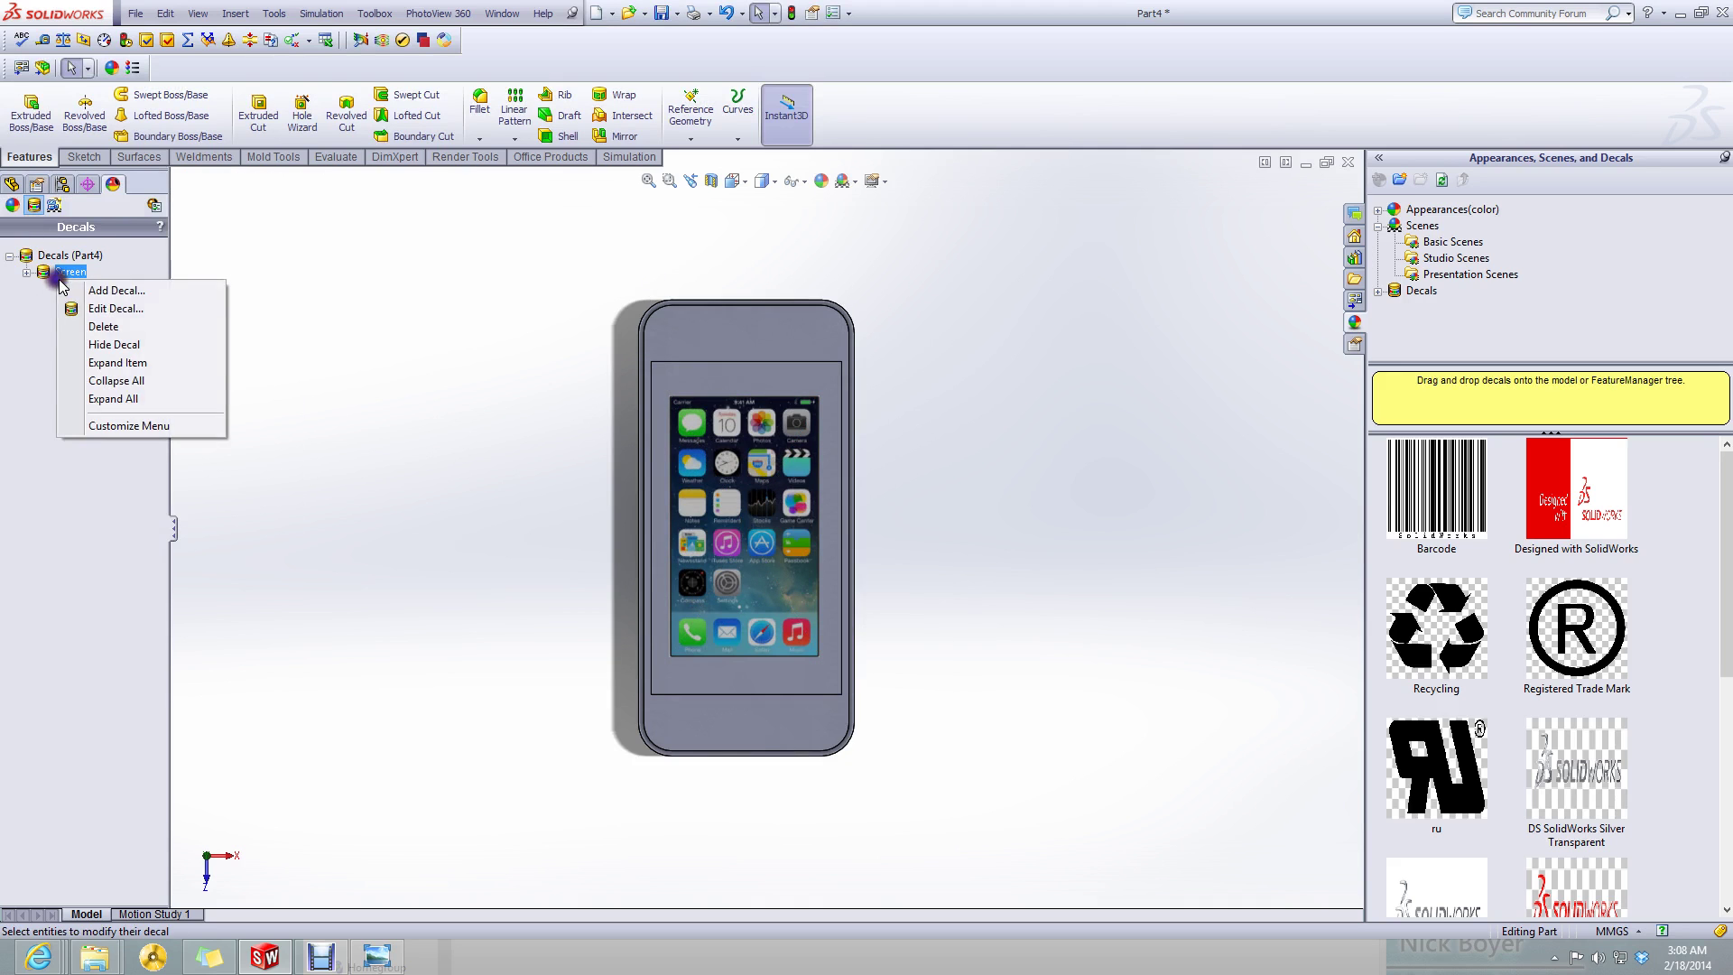
{"action": "left_click", "coordinate": [85, 310]}
- Enlarge the decal and align its lower-left corner with the lower-left corner of the screen face
{"action": "scroll", "coordinate": [677, 666], "scroll_direction": "down", "scroll_amount": 8}
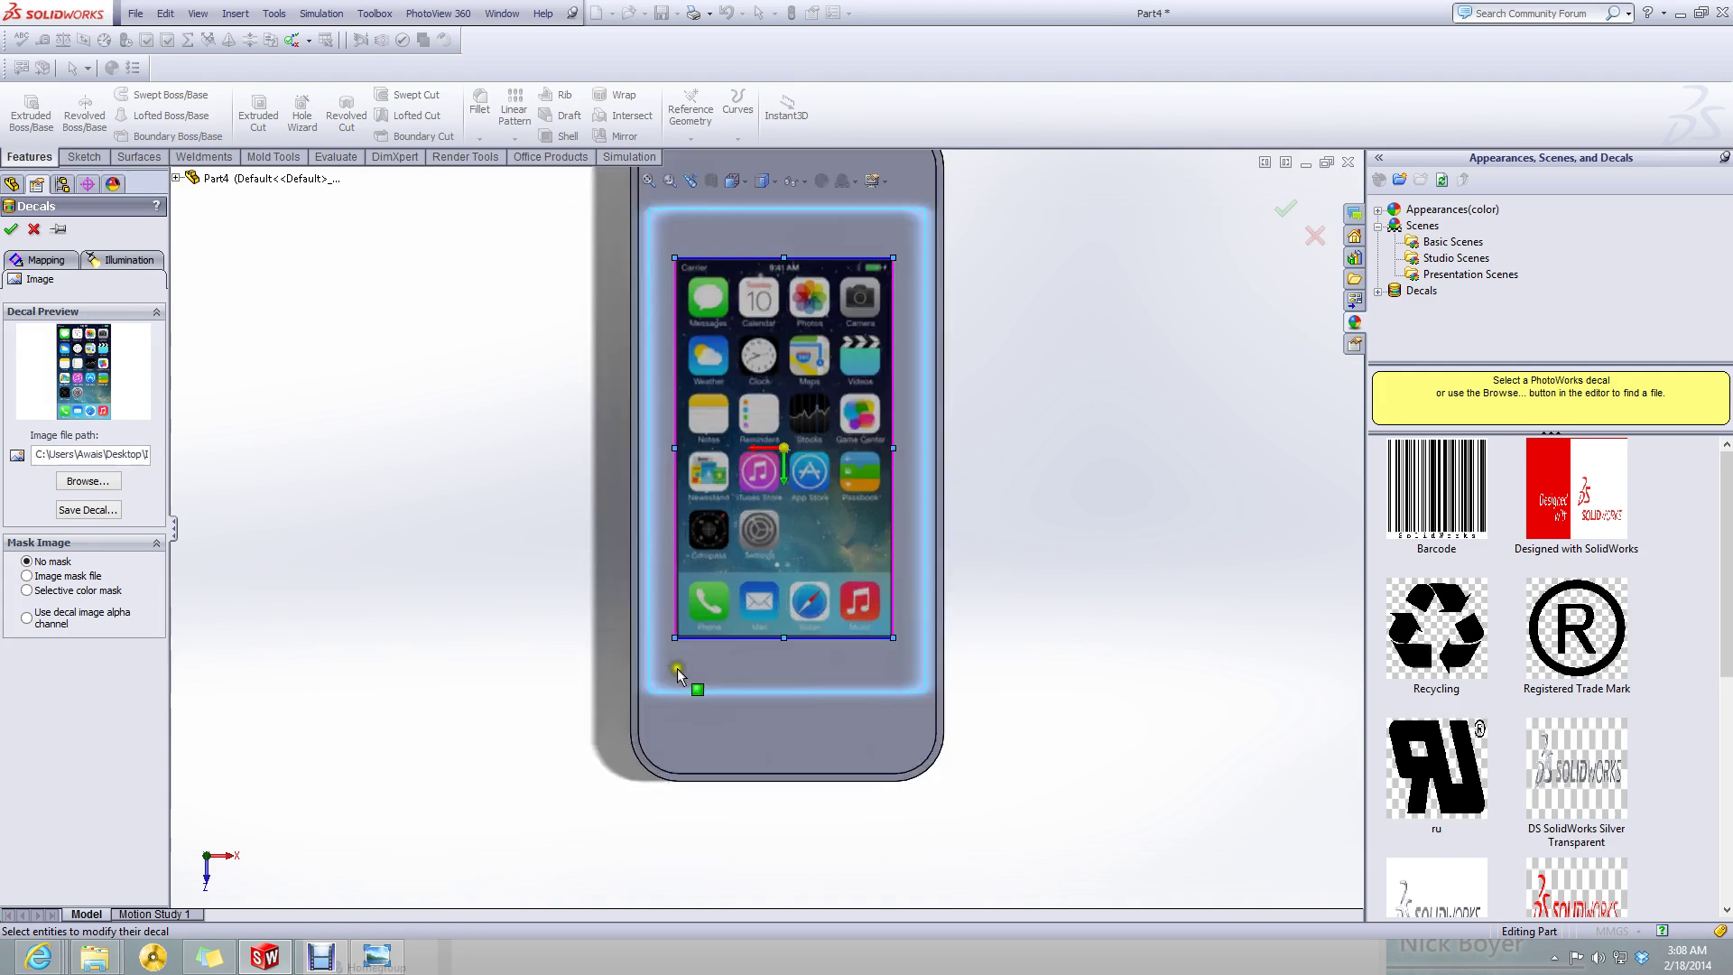
{"action": "left_click_drag", "start_coordinate": [713, 507], "coordinate": [620, 697]}
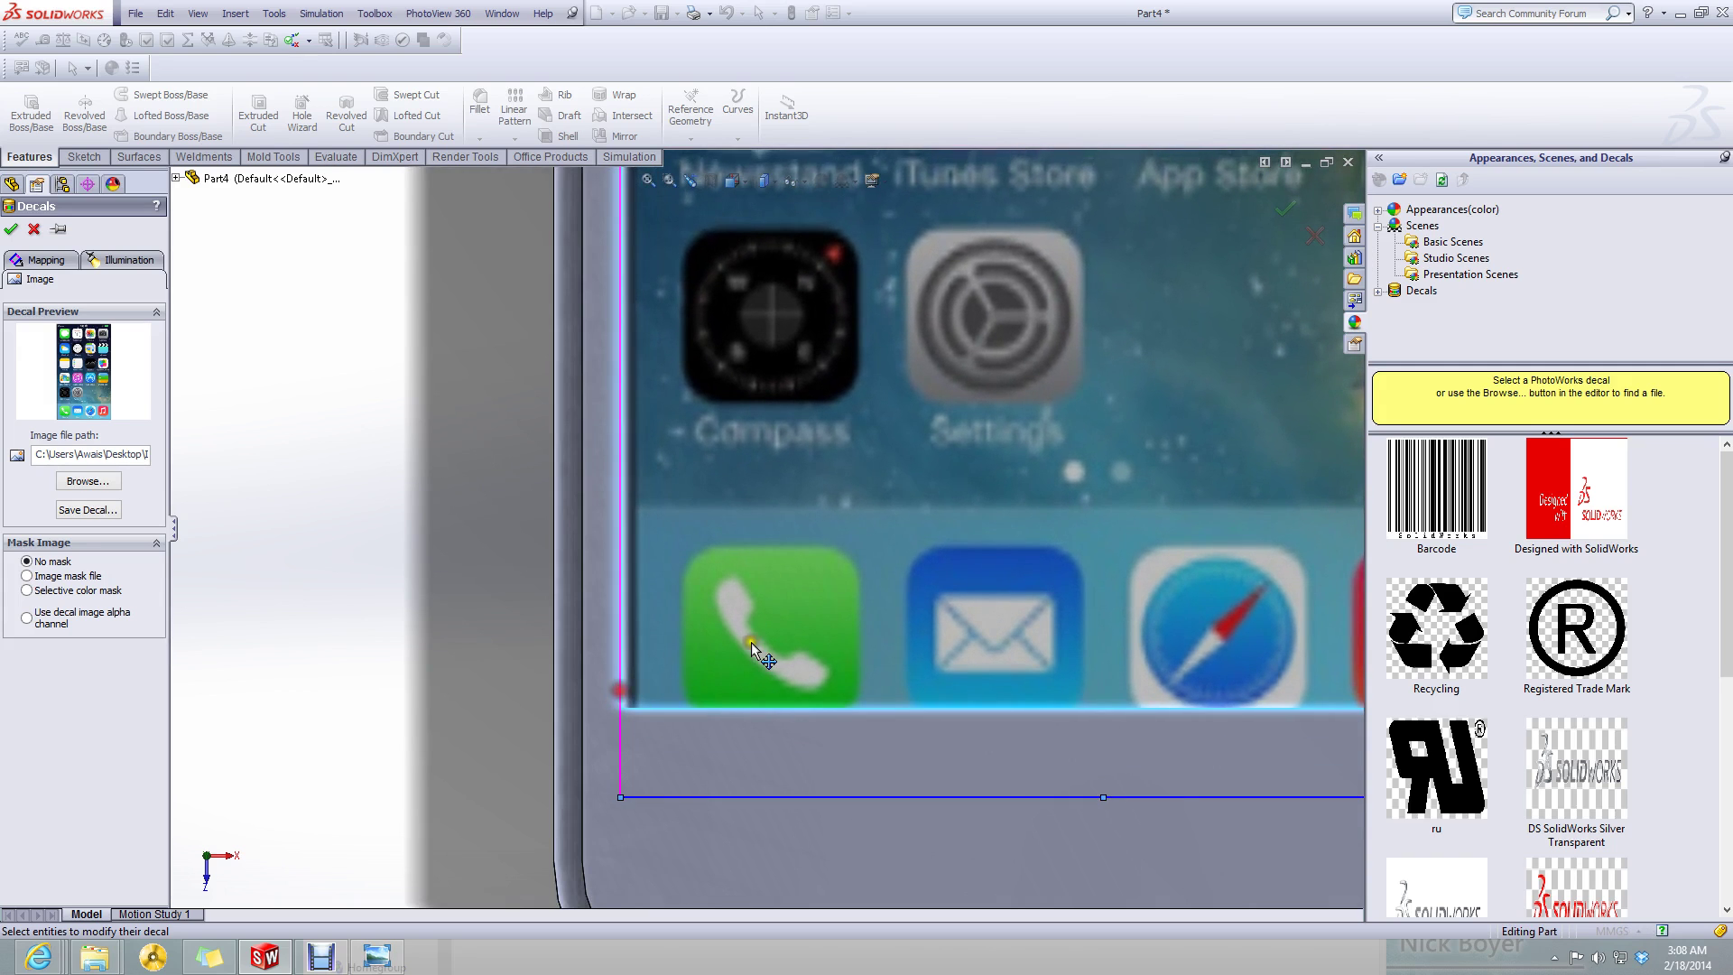
{"action": "left_click_drag", "start_coordinate": [752, 642], "coordinate": [734, 574]}
{"action": "scroll", "coordinate": [734, 574], "scroll_direction": "up", "scroll_amount": 8}
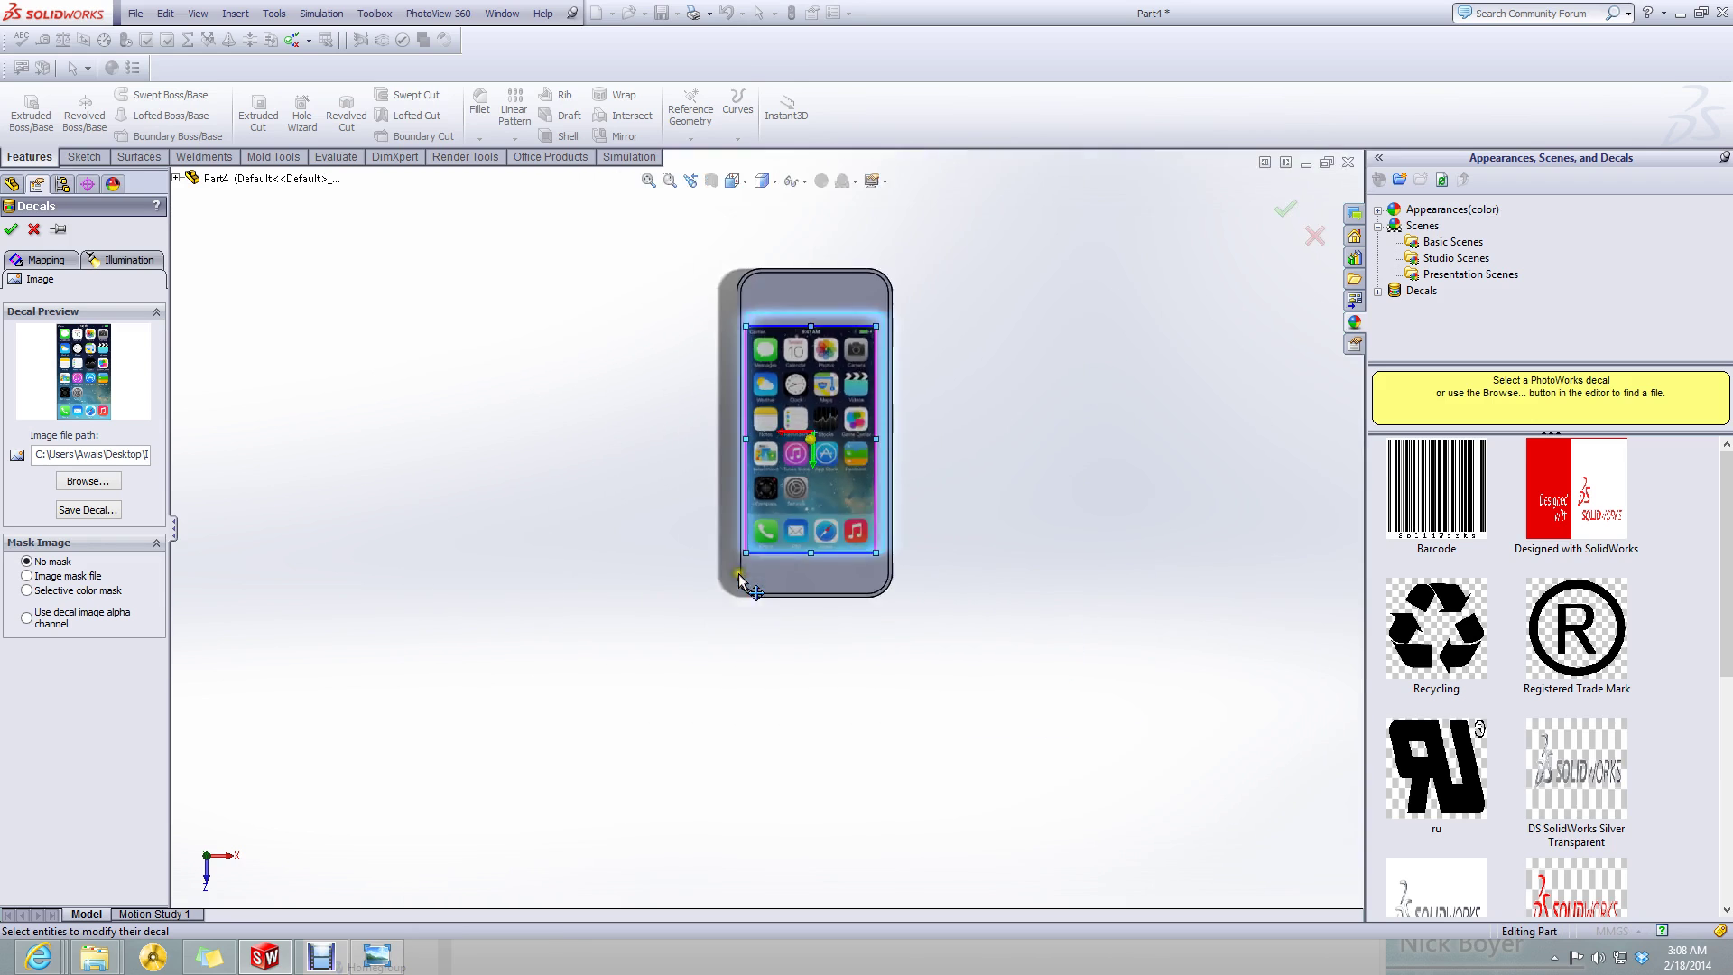
- Stretch the decal's upper-right corner to the matching corner of the screen face and accept the decal
{"action": "scroll", "coordinate": [898, 386], "scroll_direction": "down", "scroll_amount": 3}
{"action": "scroll", "coordinate": [898, 387], "scroll_direction": "down", "scroll_amount": 5}
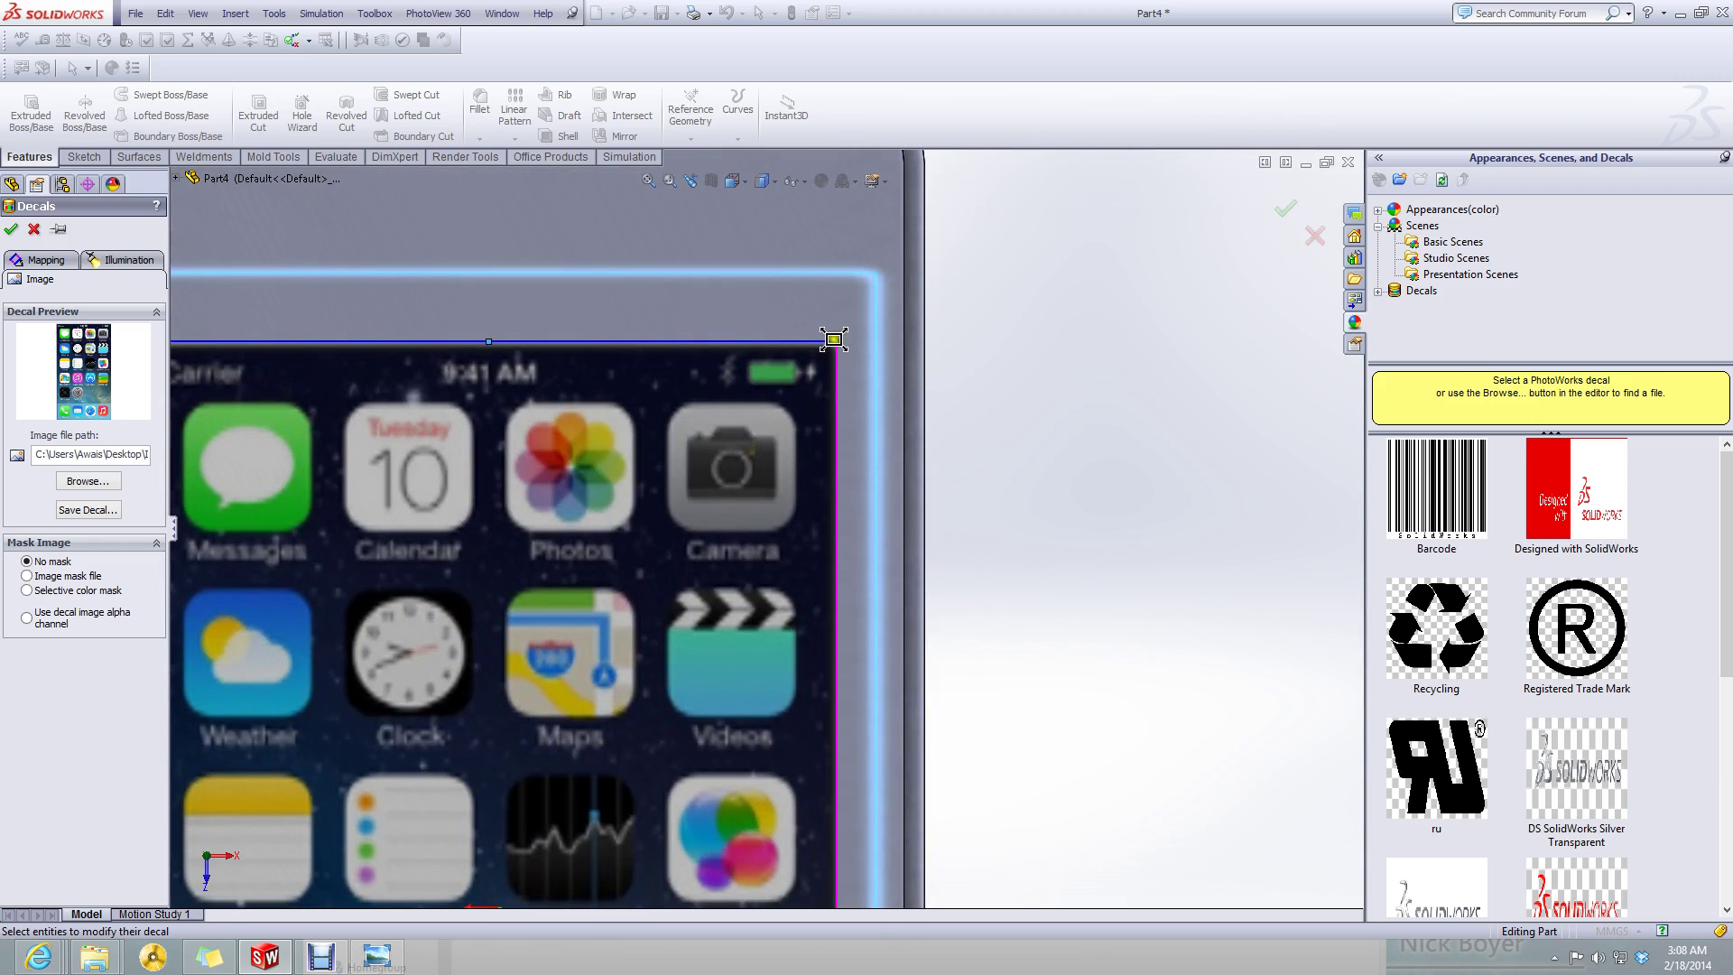
{"action": "left_click_drag", "start_coordinate": [857, 282], "coordinate": [858, 276]}
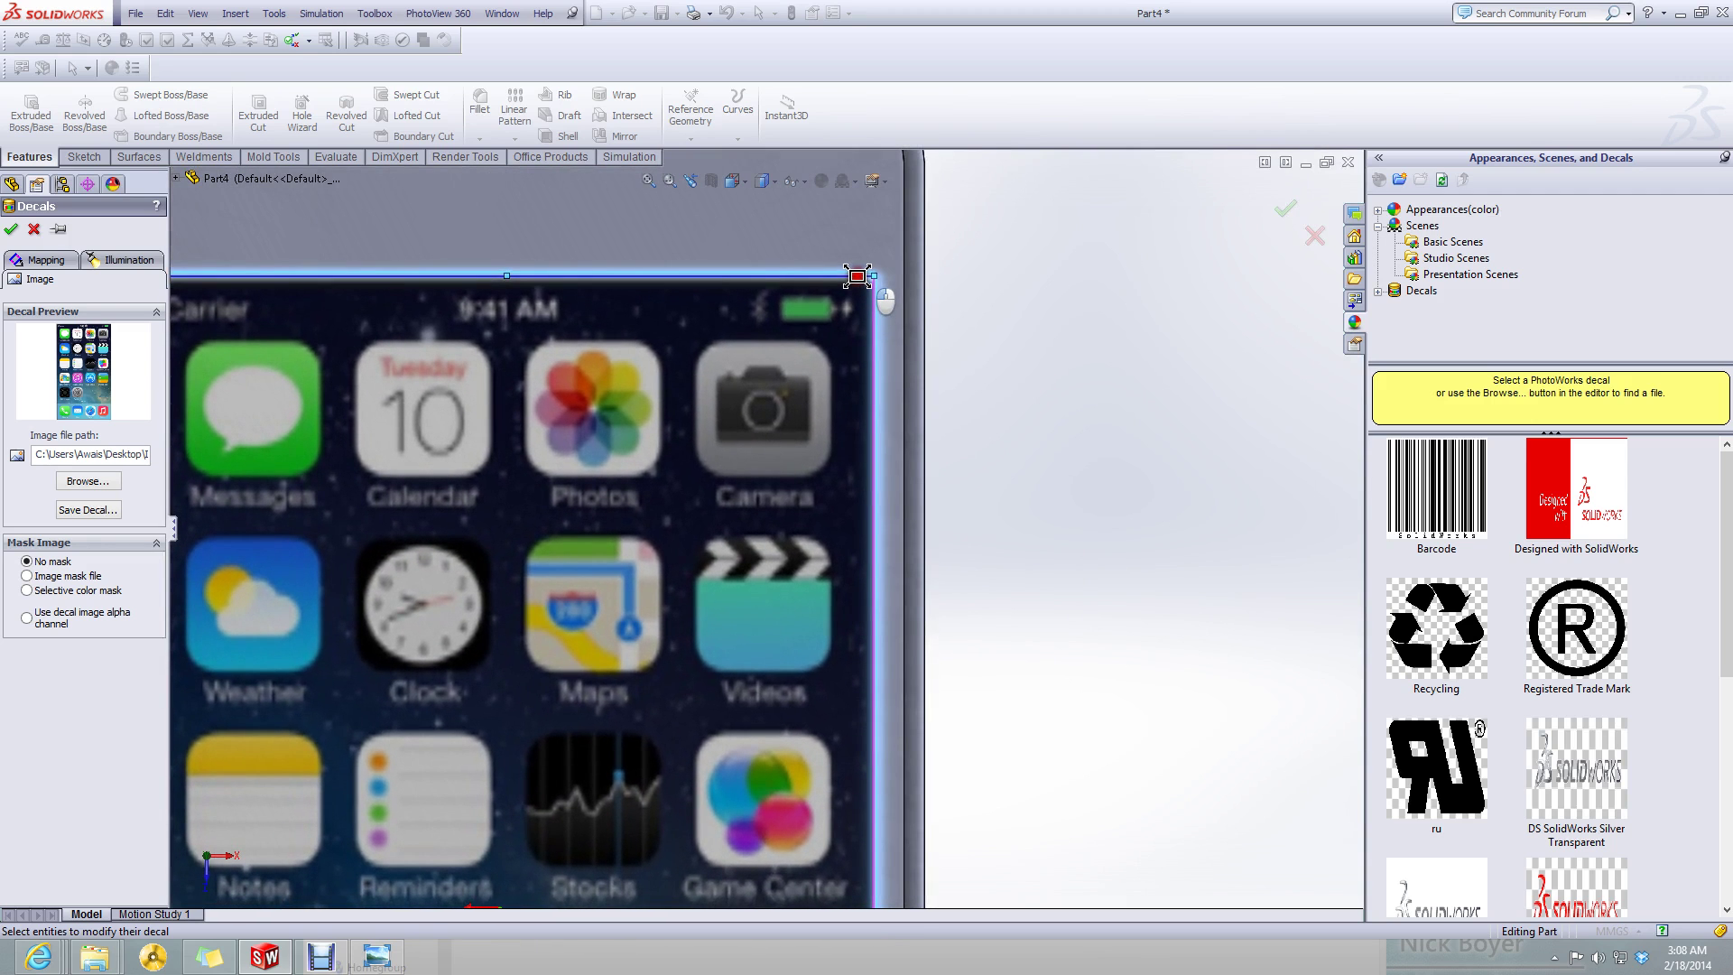
{"action": "key", "text": "f"}
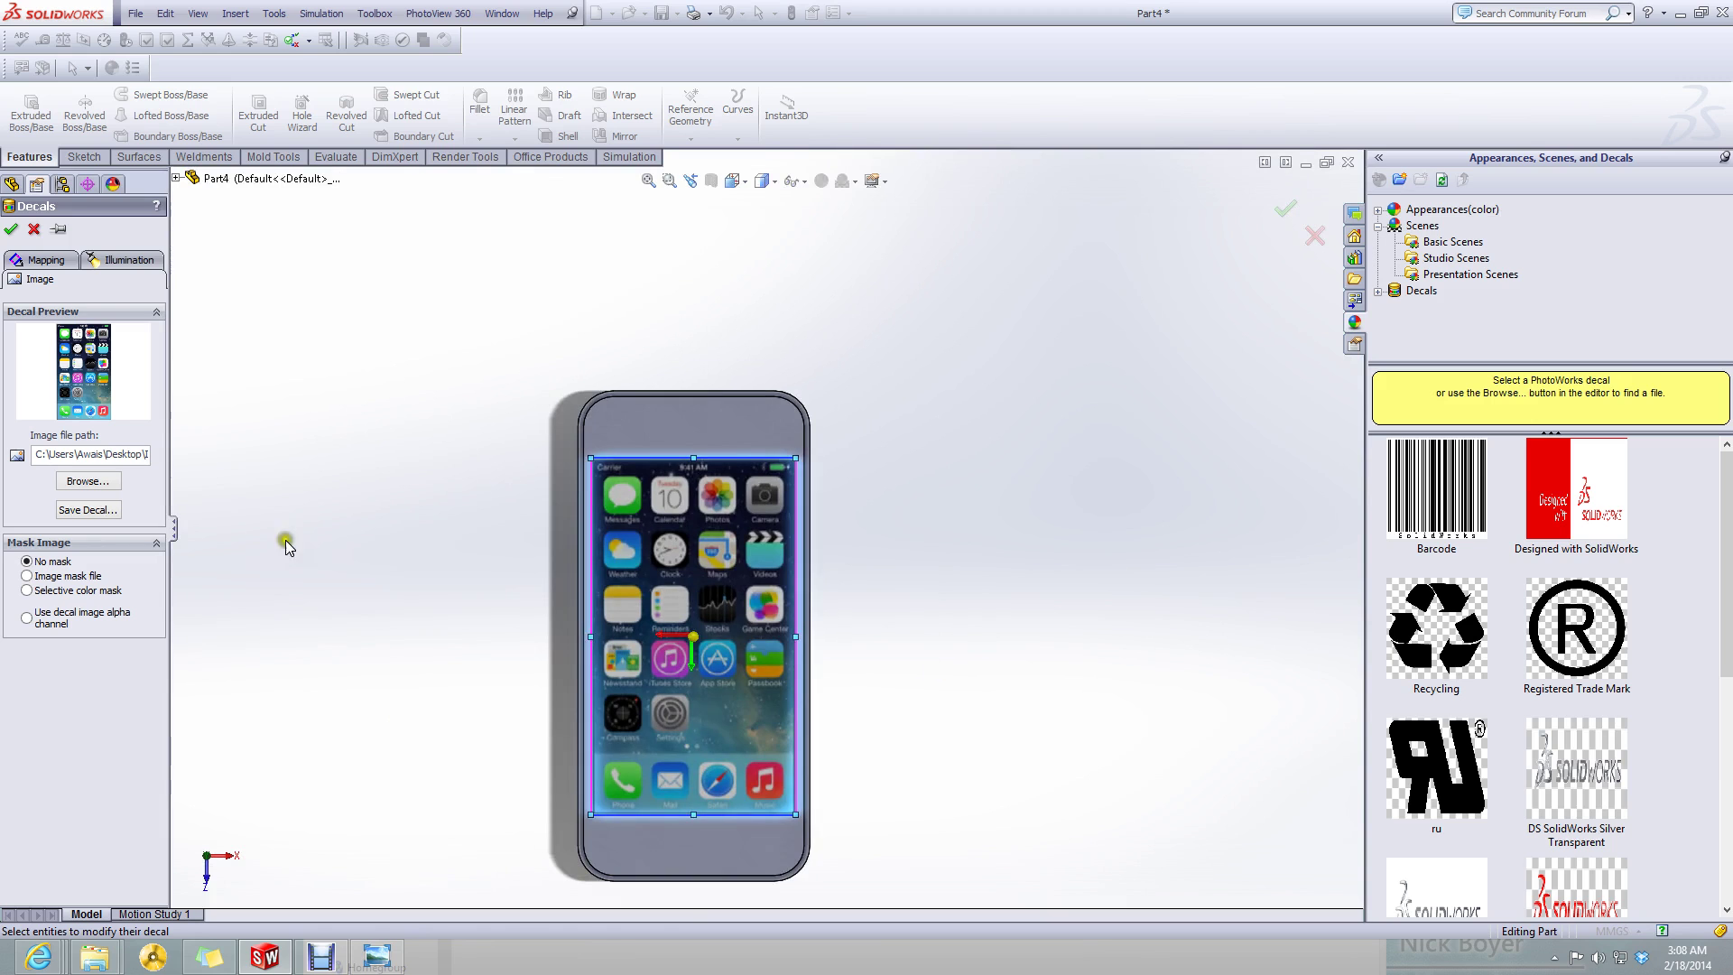
{"action": "left_click", "coordinate": [9, 229]}
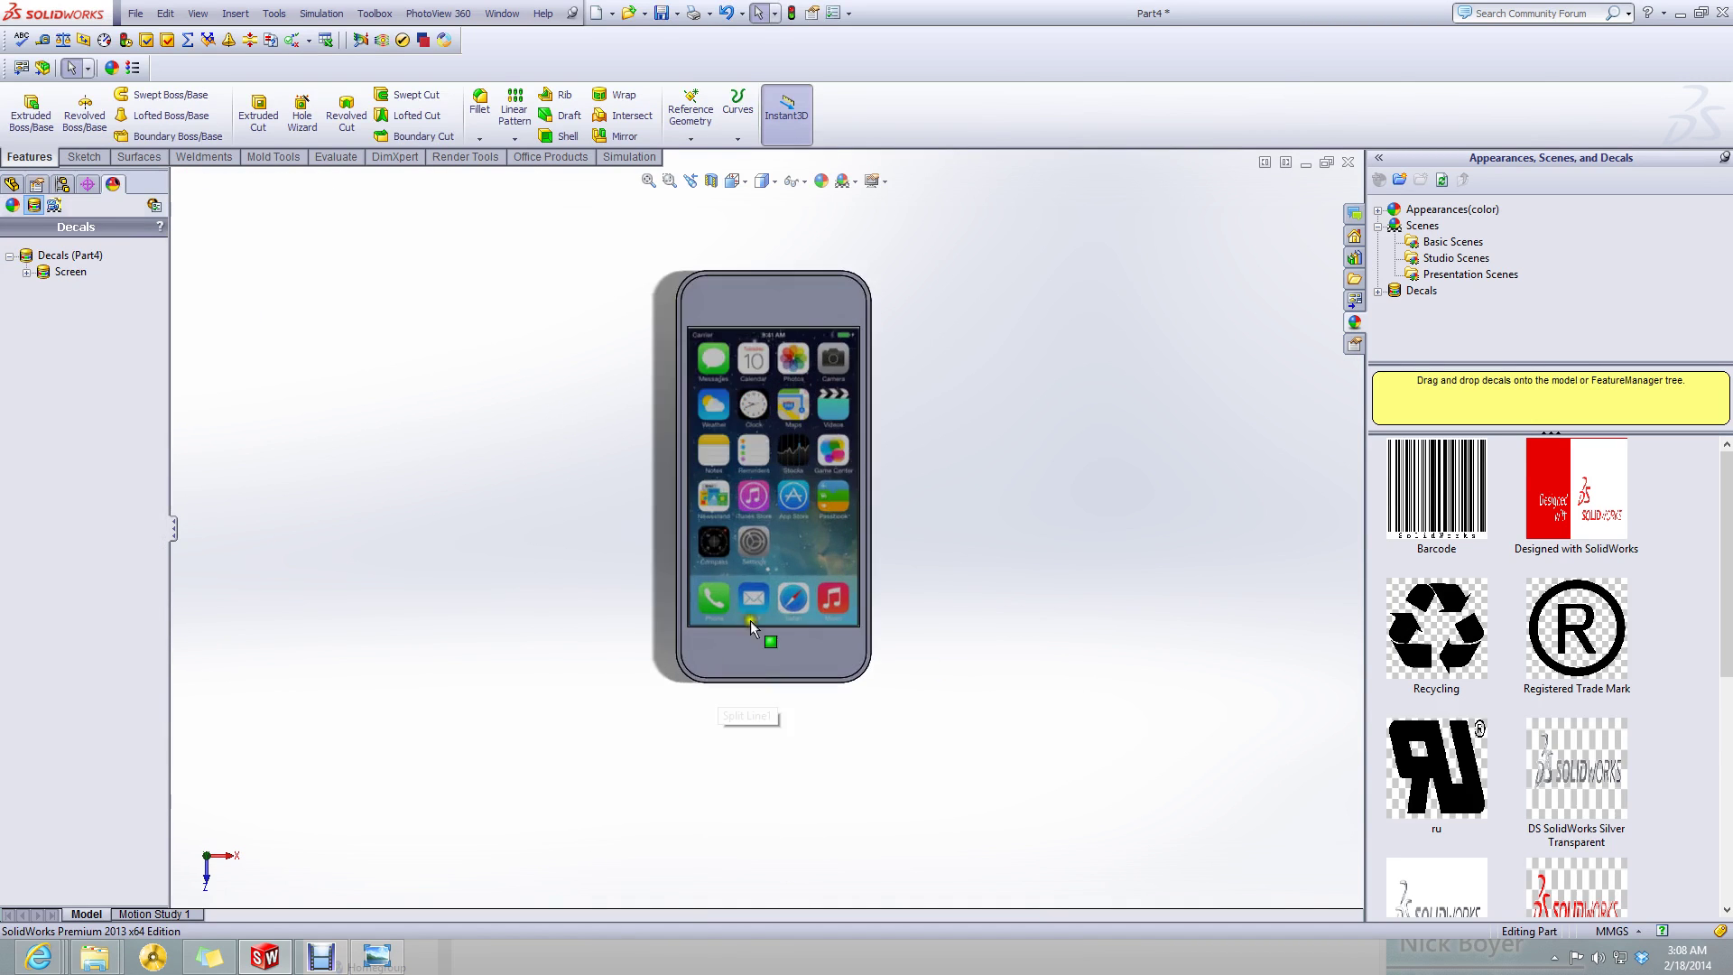
{"action": "scroll", "coordinate": [777, 376], "scroll_direction": "down", "scroll_amount": 3}
{"action": "scroll", "coordinate": [614, 578], "scroll_direction": "up", "scroll_amount": 2}
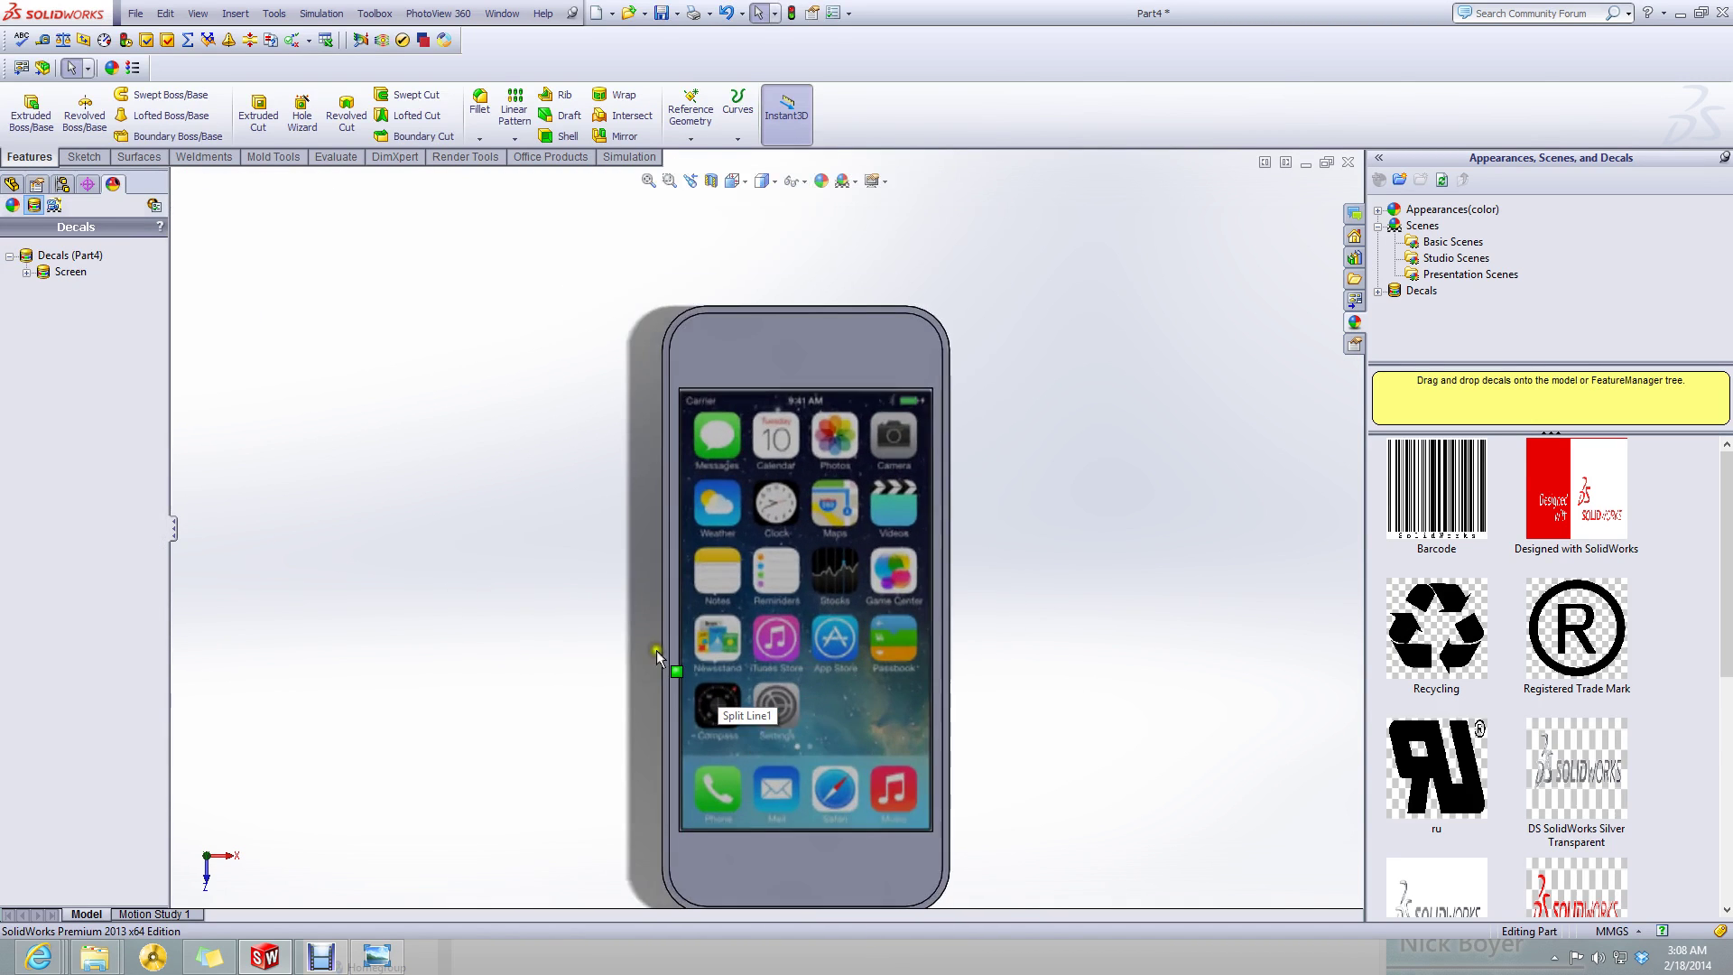
{"action": "scroll", "coordinate": [686, 695], "scroll_direction": "down", "scroll_amount": 2}
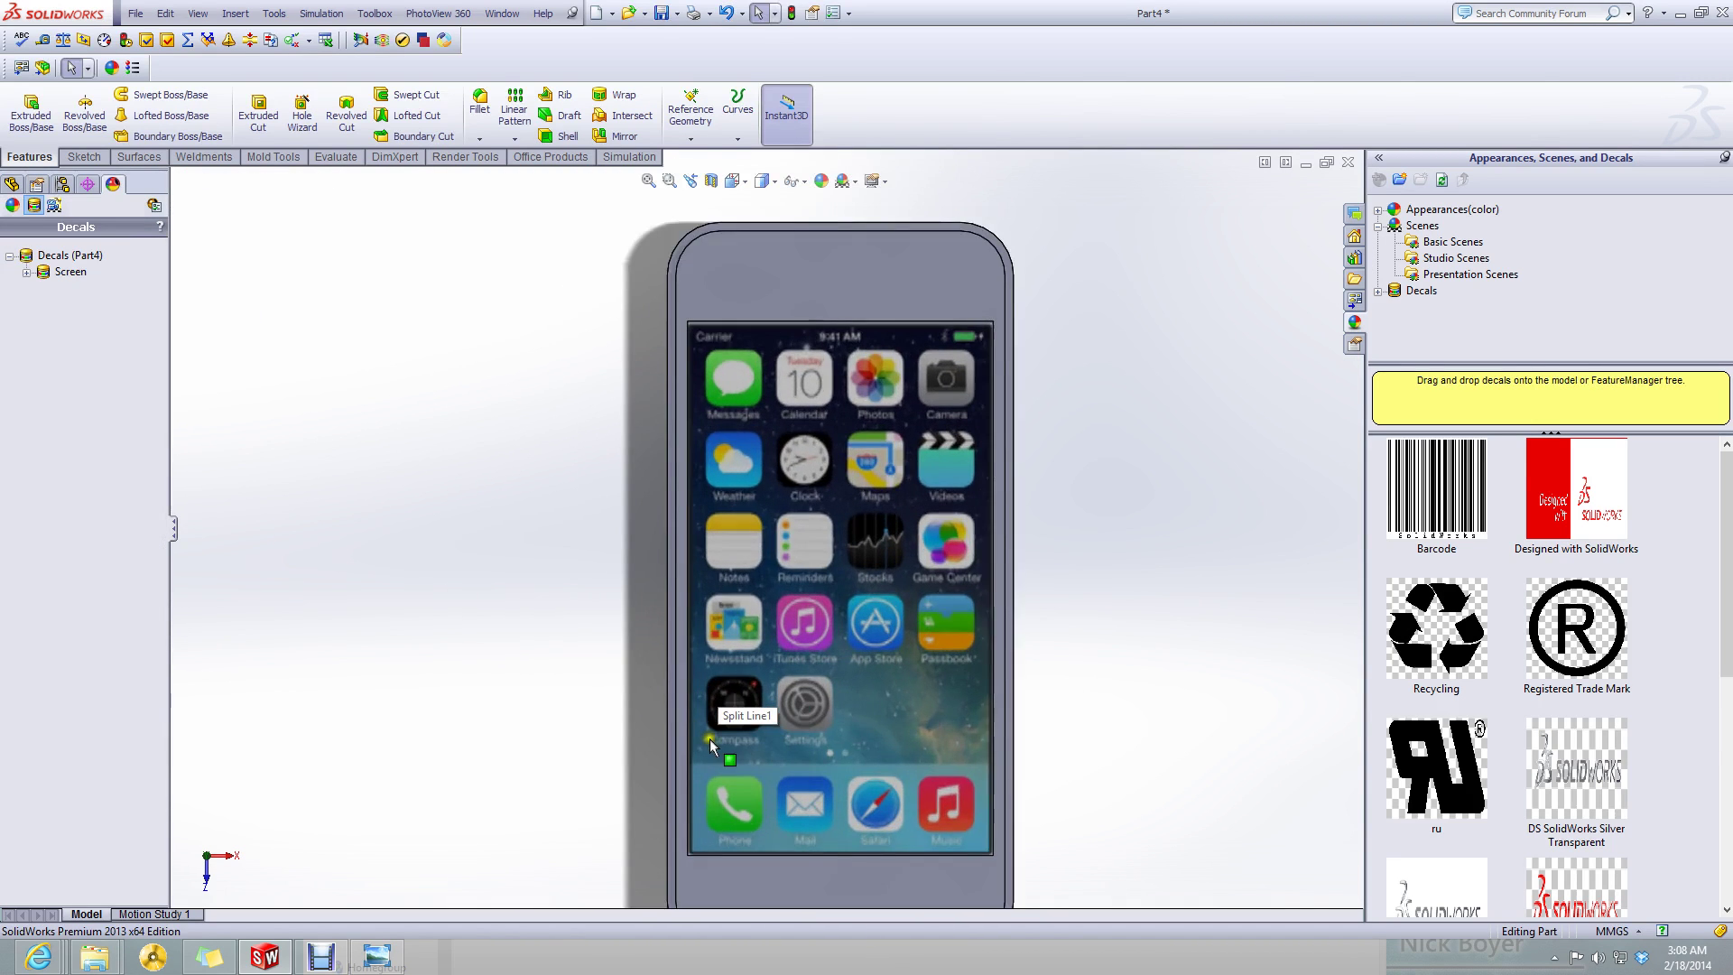
- Reopen the Screen decal, check its upper-right and lower-left corners against the screen face, nudge it slightly, and accept it
{"action": "left_click", "coordinate": [26, 271]}
{"action": "left_click", "coordinate": [67, 289]}
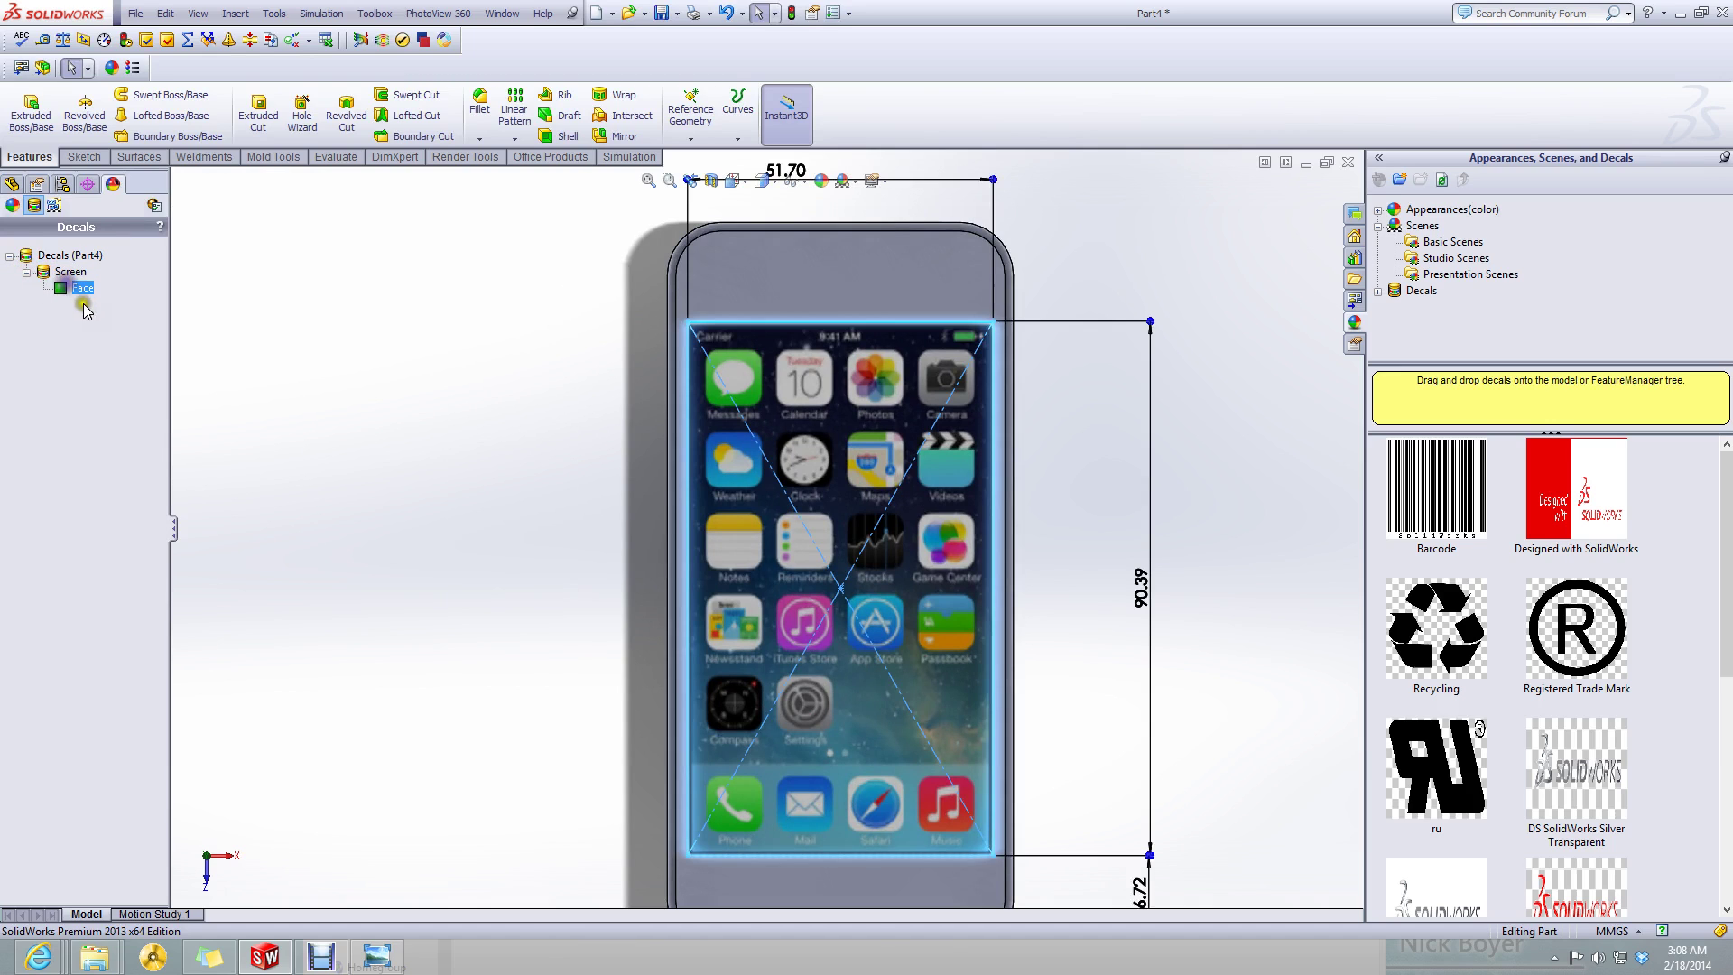
{"action": "right_click", "coordinate": [51, 273]}
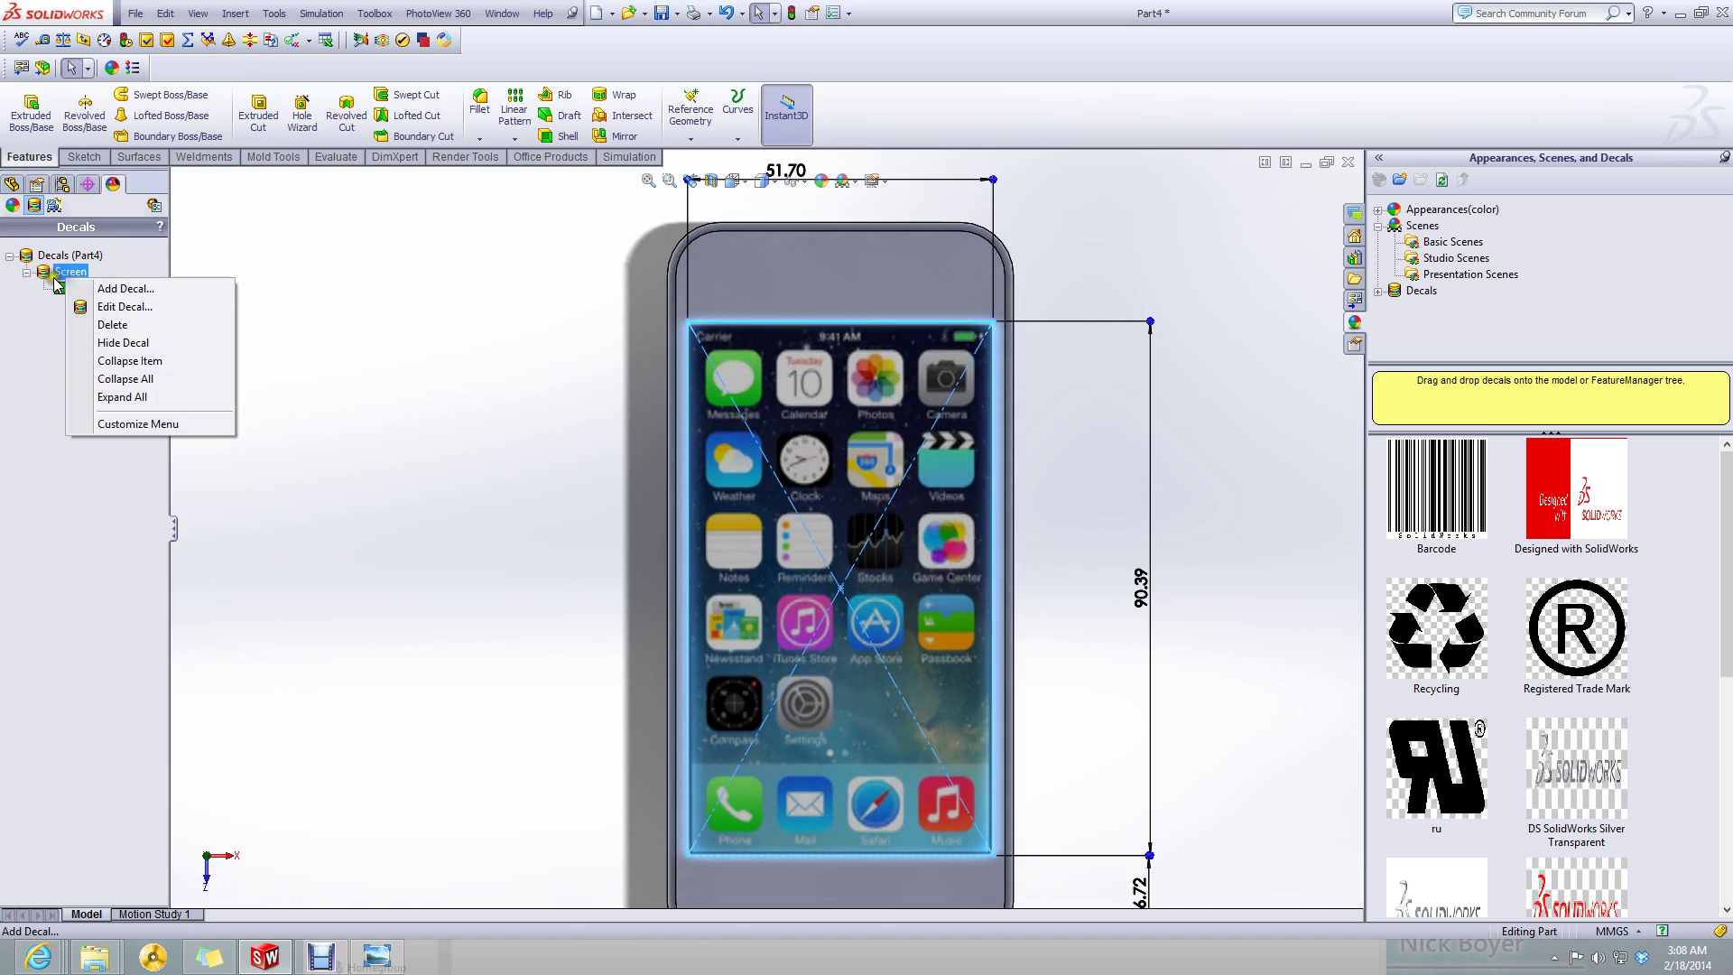
{"action": "left_click", "coordinate": [111, 302]}
{"action": "scroll", "coordinate": [979, 336], "scroll_direction": "down", "scroll_amount": 5}
{"action": "scroll", "coordinate": [936, 379], "scroll_direction": "down", "scroll_amount": 3}
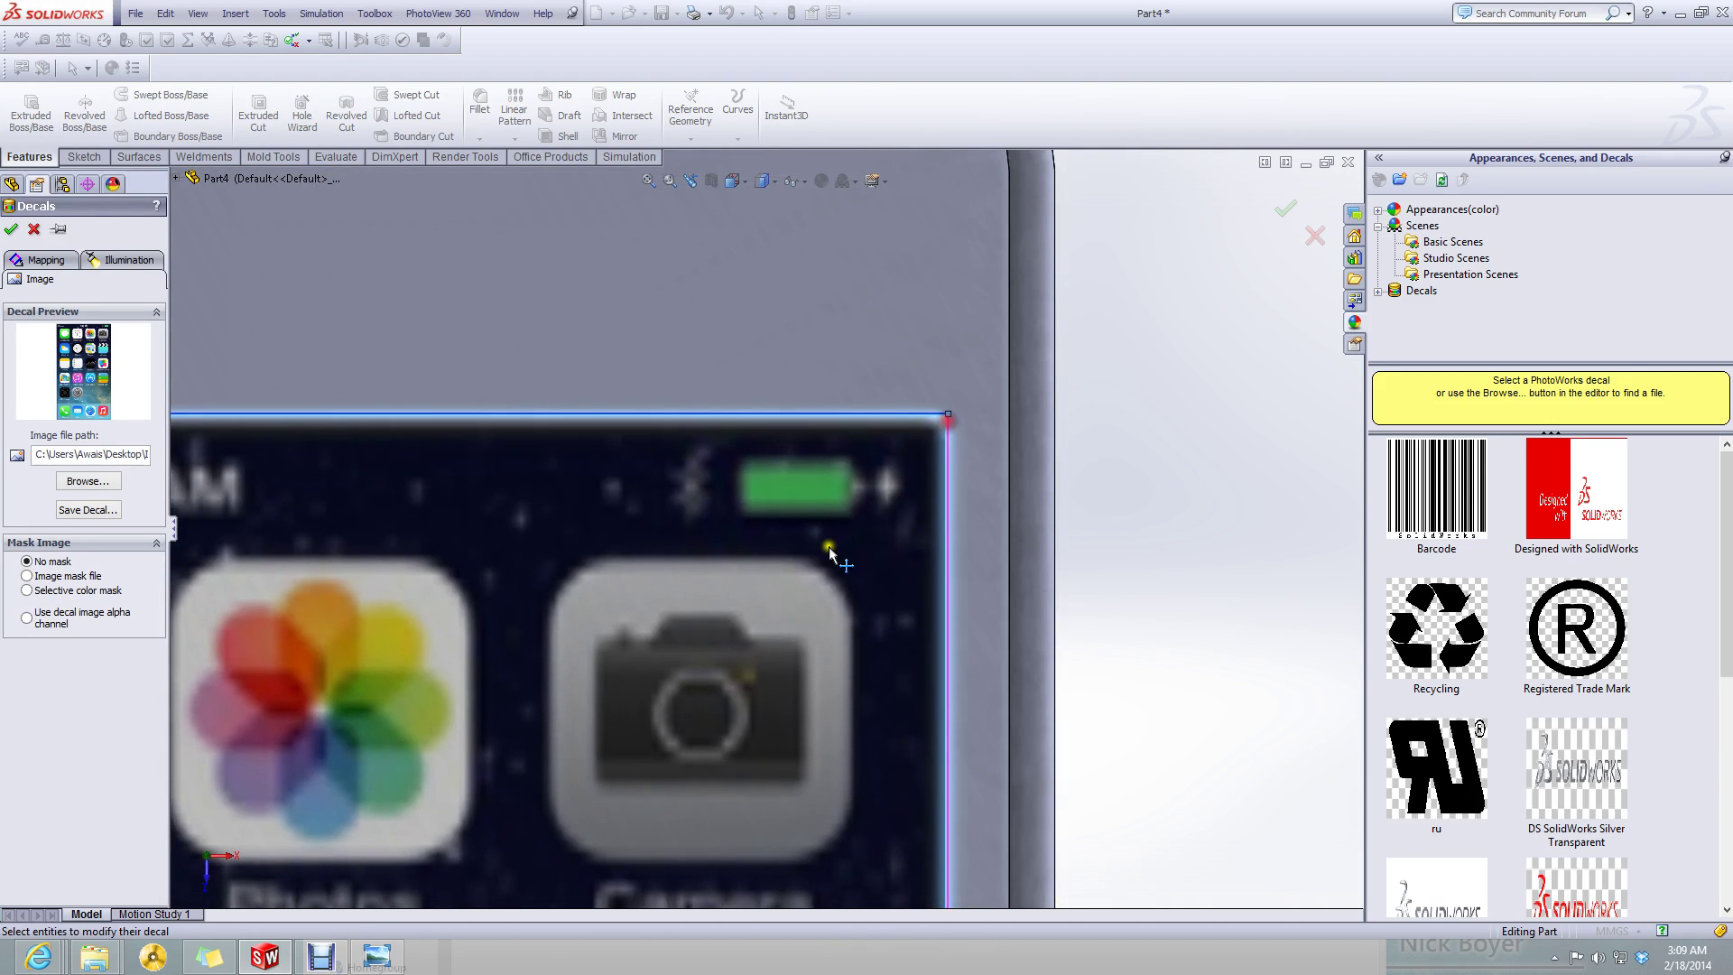
{"action": "scroll", "coordinate": [829, 545], "scroll_direction": "up", "scroll_amount": 6}
{"action": "scroll", "coordinate": [632, 632], "scroll_direction": "down", "scroll_amount": 5}
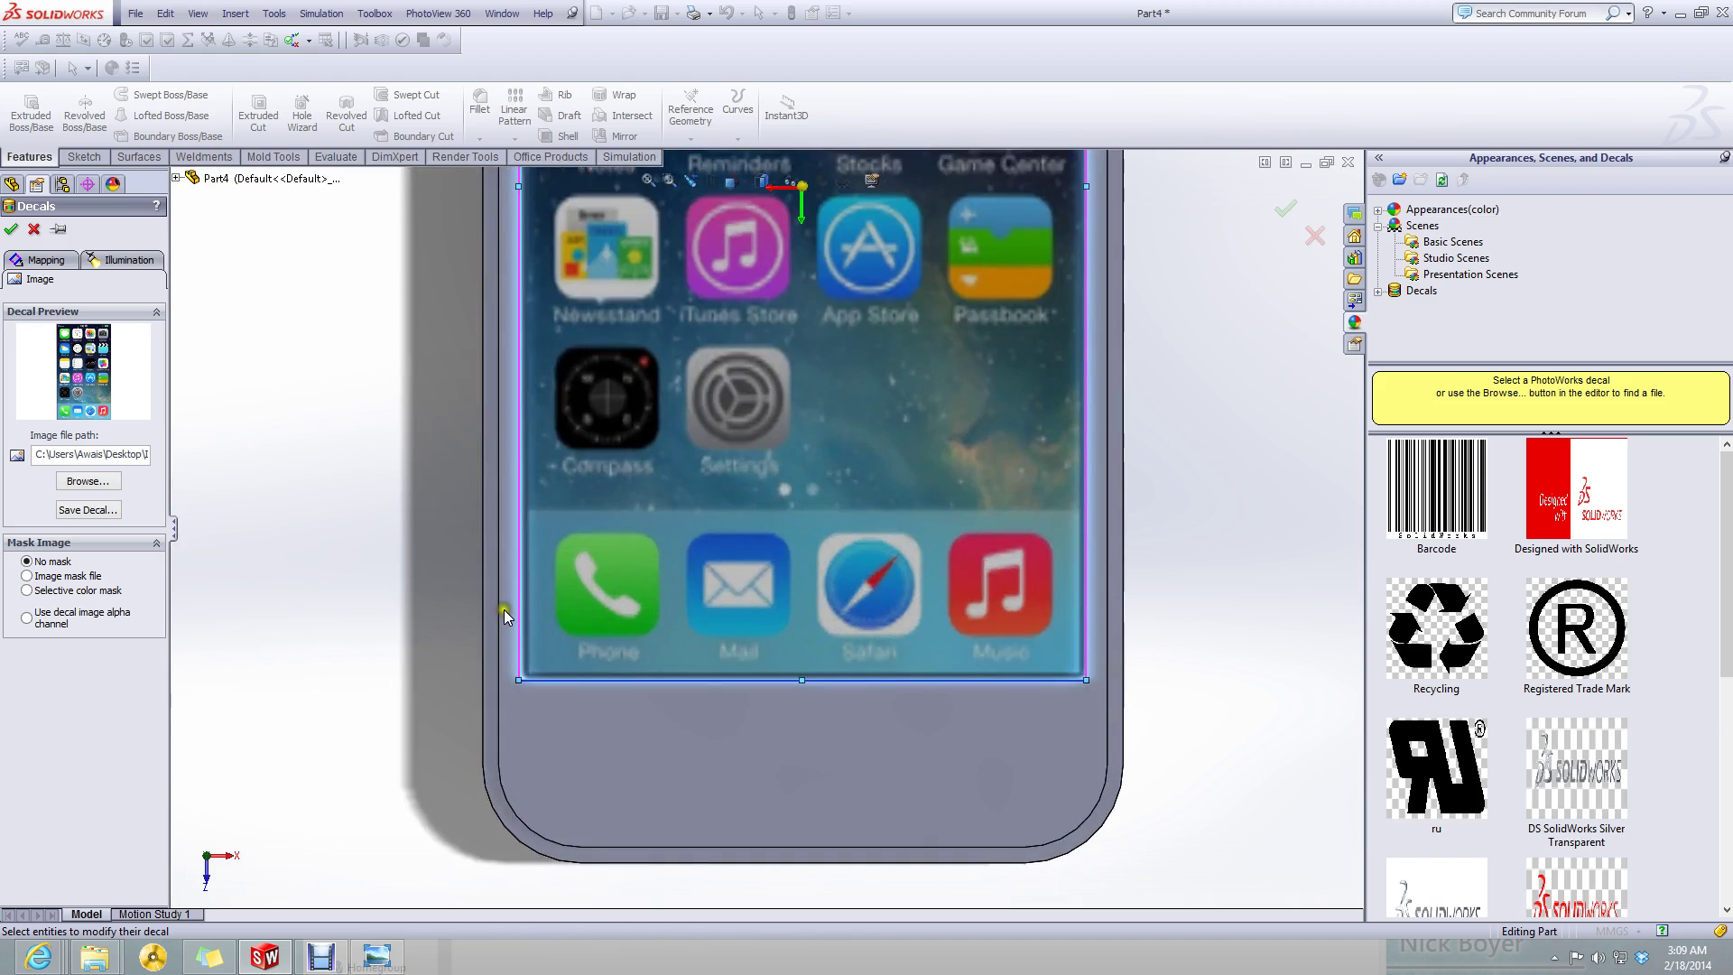
{"action": "scroll", "coordinate": [504, 614], "scroll_direction": "down", "scroll_amount": 4}
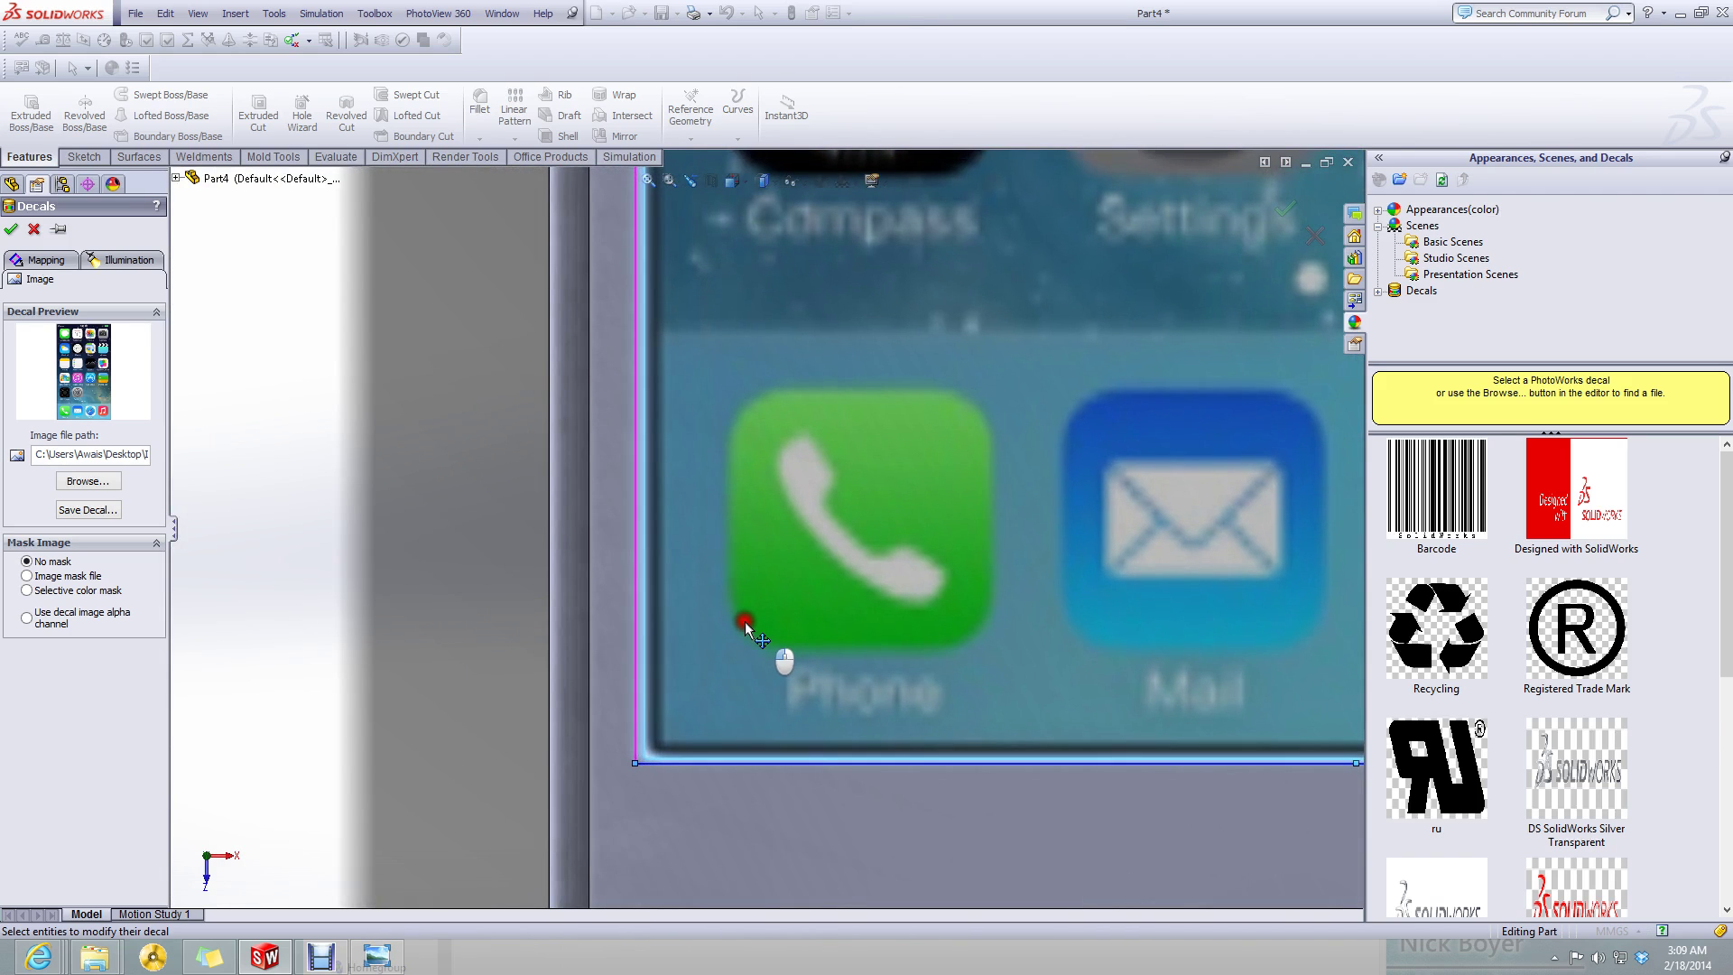
{"action": "left_click_drag", "start_coordinate": [746, 621], "coordinate": [747, 622]}
{"action": "scroll", "coordinate": [747, 622], "scroll_direction": "up", "scroll_amount": 8}
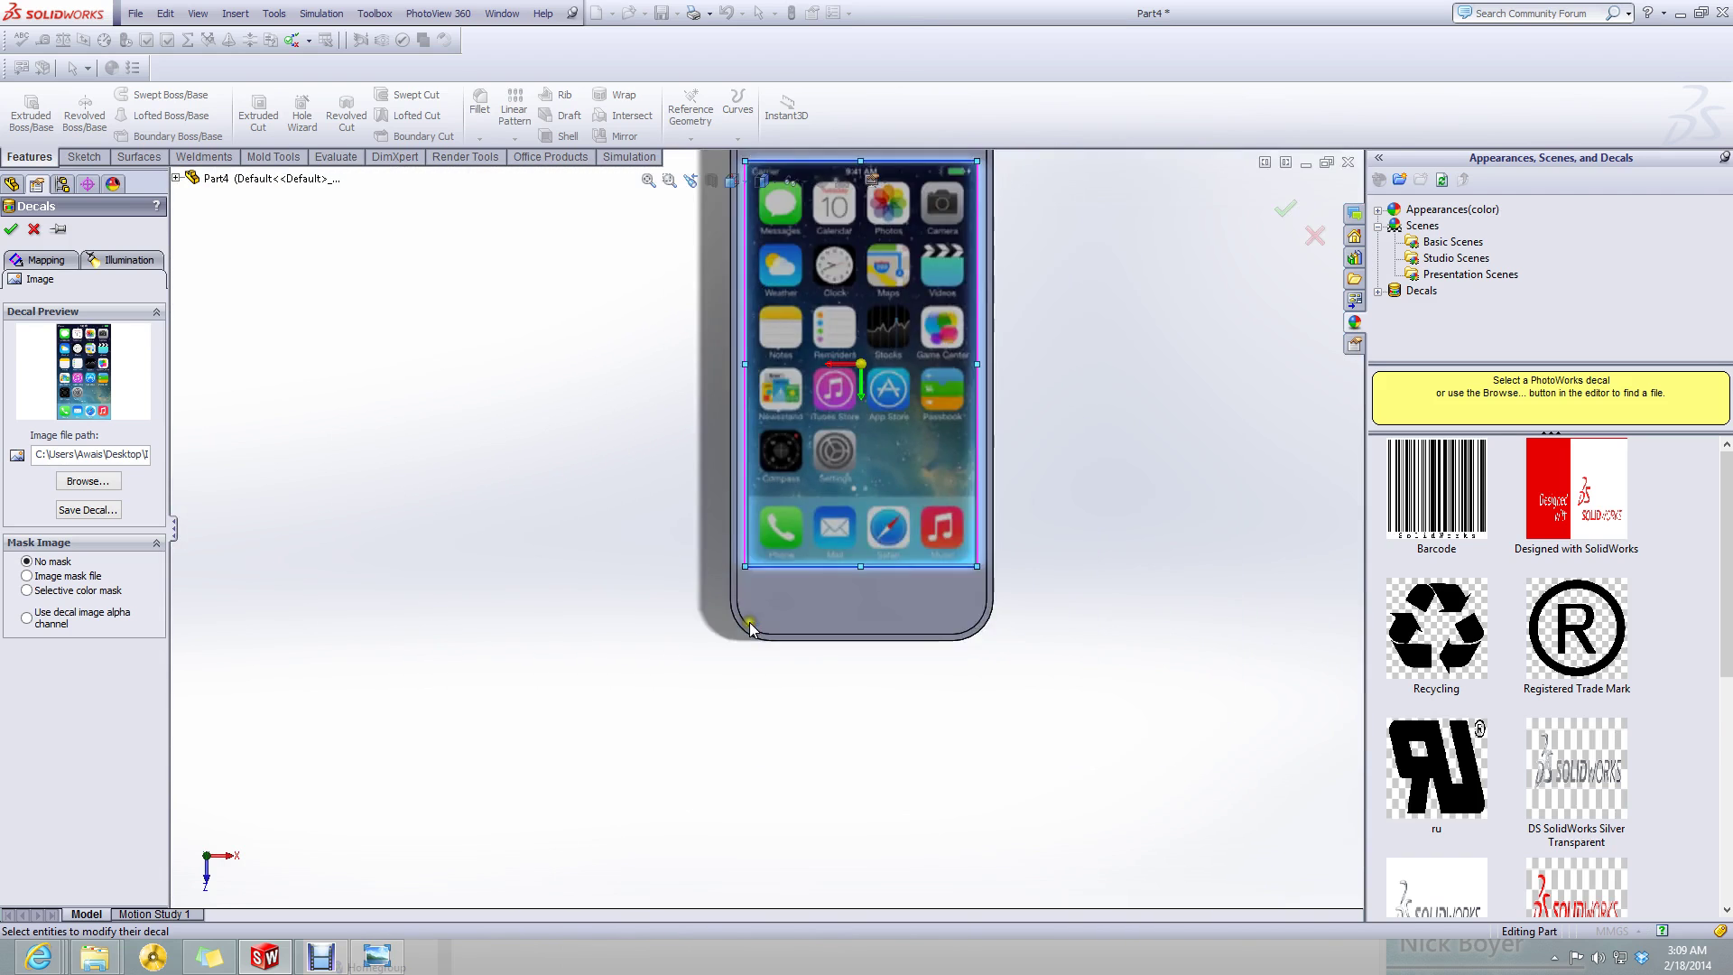
{"action": "left_click", "coordinate": [10, 232]}
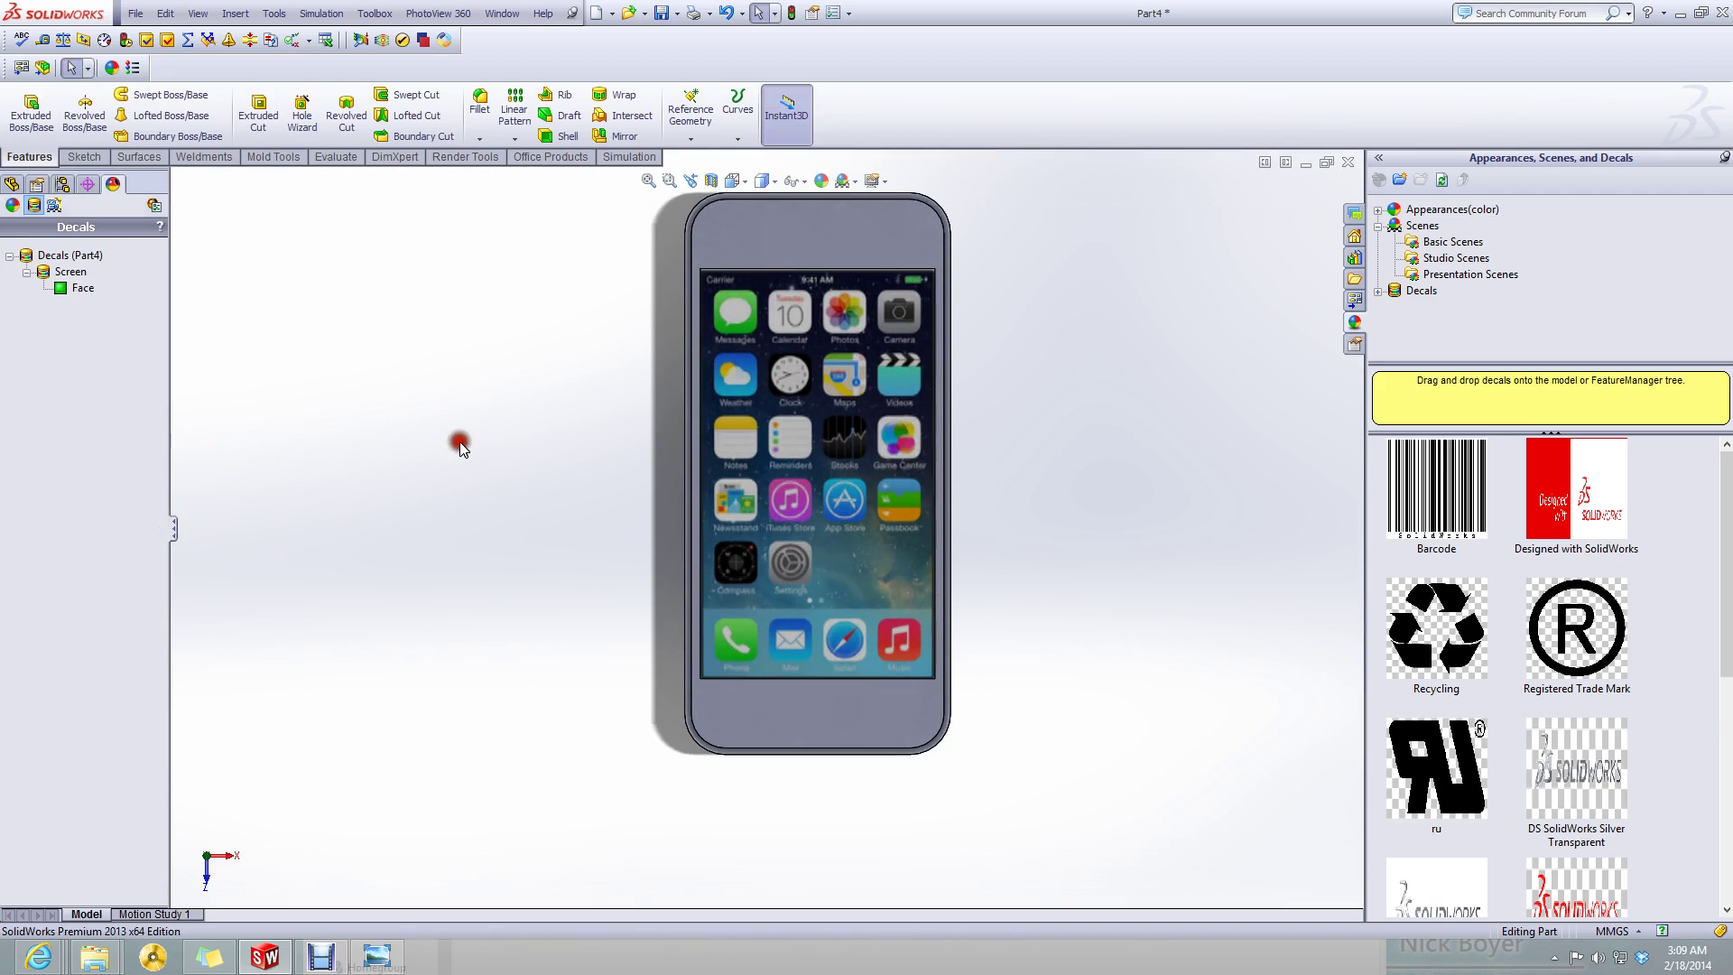
- Start a sketch on the phone's front face and draw a home-button circle of about 5.4 mm radius below the screen, centred horizontally
{"action": "left_click", "coordinate": [70, 157]}
{"action": "left_click", "coordinate": [24, 102]}
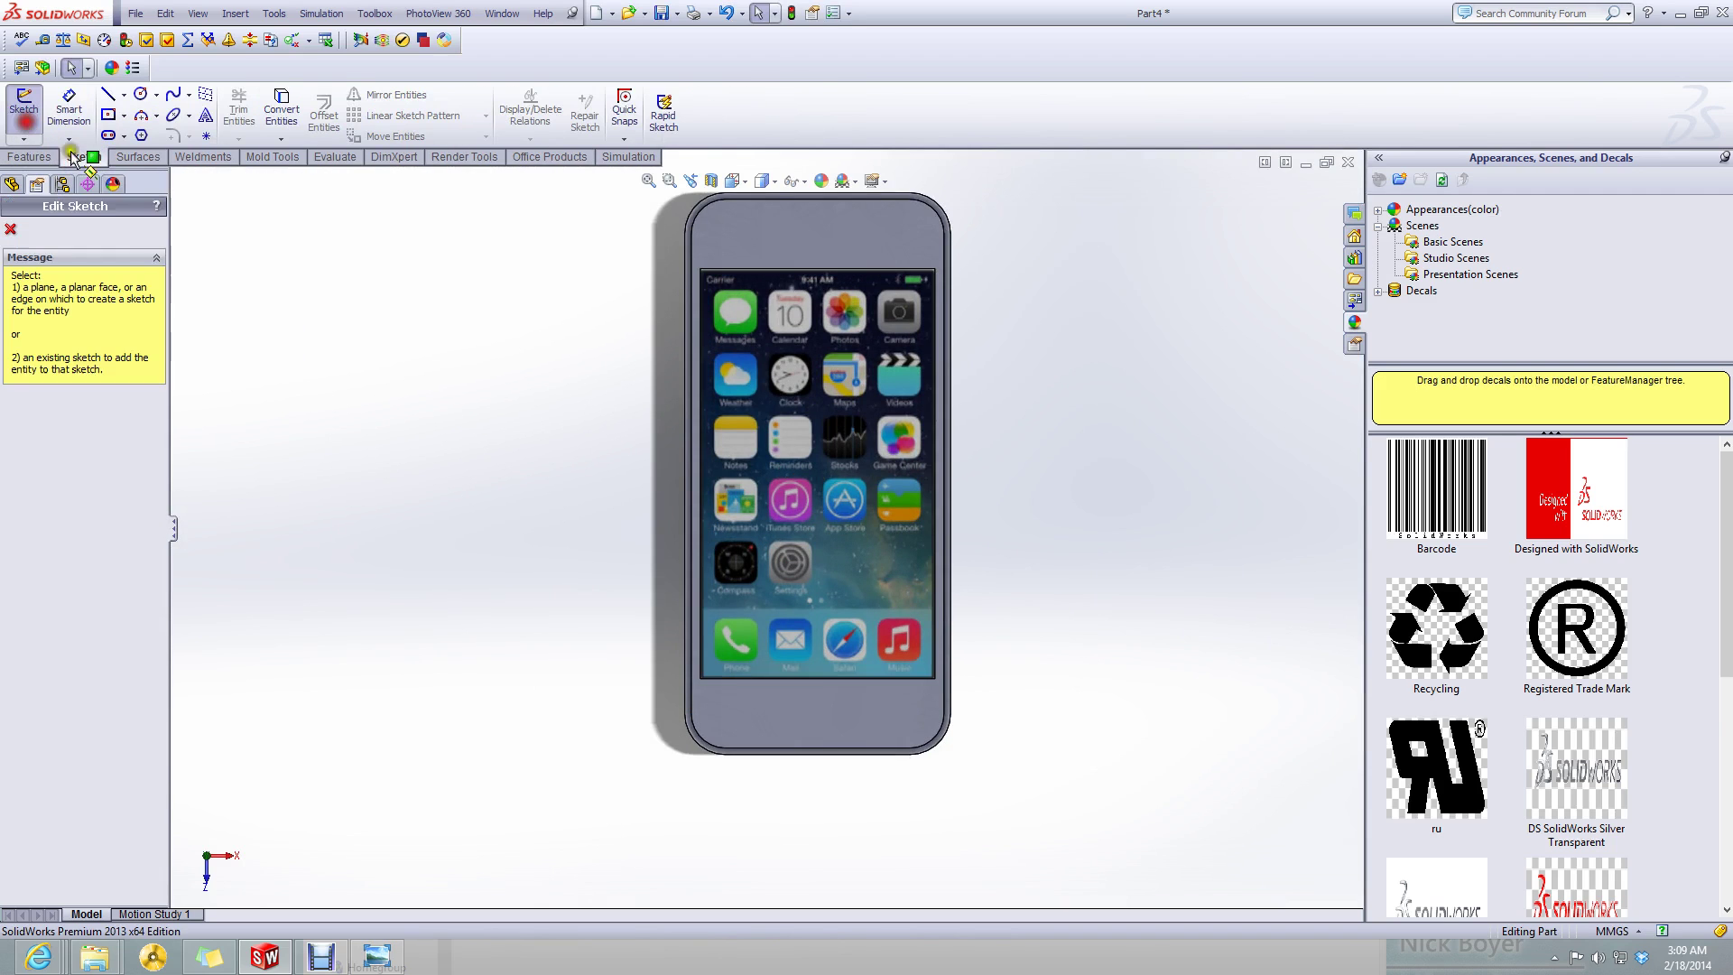
{"action": "left_click", "coordinate": [843, 720]}
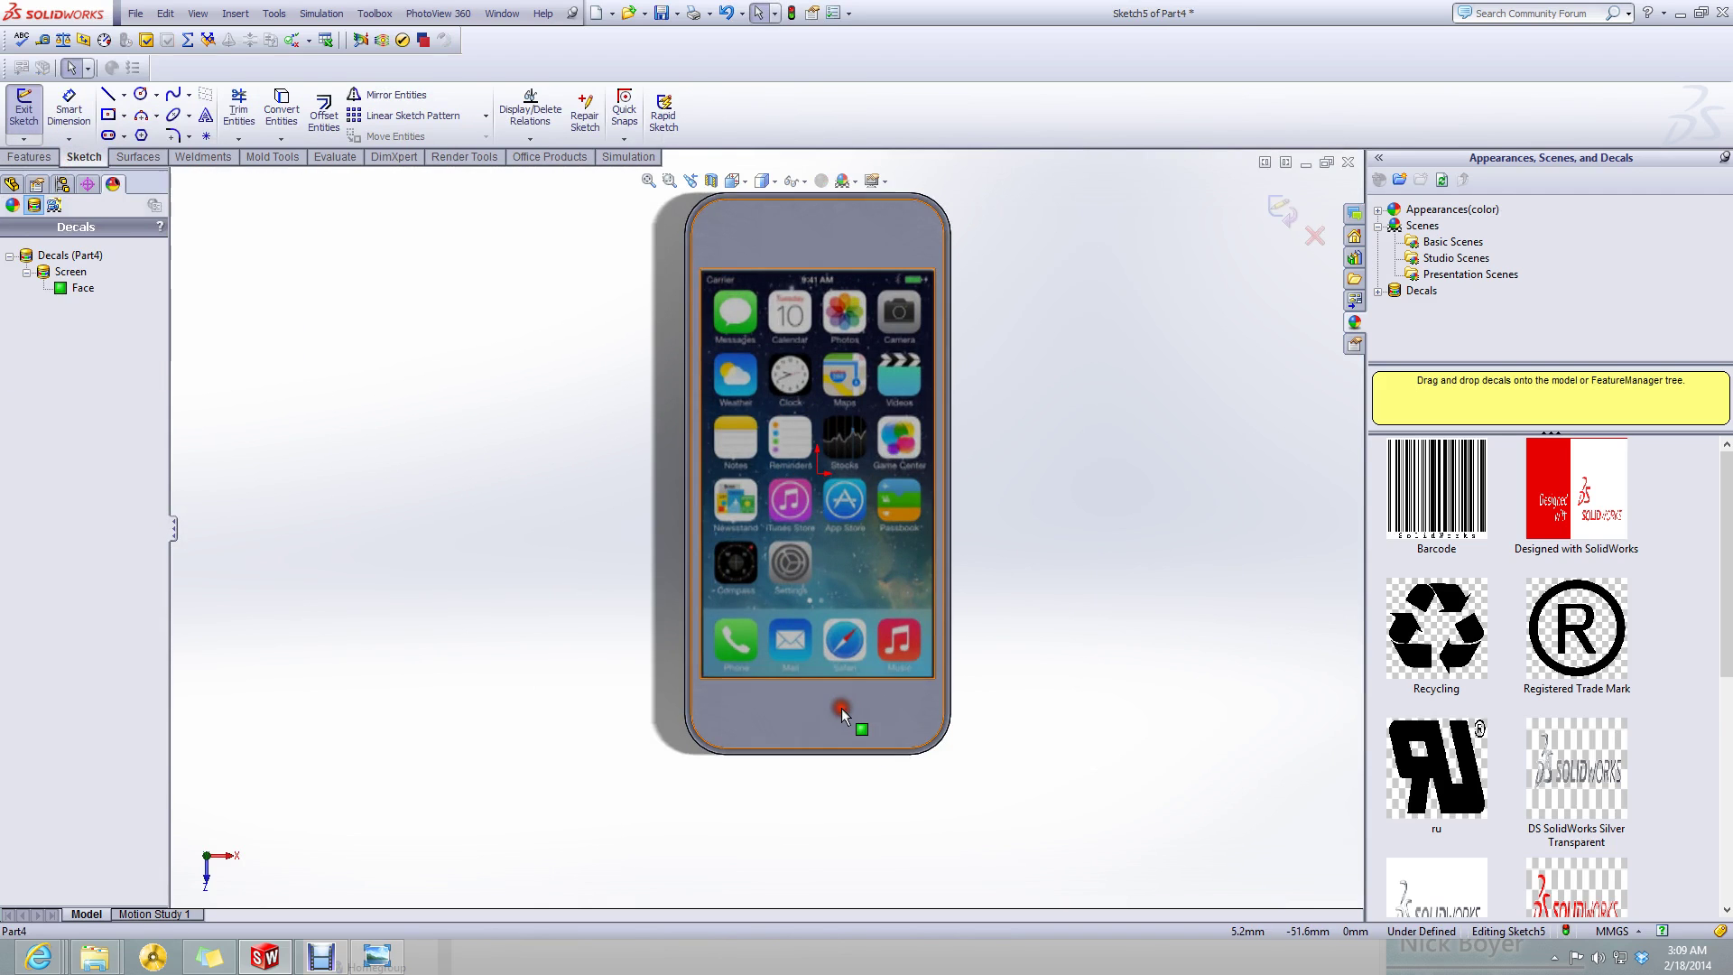
{"action": "left_click", "coordinate": [141, 96]}
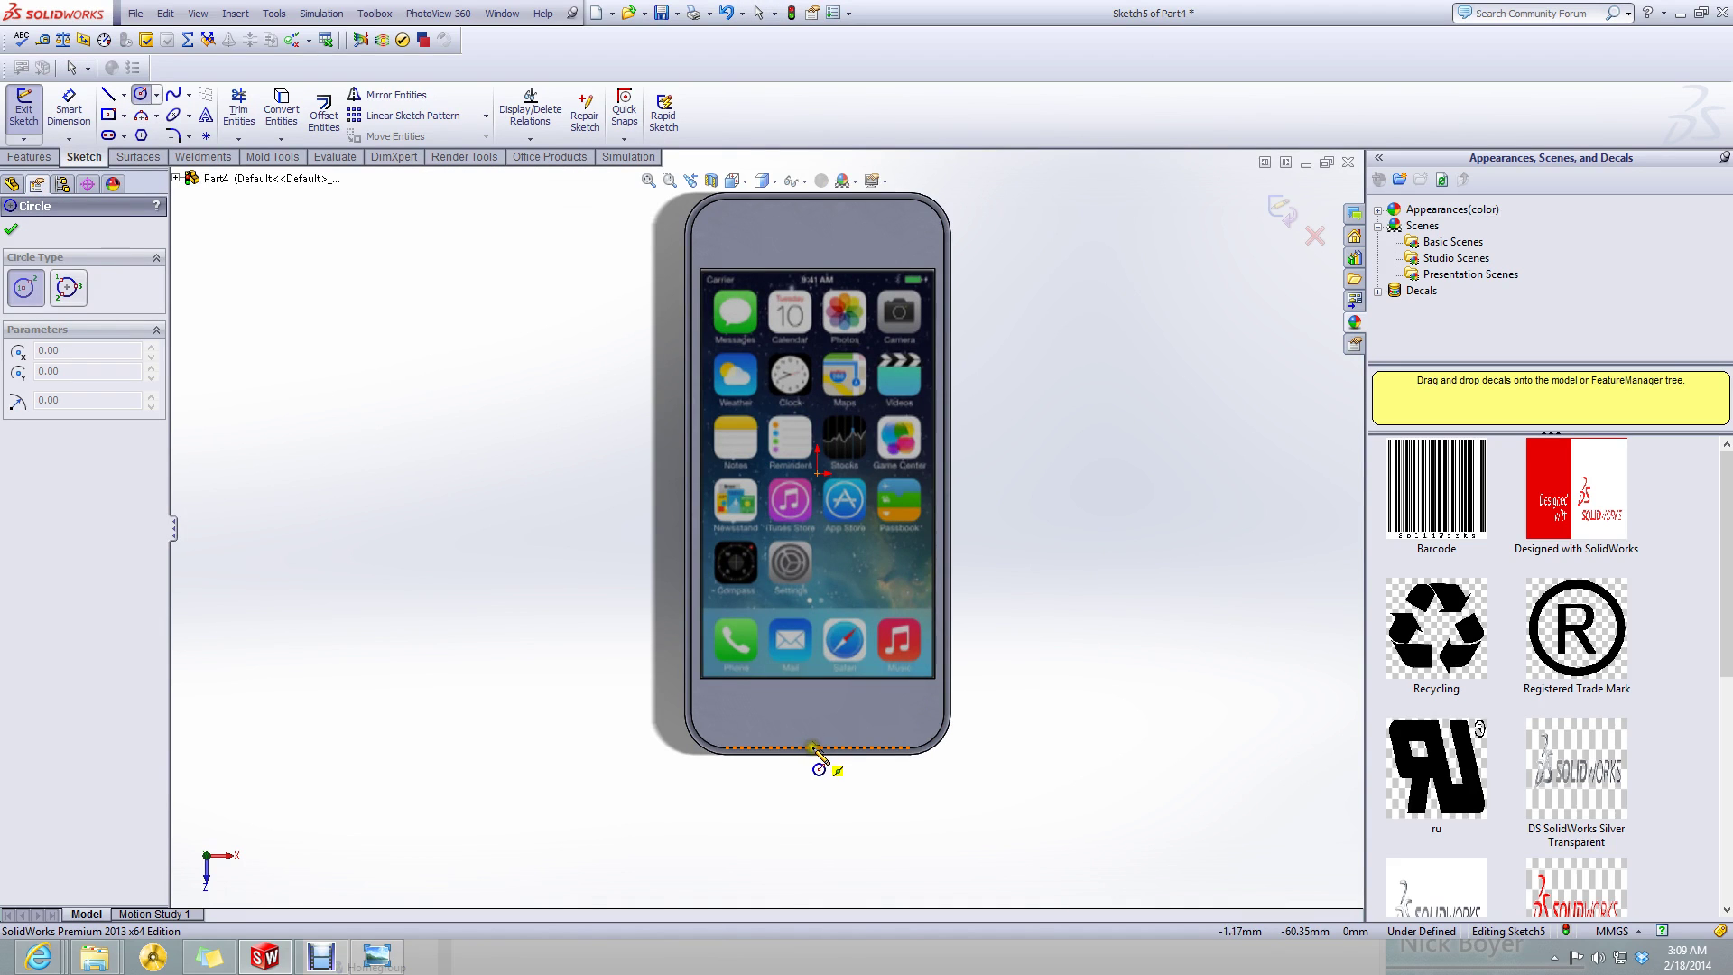
{"action": "left_click", "coordinate": [817, 715]}
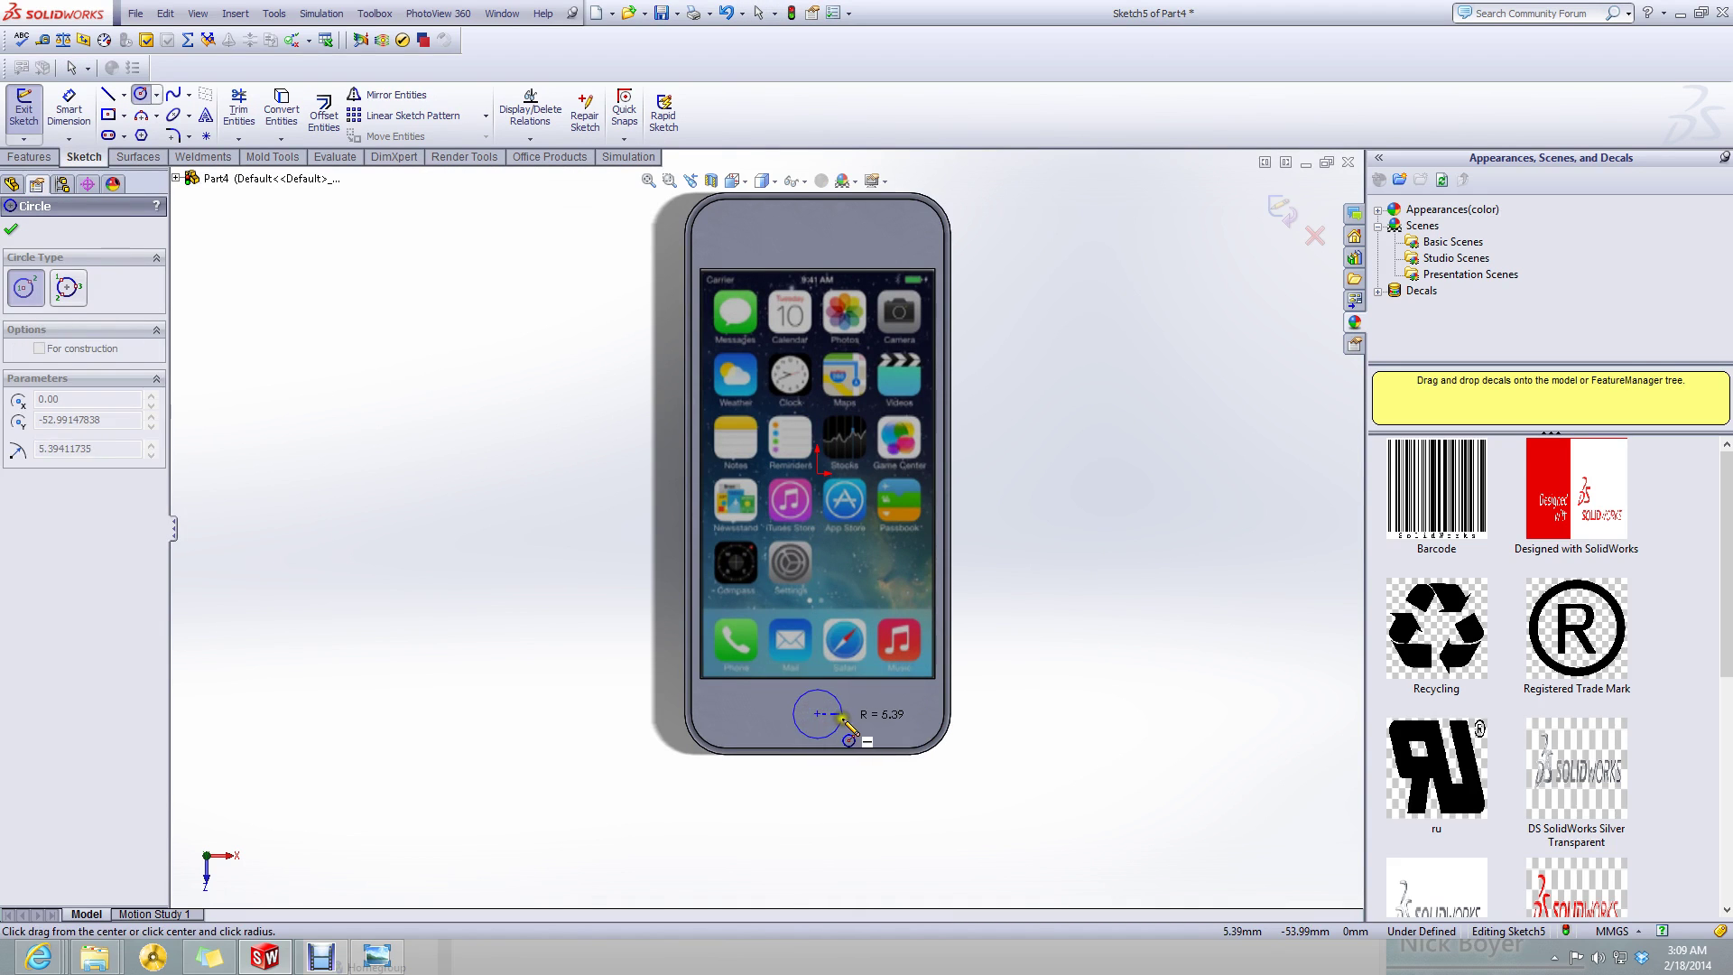
{"action": "left_click", "coordinate": [842, 715]}
{"action": "key", "text": "Escape"}
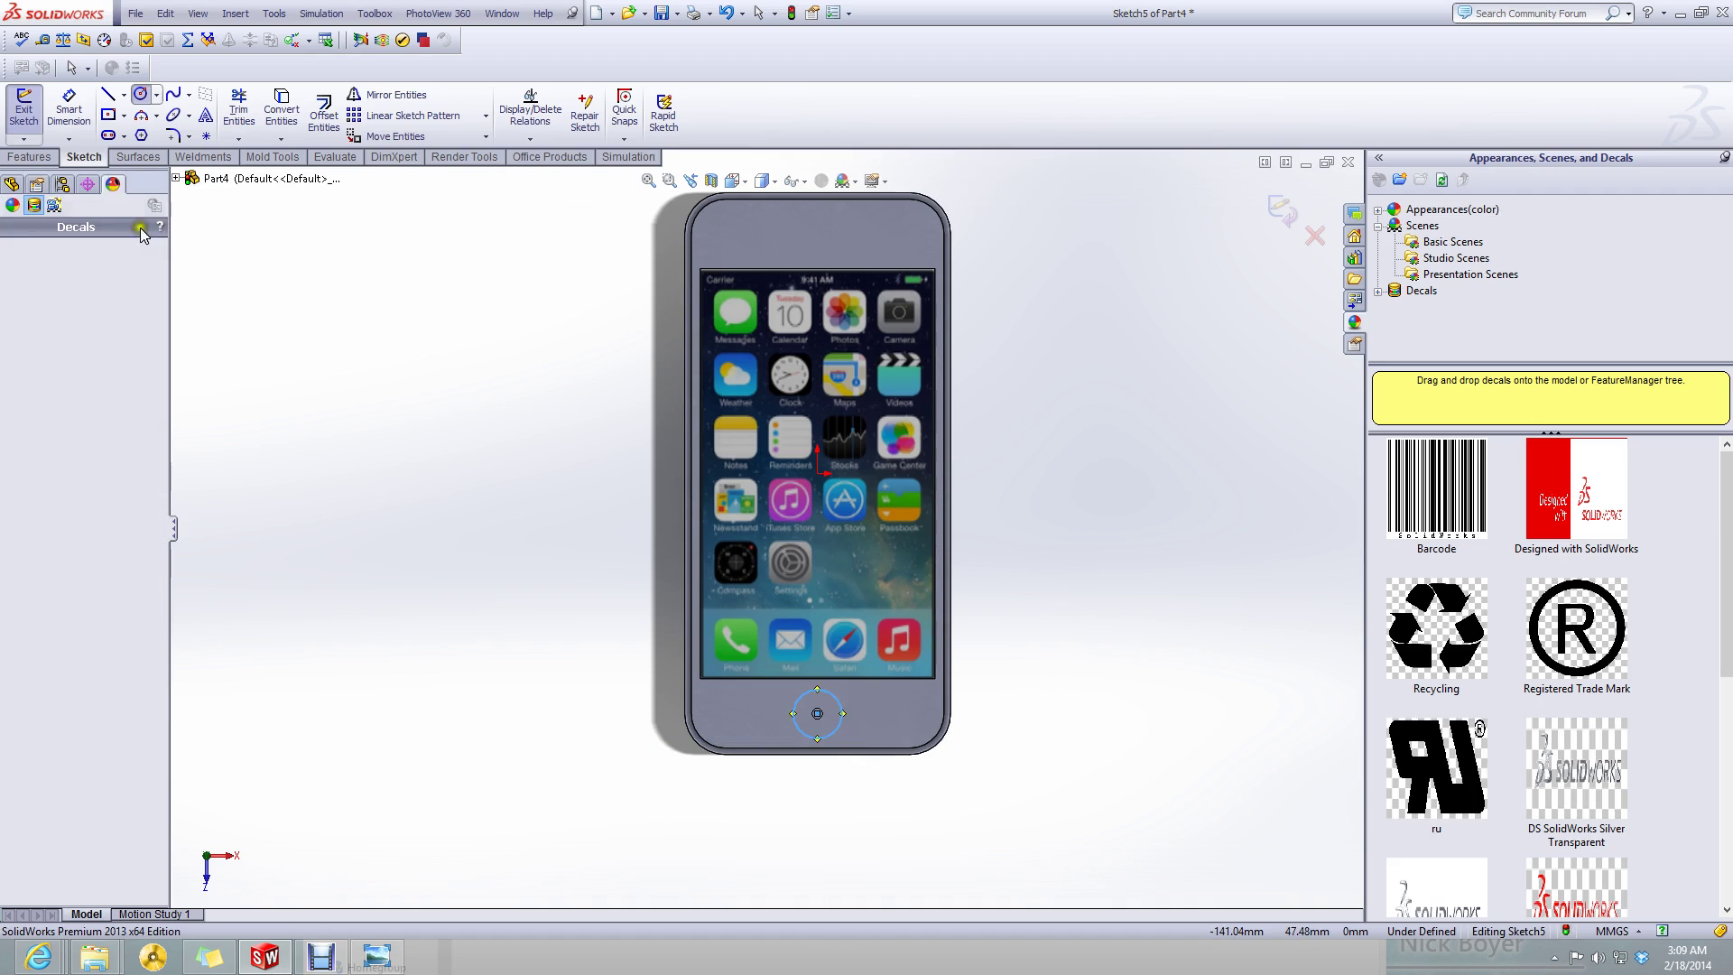
- Dimension the home-button circle's diameter as 10 mm
{"action": "left_click", "coordinate": [82, 104]}
{"action": "left_click", "coordinate": [841, 714]}
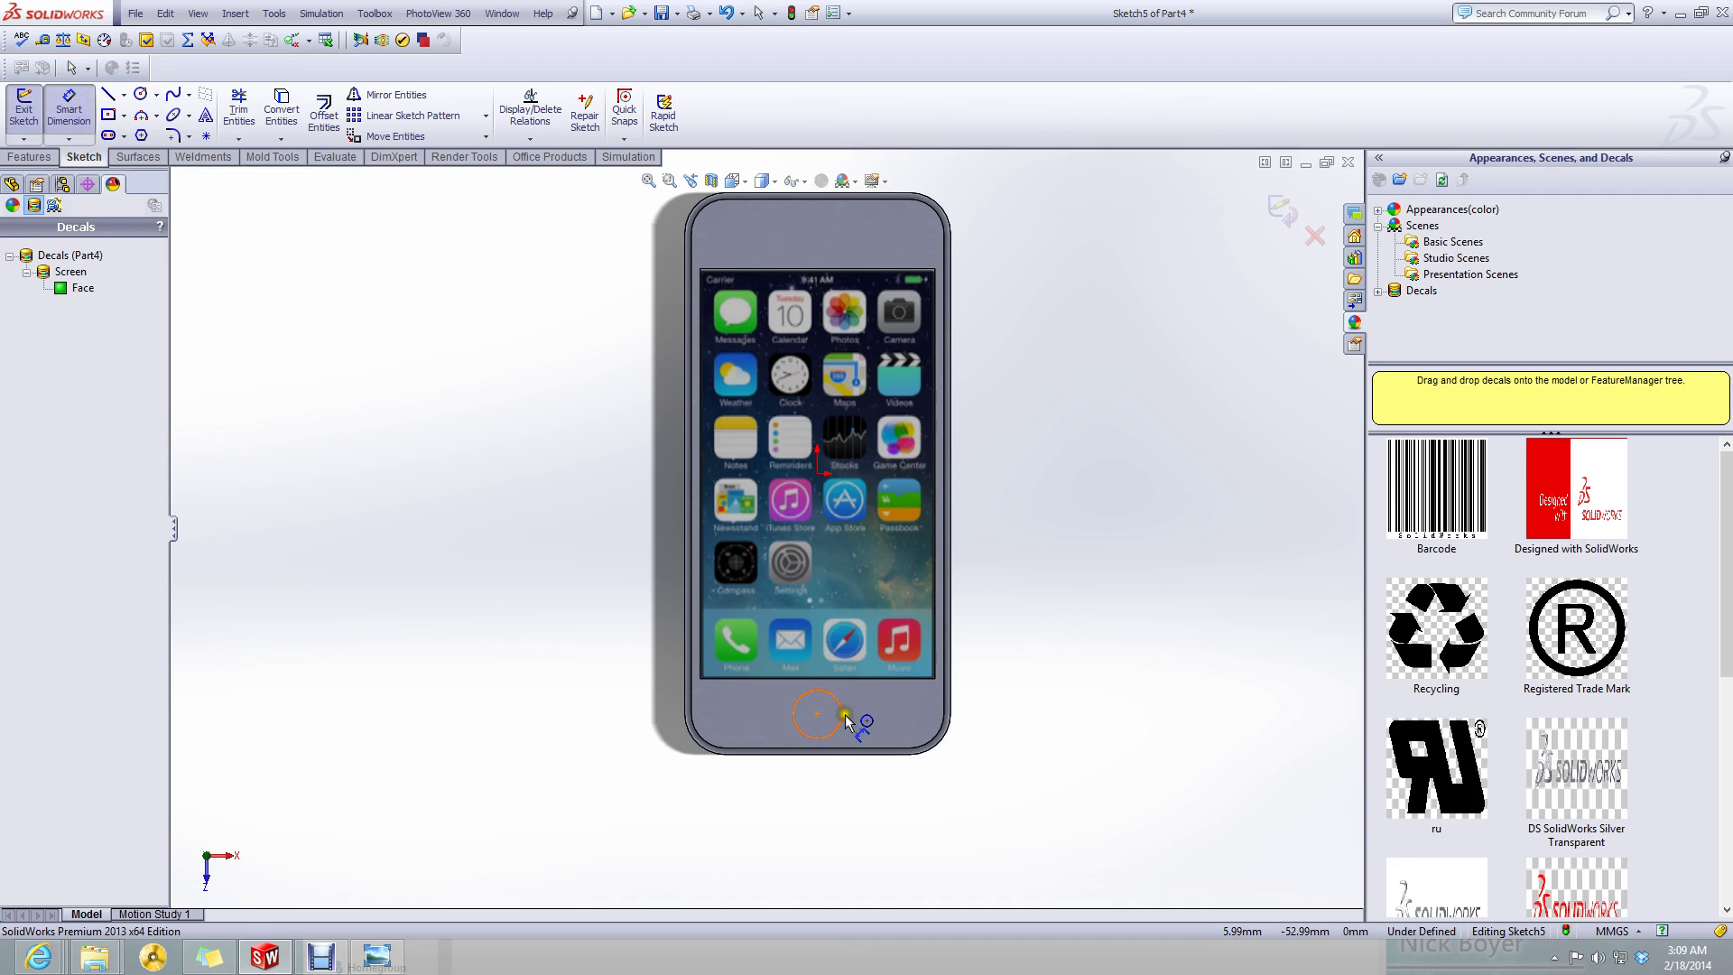
{"action": "left_click", "coordinate": [881, 718]}
{"action": "type", "text": "10"}
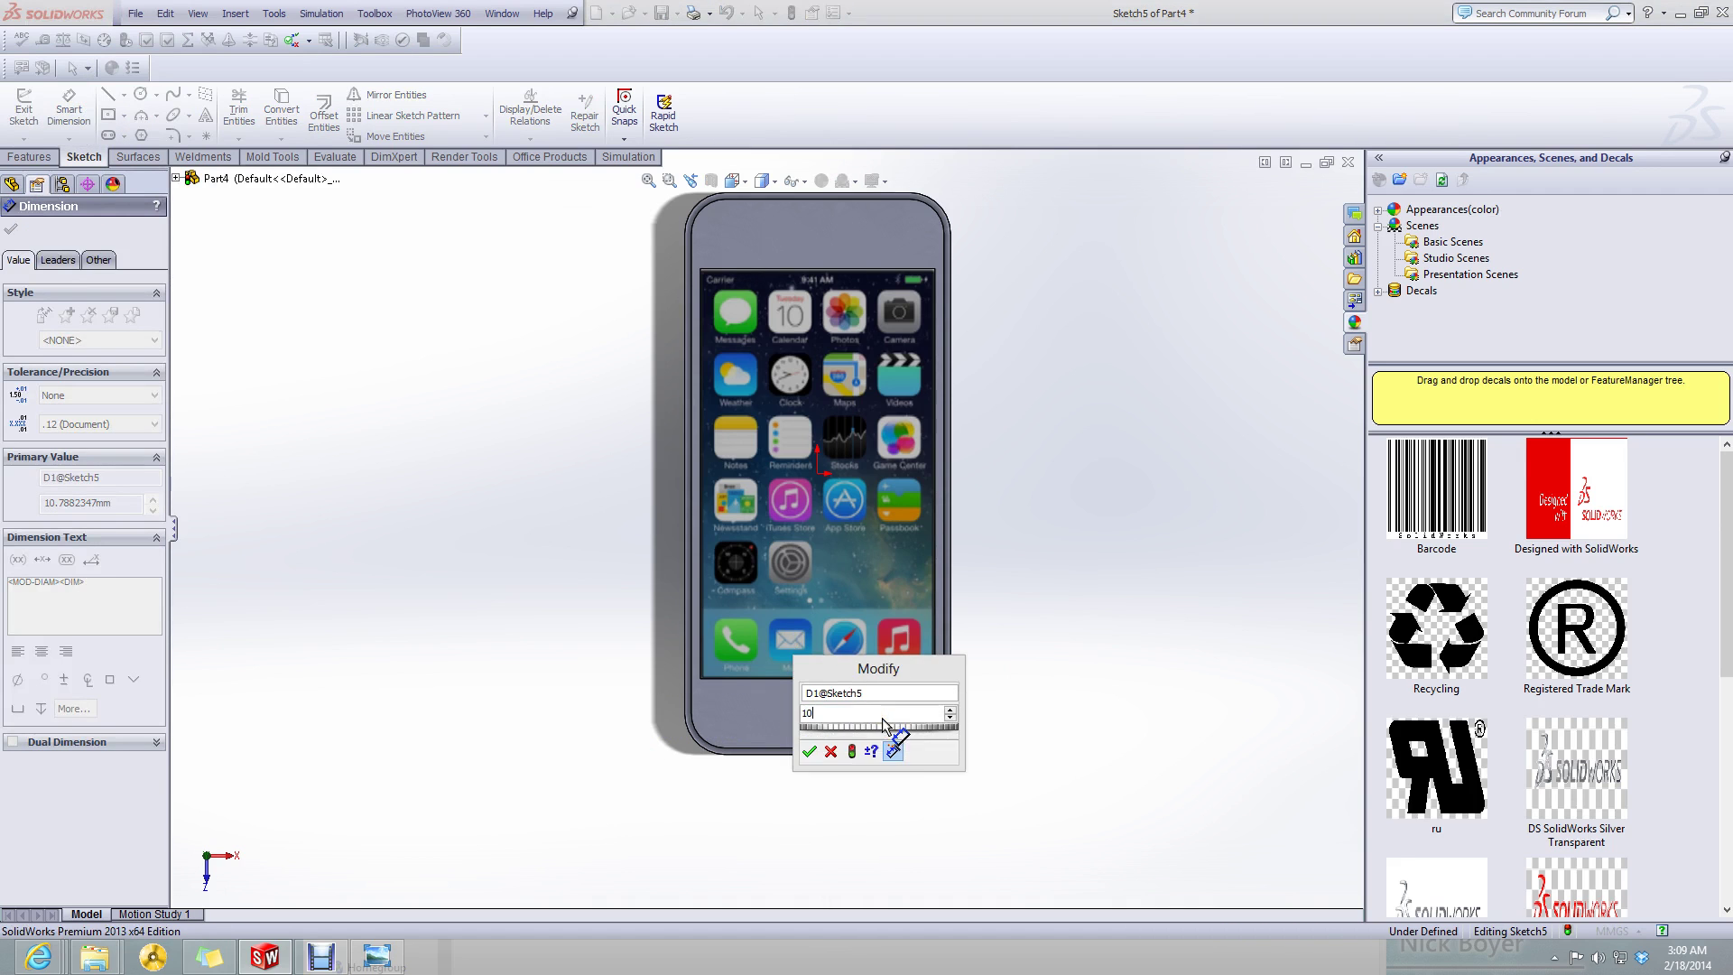
{"action": "key", "text": "Return"}
- Dimension the circle's centre 9.15 mm above the phone's bottom edge, taking the value from the iphone5blueprints image in Windows Photo Viewer
{"action": "left_click", "coordinate": [397, 960]}
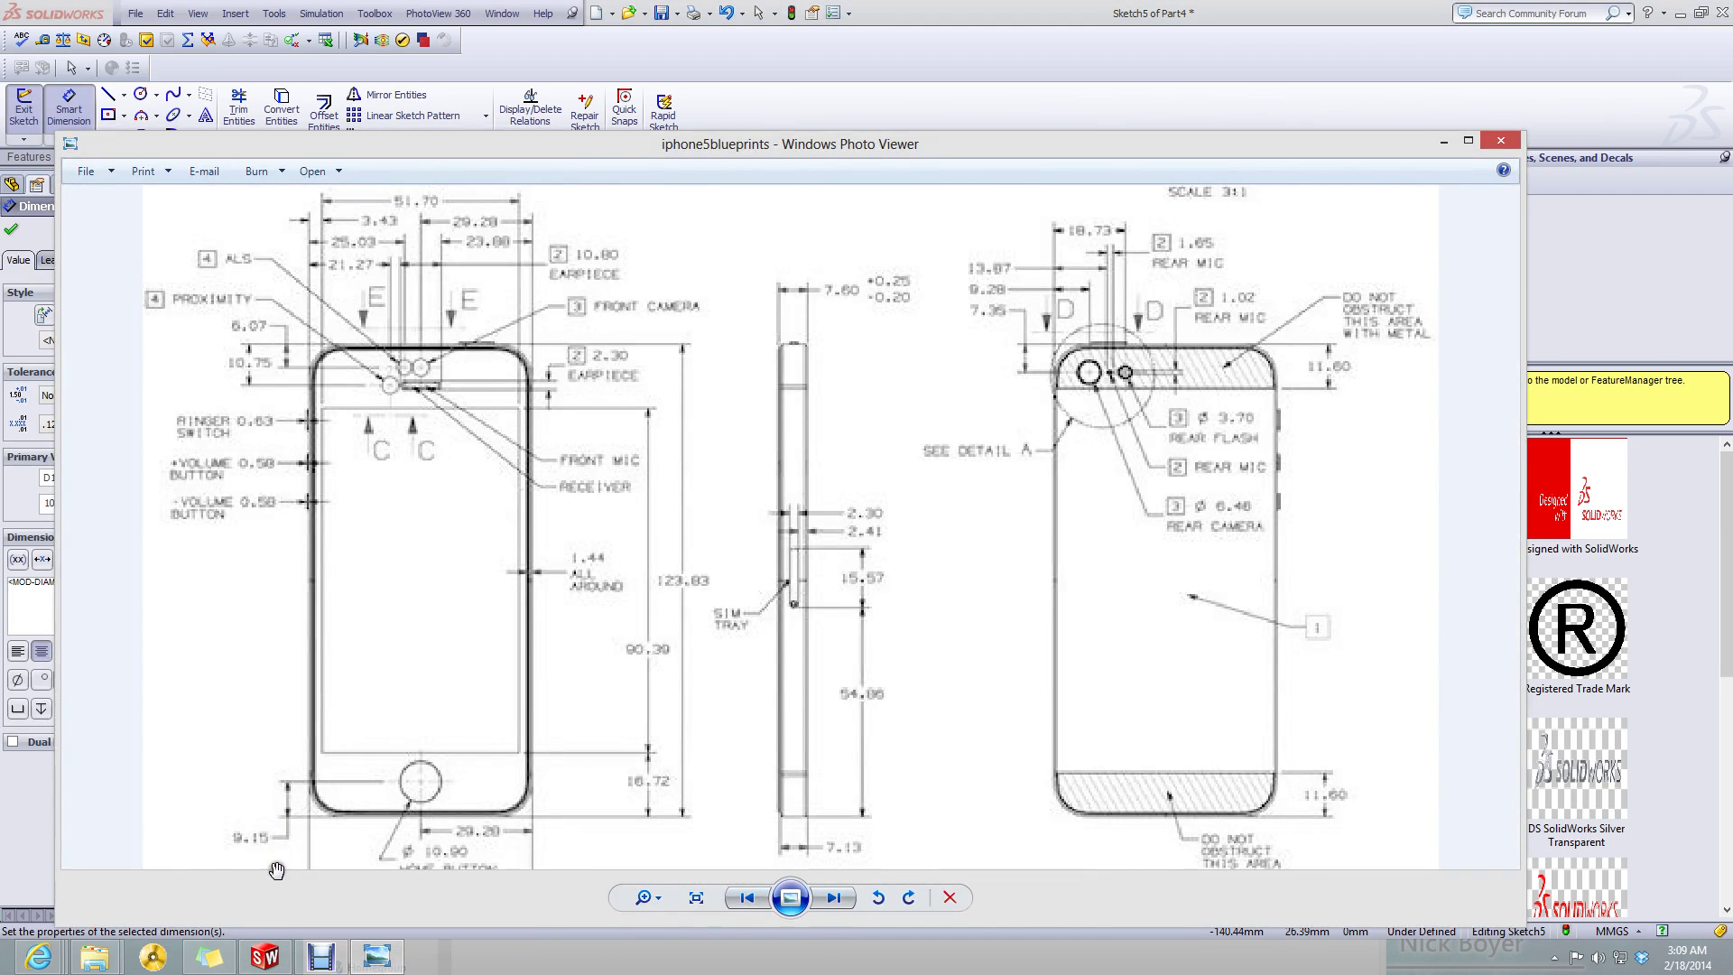
{"action": "left_click", "coordinate": [1463, 138]}
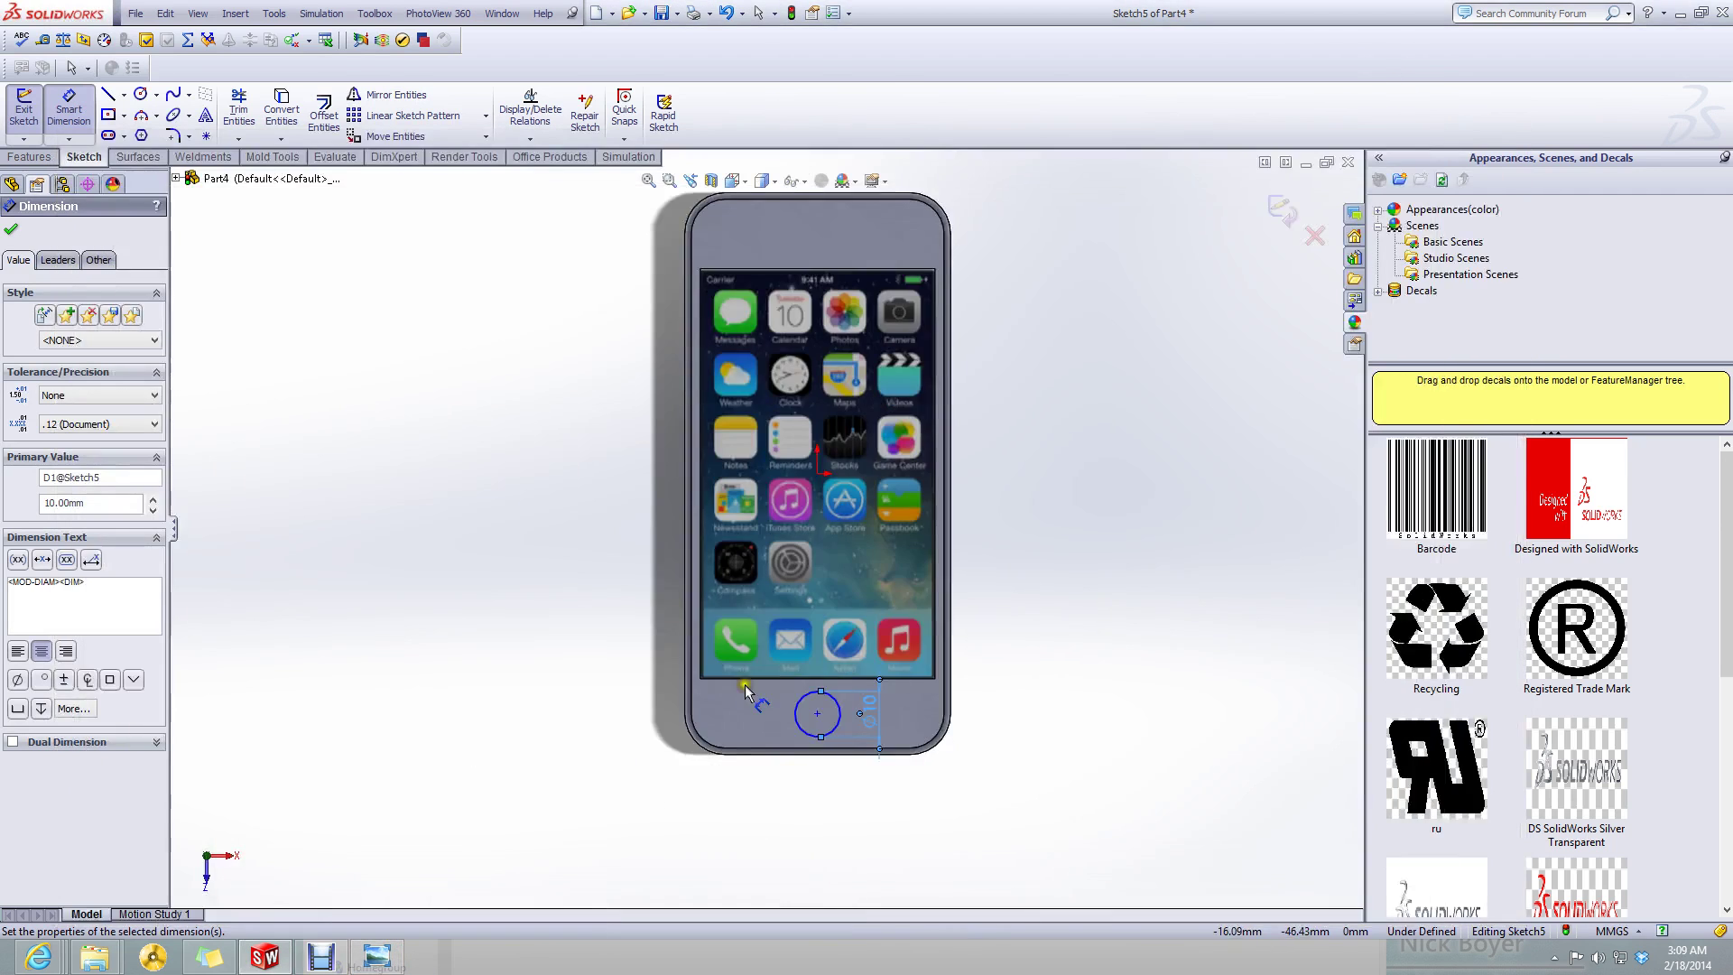
{"action": "scroll", "coordinate": [821, 761], "scroll_direction": "down", "scroll_amount": 3}
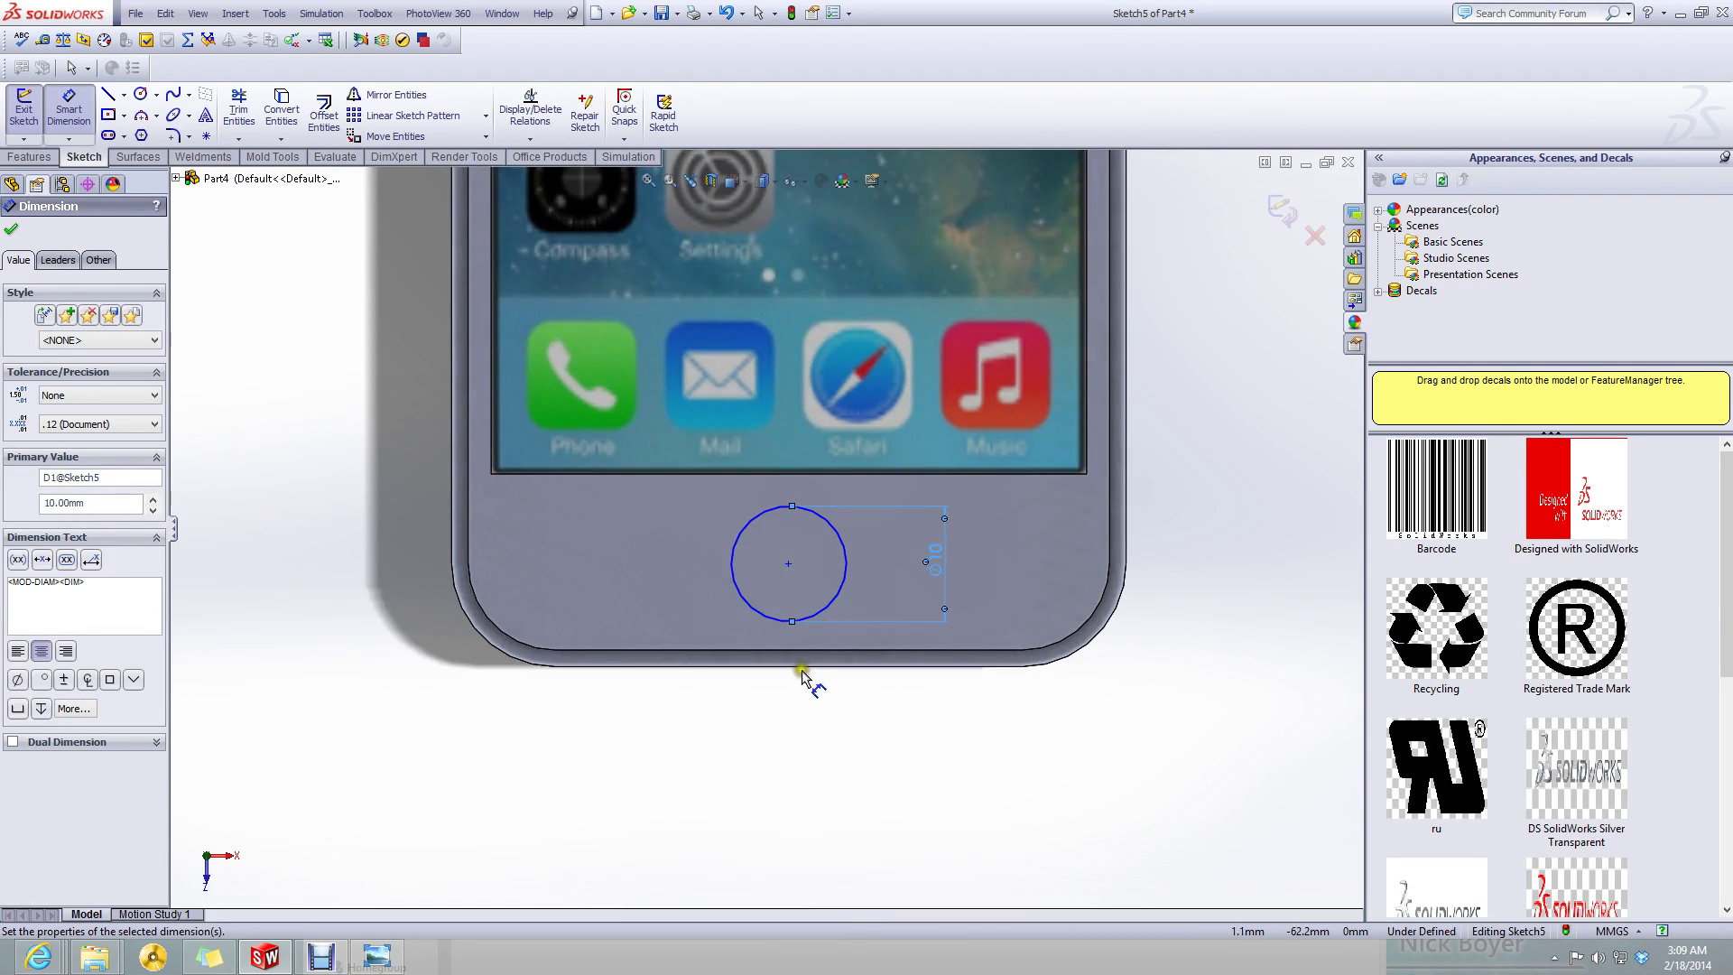
{"action": "left_click", "coordinate": [788, 564]}
{"action": "left_click", "coordinate": [472, 619]}
{"action": "left_click", "coordinate": [415, 592]}
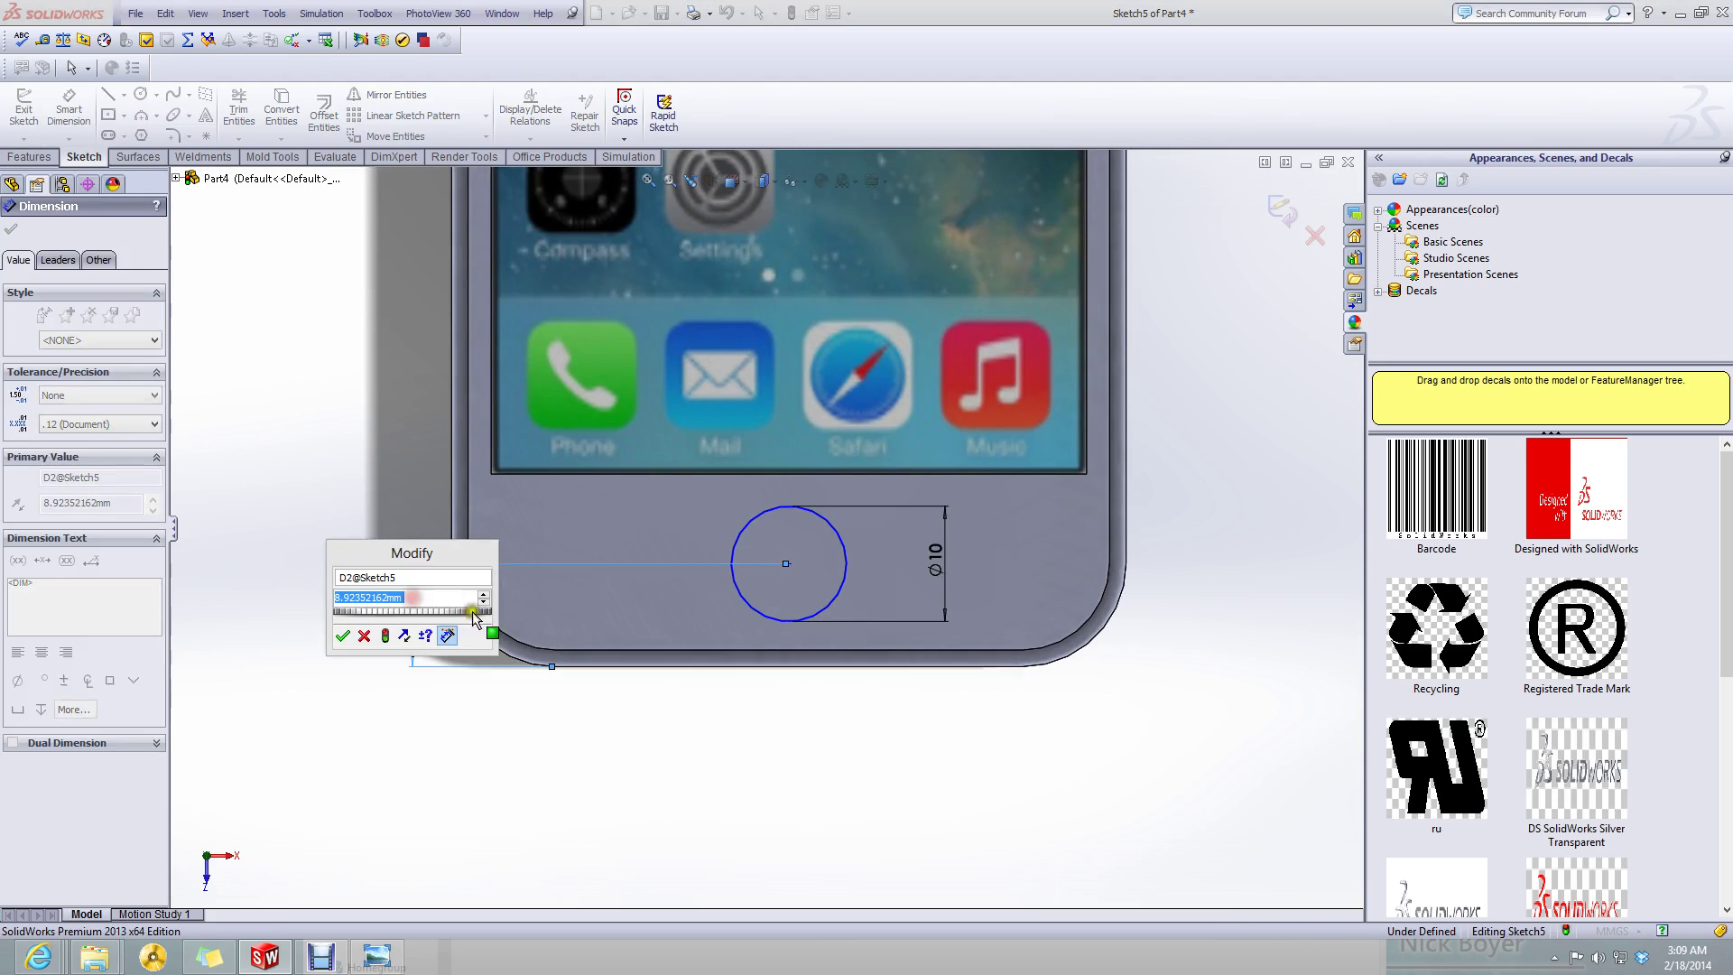
{"action": "left_click", "coordinate": [390, 961]}
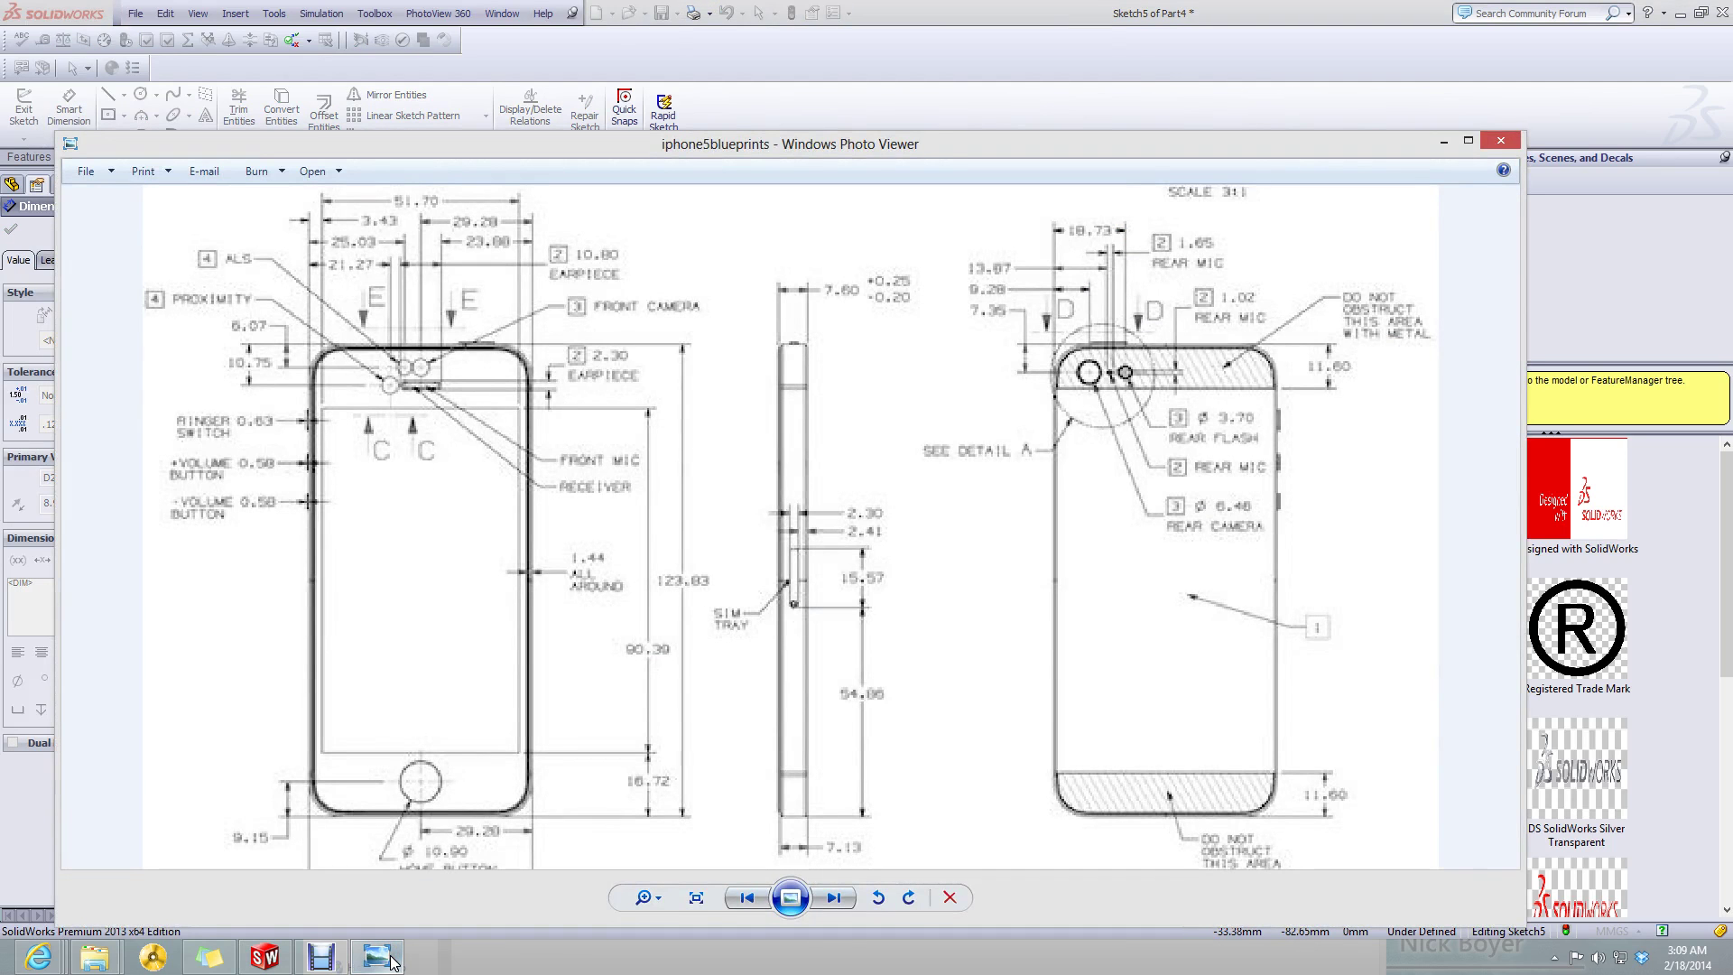
{"action": "scroll", "coordinate": [242, 858], "scroll_direction": "up", "scroll_amount": 4}
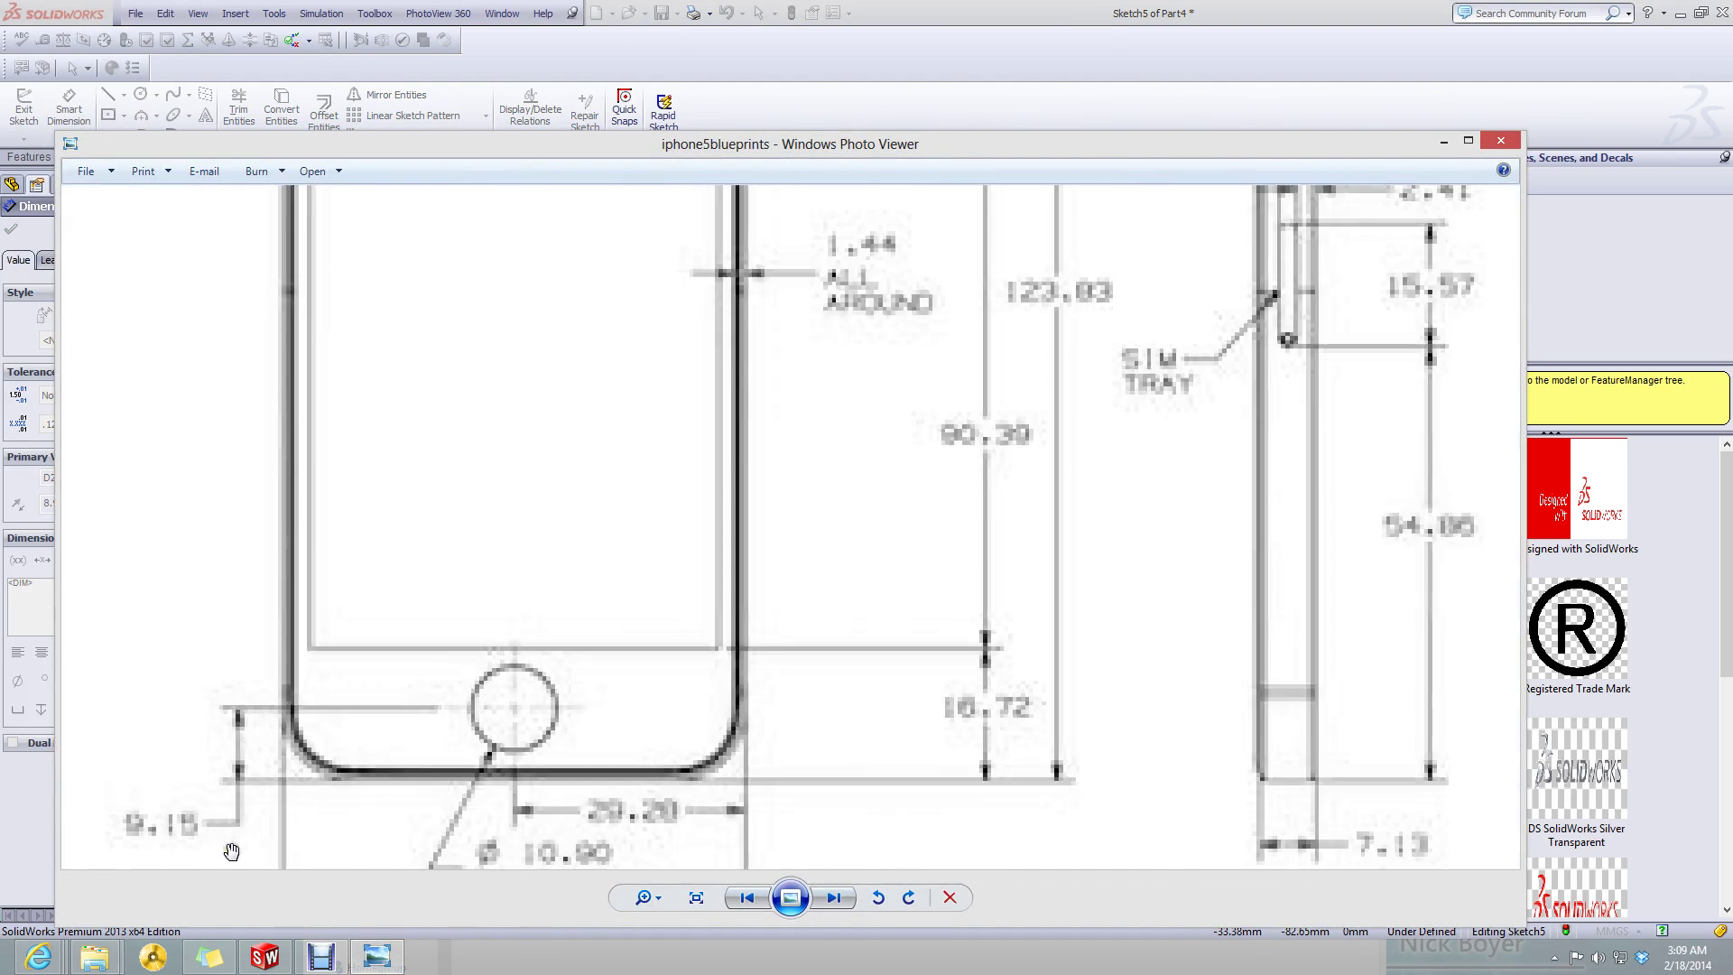
{"action": "left_click_drag", "start_coordinate": [321, 656], "coordinate": [316, 722]}
{"action": "left_click", "coordinate": [374, 959]}
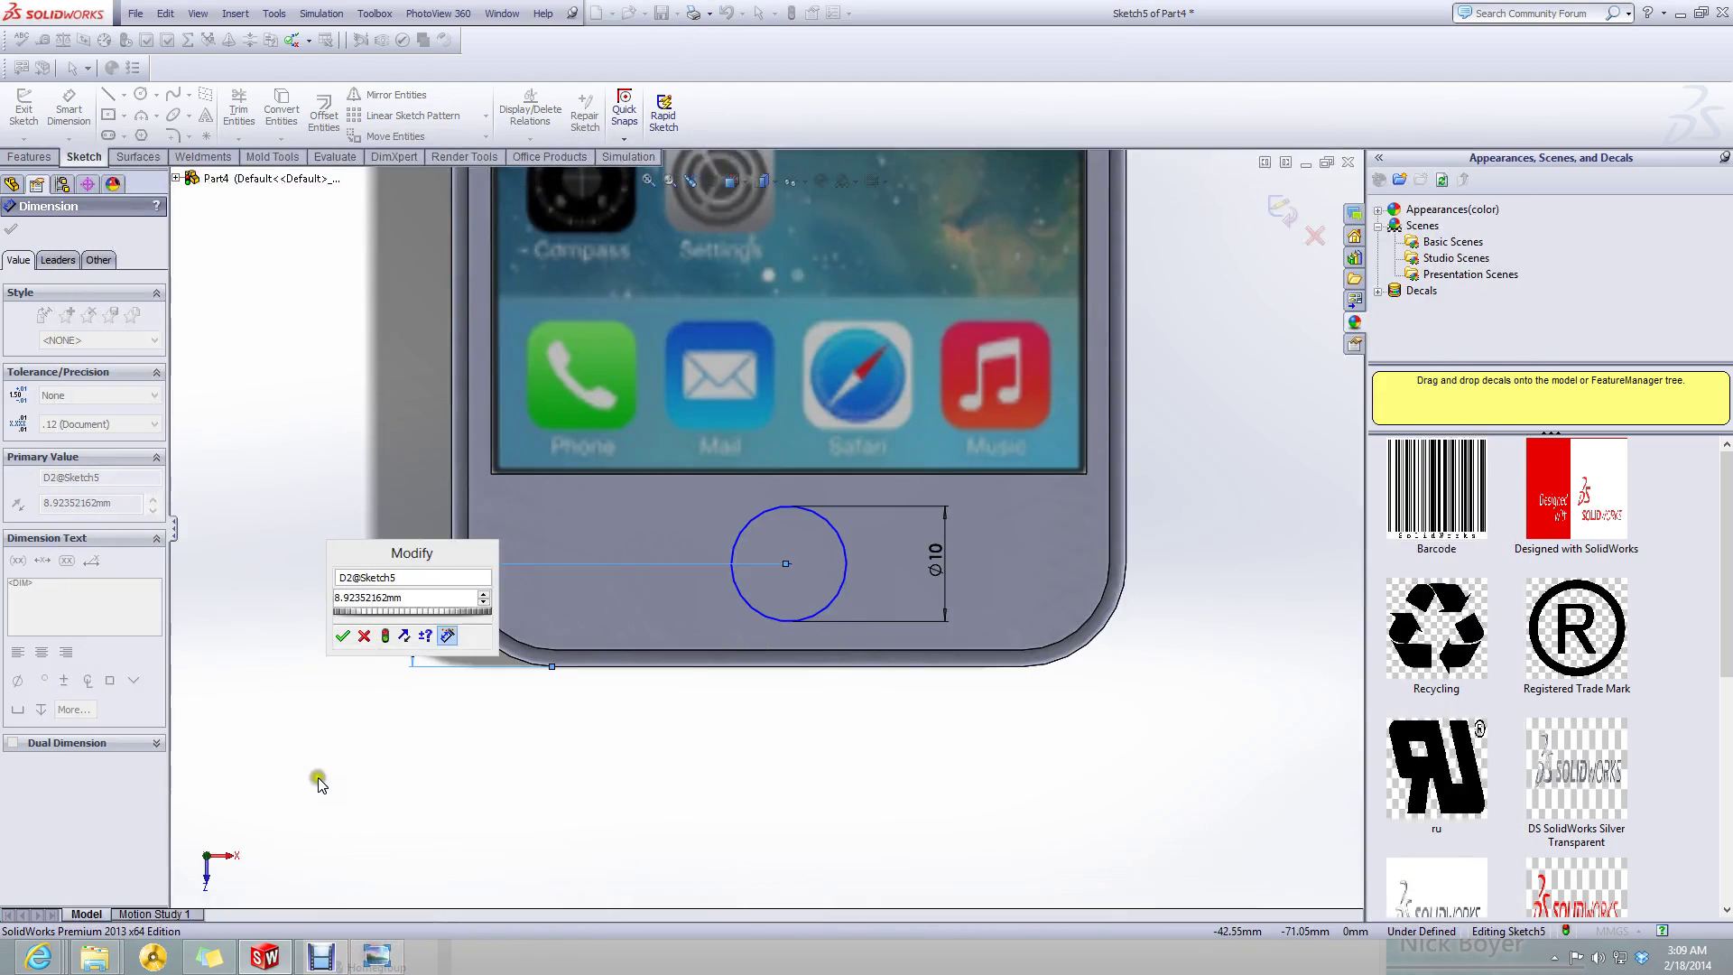
{"action": "left_click", "coordinate": [290, 607]}
{"action": "type", "text": "9.15"}
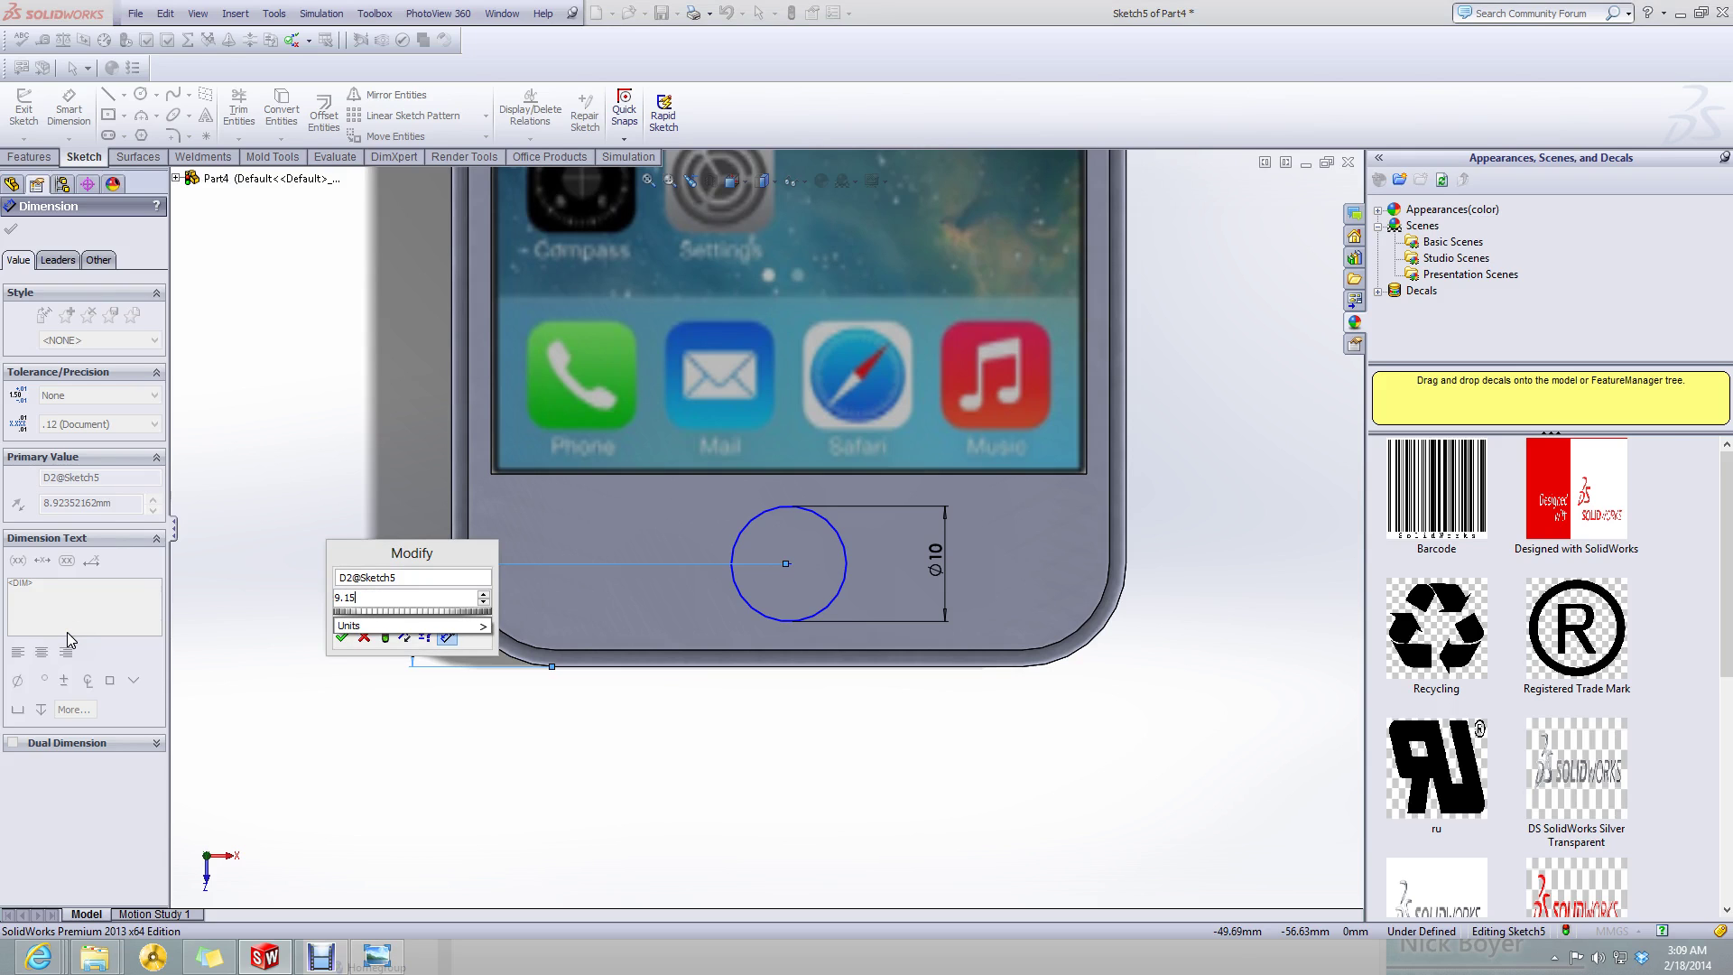
{"action": "key", "text": "Return"}
- Finish the dimensioning and exit the home-button sketch
{"action": "left_click", "coordinate": [659, 680]}
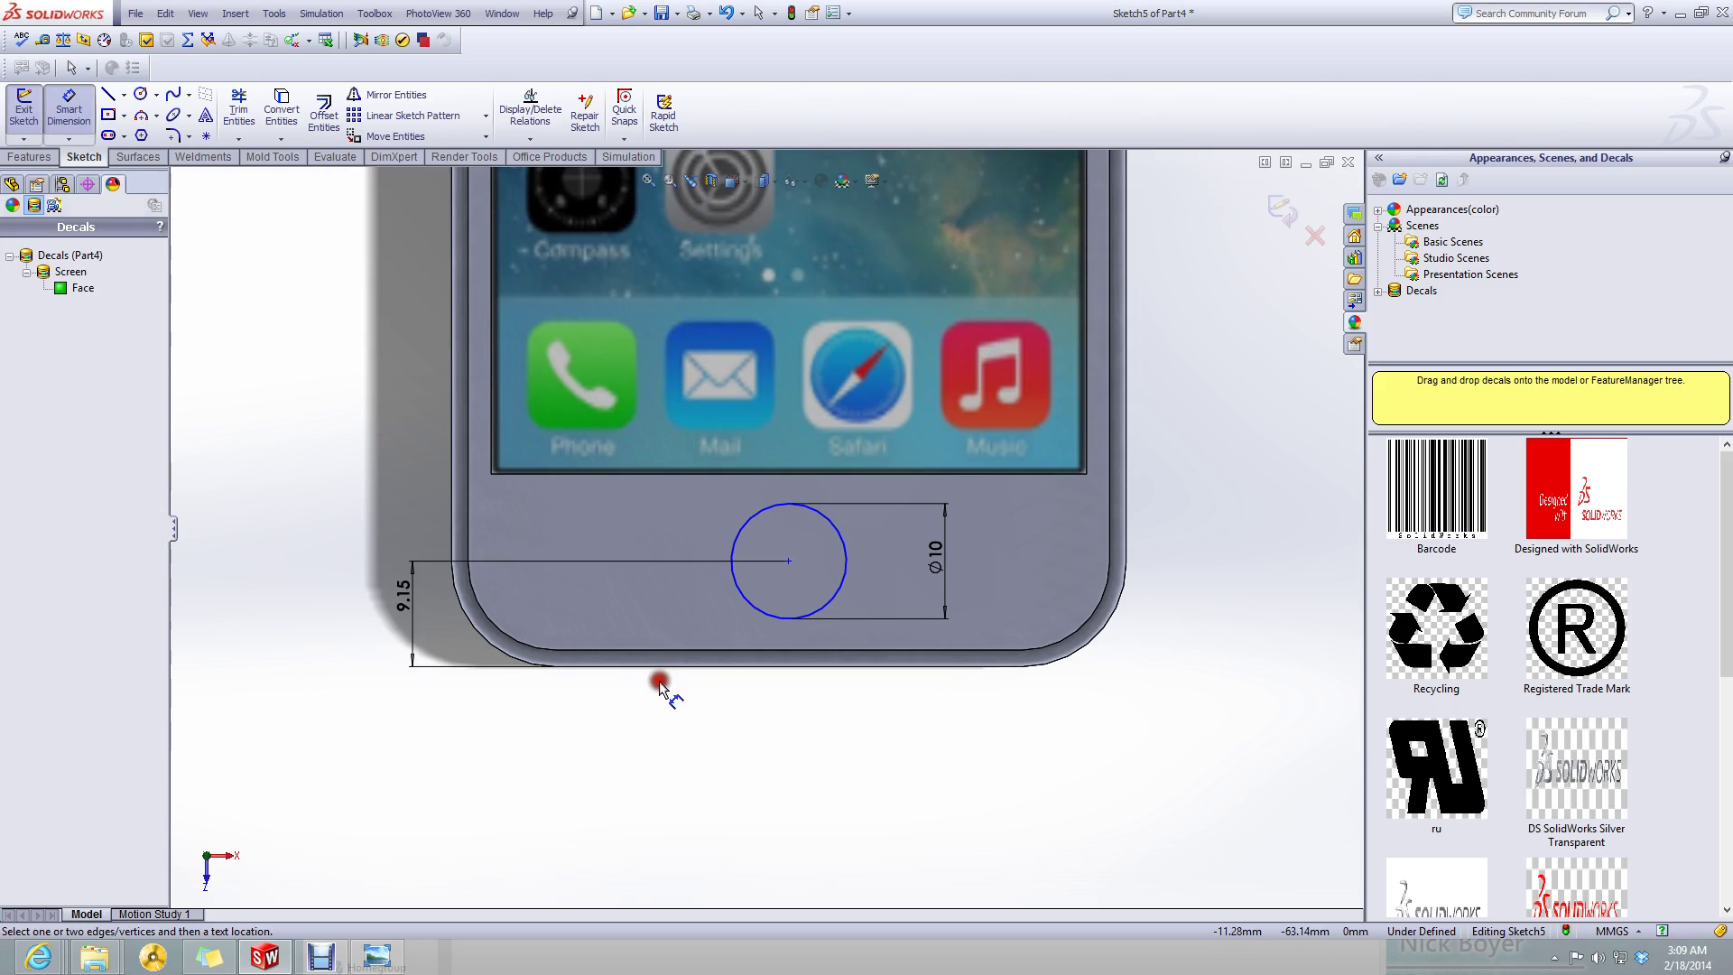
{"action": "scroll", "coordinate": [723, 541], "scroll_direction": "up", "scroll_amount": 5}
{"action": "scroll", "coordinate": [808, 316], "scroll_direction": "down", "scroll_amount": 2}
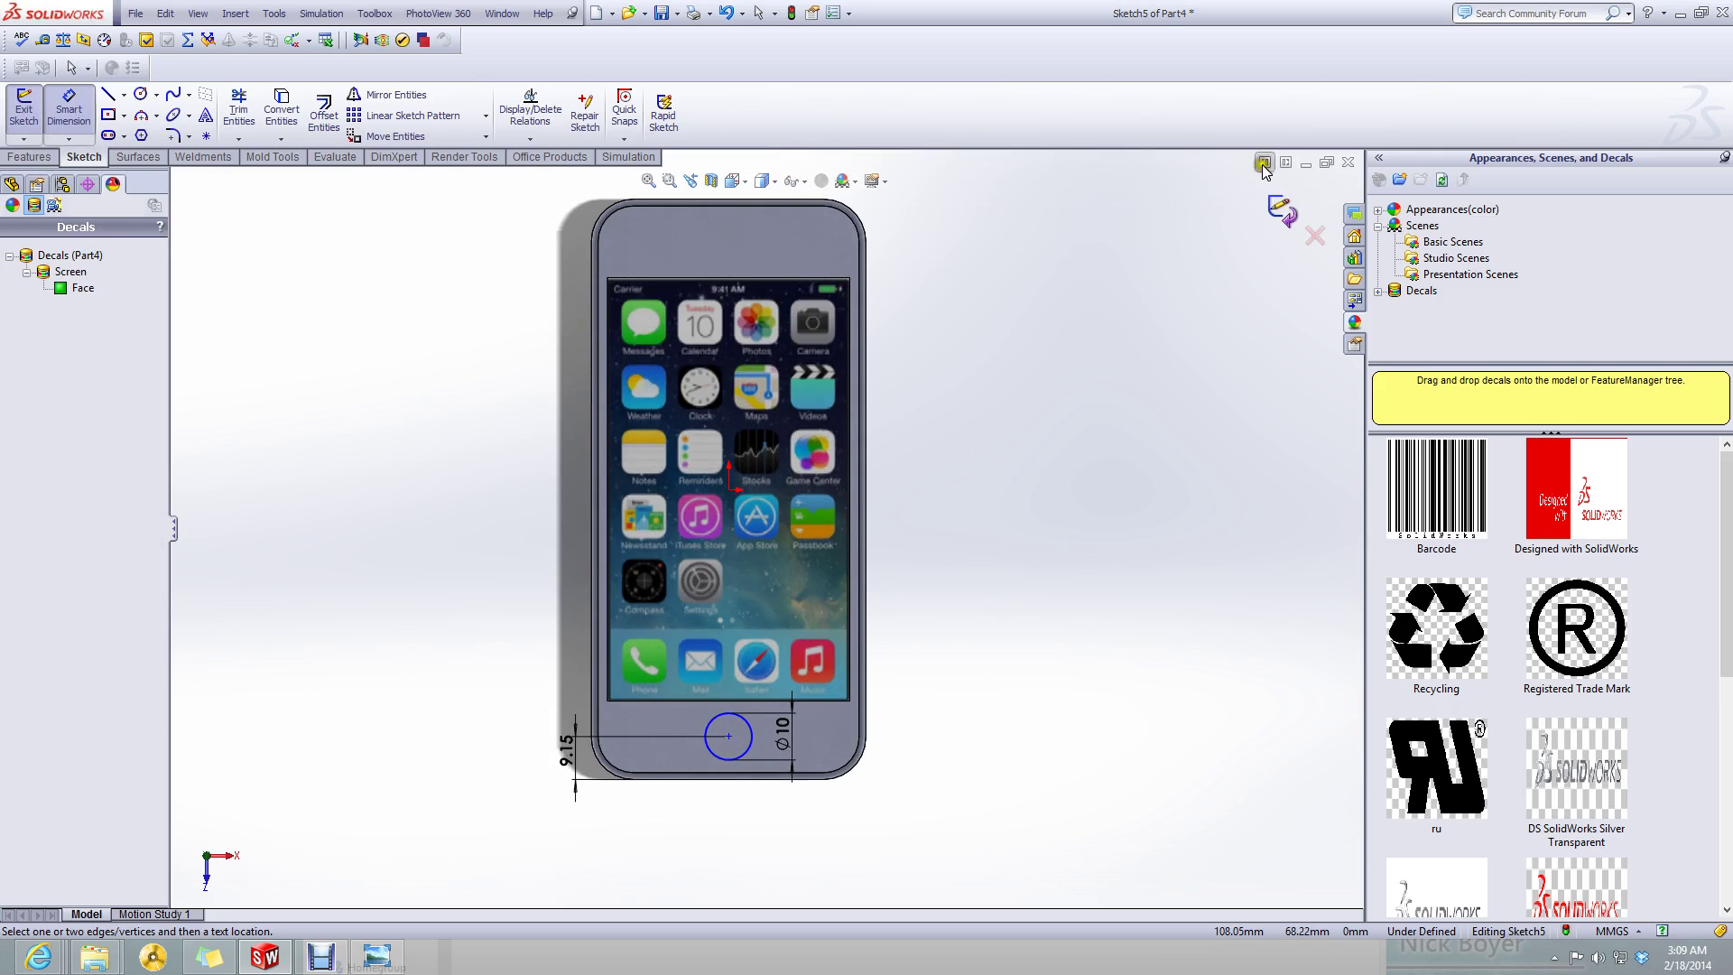
{"action": "left_click", "coordinate": [1282, 205]}
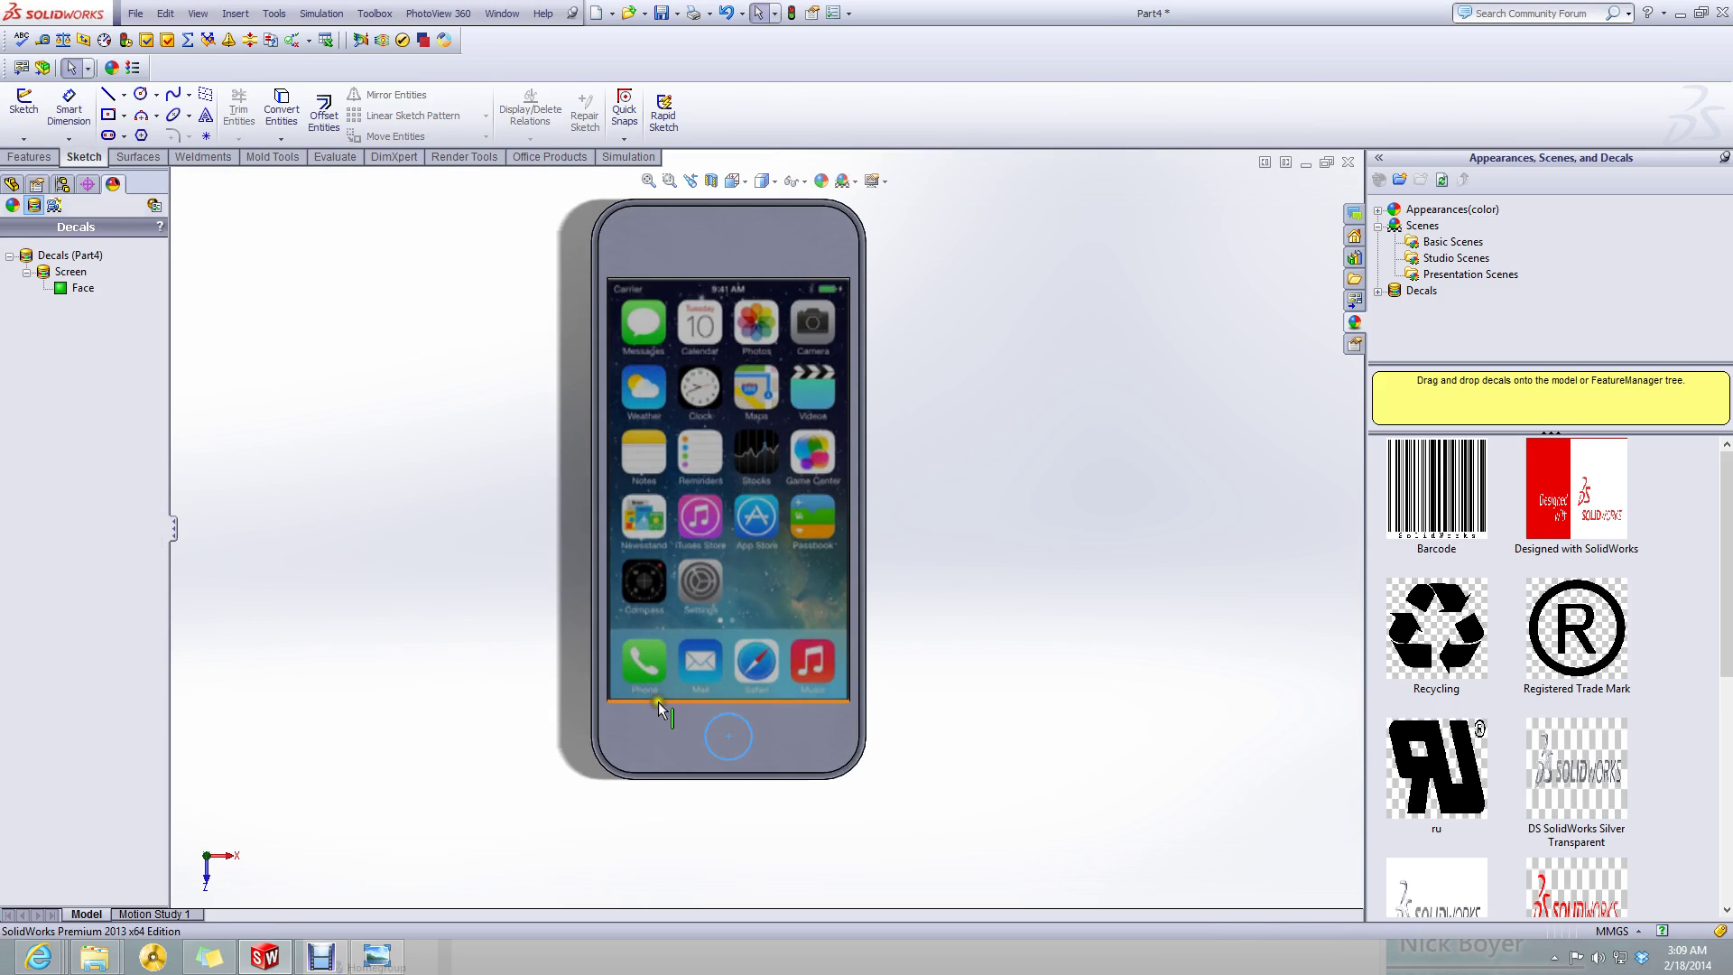
{"action": "scroll", "coordinate": [658, 701], "scroll_direction": "down", "scroll_amount": 2}
{"action": "left_click", "coordinate": [465, 650]}
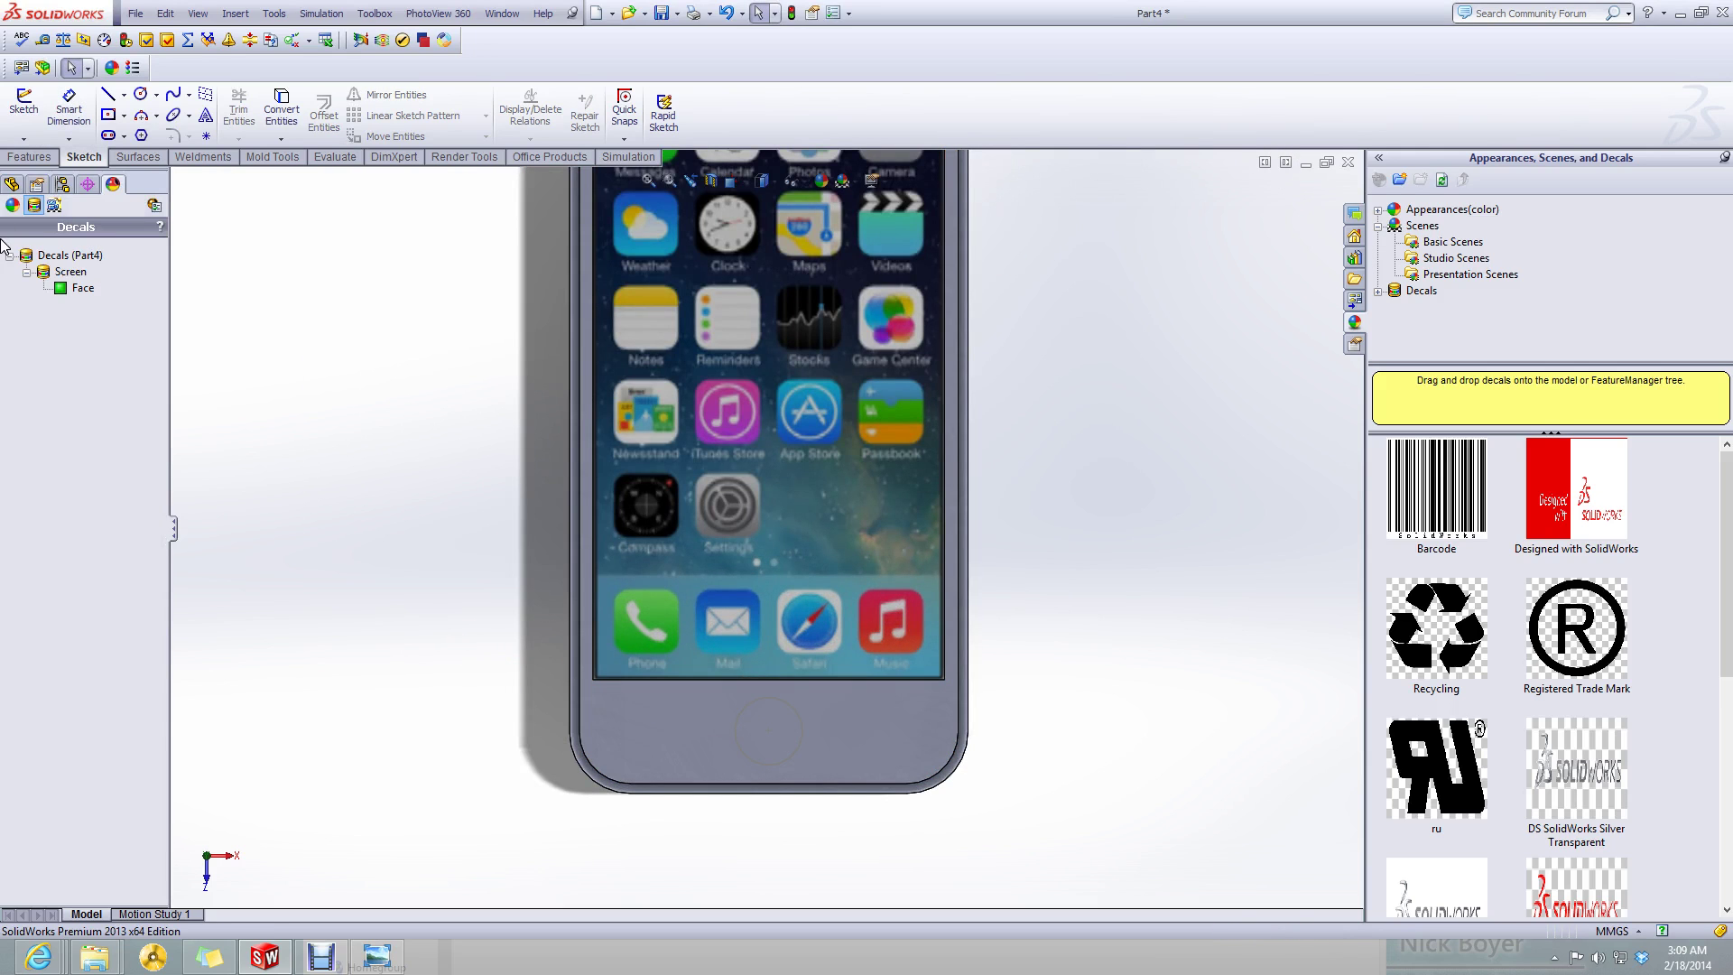
- Split the phone's front face with a projected Split Line from the home-button circle sketch
{"action": "left_click", "coordinate": [12, 184]}
{"action": "double_click", "coordinate": [803, 733]}
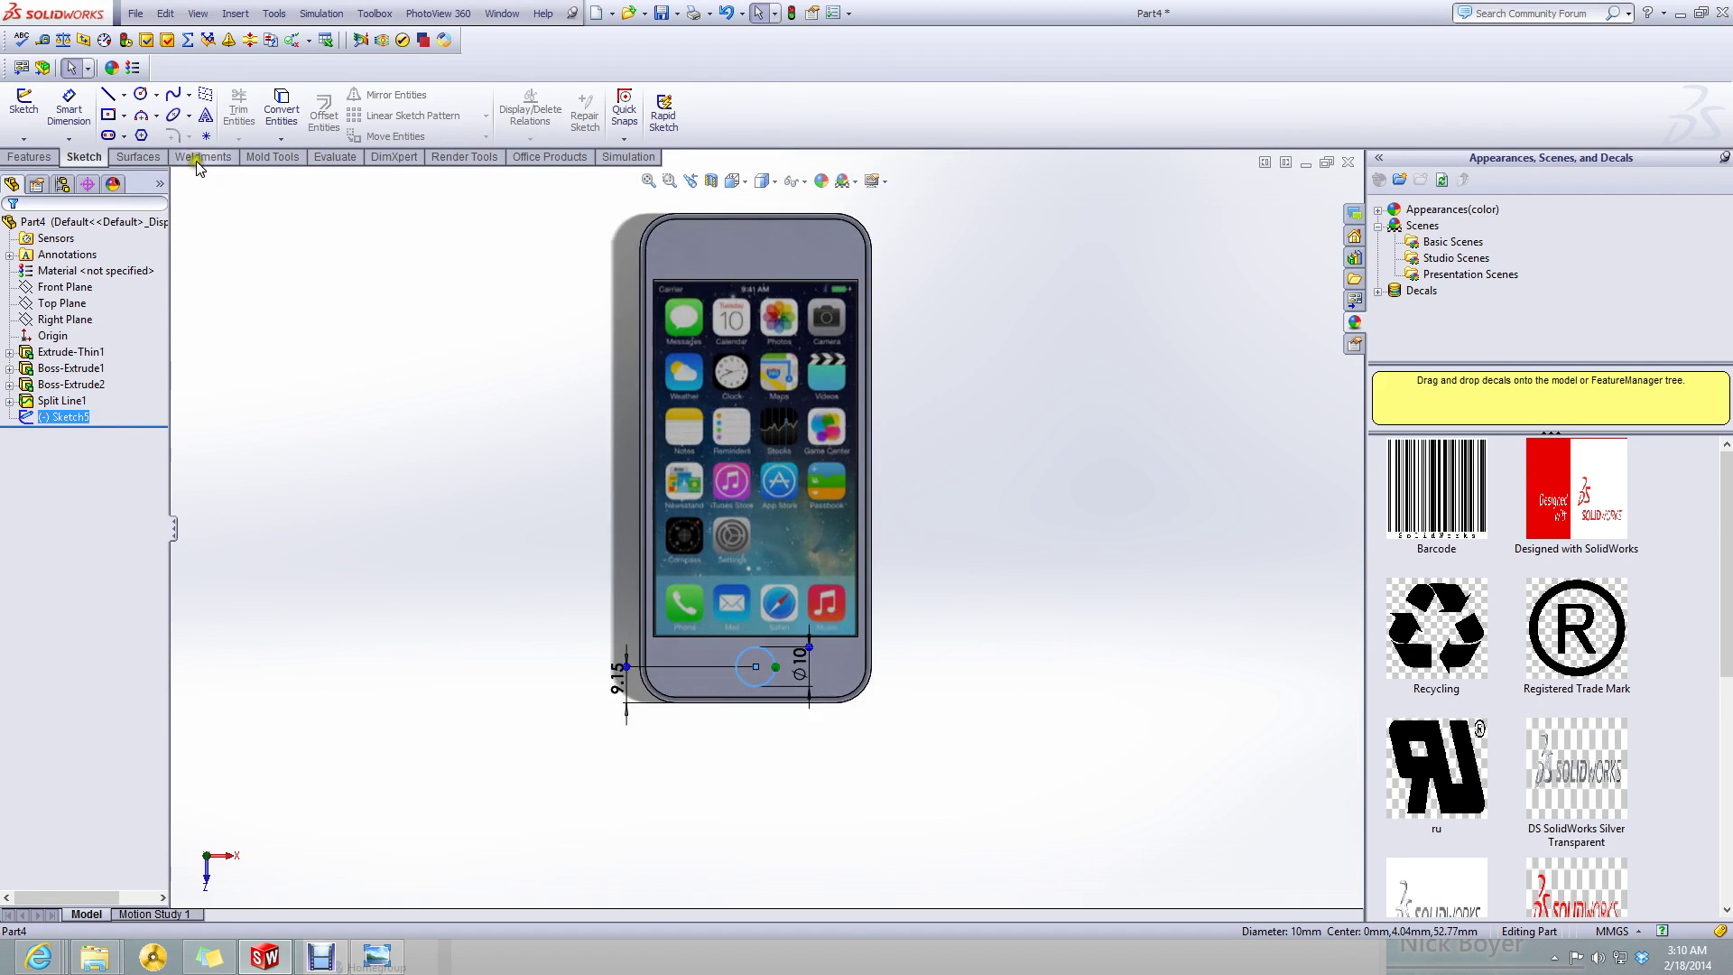
{"action": "left_click", "coordinate": [29, 156]}
{"action": "left_click", "coordinate": [740, 113]}
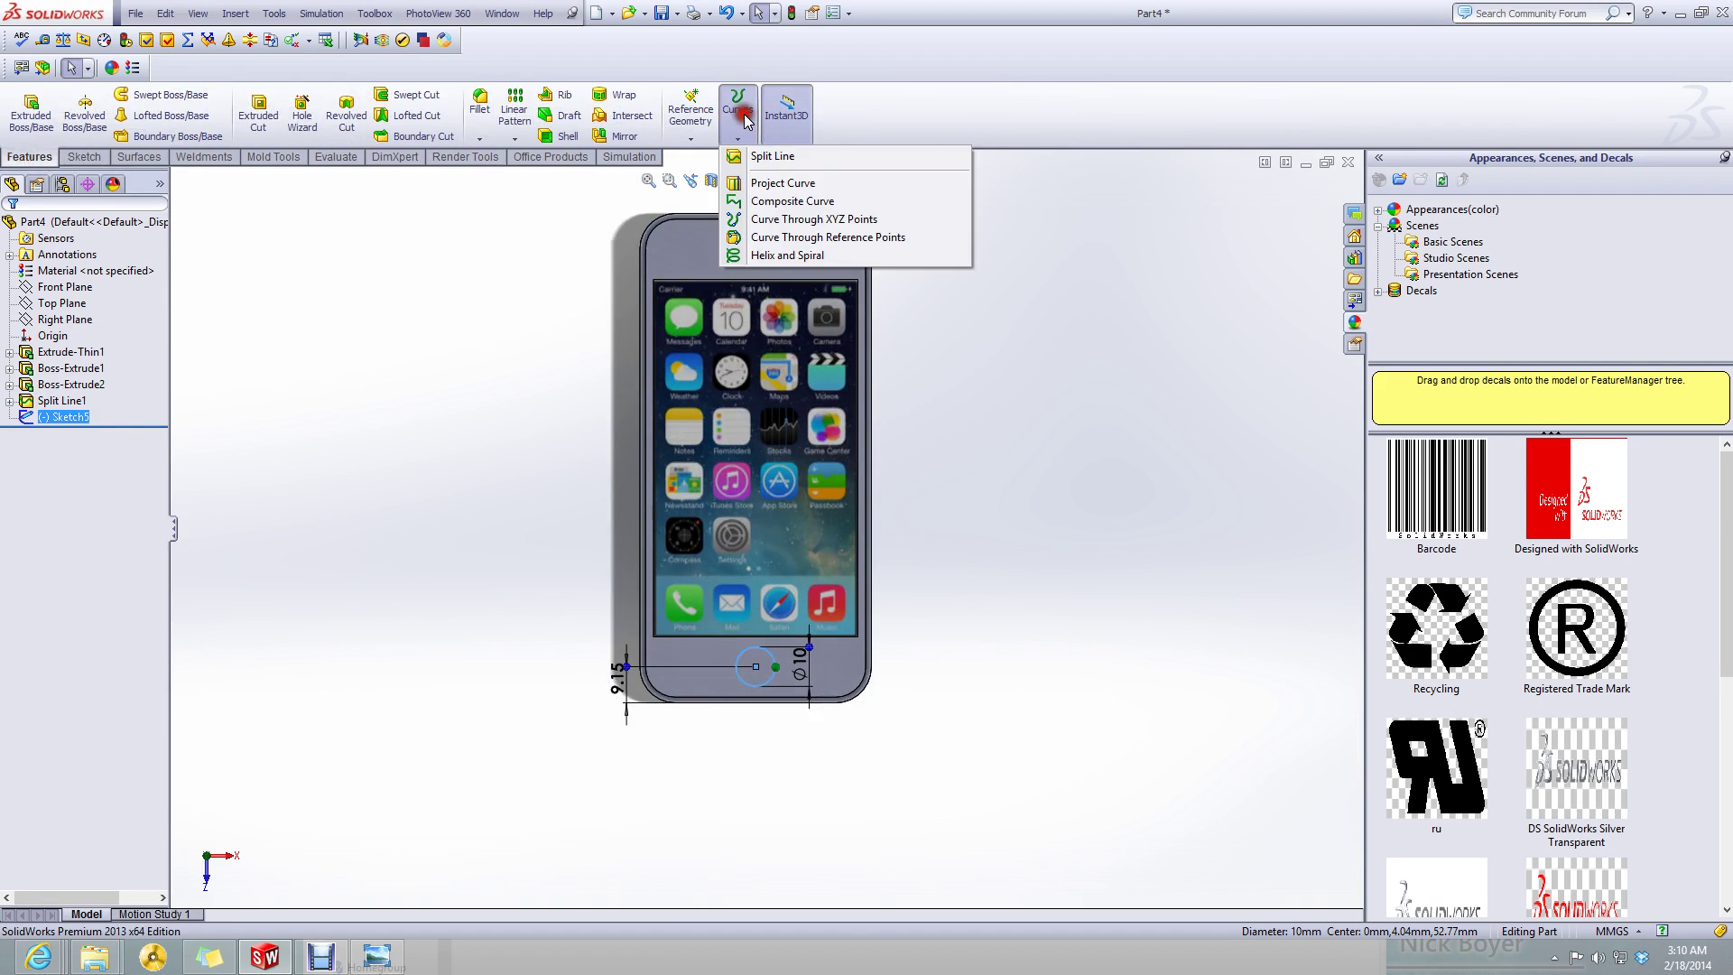
{"action": "left_click", "coordinate": [763, 156]}
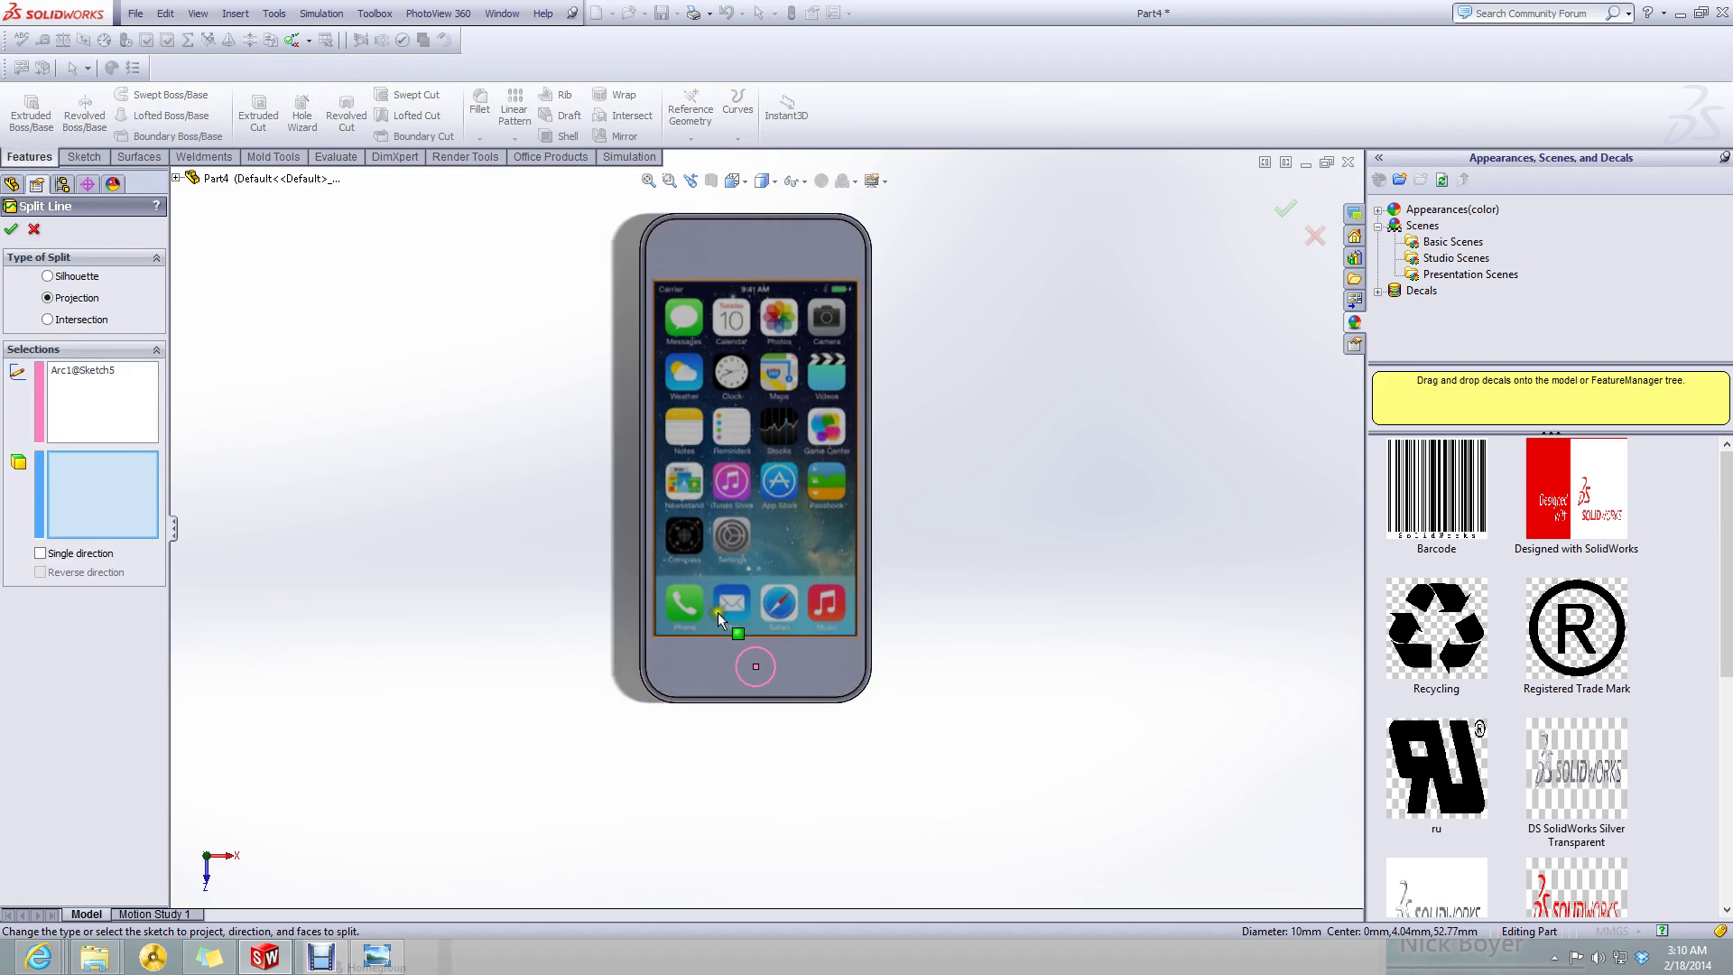
{"action": "scroll", "coordinate": [718, 614], "scroll_direction": "down", "scroll_amount": 3}
{"action": "left_click", "coordinate": [707, 712]}
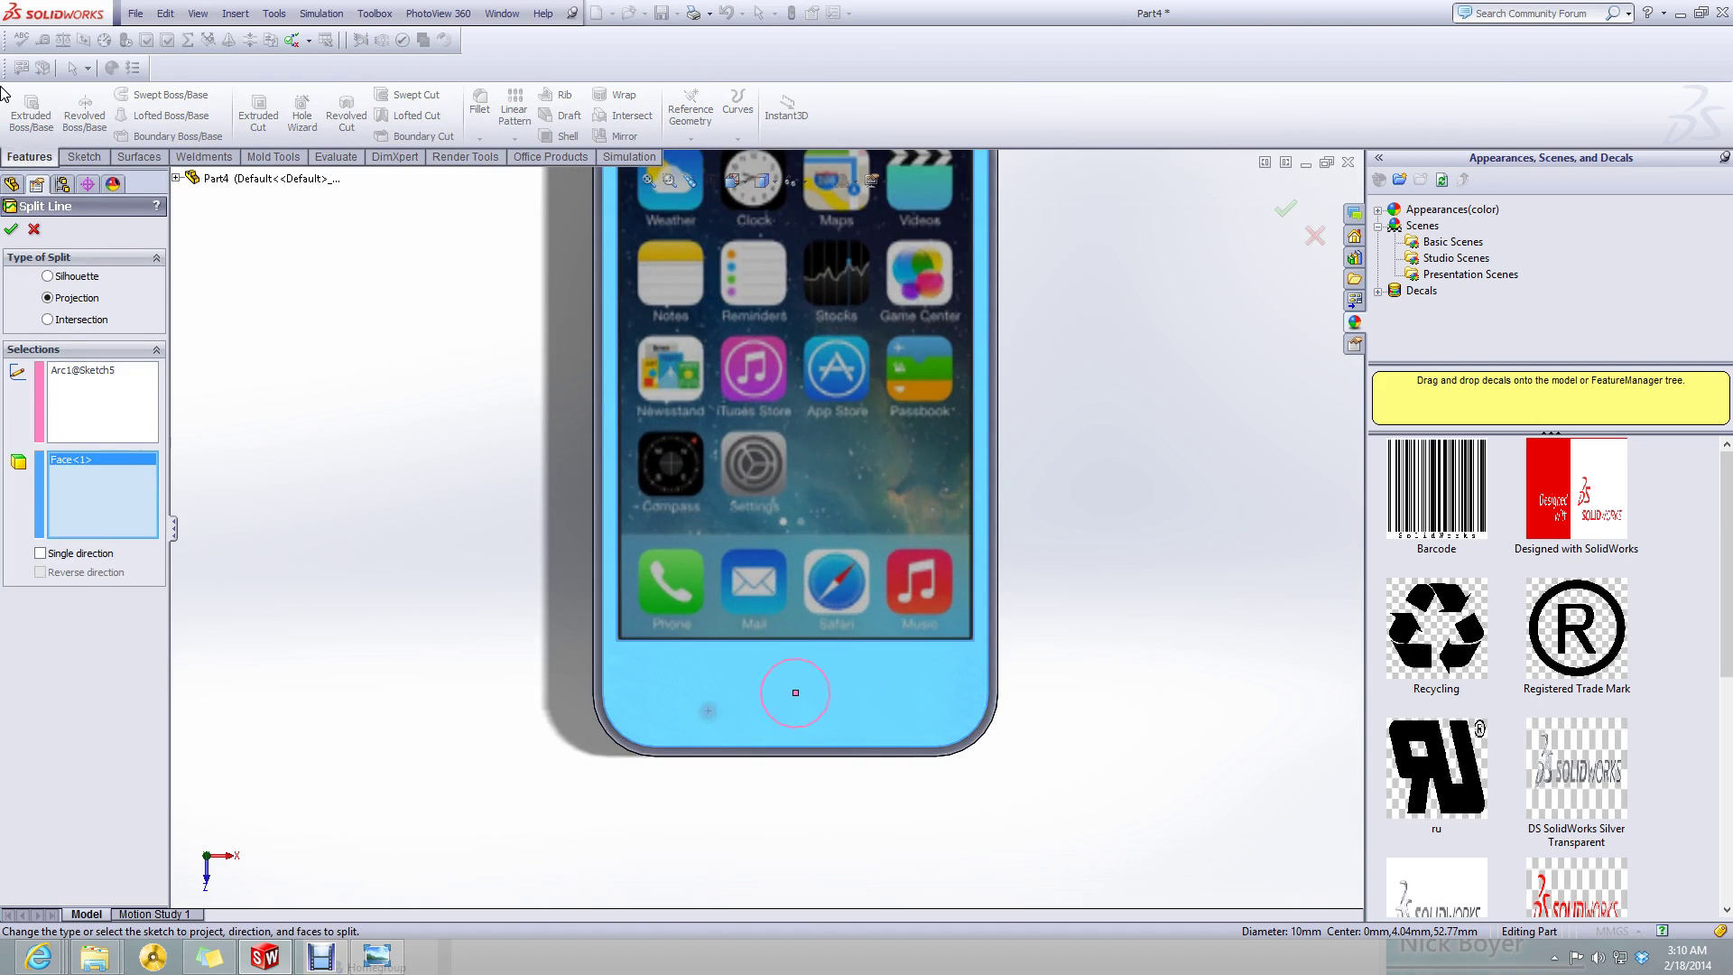
{"action": "left_click", "coordinate": [13, 231]}
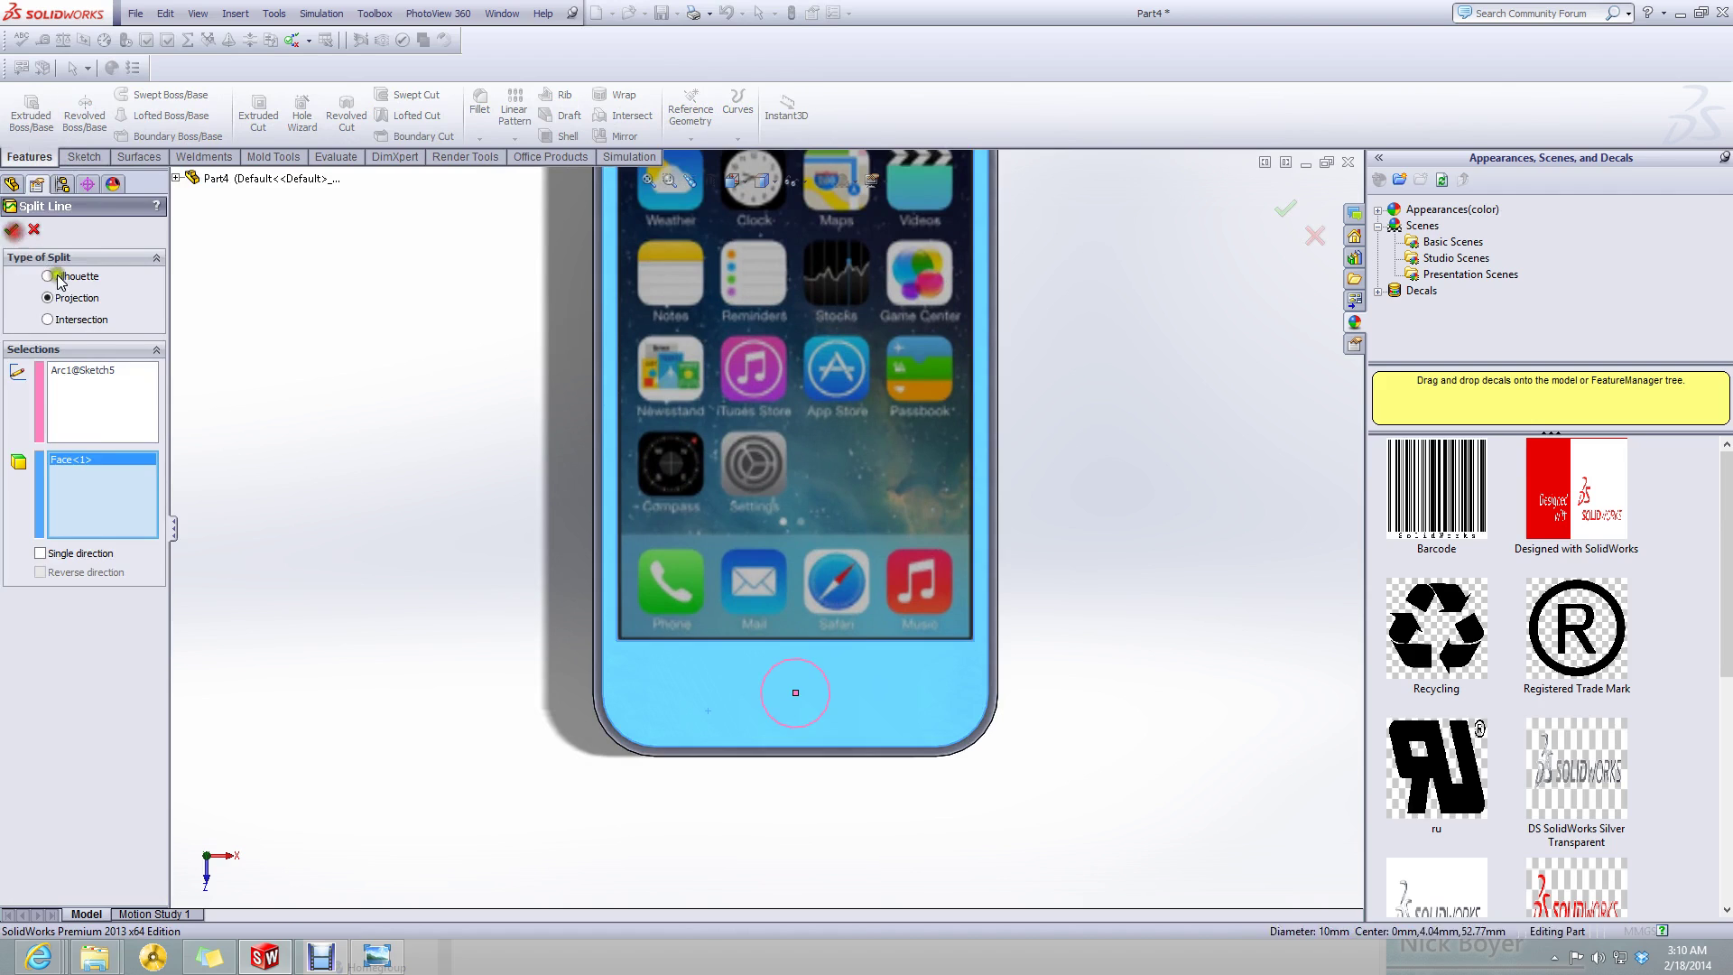
- Start a Dome on the circular home-button face and set its distance to 0.50 mm
{"action": "left_click", "coordinate": [785, 706]}
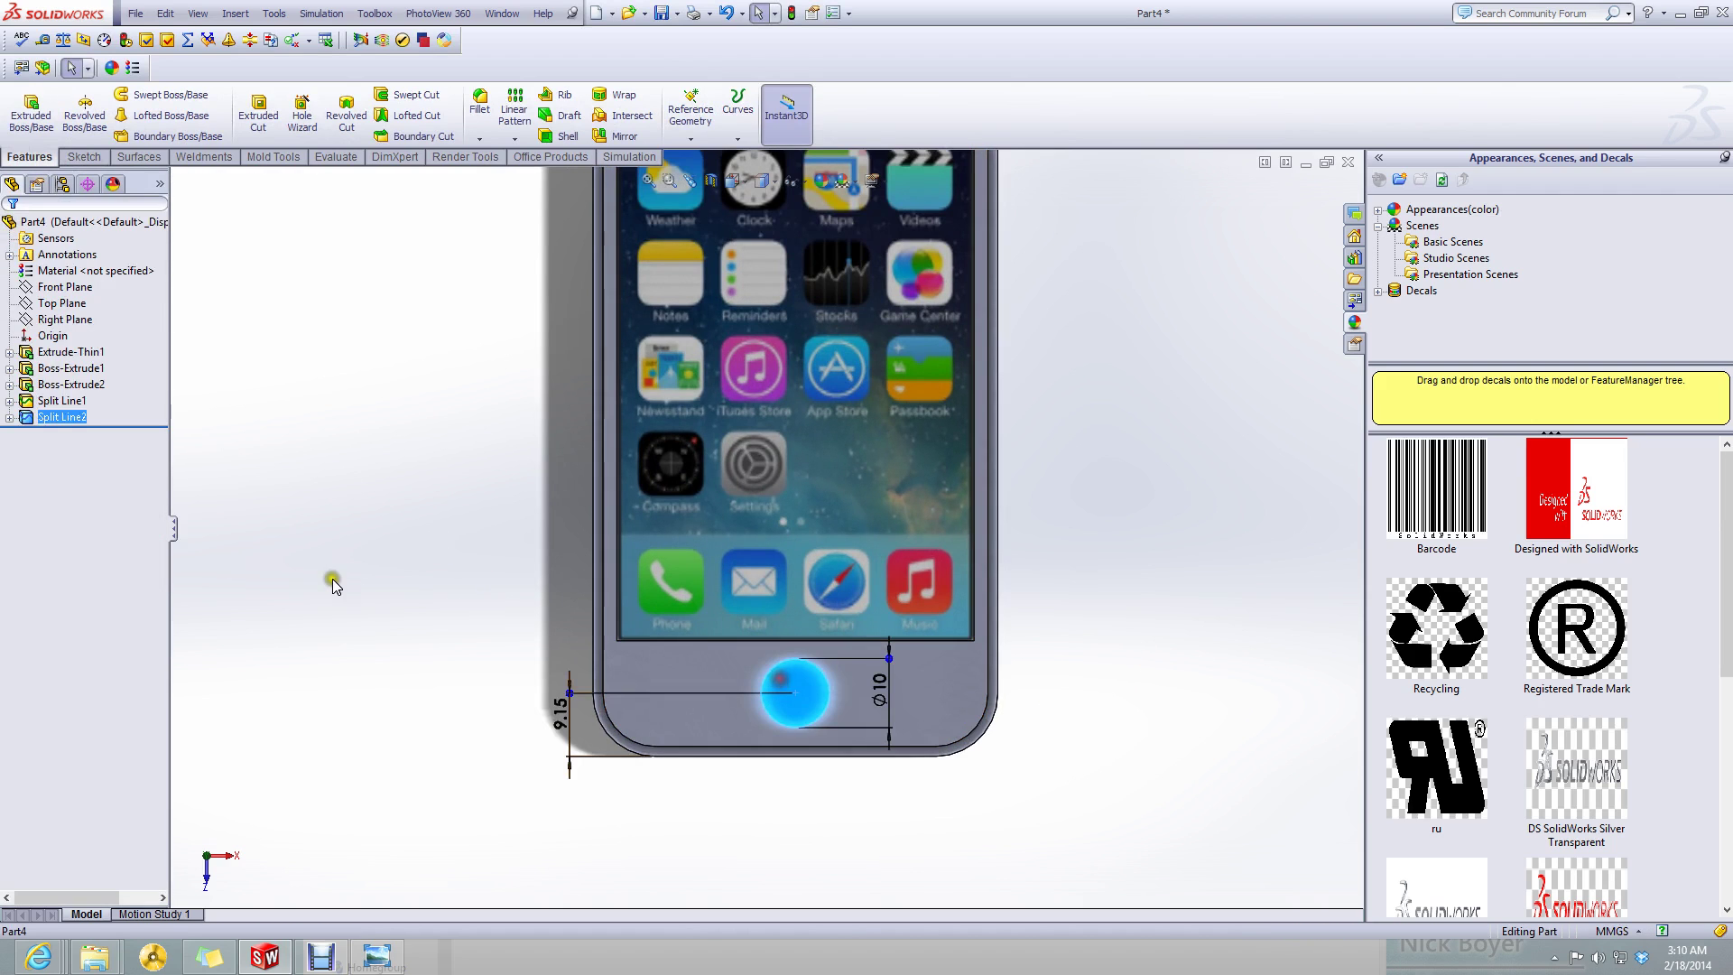
{"action": "left_click", "coordinate": [247, 18]}
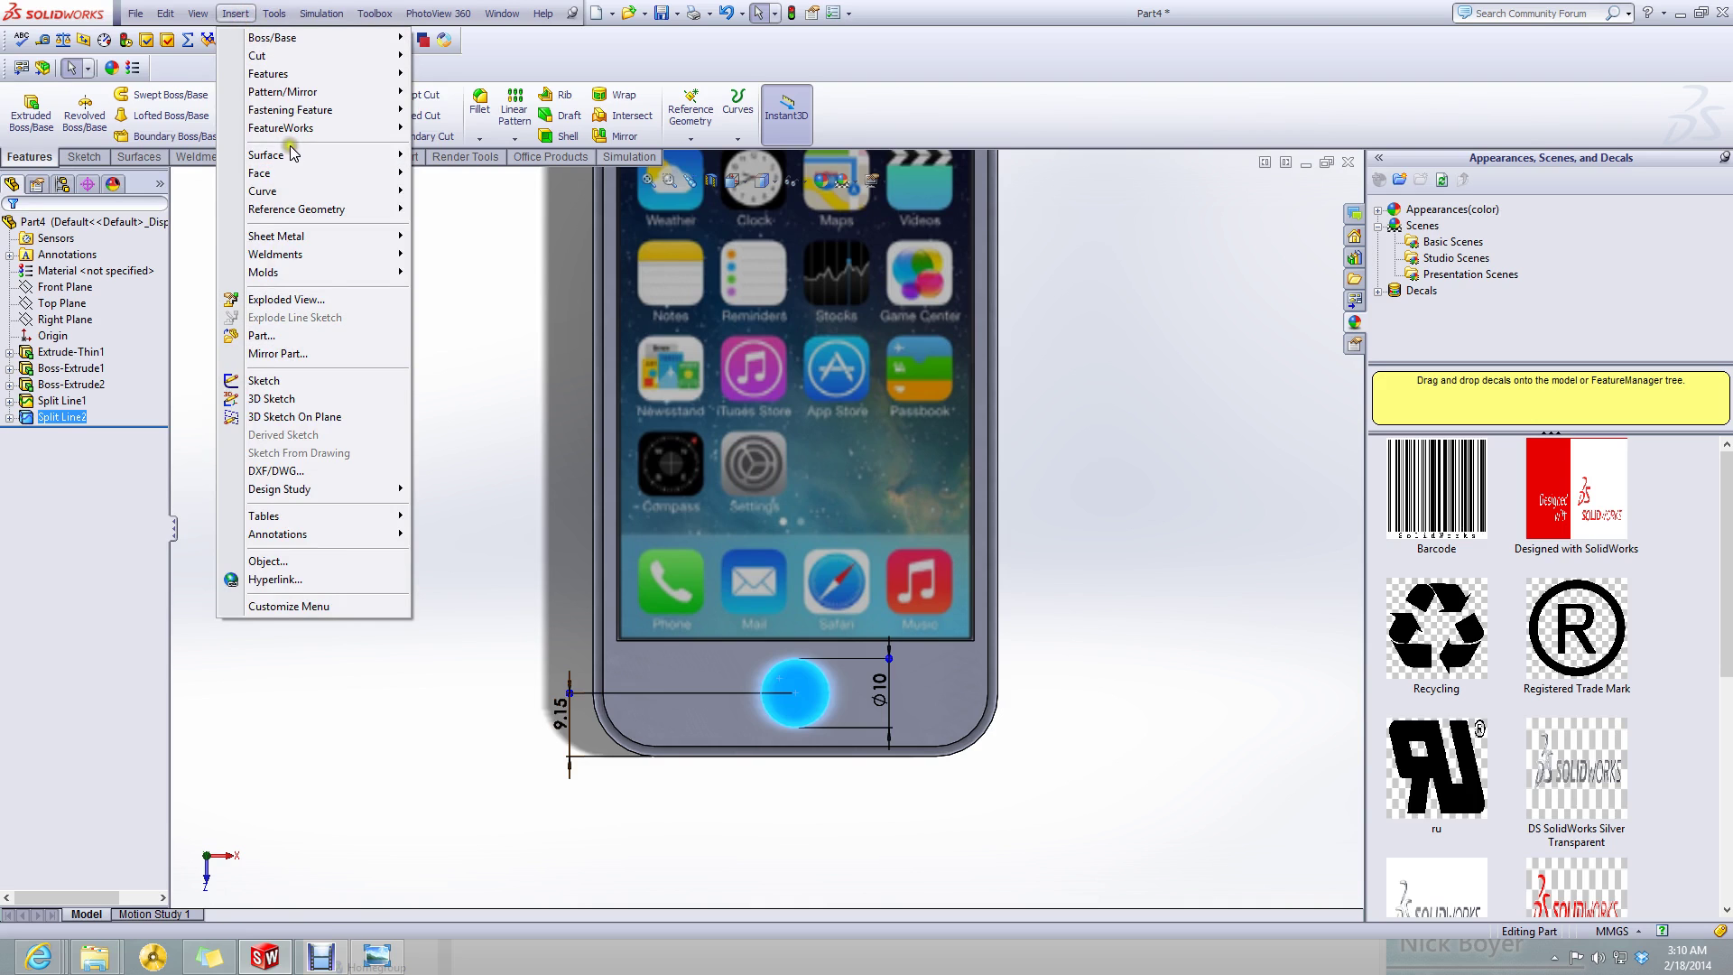
{"action": "mouse_move", "coordinate": [295, 160]}
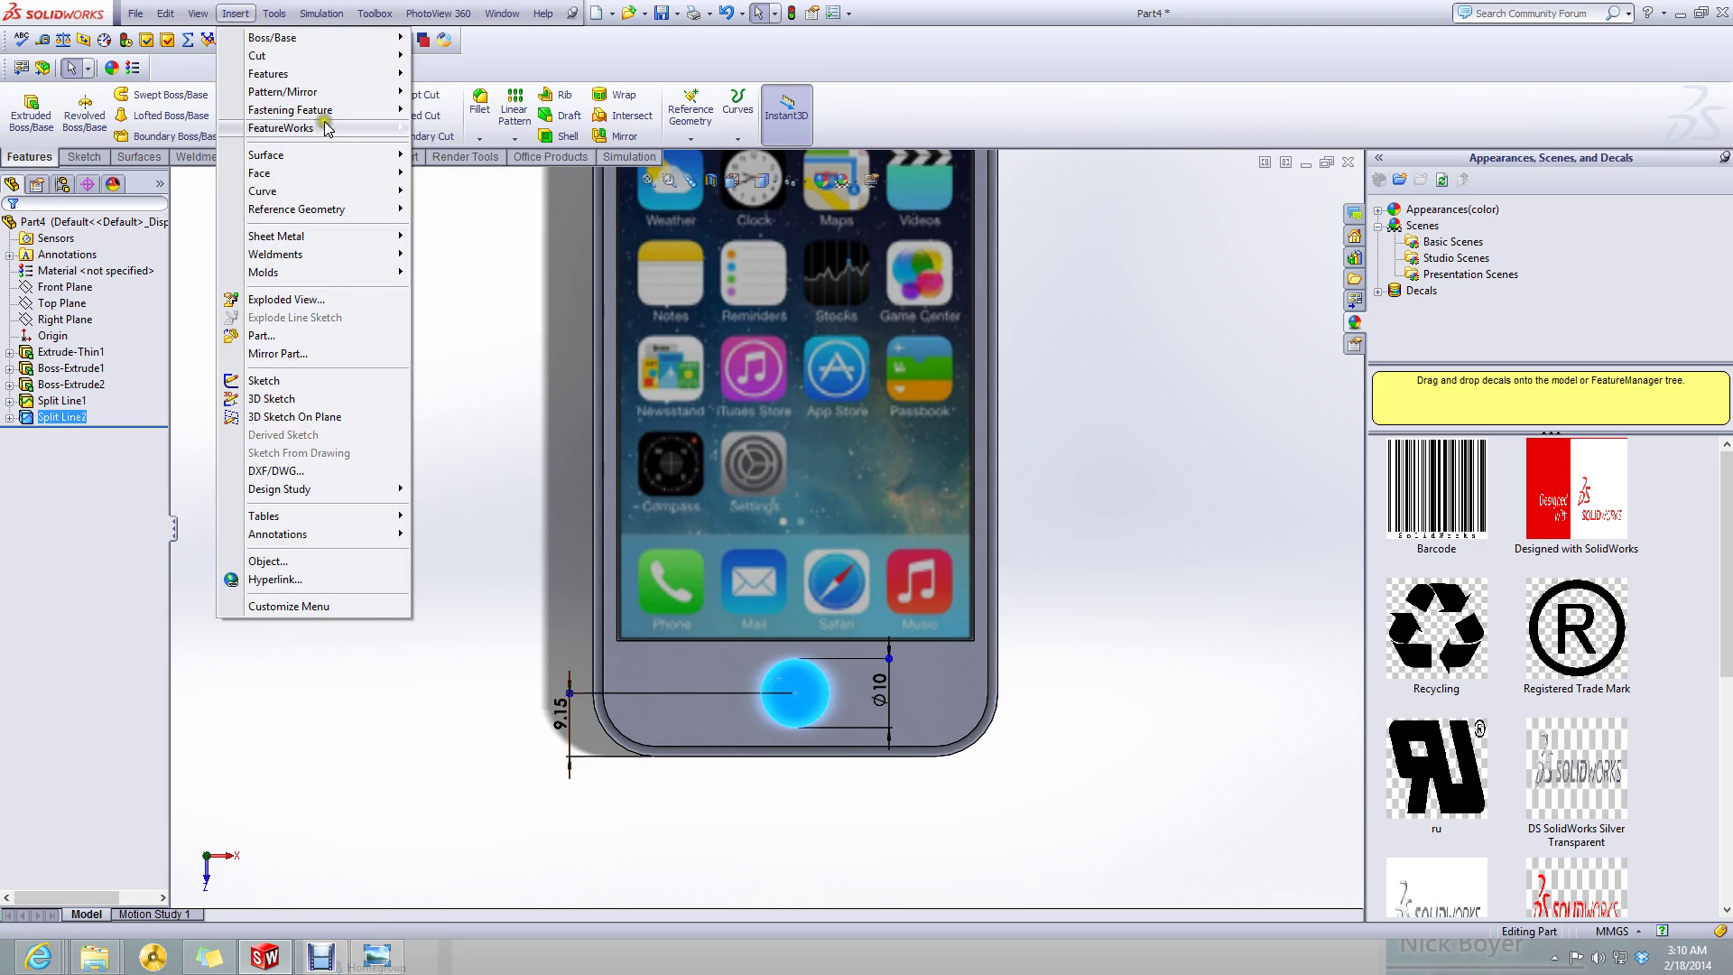
{"action": "mouse_move", "coordinate": [336, 73]}
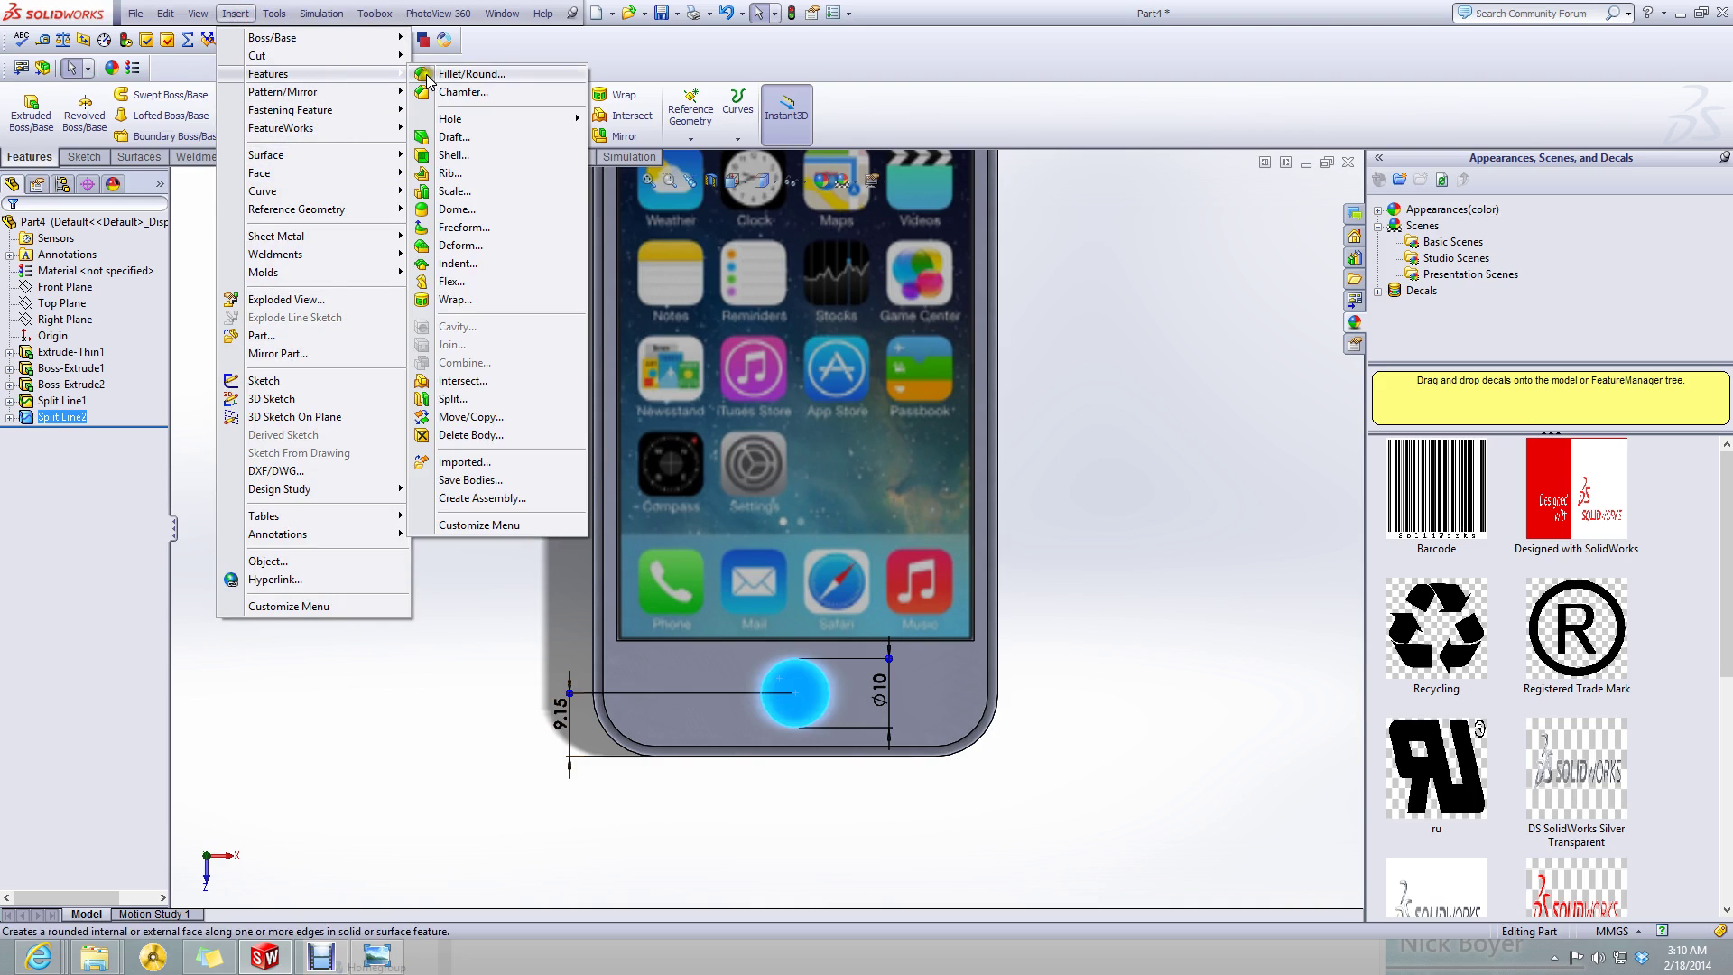
{"action": "left_click", "coordinate": [500, 209]}
{"action": "scroll", "coordinate": [822, 795], "scroll_direction": "down", "scroll_amount": 3}
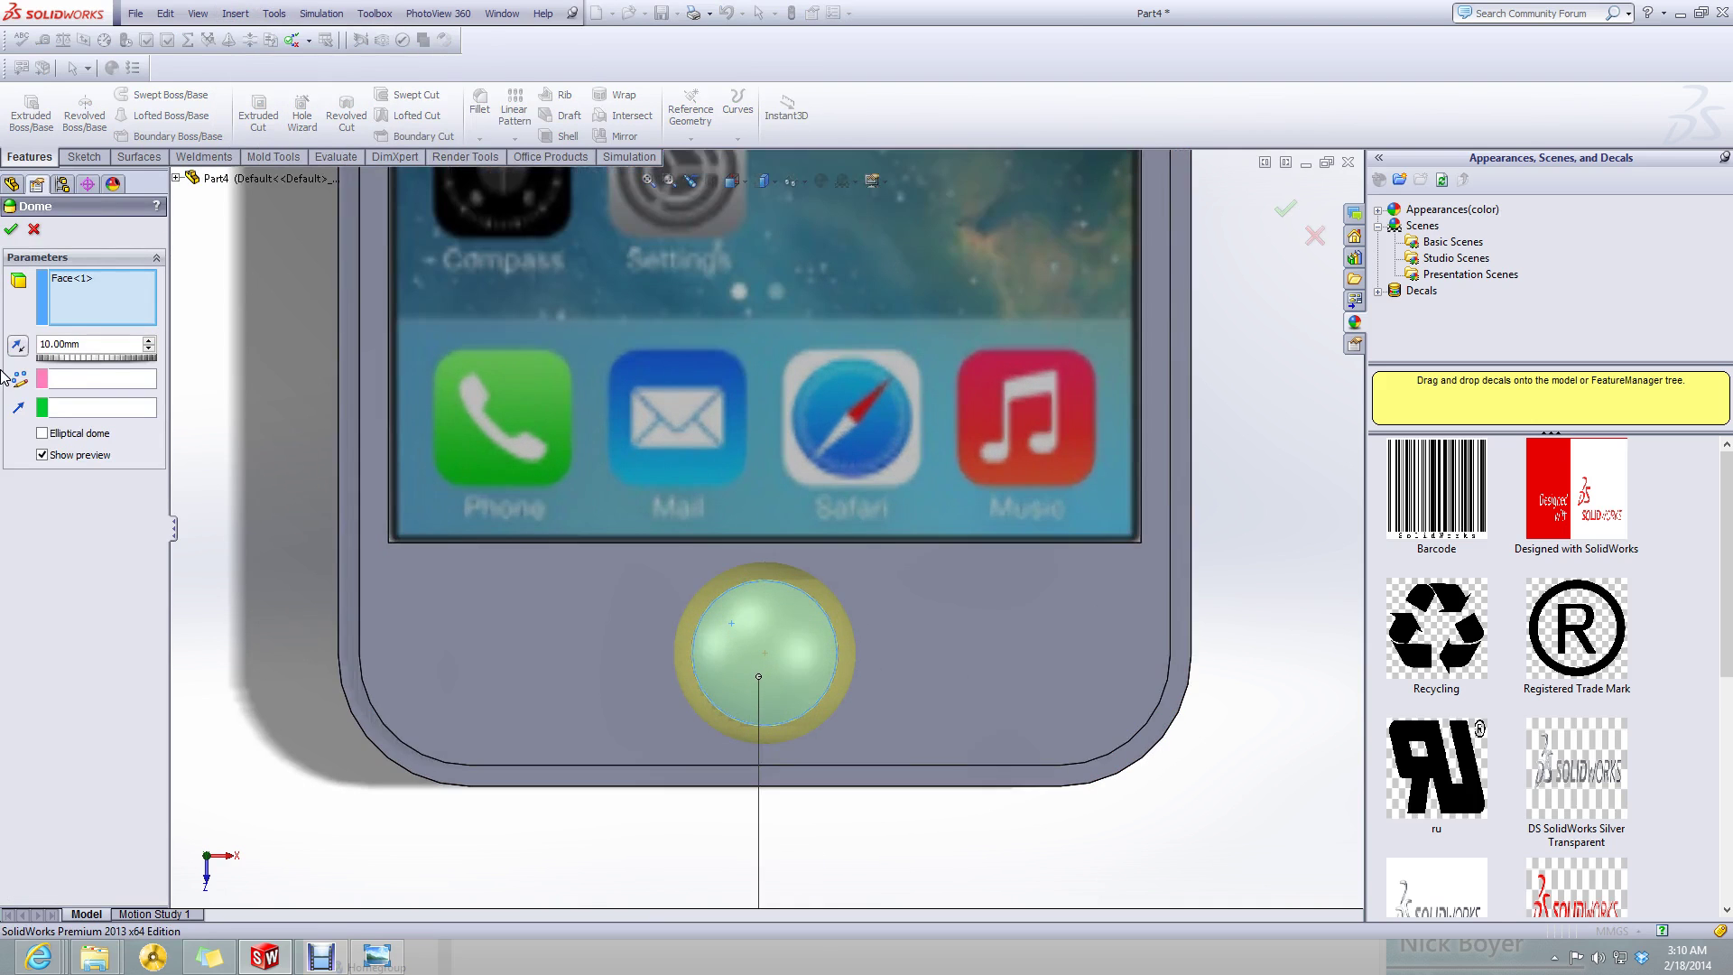
{"action": "key", "text": "Left"}
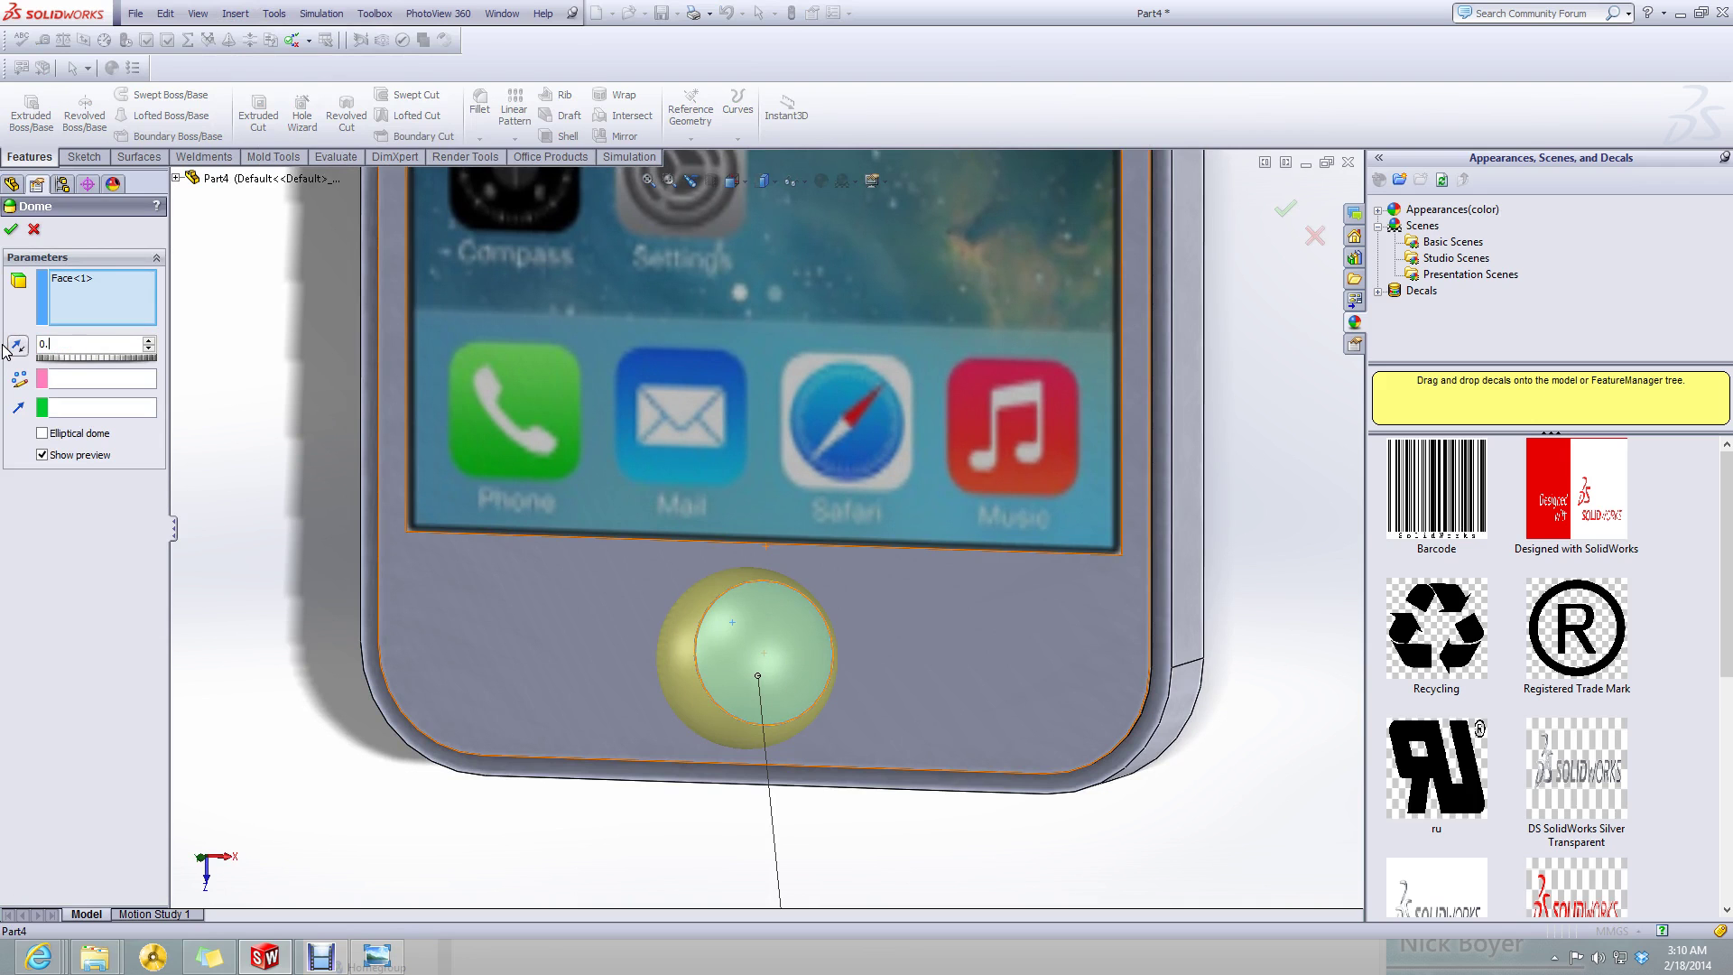
{"action": "key", "text": "Return"}
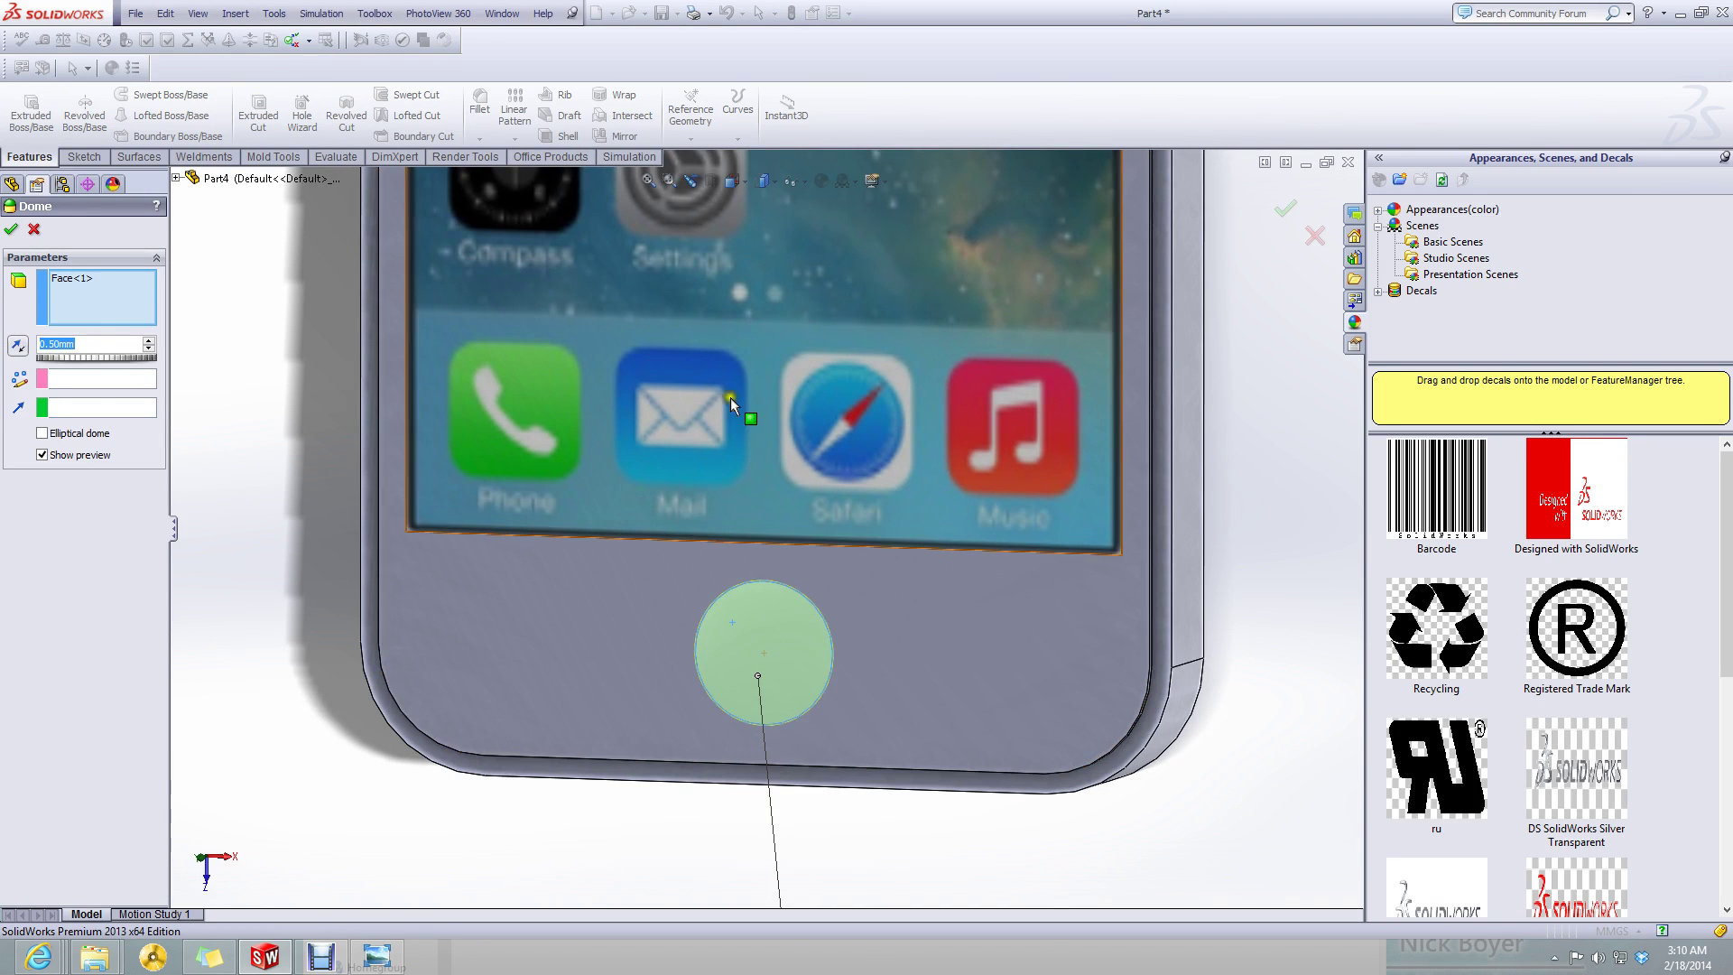
- Reverse the home-button dome's direction so it curves into the phone, and accept the feature
{"action": "middle_click_drag", "start_coordinate": [776, 650], "coordinate": [677, 650]}
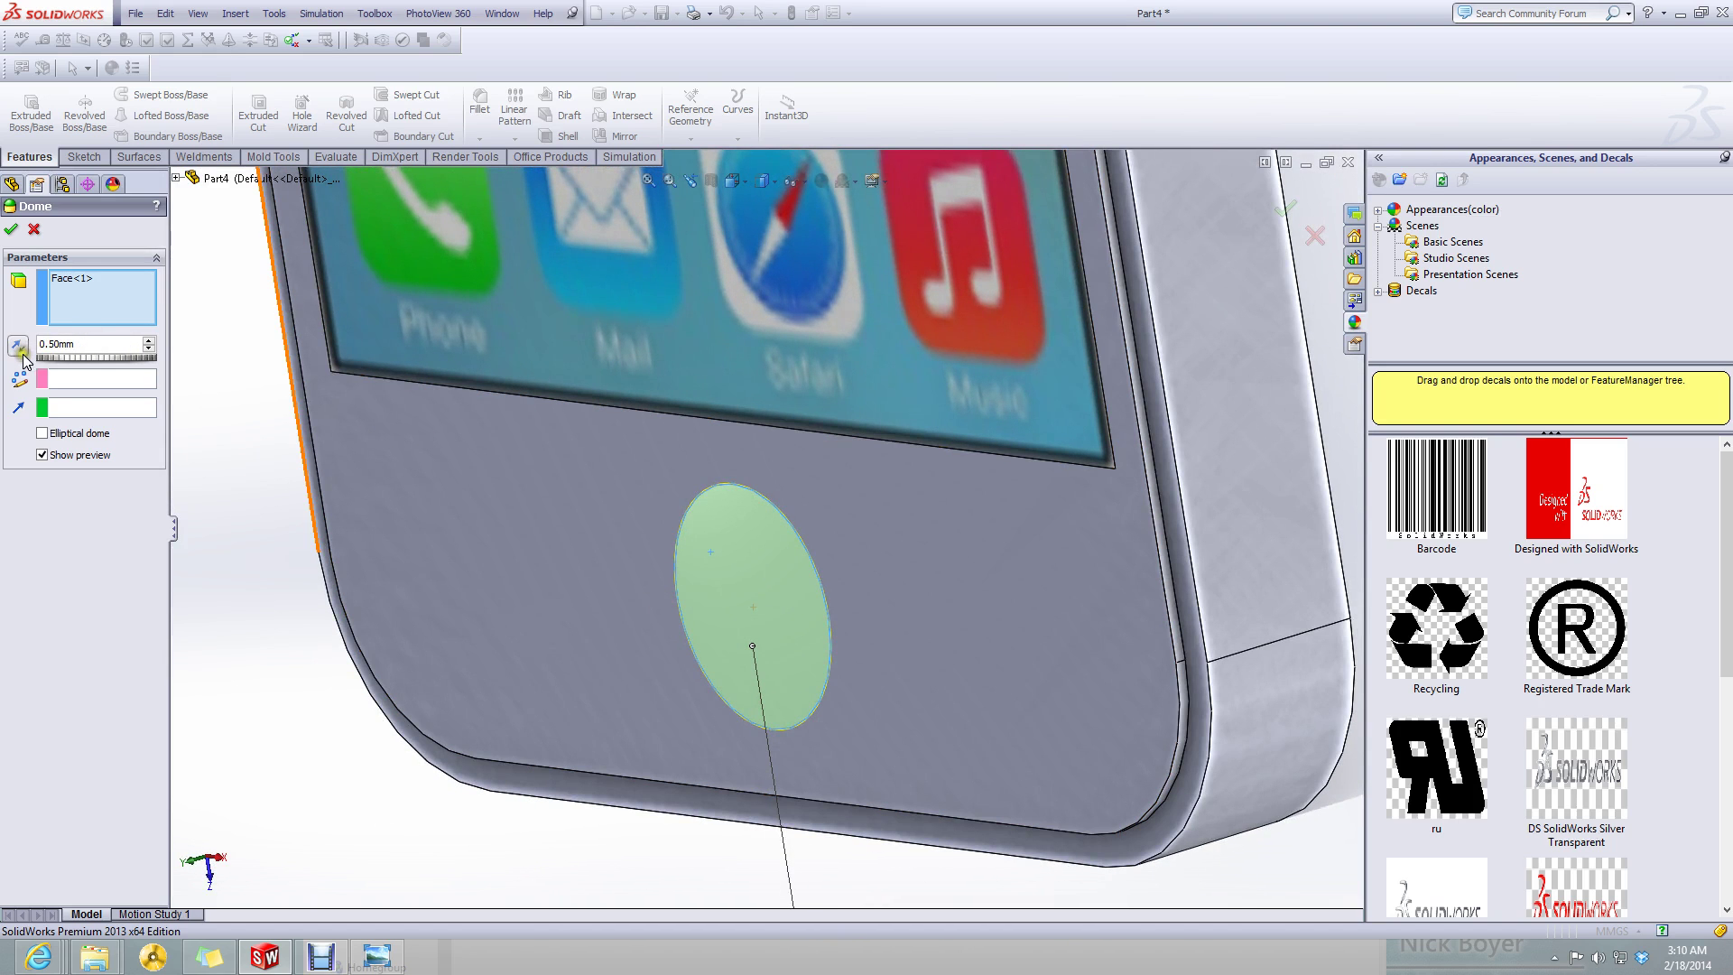
{"action": "middle_click_drag", "start_coordinate": [565, 529], "coordinate": [649, 565]}
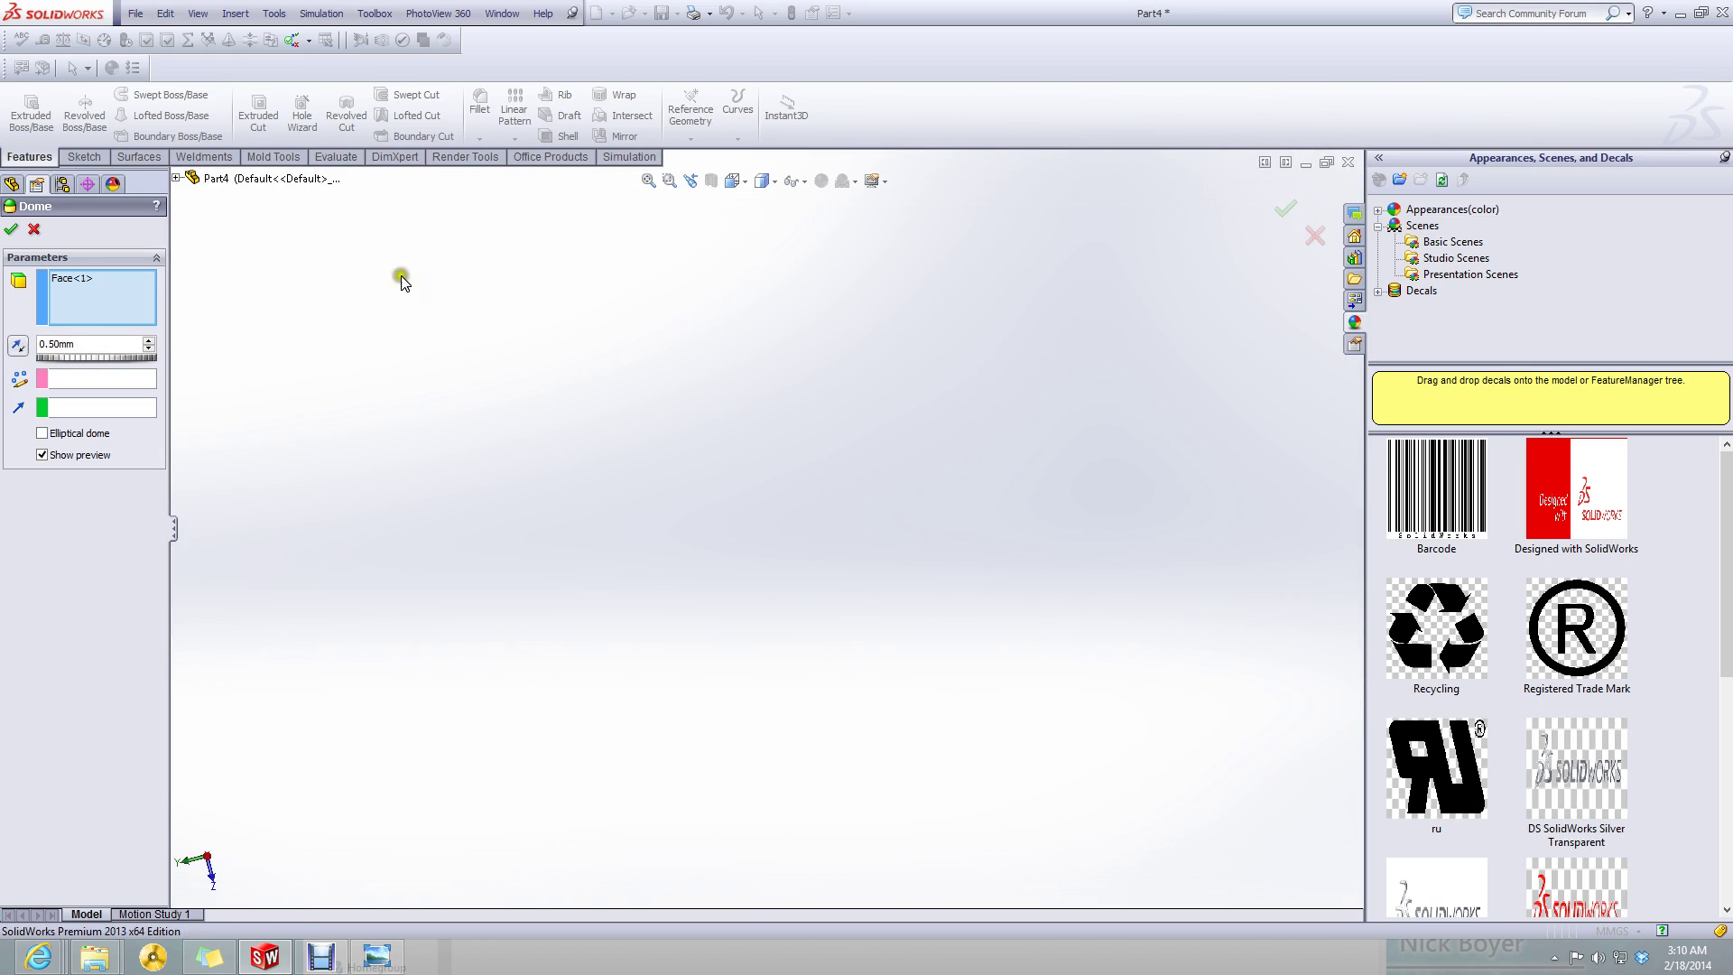
{"action": "left_click", "coordinate": [736, 180]}
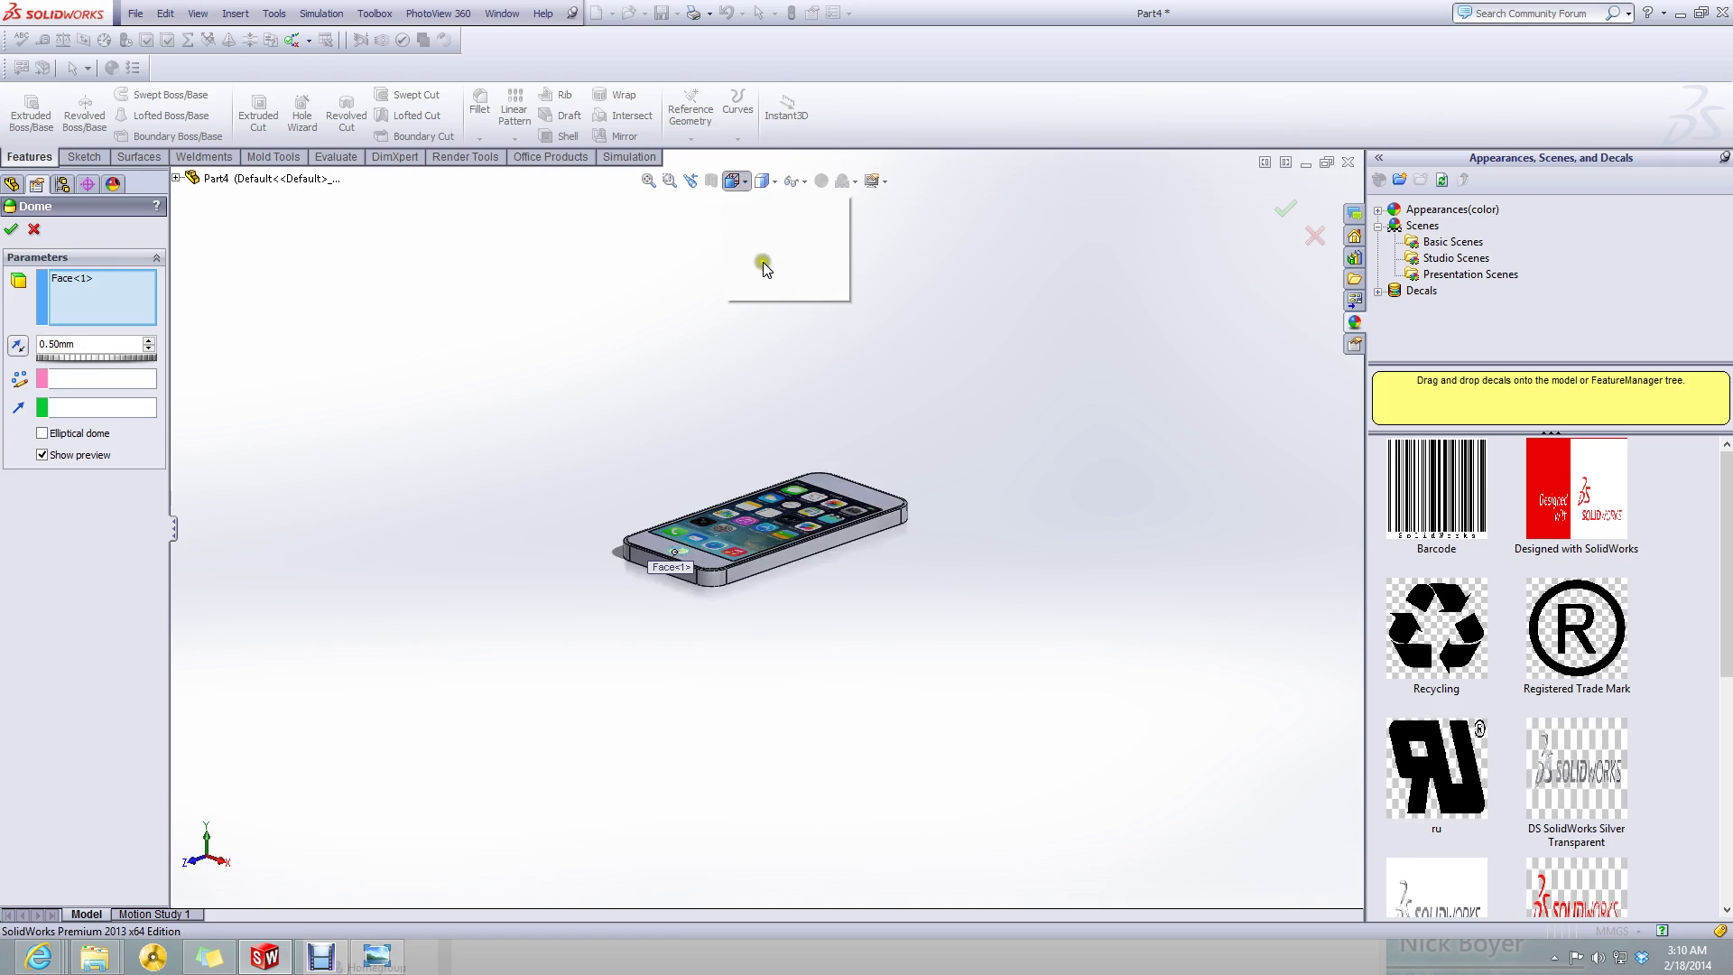
{"action": "left_click", "coordinate": [825, 271]}
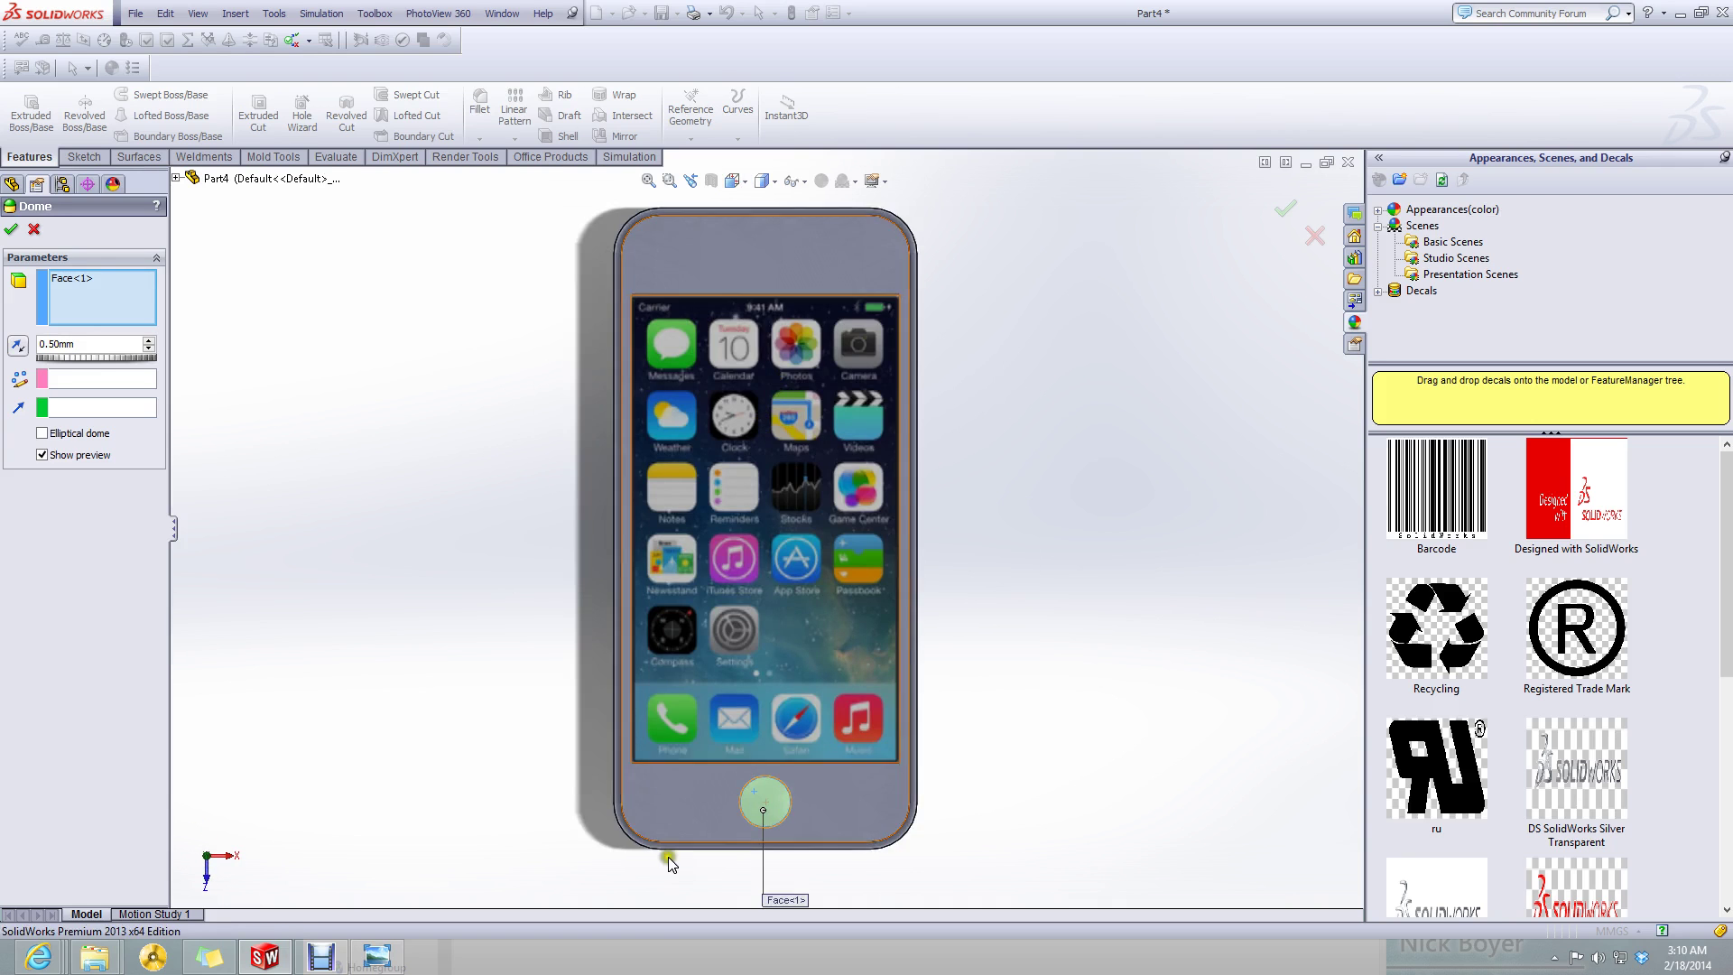
{"action": "middle_click_drag", "start_coordinate": [550, 794], "coordinate": [668, 655]}
{"action": "scroll", "coordinate": [639, 696], "scroll_direction": "down", "scroll_amount": 3}
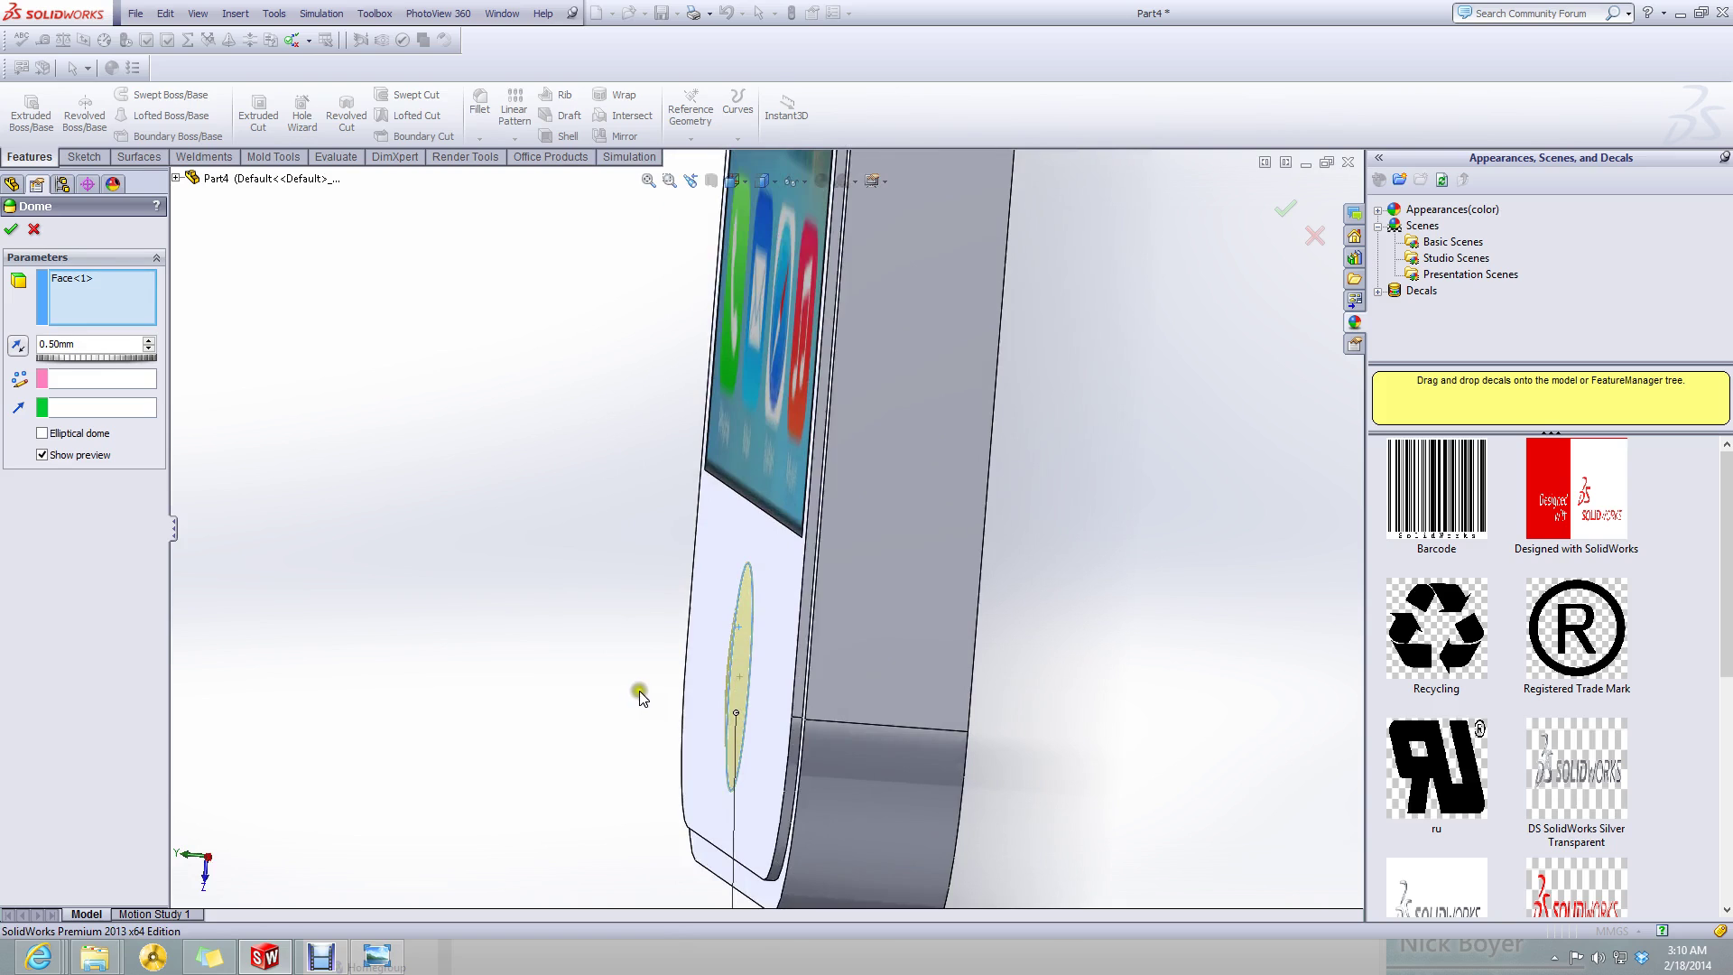
{"action": "left_click", "coordinate": [19, 347]}
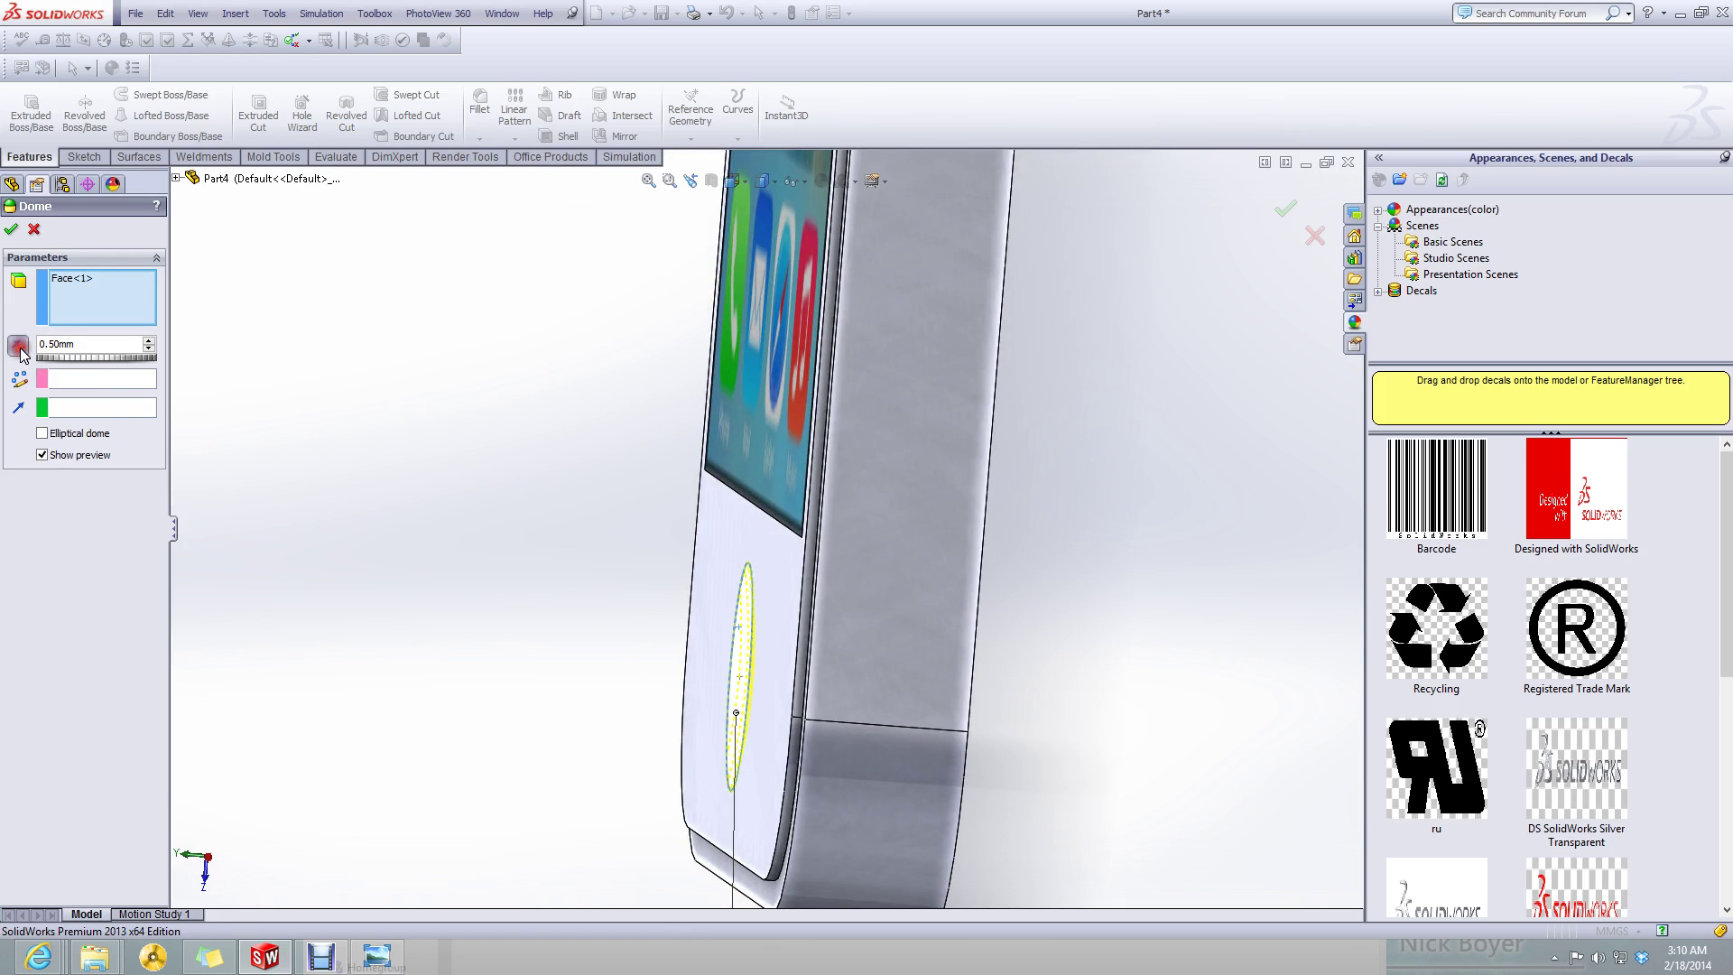
{"action": "middle_click_drag", "start_coordinate": [488, 469], "coordinate": [623, 488]}
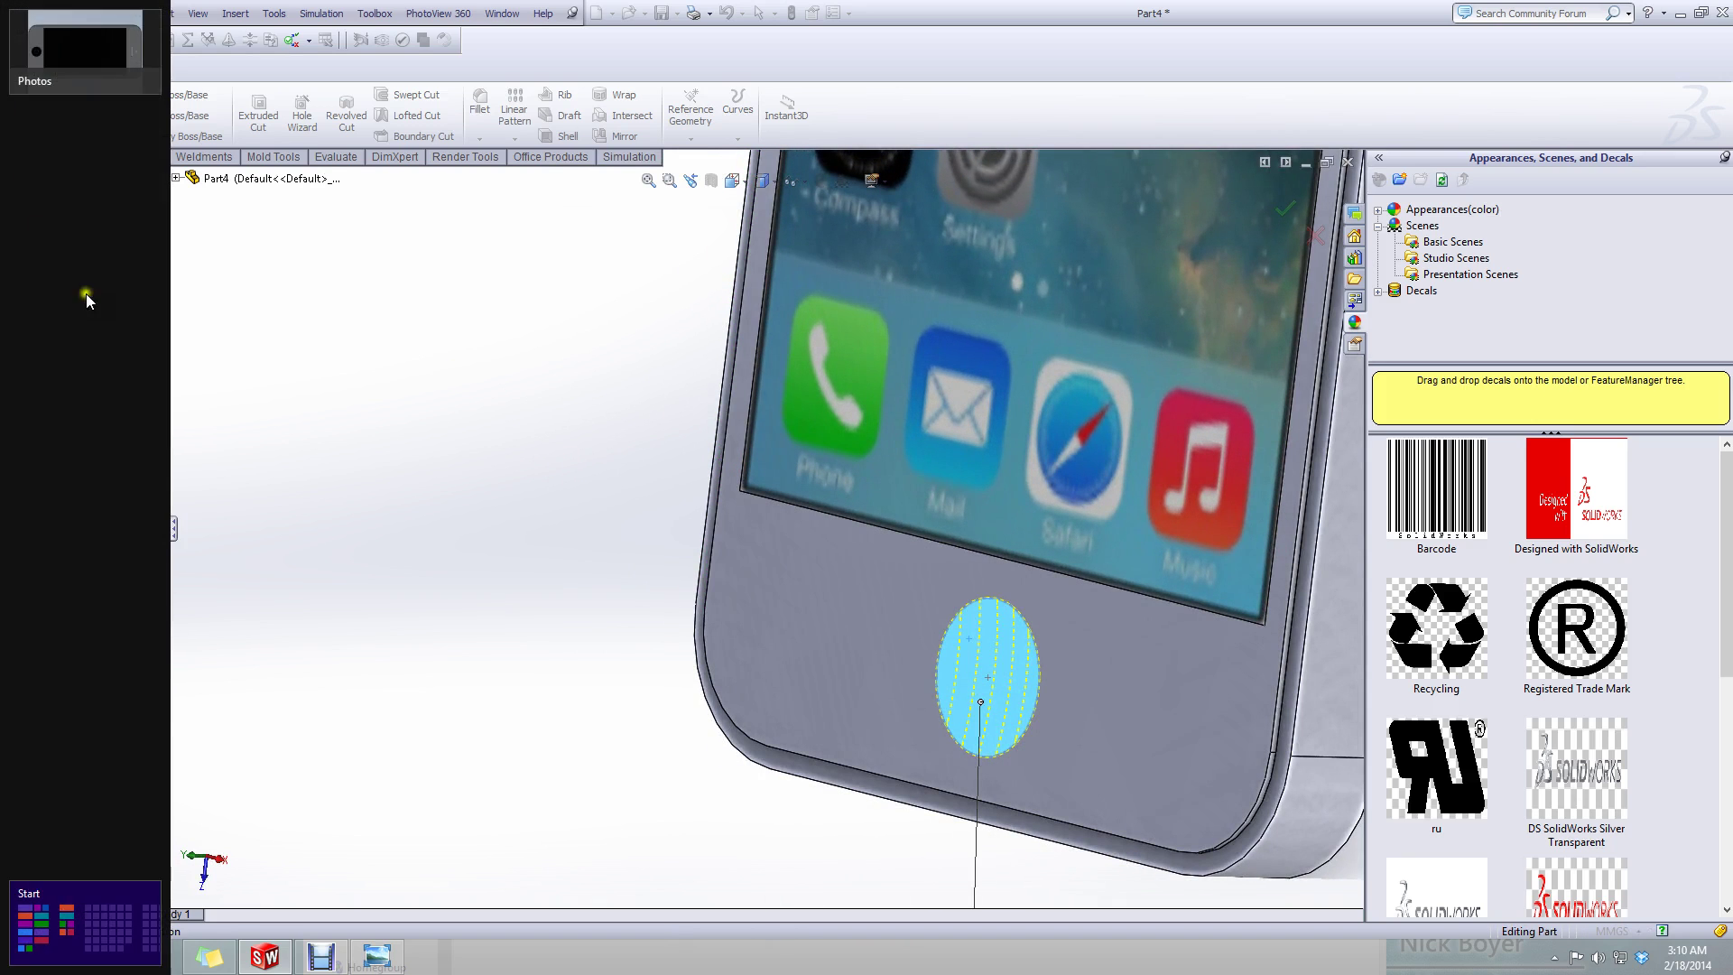
{"action": "left_click", "coordinate": [14, 236]}
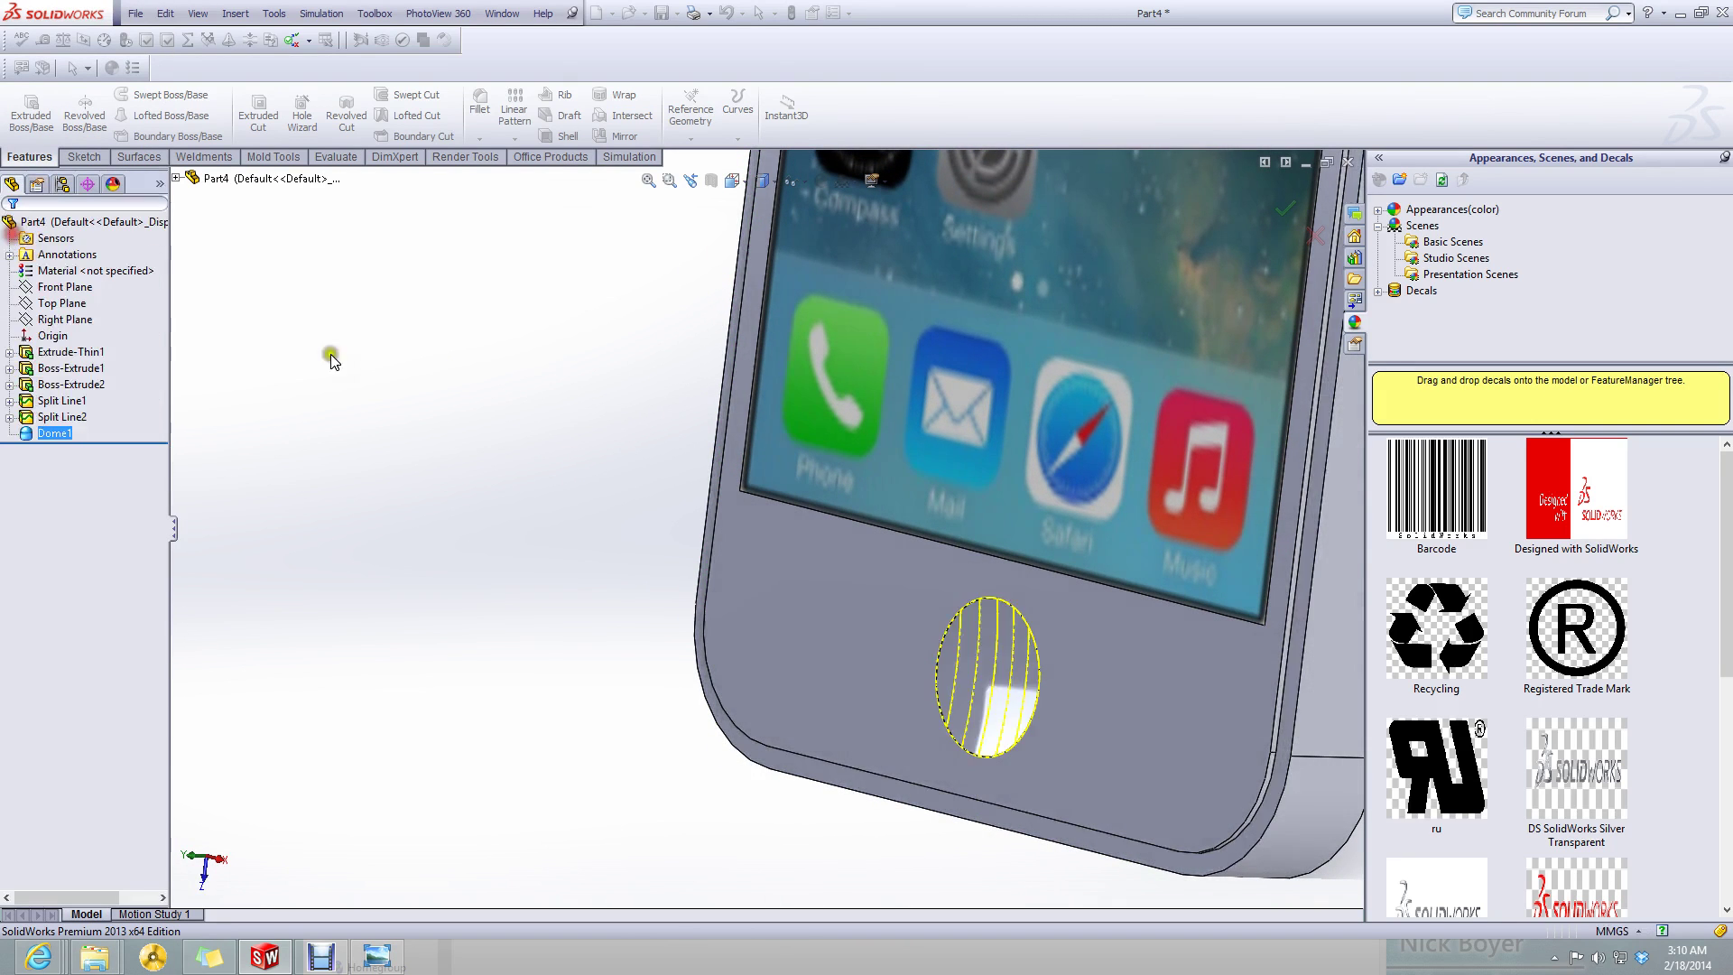
- Start a new sketch on the phone's front face, viewed straight on at the area above the screen
{"action": "scroll", "coordinate": [733, 483], "scroll_direction": "up", "scroll_amount": 5}
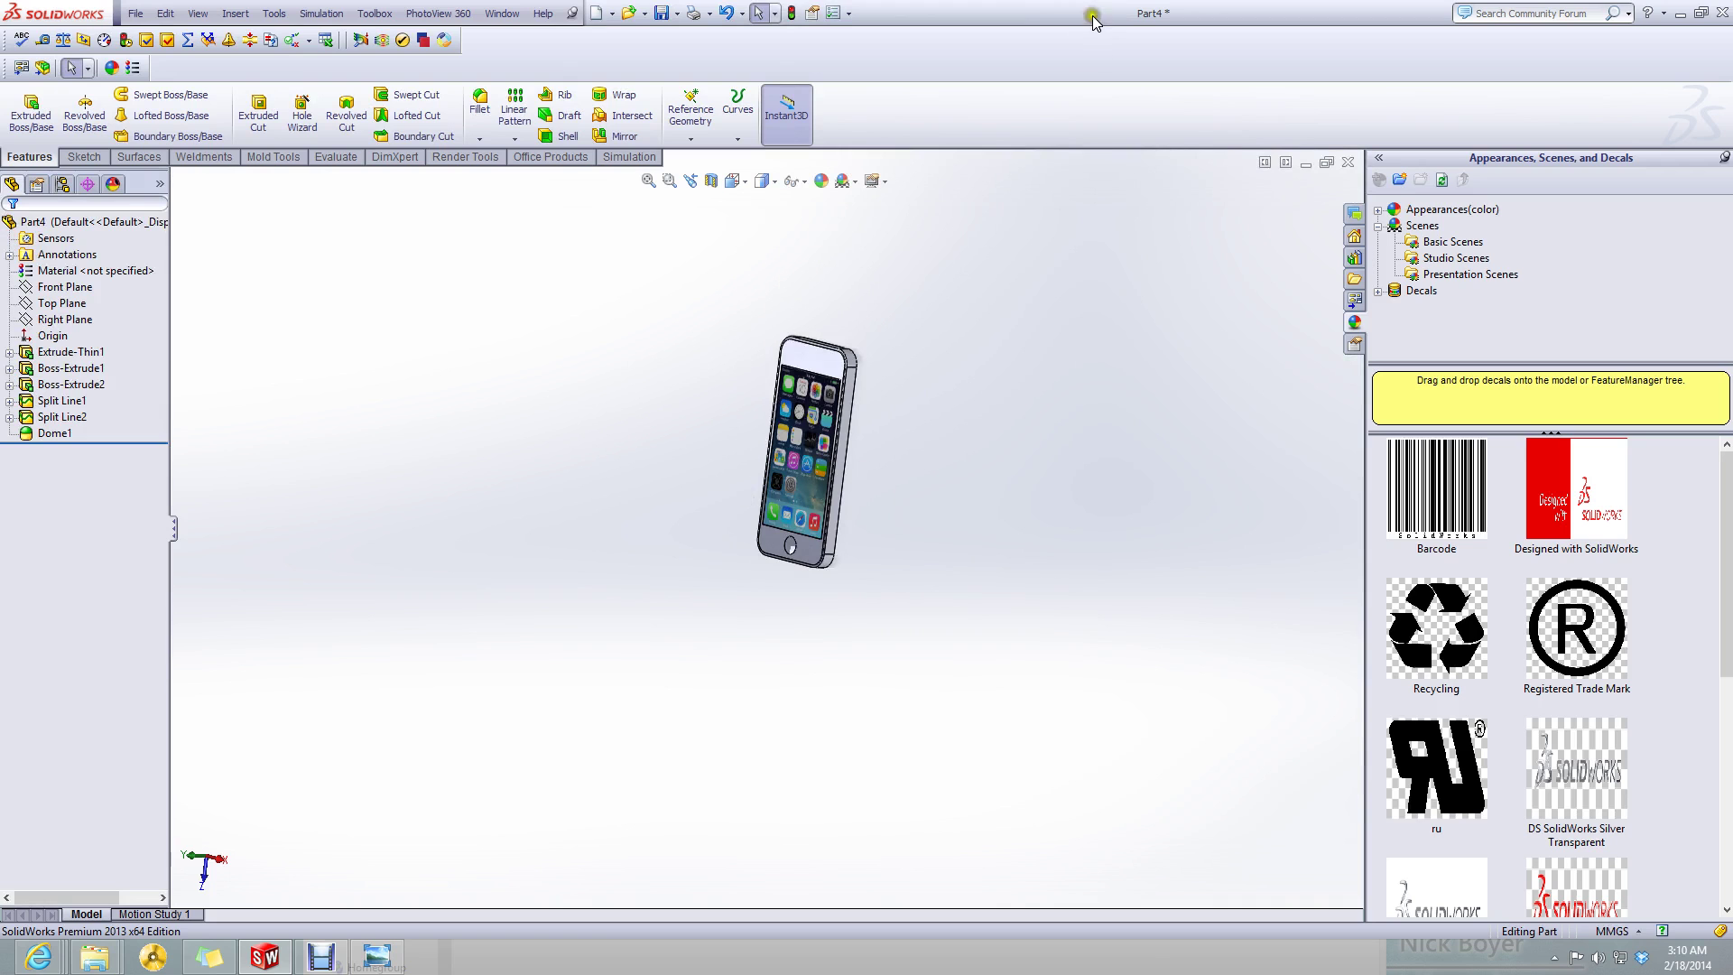
{"action": "middle_click_drag", "start_coordinate": [947, 247], "coordinate": [847, 440]}
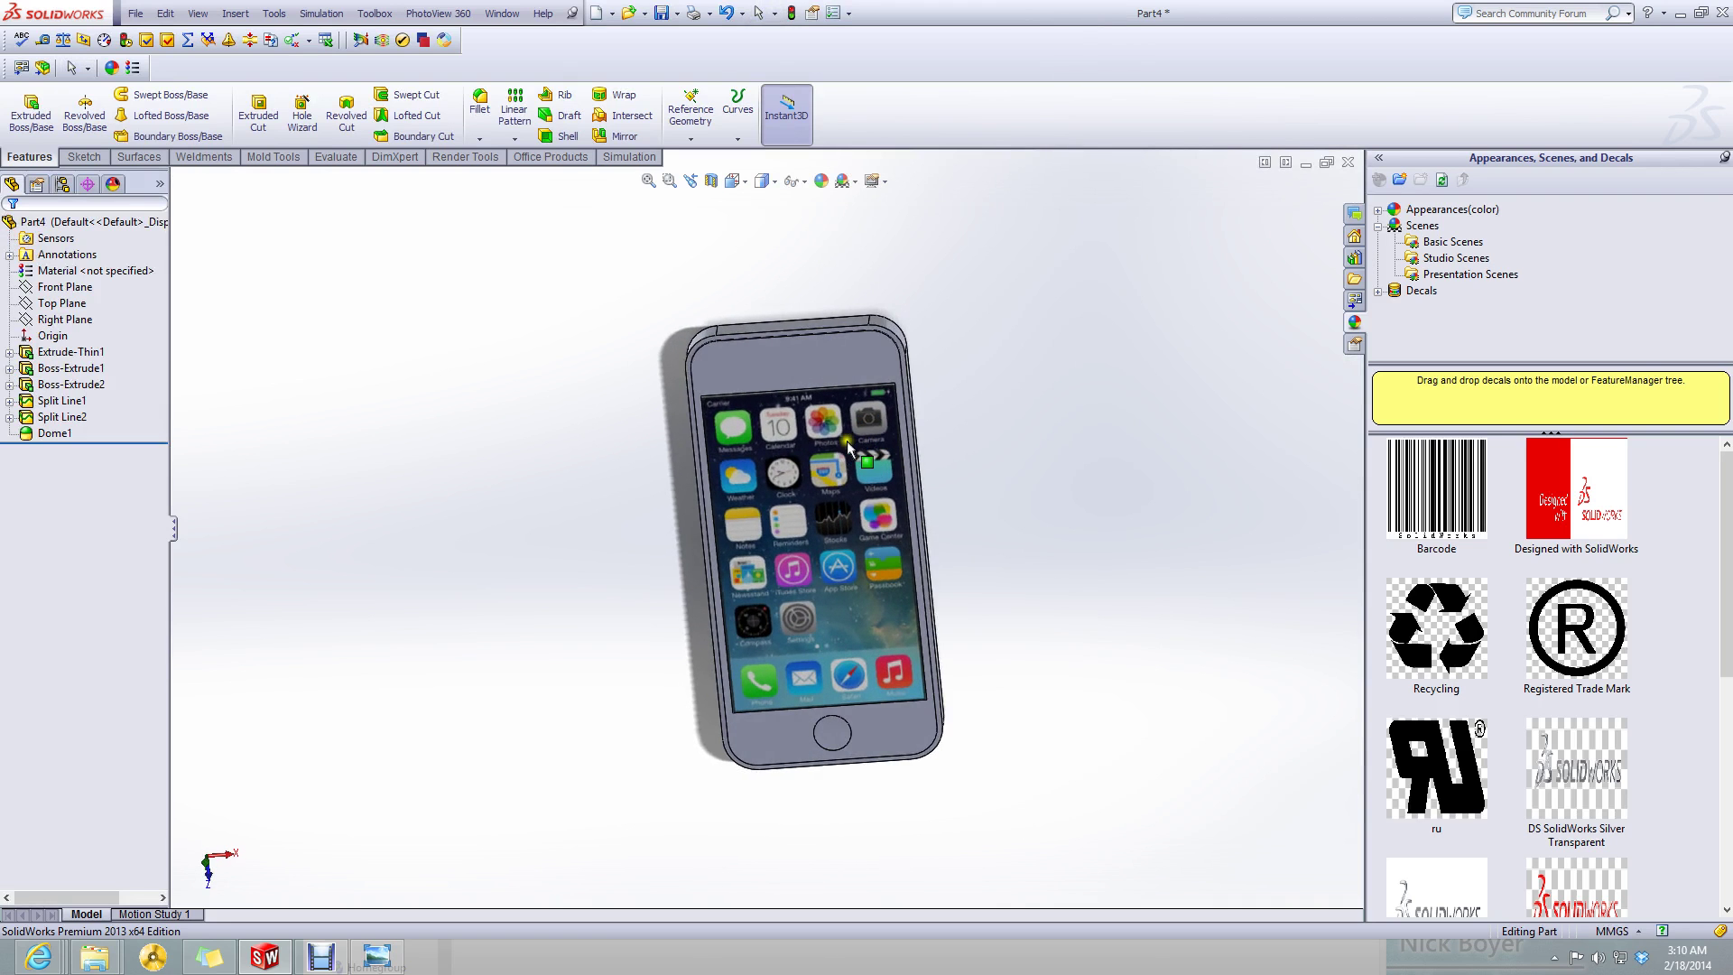
{"action": "scroll", "coordinate": [806, 413], "scroll_direction": "down", "scroll_amount": 6}
{"action": "left_click", "coordinate": [779, 338]}
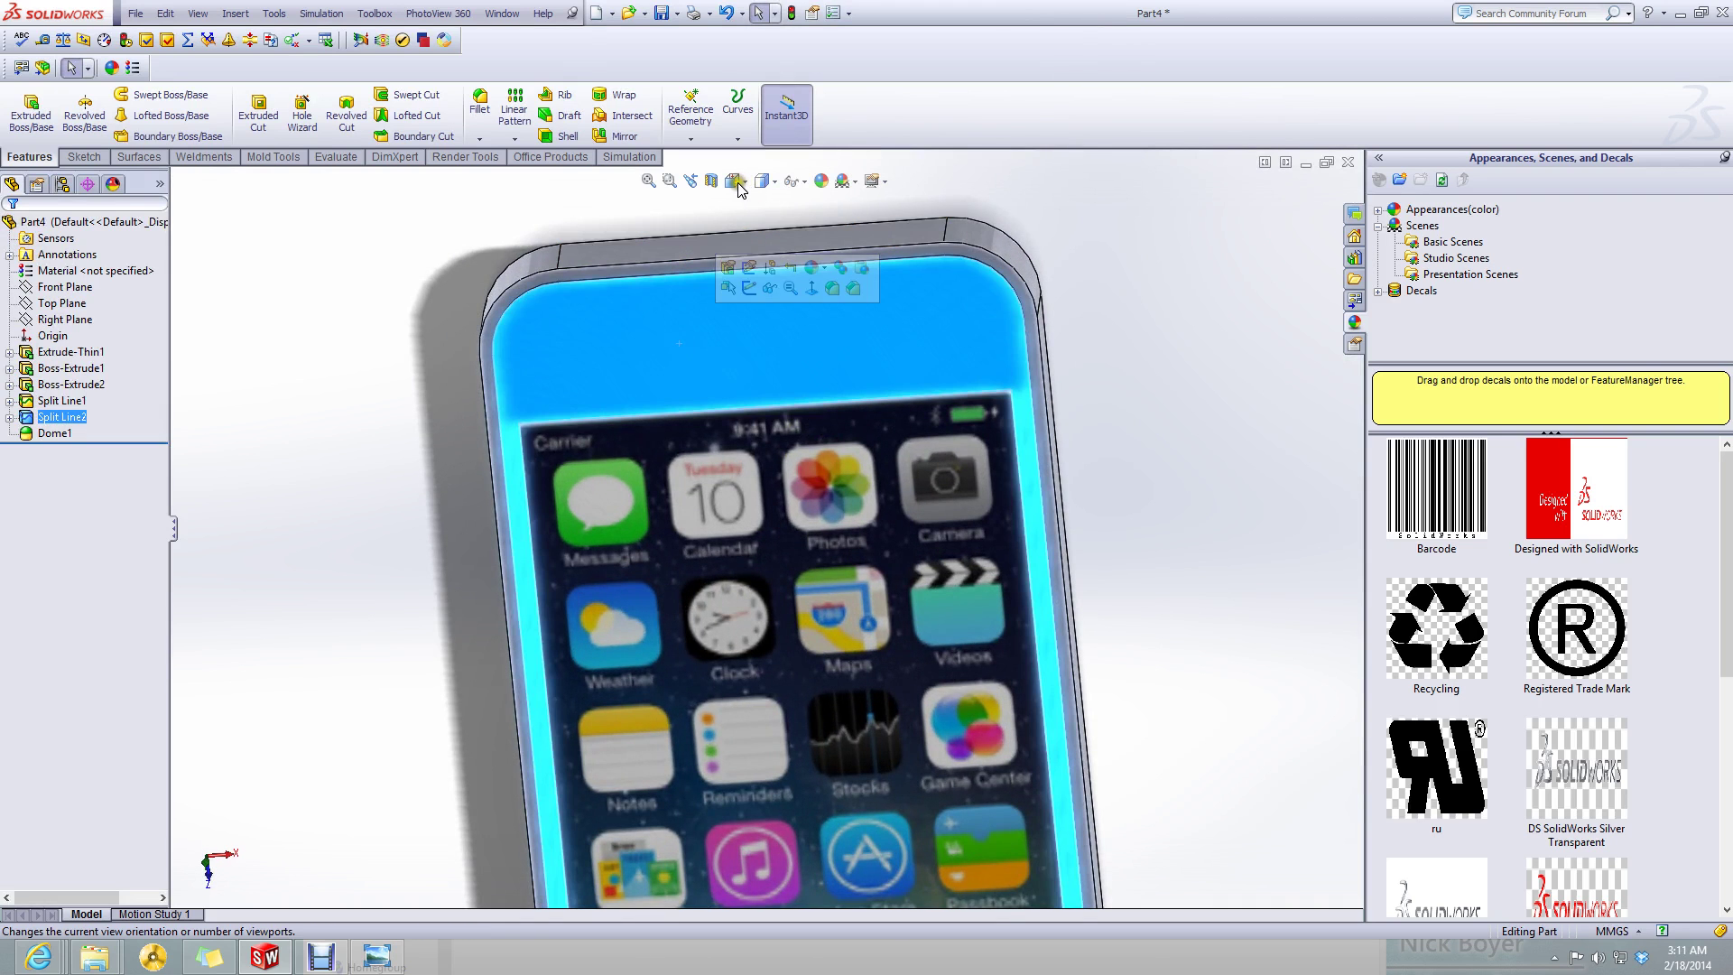
{"action": "left_click", "coordinate": [736, 181]}
{"action": "left_click", "coordinate": [789, 220]}
{"action": "key", "text": "ctrl+space"}
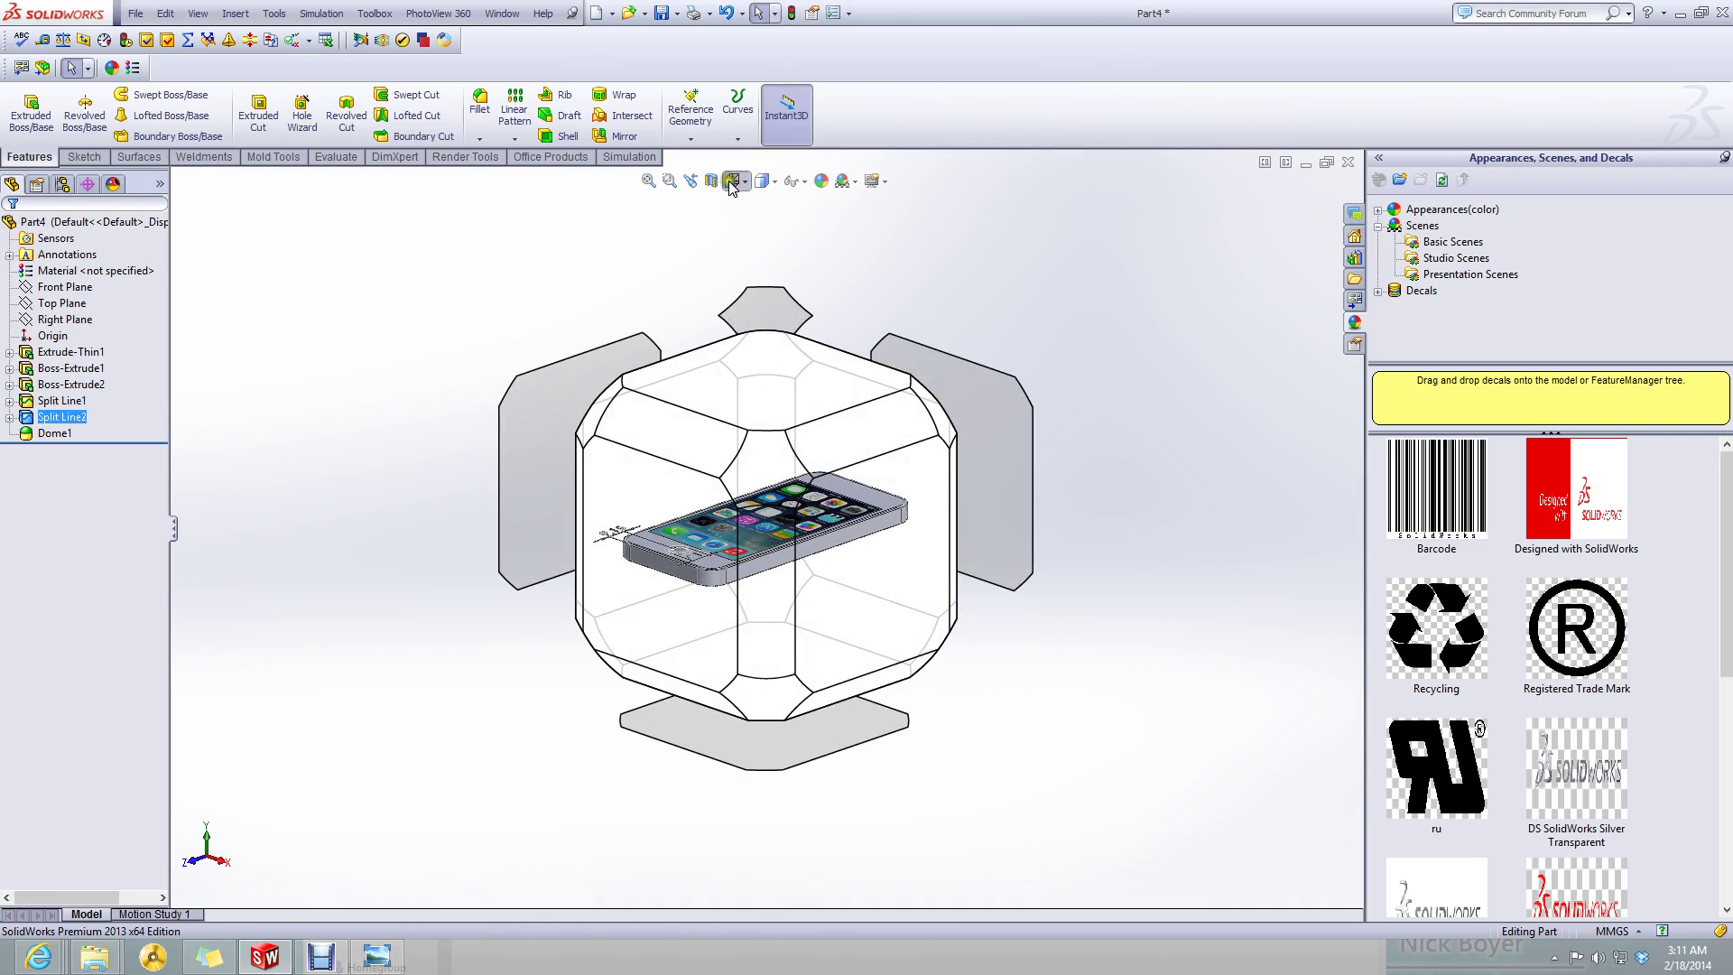
{"action": "left_click", "coordinate": [731, 181]}
{"action": "left_click", "coordinate": [829, 331]}
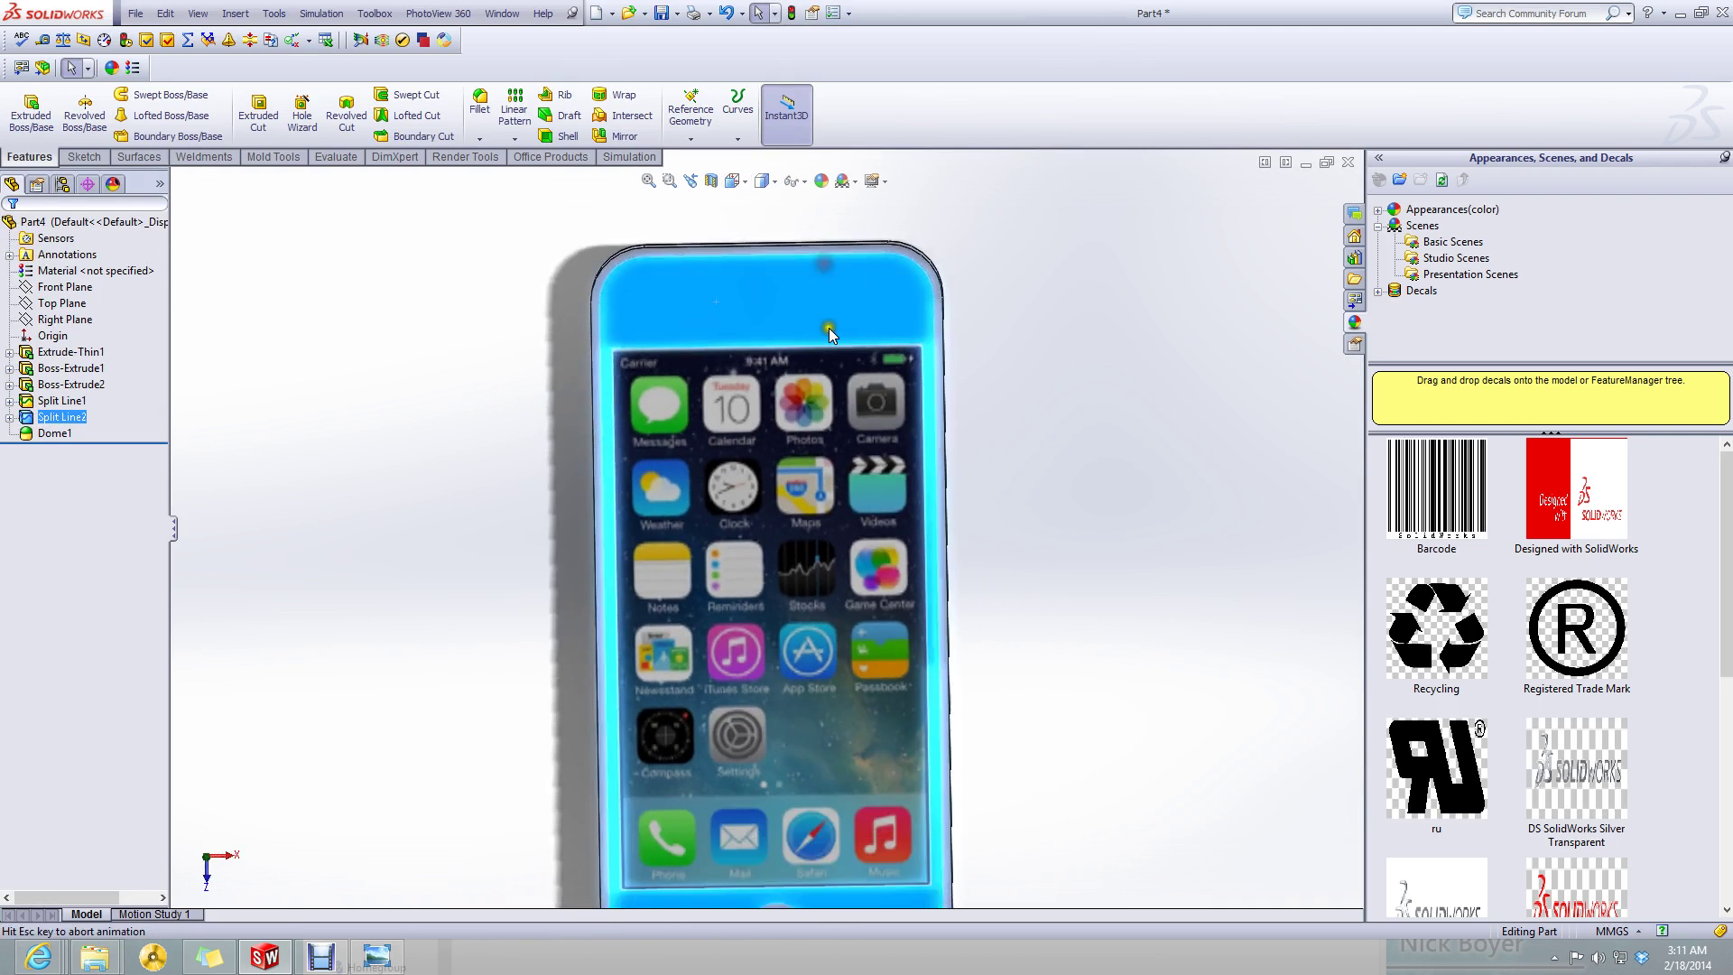
{"action": "scroll", "coordinate": [707, 283], "scroll_direction": "down", "scroll_amount": 3}
{"action": "left_click", "coordinate": [797, 289]}
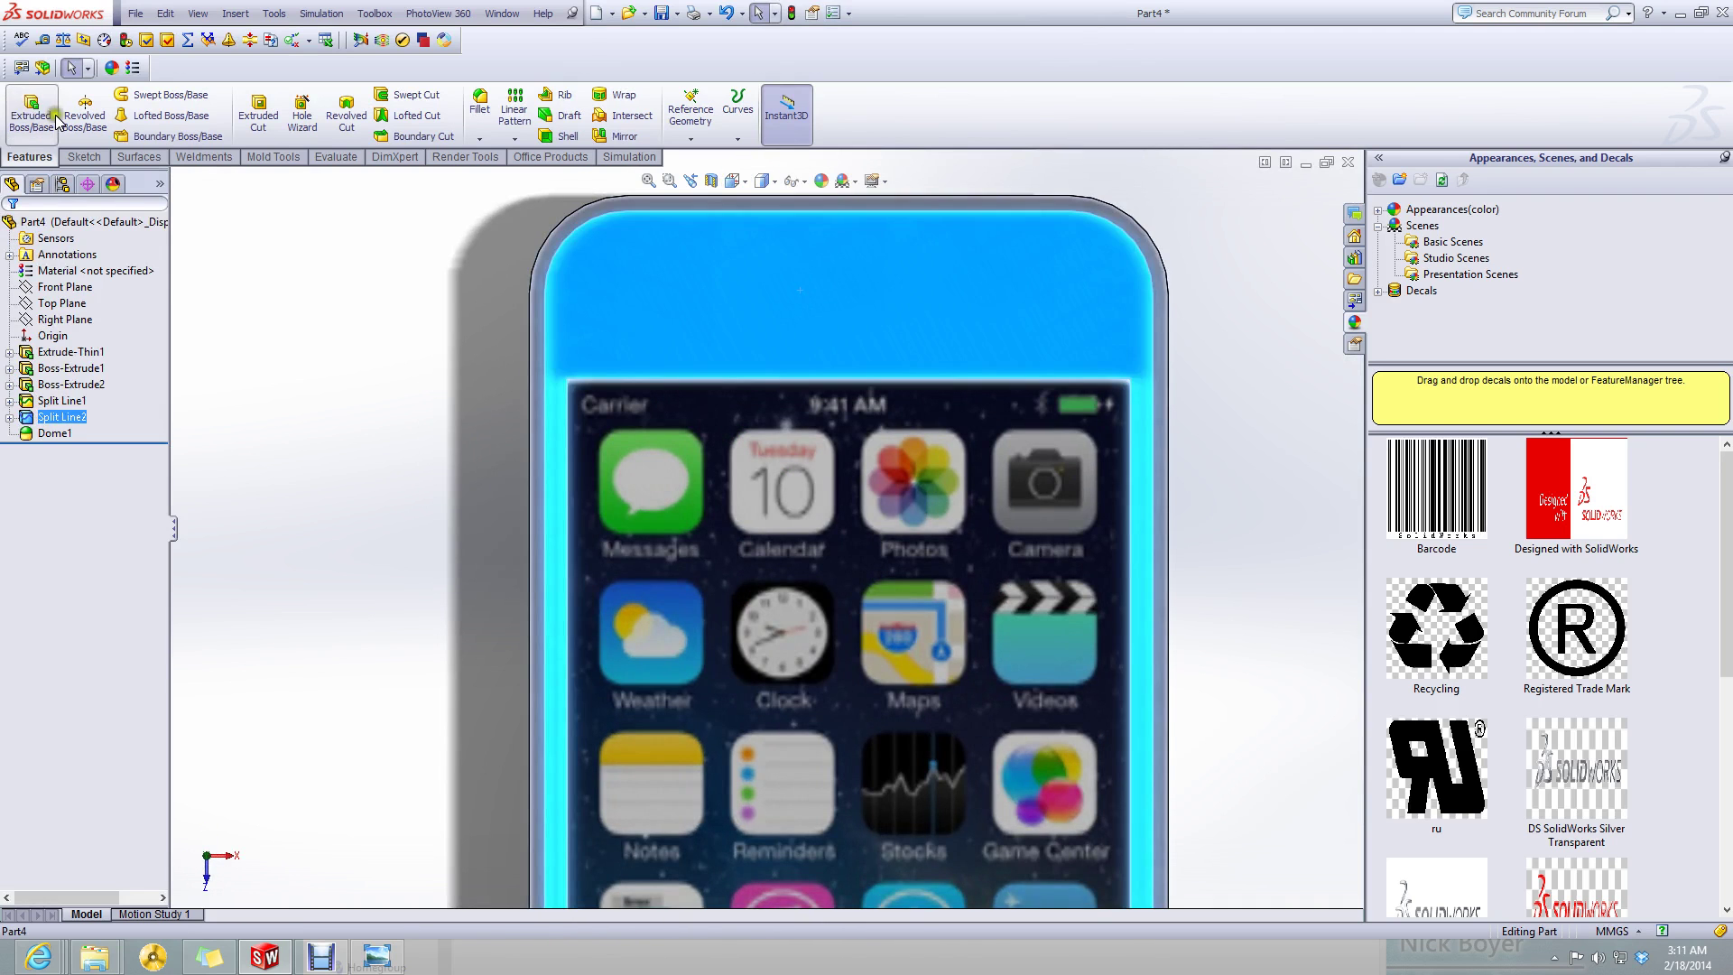
{"action": "left_click", "coordinate": [56, 118]}
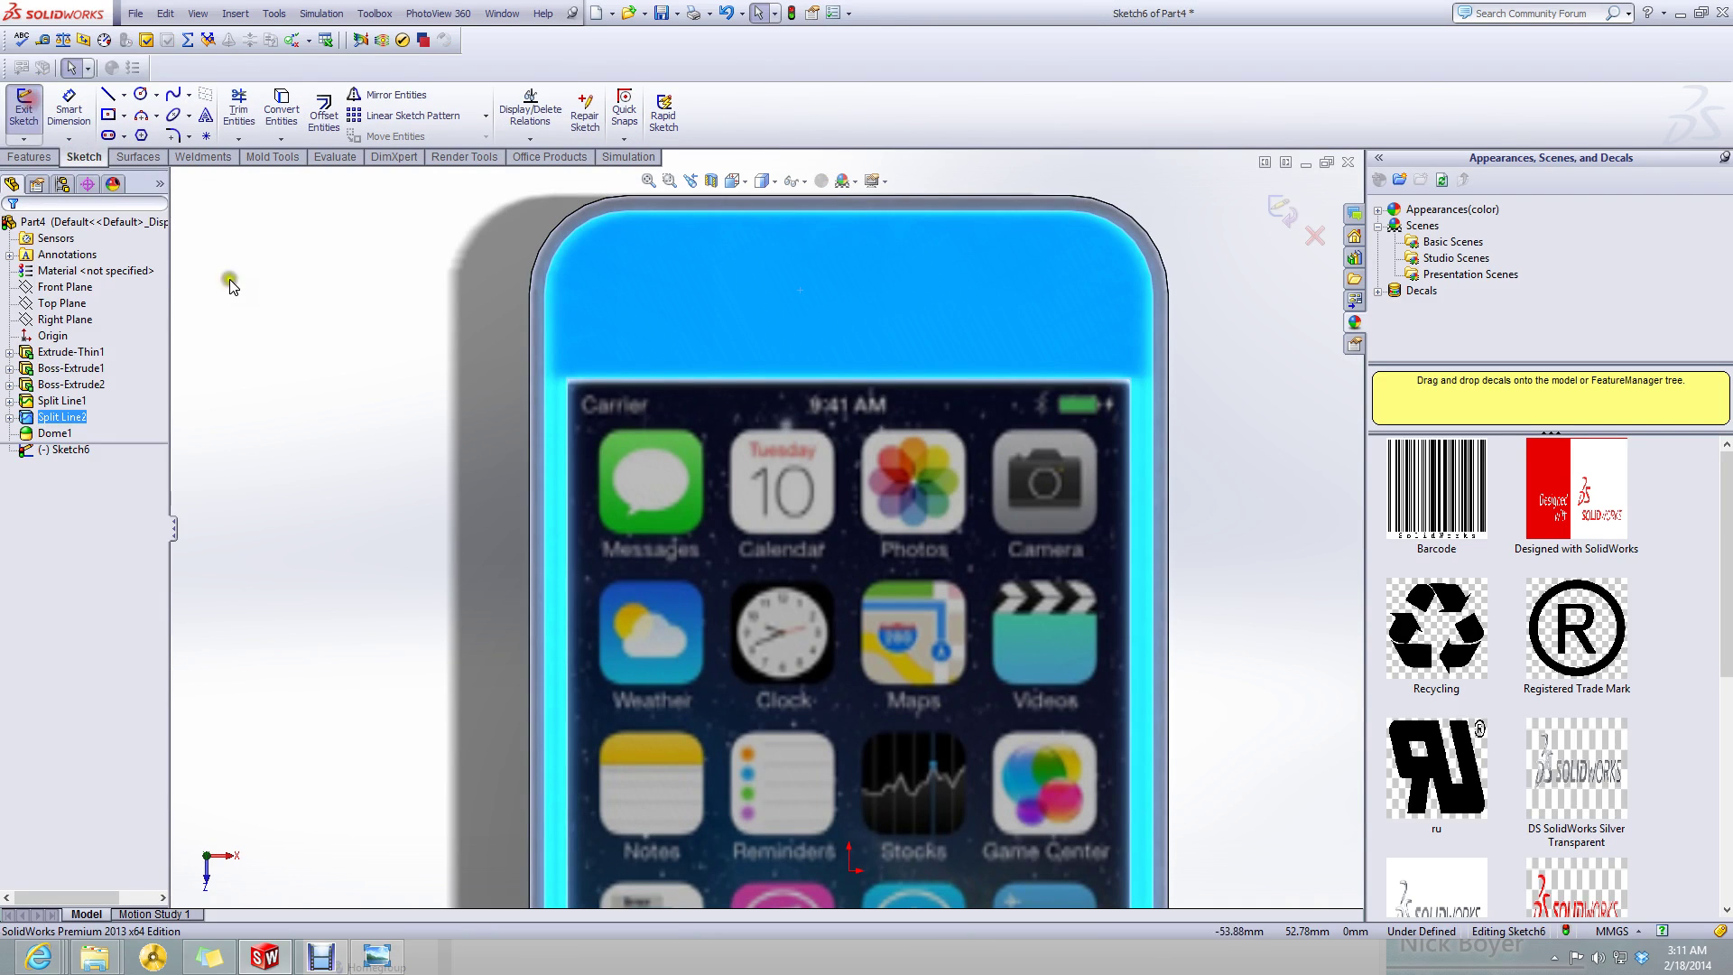
{"action": "left_click", "coordinate": [310, 314]}
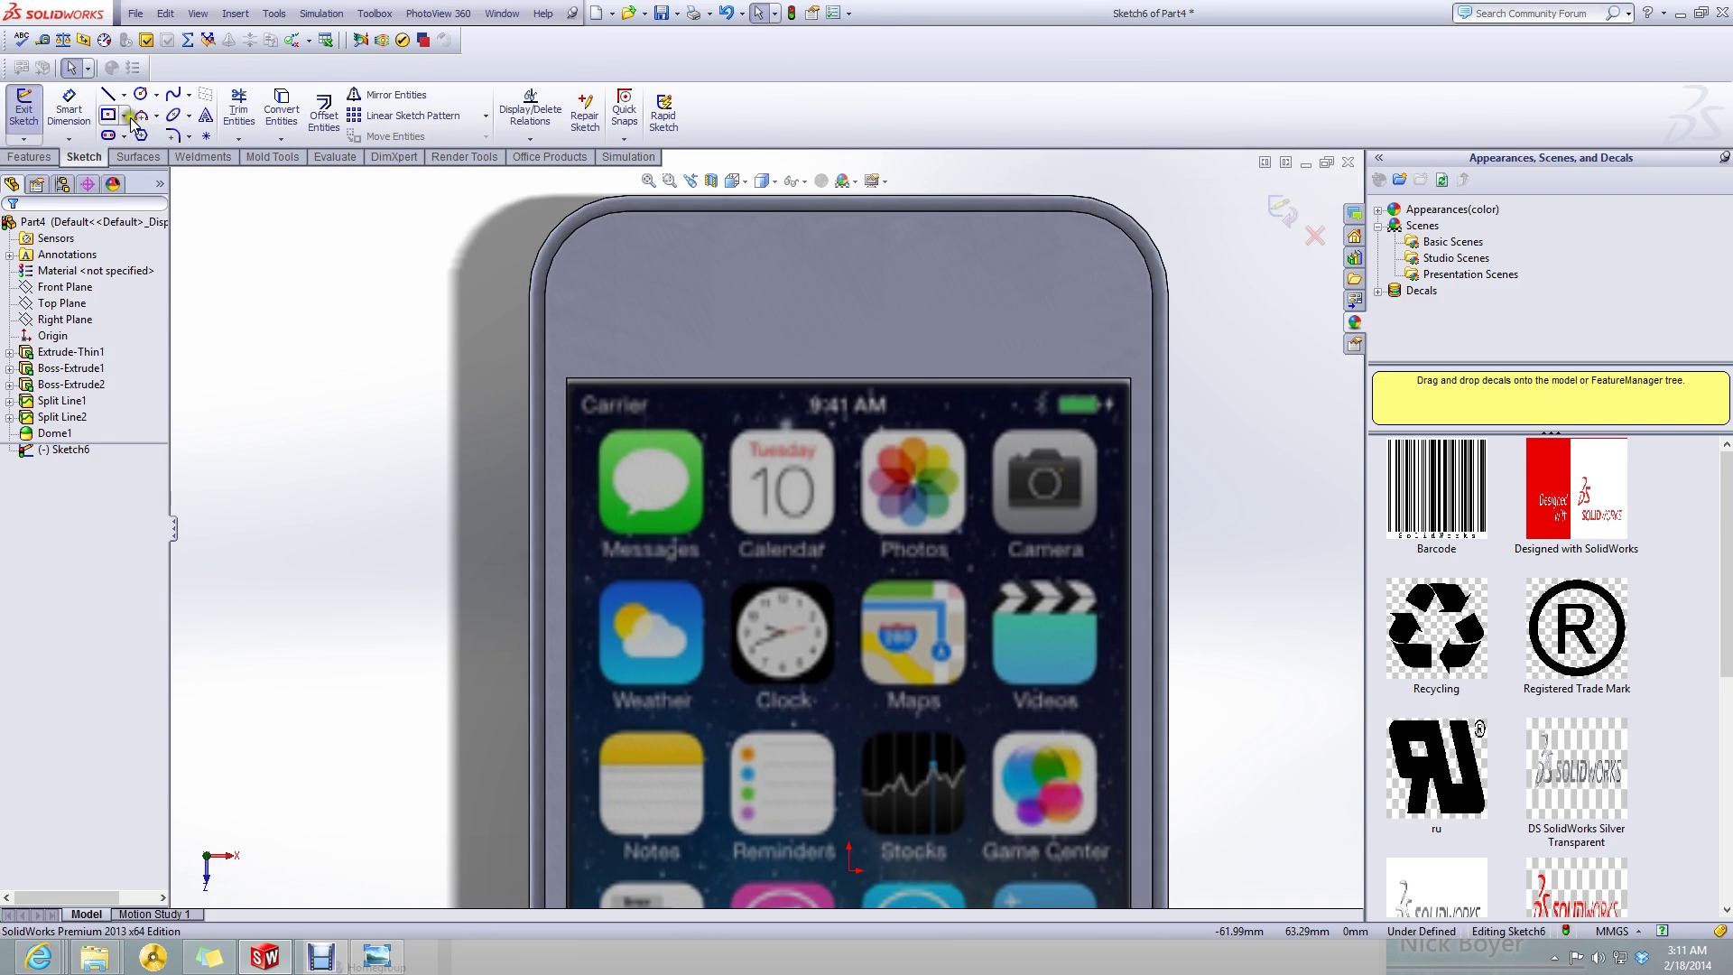
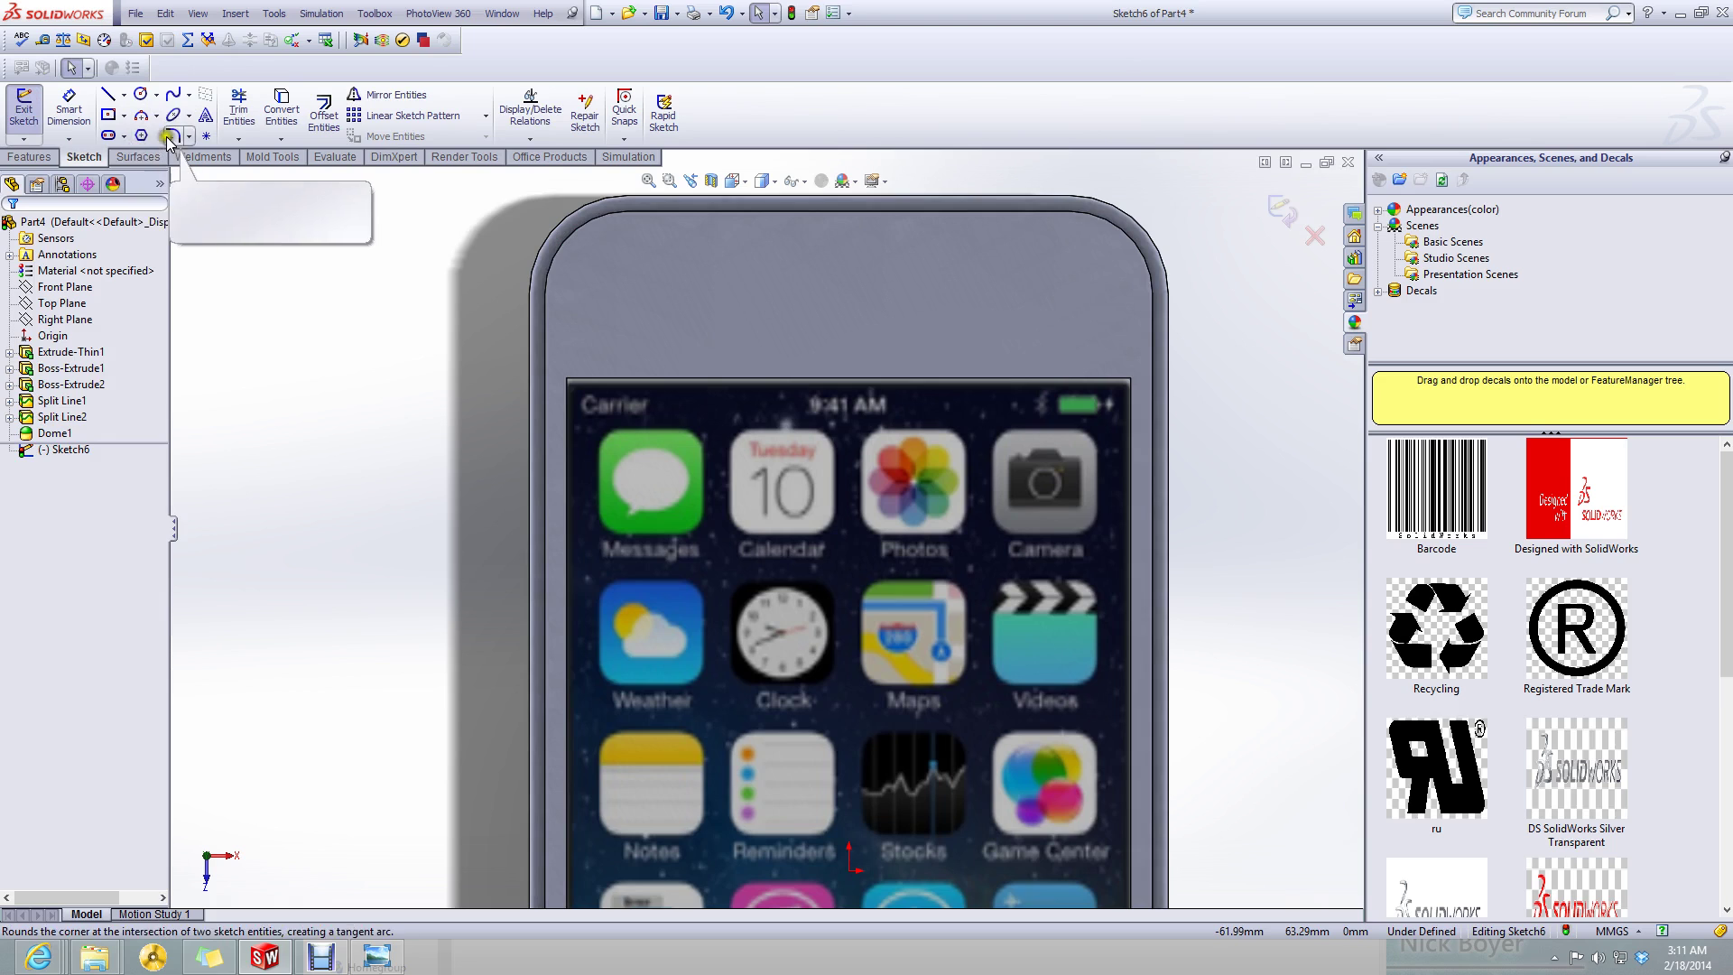
- Draw a horizontal straight slot for the earpiece above the screen and centre it on the phone's width
{"action": "left_click", "coordinate": [109, 138]}
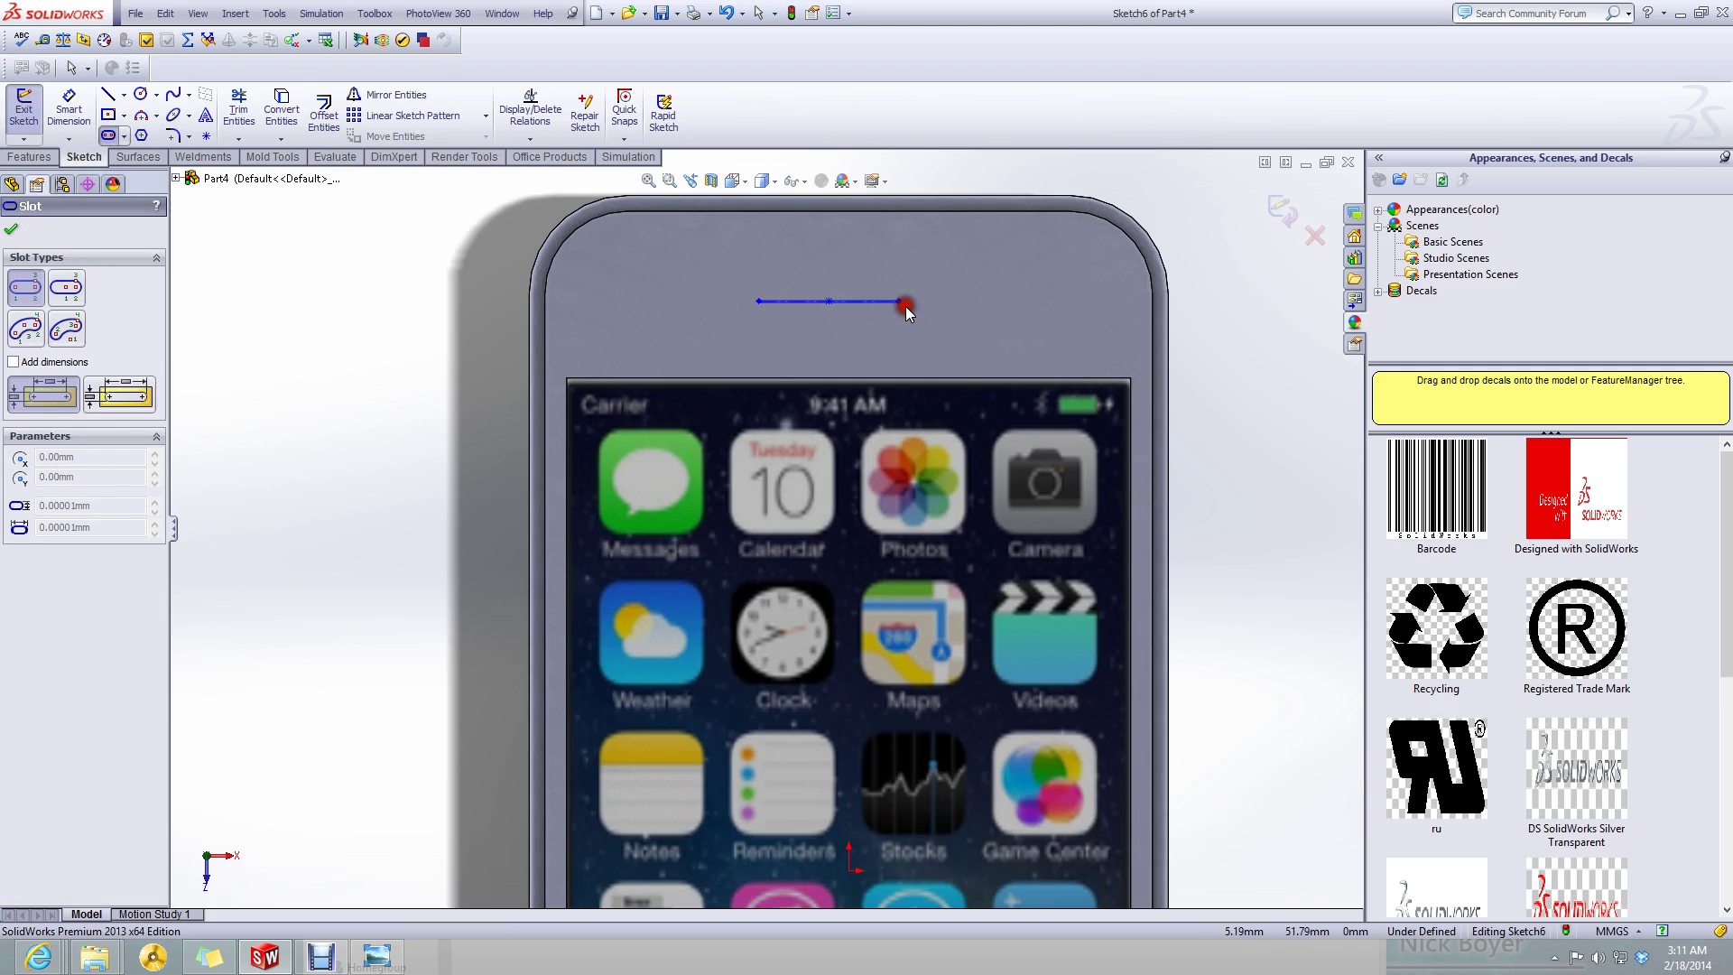
{"action": "left_click", "coordinate": [906, 306]}
{"action": "left_click", "coordinate": [903, 317]}
{"action": "key", "text": "Escape"}
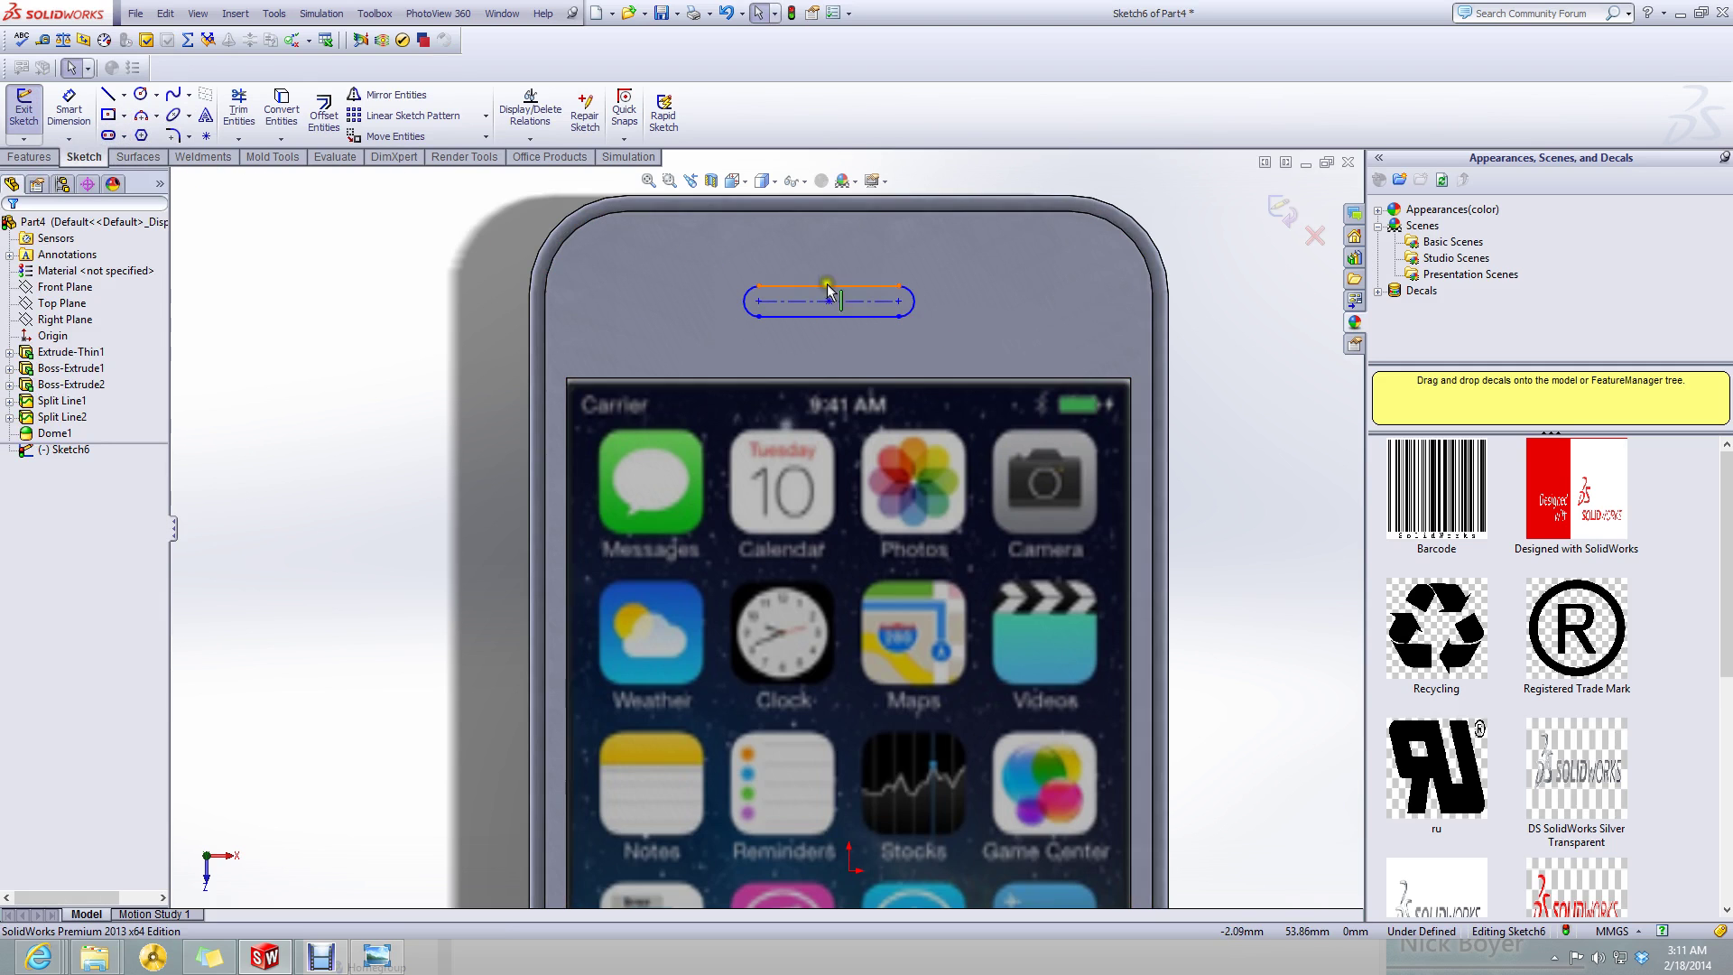
{"action": "scroll", "coordinate": [828, 293], "scroll_direction": "up", "scroll_amount": 5}
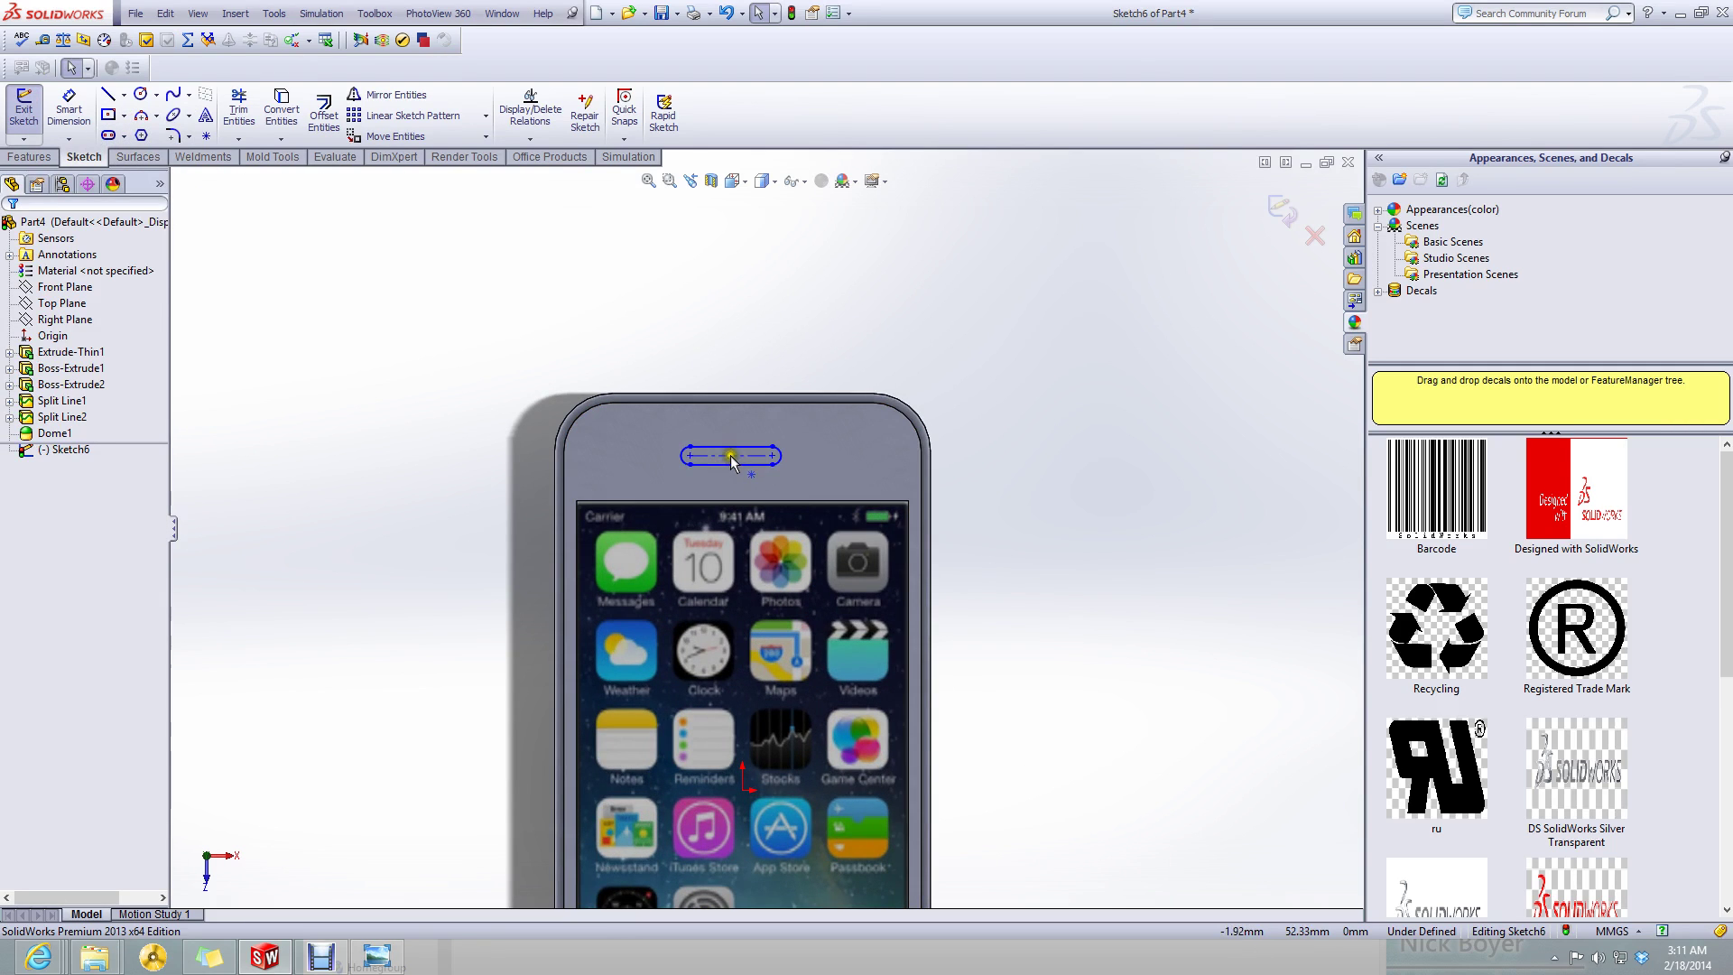
{"action": "mouse_move", "coordinate": [731, 463]}
{"action": "left_mouse_down"}
{"action": "mouse_move", "coordinate": [812, 758]}
{"action": "mouse_move", "coordinate": [801, 642]}
{"action": "mouse_move", "coordinate": [758, 716]}
{"action": "mouse_move", "coordinate": [742, 657]}
{"action": "mouse_move", "coordinate": [763, 495]}
{"action": "mouse_move", "coordinate": [743, 463]}
{"action": "left_mouse_up"}
{"action": "key", "text": "Escape"}
{"action": "scroll", "coordinate": [686, 471], "scroll_direction": "up", "scroll_amount": 3}
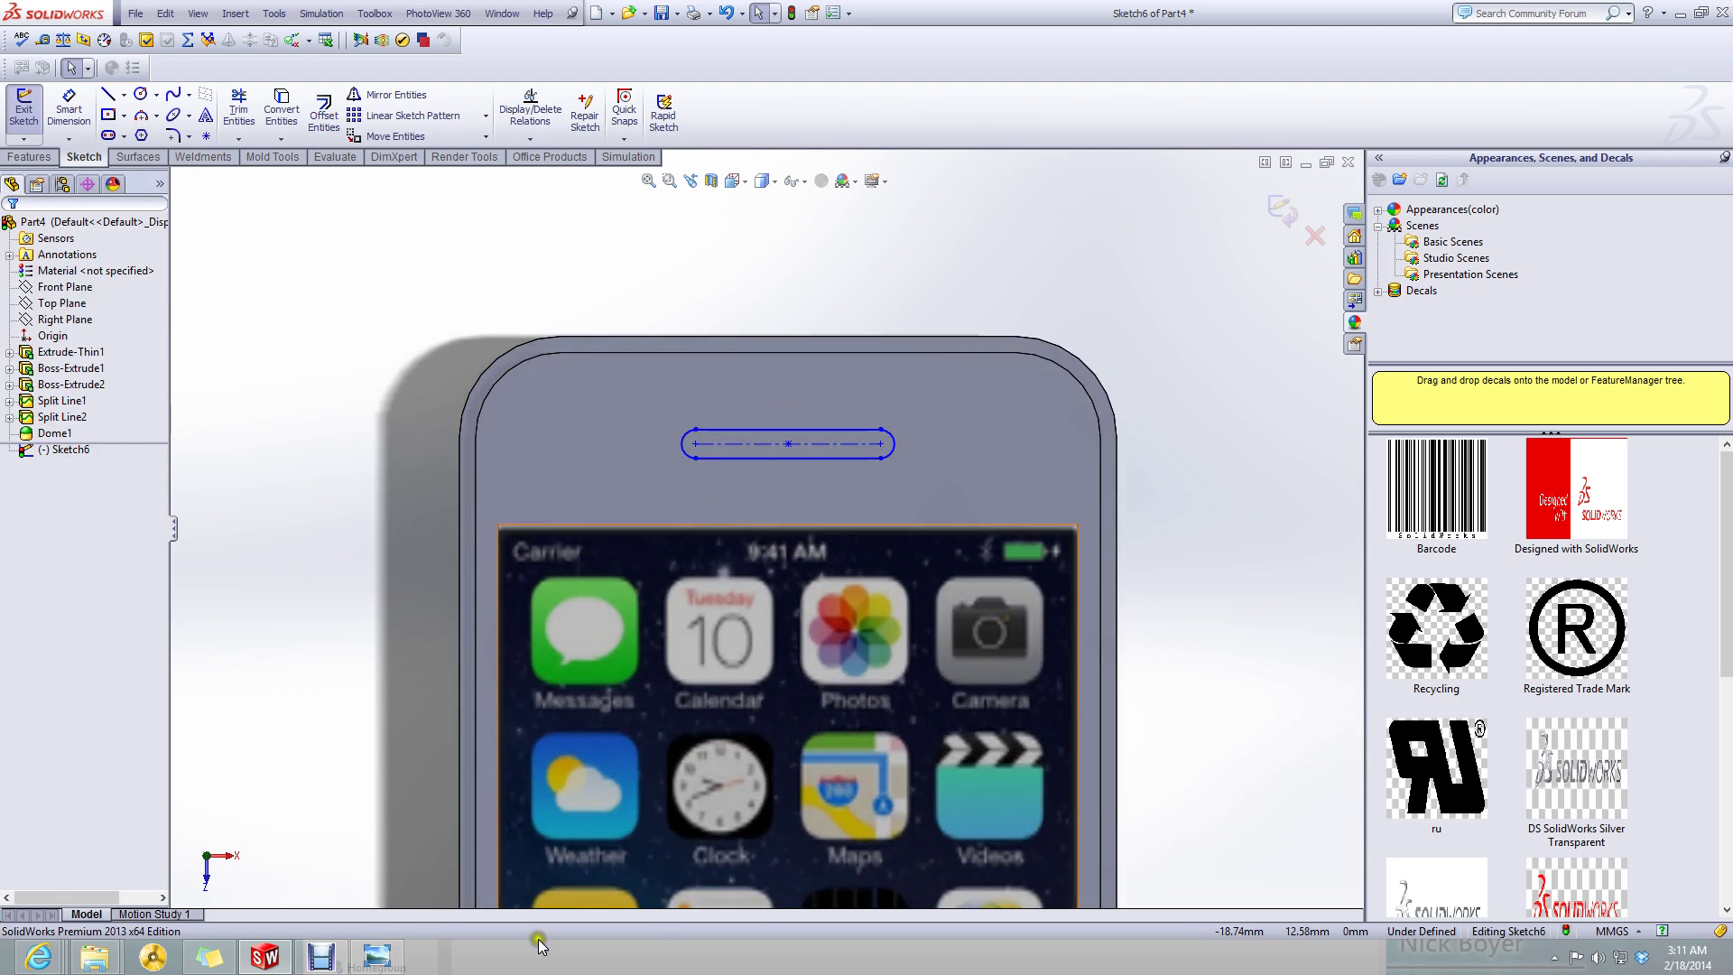
- Switch to the iPhone 5 blueprint image and examine the earpiece's length, height and location dimensions above the screen
{"action": "left_click", "coordinate": [366, 961]}
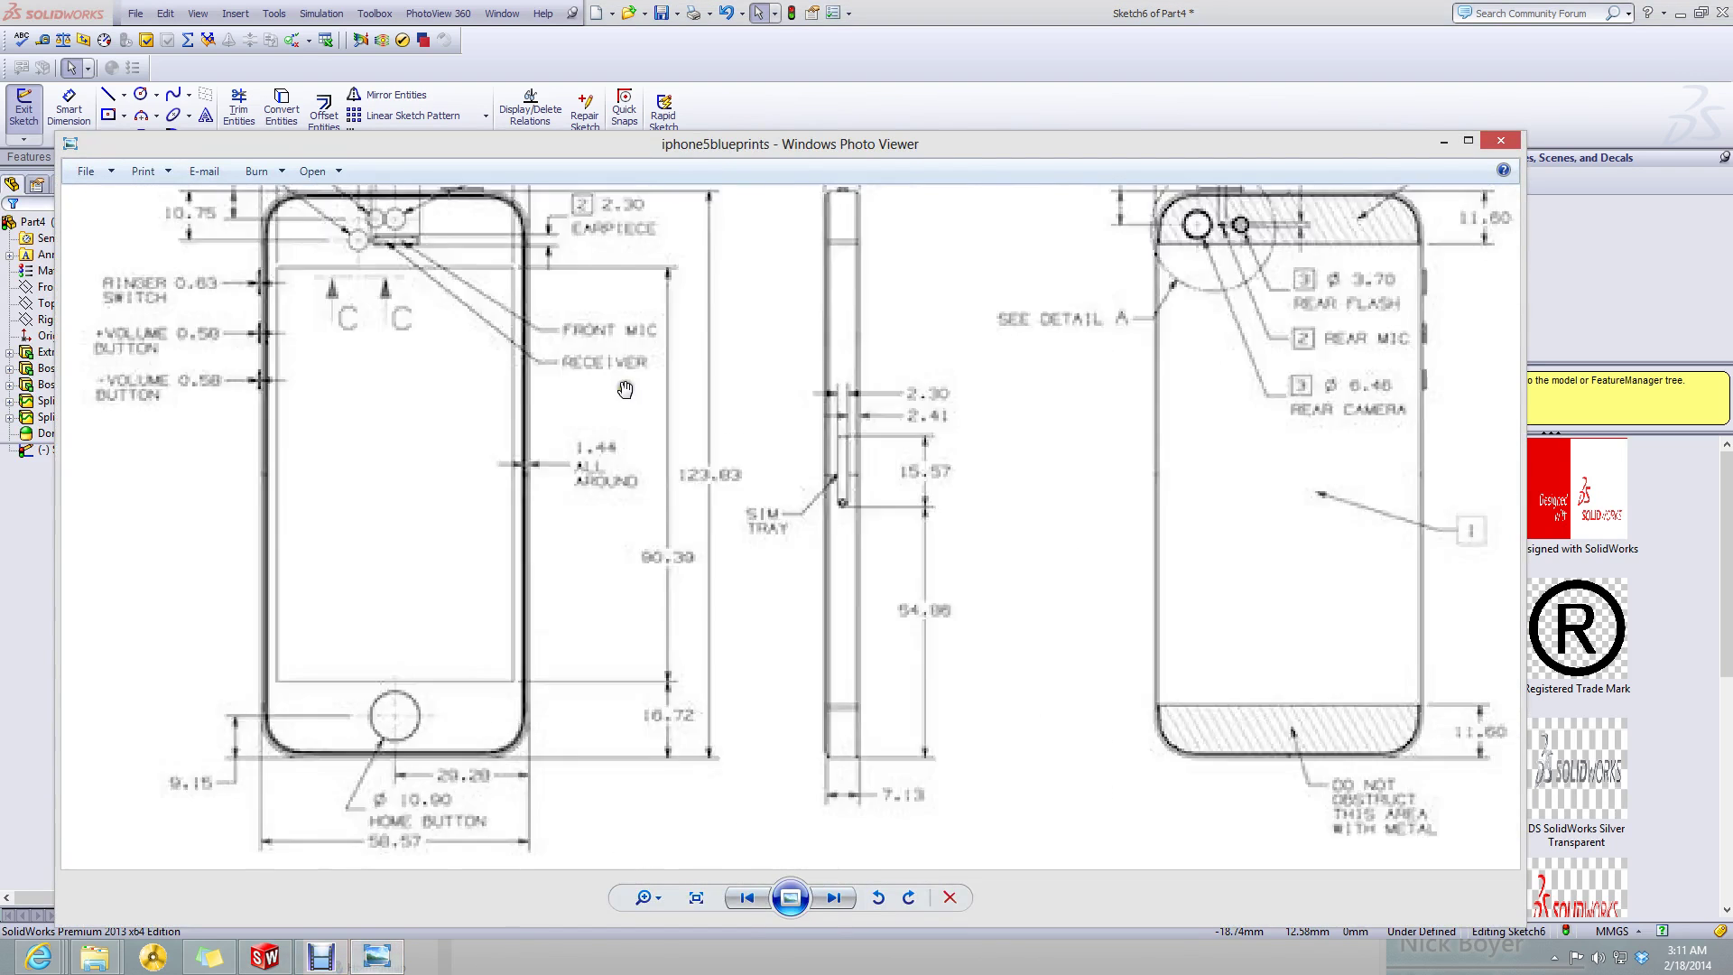
{"action": "scroll", "coordinate": [439, 334], "scroll_direction": "up", "scroll_amount": 5}
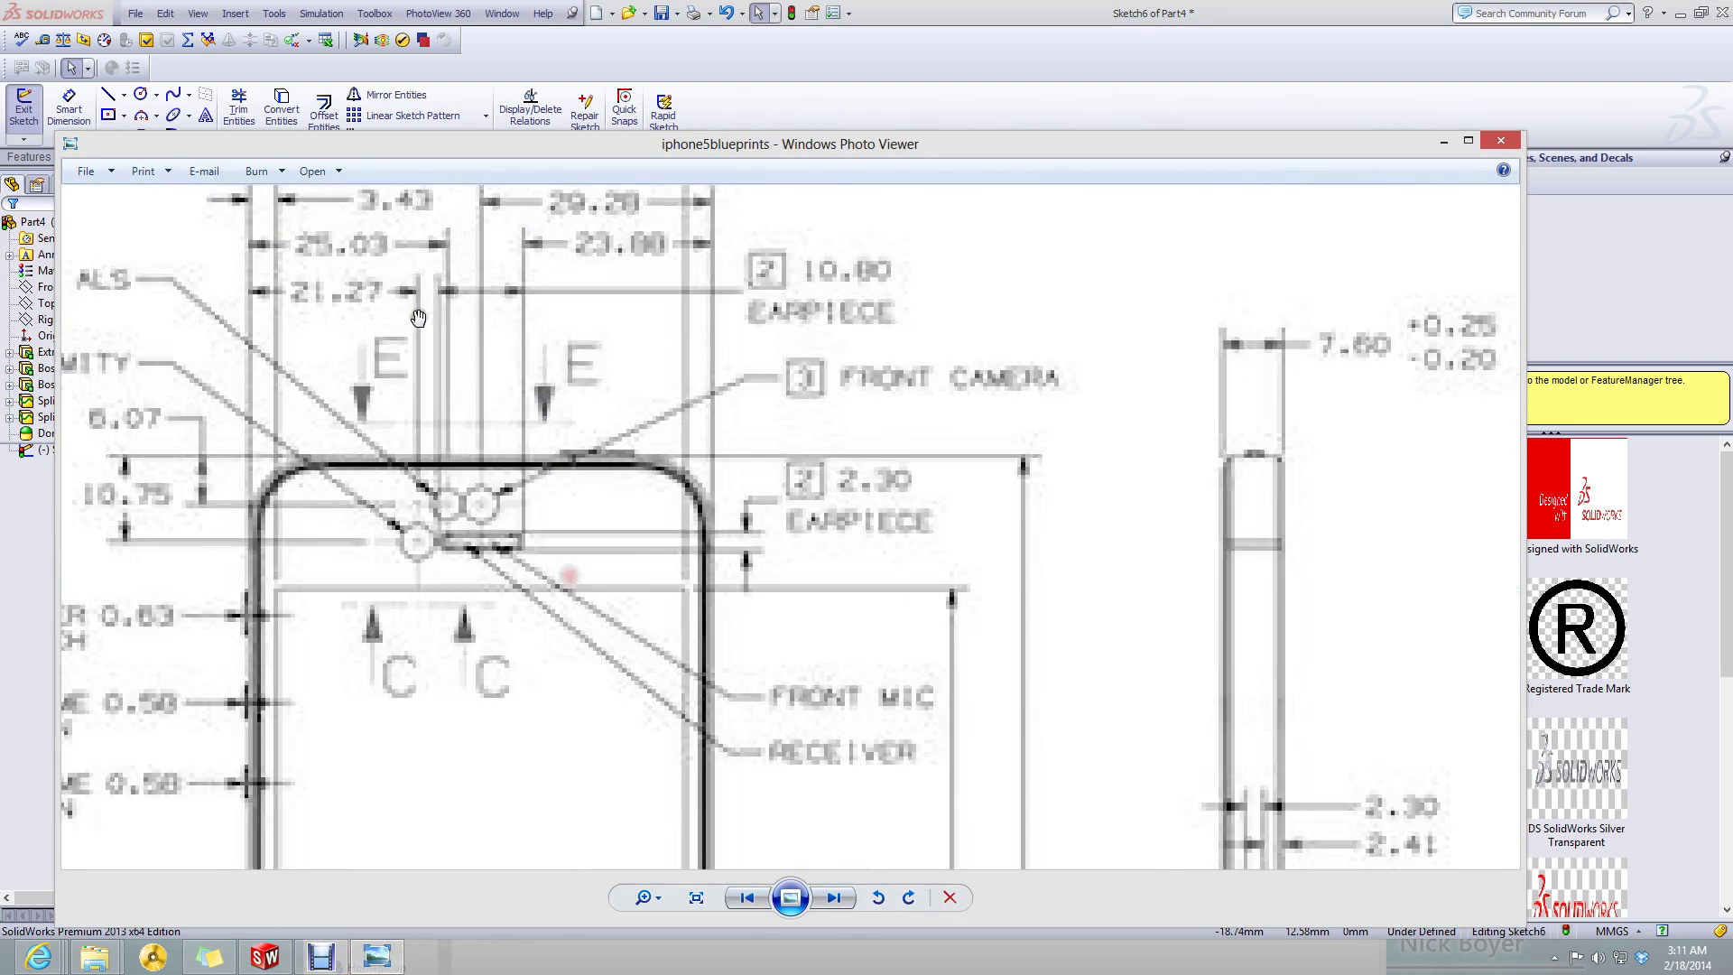
{"action": "scroll", "coordinate": [434, 361], "scroll_direction": "down", "scroll_amount": 3}
{"action": "scroll", "coordinate": [430, 314], "scroll_direction": "up", "scroll_amount": 4}
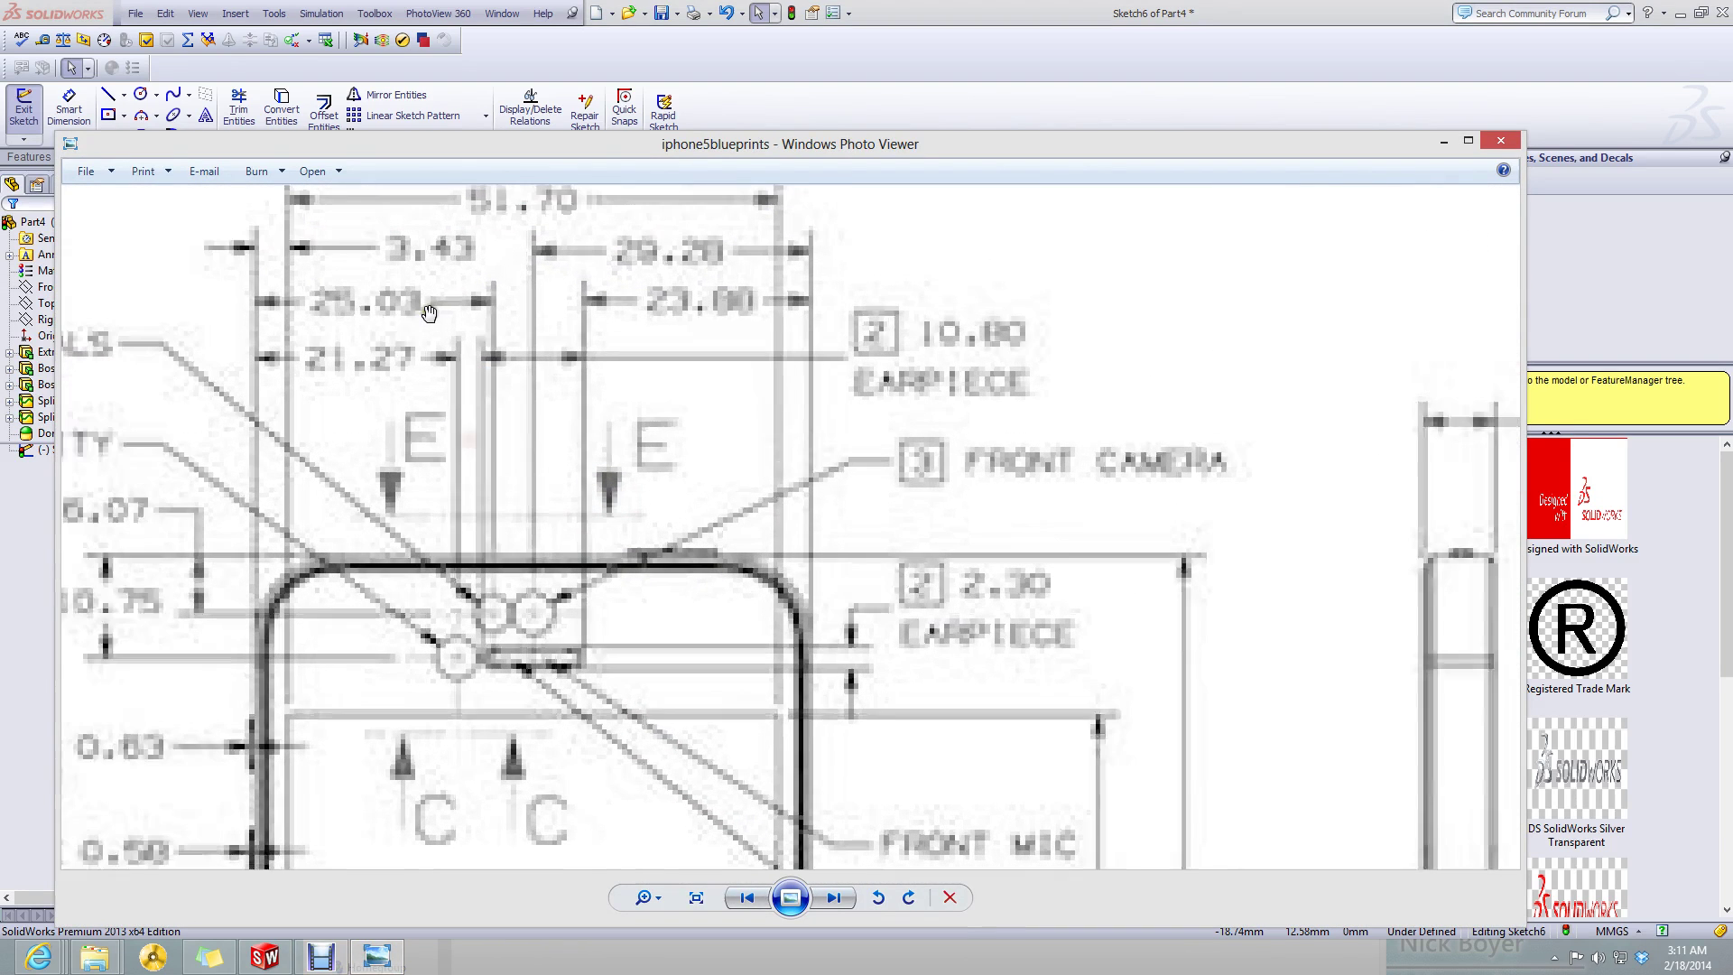
{"action": "scroll", "coordinate": [404, 386], "scroll_direction": "up", "scroll_amount": 1}
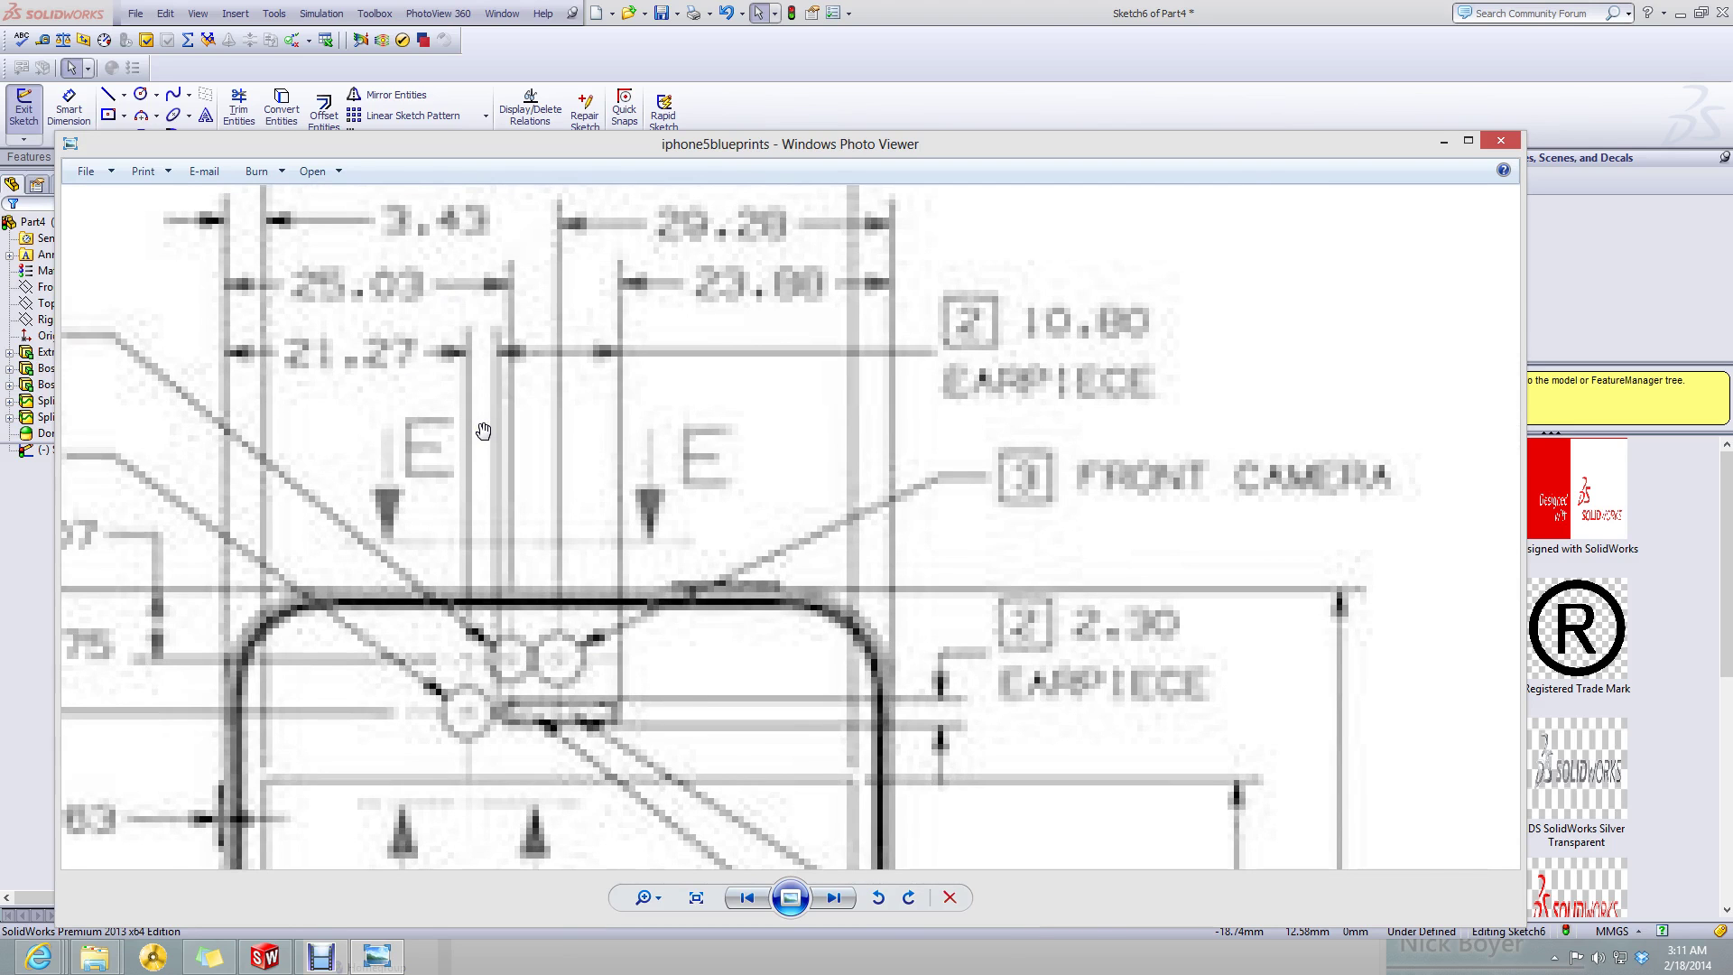
{"action": "scroll", "coordinate": [484, 431], "scroll_direction": "down", "scroll_amount": 3}
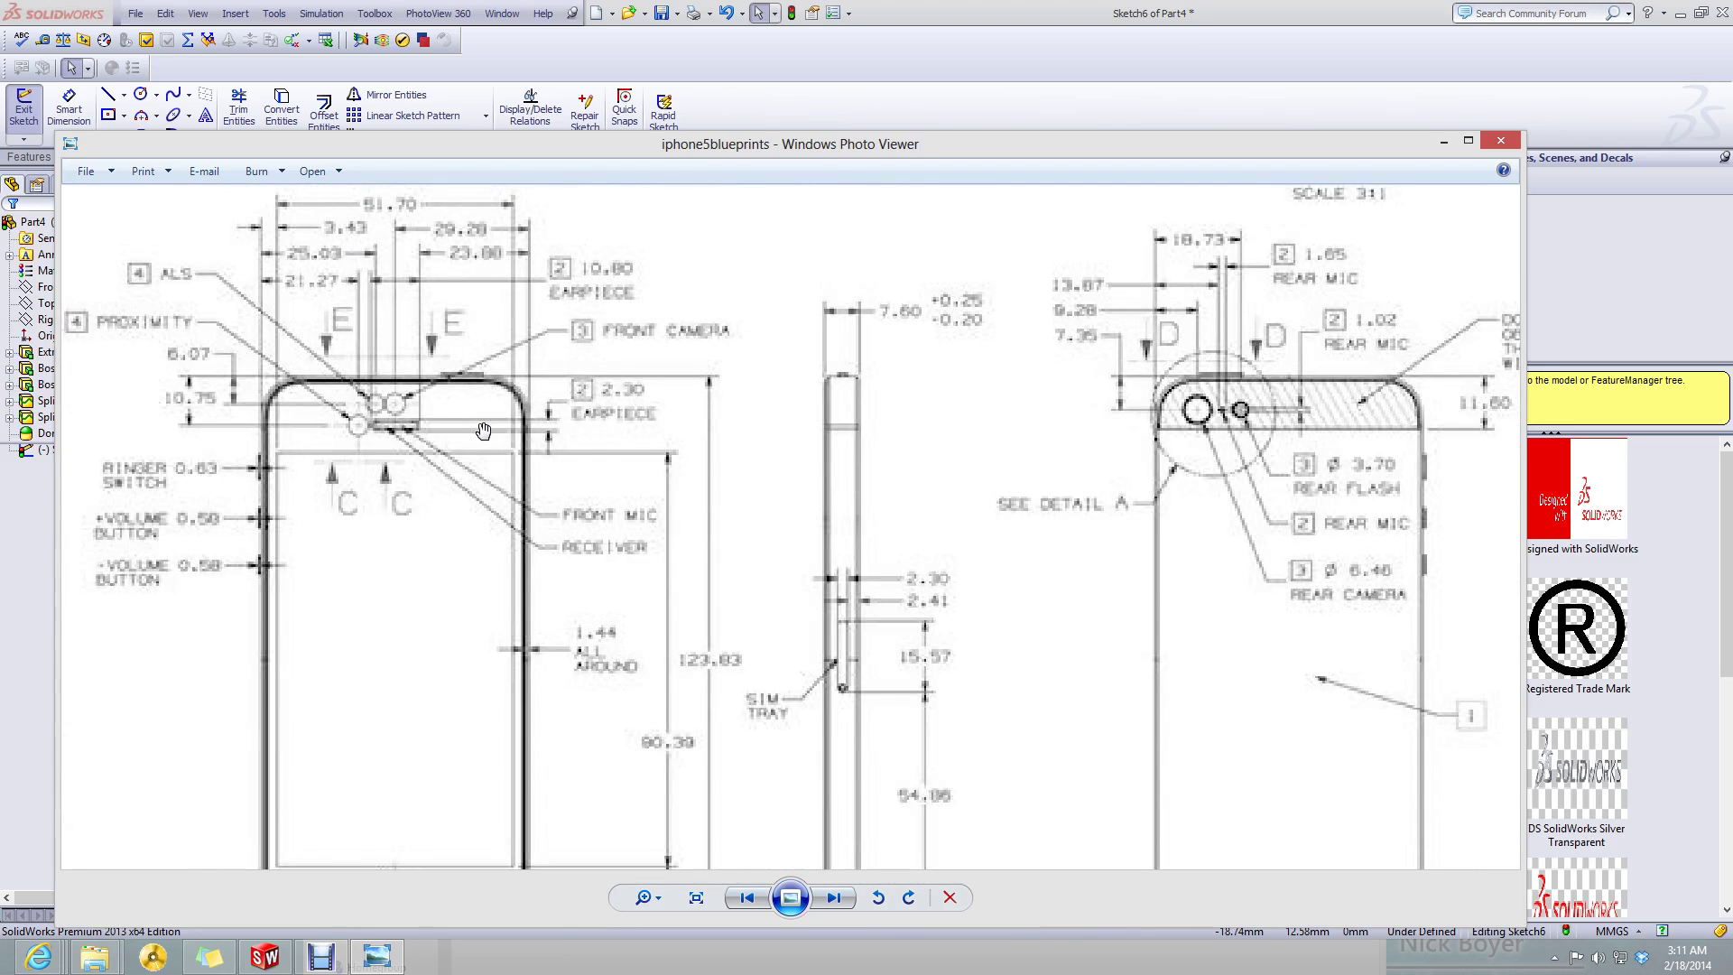
{"action": "left_click", "coordinate": [1443, 145]}
- Examine the call speaker slot's sketch dimensions in the finished iPhone 5 part, and return to the working part
{"action": "left_click", "coordinate": [1305, 149]}
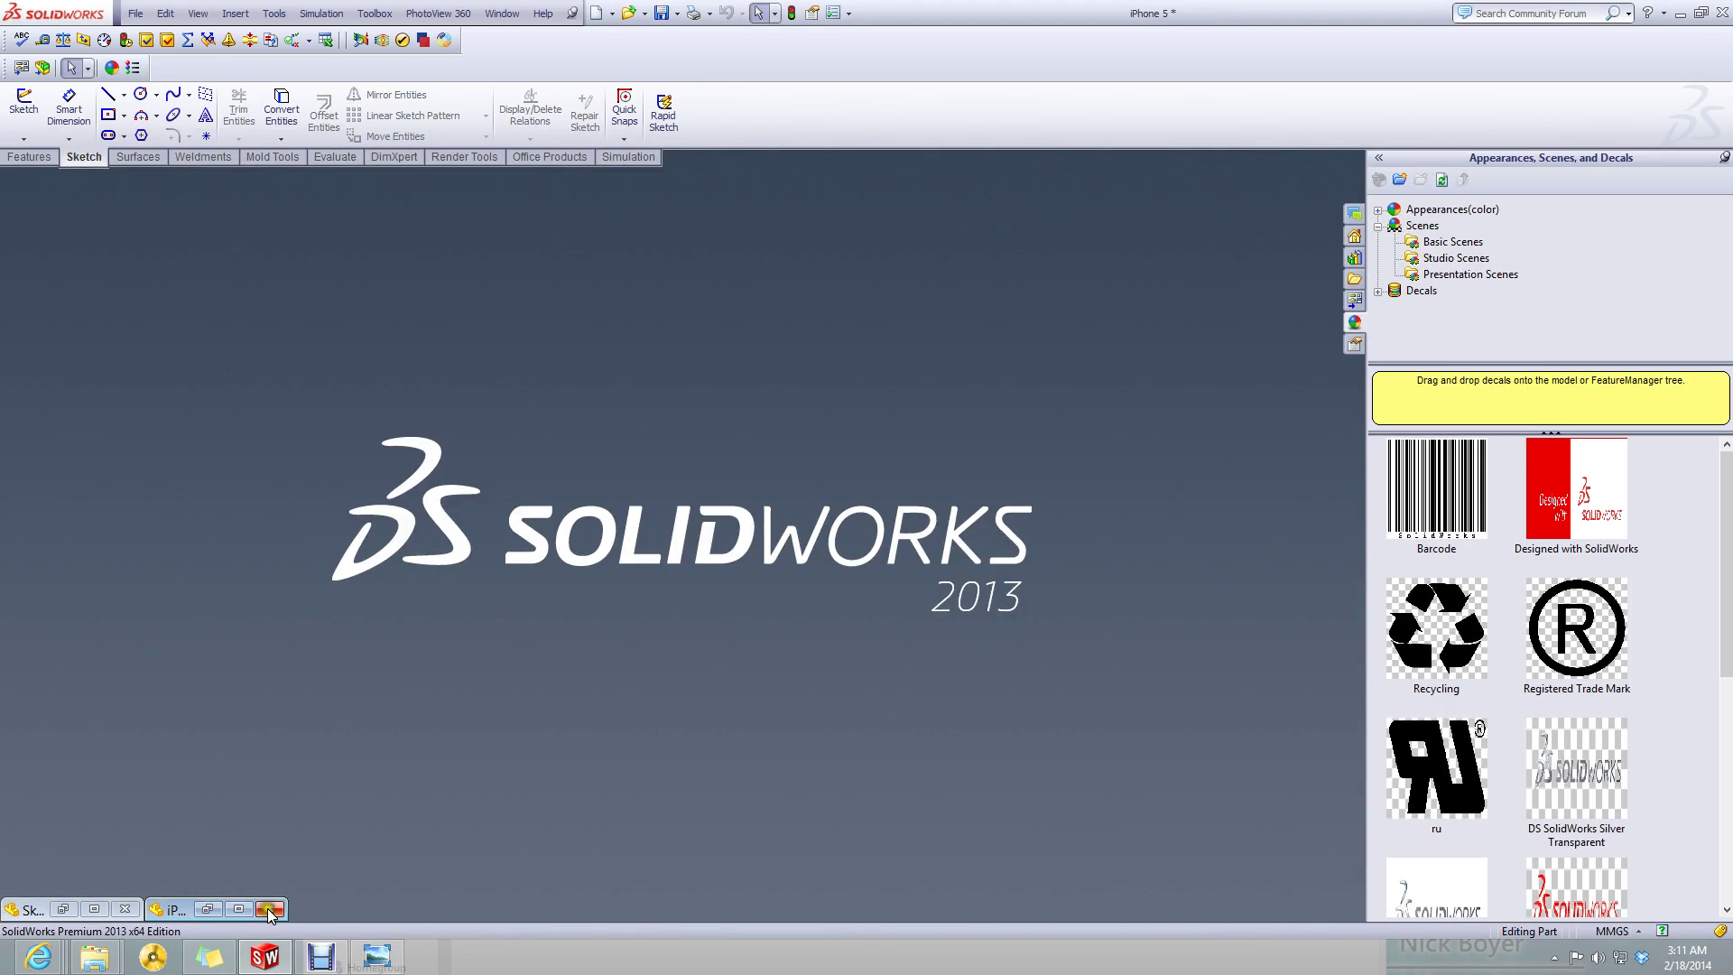
{"action": "left_click", "coordinate": [238, 909]}
{"action": "scroll", "coordinate": [744, 495], "scroll_direction": "down", "scroll_amount": 10}
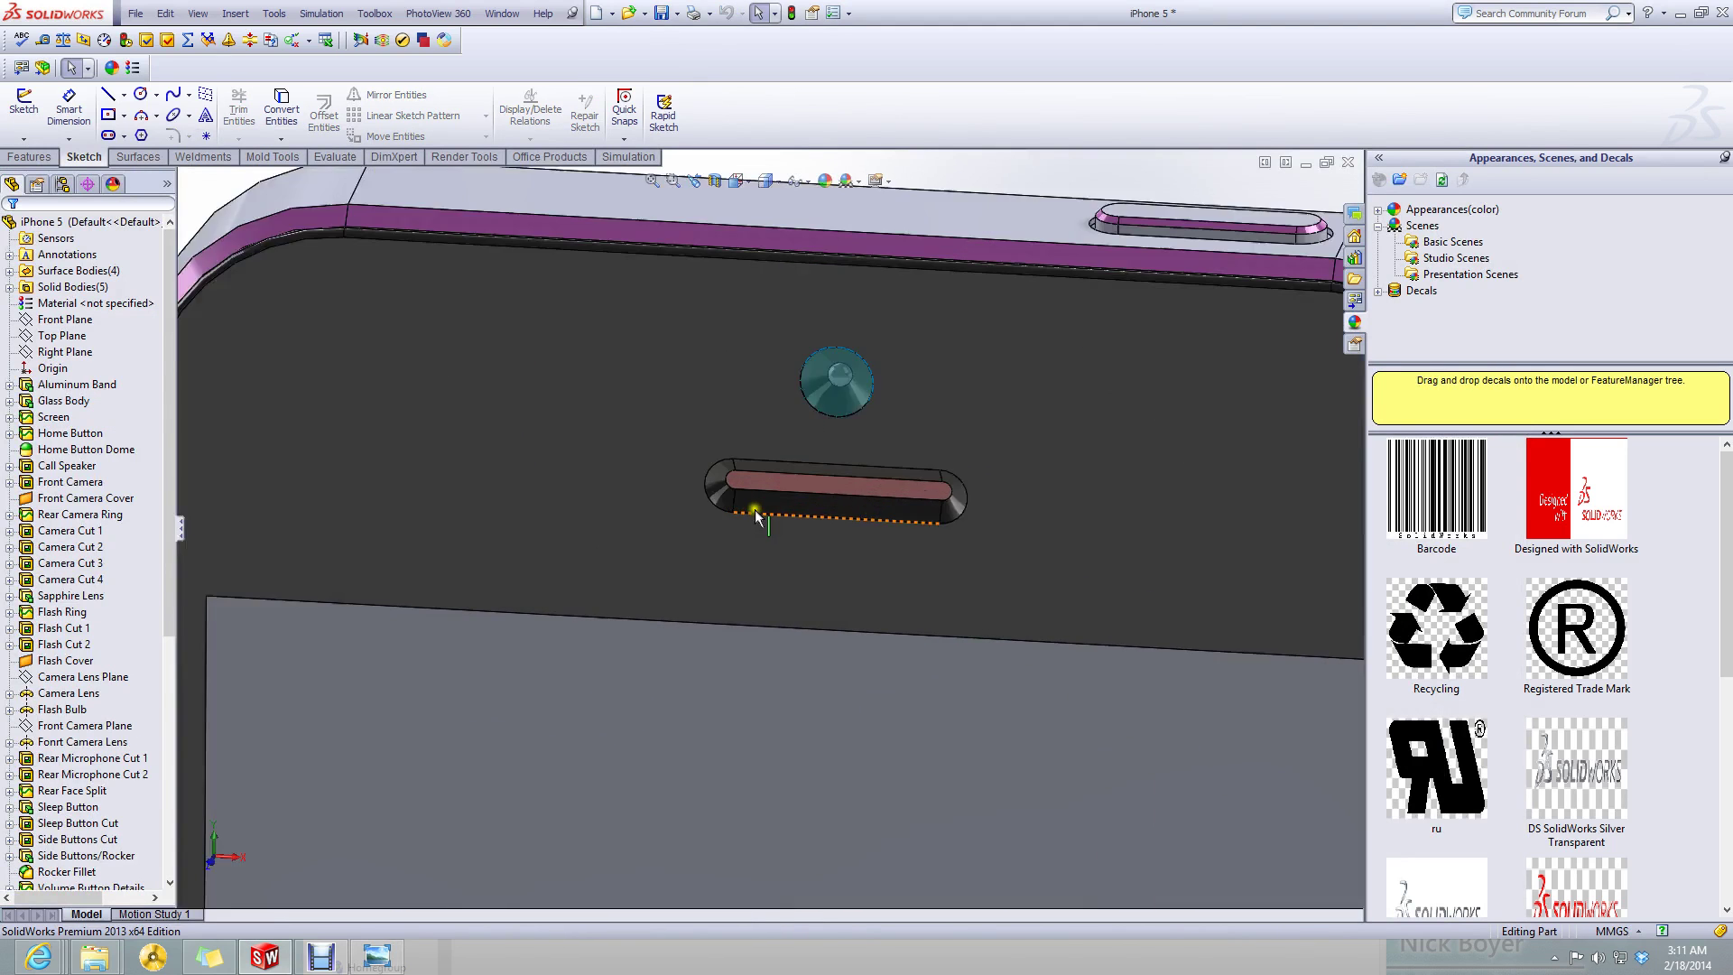
{"action": "left_click", "coordinate": [767, 599]}
{"action": "scroll", "coordinate": [768, 600], "scroll_direction": "up", "scroll_amount": 5}
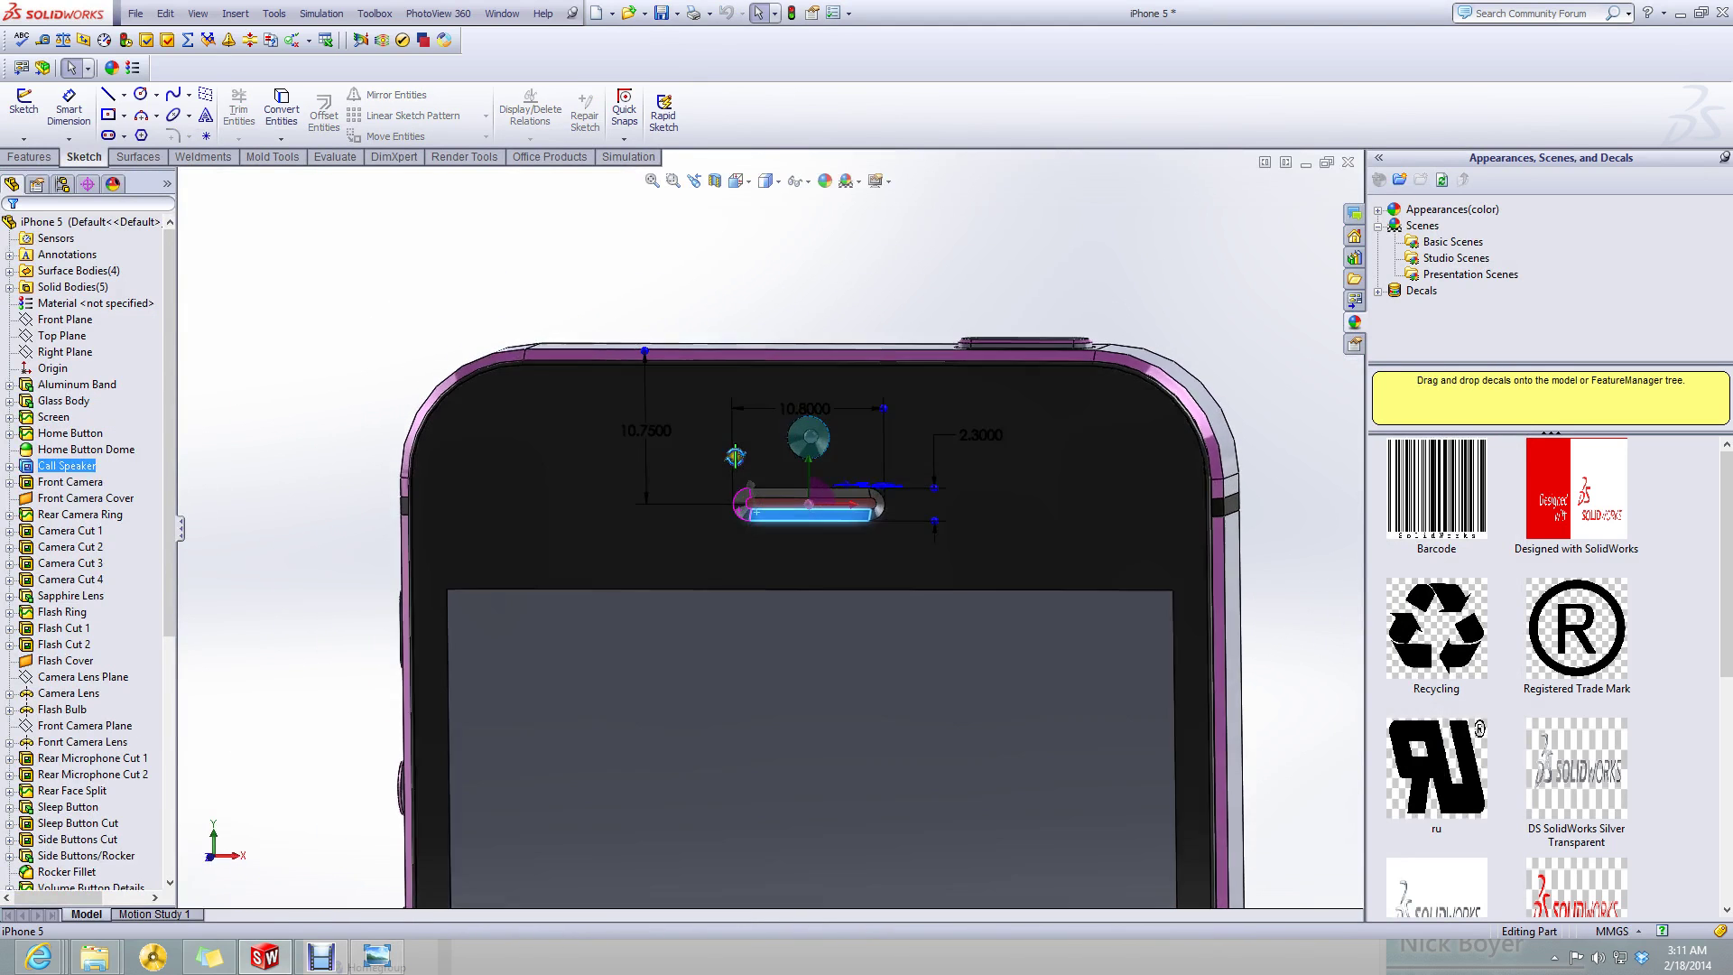
{"action": "scroll", "coordinate": [803, 449], "scroll_direction": "down", "scroll_amount": 4}
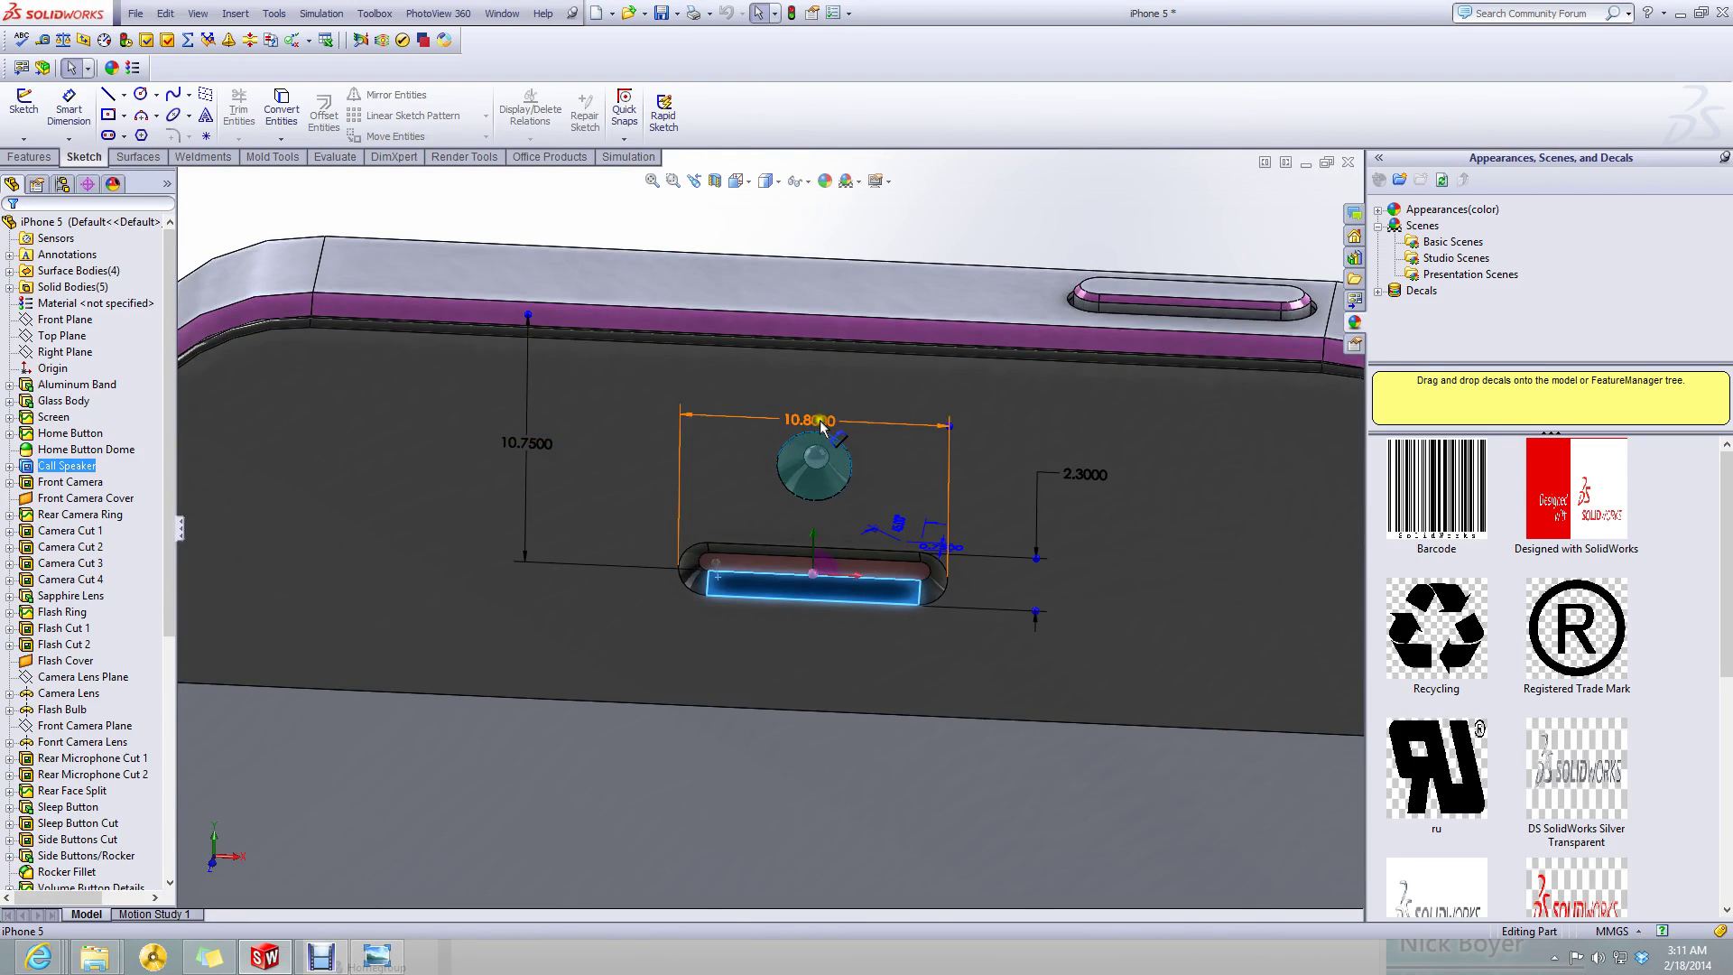
{"action": "middle_click_drag", "start_coordinate": [821, 427], "coordinate": [896, 569]}
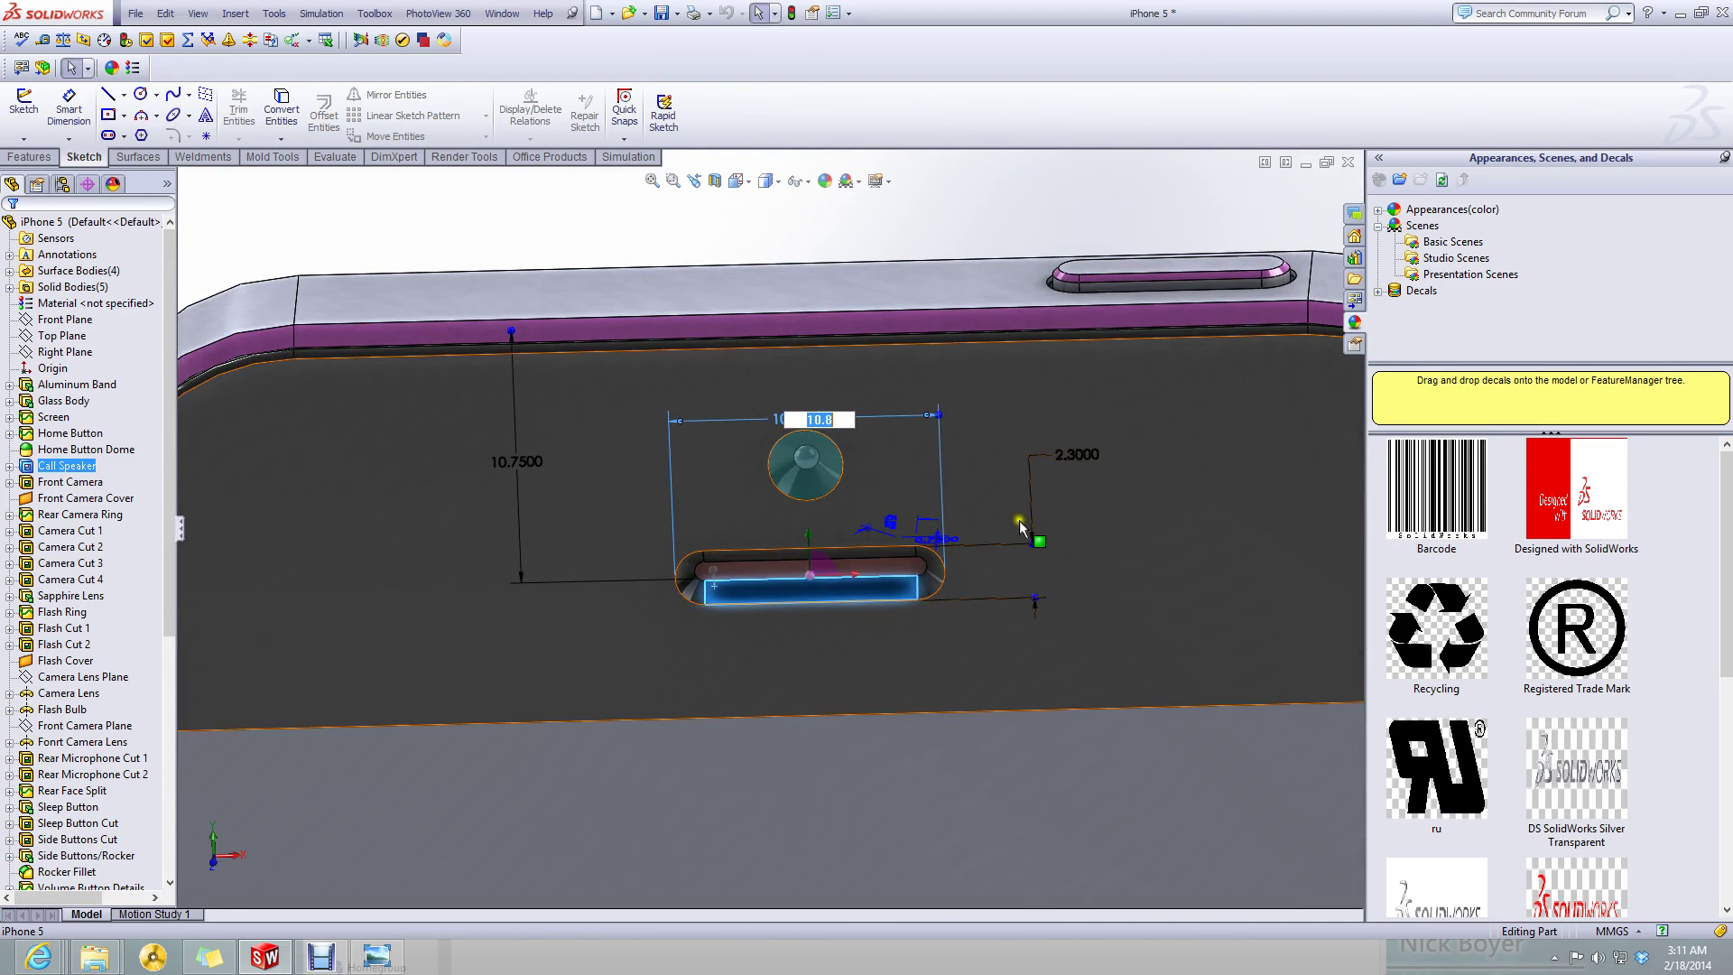
{"action": "scroll", "coordinate": [1075, 496], "scroll_direction": "up", "scroll_amount": 3}
{"action": "left_click", "coordinate": [1170, 338]}
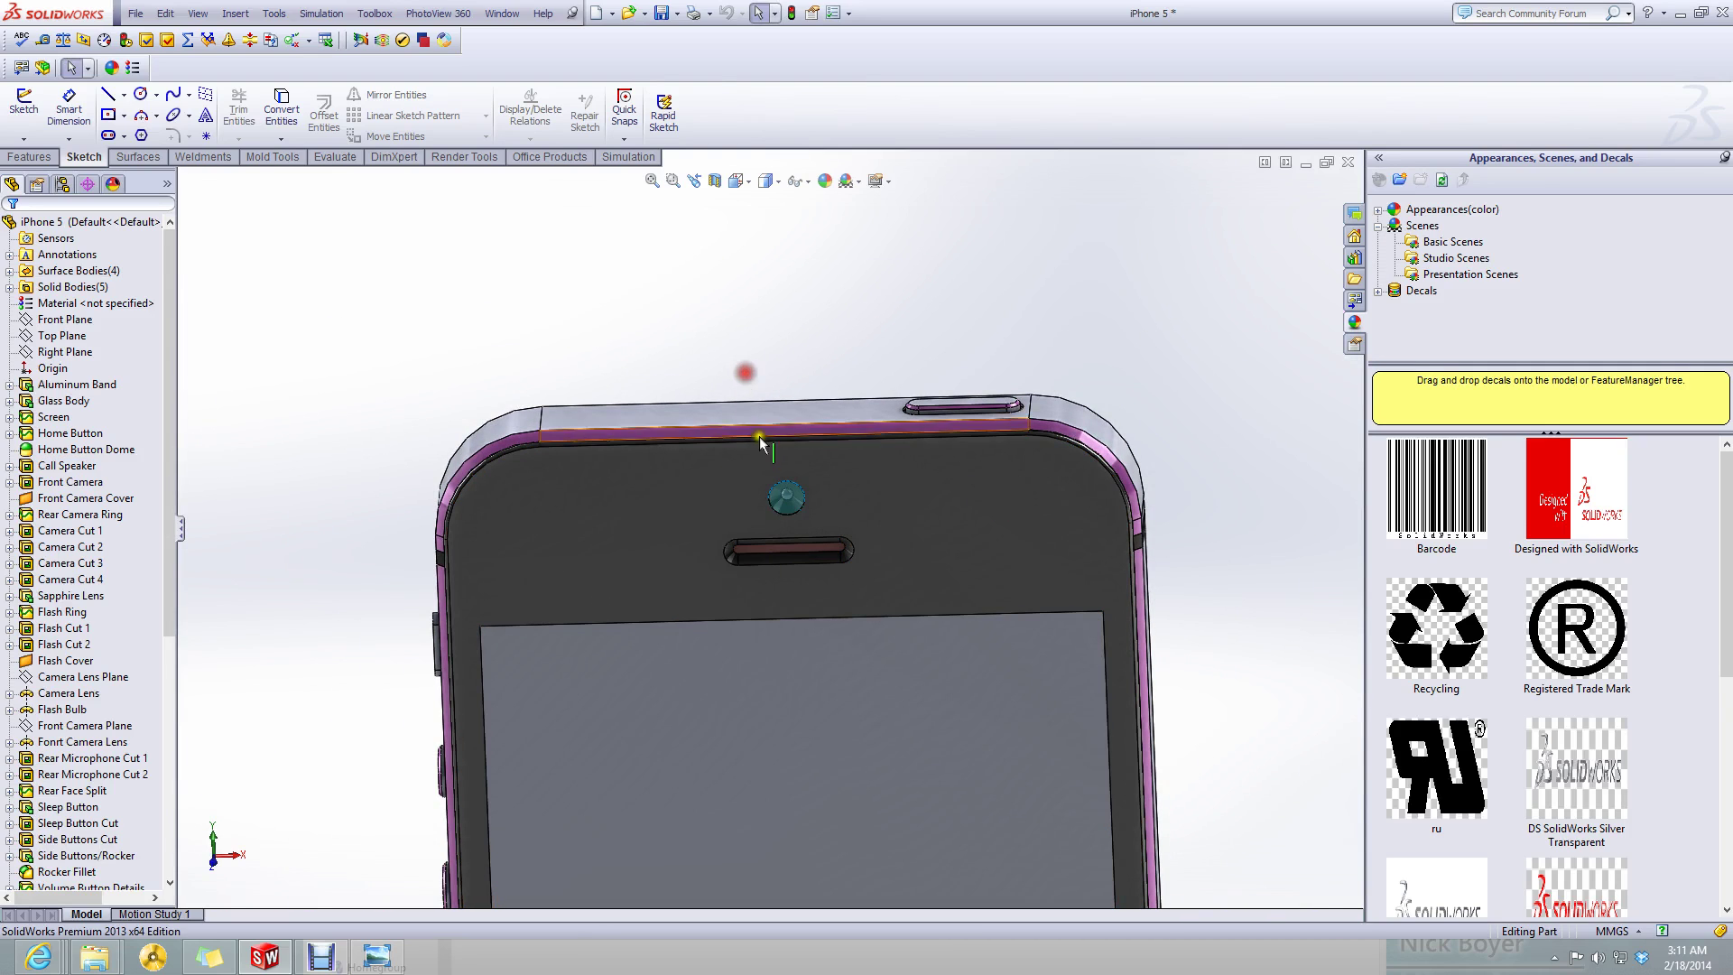
{"action": "left_click", "coordinate": [1307, 163]}
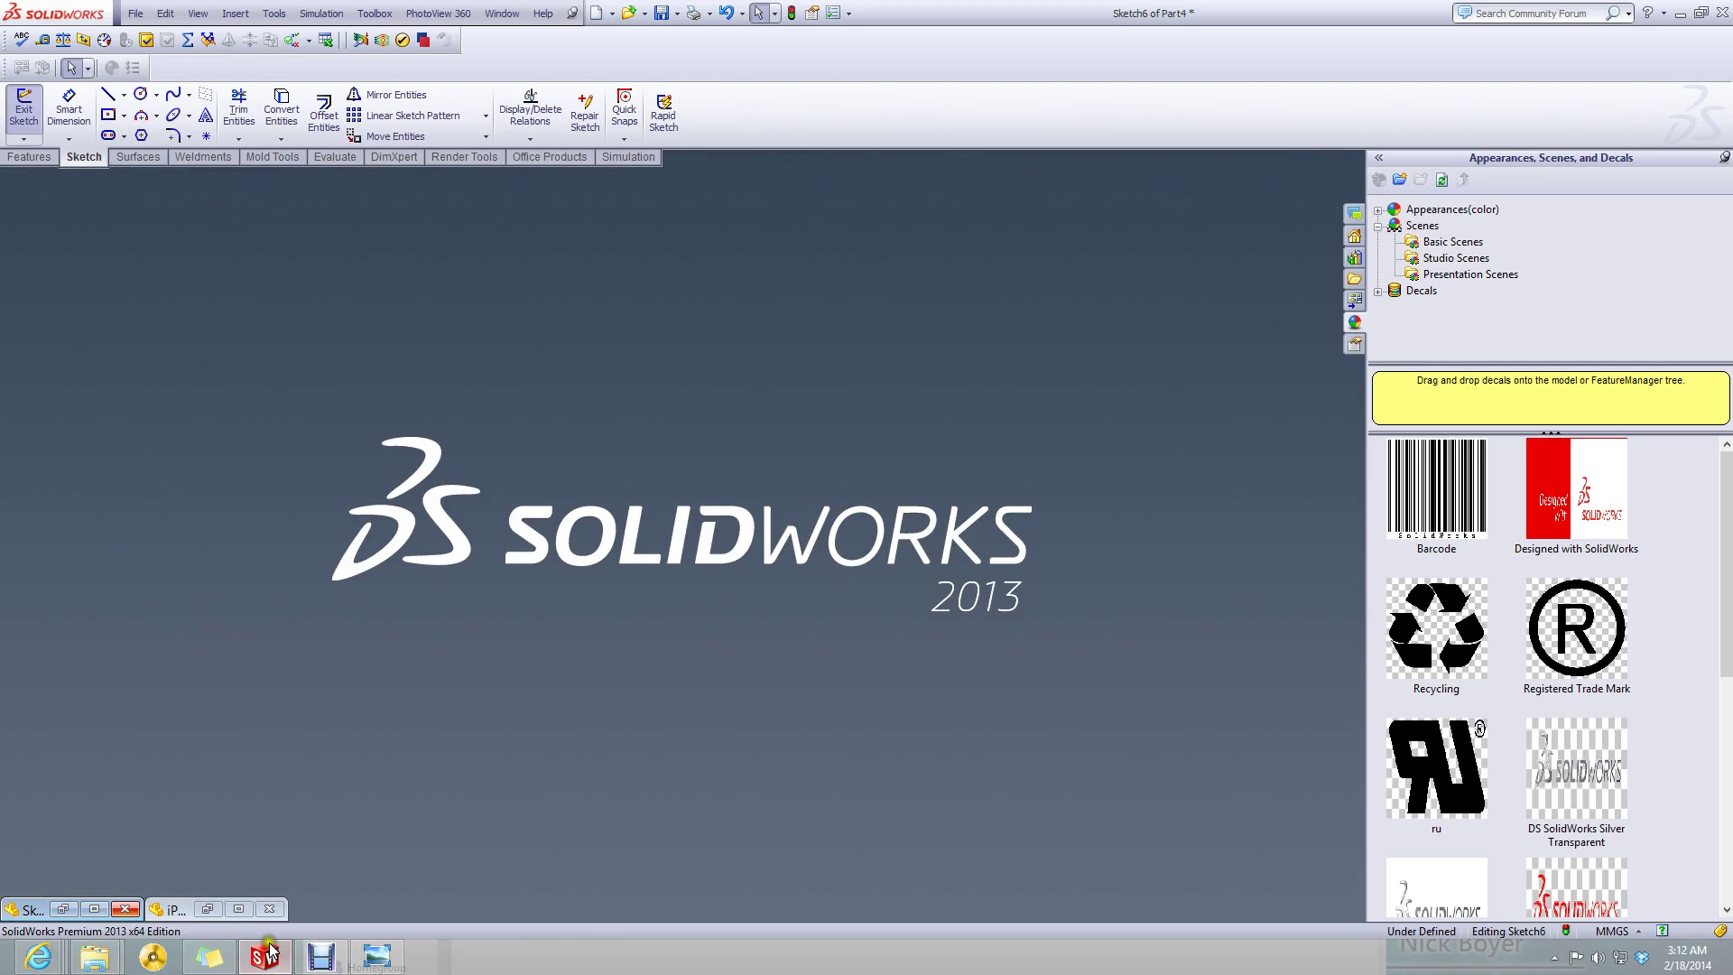
{"action": "left_click", "coordinate": [240, 910]}
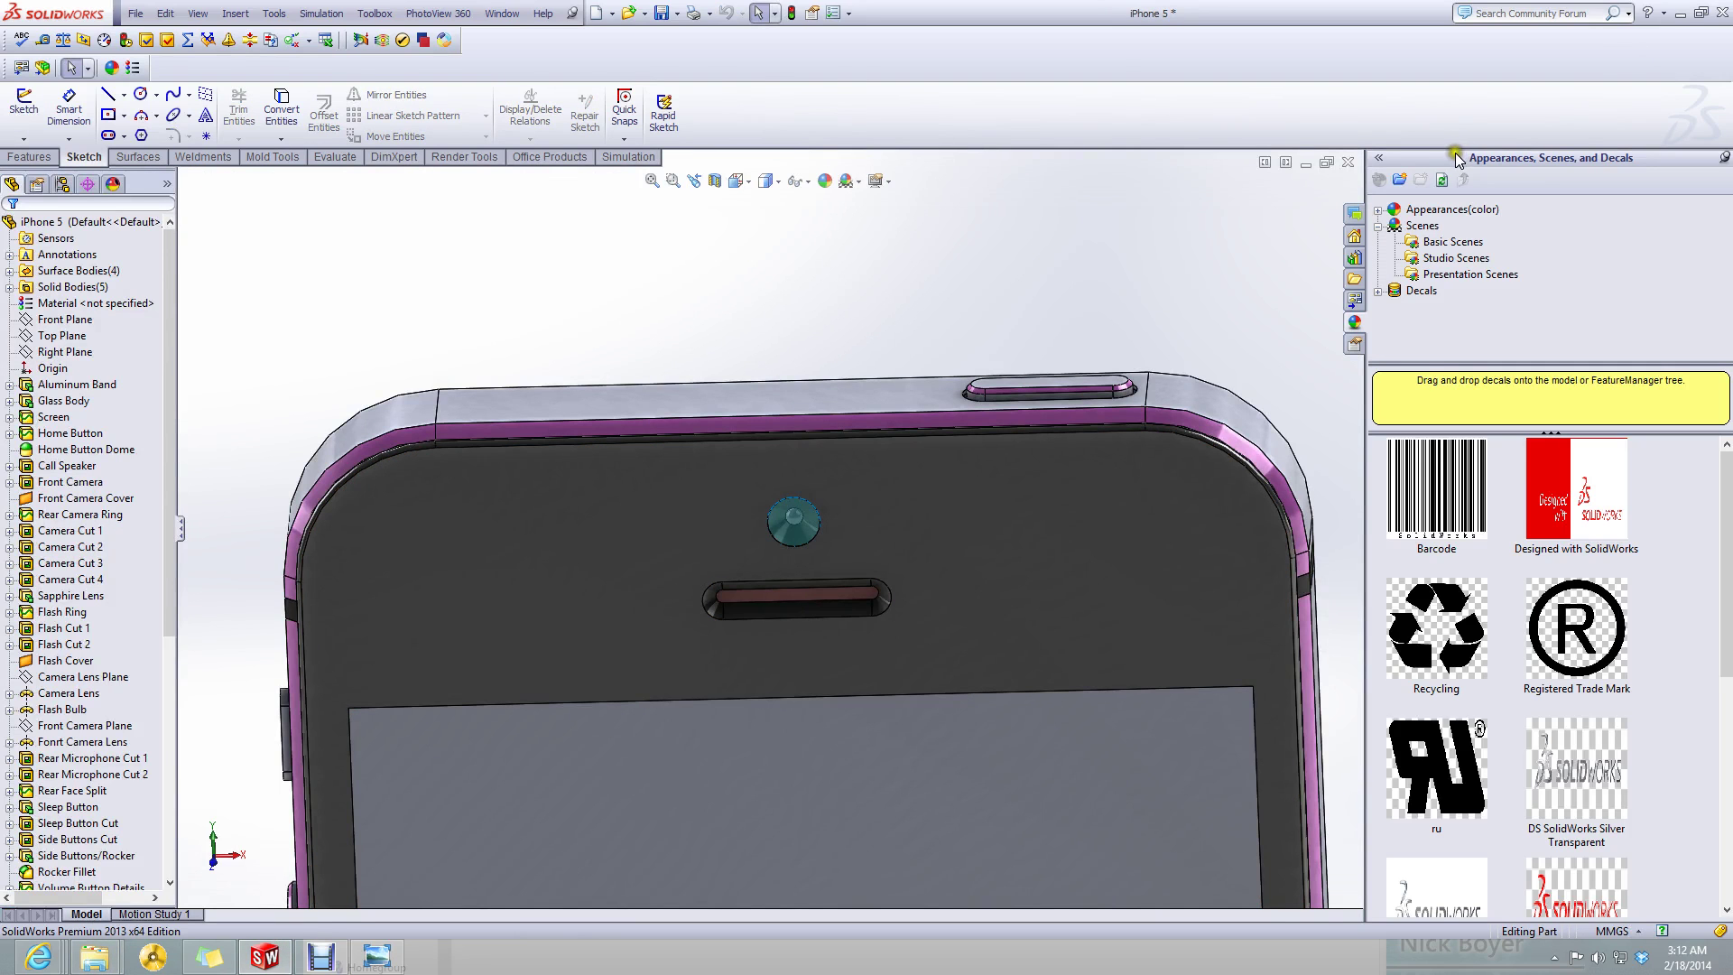
{"action": "left_click", "coordinate": [1306, 165]}
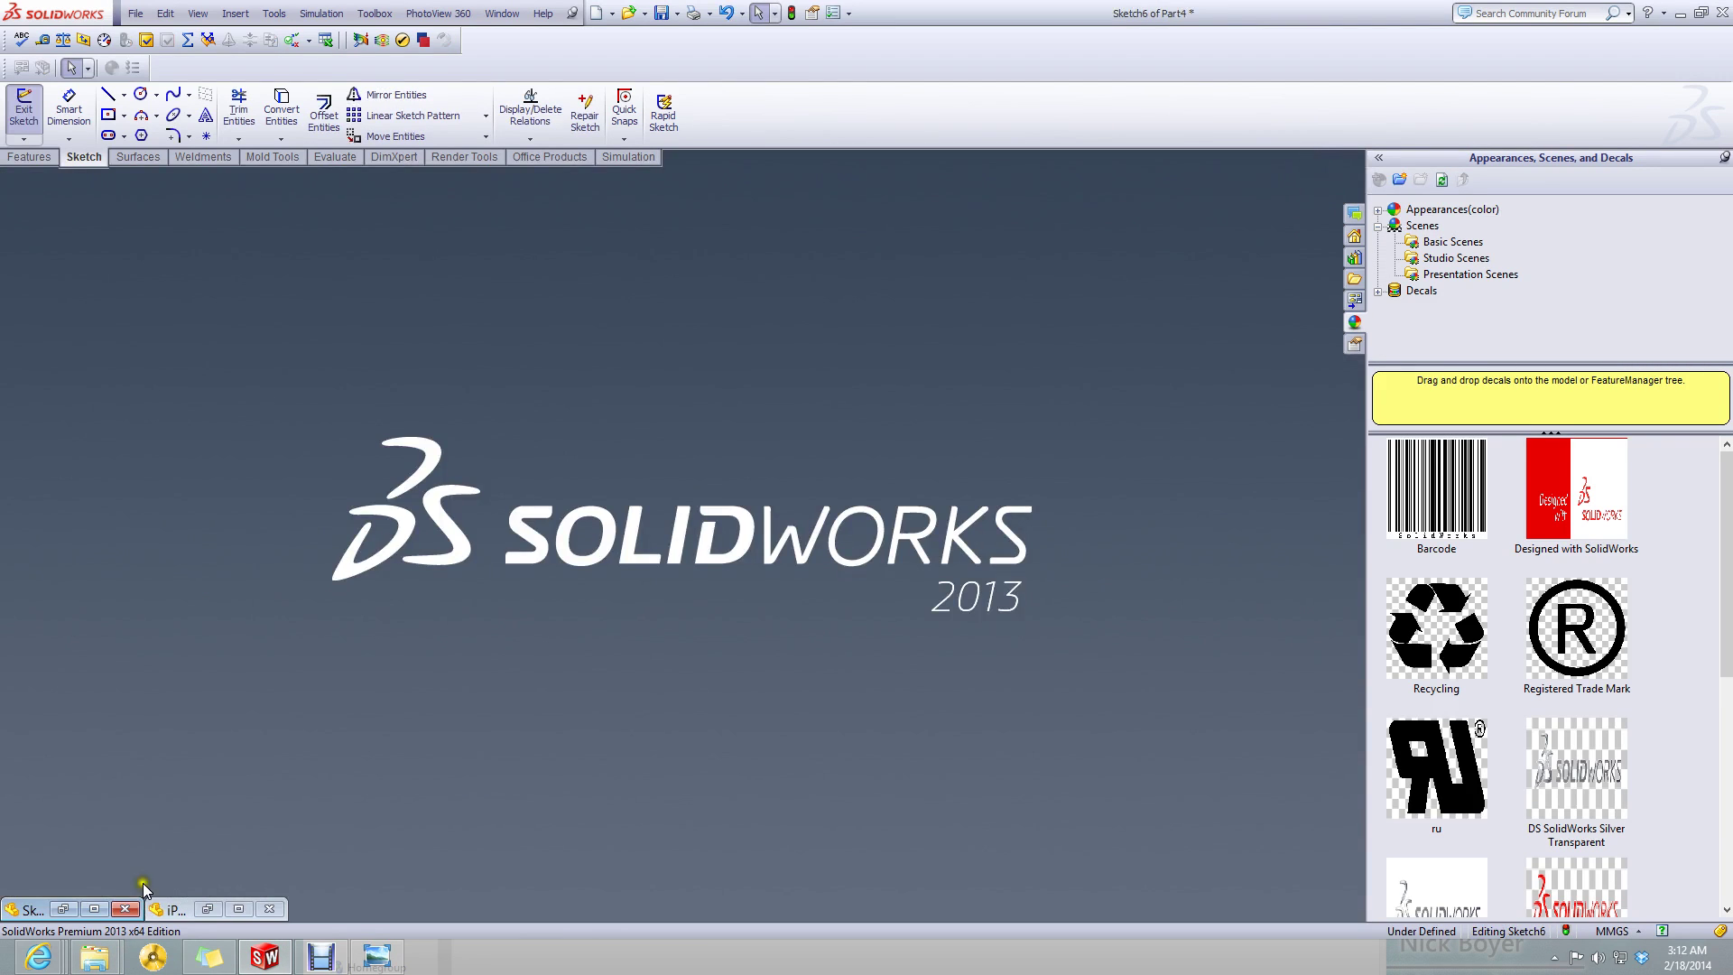
{"action": "left_click", "coordinate": [94, 909]}
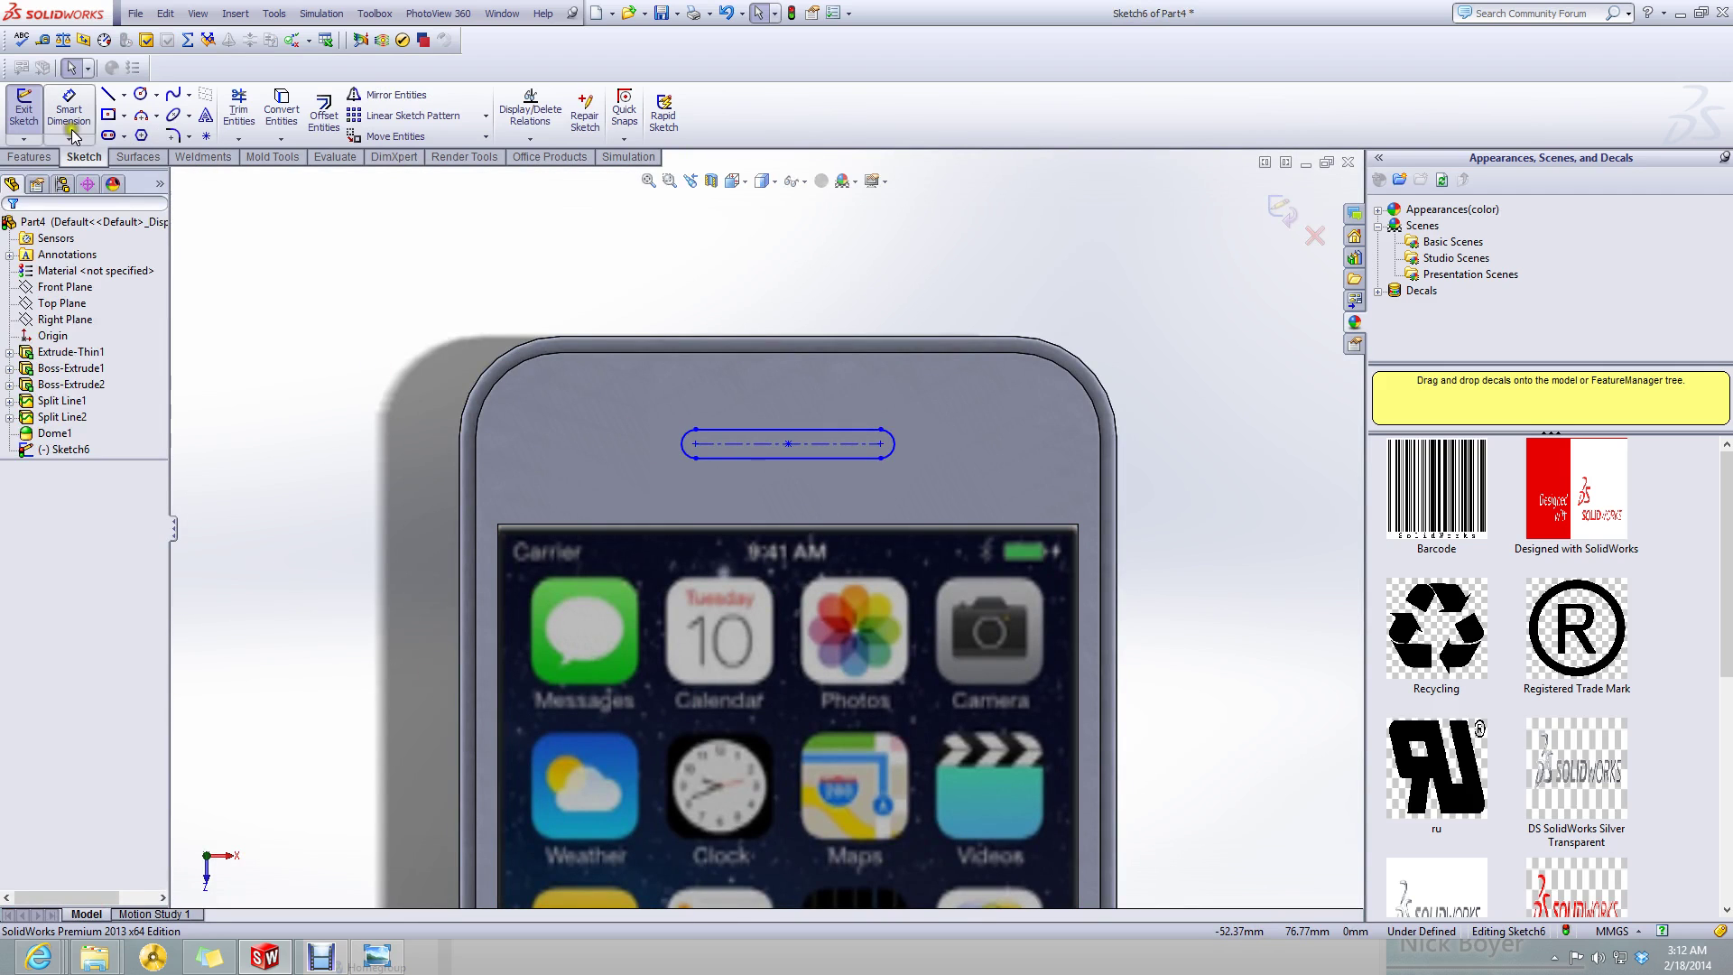
{"action": "left_click", "coordinate": [36, 114]}
{"action": "left_click", "coordinate": [38, 115]}
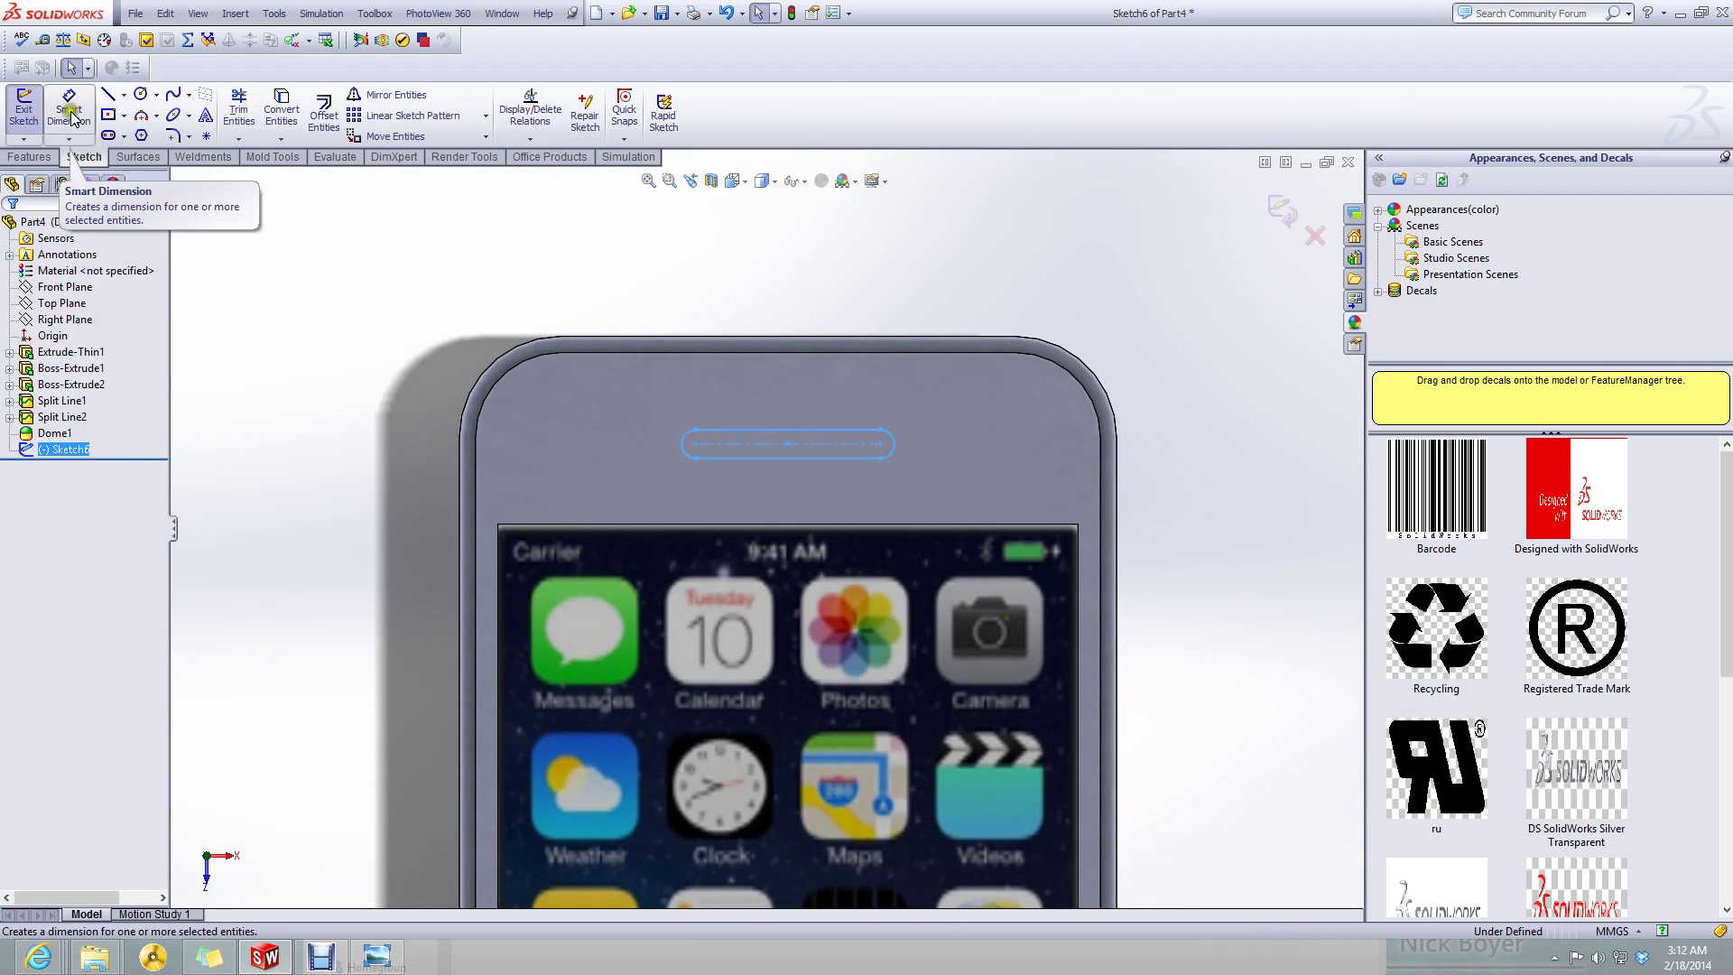
{"action": "left_click", "coordinate": [68, 110]}
{"action": "scroll", "coordinate": [790, 438], "scroll_direction": "down", "scroll_amount": 3}
{"action": "left_click", "coordinate": [784, 462]}
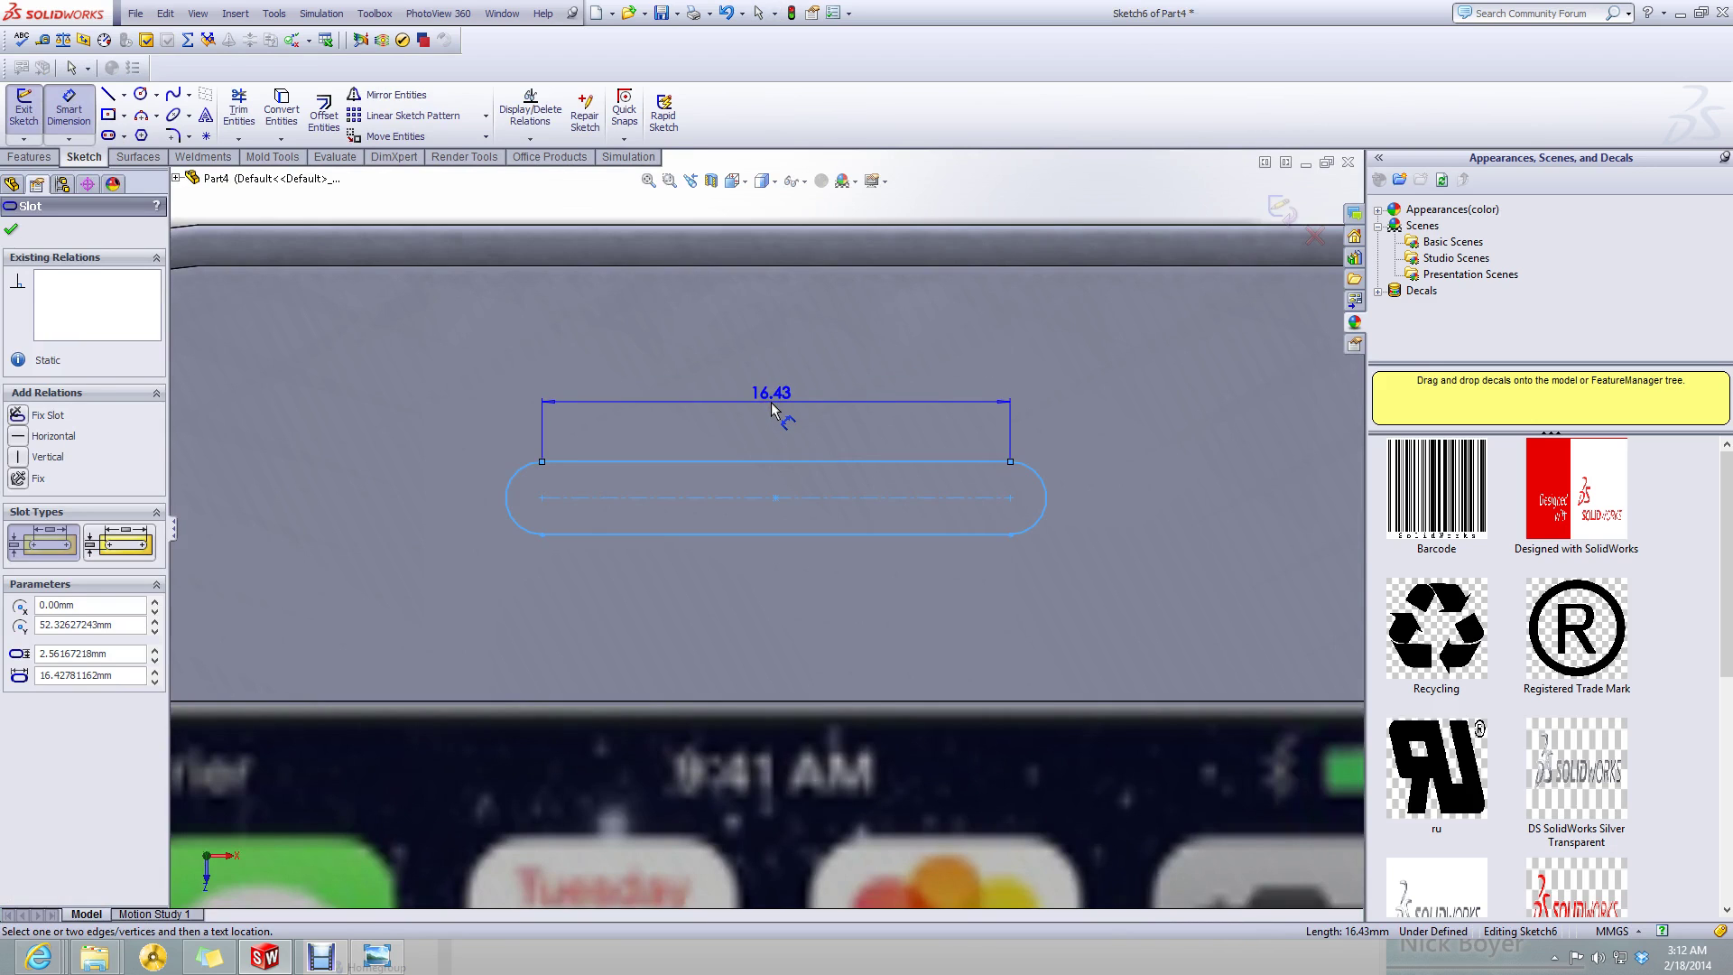
{"action": "key", "text": "Escape"}
{"action": "key", "text": "Escape"}
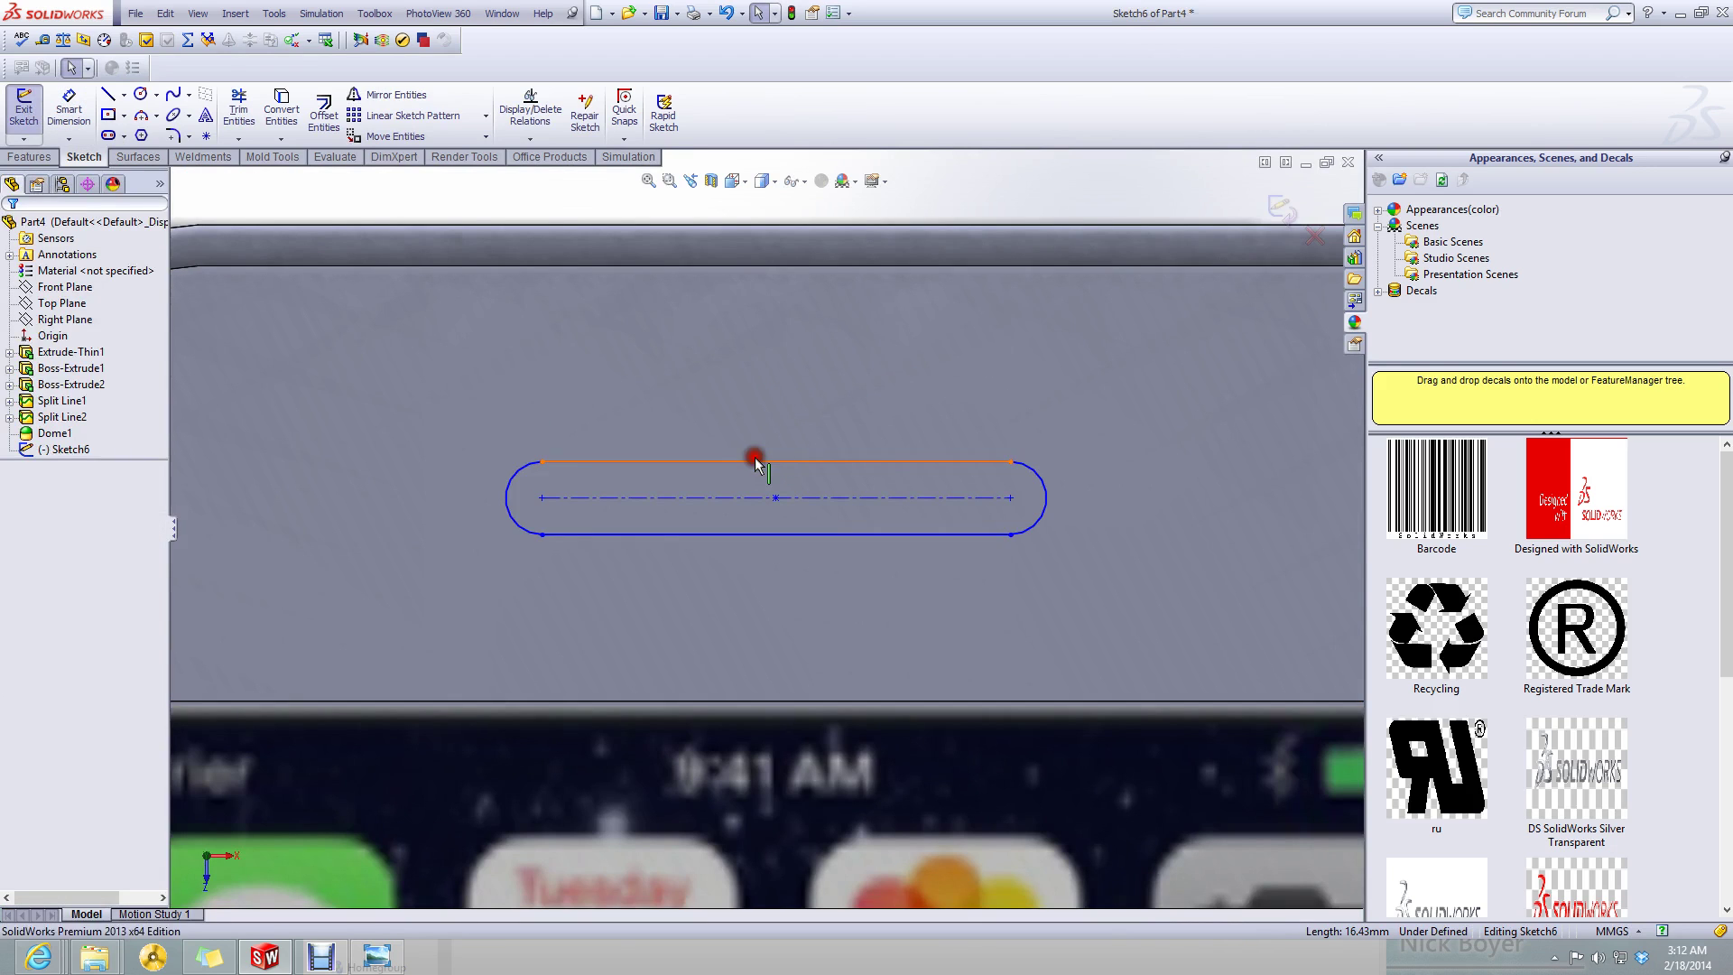
- Set the earpiece slot's centre-to-centre length parameter to 10.8 mm
{"action": "left_click", "coordinate": [763, 462]}
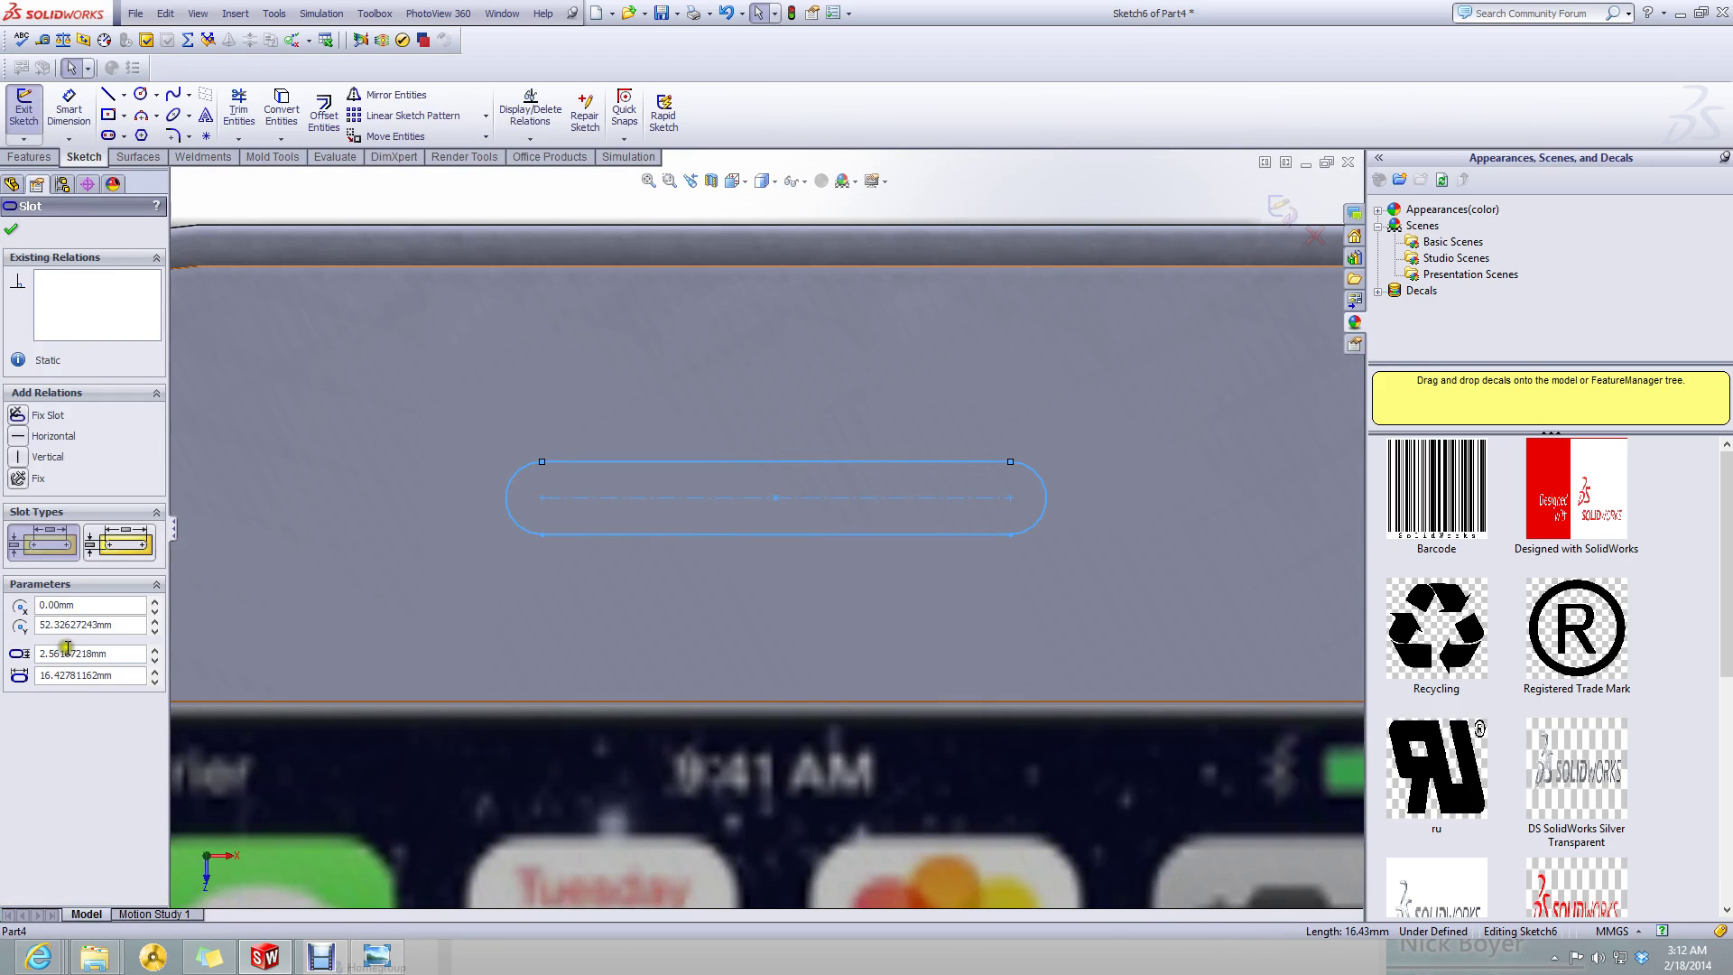
{"action": "double_click", "coordinate": [127, 676]}
{"action": "type", "text": "10.8"}
{"action": "key", "text": "Return"}
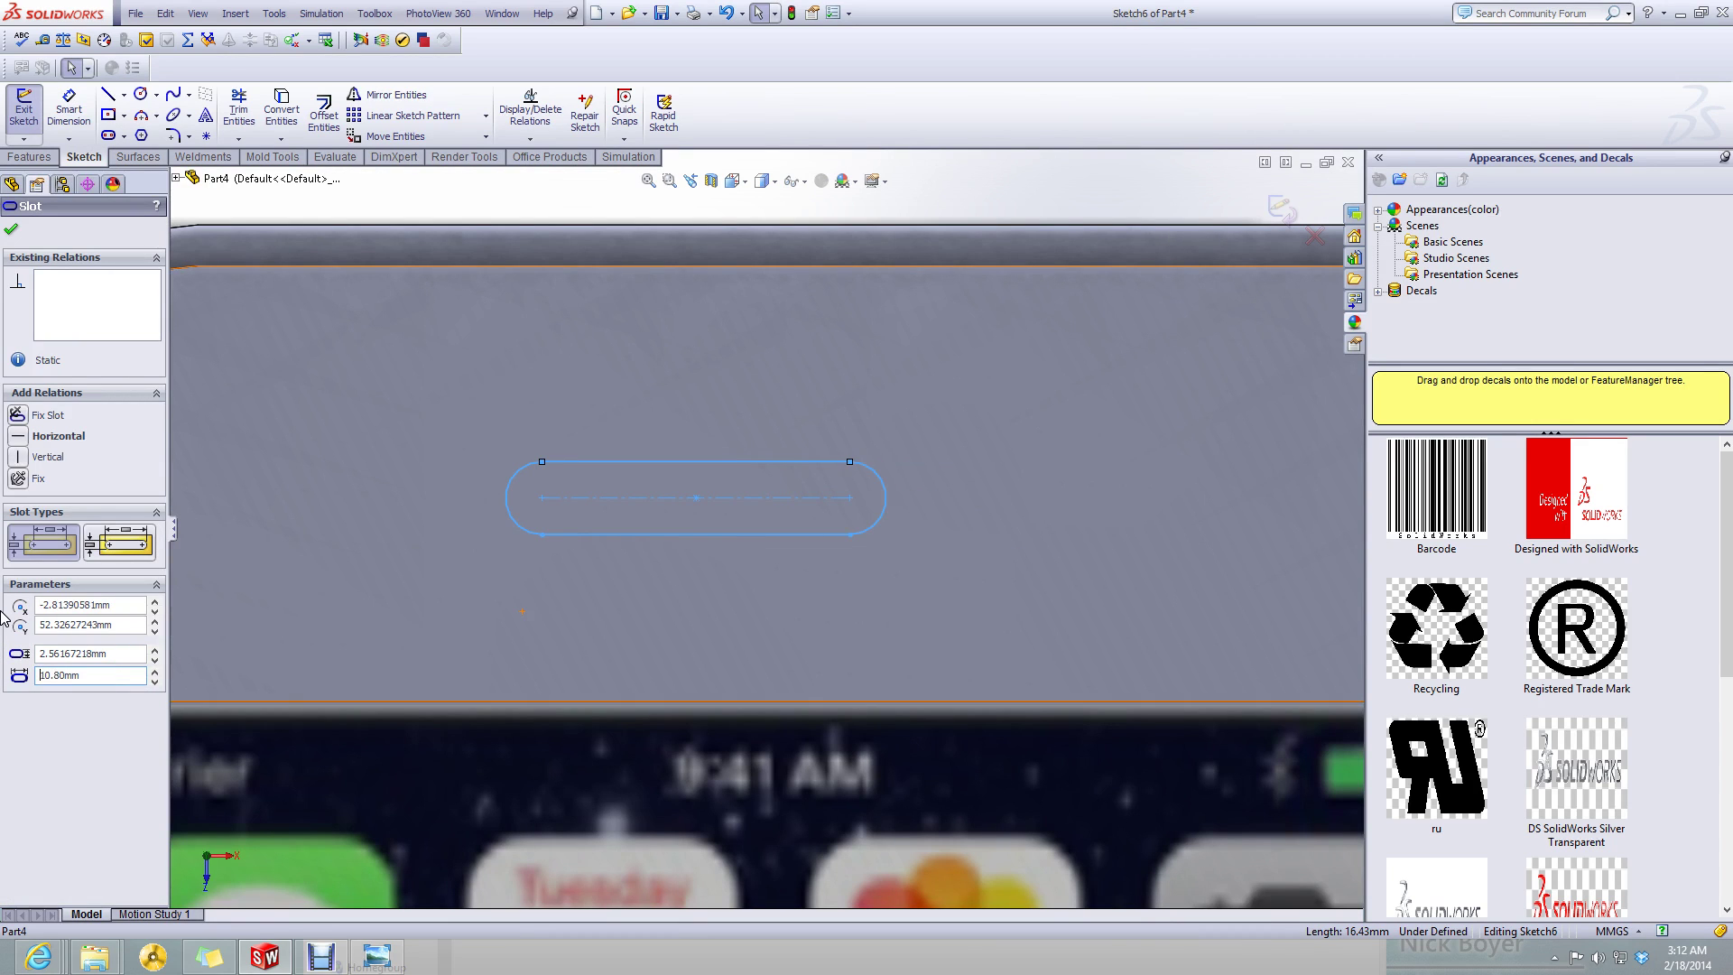
{"action": "scroll", "coordinate": [767, 533], "scroll_direction": "up", "scroll_amount": 4}
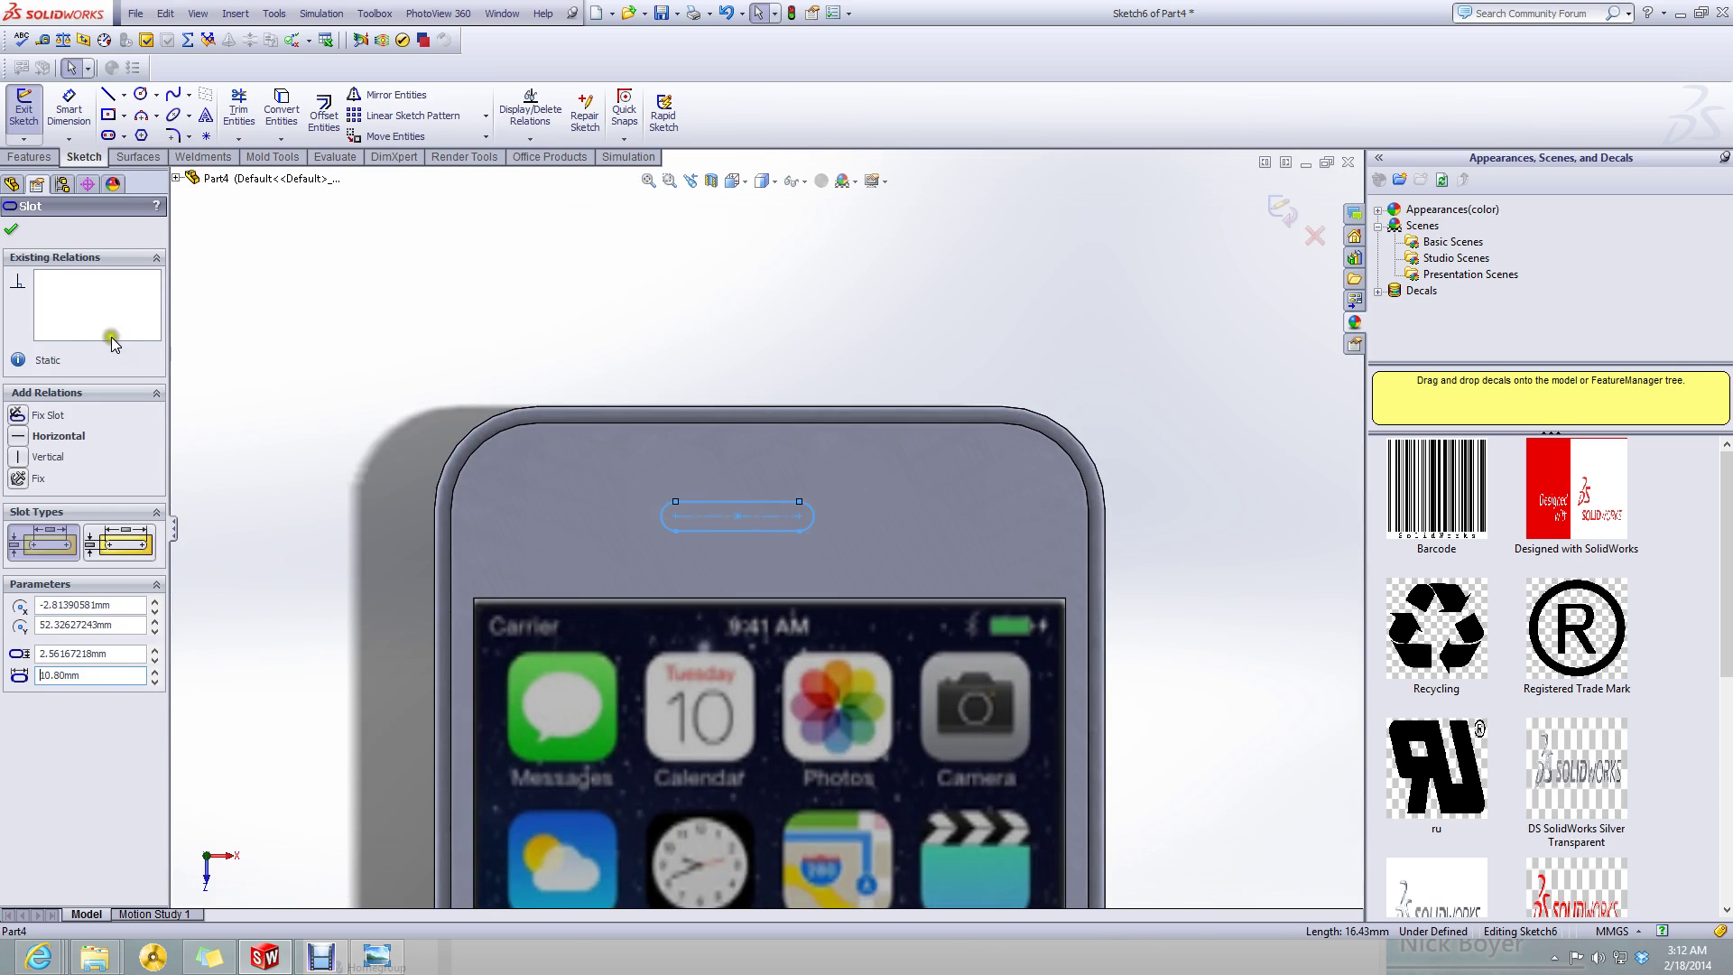
{"action": "key", "text": "d"}
{"action": "scroll", "coordinate": [736, 505], "scroll_direction": "down", "scroll_amount": 3}
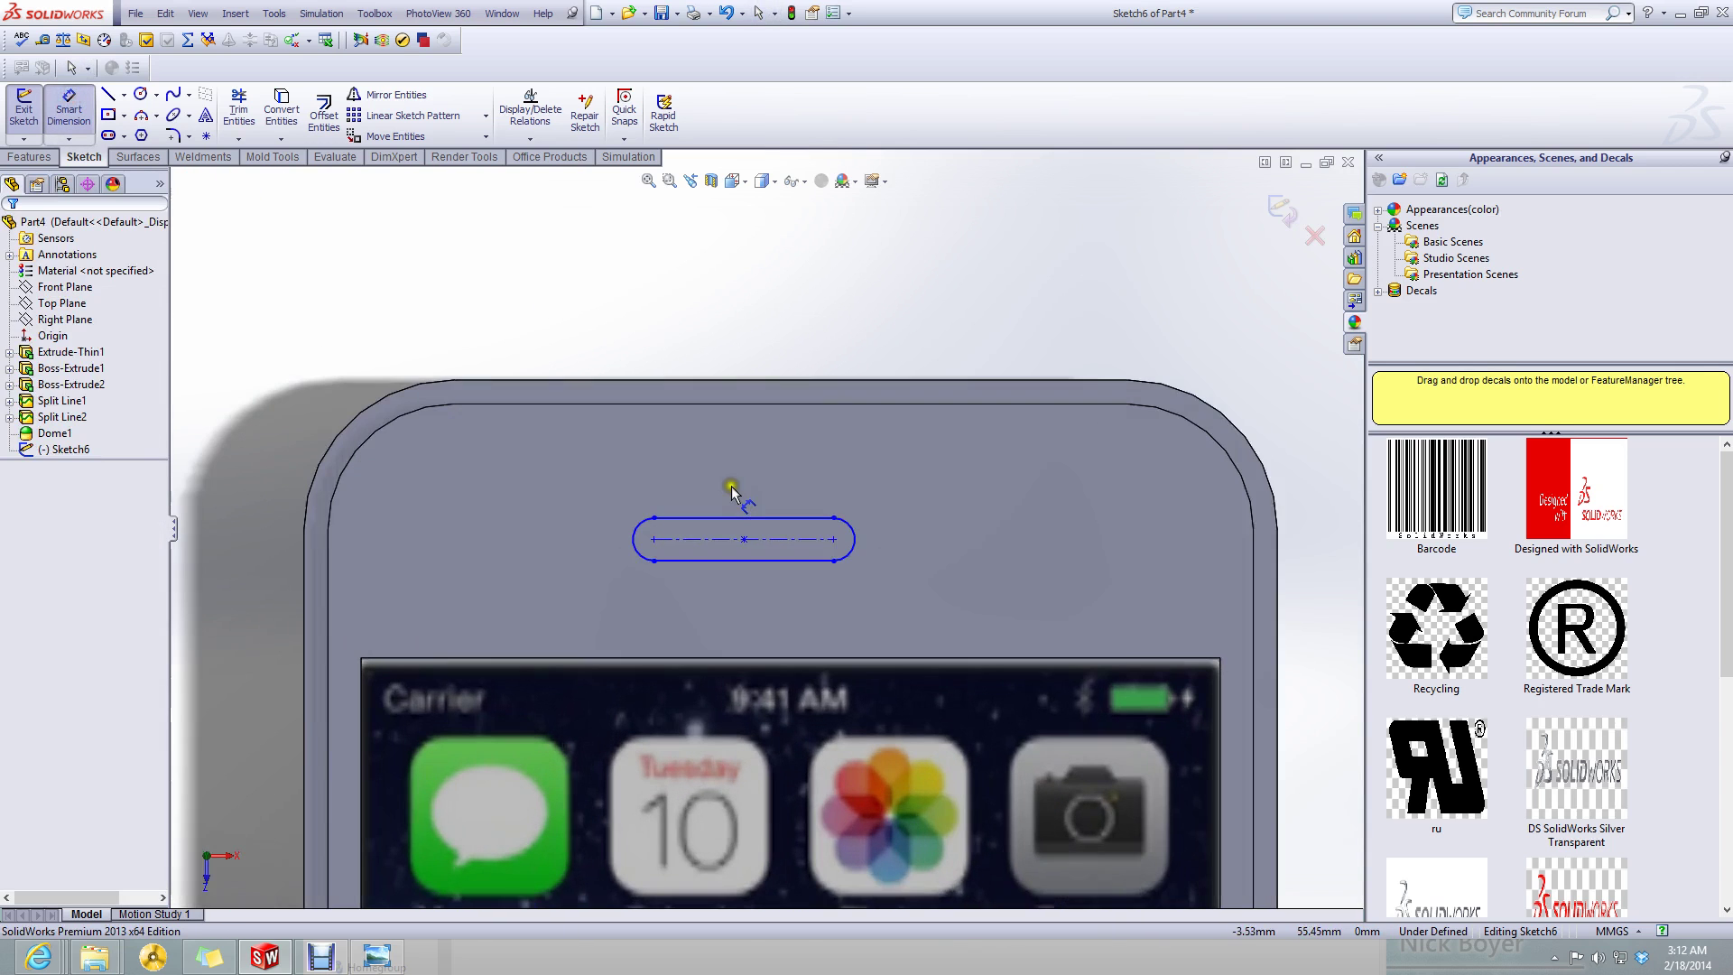
{"action": "left_click", "coordinate": [746, 520]}
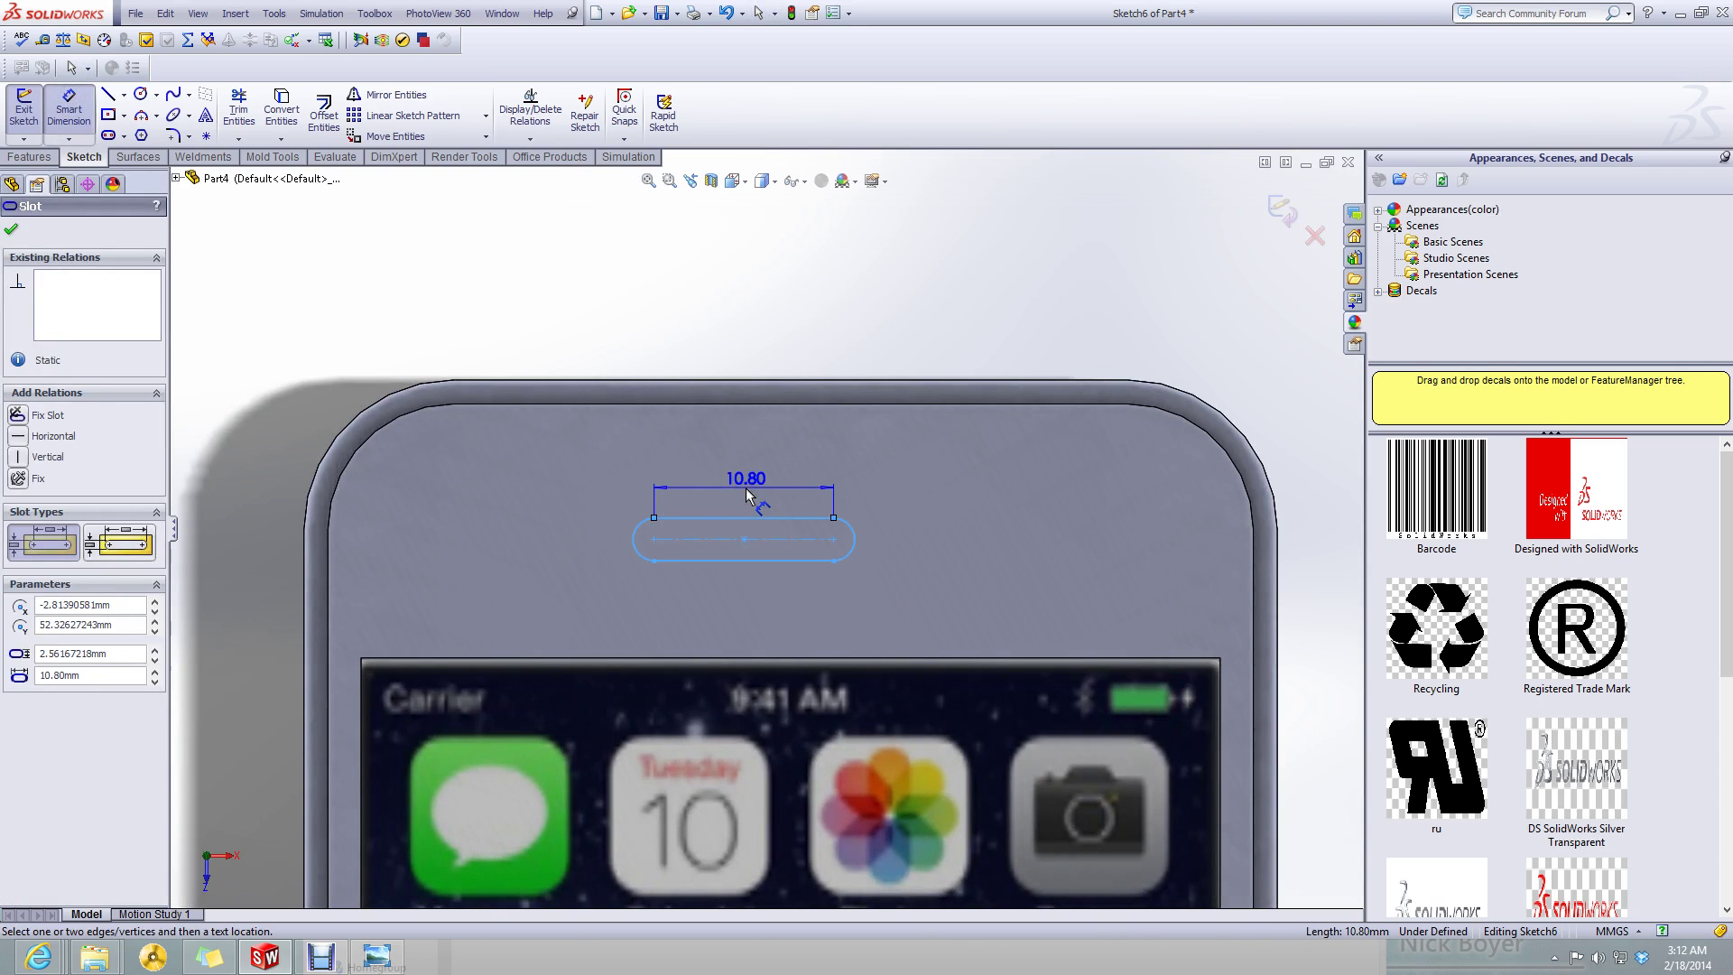
{"action": "key", "text": "Escape"}
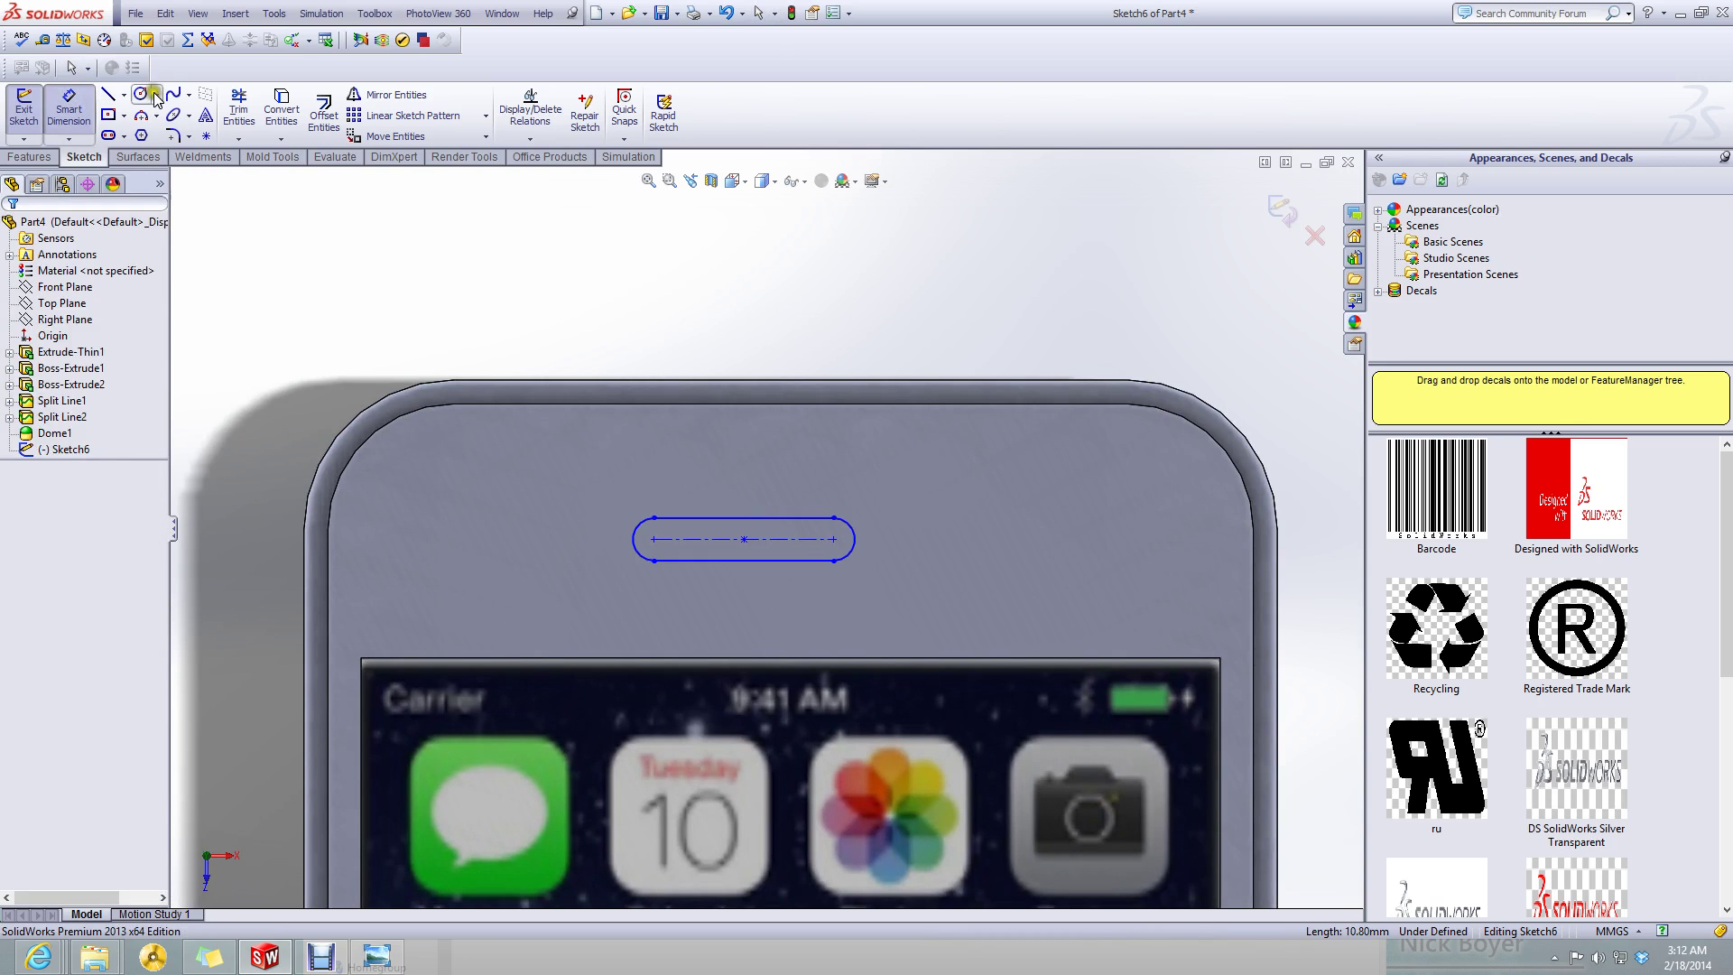
- Add sketch points at the midpoints of both rounded ends of the earpiece slot
{"action": "left_click", "coordinate": [205, 137]}
{"action": "left_click", "coordinate": [653, 539]}
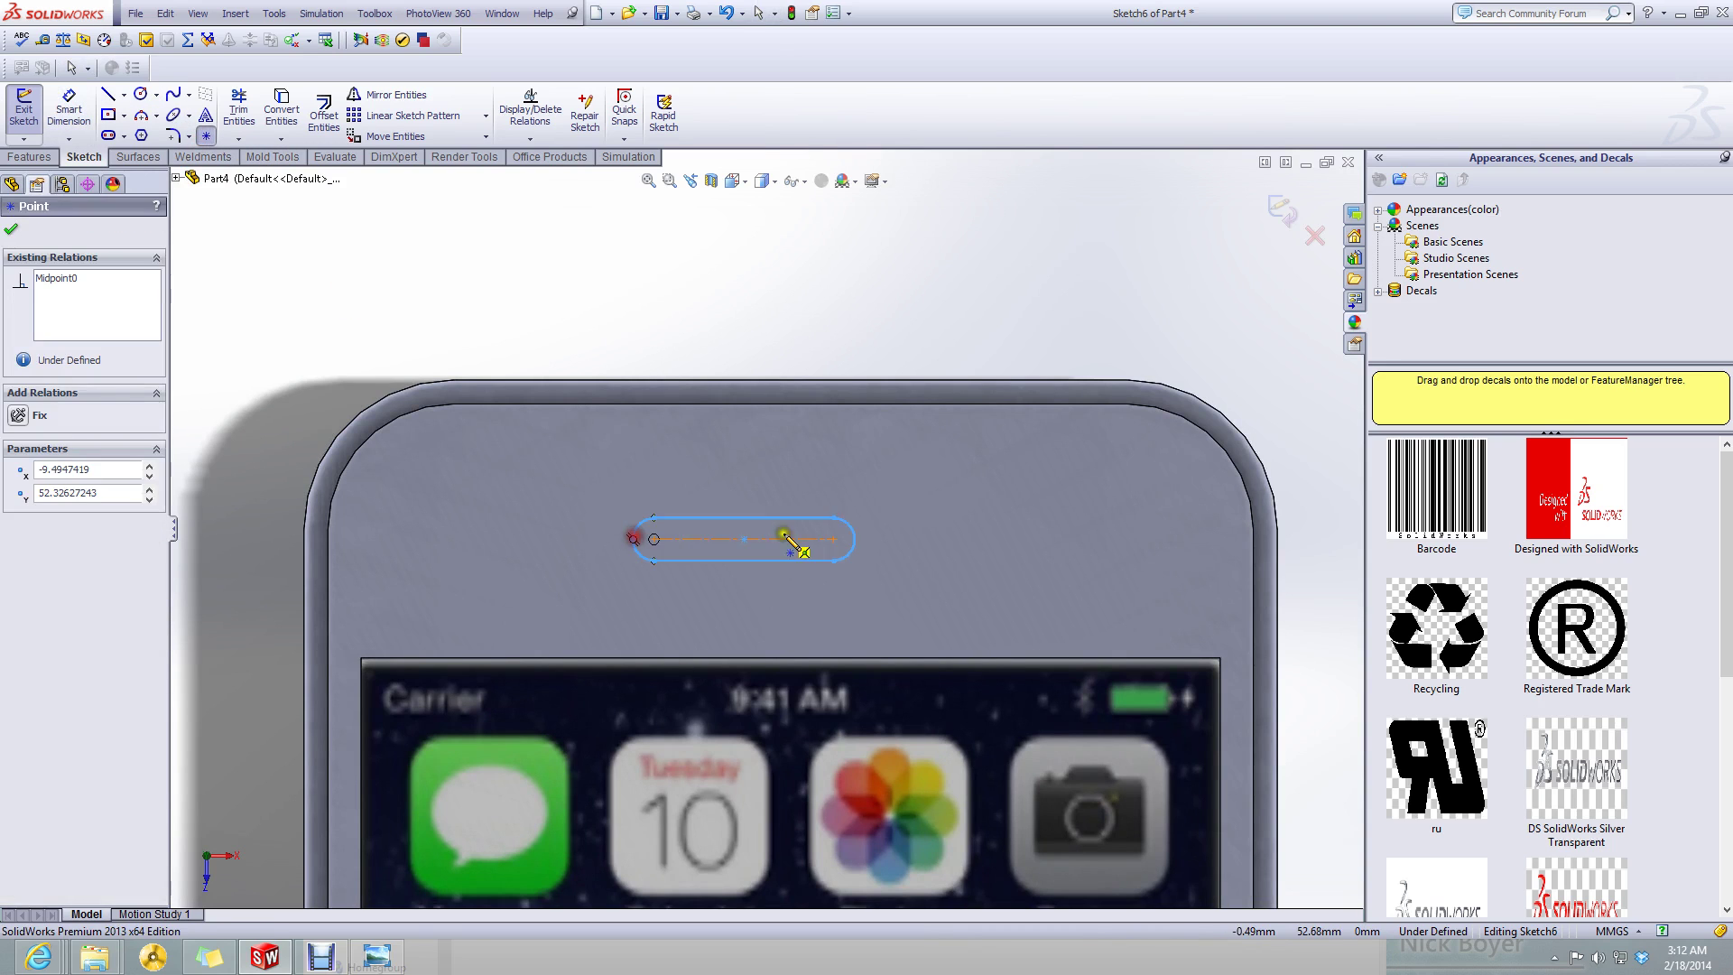
{"action": "left_click", "coordinate": [847, 539]}
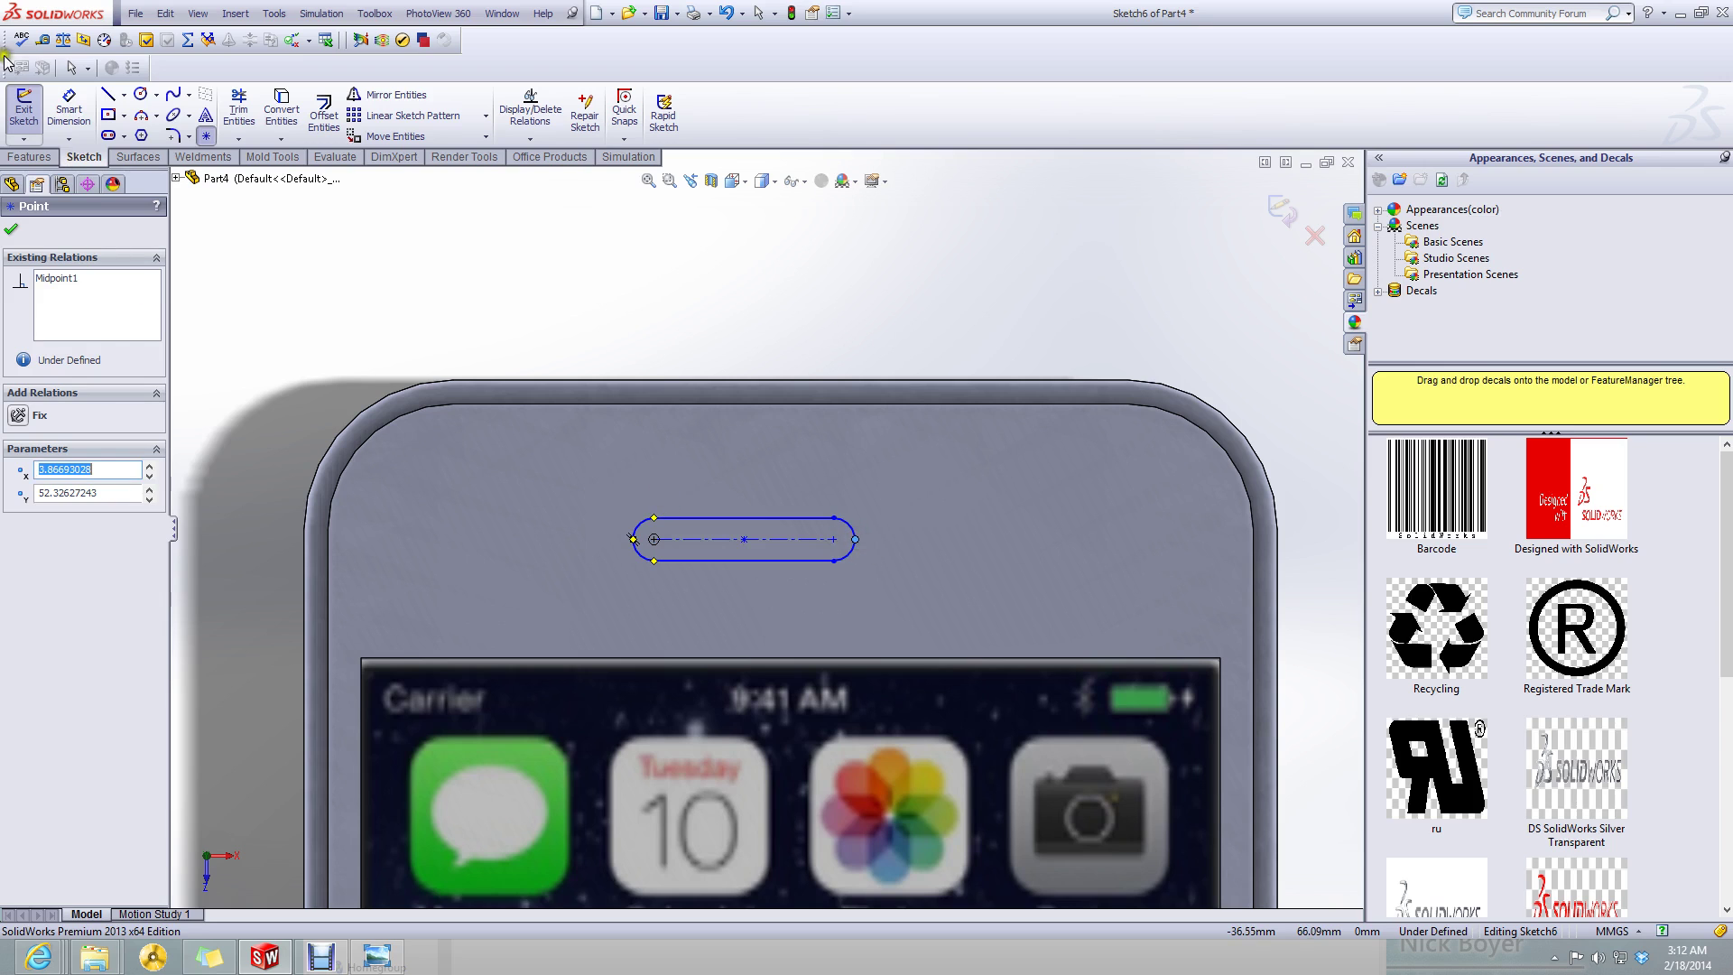
- Dimension the slot's overall length between the two end points and set it to 10.8 mm
{"action": "left_click", "coordinate": [69, 108]}
{"action": "left_click", "coordinate": [855, 539]}
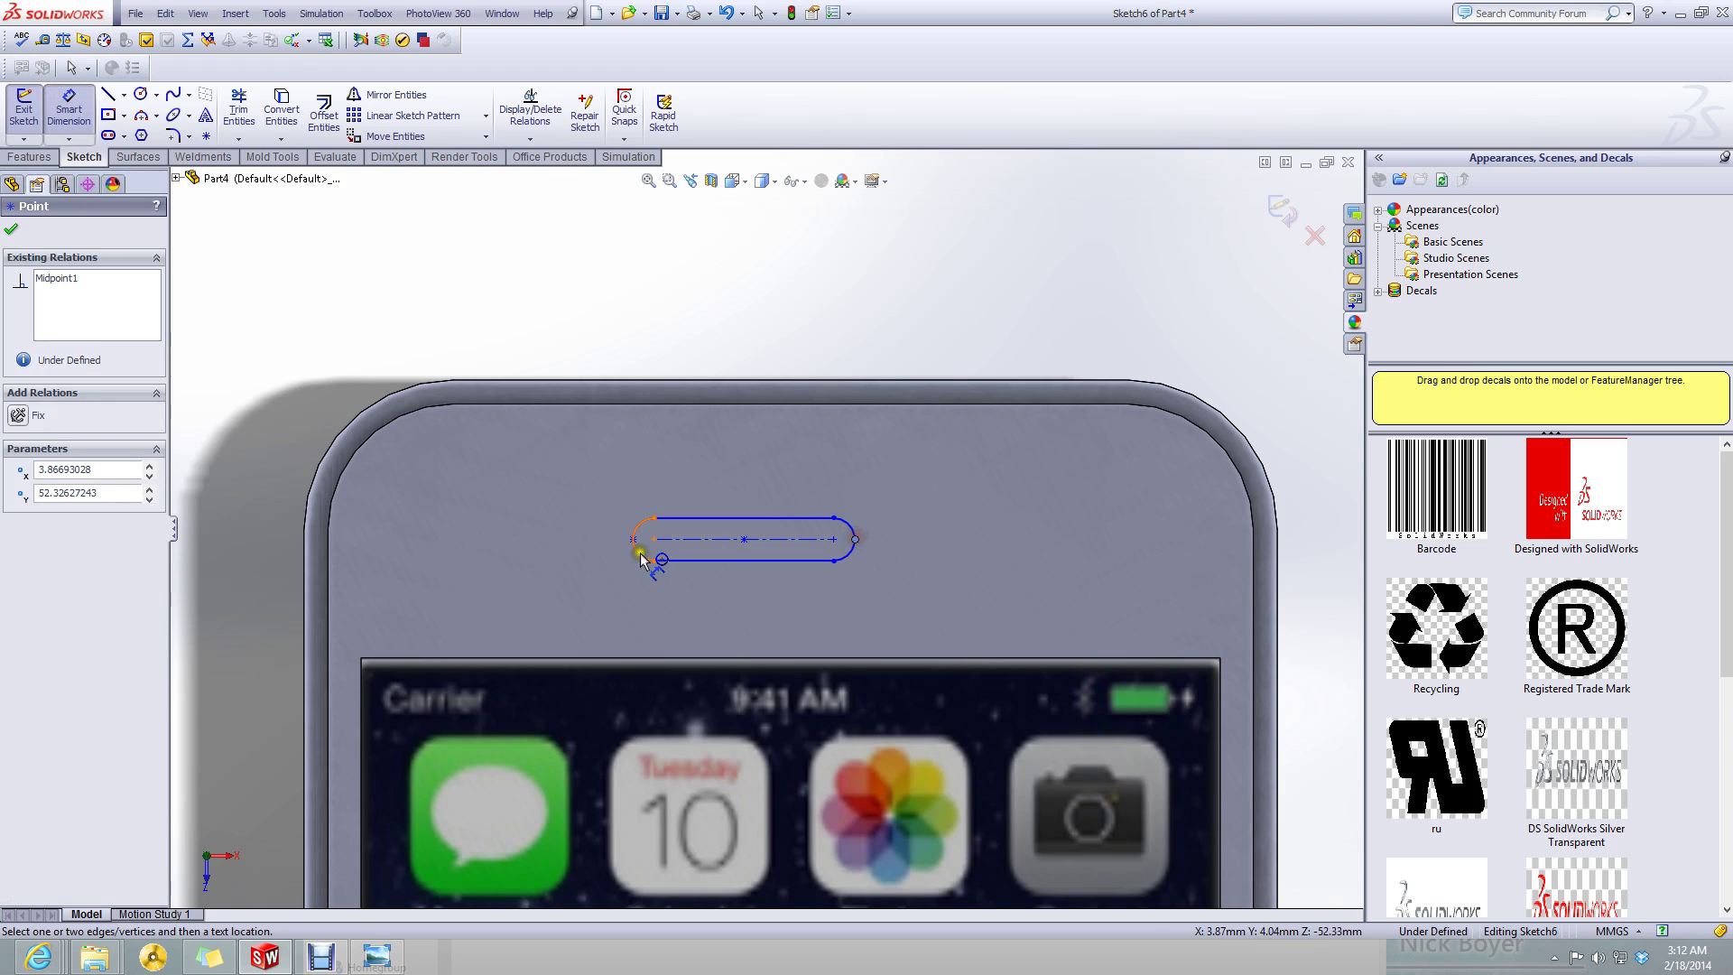
{"action": "left_click", "coordinate": [631, 537]}
{"action": "left_click", "coordinate": [730, 467]}
{"action": "type", "text": "10.8"}
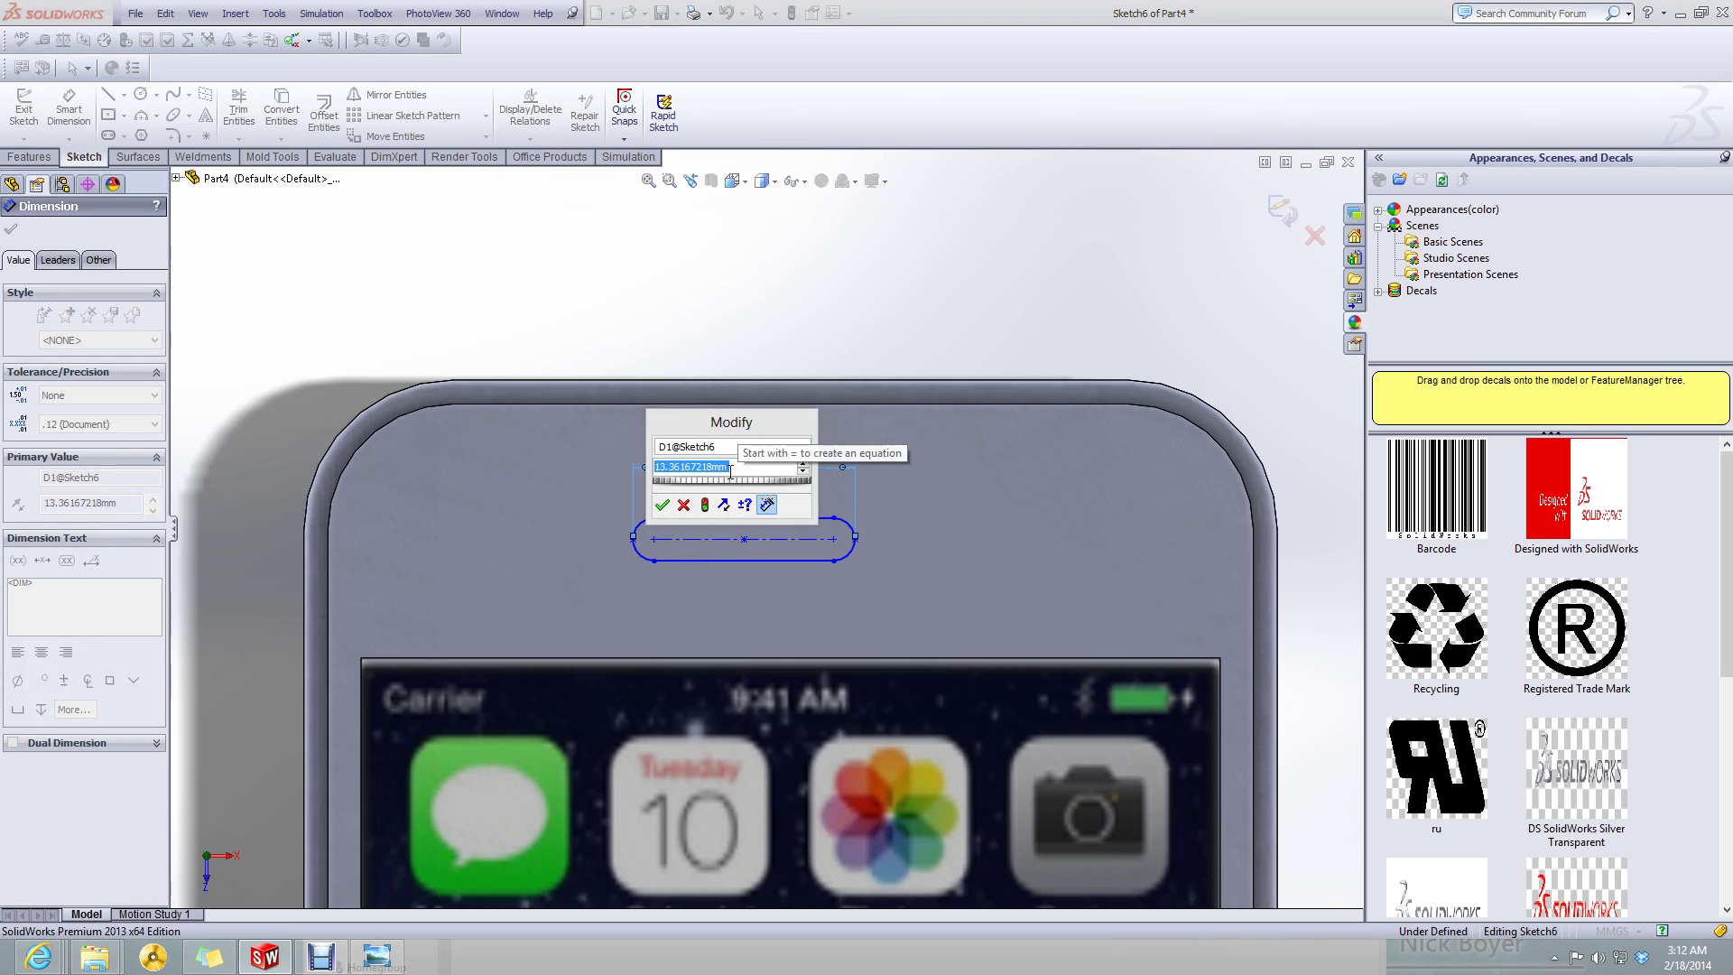
{"action": "key", "text": "Return"}
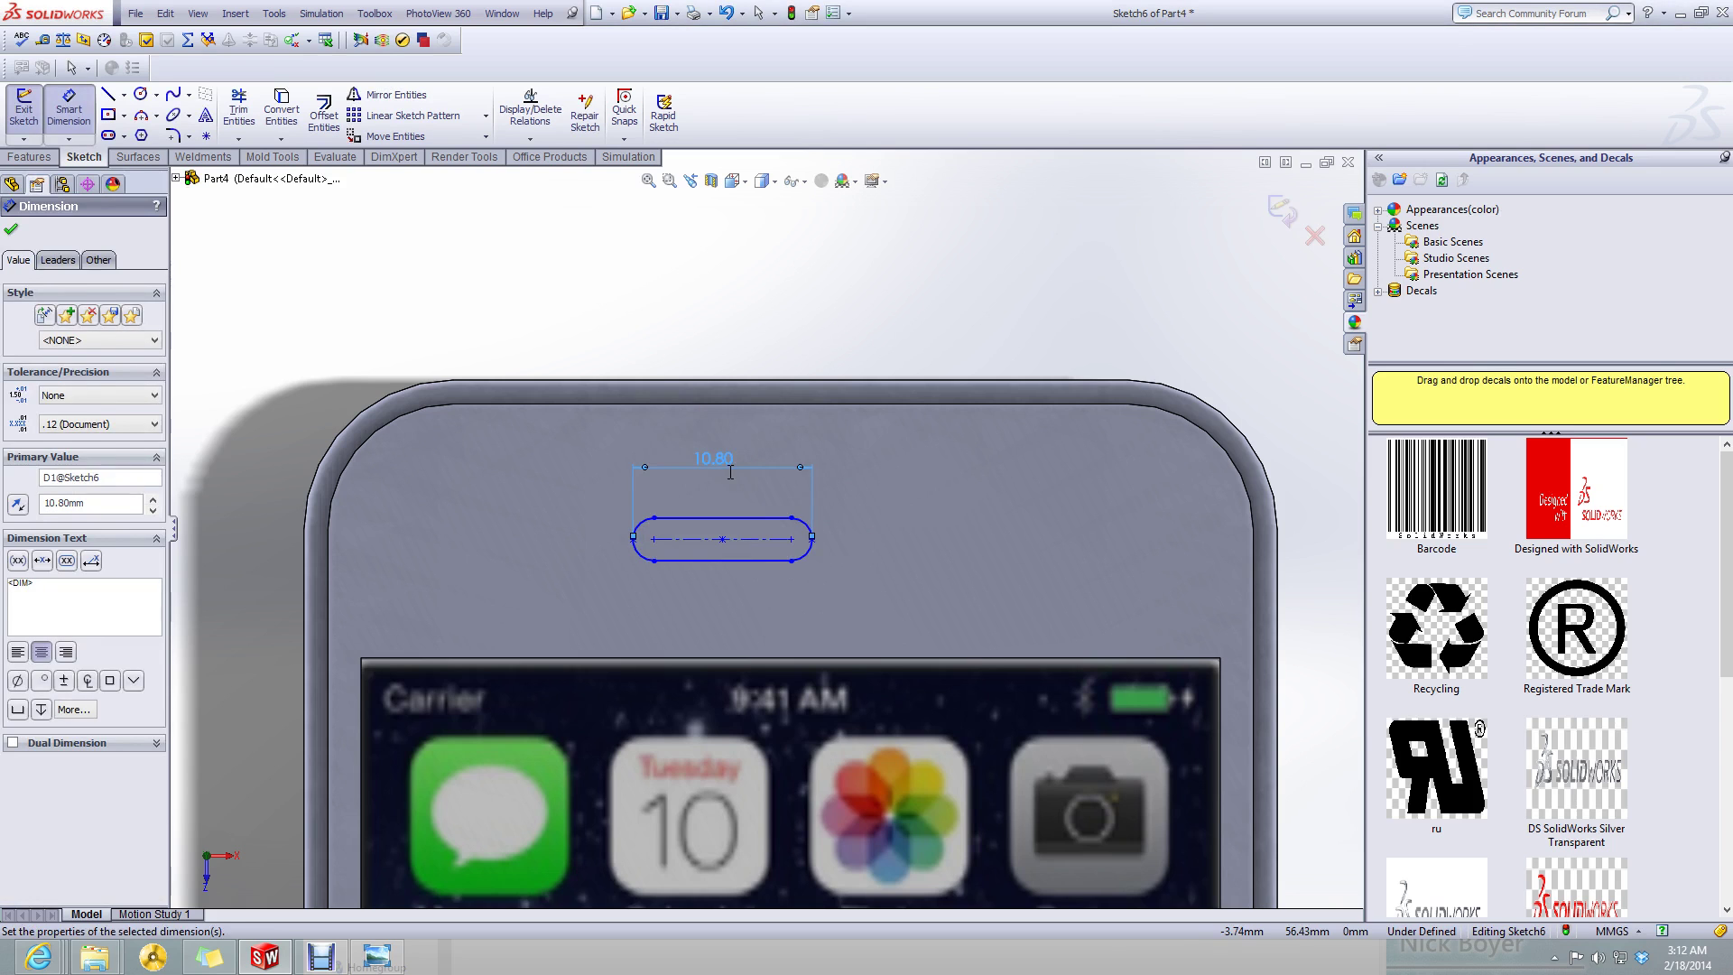
{"action": "key", "text": "Escape"}
- Set the earpiece slot's width parameter to 2.30 mm
{"action": "left_click", "coordinate": [761, 518]}
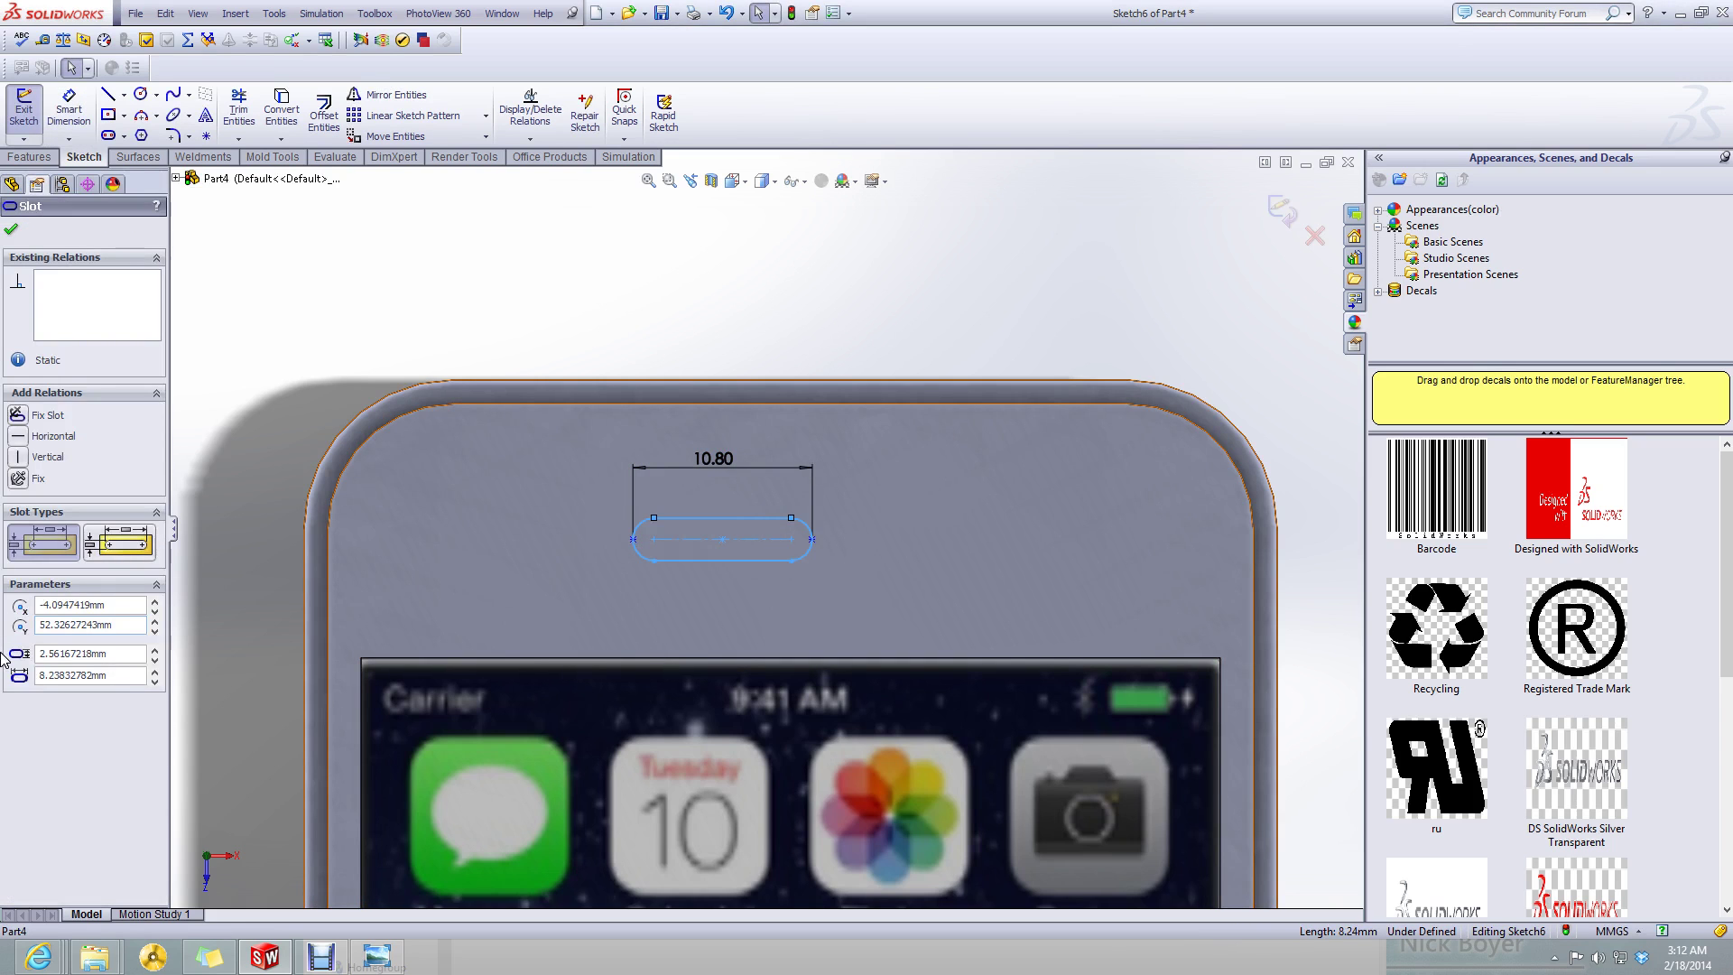
{"action": "double_click", "coordinate": [120, 656]}
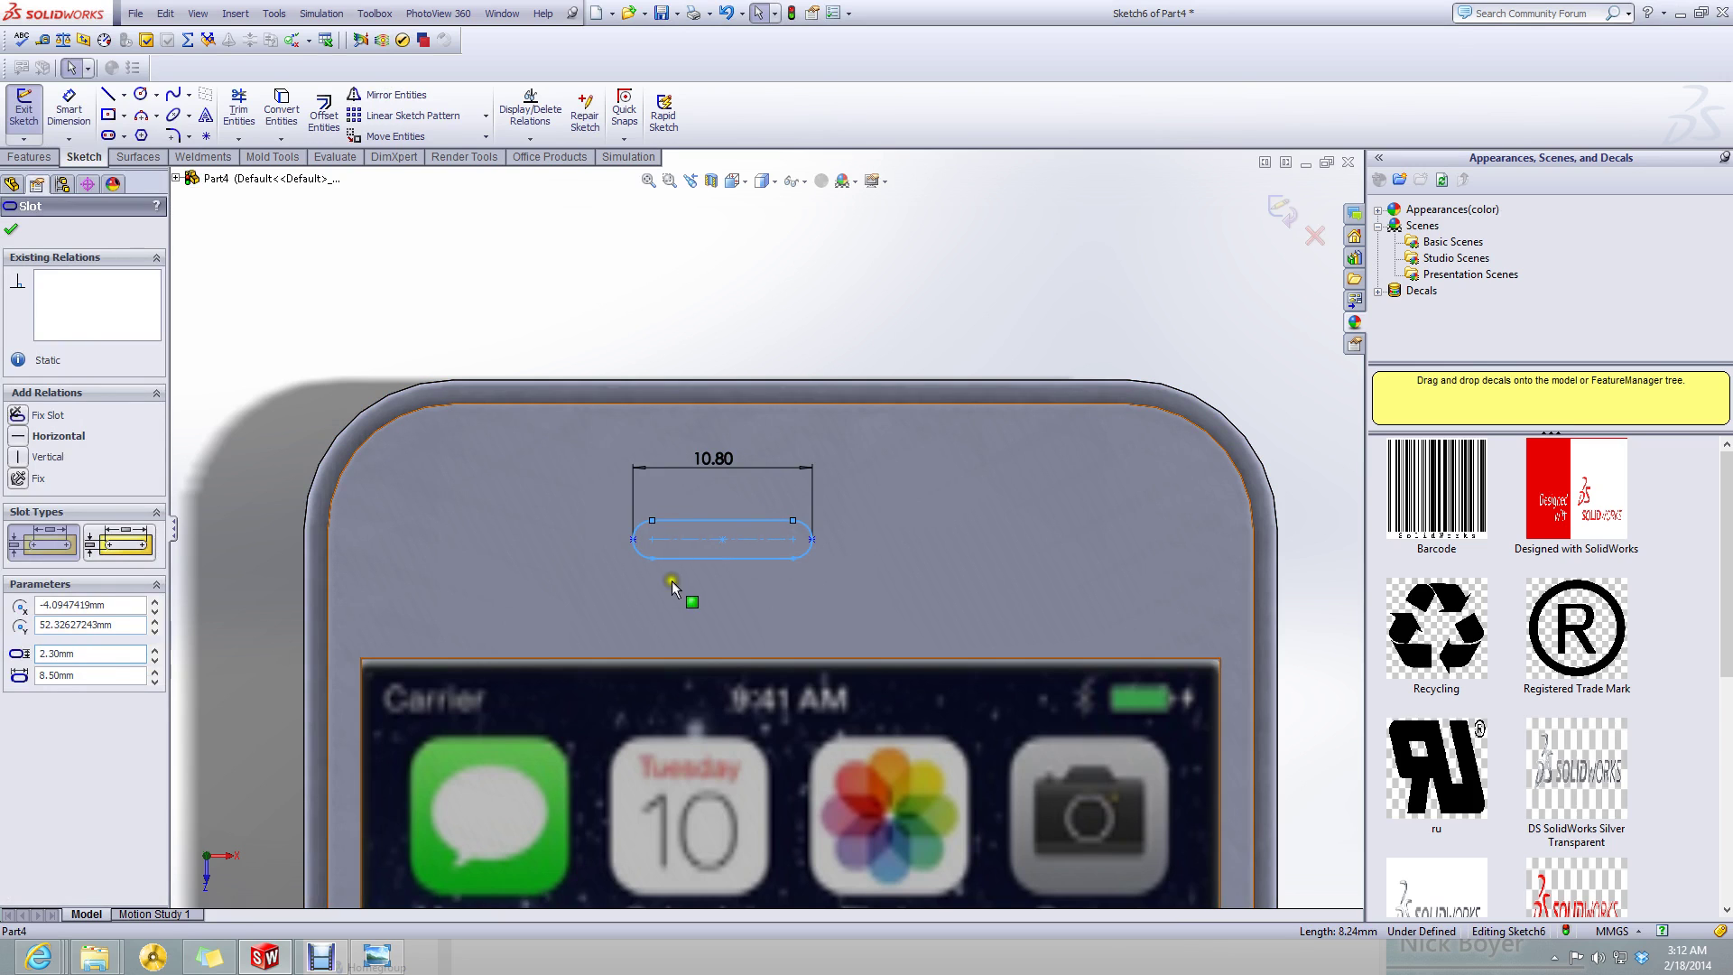
{"action": "left_click", "coordinate": [746, 337]}
- Dimension the slot's centreline from the phone's top edge and set the distance to 10.75 mm
{"action": "left_click", "coordinate": [68, 108]}
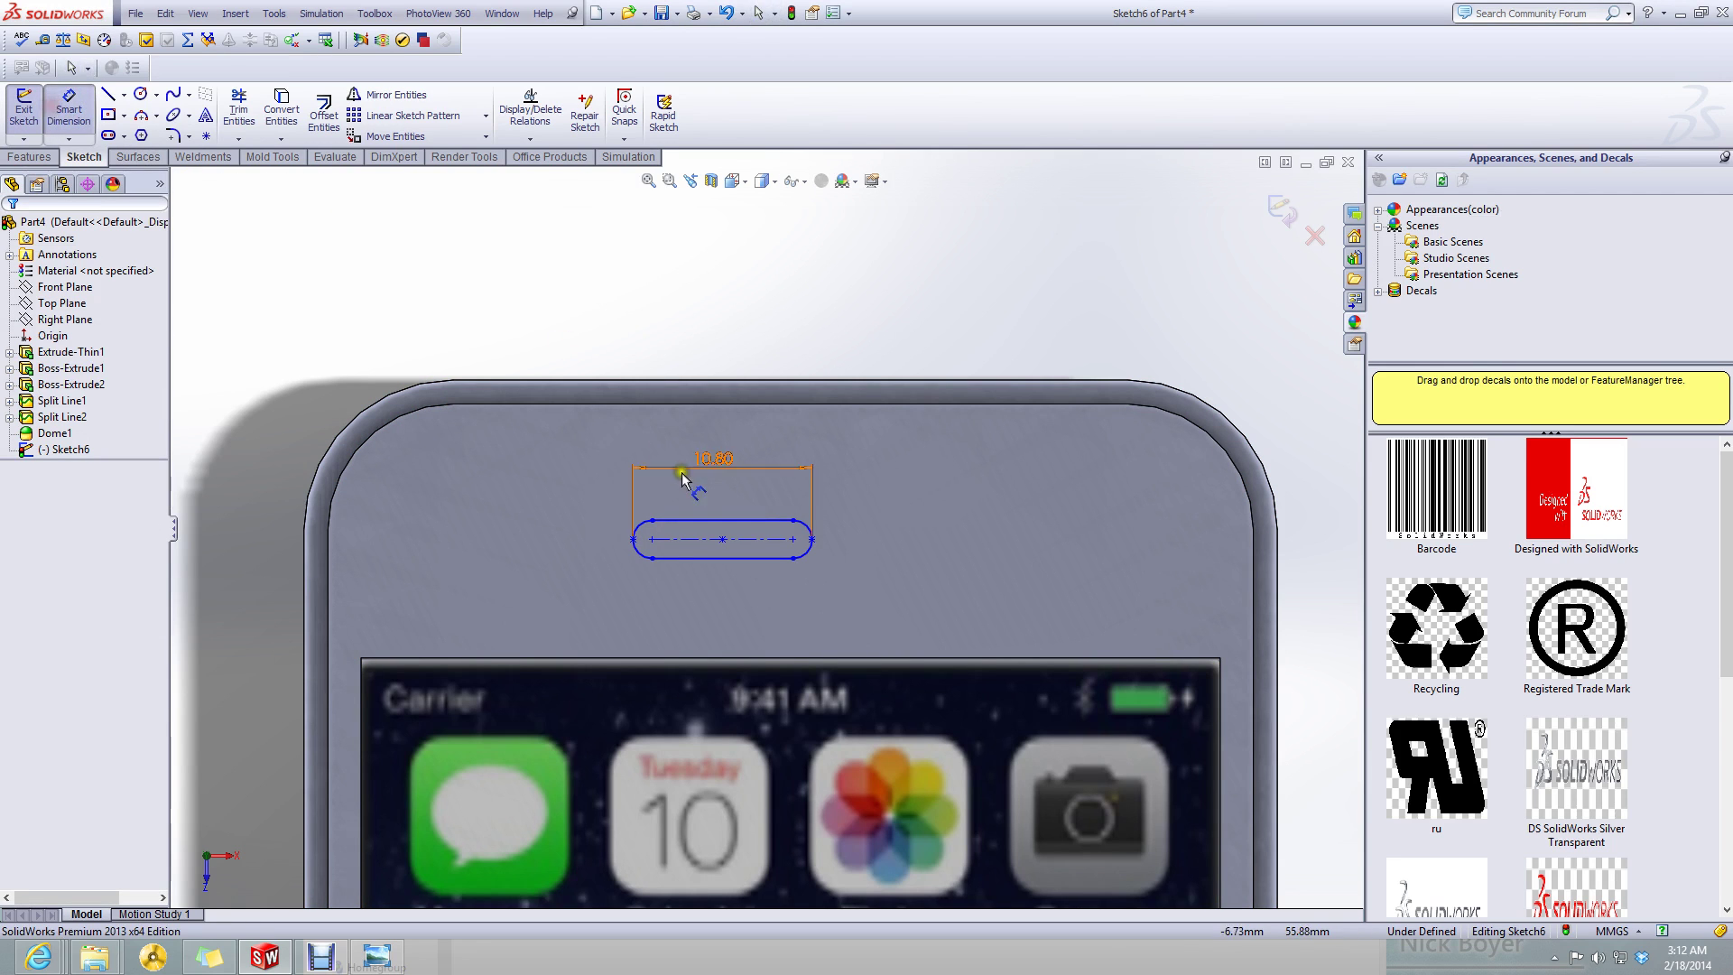
{"action": "left_click", "coordinate": [676, 536]}
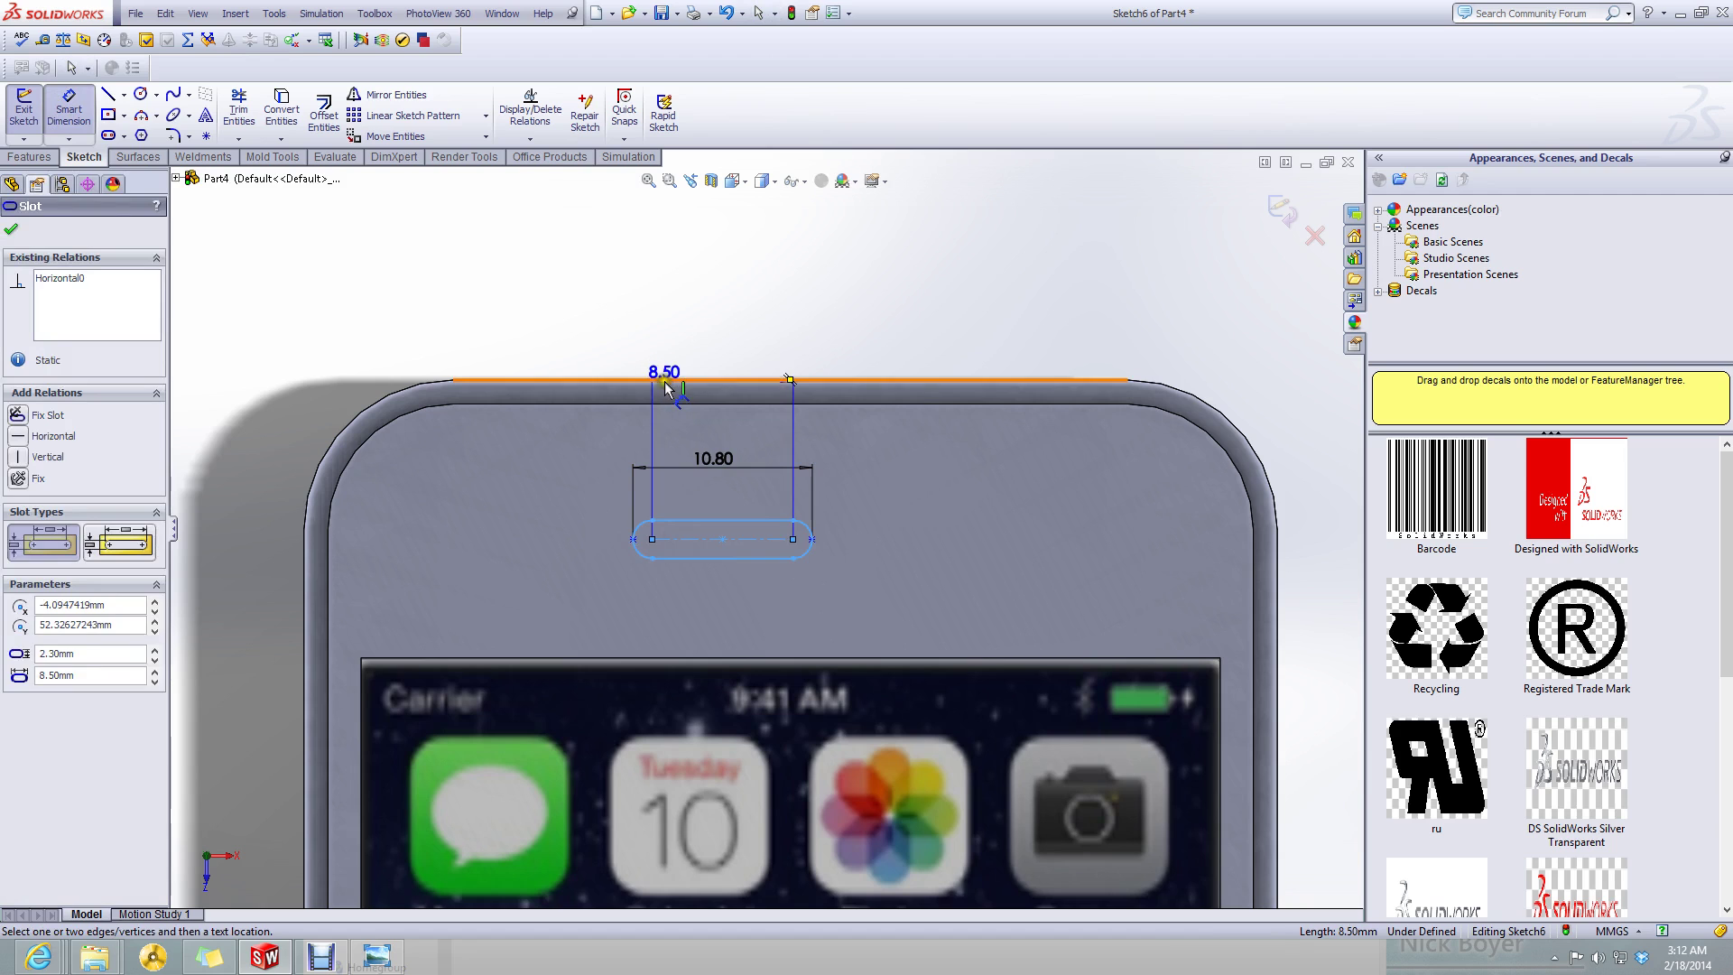
{"action": "left_click", "coordinate": [662, 381]}
{"action": "left_click", "coordinate": [598, 474]}
{"action": "type", "text": "1"}
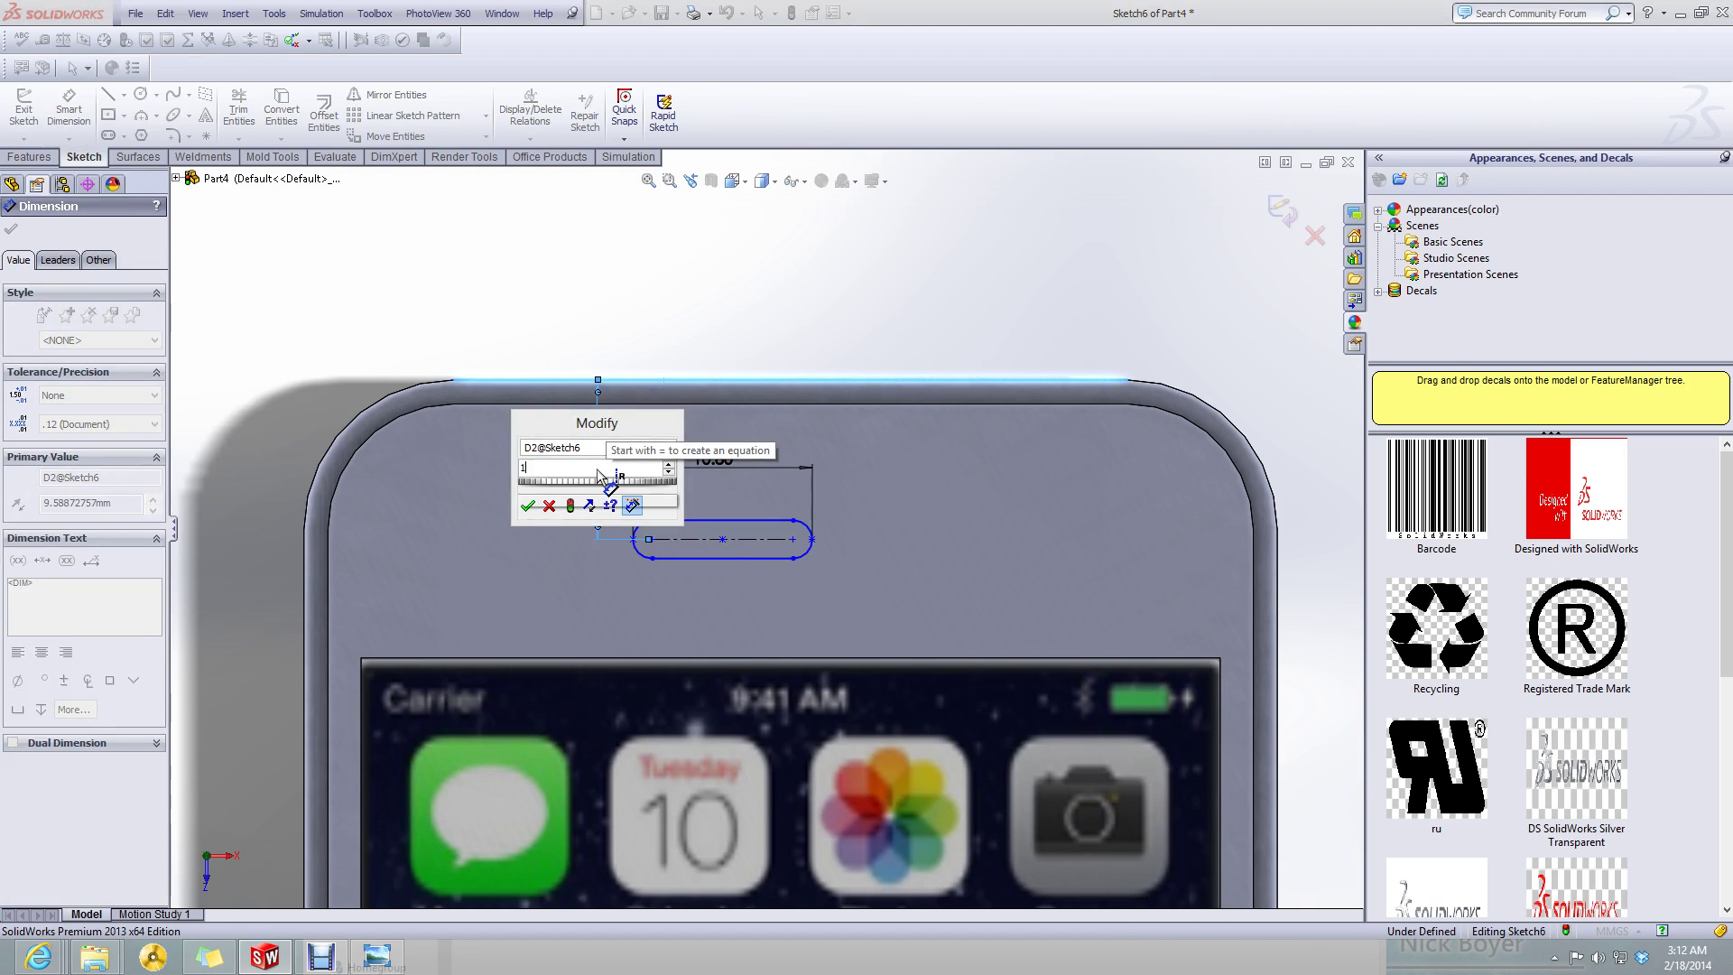
{"action": "type", "text": "0.75"}
{"action": "key", "text": "Return"}
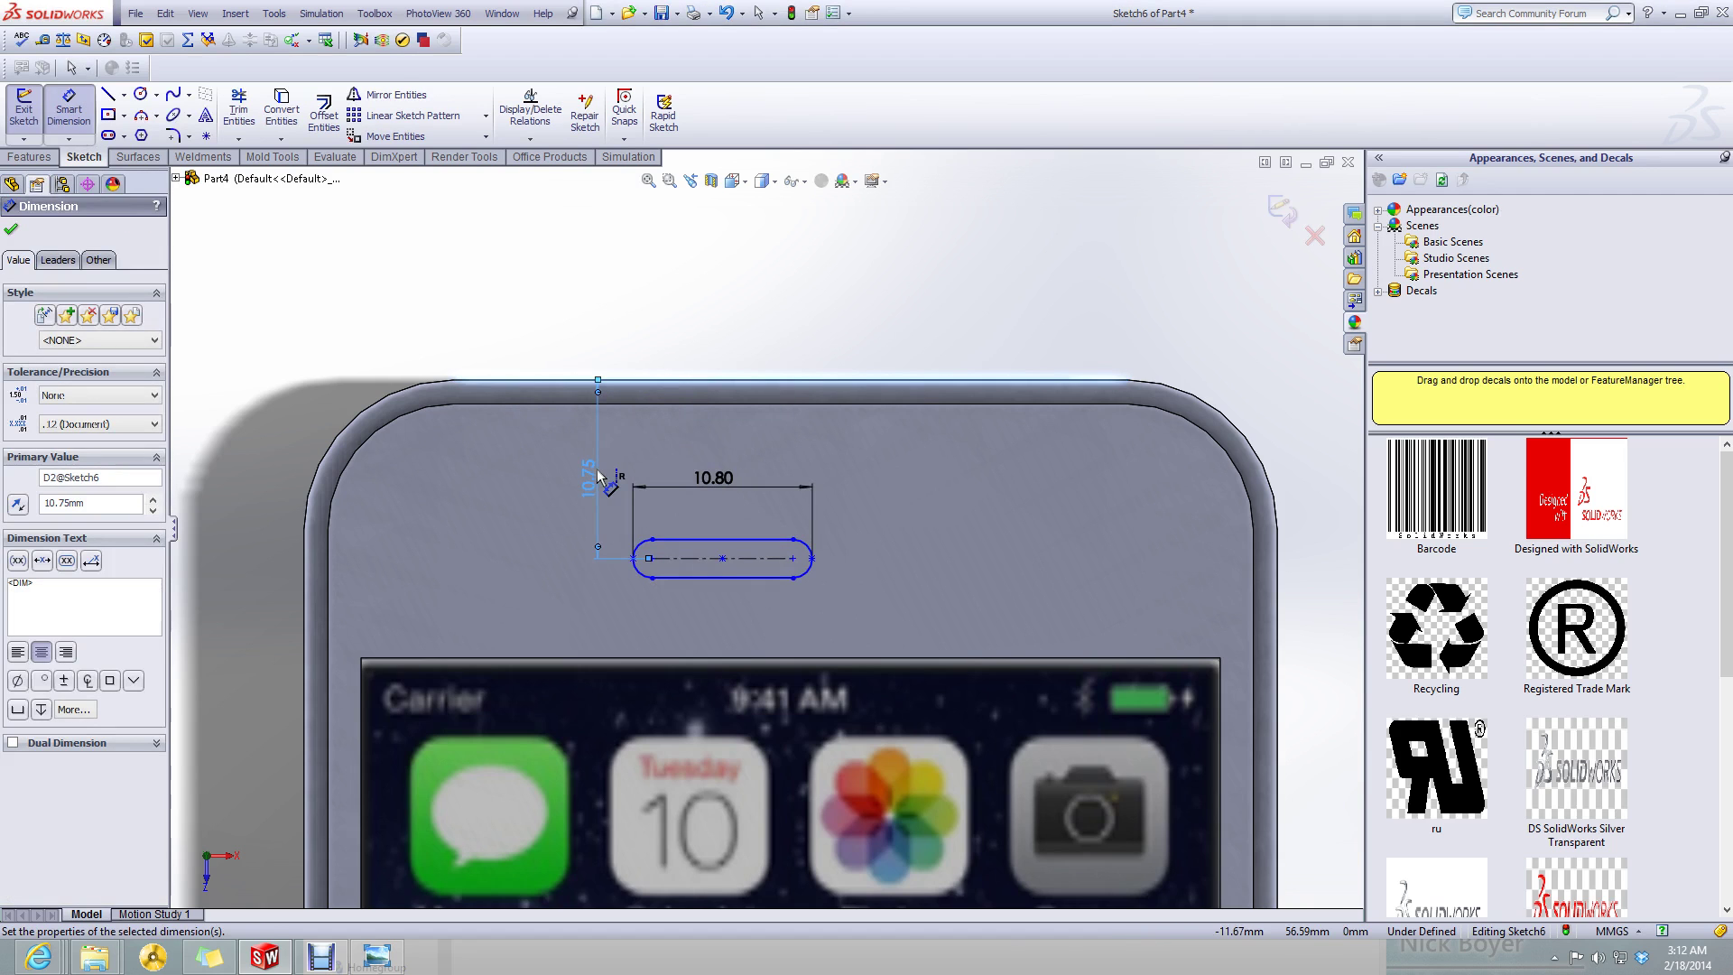
{"action": "key", "text": "Escape"}
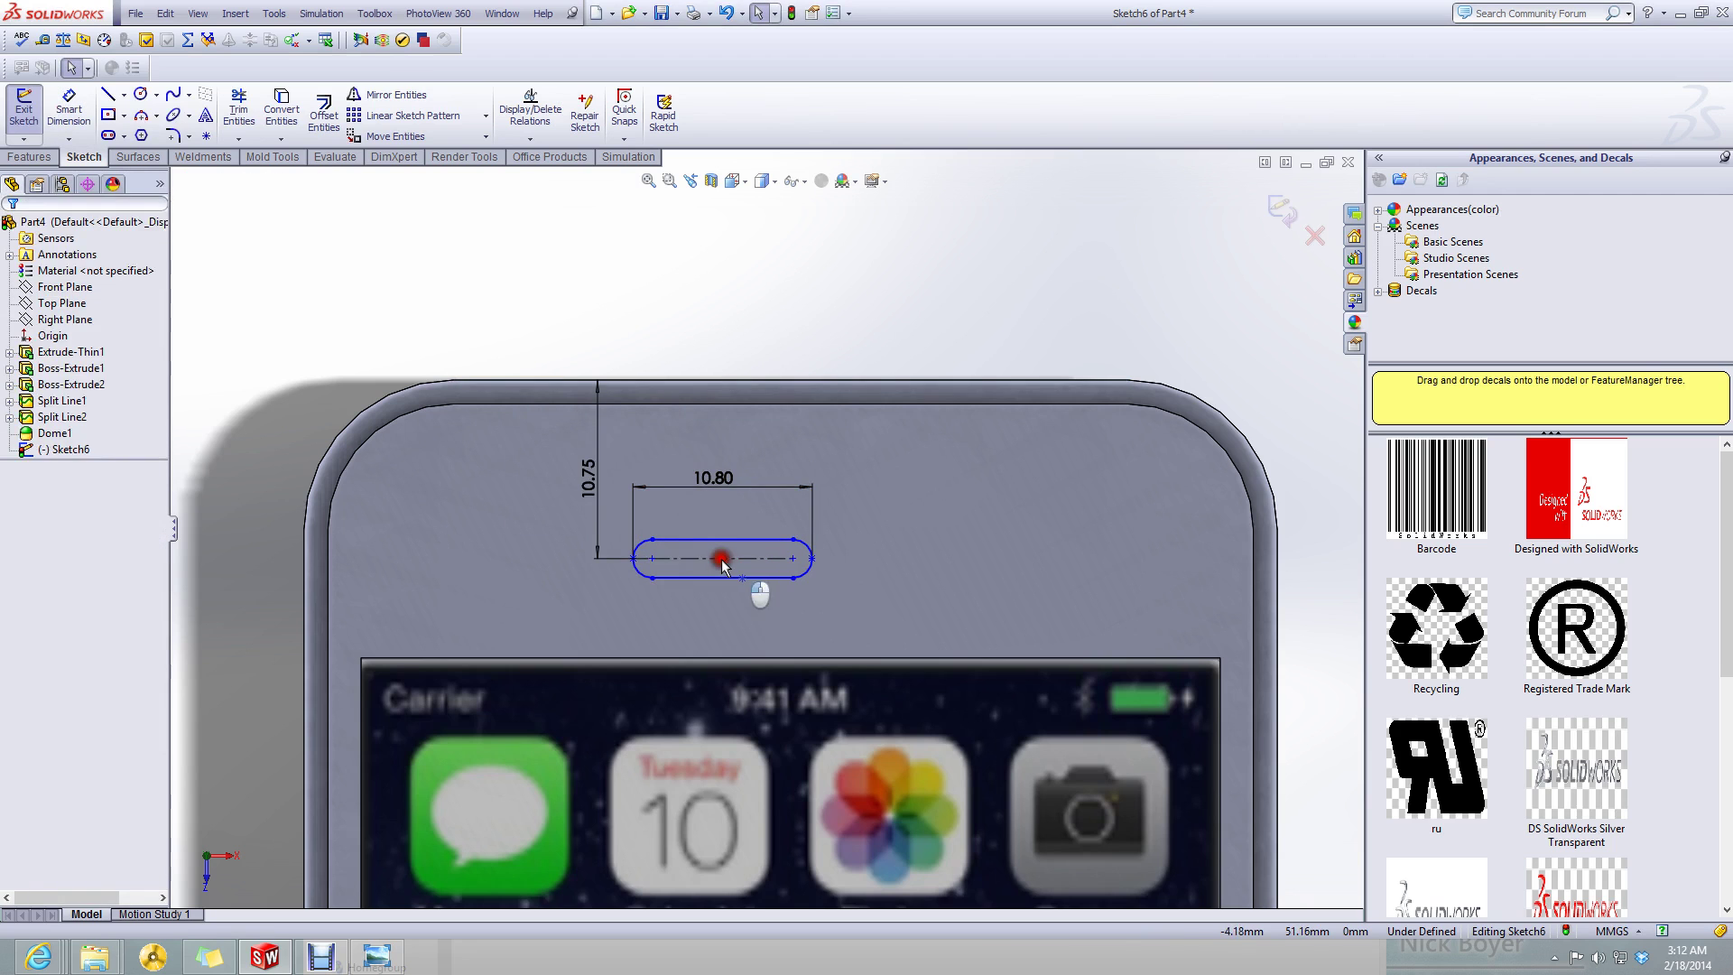
{"action": "left_click", "coordinate": [722, 560]}
{"action": "scroll", "coordinate": [776, 646], "scroll_direction": "up", "scroll_amount": 5}
{"action": "left_click", "coordinate": [768, 755]}
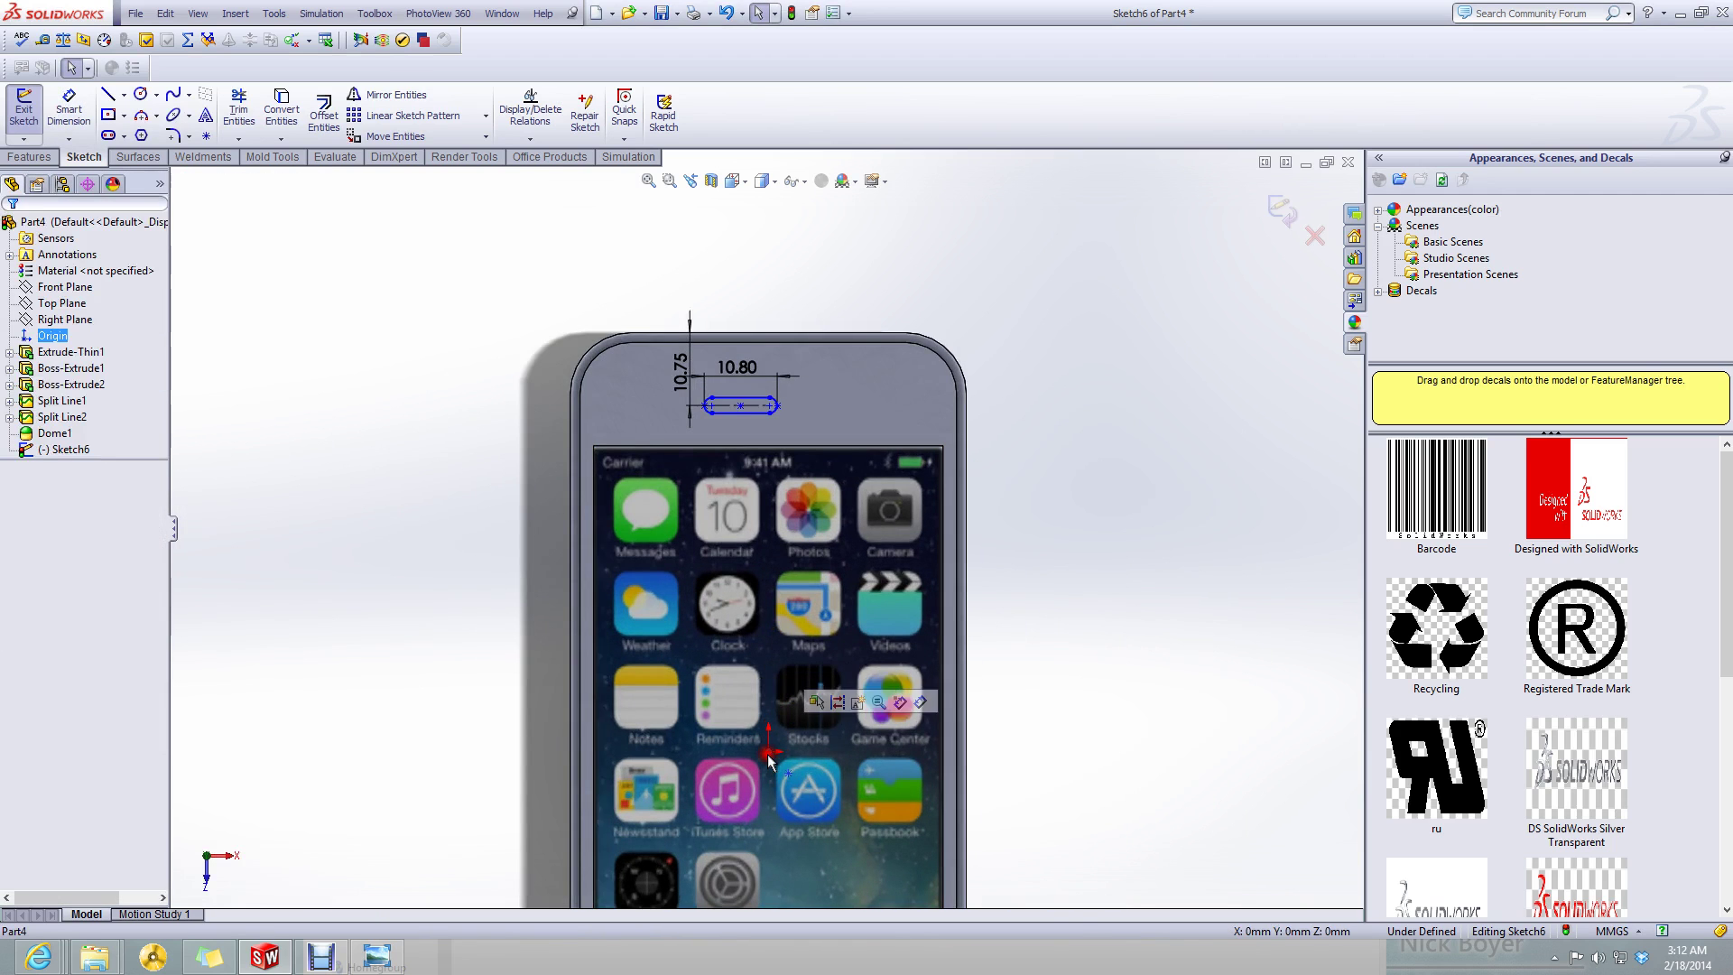
{"action": "scroll", "coordinate": [768, 755], "scroll_direction": "up", "scroll_amount": 1}
{"action": "scroll", "coordinate": [767, 713], "scroll_direction": "down", "scroll_amount": 2}
{"action": "scroll", "coordinate": [763, 614], "scroll_direction": "up", "scroll_amount": 2}
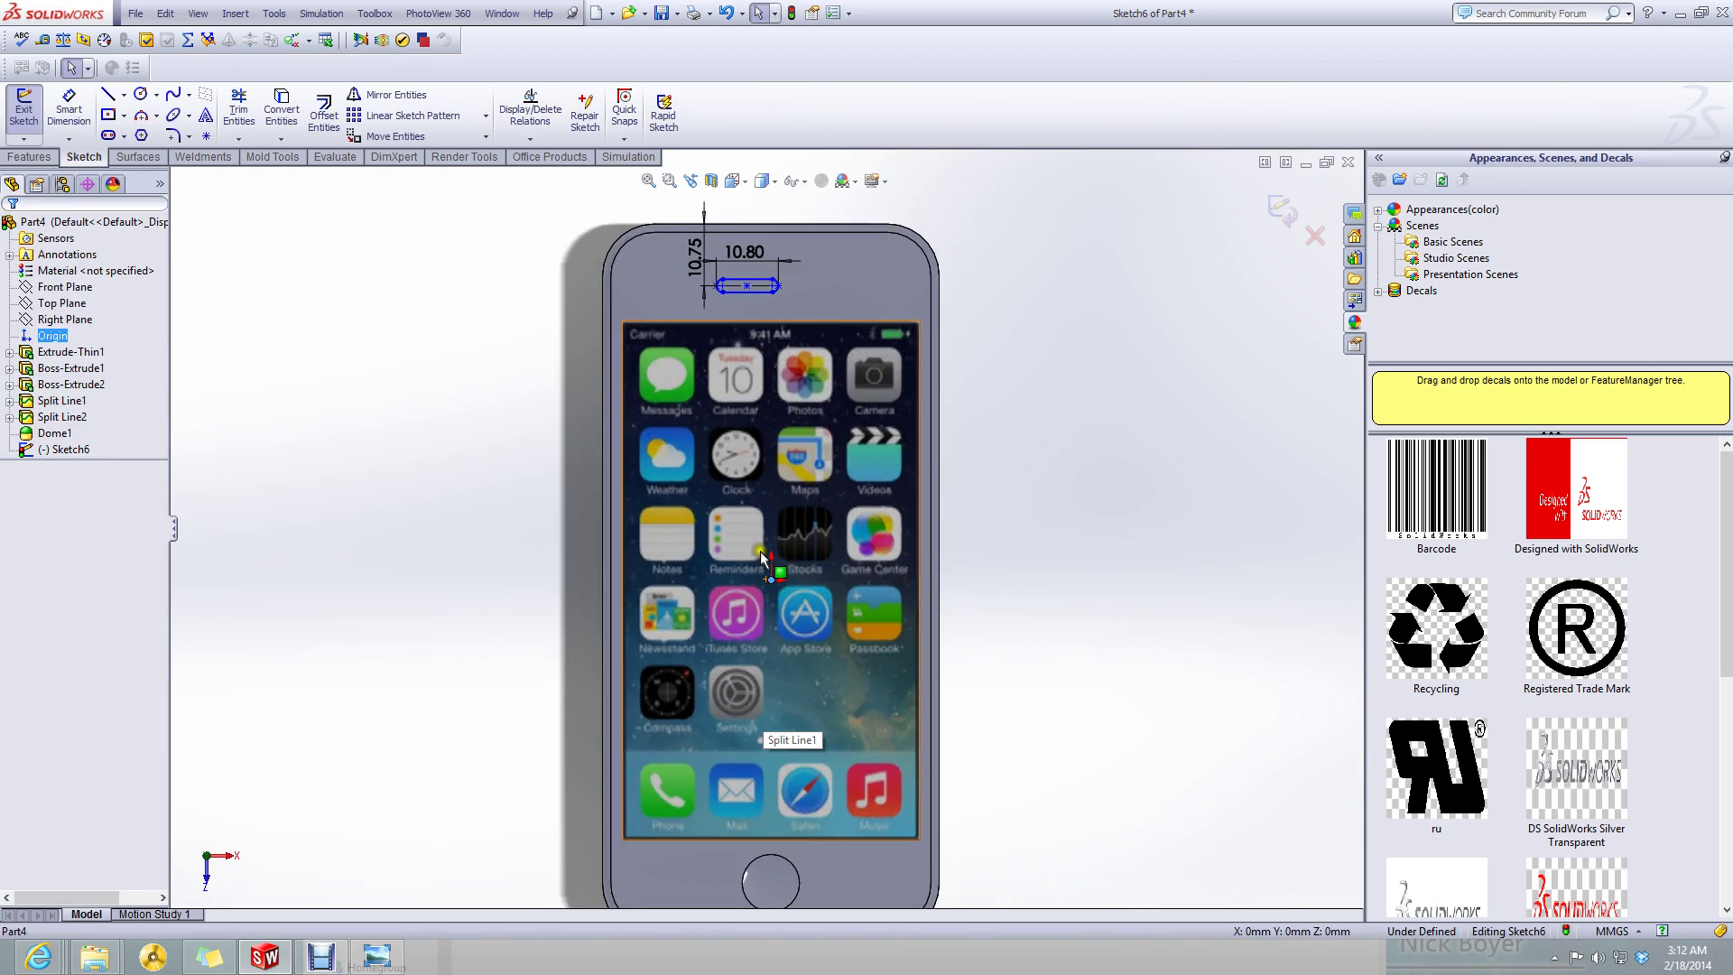
{"action": "scroll", "coordinate": [763, 555], "scroll_direction": "up", "scroll_amount": 1}
{"action": "scroll", "coordinate": [766, 542], "scroll_direction": "down", "scroll_amount": 3}
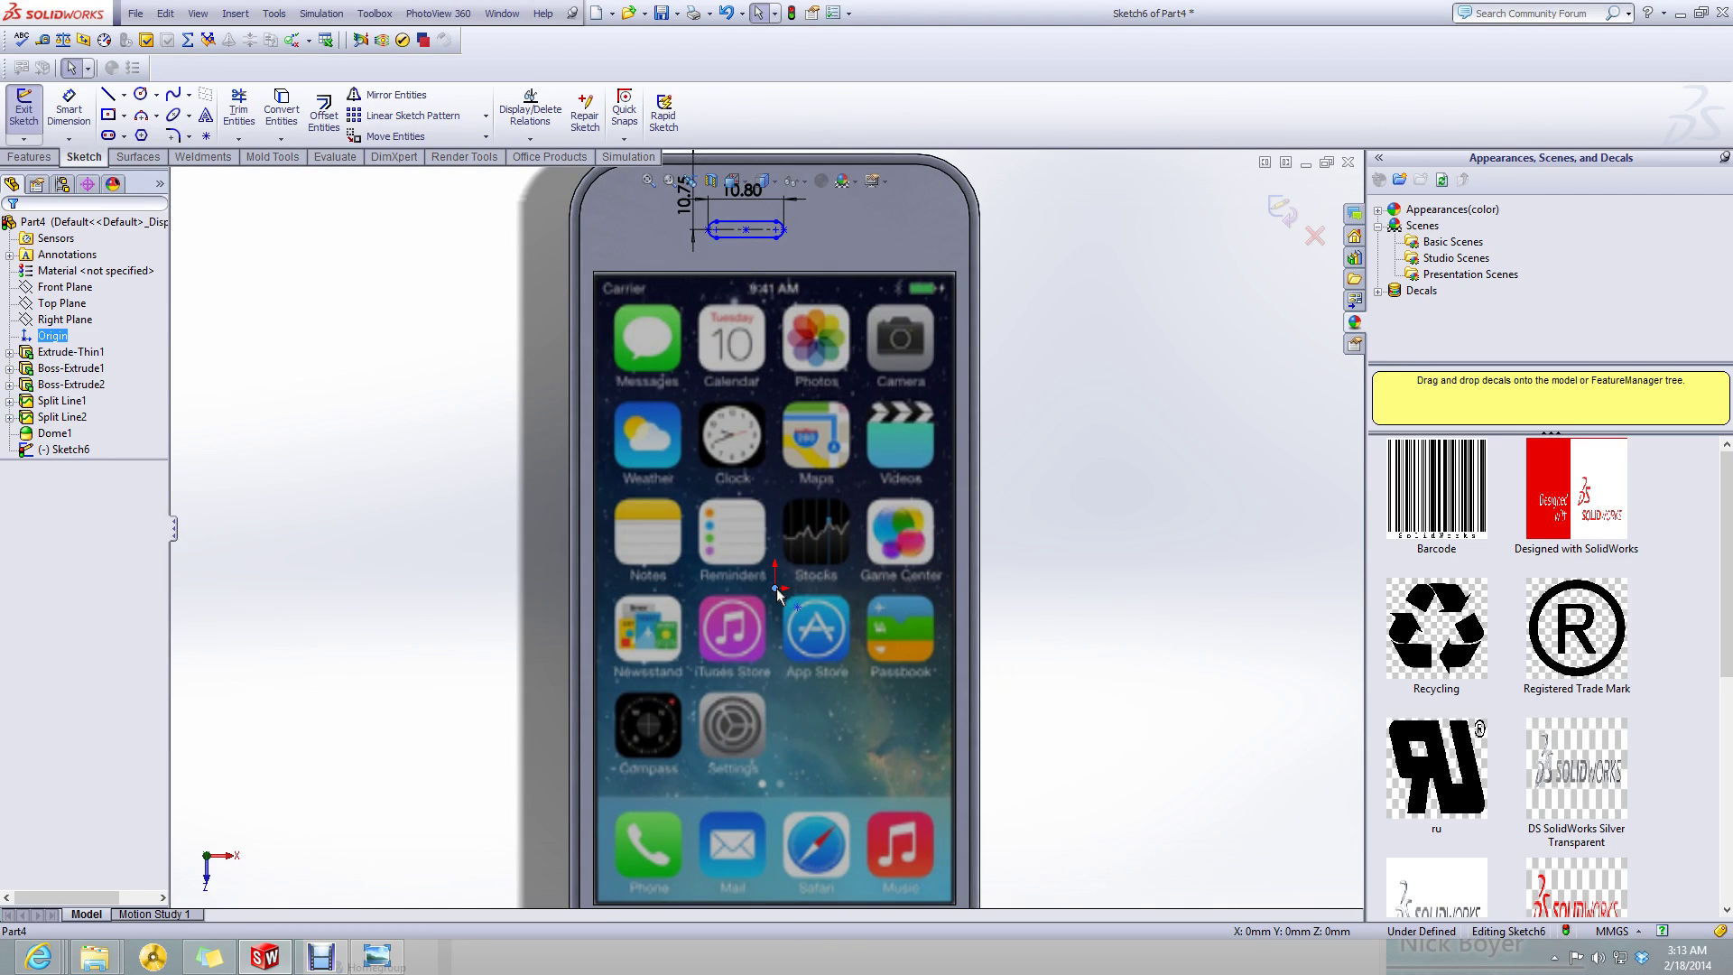
{"action": "scroll", "coordinate": [677, 651], "scroll_direction": "down", "scroll_amount": 2}
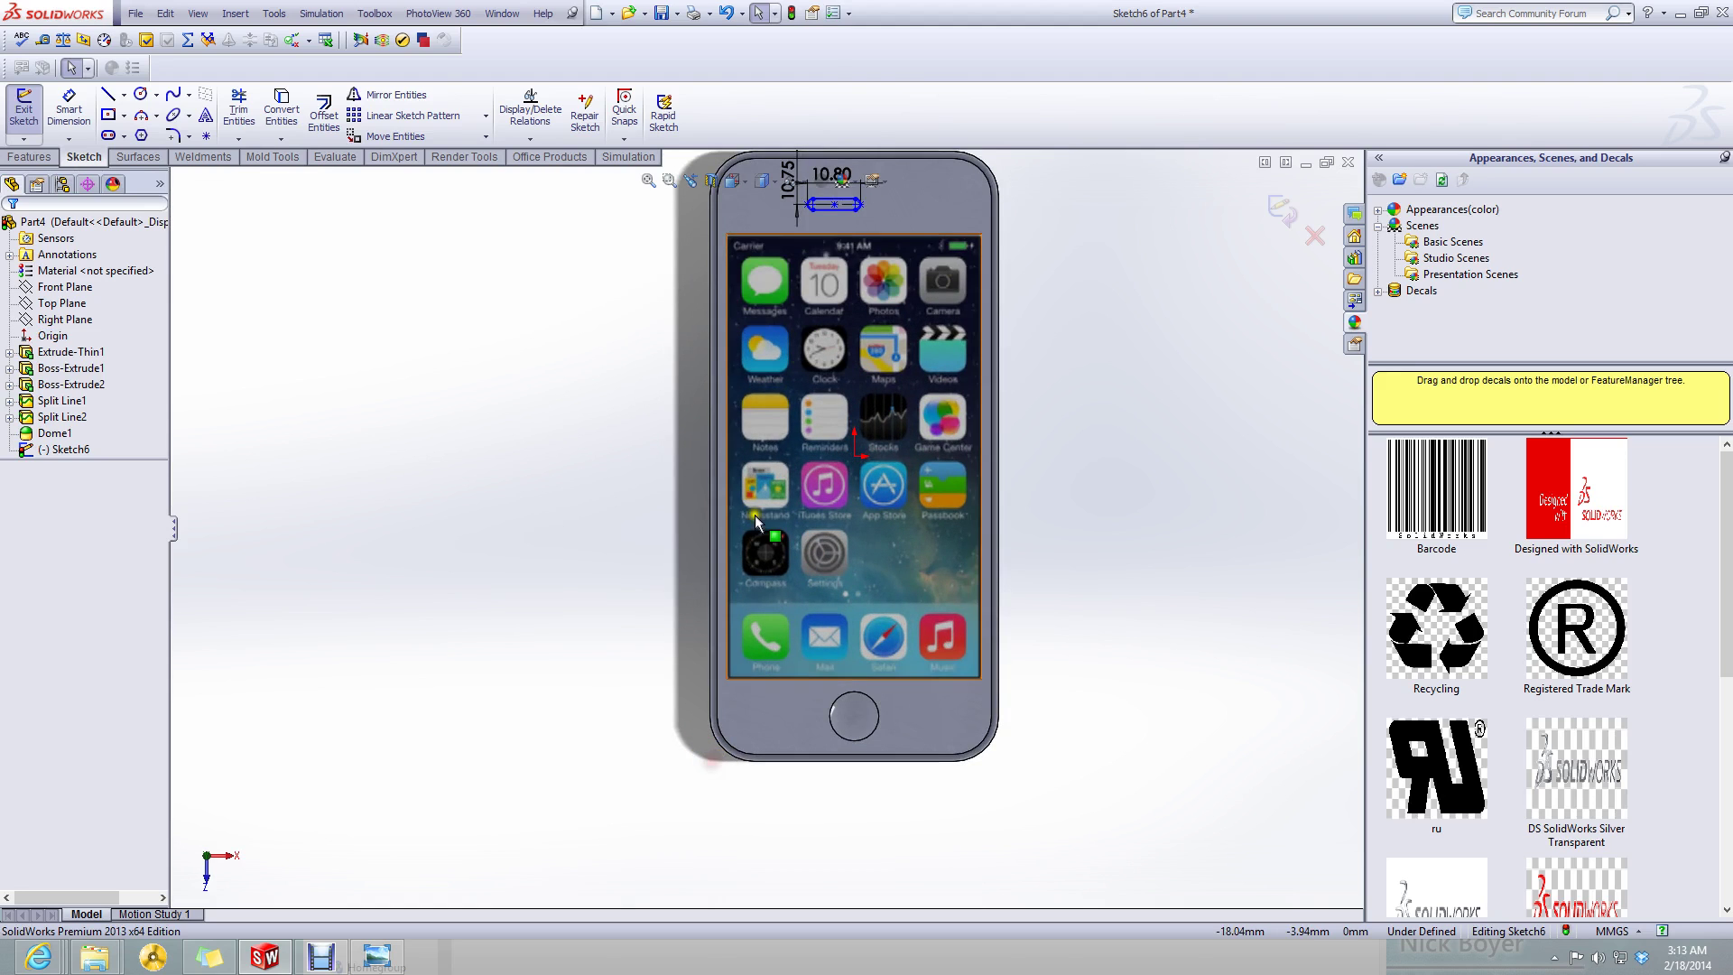
- Add a vertical relation between the earpiece slot's centre point and the origin to centre the slot on the phone
{"action": "scroll", "coordinate": [755, 514], "scroll_direction": "up", "scroll_amount": 2}
{"action": "scroll", "coordinate": [824, 350], "scroll_direction": "down", "scroll_amount": 8}
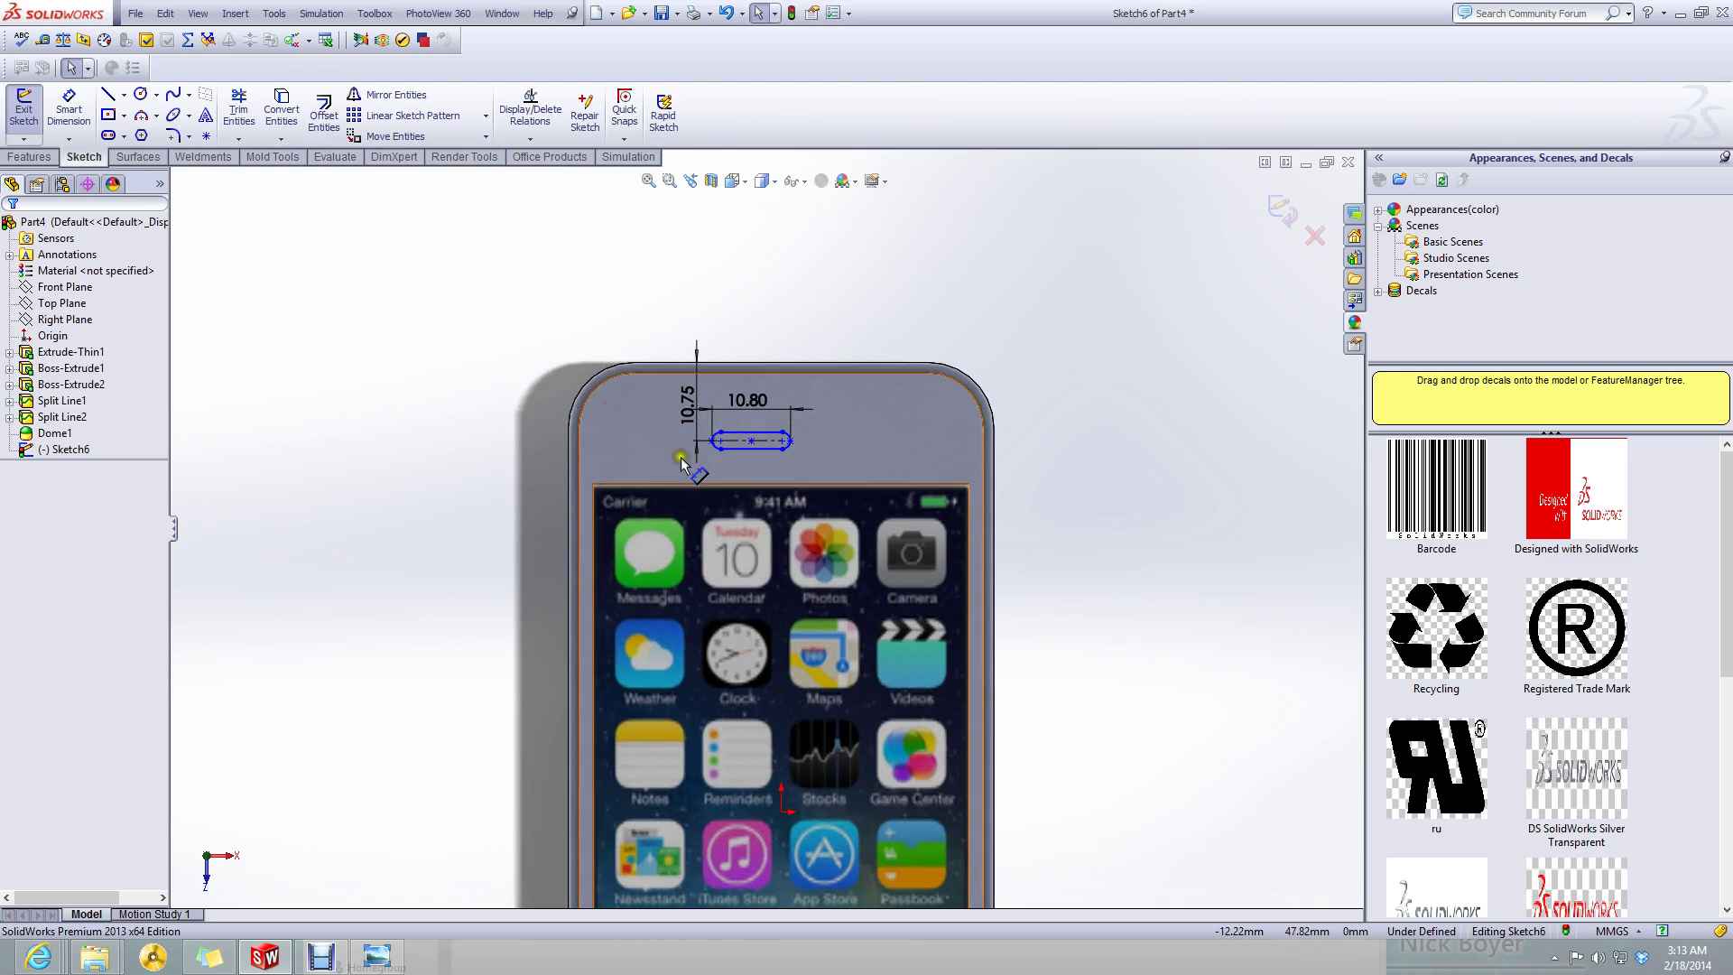
{"action": "left_click", "coordinate": [782, 429]}
{"action": "scroll", "coordinate": [773, 654], "scroll_direction": "up", "scroll_amount": 3}
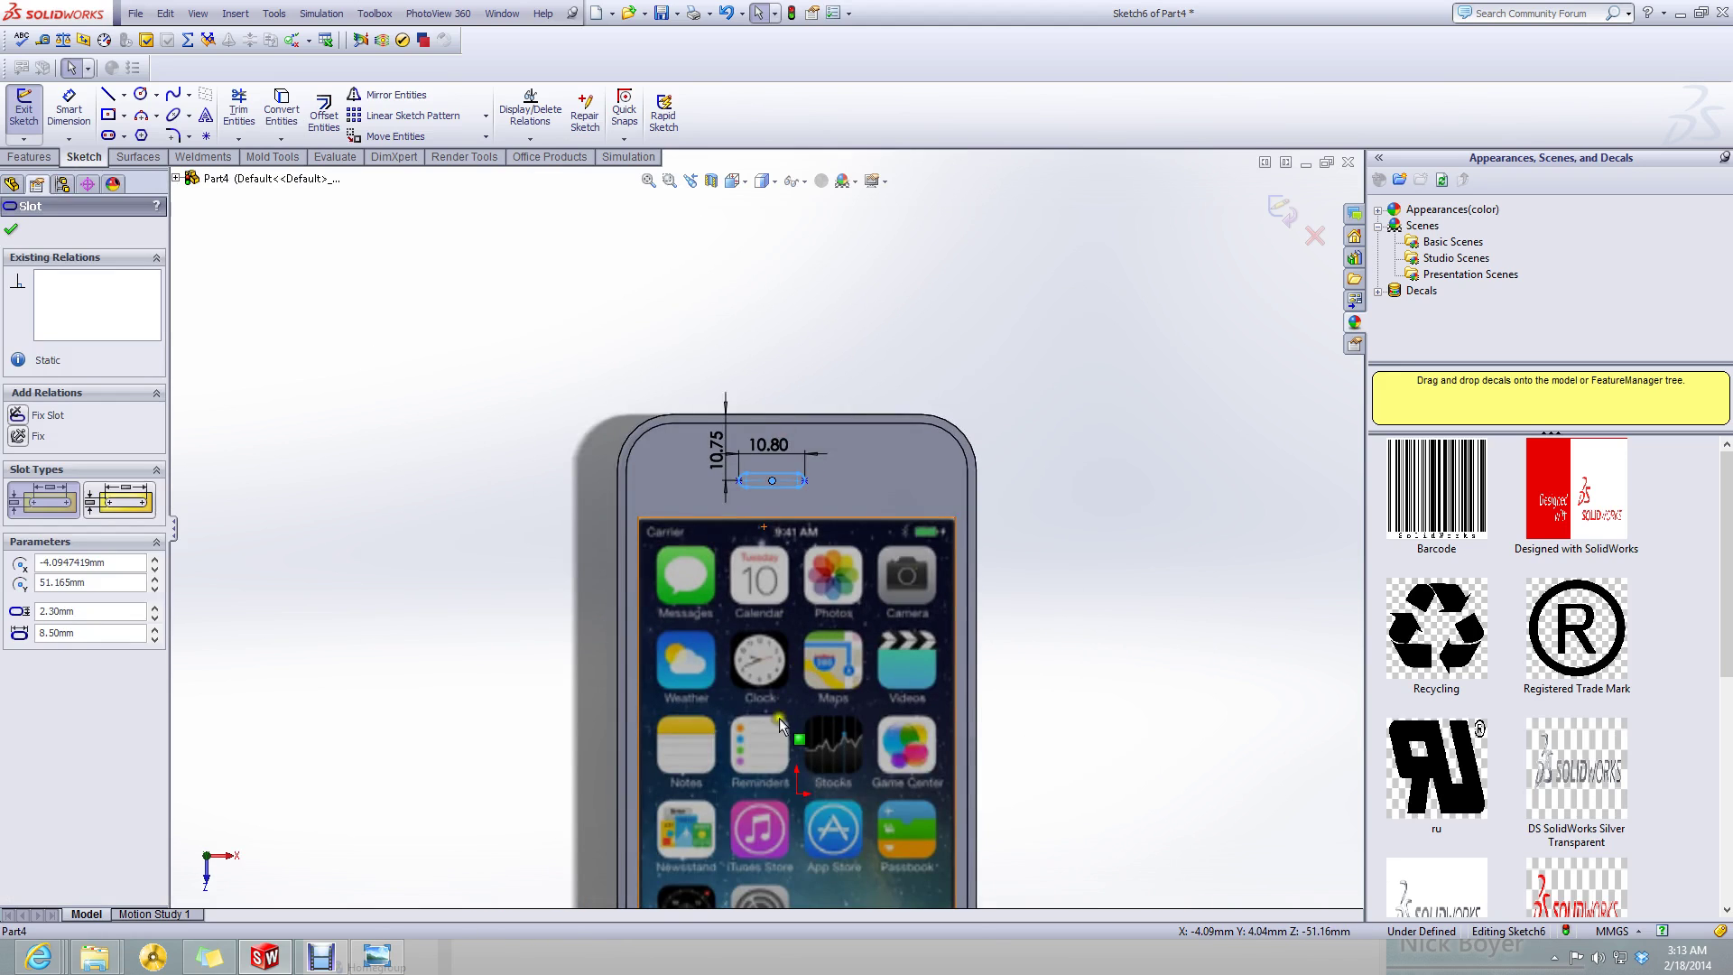
{"action": "left_click", "coordinate": [796, 794], "text": "ctrl"}
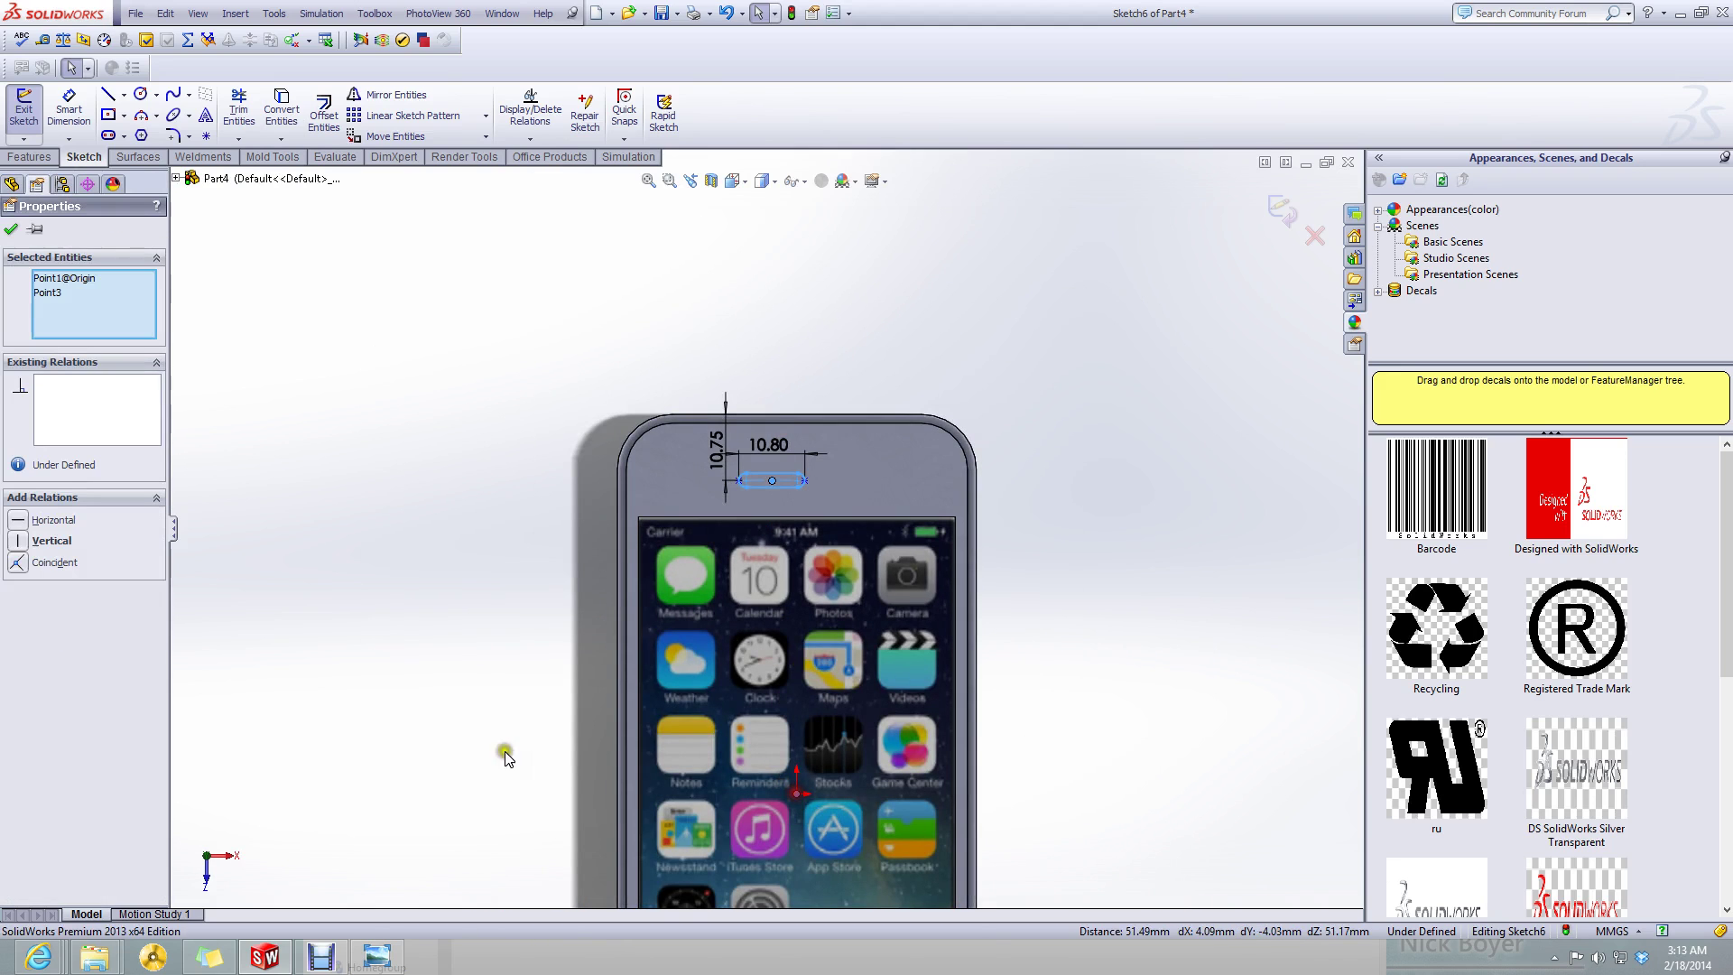
{"action": "left_click", "coordinate": [19, 543]}
{"action": "left_click", "coordinate": [322, 446]}
{"action": "scroll", "coordinate": [722, 442], "scroll_direction": "down", "scroll_amount": 4}
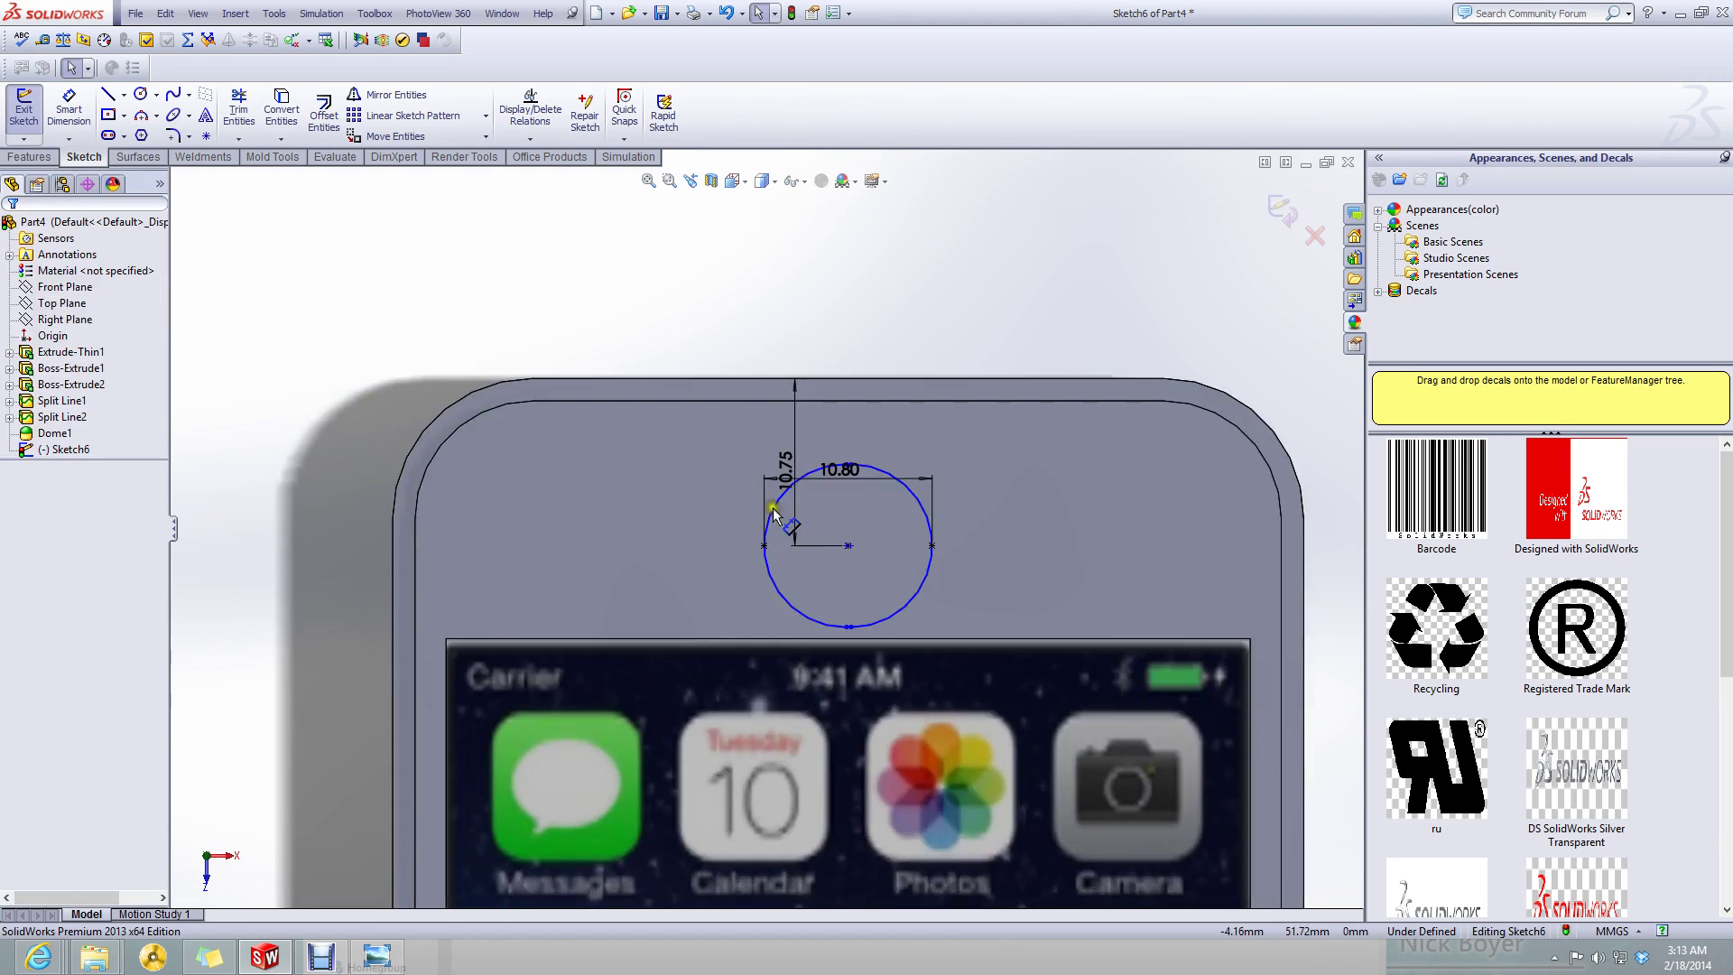
- Set the distorted earpiece slot's width parameter back to 2.30 mm
{"action": "left_click", "coordinate": [870, 468]}
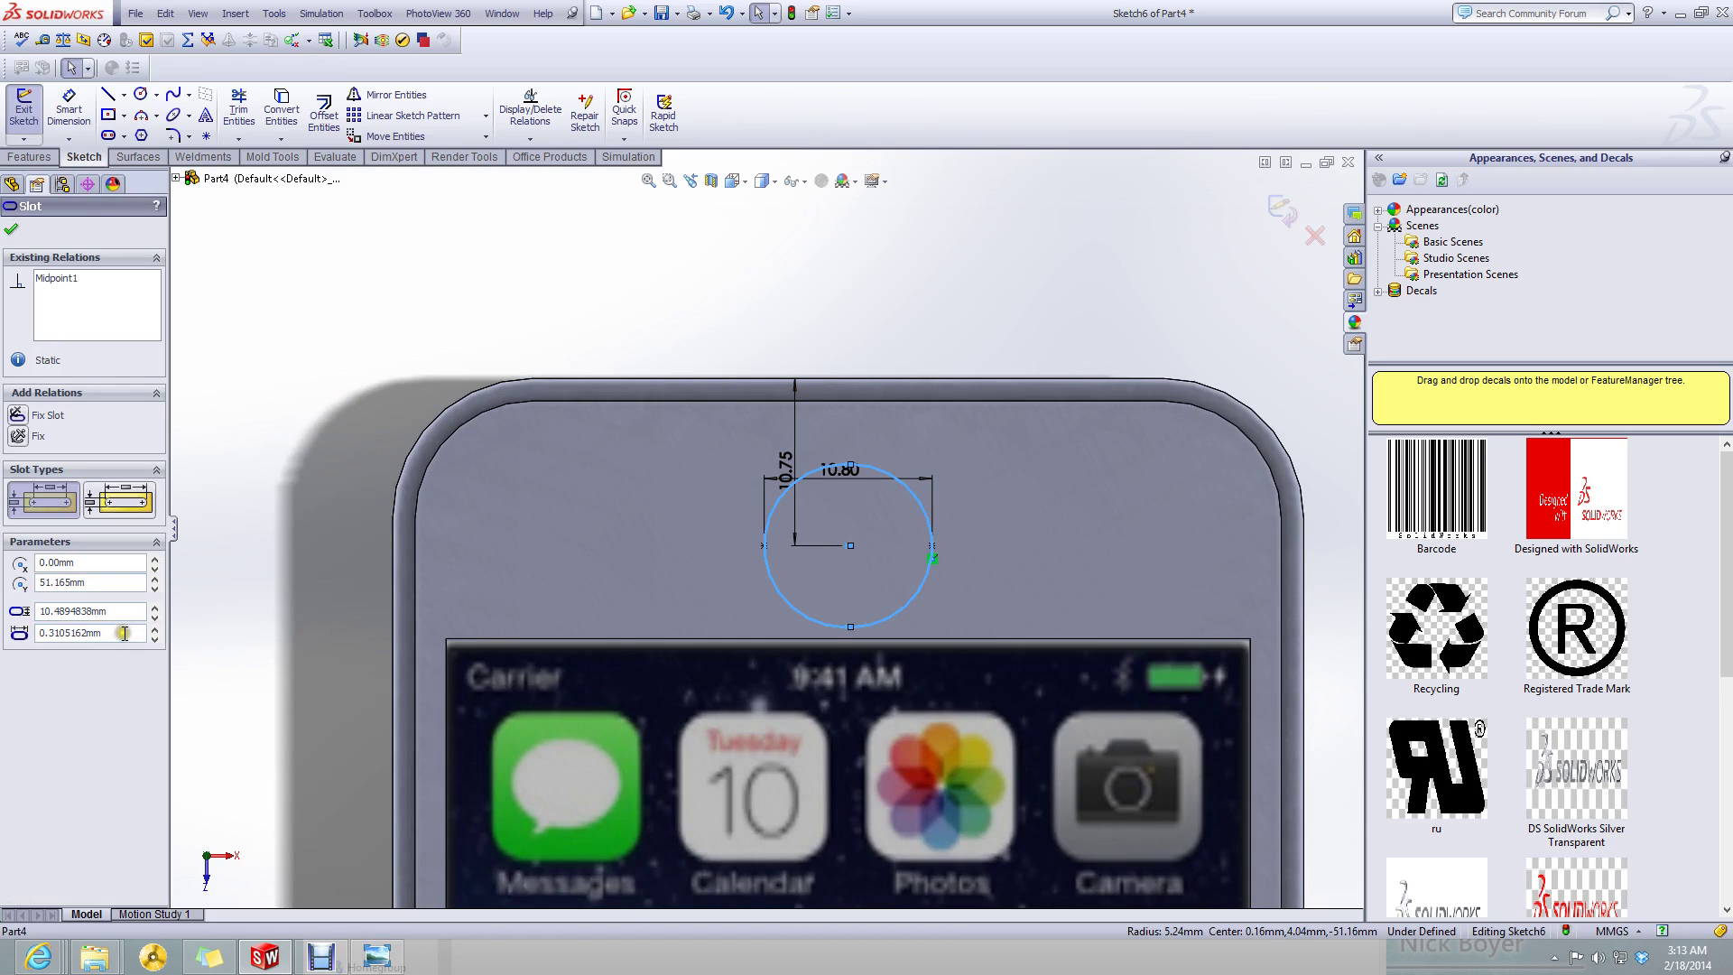
{"action": "left_click", "coordinate": [62, 633]}
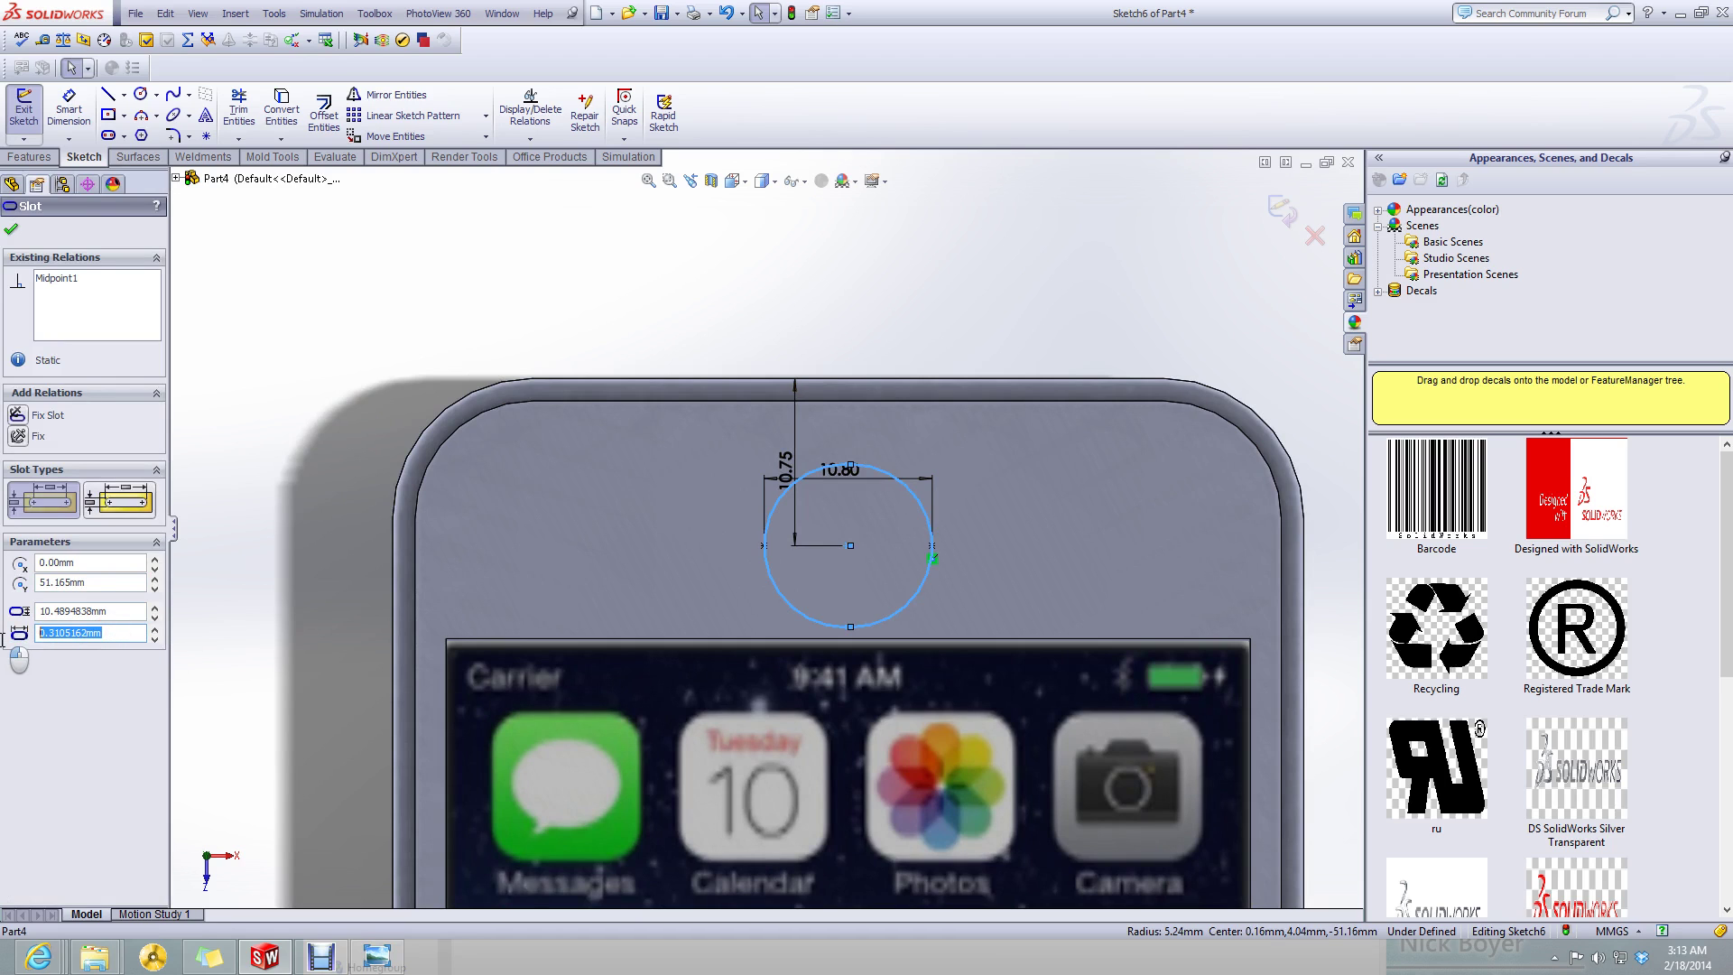
{"action": "left_click", "coordinate": [128, 613]}
{"action": "type", "text": "2.30"}
{"action": "key", "text": "Return"}
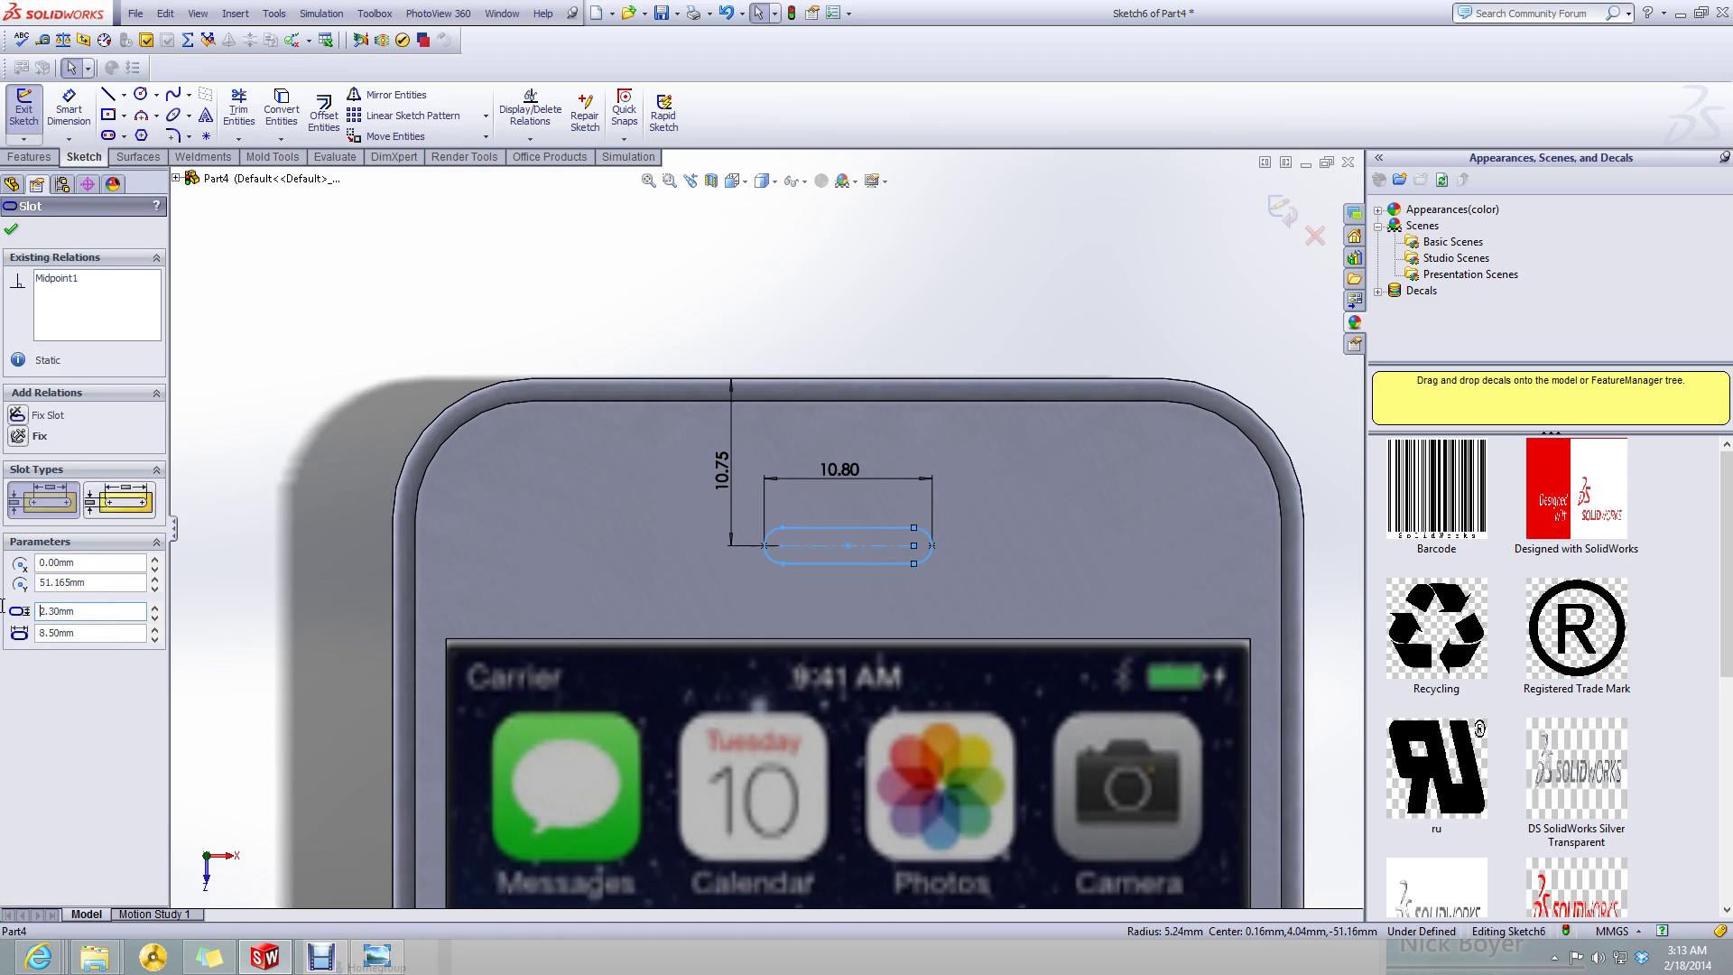
{"action": "key", "text": "Escape"}
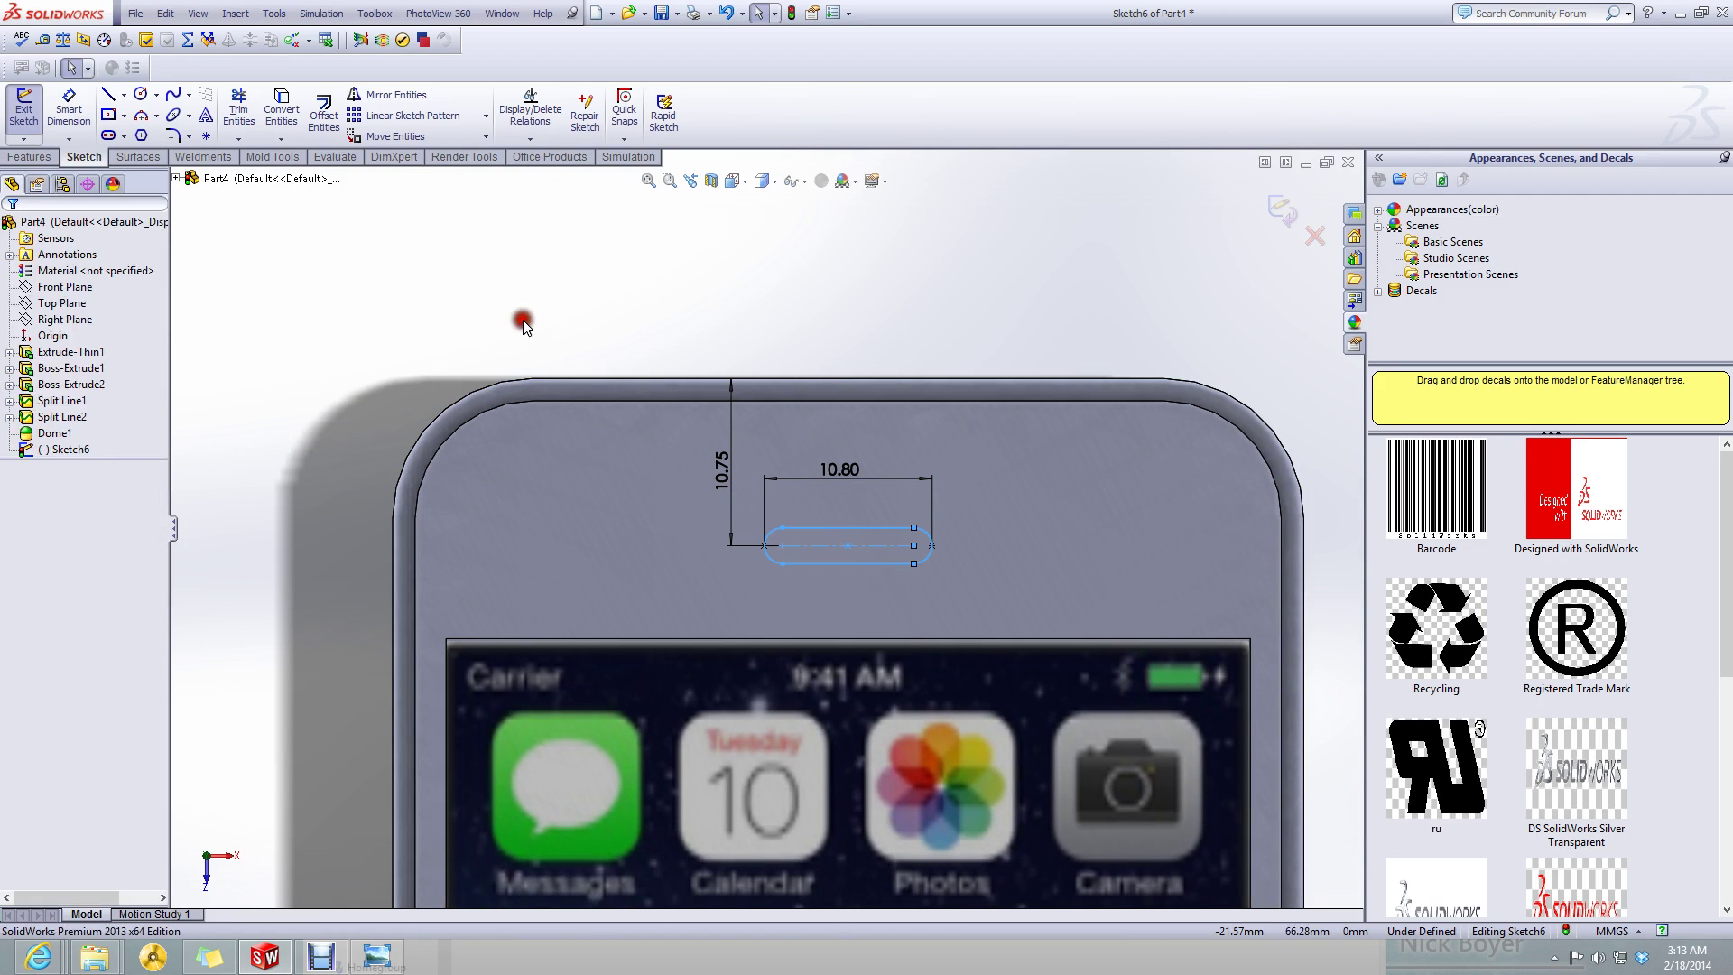
- Dimension the earpiece slot's width between its two straight edges, placing the dimension beside the slot's rounded end
{"action": "left_click", "coordinate": [56, 108]}
{"action": "left_click", "coordinate": [893, 562]}
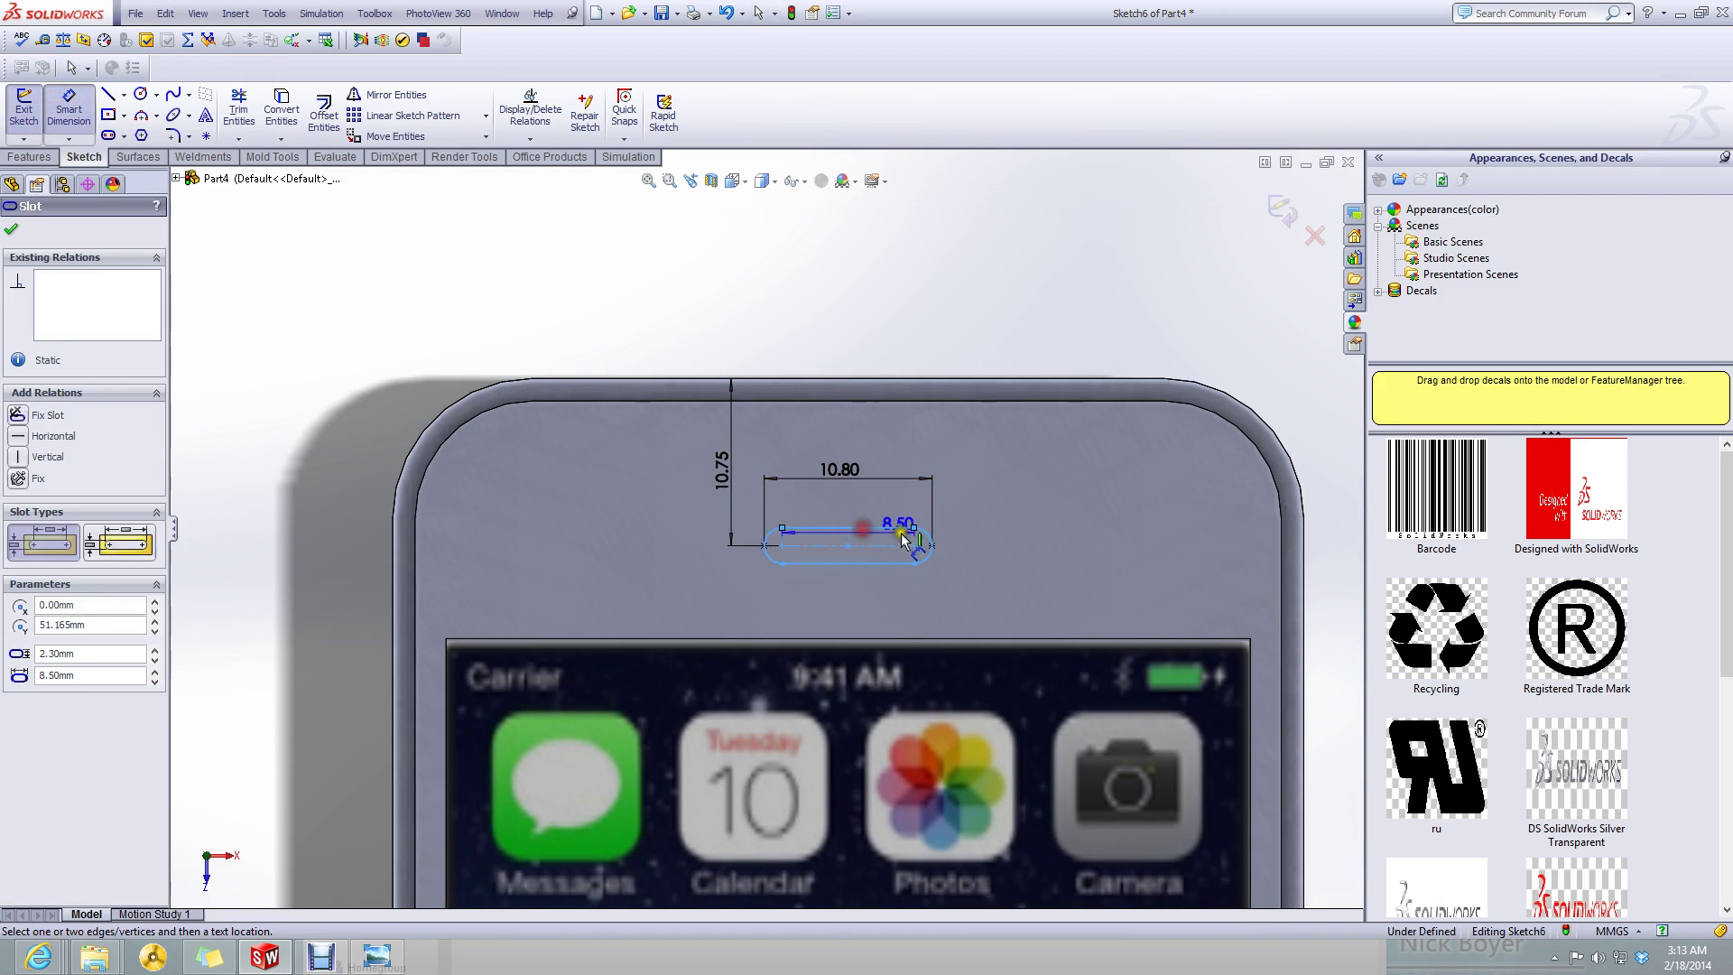
{"action": "left_click", "coordinate": [894, 529]}
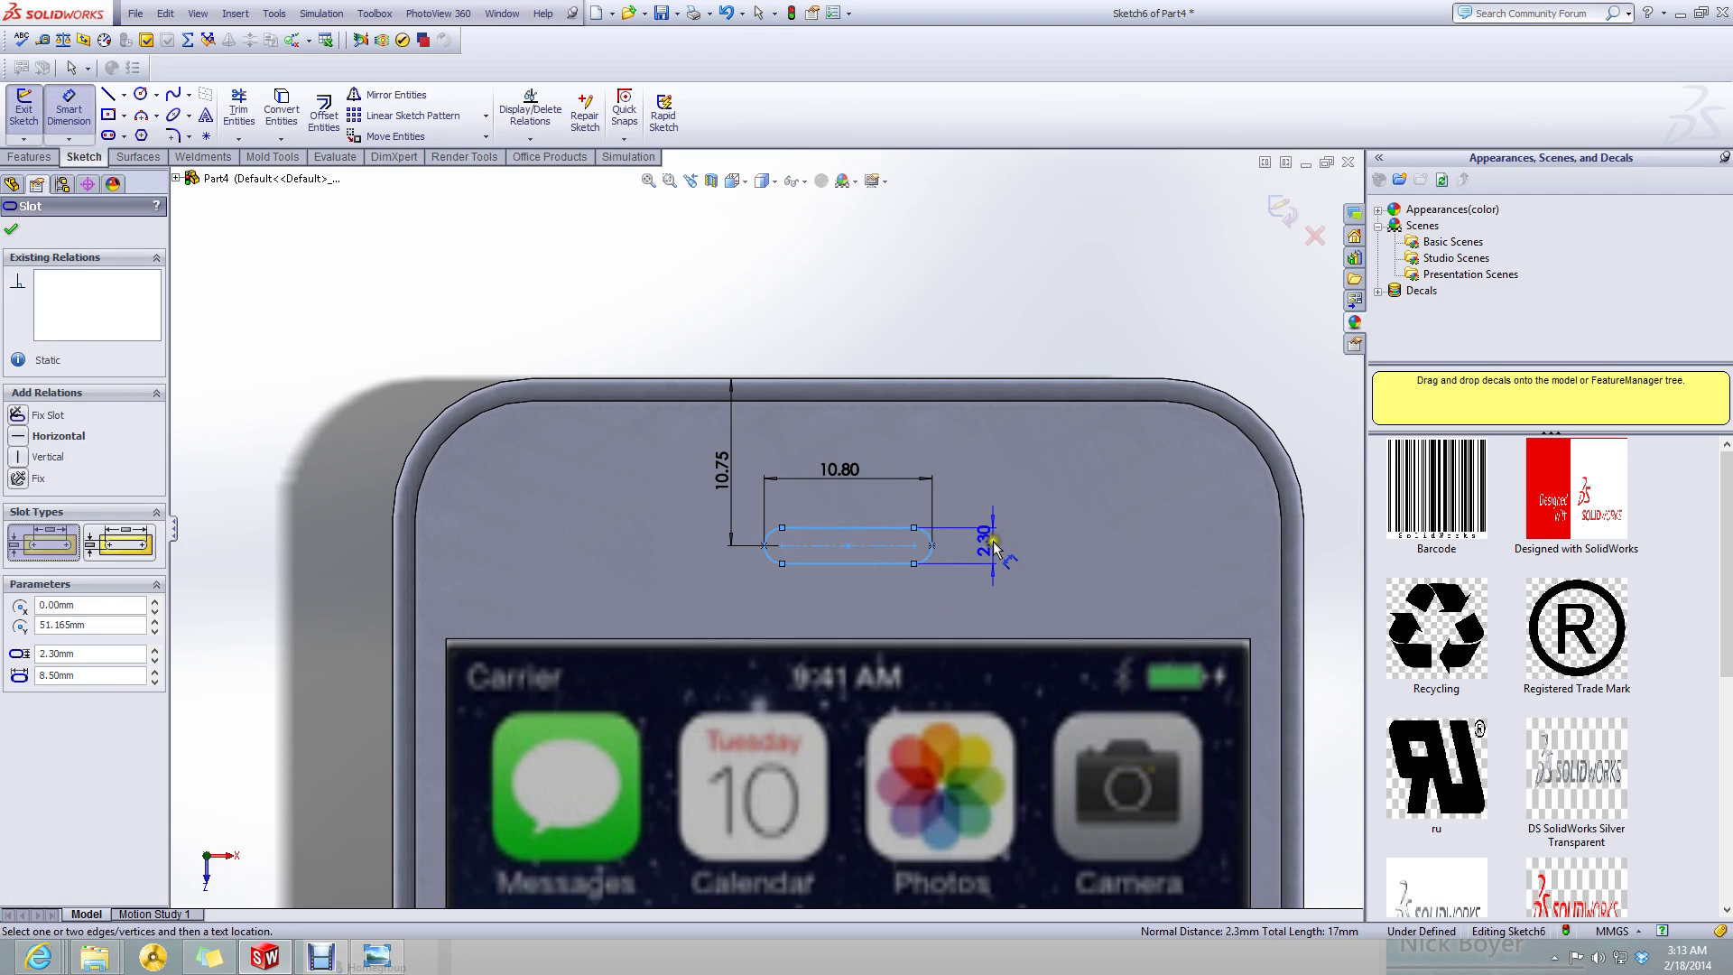
{"action": "left_click", "coordinate": [993, 546]}
{"action": "left_click", "coordinate": [919, 574]}
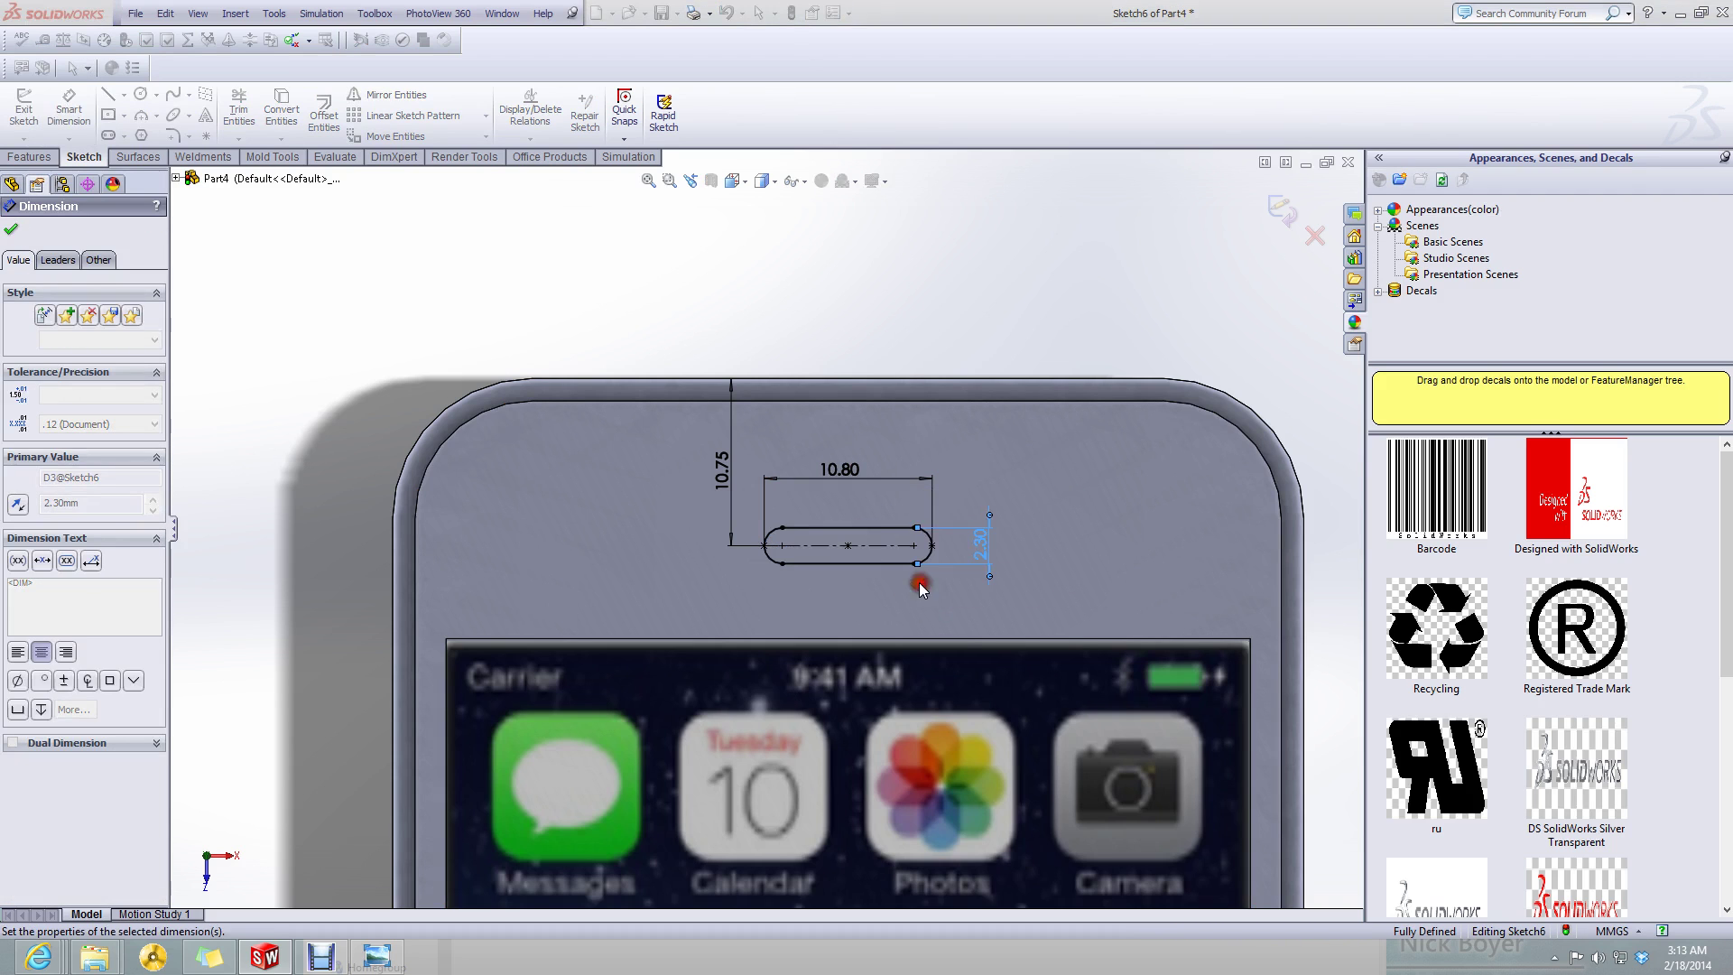
{"action": "left_click", "coordinate": [788, 273]}
- Cut-extrude the earpiece slot to a blind depth of 0.5 mm with a 45° draft
{"action": "left_click", "coordinate": [29, 157]}
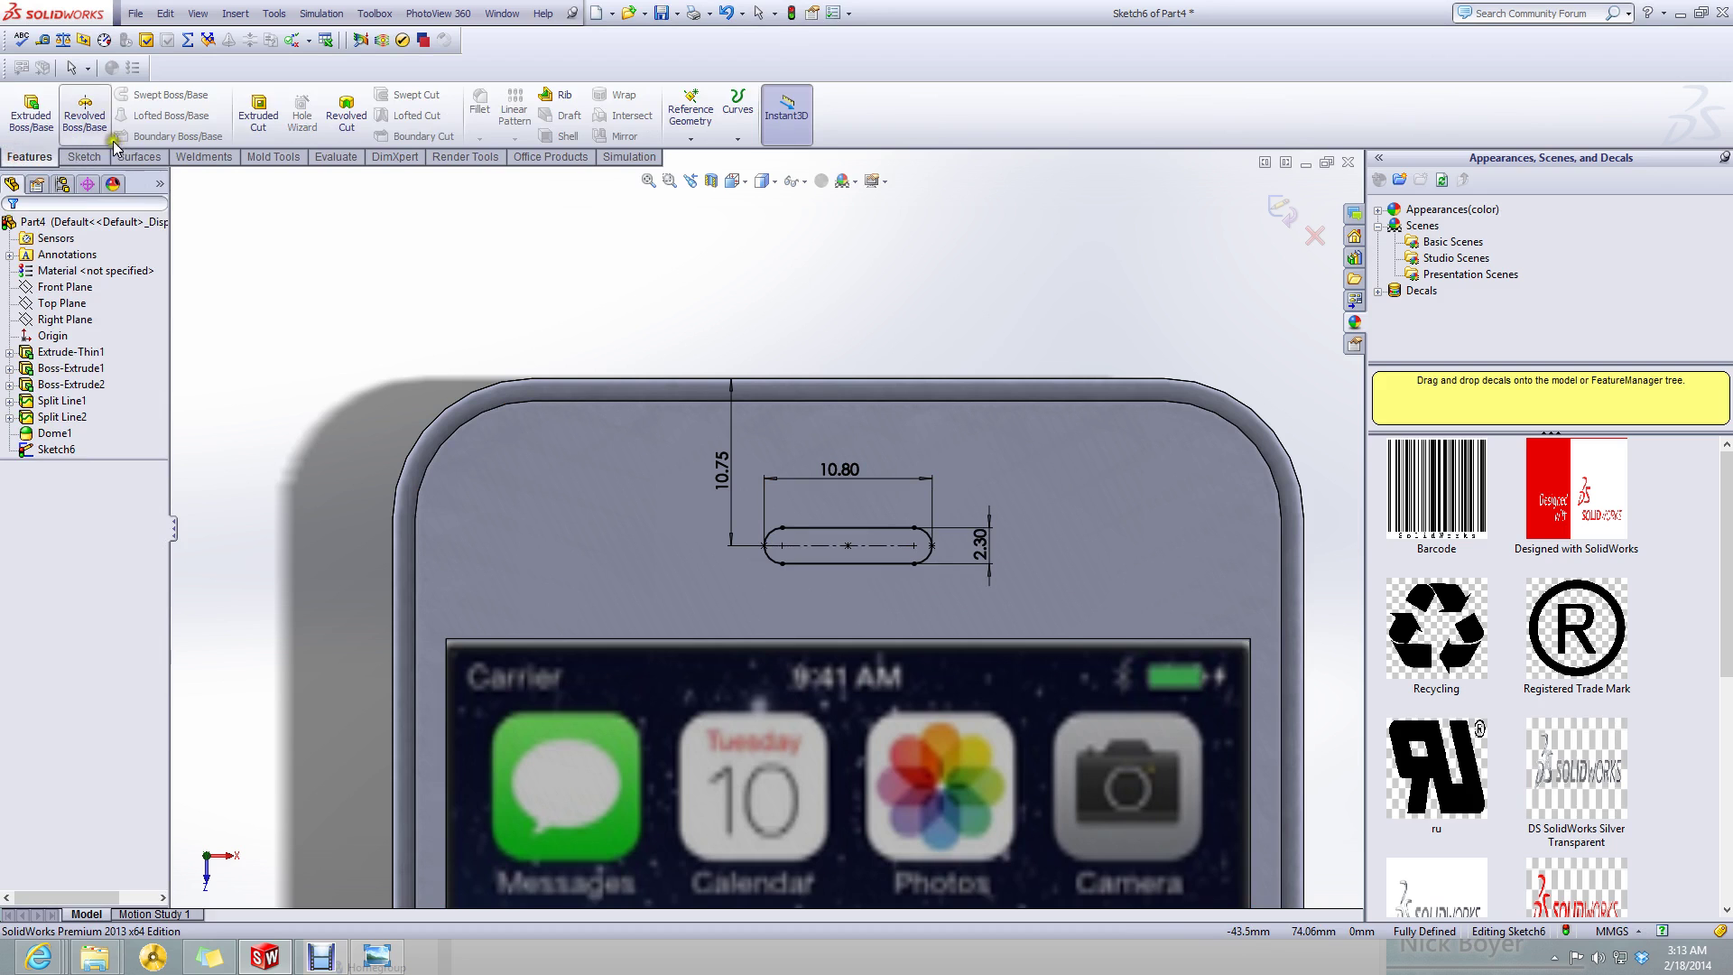
{"action": "left_click", "coordinate": [252, 124]}
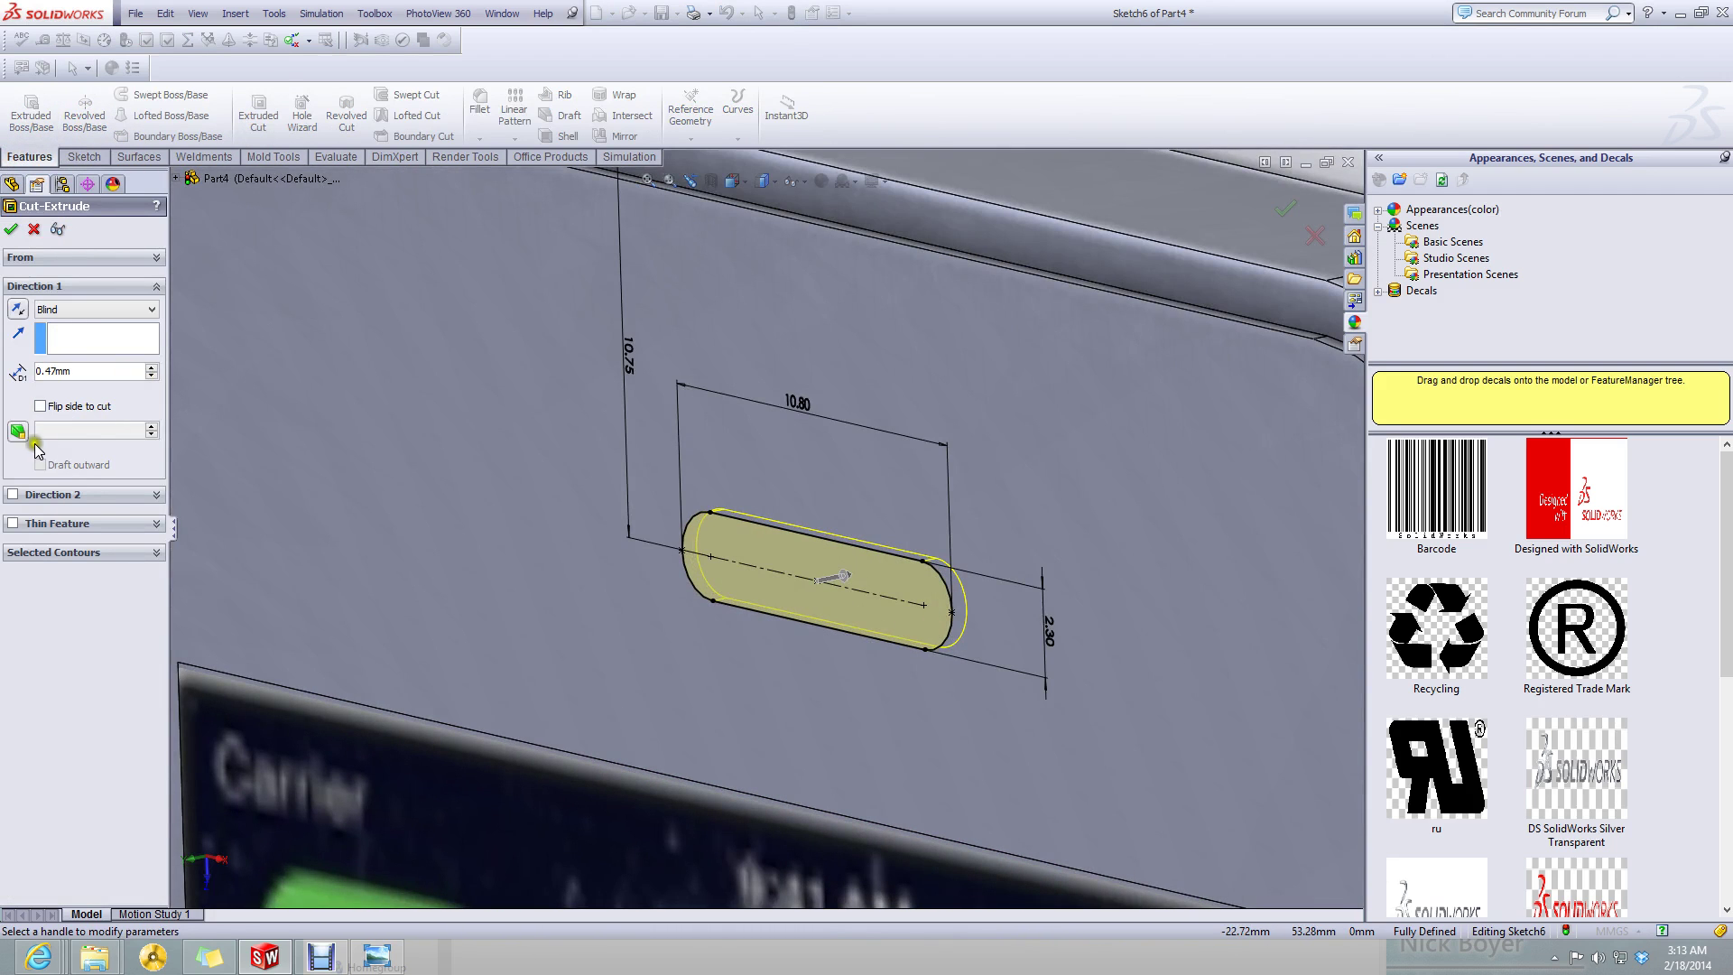
{"action": "left_click", "coordinate": [22, 433]}
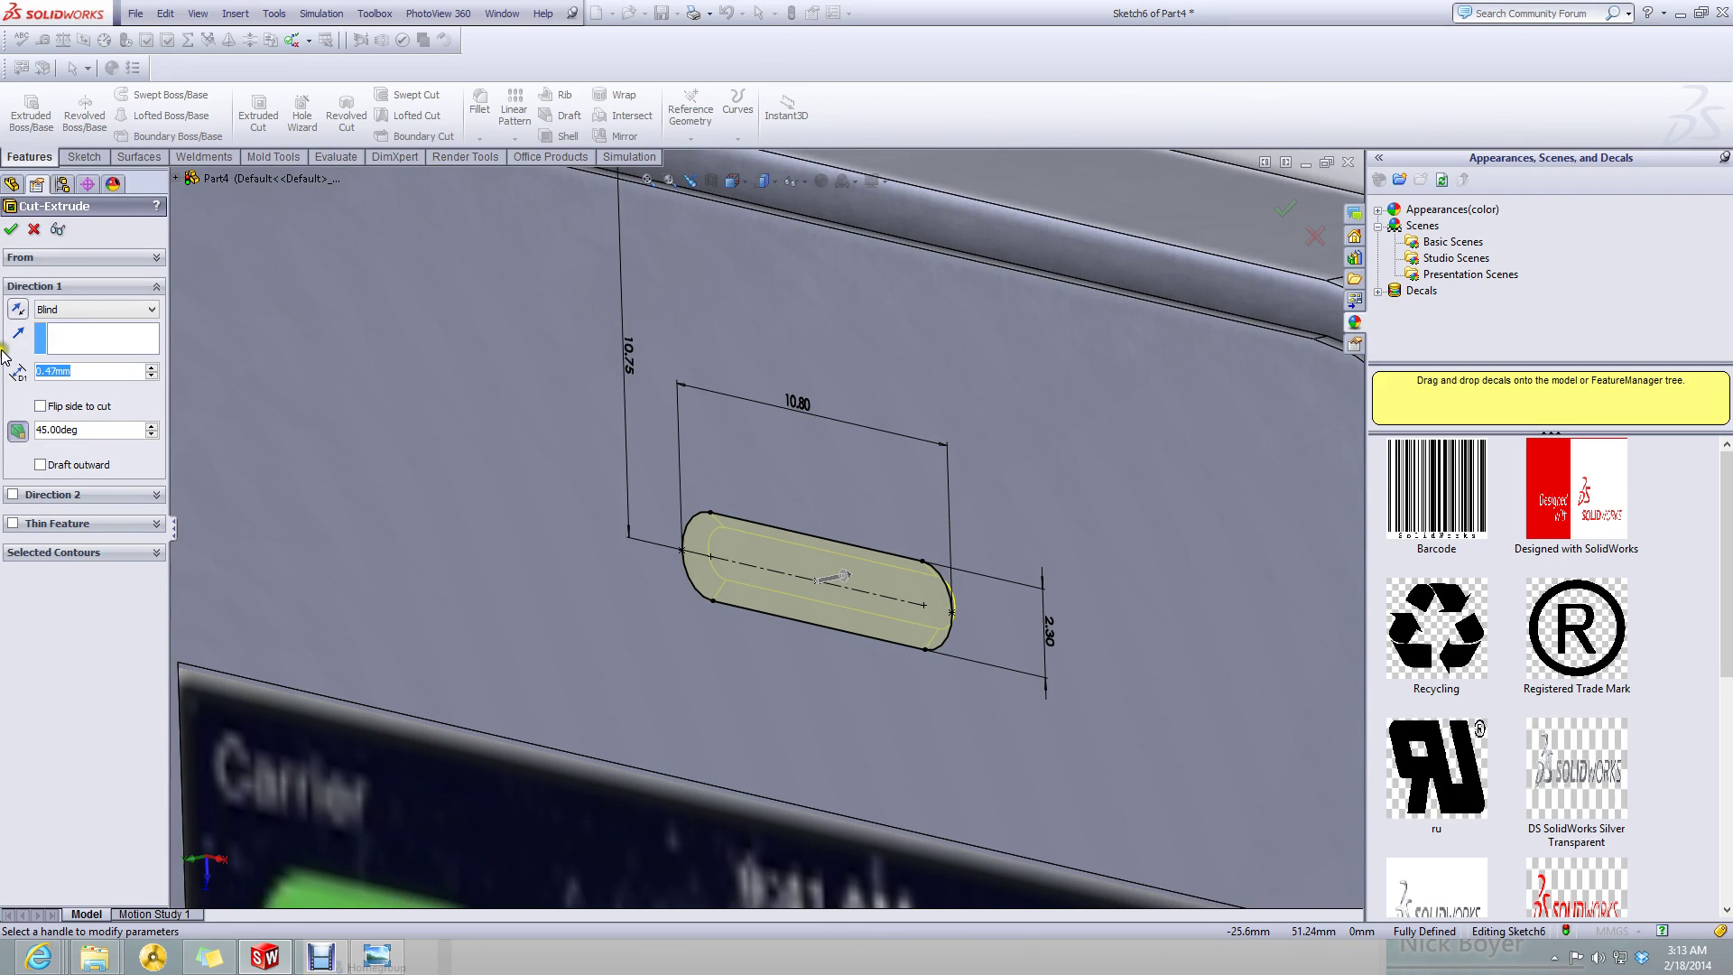
{"action": "type", "text": "0.5"}
{"action": "key", "text": "Return"}
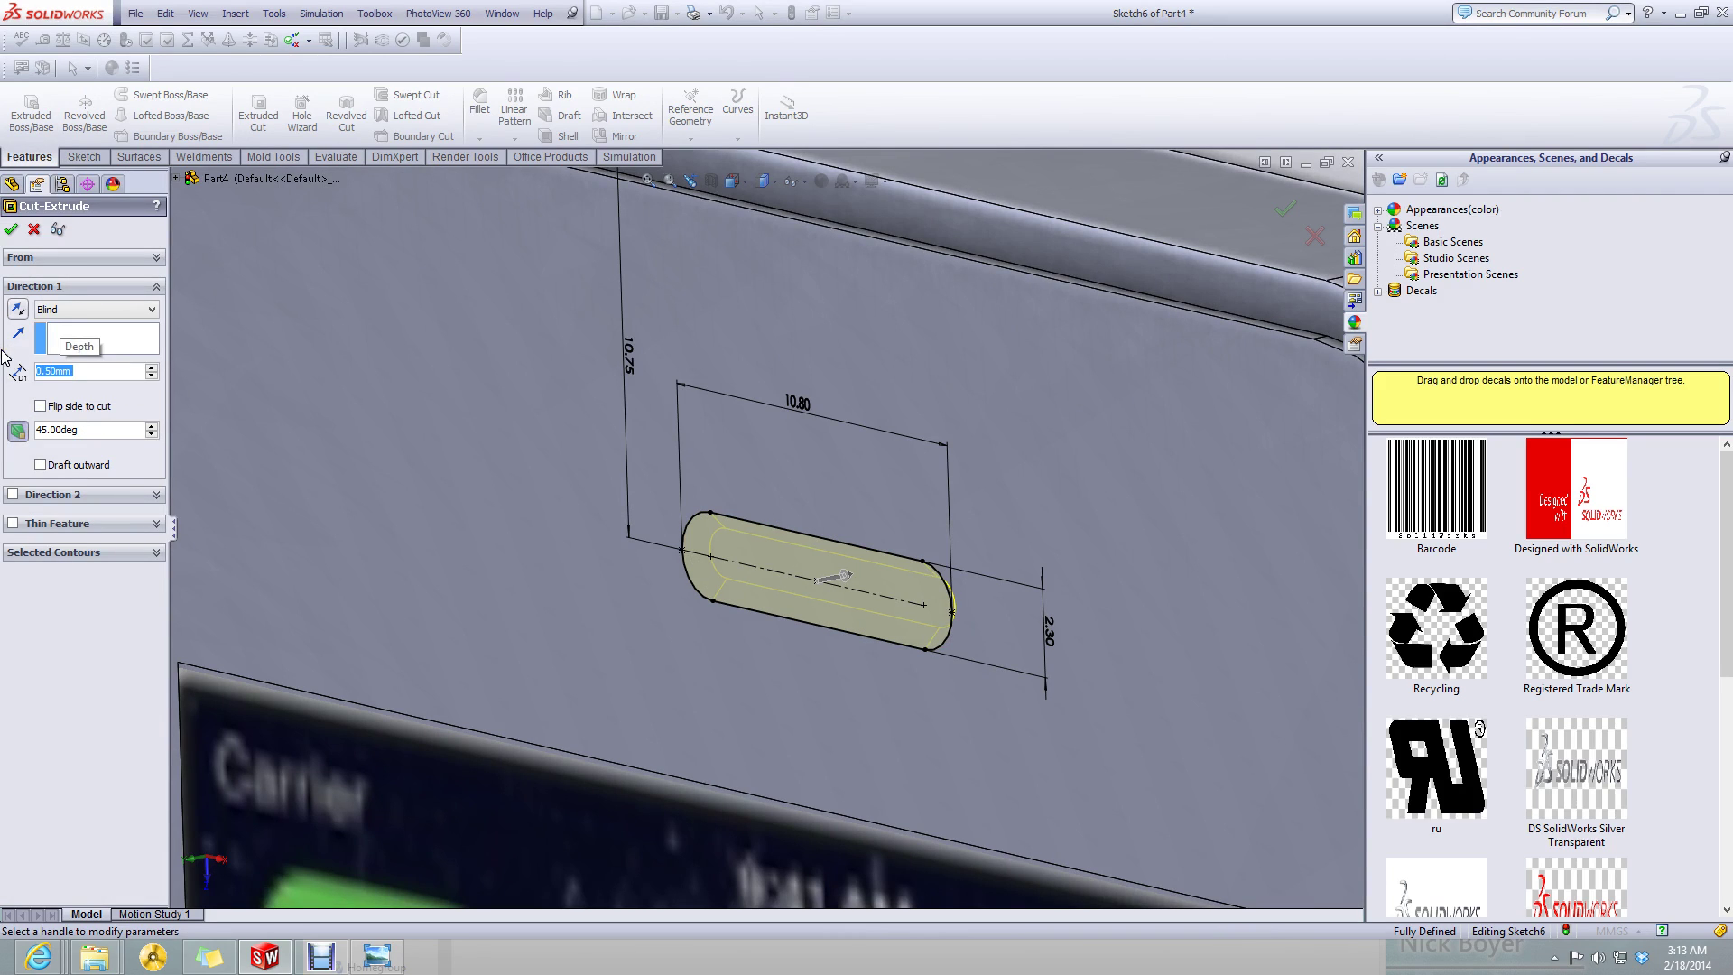
{"action": "left_click", "coordinate": [12, 231]}
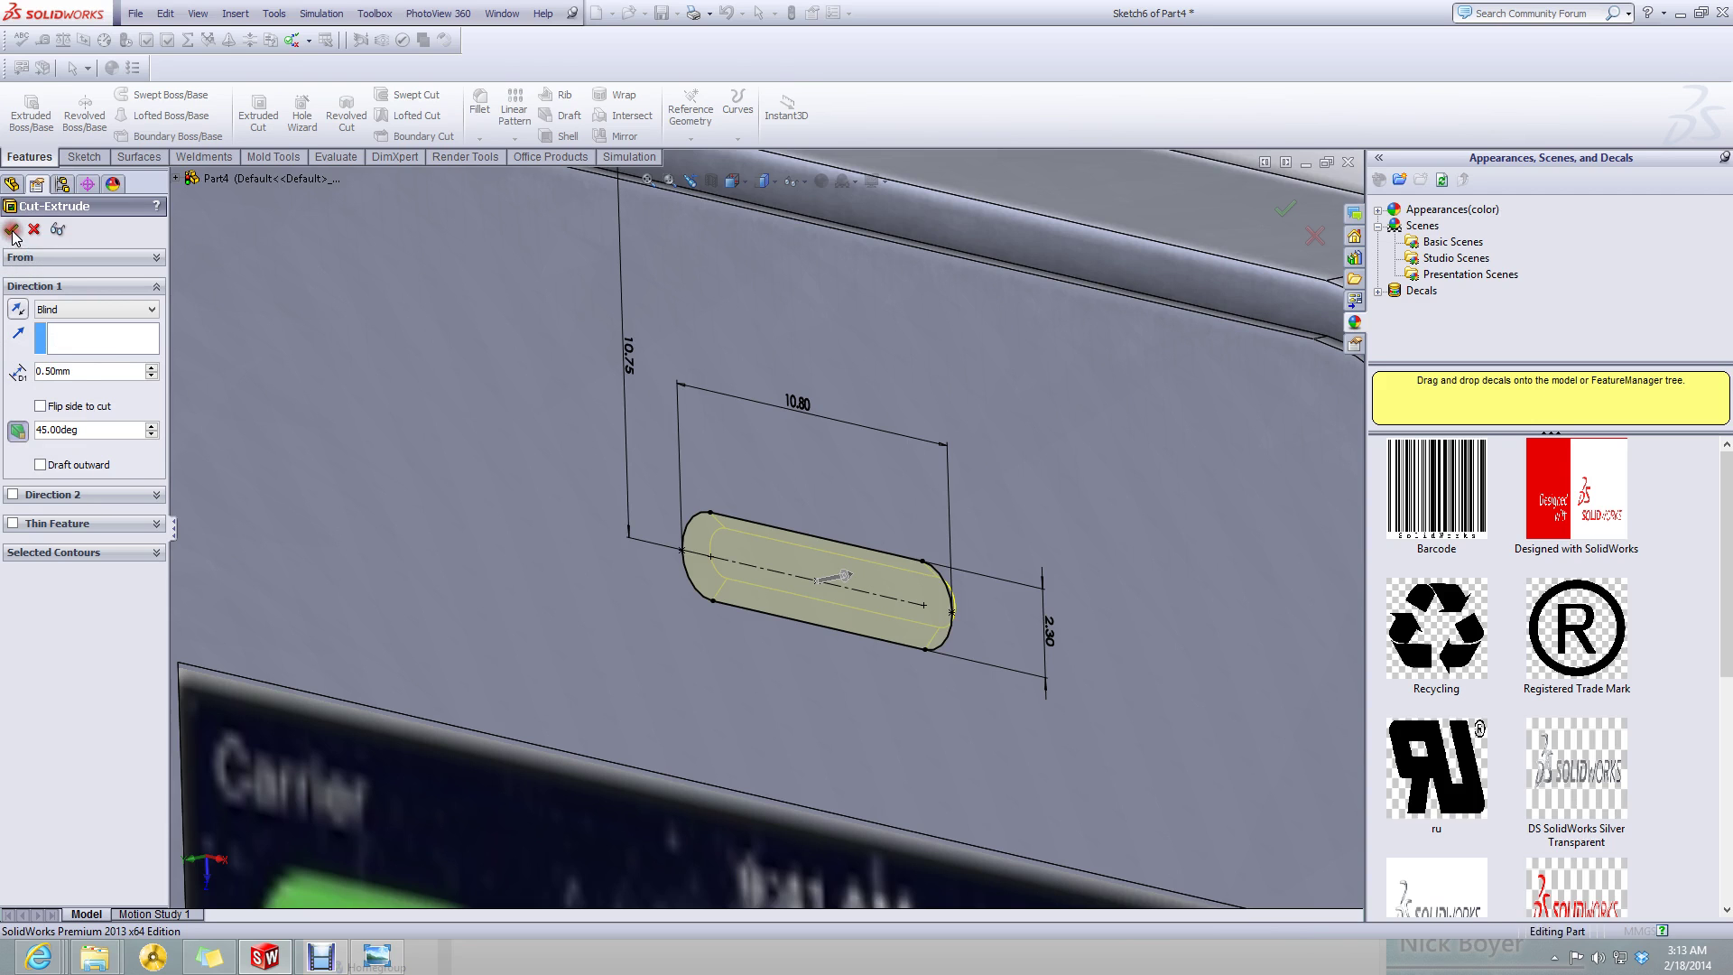
- Start a new sketch on the phone's front face surrounding the screen
{"action": "scroll", "coordinate": [560, 462], "scroll_direction": "up", "scroll_amount": 5}
{"action": "middle_click_drag", "start_coordinate": [766, 670], "coordinate": [859, 380]}
{"action": "left_click", "coordinate": [859, 379]}
{"action": "left_click", "coordinate": [929, 322]}
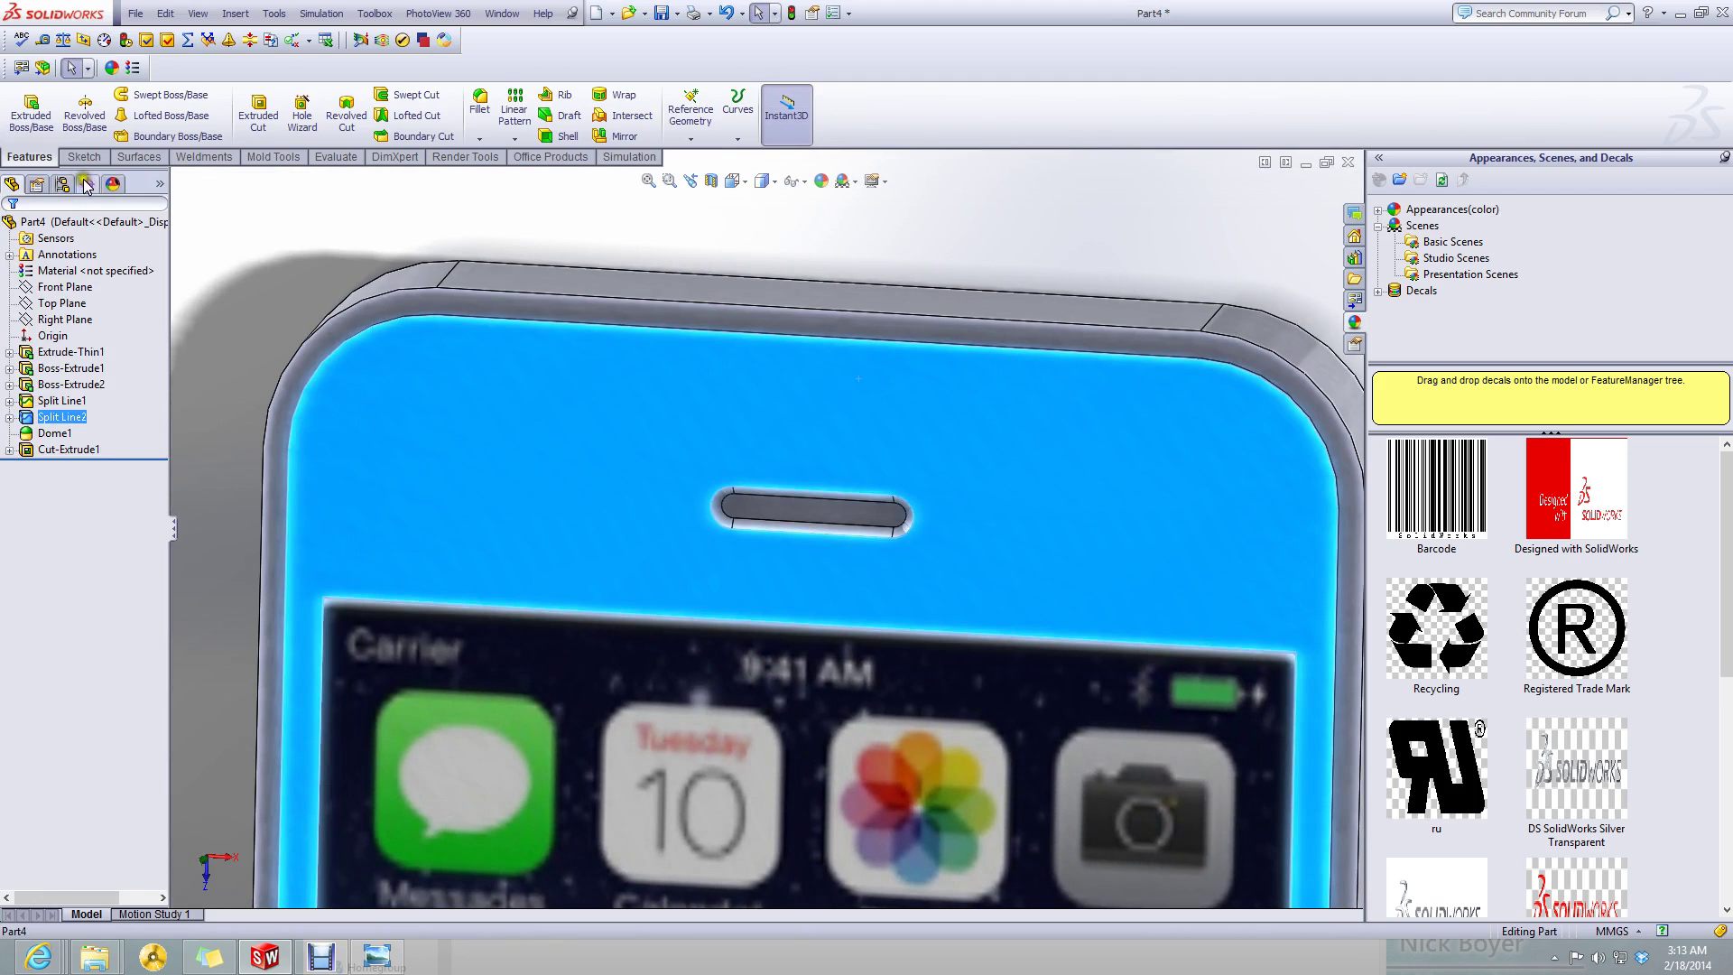
{"action": "left_click", "coordinate": [763, 178]}
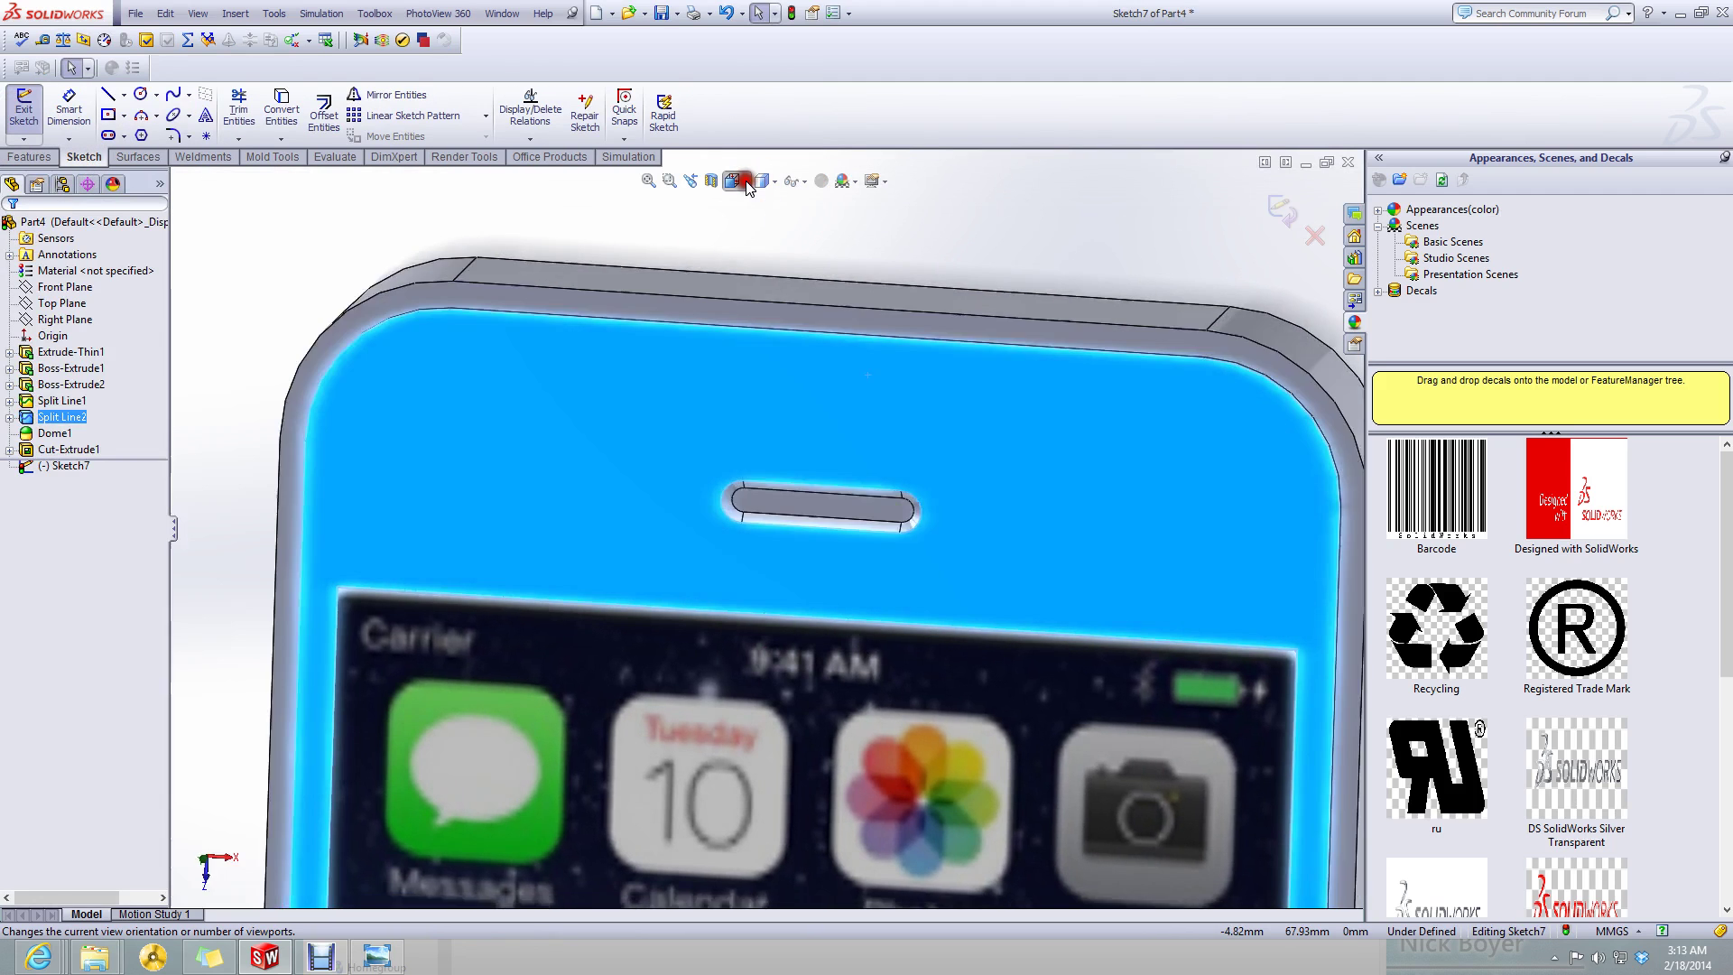
{"action": "left_click", "coordinate": [826, 273]}
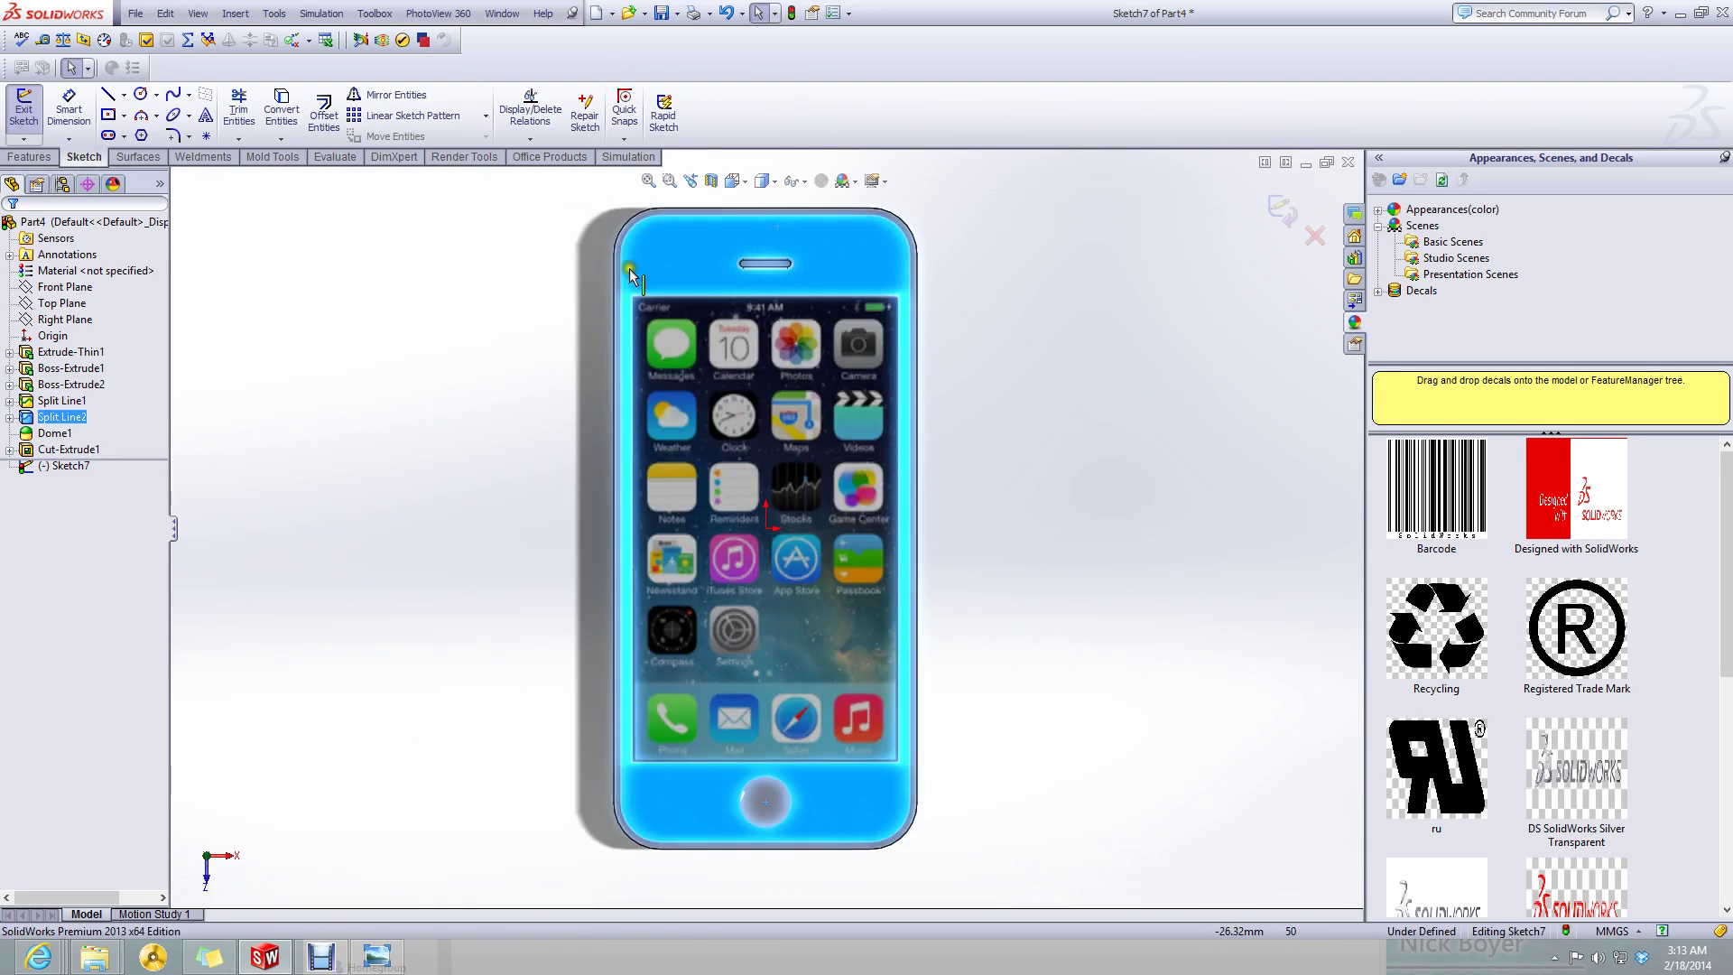
{"action": "left_click", "coordinate": [496, 289]}
- Sketch a circle directly above the middle of the earpiece slot and set its diameter to 3 mm
{"action": "scroll", "coordinate": [843, 348], "scroll_direction": "down", "scroll_amount": 6}
{"action": "left_click", "coordinate": [140, 94]}
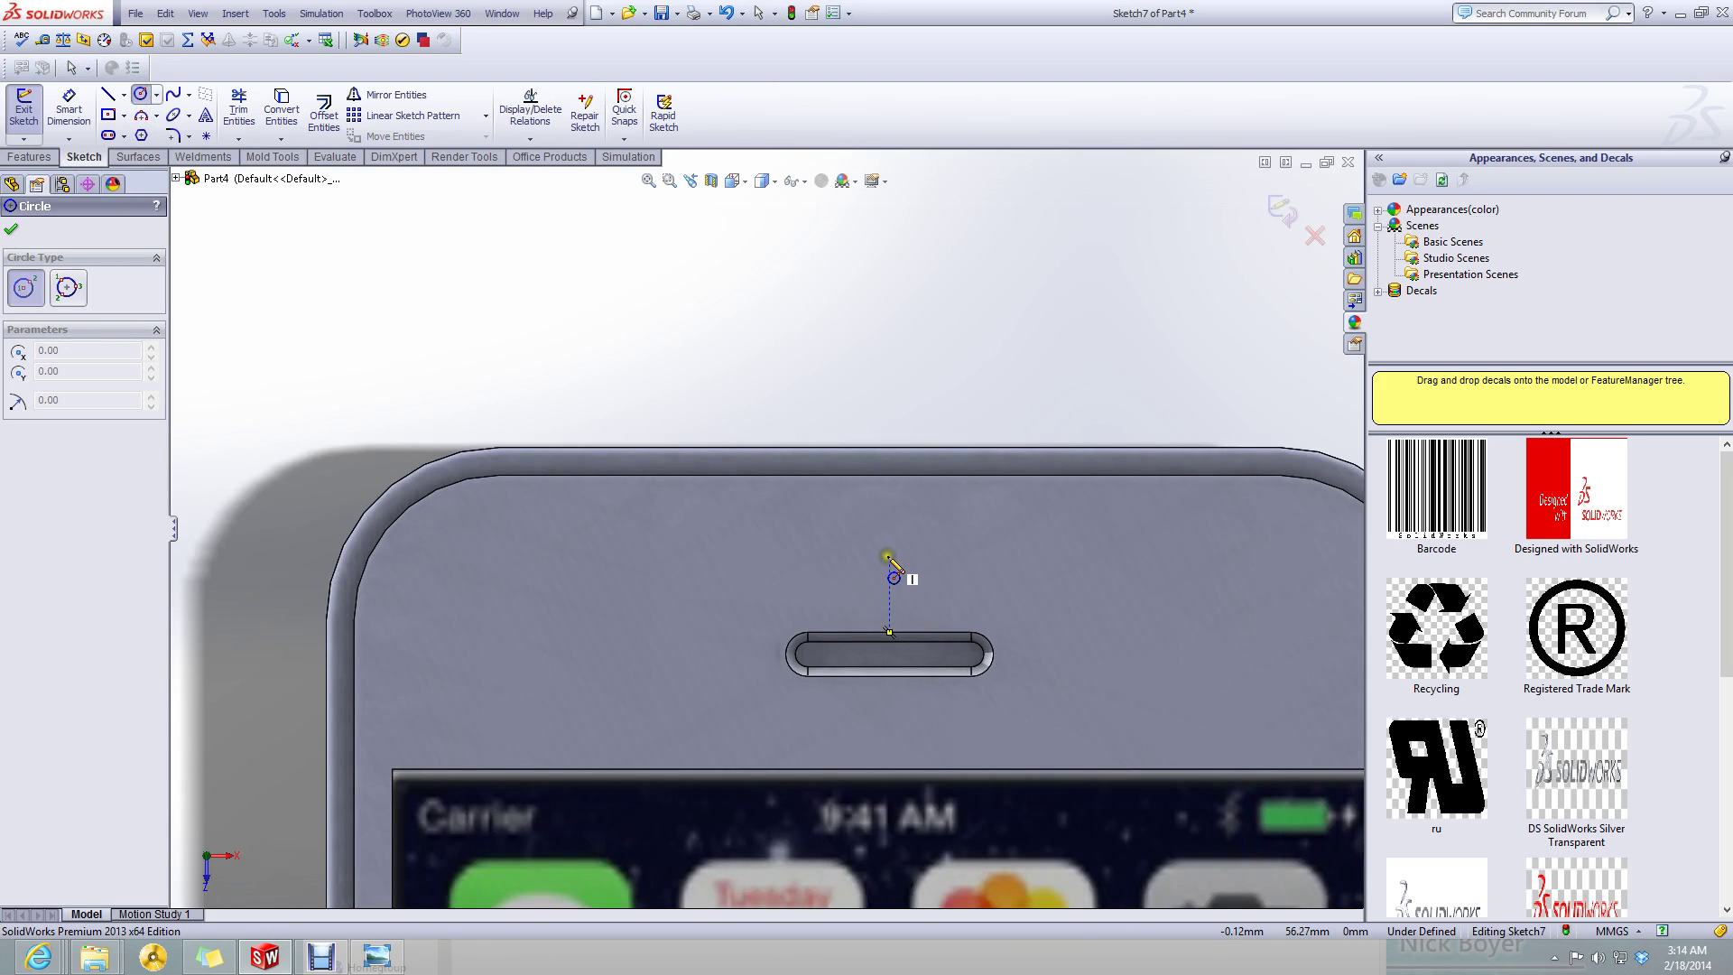
{"action": "left_click_drag", "start_coordinate": [889, 564], "coordinate": [922, 567]}
{"action": "left_click", "coordinate": [68, 108]}
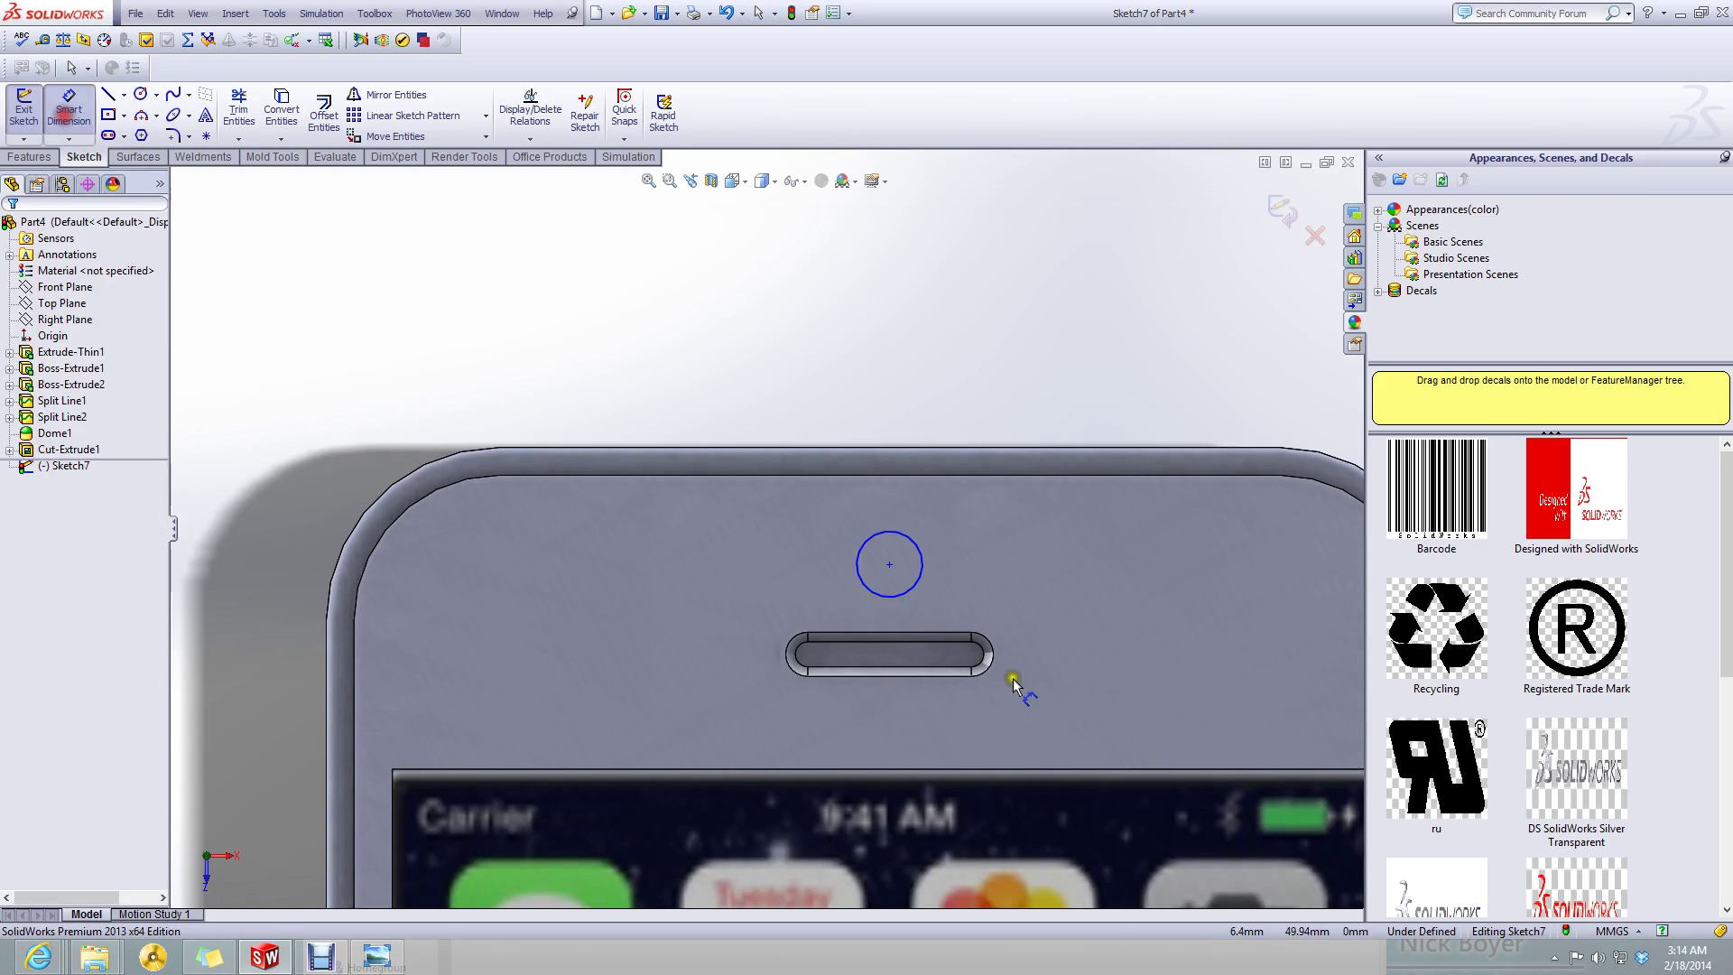
{"action": "left_click", "coordinate": [921, 567]}
{"action": "left_click", "coordinate": [1026, 591]}
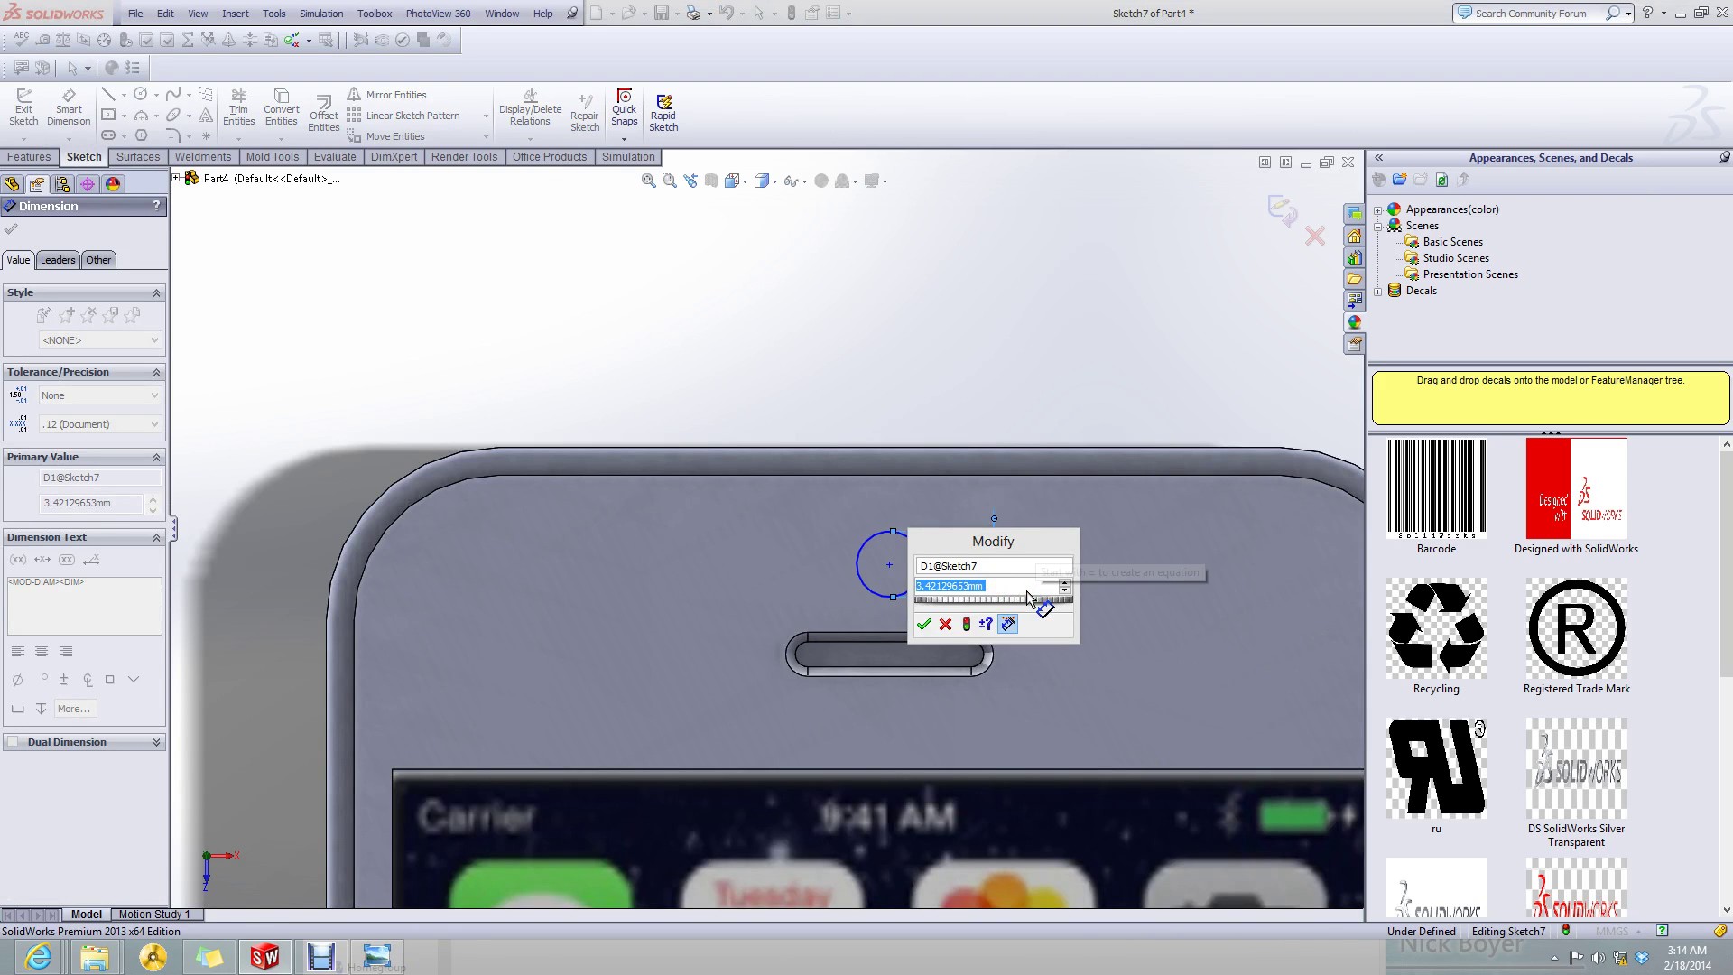
{"action": "type", "text": "3"}
{"action": "key", "text": "Return"}
{"action": "left_click", "coordinate": [889, 294]}
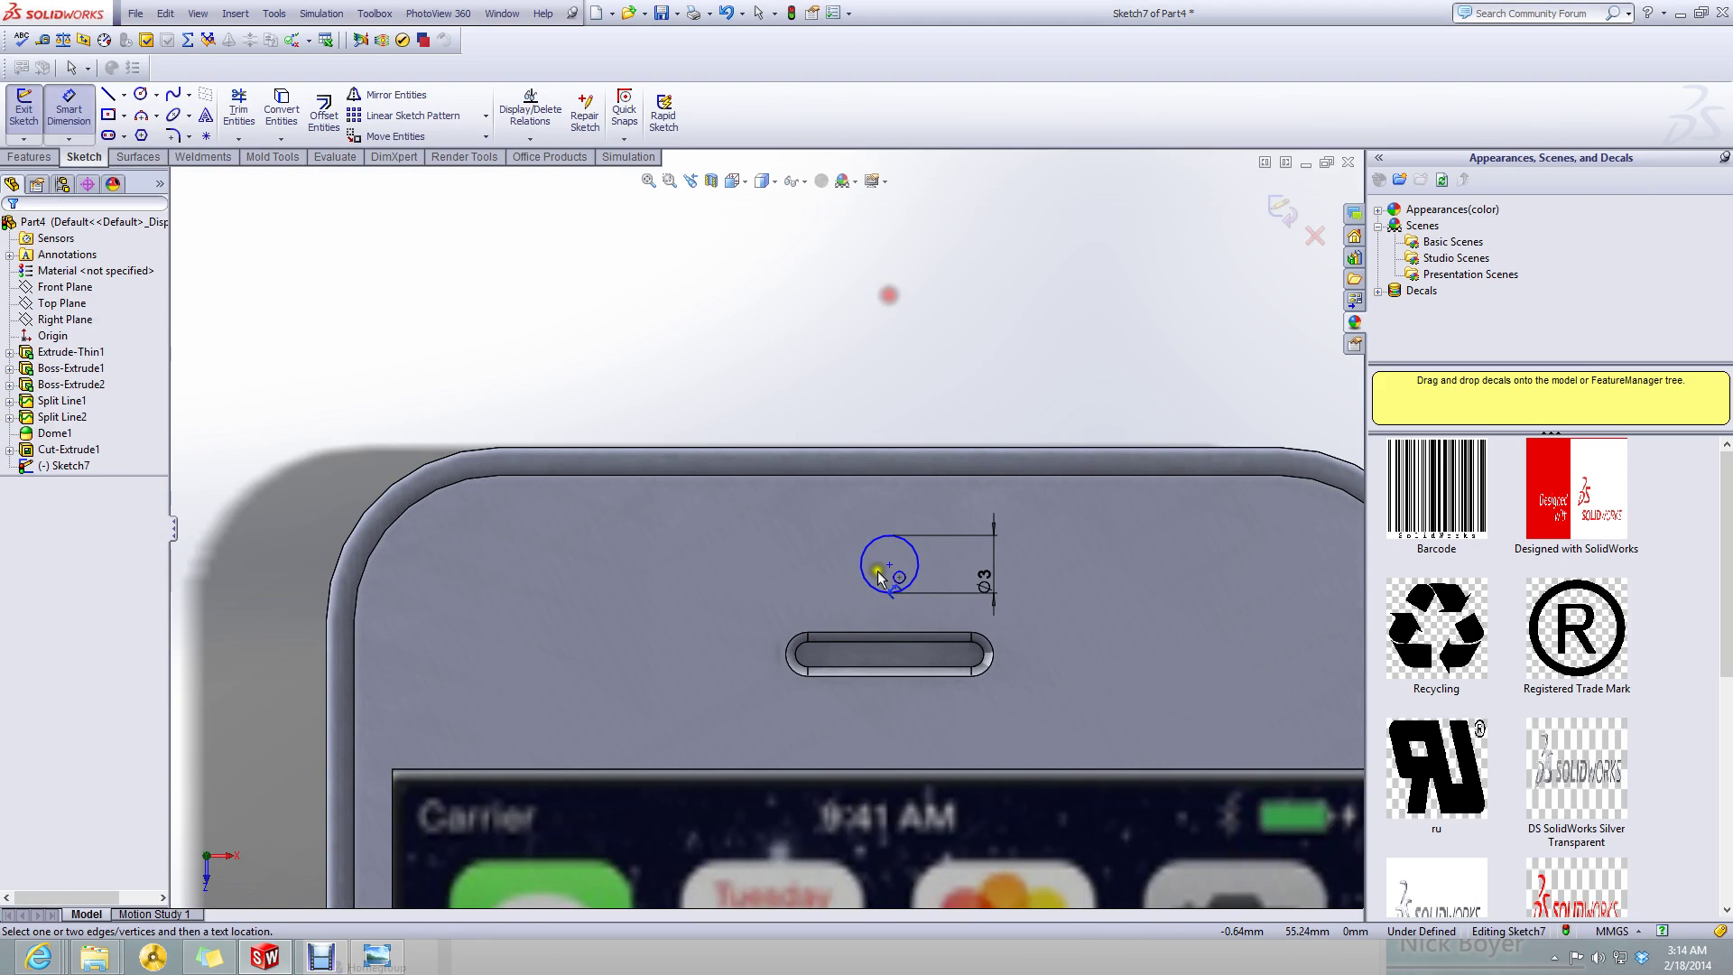
- Dimension the circle's centre from the phone's top edge and switch to the iphone5blueprints image to check the front camera's position
{"action": "left_click", "coordinate": [890, 565]}
{"action": "left_click", "coordinate": [885, 448]}
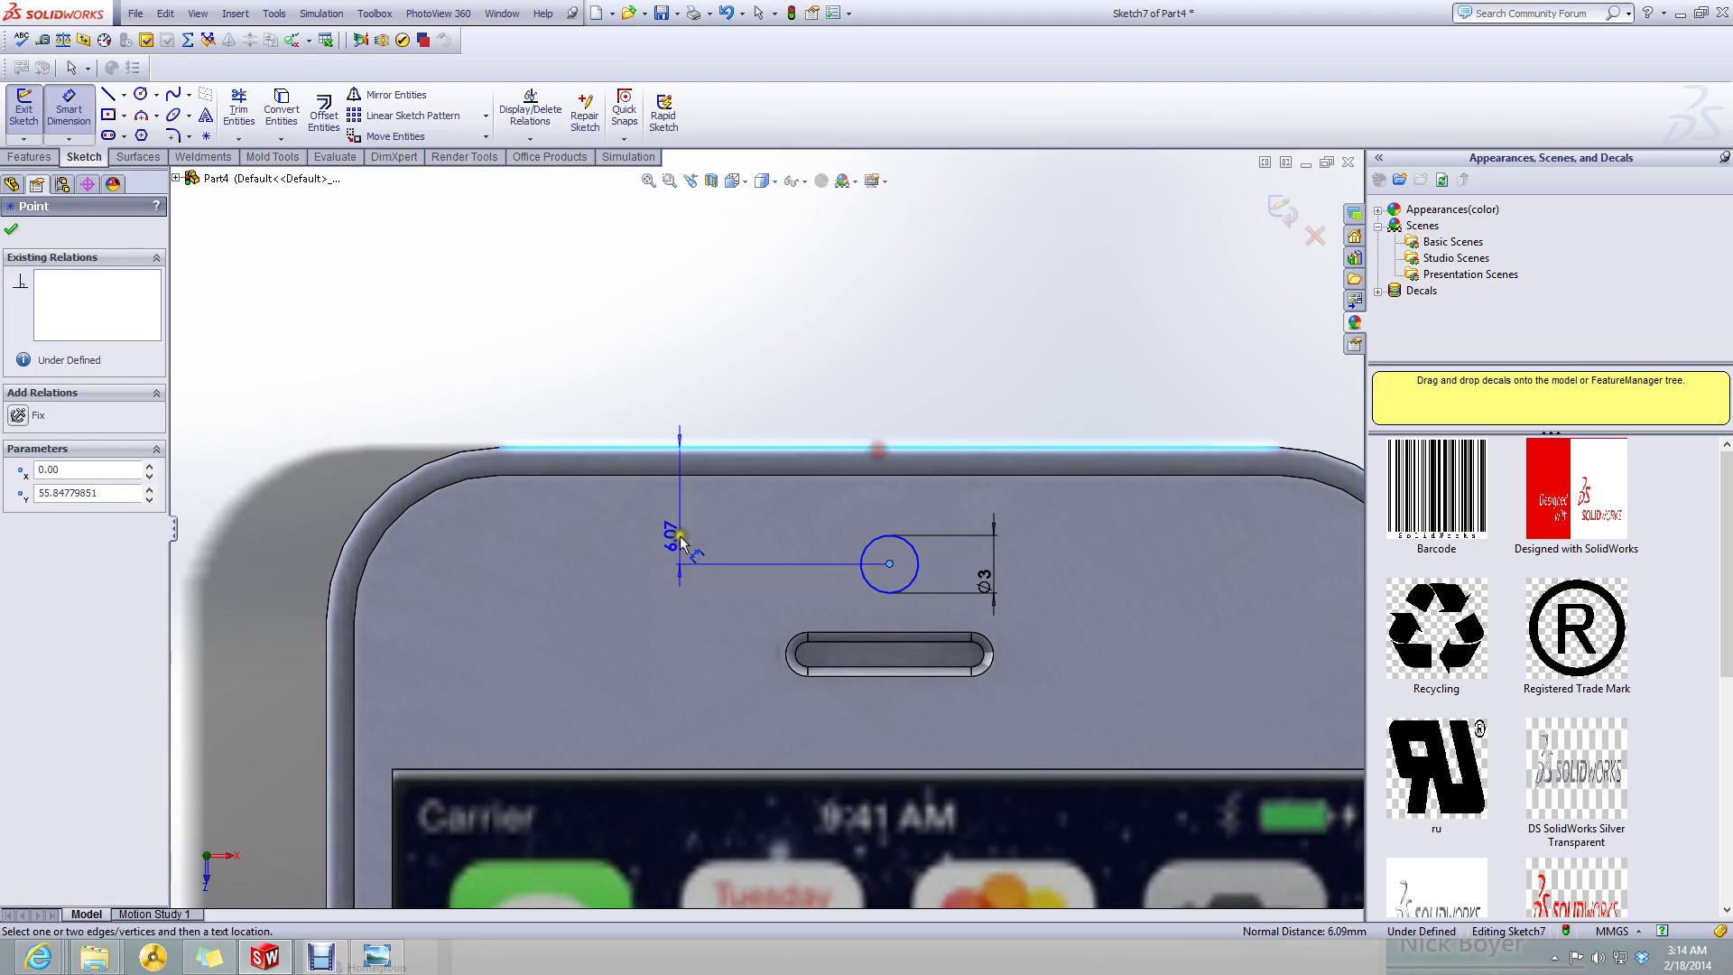
{"action": "left_click", "coordinate": [681, 506]}
{"action": "left_click", "coordinate": [384, 966]}
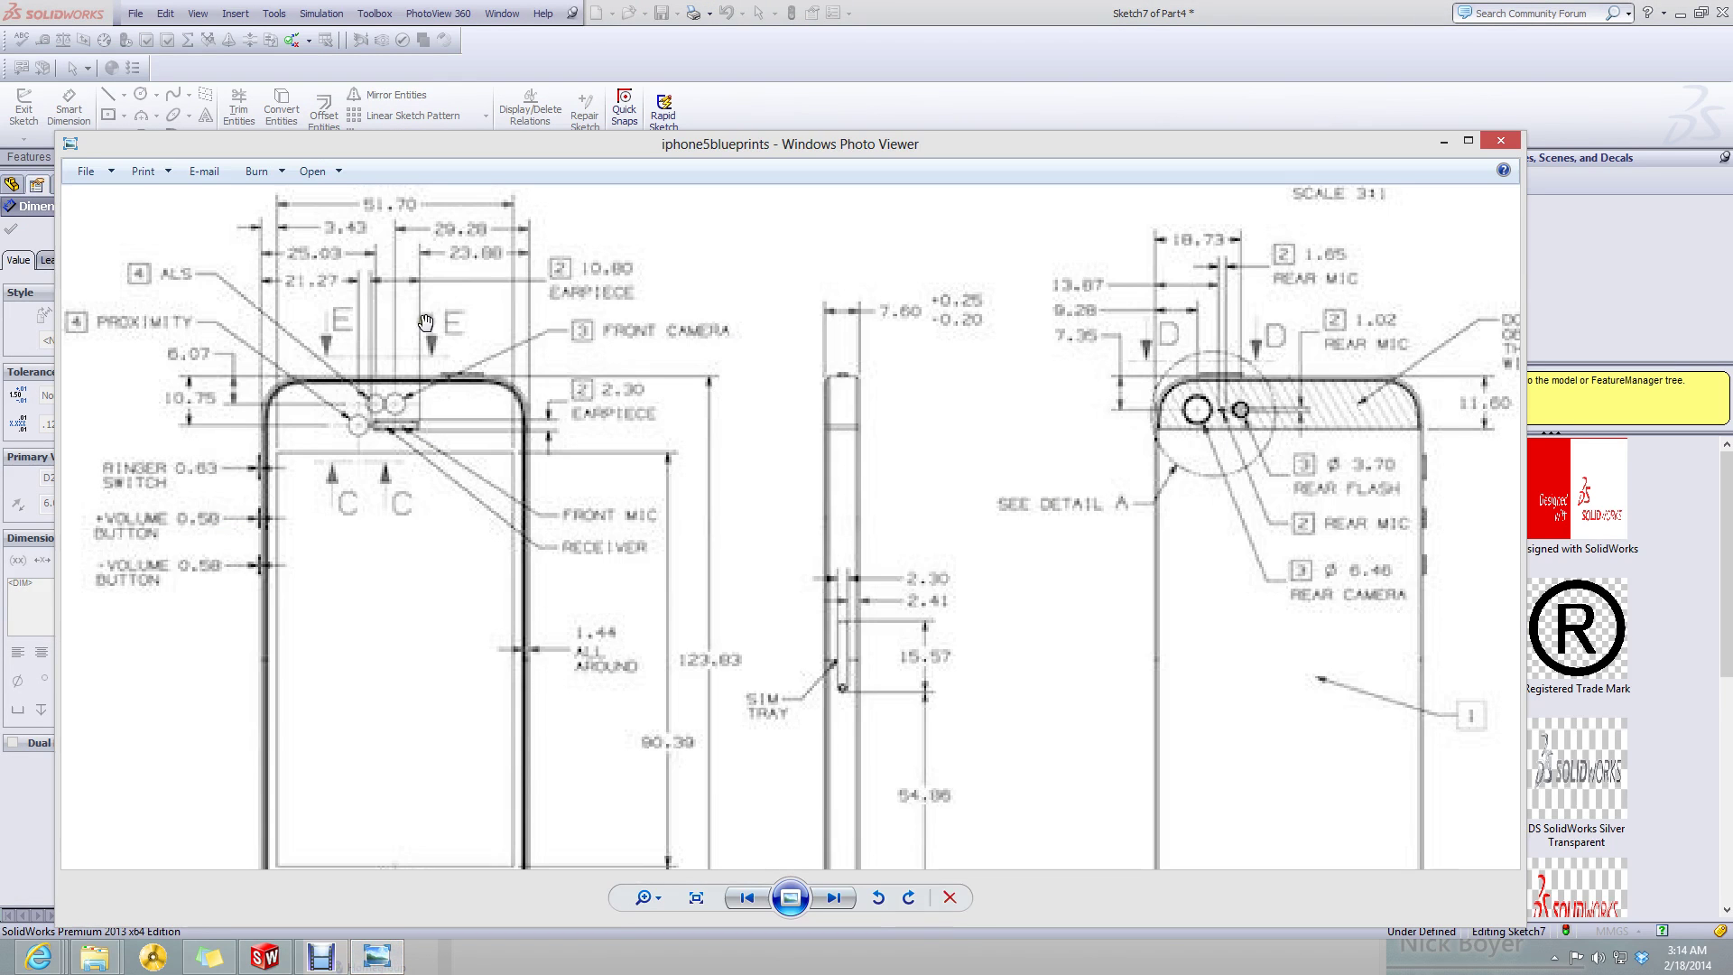
{"action": "scroll", "coordinate": [449, 349], "scroll_direction": "up", "scroll_amount": 3}
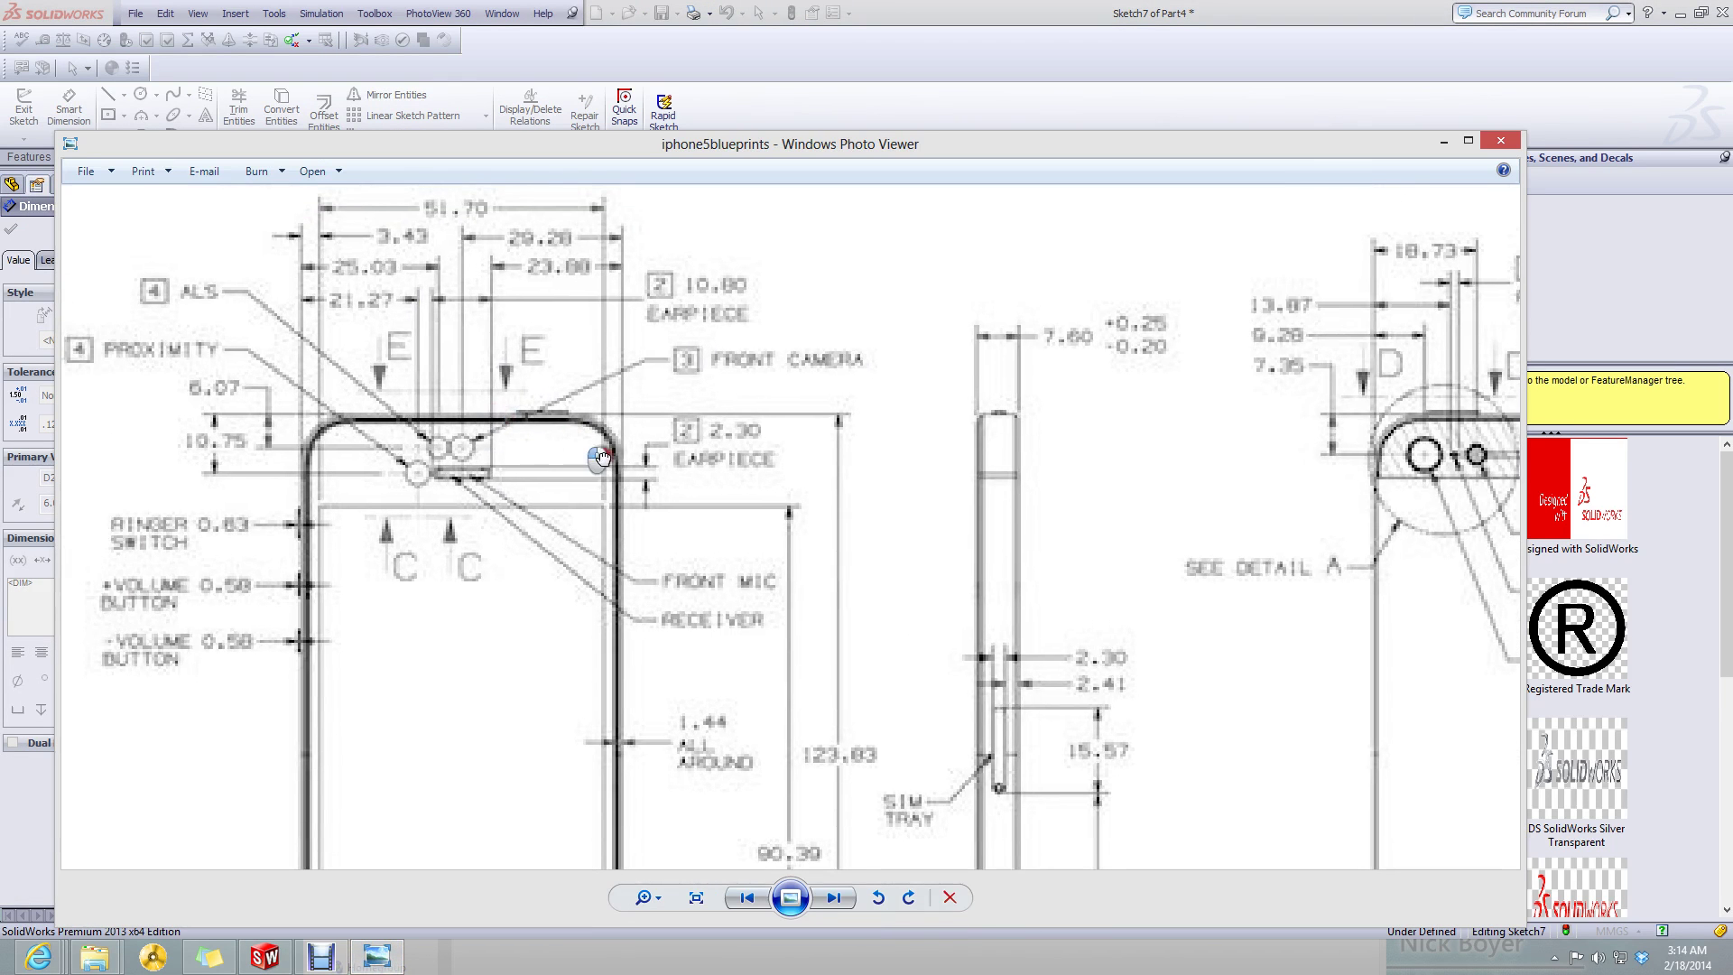
- Examine the front camera and earpiece dimensions at the top of the iPhone 5 blueprint
{"action": "scroll", "coordinate": [797, 453], "scroll_direction": "down", "scroll_amount": 2}
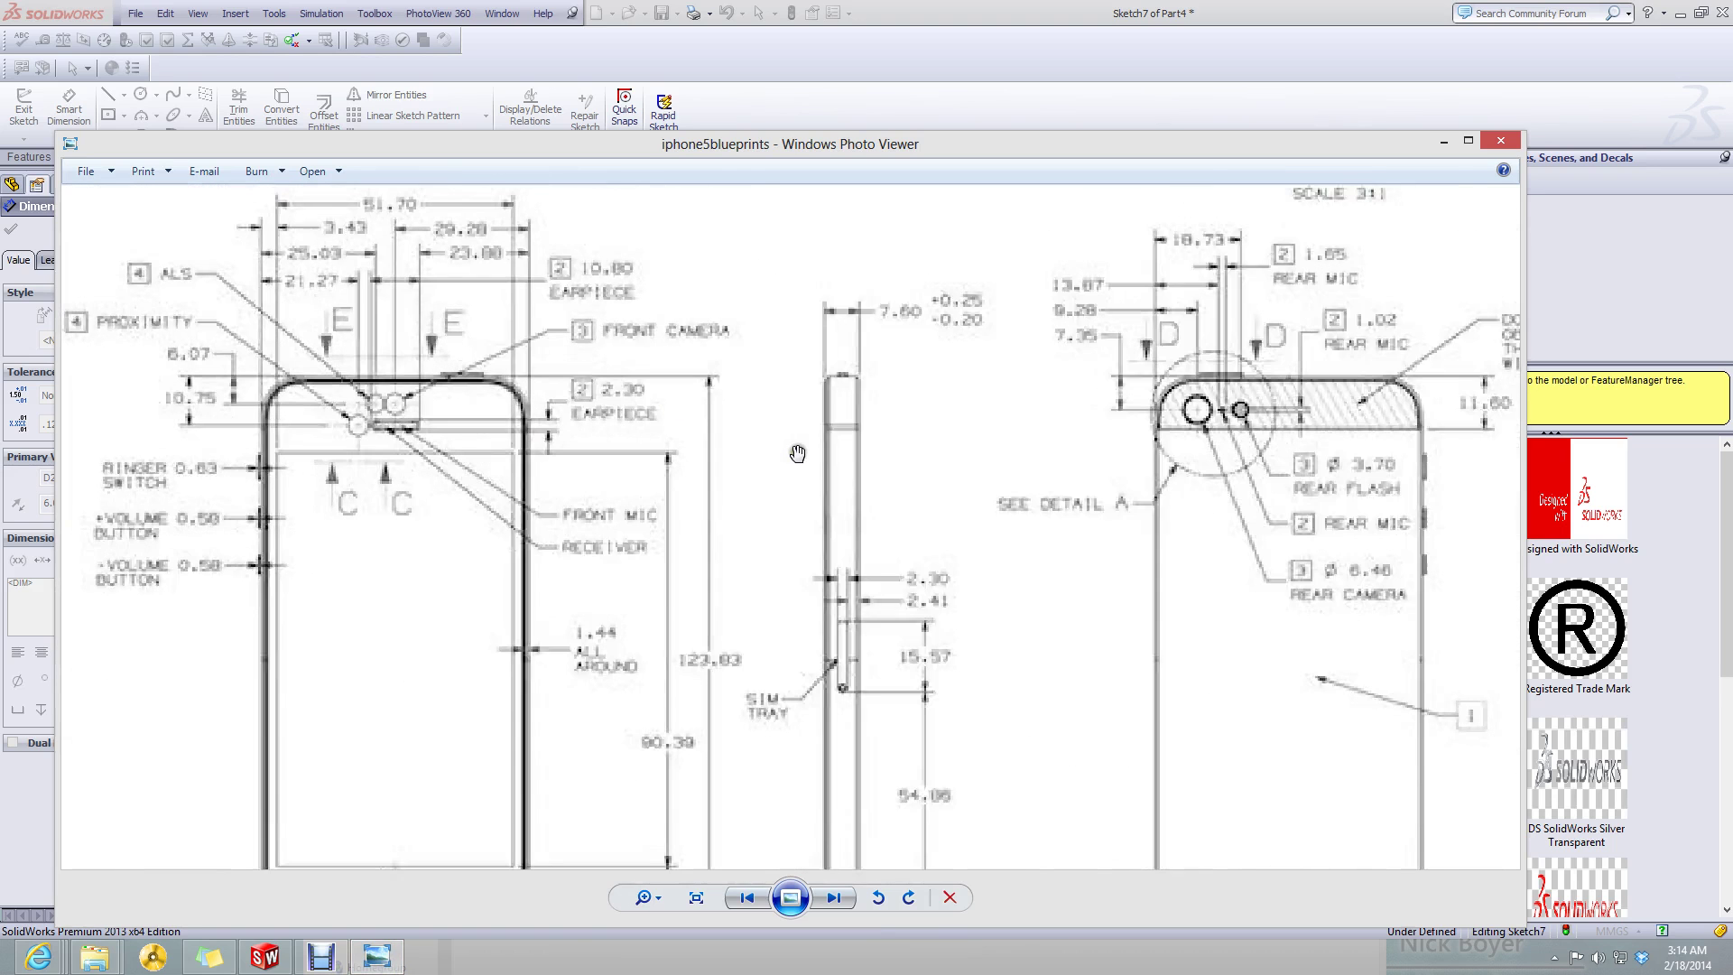
{"action": "scroll", "coordinate": [642, 499], "scroll_direction": "down", "scroll_amount": 2}
{"action": "scroll", "coordinate": [437, 352], "scroll_direction": "up", "scroll_amount": 5}
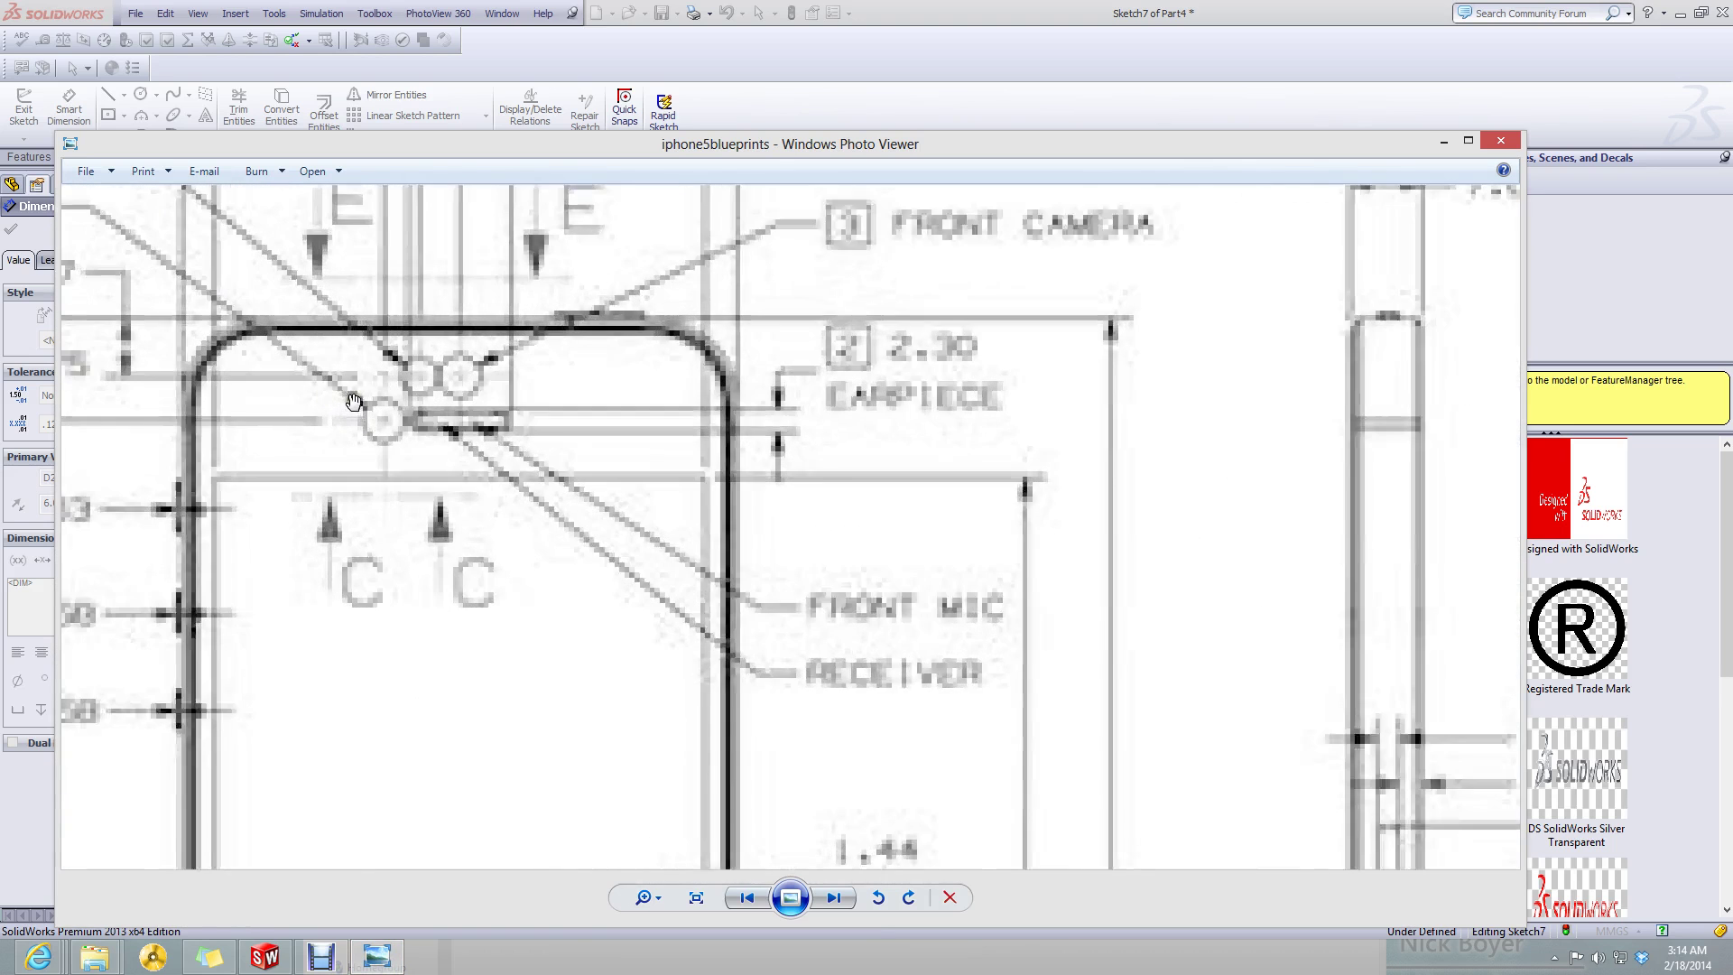
{"action": "left_click_drag", "start_coordinate": [437, 352], "coordinate": [731, 641]}
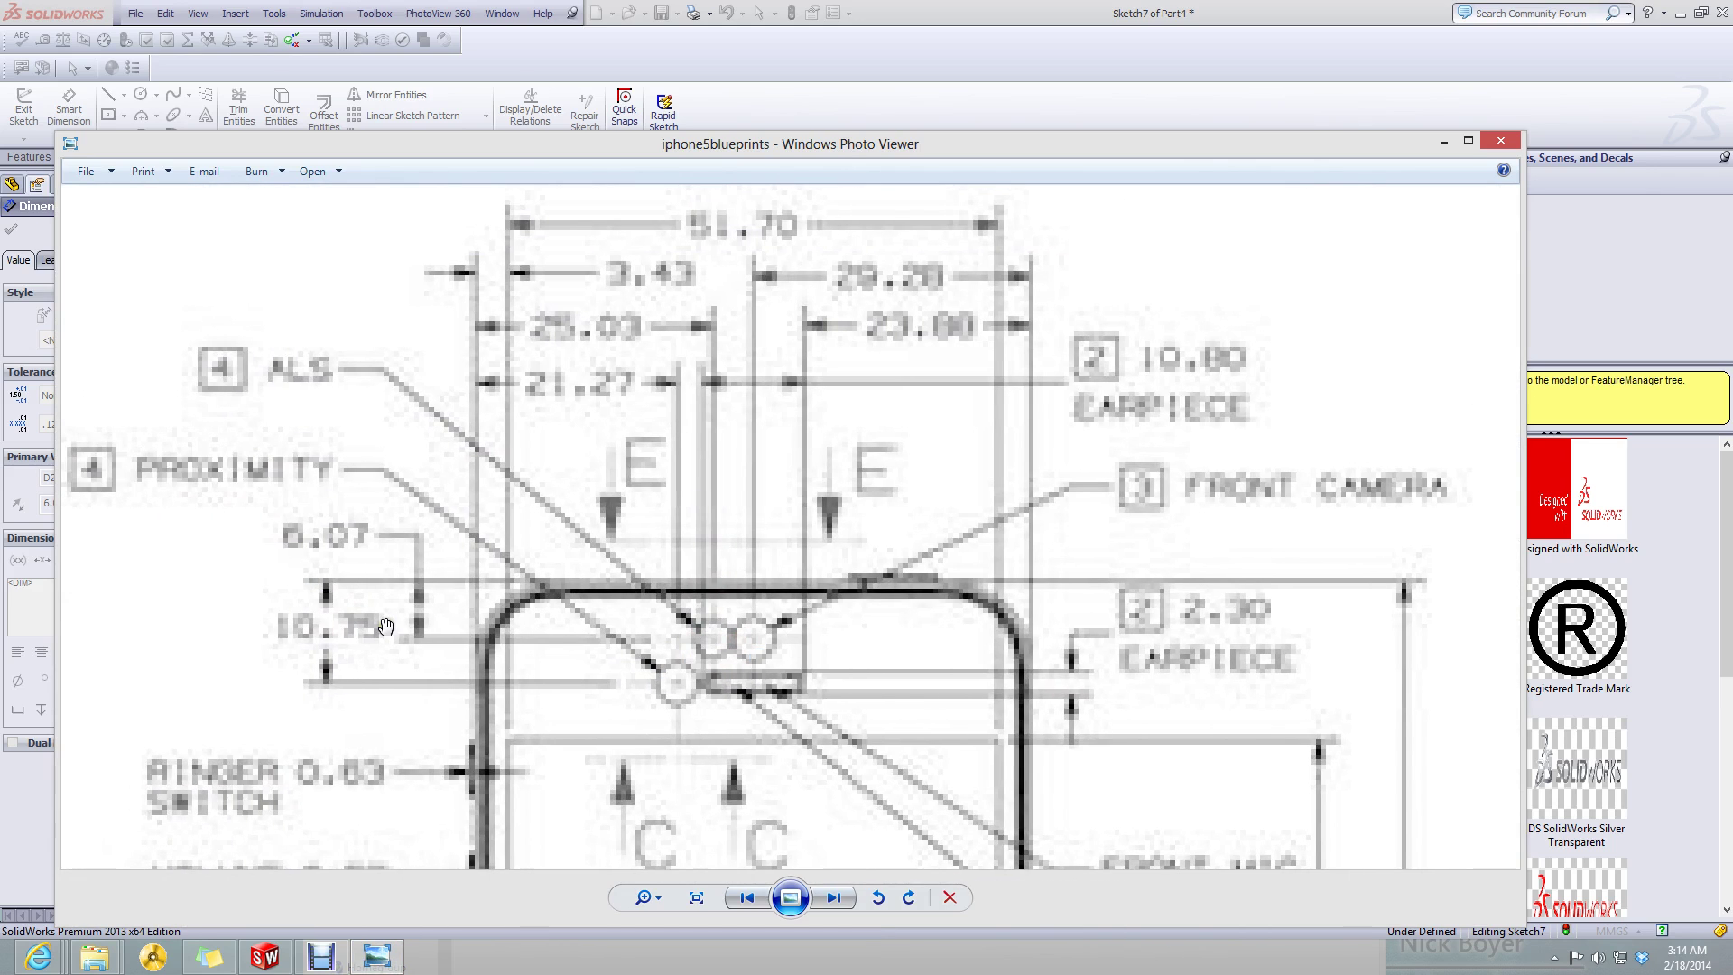
{"action": "left_click", "coordinate": [1444, 141]}
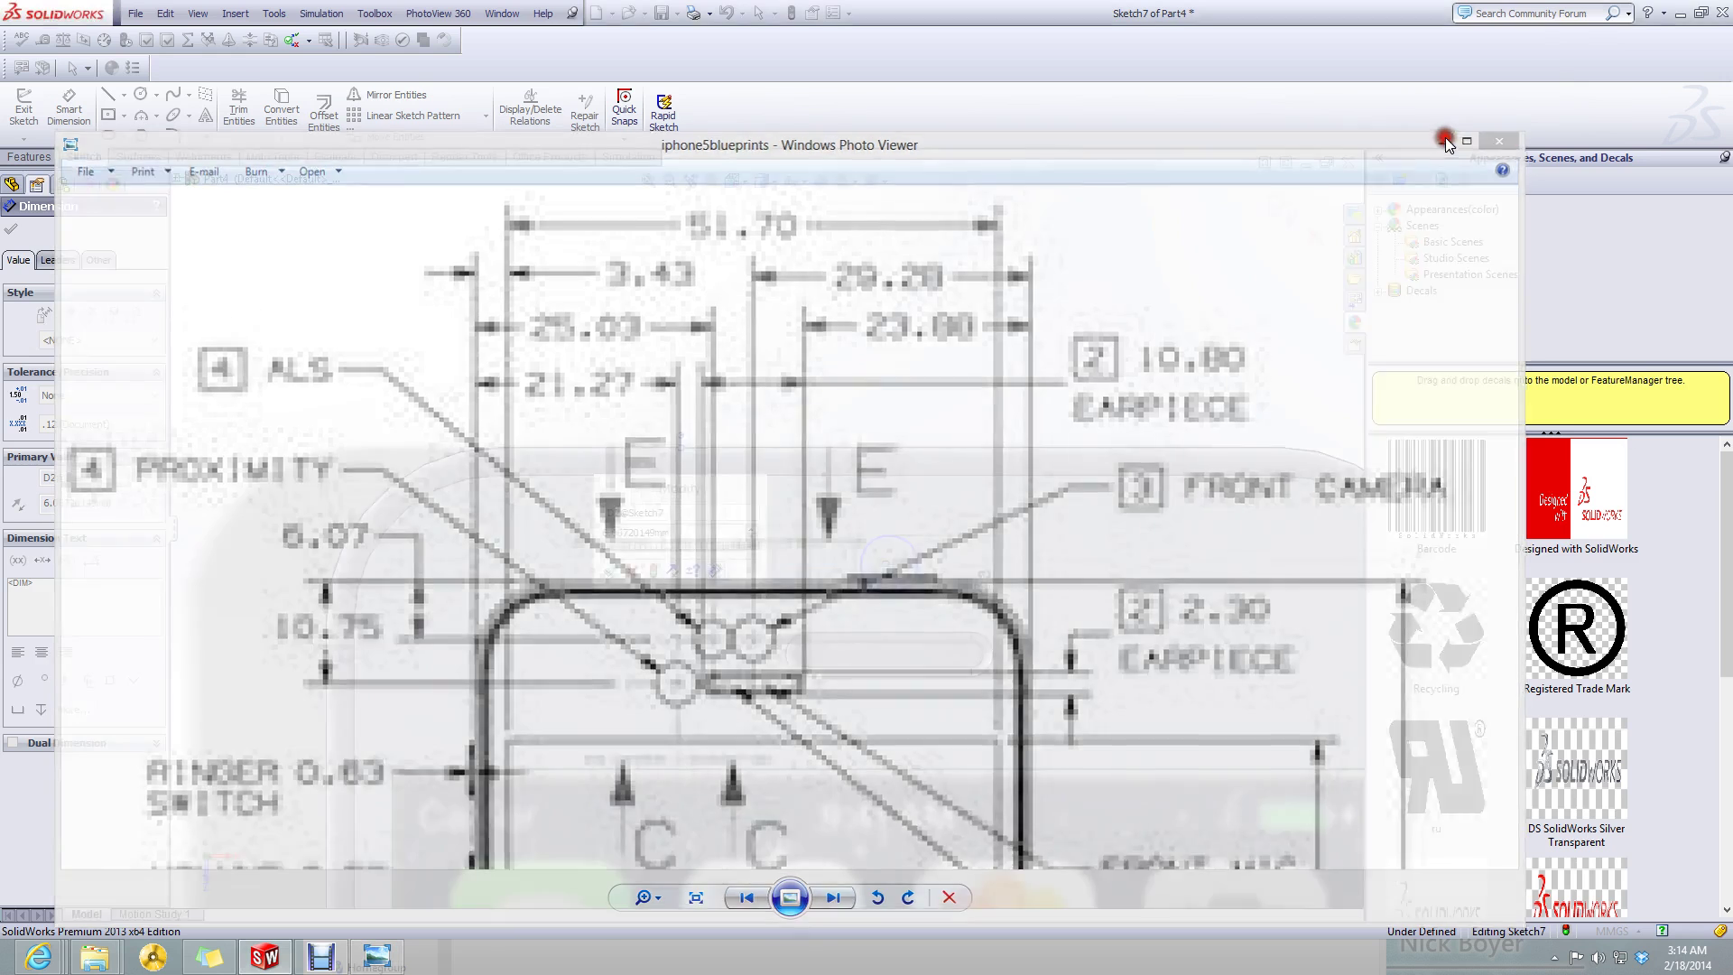
- Switch to the finished iPhone 5 part and inspect its front camera lens
{"action": "left_click", "coordinate": [1305, 165]}
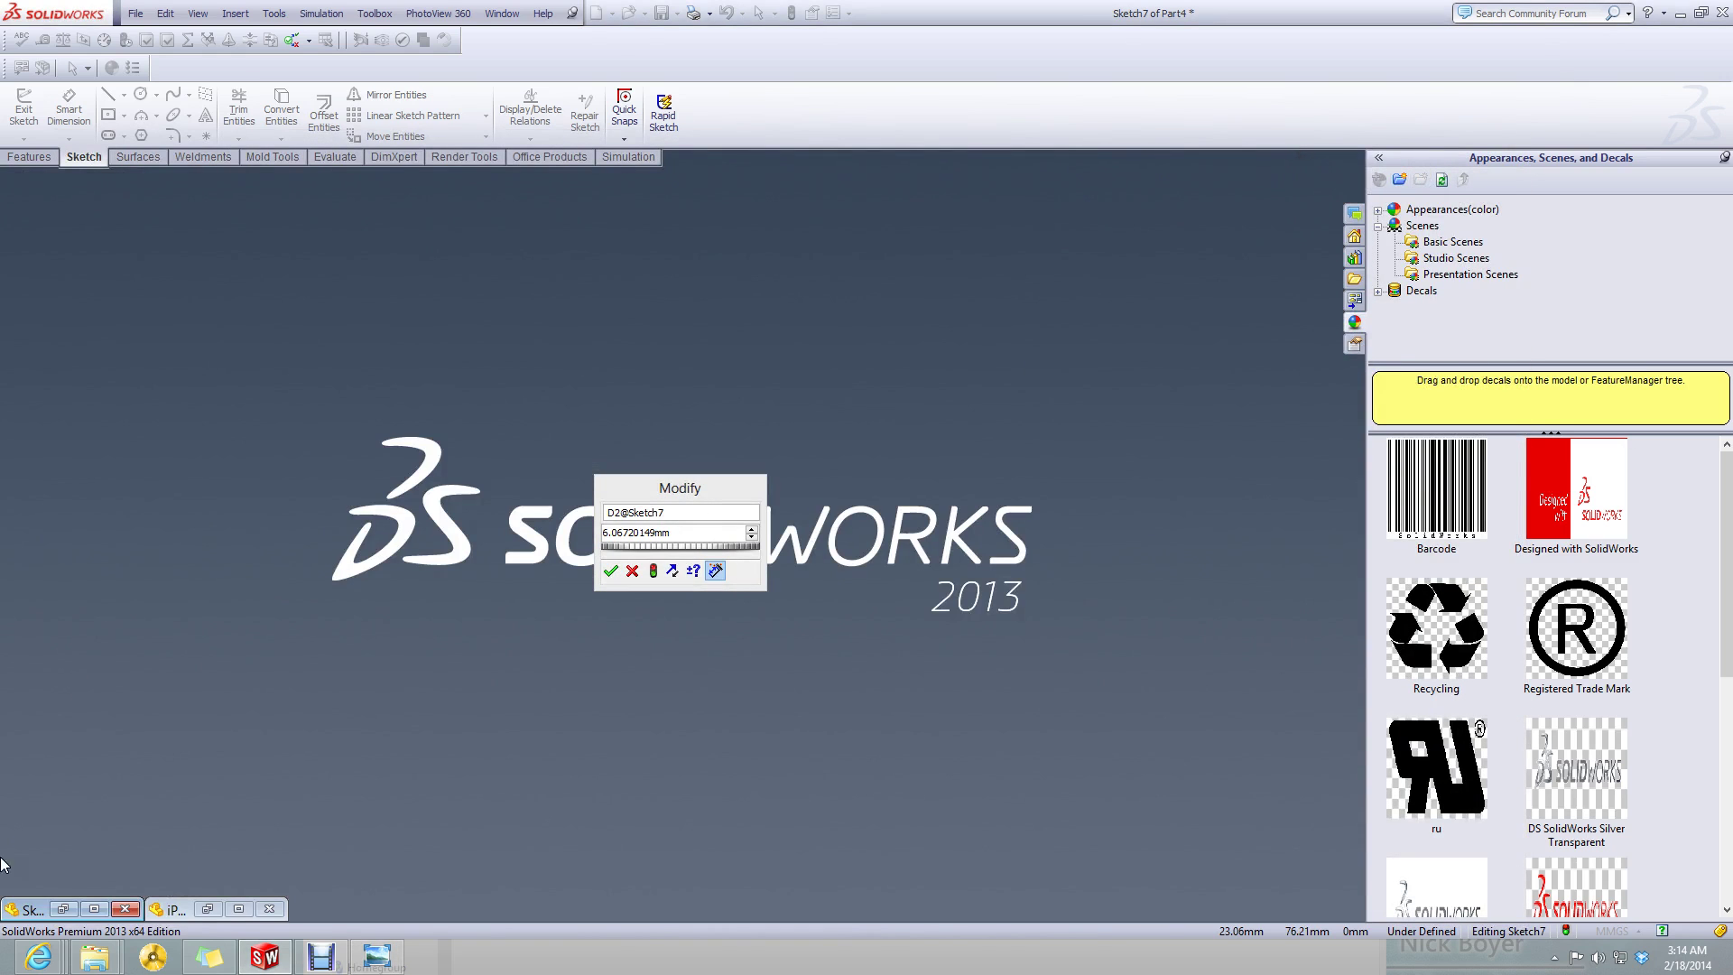
{"action": "left_click", "coordinate": [610, 570]}
{"action": "left_click", "coordinate": [239, 909]}
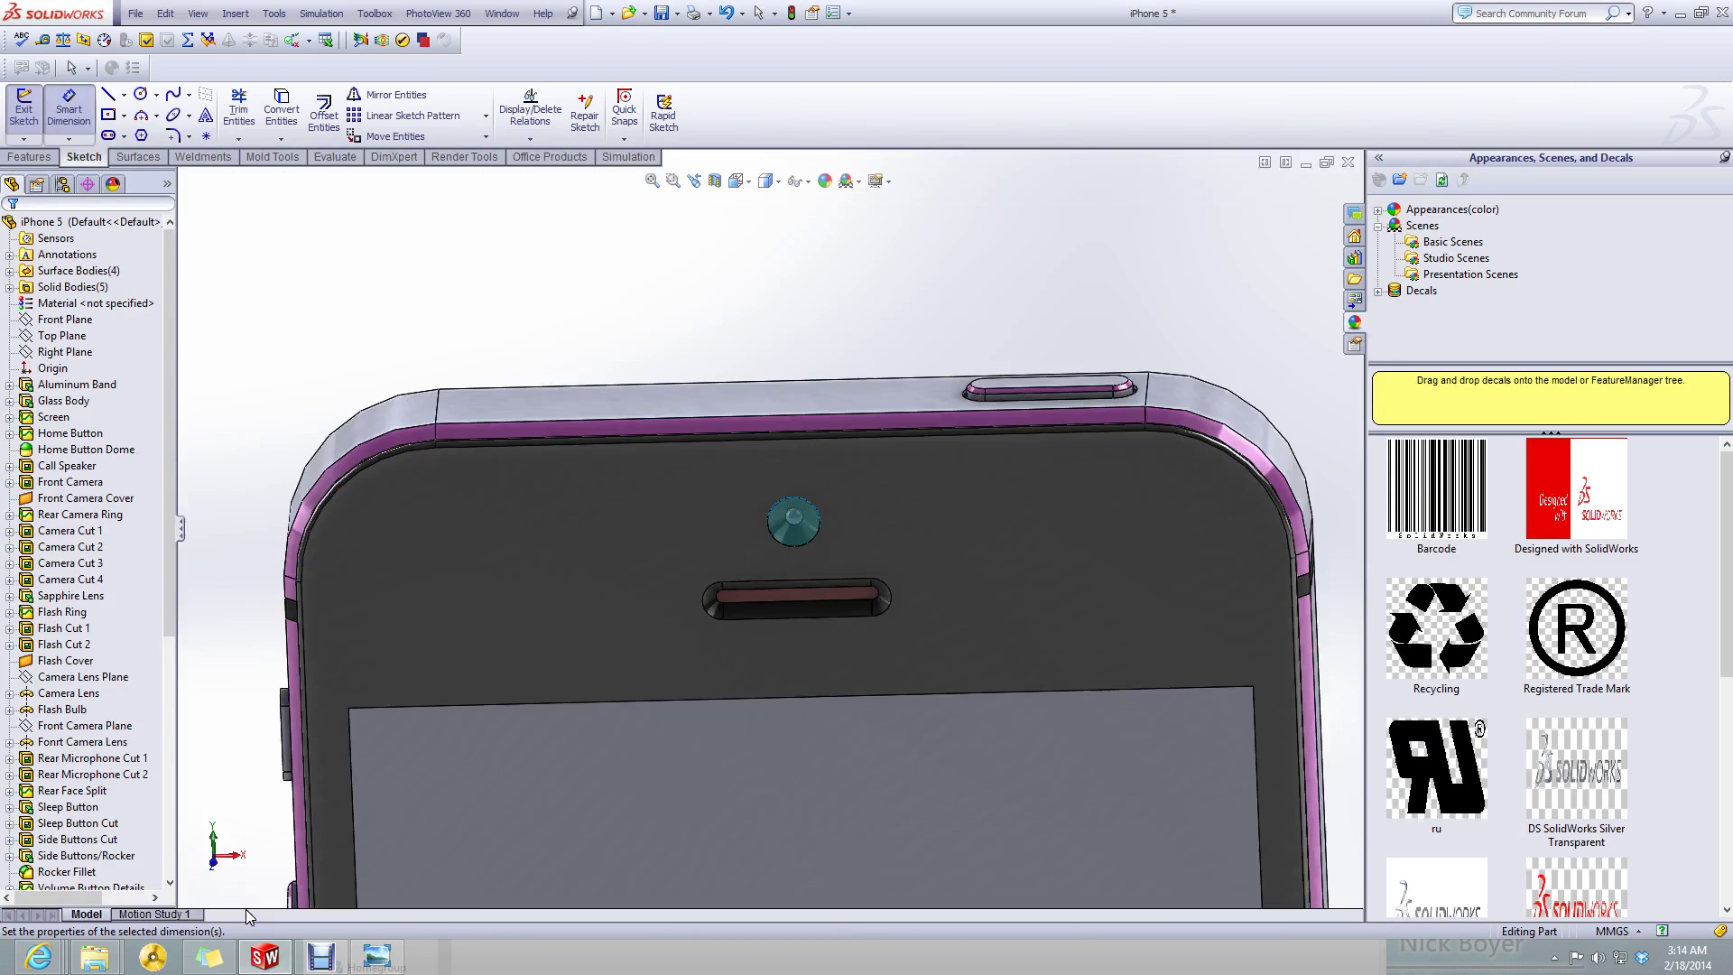
{"action": "key", "text": "Escape"}
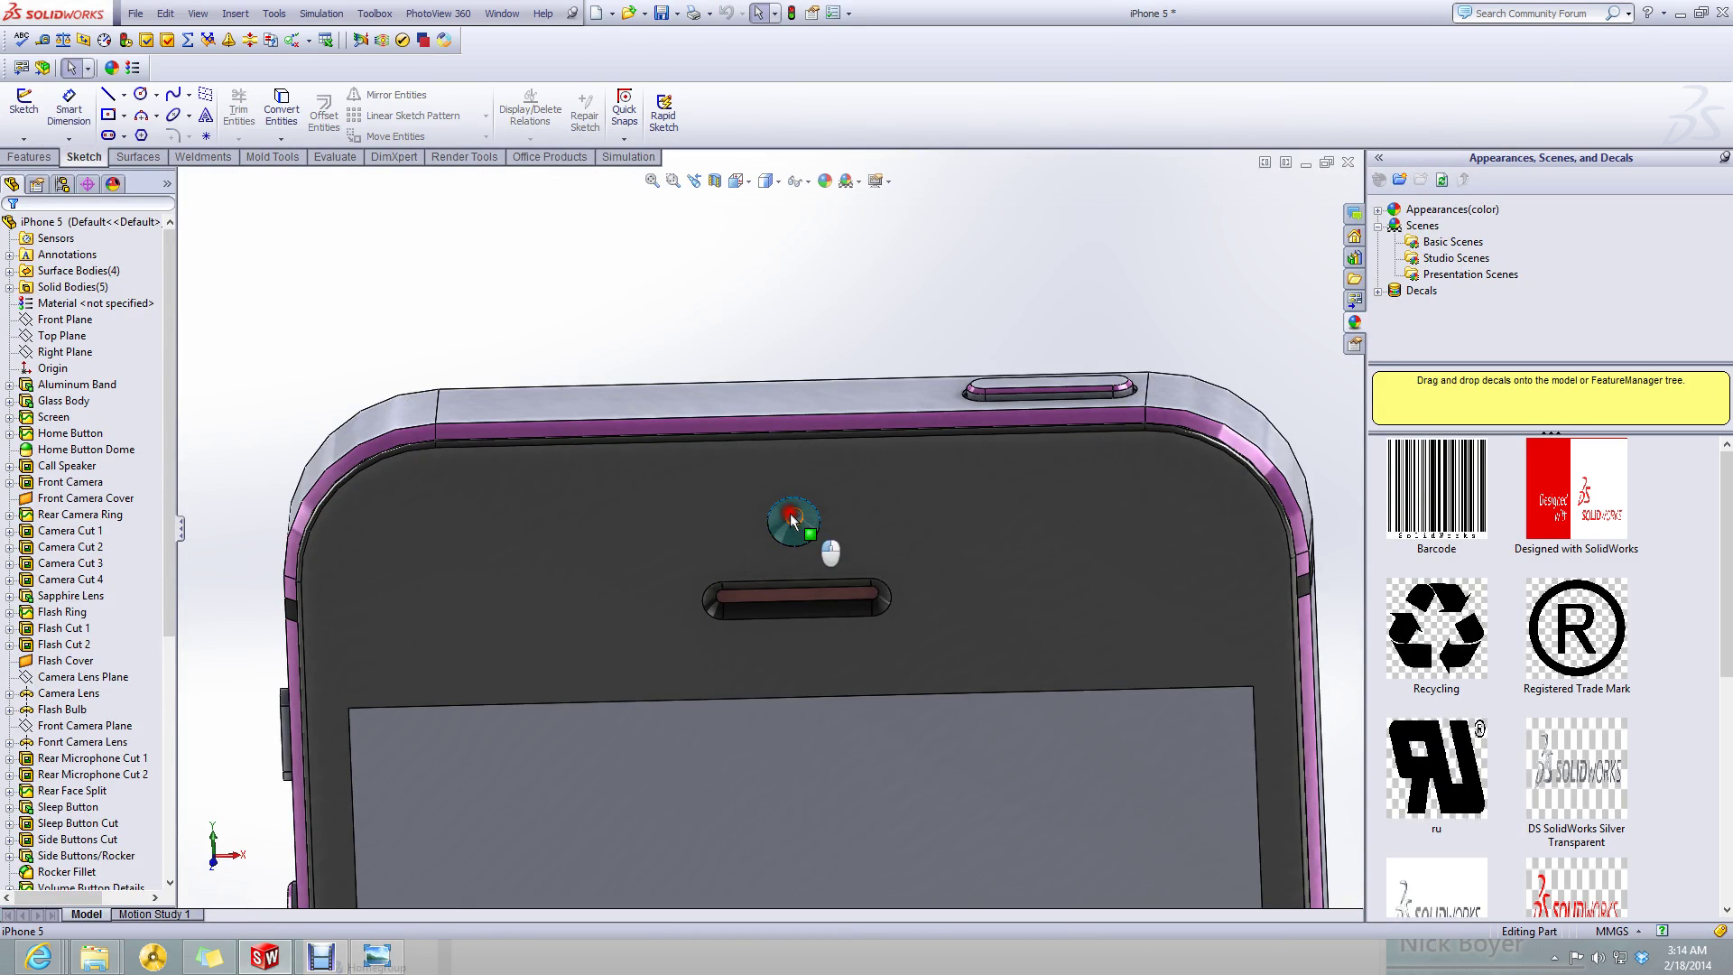
{"action": "left_click", "coordinate": [791, 517]}
{"action": "scroll", "coordinate": [791, 524], "scroll_direction": "up", "scroll_amount": 5}
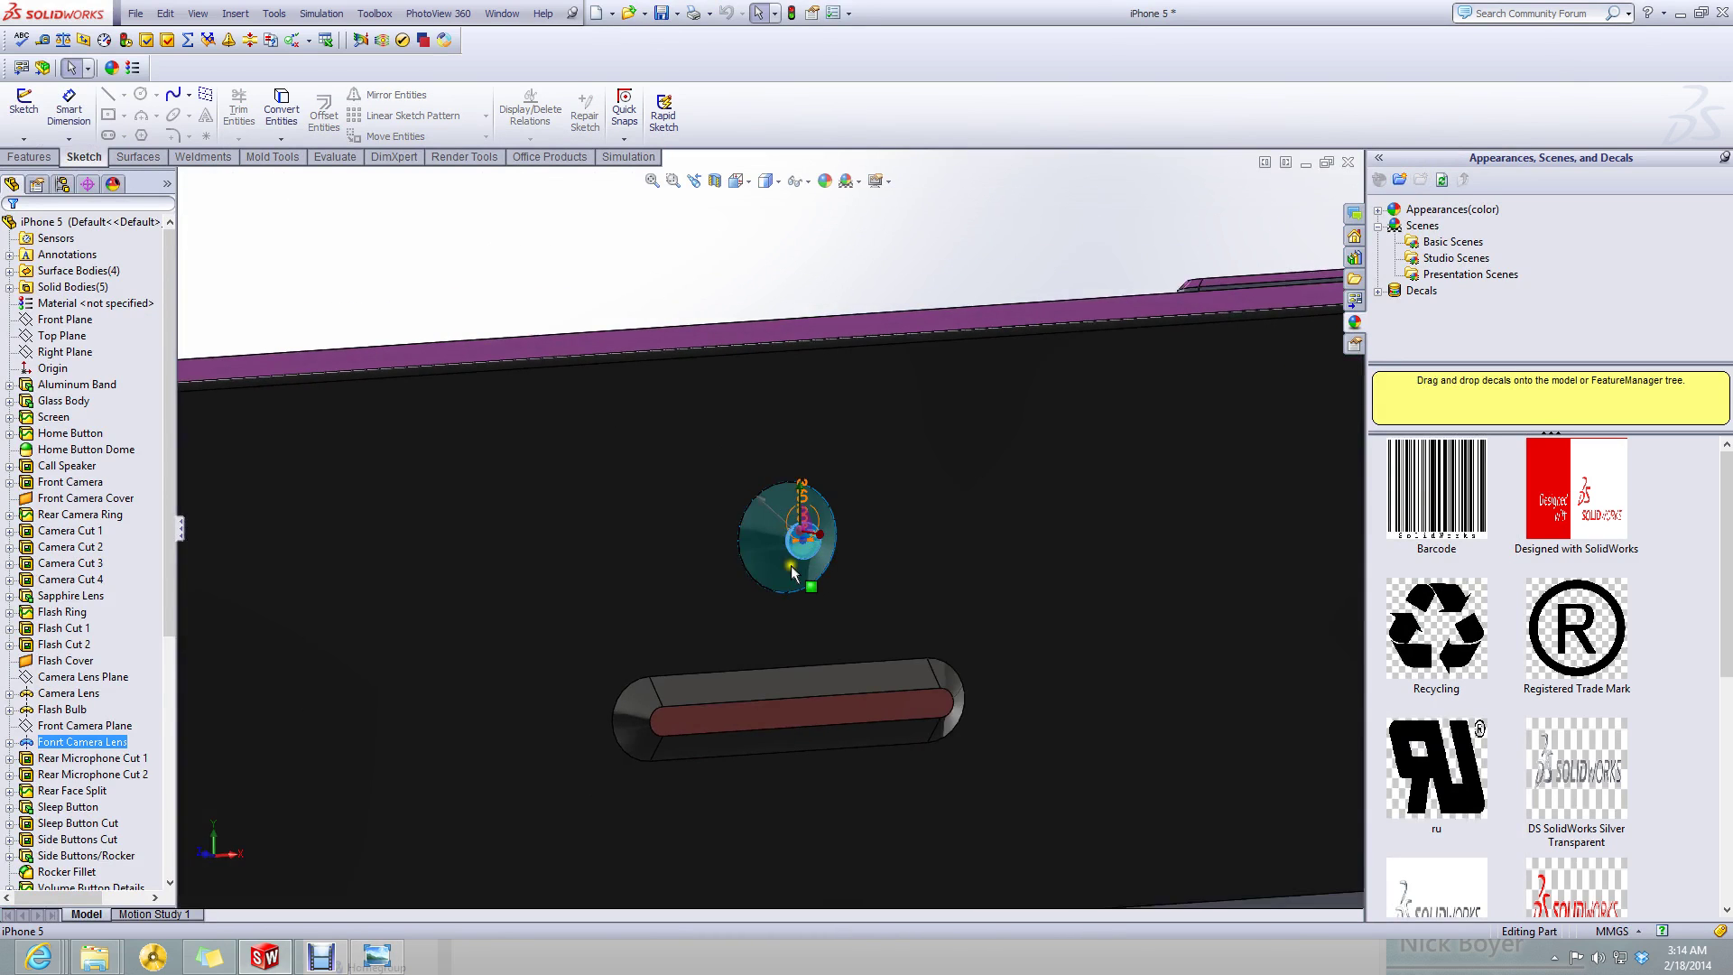
{"action": "left_click", "coordinate": [55, 748]}
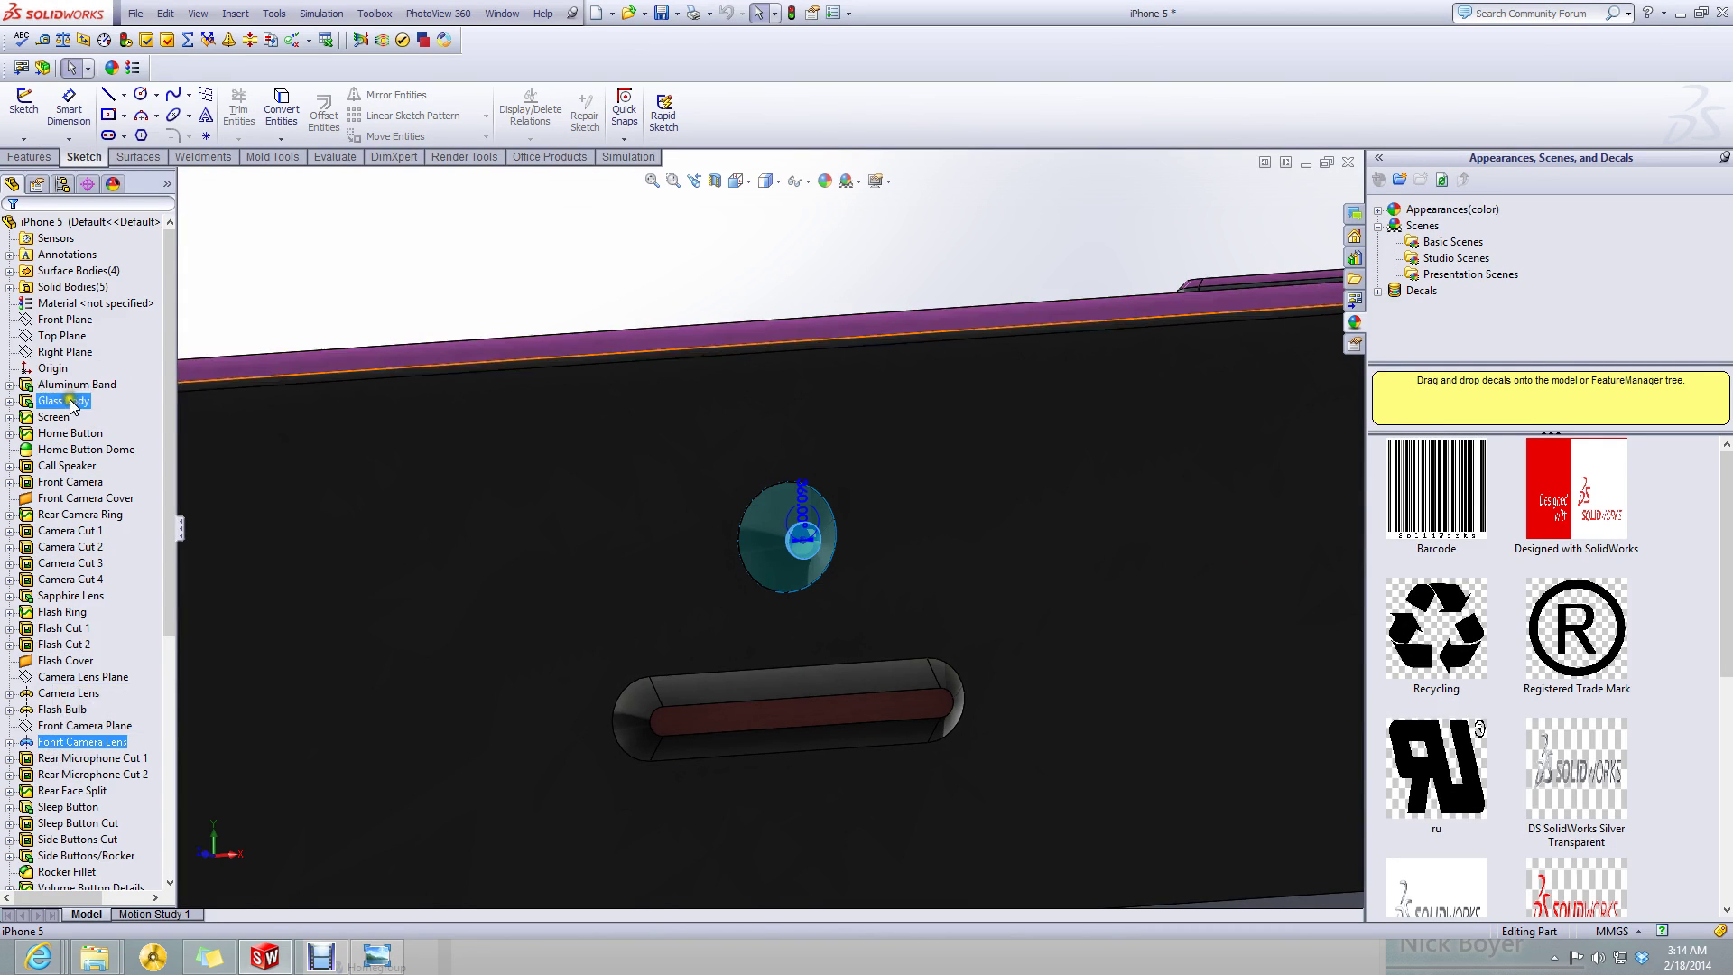
- Show the dimensions of the Front Camera feature in the iPhone 5 part and examine them
{"action": "left_click", "coordinate": [70, 481]}
{"action": "scroll", "coordinate": [836, 533], "scroll_direction": "down", "scroll_amount": 3}
{"action": "scroll", "coordinate": [836, 532], "scroll_direction": "down", "scroll_amount": 3}
{"action": "scroll", "coordinate": [371, 504], "scroll_direction": "up", "scroll_amount": 3}
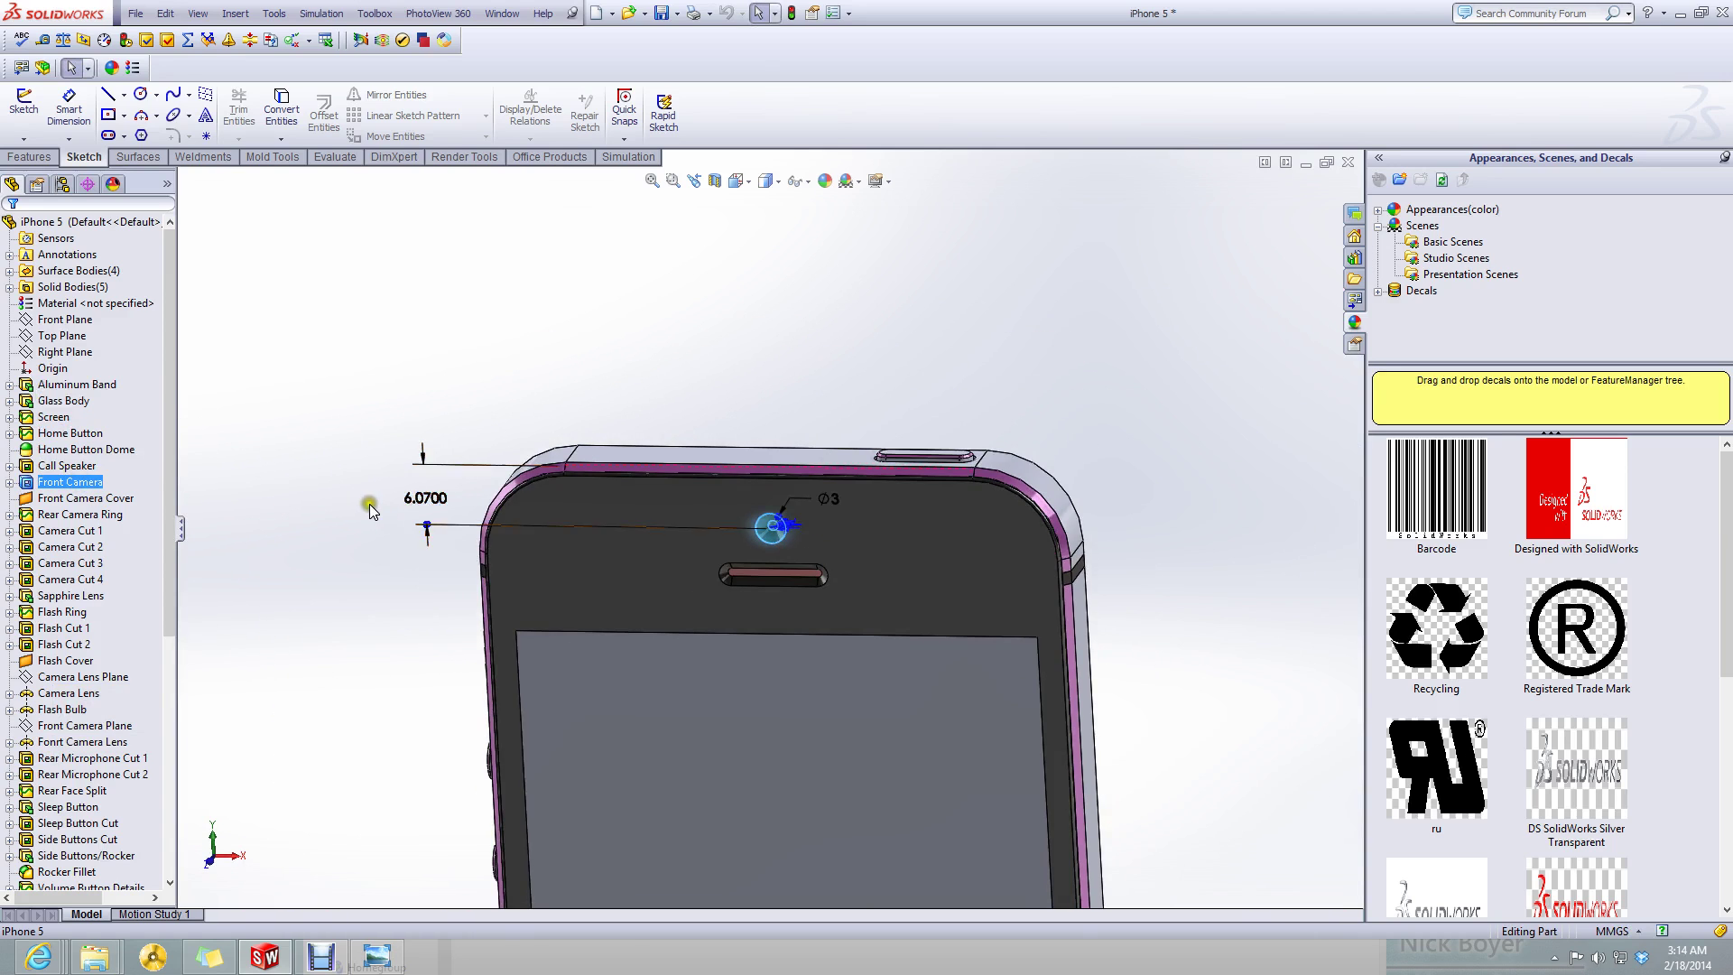
{"action": "scroll", "coordinate": [502, 522], "scroll_direction": "down", "scroll_amount": 3}
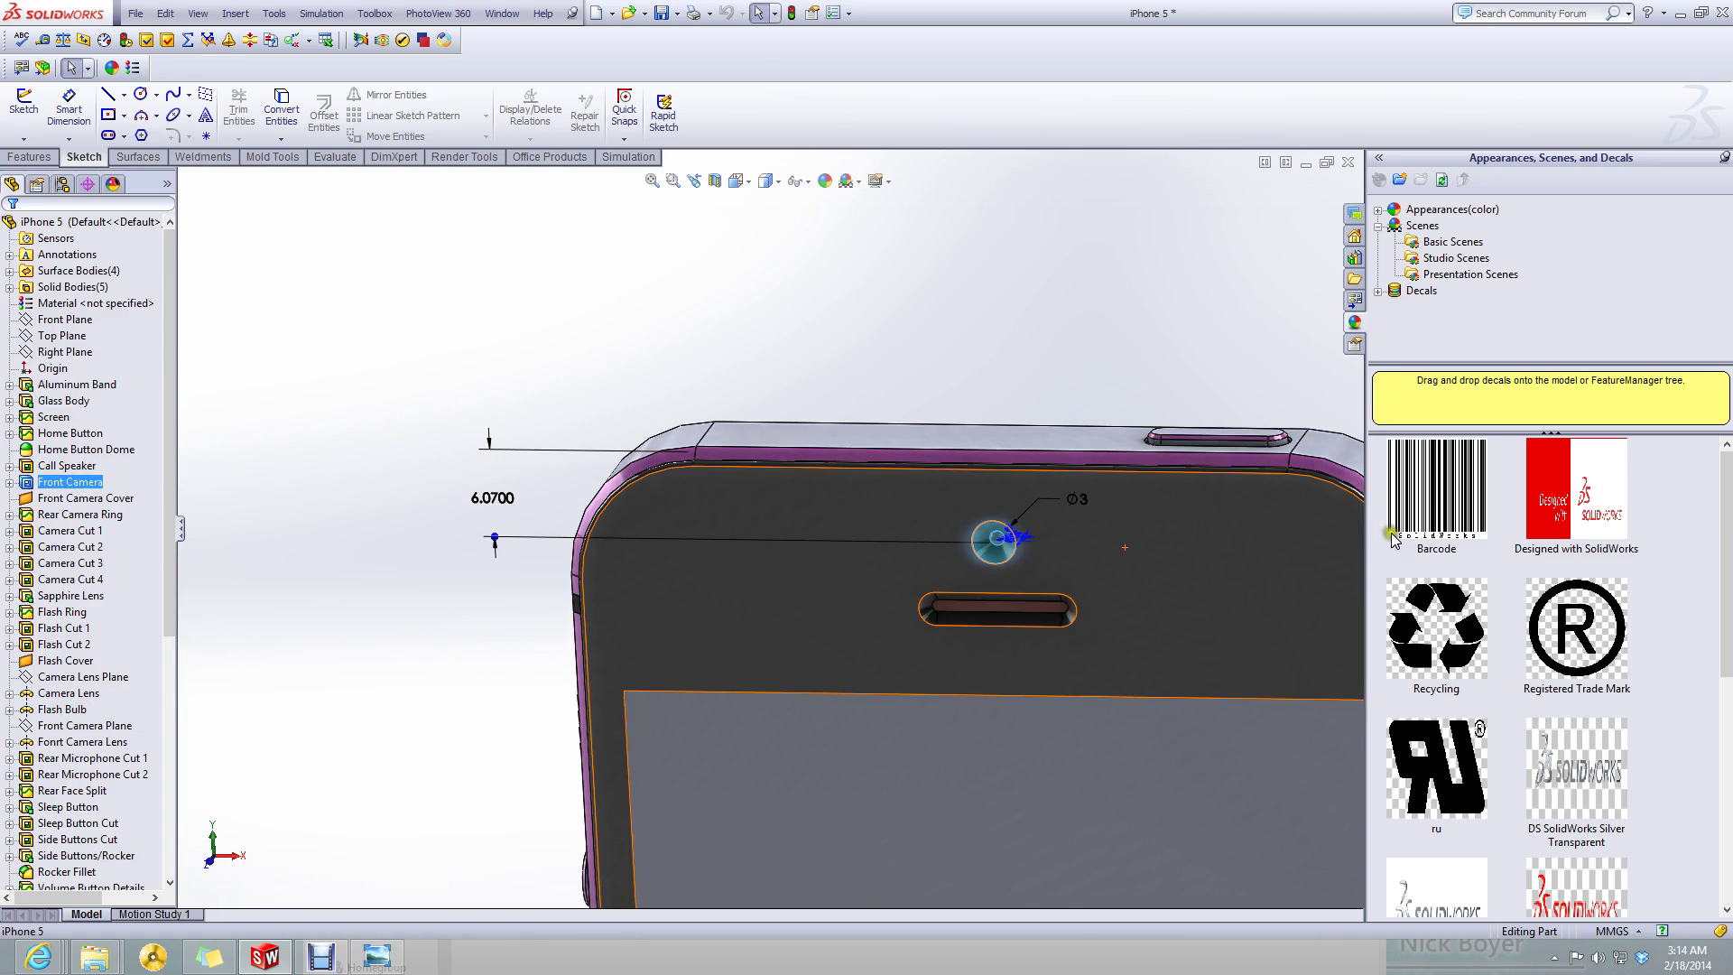
{"action": "right_click", "coordinate": [1210, 333]}
{"action": "left_click", "coordinate": [1305, 163]}
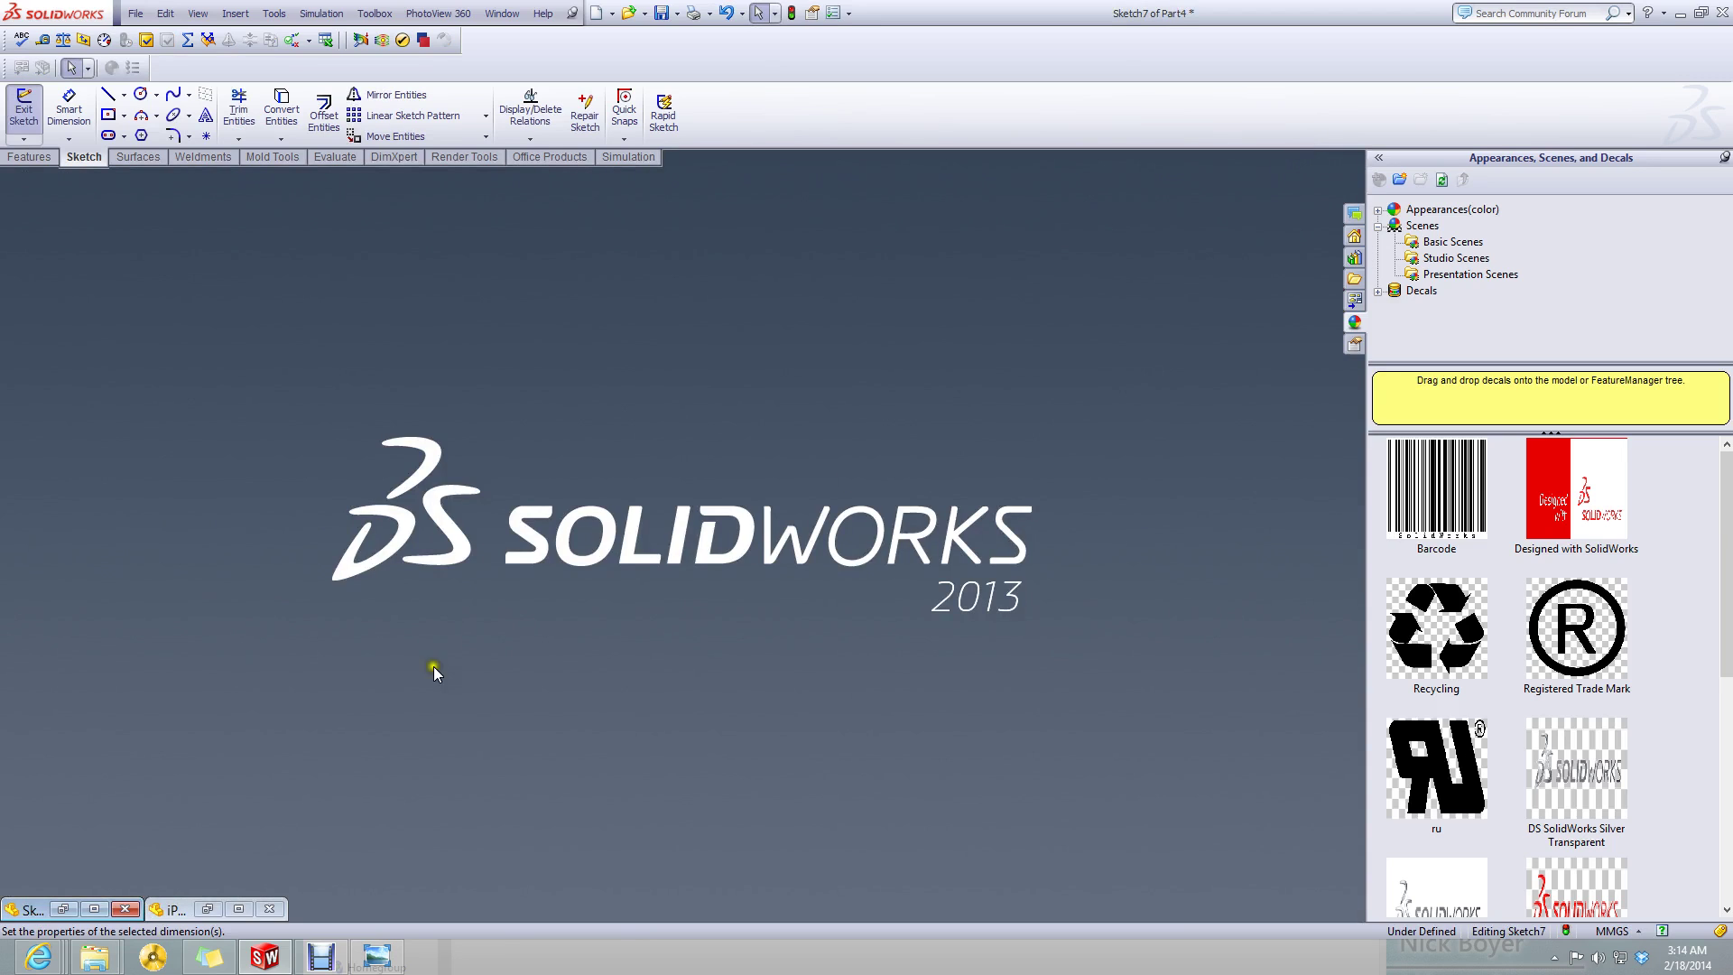
{"action": "left_click", "coordinate": [213, 908]}
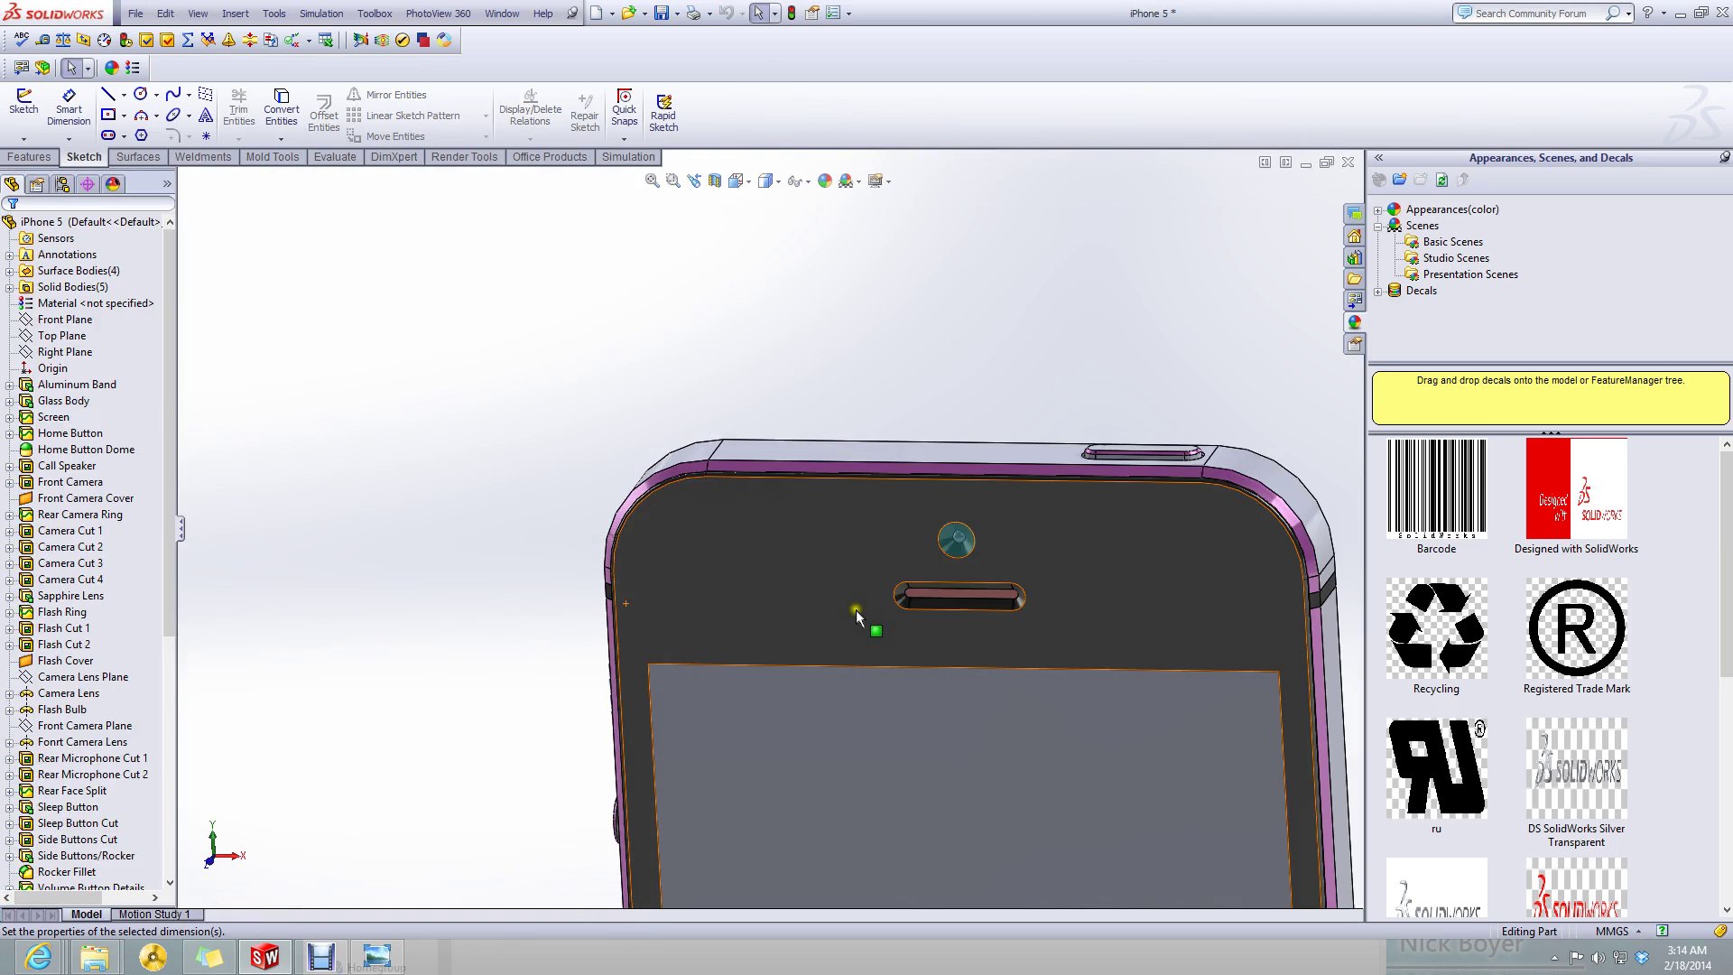
{"action": "left_click", "coordinate": [1304, 163]}
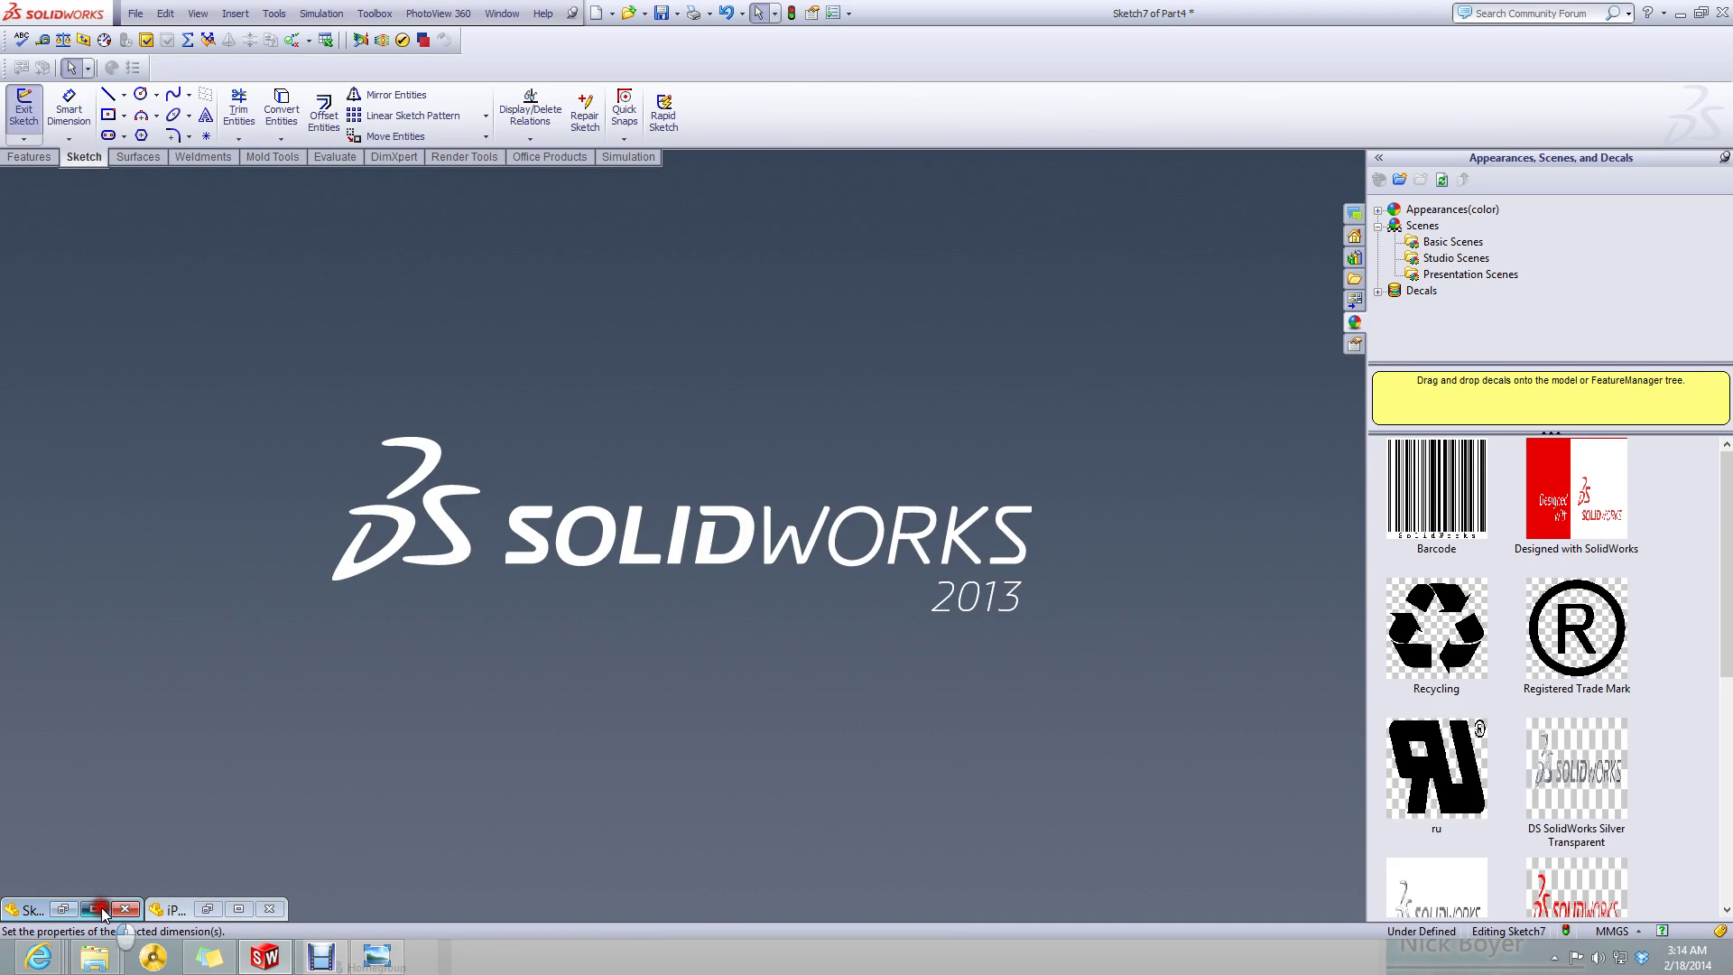
- Return to Part4 and set the distance from the phone's top edge to the camera circle's center to 6.07 mm
{"action": "left_click", "coordinate": [101, 910]}
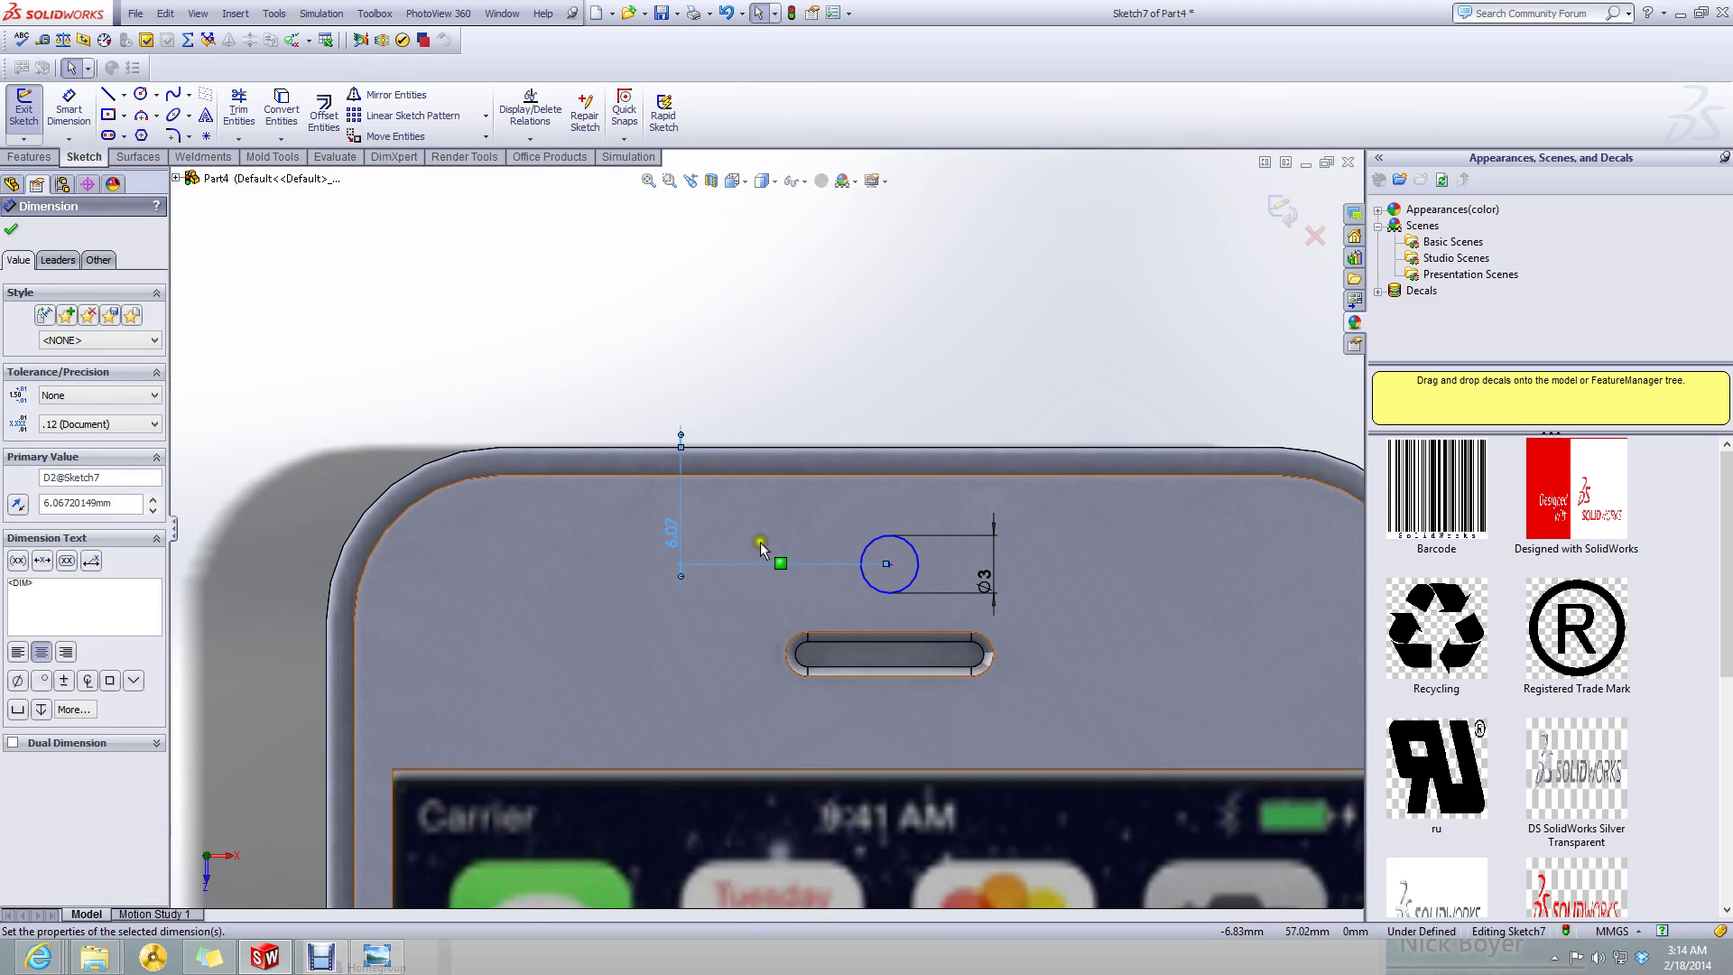
{"action": "double_click", "coordinate": [677, 538]}
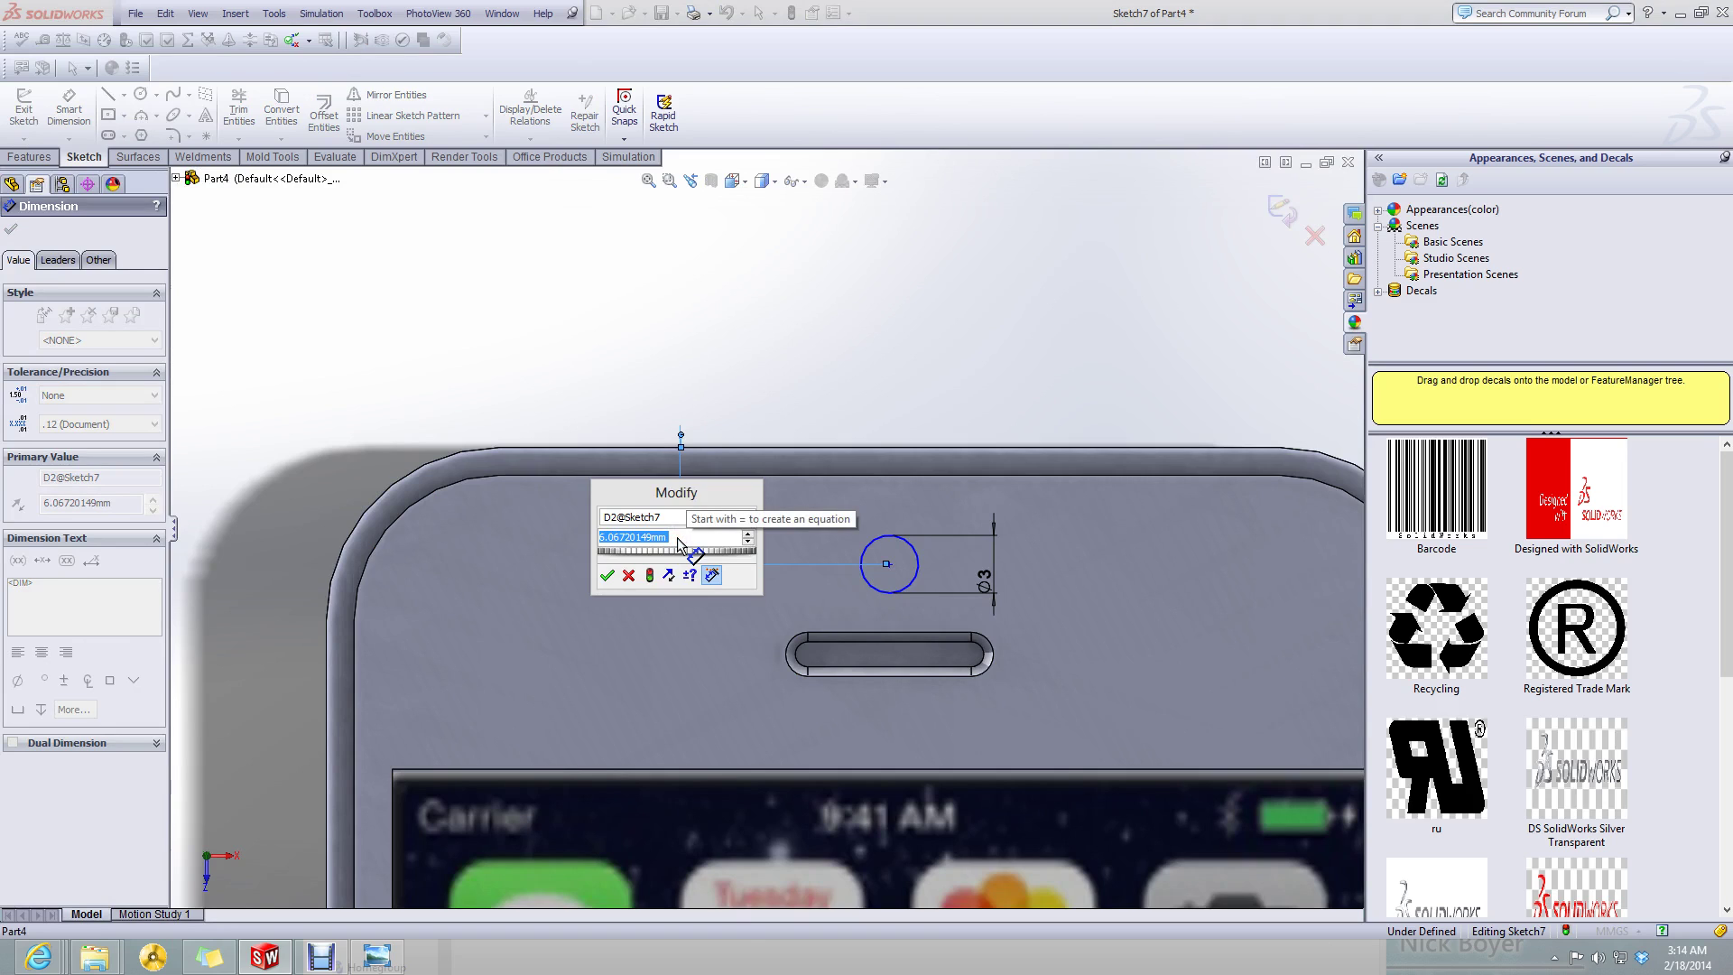
{"action": "type", "text": "6.0"}
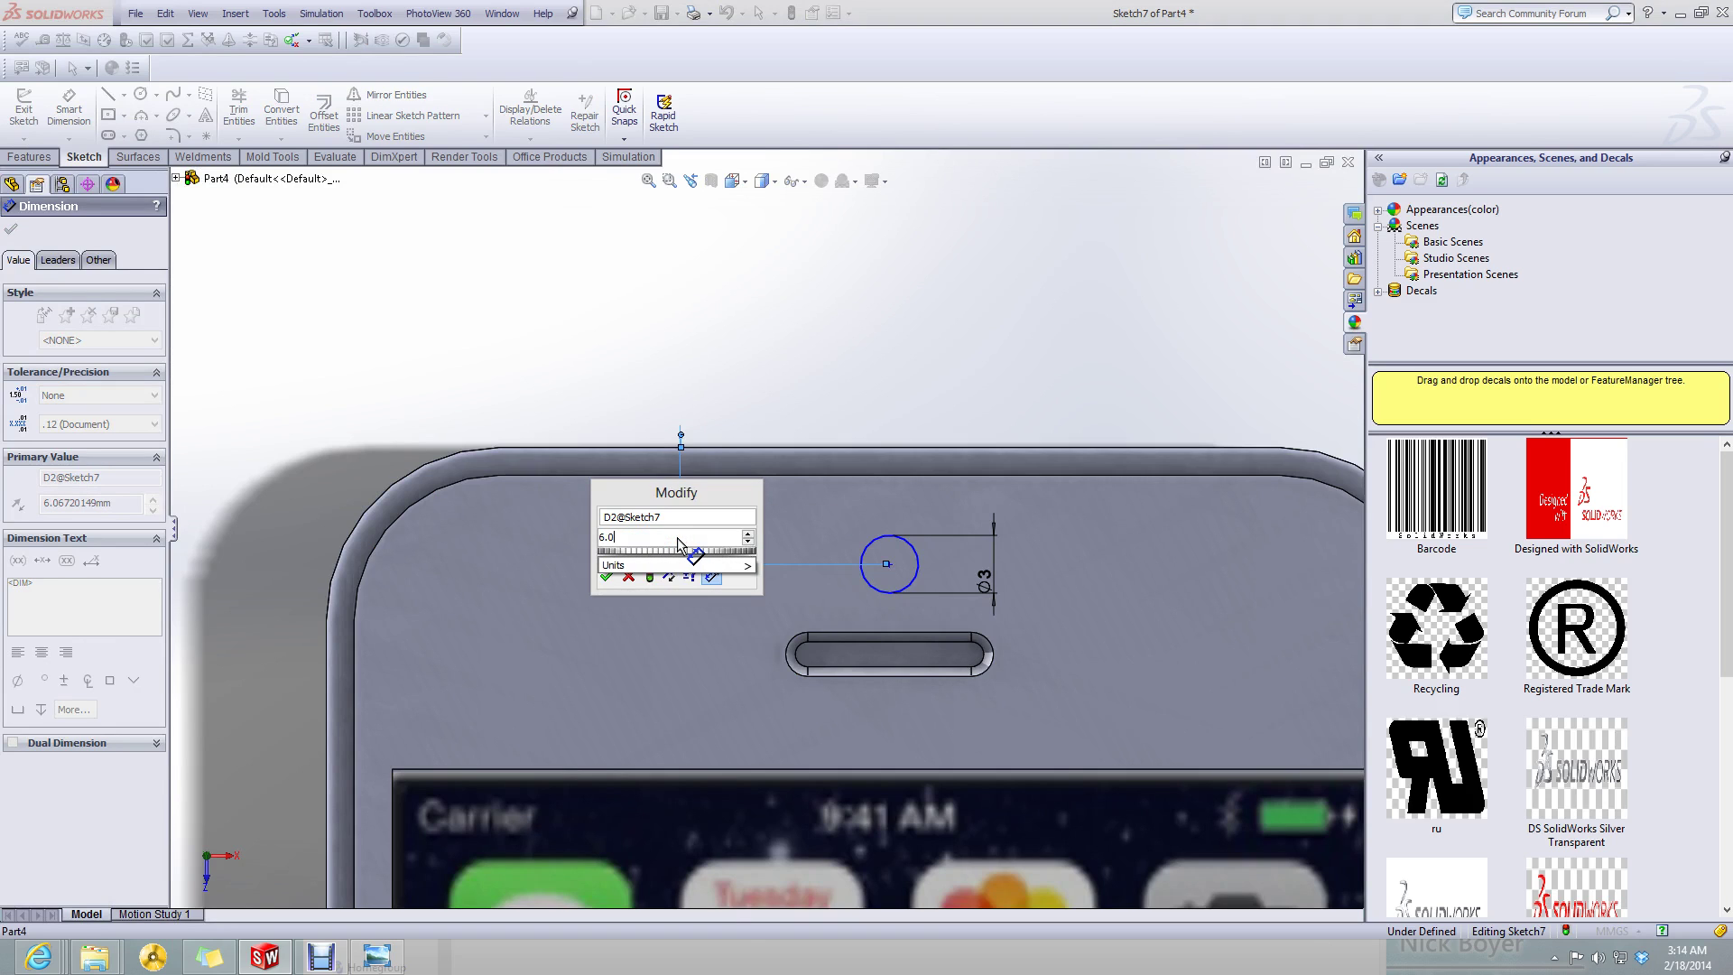
{"action": "type", "text": "7"}
{"action": "key", "text": "Return"}
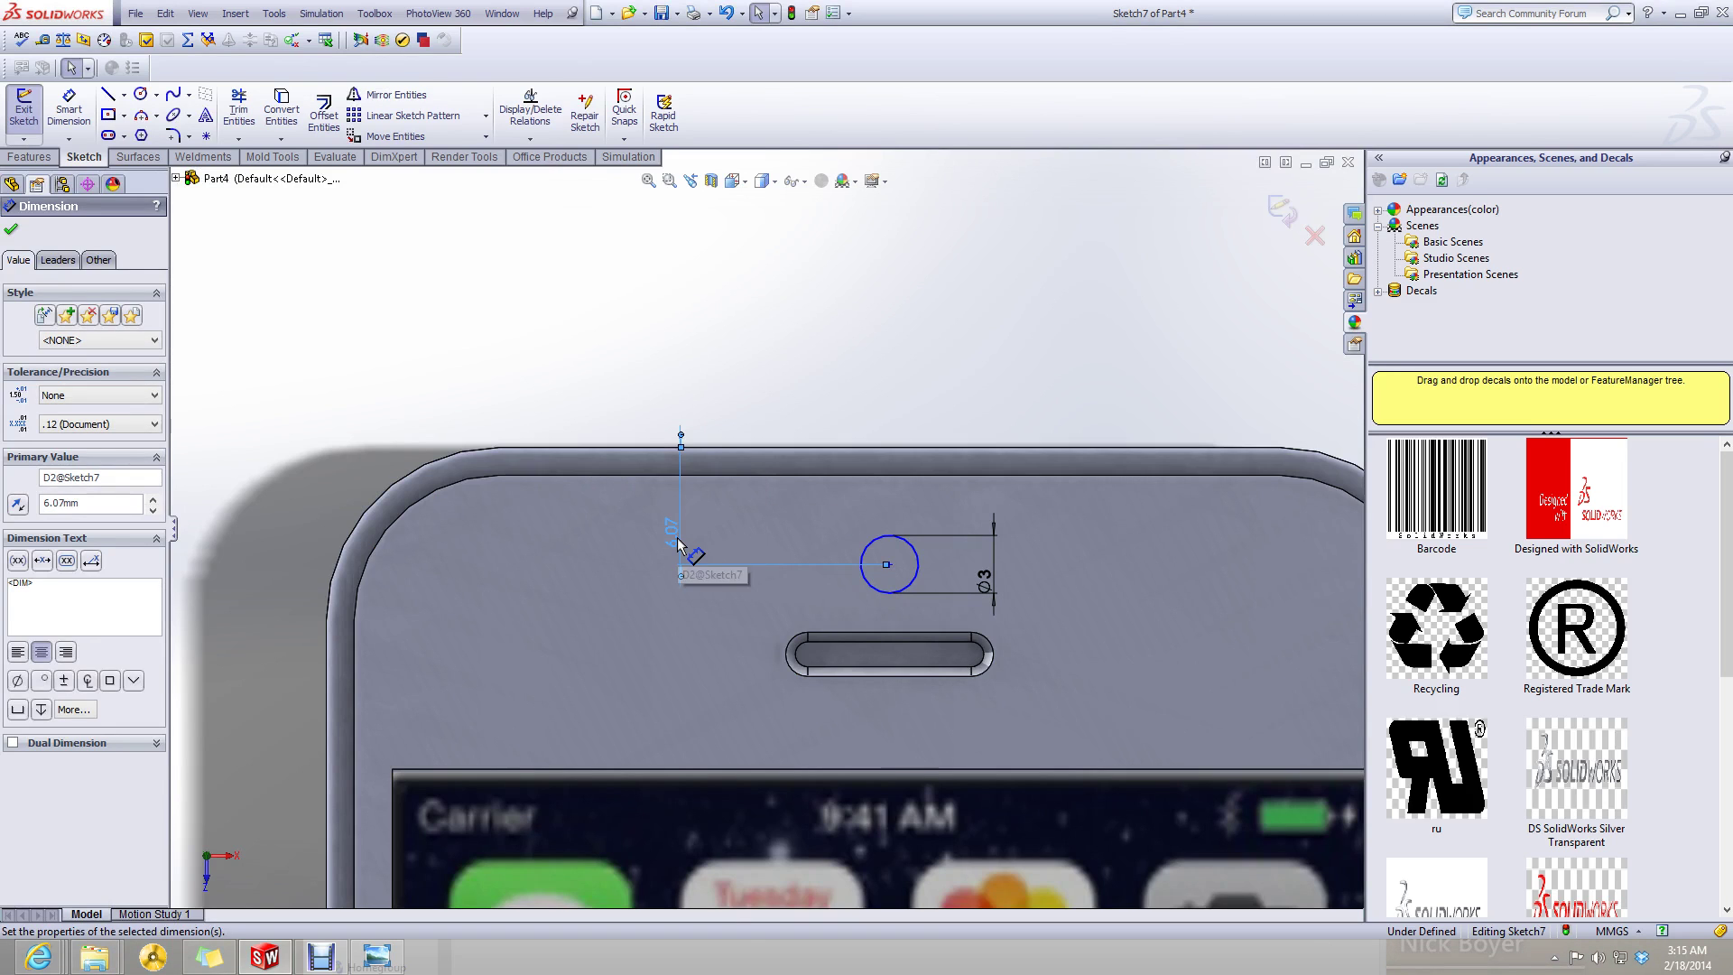
{"action": "left_click", "coordinate": [998, 357]}
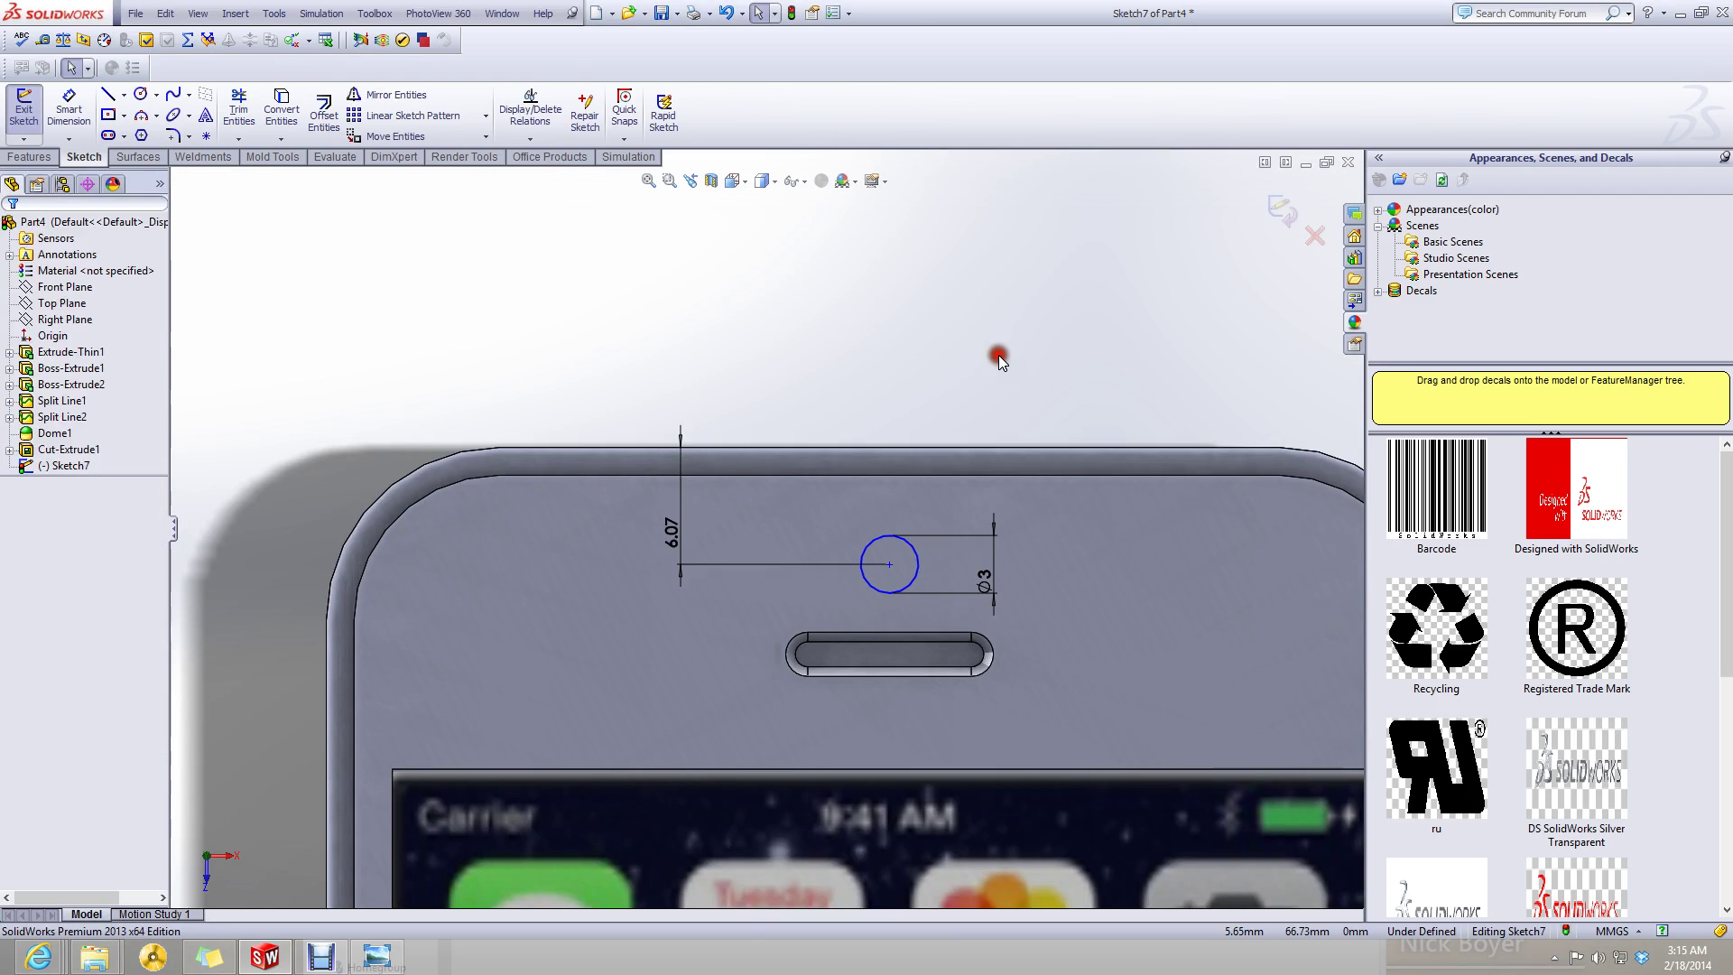
- Cut-extrude the camera circle as a blind cut 0.50 mm deep with a 45-degree draft
{"action": "left_click", "coordinate": [29, 156]}
{"action": "left_click", "coordinate": [258, 114]}
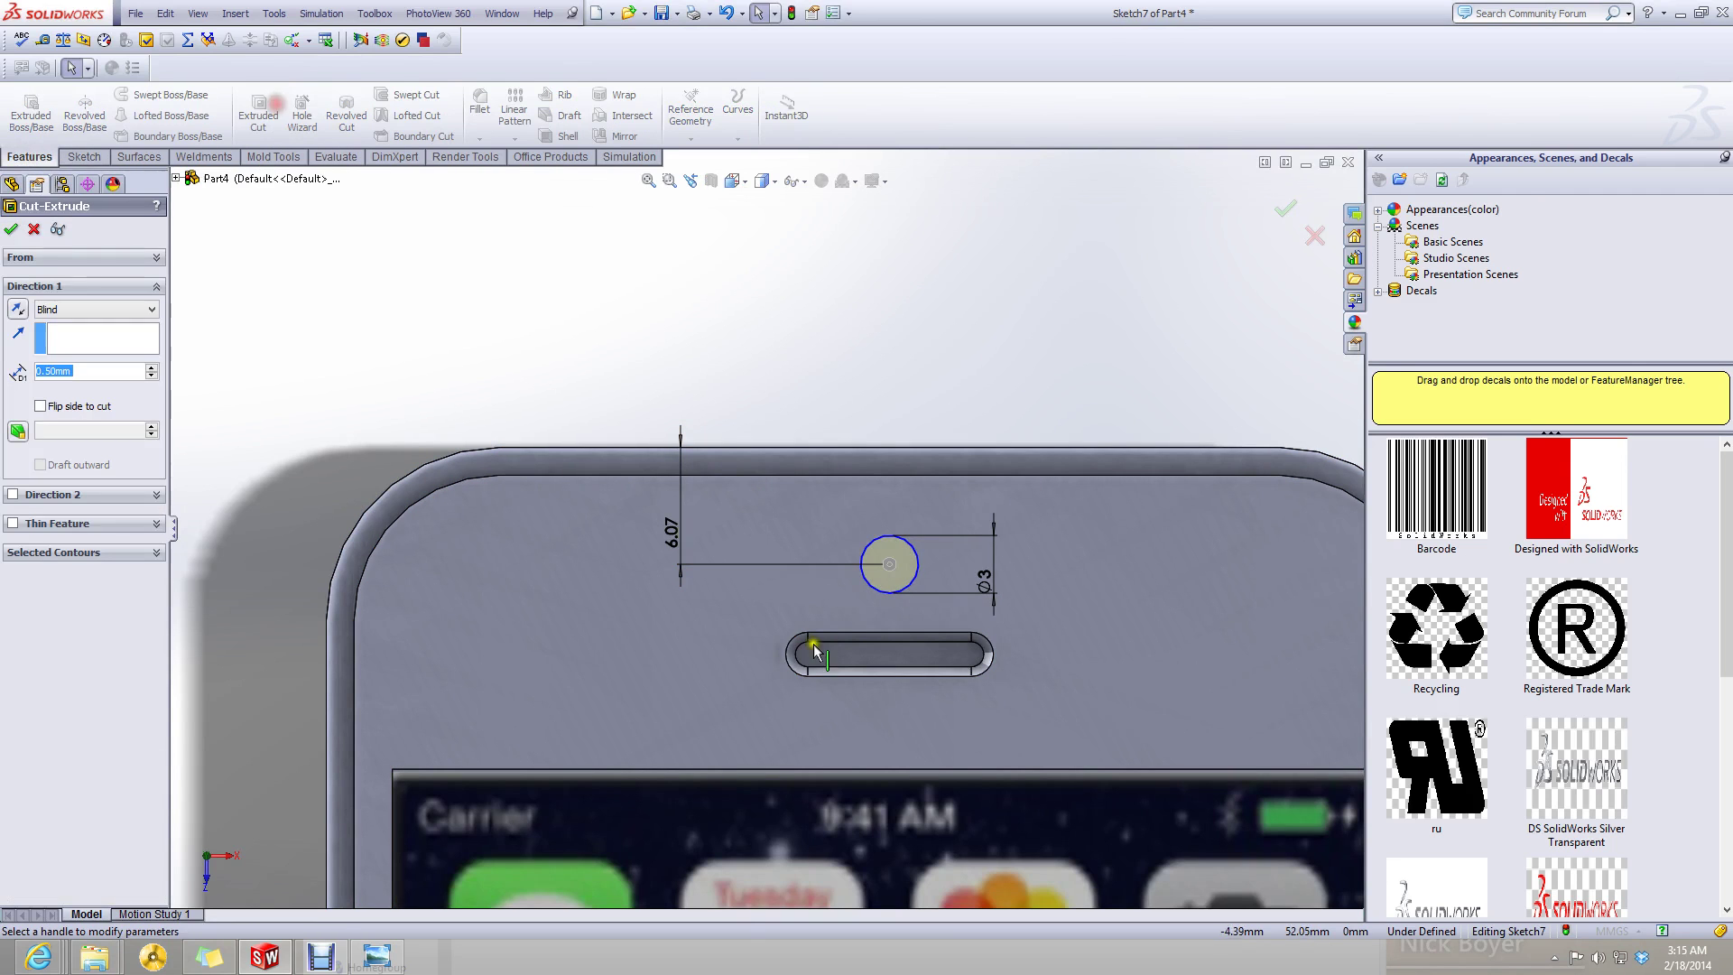
{"action": "left_click", "coordinate": [14, 433]}
{"action": "scroll", "coordinate": [928, 560], "scroll_direction": "down", "scroll_amount": 3}
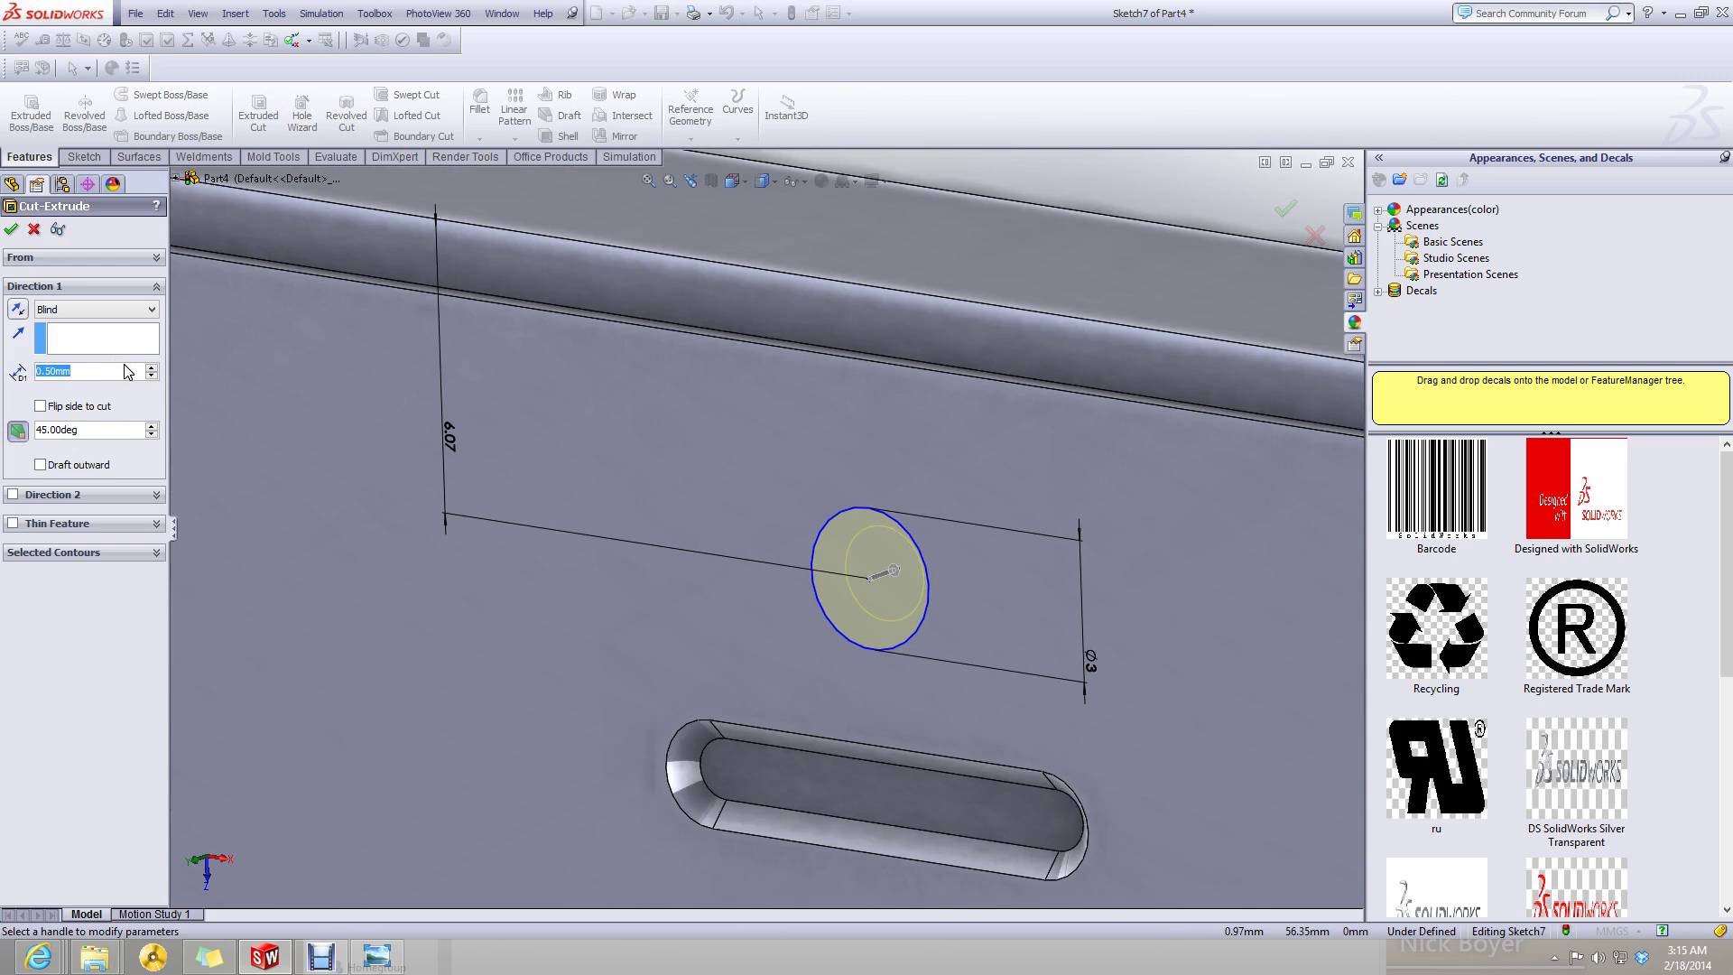
{"action": "key", "text": "Return"}
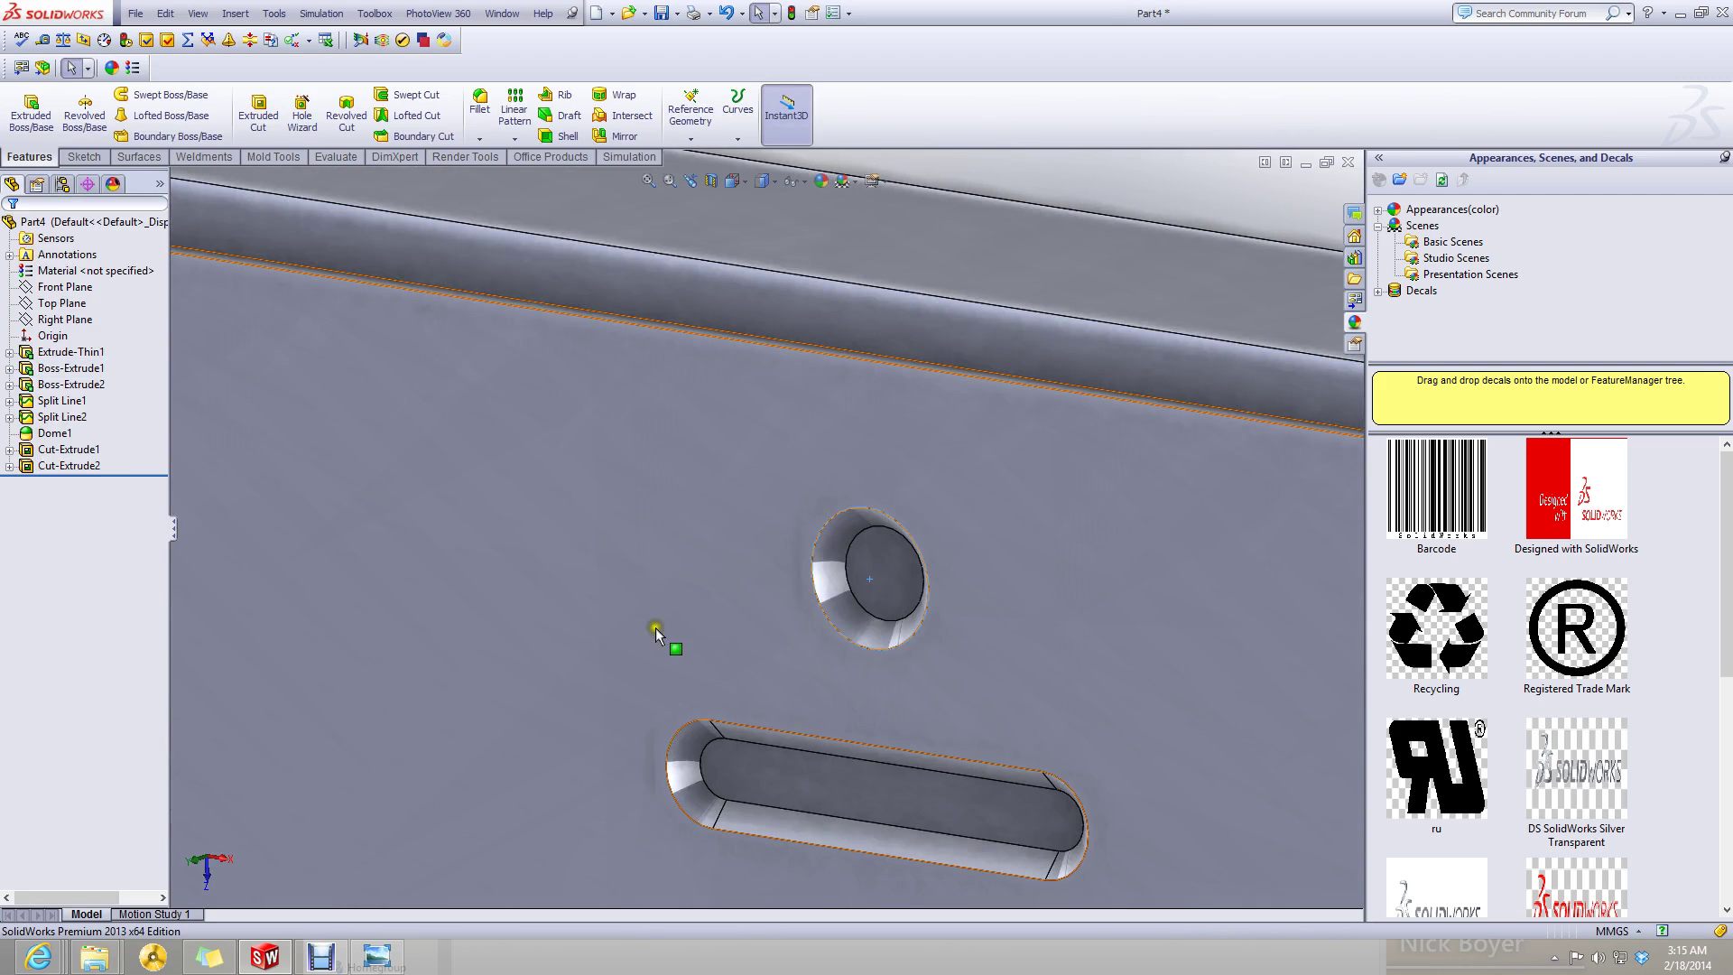
- Edit the front camera cut and set its depth to 1 mm
{"action": "left_click", "coordinate": [86, 466]}
{"action": "right_click", "coordinate": [87, 465]}
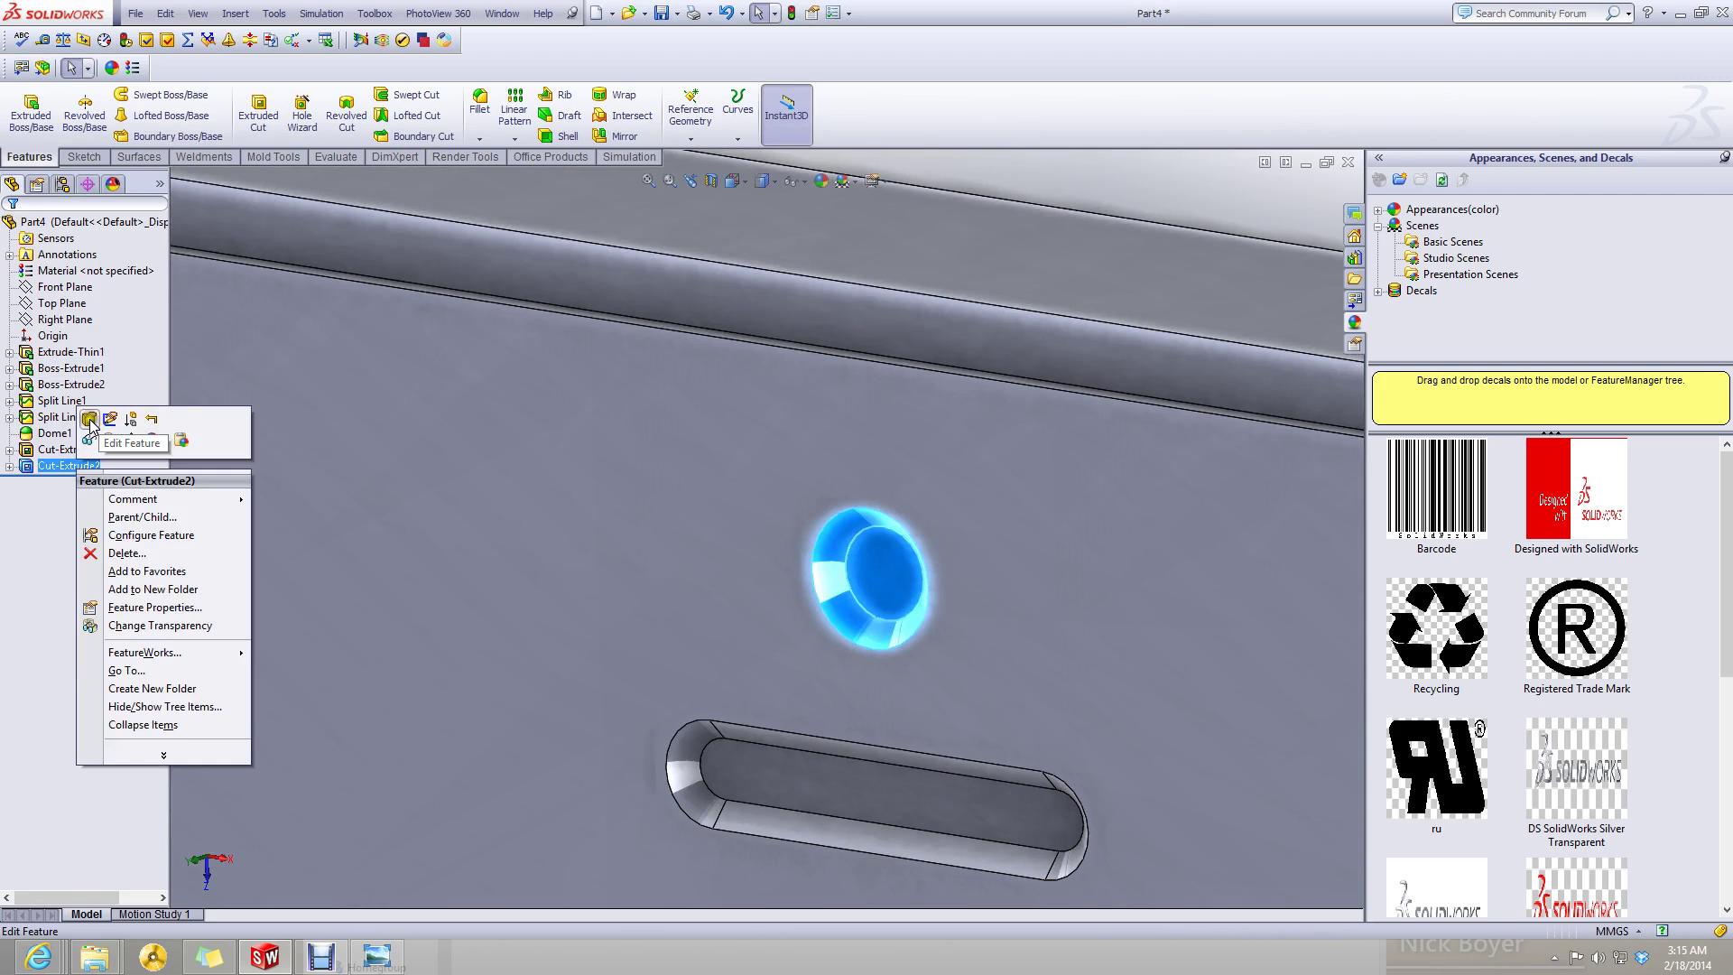
{"action": "left_click", "coordinate": [90, 439]}
{"action": "left_click", "coordinate": [90, 377]}
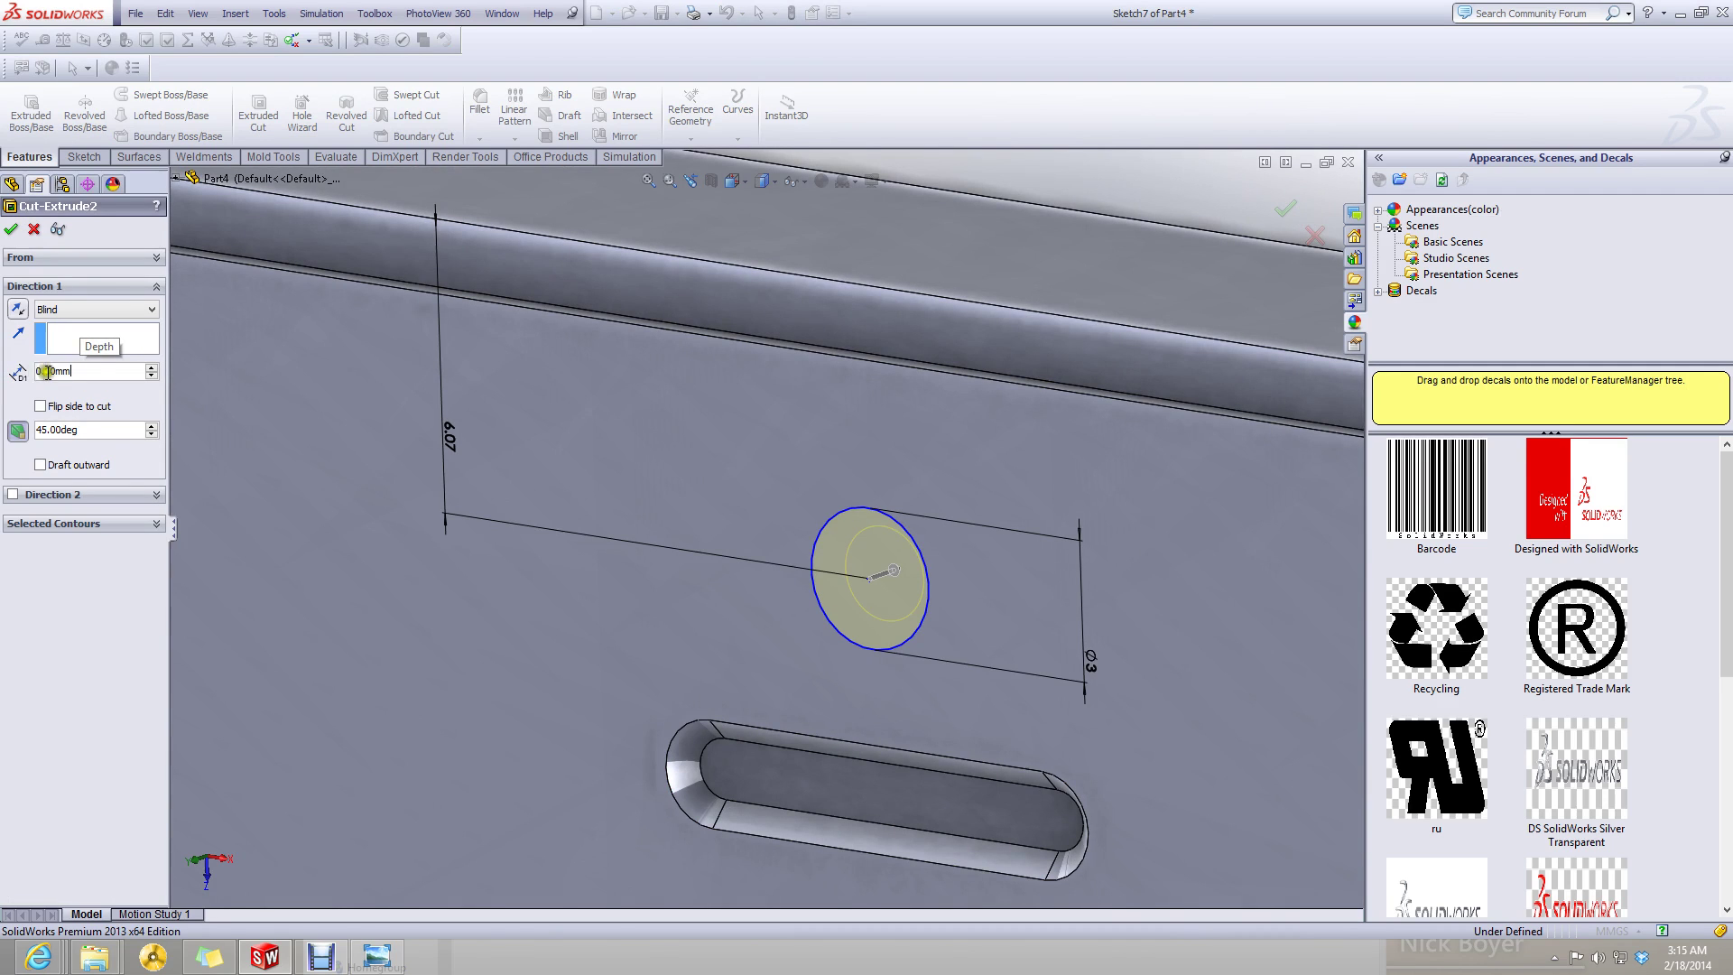
{"action": "double_click", "coordinate": [107, 371]}
{"action": "type", "text": "1"}
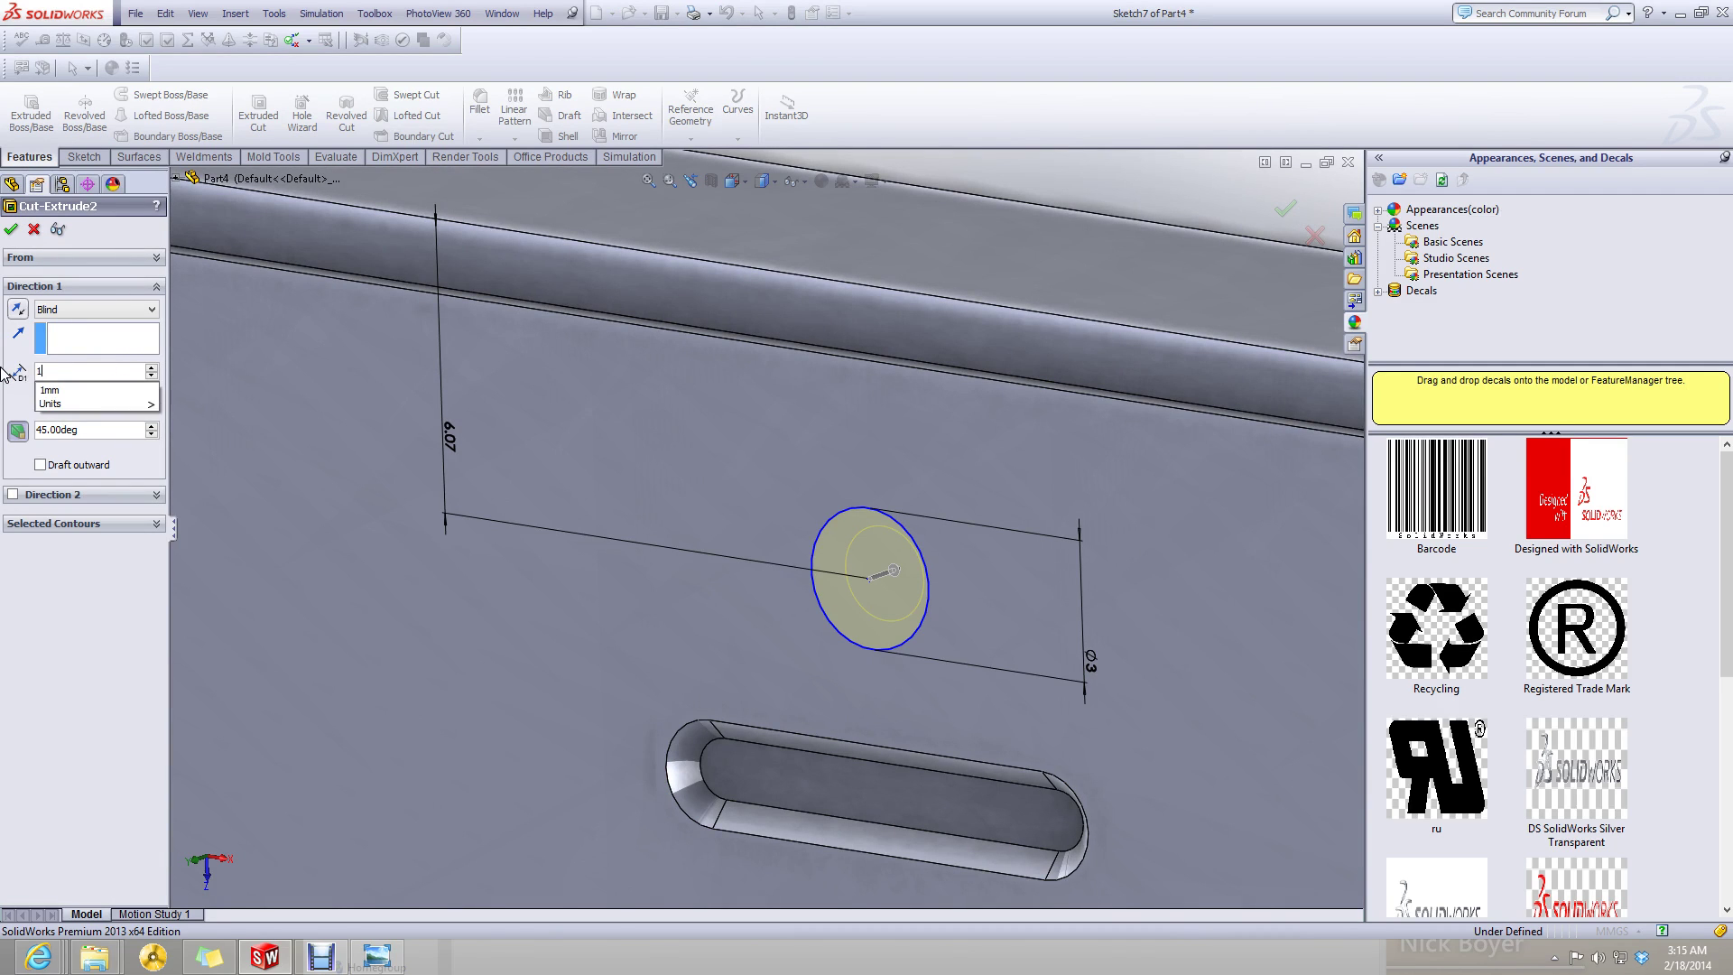
{"action": "left_click", "coordinate": [116, 390]}
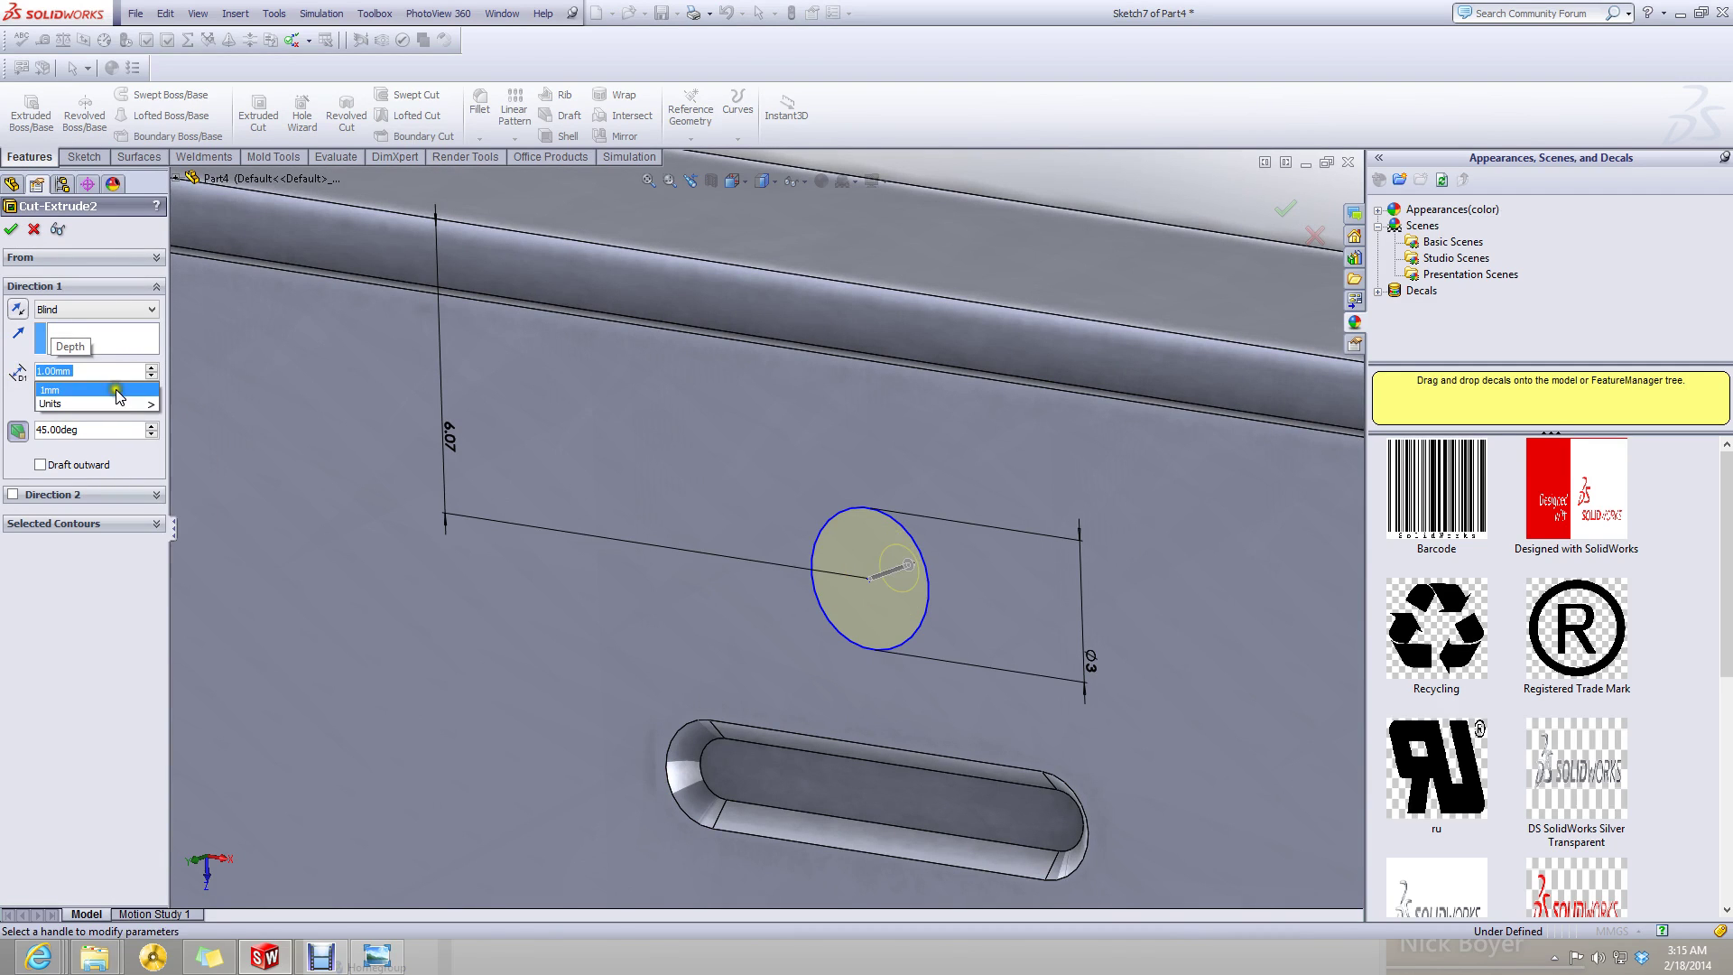
{"action": "left_click", "coordinate": [12, 232]}
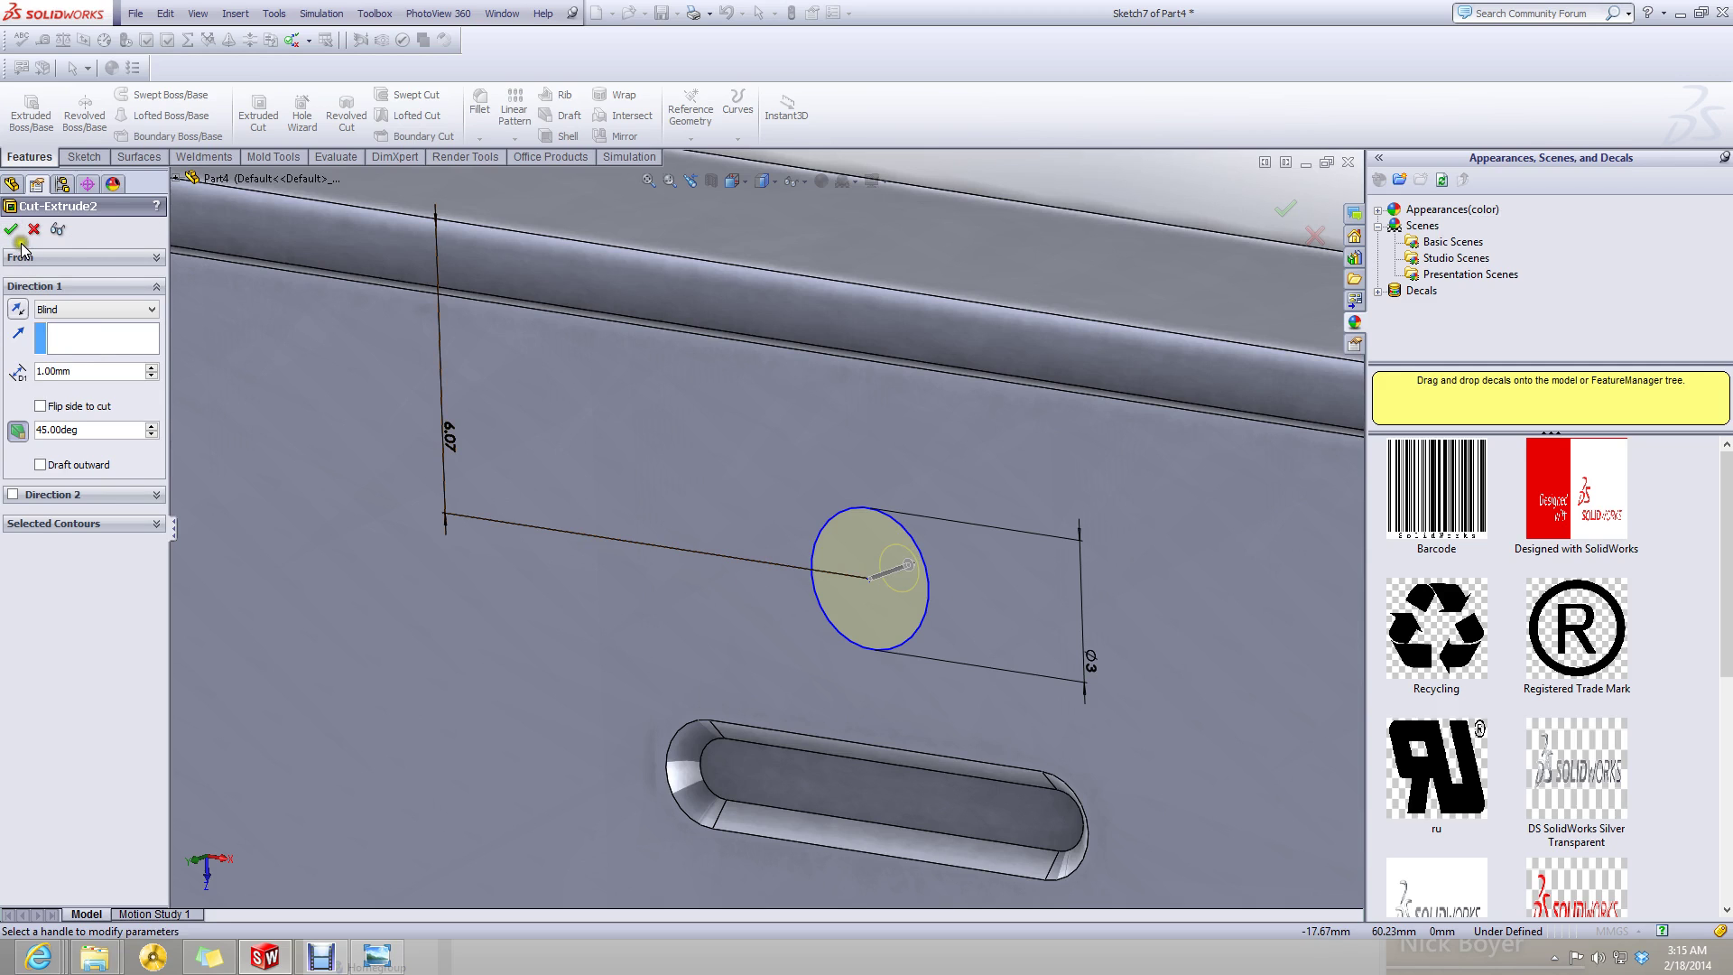
- Start a new sketch on the flat face of the band at the phone's top end
{"action": "scroll", "coordinate": [663, 624], "scroll_direction": "up", "scroll_amount": 5}
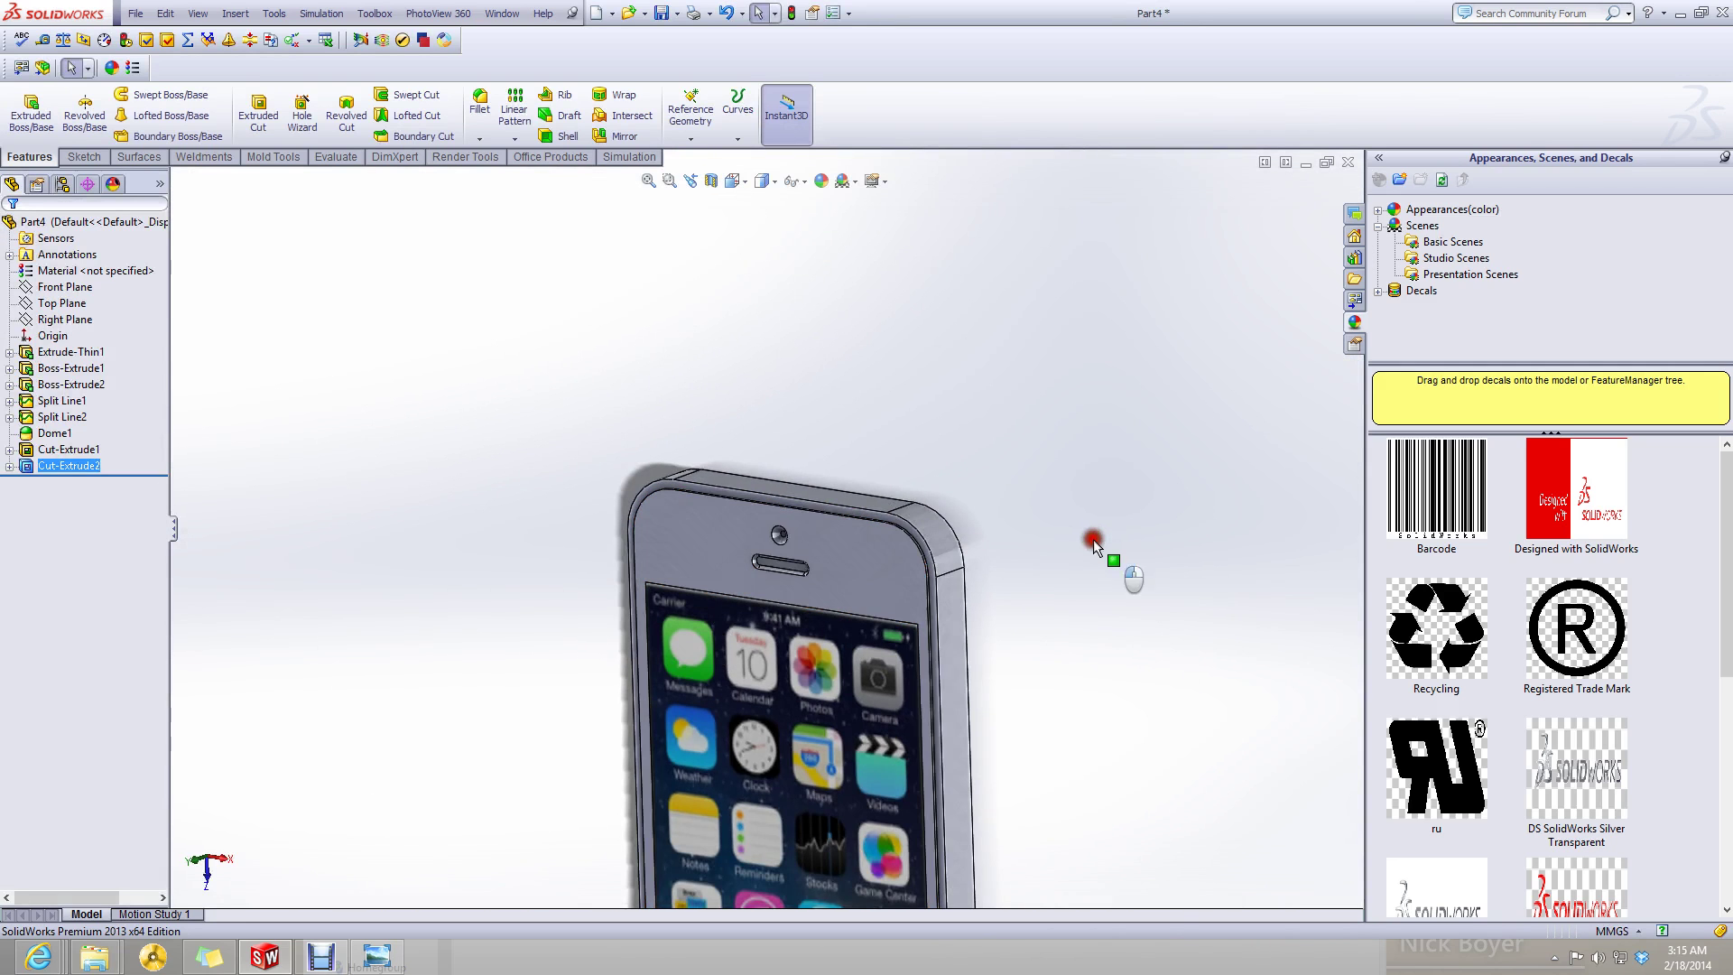
{"action": "left_click", "coordinate": [1093, 539]}
{"action": "scroll", "coordinate": [831, 502], "scroll_direction": "up", "scroll_amount": 2}
{"action": "middle_click_drag", "start_coordinate": [831, 503], "coordinate": [828, 495]}
{"action": "scroll", "coordinate": [828, 496], "scroll_direction": "up", "scroll_amount": 2}
{"action": "left_click", "coordinate": [817, 501]}
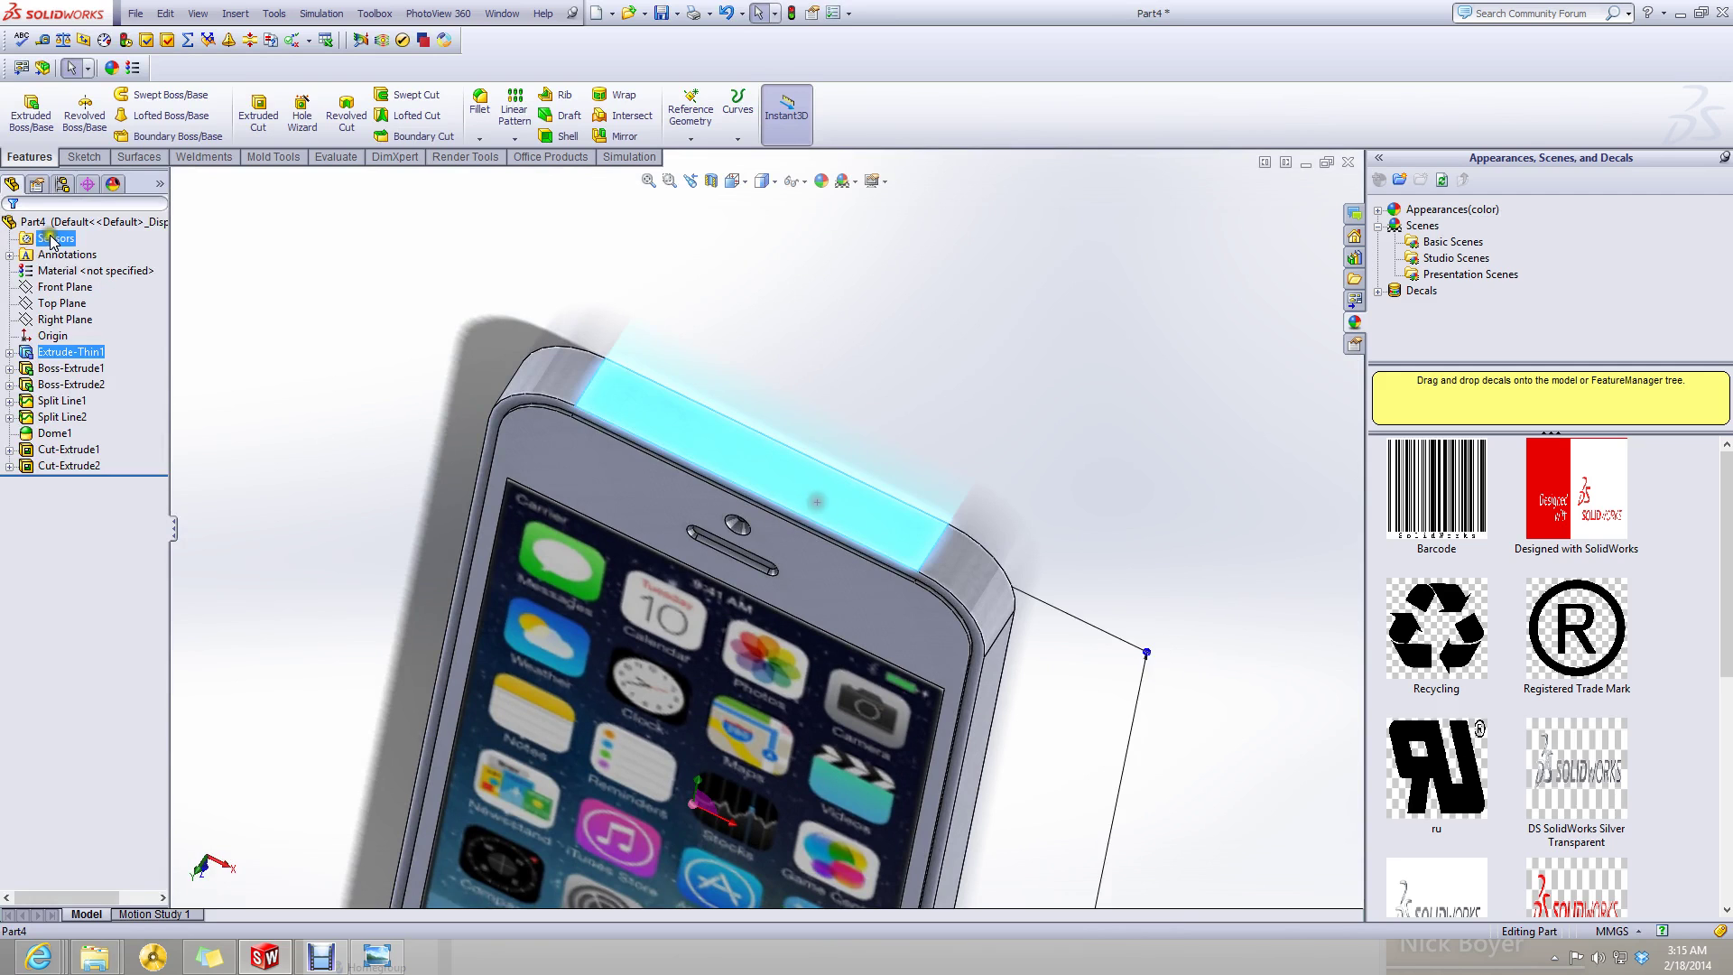
{"action": "left_click", "coordinate": [84, 157]}
{"action": "left_click", "coordinate": [24, 110]}
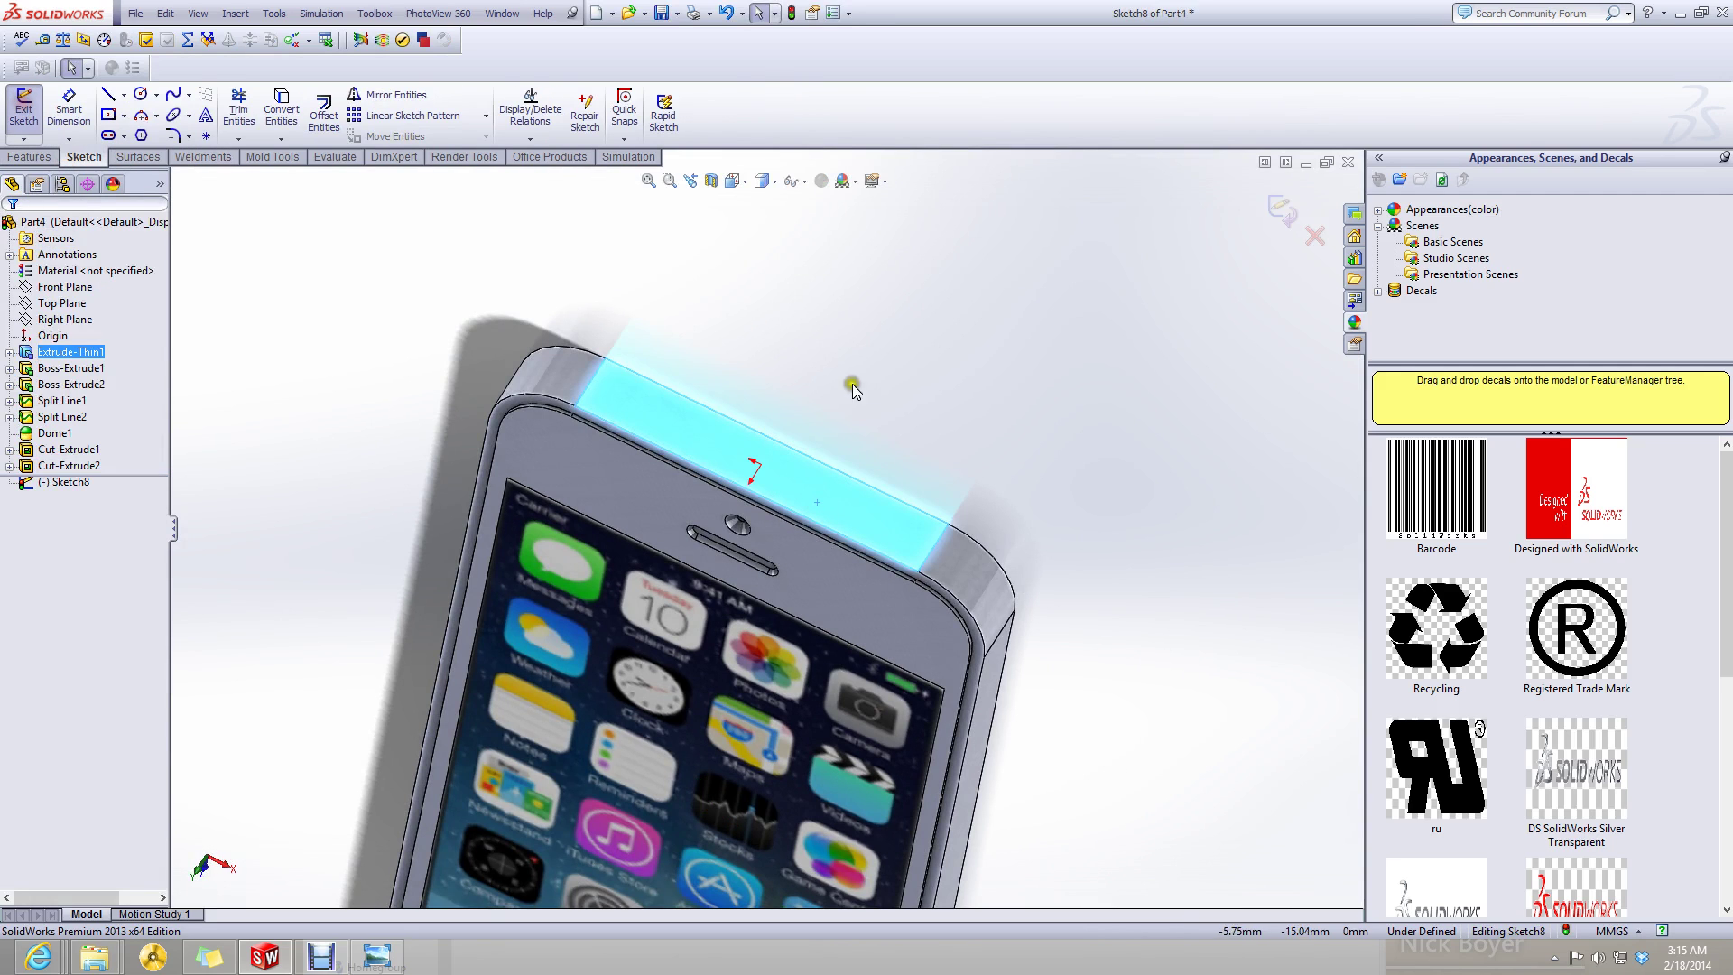
{"action": "left_click", "coordinate": [739, 181]}
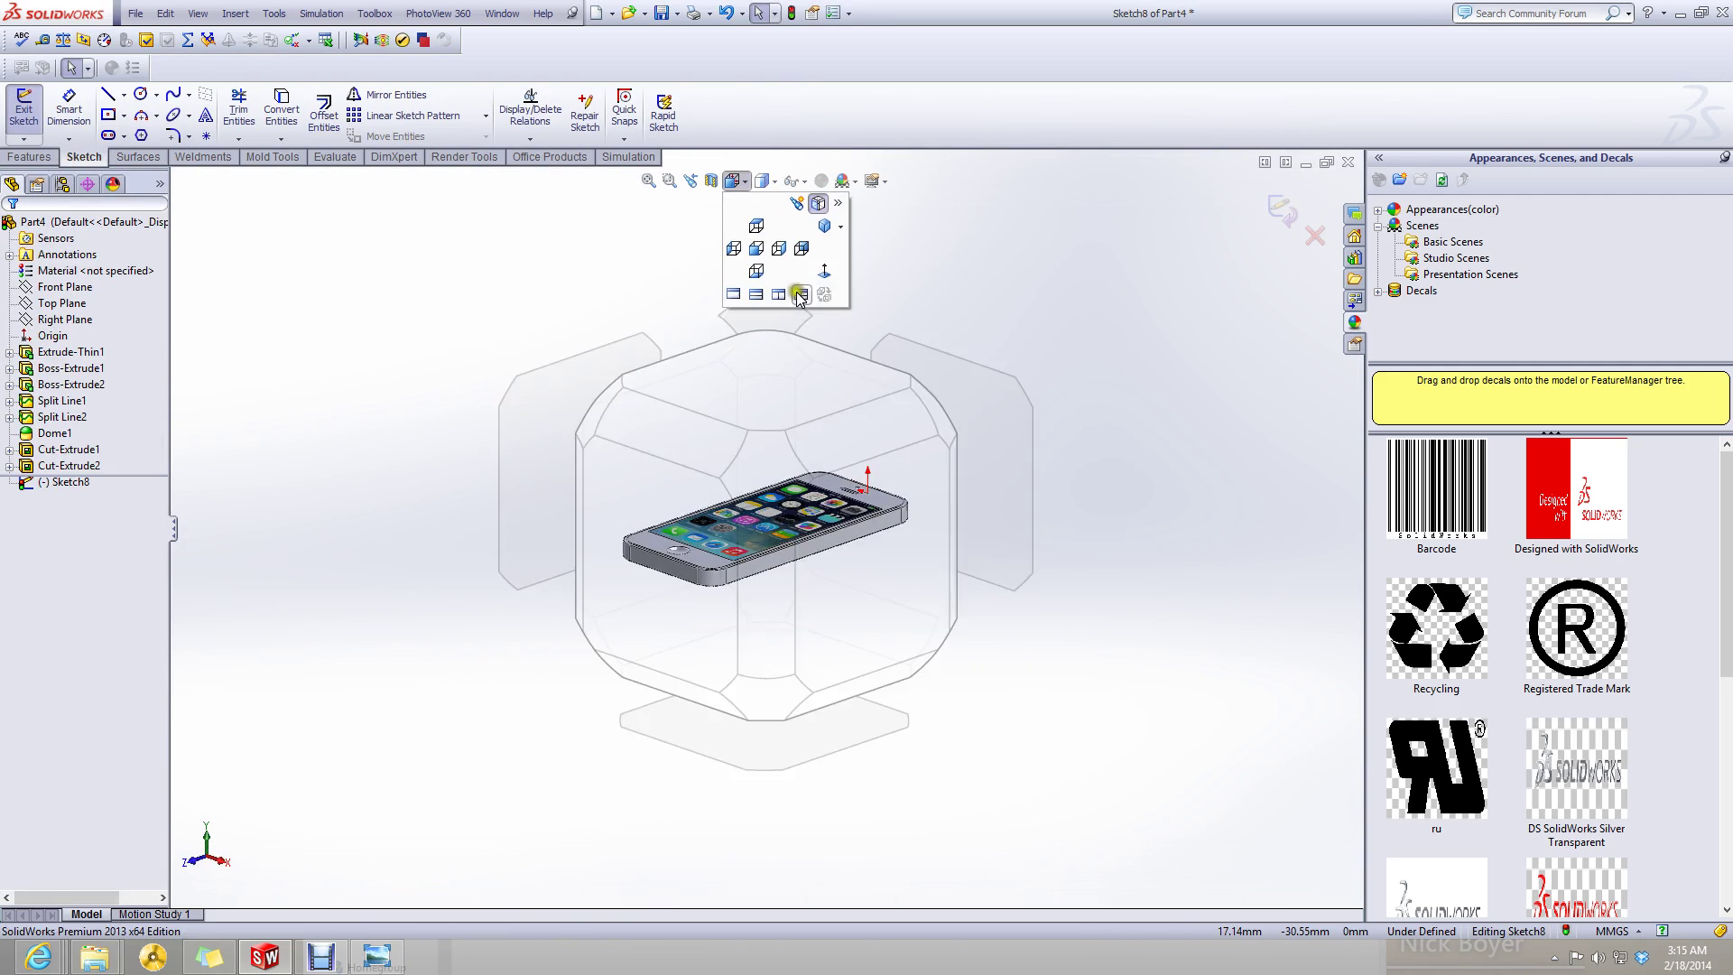
{"action": "left_click", "coordinate": [828, 278]}
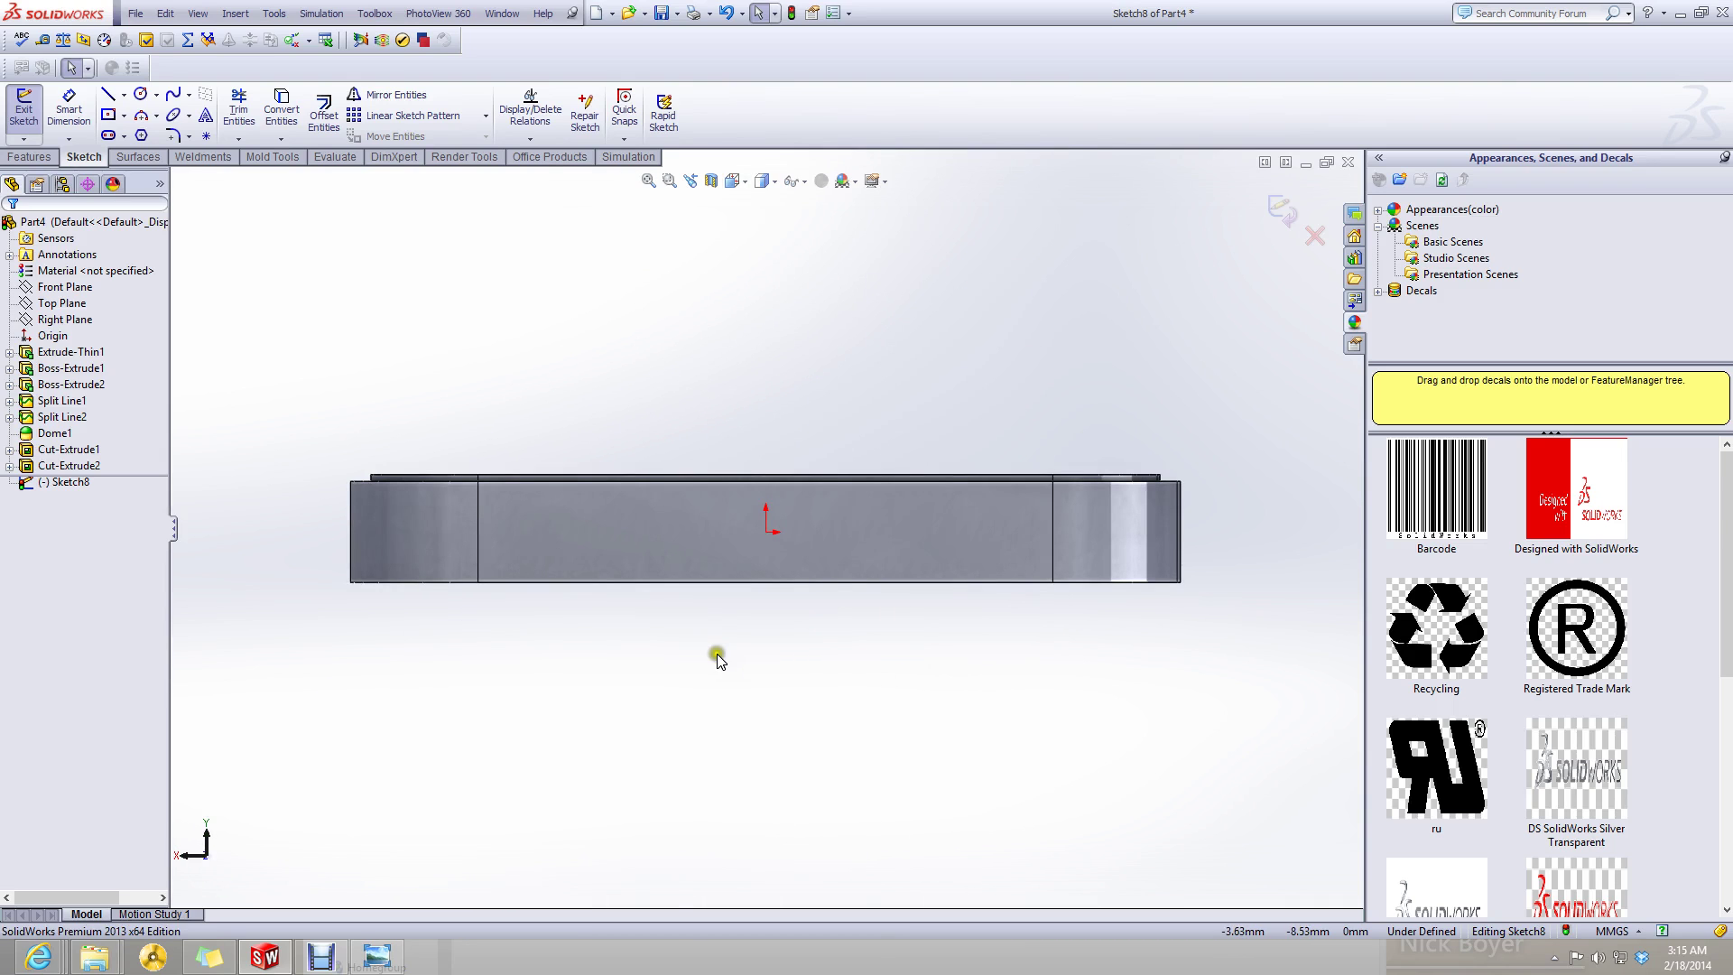
{"action": "middle_click_drag", "start_coordinate": [717, 653], "coordinate": [730, 708]}
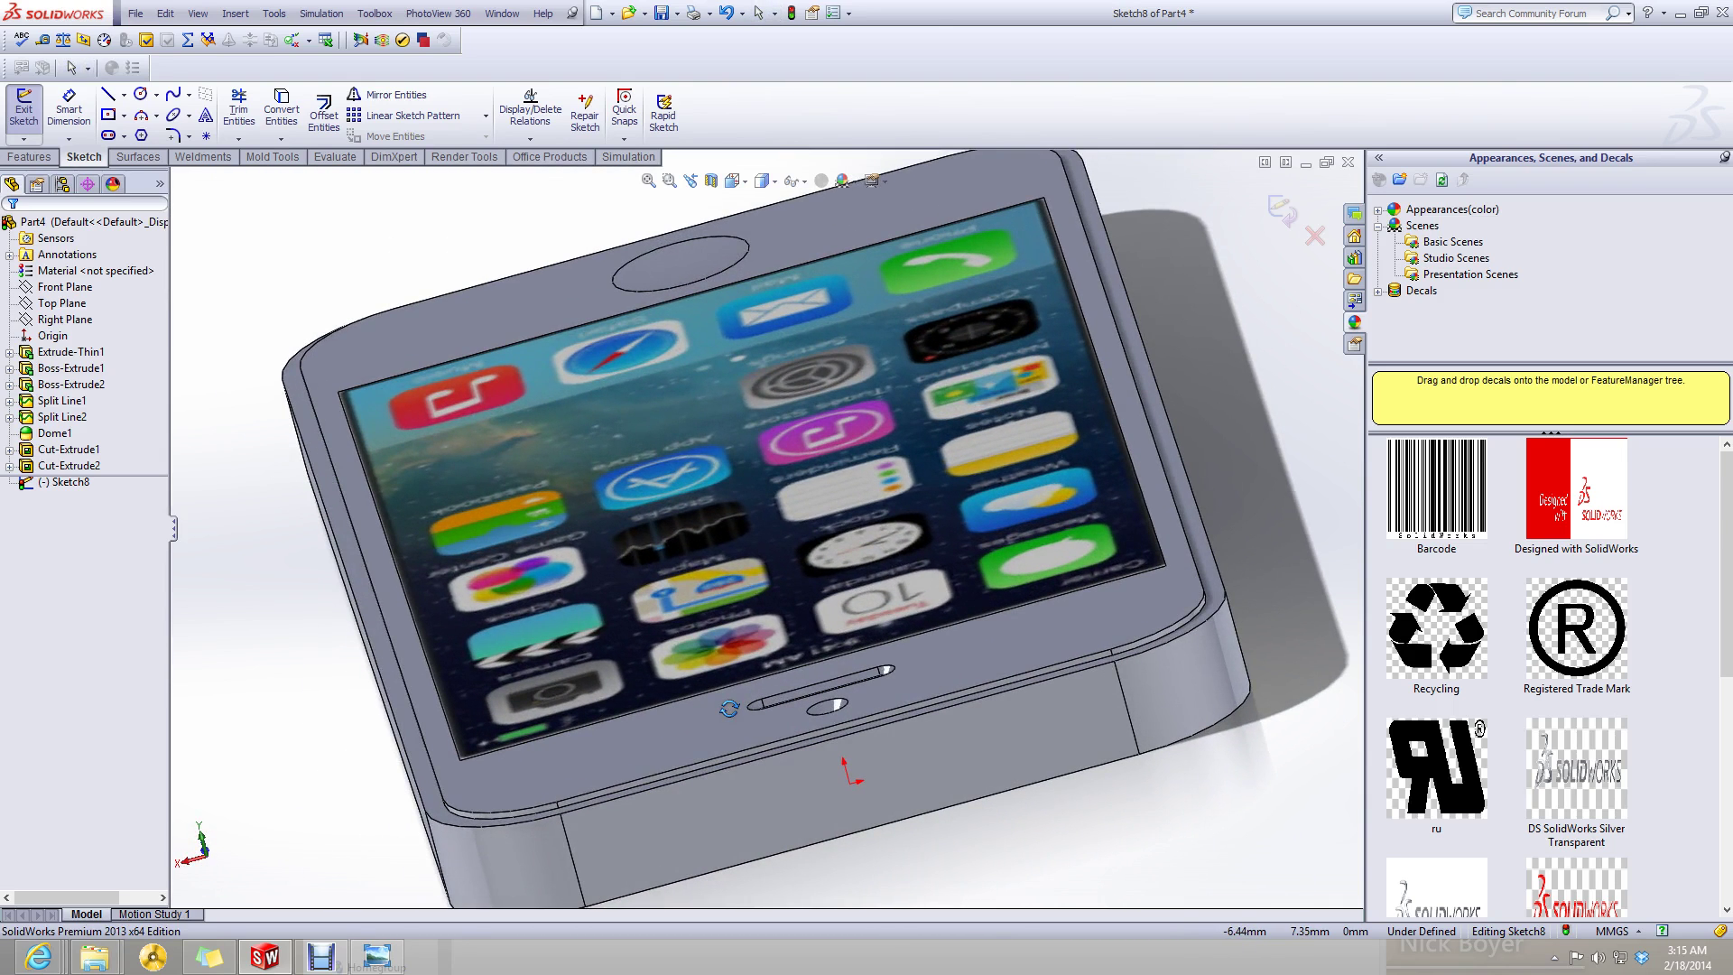
{"action": "key", "text": "f"}
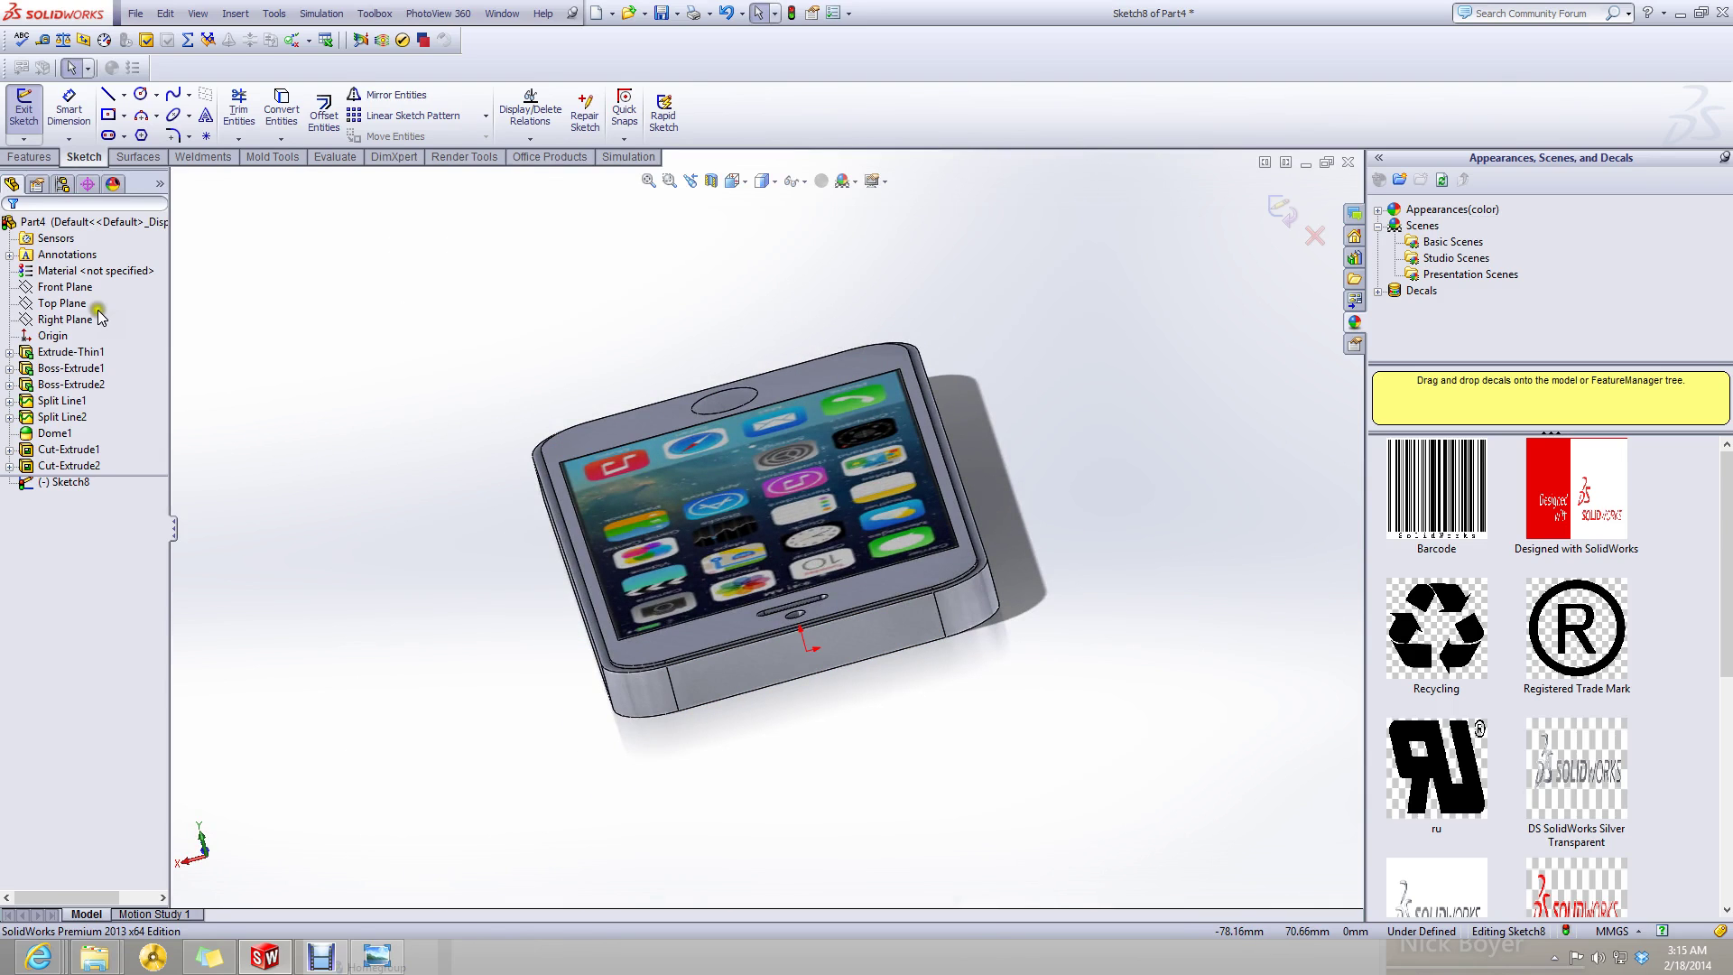
{"action": "key", "text": "Up"}
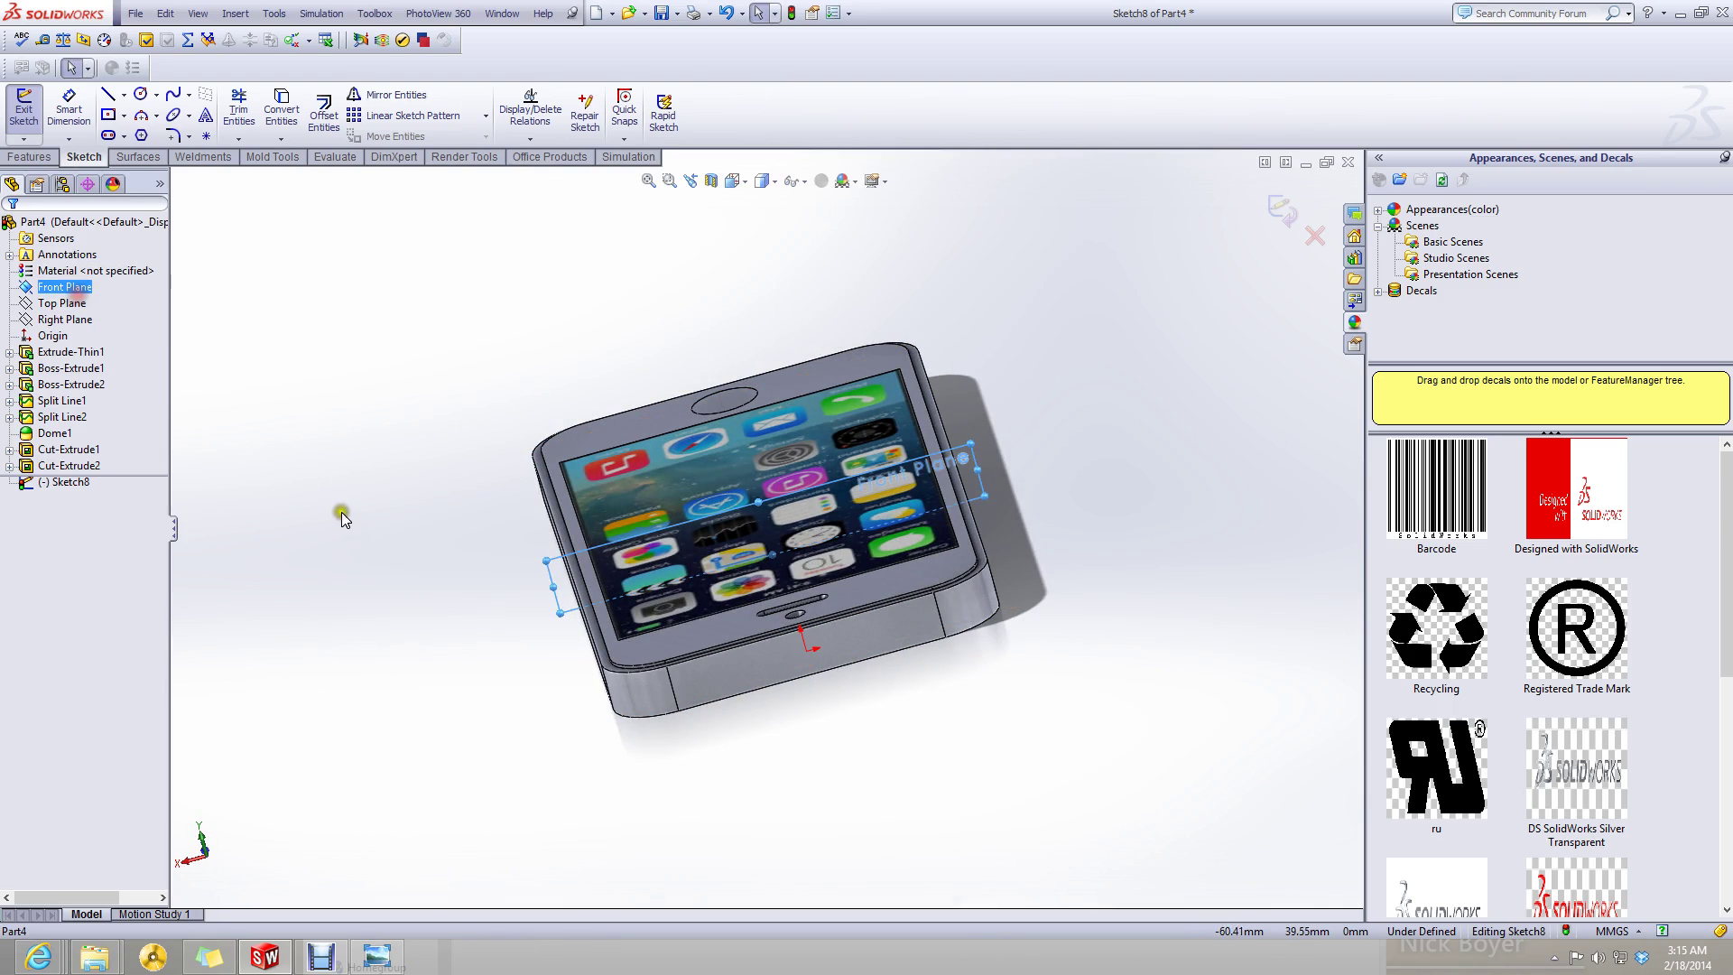
{"action": "middle_click_drag", "start_coordinate": [341, 507], "coordinate": [704, 464]}
{"action": "left_click", "coordinate": [632, 409]}
{"action": "left_click", "coordinate": [736, 184]}
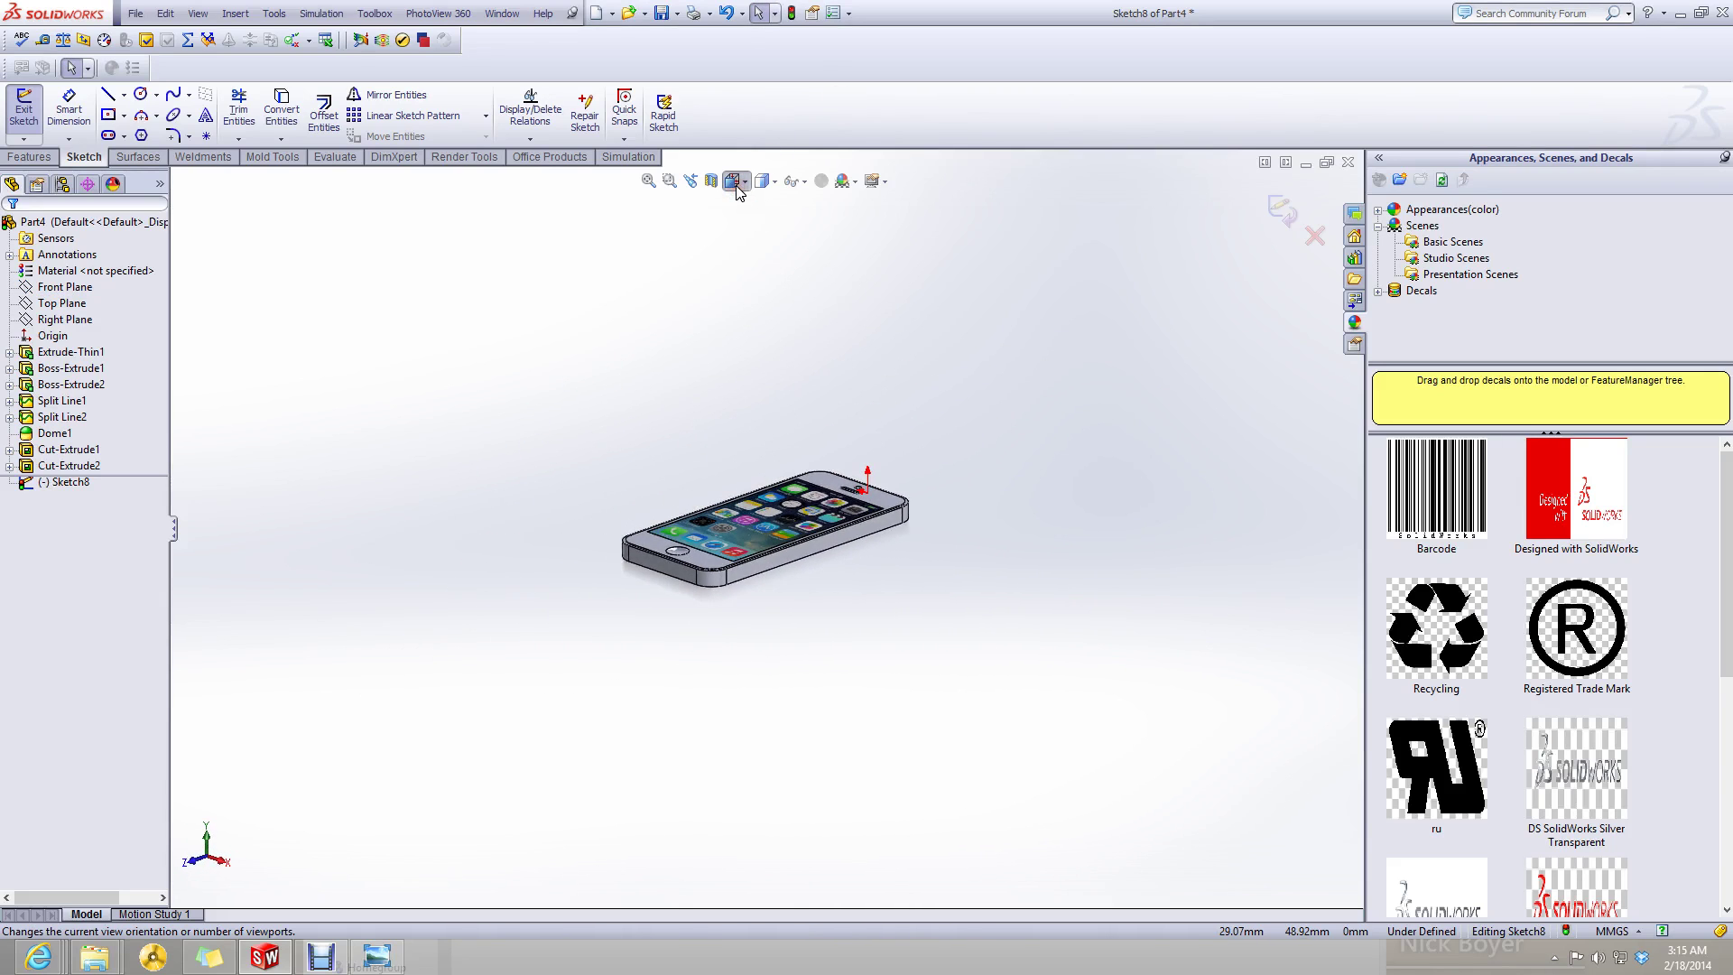
{"action": "left_click", "coordinate": [787, 457]}
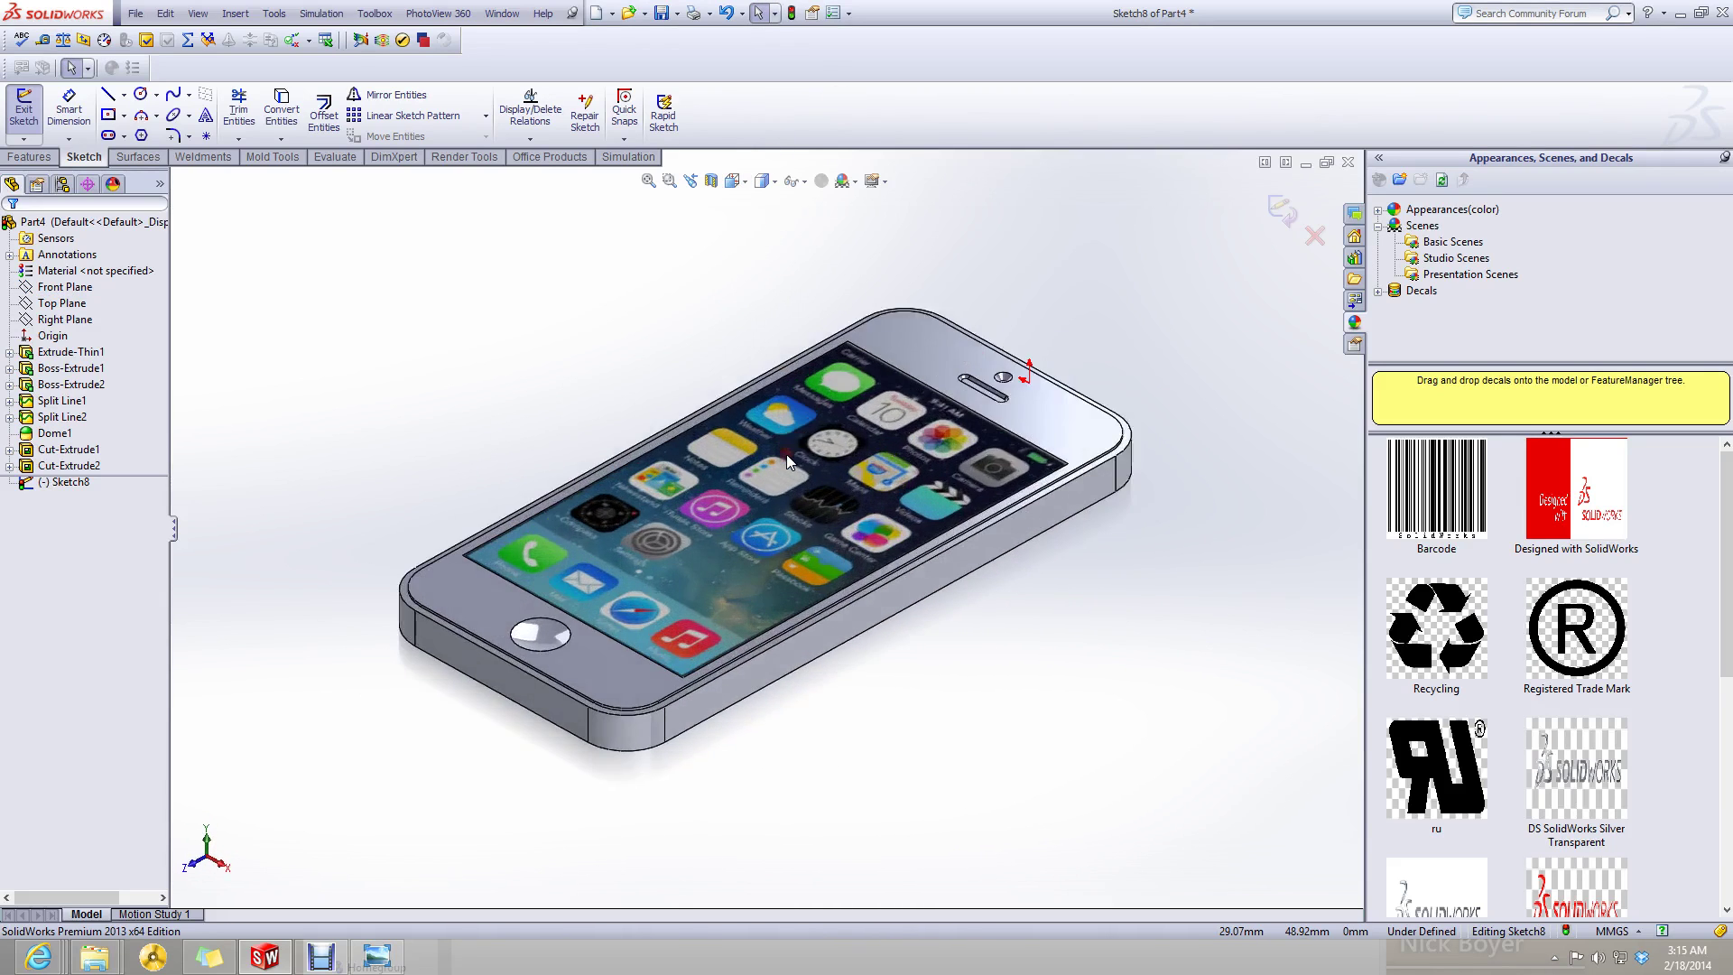
{"action": "left_click", "coordinate": [737, 184]}
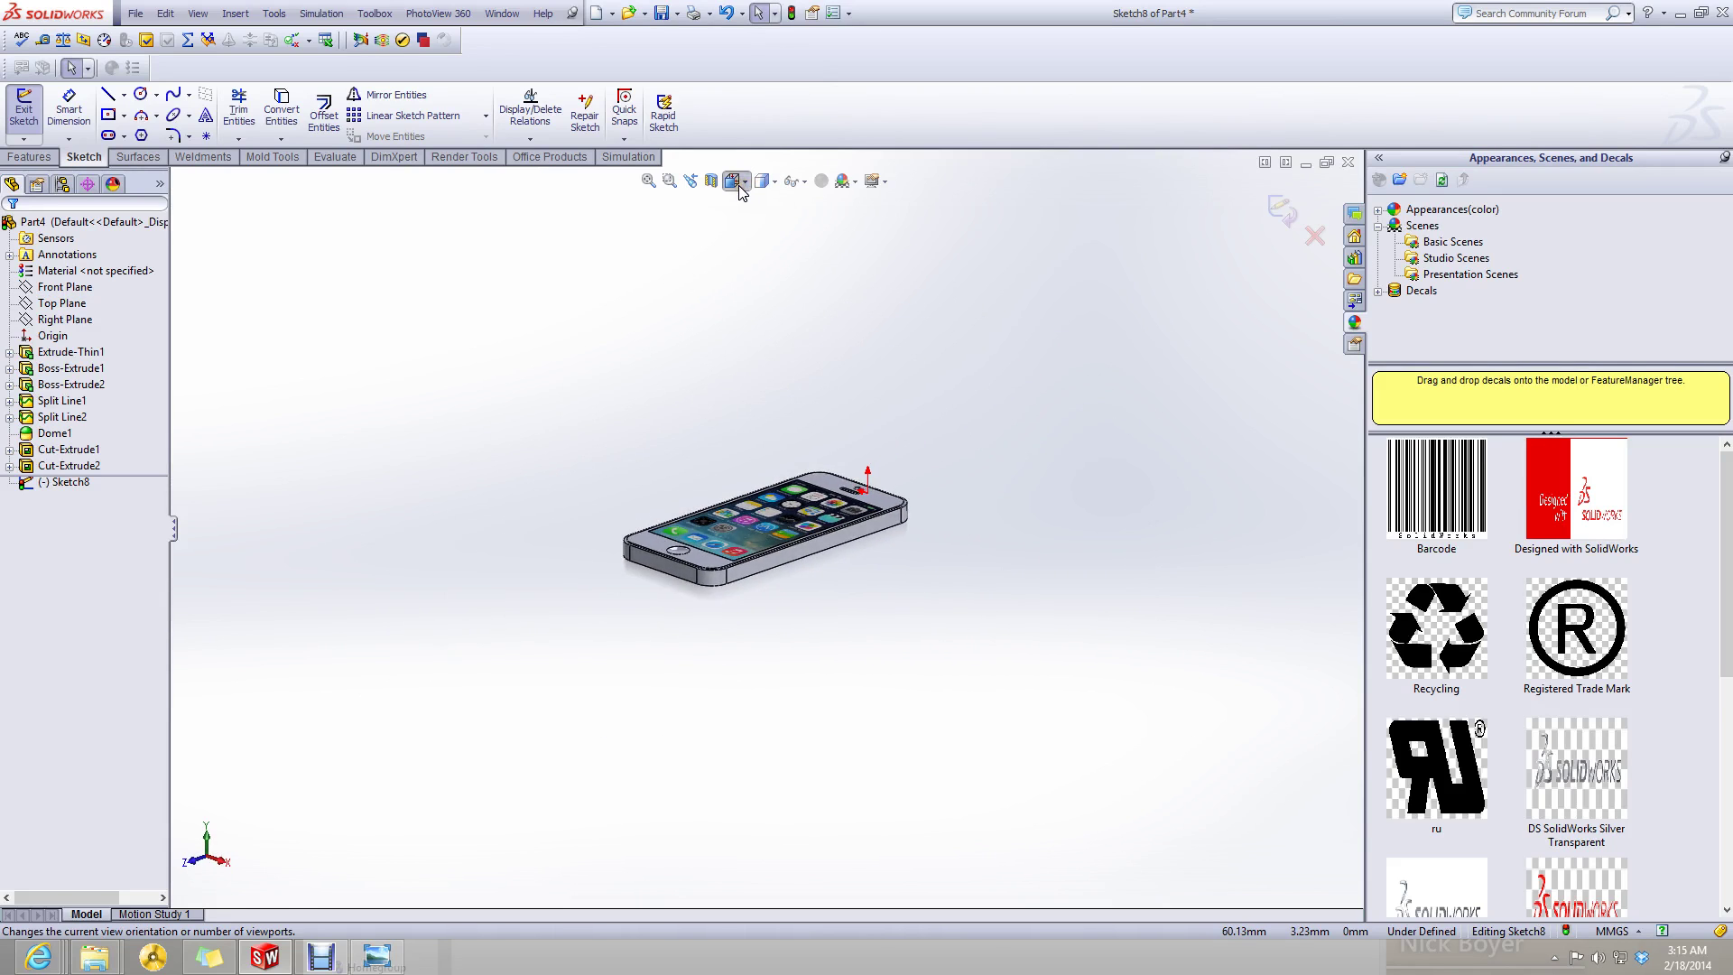
{"action": "left_click", "coordinate": [824, 226]}
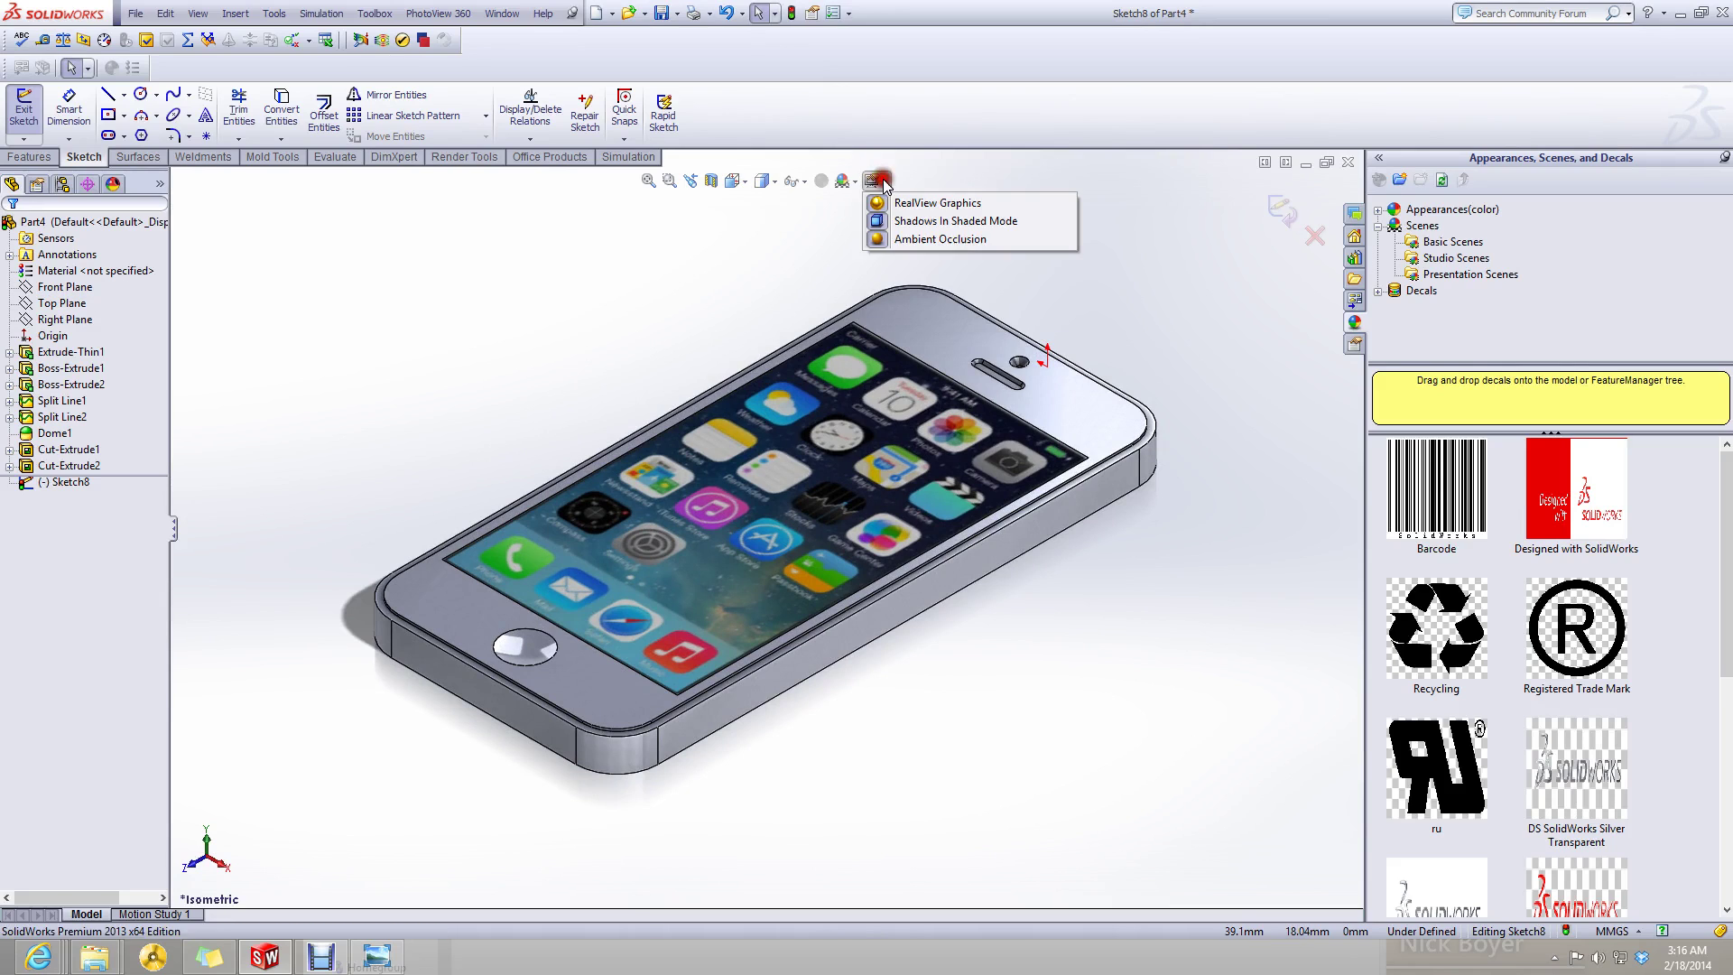
- Try the Office Space Background scene behind the phone and restore the 3 Point Faded scene
{"action": "left_click", "coordinate": [853, 182]}
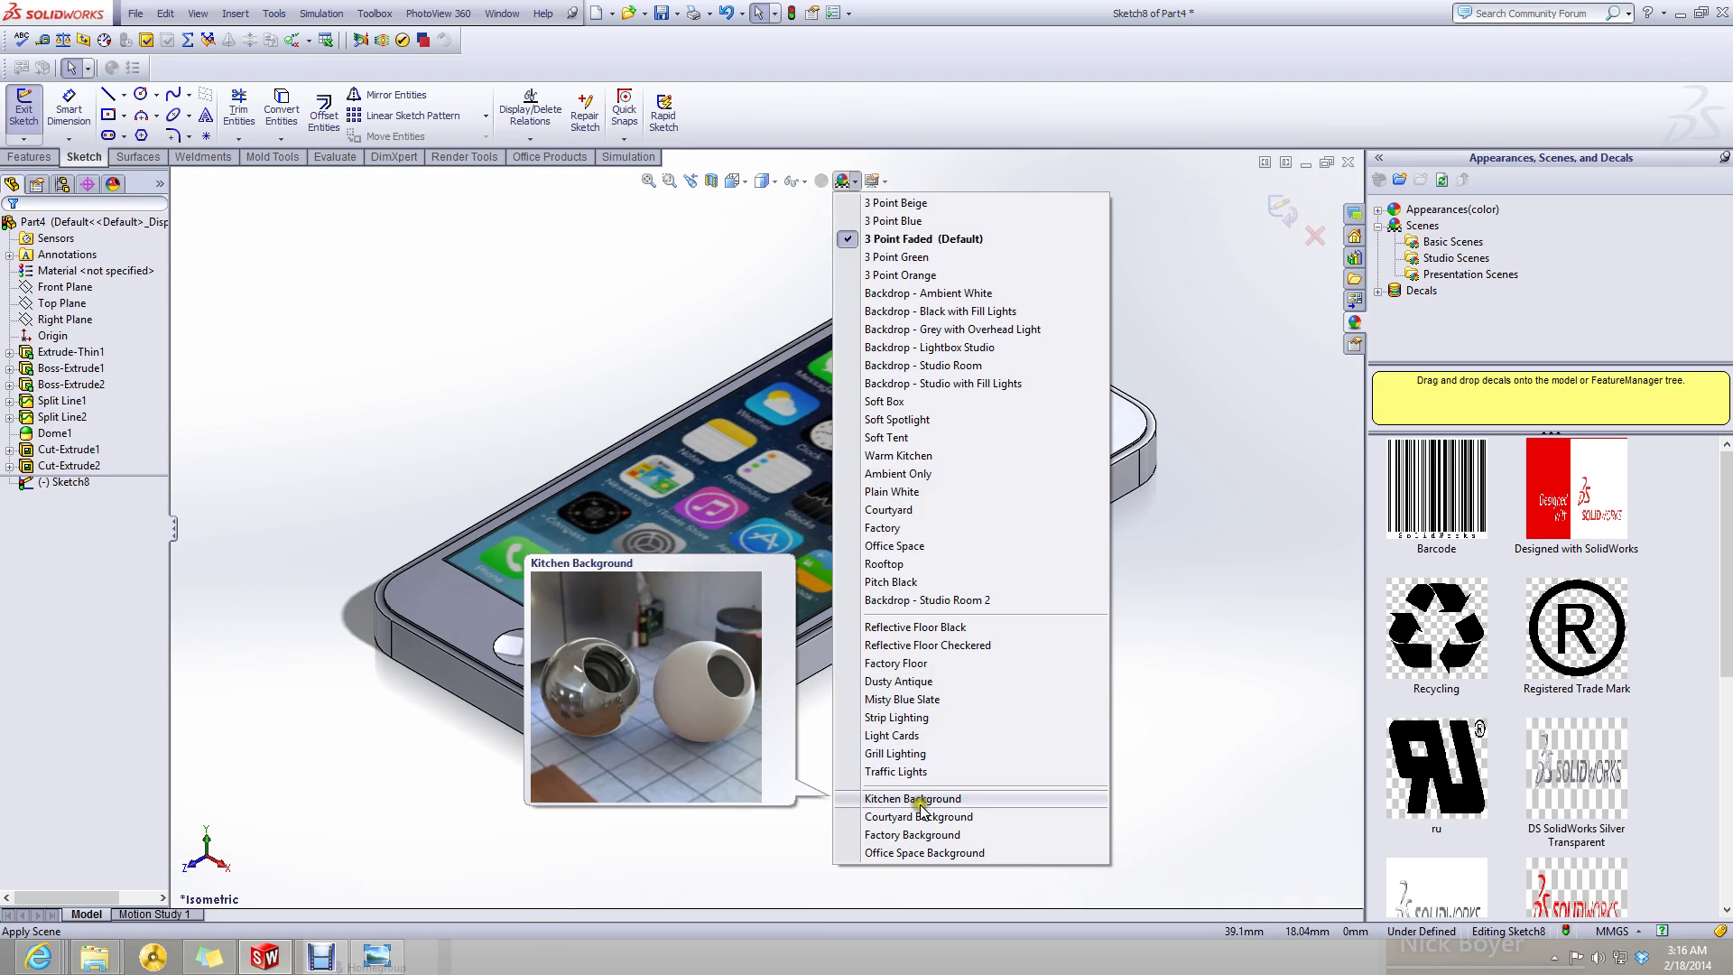
{"action": "left_click", "coordinate": [931, 854]}
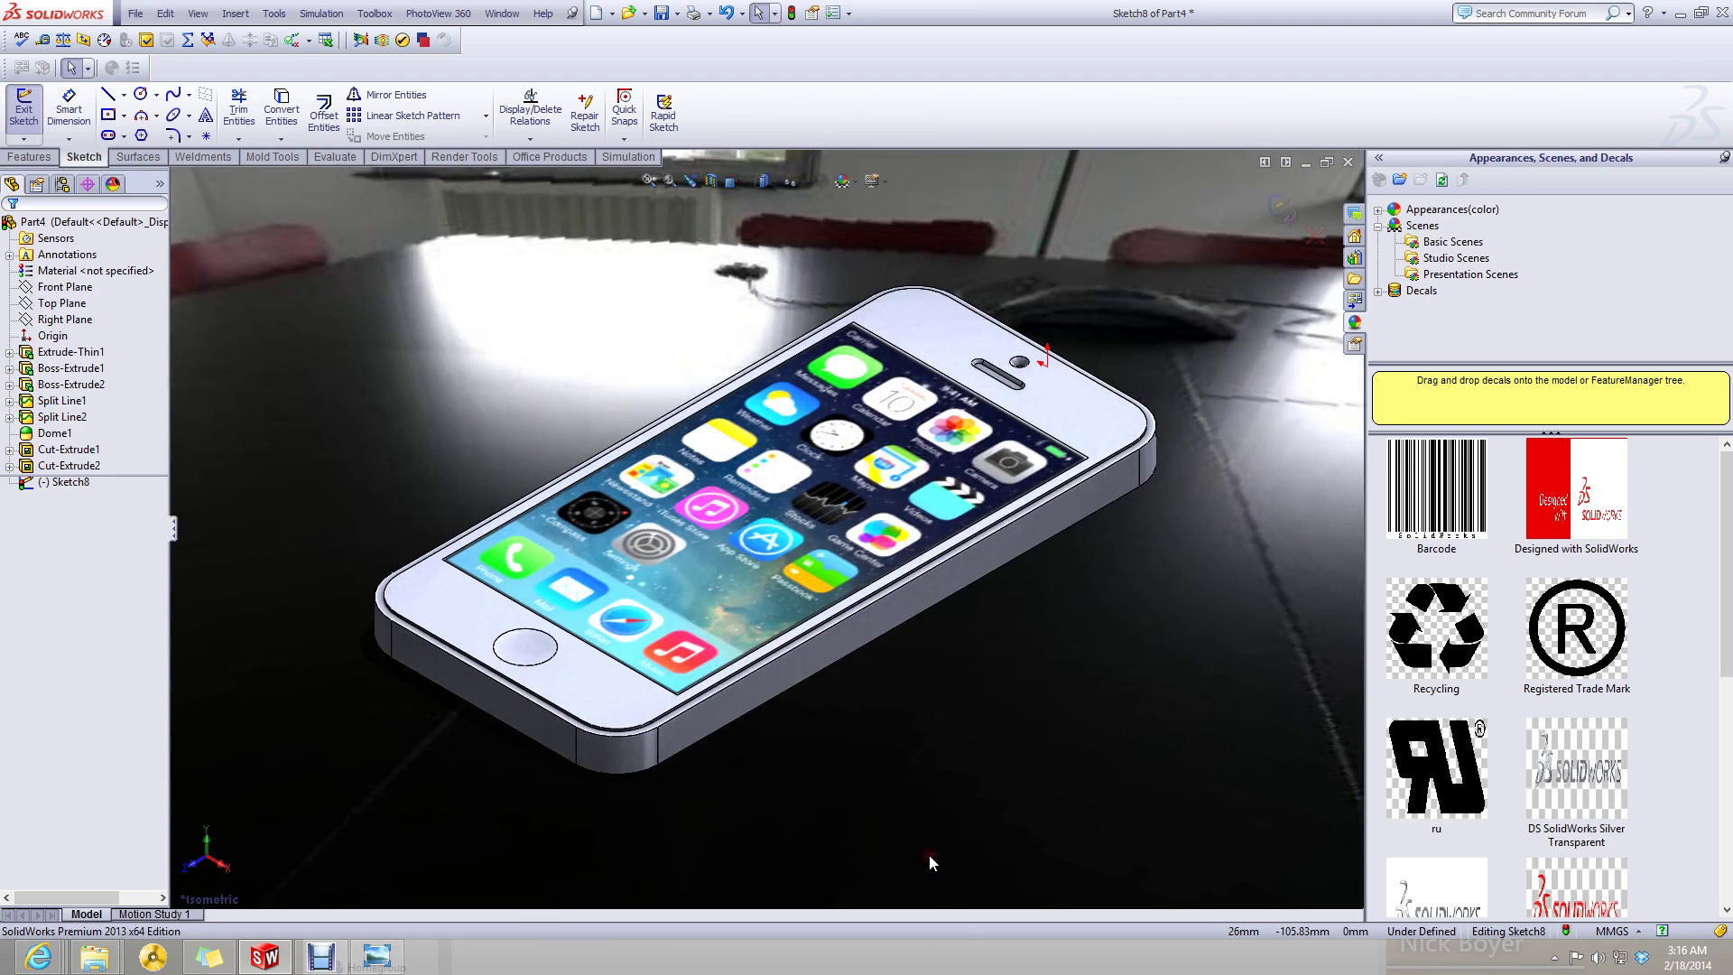
{"action": "scroll", "coordinate": [966, 593], "scroll_direction": "up", "scroll_amount": 5}
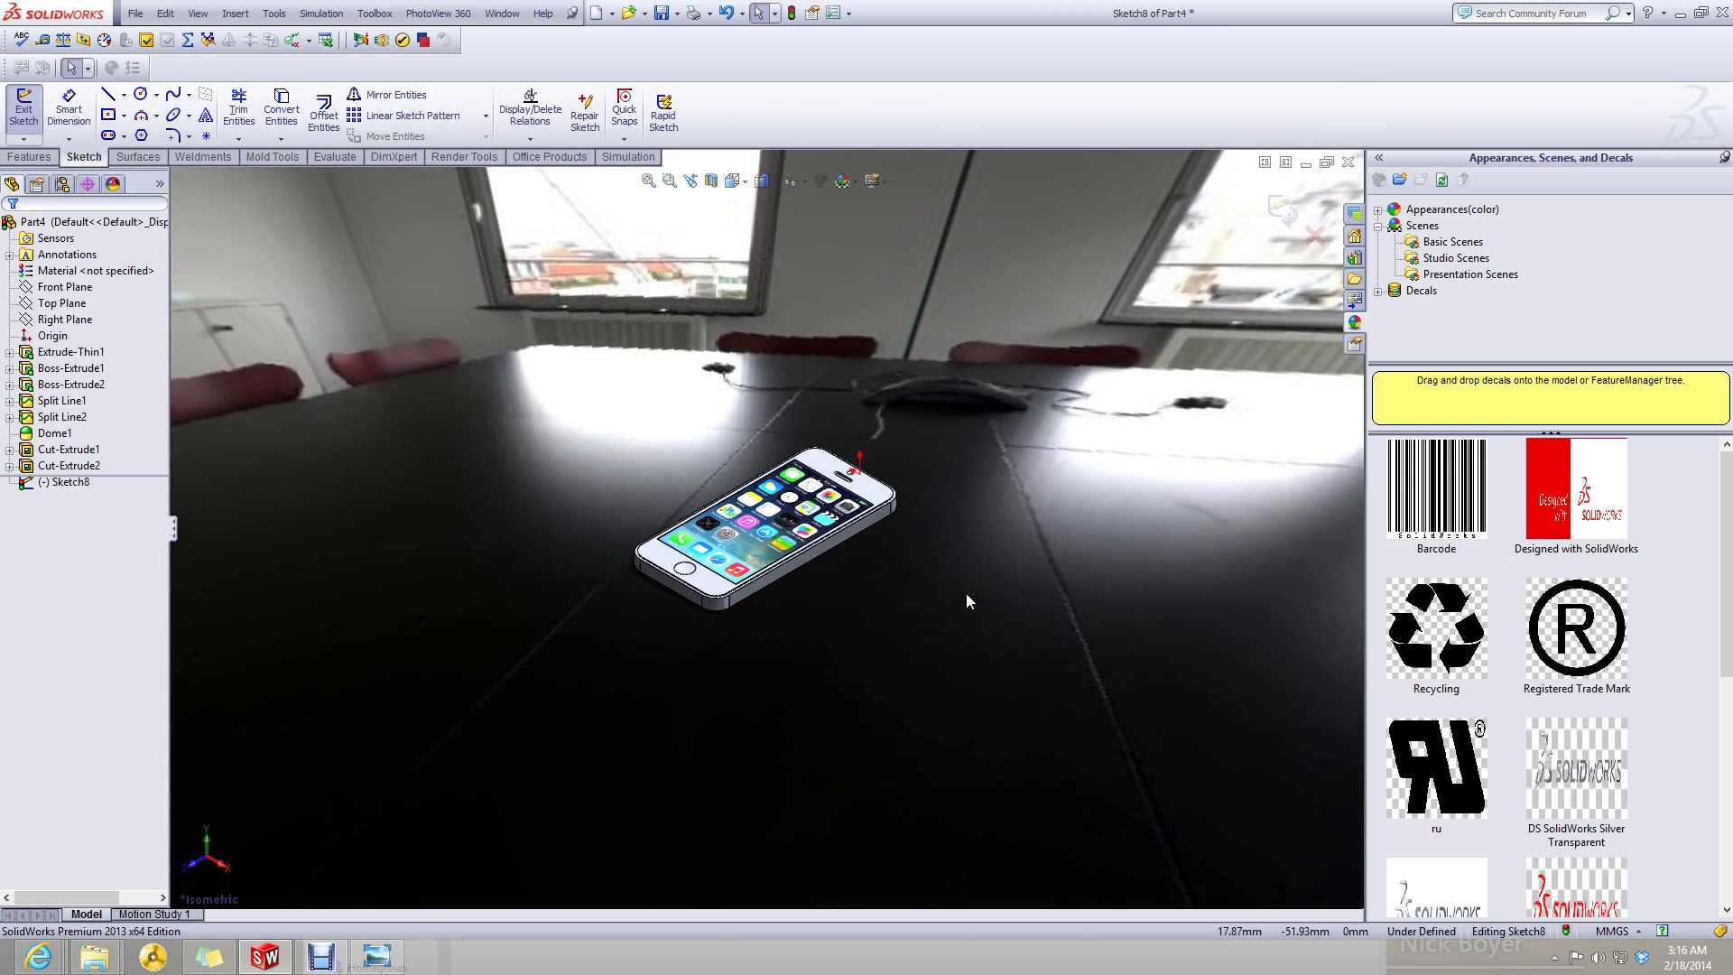
{"action": "scroll", "coordinate": [966, 593], "scroll_direction": "down", "scroll_amount": 1}
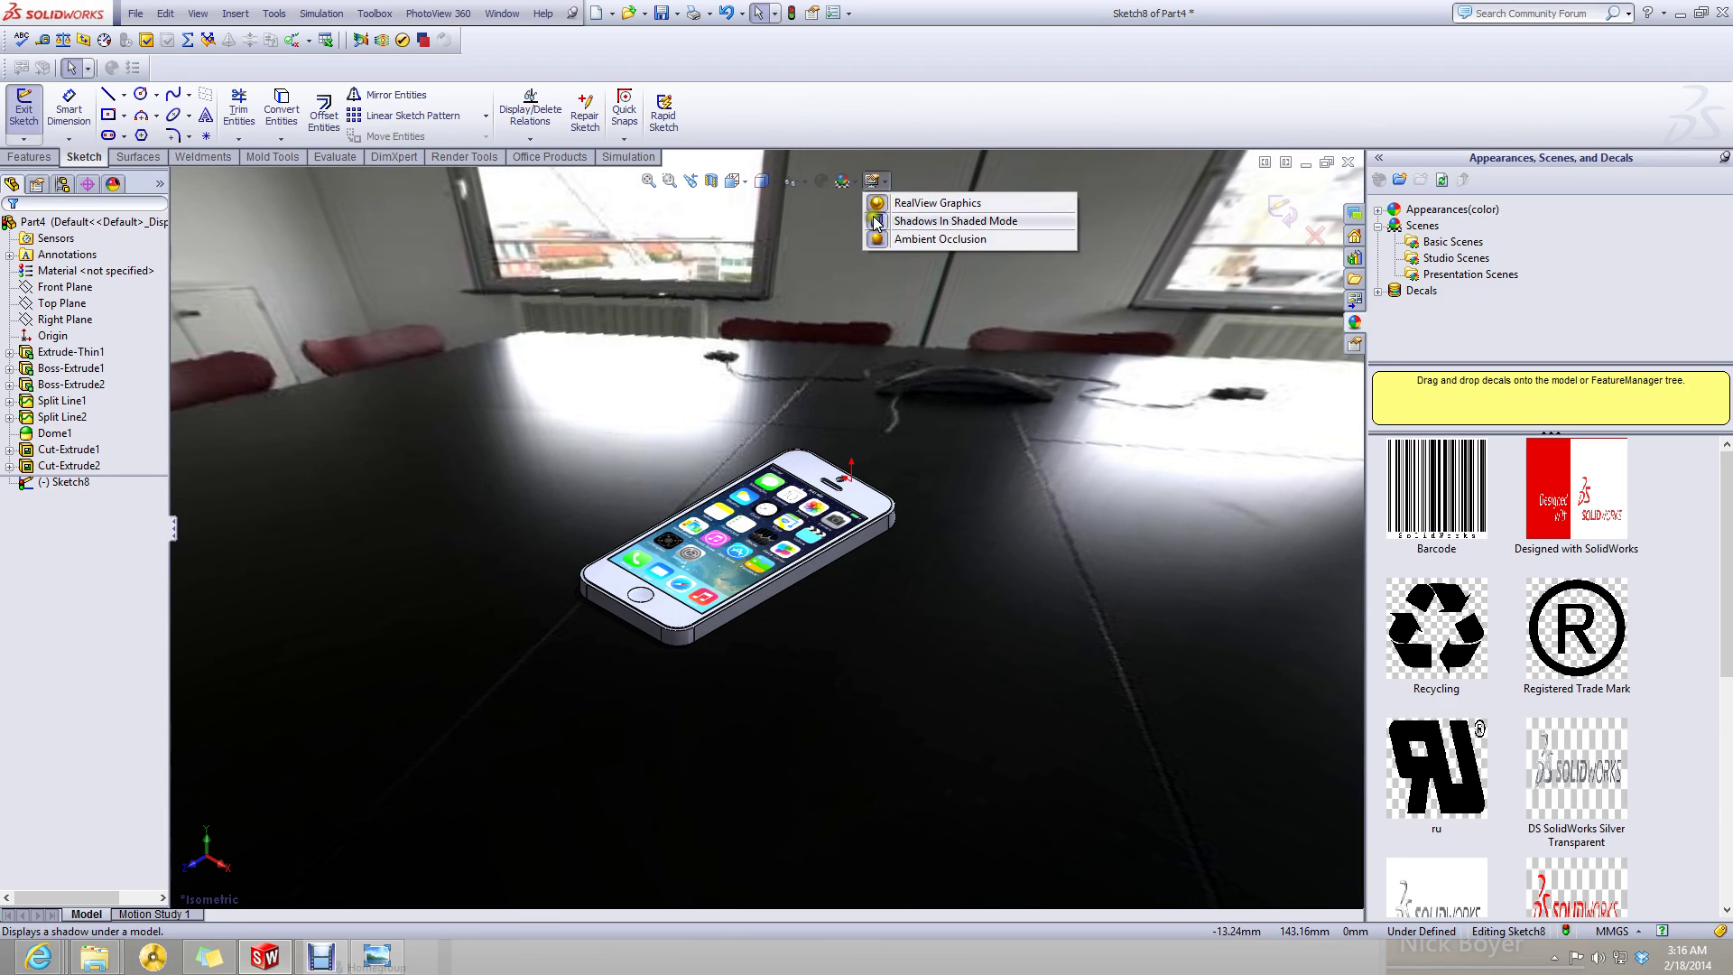
{"action": "left_click", "coordinate": [855, 182]}
{"action": "left_click", "coordinate": [889, 853]}
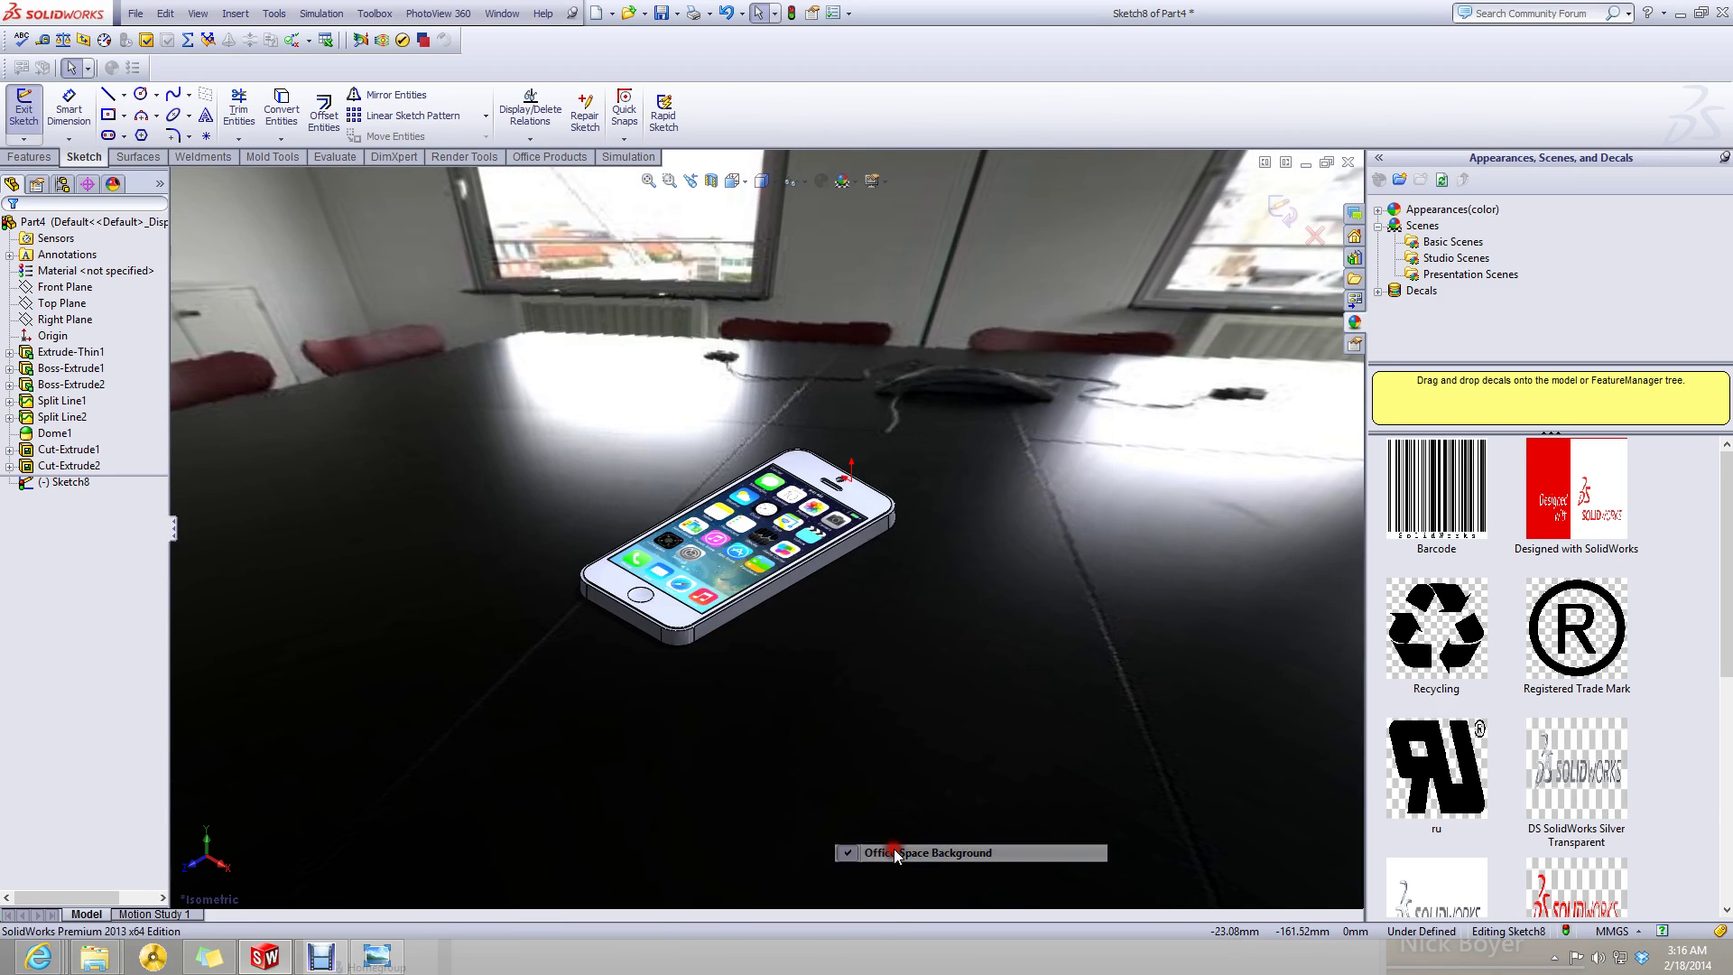
{"action": "left_click", "coordinate": [858, 179]}
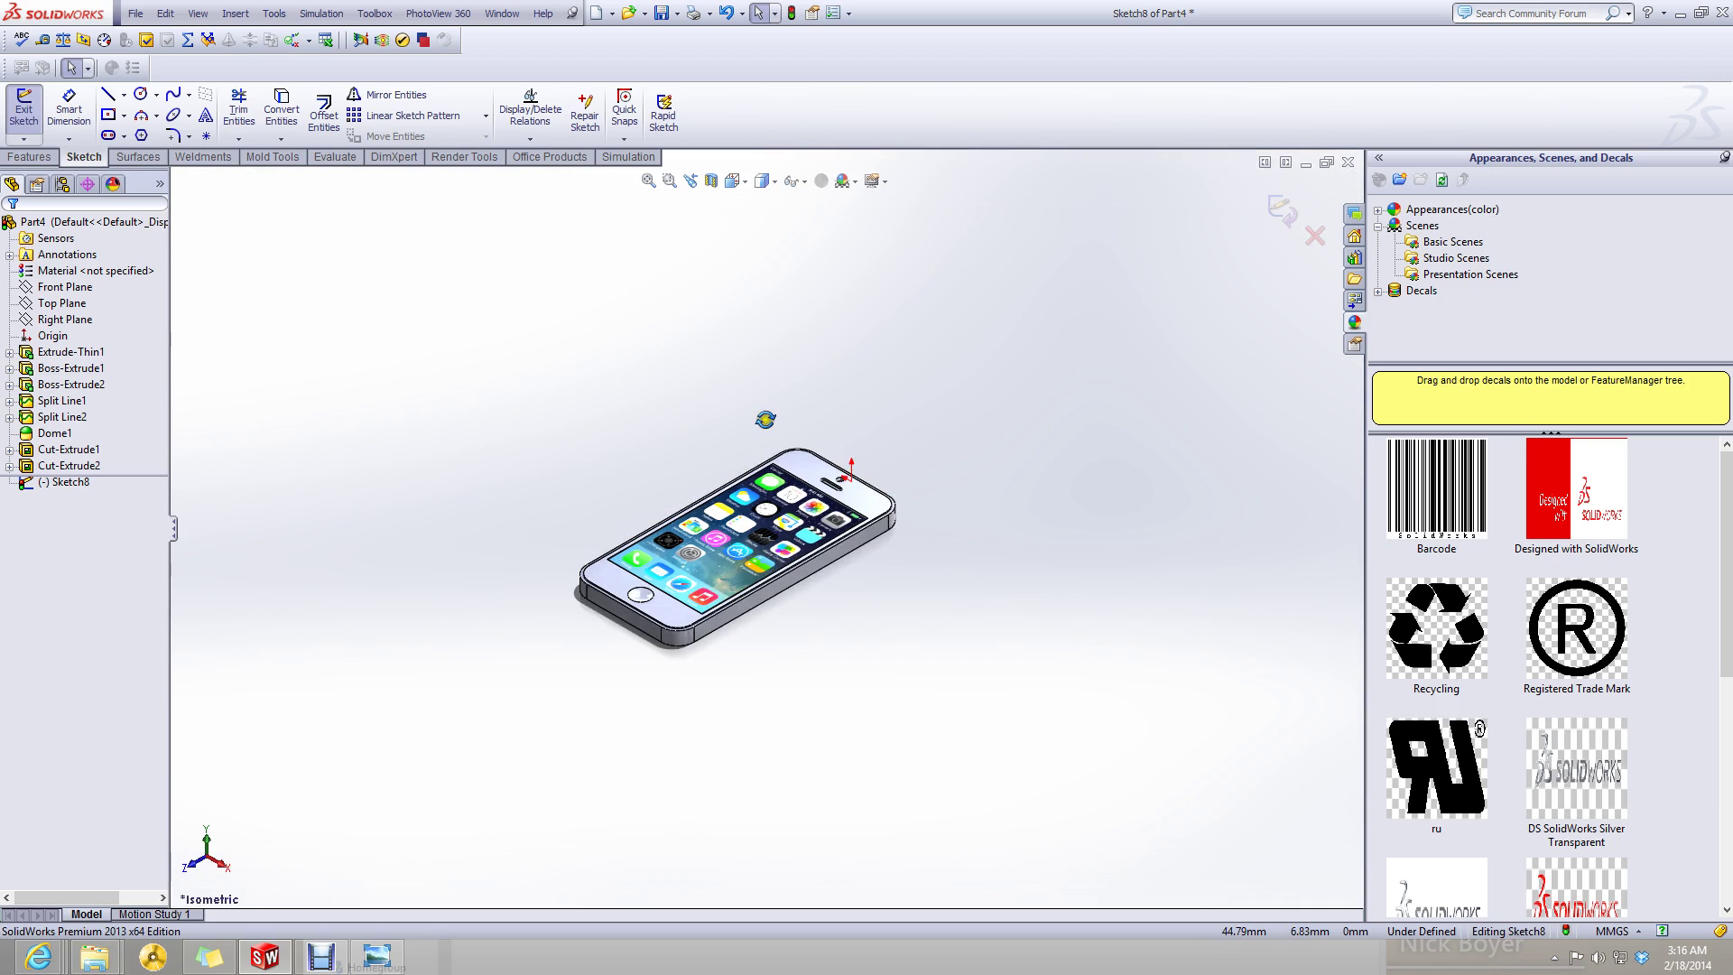
- Orient the view normal to the flat band face at the phone's top end
{"action": "middle_click_drag", "start_coordinate": [766, 419], "coordinate": [663, 406]}
{"action": "scroll", "coordinate": [713, 437], "scroll_direction": "down", "scroll_amount": 2}
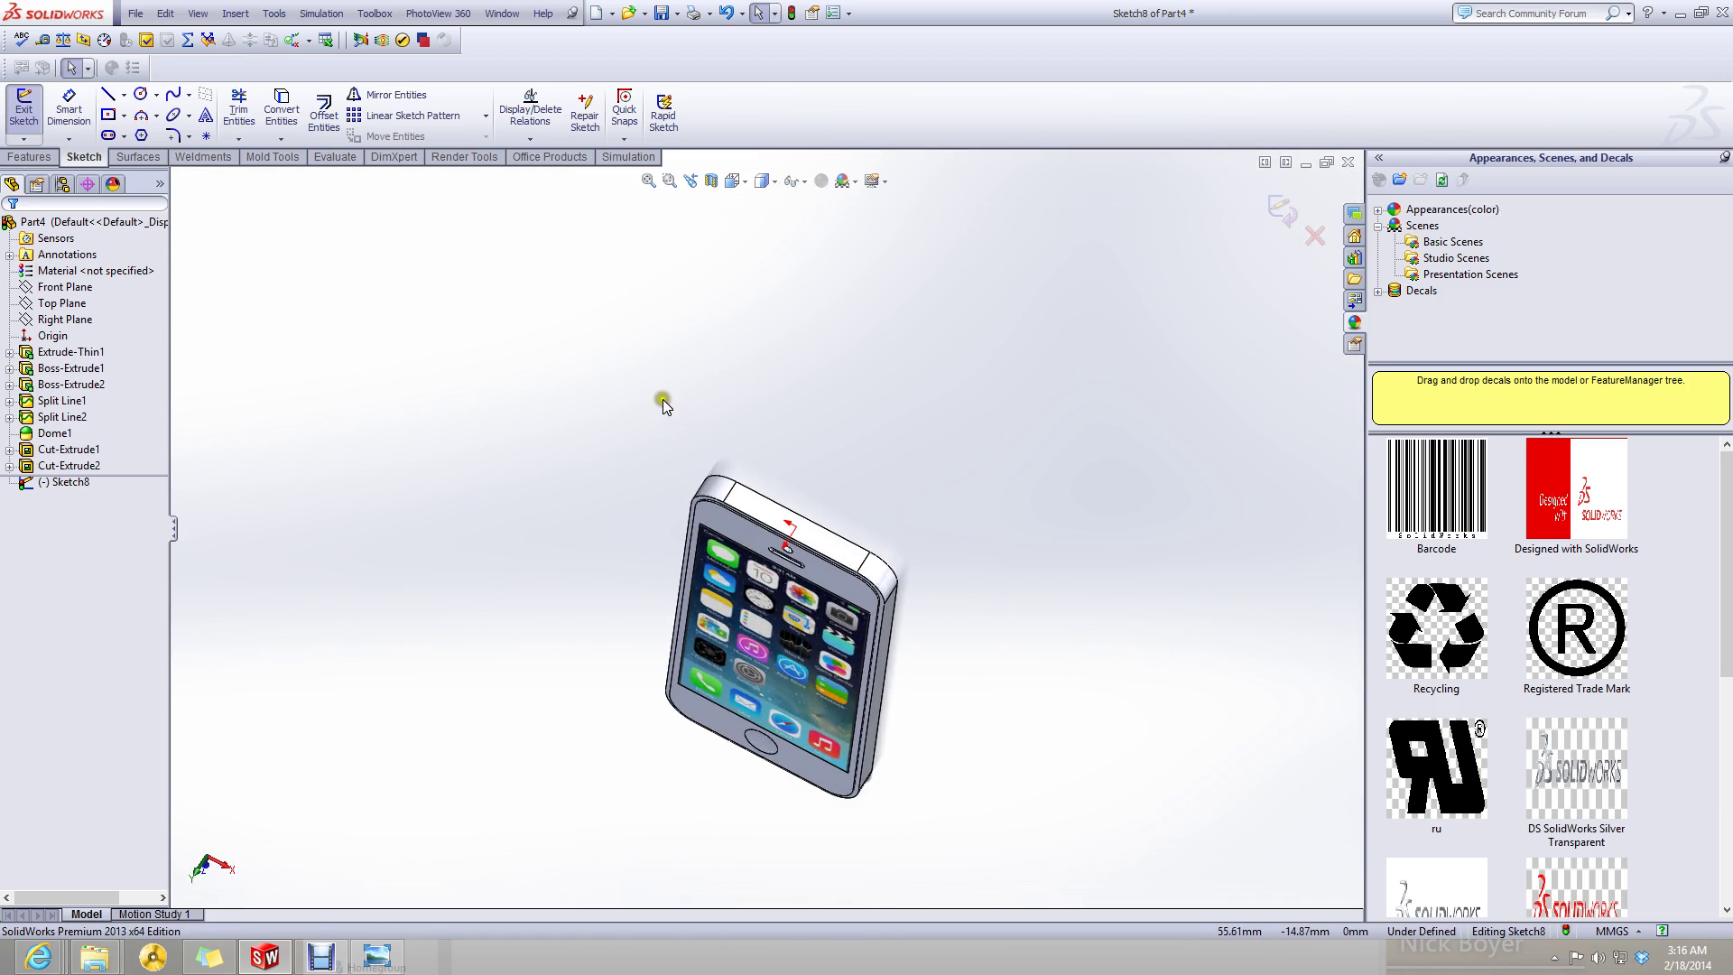
{"action": "scroll", "coordinate": [619, 380], "scroll_direction": "down", "scroll_amount": 5}
{"action": "left_click", "coordinate": [858, 596]}
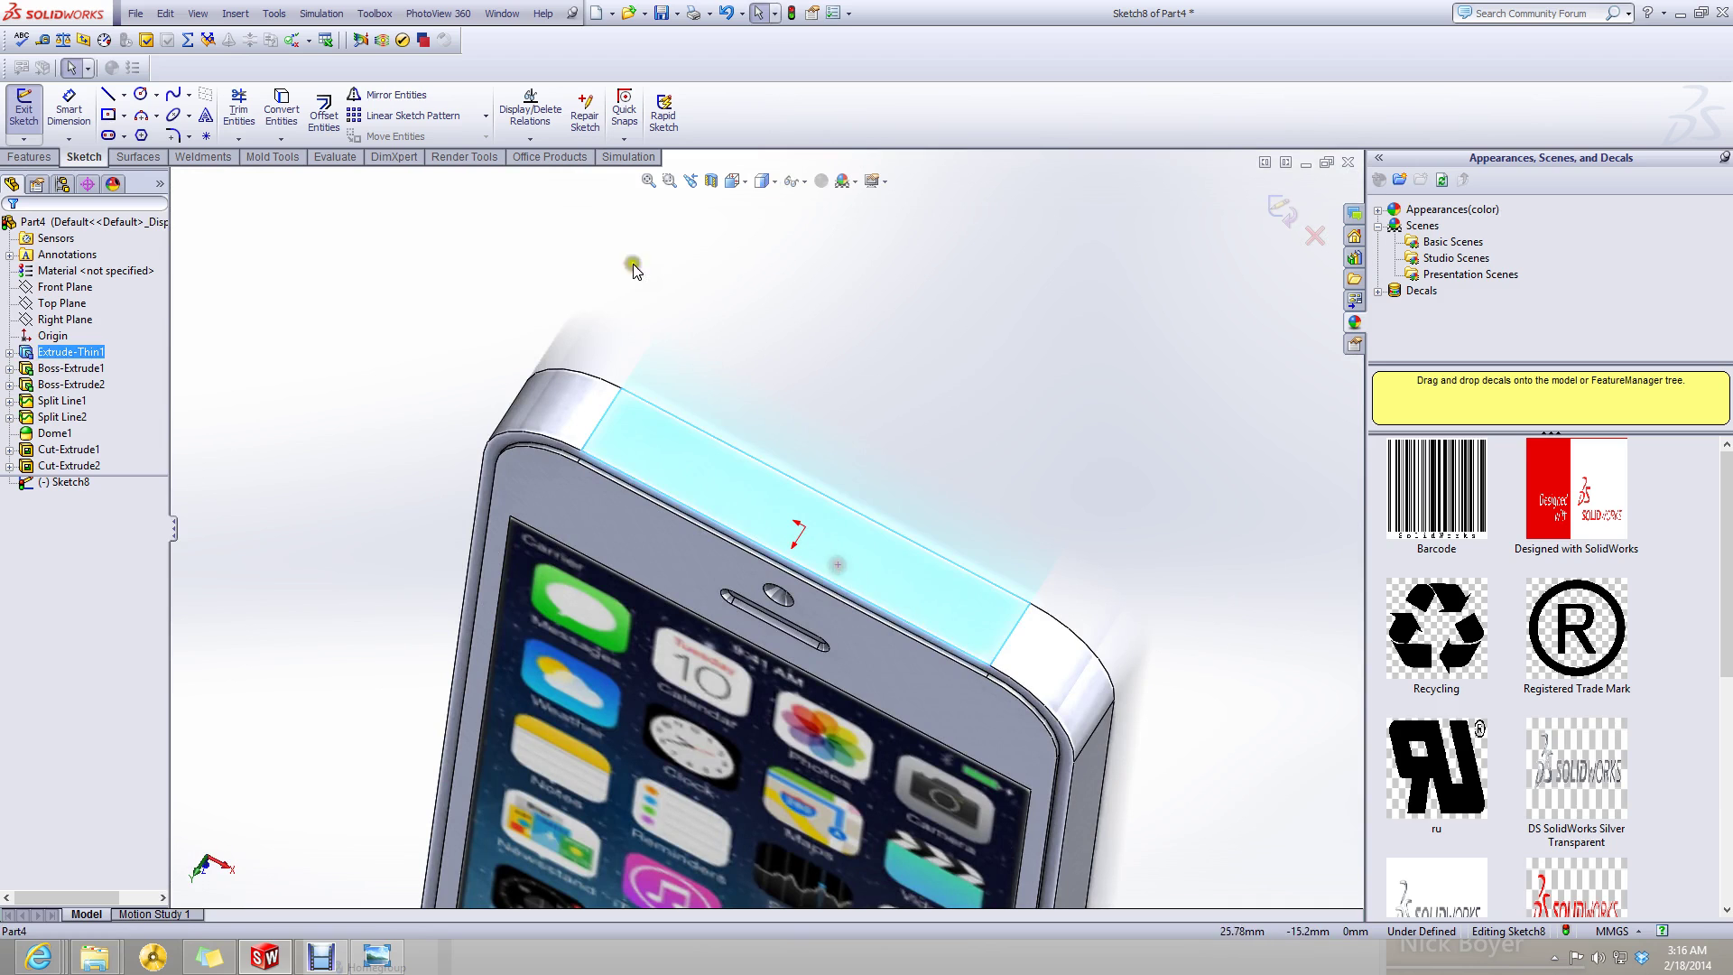
{"action": "key", "text": "f"}
{"action": "left_click", "coordinate": [733, 180]}
{"action": "left_click", "coordinate": [824, 271]}
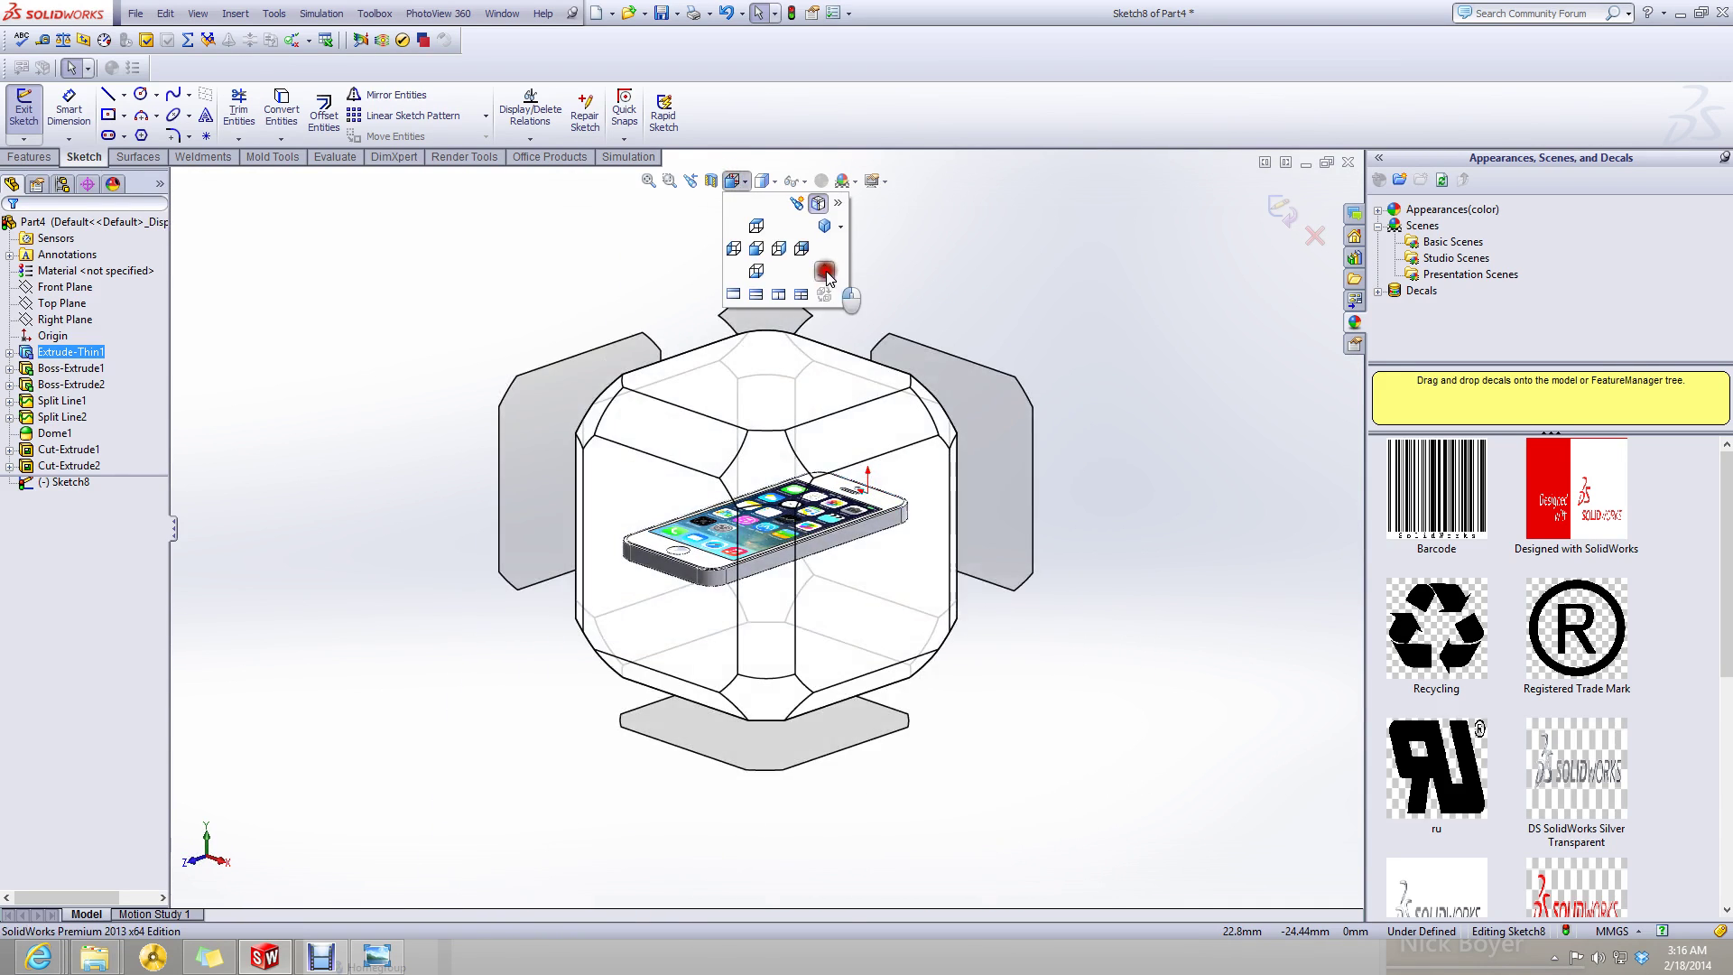
{"action": "left_click", "coordinate": [824, 271]}
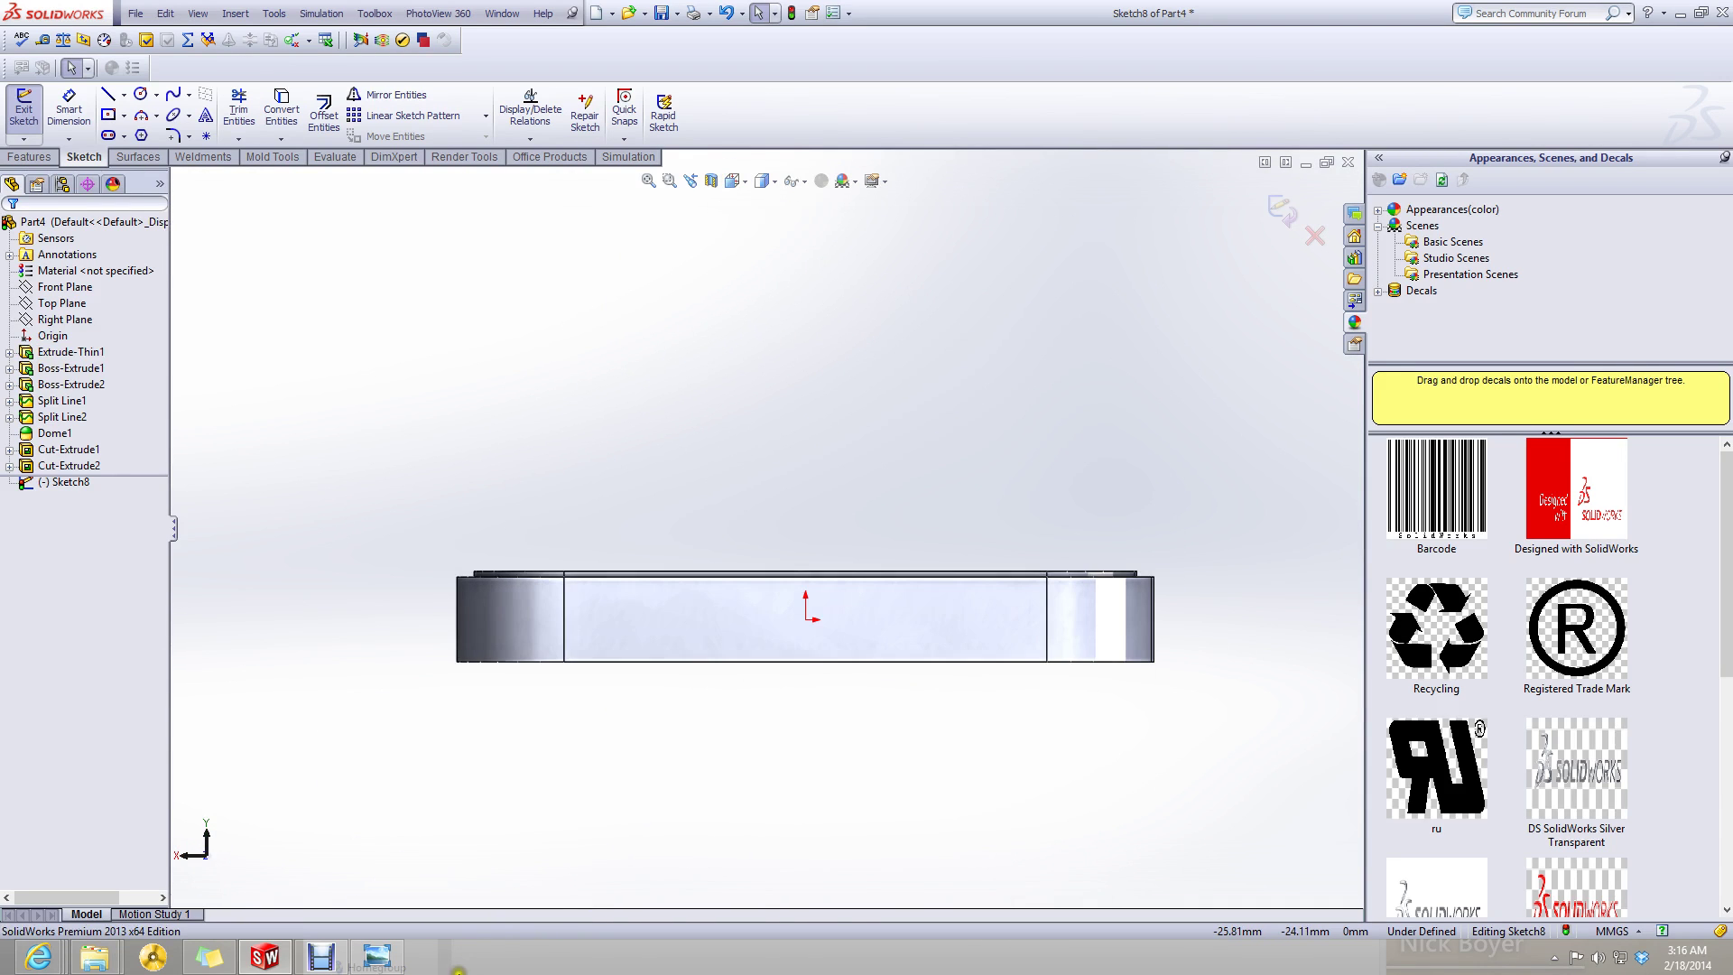
- Check the top of the phone in the iphone5blueprints image, and bring up the iPhone 5 reference part
{"action": "left_click", "coordinate": [376, 959]}
{"action": "left_click", "coordinate": [376, 959]}
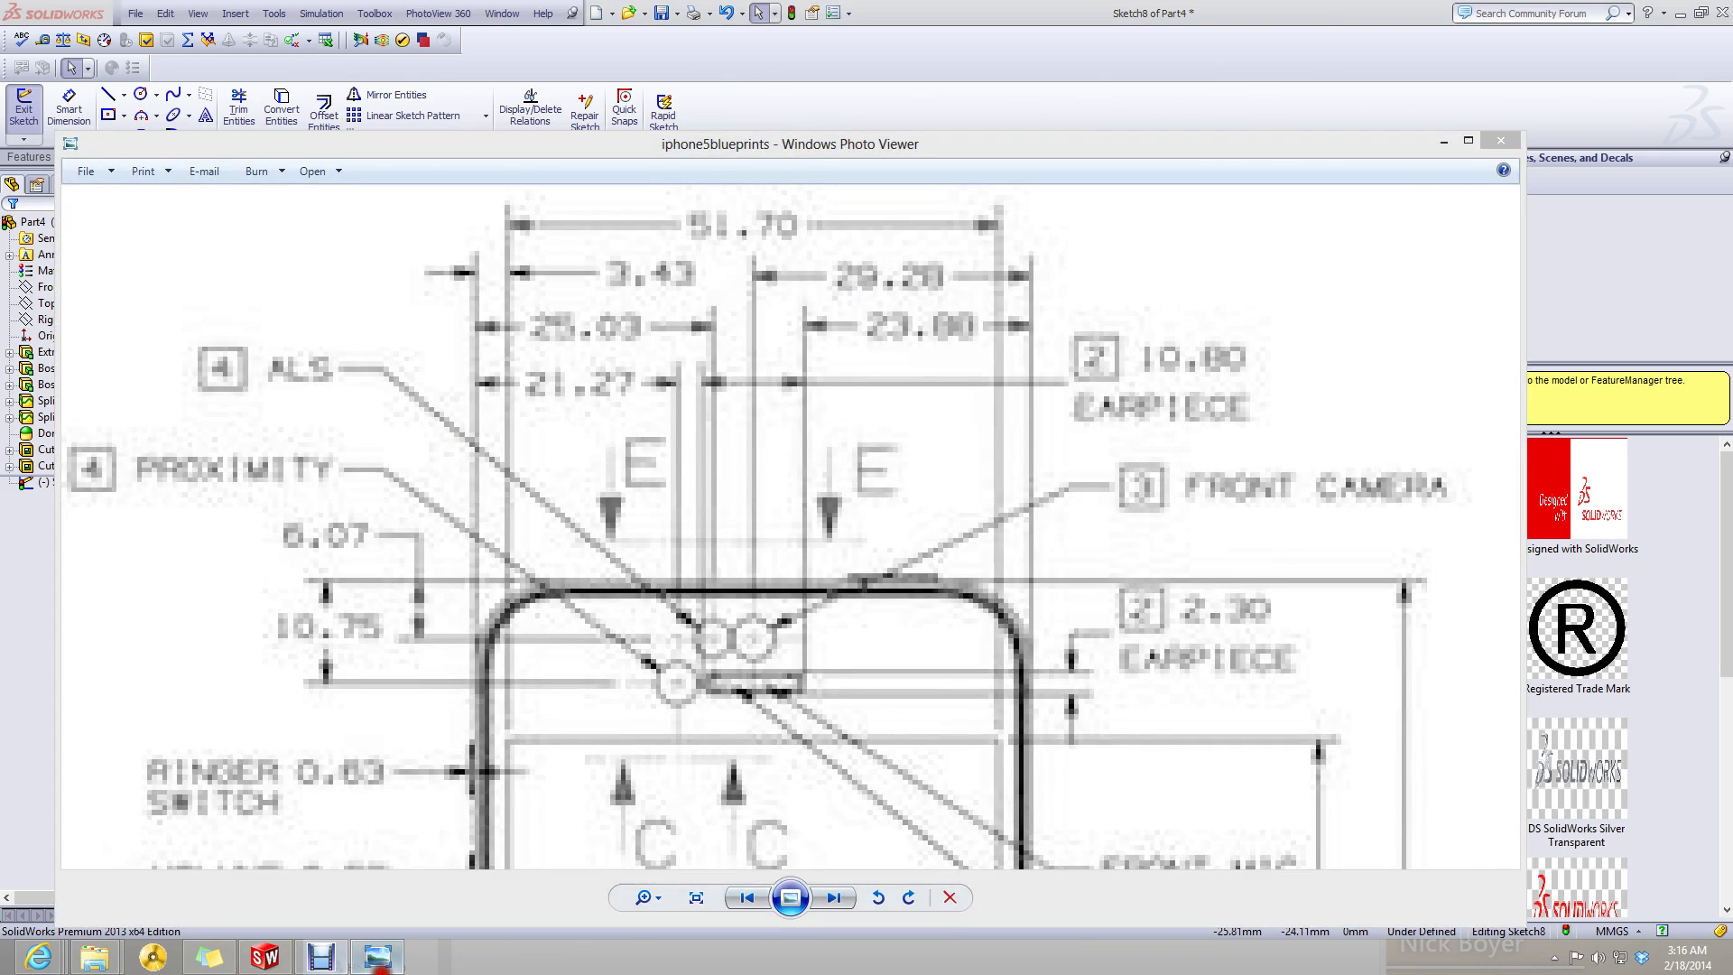
{"action": "left_click", "coordinate": [1305, 166]}
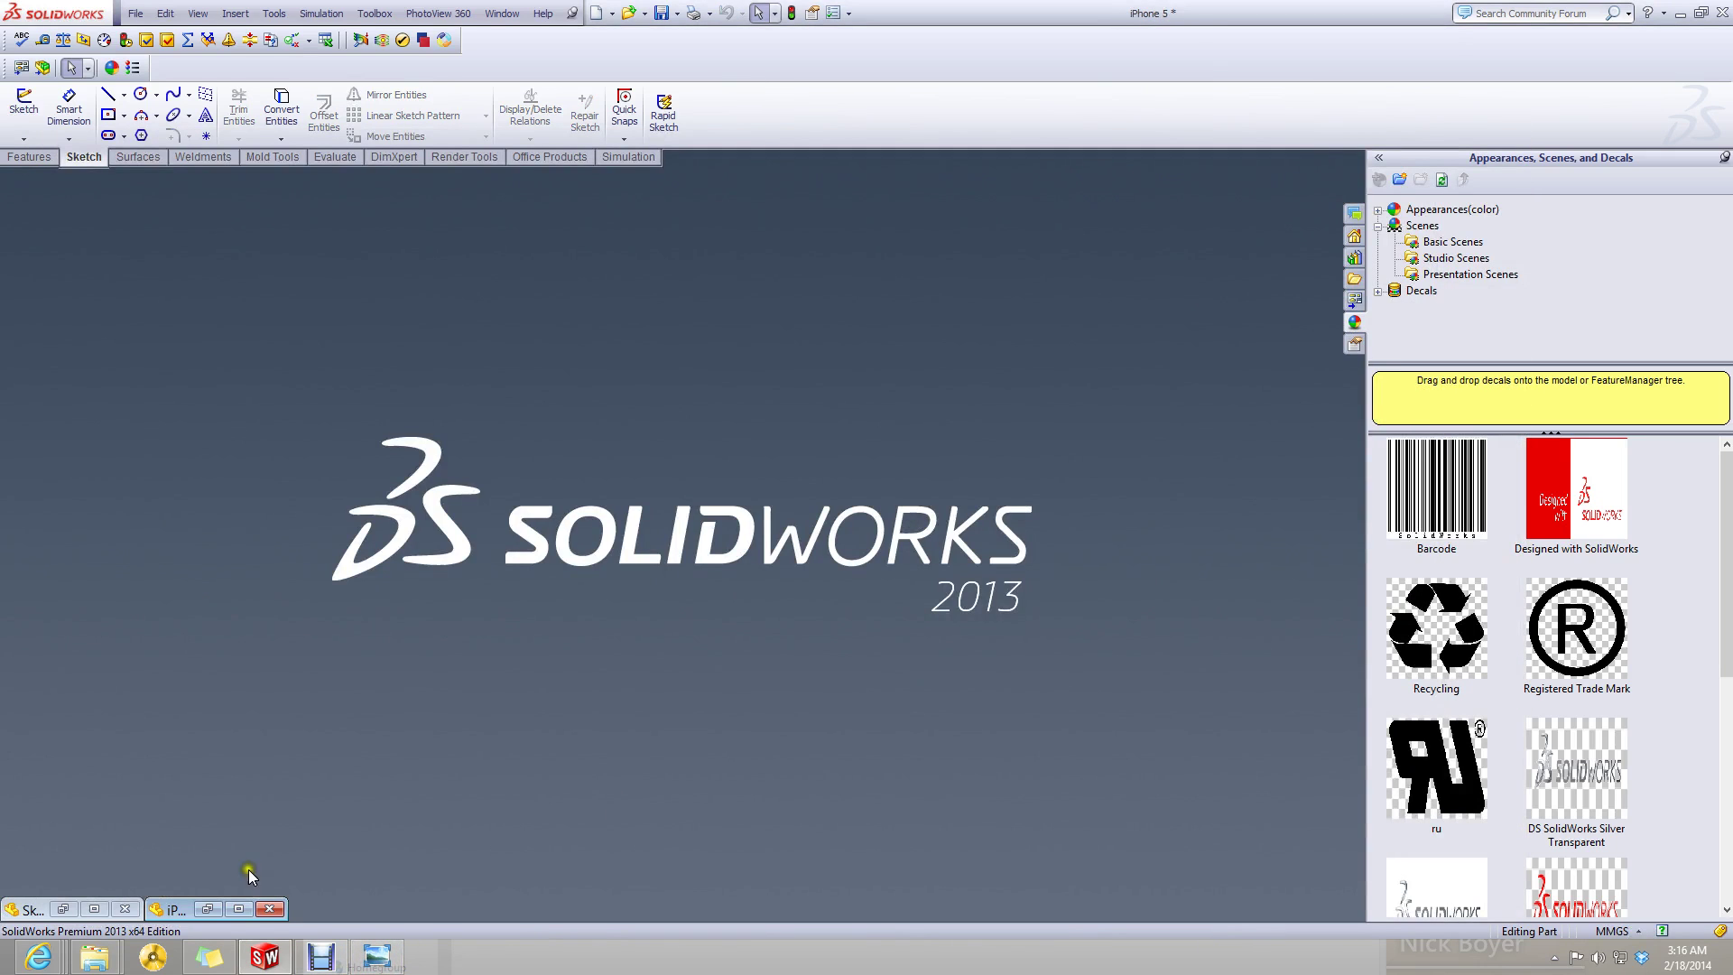
{"action": "left_click", "coordinate": [238, 910]}
- Open the sketch of the Sleep Button feature on the reference phone's top end for editing
{"action": "scroll", "coordinate": [1065, 438], "scroll_direction": "down", "scroll_amount": 3}
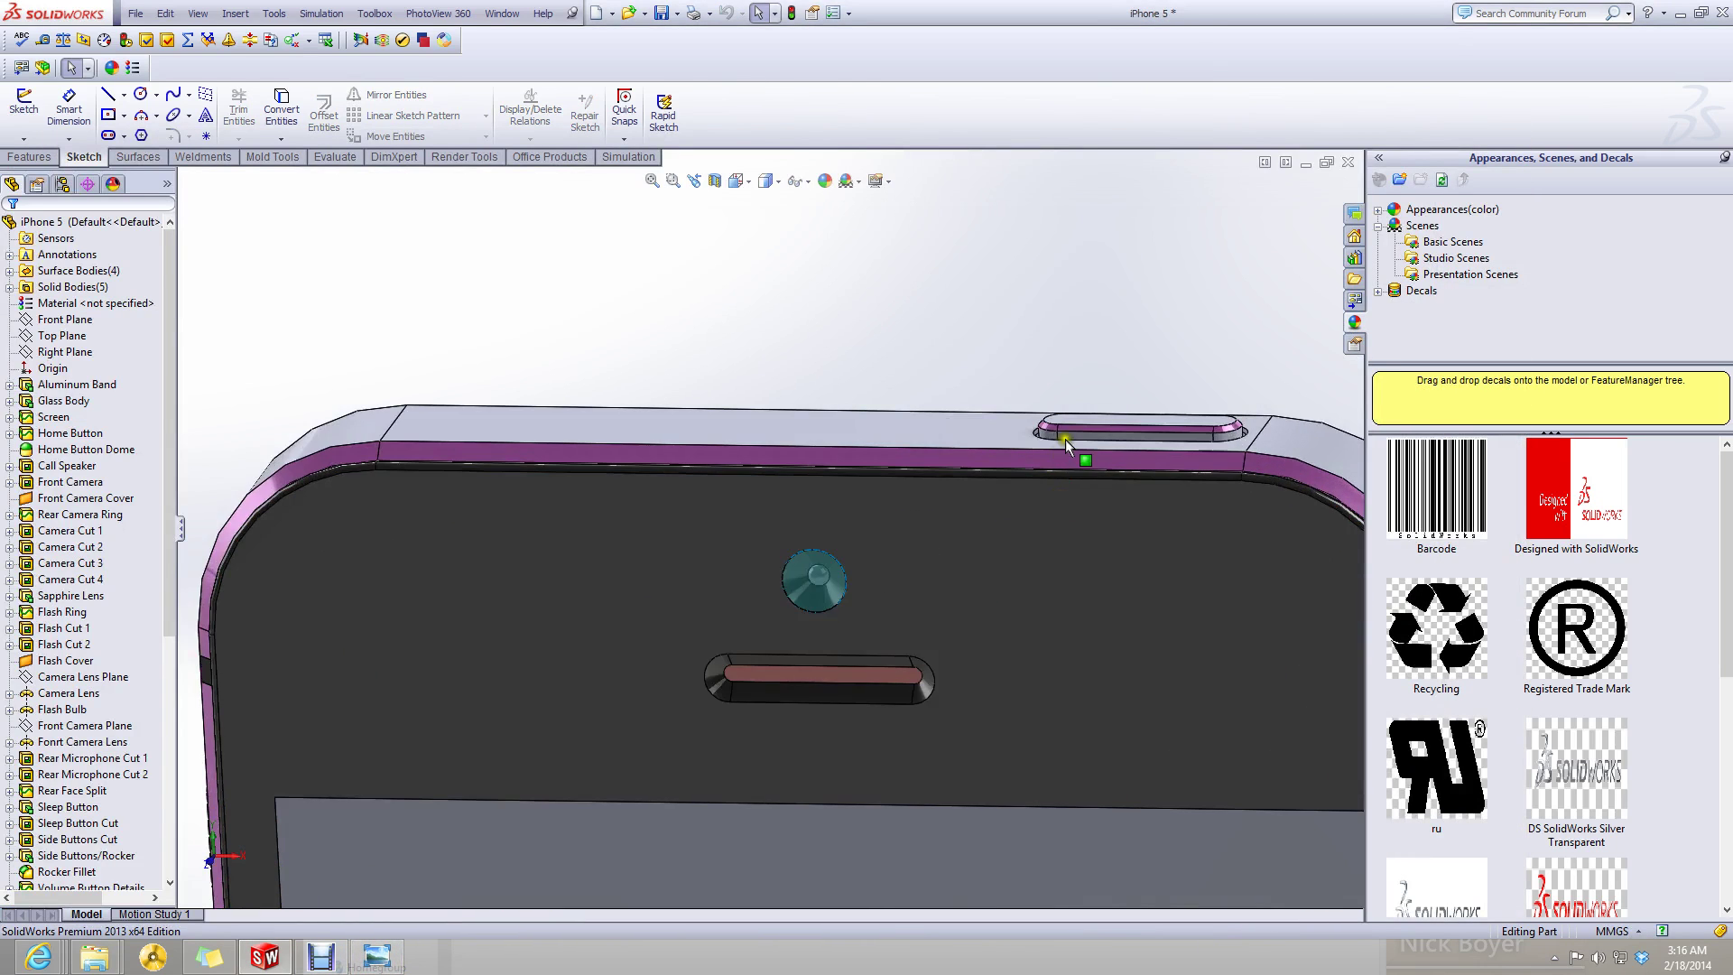
{"action": "middle_click_drag", "start_coordinate": [1066, 439], "coordinate": [1080, 627]}
{"action": "left_click", "coordinate": [1064, 408]}
{"action": "scroll", "coordinate": [1064, 408], "scroll_direction": "up", "scroll_amount": 3}
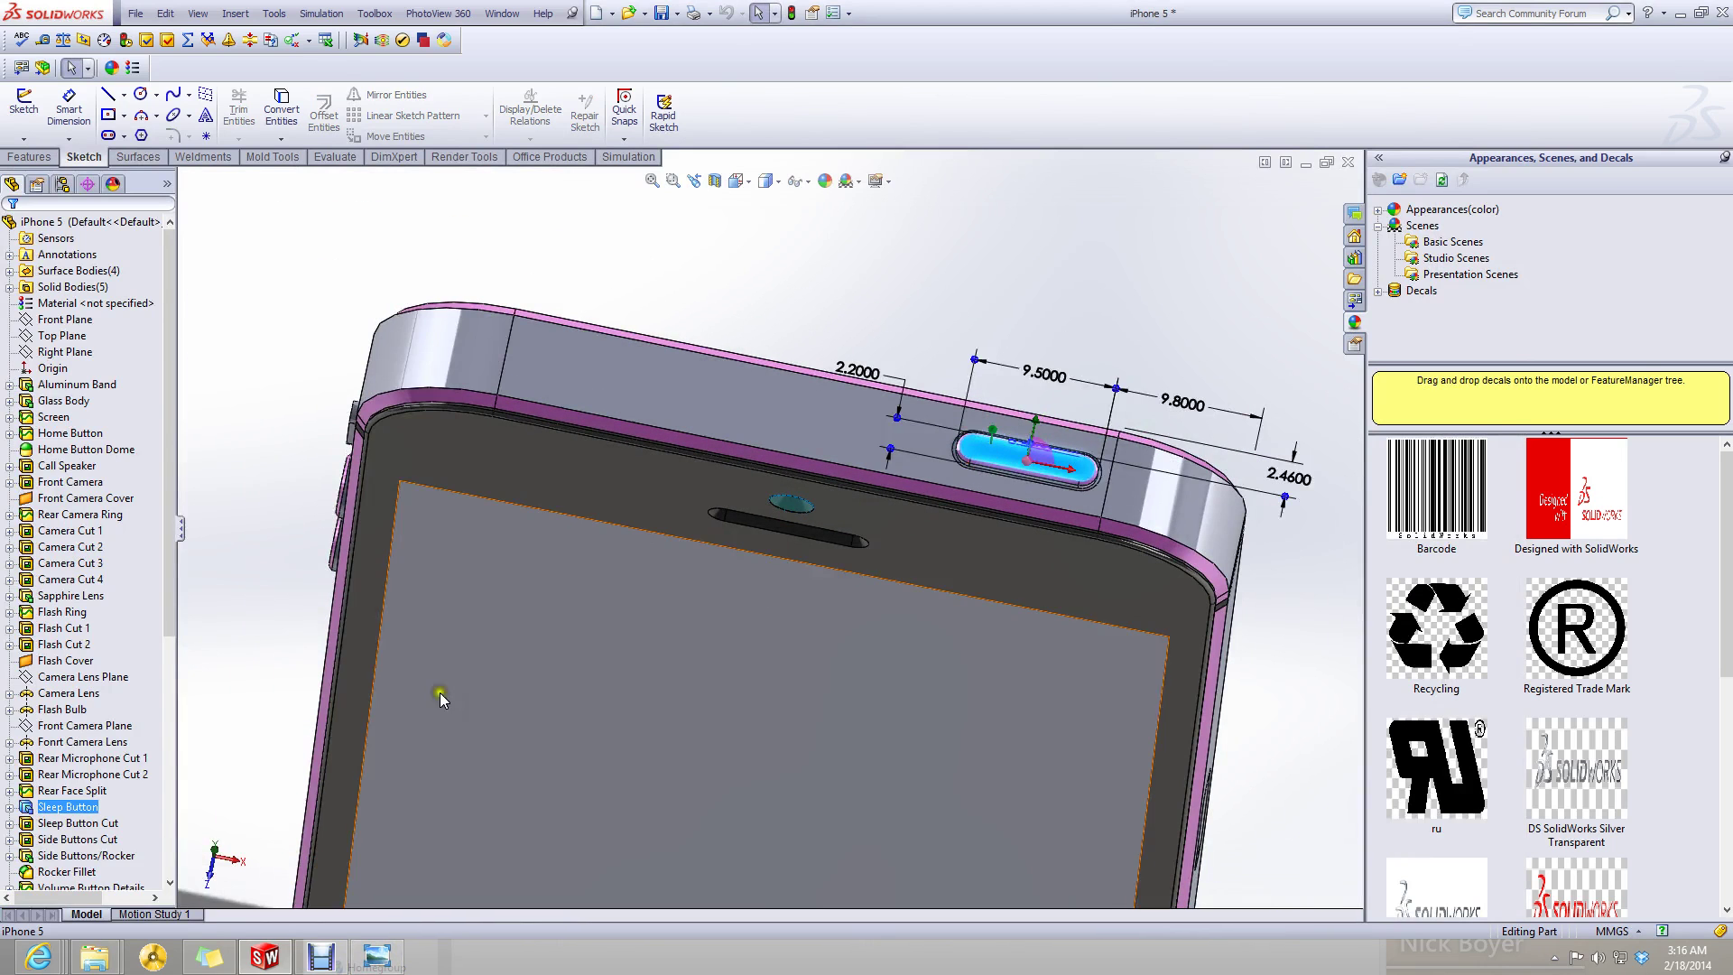
{"action": "left_click", "coordinate": [9, 807]}
{"action": "left_click", "coordinate": [63, 824]}
{"action": "right_click", "coordinate": [56, 823]}
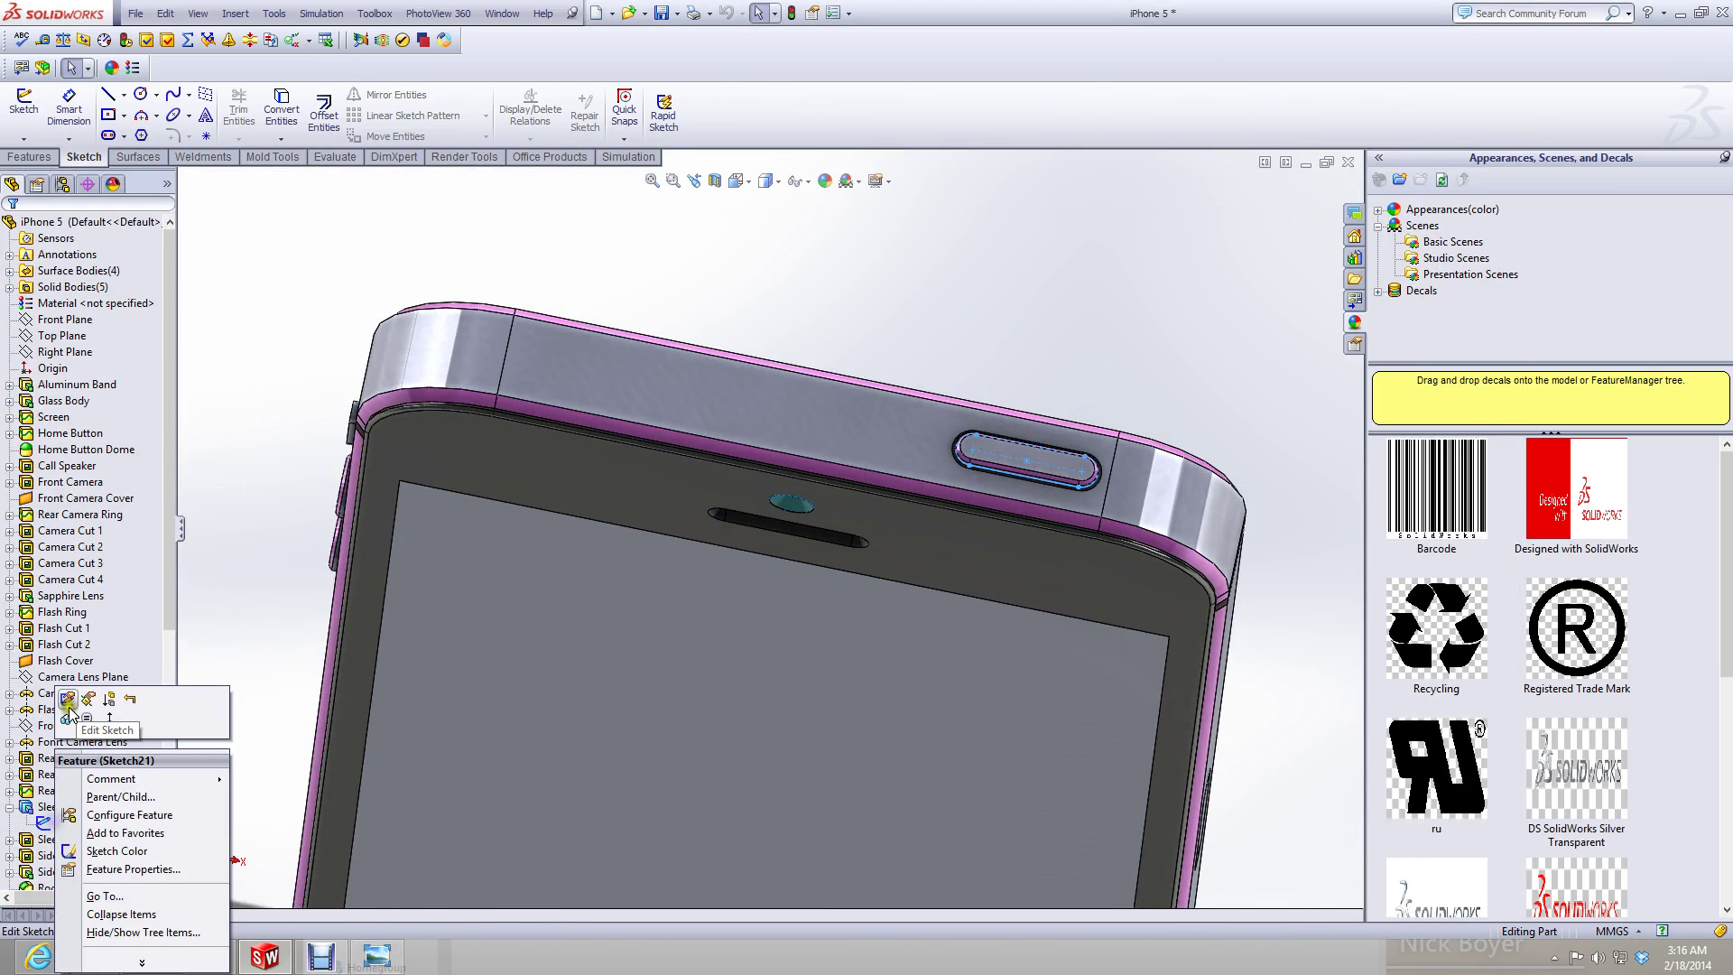
{"action": "left_click", "coordinate": [65, 700]}
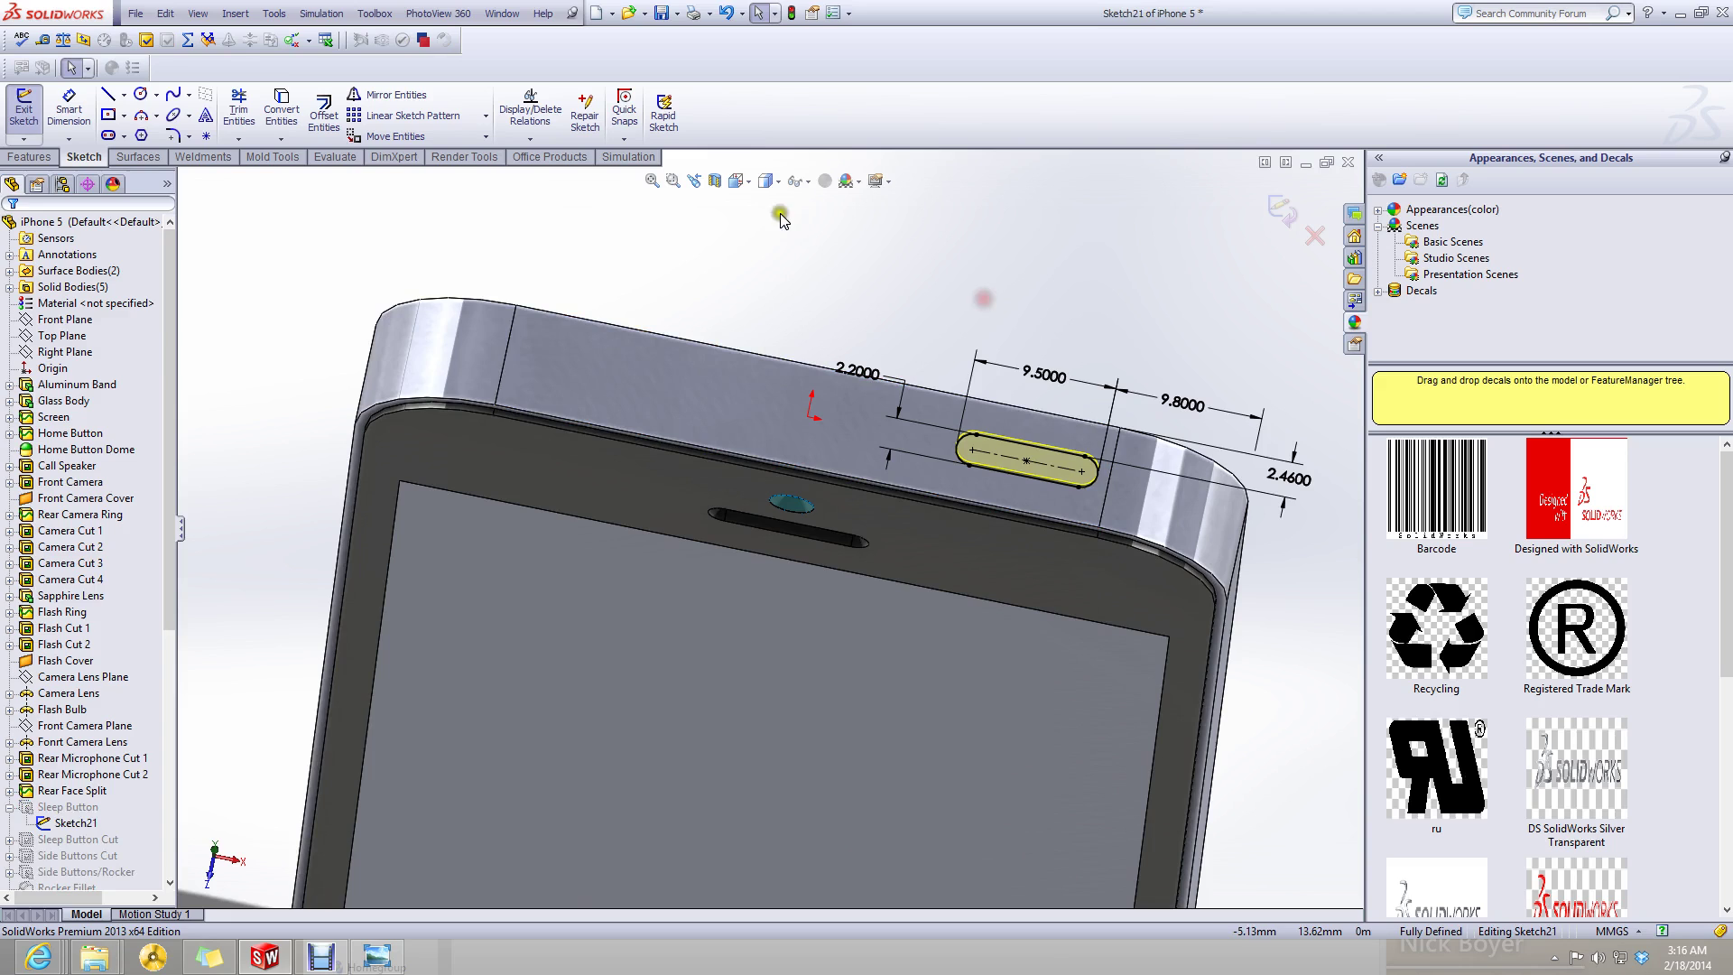
- Select the sleep button's slot together with its dimensions in the sketch and copy it
{"action": "left_click", "coordinate": [714, 180]}
{"action": "left_click", "coordinate": [32, 230]}
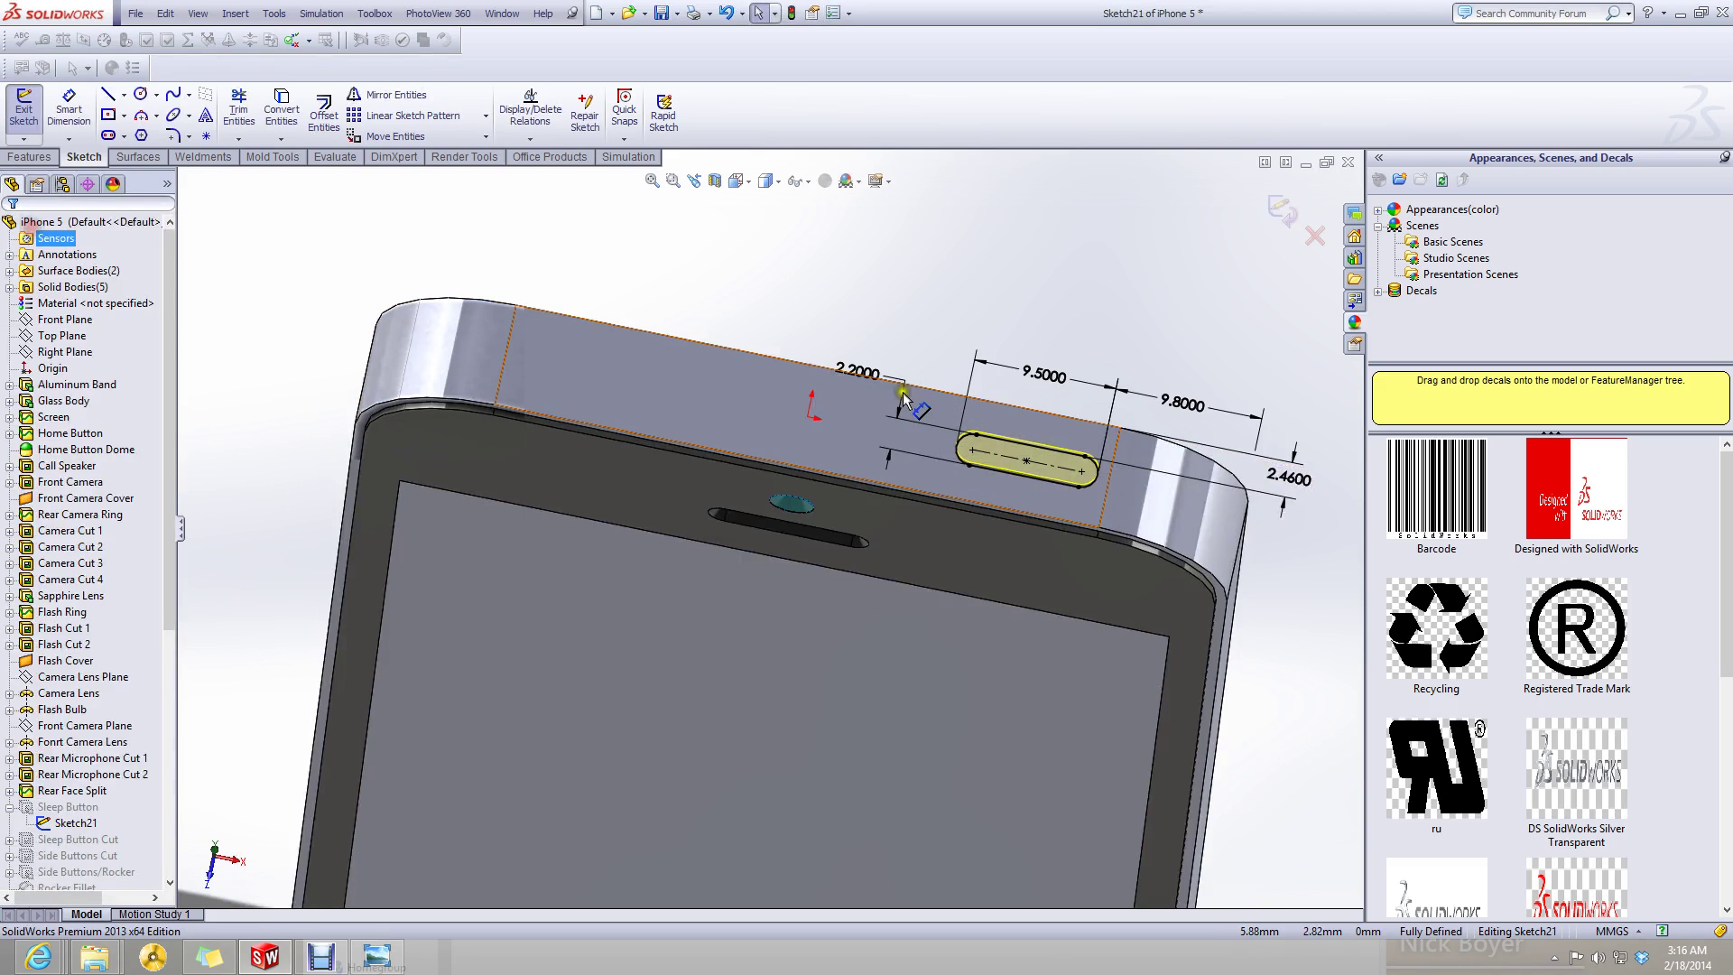
{"action": "mouse_move", "coordinate": [833, 269]}
{"action": "left_mouse_down"}
{"action": "mouse_move", "coordinate": [1245, 730]}
{"action": "mouse_move", "coordinate": [1305, 752]}
{"action": "left_mouse_up"}
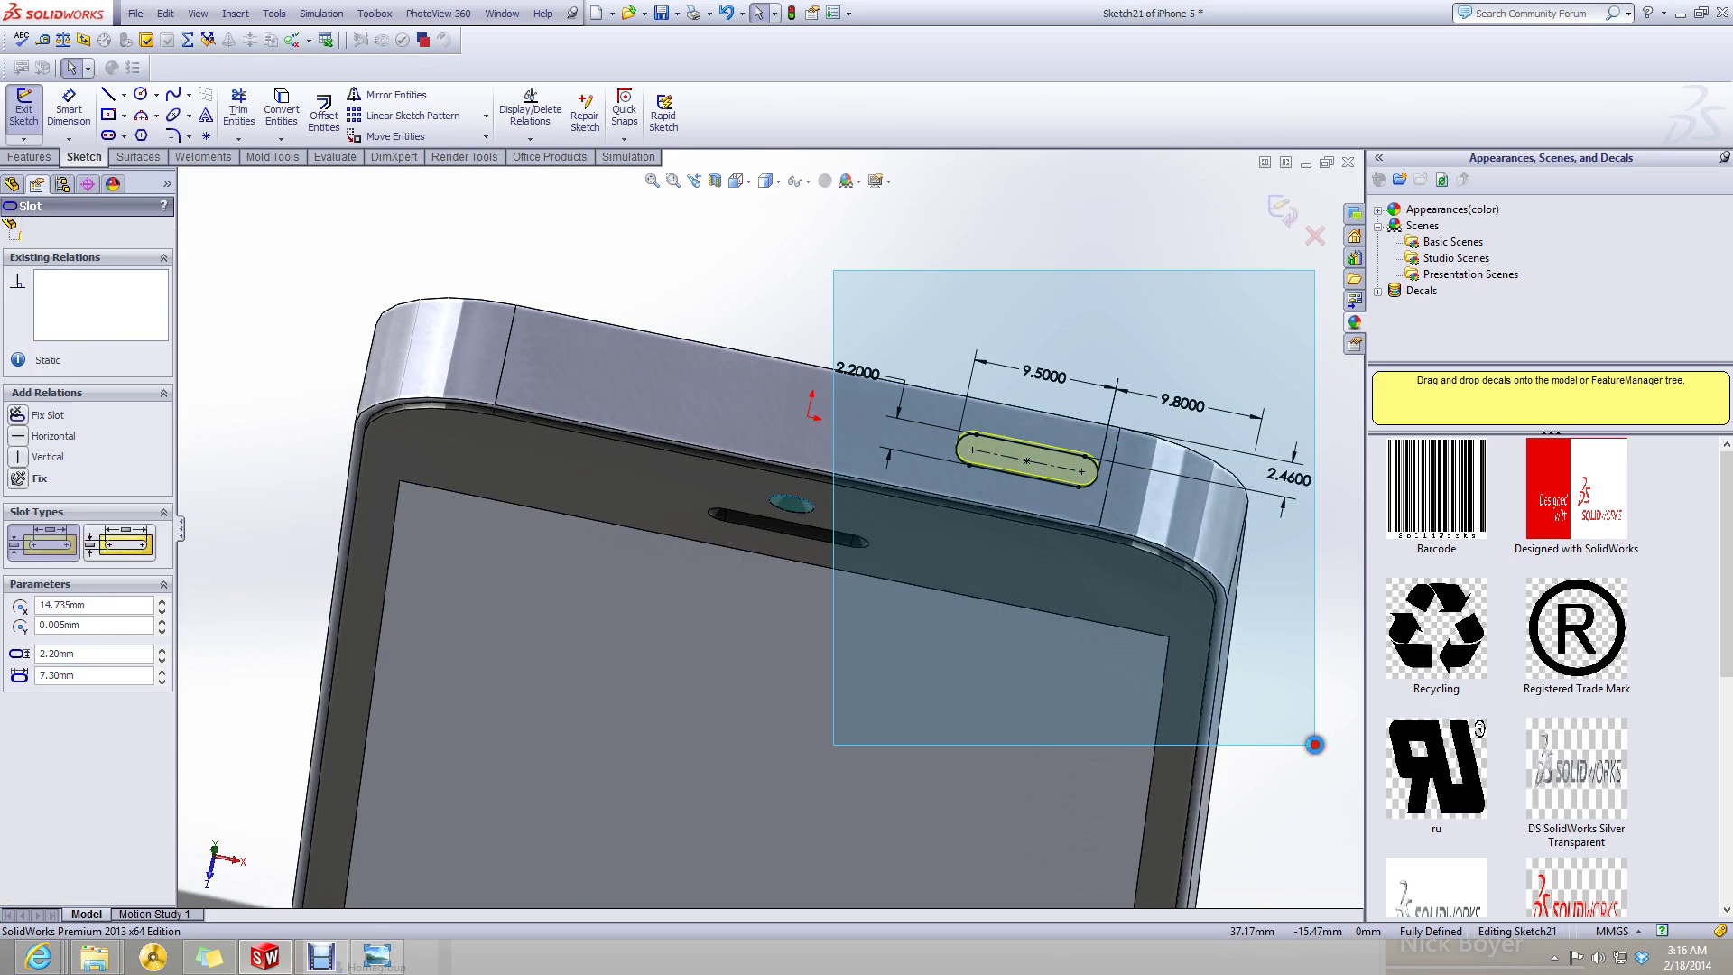
{"action": "left_click", "coordinate": [887, 323]}
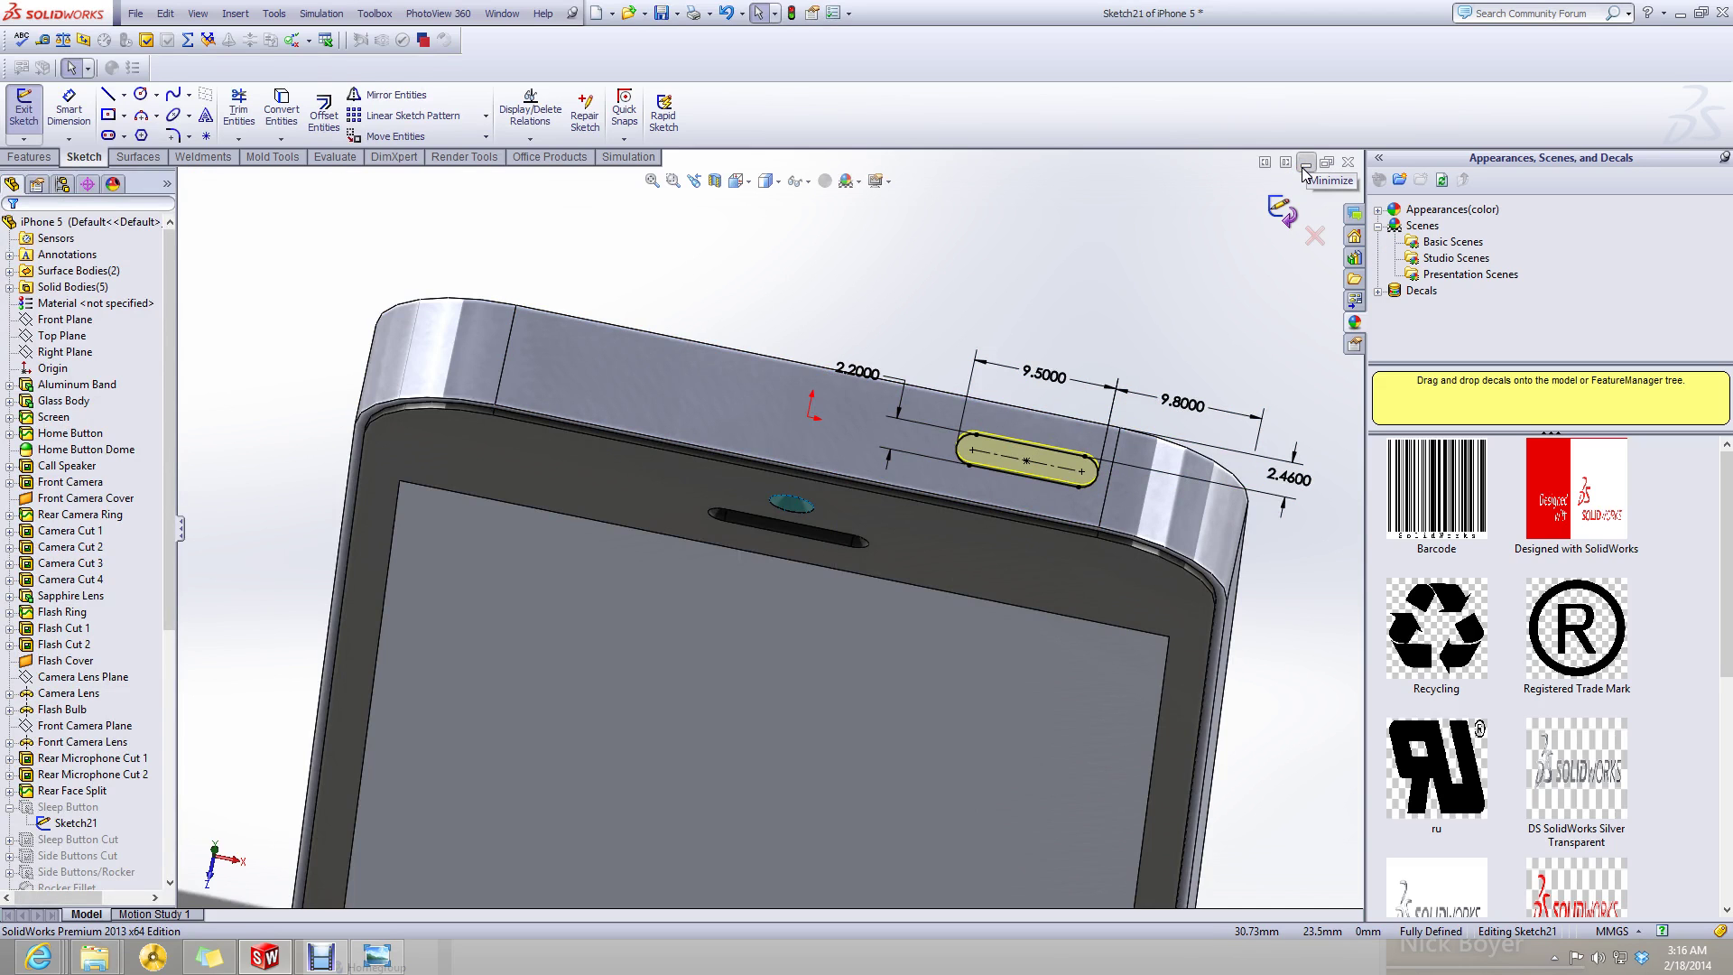
{"action": "middle_click_drag", "start_coordinate": [1101, 406], "coordinate": [1185, 257]}
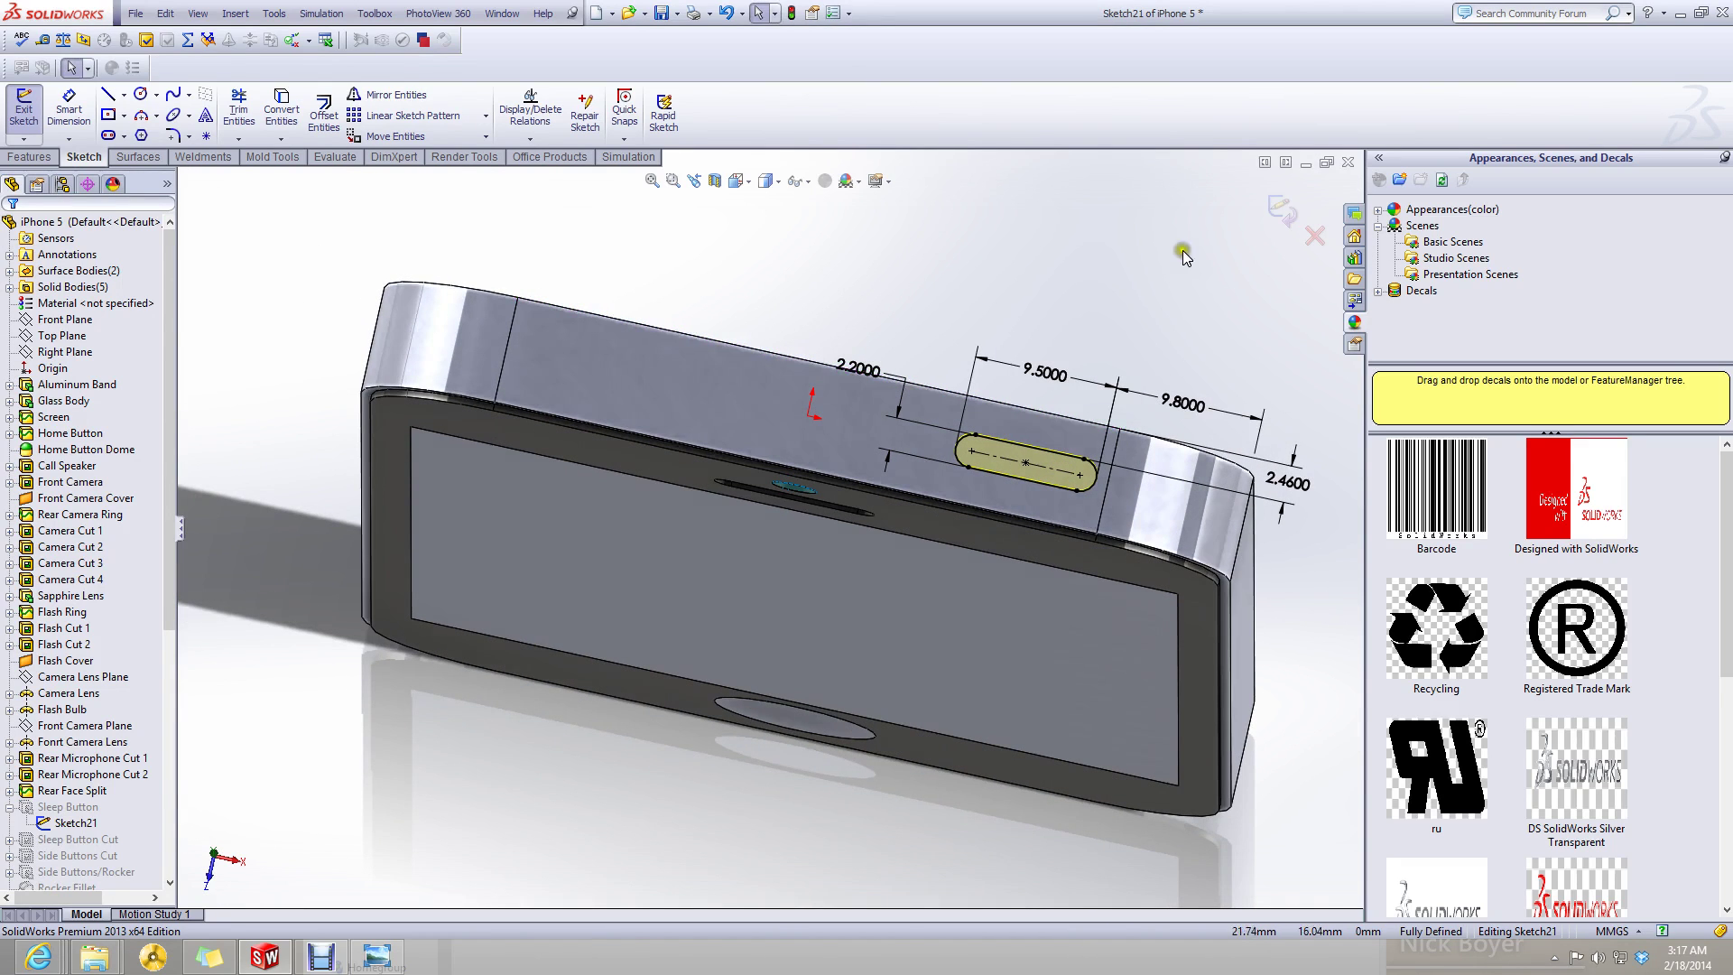
- Return to Part4 and paste the copied sleep button slot onto the top-end face, to the left of the origin
{"action": "left_click", "coordinate": [1304, 162]}
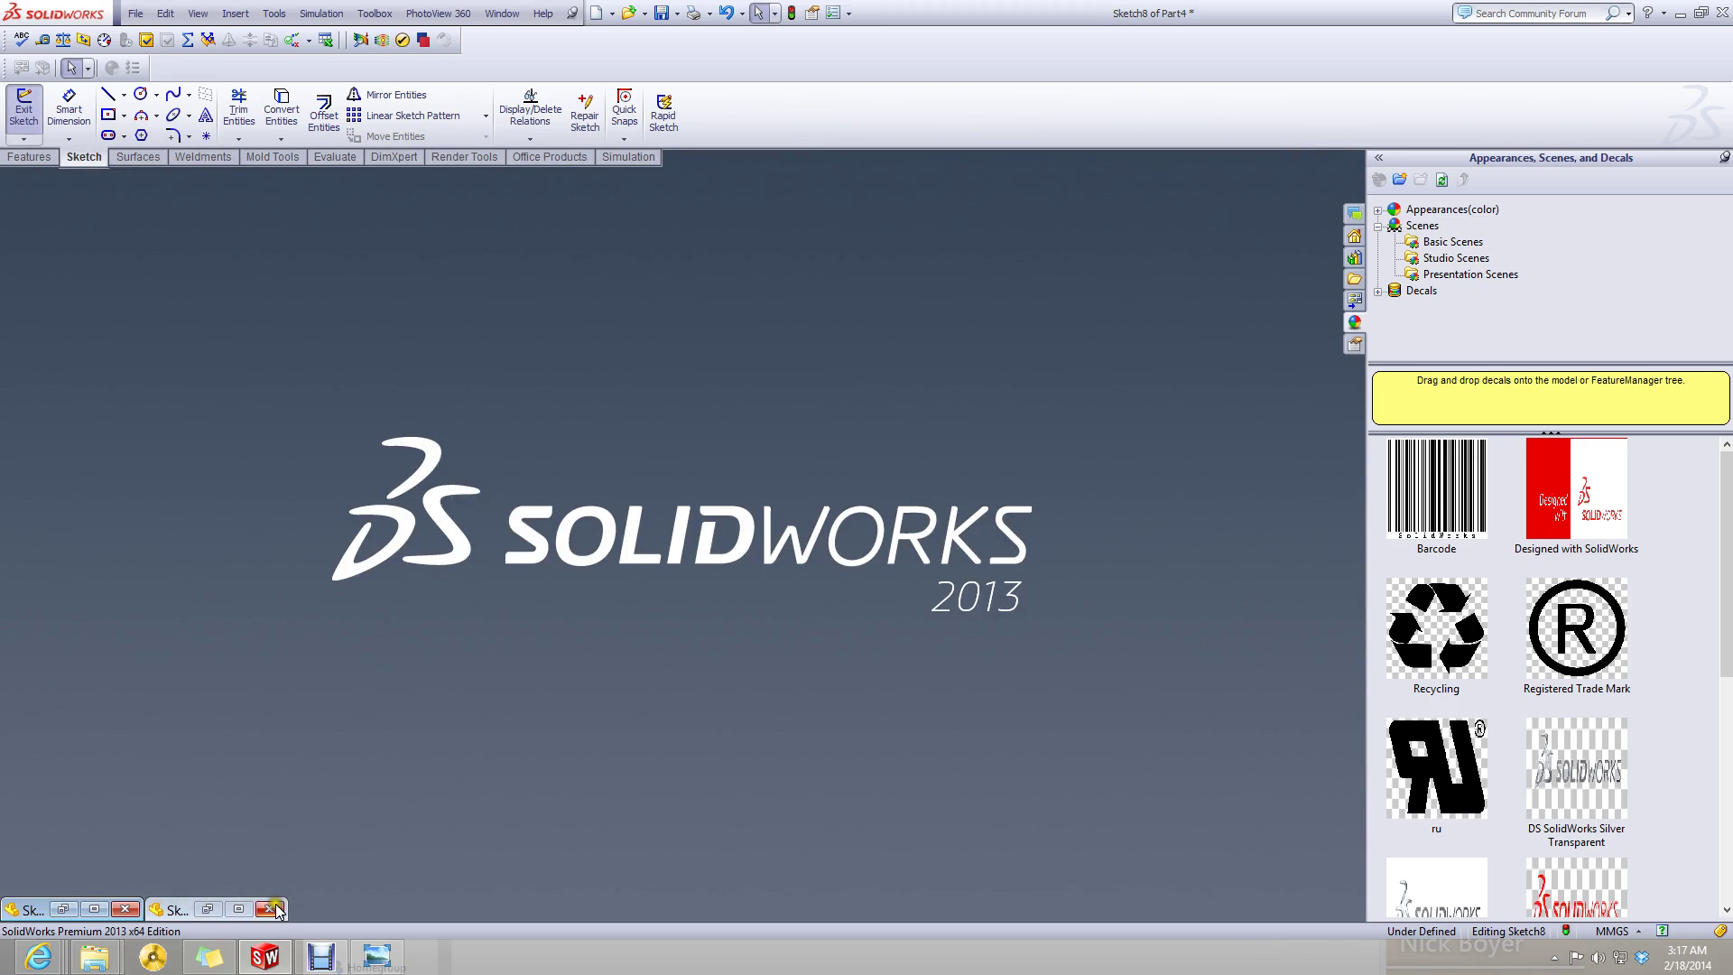
{"action": "left_click", "coordinate": [237, 909]}
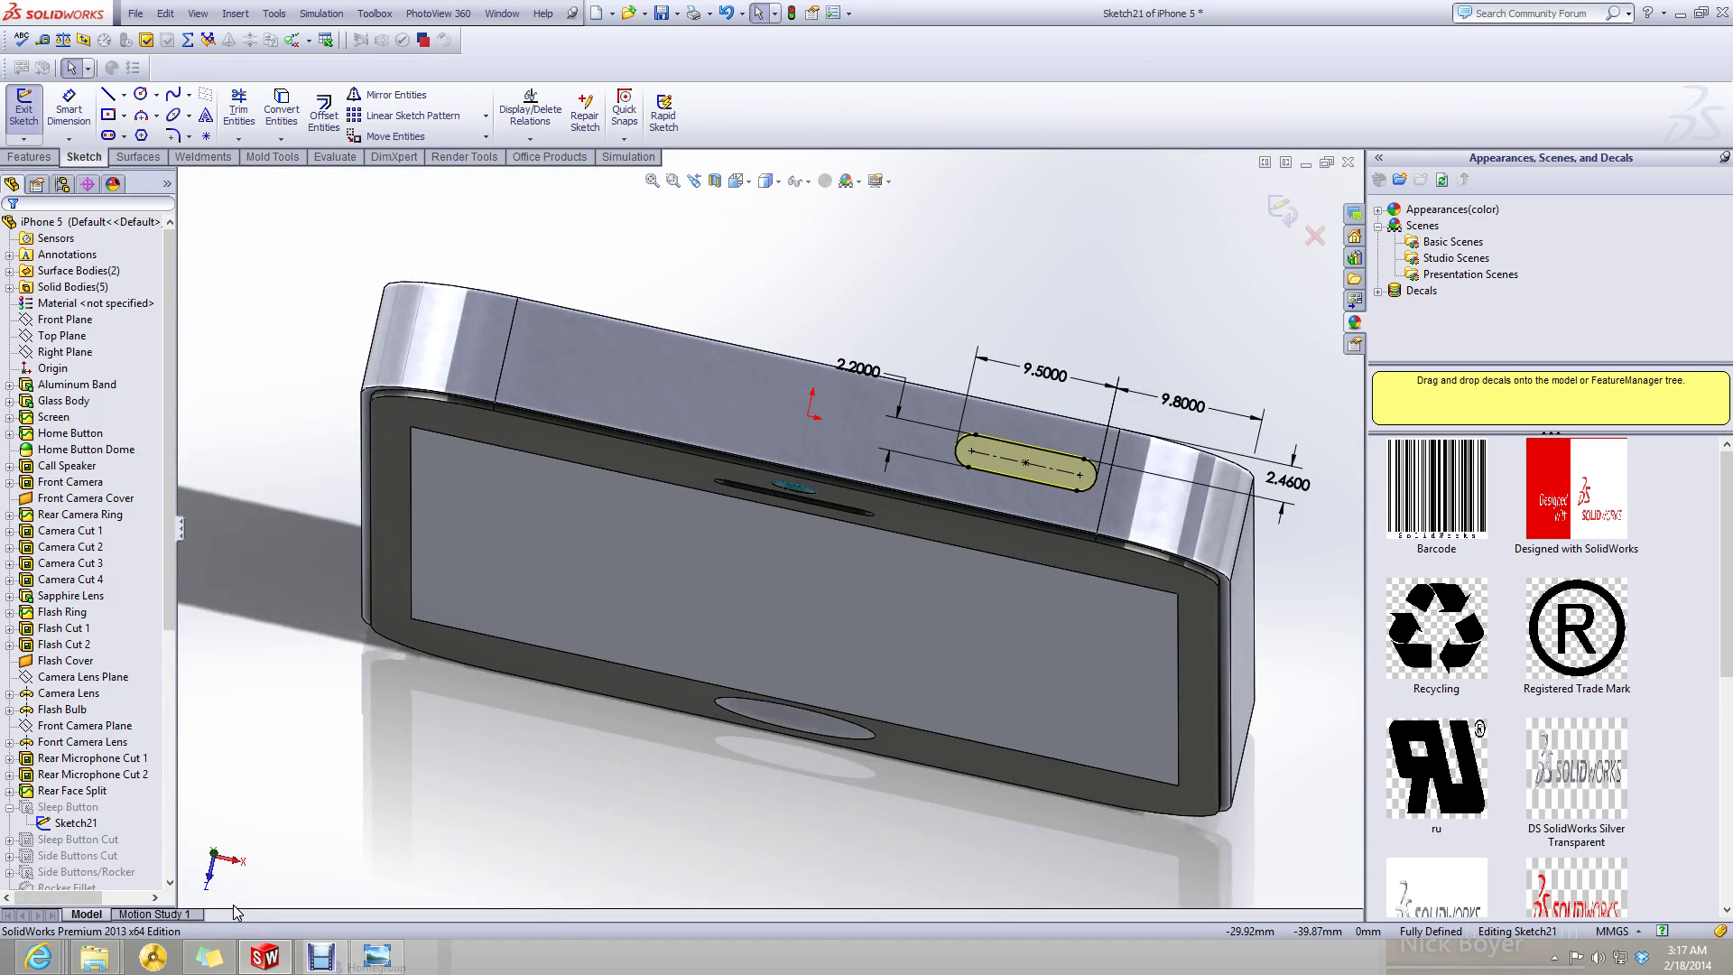
{"action": "left_click", "coordinate": [1307, 163]}
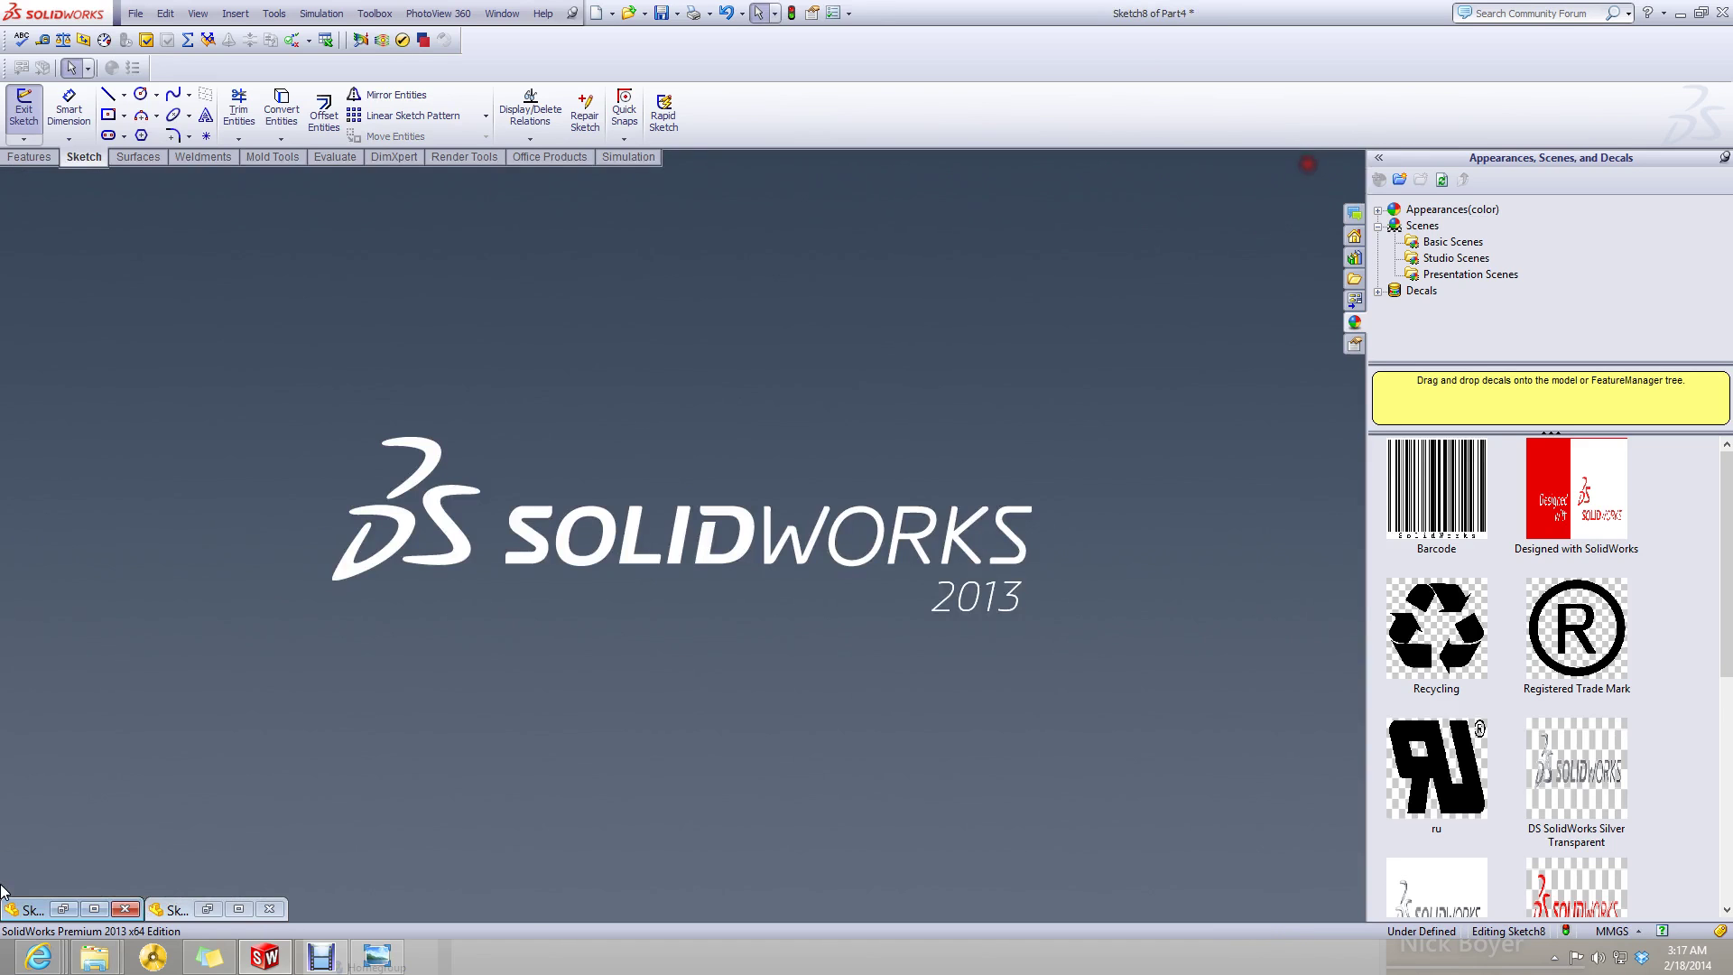
{"action": "left_click", "coordinate": [94, 909]}
{"action": "left_click", "coordinate": [914, 608]}
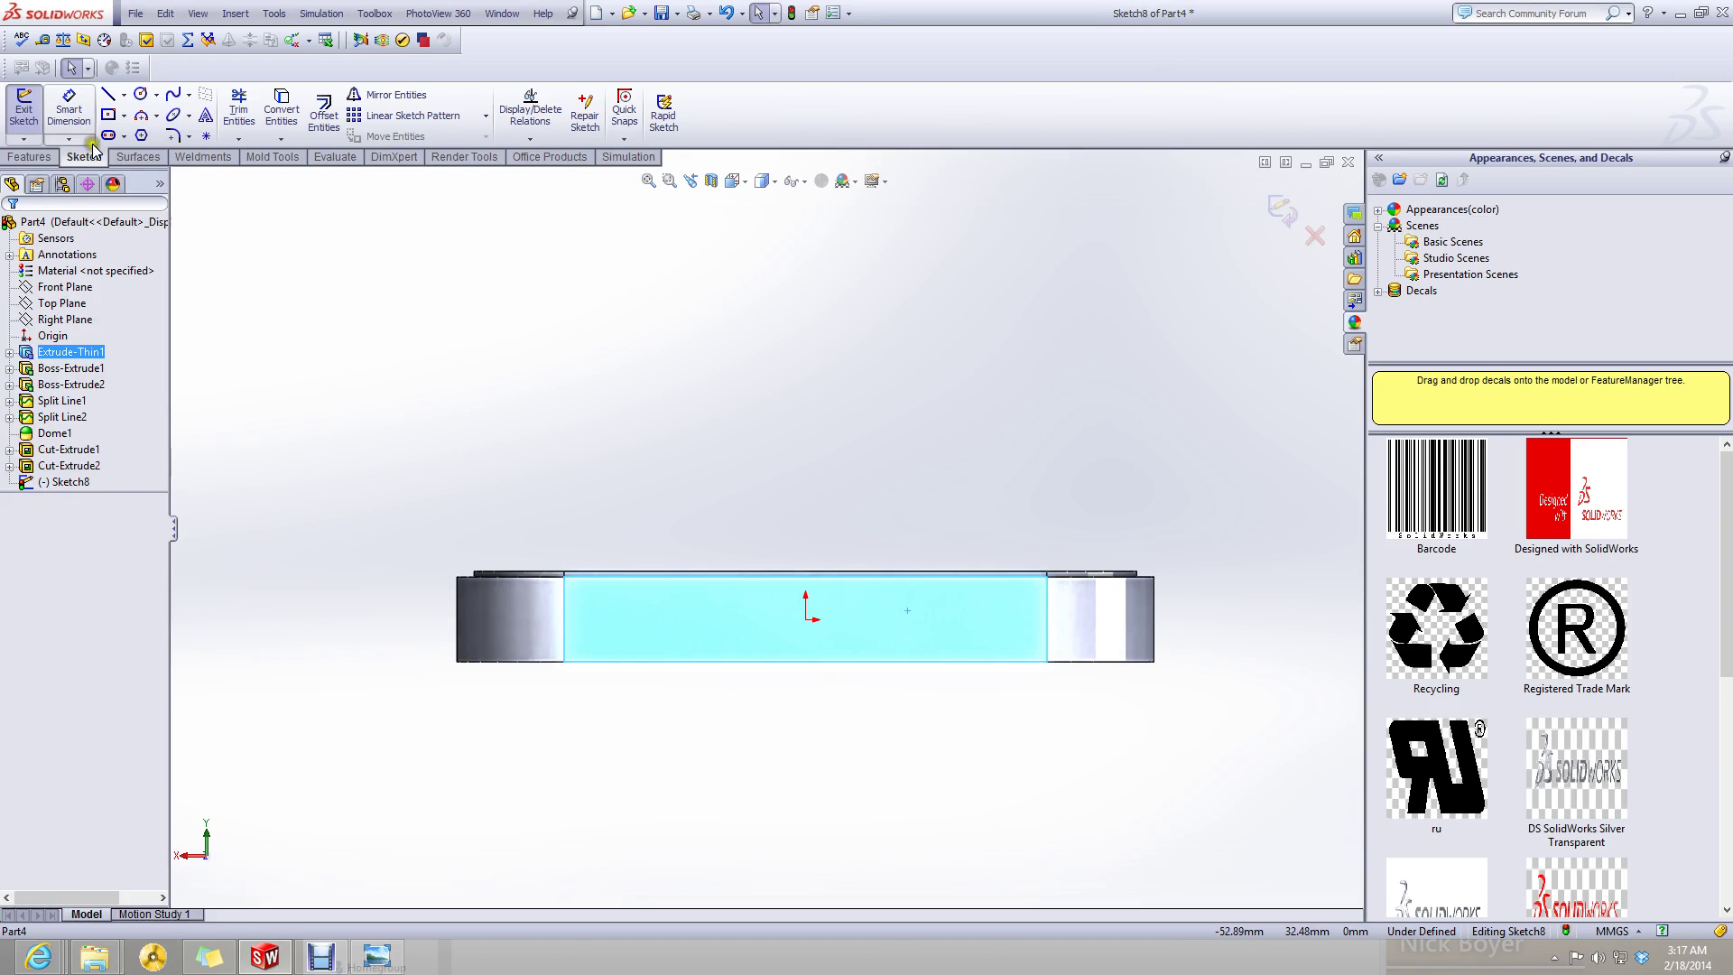
{"action": "left_click", "coordinate": [597, 530]}
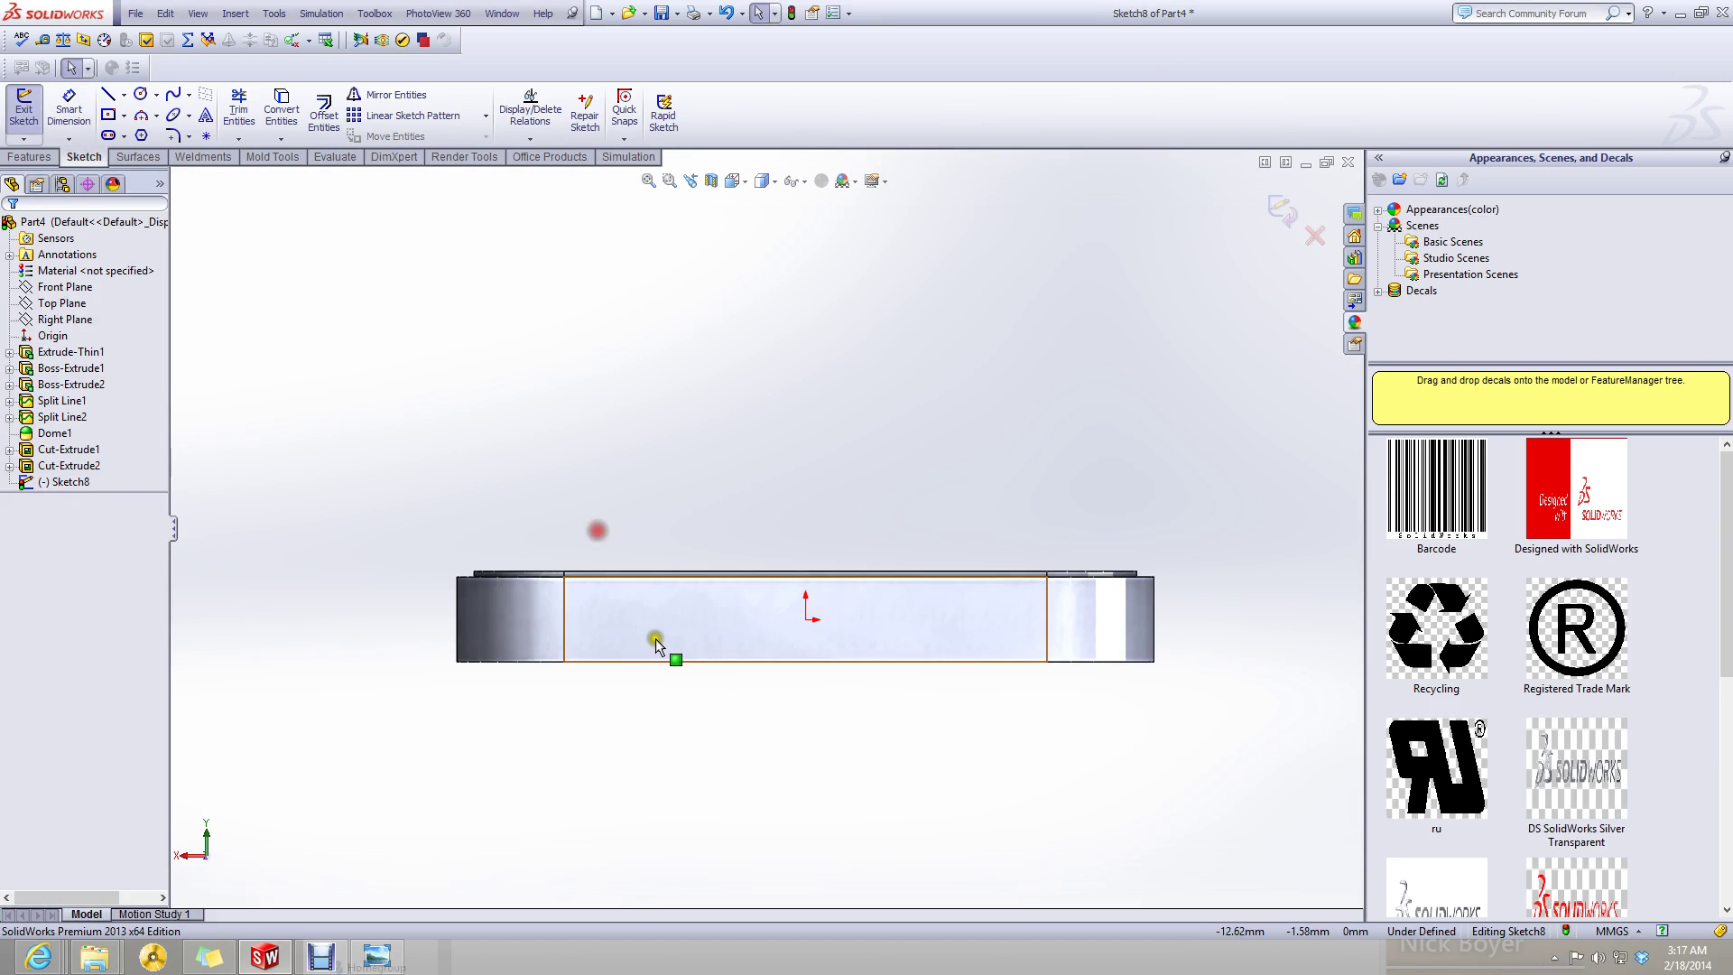
{"action": "left_click", "coordinate": [668, 623]}
{"action": "key", "text": "ctrl+v"}
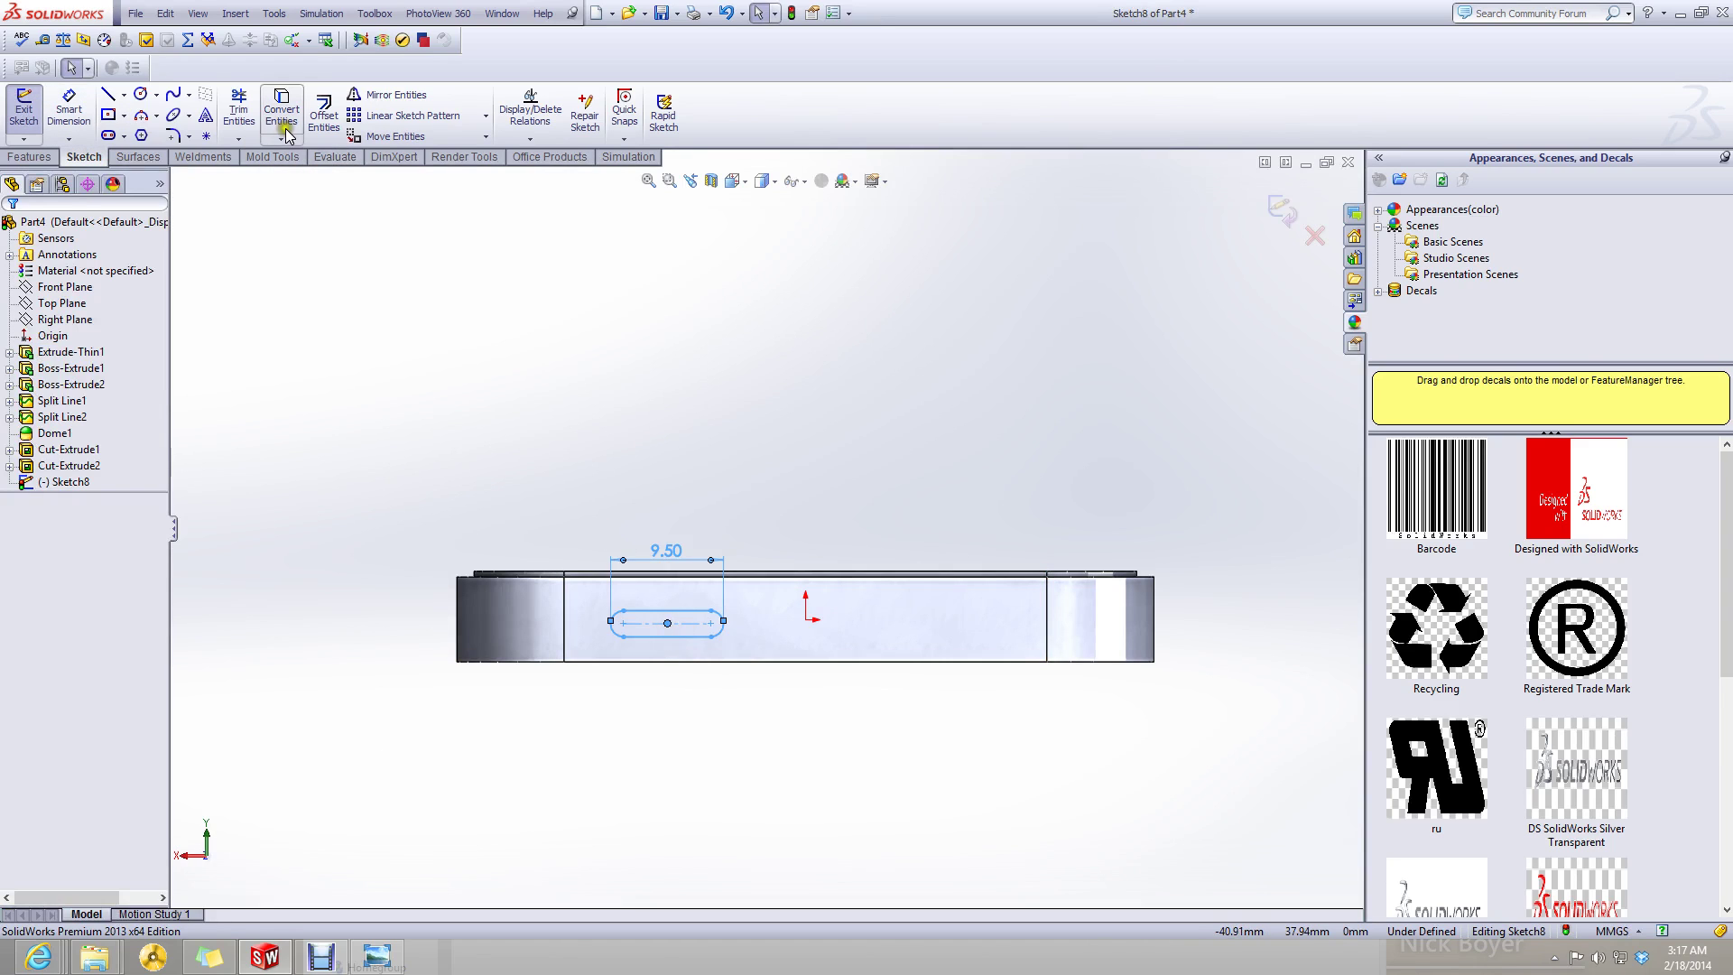
- Move the pasted slot by its centre point, keeping it left of the origin and level with it
{"action": "left_click", "coordinate": [426, 138]}
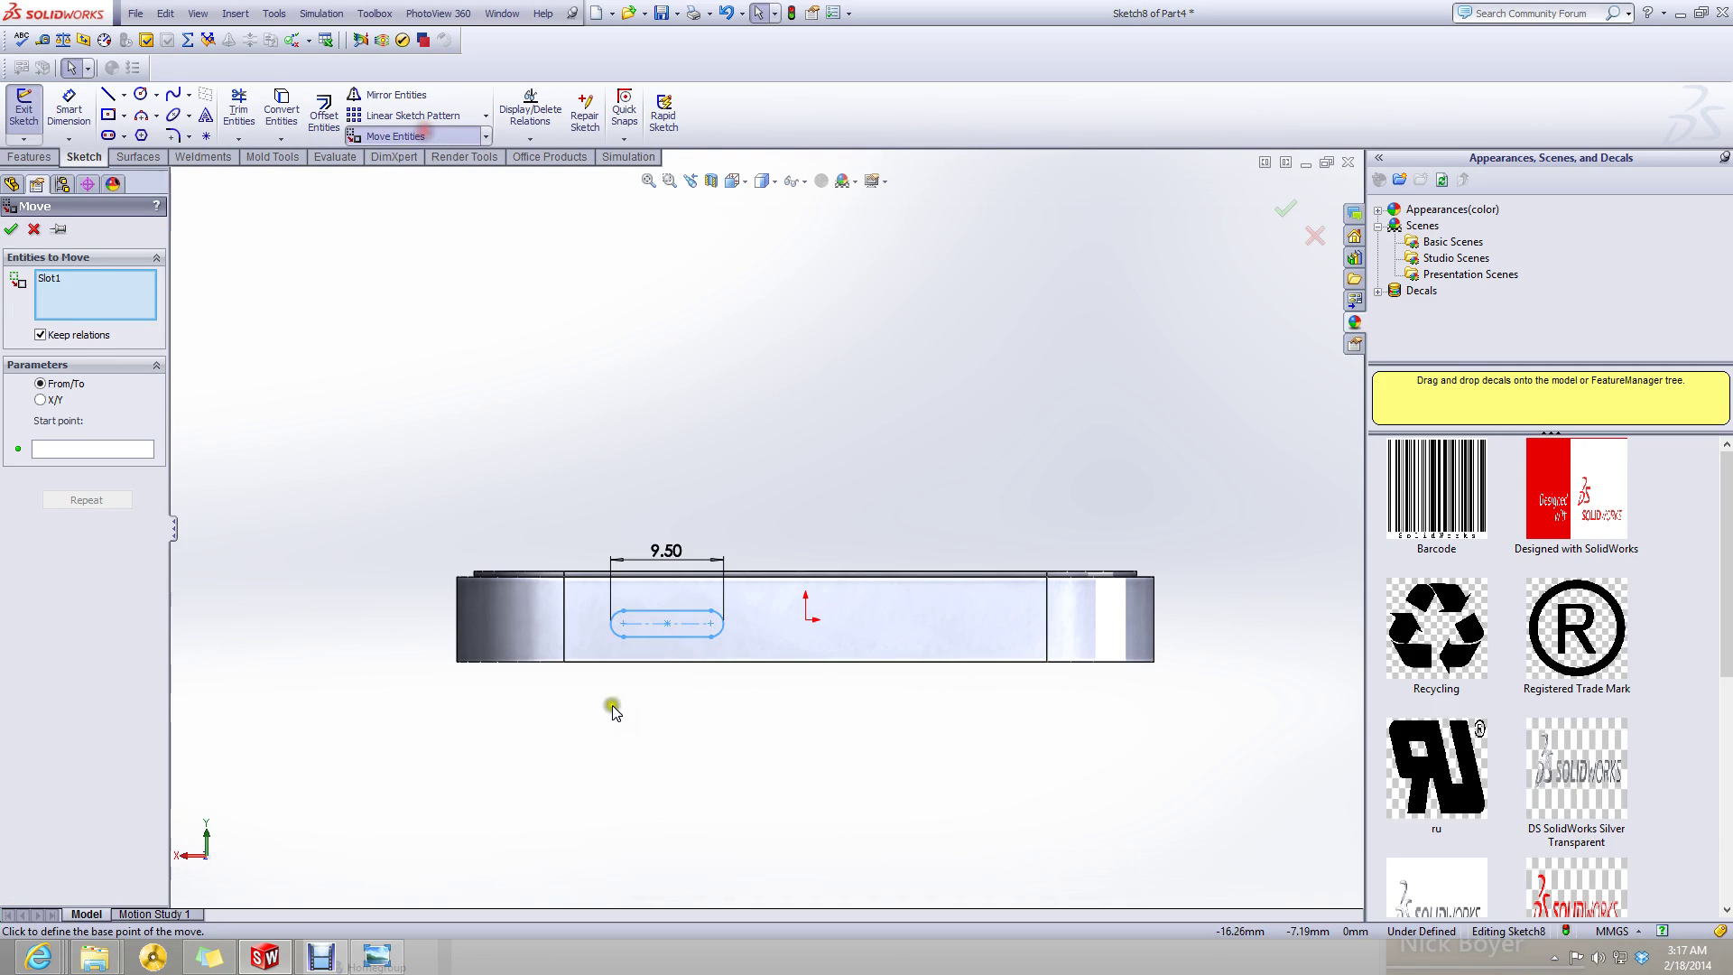
{"action": "left_click", "coordinate": [667, 624]}
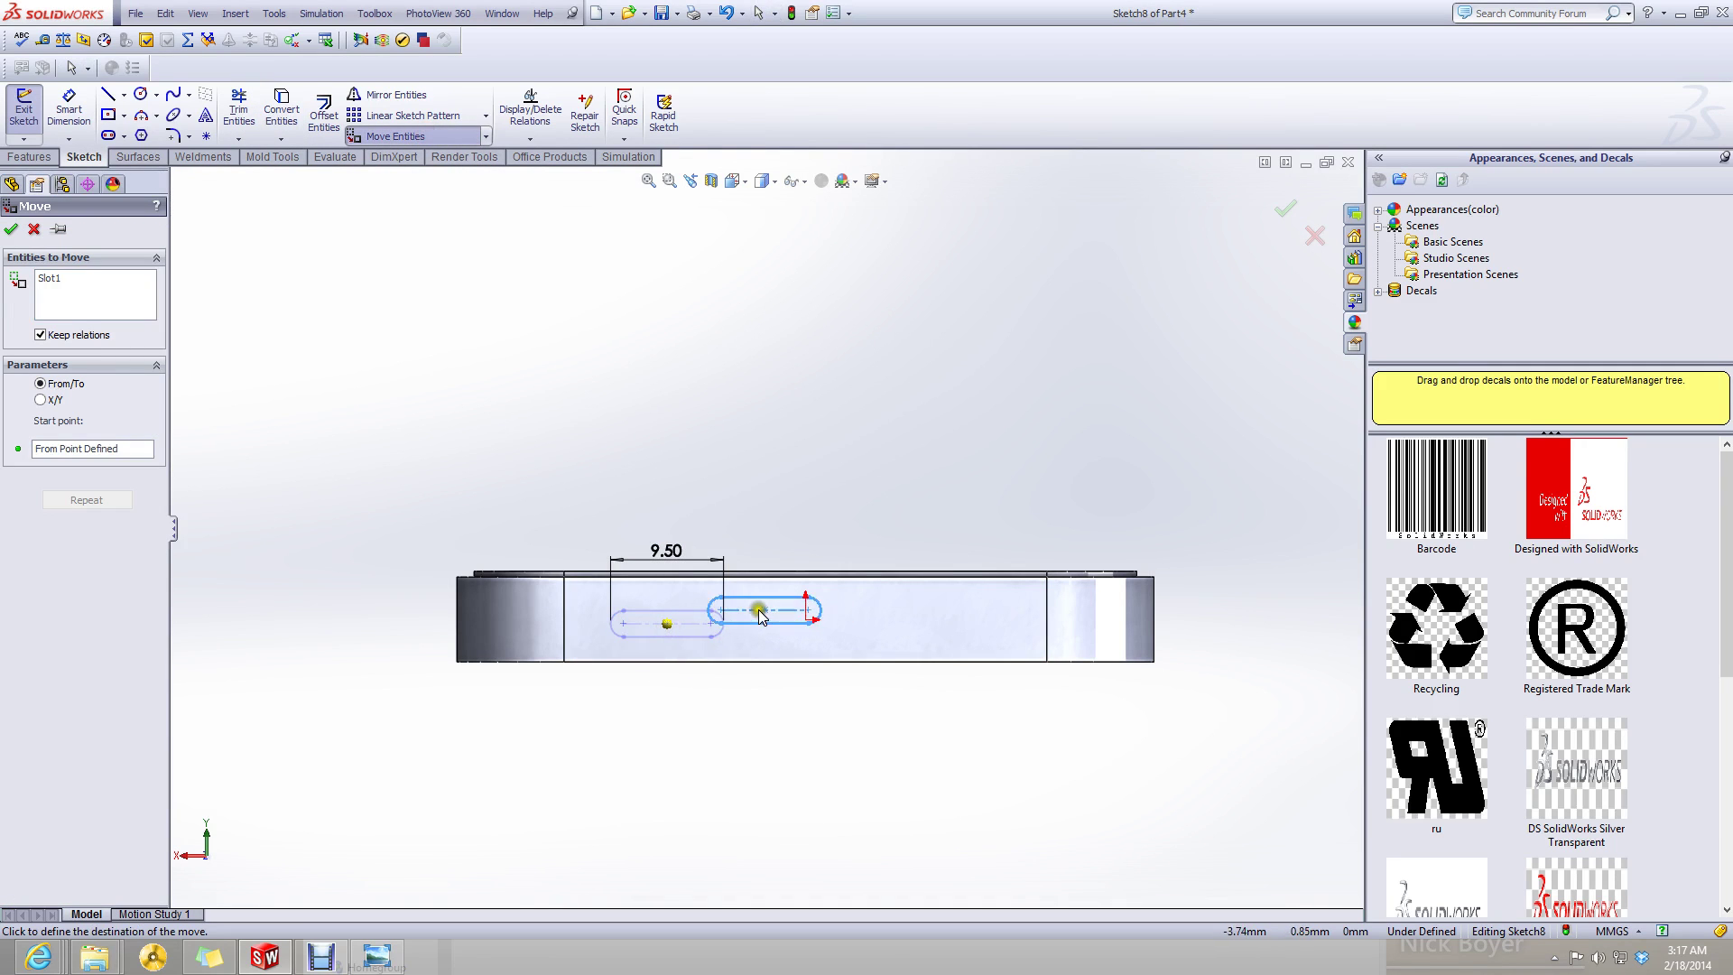
{"action": "left_click", "coordinate": [668, 623]}
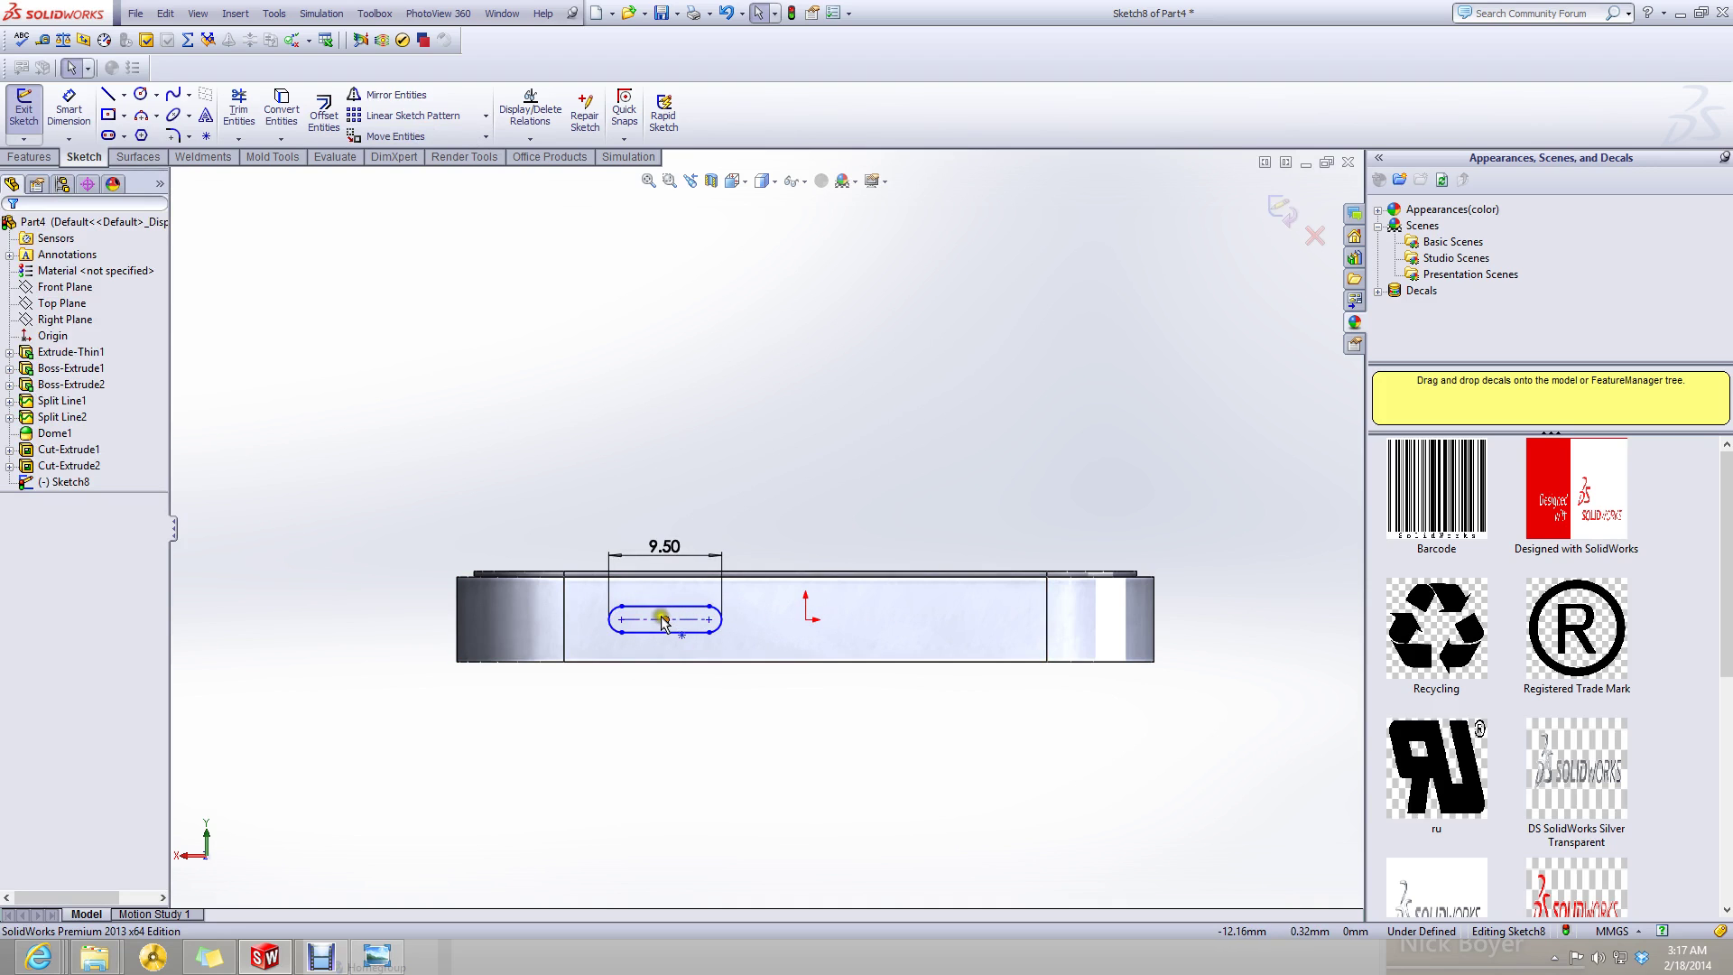
- Dimension the slot's width between its two straight sides, with the dimension placed to its left
{"action": "scroll", "coordinate": [623, 632], "scroll_direction": "down", "scroll_amount": 3}
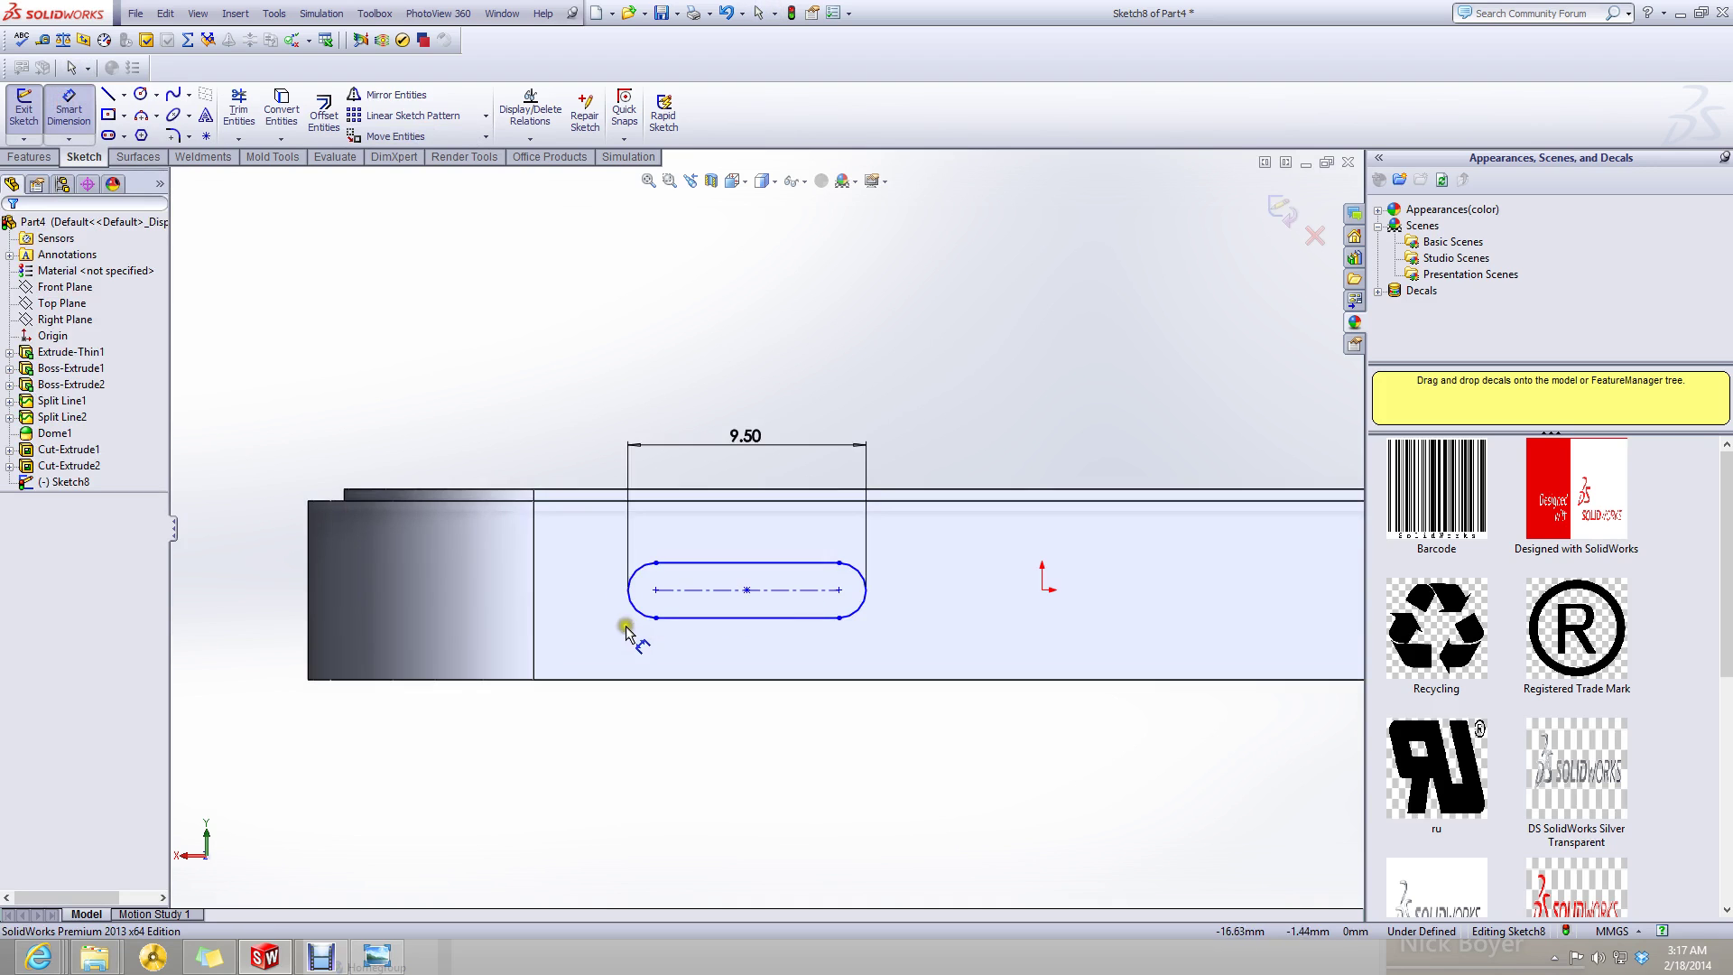
{"action": "left_click", "coordinate": [682, 618]}
{"action": "left_click", "coordinate": [665, 564]}
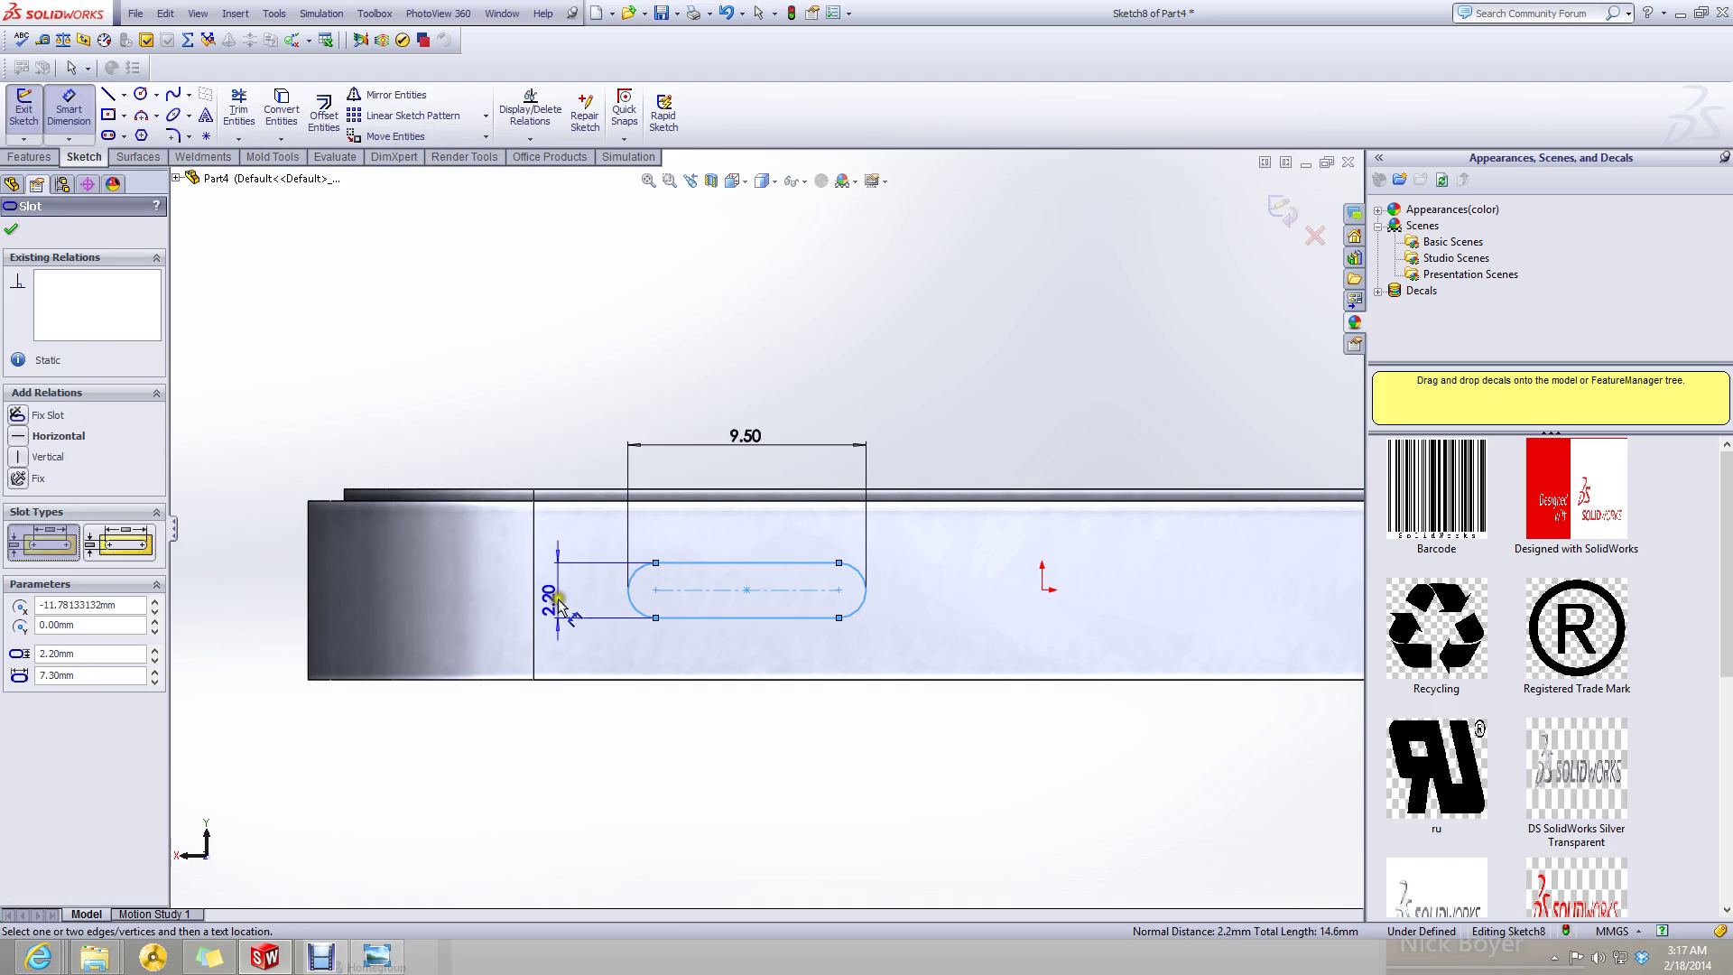
{"action": "left_click", "coordinate": [559, 598]}
{"action": "left_click", "coordinate": [496, 623]}
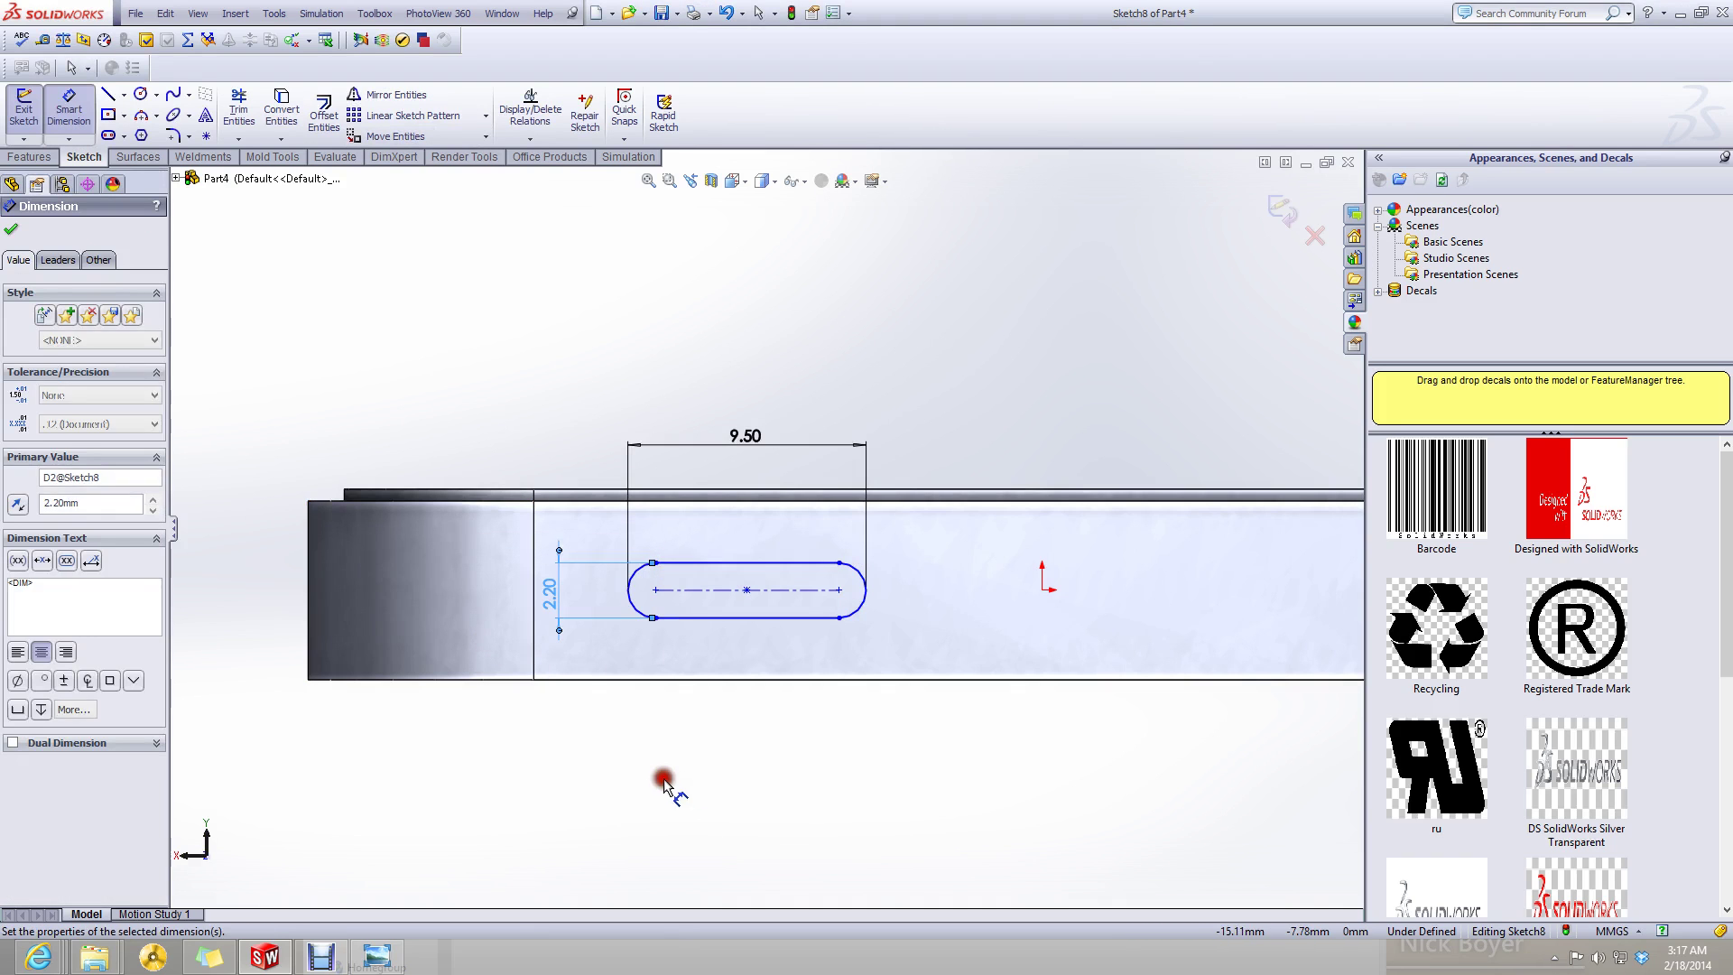
- Dimension the distance from the slot's lower side to the bottom edge of the end face, accepting the measured value
{"action": "left_click", "coordinate": [700, 620]}
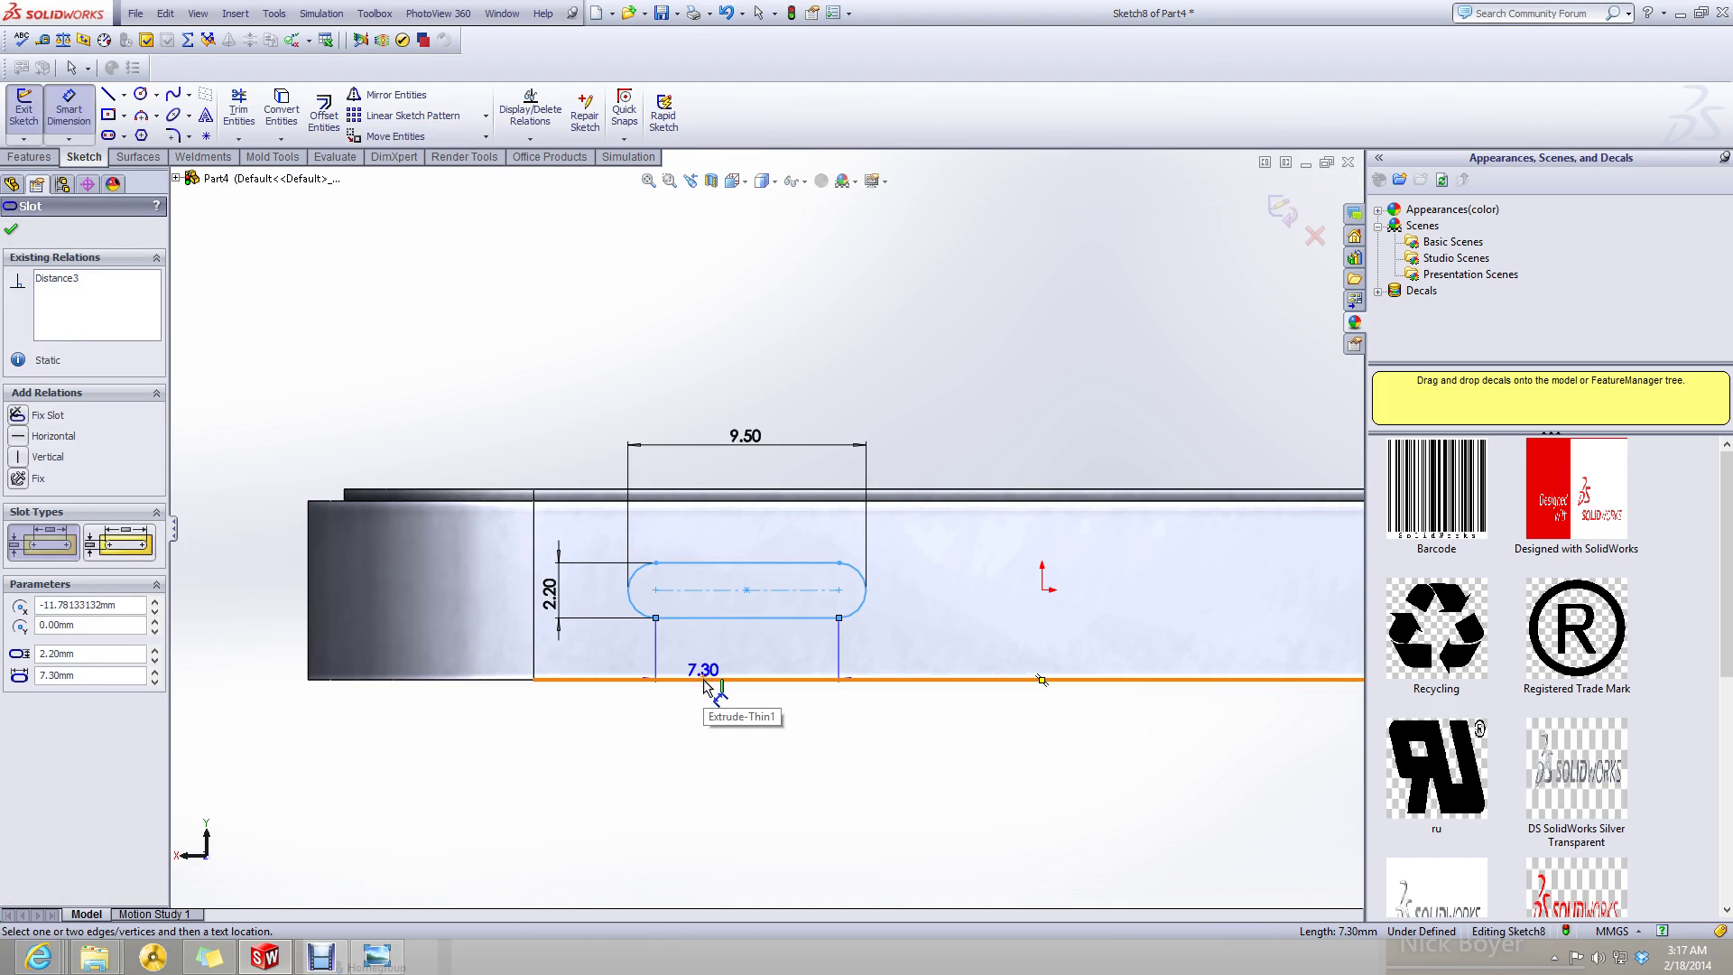
{"action": "left_click", "coordinate": [705, 679]}
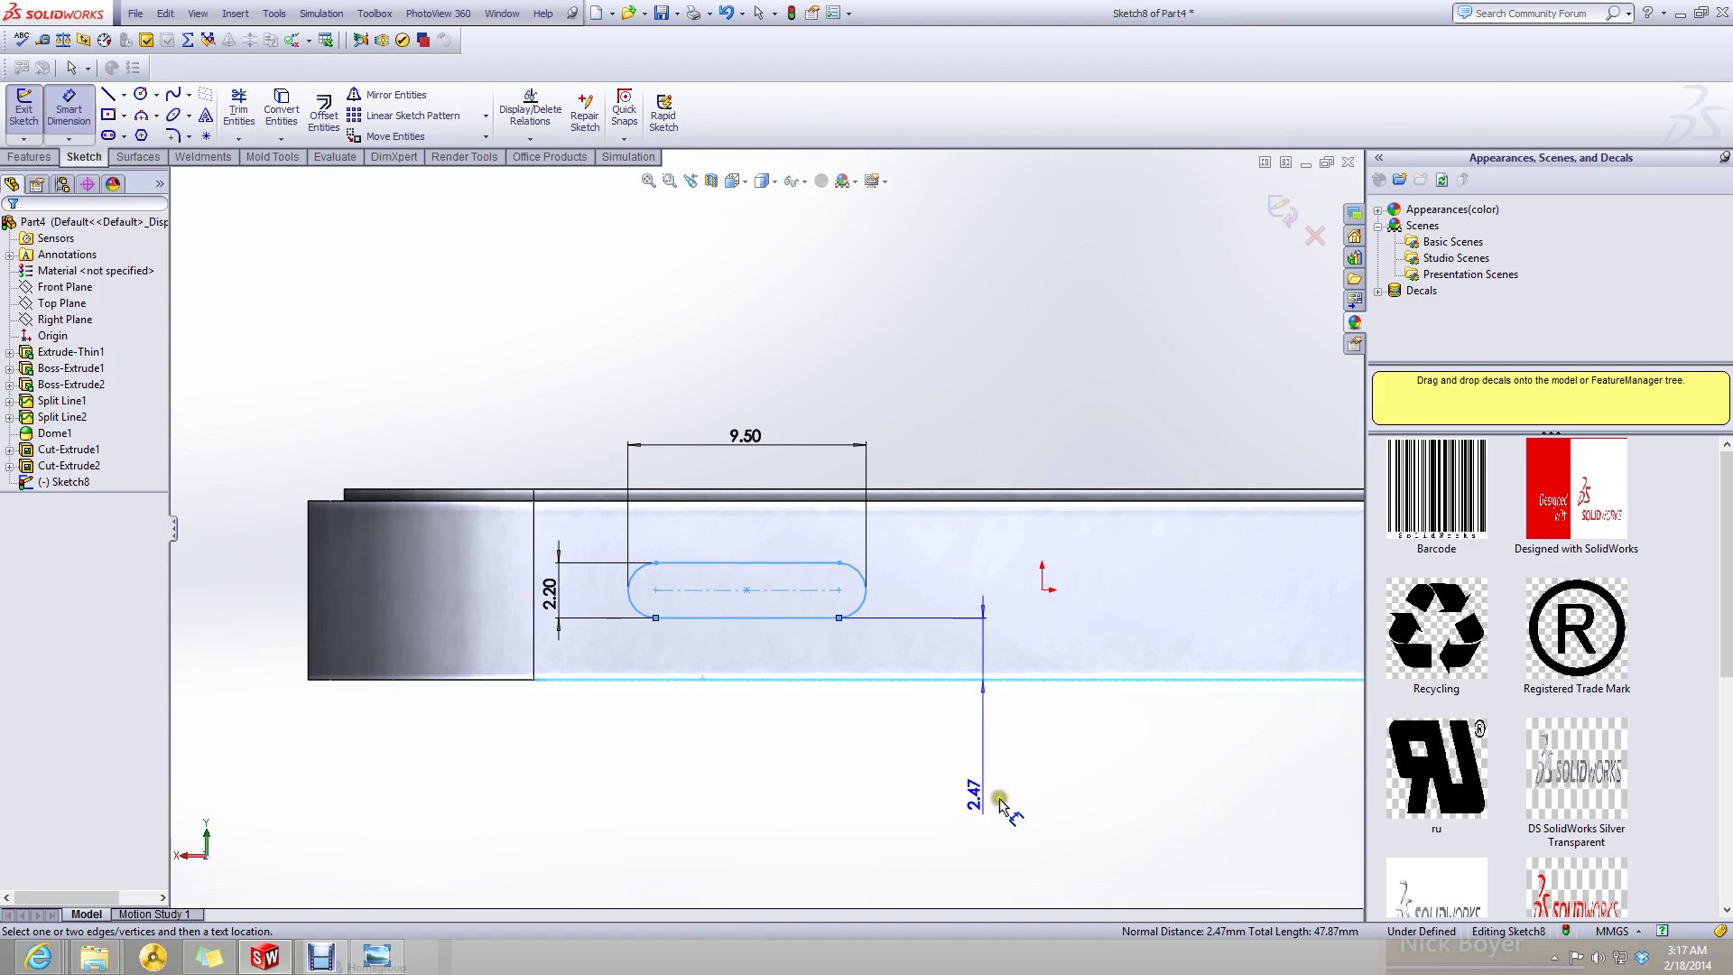
{"action": "left_click", "coordinate": [967, 790]}
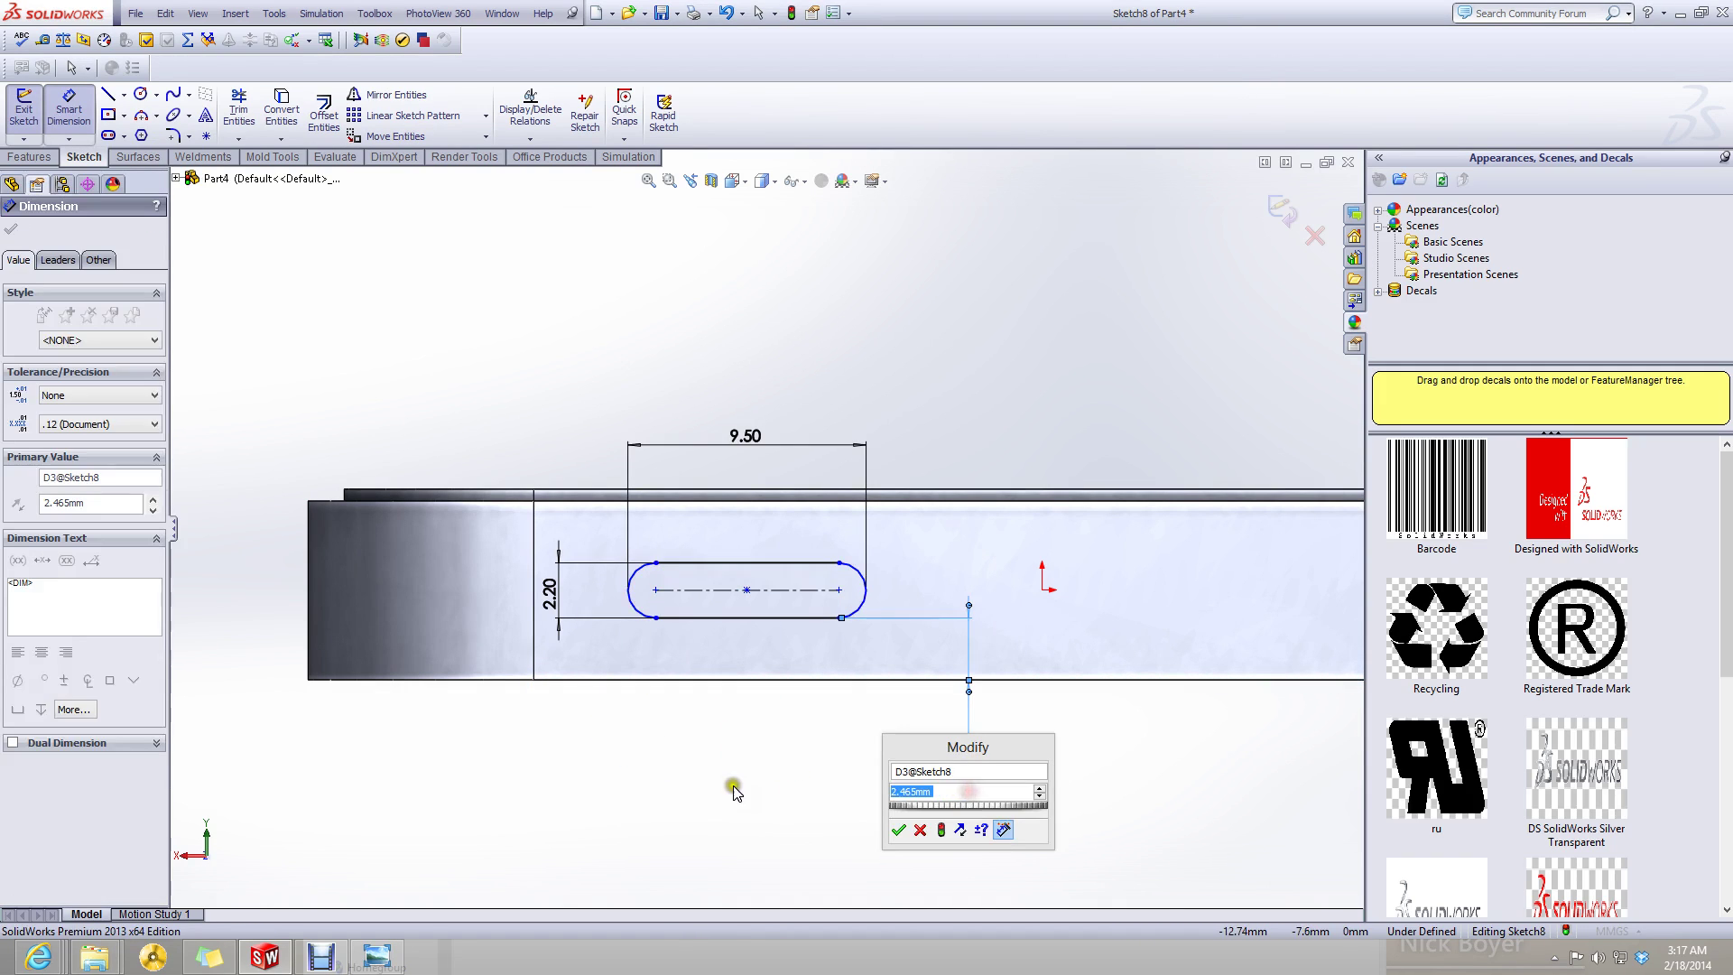
{"action": "left_click", "coordinate": [898, 831]}
- Place a point at the midpoint of the slot's left arc and dimension it 9.8 mm from the phone's left edge
{"action": "left_click", "coordinate": [206, 138]}
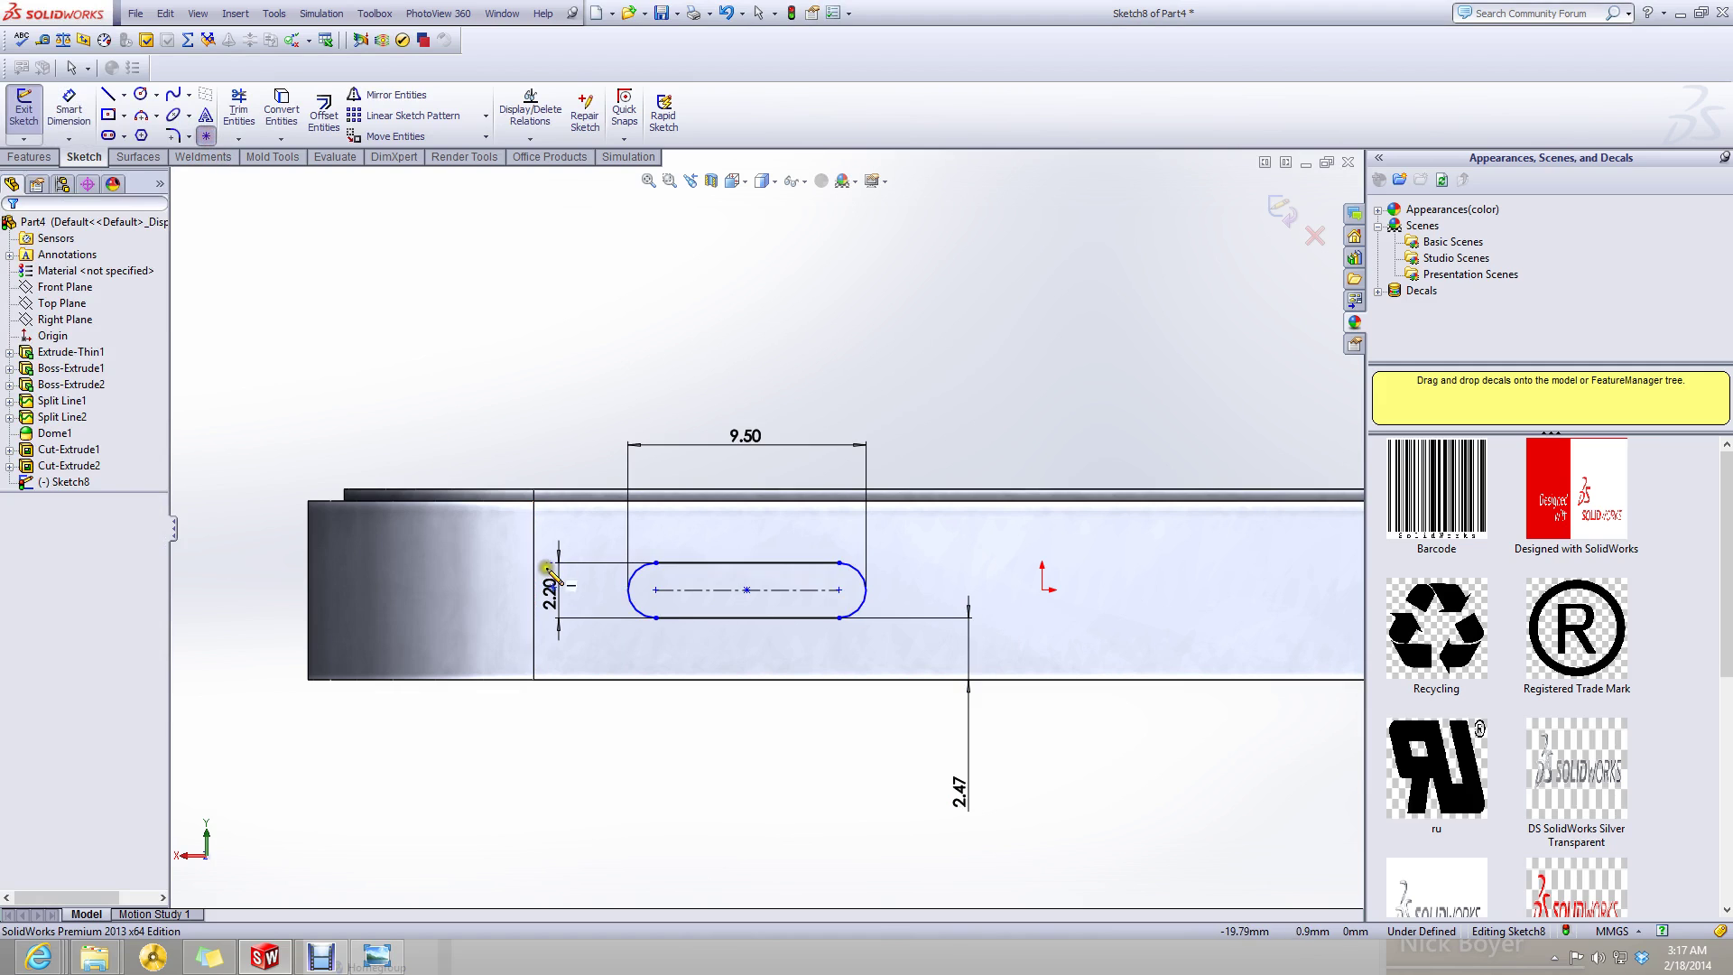
{"action": "left_click", "coordinate": [627, 589]}
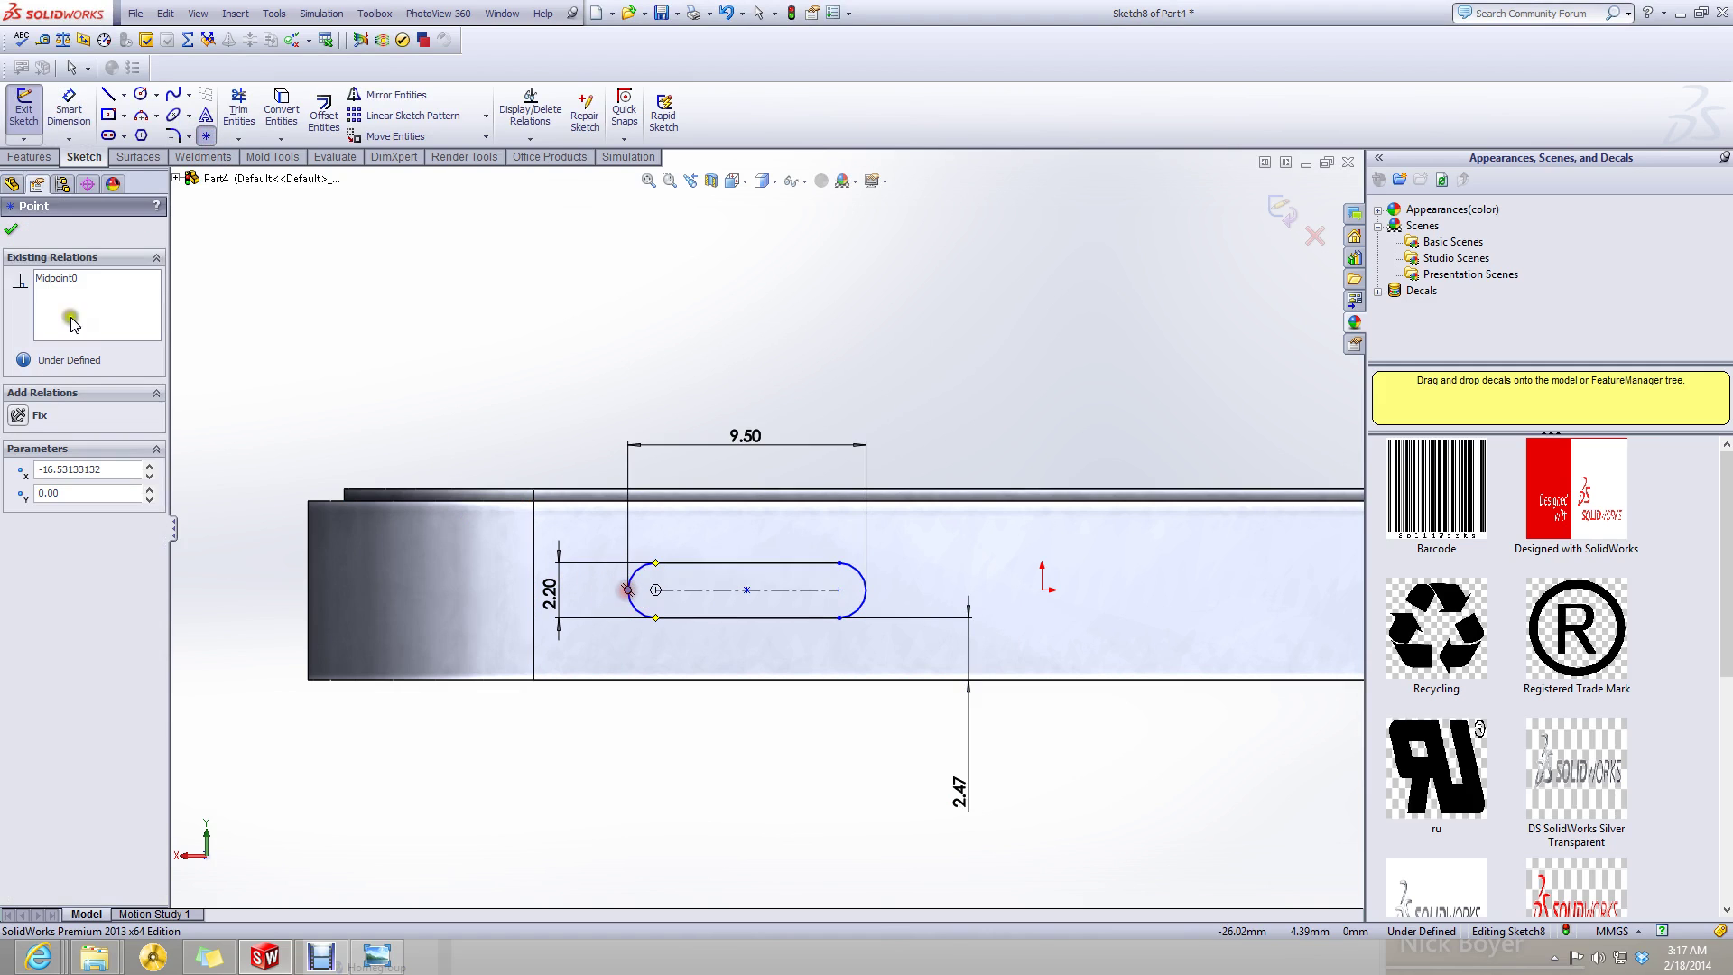
{"action": "left_click", "coordinate": [65, 115]}
{"action": "left_click", "coordinate": [628, 589]}
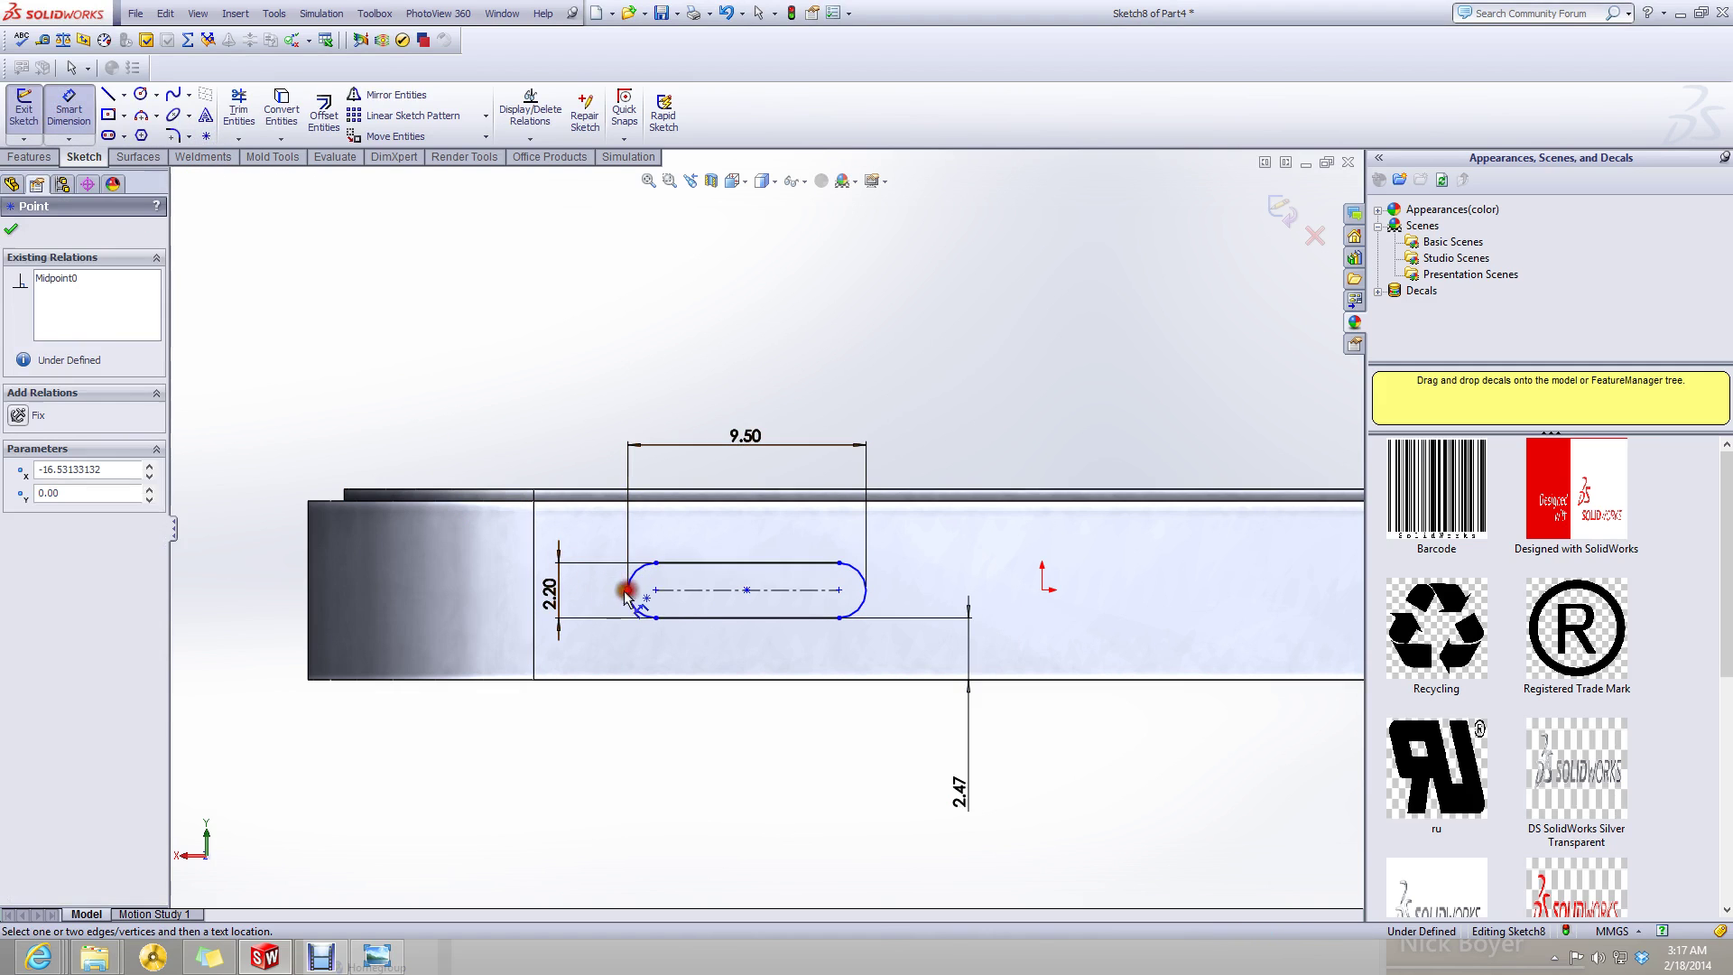
{"action": "left_click", "coordinate": [307, 591]}
{"action": "left_click", "coordinate": [359, 784]}
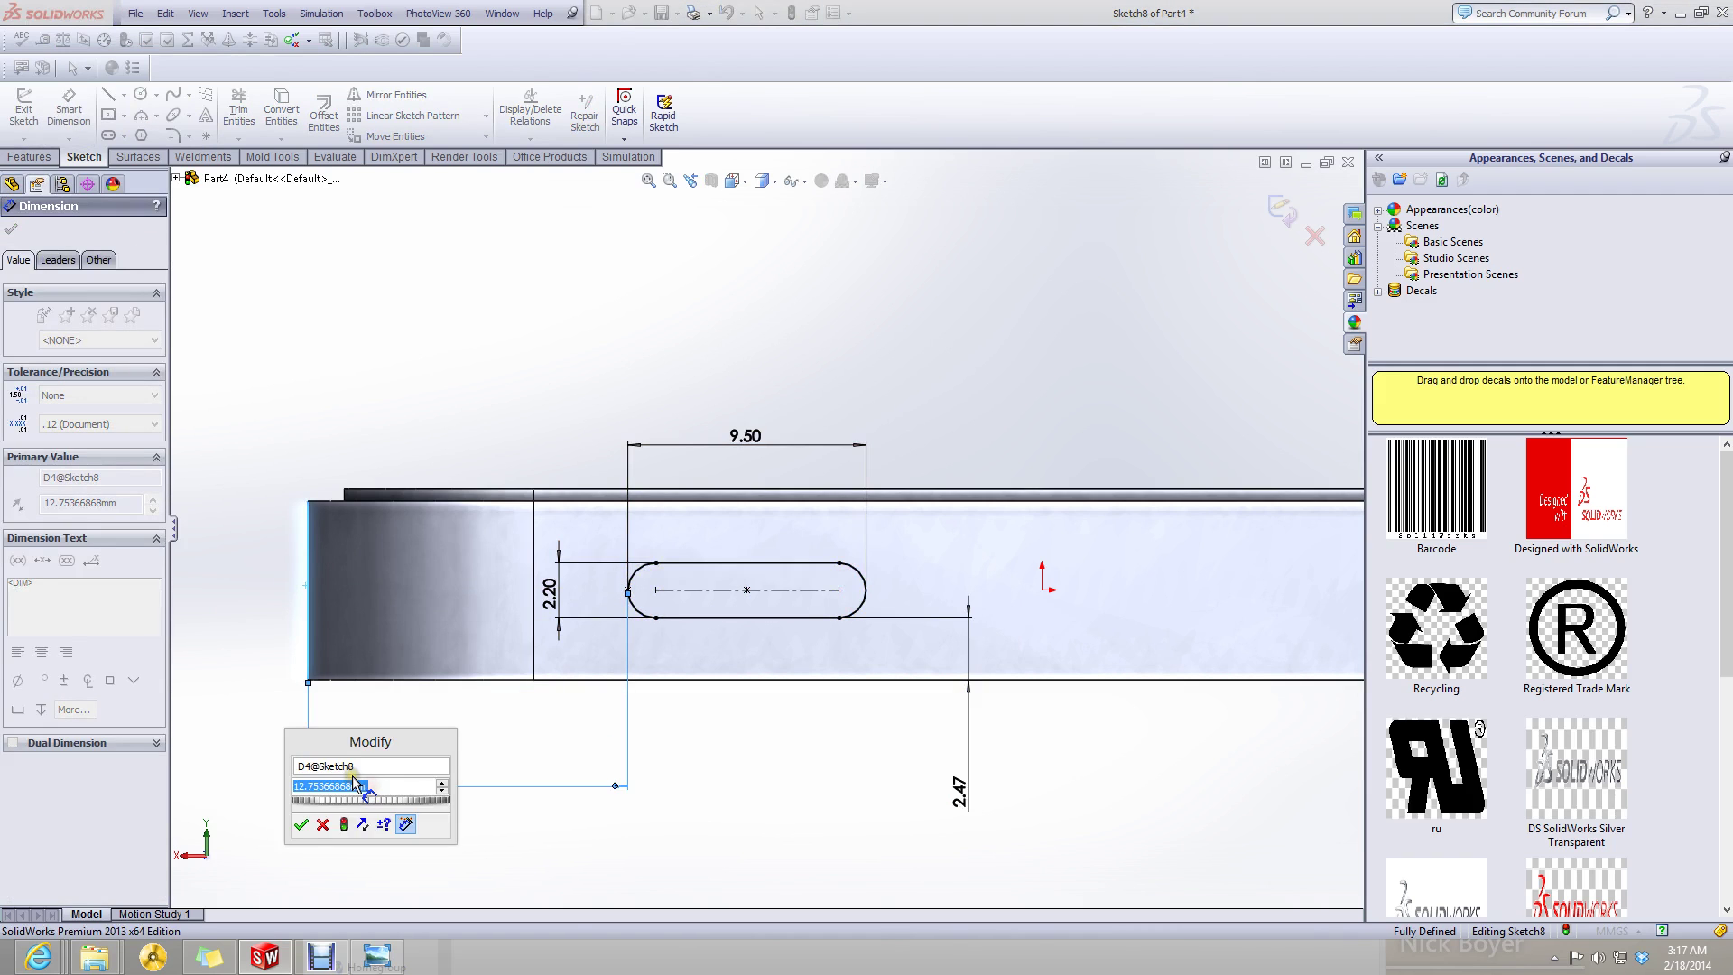
{"action": "type", "text": "9.8"}
{"action": "key", "text": "Return"}
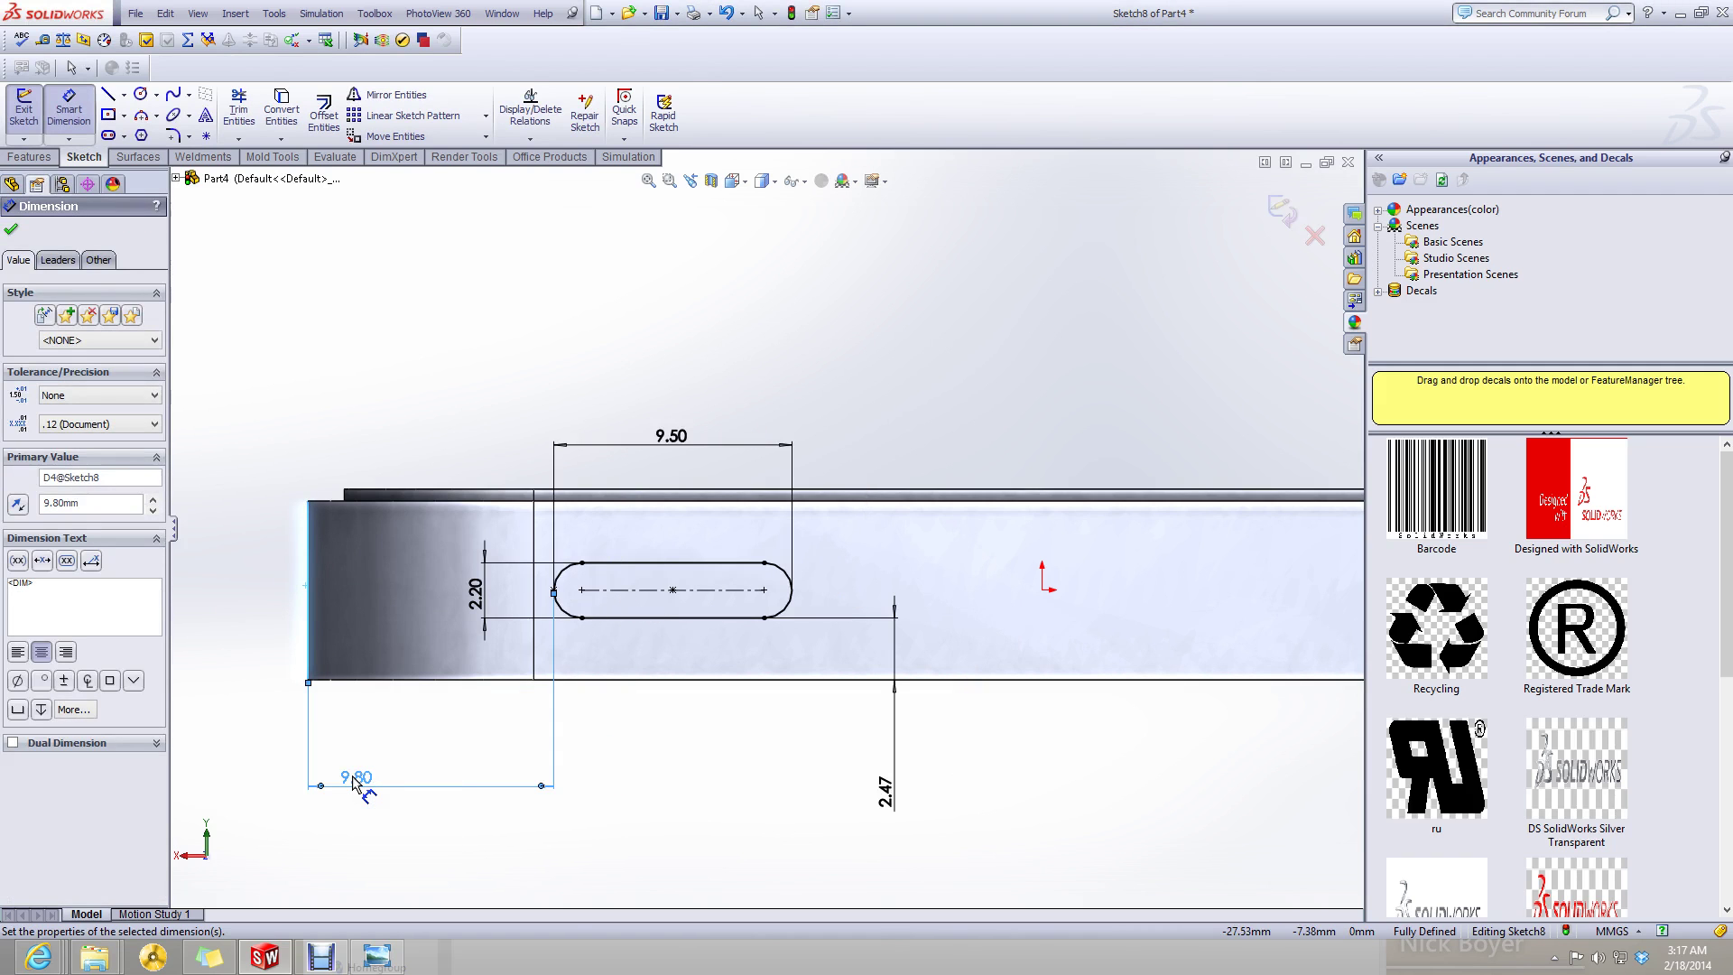
{"action": "key", "text": "Escape"}
{"action": "key", "text": "Escape"}
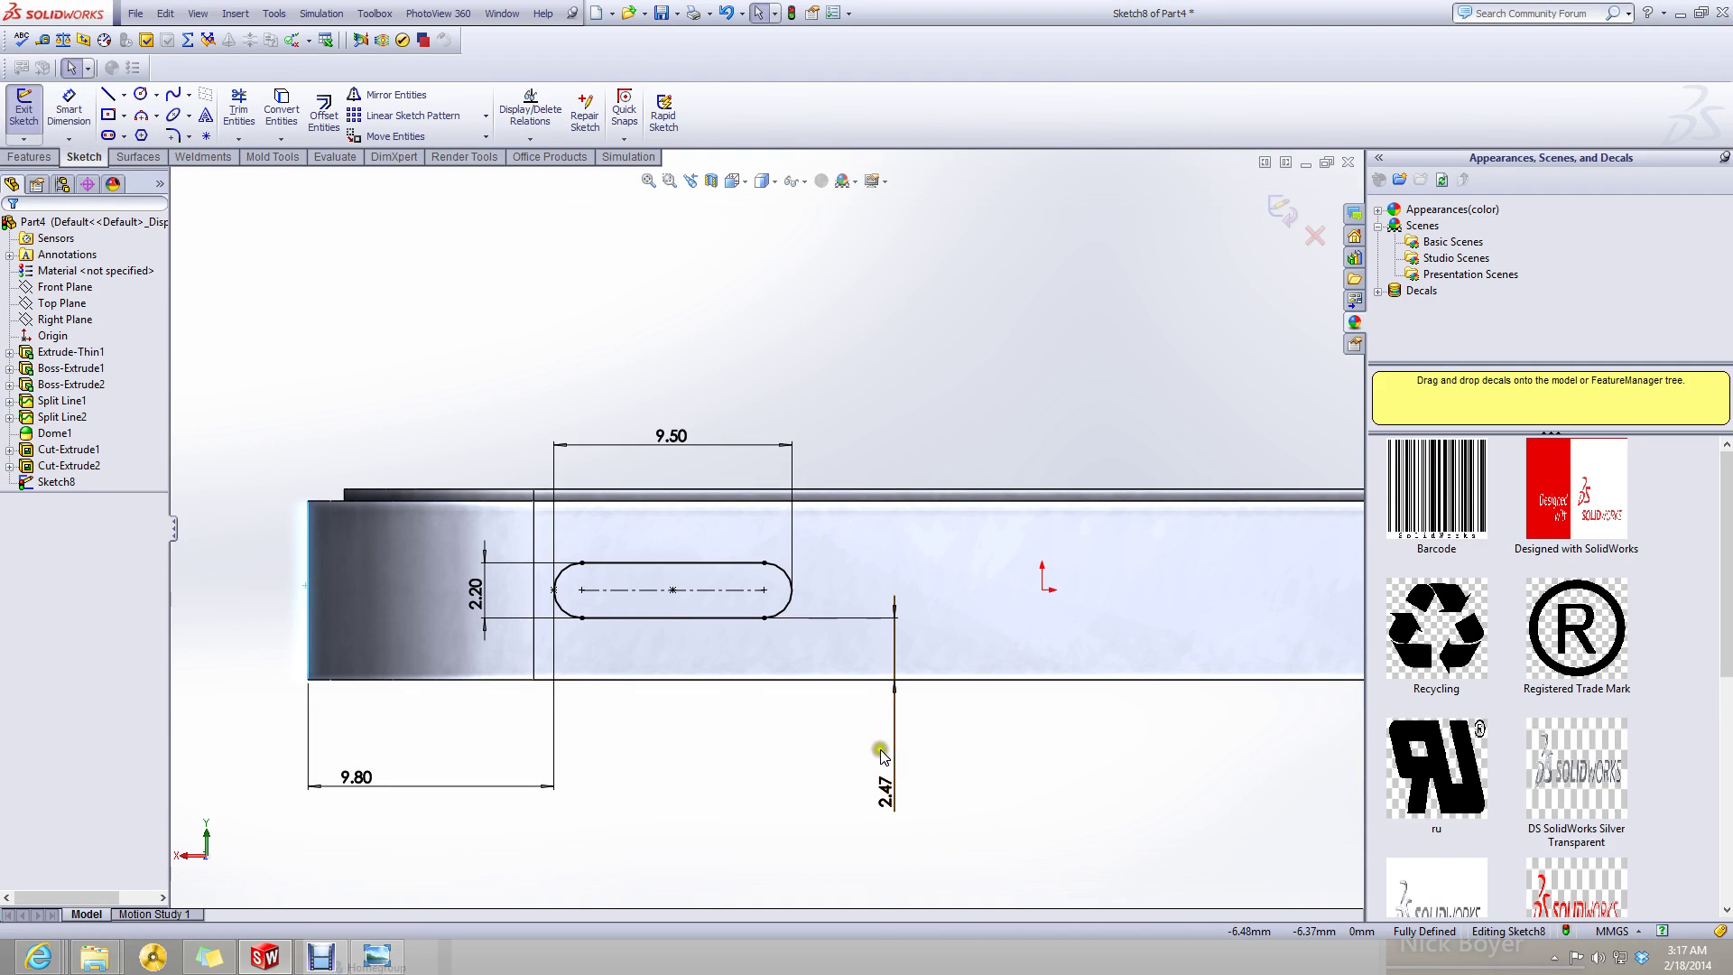
- Check the sleep button's sketch dimensions in the iPhone 5 reference part
{"action": "left_click", "coordinate": [895, 777]}
{"action": "left_click", "coordinate": [1032, 794]}
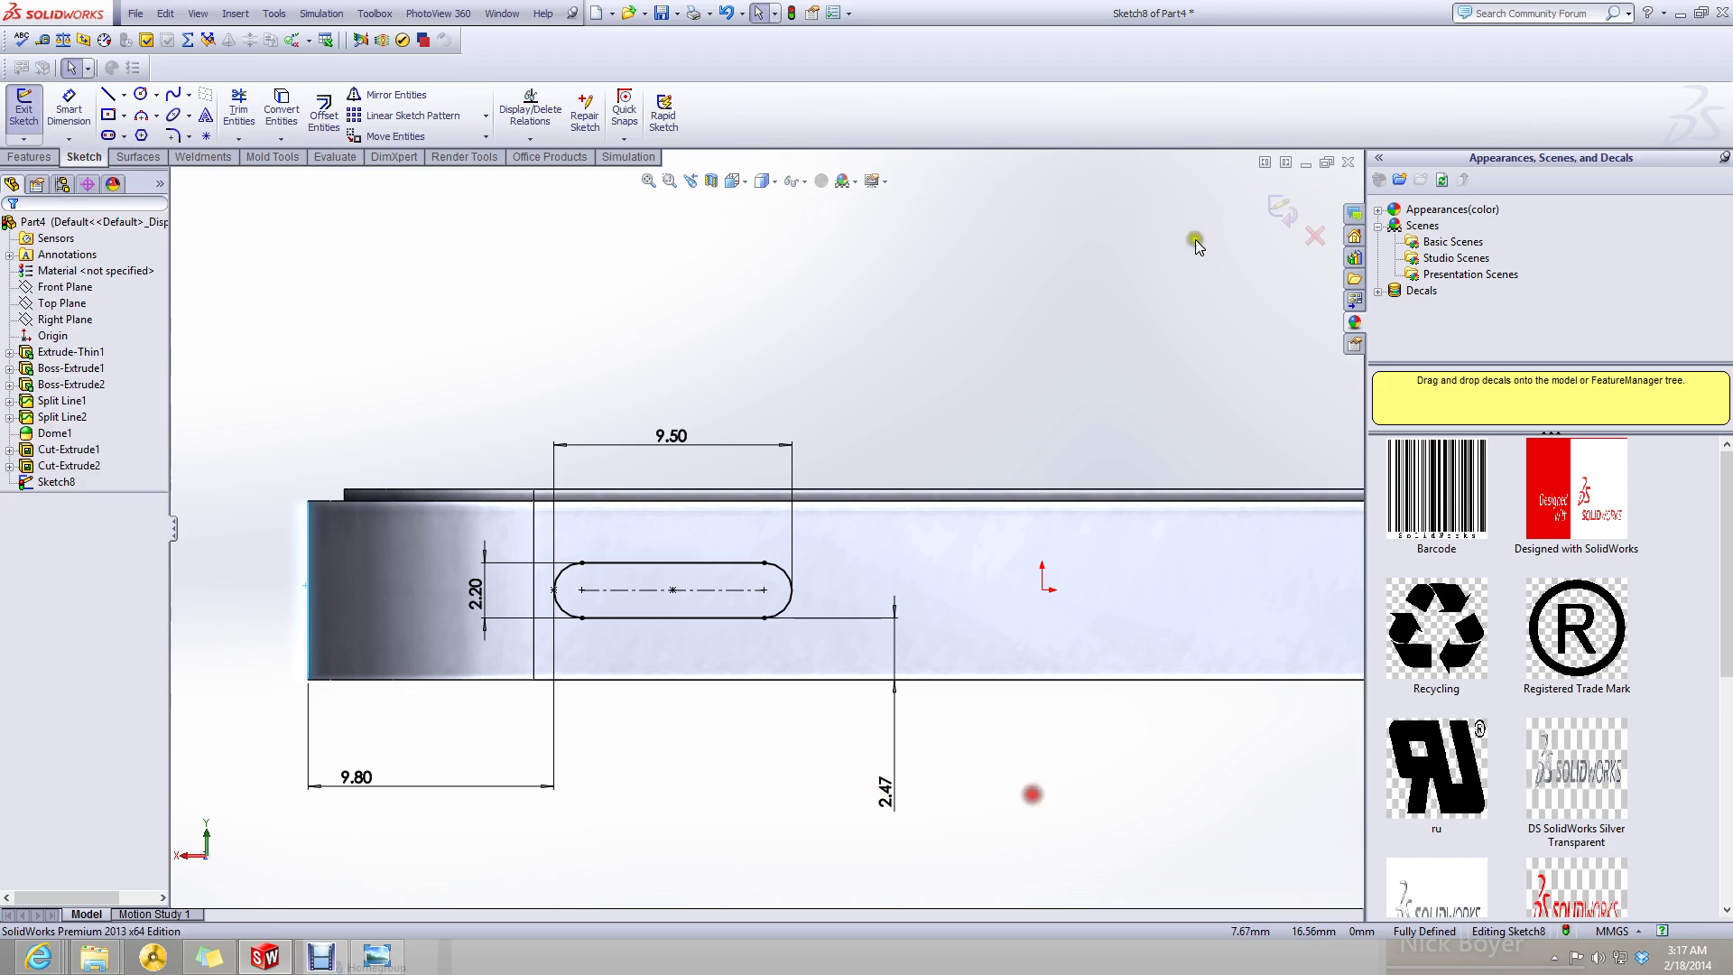
{"action": "left_click", "coordinate": [1309, 162]}
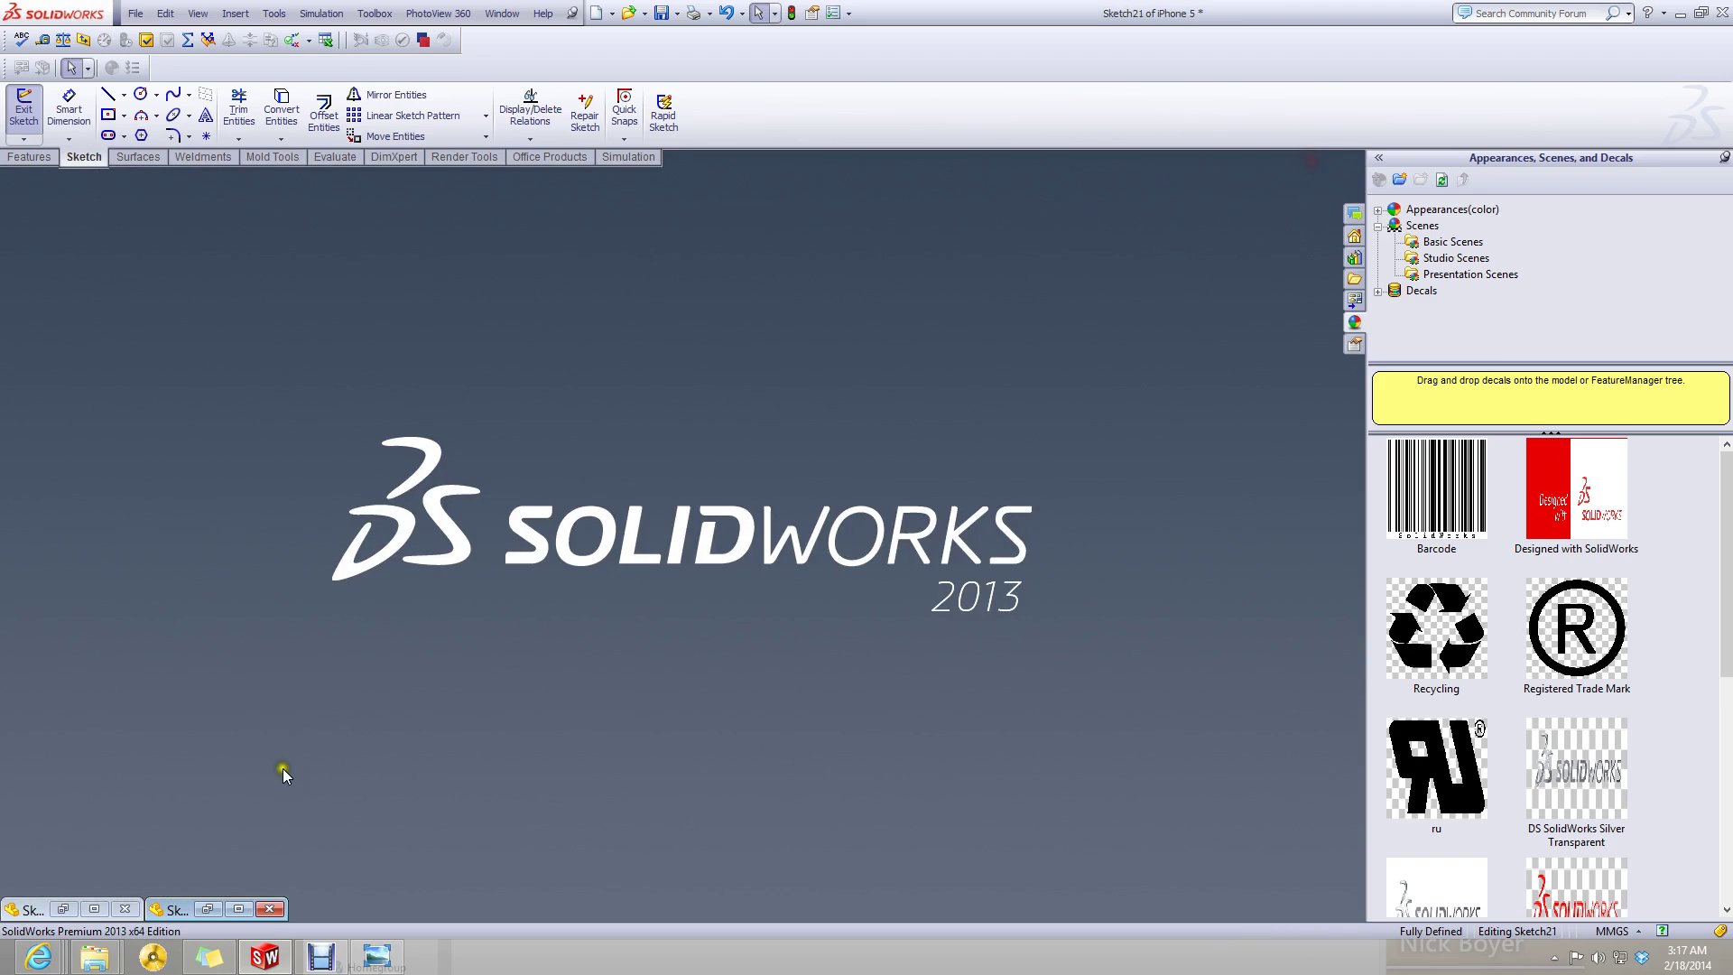
{"action": "left_click", "coordinate": [239, 909]}
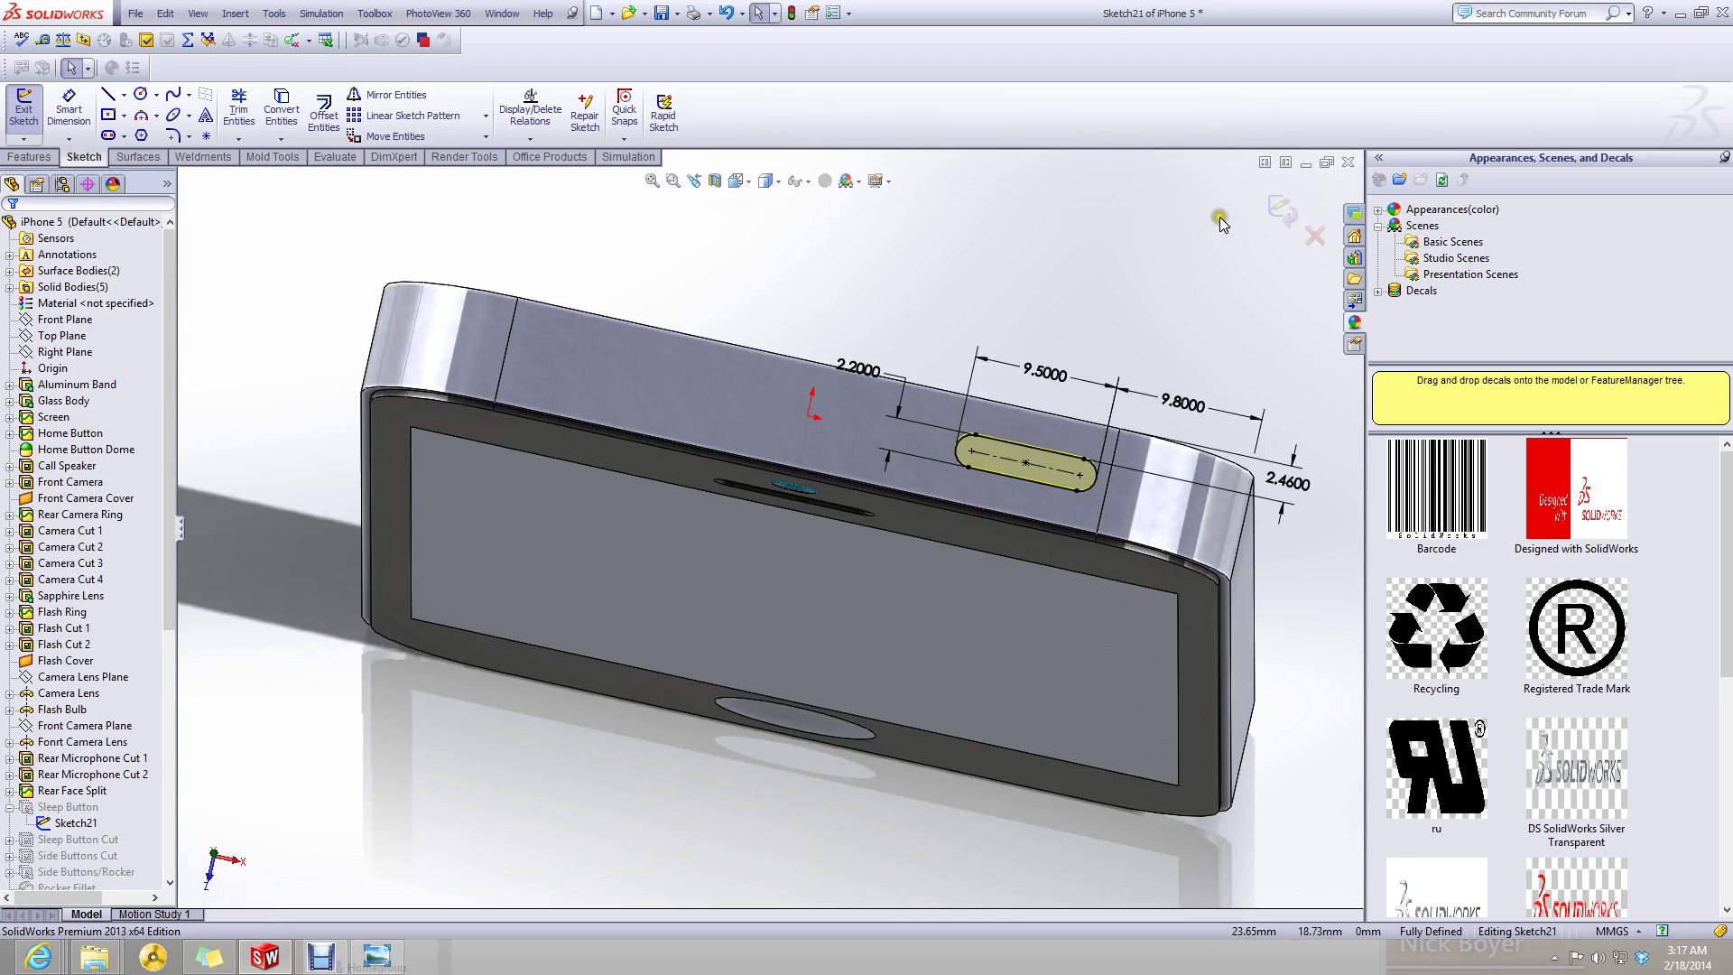
{"action": "left_click", "coordinate": [1303, 167]}
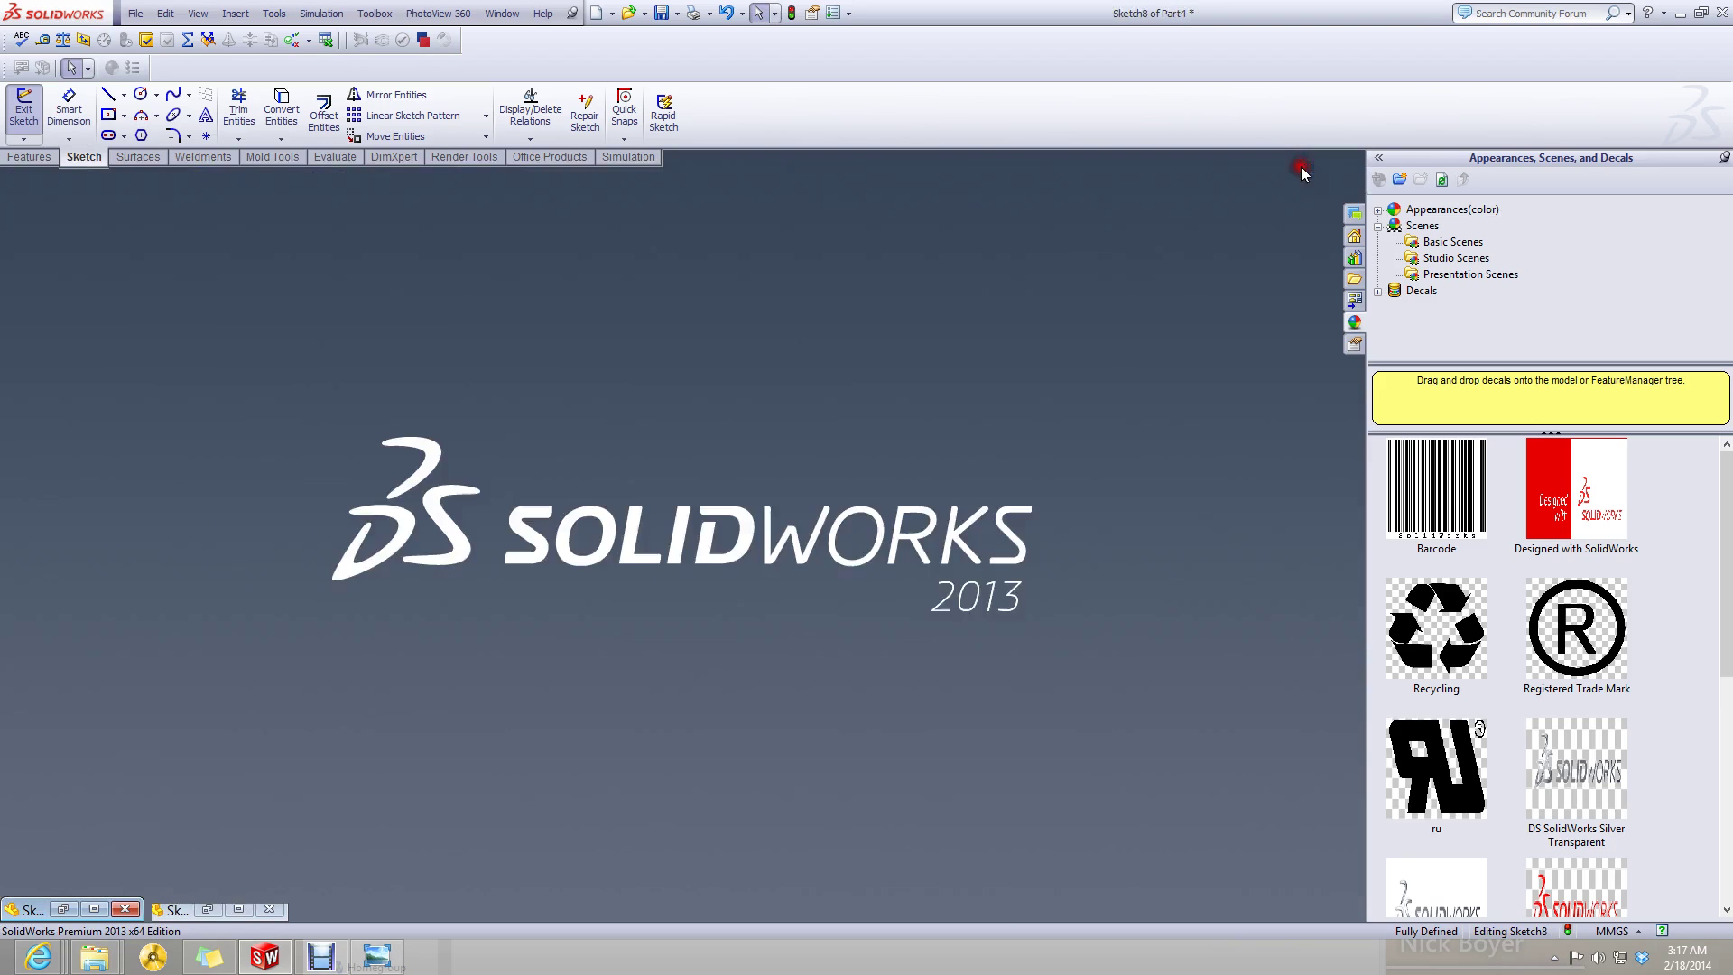
- Return to Part4 and set the distance between the slot and the face's bottom edge to 2.46 mm
{"action": "left_click", "coordinate": [86, 909]}
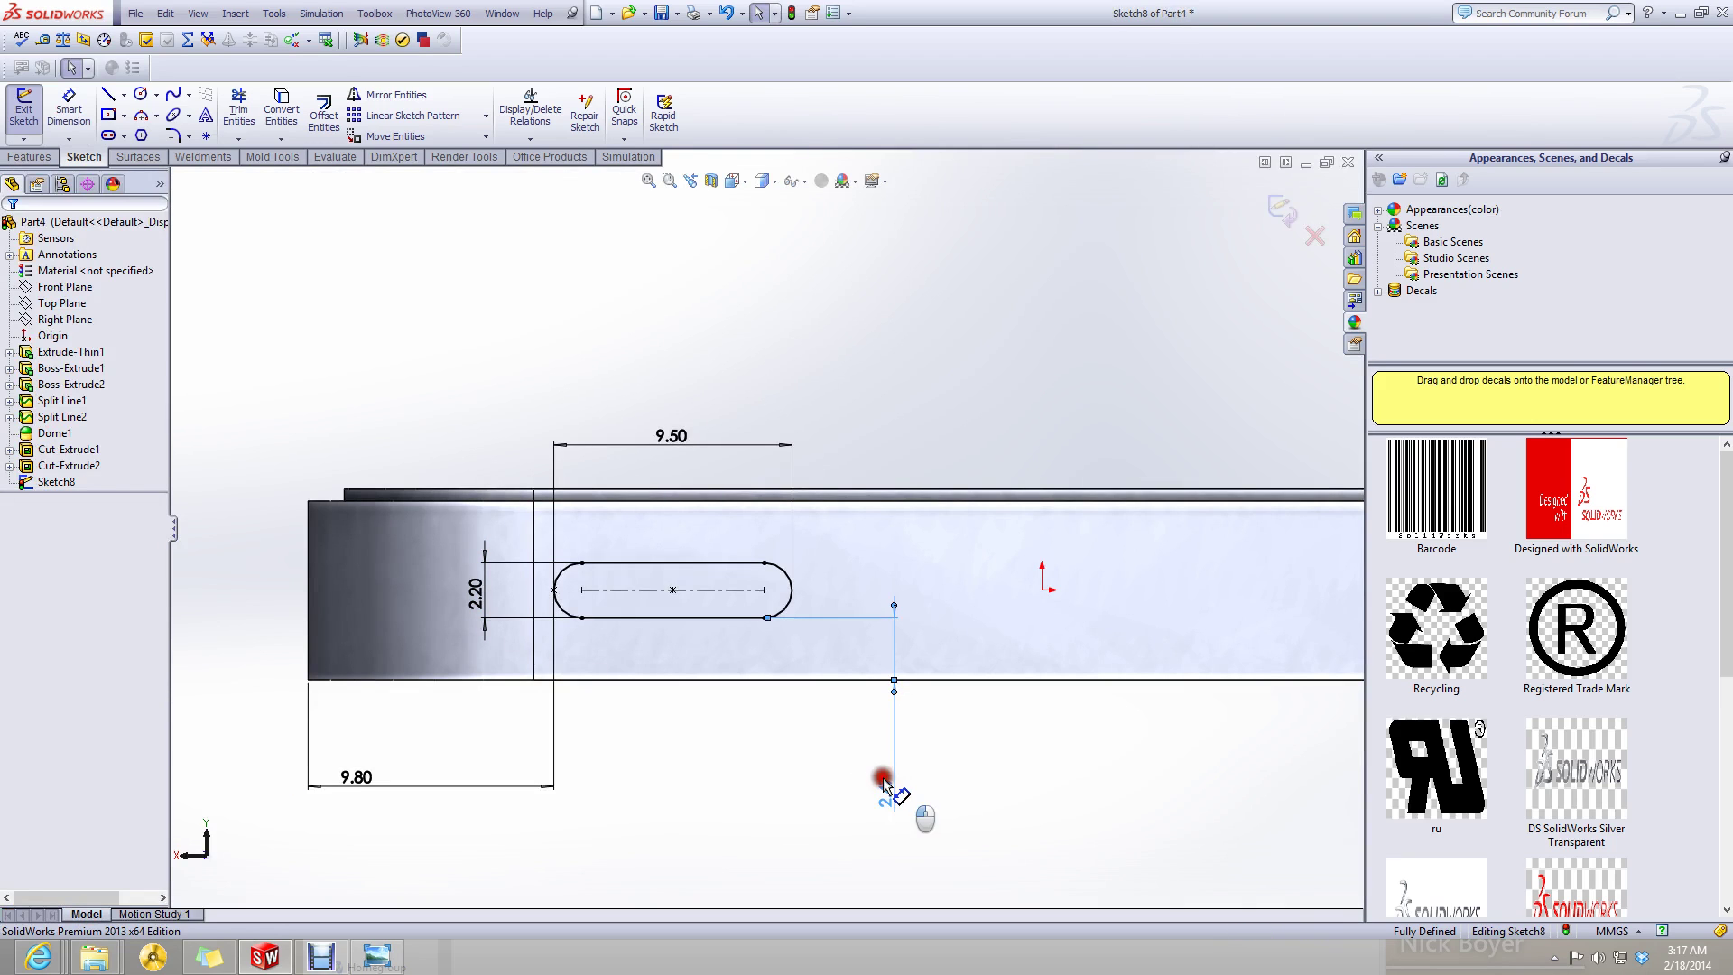
{"action": "left_click", "coordinate": [884, 800]}
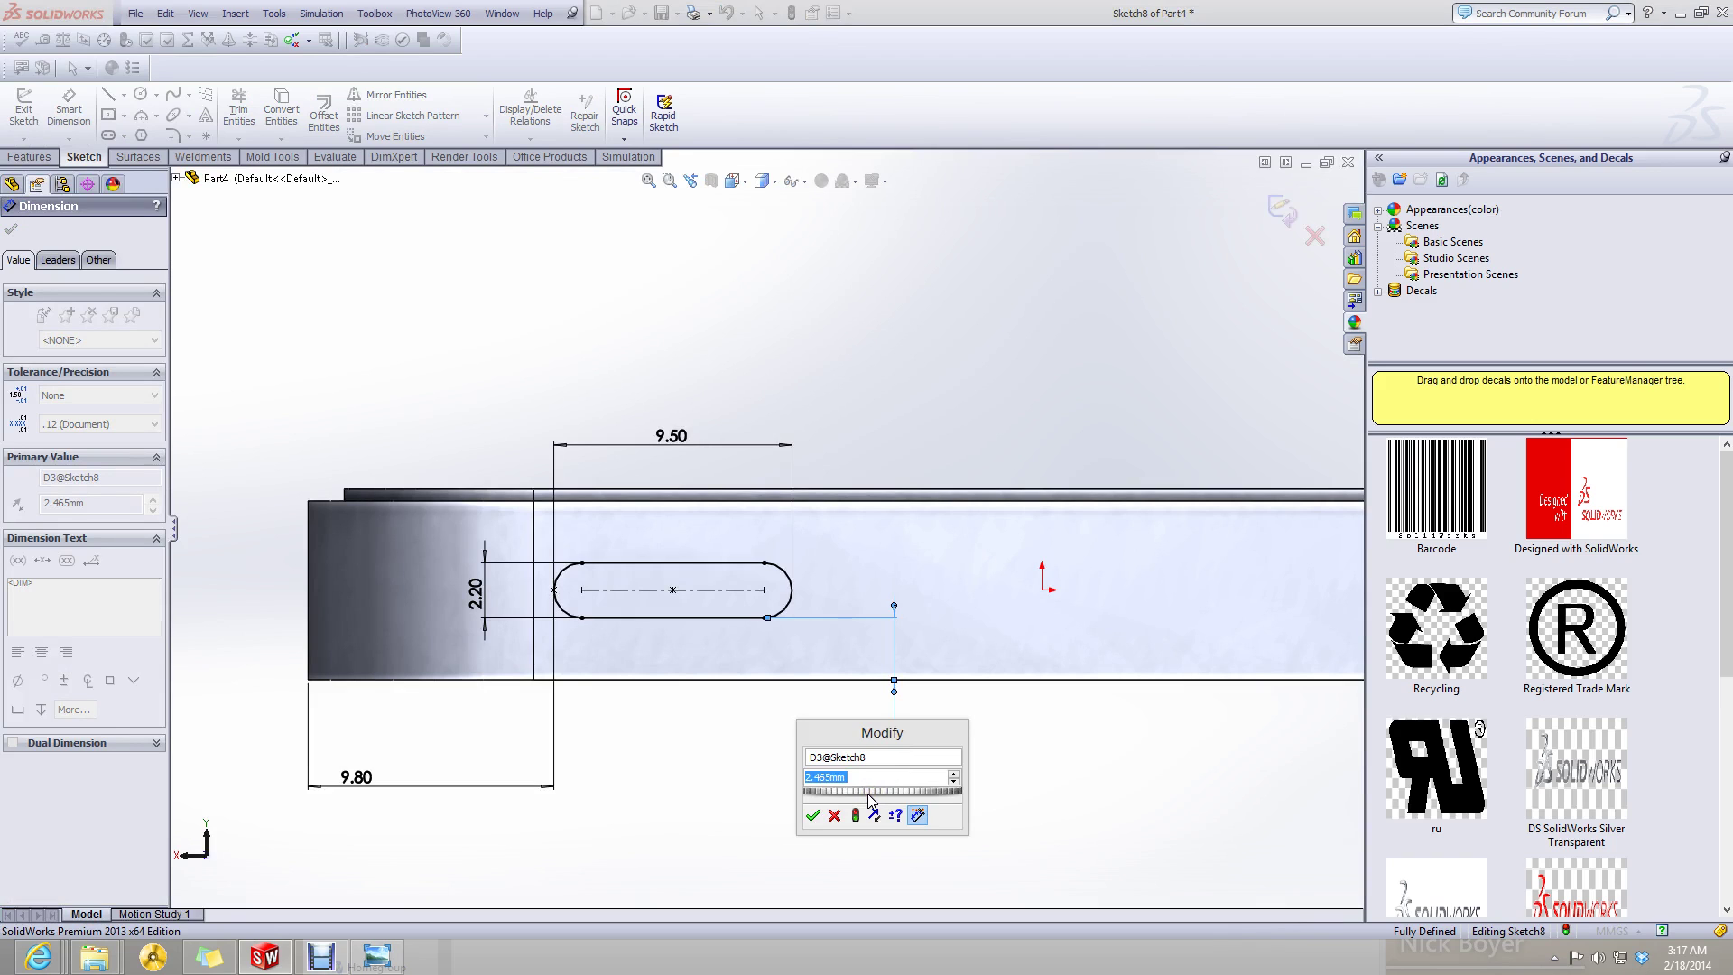
{"action": "type", "text": "2.46"}
{"action": "key", "text": "Return"}
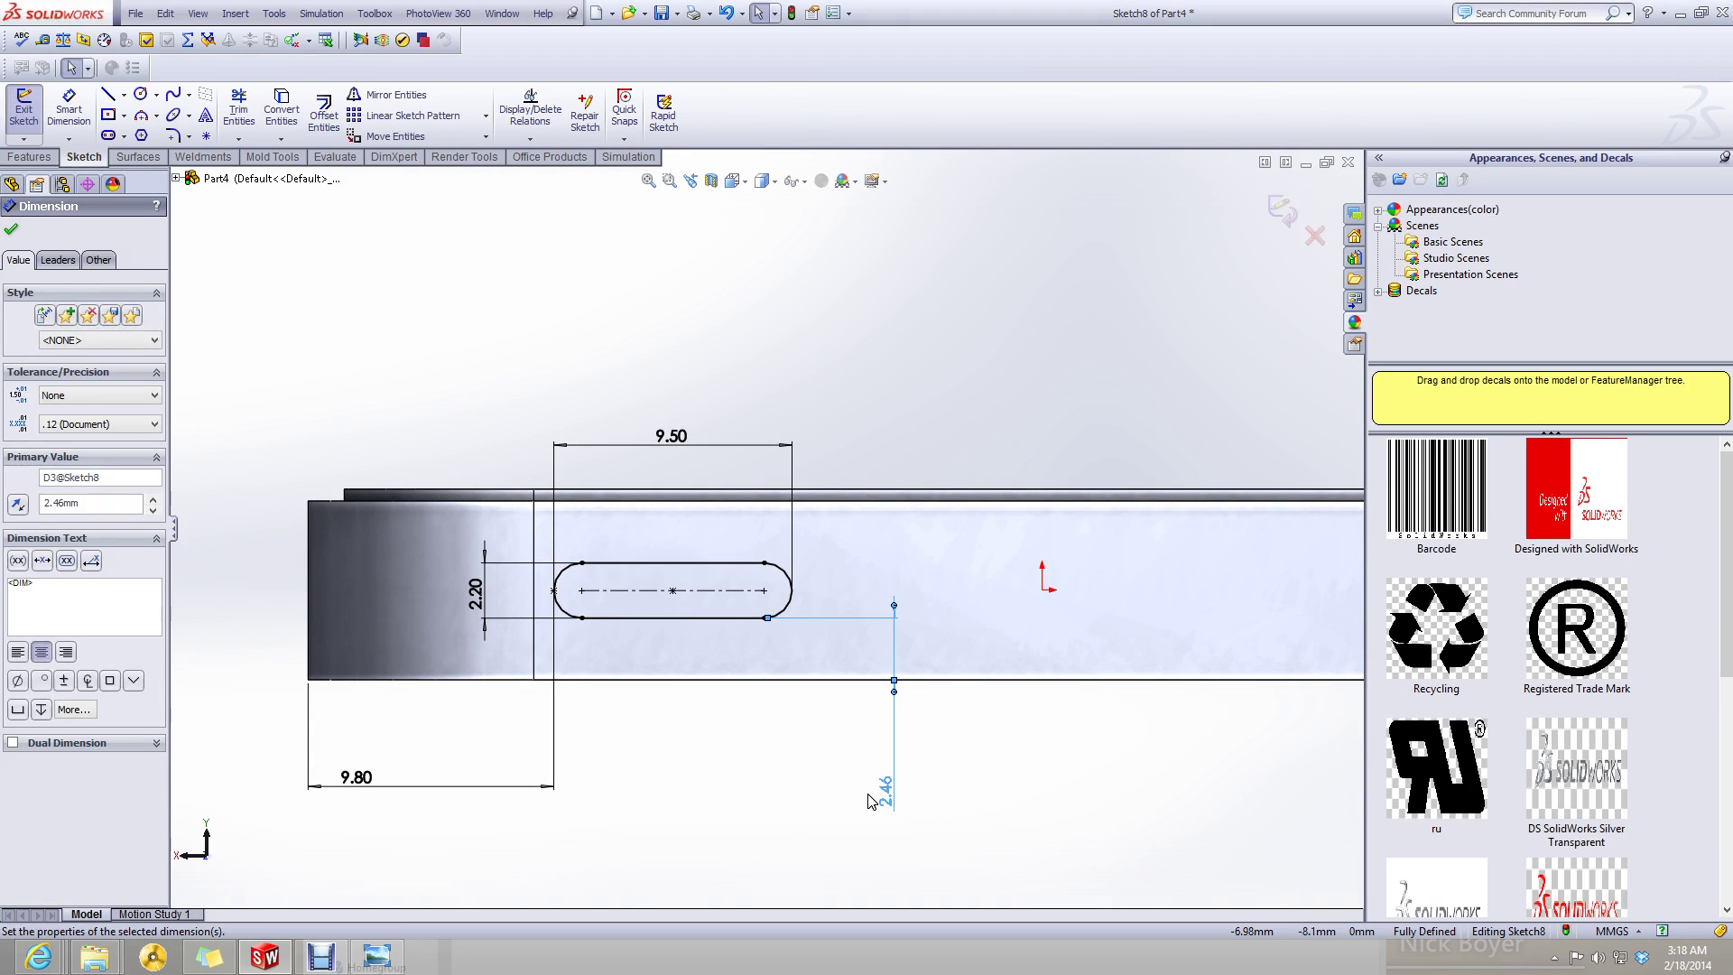
{"action": "left_click", "coordinate": [714, 755]}
- Start a boss extrude of the sleep button slot and inspect its preview on the phone's top end
{"action": "key", "text": "f"}
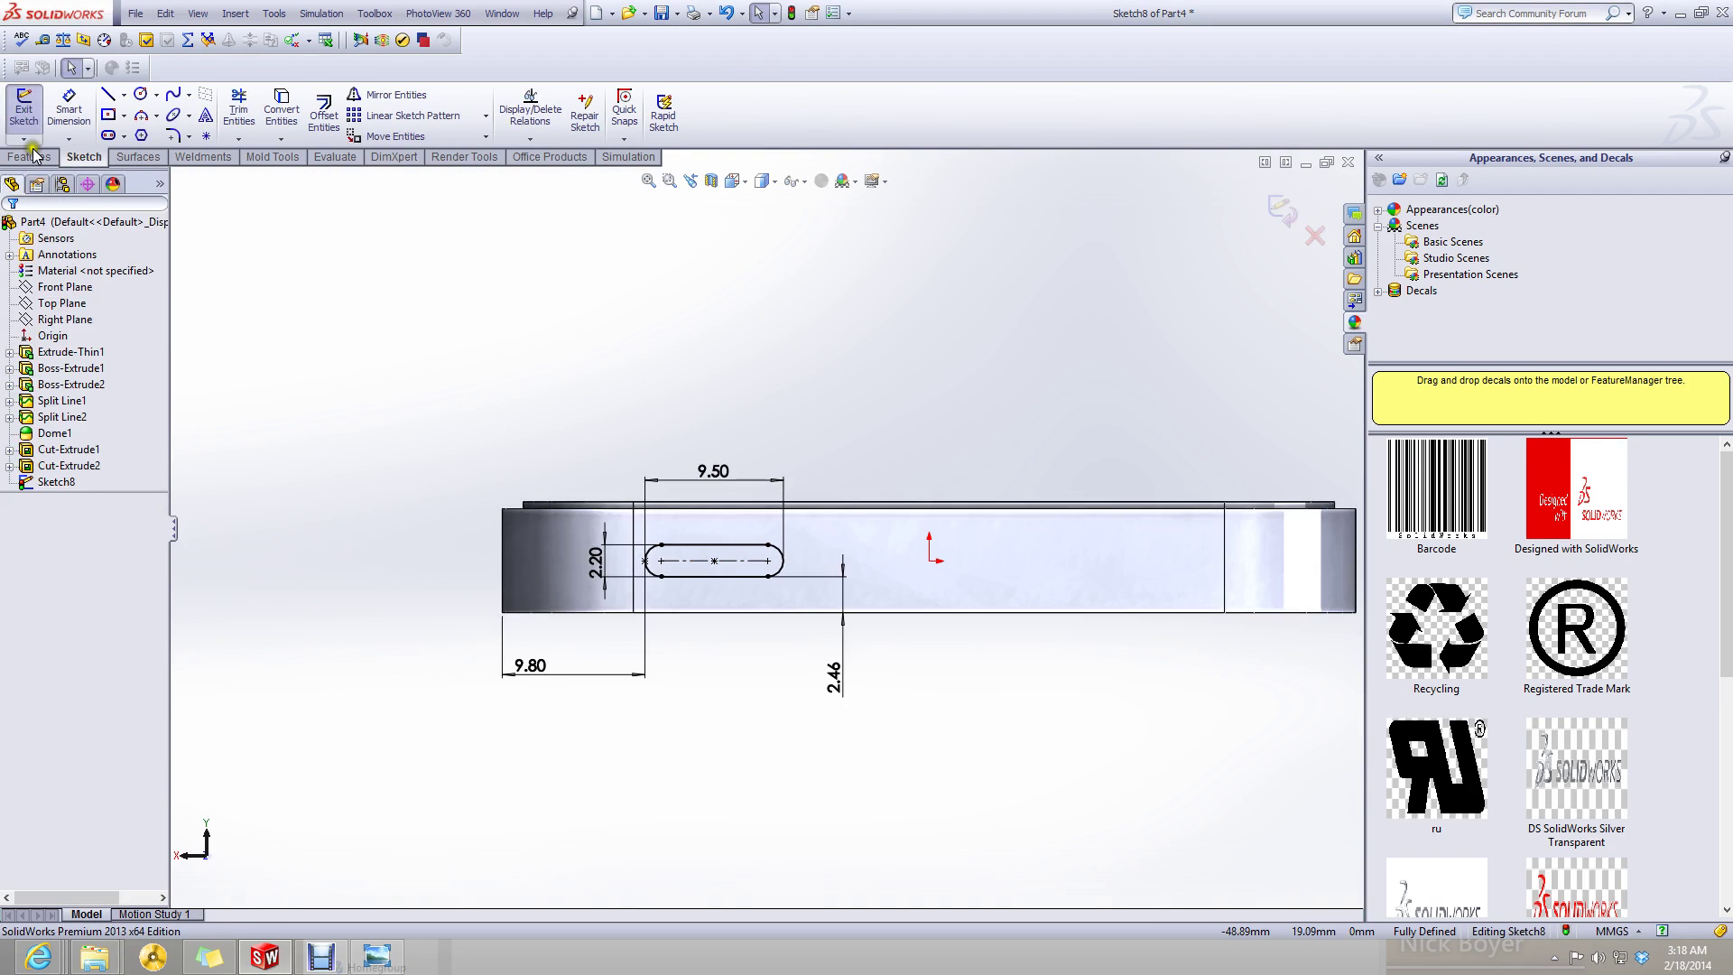
{"action": "left_click", "coordinate": [30, 157]}
{"action": "left_click", "coordinate": [30, 112]}
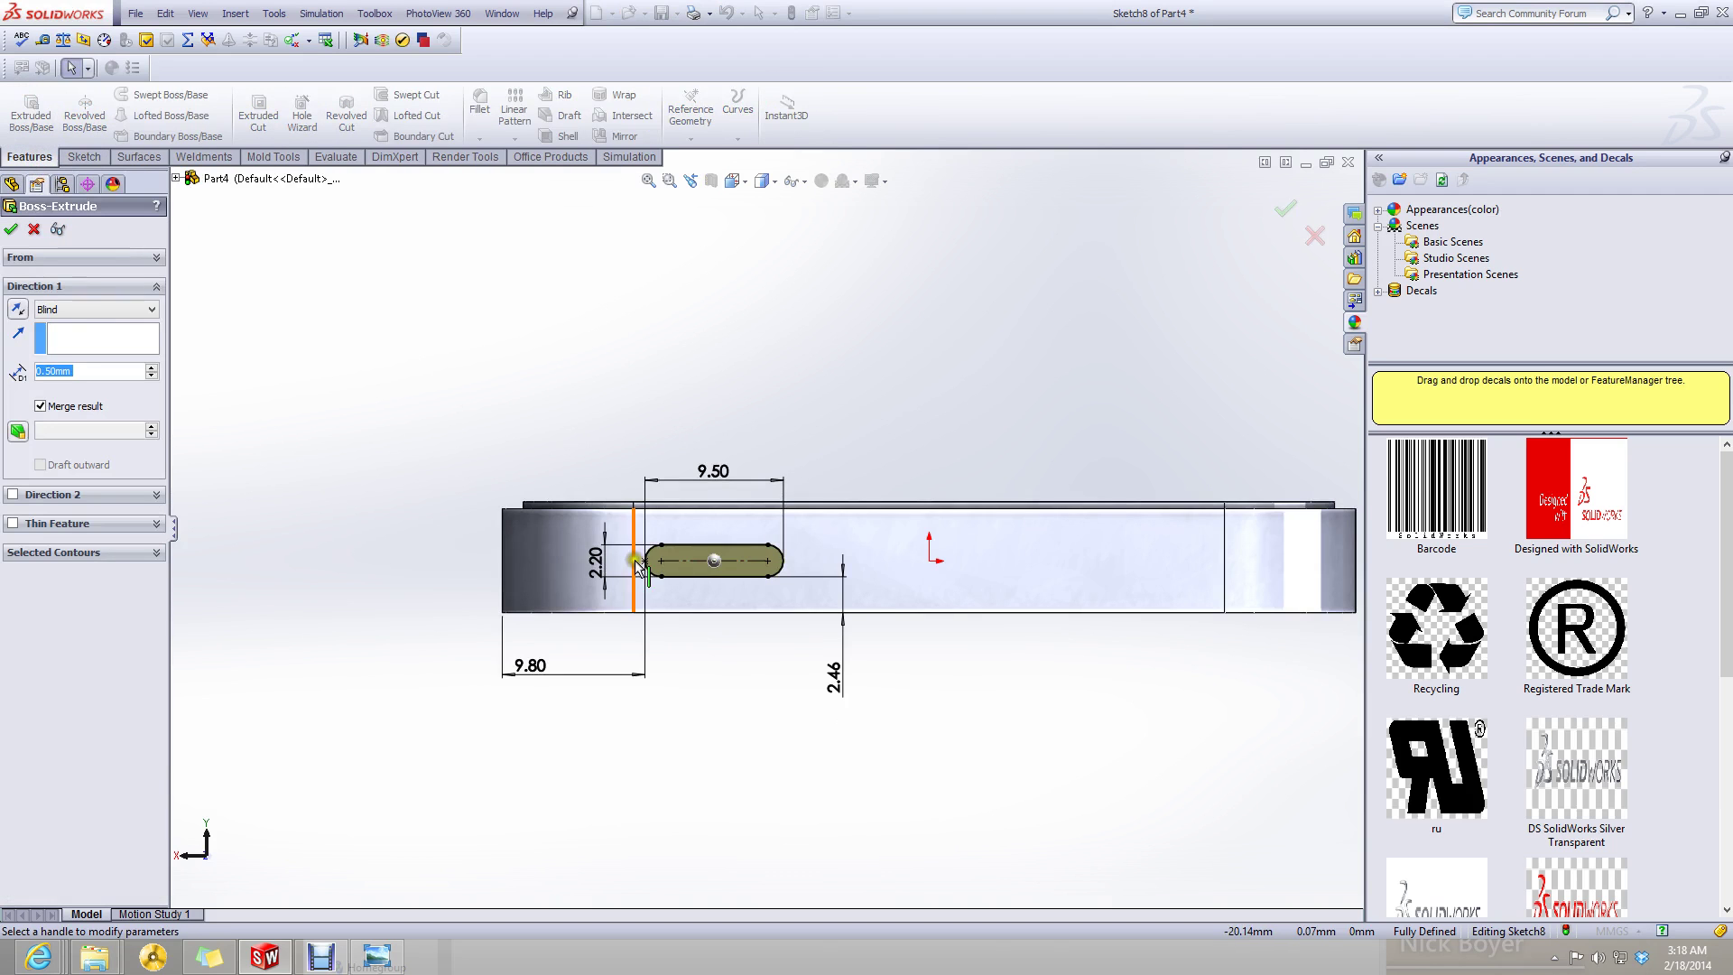
{"action": "scroll", "coordinate": [730, 497], "scroll_direction": "down", "scroll_amount": 10}
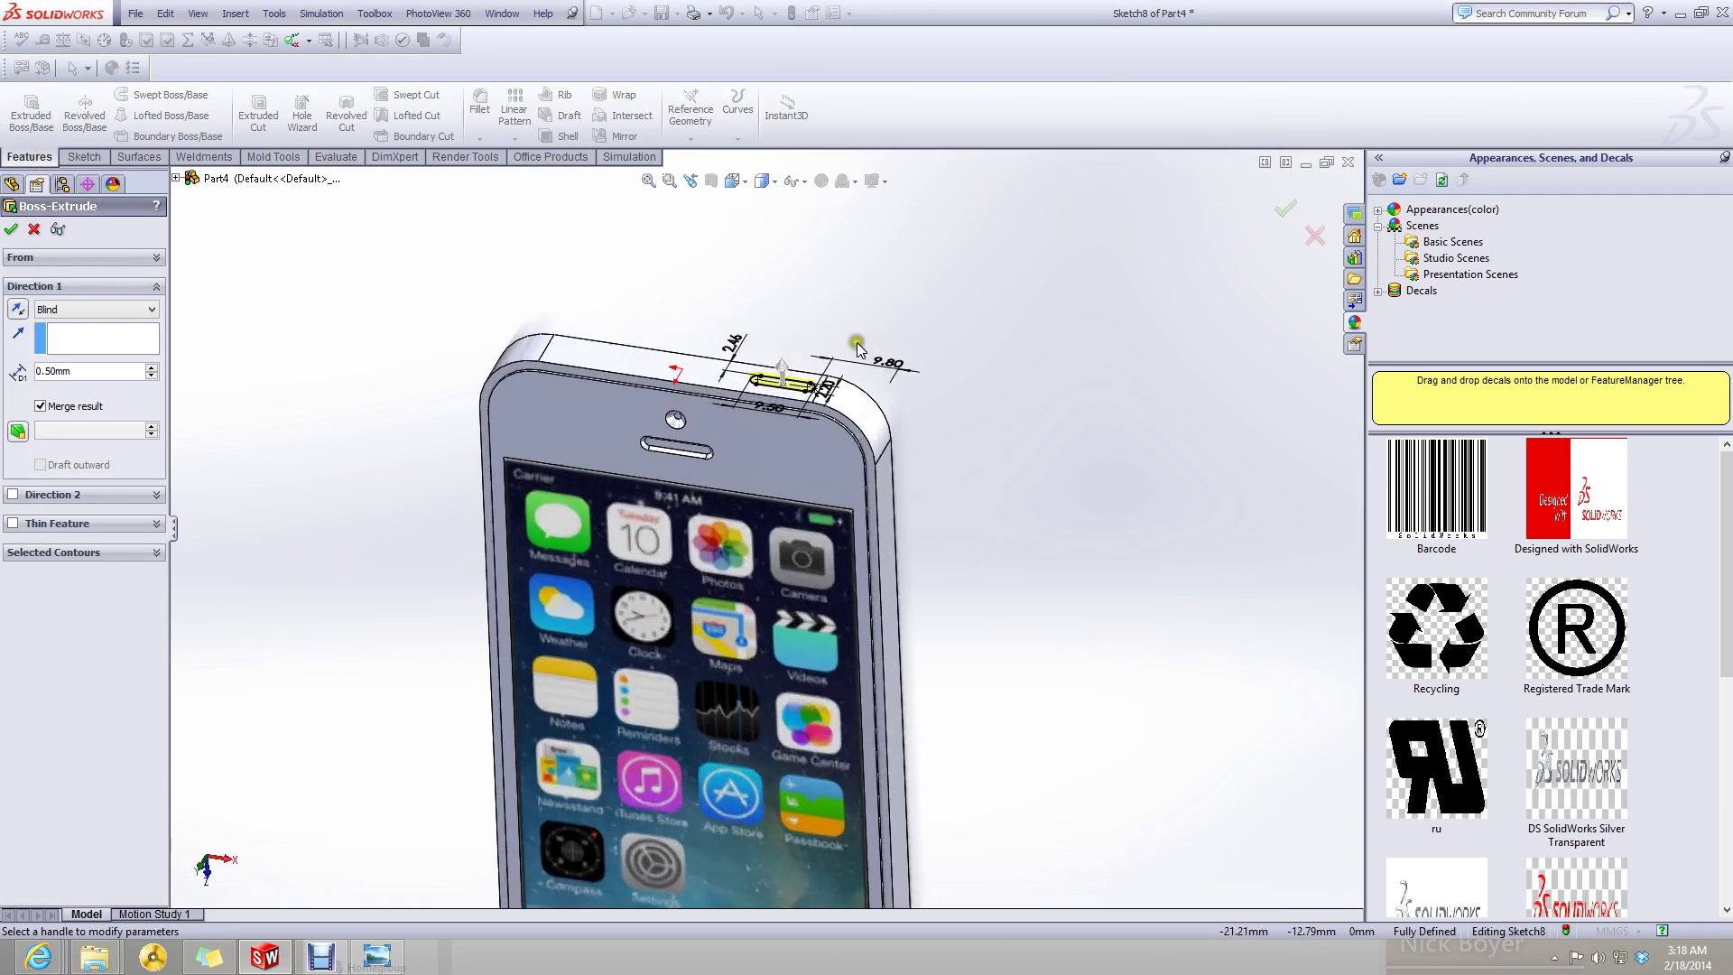
{"action": "middle_click_drag", "start_coordinate": [729, 496], "coordinate": [708, 545]}
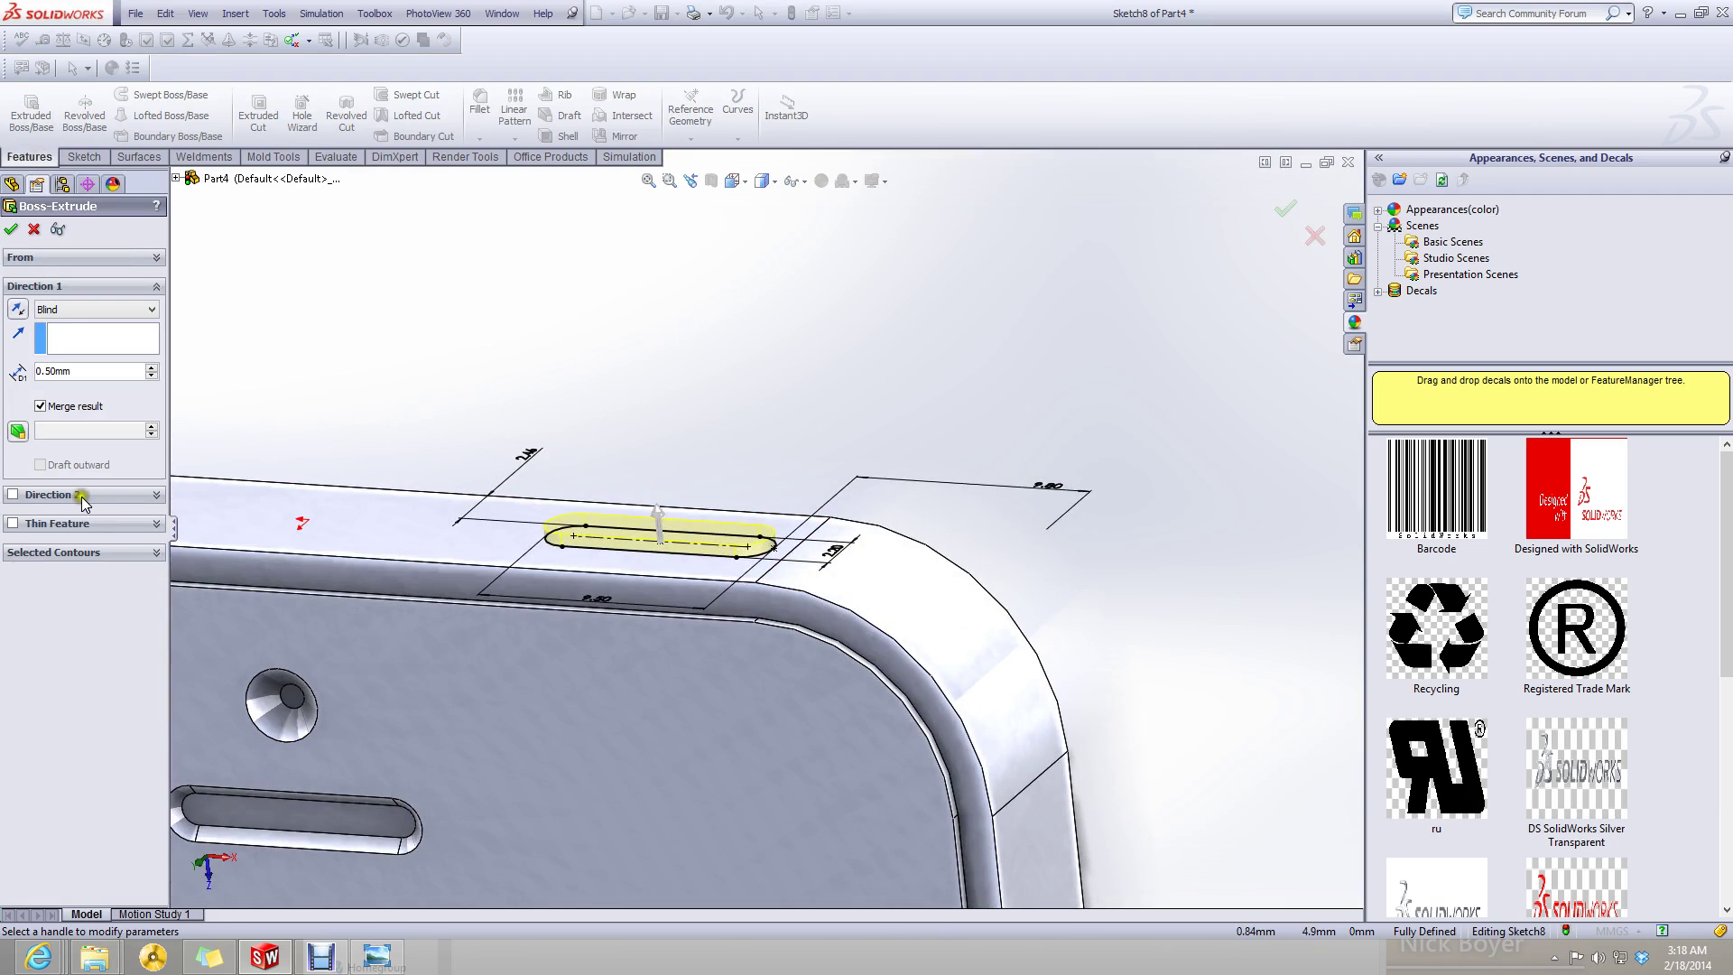
- Look in the iphone5blueprints image for how far the sleep button protrudes from the phone's top
{"action": "left_click", "coordinate": [375, 955]}
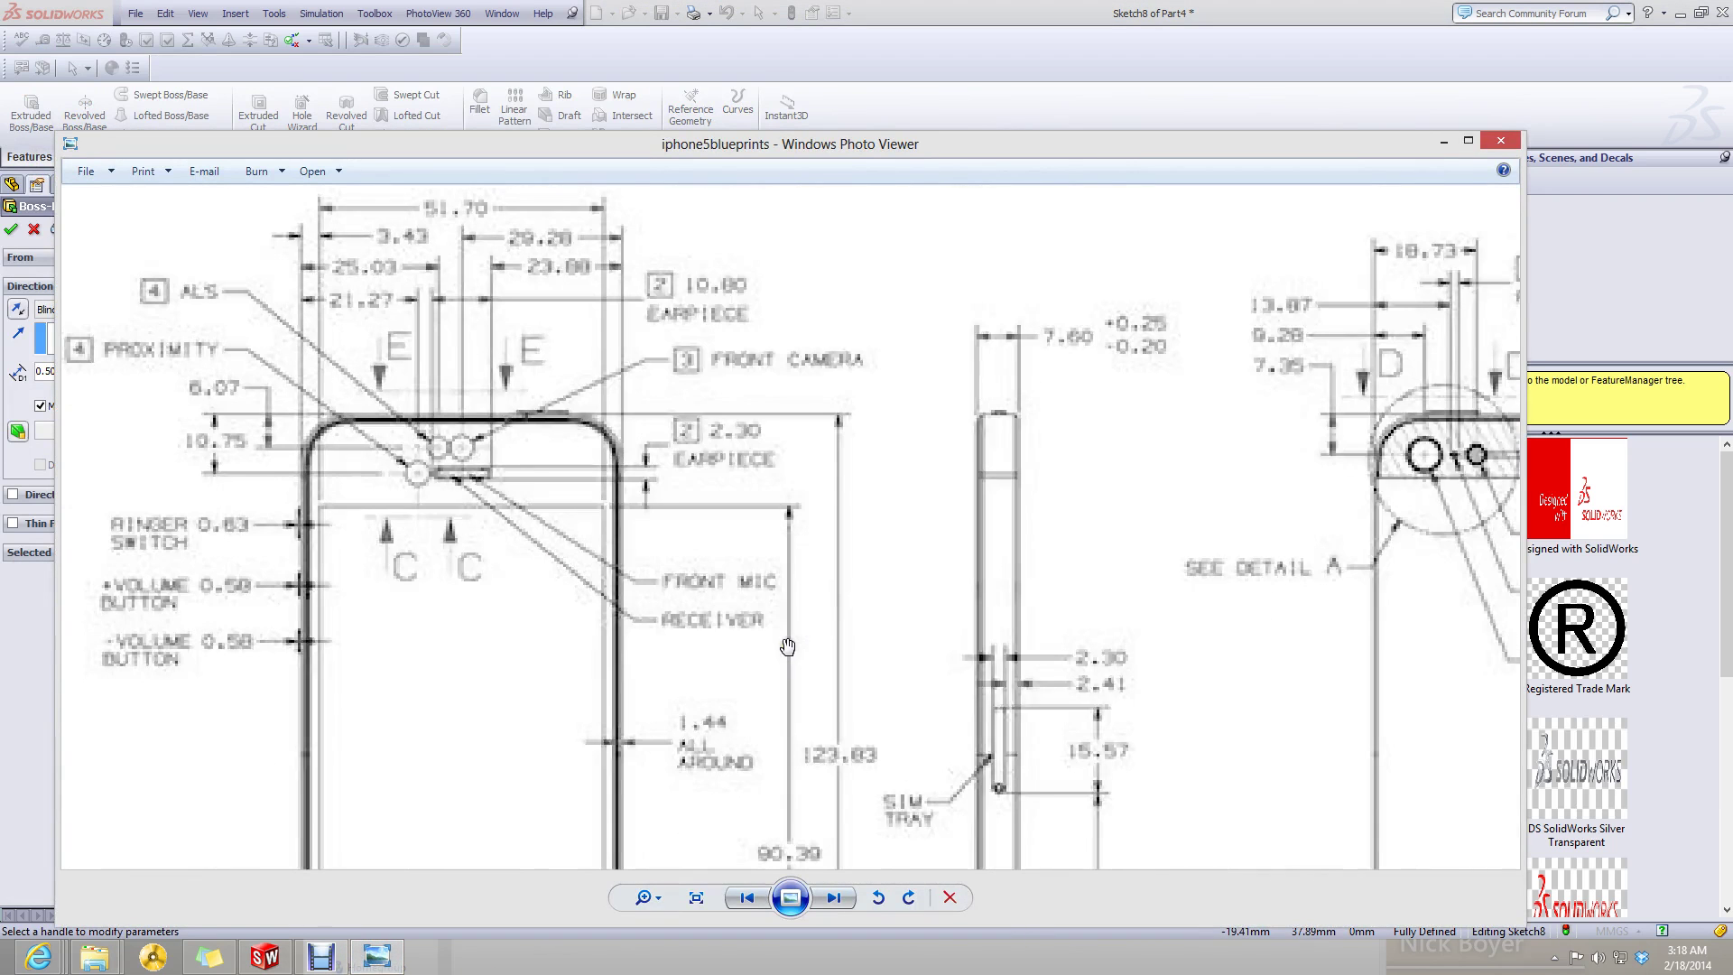
{"action": "scroll", "coordinate": [569, 424], "scroll_direction": "down", "scroll_amount": 3}
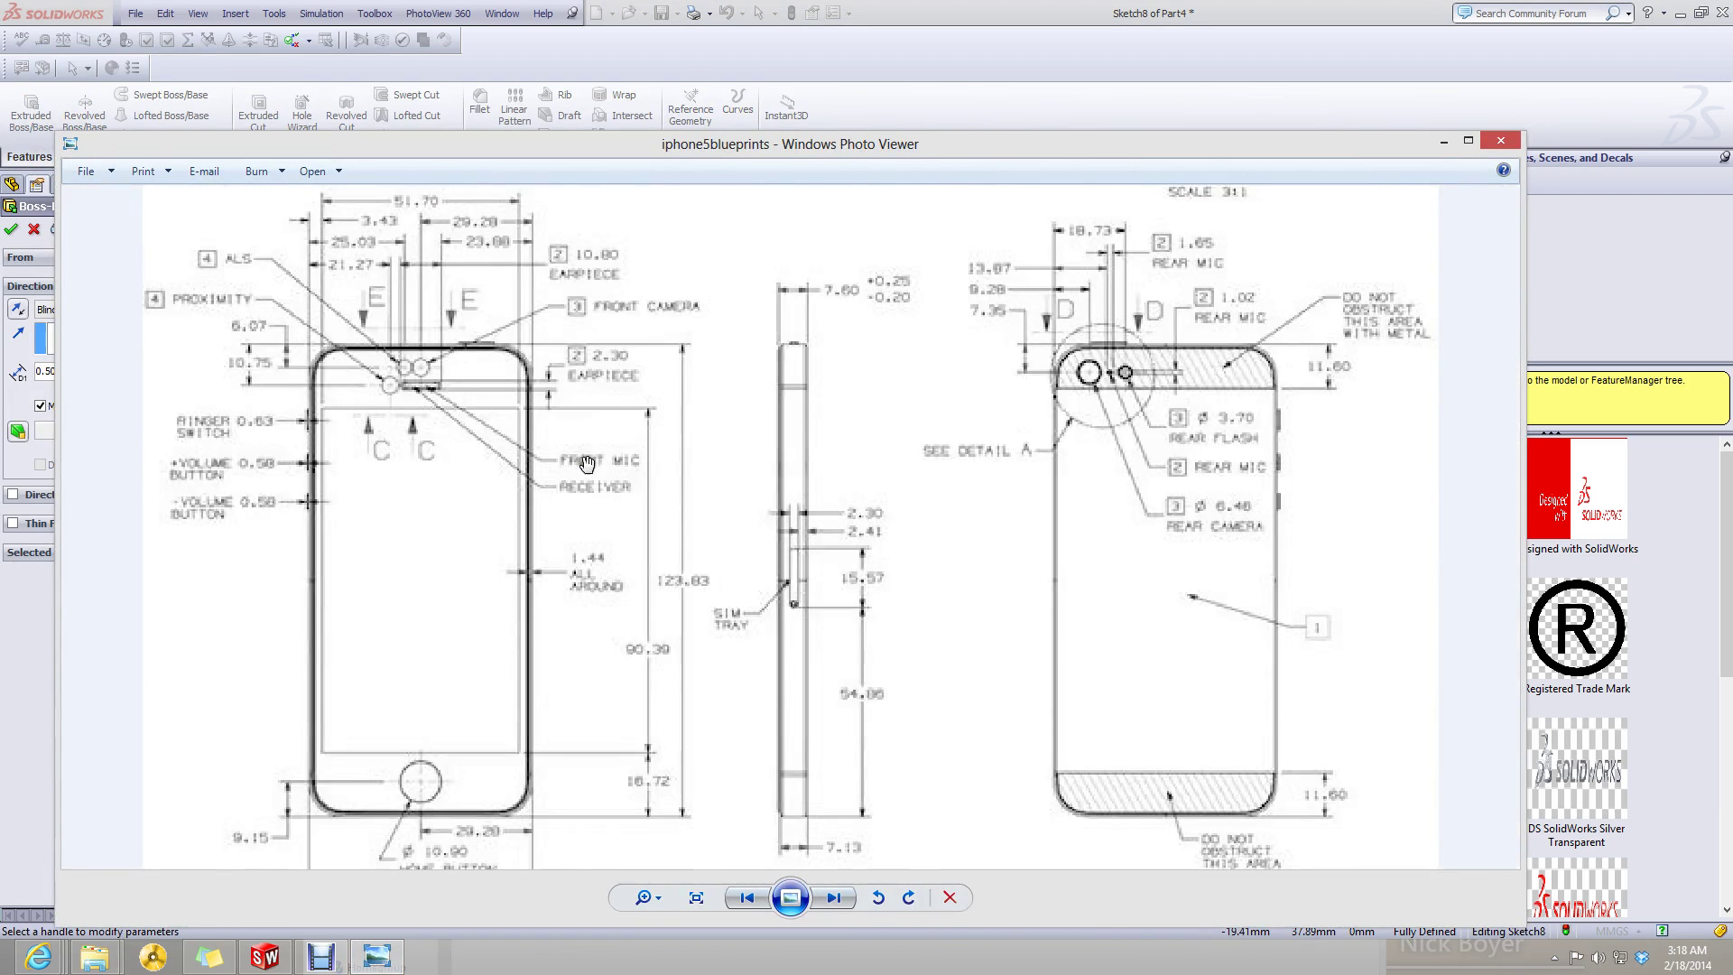
{"action": "scroll", "coordinate": [1175, 364], "scroll_direction": "up", "scroll_amount": 1}
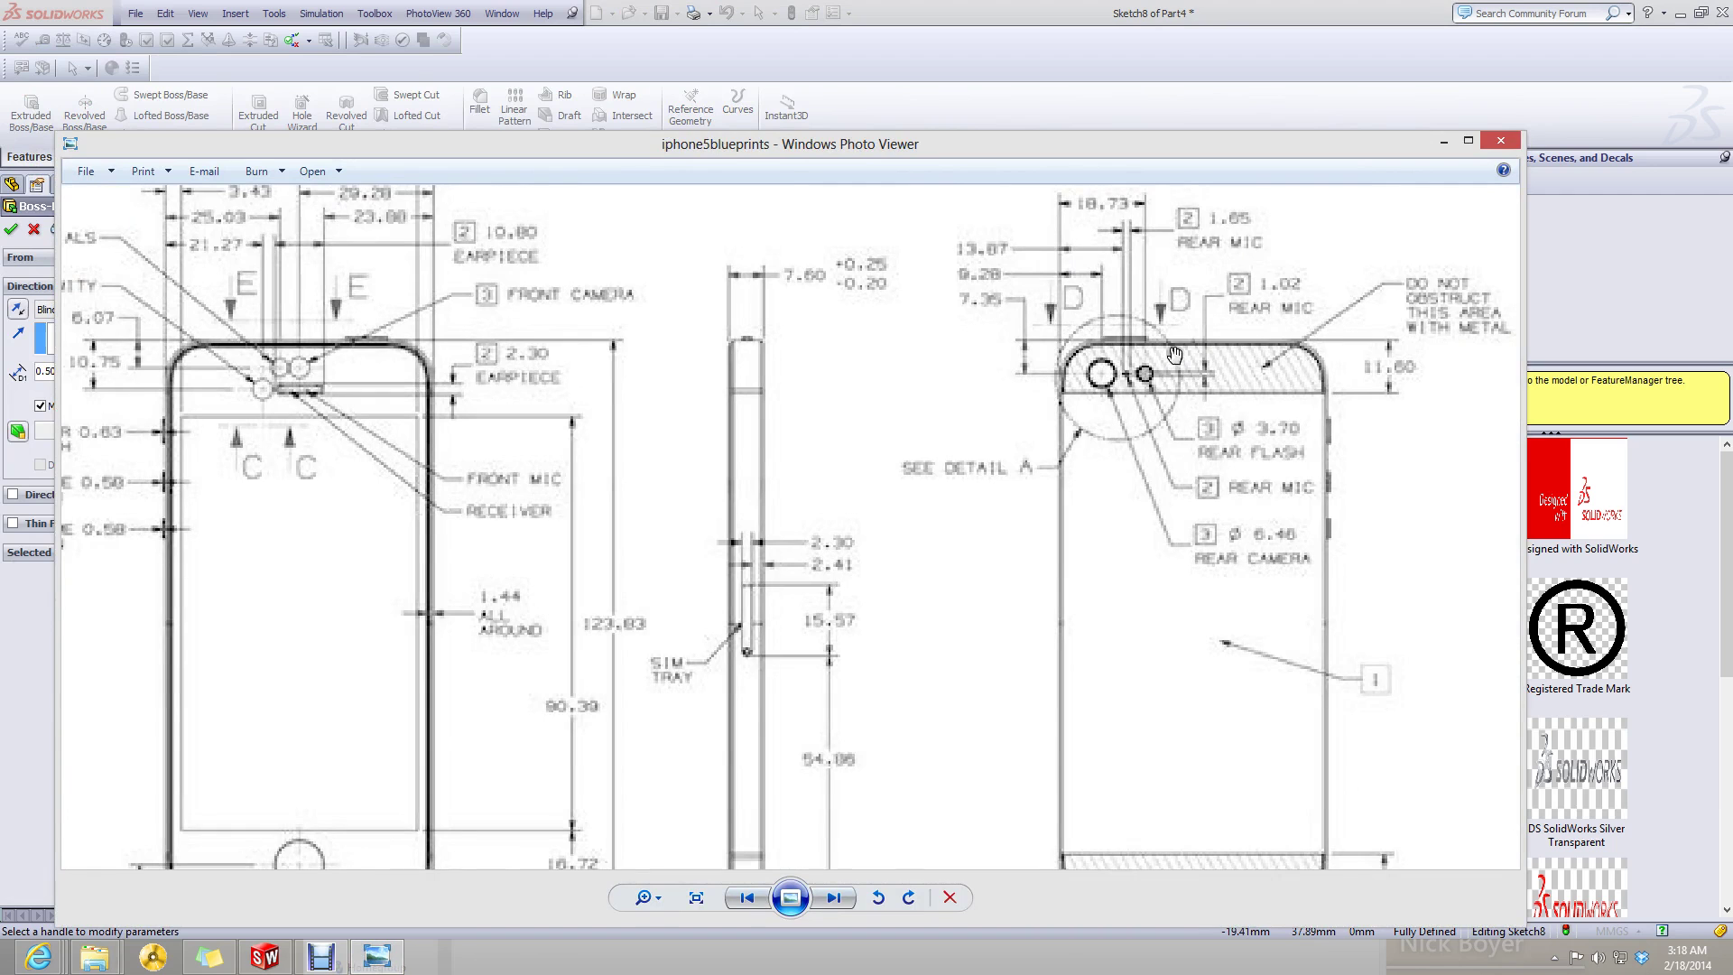
{"action": "left_click", "coordinate": [1445, 142]}
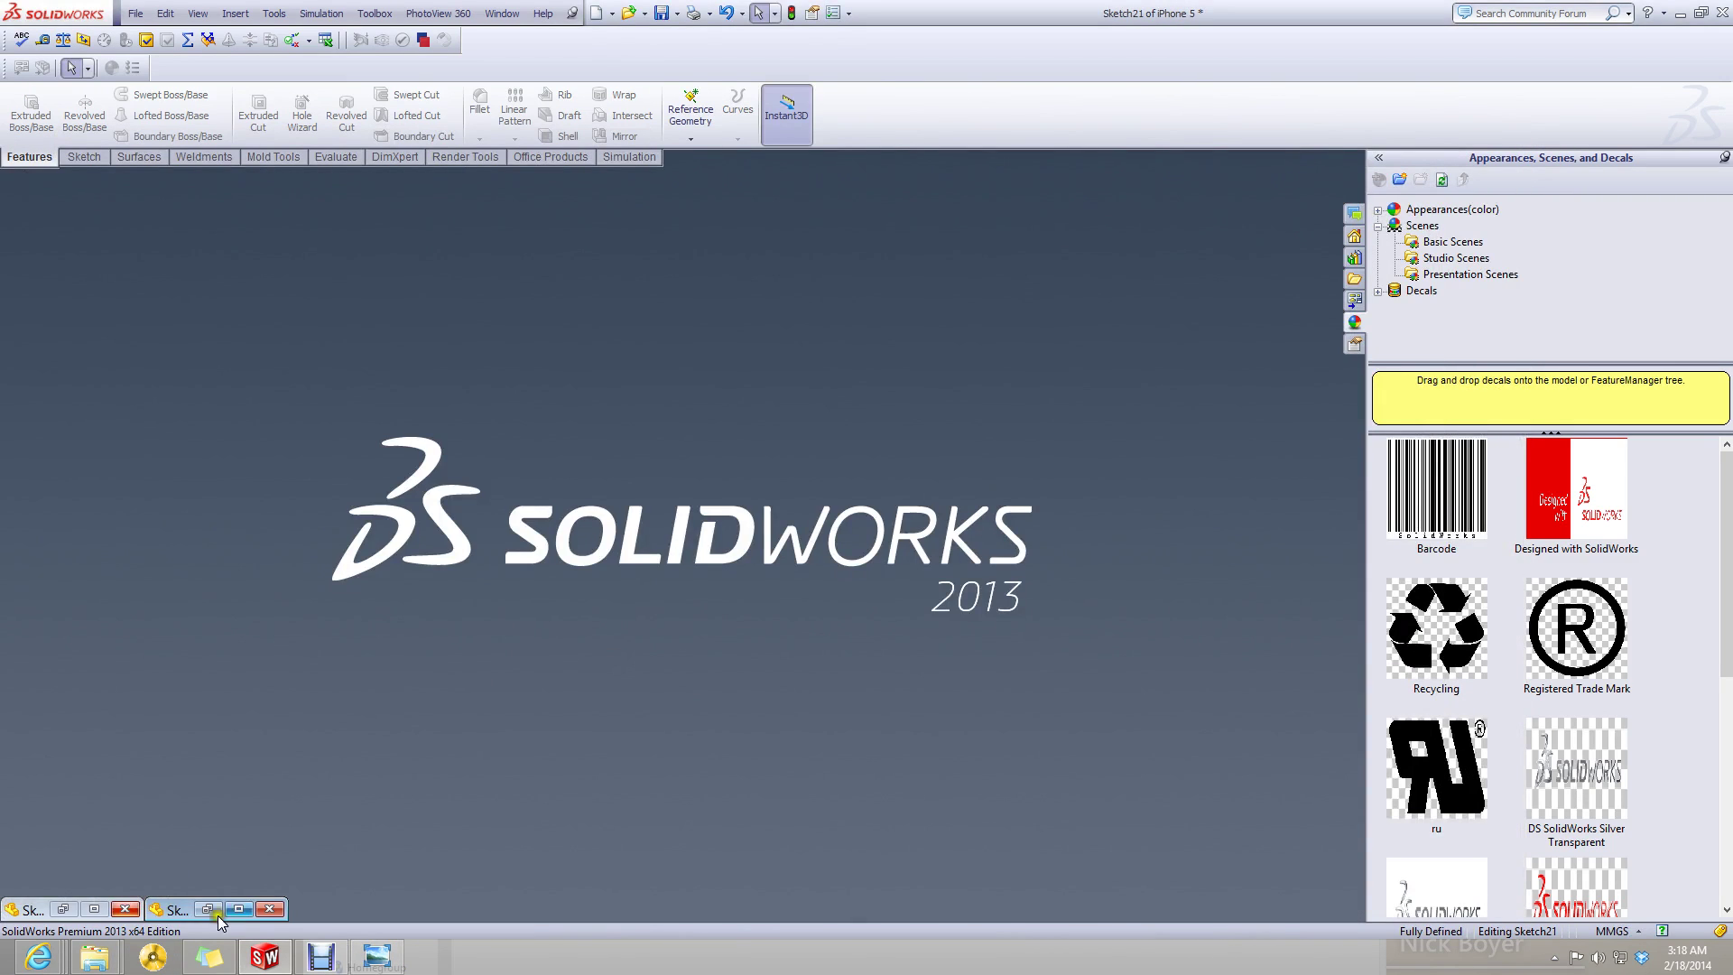
- Bring up the iPhone 5 reference part and exit its sleep button sketch
{"action": "left_click", "coordinate": [215, 910]}
{"action": "scroll", "coordinate": [1160, 379], "scroll_direction": "down", "scroll_amount": 4}
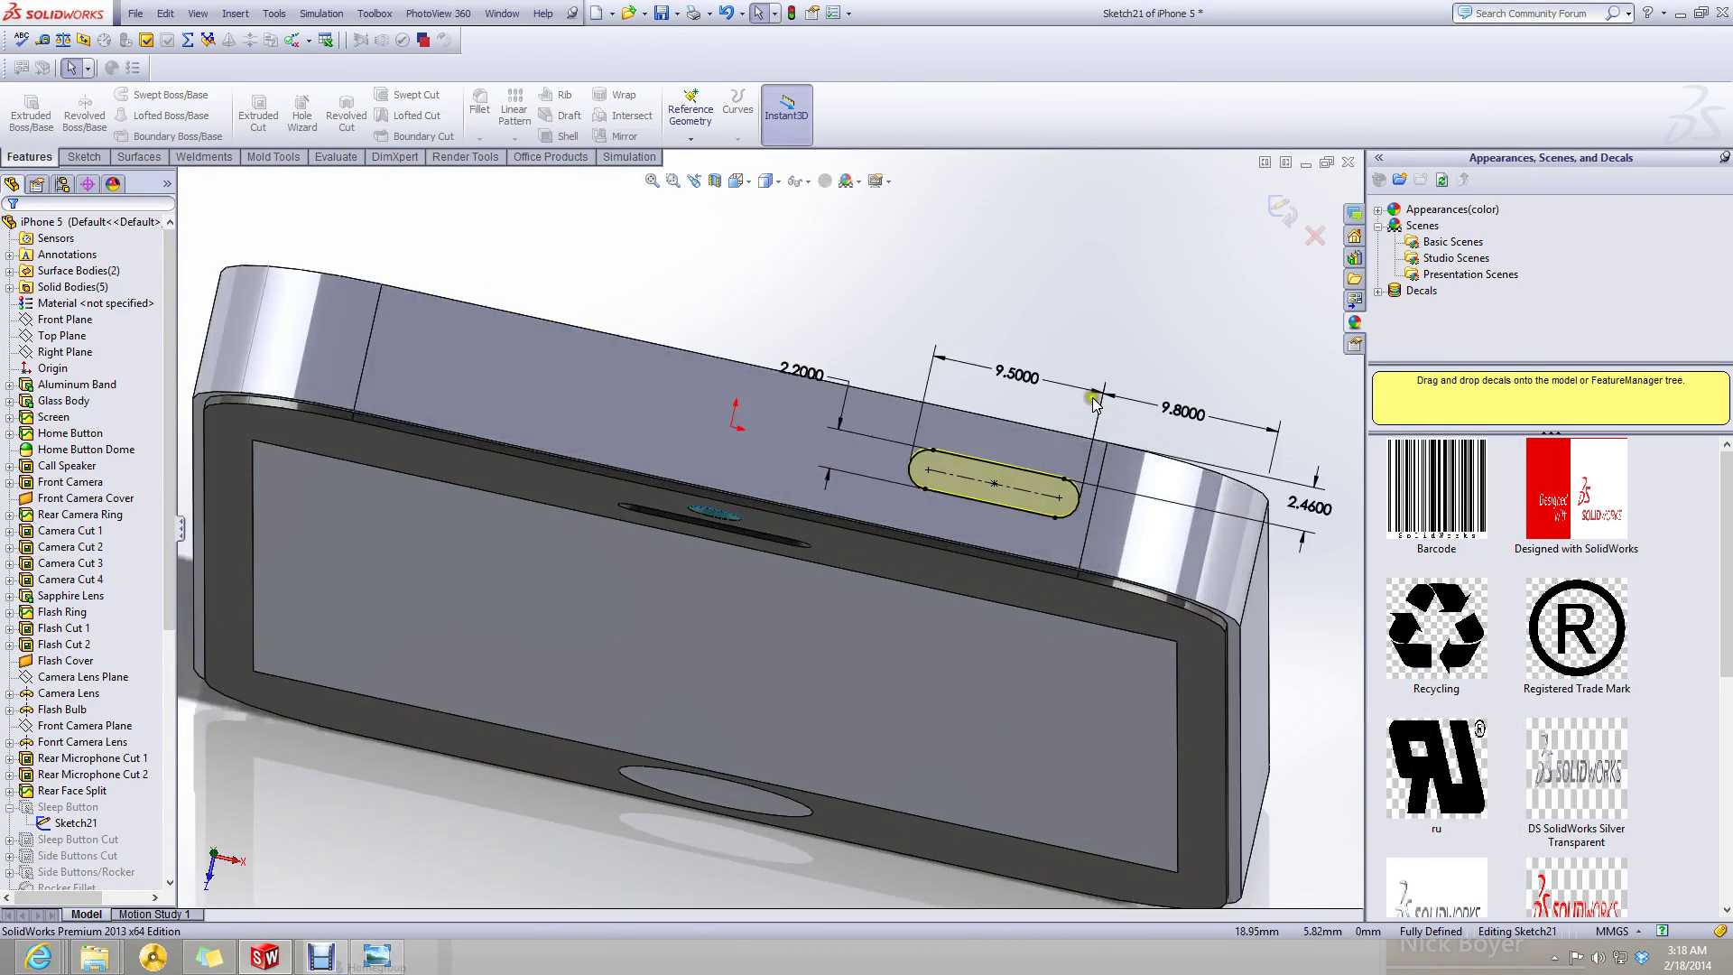
{"action": "left_click", "coordinate": [1282, 206]}
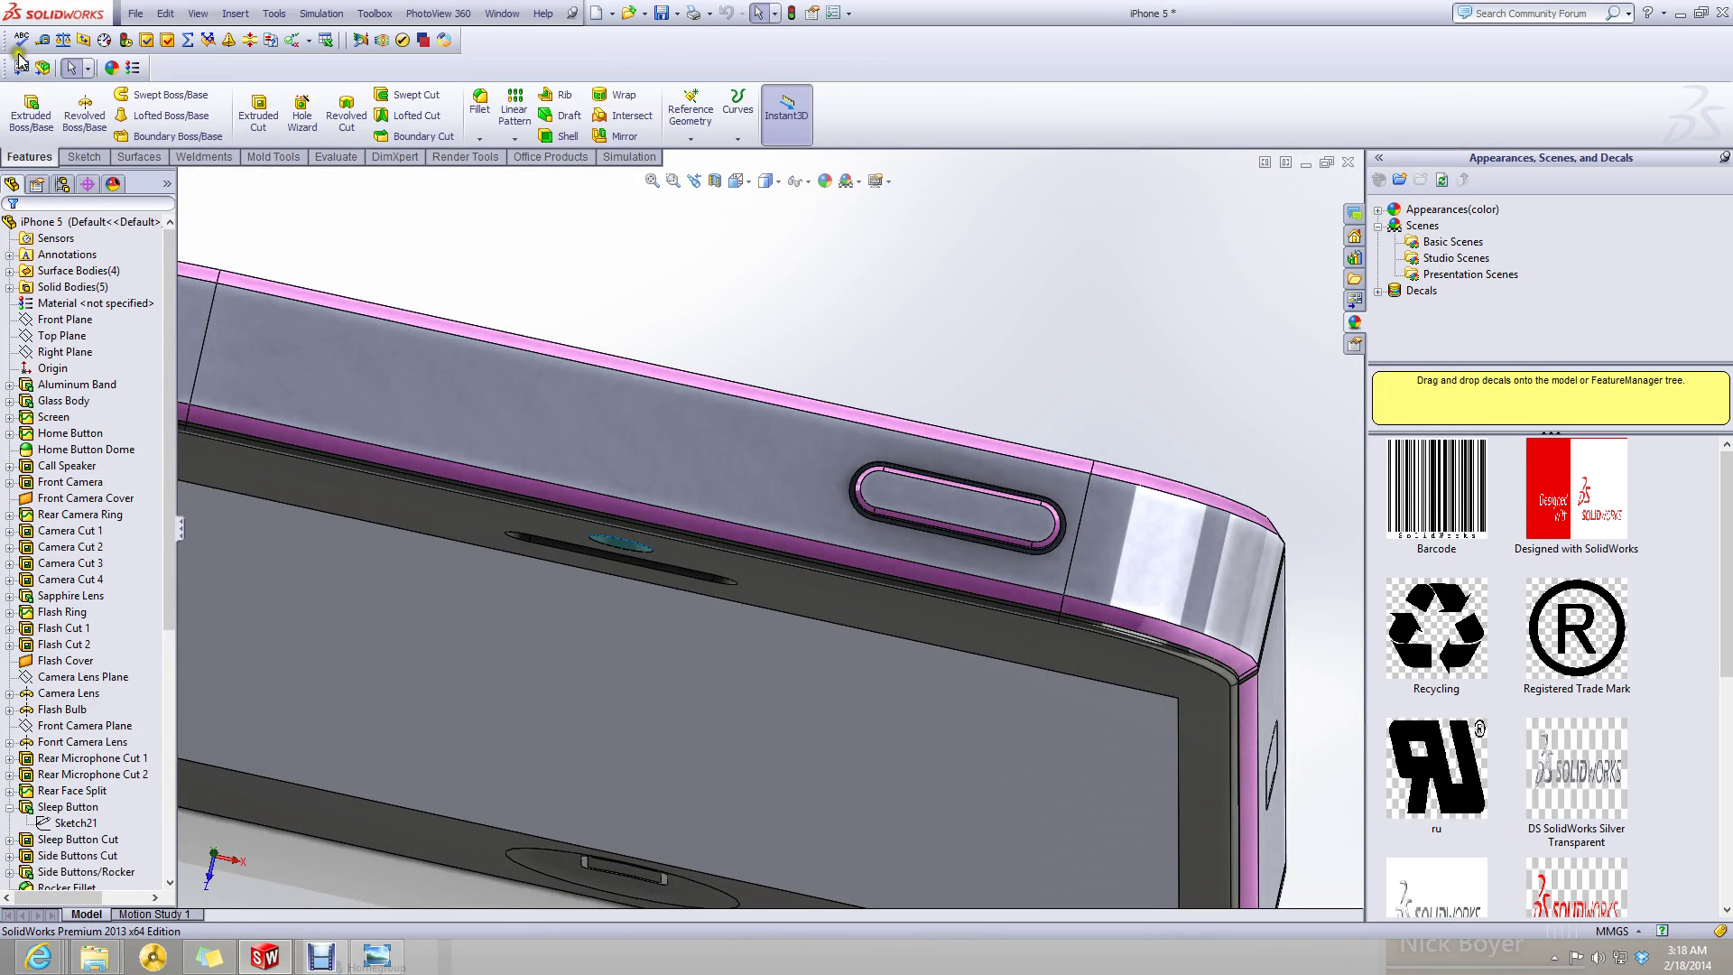
- Measure the distance between the sleep button's outer face and the surrounding end face on the reference phone
{"action": "left_click", "coordinate": [42, 42]}
{"action": "scroll", "coordinate": [851, 391], "scroll_direction": "up", "scroll_amount": 4}
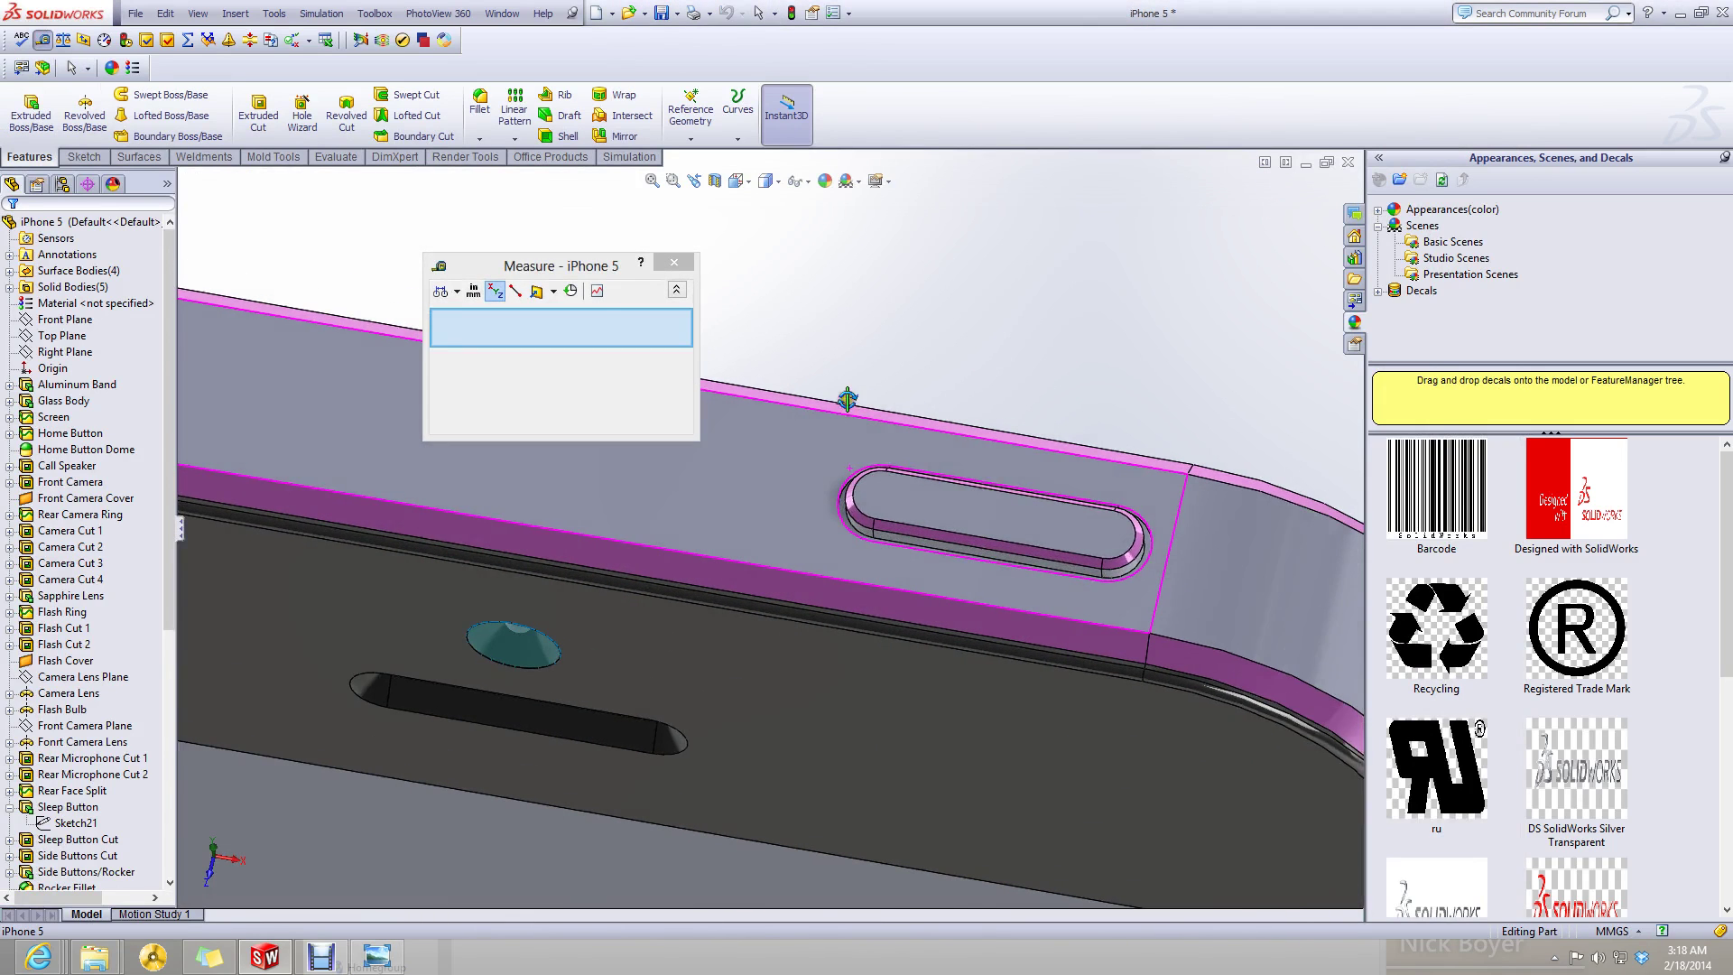
{"action": "left_click", "coordinate": [912, 493]}
{"action": "left_click", "coordinate": [748, 519]}
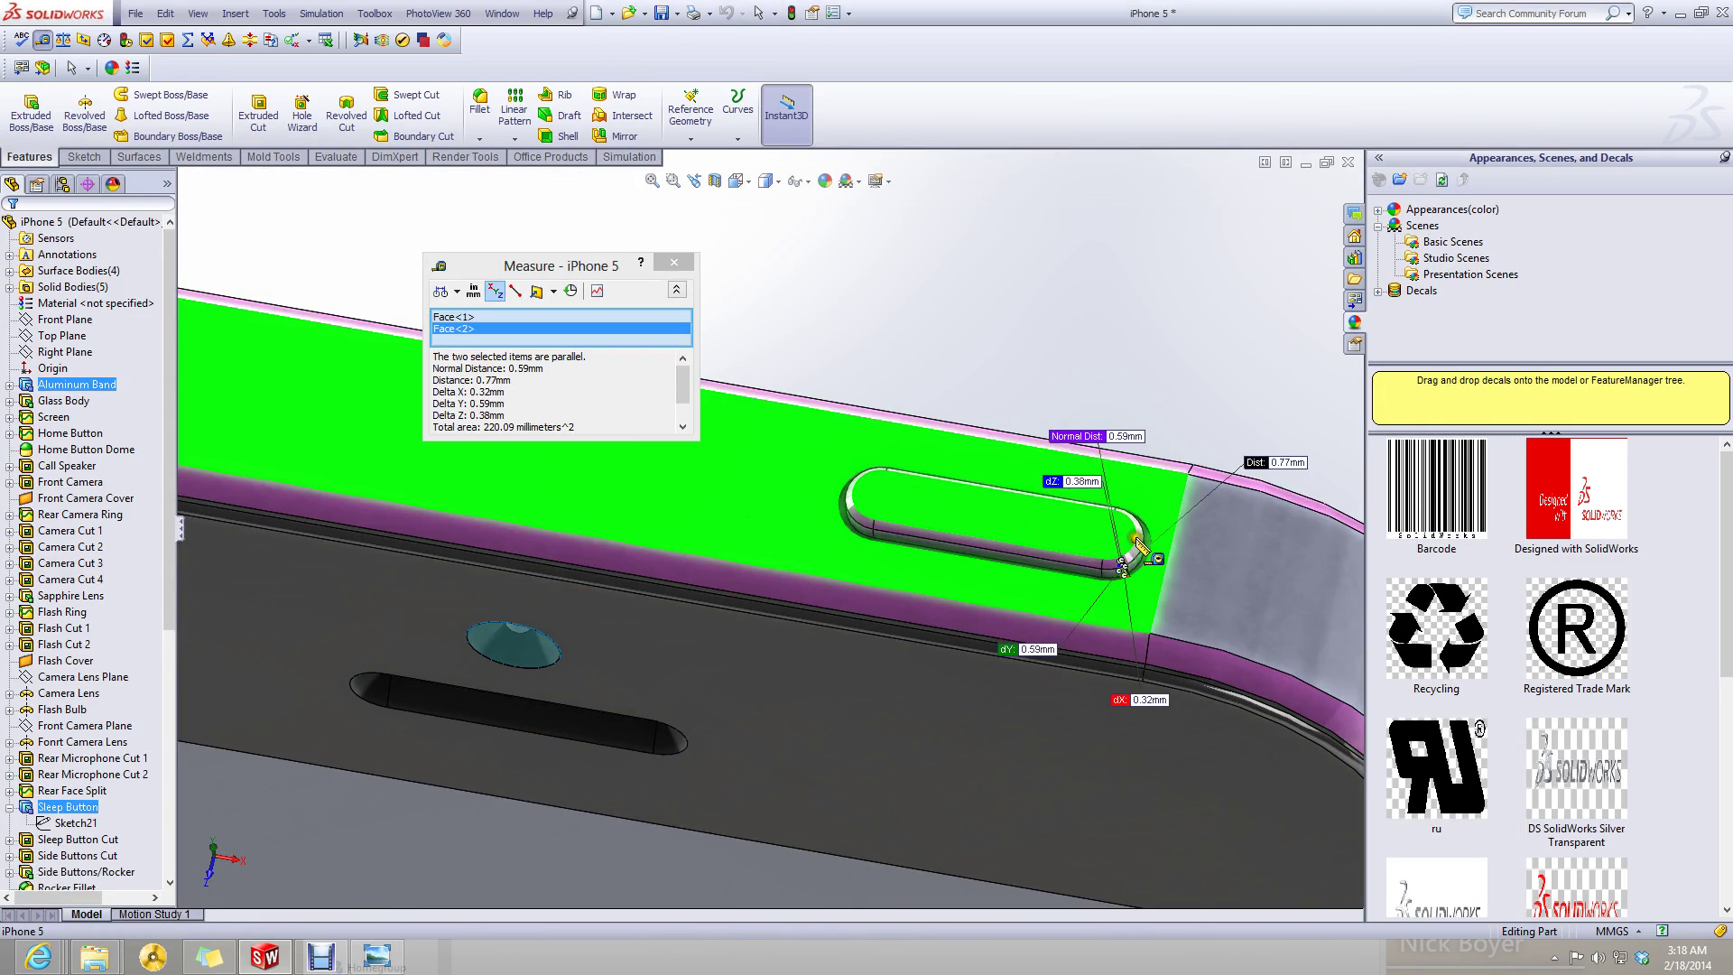
{"action": "middle_click_drag", "start_coordinate": [1139, 545], "coordinate": [1025, 329]}
{"action": "left_click", "coordinate": [553, 328]}
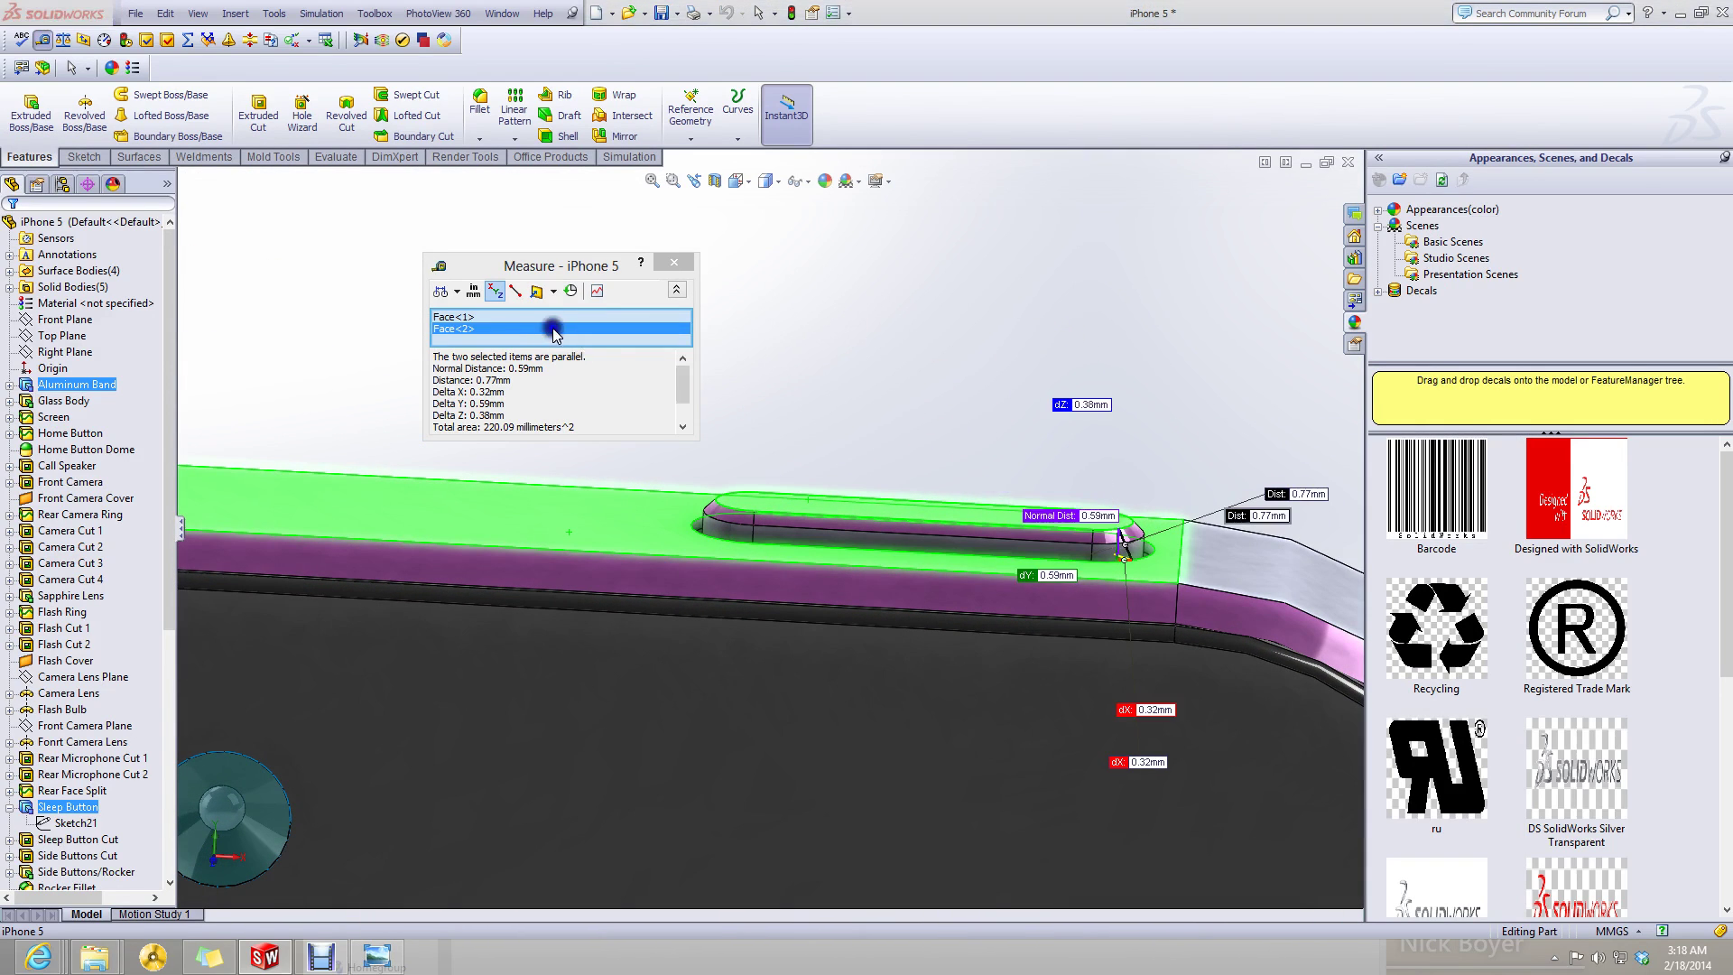
- Clear the selected faces and close the distance measurement on the reference phone
{"action": "right_click", "coordinate": [553, 328]}
{"action": "left_click", "coordinate": [600, 338]}
{"action": "scroll", "coordinate": [785, 506], "scroll_direction": "down", "scroll_amount": 5}
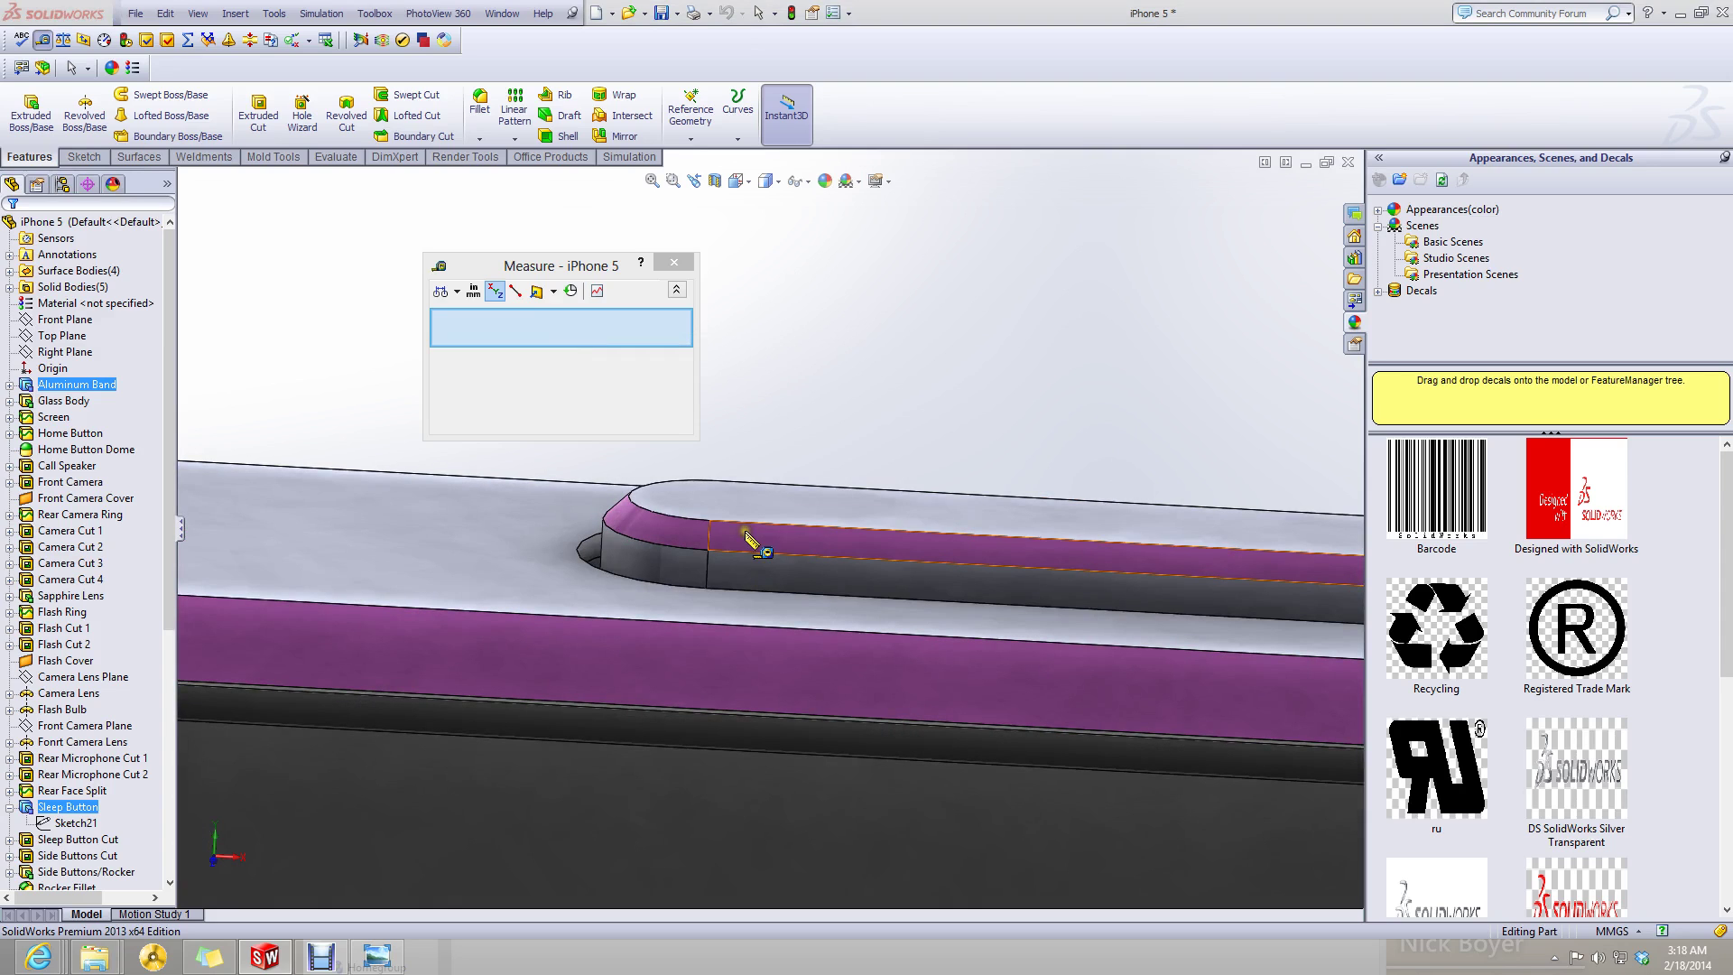
{"action": "key", "text": "Escape"}
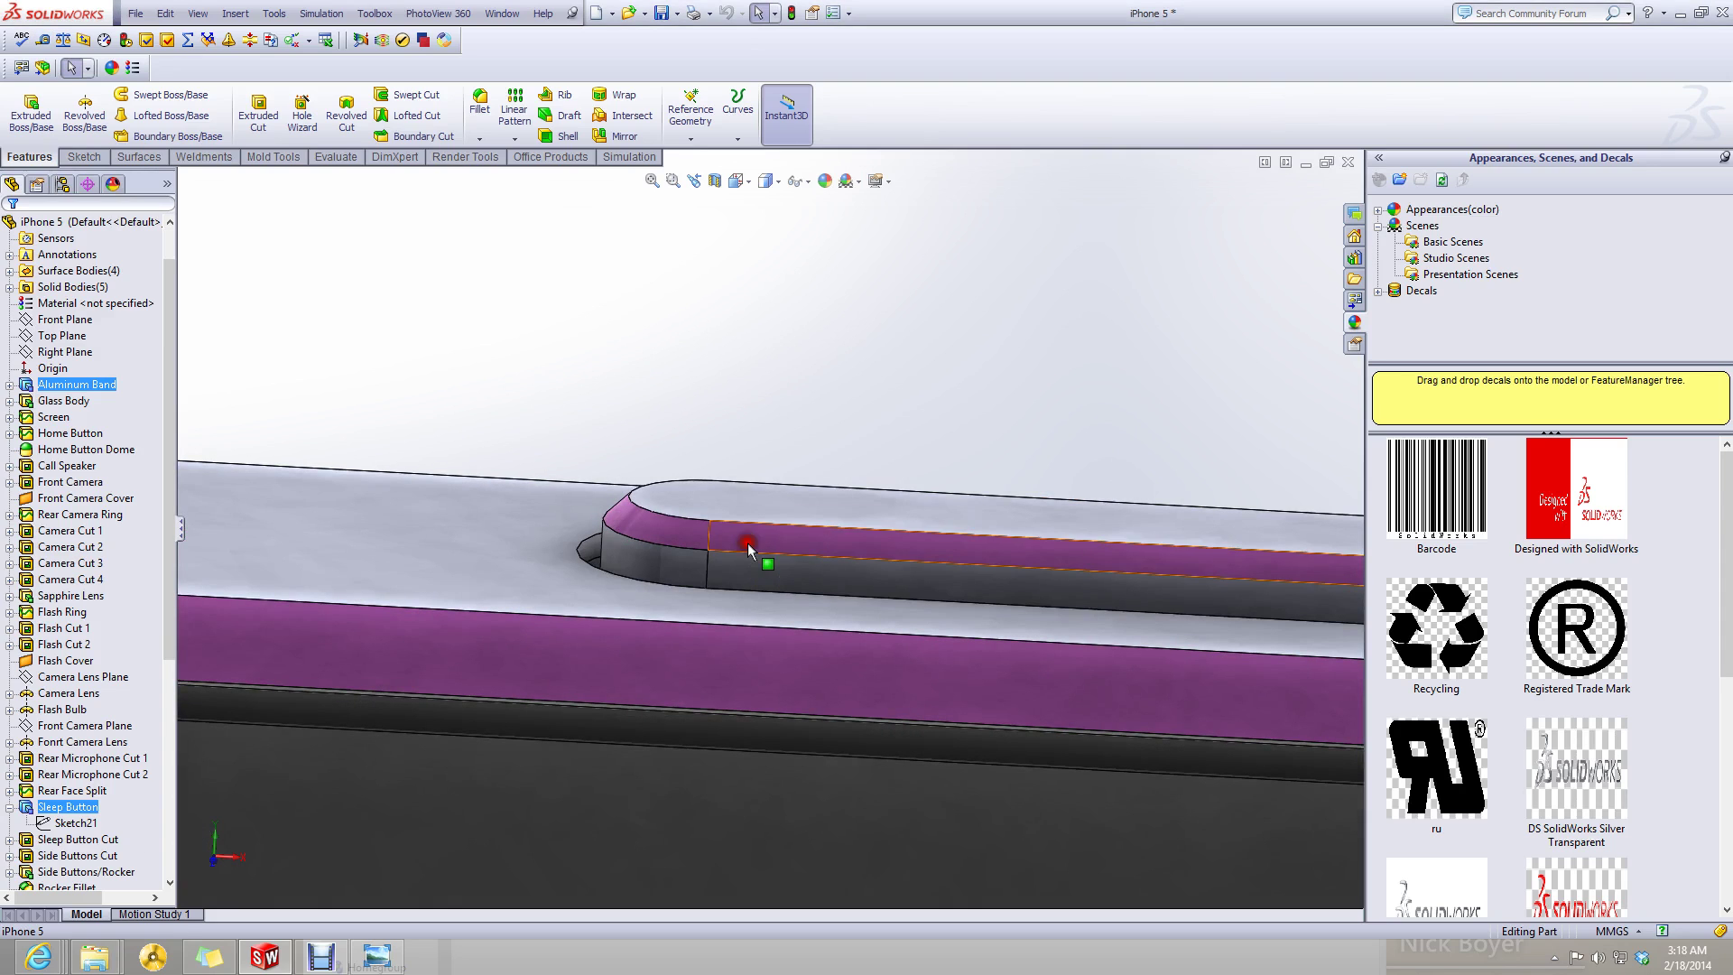
- Open the Button Chamfers feature of the reference sleep button to check its distance and angle, leaving the feature as it is
{"action": "left_click", "coordinate": [747, 541]}
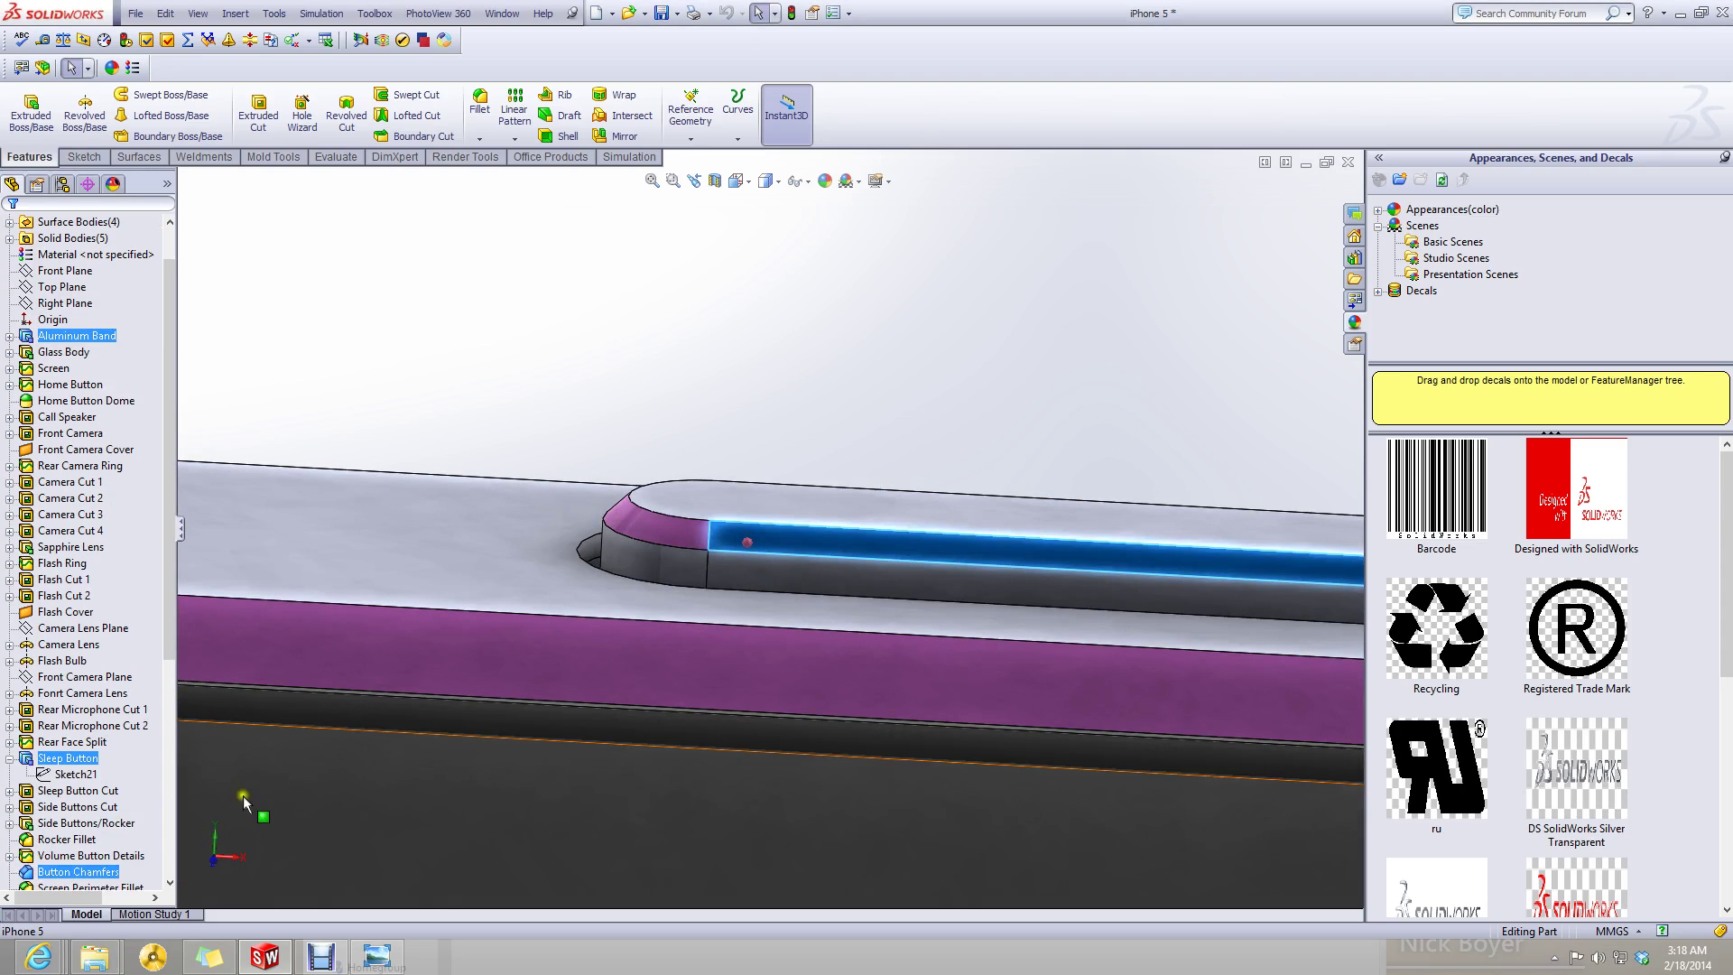
{"action": "left_click", "coordinate": [67, 872]}
{"action": "right_click", "coordinate": [56, 871]}
{"action": "left_click", "coordinate": [1189, 320]}
{"action": "scroll", "coordinate": [1157, 466], "scroll_direction": "up", "scroll_amount": 2}
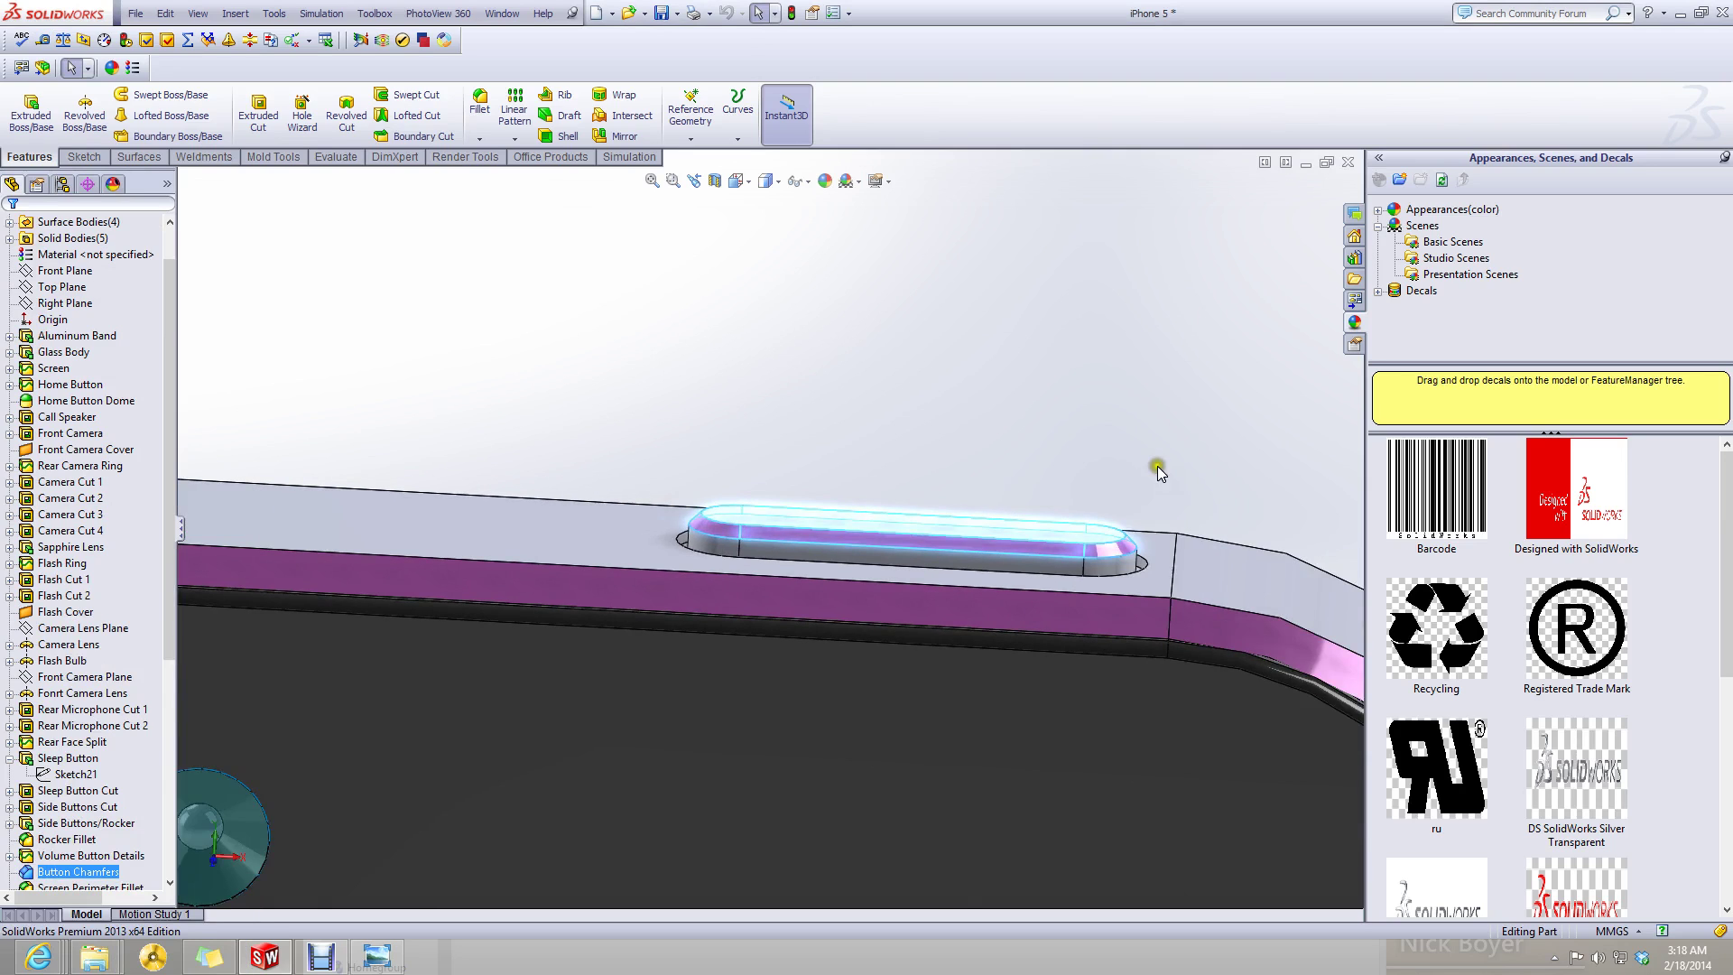
{"action": "middle_click_drag", "start_coordinate": [1158, 466], "coordinate": [813, 578]}
{"action": "right_click", "coordinate": [74, 868]}
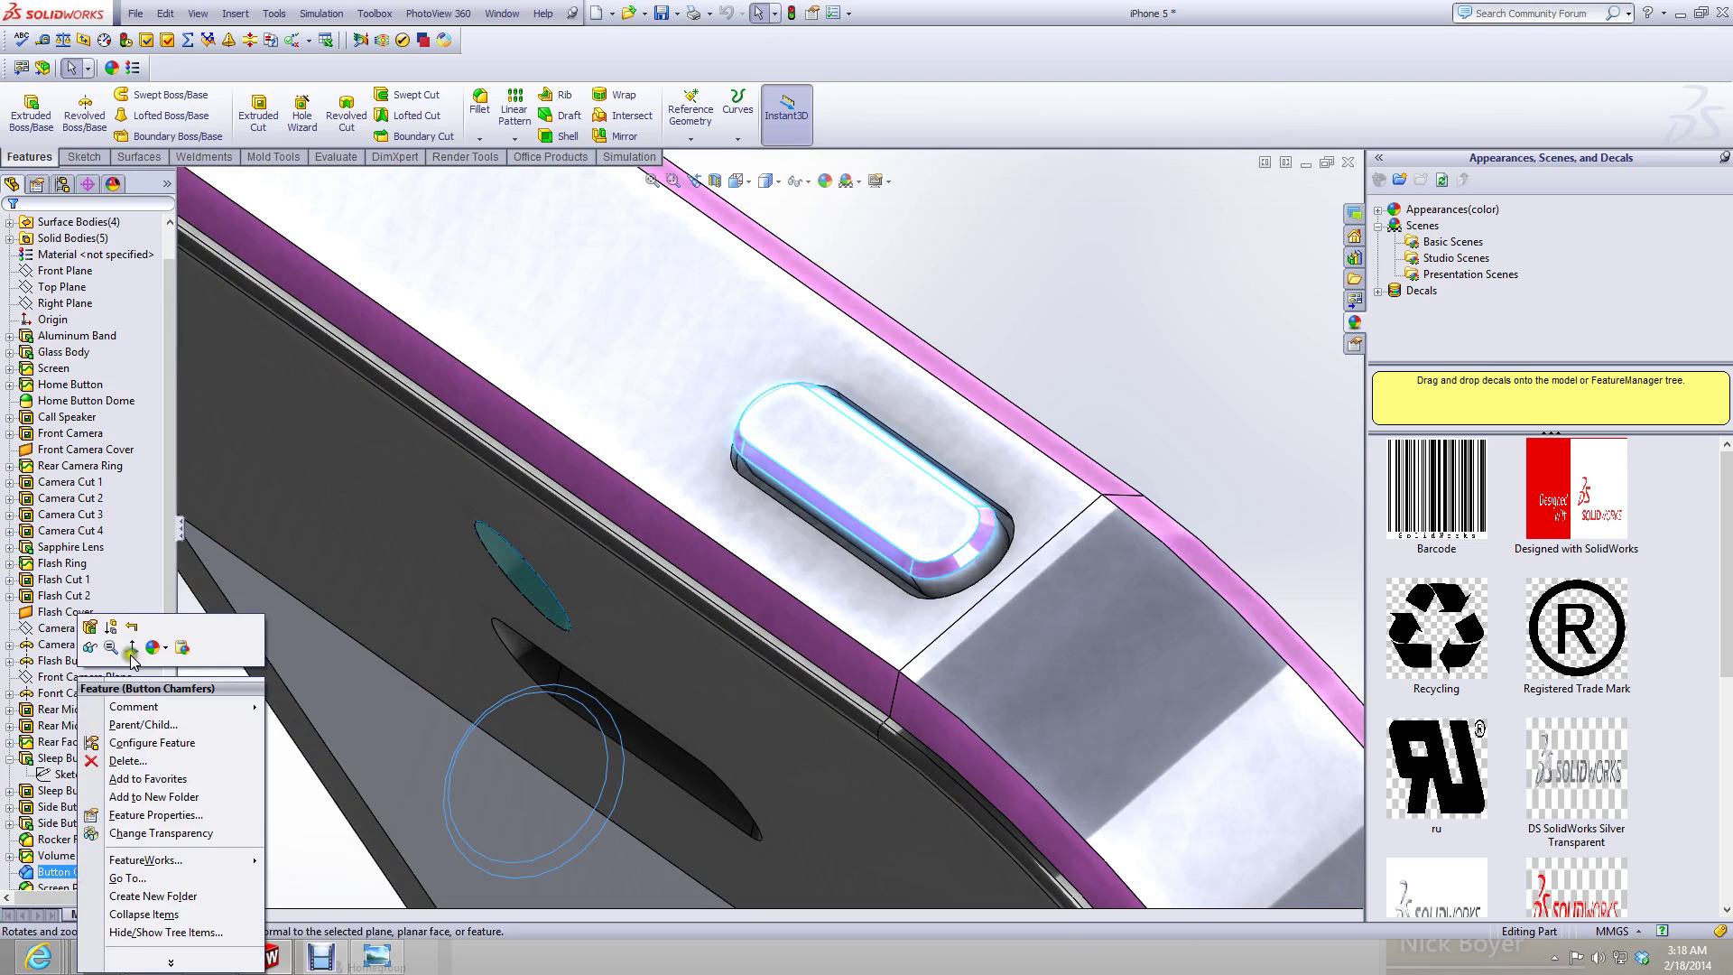
{"action": "left_click", "coordinate": [90, 627]}
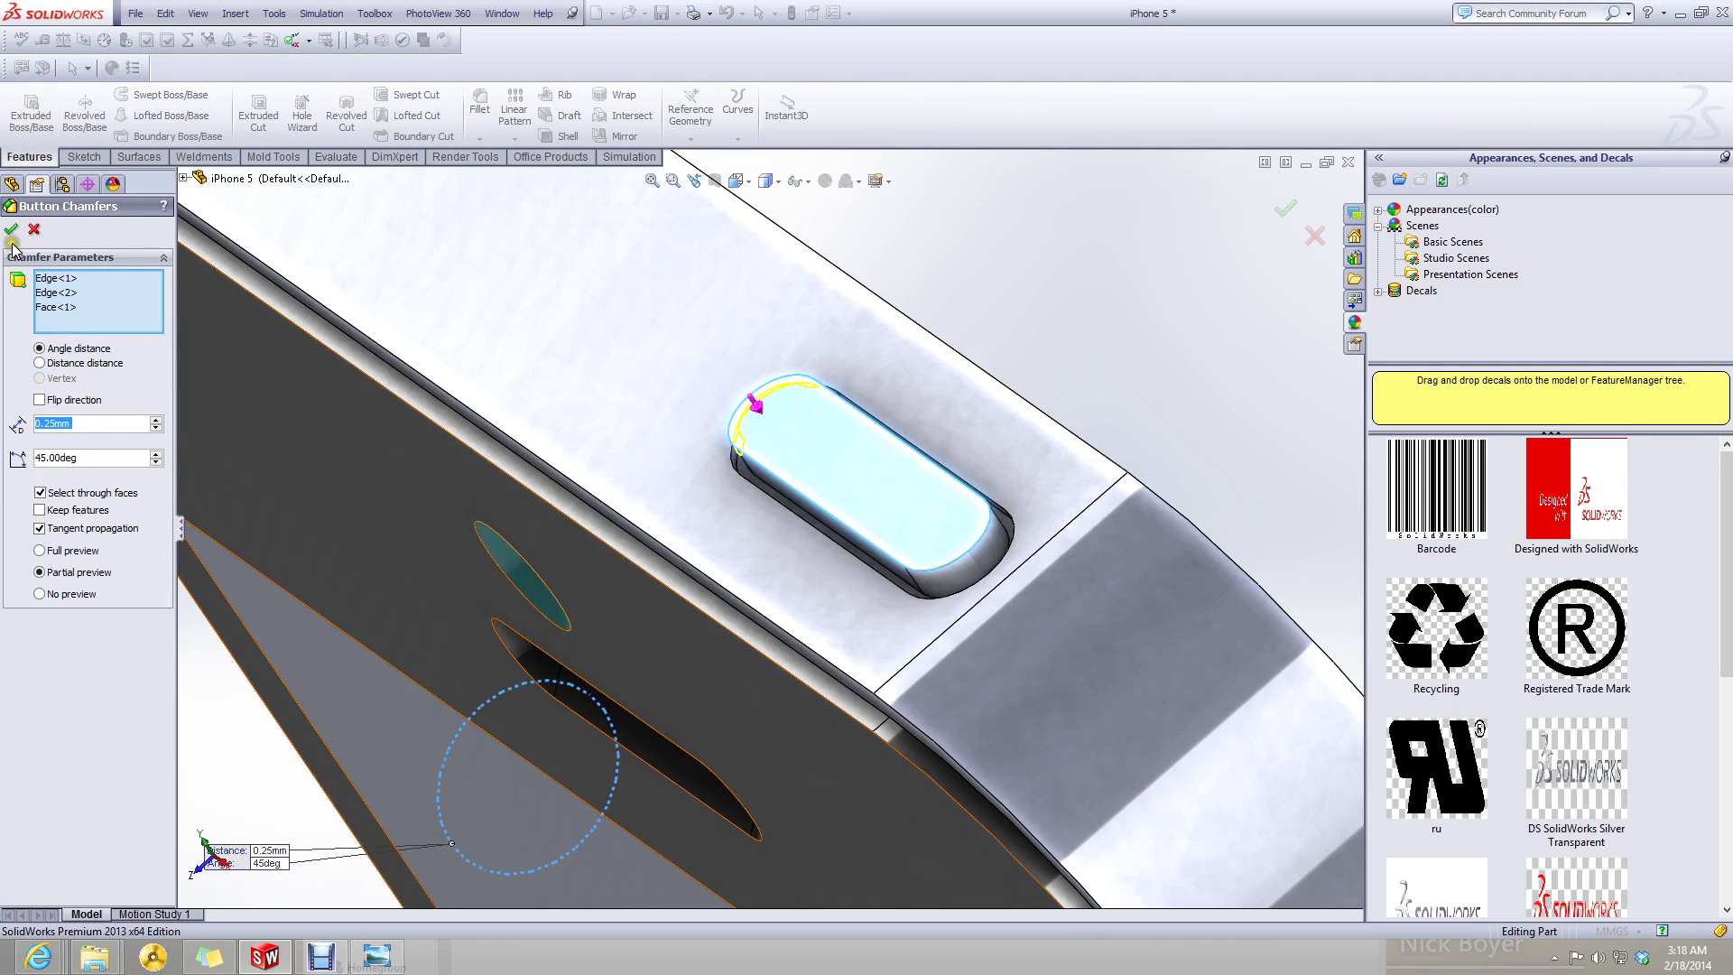
{"action": "right_click", "coordinate": [989, 313]}
- Minimize the iPhone 5 reference part and bring back the Part4 model with its sleep button sketch
{"action": "left_click", "coordinate": [1308, 163]}
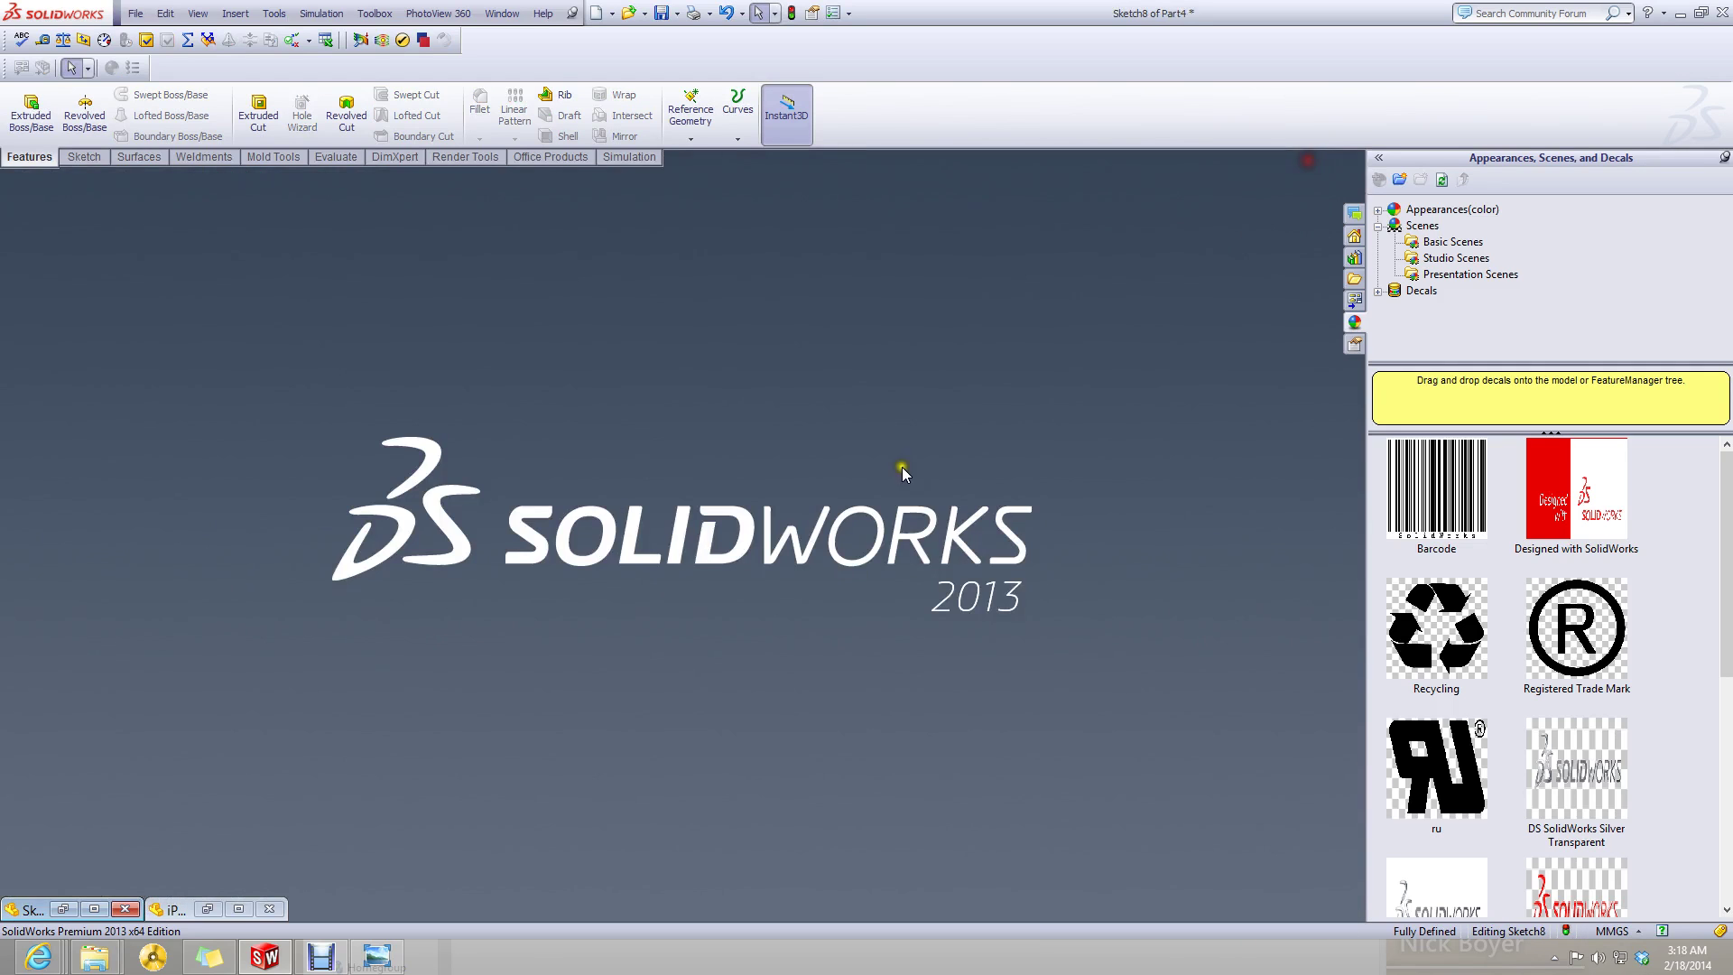
{"action": "left_click", "coordinate": [240, 909]}
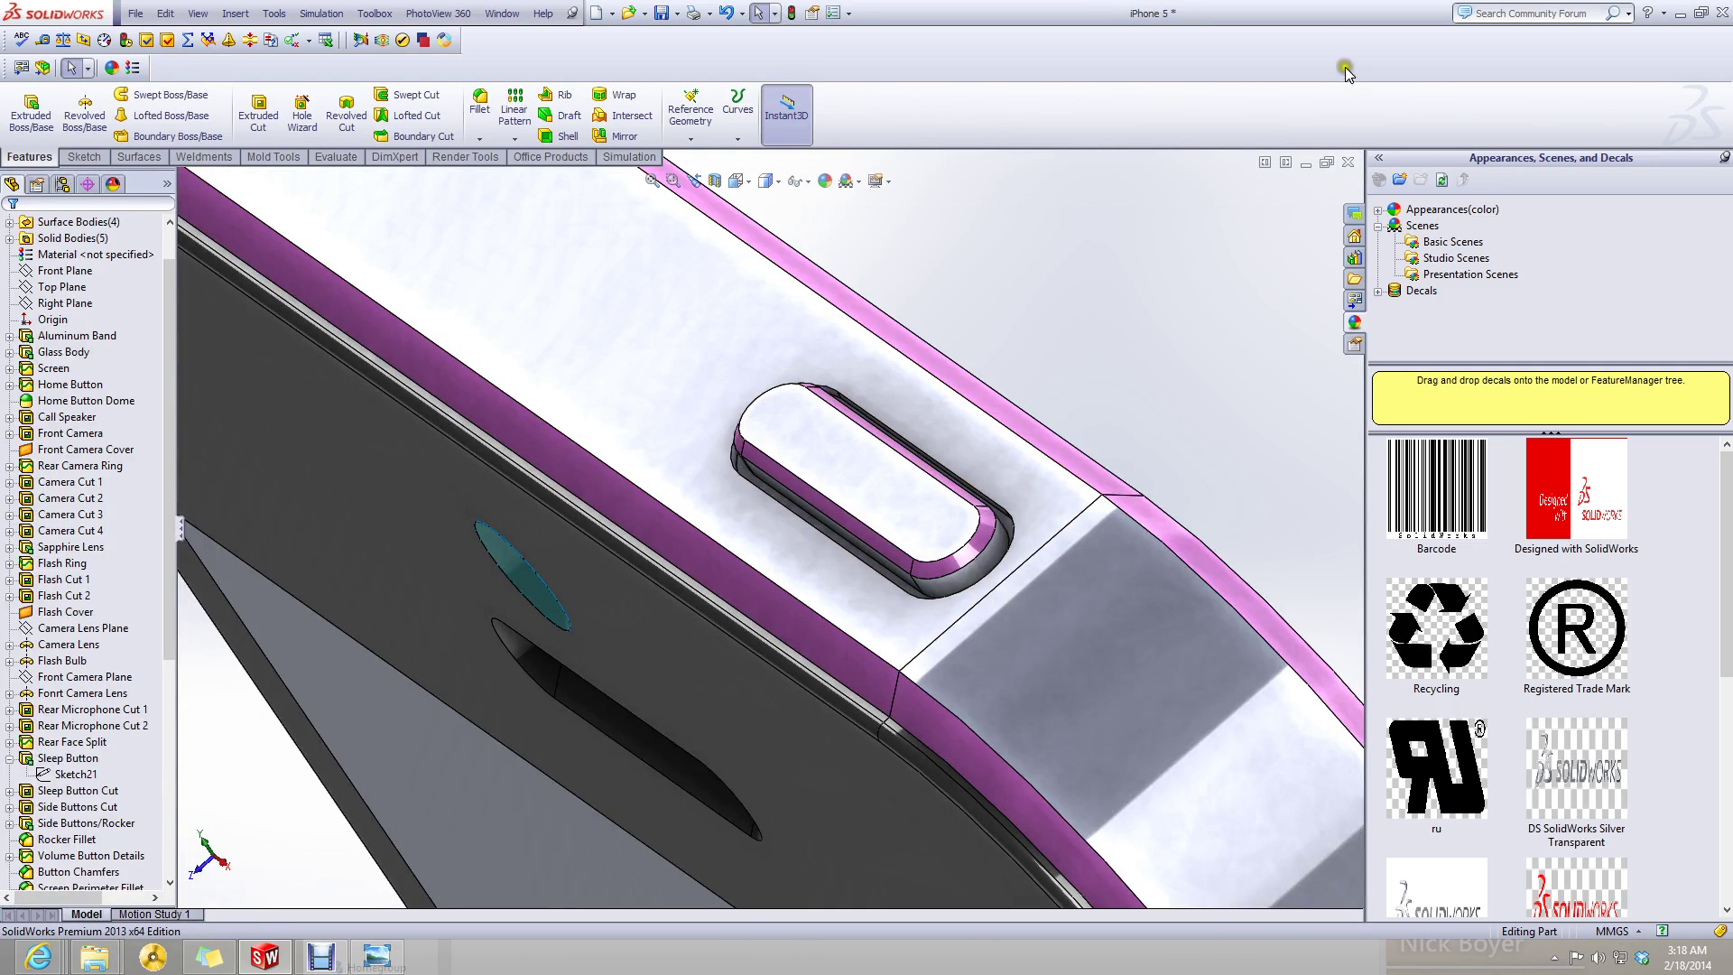
{"action": "left_click", "coordinate": [1307, 162]}
{"action": "left_click", "coordinate": [108, 908]}
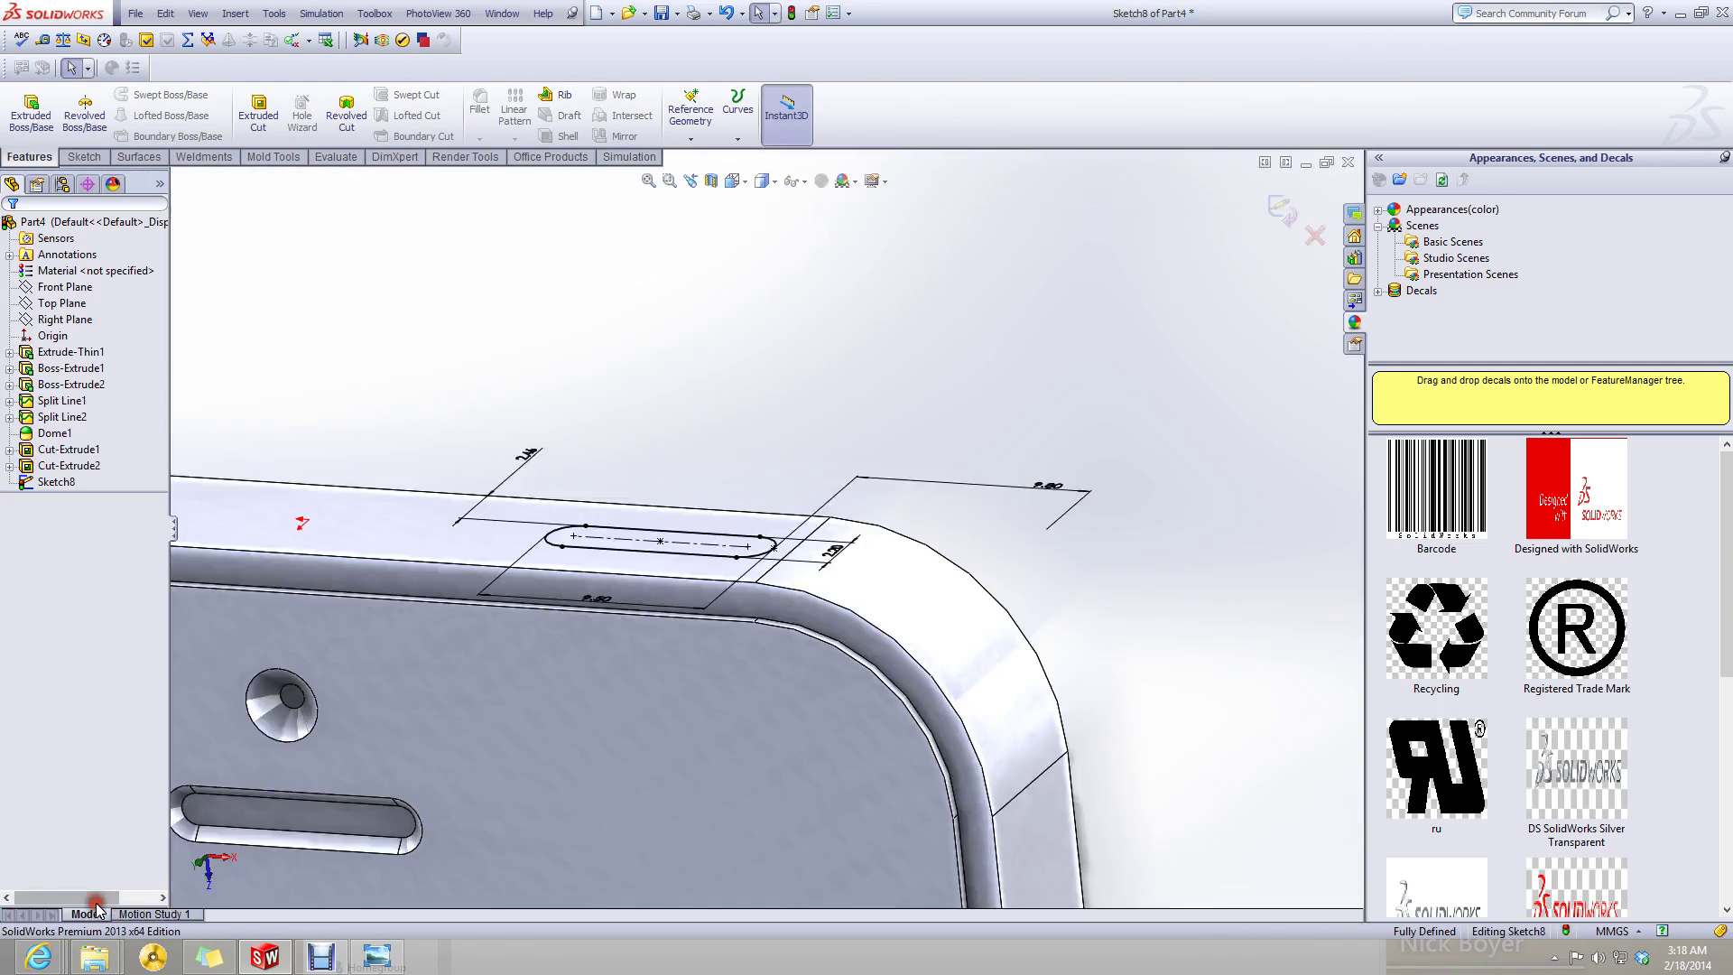
- Extrude the sleep button slot as a blind boss, using the protrusion height measured on the reference phone
{"action": "left_click", "coordinate": [32, 108]}
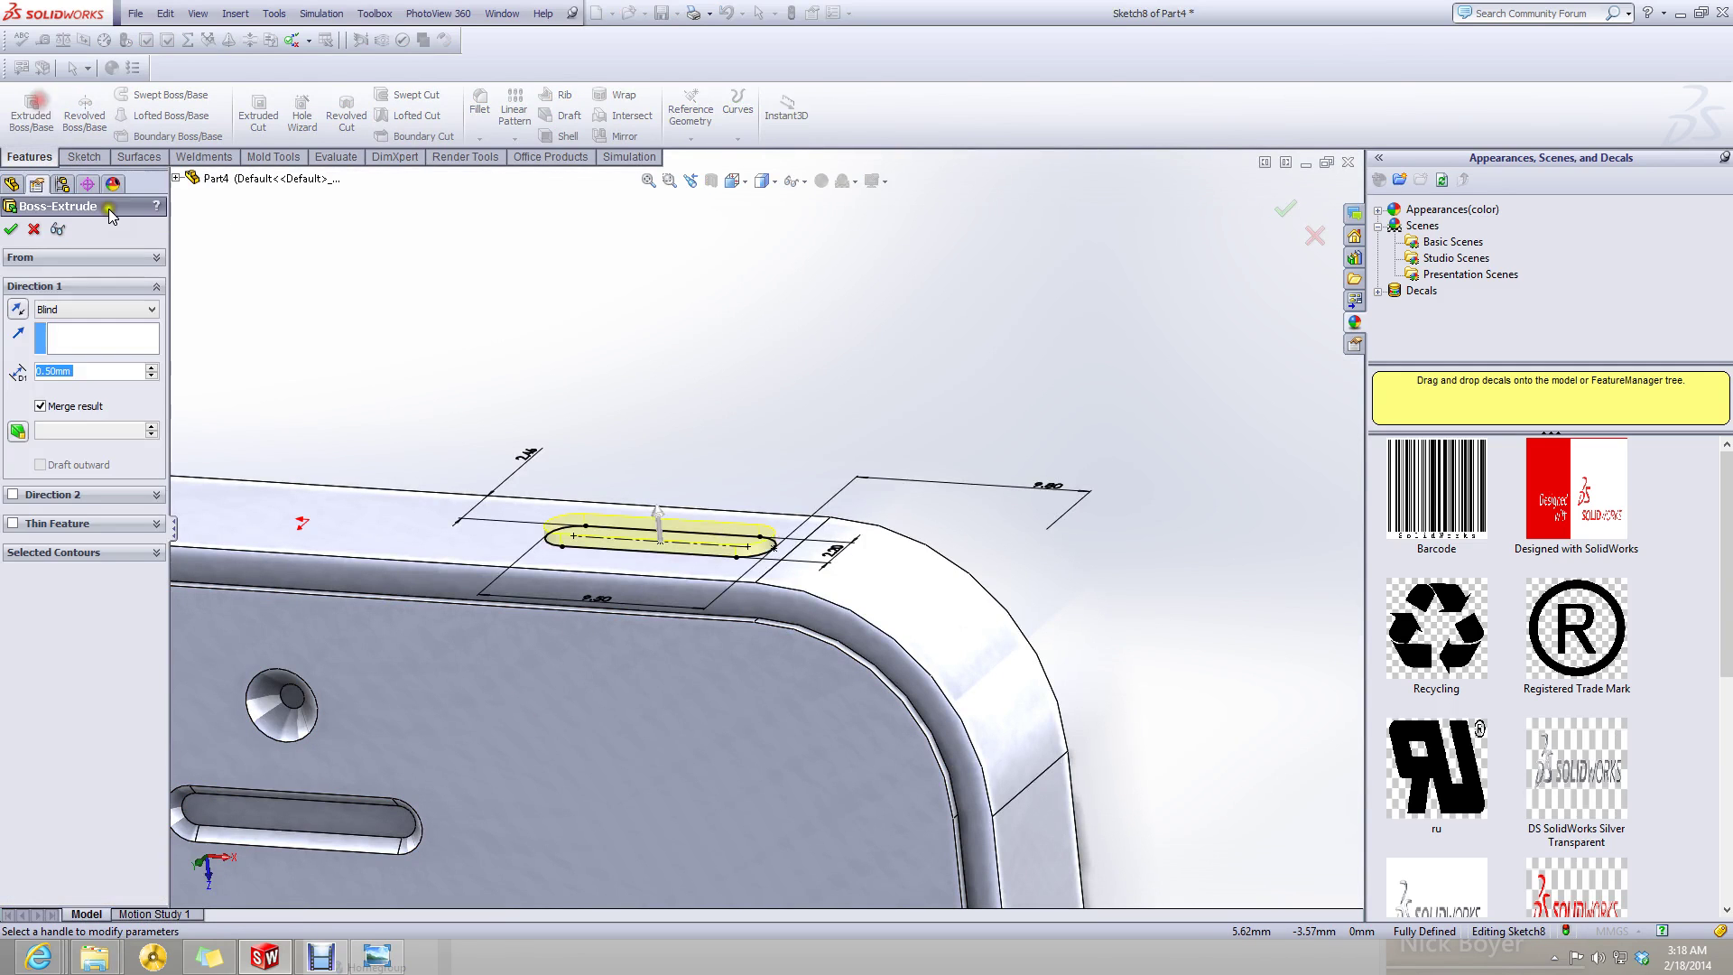
{"action": "scroll", "coordinate": [64, 365], "scroll_direction": "up", "scroll_amount": 9}
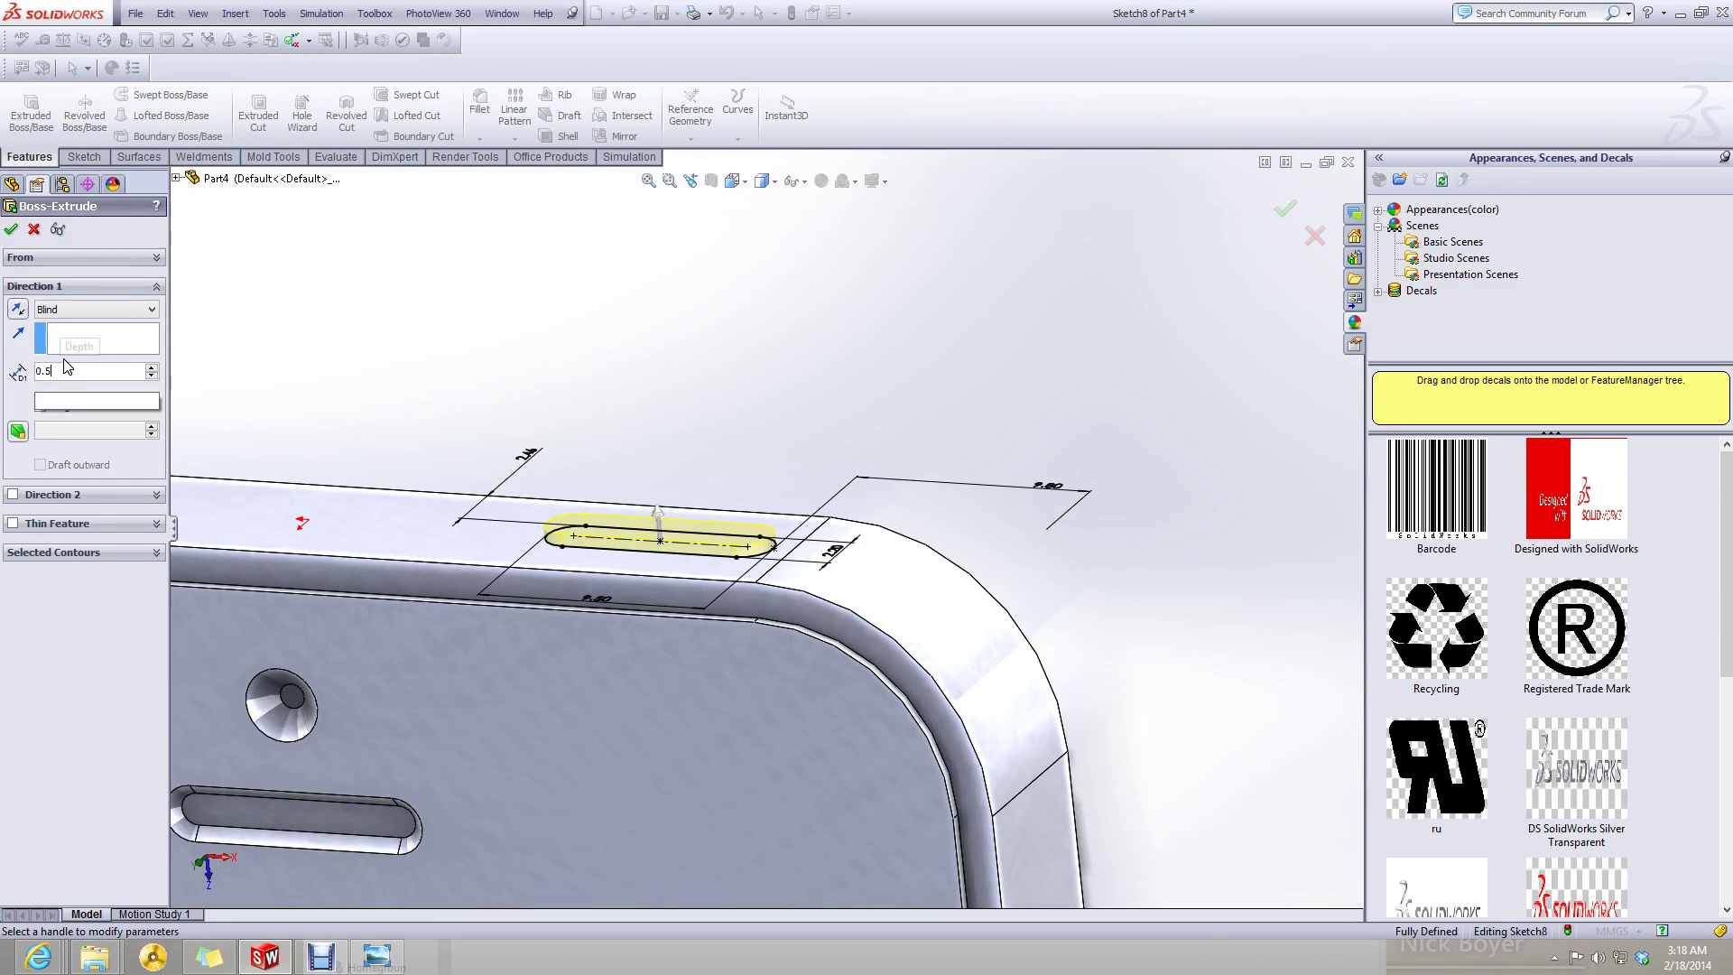
{"action": "left_click", "coordinate": [1285, 209]}
{"action": "left_click", "coordinate": [854, 442]}
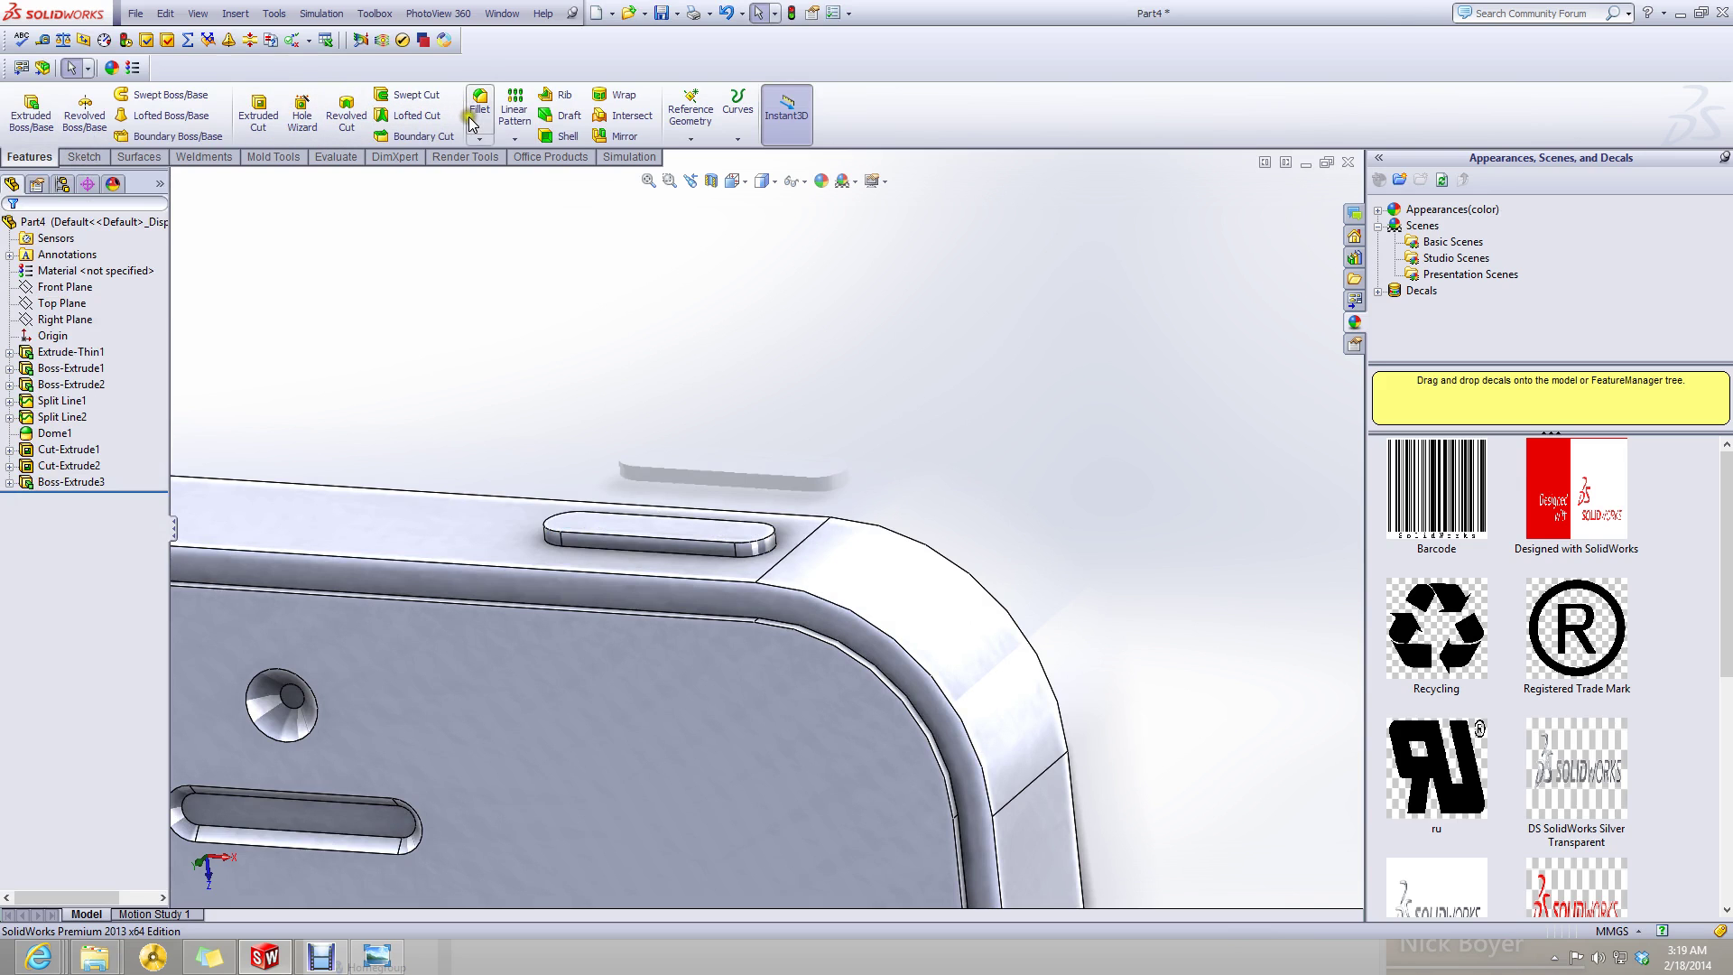
- Start a chamfer and try the sleep button's outer face as its selection, clearing that selection again
{"action": "left_click", "coordinate": [479, 138]}
{"action": "left_click", "coordinate": [517, 180]}
{"action": "scroll", "coordinate": [650, 569], "scroll_direction": "down", "scroll_amount": 5}
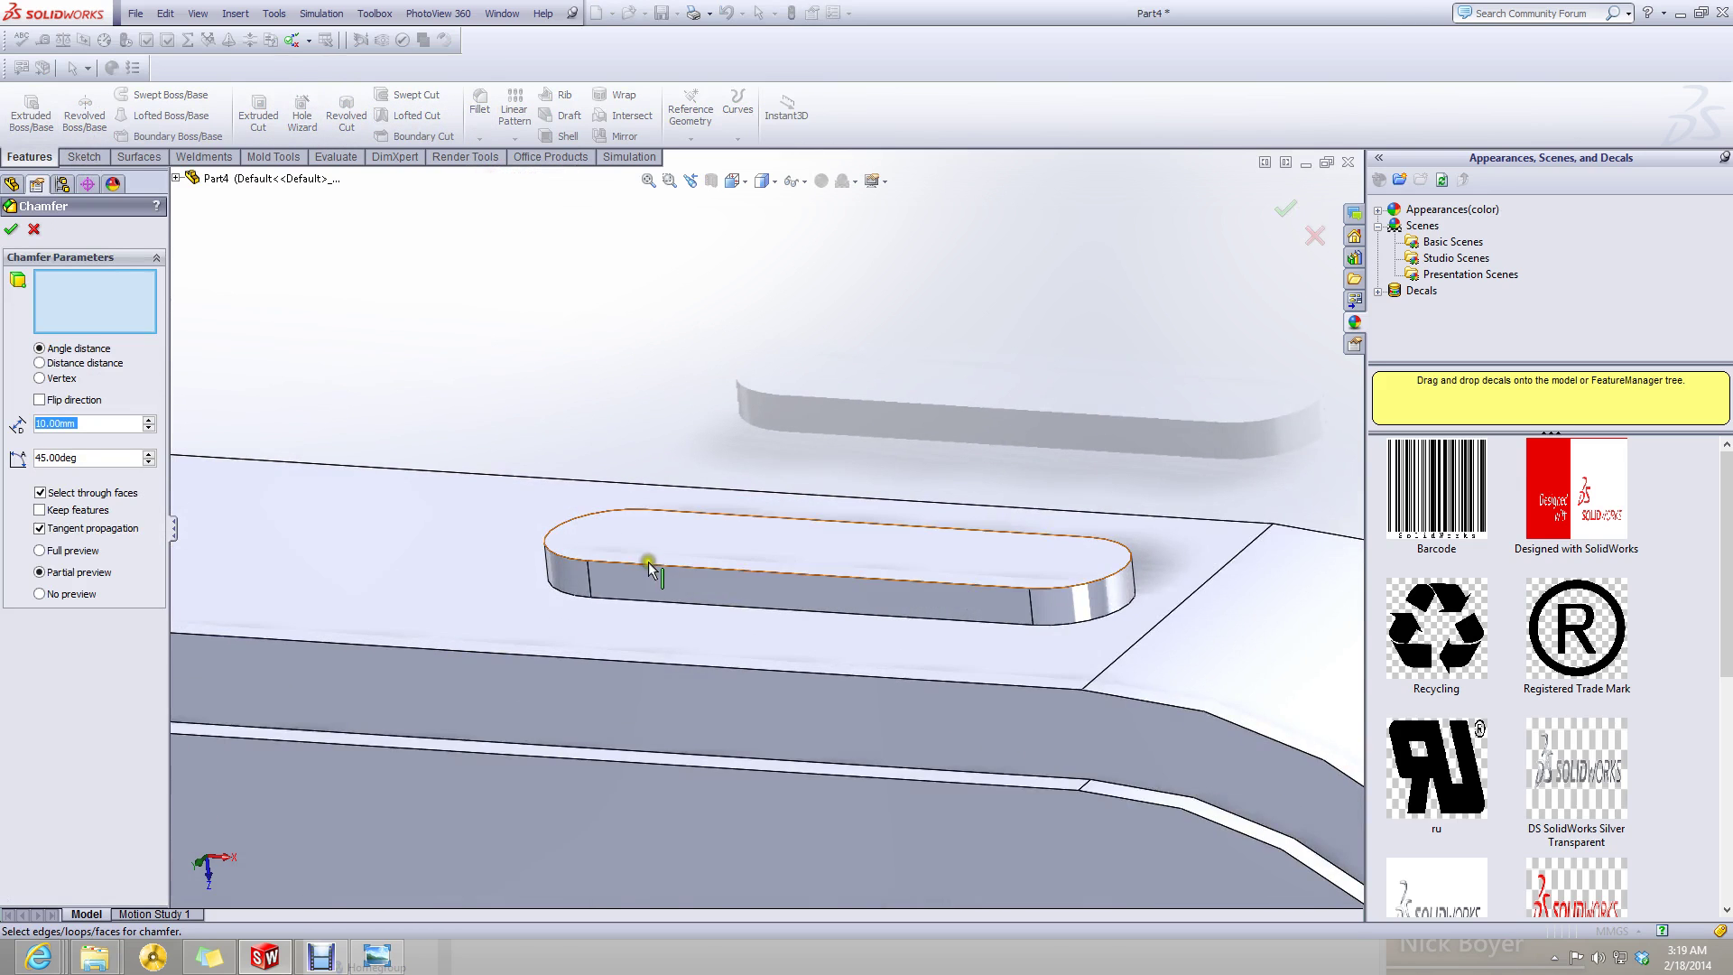
{"action": "left_click", "coordinate": [637, 560]}
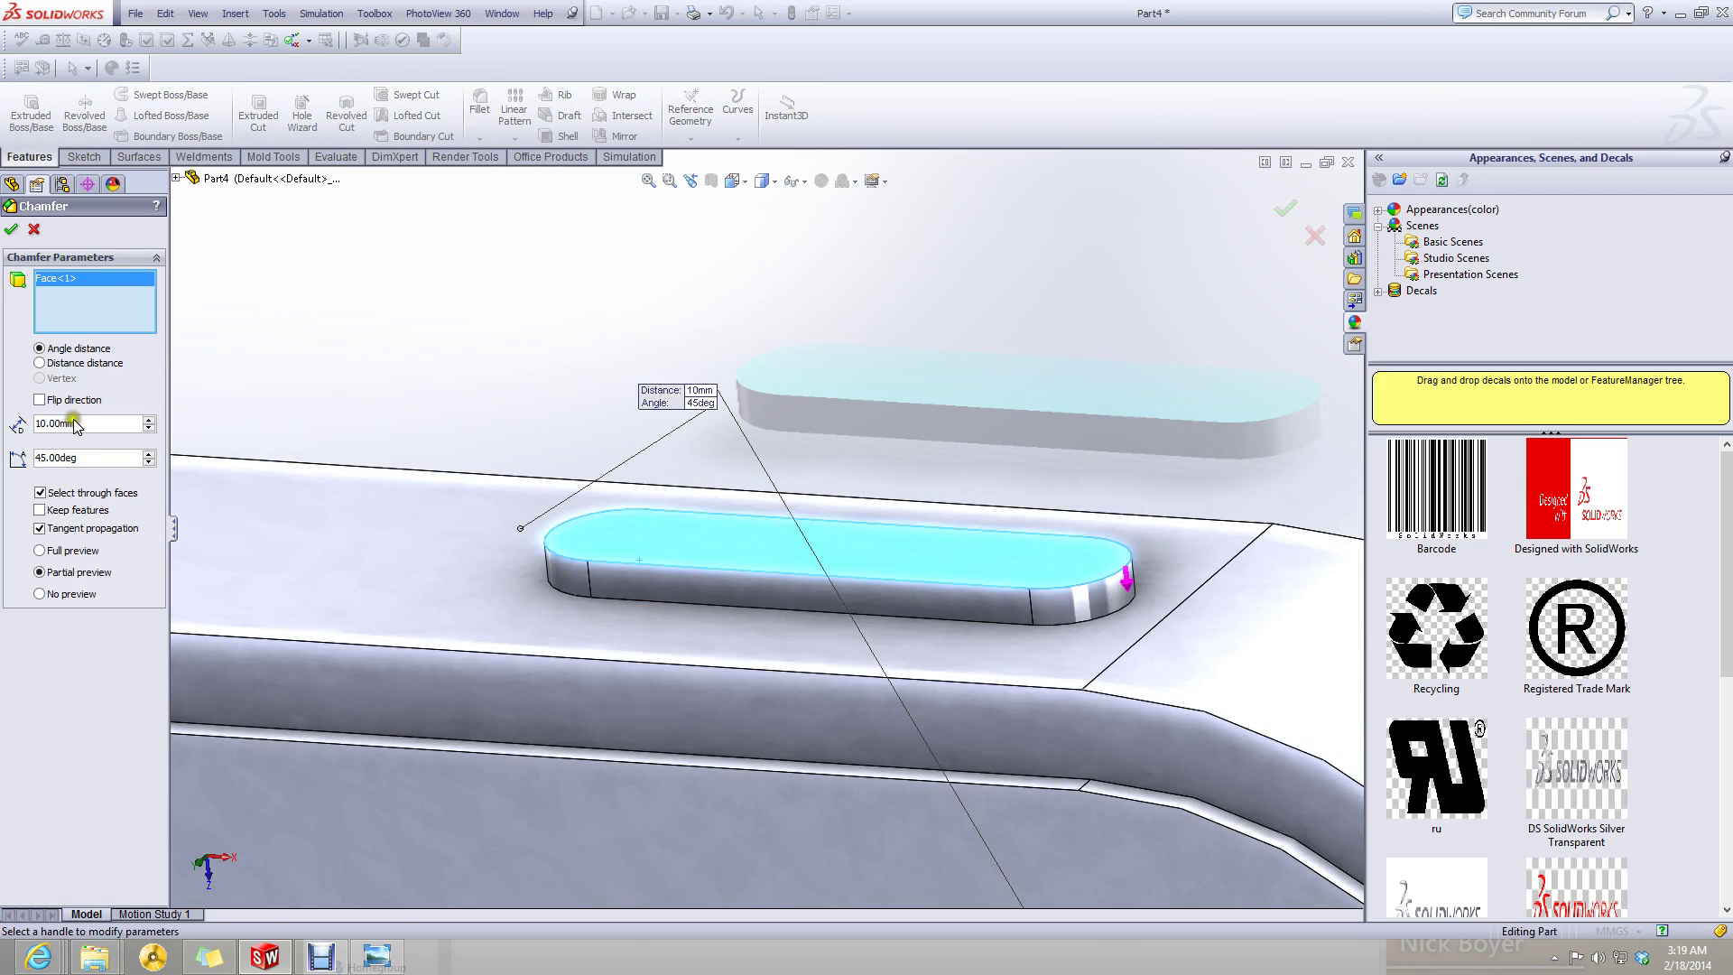
{"action": "right_click", "coordinate": [81, 318]}
{"action": "left_click", "coordinate": [185, 319]}
- Chamfer the four outer rim edges of the sleep button by 0.25 mm at 45 degrees
{"action": "left_click", "coordinate": [650, 562]}
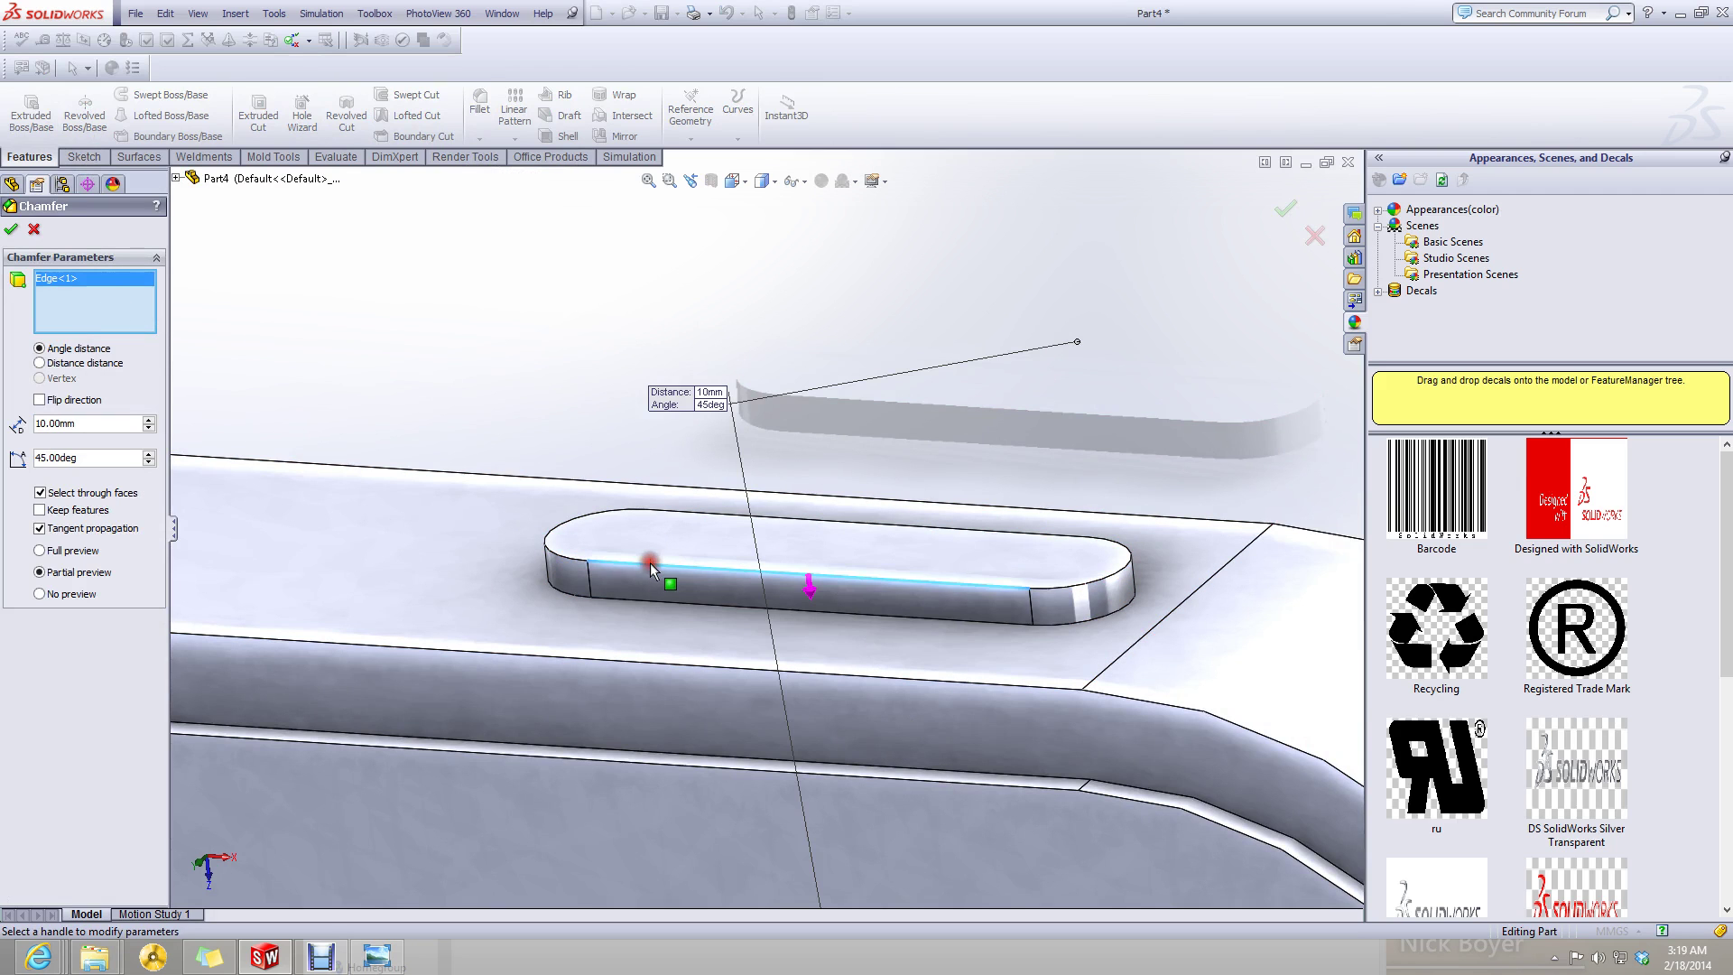
{"action": "middle_click_drag", "start_coordinate": [599, 523], "coordinate": [659, 736]}
{"action": "left_click", "coordinate": [711, 515]}
{"action": "left_click", "coordinate": [713, 513]}
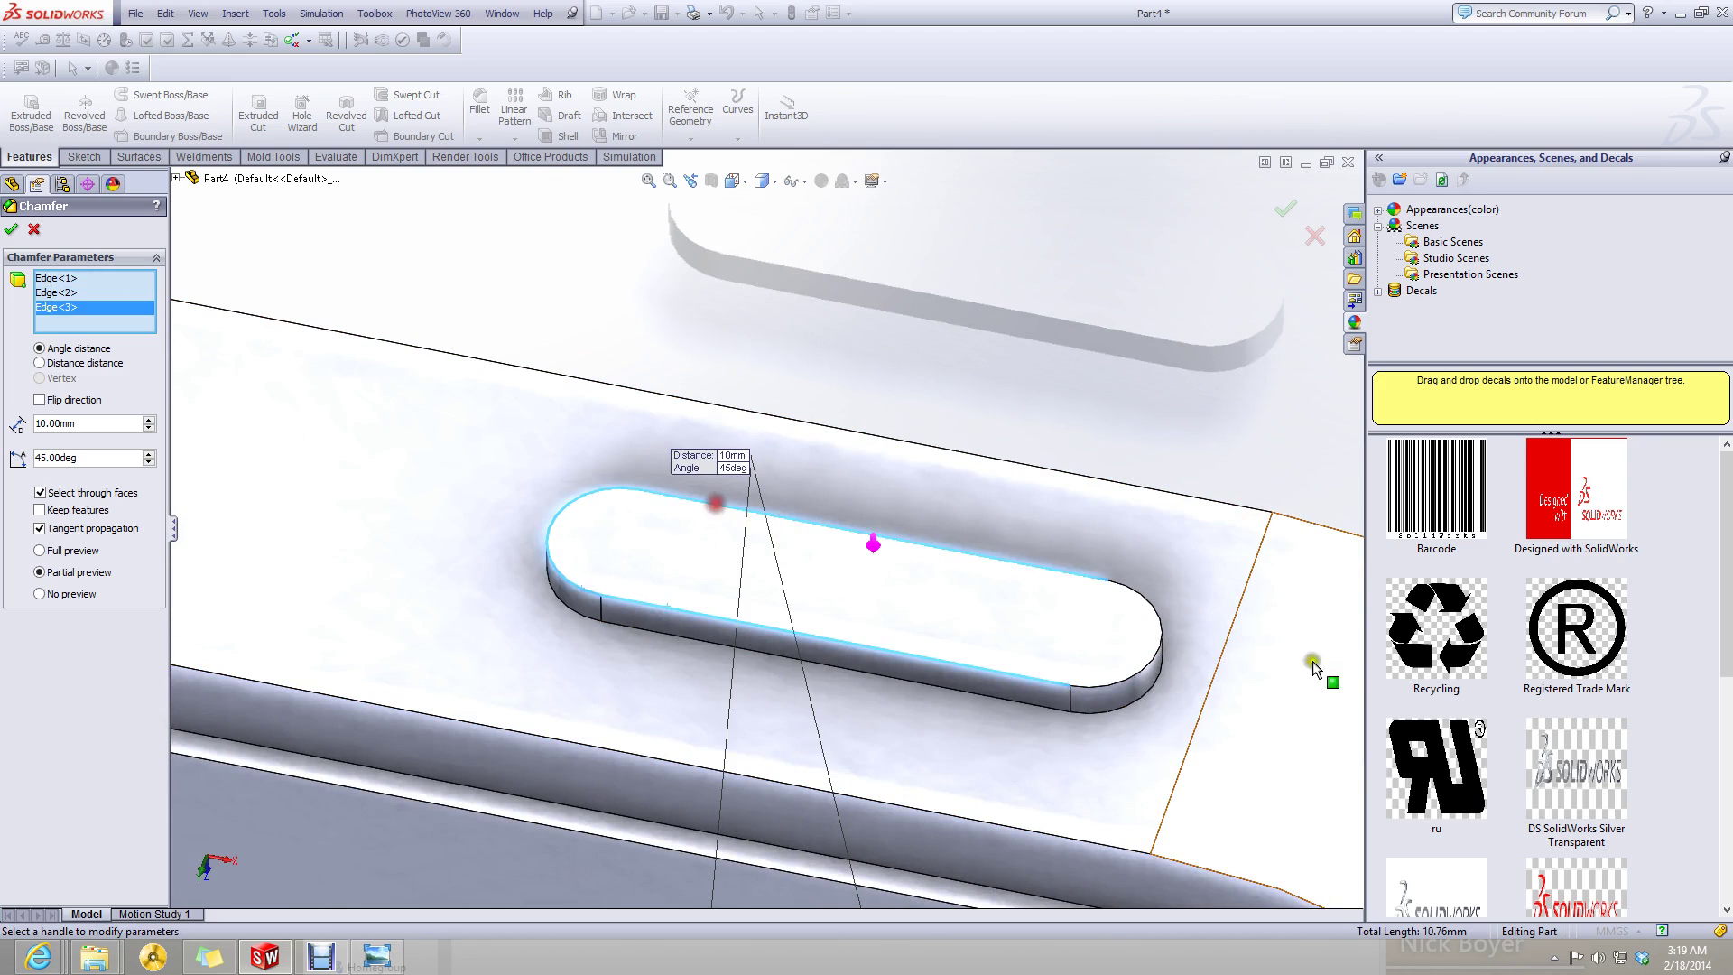
{"action": "left_click", "coordinate": [833, 666]}
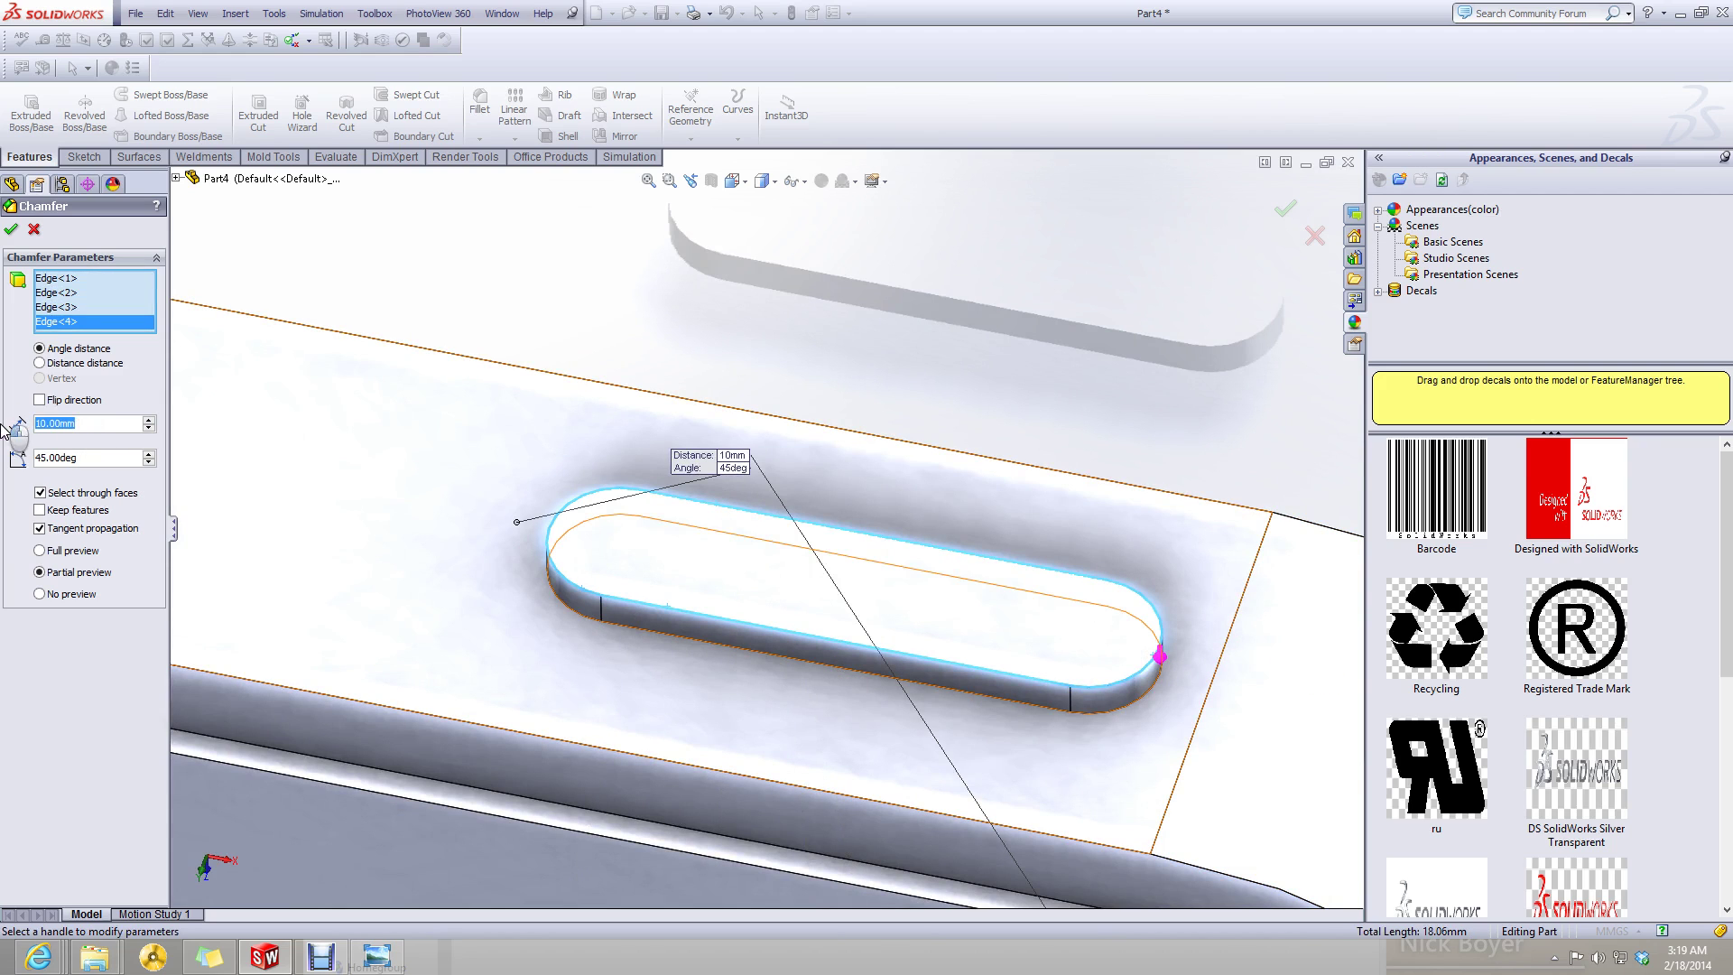
{"action": "type", "text": "0.25"}
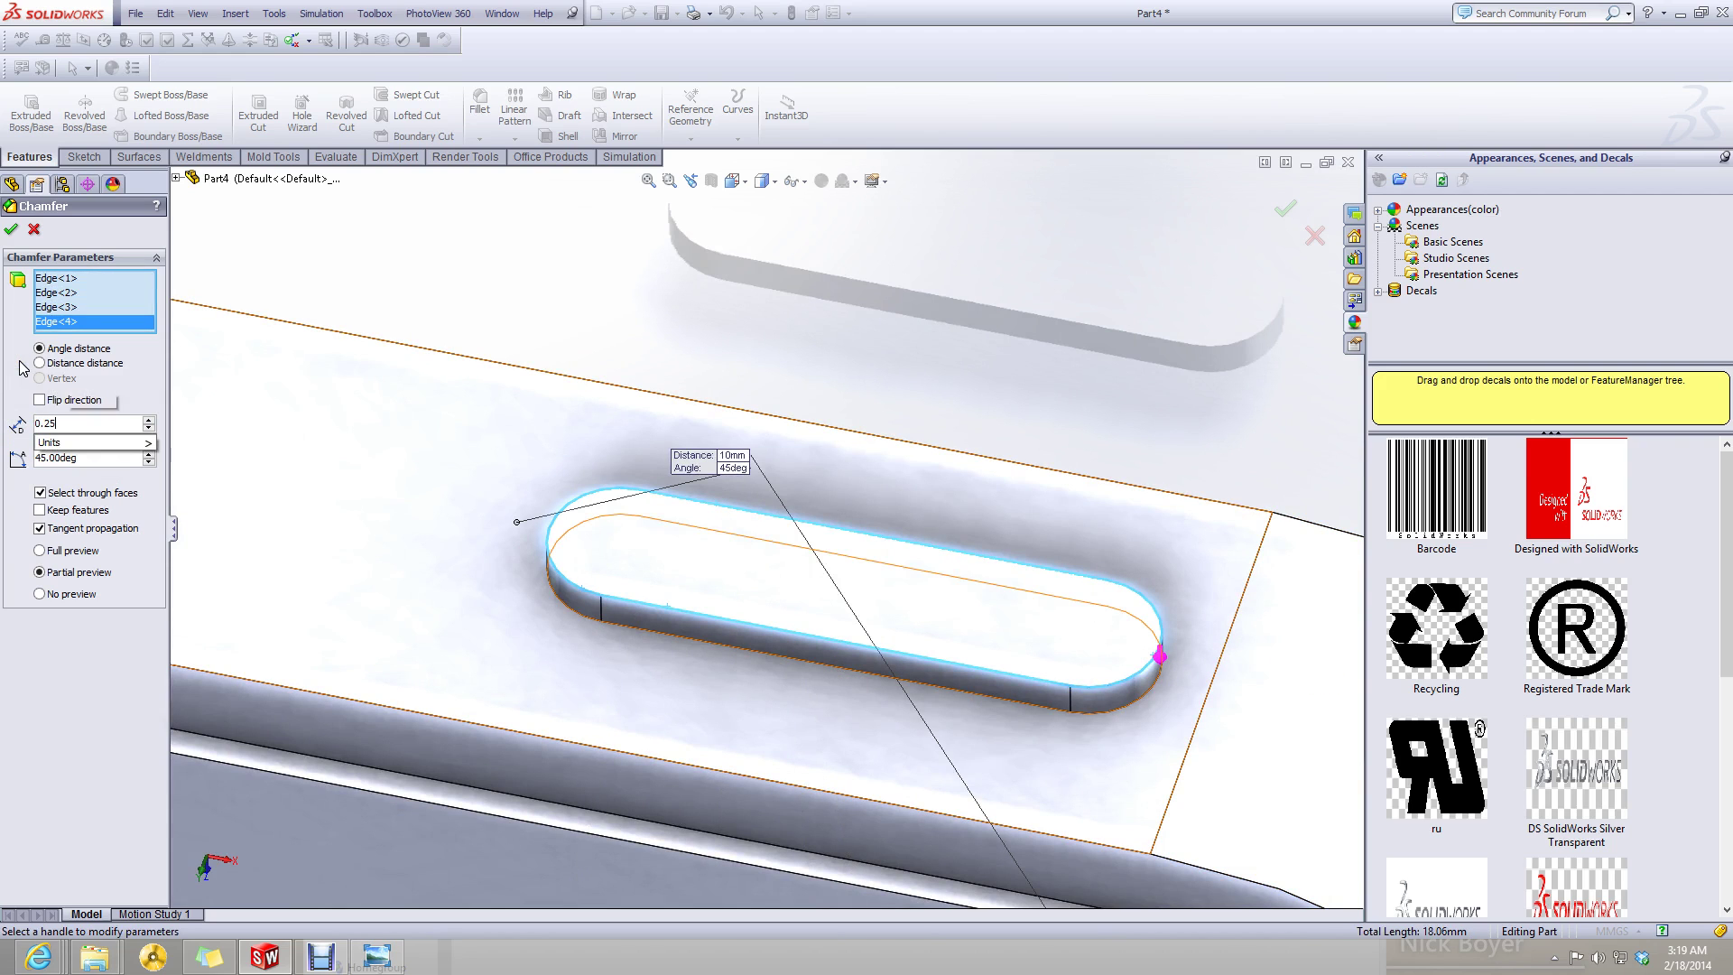
{"action": "key", "text": "Return"}
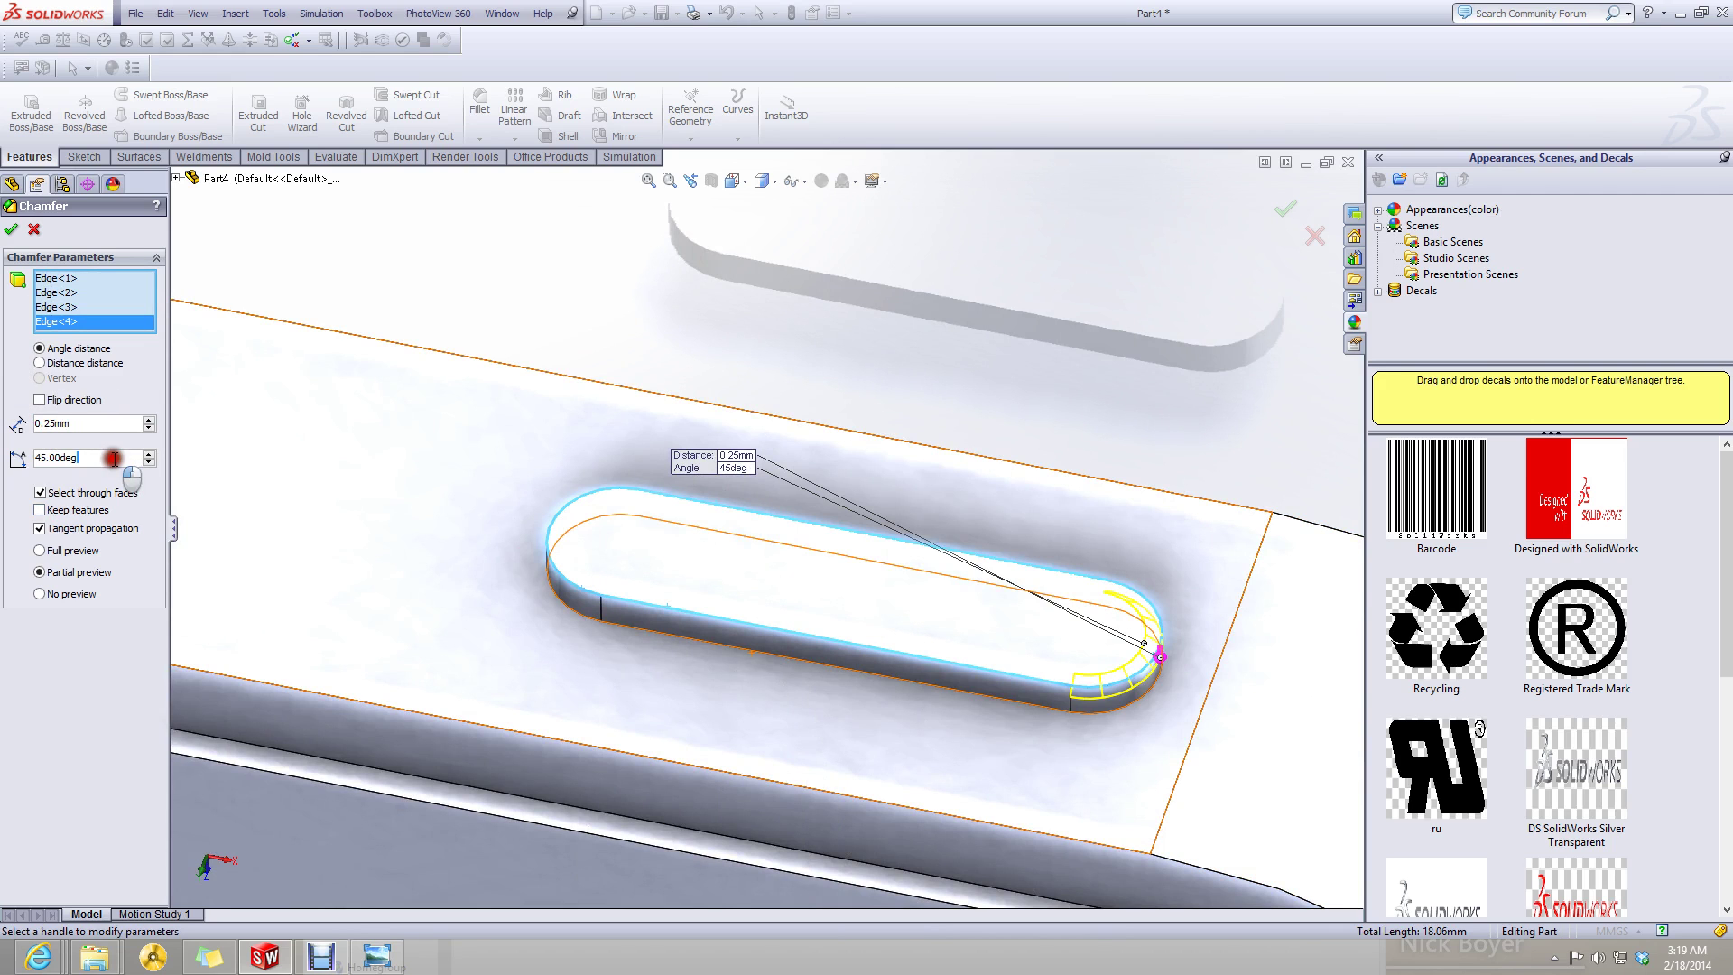
{"action": "left_click", "coordinate": [14, 228]}
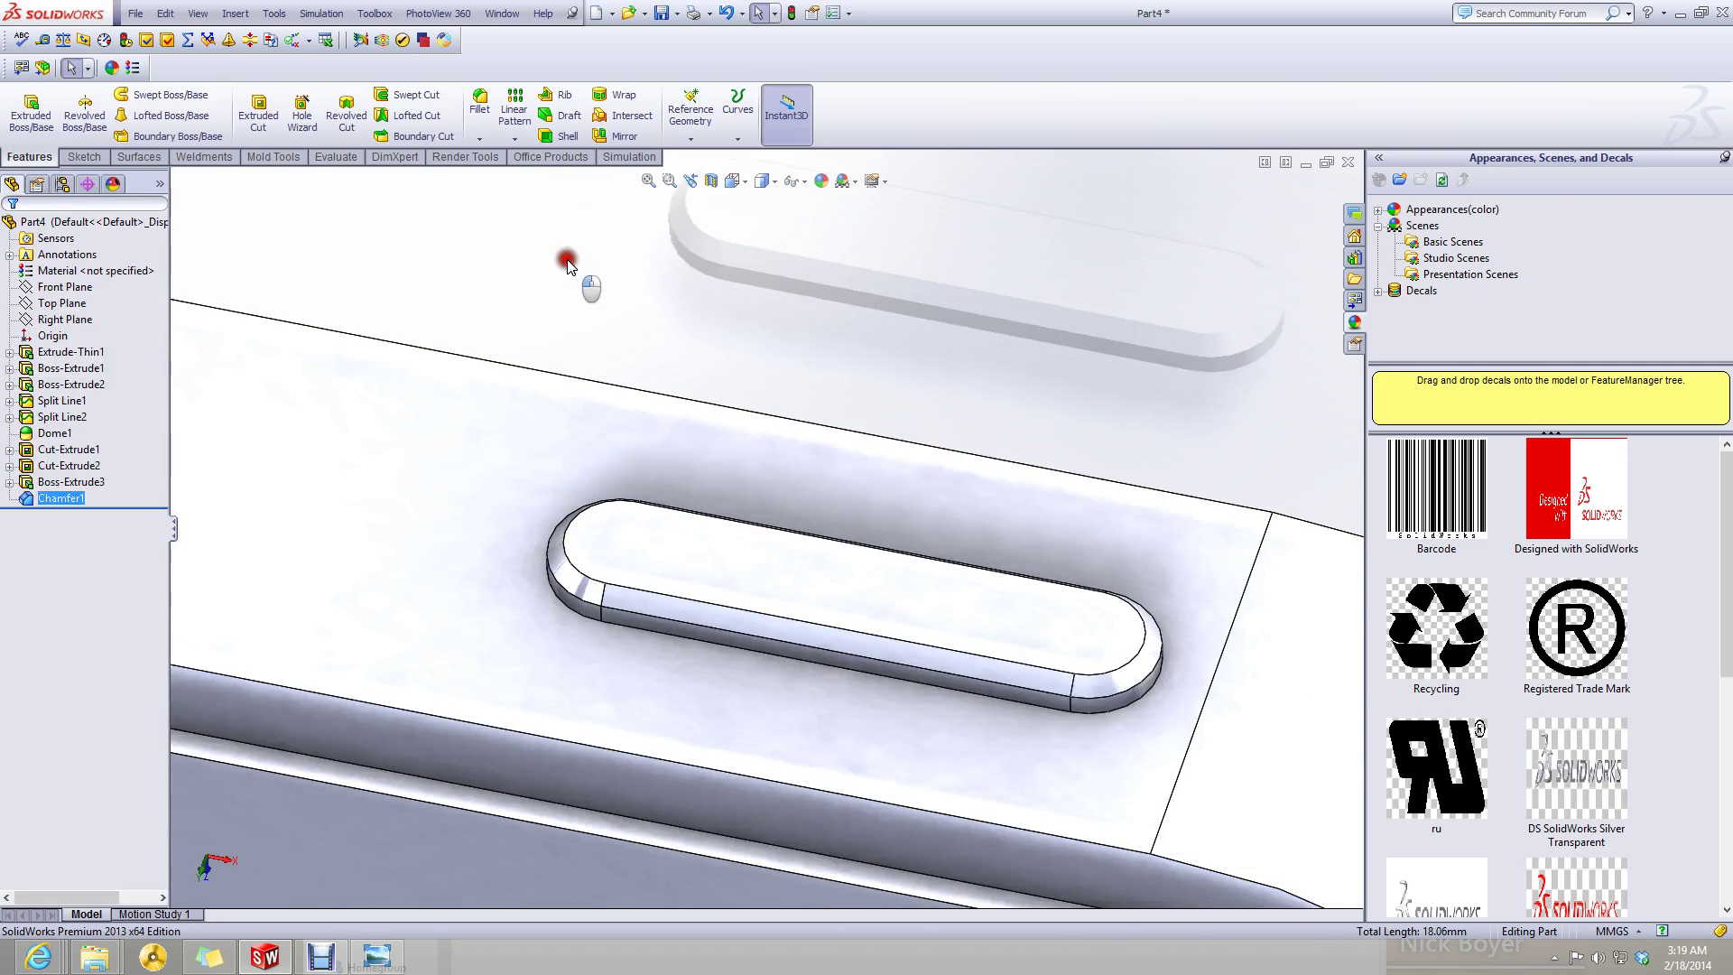
- Start a new sketch on the phone's top end face surrounding the sleep button
{"action": "scroll", "coordinate": [561, 309], "scroll_direction": "up", "scroll_amount": 3}
{"action": "left_click", "coordinate": [71, 158]}
{"action": "left_click", "coordinate": [23, 108]}
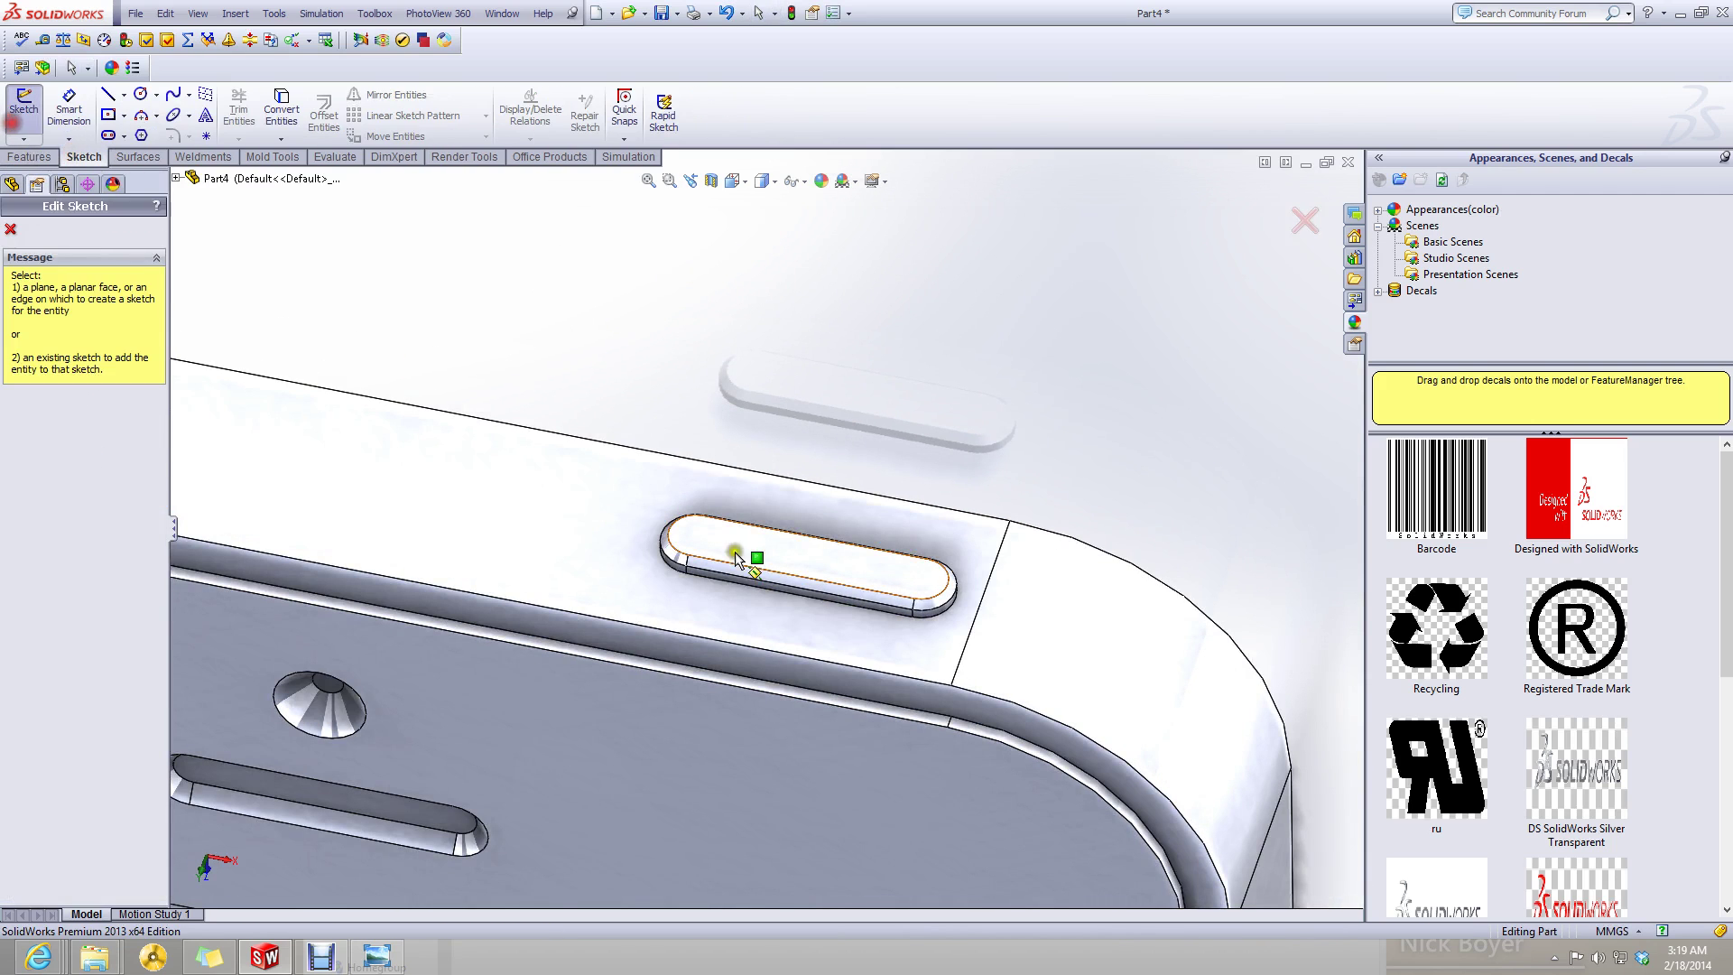
{"action": "left_click", "coordinate": [704, 600]}
{"action": "scroll", "coordinate": [778, 243], "scroll_direction": "up", "scroll_amount": 5}
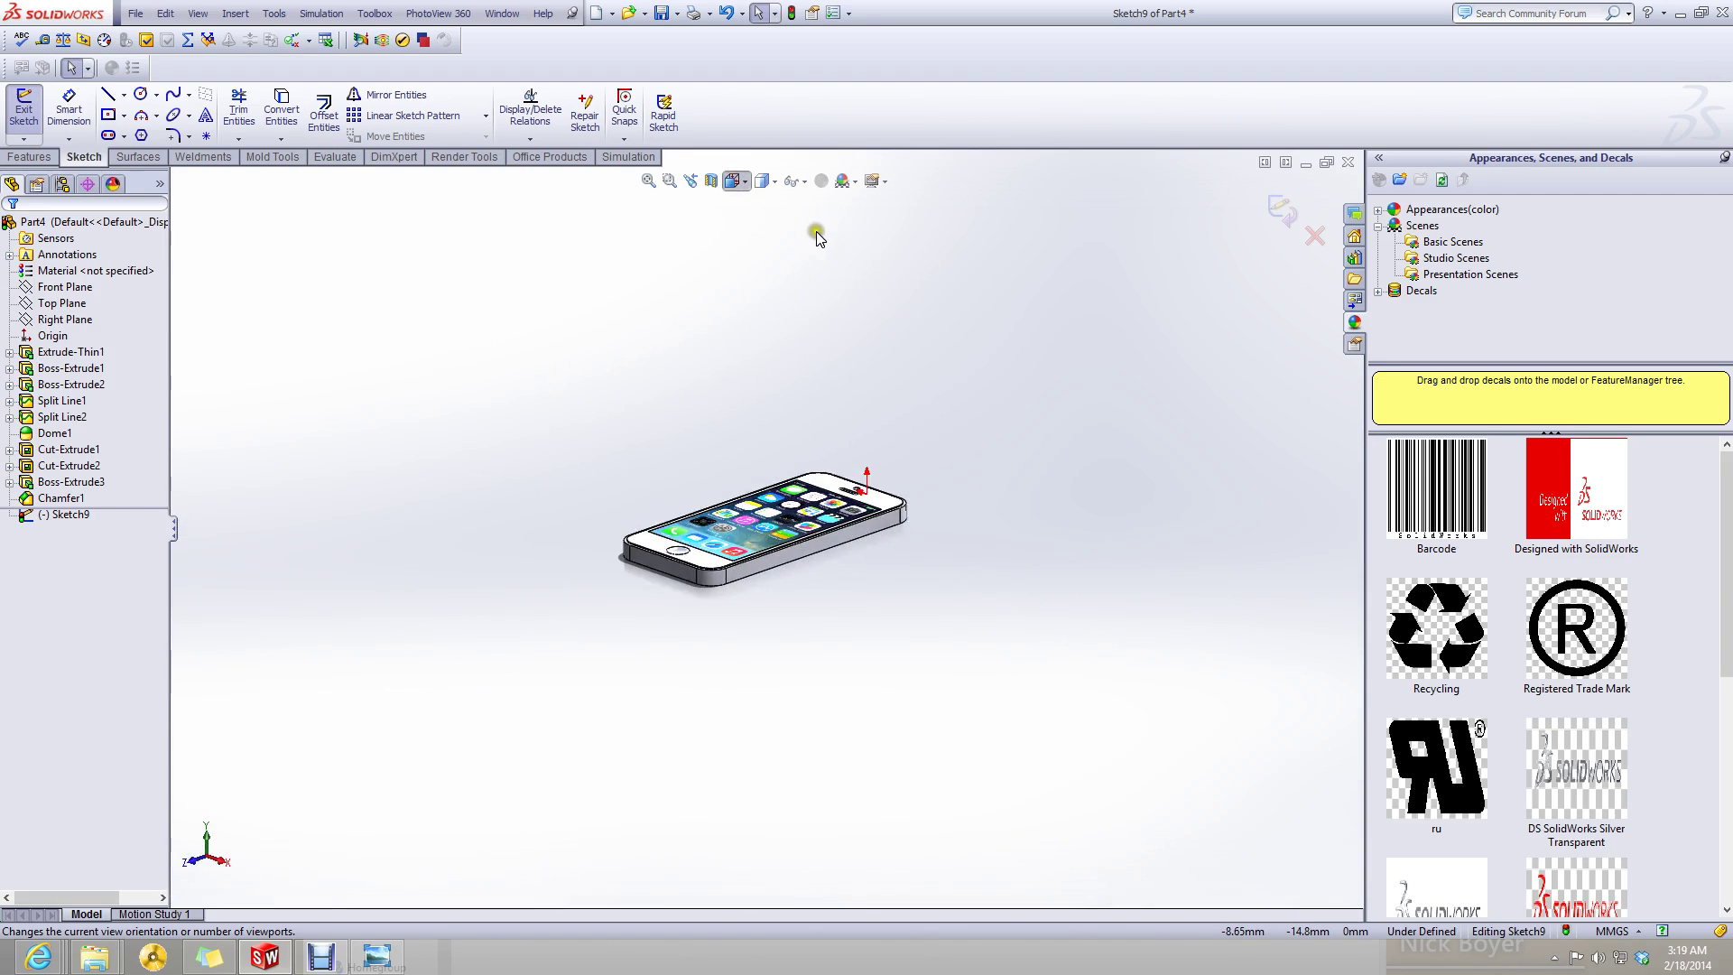
{"action": "key", "text": "space"}
{"action": "left_click", "coordinate": [830, 288]}
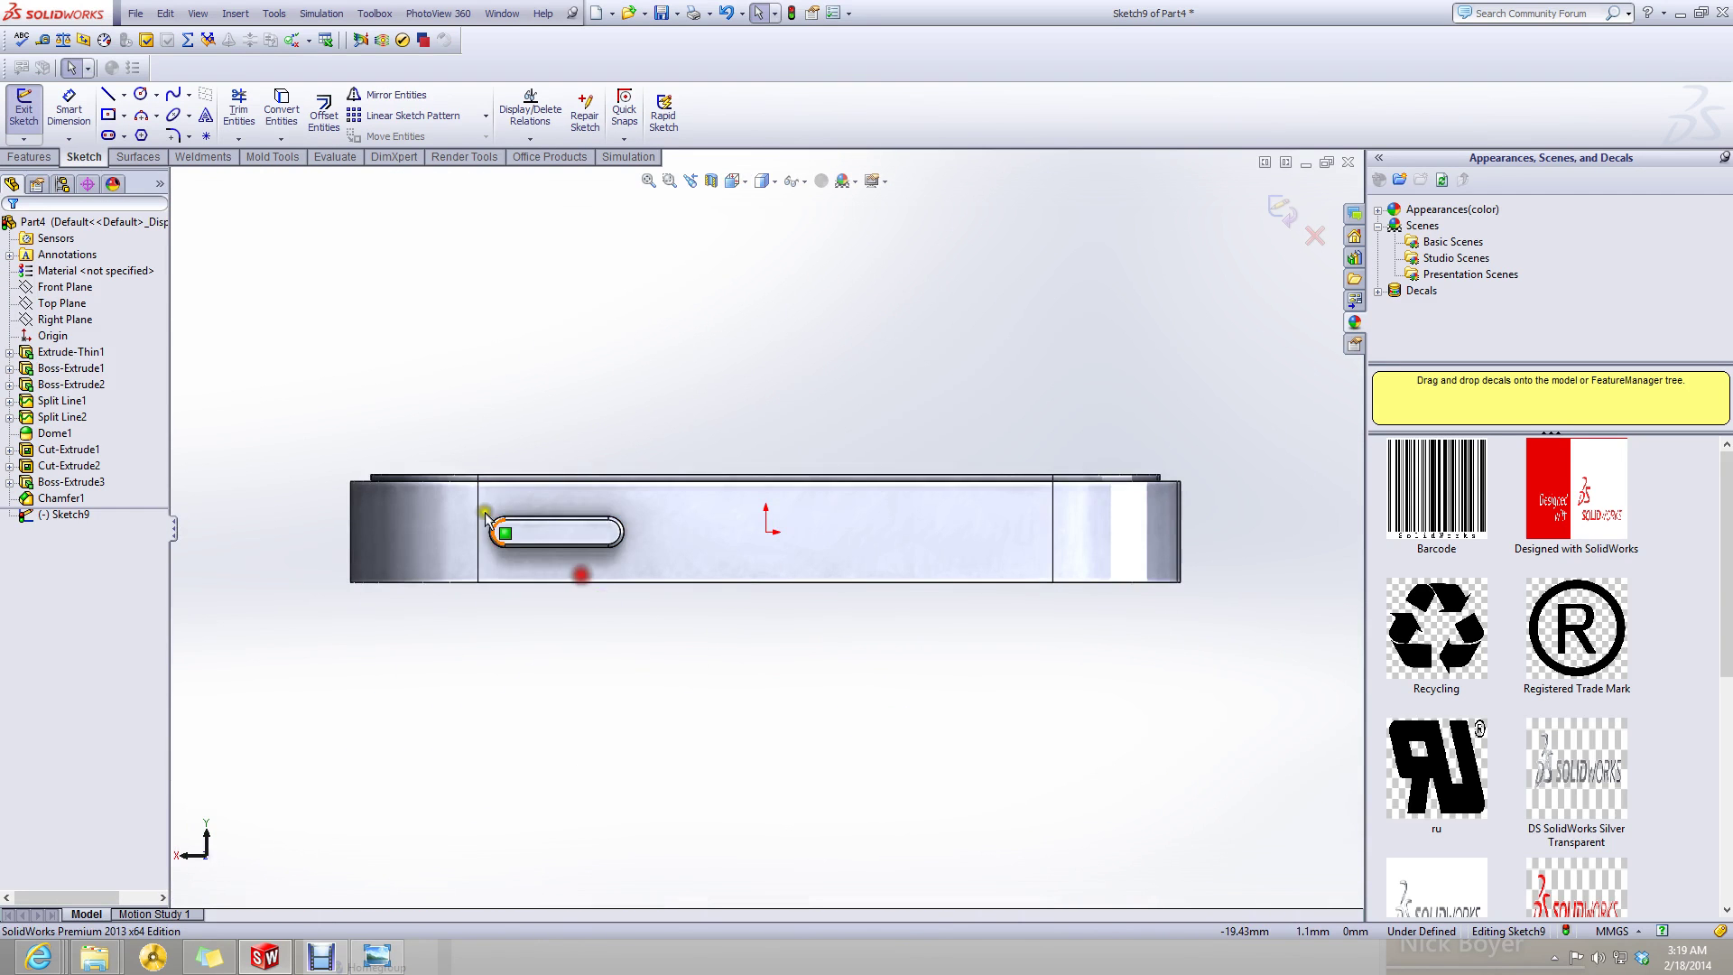
{"action": "scroll", "coordinate": [415, 460], "scroll_direction": "down", "scroll_amount": 4}
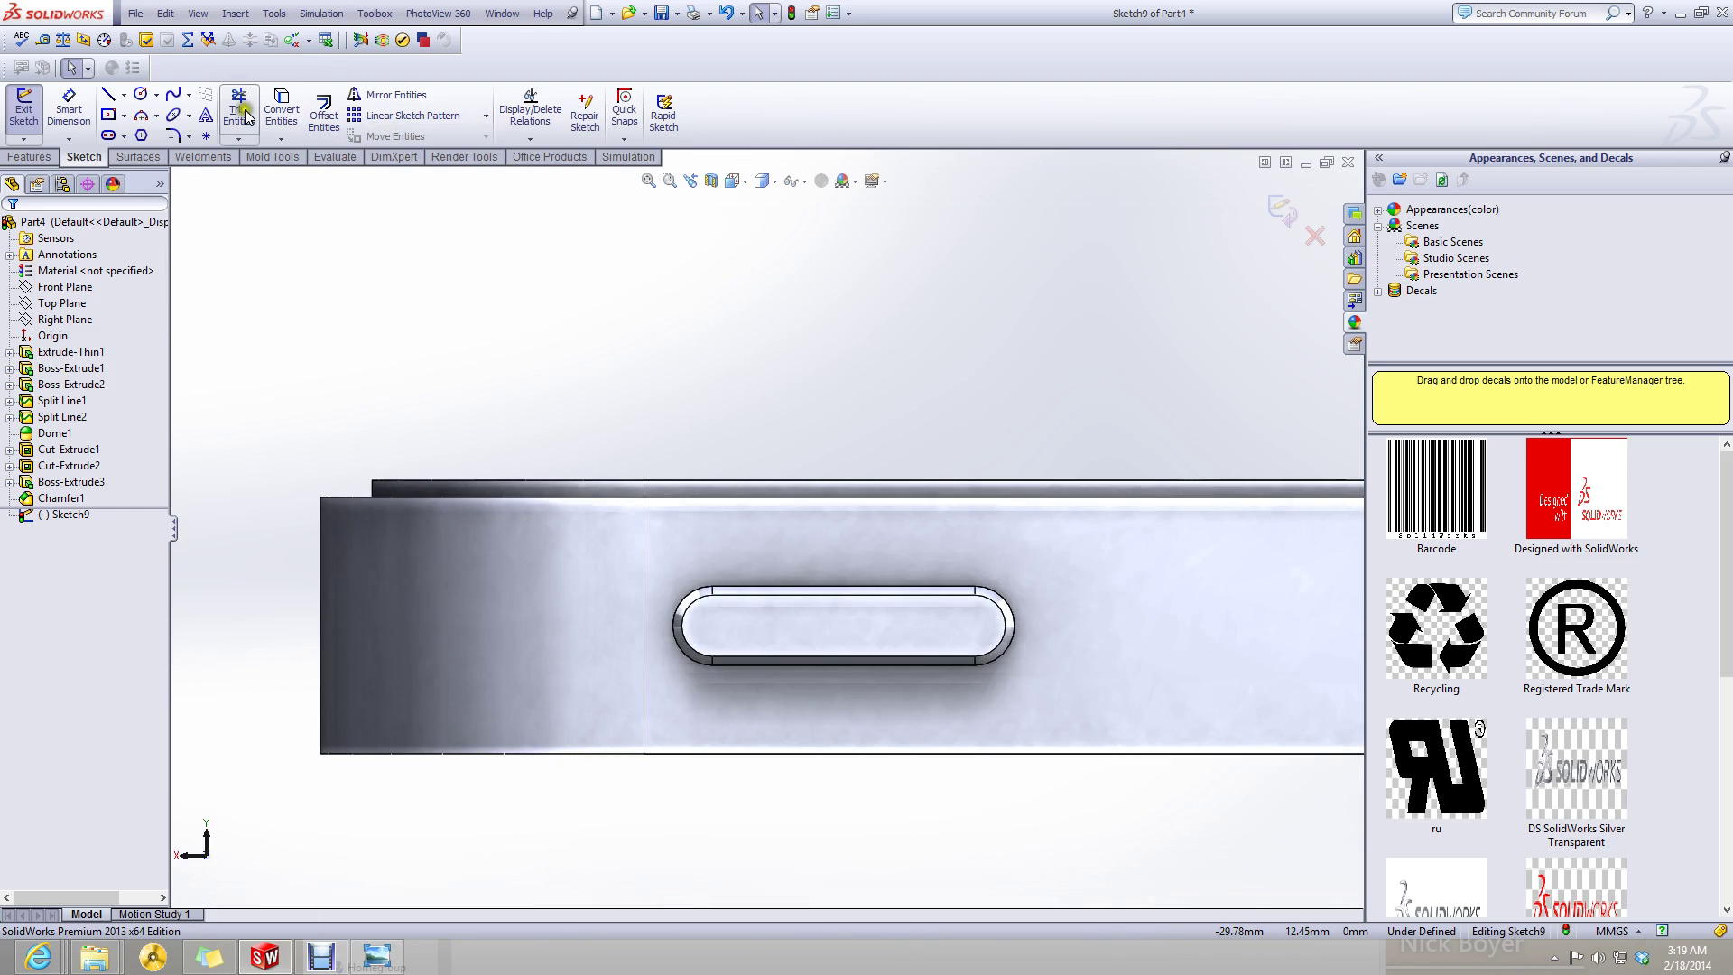
{"action": "left_click", "coordinate": [323, 108]}
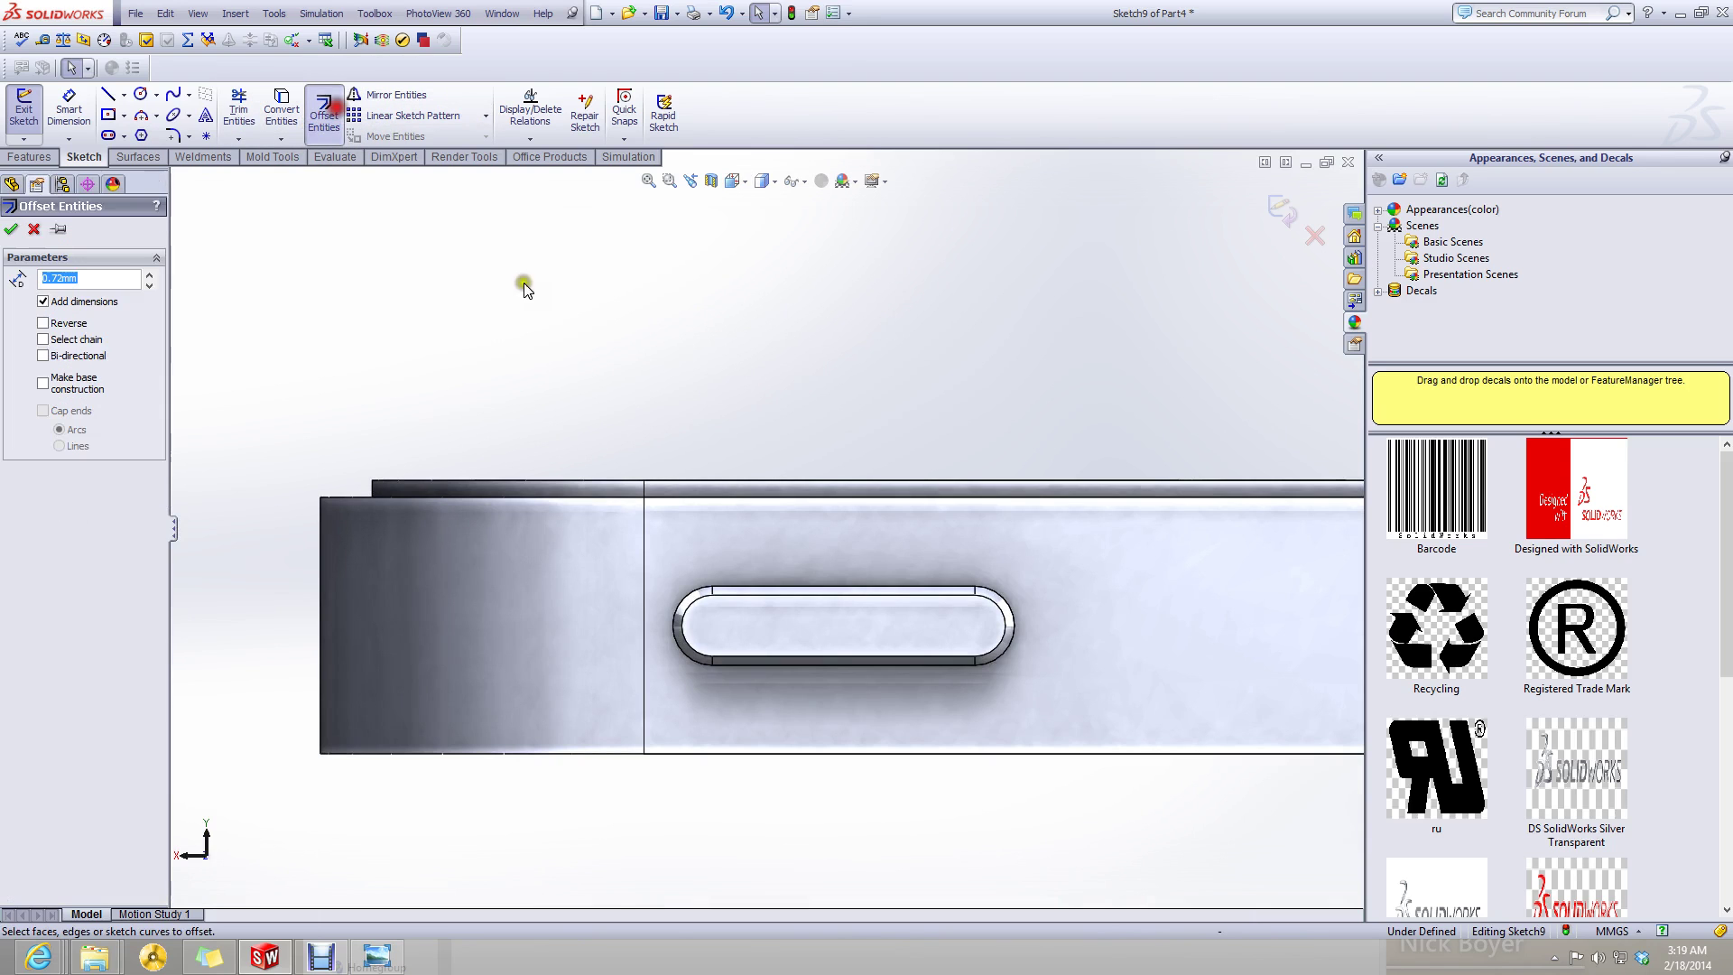
{"action": "scroll", "coordinate": [838, 578], "scroll_direction": "down", "scroll_amount": 5}
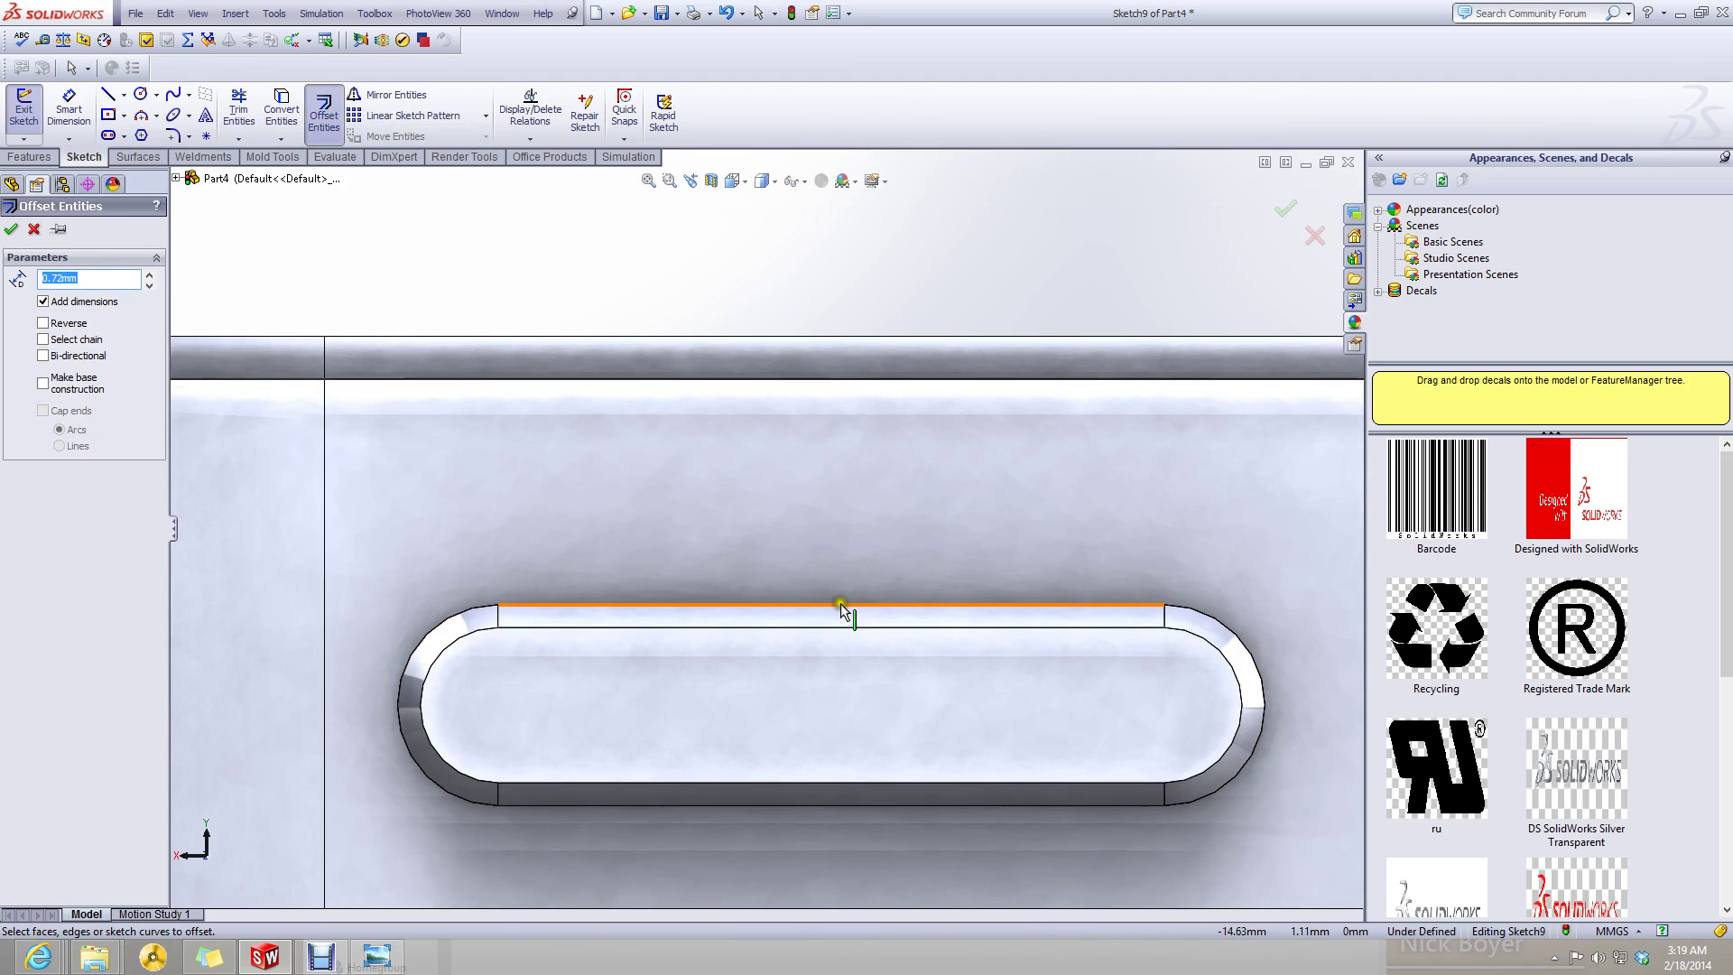
{"action": "left_click", "coordinate": [841, 603]}
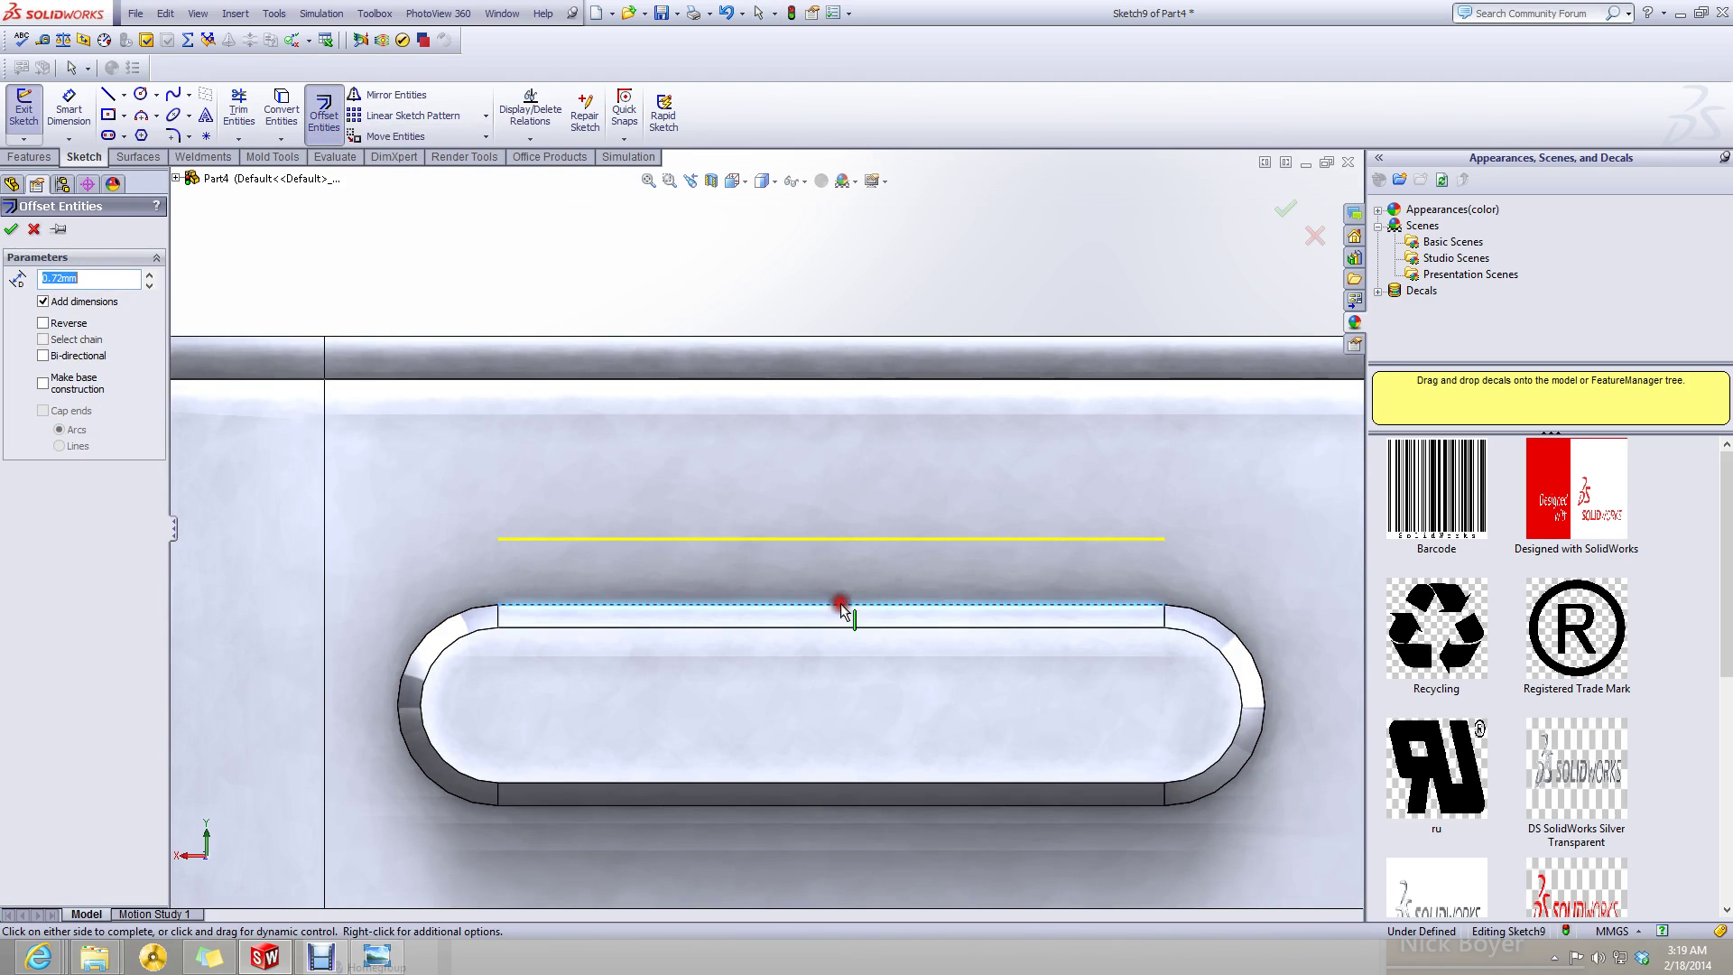
{"action": "left_click", "coordinate": [430, 644]}
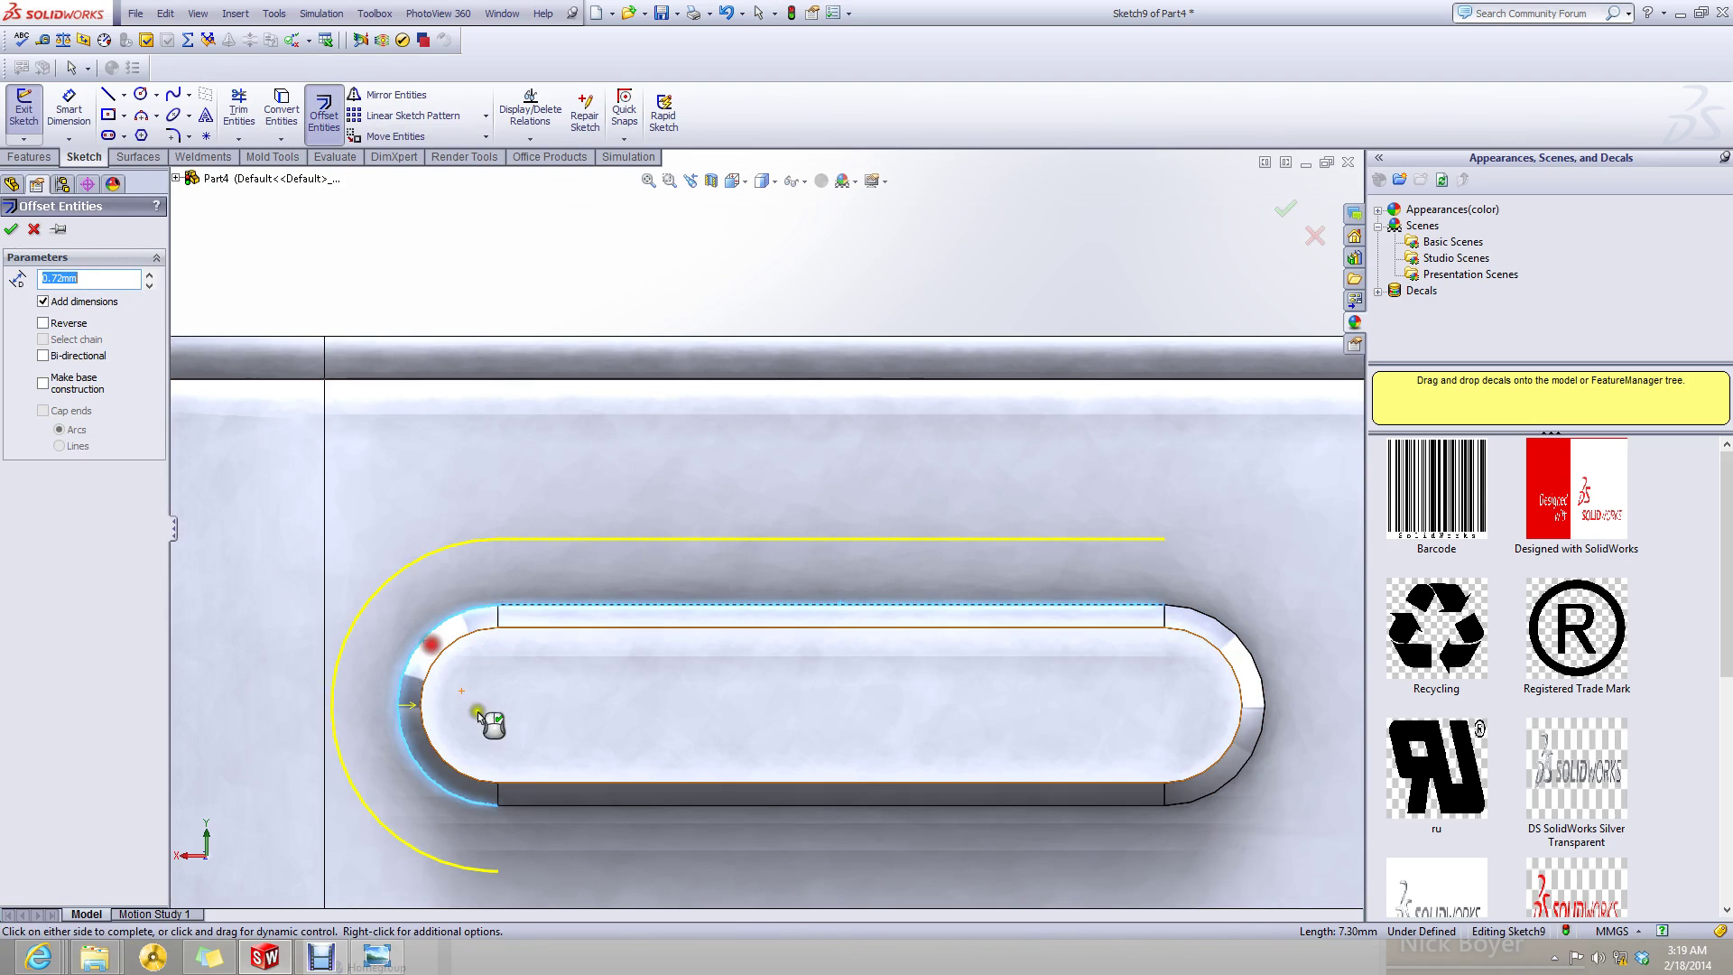
{"action": "left_click", "coordinate": [862, 804]}
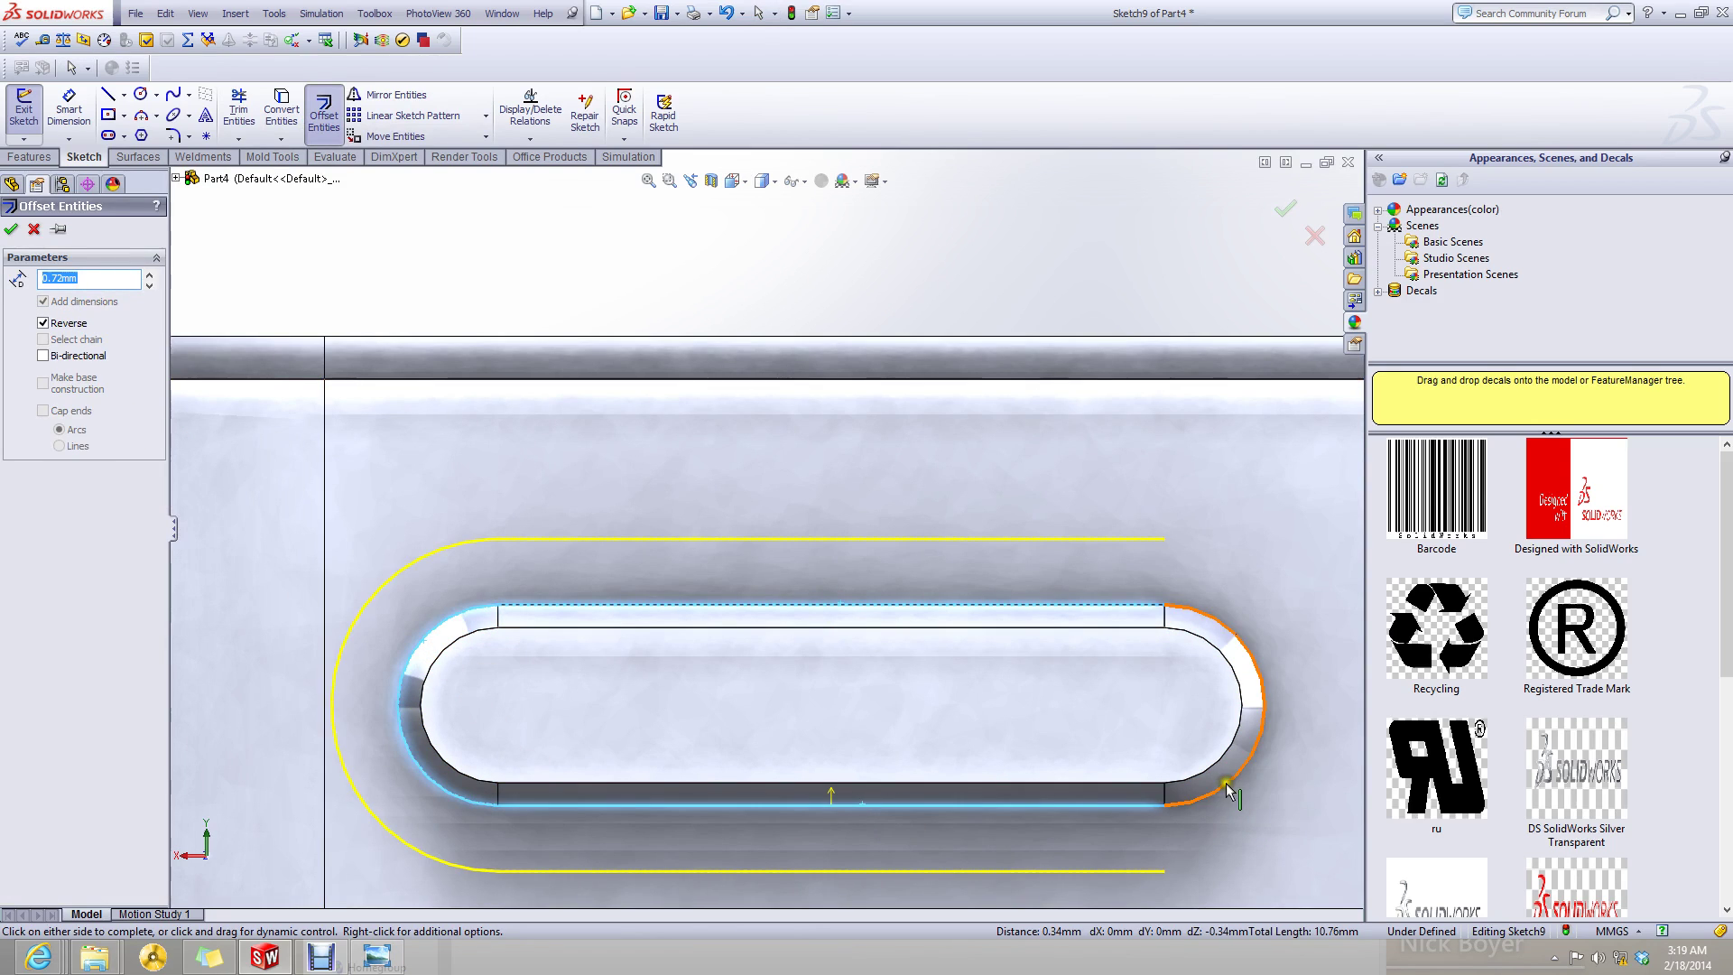
{"action": "left_click", "coordinate": [1228, 791]}
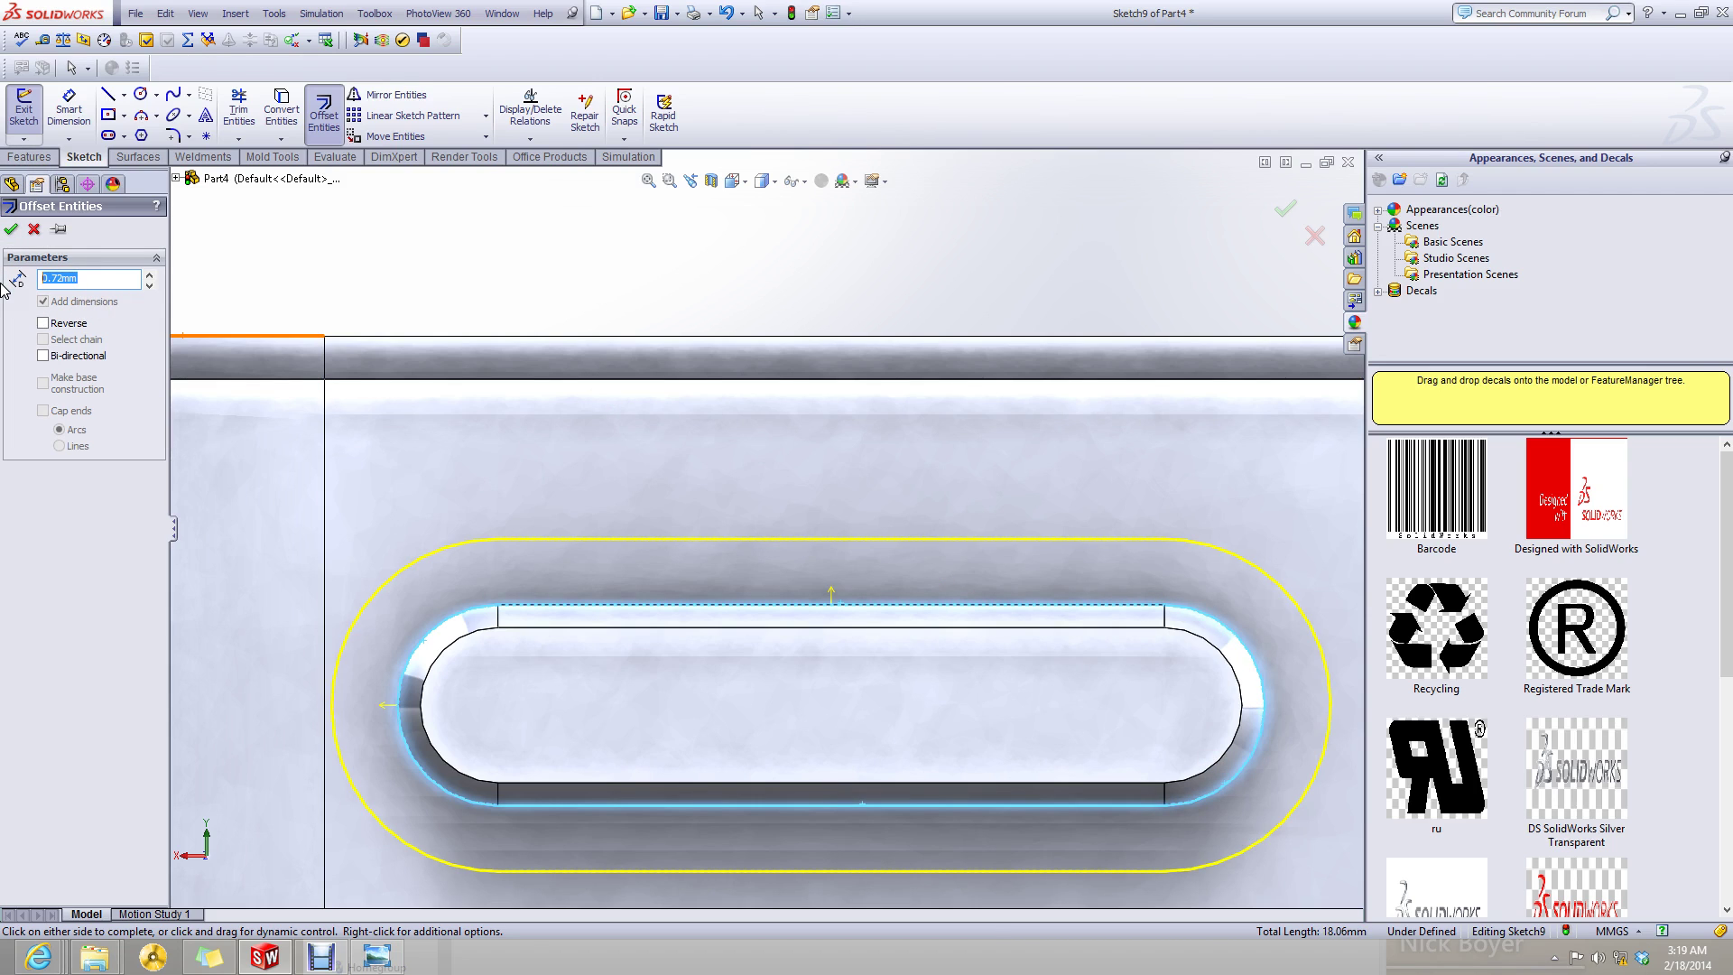
{"action": "type", "text": "2"}
{"action": "key", "text": "Return"}
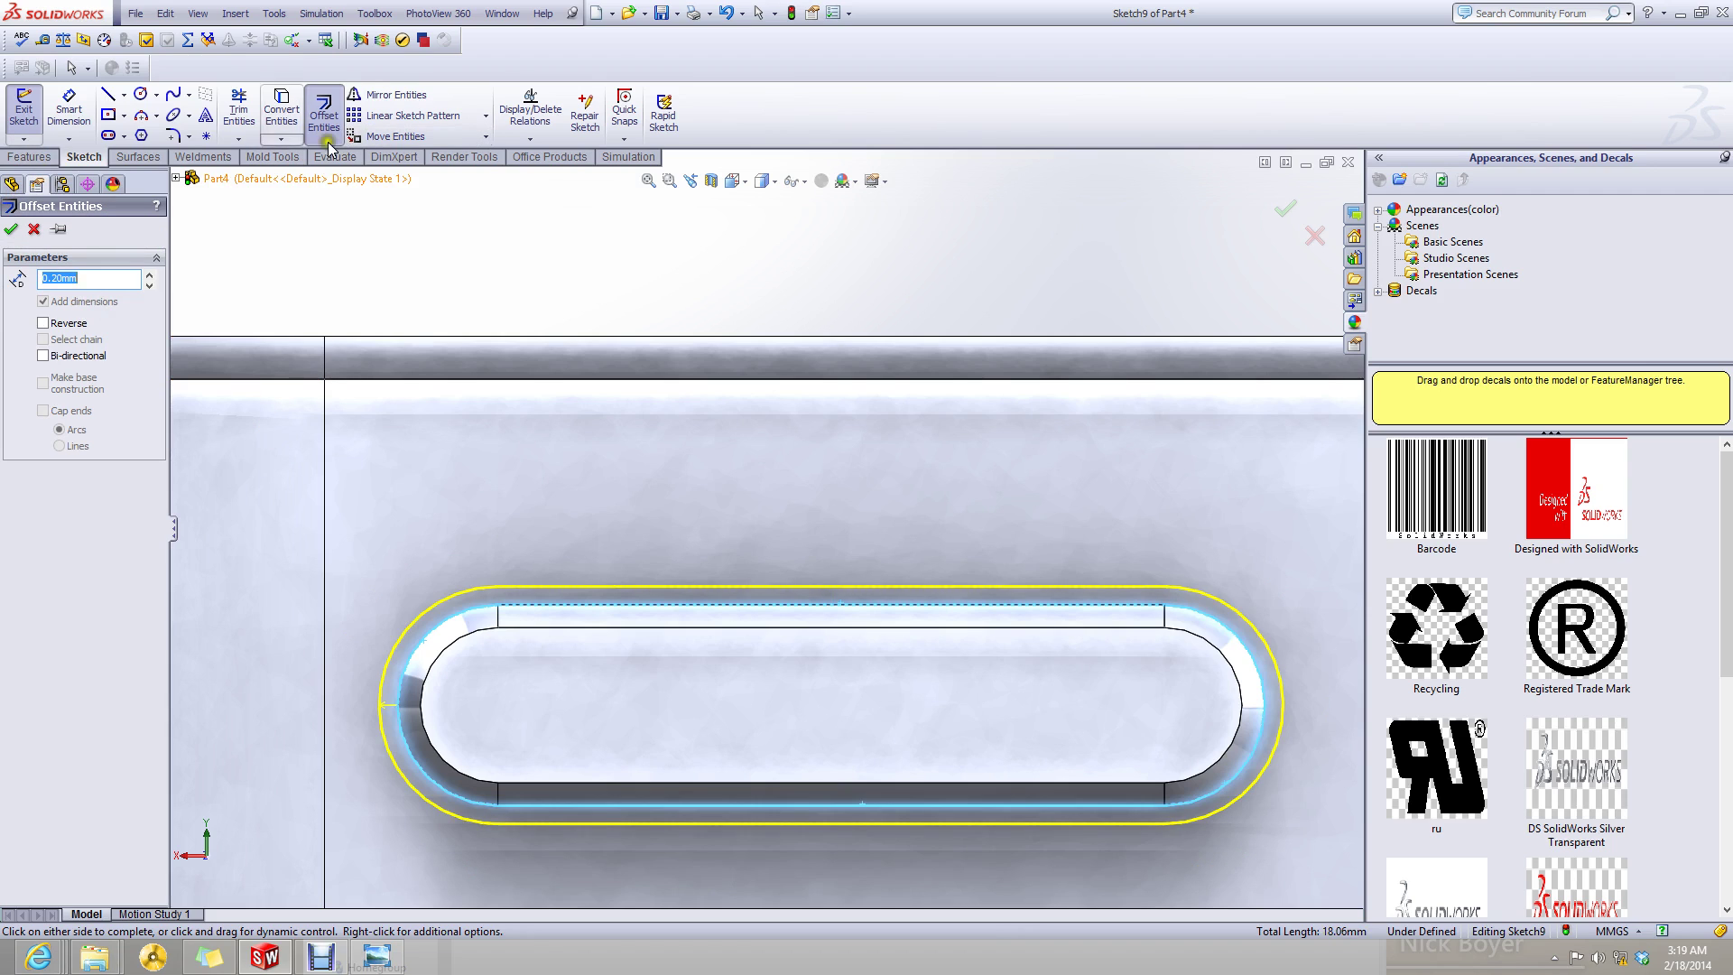
- Convert the four outer base edges of the sleep button into sketch entities on the top end face
{"action": "left_click", "coordinate": [276, 122]}
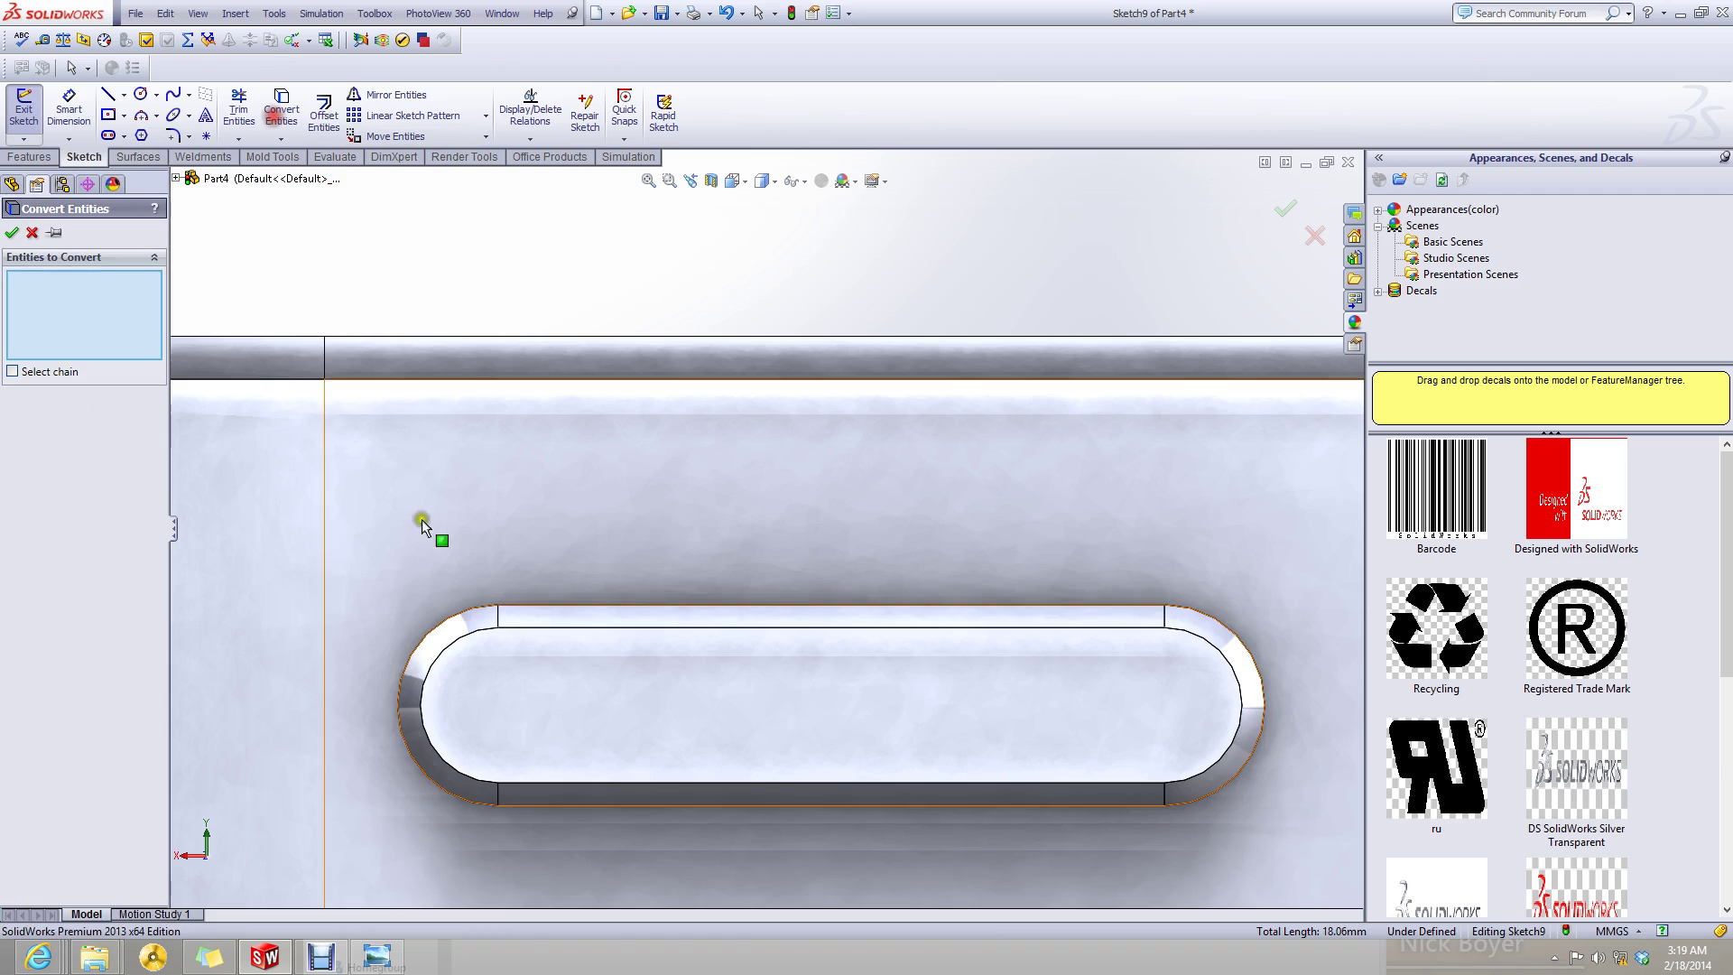
{"action": "left_click", "coordinate": [421, 630]}
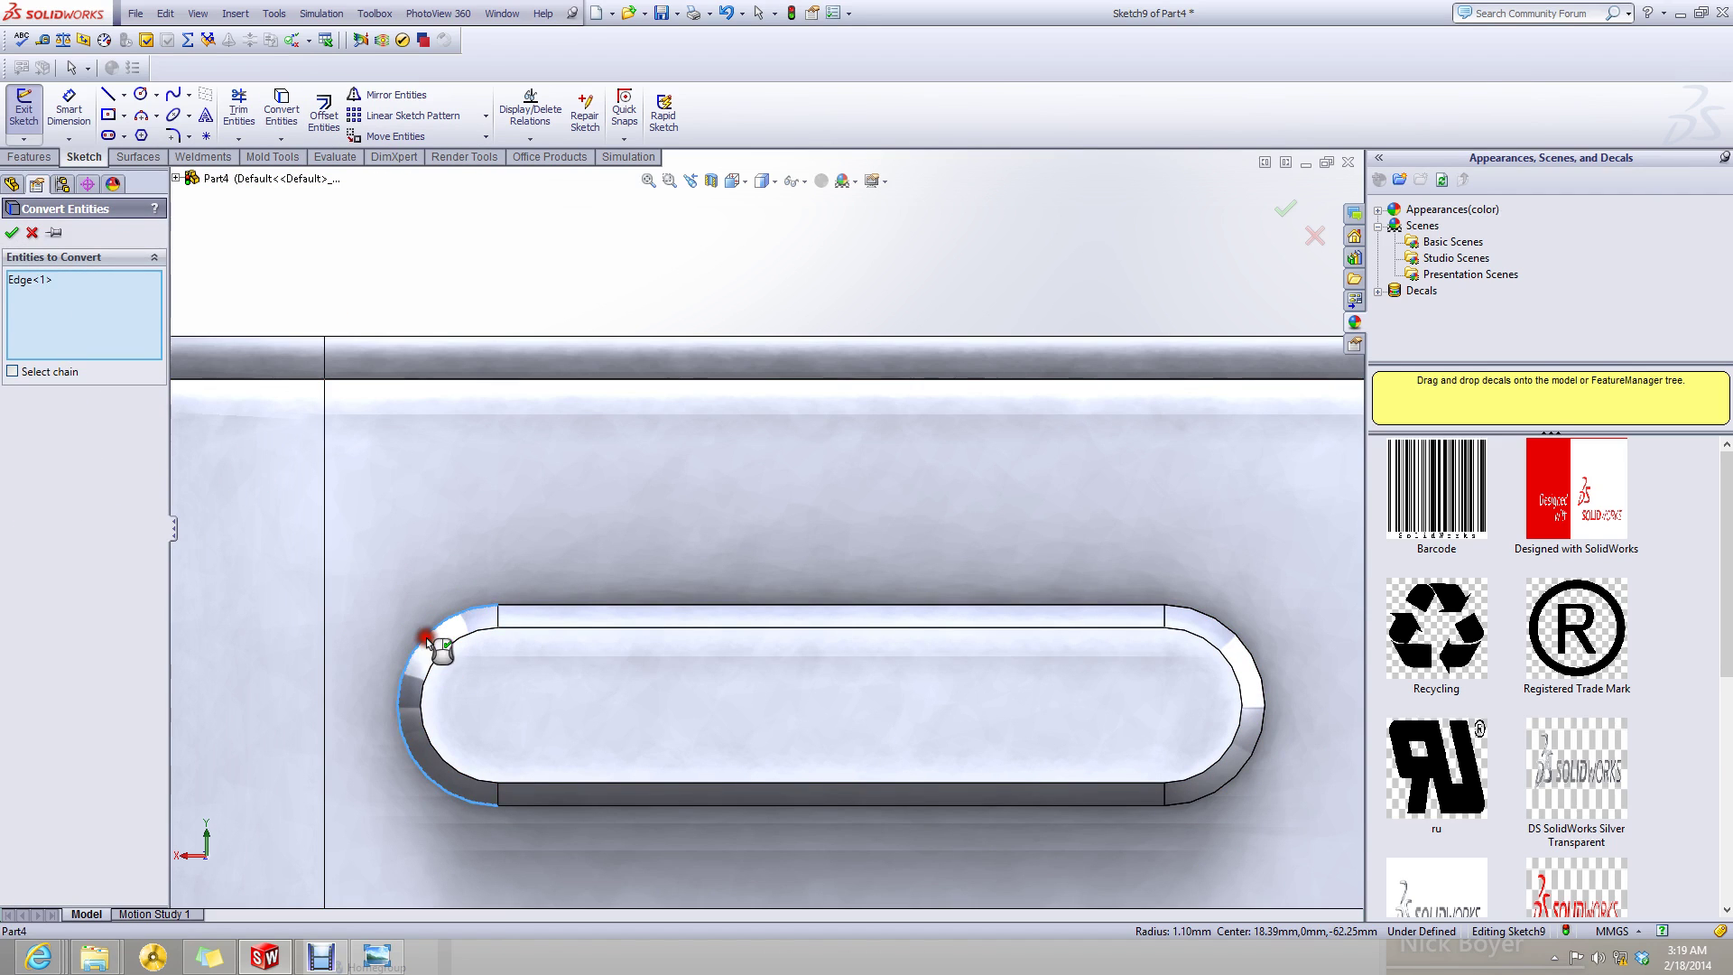
{"action": "left_click", "coordinate": [515, 606]}
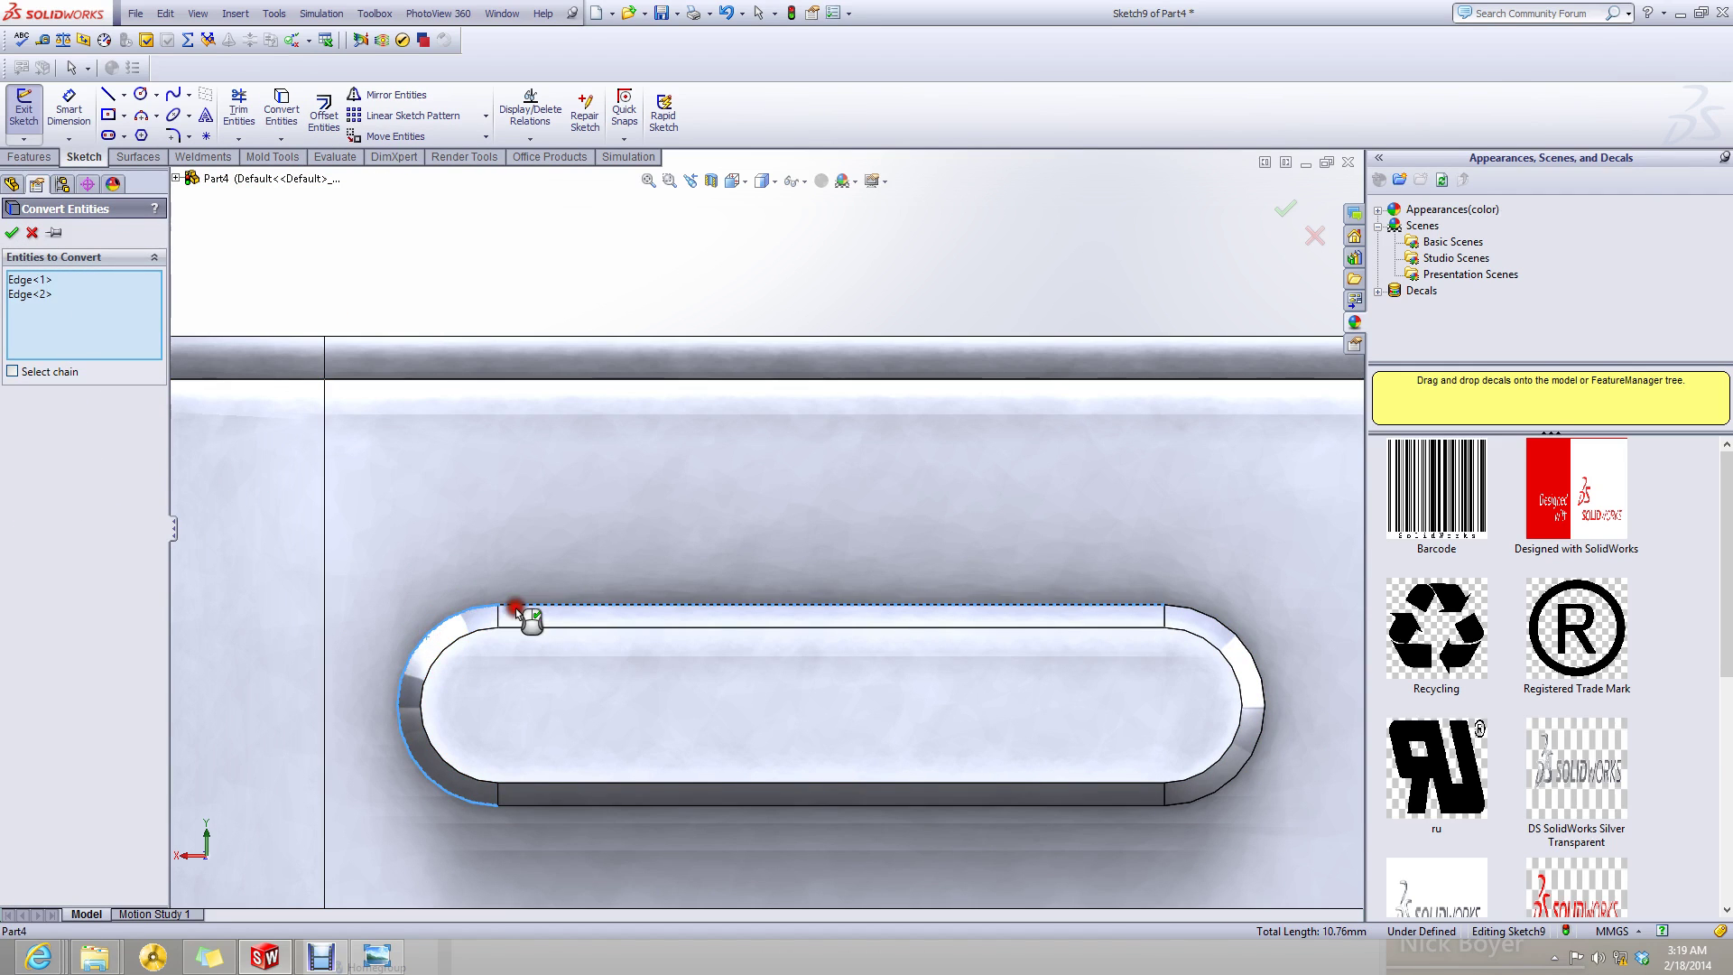
{"action": "left_click", "coordinate": [598, 806]}
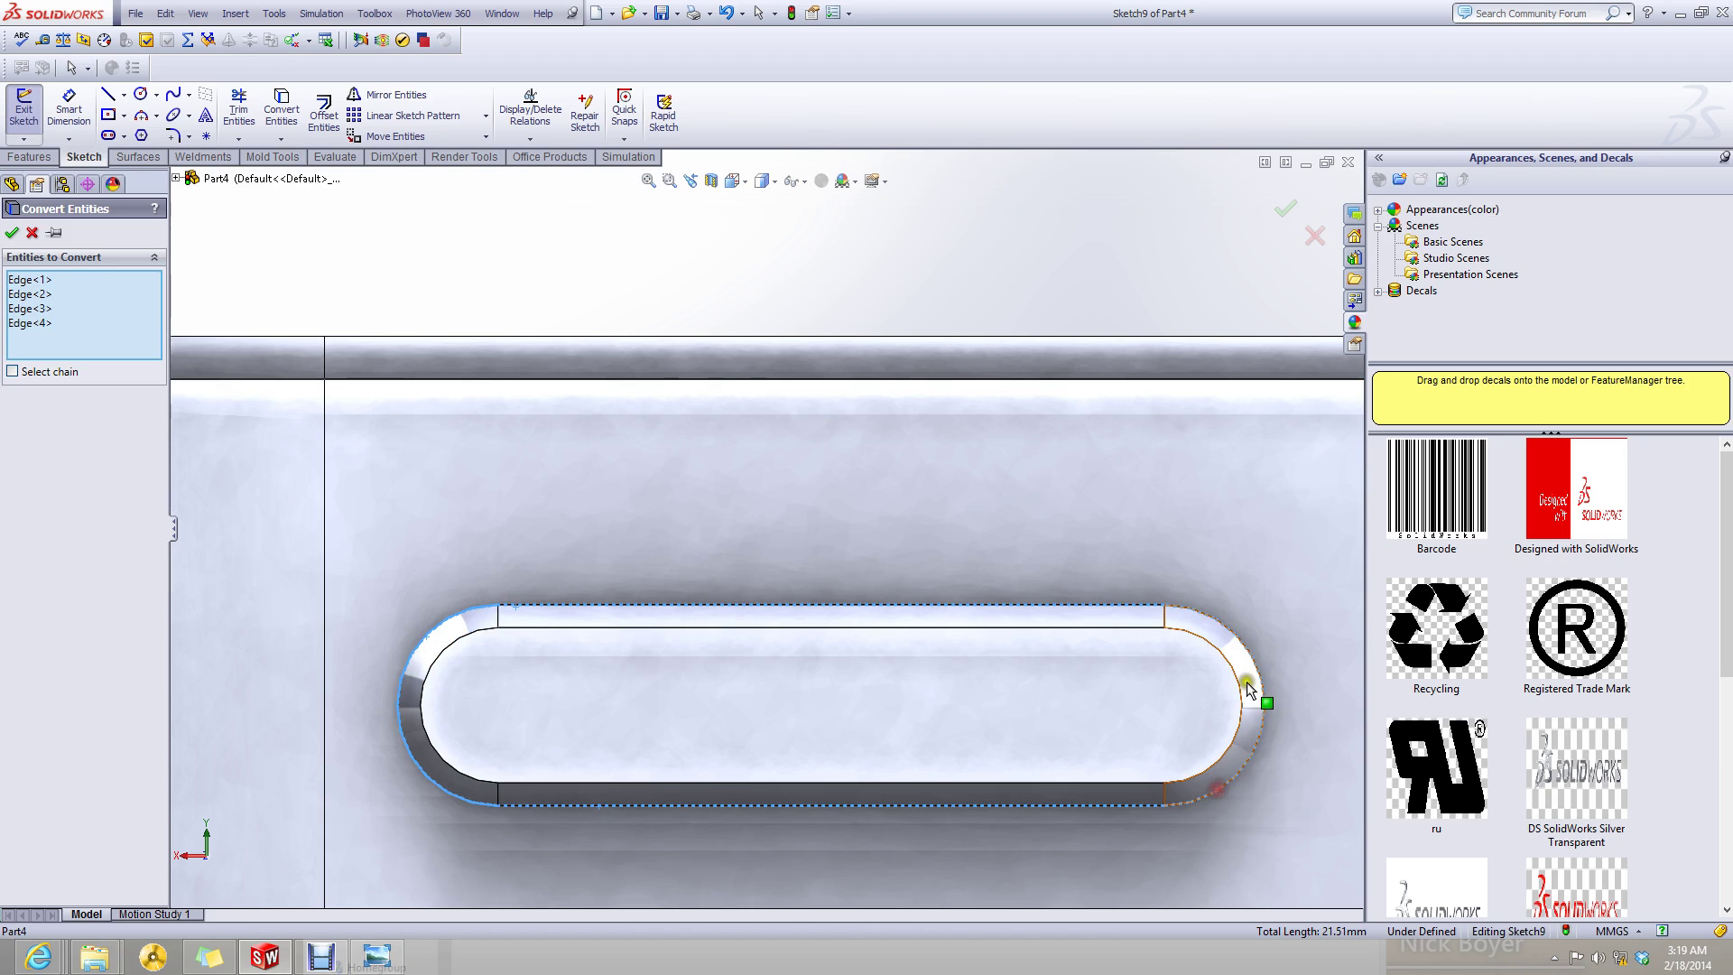
{"action": "left_click", "coordinate": [12, 233]}
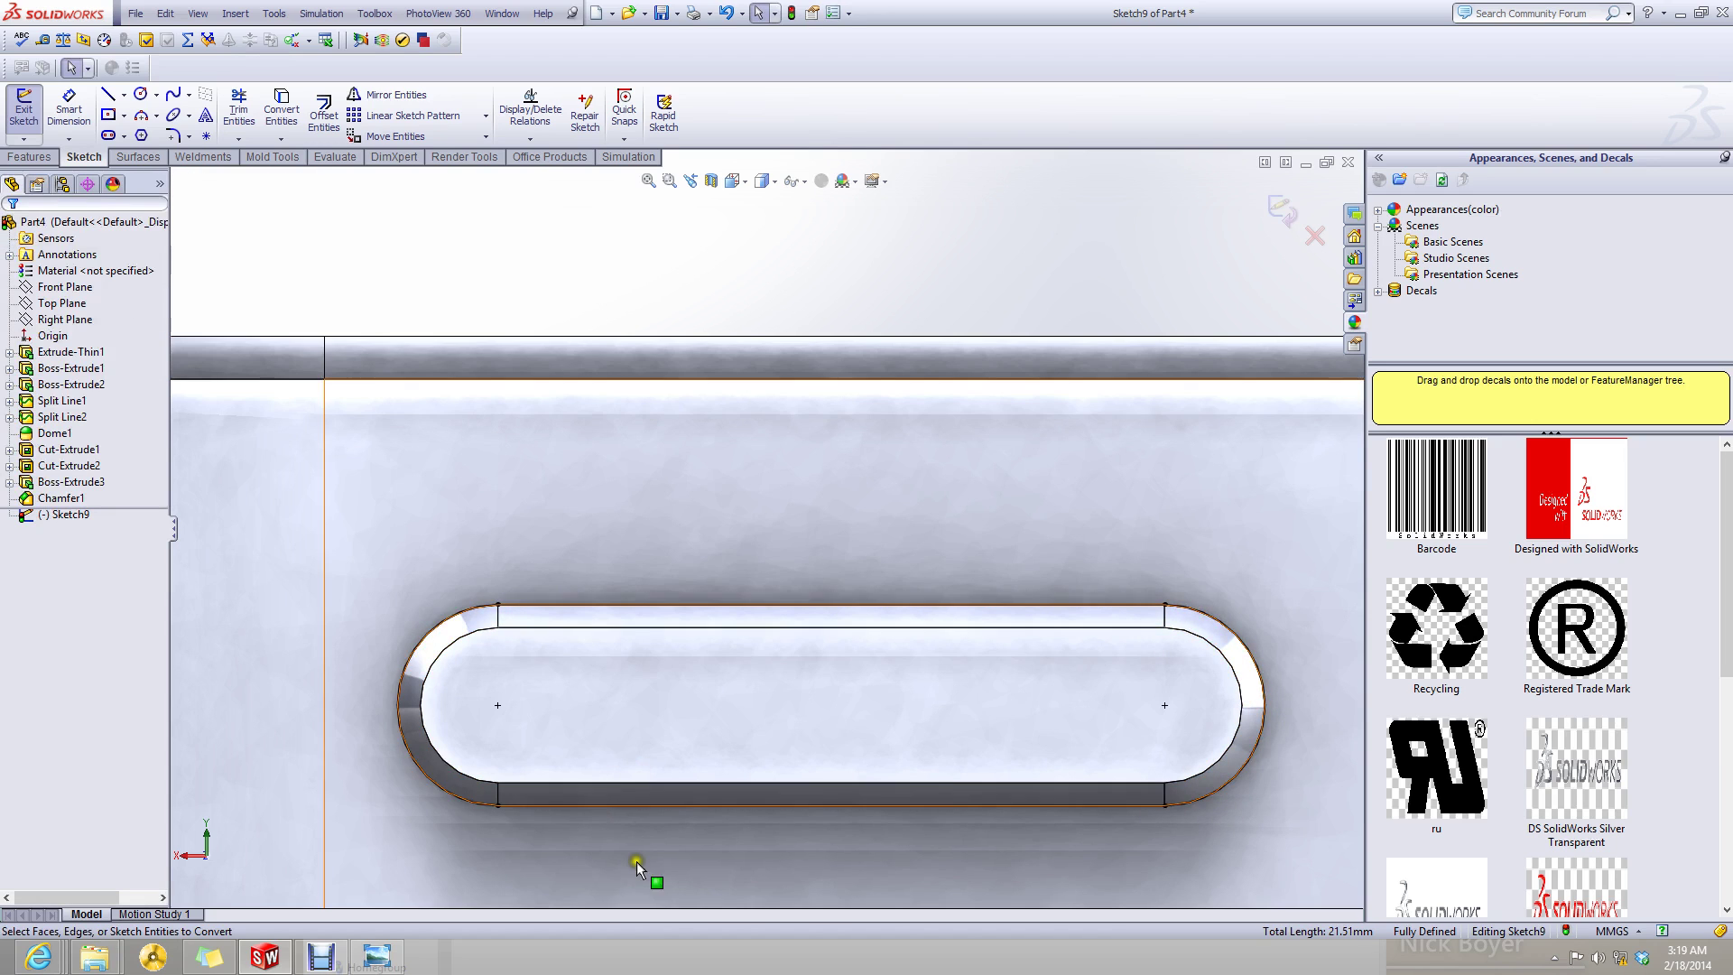
- Offset the converted sleep button outline outward by 0.20 mm, including both straight lines and both end arcs
{"action": "scroll", "coordinate": [777, 832], "scroll_direction": "up", "scroll_amount": 2}
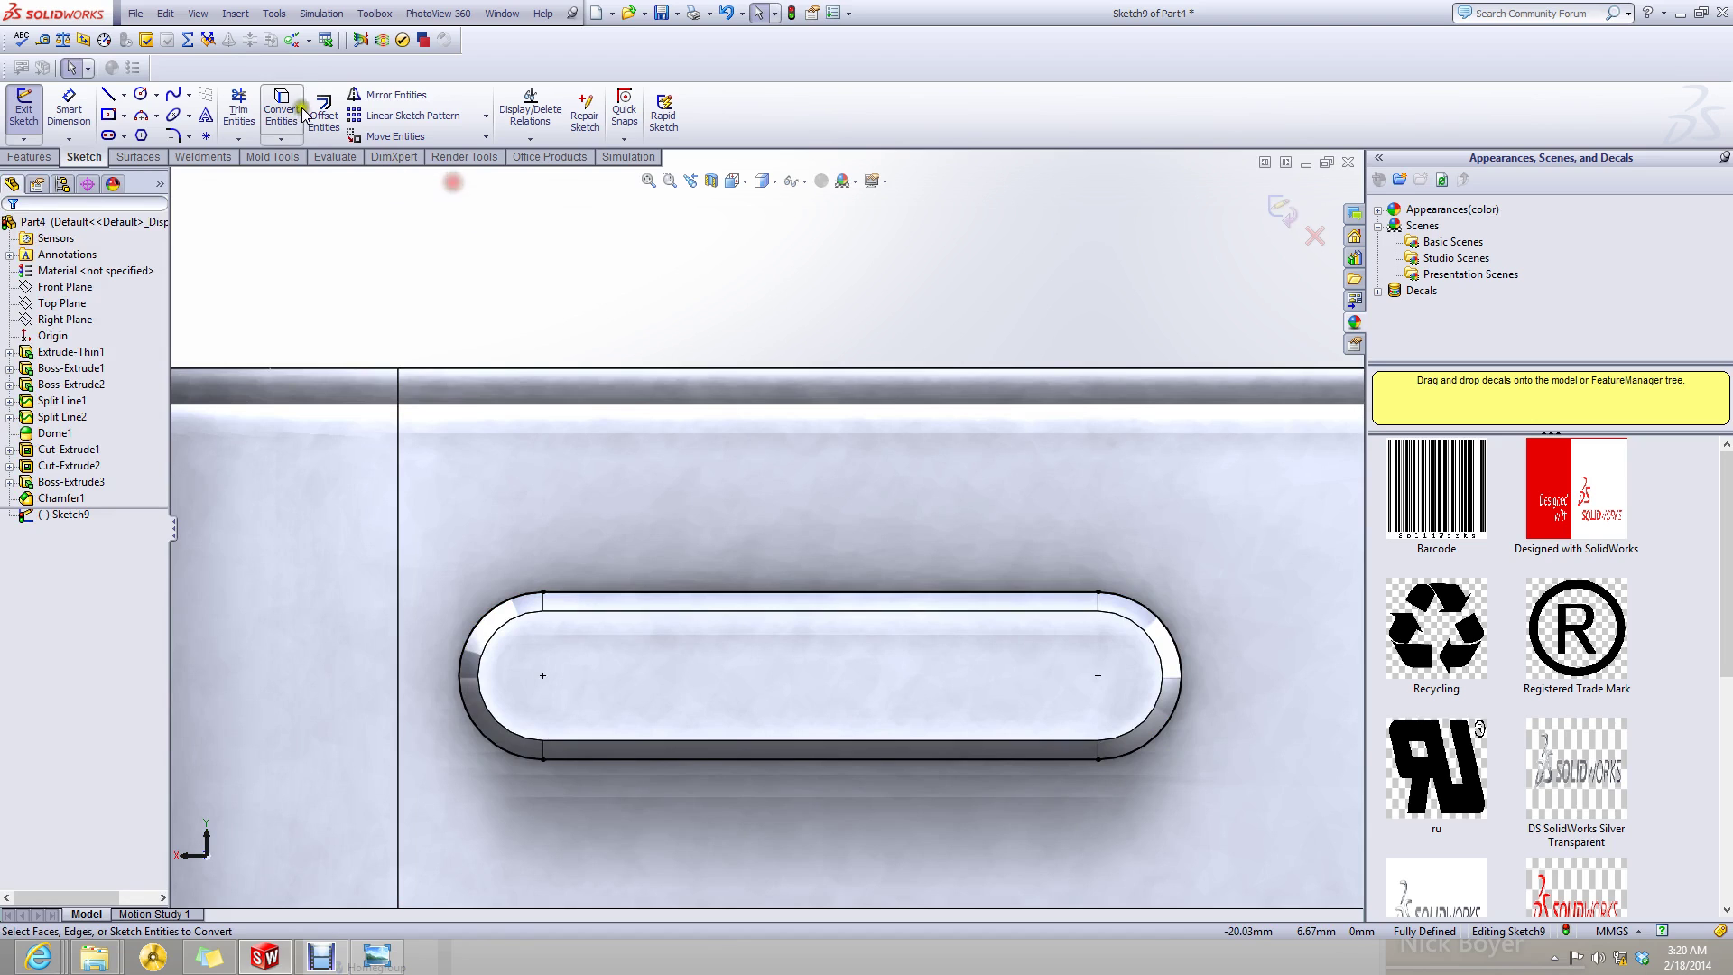
{"action": "left_click", "coordinate": [323, 110]}
{"action": "left_click", "coordinate": [553, 594]}
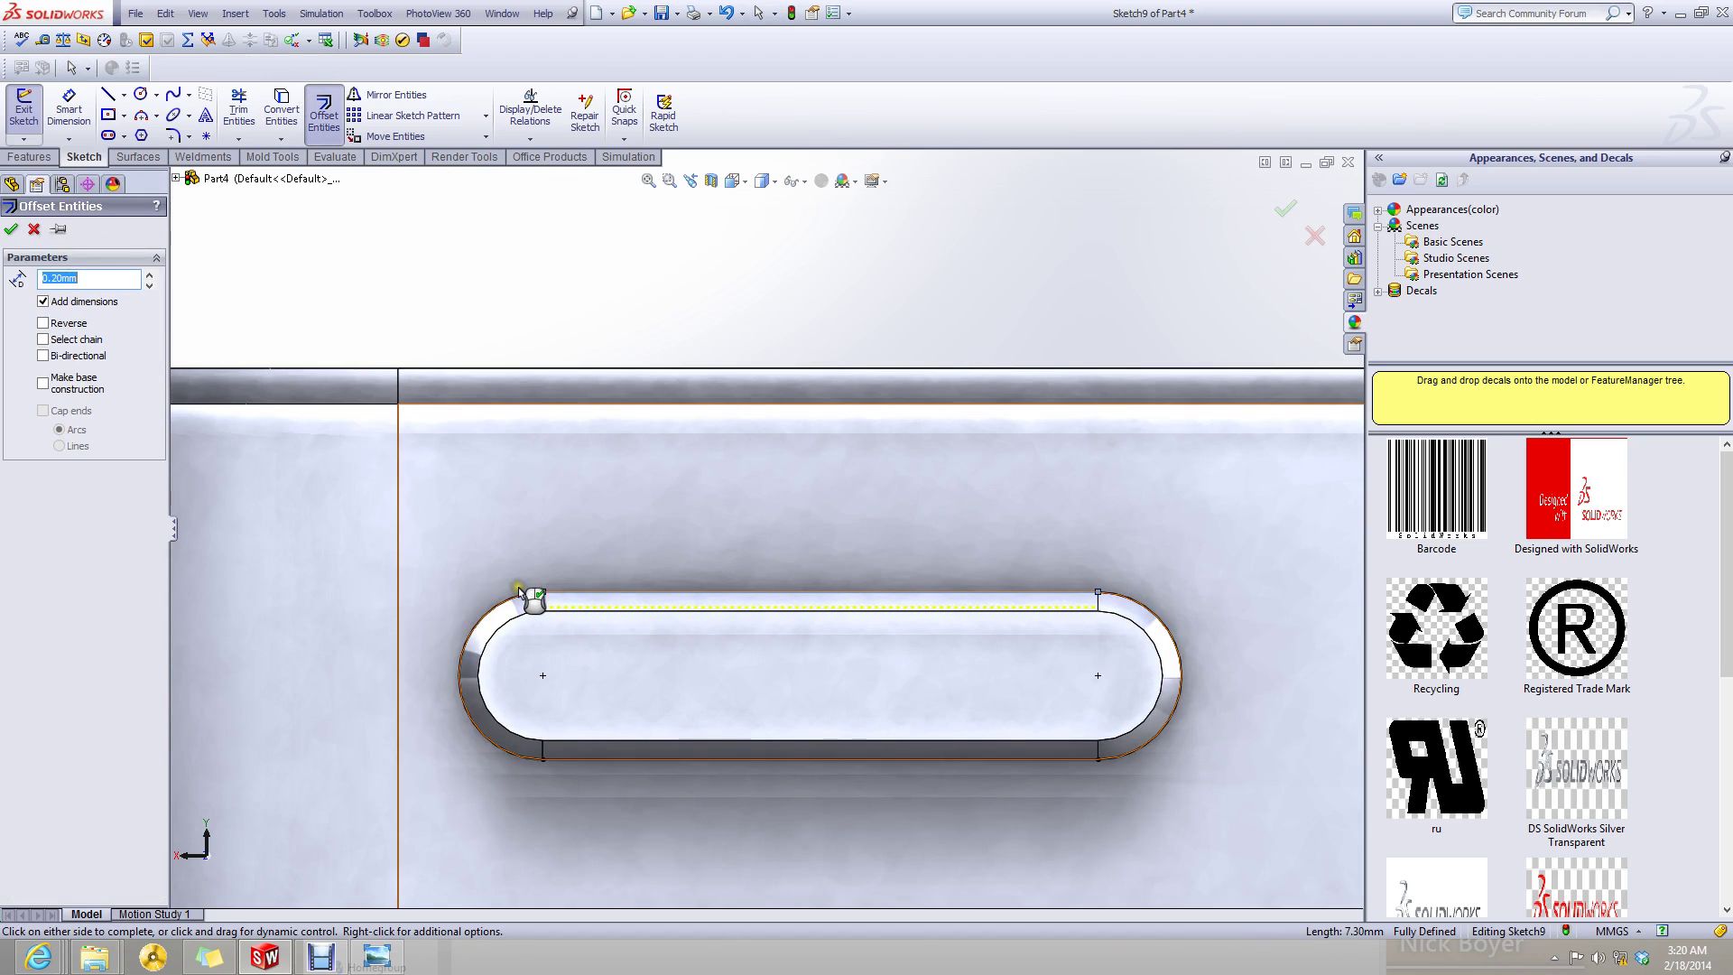
{"action": "left_click", "coordinate": [522, 592]}
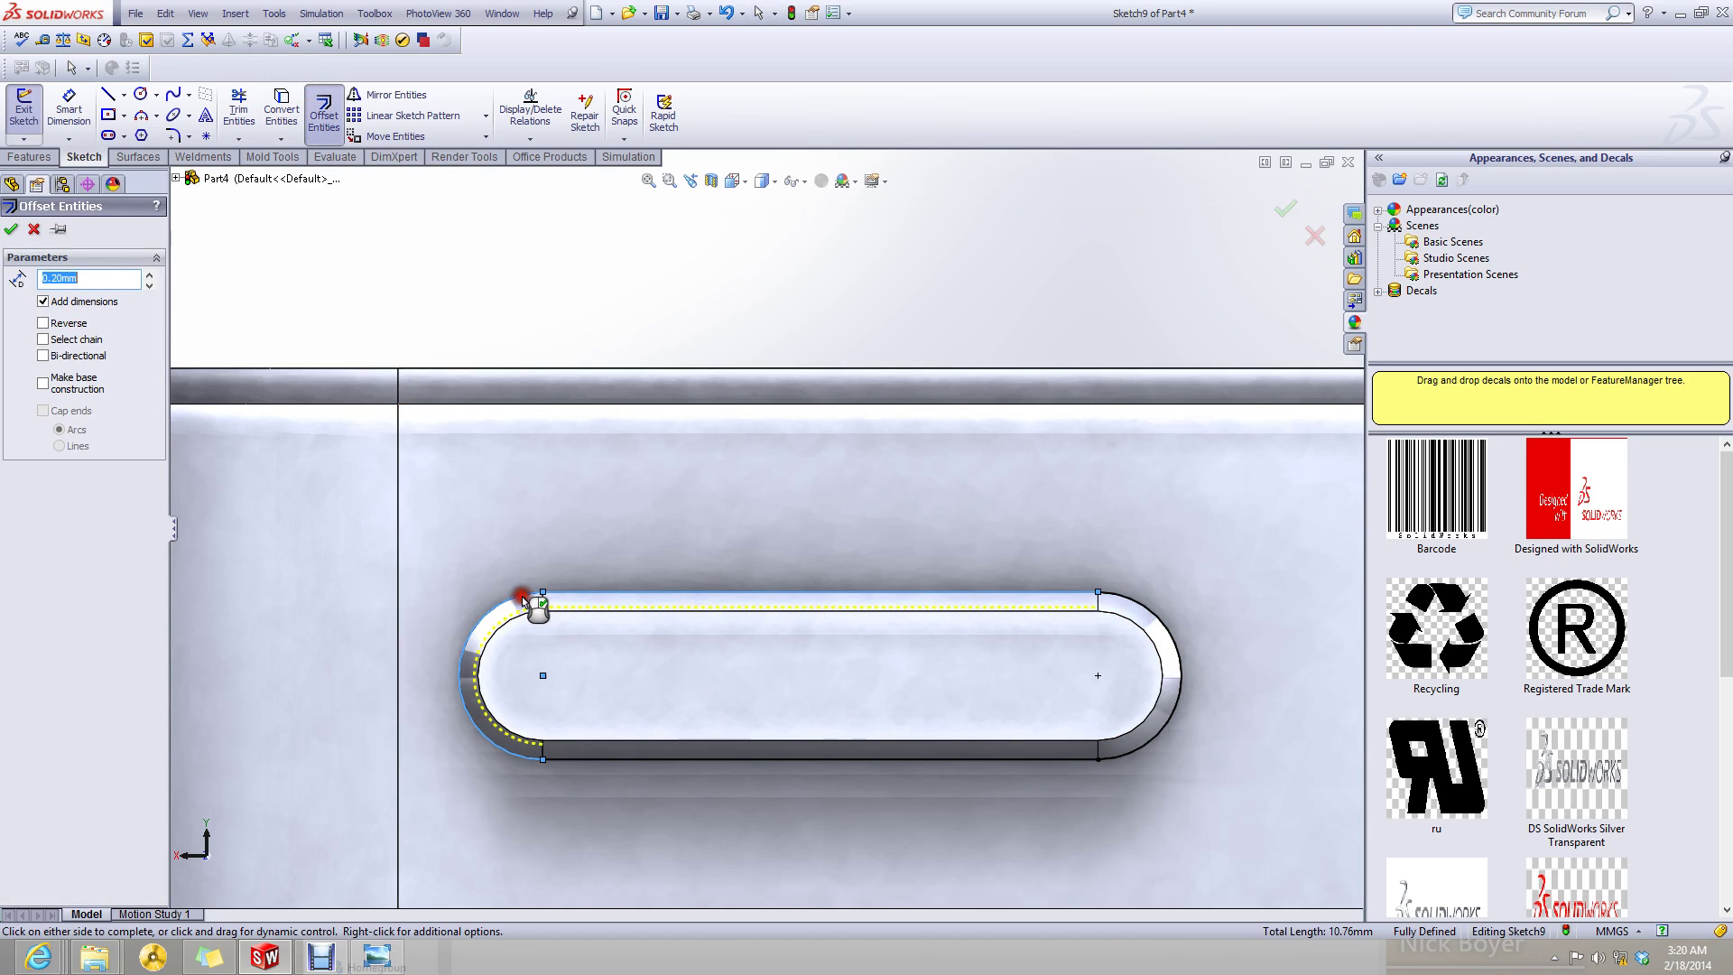
{"action": "left_click", "coordinate": [1159, 731]}
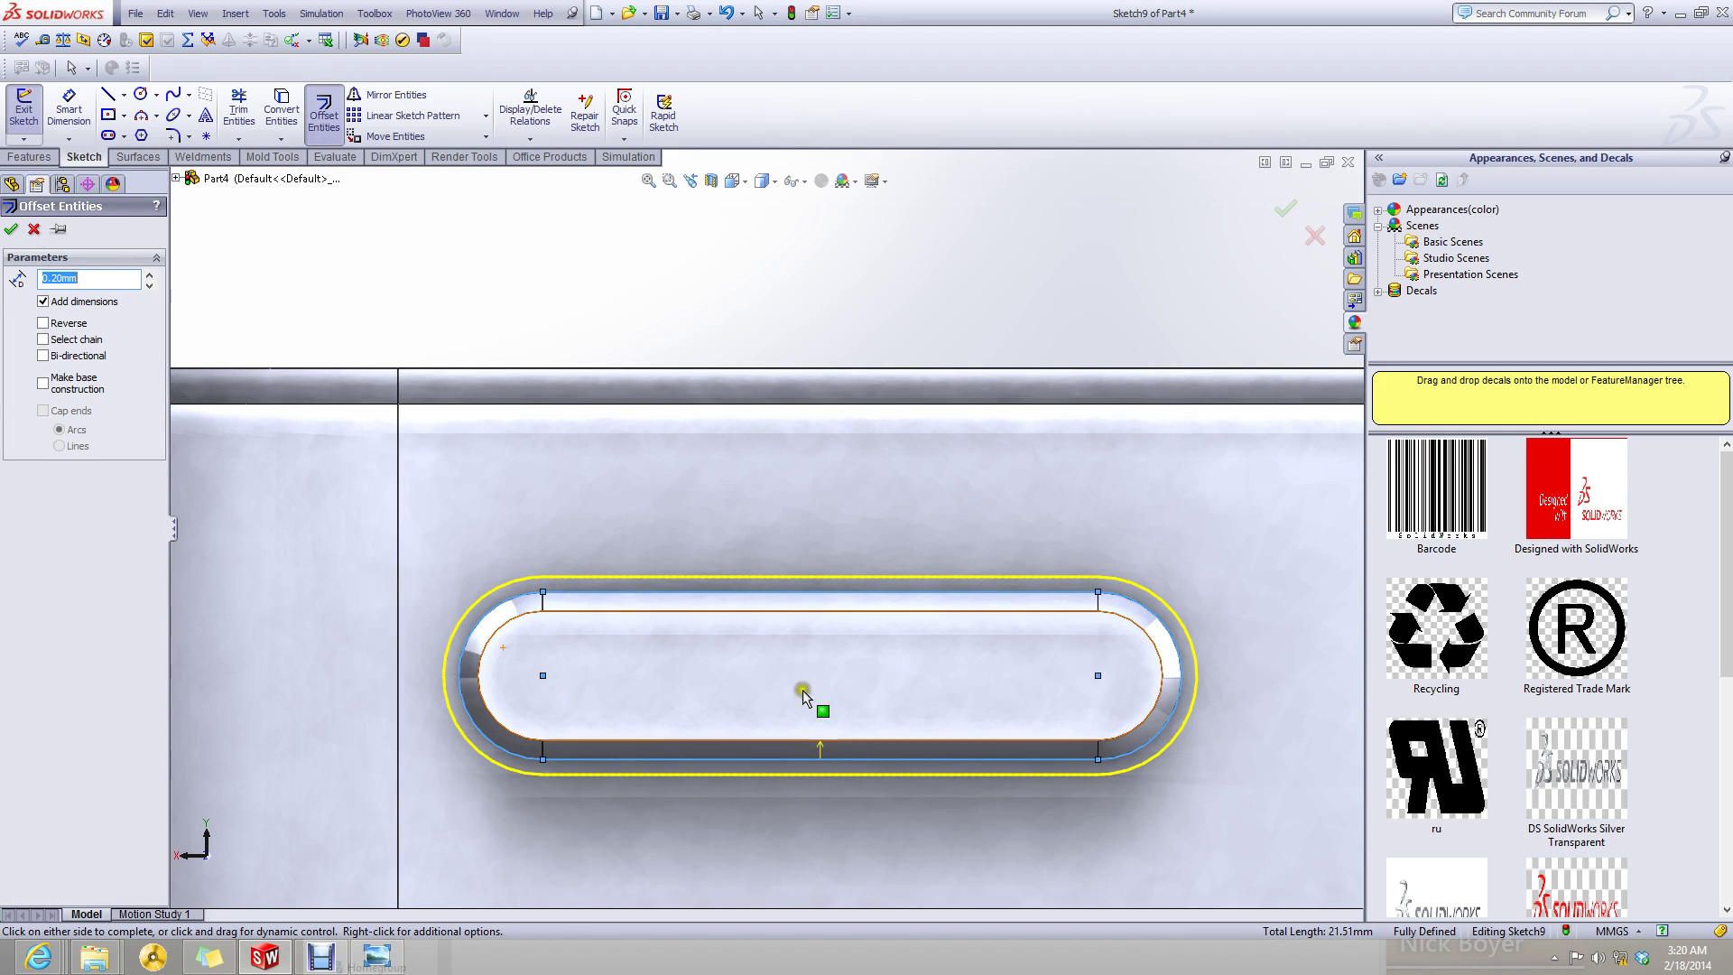
{"action": "left_click", "coordinate": [13, 230]}
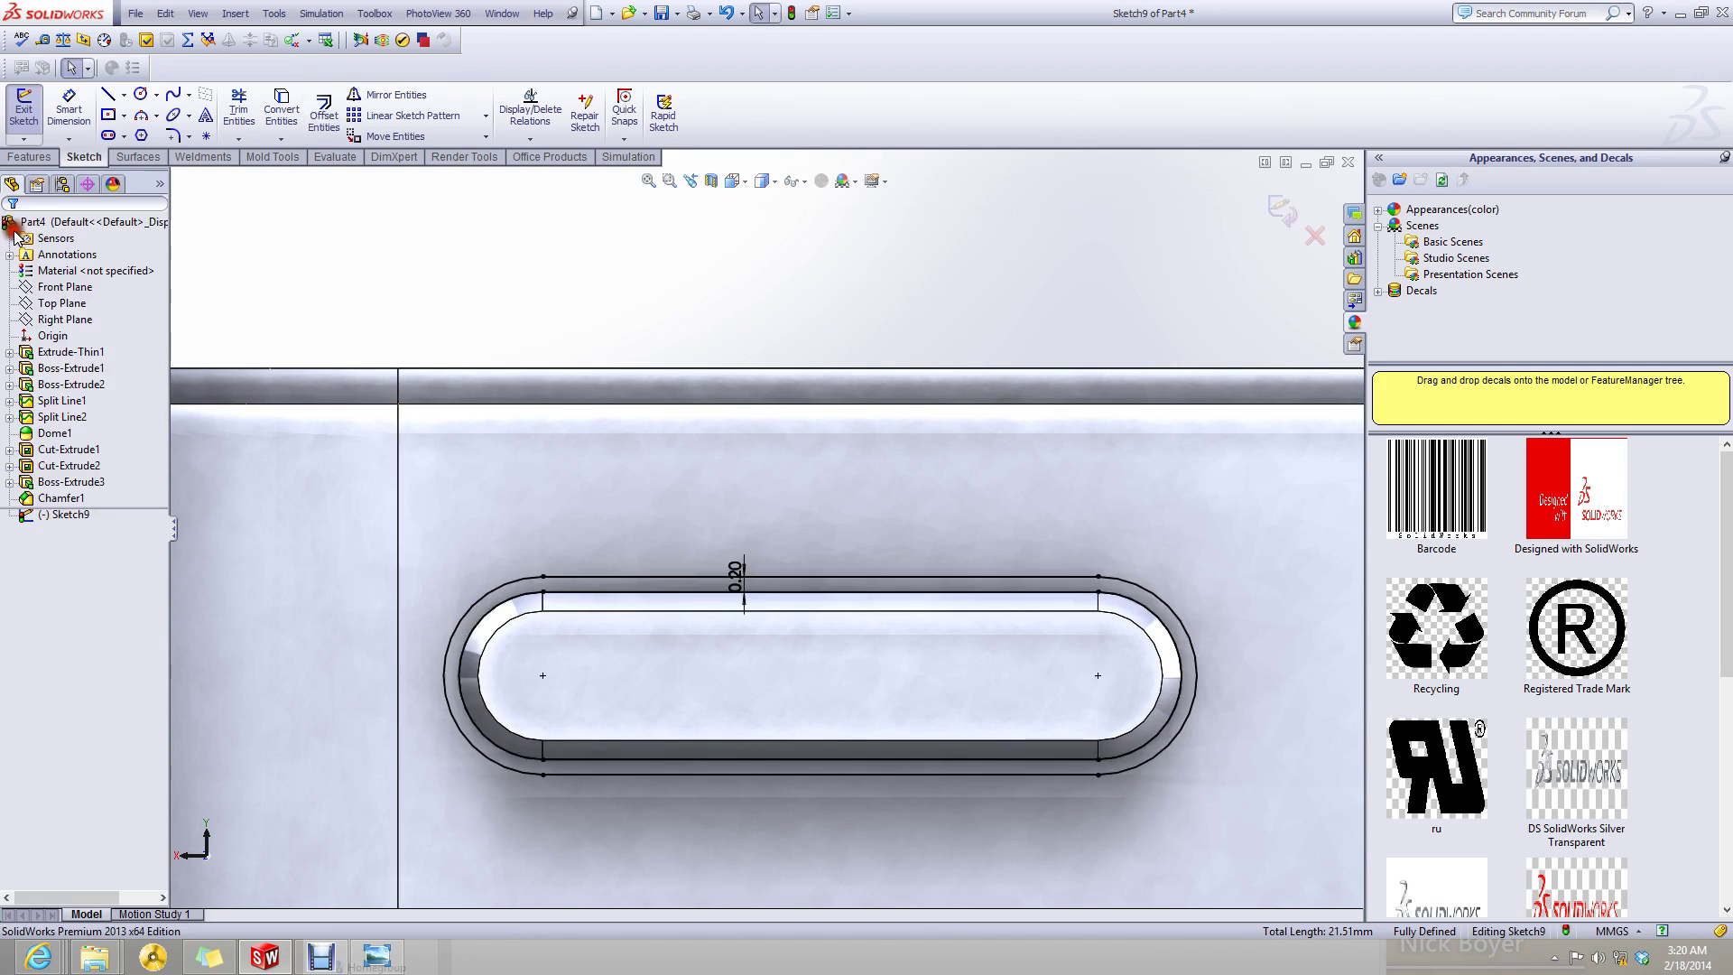
- Cut the ring between the sleep button outline and its offset as a blind Extruded Cut 0.2 mm deep
{"action": "left_click", "coordinate": [10, 159]}
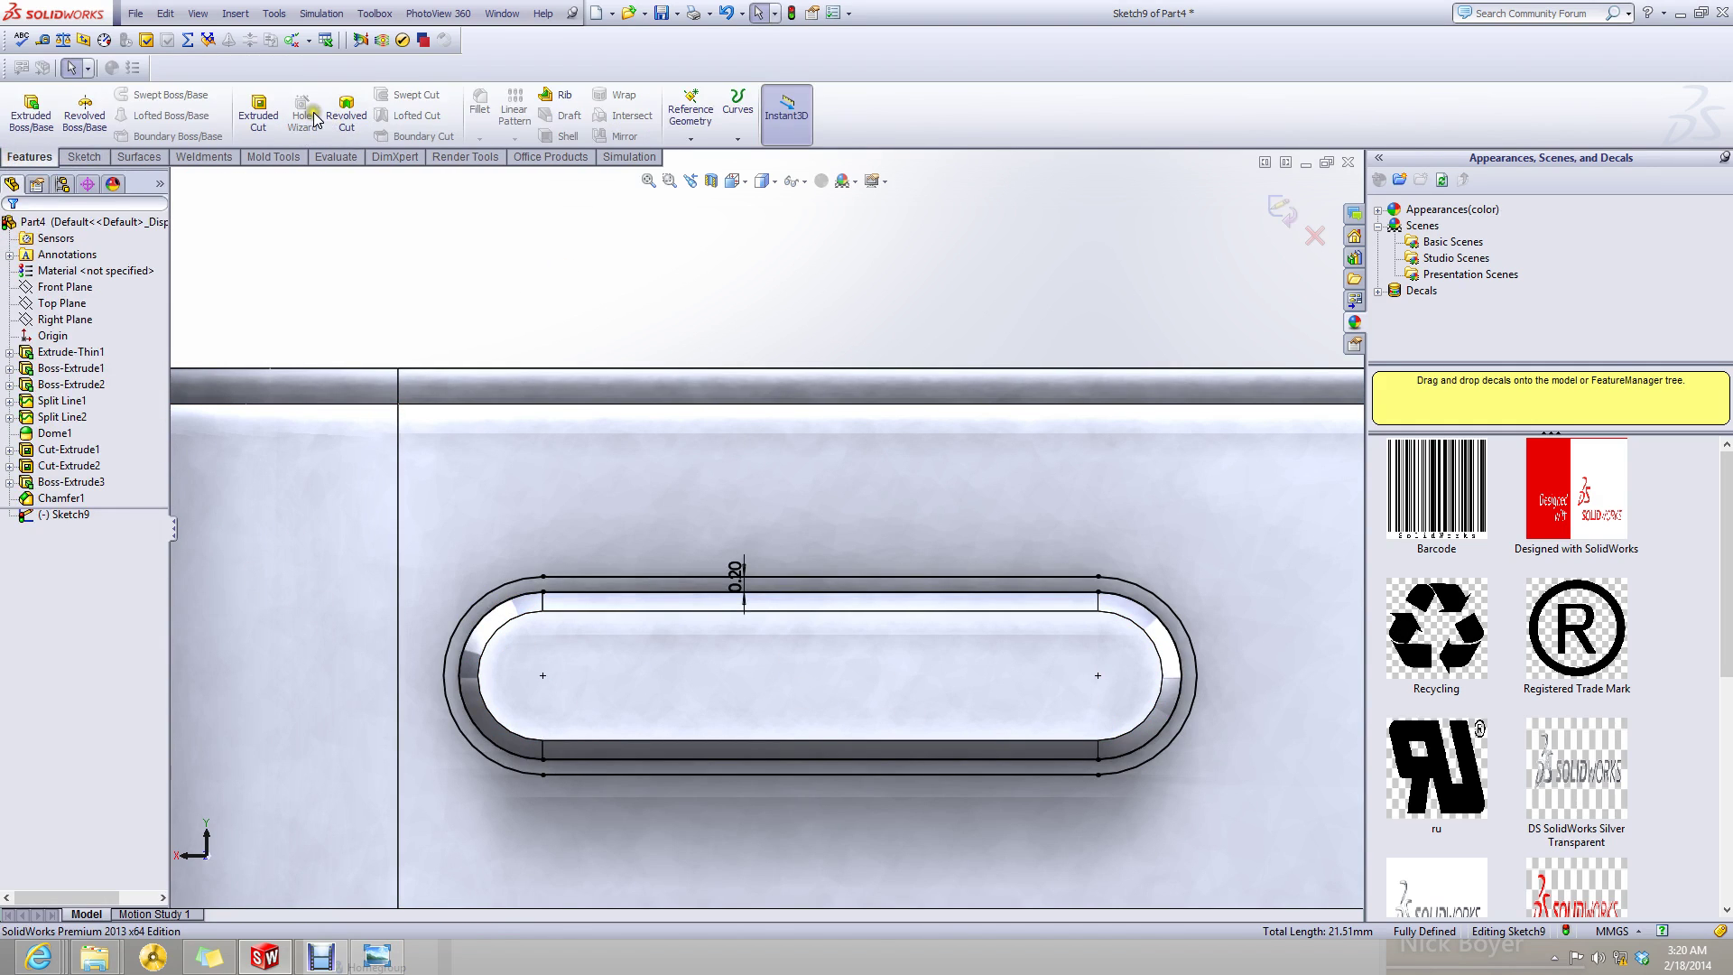
{"action": "left_click", "coordinate": [259, 113]}
{"action": "middle_click_drag", "start_coordinate": [762, 368], "coordinate": [632, 505]}
{"action": "scroll", "coordinate": [632, 505], "scroll_direction": "down", "scroll_amount": 3}
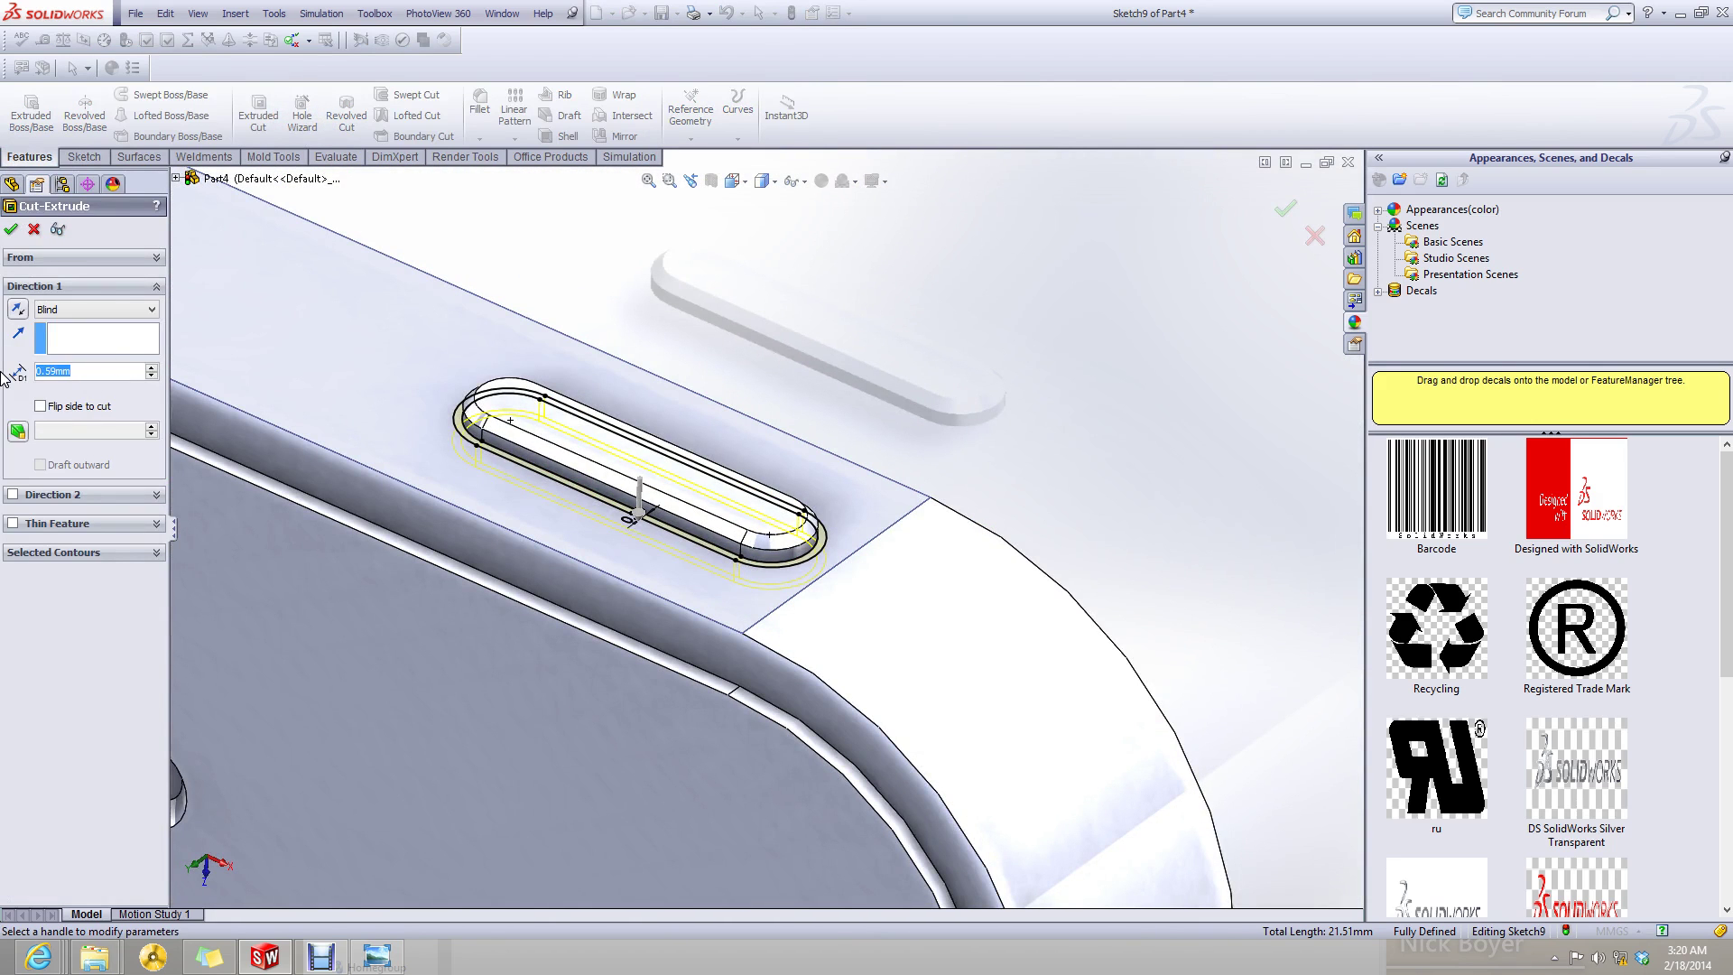
{"action": "type", "text": "0.2"}
{"action": "key", "text": "Return"}
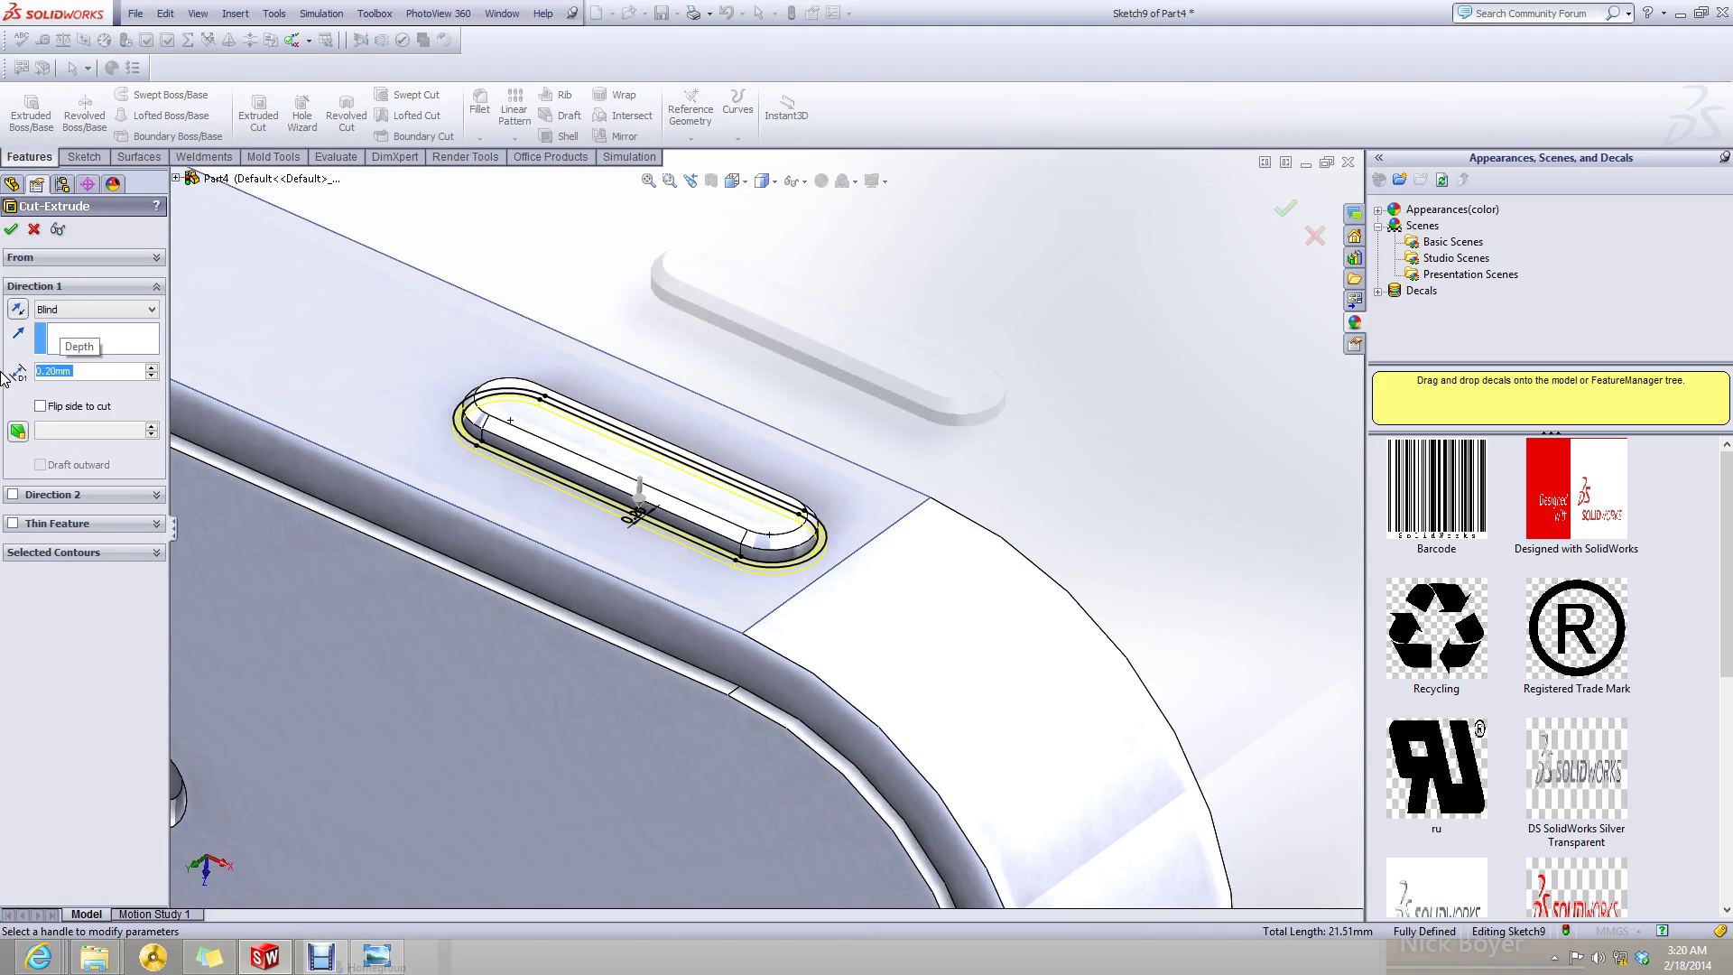
{"action": "left_click", "coordinate": [11, 229]}
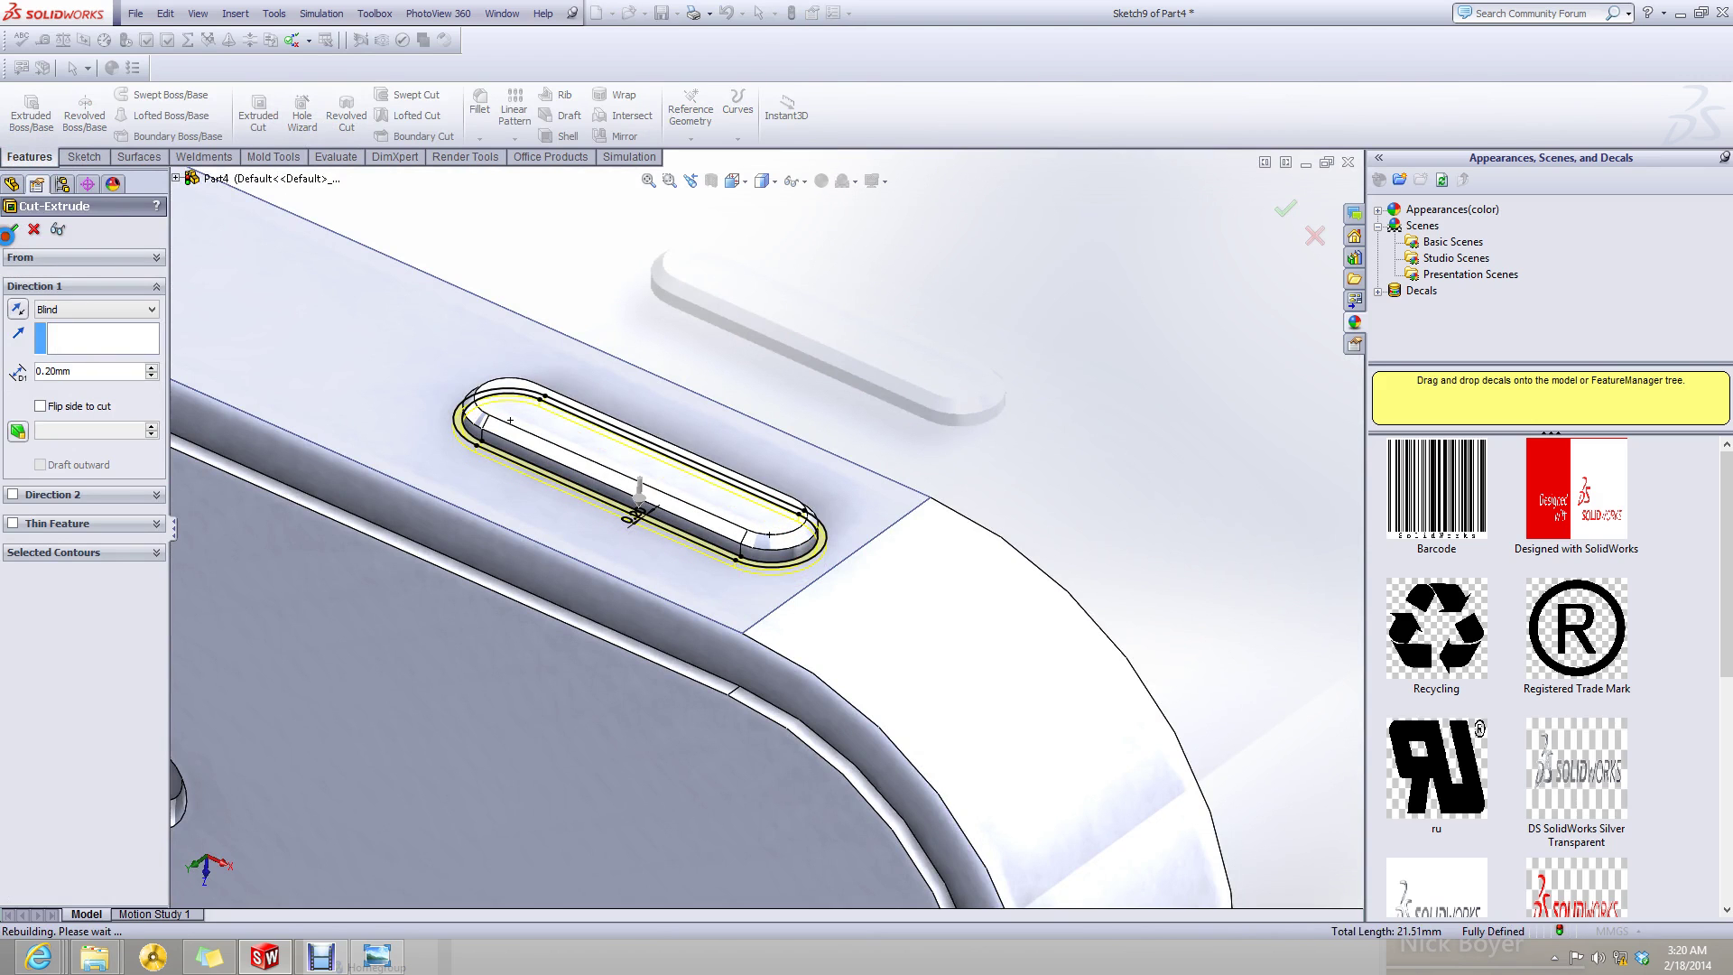
- Examine the groove around the sleep button and the front edges of the metal band at the opposite top corner
{"action": "scroll", "coordinate": [615, 605], "scroll_direction": "up", "scroll_amount": 7}
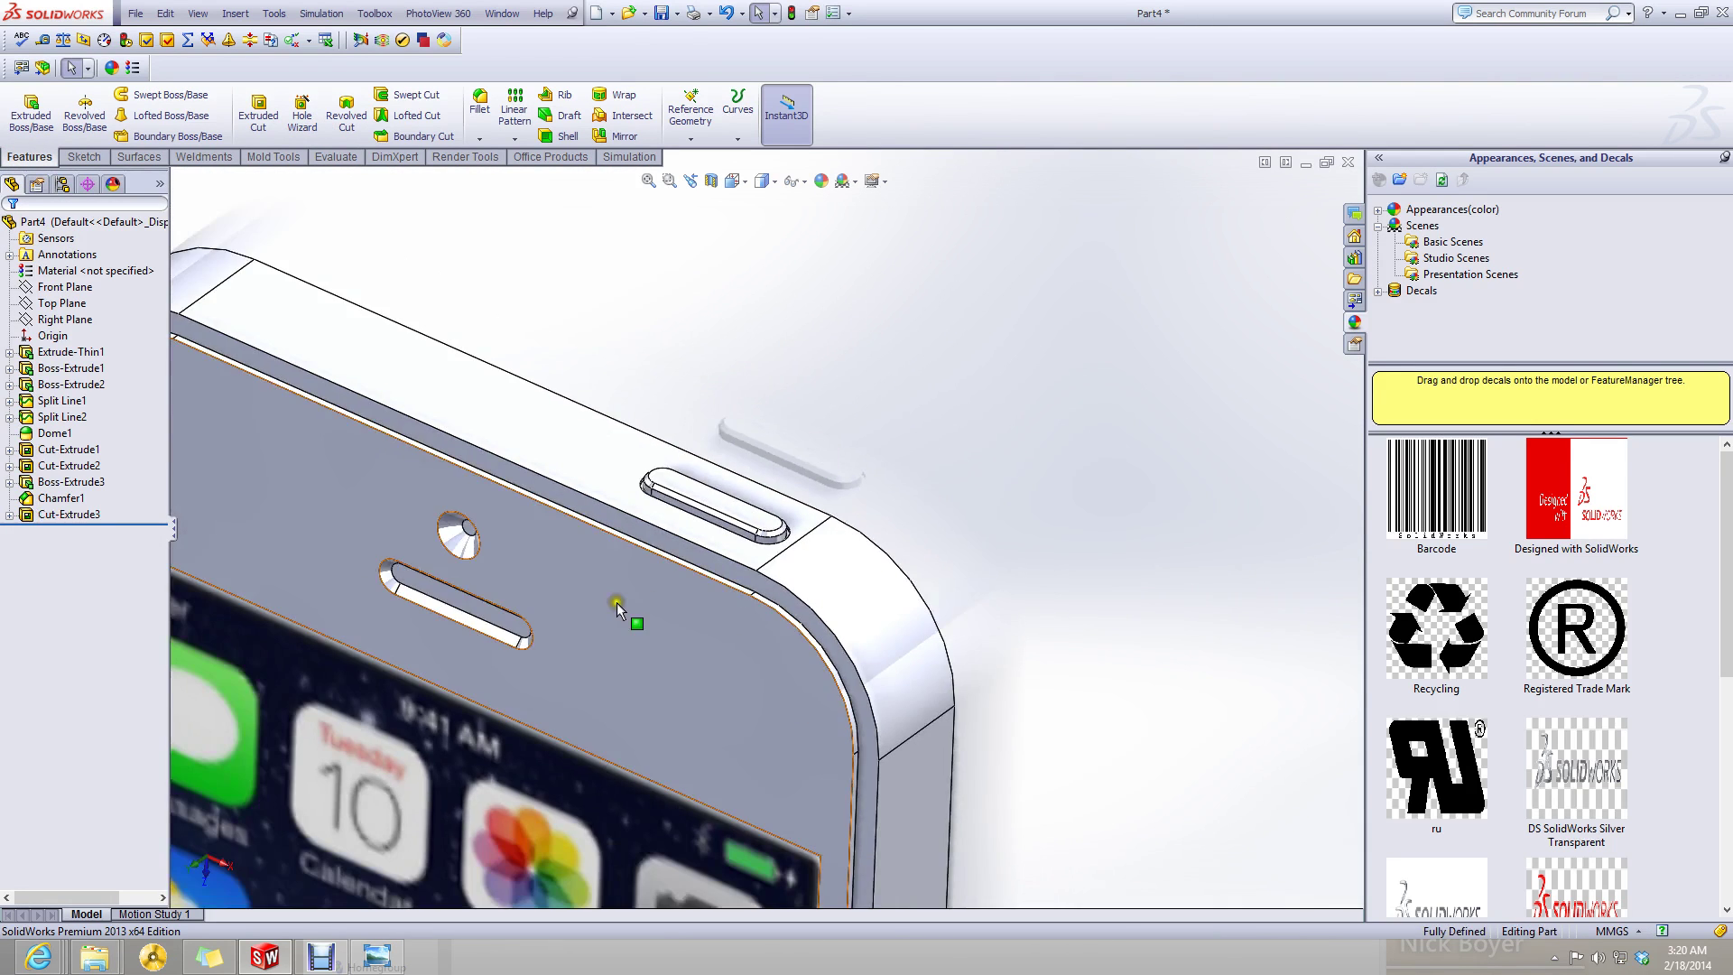
{"action": "middle_click_drag", "start_coordinate": [616, 610], "coordinate": [740, 555]}
{"action": "scroll", "coordinate": [741, 549], "scroll_direction": "up", "scroll_amount": 2}
{"action": "scroll", "coordinate": [741, 555], "scroll_direction": "down", "scroll_amount": 5}
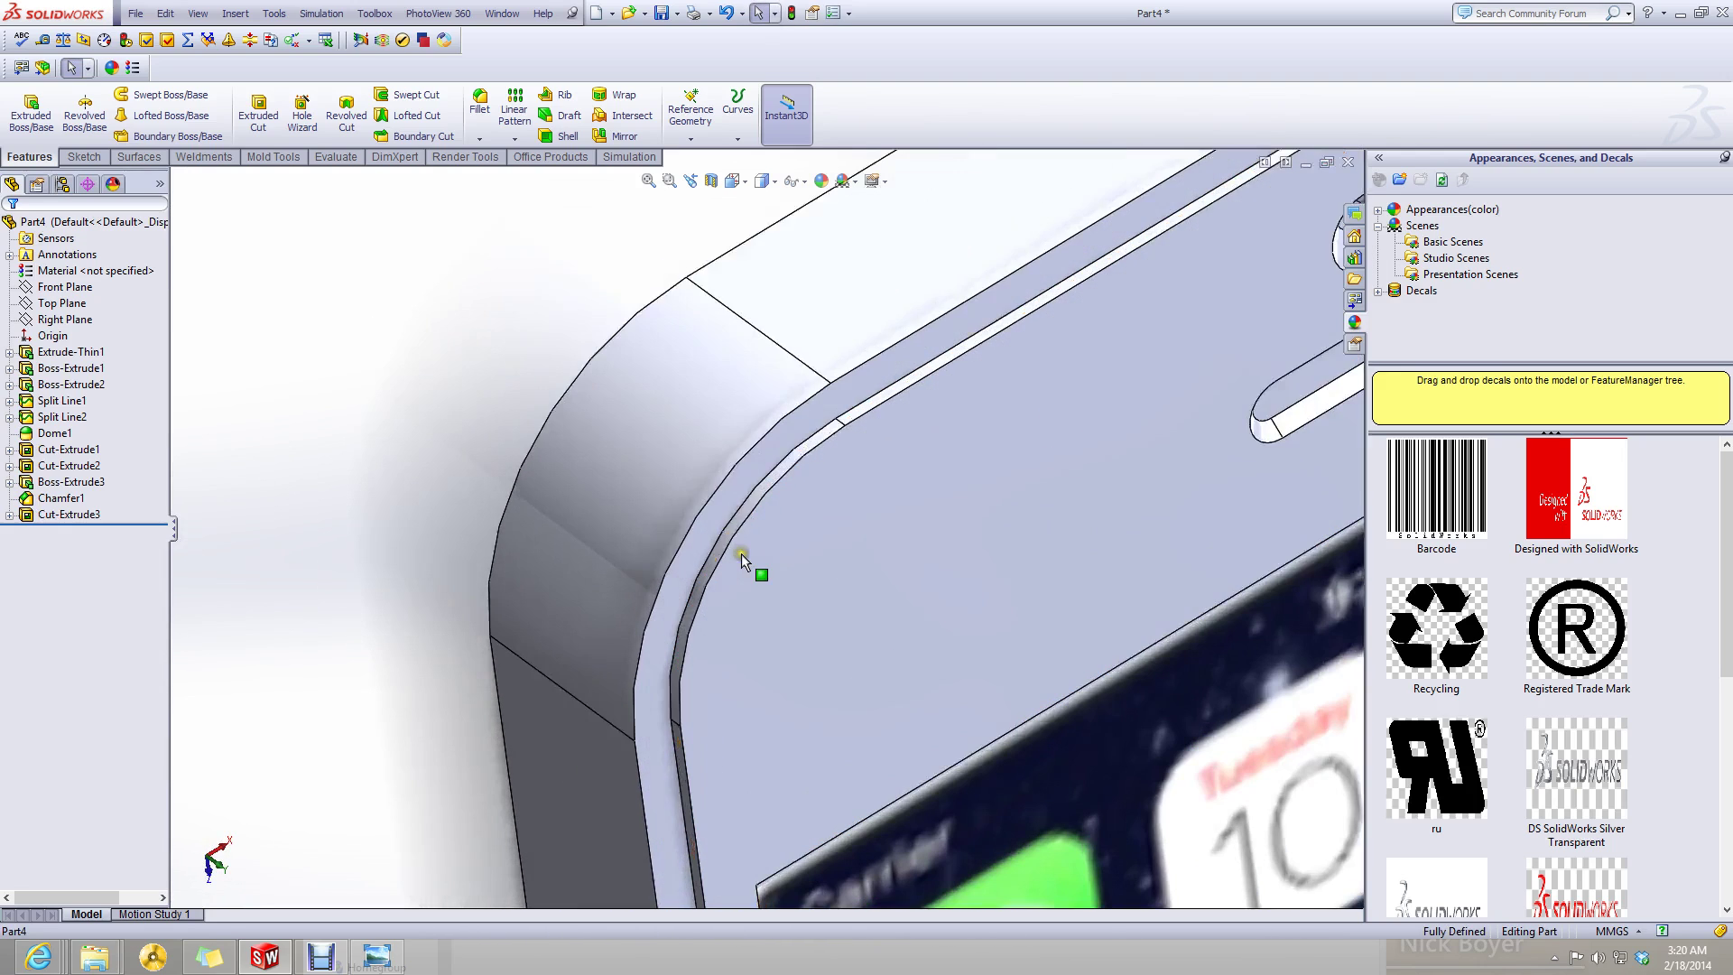
{"action": "left_click", "coordinate": [718, 479]}
{"action": "left_click", "coordinate": [526, 442]}
{"action": "scroll", "coordinate": [763, 541], "scroll_direction": "up", "scroll_amount": 5}
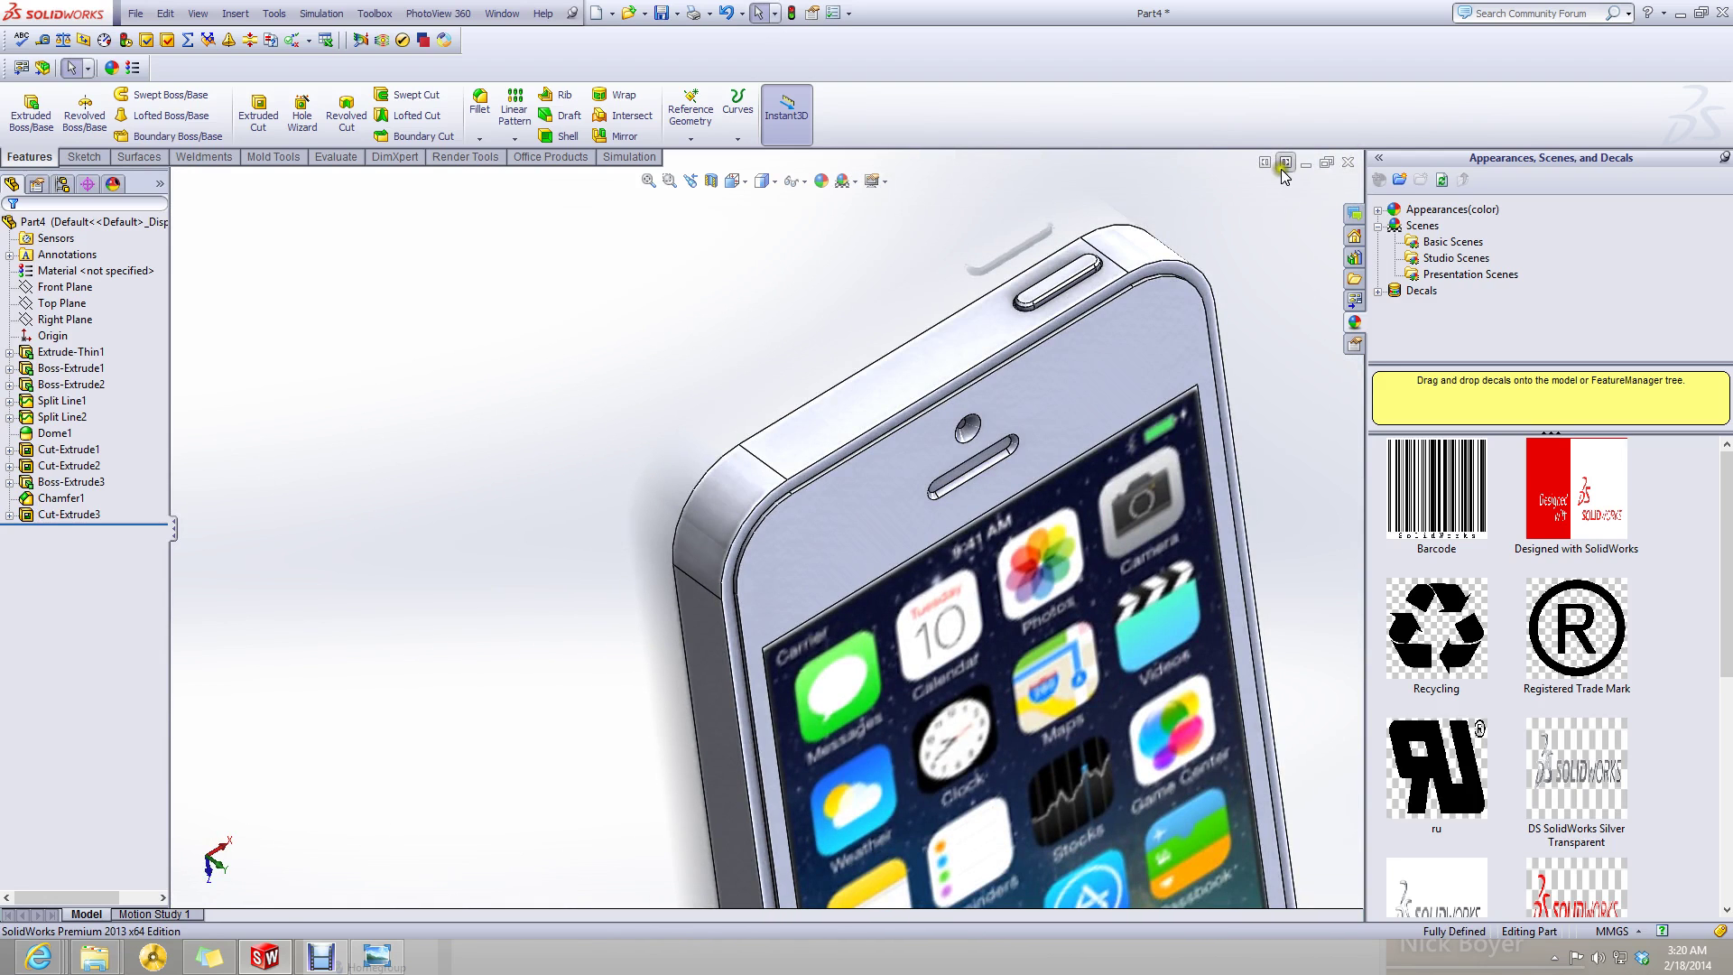
- Switch to the reference iPhone 5 part and check the distance and angle settings of its Aluminum Band Chamfer feature
{"action": "left_click", "coordinate": [1307, 163]}
{"action": "left_click", "coordinate": [227, 907]}
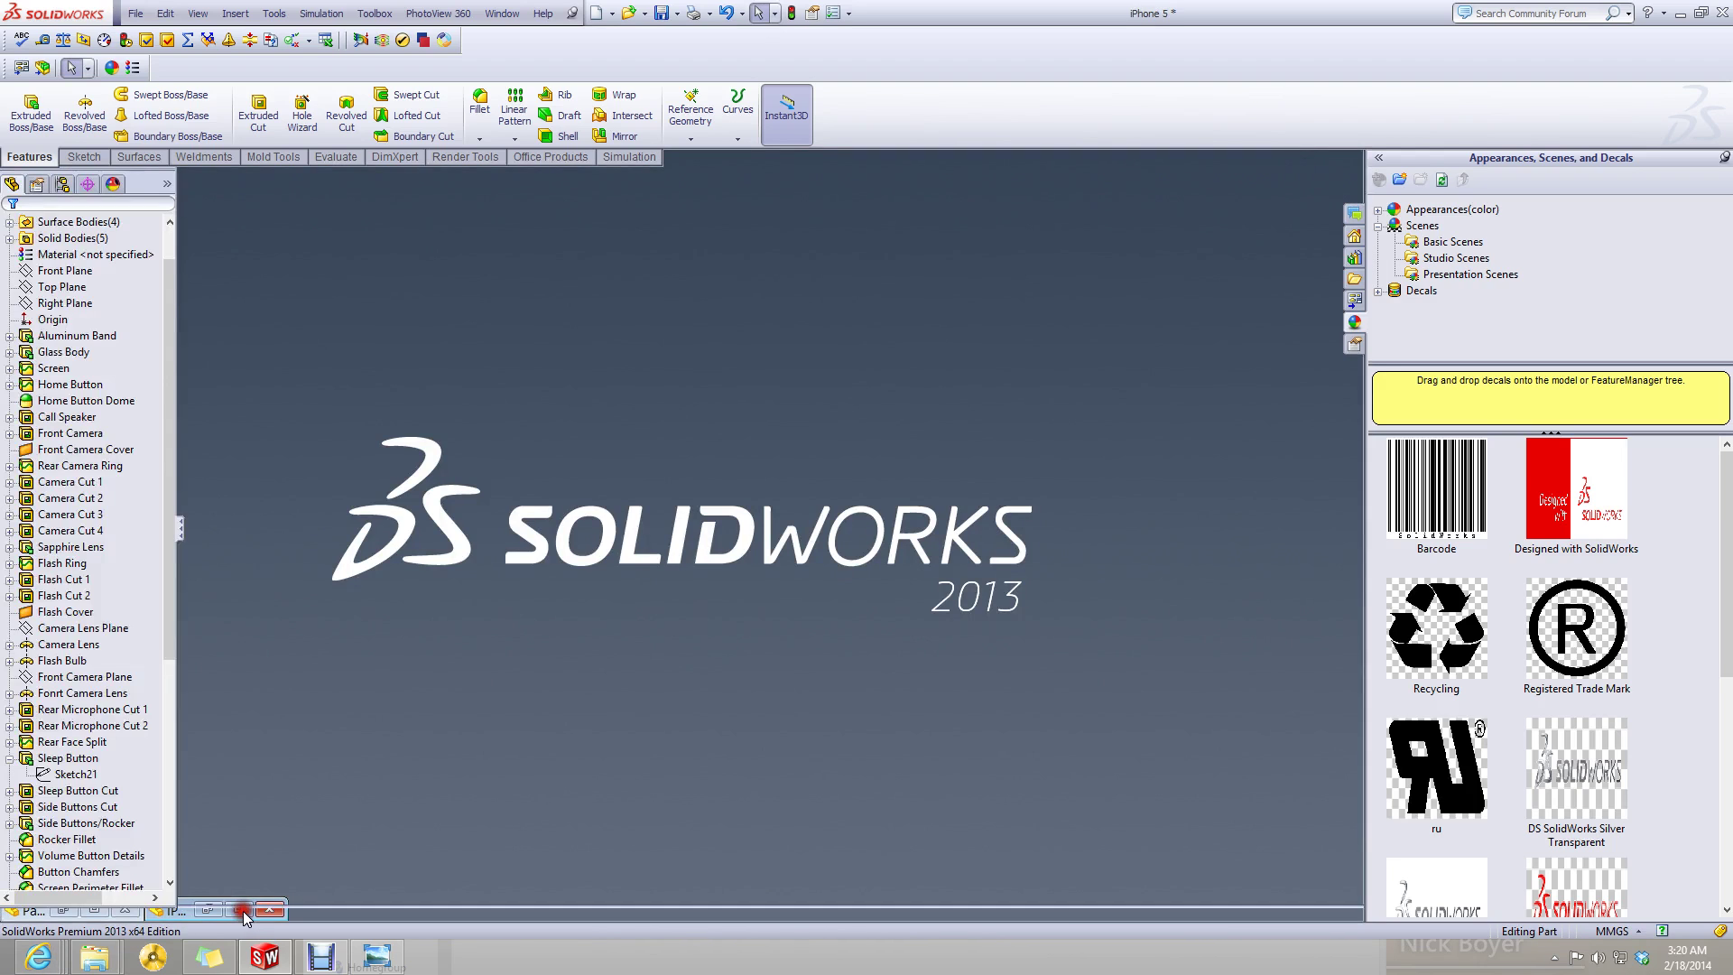
{"action": "scroll", "coordinate": [859, 583], "scroll_direction": "up", "scroll_amount": 3}
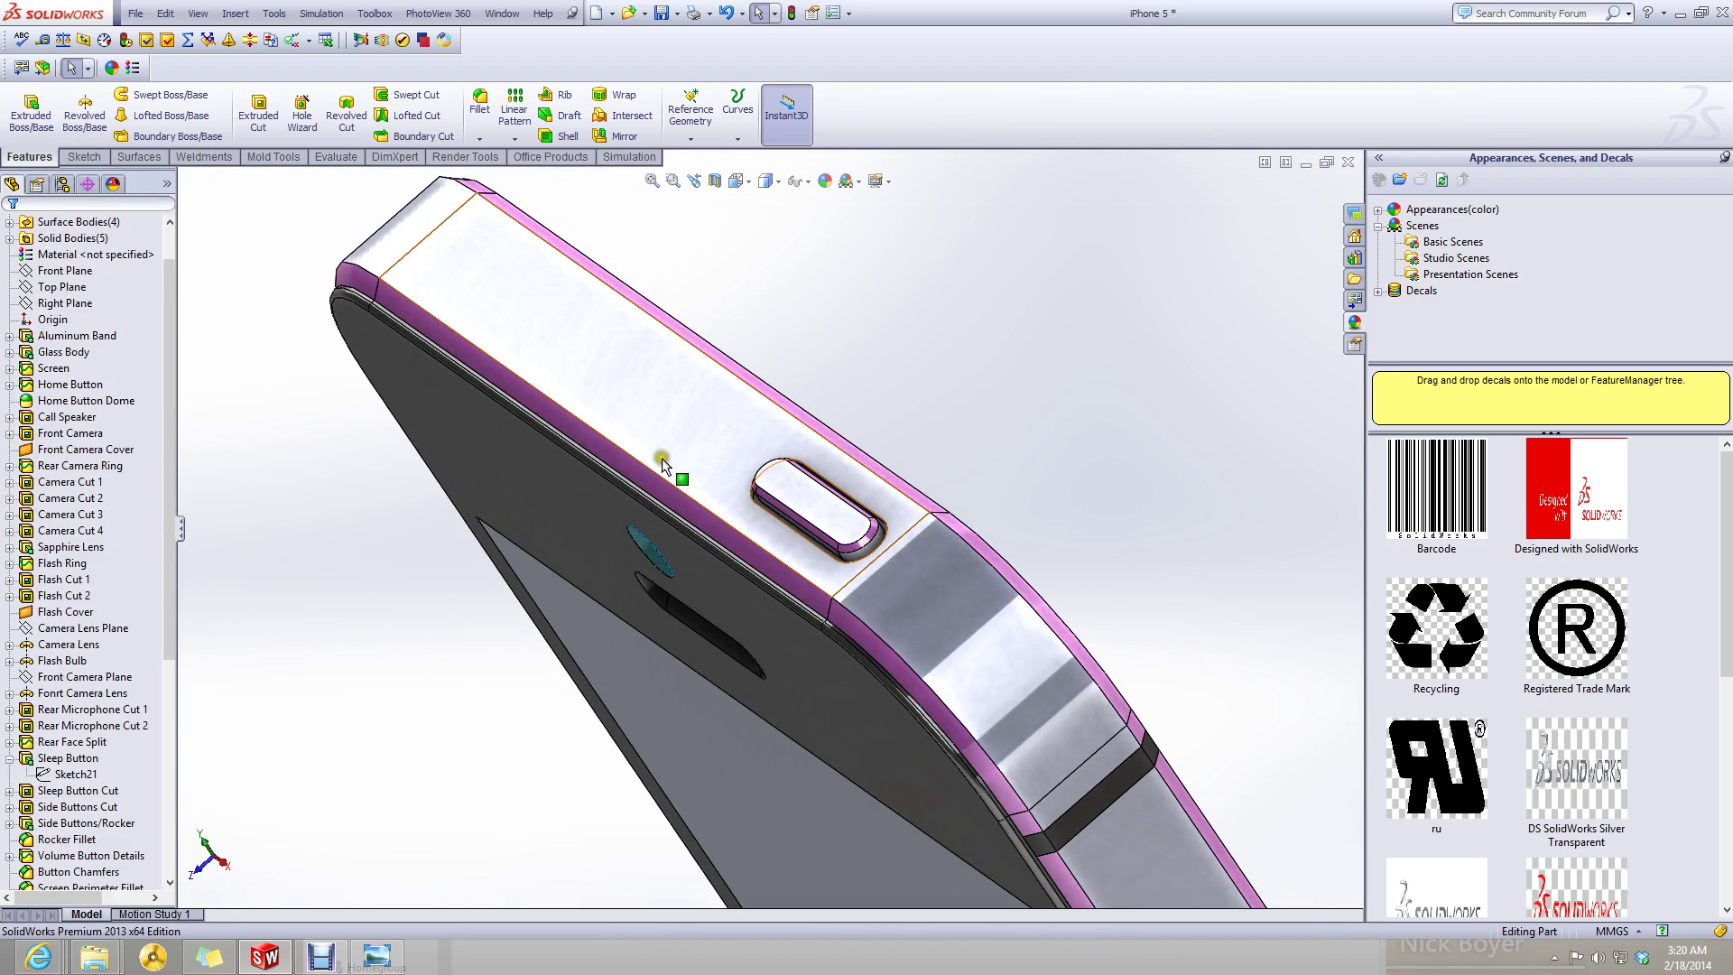
{"action": "left_click", "coordinate": [665, 484]}
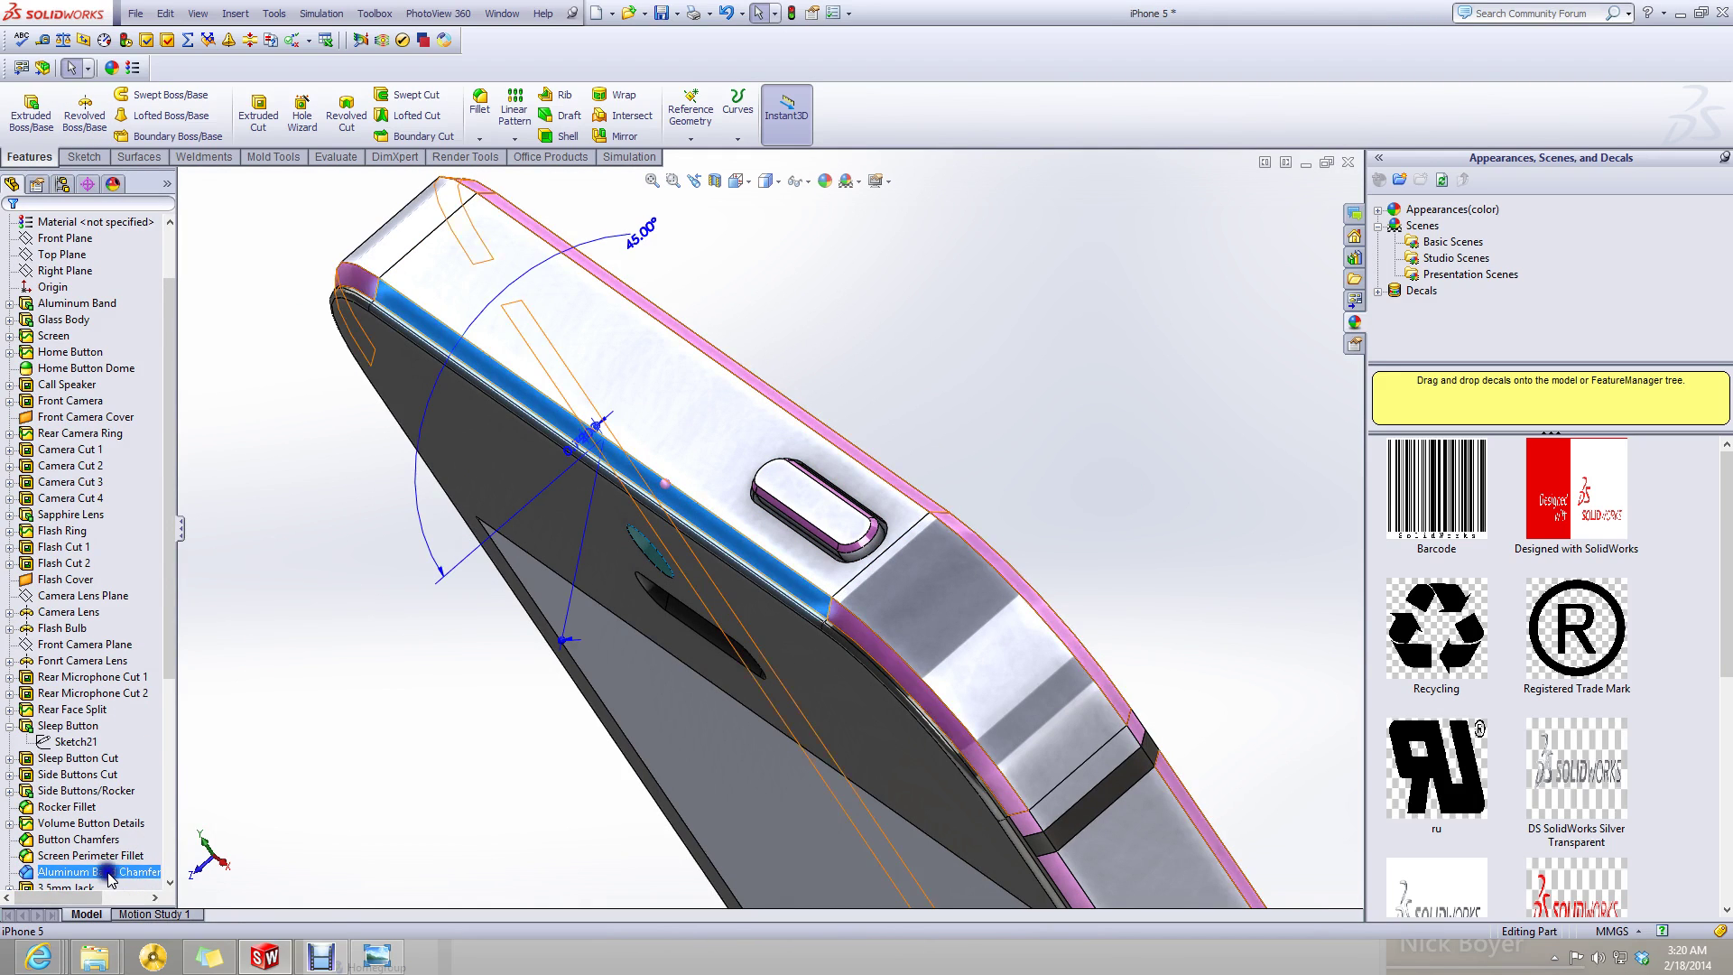
{"action": "right_click", "coordinate": [116, 890]}
{"action": "left_click", "coordinate": [118, 623]}
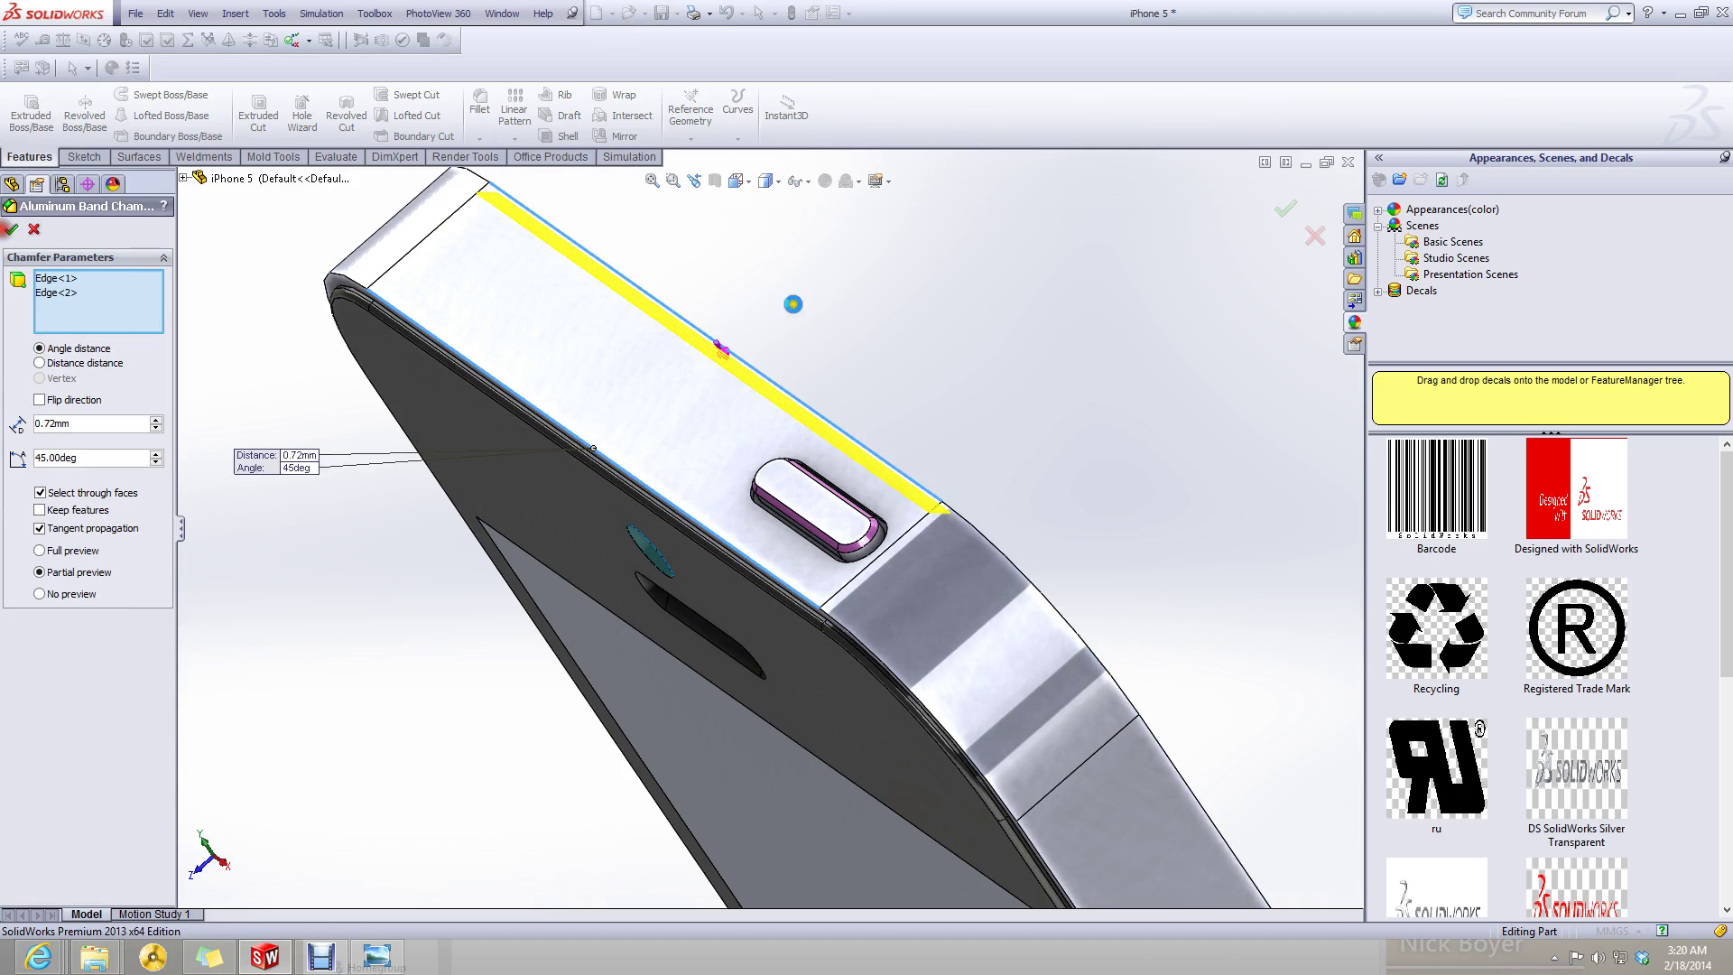
{"action": "right_click", "coordinate": [1131, 270]}
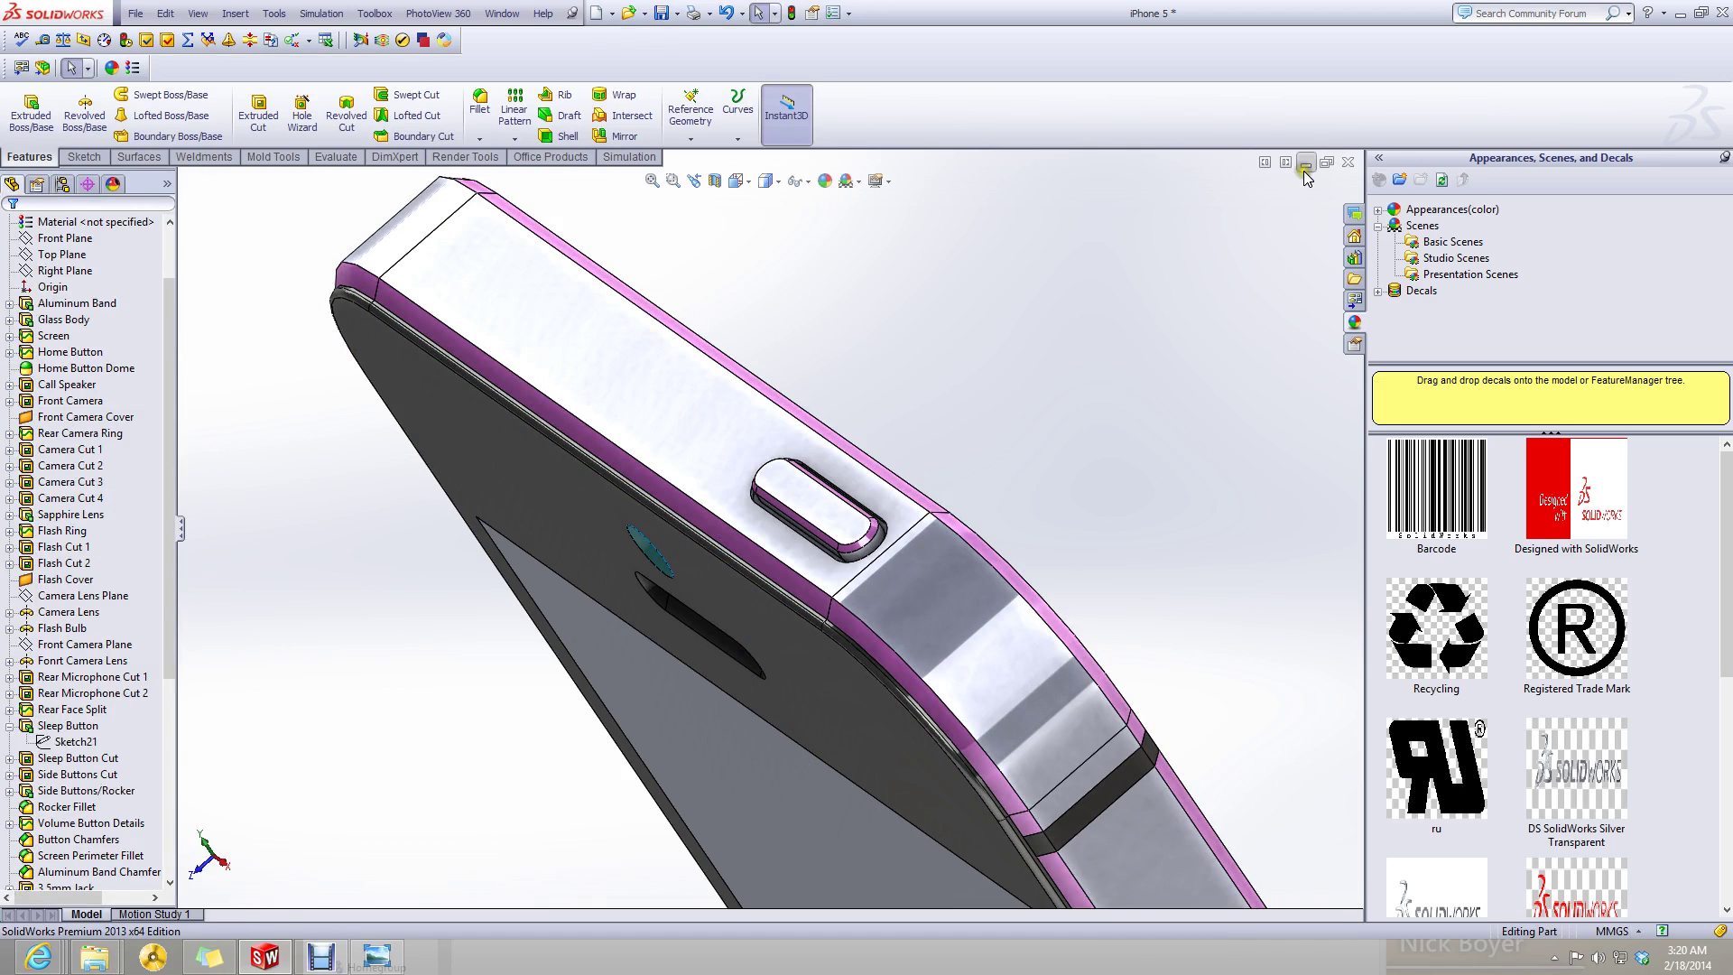
- Return to Part4 and start a 0.72 mm by 45-degree chamfer on the band's front edges at the sleep-button corner and adjoining long side
{"action": "left_click", "coordinate": [1305, 165]}
{"action": "left_click", "coordinate": [94, 910]}
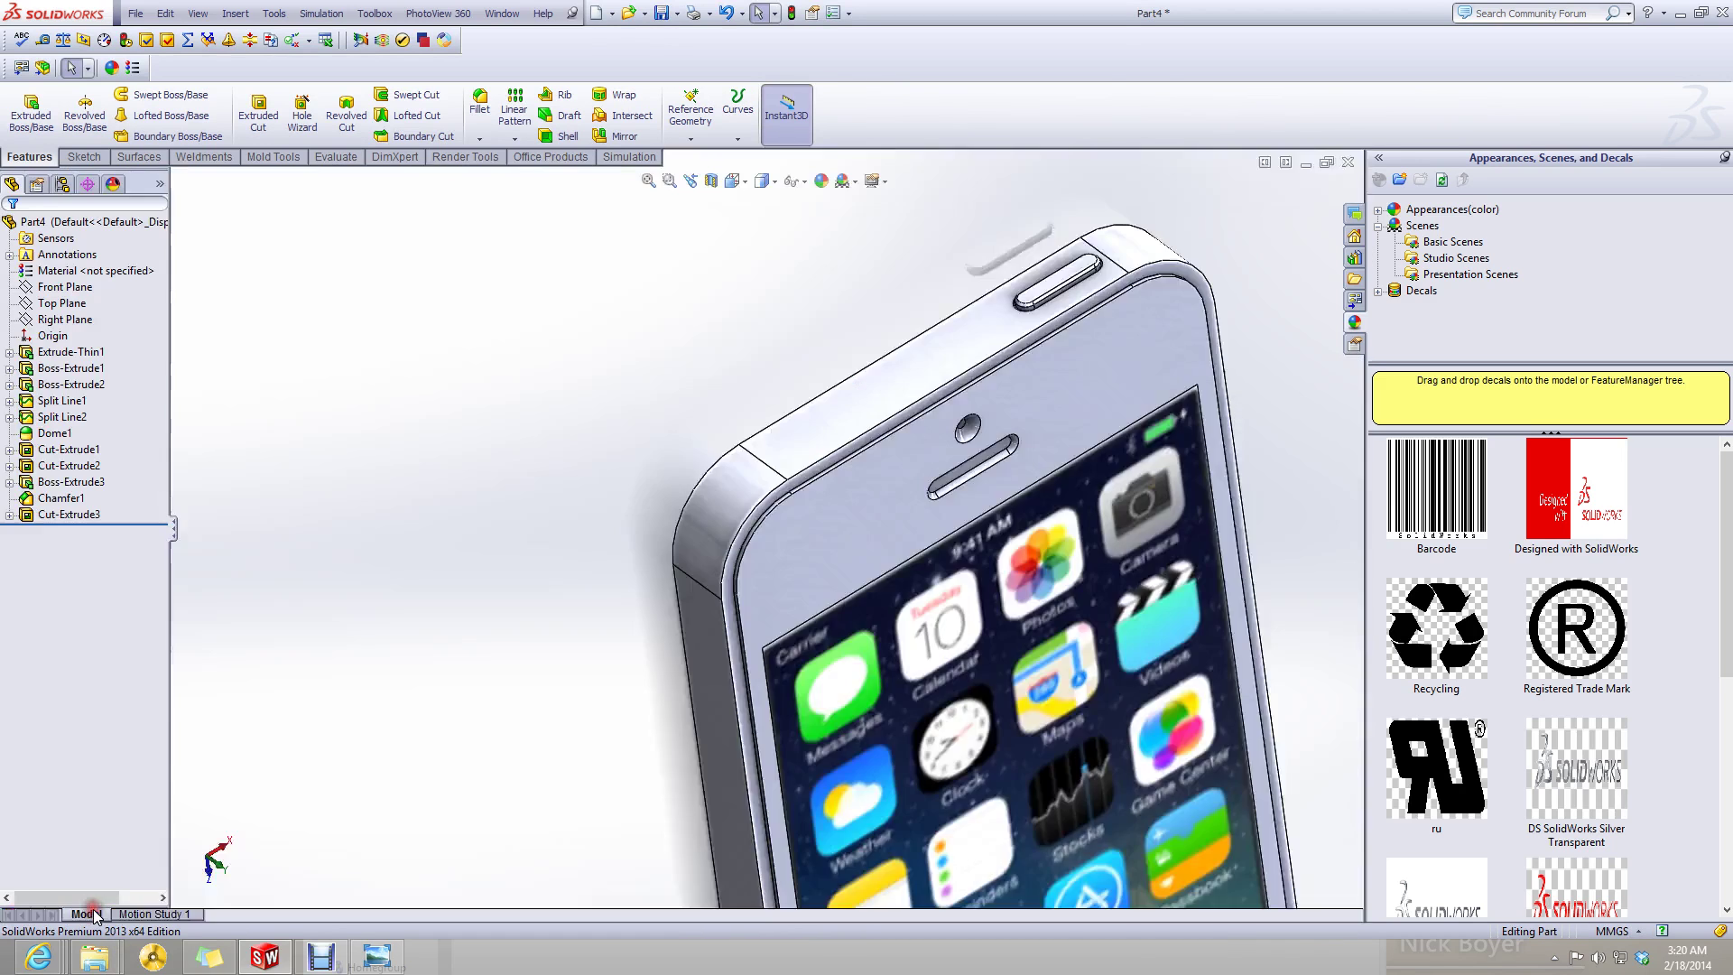
{"action": "middle_click_drag", "start_coordinate": [659, 641], "coordinate": [886, 591]}
{"action": "scroll", "coordinate": [886, 591], "scroll_direction": "down", "scroll_amount": 10}
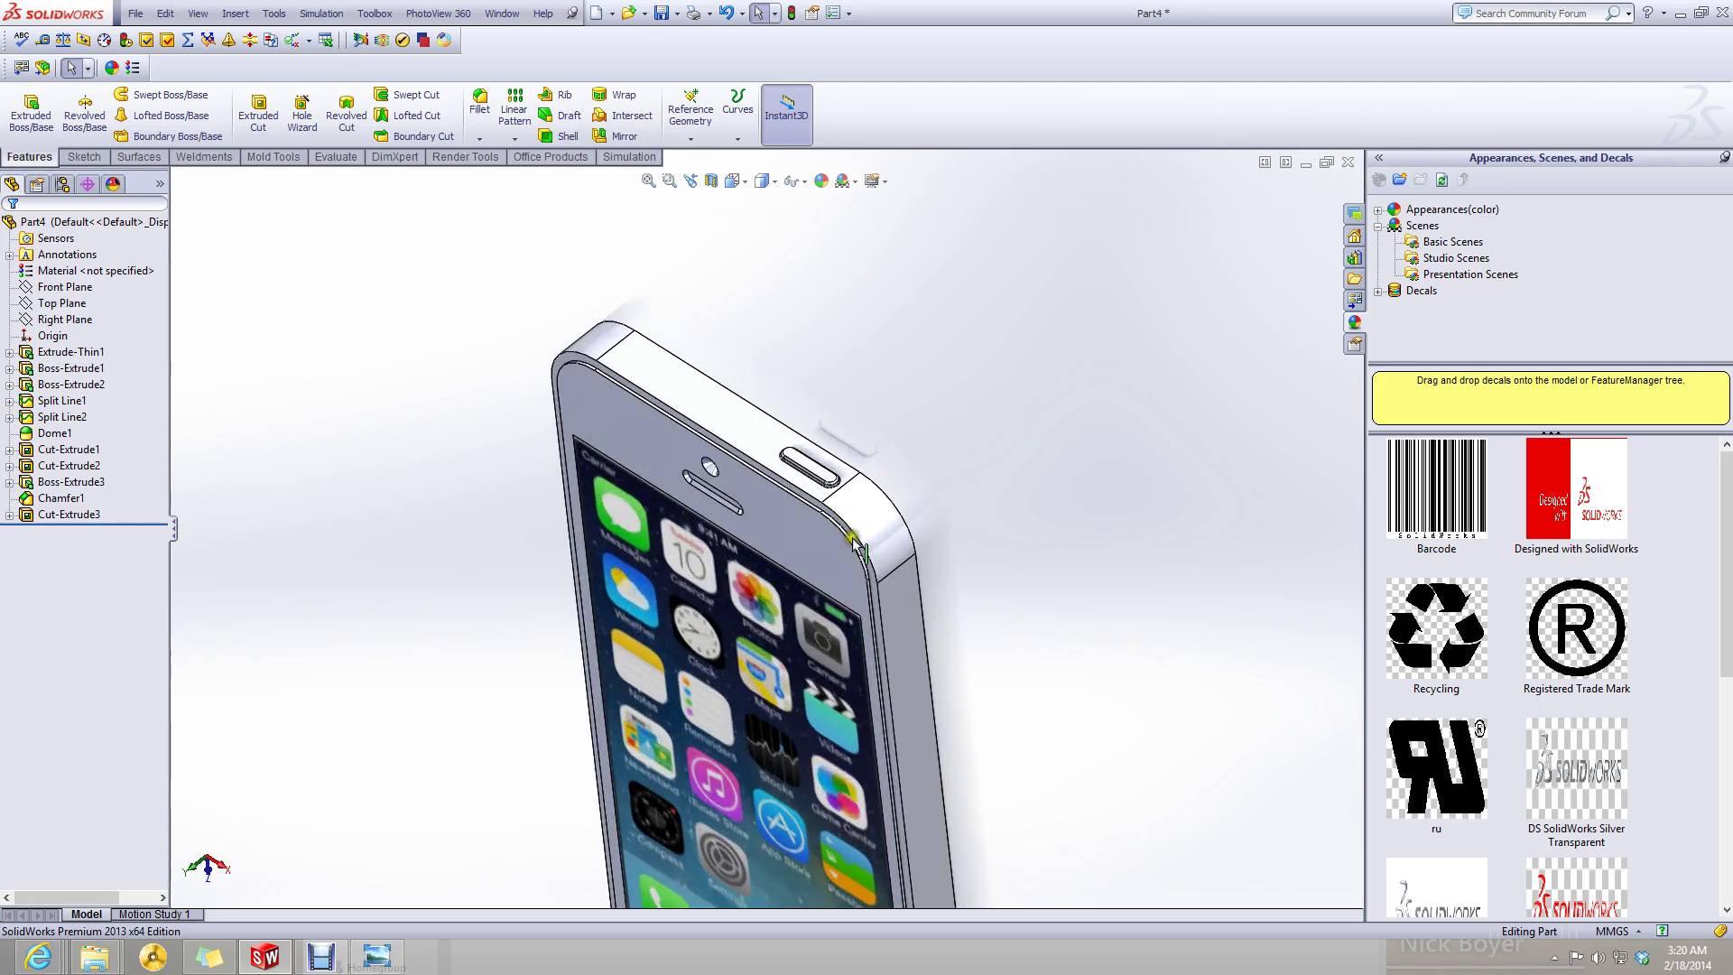
{"action": "scroll", "coordinate": [826, 488], "scroll_direction": "up", "scroll_amount": 8}
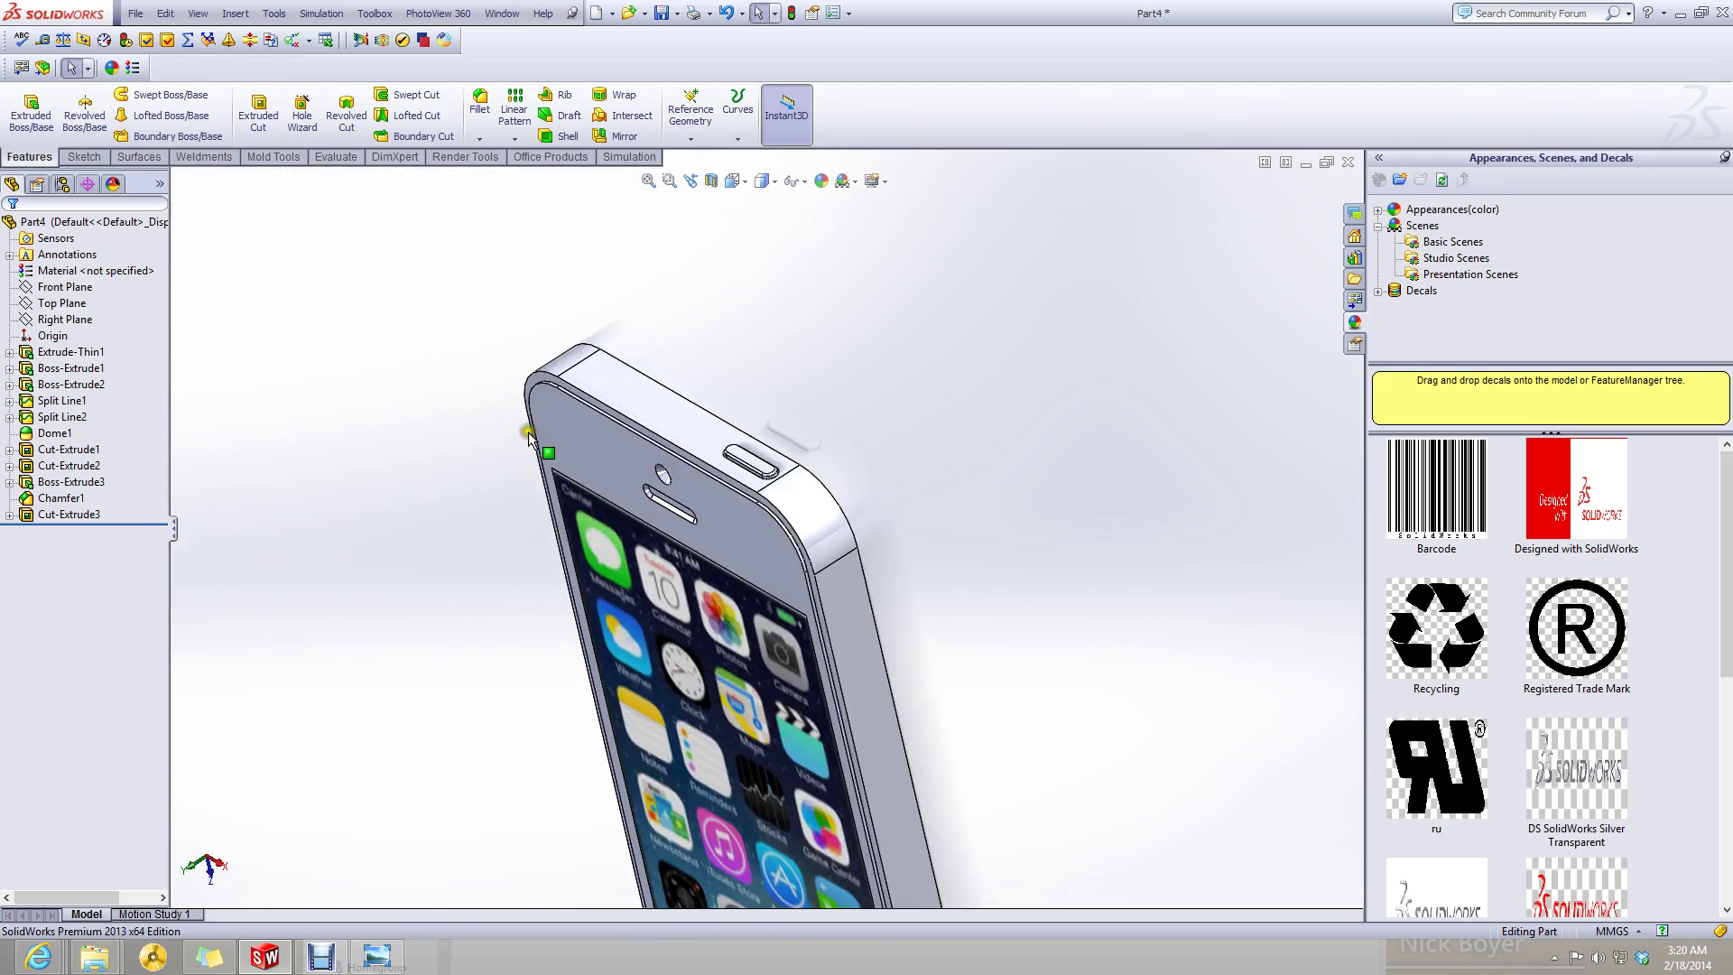
{"action": "scroll", "coordinate": [822, 541], "scroll_direction": "down", "scroll_amount": 8}
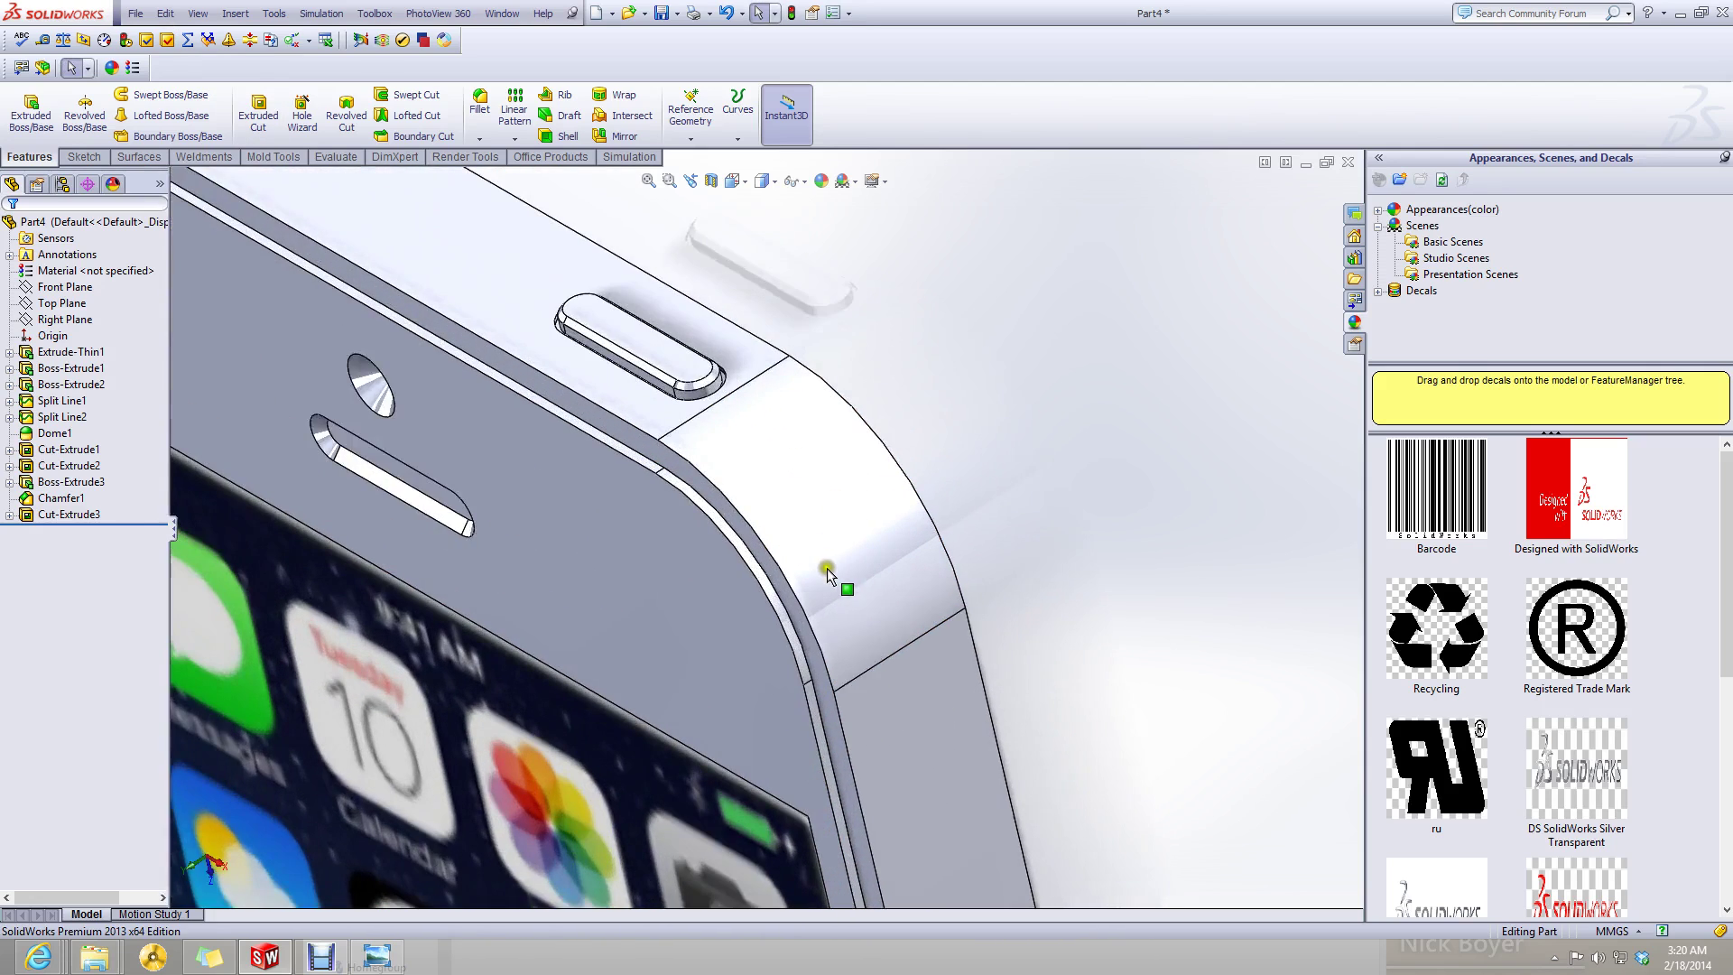
{"action": "left_click", "coordinate": [480, 138]}
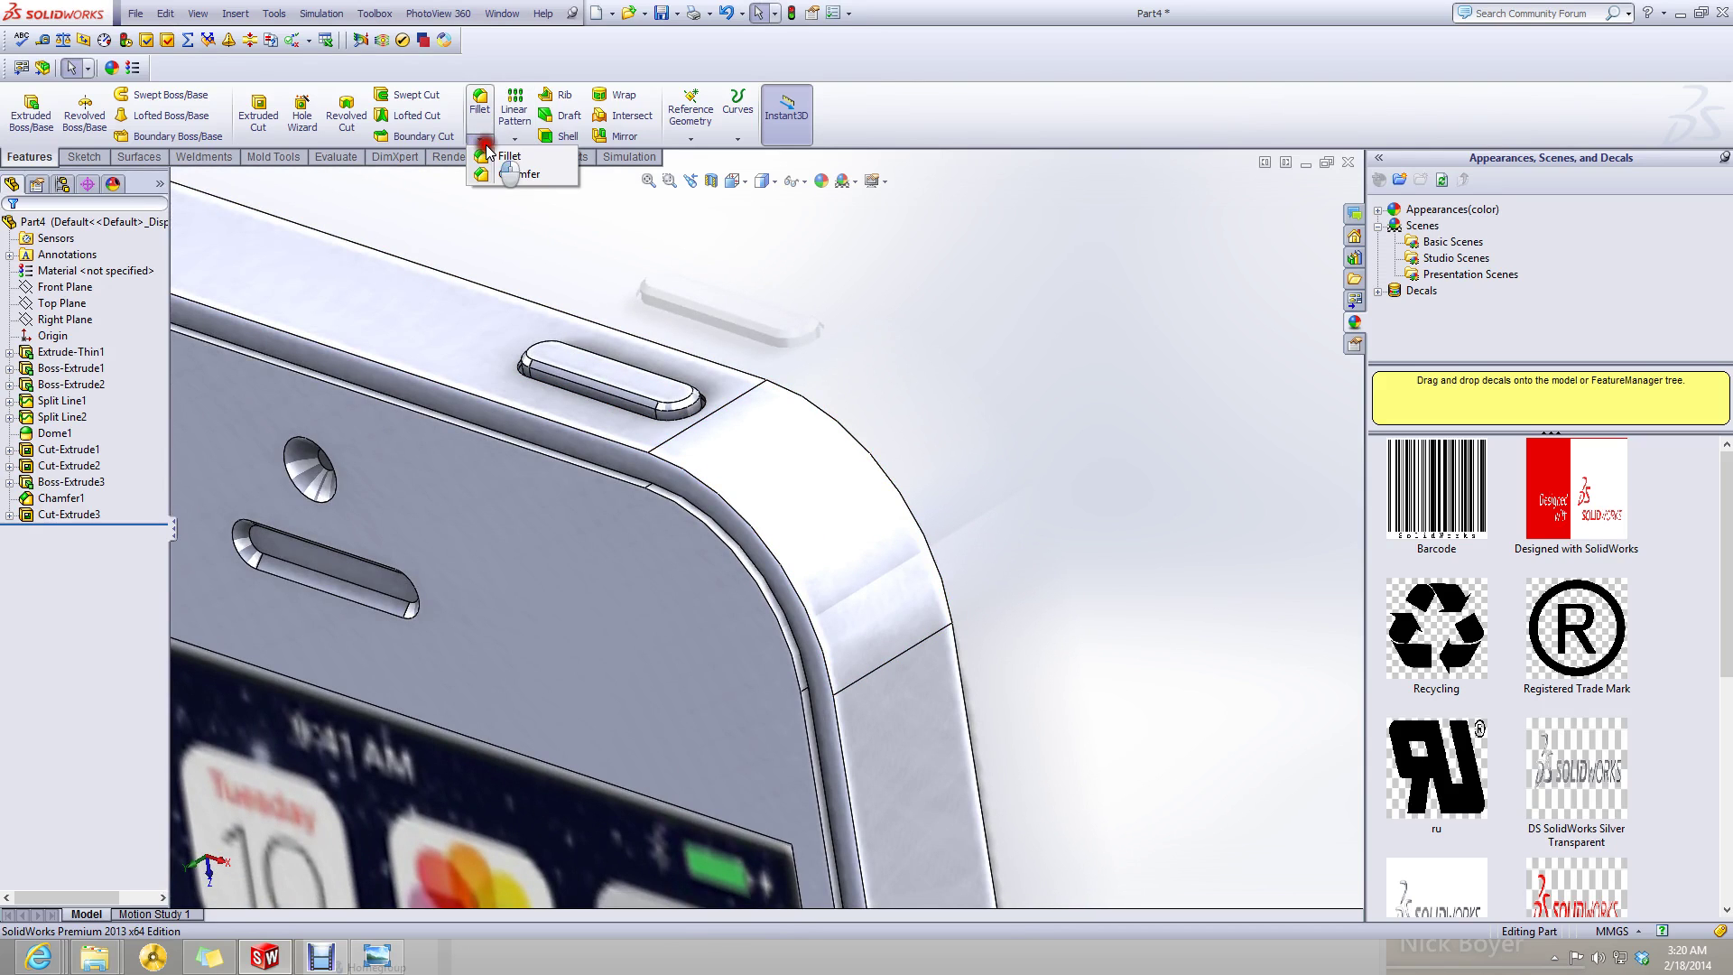
{"action": "left_click", "coordinate": [509, 175]}
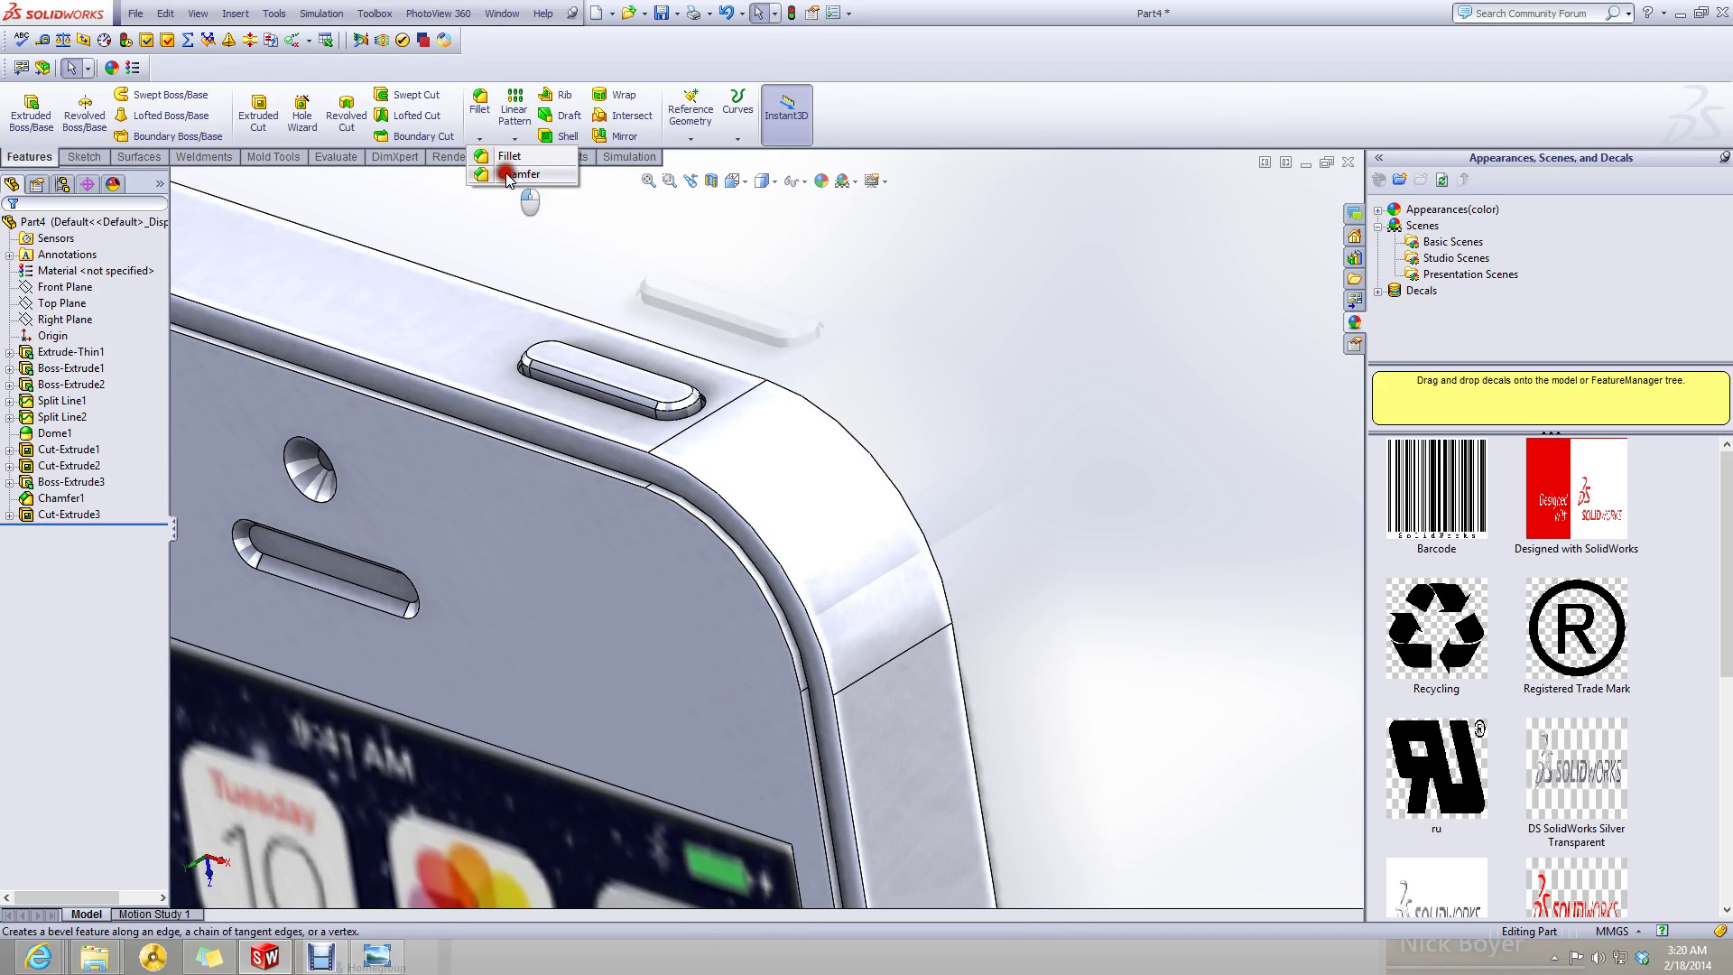
{"action": "left_click", "coordinate": [765, 553]}
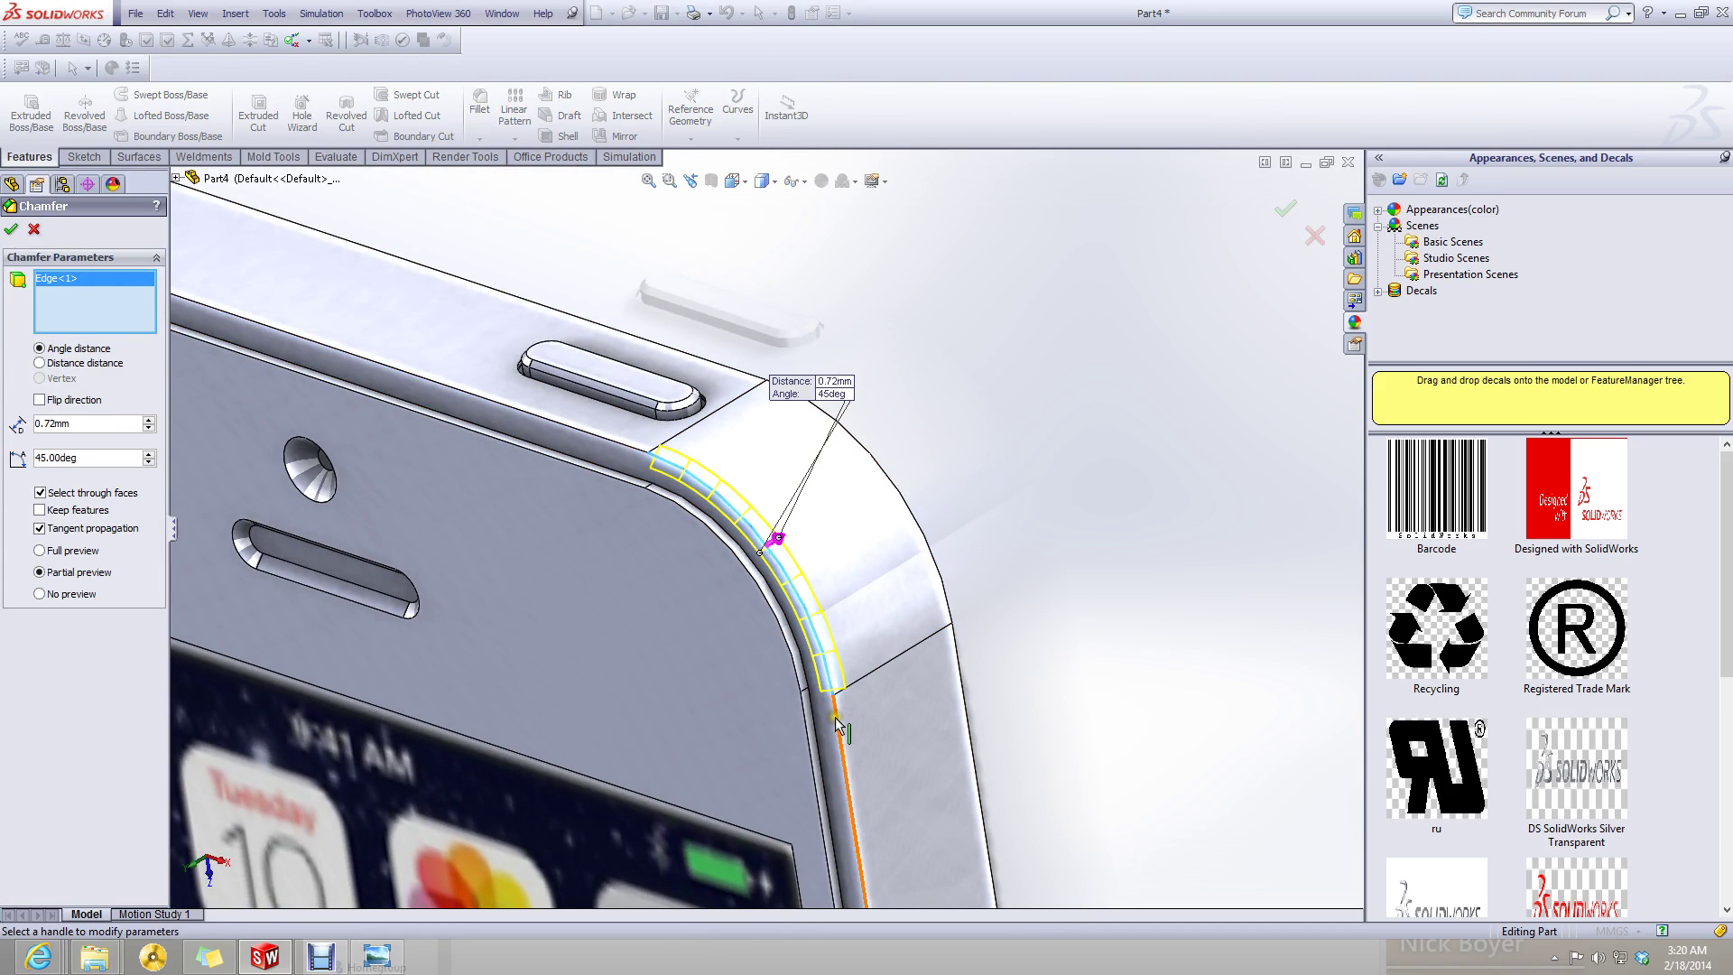
{"action": "left_click", "coordinate": [838, 717]}
- Add the band's front edges at the other top corner, the top end and the remaining long side to the chamfer
{"action": "scroll", "coordinate": [849, 739], "scroll_direction": "up", "scroll_amount": 5}
{"action": "middle_click_drag", "start_coordinate": [848, 739], "coordinate": [676, 430]}
{"action": "scroll", "coordinate": [676, 430], "scroll_direction": "down", "scroll_amount": 3}
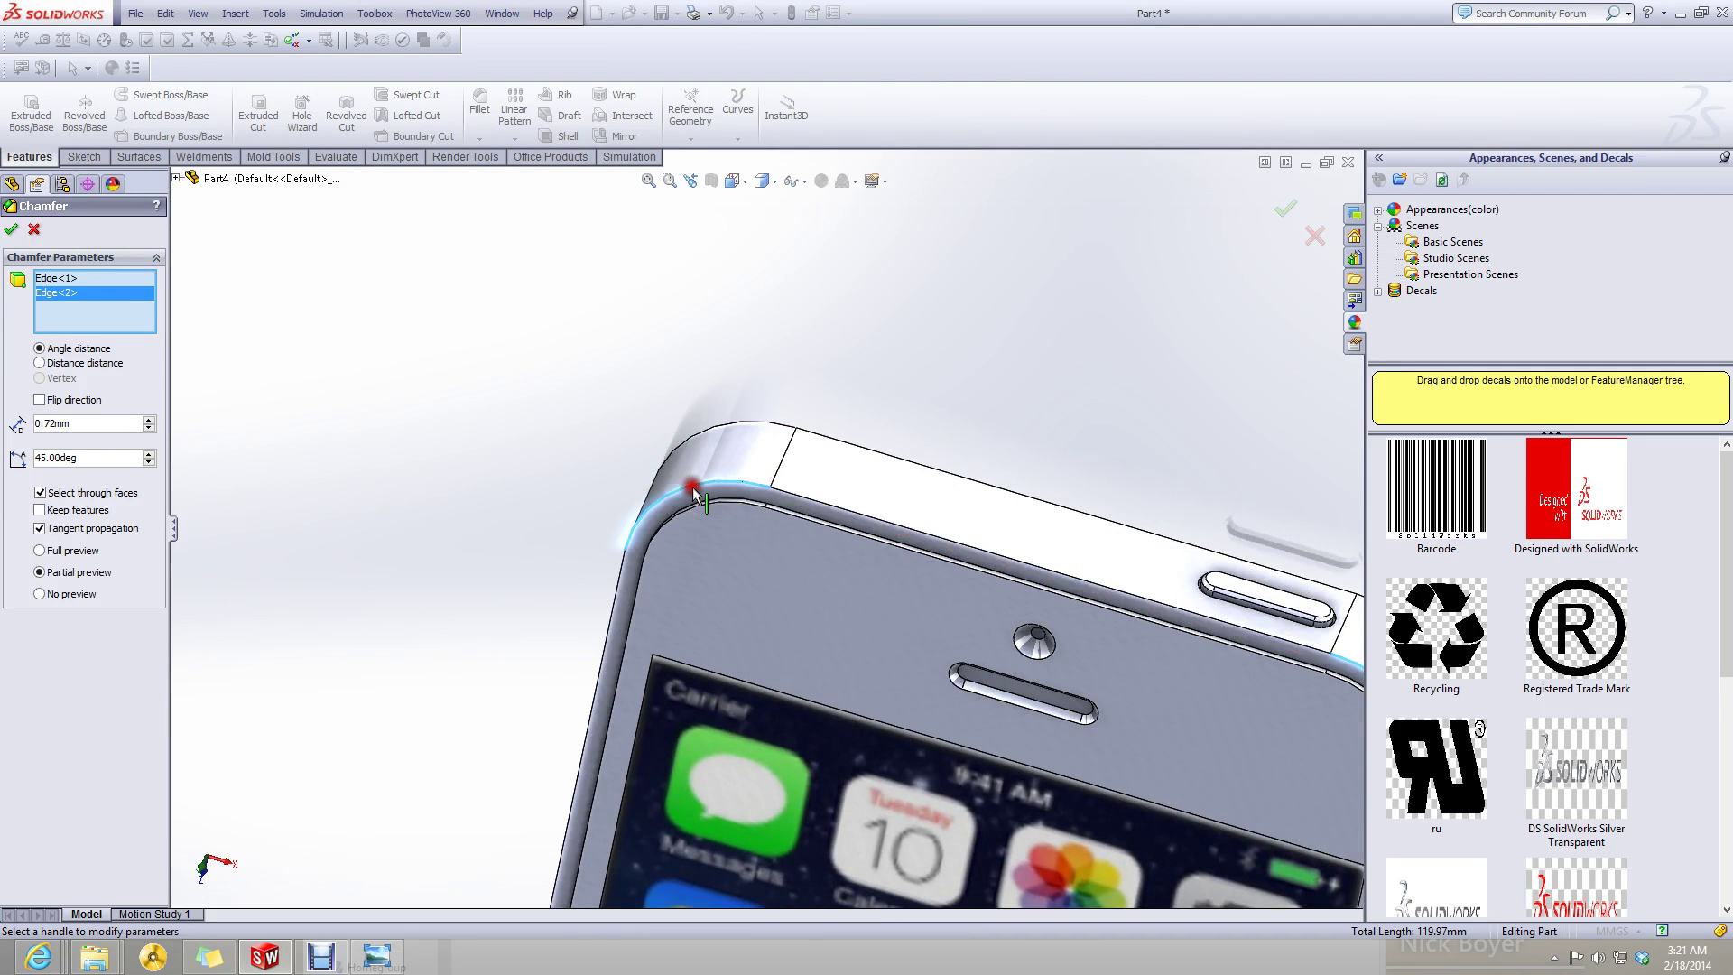
{"action": "left_click", "coordinate": [684, 492]}
{"action": "left_click", "coordinate": [806, 499]}
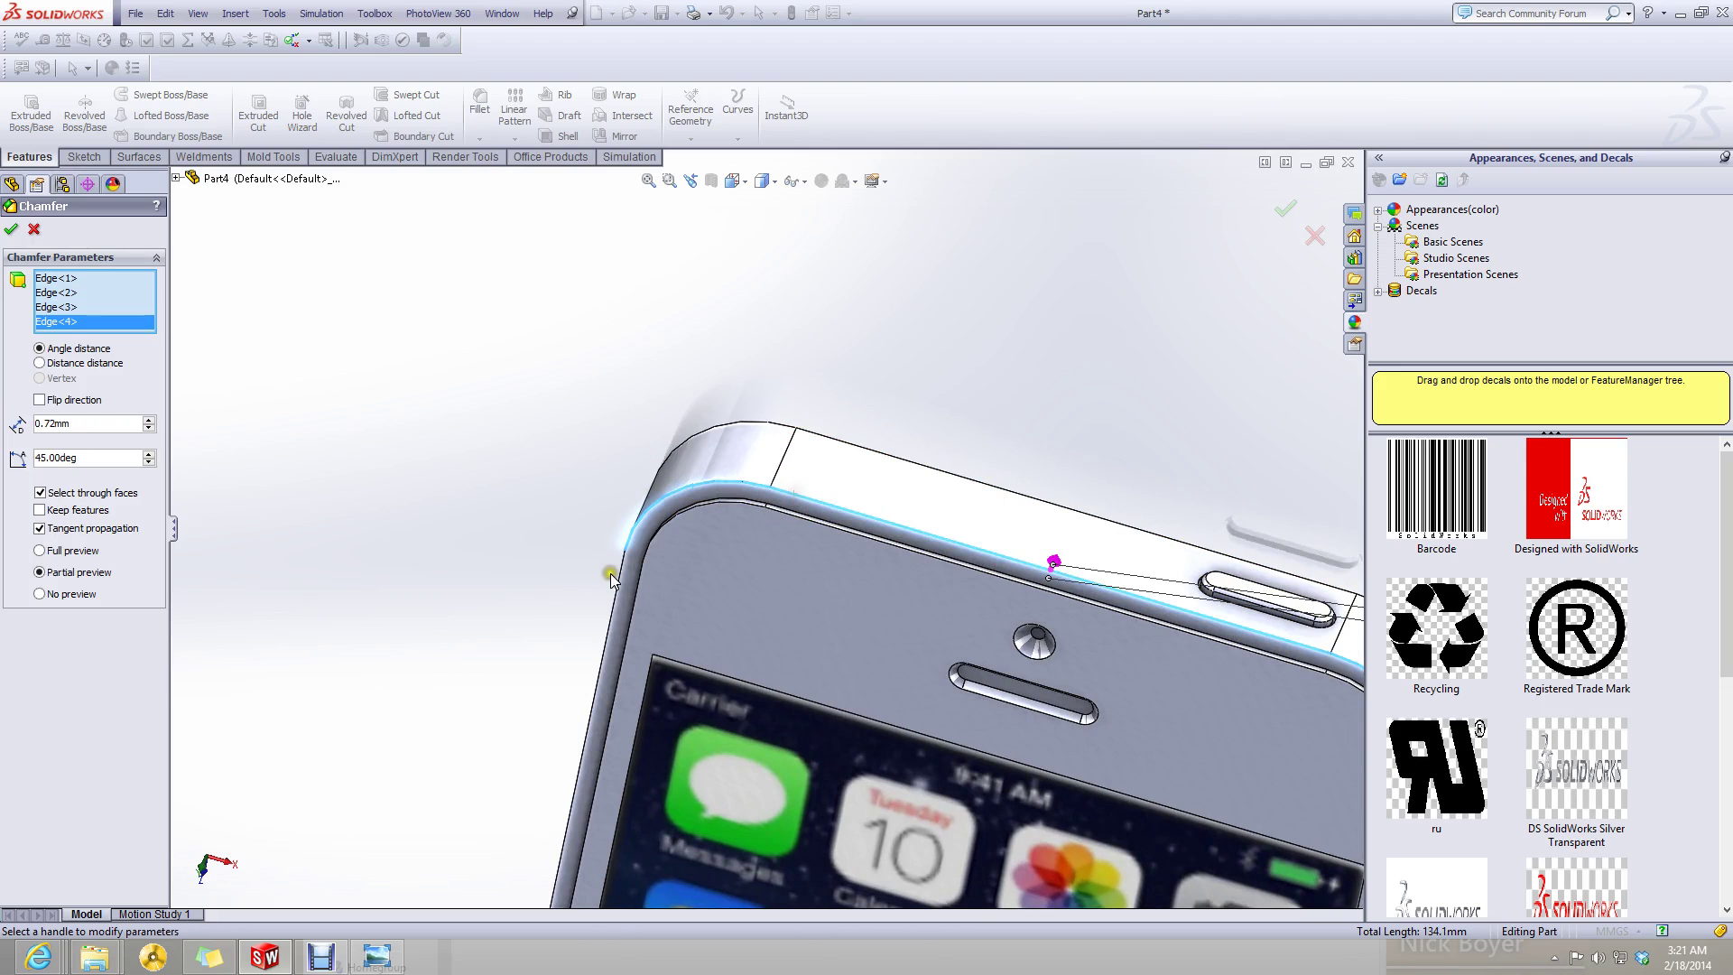
{"action": "left_click", "coordinate": [617, 582]}
- Add the band's front edges at both bottom corners and the bottom end, and apply the 0.72 mm by 45-degree chamfer
{"action": "scroll", "coordinate": [638, 679], "scroll_direction": "up", "scroll_amount": 5}
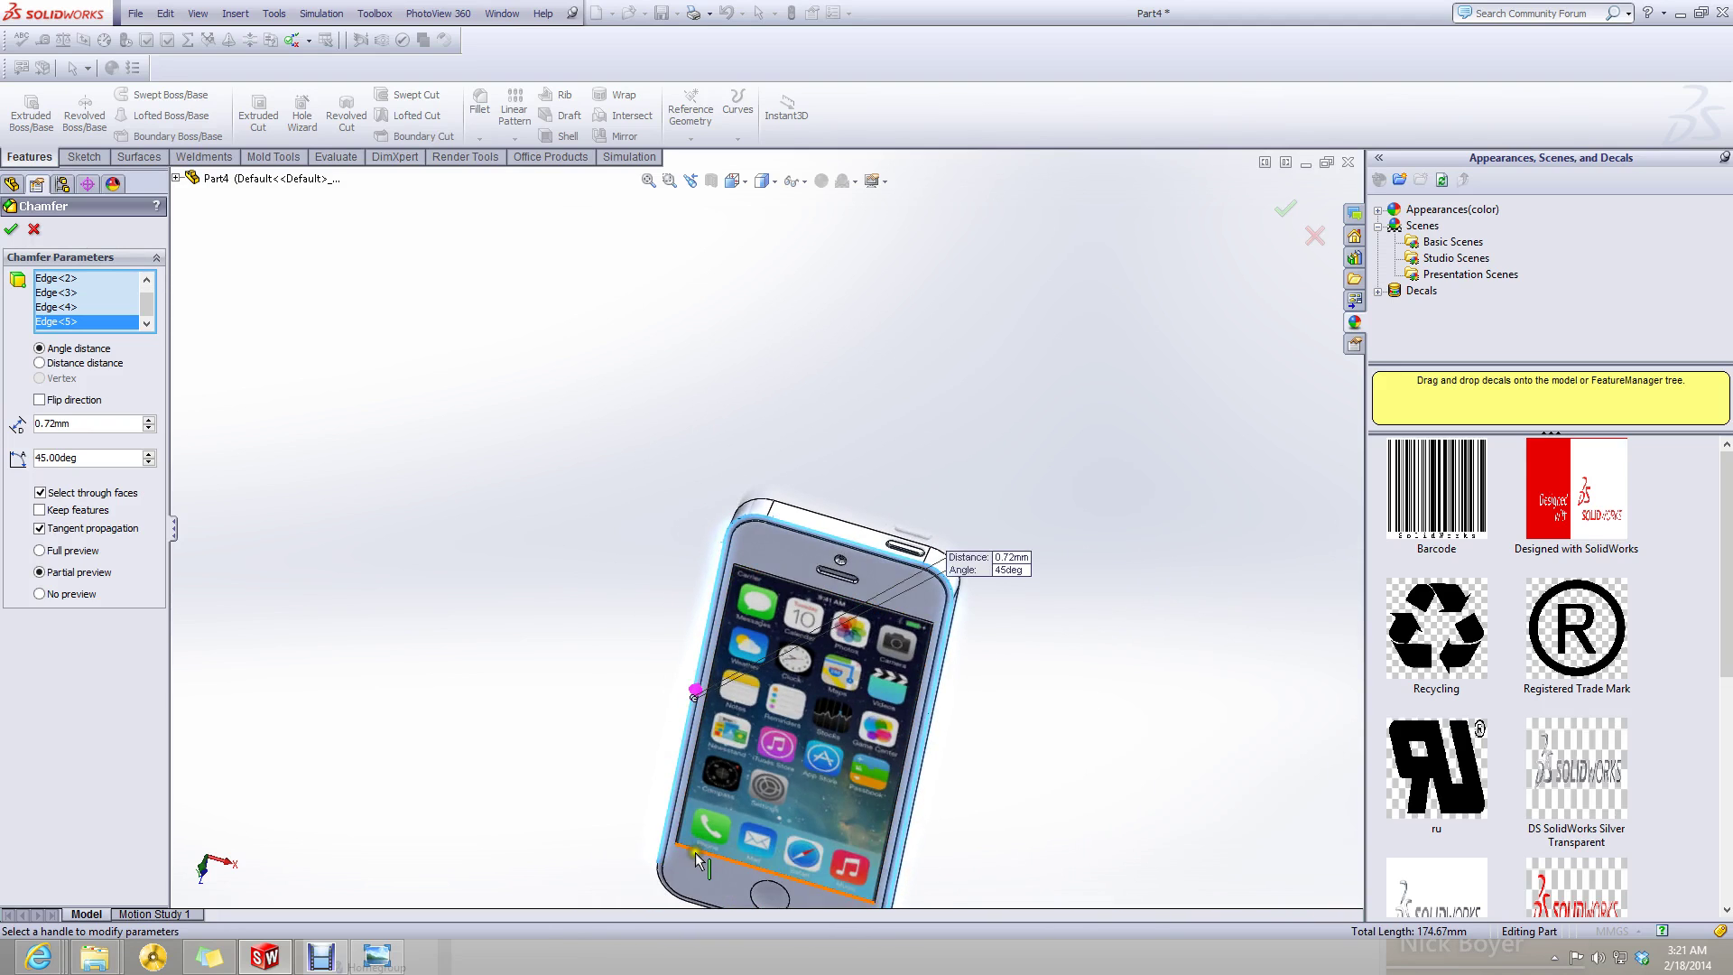
{"action": "scroll", "coordinate": [713, 718], "scroll_direction": "down", "scroll_amount": 4}
{"action": "scroll", "coordinate": [735, 567], "scroll_direction": "down", "scroll_amount": 2}
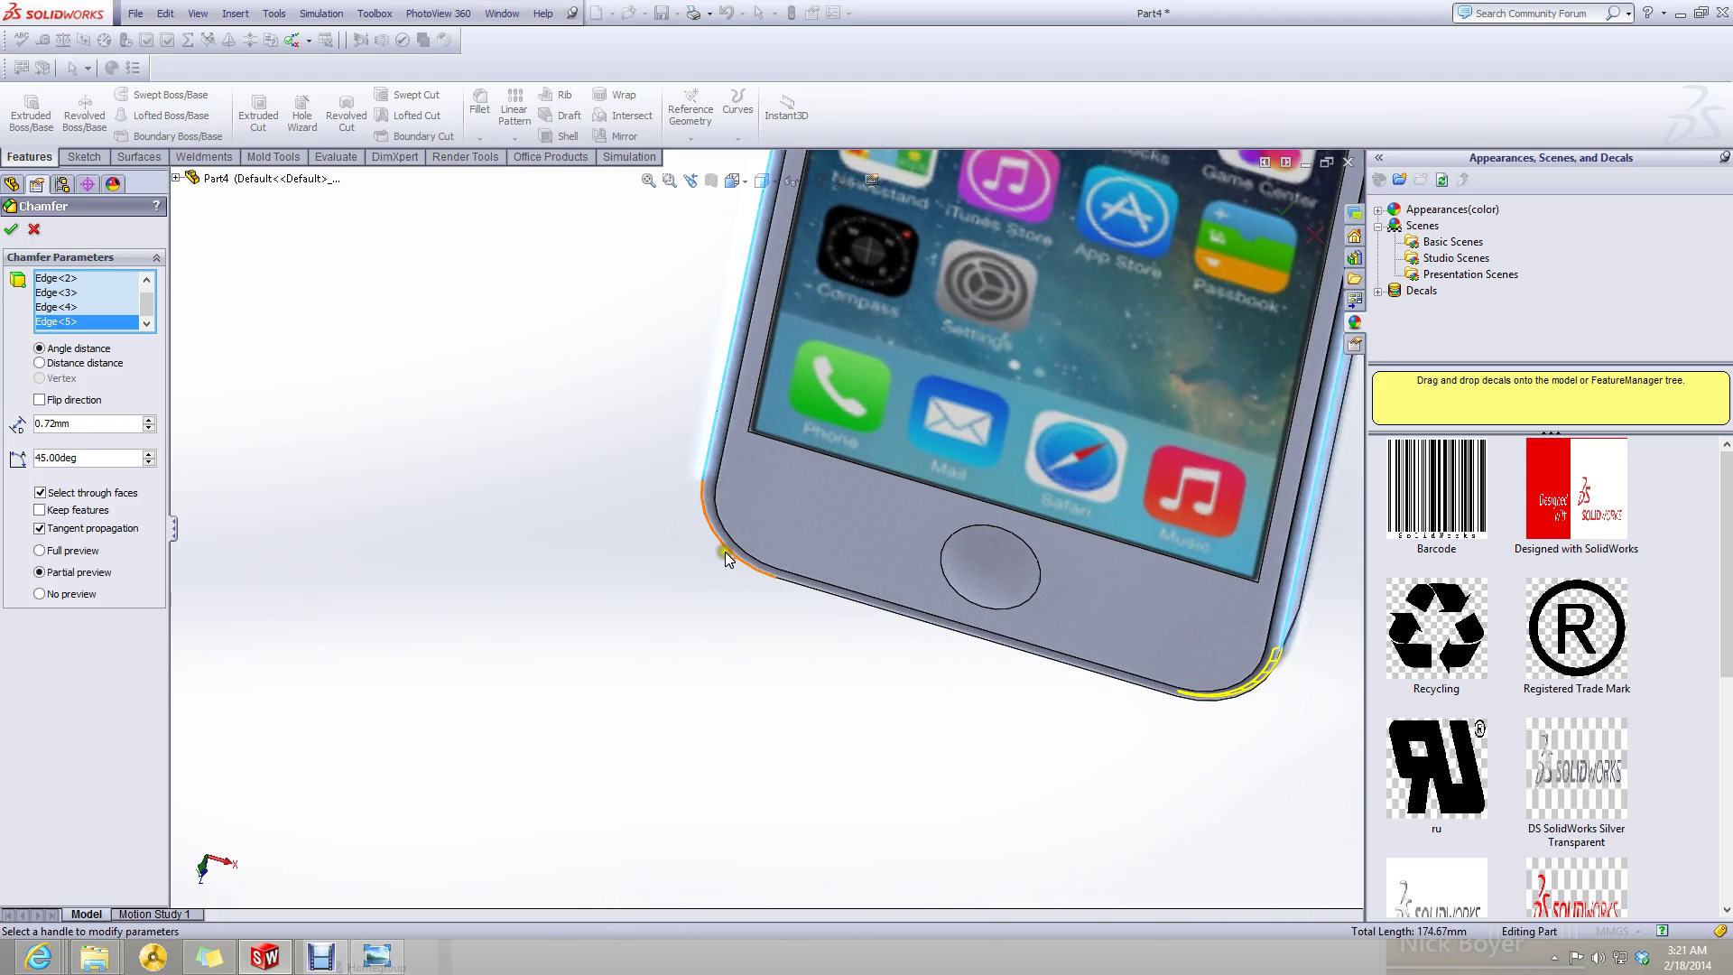
{"action": "left_click", "coordinate": [729, 557]}
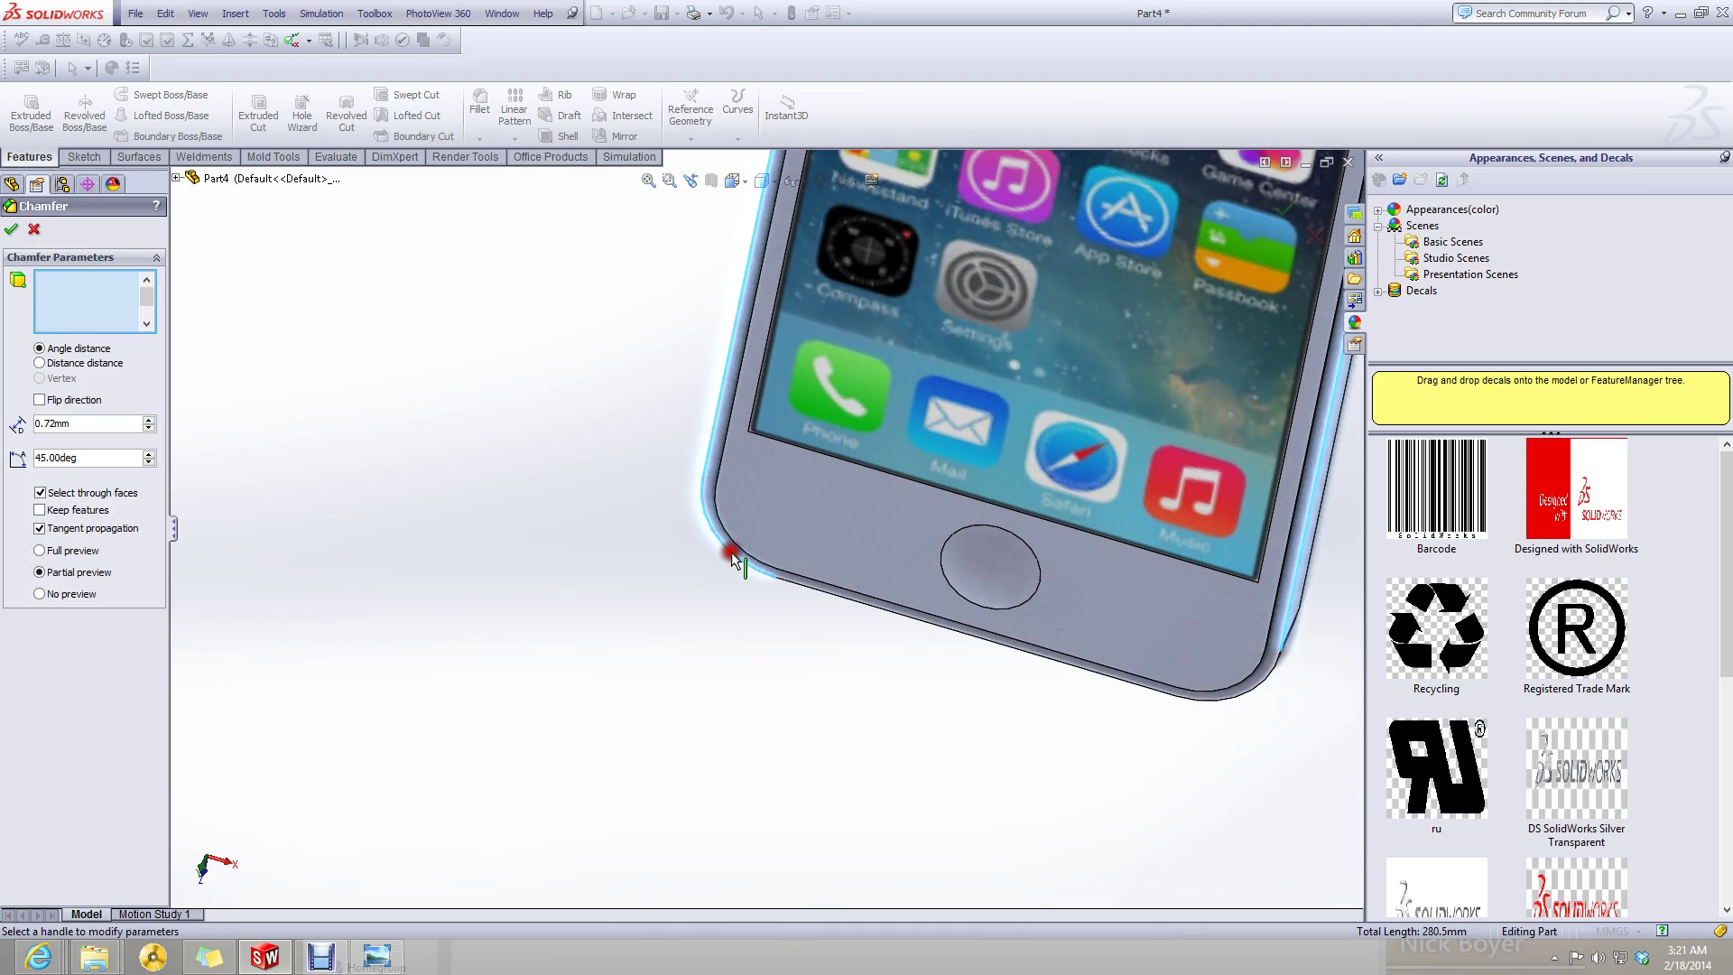
{"action": "left_click", "coordinate": [810, 593]}
{"action": "scroll", "coordinate": [1237, 708], "scroll_direction": "up", "scroll_amount": 3}
{"action": "left_click", "coordinate": [1238, 708]}
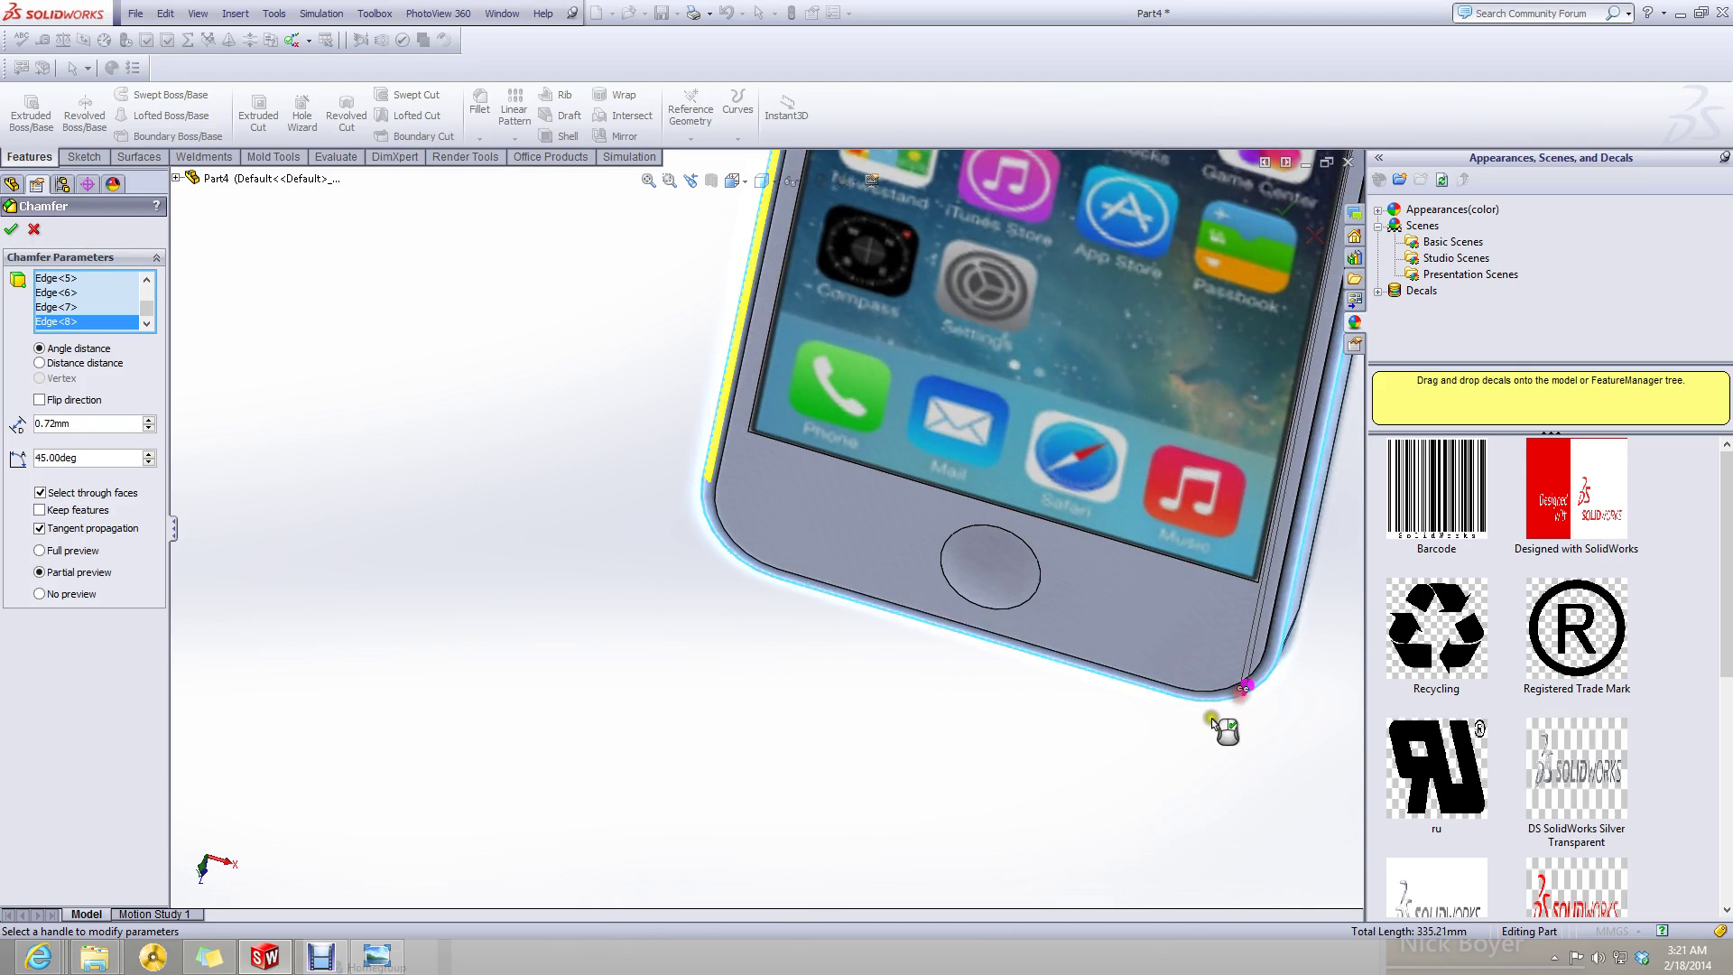
{"action": "middle_click_drag", "start_coordinate": [1223, 723], "coordinate": [506, 389]}
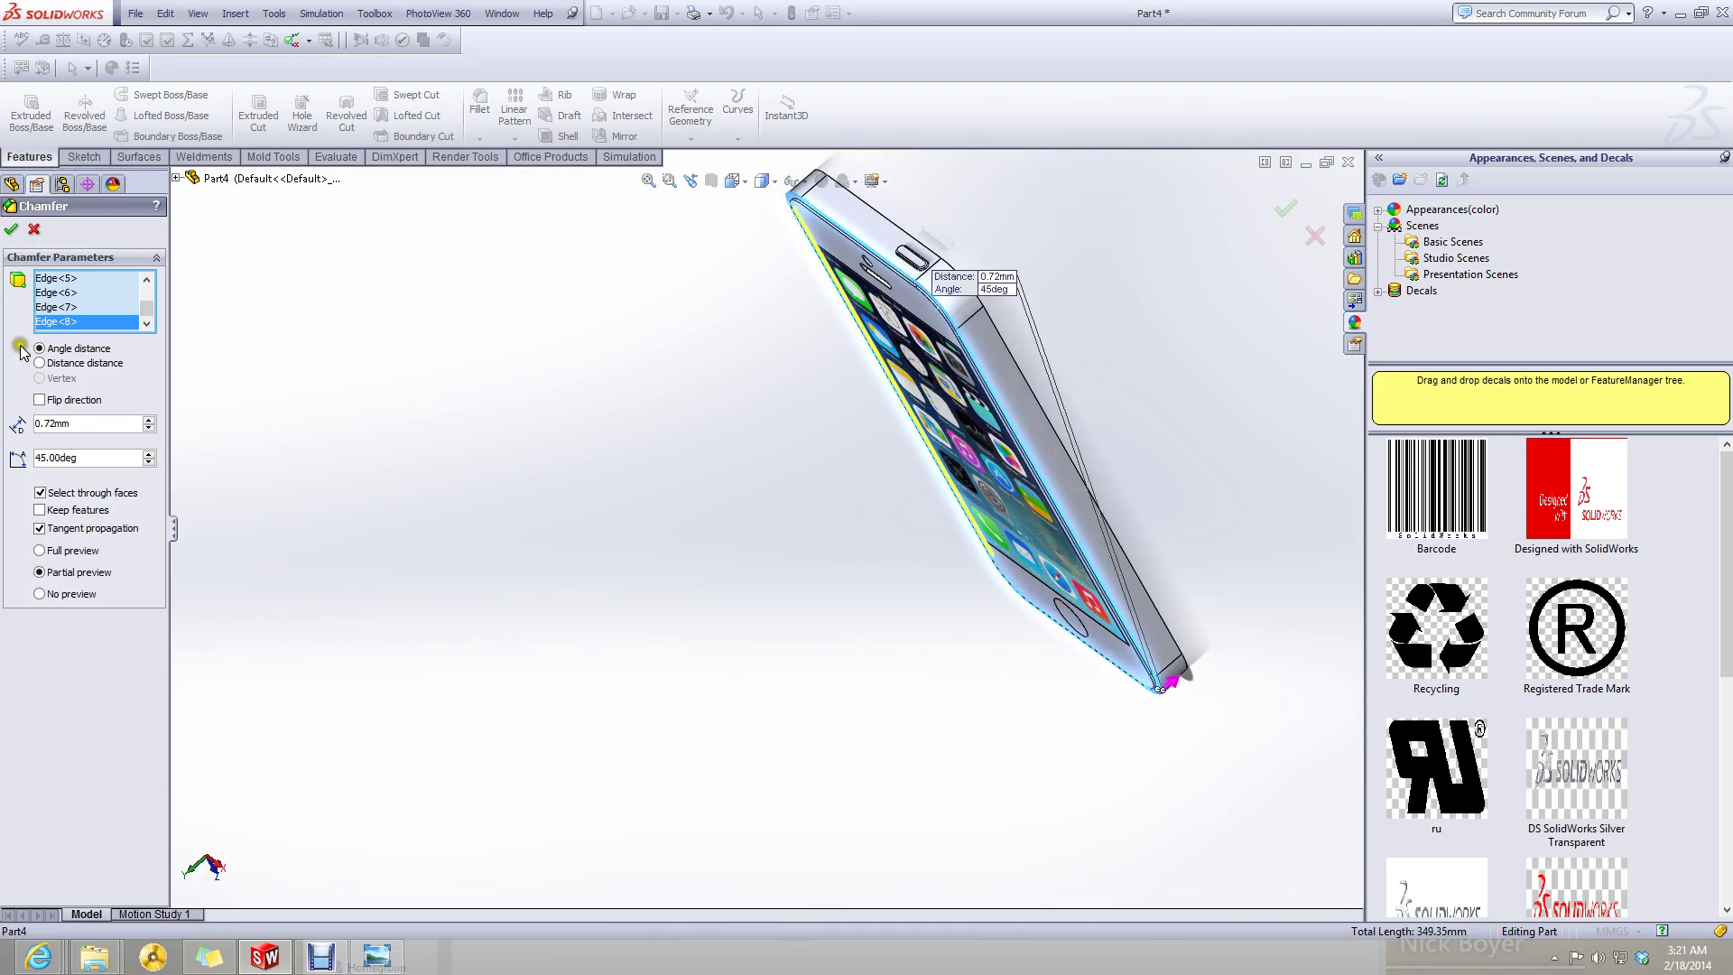
{"action": "left_click", "coordinate": [12, 229]}
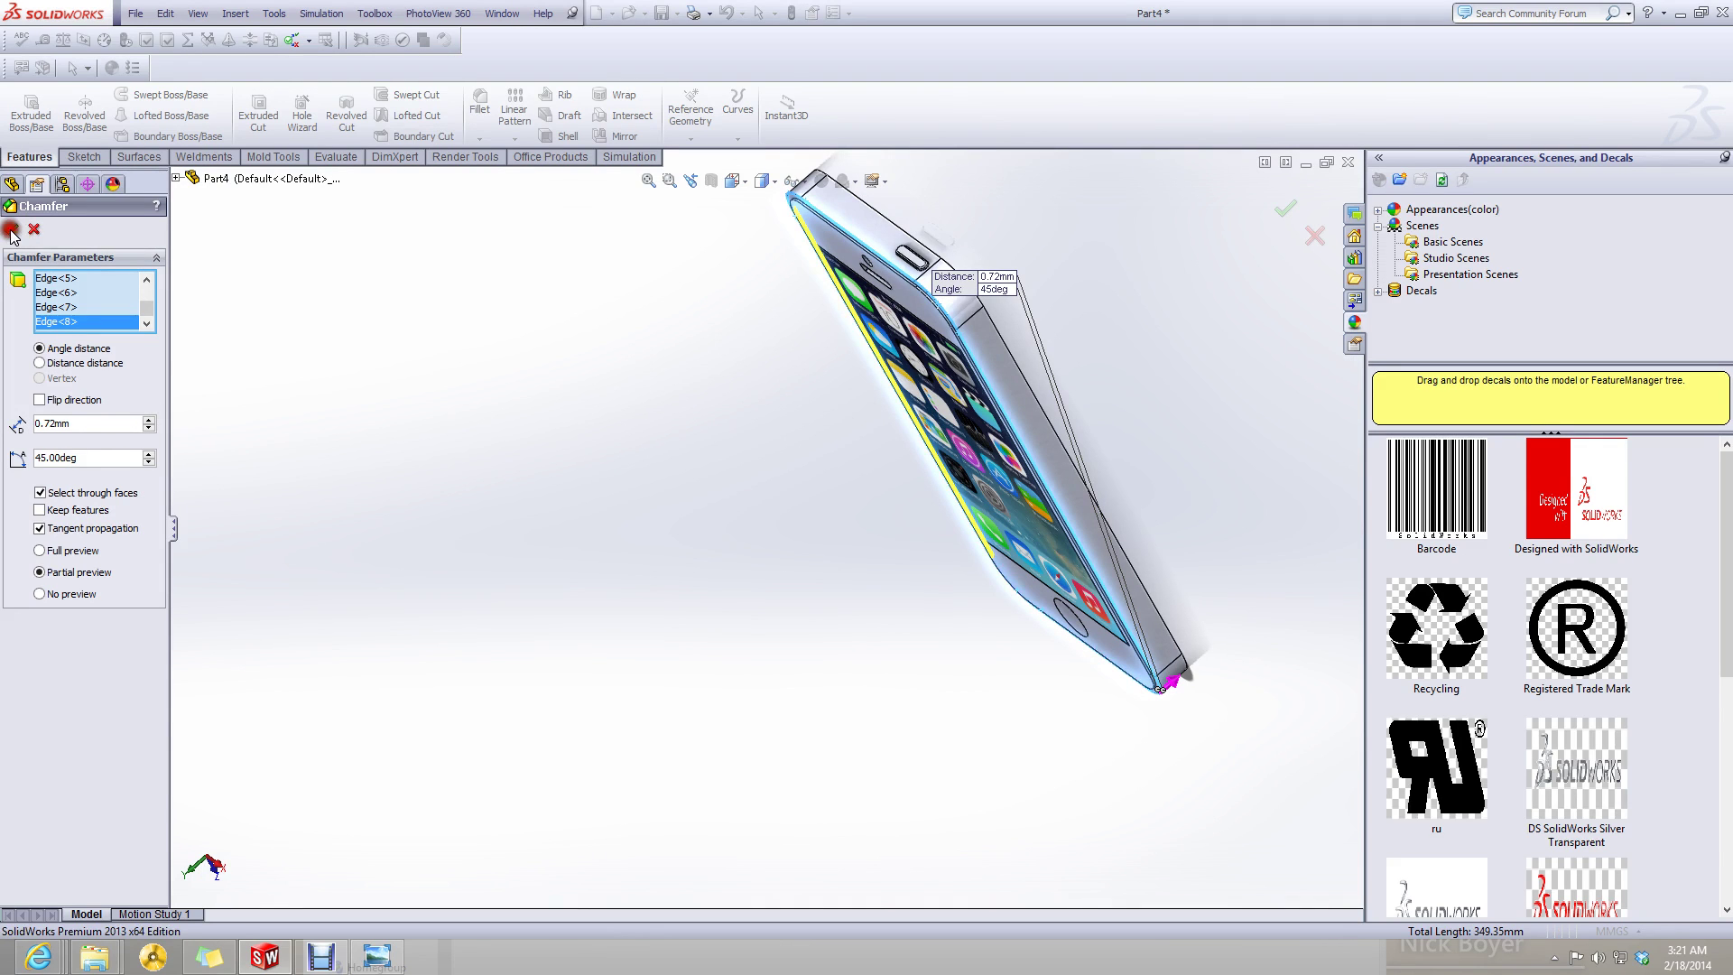
- Try to mirror the band's front-edge chamfer, Chamfer2, about the Top Plane as a feature
{"action": "scroll", "coordinate": [935, 296], "scroll_direction": "down", "scroll_amount": 5}
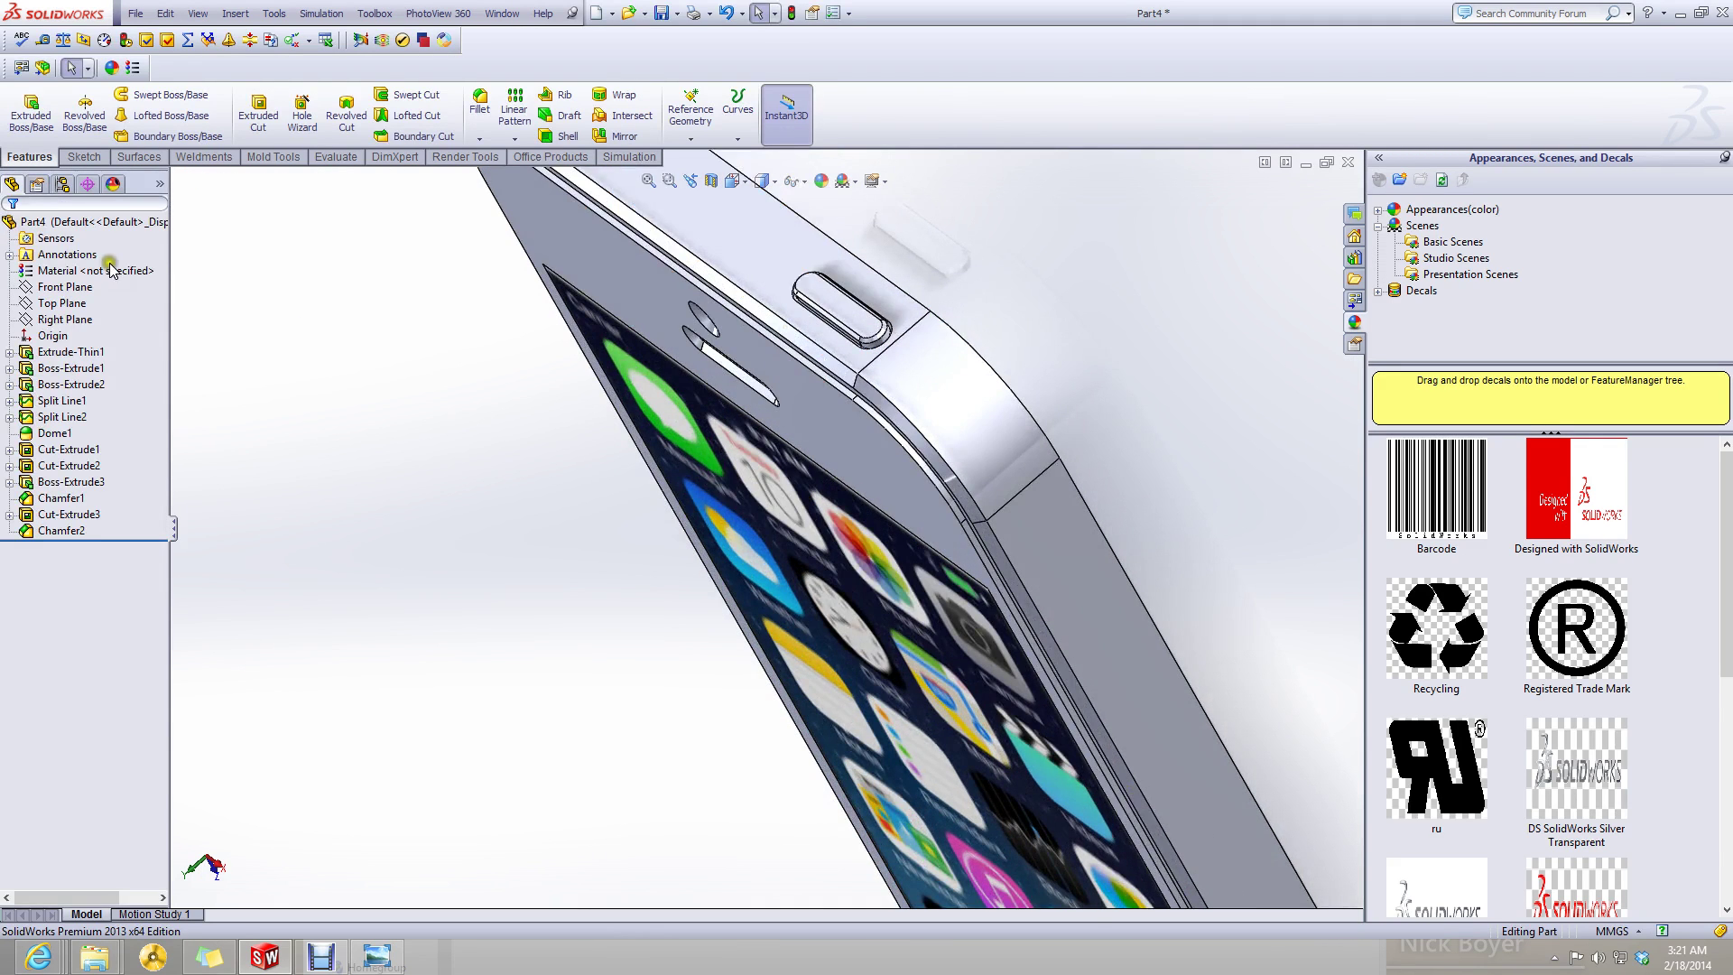
{"action": "left_click", "coordinate": [72, 304]}
{"action": "scroll", "coordinate": [608, 483], "scroll_direction": "up", "scroll_amount": 5}
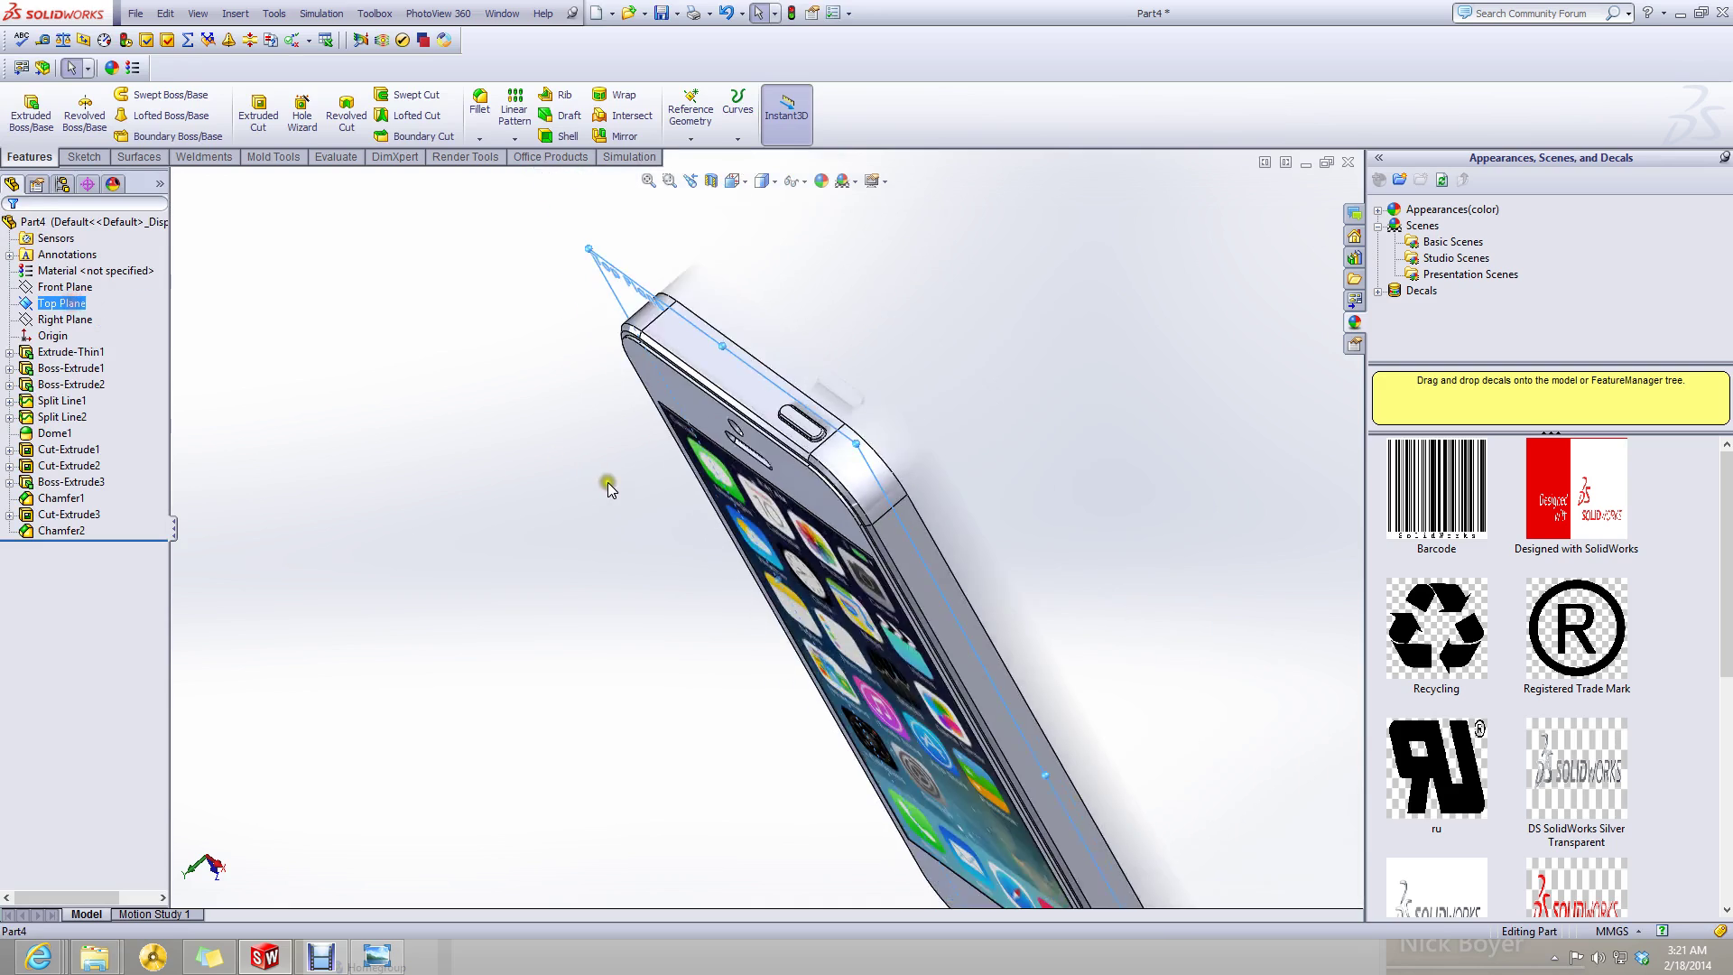
{"action": "middle_click_drag", "start_coordinate": [609, 482], "coordinate": [650, 449]}
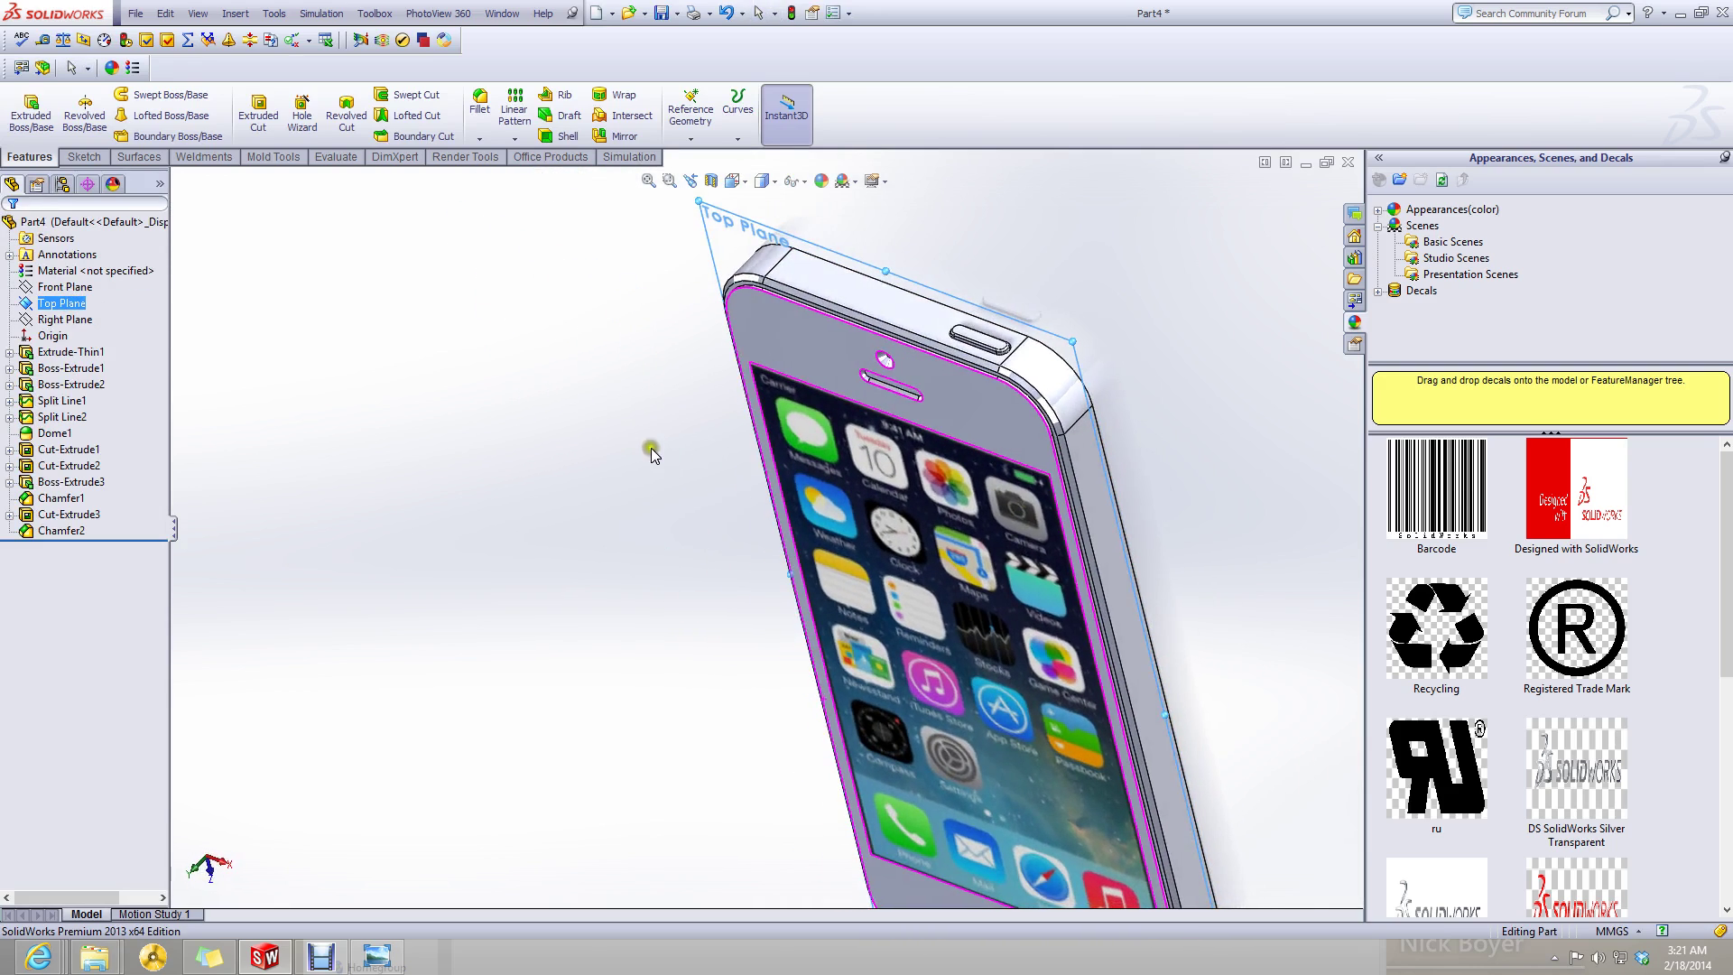
{"action": "scroll", "coordinate": [714, 287], "scroll_direction": "up", "scroll_amount": 5}
{"action": "middle_click_drag", "start_coordinate": [713, 287], "coordinate": [713, 411]}
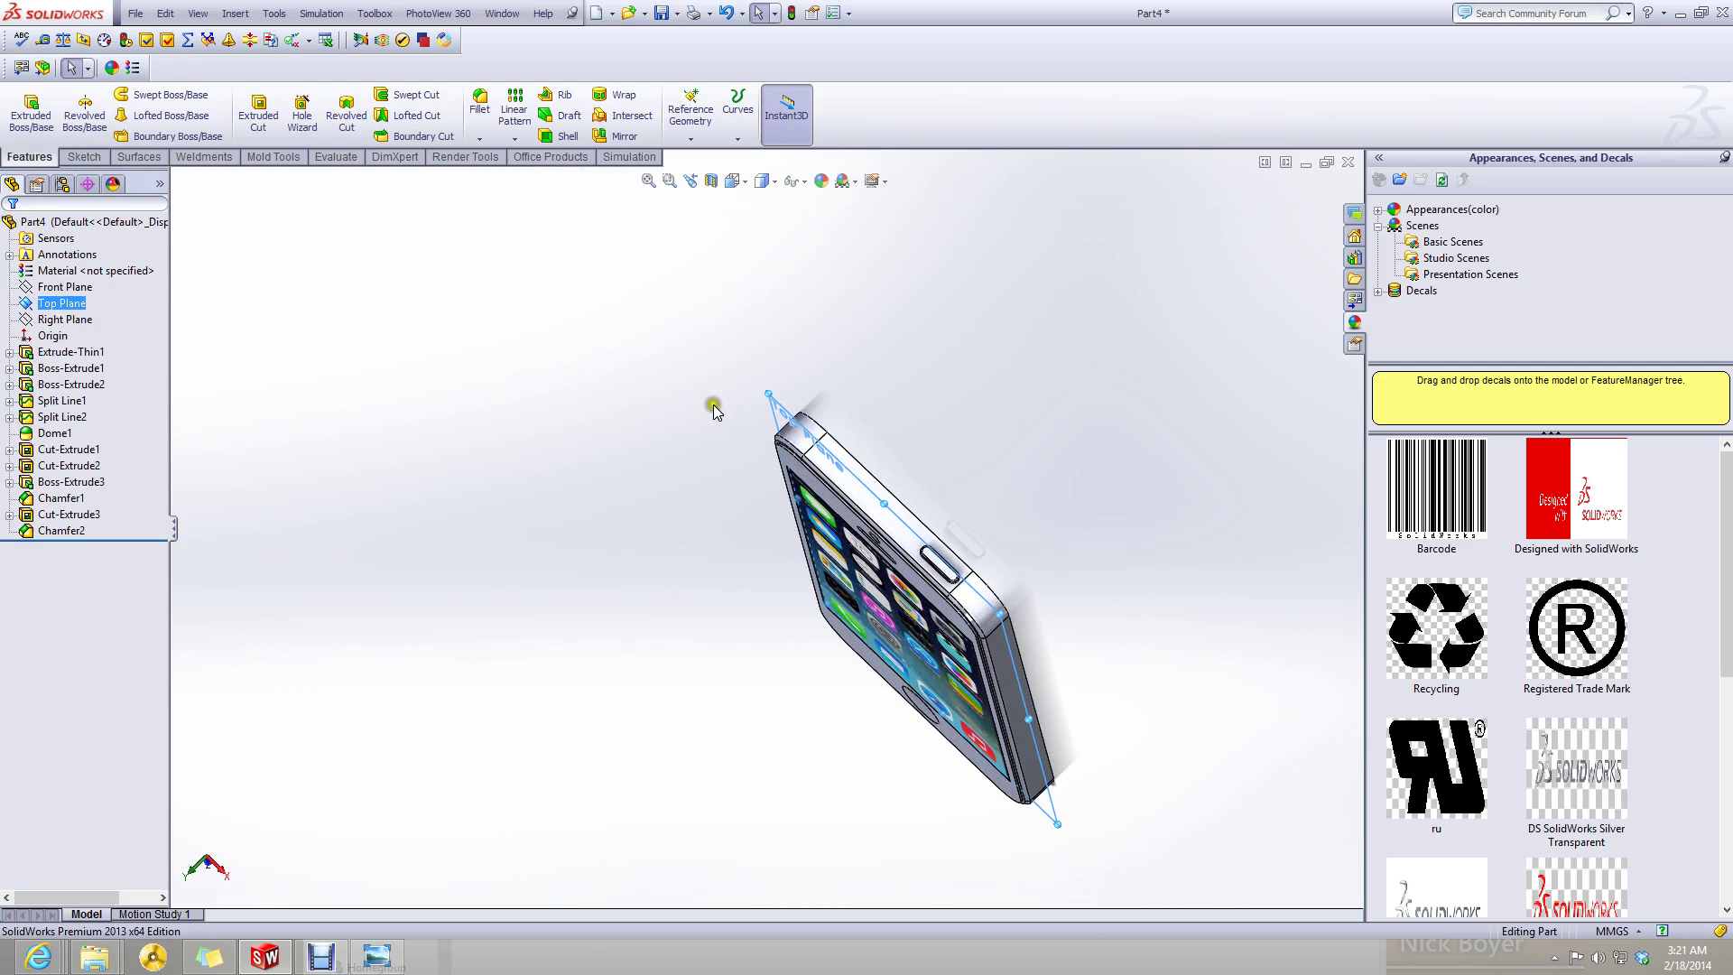
{"action": "left_click", "coordinate": [480, 139]}
{"action": "left_click", "coordinate": [514, 139]}
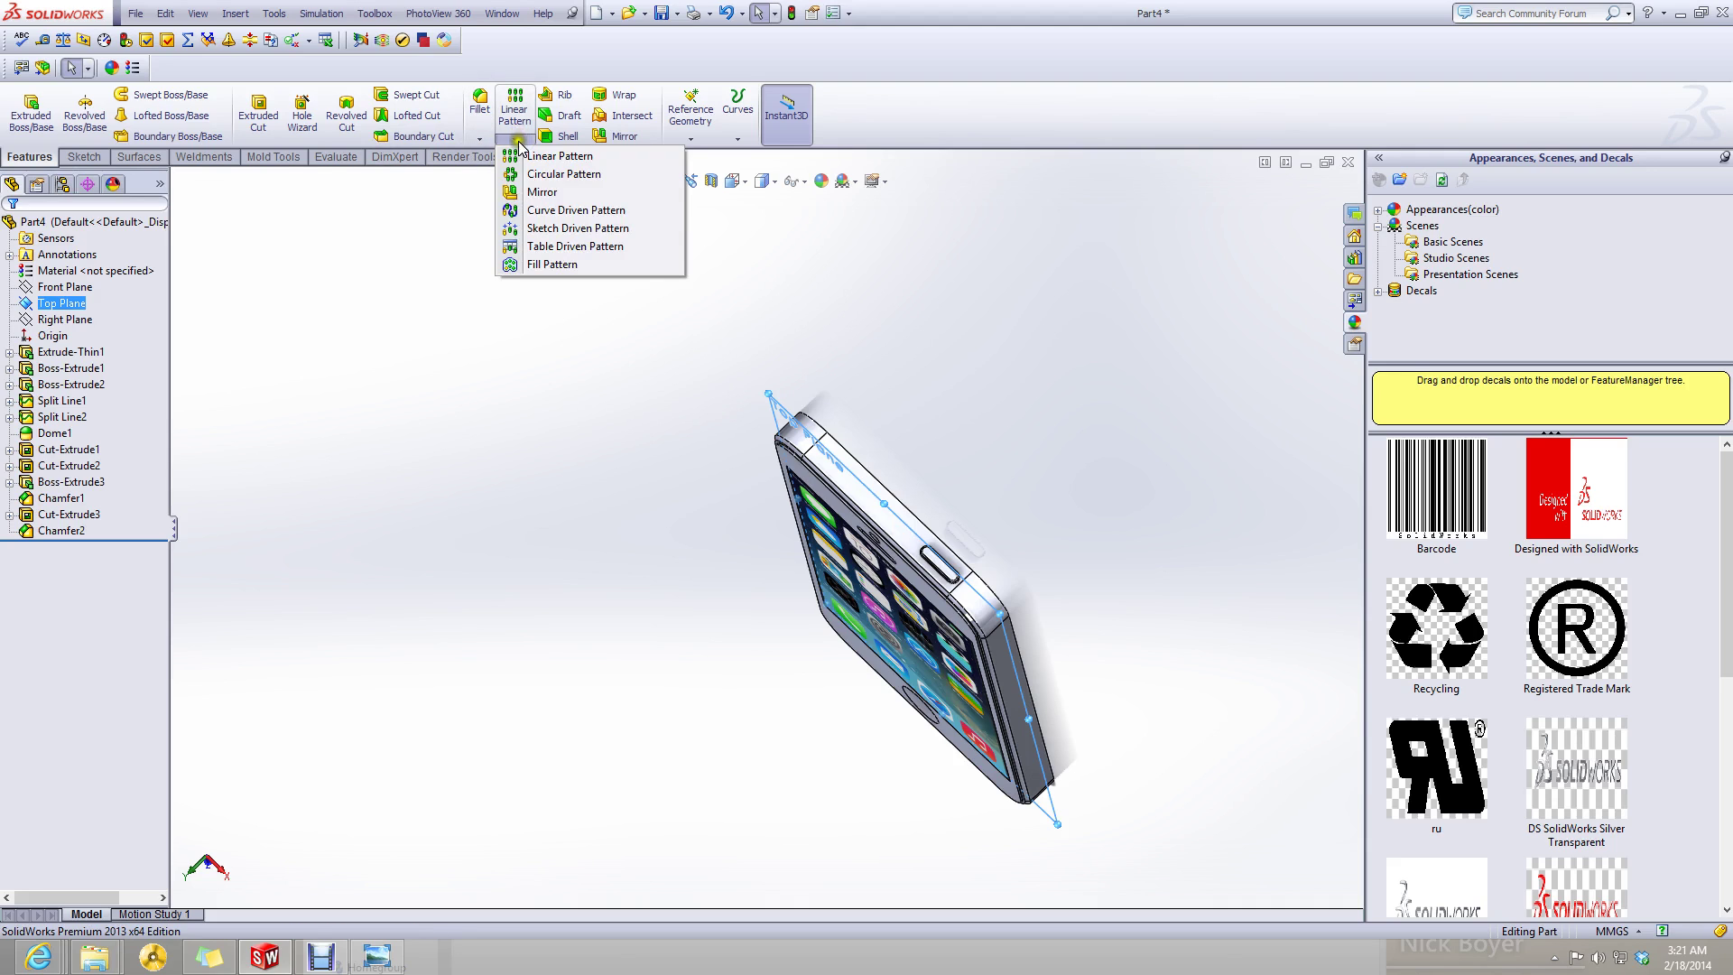
{"action": "left_click", "coordinate": [529, 192]}
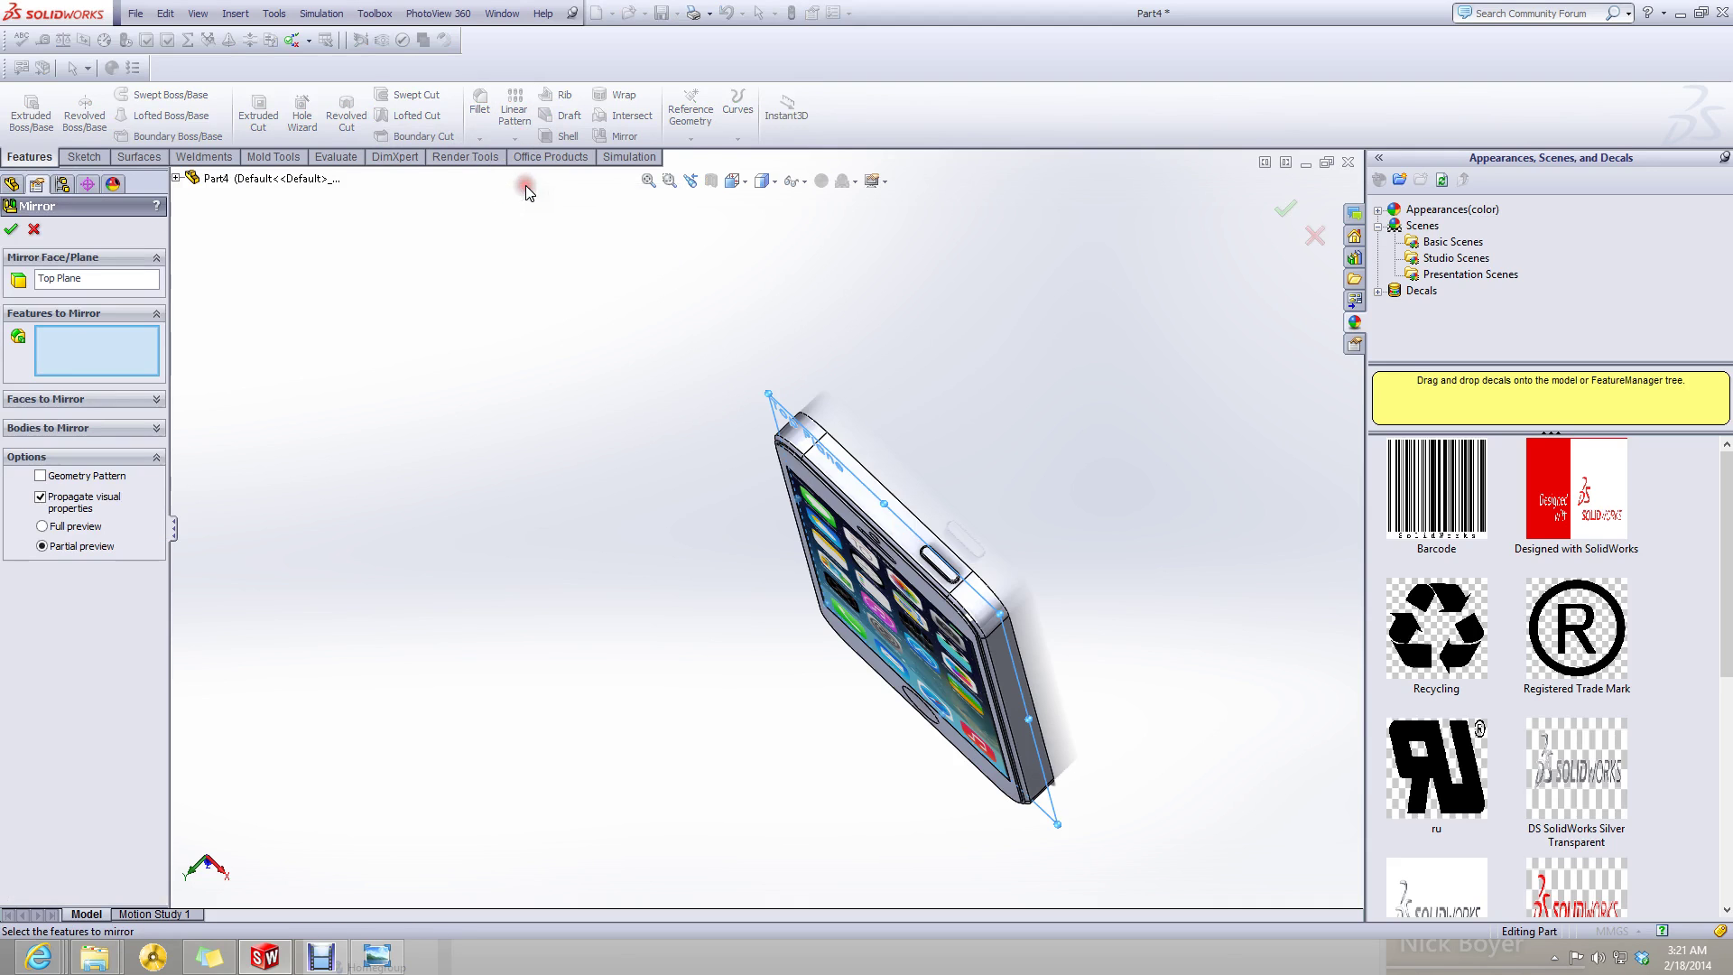
{"action": "left_click", "coordinate": [178, 181]}
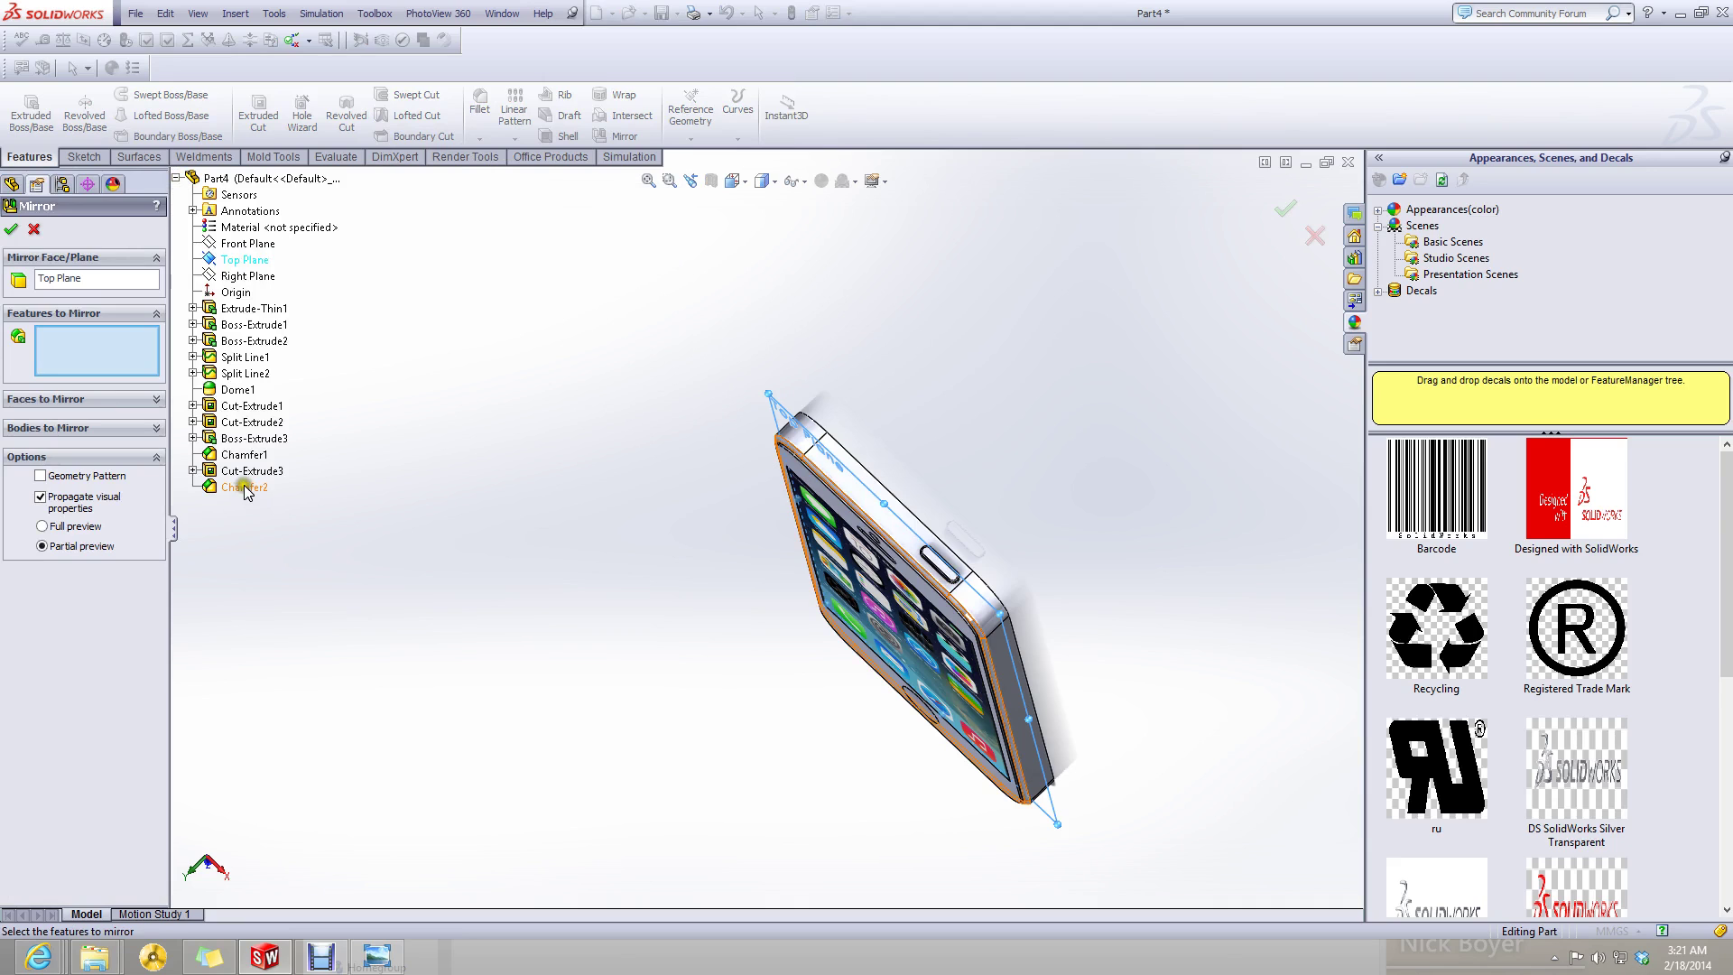
{"action": "left_click", "coordinate": [242, 488]}
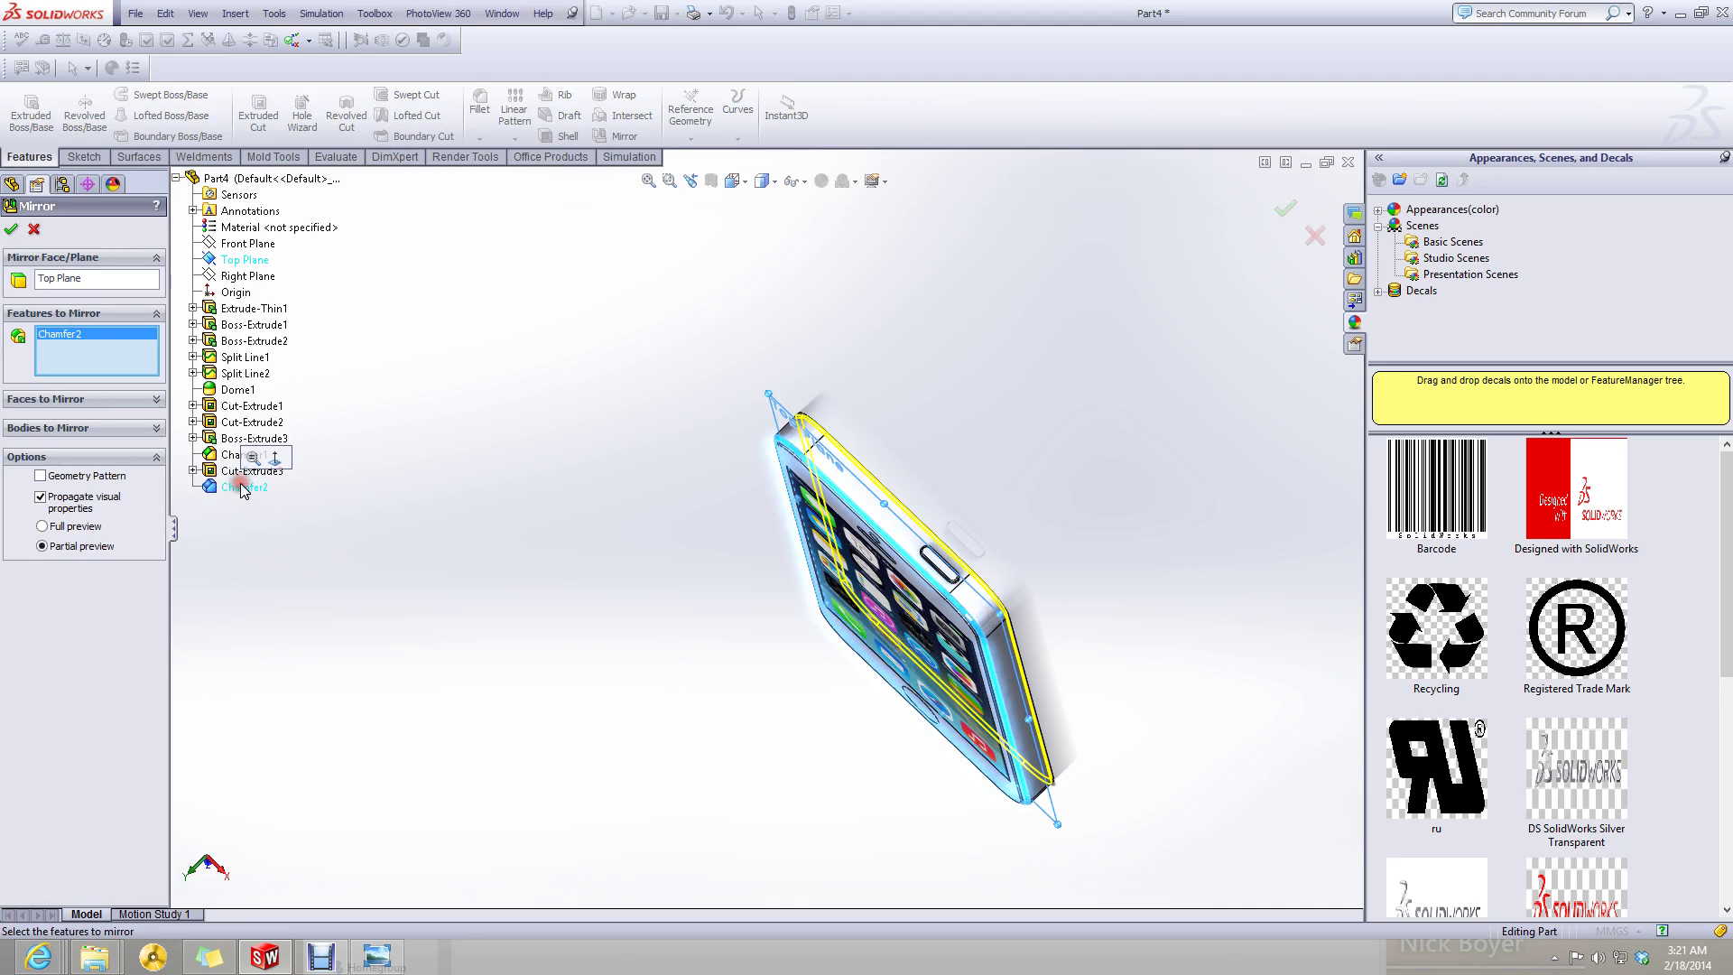
{"action": "left_click", "coordinate": [12, 228]}
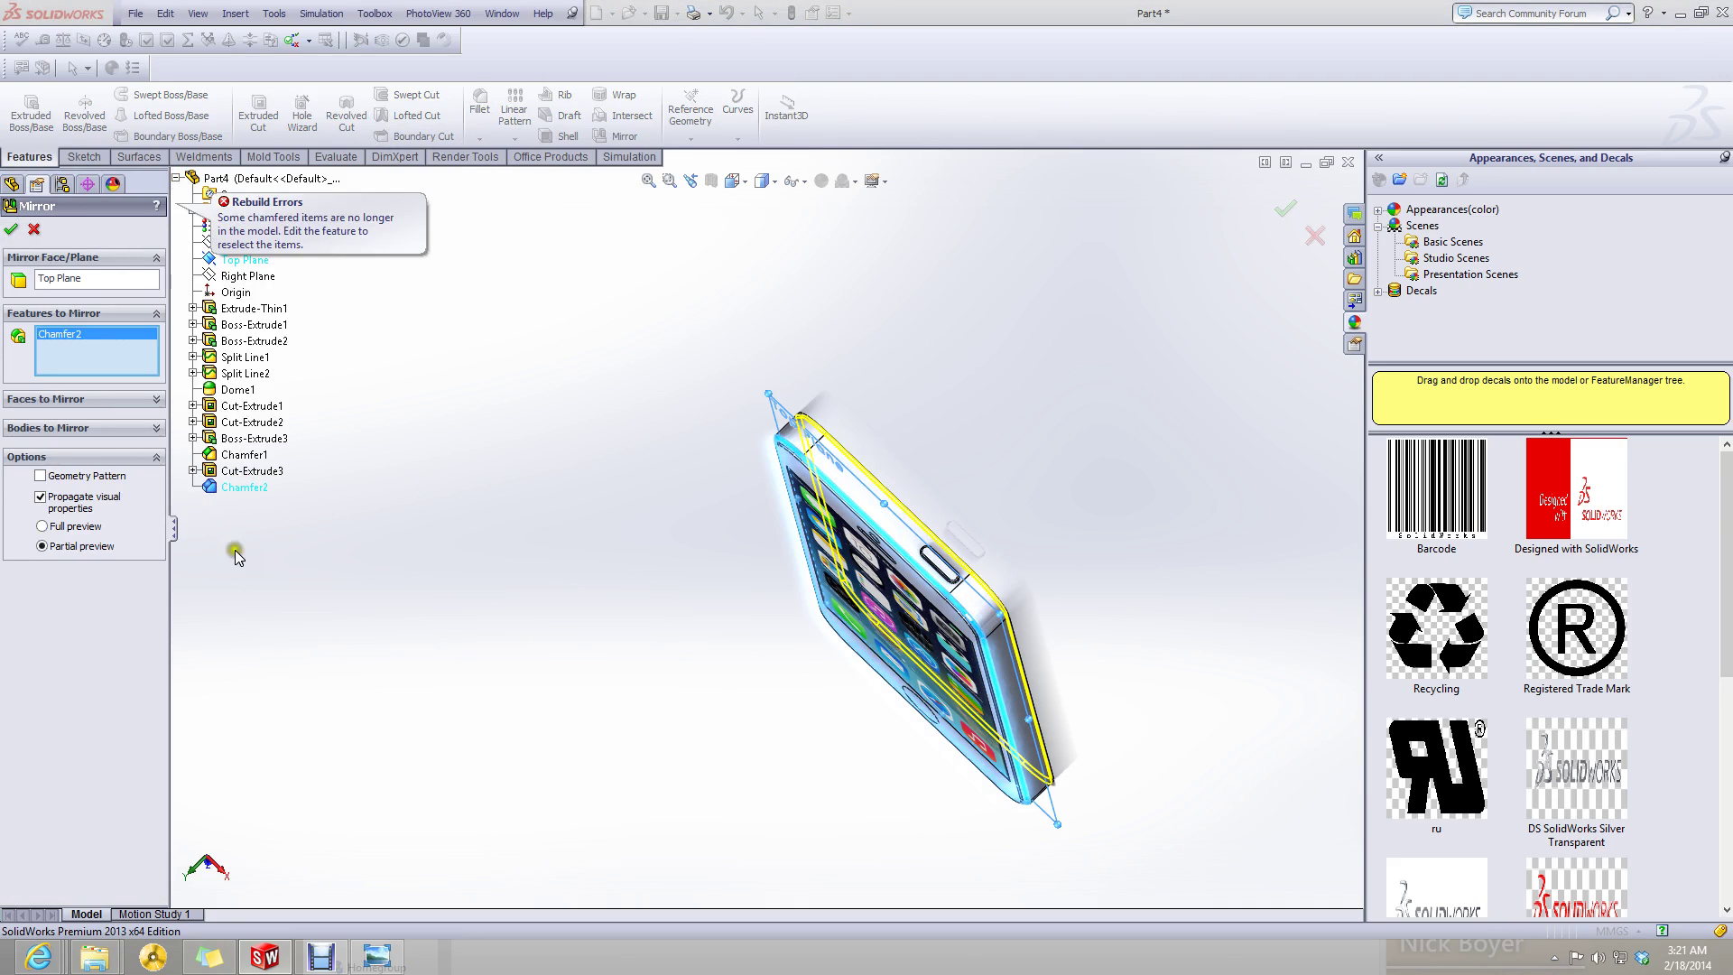
- Mirror the phone's solid body about the Top Plane with merged solids and check the band's back edges
{"action": "left_click", "coordinate": [84, 429]}
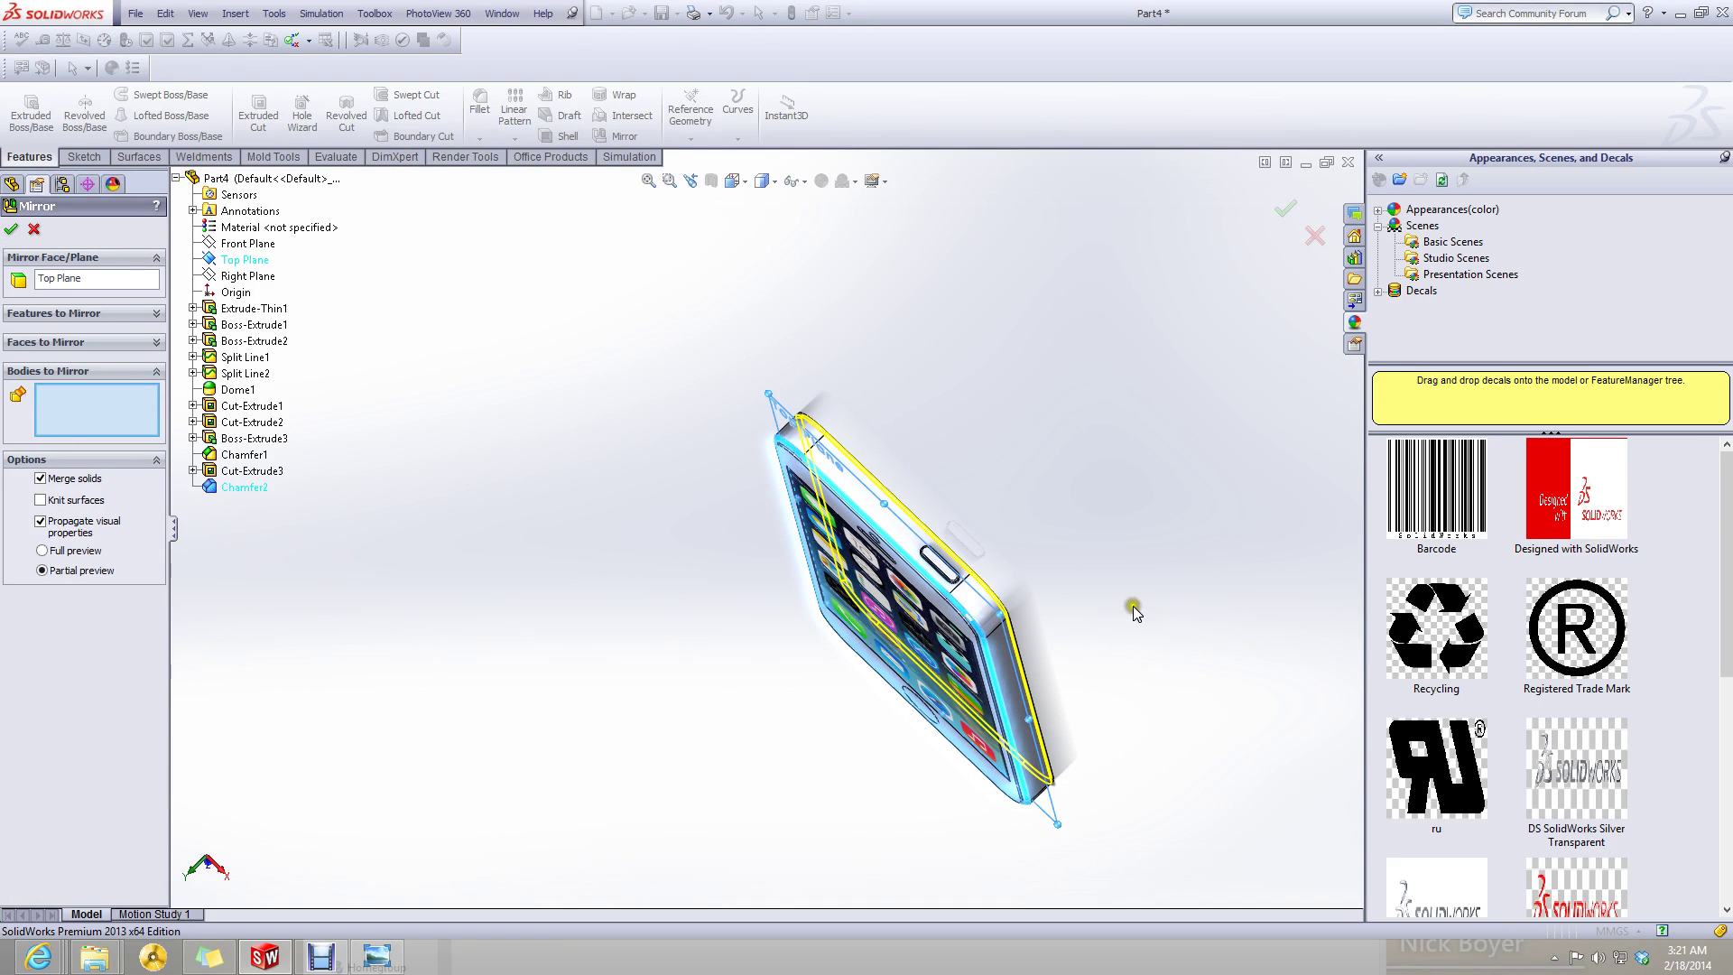
{"action": "left_click", "coordinate": [984, 609]}
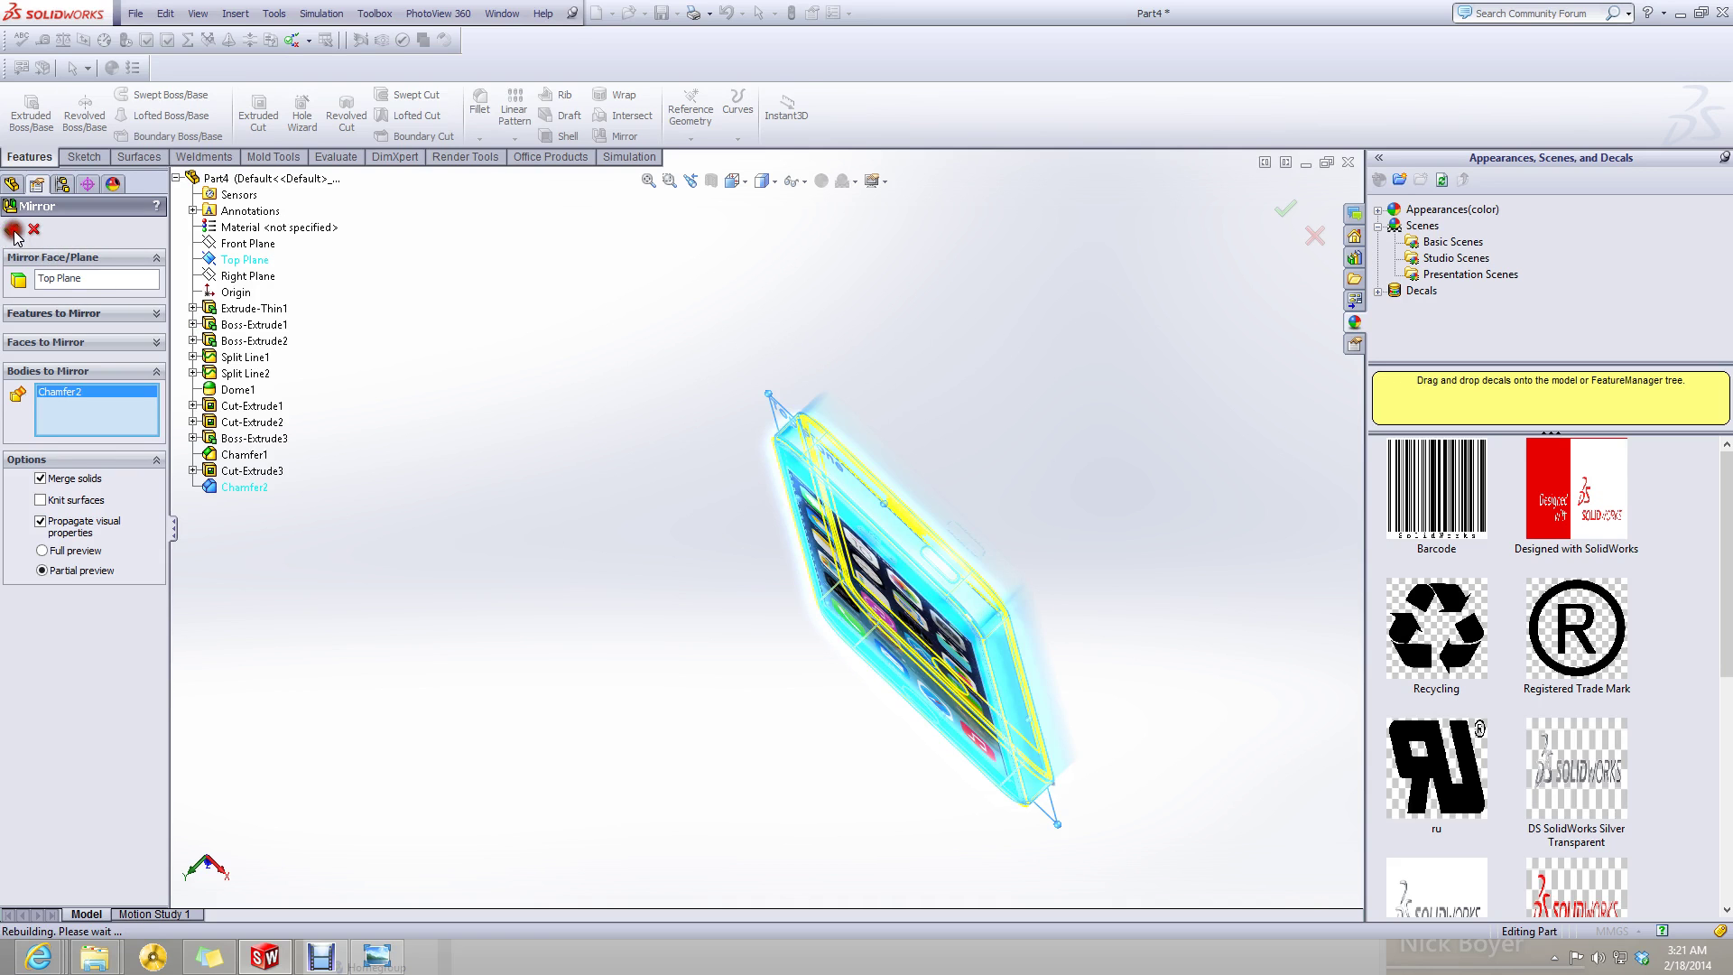
{"action": "scroll", "coordinate": [978, 553], "scroll_direction": "down", "scroll_amount": 10}
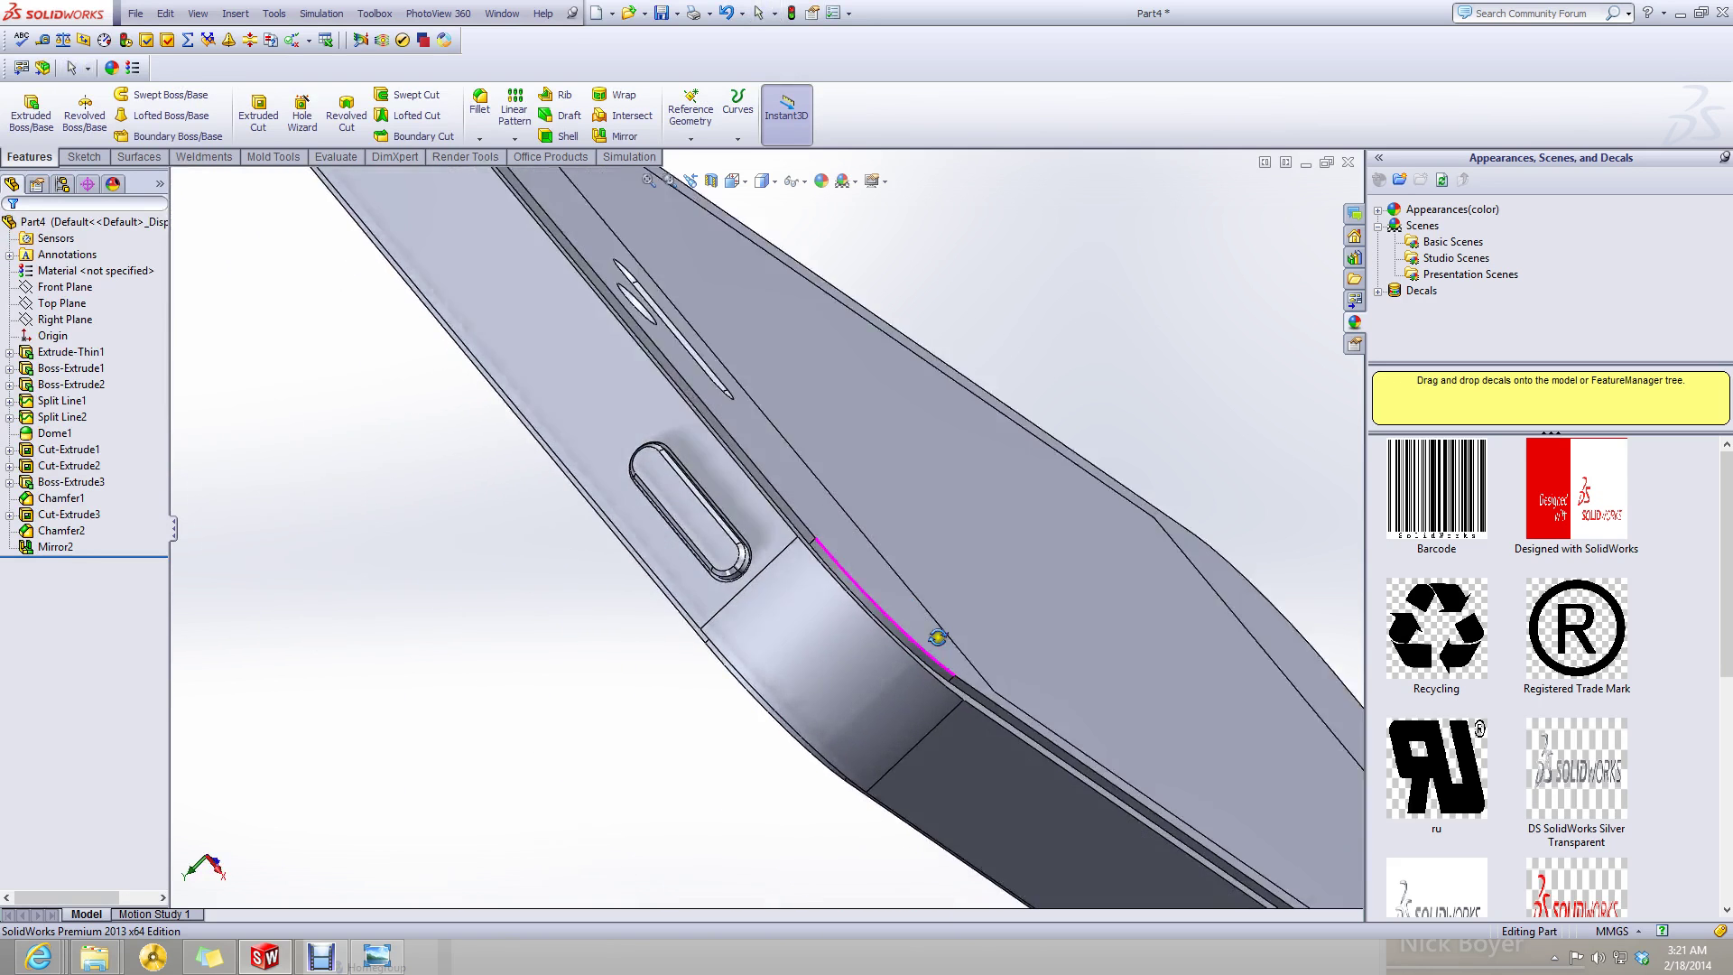
{"action": "scroll", "coordinate": [938, 637], "scroll_direction": "up", "scroll_amount": 10}
- Delete the Mirror2 feature from the part
{"action": "left_click", "coordinate": [31, 553]}
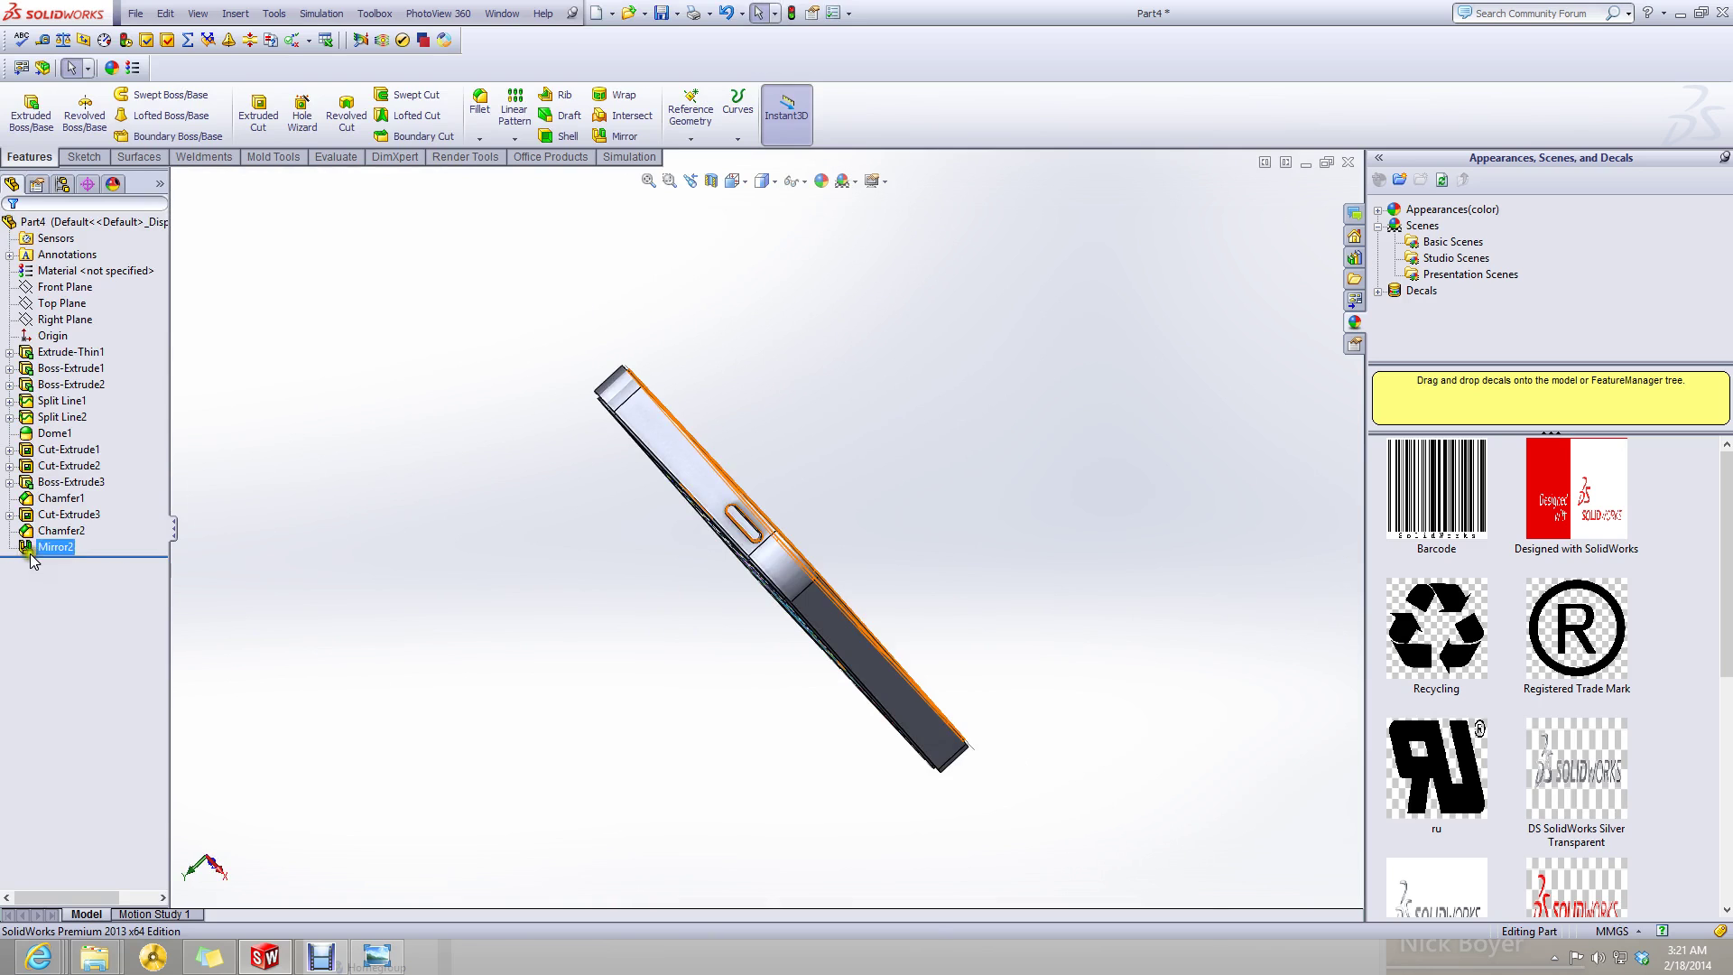
{"action": "right_click", "coordinate": [31, 559]}
{"action": "left_click", "coordinate": [63, 630]}
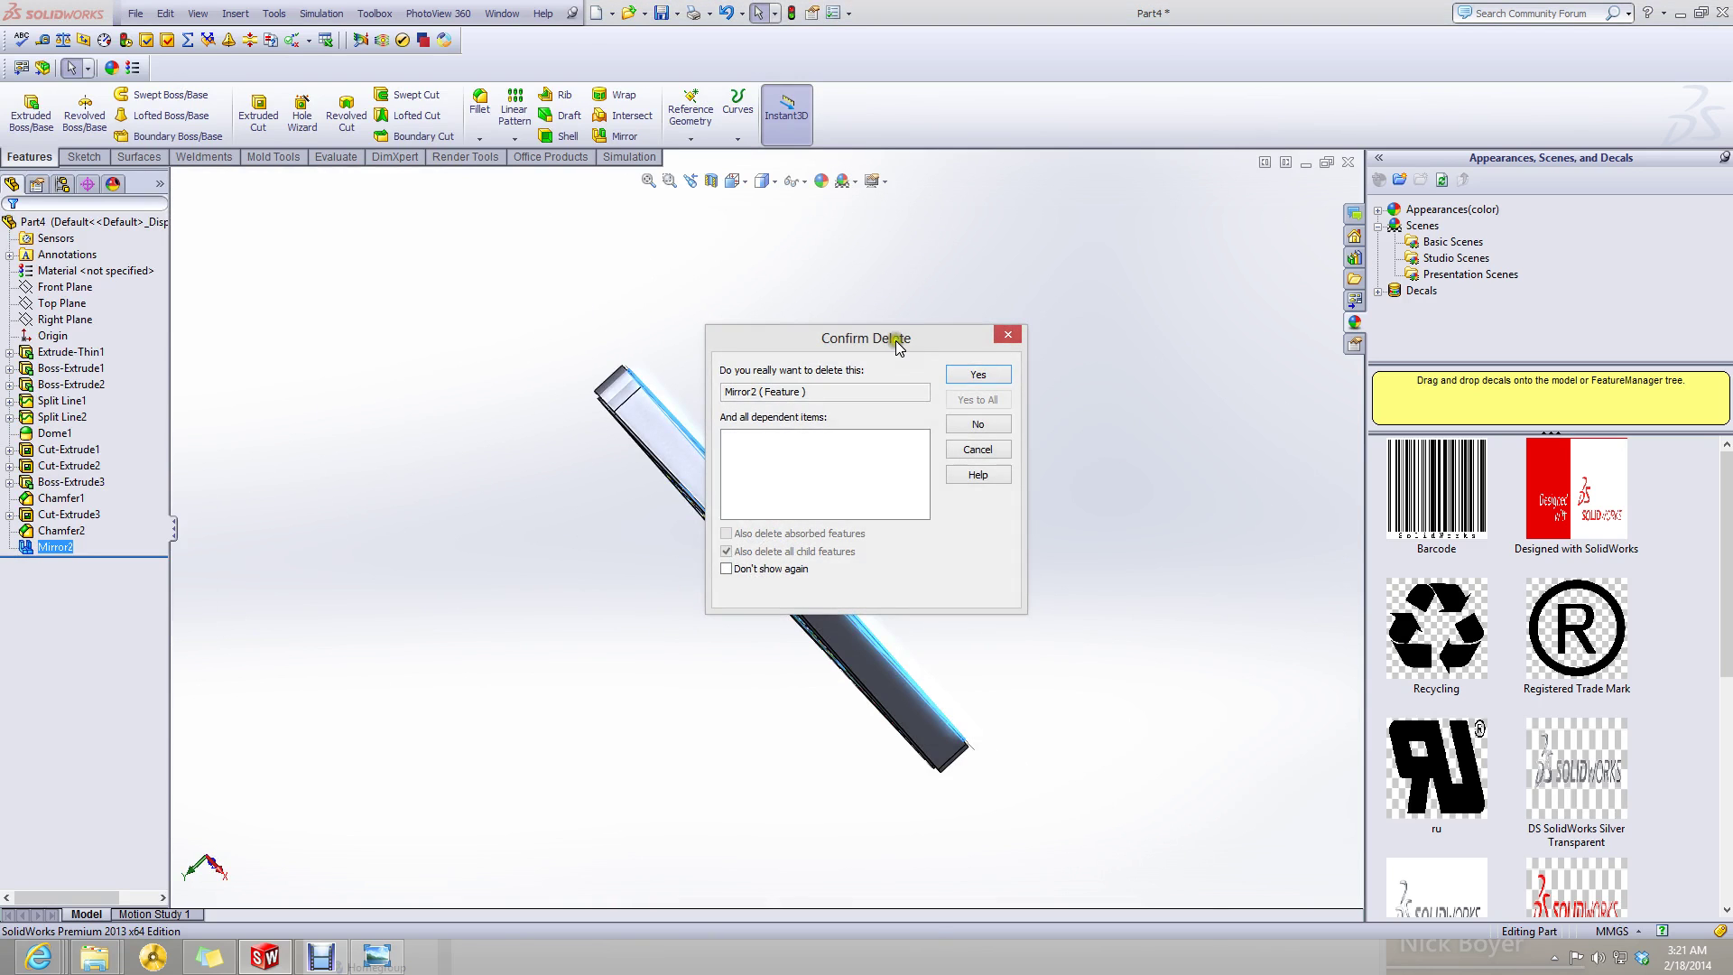
{"action": "left_click", "coordinate": [978, 375]}
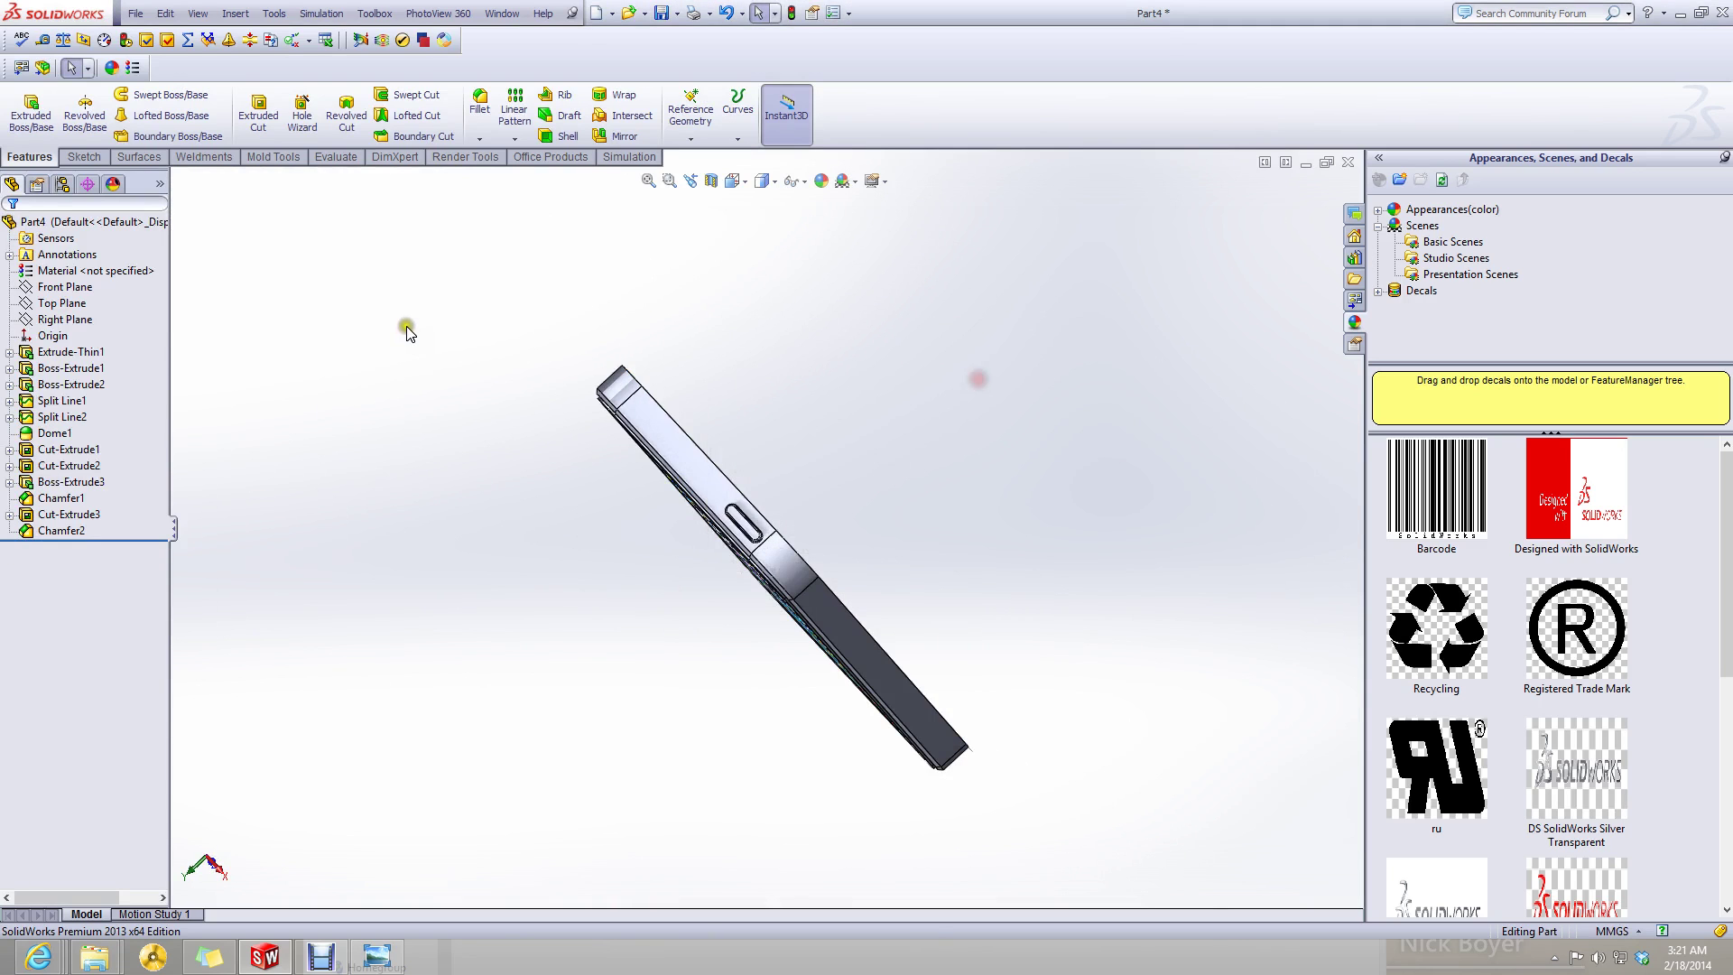
- Start a new mirror about the Top Plane and try Chamfer2 as the feature to mirror
{"action": "left_click", "coordinate": [475, 137]}
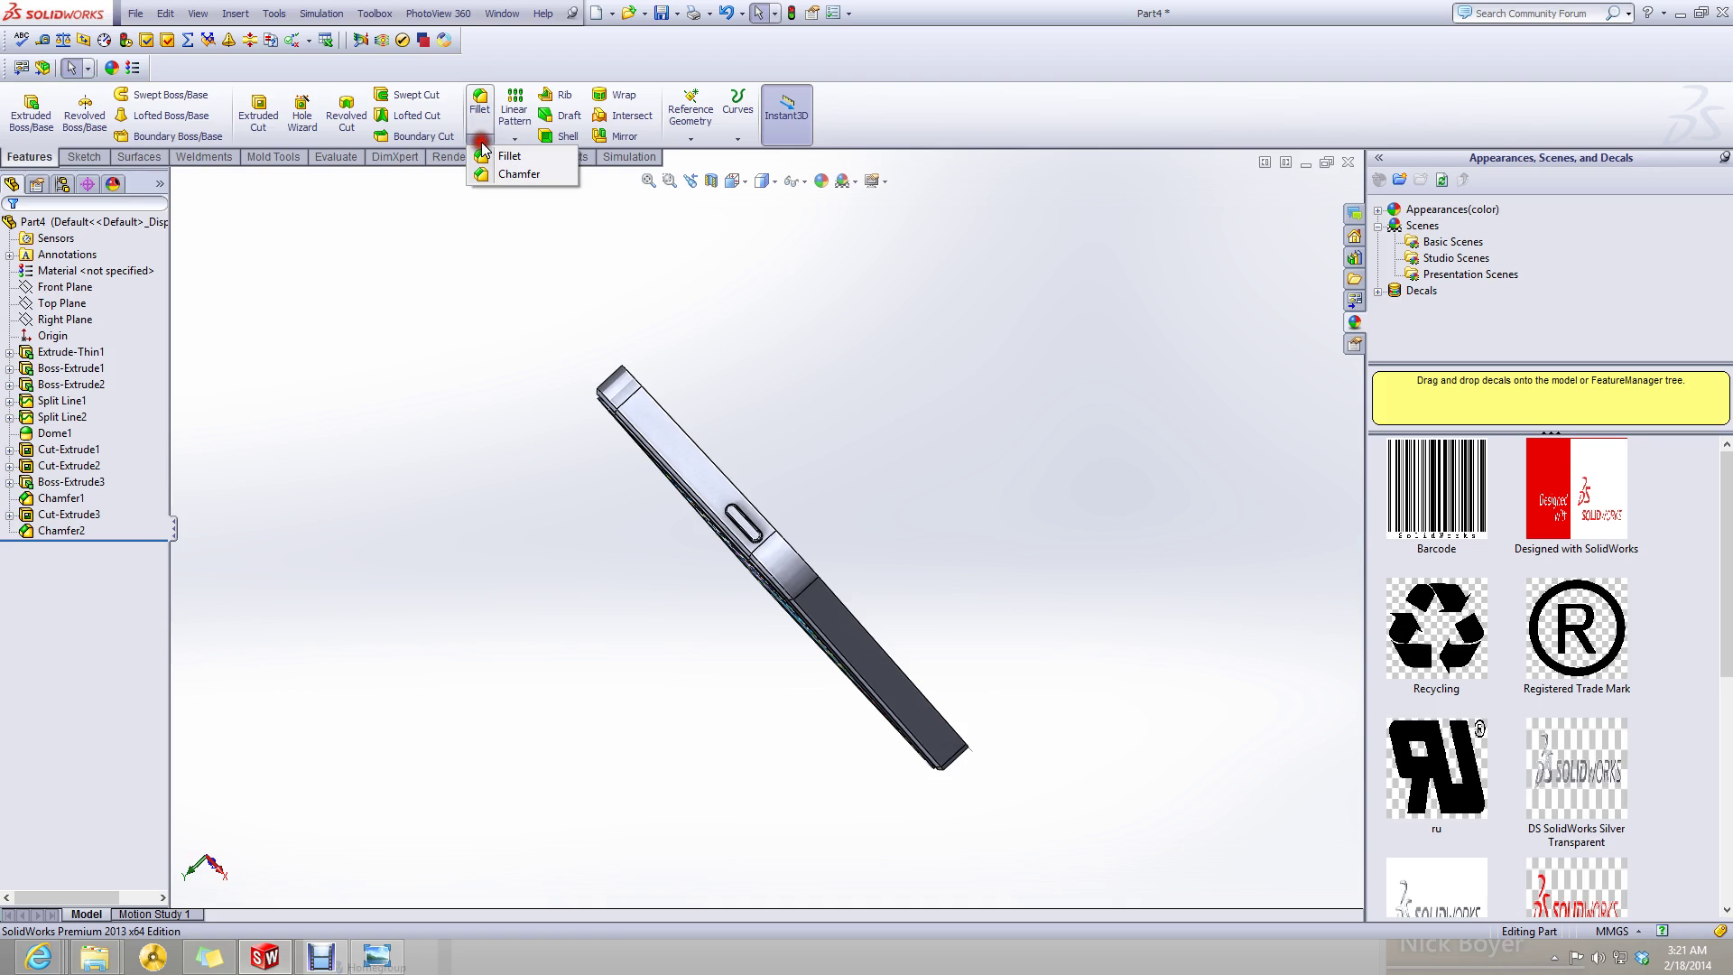
{"action": "left_click", "coordinate": [515, 138]}
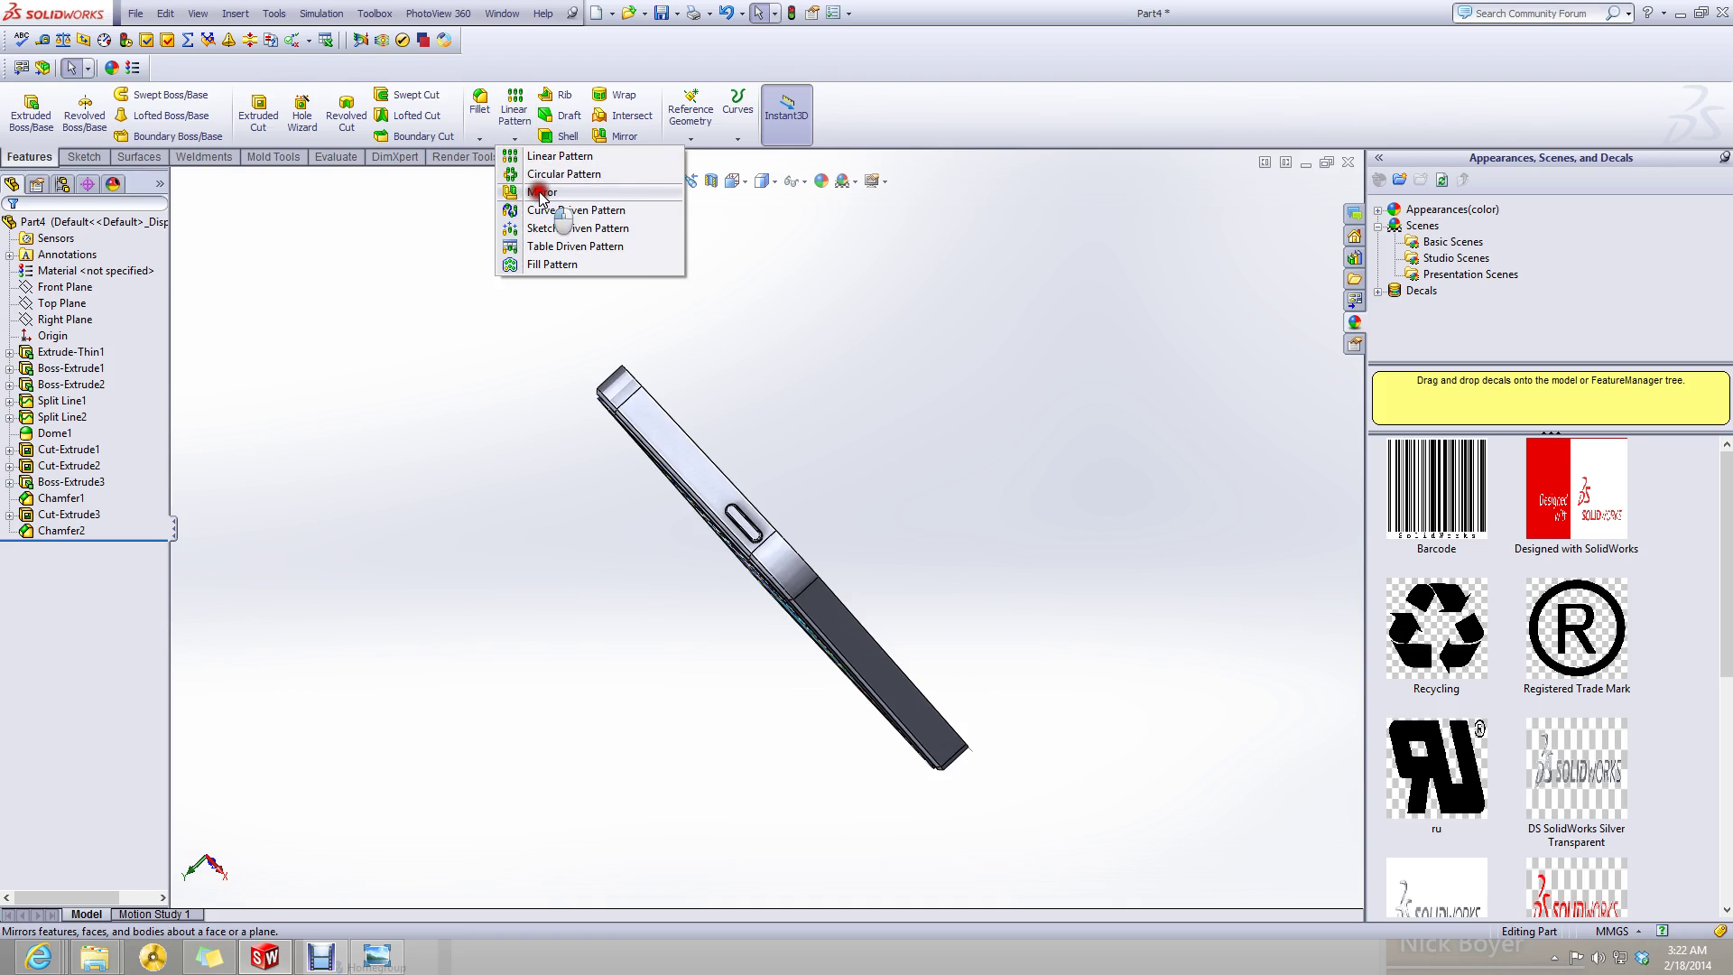
{"action": "left_click", "coordinate": [543, 192]}
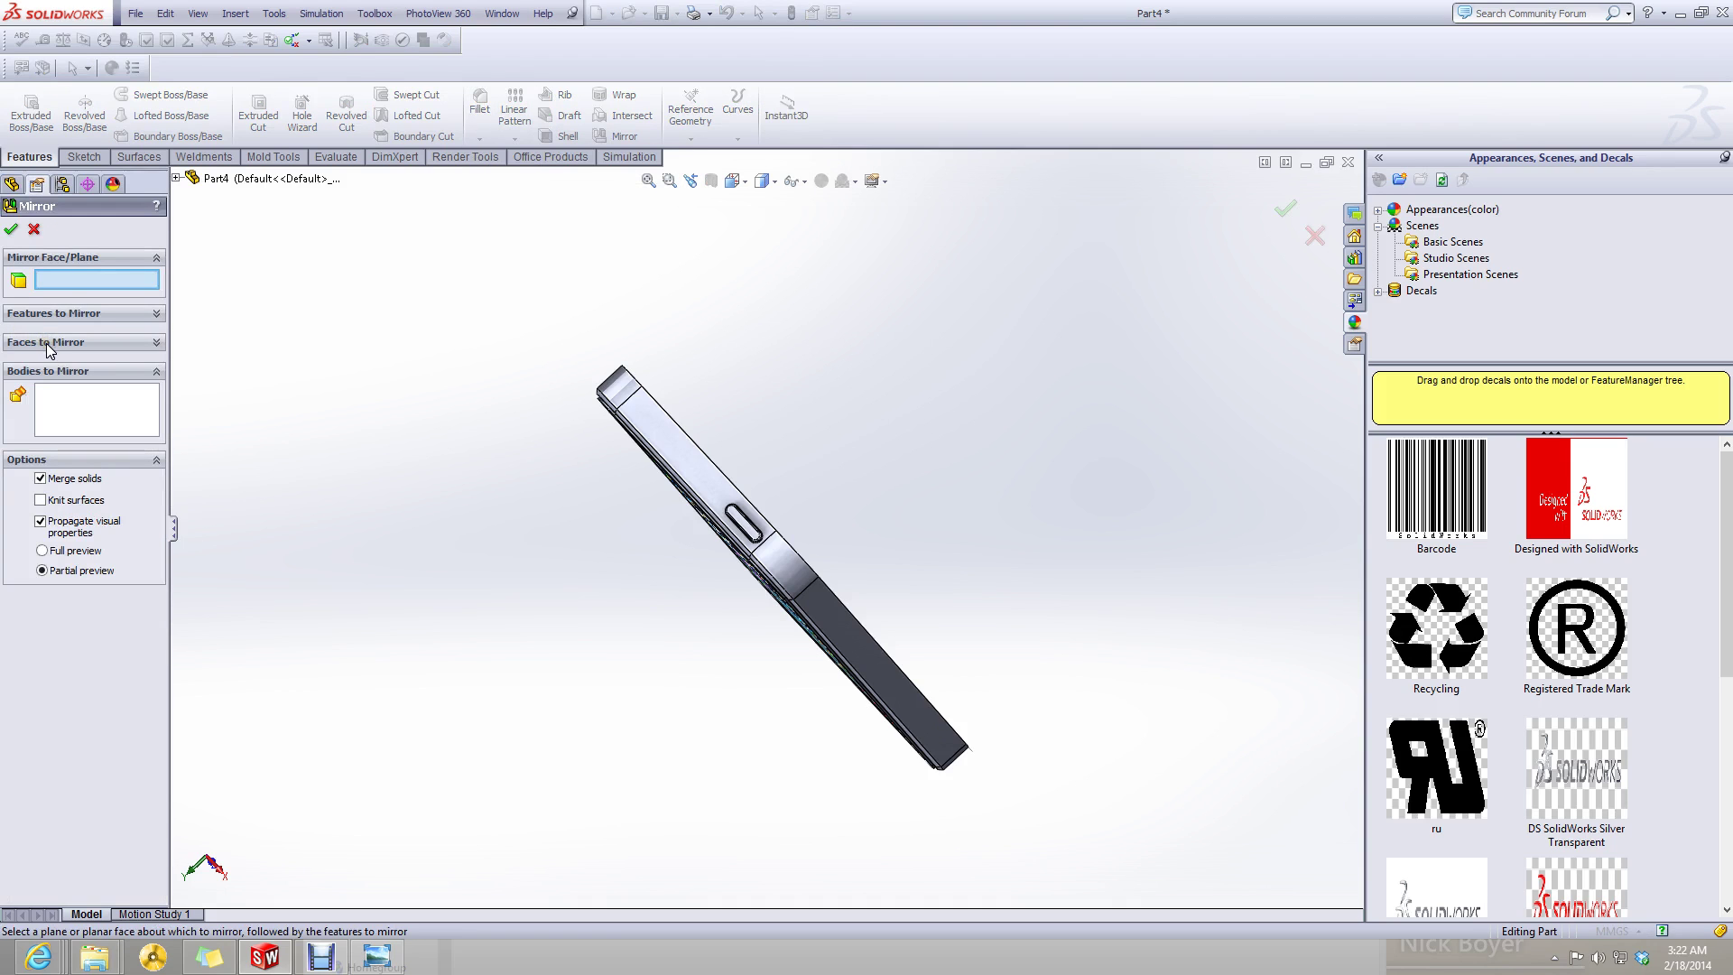
{"action": "left_click", "coordinate": [103, 314]}
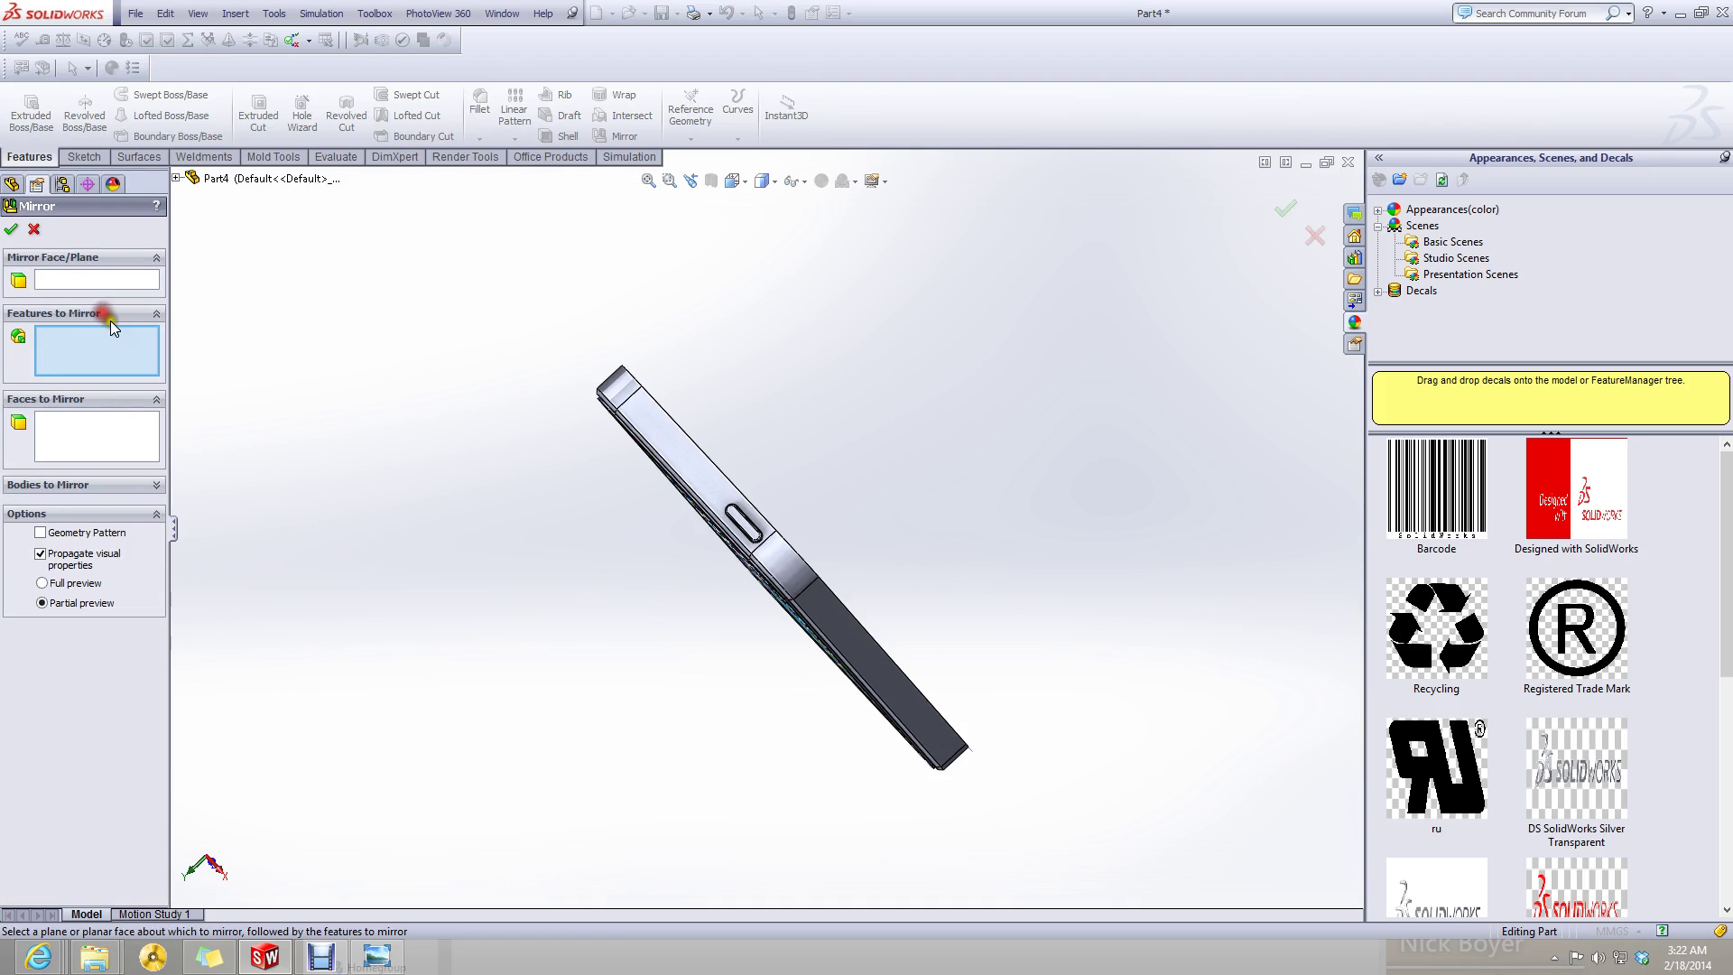
{"action": "left_click", "coordinate": [178, 179]}
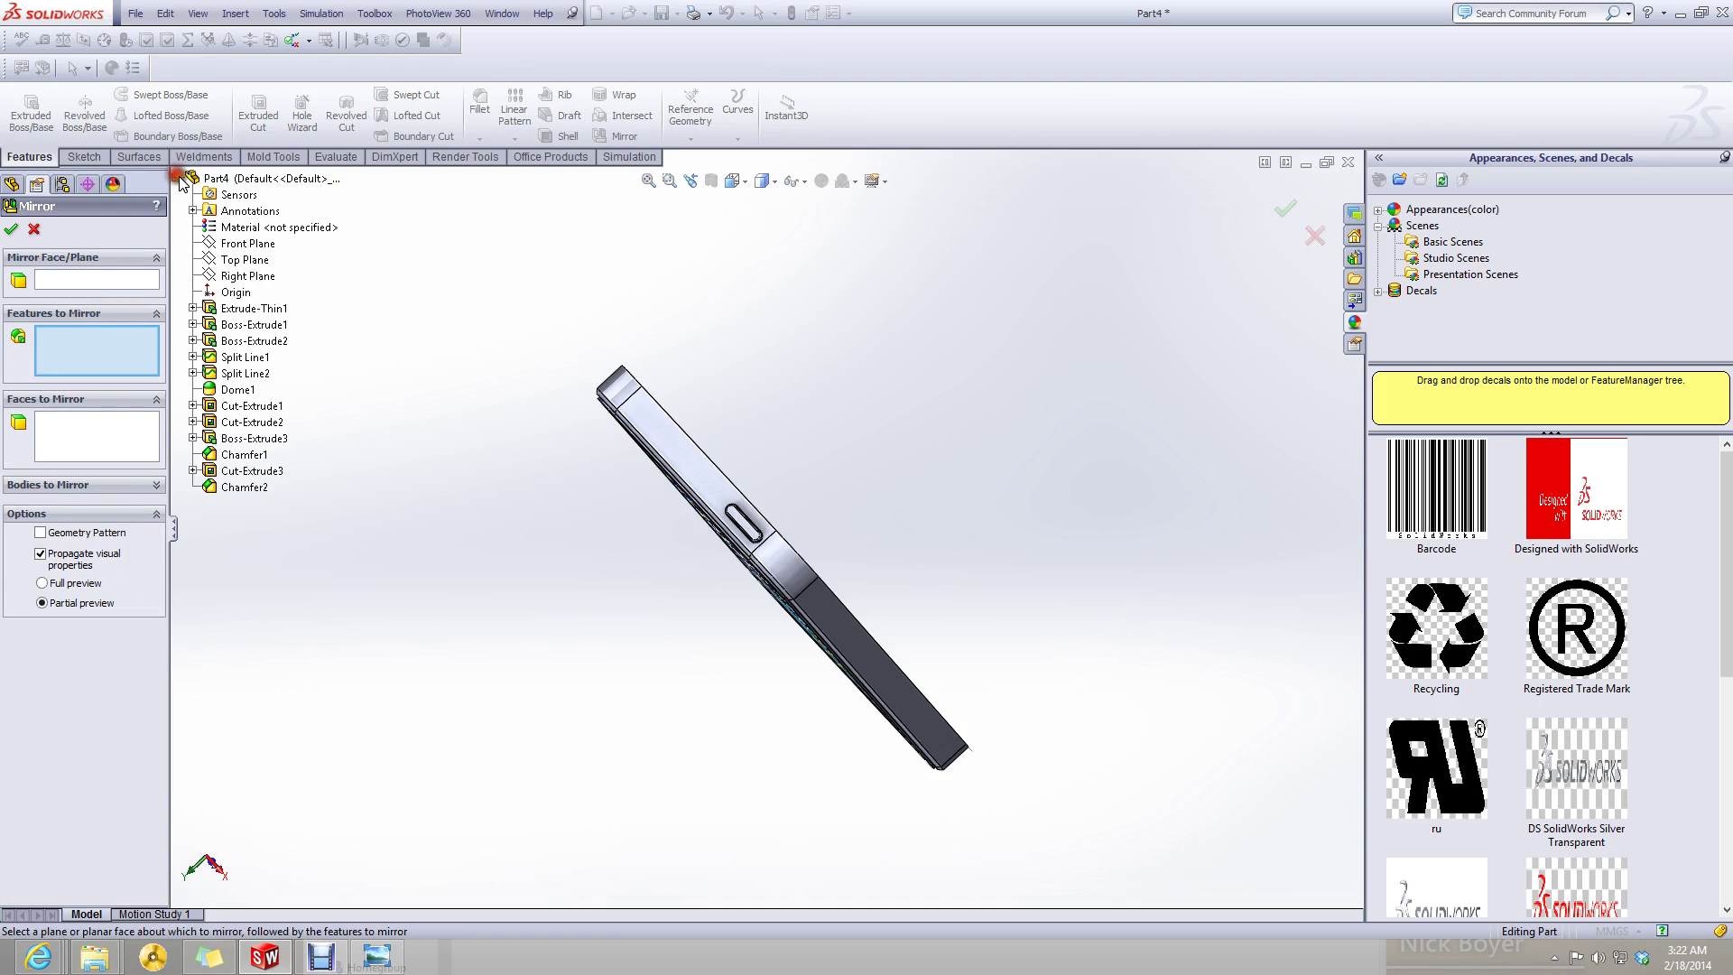
{"action": "left_click", "coordinate": [228, 487]}
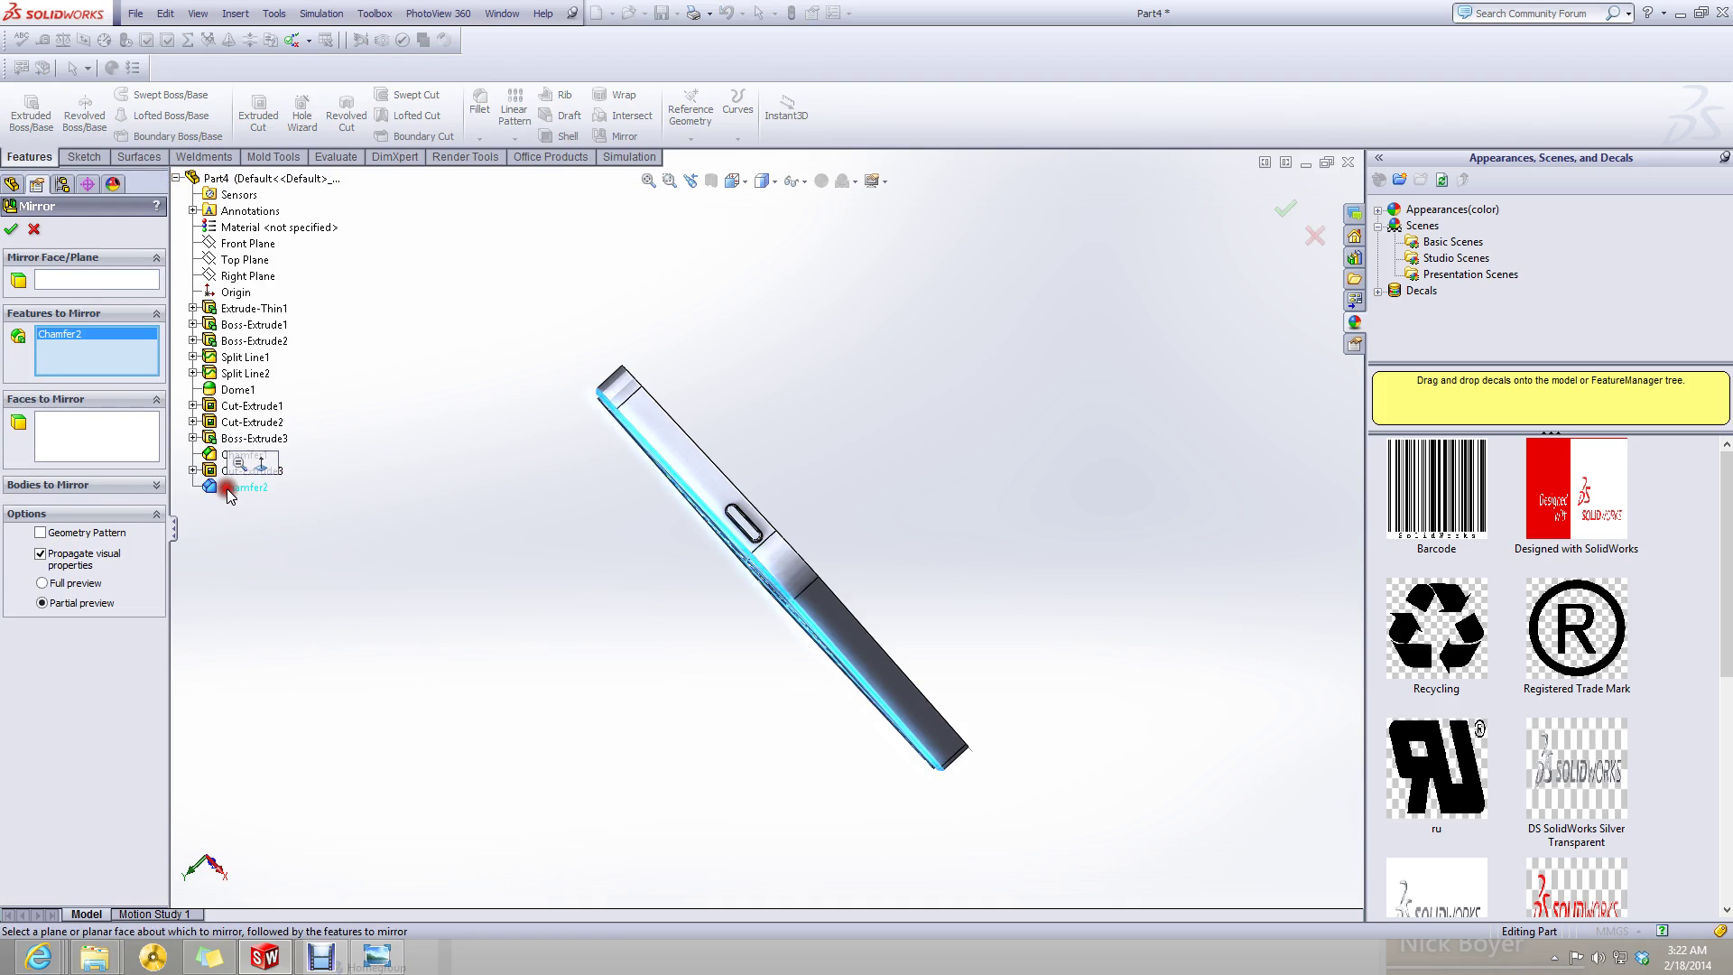
{"action": "left_click", "coordinate": [107, 282]}
{"action": "left_click", "coordinate": [236, 260]}
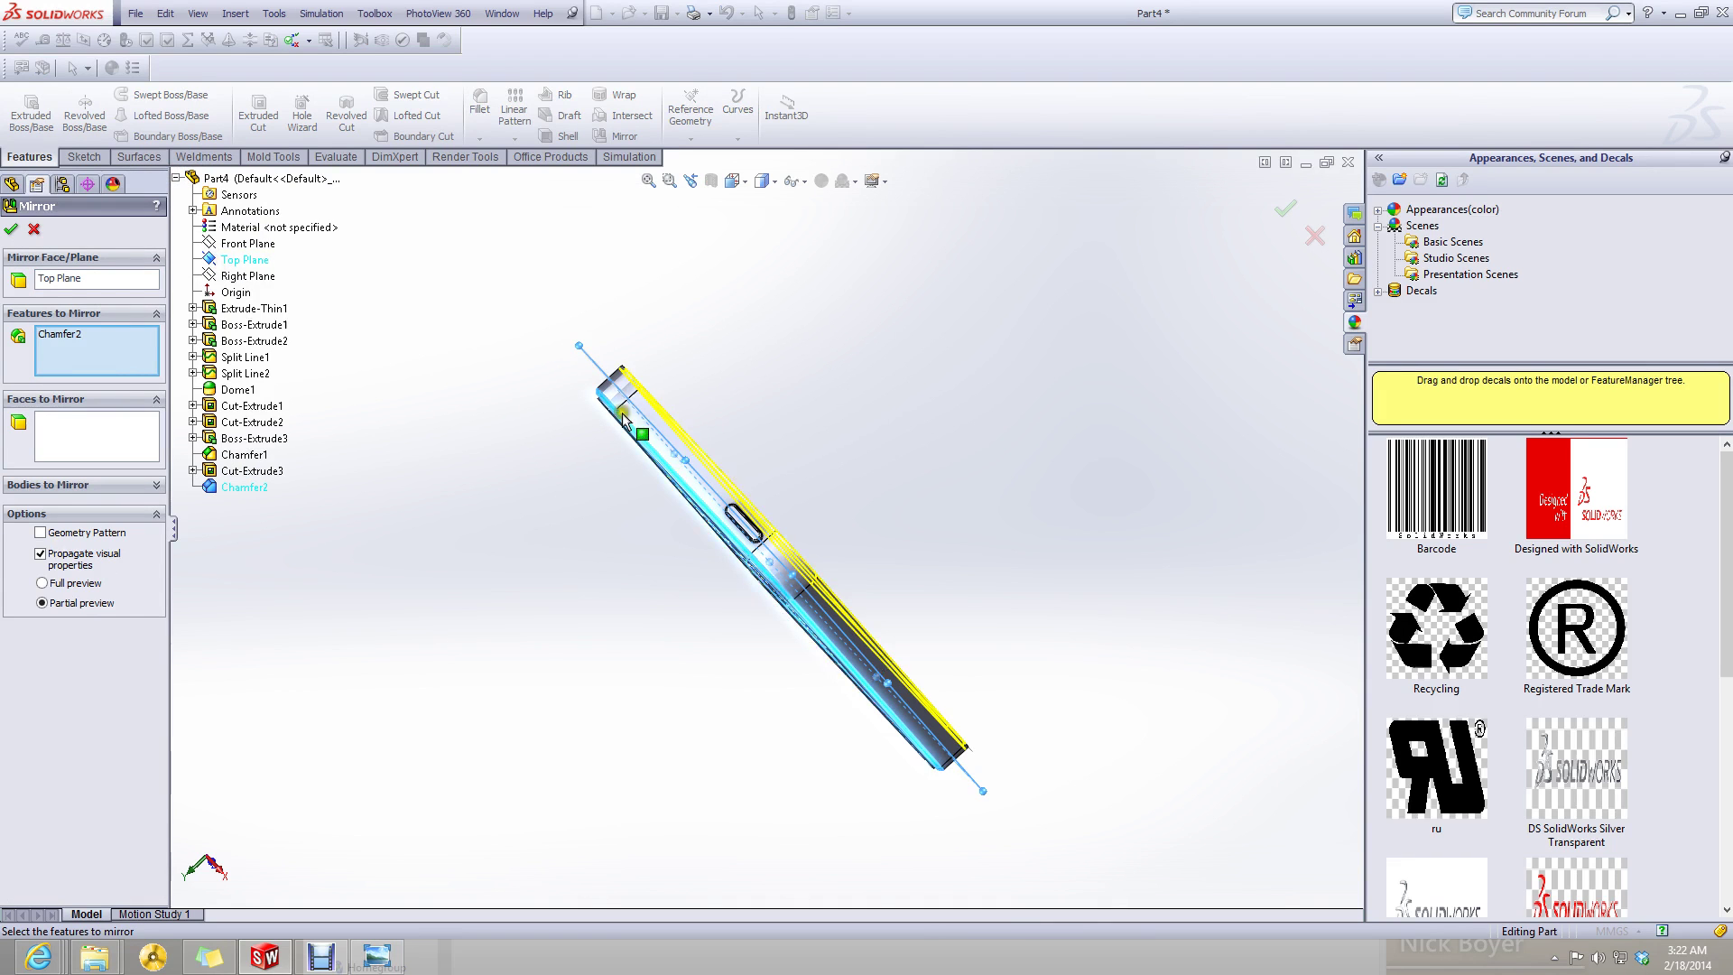
{"action": "scroll", "coordinate": [623, 418], "scroll_direction": "down", "scroll_amount": 5}
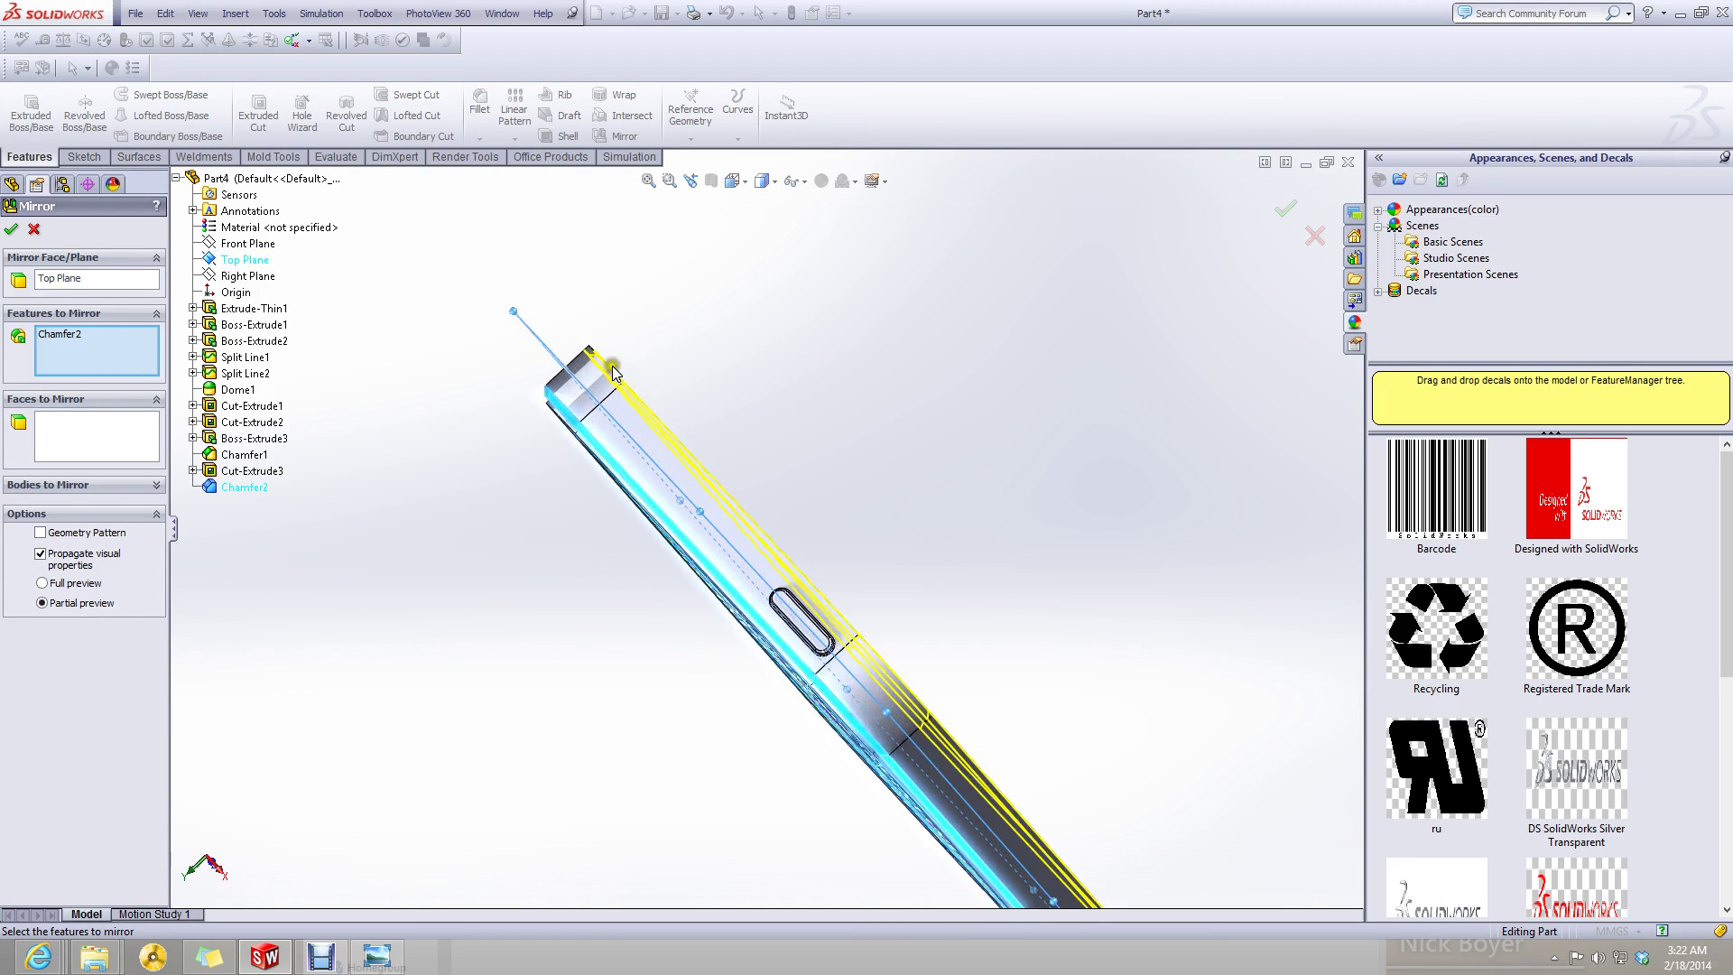
{"action": "left_click", "coordinate": [13, 236]}
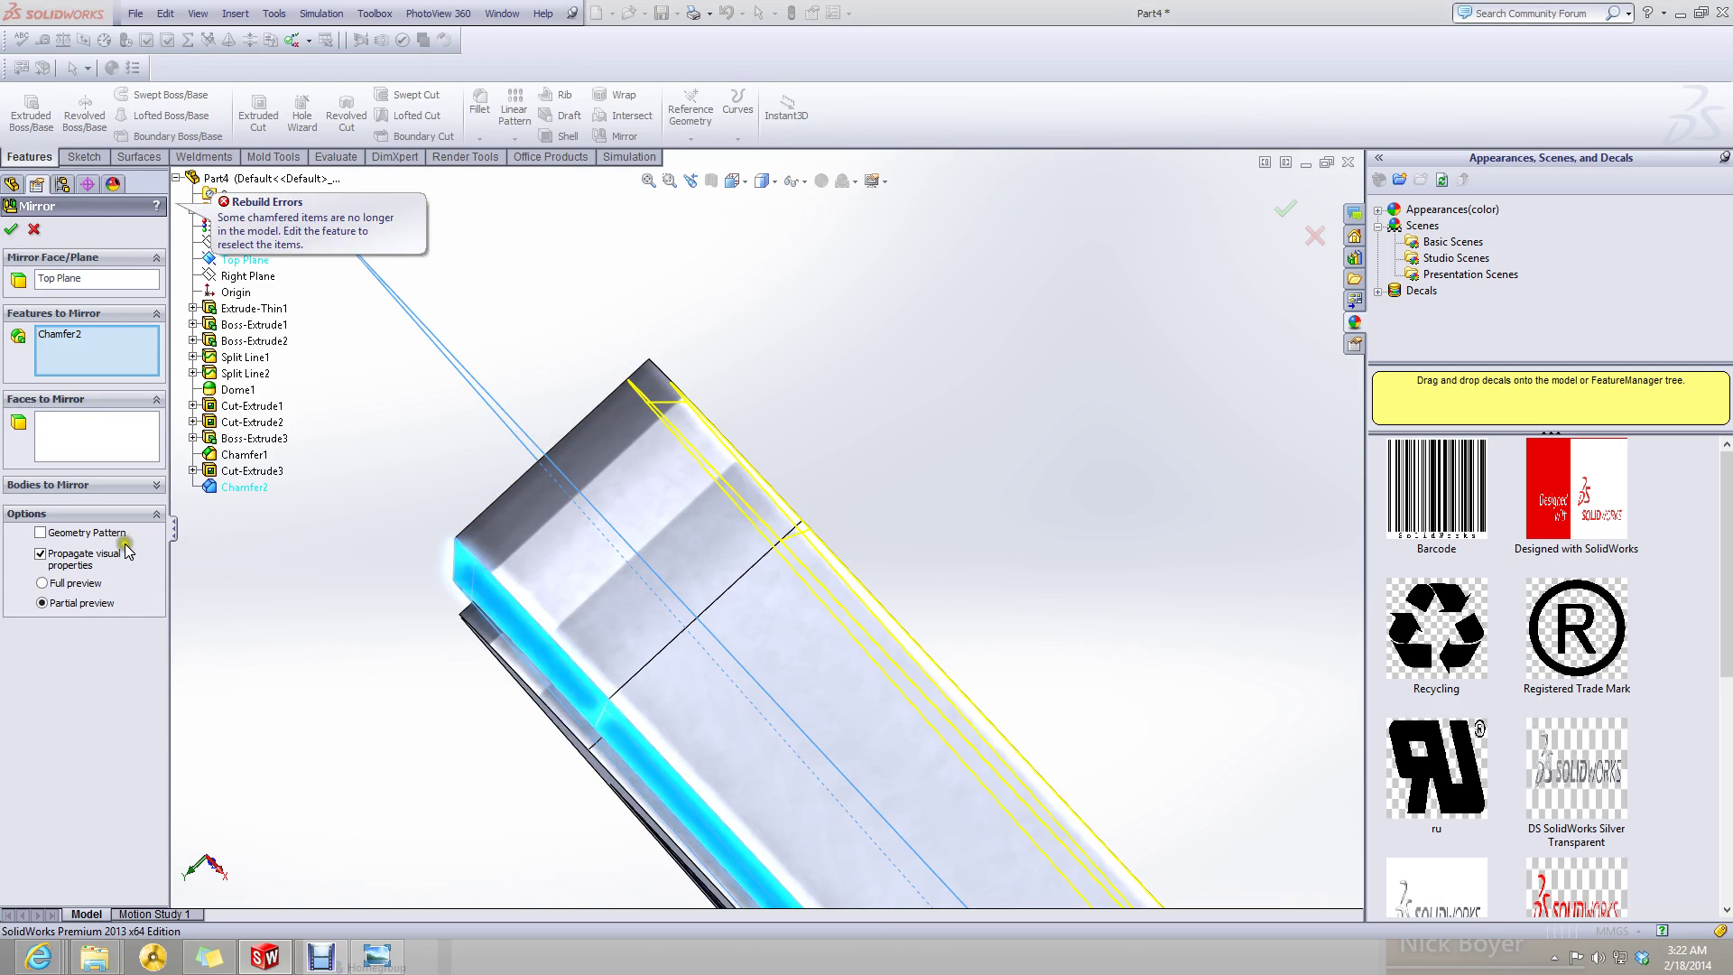
- Switch the mirror to bodies and mirror the phone's solid body about the Top Plane with merged solids
{"action": "left_click", "coordinate": [82, 486]}
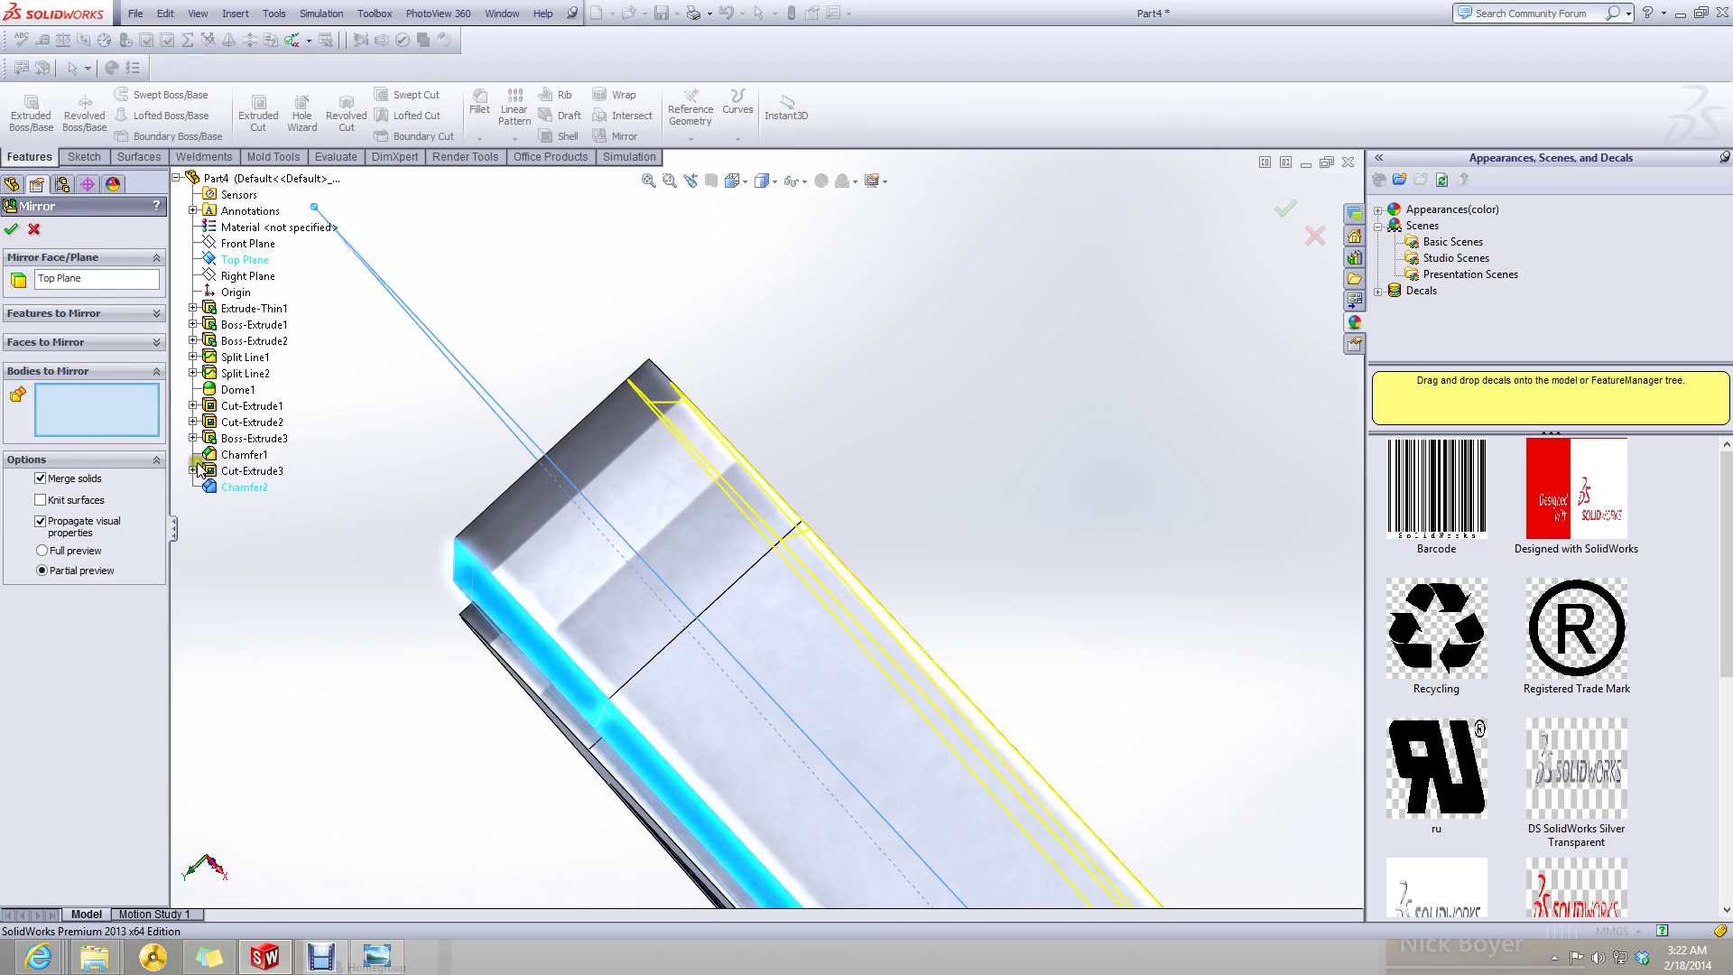
{"action": "left_click", "coordinate": [596, 596]}
{"action": "left_click", "coordinate": [13, 228]}
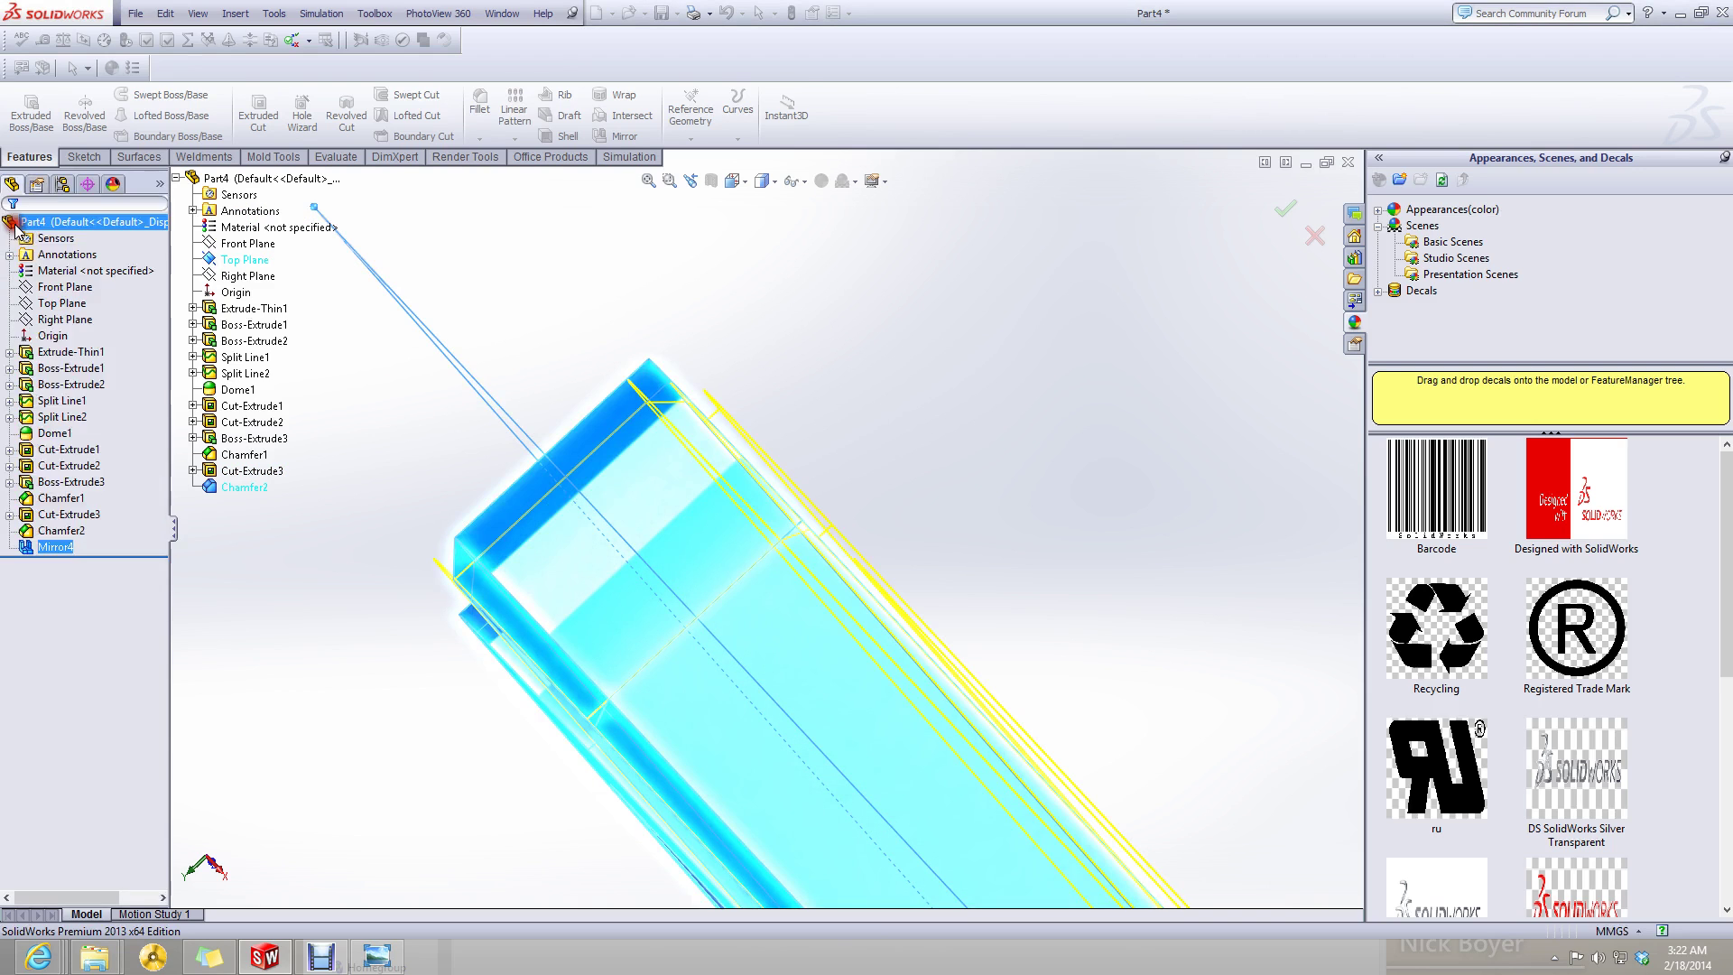
- Examine the chamfered band edges, front glass and sleep button at the top corner after the mirror
{"action": "middle_click_drag", "start_coordinate": [341, 351], "coordinate": [817, 552]}
{"action": "scroll", "coordinate": [930, 571], "scroll_direction": "down", "scroll_amount": 5}
{"action": "scroll", "coordinate": [831, 706], "scroll_direction": "up", "scroll_amount": 5}
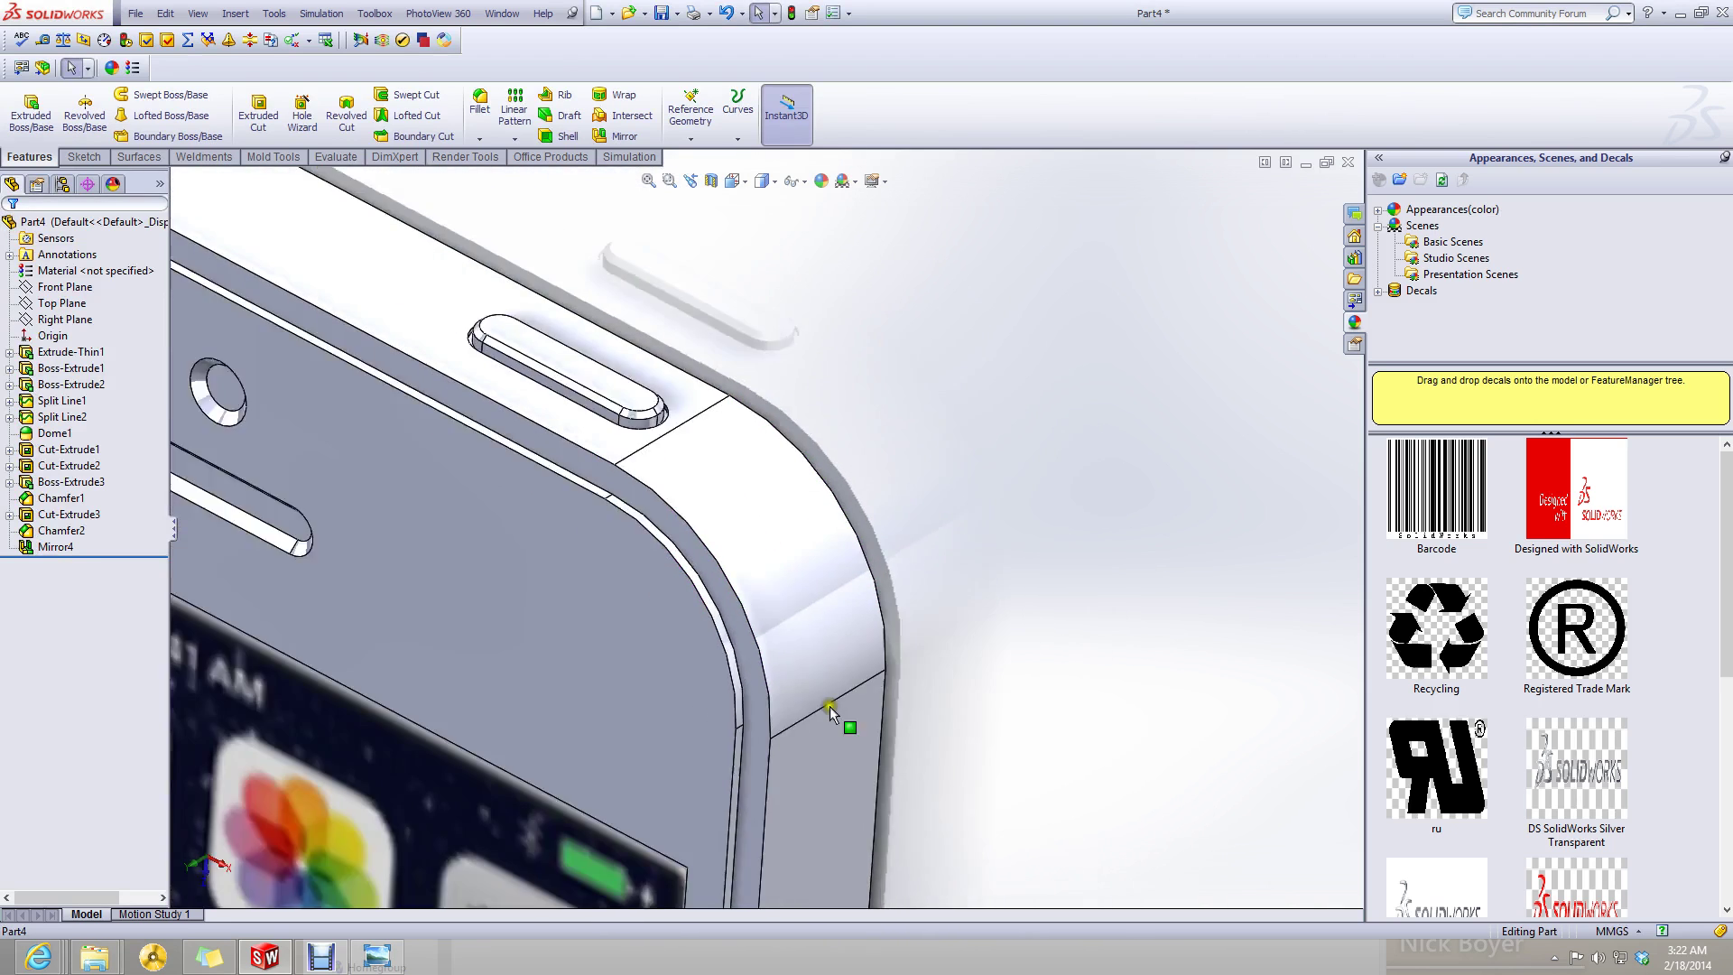
{"action": "scroll", "coordinate": [831, 706], "scroll_direction": "down", "scroll_amount": 6}
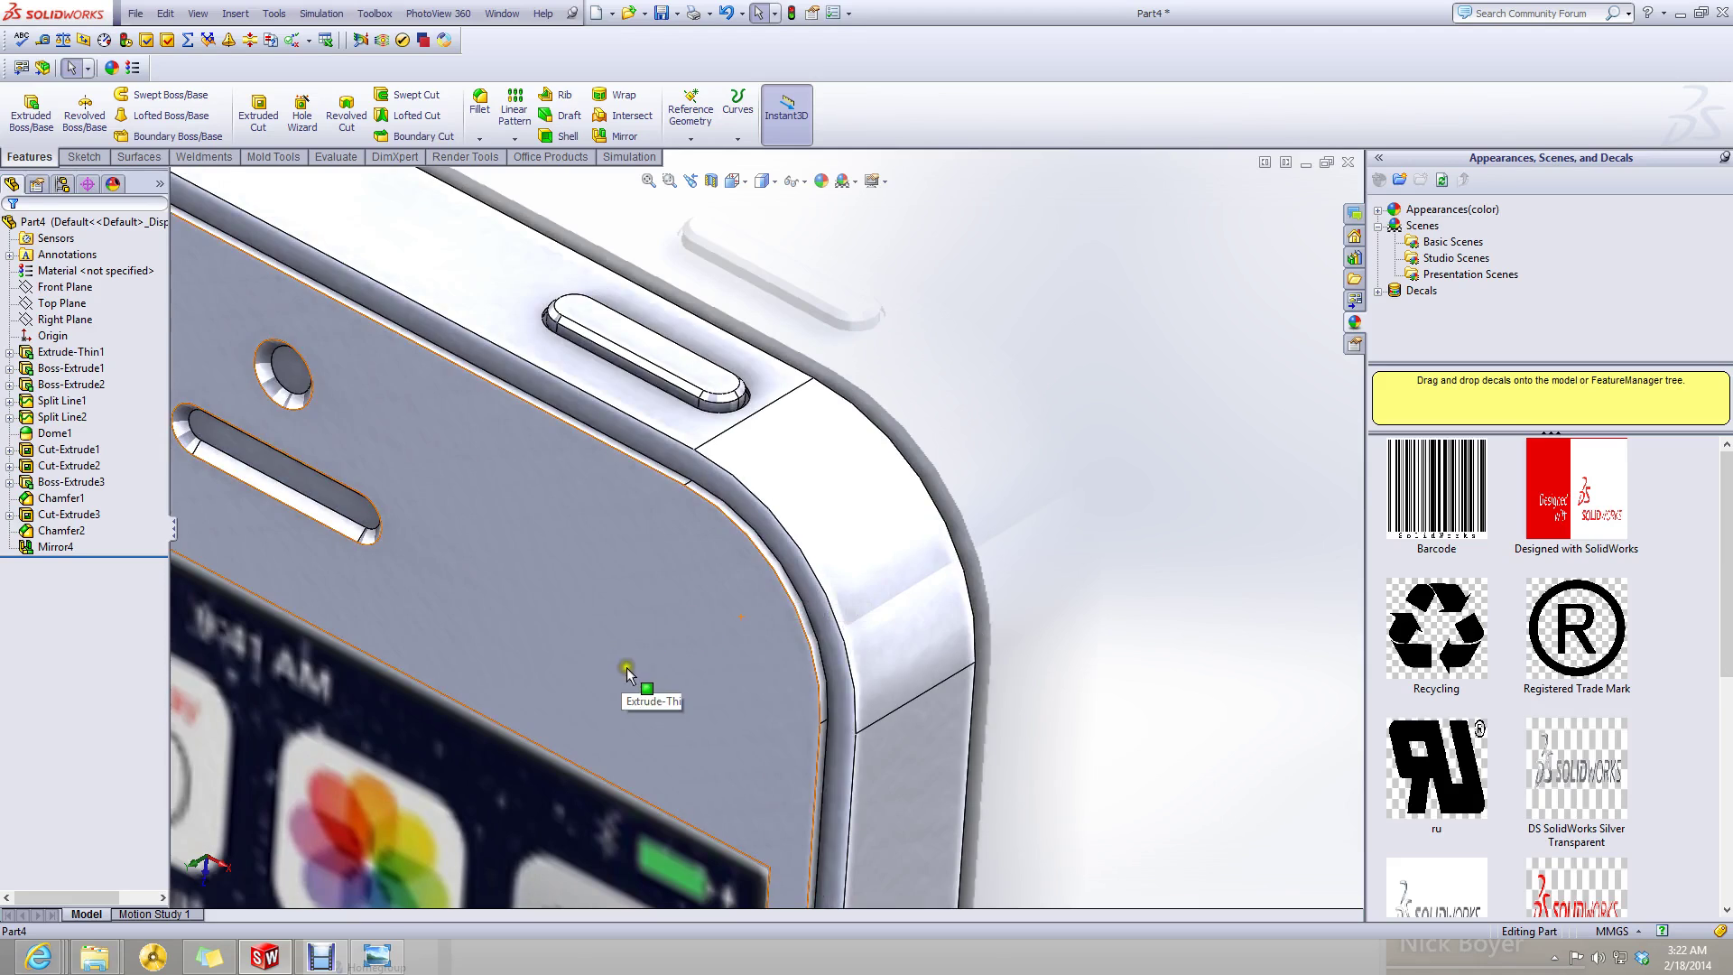
{"action": "scroll", "coordinate": [722, 598], "scroll_direction": "up", "scroll_amount": 4}
{"action": "left_click", "coordinate": [718, 594]}
{"action": "scroll", "coordinate": [930, 435], "scroll_direction": "up", "scroll_amount": 3}
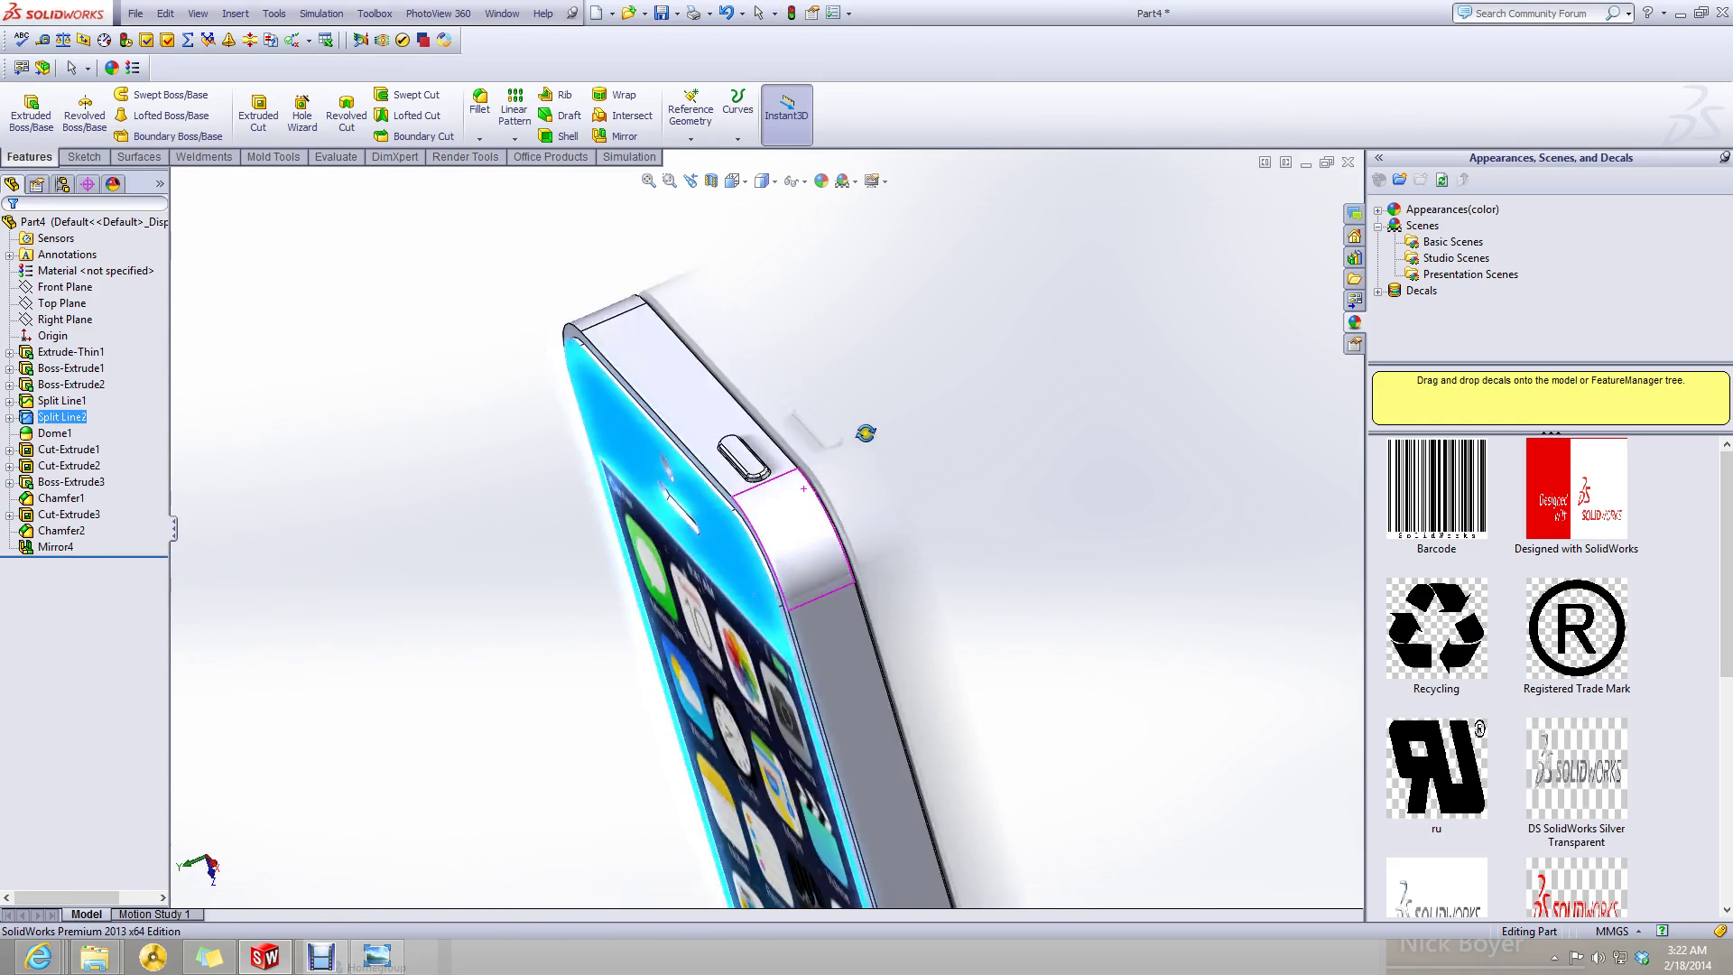
- Move the Mirror4 feature to directly after Extrude-Thin1 in the feature order and check the back edges
{"action": "middle_click_drag", "start_coordinate": [930, 435], "coordinate": [928, 561]}
{"action": "left_click", "coordinate": [51, 548]}
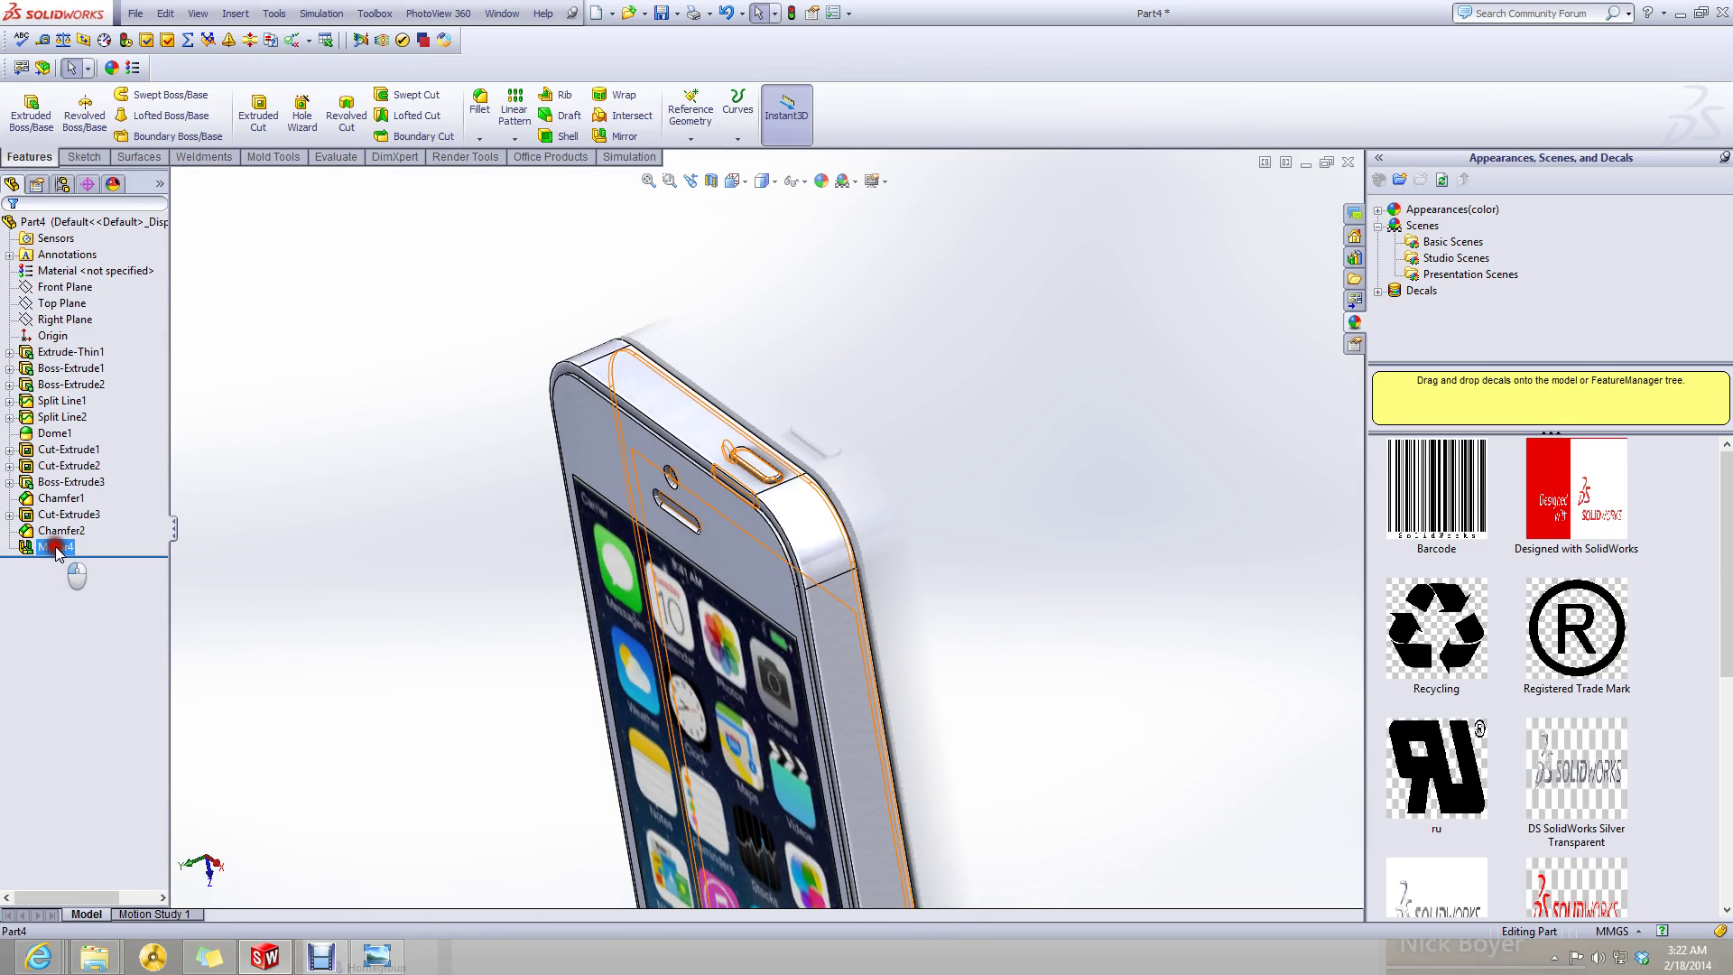
{"action": "left_click", "coordinate": [70, 450], "text": "ctrl"}
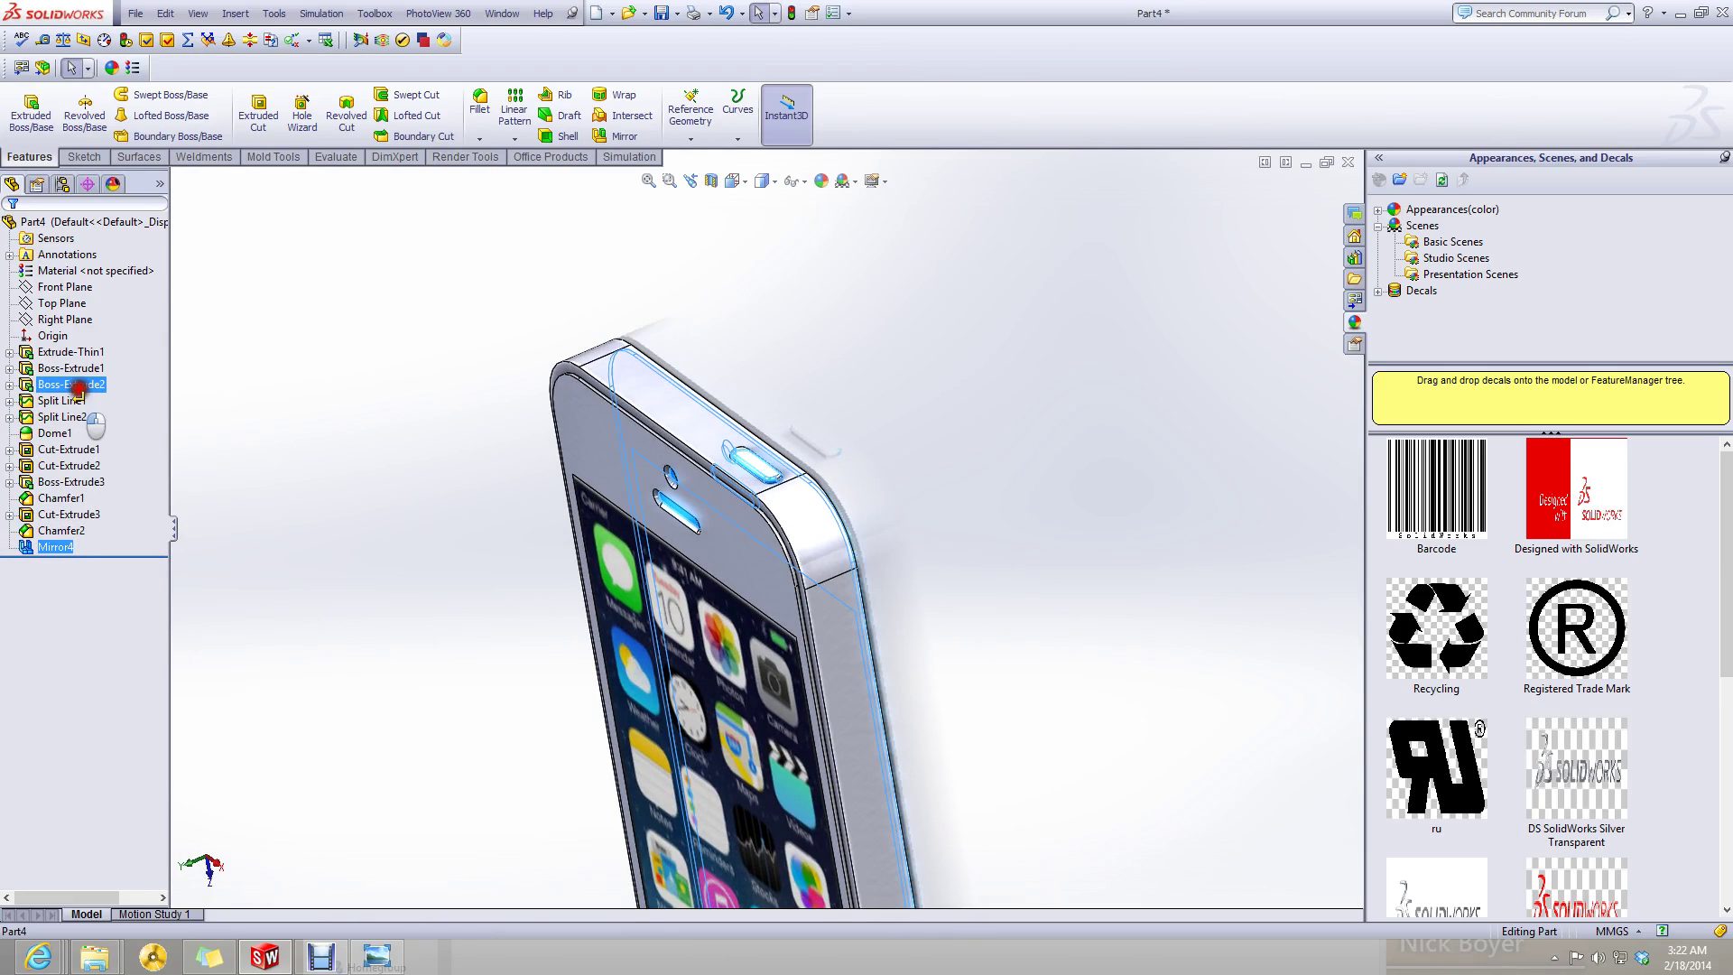
{"action": "left_click_drag", "start_coordinate": [79, 389], "coordinate": [112, 353]}
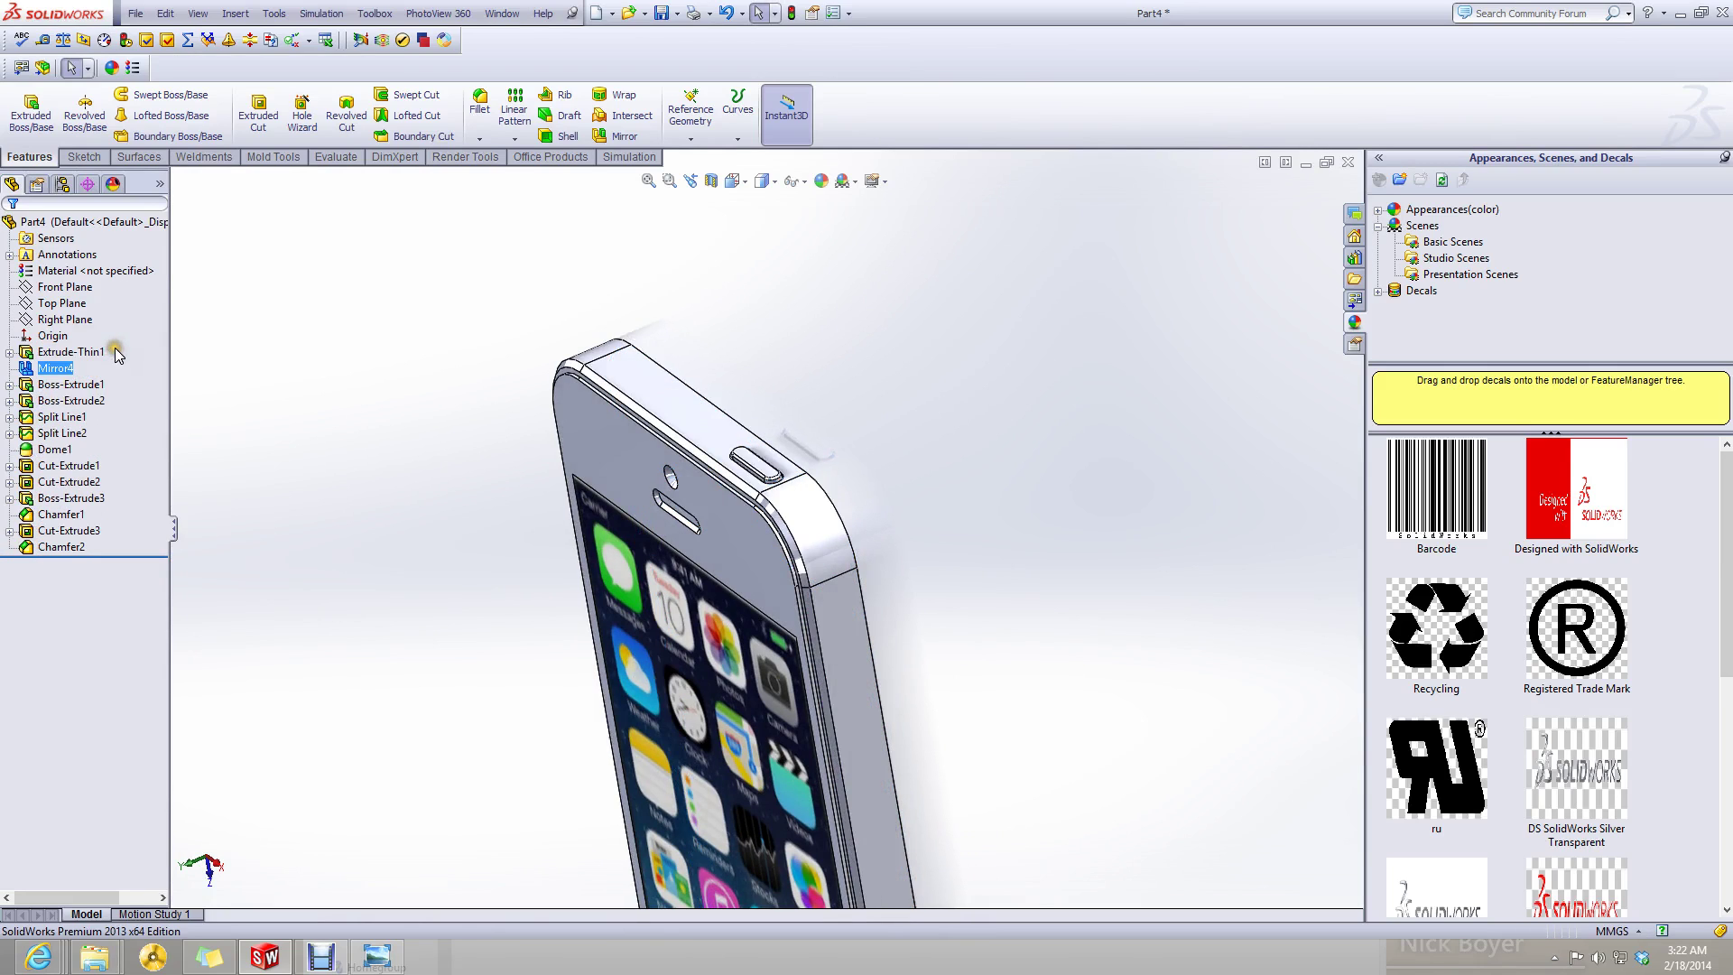
{"action": "middle_click_drag", "start_coordinate": [849, 524], "coordinate": [751, 655]}
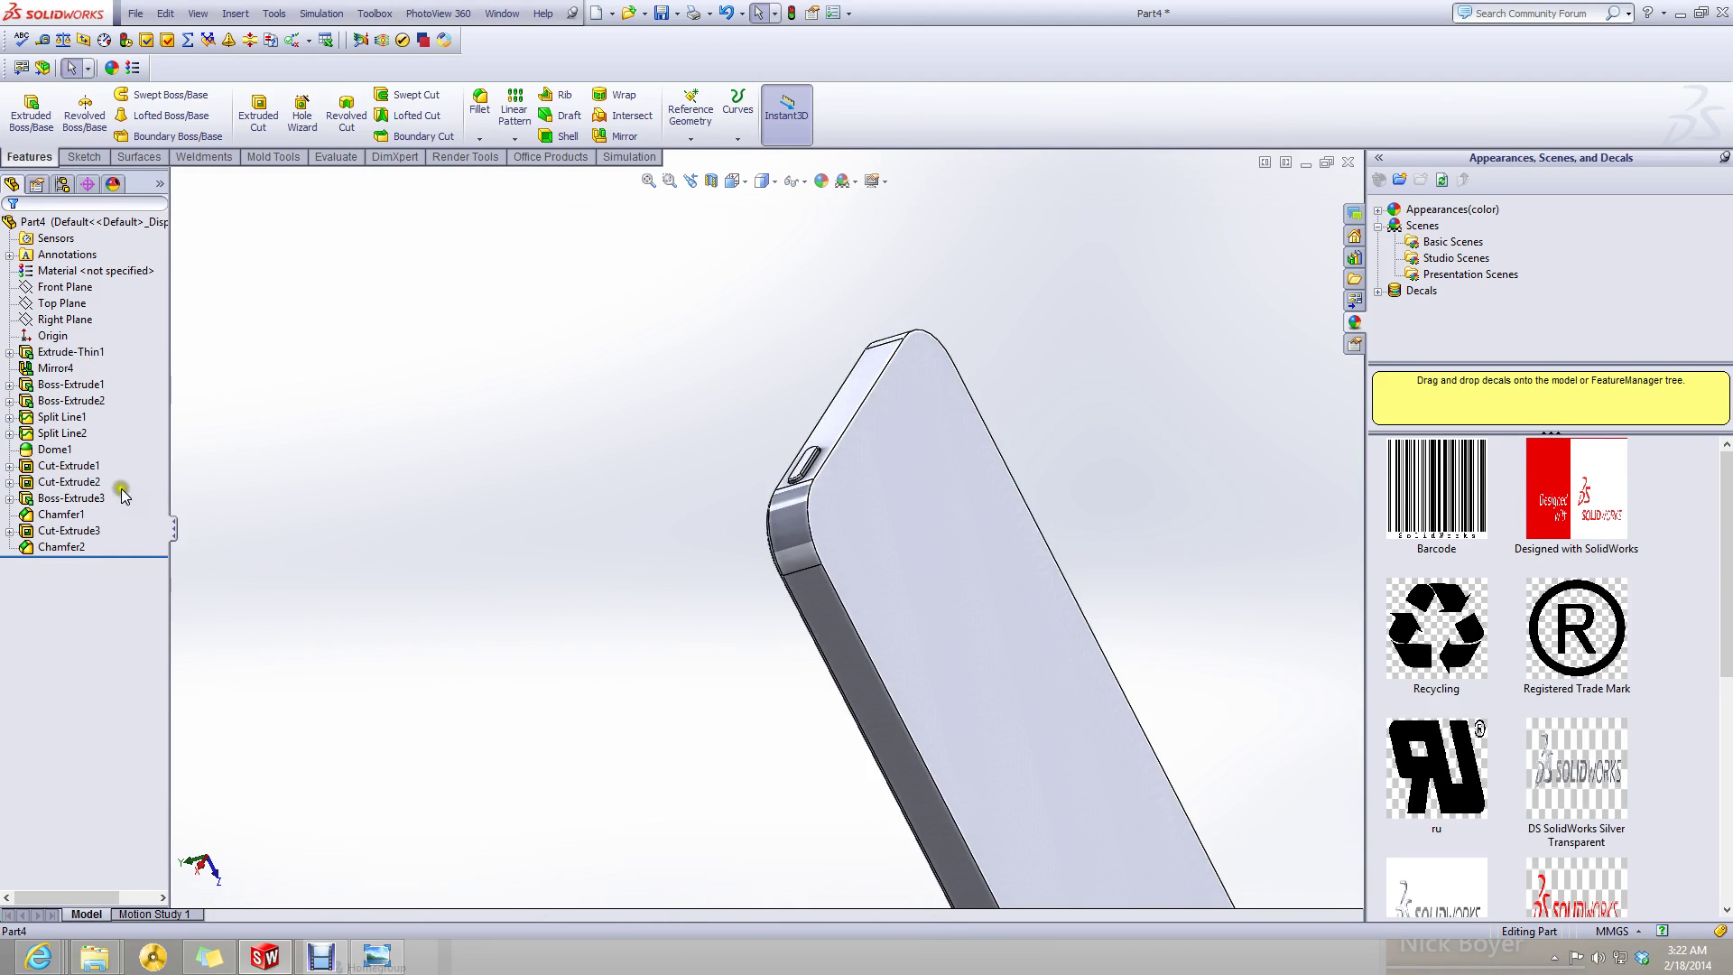
- Try to move Chamfer2 ahead of Mirror4 in the feature order, and undo the reordering
{"action": "left_click", "coordinate": [61, 547]}
{"action": "left_click", "coordinate": [102, 423], "text": "ctrl"}
{"action": "left_click_drag", "start_coordinate": [102, 422], "coordinate": [124, 351]}
{"action": "middle_click_drag", "start_coordinate": [708, 456], "coordinate": [809, 470]}
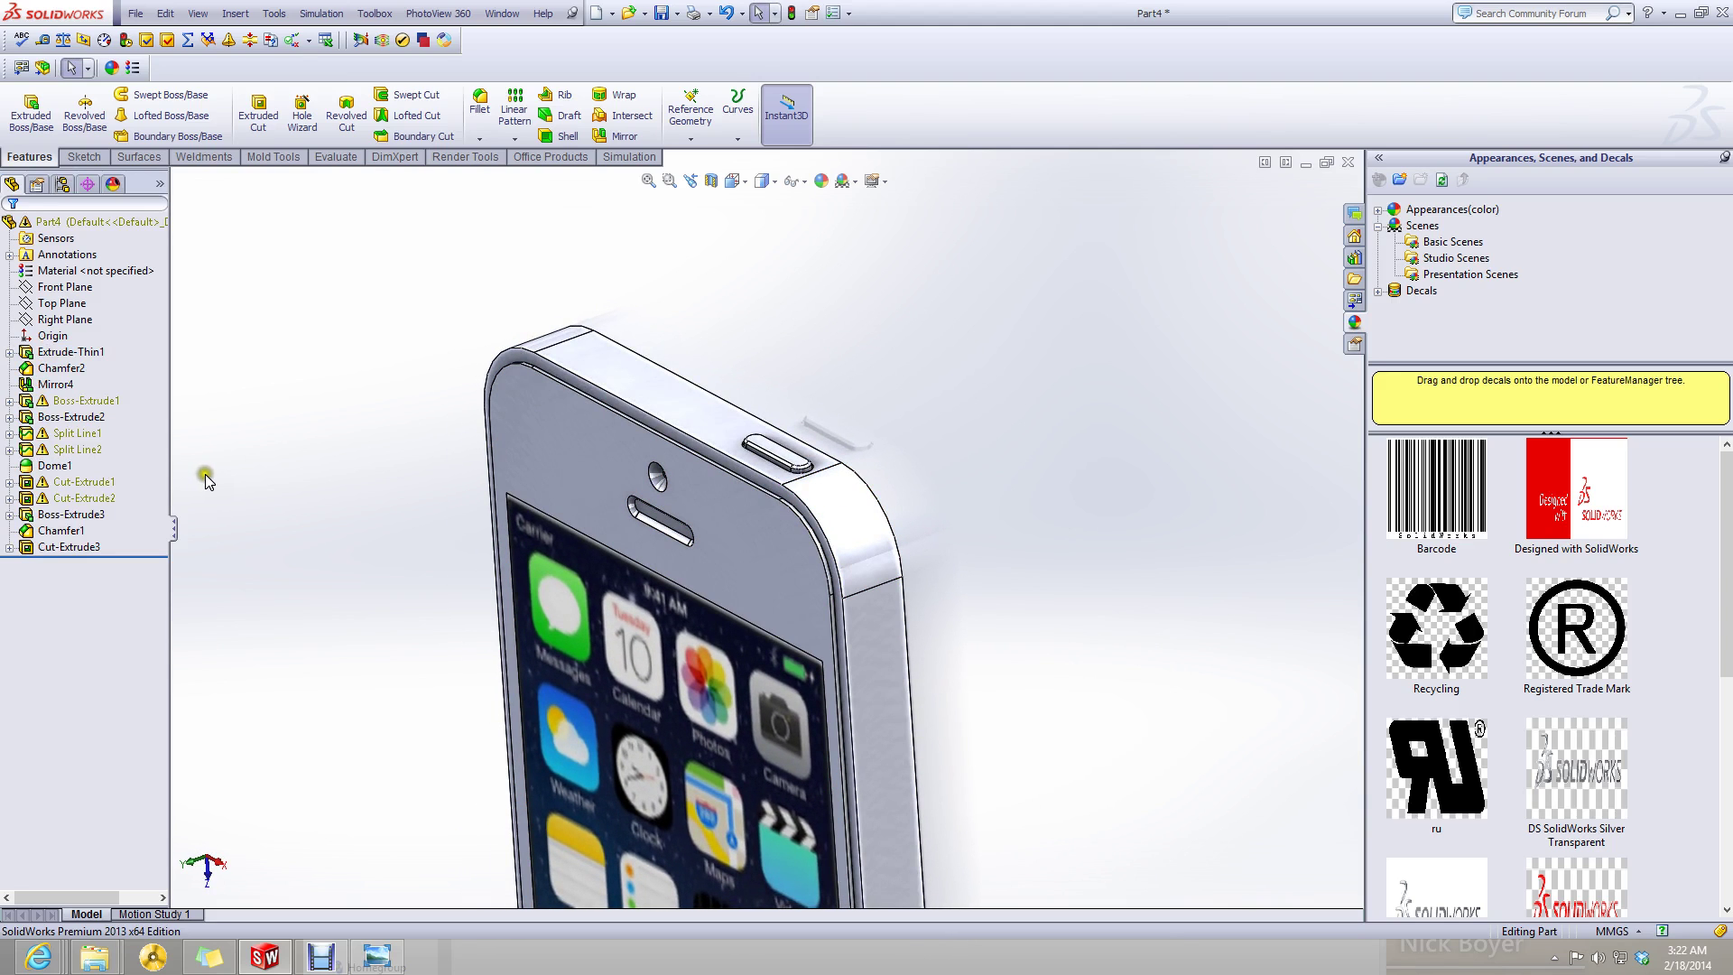
{"action": "key", "text": "ctrl+z"}
- Examine which parts of the phone's top corner belong to the mirror, extrusion, cut and chamfer features
{"action": "left_click", "coordinate": [54, 369]}
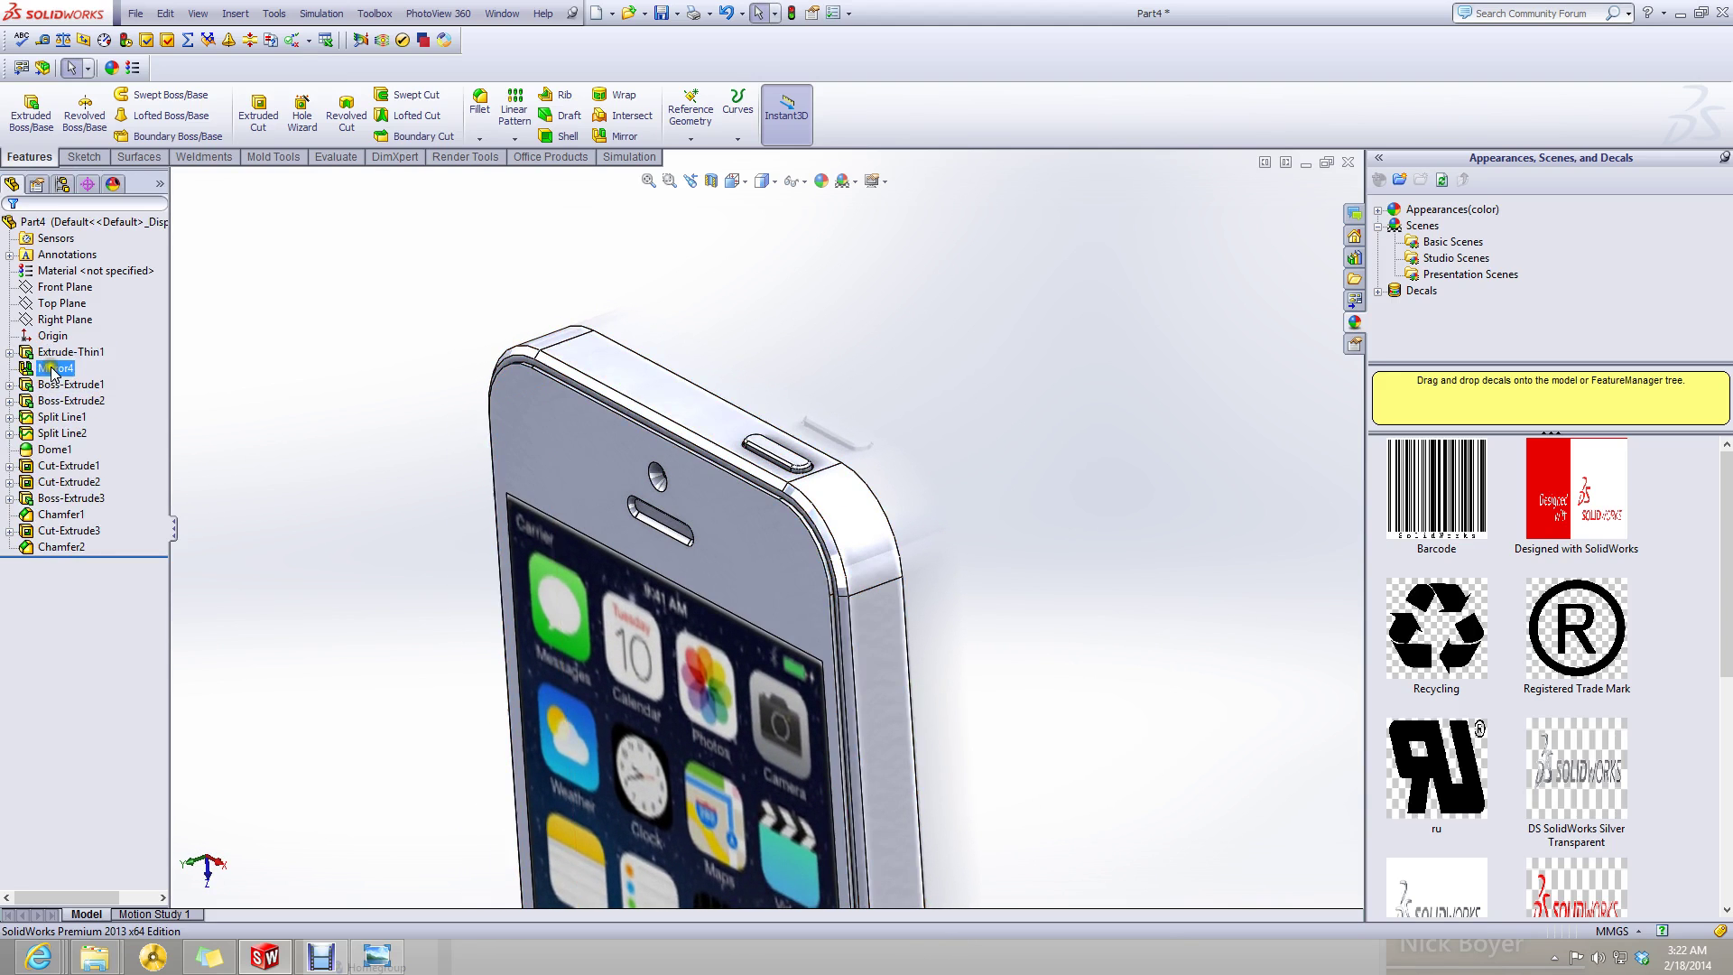
{"action": "left_click", "coordinate": [70, 400]}
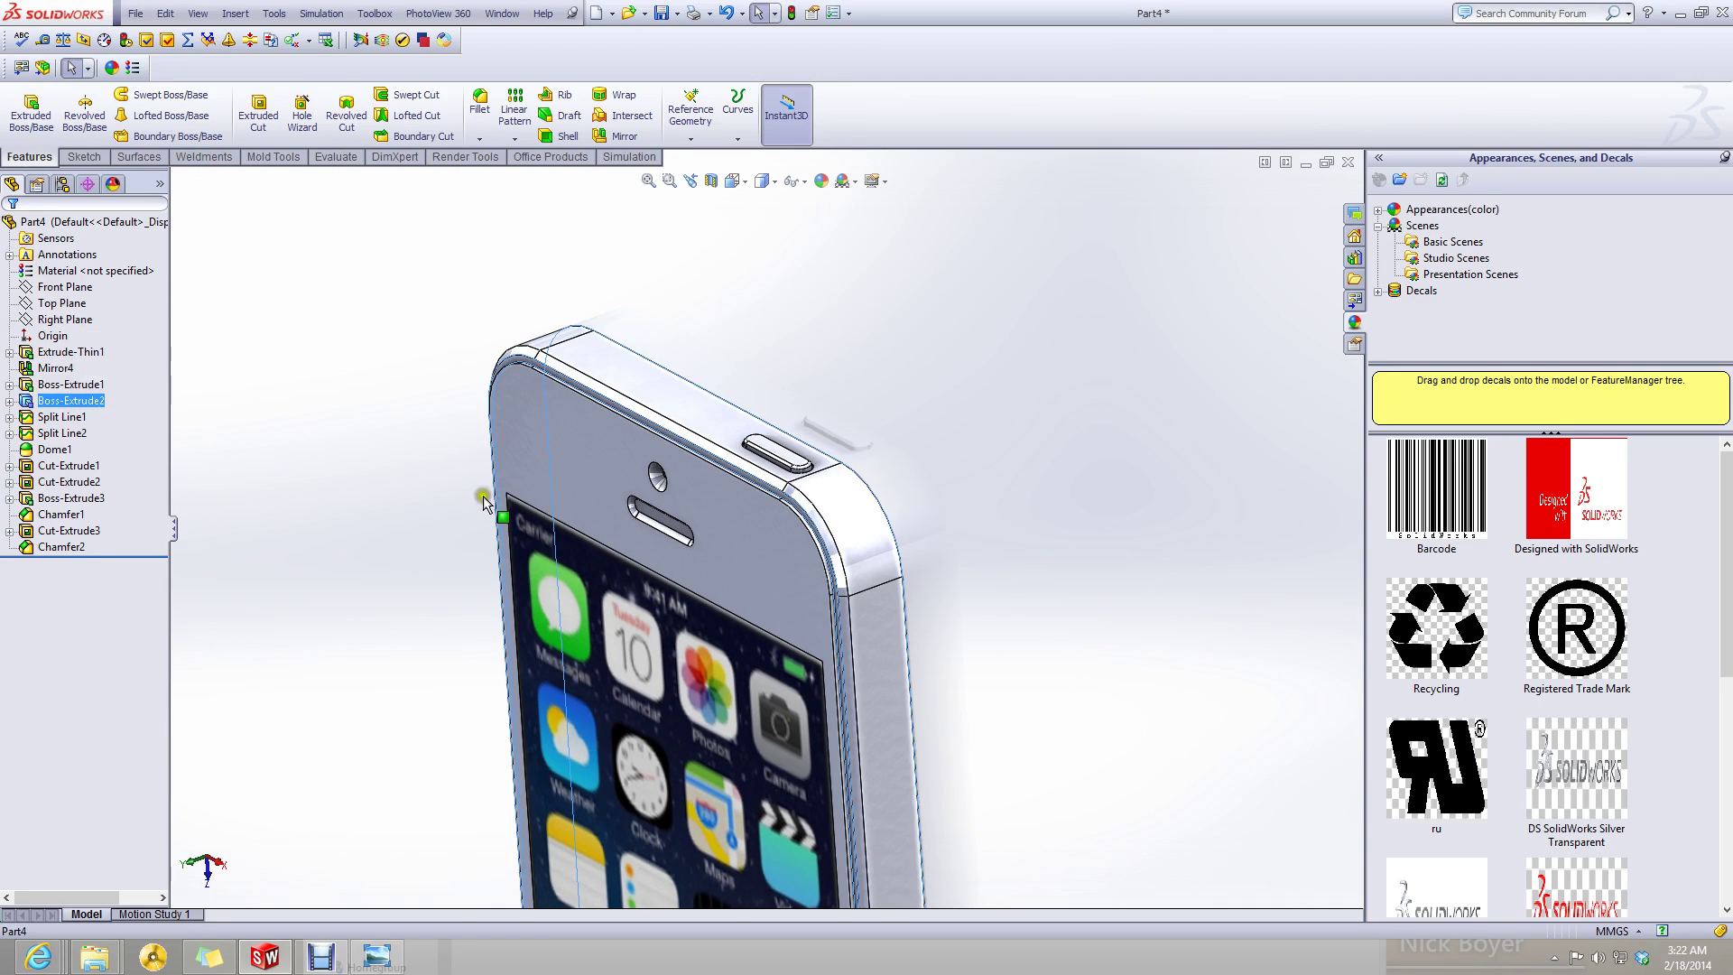
{"action": "scroll", "coordinate": [825, 512], "scroll_direction": "down", "scroll_amount": 3}
{"action": "scroll", "coordinate": [825, 512], "scroll_direction": "up", "scroll_amount": 3}
{"action": "middle_click_drag", "start_coordinate": [825, 511], "coordinate": [785, 524]}
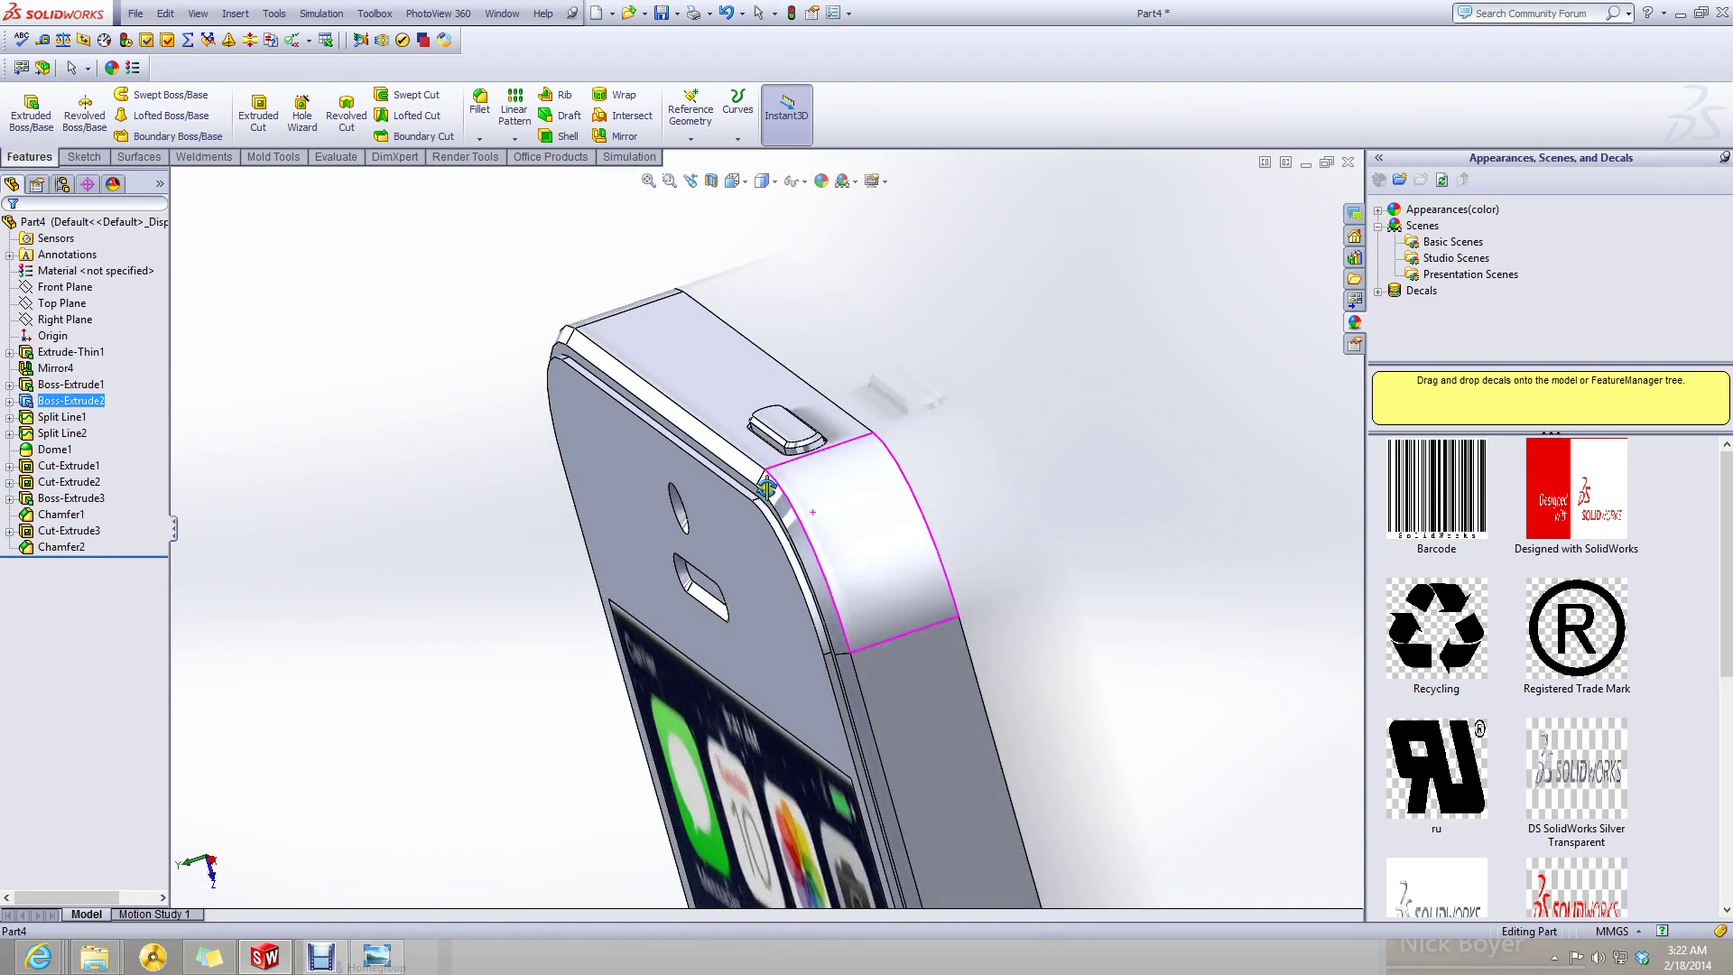
{"action": "left_click", "coordinate": [73, 371], "text": "ctrl"}
{"action": "left_click", "coordinate": [66, 386], "text": "shift"}
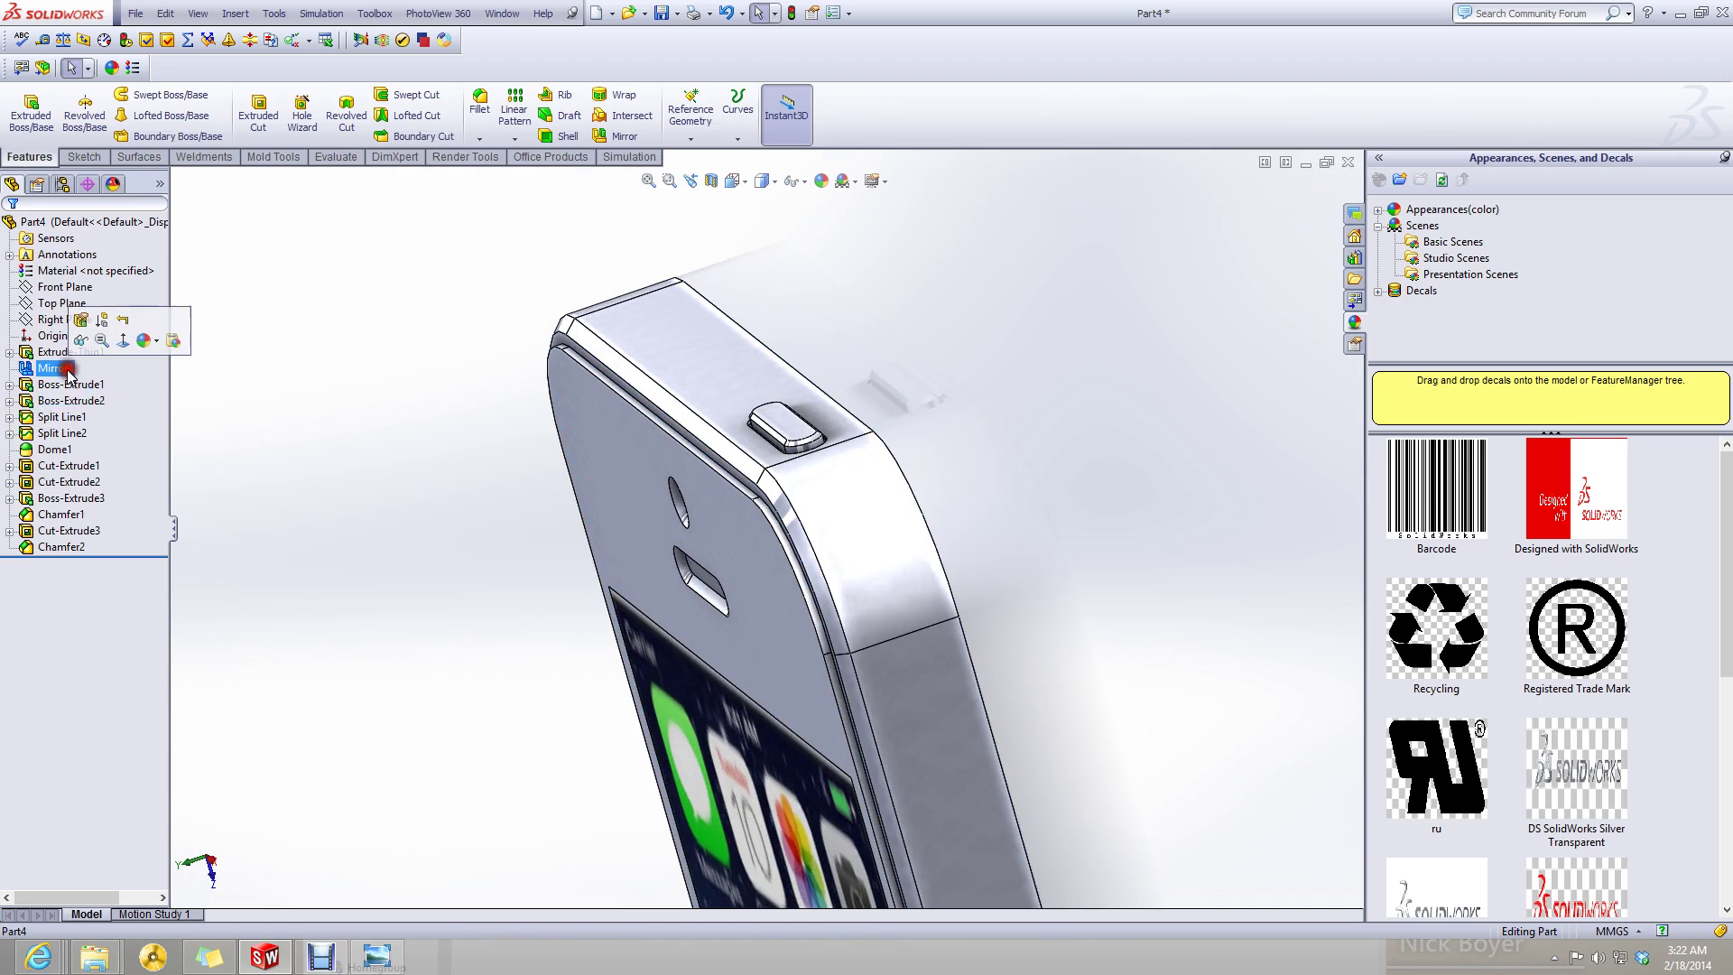
{"action": "left_click", "coordinate": [71, 386]}
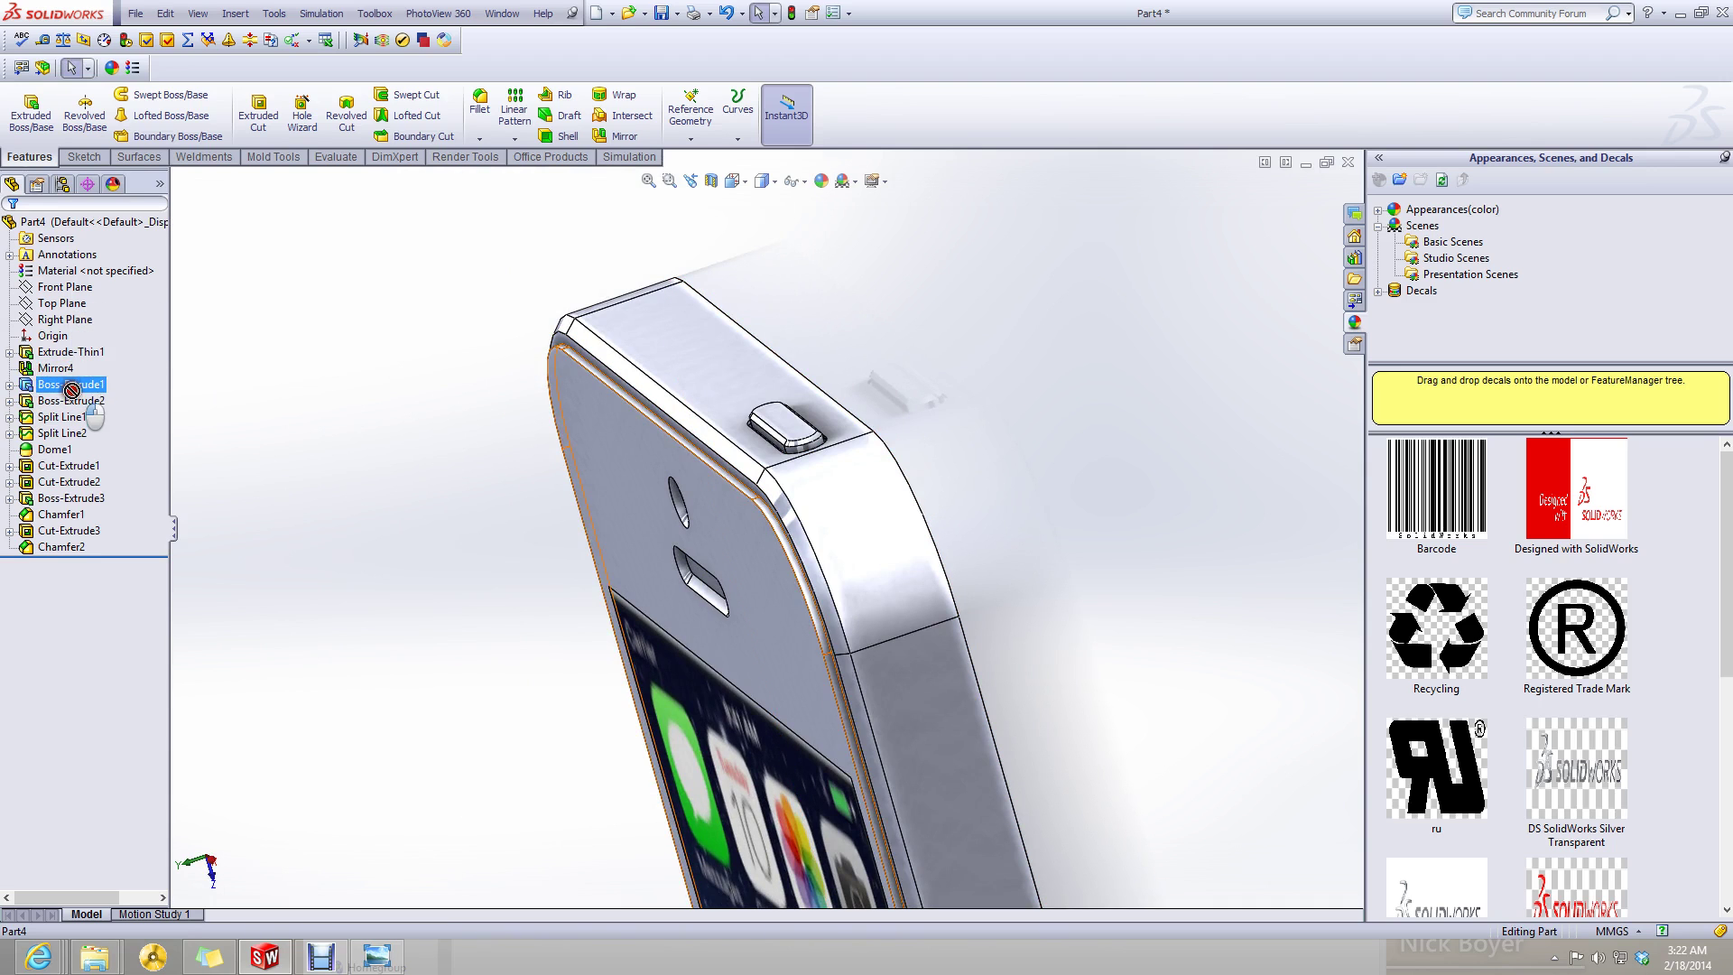
{"action": "left_click", "coordinate": [81, 401], "text": "ctrl"}
{"action": "mouse_move", "coordinate": [81, 401]}
{"action": "left_mouse_down"}
{"action": "mouse_move", "coordinate": [83, 372]}
{"action": "mouse_move", "coordinate": [76, 386]}
{"action": "left_mouse_up"}
{"action": "left_click", "coordinate": [63, 547]}
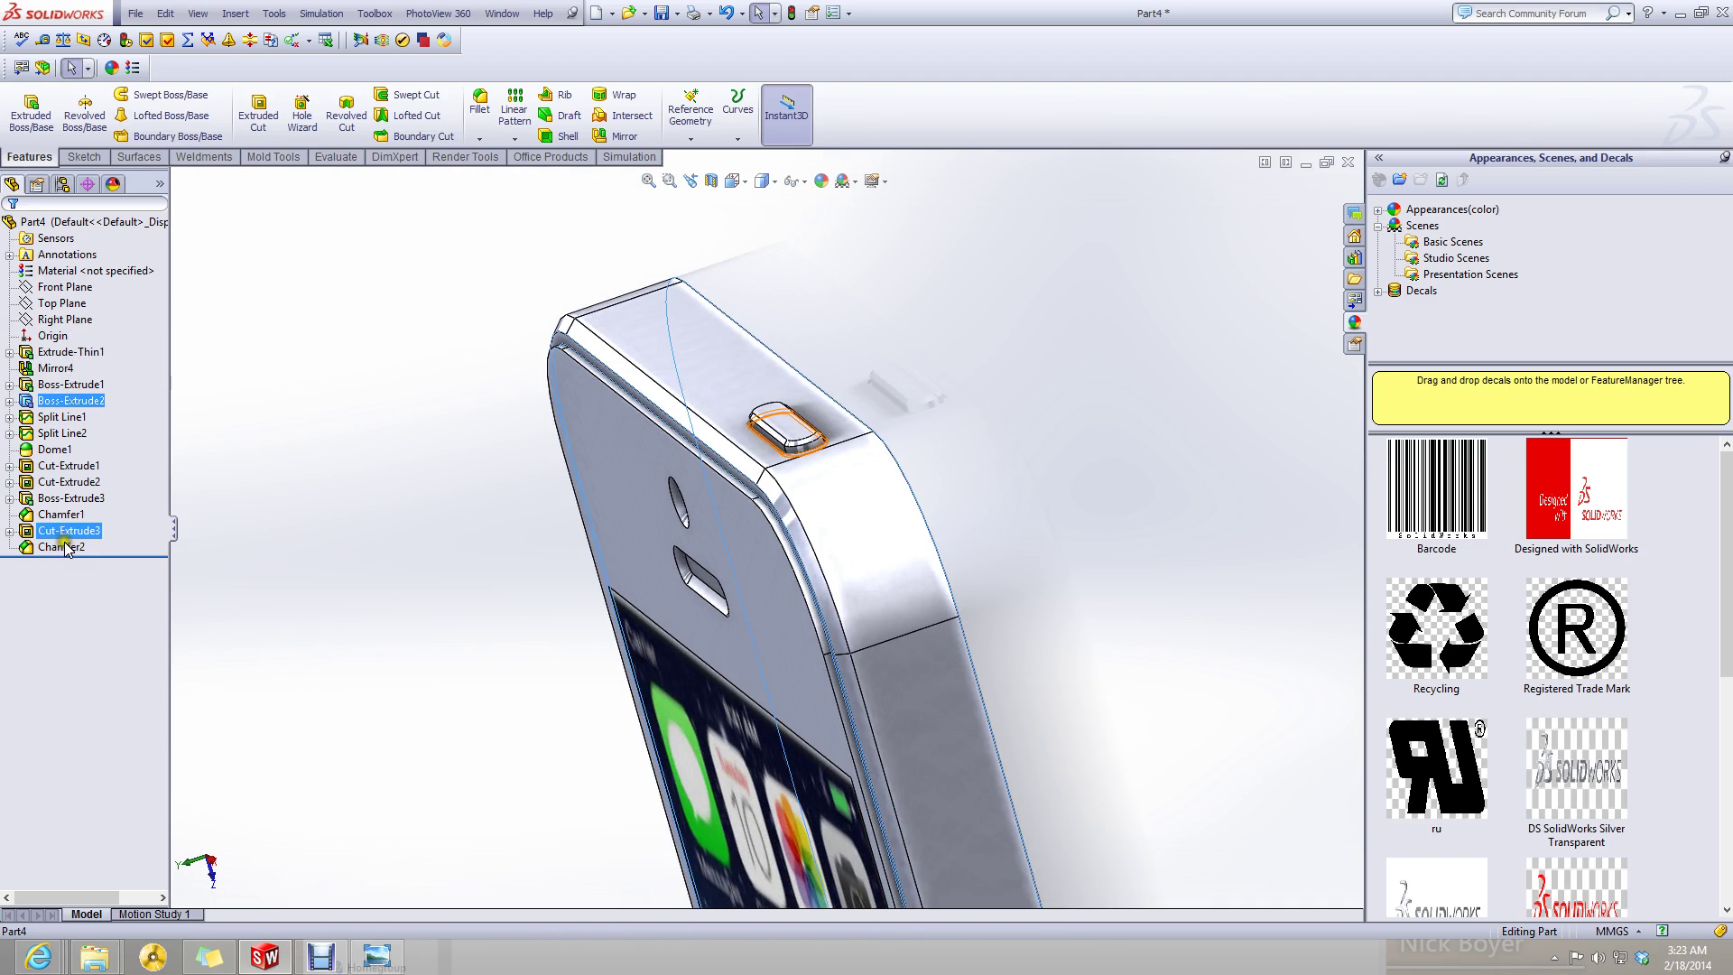
{"action": "left_click", "coordinate": [56, 466], "text": "ctrl"}
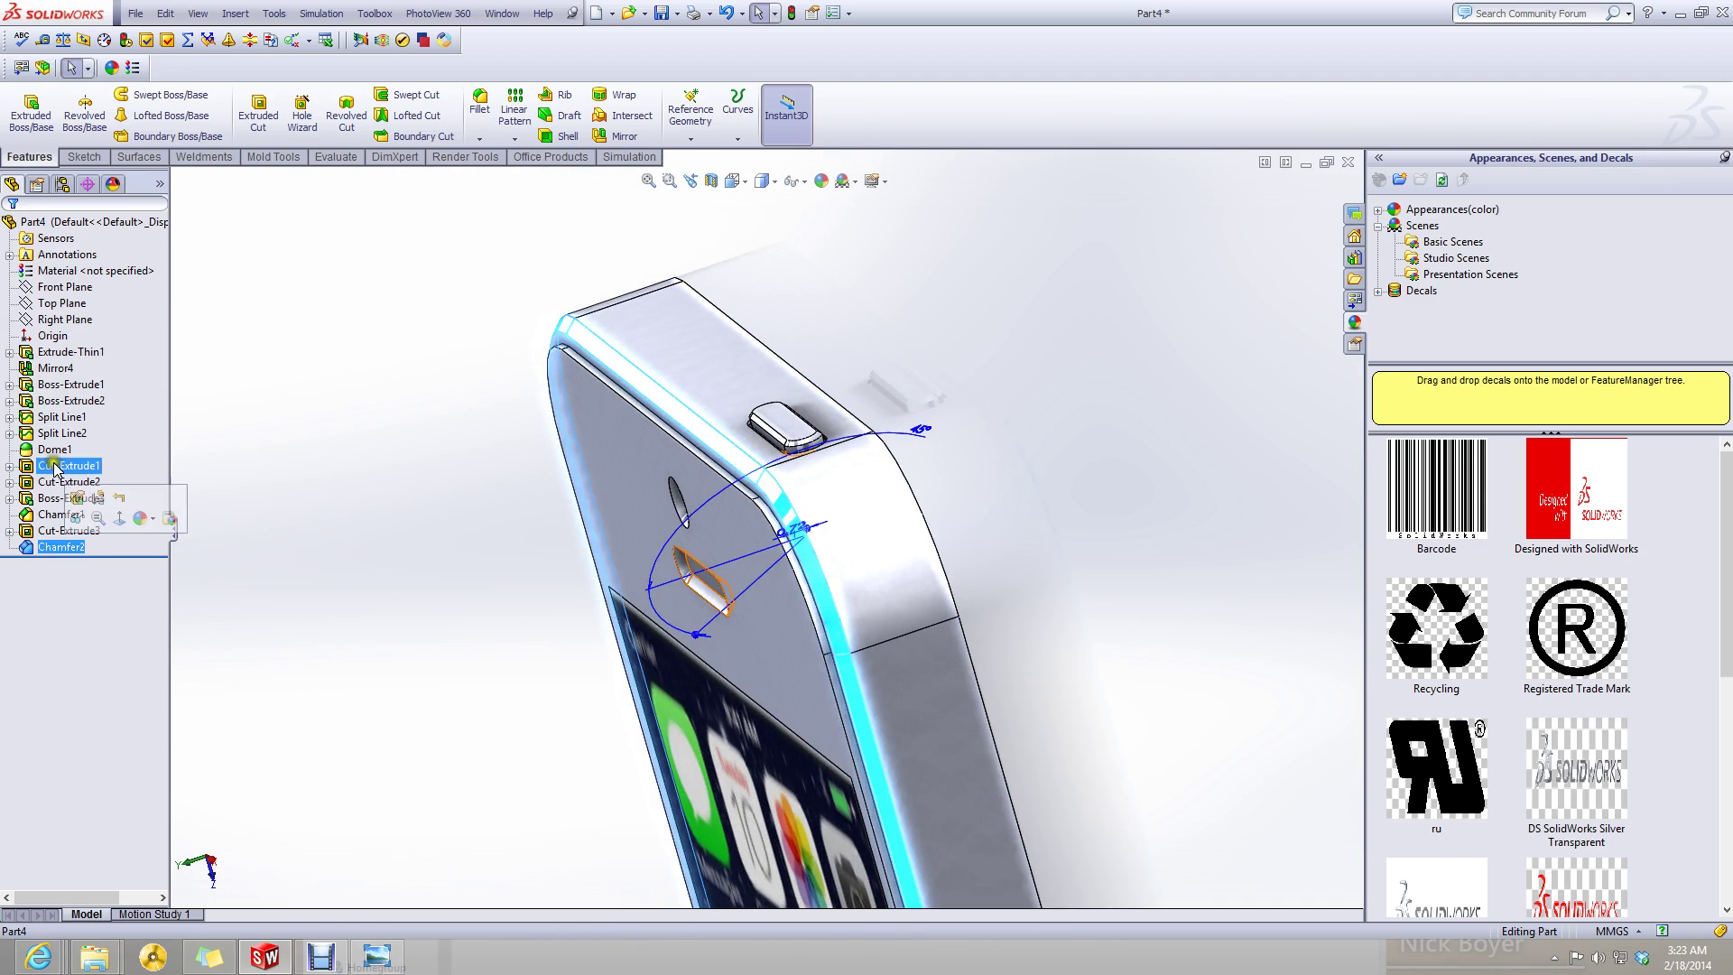
- Delete the Mirror4 feature from the part
{"action": "right_click", "coordinate": [49, 370]}
{"action": "left_click", "coordinate": [183, 453]}
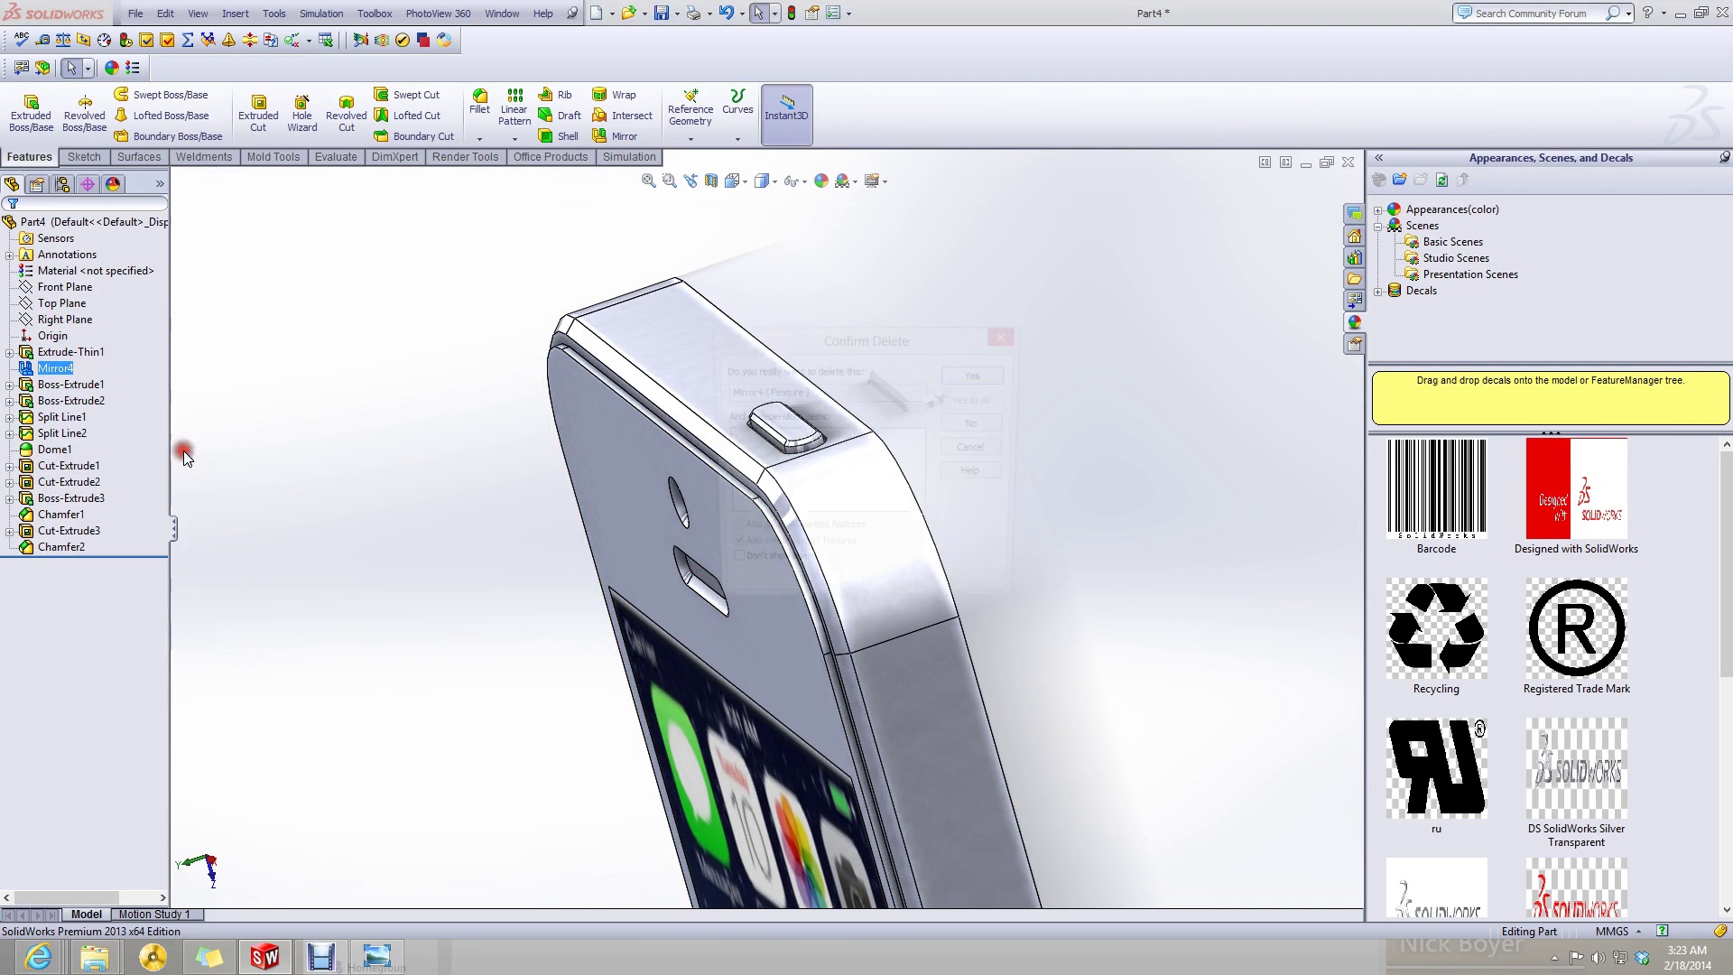
{"action": "left_click", "coordinate": [970, 372]}
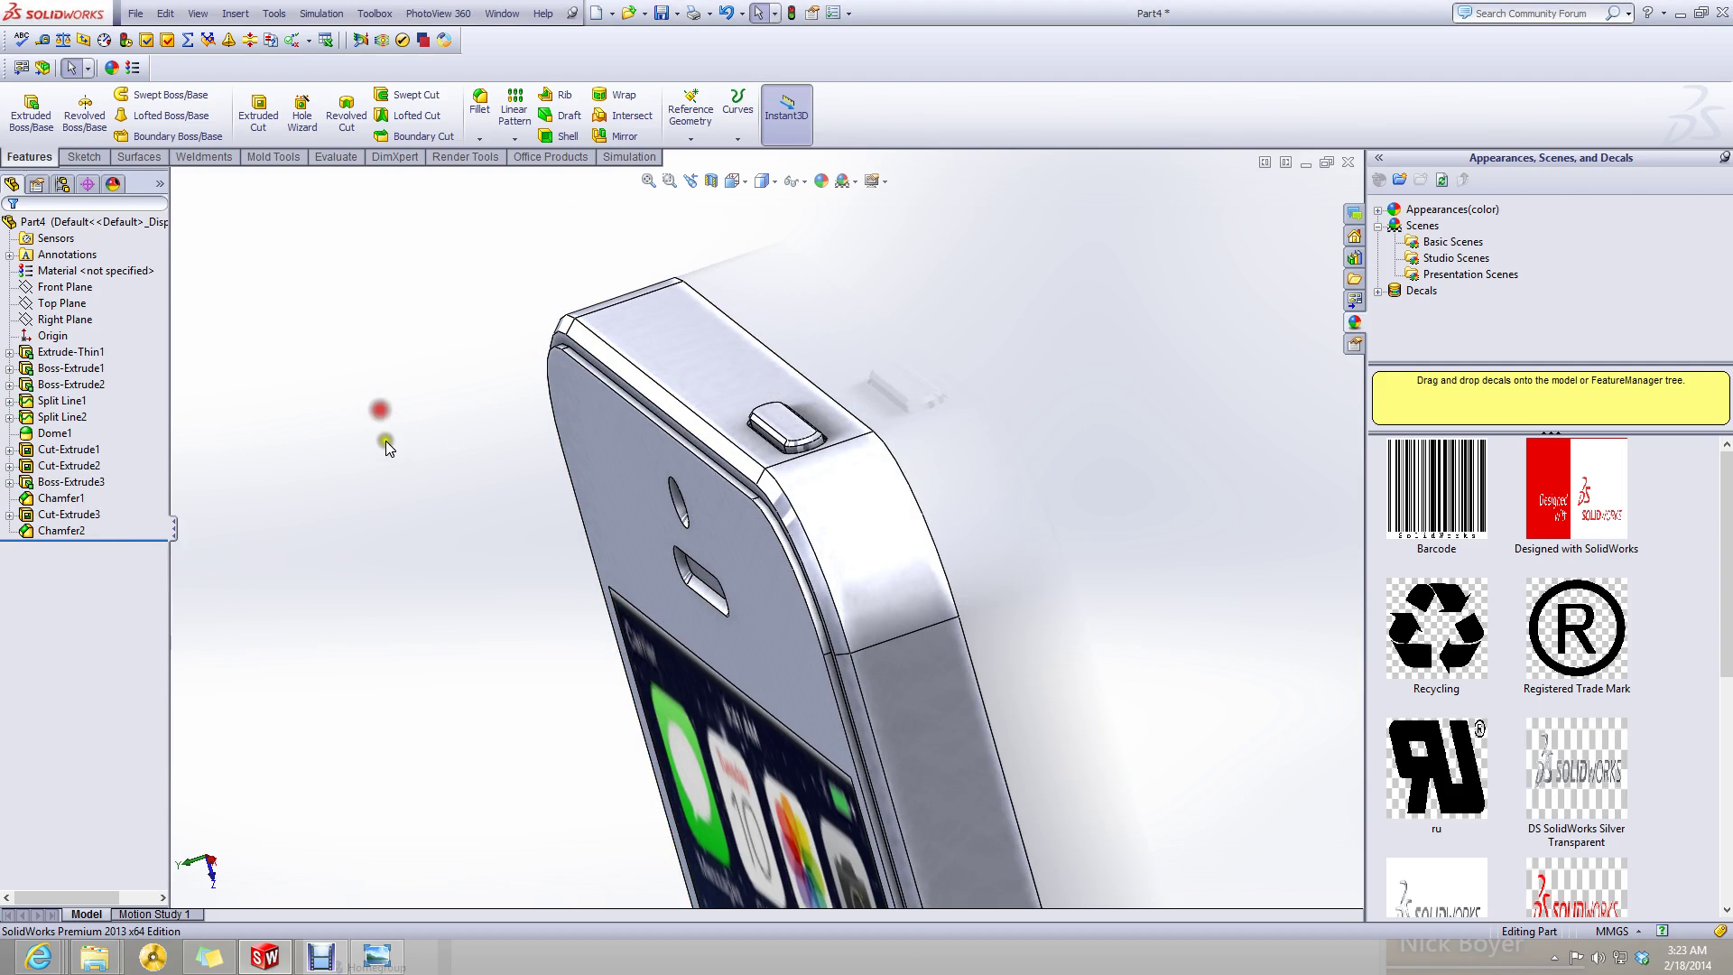
- Edit Chamfer2 and add the aluminum band's back edges at the sleep-button corner and along the top
{"action": "left_click", "coordinate": [811, 576]}
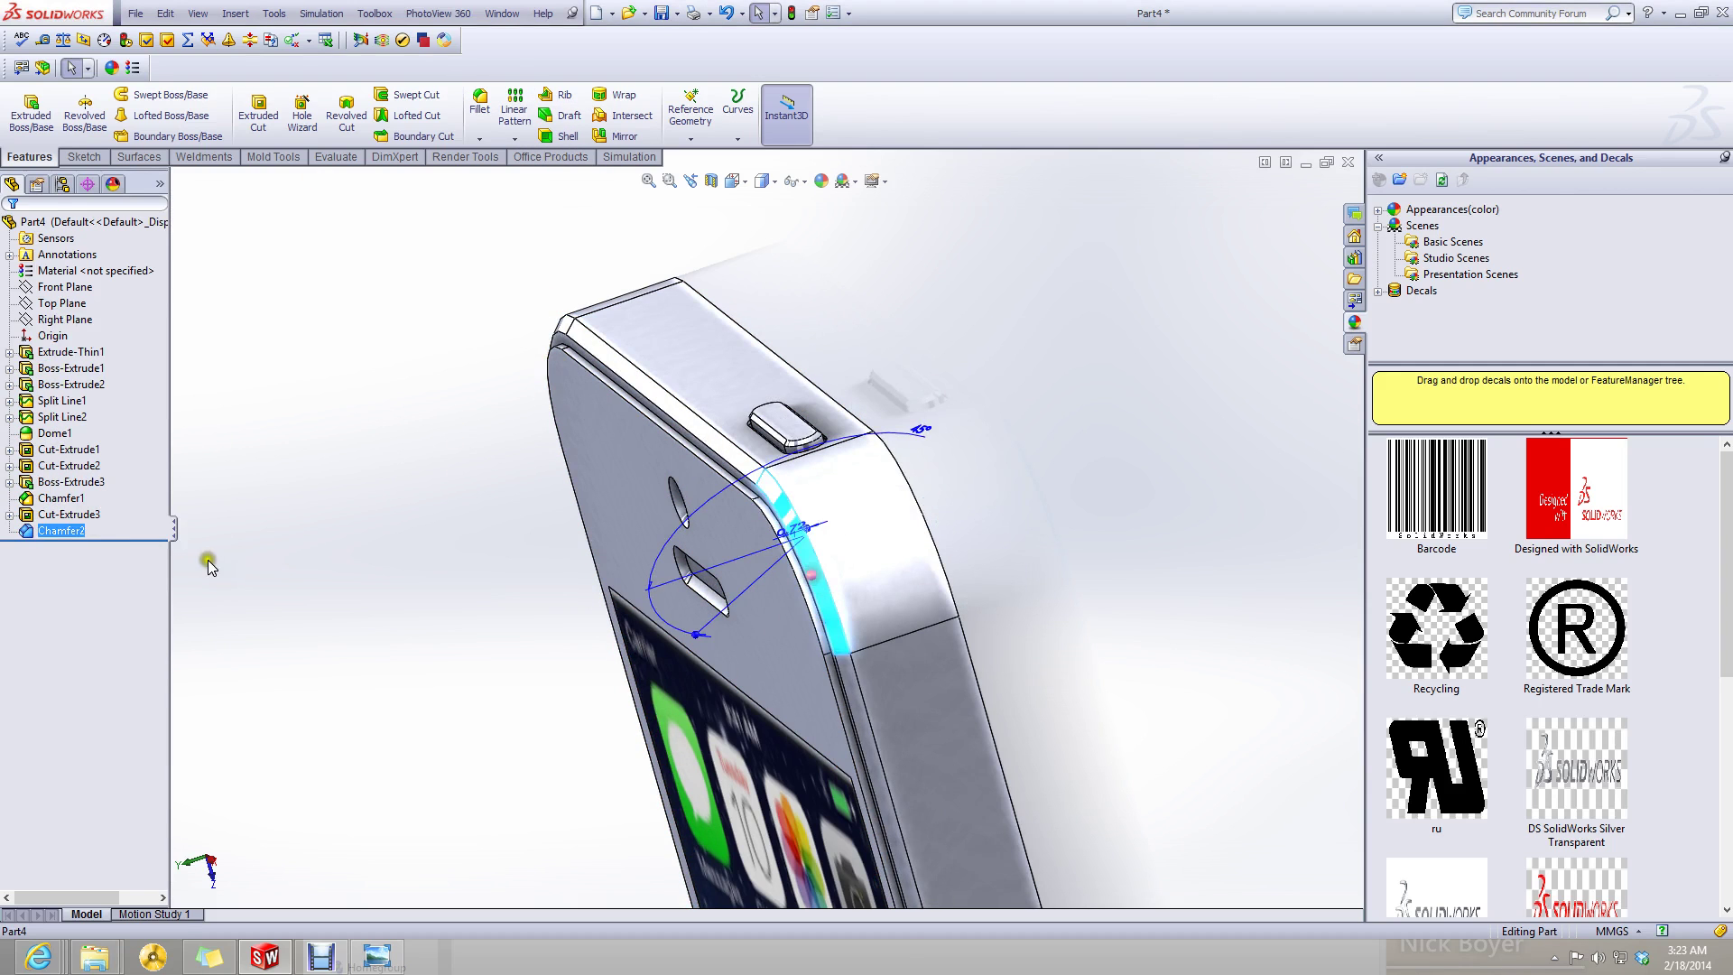
{"action": "left_click", "coordinate": [59, 533]}
{"action": "right_click", "coordinate": [60, 532]}
{"action": "left_click", "coordinate": [60, 492]}
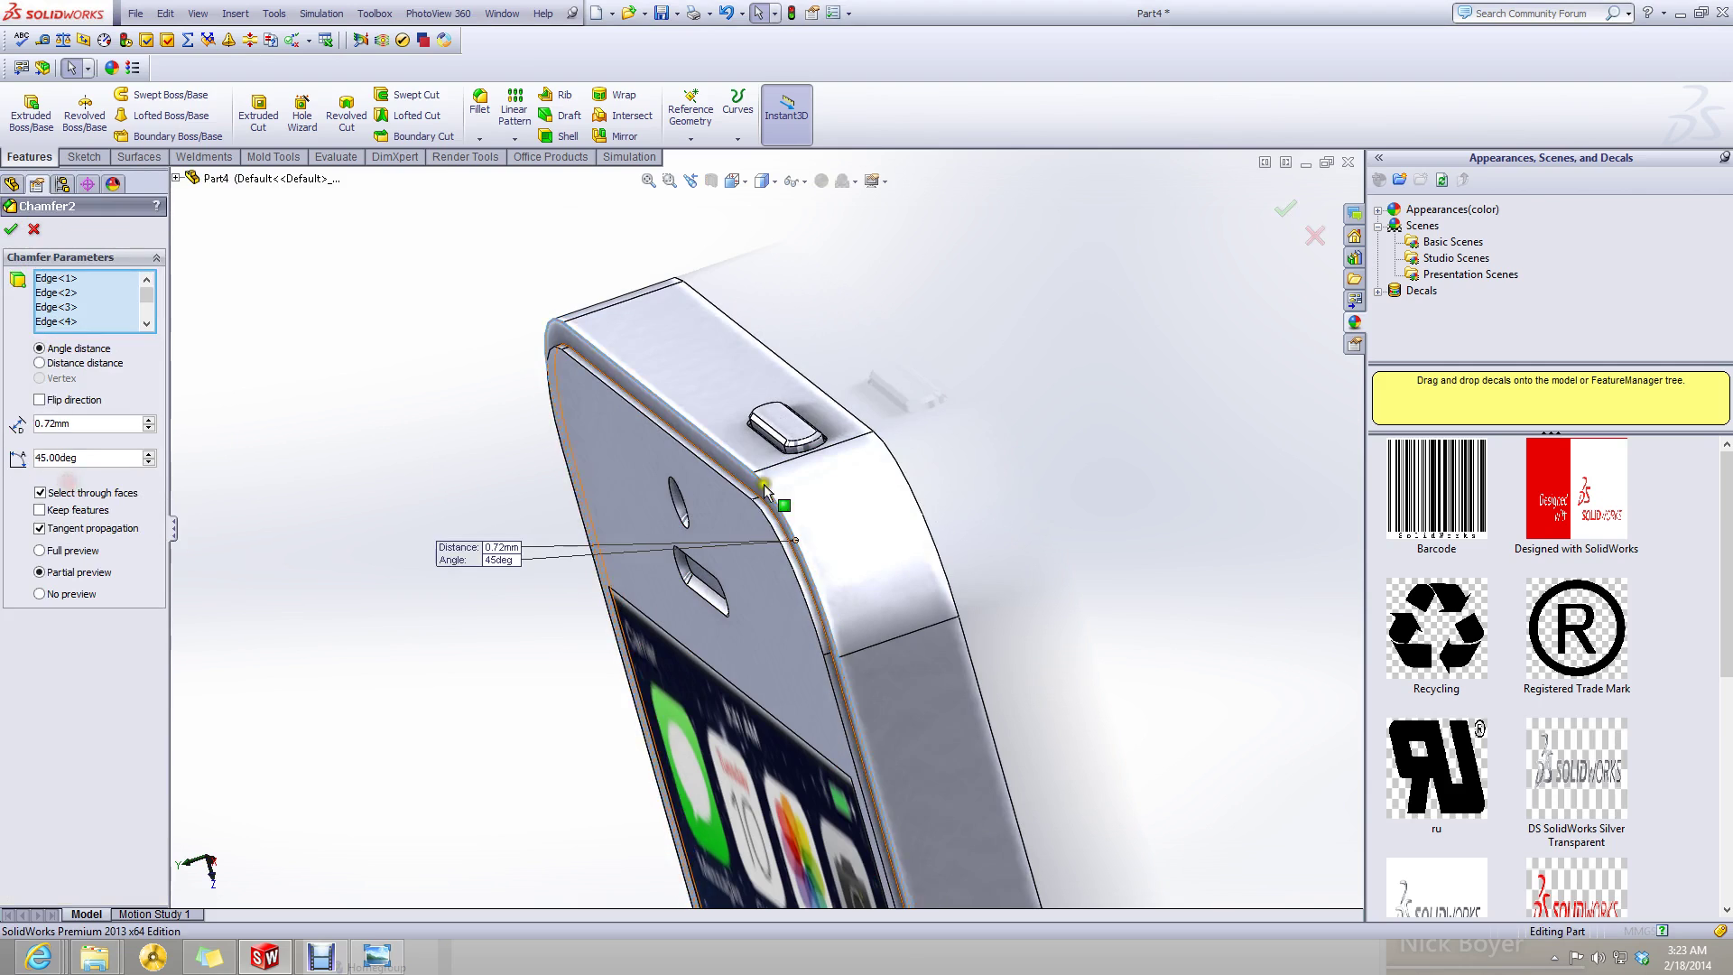
{"action": "left_click", "coordinate": [904, 480]}
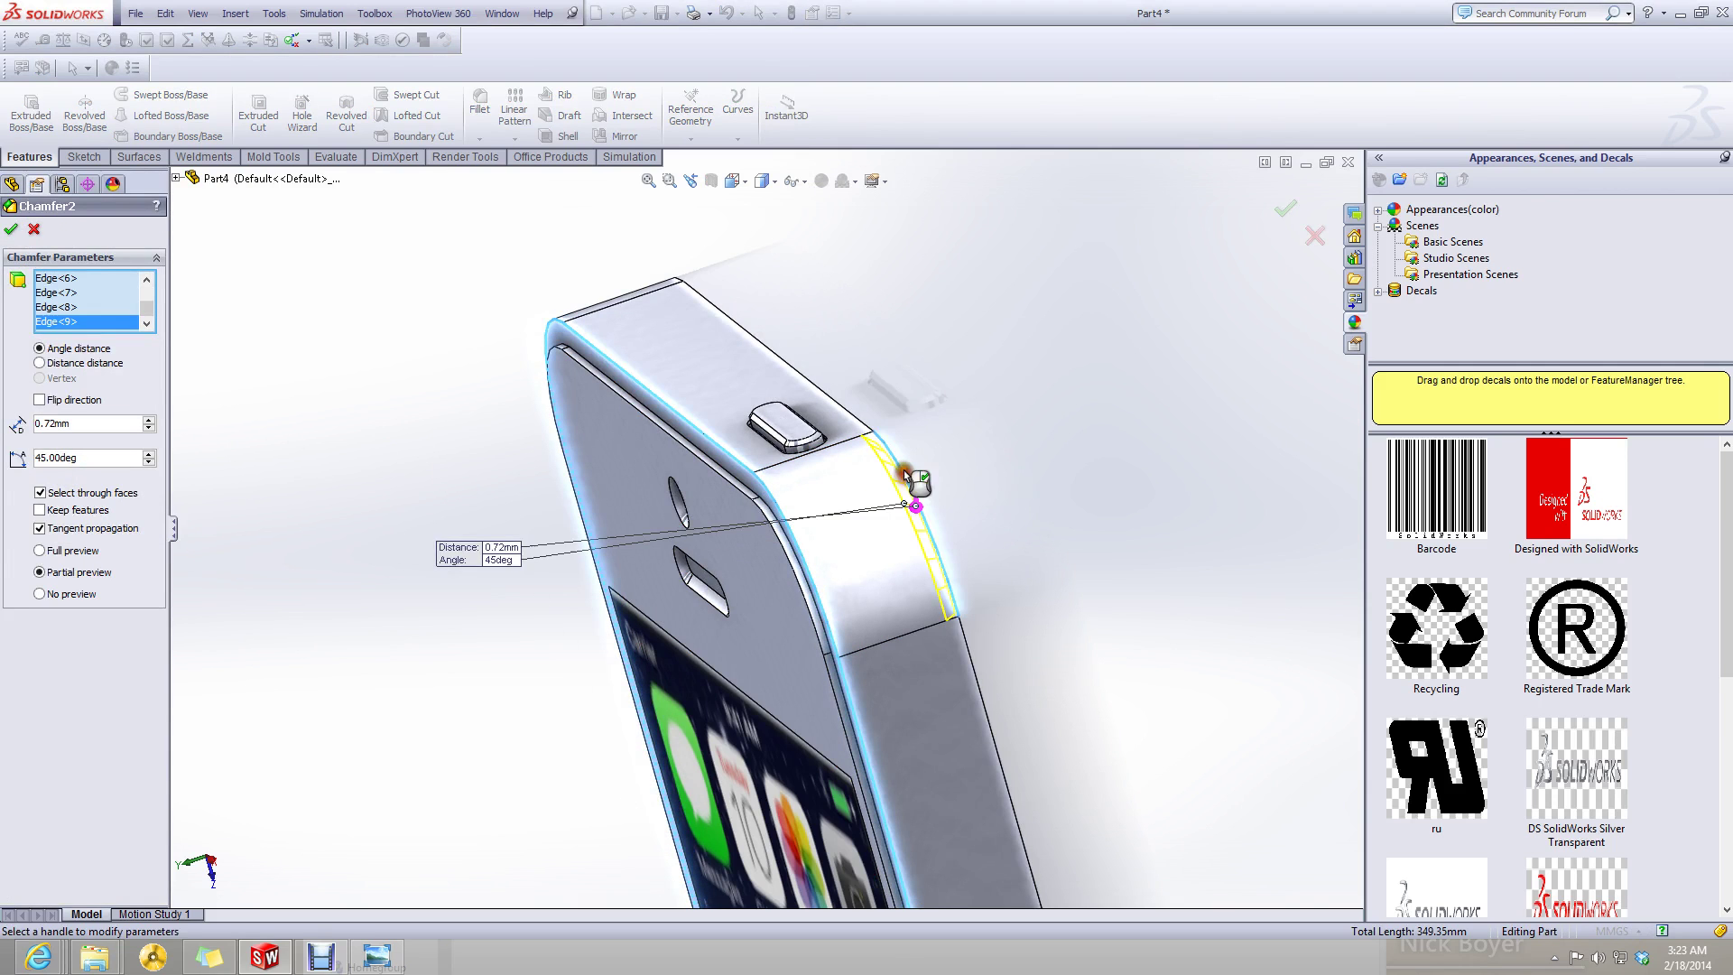
{"action": "left_click", "coordinate": [854, 420]}
{"action": "middle_click_drag", "start_coordinate": [848, 422], "coordinate": [831, 603]}
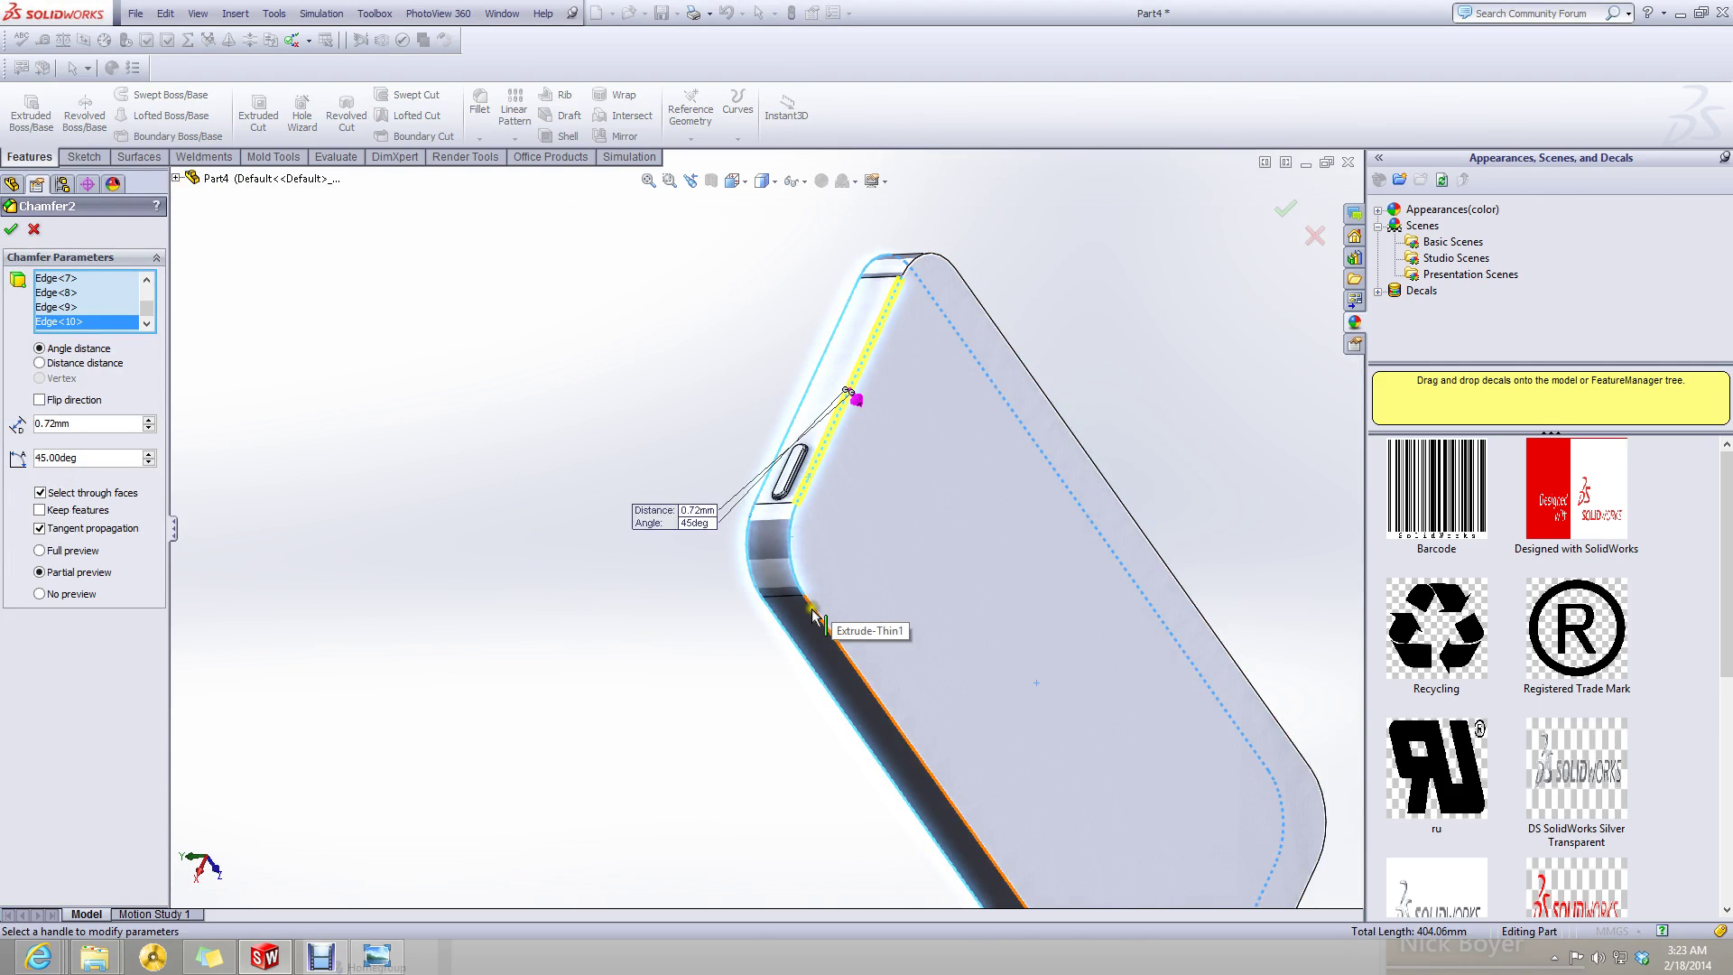
- Add the band's remaining back edges along the sides, bottom and corners to Chamfer2 and apply it
{"action": "left_click", "coordinate": [815, 618]}
{"action": "scroll", "coordinate": [1031, 794], "scroll_direction": "up", "scroll_amount": 3}
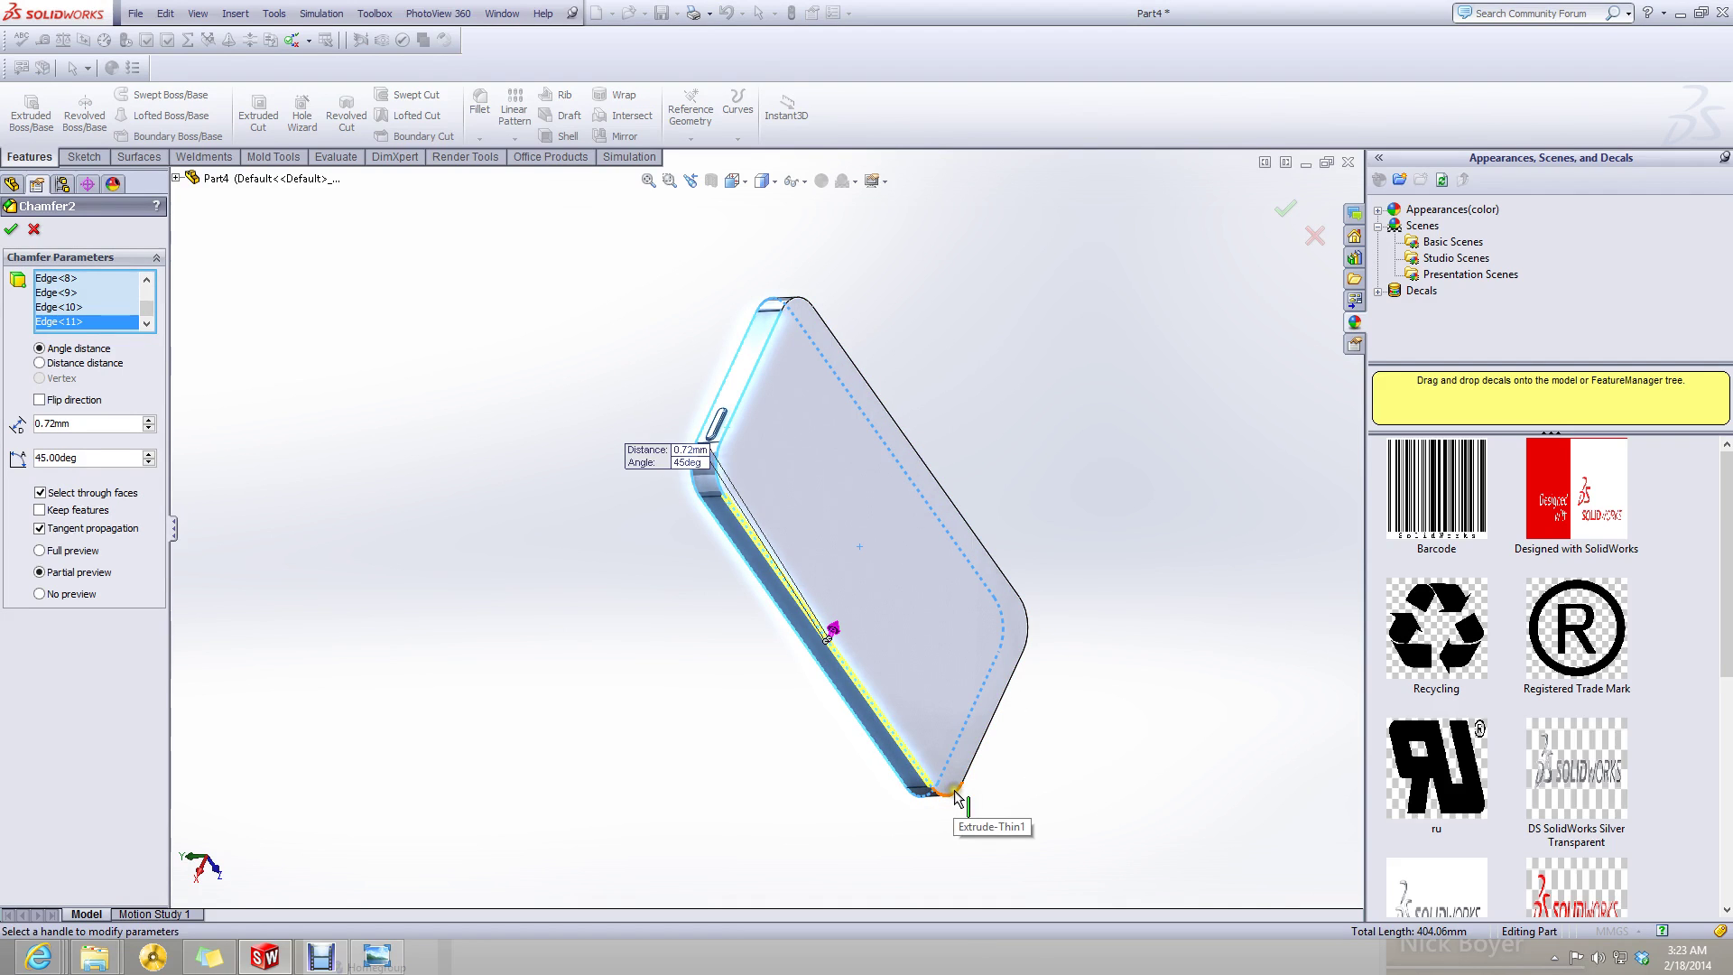
{"action": "left_click", "coordinate": [955, 794]}
{"action": "left_click", "coordinate": [1041, 607]}
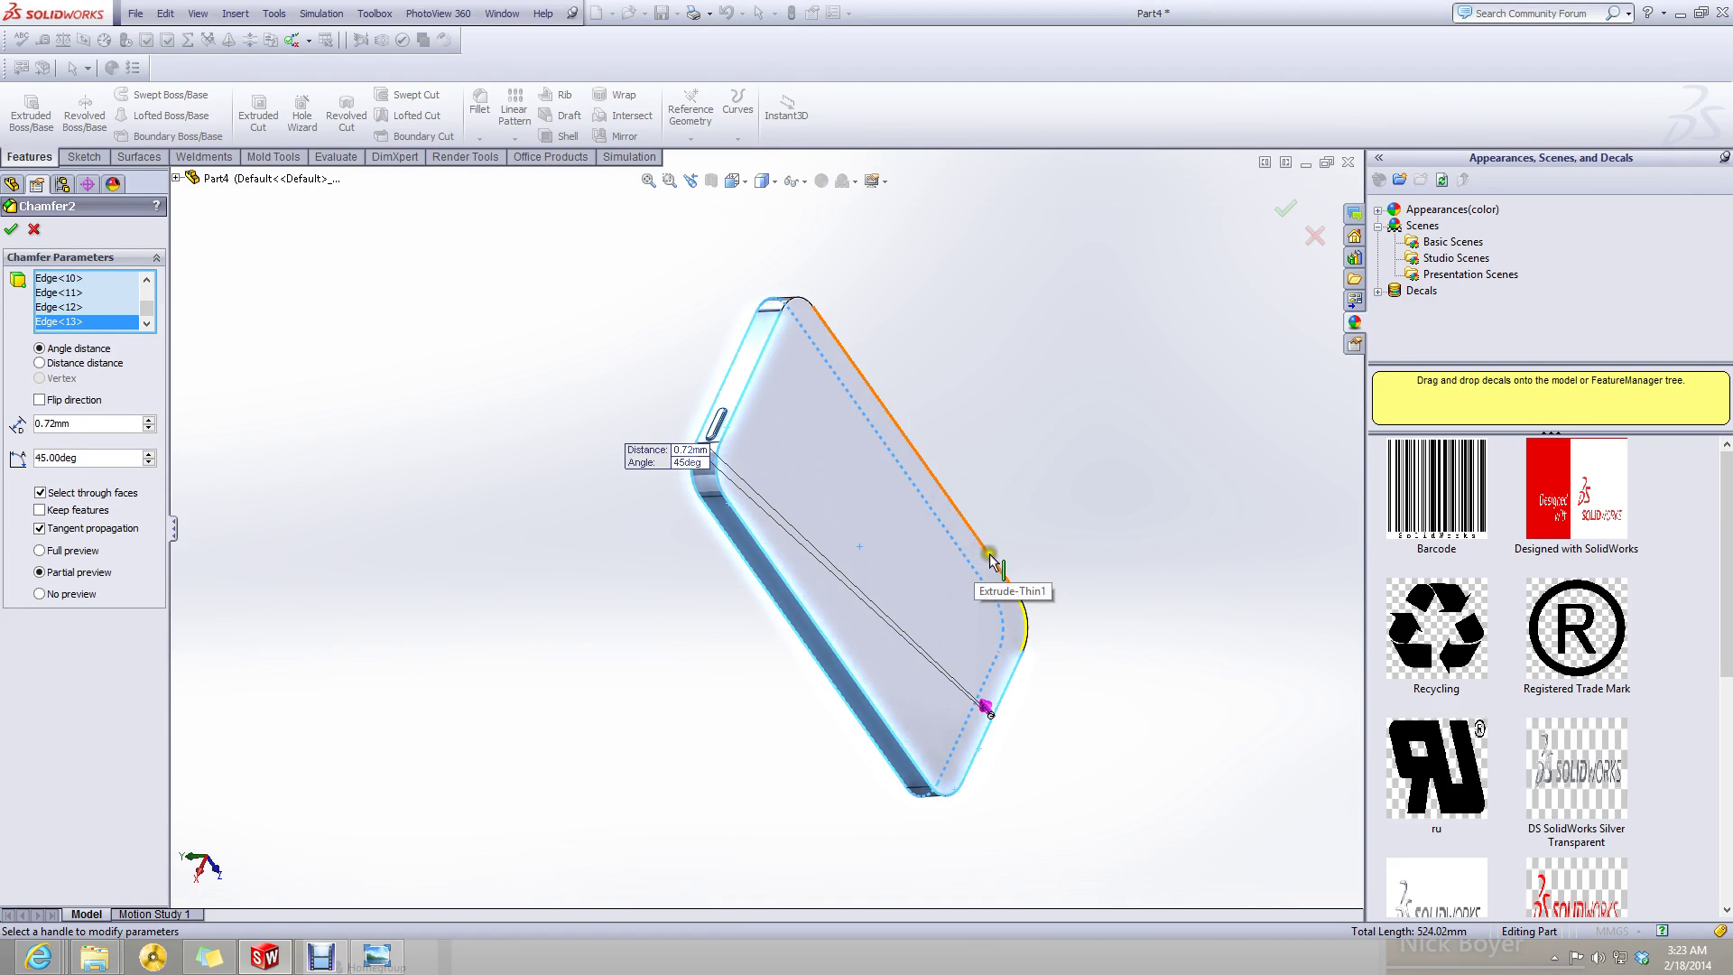
{"action": "left_click", "coordinate": [991, 559]}
{"action": "left_click", "coordinate": [1027, 612]}
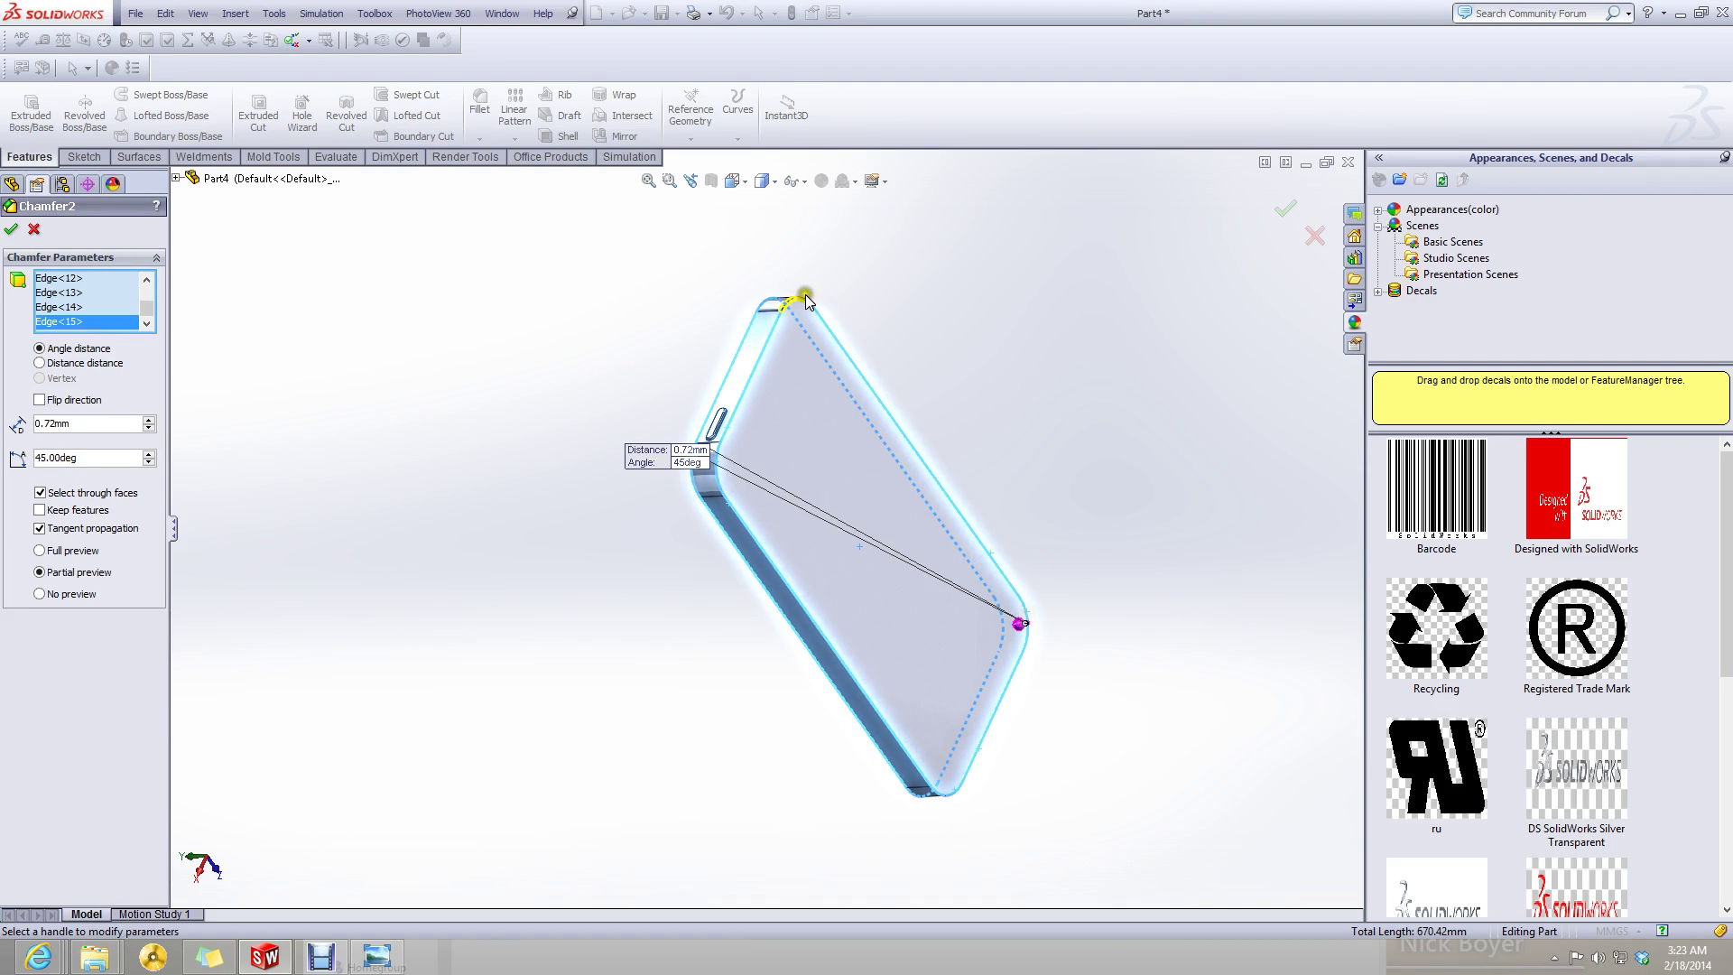
{"action": "left_click", "coordinate": [800, 300]}
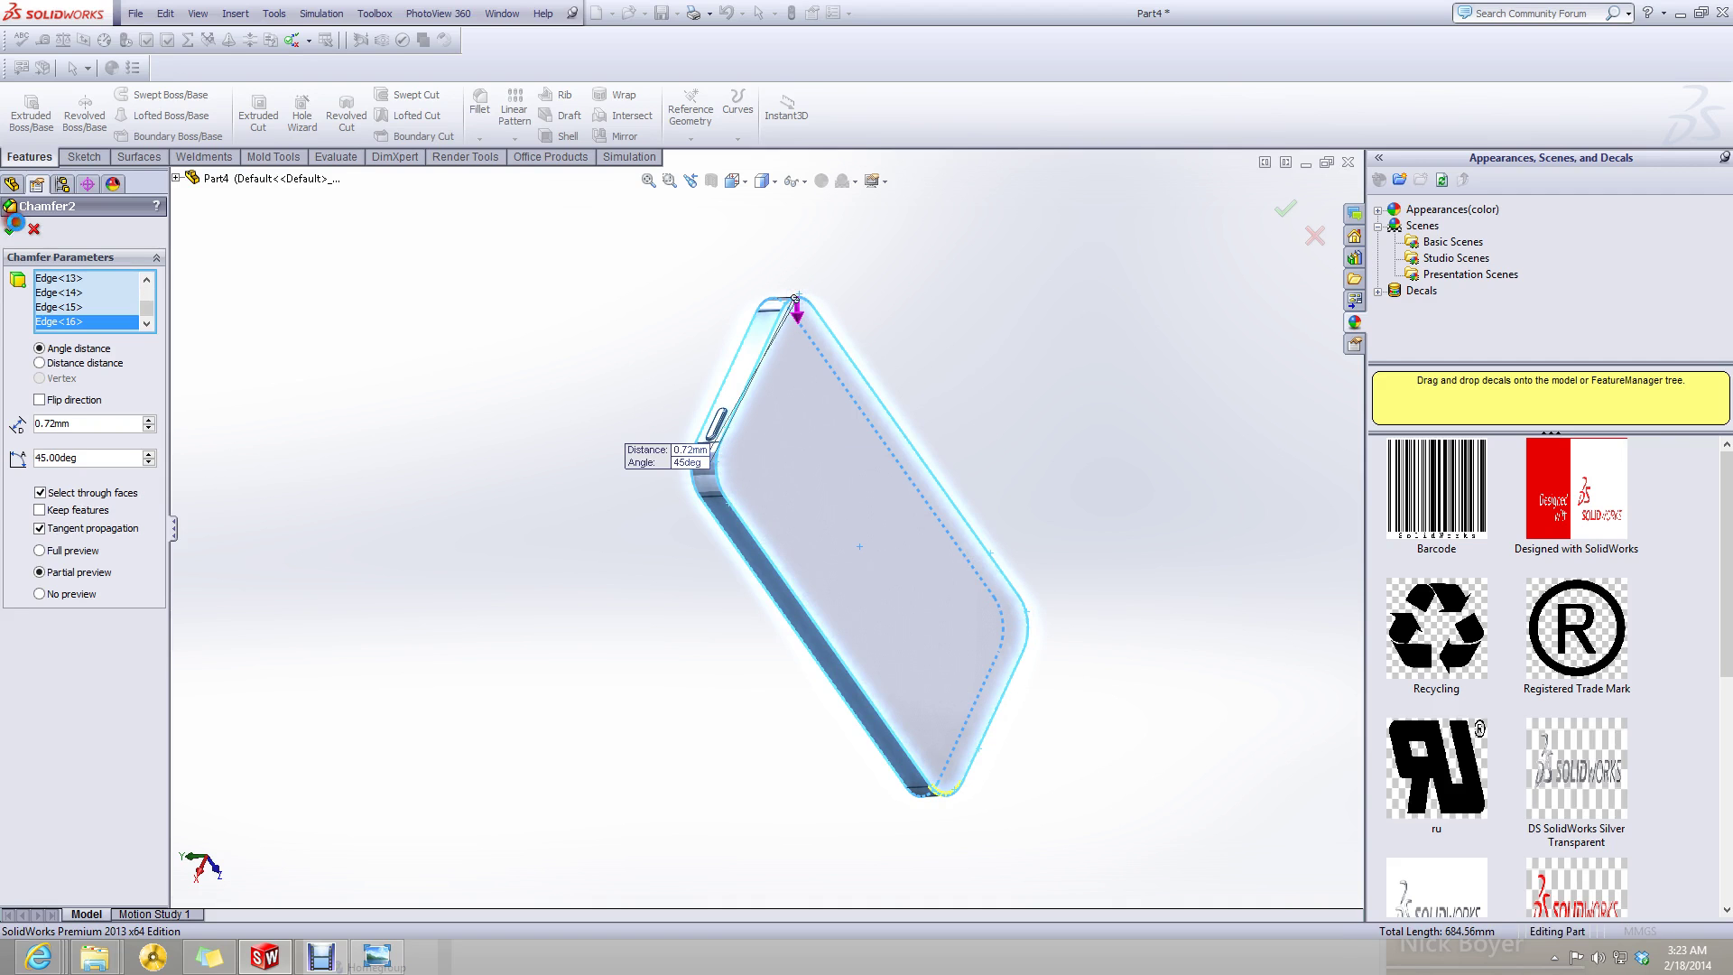
{"action": "left_click", "coordinate": [12, 226]}
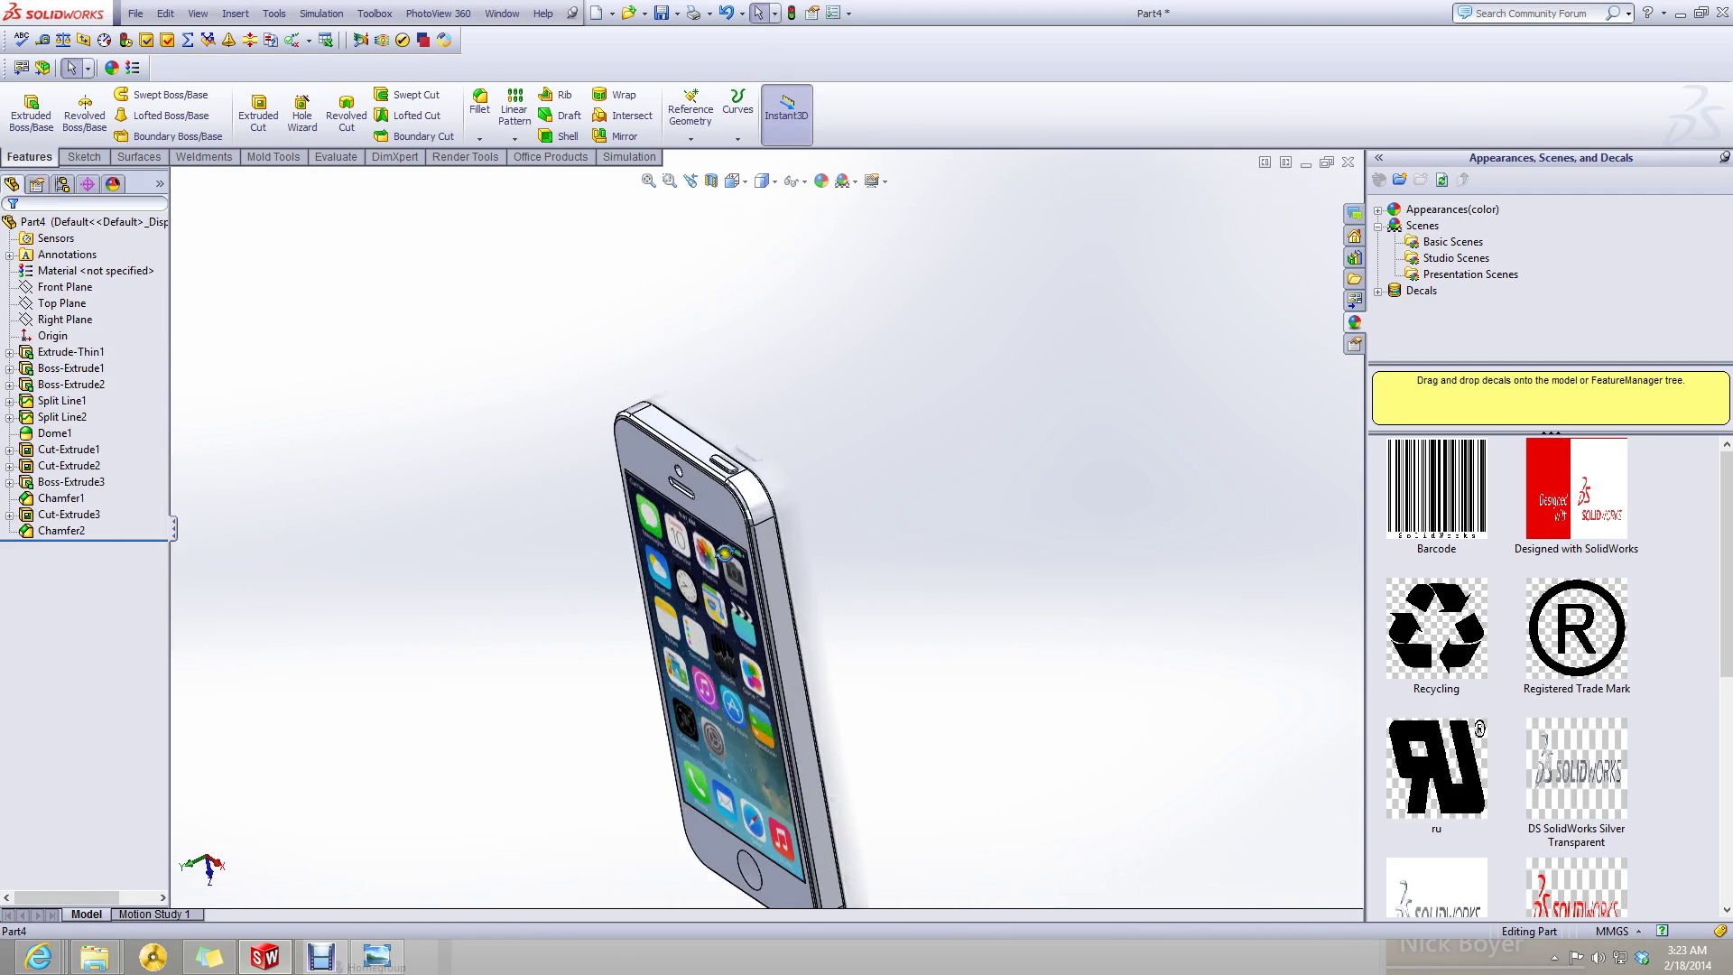
- Start a sketch on the flat face of the band's left side and view it face-on
{"action": "middle_click_drag", "start_coordinate": [725, 550], "coordinate": [627, 524]}
{"action": "left_click", "coordinate": [626, 524]}
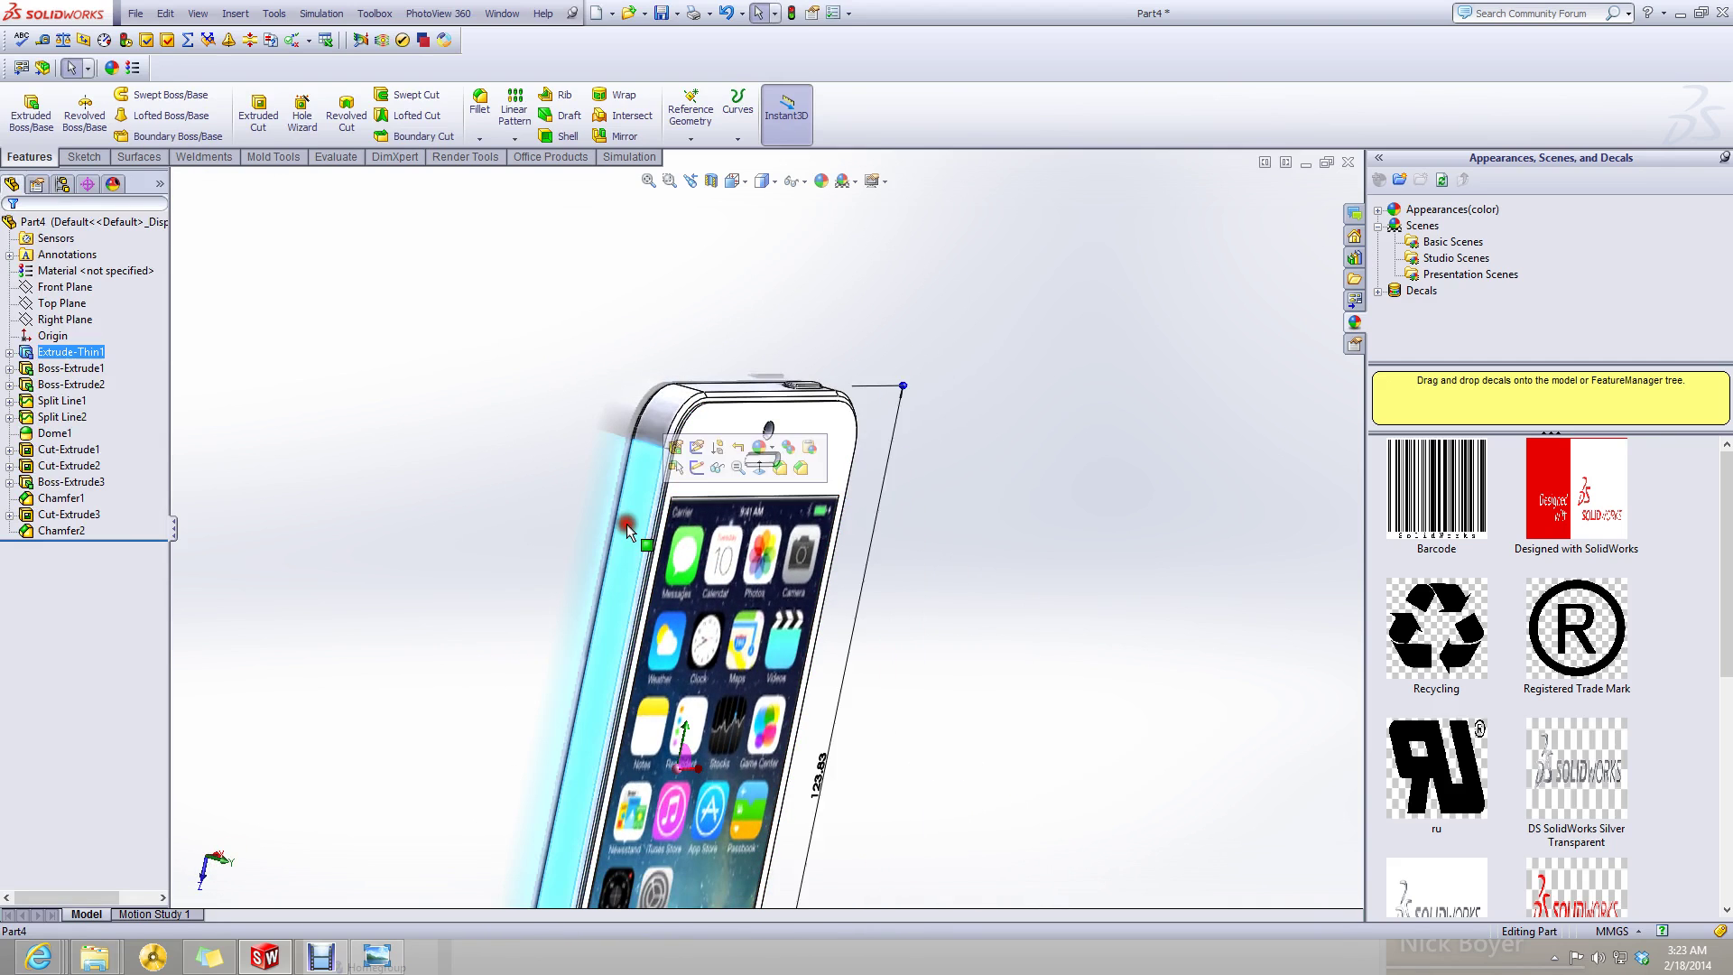
{"action": "left_click", "coordinate": [79, 158]}
{"action": "left_click", "coordinate": [24, 109]}
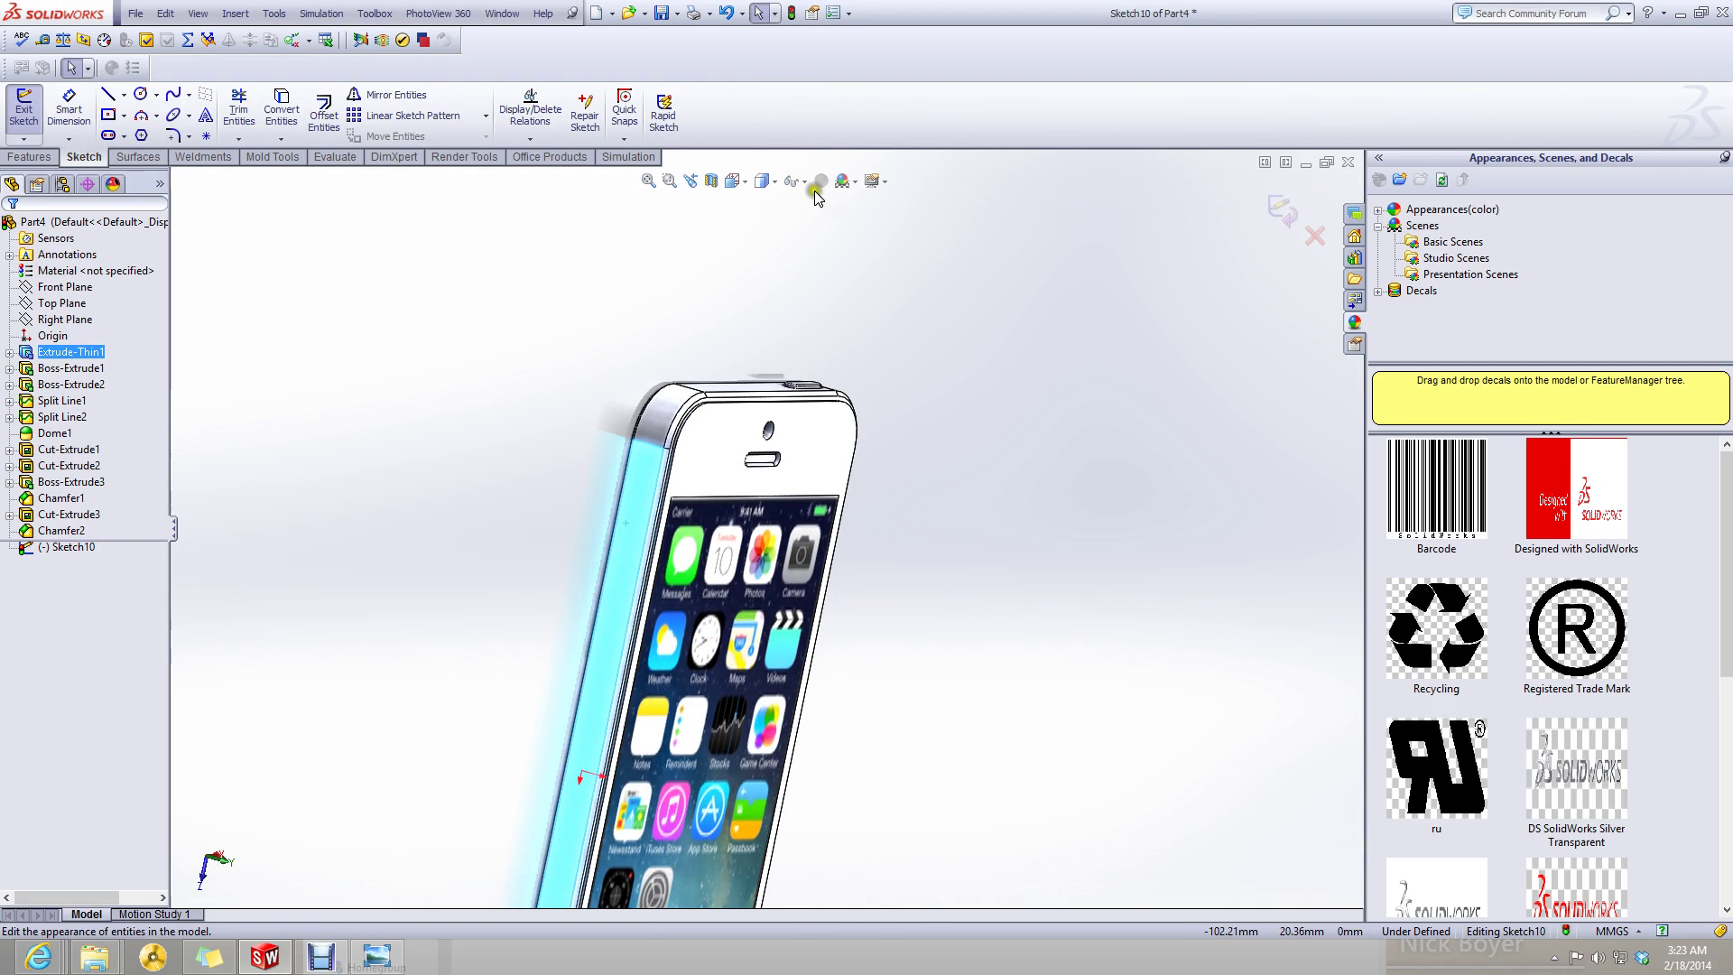
{"action": "left_click", "coordinate": [731, 184]}
{"action": "left_click", "coordinate": [822, 282]}
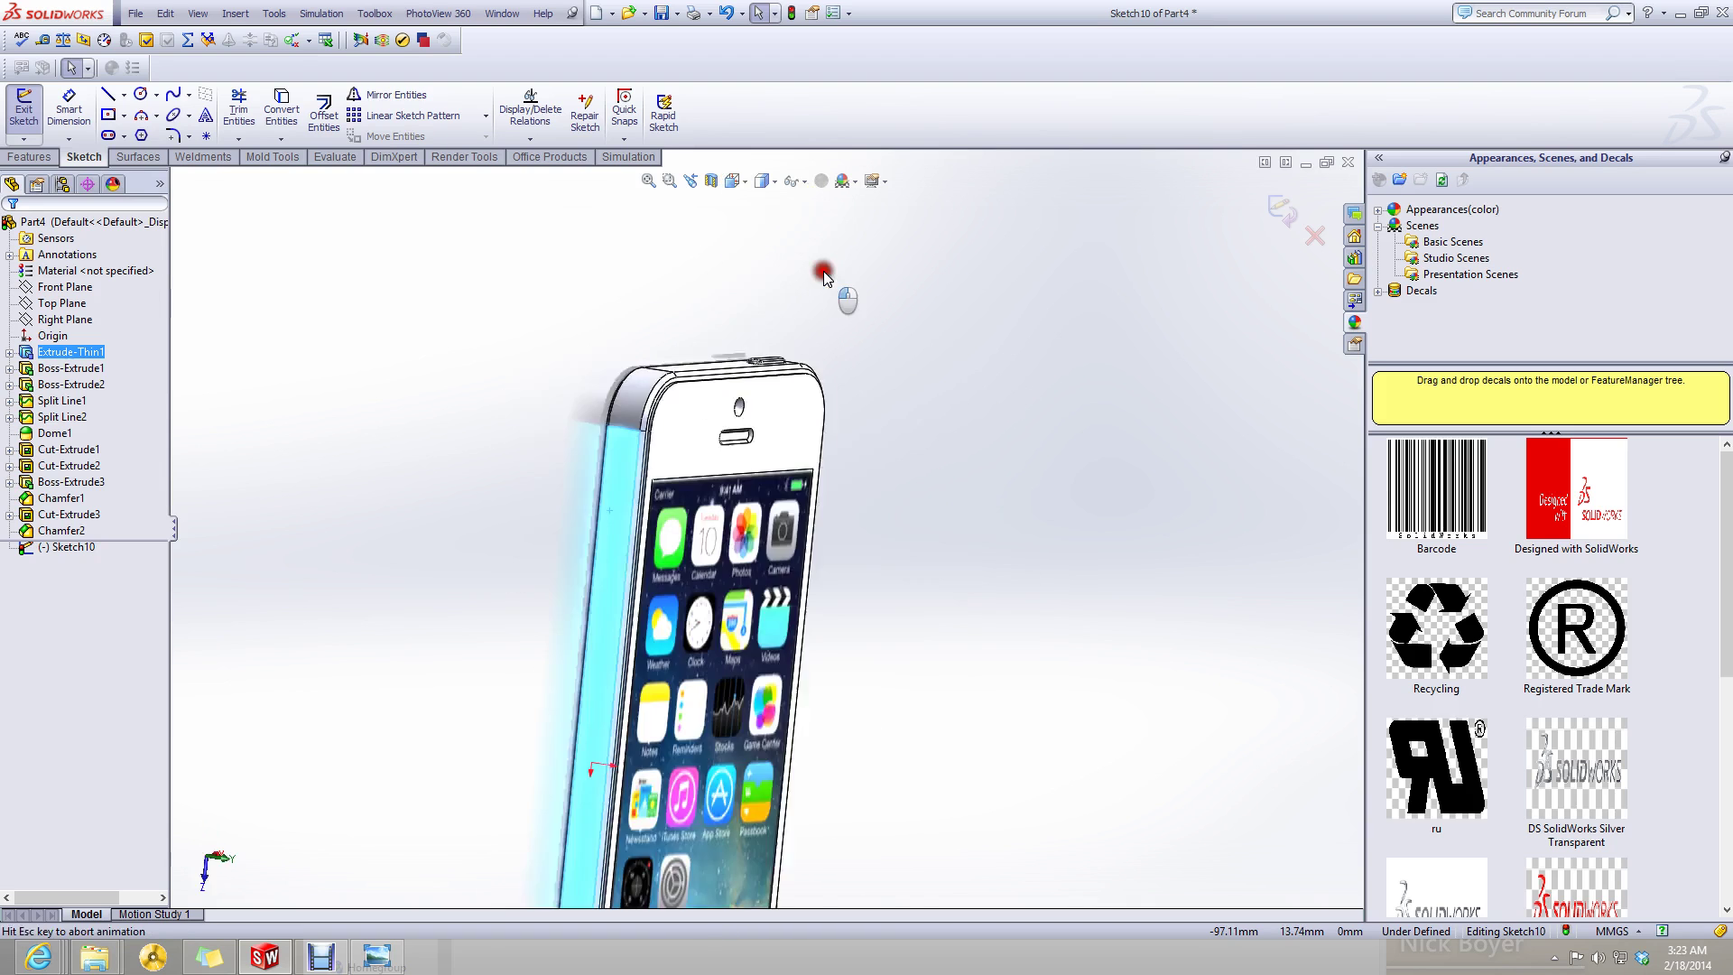
{"action": "left_click", "coordinate": [529, 480]}
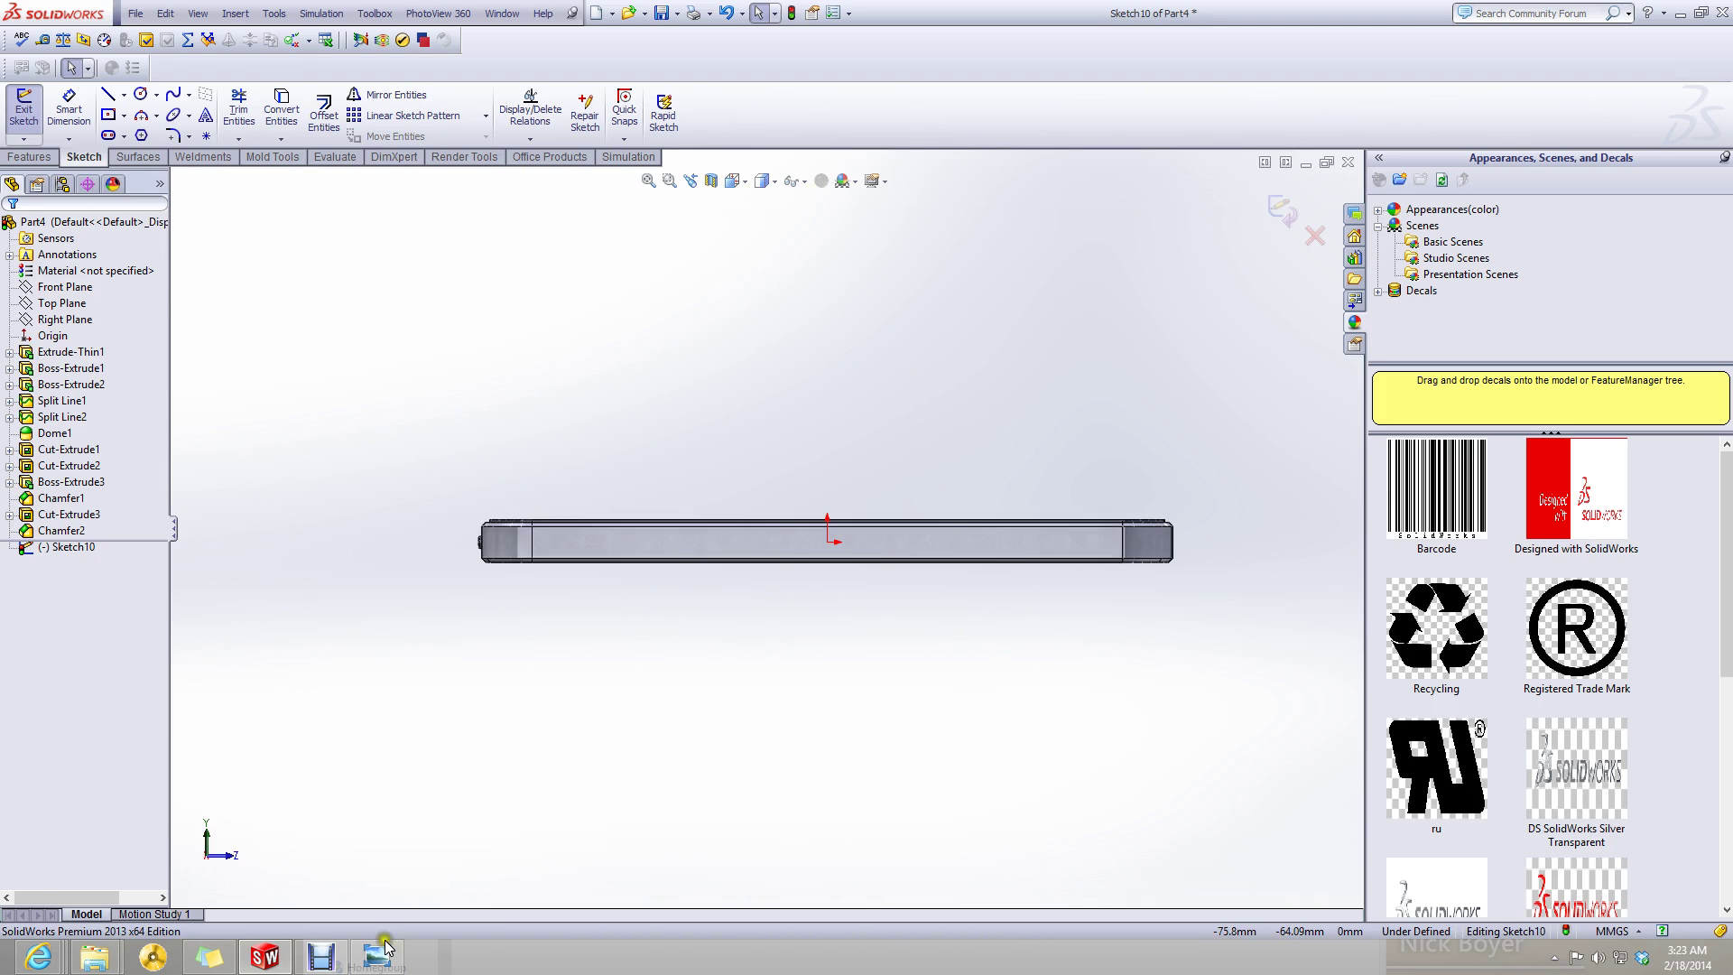
- Examine the ringer switch and volume button dimensions on the iPhone 5 blueprint in Windows Photo Viewer
{"action": "left_click", "coordinate": [377, 957]}
{"action": "scroll", "coordinate": [588, 741], "scroll_direction": "up", "scroll_amount": 2}
{"action": "scroll", "coordinate": [684, 673], "scroll_direction": "down", "scroll_amount": 5}
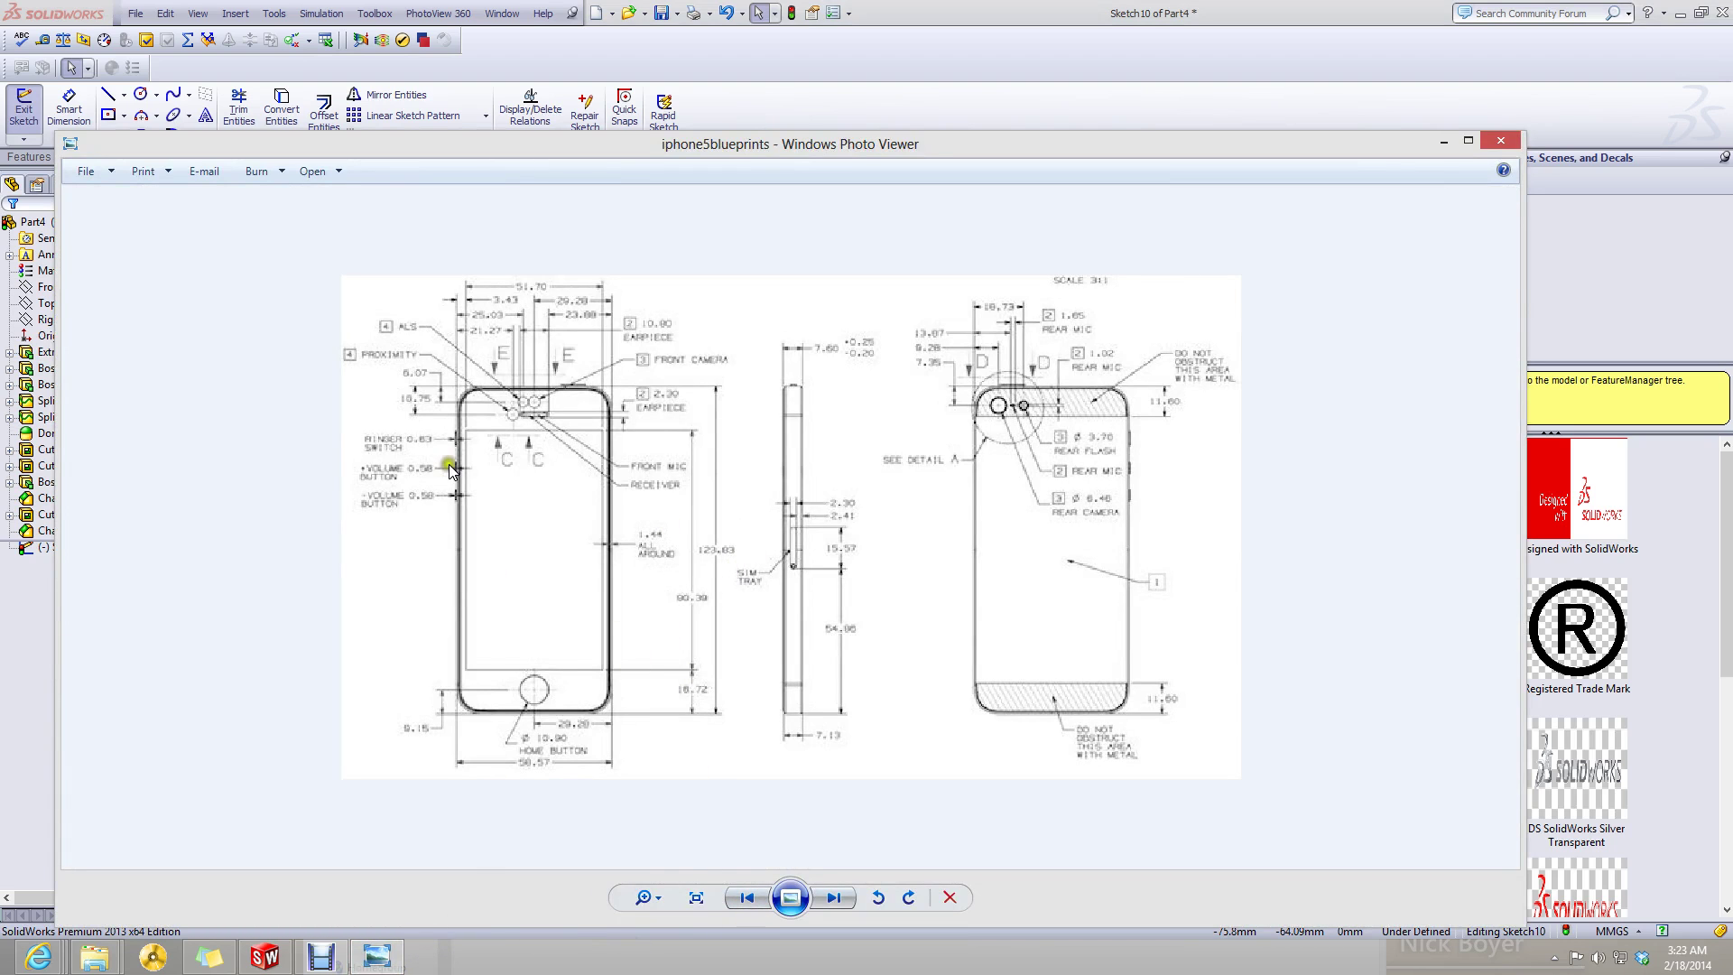
{"action": "scroll", "coordinate": [392, 467], "scroll_direction": "up", "scroll_amount": 6}
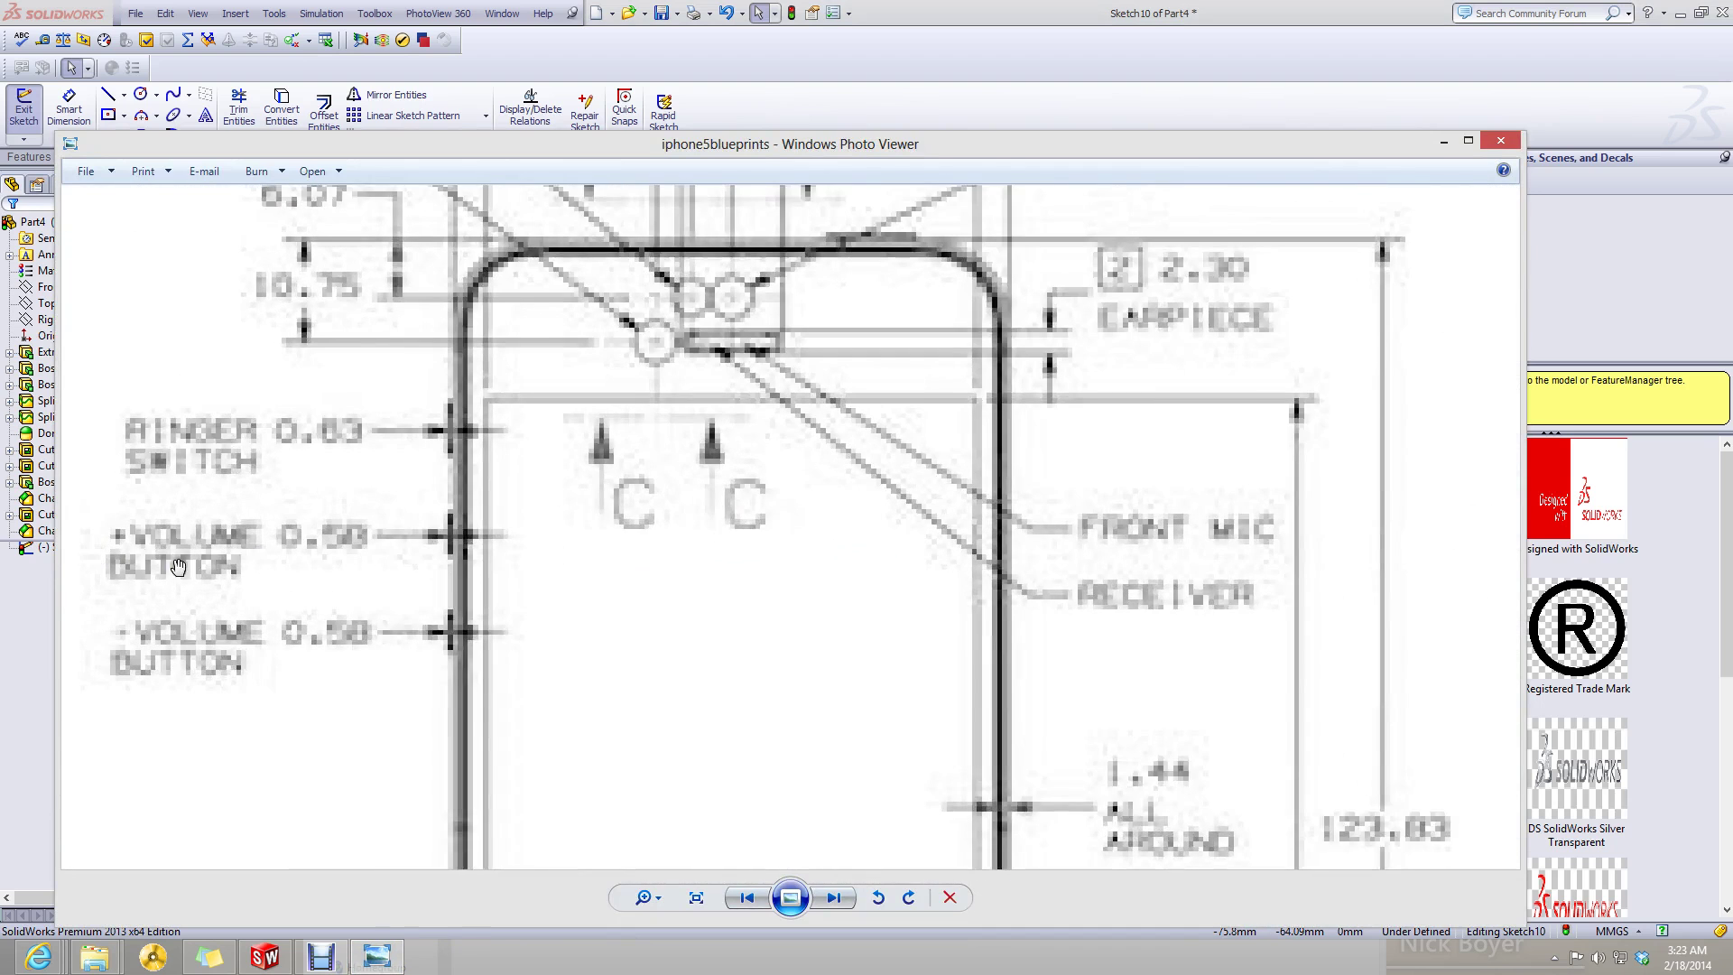
{"action": "left_click_drag", "start_coordinate": [239, 564], "coordinate": [261, 548]}
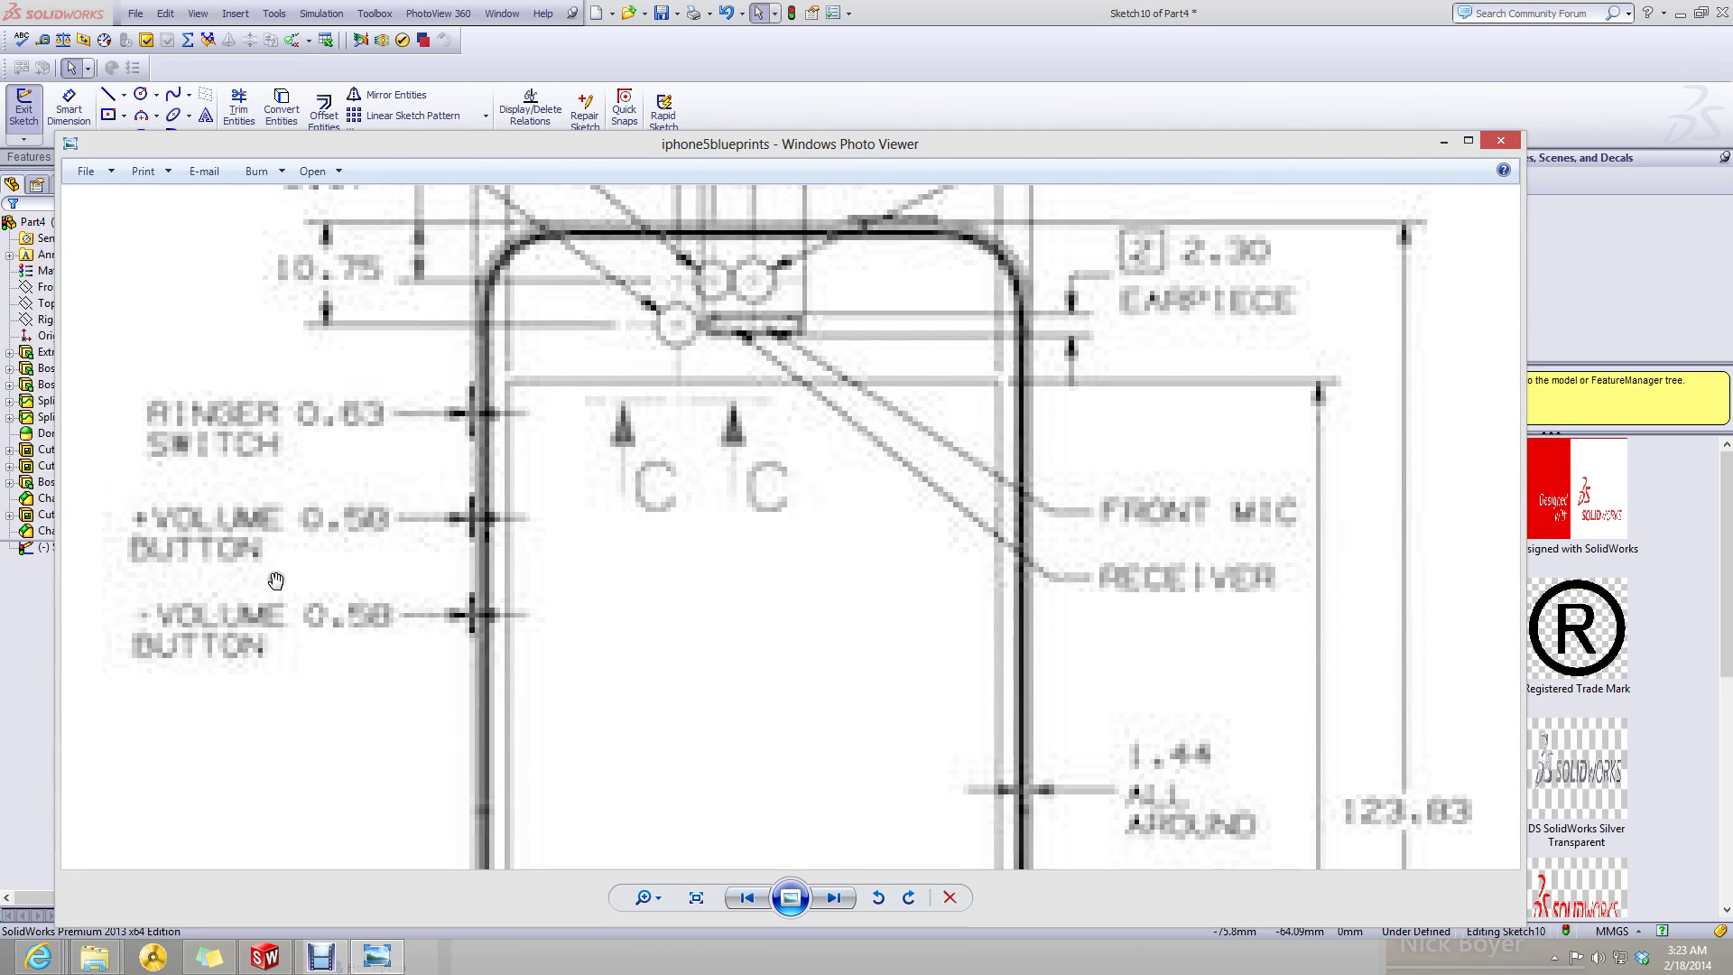
{"action": "scroll", "coordinate": [712, 548], "scroll_direction": "down", "scroll_amount": 6}
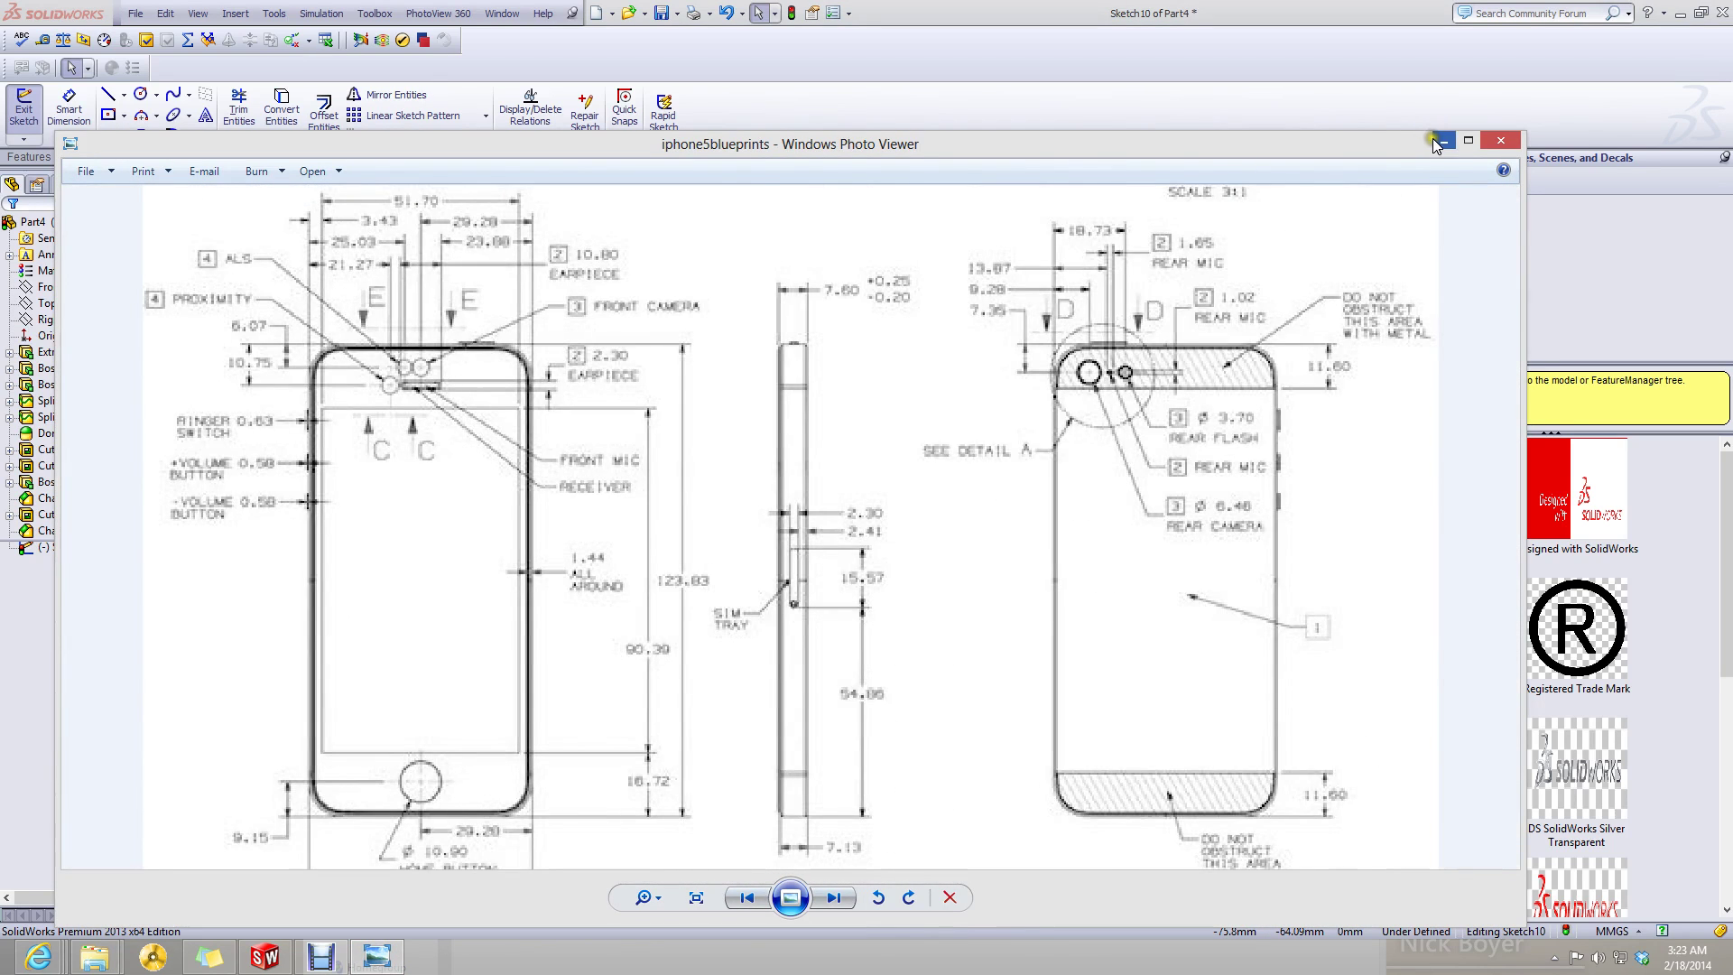
{"action": "left_click", "coordinate": [1441, 142]}
- Switch to the iPhone 5 reference part and examine the round volume-up button on the band's side
{"action": "left_click", "coordinate": [1303, 163]}
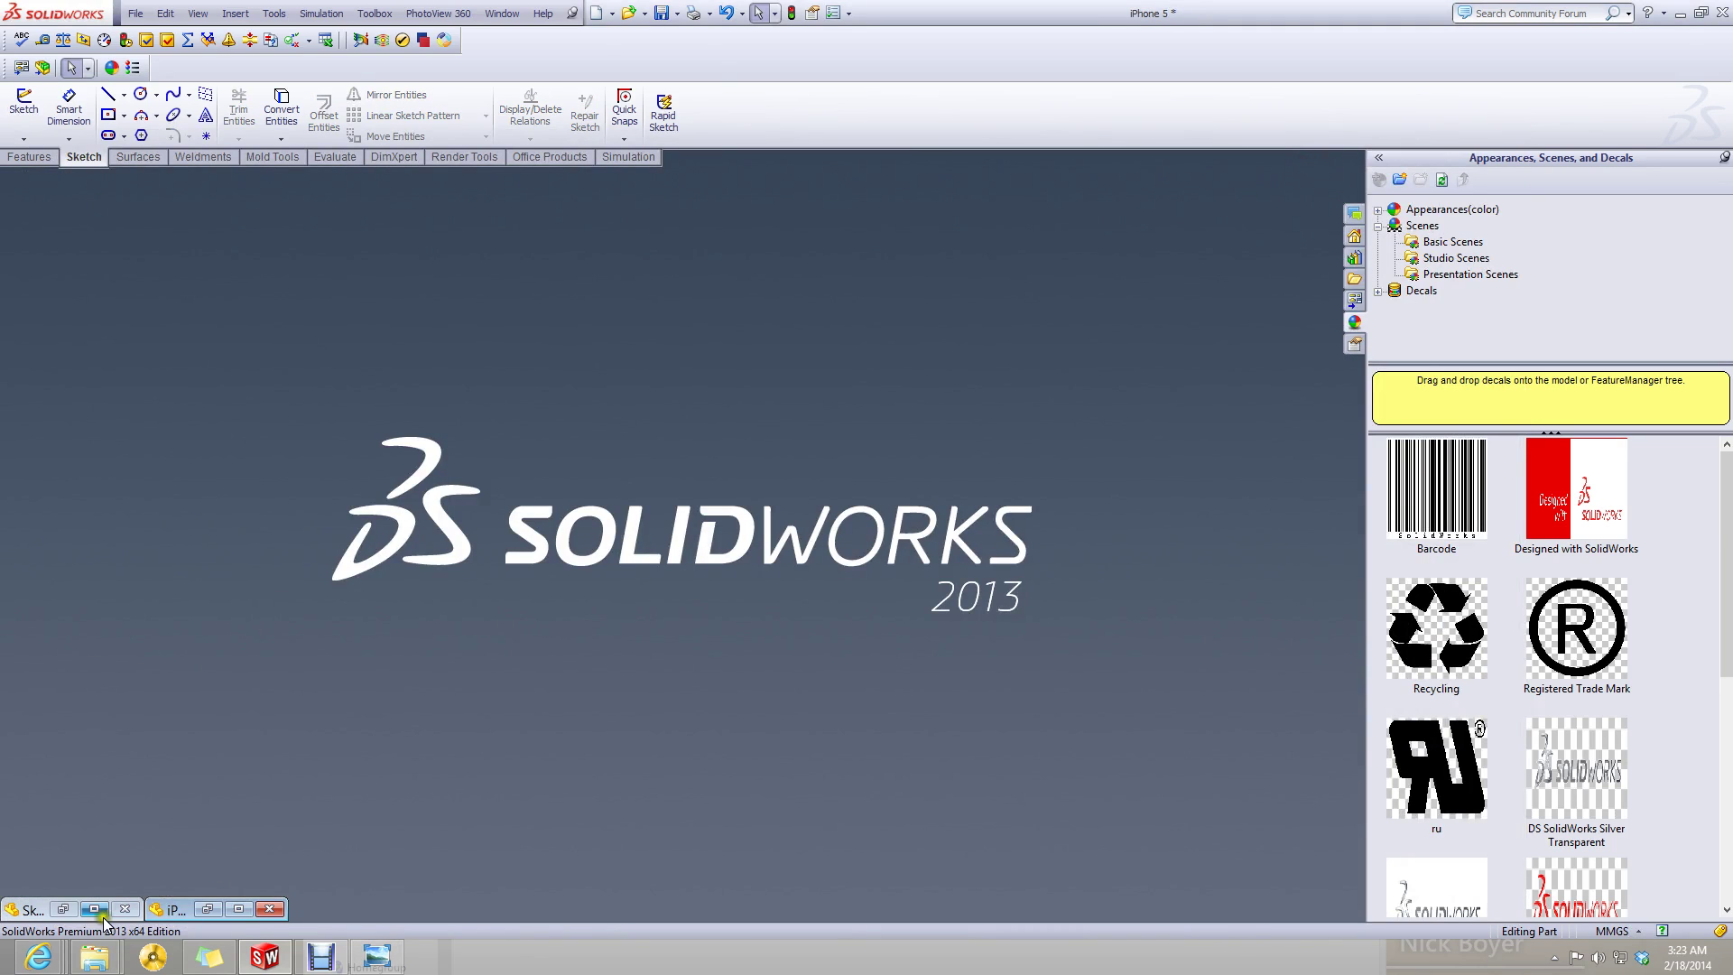
{"action": "left_click", "coordinate": [238, 909]}
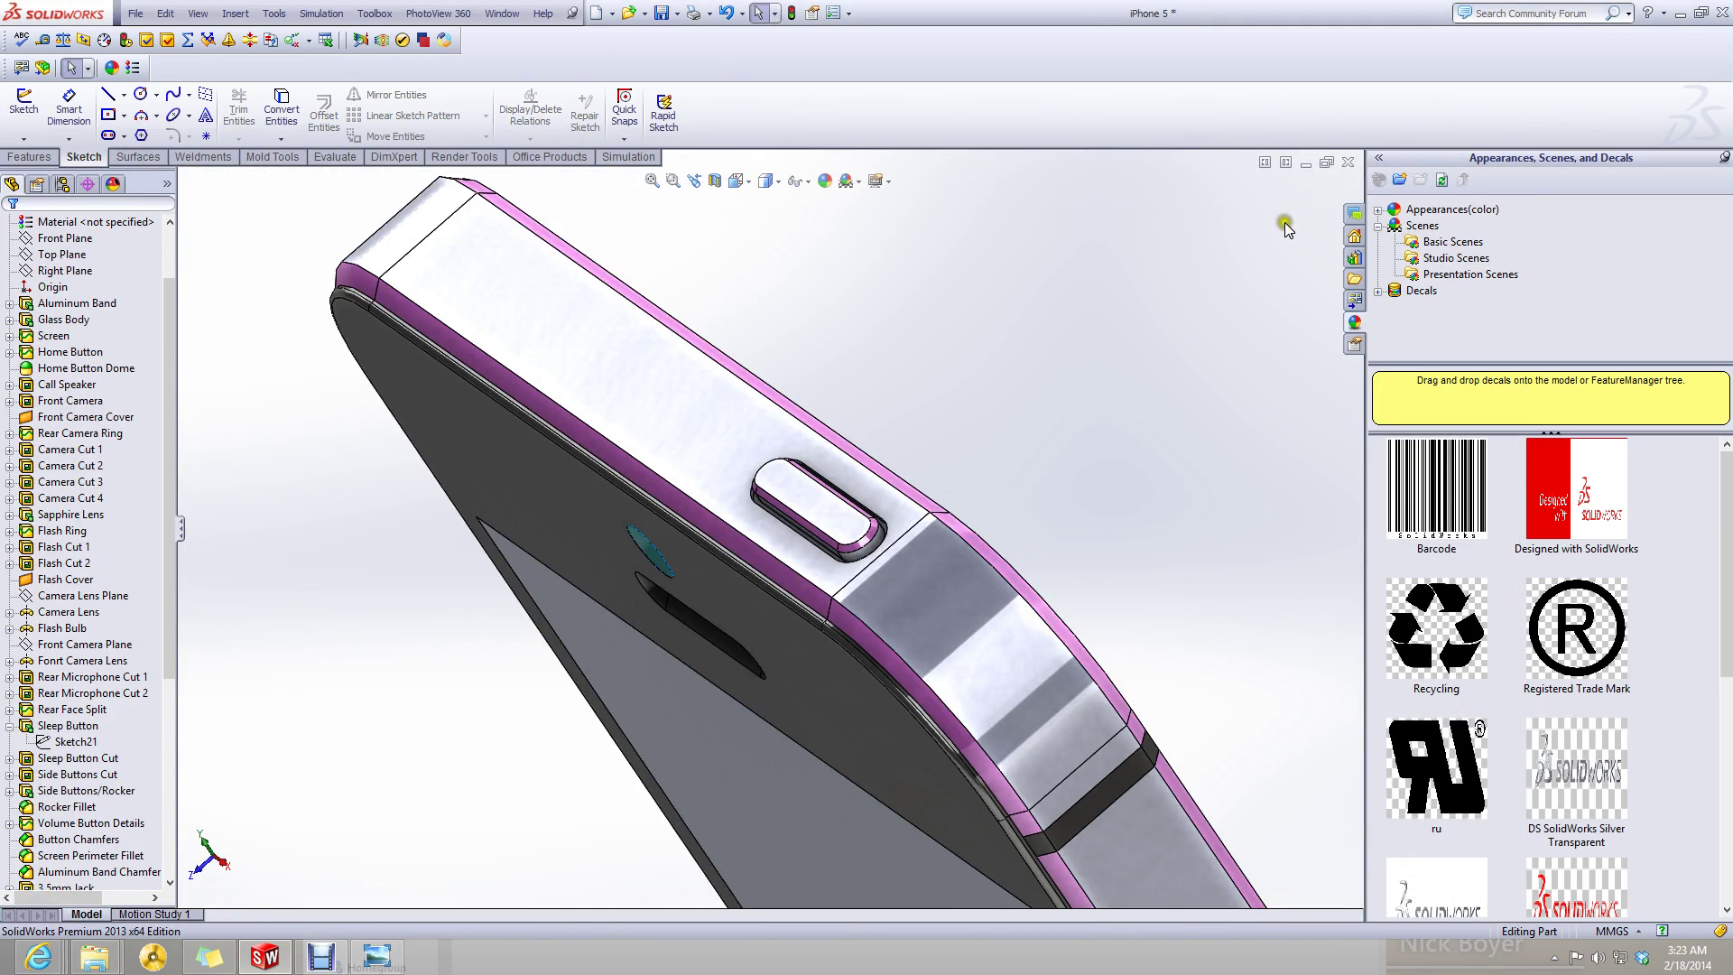
{"action": "middle_click_drag", "start_coordinate": [686, 470], "coordinate": [742, 390]}
{"action": "scroll", "coordinate": [742, 390], "scroll_direction": "down", "scroll_amount": 5}
{"action": "middle_click_drag", "start_coordinate": [749, 658], "coordinate": [722, 668]}
{"action": "scroll", "coordinate": [608, 716], "scroll_direction": "up", "scroll_amount": 8}
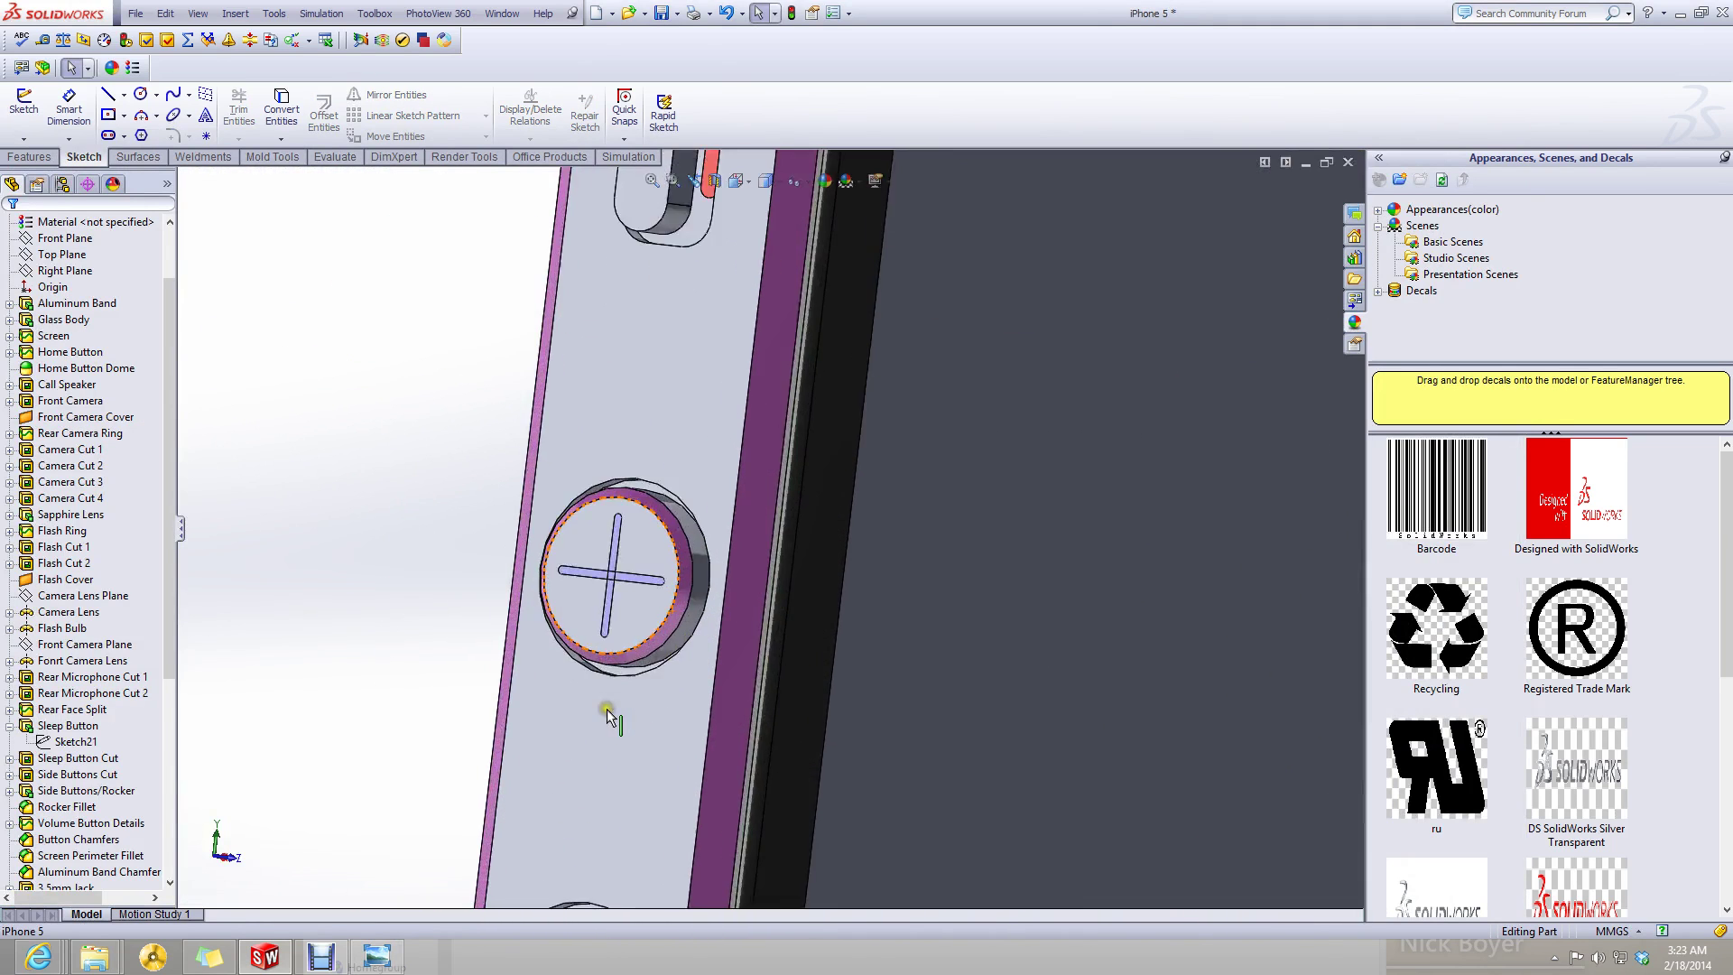
{"action": "key", "text": "ctrl+8"}
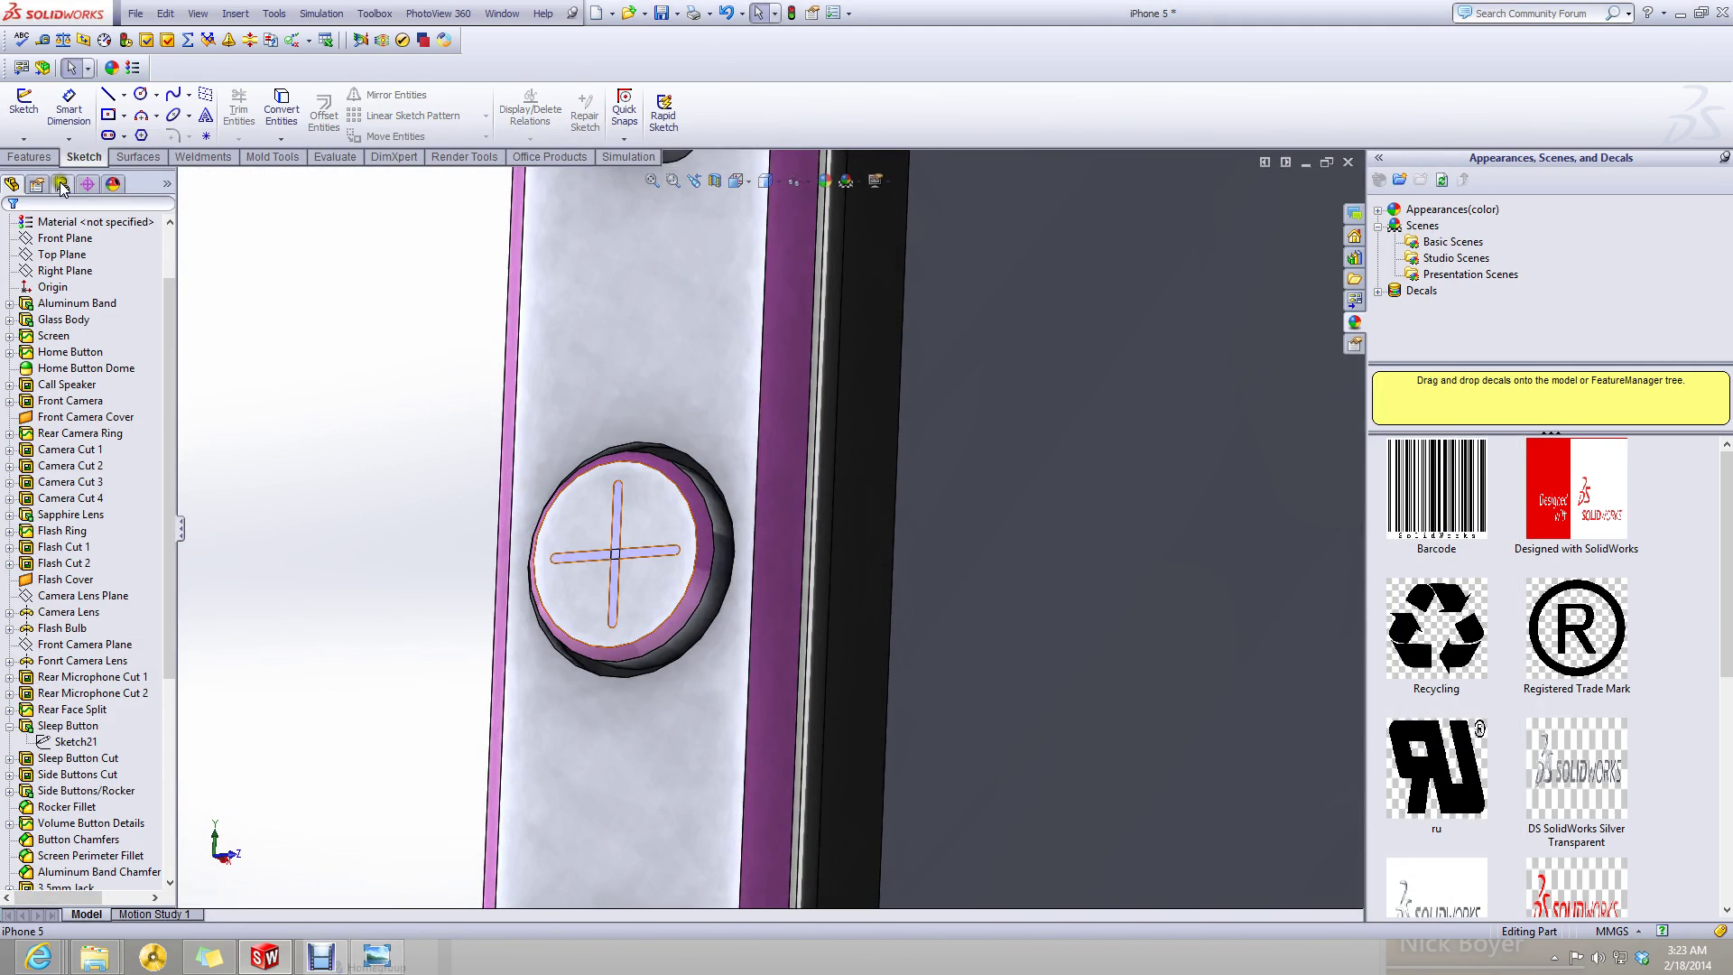
- Measure between the outer edge and the side face of the round volume-up button on the reference part
{"action": "left_click", "coordinate": [44, 41]}
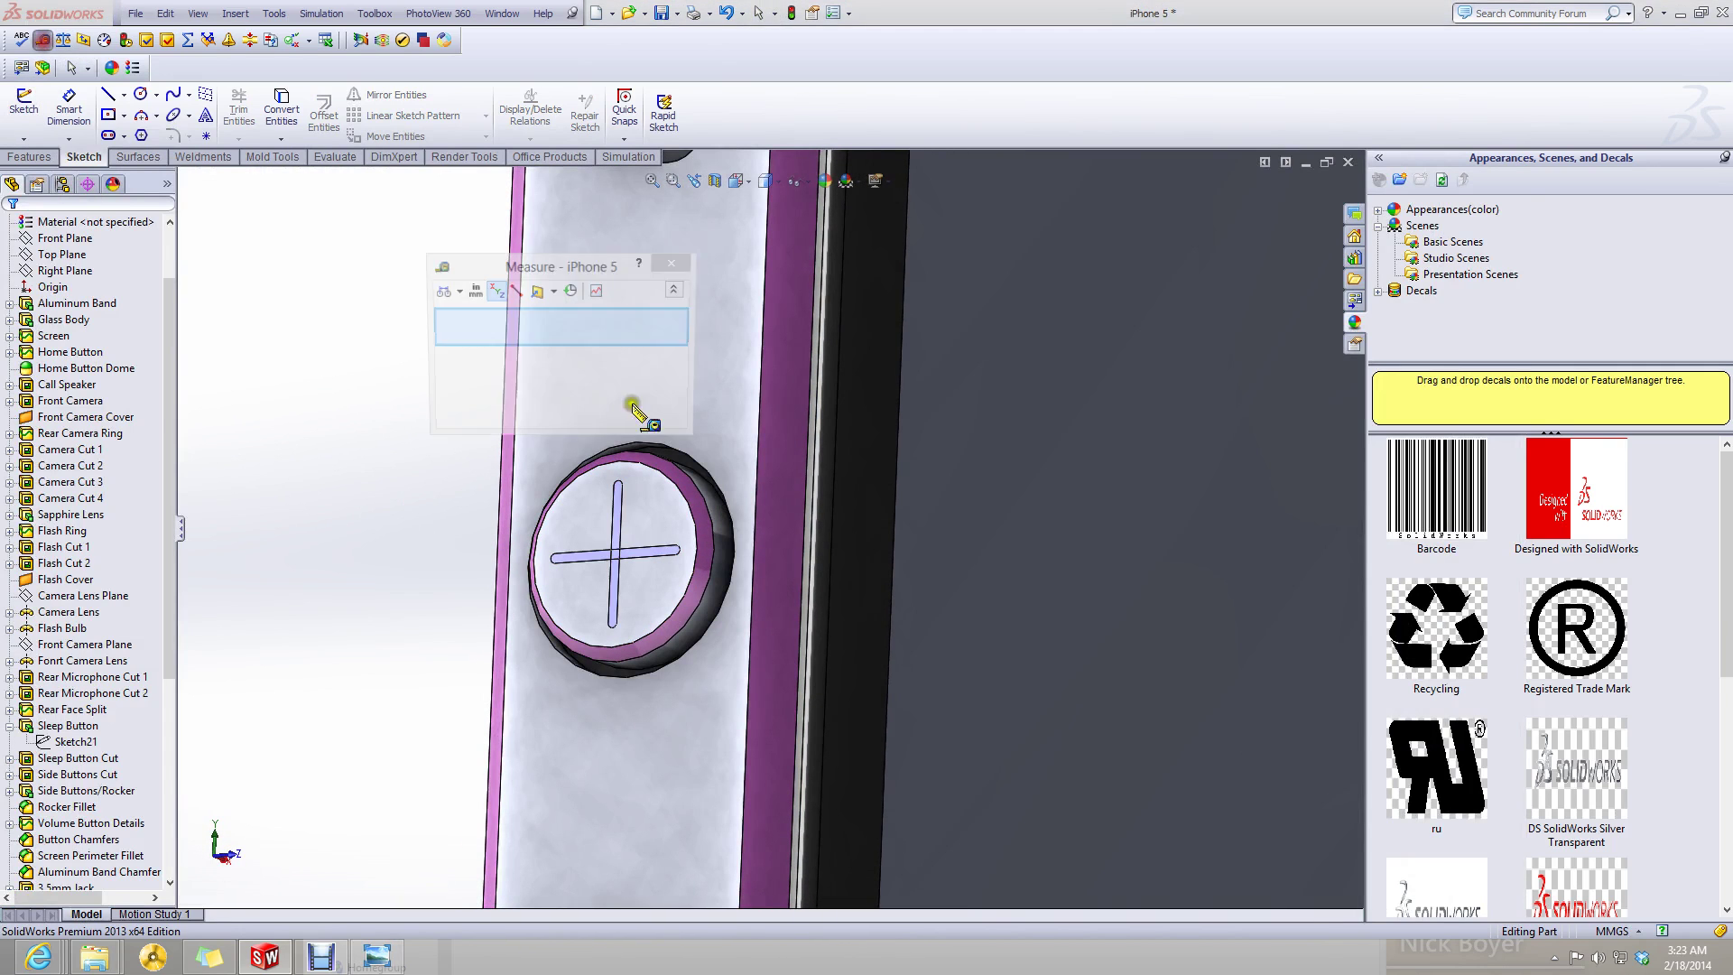
{"action": "scroll", "coordinate": [690, 604], "scroll_direction": "up", "scroll_amount": 5}
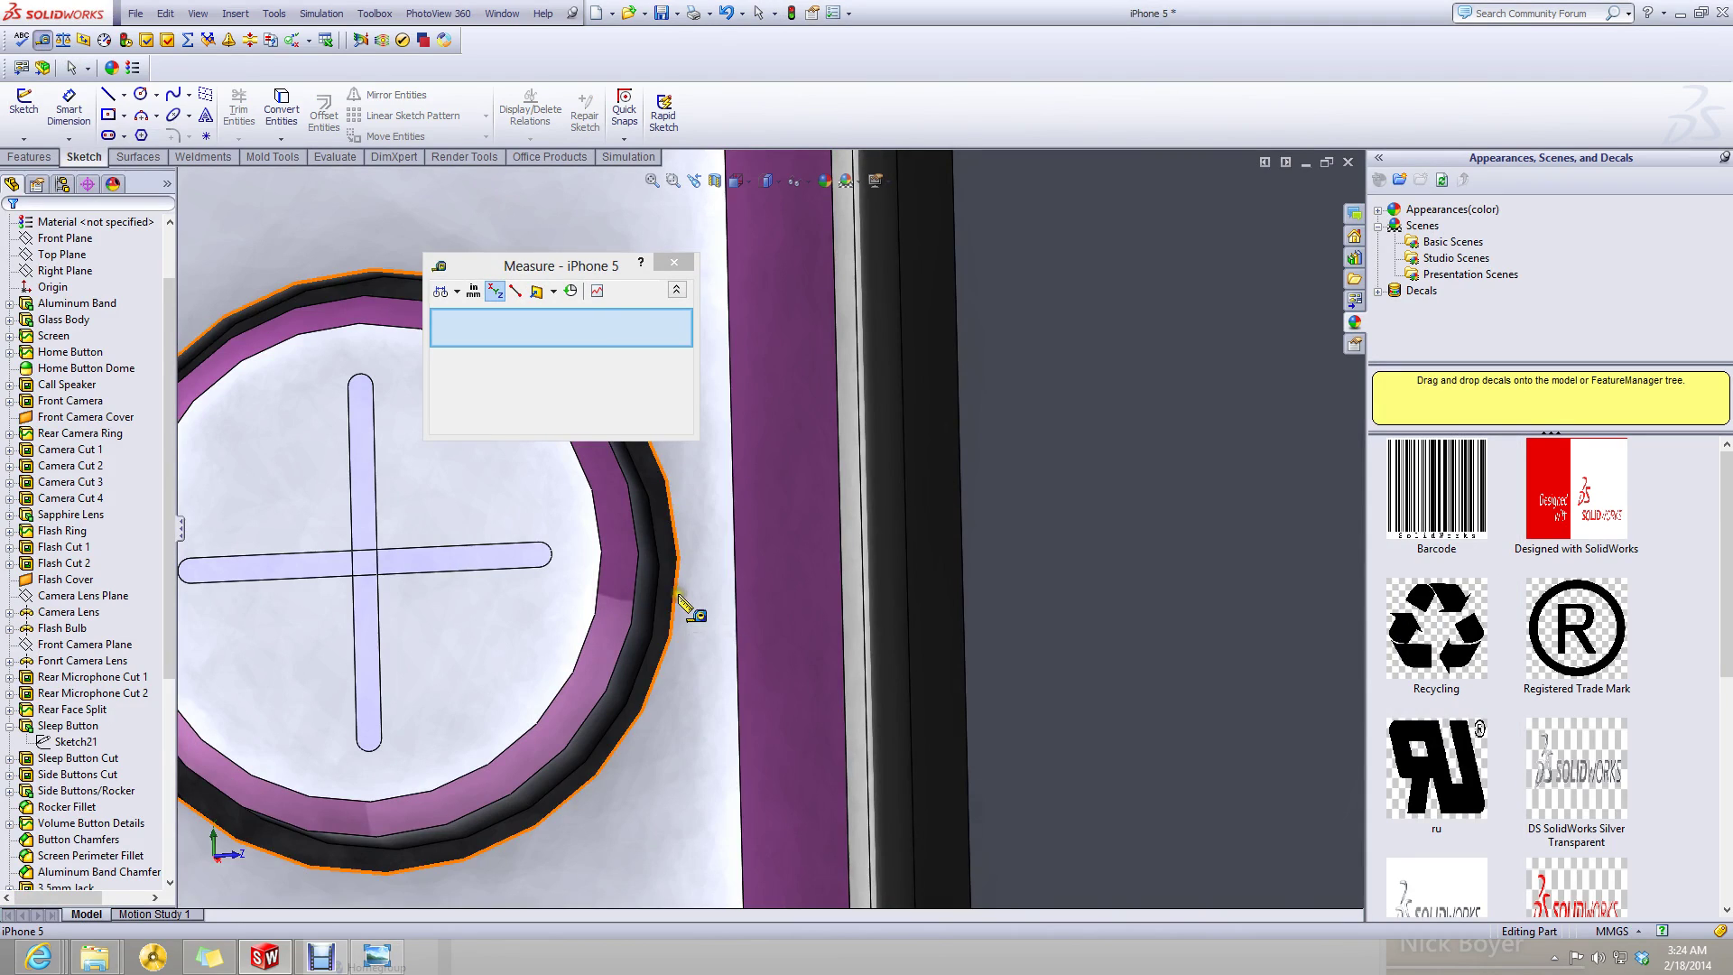
{"action": "left_click", "coordinate": [683, 601]}
{"action": "left_click", "coordinate": [660, 596]}
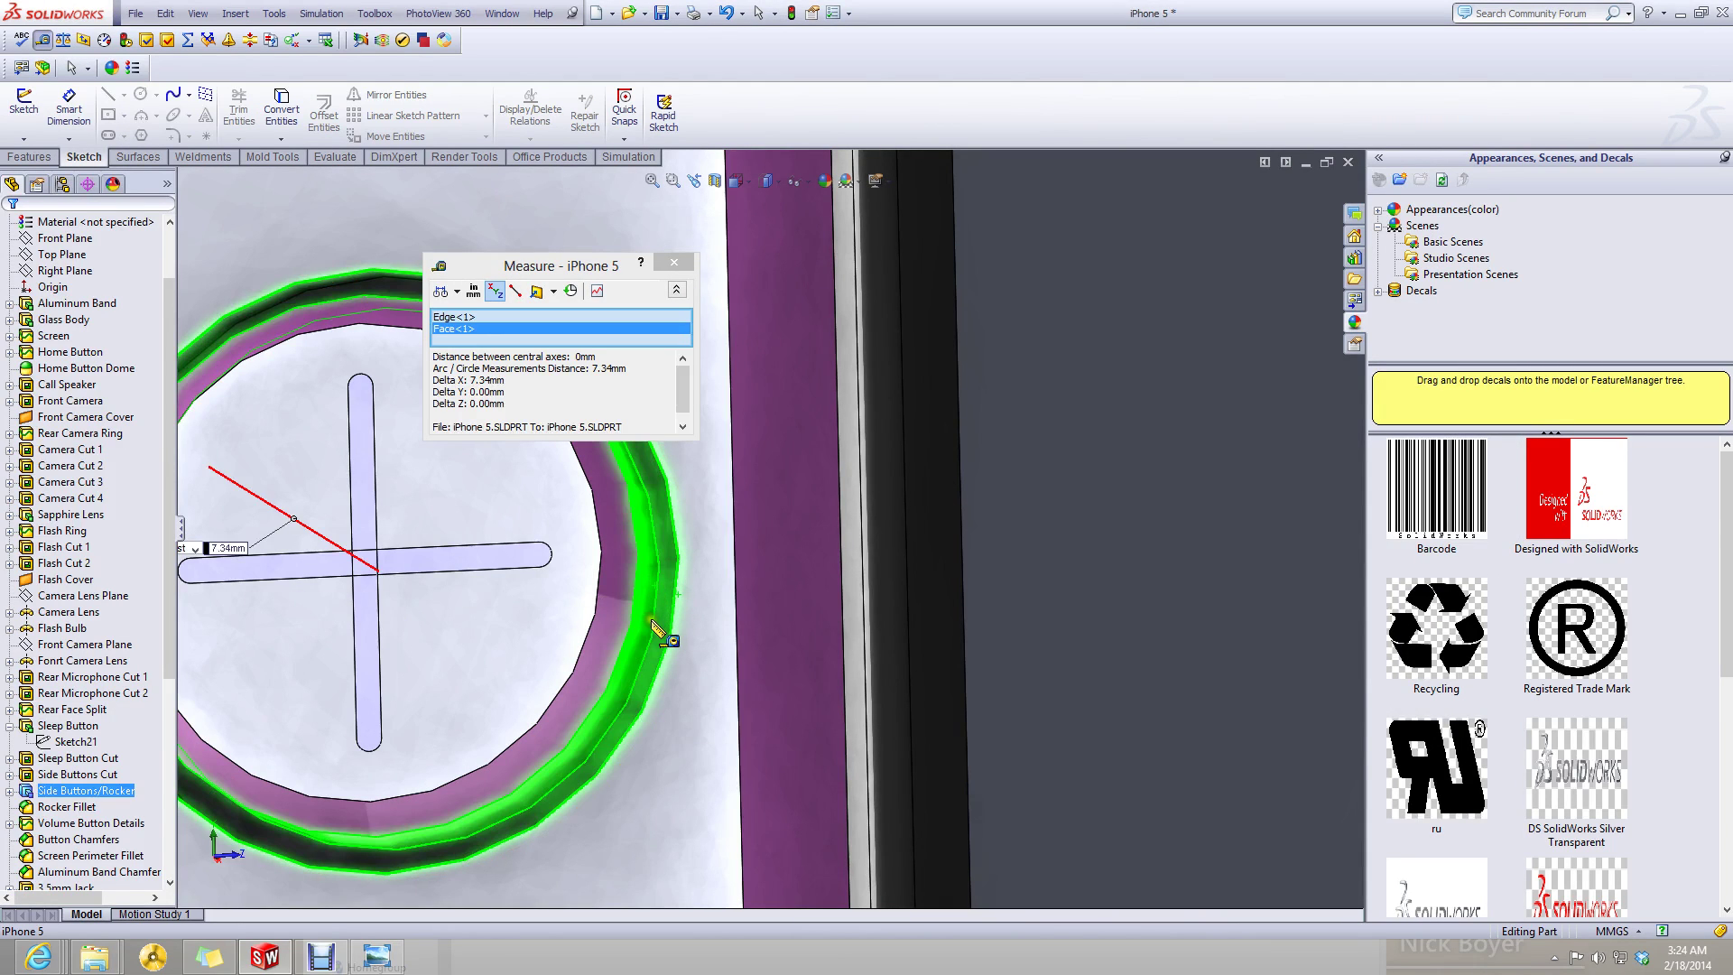
{"action": "scroll", "coordinate": [658, 629], "scroll_direction": "down", "scroll_amount": 3}
{"action": "scroll", "coordinate": [708, 542], "scroll_direction": "up", "scroll_amount": 5}
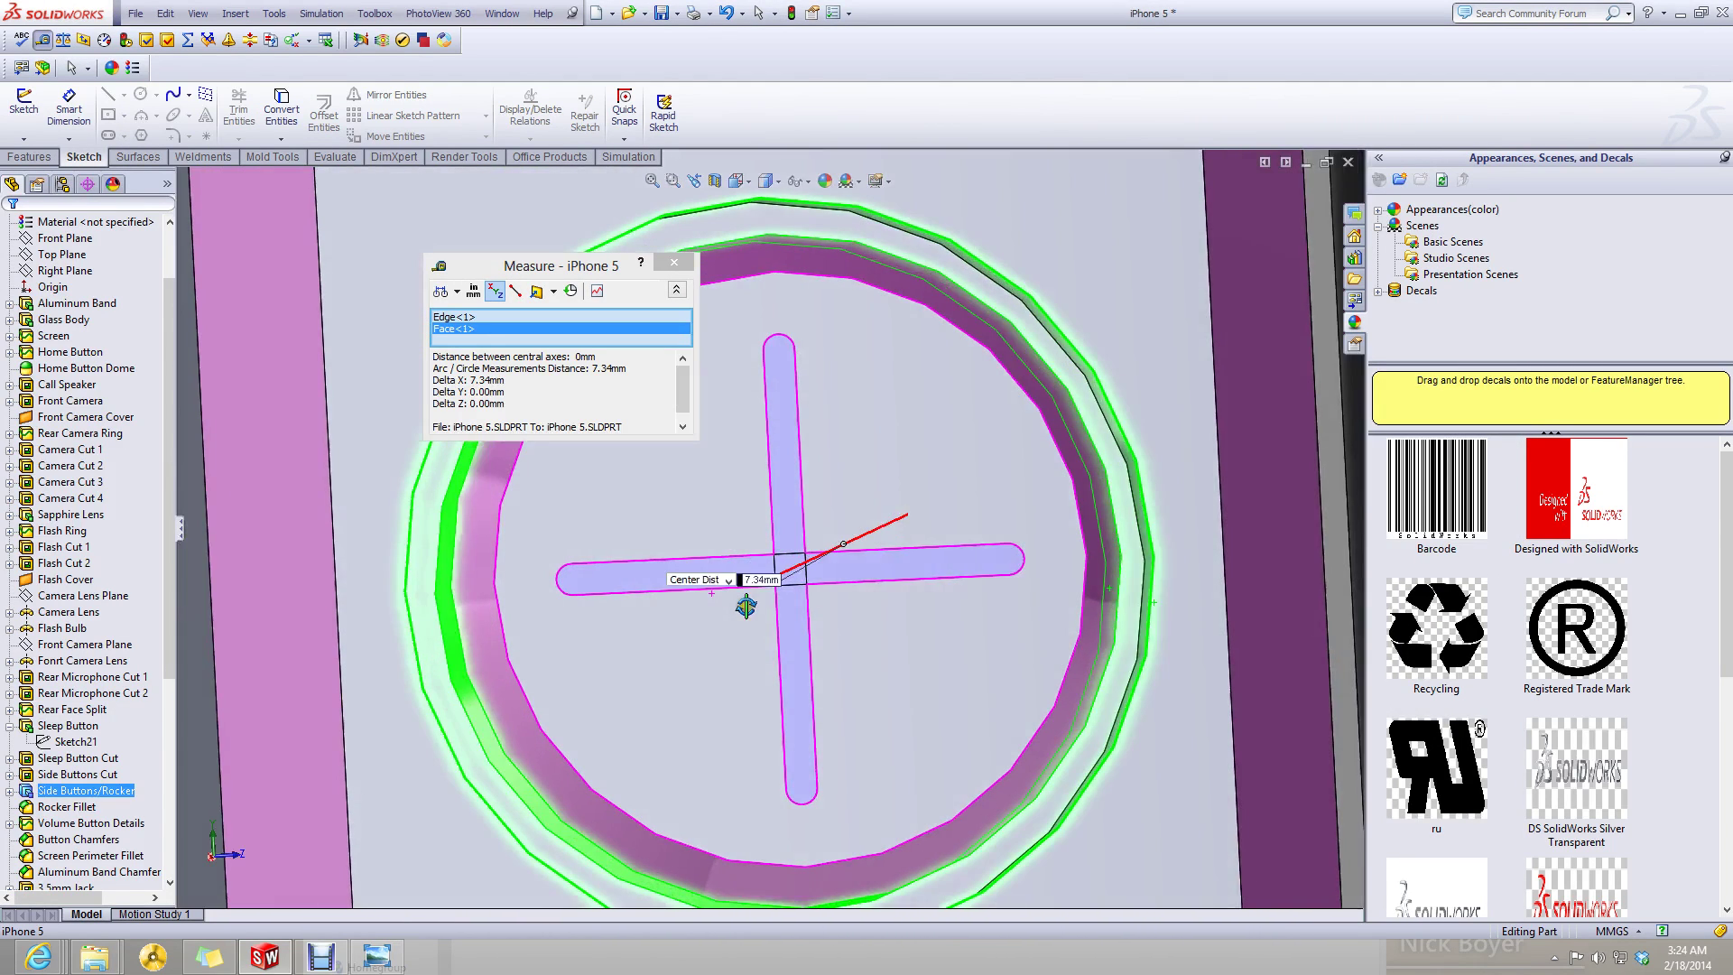
- Clear the measured selection and measure between the volume-up button's side face and the wall of its surrounding cutout
{"action": "right_click", "coordinate": [564, 328]}
{"action": "left_click", "coordinate": [571, 332]}
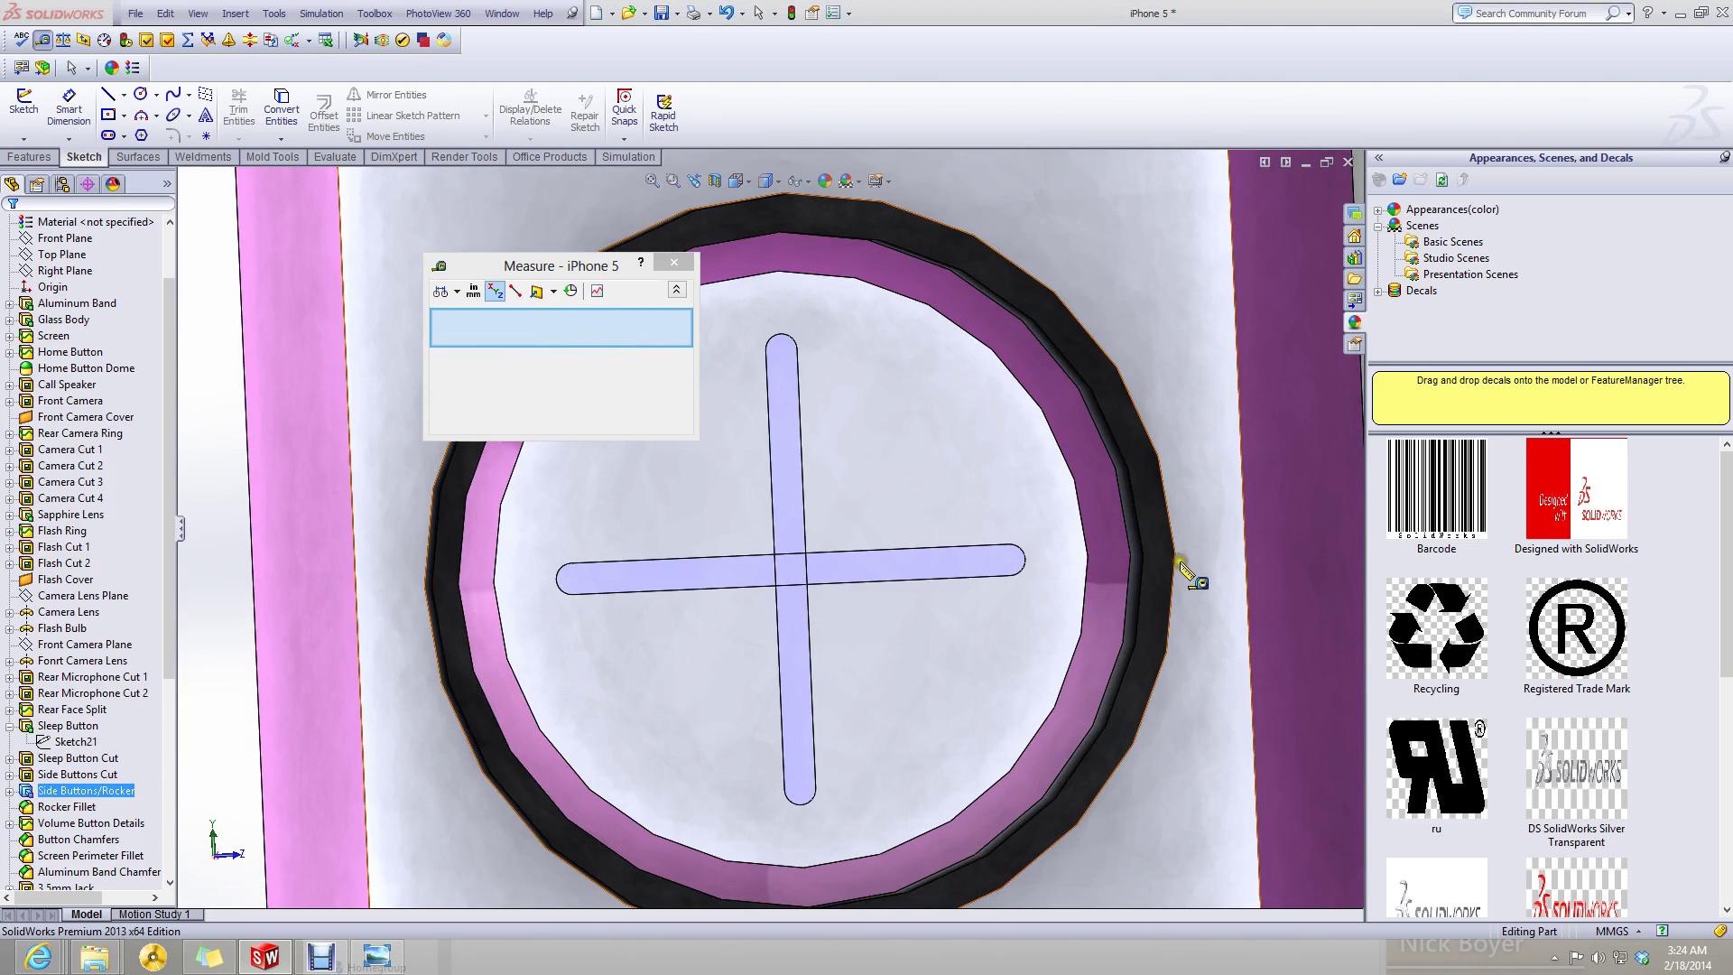
{"action": "mouse_move", "coordinate": [1153, 572]}
{"action": "middle_mouse_down"}
{"action": "mouse_move", "coordinate": [1101, 580]}
{"action": "mouse_move", "coordinate": [1172, 632]}
{"action": "mouse_move", "coordinate": [1164, 596]}
{"action": "middle_mouse_up"}
{"action": "left_click", "coordinate": [1155, 599]}
{"action": "left_click", "coordinate": [1170, 597]}
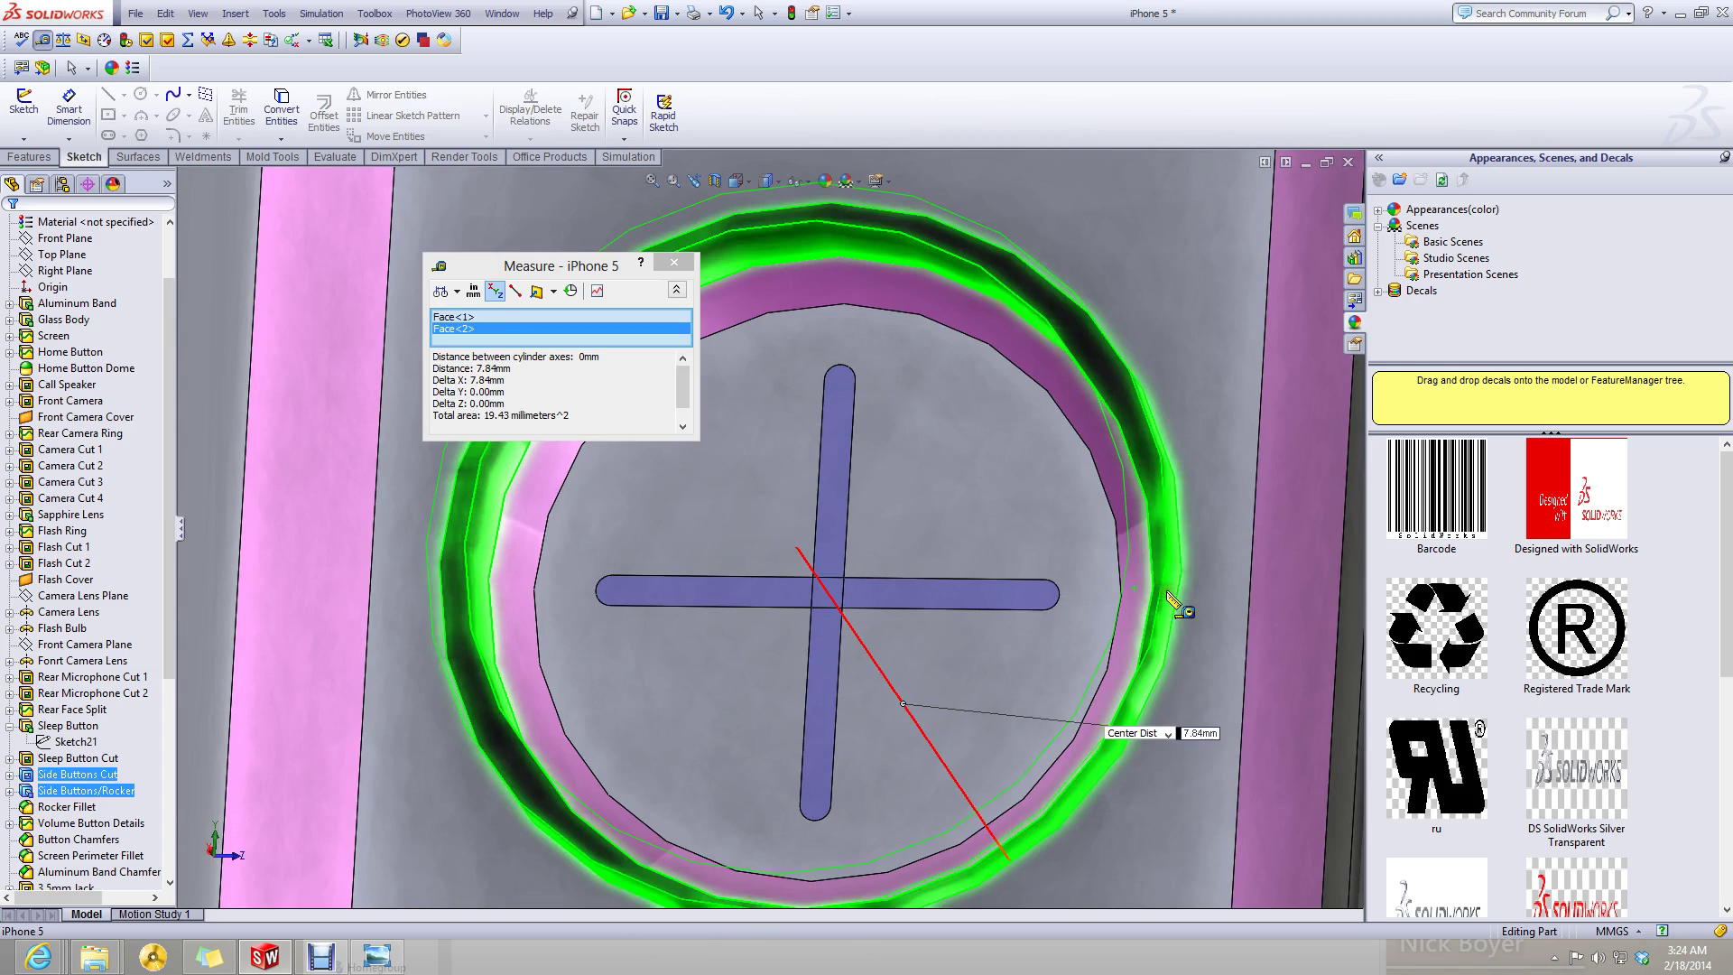
{"action": "middle_click_drag", "start_coordinate": [1126, 643], "coordinate": [1007, 534]}
{"action": "key", "text": "Escape"}
- Inspect the dimensions of the Volume Button Details feature and the sketch it is built from
{"action": "scroll", "coordinate": [856, 594], "scroll_direction": "up", "scroll_amount": 3}
{"action": "middle_click_drag", "start_coordinate": [856, 594], "coordinate": [738, 580]}
{"action": "scroll", "coordinate": [740, 581], "scroll_direction": "up", "scroll_amount": 5}
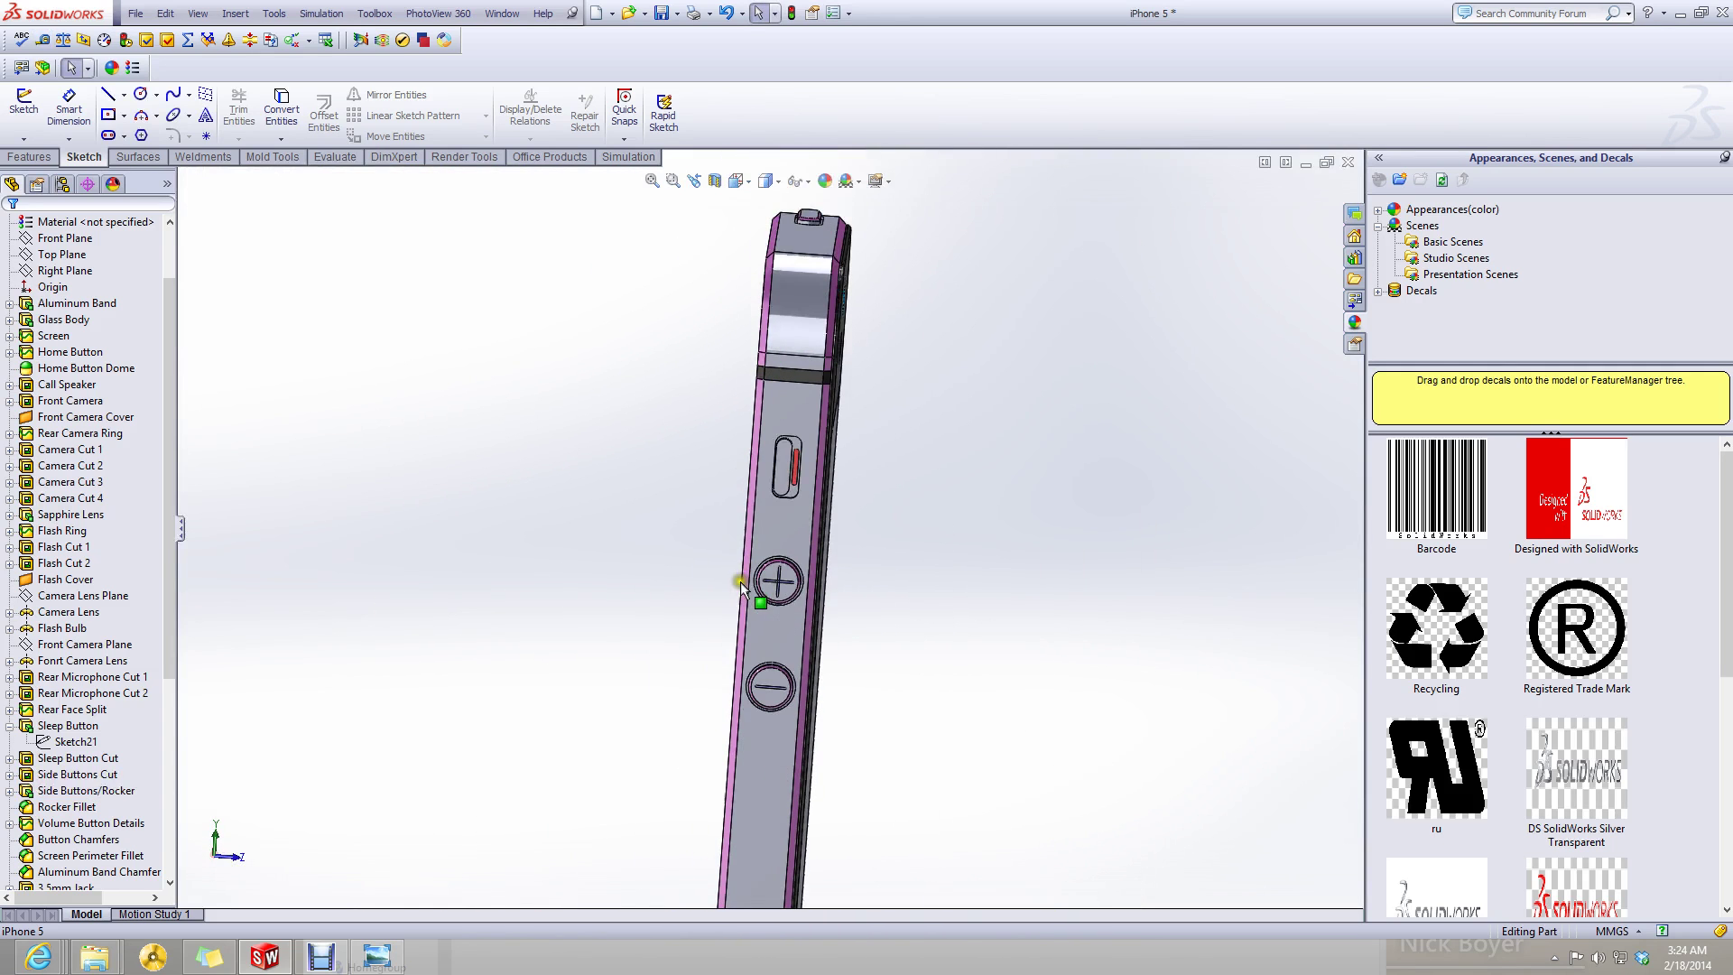
{"action": "scroll", "coordinate": [773, 600], "scroll_direction": "down", "scroll_amount": 5}
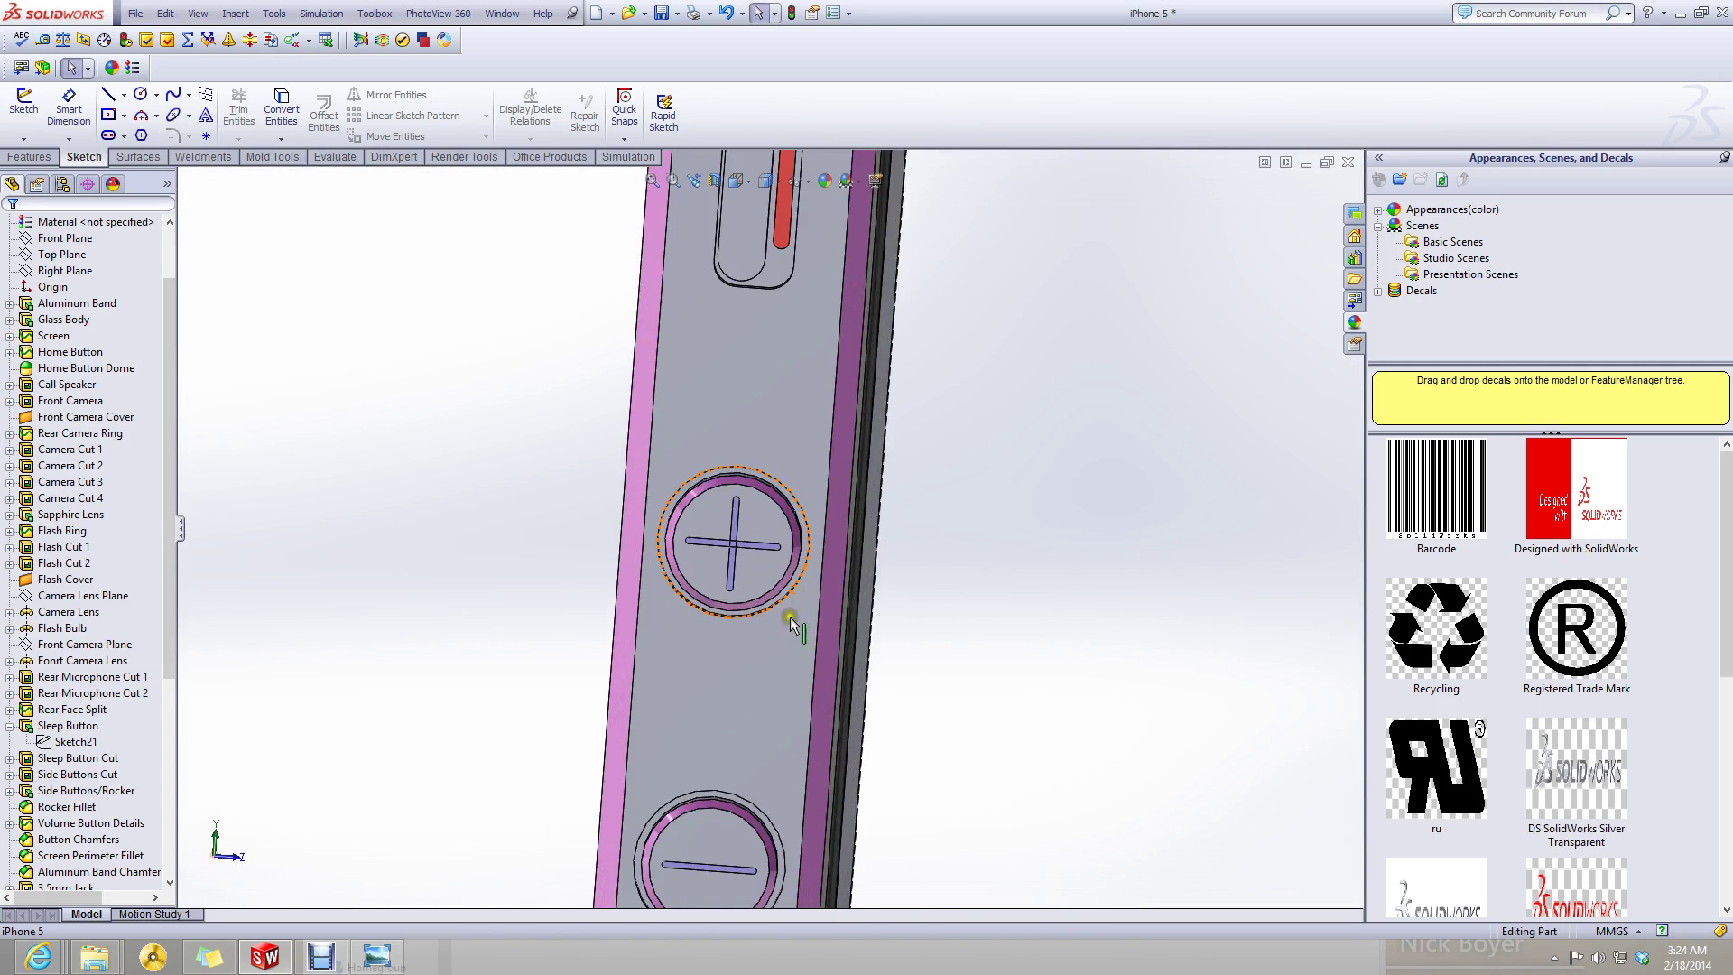
{"action": "left_click", "coordinate": [762, 563]}
{"action": "scroll", "coordinate": [762, 563], "scroll_direction": "up", "scroll_amount": 2}
{"action": "scroll", "coordinate": [749, 722], "scroll_direction": "up", "scroll_amount": 2}
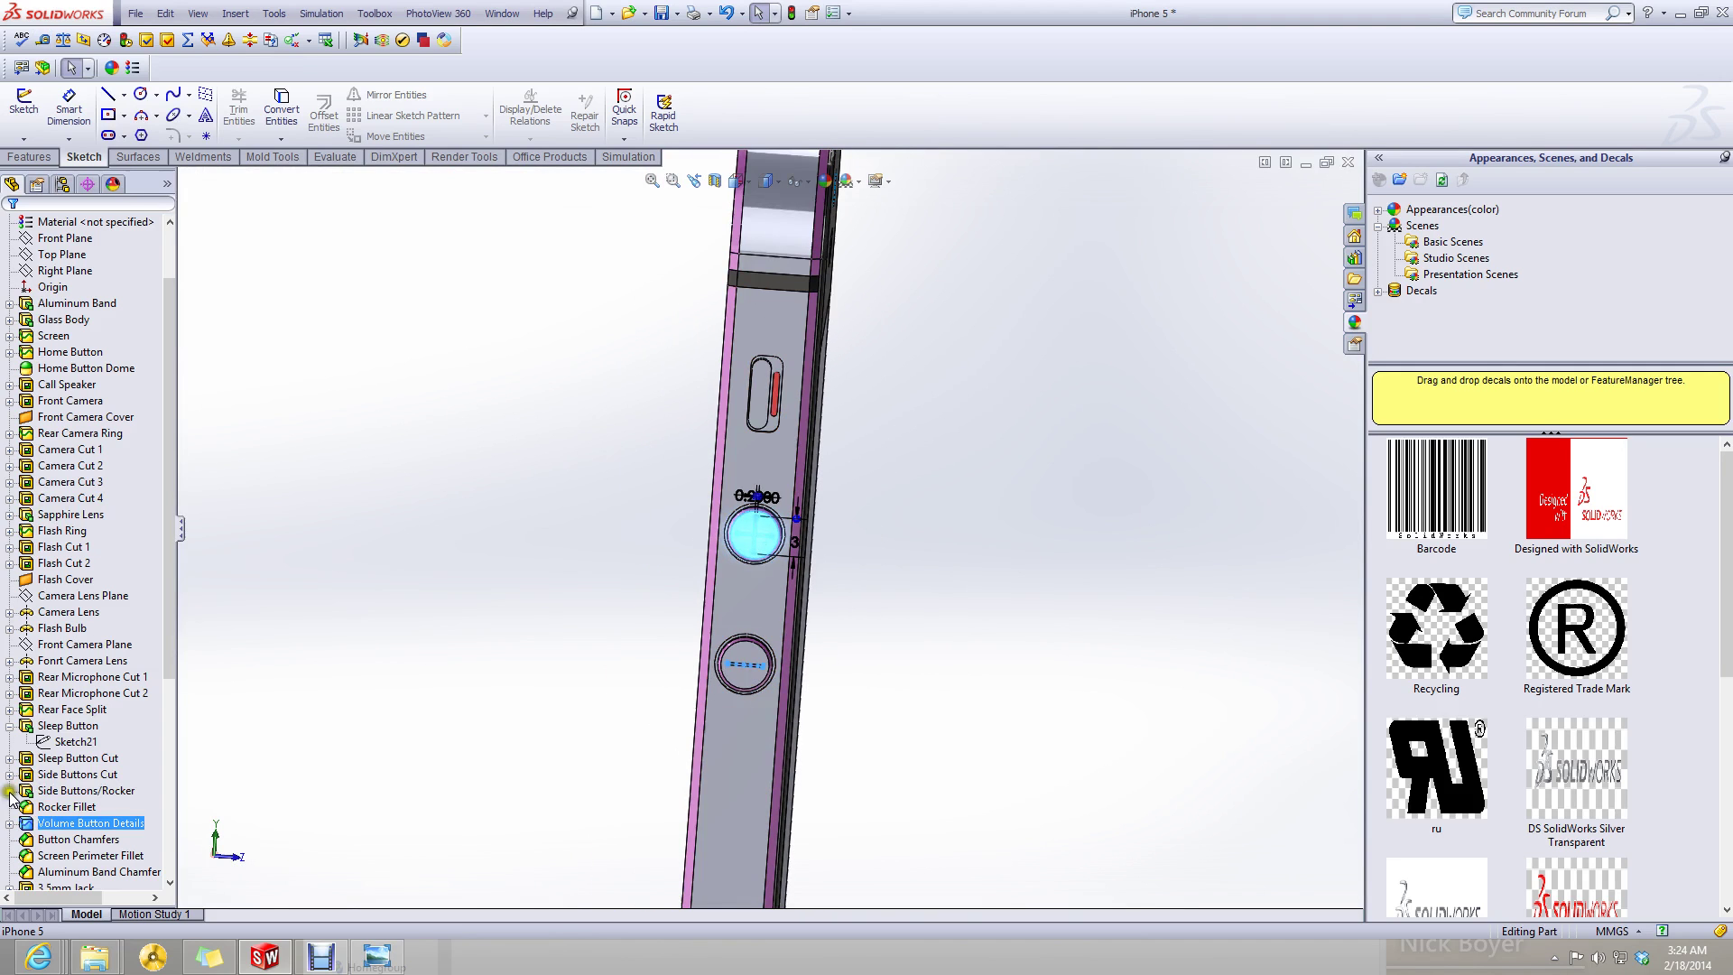
{"action": "left_click", "coordinate": [65, 823]}
{"action": "left_click", "coordinate": [118, 793]}
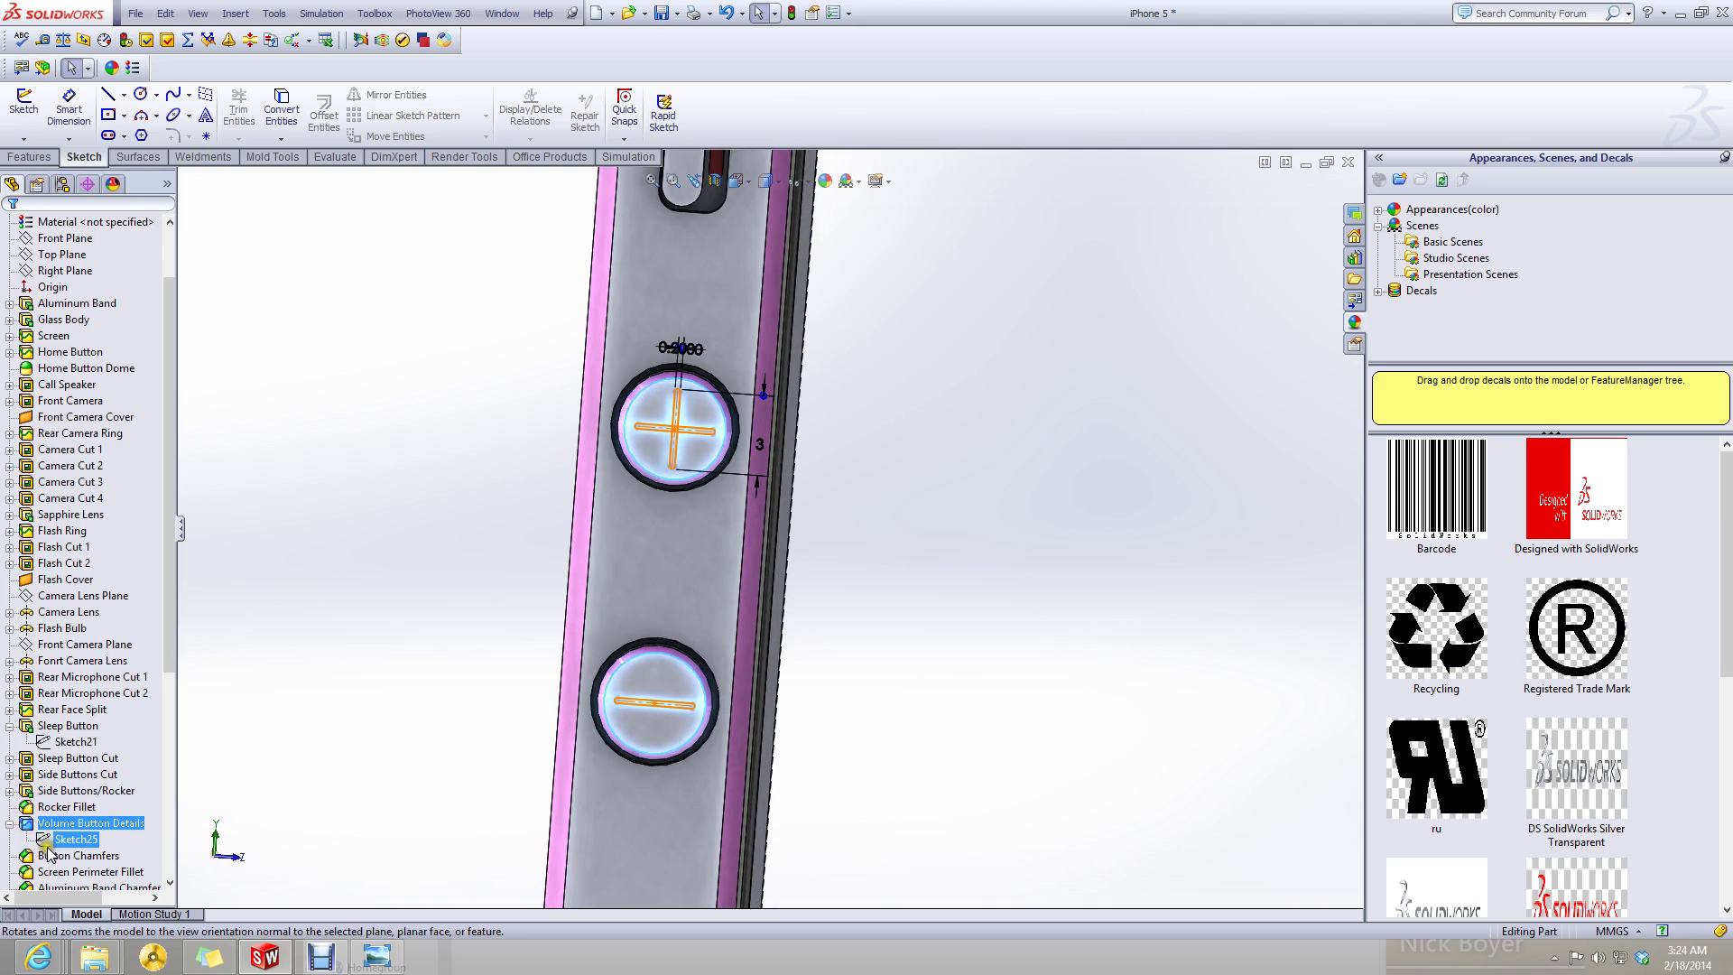
{"action": "key", "text": "Escape"}
- Examine the length and width dimensions of the plus symbol on the volume-up button
{"action": "scroll", "coordinate": [651, 506], "scroll_direction": "down", "scroll_amount": 5}
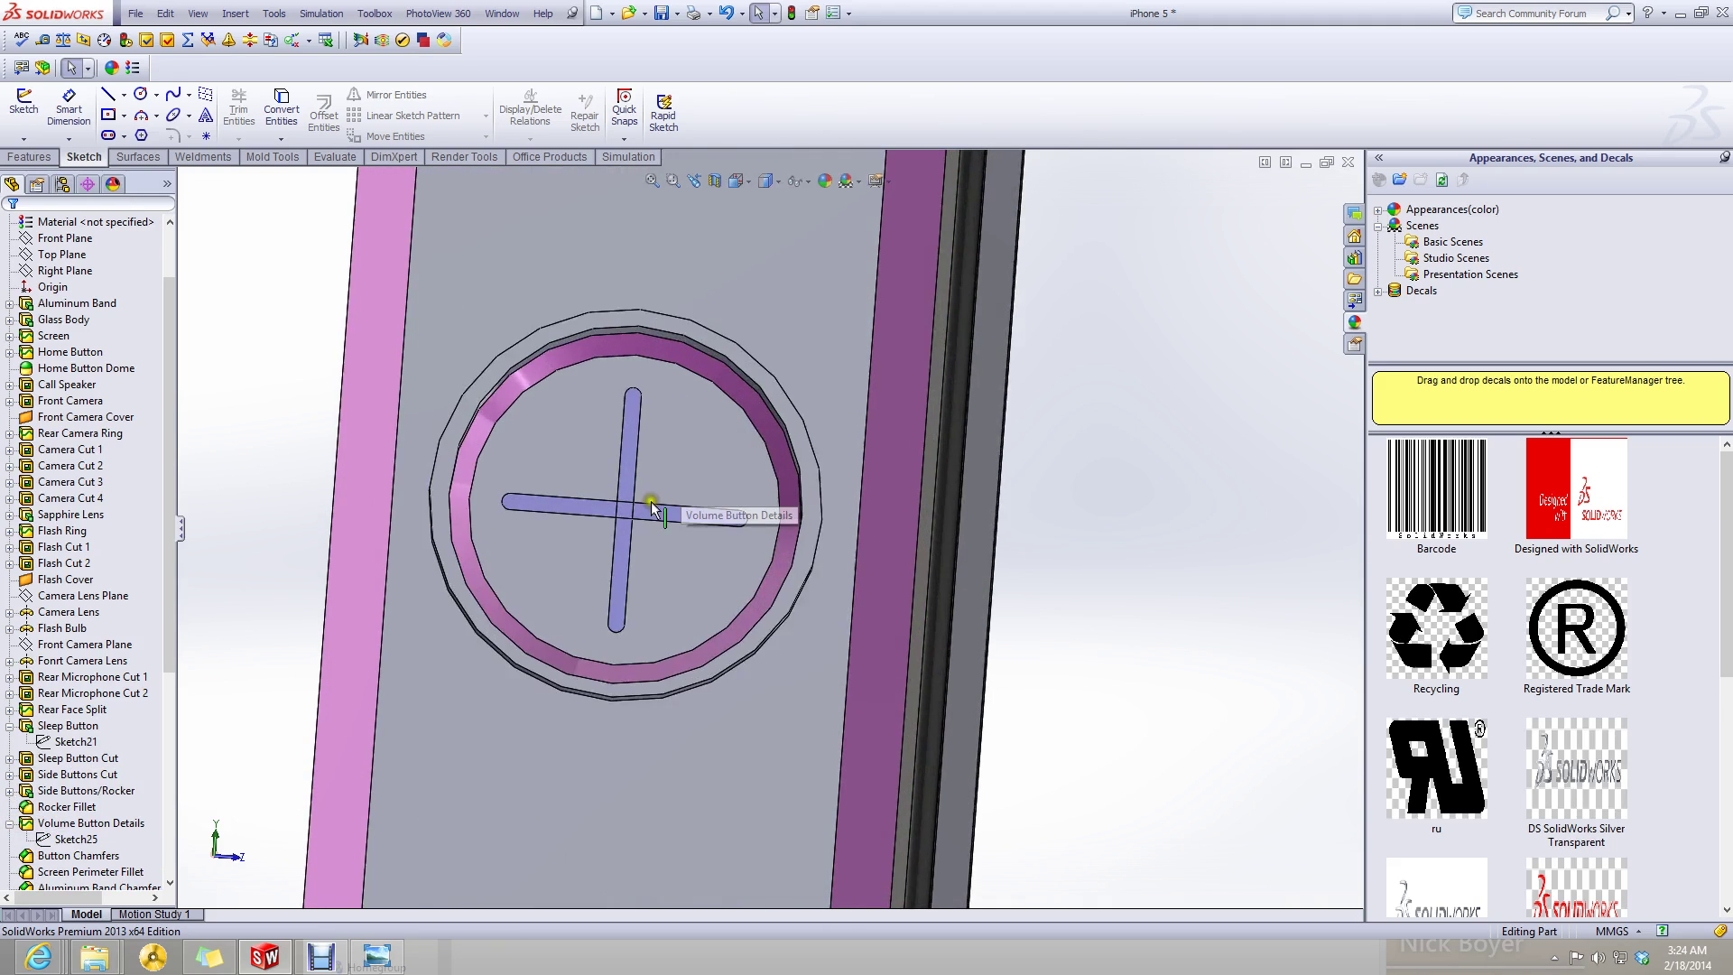
{"action": "scroll", "coordinate": [639, 578], "scroll_direction": "down", "scroll_amount": 2}
{"action": "left_click", "coordinate": [677, 513]}
{"action": "scroll", "coordinate": [698, 686], "scroll_direction": "up", "scroll_amount": 3}
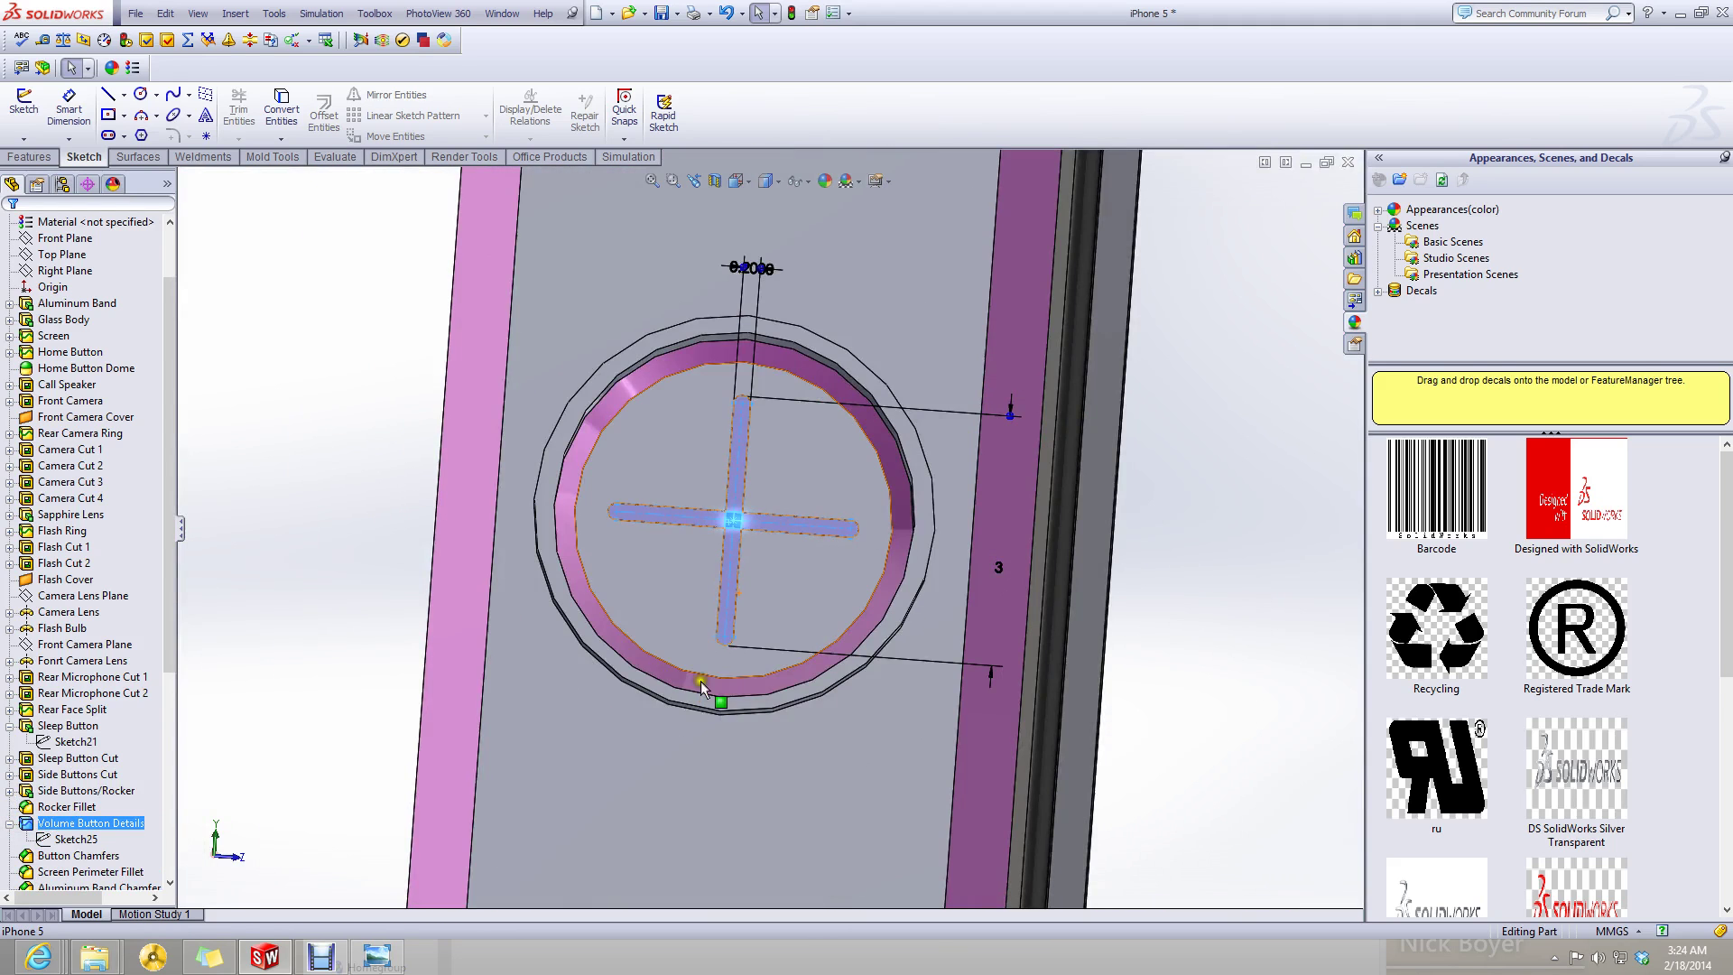
{"action": "scroll", "coordinate": [606, 592], "scroll_direction": "up", "scroll_amount": 3}
{"action": "middle_click_drag", "start_coordinate": [607, 592], "coordinate": [929, 631]}
{"action": "left_click", "coordinate": [854, 691]}
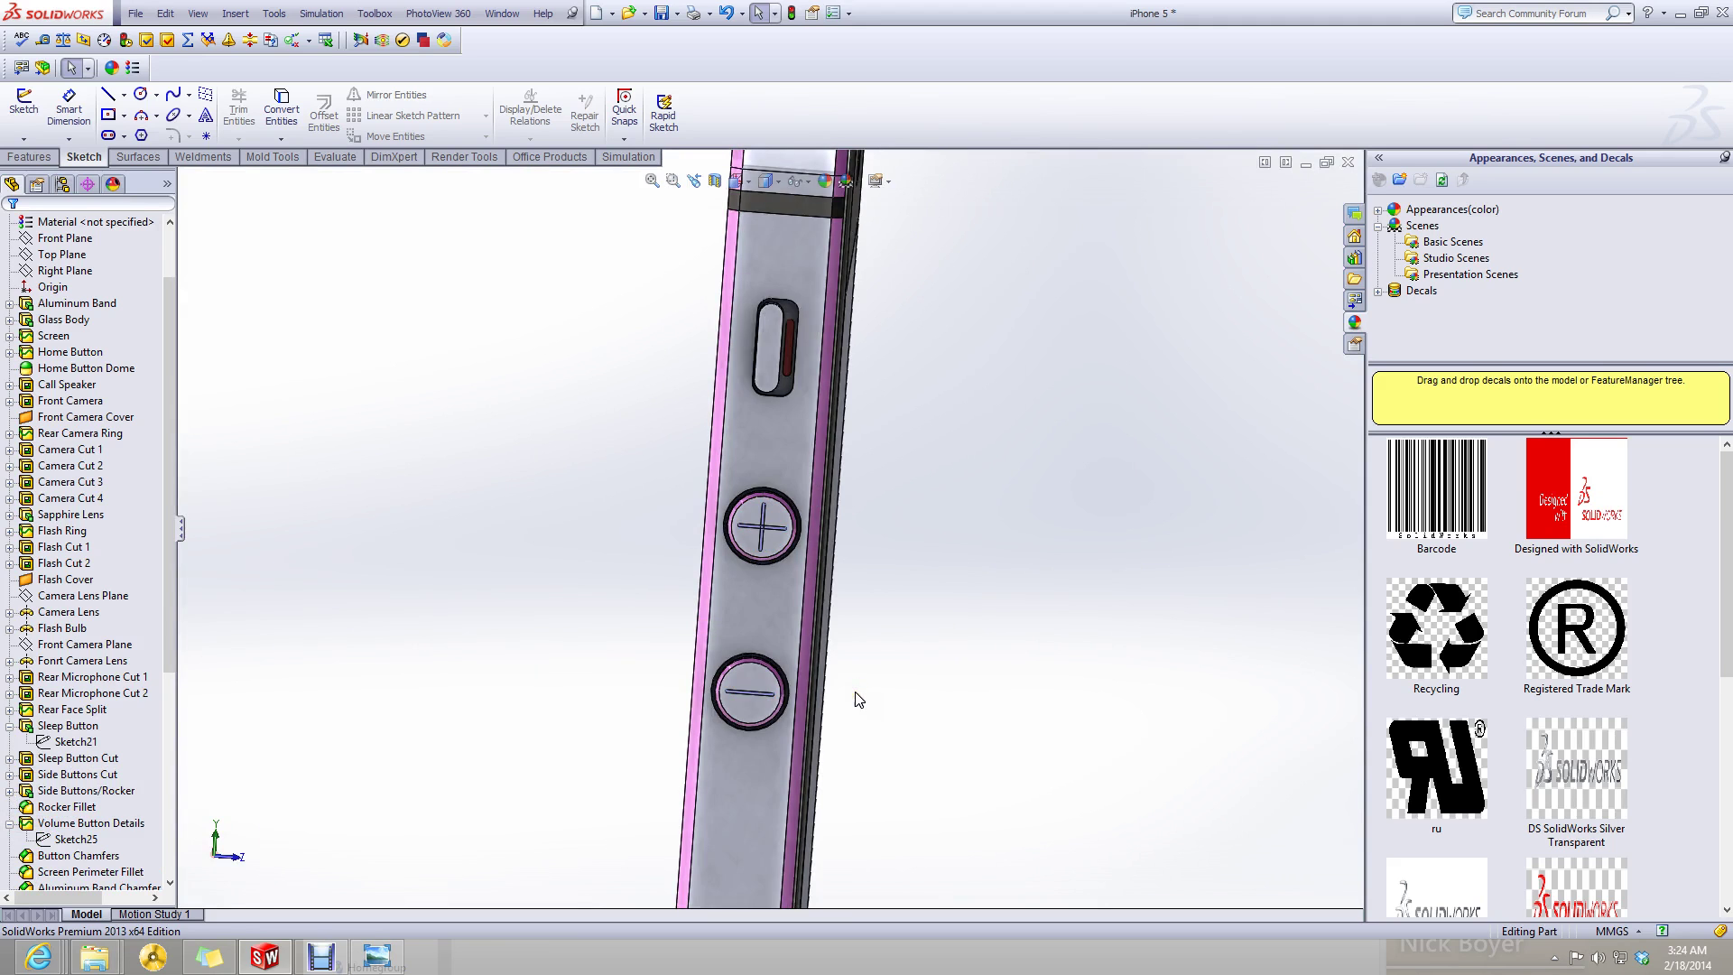
- Examine the ringer switch and button dimensions of the Side Buttons/Rocker feature
{"action": "middle_click_drag", "start_coordinate": [858, 699], "coordinate": [794, 701]}
{"action": "scroll", "coordinate": [815, 707], "scroll_direction": "up", "scroll_amount": 3}
{"action": "scroll", "coordinate": [648, 453], "scroll_direction": "down", "scroll_amount": 4}
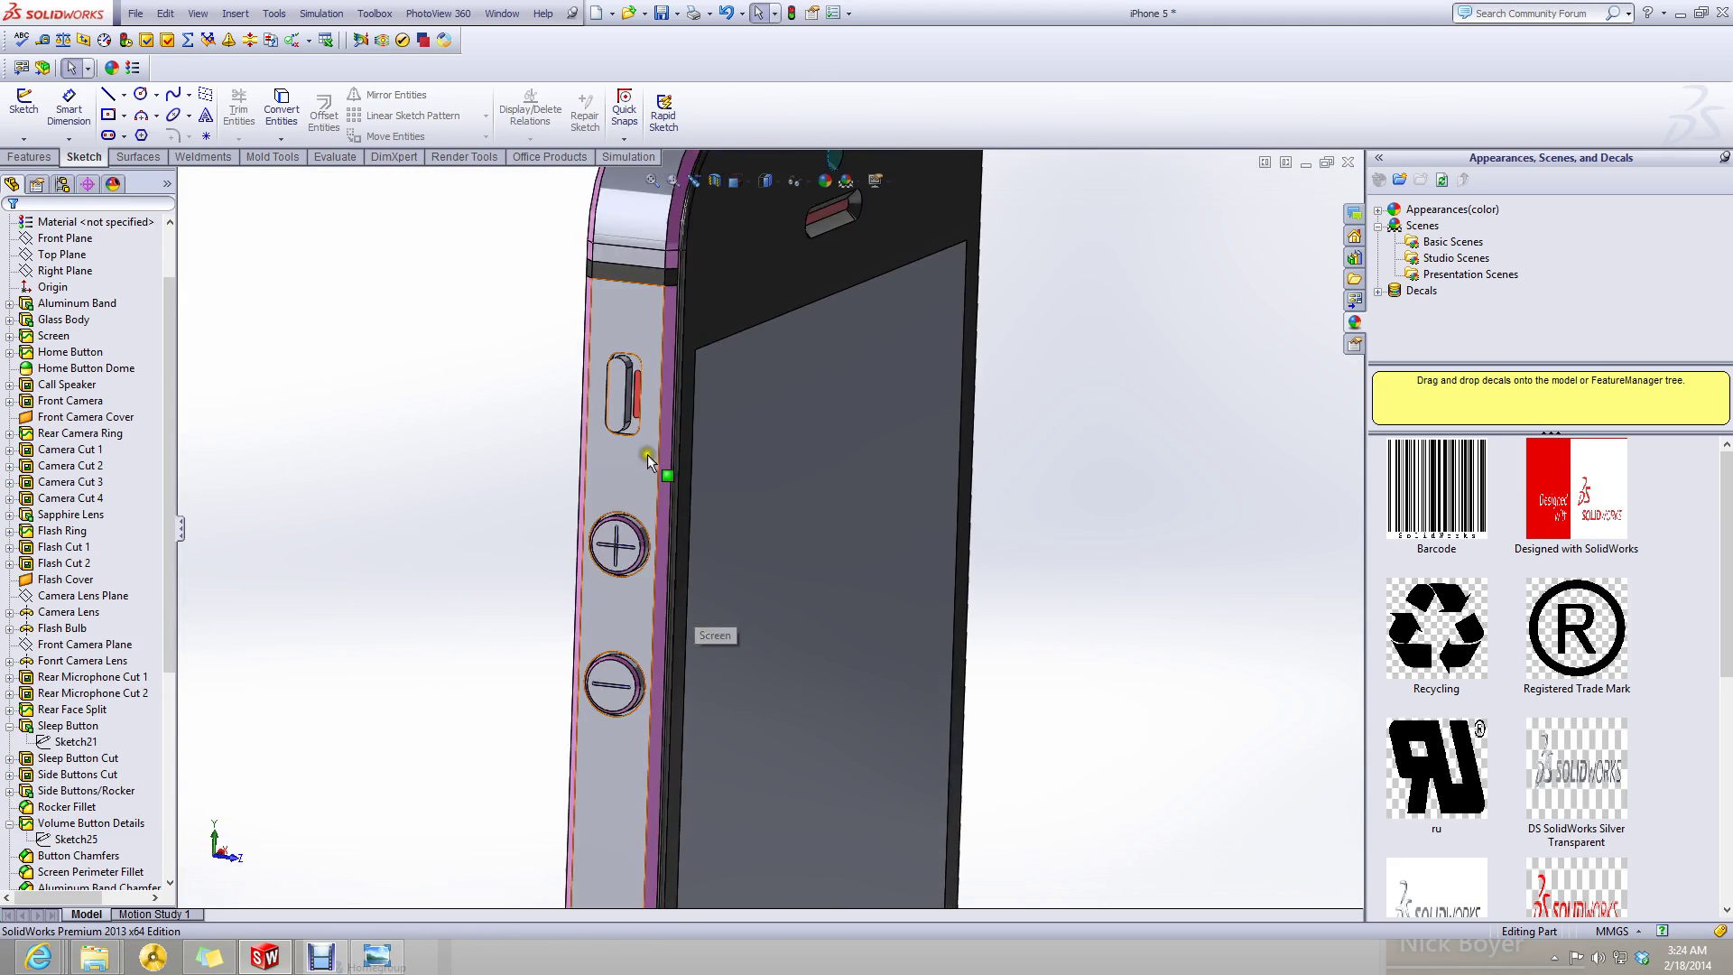
{"action": "scroll", "coordinate": [647, 454], "scroll_direction": "down", "scroll_amount": 2}
{"action": "left_click", "coordinate": [614, 383]}
{"action": "scroll", "coordinate": [662, 539], "scroll_direction": "up", "scroll_amount": 1}
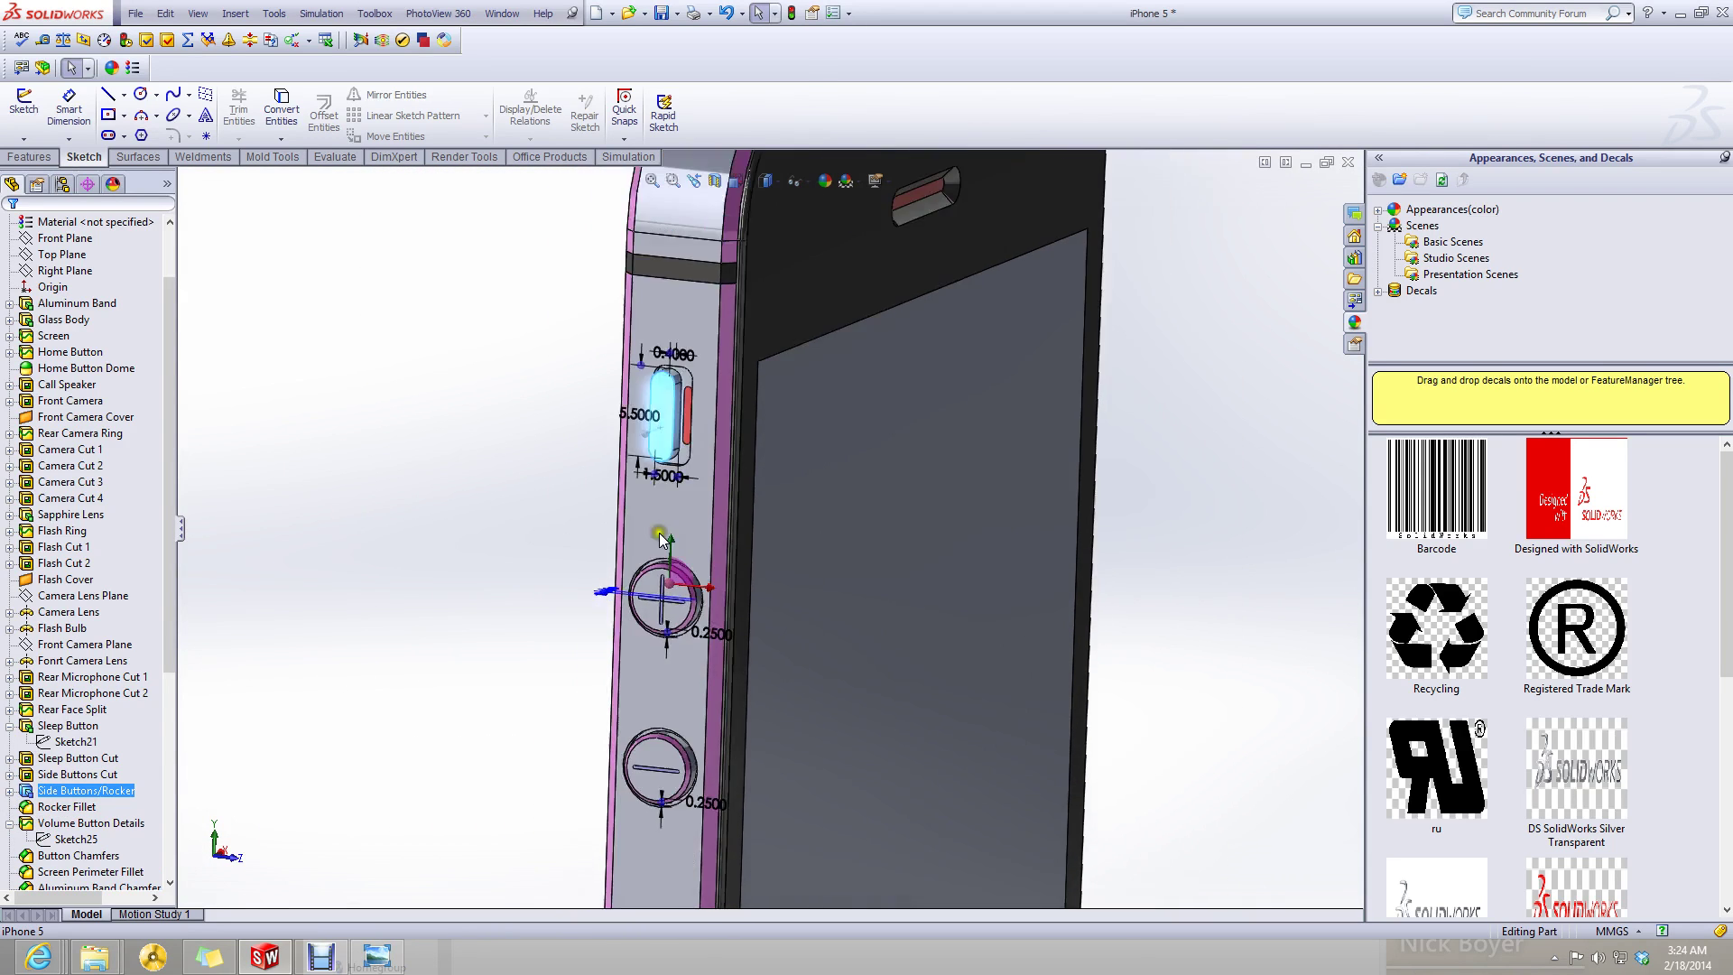
{"action": "scroll", "coordinate": [662, 539], "scroll_direction": "up", "scroll_amount": 2}
{"action": "left_click", "coordinate": [523, 541]}
{"action": "mouse_move", "coordinate": [523, 542]}
{"action": "middle_mouse_down"}
{"action": "mouse_move", "coordinate": [542, 511]}
{"action": "mouse_move", "coordinate": [603, 504]}
{"action": "middle_mouse_up"}
{"action": "key", "text": "Escape"}
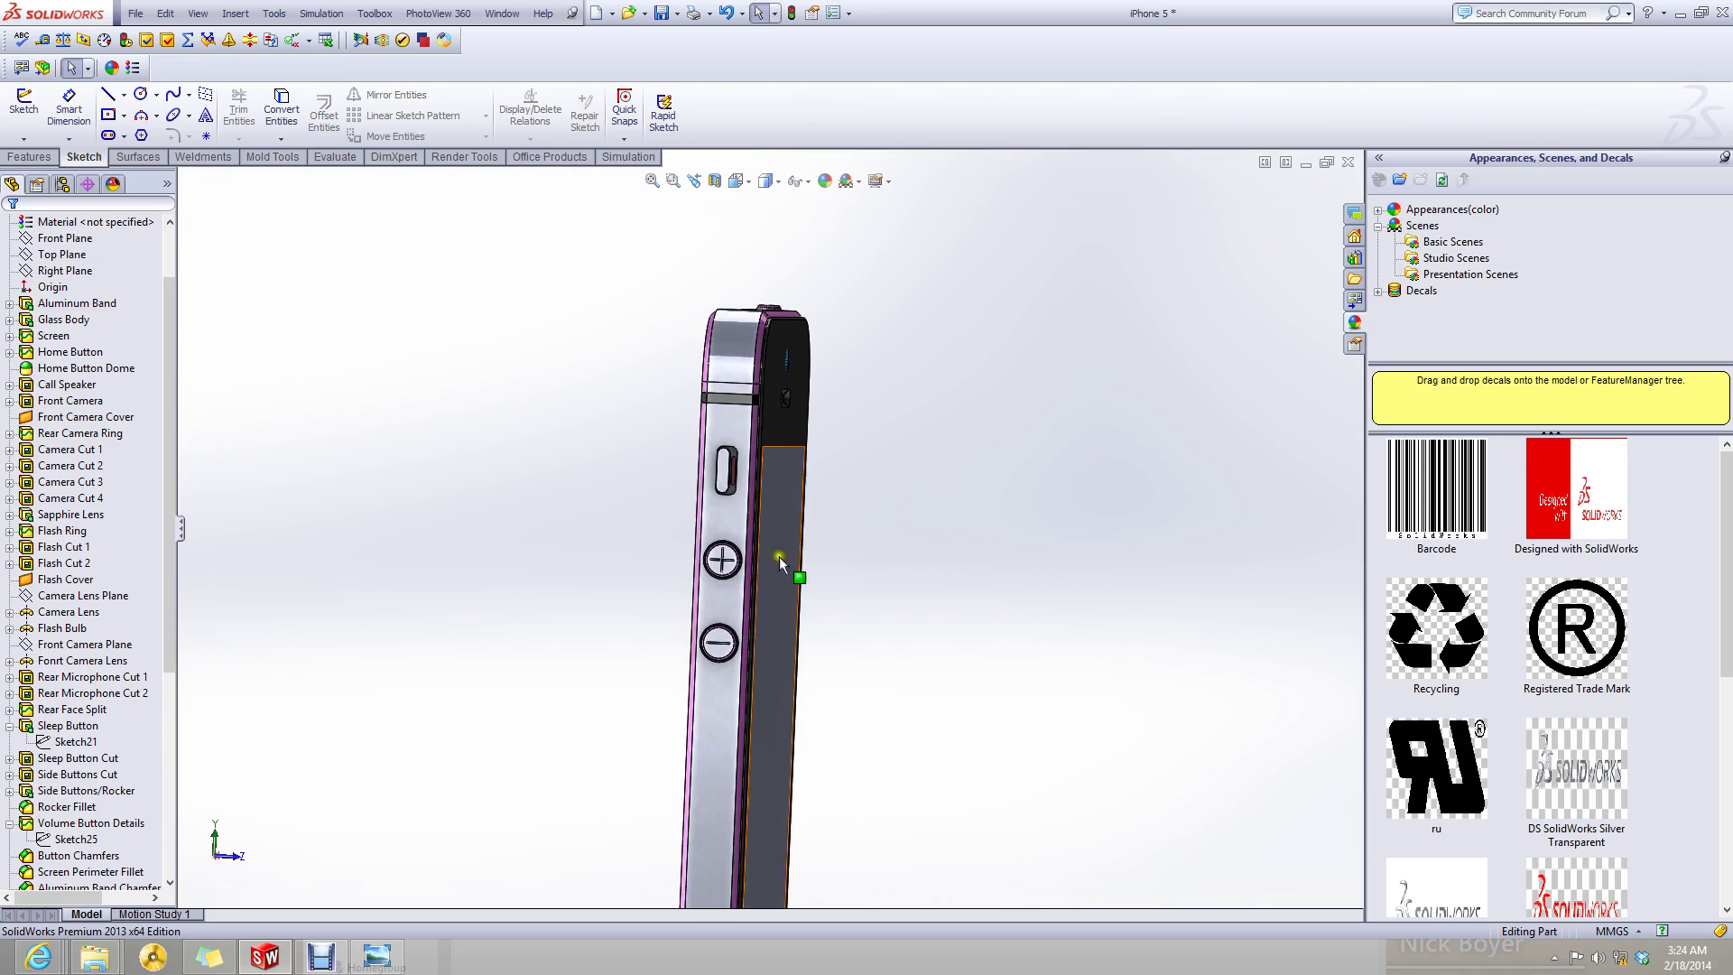
{"action": "scroll", "coordinate": [778, 556], "scroll_direction": "down", "scroll_amount": 2}
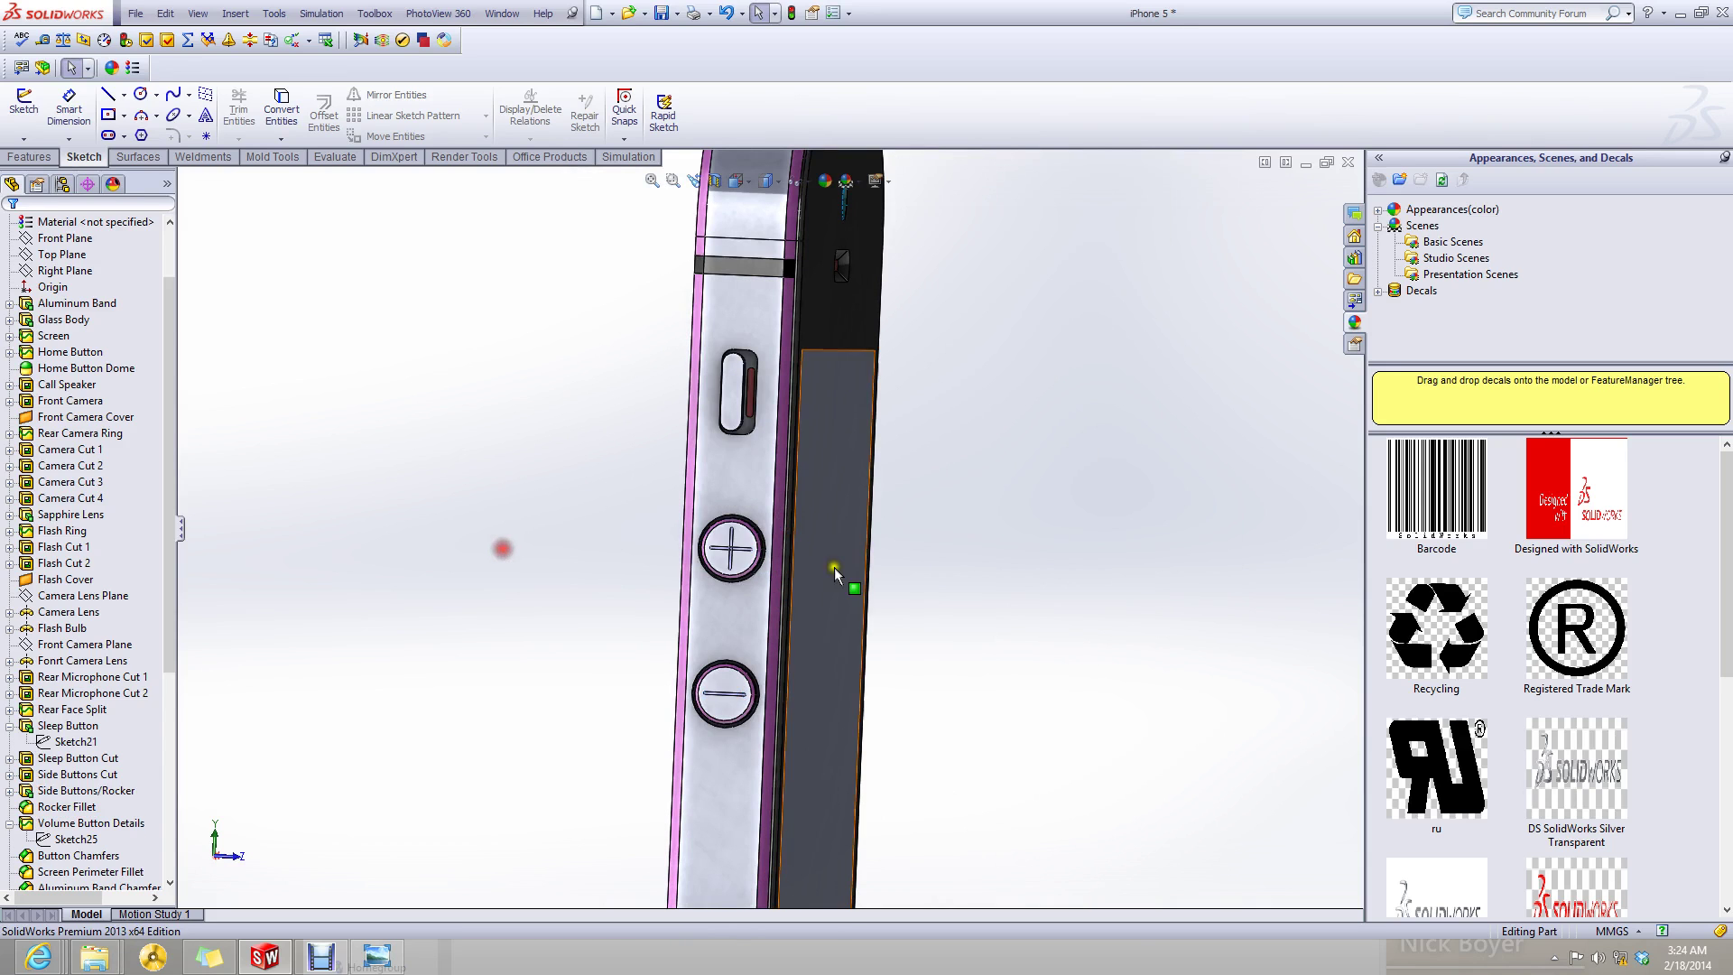
{"action": "scroll", "coordinate": [835, 567], "scroll_direction": "down", "scroll_amount": 3}
{"action": "scroll", "coordinate": [767, 609], "scroll_direction": "up", "scroll_amount": 3}
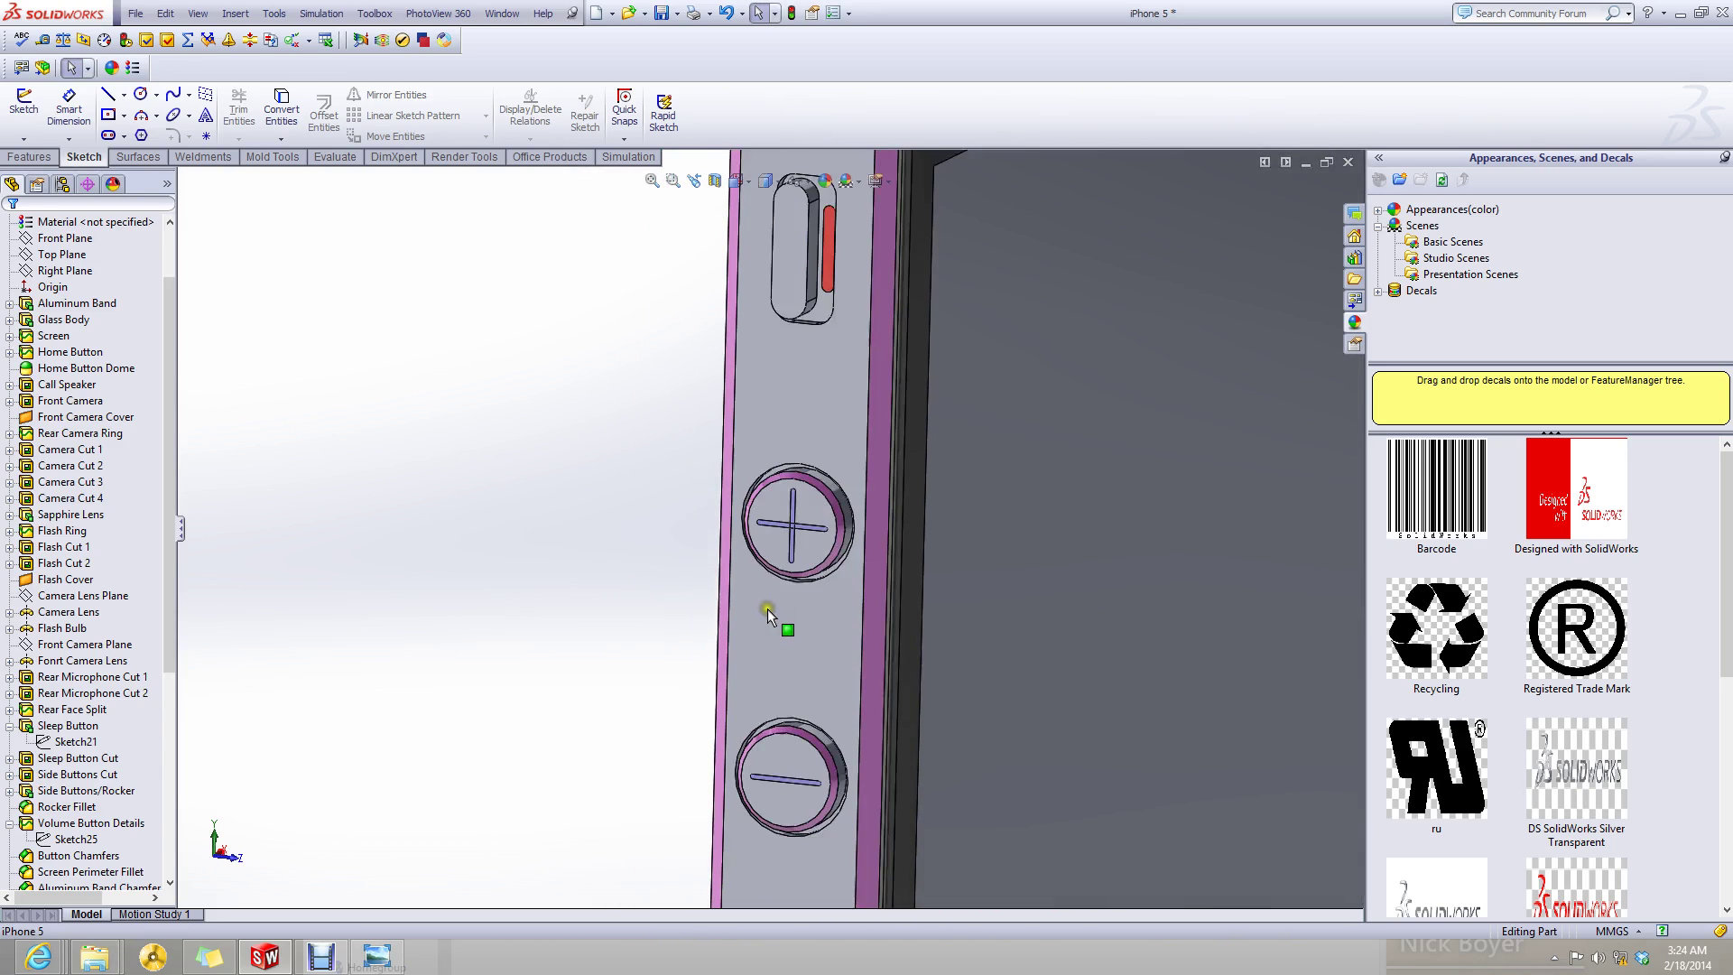
{"action": "scroll", "coordinate": [767, 608], "scroll_direction": "up", "scroll_amount": 5}
{"action": "left_click", "coordinate": [1306, 163]}
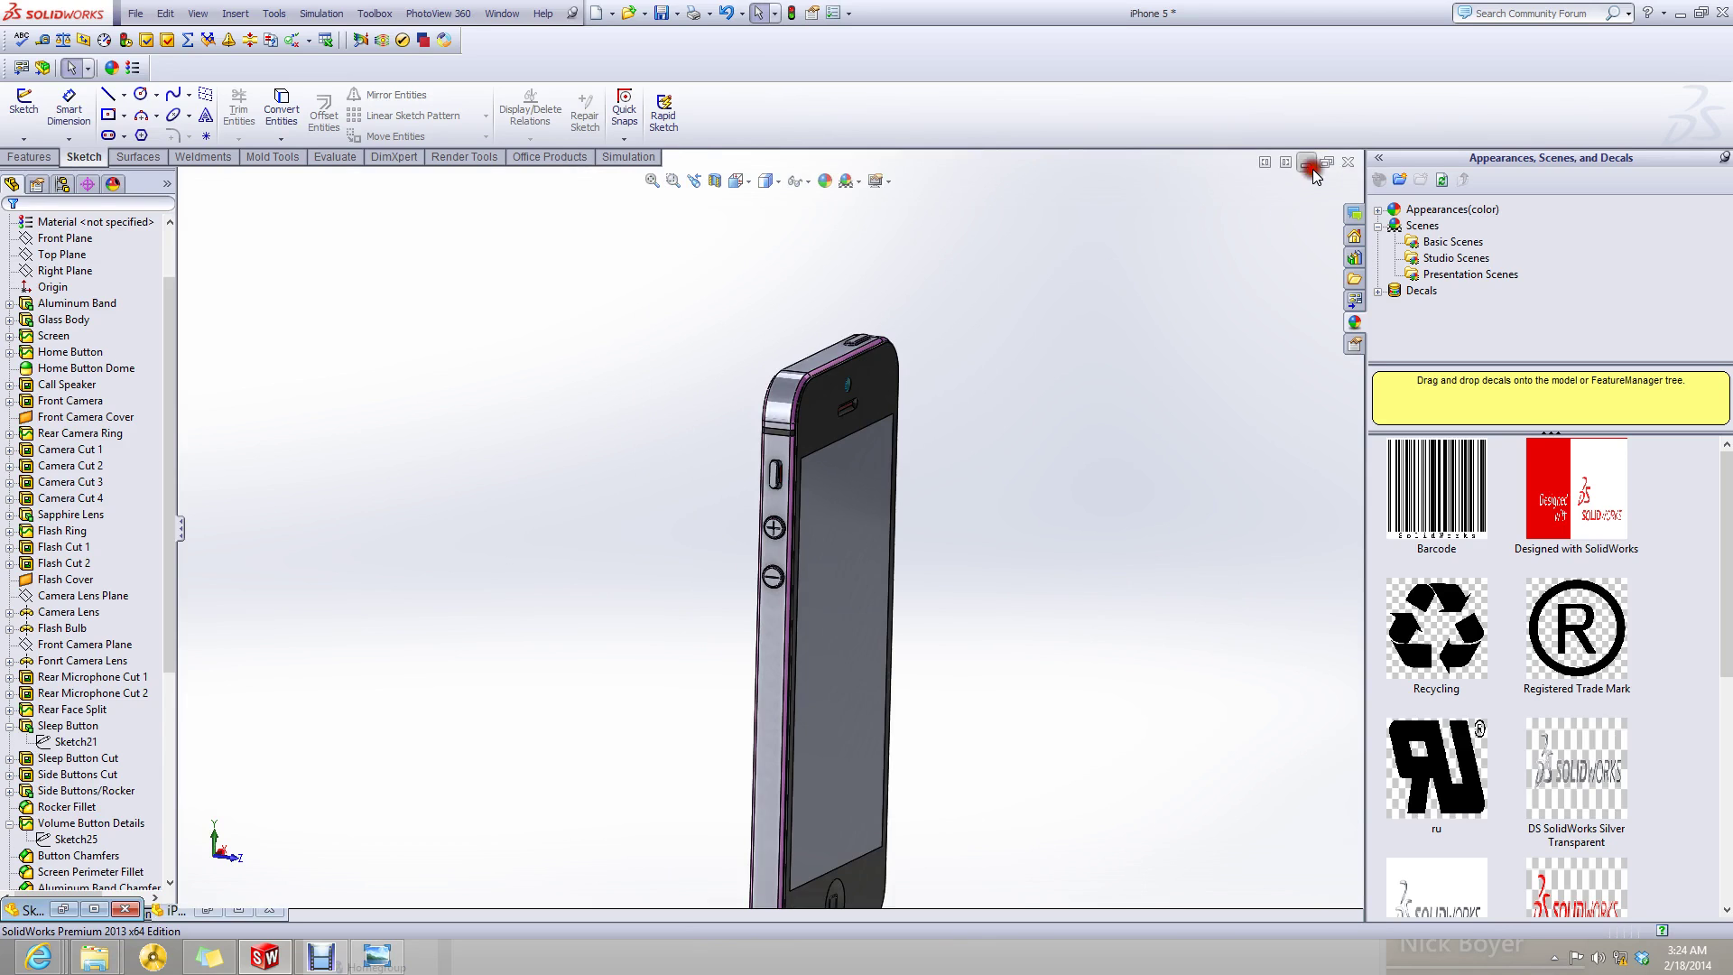
{"action": "left_click", "coordinate": [240, 910]}
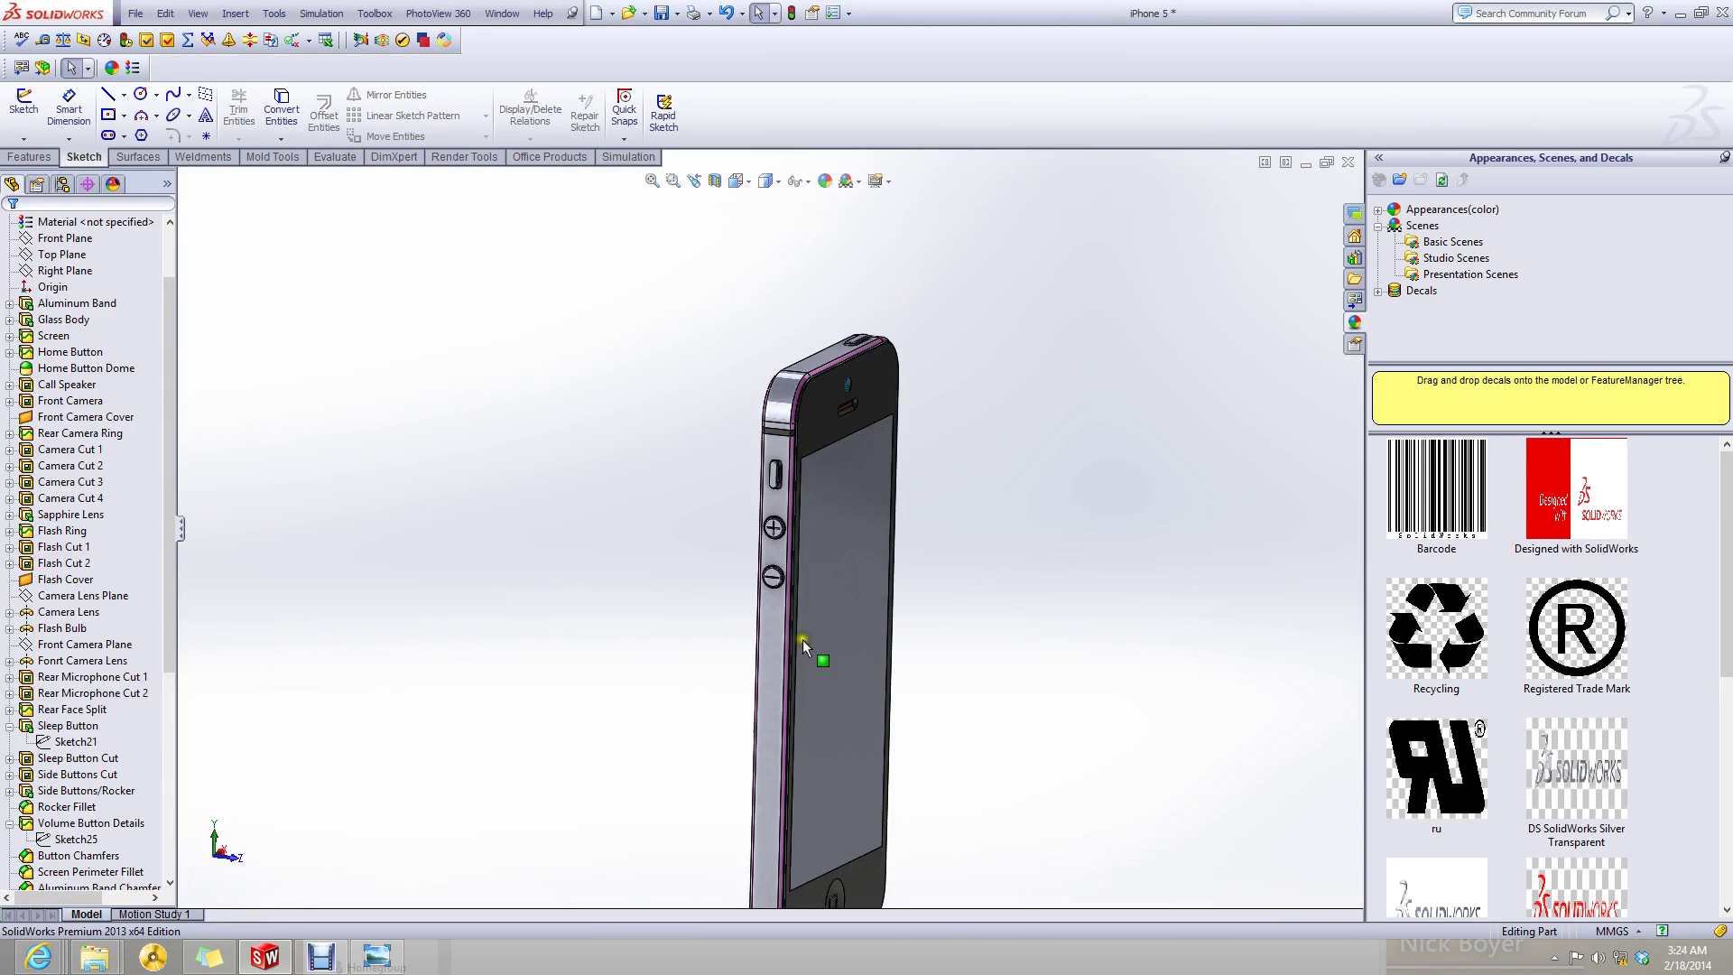
{"action": "left_click", "coordinate": [1306, 162]}
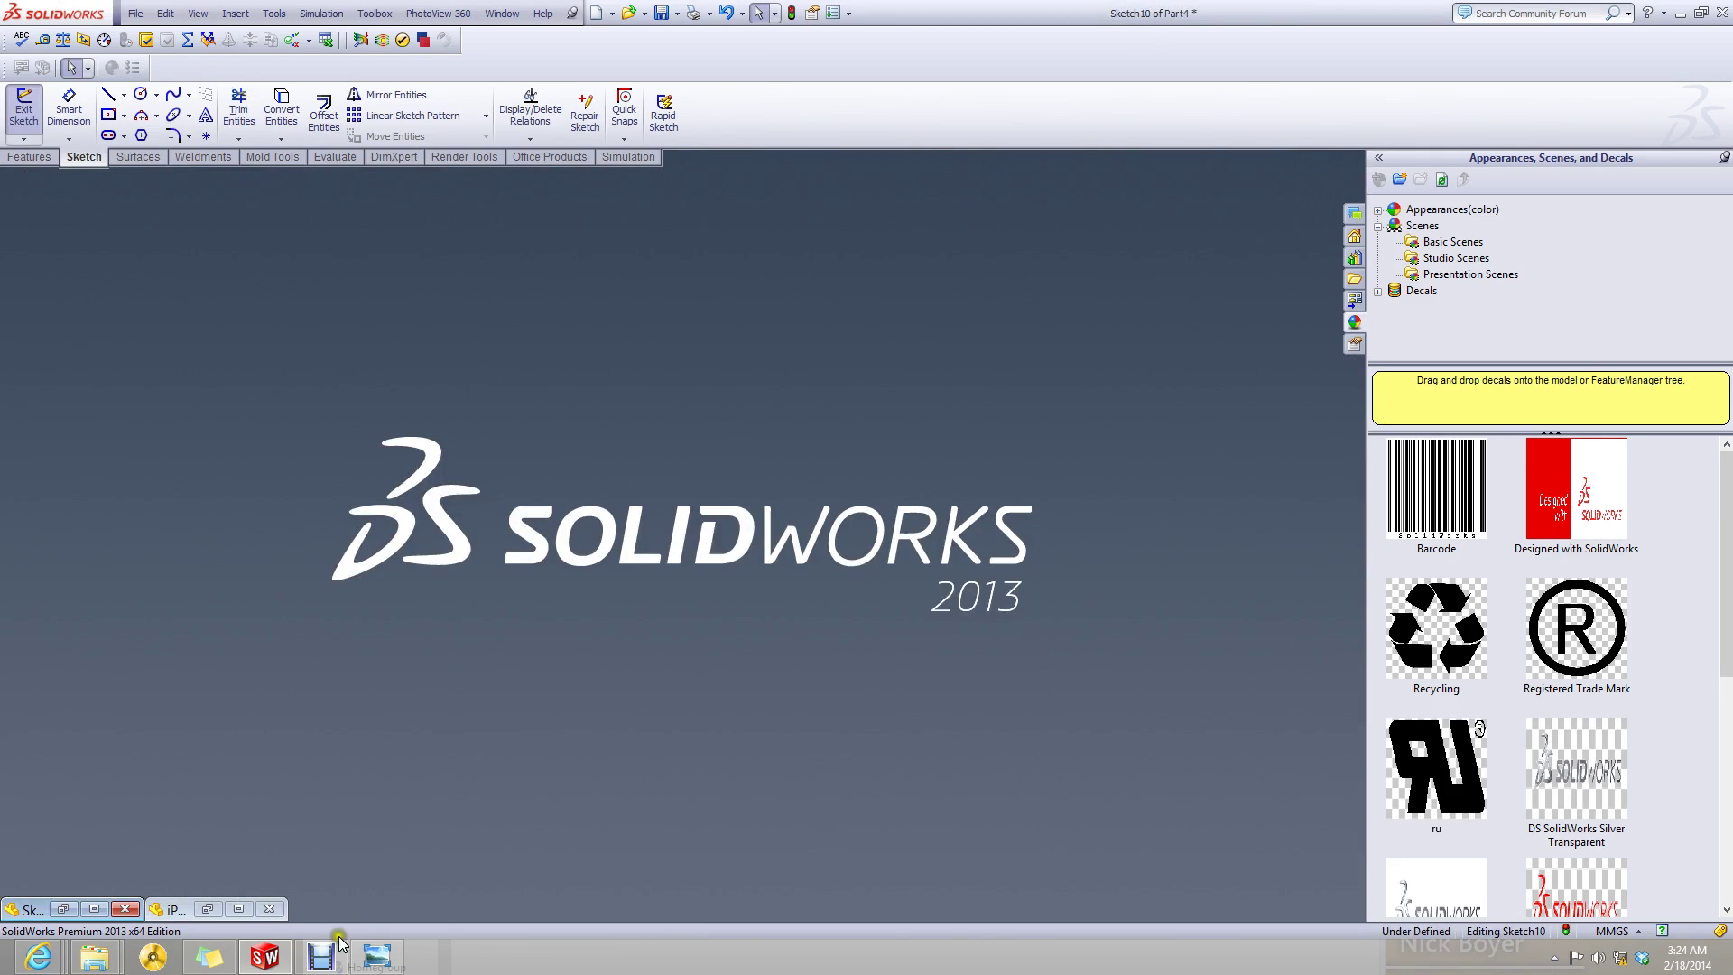
{"action": "left_click", "coordinate": [238, 910]}
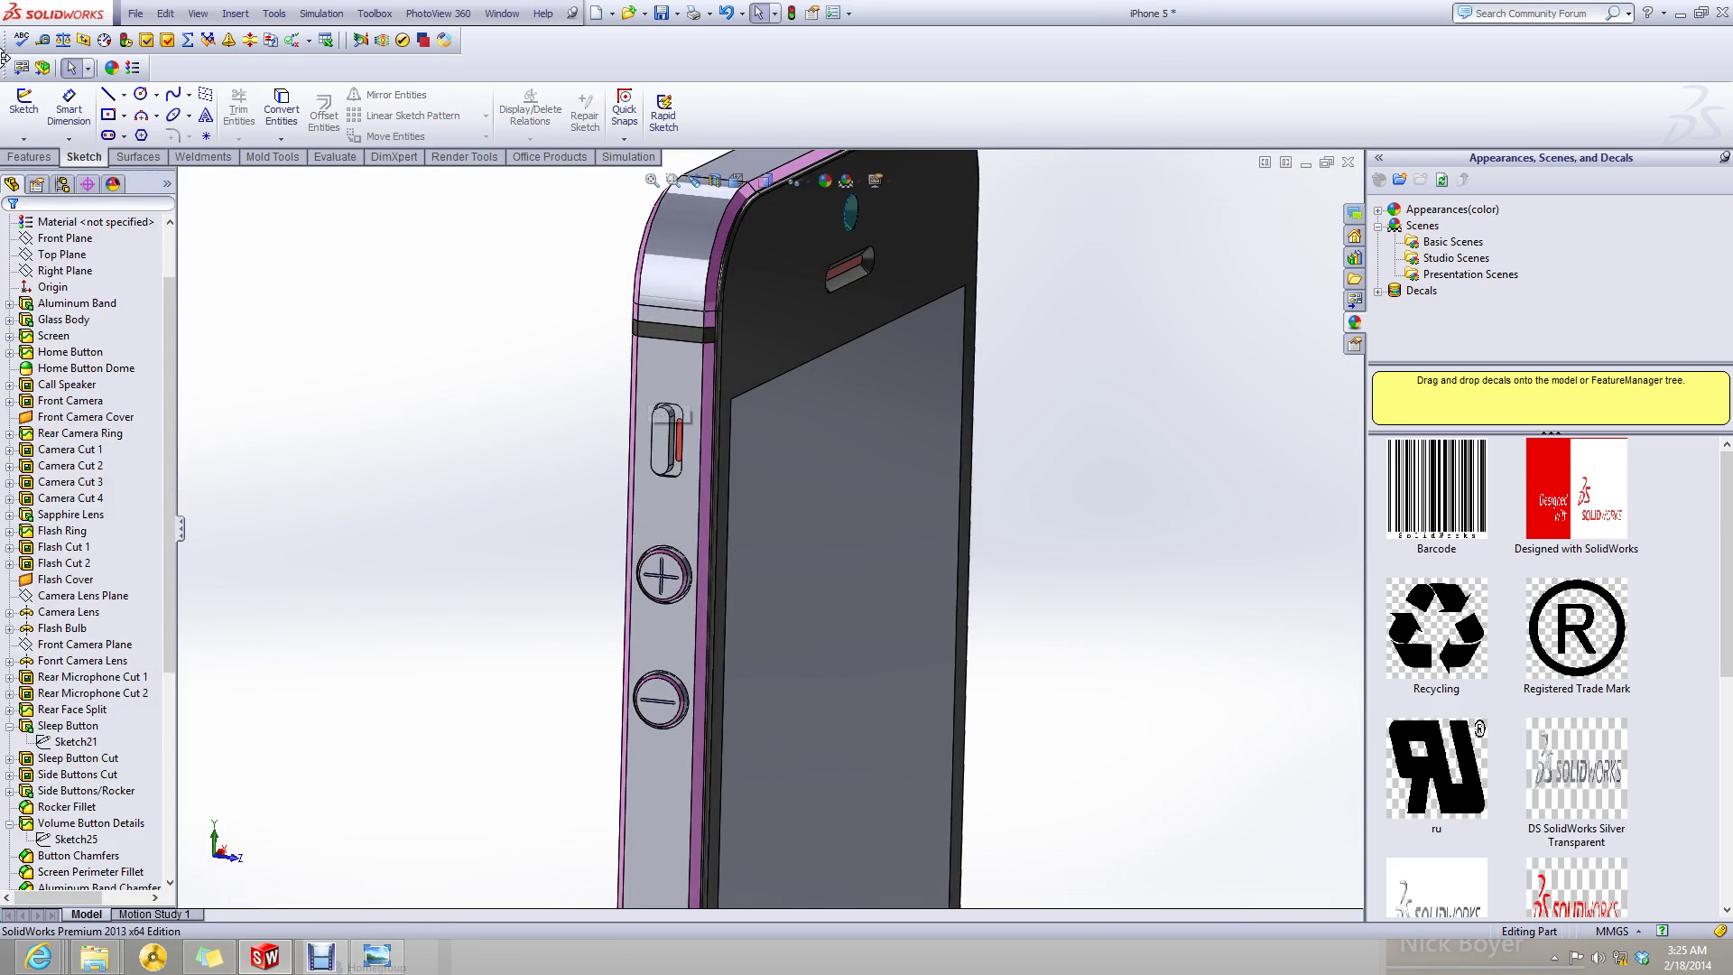
- Measure the diameter of the volume-up button's cylindrical side face on the reference part
{"action": "left_click", "coordinate": [42, 40]}
{"action": "scroll", "coordinate": [659, 587], "scroll_direction": "down", "scroll_amount": 5}
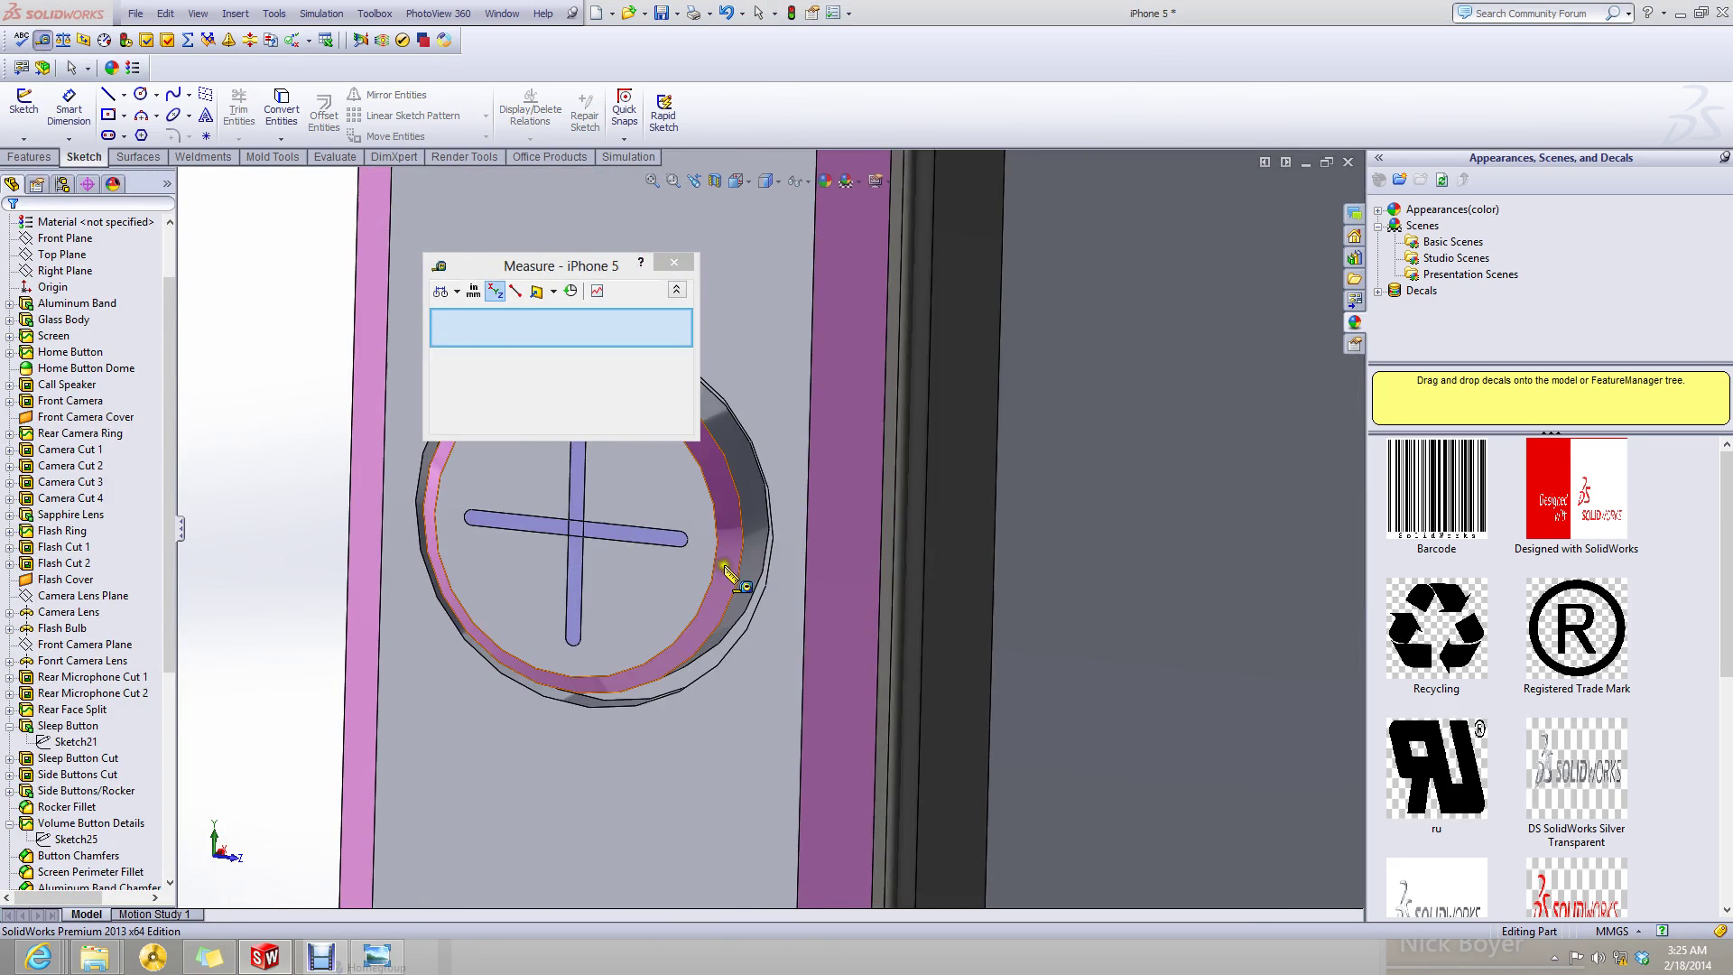
{"action": "left_click", "coordinate": [755, 534]}
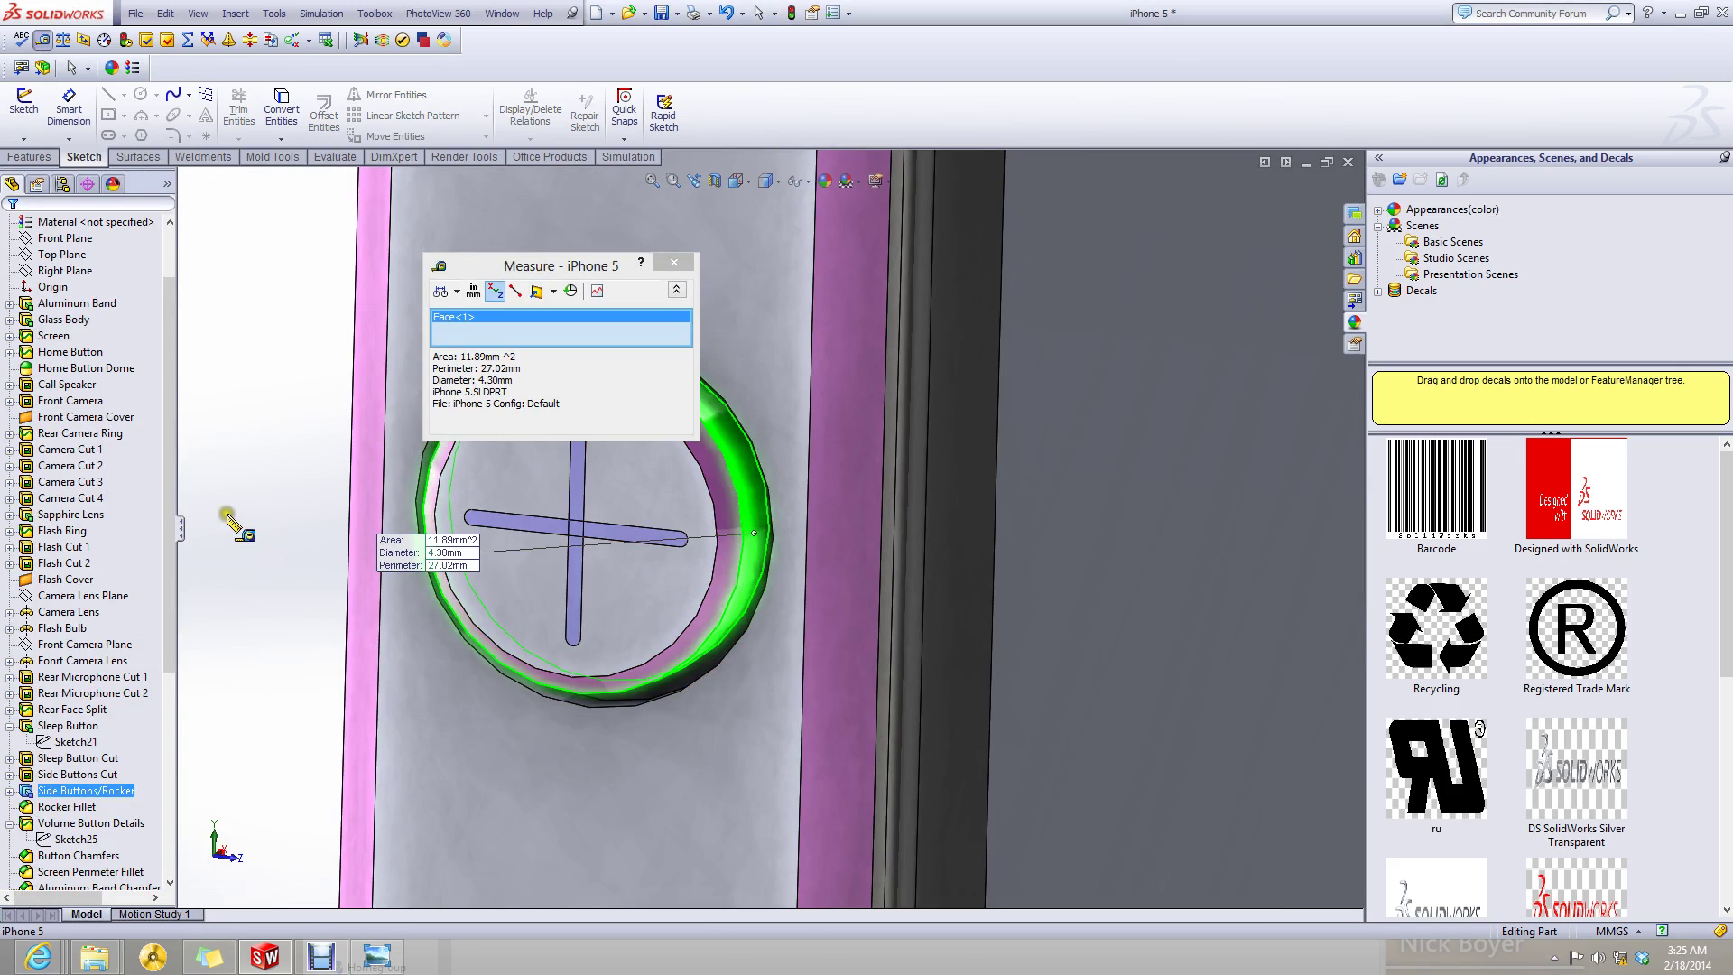
{"action": "key", "text": "z"}
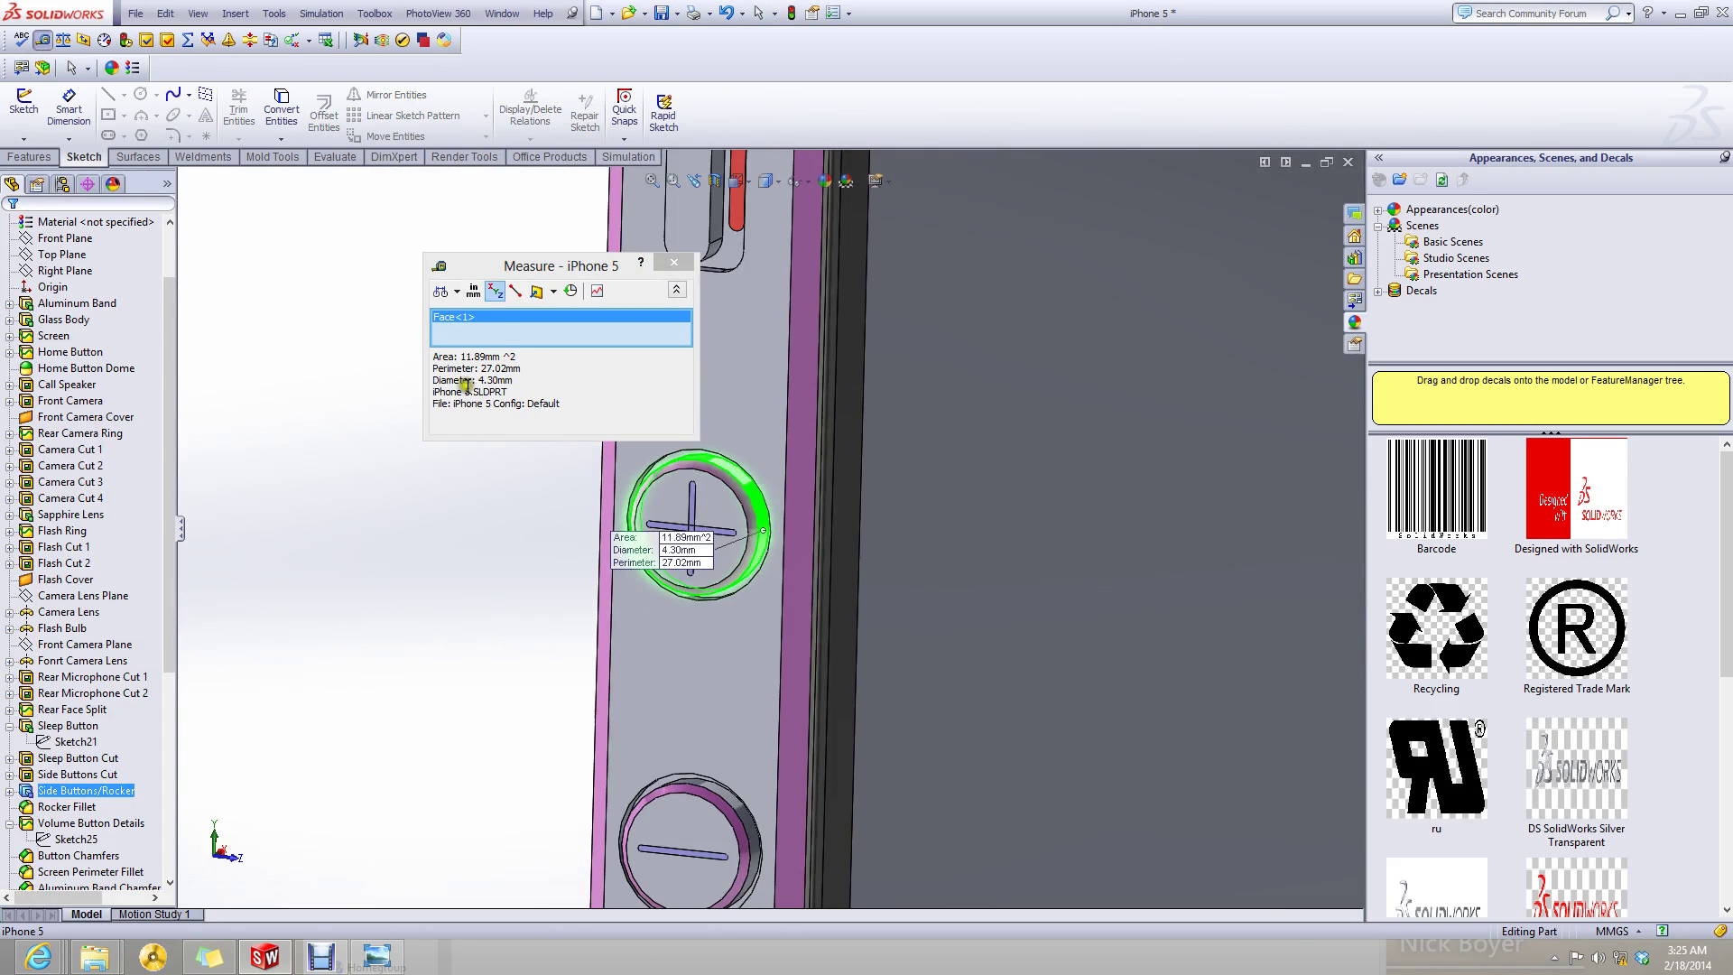
- Clear the measured selection and measure the center distance between the volume-up and volume-down buttons
{"action": "right_click", "coordinate": [526, 337]}
{"action": "left_click", "coordinate": [551, 349]}
{"action": "scroll", "coordinate": [716, 793], "scroll_direction": "down", "scroll_amount": 6}
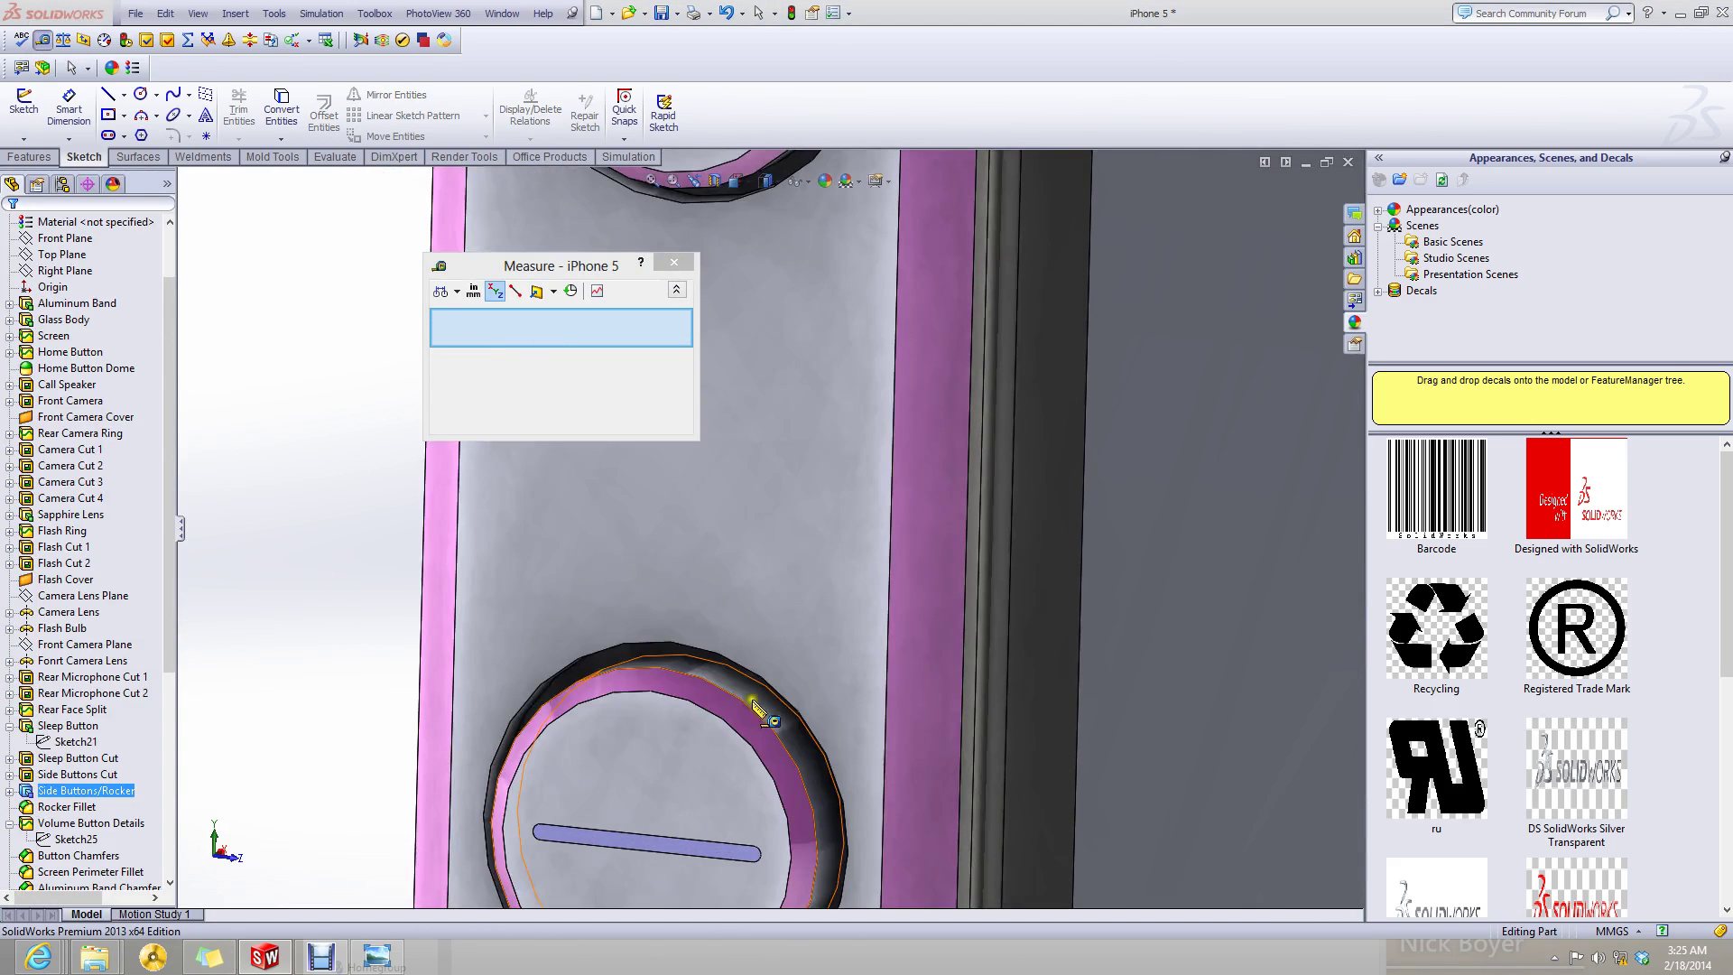
{"action": "left_click", "coordinate": [756, 709]}
{"action": "scroll", "coordinate": [755, 582], "scroll_direction": "up", "scroll_amount": 5}
{"action": "scroll", "coordinate": [749, 623], "scroll_direction": "down", "scroll_amount": 6}
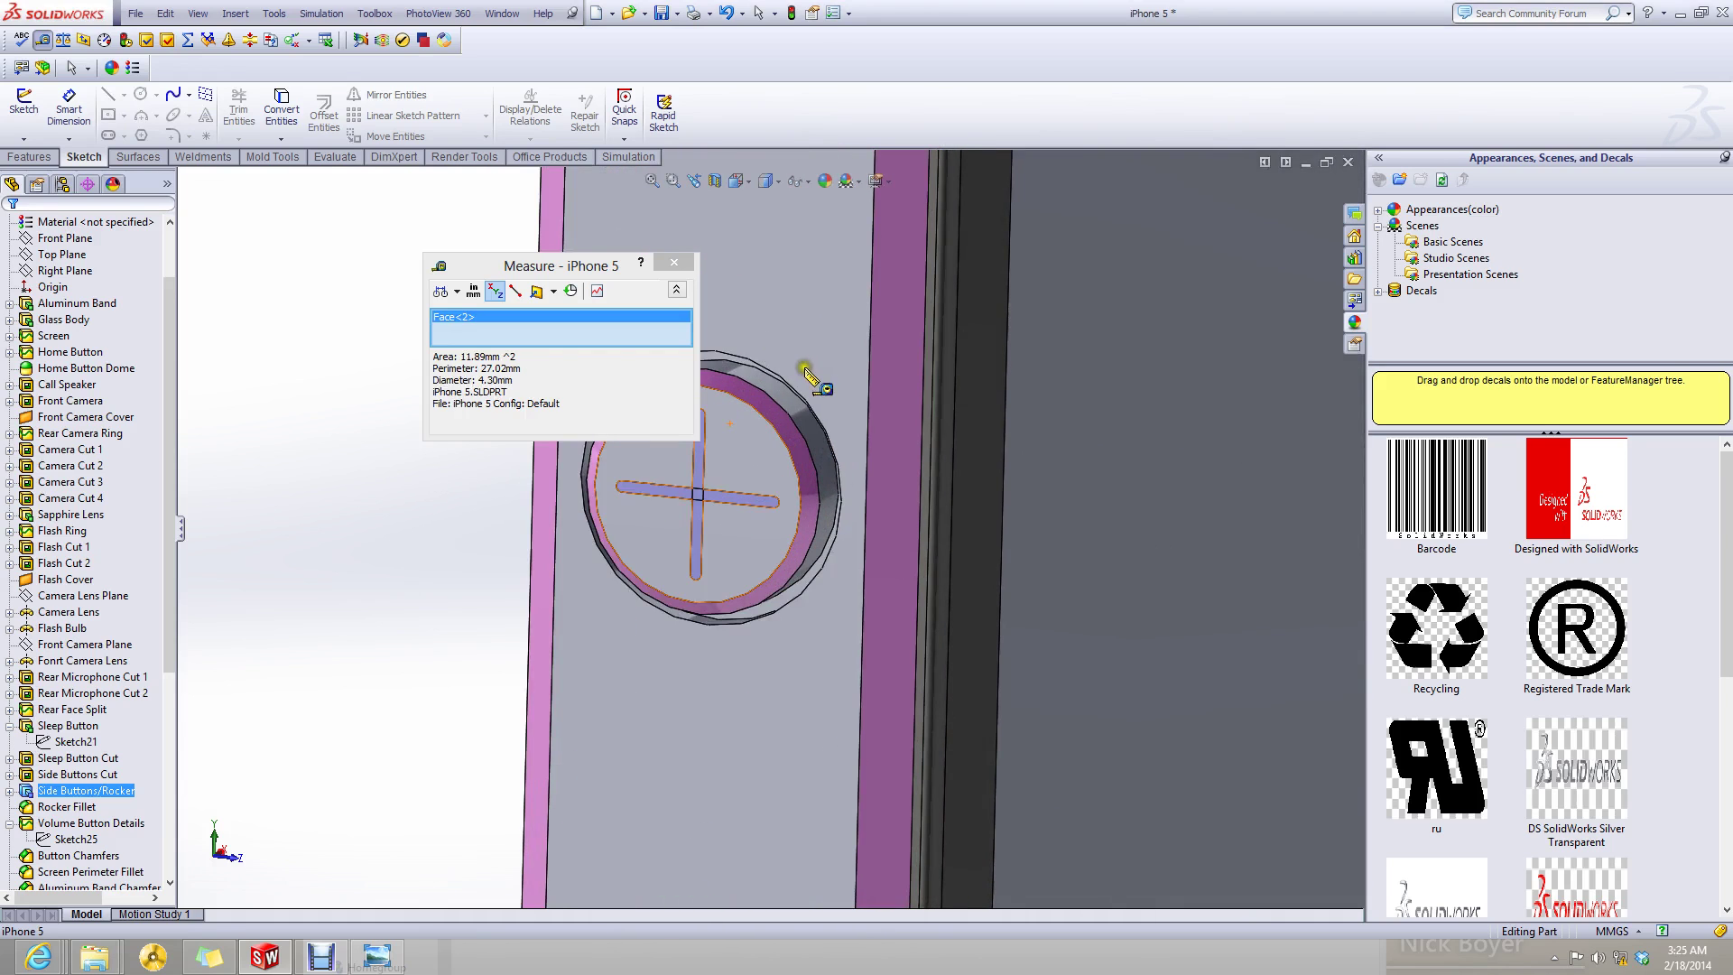
{"action": "left_click", "coordinate": [810, 417]}
{"action": "scroll", "coordinate": [447, 716], "scroll_direction": "up", "scroll_amount": 5}
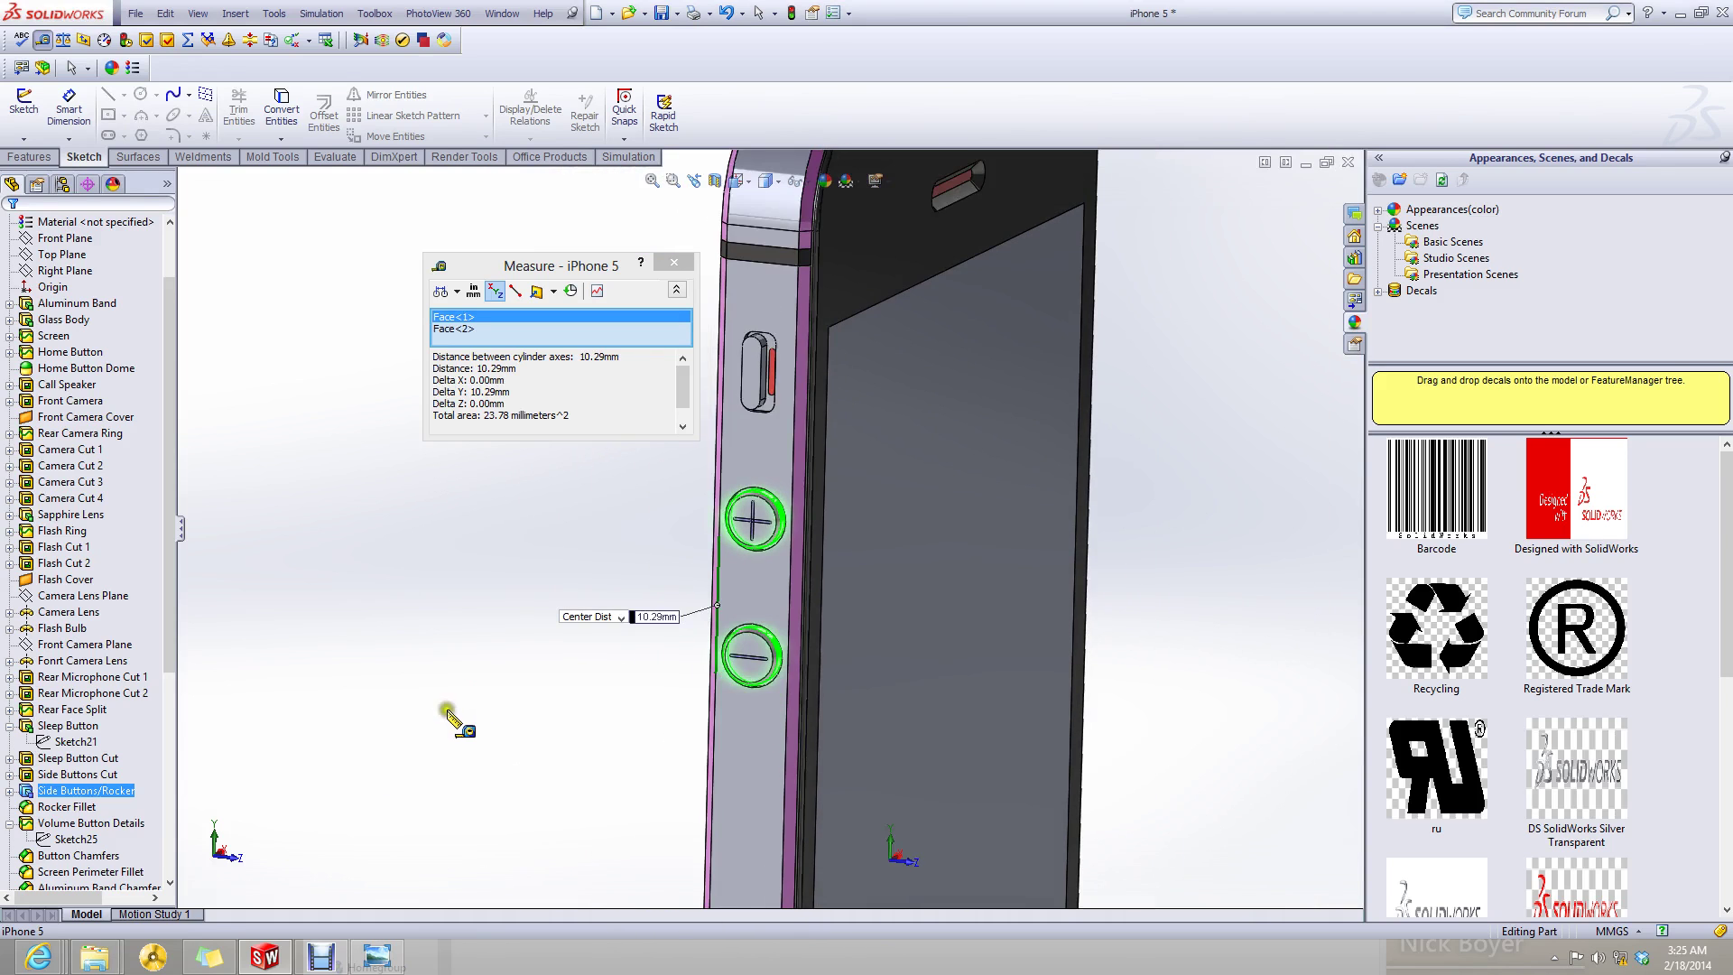
{"action": "scroll", "coordinate": [700, 581], "scroll_direction": "down", "scroll_amount": 4}
{"action": "mouse_move", "coordinate": [700, 580]}
{"action": "middle_mouse_down"}
{"action": "mouse_move", "coordinate": [713, 545]}
{"action": "mouse_move", "coordinate": [704, 581]}
{"action": "middle_mouse_up"}
- Measure the vertical distance from the volume-up button's center to the band's top face and clear the selections
{"action": "right_click", "coordinate": [540, 335]}
{"action": "left_click", "coordinate": [577, 345]}
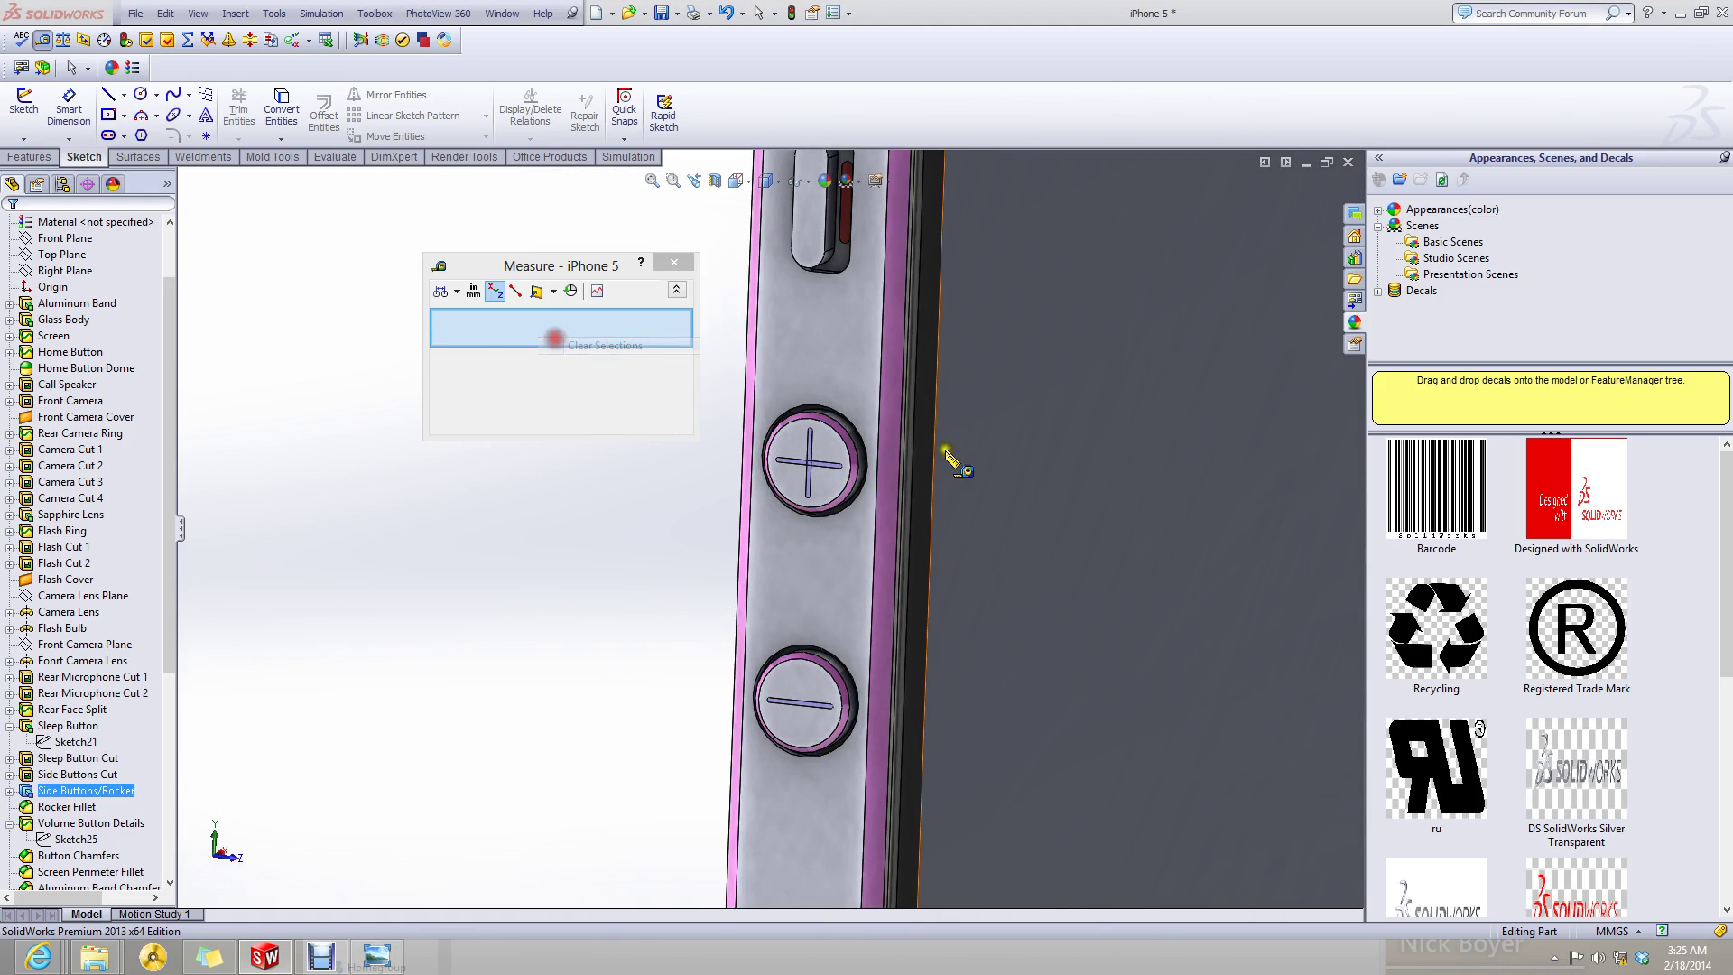
{"action": "scroll", "coordinate": [948, 460], "scroll_direction": "down", "scroll_amount": 3}
{"action": "left_click", "coordinate": [686, 519]}
{"action": "scroll", "coordinate": [785, 695], "scroll_direction": "up", "scroll_amount": 5}
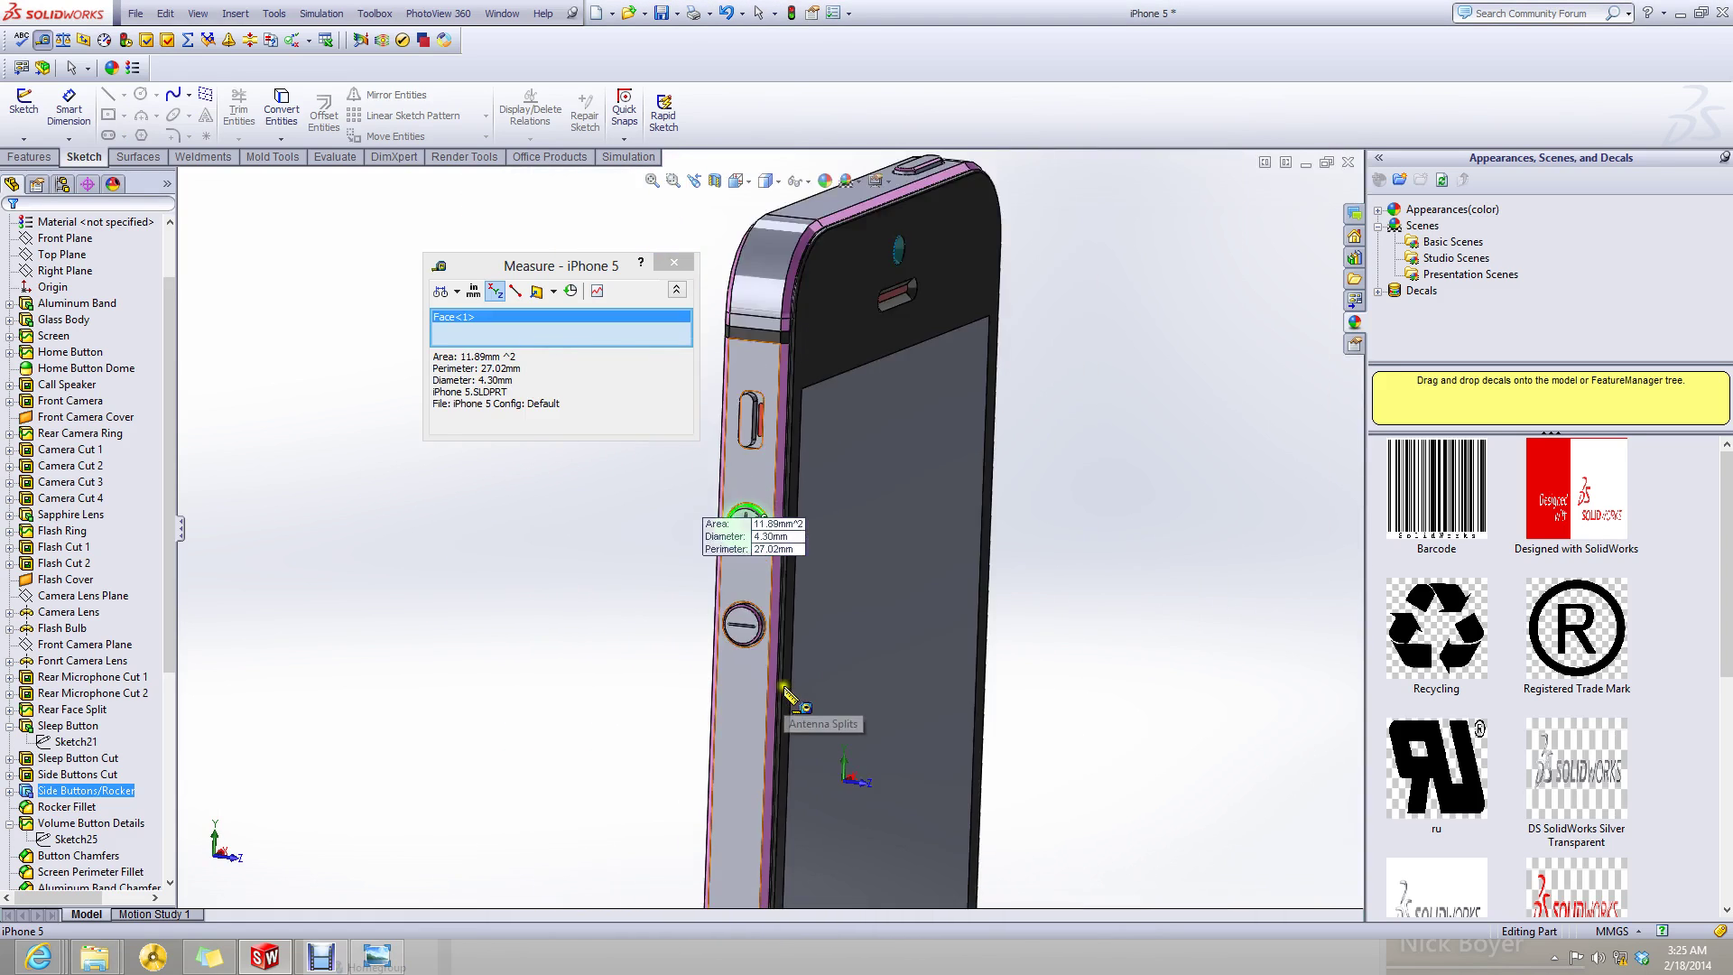
{"action": "middle_click_drag", "start_coordinate": [785, 695], "coordinate": [801, 340]}
{"action": "left_click", "coordinate": [803, 334]}
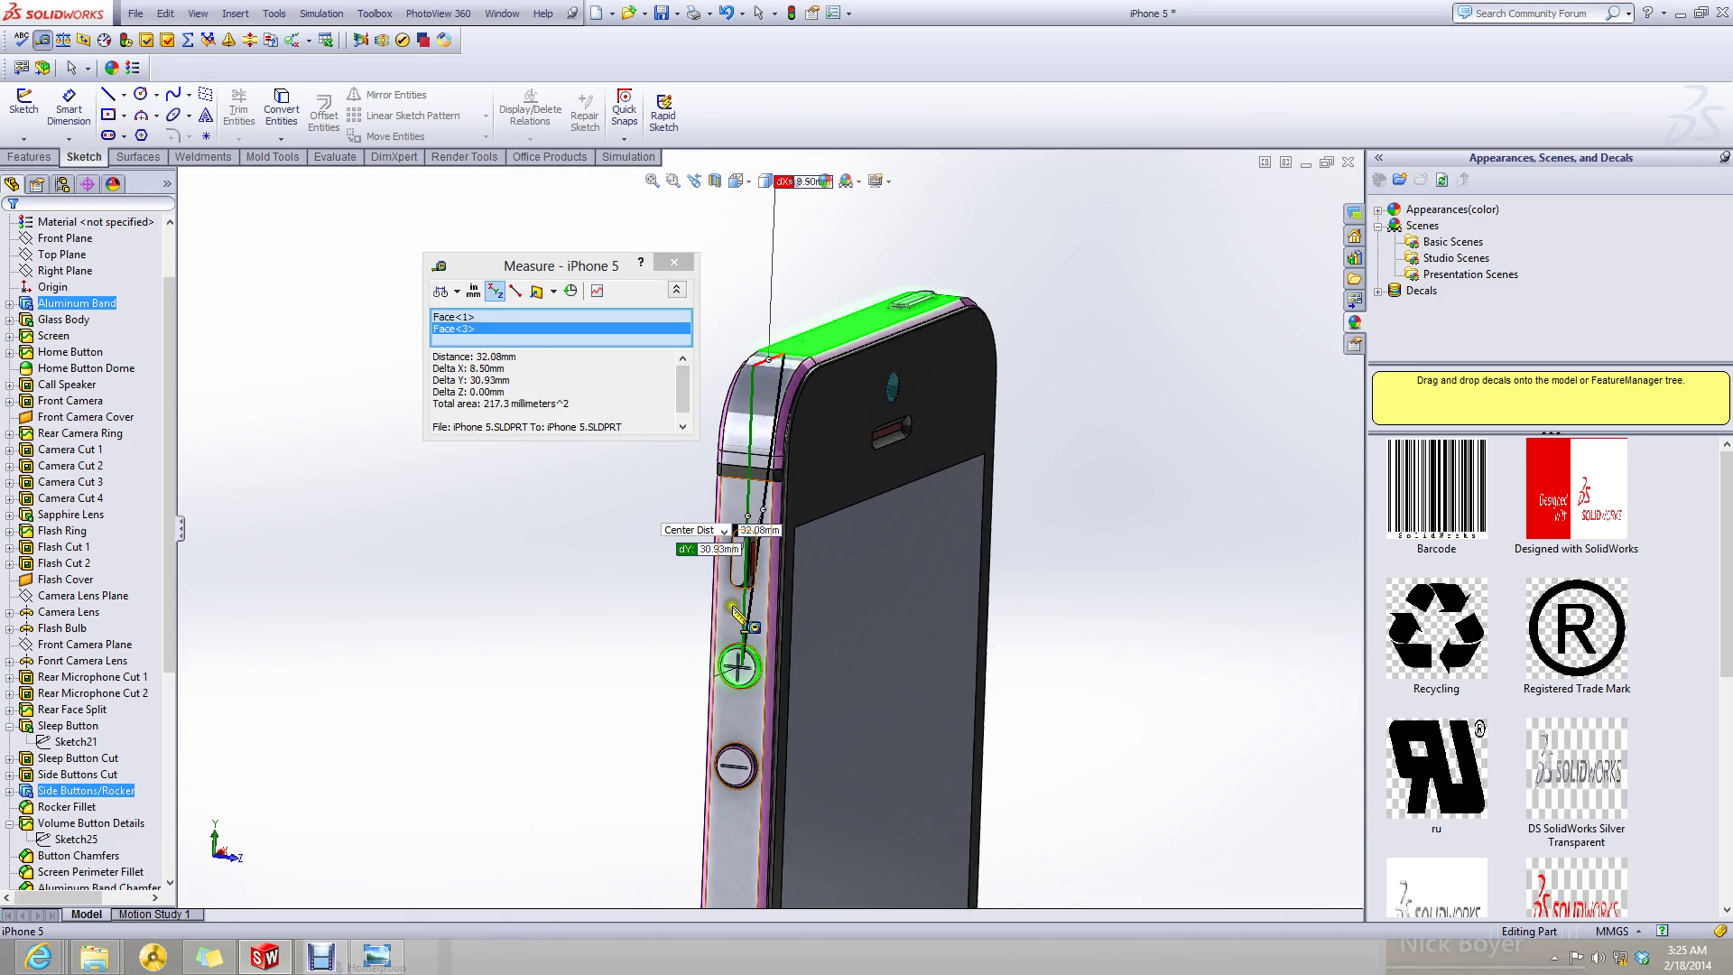
{"action": "scroll", "coordinate": [737, 616], "scroll_direction": "down", "scroll_amount": 5}
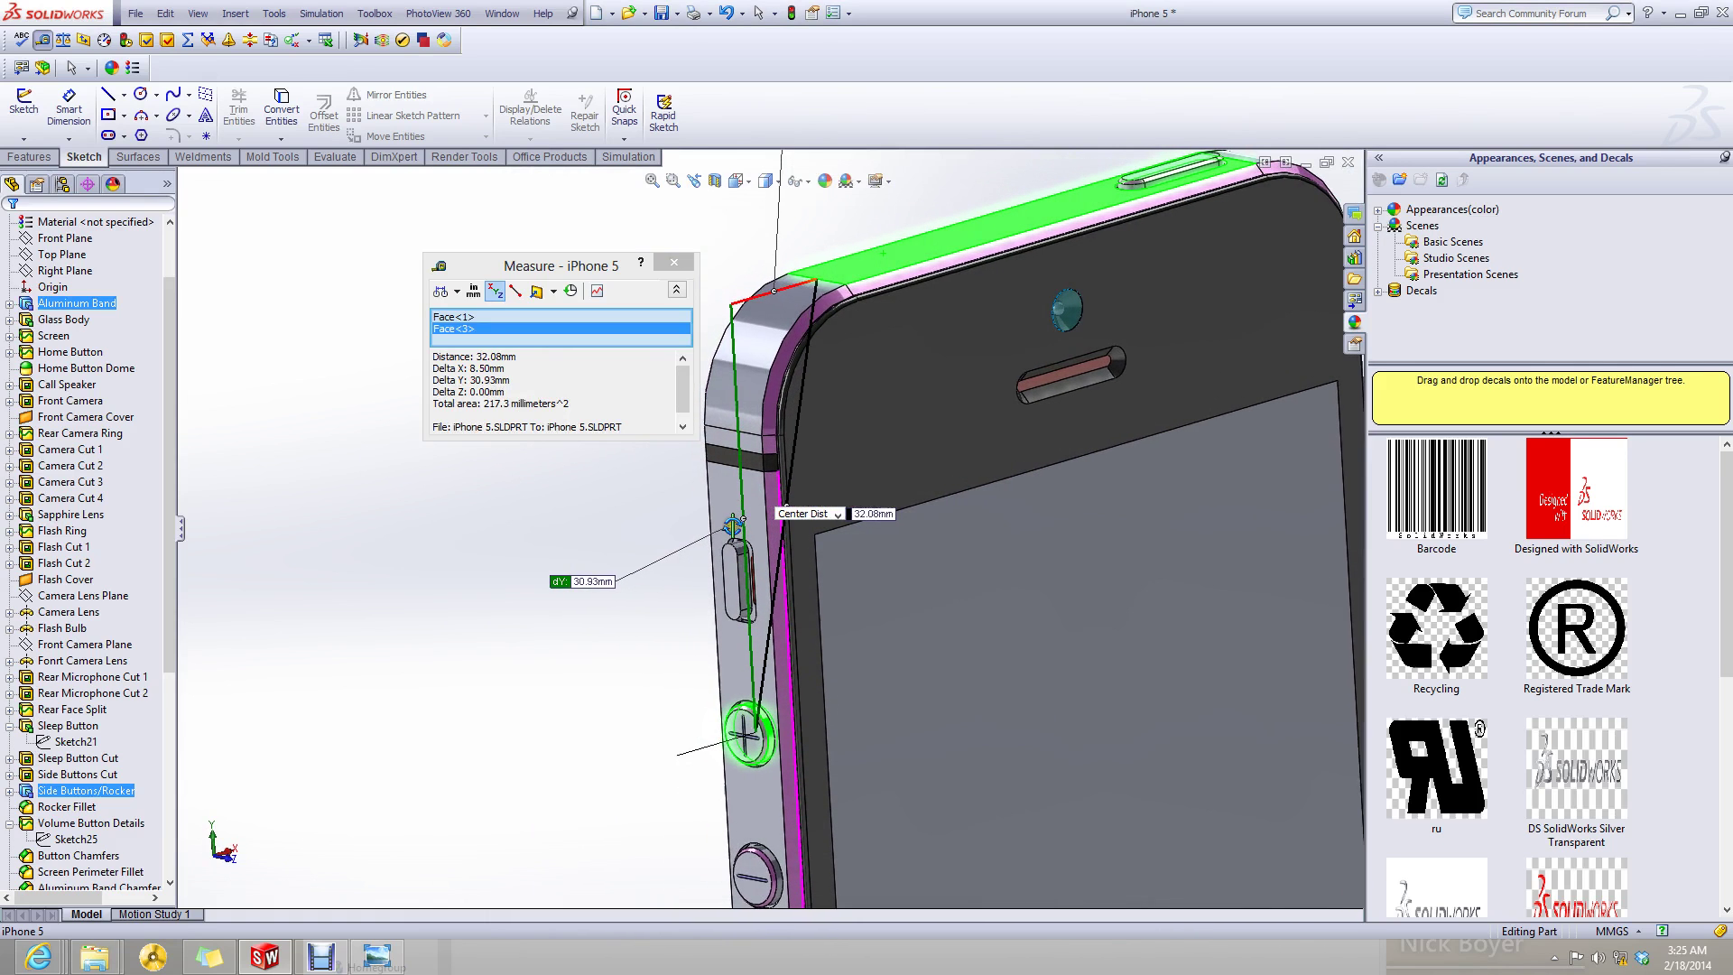
{"action": "scroll", "coordinate": [514, 718], "scroll_direction": "up", "scroll_amount": 3}
{"action": "scroll", "coordinate": [614, 596], "scroll_direction": "up", "scroll_amount": 4}
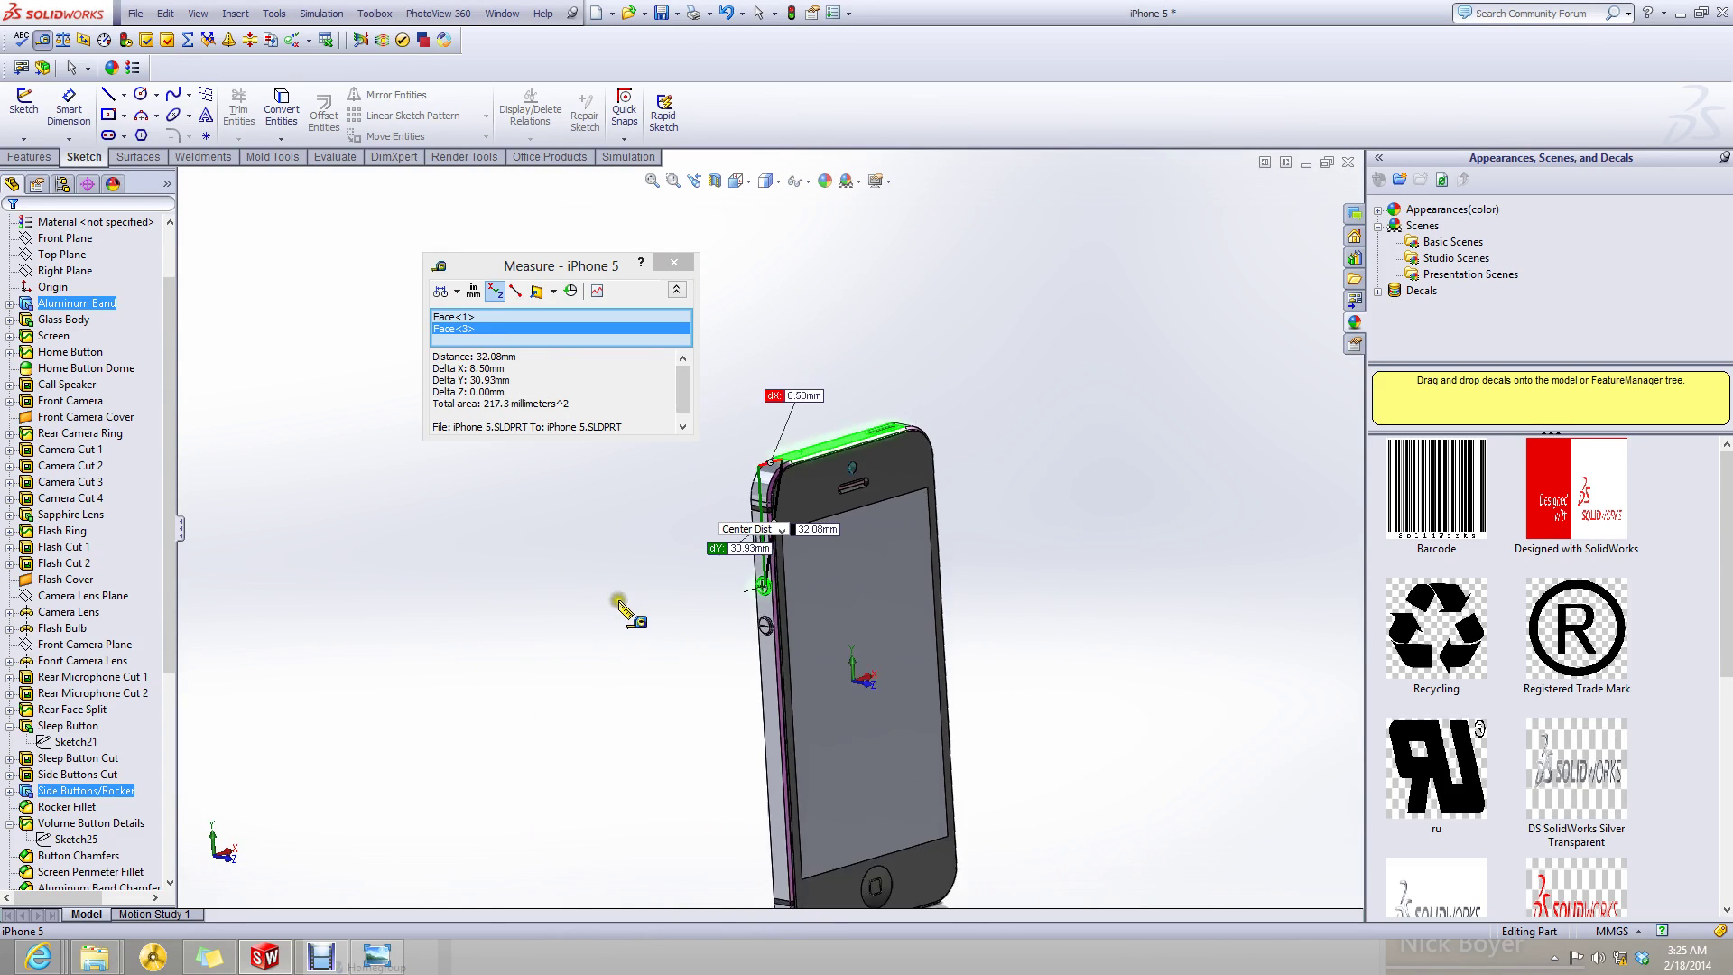
{"action": "right_click", "coordinate": [536, 340]}
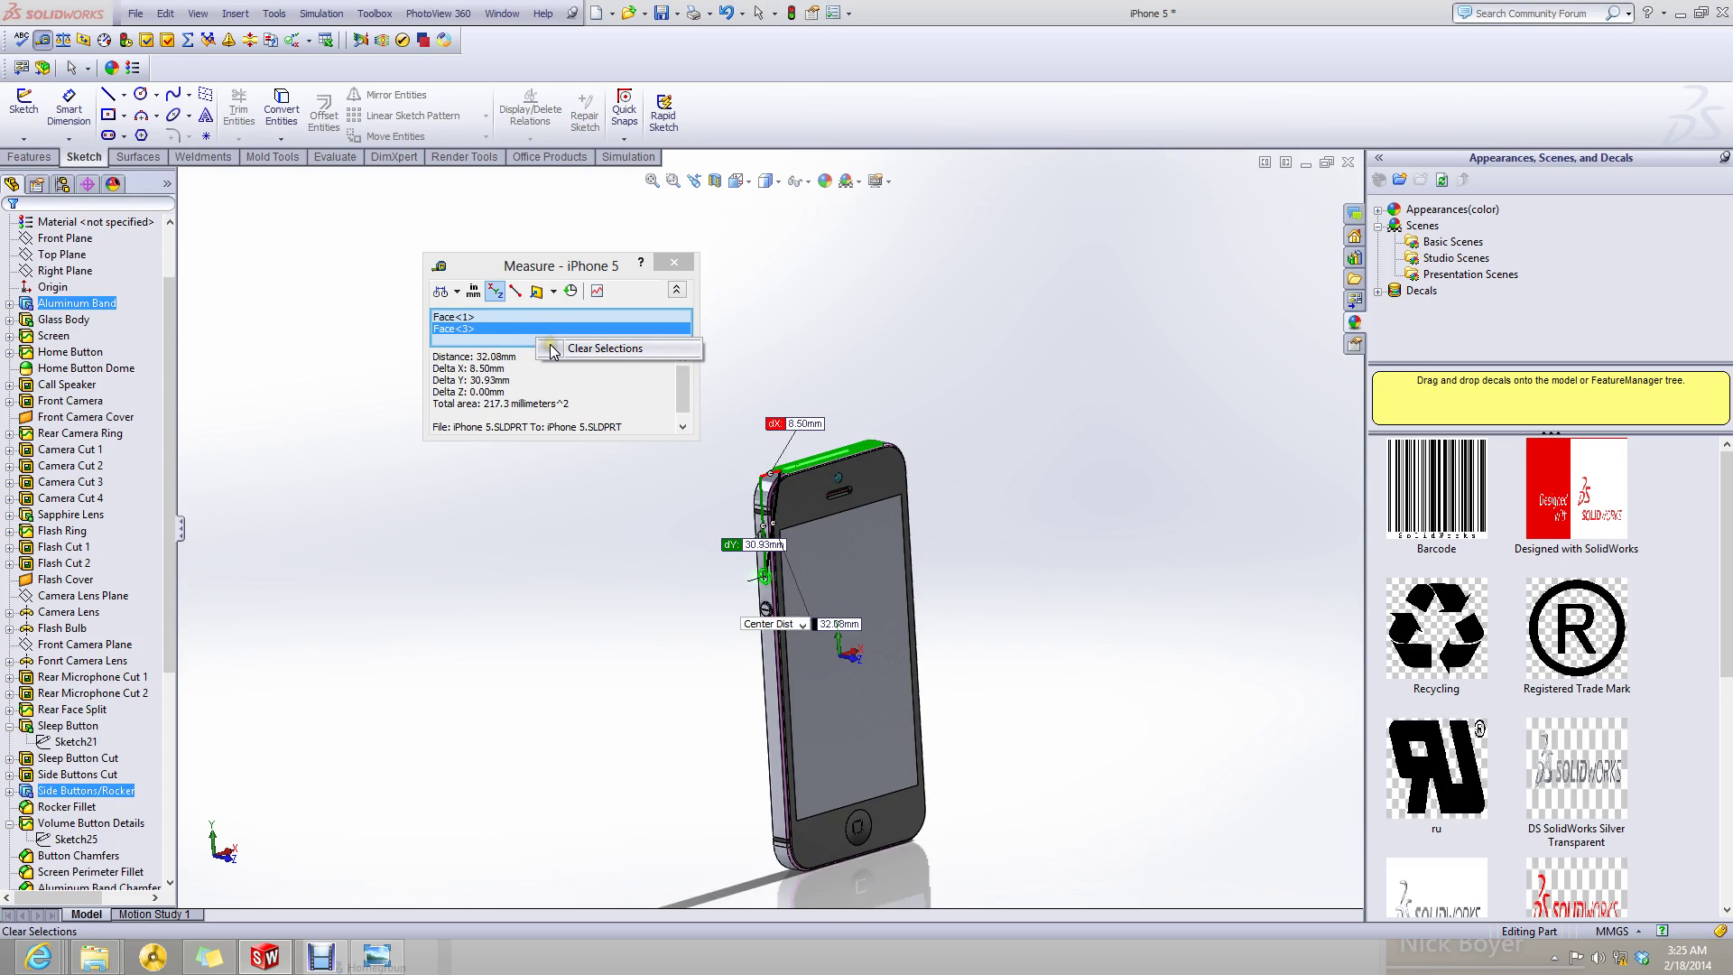
{"action": "left_click", "coordinate": [552, 349]}
{"action": "left_click", "coordinate": [939, 418]}
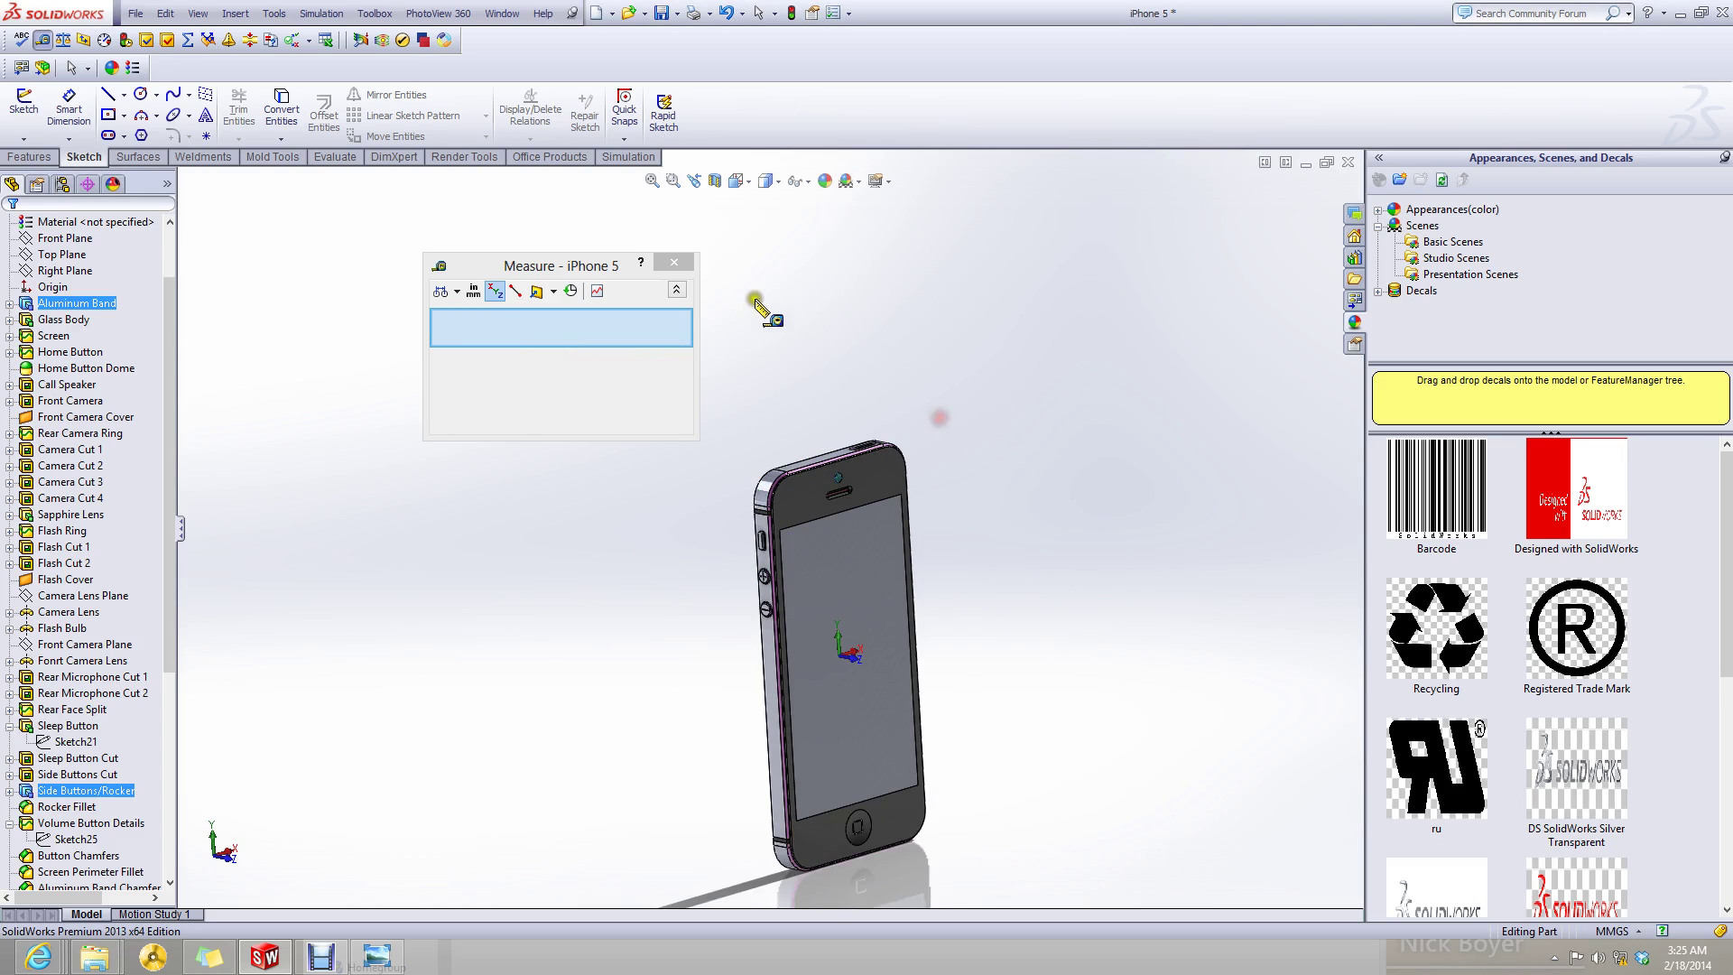
- Close the measurement and switch from the reference iPhone 5 part back to the open Part4 sketch
{"action": "left_click", "coordinate": [686, 268]}
{"action": "left_click", "coordinate": [1293, 163]}
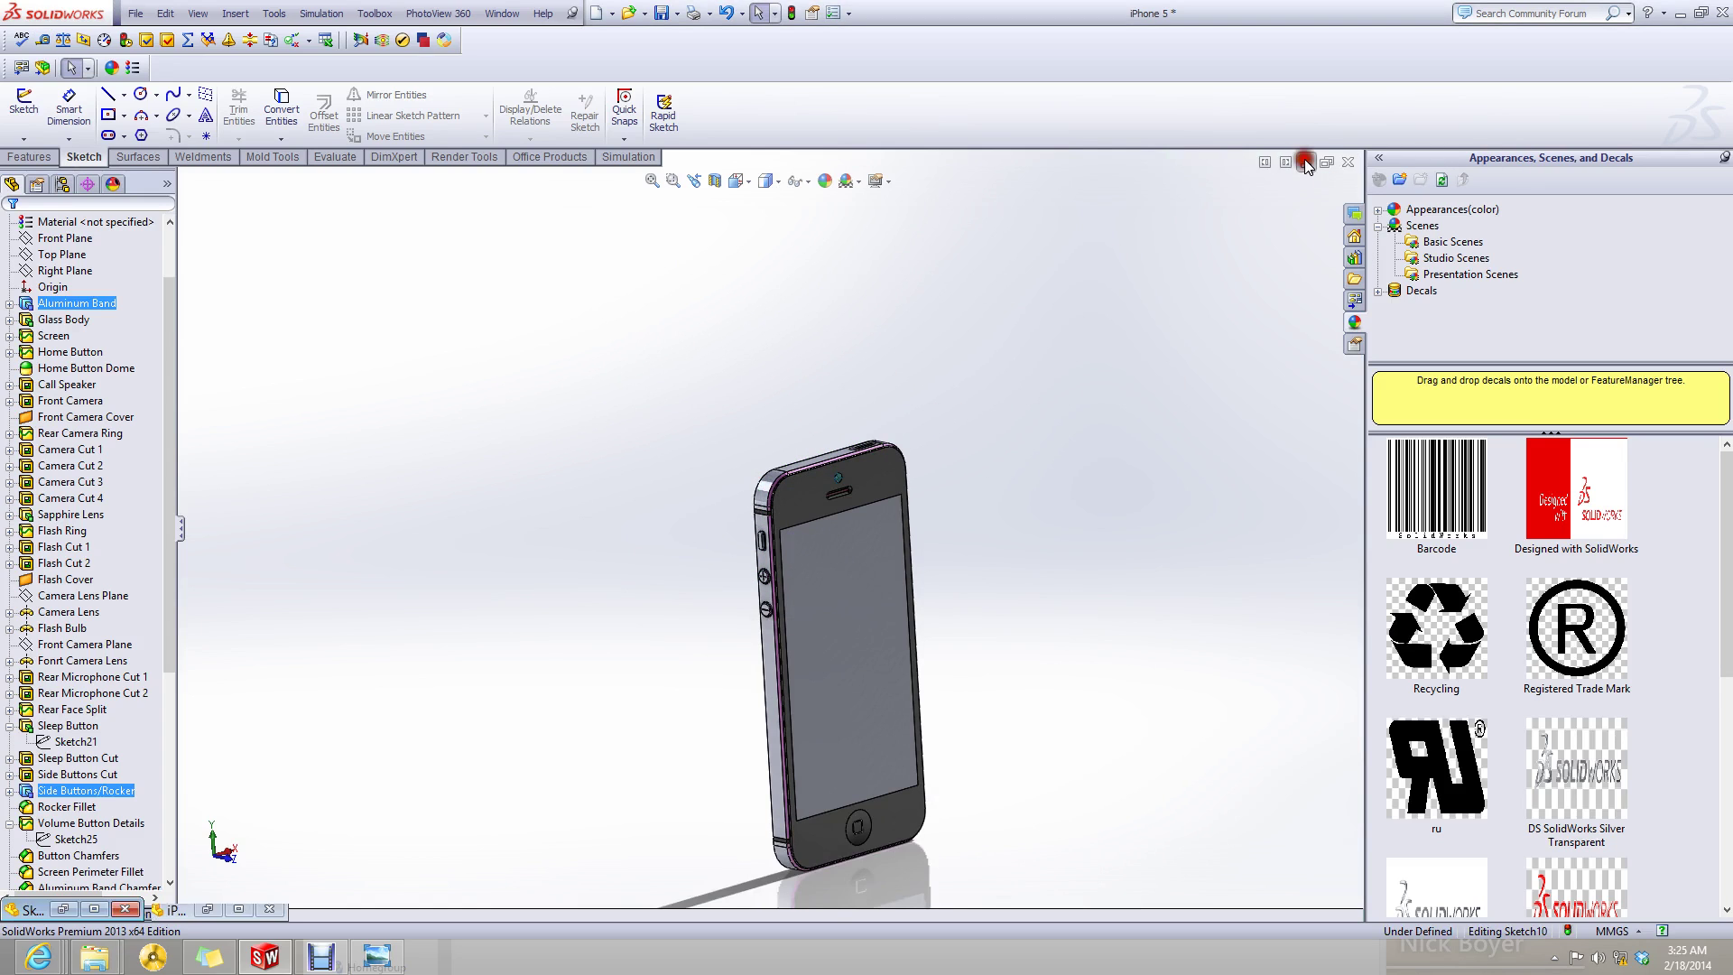
{"action": "left_click", "coordinate": [238, 909]}
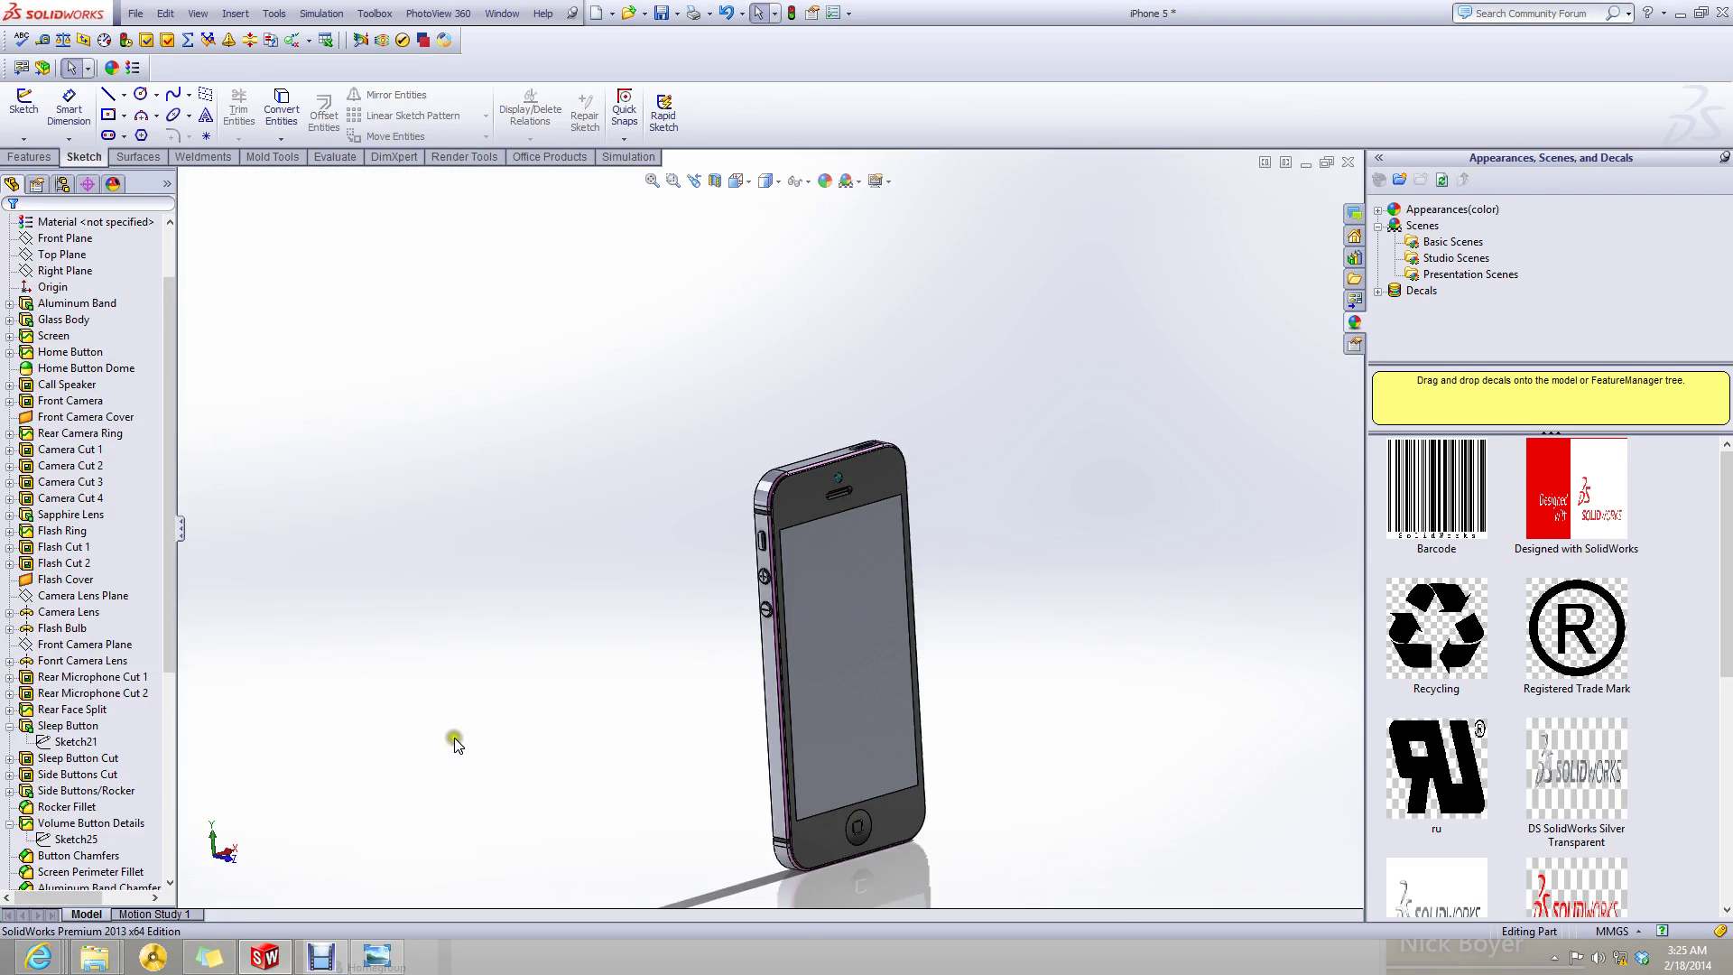
{"action": "left_click", "coordinate": [1309, 161]}
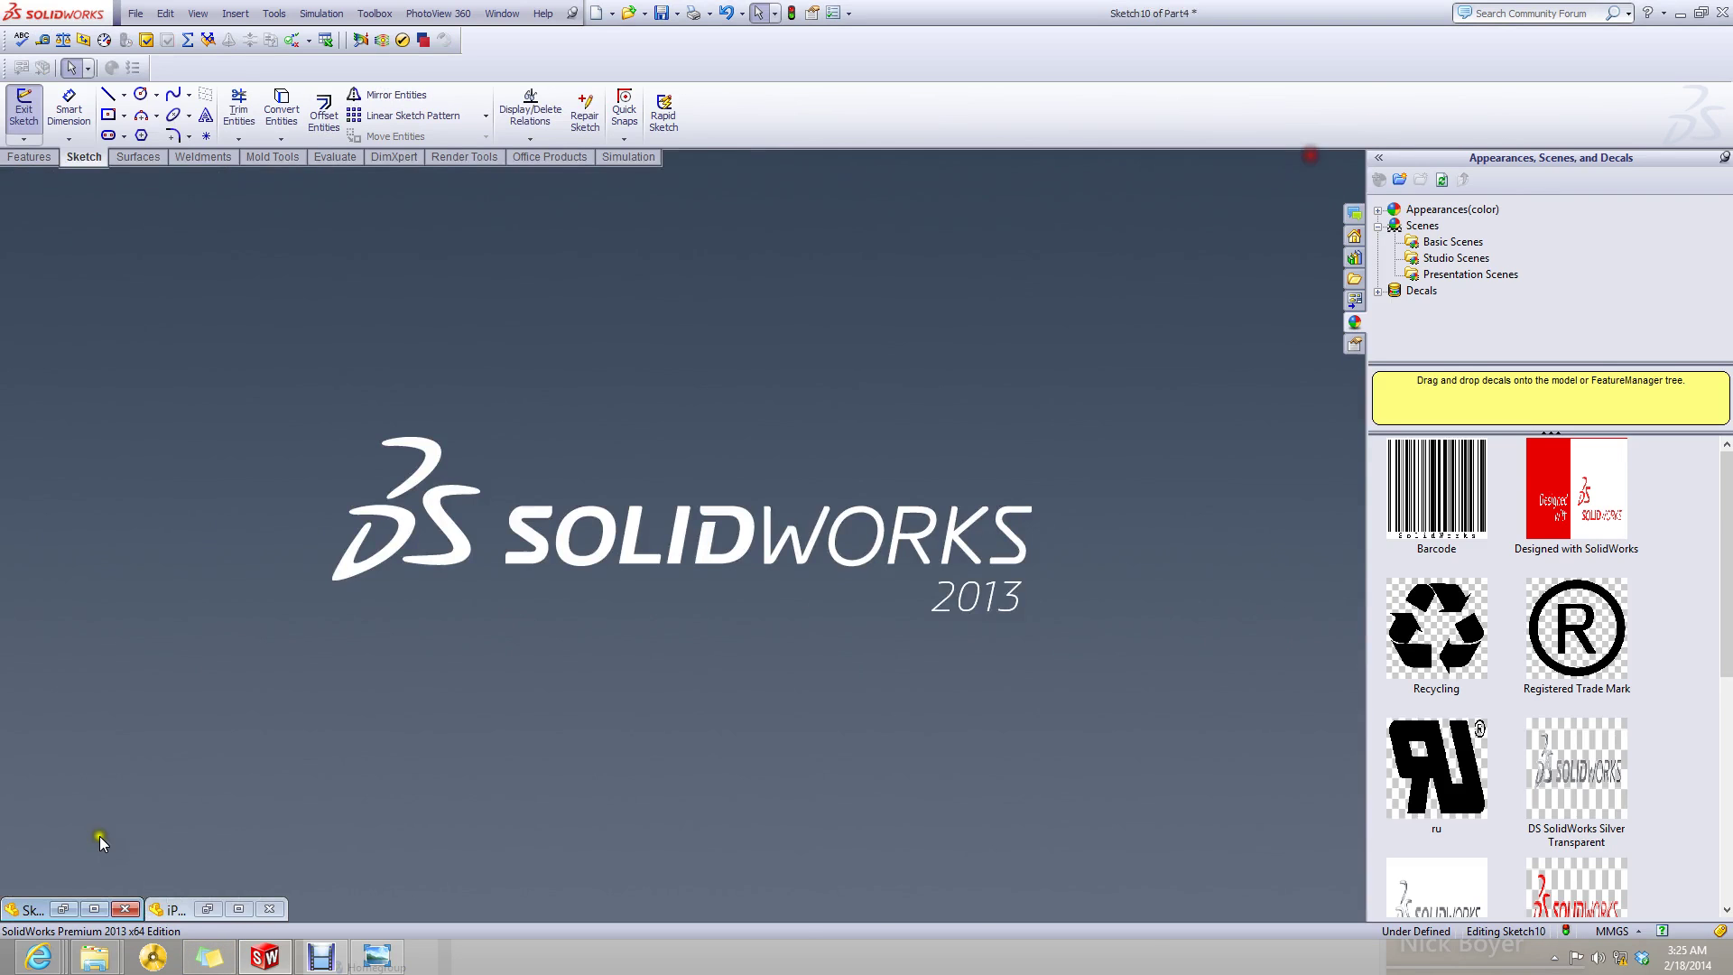
{"action": "left_click", "coordinate": [104, 911]}
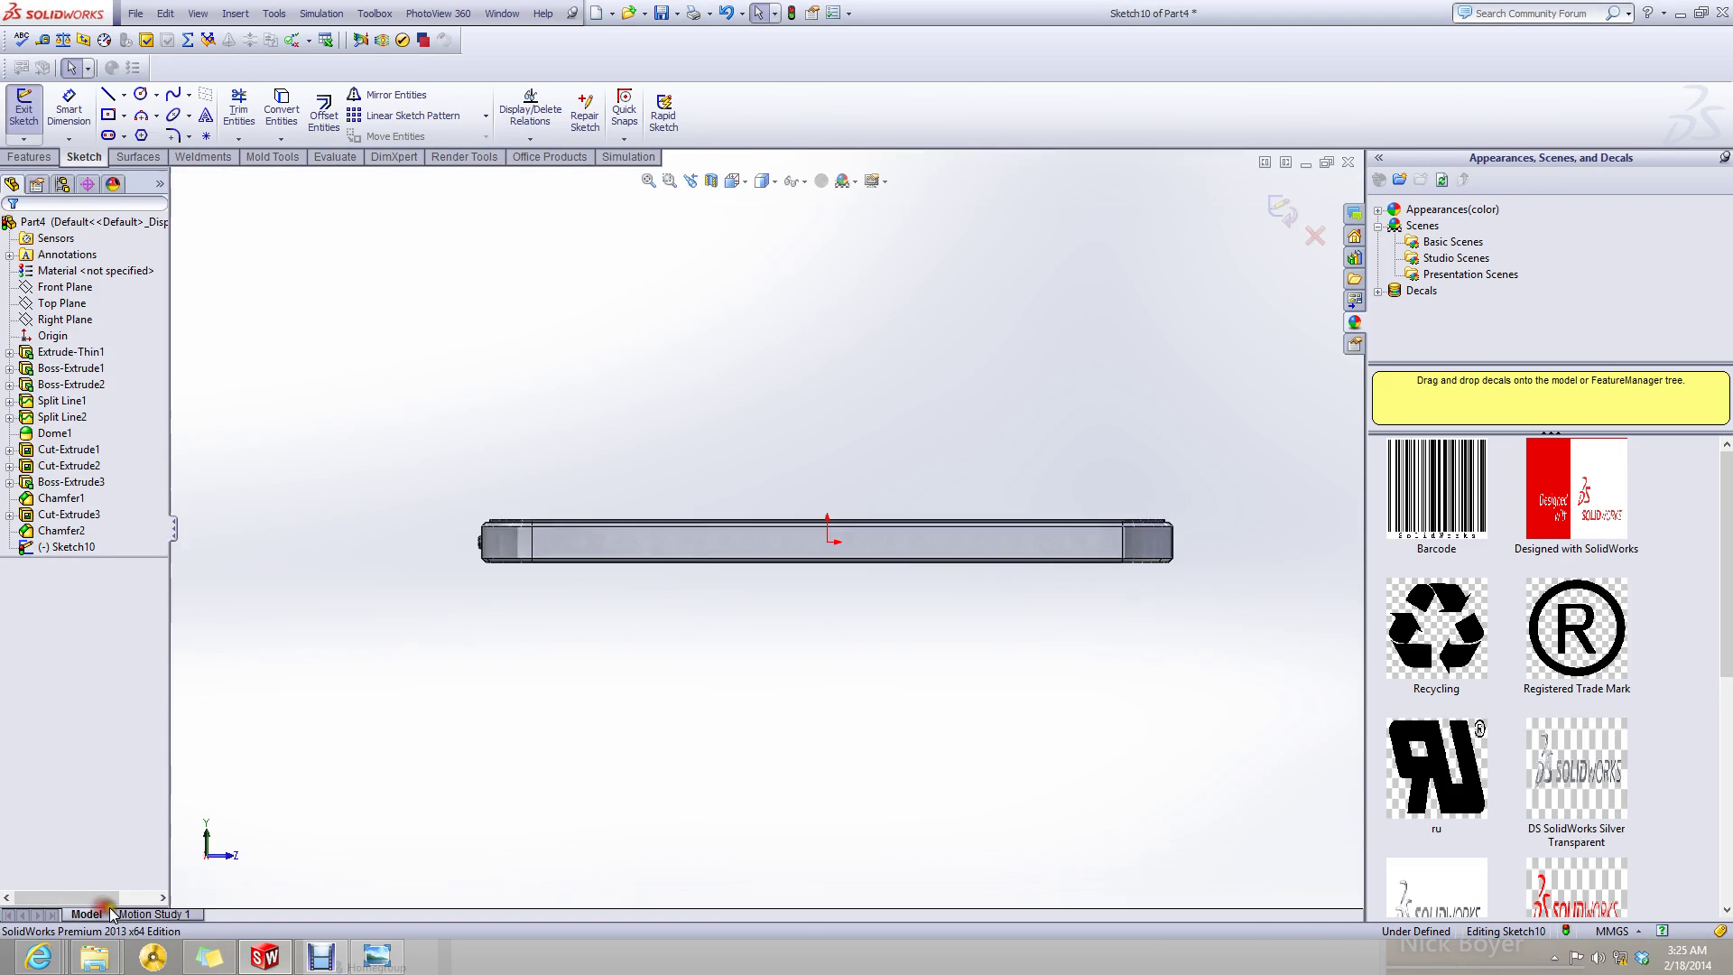
- Sketch two side-by-side circles about 3.7 mm and 4.1 mm in diameter along the band's centerline, level with the origin
{"action": "left_click", "coordinate": [135, 96]}
{"action": "scroll", "coordinate": [577, 454], "scroll_direction": "down", "scroll_amount": 3}
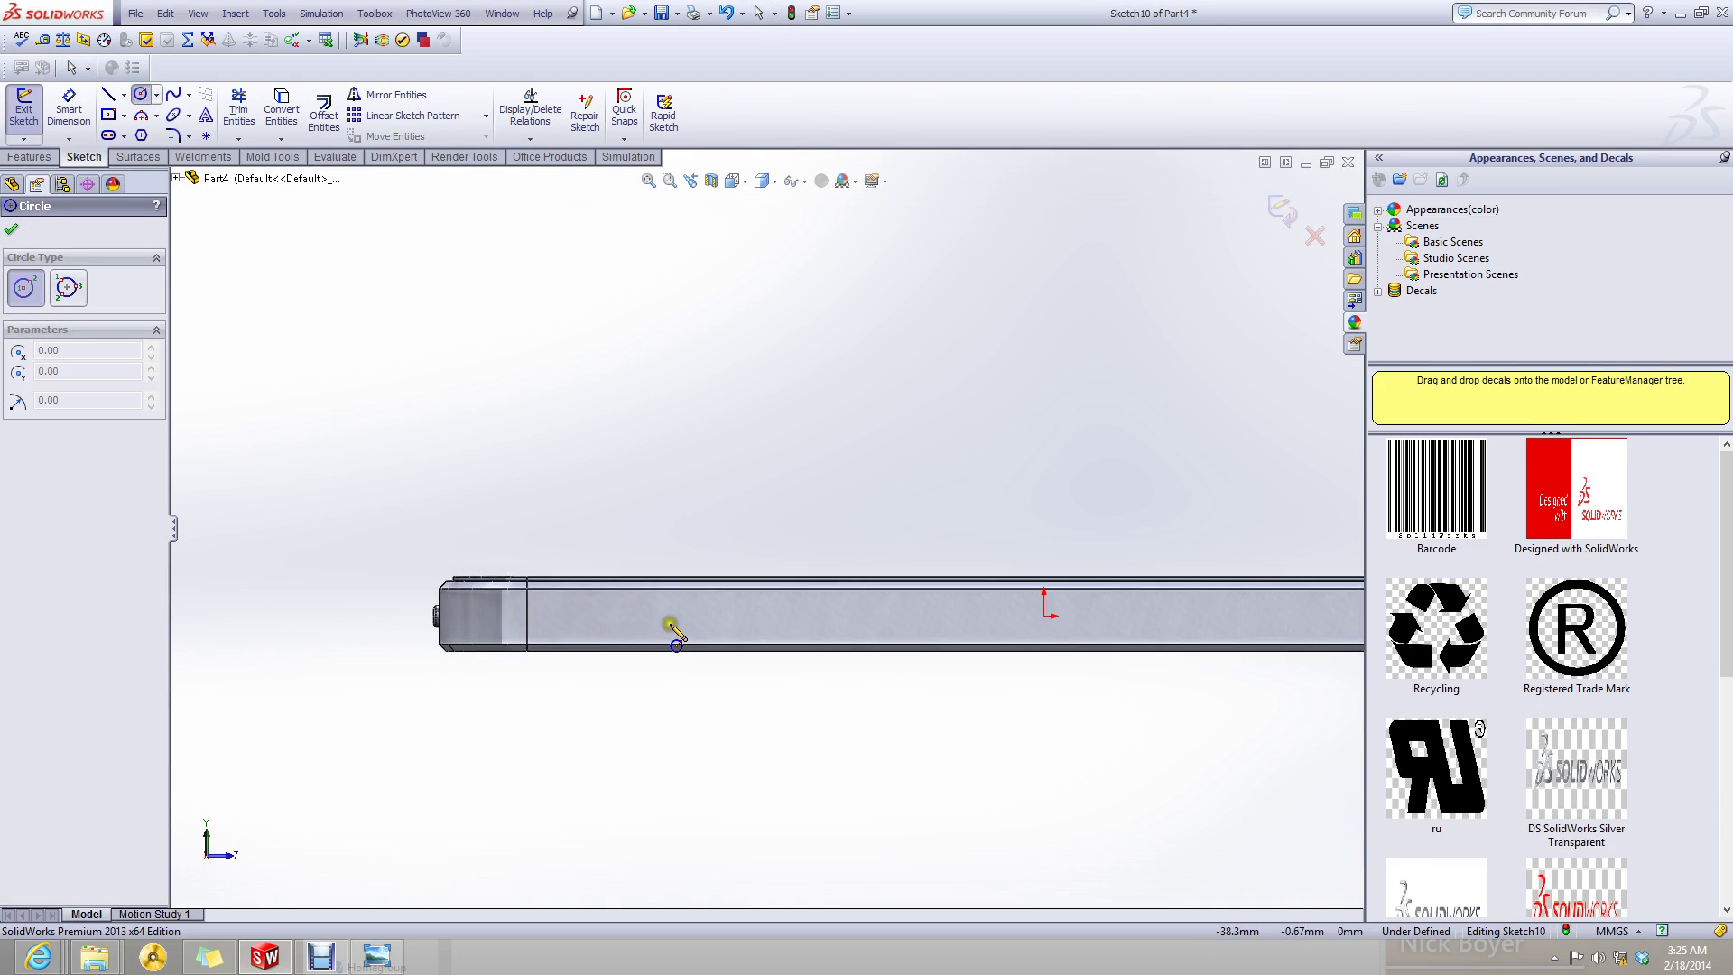
{"action": "left_click", "coordinate": [672, 619]}
{"action": "left_click", "coordinate": [690, 620]}
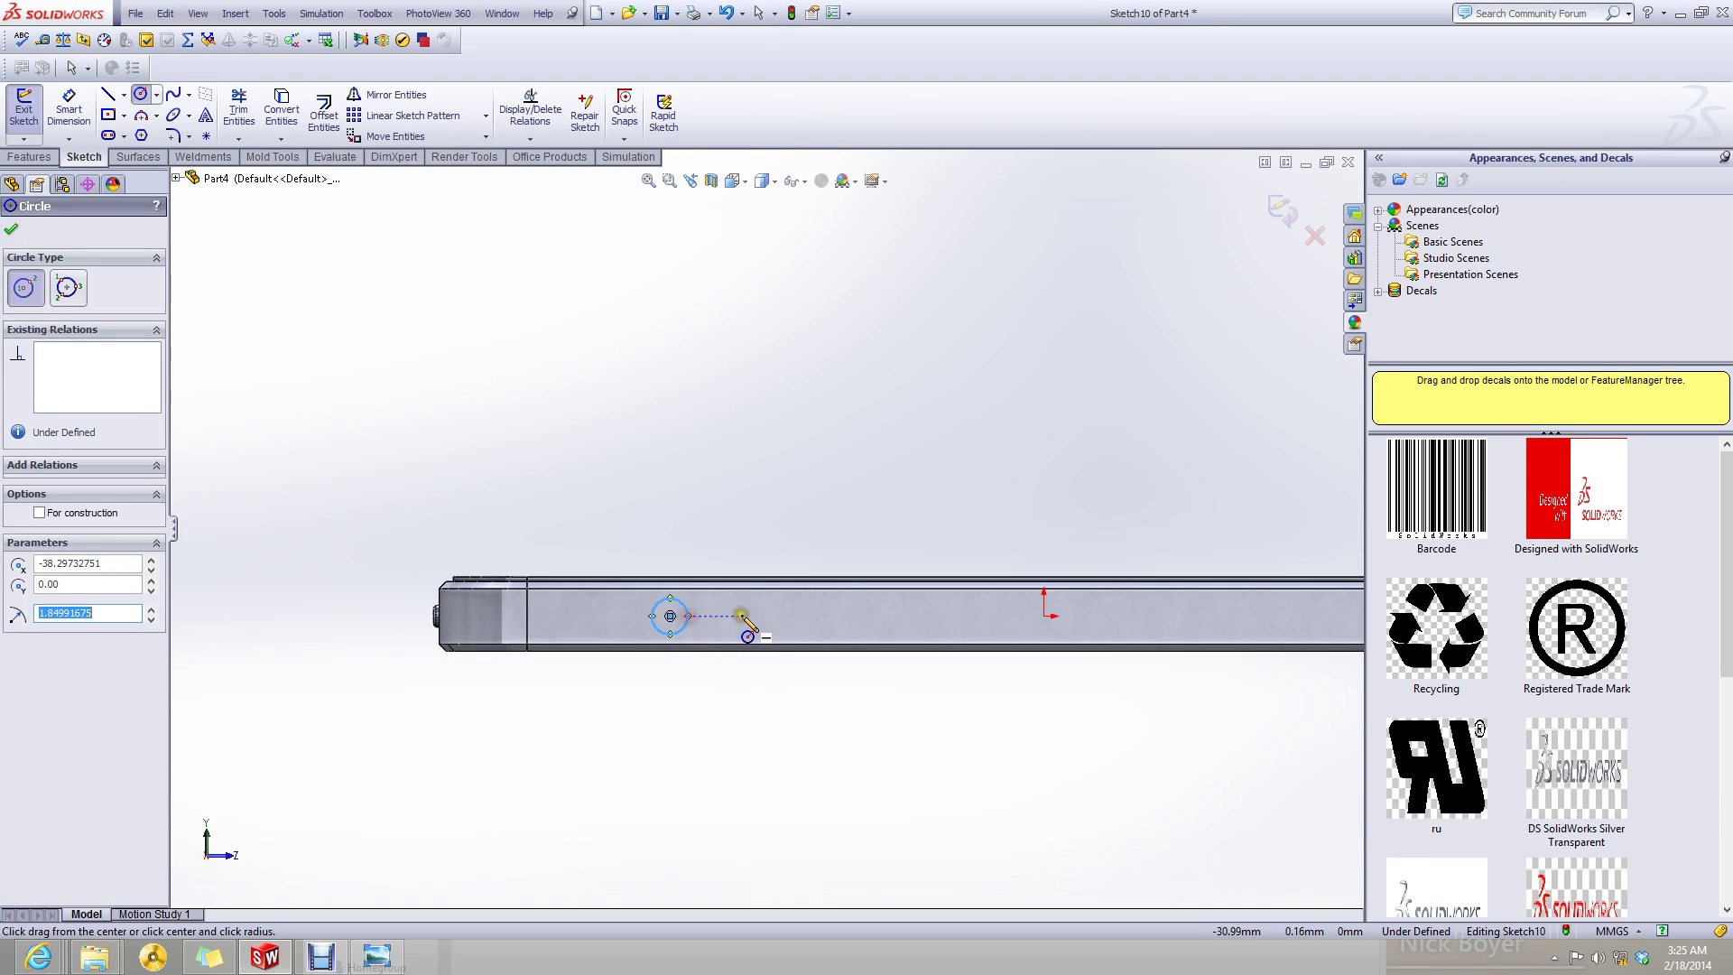
{"action": "left_click", "coordinate": [741, 615]}
{"action": "left_click", "coordinate": [751, 634]}
{"action": "key", "text": "Escape"}
- Add an equal relation between the two button circles and clear the selection
{"action": "left_click", "coordinate": [751, 634]}
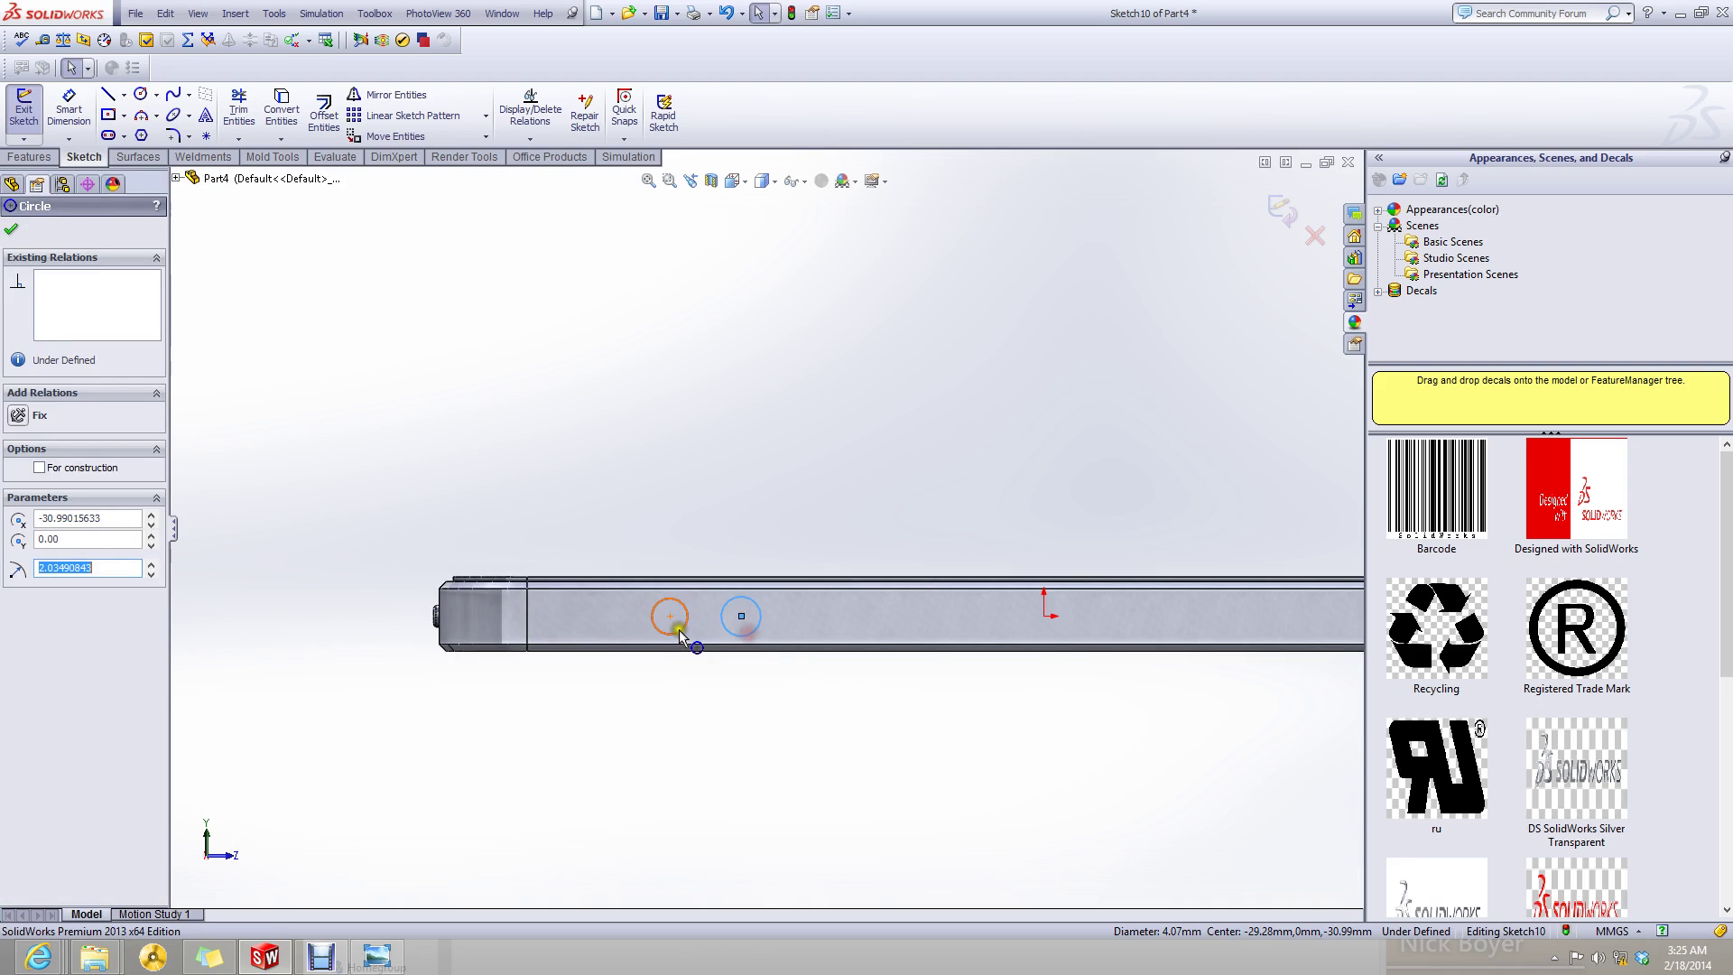
{"action": "left_click", "coordinate": [676, 629], "text": "ctrl"}
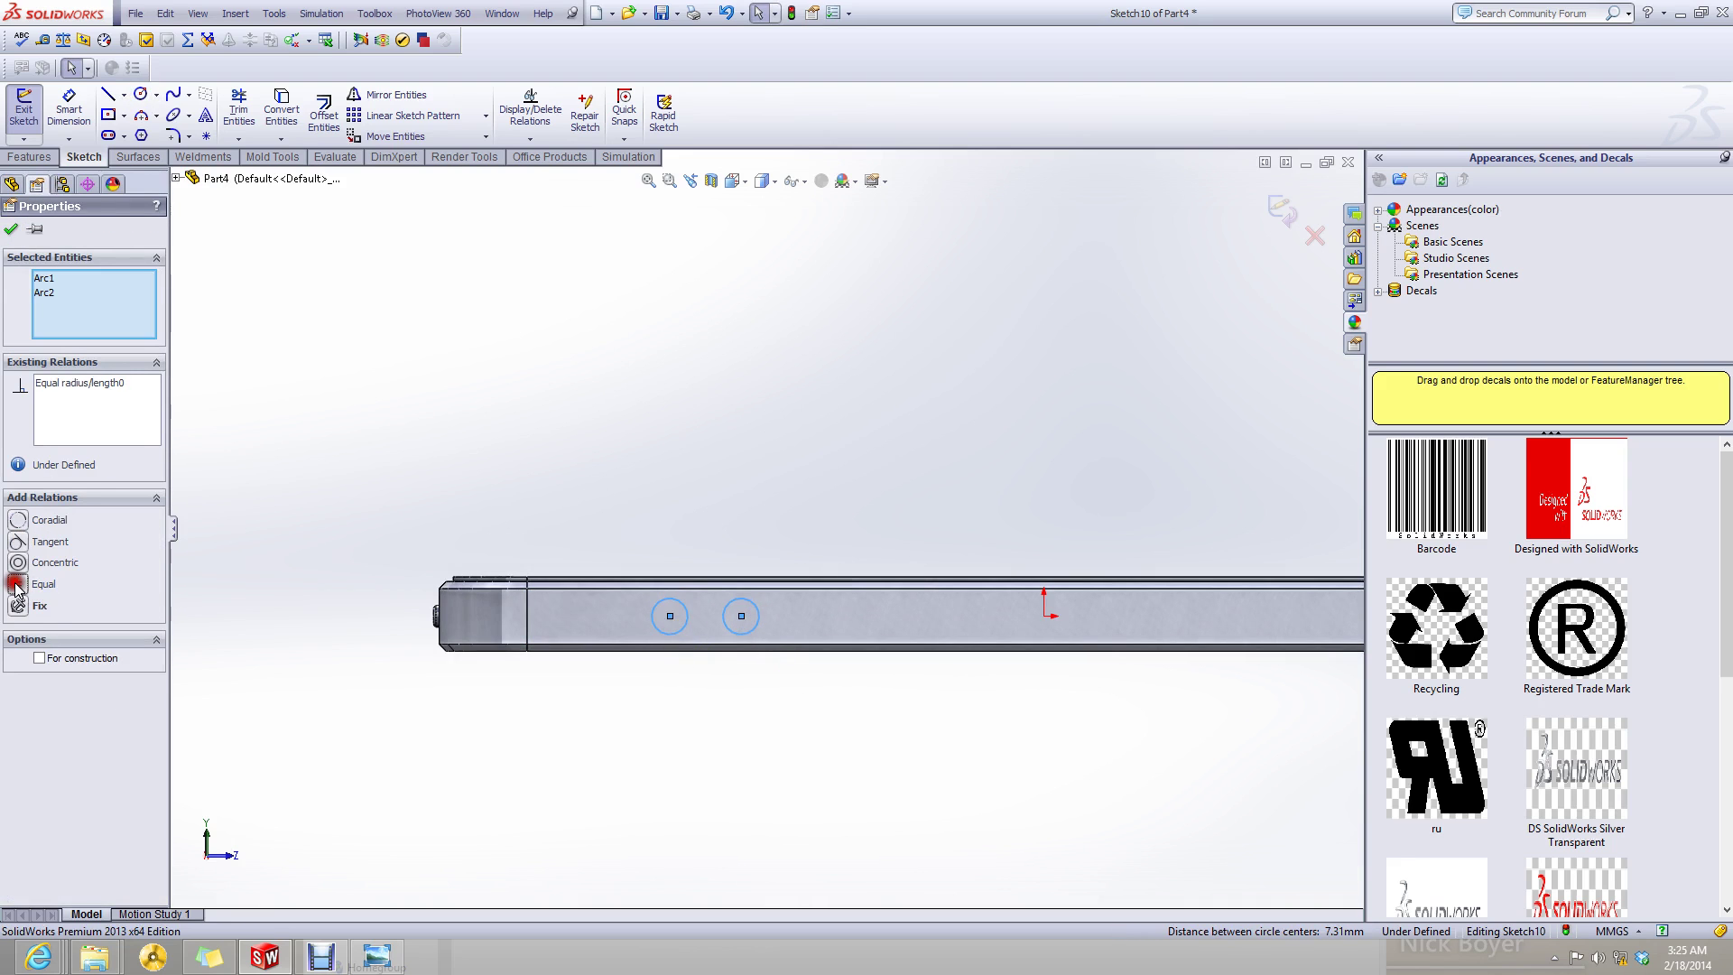
{"action": "left_click", "coordinate": [692, 751]}
- Dimension the distance between the two circle centers as 10.29 mm
{"action": "left_click", "coordinate": [72, 121]}
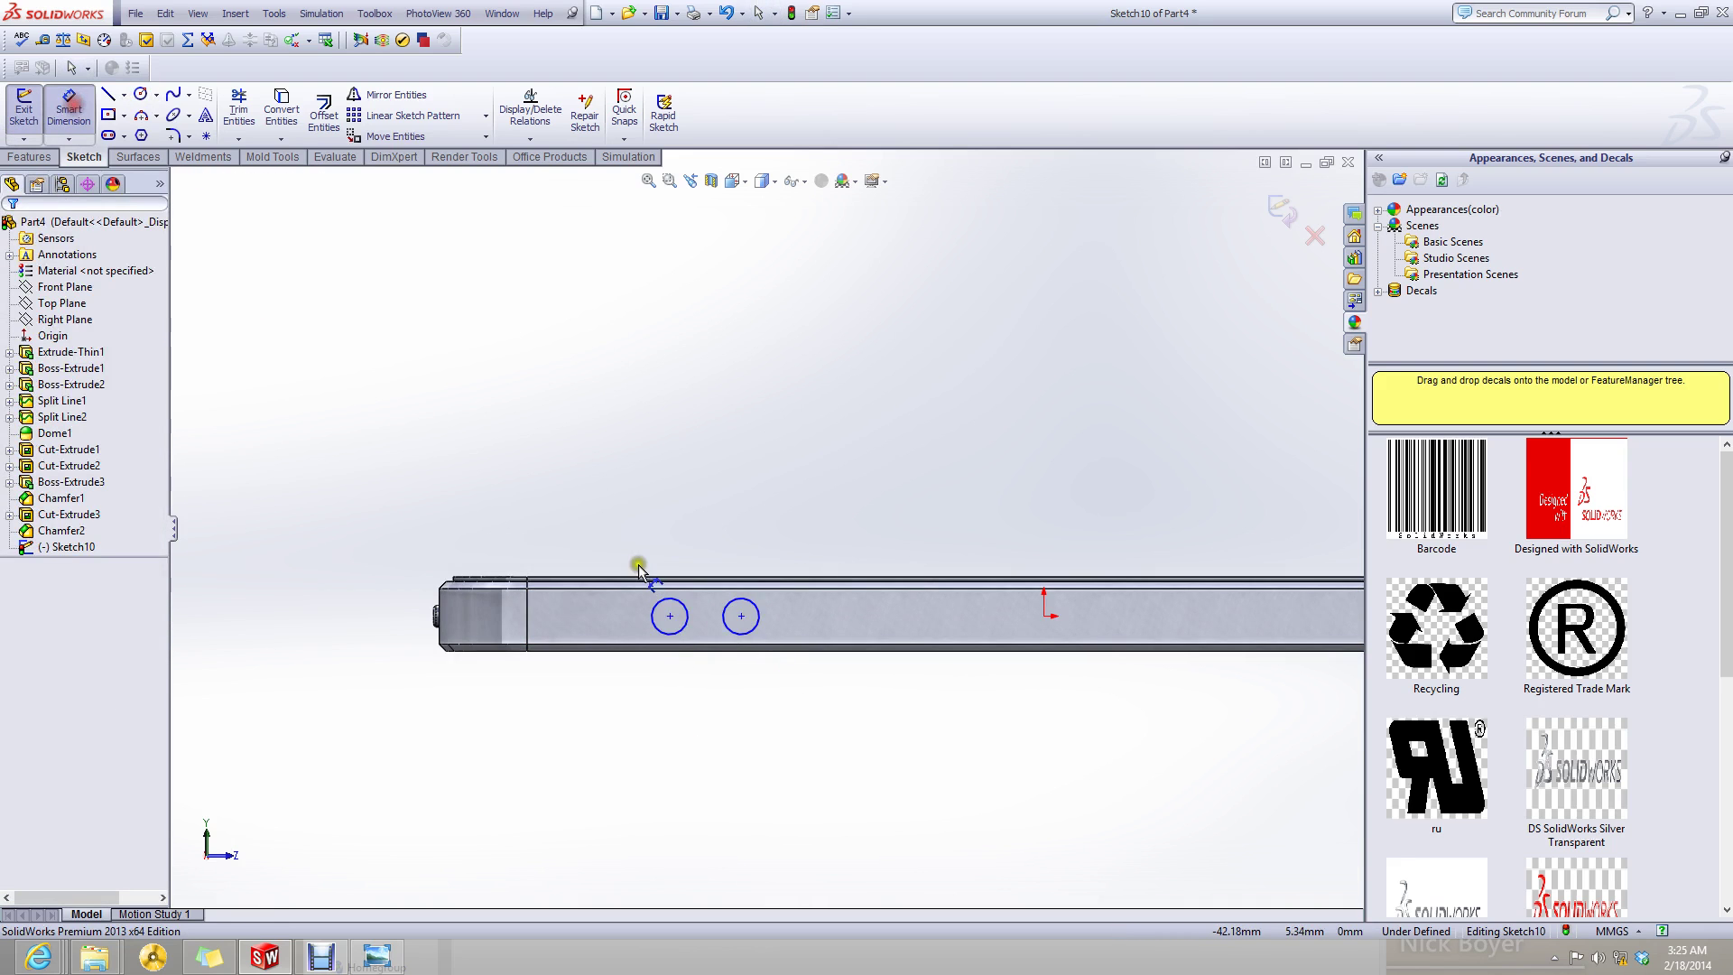
{"action": "left_click", "coordinate": [669, 617]}
{"action": "left_click", "coordinate": [741, 618]}
{"action": "left_click", "coordinate": [722, 684]}
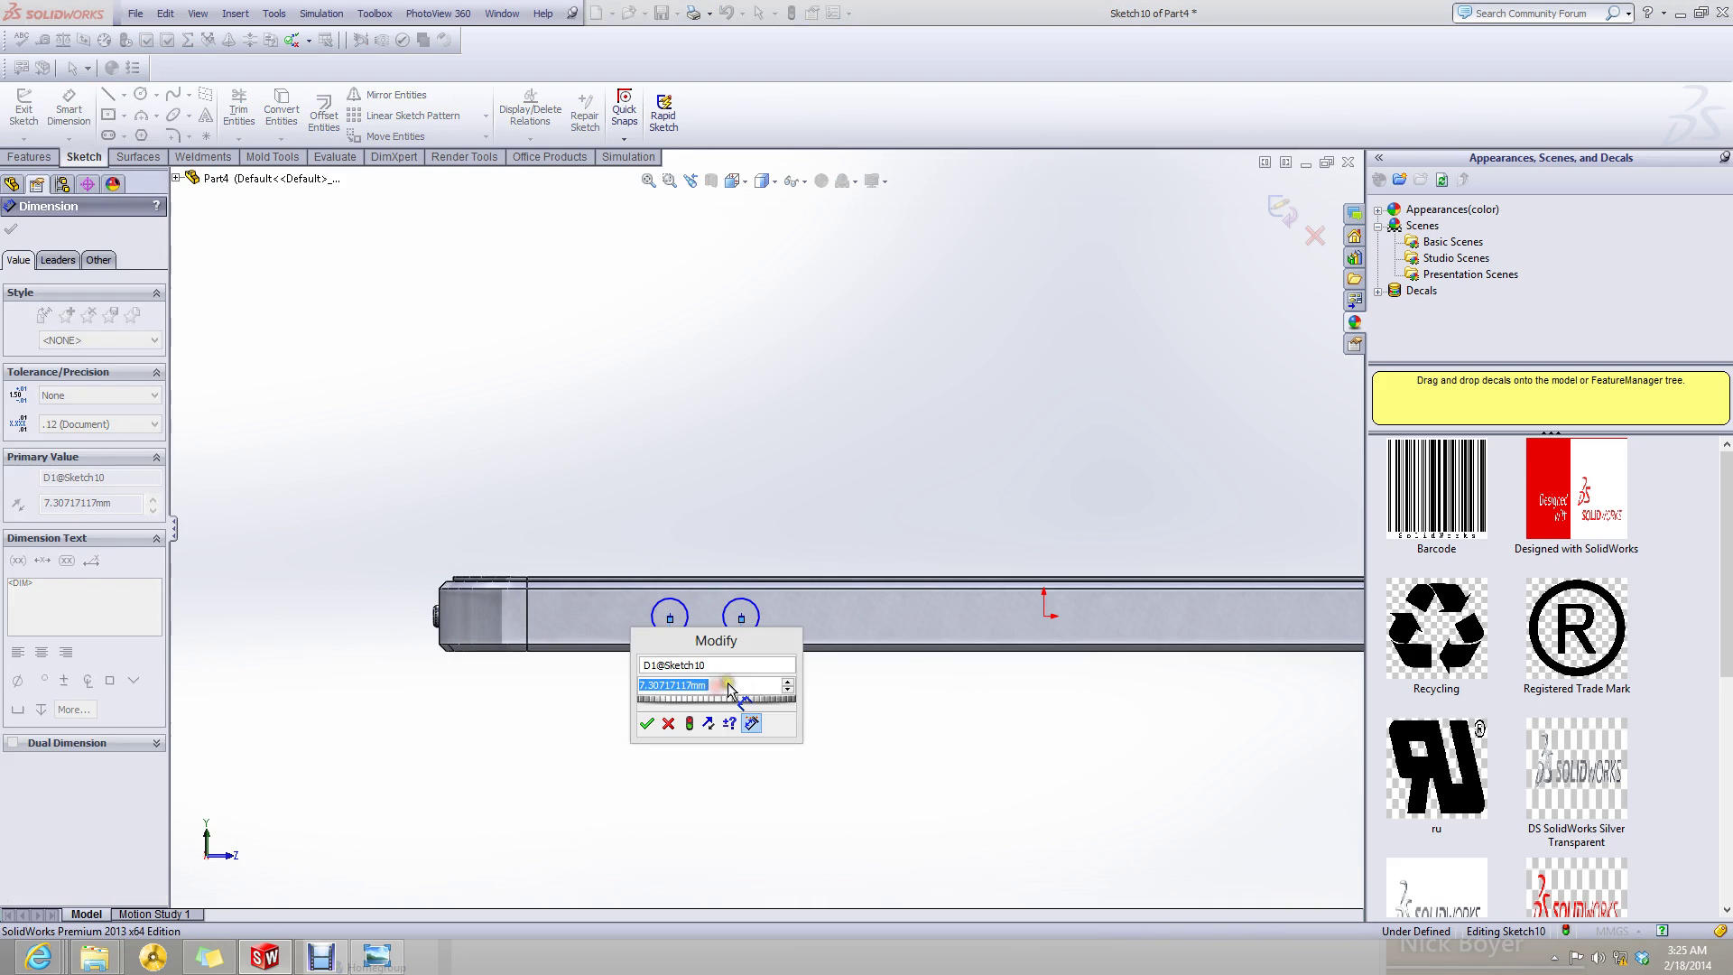
{"action": "type", "text": "10.29"}
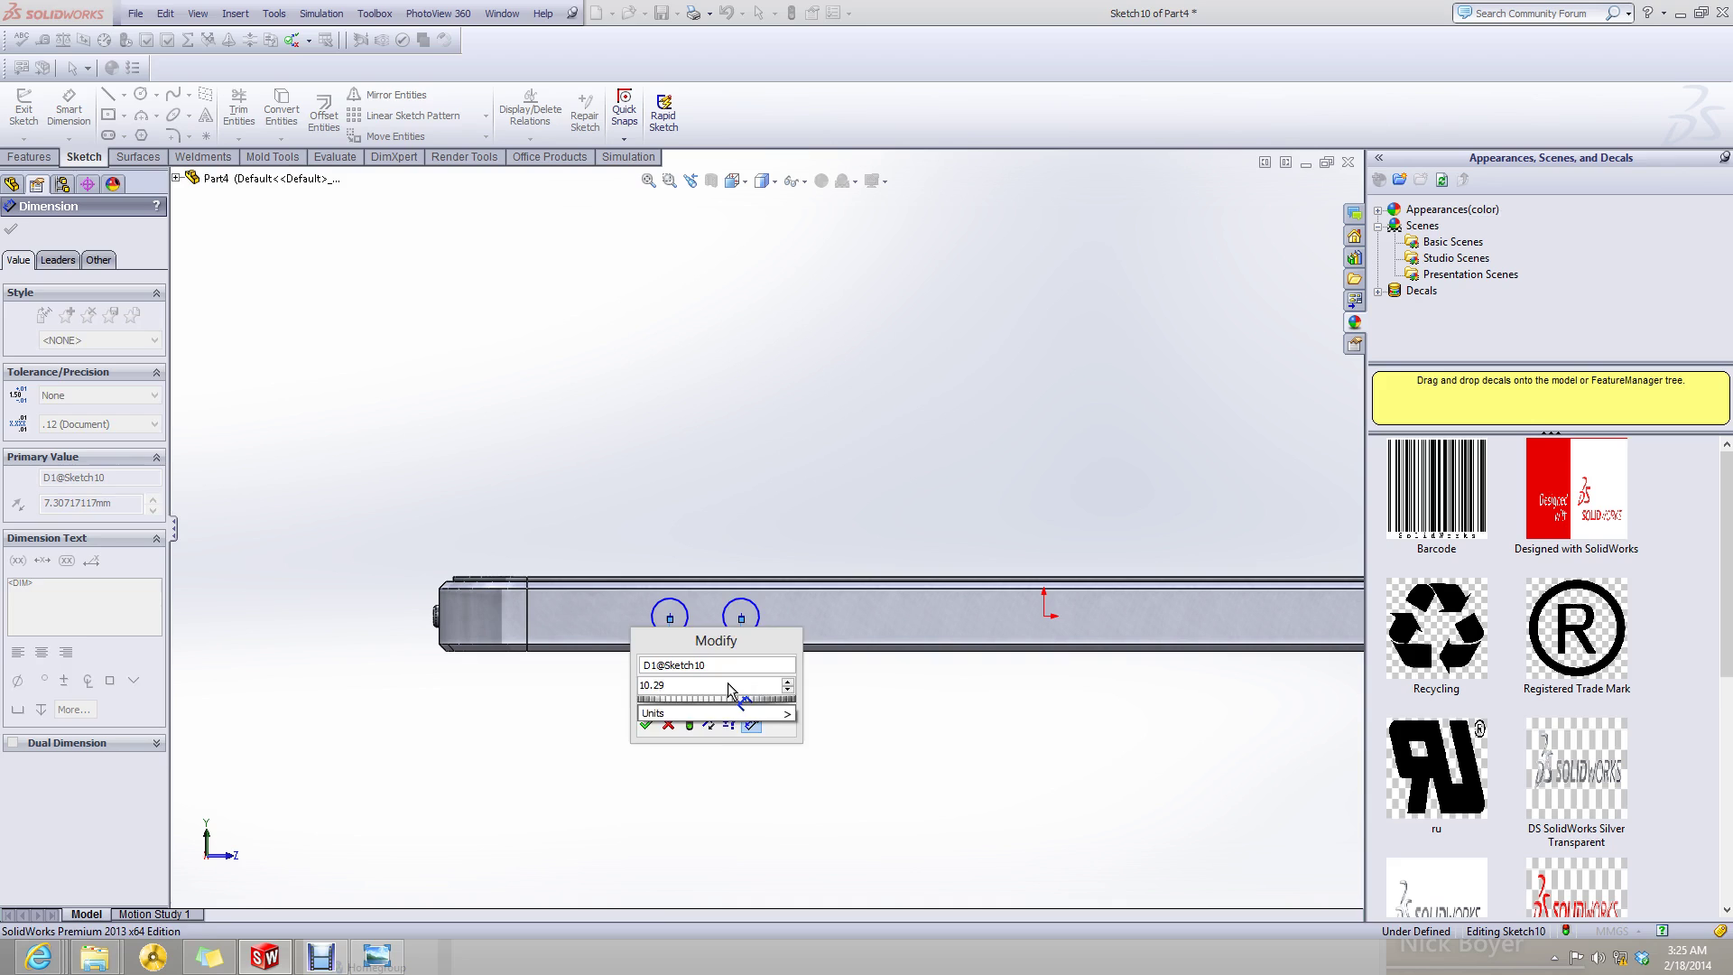
{"action": "key", "text": "Return"}
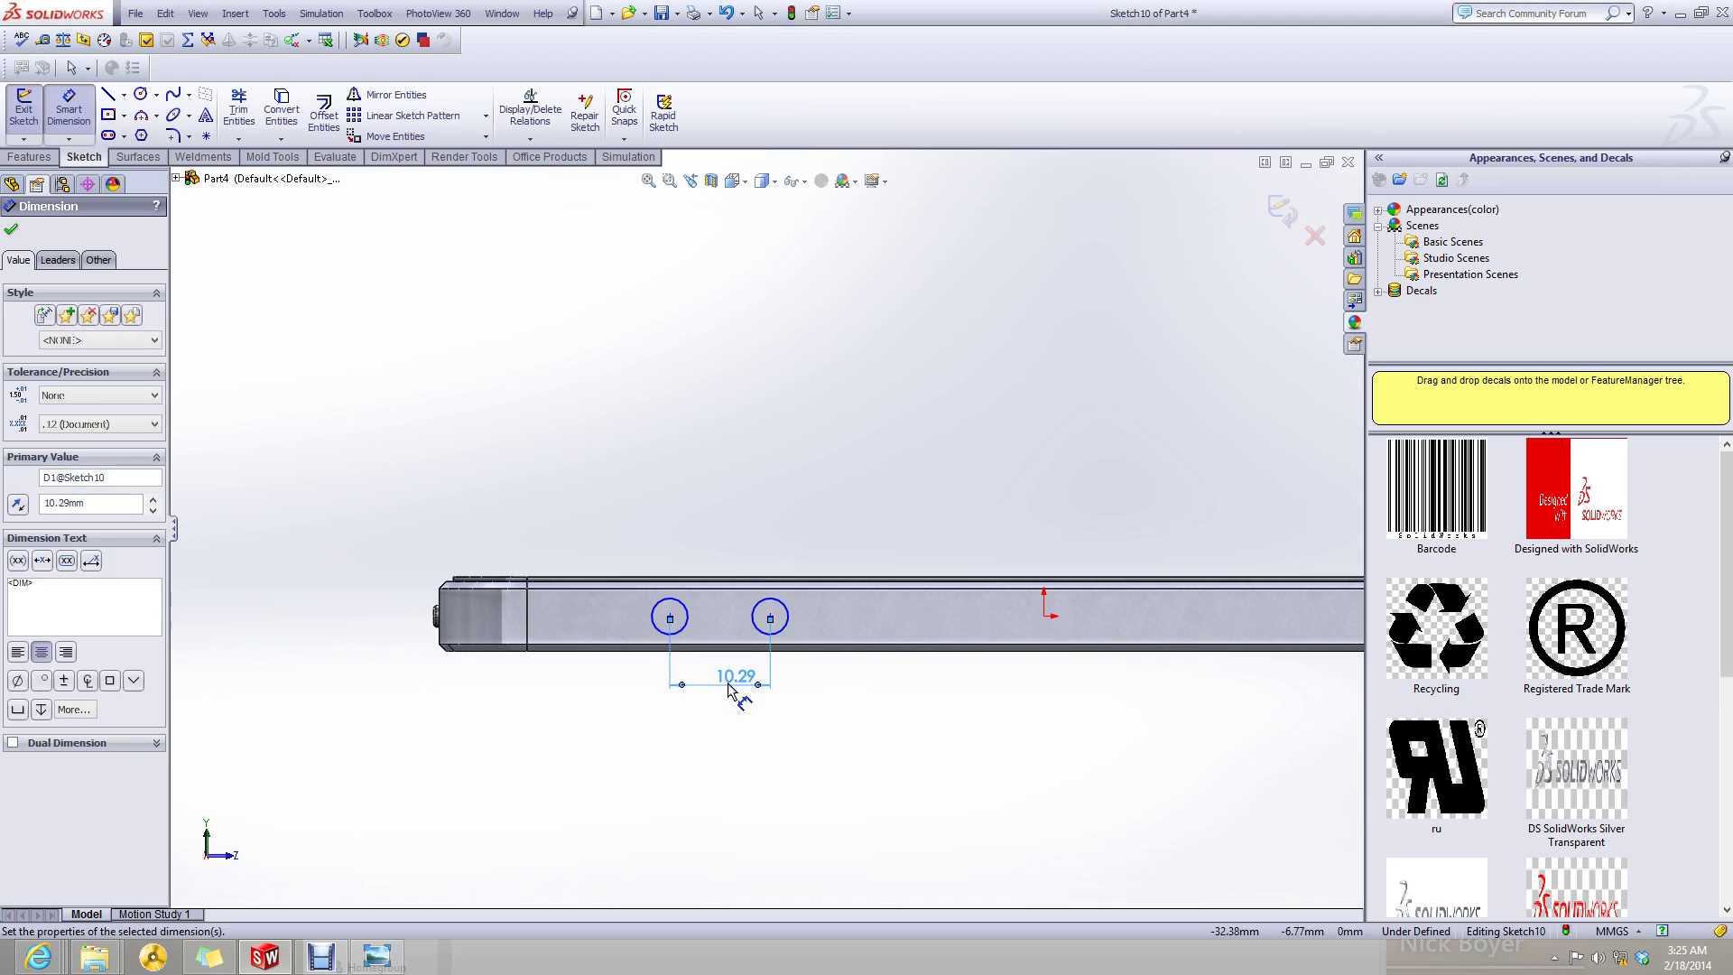
{"action": "left_click", "coordinate": [728, 732]}
- Dimension the distance from the band's top end to the nearer circle's center as 30.93 mm
{"action": "left_click", "coordinate": [670, 617]}
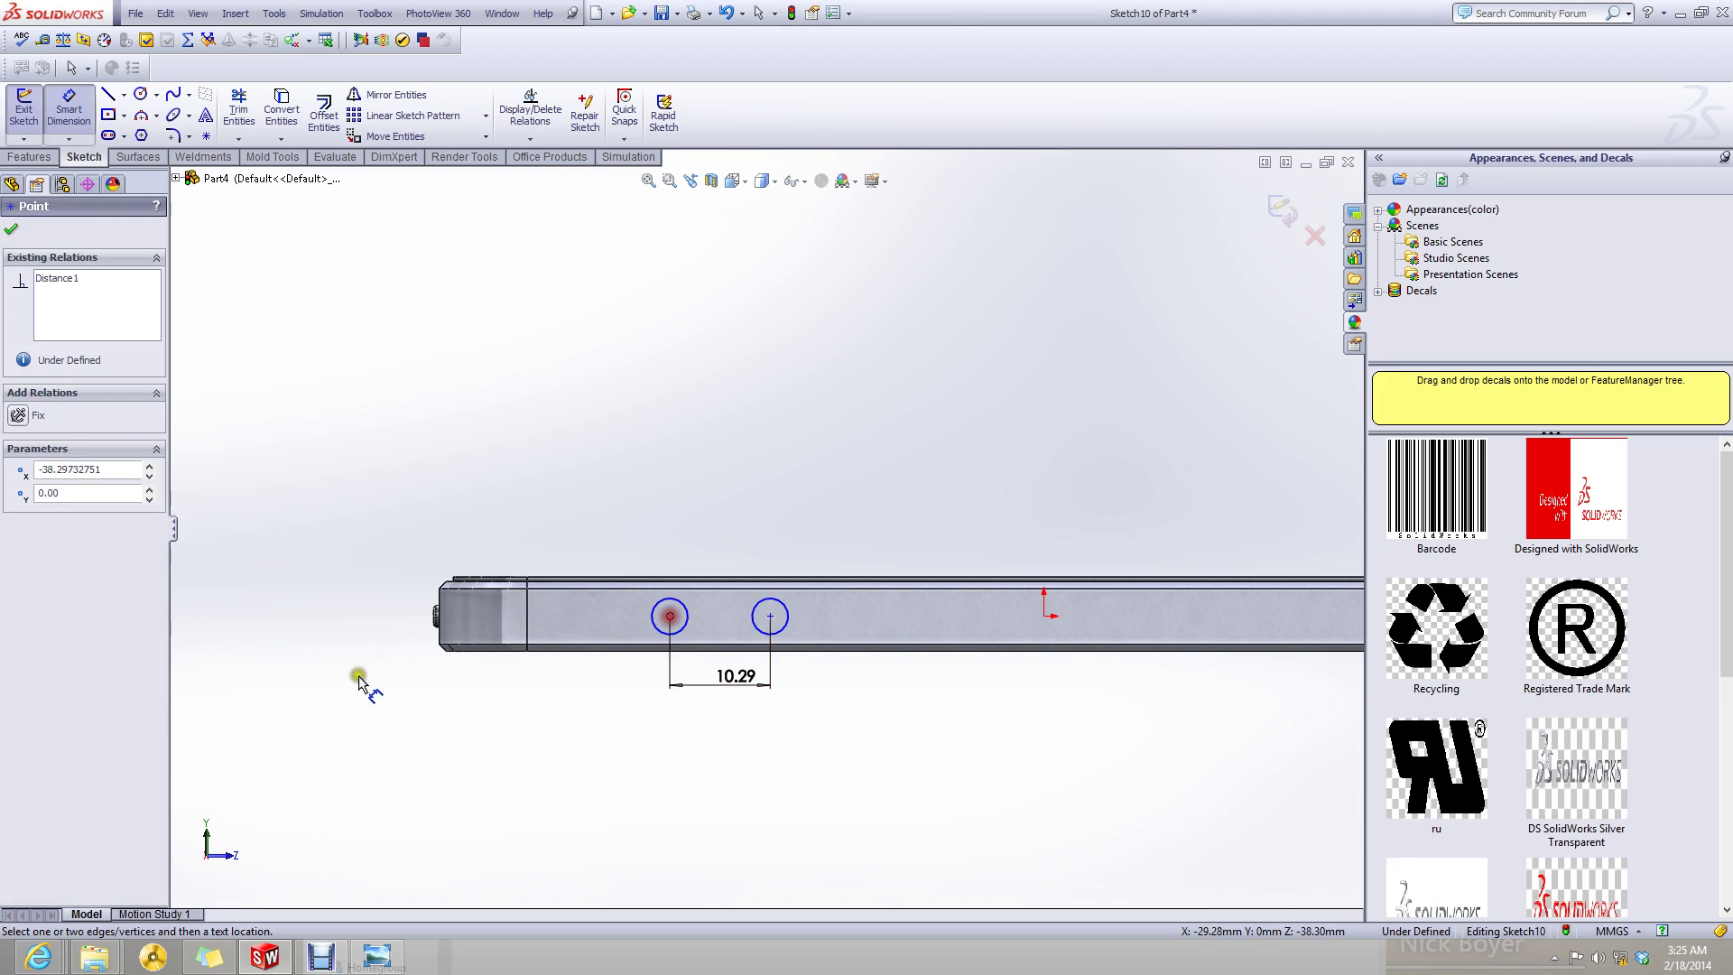
{"action": "left_click", "coordinate": [439, 600]}
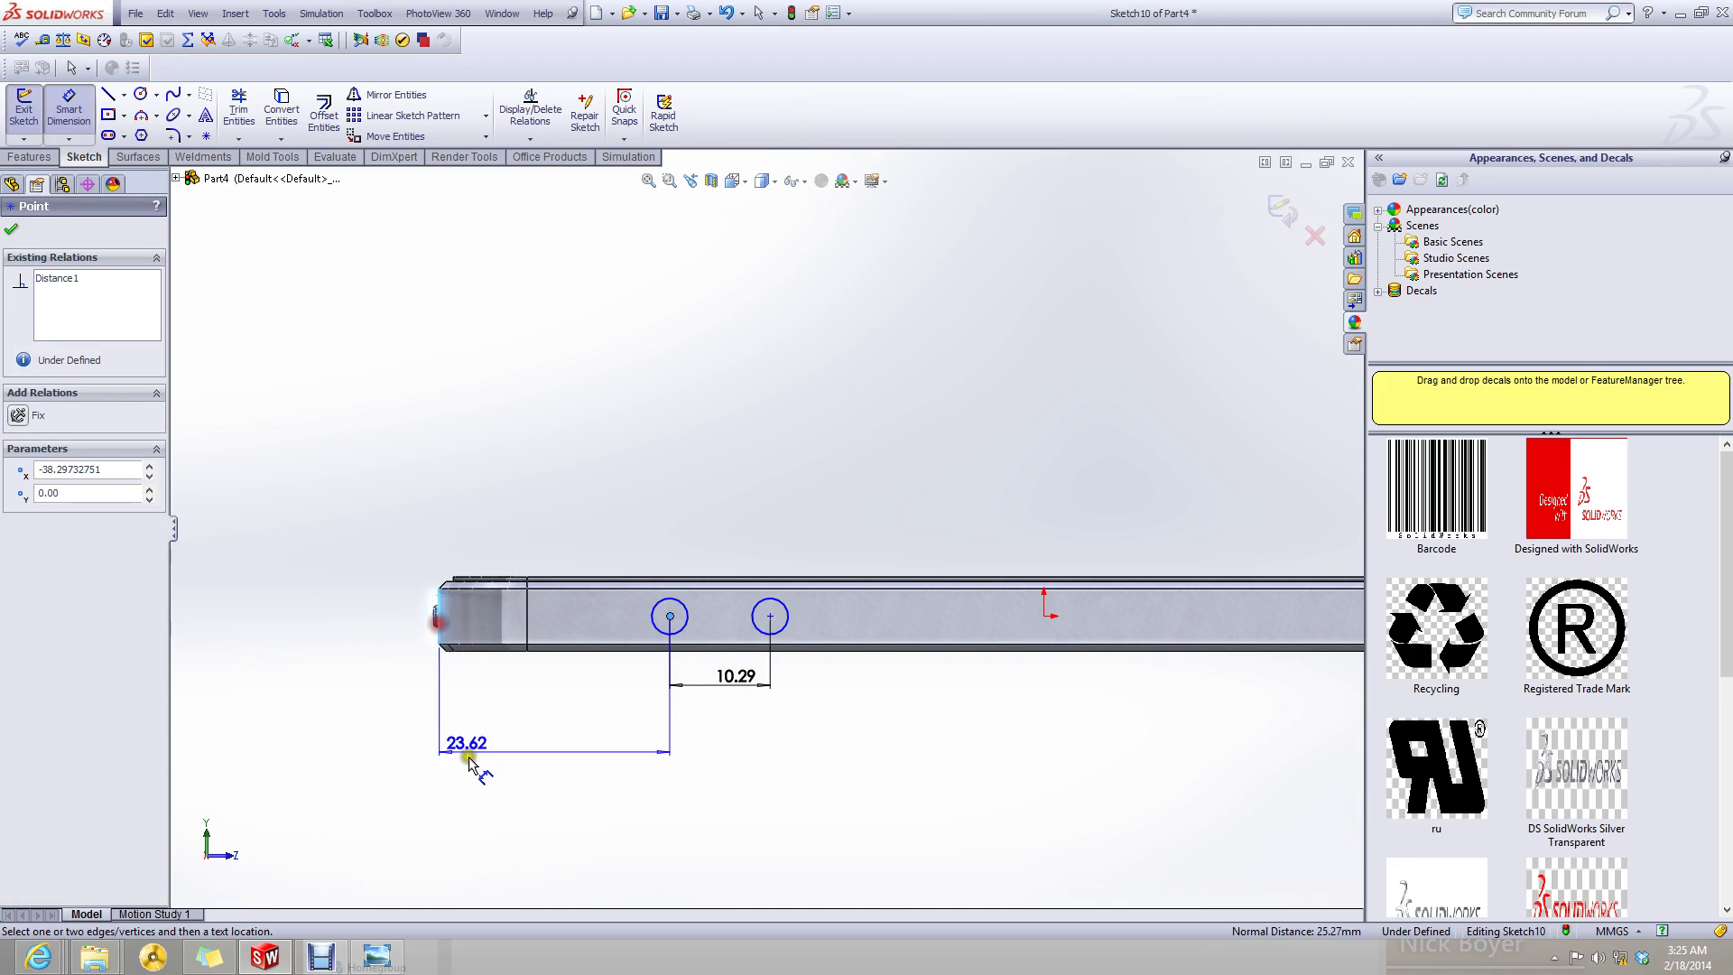
{"action": "left_click", "coordinate": [470, 763]}
{"action": "type", "text": "30"}
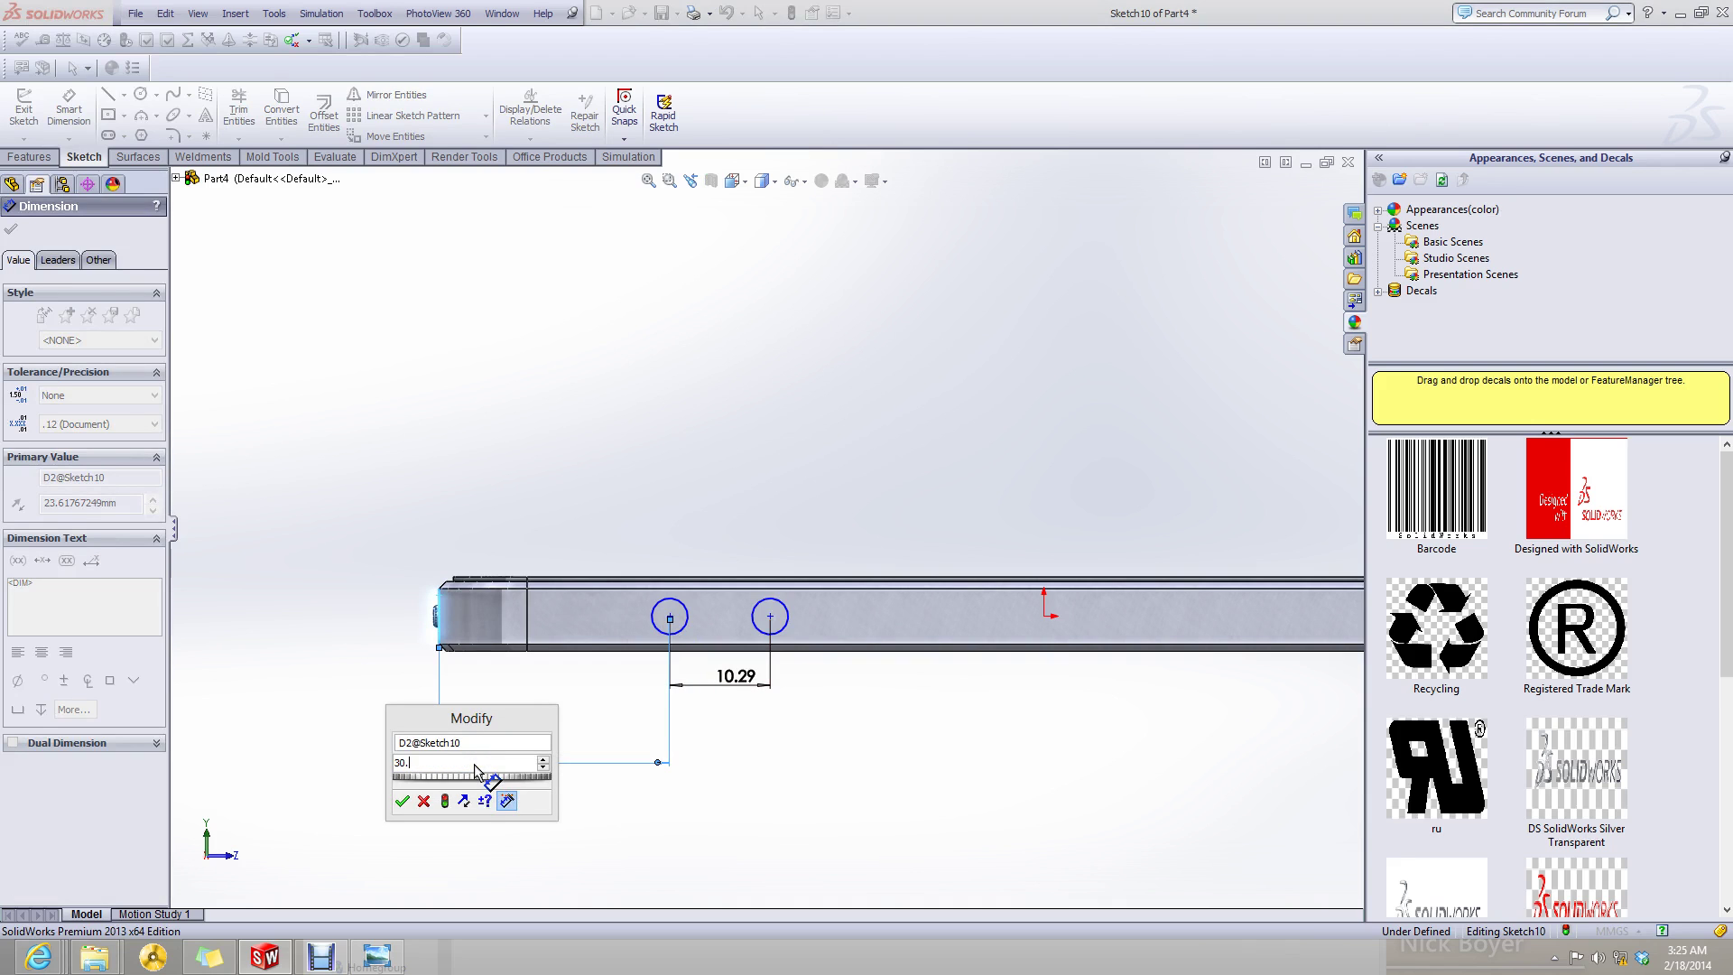
{"action": "type", "text": ".93"}
{"action": "key", "text": "Return"}
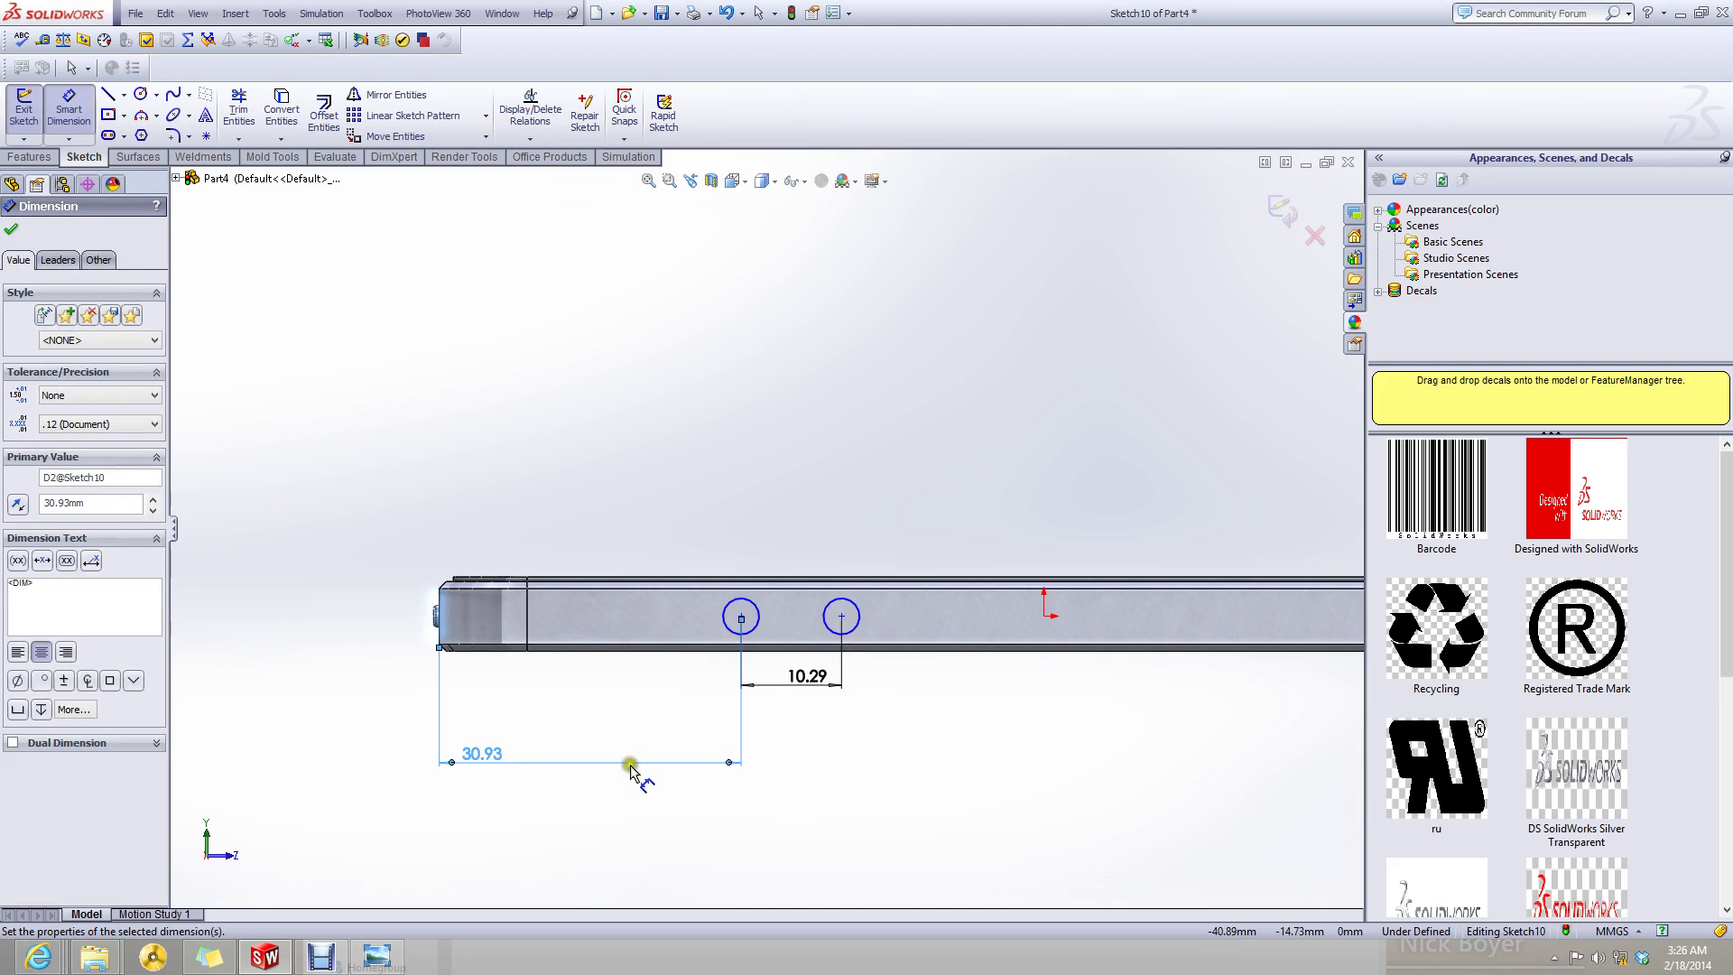
{"action": "left_click", "coordinate": [872, 819]}
- Switch to the reference iPhone 5 part, measure the diameter of the volume-up button's side face, and close the measurement
{"action": "left_click", "coordinate": [1311, 162]}
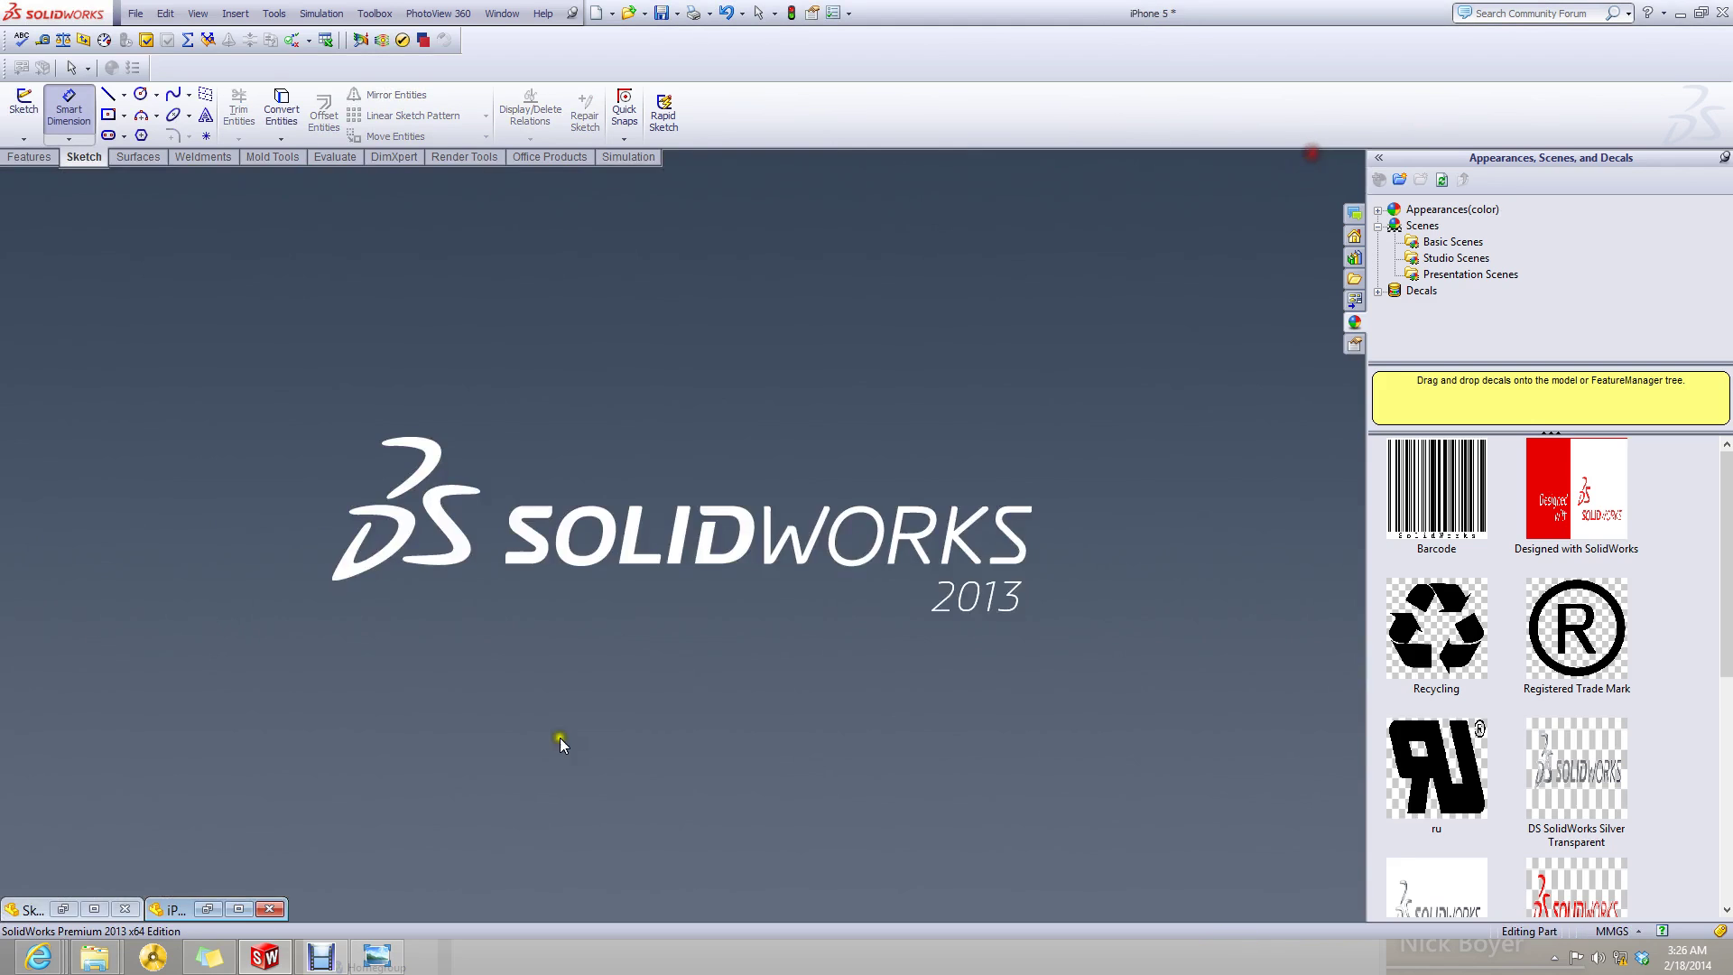
{"action": "left_click", "coordinate": [240, 910]}
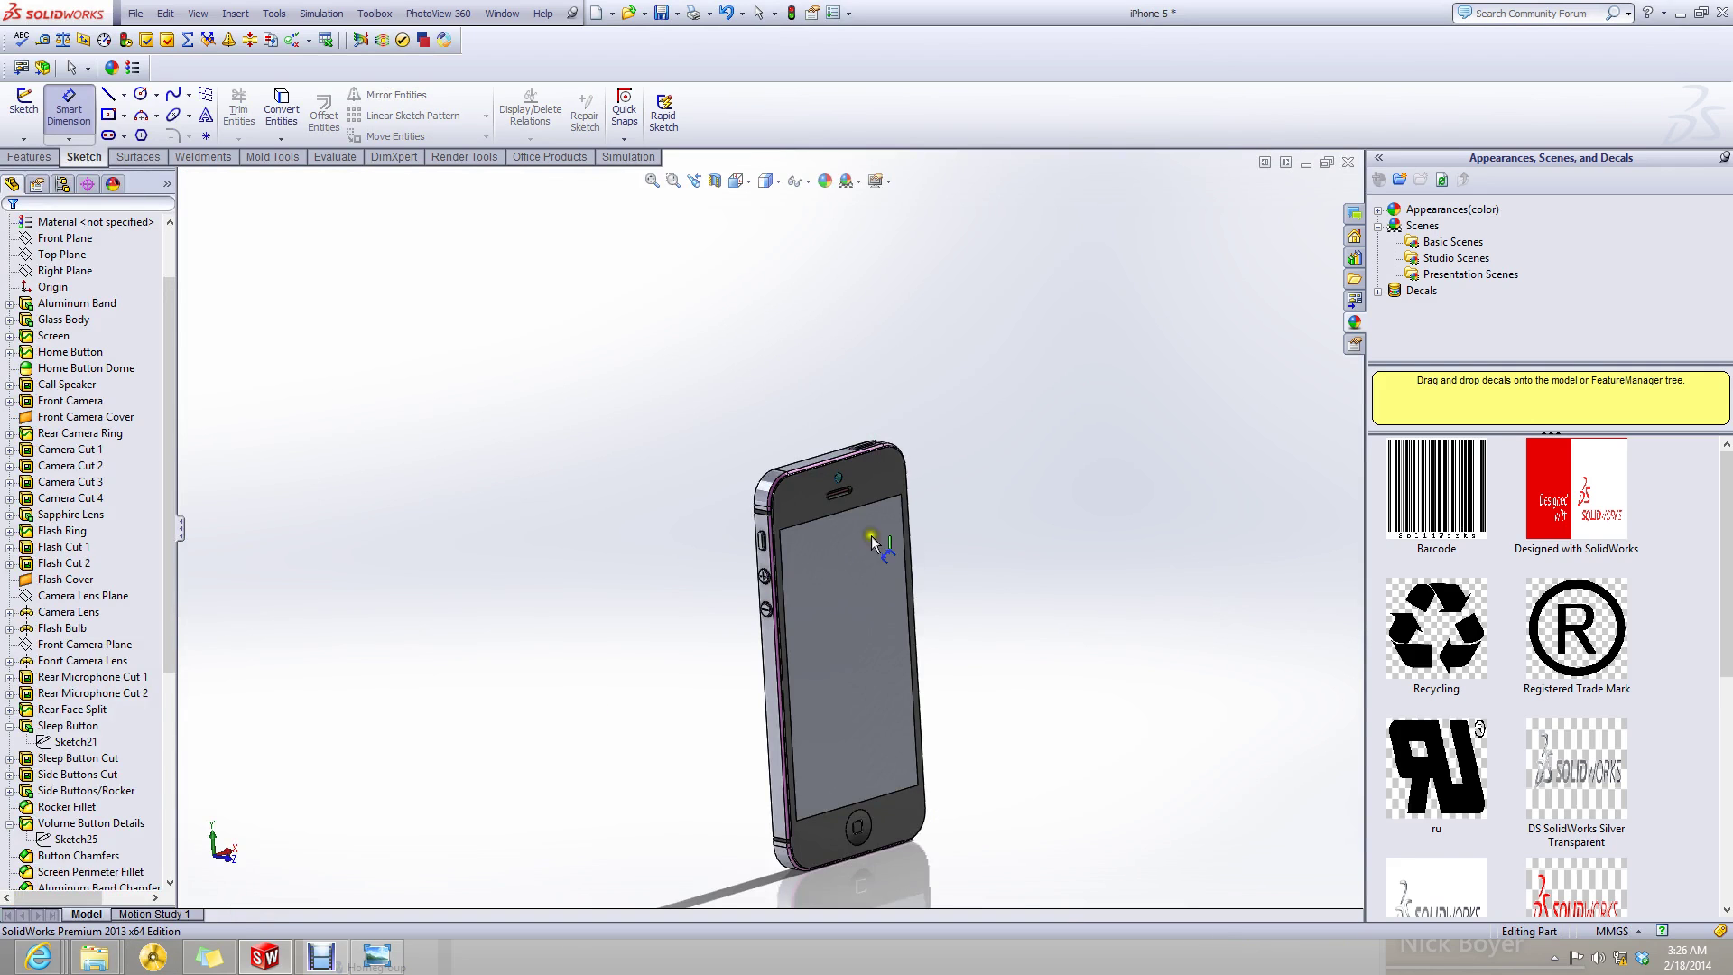
{"action": "left_click", "coordinate": [42, 42]}
{"action": "scroll", "coordinate": [894, 551], "scroll_direction": "down", "scroll_amount": 10}
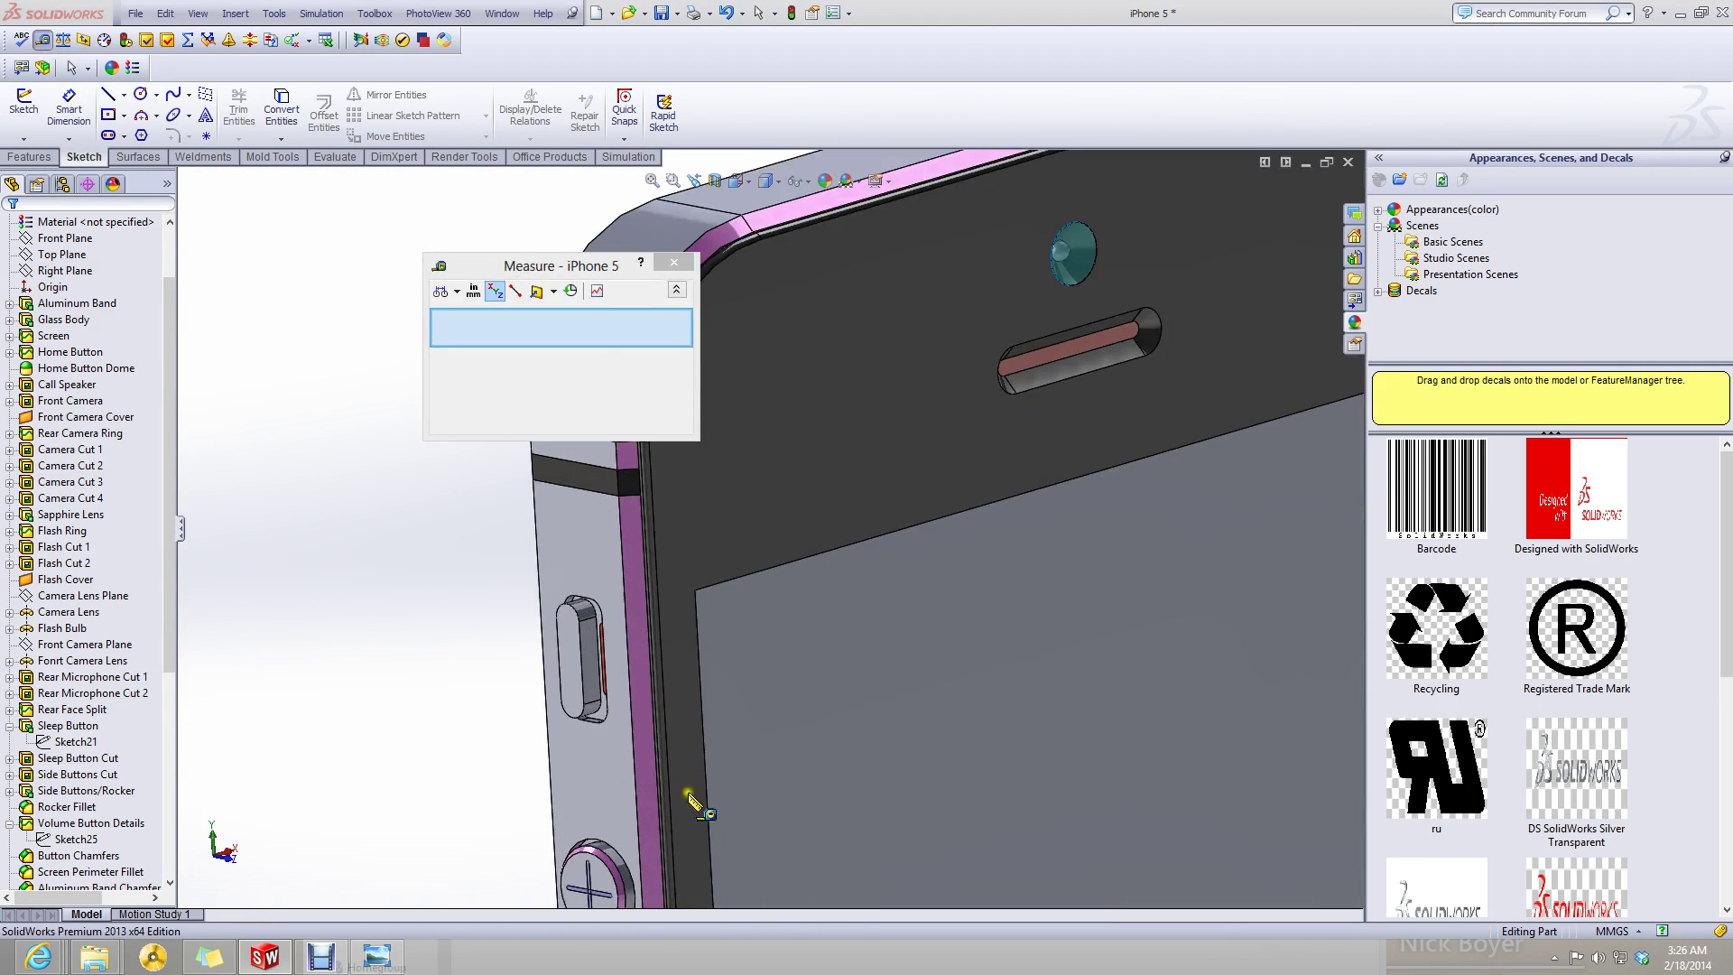
{"action": "middle_click_drag", "start_coordinate": [637, 829], "coordinate": [794, 558], "text": "ctrl"}
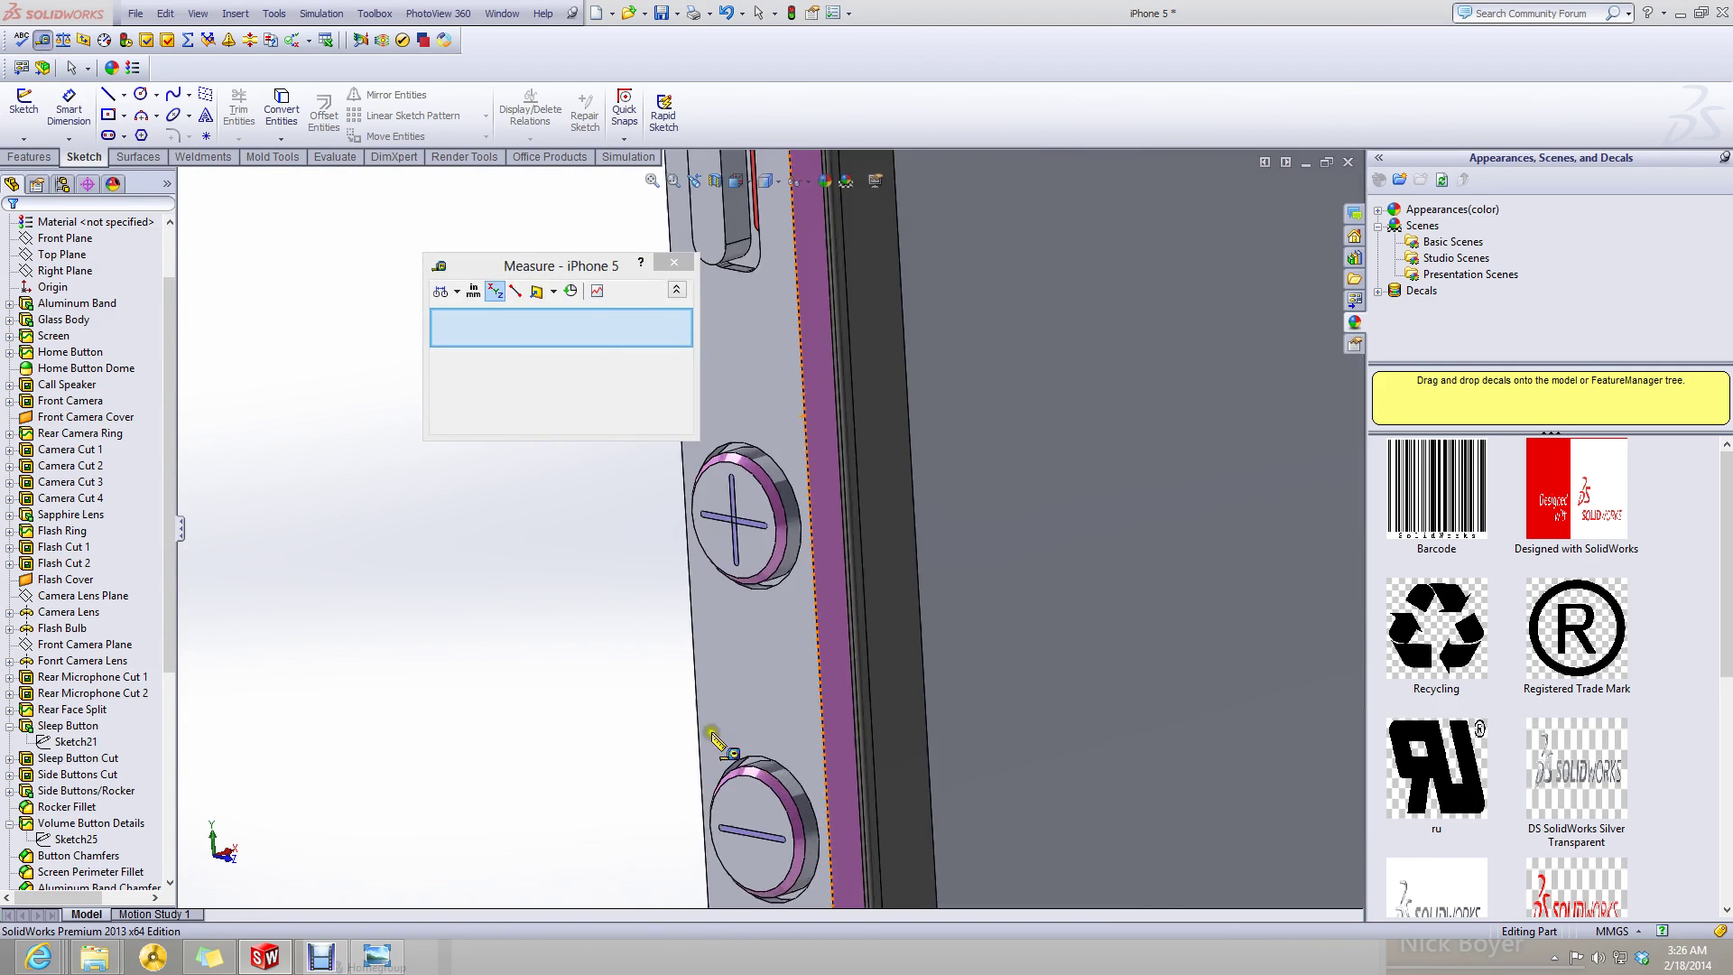
{"action": "left_click", "coordinate": [795, 547]}
{"action": "left_click", "coordinate": [674, 263]}
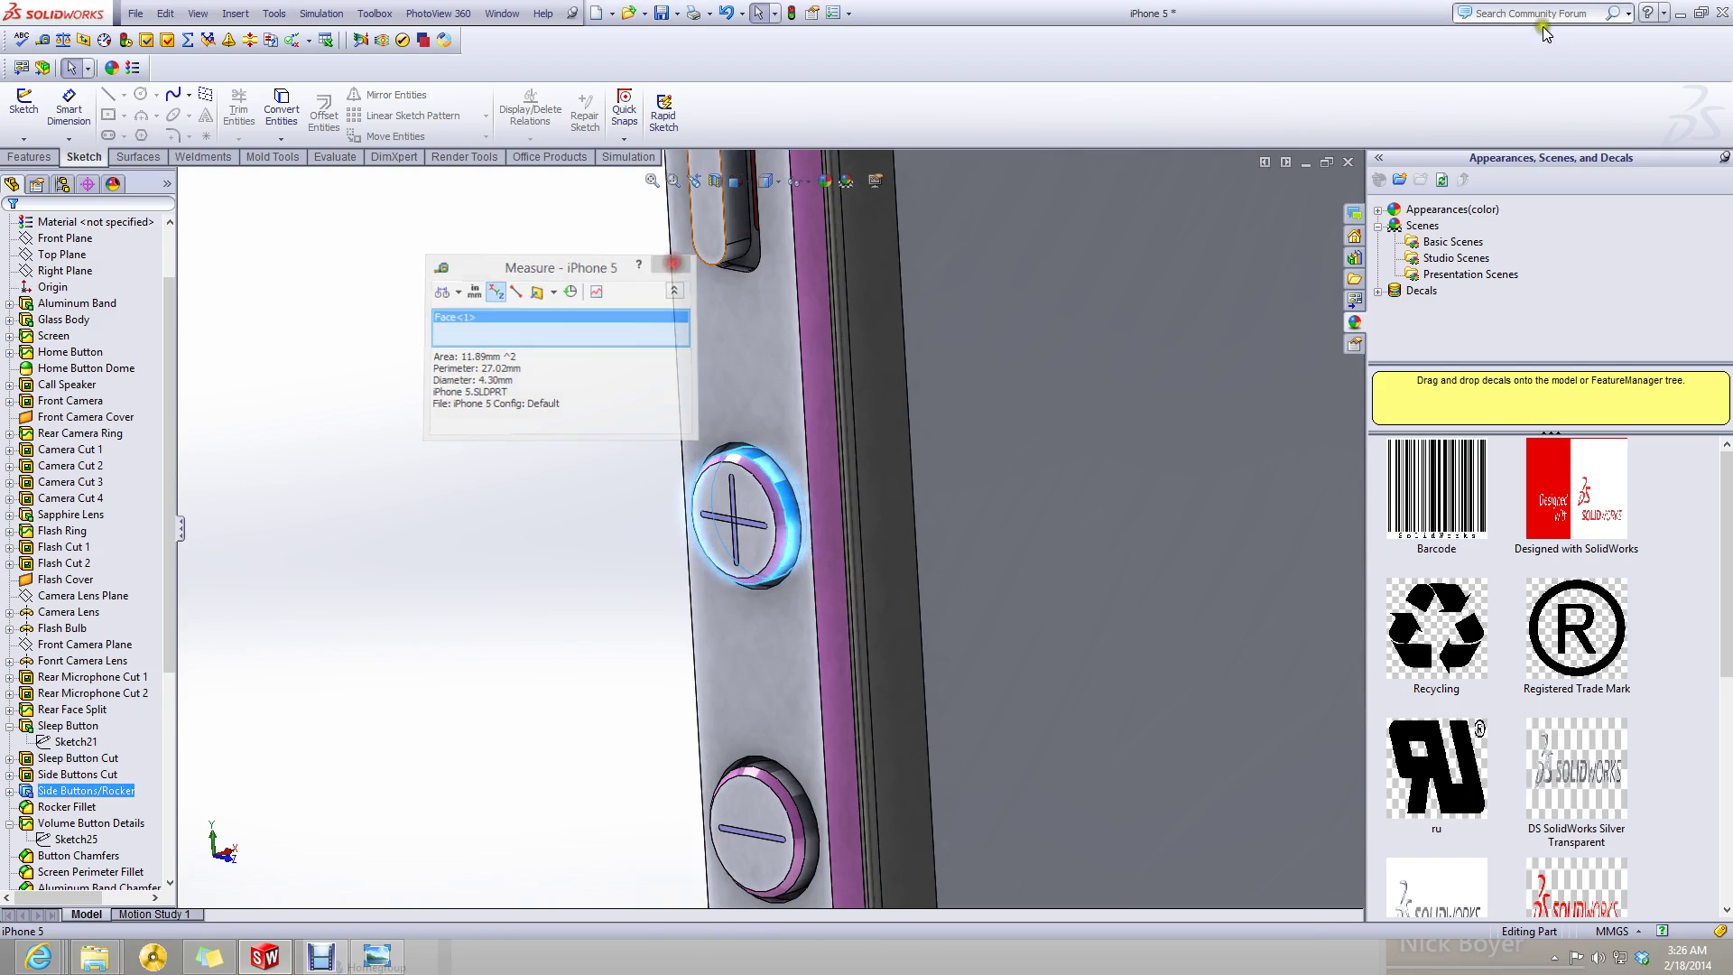
- Return to the Part4 sketch, dimension the first button circle's diameter as 4.3 mm, and exit the sketch
{"action": "left_click", "coordinate": [1308, 162]}
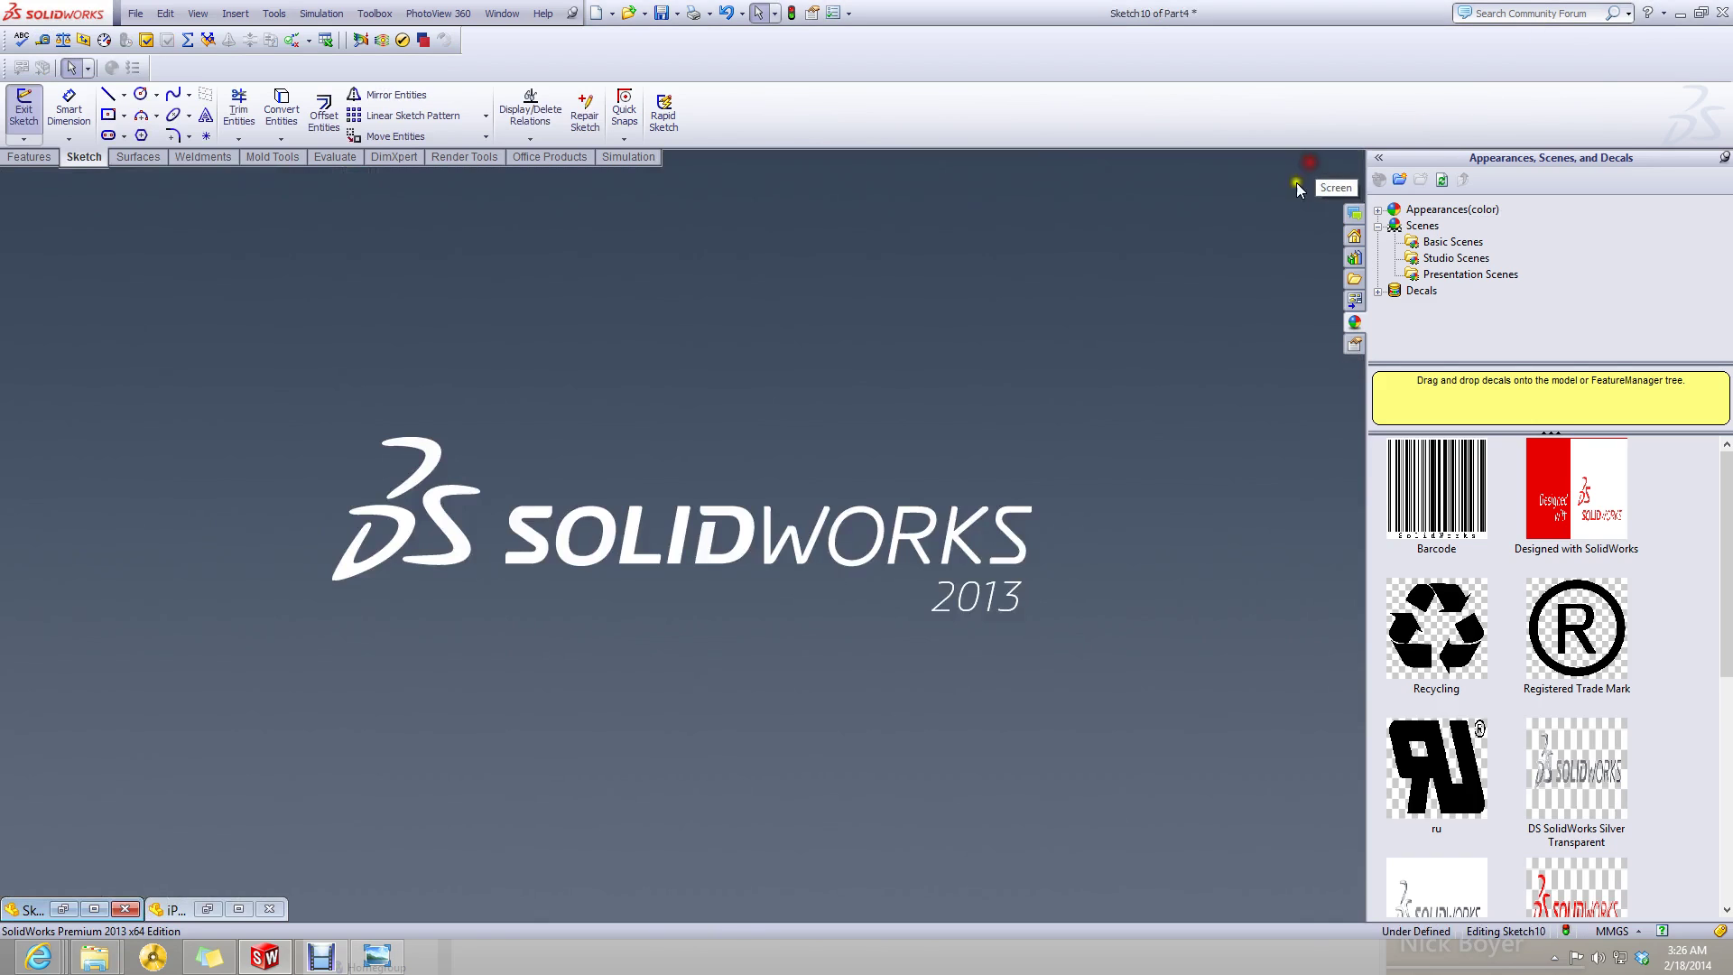
{"action": "left_click", "coordinate": [61, 907]}
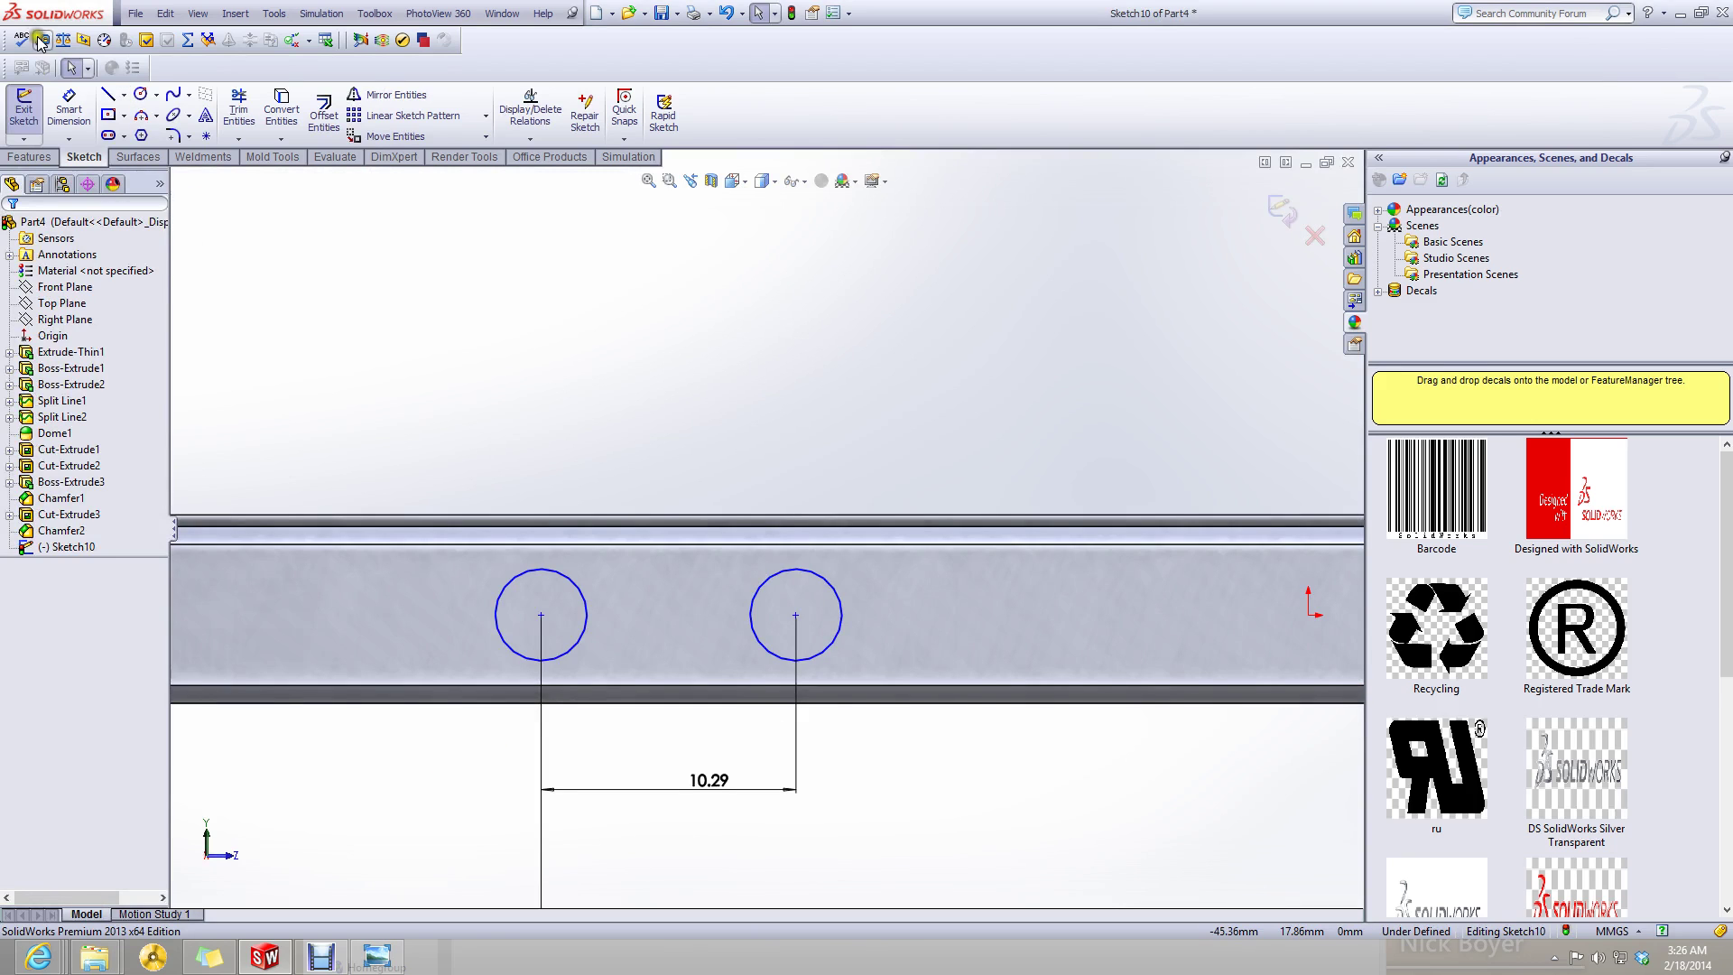
{"action": "left_click", "coordinate": [80, 109]}
{"action": "left_click", "coordinate": [578, 585]}
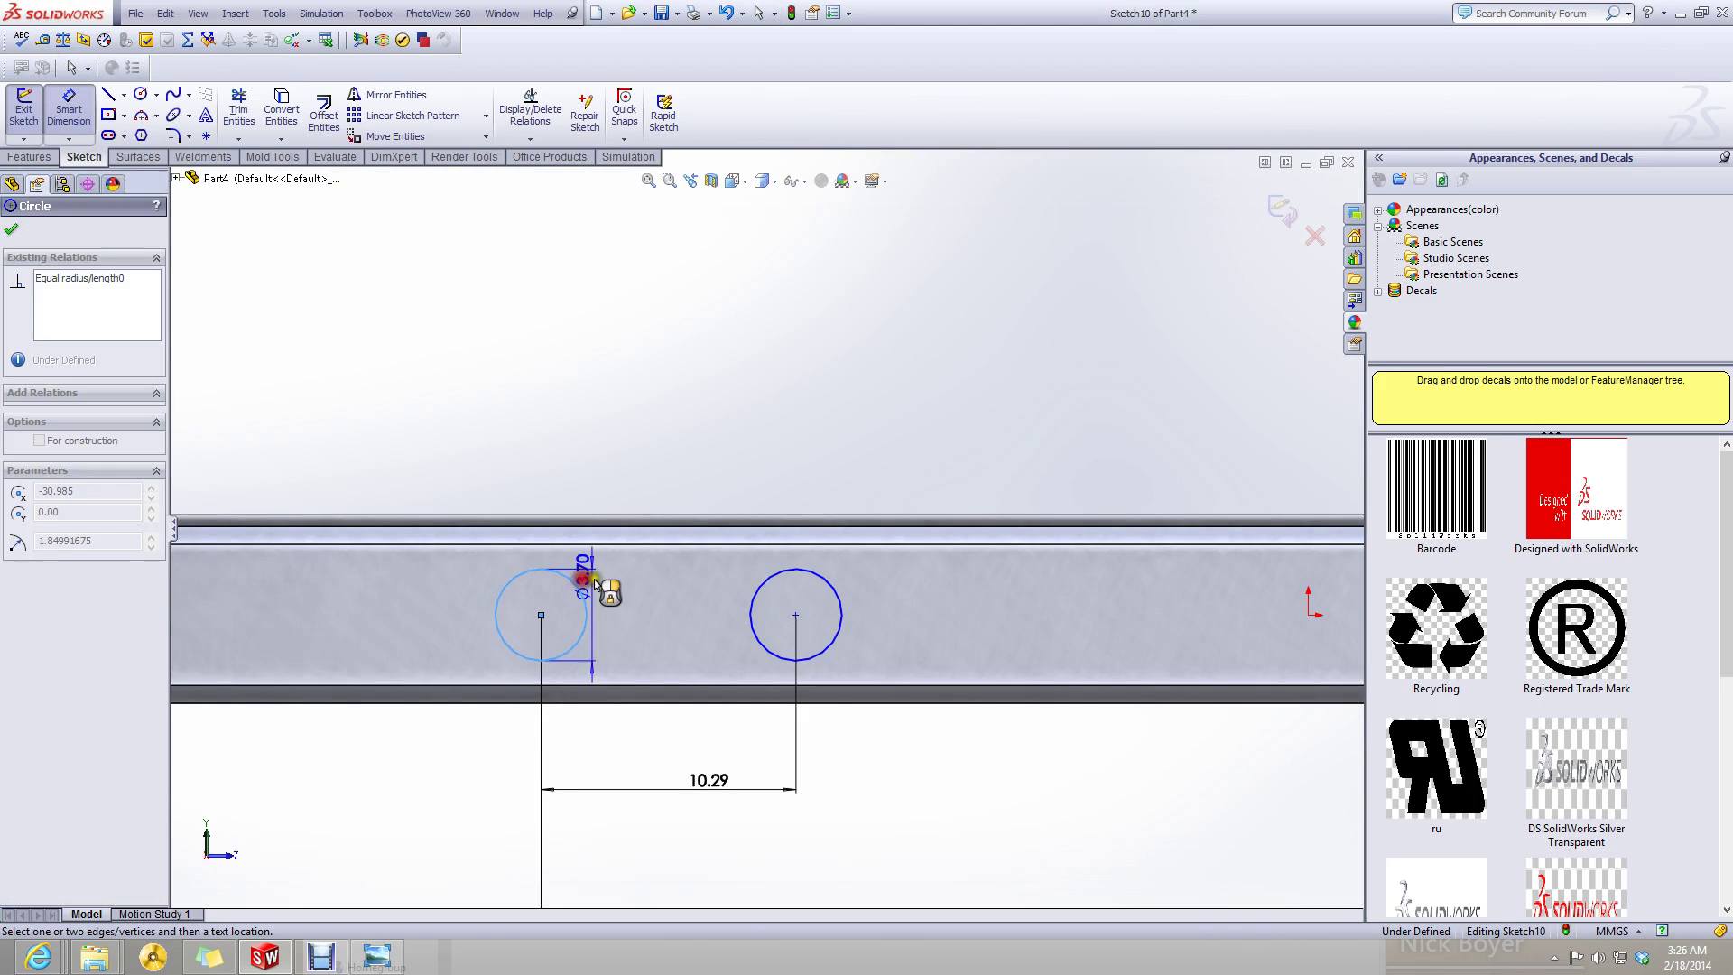
{"action": "left_click", "coordinate": [603, 586]}
{"action": "type", "text": "4."}
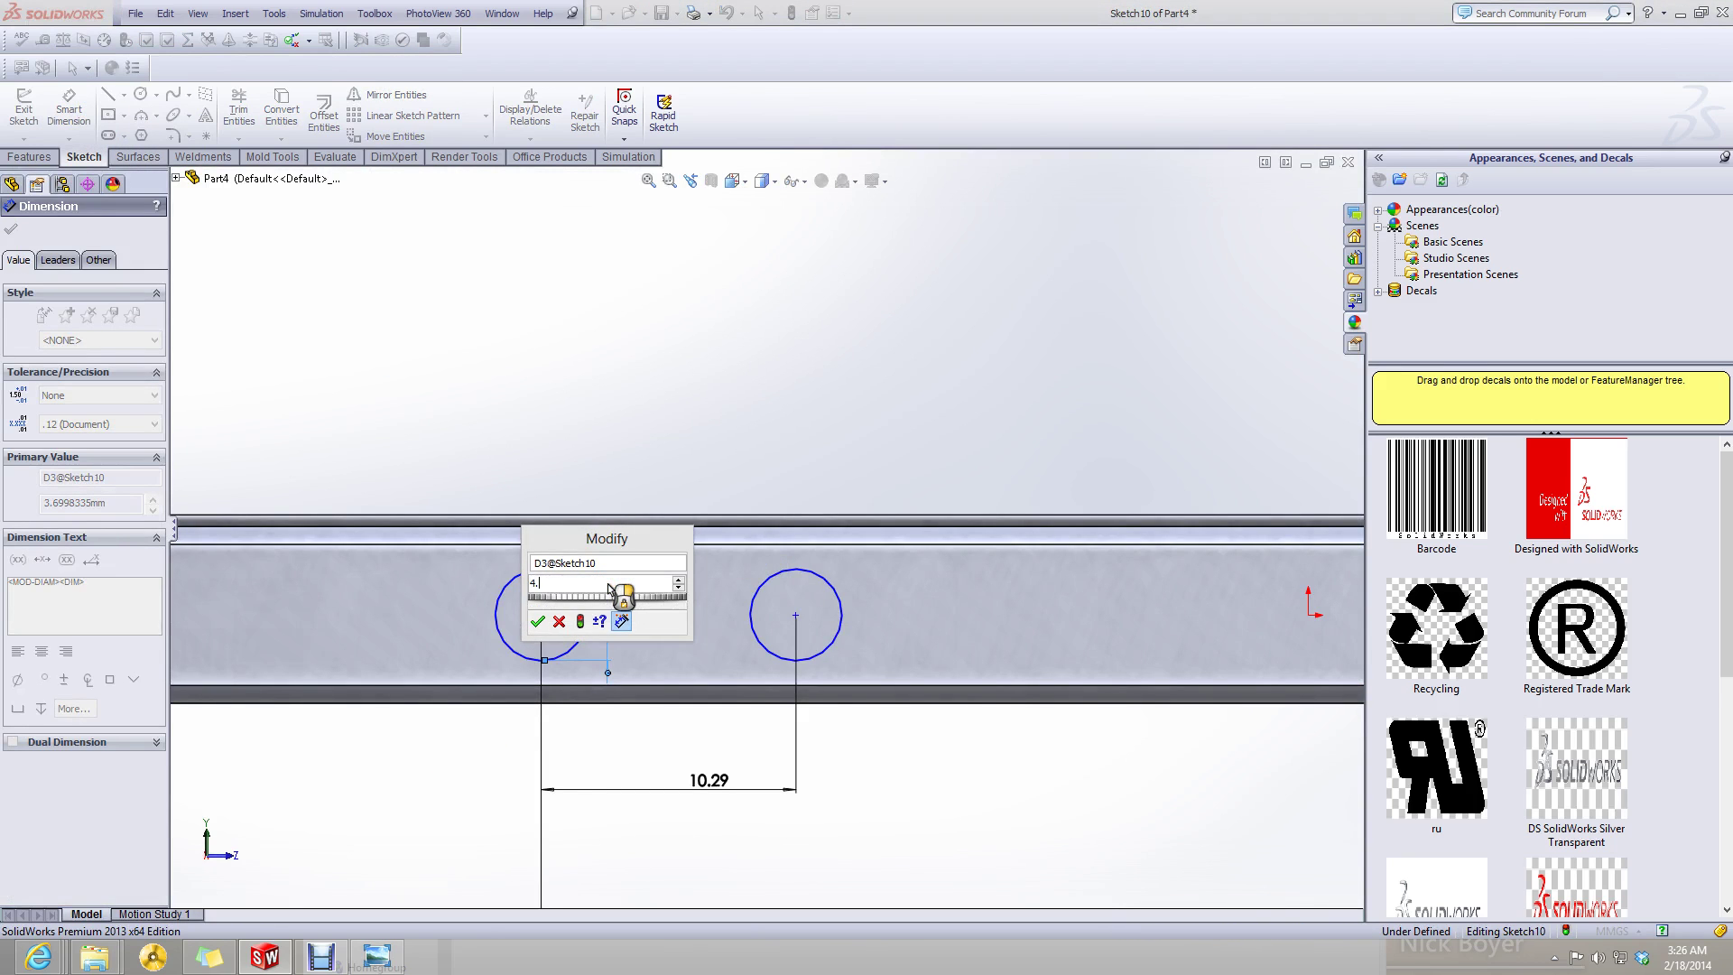
{"action": "type", "text": "3"}
{"action": "key", "text": "Return"}
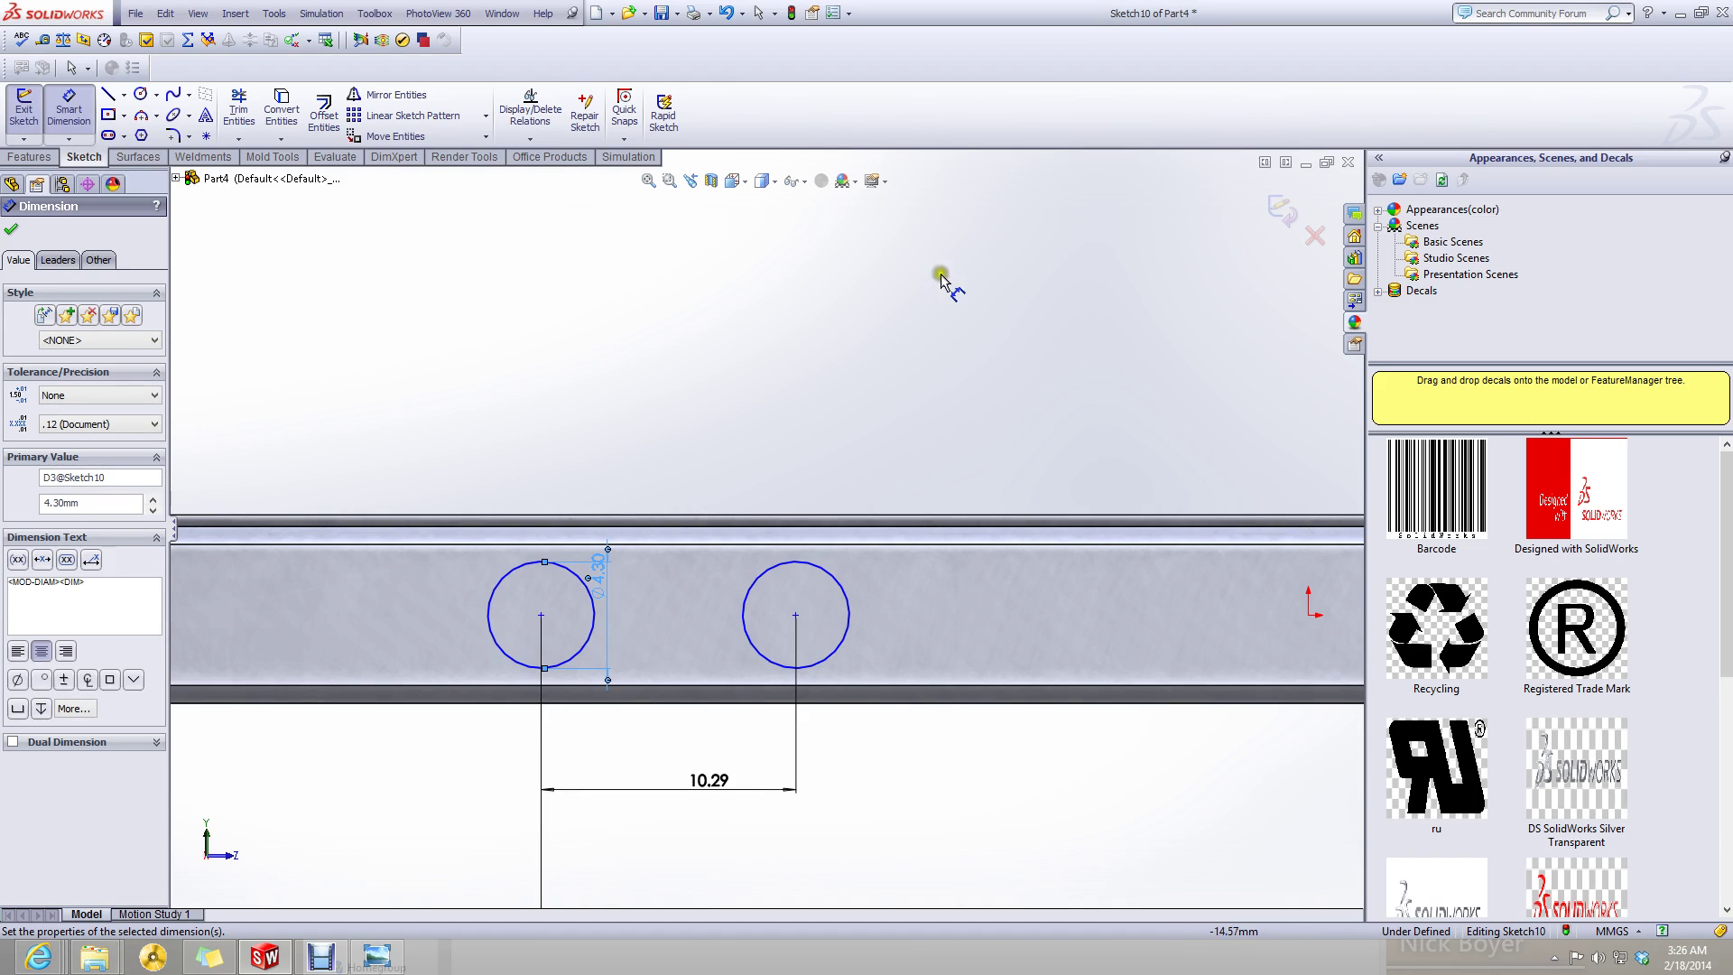
{"action": "left_click", "coordinate": [1282, 211]}
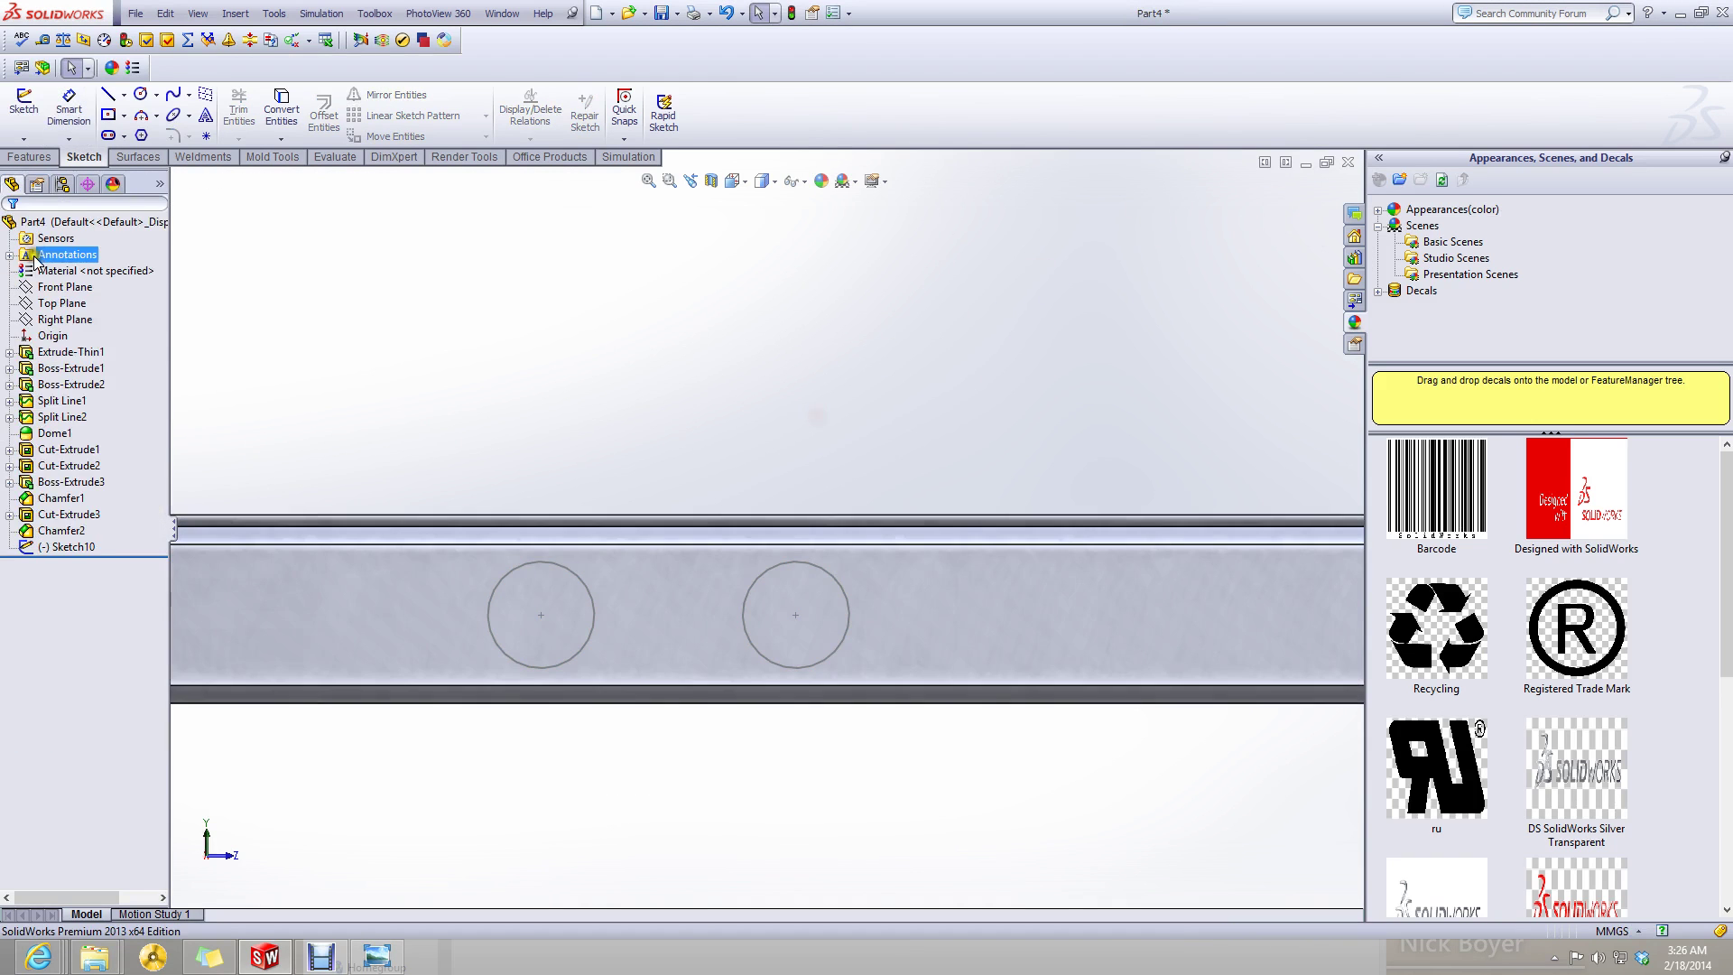
- Examine the volume button protrusion dimensions in the iphone5blueprints image, then put the image away
{"action": "left_click", "coordinate": [379, 957]}
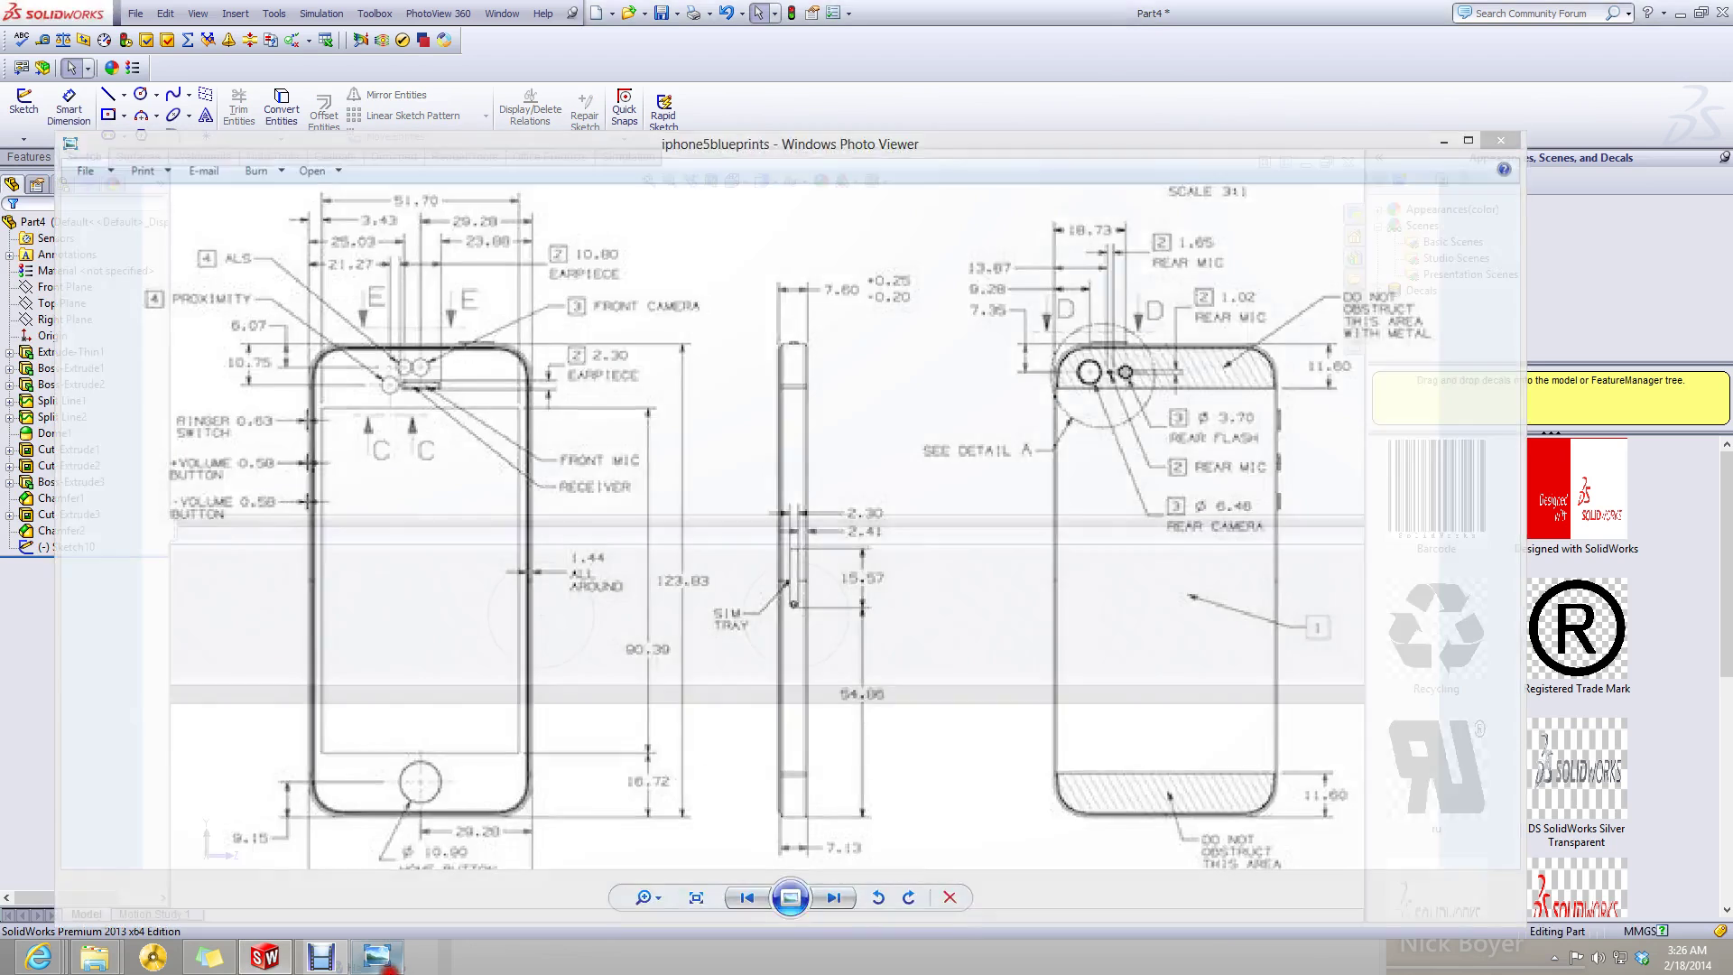
{"action": "left_click", "coordinate": [379, 957]}
{"action": "left_click", "coordinate": [379, 957]}
{"action": "scroll", "coordinate": [244, 482], "scroll_direction": "up", "scroll_amount": 3}
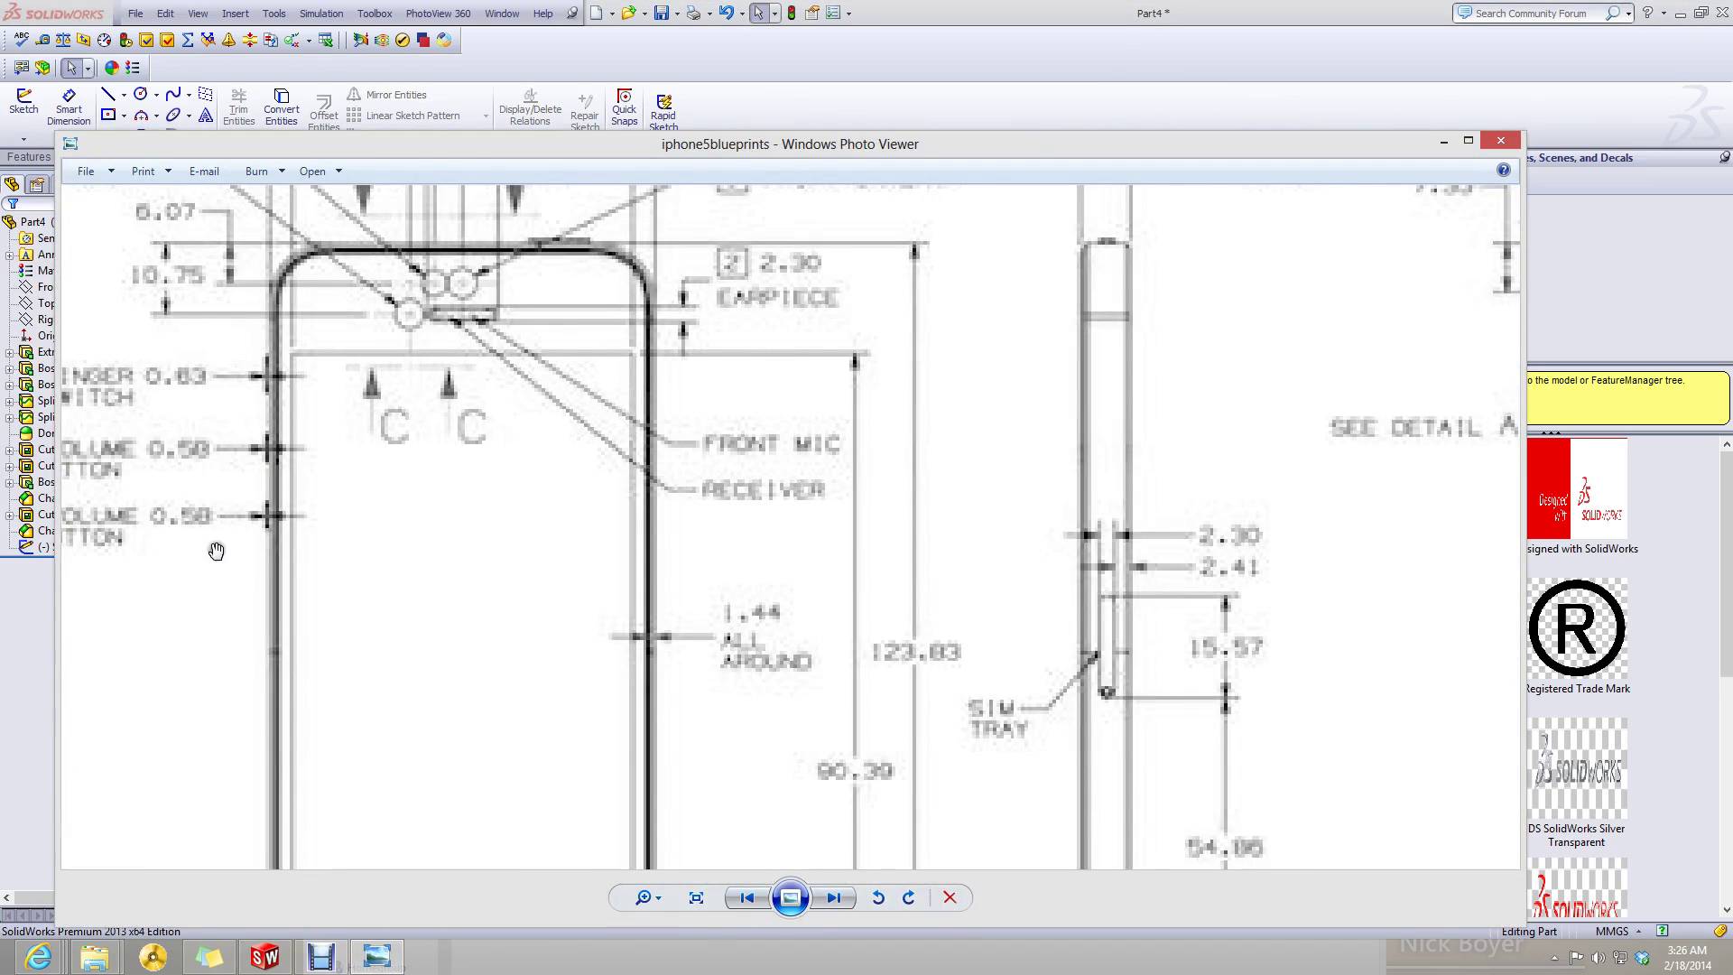
{"action": "scroll", "coordinate": [178, 525], "scroll_direction": "down", "scroll_amount": 1}
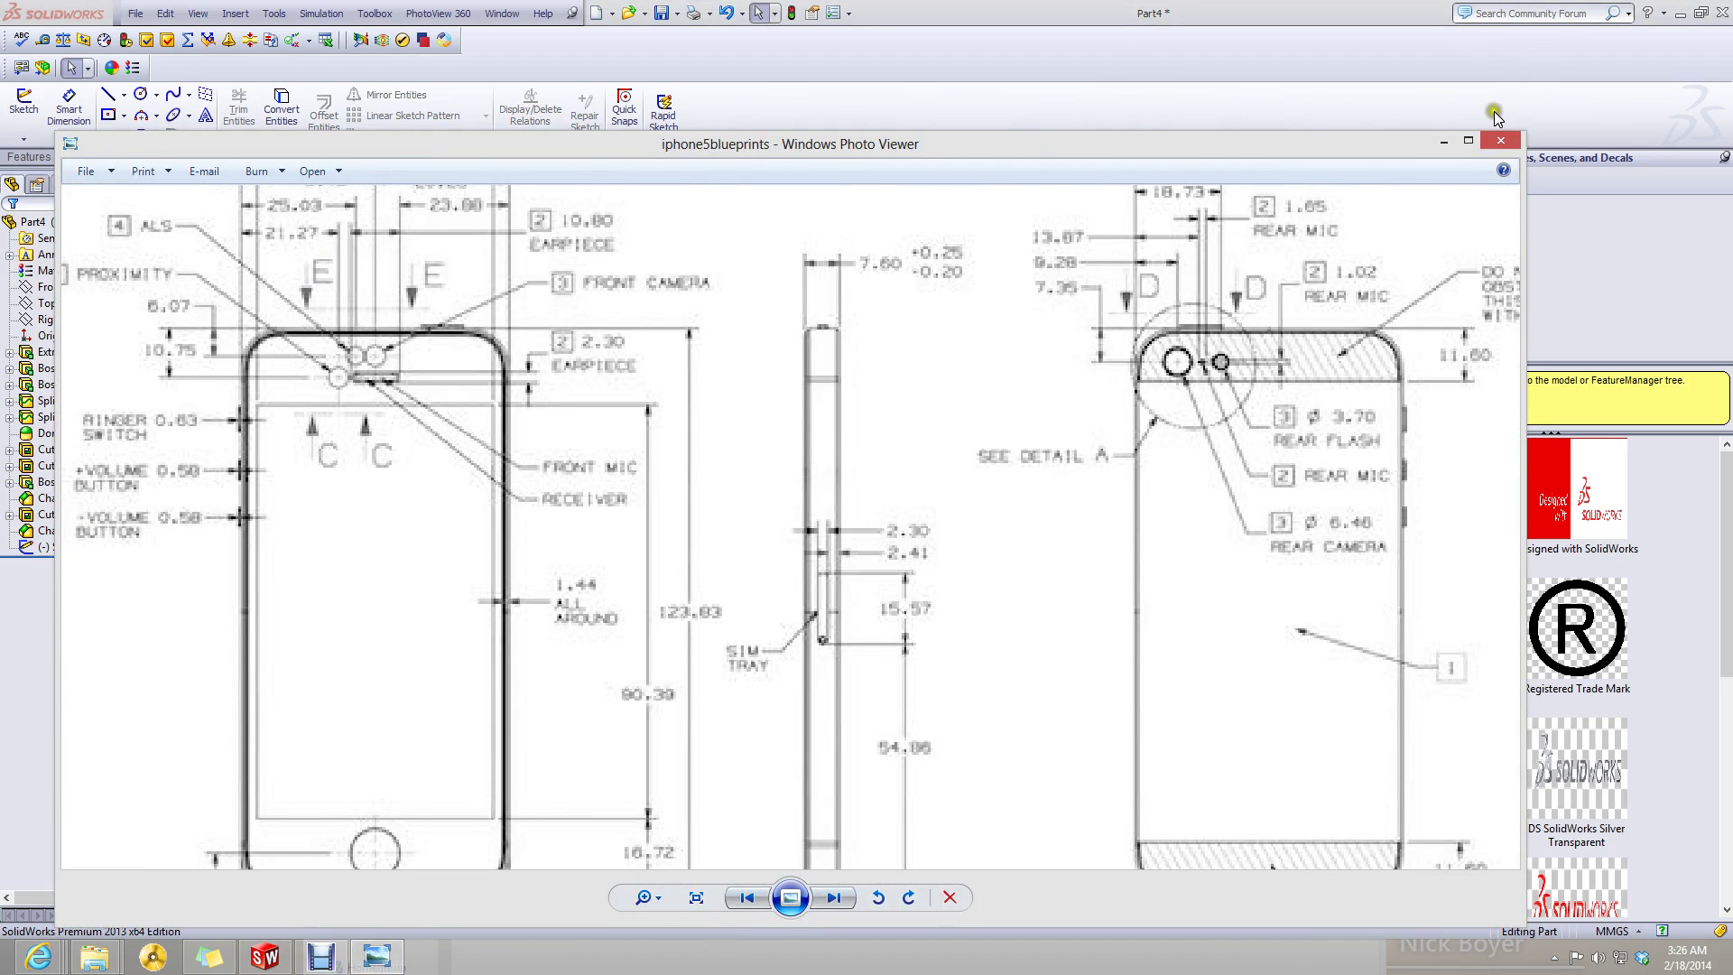
{"action": "left_click", "coordinate": [1451, 139]}
- Extrude both volume button circles 0.58 mm from the band's side face, clearing the single selected contour so the whole sketch is used
{"action": "left_click", "coordinate": [30, 156]}
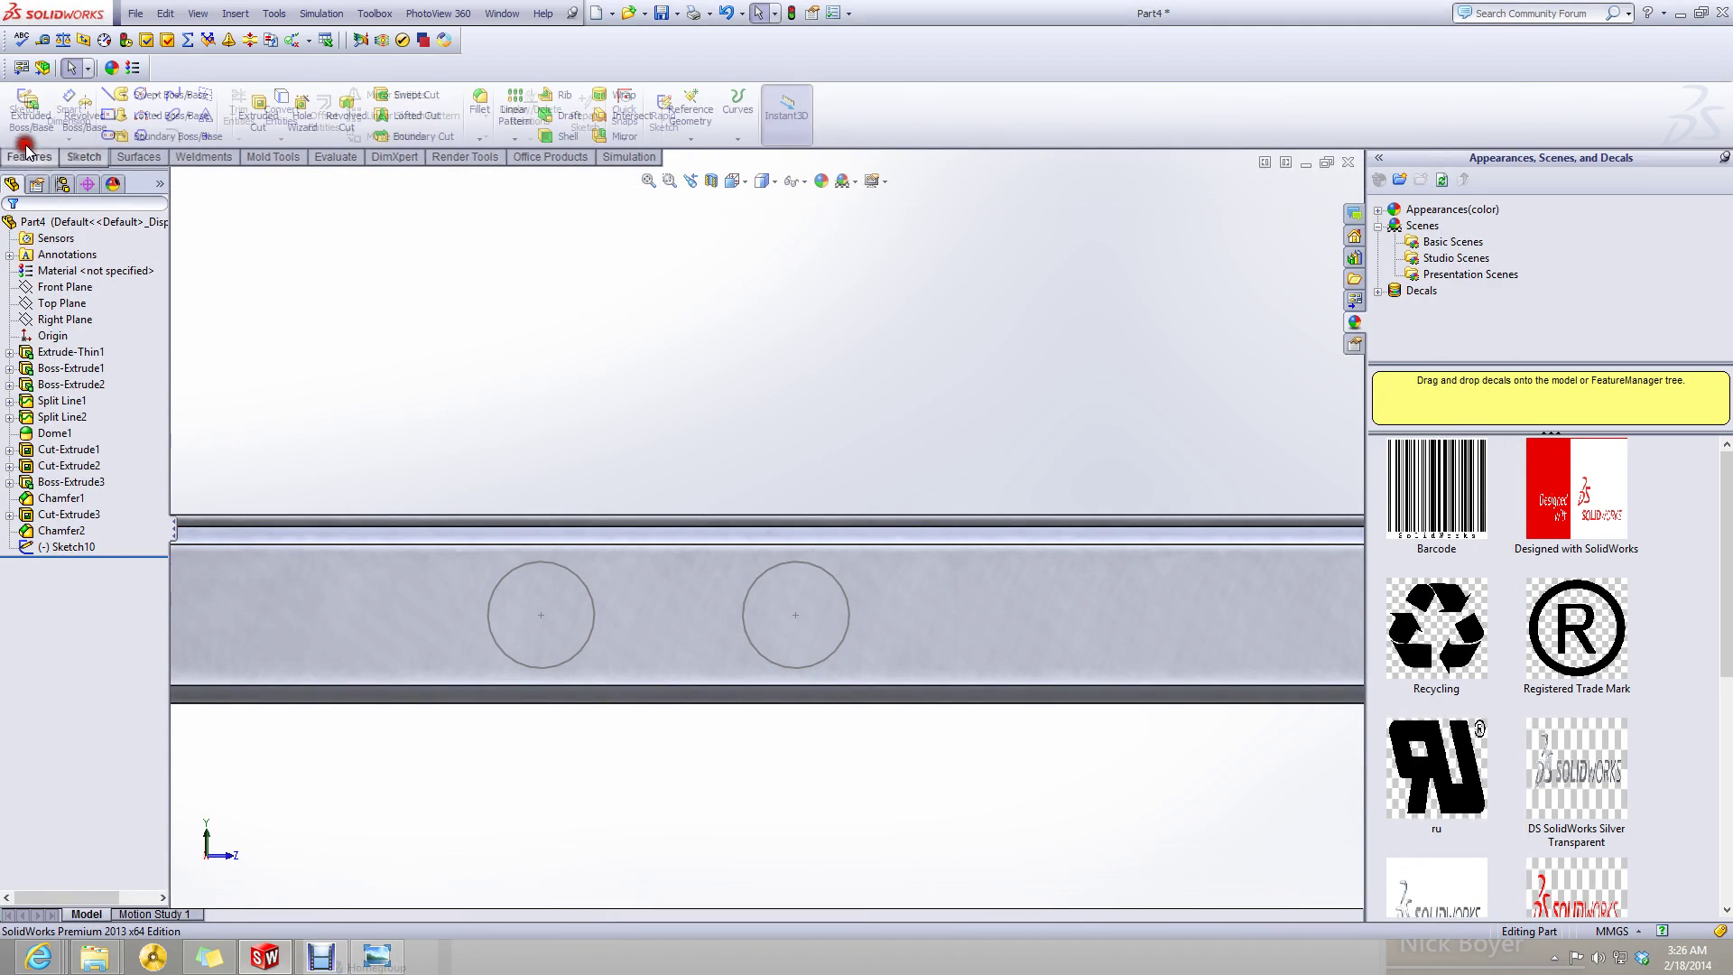
{"action": "left_click", "coordinate": [31, 108]}
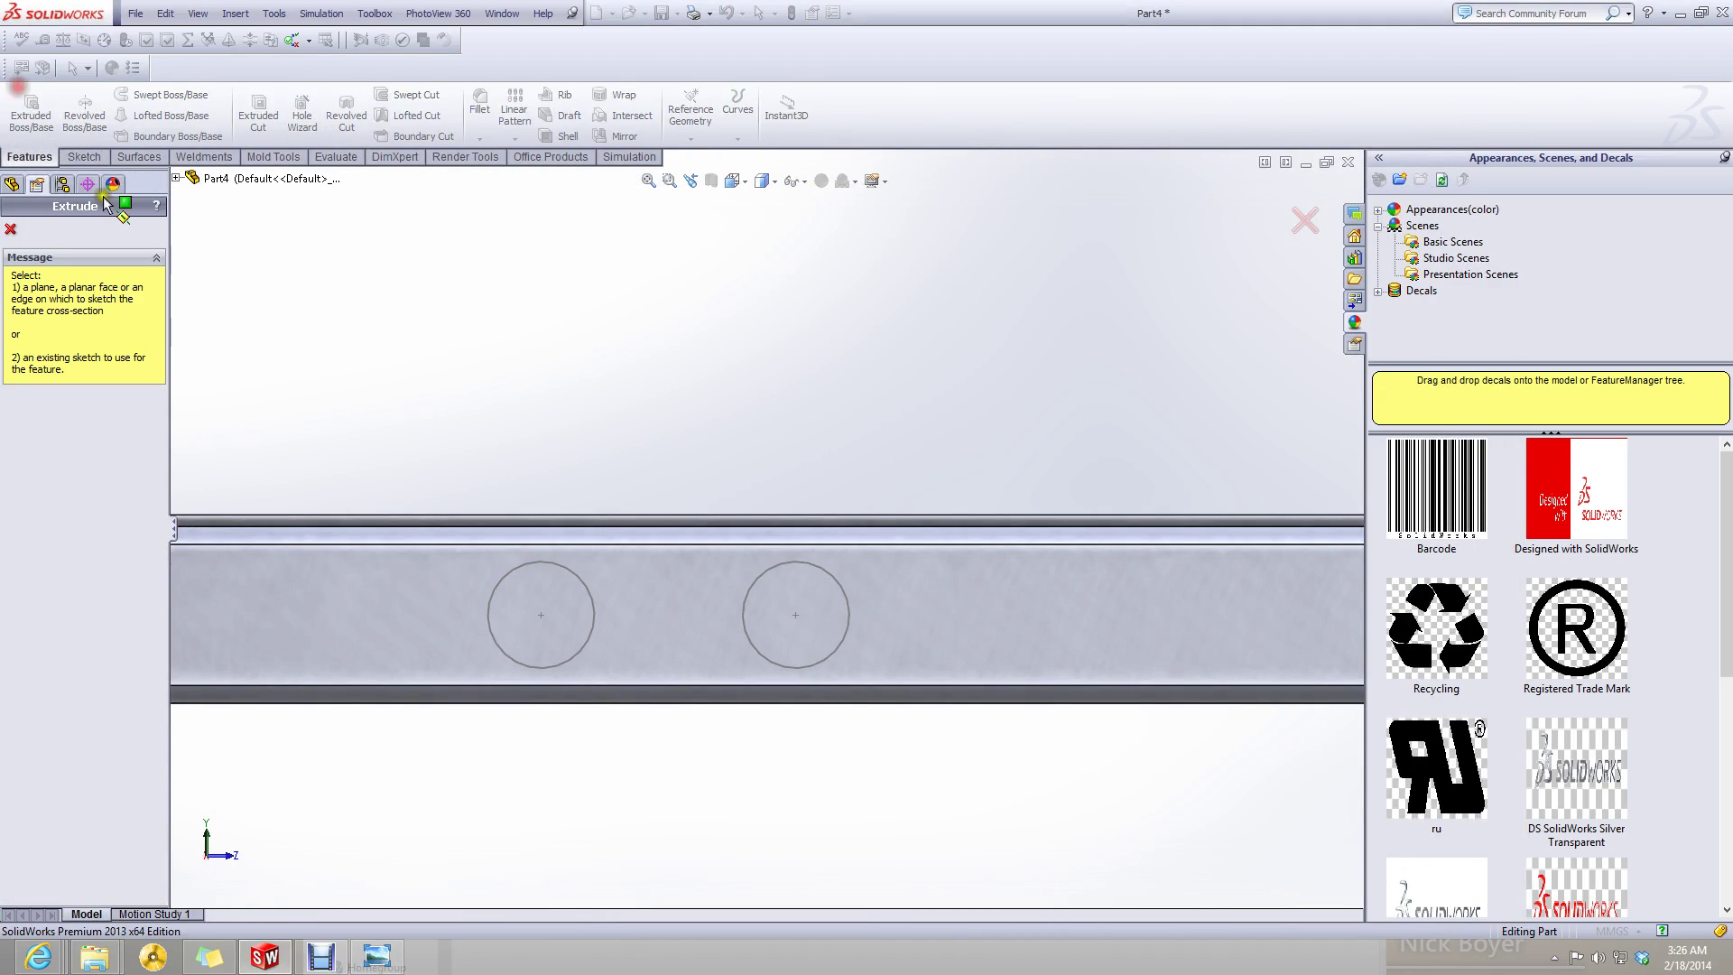
{"action": "left_click", "coordinate": [511, 573]}
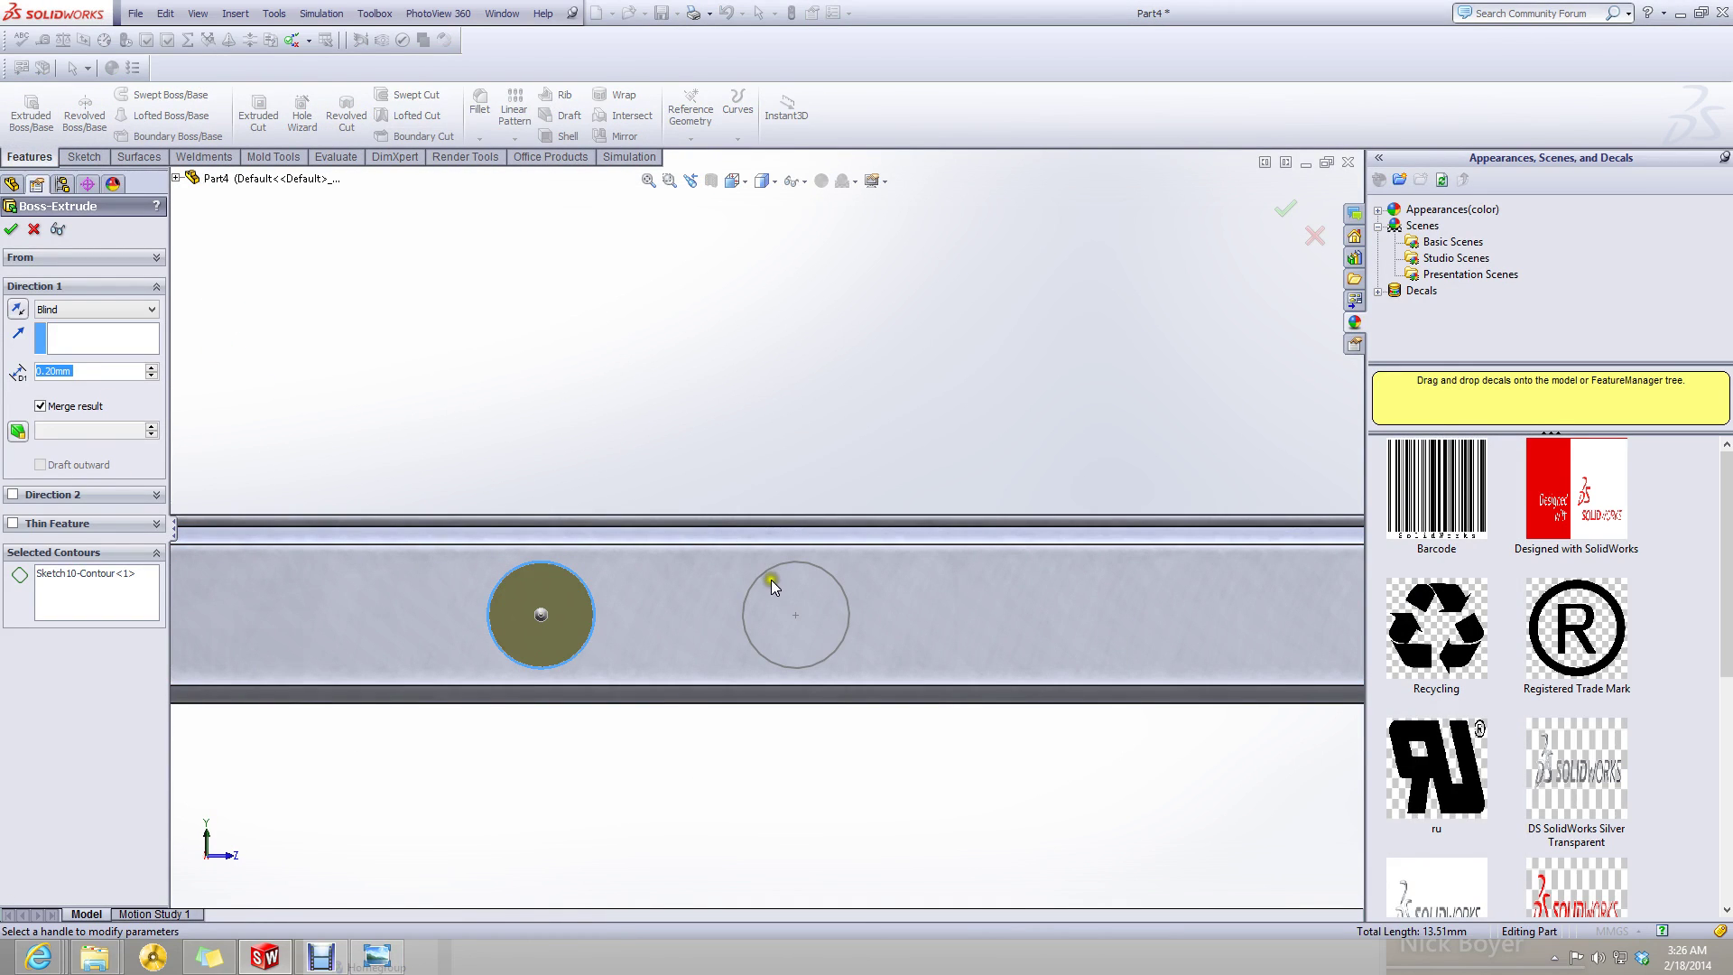
{"action": "right_click", "coordinate": [90, 590]}
{"action": "left_click", "coordinate": [181, 596]}
{"action": "scroll", "coordinate": [929, 700], "scroll_direction": "down", "scroll_amount": 2}
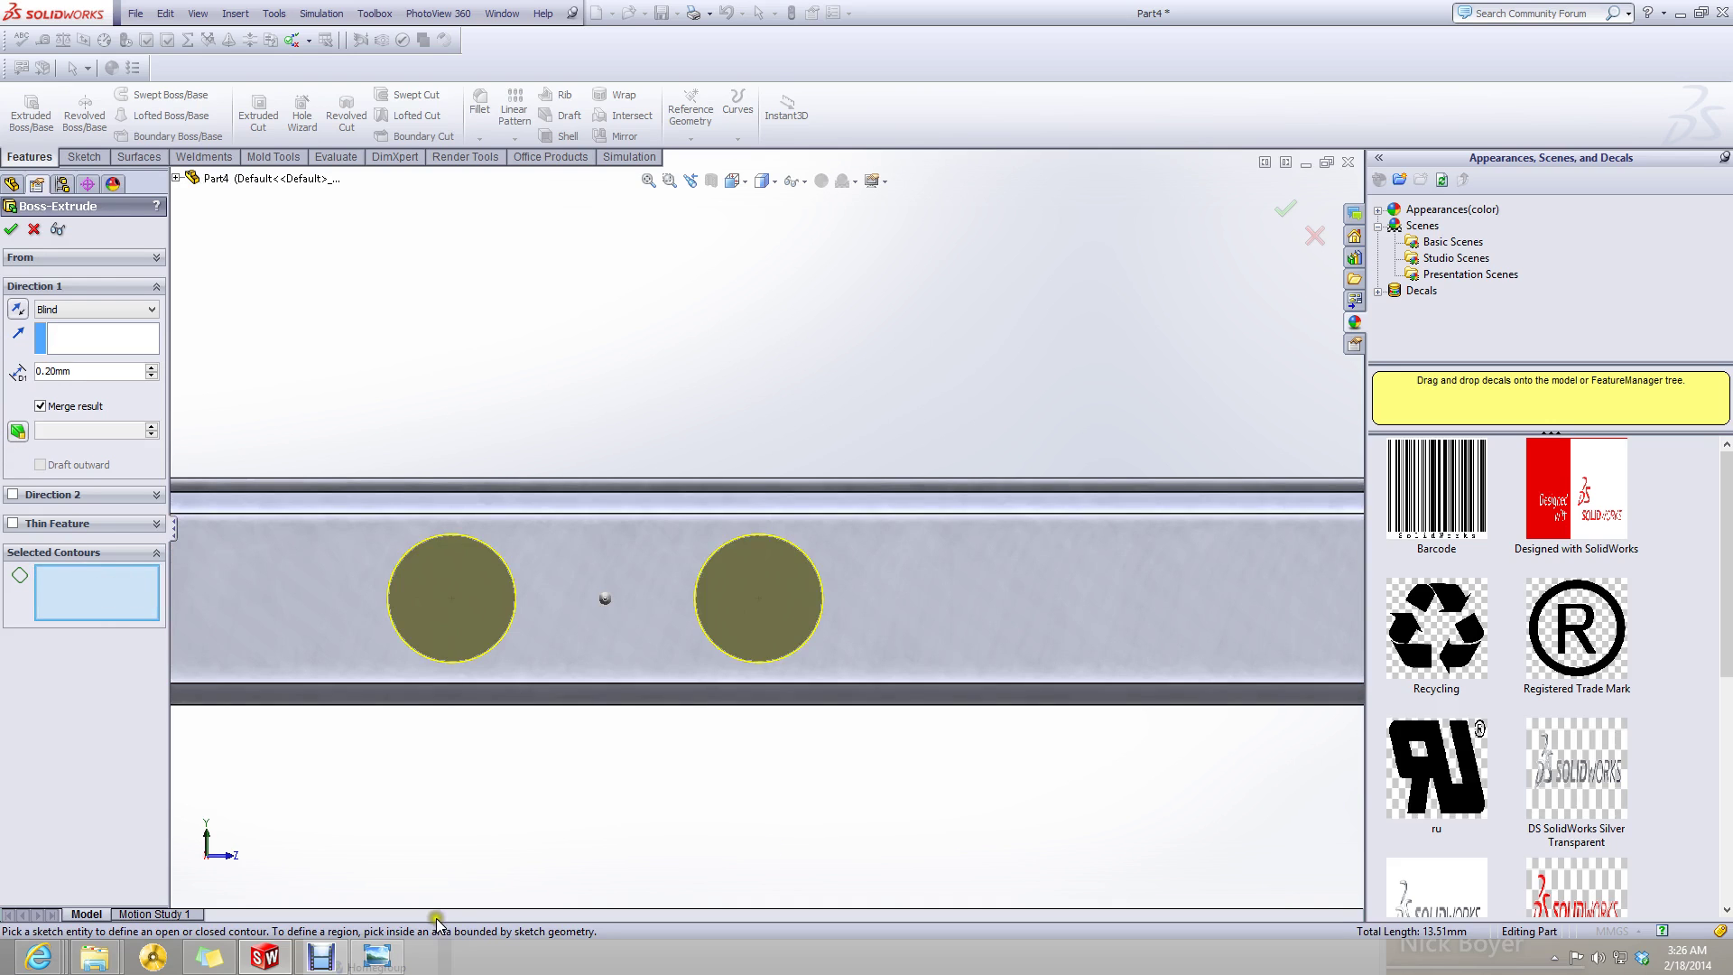
{"action": "left_click", "coordinate": [79, 347]}
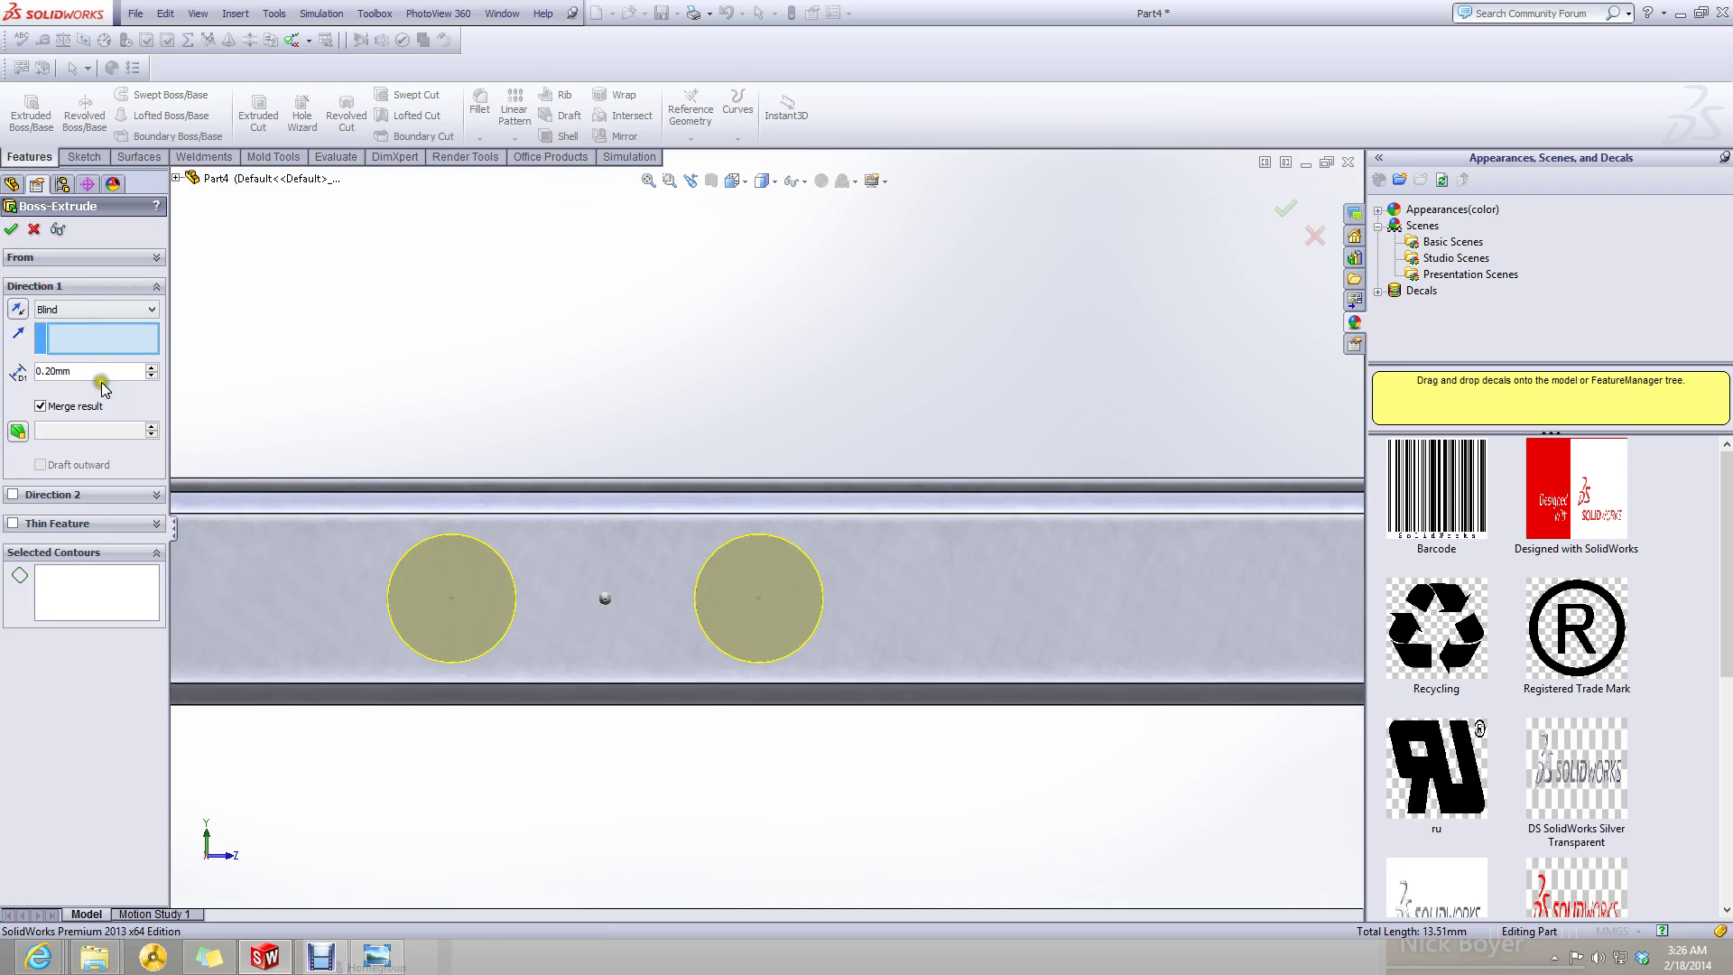
{"action": "type", "text": "0."}
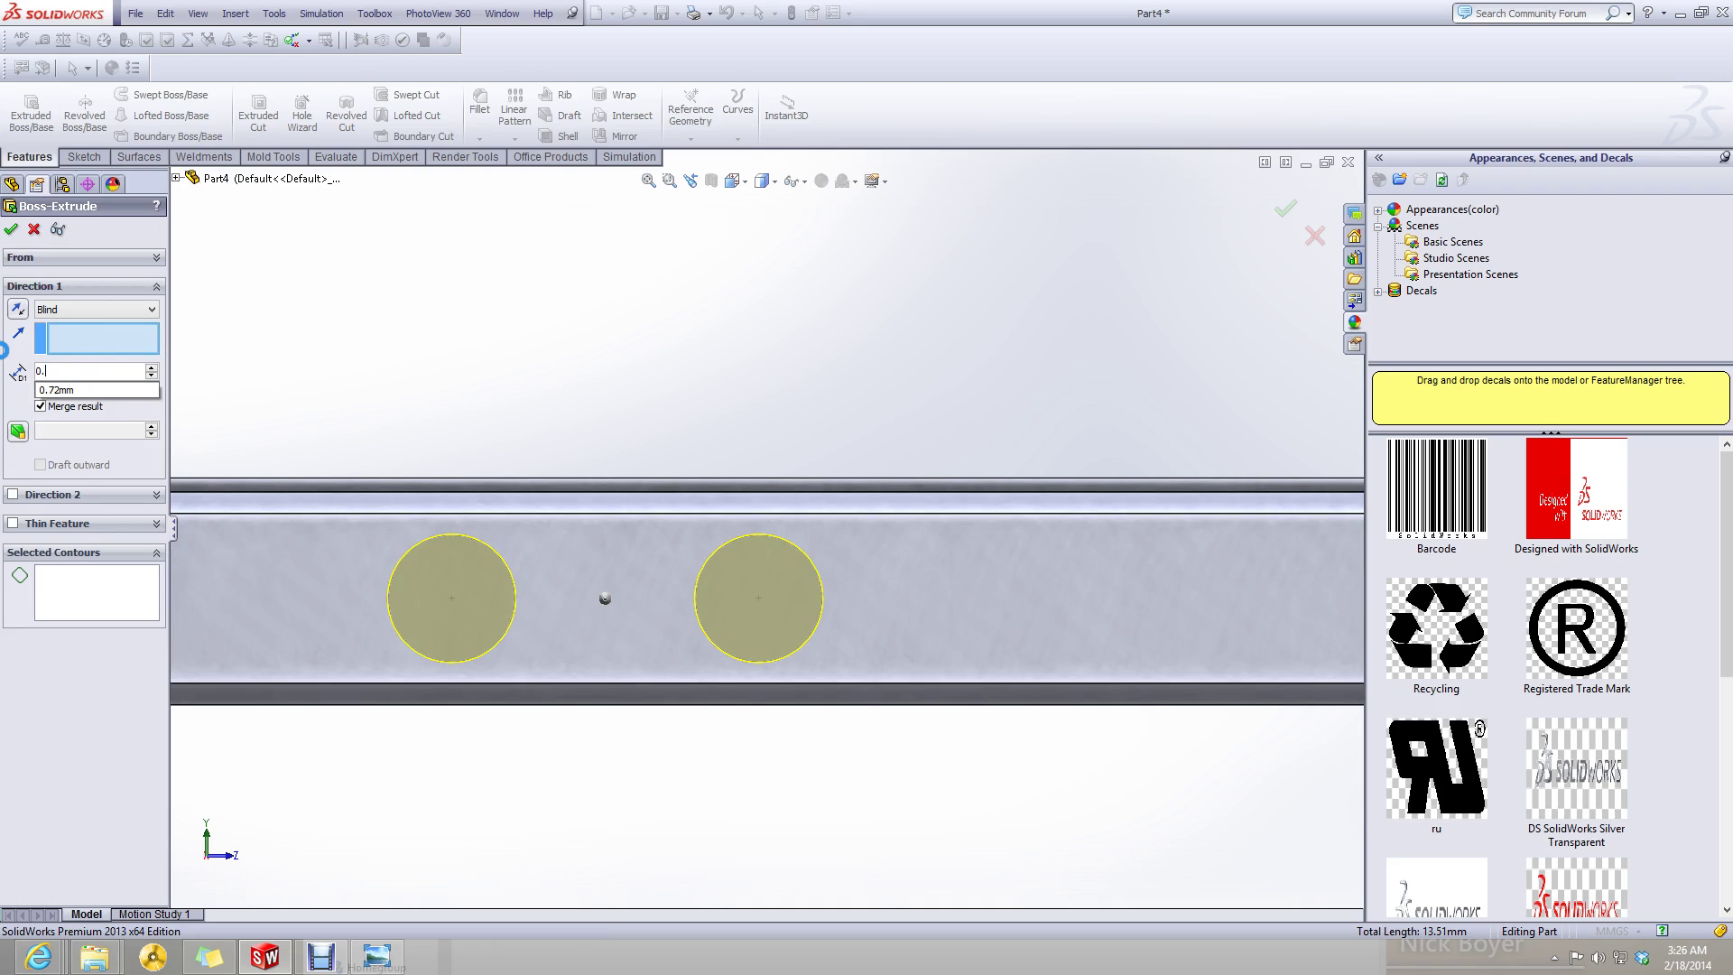
{"action": "type", "text": "58"}
{"action": "key", "text": "Return"}
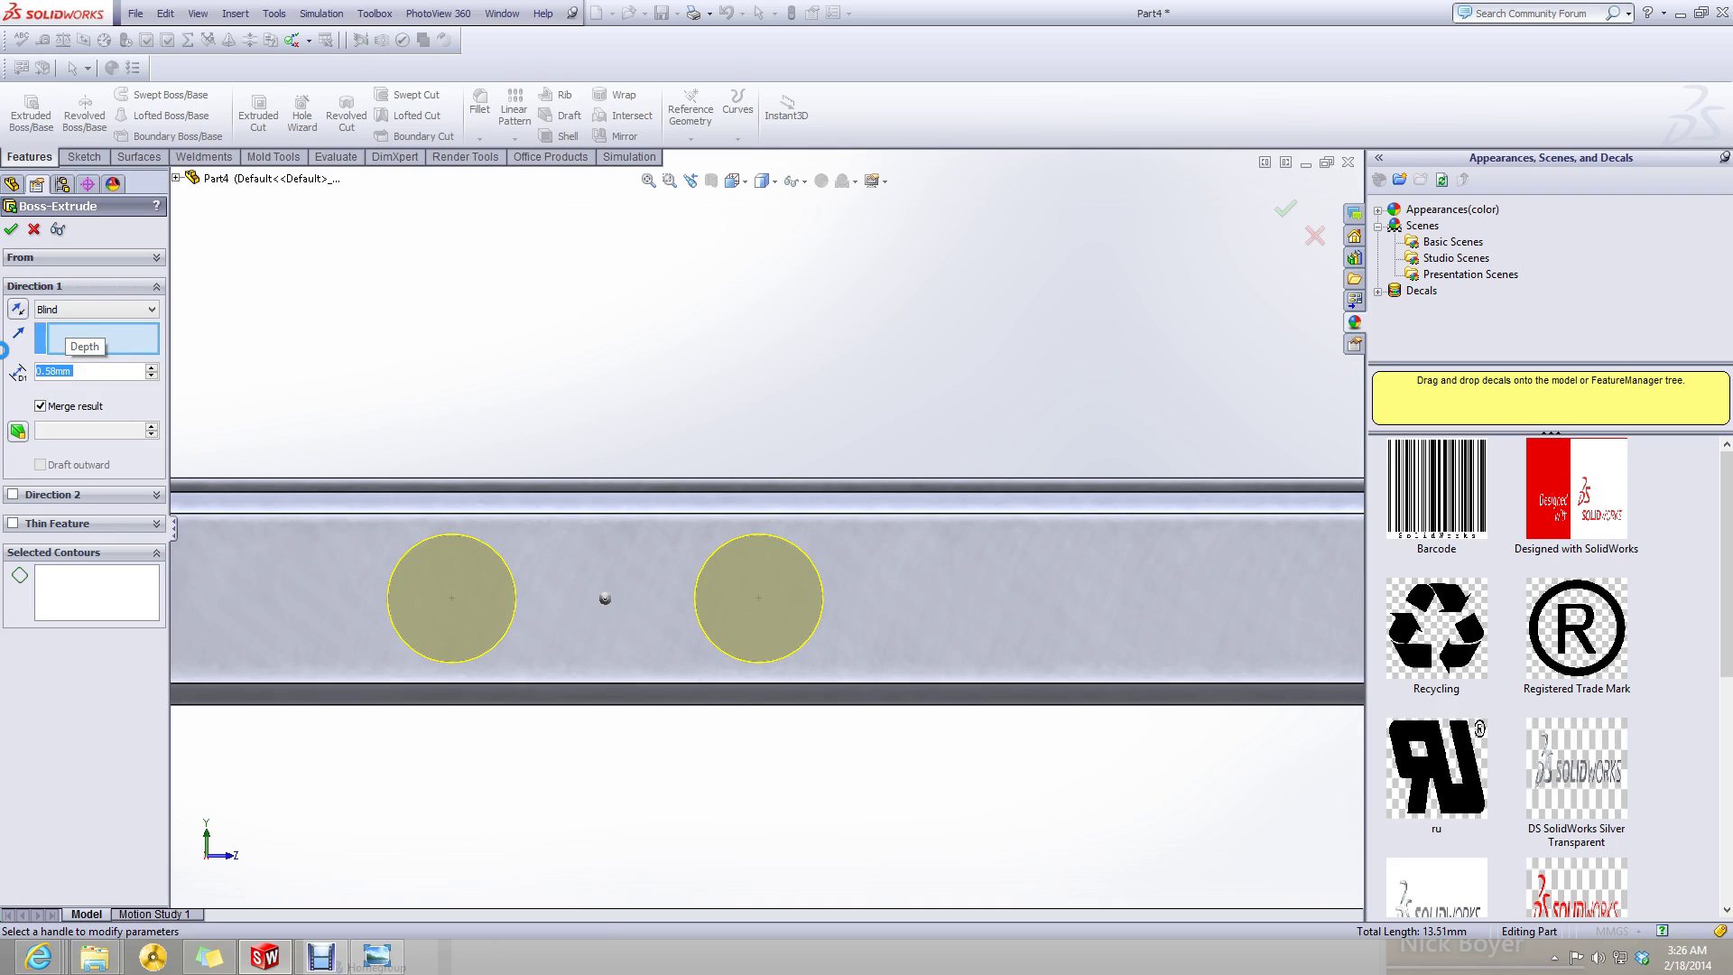
{"action": "left_click", "coordinate": [11, 232]}
{"action": "scroll", "coordinate": [515, 504], "scroll_direction": "down", "scroll_amount": 5}
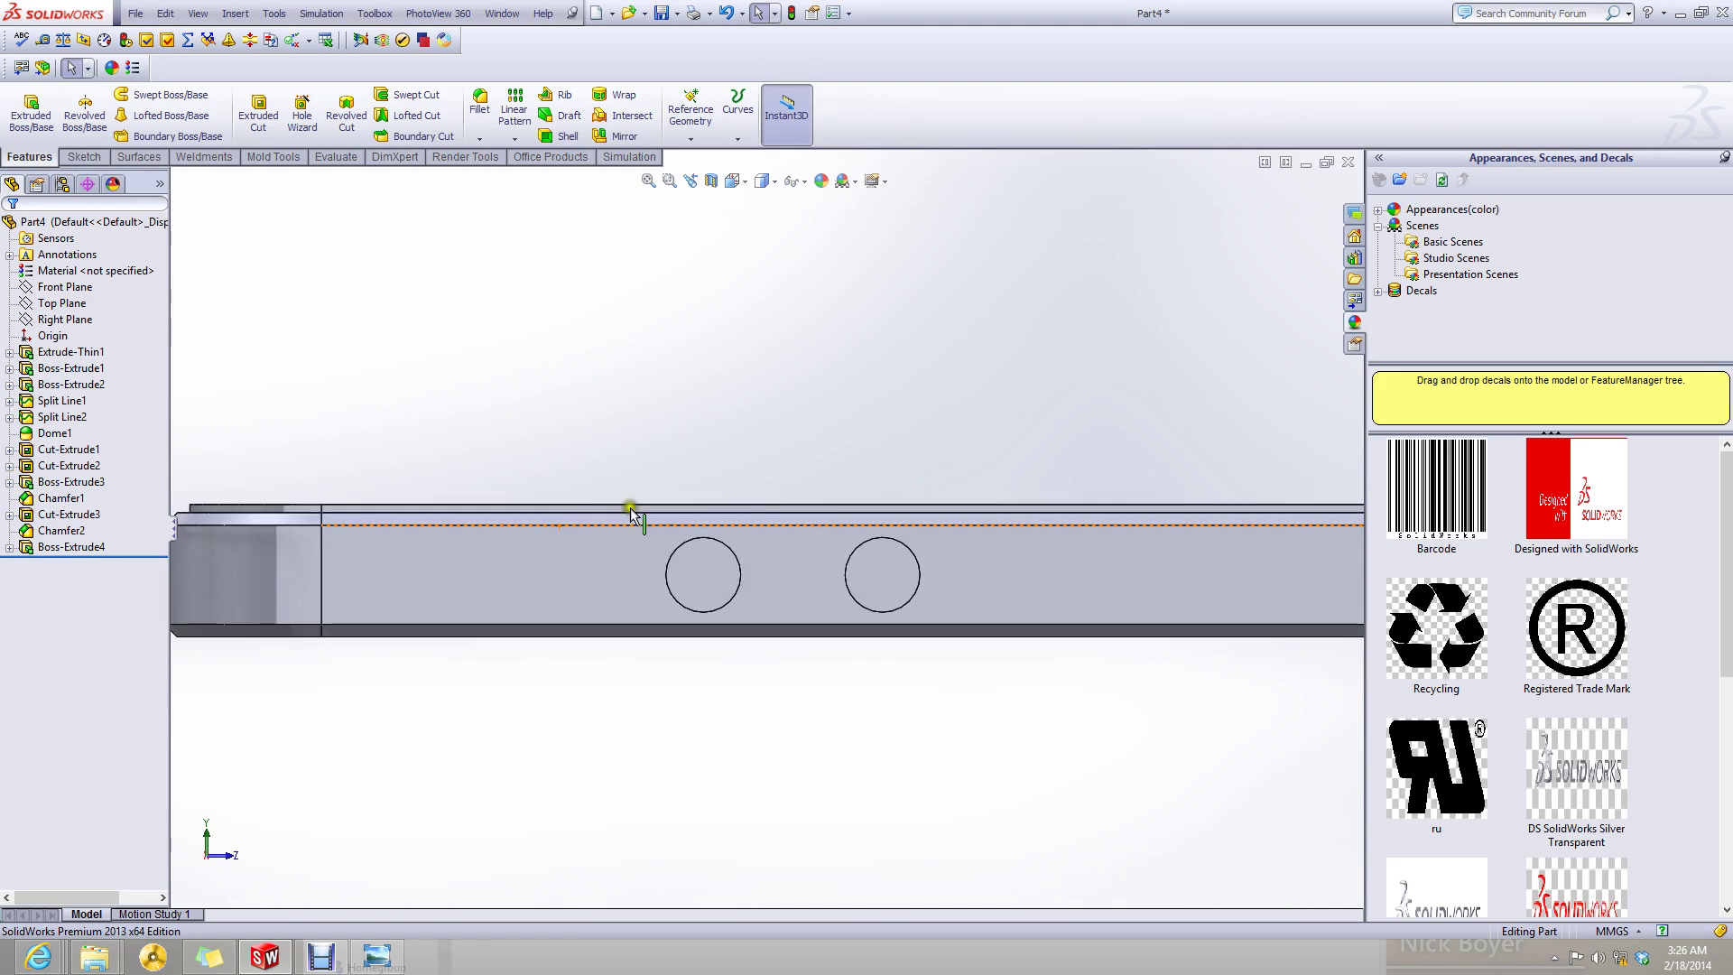
- Start a sketch on the band's side face and convert the first volume button's circular edge into it
{"action": "left_click", "coordinate": [78, 159]}
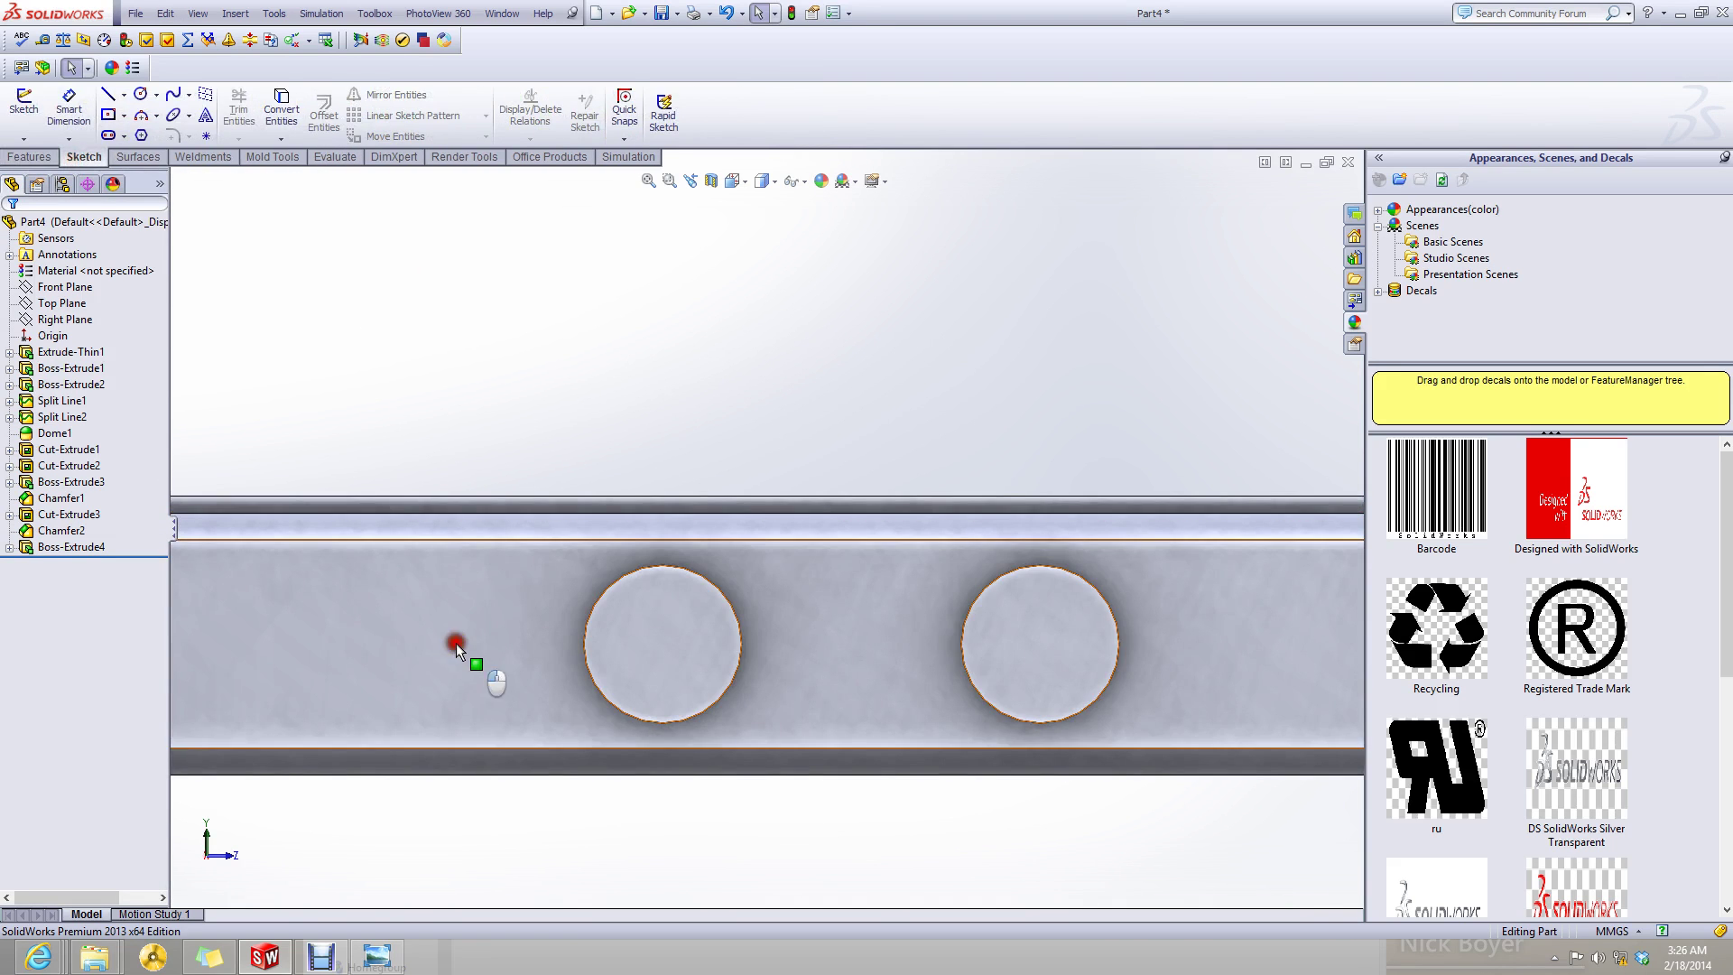
{"action": "left_click", "coordinate": [457, 643]}
{"action": "left_click", "coordinate": [414, 412]}
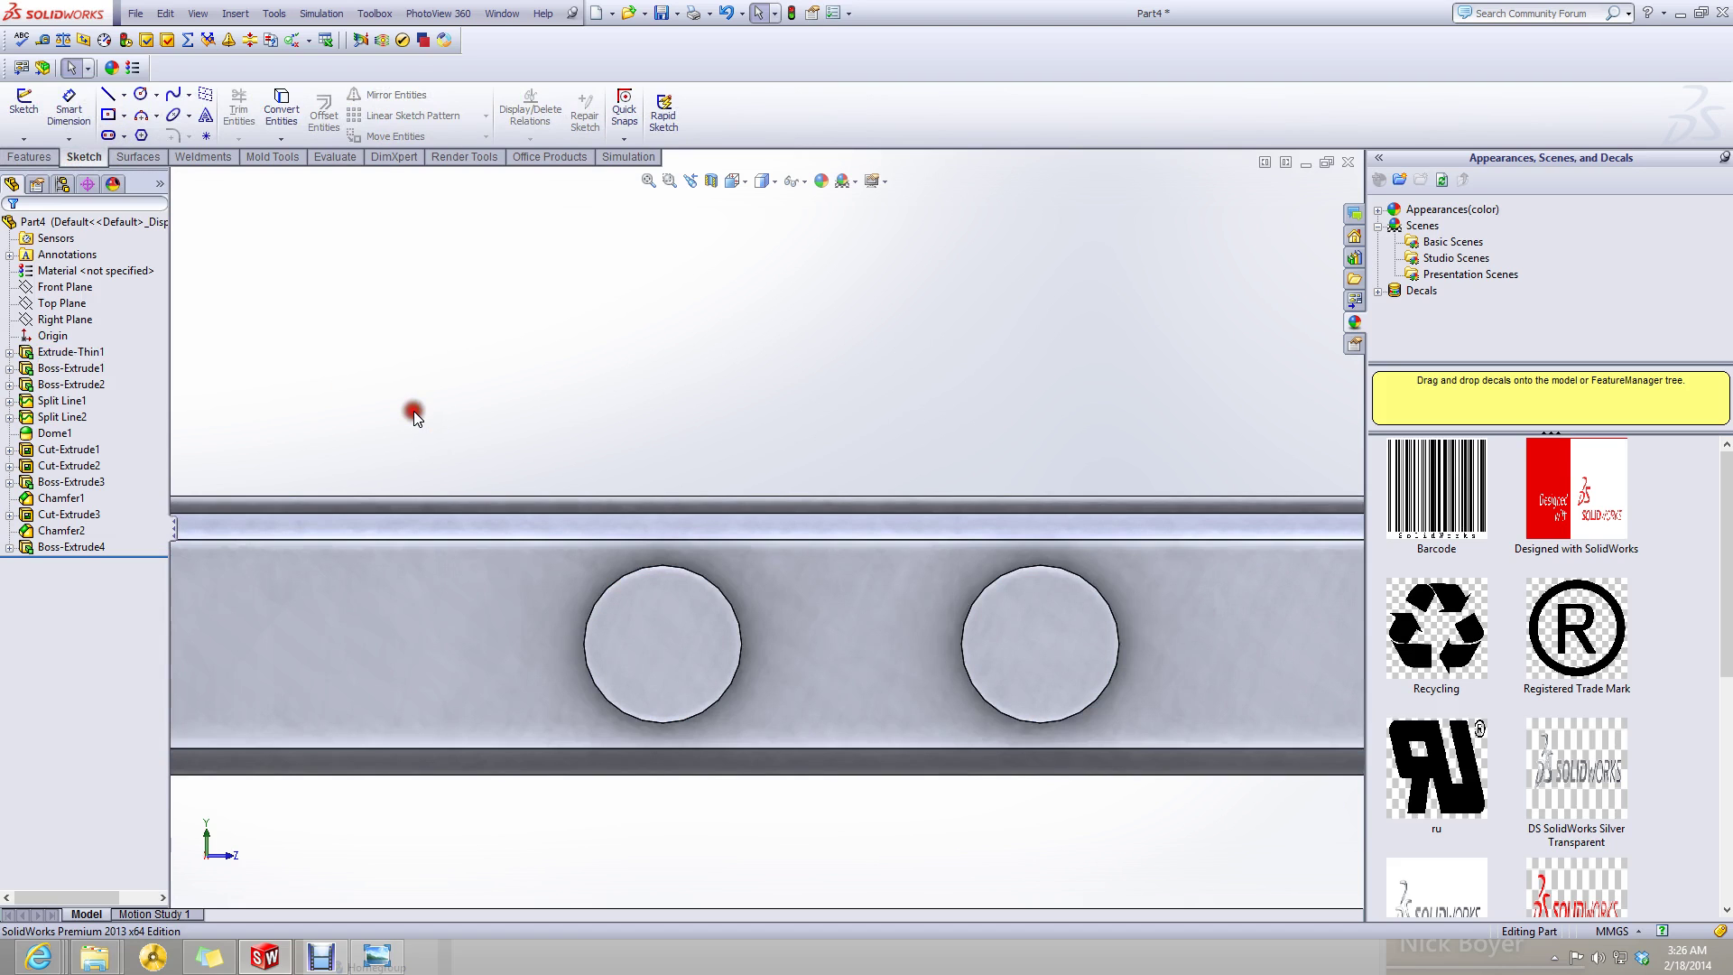
{"action": "left_click", "coordinate": [23, 104]}
{"action": "left_click", "coordinate": [547, 618]}
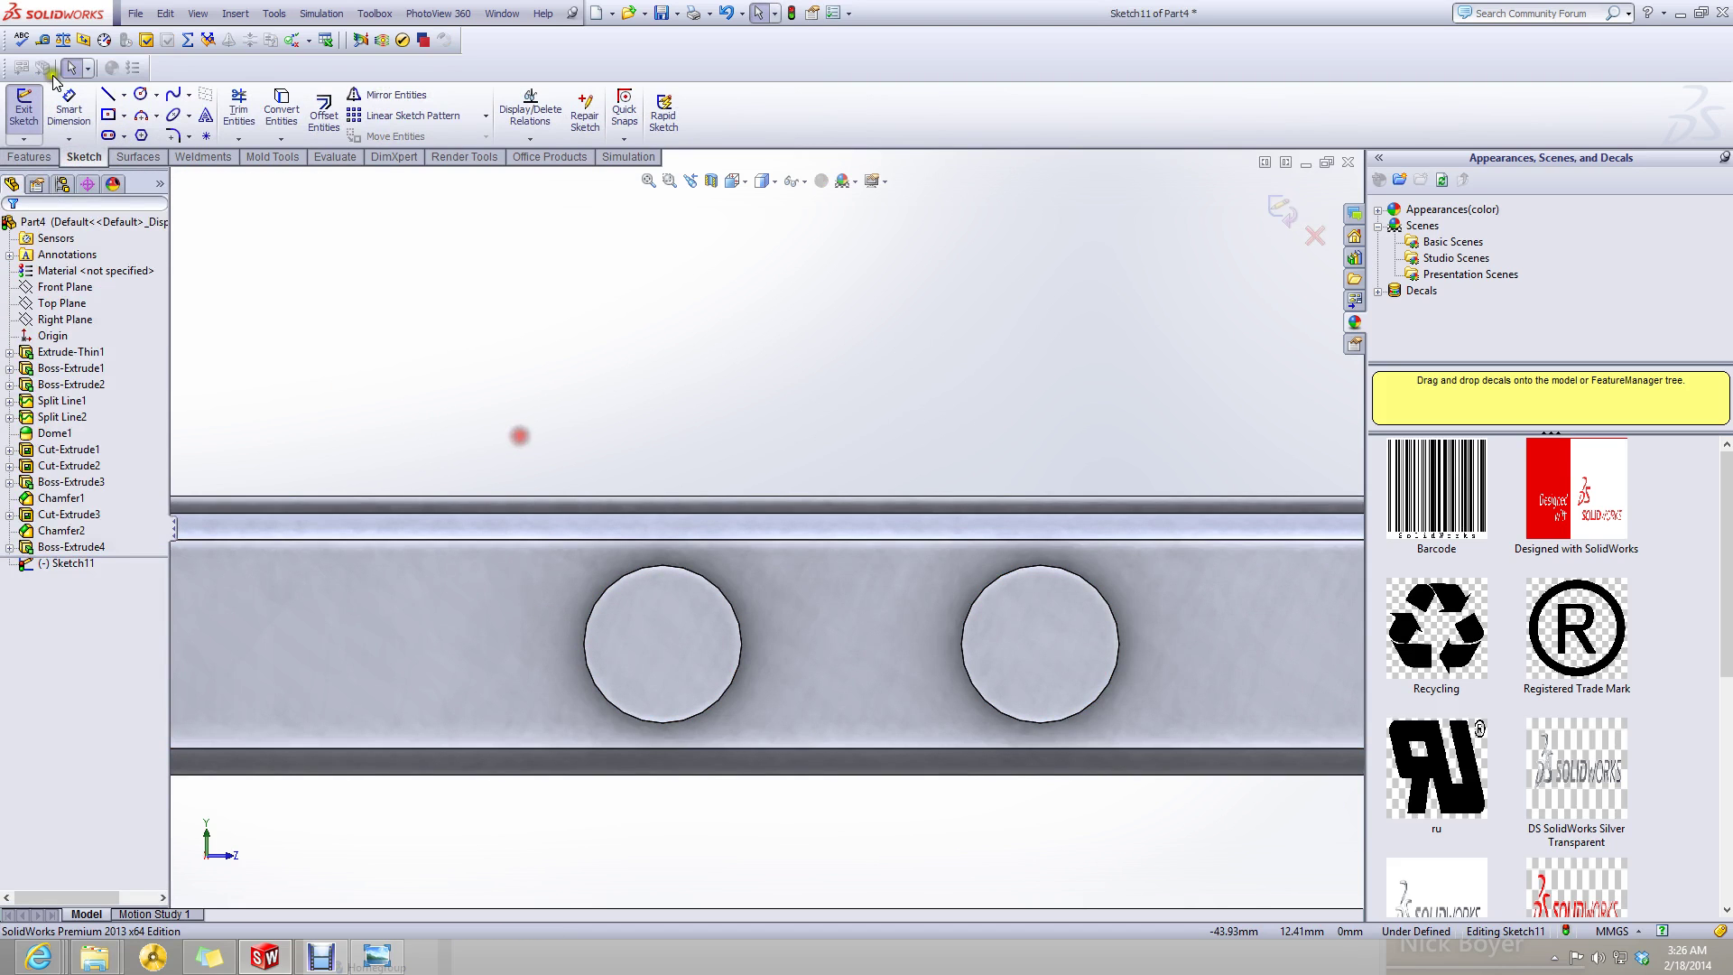
{"action": "left_click", "coordinate": [288, 108]}
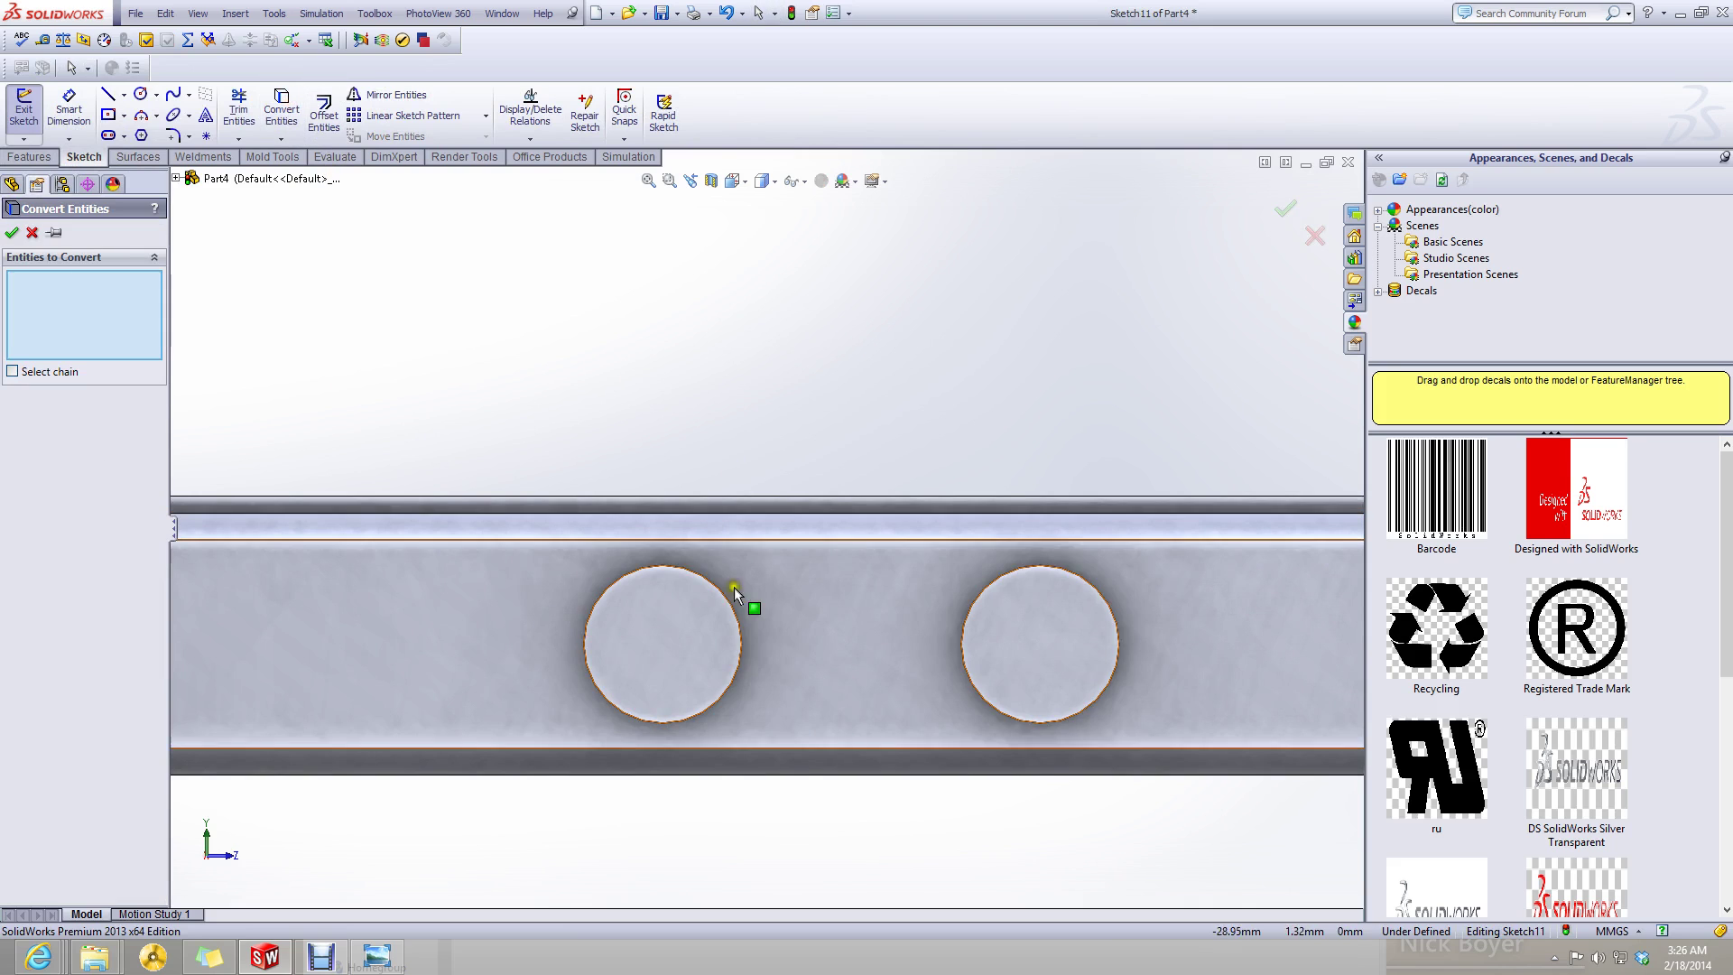
{"action": "left_click", "coordinate": [742, 639]}
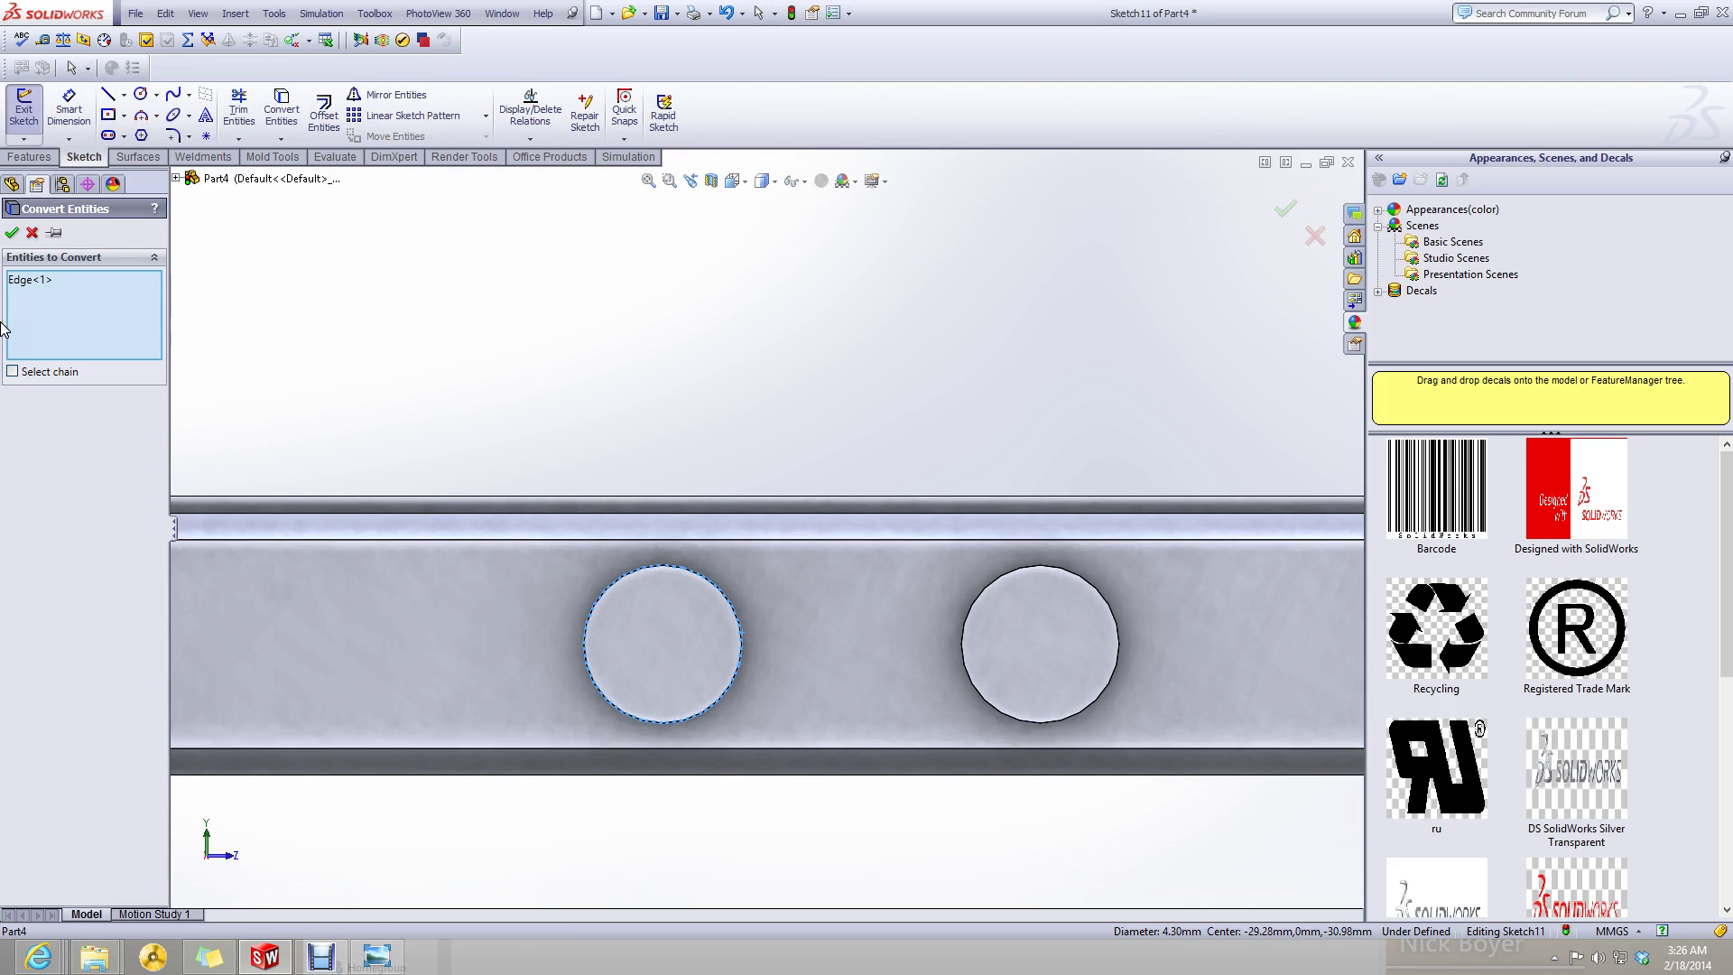
{"action": "left_click", "coordinate": [13, 234]}
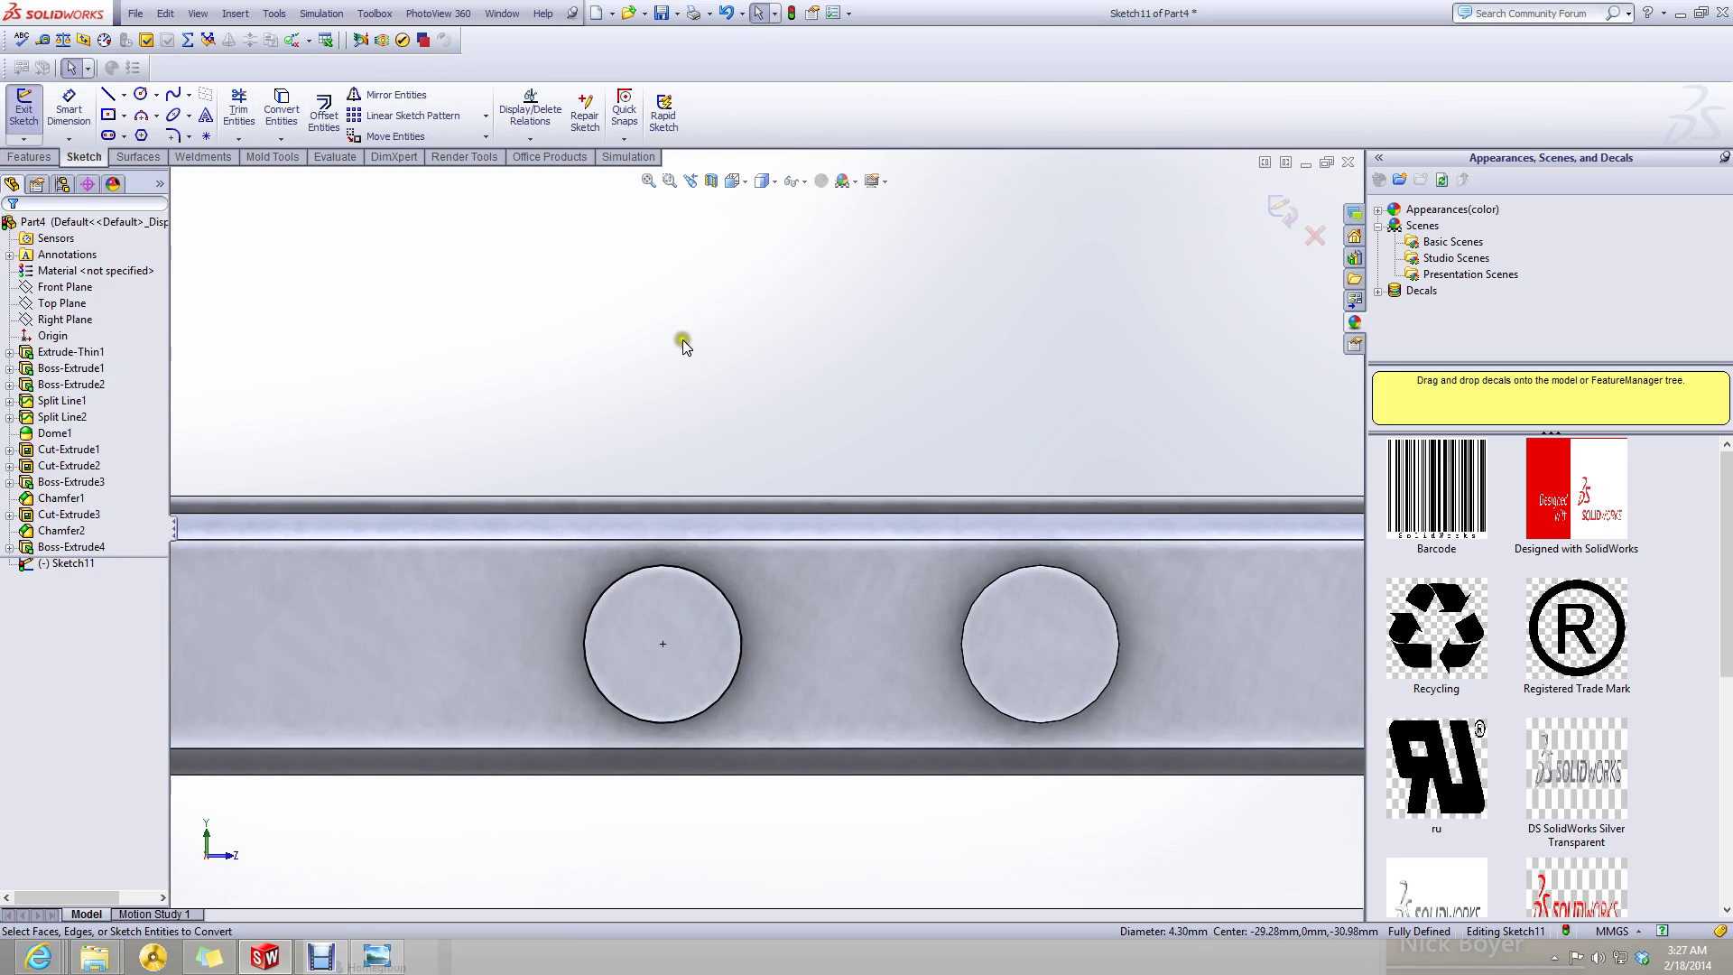
- Set up an extruded cut of the converted circle as a one-direction thin feature 0.3 mm thick
{"action": "left_click", "coordinate": [31, 159]}
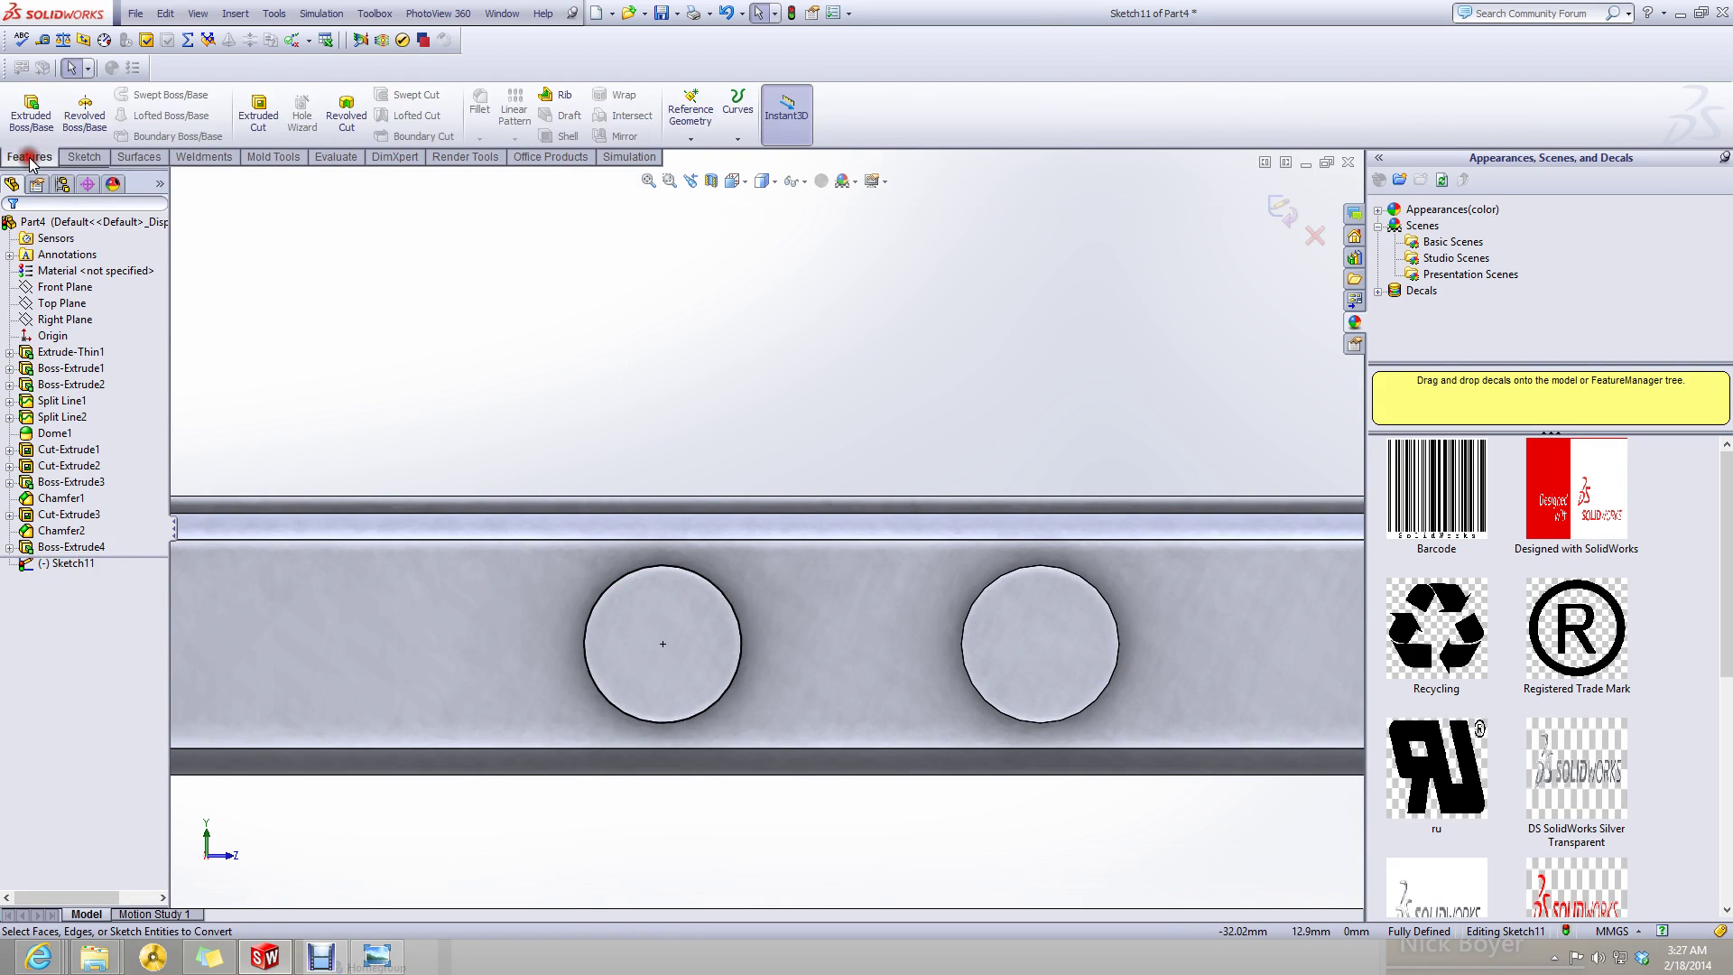
{"action": "left_click", "coordinate": [254, 120]}
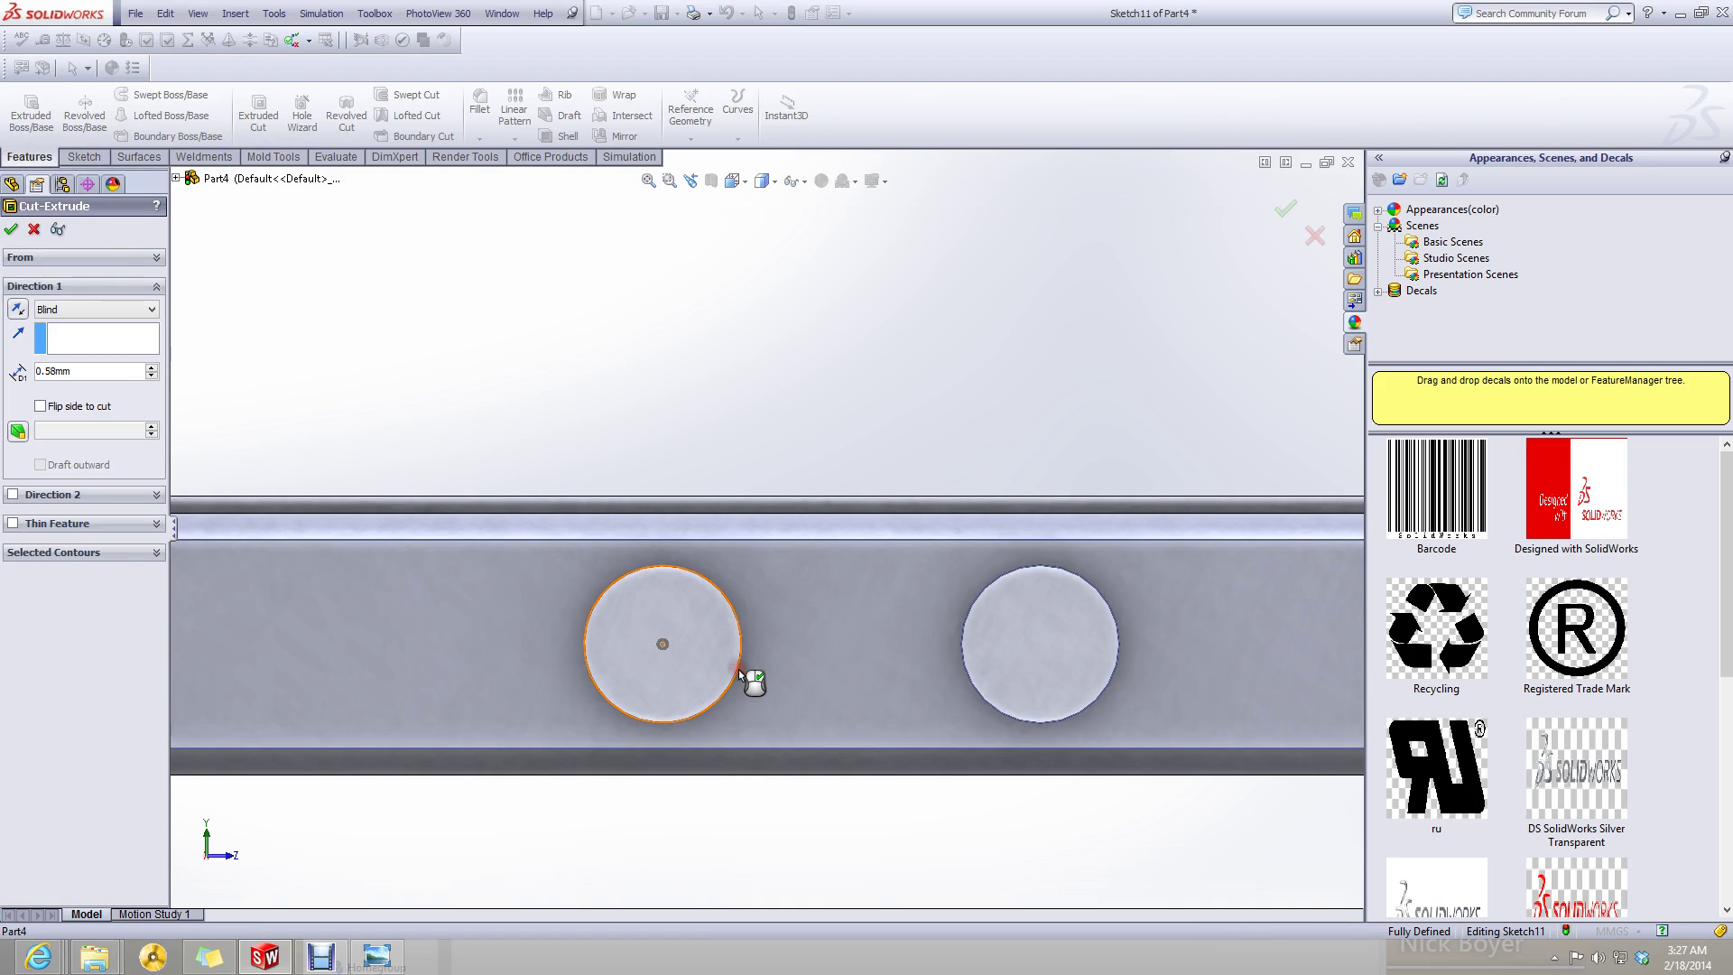
{"action": "left_click", "coordinate": [17, 524]}
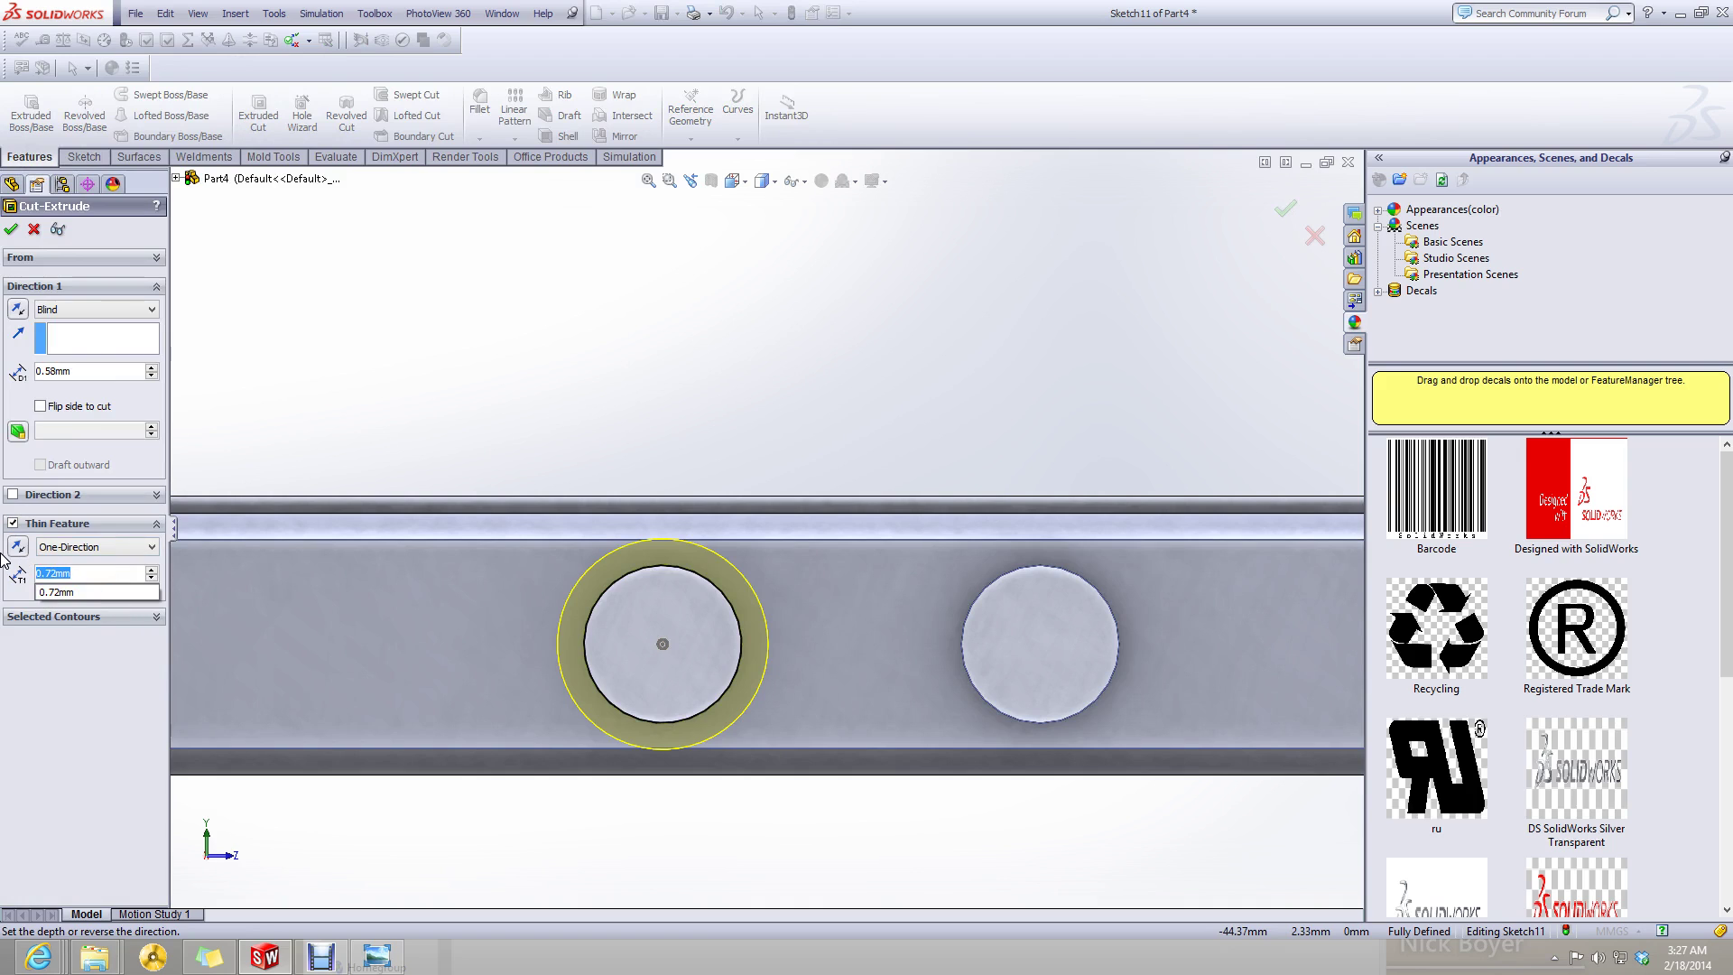
{"action": "type", "text": "0.2"}
{"action": "key", "text": "Return"}
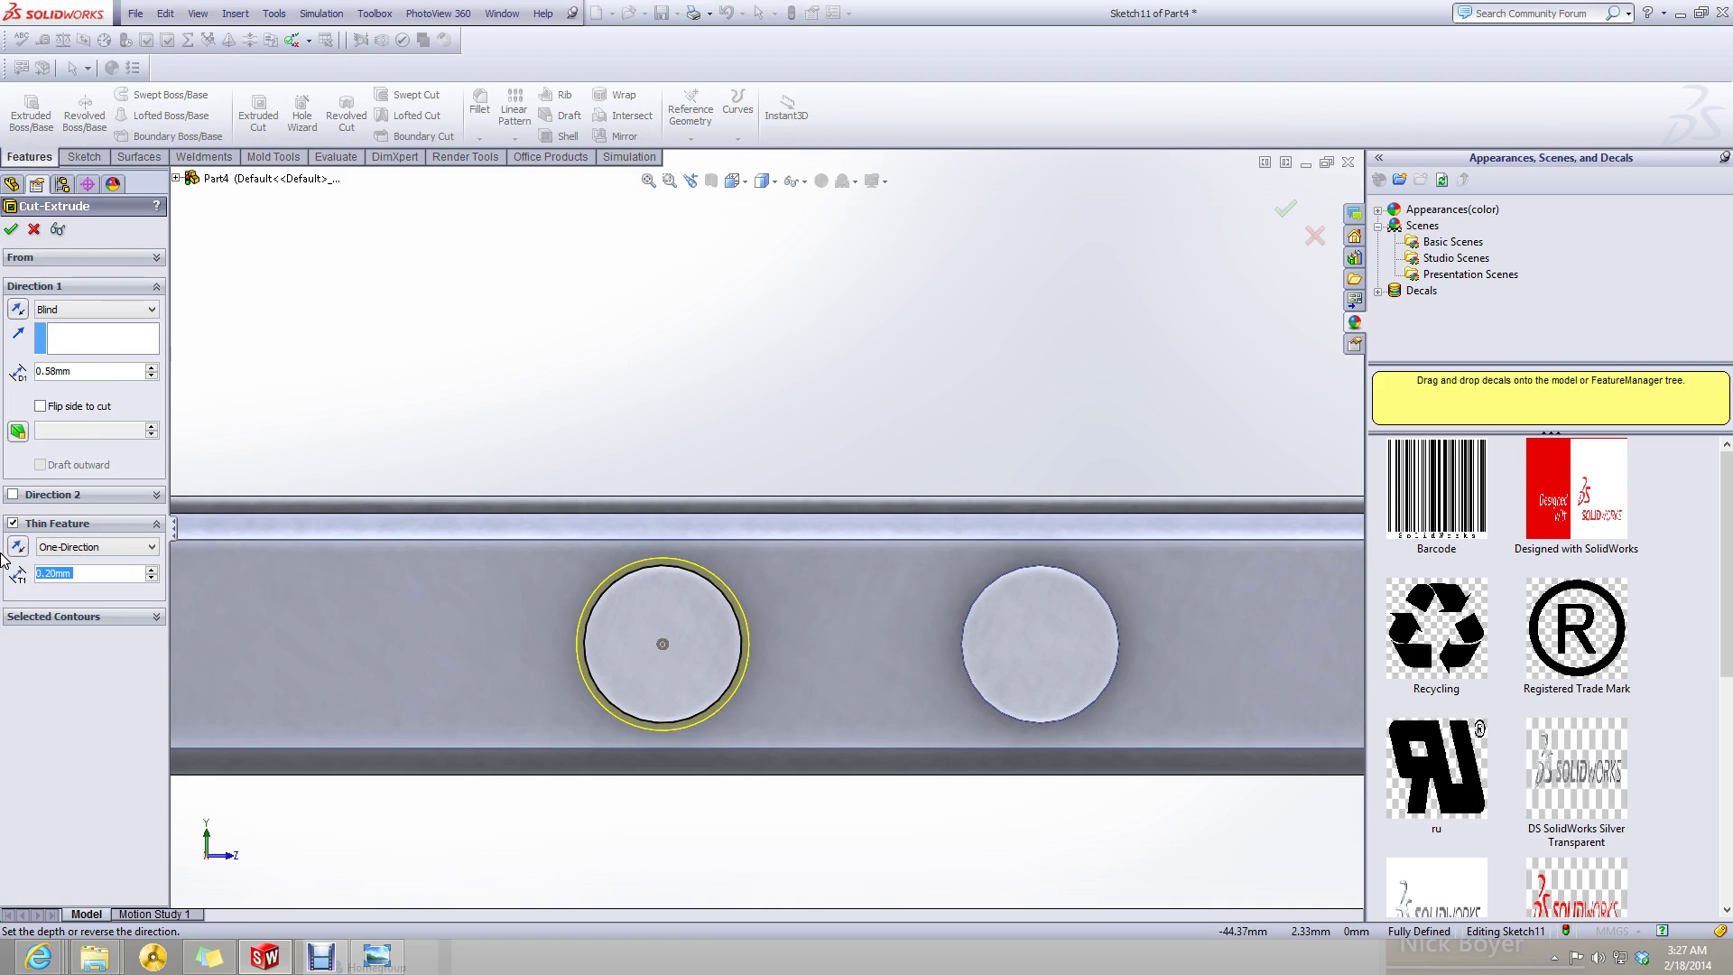
{"action": "type", "text": "0."}
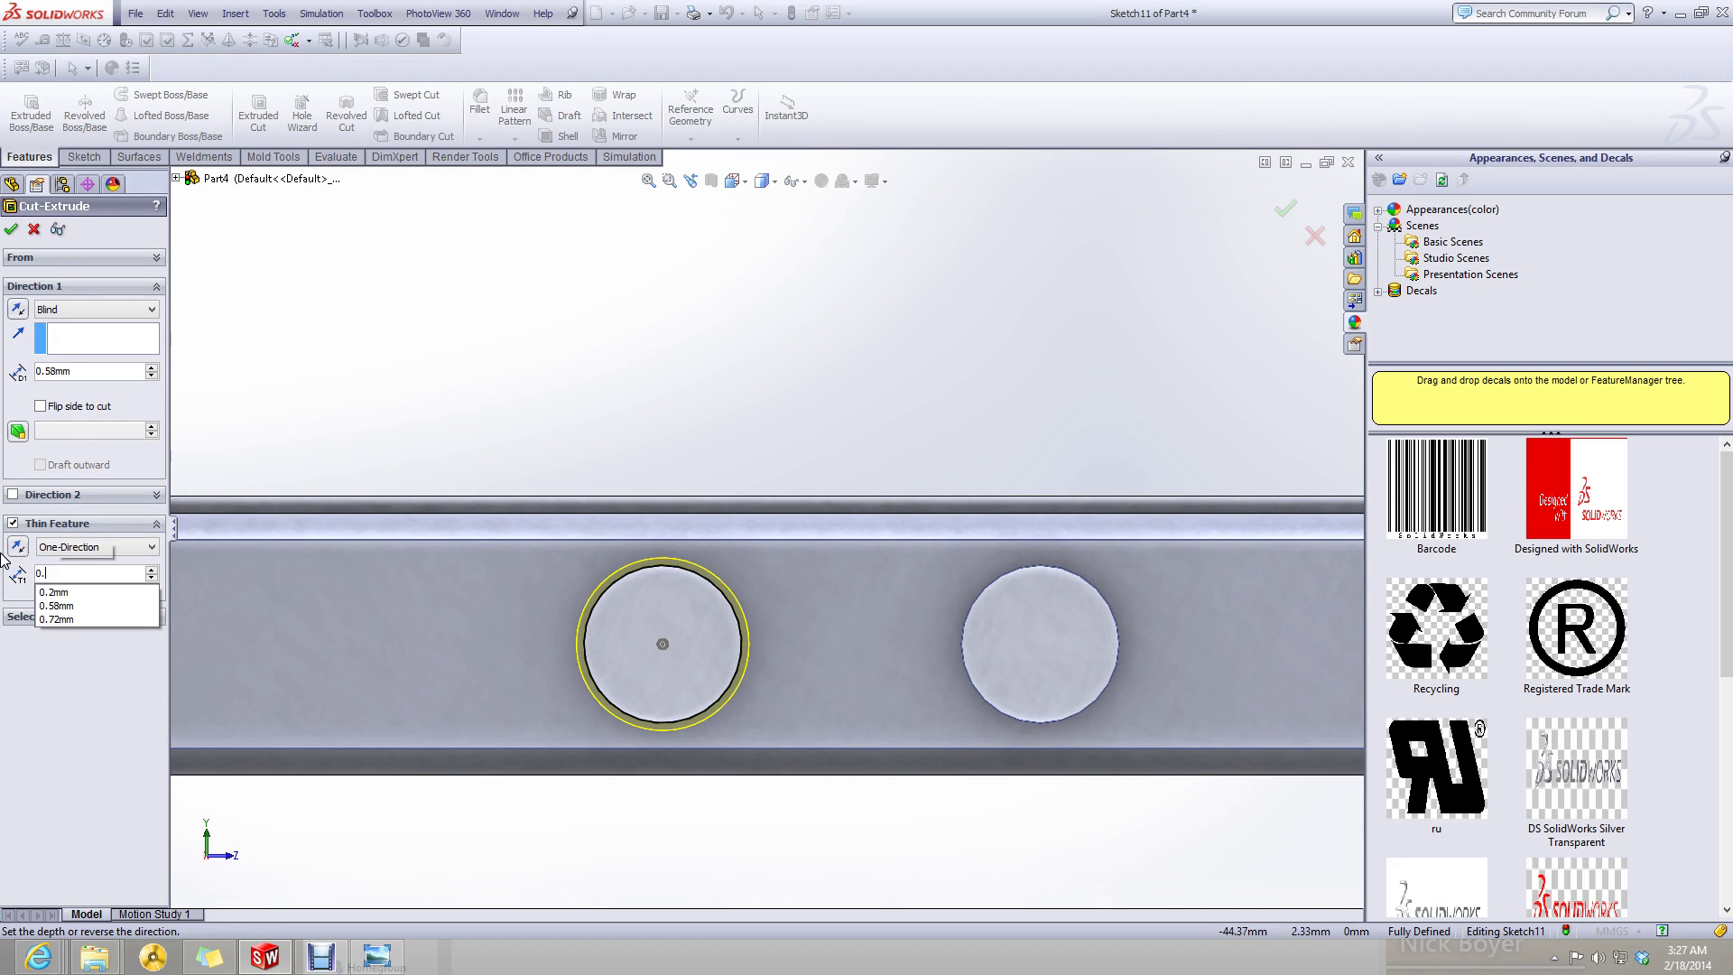
{"action": "type", "text": "3"}
{"action": "key", "text": "Return"}
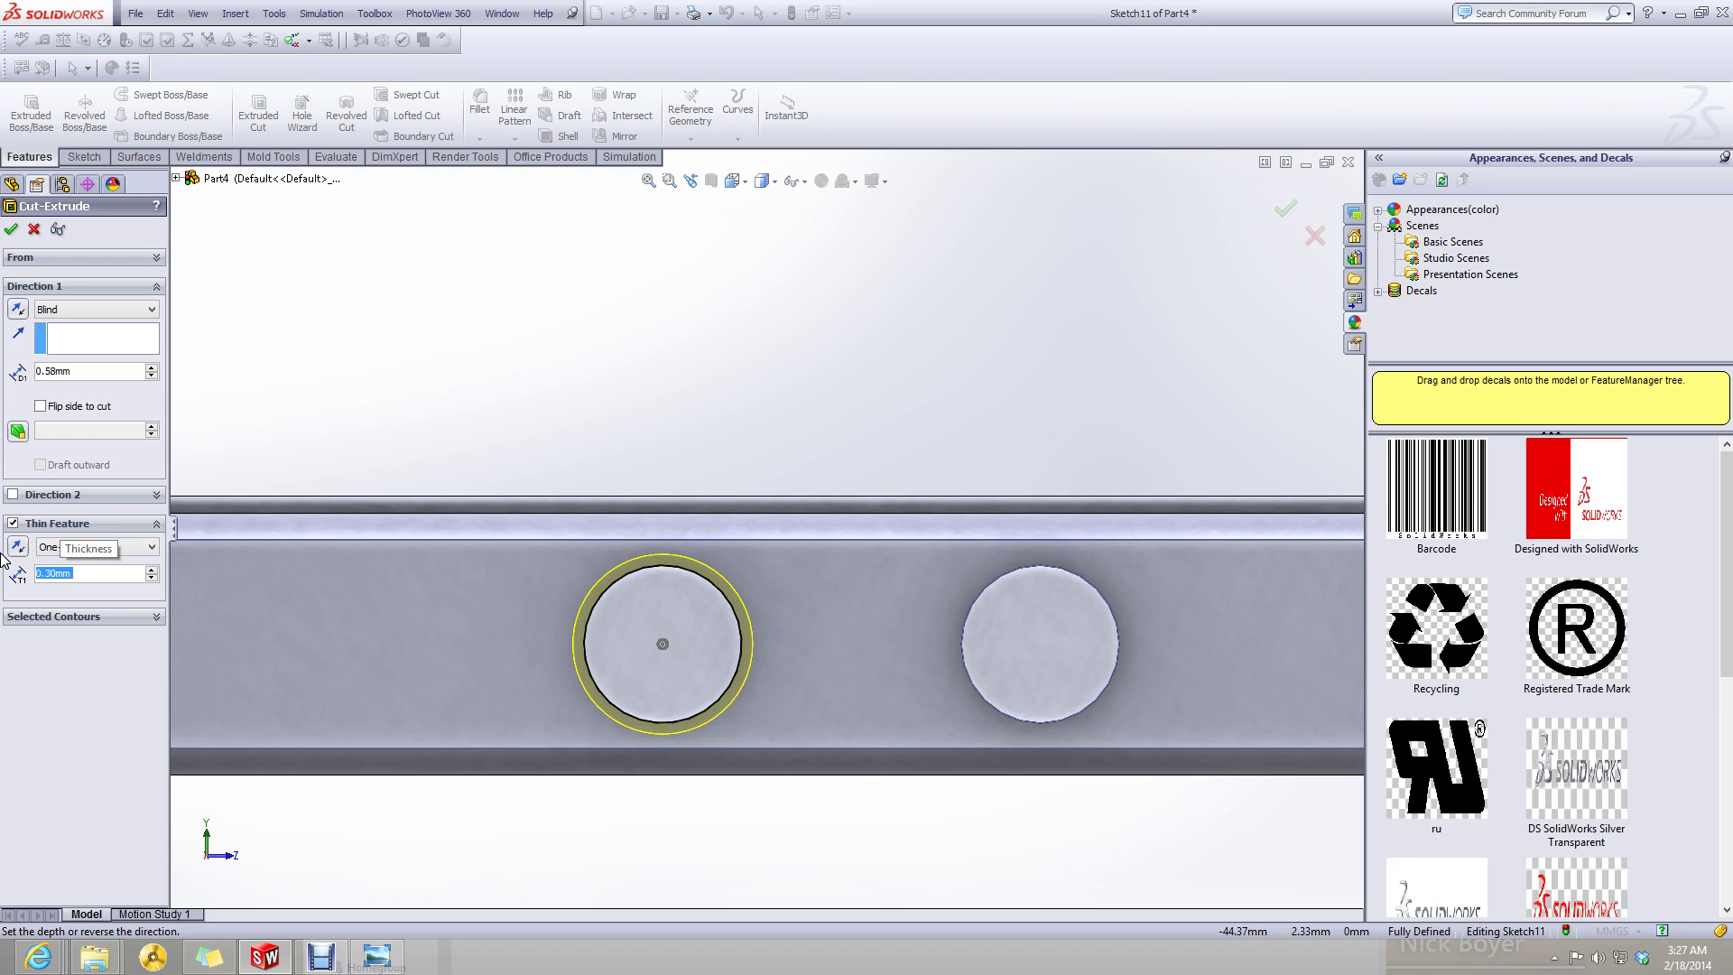
- Set the thin cut's blind depth to 0.5 mm and create the ring groove around the first button
{"action": "scroll", "coordinate": [685, 515], "scroll_direction": "up", "scroll_amount": 2}
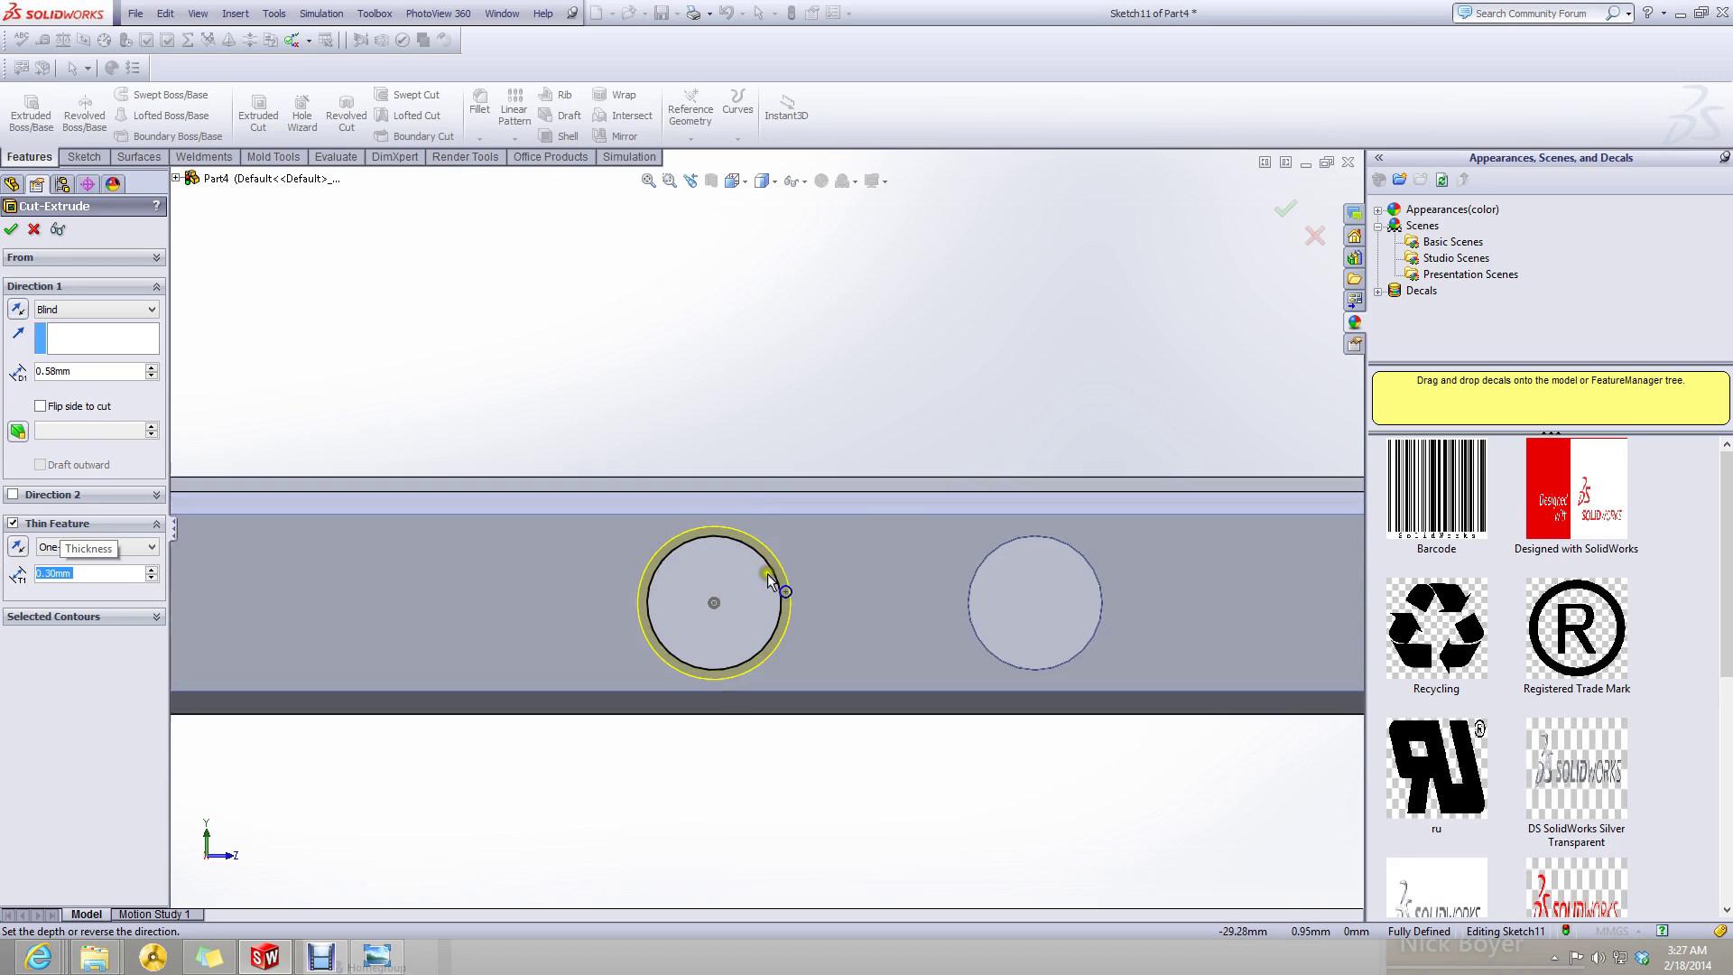
{"action": "scroll", "coordinate": [755, 502], "scroll_direction": "up", "scroll_amount": 1}
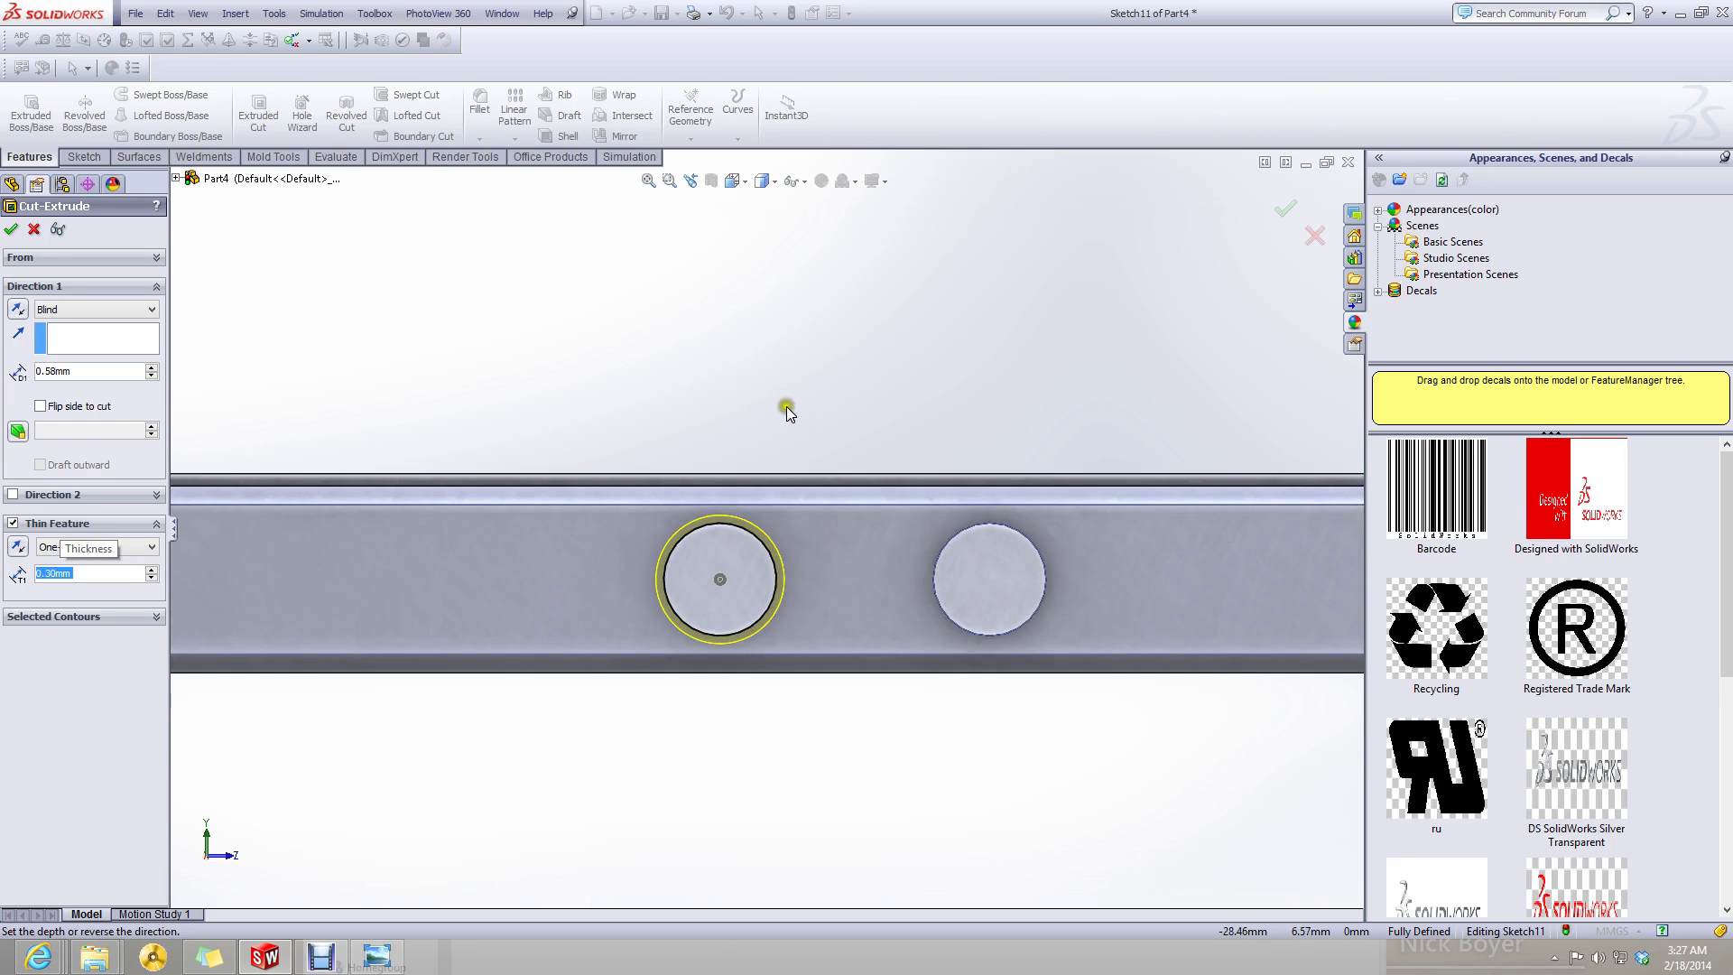
{"action": "scroll", "coordinate": [788, 416], "scroll_direction": "up", "scroll_amount": 2}
{"action": "scroll", "coordinate": [786, 429], "scroll_direction": "down", "scroll_amount": 2}
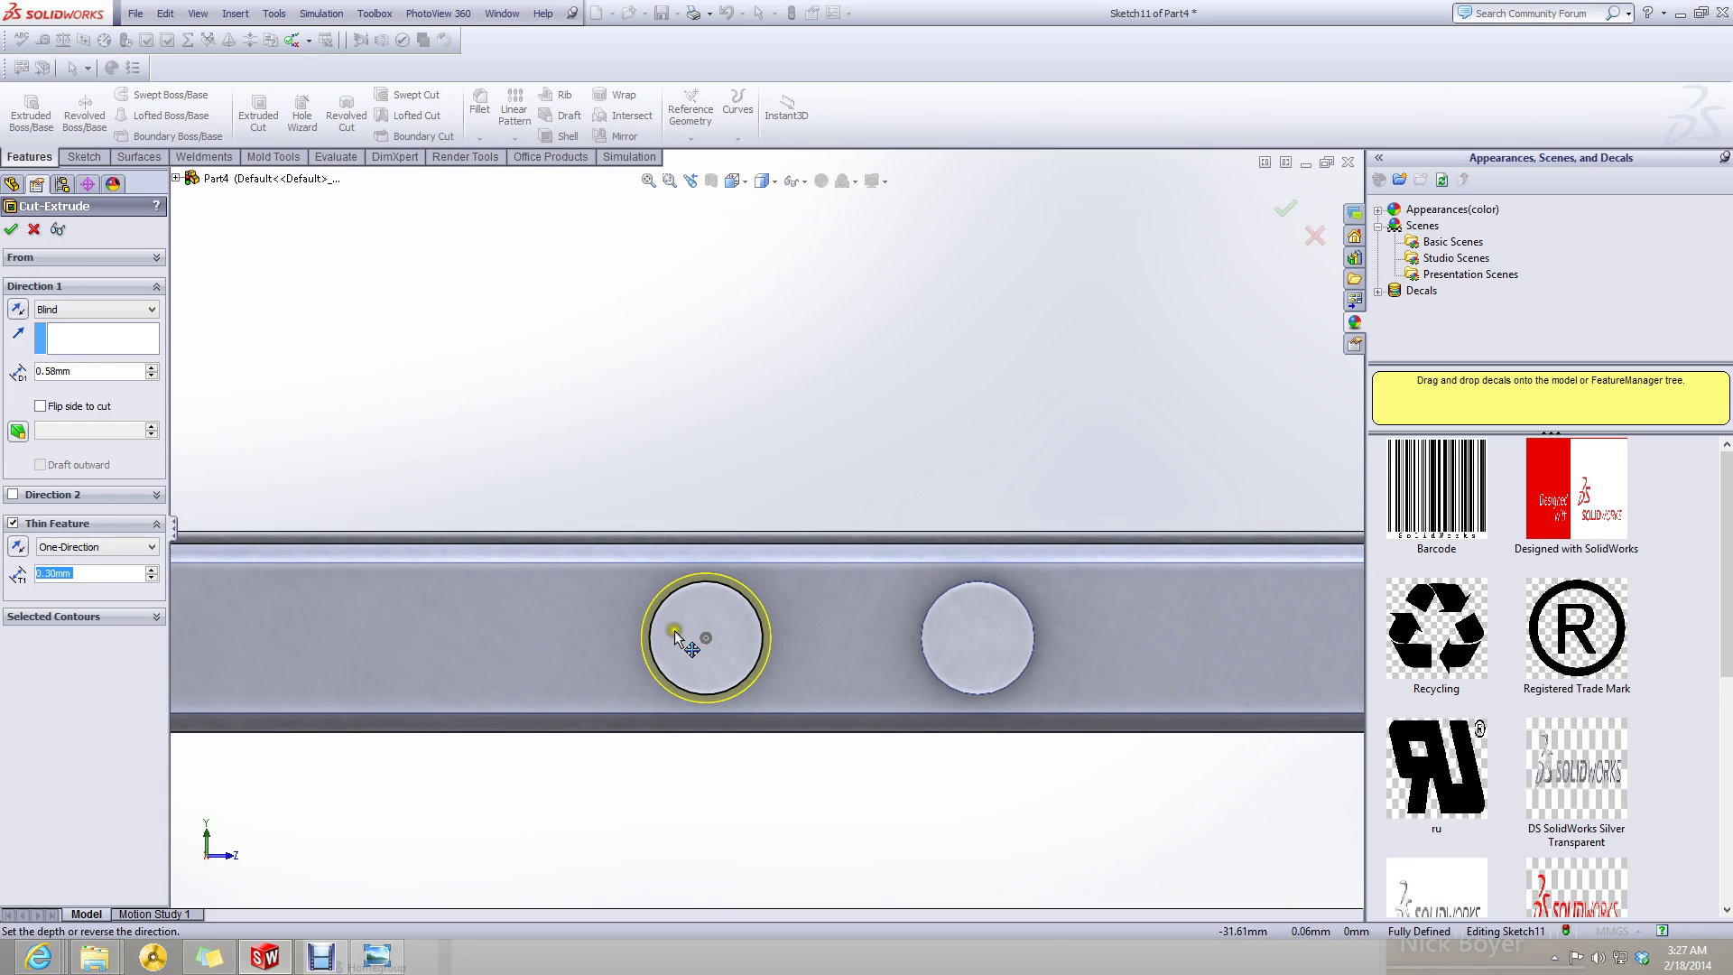
{"action": "scroll", "coordinate": [774, 659], "scroll_direction": "down", "scroll_amount": 2}
{"action": "scroll", "coordinate": [662, 563], "scroll_direction": "down", "scroll_amount": 2}
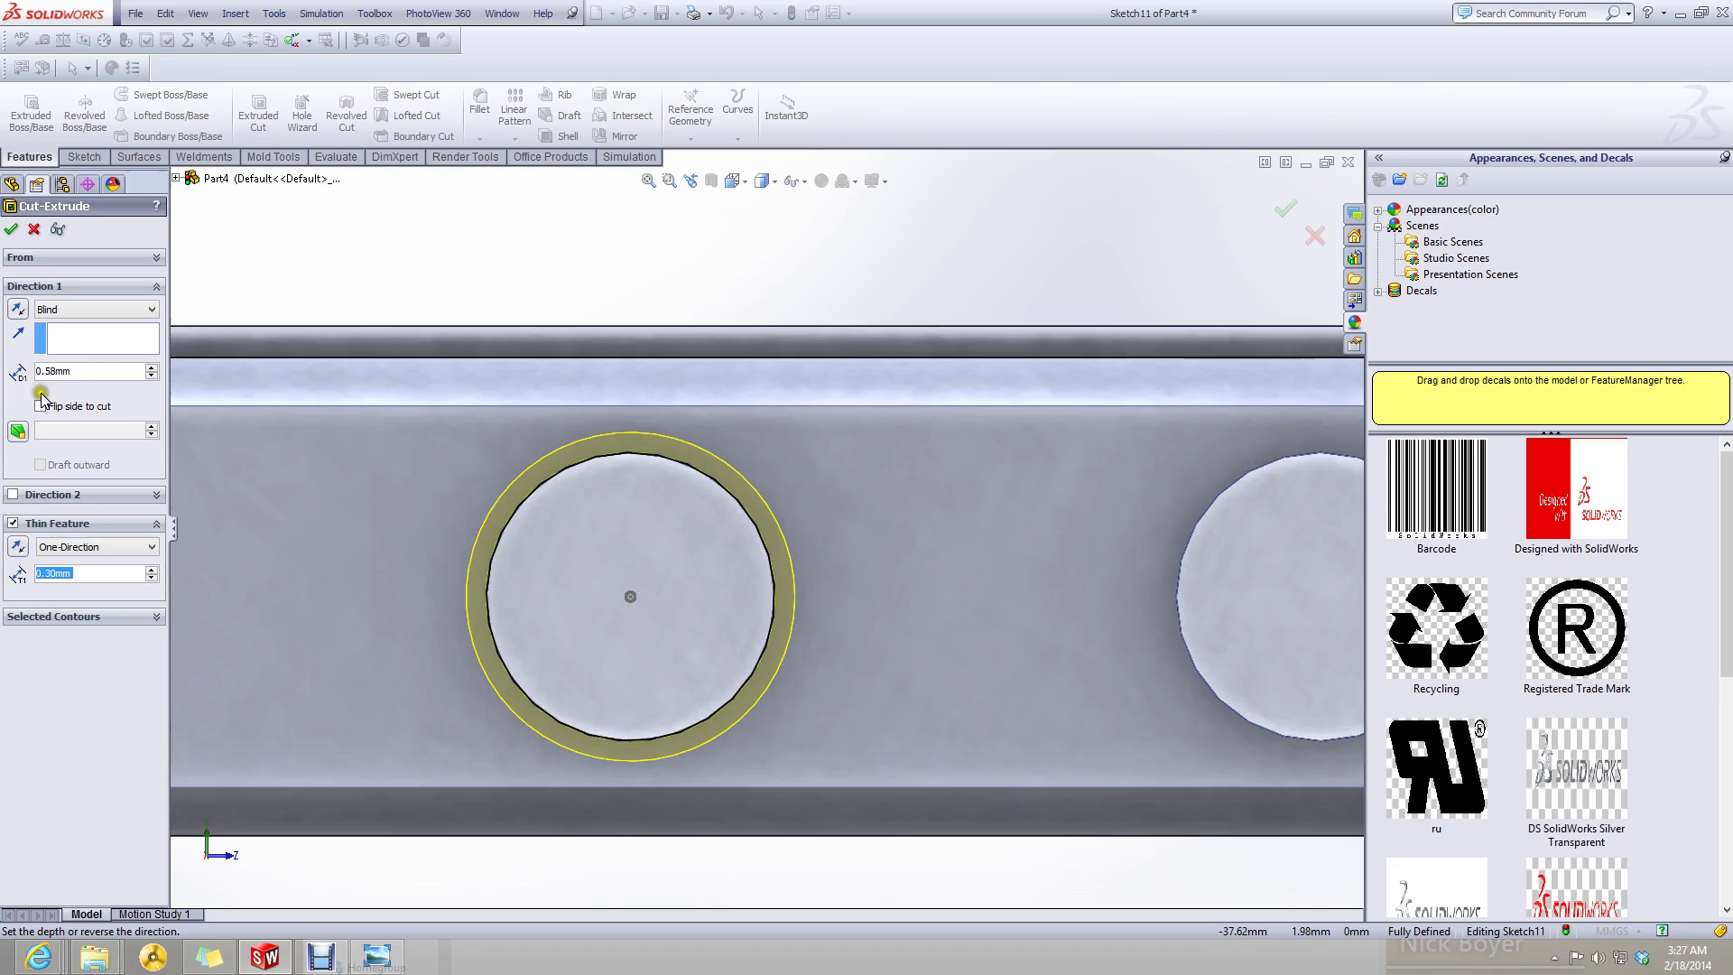
{"action": "left_click", "coordinate": [96, 371]}
{"action": "type", "text": "0.5"}
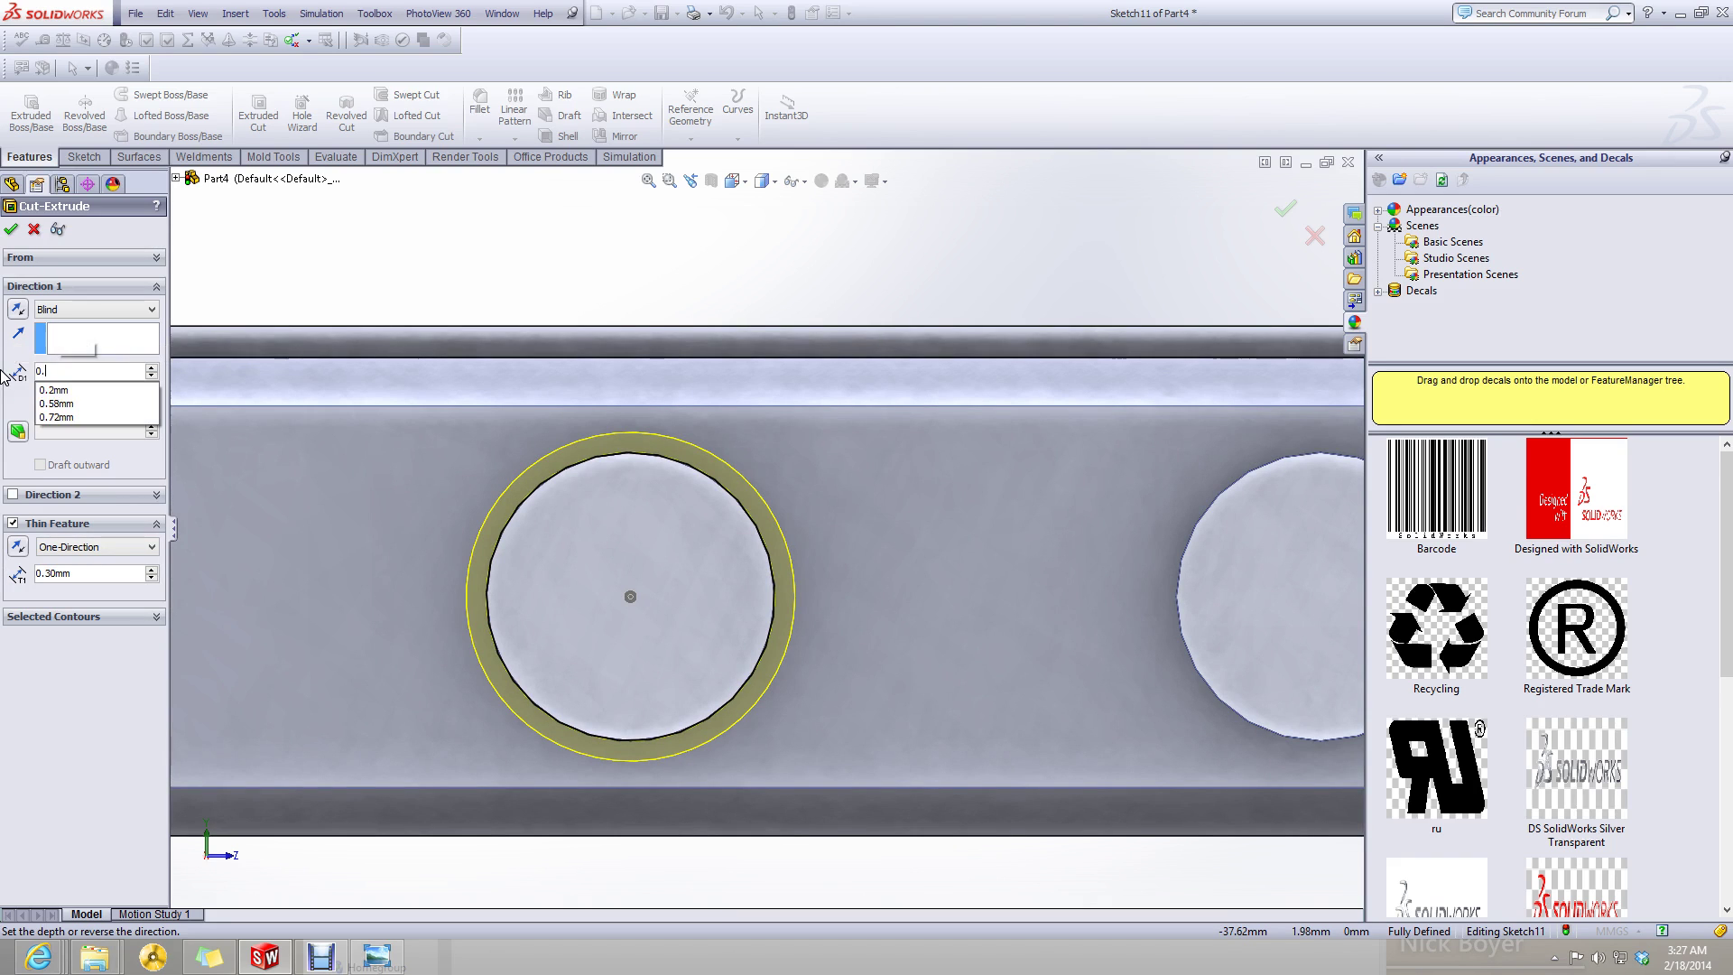
{"action": "key", "text": "Return"}
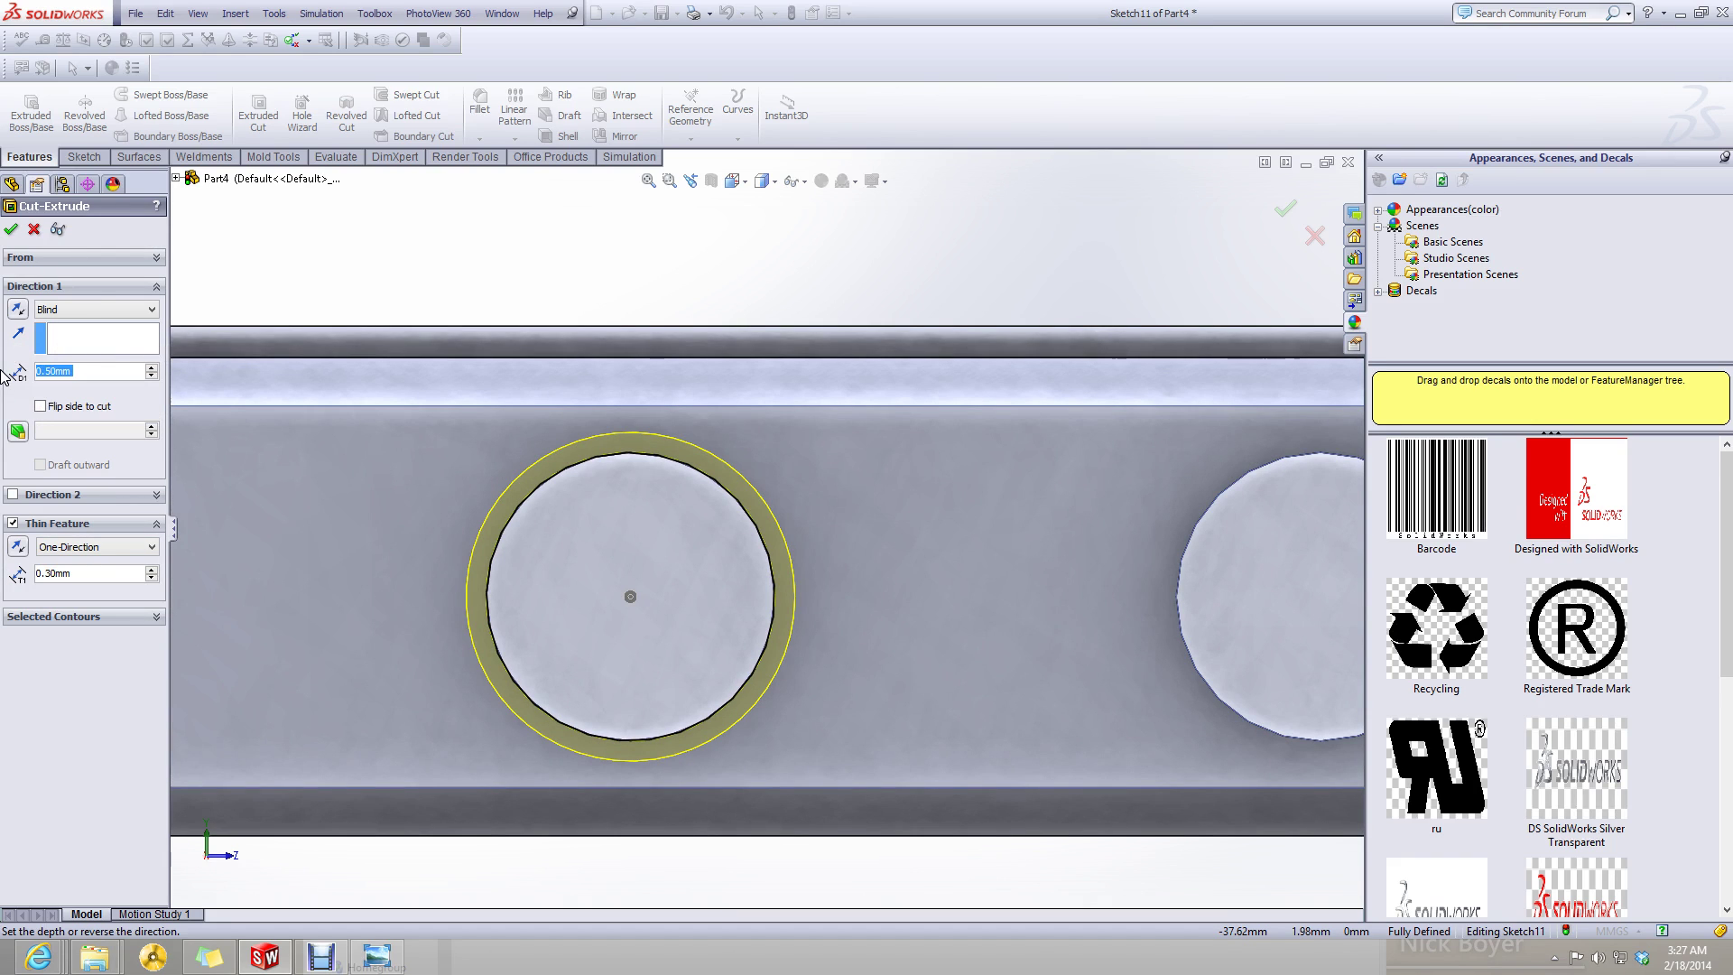
{"action": "left_click", "coordinate": [14, 230]}
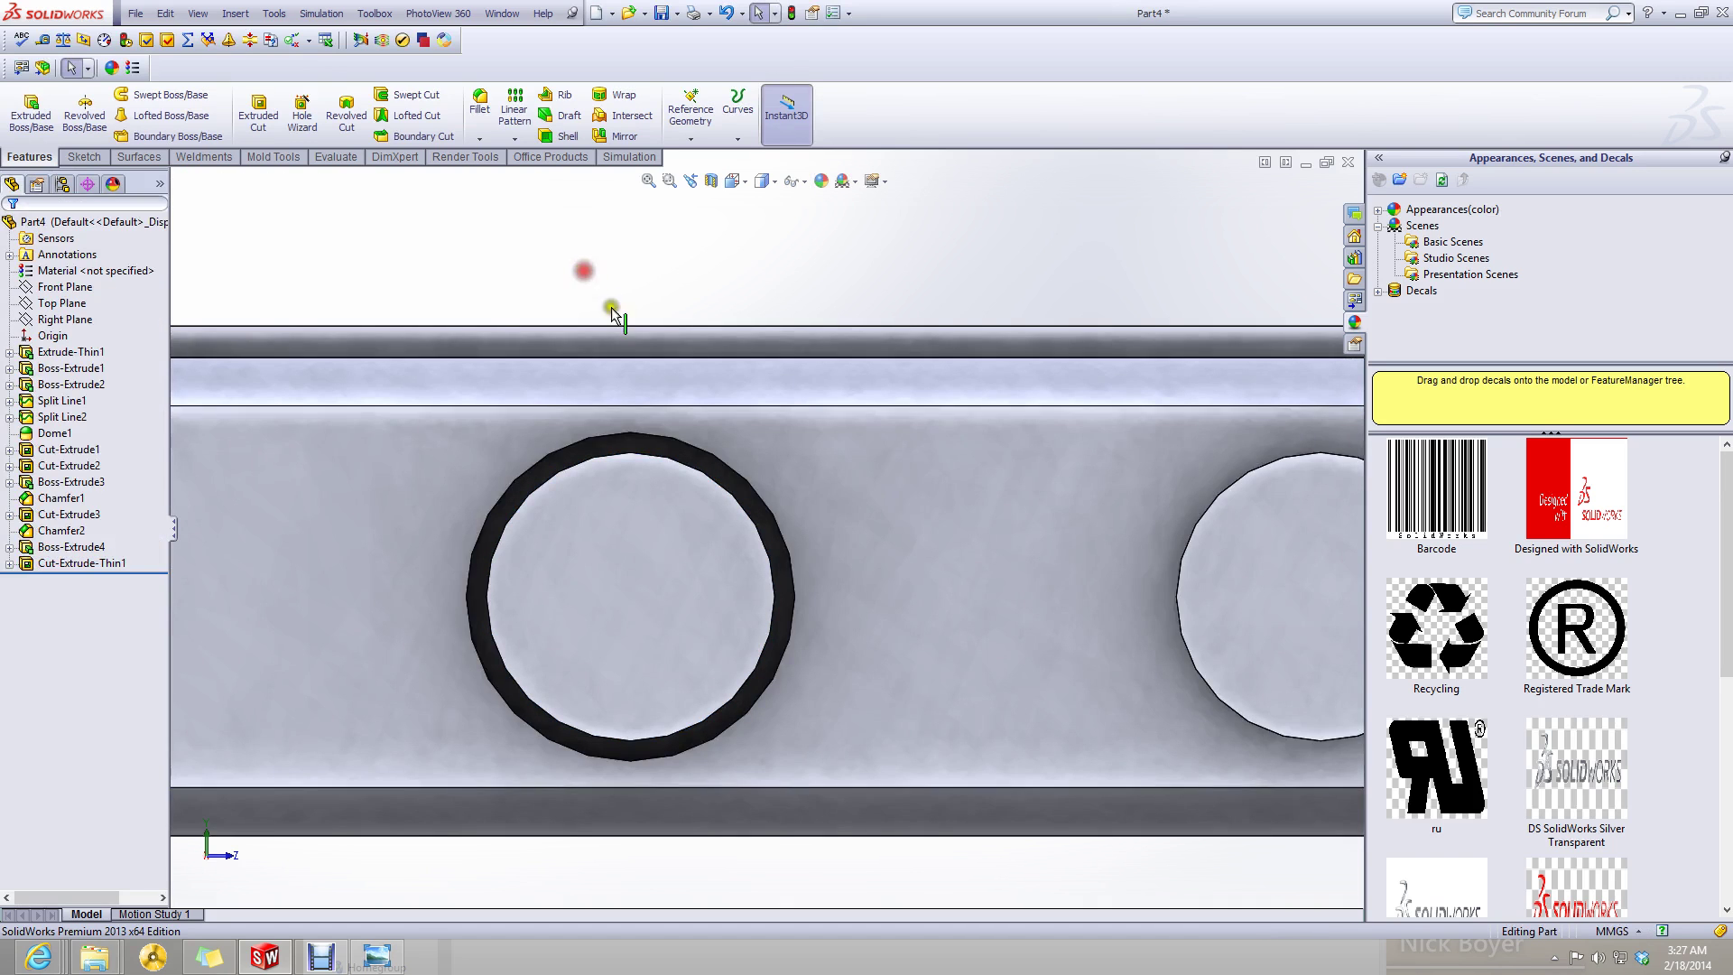
- Linear-pattern the ring groove along the band's long edge with two instances spaced 10.29 mm apart
{"action": "left_click", "coordinate": [62, 563]}
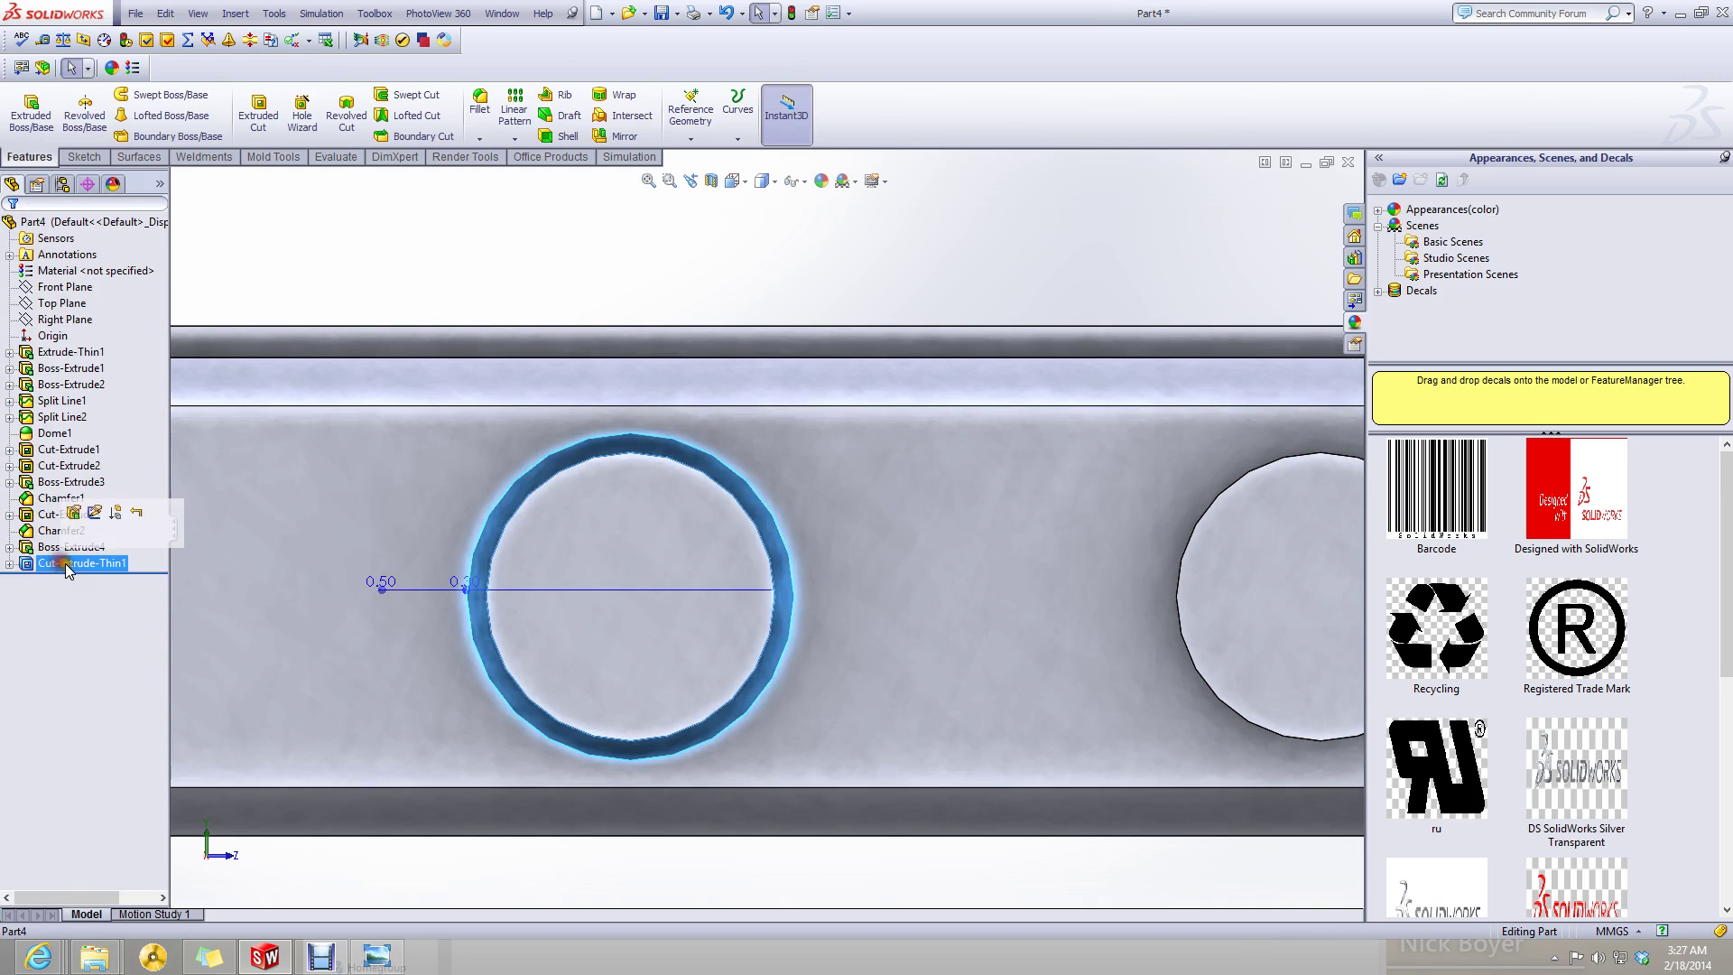
{"action": "left_click", "coordinate": [518, 139]}
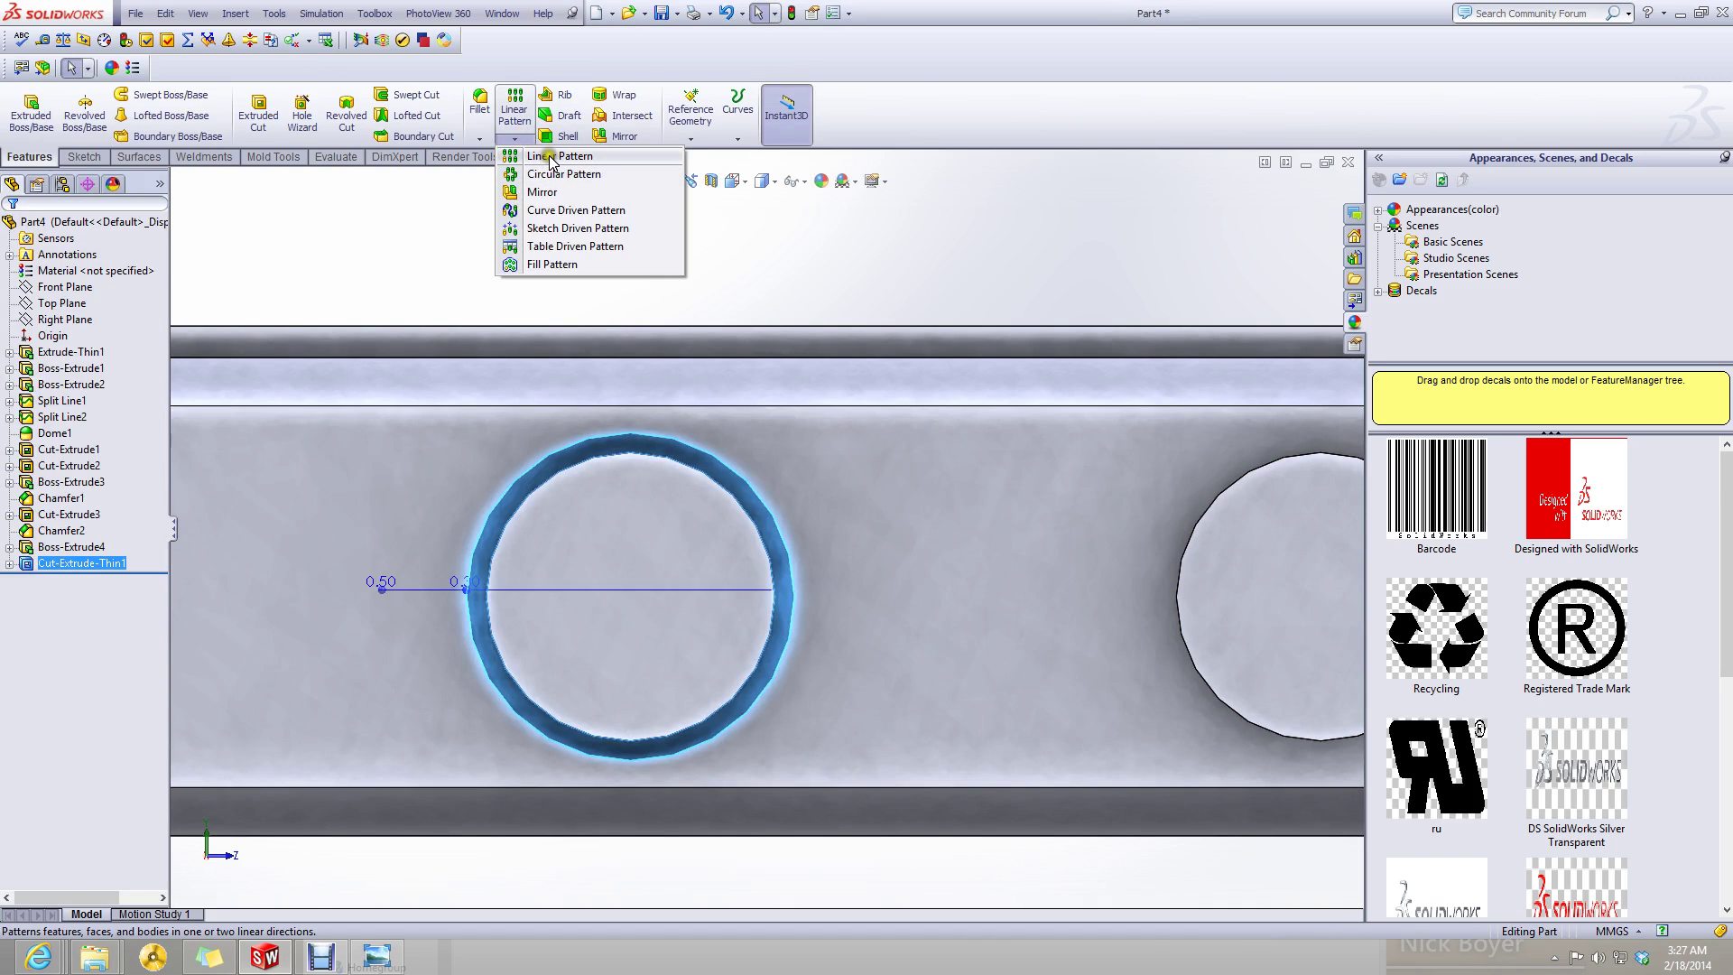
{"action": "left_click", "coordinate": [551, 159]}
{"action": "left_click", "coordinate": [837, 789]}
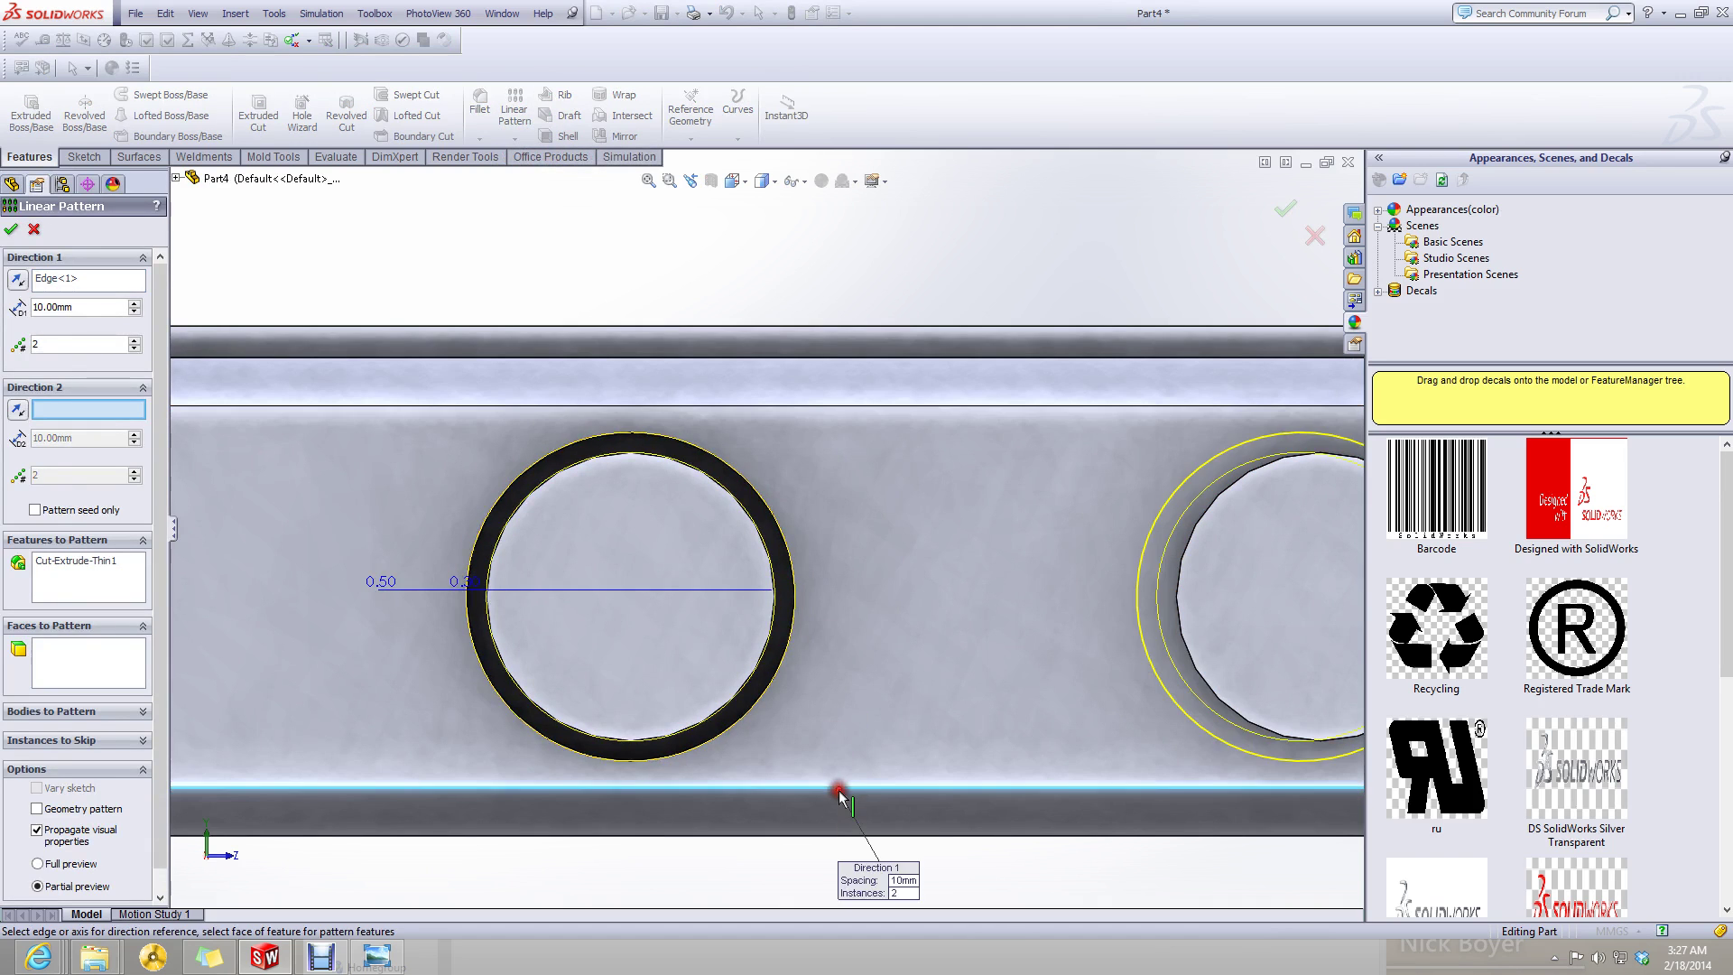
{"action": "scroll", "coordinate": [984, 668], "scroll_direction": "up", "scroll_amount": 3}
{"action": "scroll", "coordinate": [984, 668], "scroll_direction": "down", "scroll_amount": 3}
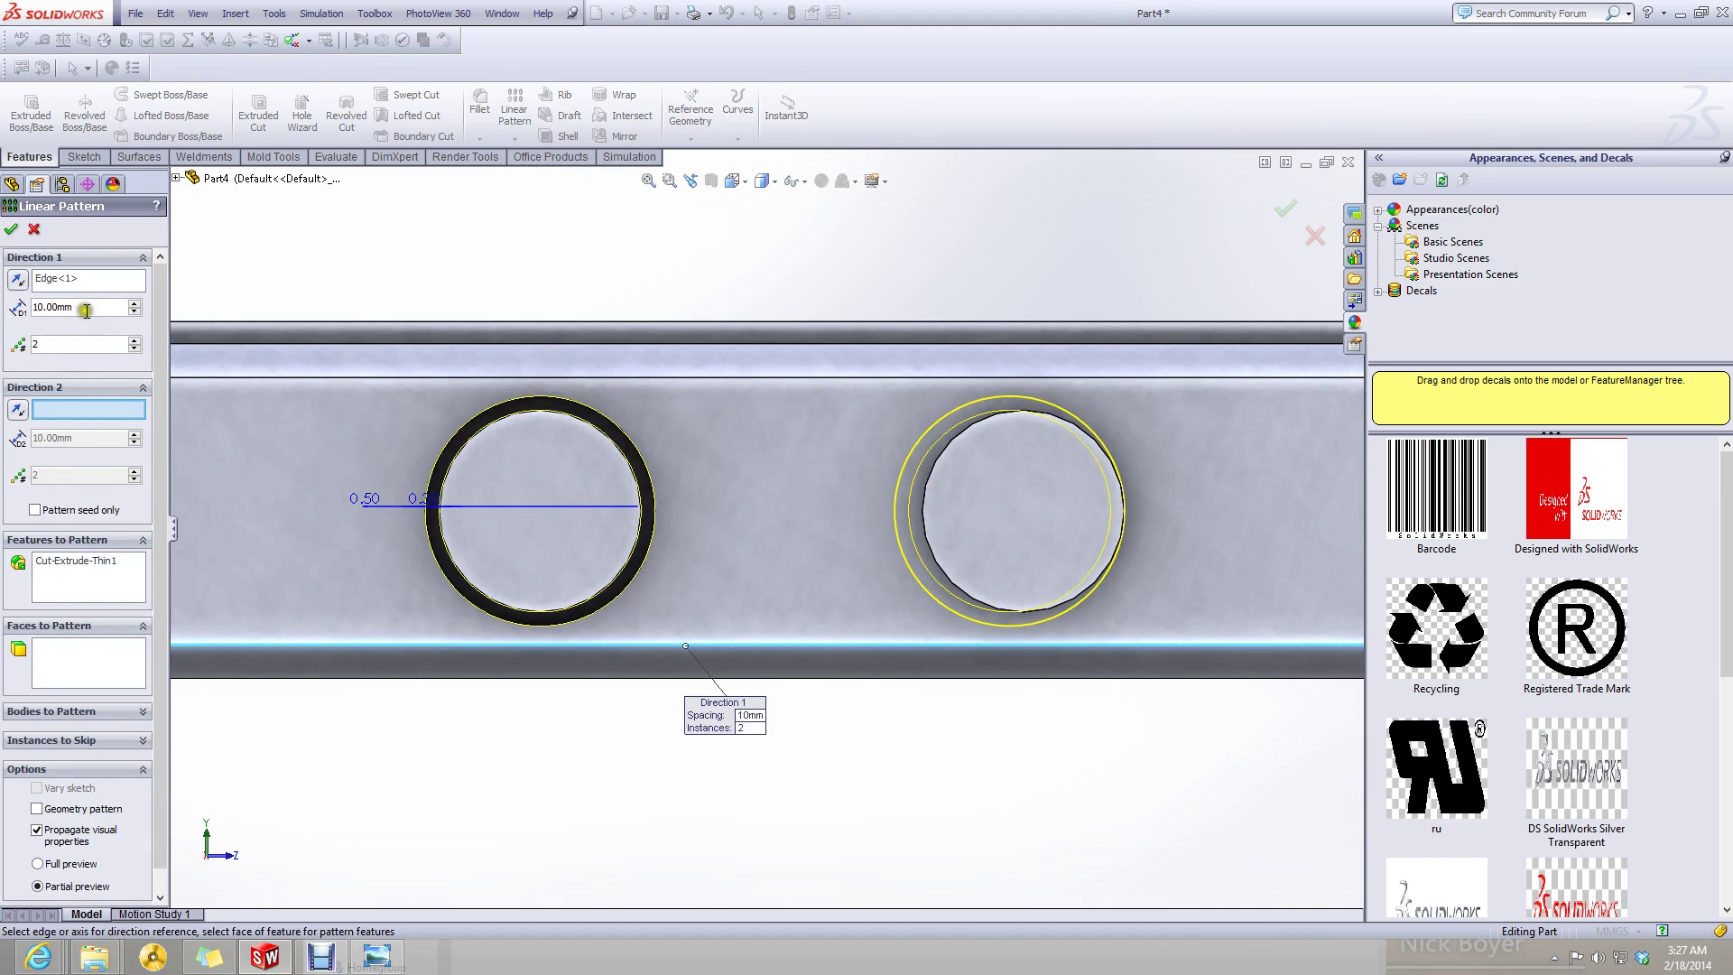
{"action": "type", "text": "10.2"}
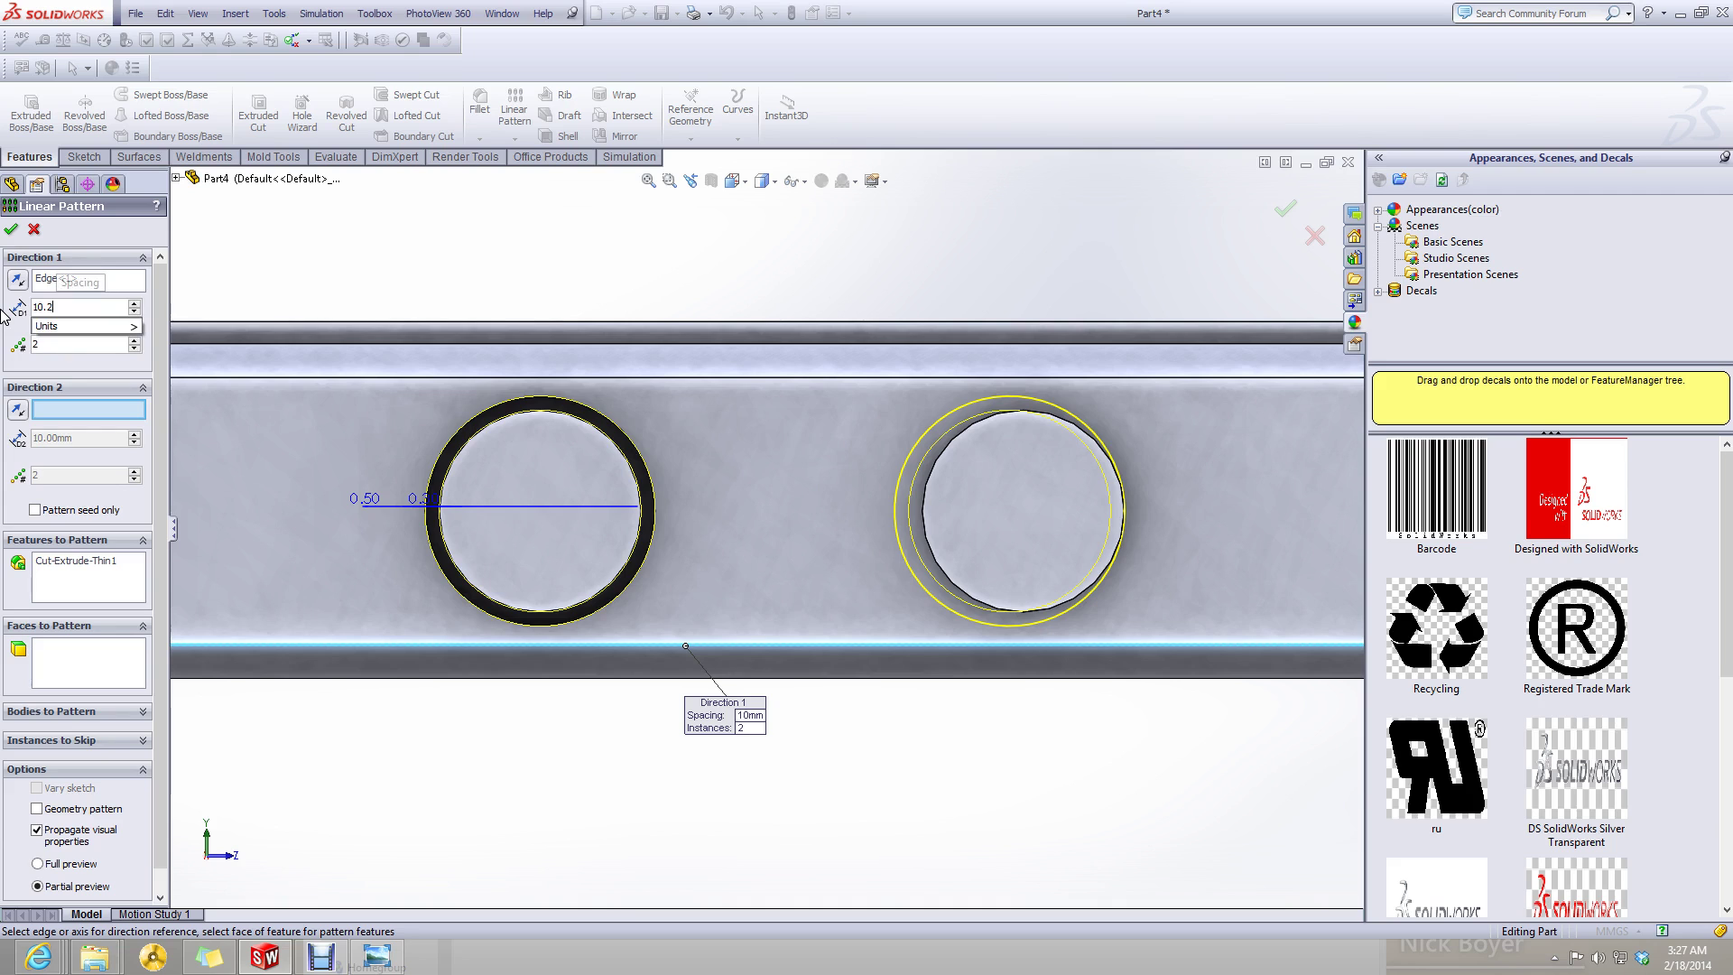
{"action": "type", "text": "9"}
{"action": "key", "text": "Return"}
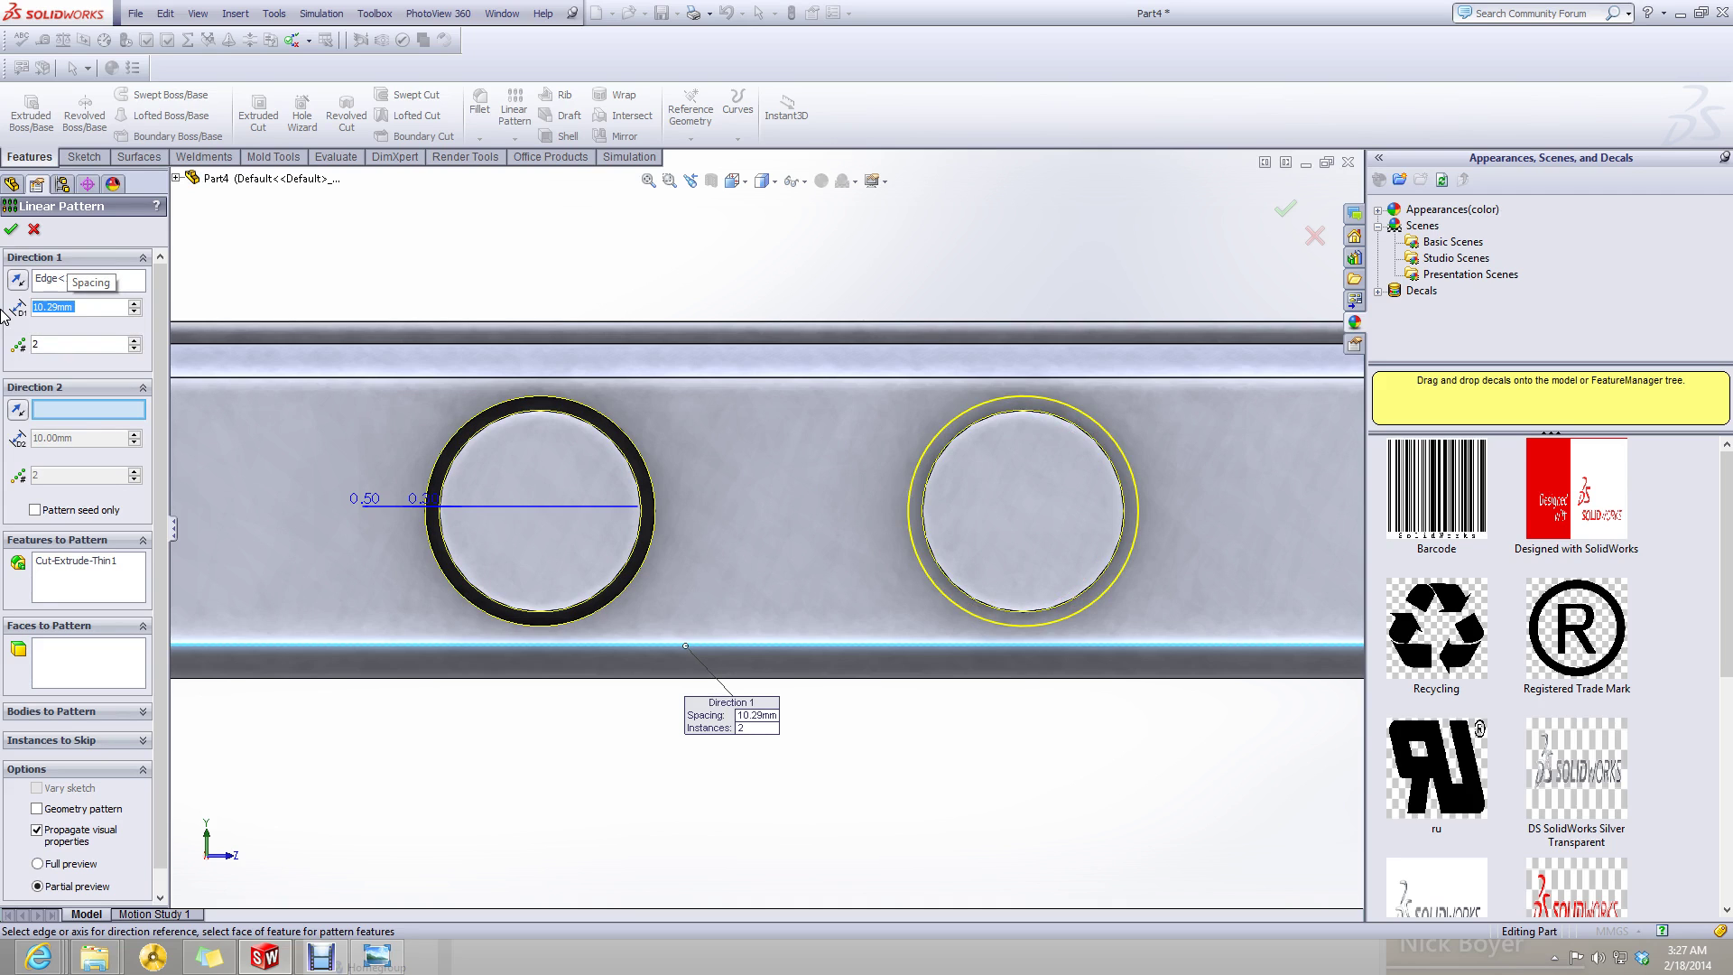
{"action": "left_click", "coordinate": [13, 227]}
{"action": "scroll", "coordinate": [811, 356], "scroll_direction": "up", "scroll_amount": 3}
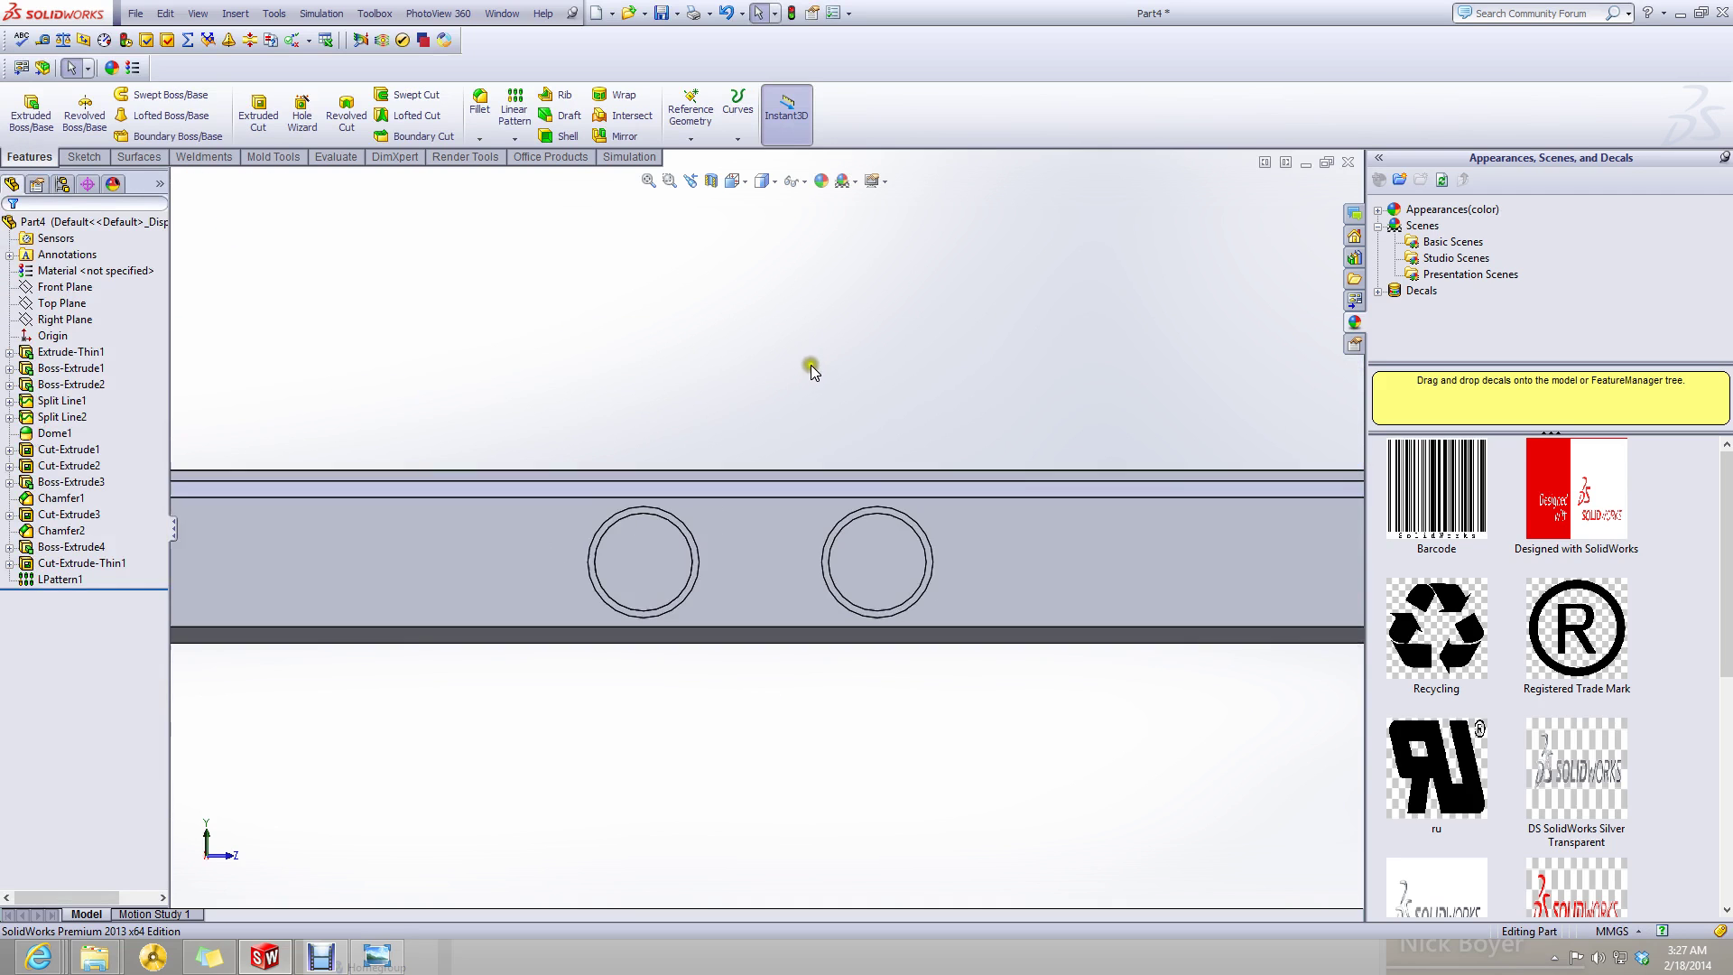
- Start a new sketch on the first volume button's outer face
{"action": "left_click", "coordinate": [83, 157]}
{"action": "left_click", "coordinate": [24, 103]}
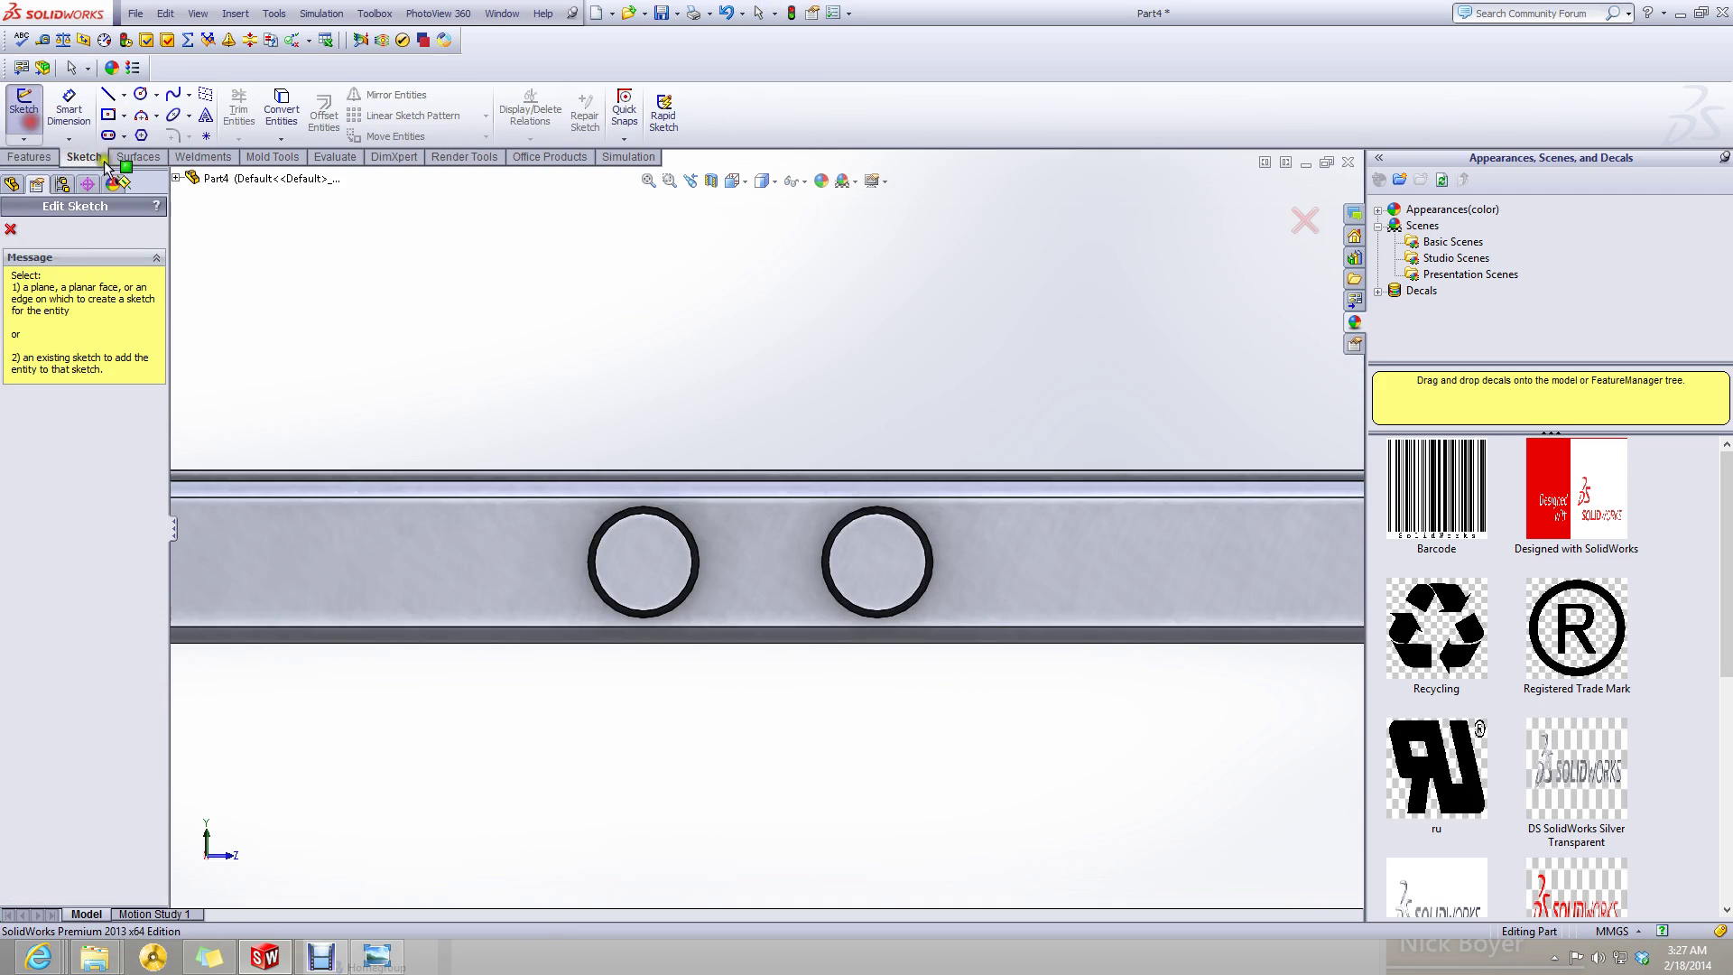
{"action": "scroll", "coordinate": [632, 578], "scroll_direction": "down", "scroll_amount": 3}
{"action": "left_click", "coordinate": [608, 620]}
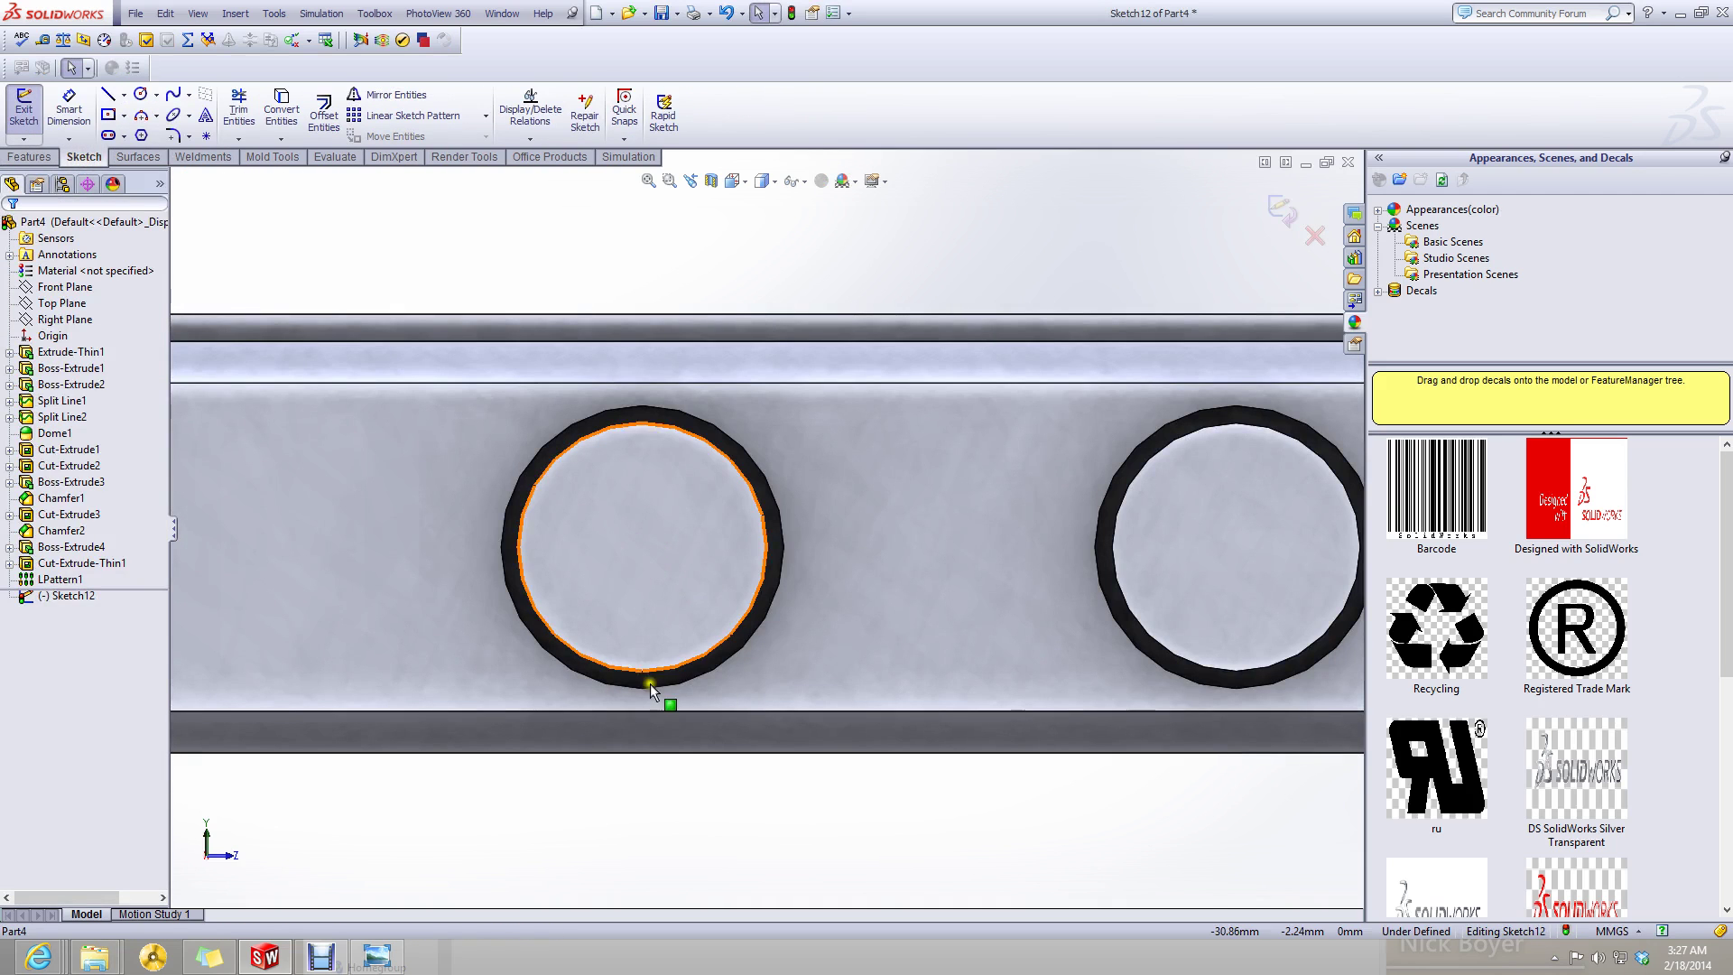
- Sketch a horizontal straight slot about 3.35 mm long and 0.28 mm wide across the first ring's inner circular face
{"action": "left_click", "coordinate": [109, 135]}
{"action": "left_click", "coordinate": [540, 548]}
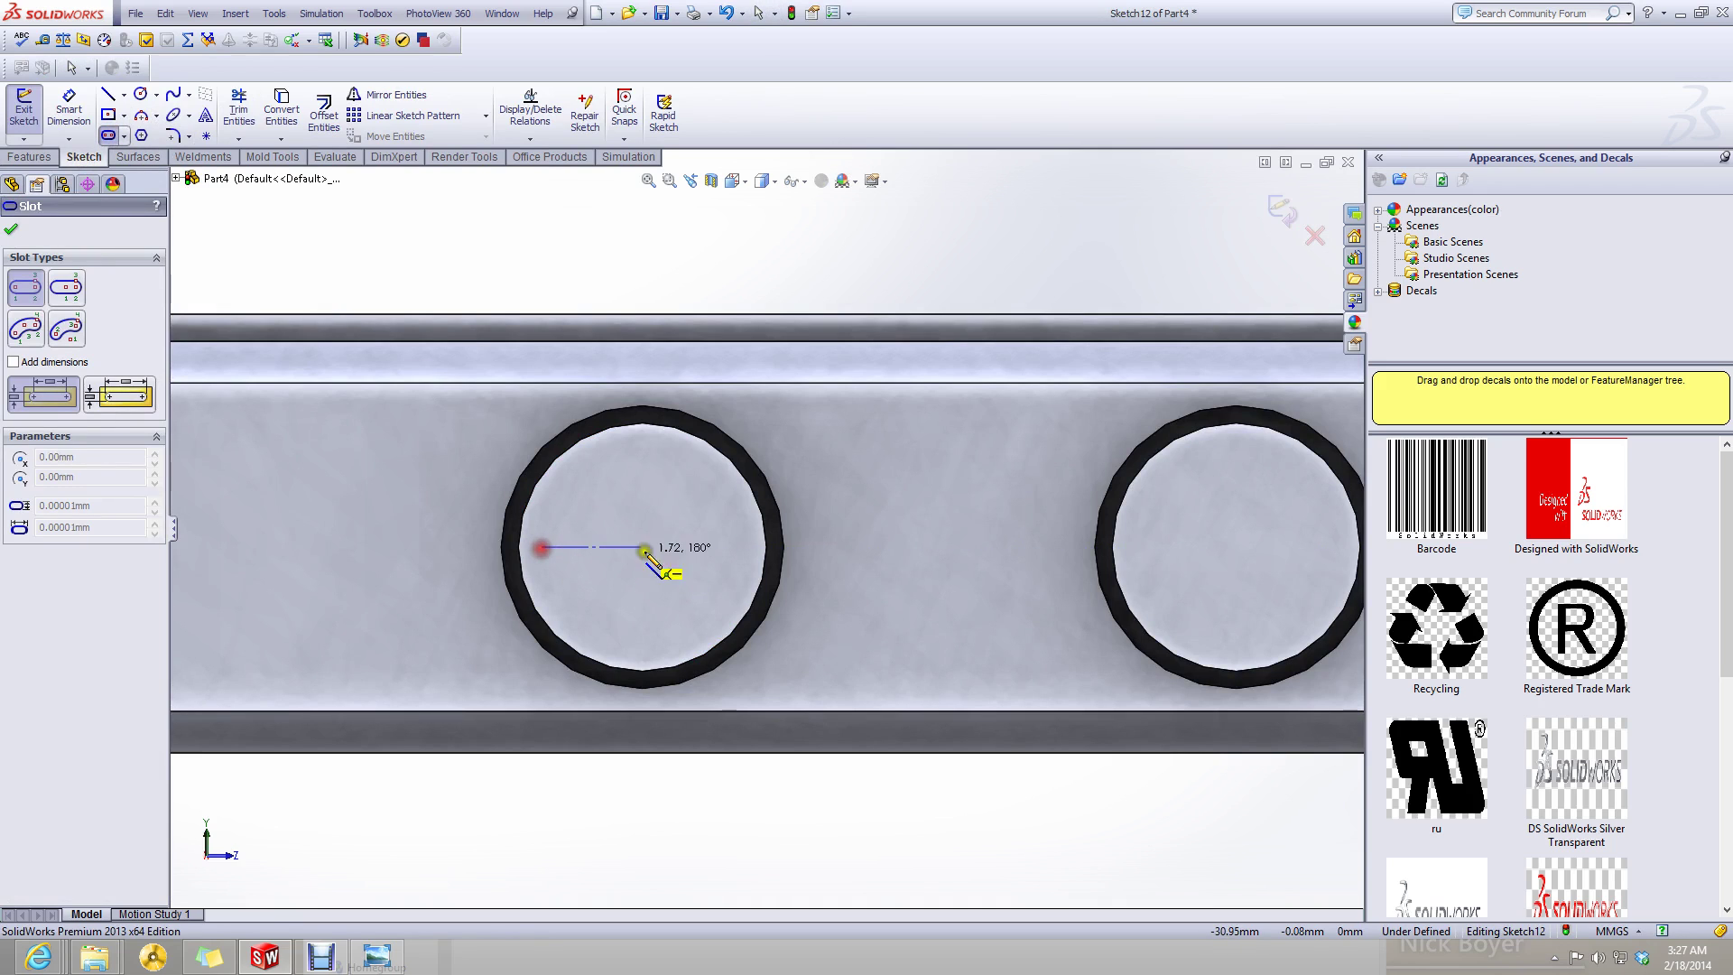
{"action": "left_click", "coordinate": [737, 548]}
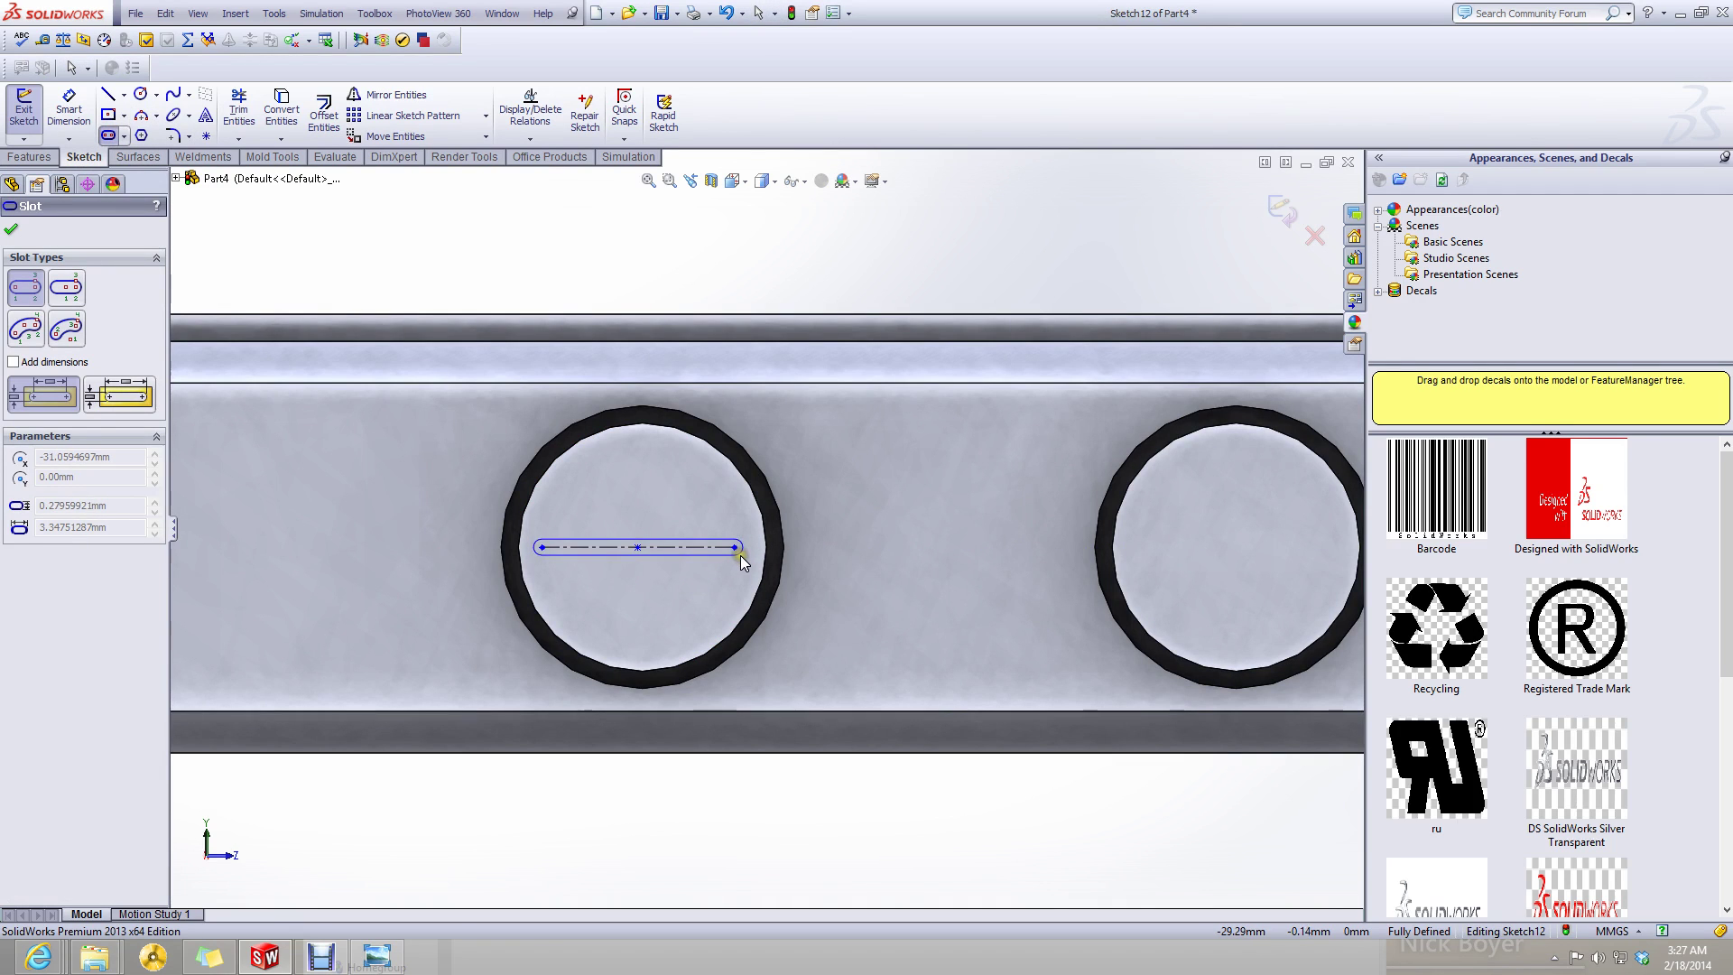
{"action": "left_click", "coordinate": [722, 540]}
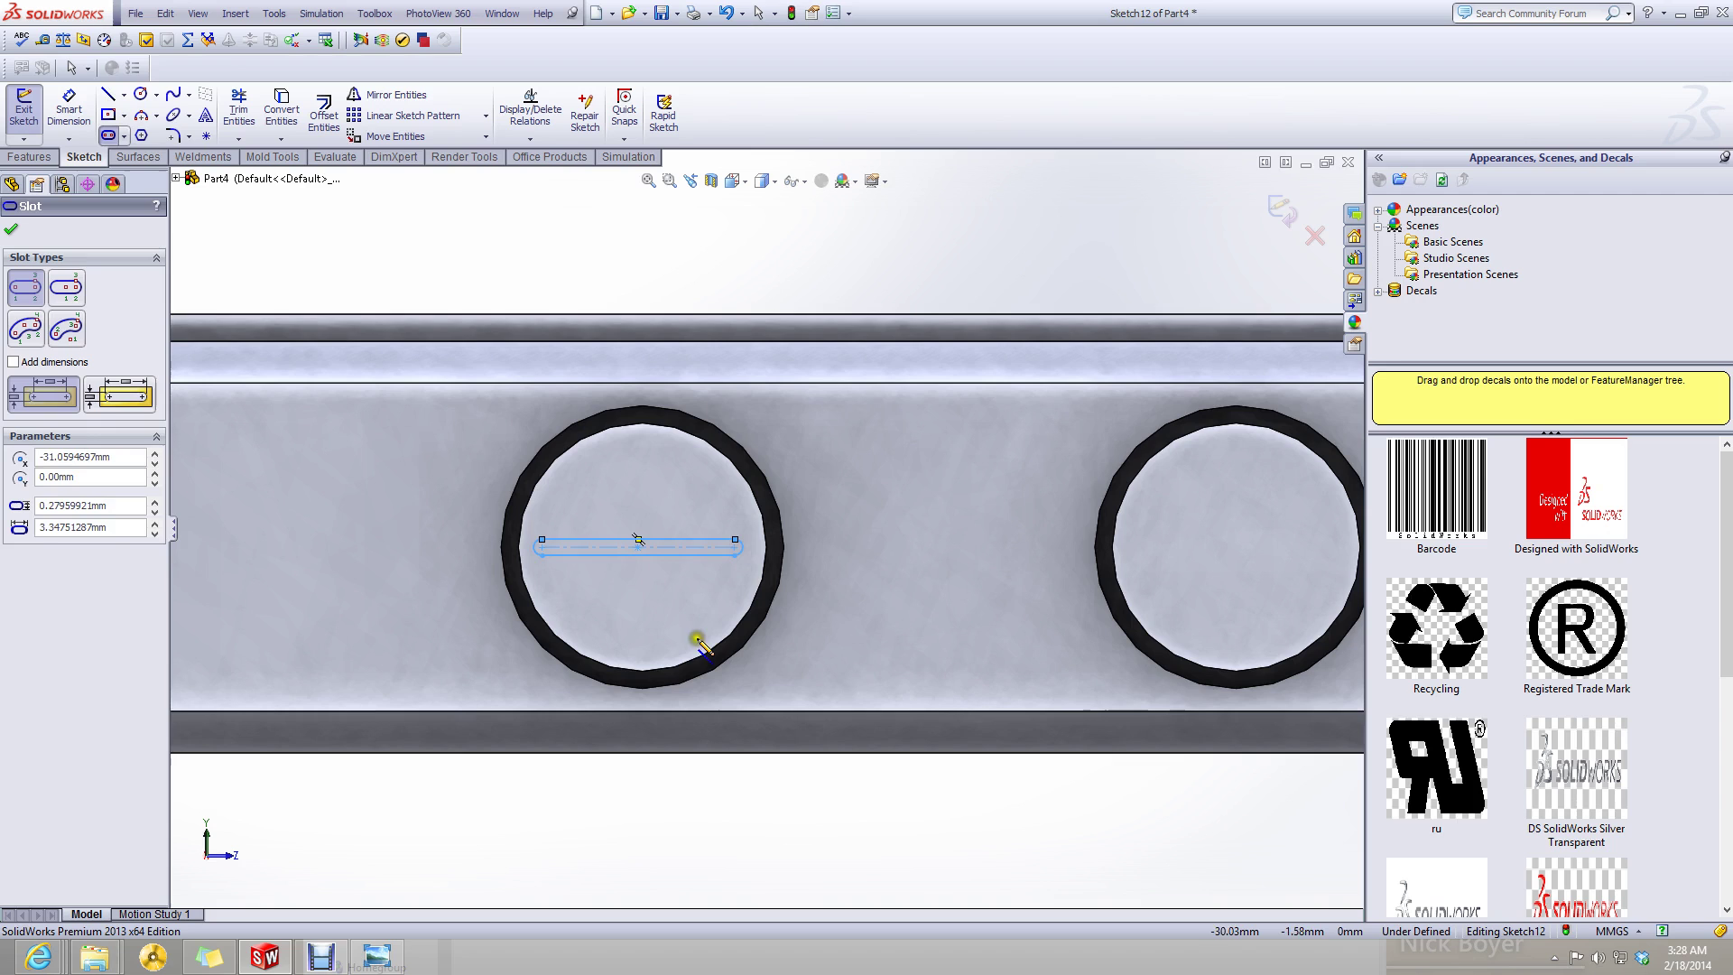
- Sketch a vertical straight slot about 2.66 mm long crossing the middle of the horizontal slot
{"action": "left_click", "coordinate": [638, 542]}
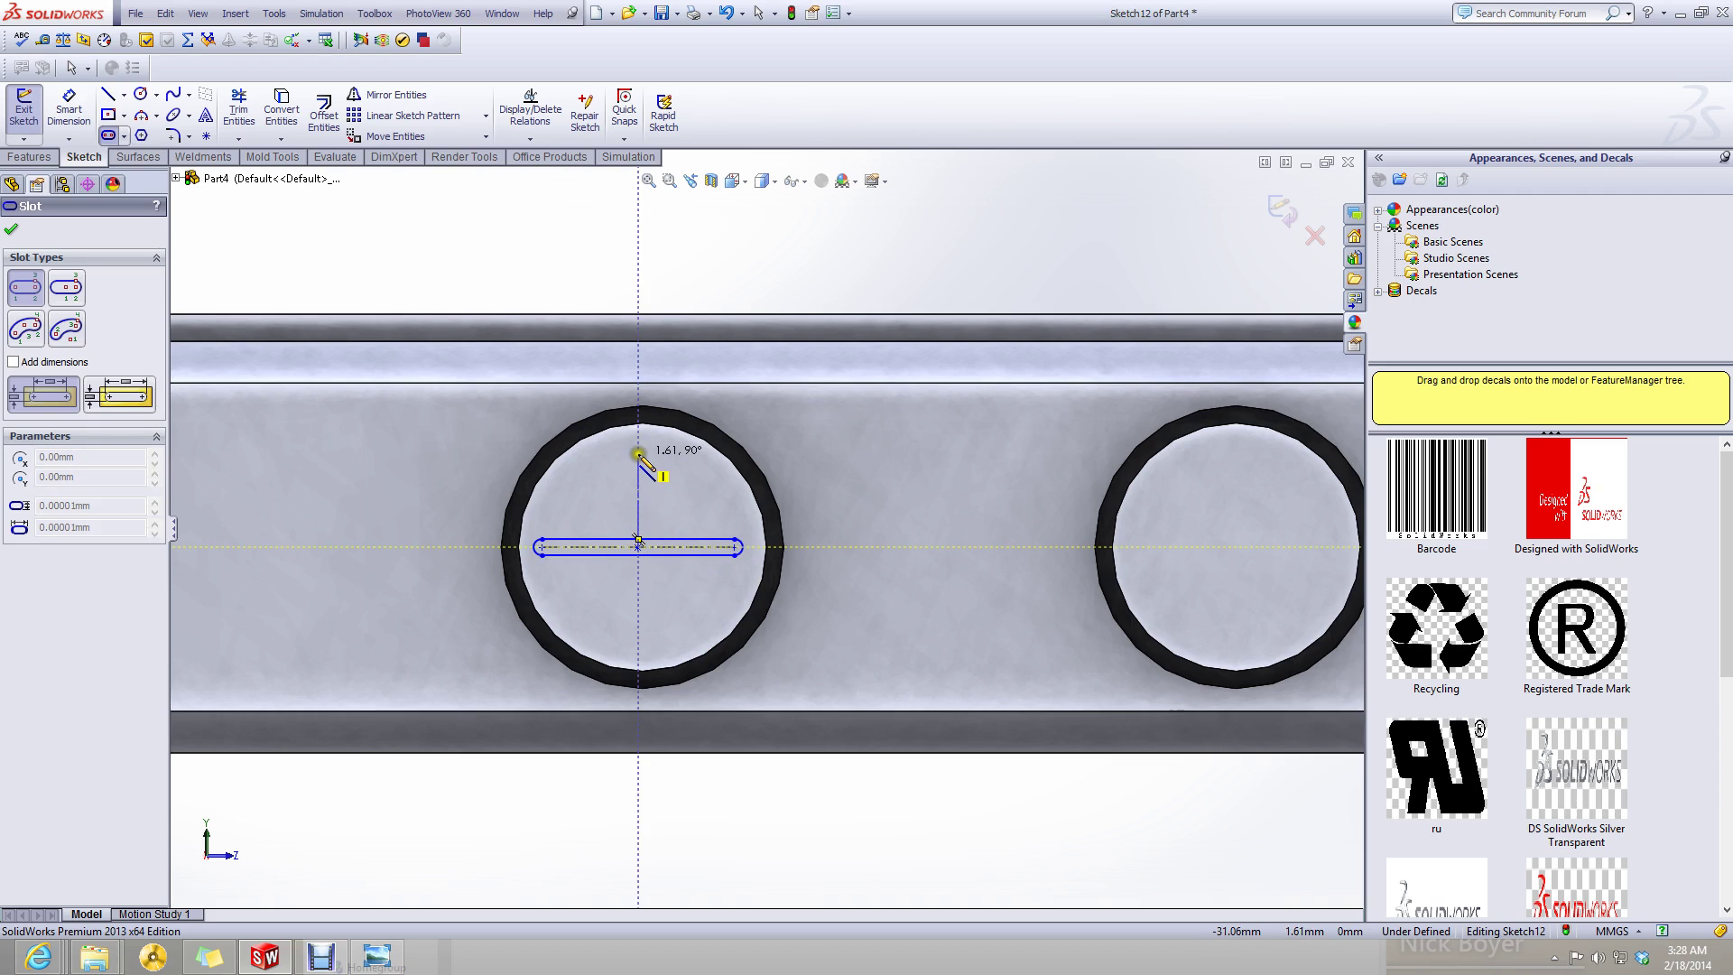
{"action": "key", "text": "Escape"}
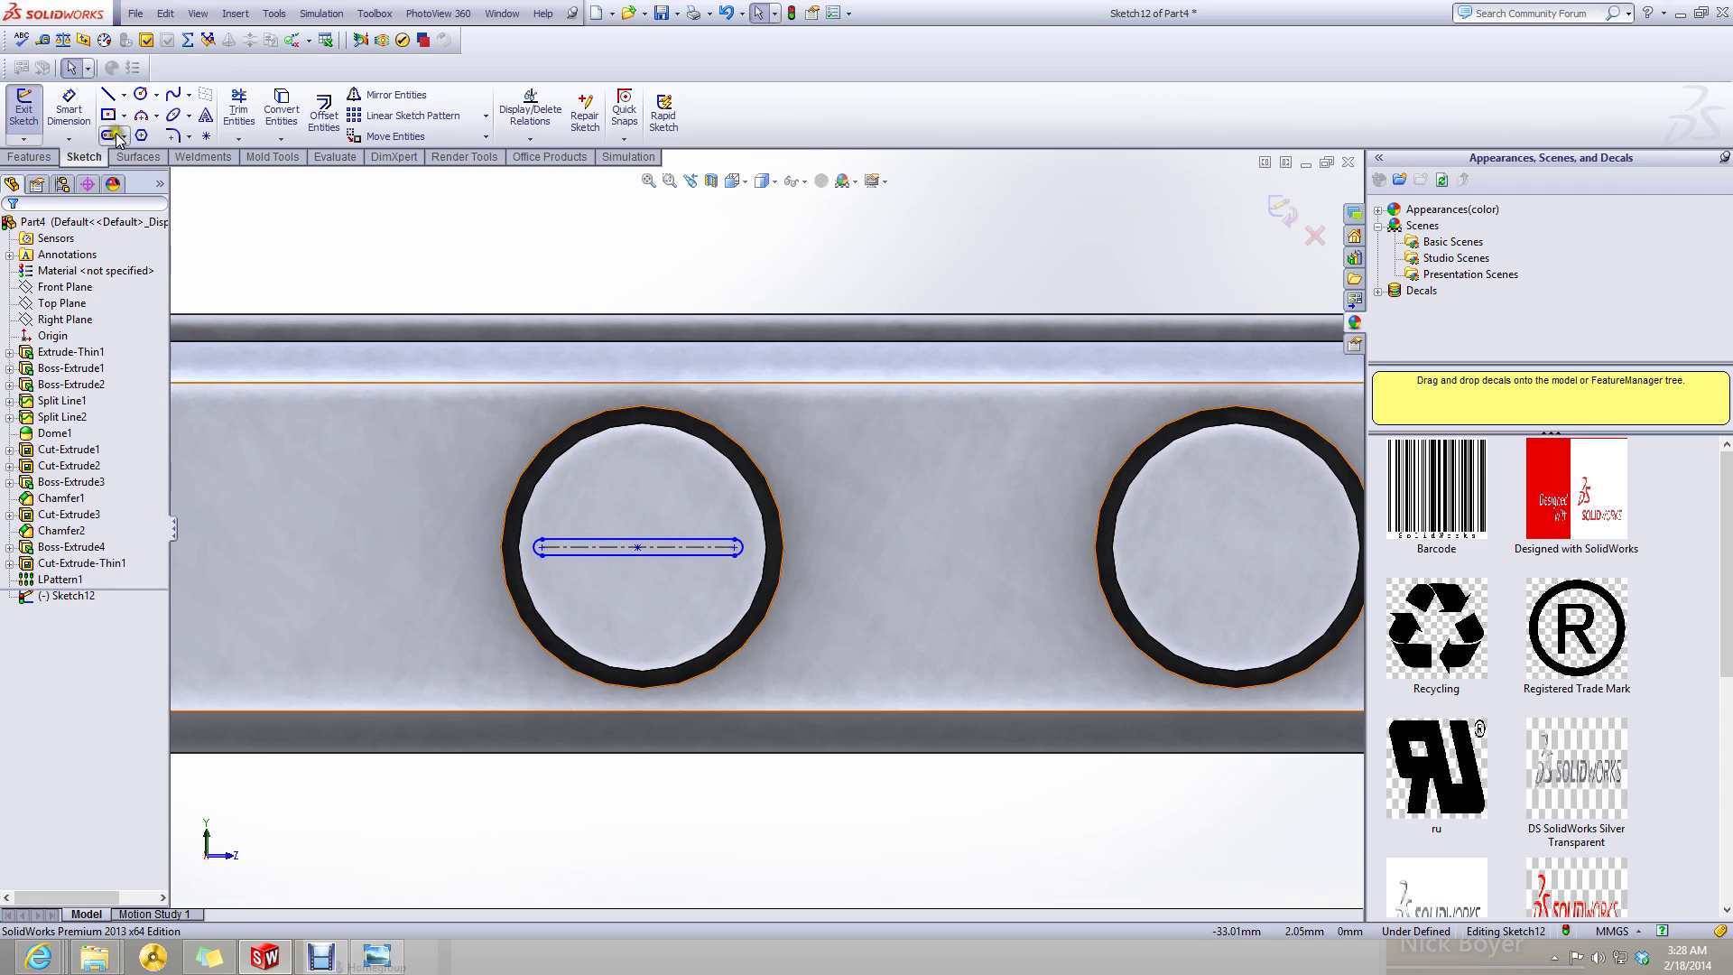
{"action": "left_click", "coordinate": [116, 137]}
{"action": "left_click", "coordinate": [639, 468]}
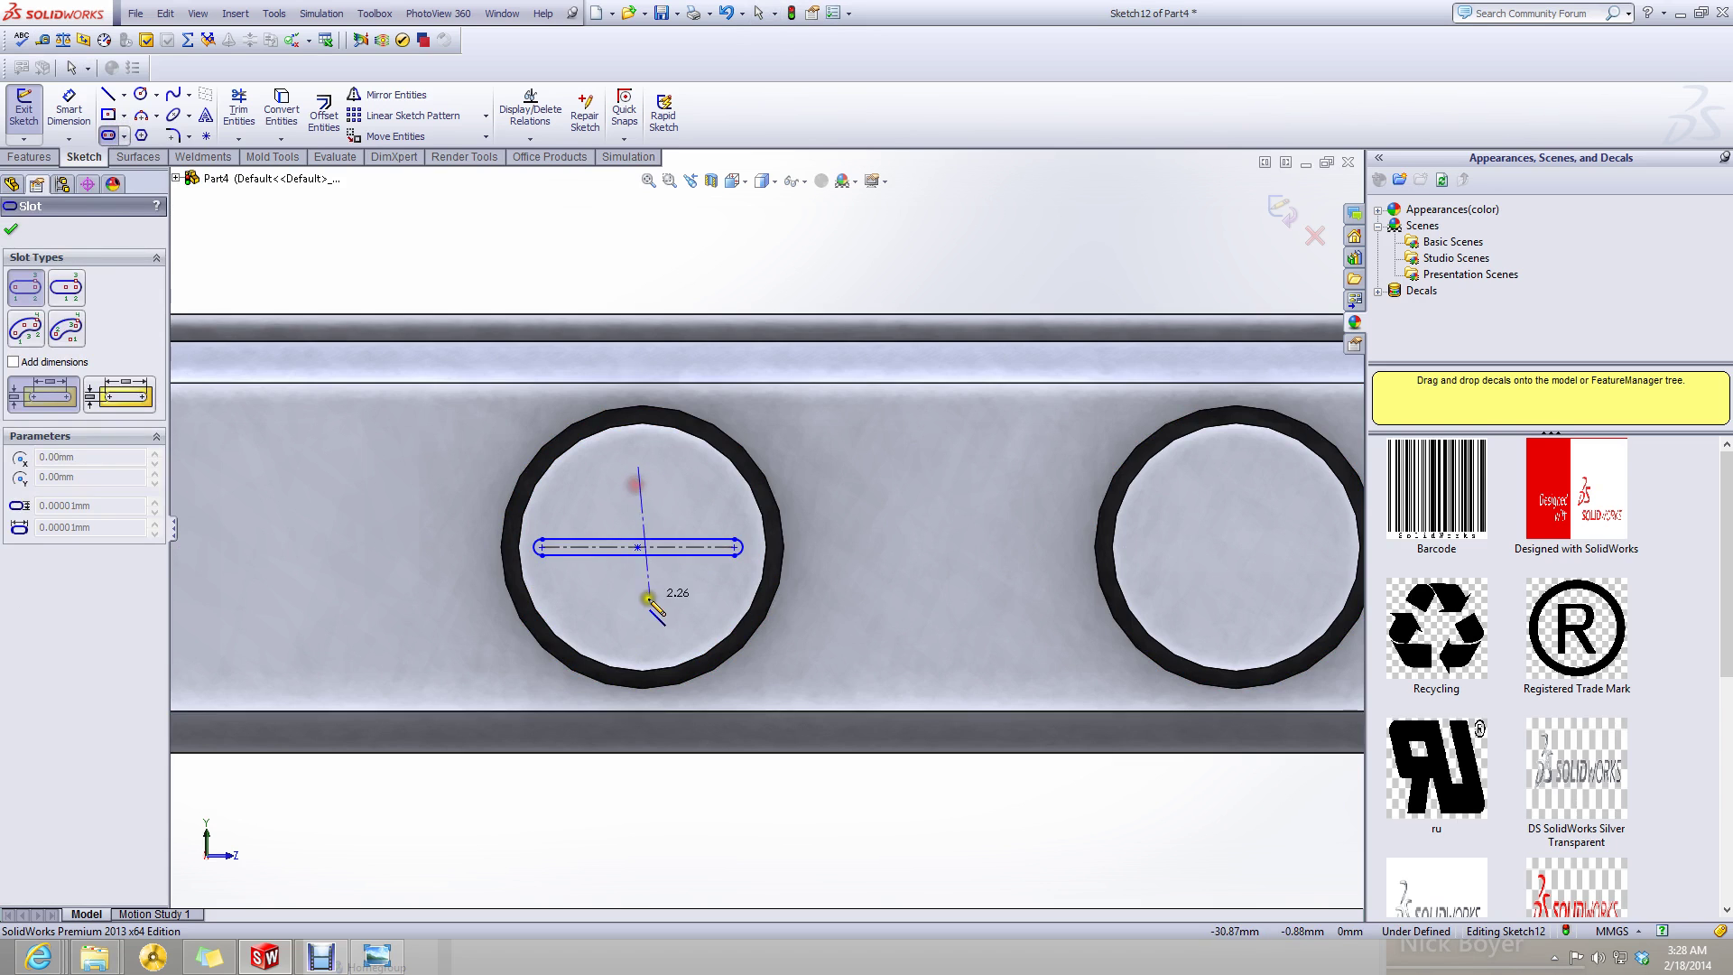
{"action": "left_click", "coordinate": [642, 628]}
{"action": "left_click", "coordinate": [650, 622]}
{"action": "key", "text": "Escape"}
{"action": "scroll", "coordinate": [638, 559], "scroll_direction": "up", "scroll_amount": 2}
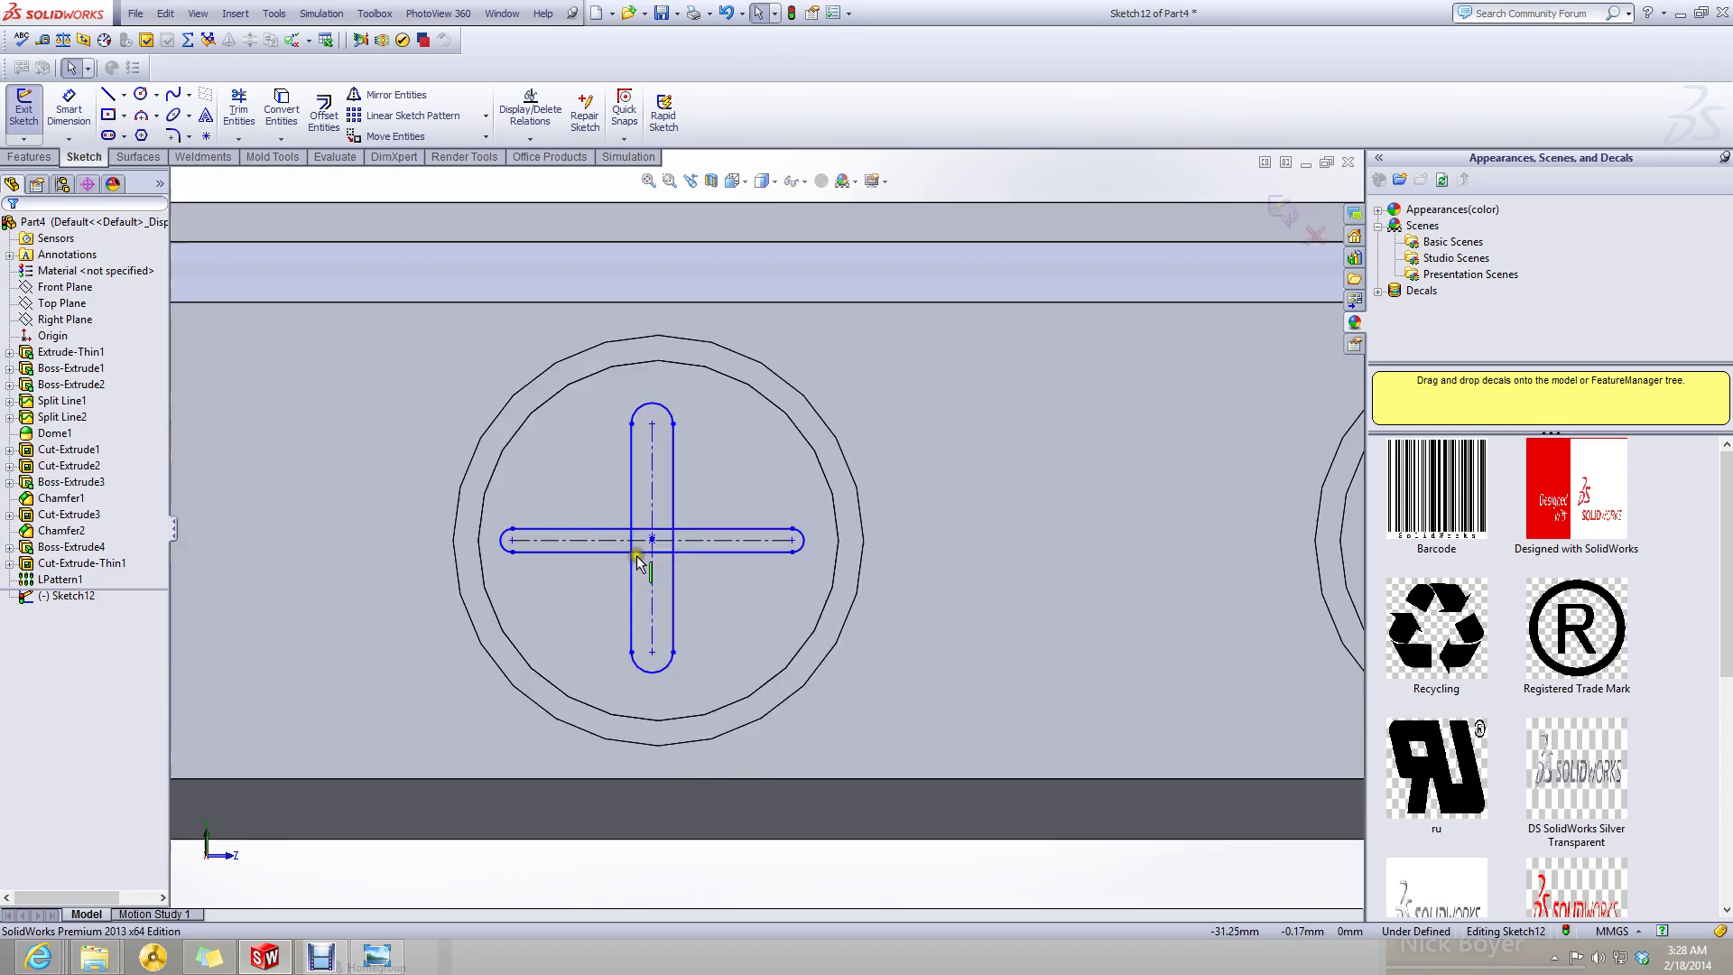
- Move the horizontal slot's centre point onto the centre of the circular face
{"action": "left_click", "coordinate": [663, 534]}
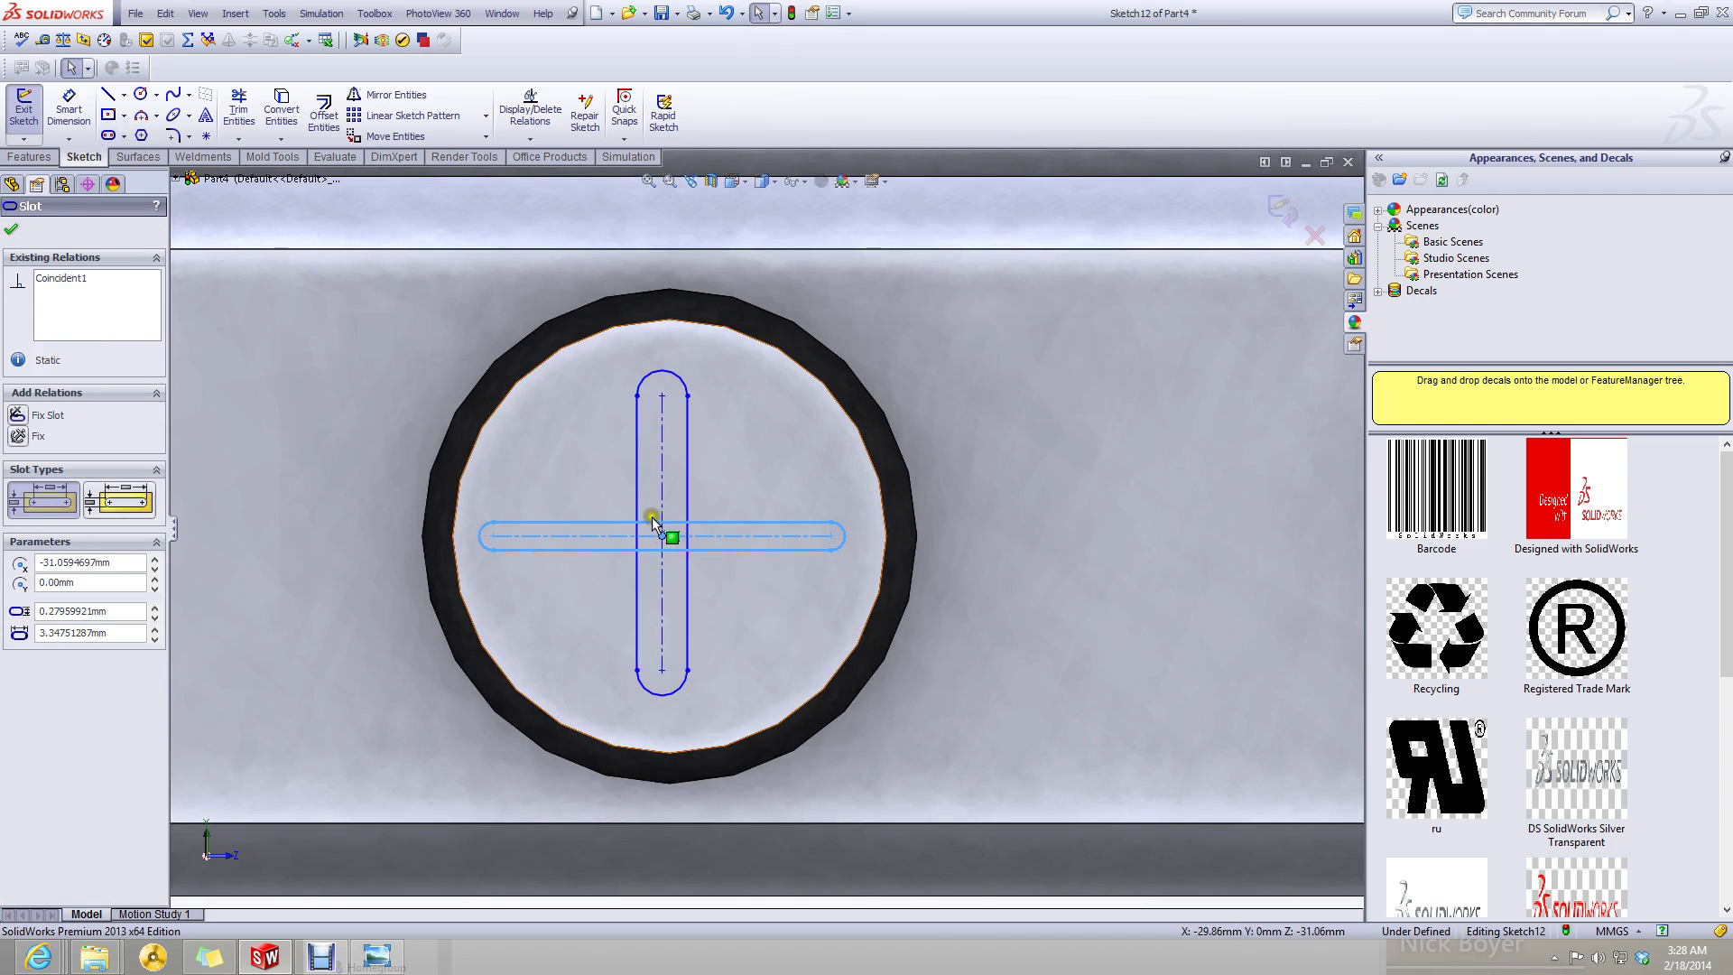
{"action": "mouse_move", "coordinate": [663, 533]}
{"action": "left_mouse_down"}
{"action": "mouse_move", "coordinate": [666, 565]}
{"action": "mouse_move", "coordinate": [669, 515]}
{"action": "mouse_move", "coordinate": [874, 476]}
{"action": "mouse_move", "coordinate": [672, 537]}
{"action": "left_mouse_up"}
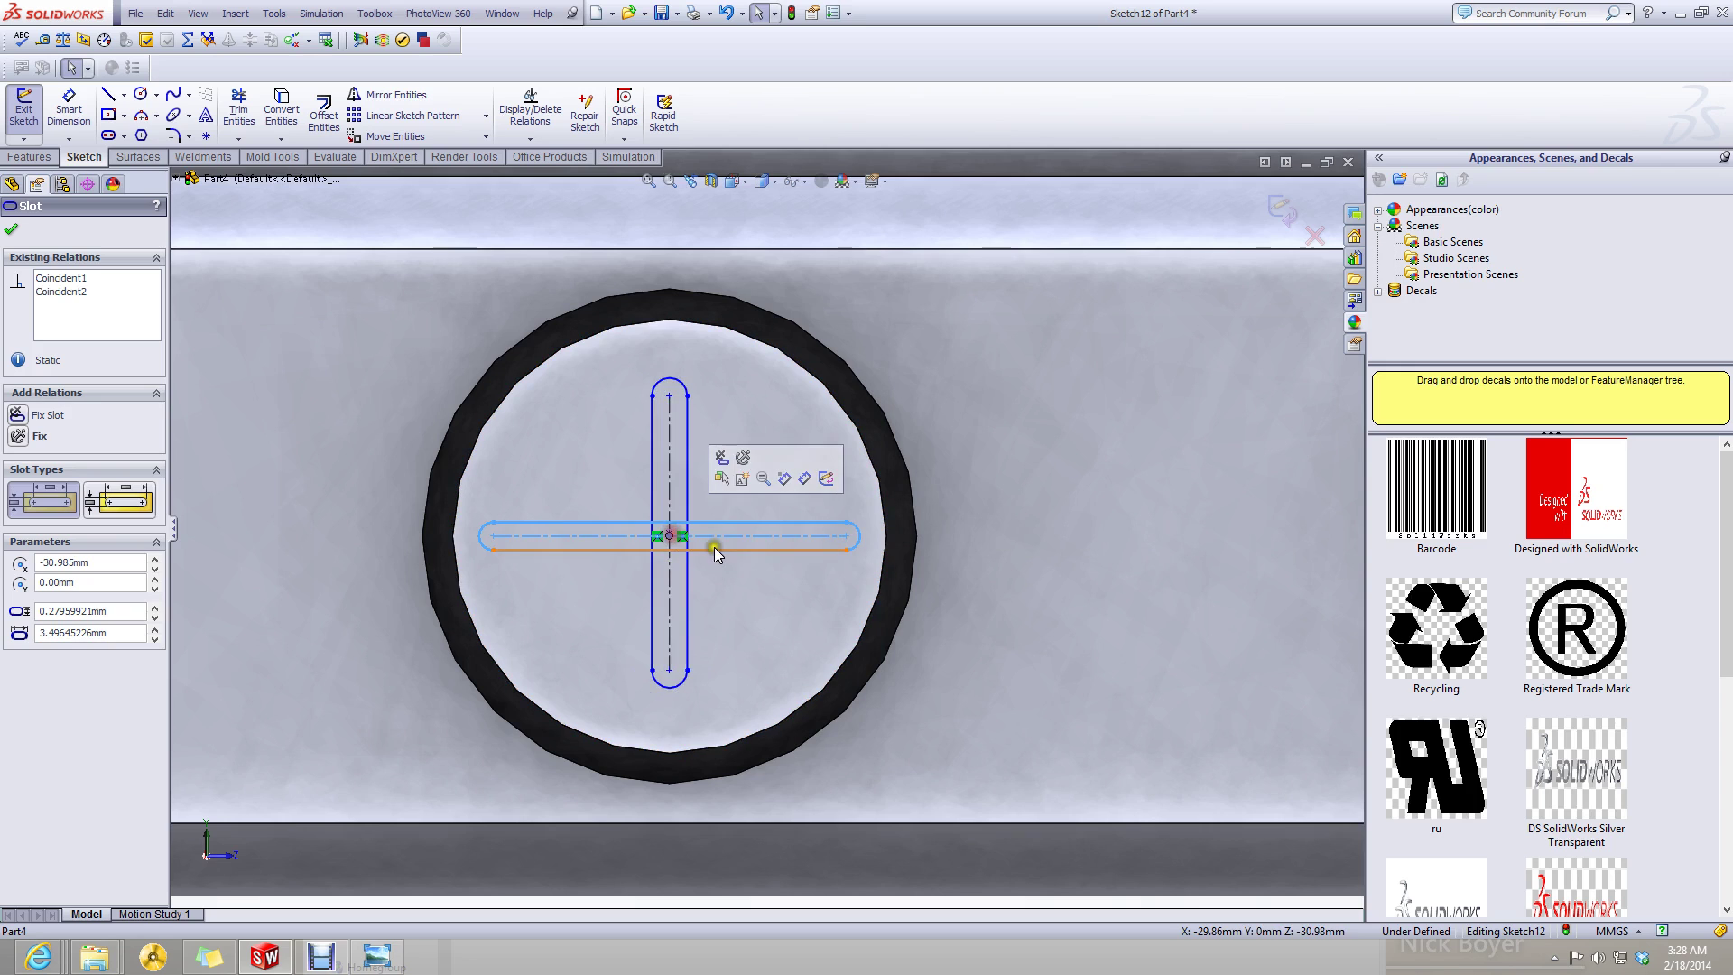
{"action": "left_click", "coordinate": [669, 536]}
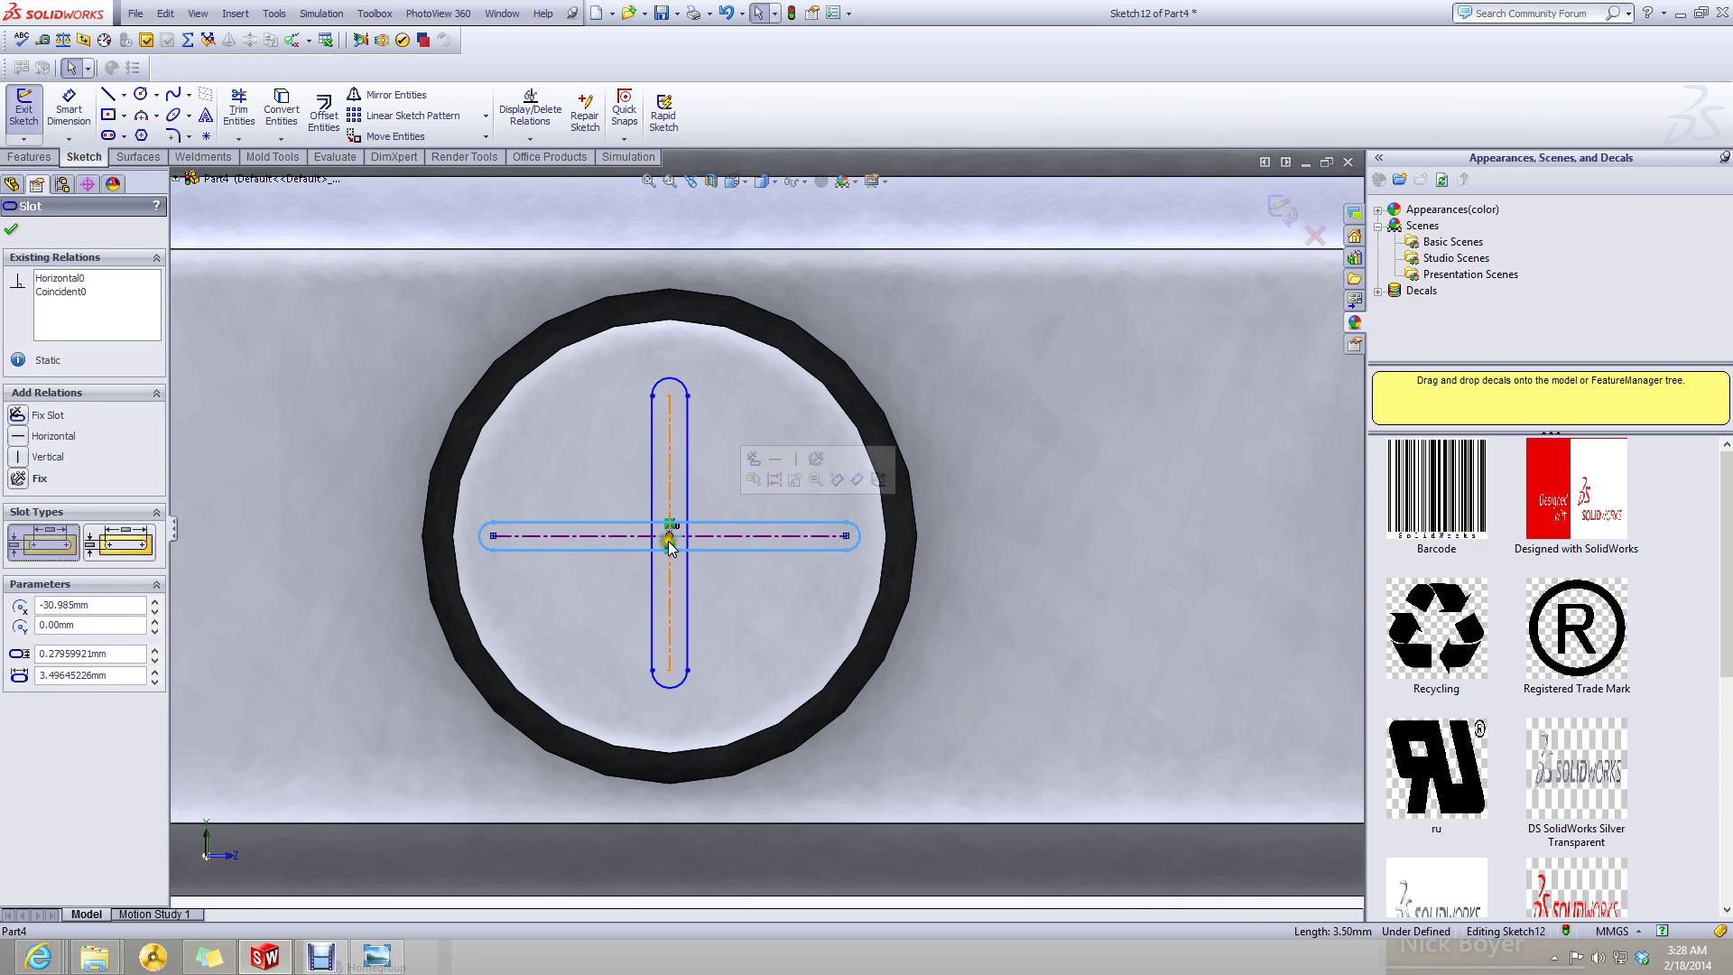
- Move the vertical slot's centre point onto the centre of the horizontal slot
{"action": "scroll", "coordinate": [673, 541], "scroll_direction": "down", "scroll_amount": 5}
{"action": "scroll", "coordinate": [707, 476], "scroll_direction": "down", "scroll_amount": 4}
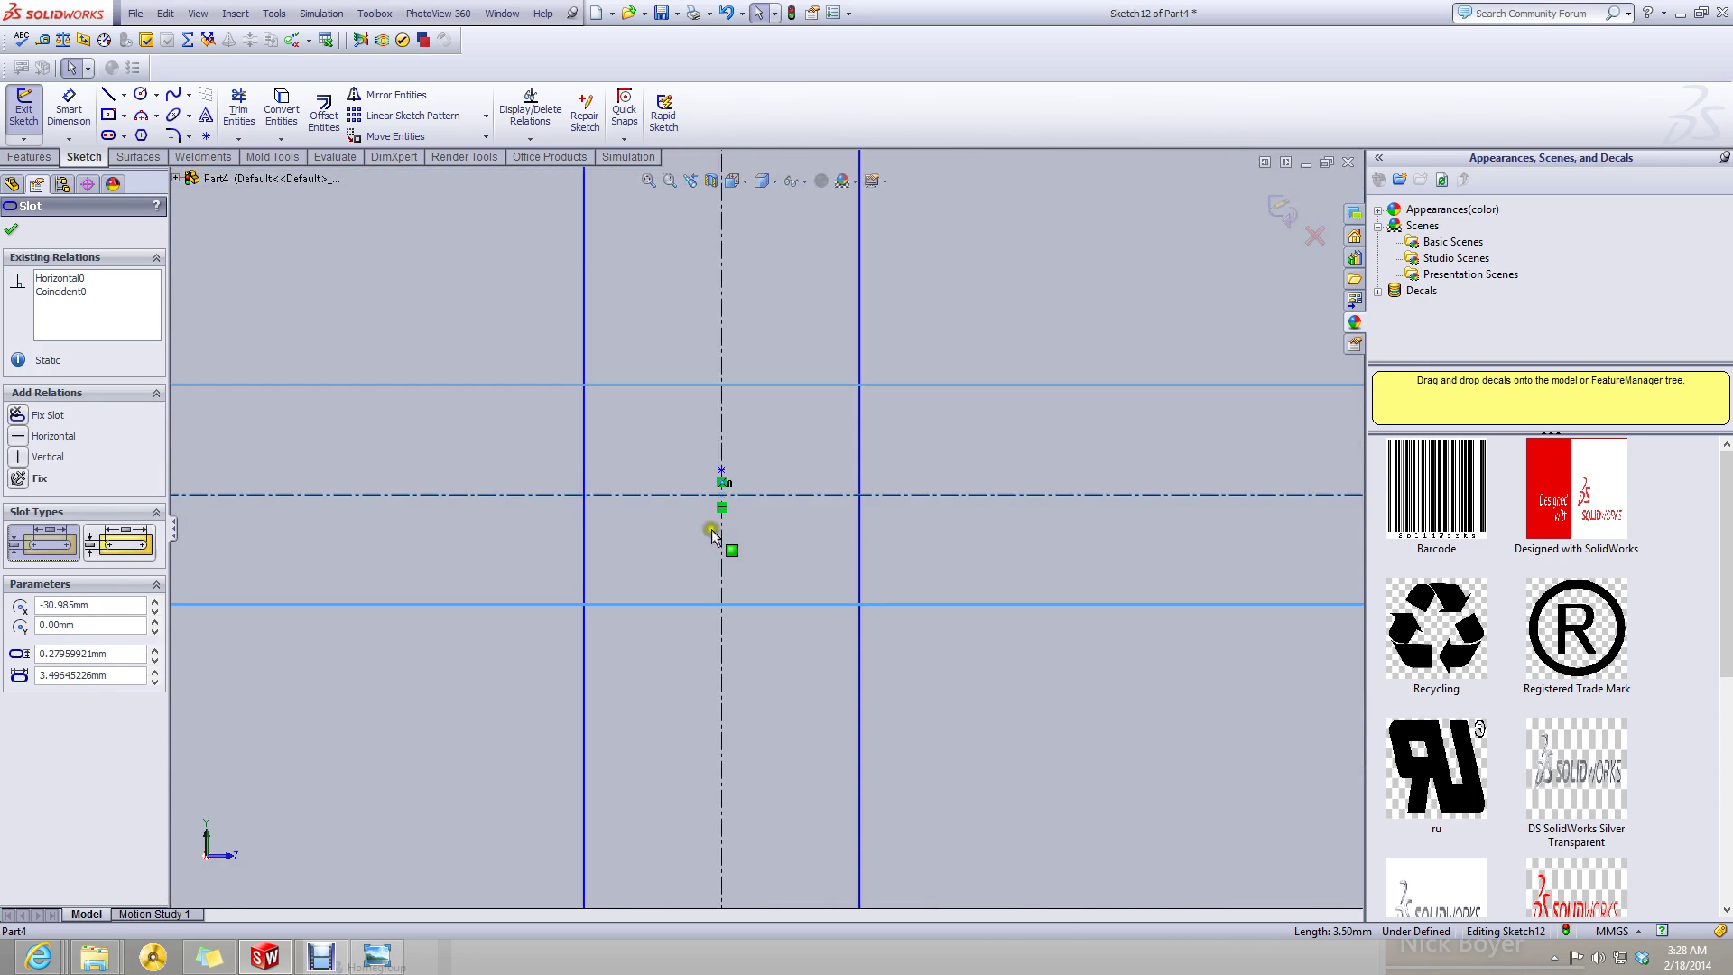
{"action": "left_click", "coordinate": [722, 478]}
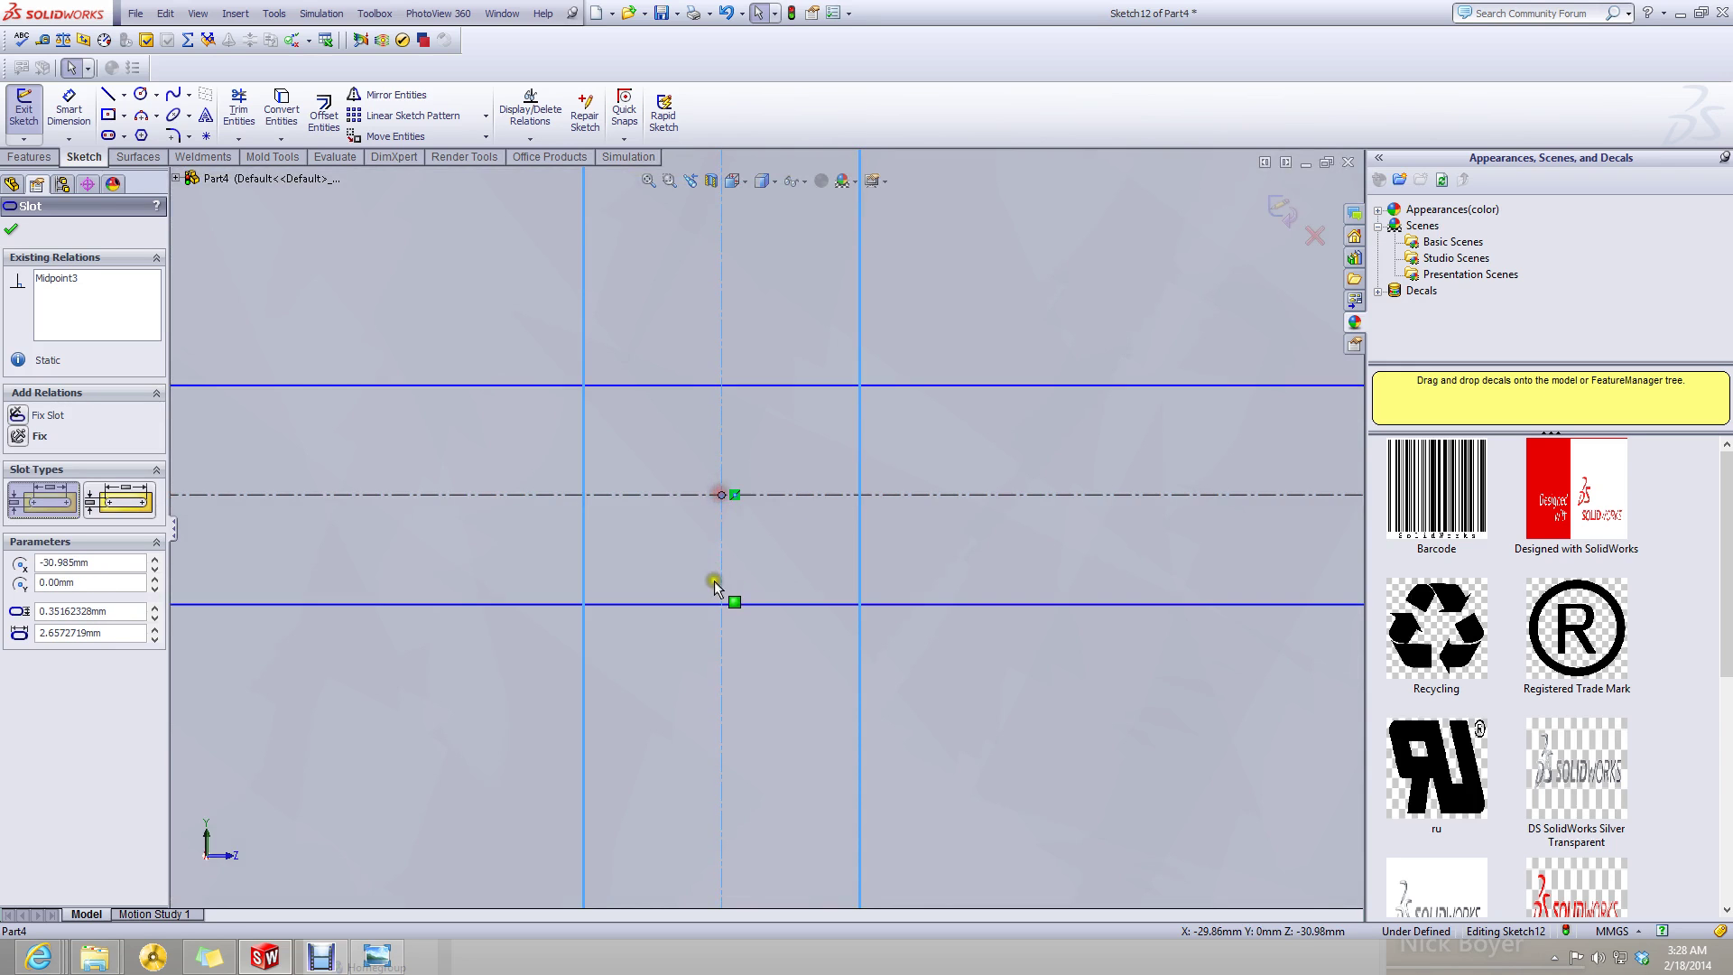
{"action": "scroll", "coordinate": [763, 564], "scroll_direction": "up", "scroll_amount": 4}
{"action": "left_click", "coordinate": [806, 558]}
{"action": "scroll", "coordinate": [787, 637], "scroll_direction": "up", "scroll_amount": 5}
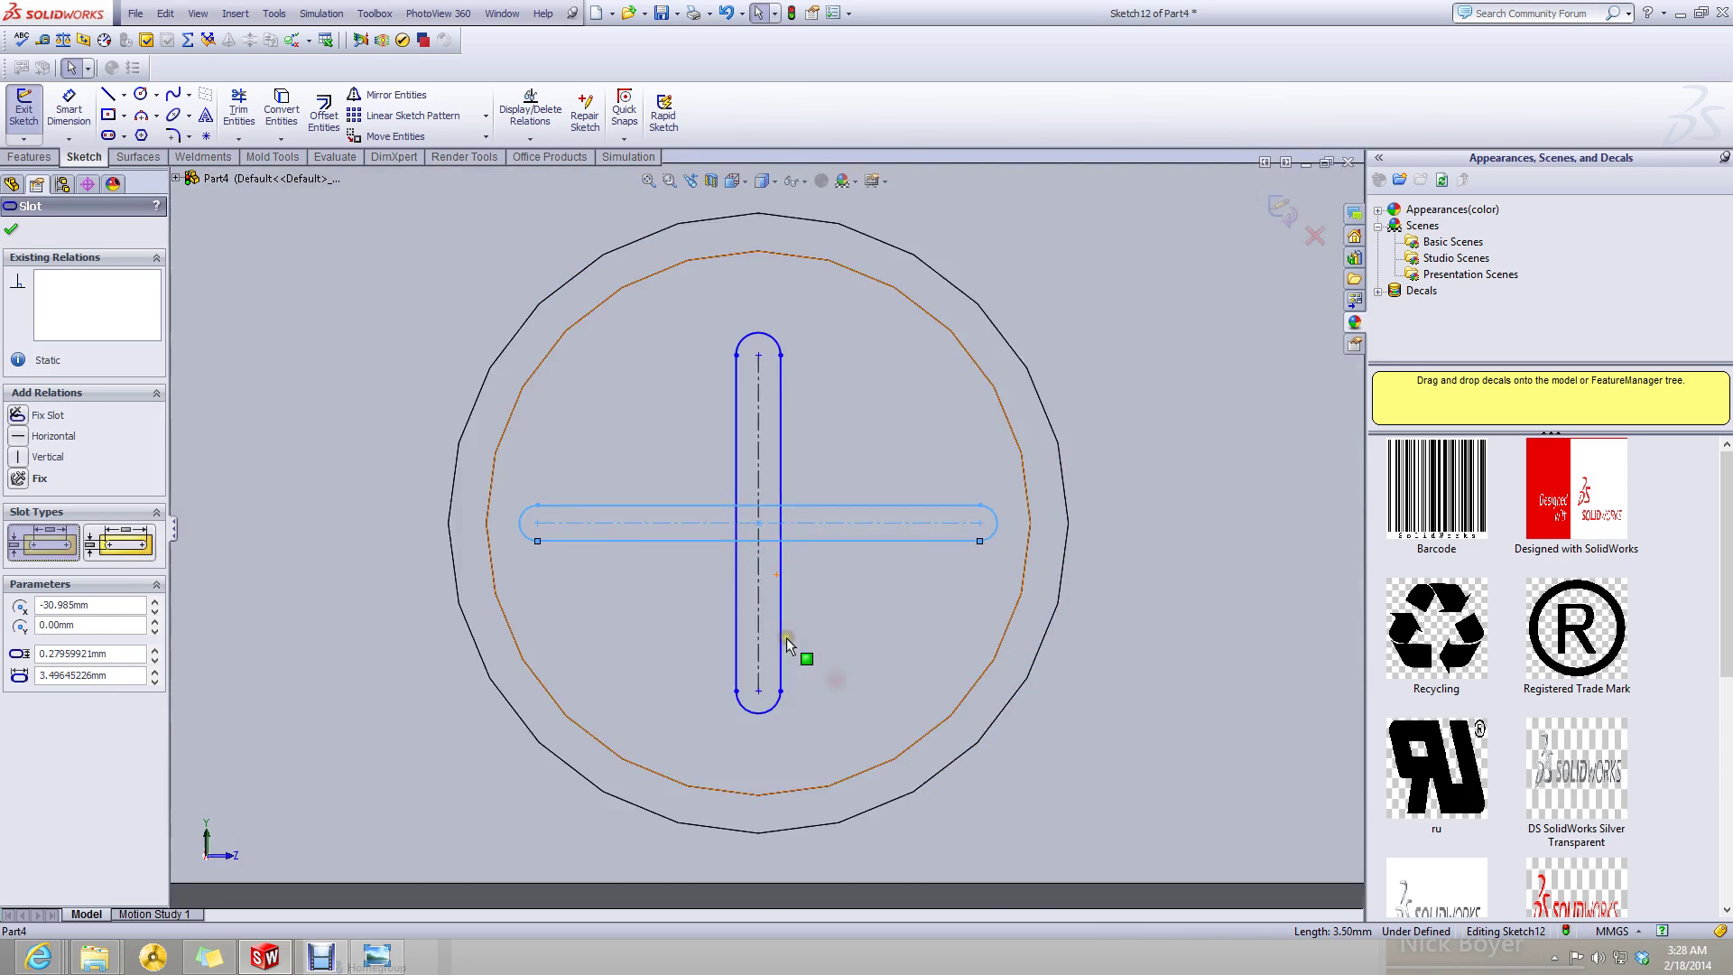
{"action": "scroll", "coordinate": [746, 686], "scroll_direction": "down", "scroll_amount": 4}
{"action": "key", "text": "Escape"}
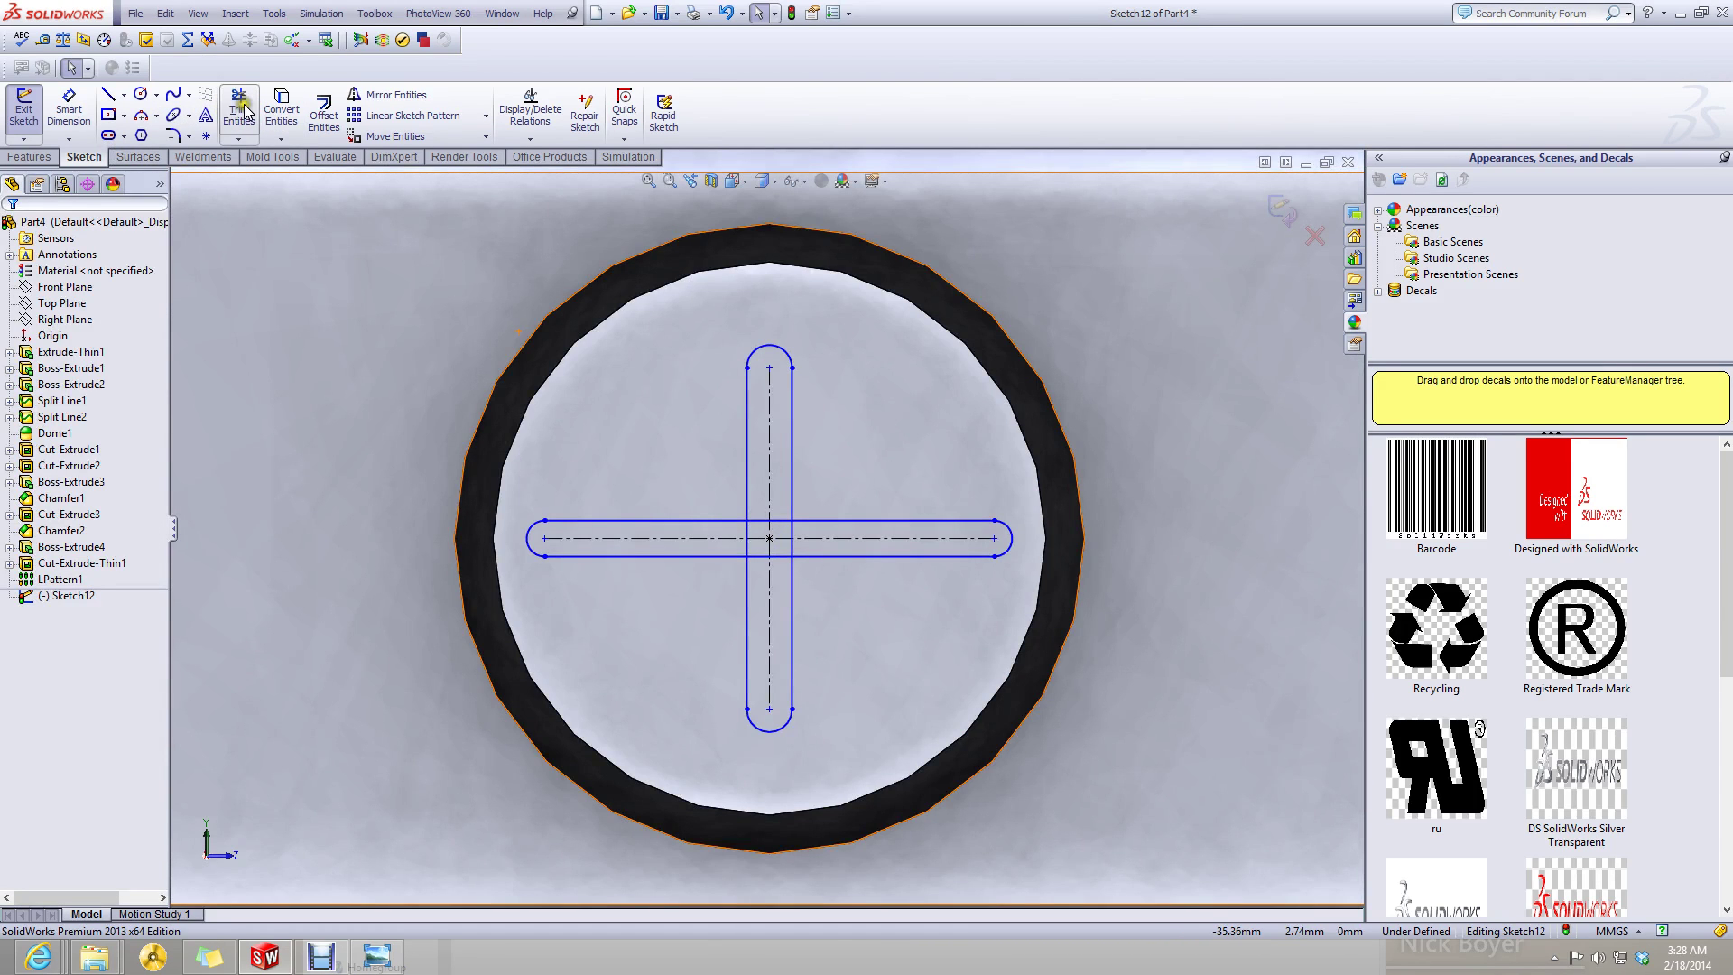
- Power-trim the inner line segments where the two slots cross, leaving a single cross-shaped outline
{"action": "left_click", "coordinate": [242, 108]}
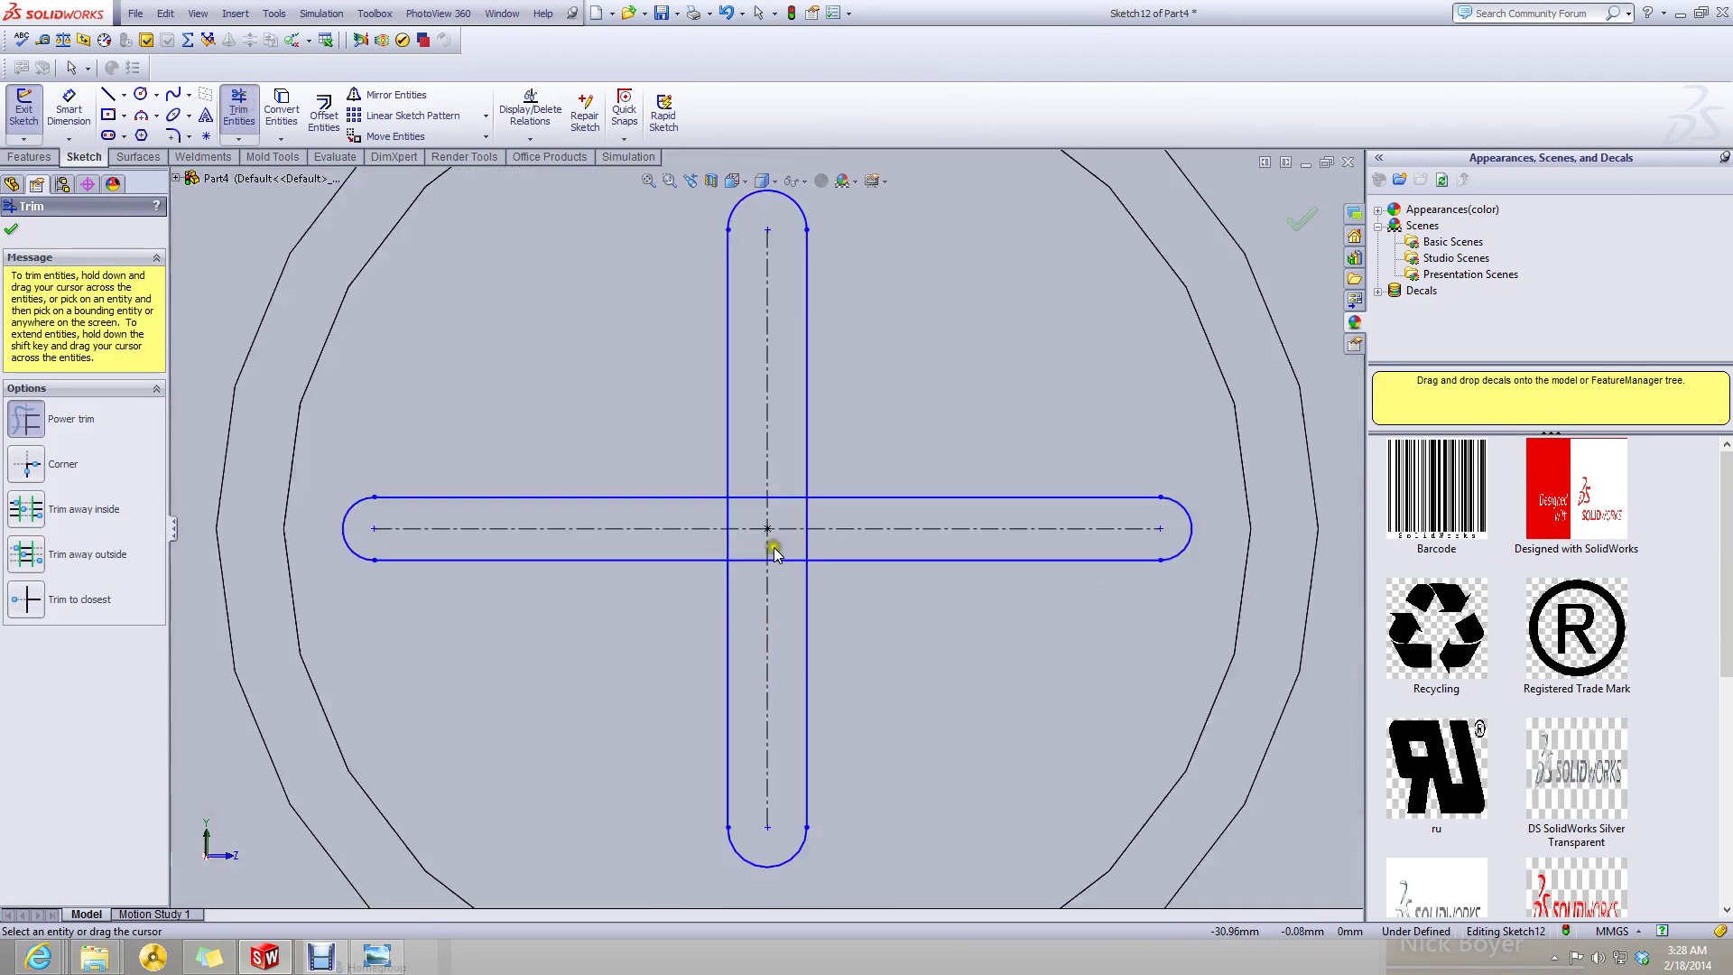
{"action": "scroll", "coordinate": [774, 542], "scroll_direction": "down", "scroll_amount": 5}
{"action": "left_click_drag", "start_coordinate": [886, 491], "coordinate": [763, 486]}
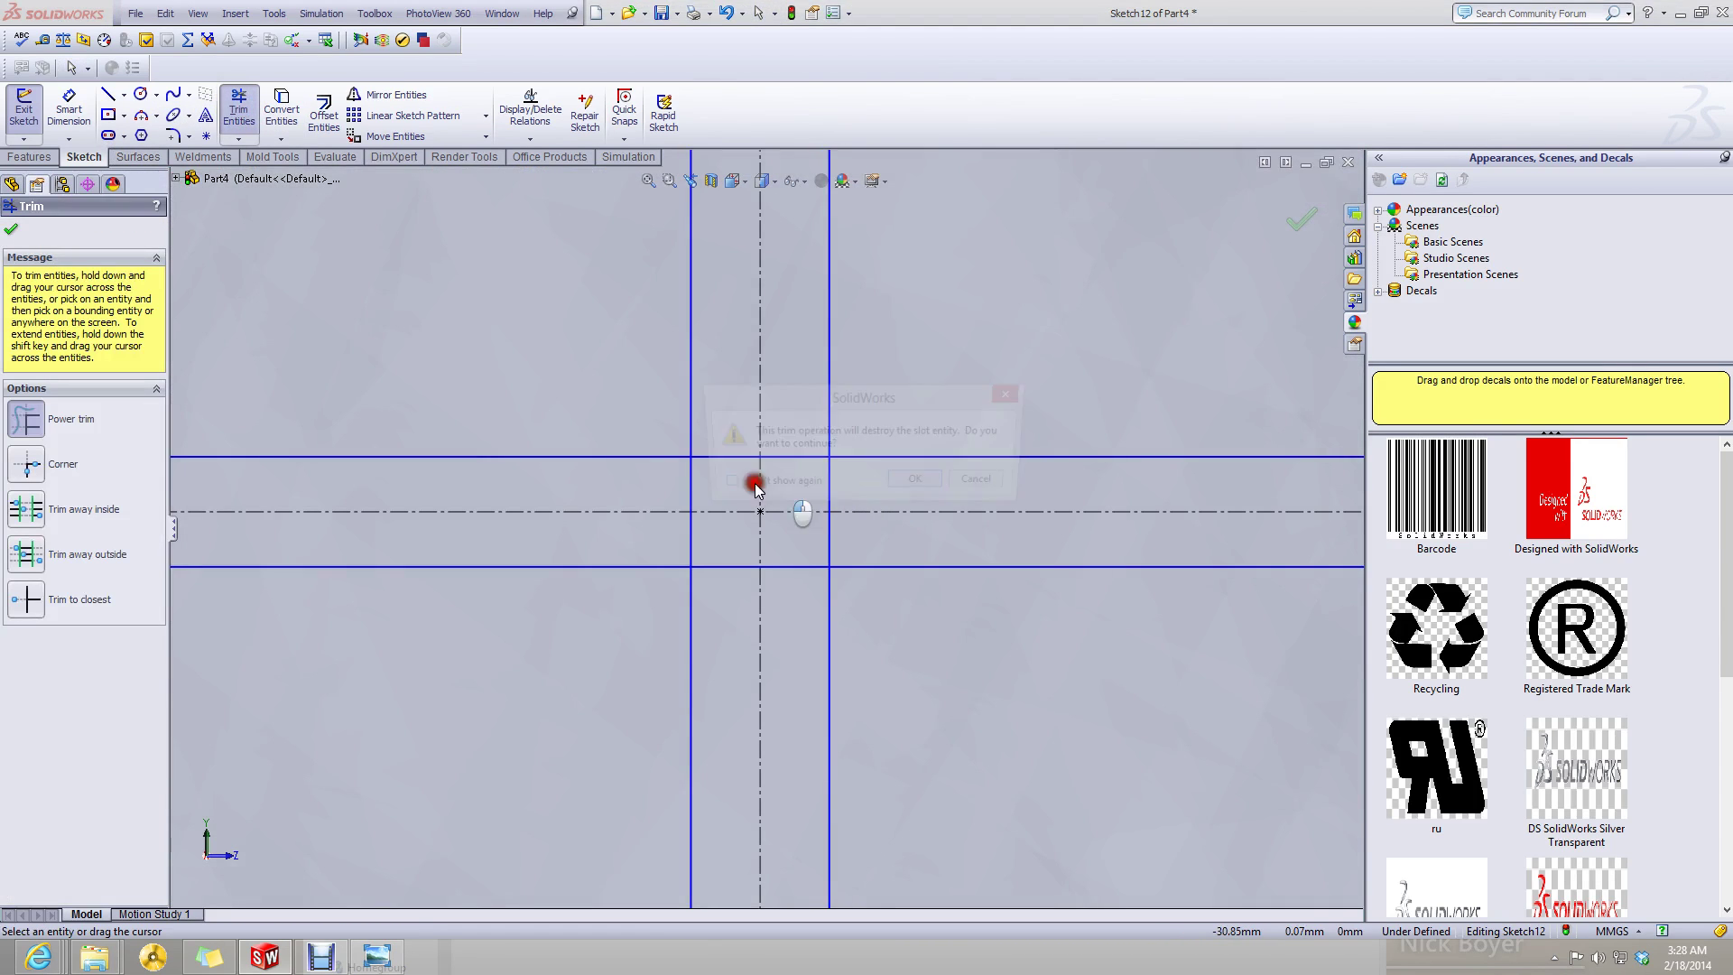
{"action": "left_click", "coordinate": [920, 483]}
{"action": "left_click_drag", "start_coordinate": [854, 534], "coordinate": [799, 614]}
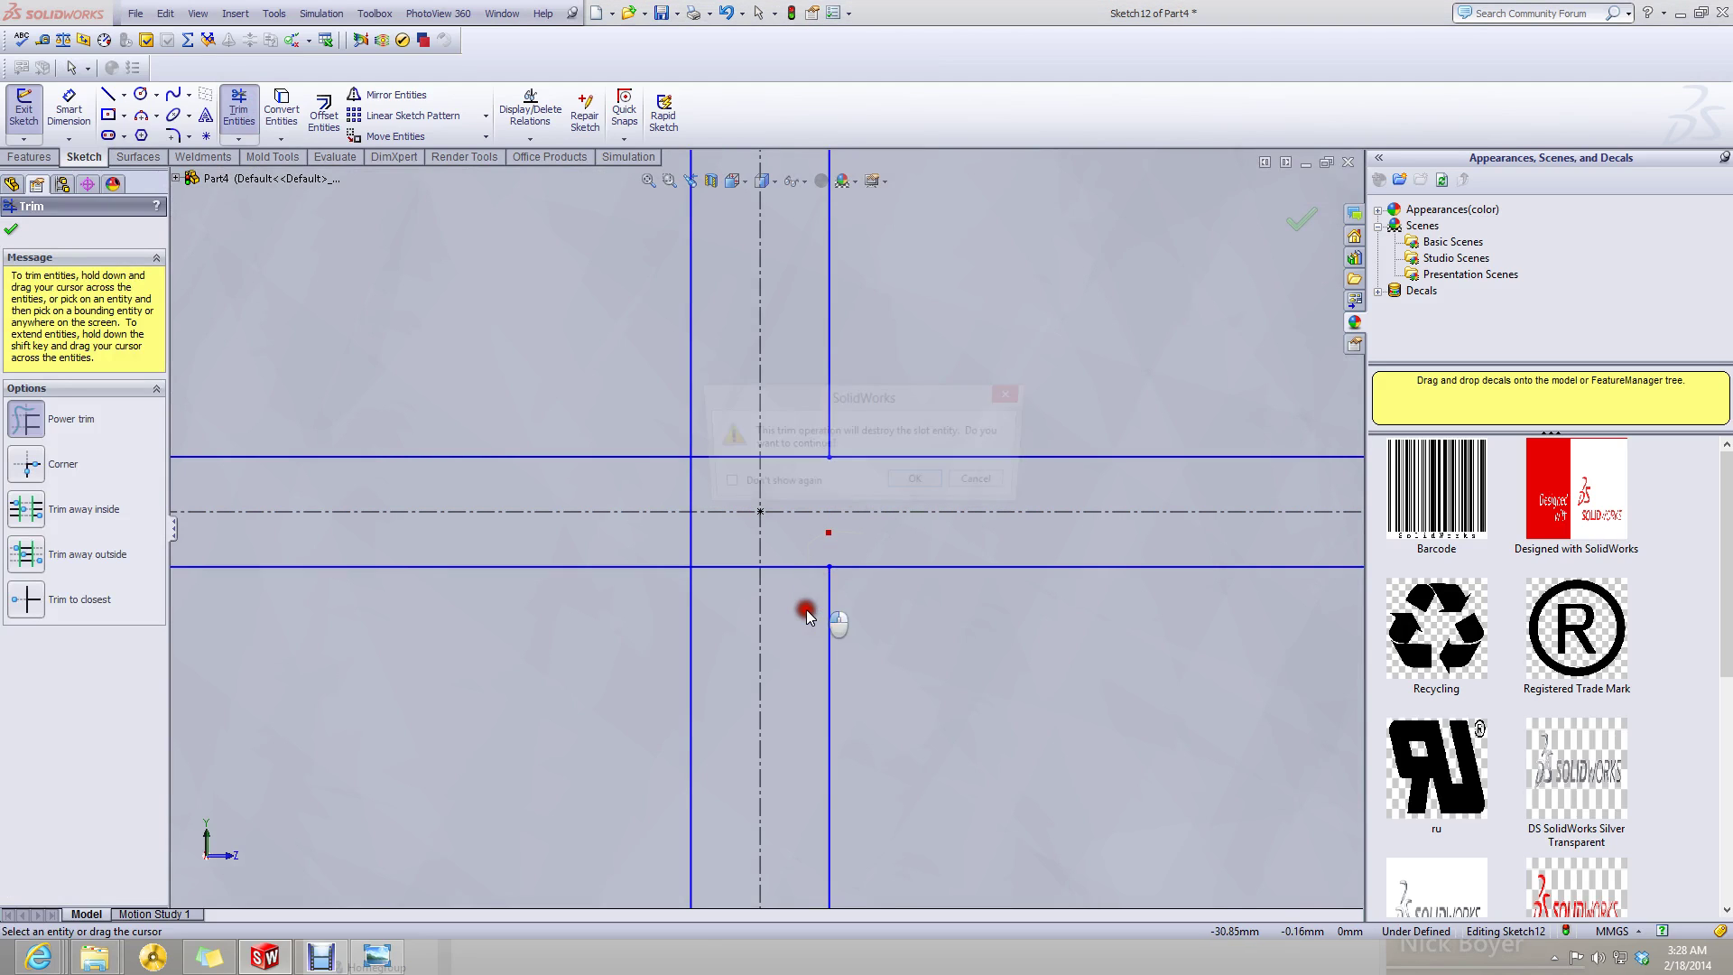
{"action": "left_click", "coordinate": [912, 484]}
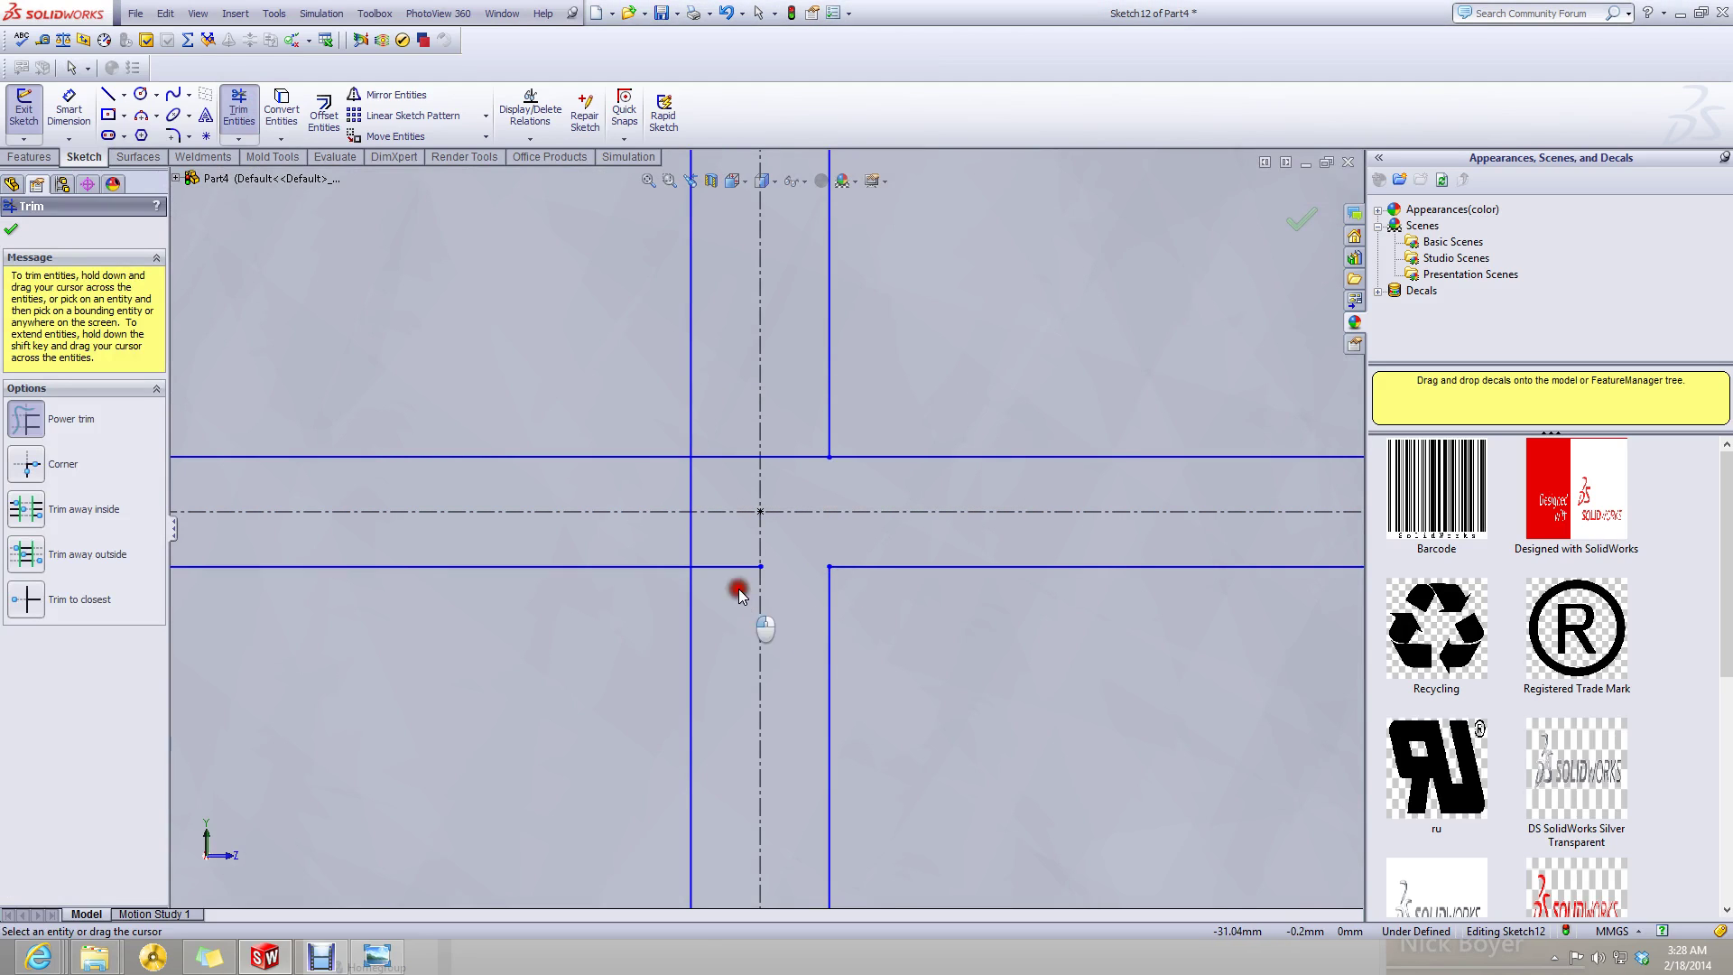
{"action": "mouse_move", "coordinate": [692, 542]}
{"action": "left_mouse_down"}
{"action": "mouse_move", "coordinate": [716, 487]}
{"action": "mouse_move", "coordinate": [681, 487]}
{"action": "mouse_move", "coordinate": [836, 481]}
{"action": "mouse_move", "coordinate": [804, 452]}
{"action": "left_mouse_up"}
{"action": "scroll", "coordinate": [804, 452], "scroll_direction": "up", "scroll_amount": 8}
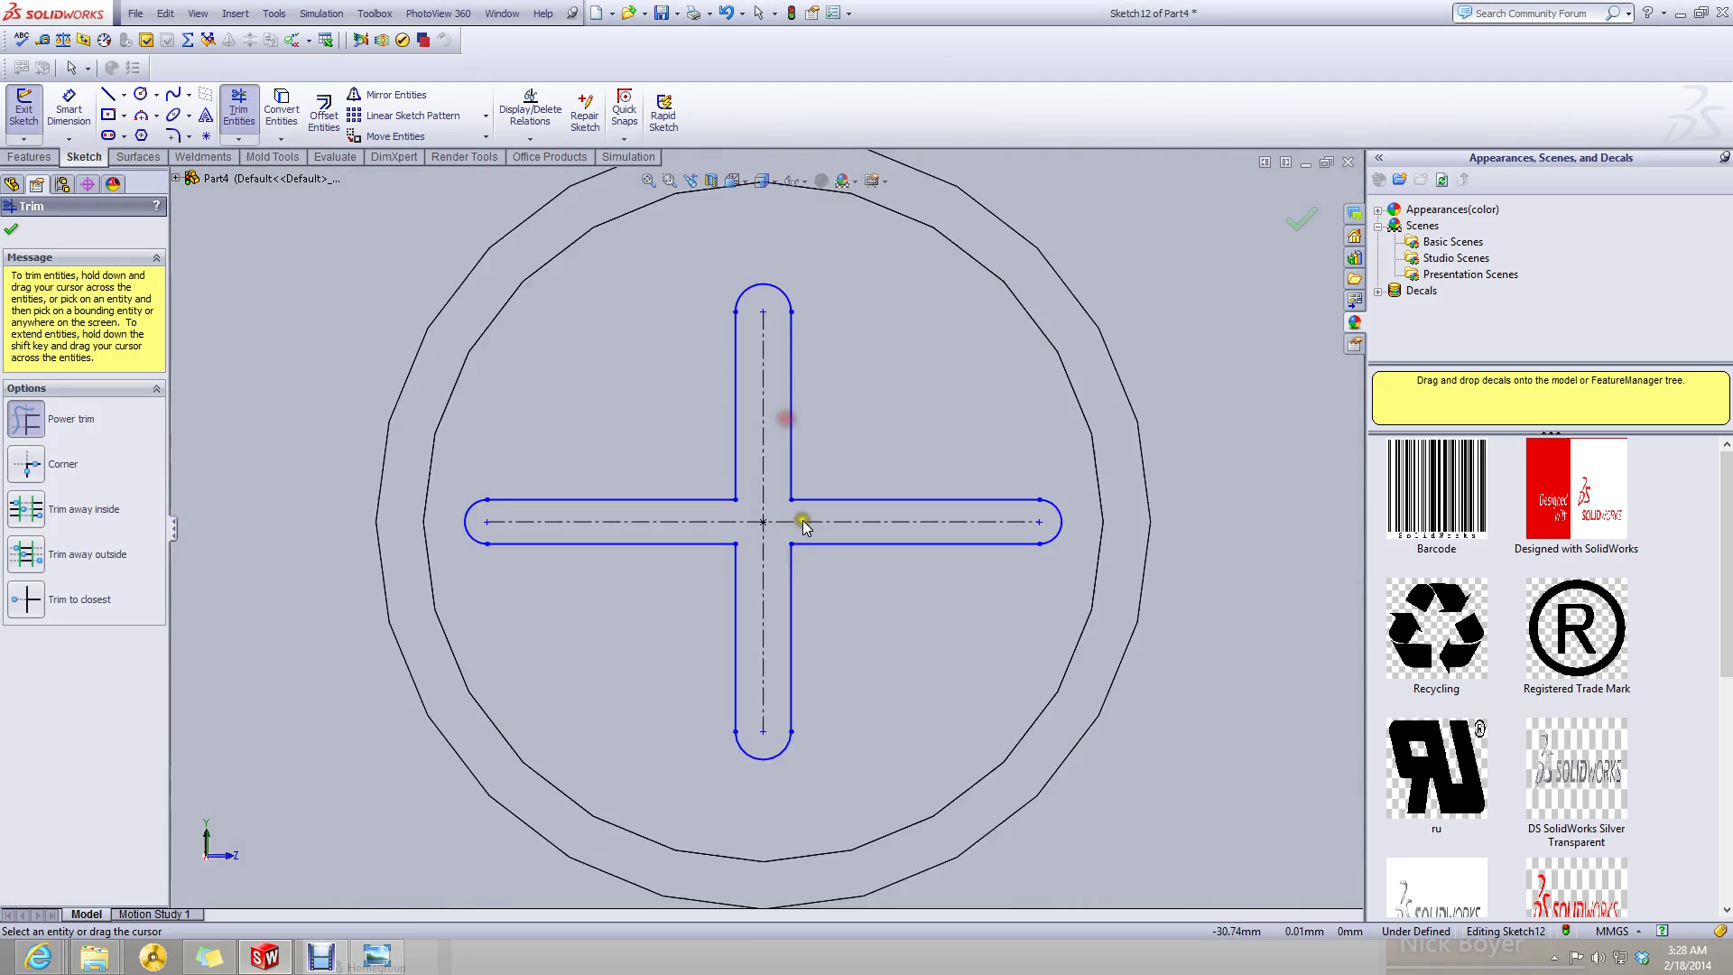
{"action": "scroll", "coordinate": [826, 527], "scroll_direction": "up", "scroll_amount": 3}
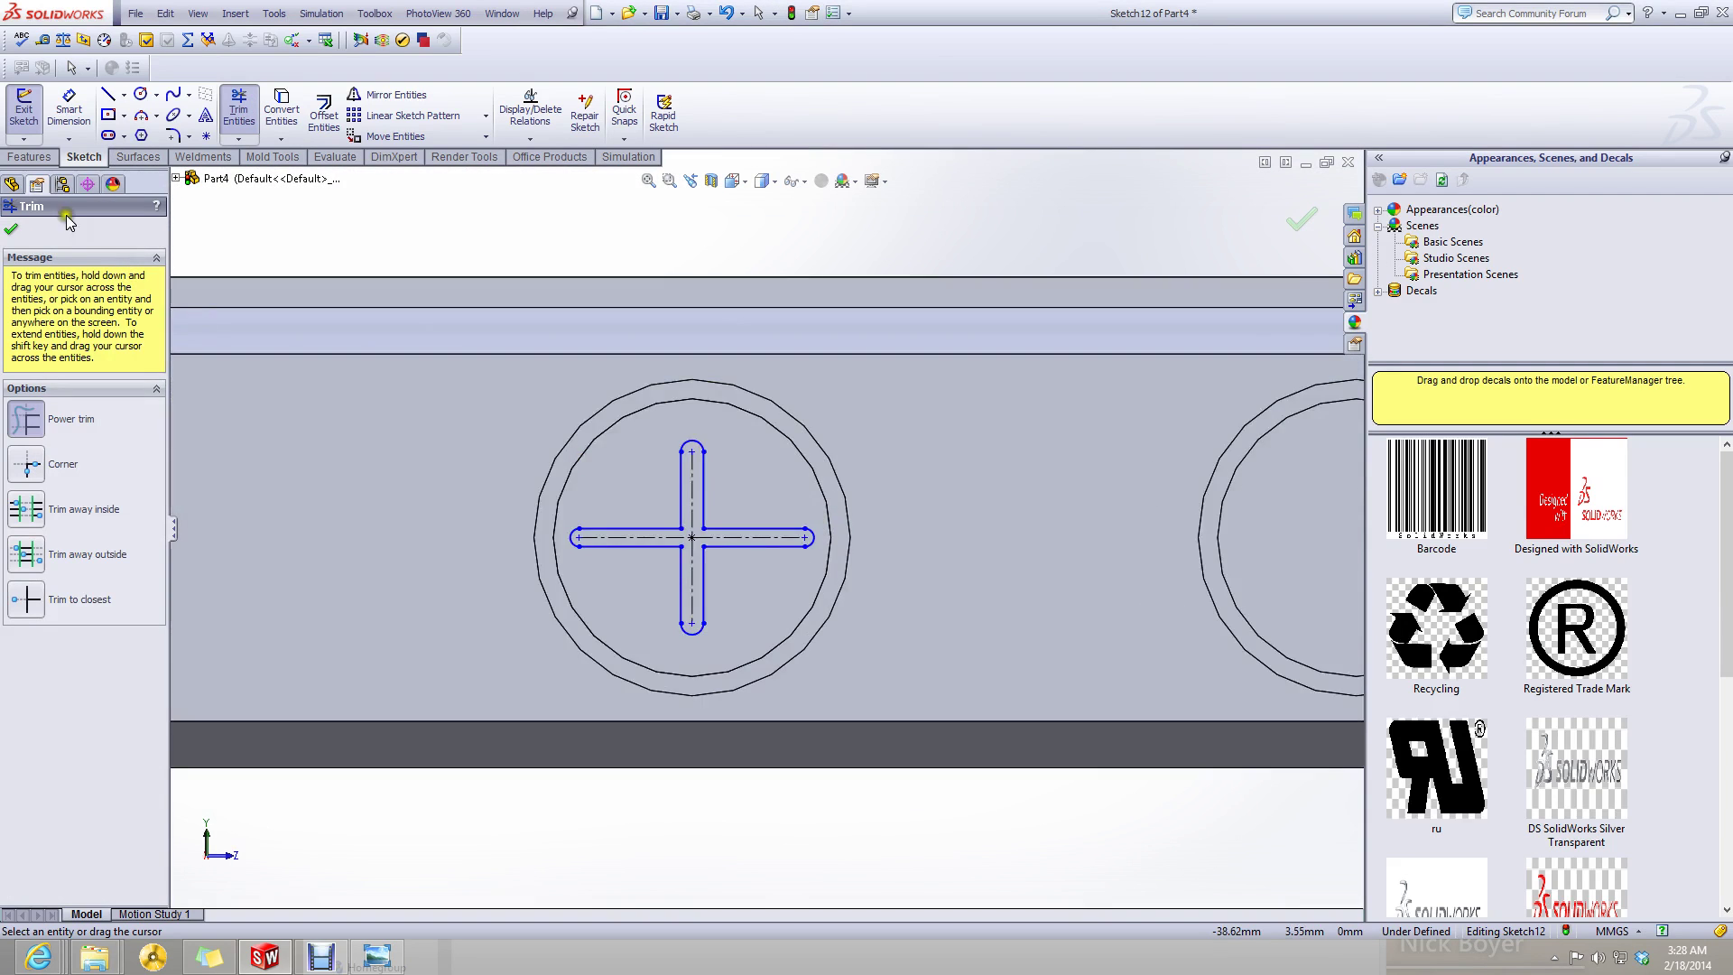
{"action": "key", "text": "Escape"}
{"action": "scroll", "coordinate": [699, 695], "scroll_direction": "up", "scroll_amount": 2}
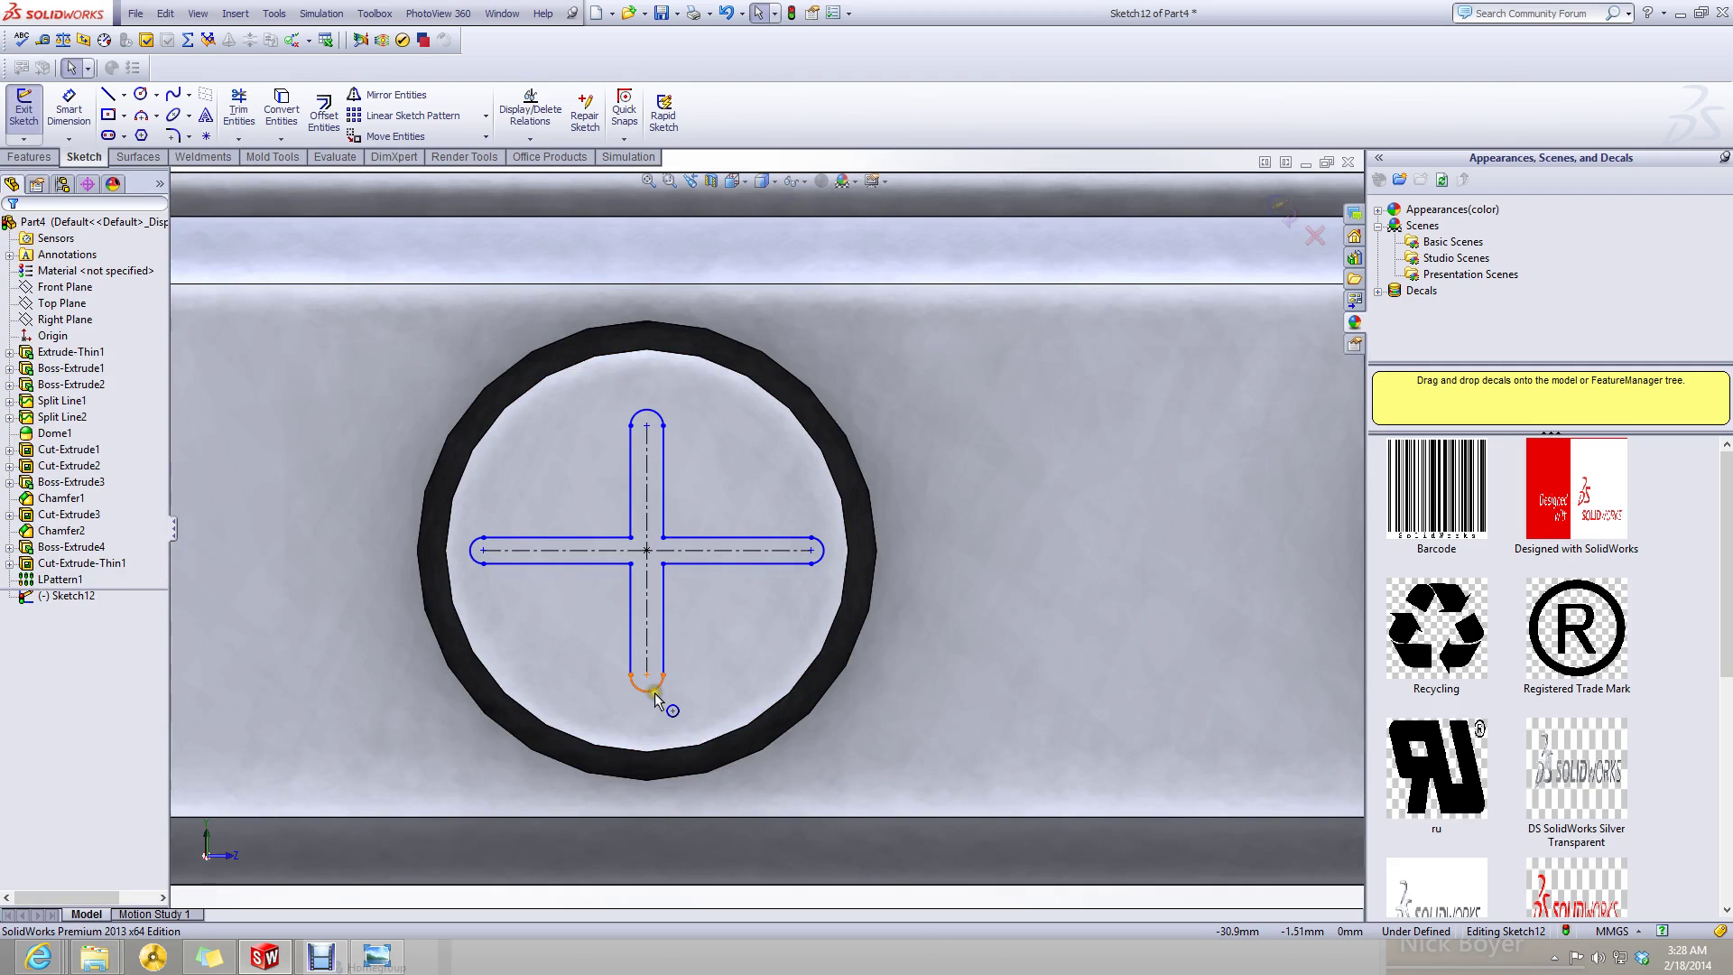
- Try to stretch the lower end arc of the cross, and undo it together with the trimming
{"action": "left_click_drag", "start_coordinate": [654, 691], "coordinate": [652, 722]}
{"action": "key", "text": "ctrl+z"}
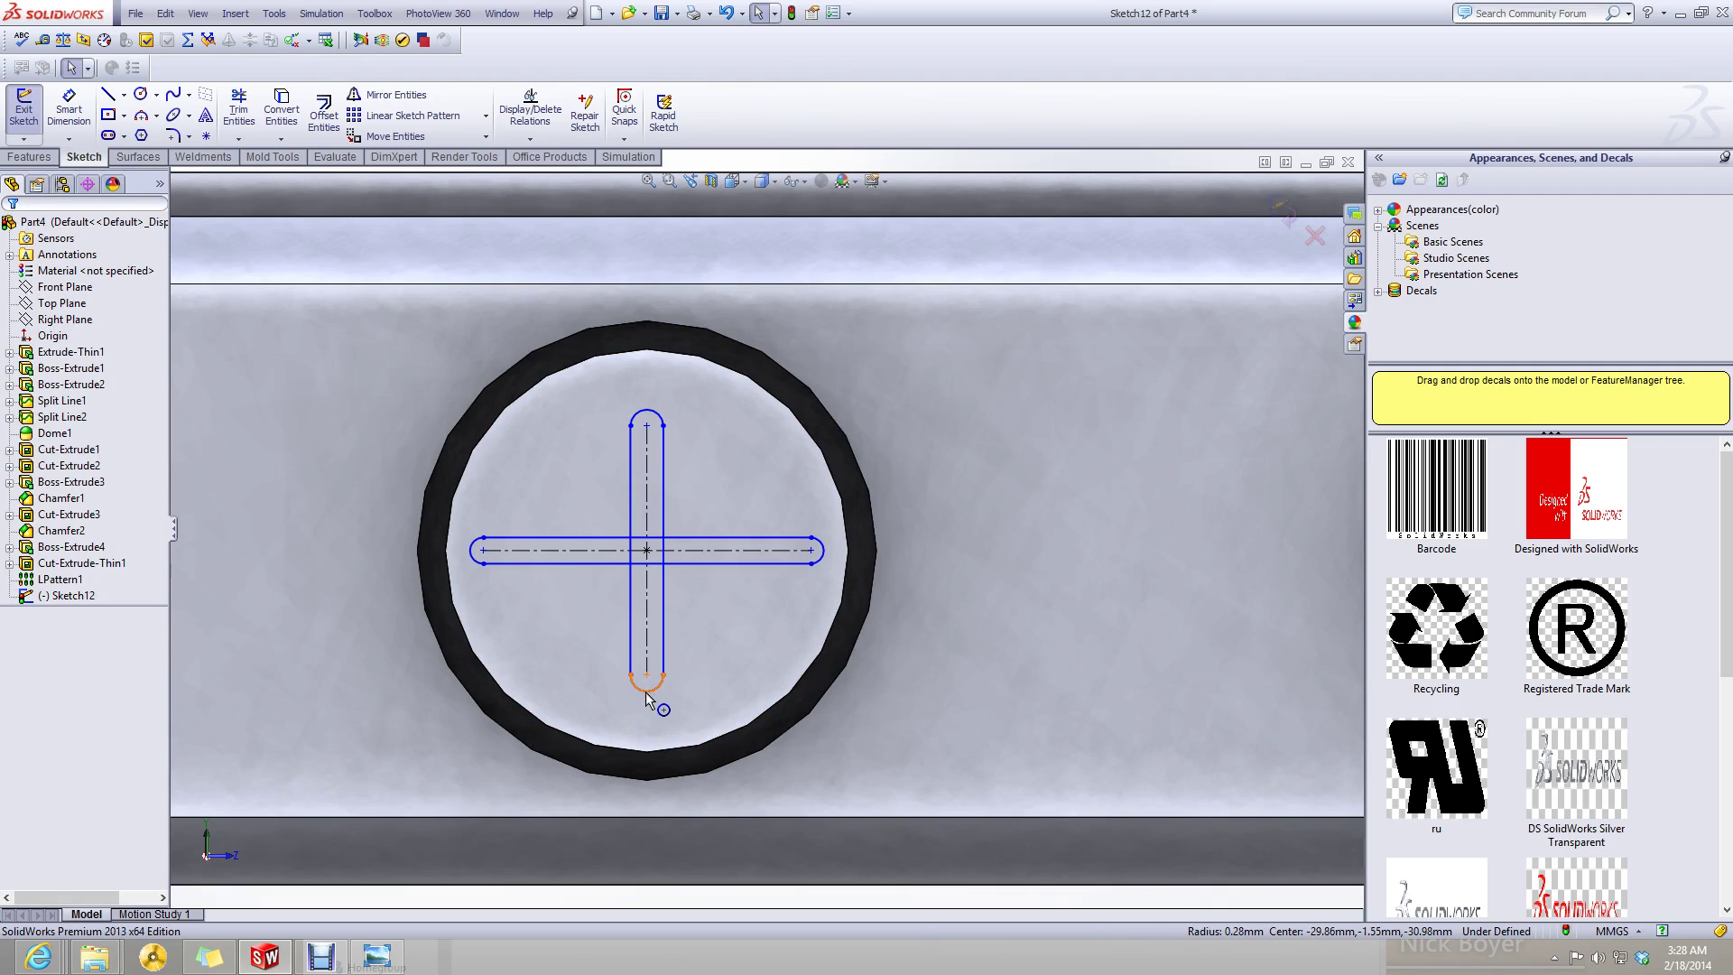
- Resize the vertical slot to about 3.14 mm long and 0.31 mm wide, and lengthen the horizontal slot to about 3.54 mm
{"action": "left_click_drag", "start_coordinate": [646, 692], "coordinate": [642, 723]}
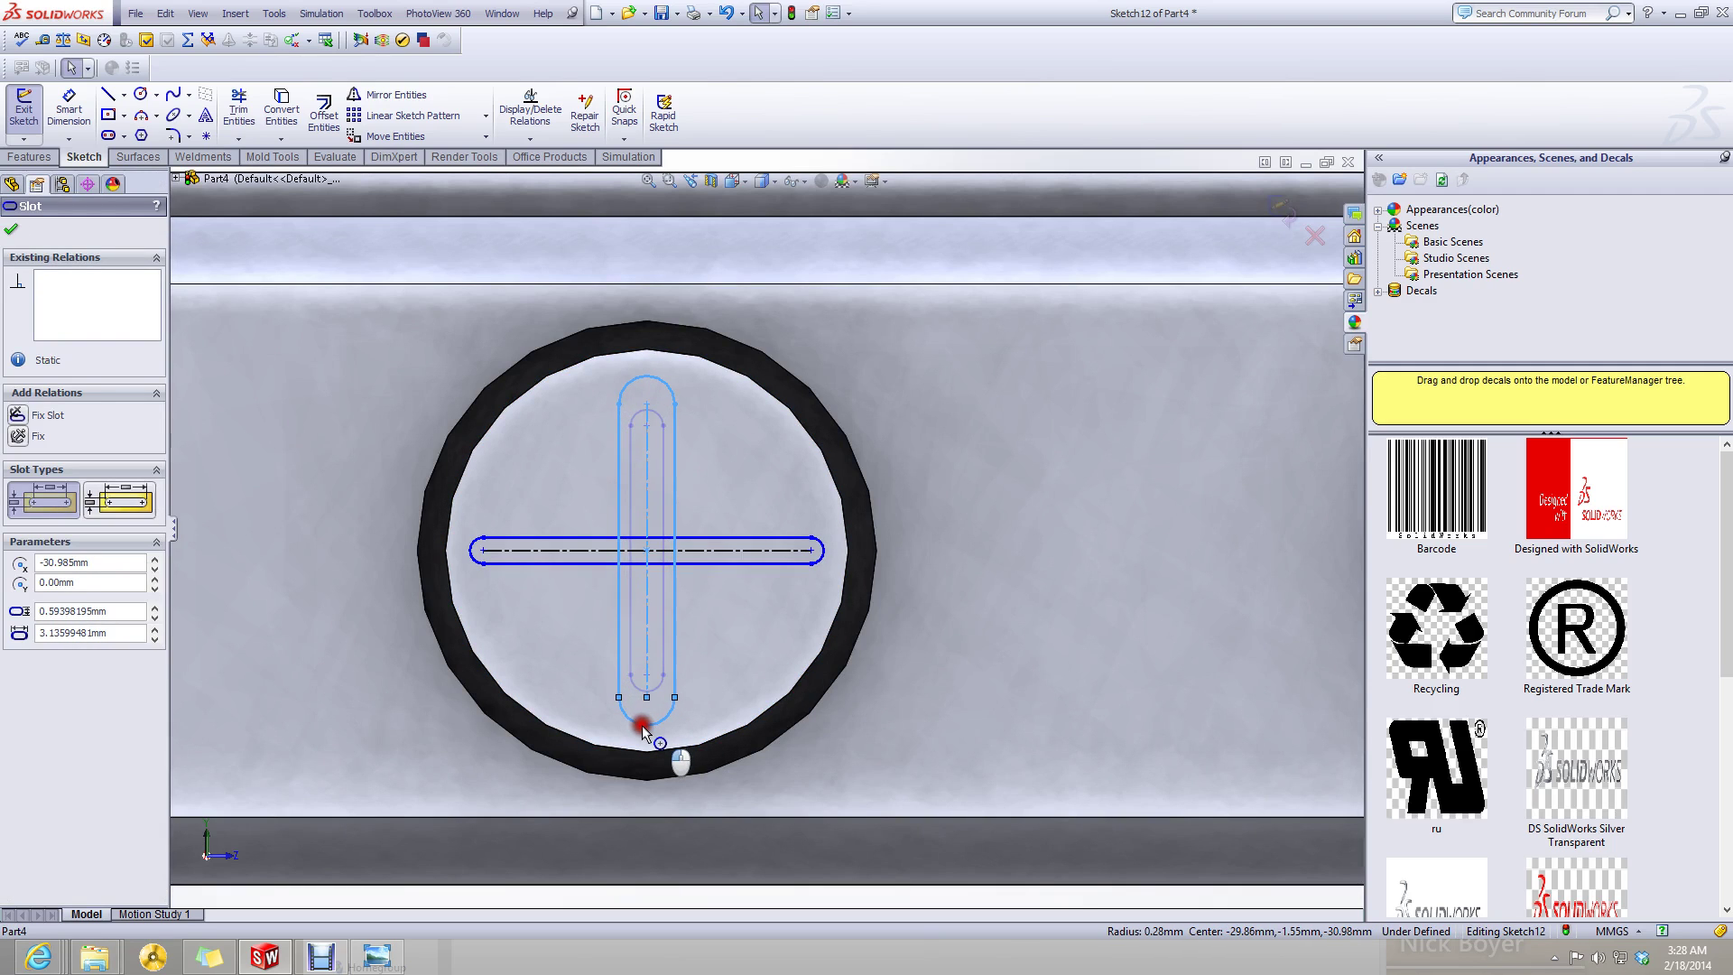
{"action": "left_click", "coordinate": [820, 559]}
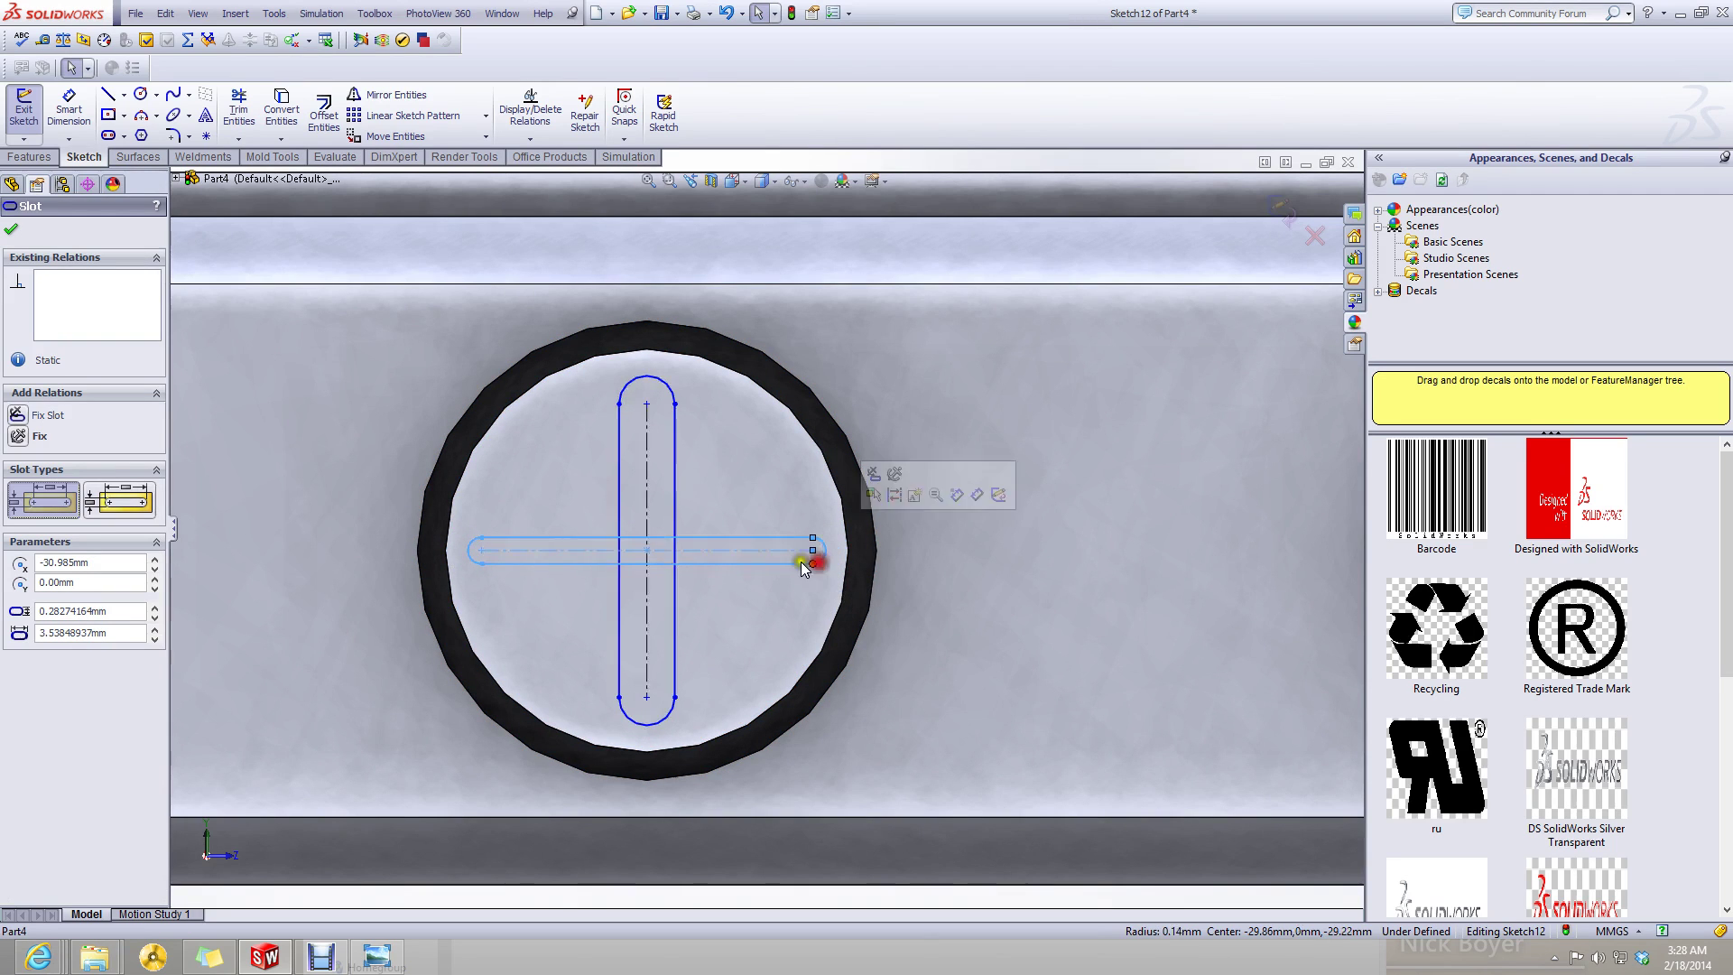
{"action": "left_click_drag", "start_coordinate": [668, 582], "coordinate": [662, 582]}
{"action": "scroll", "coordinate": [452, 386], "scroll_direction": "up", "scroll_amount": 5}
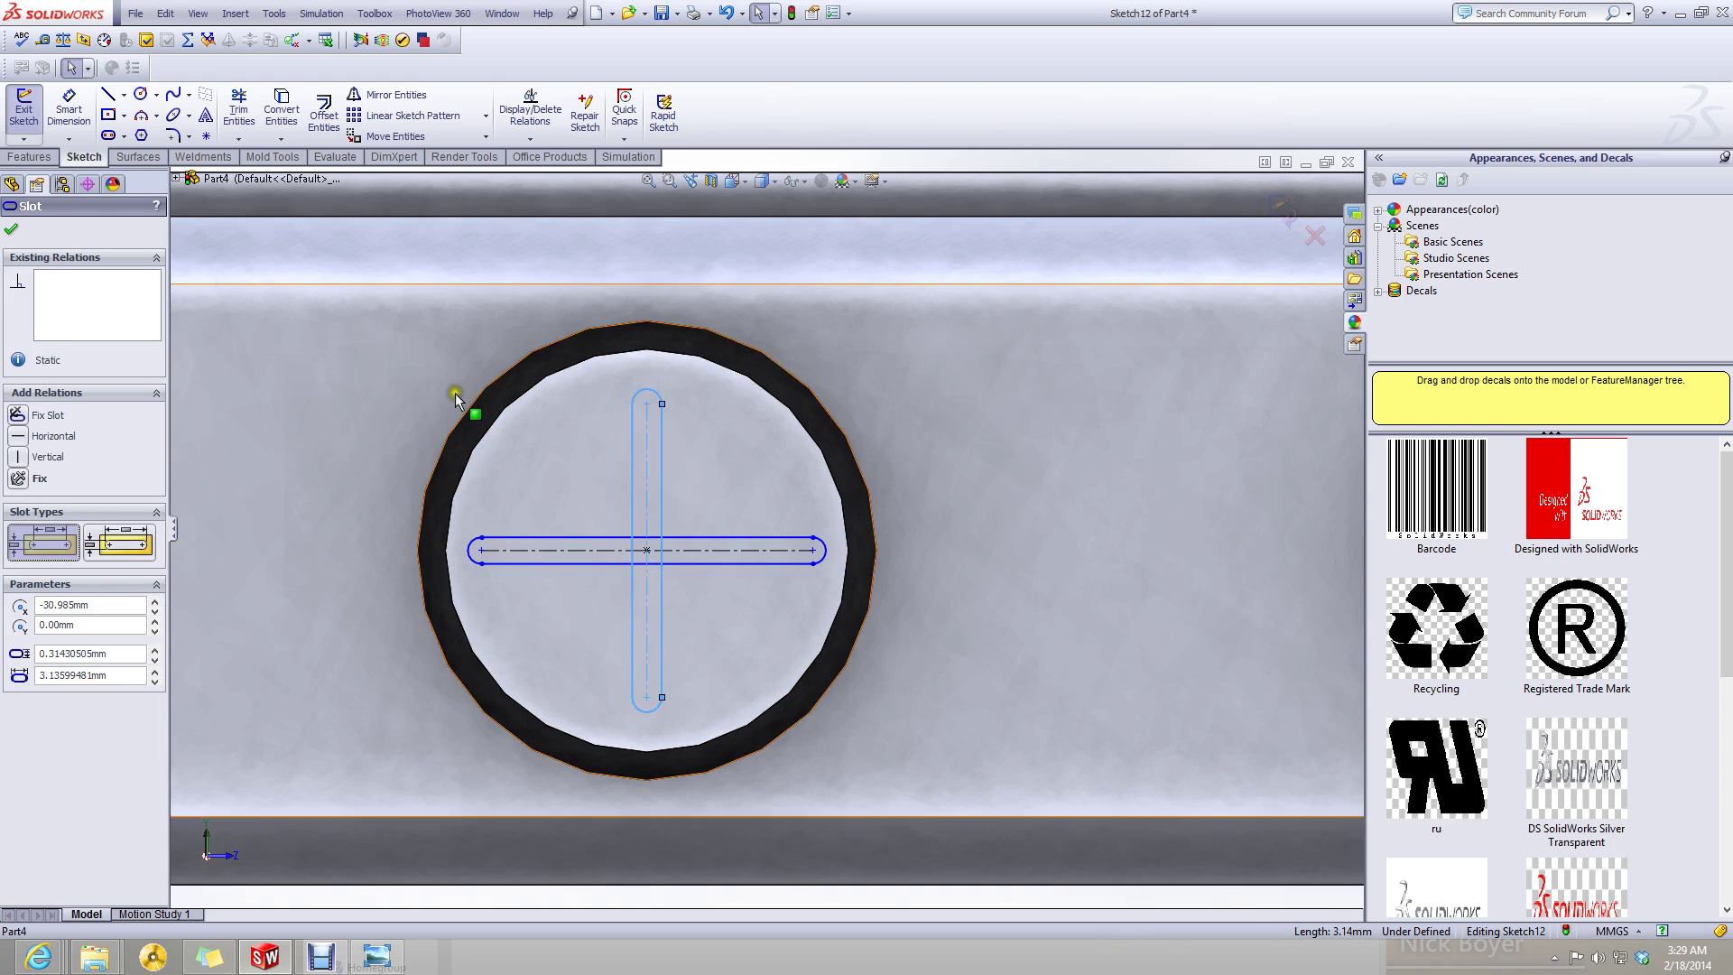
{"action": "left_click", "coordinate": [471, 395]}
- Dimension the horizontal slot's width and set it to 0.3 mm
{"action": "scroll", "coordinate": [801, 597], "scroll_direction": "down", "scroll_amount": 4}
{"action": "scroll", "coordinate": [801, 598], "scroll_direction": "down", "scroll_amount": 5}
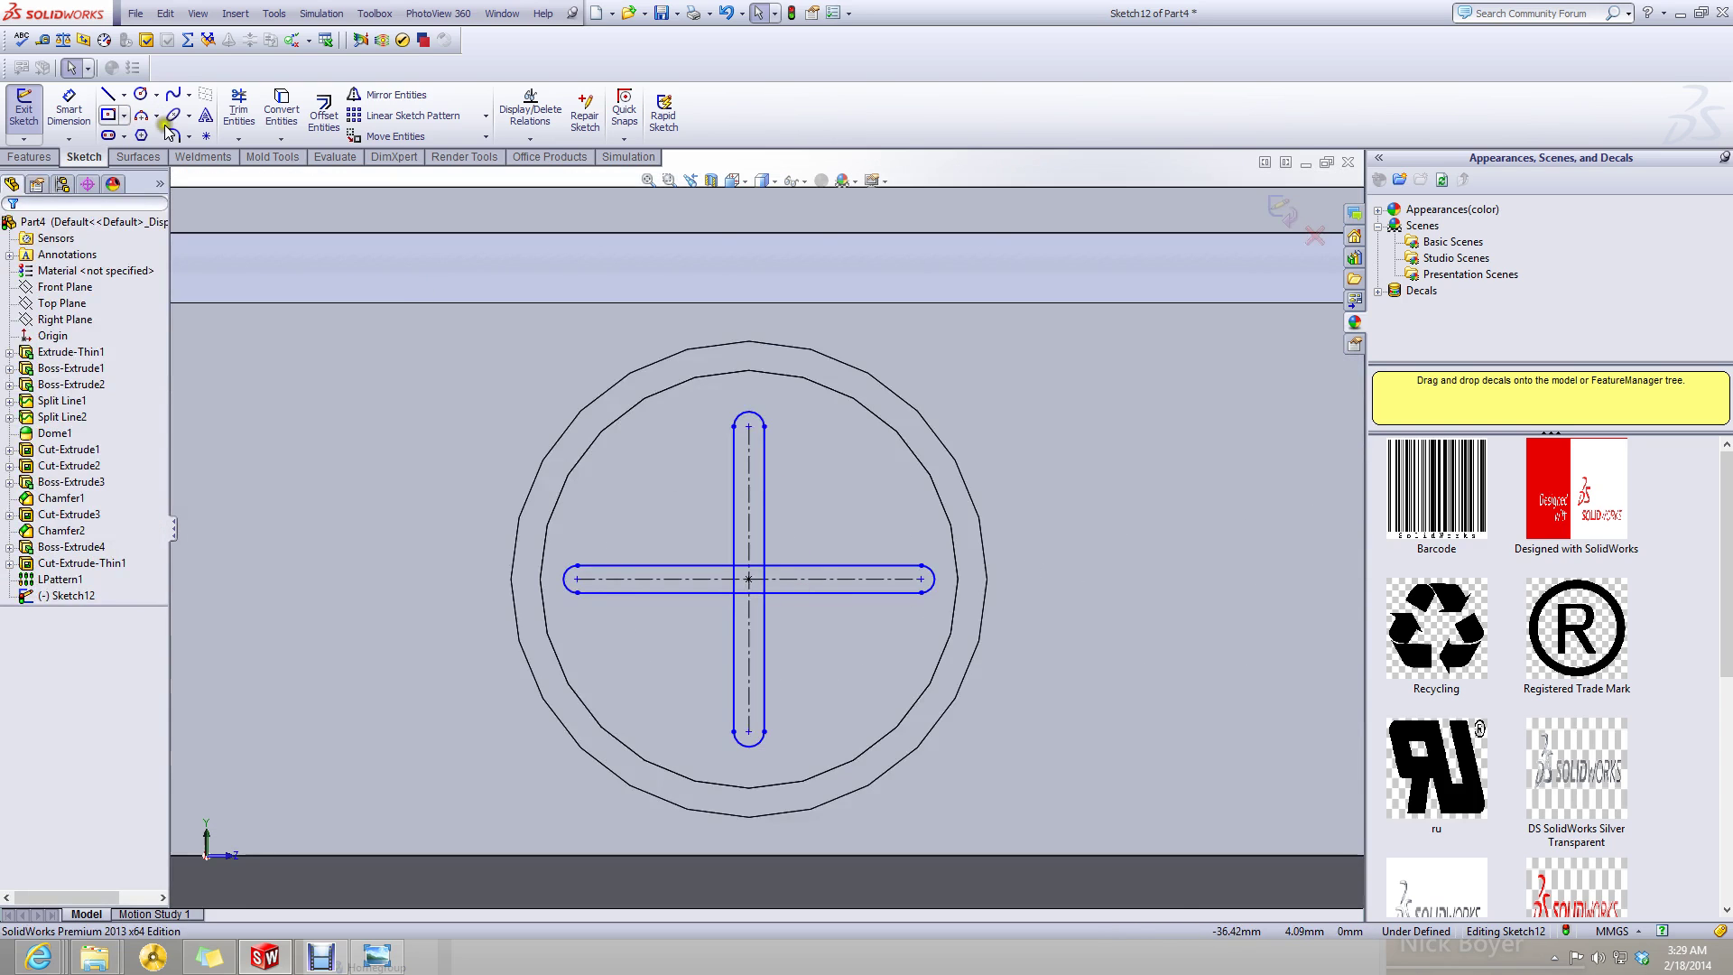
{"action": "key", "text": "d"}
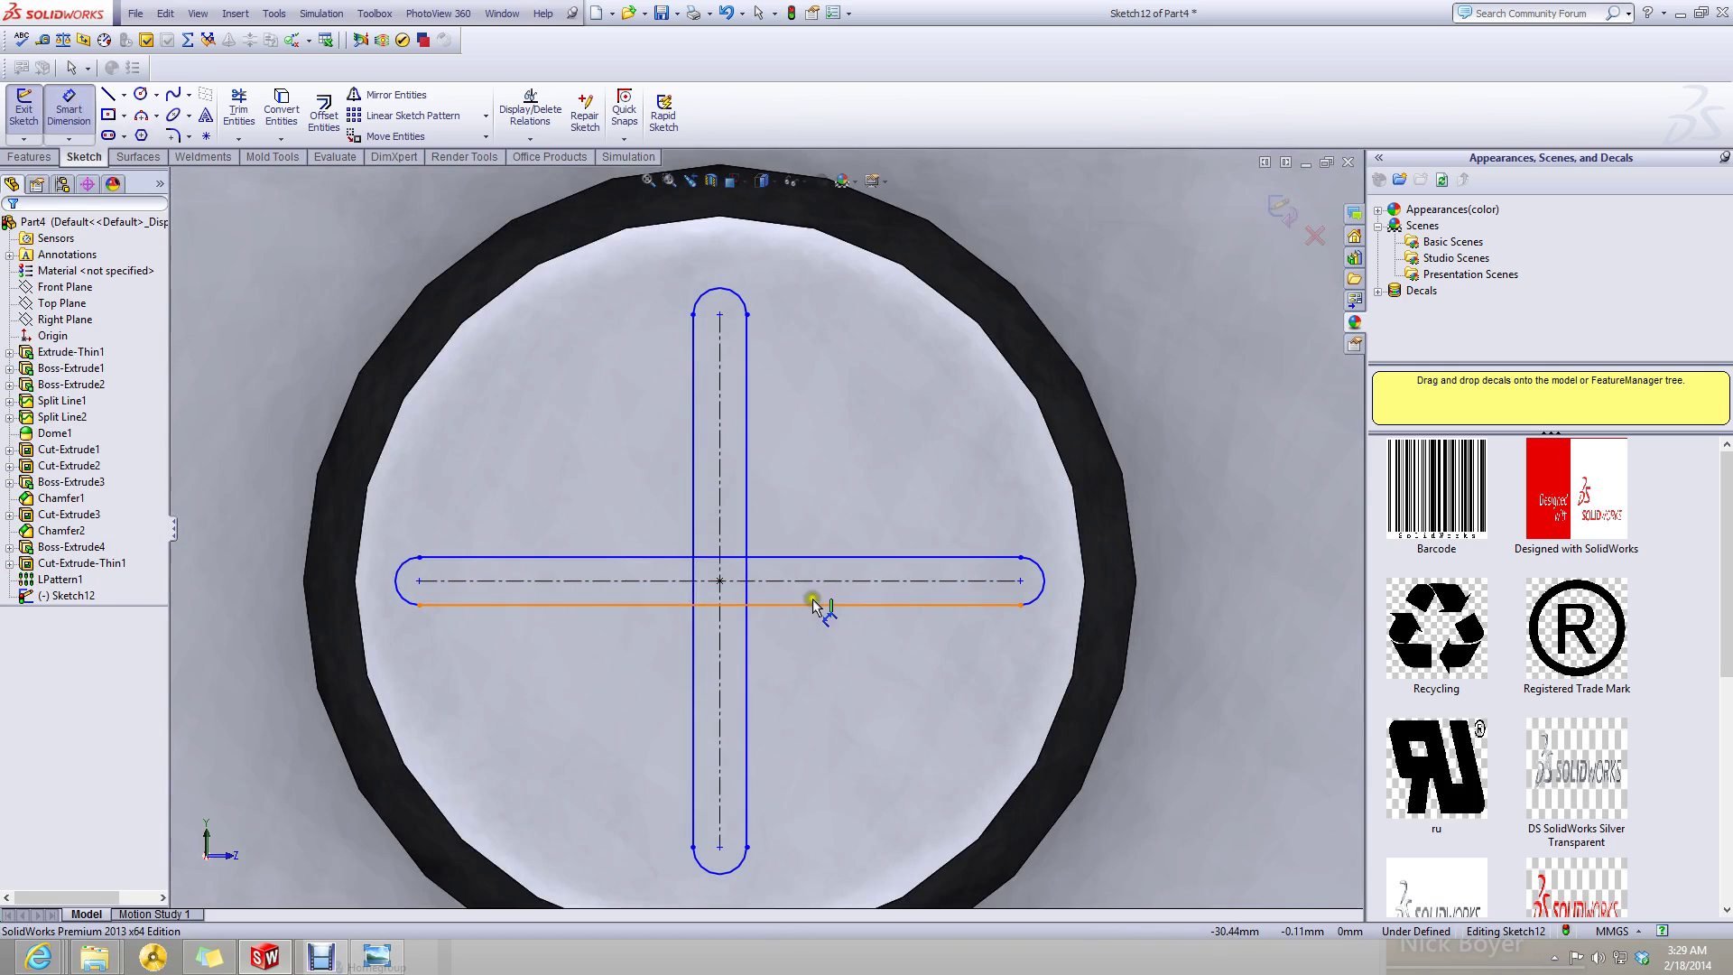
{"action": "left_click", "coordinate": [803, 605]}
{"action": "left_click", "coordinate": [821, 557]}
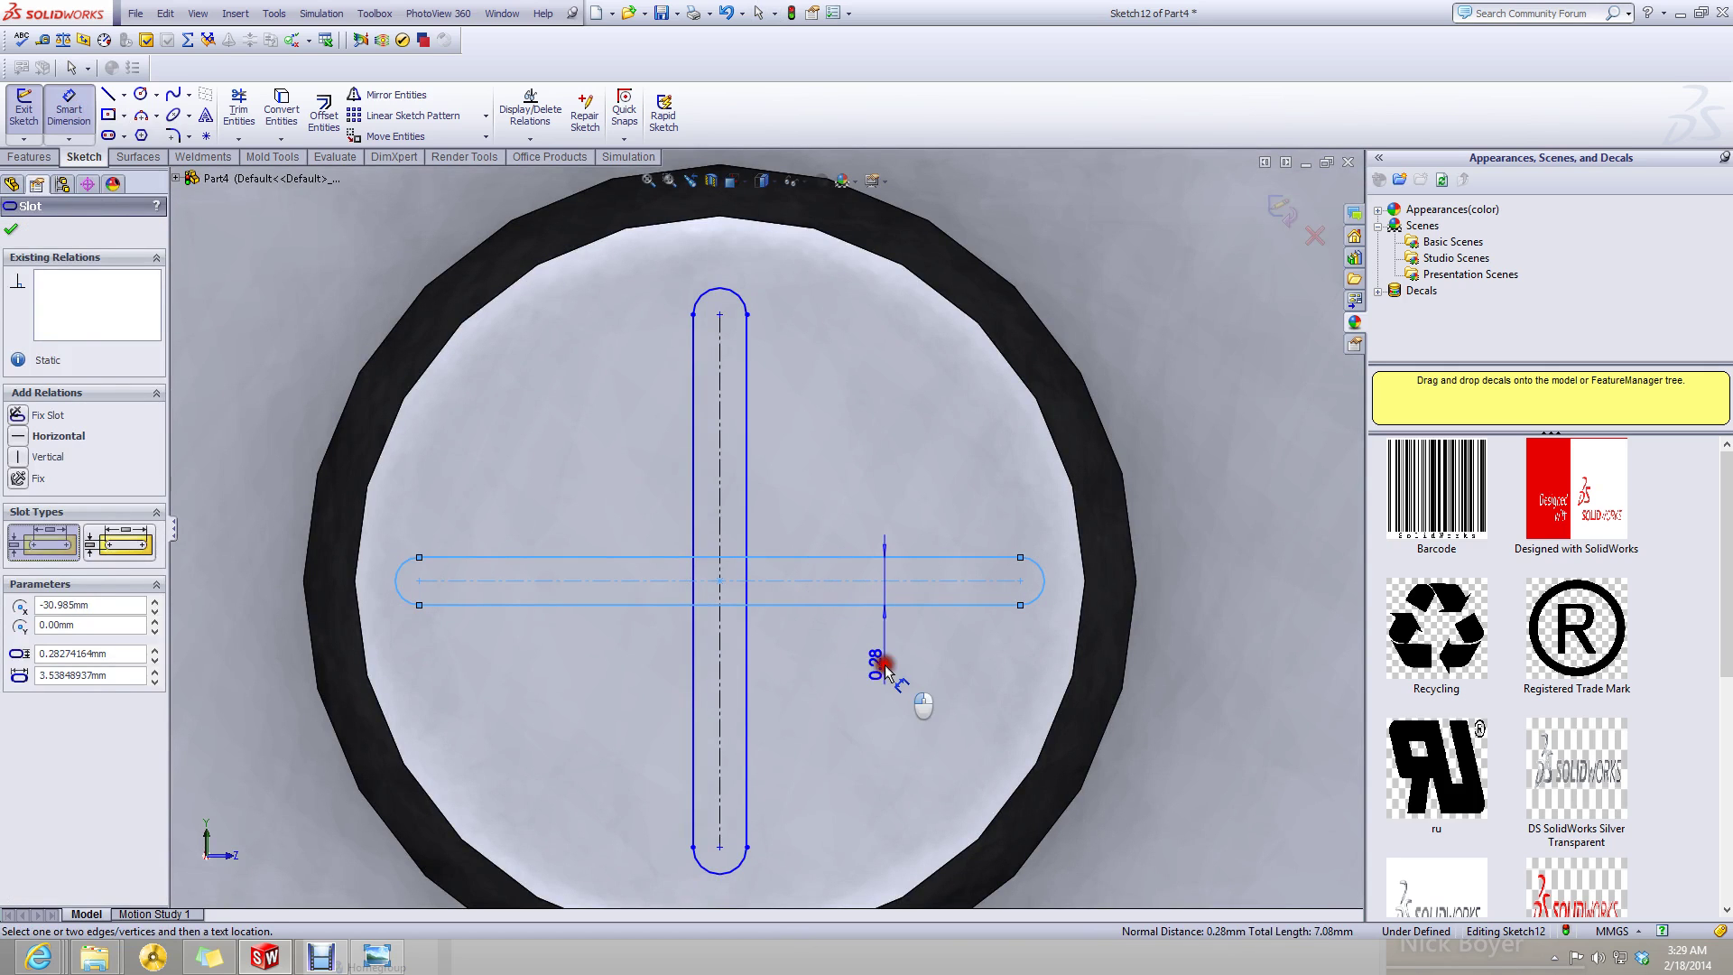
{"action": "left_click", "coordinate": [880, 673]}
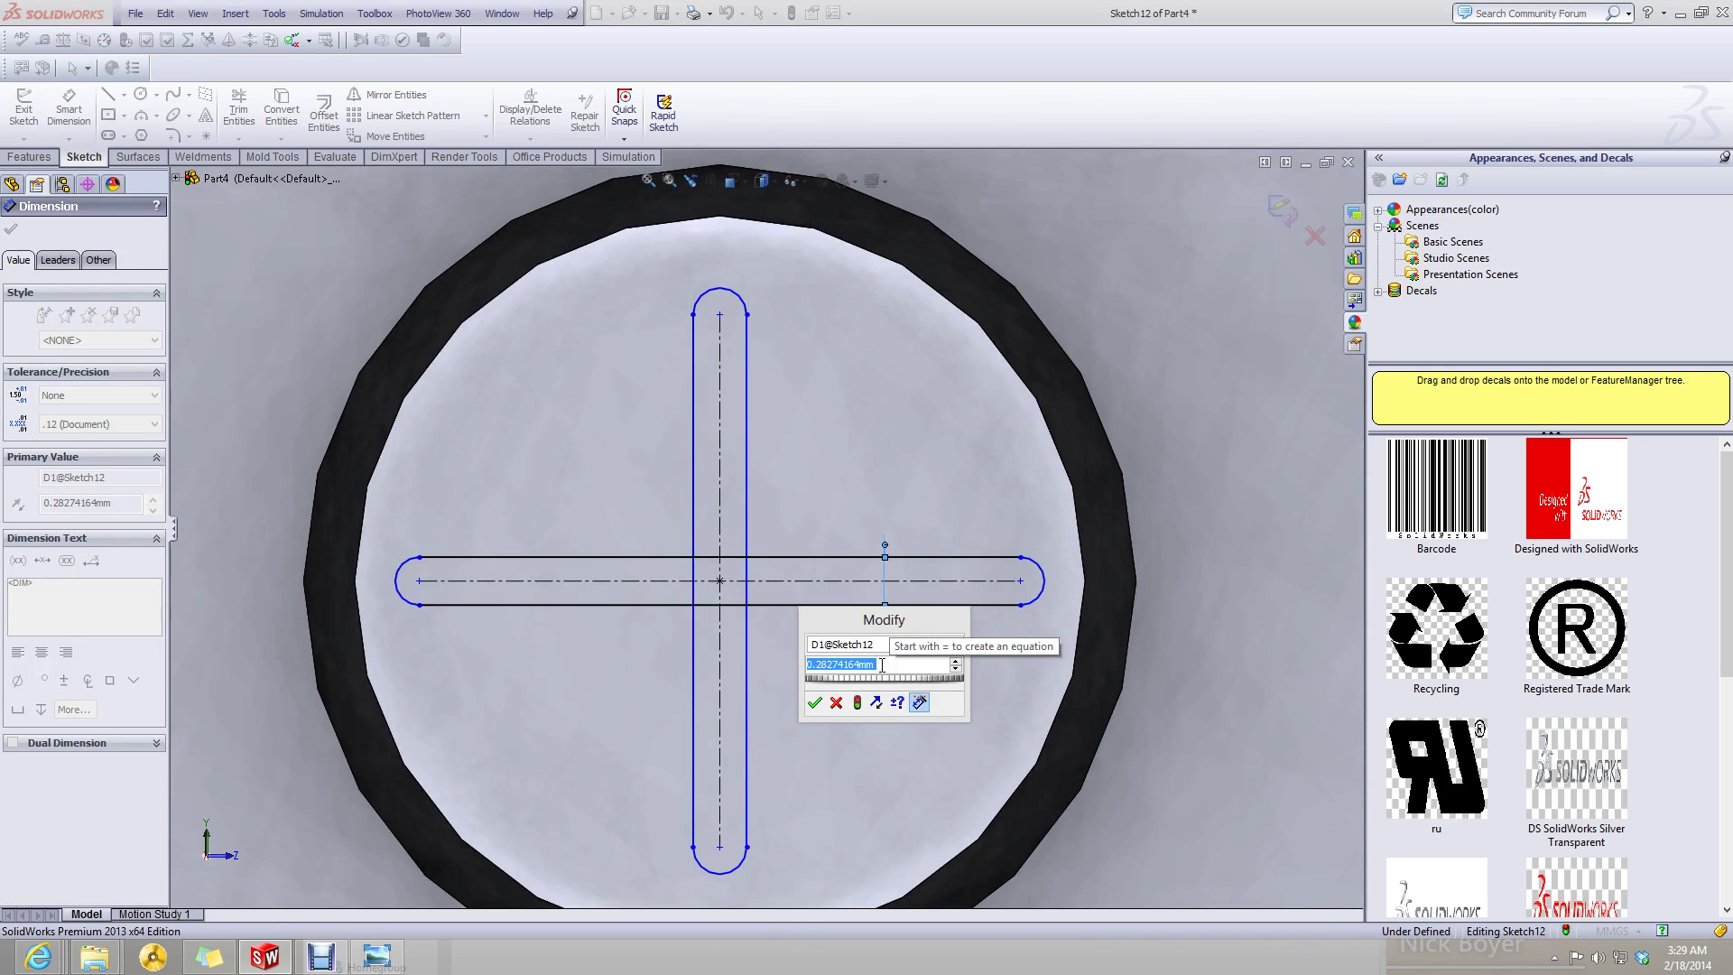
{"action": "type", "text": "0.3"}
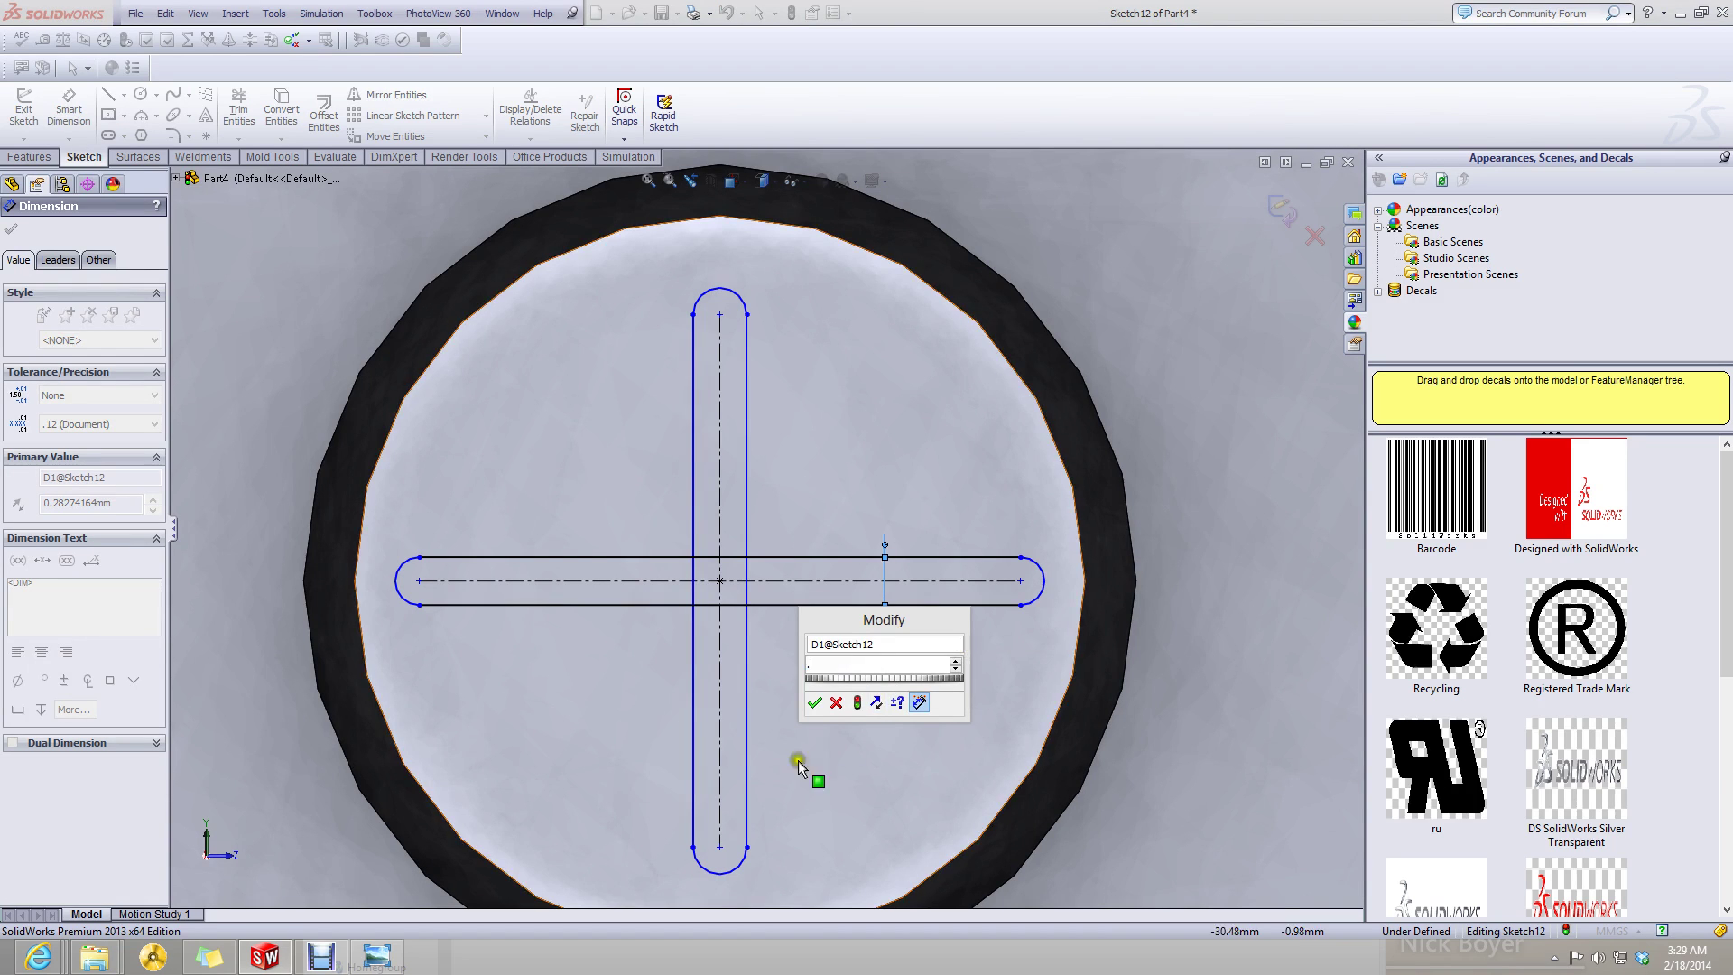
{"action": "key", "text": "Return"}
- Dimension the vertical slot's width and set it to 0.3 mm
{"action": "scroll", "coordinate": [746, 785], "scroll_direction": "up", "scroll_amount": 3}
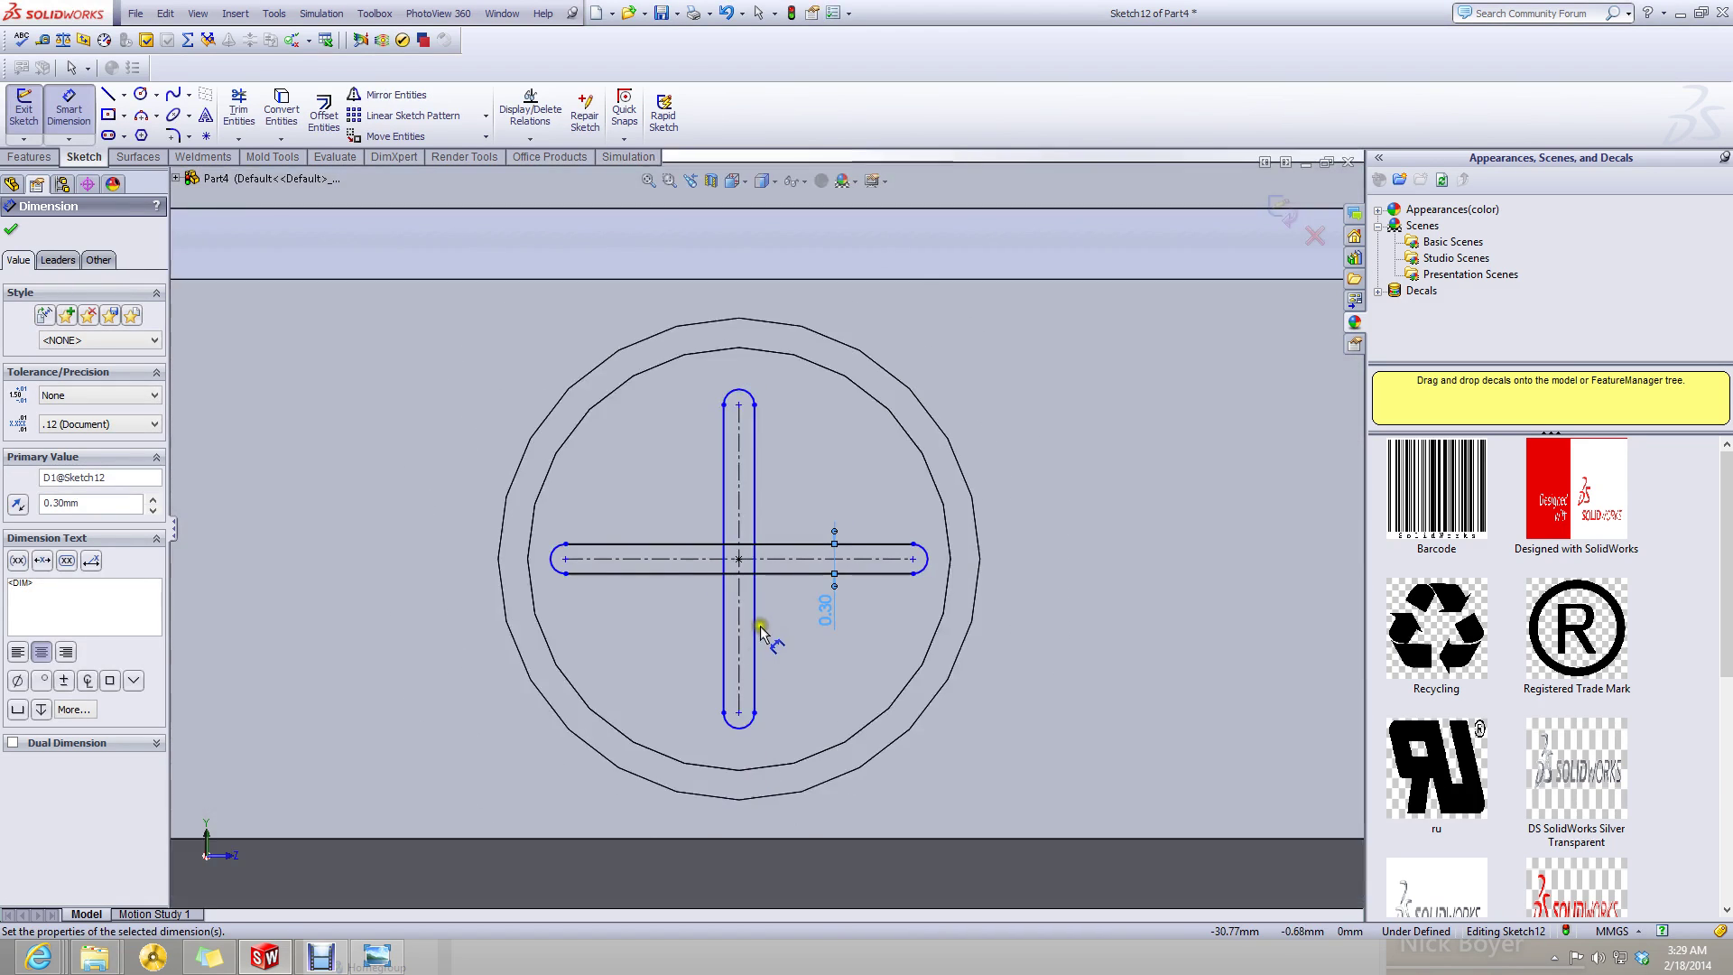
{"action": "left_click", "coordinate": [755, 637]}
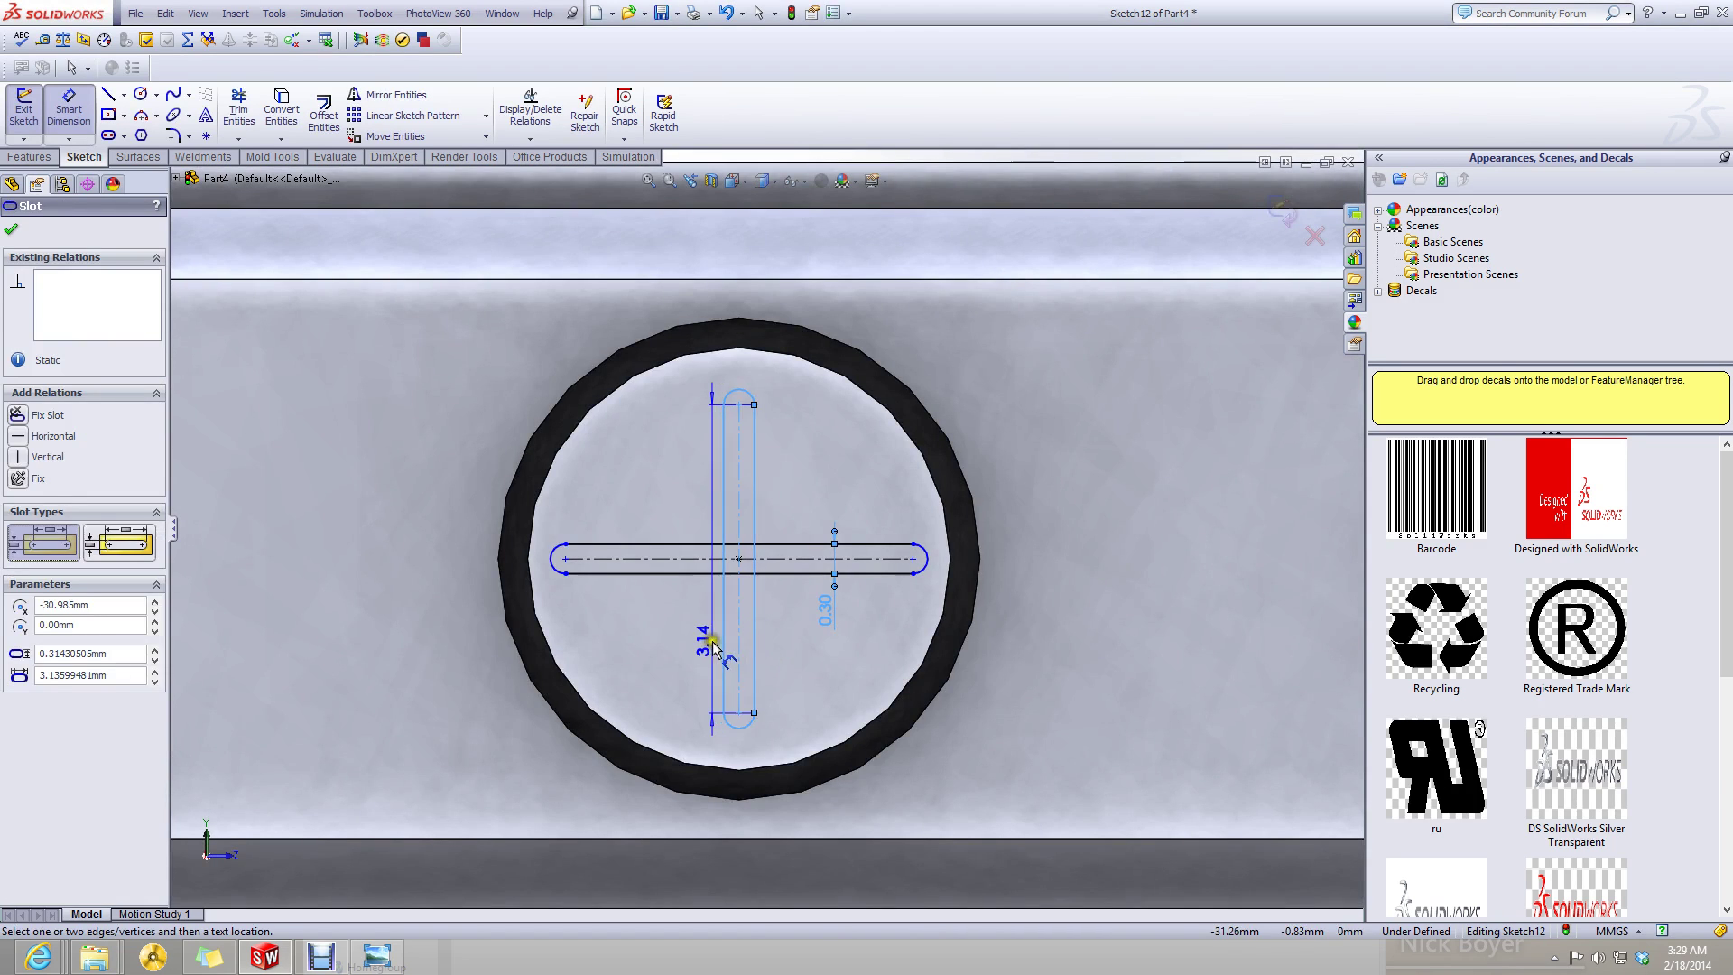
{"action": "left_click", "coordinate": [673, 683]}
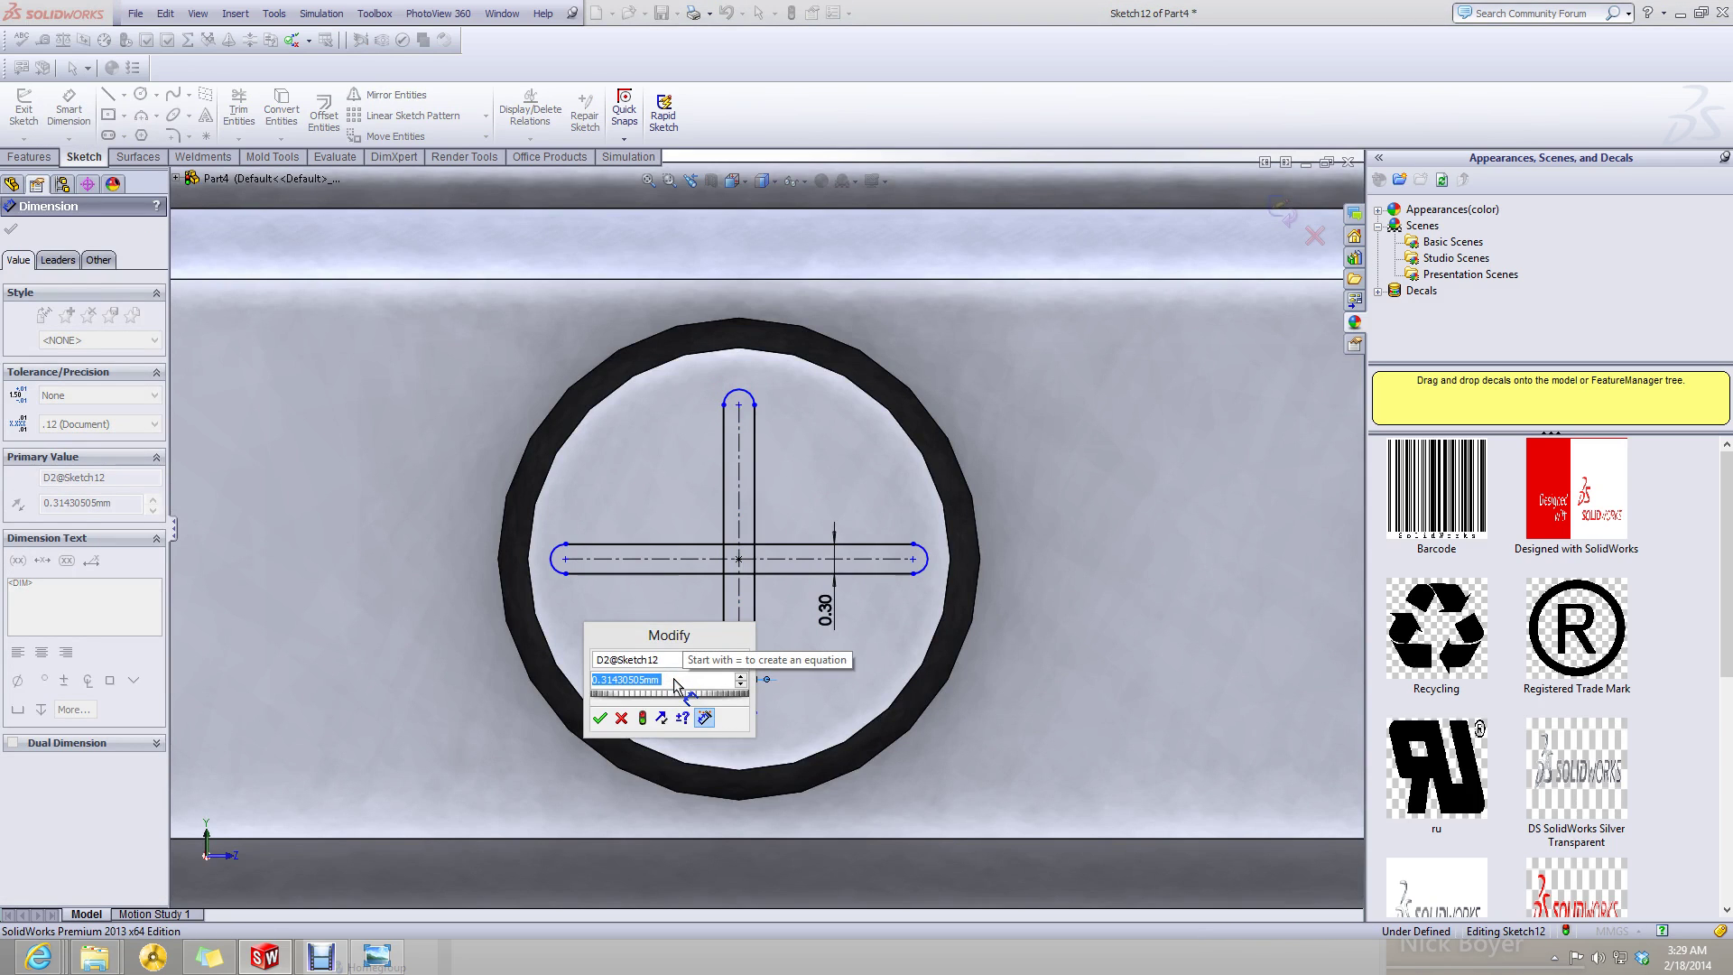
{"action": "type", "text": "0.3"}
{"action": "key", "text": "Return"}
{"action": "scroll", "coordinate": [789, 664], "scroll_direction": "up", "scroll_amount": 3}
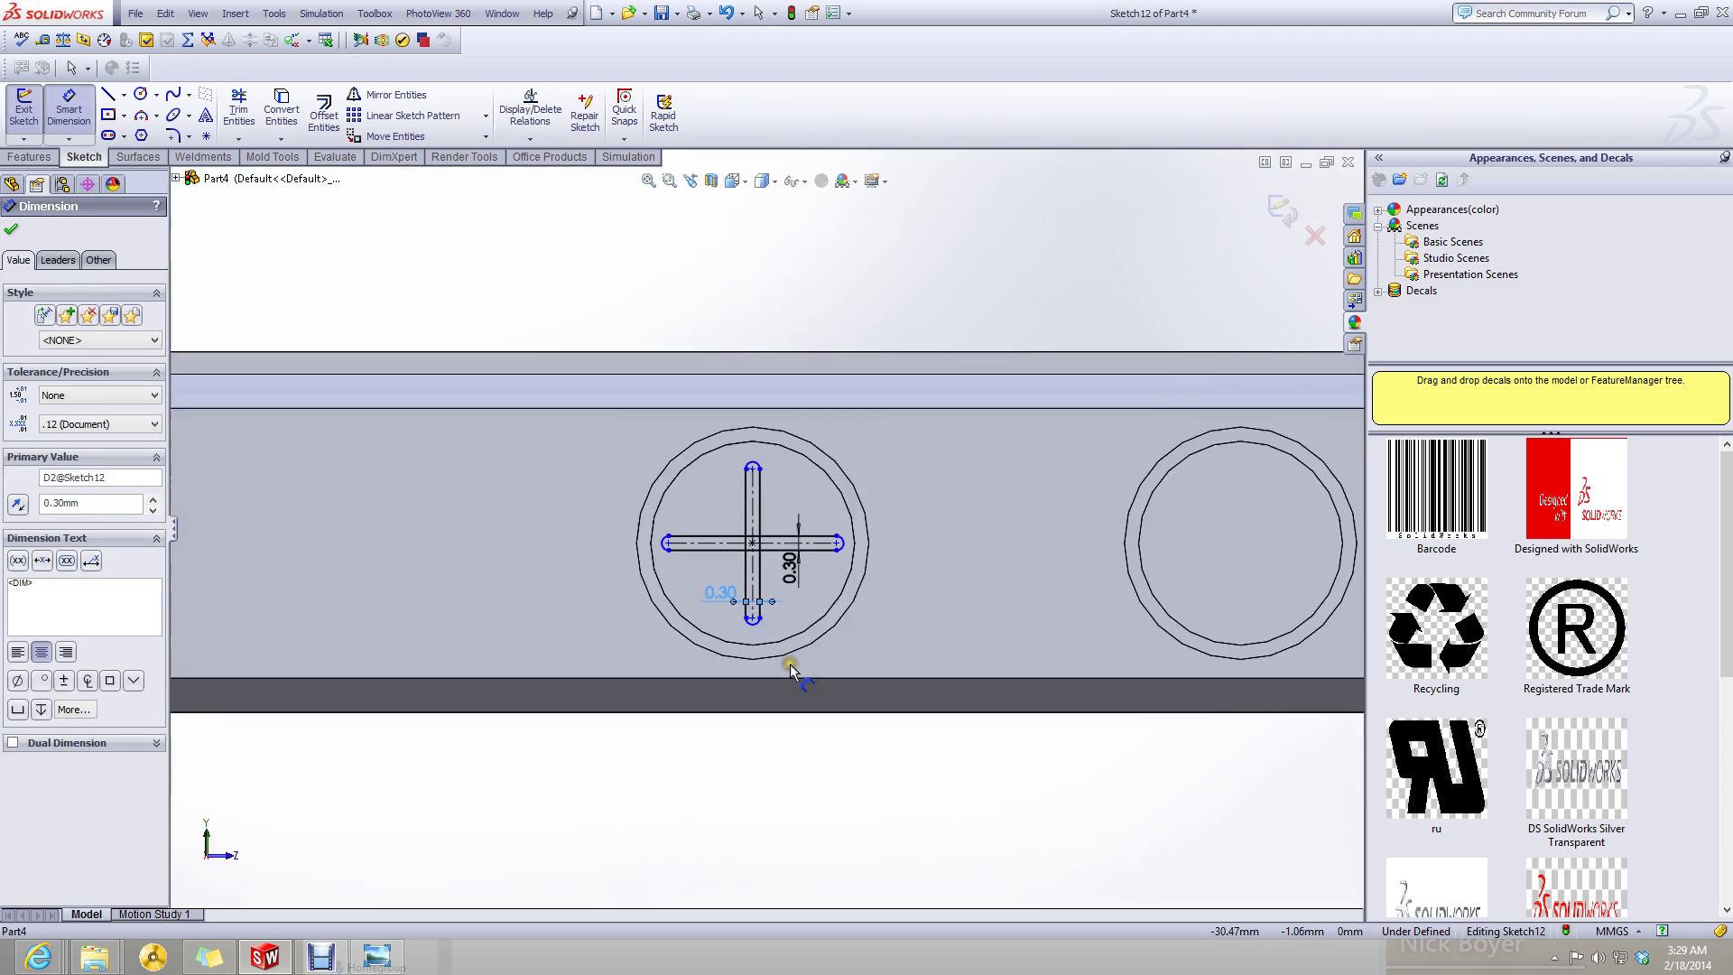
{"action": "scroll", "coordinate": [792, 673], "scroll_direction": "up", "scroll_amount": 1}
{"action": "scroll", "coordinate": [779, 532], "scroll_direction": "down", "scroll_amount": 6}
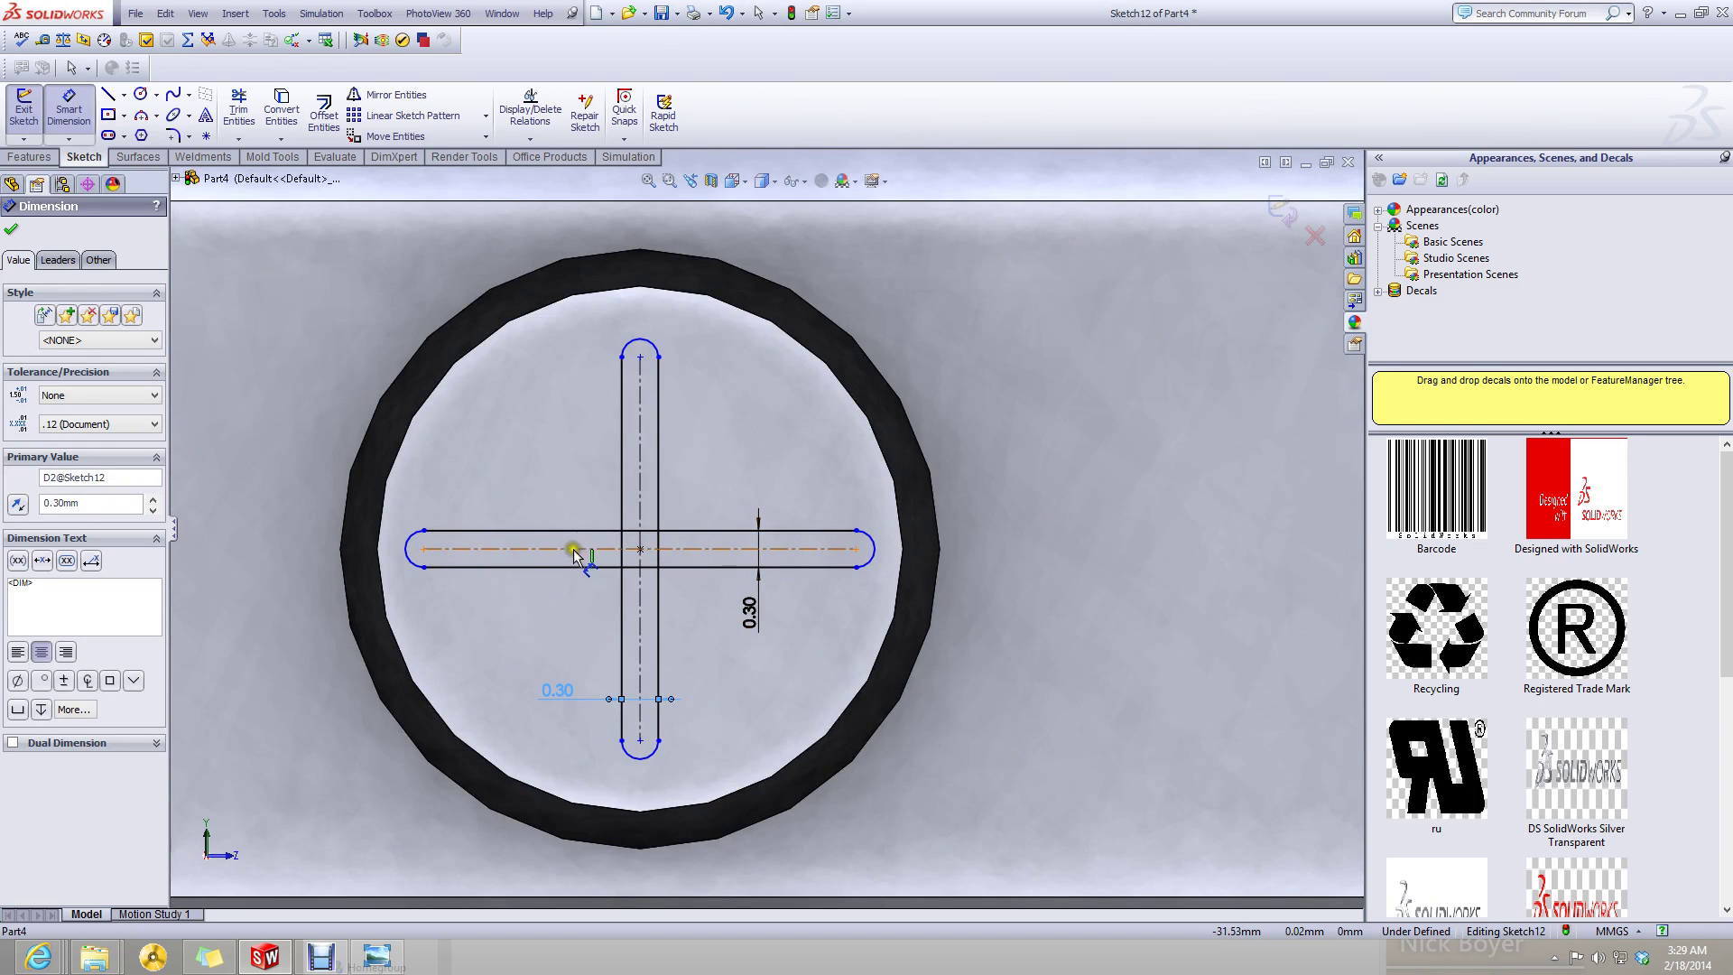
- Set the horizontal slot's length to 3 mm in its slot parameters
{"action": "scroll", "coordinate": [533, 643], "scroll_direction": "up", "scroll_amount": 4}
{"action": "left_click", "coordinate": [725, 772]}
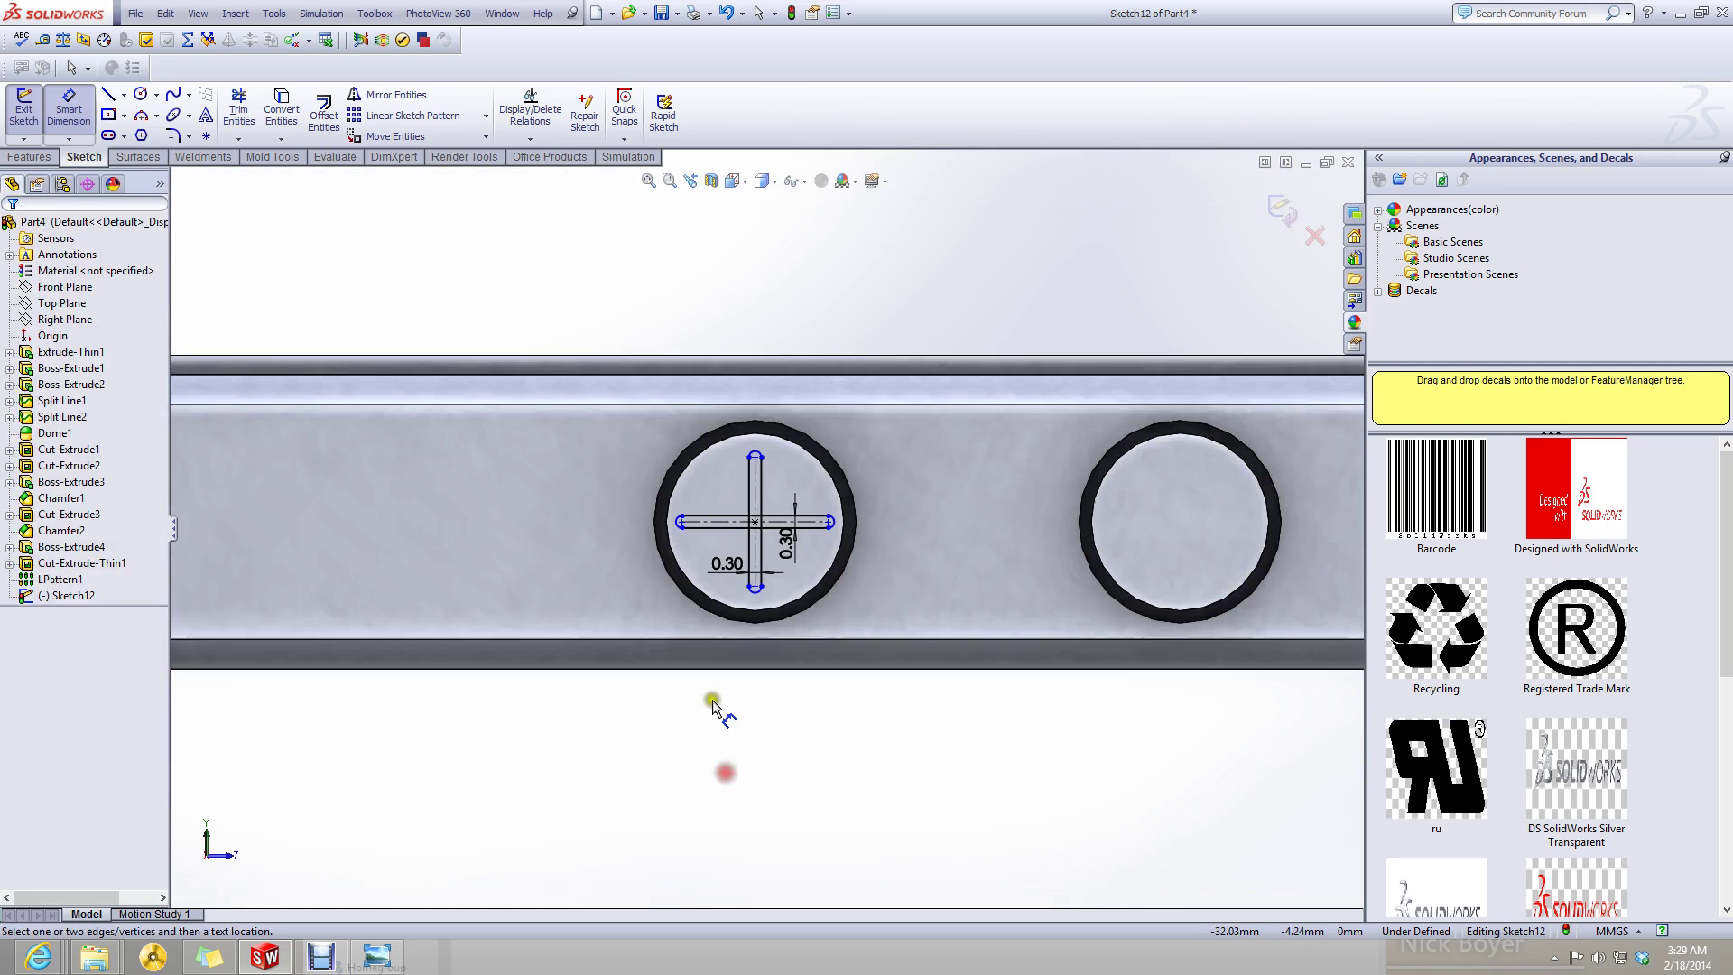
{"action": "scroll", "coordinate": [734, 522], "scroll_direction": "down", "scroll_amount": 3}
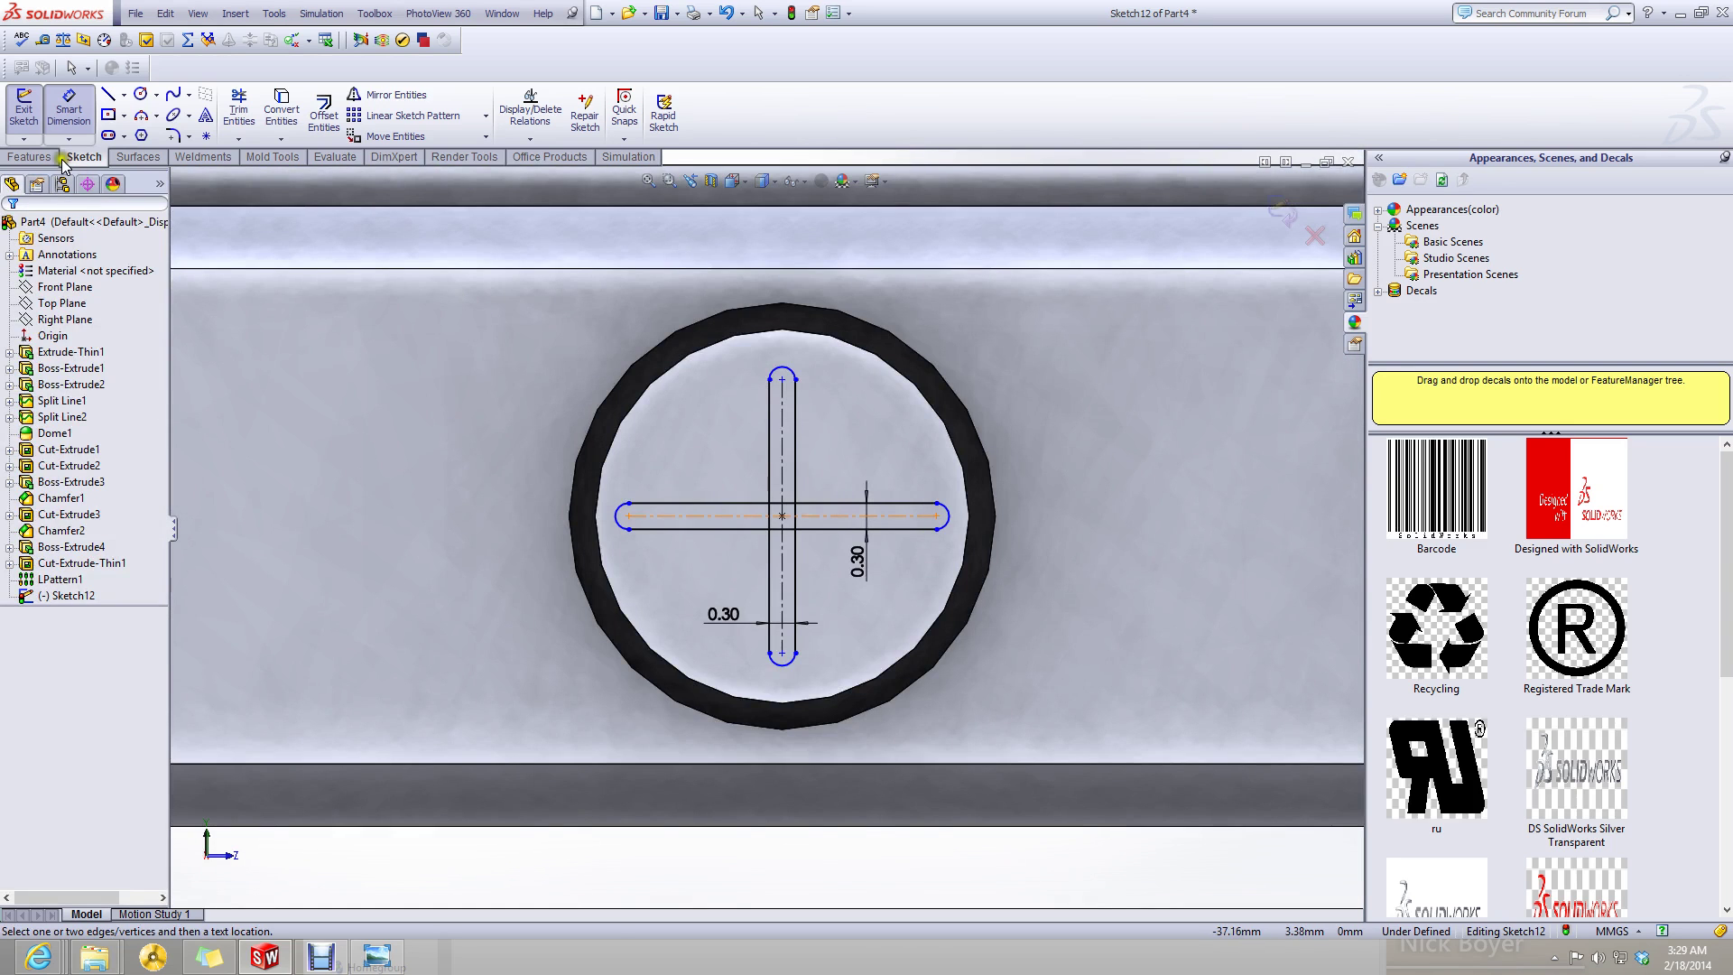
{"action": "left_click", "coordinate": [68, 109]}
{"action": "left_click", "coordinate": [729, 509]}
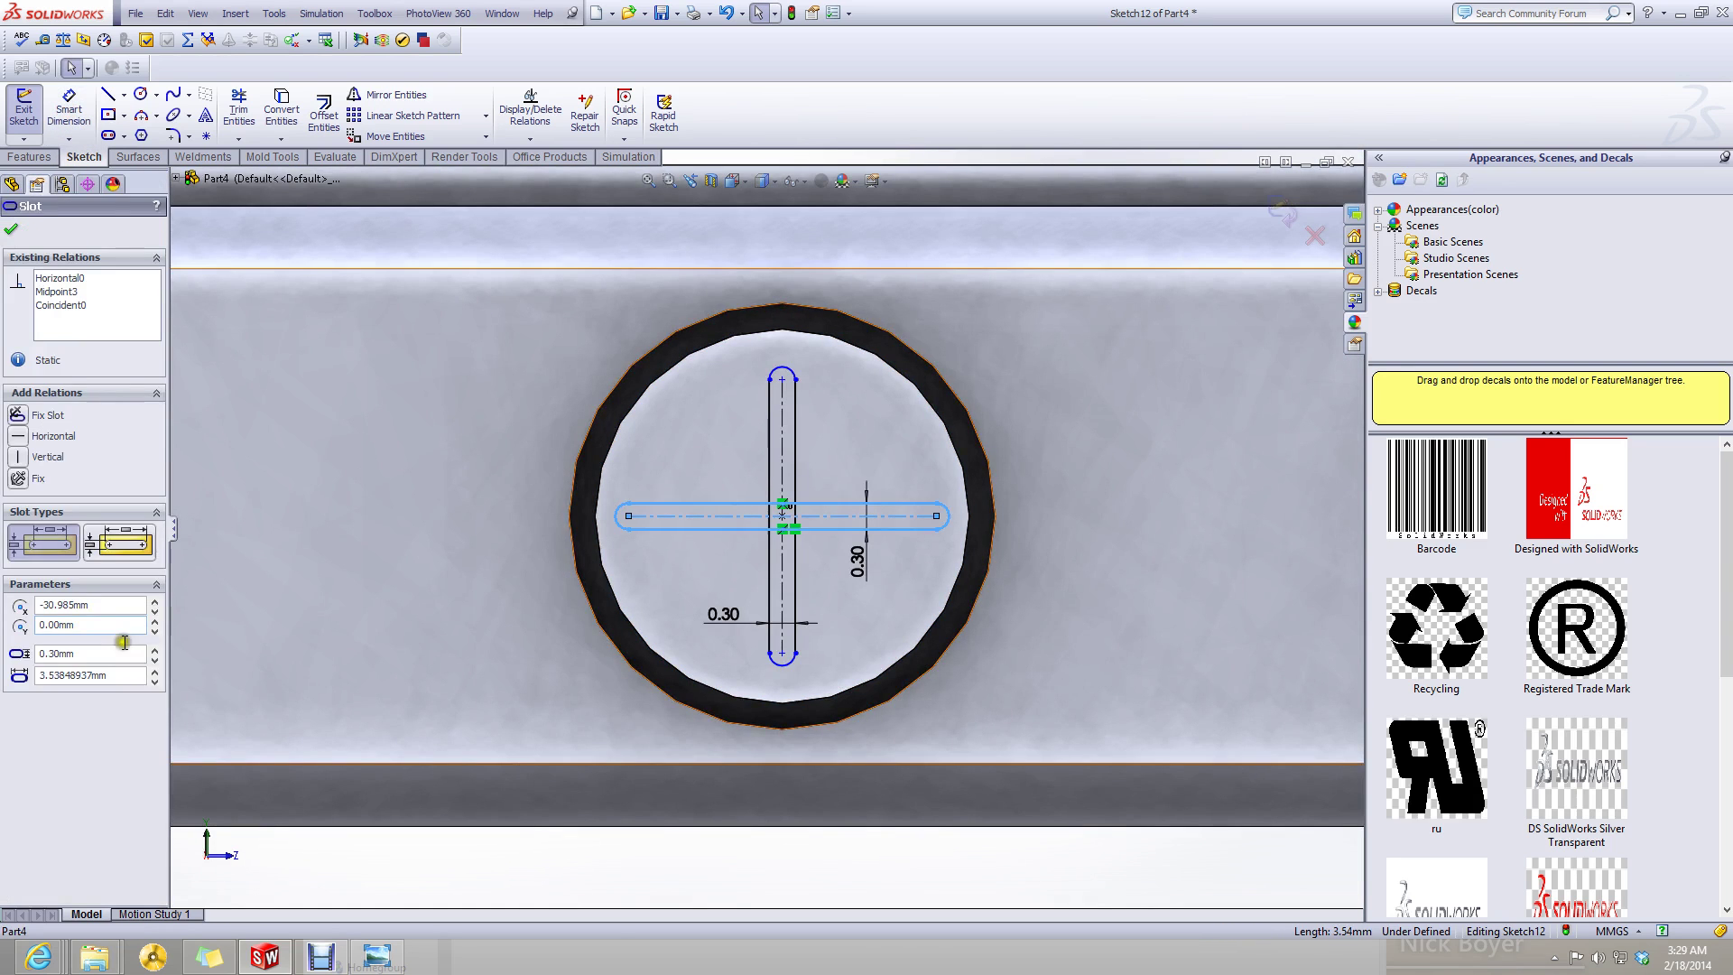
{"action": "key", "text": "Escape"}
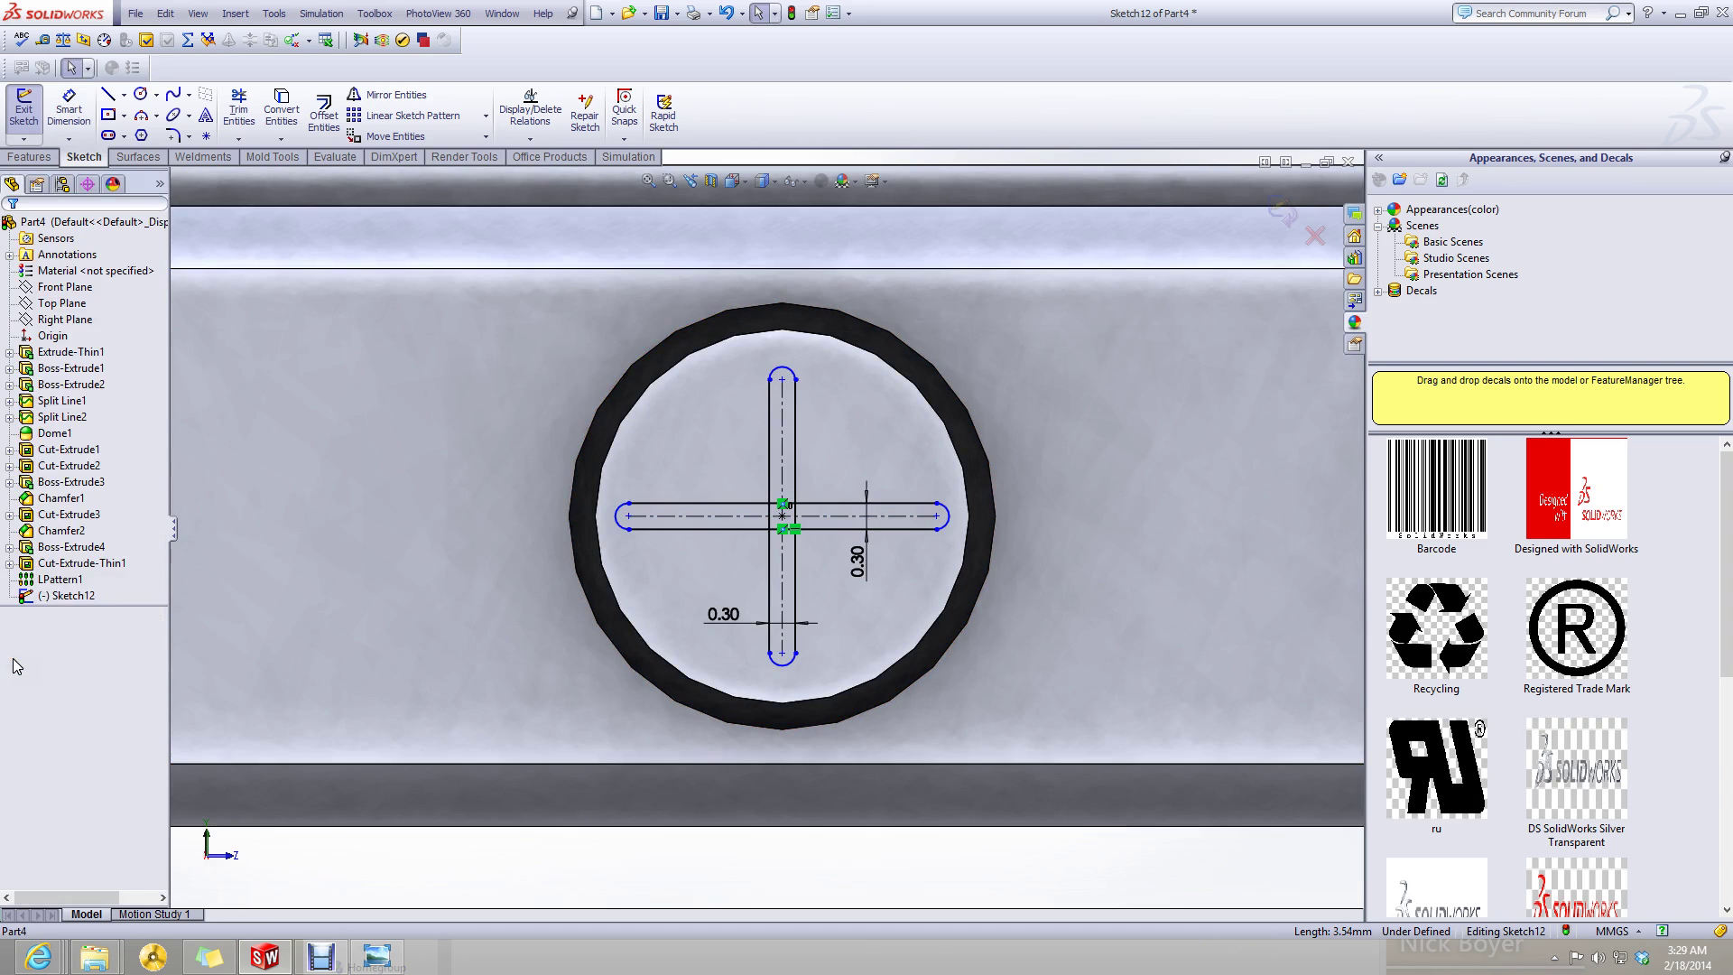
{"action": "left_click", "coordinate": [719, 515]}
{"action": "double_click", "coordinate": [122, 675]}
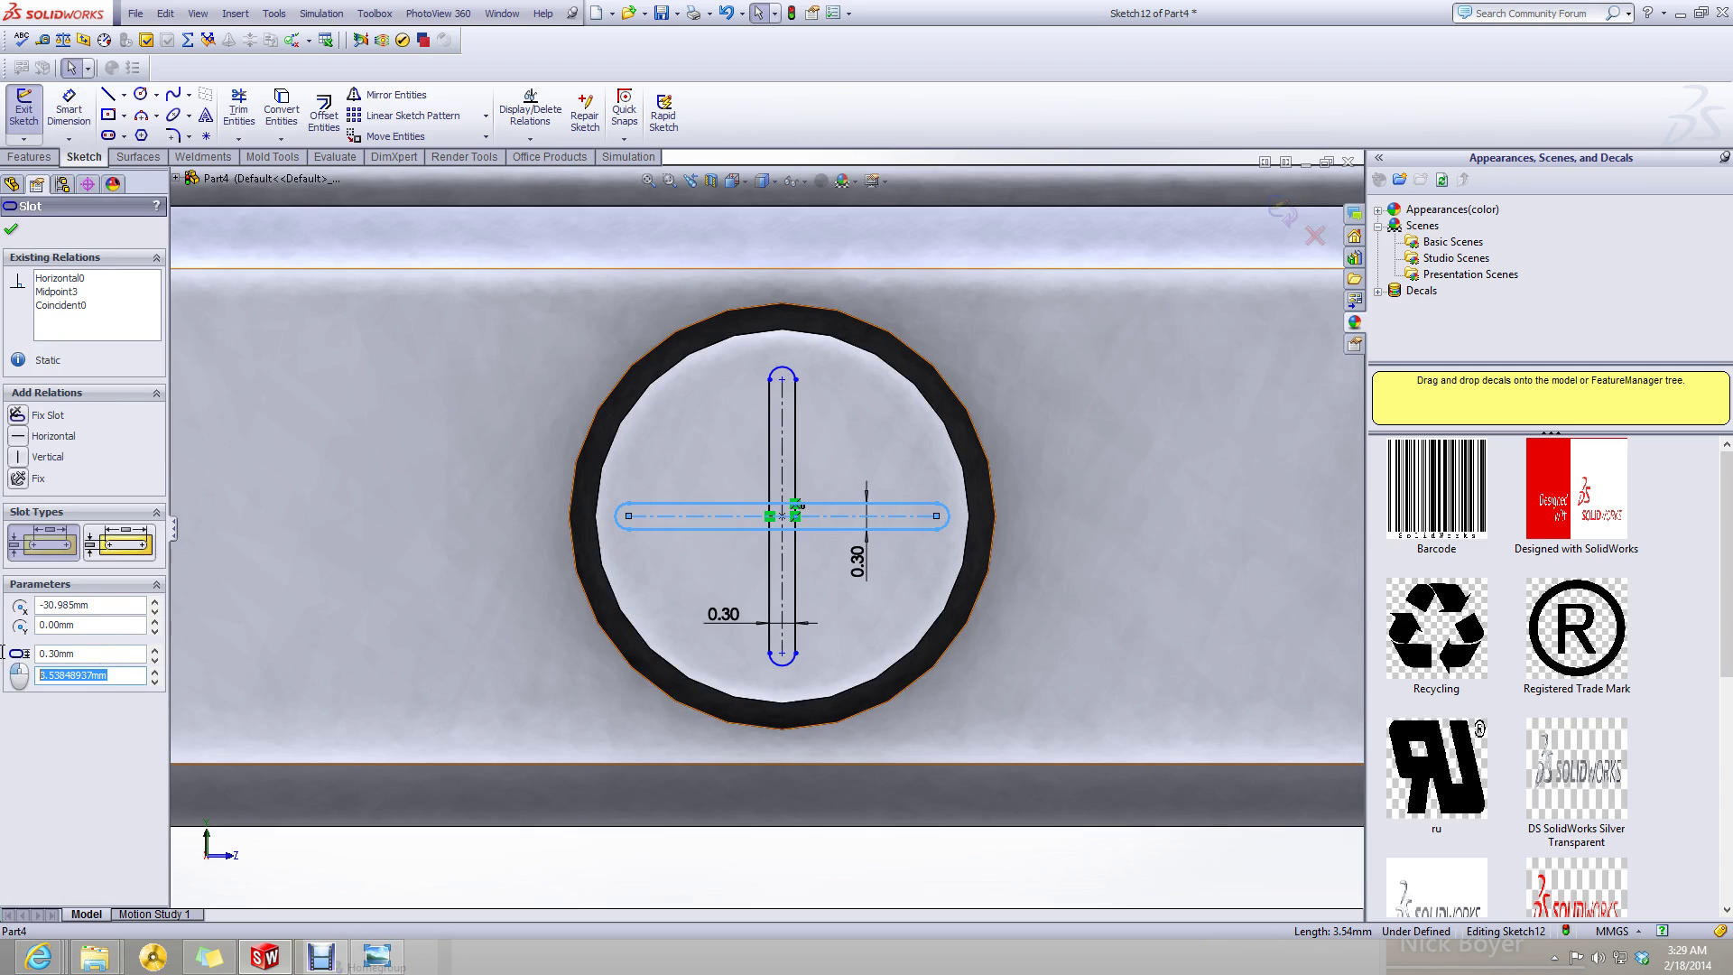
{"action": "type", "text": "3"}
{"action": "key", "text": "Return"}
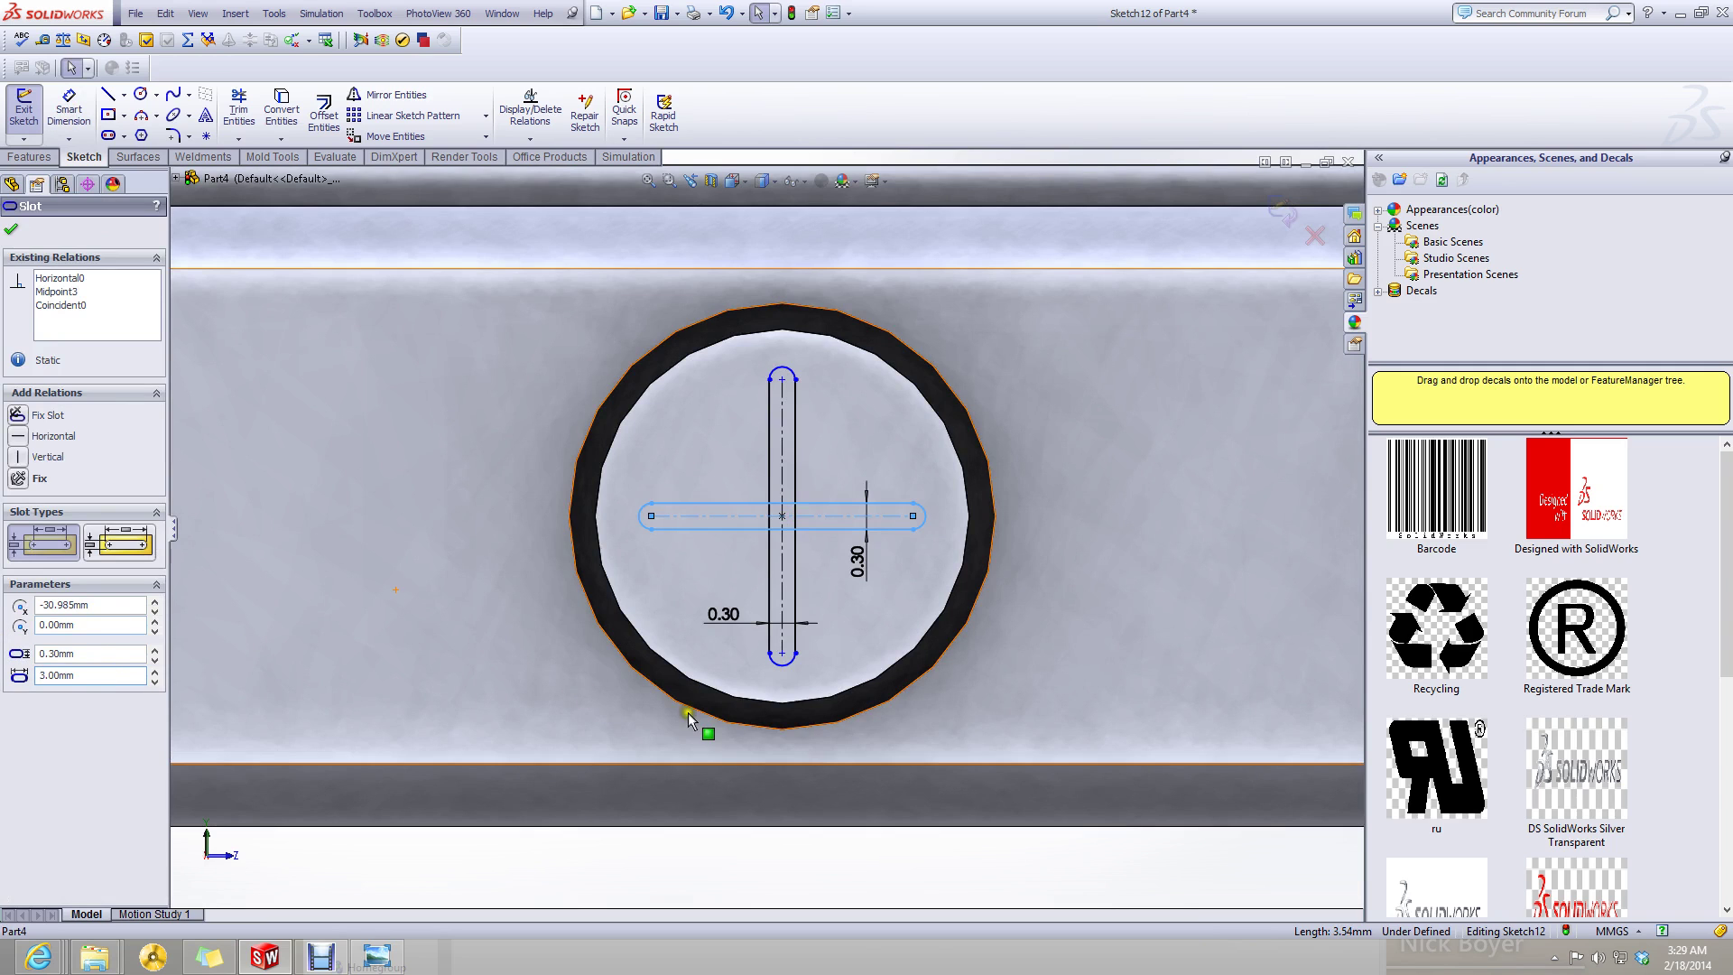
{"action": "left_click", "coordinate": [713, 859]}
- Set the vertical slot's length to 3 mm in its slot parameters
{"action": "left_click", "coordinate": [790, 570]}
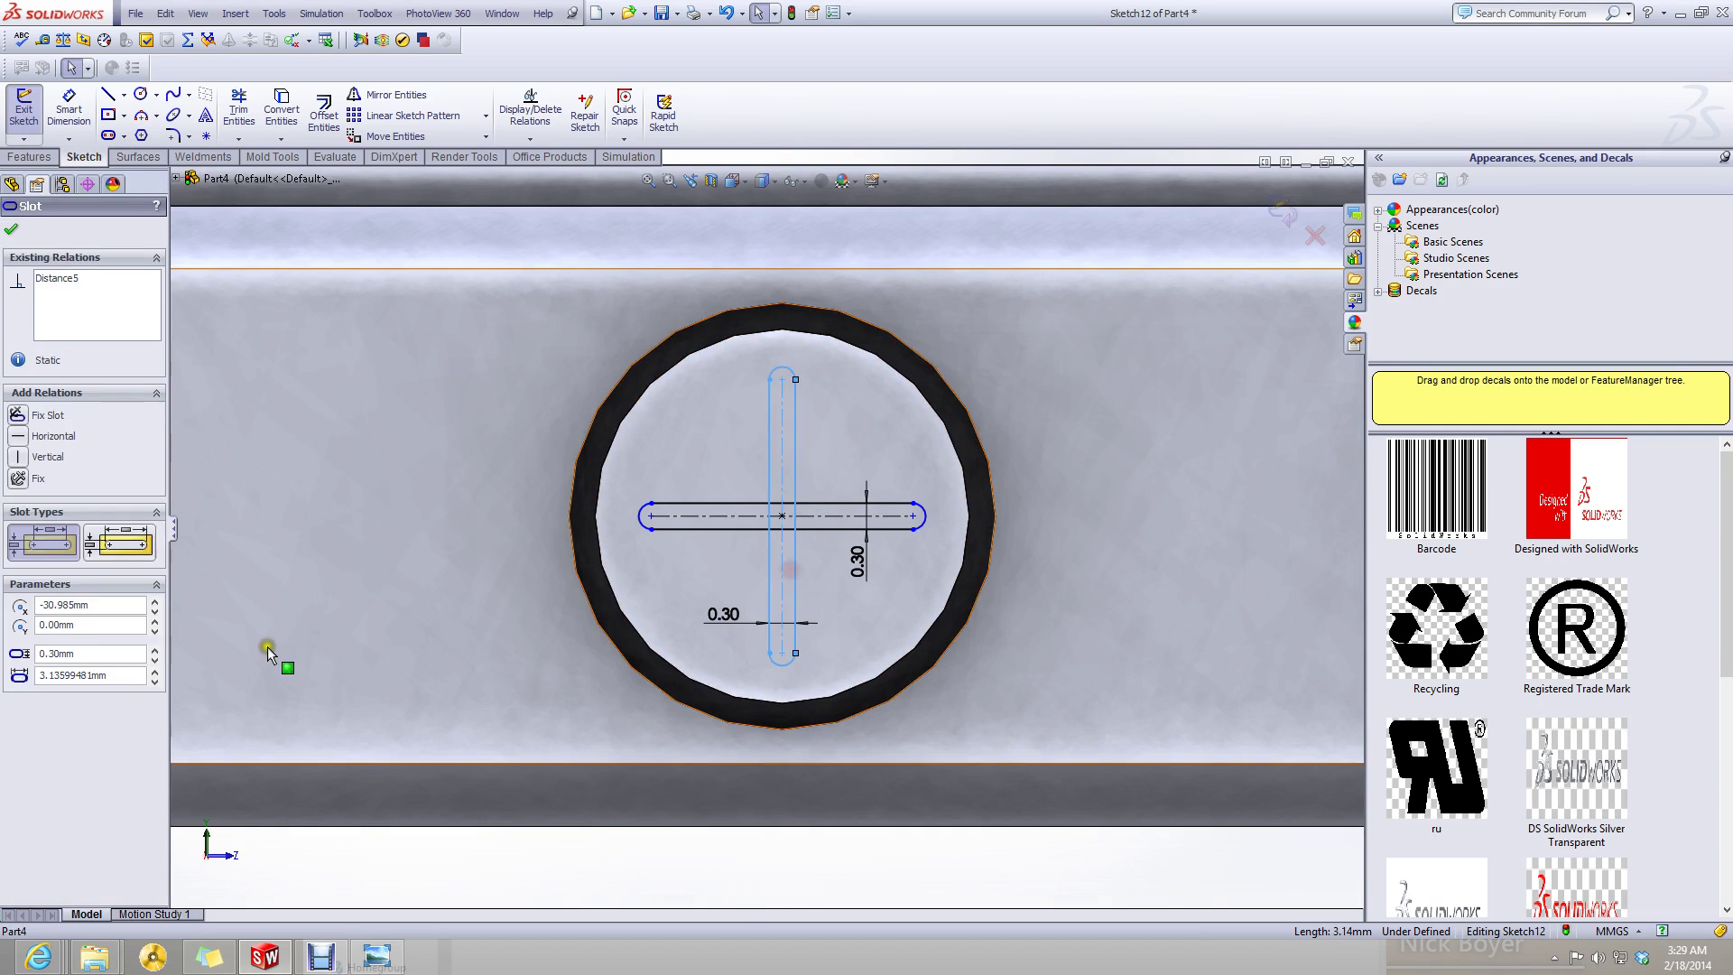
{"action": "left_click_drag", "start_coordinate": [122, 674], "coordinate": [3, 688]}
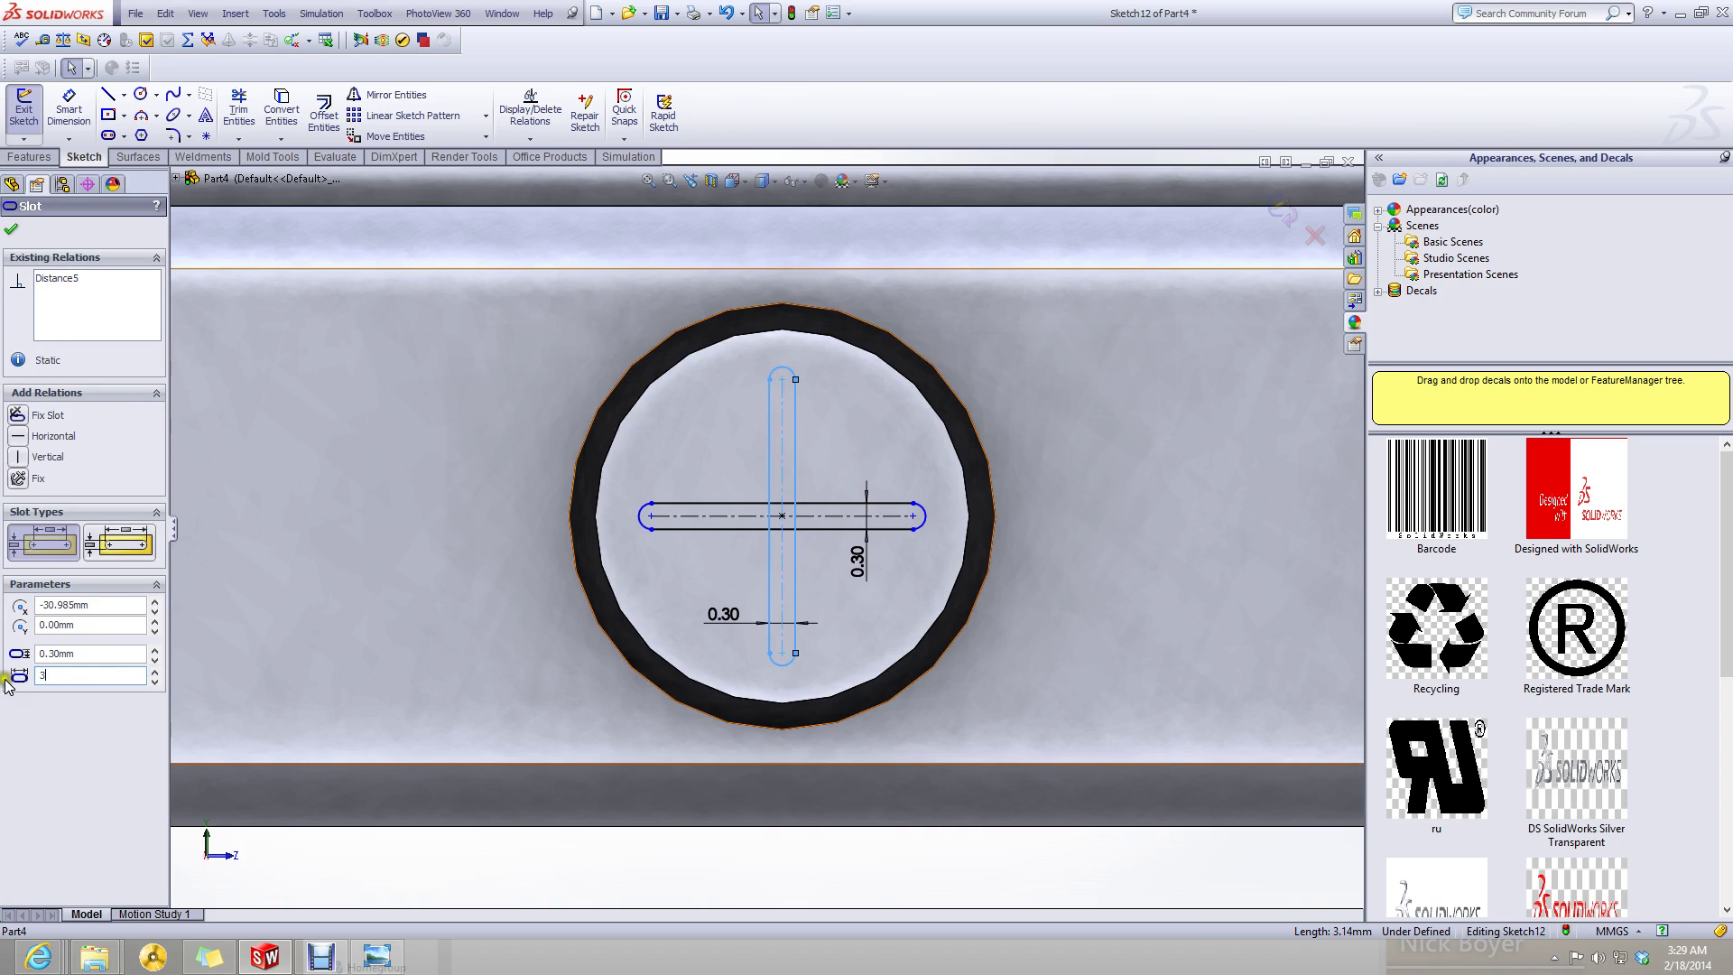
{"action": "type", "text": "3"}
{"action": "key", "text": "Return"}
{"action": "left_click", "coordinate": [11, 232]}
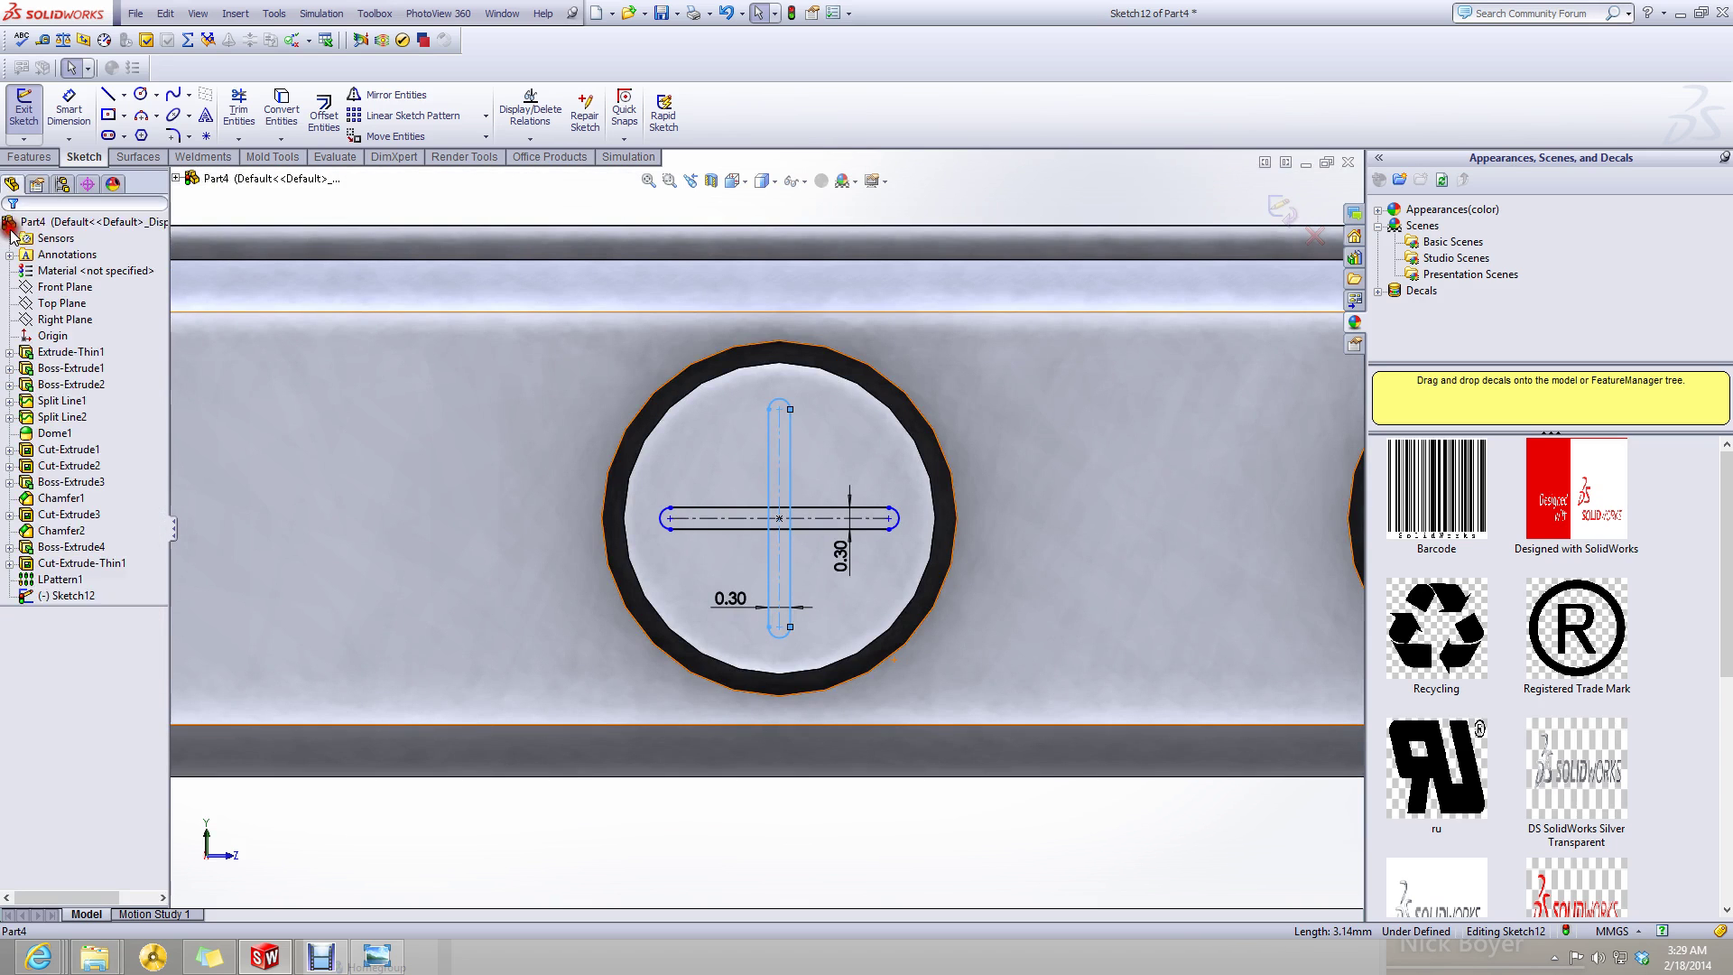
{"action": "scroll", "coordinate": [796, 533], "scroll_direction": "down", "scroll_amount": 3}
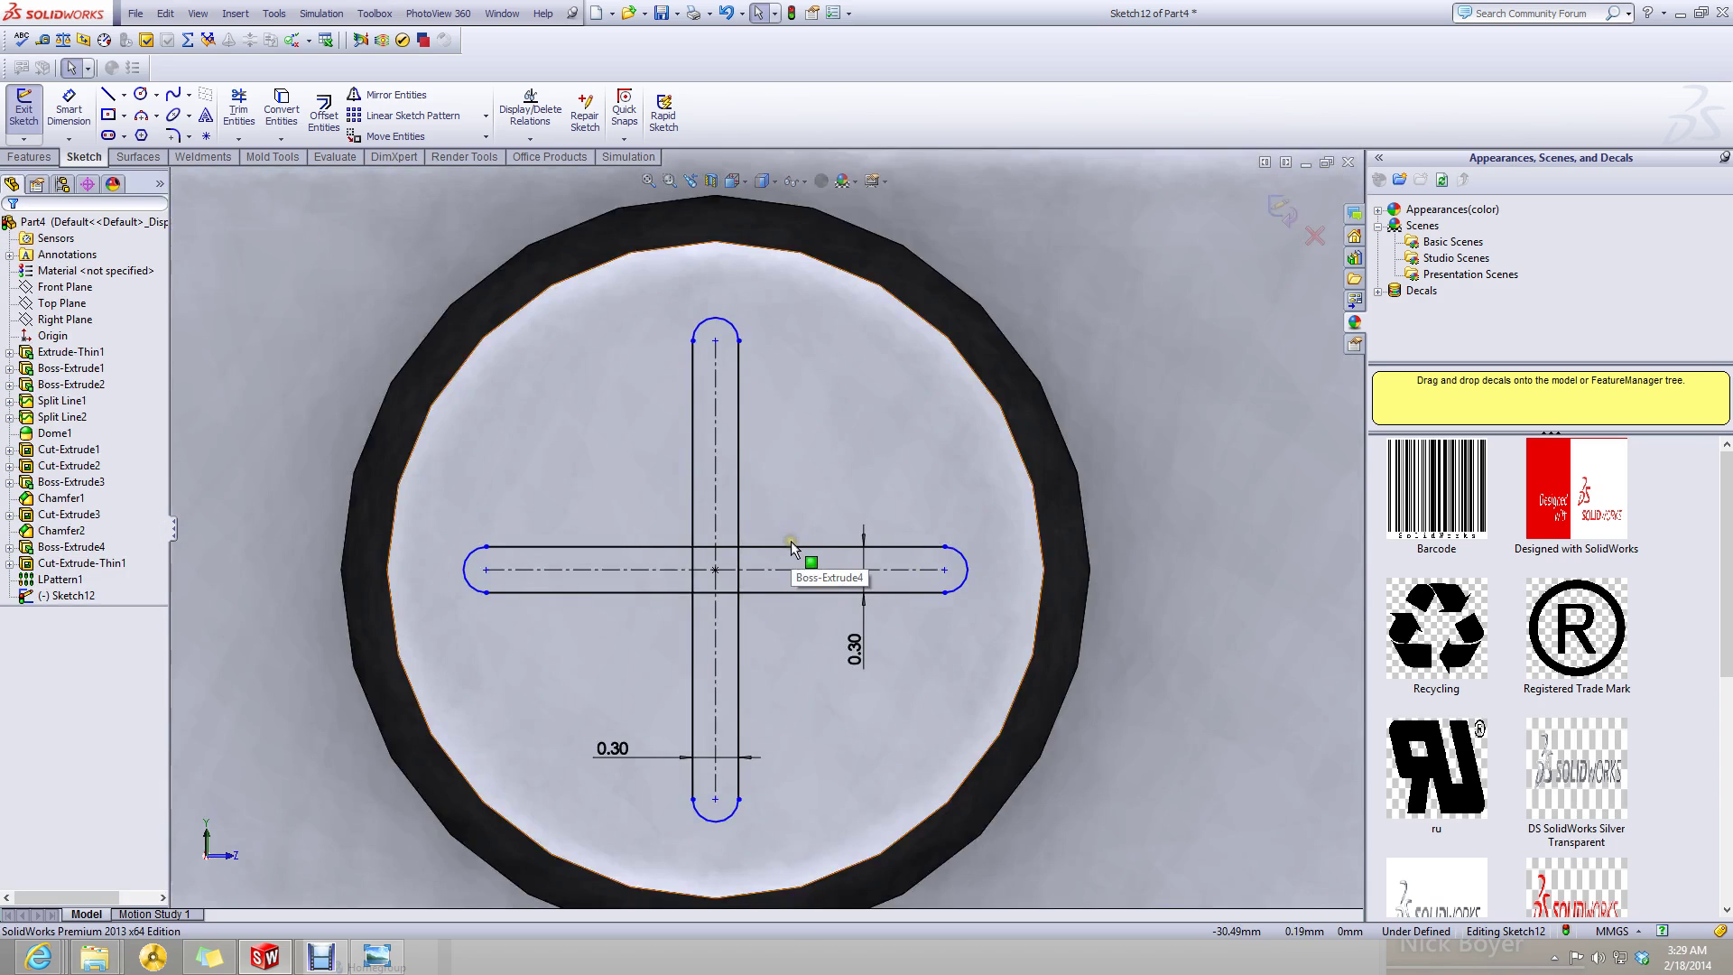
{"action": "left_click", "coordinate": [791, 547]}
{"action": "scroll", "coordinate": [790, 547], "scroll_direction": "up", "scroll_amount": 3}
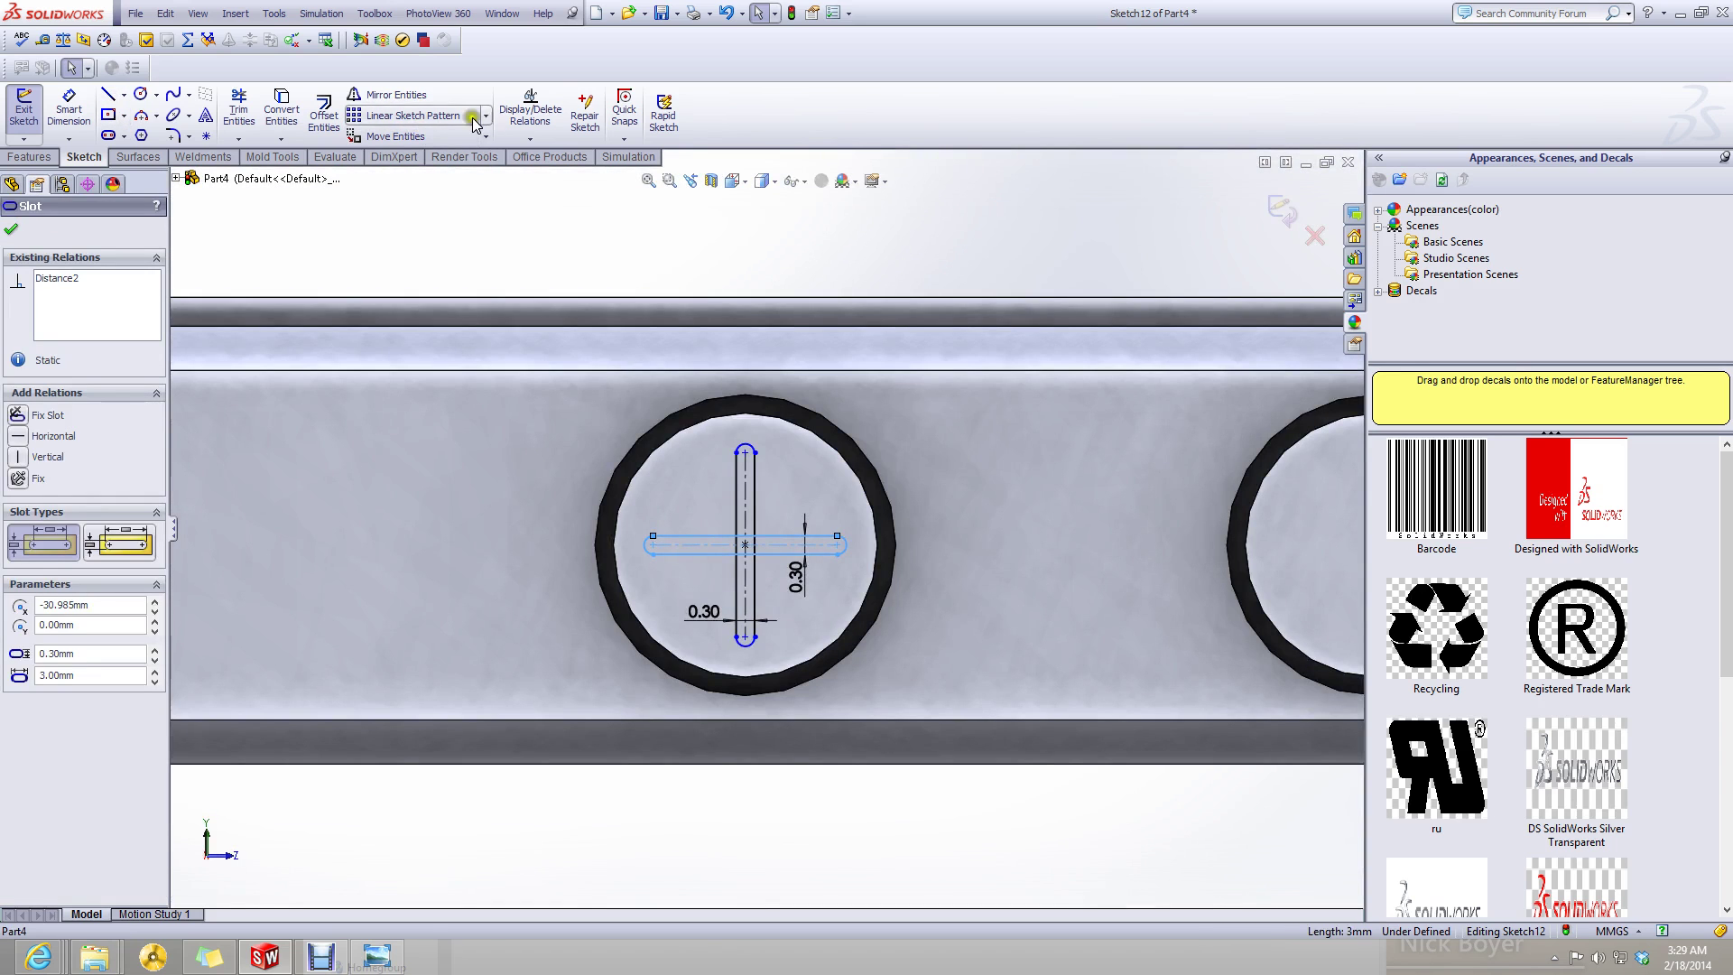
{"action": "left_click", "coordinate": [413, 116]}
{"action": "scroll", "coordinate": [767, 531], "scroll_direction": "up", "scroll_amount": 3}
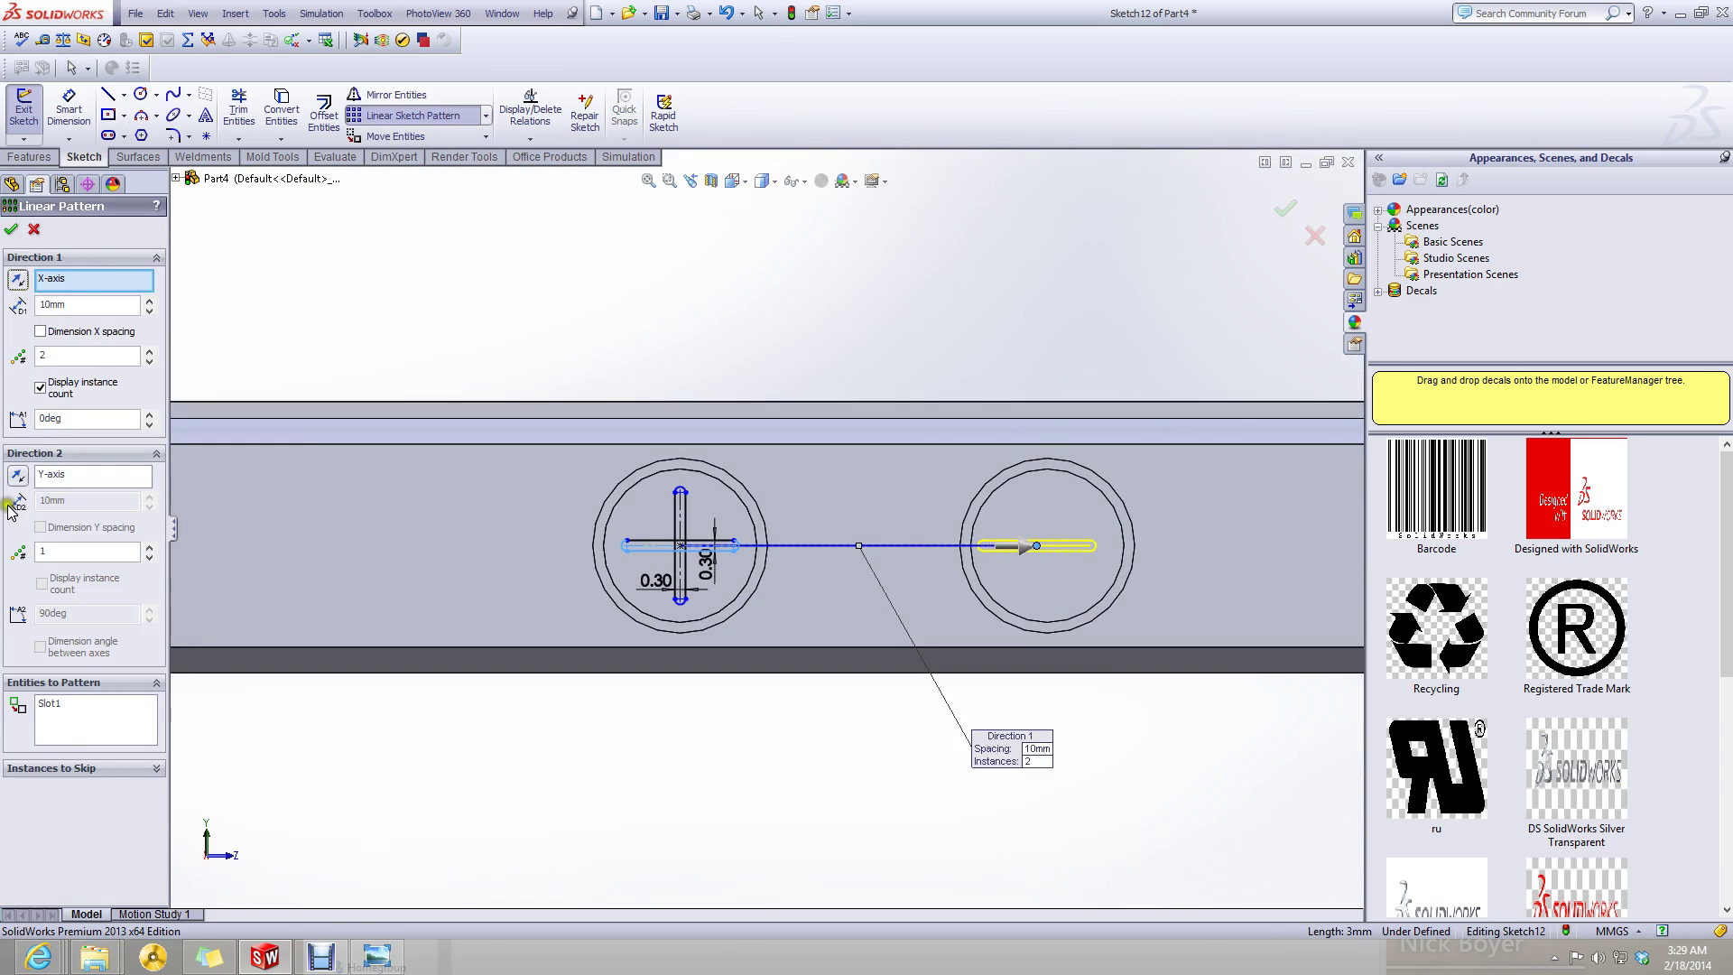
{"action": "left_click_drag", "start_coordinate": [74, 301], "coordinate": [3, 307]}
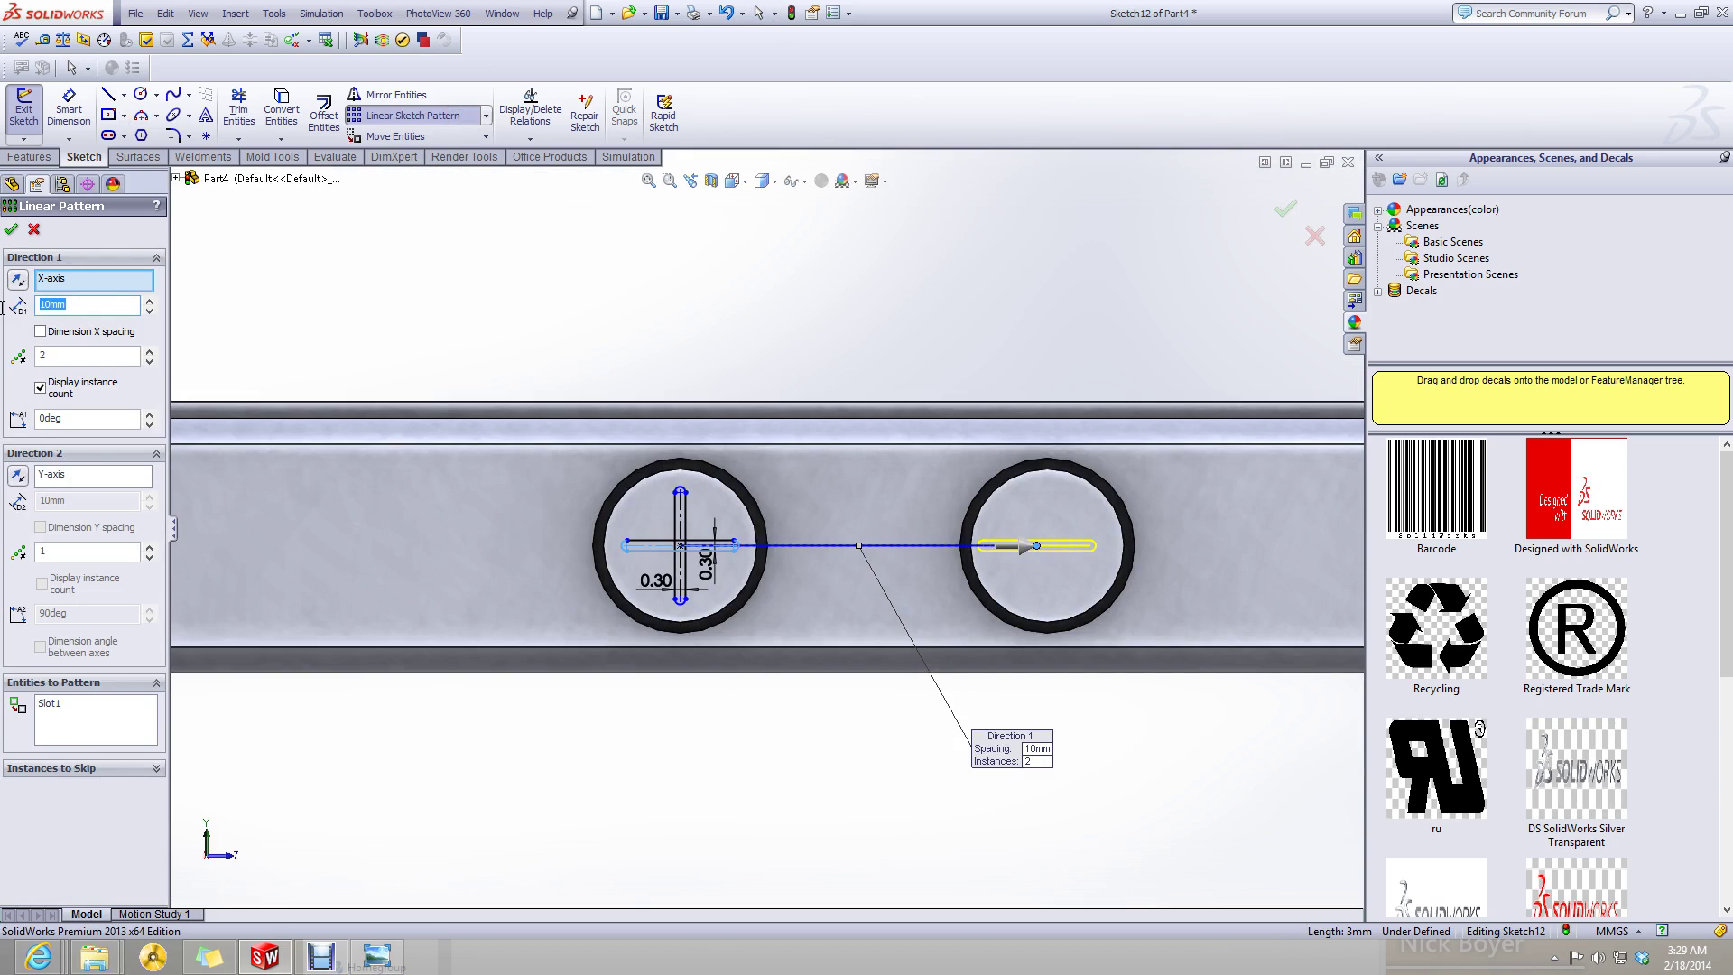
{"action": "type", "text": "10"}
{"action": "key", "text": "Escape"}
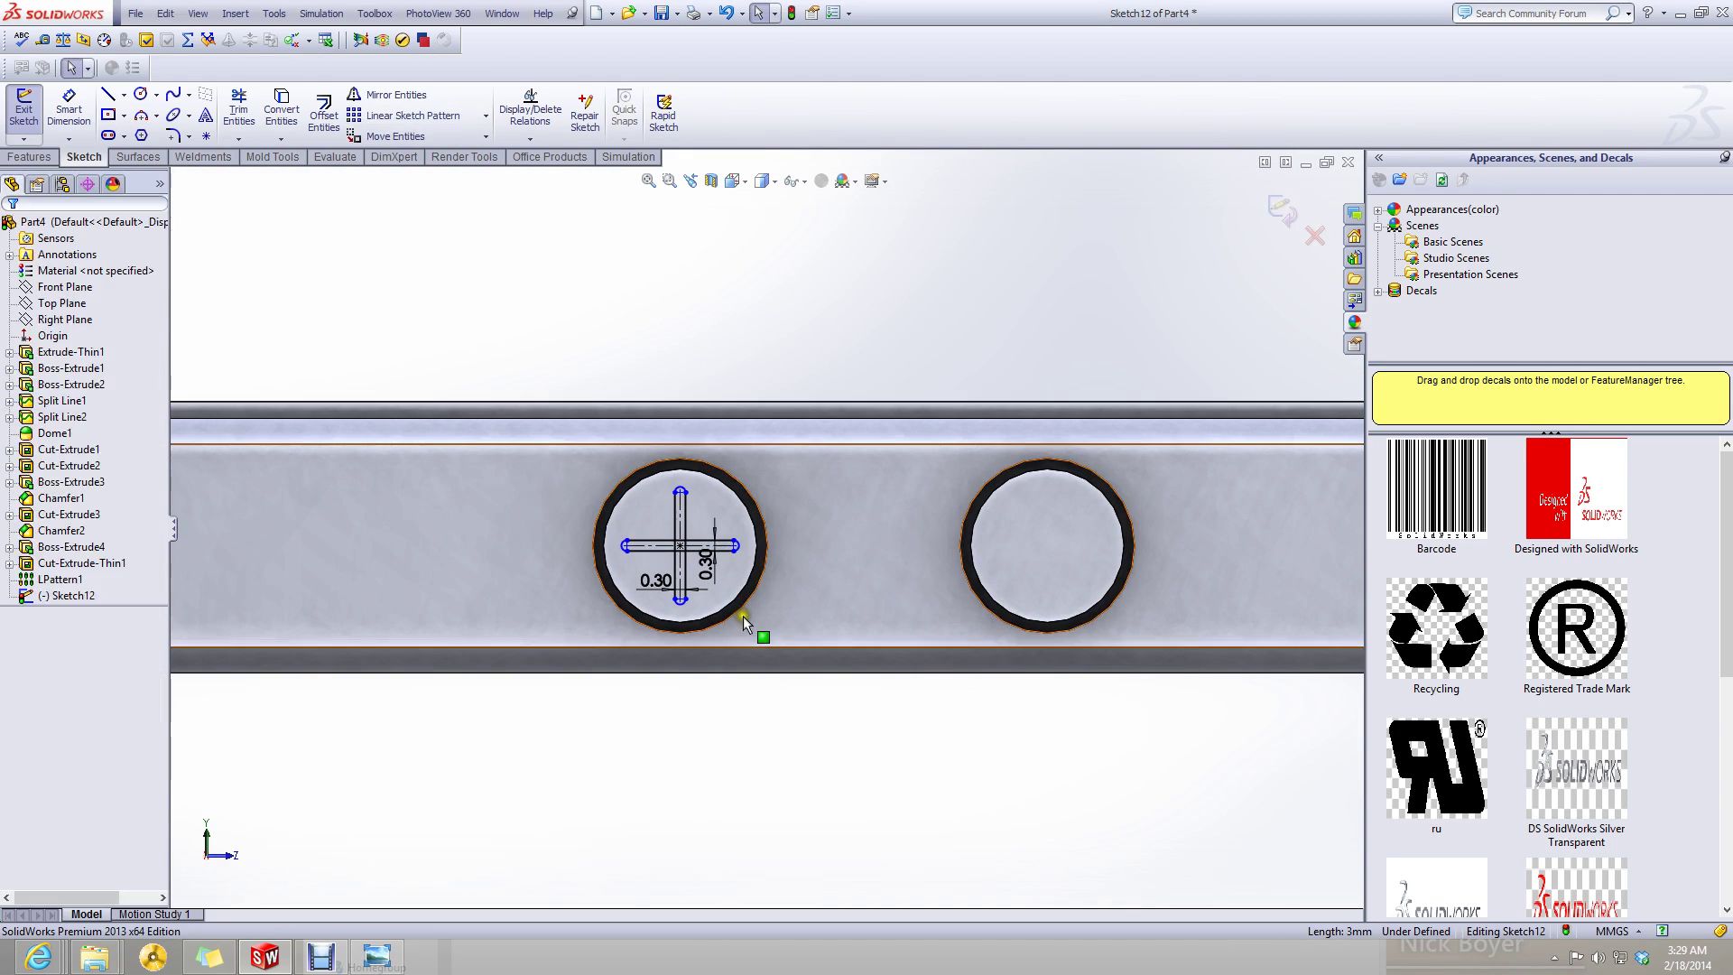
- Create a linear sketch pattern of the vertical slot along the X-axis with 2 instances, spacing the copy to centre it in the second ring
{"action": "left_click", "coordinate": [368, 115]}
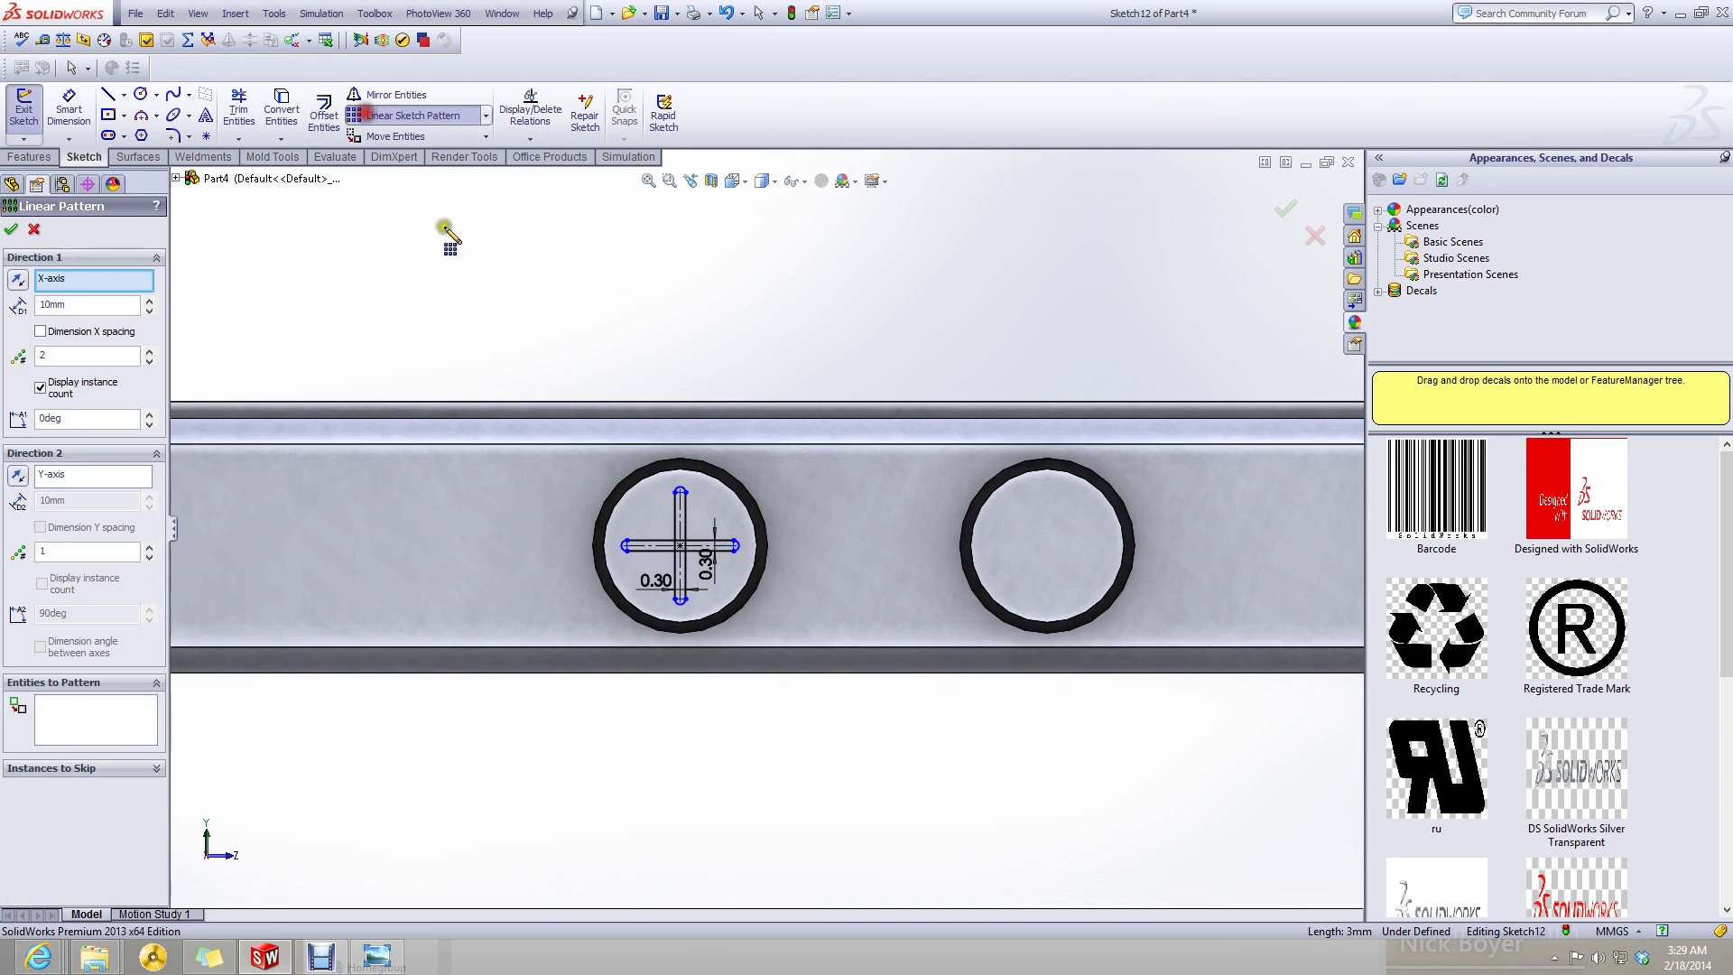
{"action": "left_click", "coordinate": [699, 523]}
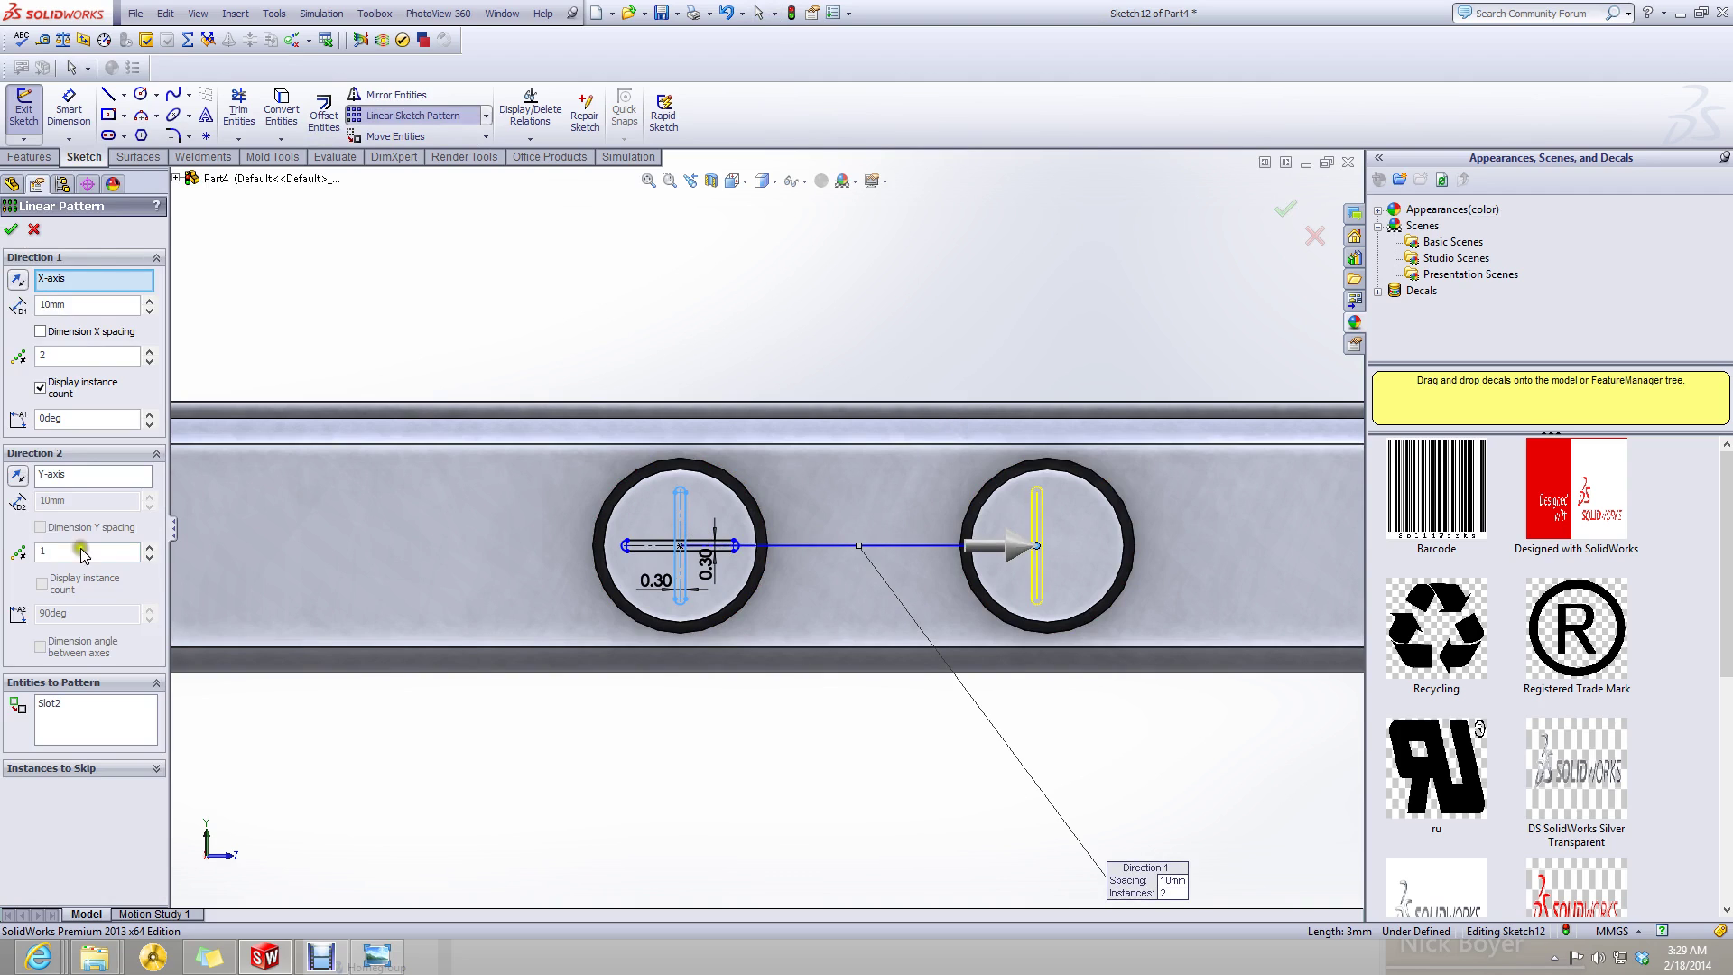
{"action": "double_click", "coordinate": [91, 308]}
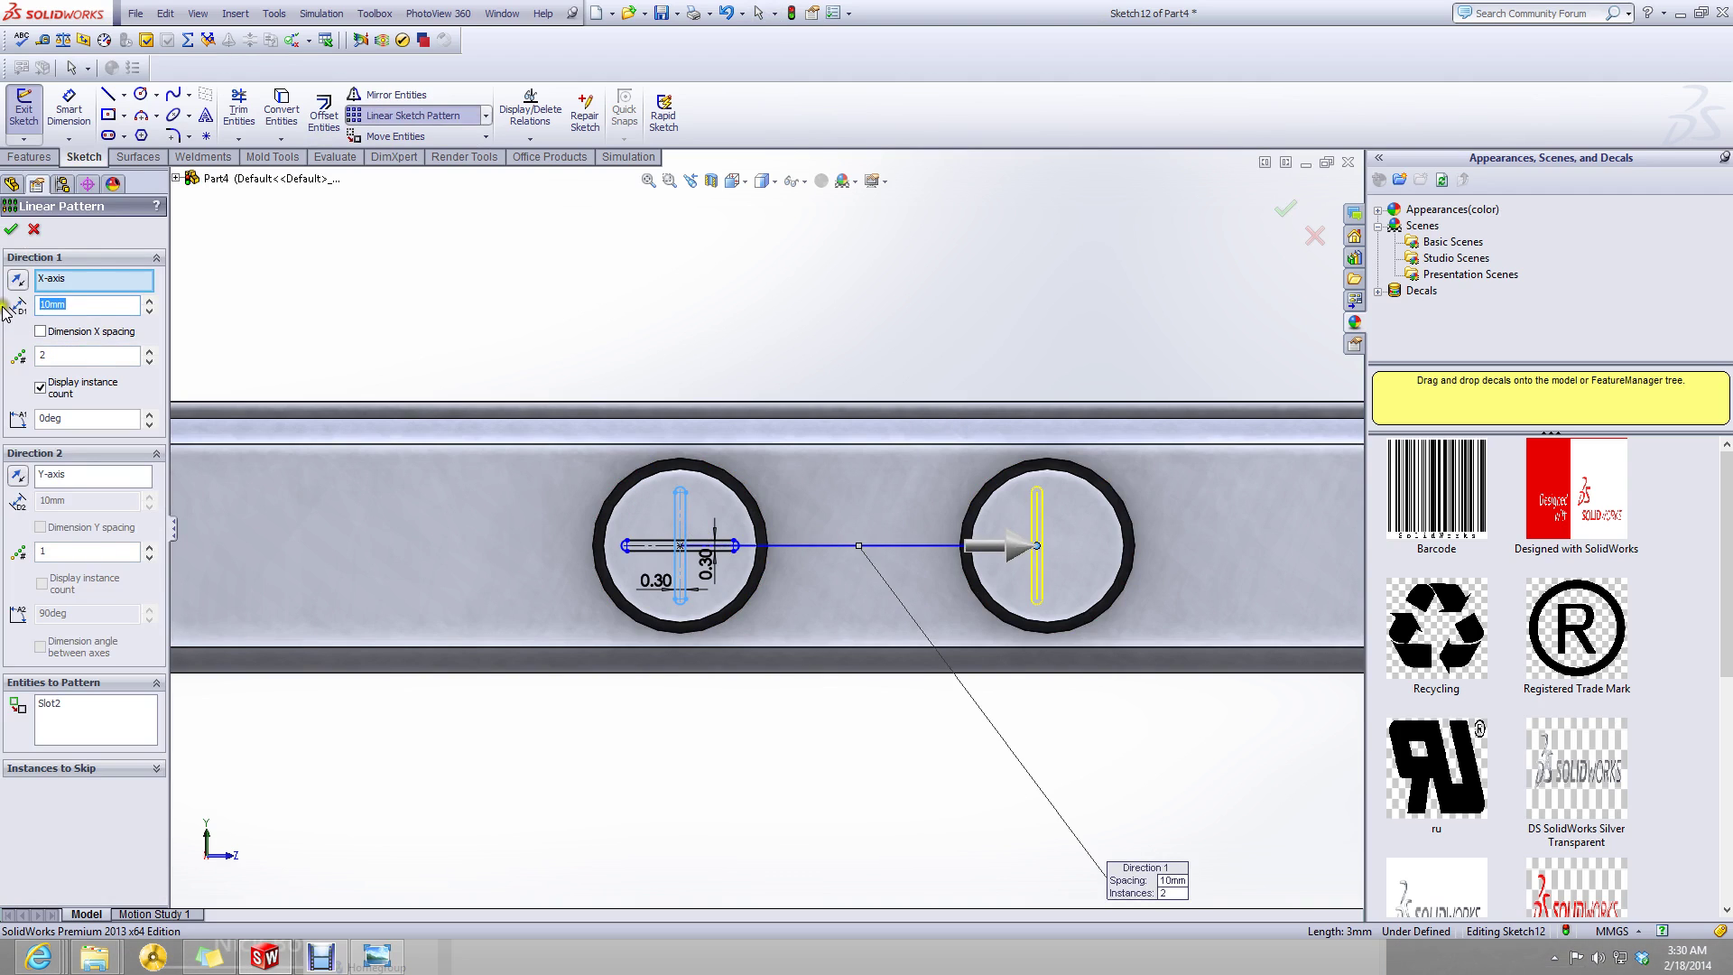
{"action": "key", "text": "Return"}
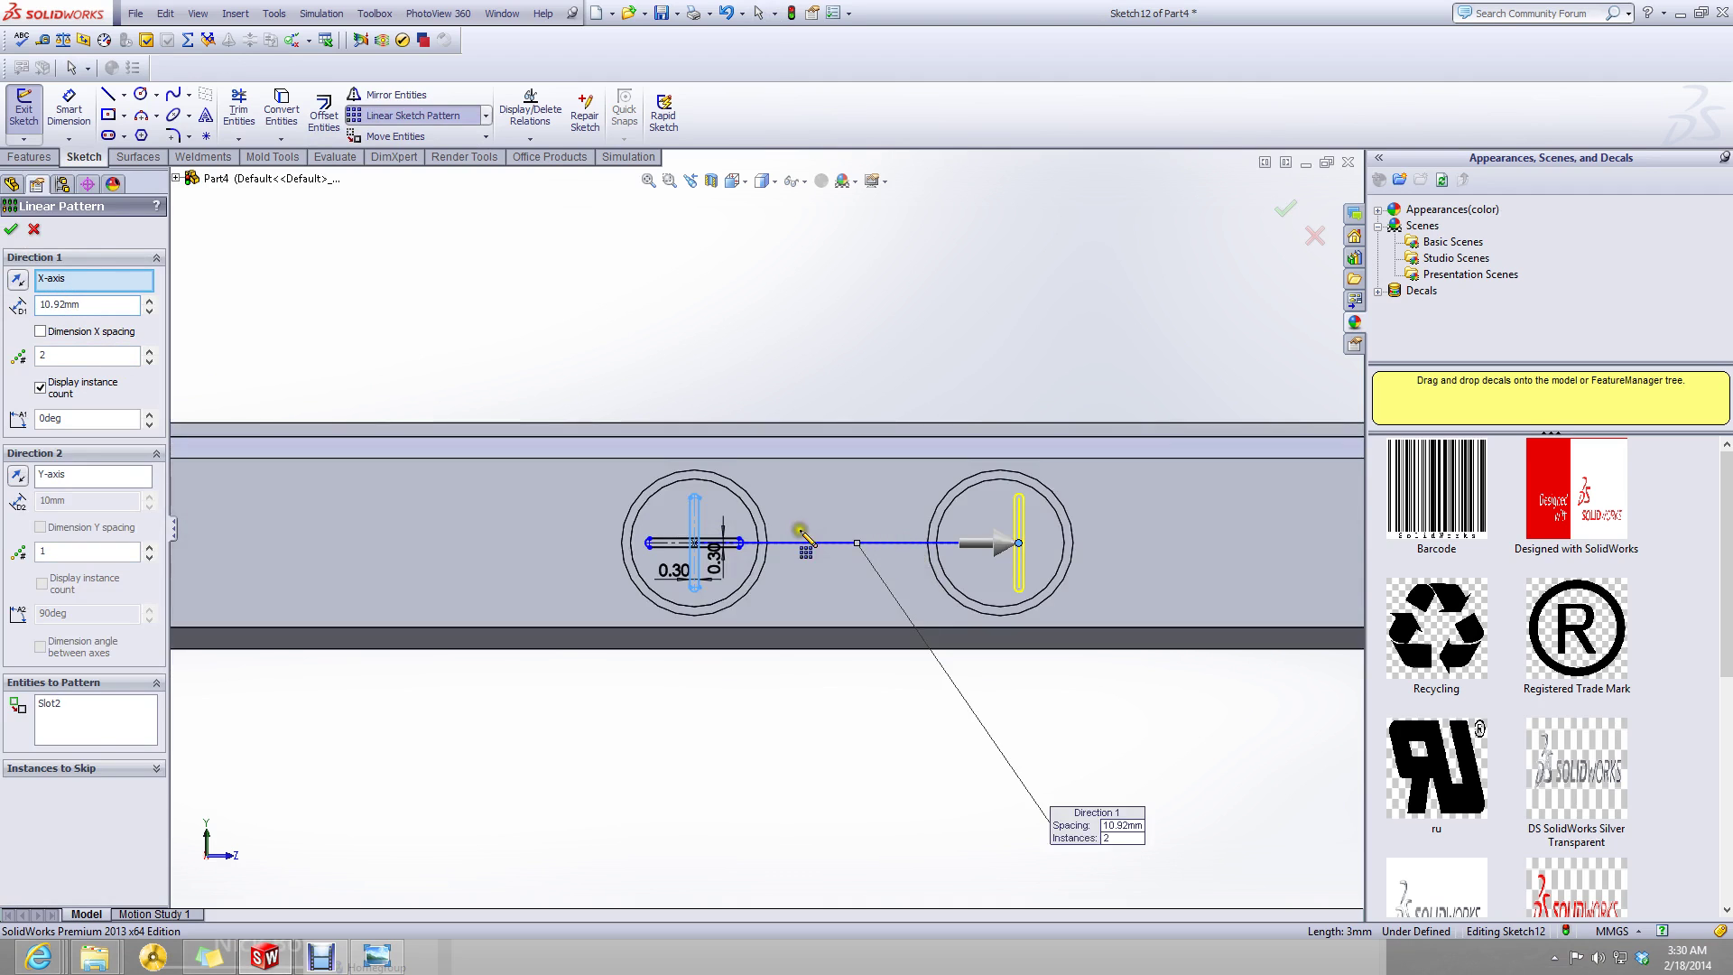
{"action": "scroll", "coordinate": [795, 528], "scroll_direction": "up", "scroll_amount": 2}
{"action": "scroll", "coordinate": [794, 528], "scroll_direction": "down", "scroll_amount": 3}
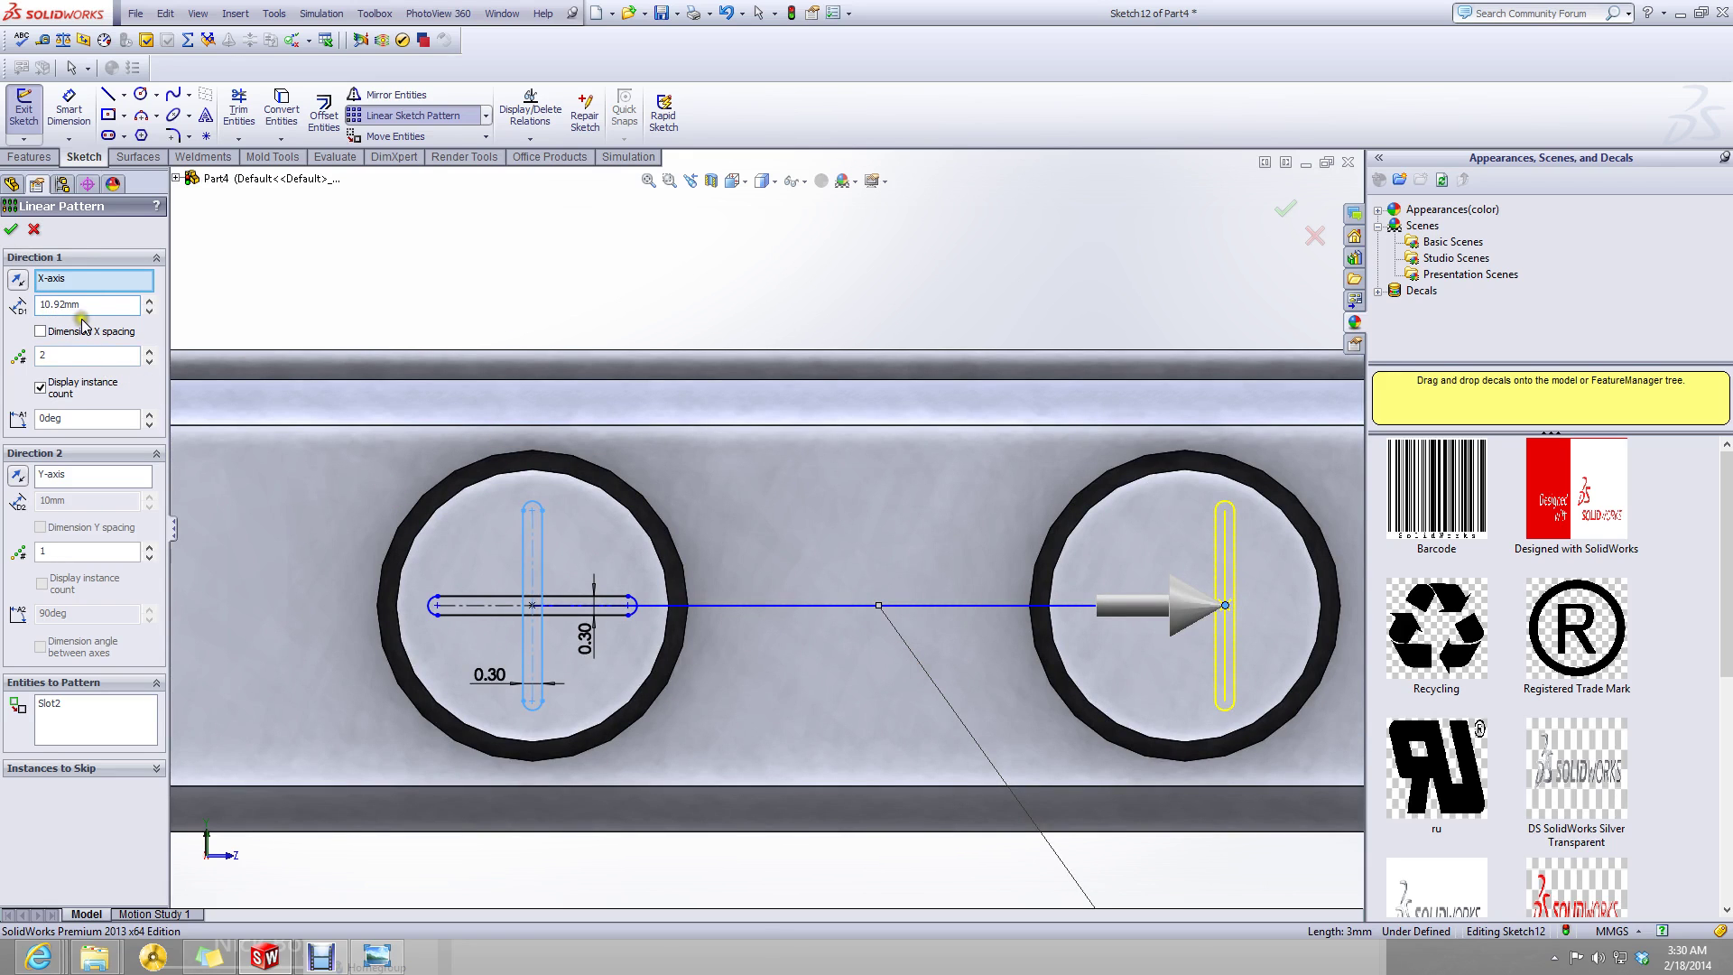
{"action": "left_click_drag", "start_coordinate": [81, 304], "coordinate": [55, 304]}
{"action": "key", "text": "Return"}
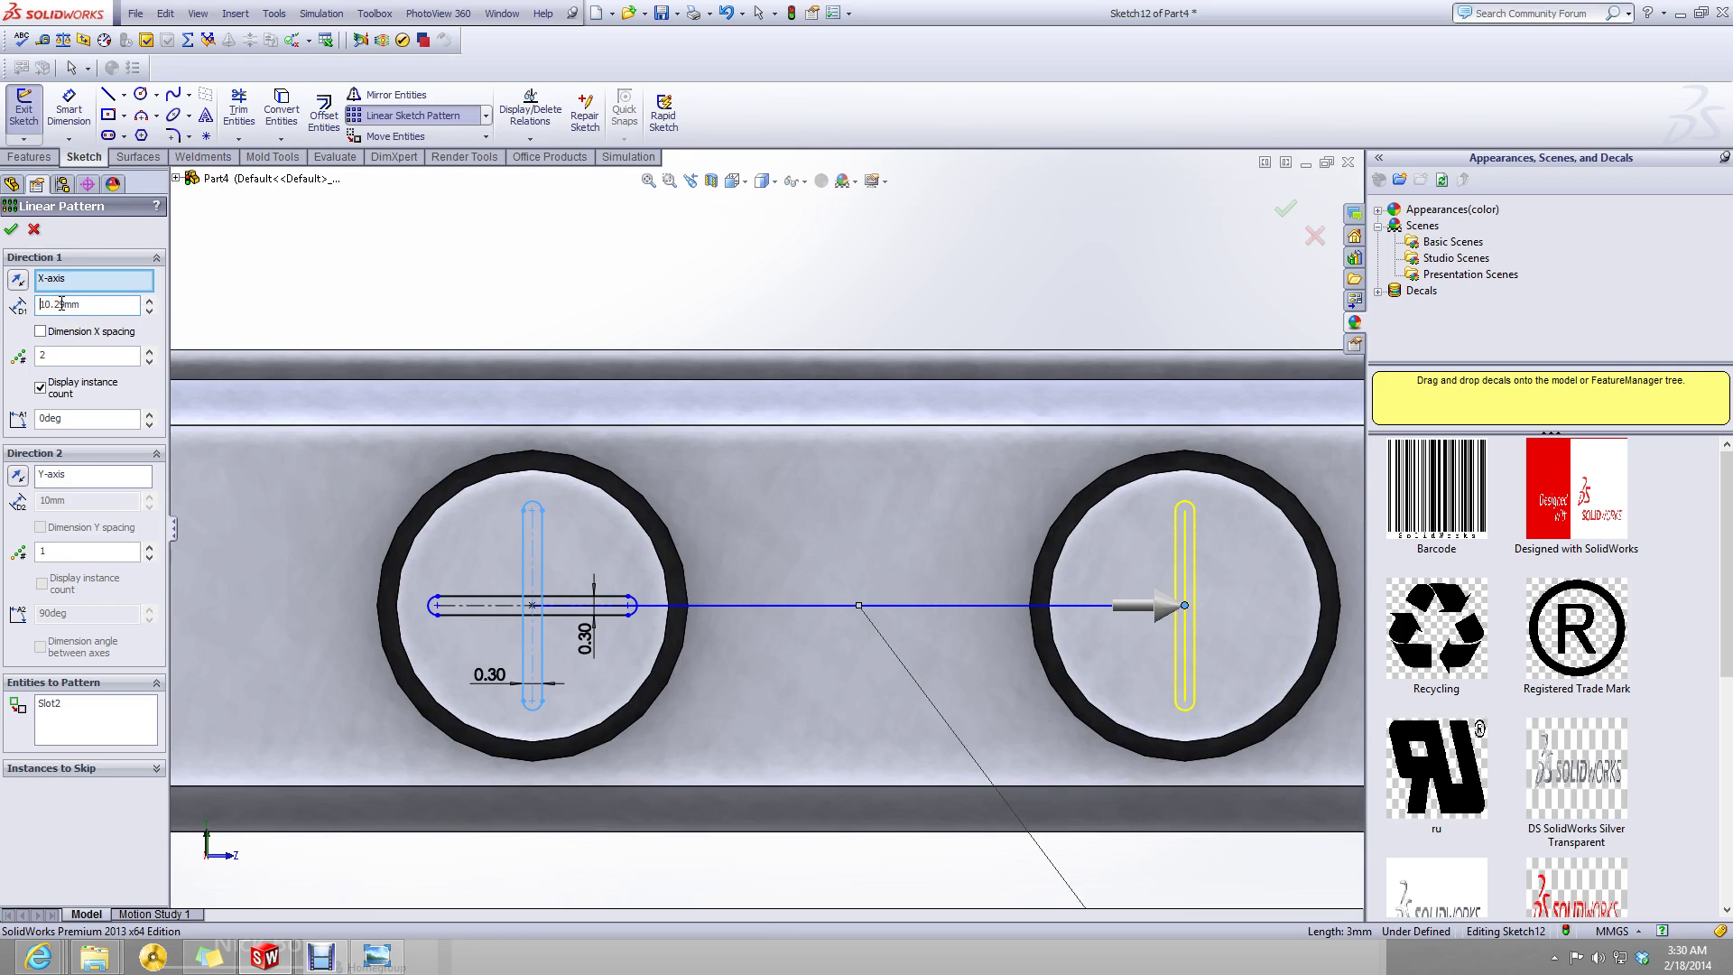
{"action": "left_click", "coordinate": [13, 229]}
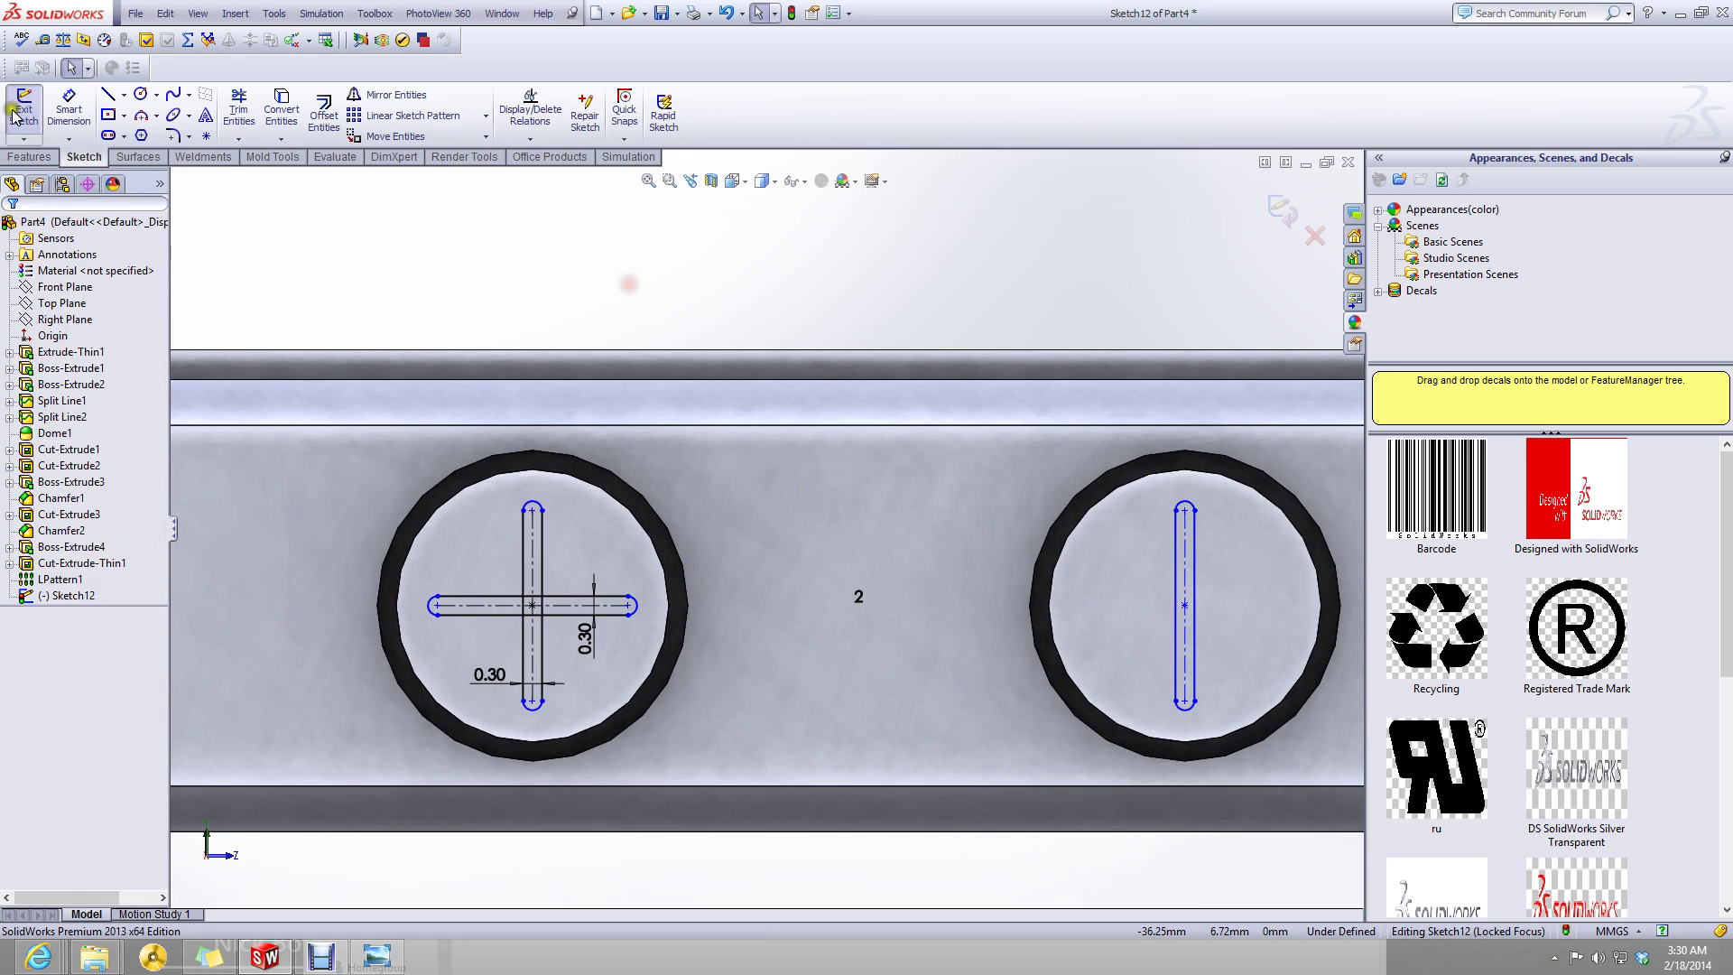
- Start an Extruded Cut from the sketch and select the cross's centre region and its four arms as contours
{"action": "left_click", "coordinate": [30, 157]}
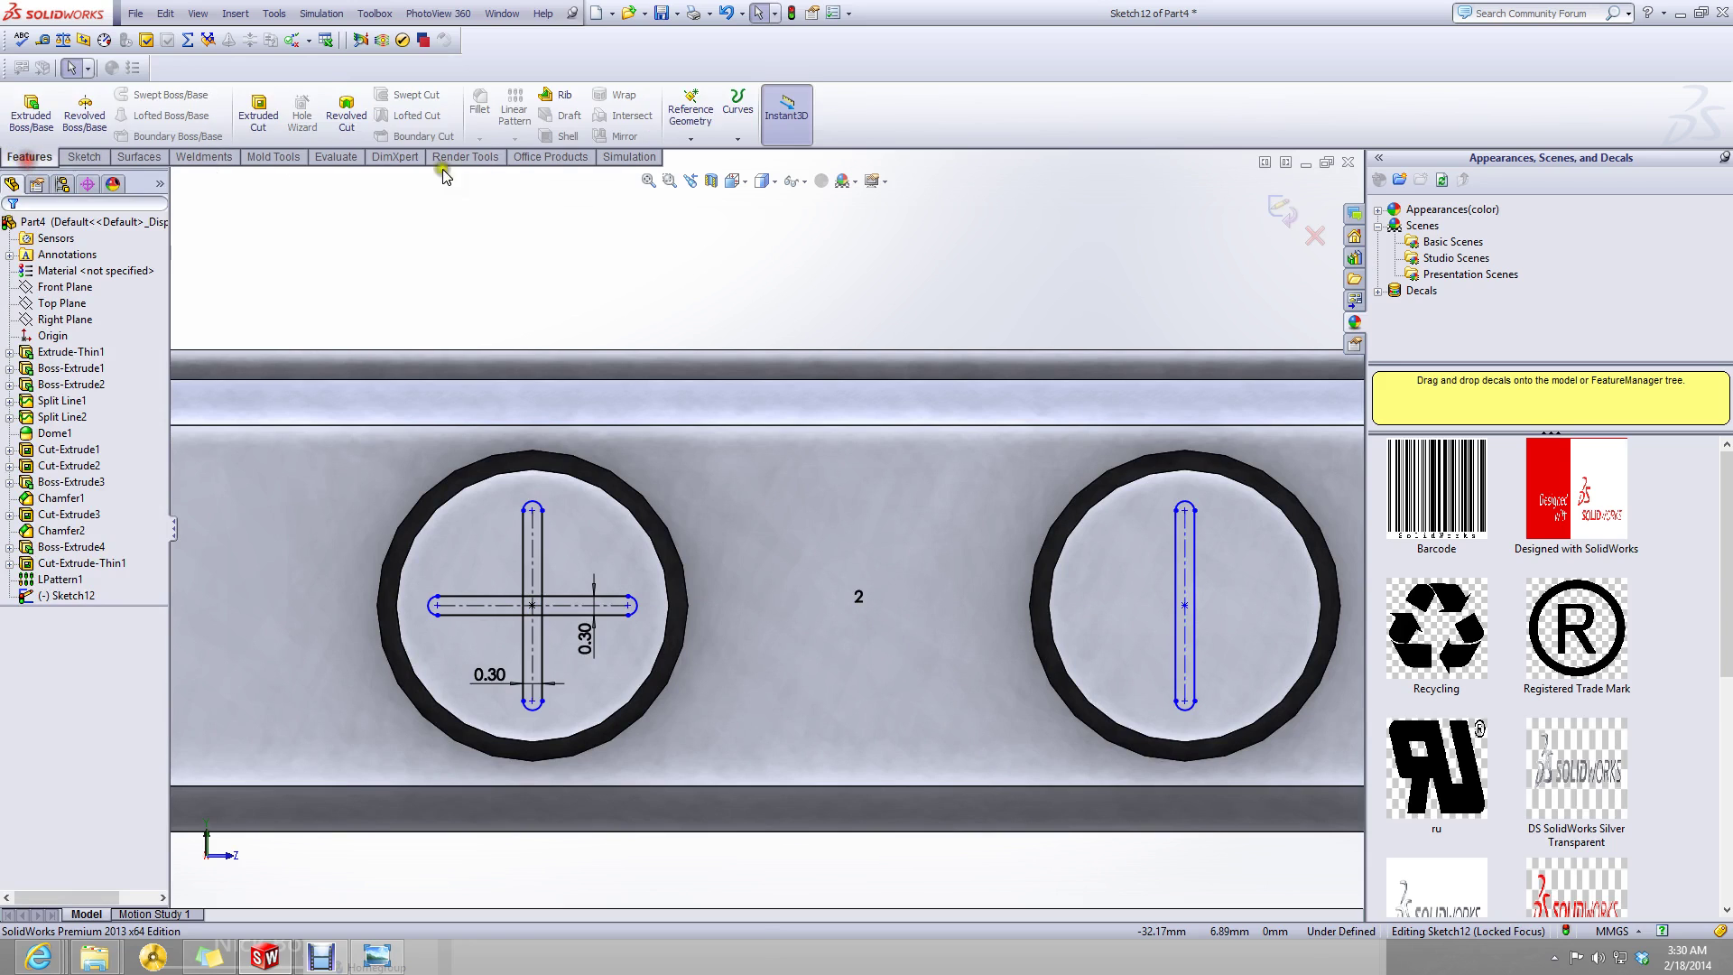
{"action": "left_click", "coordinate": [258, 110]}
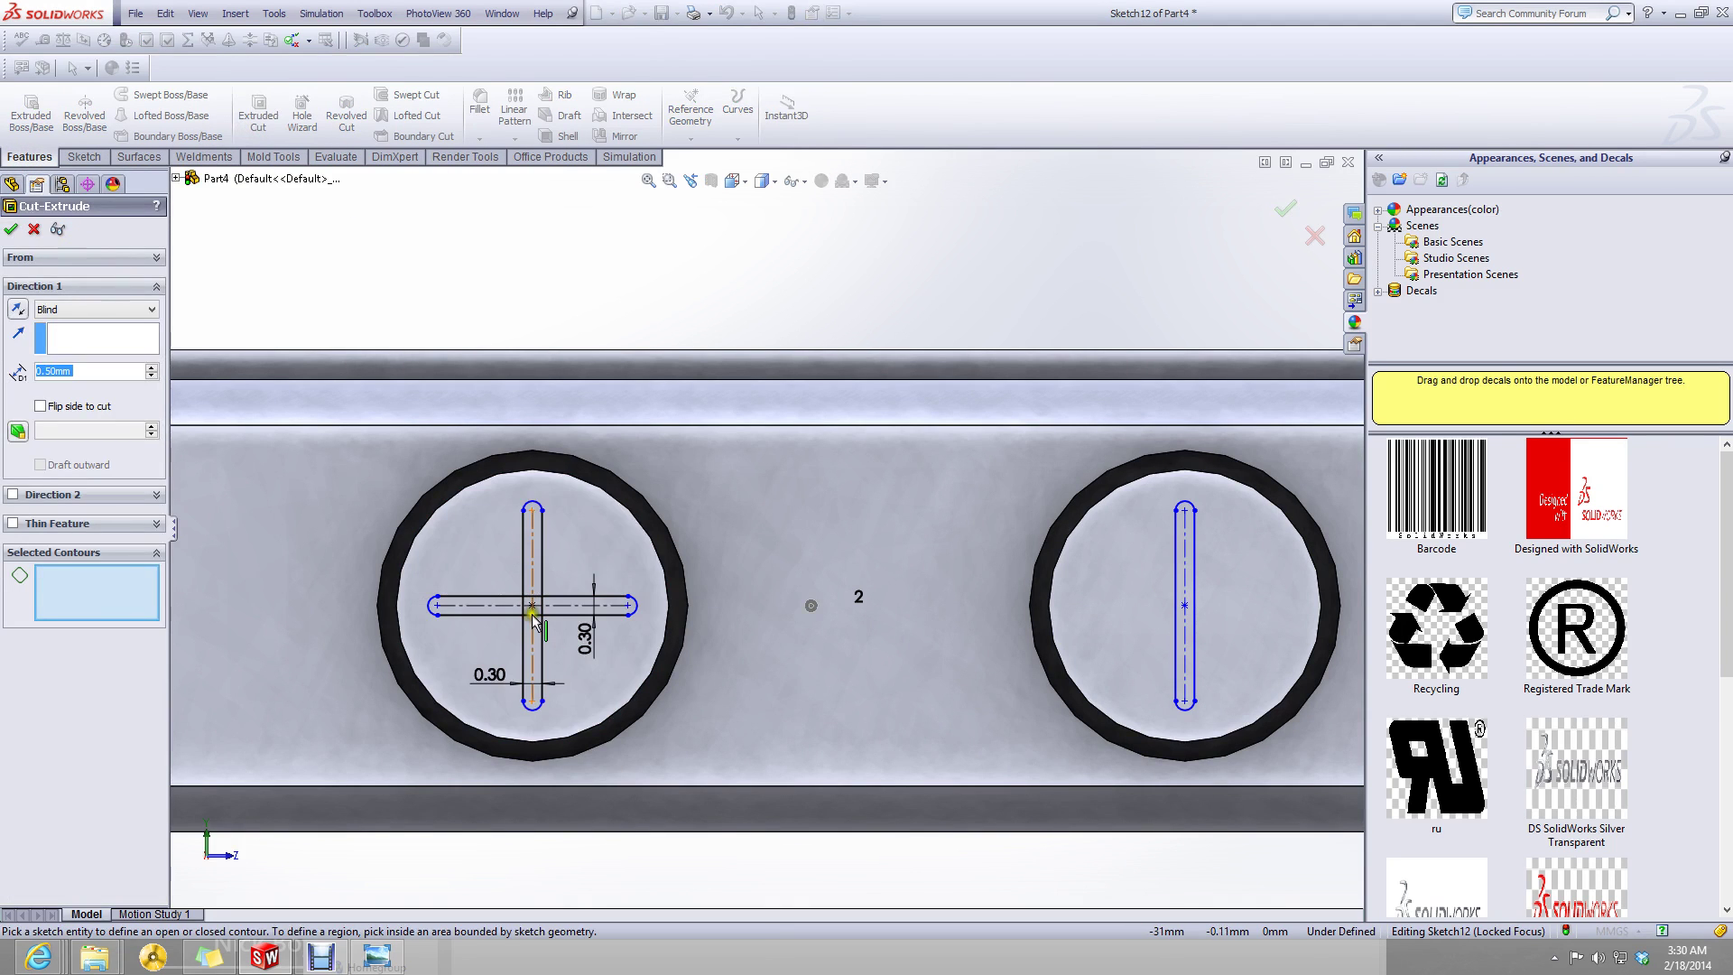
{"action": "scroll", "coordinate": [530, 607], "scroll_direction": "up", "scroll_amount": 5}
{"action": "scroll", "coordinate": [585, 580], "scroll_direction": "up", "scroll_amount": 3}
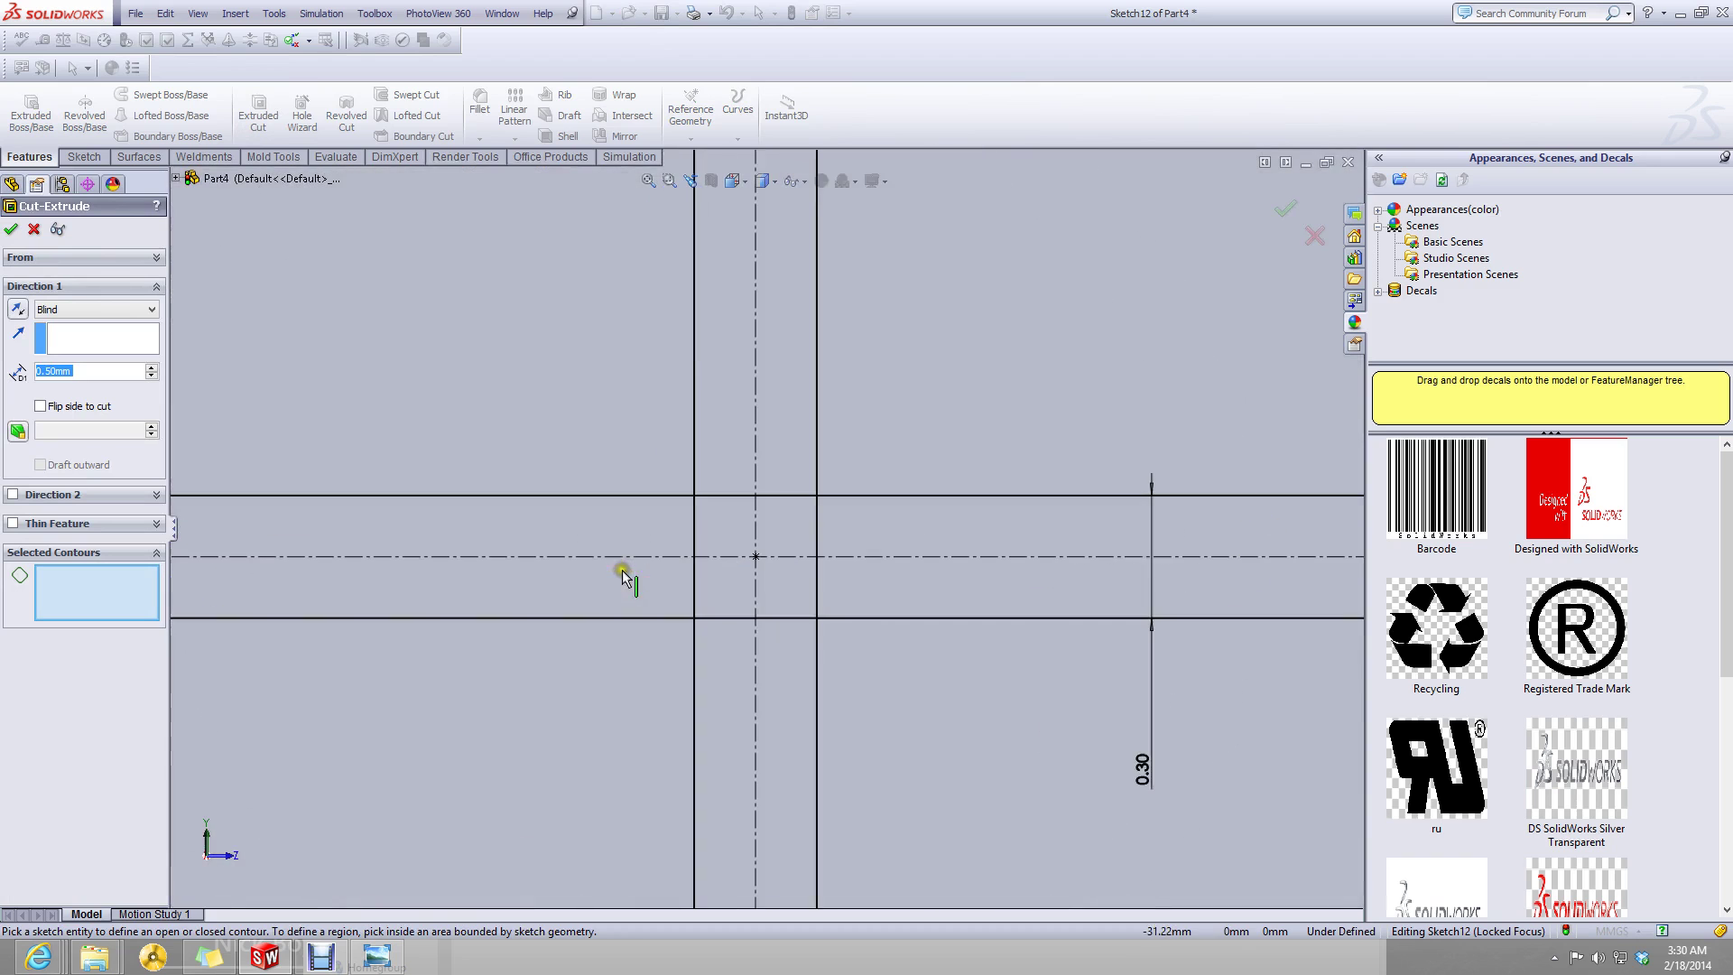
{"action": "left_click", "coordinate": [723, 564]}
{"action": "left_click", "coordinate": [651, 529]}
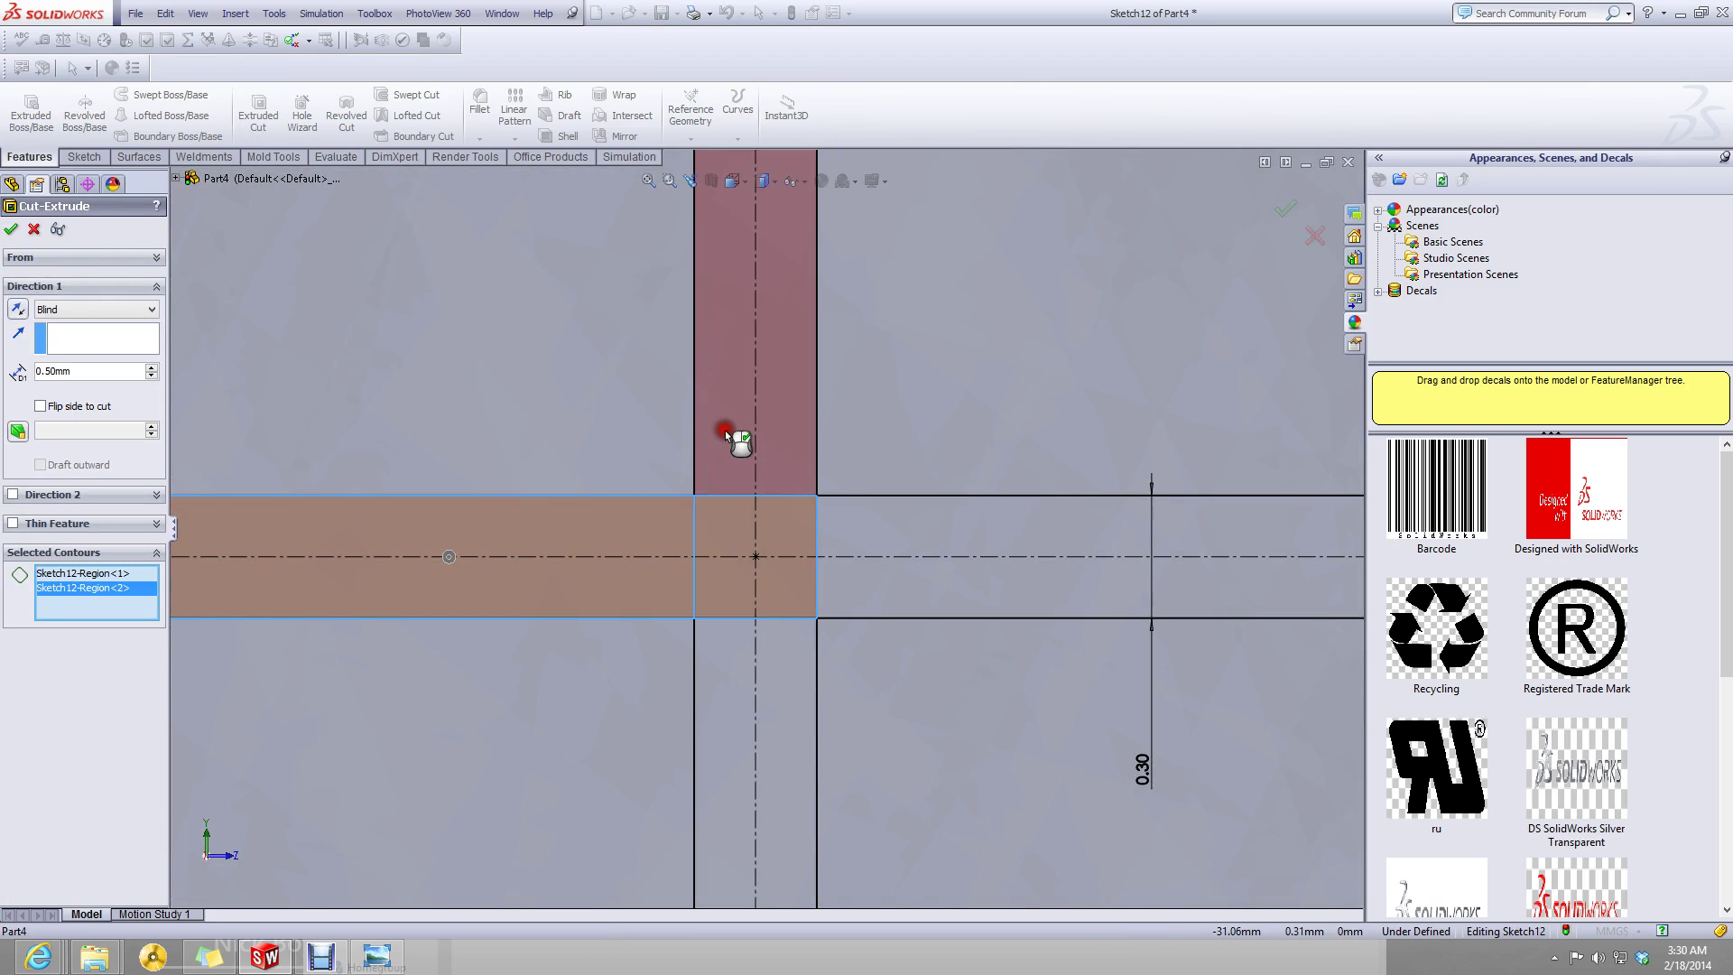
{"action": "left_click", "coordinate": [722, 431]}
{"action": "left_click", "coordinate": [872, 521]}
{"action": "left_click", "coordinate": [740, 657]}
{"action": "scroll", "coordinate": [740, 657], "scroll_direction": "down", "scroll_amount": 5}
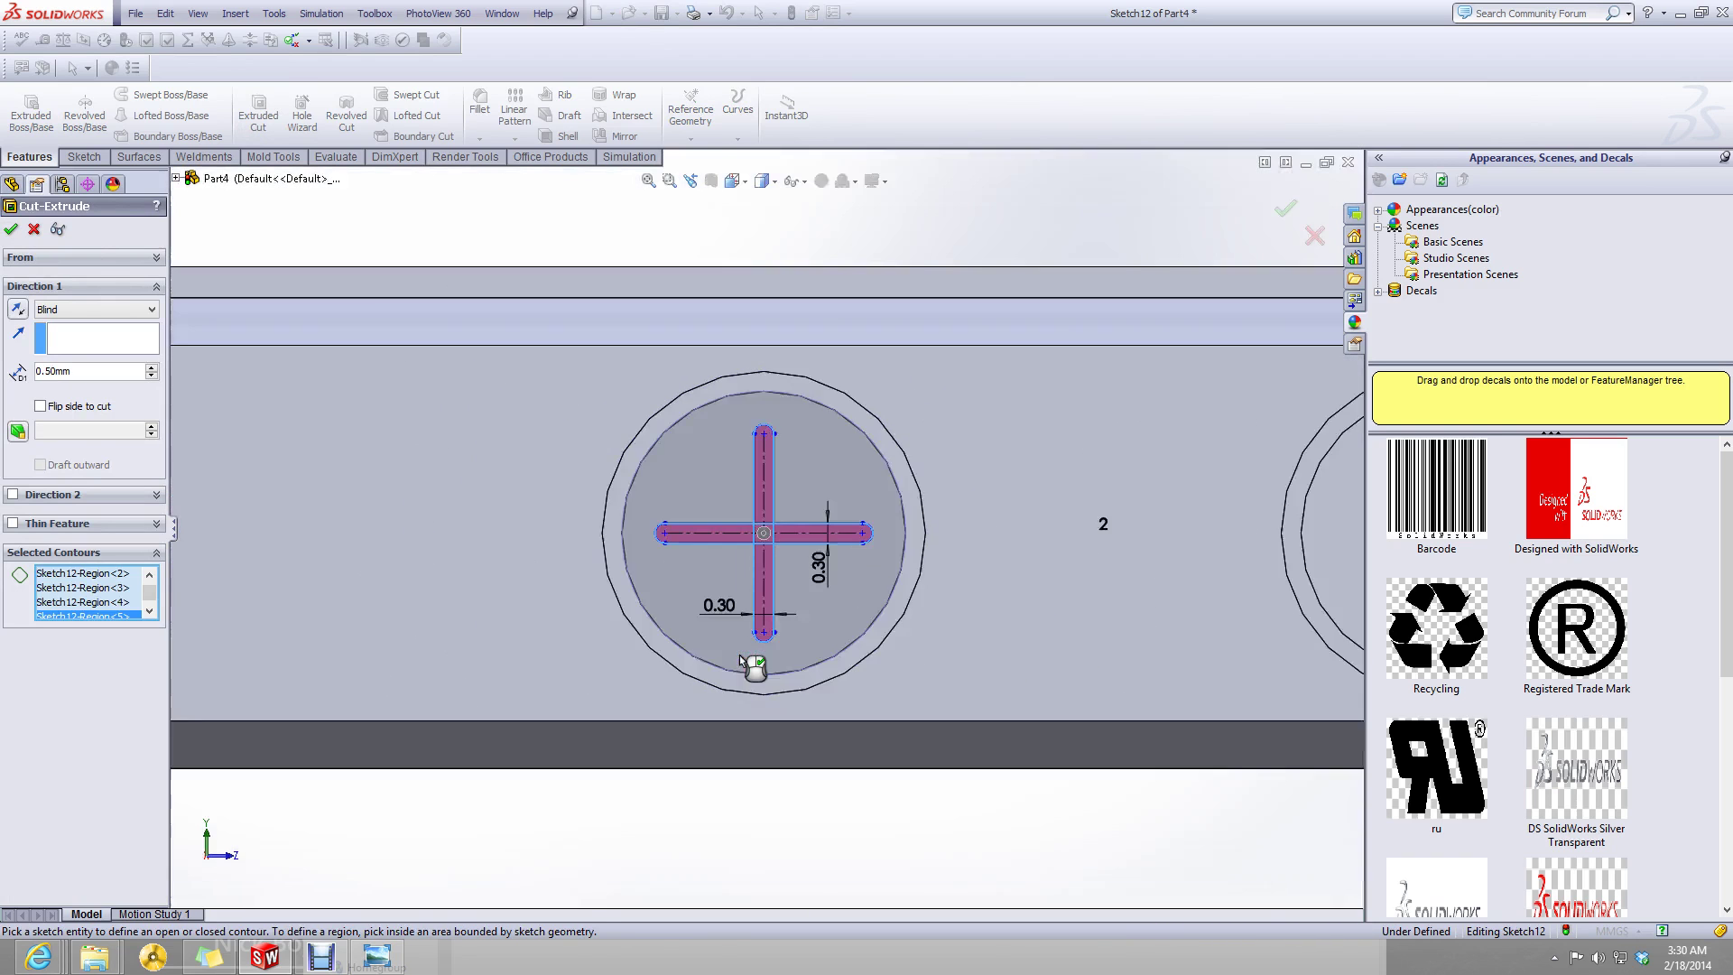
- Add the slot in the second ring to the cut contours and make the blind cut 0.01 mm deep
{"action": "scroll", "coordinate": [1123, 519], "scroll_direction": "up", "scroll_amount": 4}
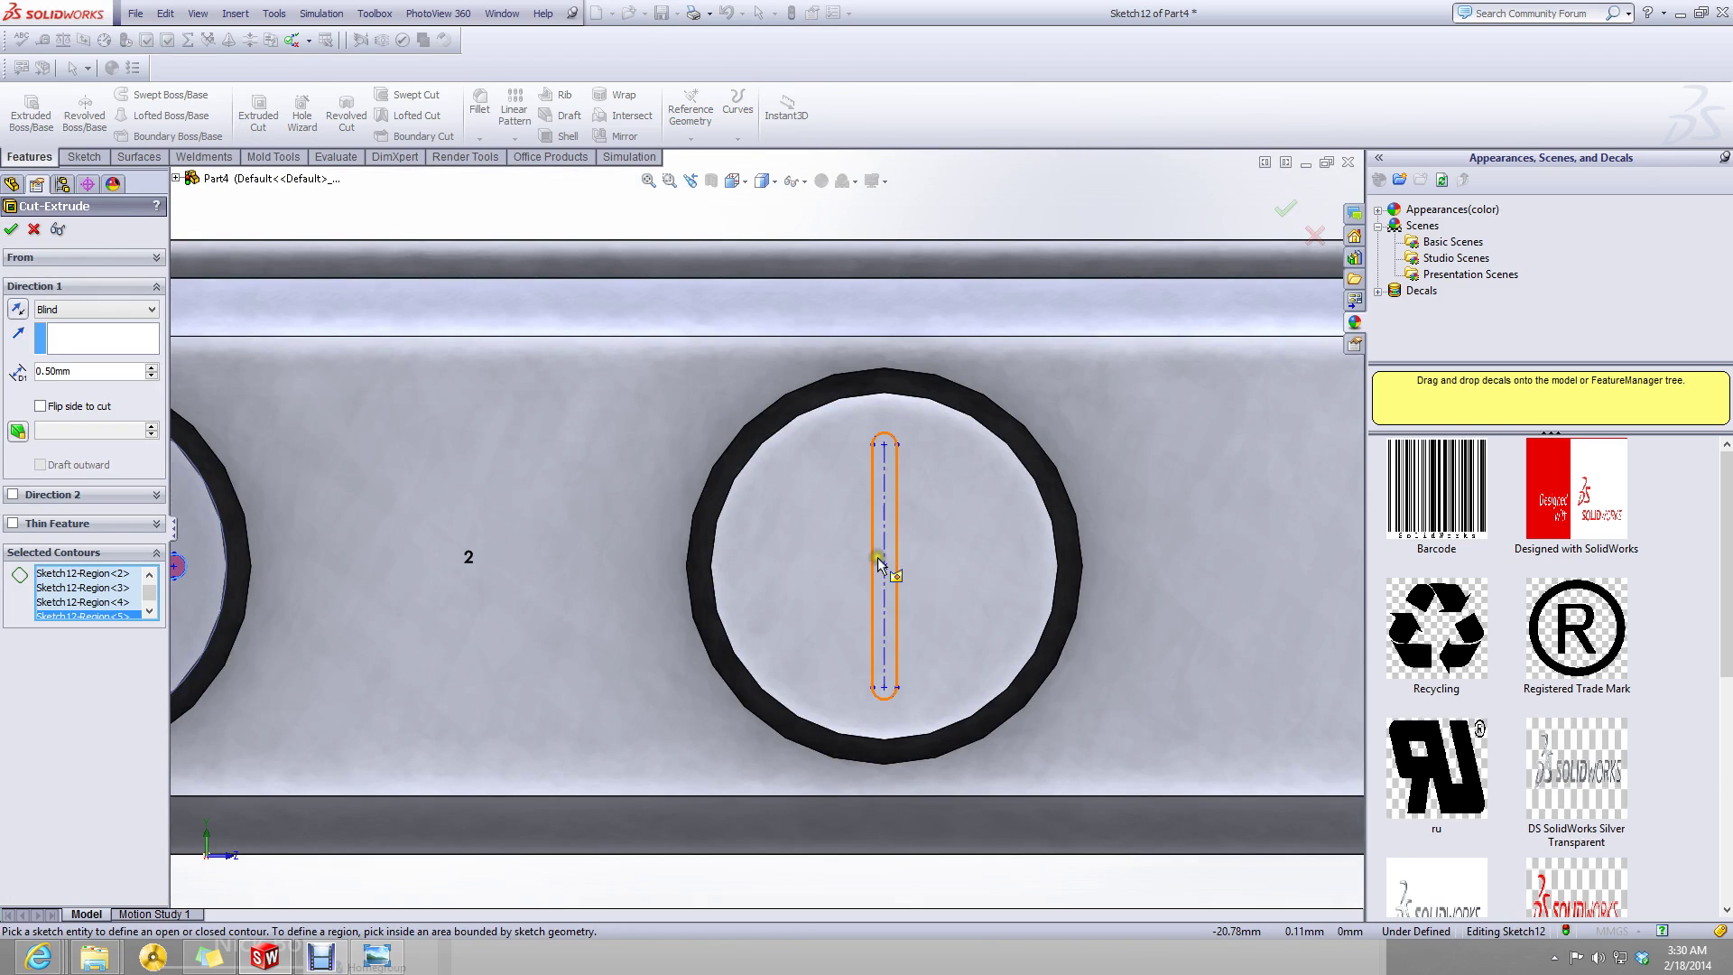
{"action": "left_click", "coordinate": [883, 565]}
{"action": "scroll", "coordinate": [813, 578], "scroll_direction": "down", "scroll_amount": 3}
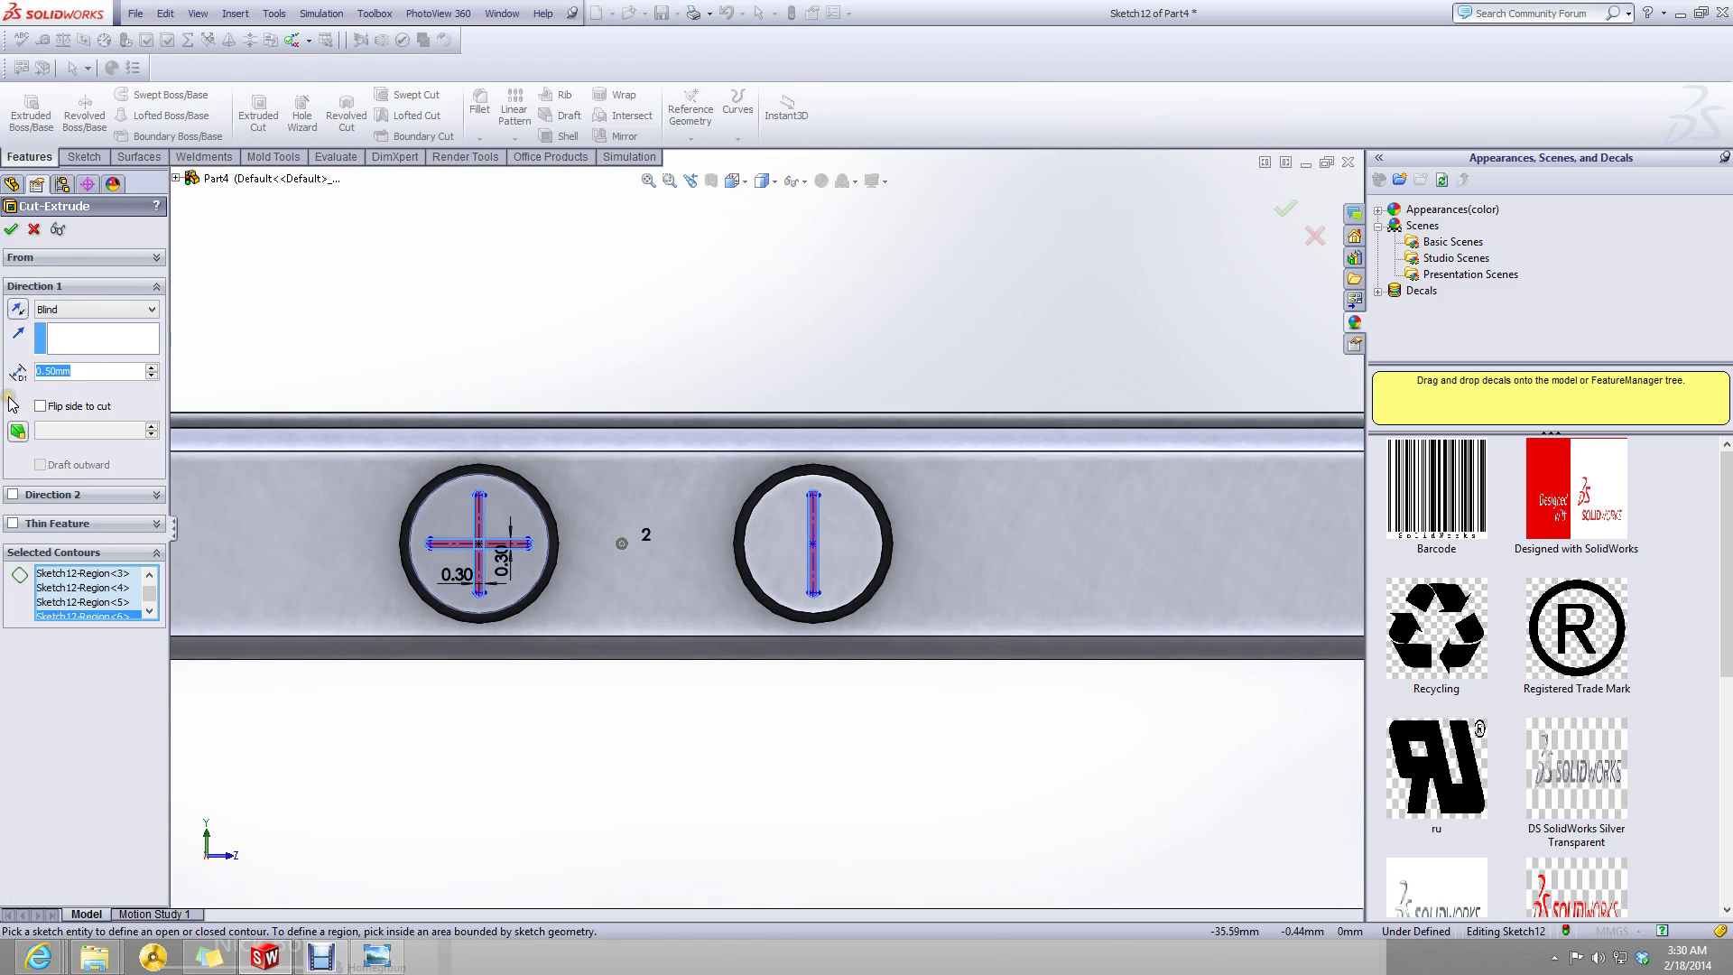
{"action": "type", "text": "0.0"}
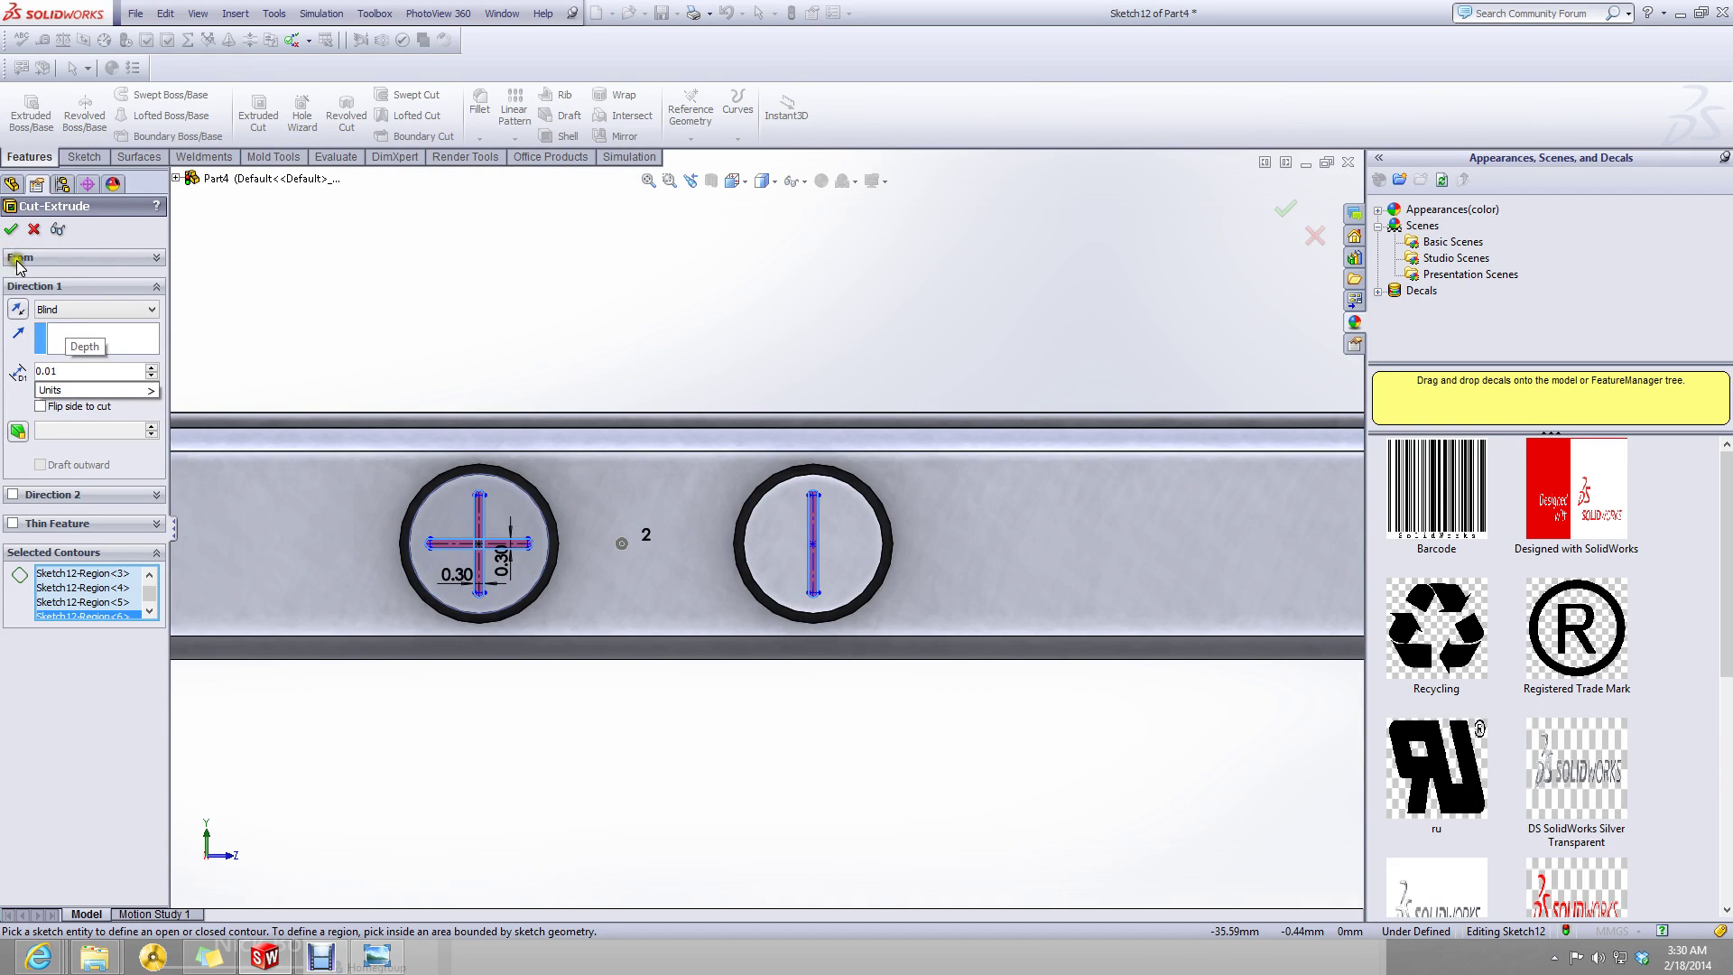
{"action": "left_click", "coordinate": [9, 230]}
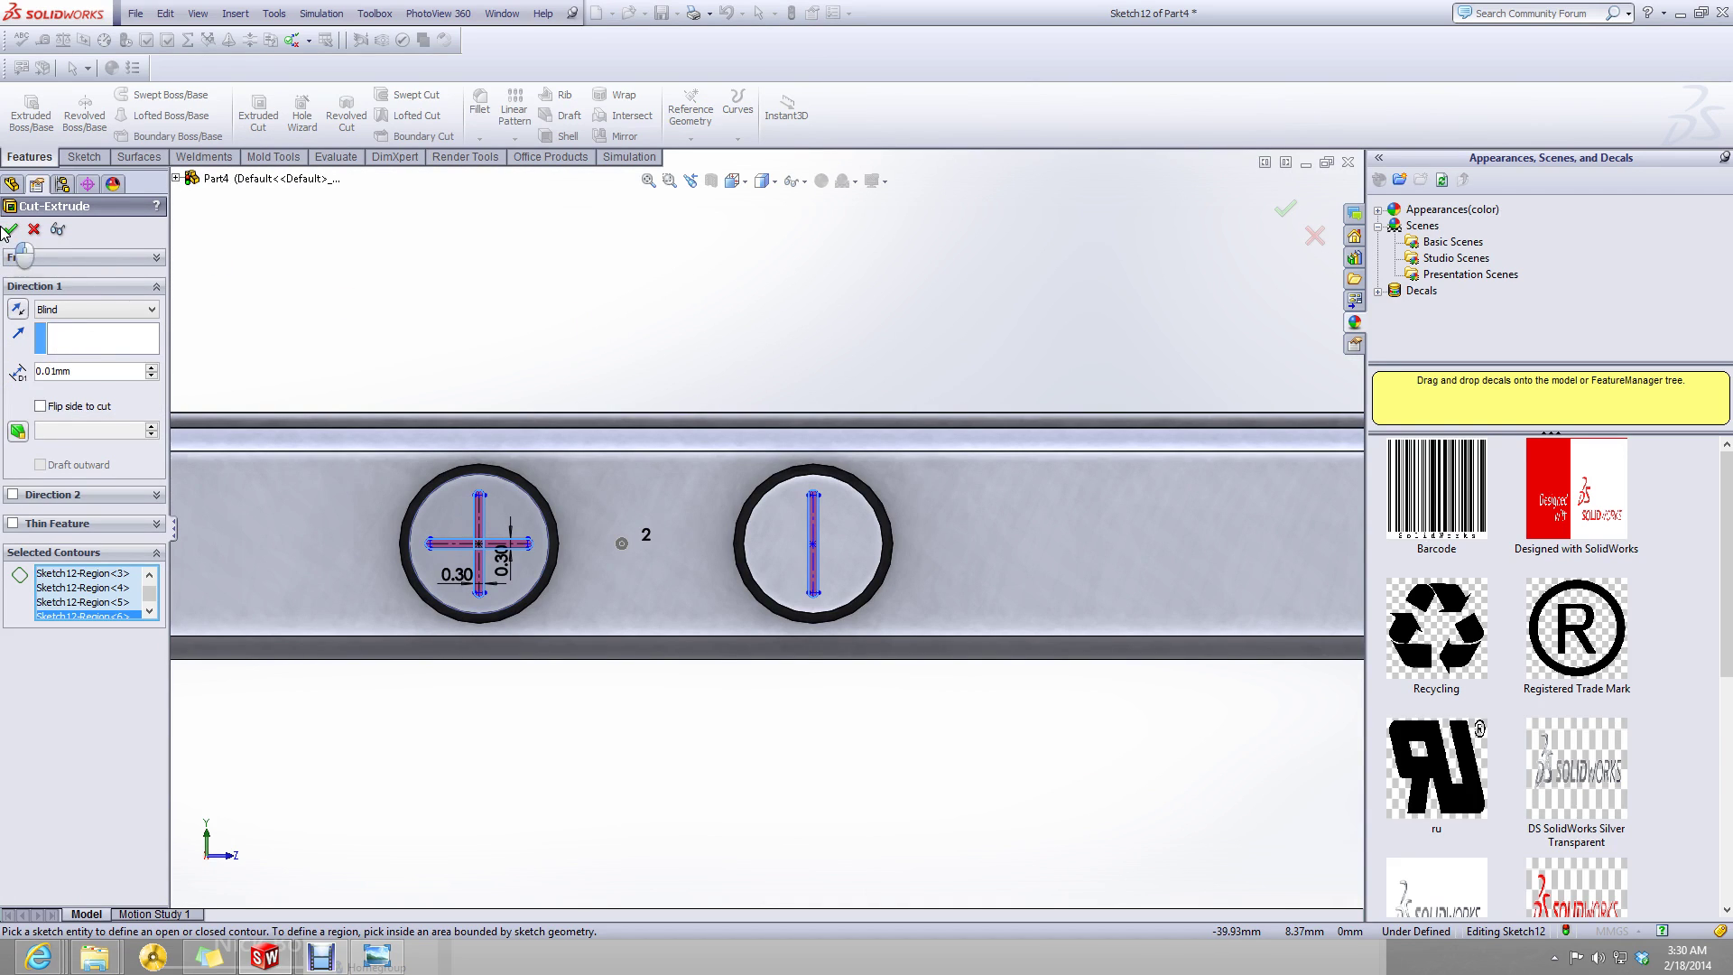
{"action": "left_click", "coordinate": [10, 230]}
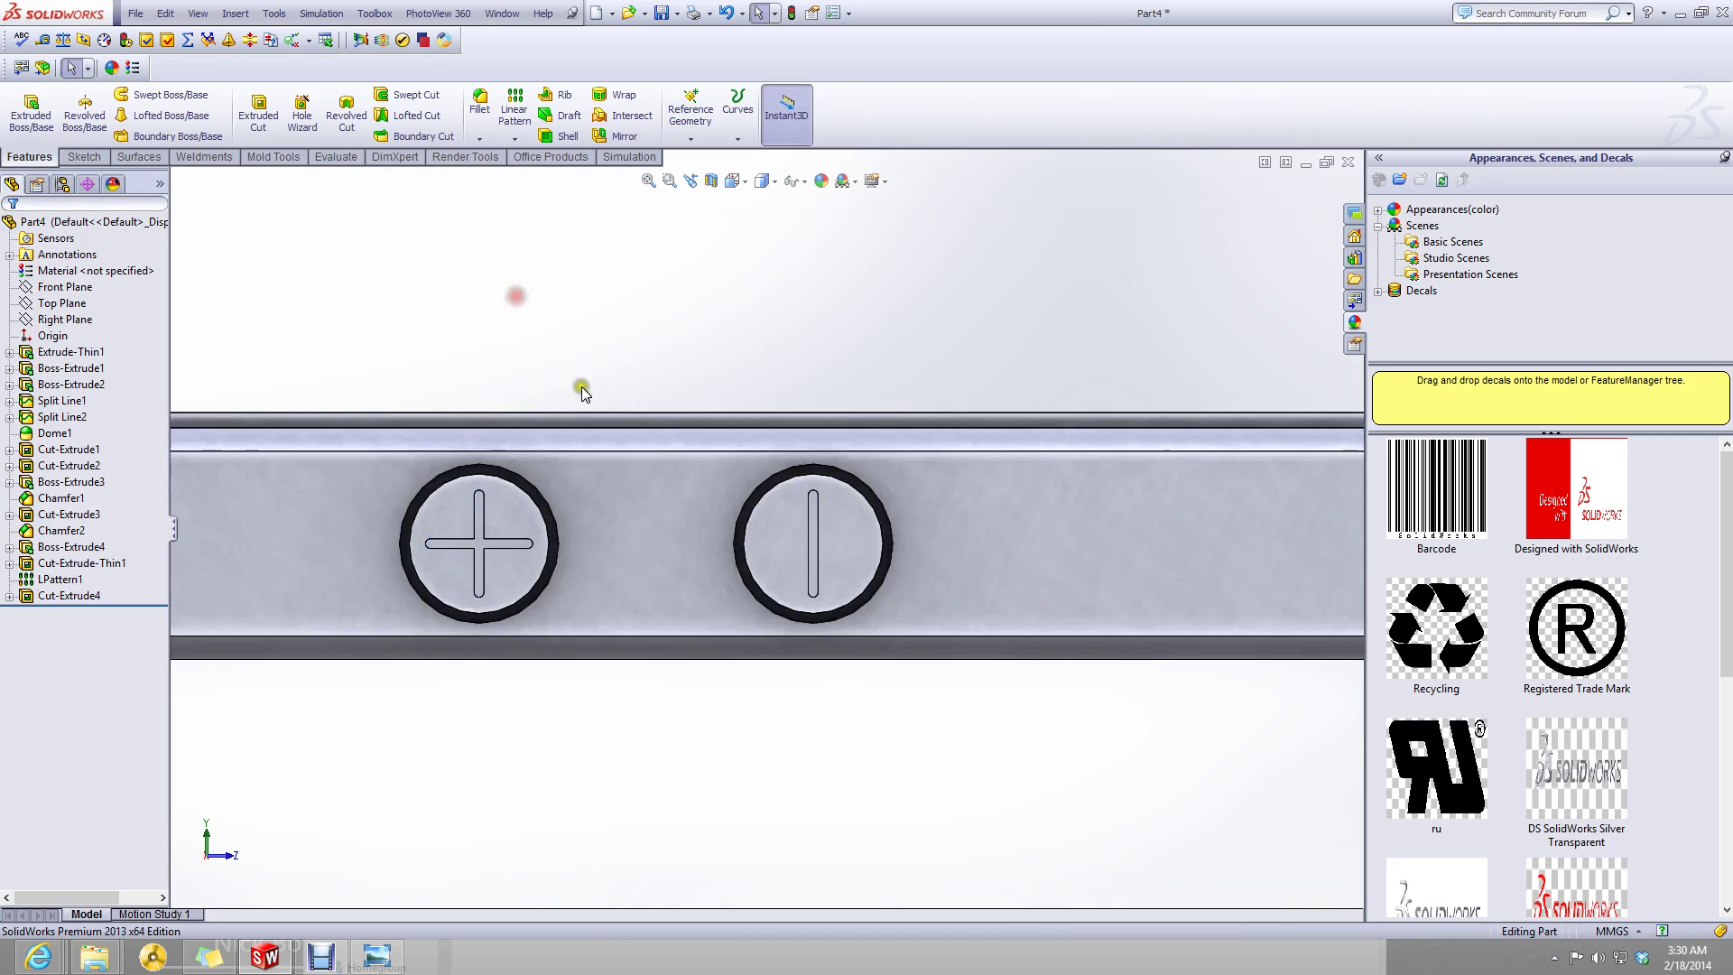
- Chamfer the outer edges of the plus and minus volume buttons with a 0.25 mm distance at 45 degrees
{"action": "scroll", "coordinate": [582, 392], "scroll_direction": "up", "scroll_amount": 3}
{"action": "middle_click_drag", "start_coordinate": [708, 391], "coordinate": [794, 538]}
{"action": "scroll", "coordinate": [795, 538], "scroll_direction": "down", "scroll_amount": 5}
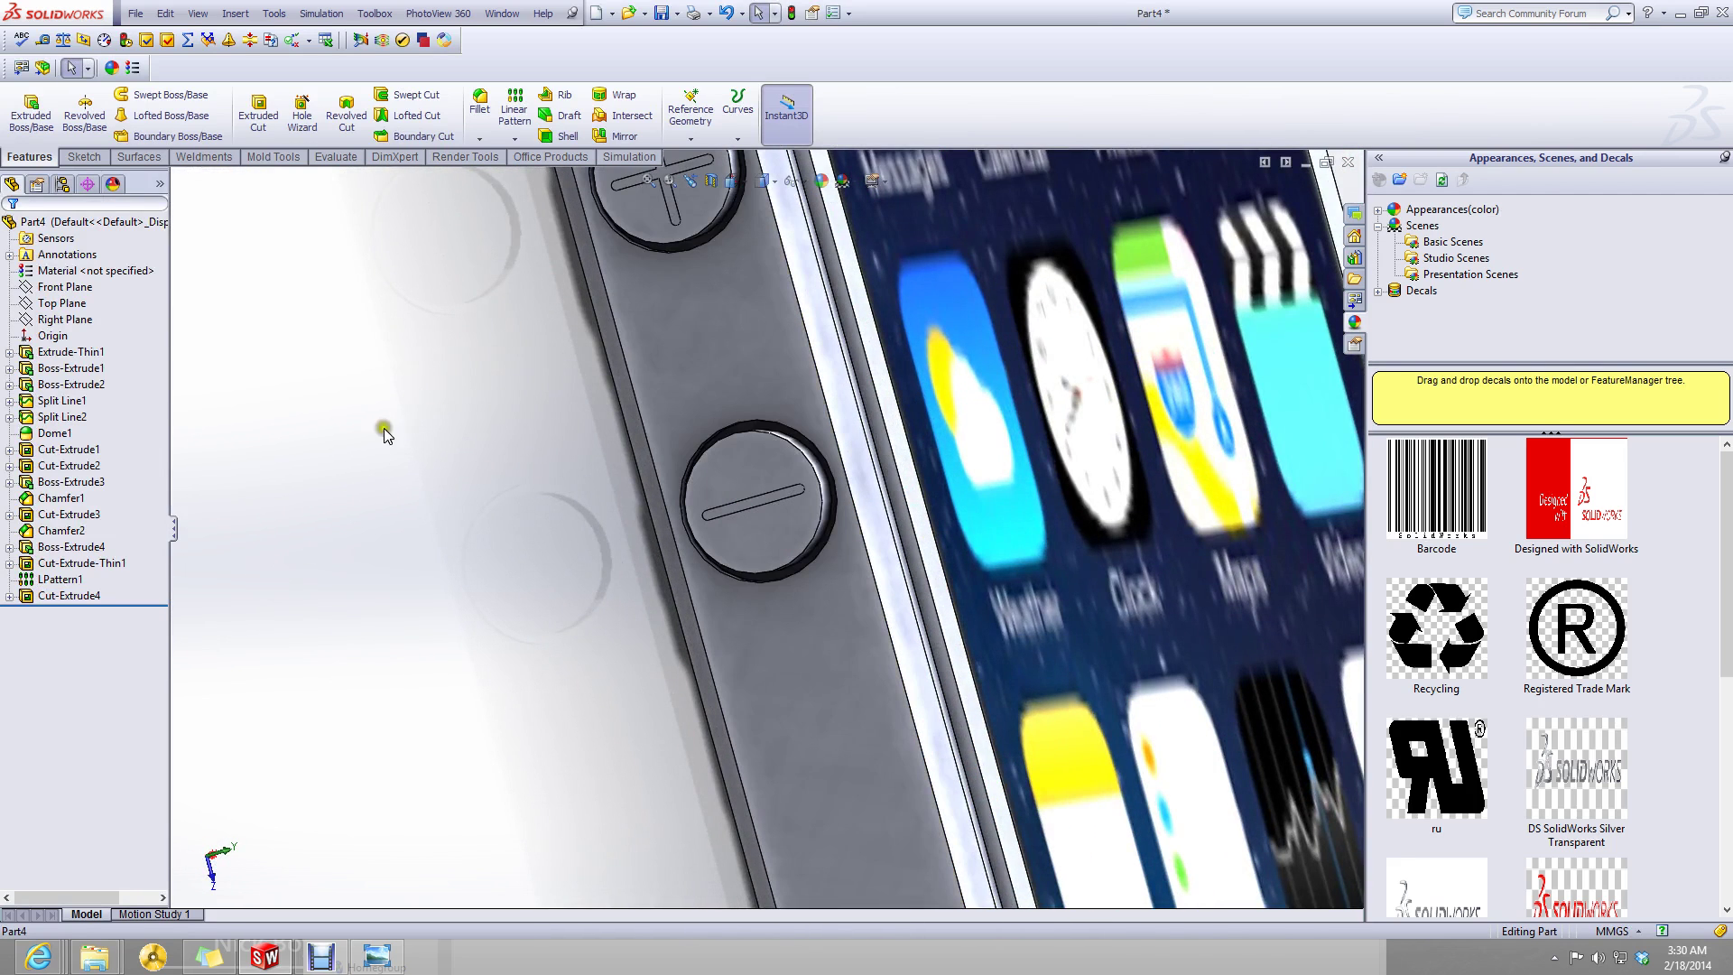
{"action": "left_click", "coordinate": [67, 535]}
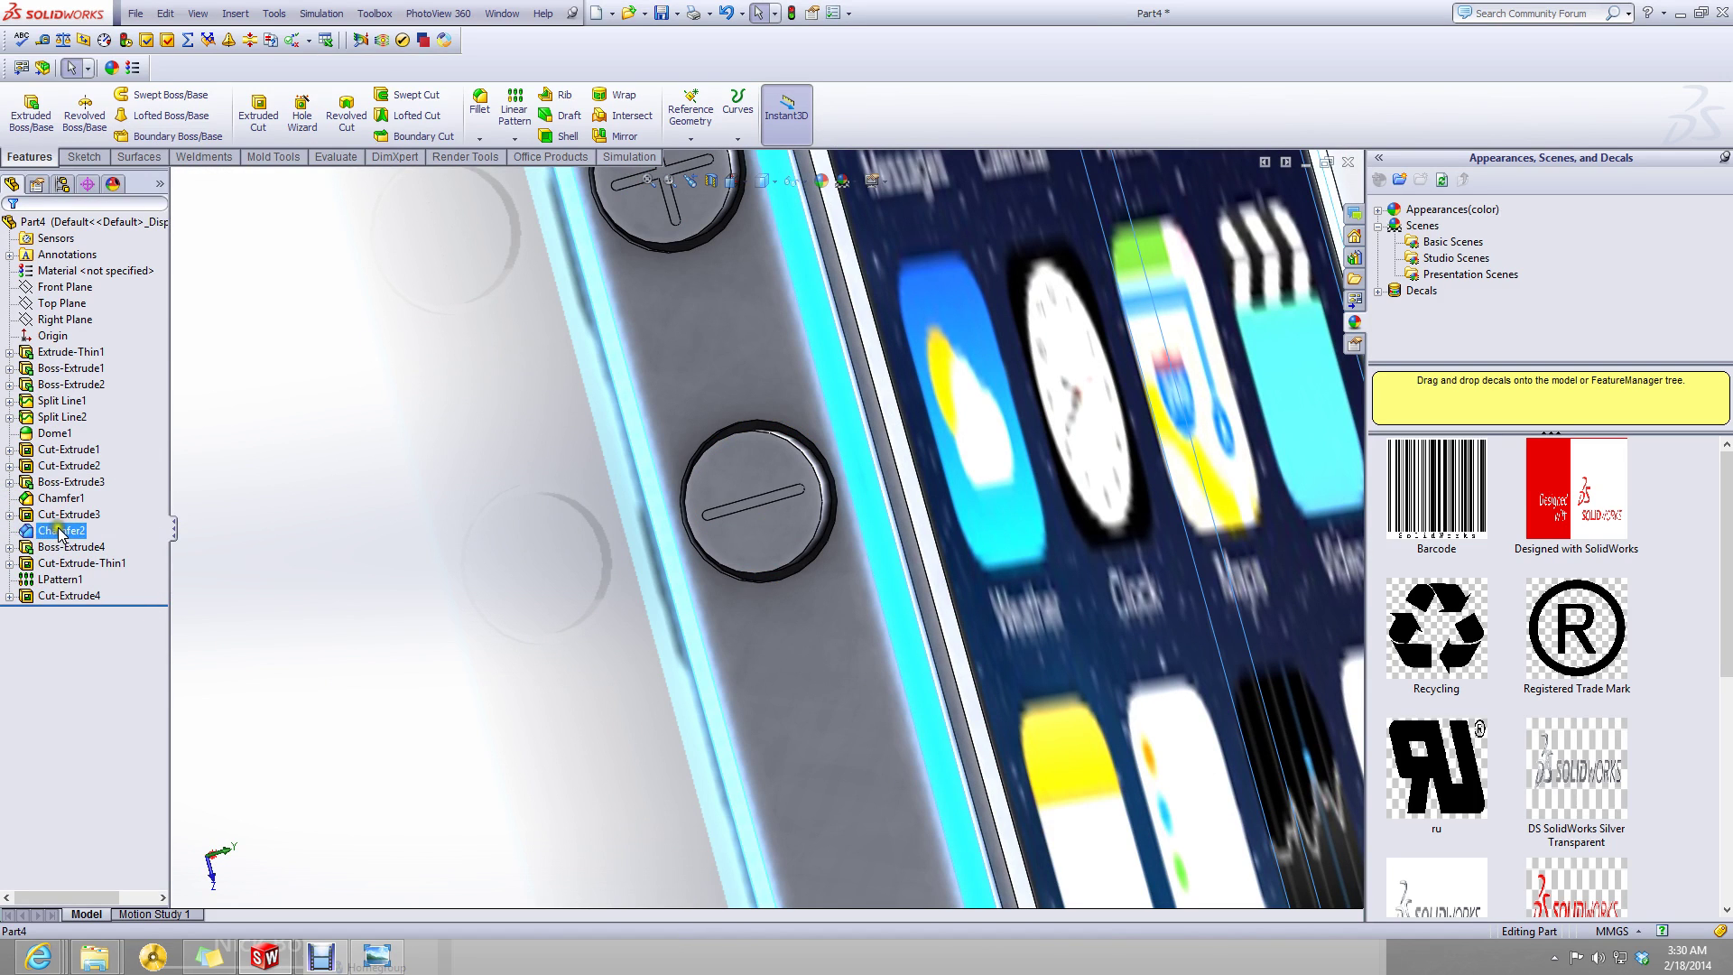
{"action": "left_click", "coordinate": [460, 230]}
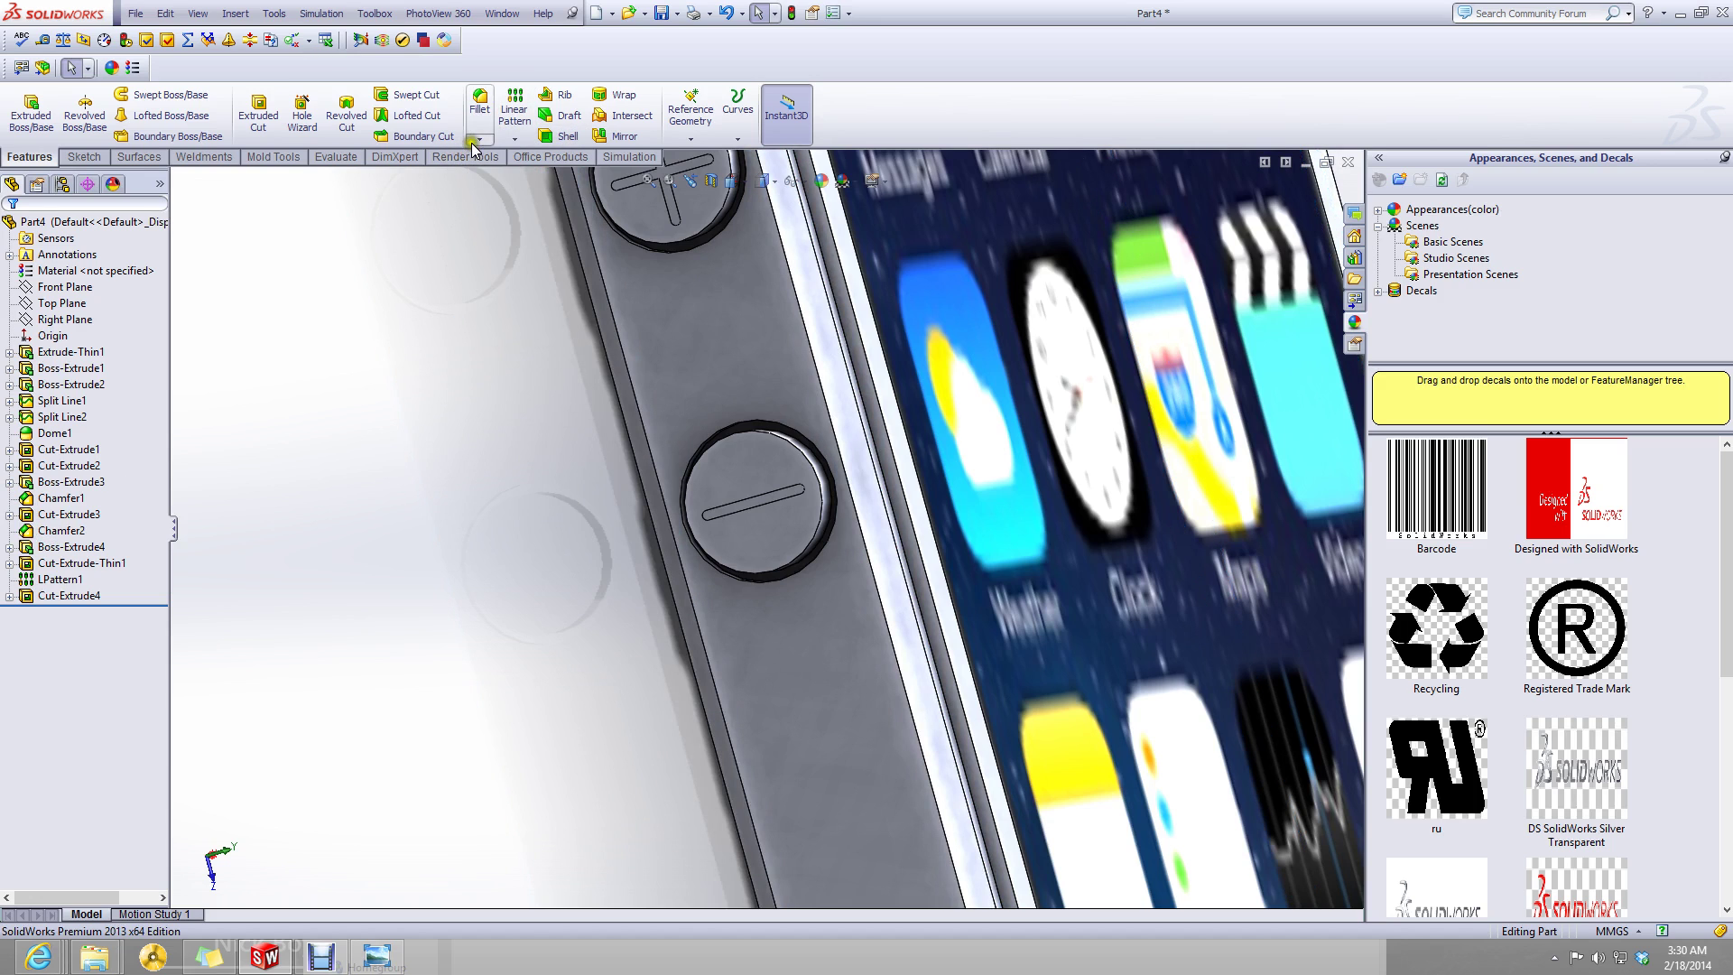
{"action": "left_click", "coordinate": [479, 140]}
{"action": "left_click", "coordinate": [497, 172]}
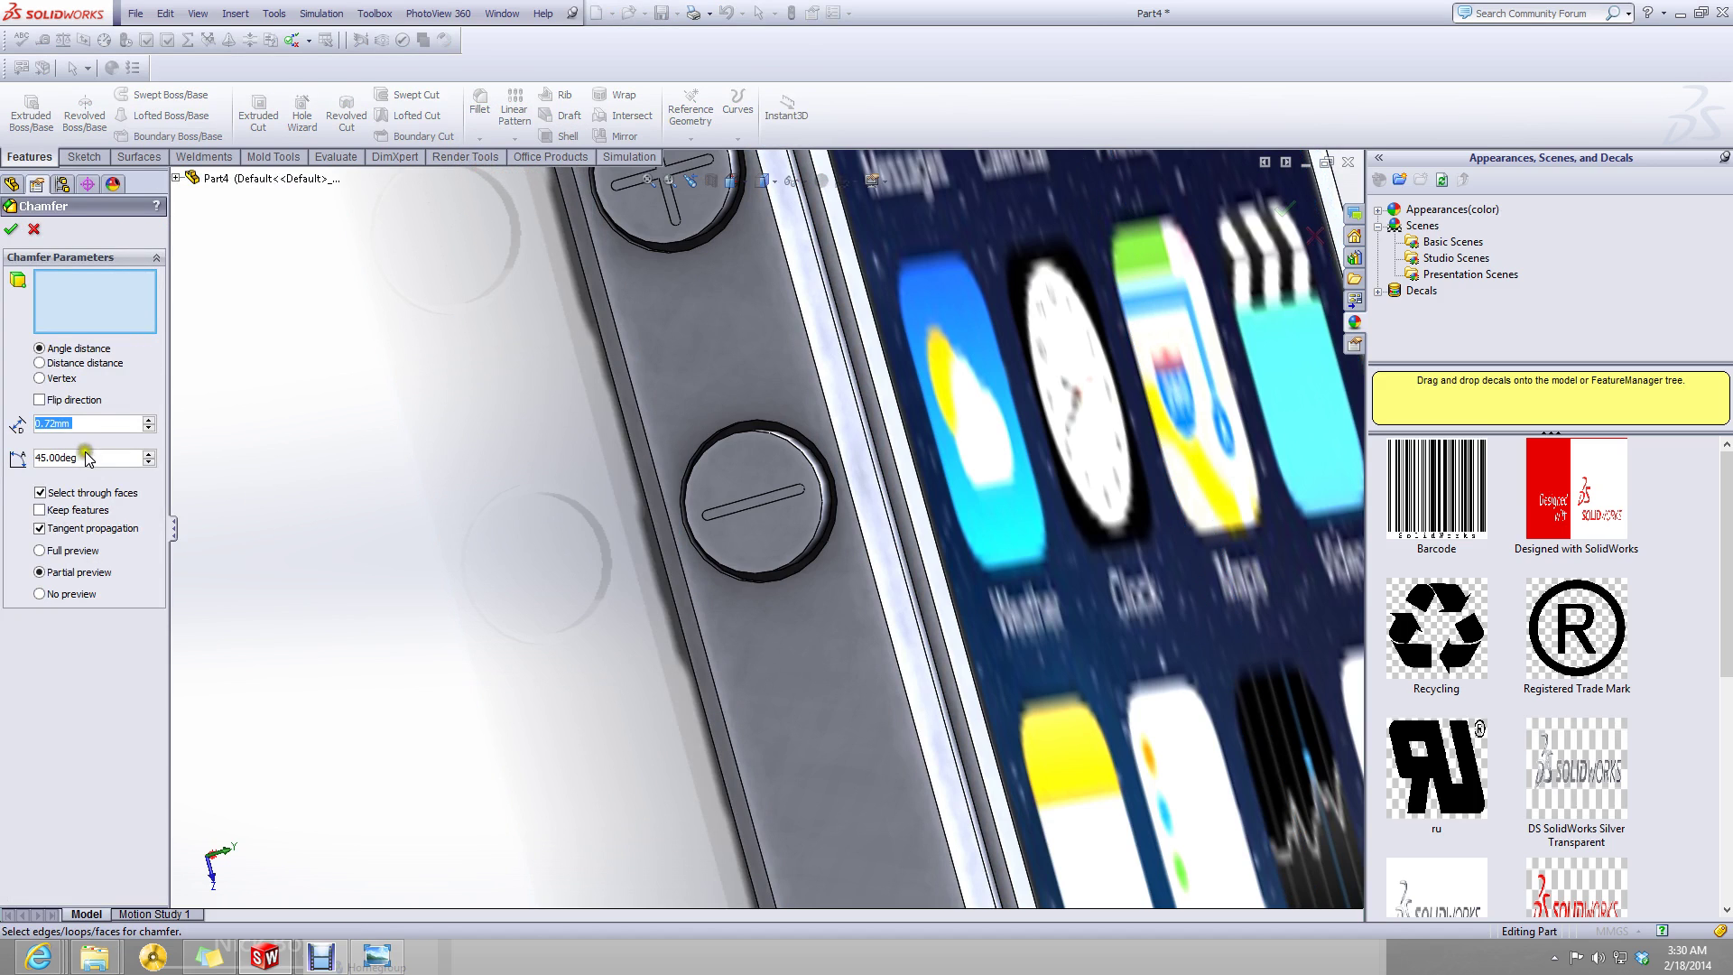
{"action": "type", "text": "0.25"}
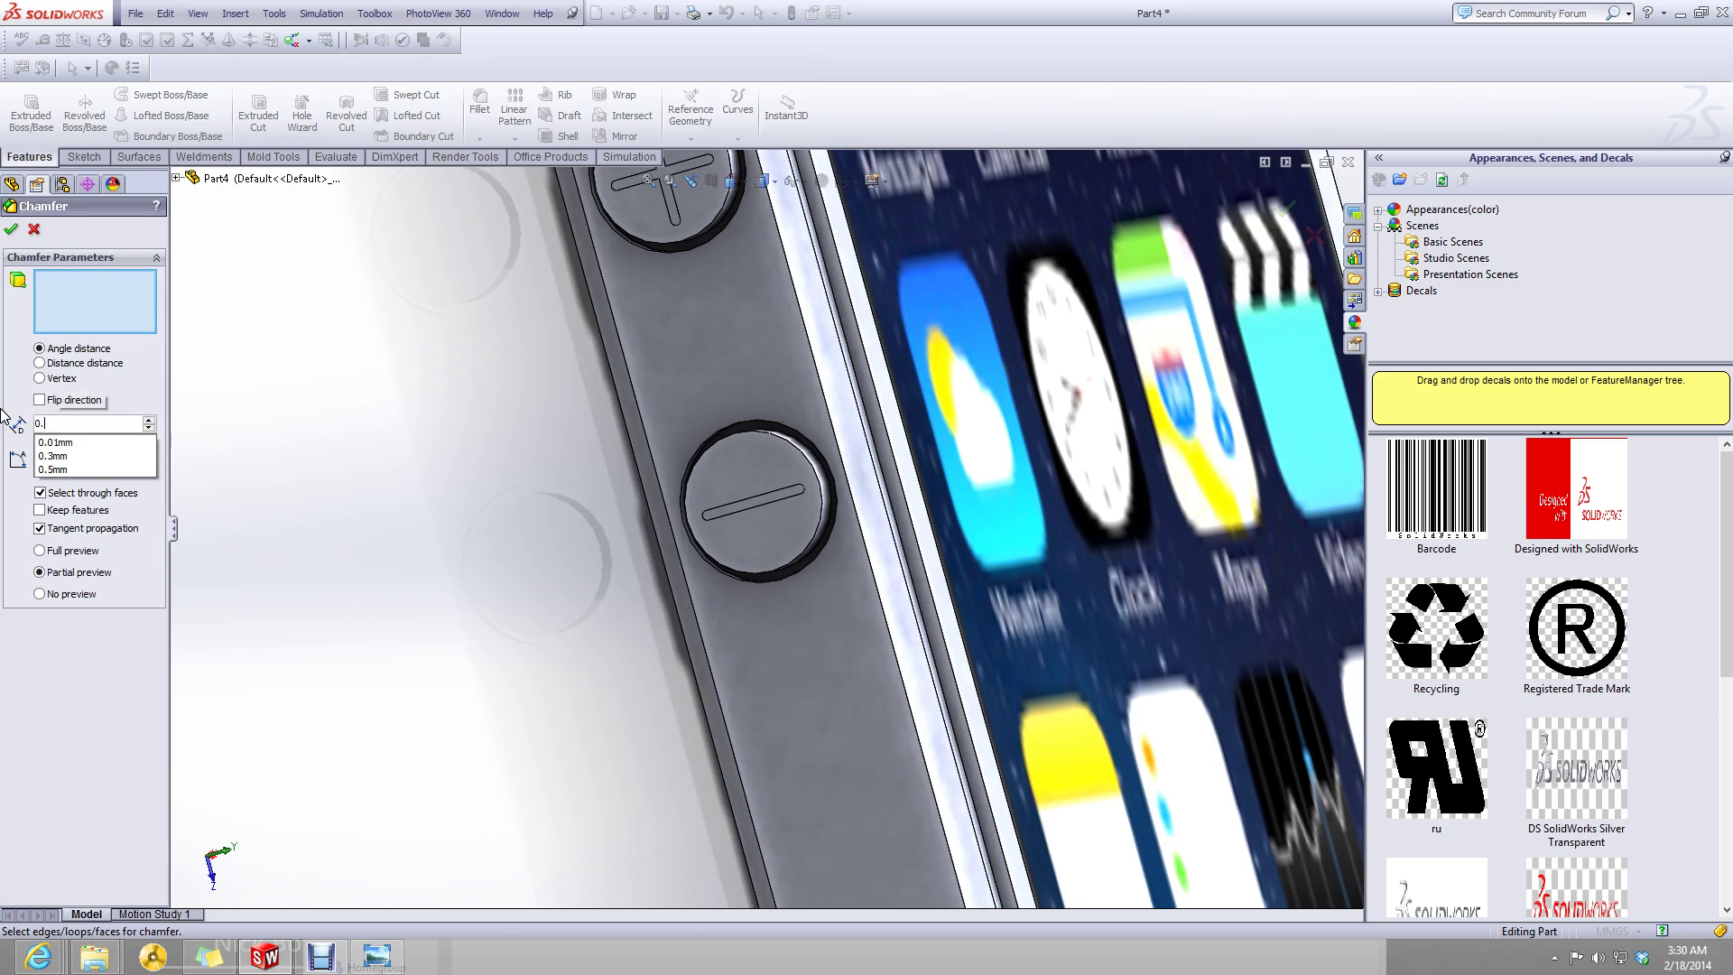
{"action": "left_click", "coordinate": [819, 490]}
{"action": "scroll", "coordinate": [767, 524], "scroll_direction": "up", "scroll_amount": 2}
{"action": "scroll", "coordinate": [736, 338], "scroll_direction": "down", "scroll_amount": 3}
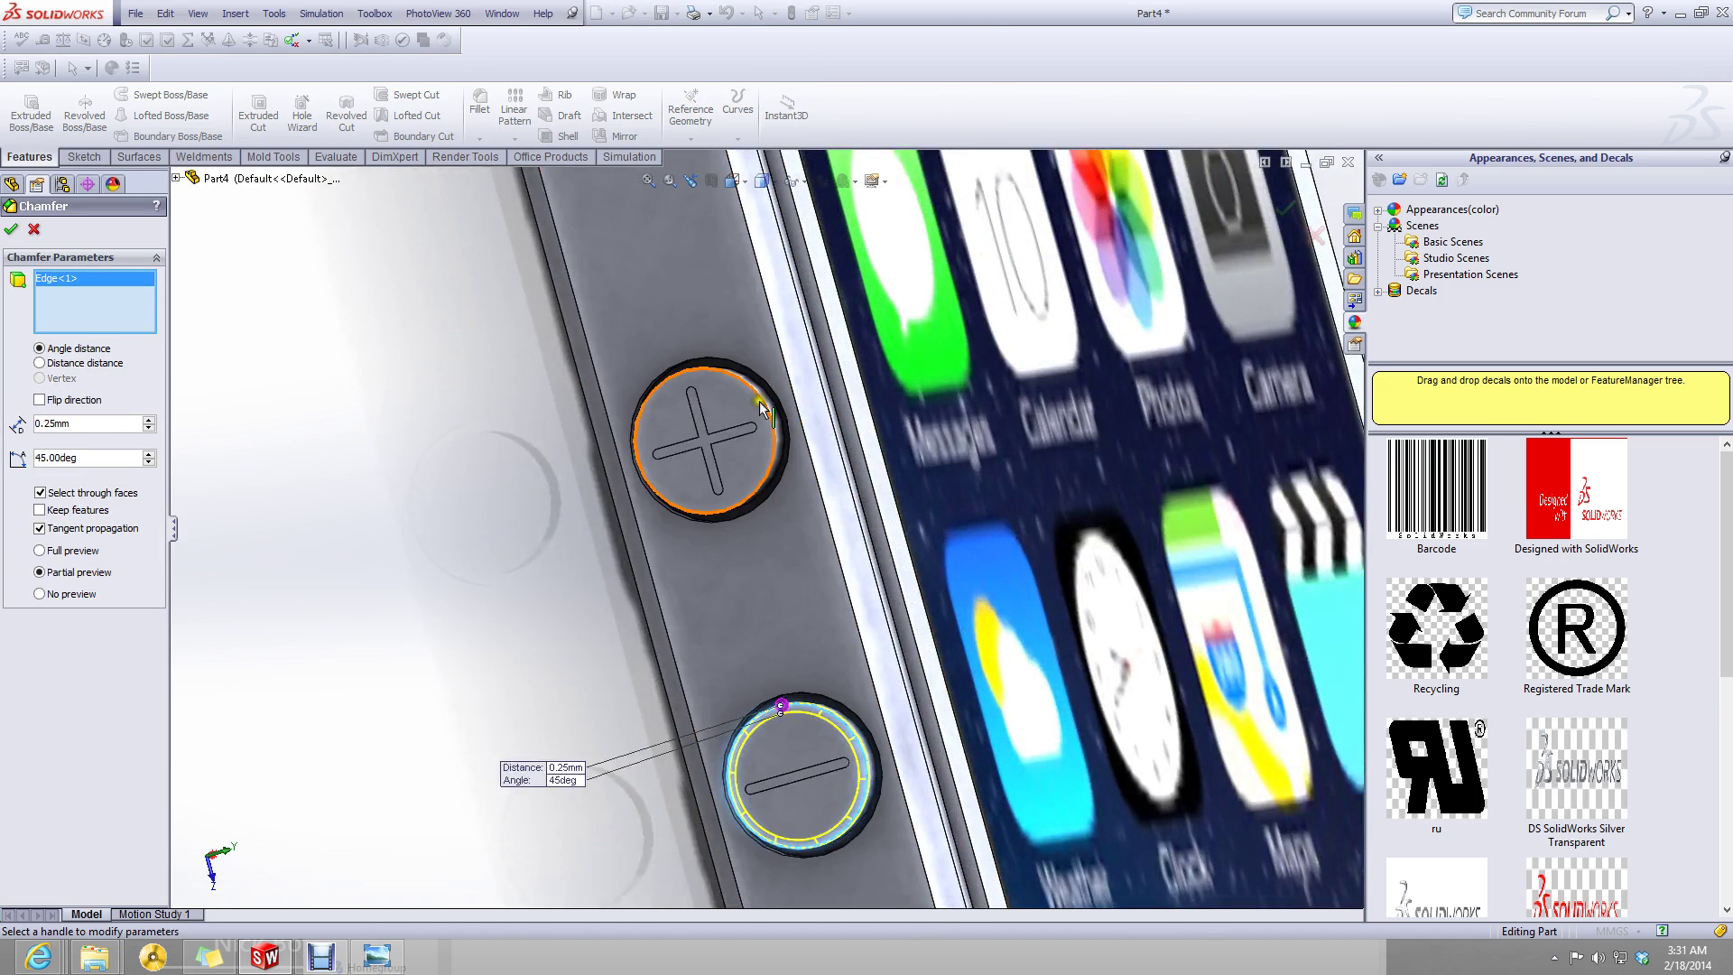
{"action": "left_click", "coordinate": [761, 411]}
{"action": "left_click", "coordinate": [10, 233]}
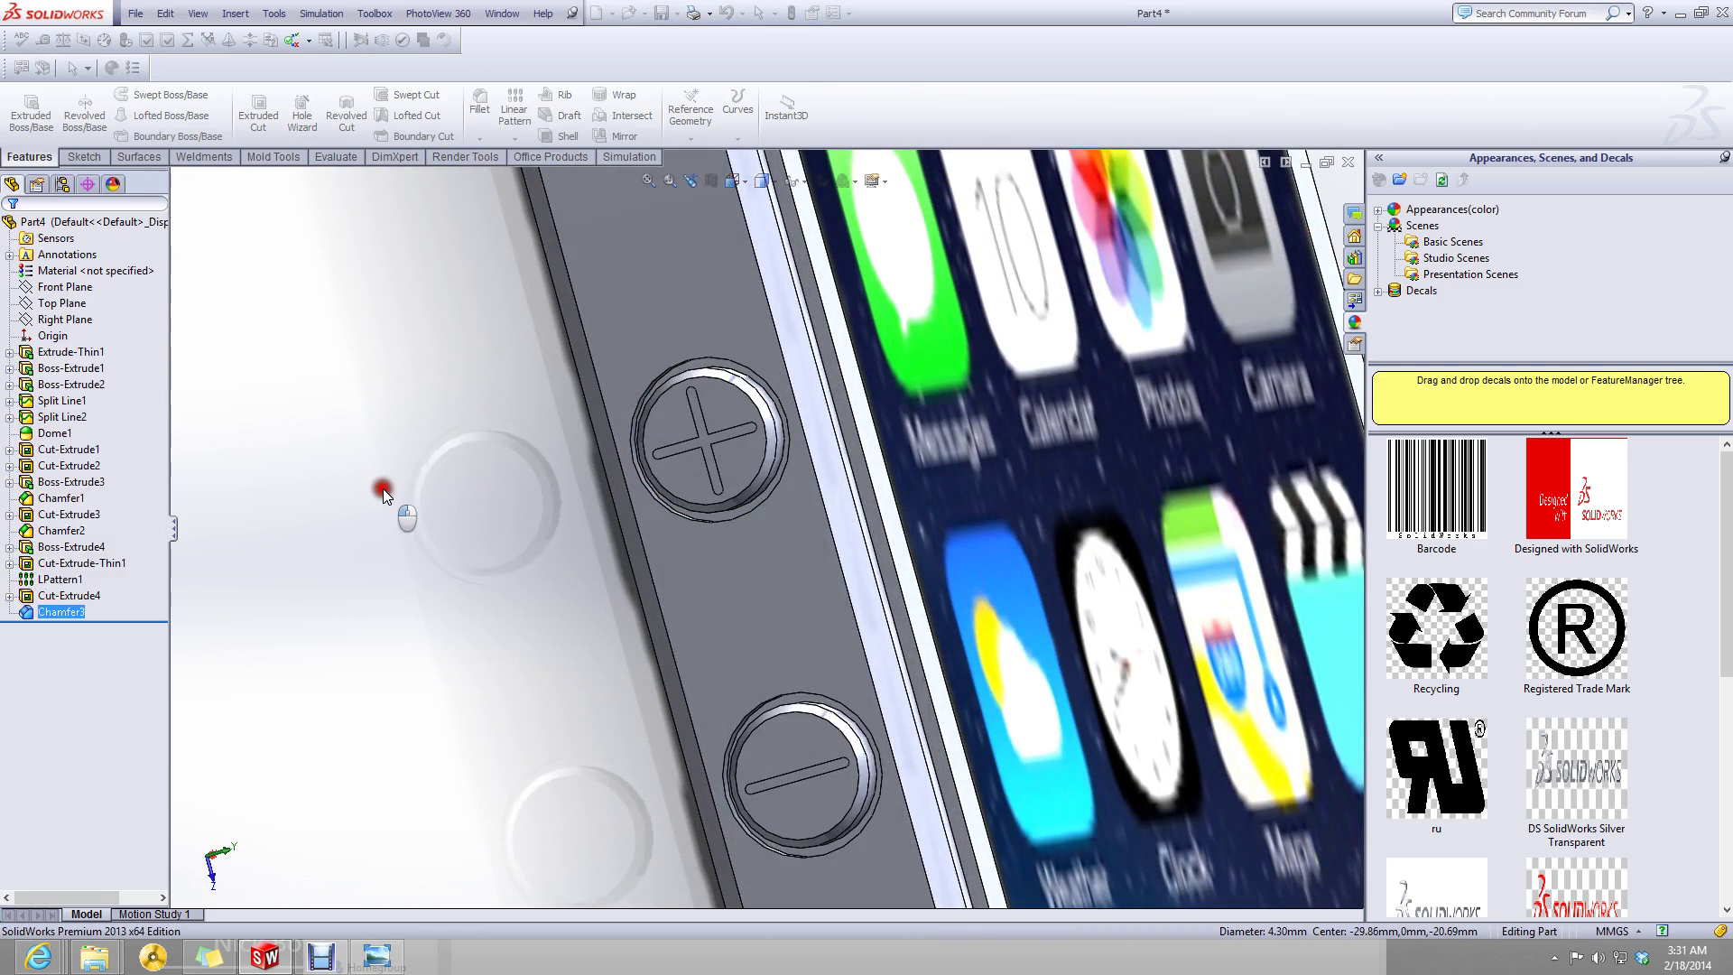
- Start a new sketch on the flat side face around the volume buttons, viewed square to the face
{"action": "scroll", "coordinate": [383, 490], "scroll_direction": "up", "scroll_amount": 3}
{"action": "scroll", "coordinate": [642, 371], "scroll_direction": "down", "scroll_amount": 3}
{"action": "left_click", "coordinate": [717, 300]}
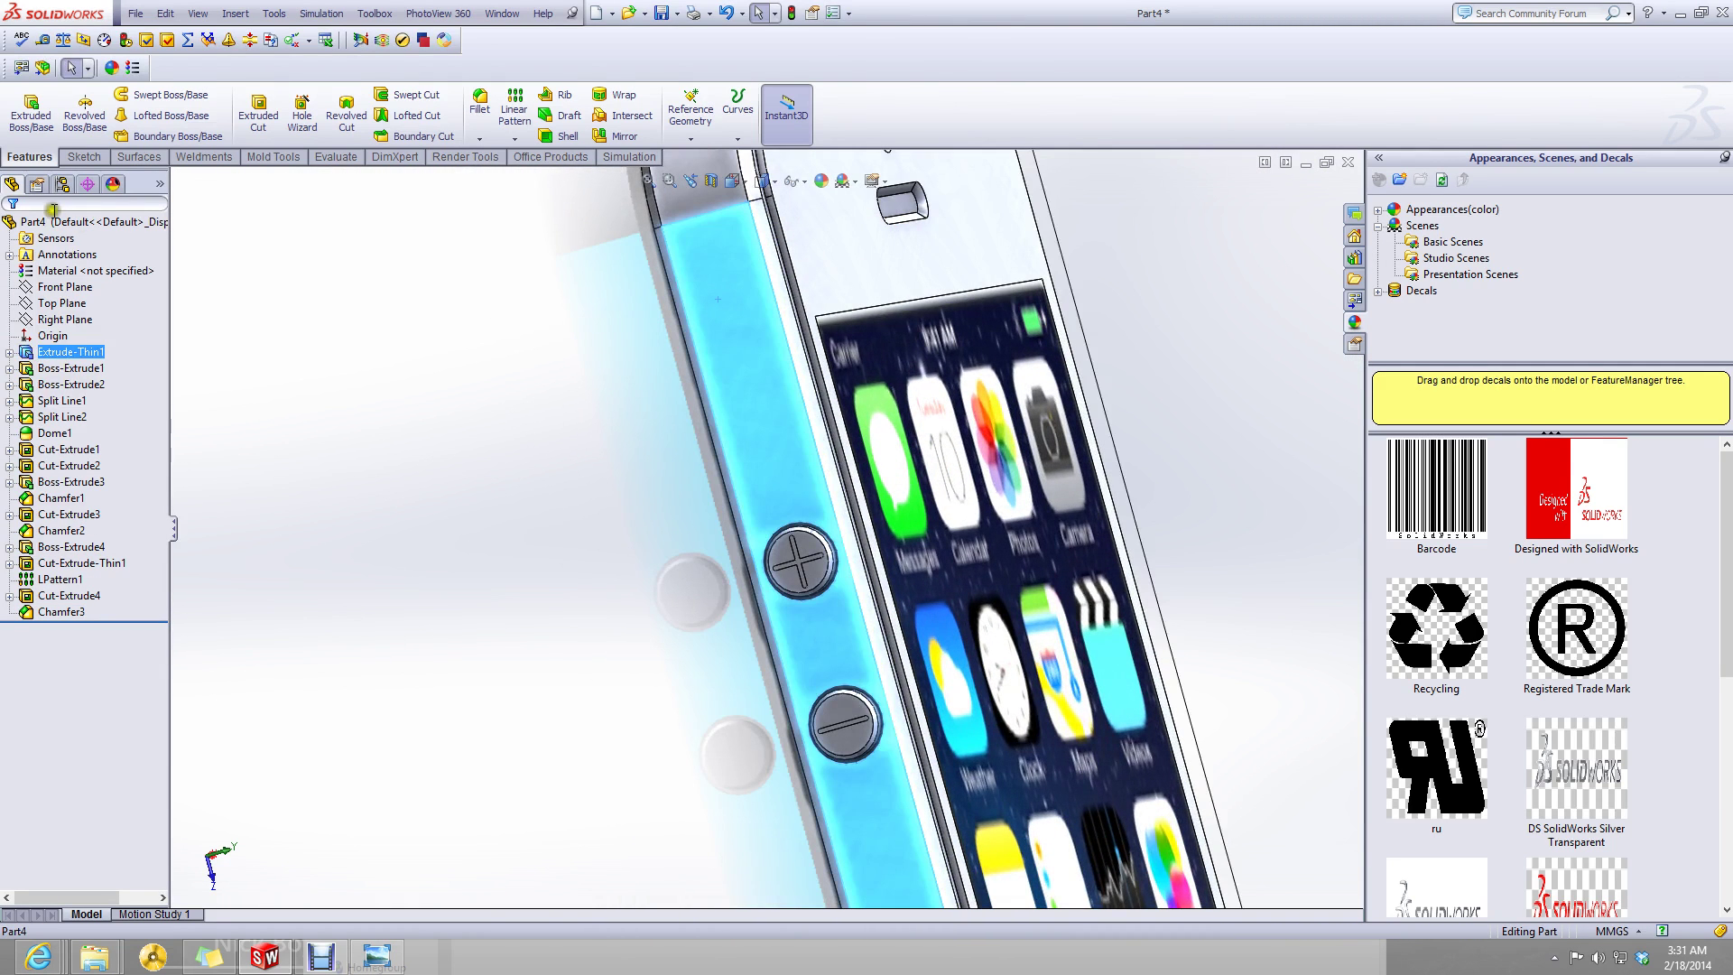
{"action": "left_click", "coordinate": [80, 157]}
{"action": "left_click", "coordinate": [24, 109]}
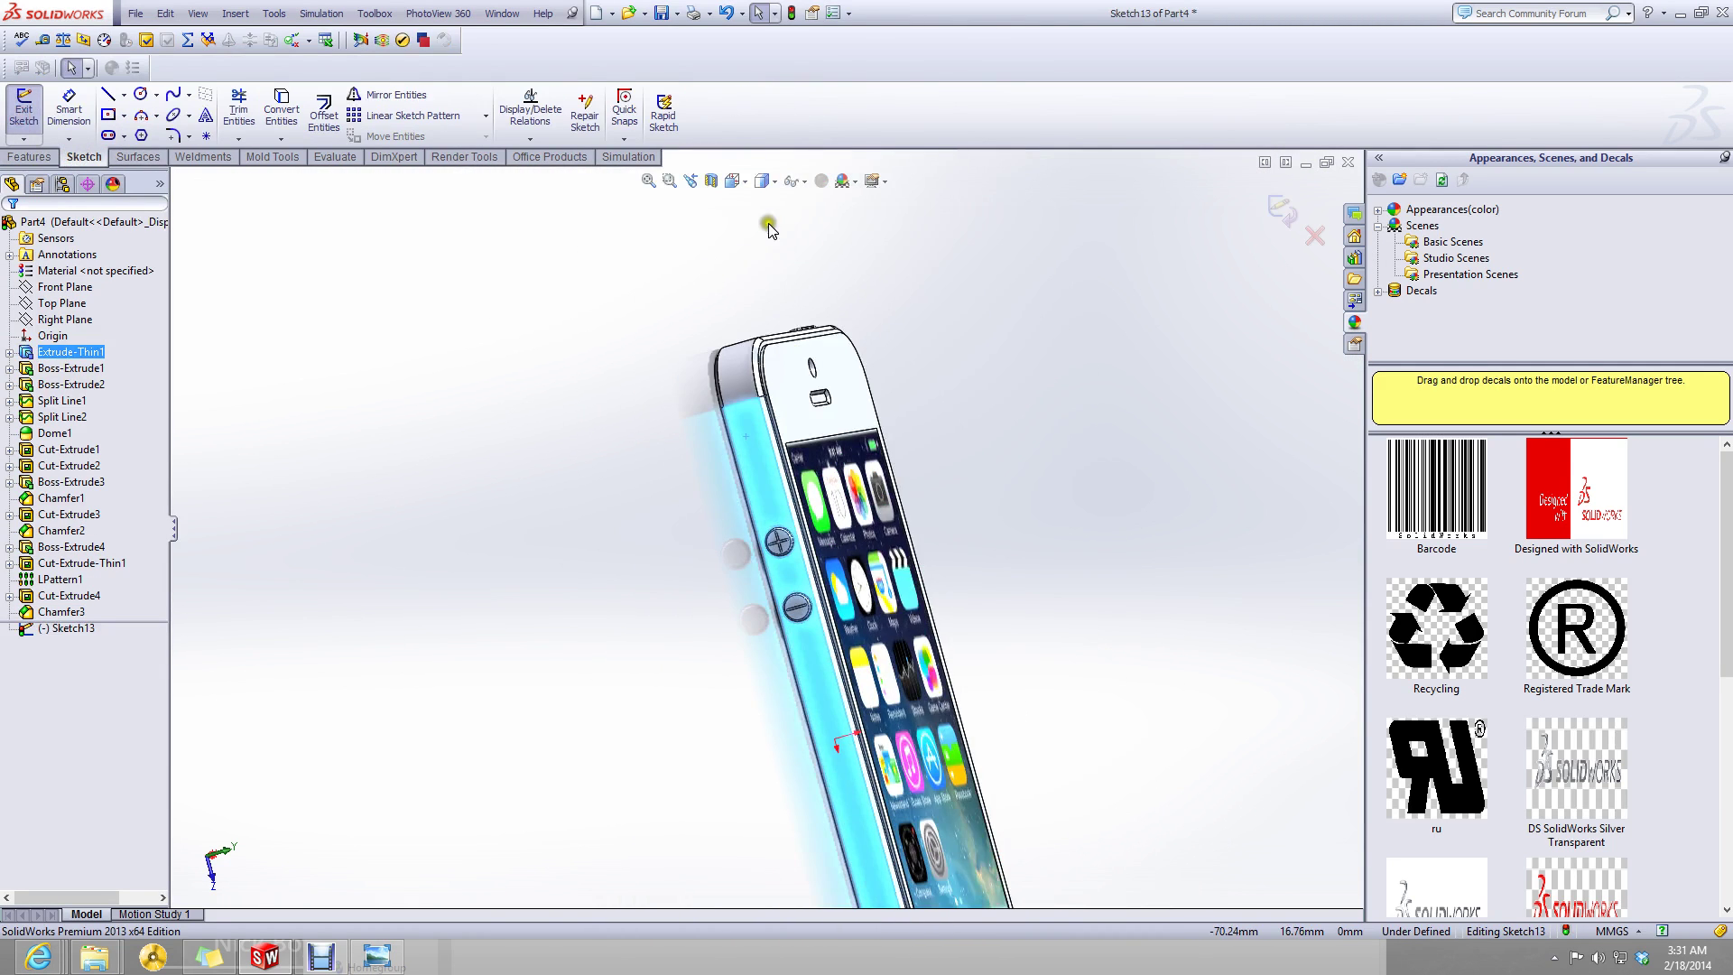
{"action": "left_click", "coordinate": [692, 180]}
{"action": "left_click", "coordinate": [732, 180]}
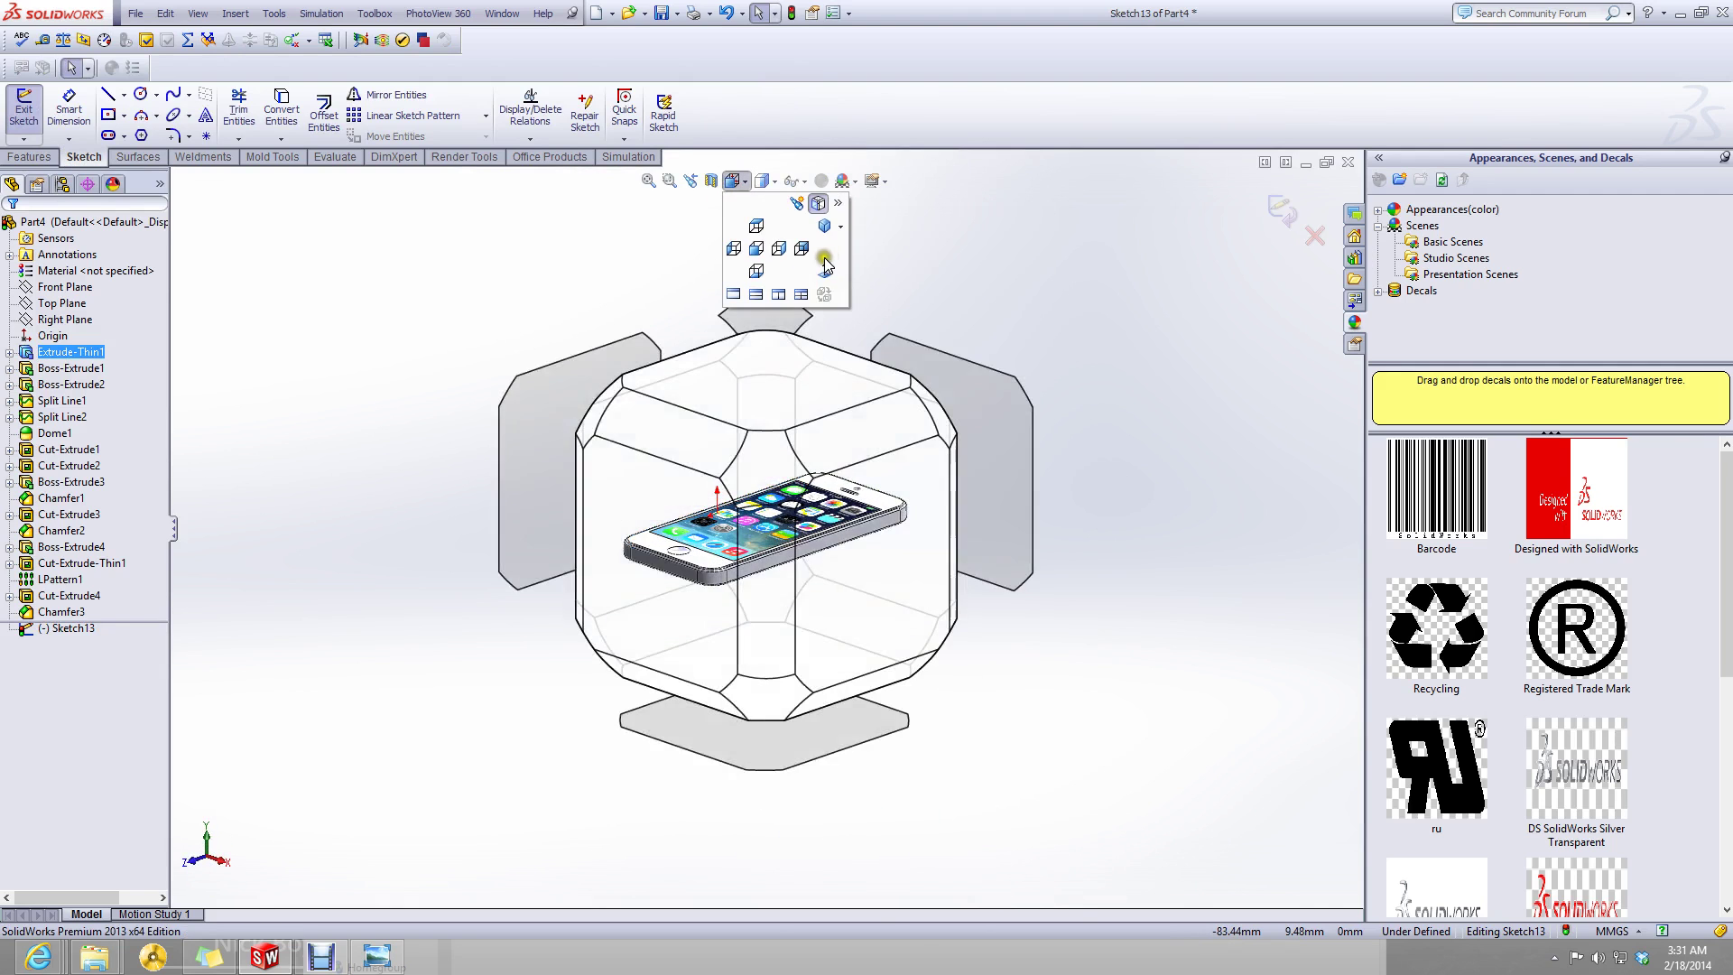
{"action": "left_click", "coordinate": [825, 269]}
{"action": "scroll", "coordinate": [519, 480], "scroll_direction": "up", "scroll_amount": 2}
{"action": "scroll", "coordinate": [664, 567], "scroll_direction": "down", "scroll_amount": 5}
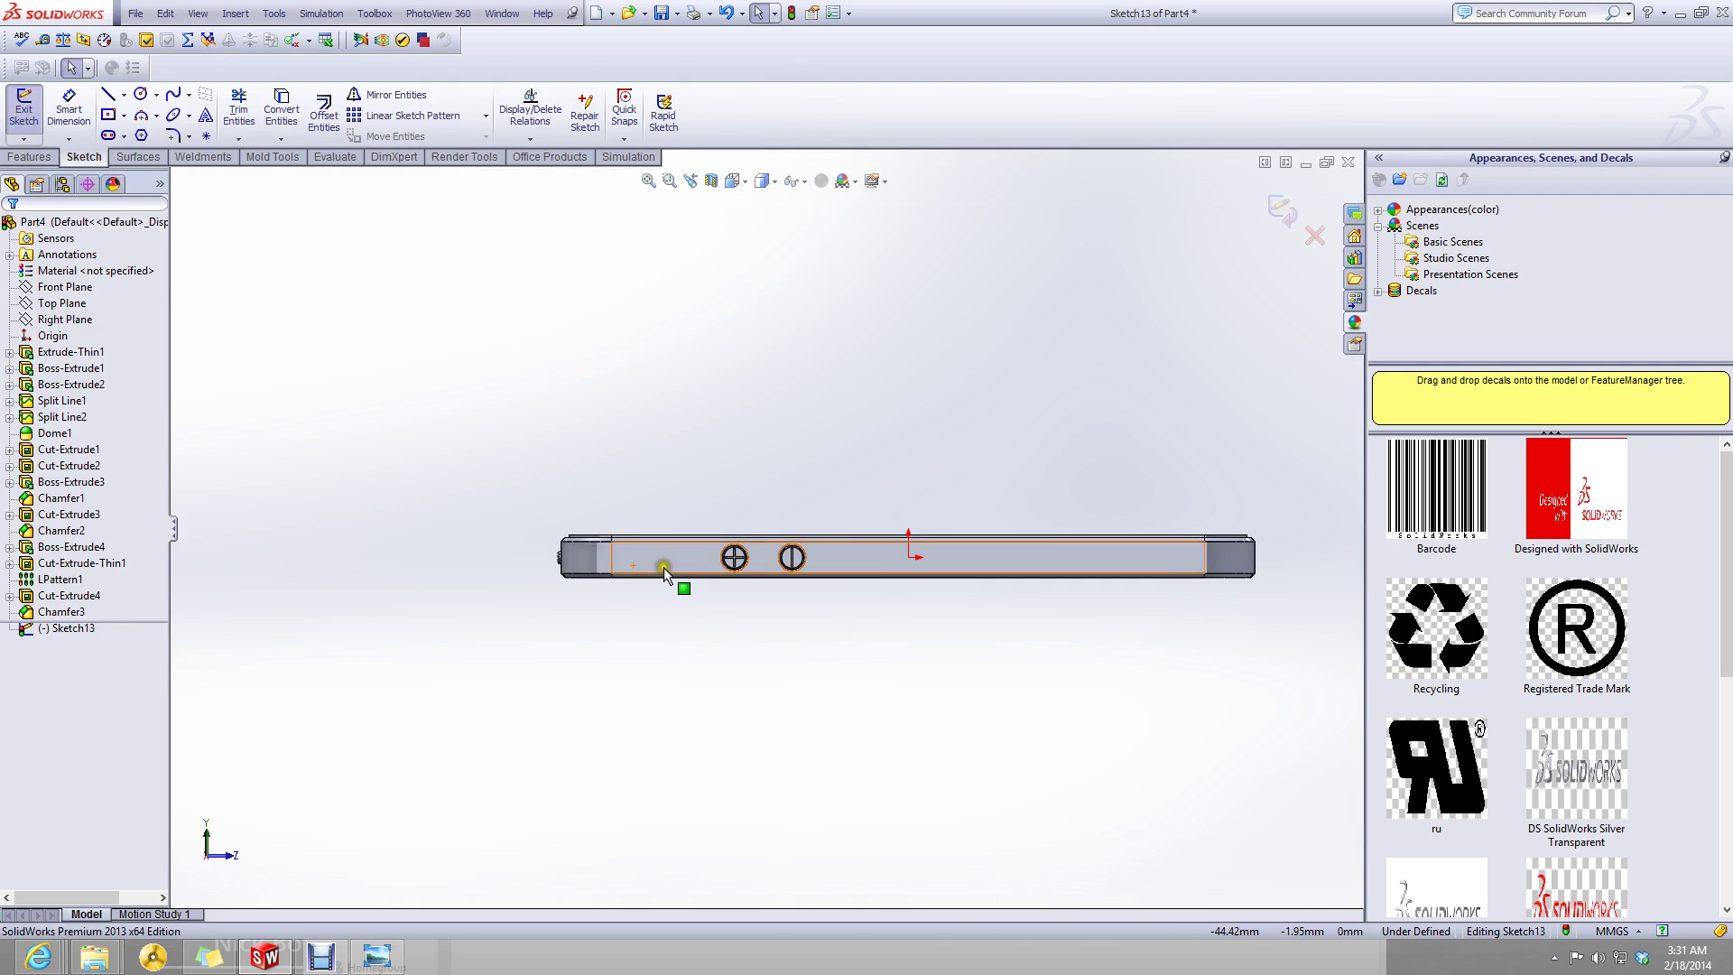
- Switch to the iPhone 5 reference part and open the sketch of its Side Buttons/Rocker feature for editing
{"action": "left_click", "coordinate": [1306, 163]}
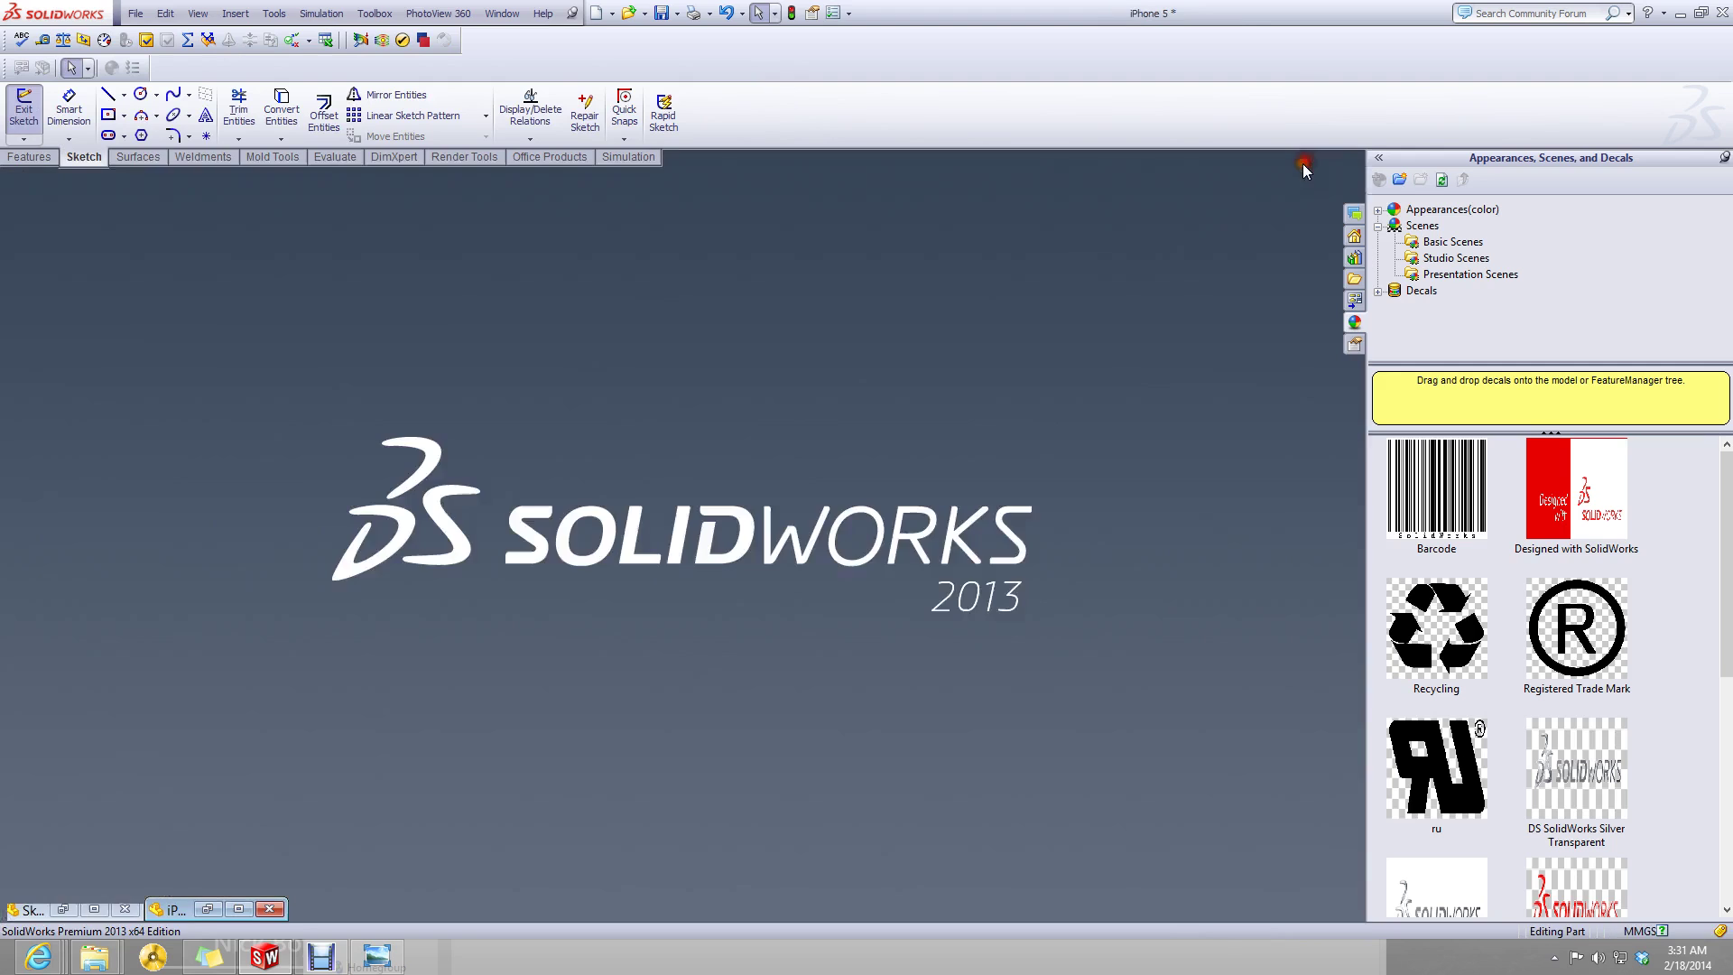
{"action": "left_click", "coordinate": [96, 907]}
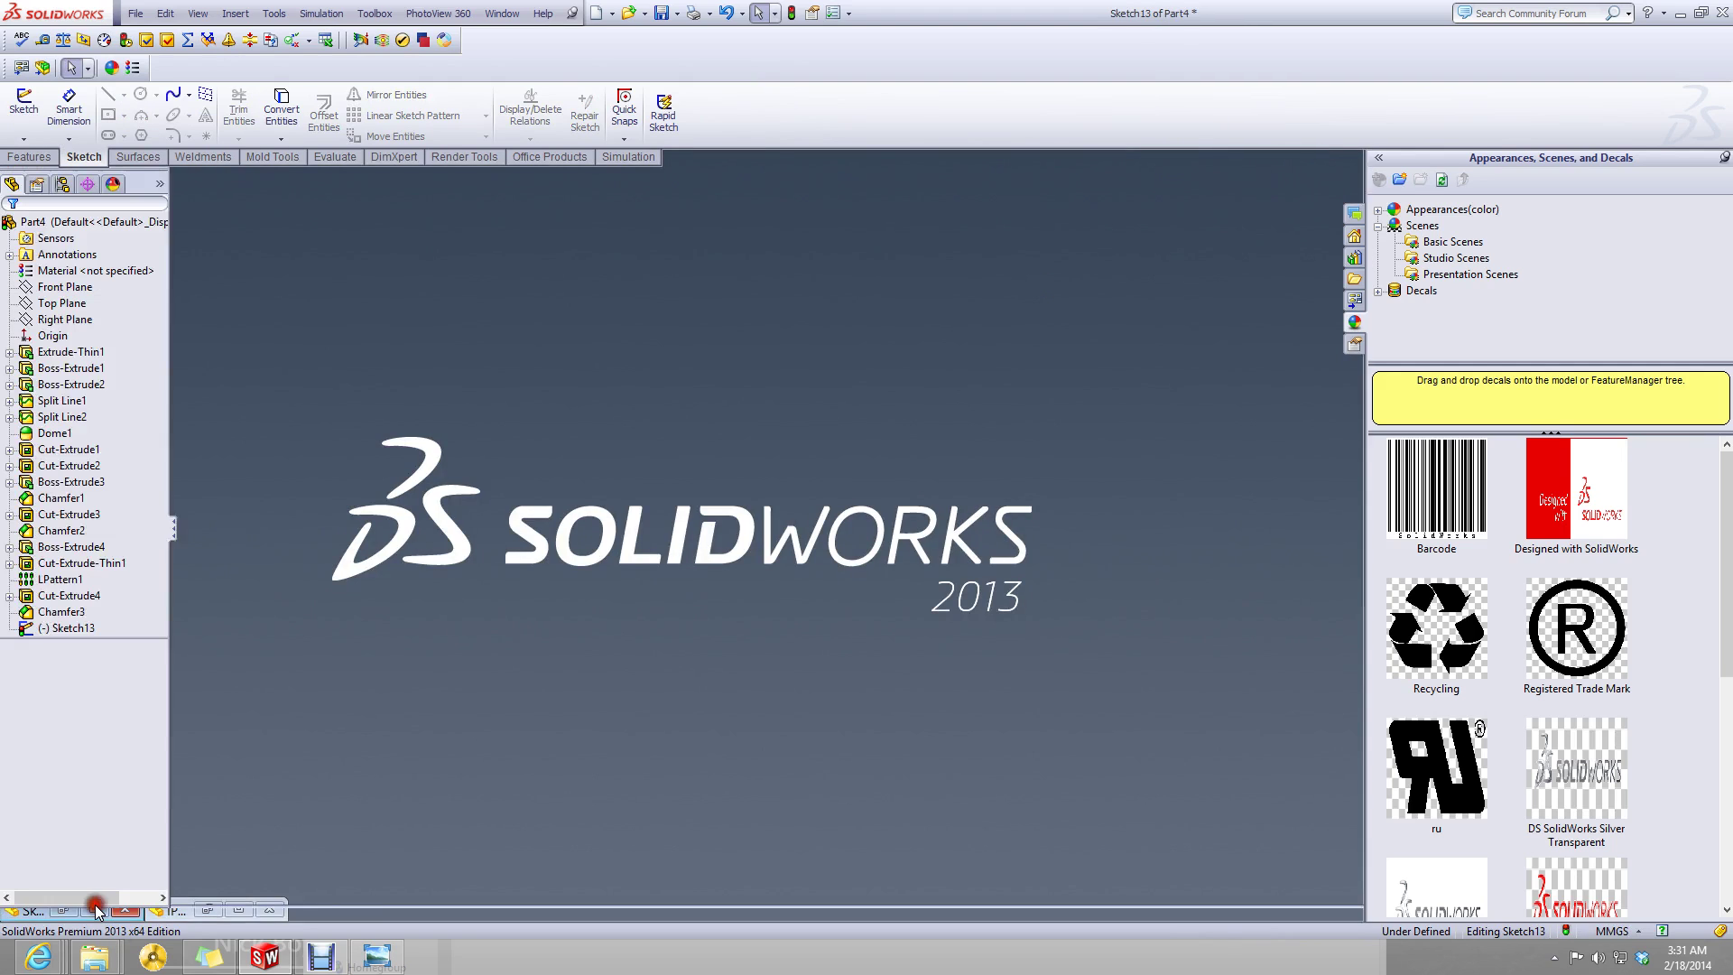
{"action": "left_click", "coordinate": [1305, 165]}
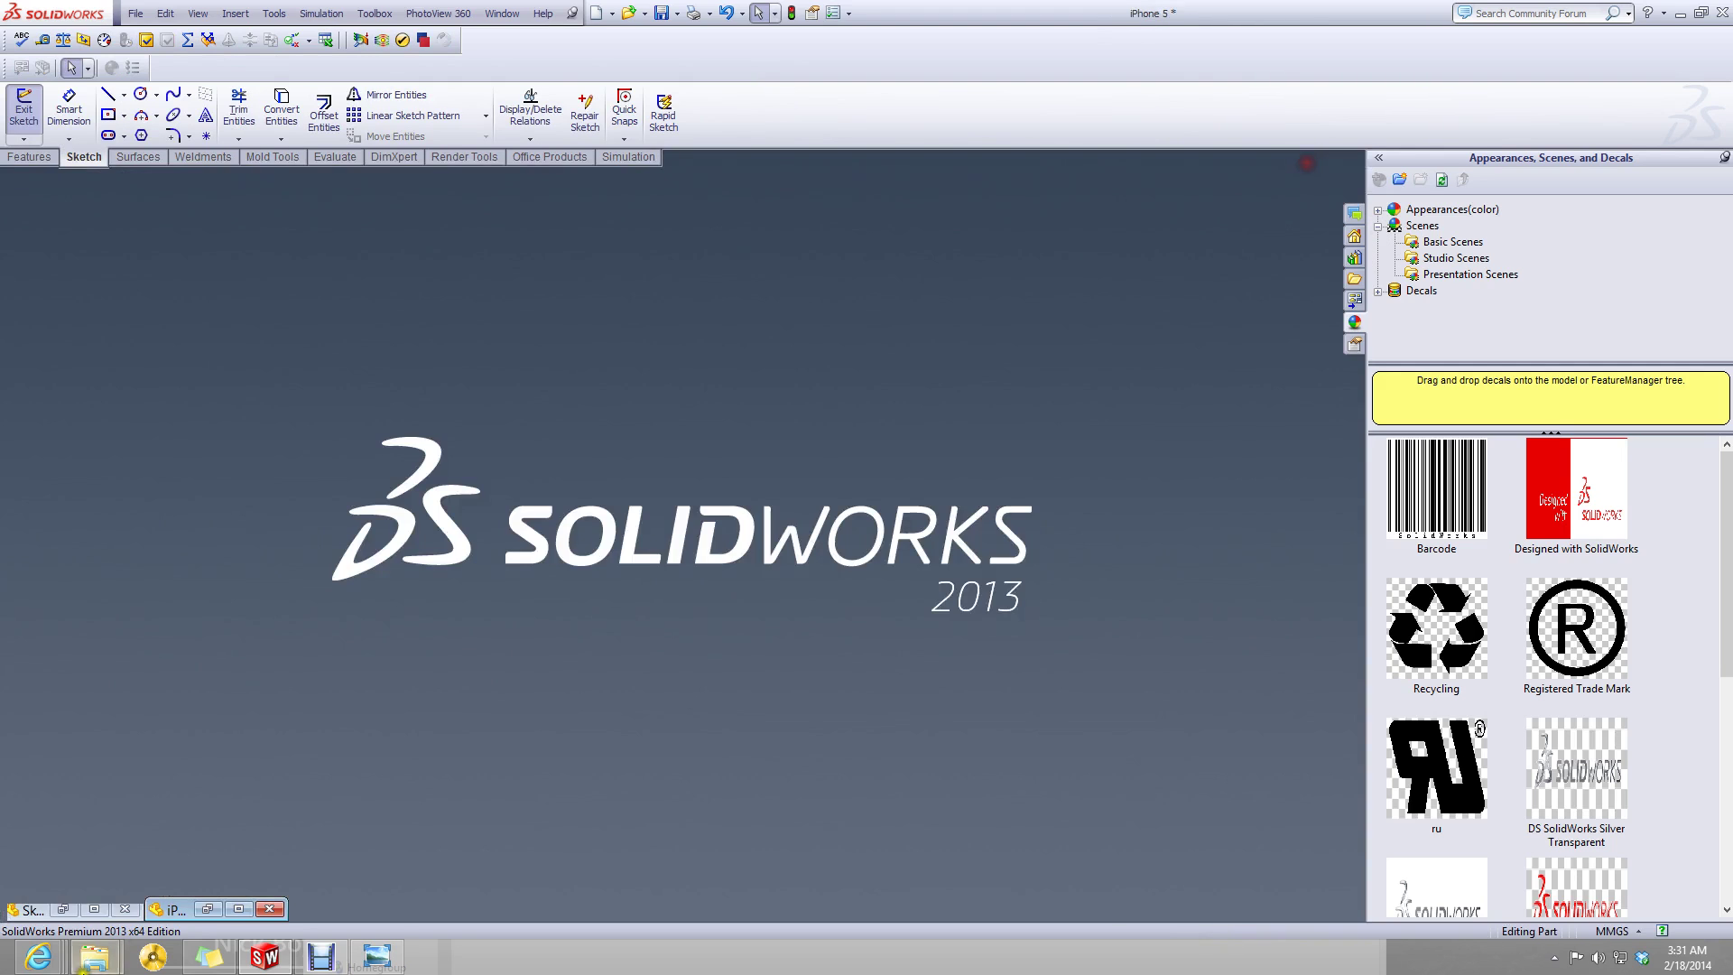
{"action": "left_click", "coordinate": [241, 907]}
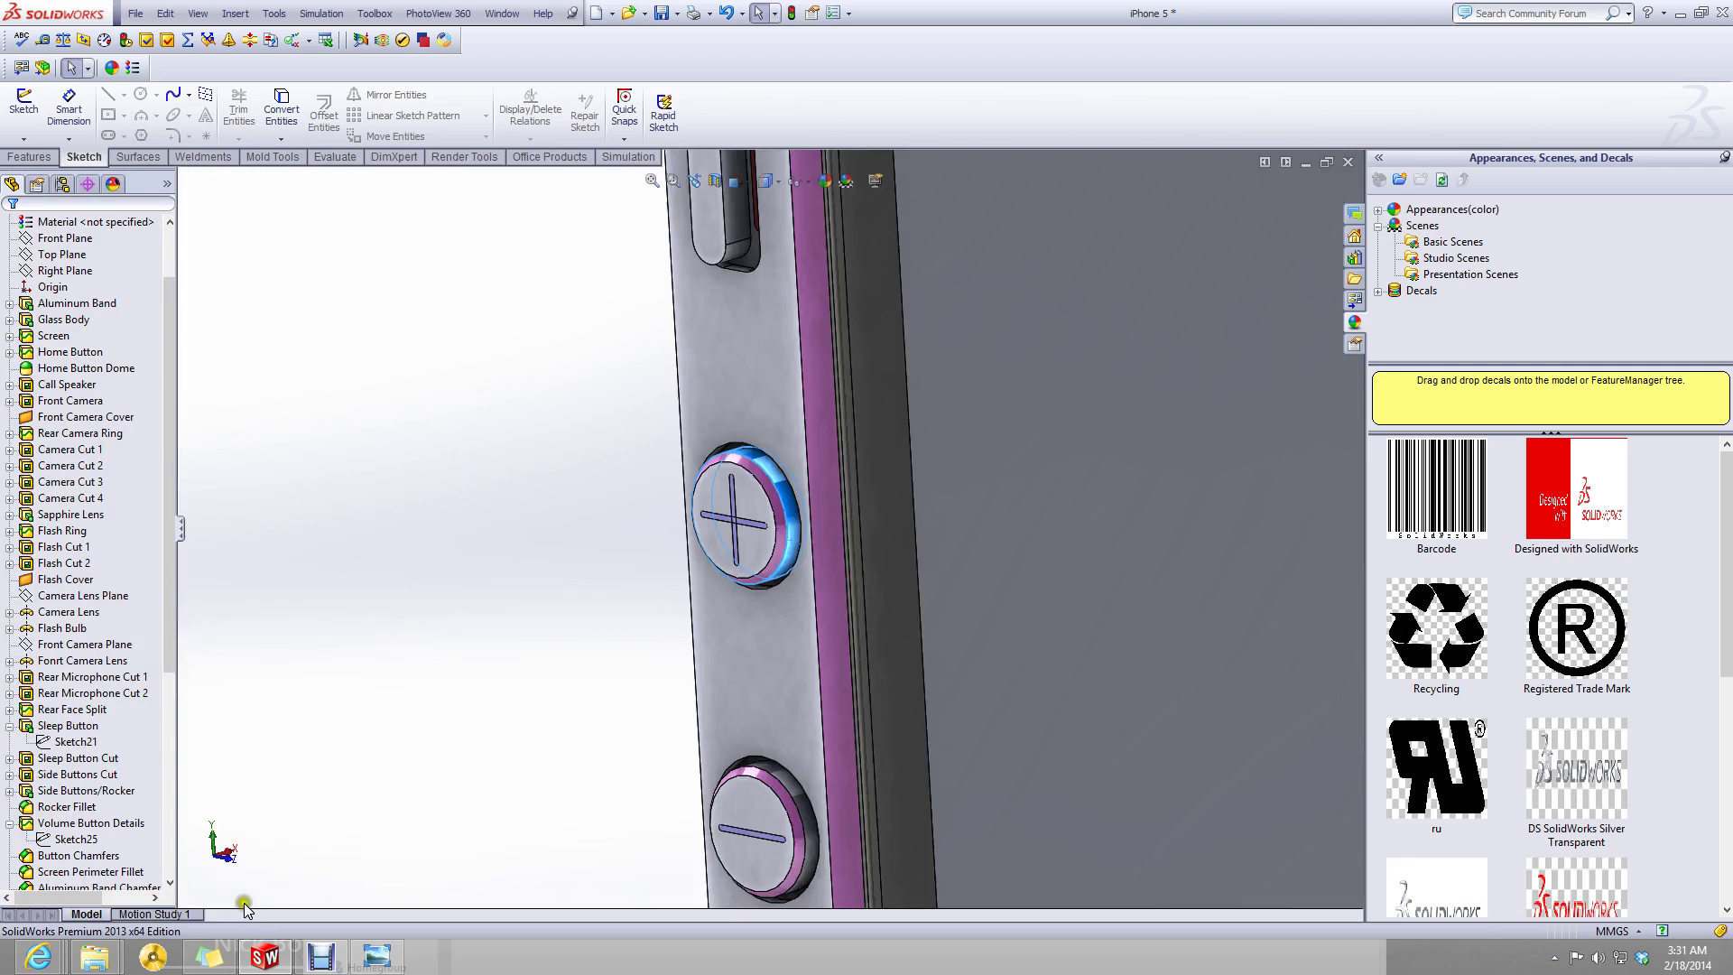
{"action": "middle_click_drag", "start_coordinate": [563, 578], "coordinate": [706, 621]}
{"action": "left_click", "coordinate": [717, 545]}
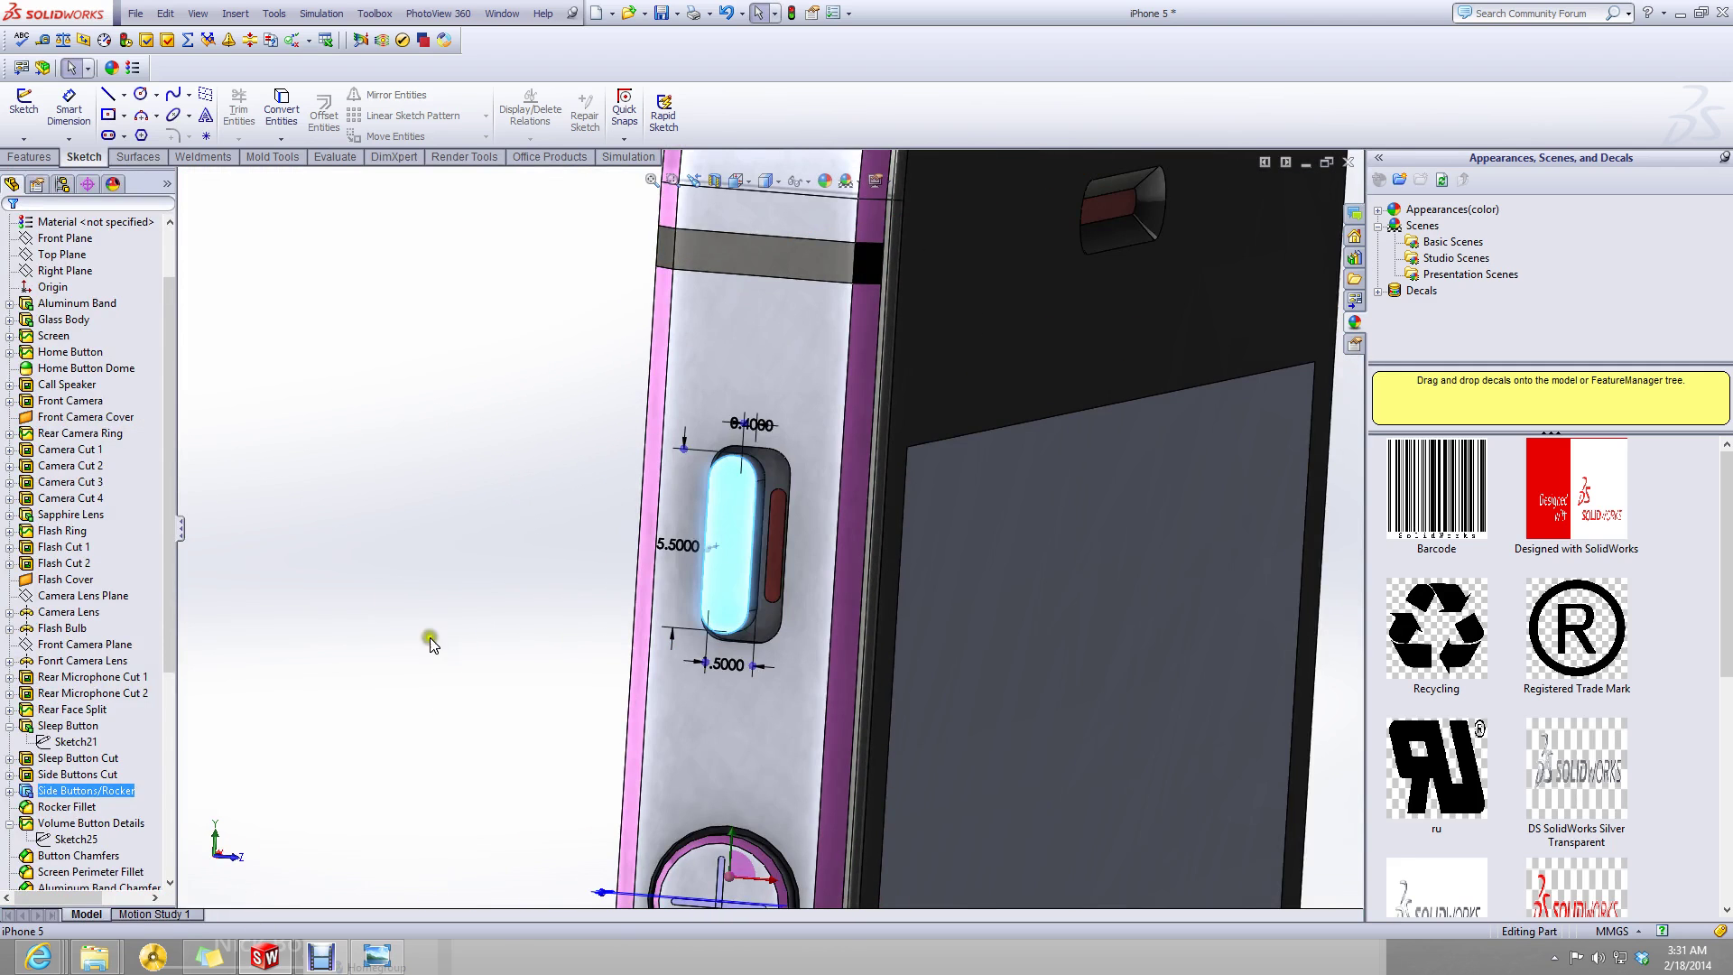
{"action": "left_click", "coordinate": [9, 791]}
{"action": "right_click", "coordinate": [65, 806]}
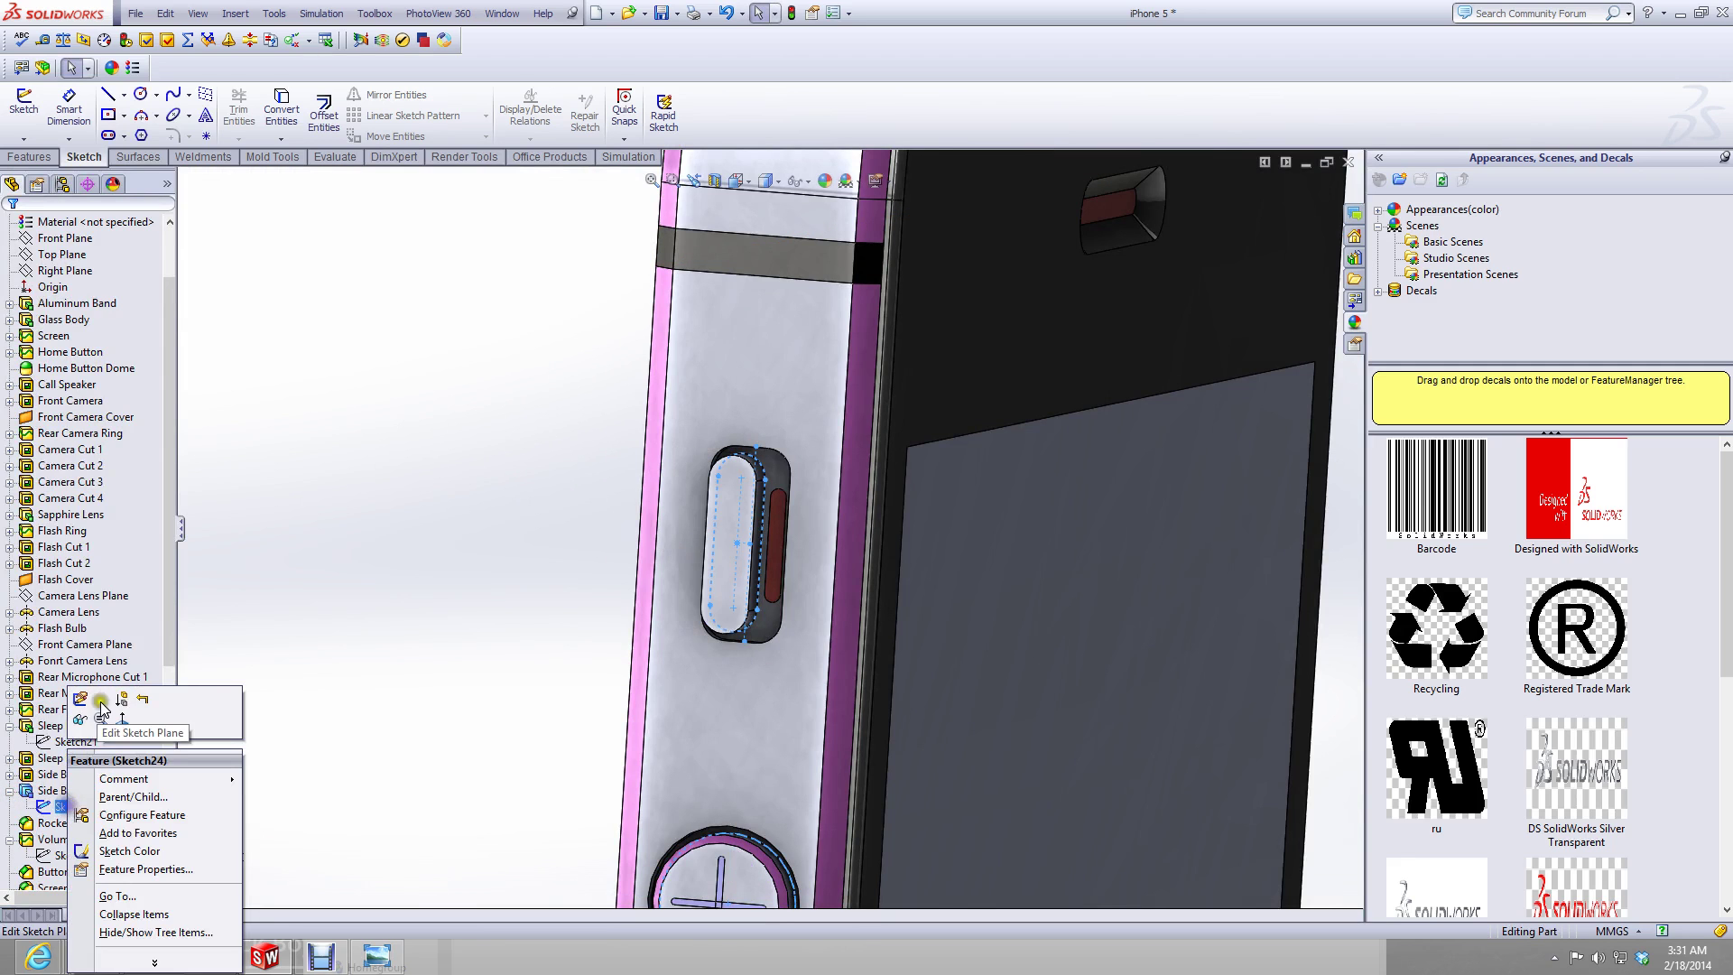
{"action": "left_click", "coordinate": [81, 699]}
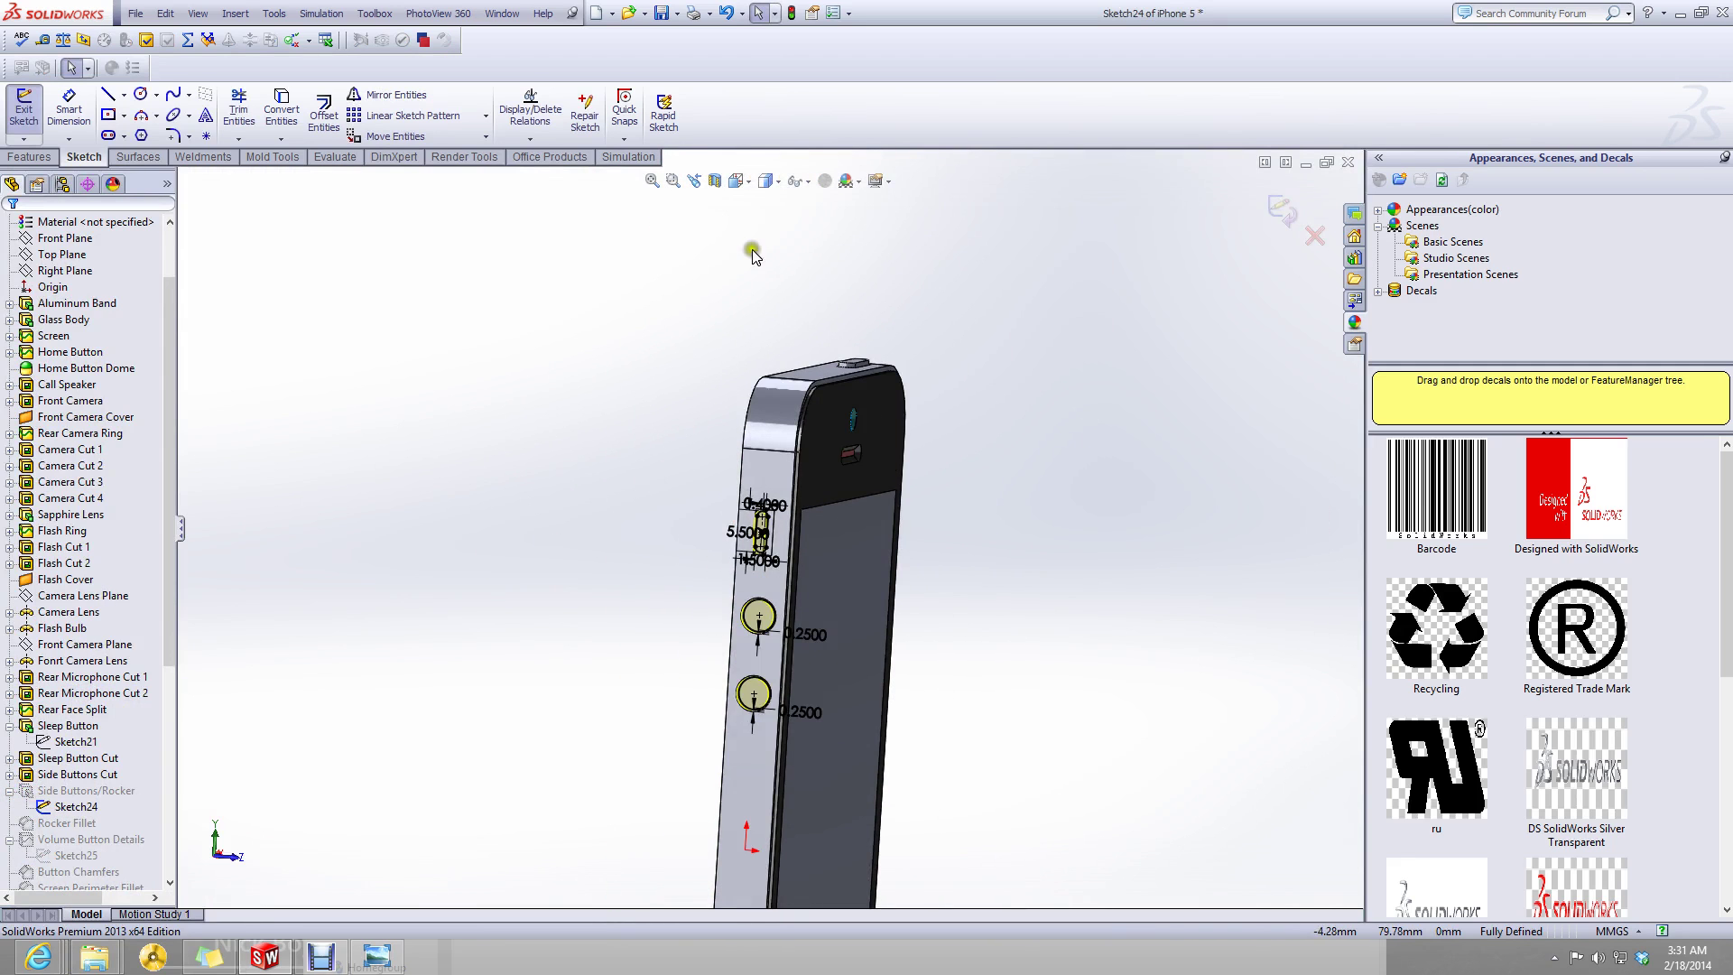
- Examine the ringer switch's slot profile, its dimensions and its position in the cutout in the reference sketch
{"action": "left_click", "coordinate": [736, 181]}
{"action": "left_click", "coordinate": [823, 268]}
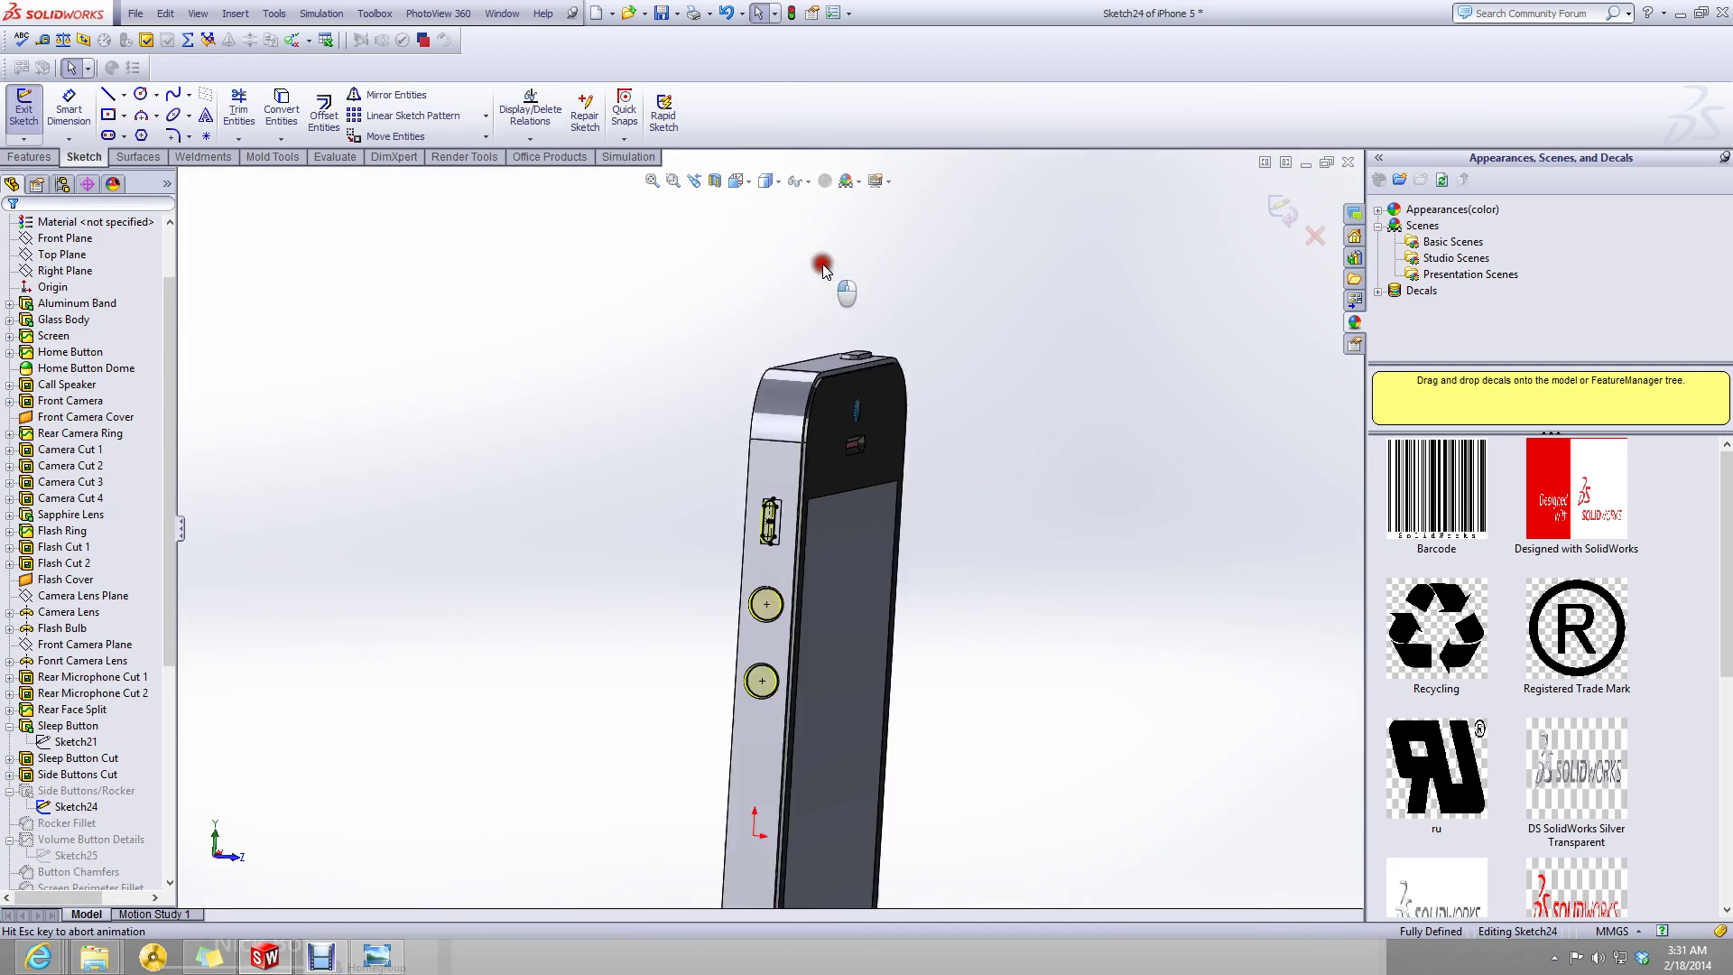
{"action": "scroll", "coordinate": [827, 287], "scroll_direction": "down", "scroll_amount": 5}
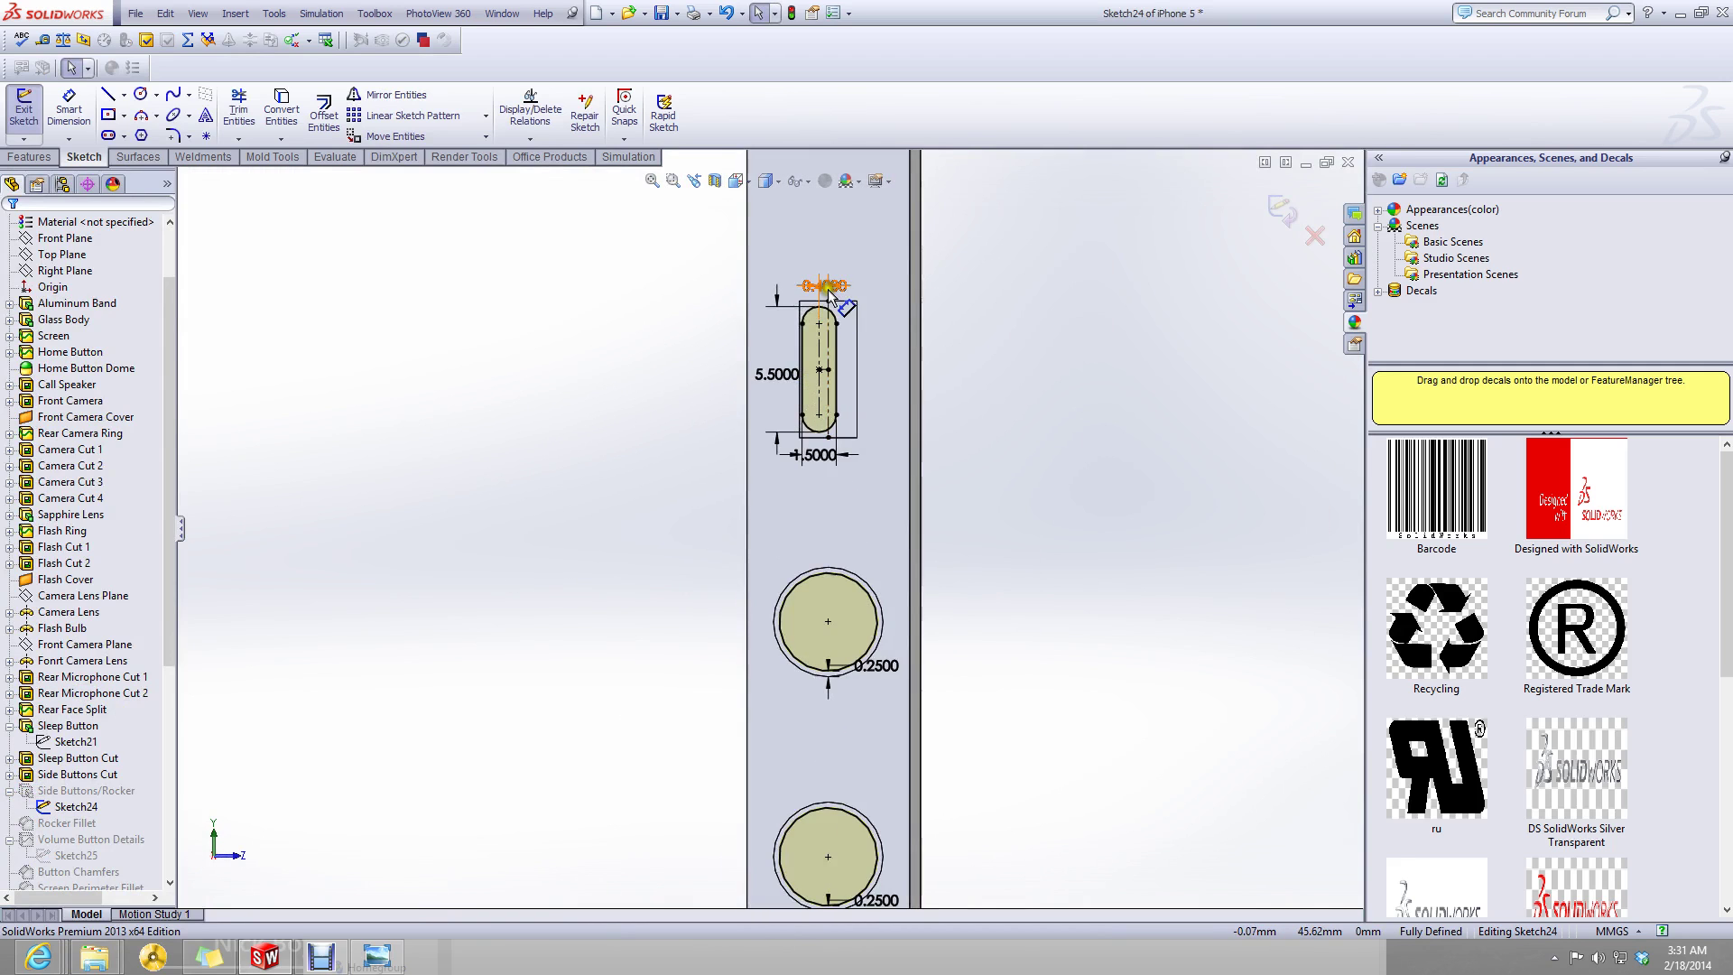
{"action": "scroll", "coordinate": [839, 302], "scroll_direction": "down", "scroll_amount": 2}
{"action": "scroll", "coordinate": [967, 462], "scroll_direction": "up", "scroll_amount": 5}
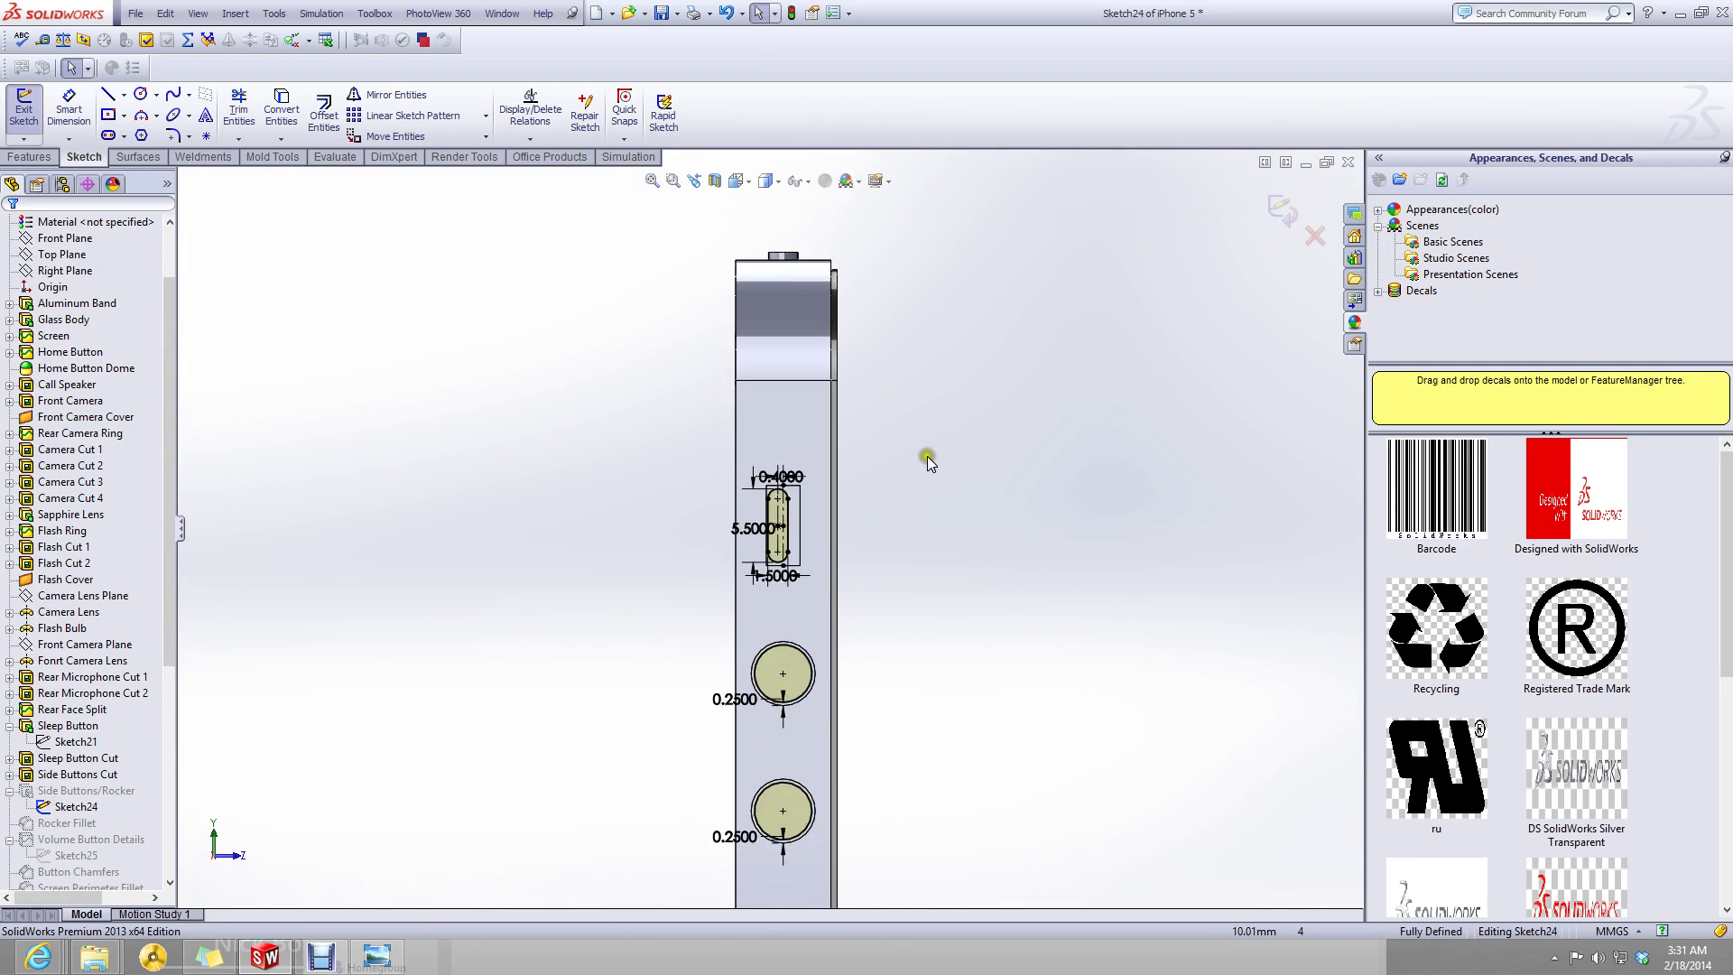
{"action": "scroll", "coordinate": [928, 457], "scroll_direction": "down", "scroll_amount": 3}
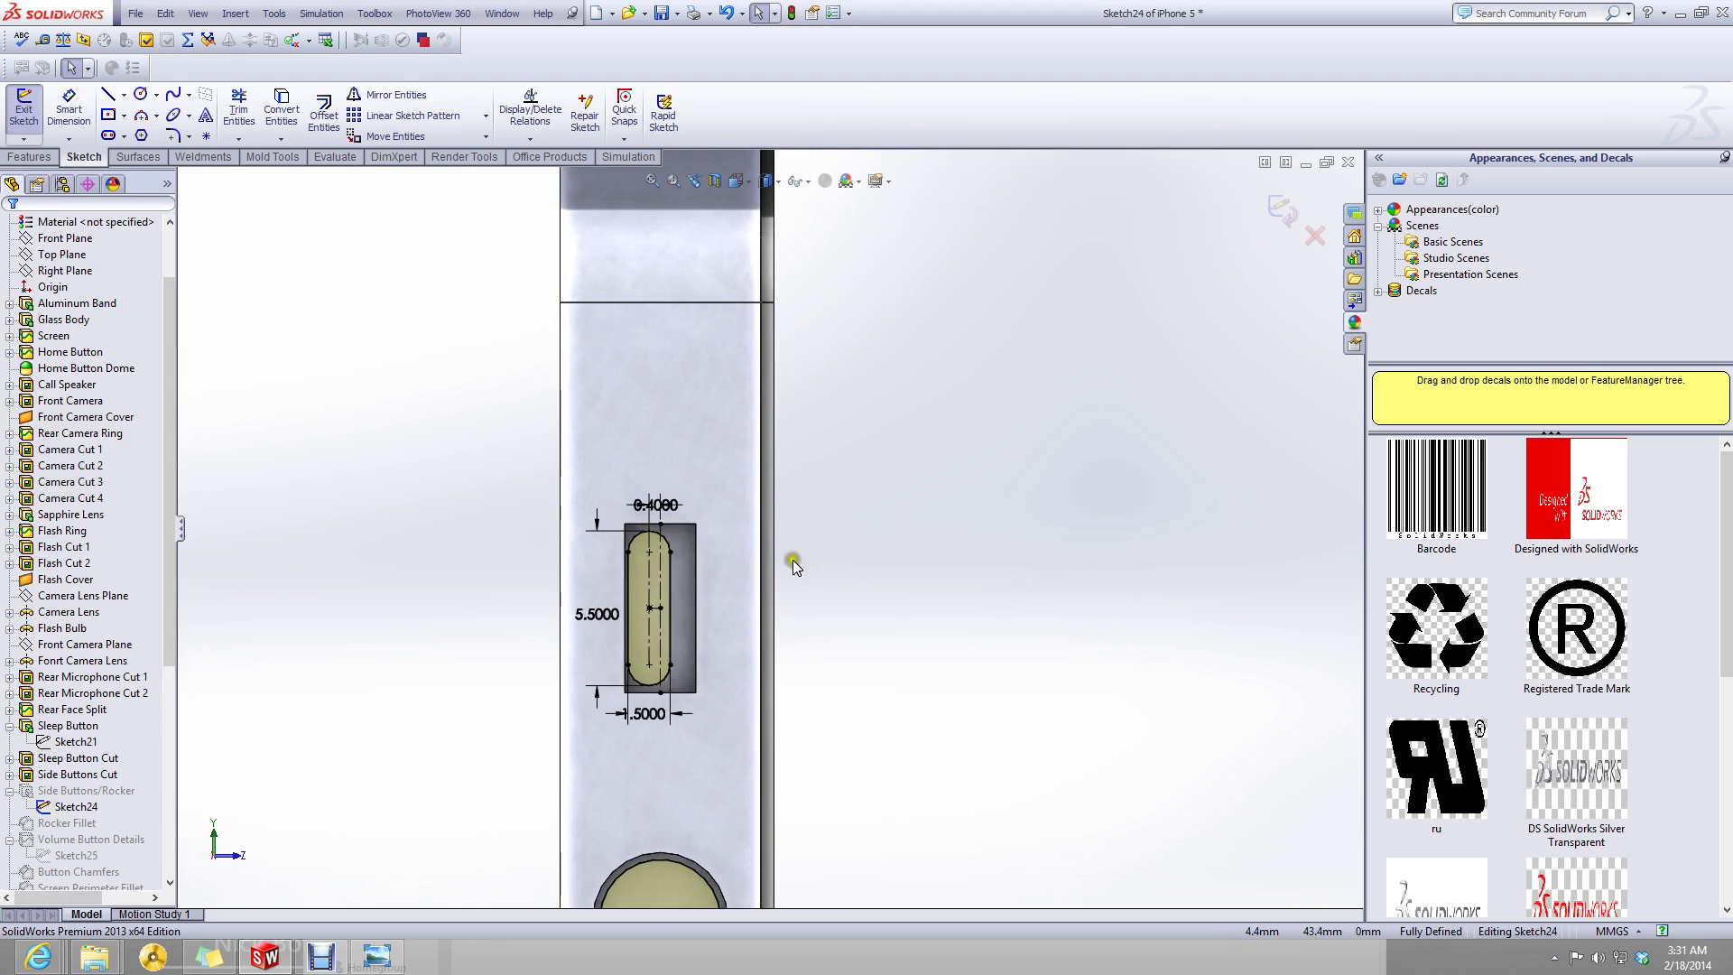
{"action": "scroll", "coordinate": [677, 581], "scroll_direction": "down", "scroll_amount": 4}
{"action": "middle_click_drag", "start_coordinate": [677, 592], "coordinate": [814, 561]}
{"action": "scroll", "coordinate": [596, 623], "scroll_direction": "up", "scroll_amount": 5}
{"action": "scroll", "coordinate": [618, 694], "scroll_direction": "down", "scroll_amount": 3}
{"action": "scroll", "coordinate": [814, 561], "scroll_direction": "down", "scroll_amount": 2}
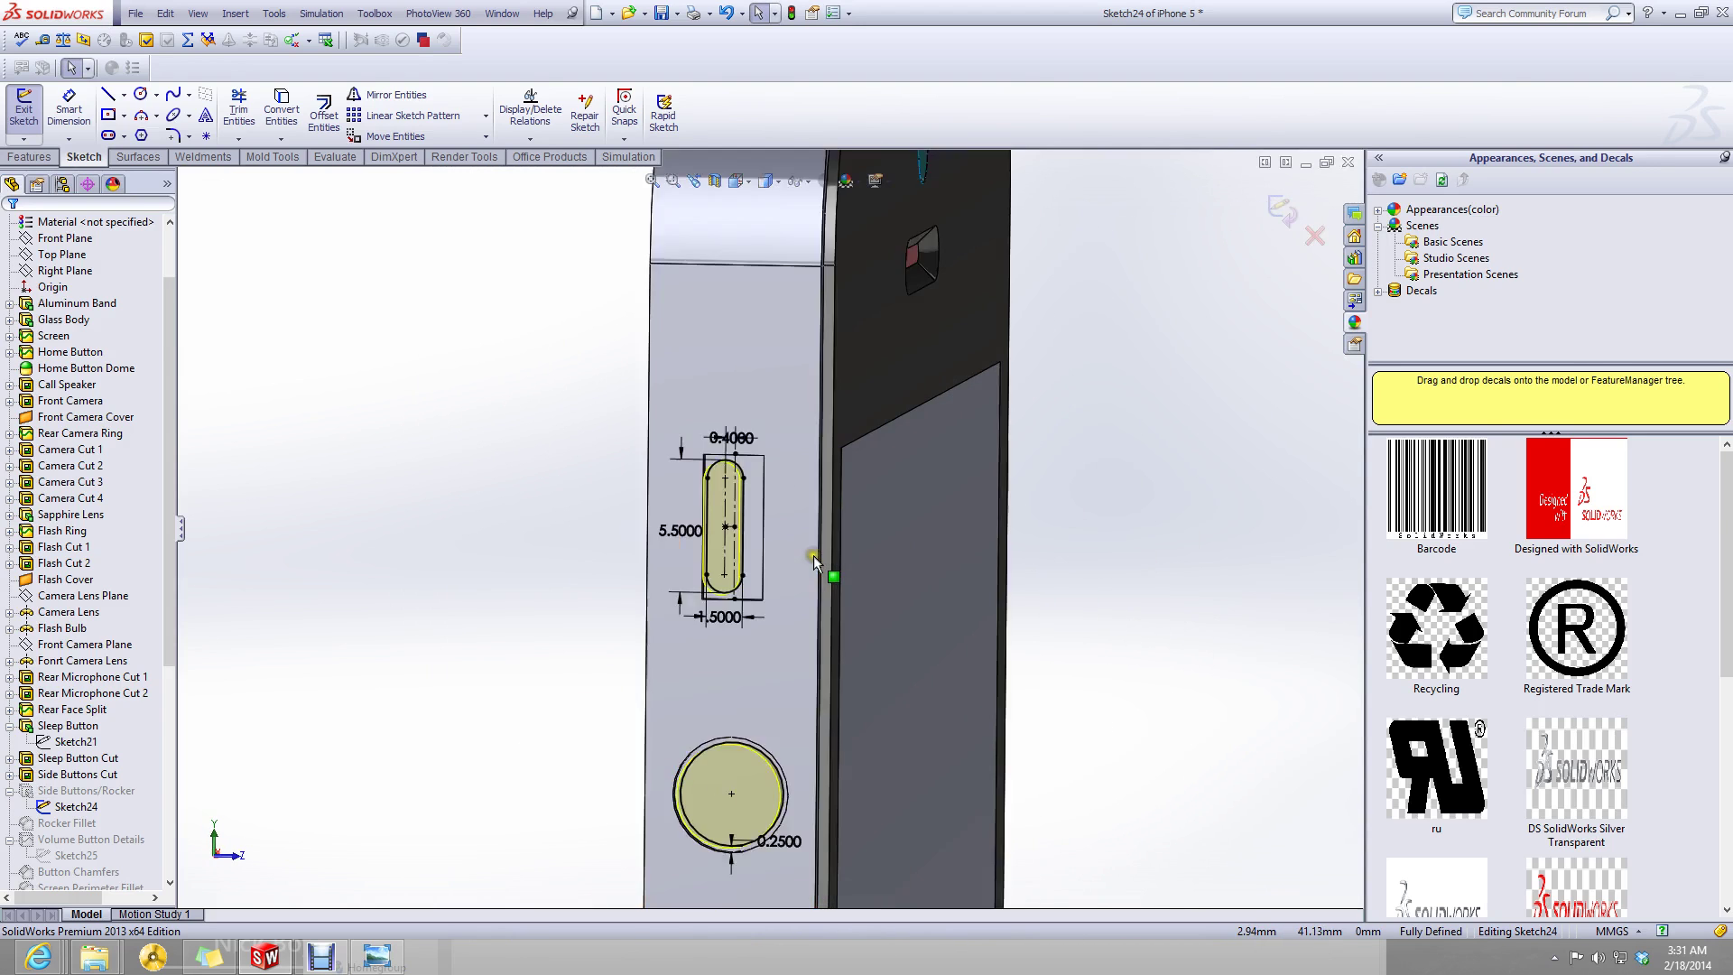
{"action": "scroll", "coordinate": [815, 562], "scroll_direction": "down", "scroll_amount": 2}
{"action": "left_click_drag", "start_coordinate": [838, 344], "coordinate": [585, 724]}
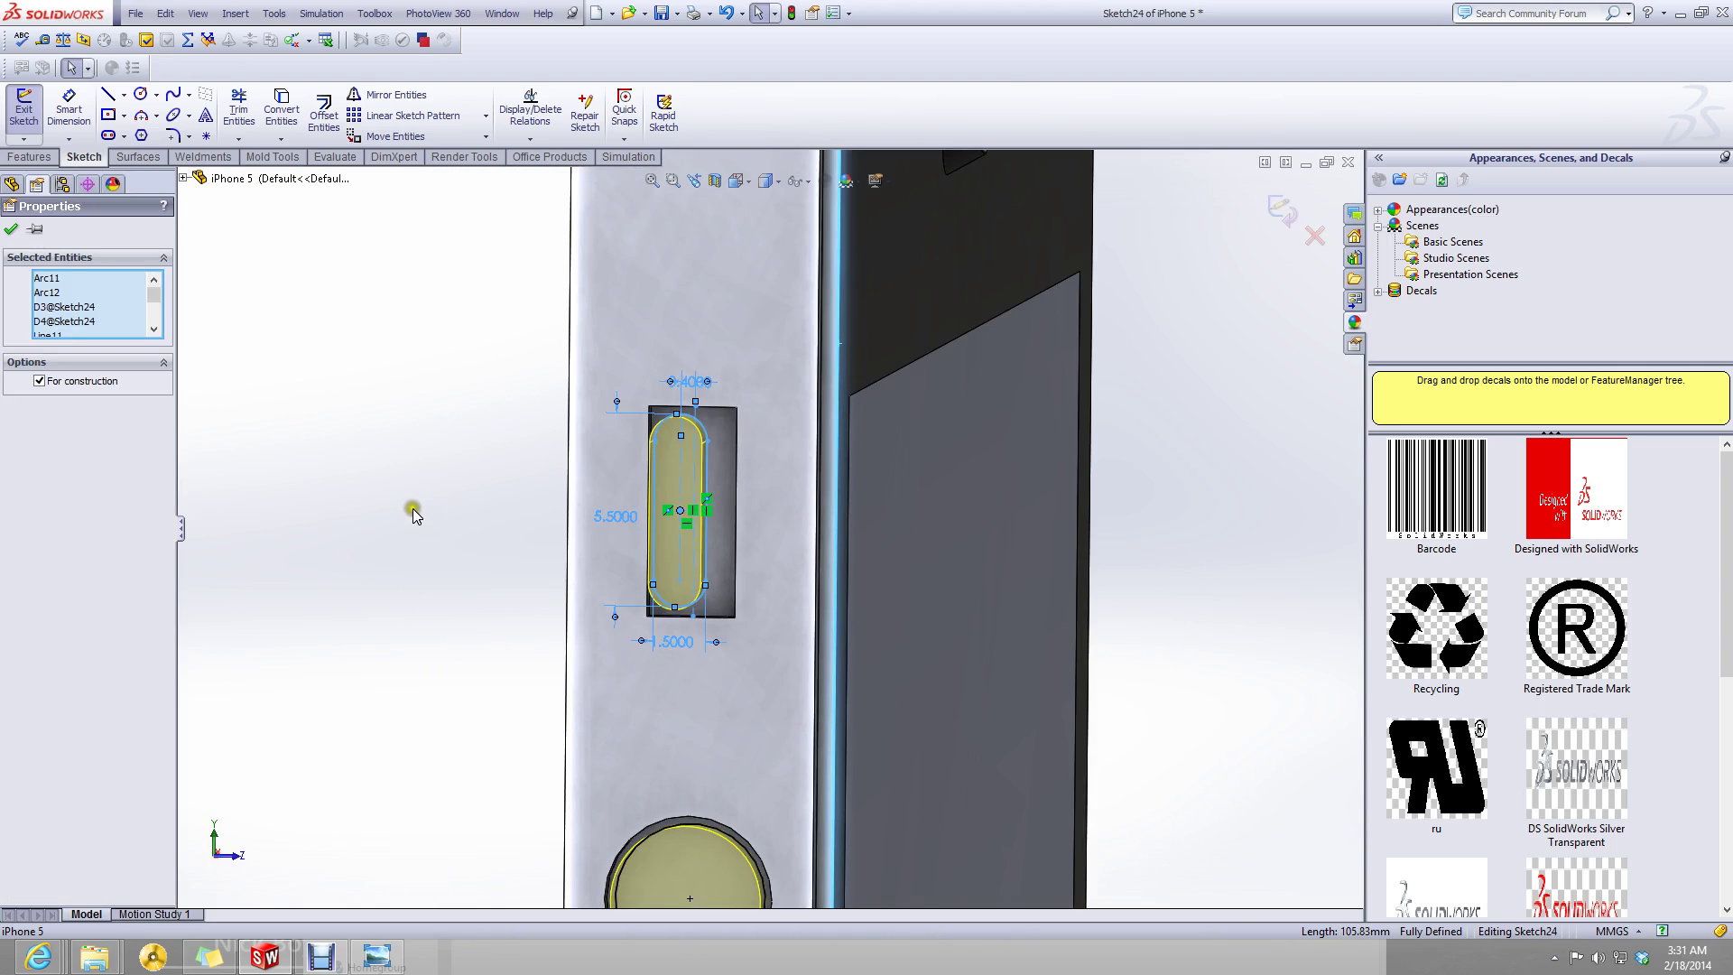
{"action": "scroll", "coordinate": [700, 465], "scroll_direction": "down", "scroll_amount": 4}
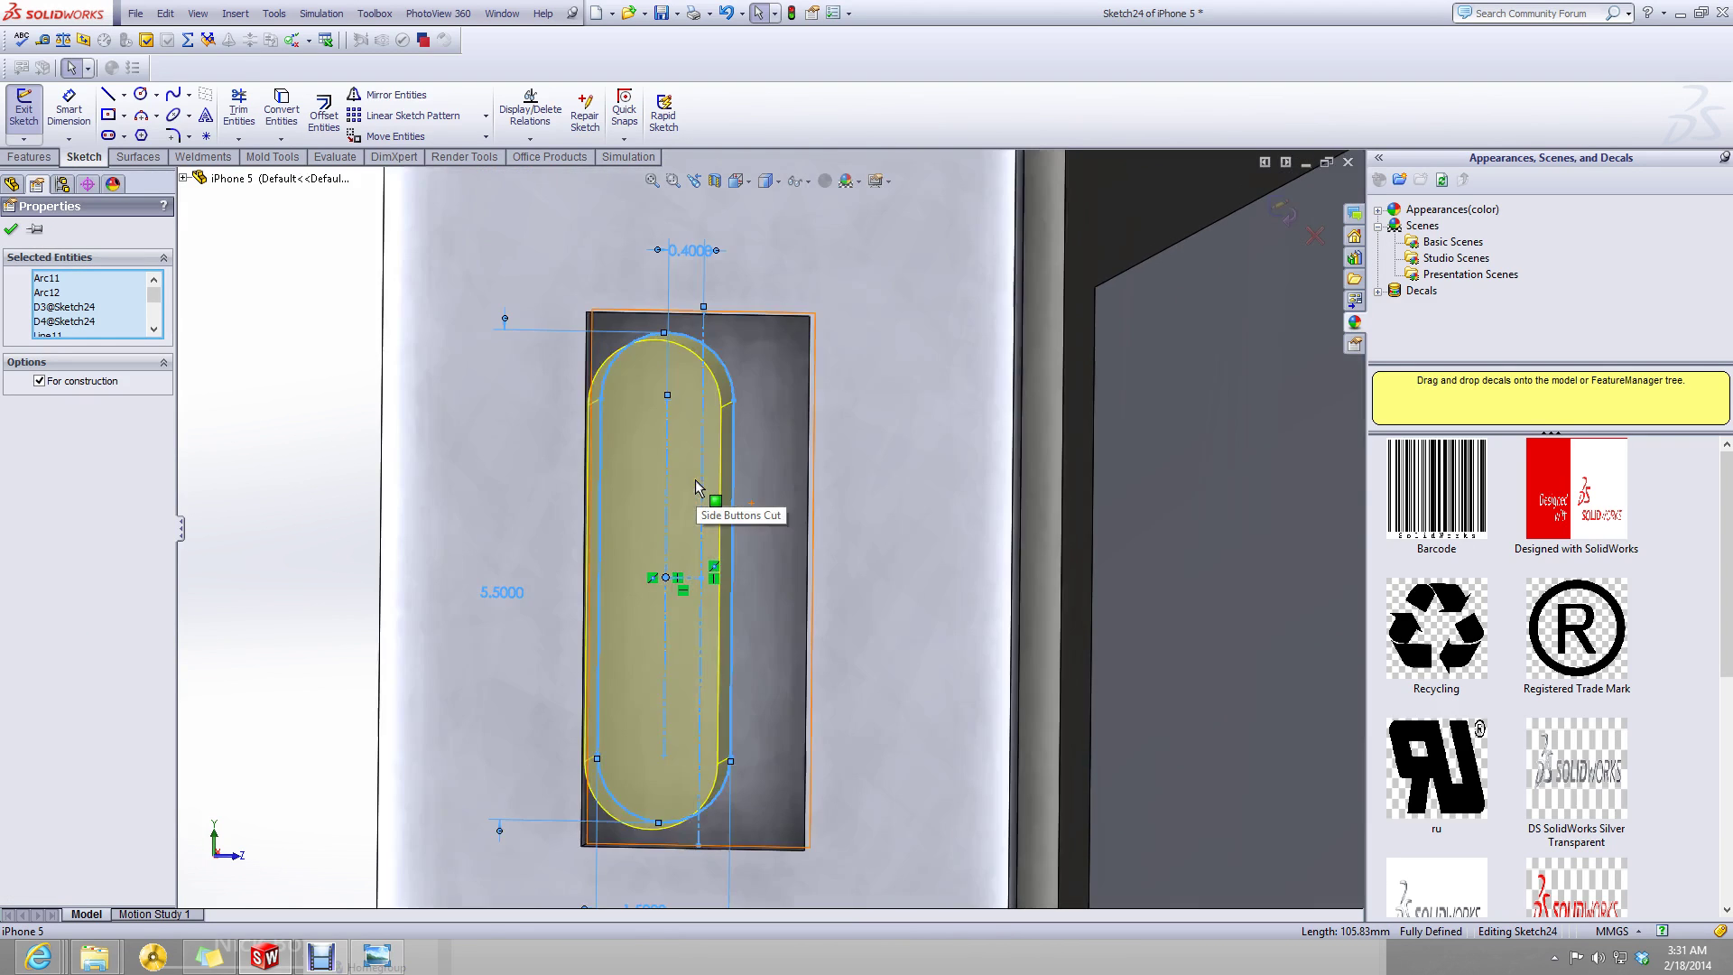
{"action": "scroll", "coordinate": [704, 456], "scroll_direction": "up", "scroll_amount": 5}
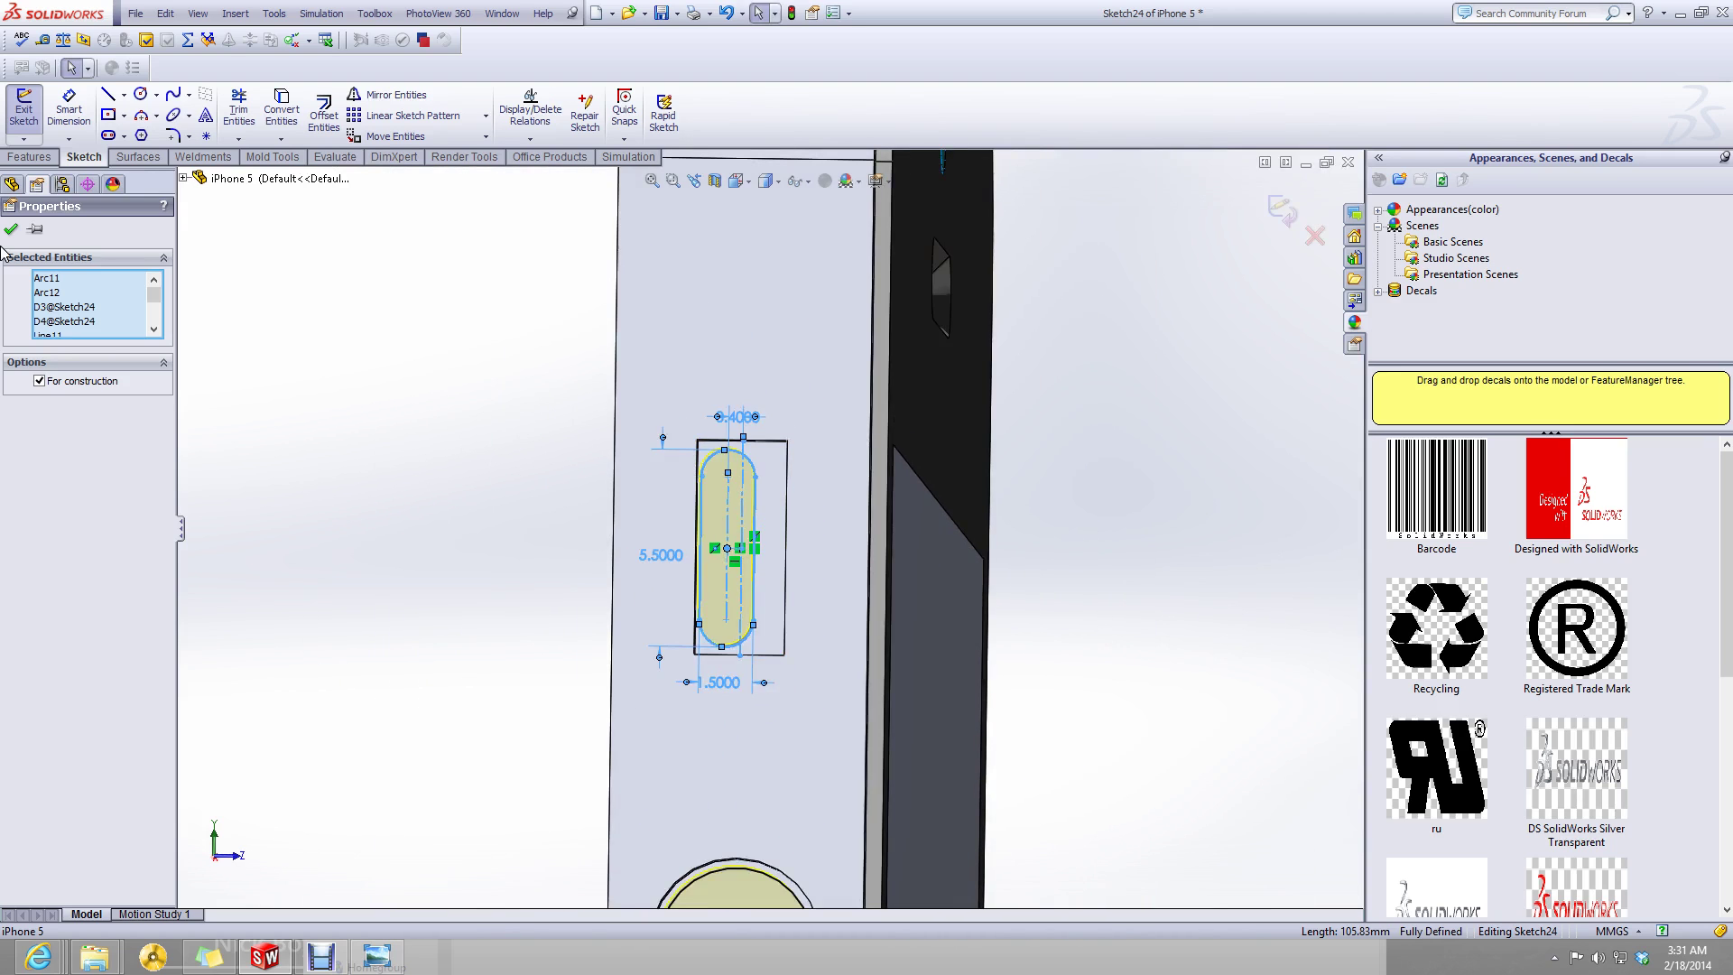
{"action": "left_click", "coordinate": [13, 185]}
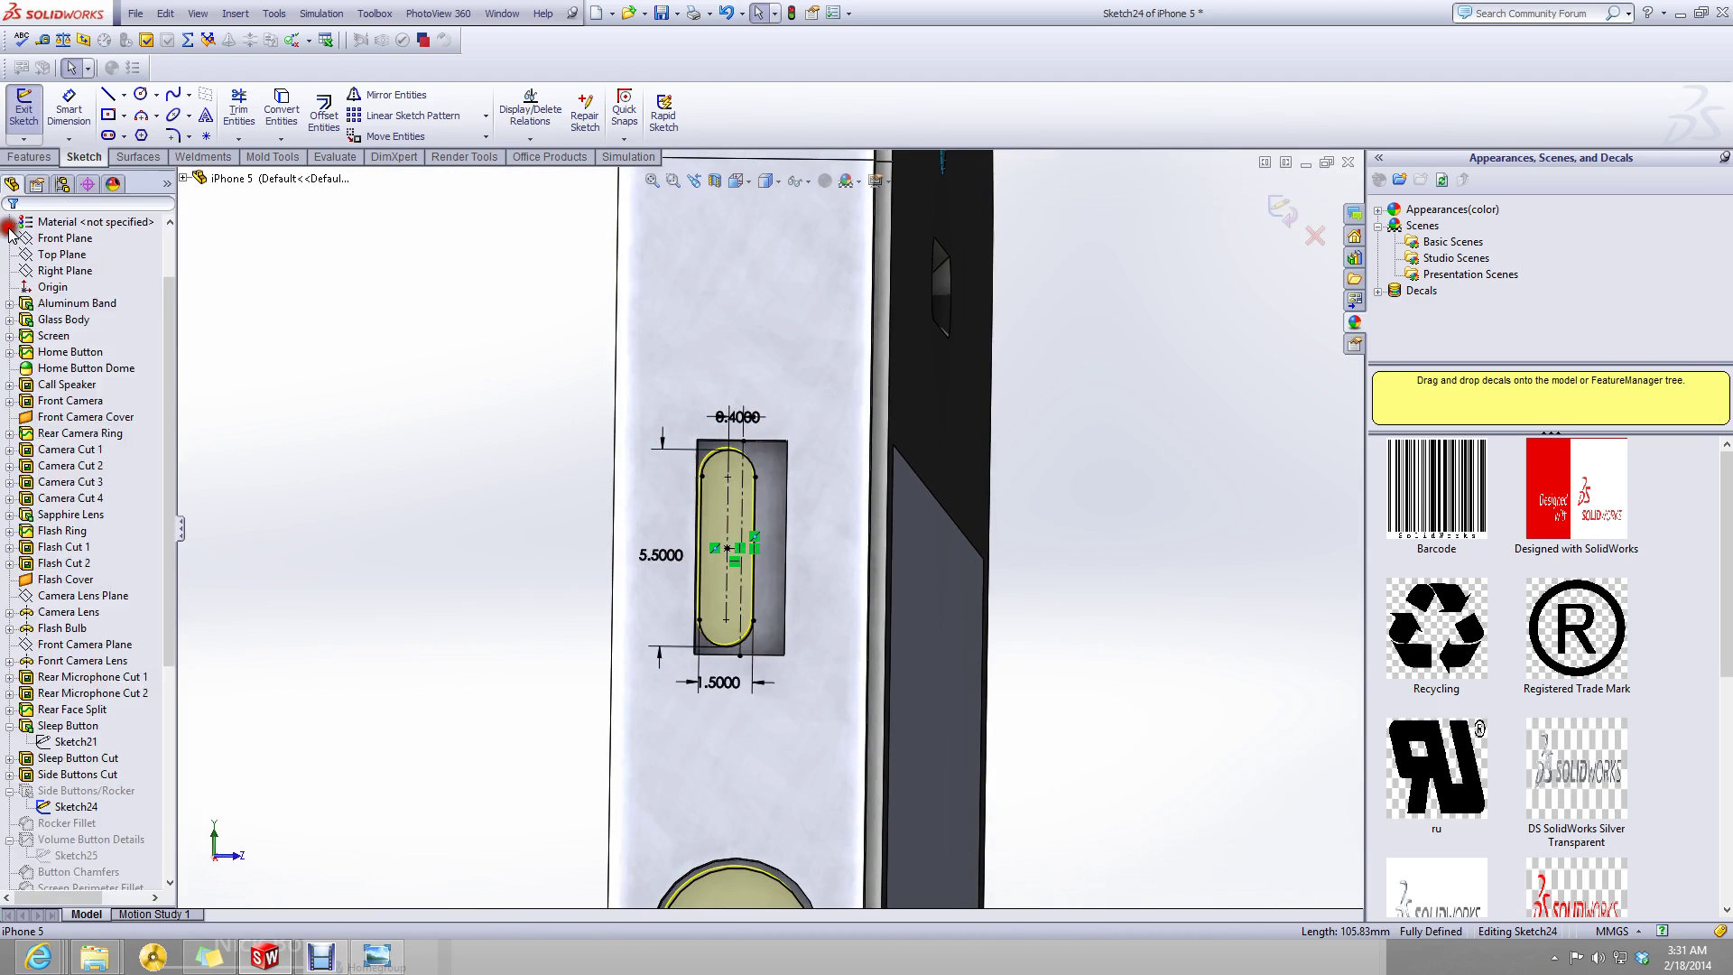
- Check the ringer switch and volume button callouts in the iphone5blueprints image in Windows Photo Viewer
{"action": "left_click", "coordinate": [374, 956]}
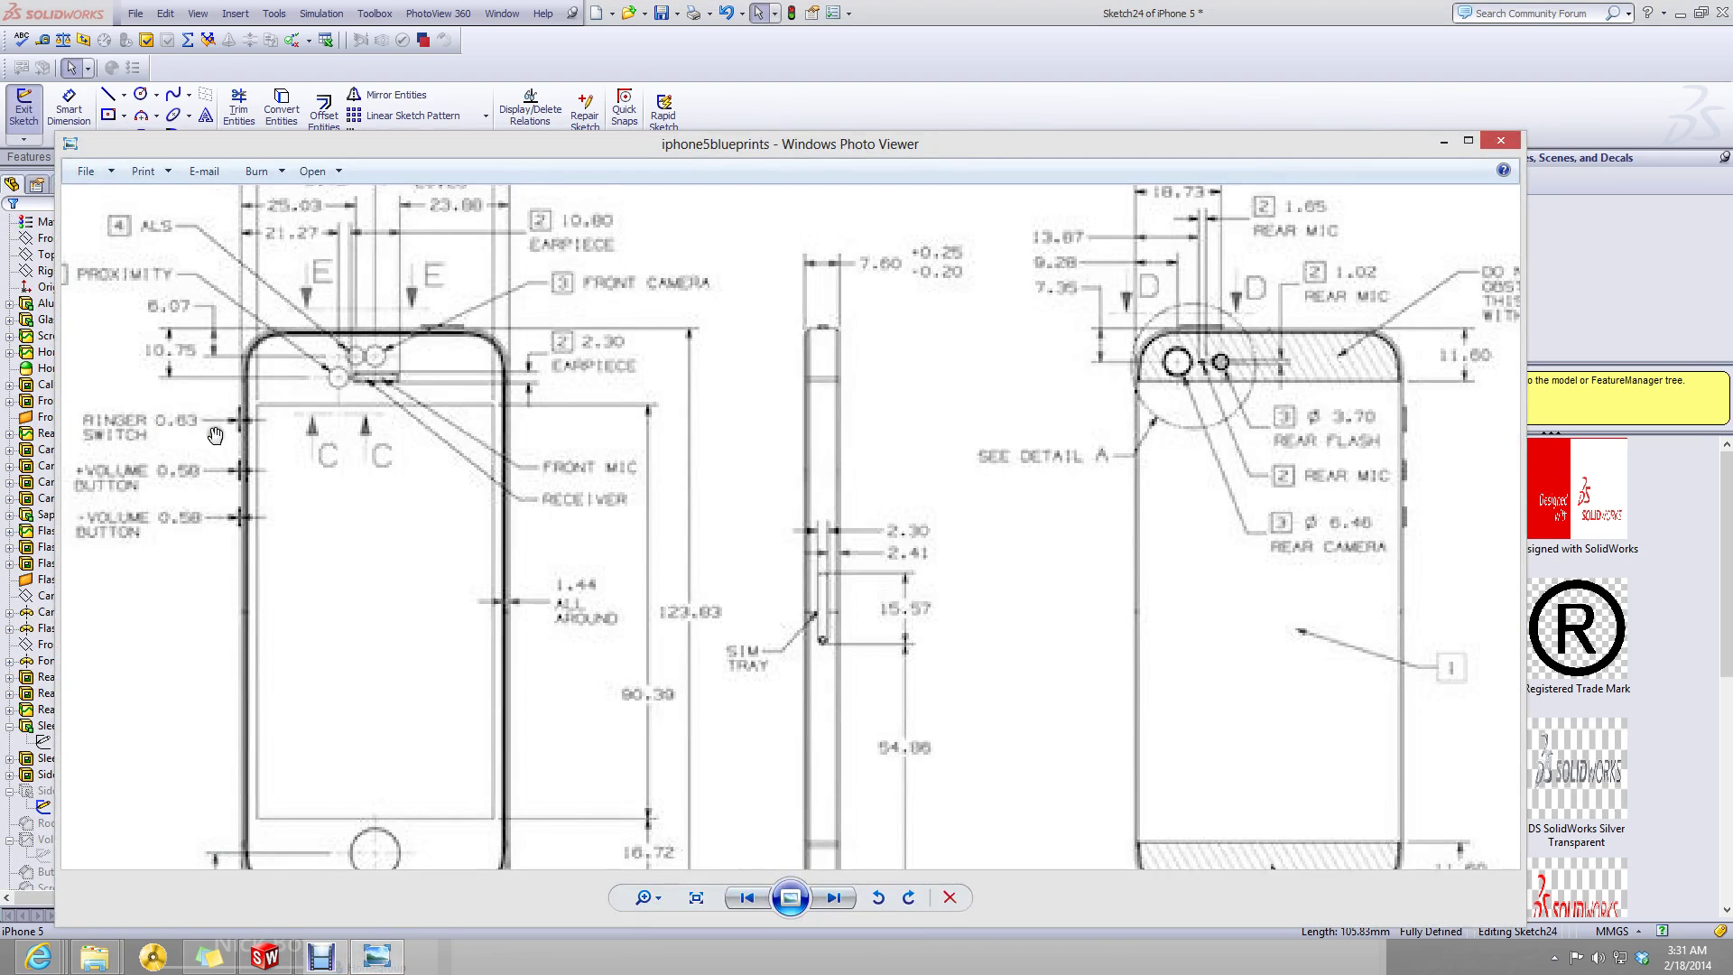
{"action": "scroll", "coordinate": [96, 428], "scroll_direction": "up", "scroll_amount": 2}
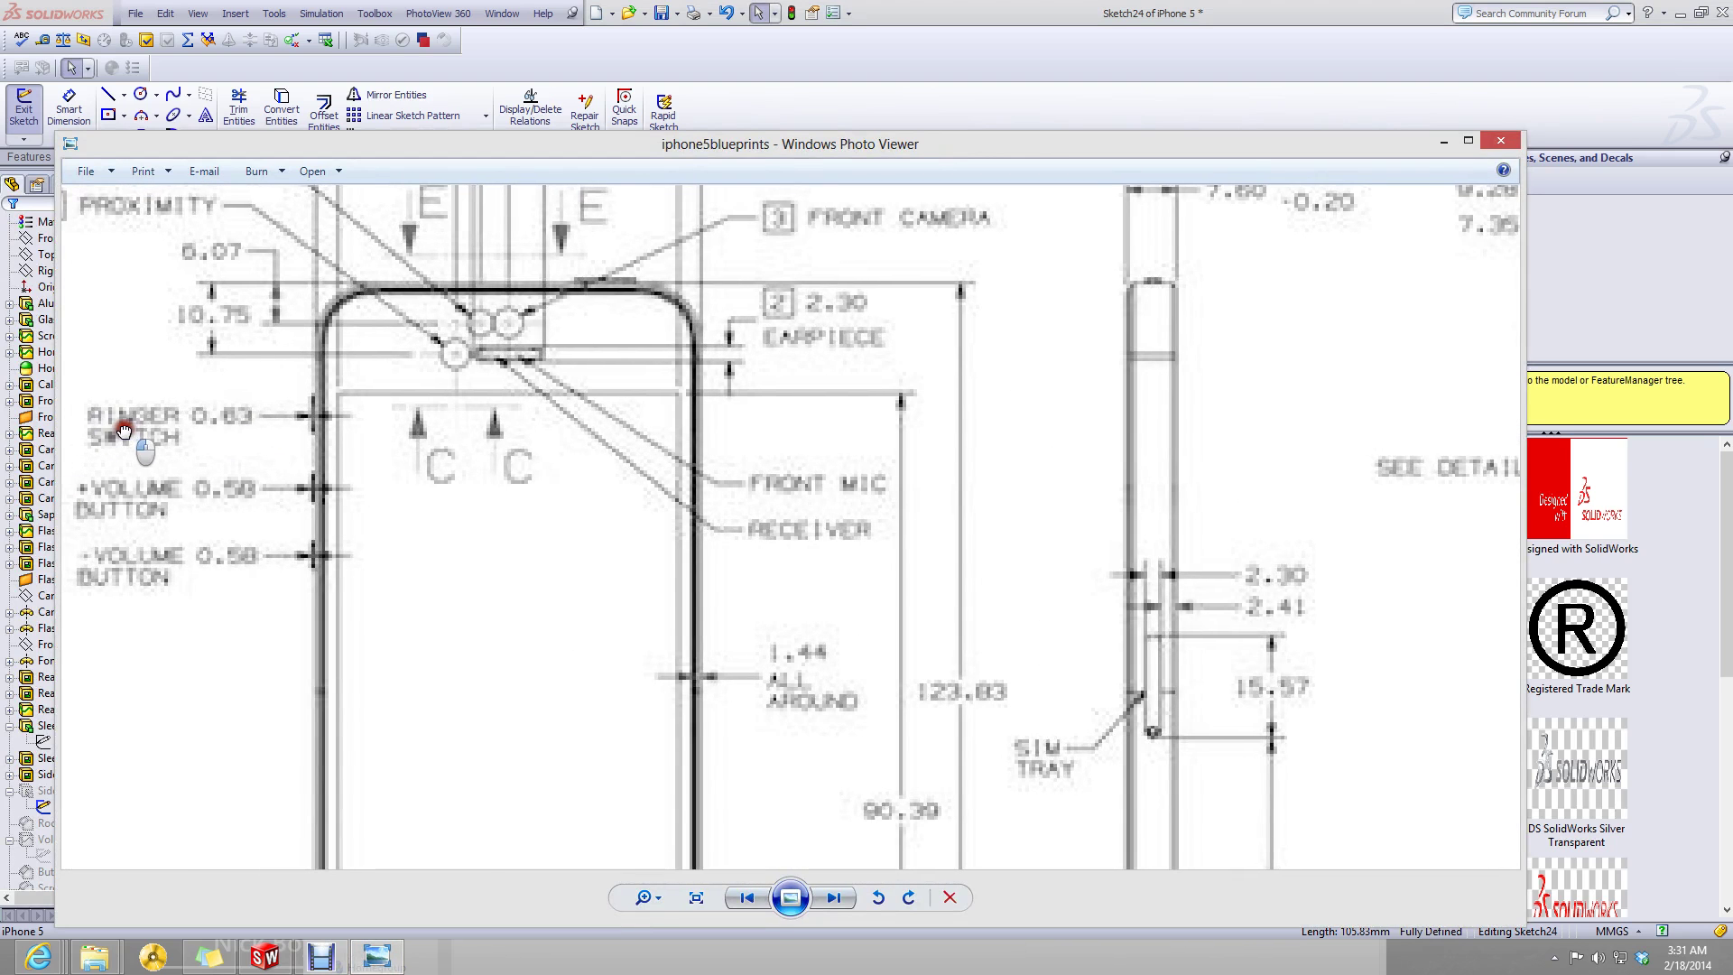
{"action": "scroll", "coordinate": [637, 536], "scroll_direction": "down", "scroll_amount": 2}
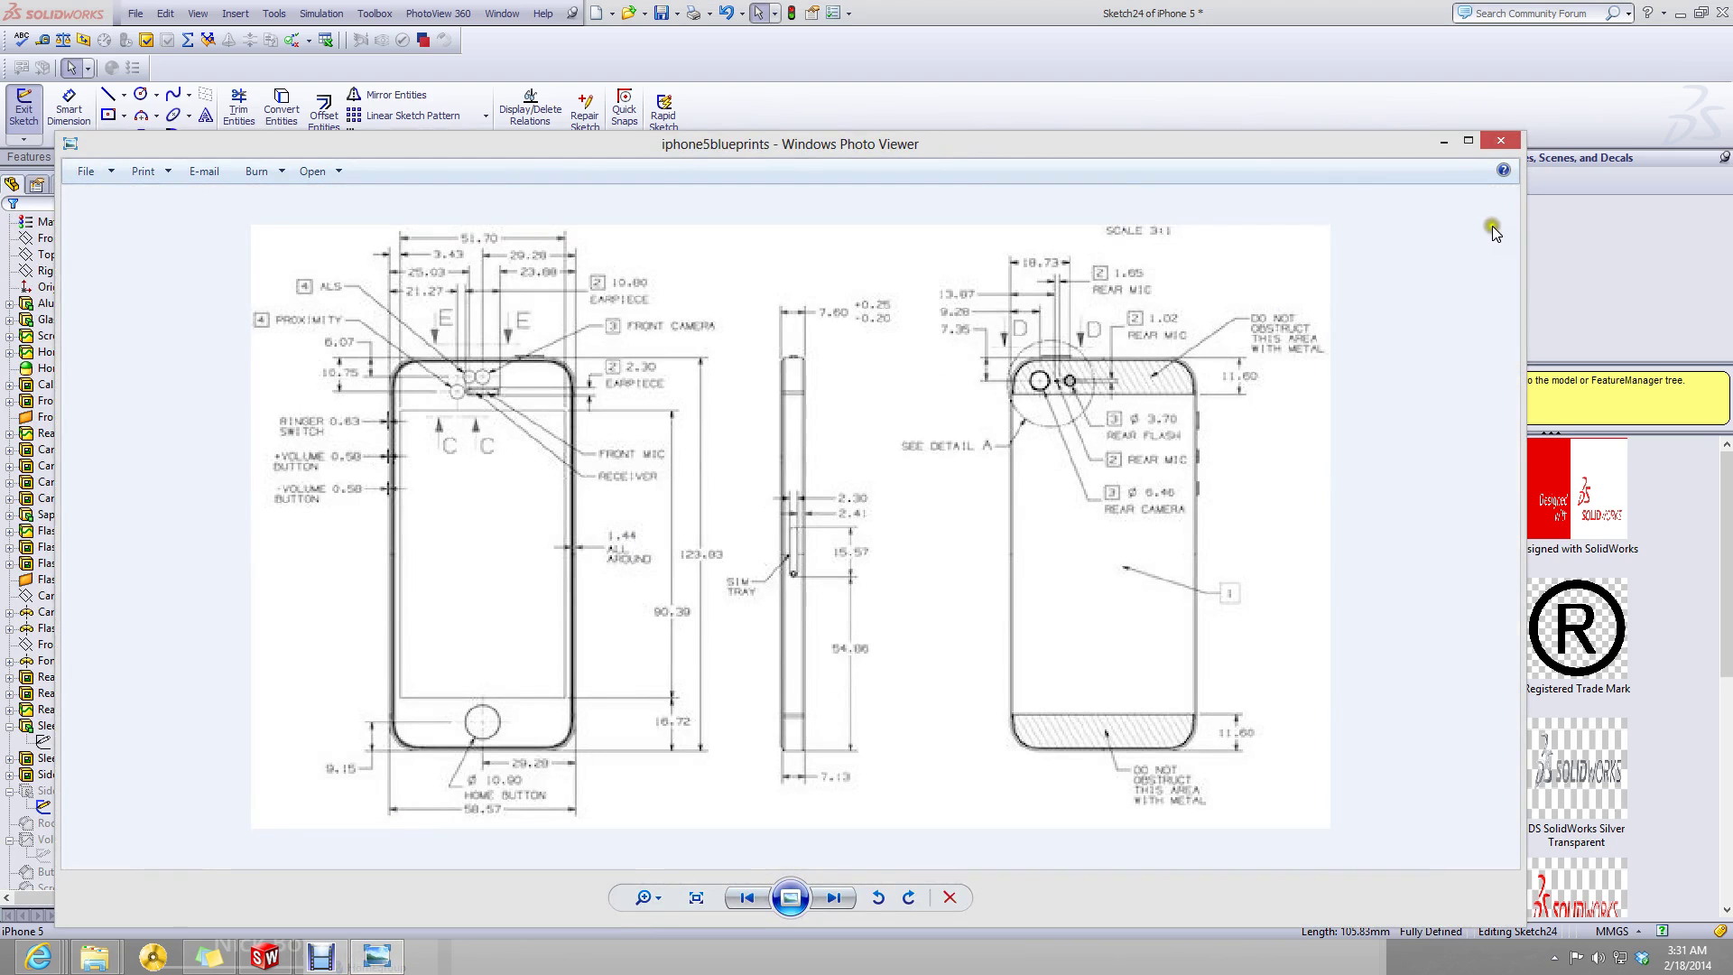
{"action": "left_click", "coordinate": [1445, 140]}
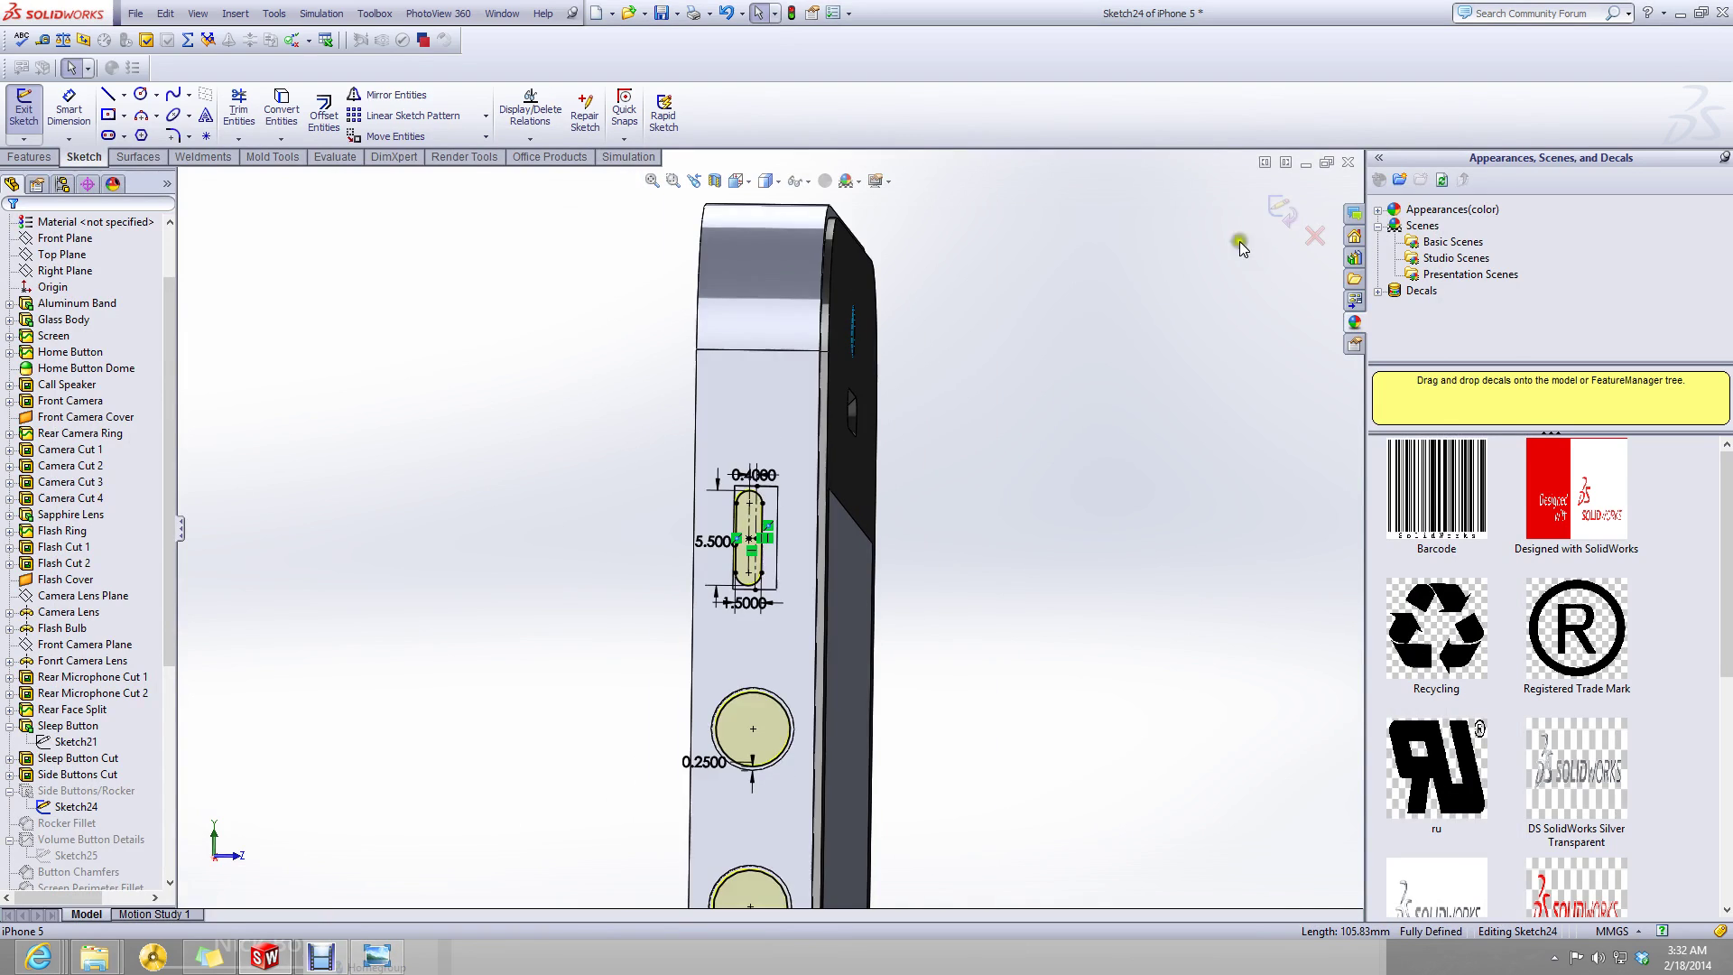
- Return to the open sketch in Part4 and select the flat side face beside the plus button
{"action": "left_click", "coordinate": [1308, 162]}
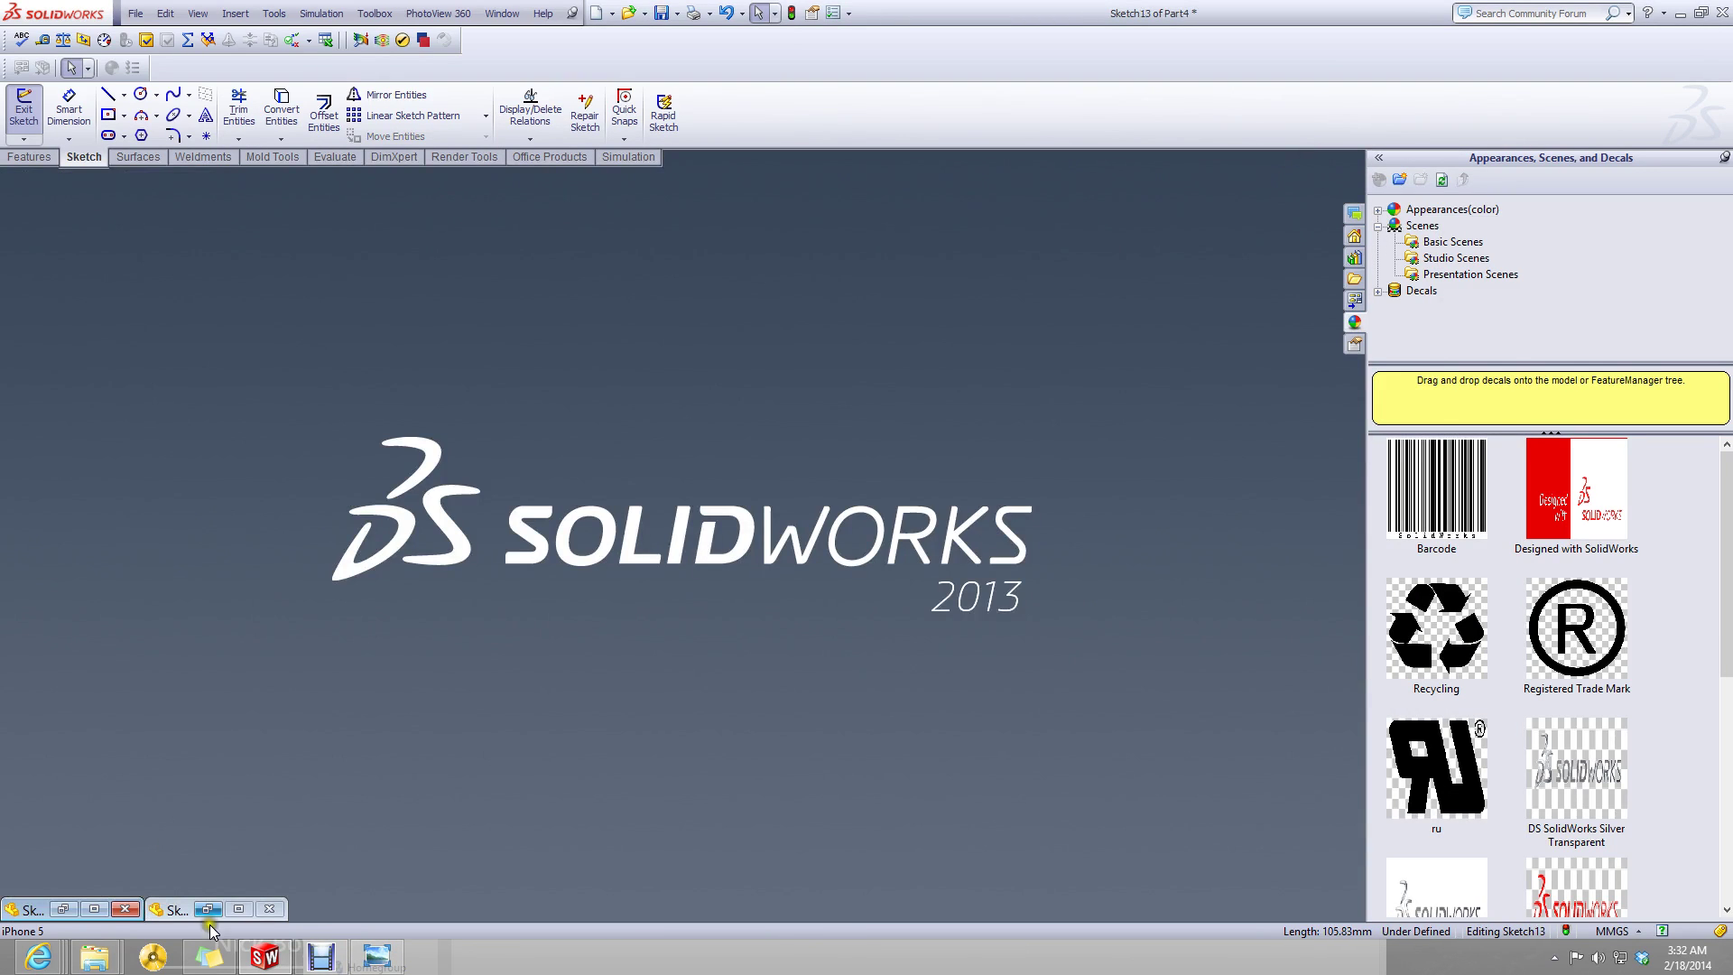
{"action": "left_click", "coordinate": [242, 910]}
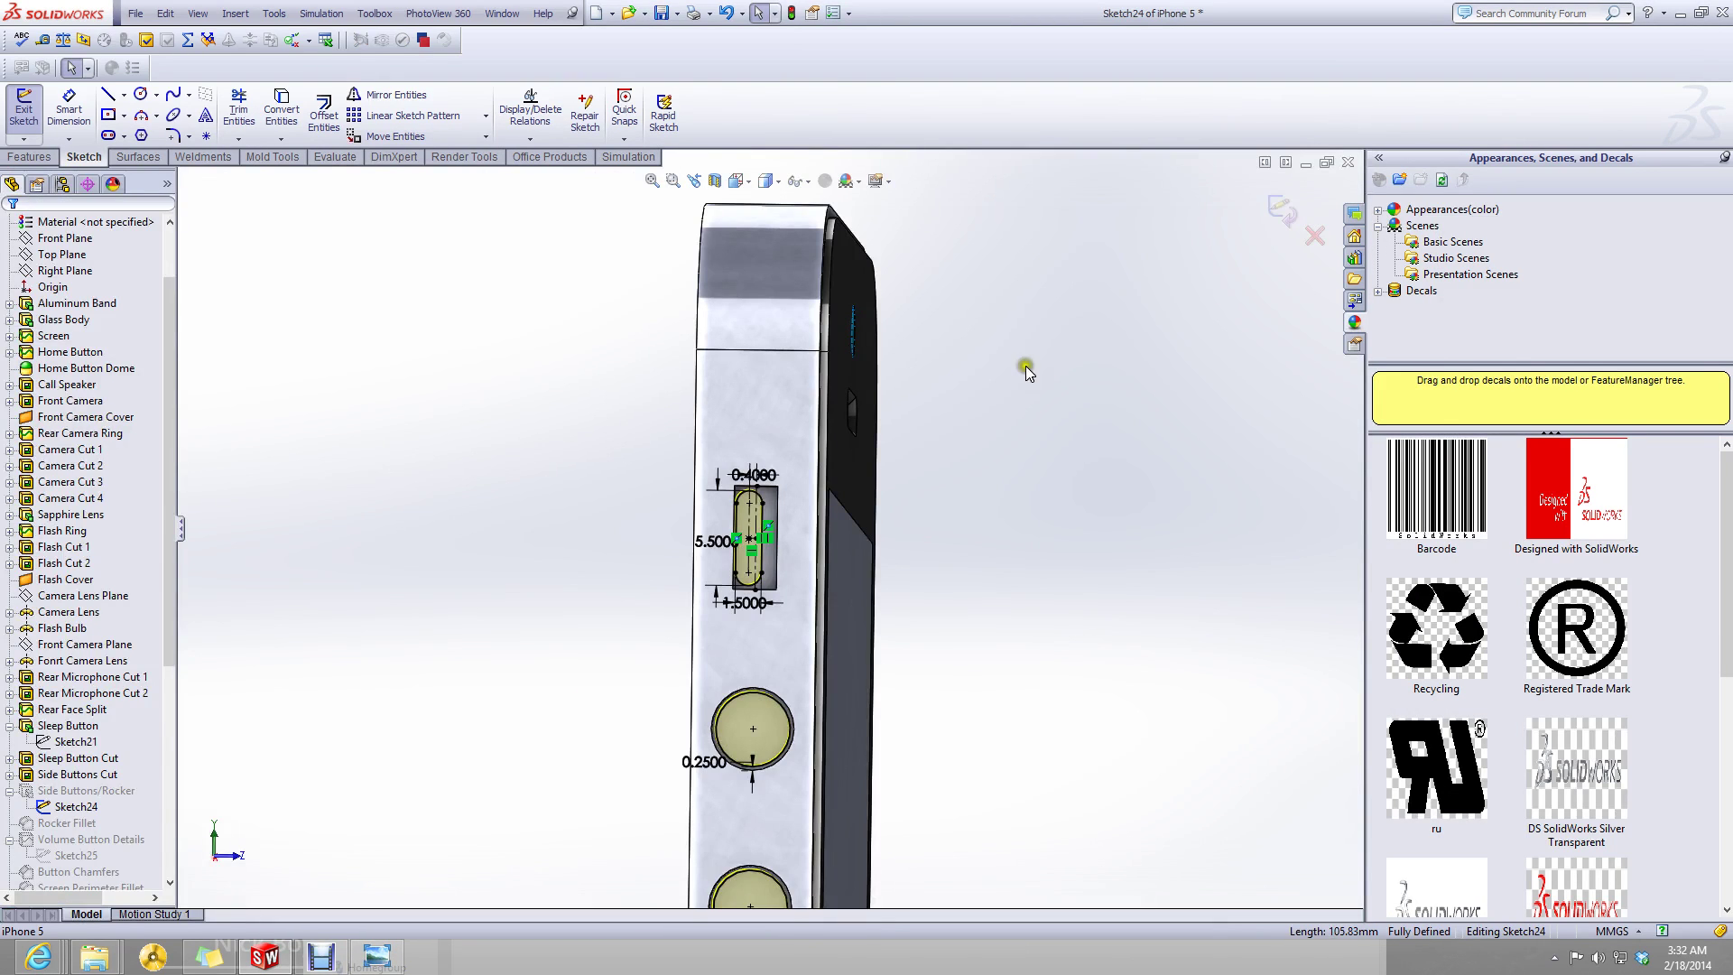
{"action": "left_click", "coordinate": [1307, 162]}
{"action": "left_click", "coordinate": [92, 910]}
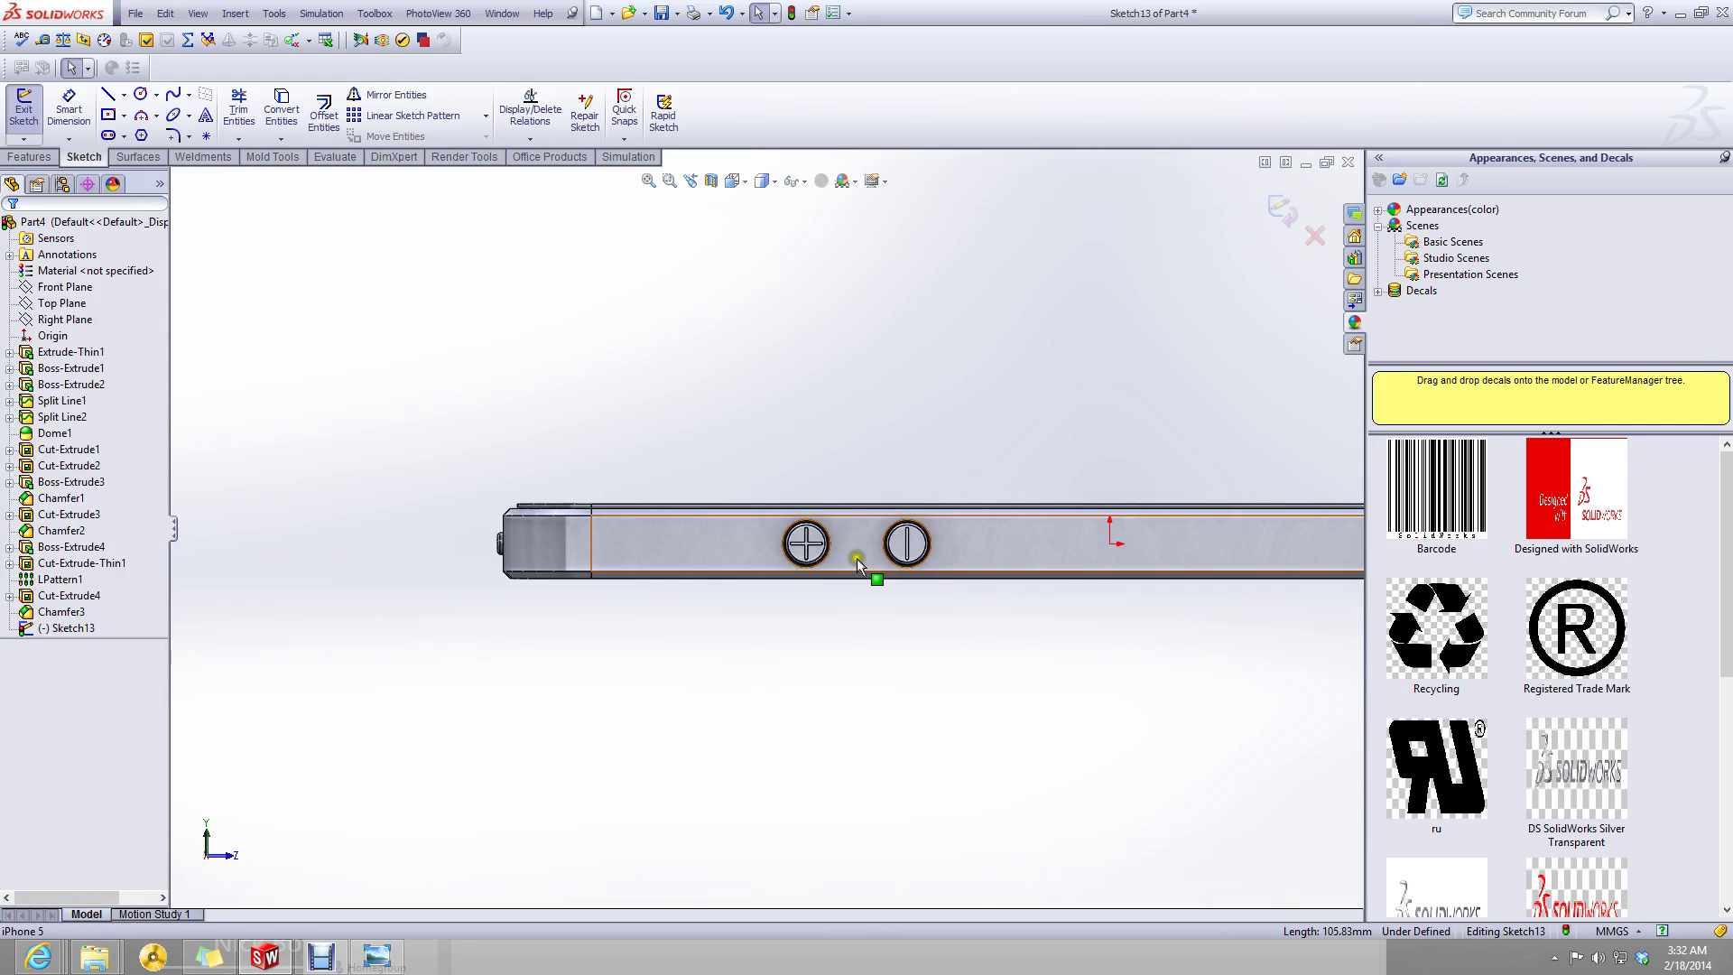
{"action": "left_click", "coordinate": [670, 533]}
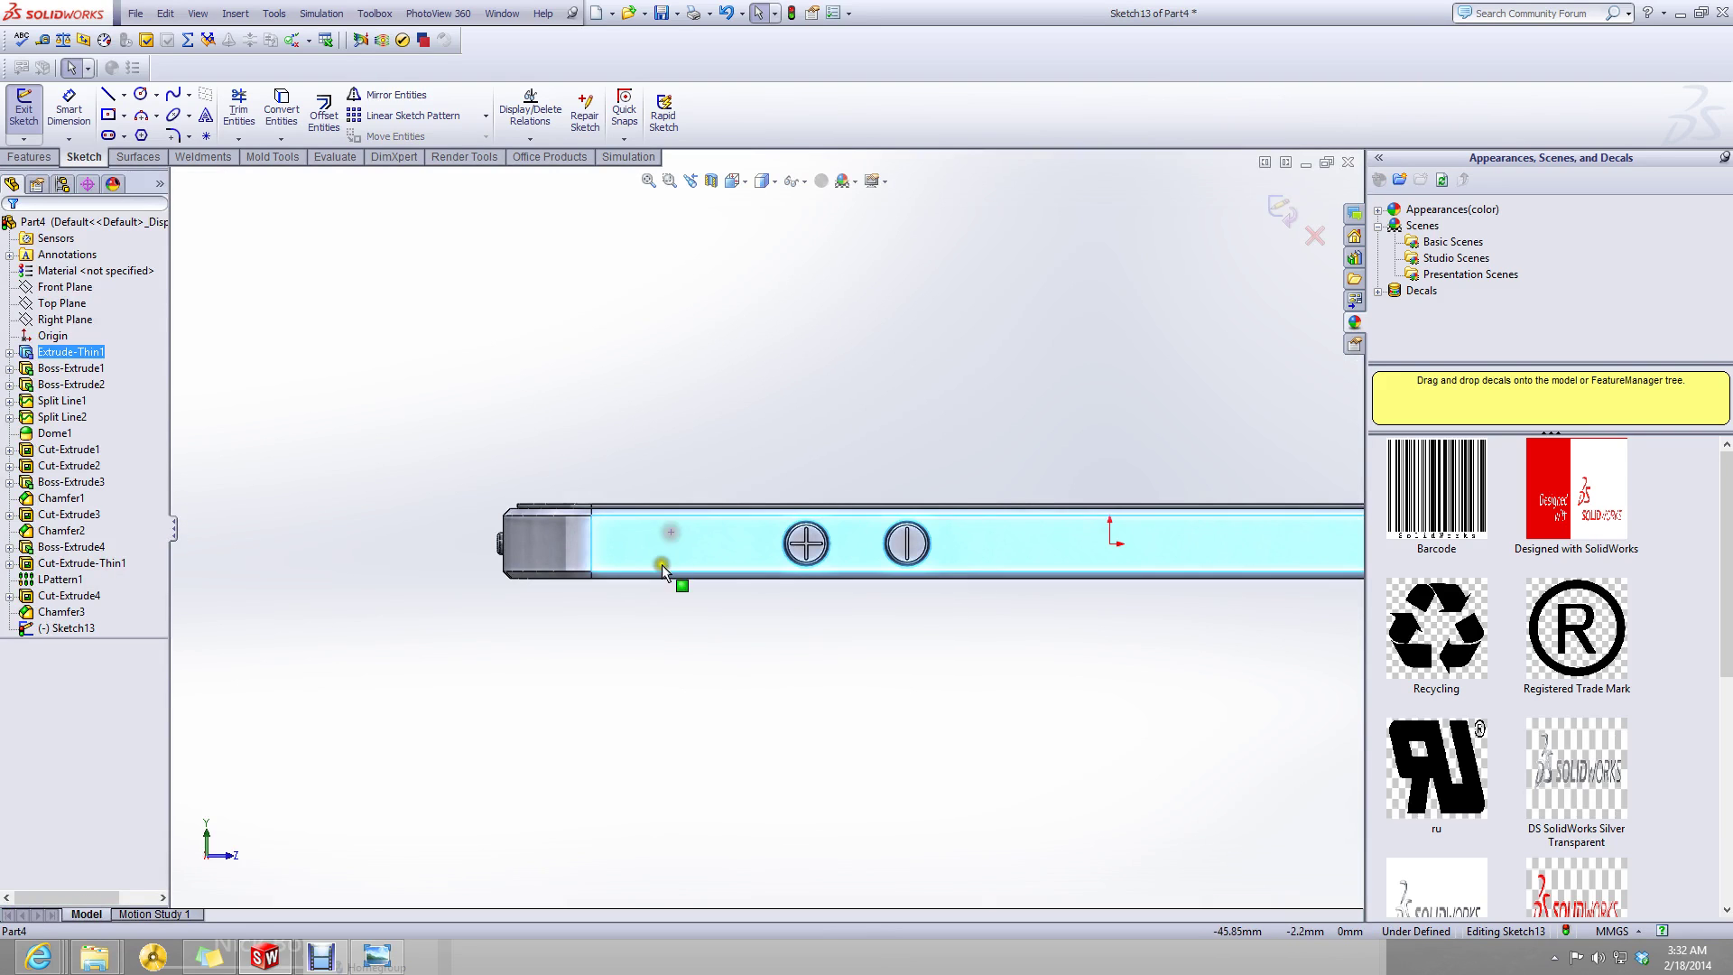
- Paste the copied 5.50 by 1.50 mm slot profile onto the side face and rotate it 90 degrees about its center point
{"action": "left_click", "coordinate": [425, 363]}
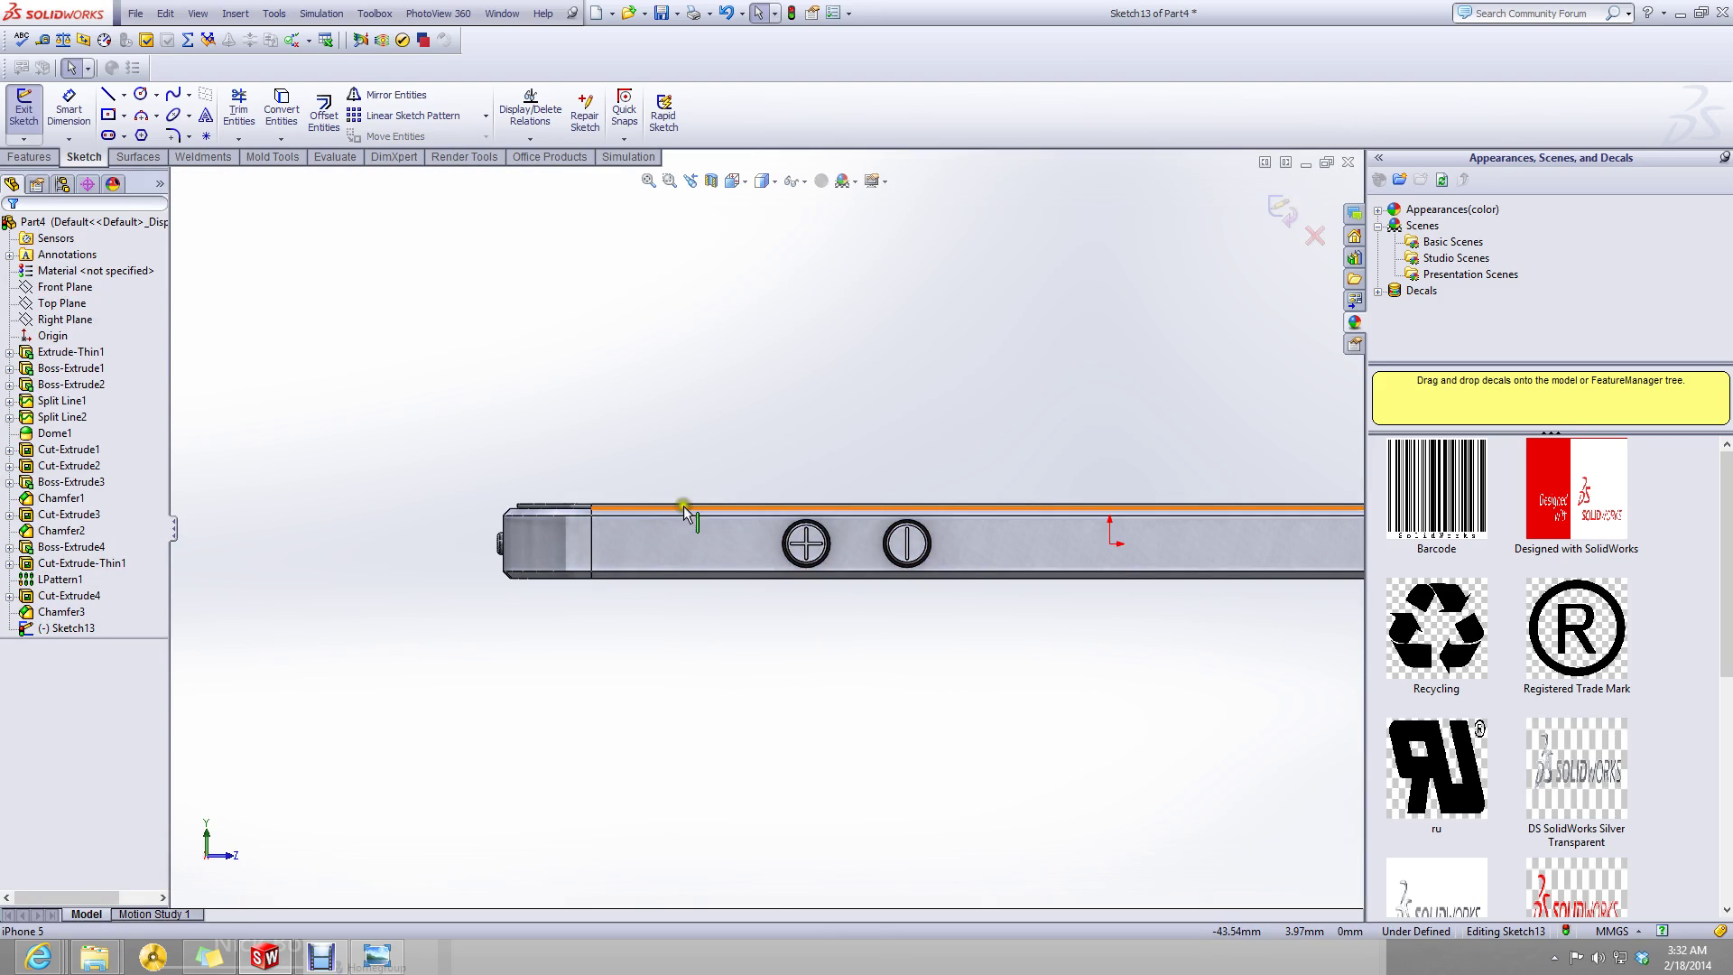
{"action": "scroll", "coordinate": [718, 542], "scroll_direction": "down", "scroll_amount": 8}
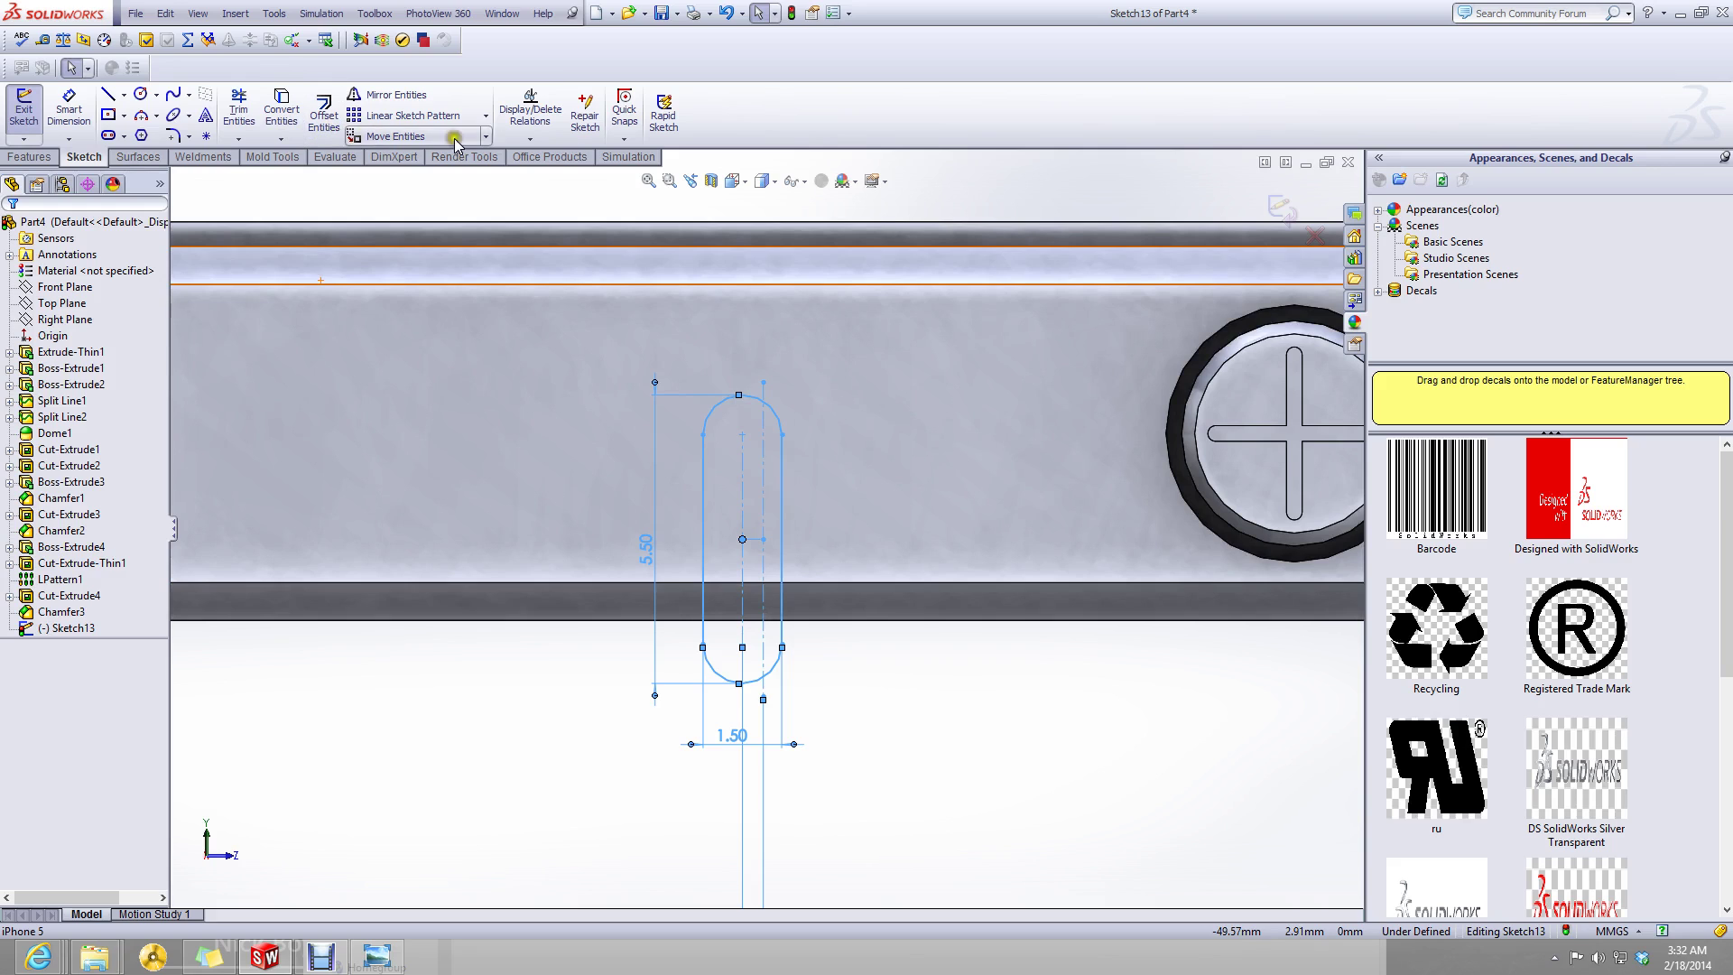
{"action": "left_click", "coordinate": [488, 136]}
{"action": "left_click", "coordinate": [442, 187]}
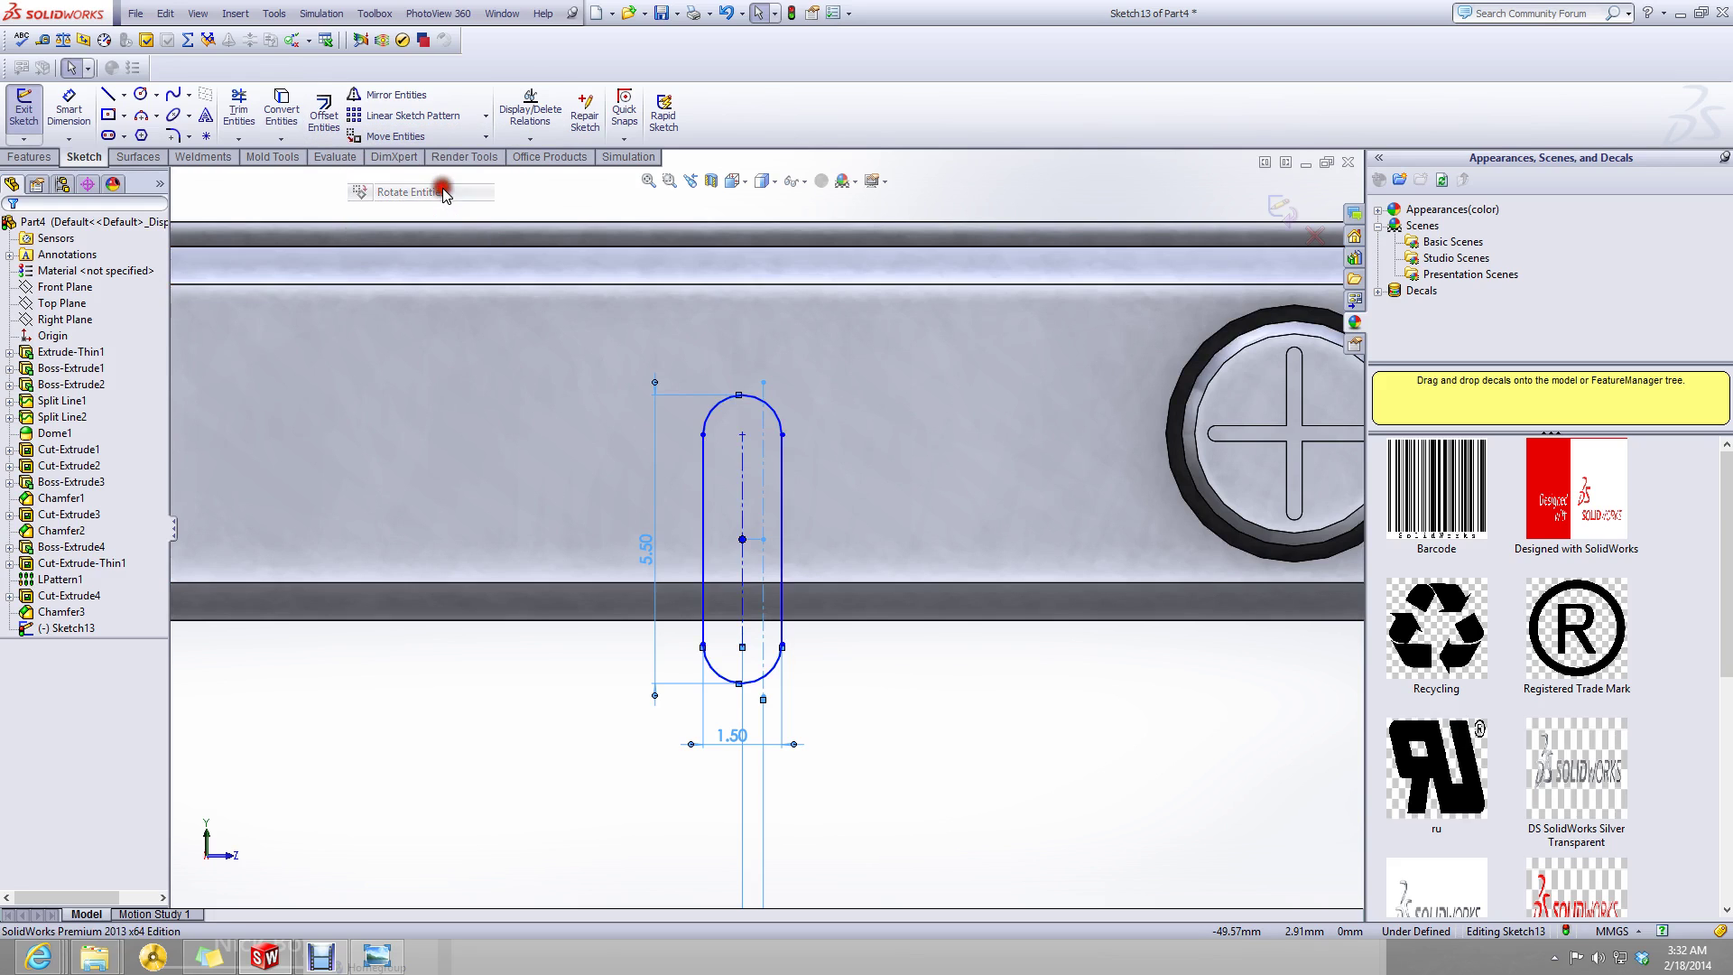
{"action": "left_click", "coordinate": [743, 540]}
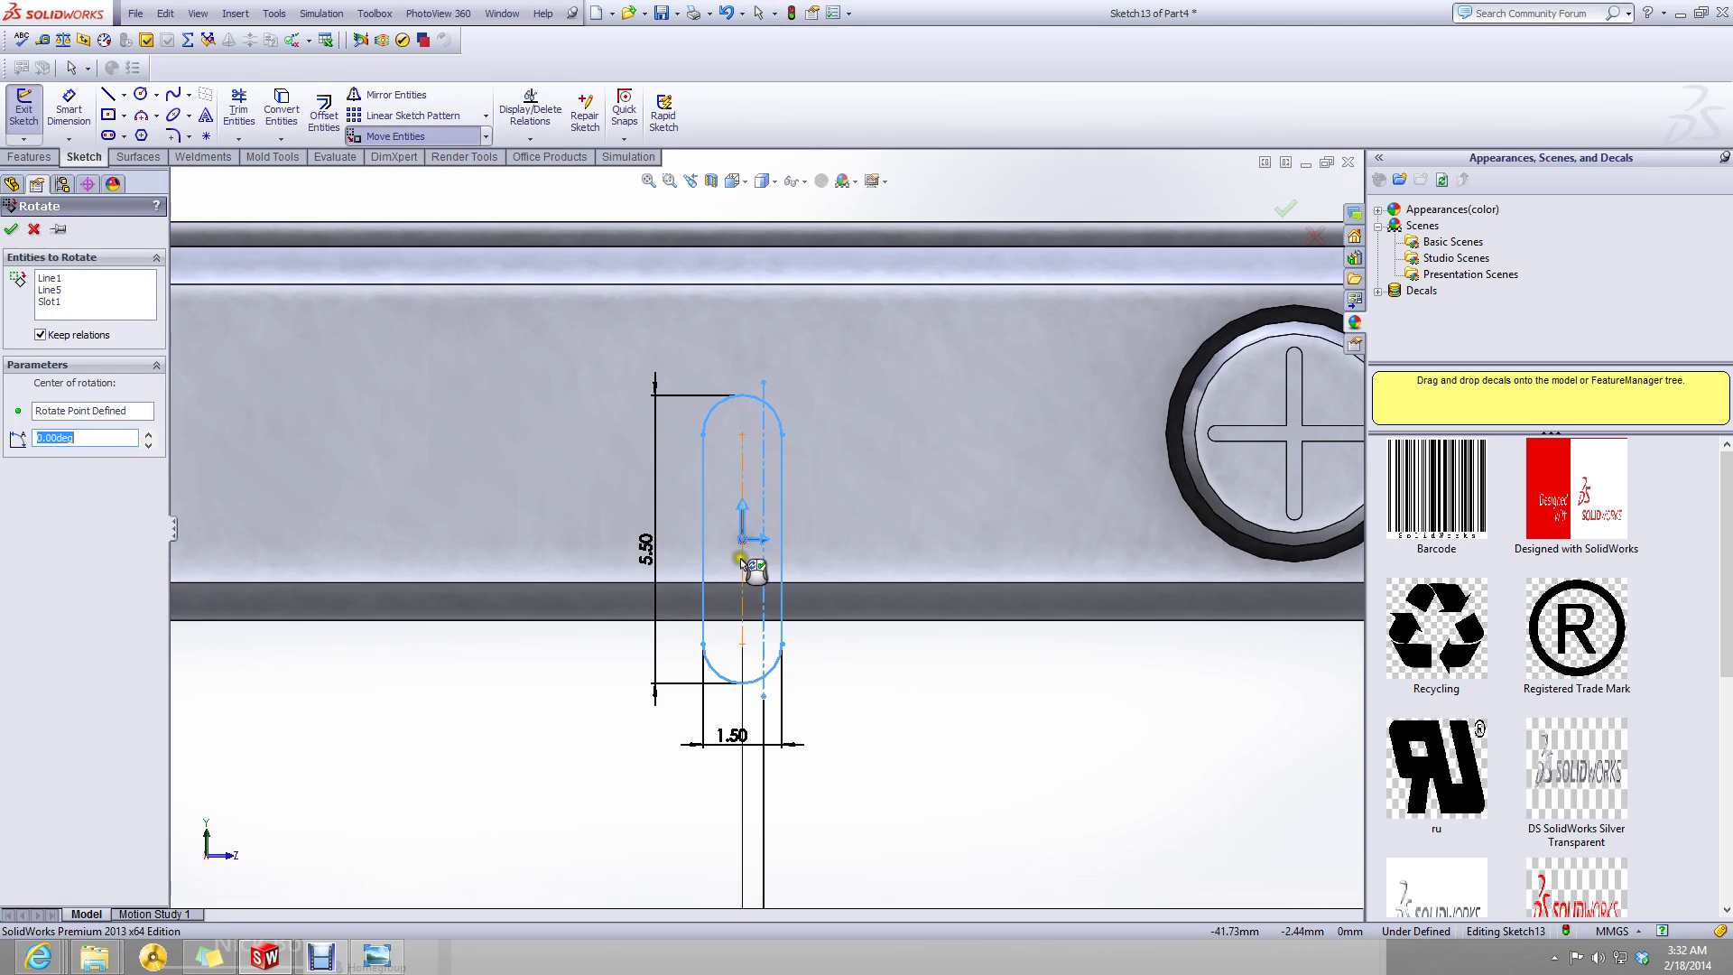
{"action": "type", "text": "90"}
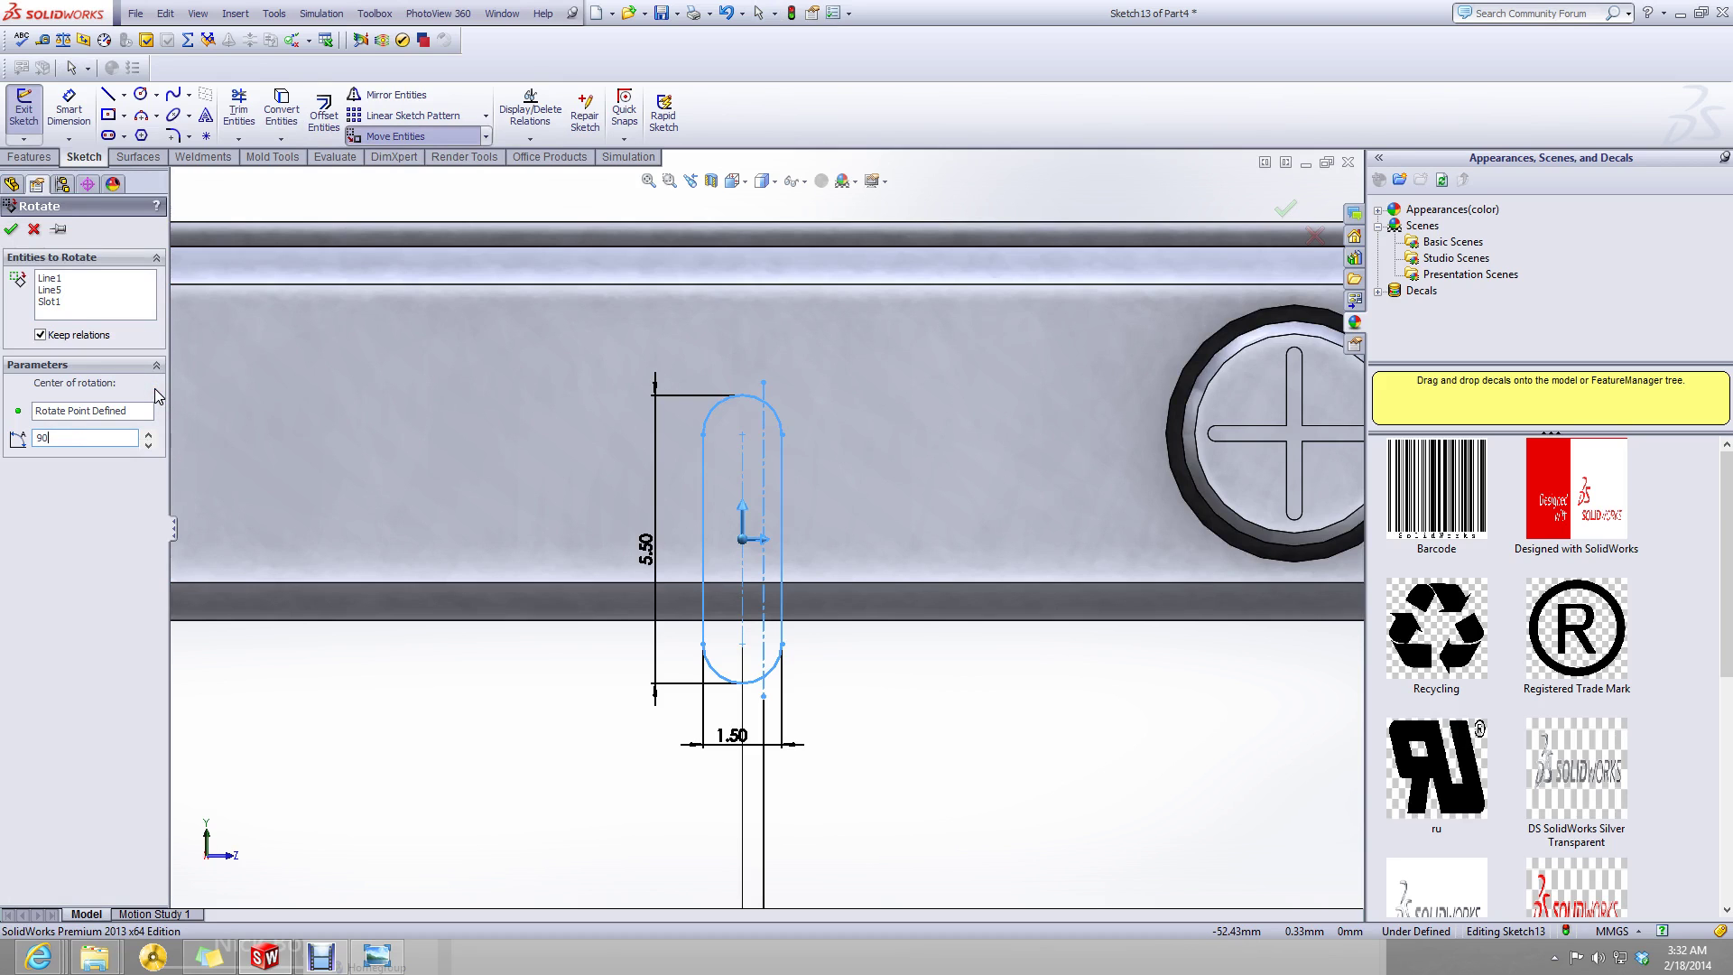
{"action": "key", "text": "Return"}
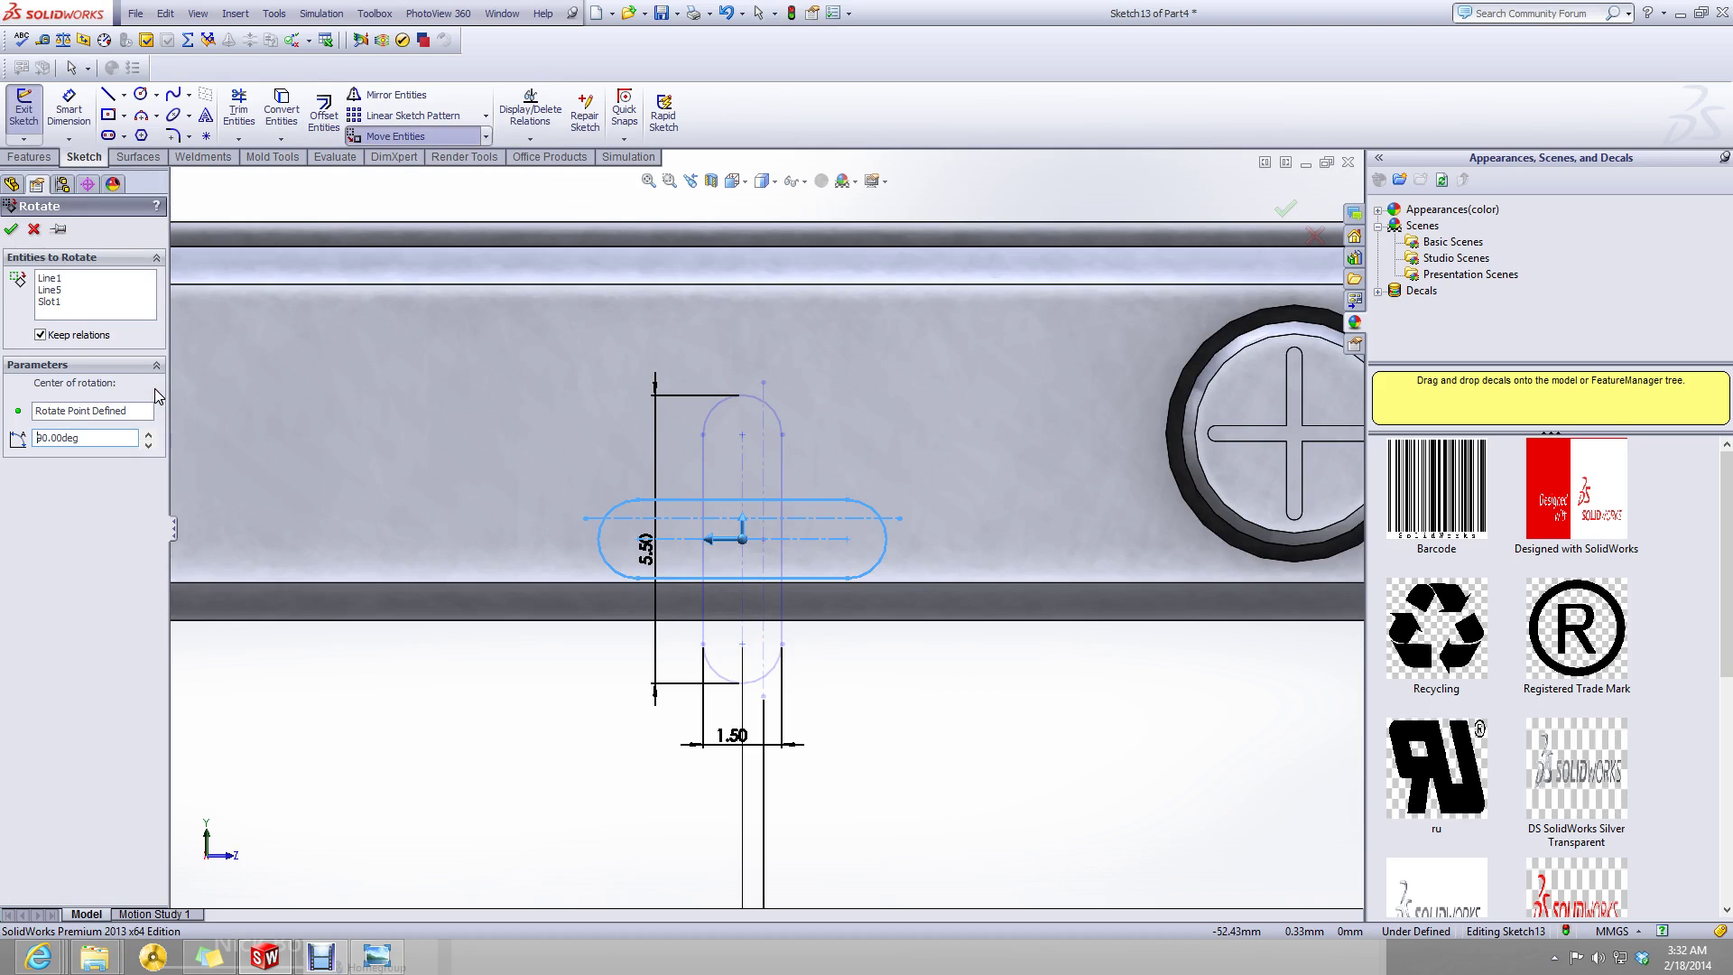
{"action": "left_click", "coordinate": [12, 233]}
{"action": "scroll", "coordinate": [533, 316], "scroll_direction": "up", "scroll_amount": 5}
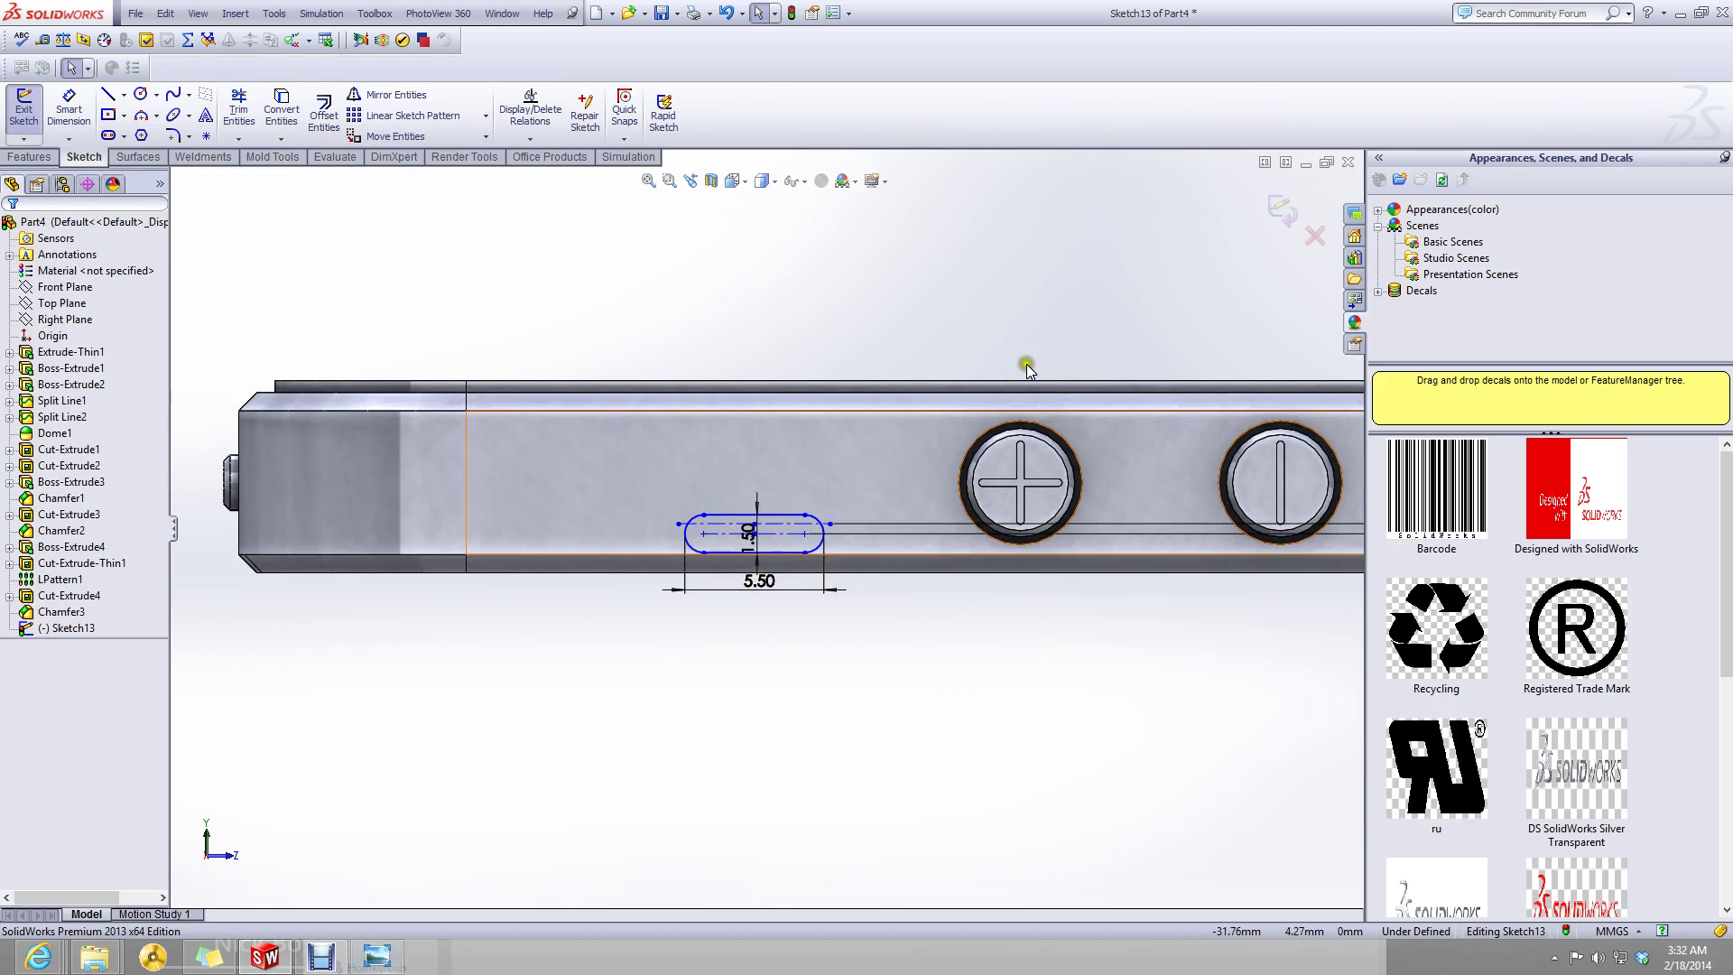
{"action": "scroll", "coordinate": [789, 495], "scroll_direction": "down", "scroll_amount": 3}
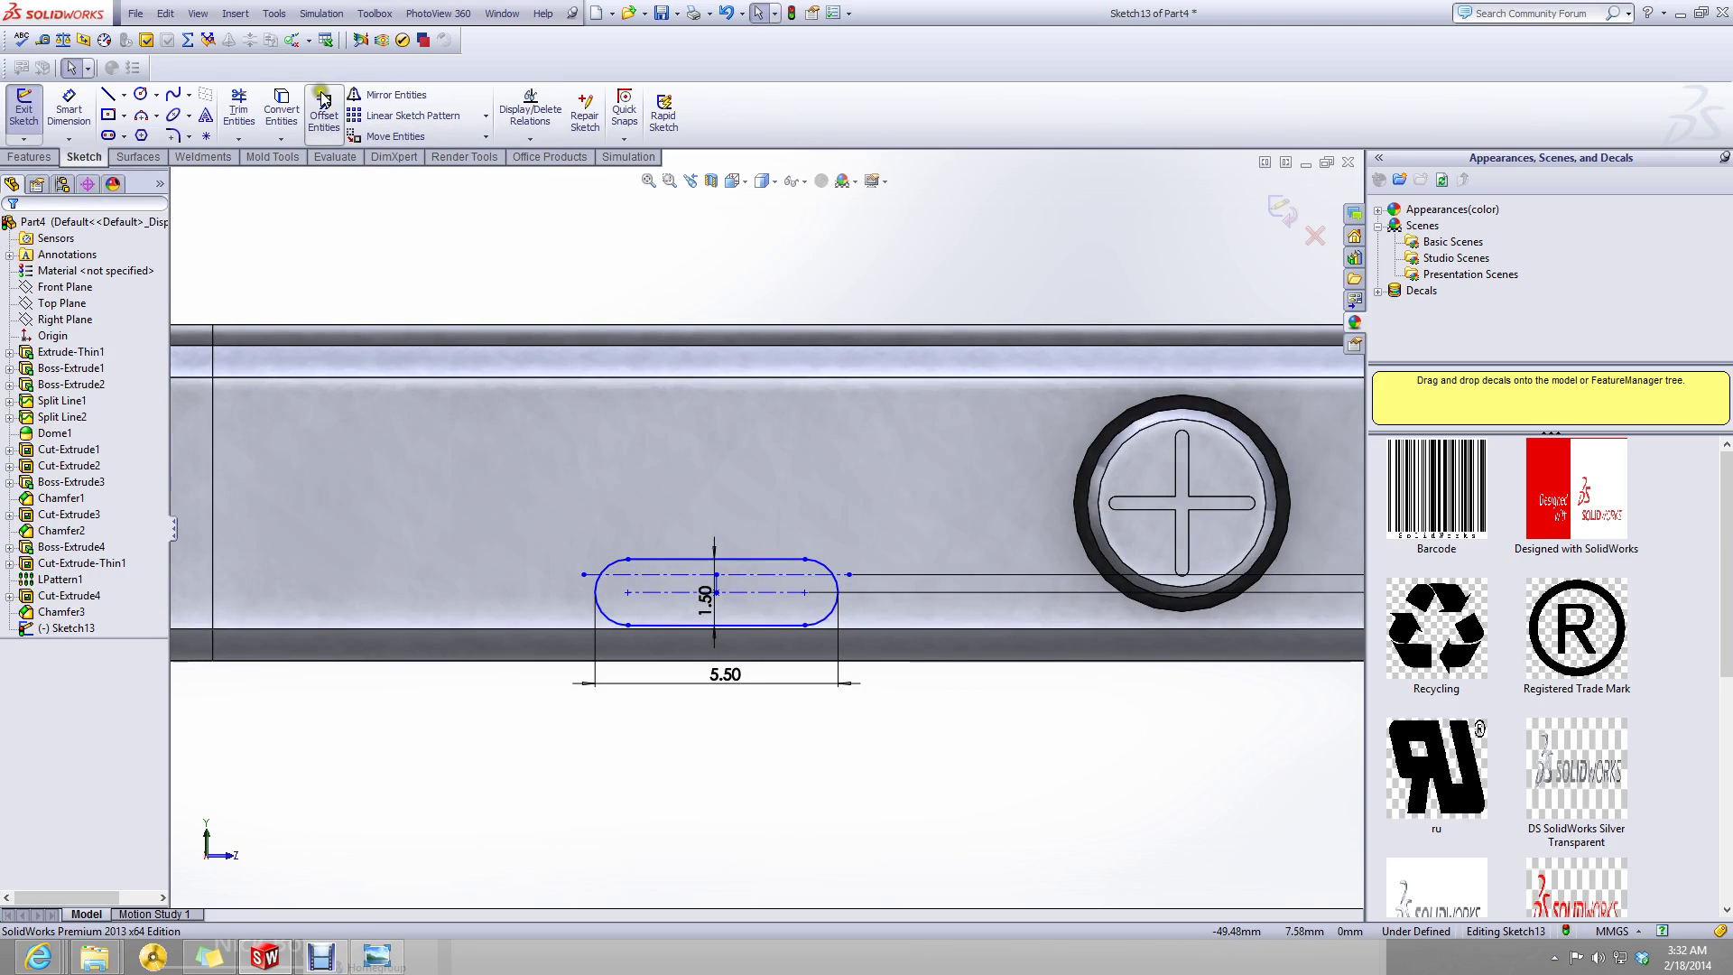
{"action": "left_click", "coordinate": [388, 136]}
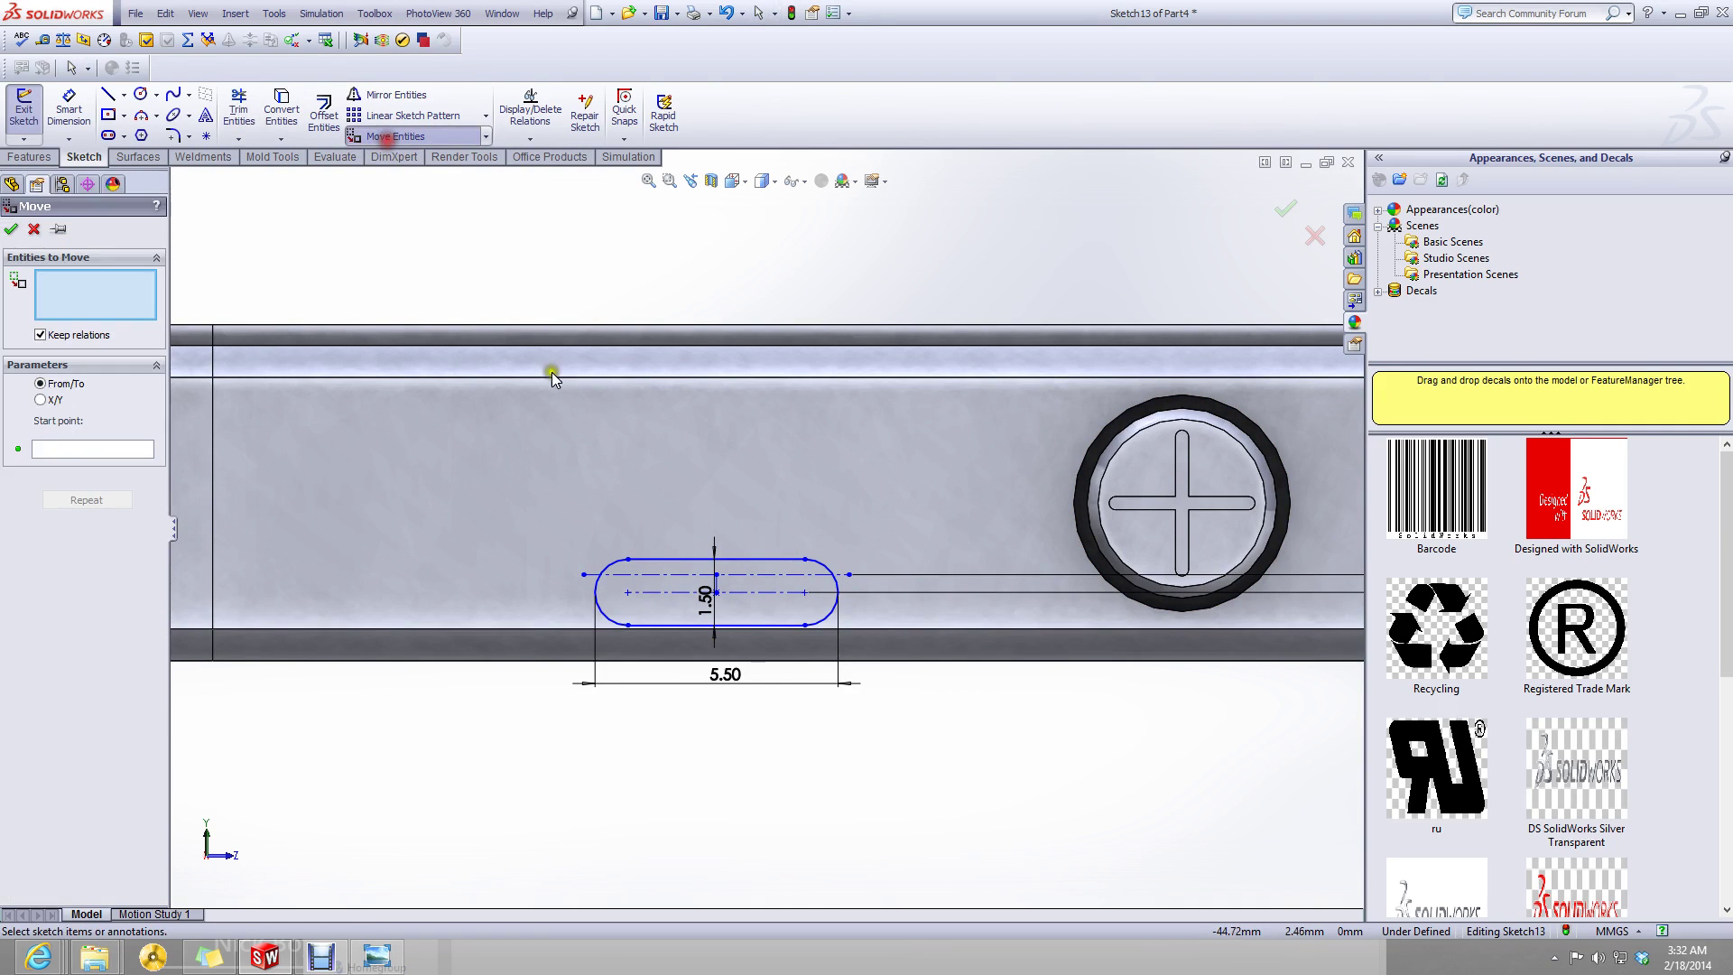
{"action": "left_click", "coordinate": [717, 595]}
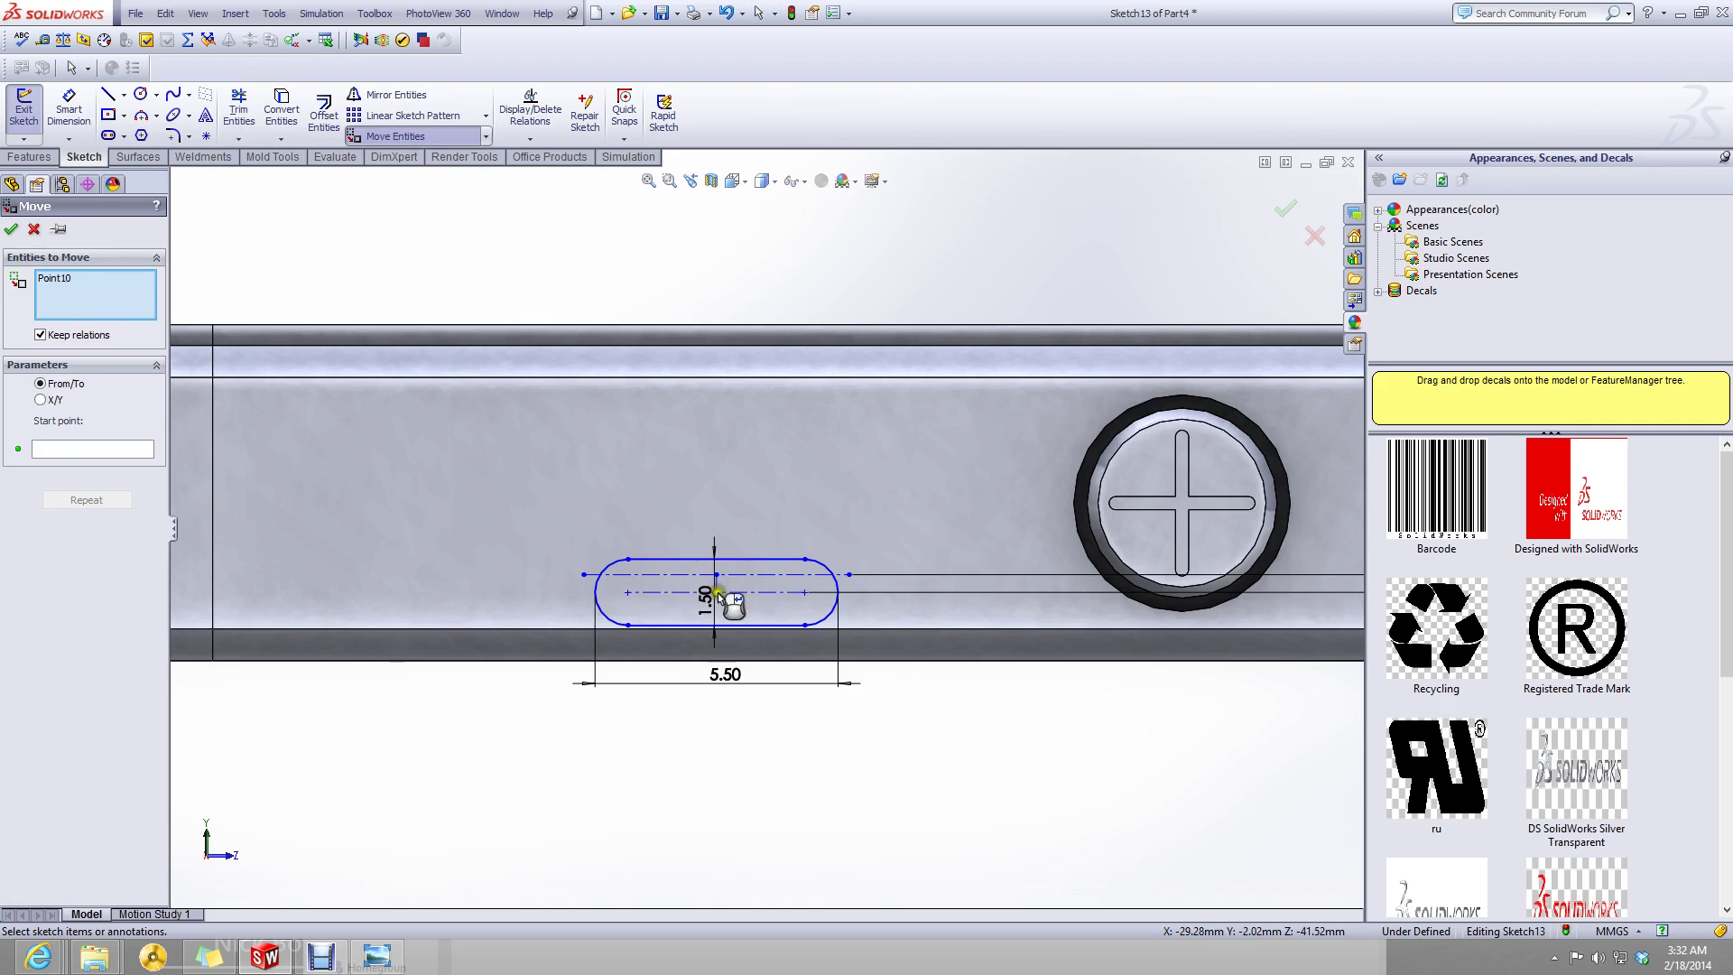
{"action": "left_click_drag", "start_coordinate": [862, 578], "coordinate": [551, 681]}
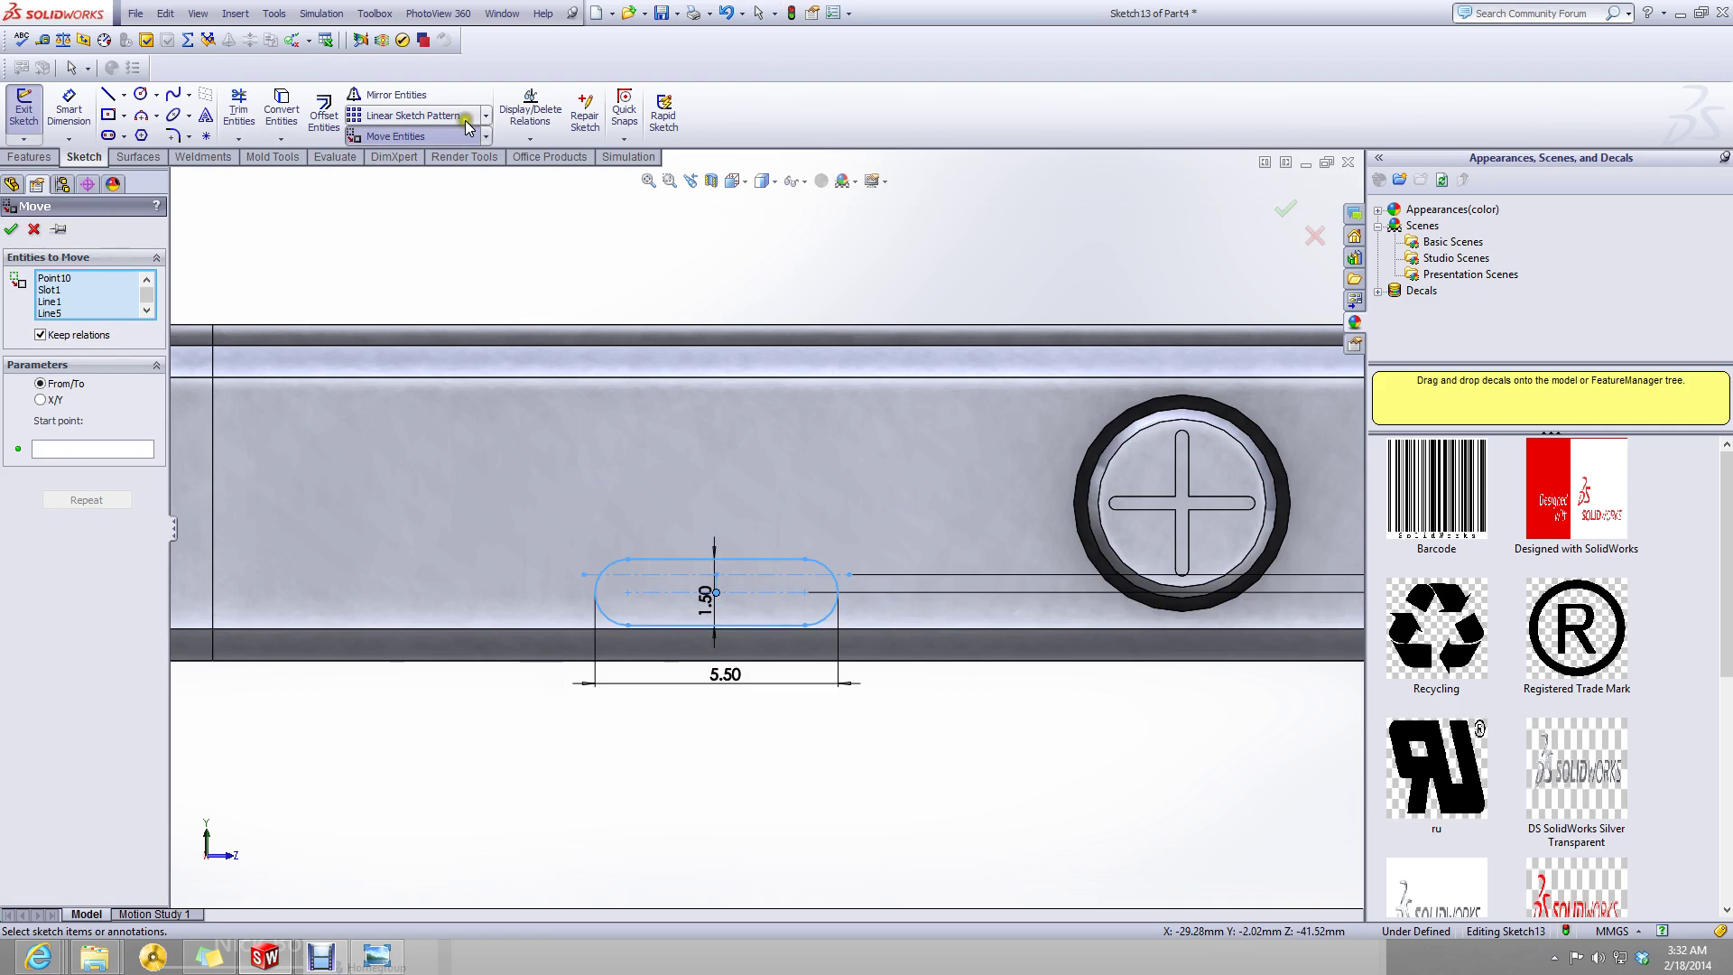
{"action": "left_click", "coordinate": [716, 594]}
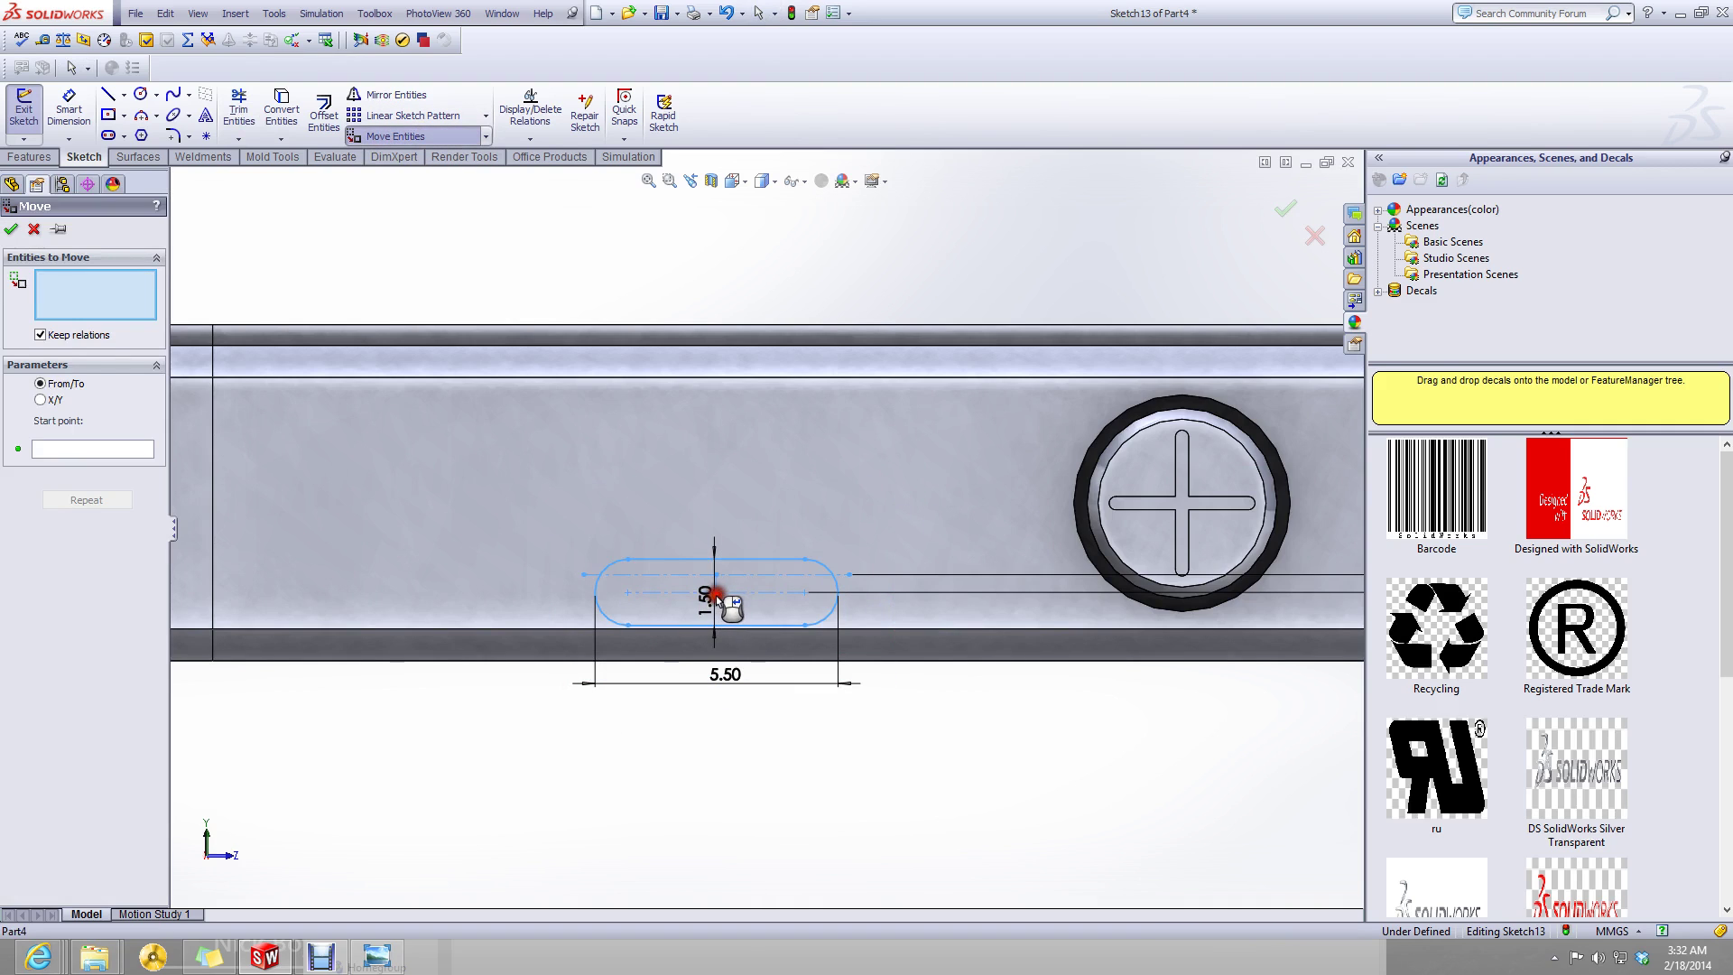
{"action": "key", "text": "Escape"}
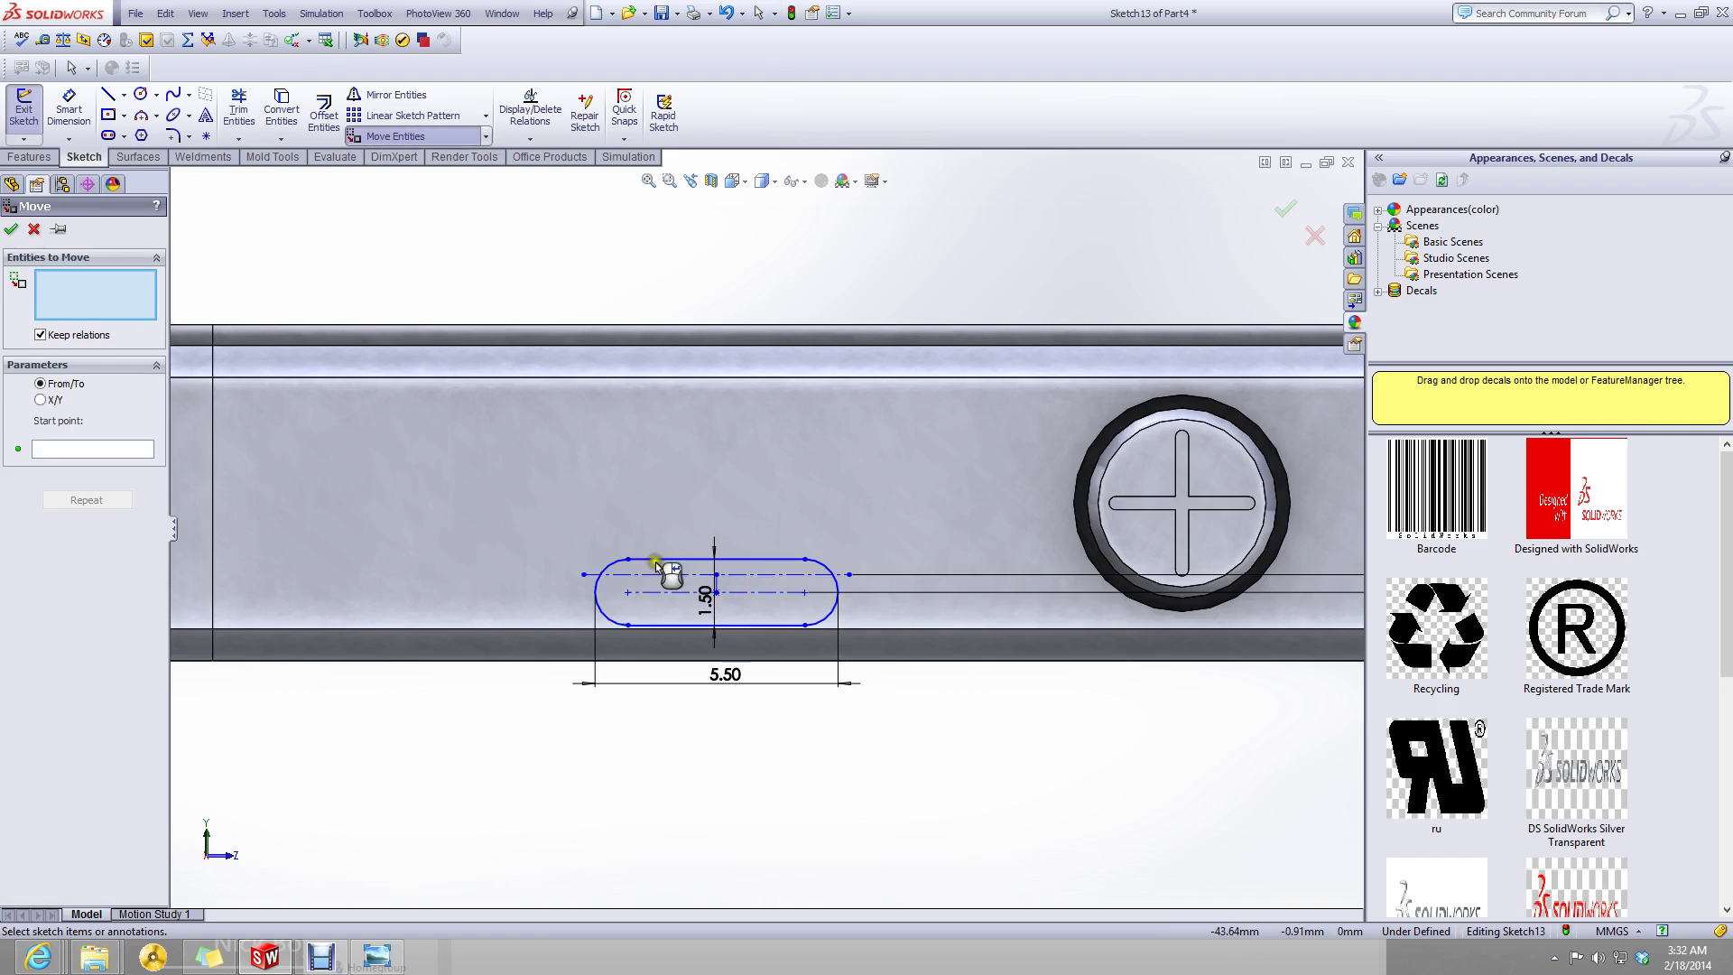
- Move the entire slot sketch by its center point away from the plus button and clear of the side face's lower edge
{"action": "left_click_drag", "start_coordinate": [958, 469], "coordinate": [424, 787]}
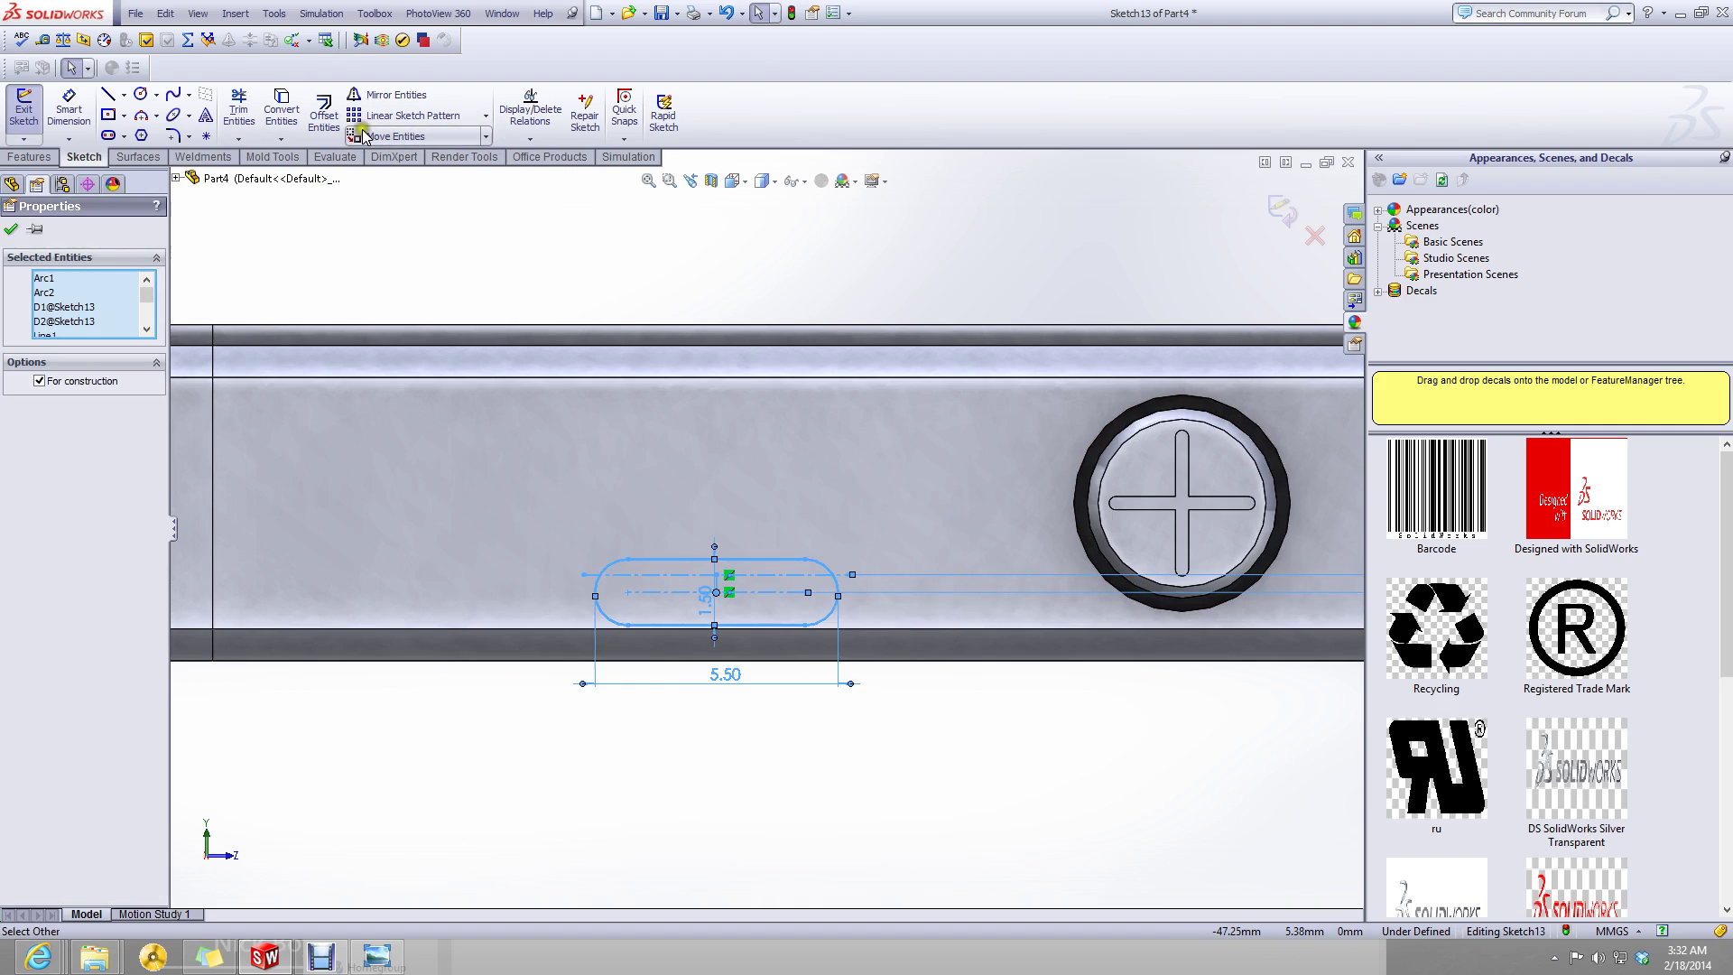
{"action": "left_click", "coordinate": [395, 135]}
{"action": "left_click", "coordinate": [718, 595]}
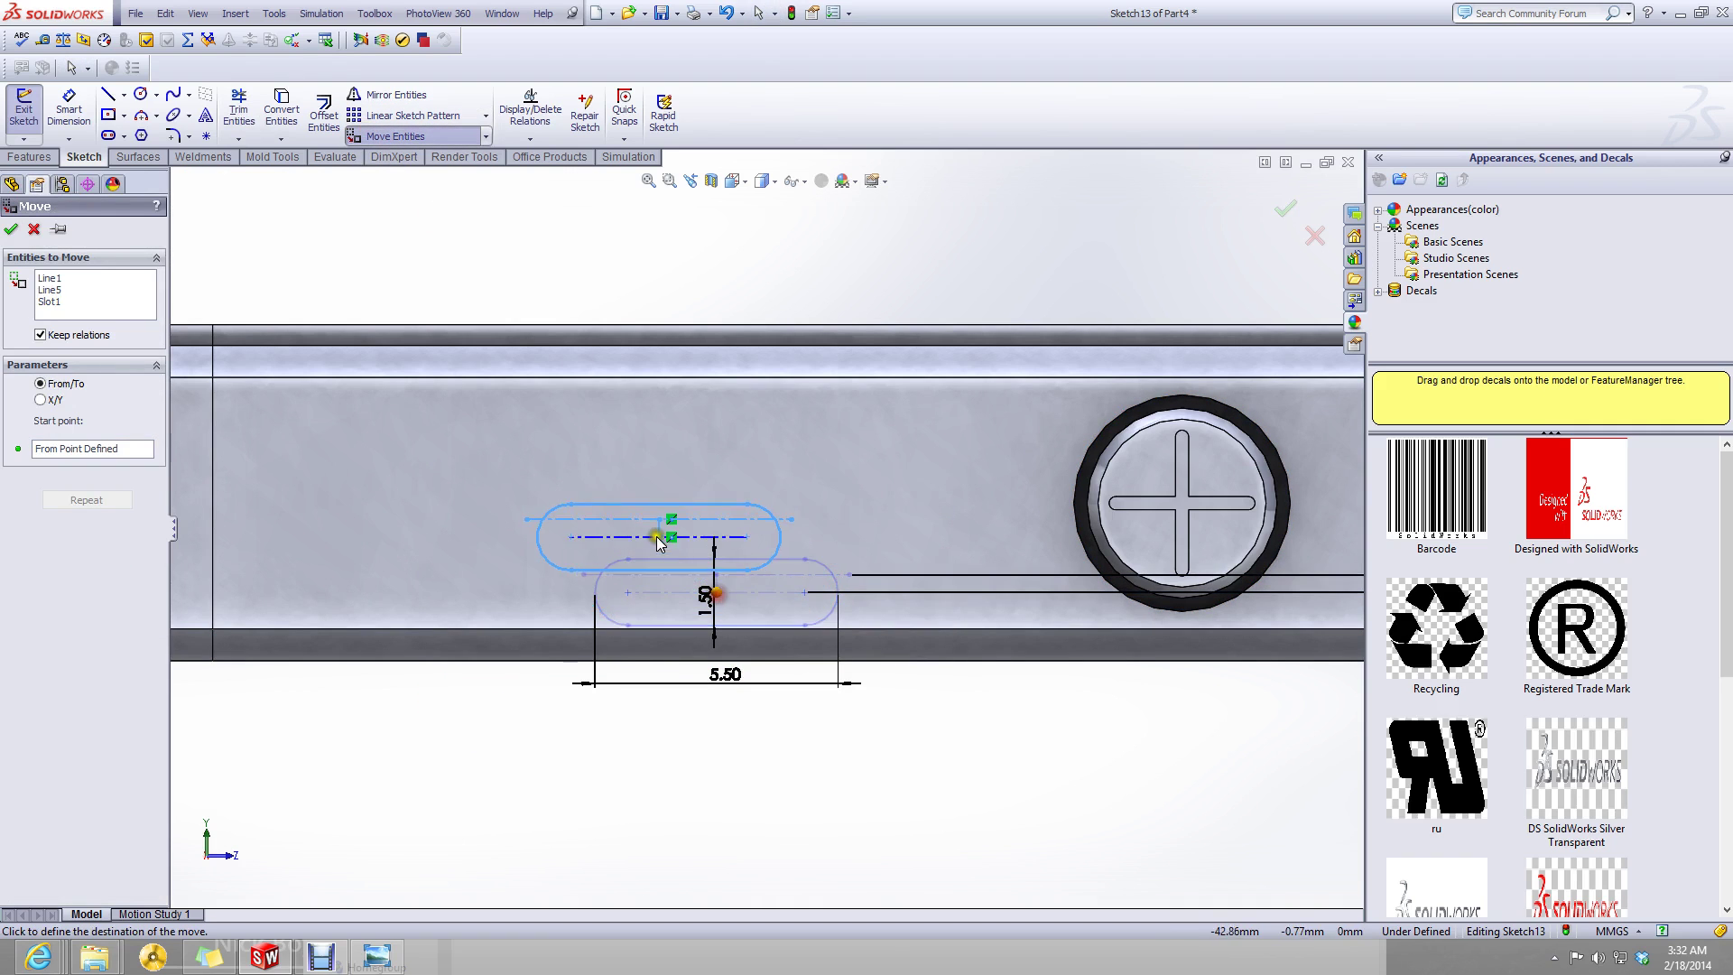
{"action": "left_click", "coordinate": [539, 551]}
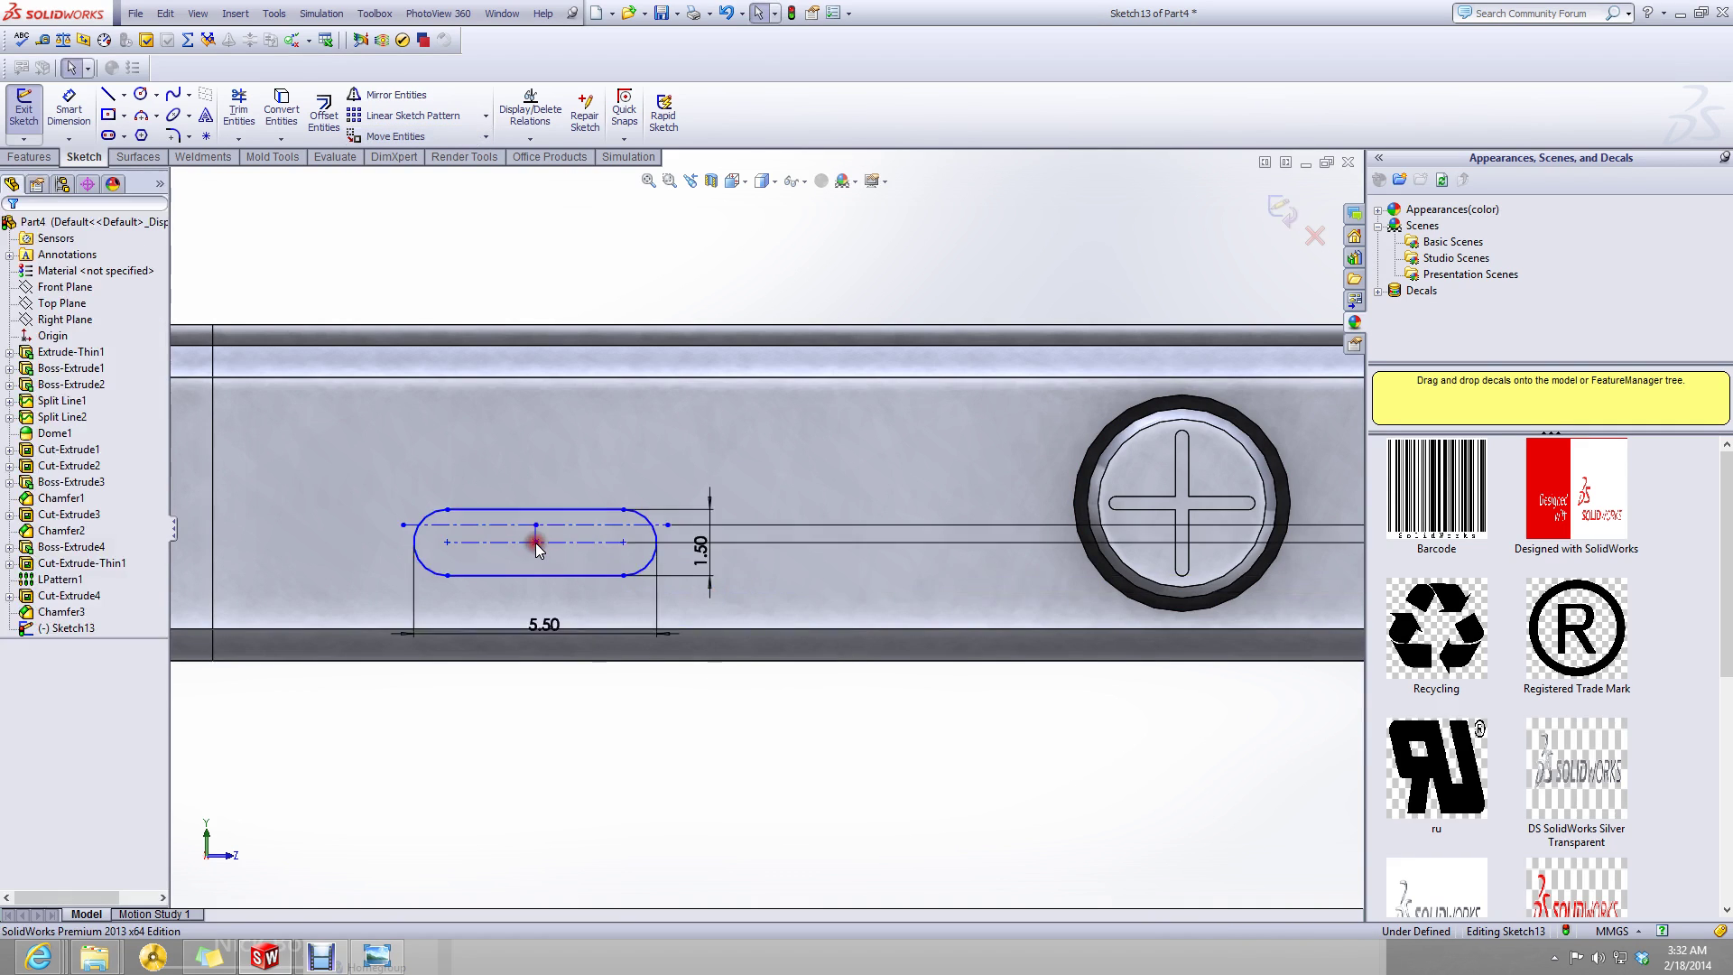
- Extrude the slot profile as a blind boss 0.63 mm deep, merged with the body
{"action": "scroll", "coordinate": [748, 468], "scroll_direction": "up", "scroll_amount": 5}
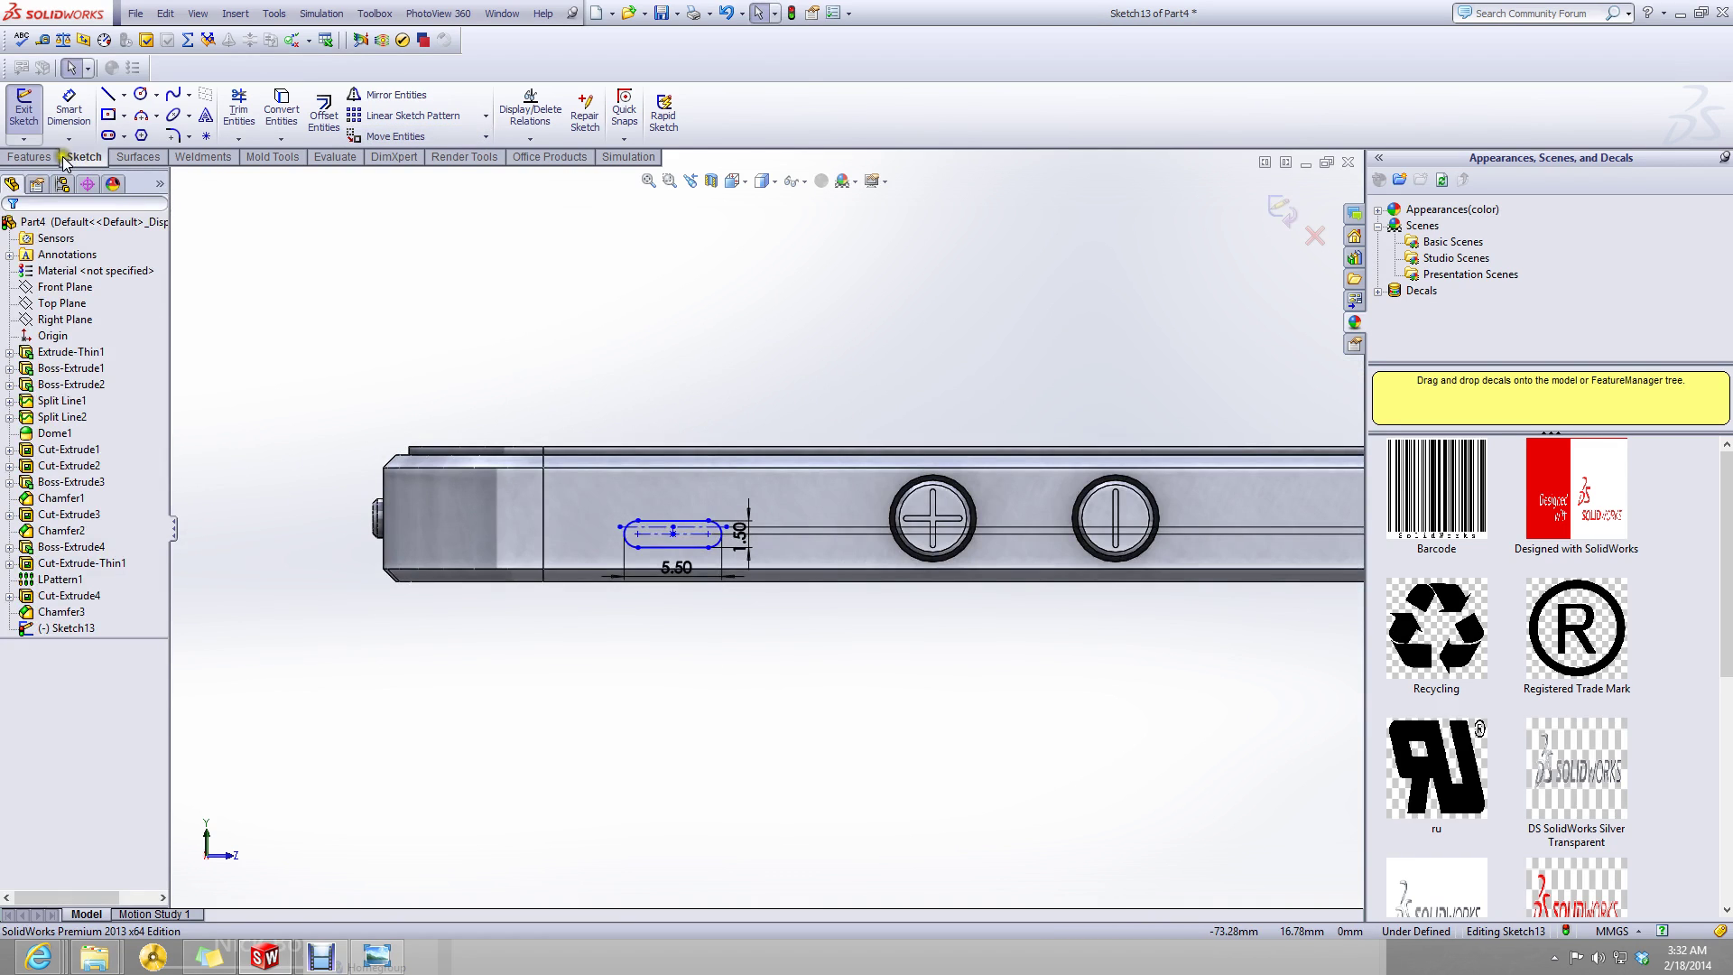
{"action": "left_click", "coordinate": [34, 157]}
{"action": "left_click", "coordinate": [31, 113]}
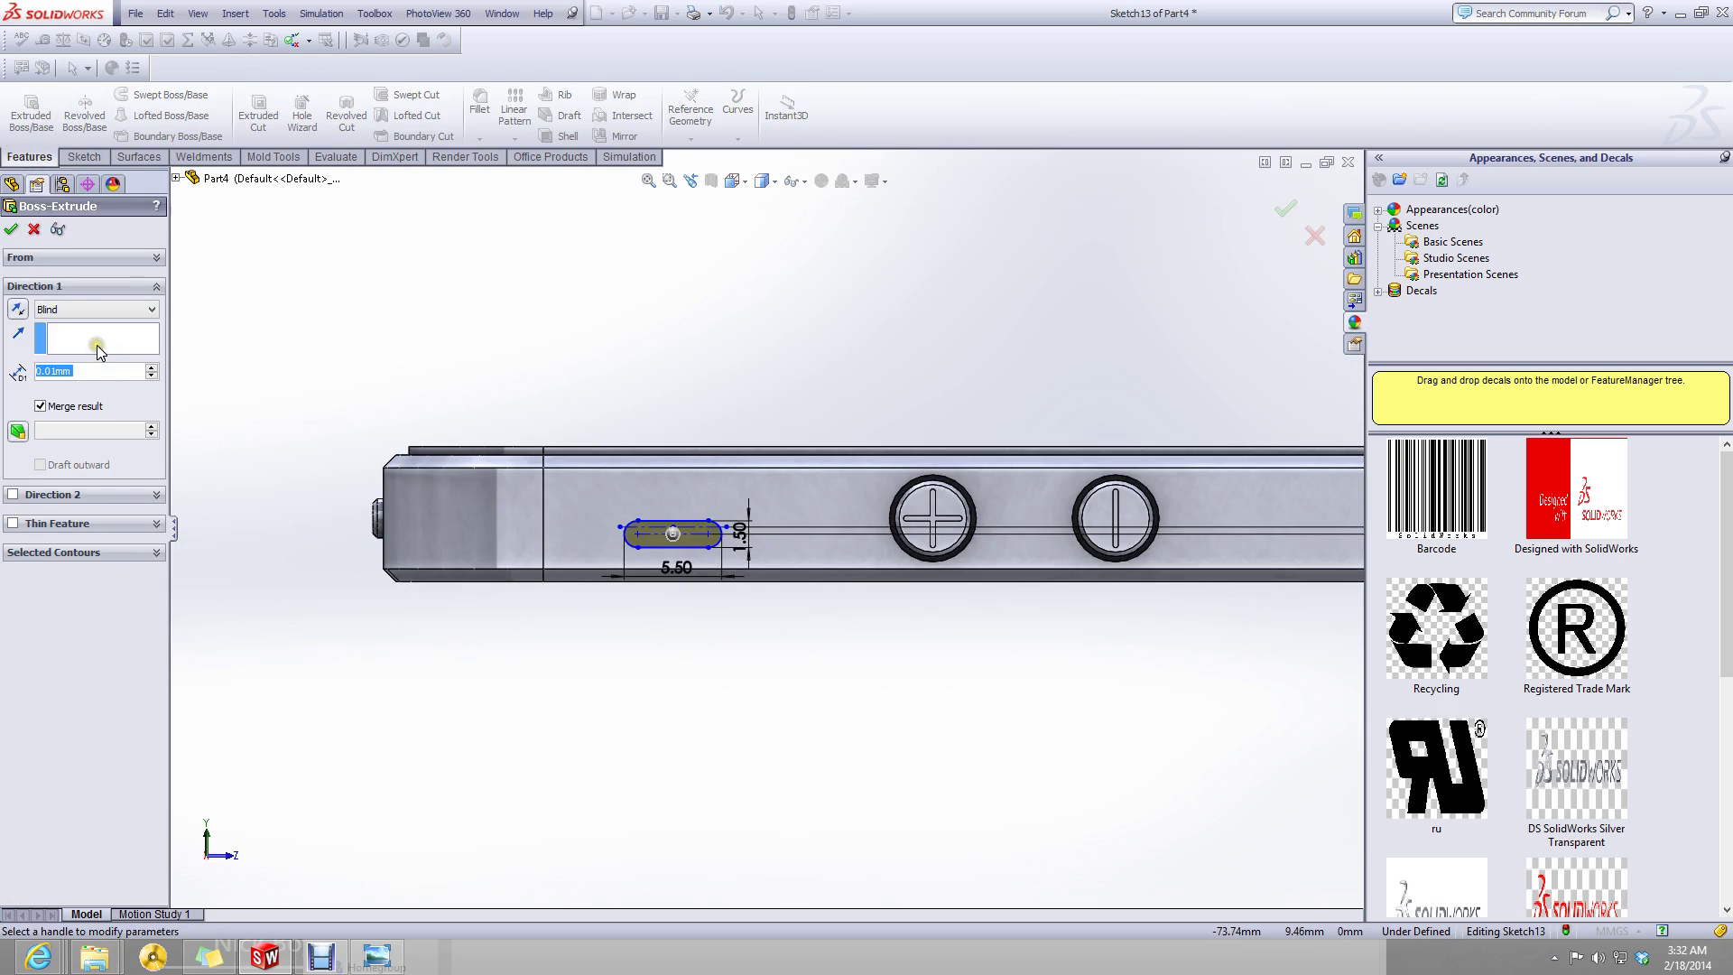
{"action": "type", "text": "0.63"}
{"action": "key", "text": "Return"}
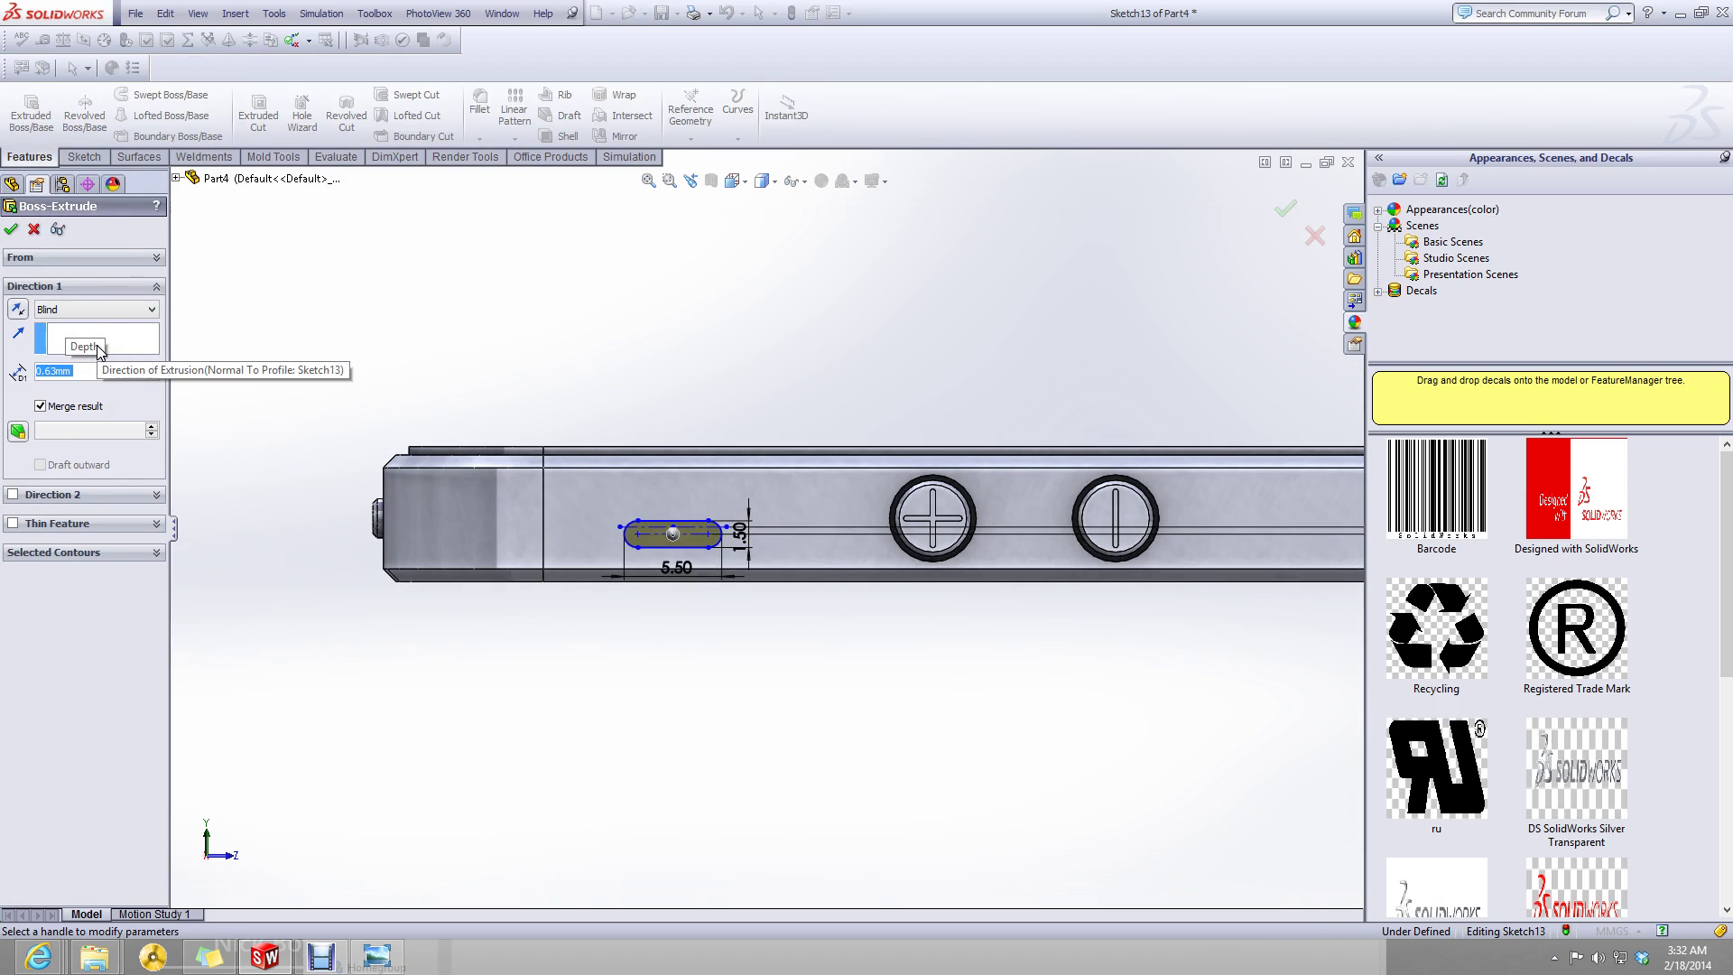
{"action": "left_click", "coordinate": [10, 232]}
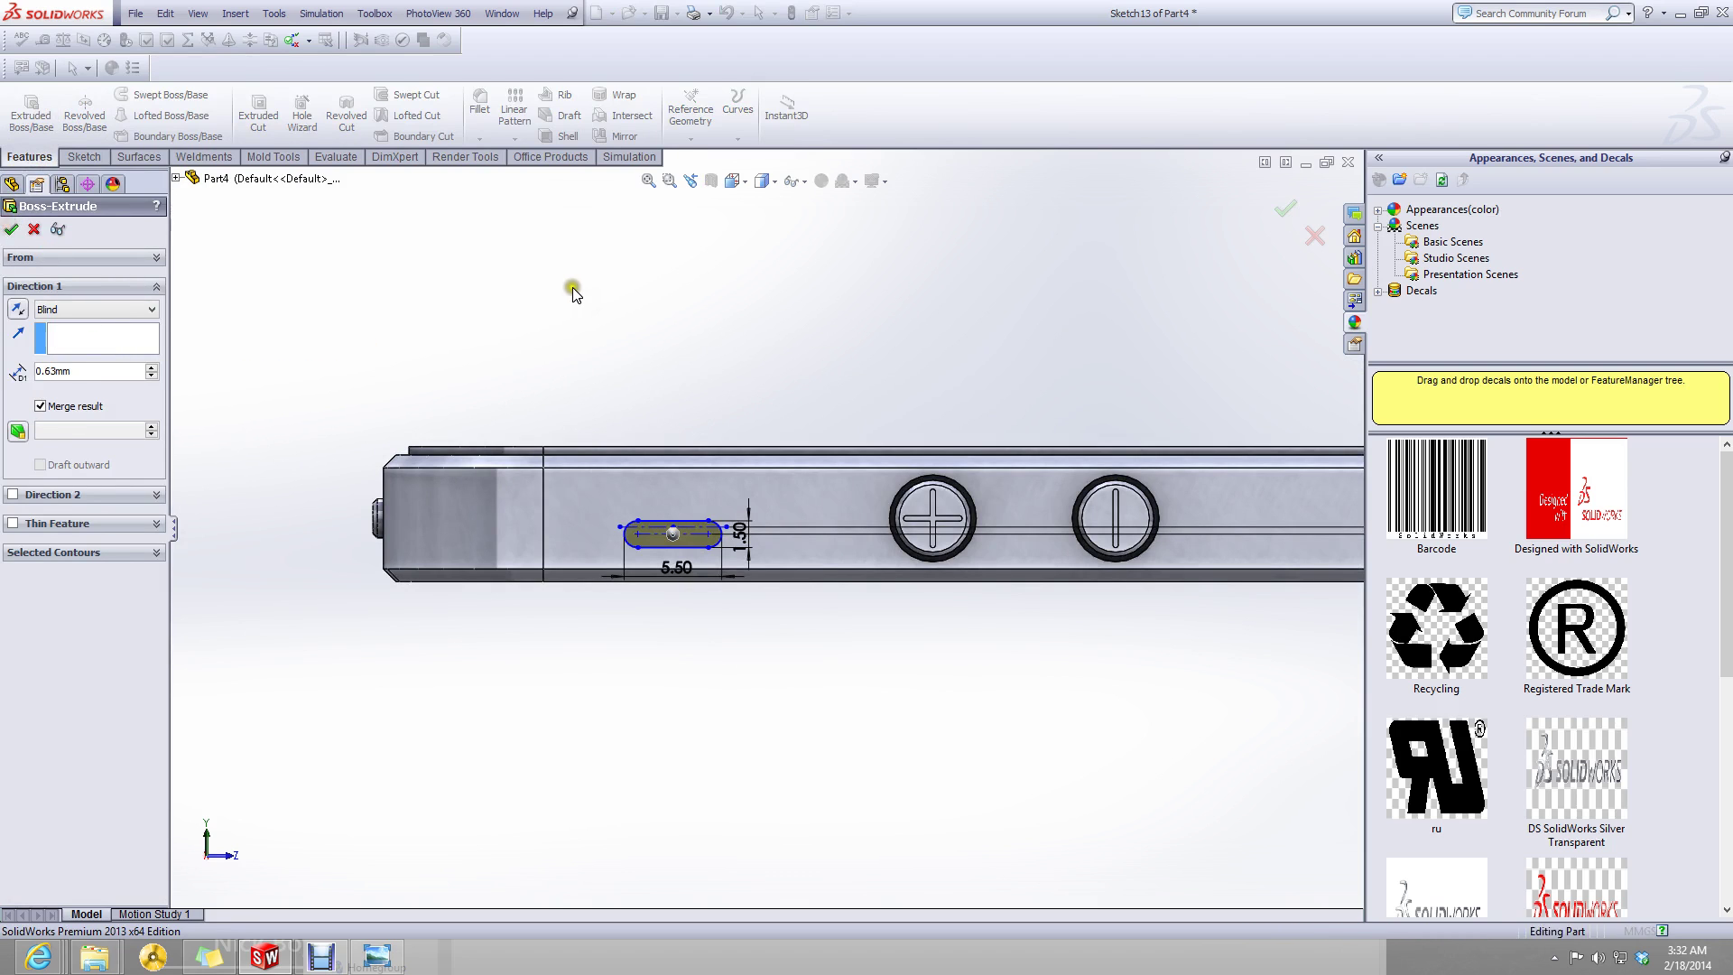
- Start a sketch on the side face and draw a corner rectangle about 5.96 by 3.98 mm around the ringer switch boss
{"action": "scroll", "coordinate": [650, 501], "scroll_direction": "down", "scroll_amount": 2}
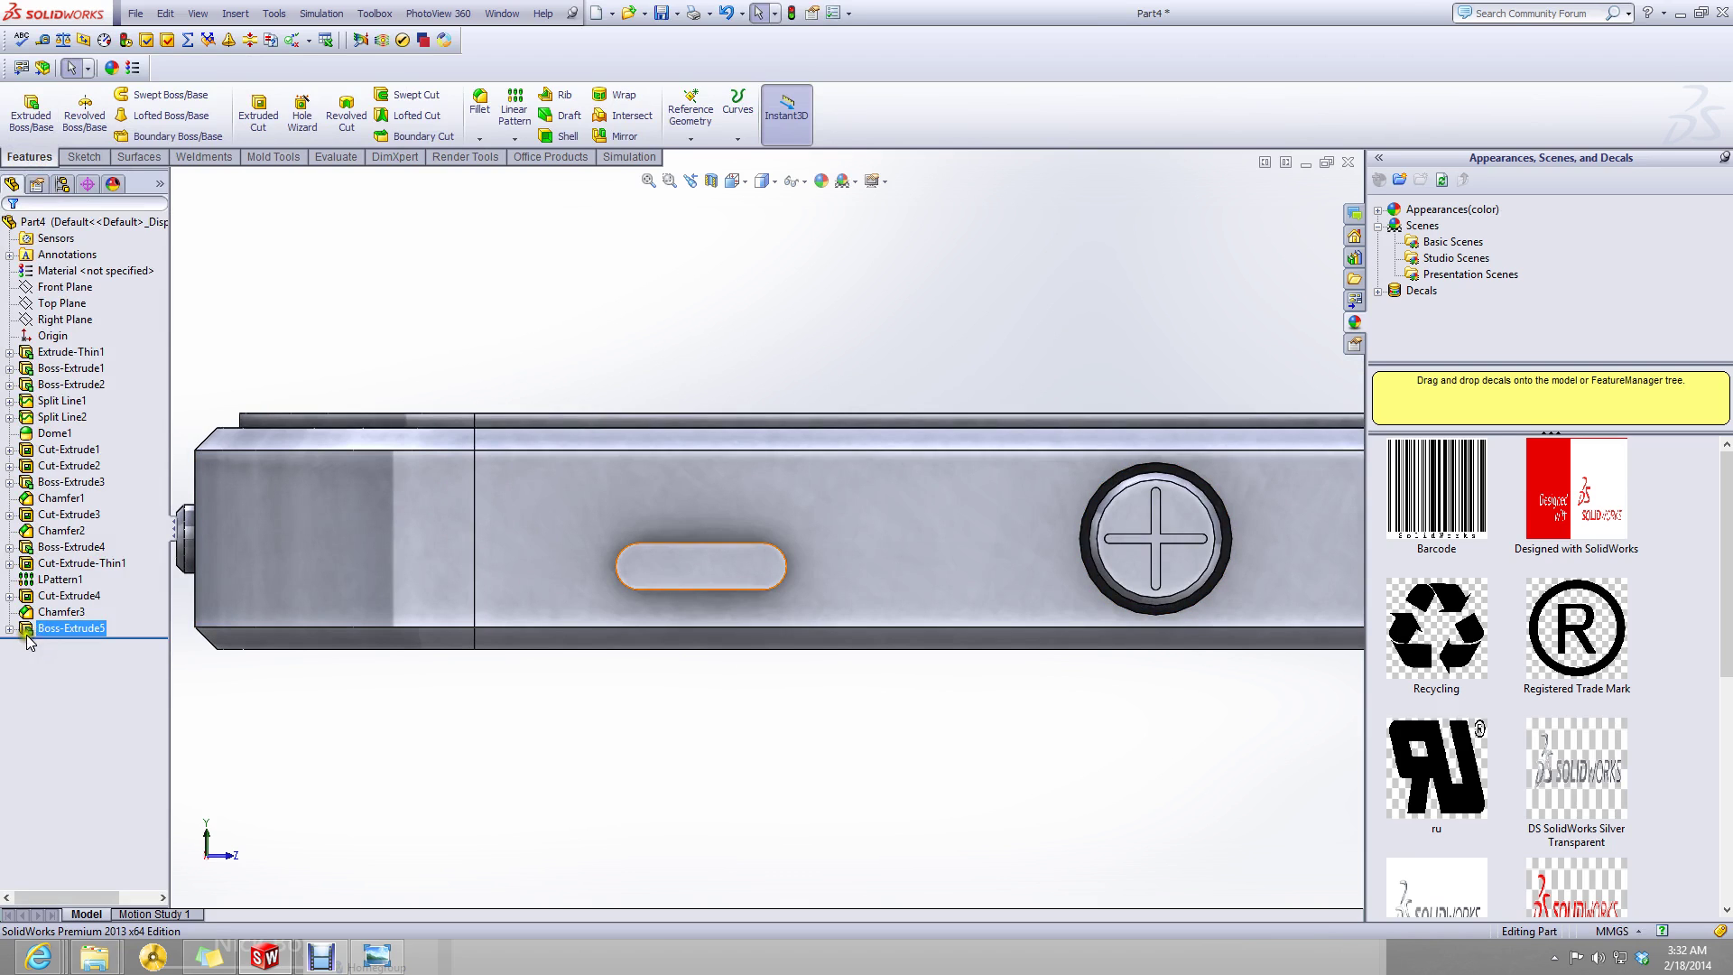
{"action": "left_click", "coordinate": [72, 158]}
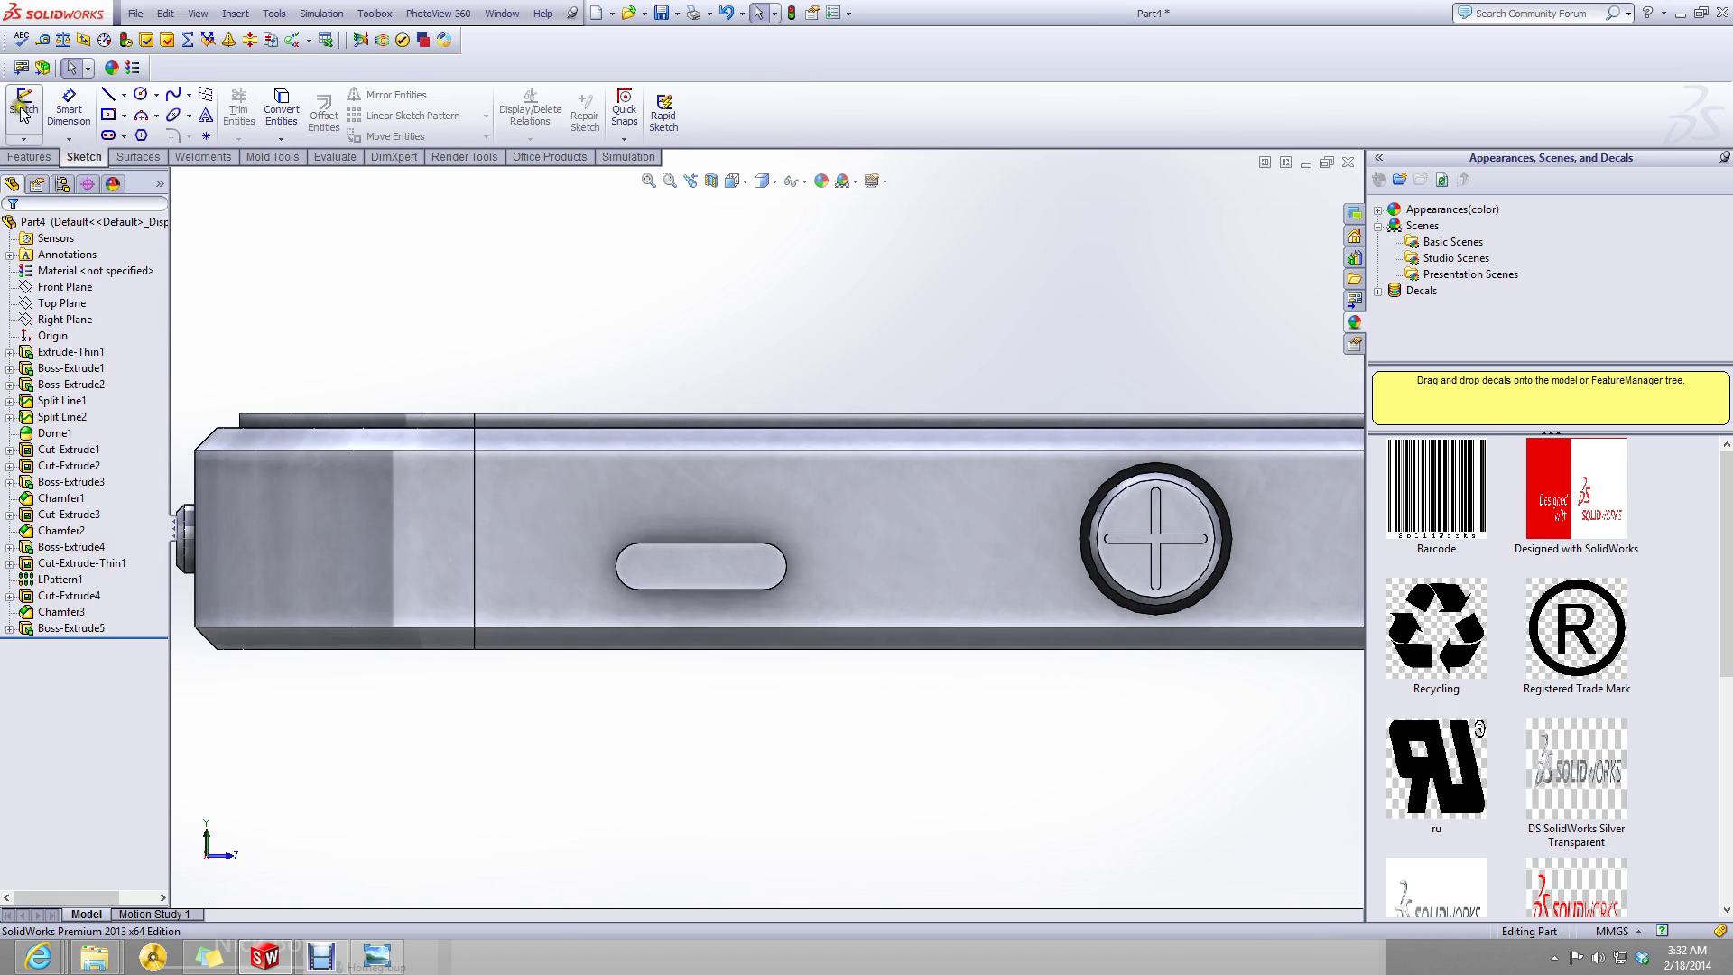
{"action": "left_click", "coordinate": [22, 104]}
{"action": "left_click", "coordinate": [755, 535]}
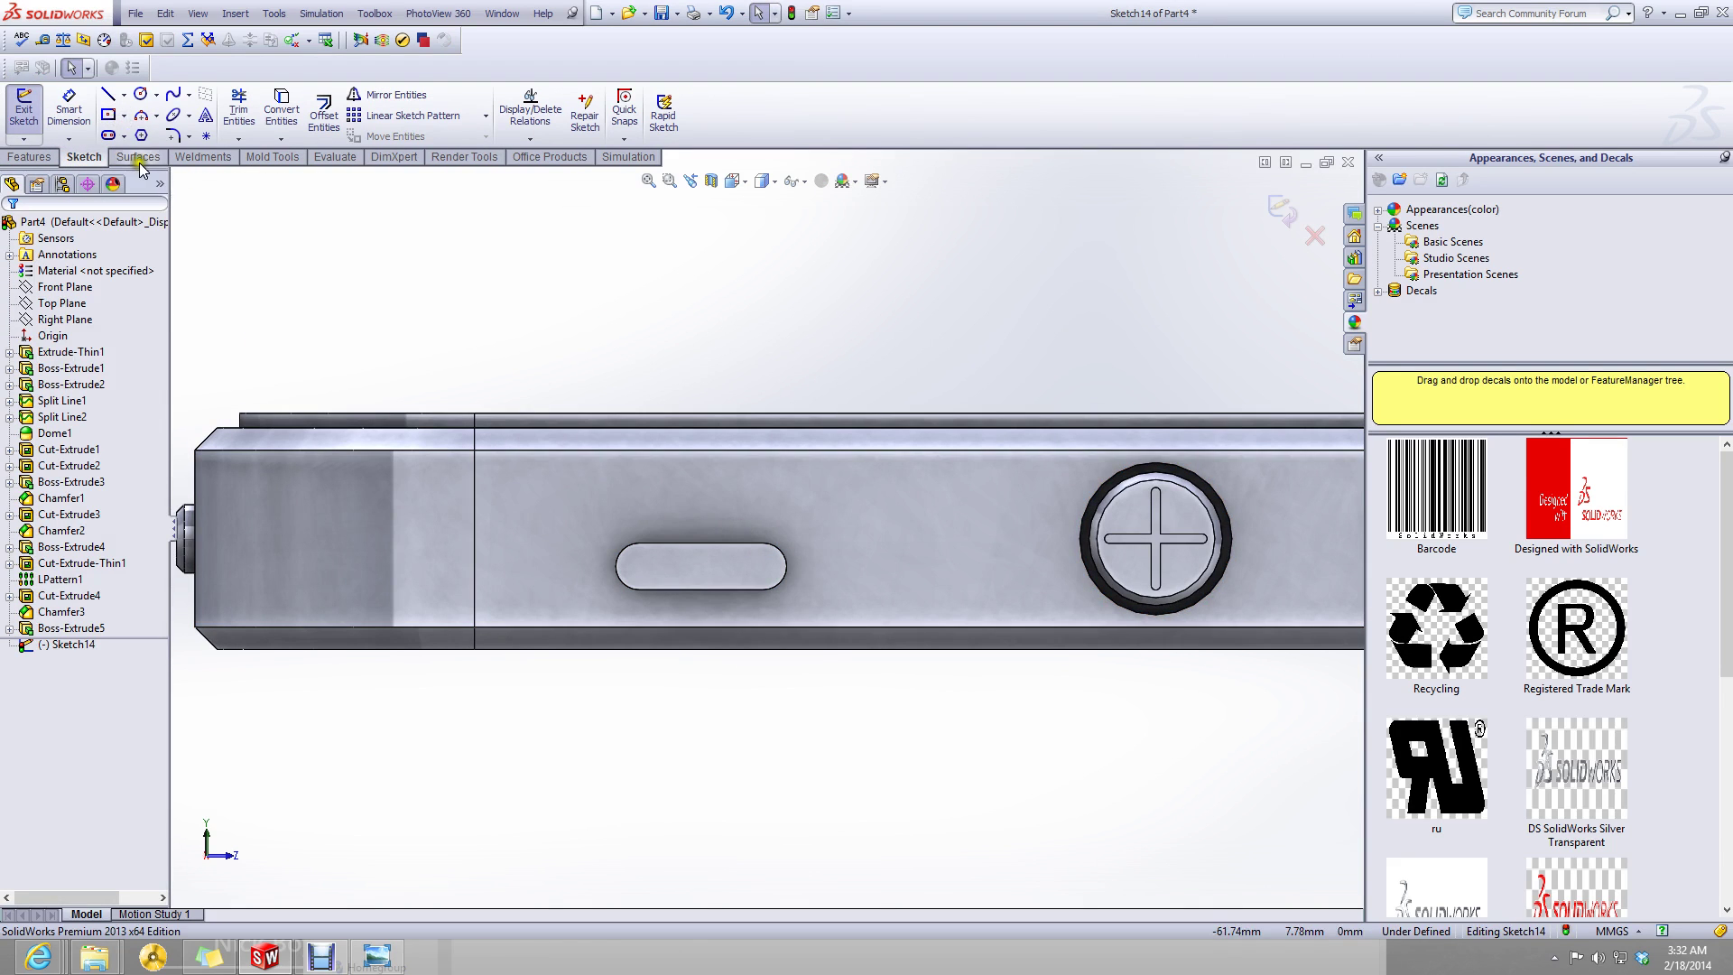
{"action": "left_click", "coordinate": [114, 115]}
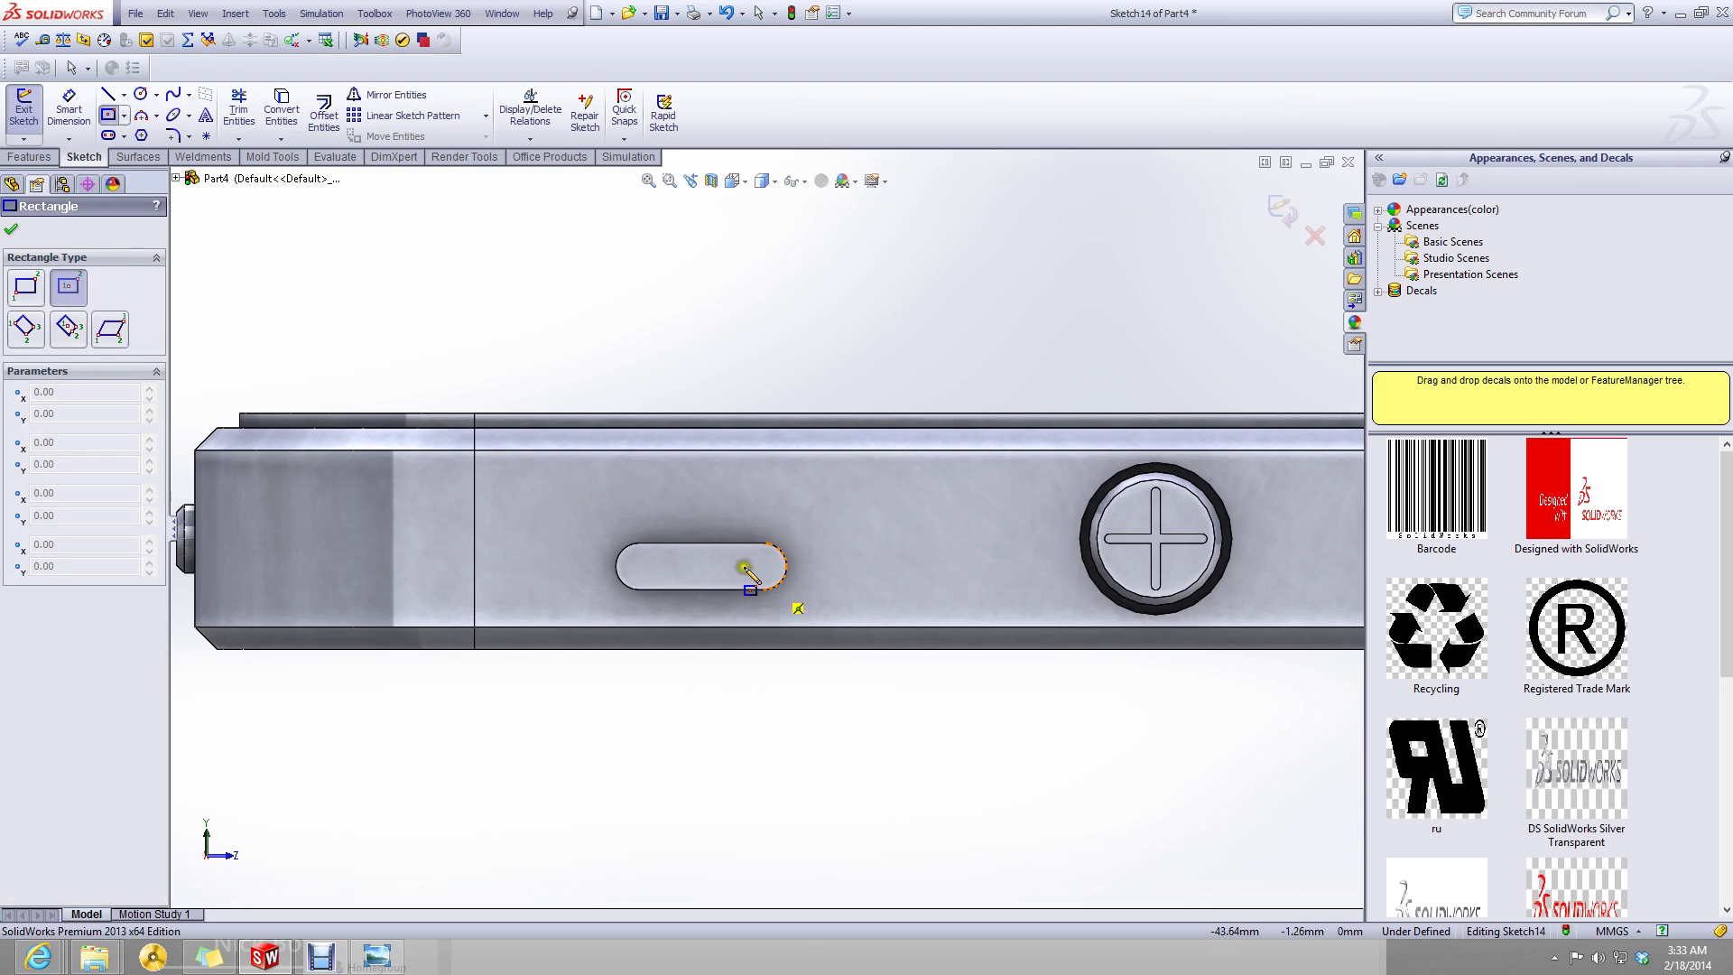
{"action": "left_click", "coordinate": [123, 115]}
{"action": "left_click", "coordinate": [181, 136]}
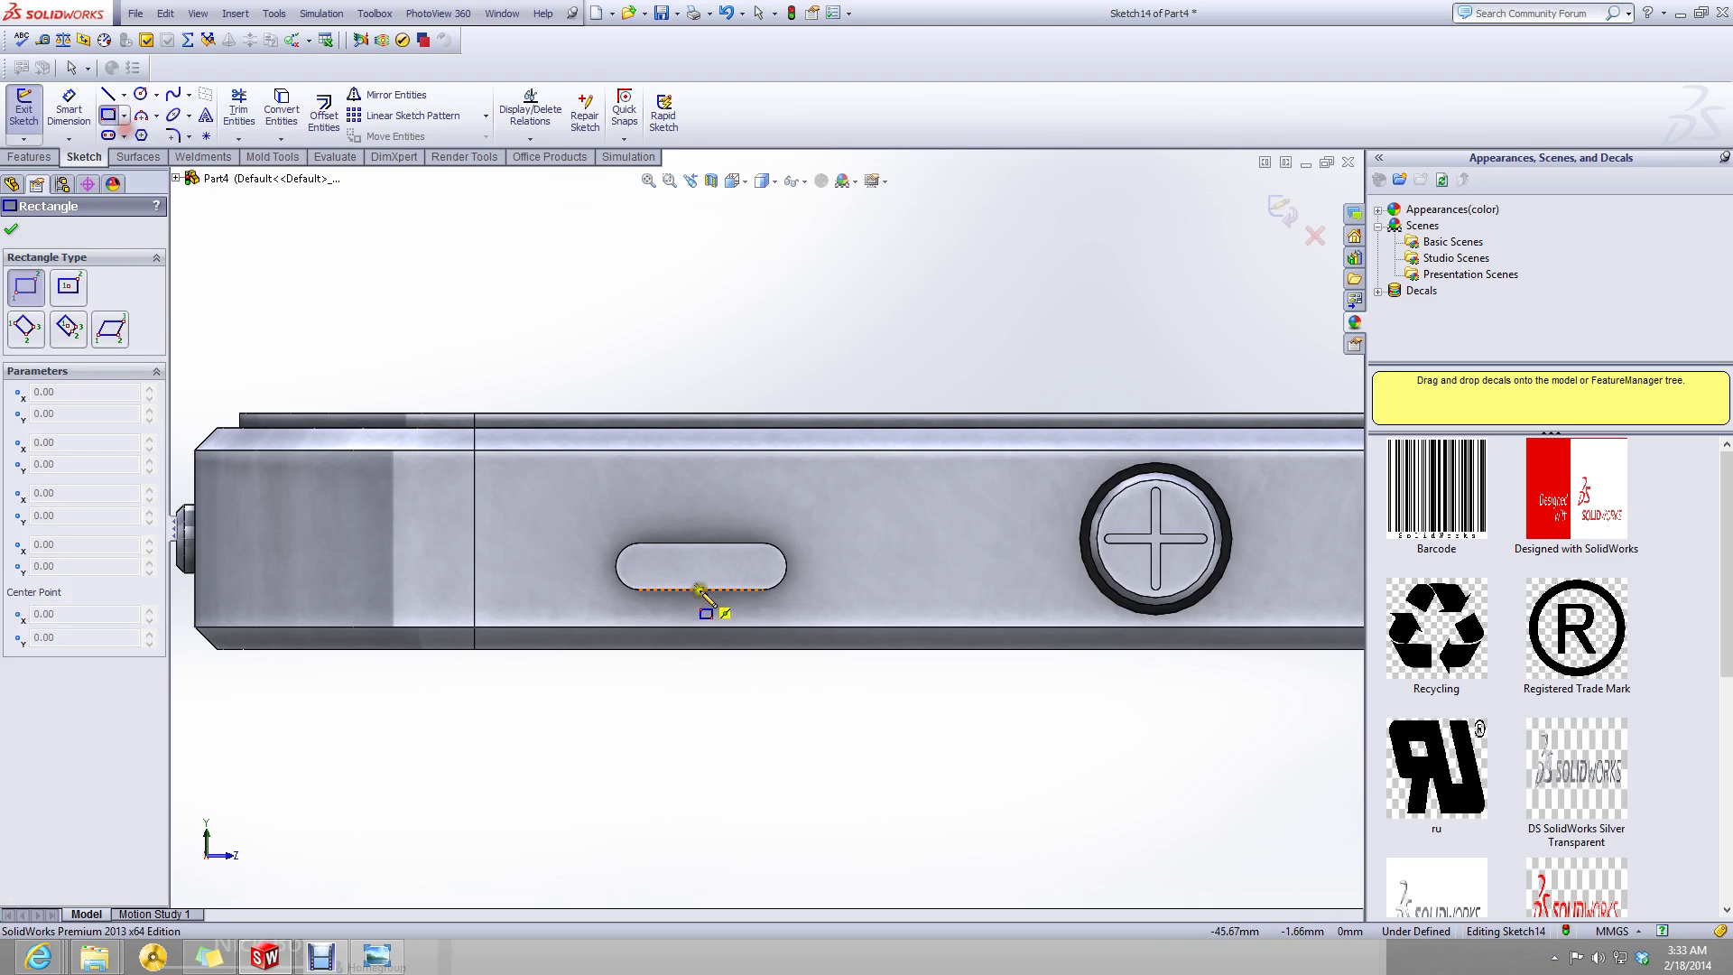
{"action": "left_click", "coordinate": [609, 603]}
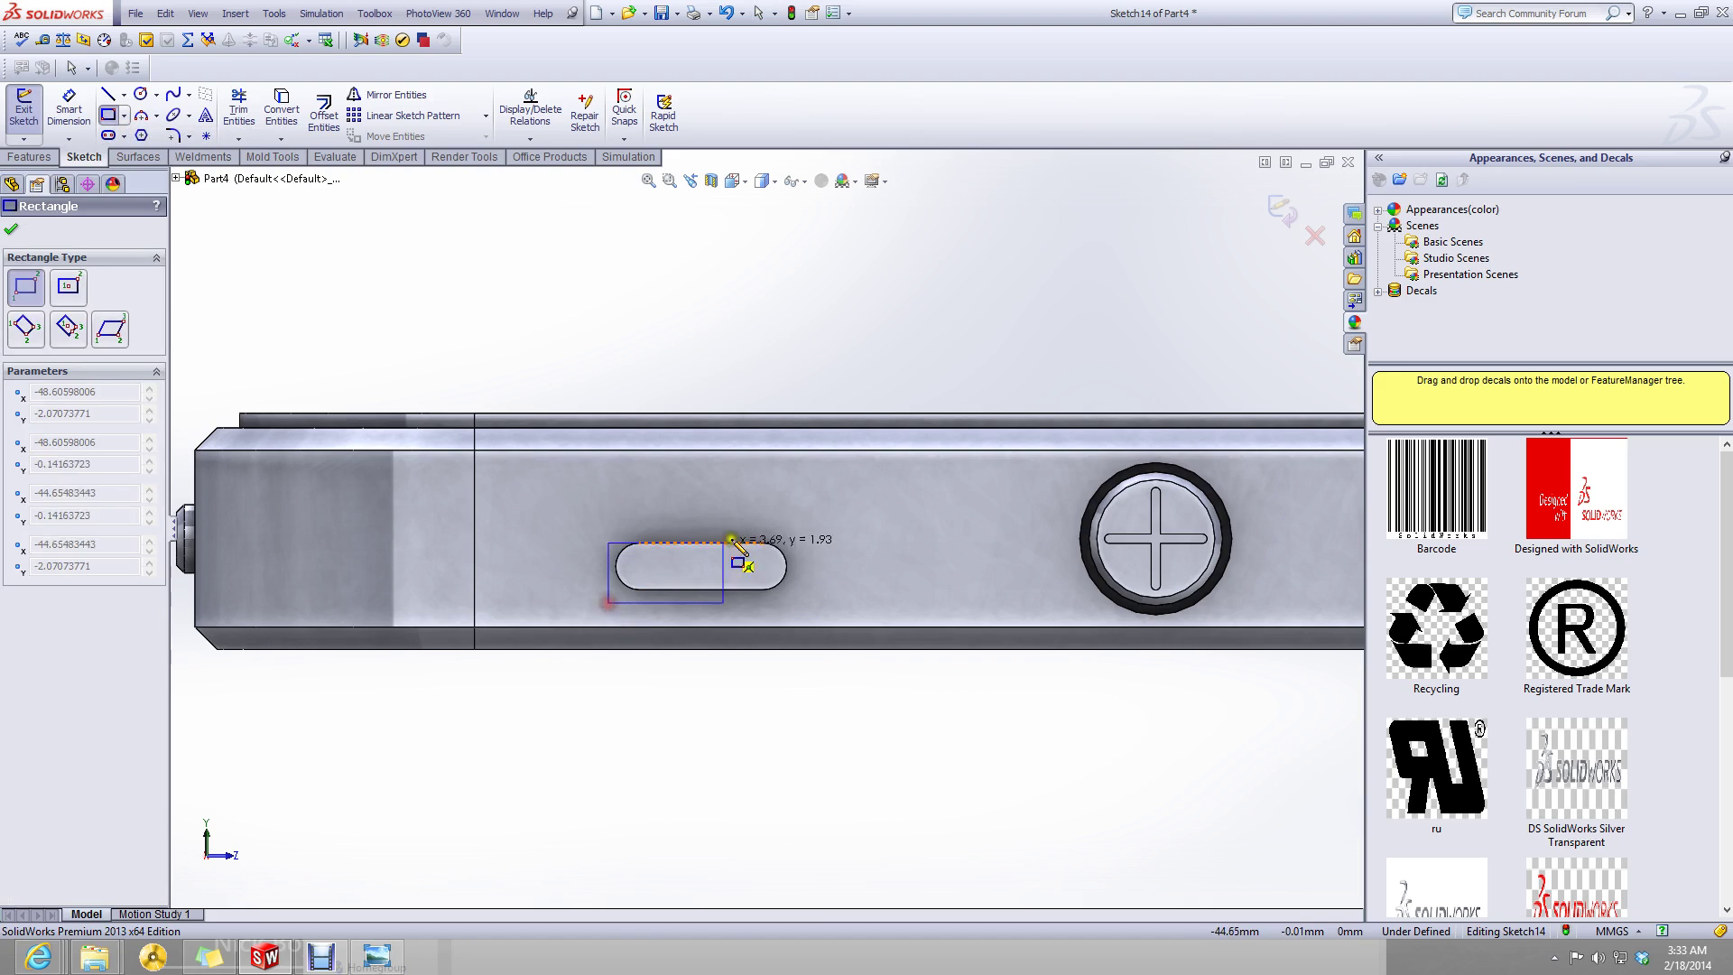
{"action": "left_click", "coordinate": [795, 481]}
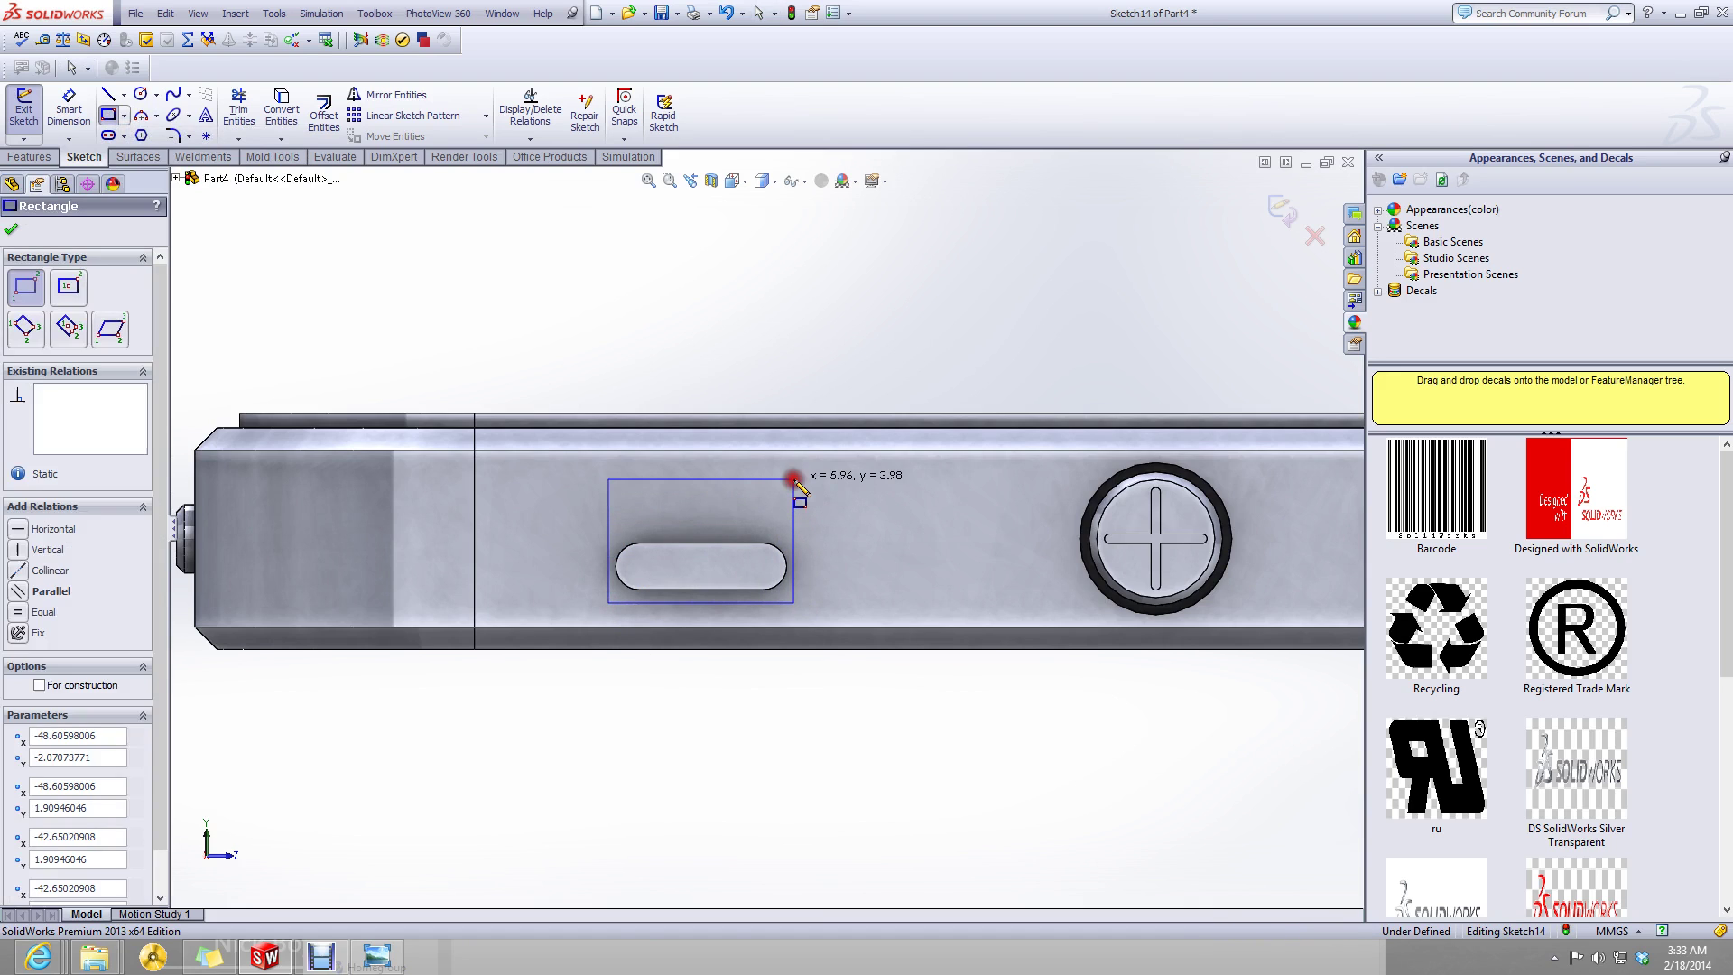
{"action": "key", "text": "Escape"}
- Check the iphone5blueprints image in Windows Photo Viewer and switch to the iPhone 5 reference part
{"action": "left_click", "coordinate": [390, 962]}
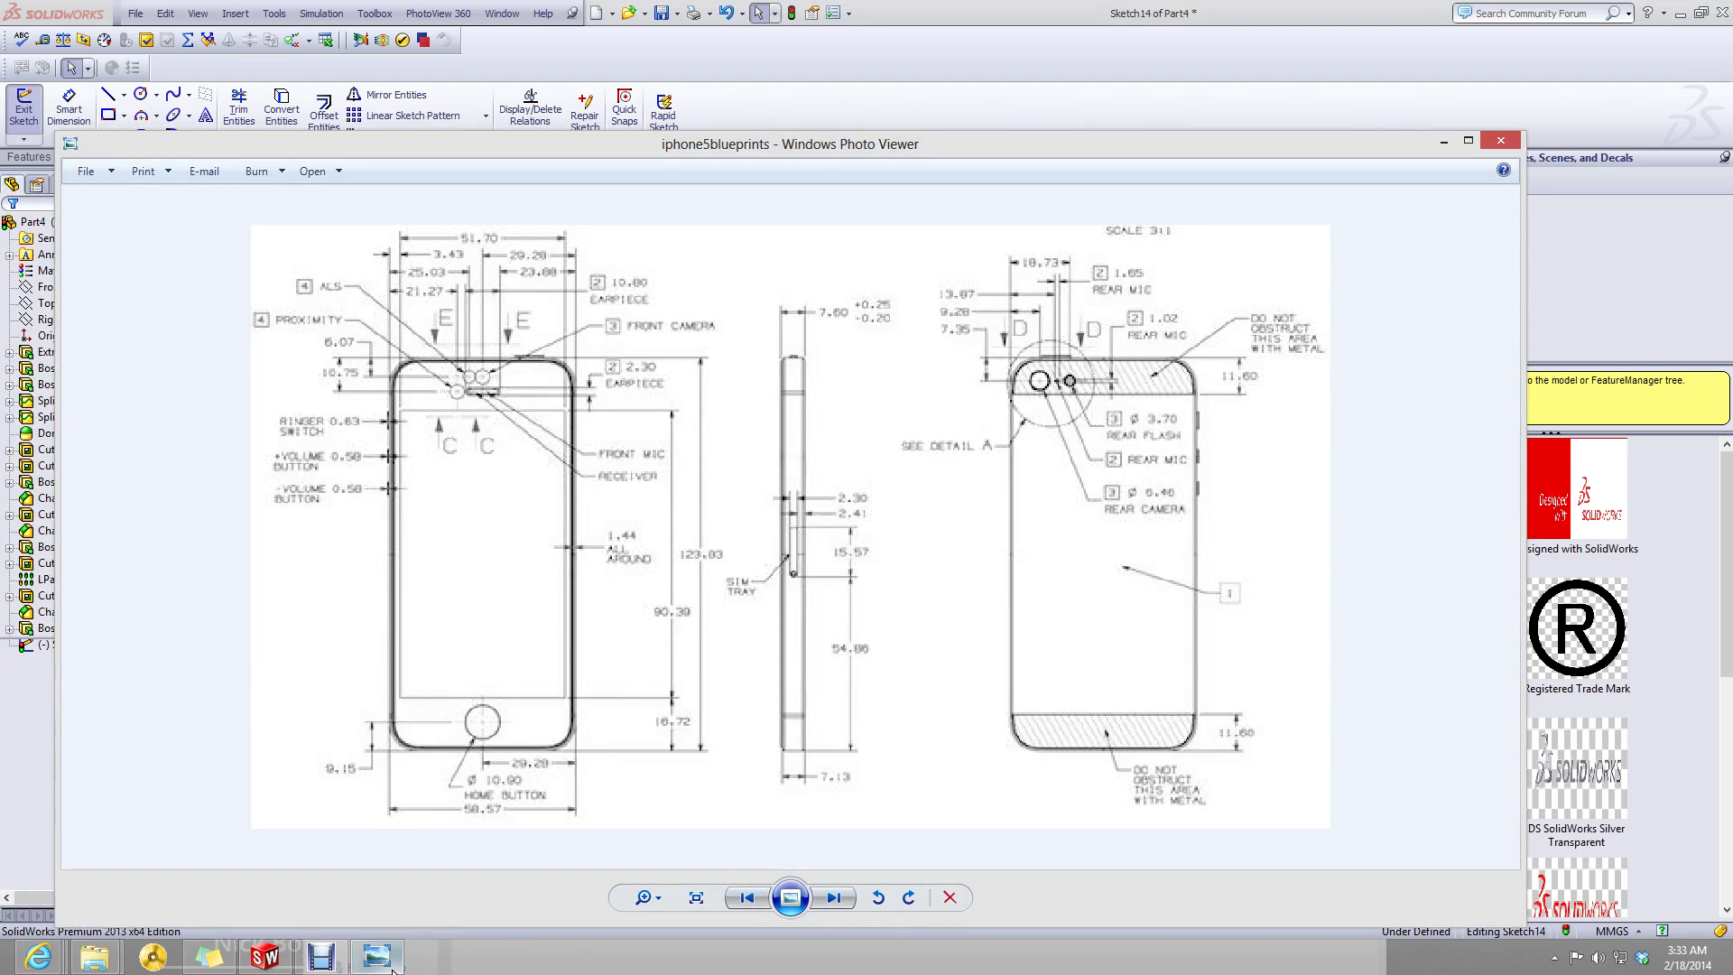
{"action": "left_click", "coordinate": [390, 964]}
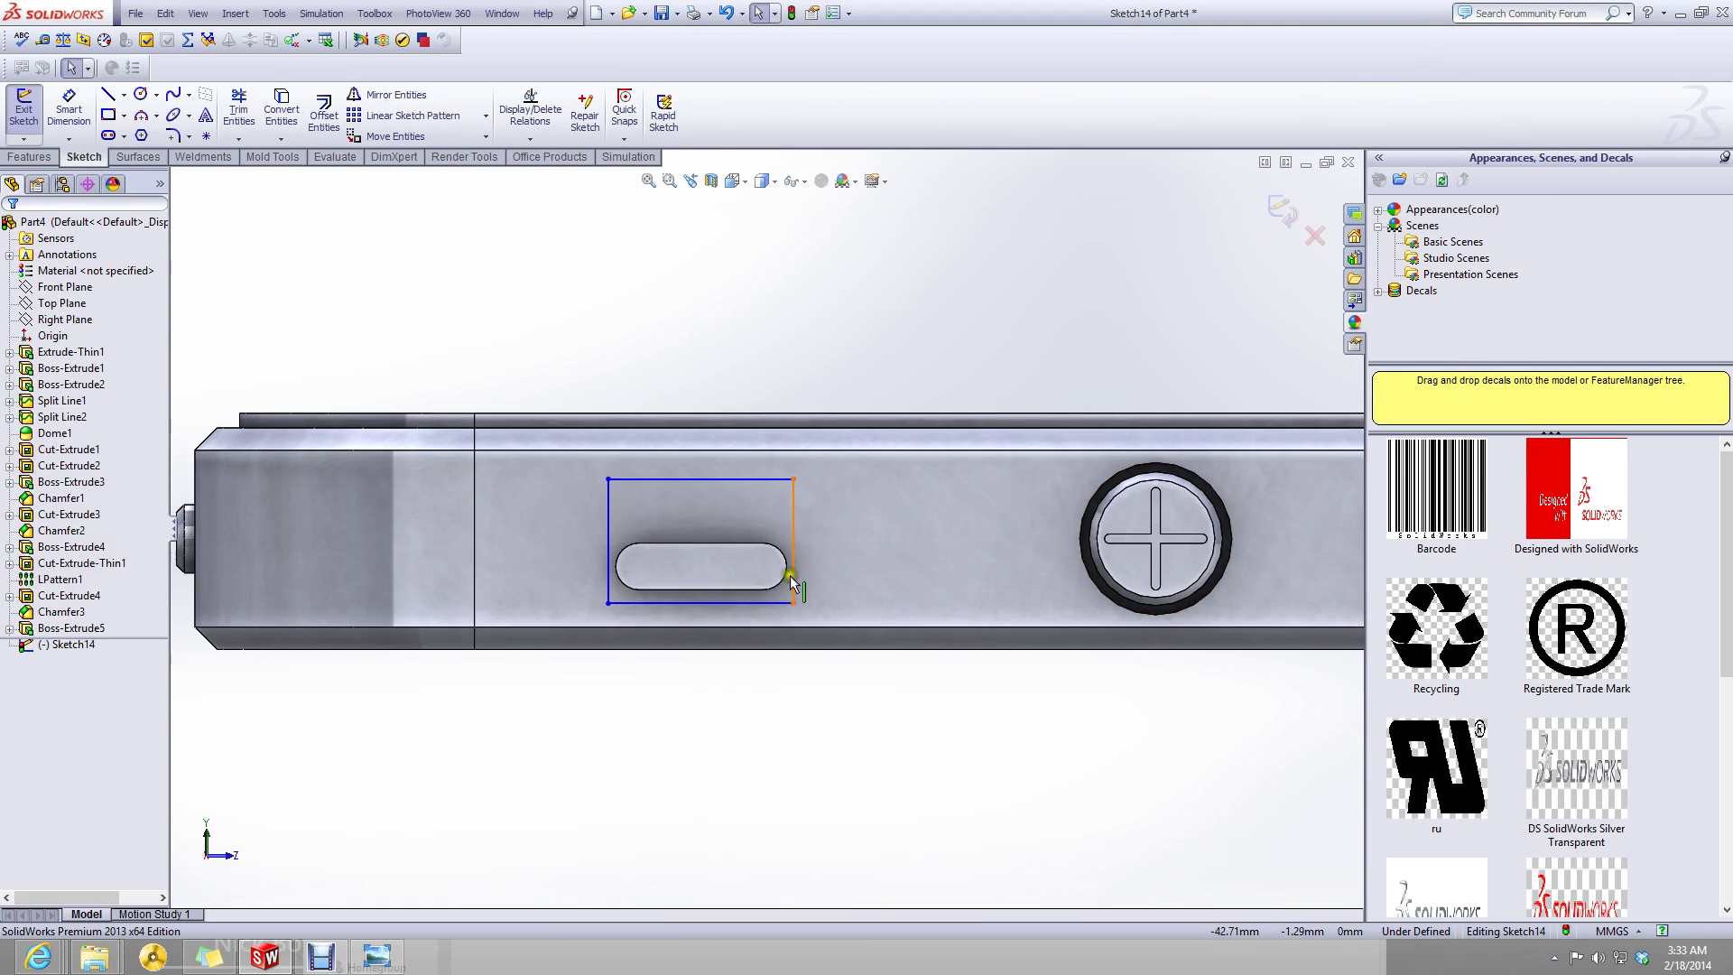
{"action": "left_click", "coordinate": [1306, 168]}
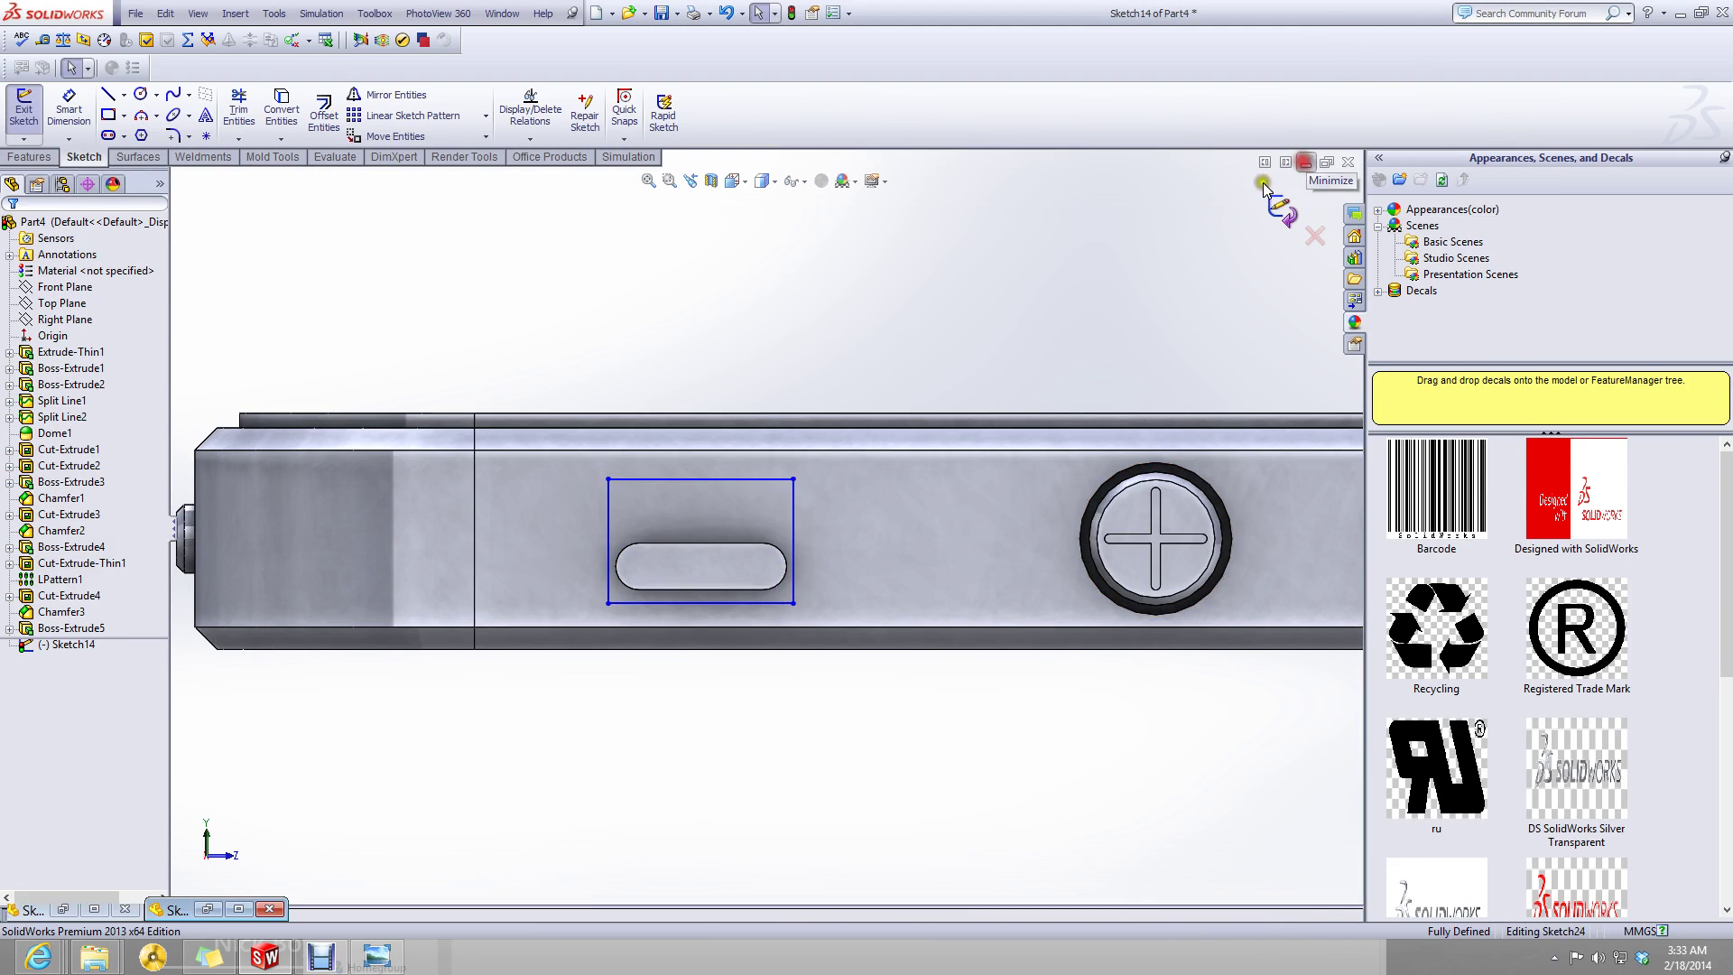
{"action": "left_click", "coordinate": [102, 907]}
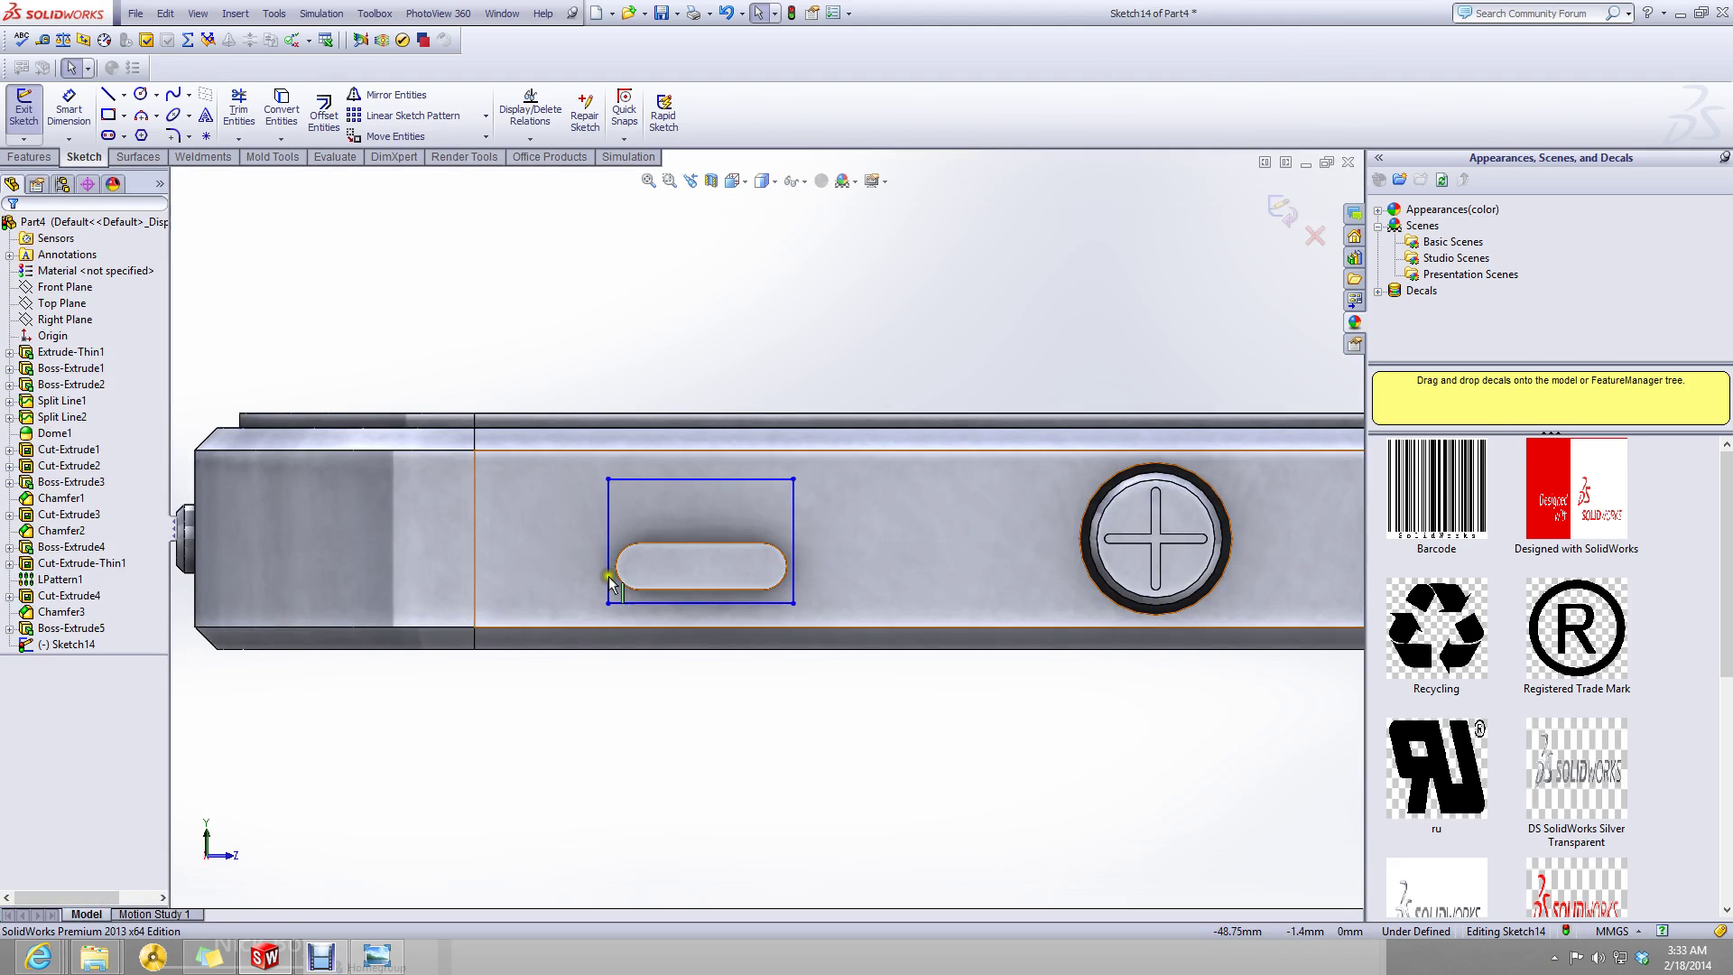
{"action": "left_click", "coordinate": [1306, 165]}
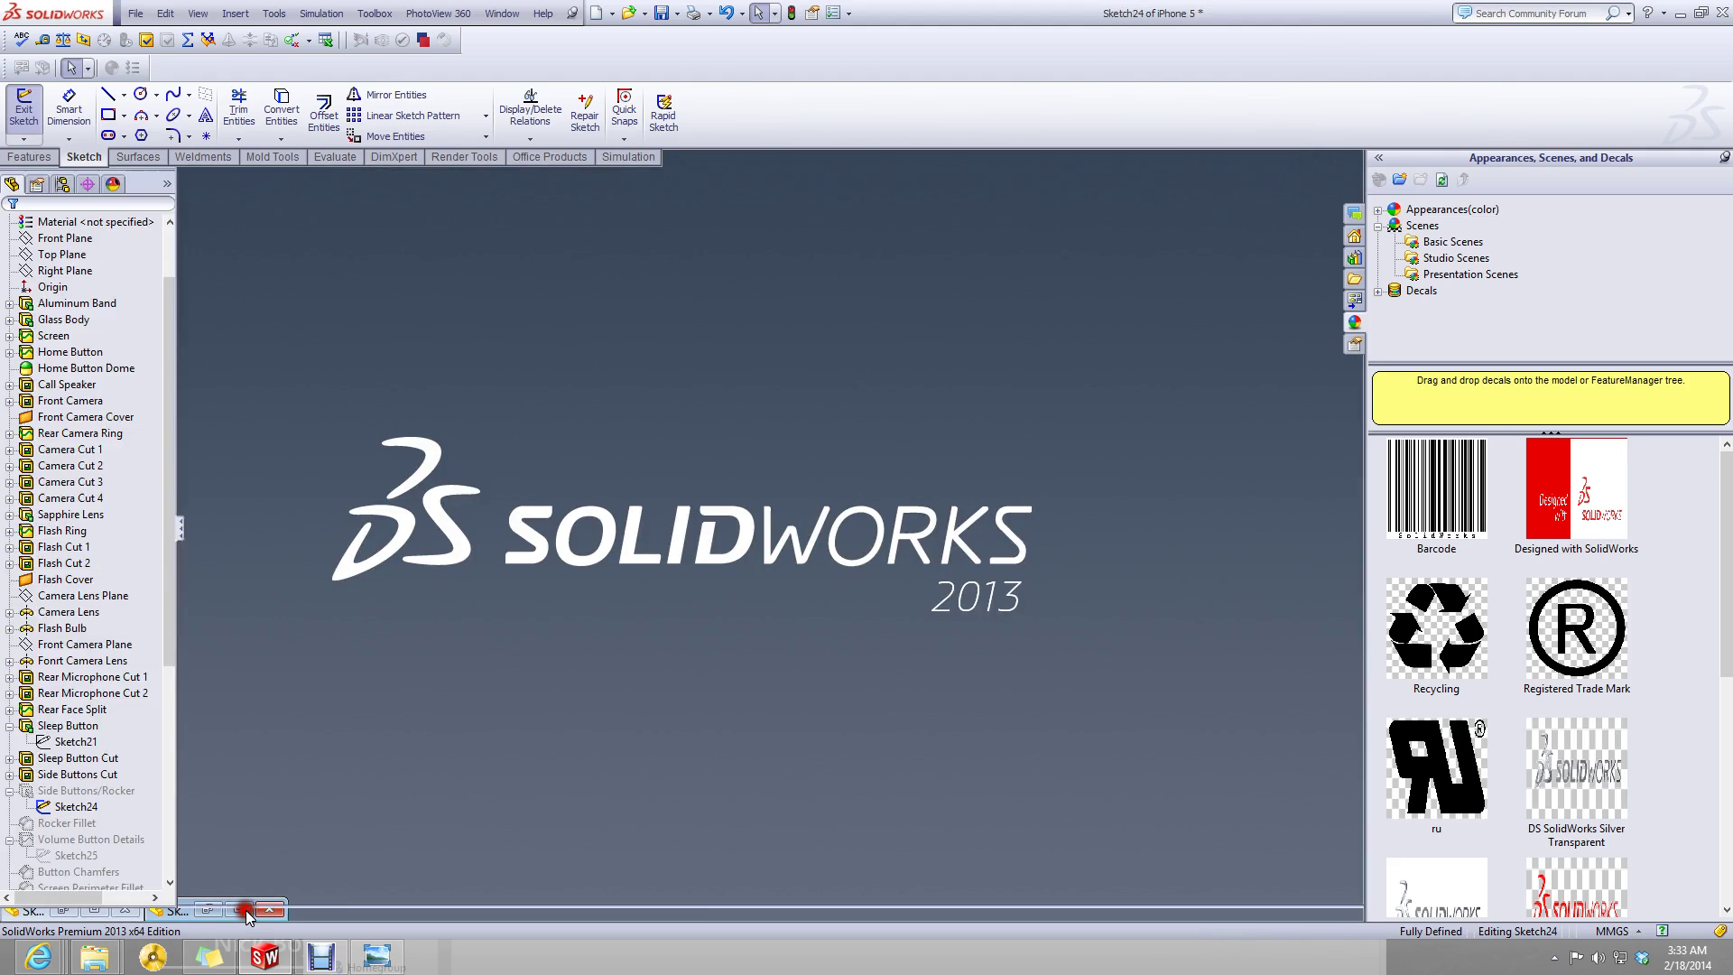
{"action": "left_click", "coordinate": [242, 912]}
- Measure the length of the short edge of the ringer switch cutout in the reference part
{"action": "middle_click_drag", "start_coordinate": [795, 498], "coordinate": [818, 515]}
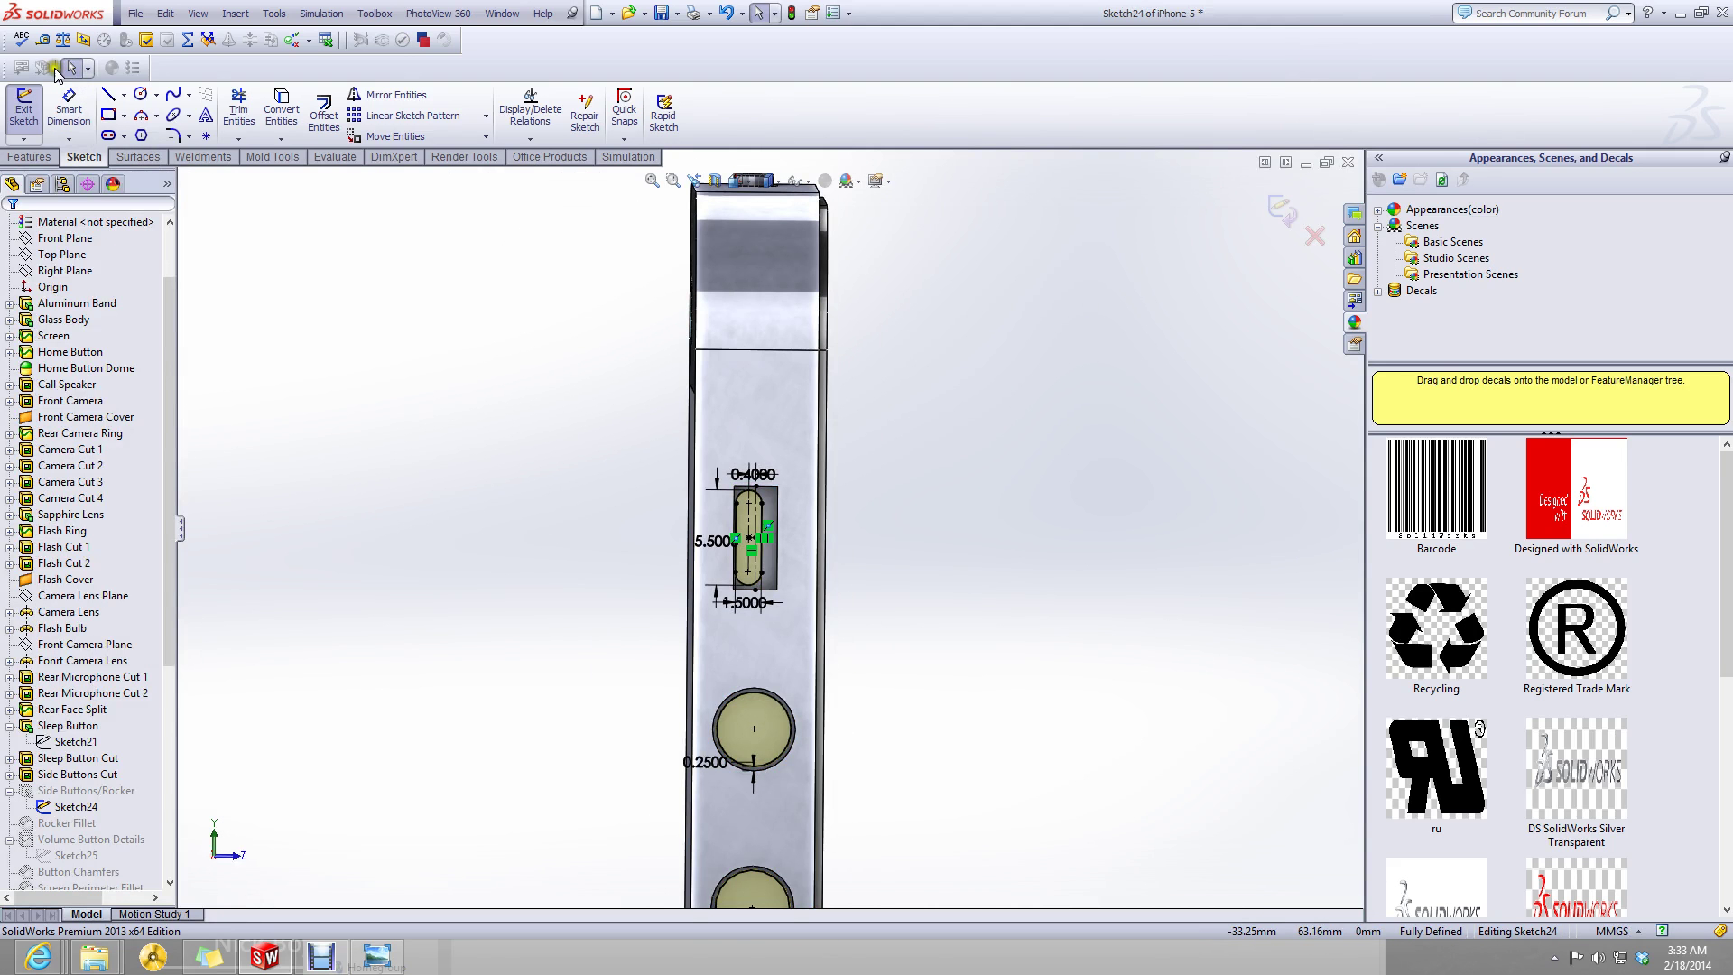
{"action": "left_click", "coordinate": [43, 40]}
{"action": "scroll", "coordinate": [767, 596], "scroll_direction": "down", "scroll_amount": 4}
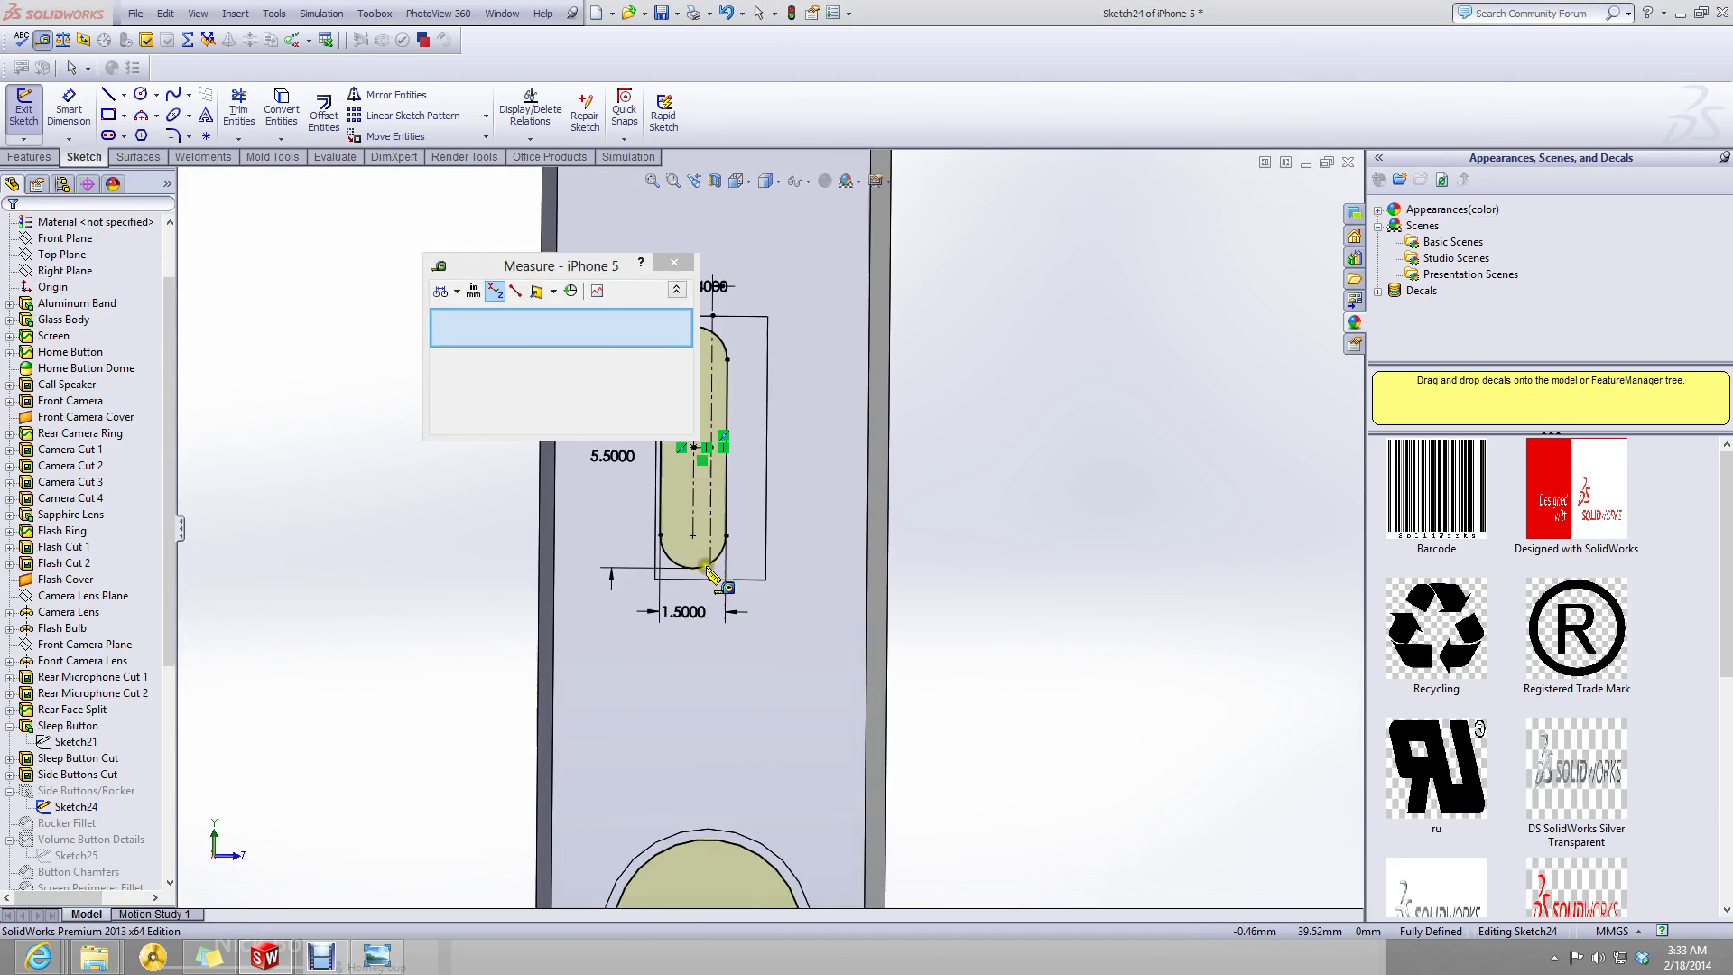
{"action": "left_click", "coordinate": [750, 578]}
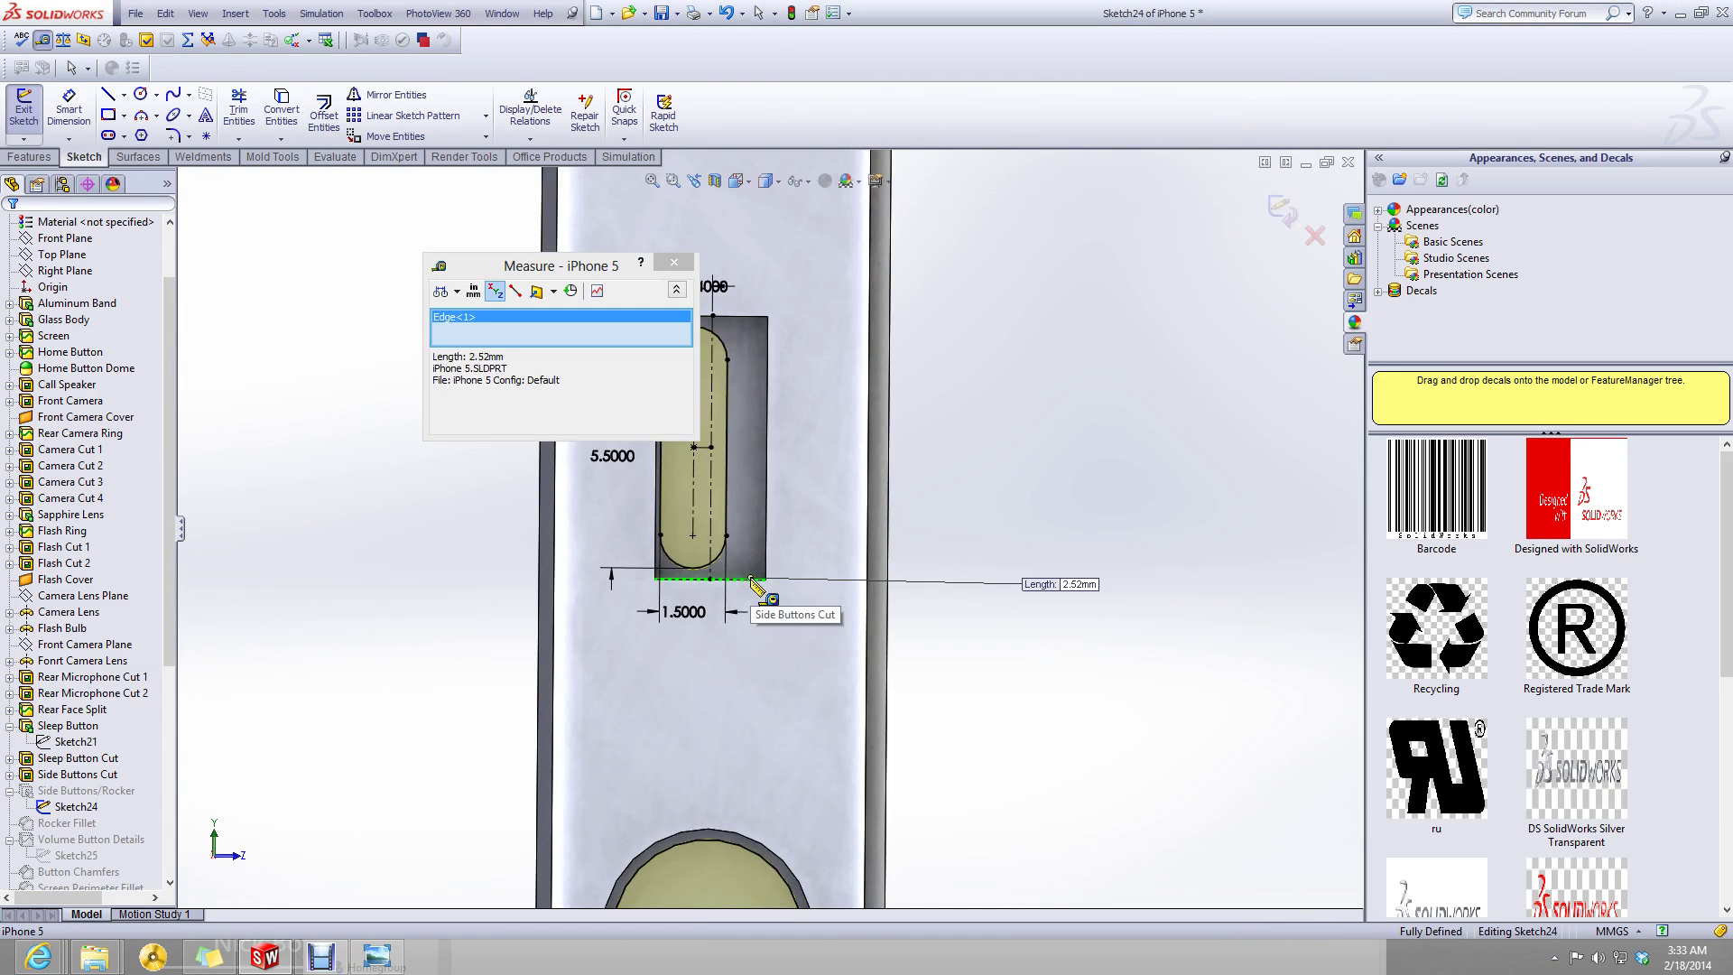
- Measure the length of the long edge of the ringer switch cutout in the reference part, and return to the phone part
{"action": "right_click", "coordinate": [530, 336]}
{"action": "left_click", "coordinate": [553, 338]}
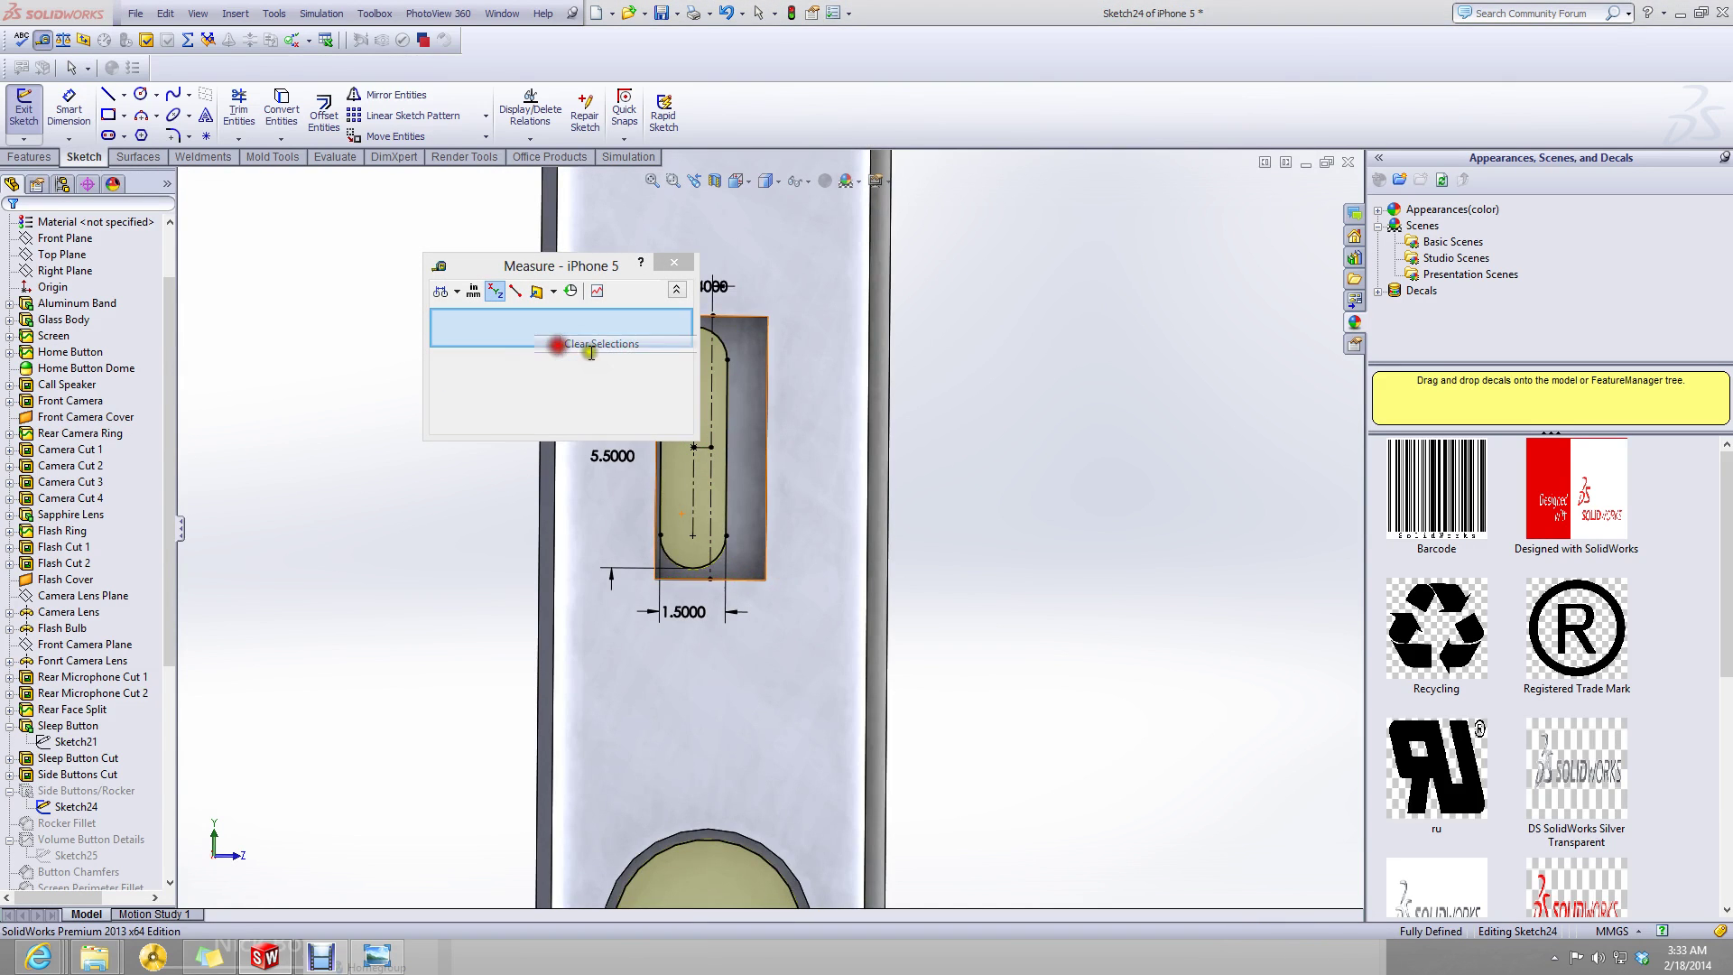
{"action": "left_click", "coordinate": [769, 446]}
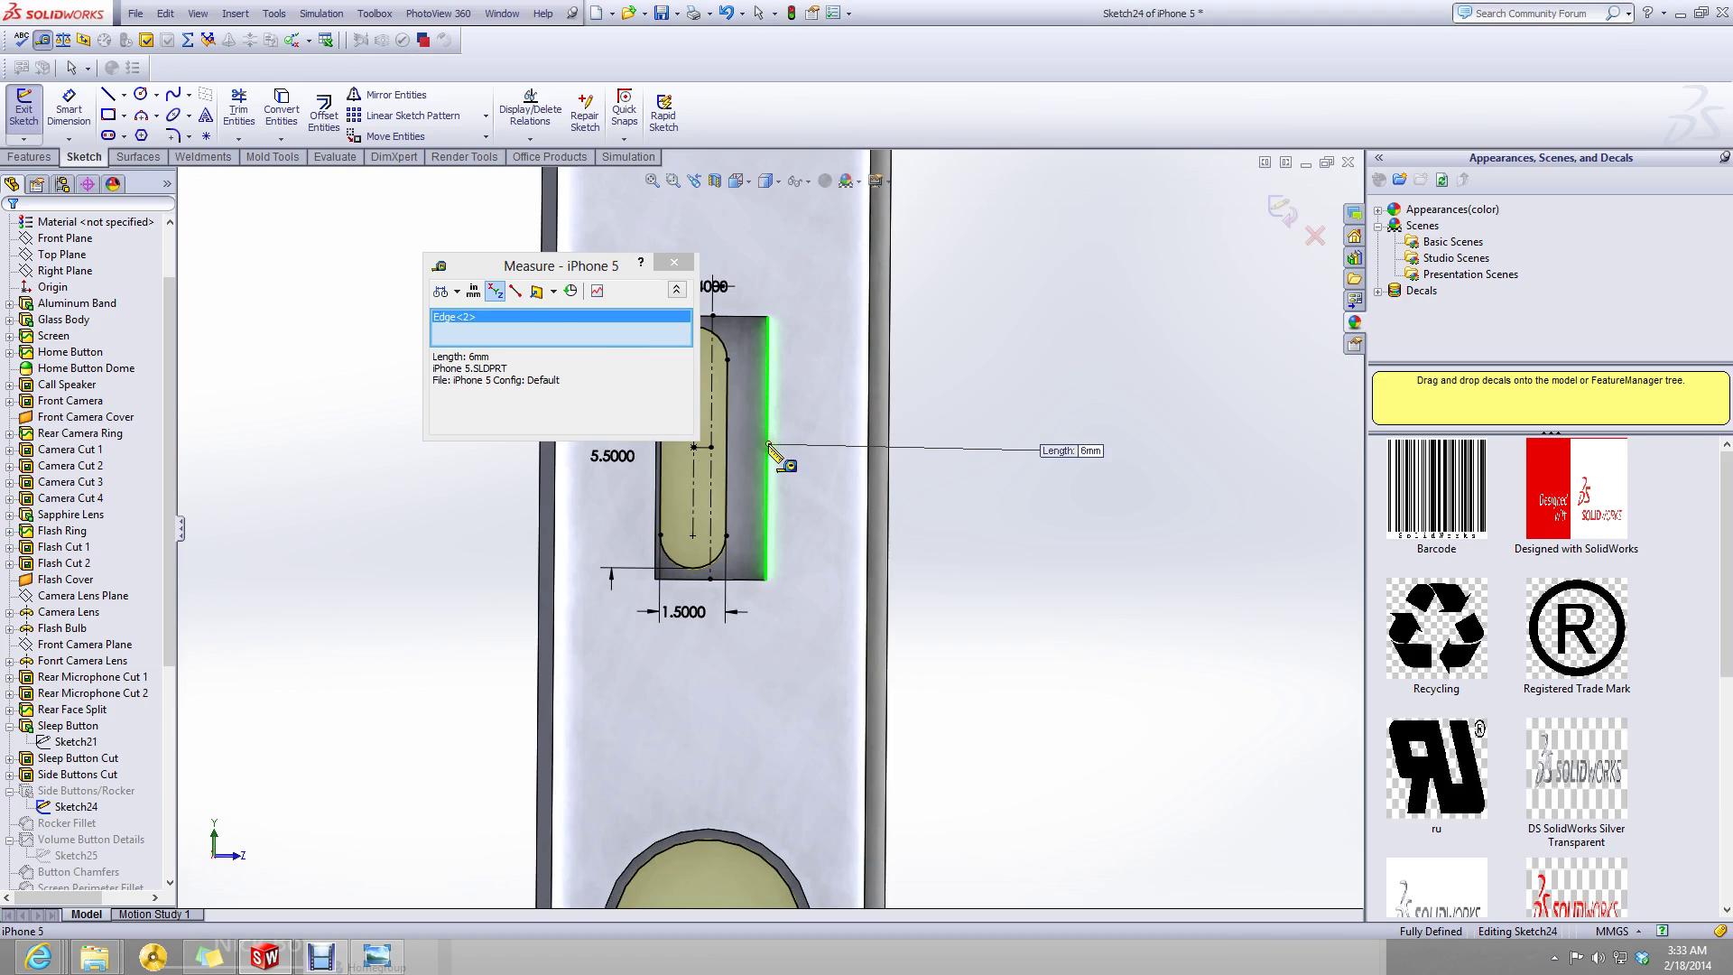
{"action": "right_click", "coordinate": [524, 322]}
{"action": "left_click", "coordinate": [555, 334]}
{"action": "scroll", "coordinate": [1110, 413], "scroll_direction": "up", "scroll_amount": 3}
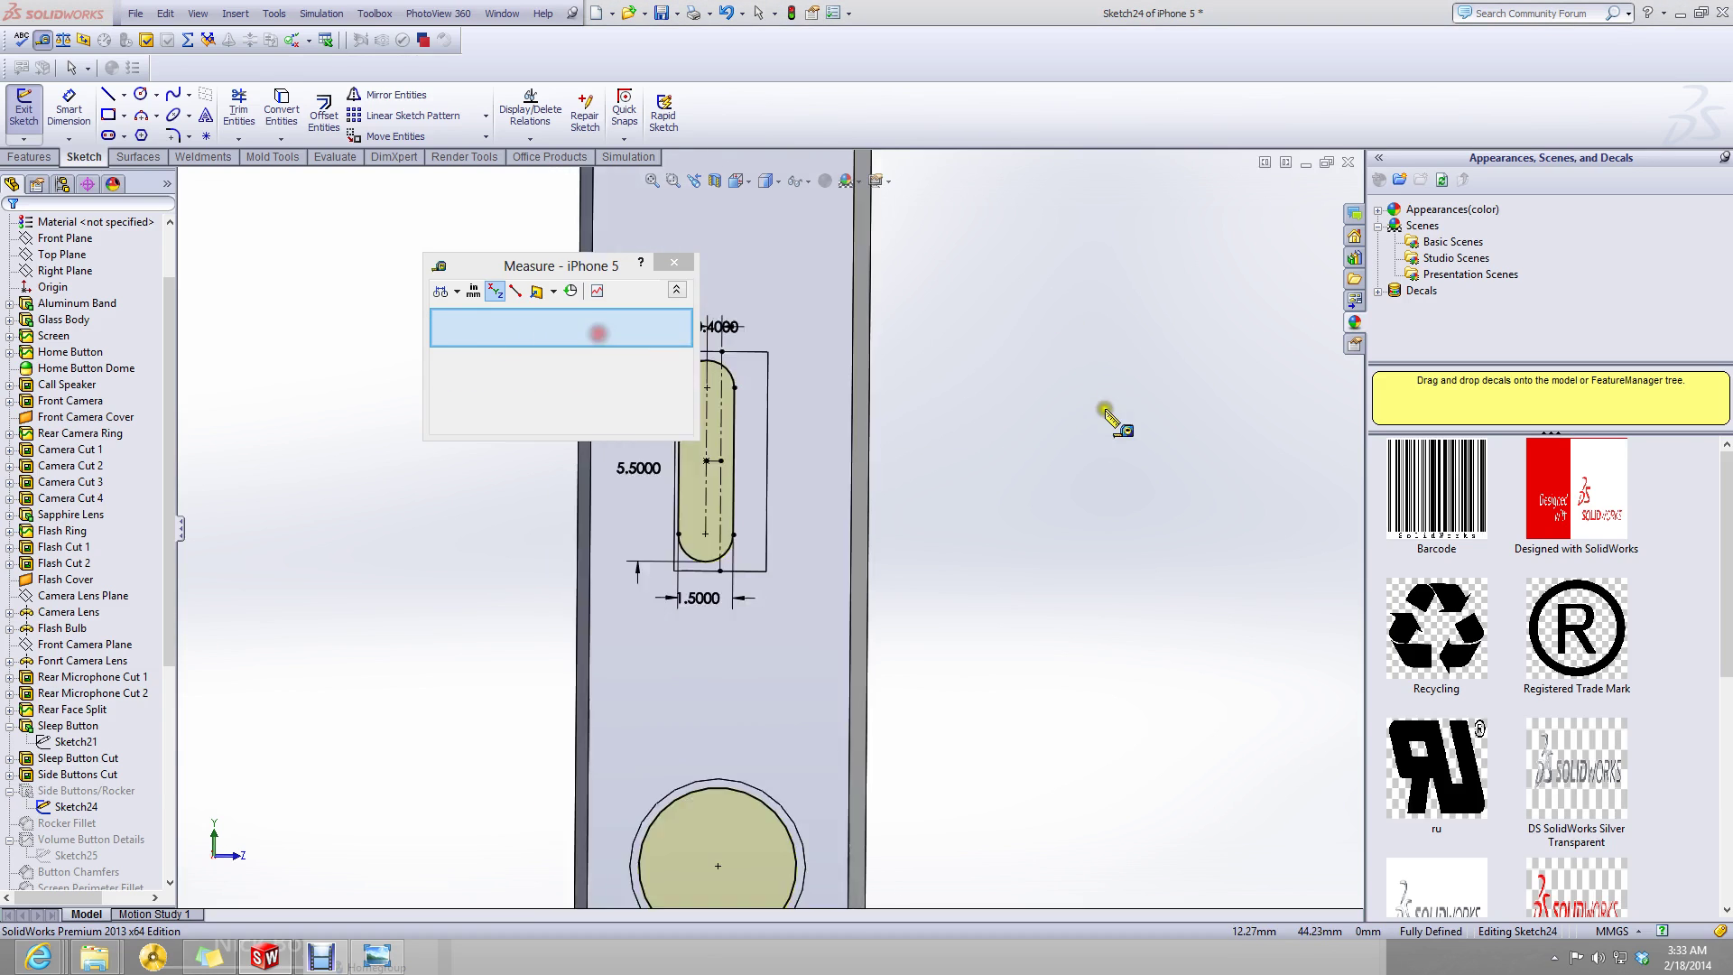
{"action": "left_click", "coordinate": [673, 267]}
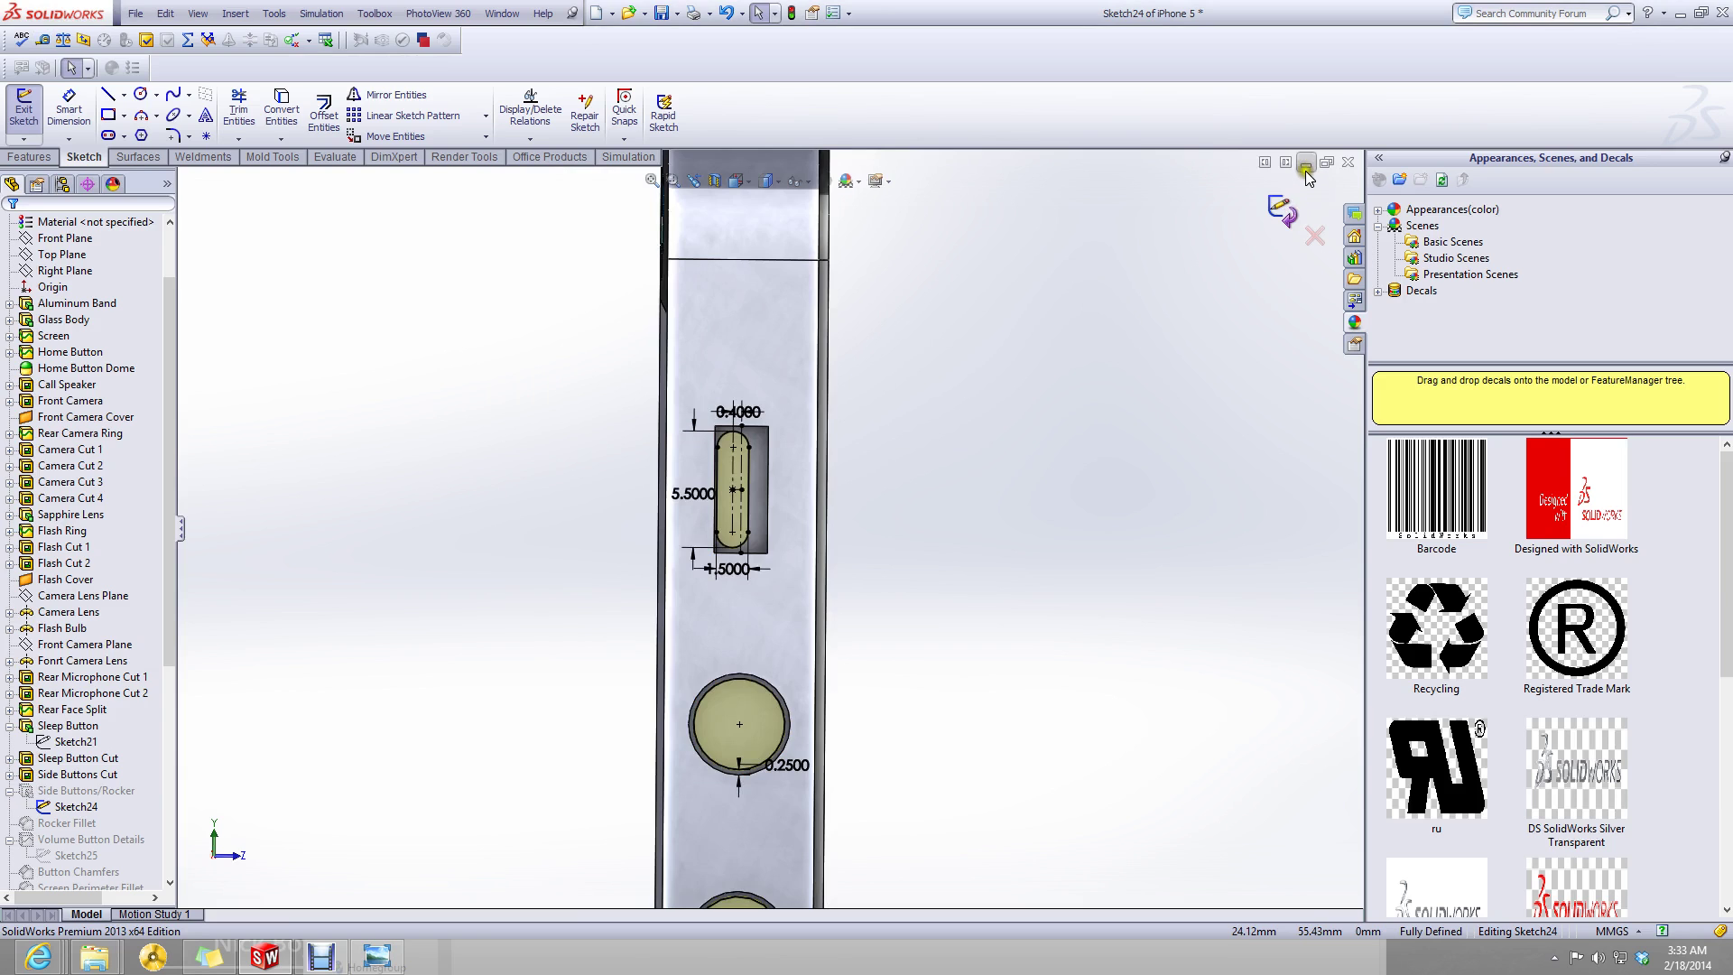
{"action": "left_click", "coordinate": [1305, 166]}
{"action": "left_click", "coordinate": [236, 908]}
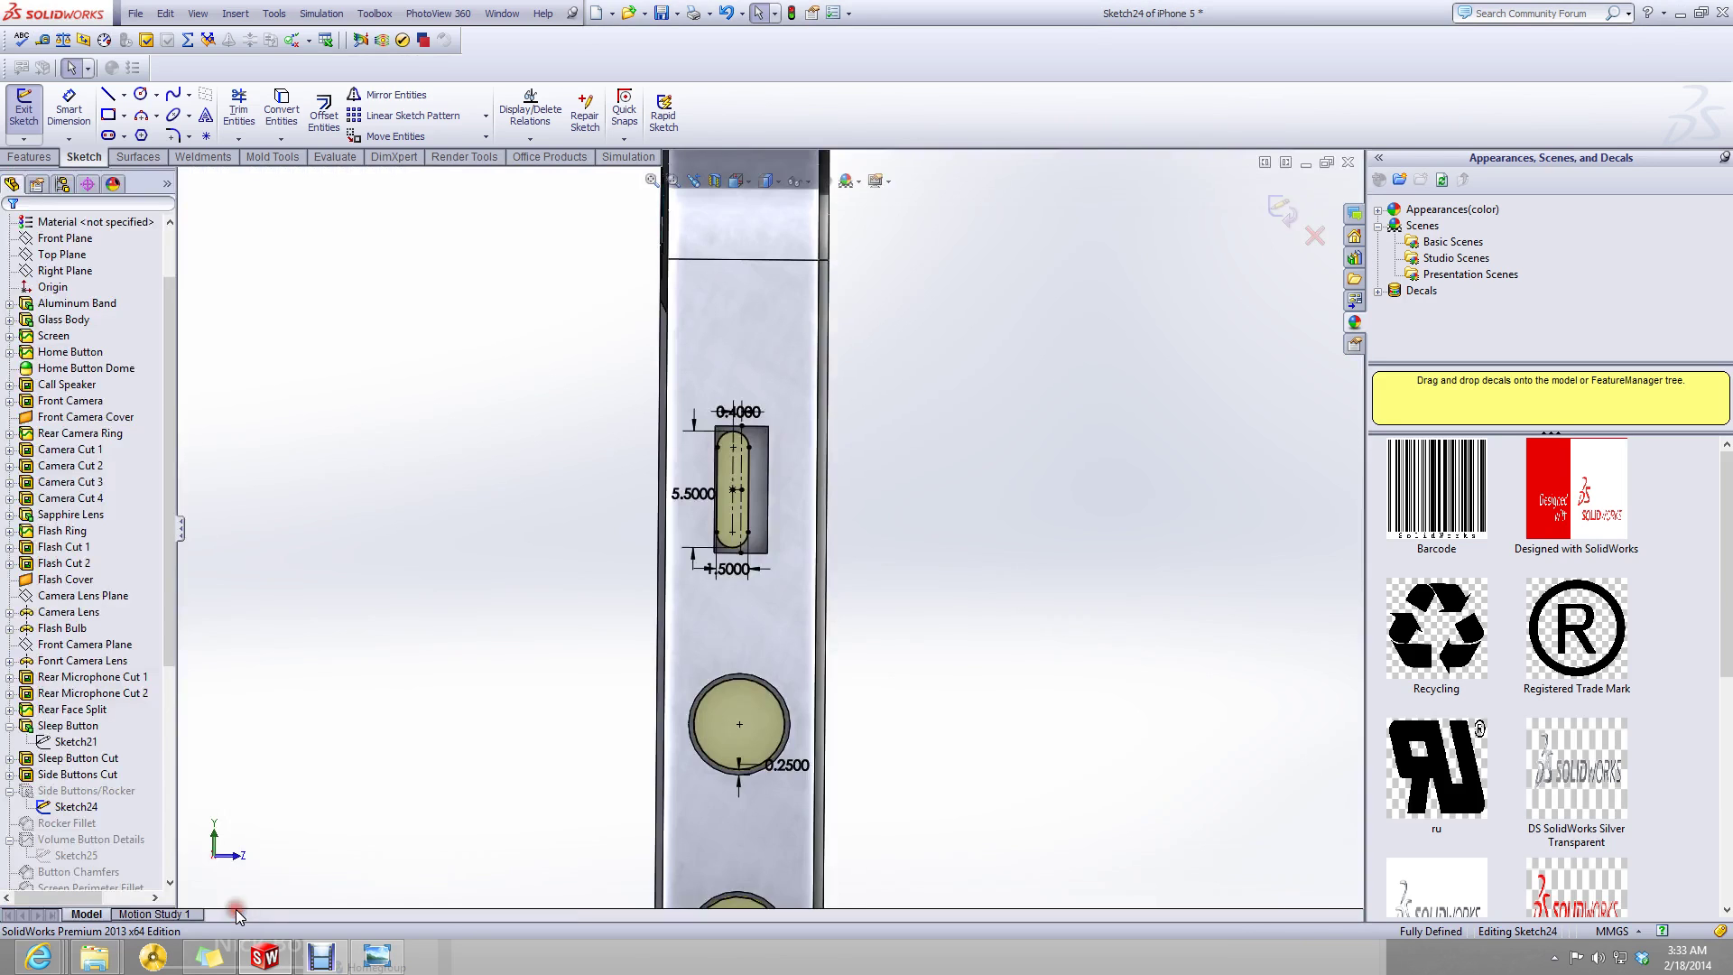
{"action": "left_click", "coordinate": [1311, 168]}
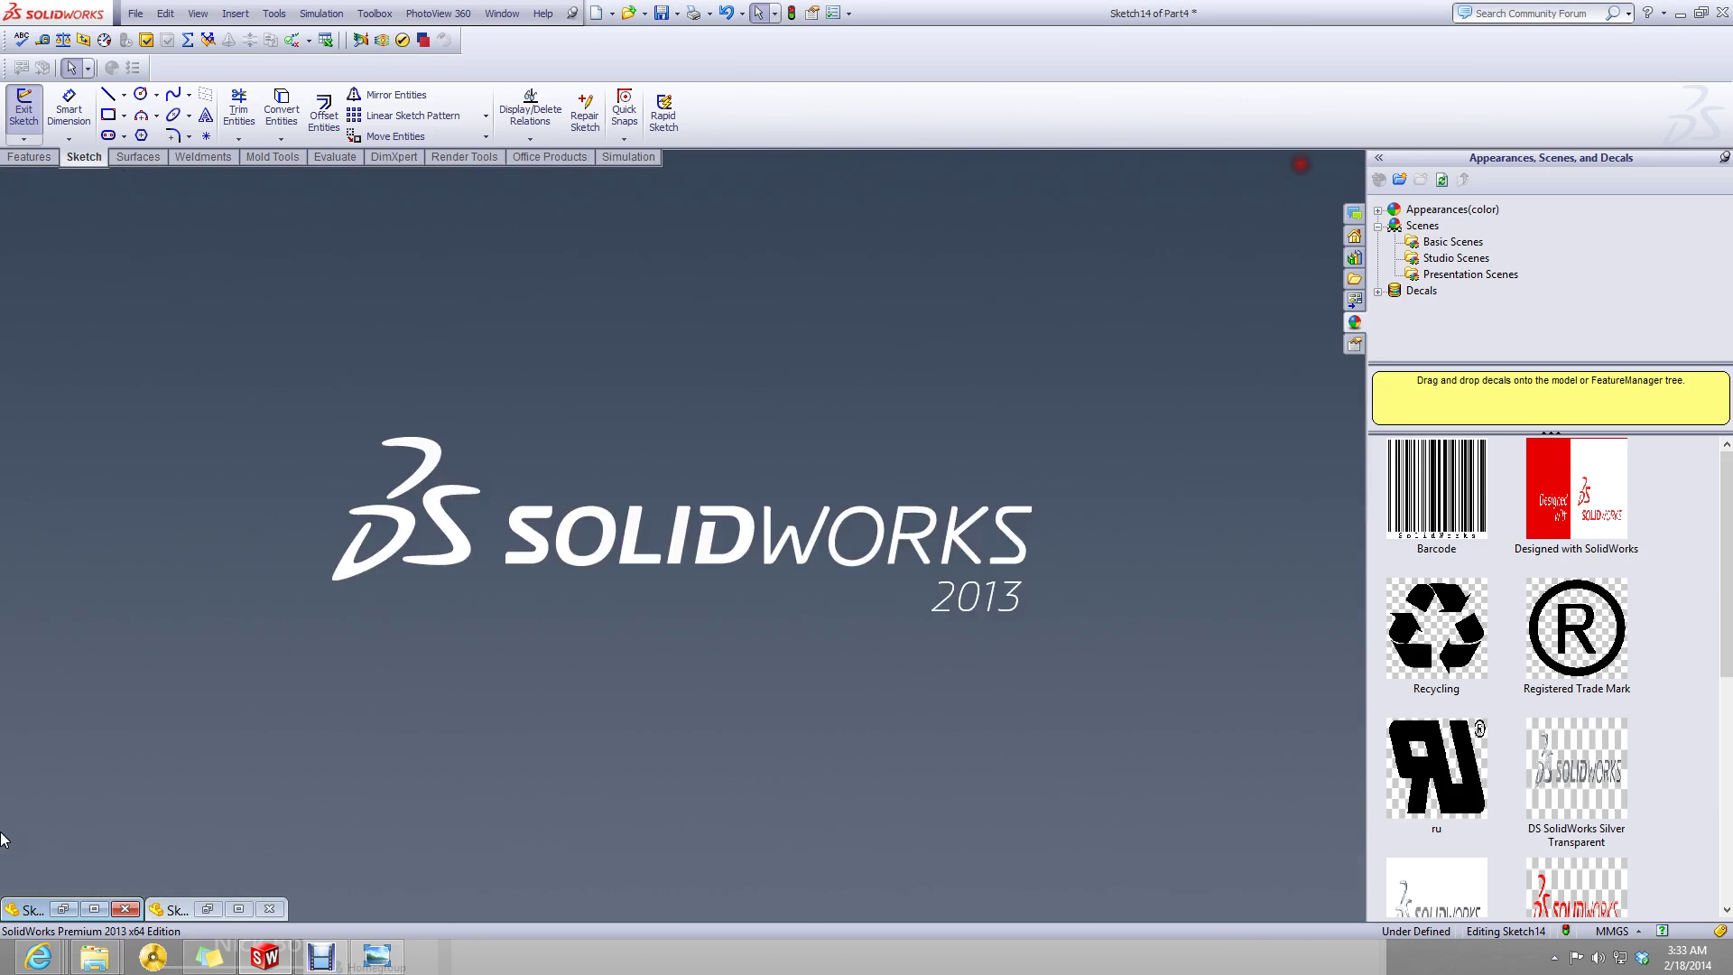
{"action": "left_click", "coordinate": [94, 909]}
- Dimension the rectangle around the ringer switch boss to 2.52 mm high and 6 mm long
{"action": "left_click", "coordinate": [69, 109]}
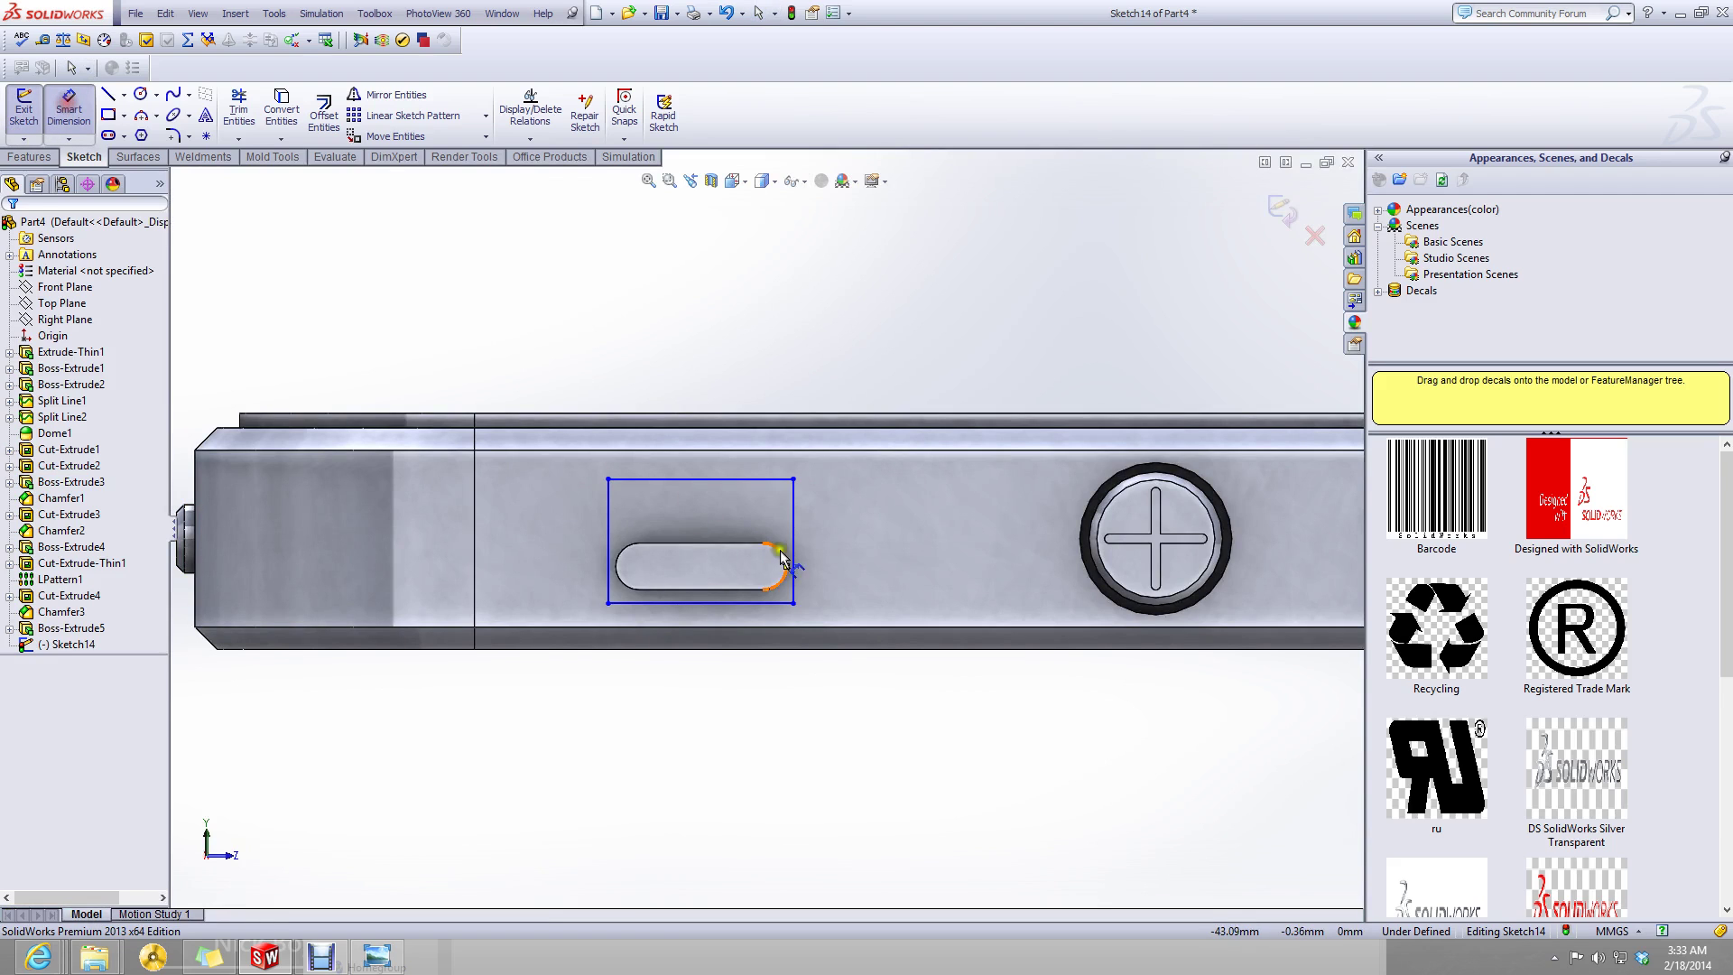
{"action": "left_click", "coordinate": [782, 557]}
{"action": "left_click", "coordinate": [850, 552]}
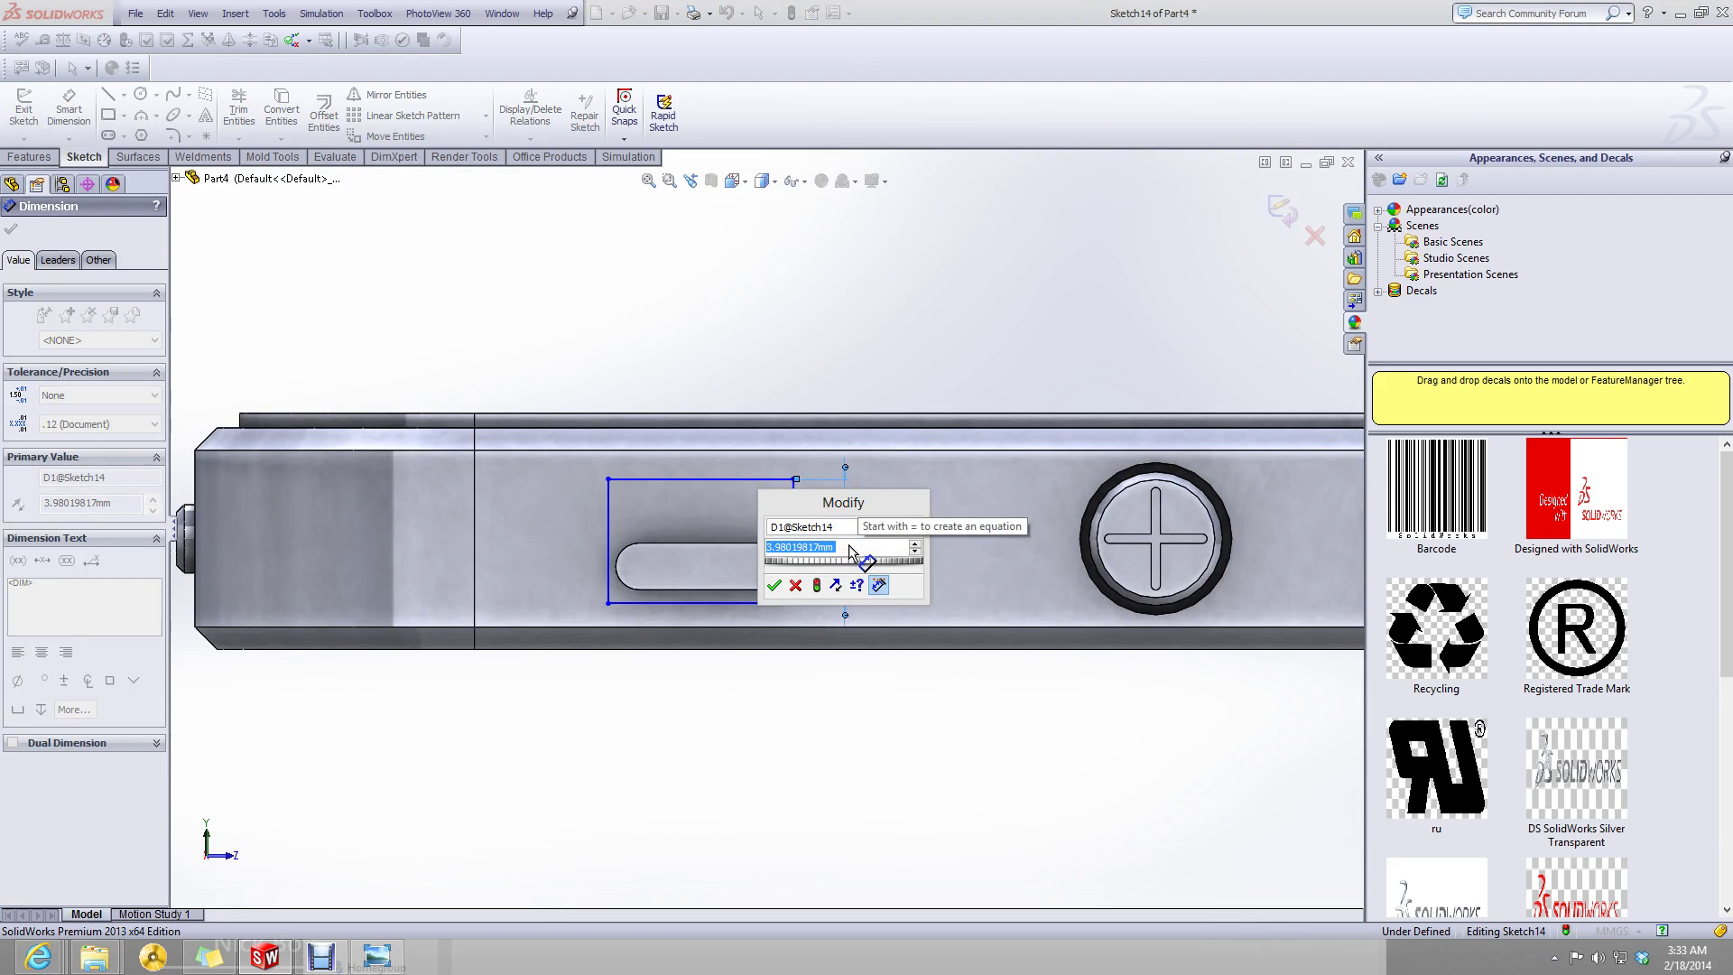
{"action": "type", "text": "2.52"}
{"action": "key", "text": "Return"}
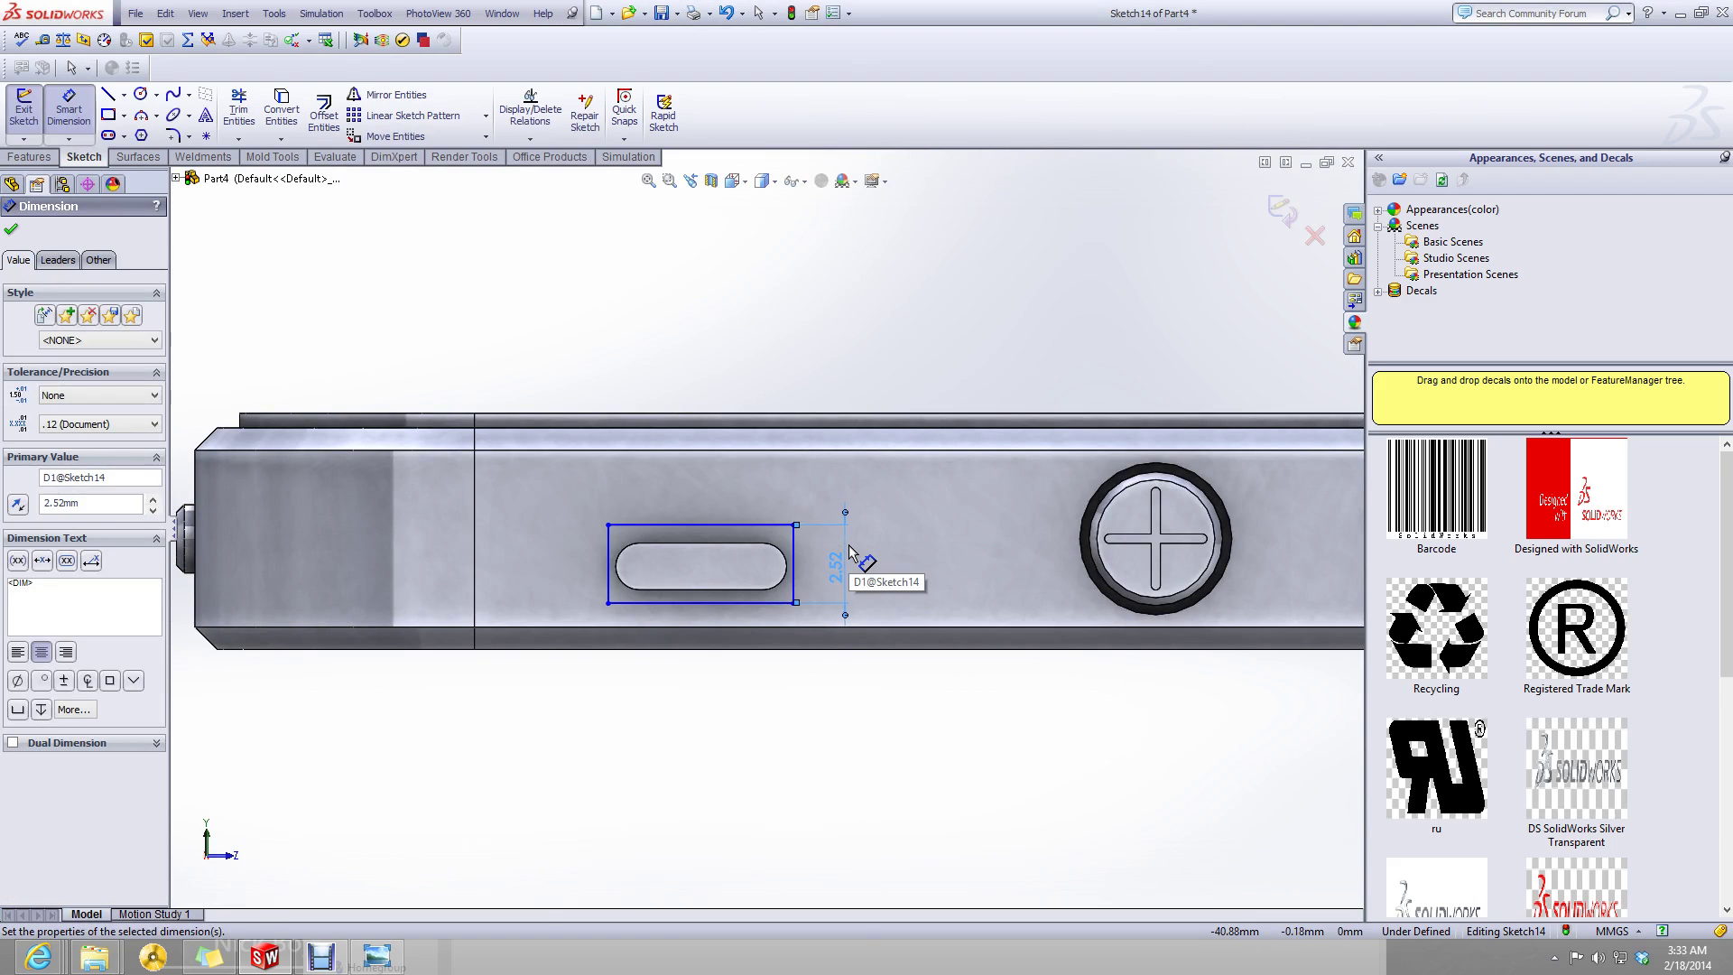
{"action": "left_click", "coordinate": [733, 894]}
{"action": "left_click", "coordinate": [740, 524]}
{"action": "left_click", "coordinate": [740, 477]}
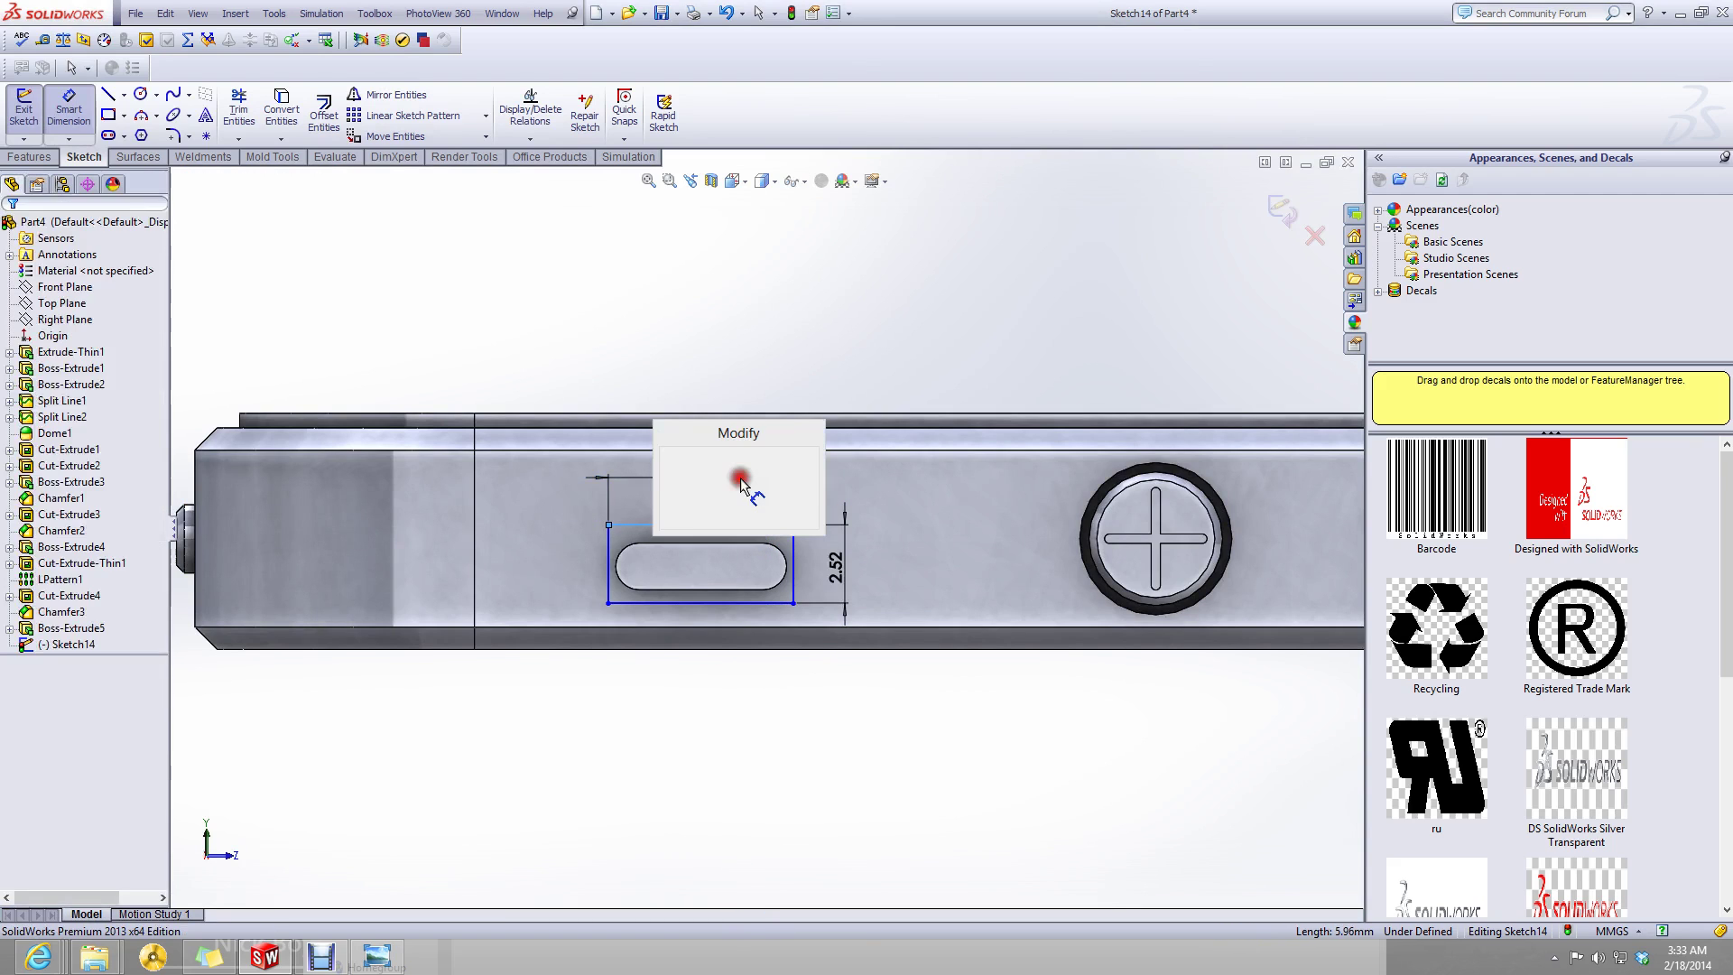
{"action": "type", "text": "6"}
{"action": "key", "text": "Return"}
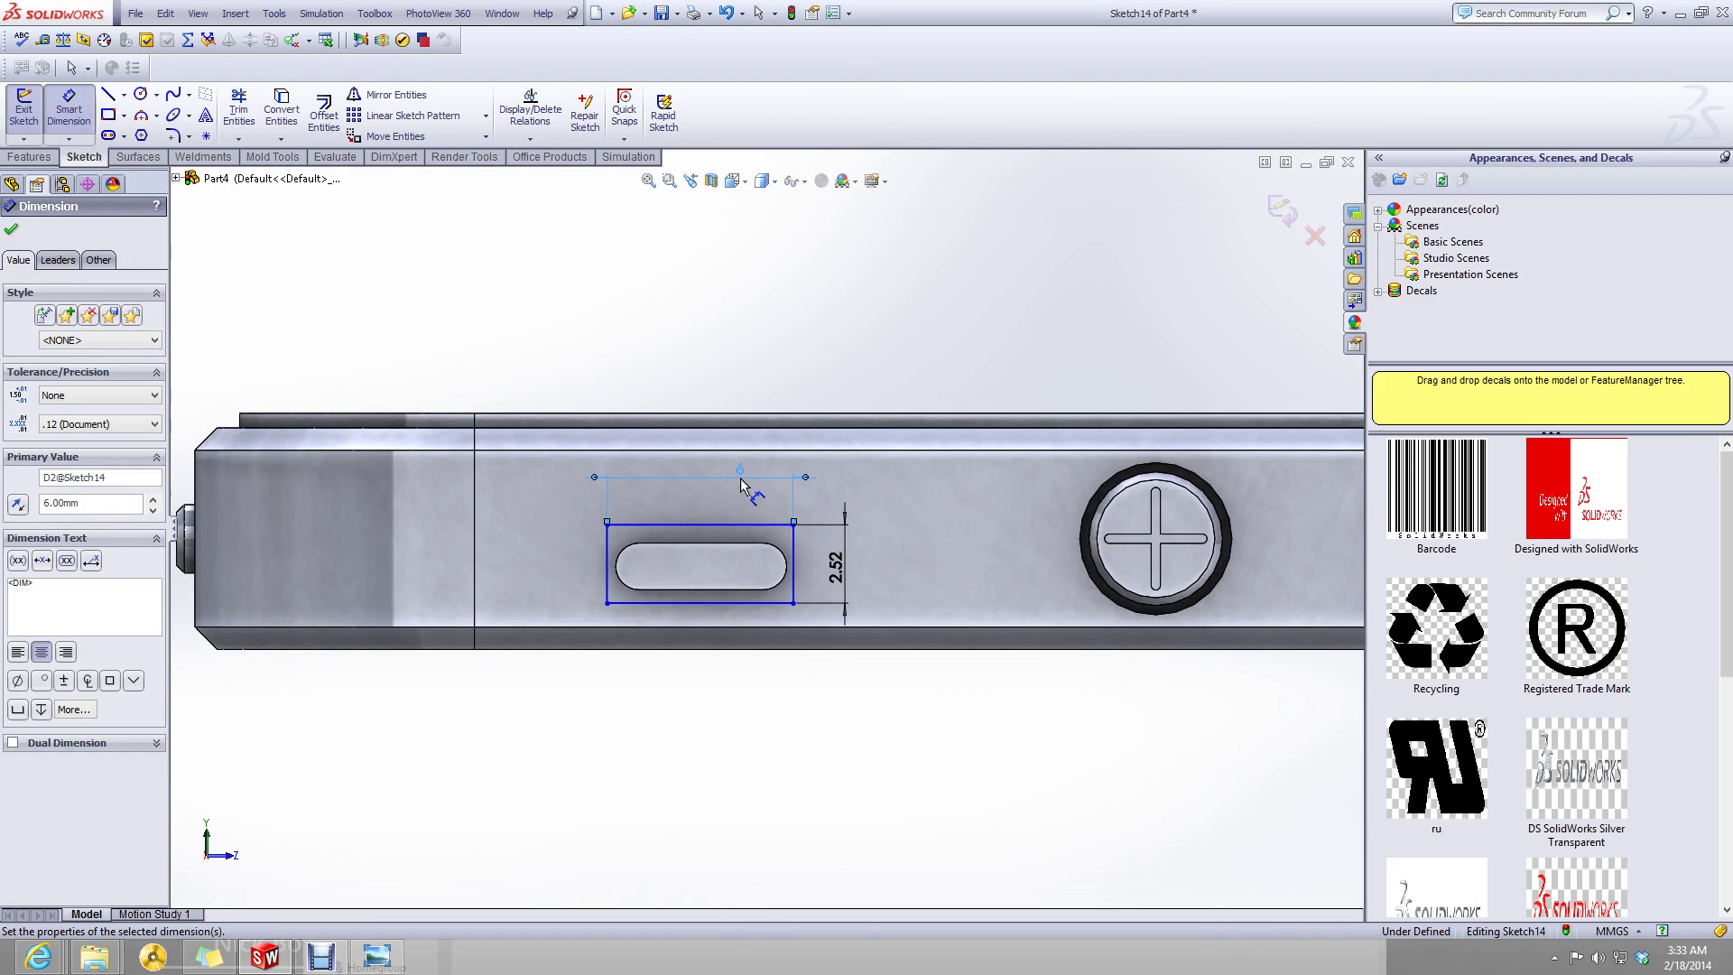
- Set the distance between the boss's lower straight edge and the rectangle's lower line to 0.2 mm
{"action": "left_click", "coordinate": [728, 591]}
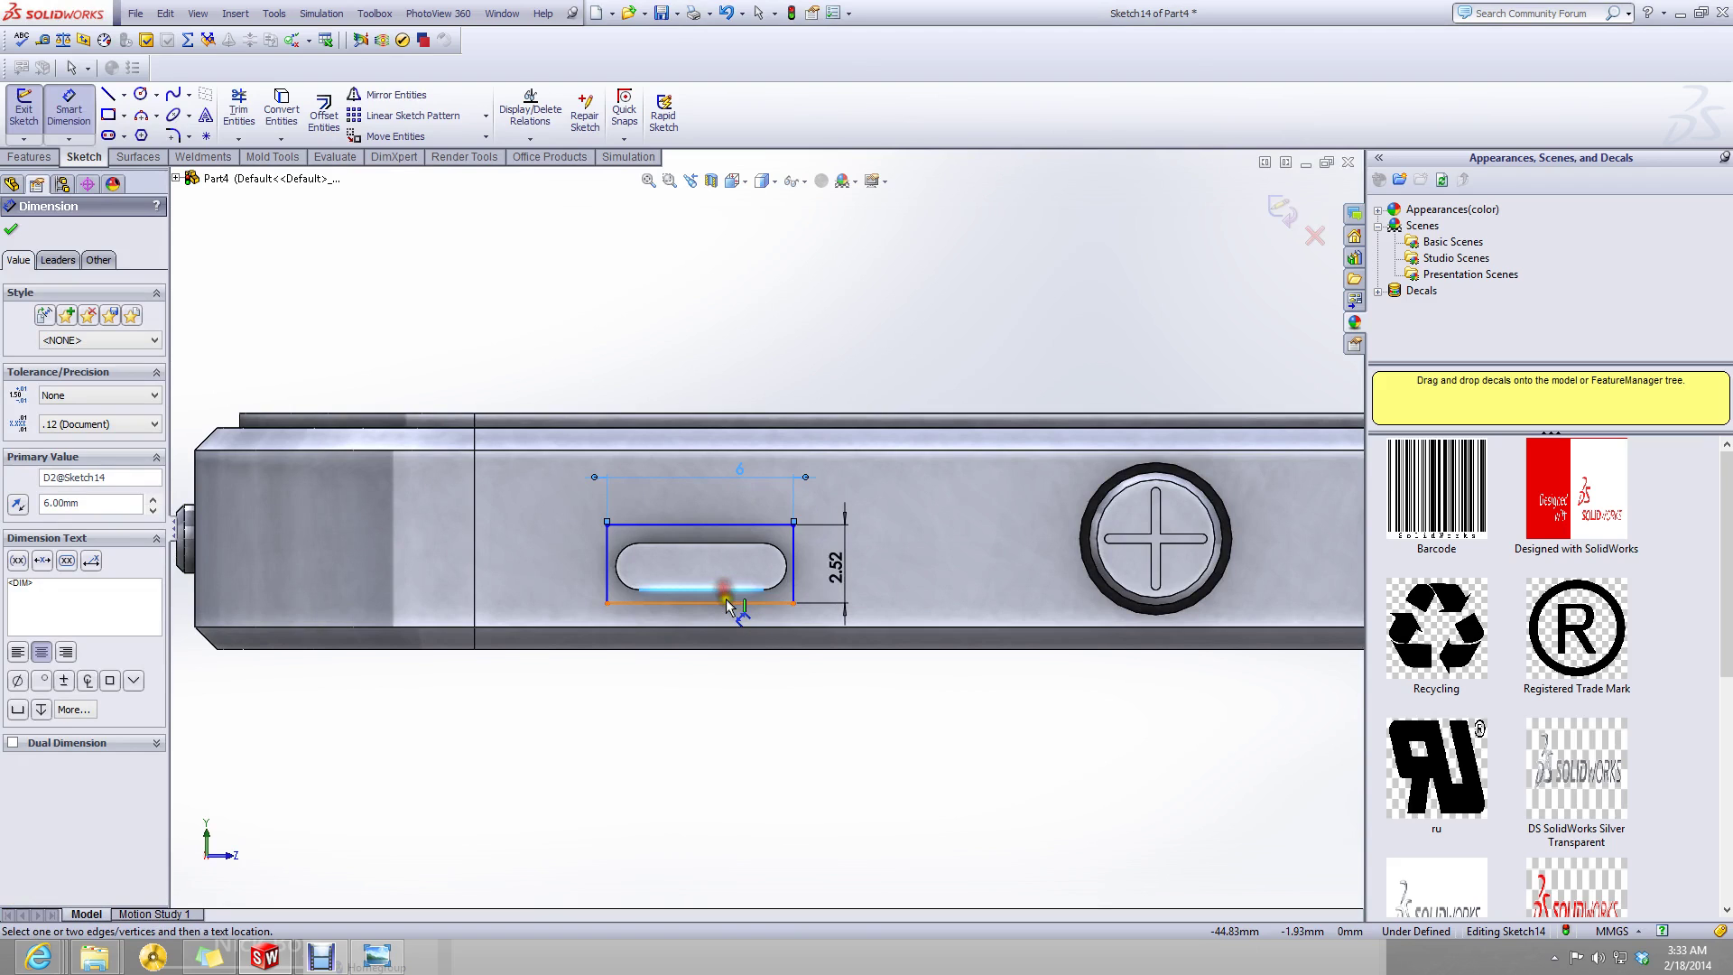
{"action": "left_click", "coordinate": [928, 628]}
{"action": "type", "text": "0.2"}
{"action": "key", "text": "Return"}
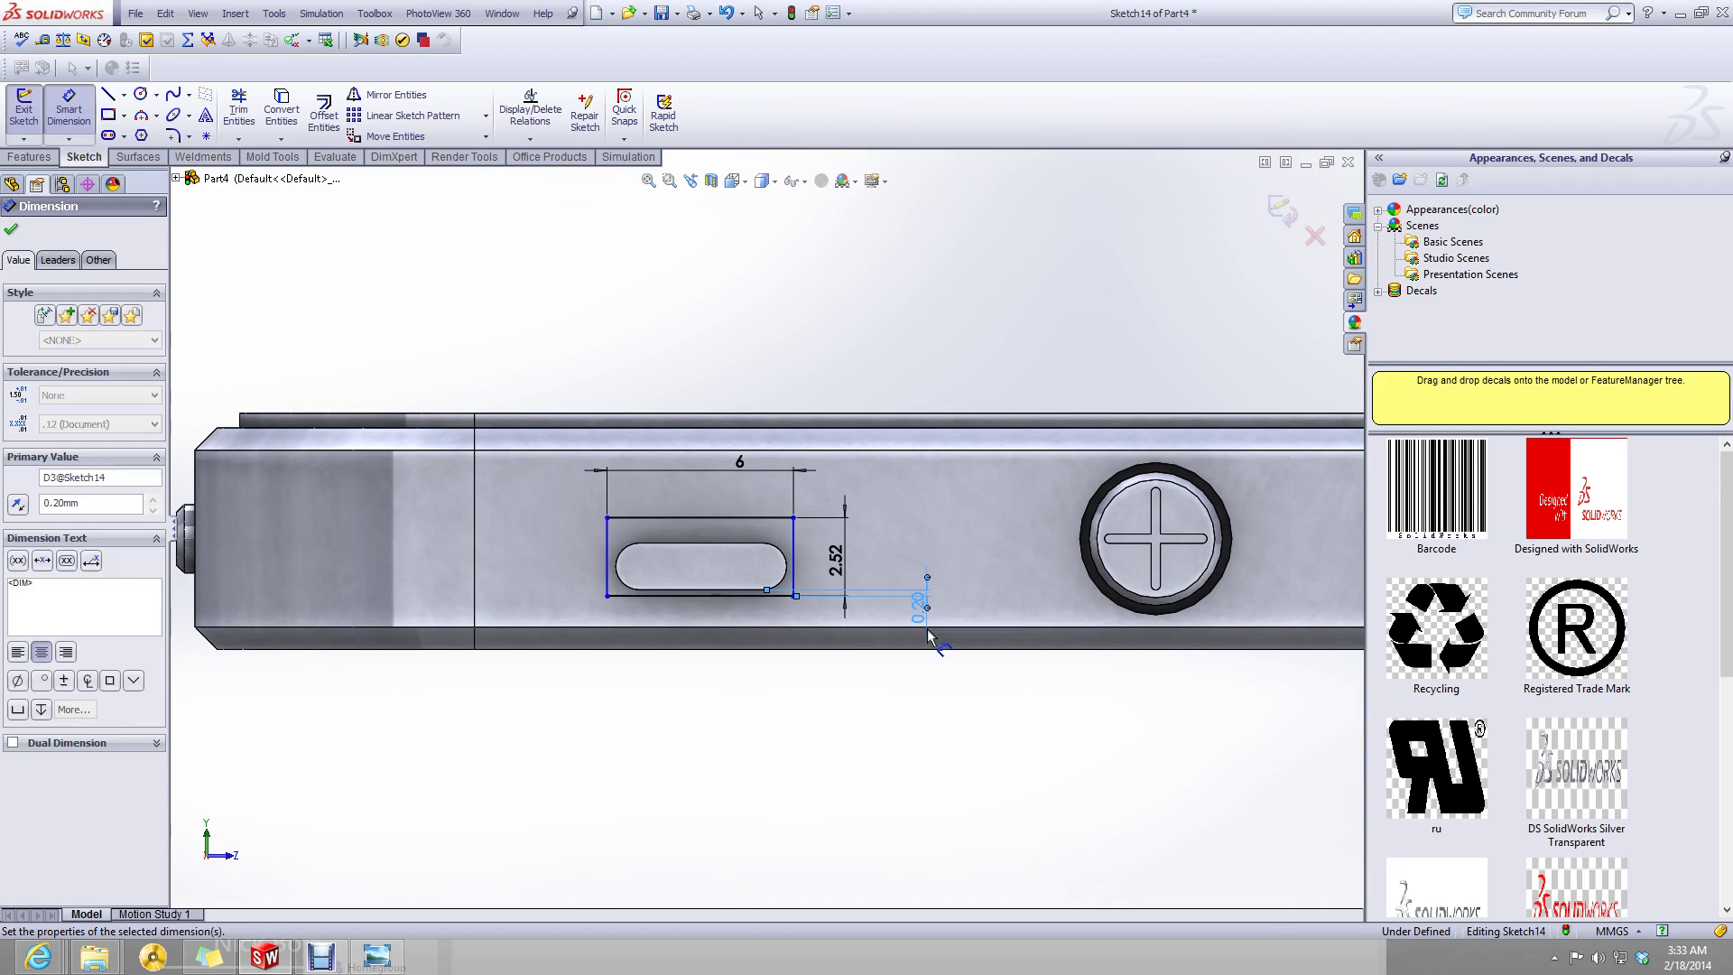
{"action": "key", "text": "Escape"}
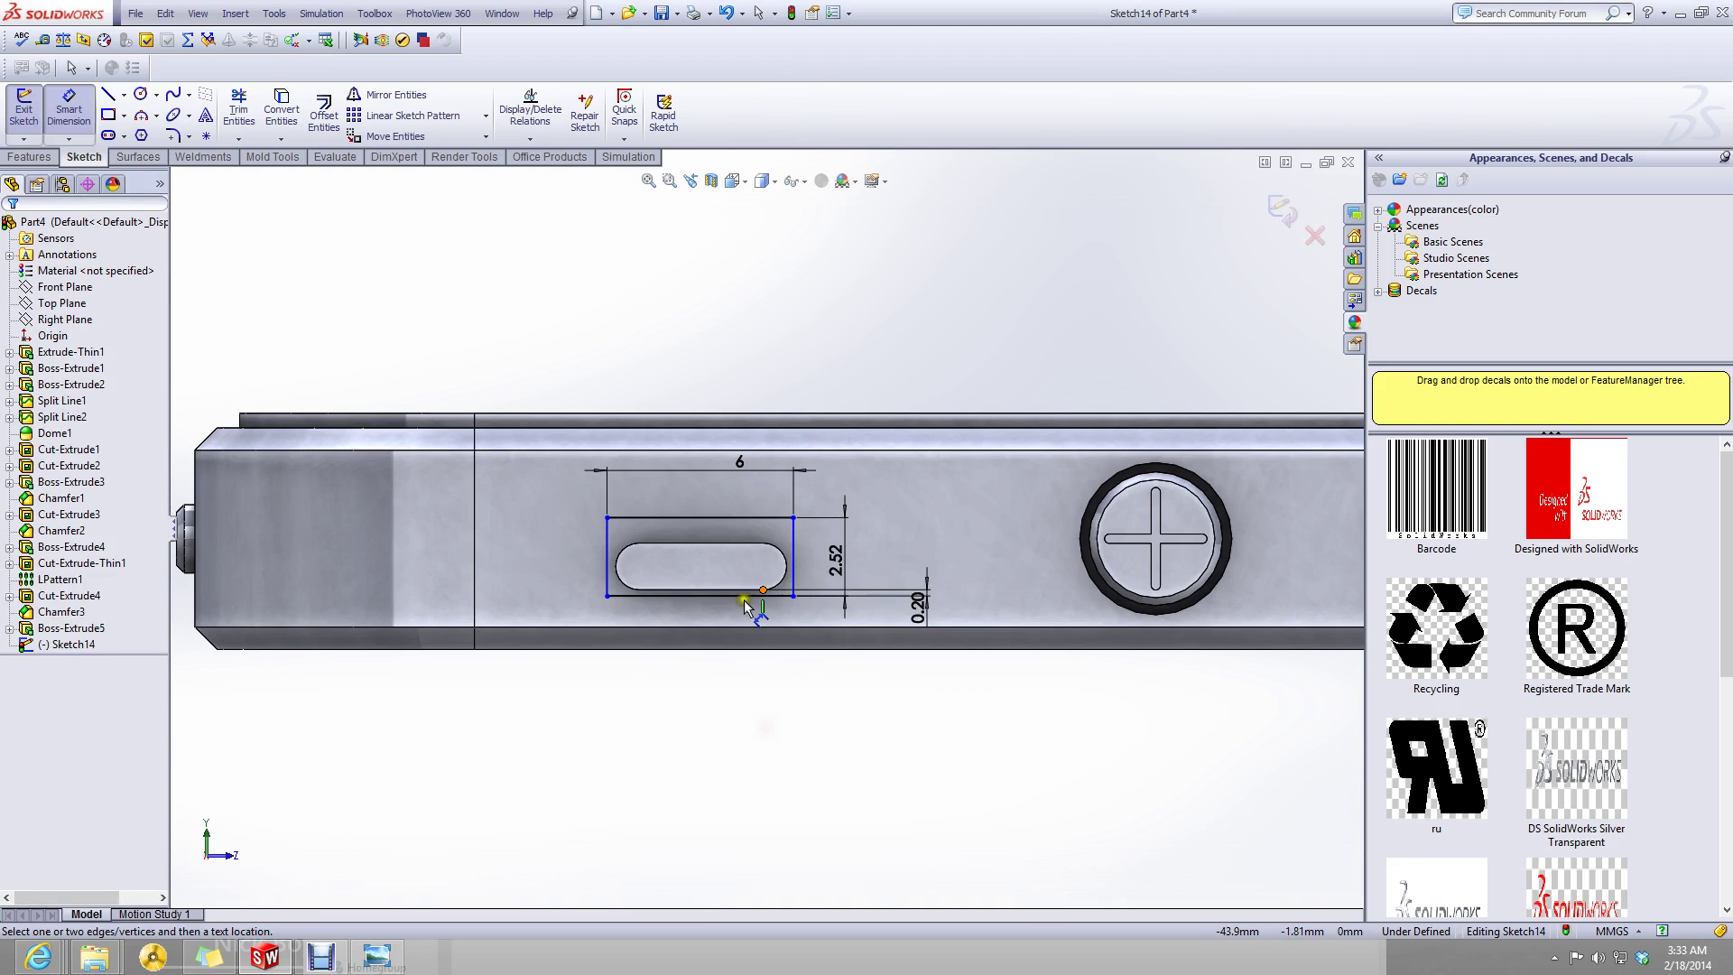
{"action": "left_click", "coordinate": [123, 96]}
{"action": "left_click", "coordinate": [129, 131]}
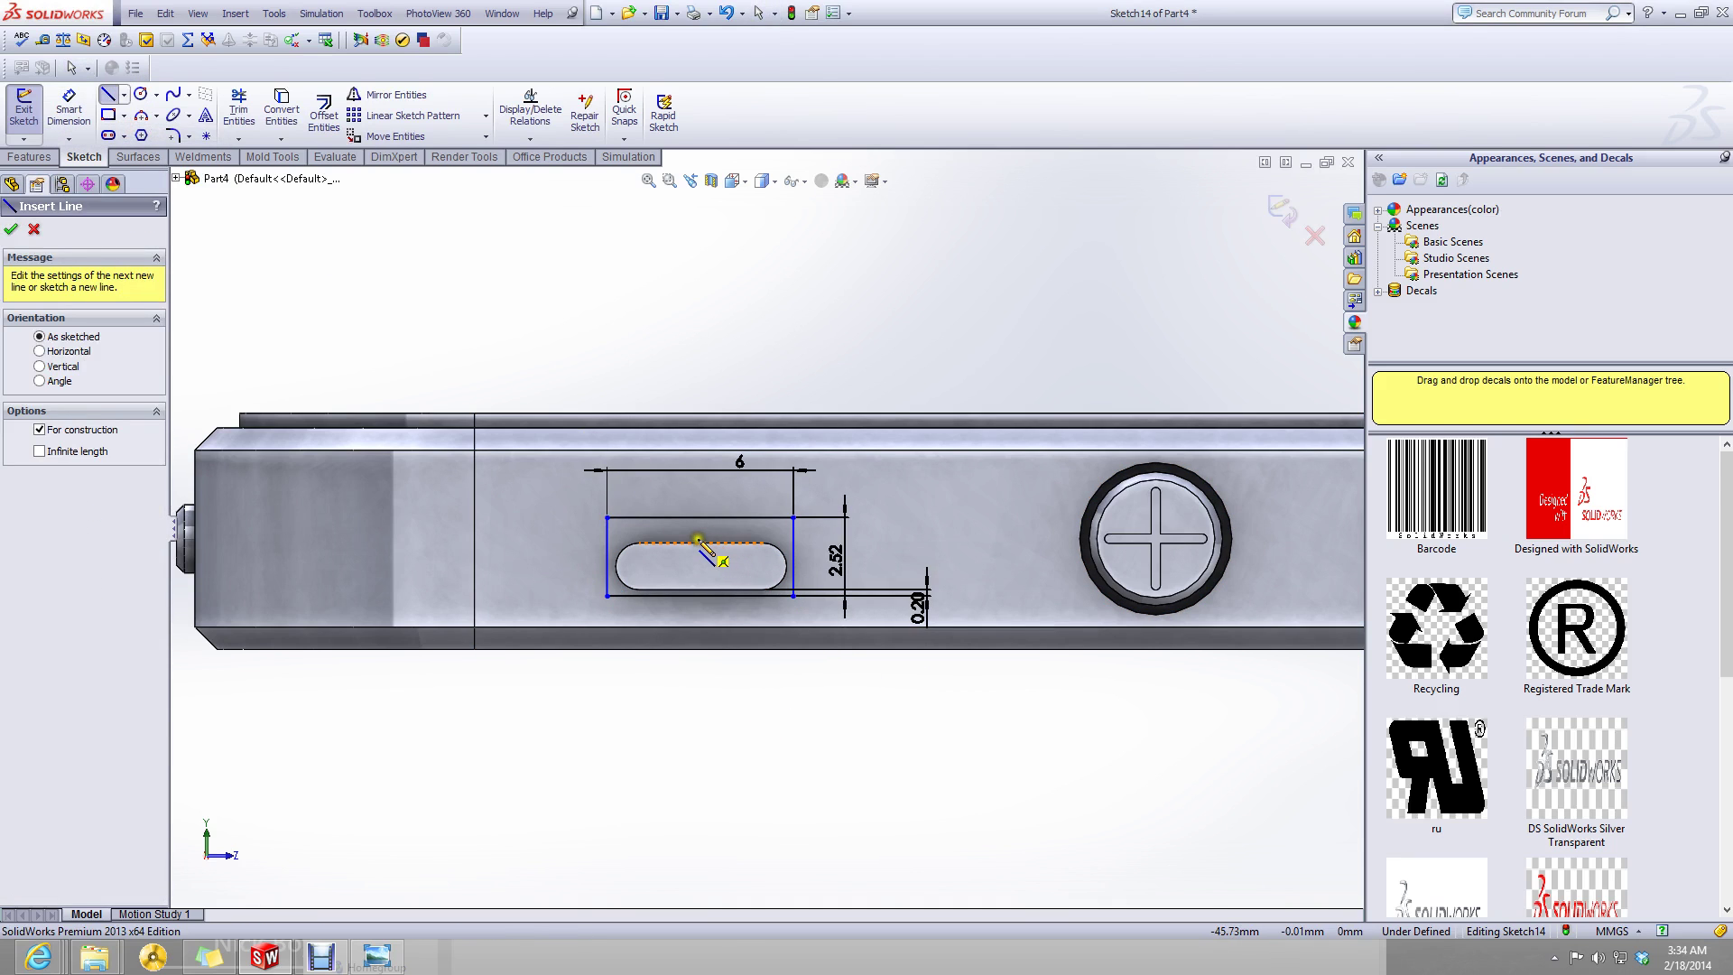
{"action": "key", "text": "Escape"}
- Draw a centerline about 0.82 mm long from the midpoint of the boss's upper edge to the midpoint of the rectangle's upper line, and make it vertical
{"action": "scroll", "coordinate": [682, 510], "scroll_direction": "down", "scroll_amount": 5}
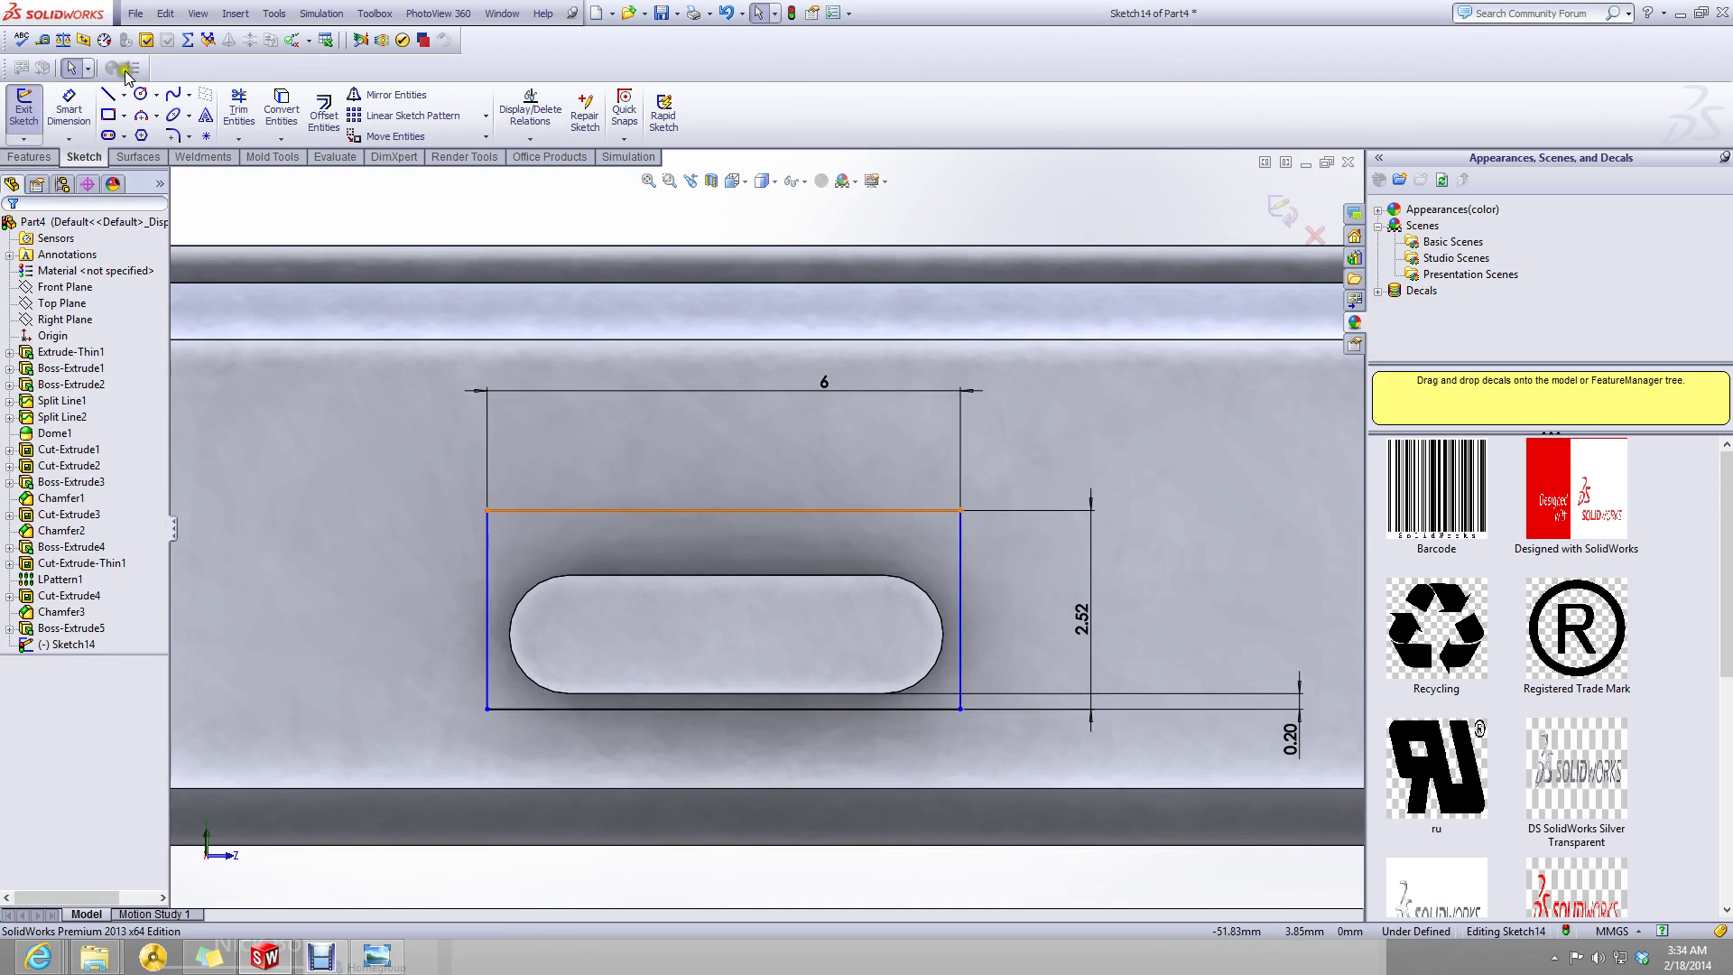
{"action": "left_click", "coordinate": [124, 96]}
{"action": "left_click", "coordinate": [128, 131]}
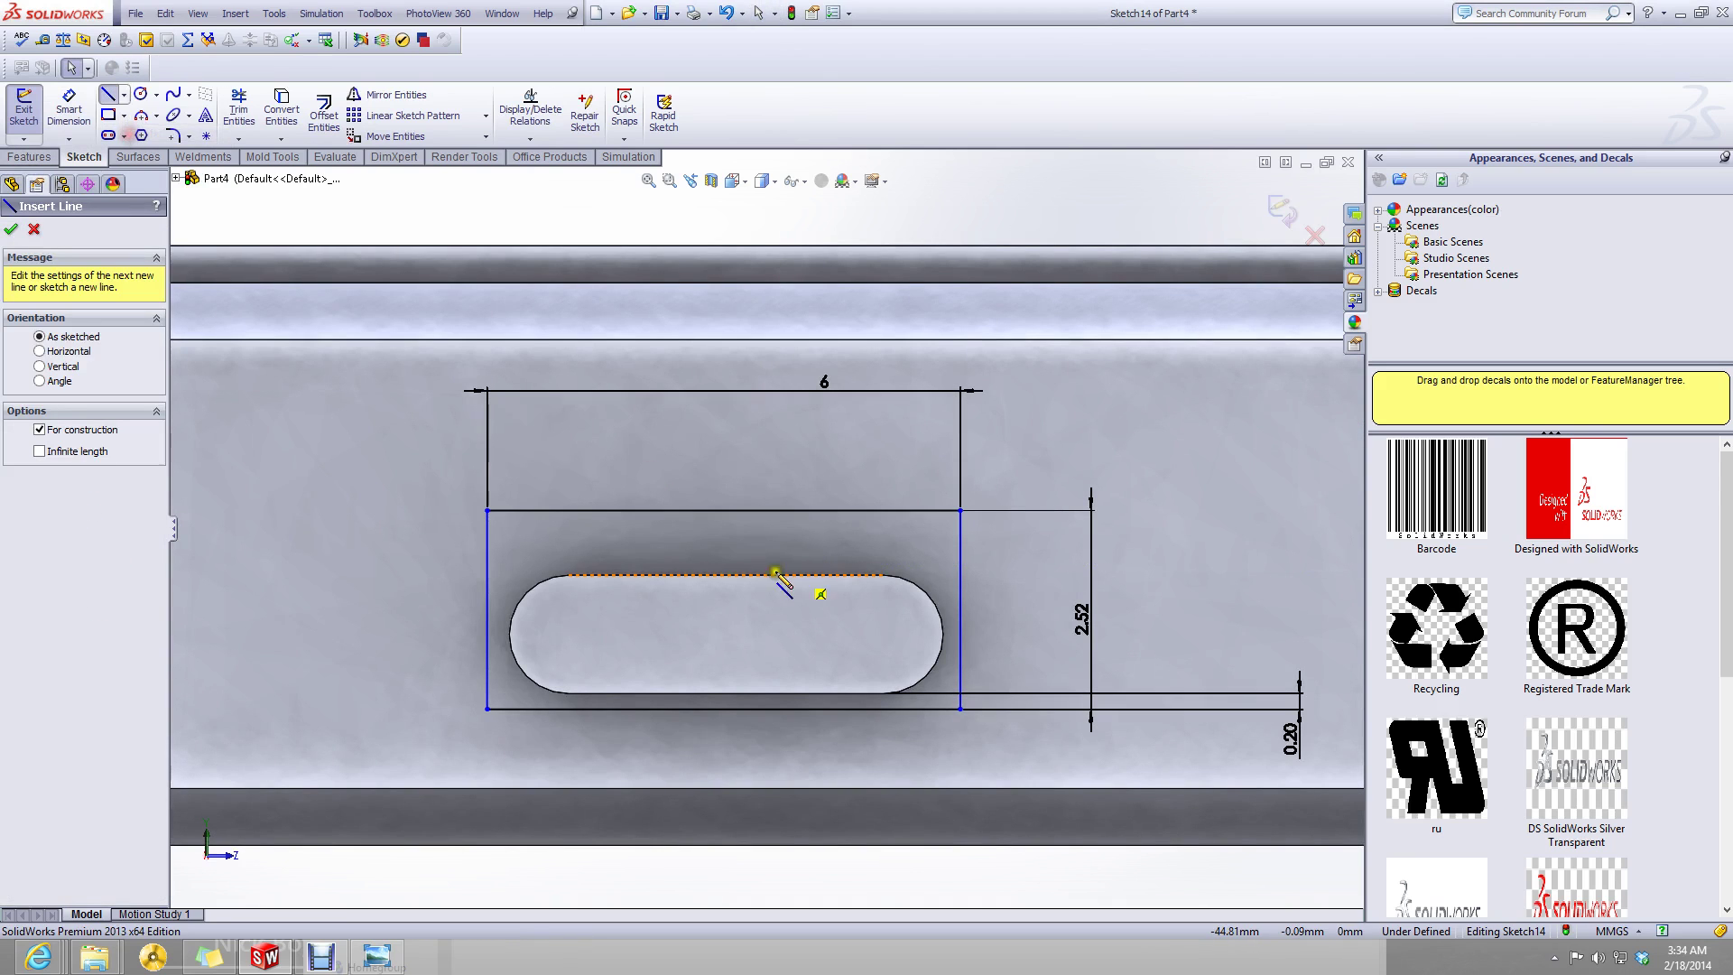
{"action": "left_click", "coordinate": [724, 575]}
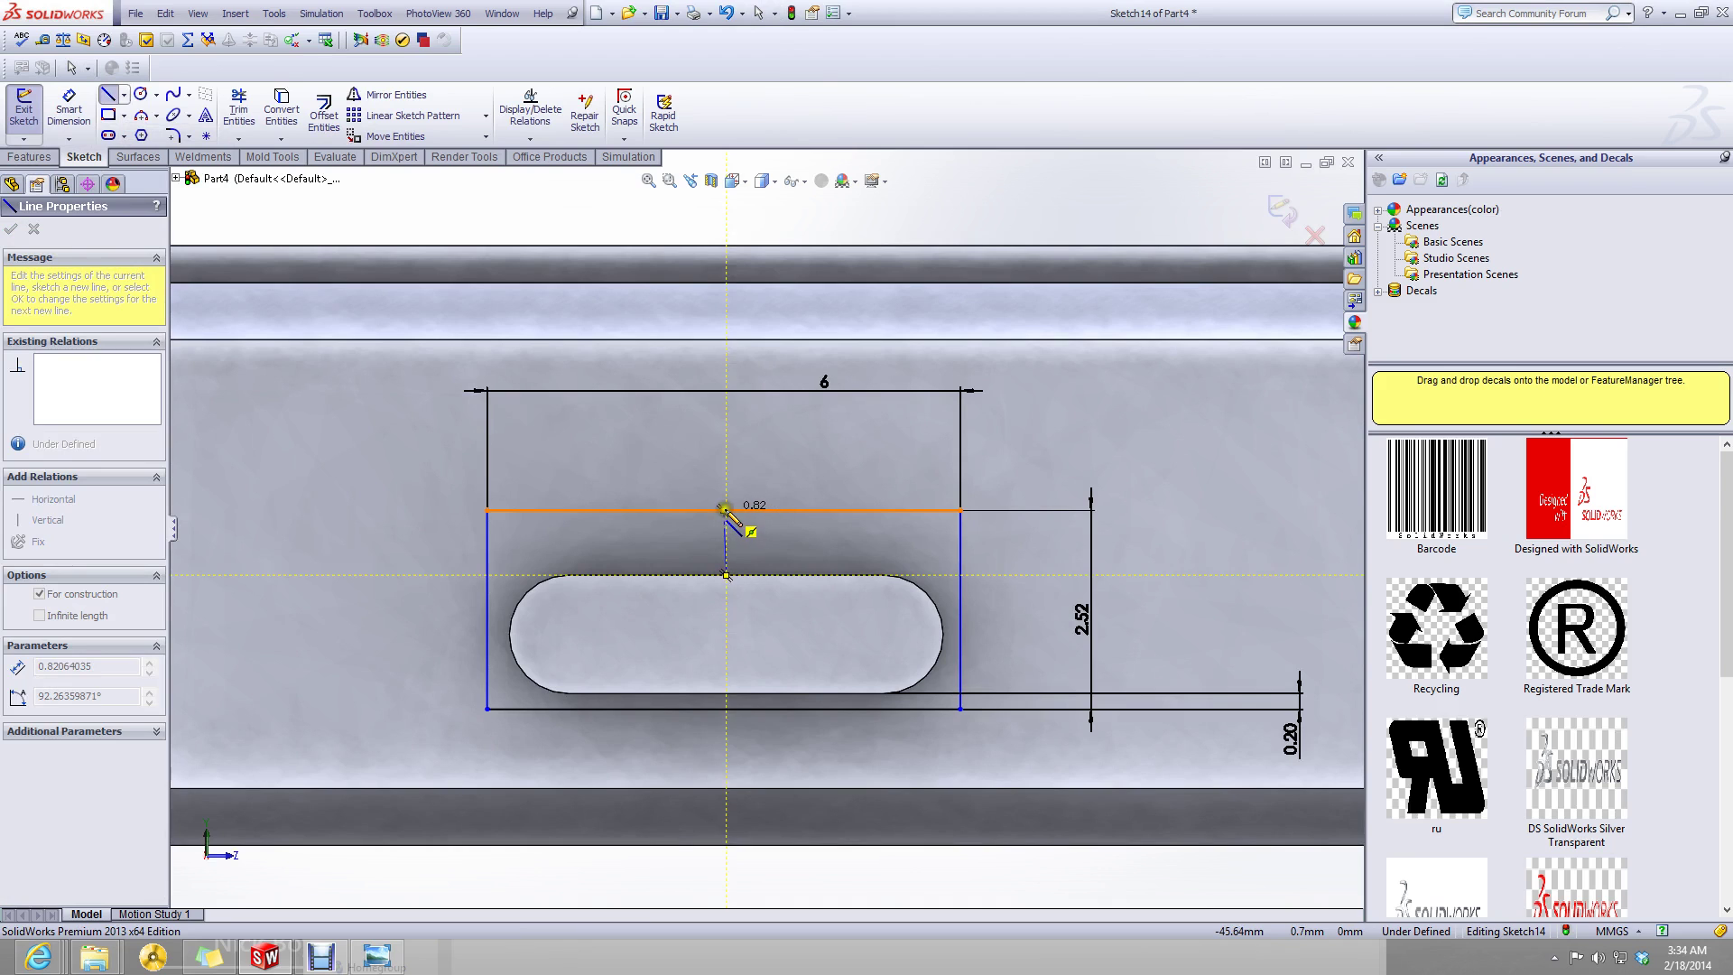
{"action": "scroll", "coordinate": [722, 512], "scroll_direction": "down", "scroll_amount": 5}
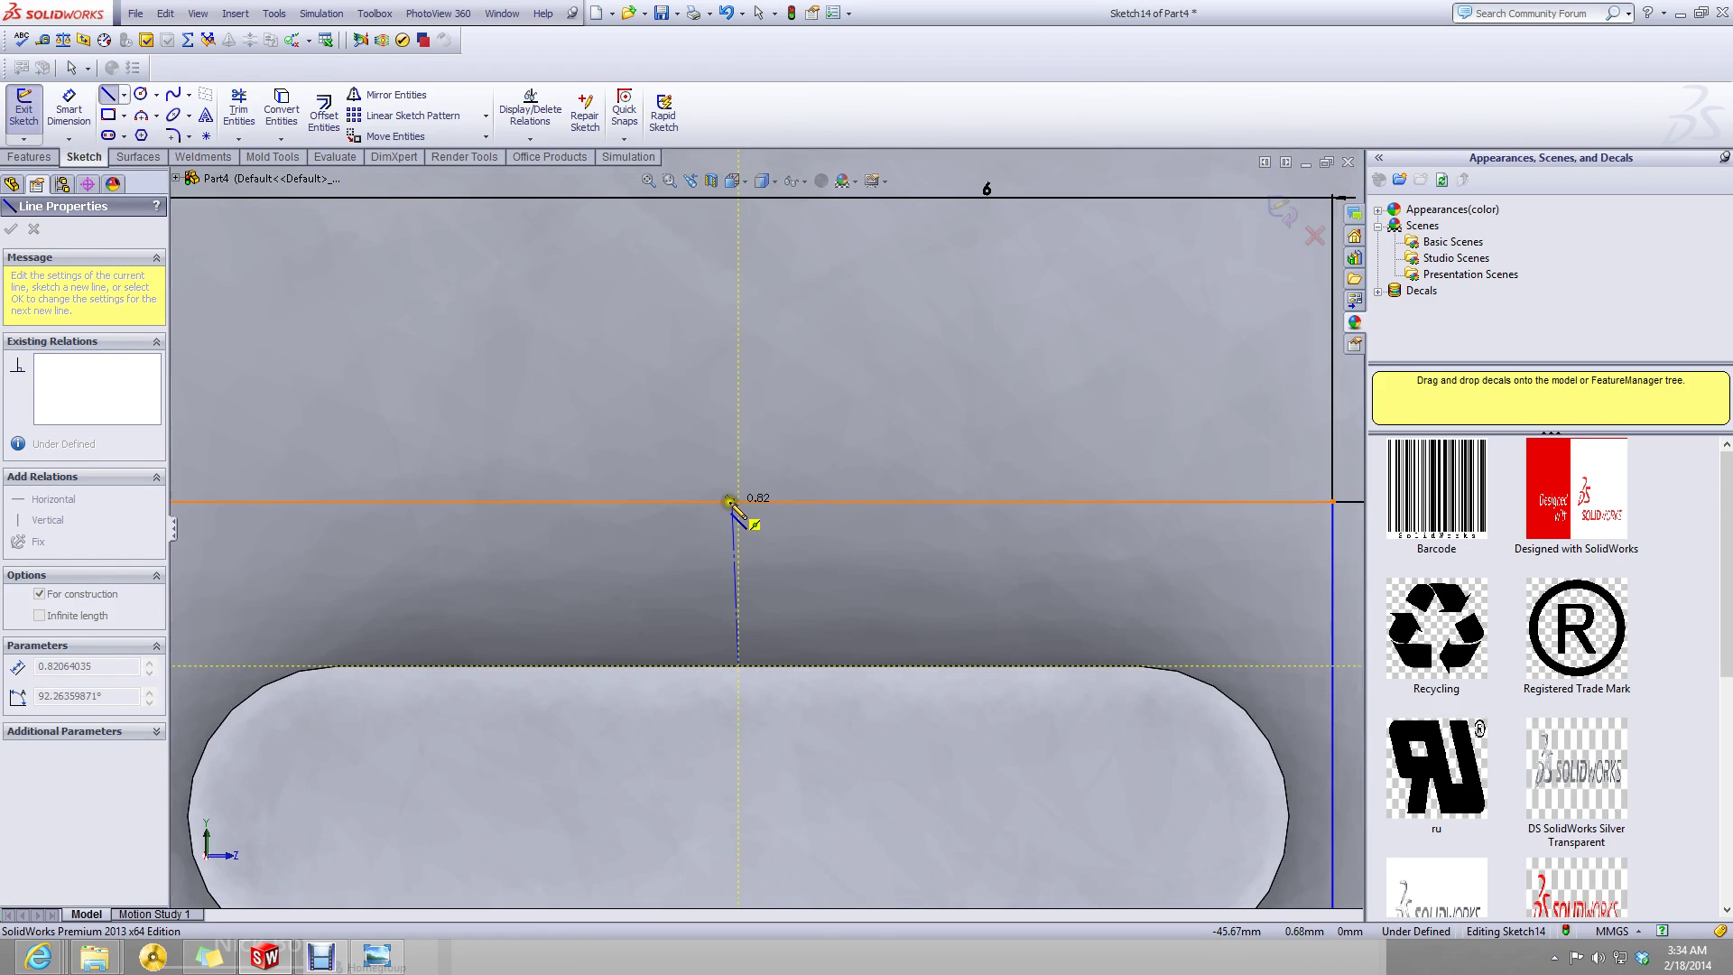
{"action": "left_click", "coordinate": [731, 502]}
{"action": "key", "text": "Escape"}
{"action": "left_click", "coordinate": [734, 542]}
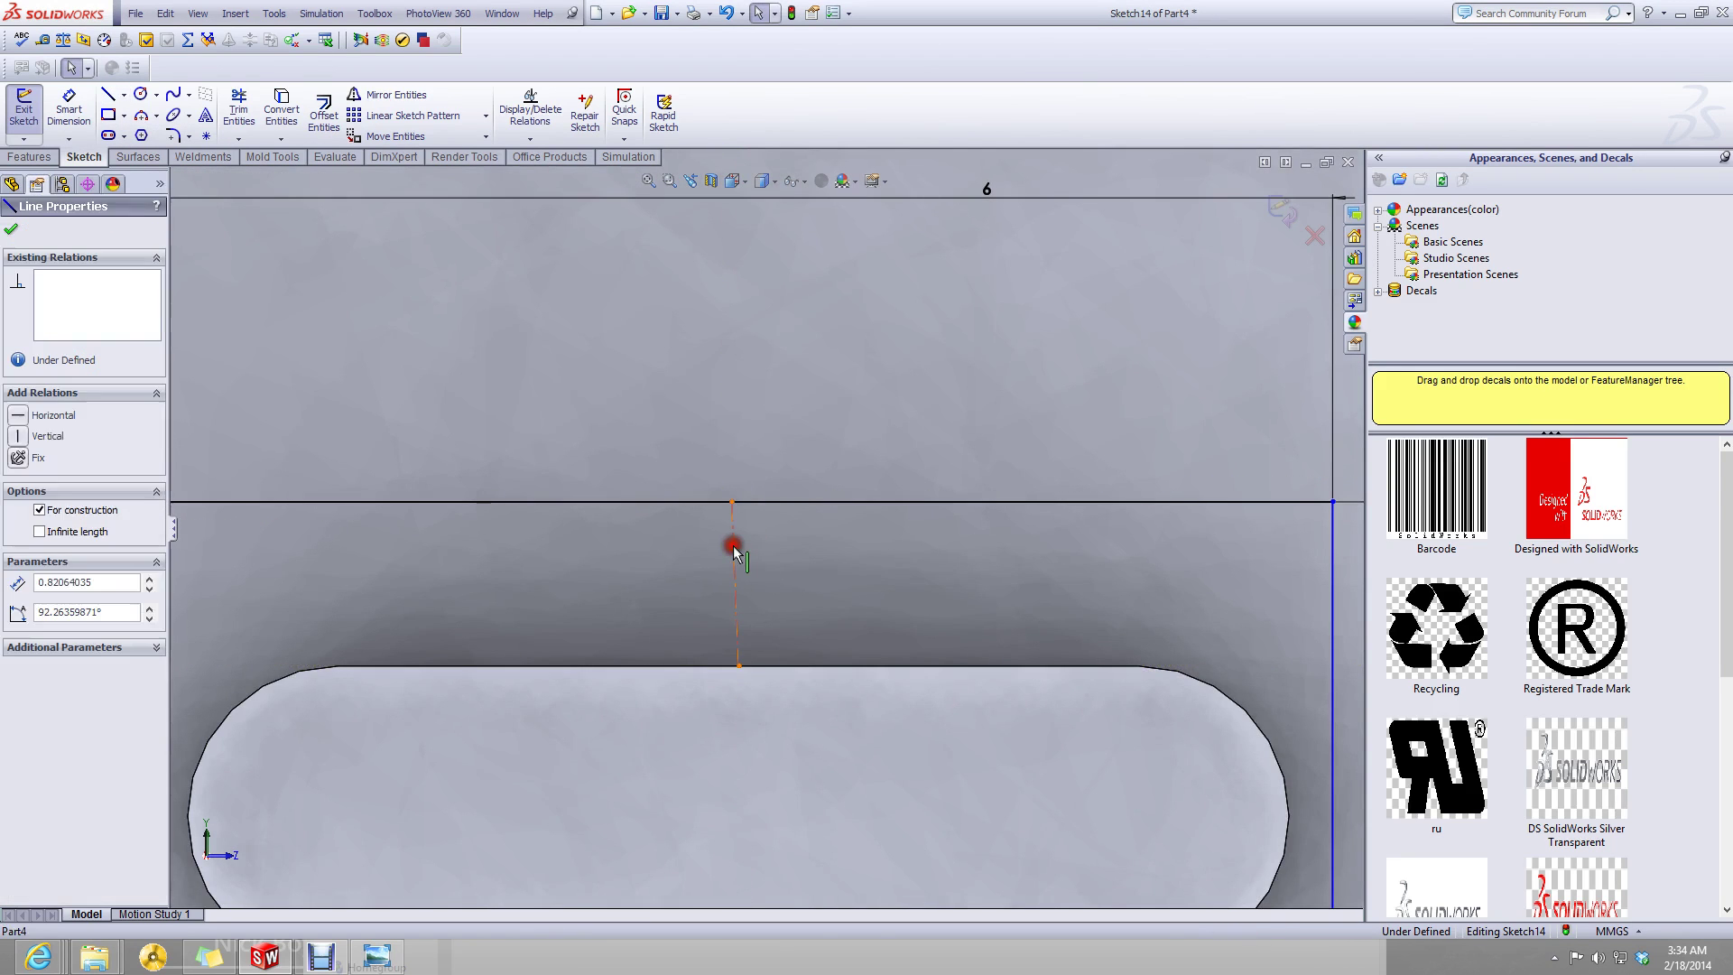
{"action": "left_click", "coordinate": [38, 436]}
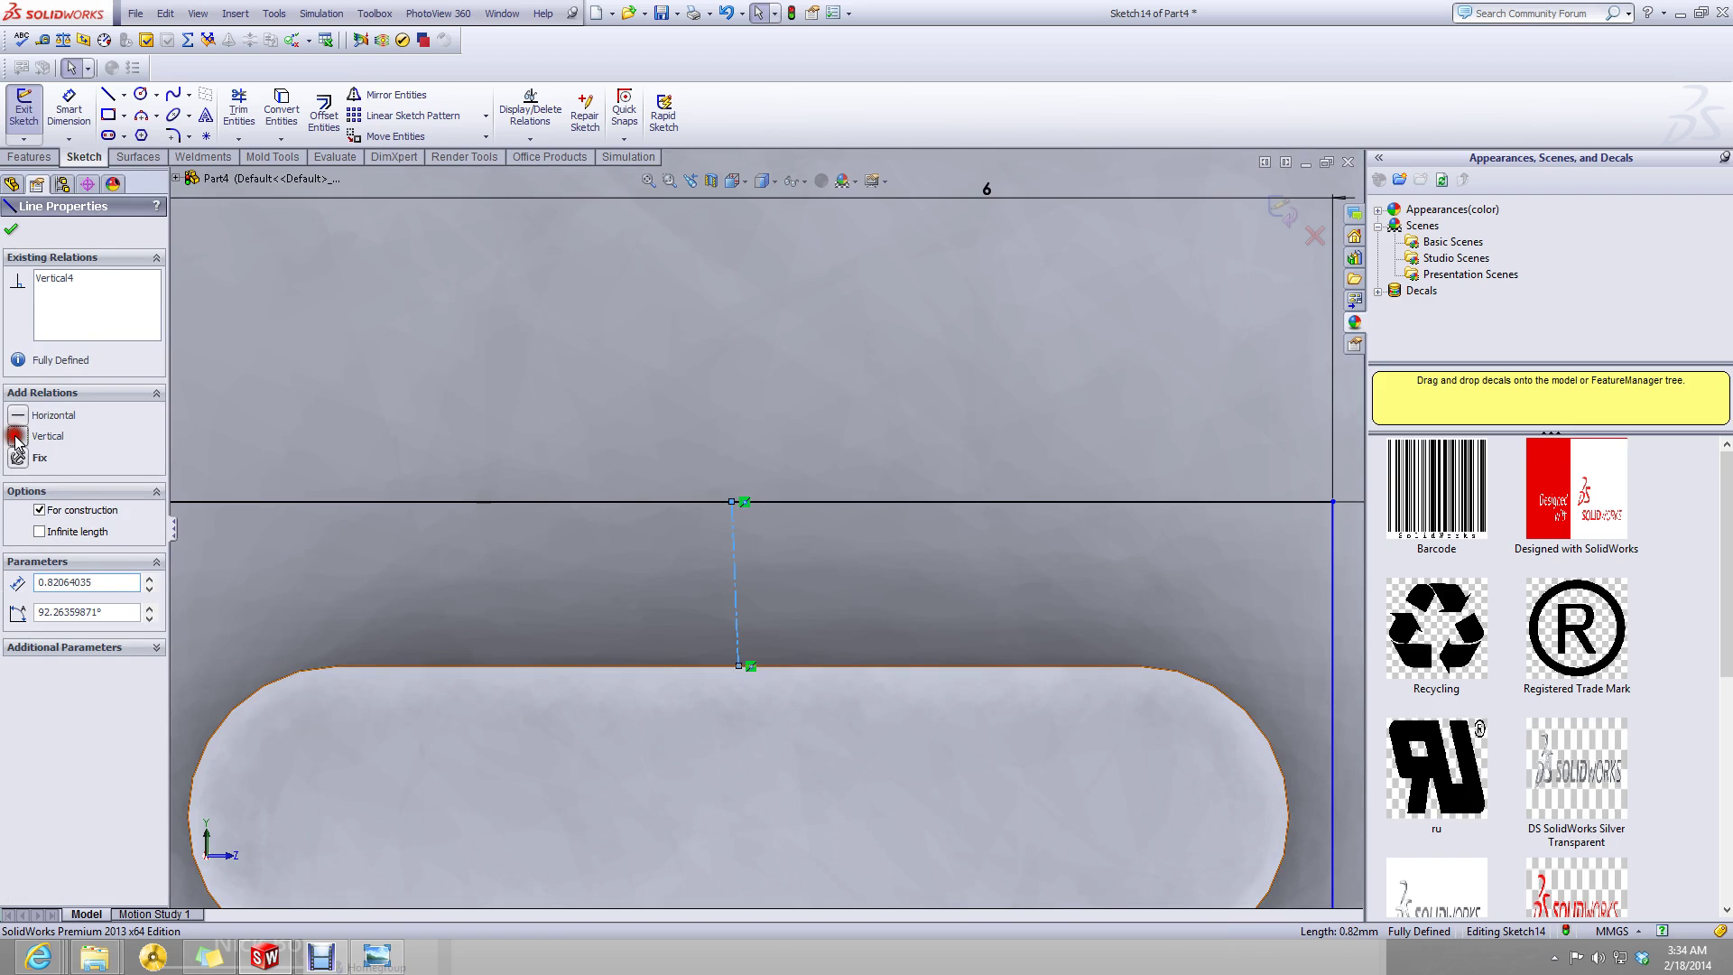
{"action": "scroll", "coordinate": [849, 760], "scroll_direction": "up", "scroll_amount": 6}
{"action": "left_click", "coordinate": [819, 865]}
{"action": "scroll", "coordinate": [821, 796], "scroll_direction": "up", "scroll_amount": 3}
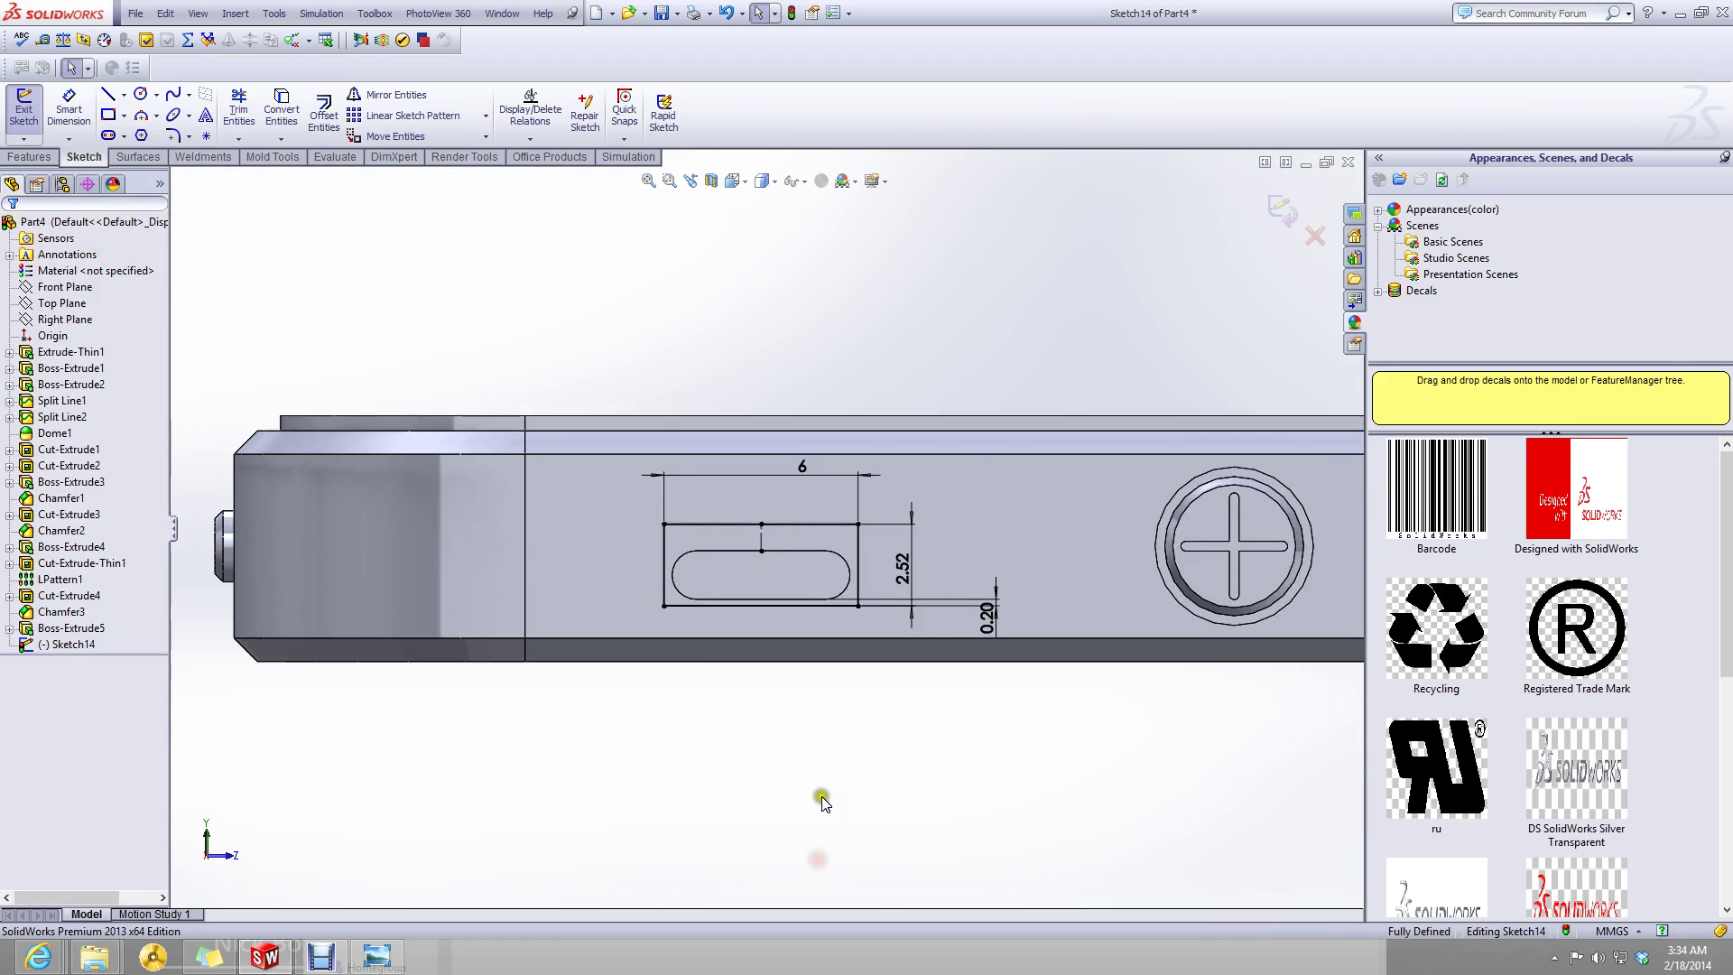
- Convert the outline of the ringer switch boss's slot-shaped face into sketch entities inside the rectangle
{"action": "scroll", "coordinate": [796, 563], "scroll_direction": "down", "scroll_amount": 2}
{"action": "scroll", "coordinate": [796, 563], "scroll_direction": "up", "scroll_amount": 1}
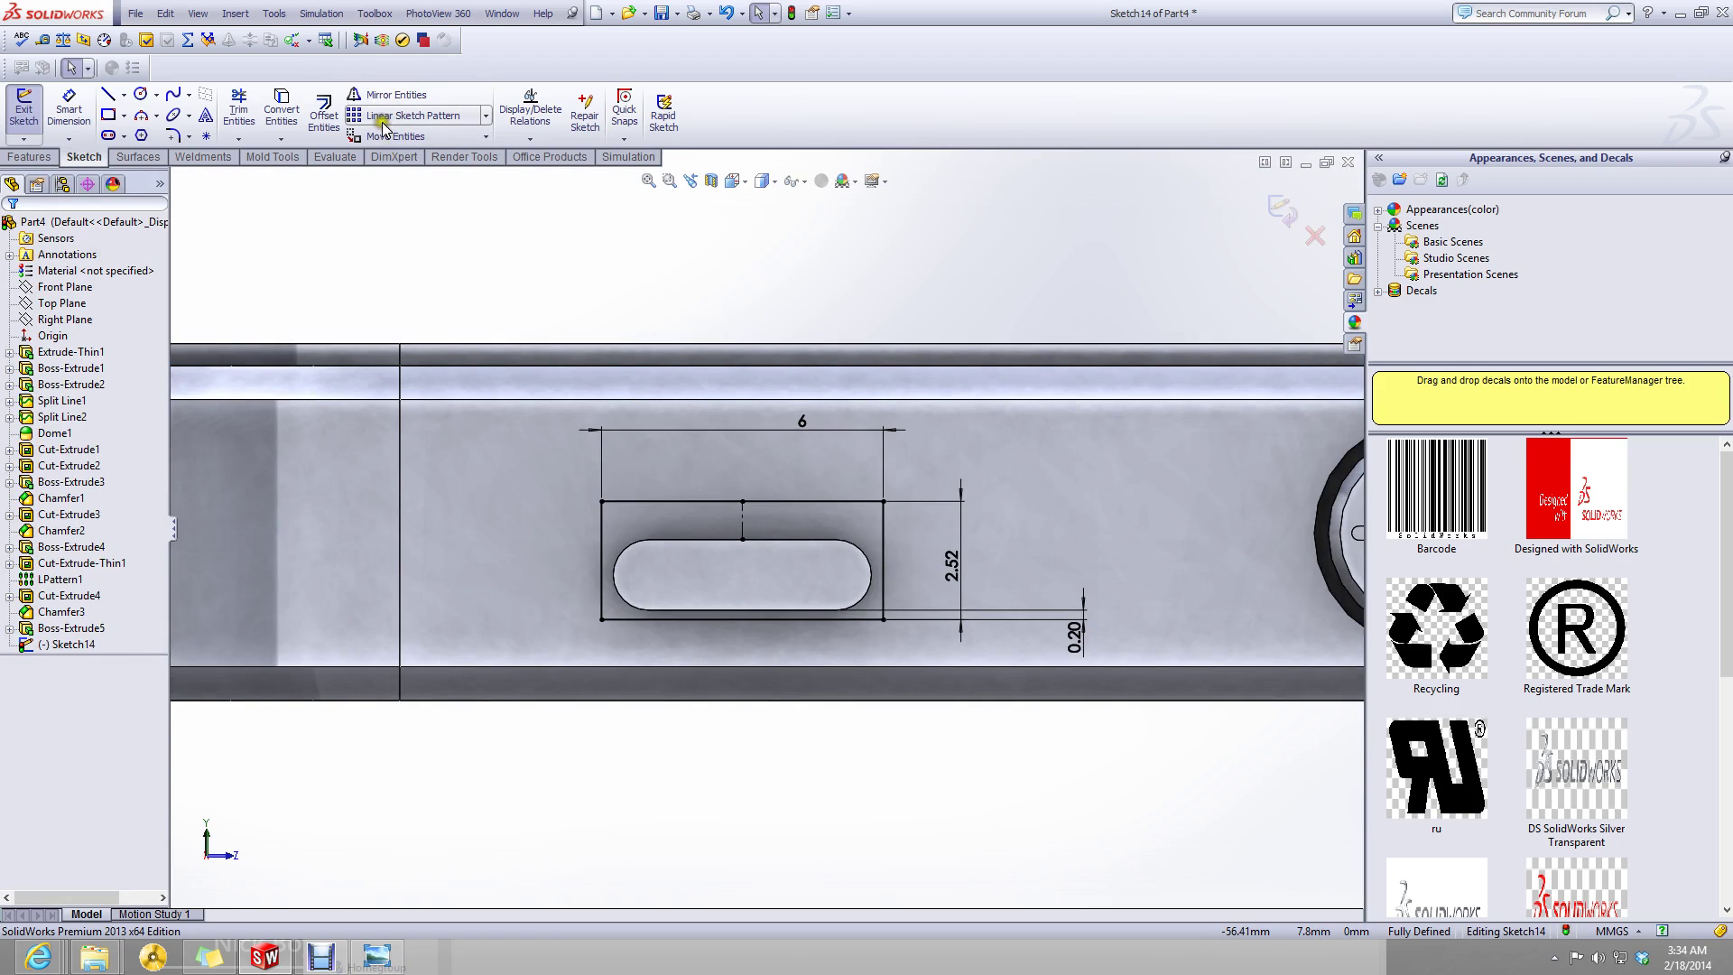
{"action": "left_click", "coordinate": [281, 109]}
{"action": "left_click", "coordinate": [696, 543]}
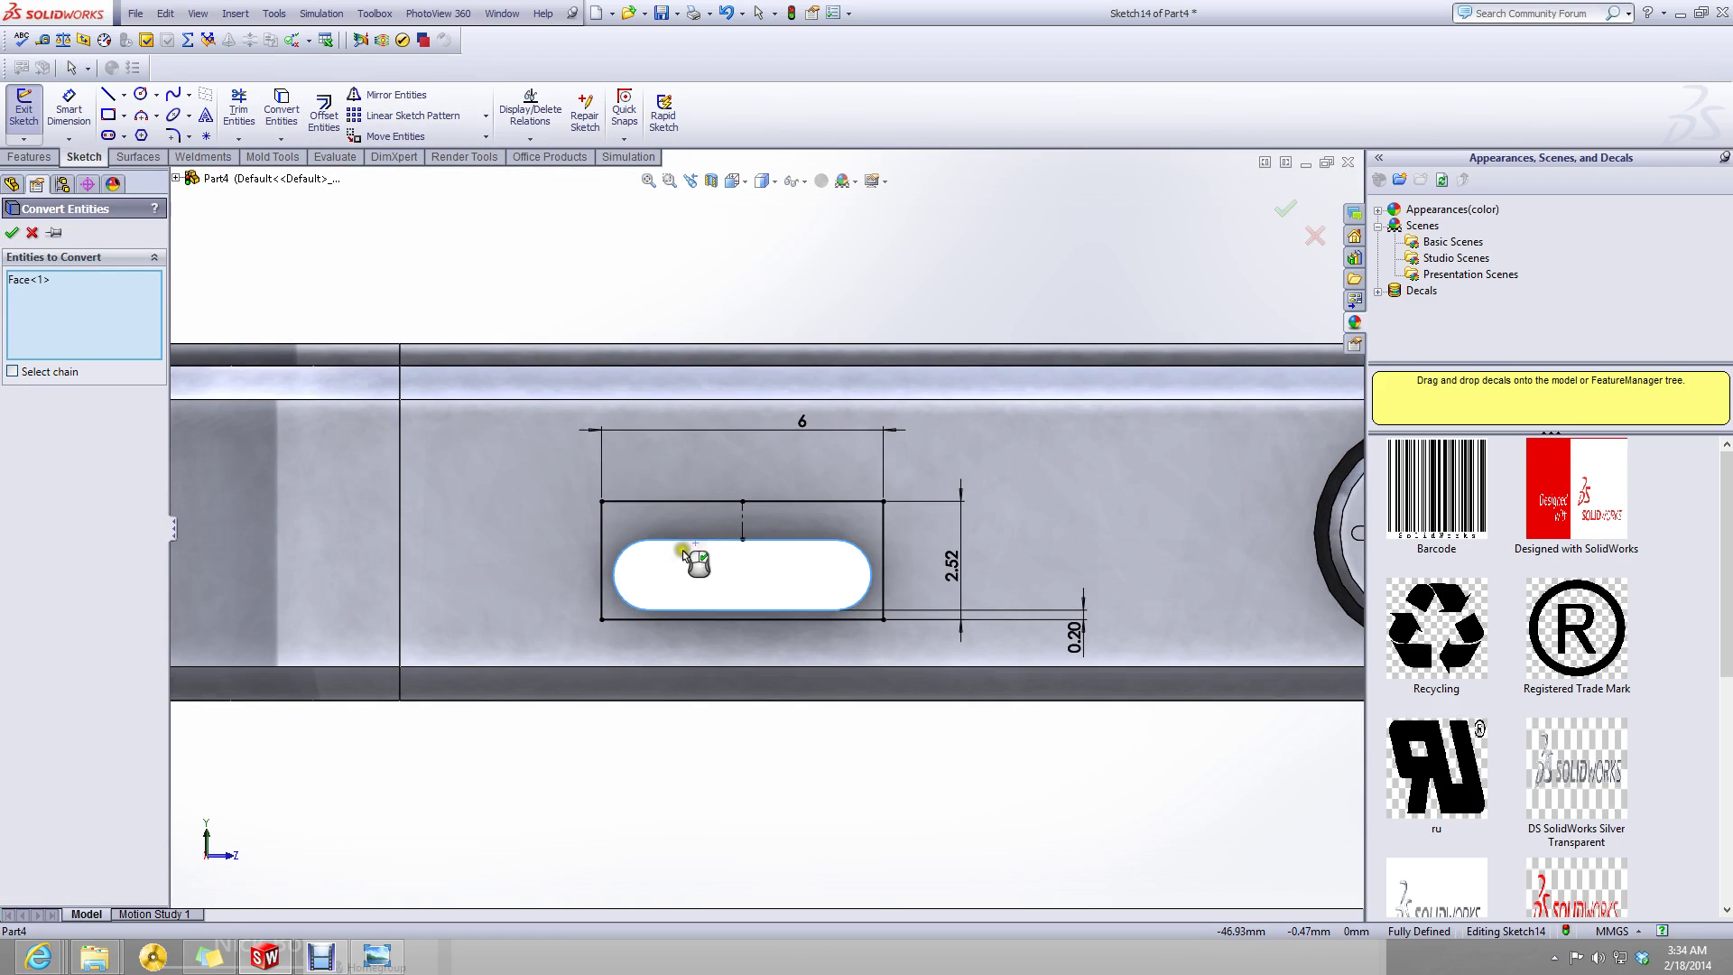
{"action": "left_click", "coordinate": [12, 235]}
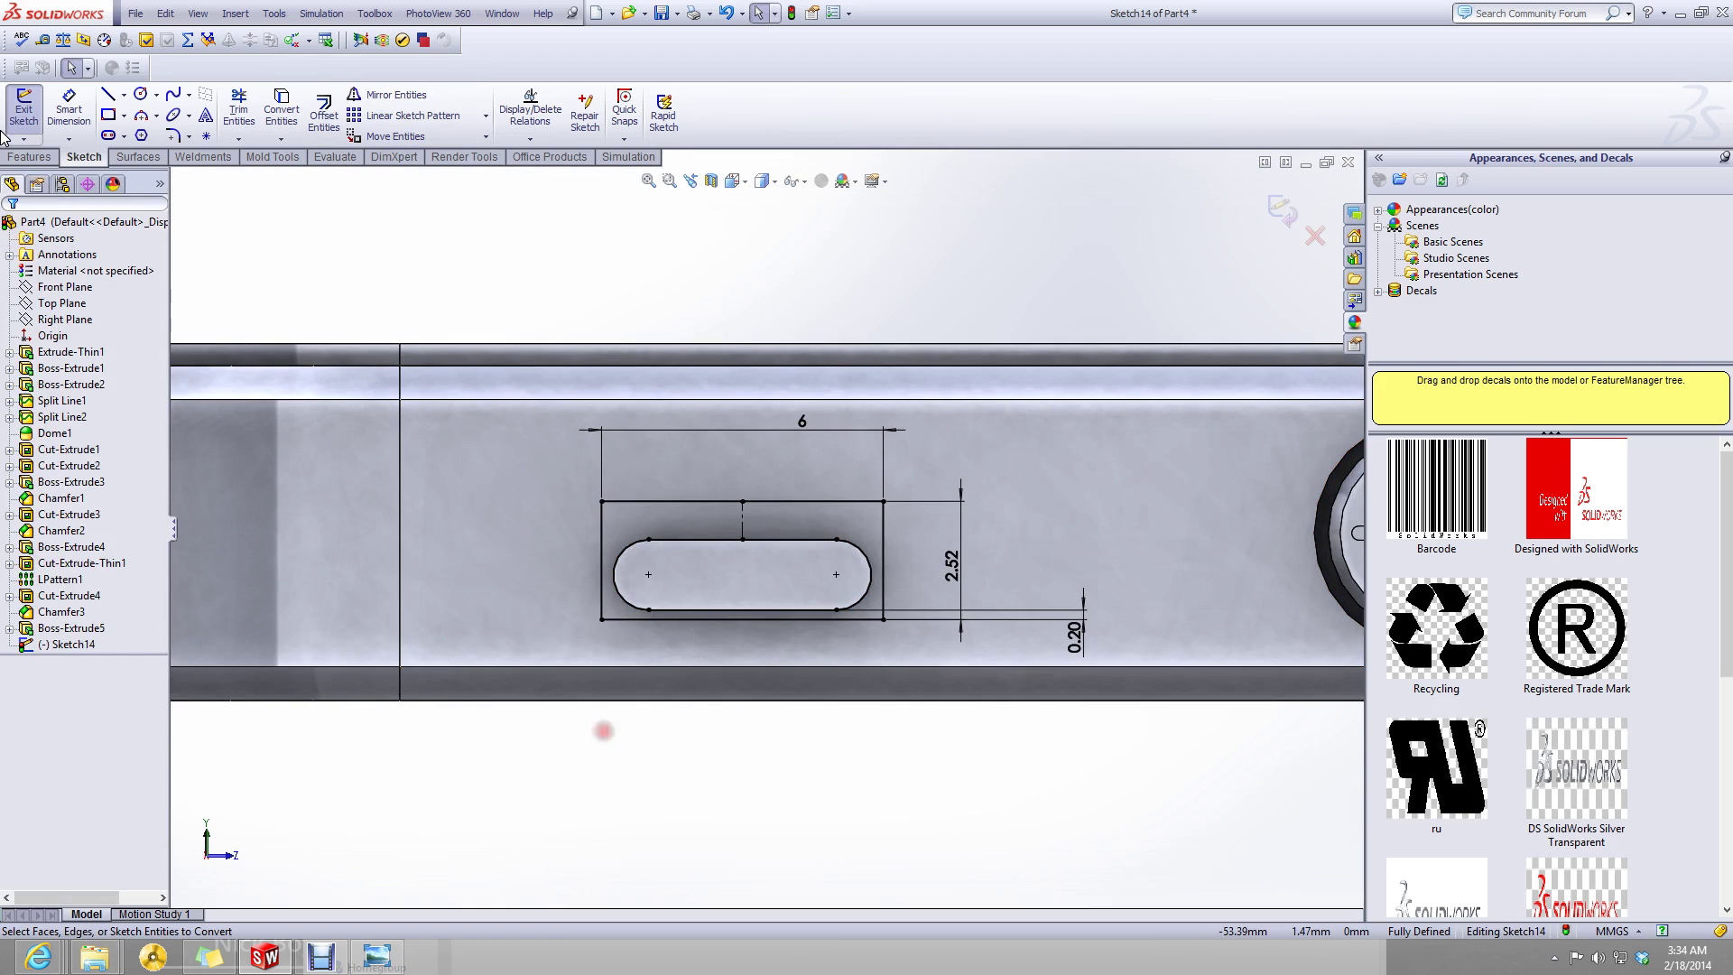
- Cut-extrude the area between the rectangle and the slot outline as a blind cut 0.5 mm deep
{"action": "left_click", "coordinate": [33, 157]}
{"action": "left_click", "coordinate": [258, 113]}
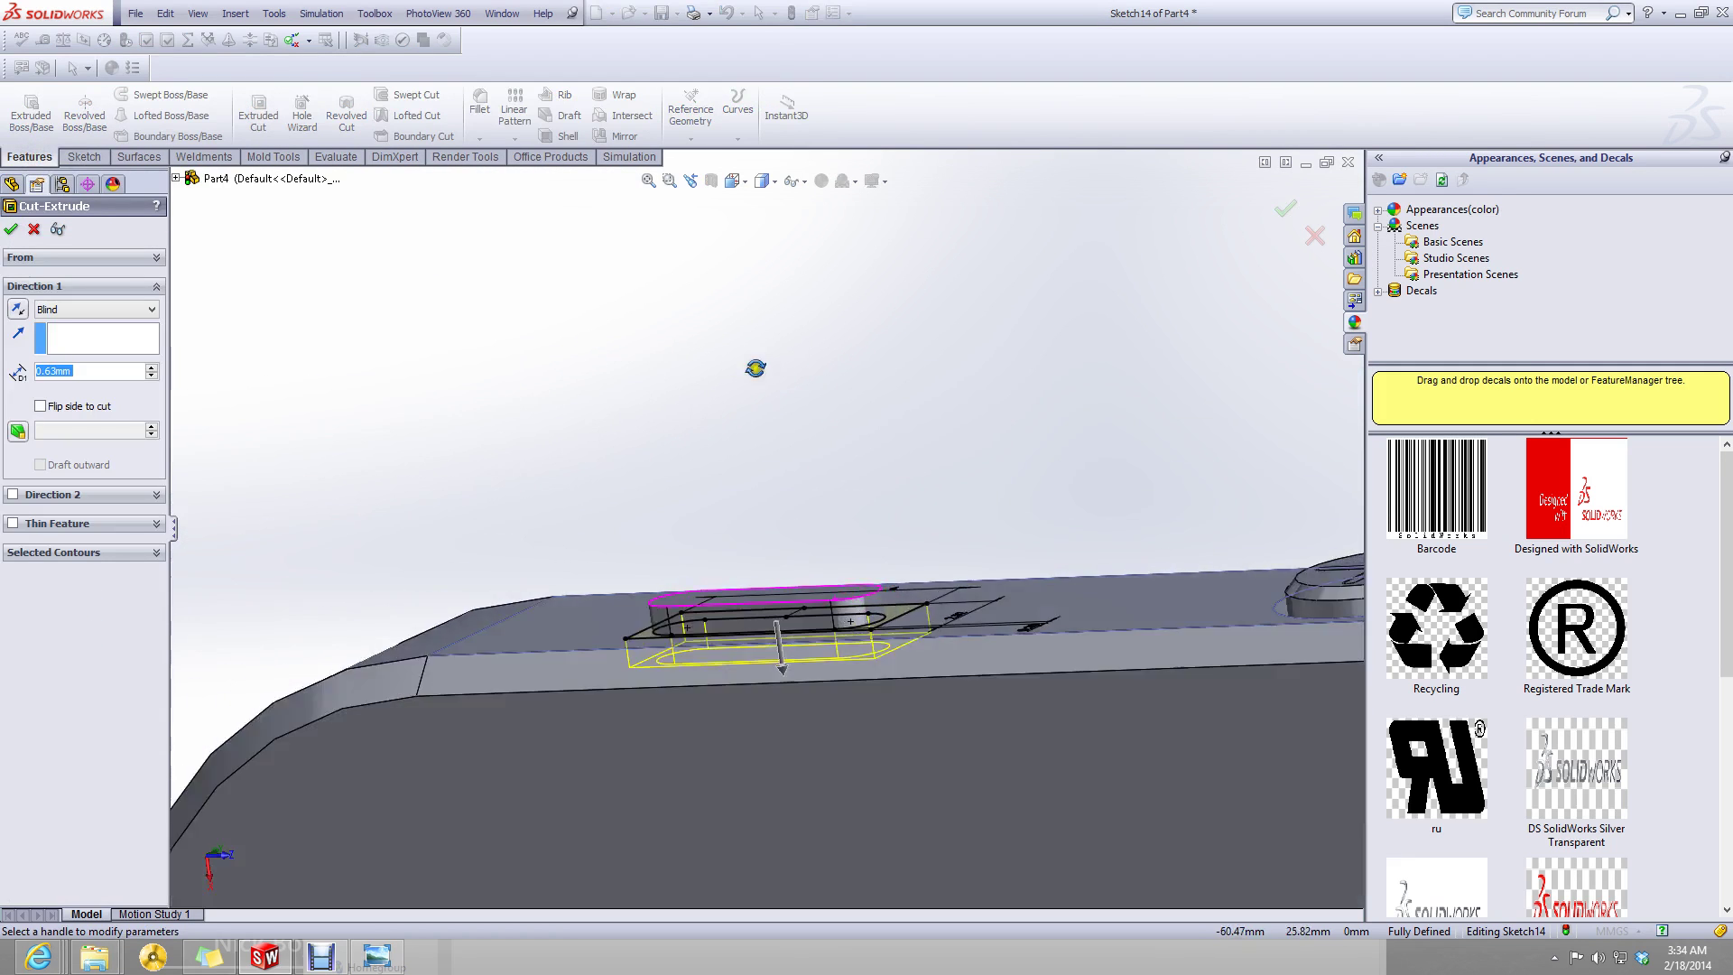
{"action": "middle_click_drag", "start_coordinate": [756, 369], "coordinate": [498, 447]}
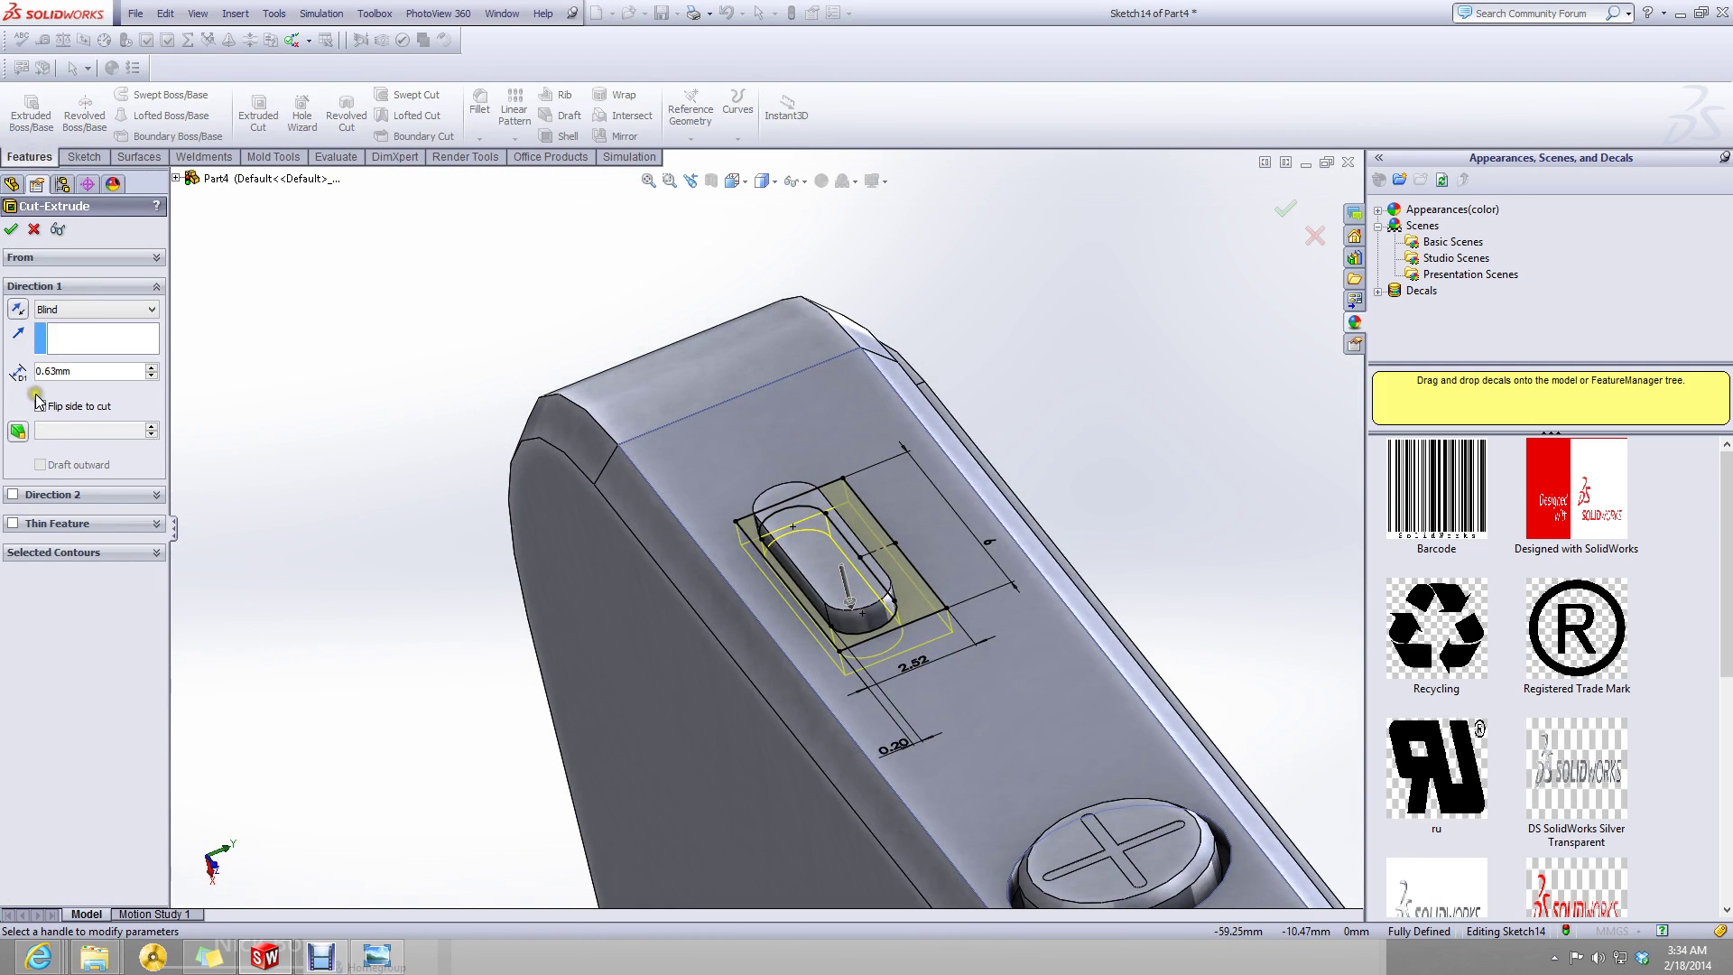
{"action": "type", "text": "0.5"}
{"action": "key", "text": "Return"}
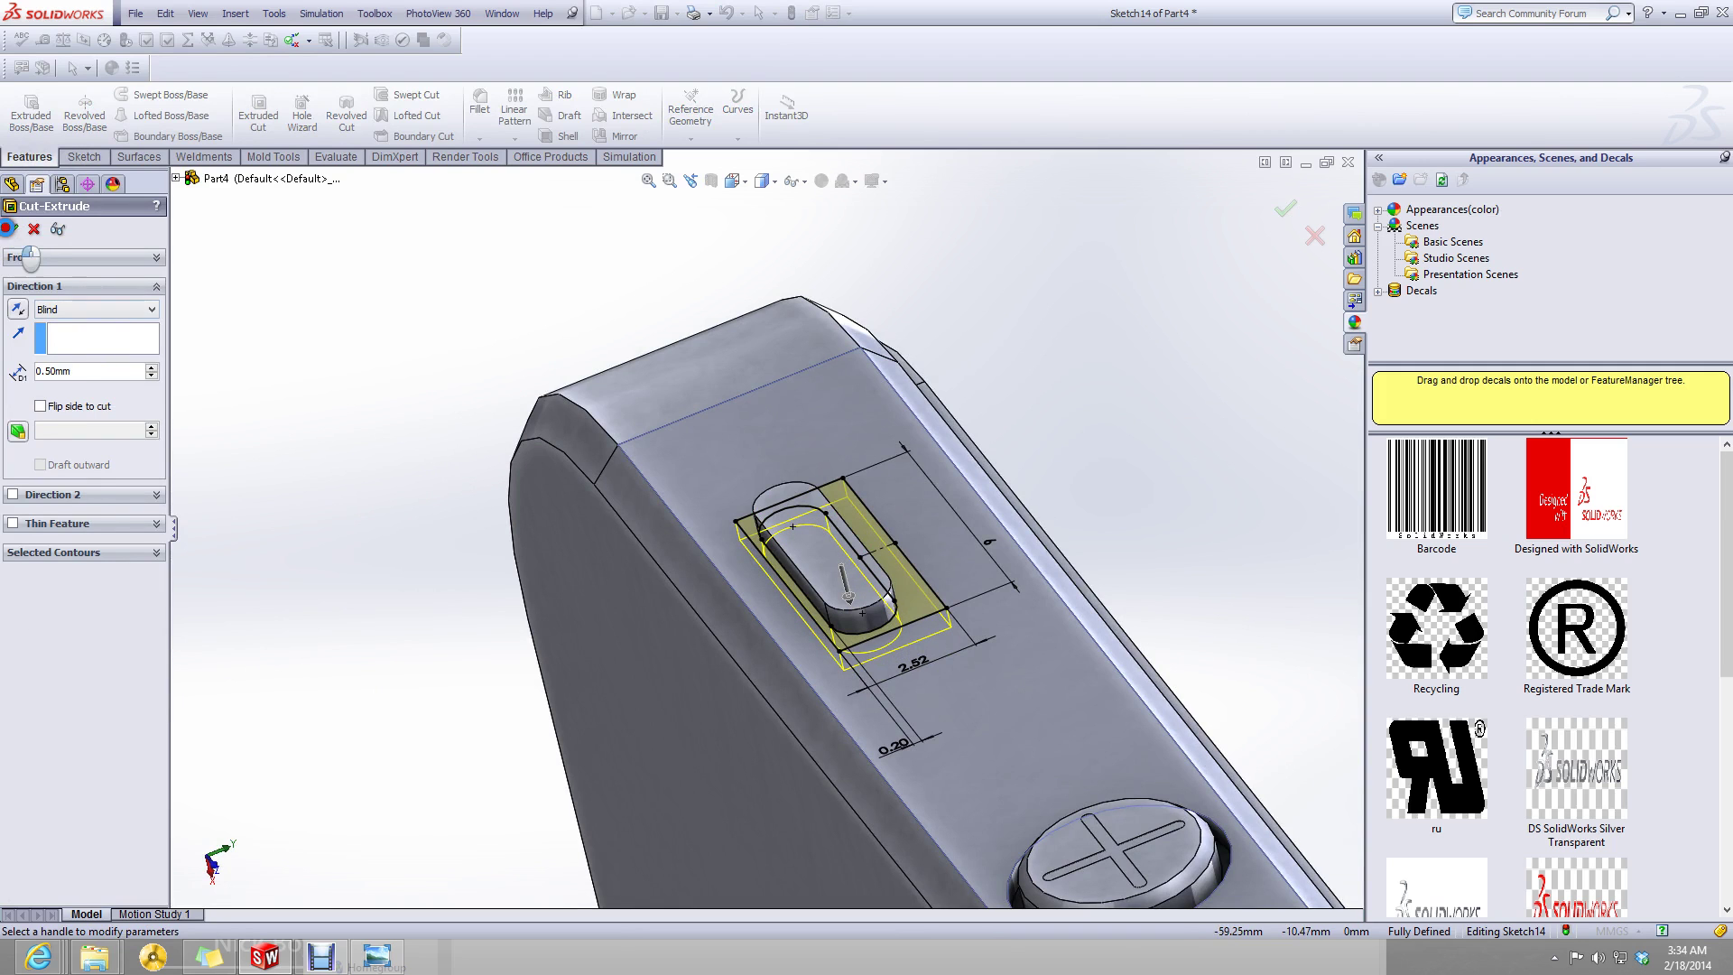
{"action": "left_click", "coordinate": [9, 228]}
- Start a new sketch on the phone's flat back face and view it head-on
{"action": "mouse_move", "coordinate": [776, 506]}
{"action": "middle_mouse_down"}
{"action": "mouse_move", "coordinate": [782, 729]}
{"action": "mouse_move", "coordinate": [794, 490]}
{"action": "middle_mouse_up"}
{"action": "scroll", "coordinate": [875, 419], "scroll_direction": "down", "scroll_amount": 5}
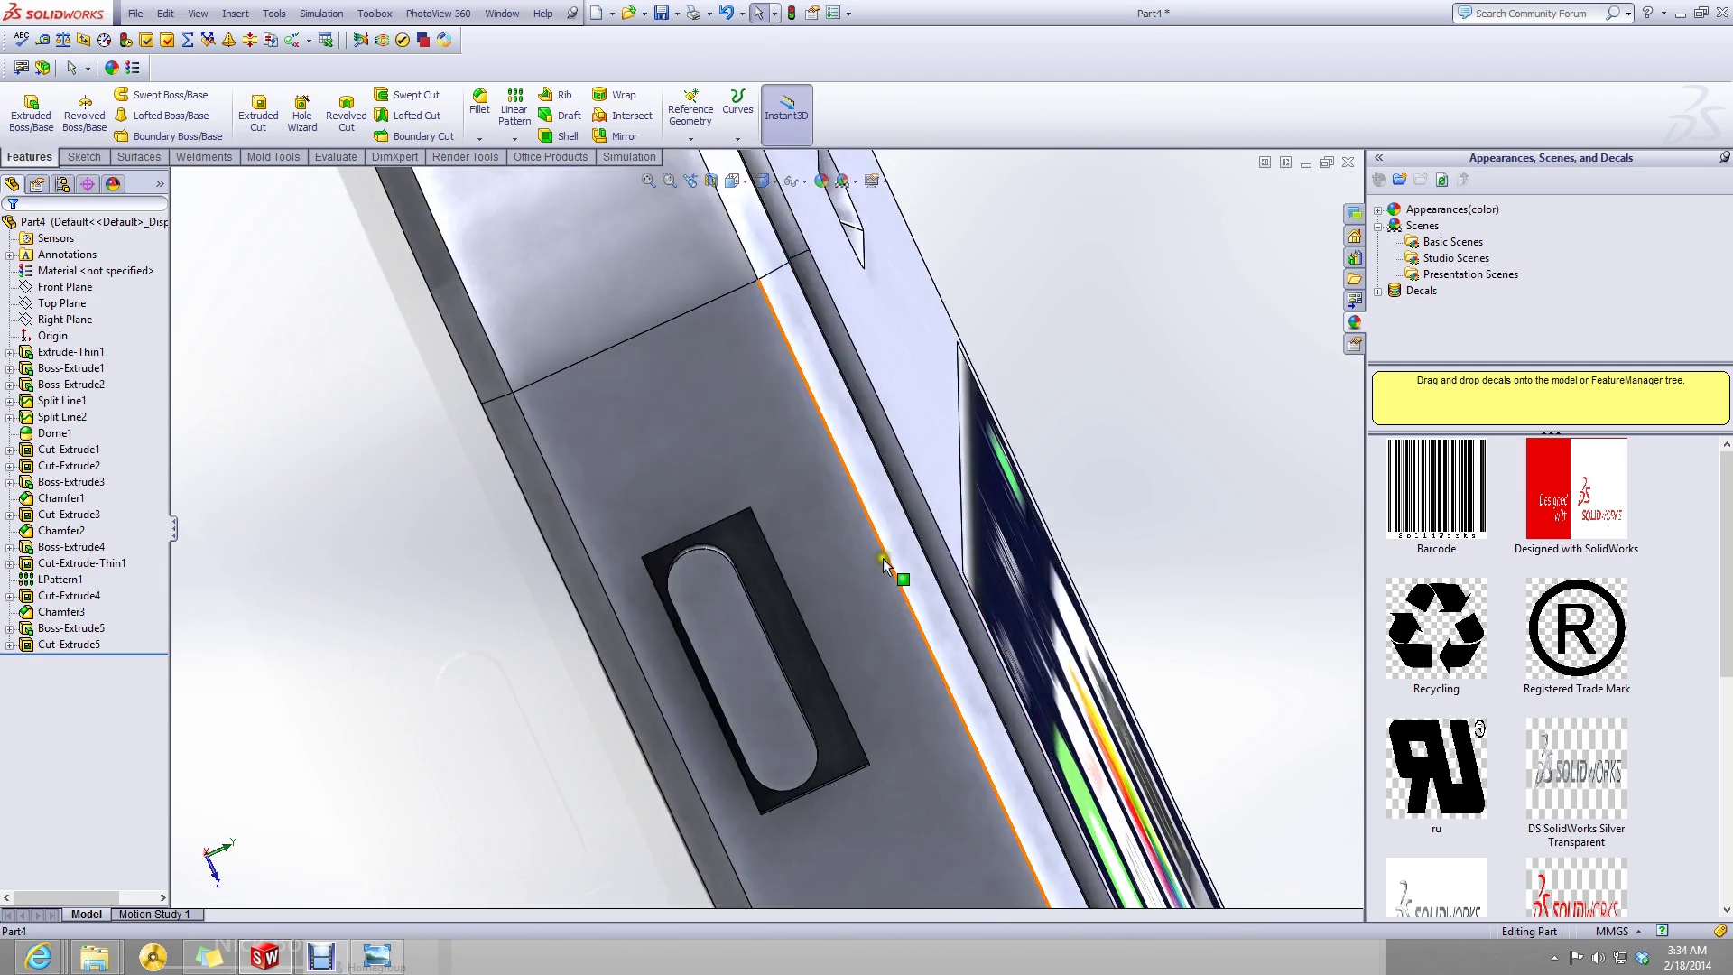
{"action": "scroll", "coordinate": [883, 558], "scroll_direction": "up", "scroll_amount": 4}
{"action": "middle_click_drag", "start_coordinate": [999, 533], "coordinate": [1056, 536]}
{"action": "scroll", "coordinate": [1056, 537], "scroll_direction": "up", "scroll_amount": 3}
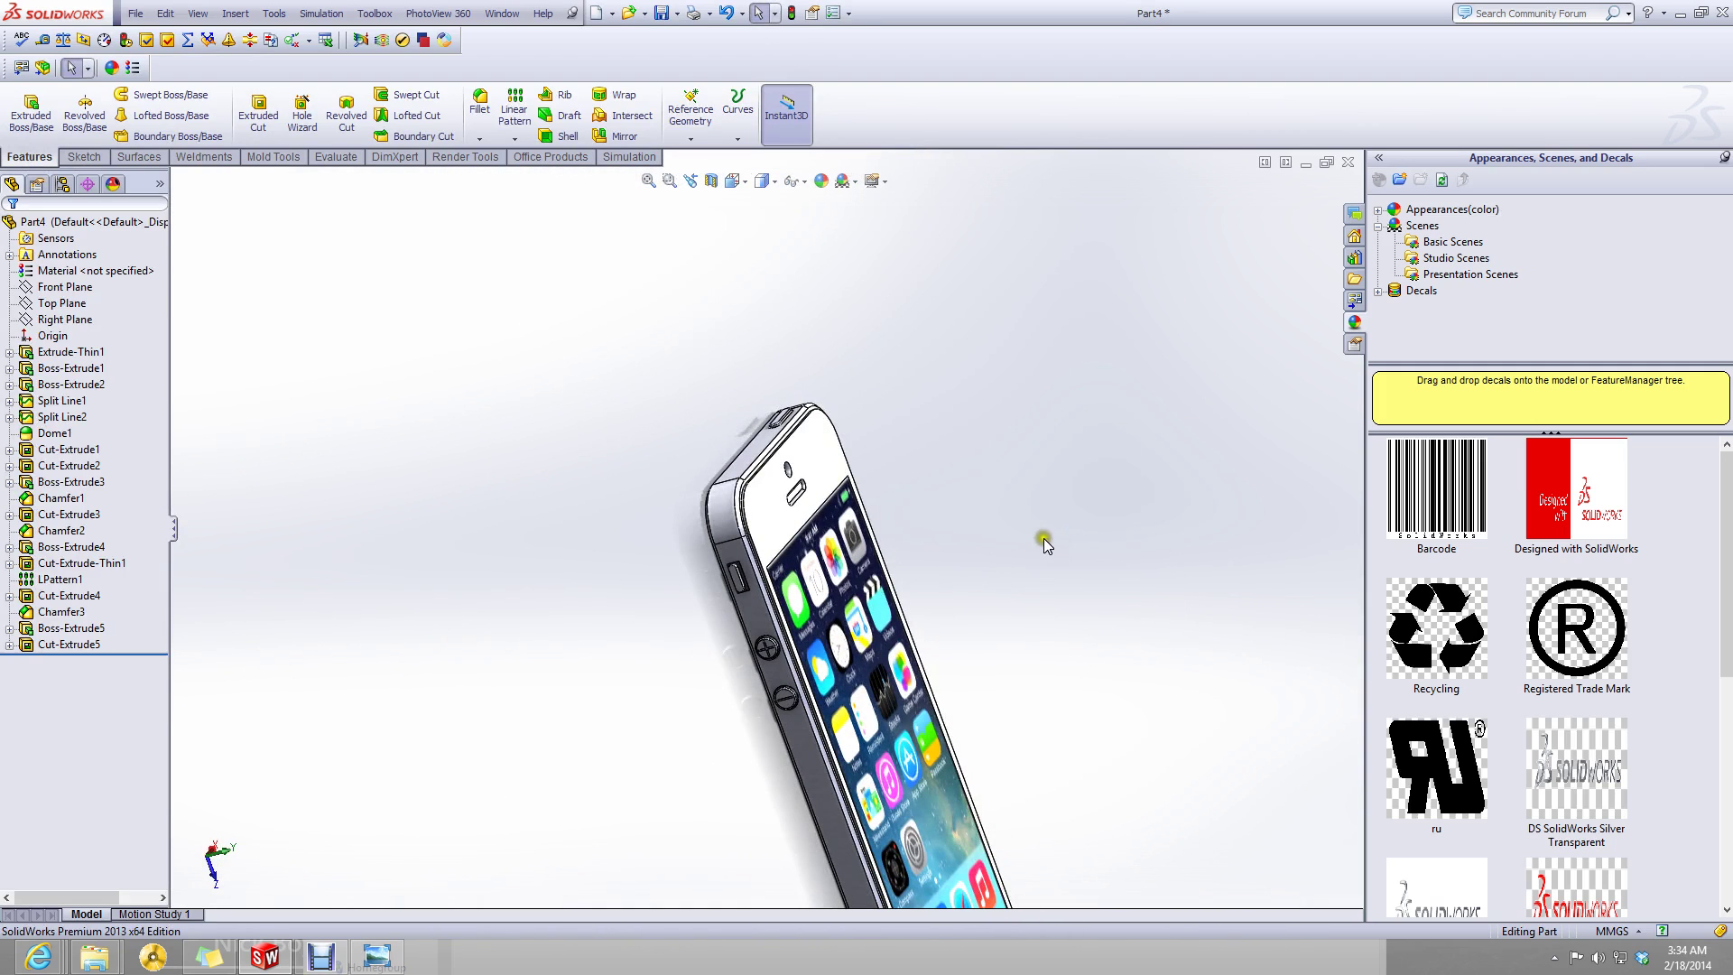
{"action": "middle_click_drag", "start_coordinate": [956, 572], "coordinate": [507, 770]}
{"action": "left_click", "coordinate": [1105, 569]}
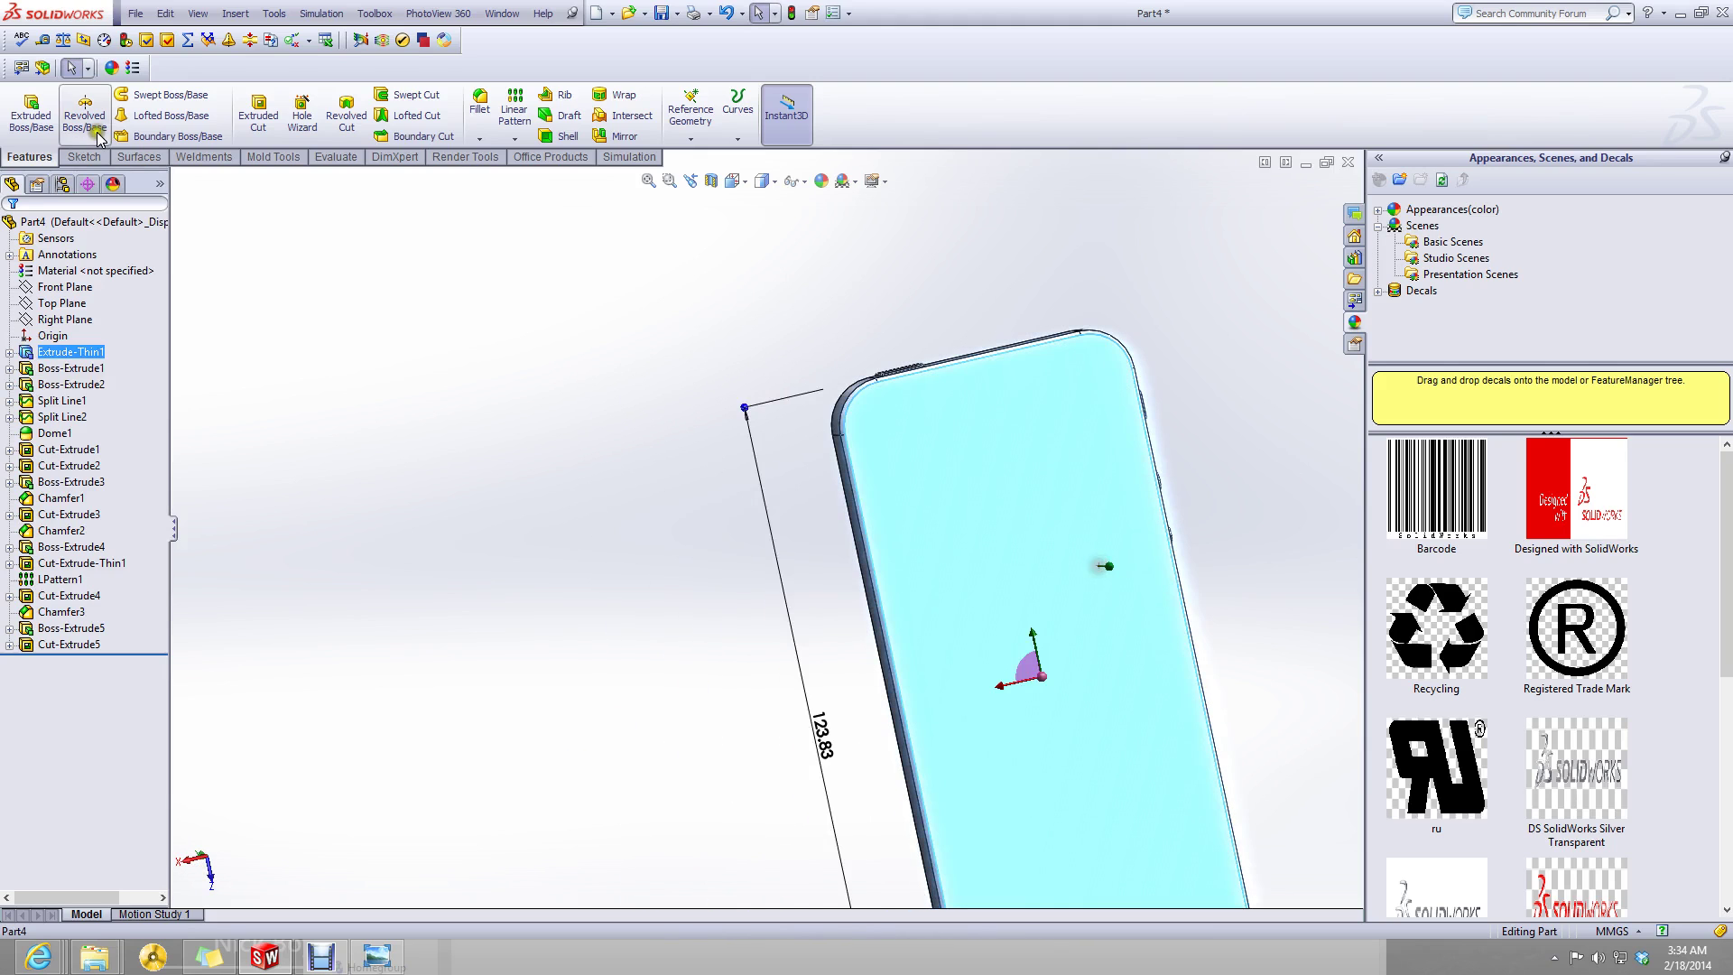
{"action": "left_click", "coordinate": [84, 156]}
{"action": "left_click", "coordinate": [23, 108]}
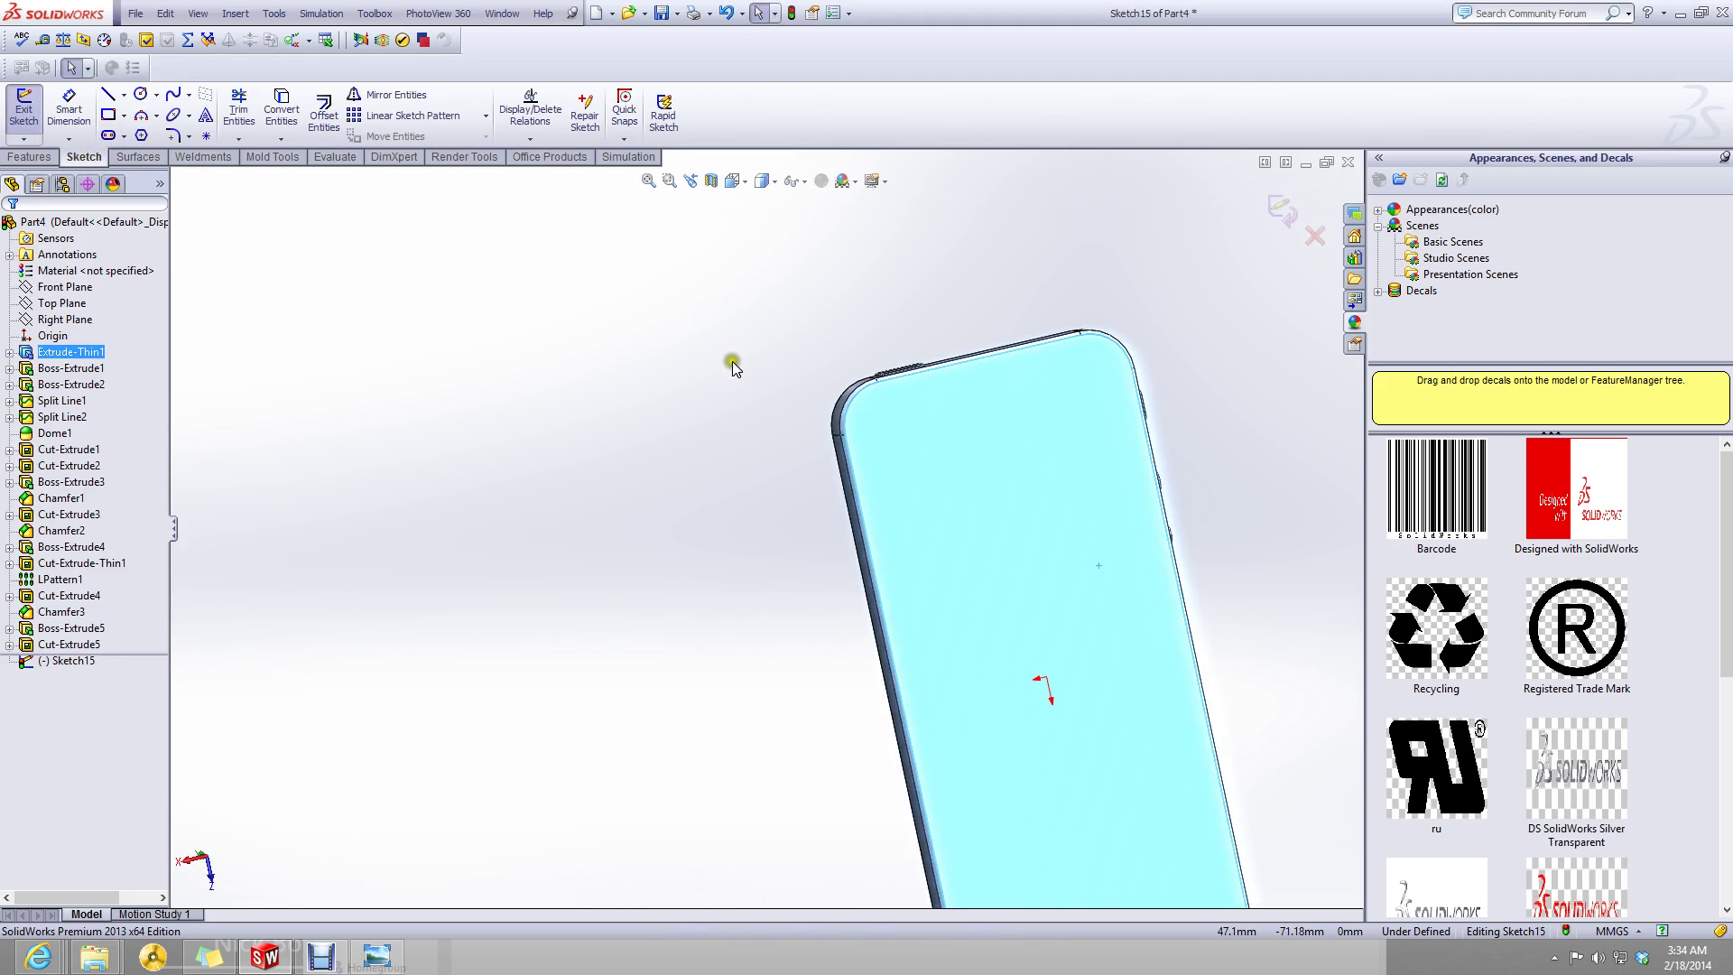
{"action": "left_click", "coordinate": [732, 327]}
{"action": "left_click", "coordinate": [735, 182]}
{"action": "left_click", "coordinate": [820, 271]}
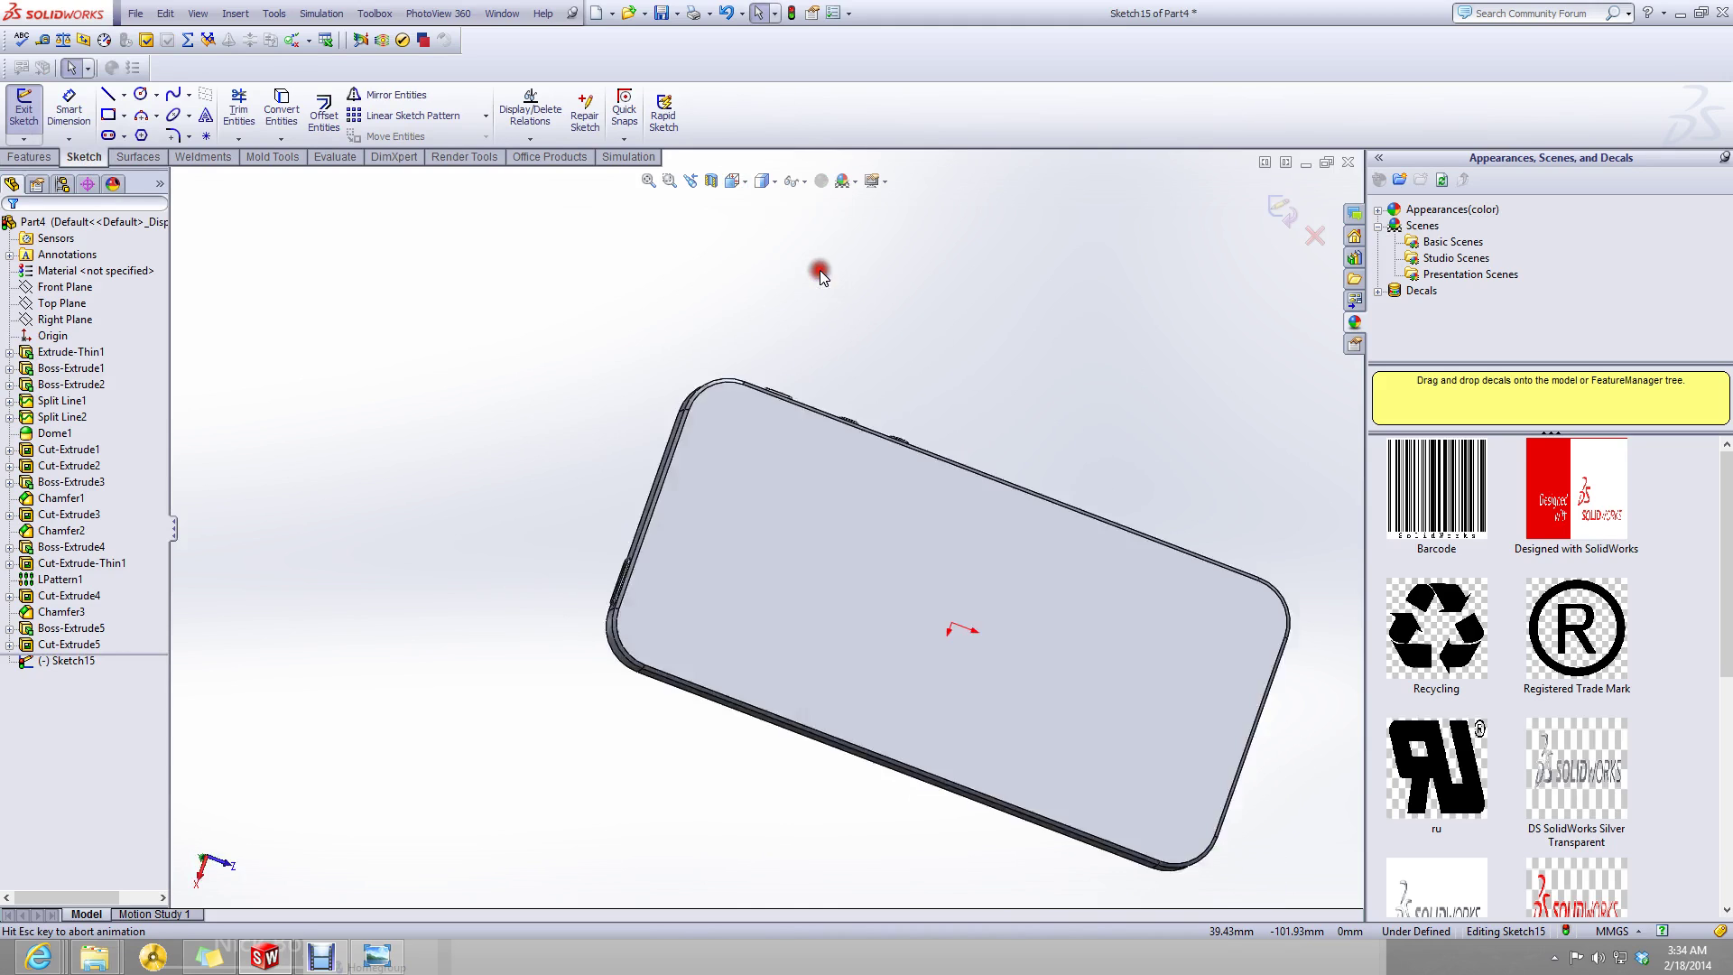
{"action": "key", "text": "f"}
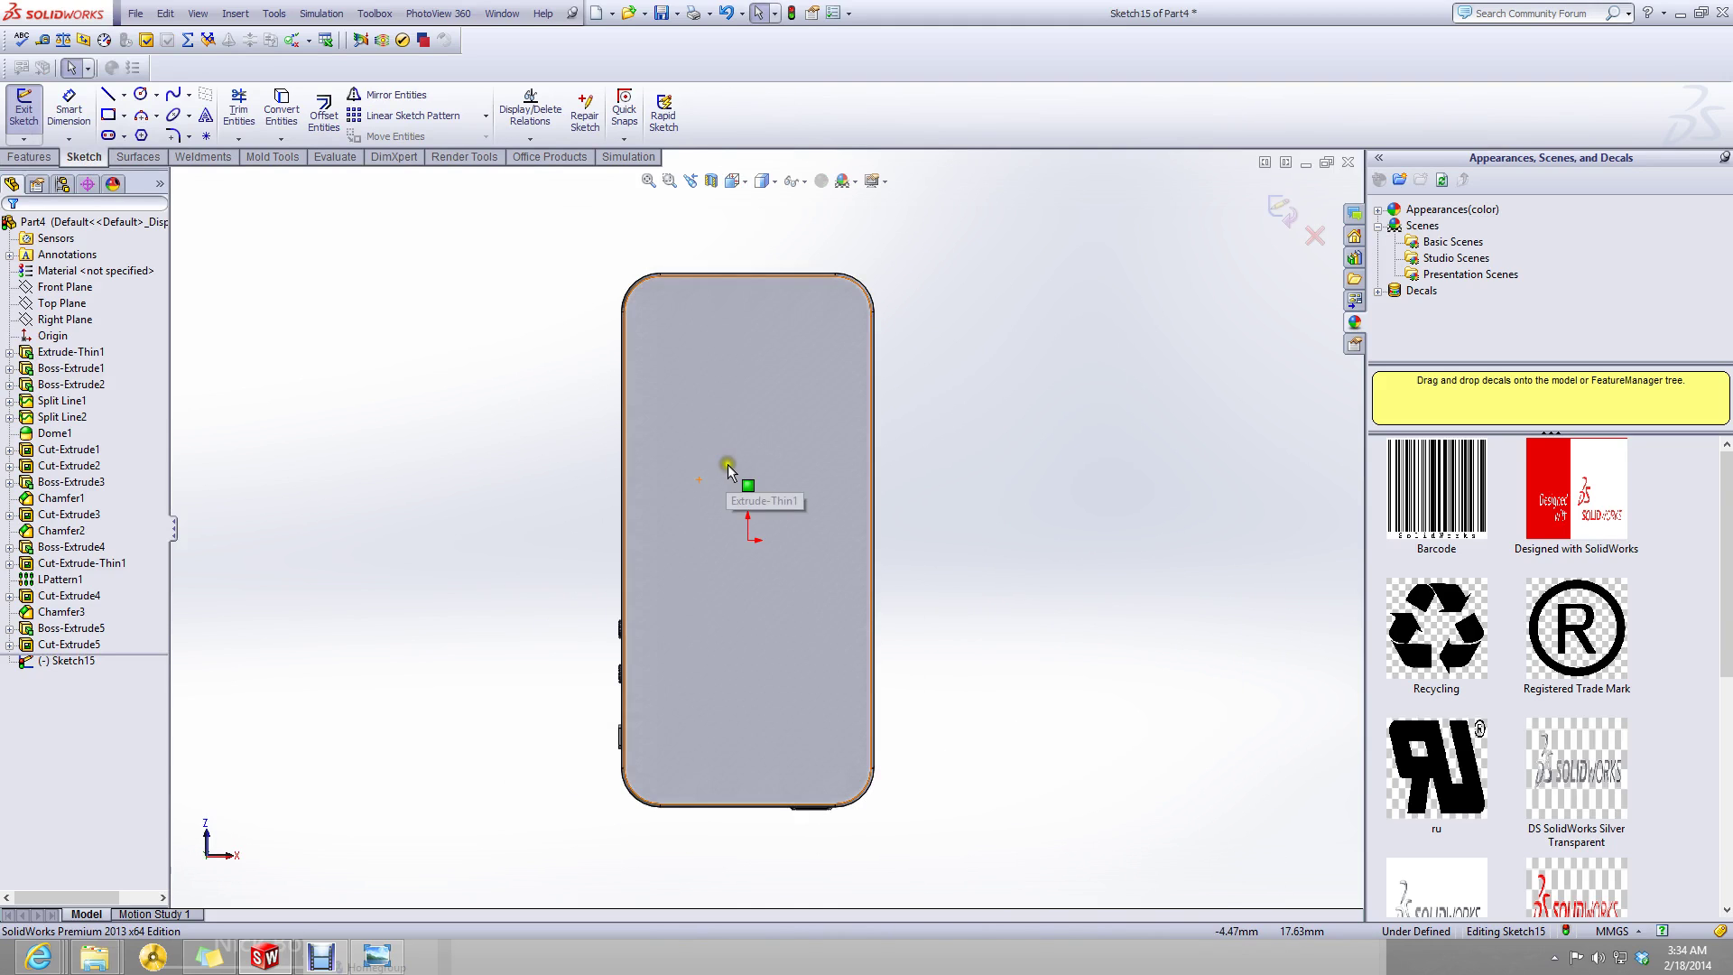
- Draw a center rectangle about 57.13 by 105.83 mm from the origin to the upper end of the back face's straight side edge
{"action": "left_click", "coordinate": [124, 116]}
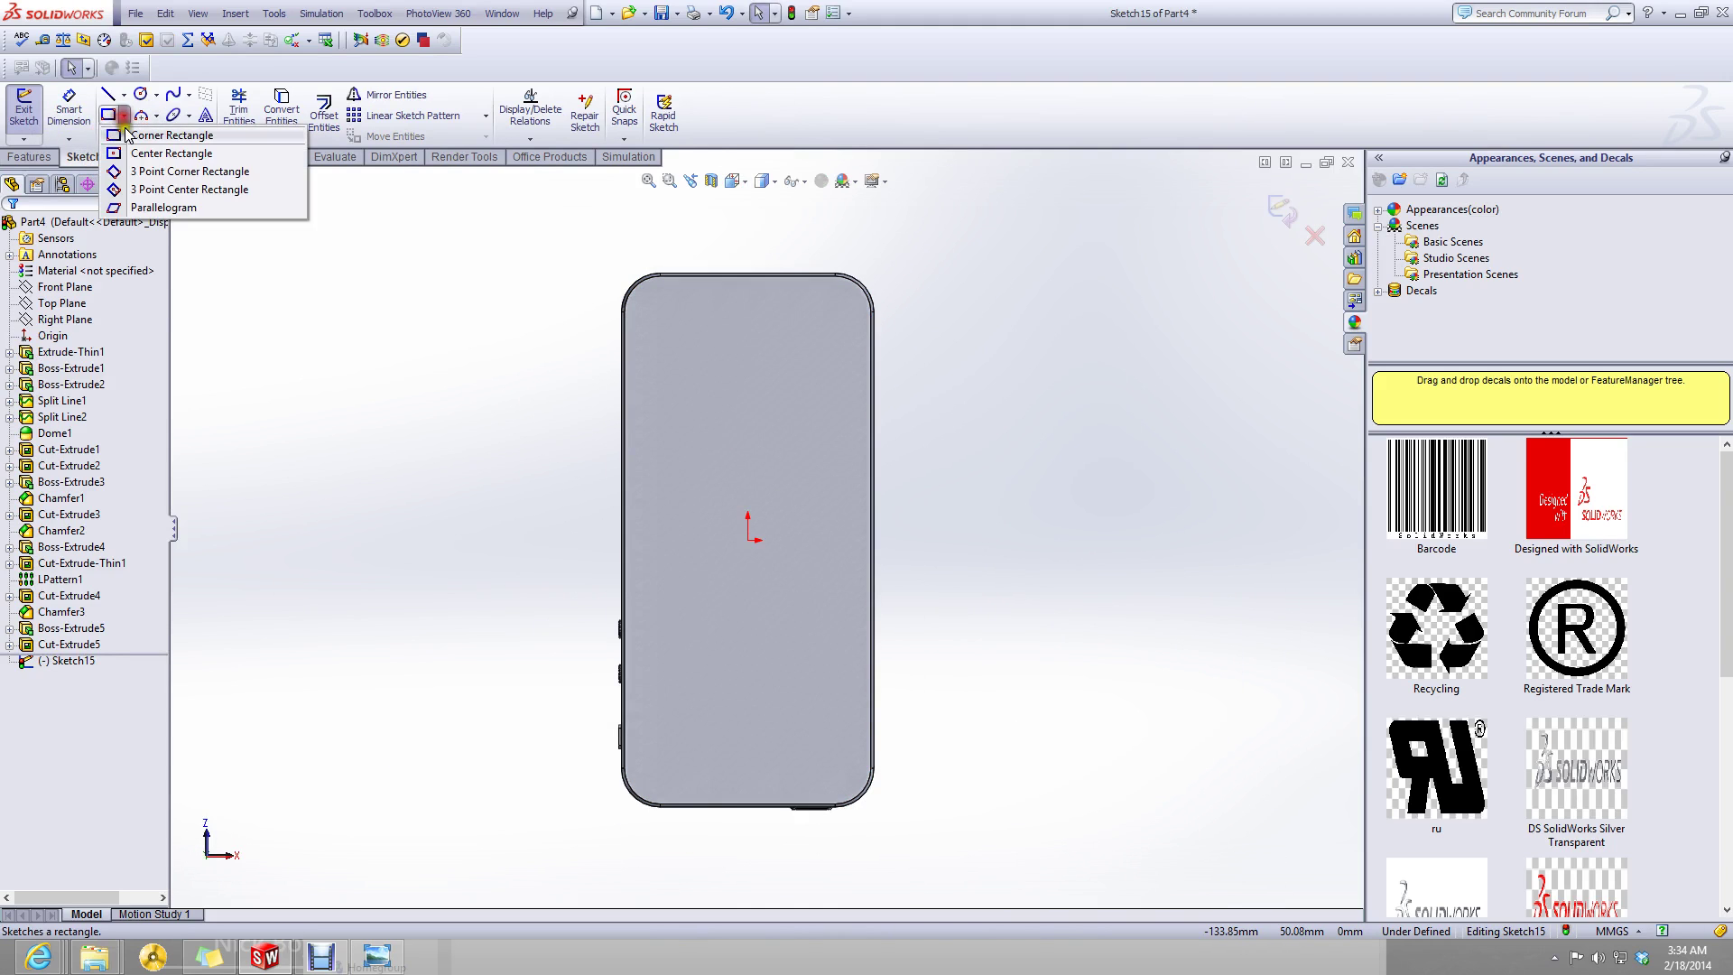
{"action": "left_click", "coordinate": [156, 159]}
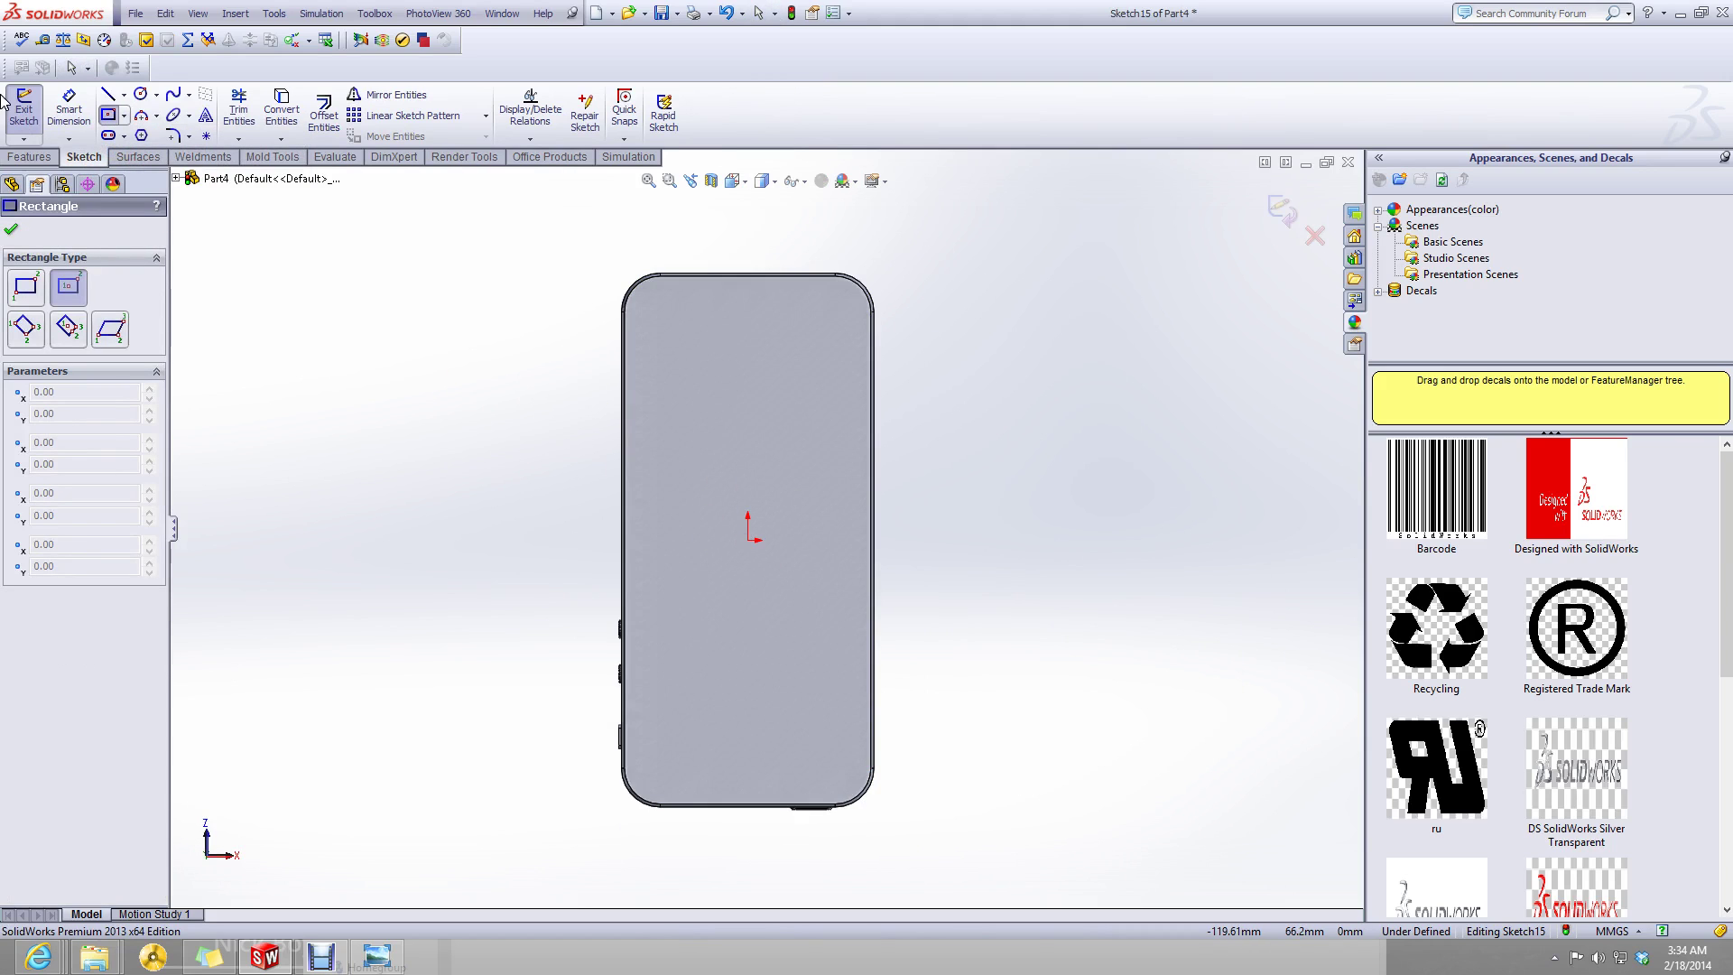
{"action": "left_click", "coordinate": [748, 540]}
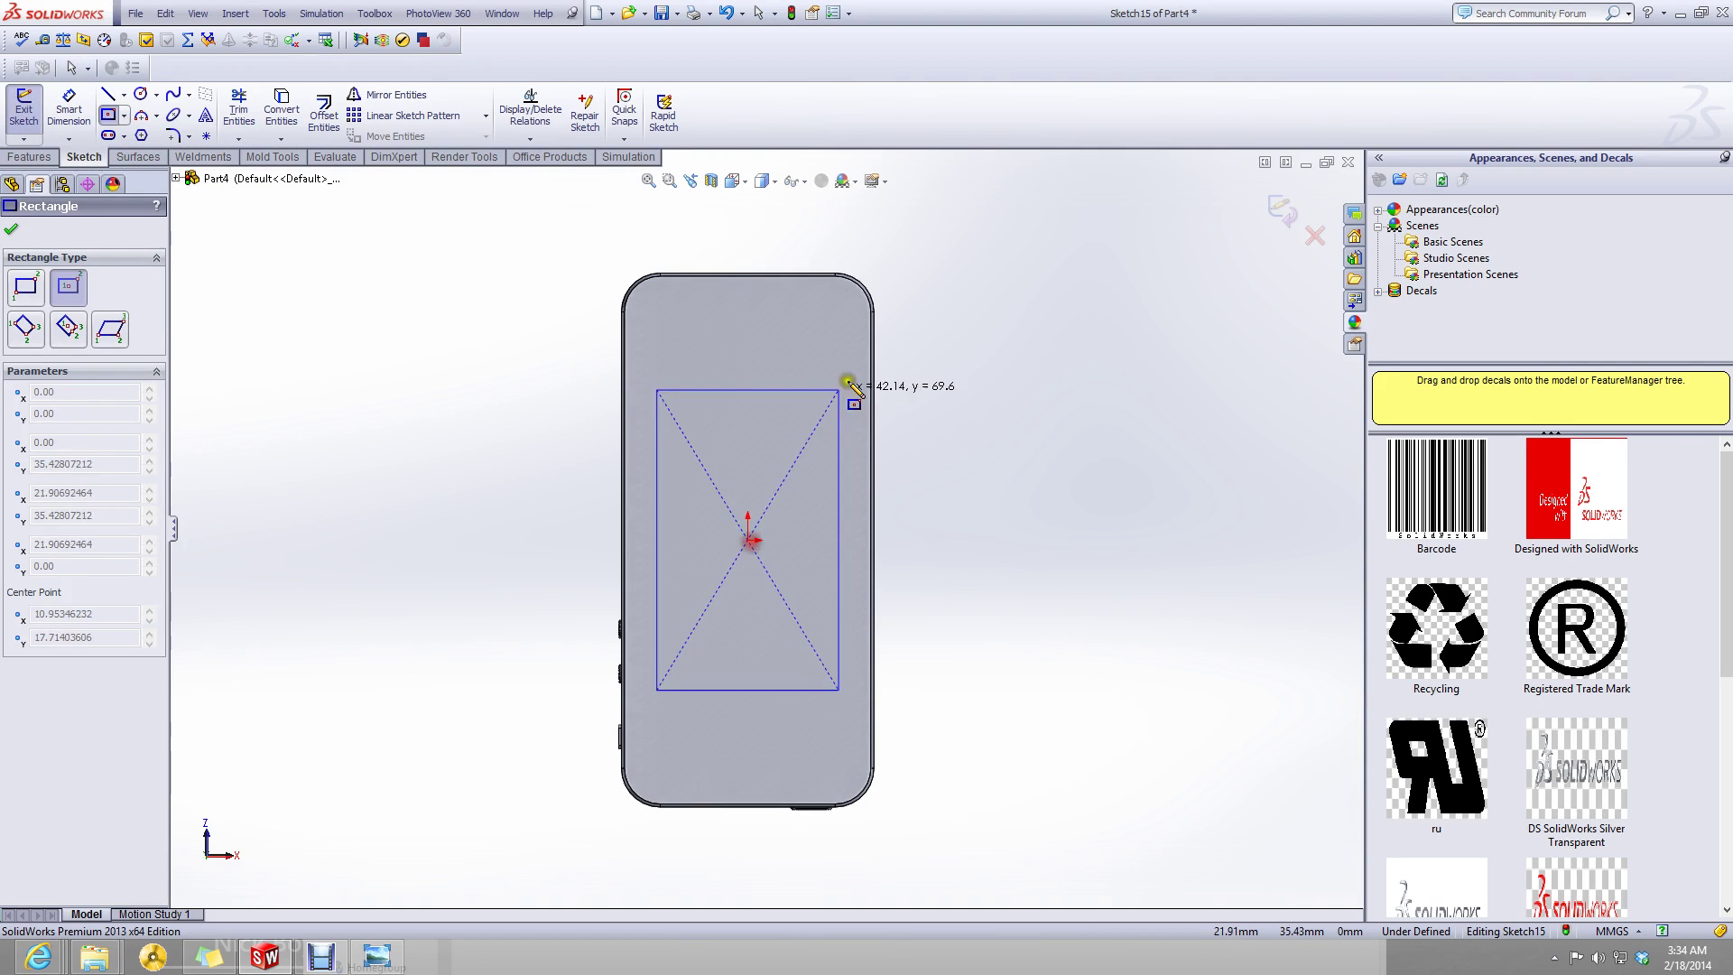
{"action": "scroll", "coordinate": [867, 340], "scroll_direction": "down", "scroll_amount": 5}
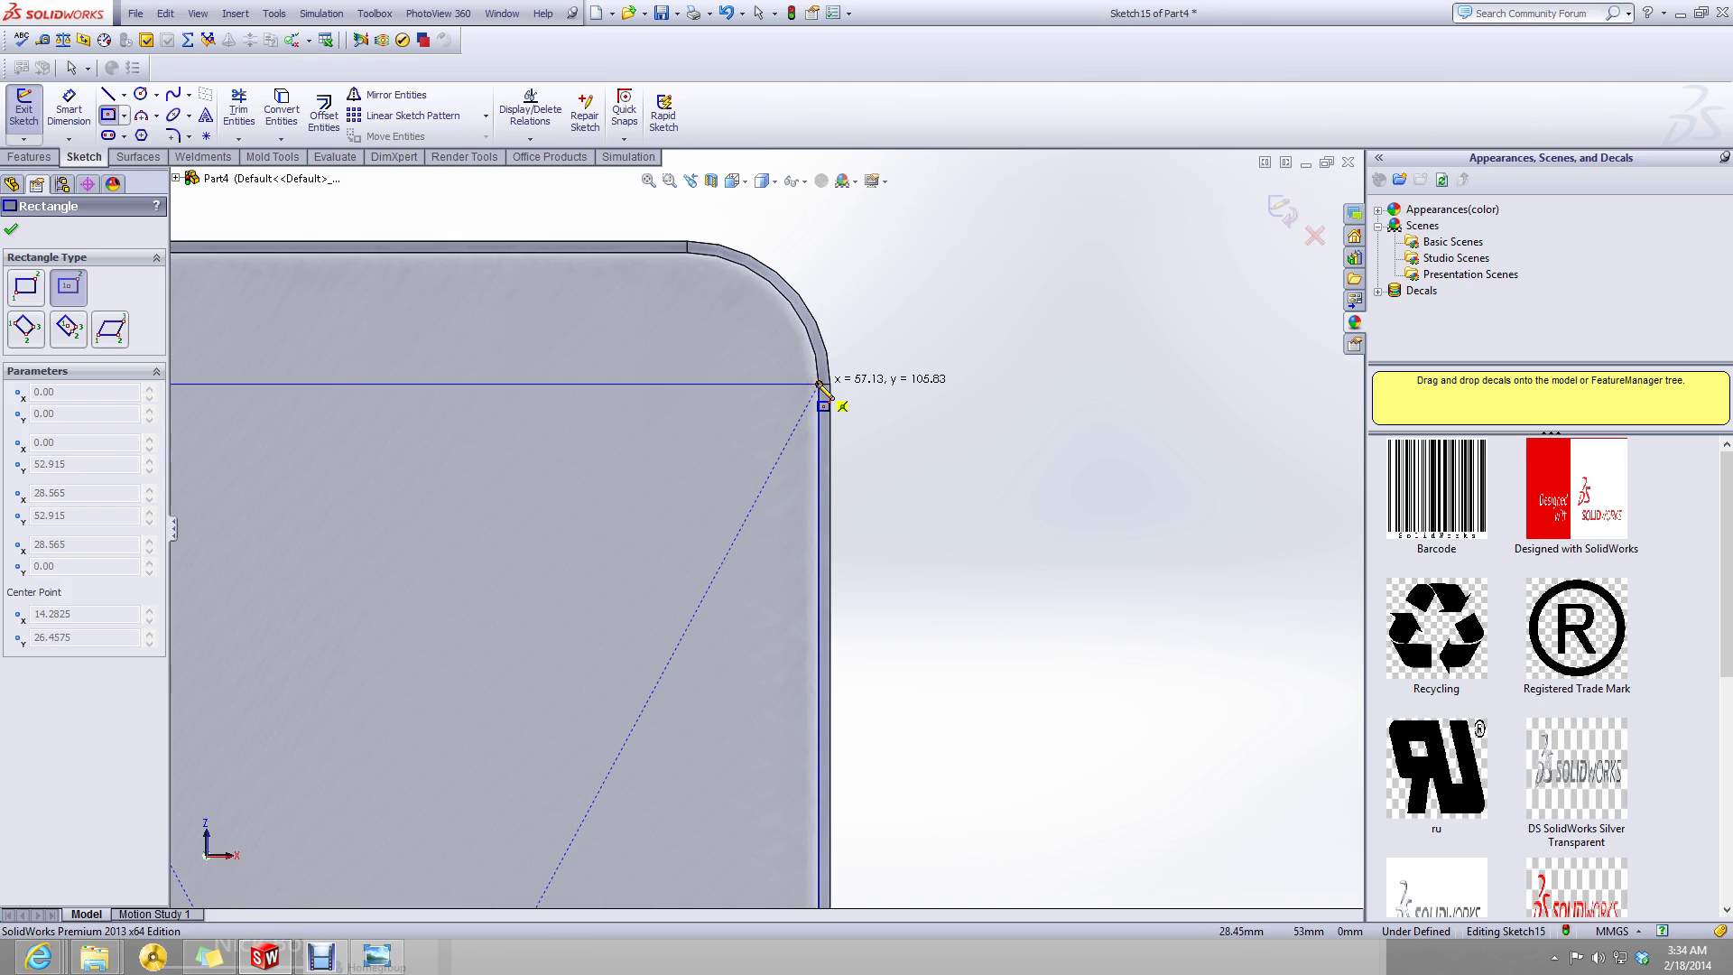
{"action": "left_click", "coordinate": [822, 386]}
{"action": "scroll", "coordinate": [921, 630], "scroll_direction": "up", "scroll_amount": 5}
{"action": "key", "text": "Escape"}
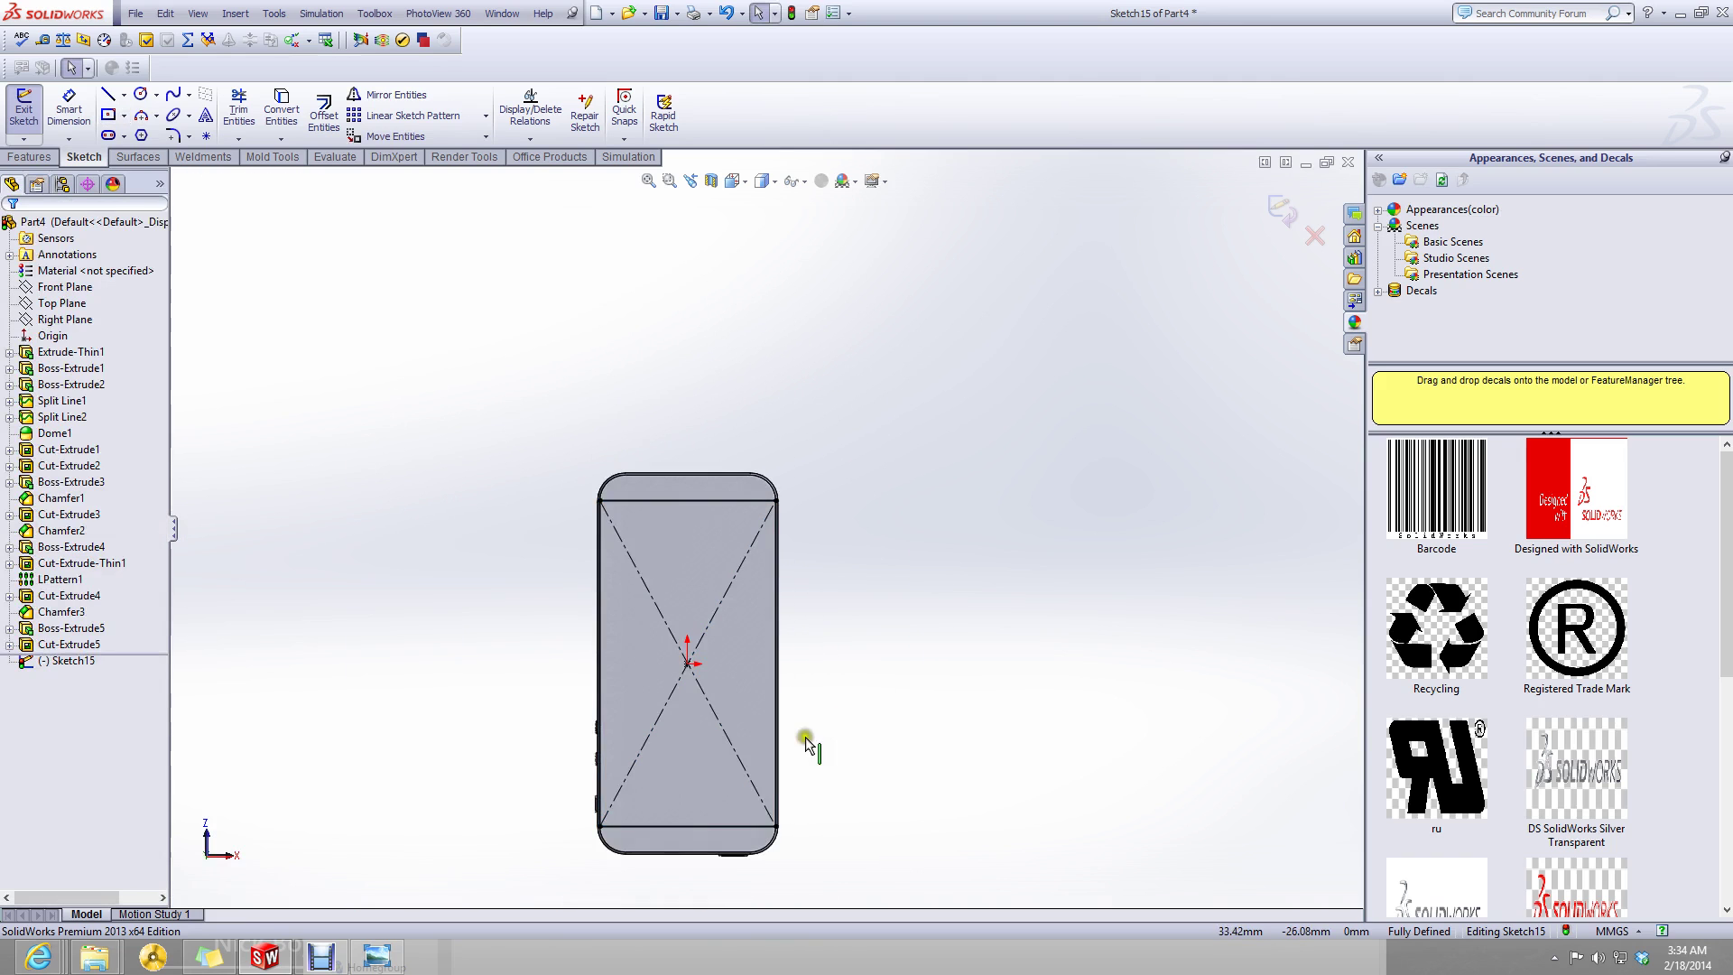
- Switch to Windows Photo Viewer and examine the iphone5blueprints back view for the heights of the hatched end bands
{"action": "scroll", "coordinate": [807, 744], "scroll_direction": "down", "scroll_amount": 6}
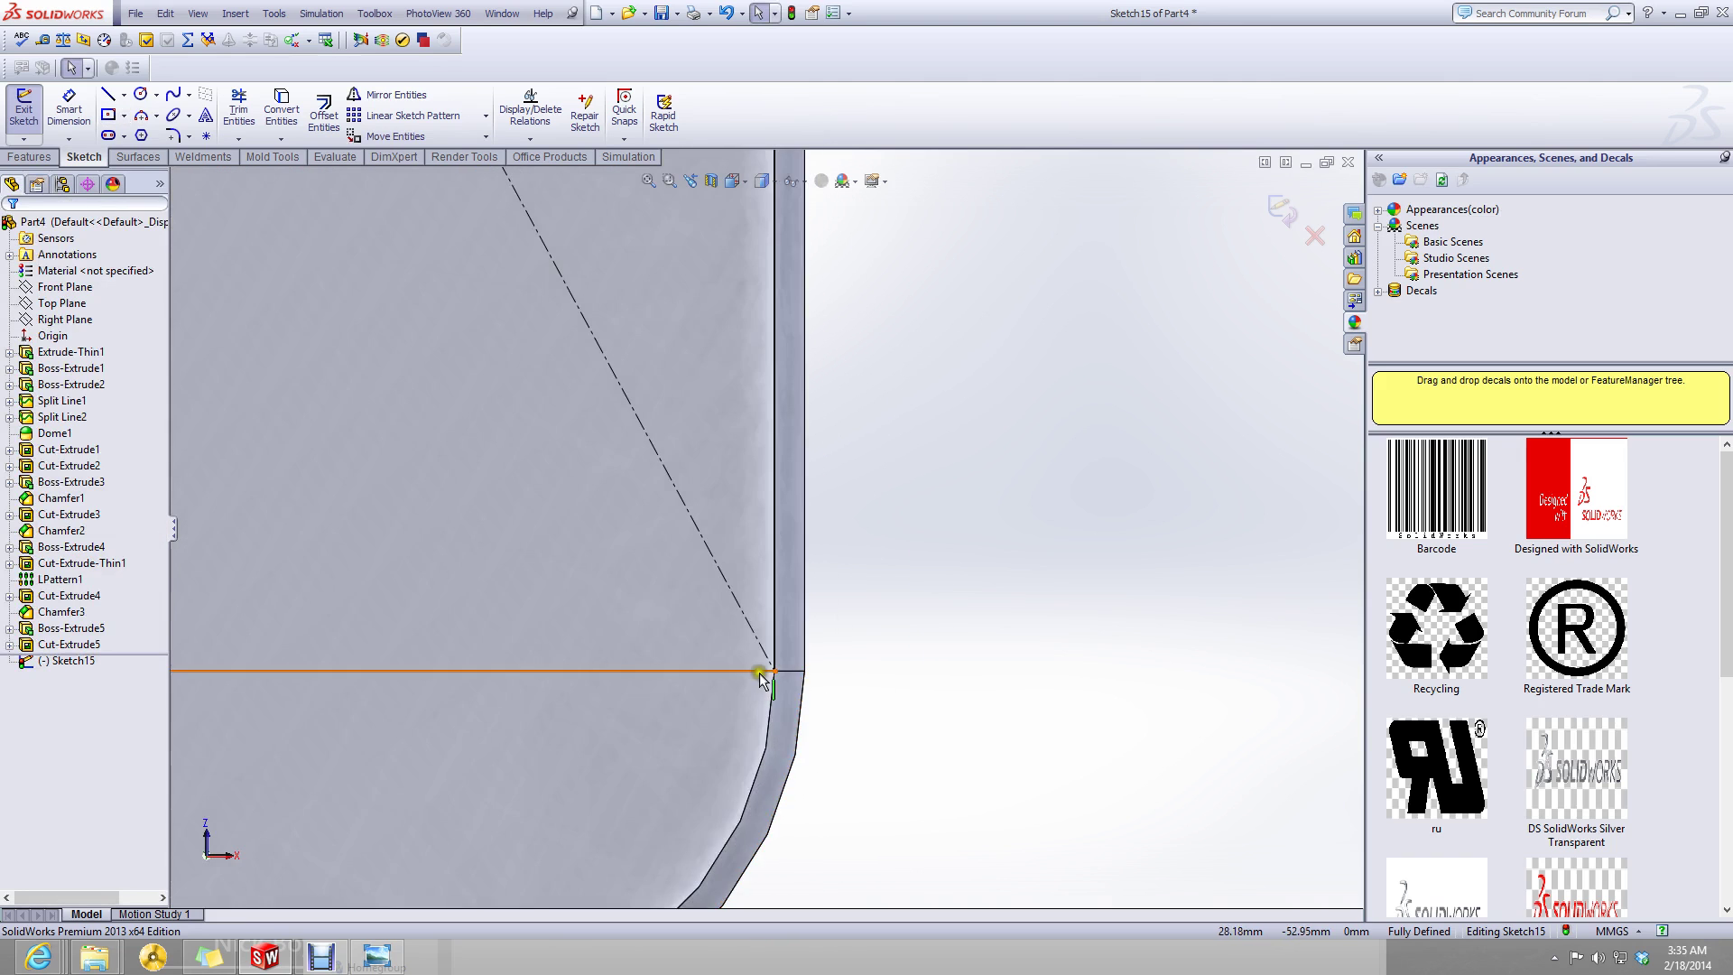
{"action": "scroll", "coordinate": [768, 685], "scroll_direction": "up", "scroll_amount": 5}
{"action": "left_click", "coordinate": [395, 969]}
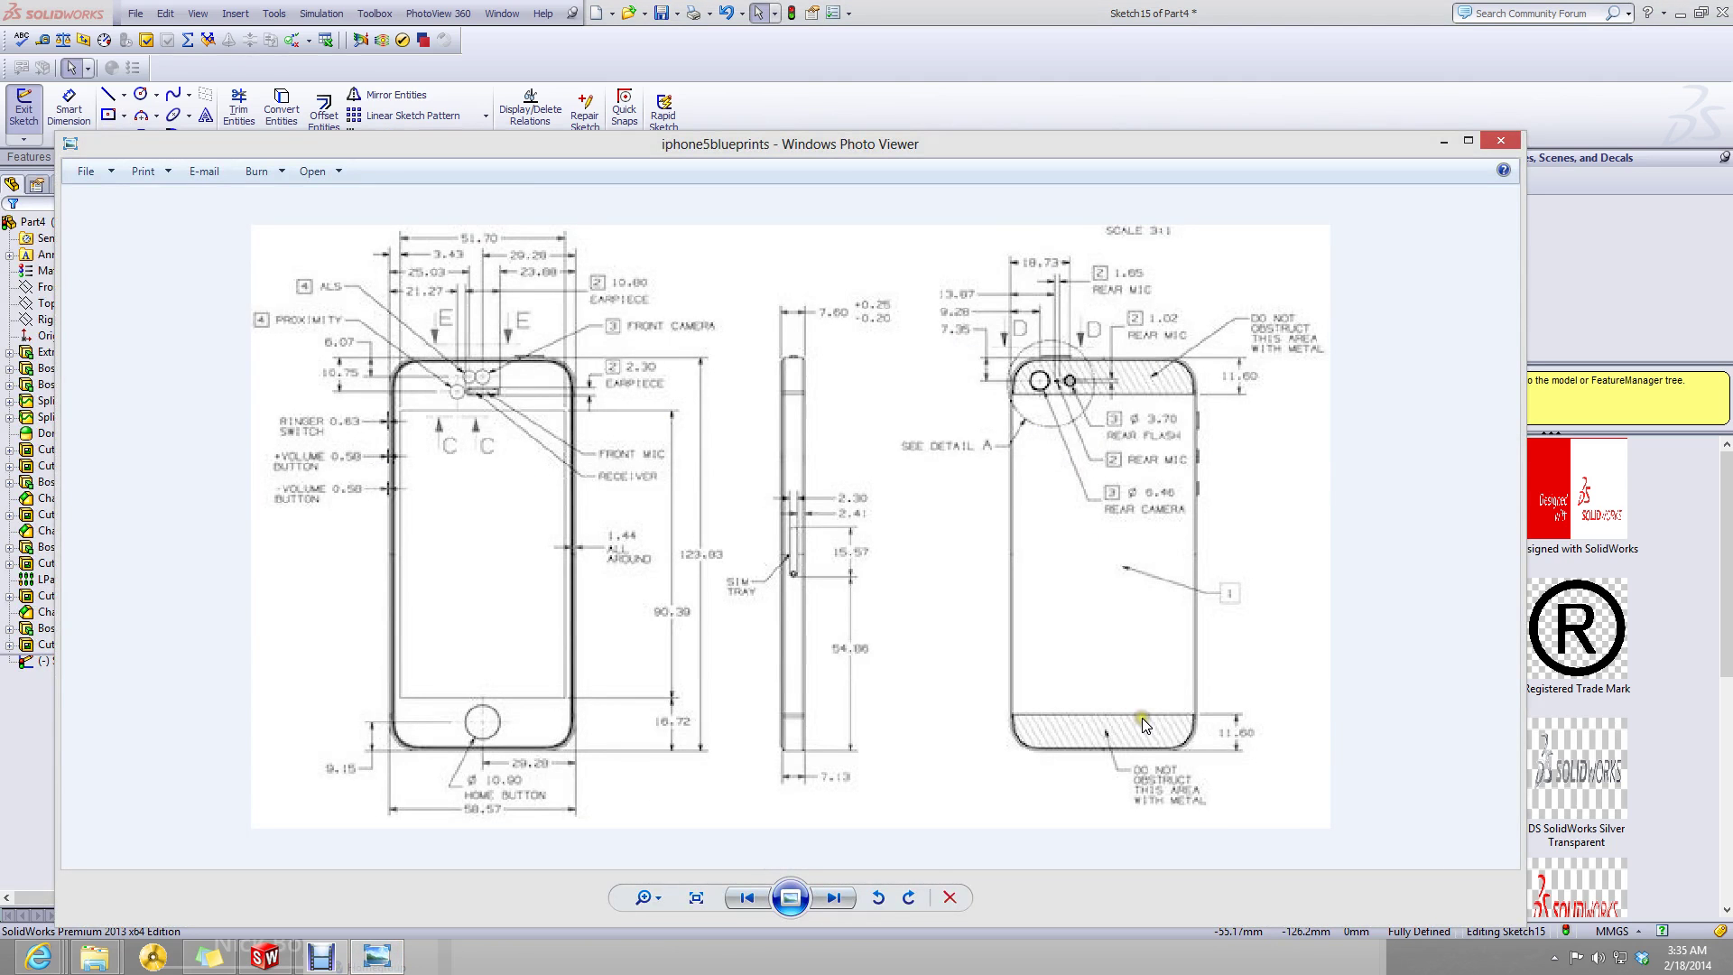
{"action": "scroll", "coordinate": [1142, 718], "scroll_direction": "up", "scroll_amount": 3}
{"action": "scroll", "coordinate": [1049, 727], "scroll_direction": "up", "scroll_amount": 2}
{"action": "scroll", "coordinate": [1050, 637], "scroll_direction": "down", "scroll_amount": 5}
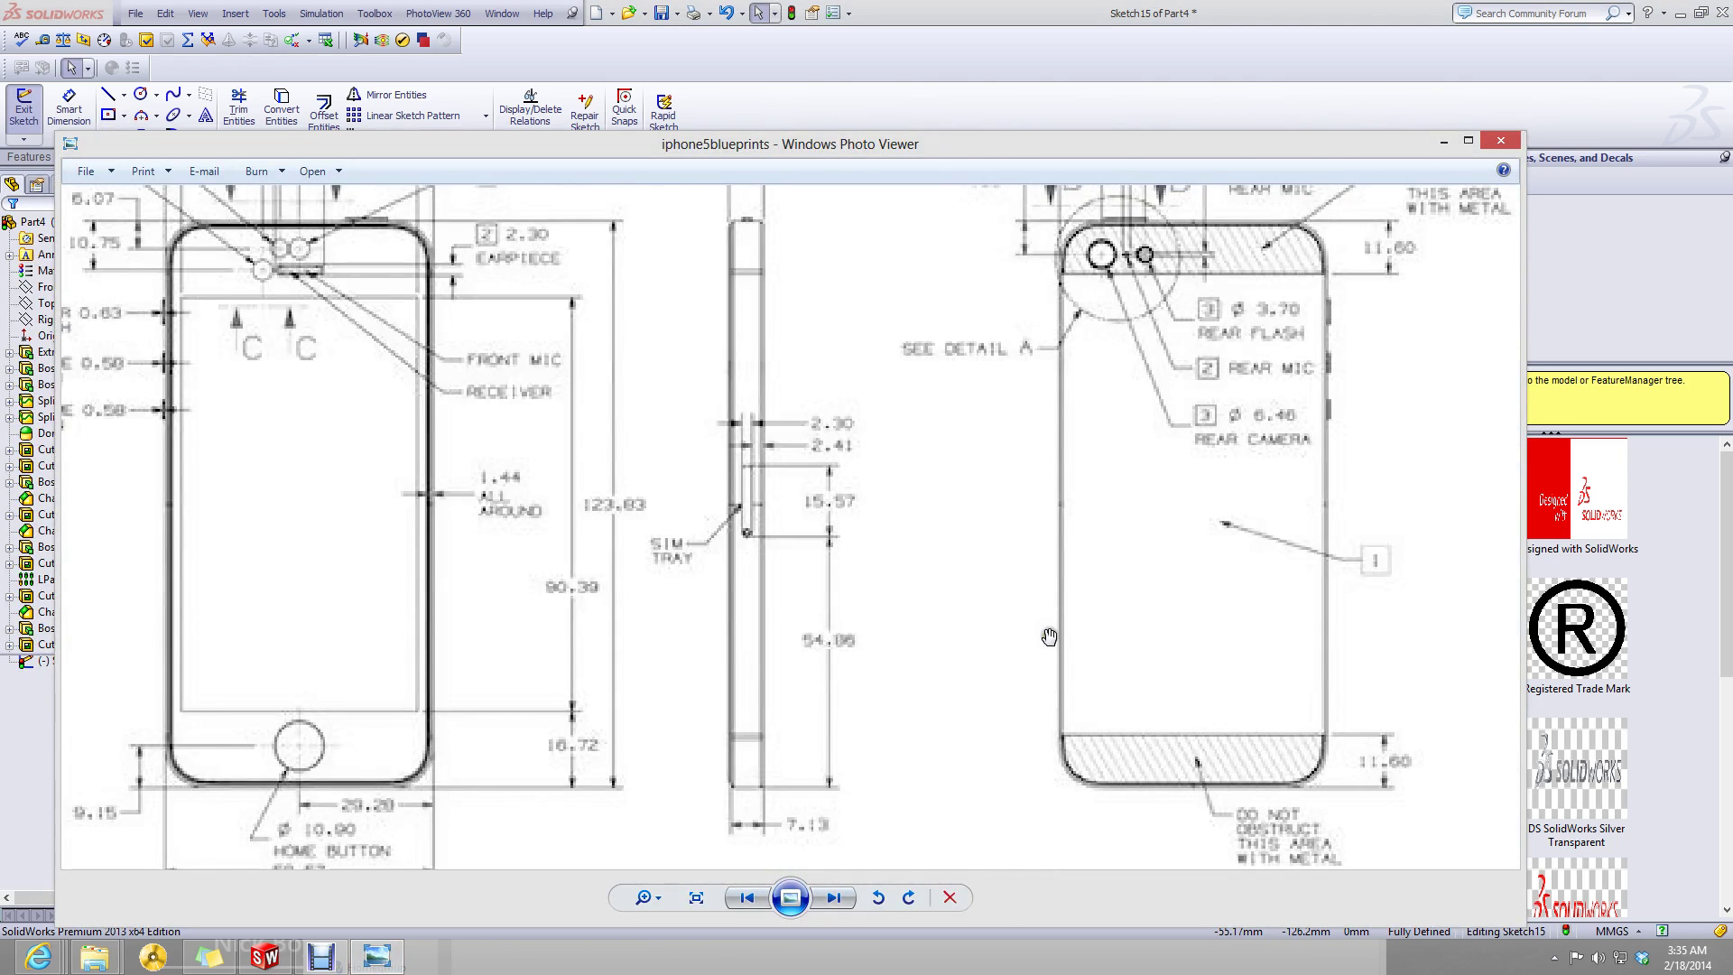
{"action": "scroll", "coordinate": [1172, 404], "scroll_direction": "up", "scroll_amount": 4}
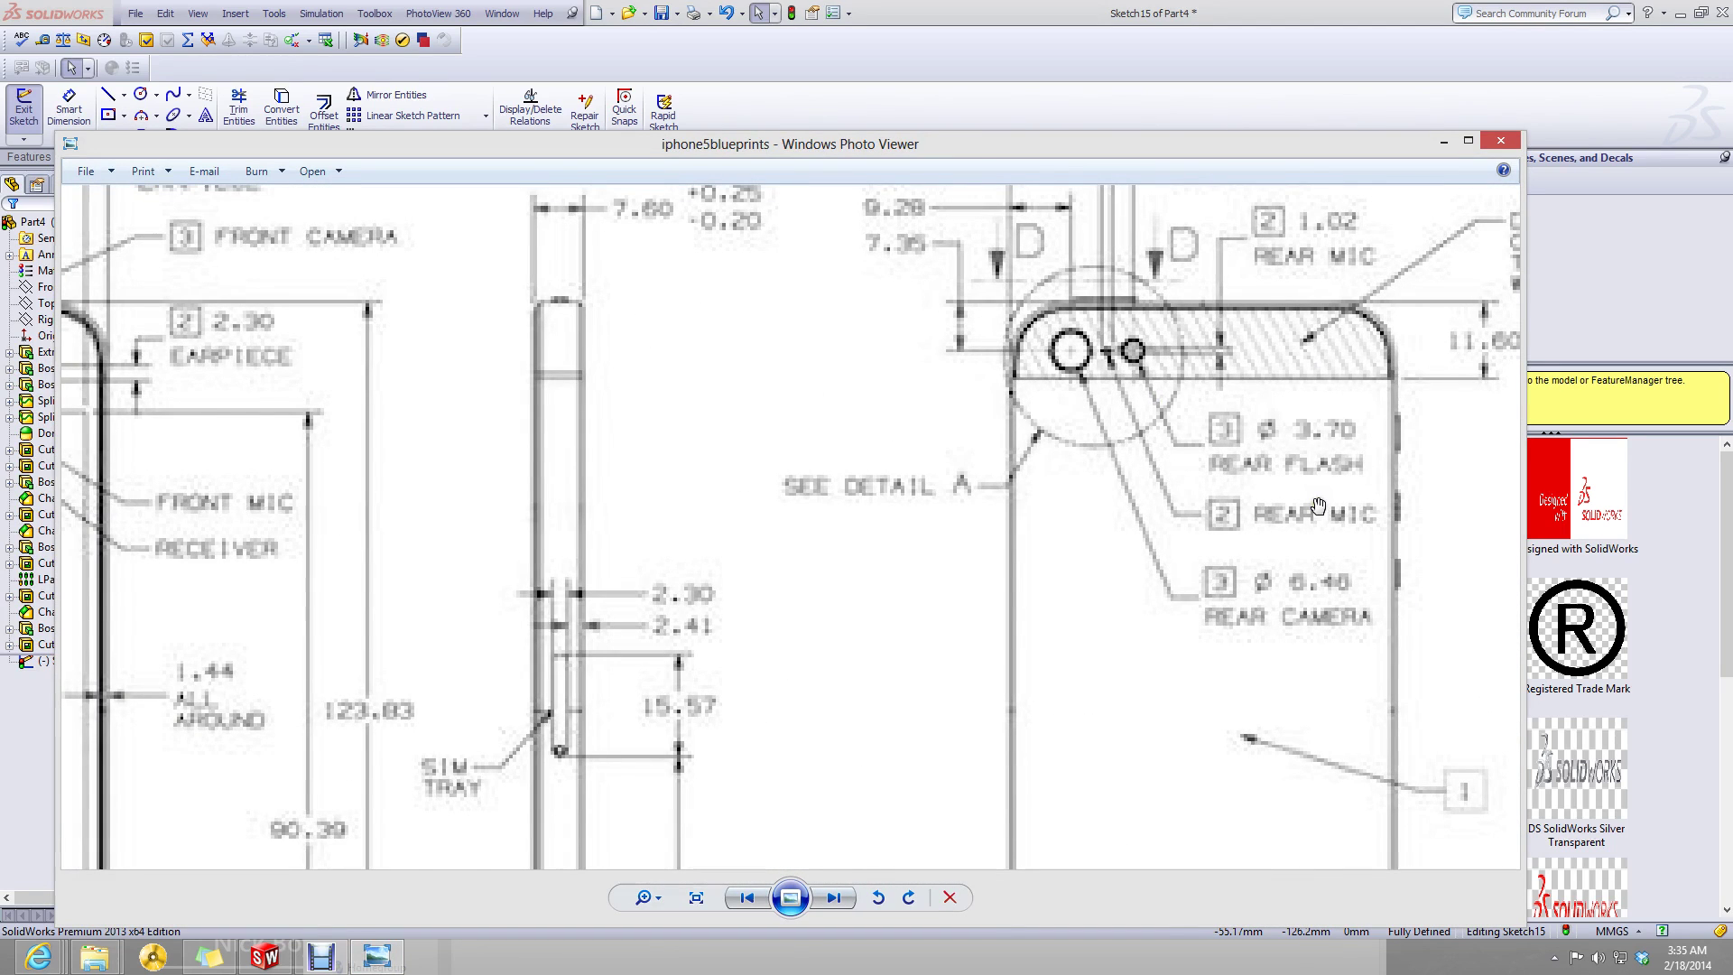
{"action": "scroll", "coordinate": [1319, 505], "scroll_direction": "down", "scroll_amount": 2}
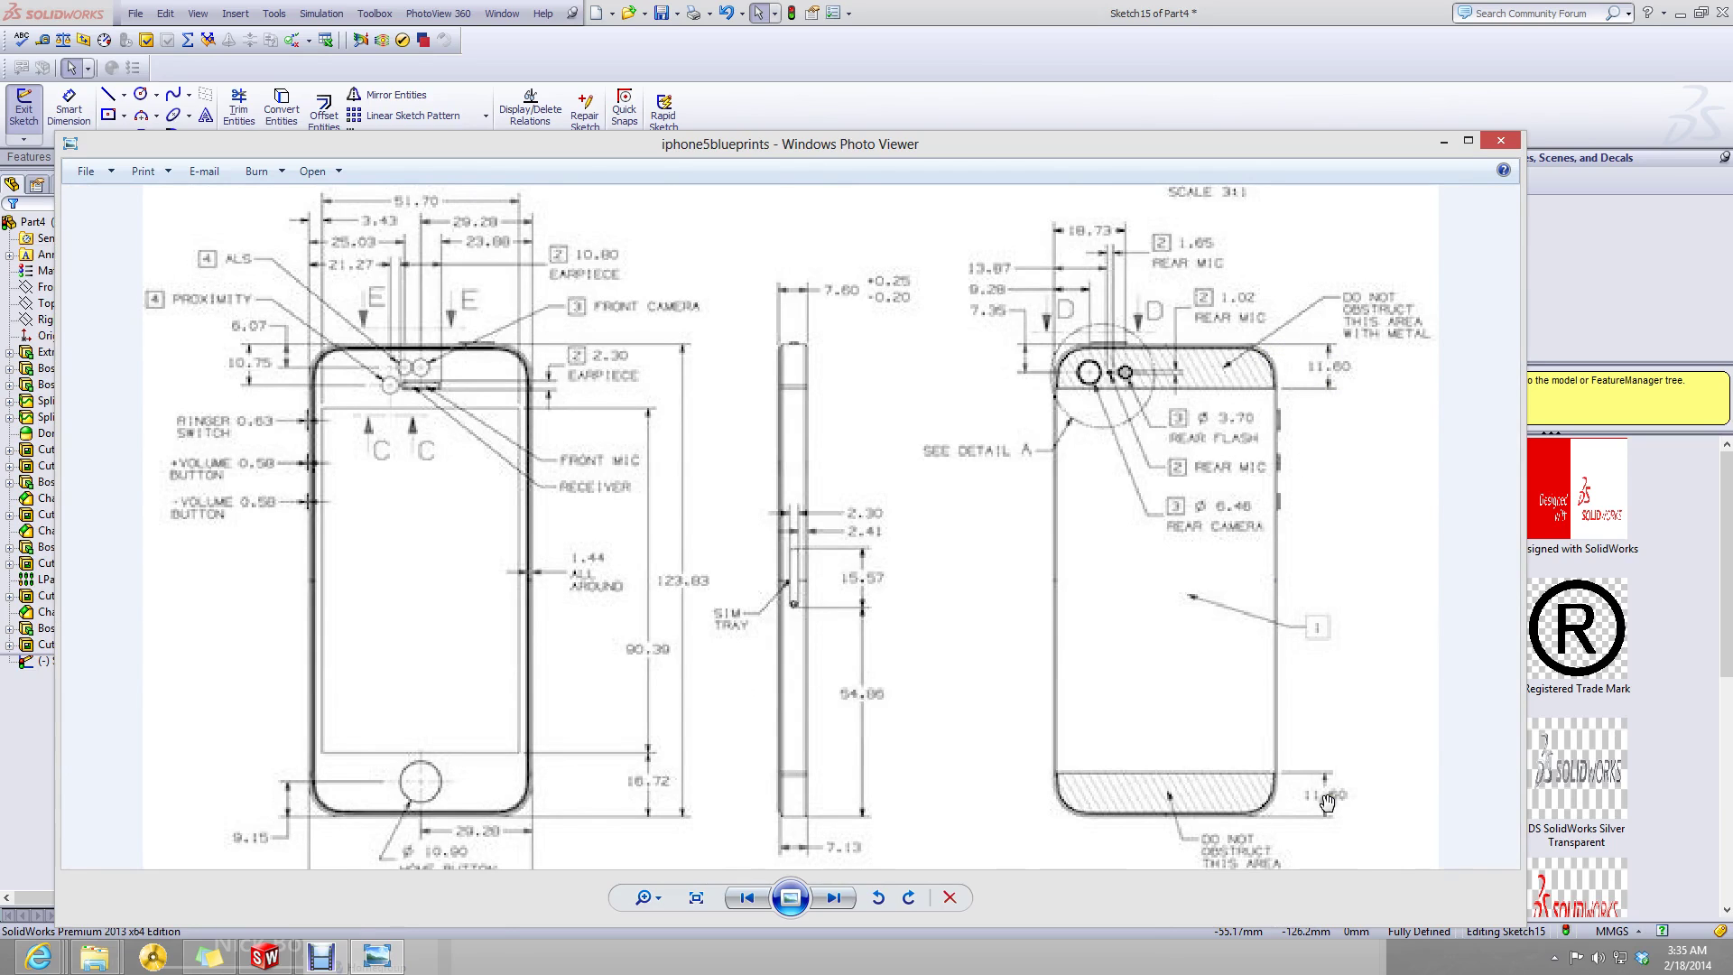
{"action": "left_click", "coordinate": [1441, 141]}
- Delete the coincident relation on the rectangle's upper corner point so the rectangle can be resized
{"action": "scroll", "coordinate": [780, 476], "scroll_direction": "up", "scroll_amount": 3}
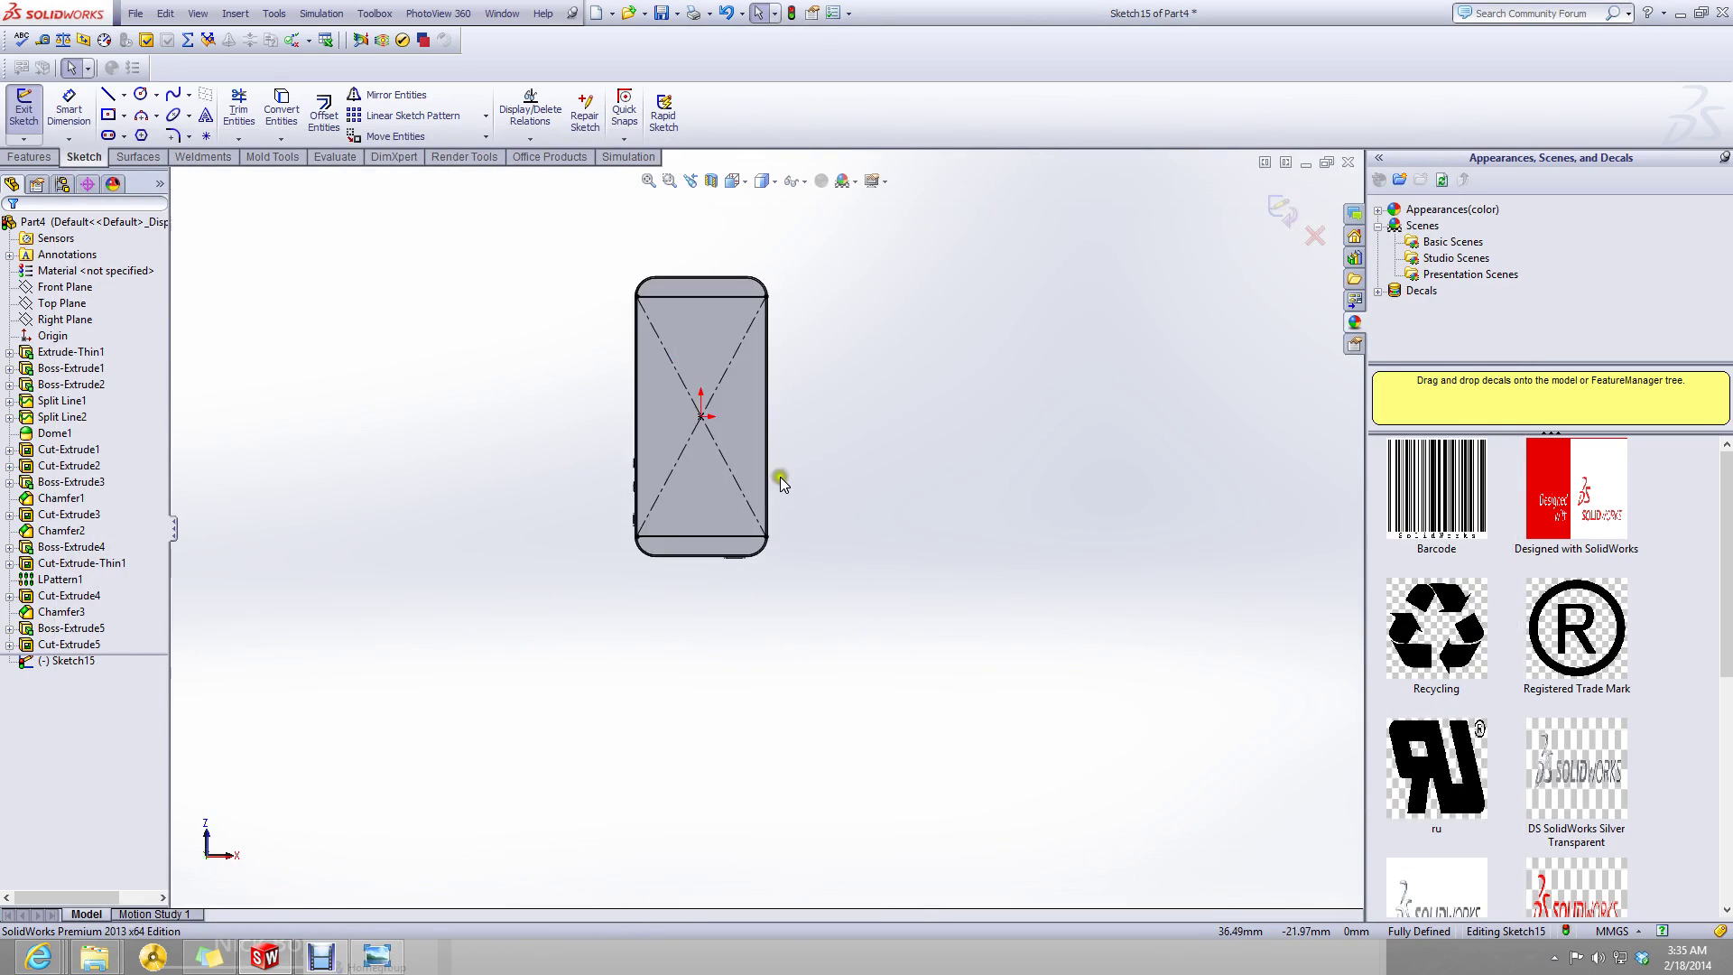
{"action": "scroll", "coordinate": [758, 343], "scroll_direction": "down", "scroll_amount": 3}
{"action": "left_click", "coordinate": [751, 392]}
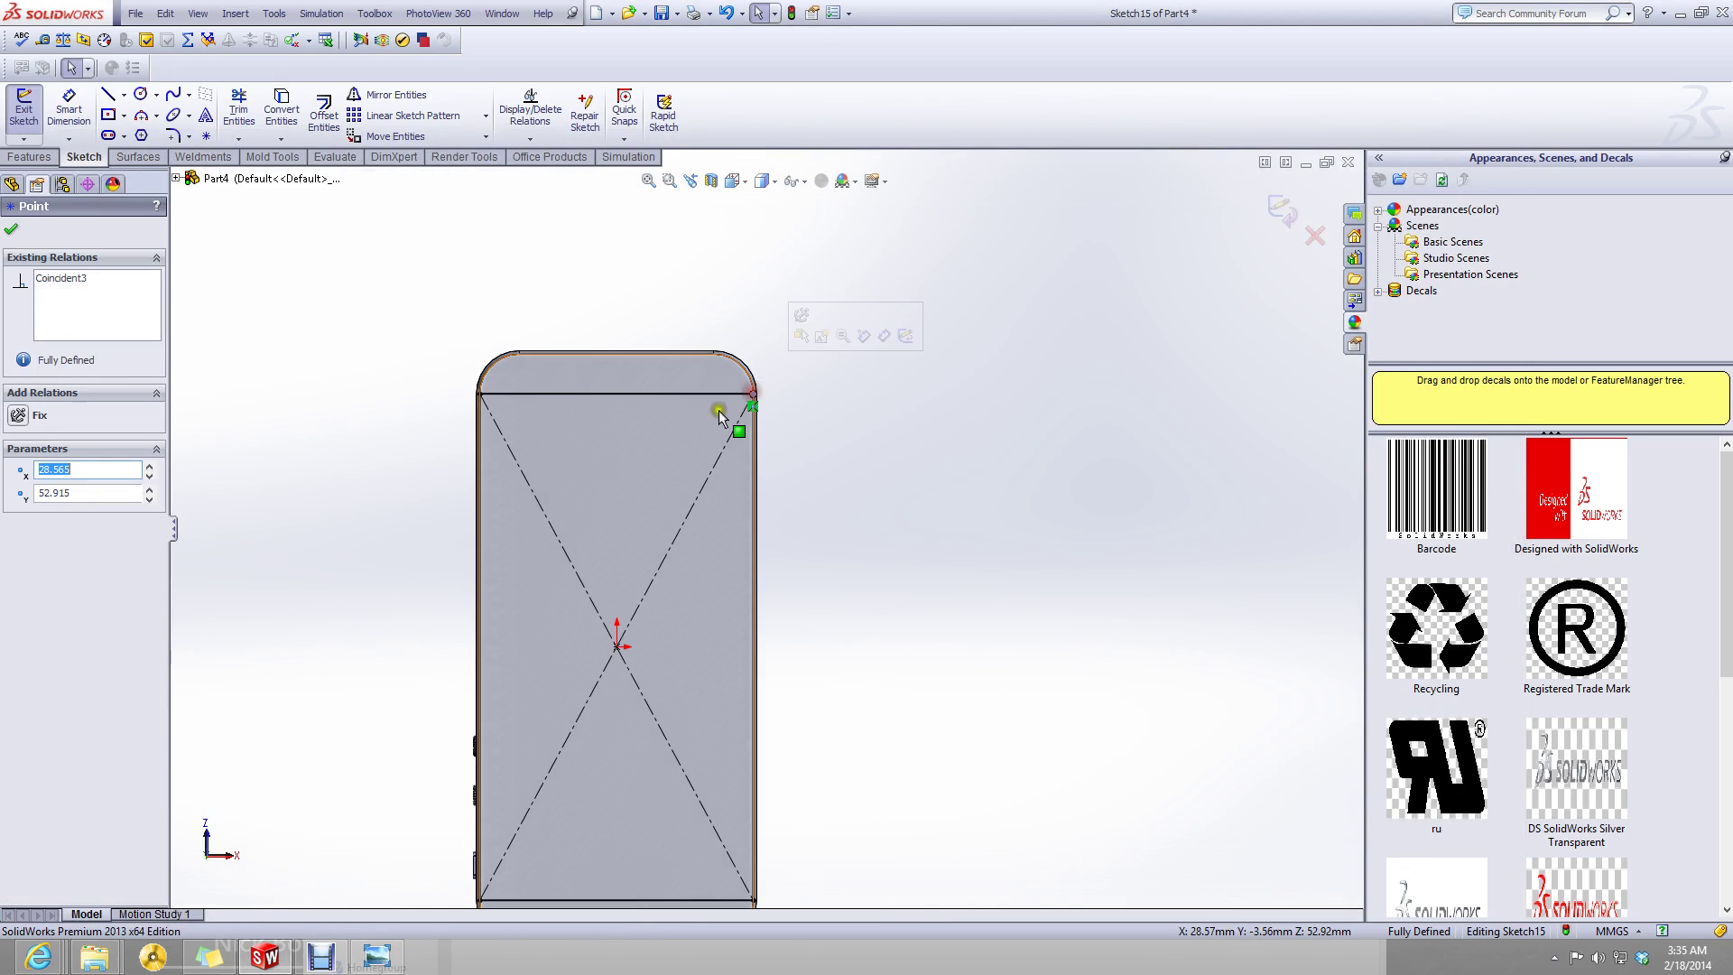
{"action": "right_click", "coordinate": [79, 286]}
{"action": "left_click", "coordinate": [126, 292]}
{"action": "left_click", "coordinate": [12, 229]}
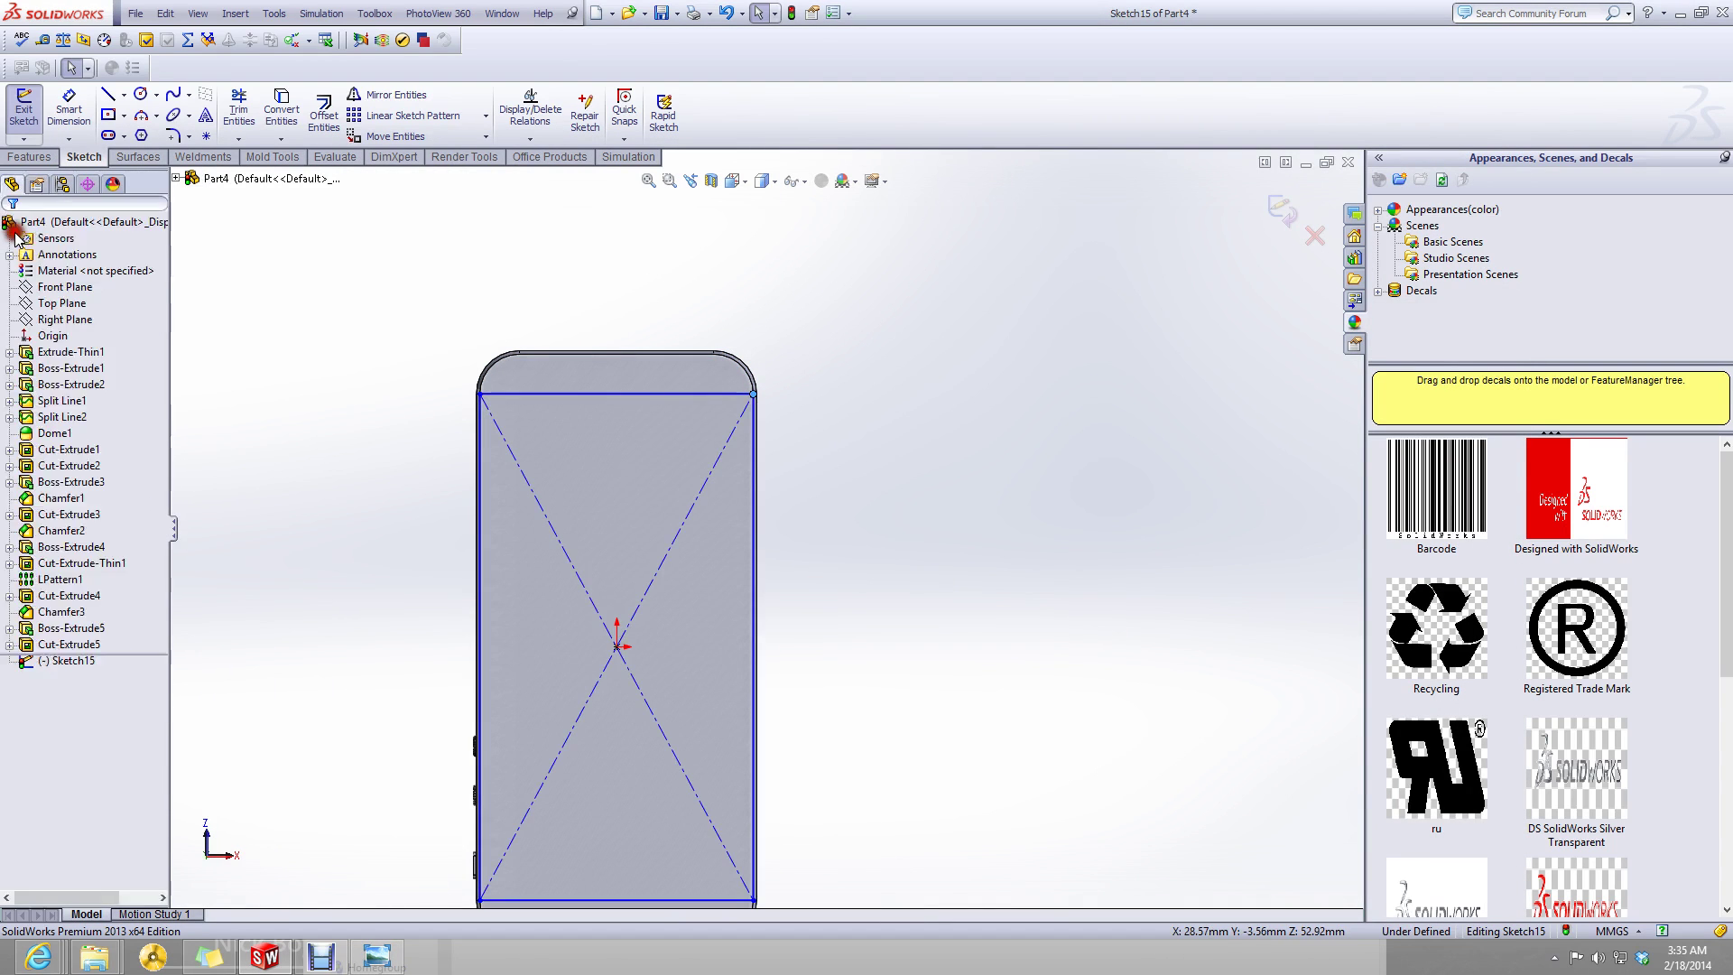
- Set the distance between the rectangle's upper line and the phone's upper edge to 11.6 mm
{"action": "left_click", "coordinate": [68, 108]}
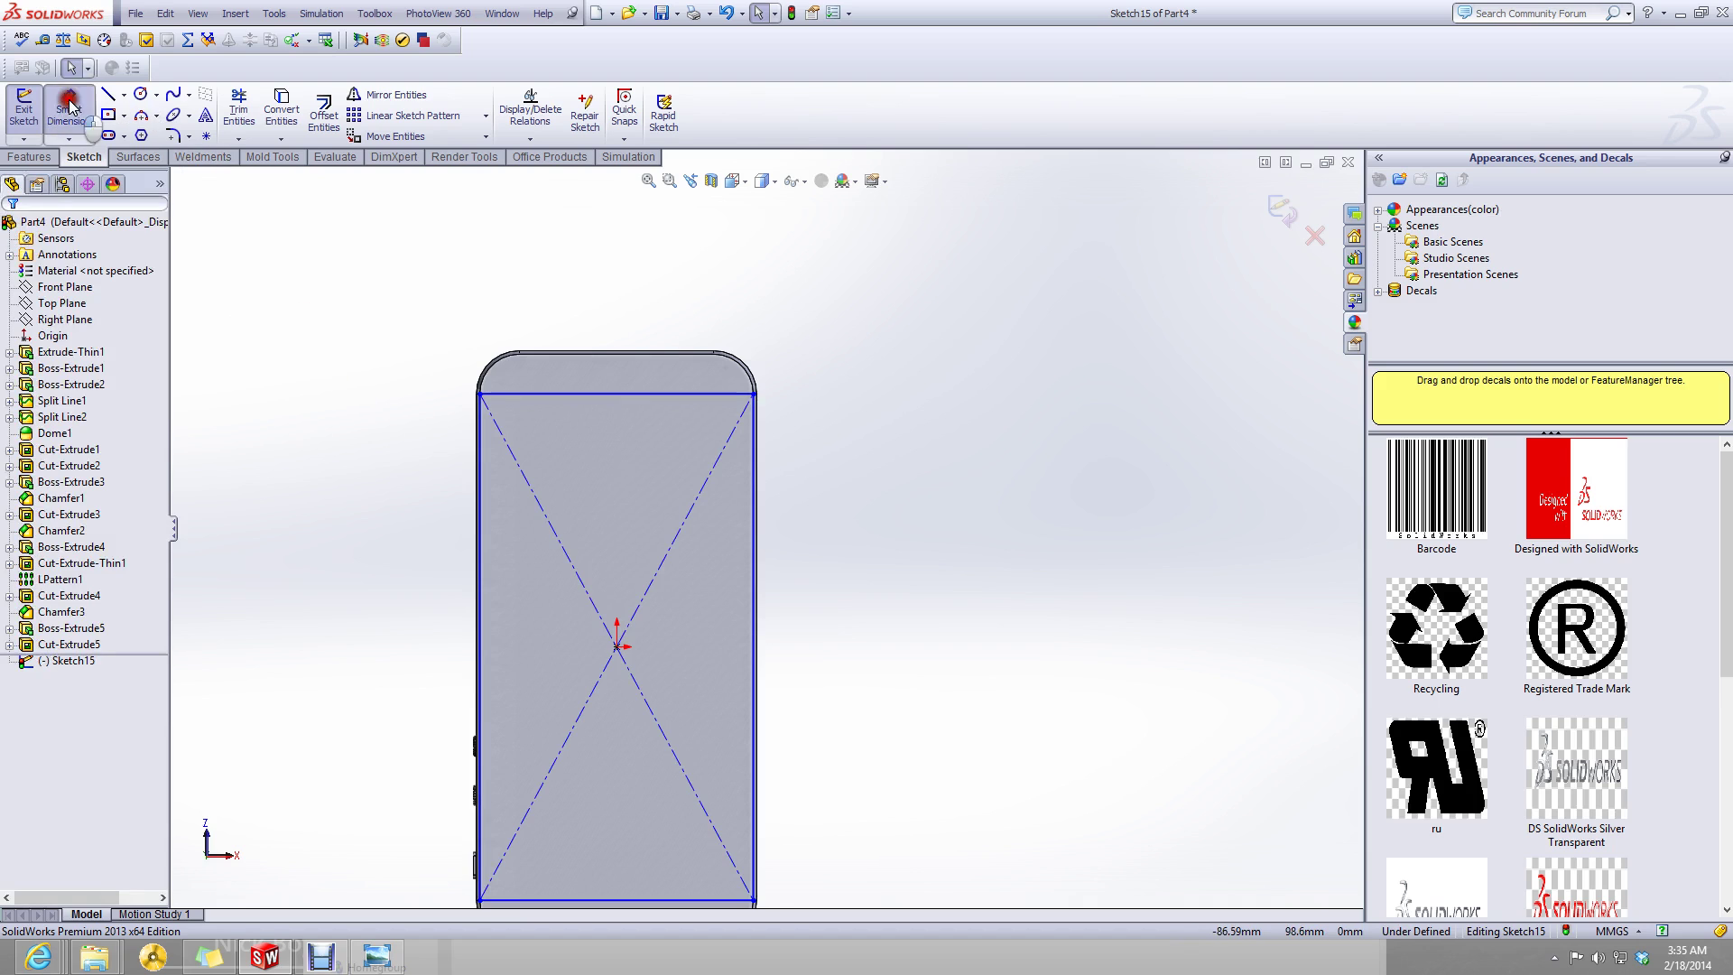
{"action": "left_click", "coordinate": [560, 397]}
{"action": "left_click", "coordinate": [585, 351]}
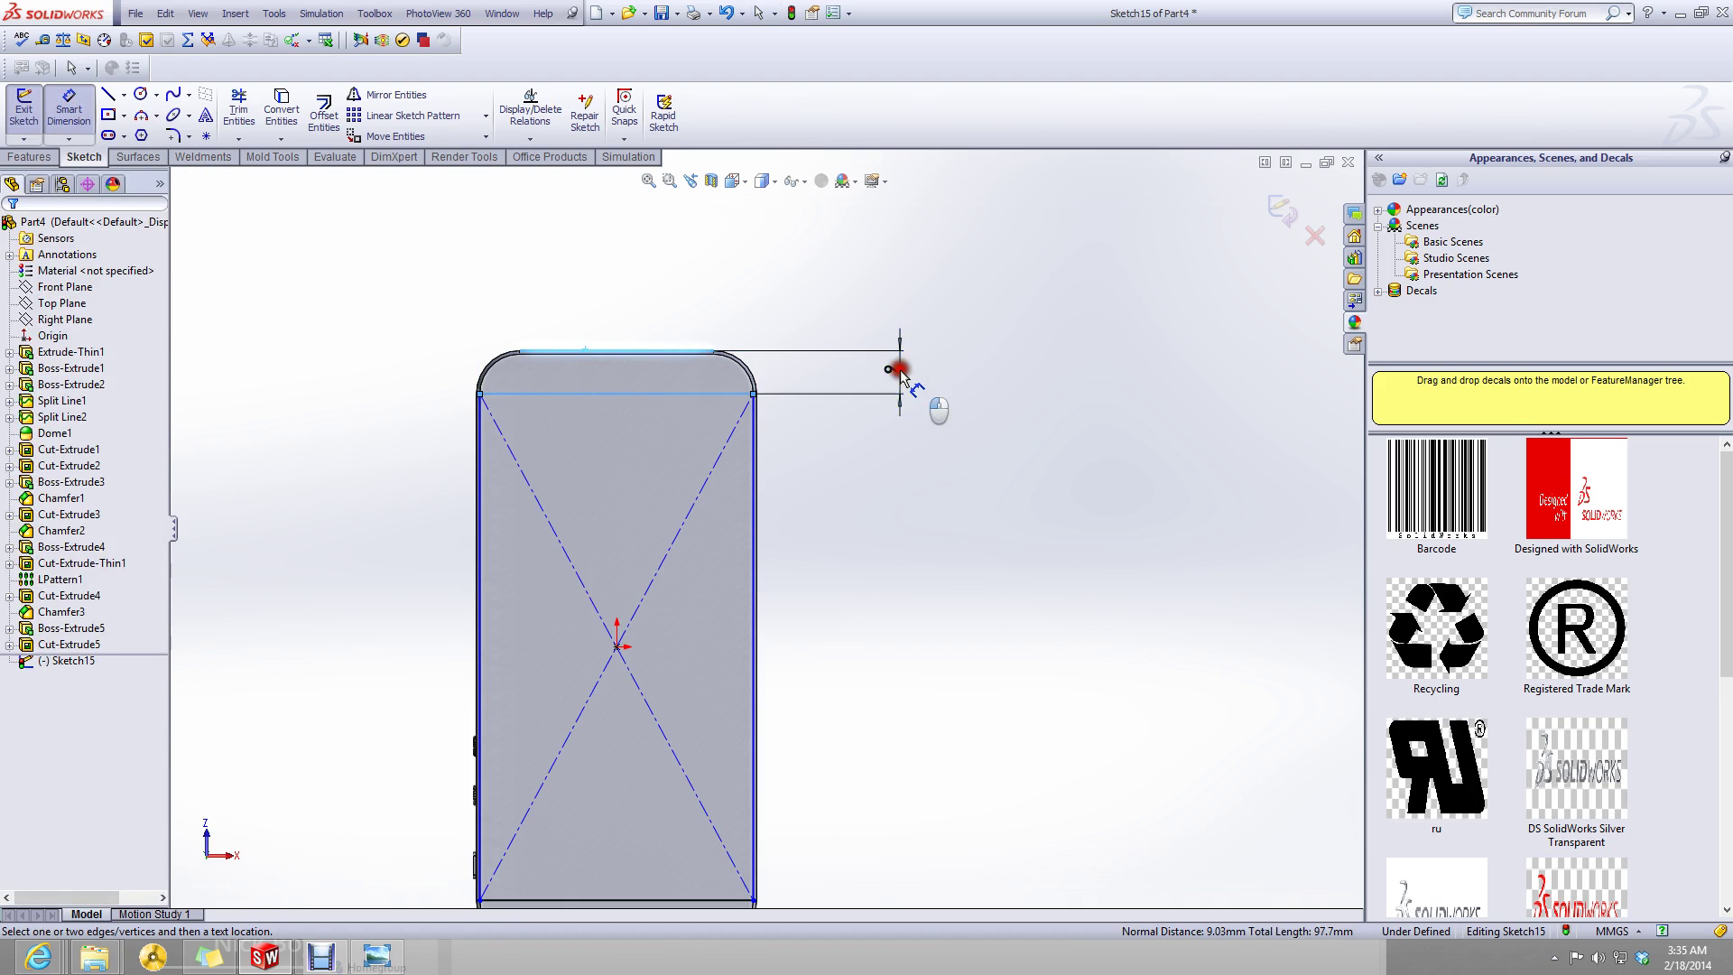
{"action": "left_click", "coordinate": [901, 372]}
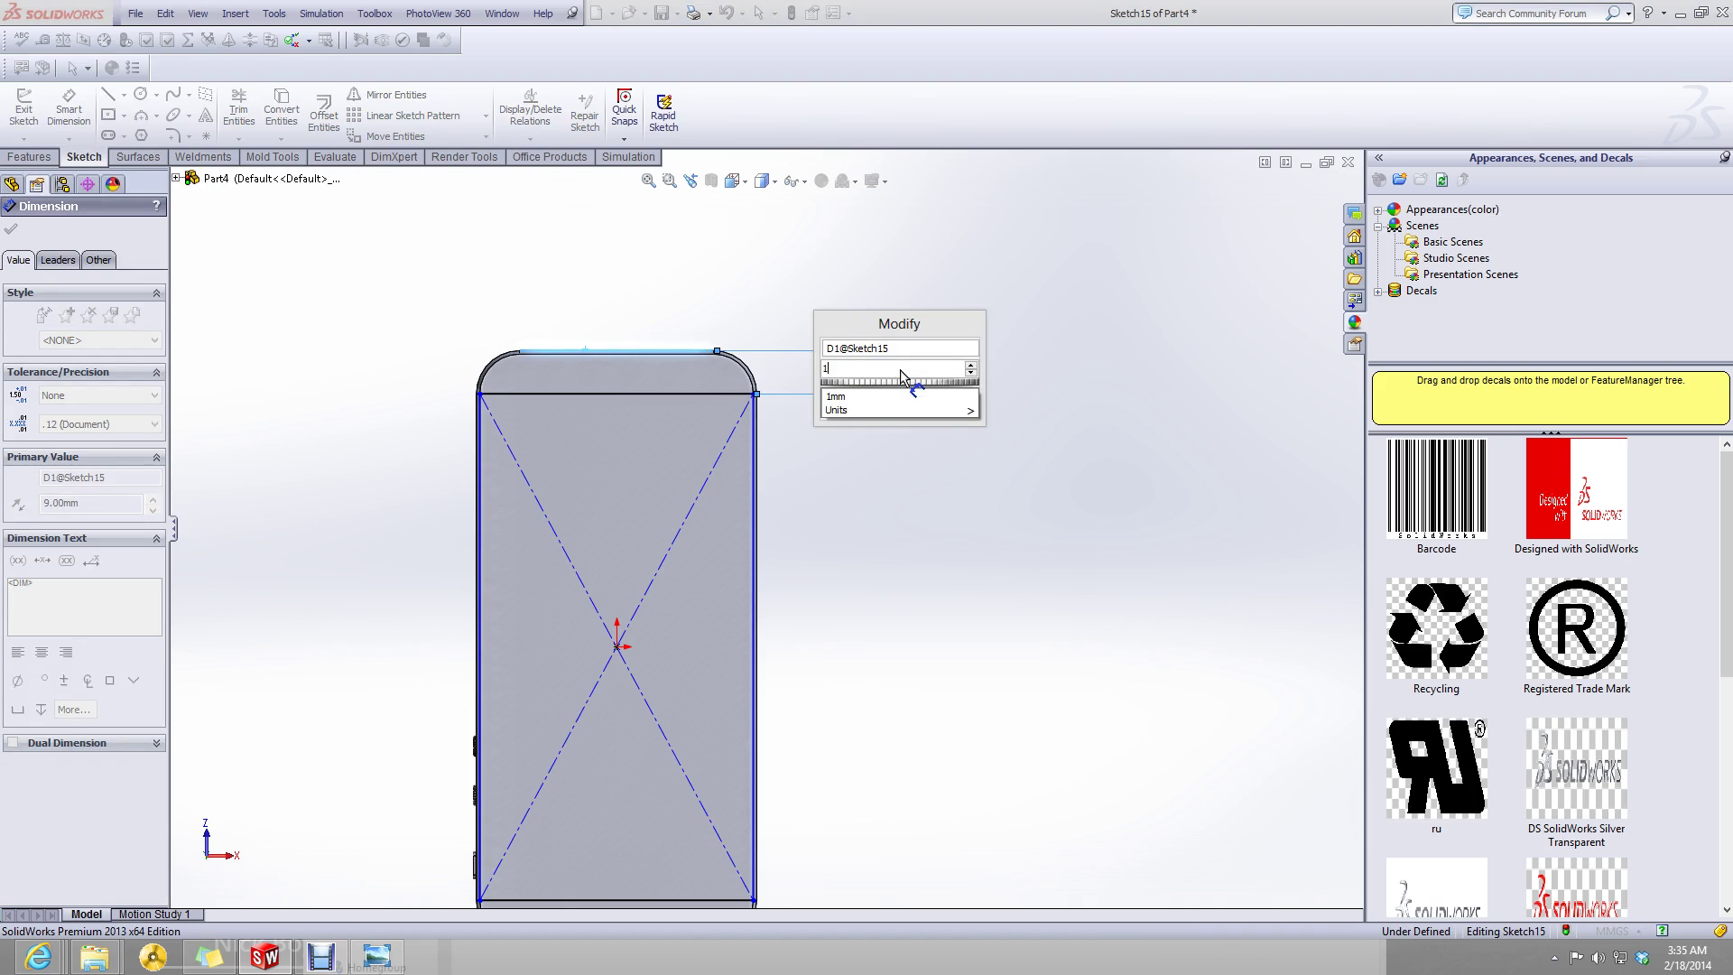
{"action": "type", "text": "11.6"}
{"action": "key", "text": "Return"}
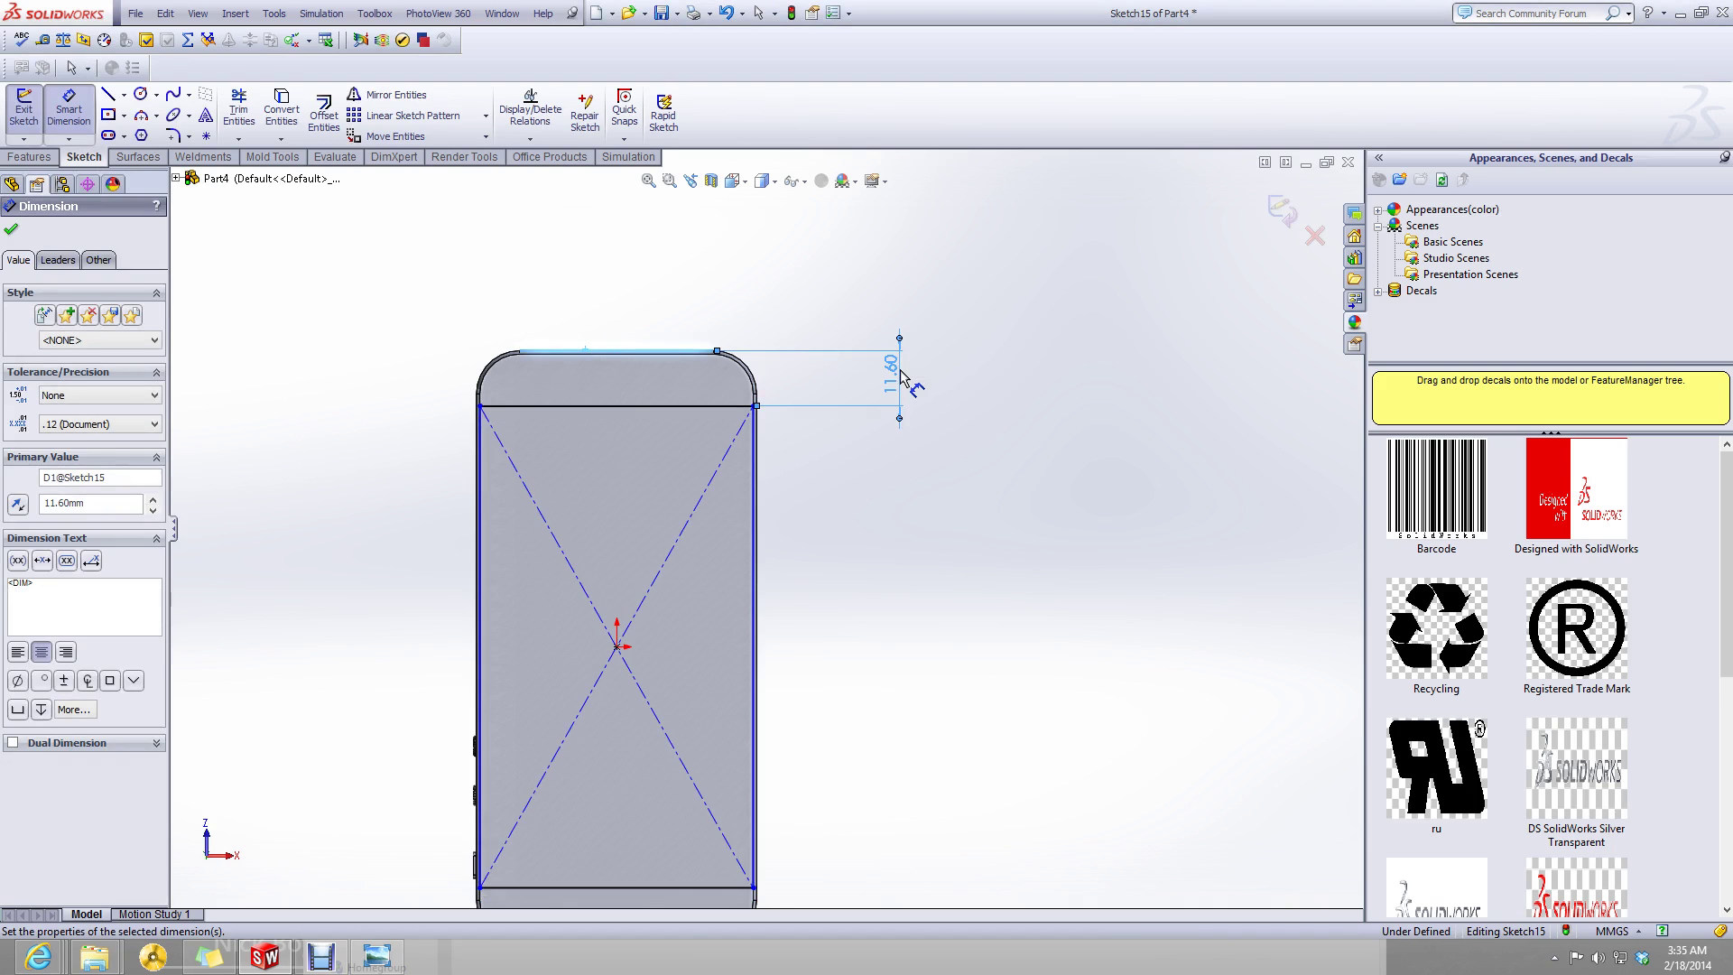
- Try to dimension the distance between the rectangle's lower line and the phone's lower edge
{"action": "scroll", "coordinate": [893, 542], "scroll_direction": "up", "scroll_amount": 3}
{"action": "left_click", "coordinate": [831, 708]}
{"action": "scroll", "coordinate": [749, 714], "scroll_direction": "down", "scroll_amount": 3}
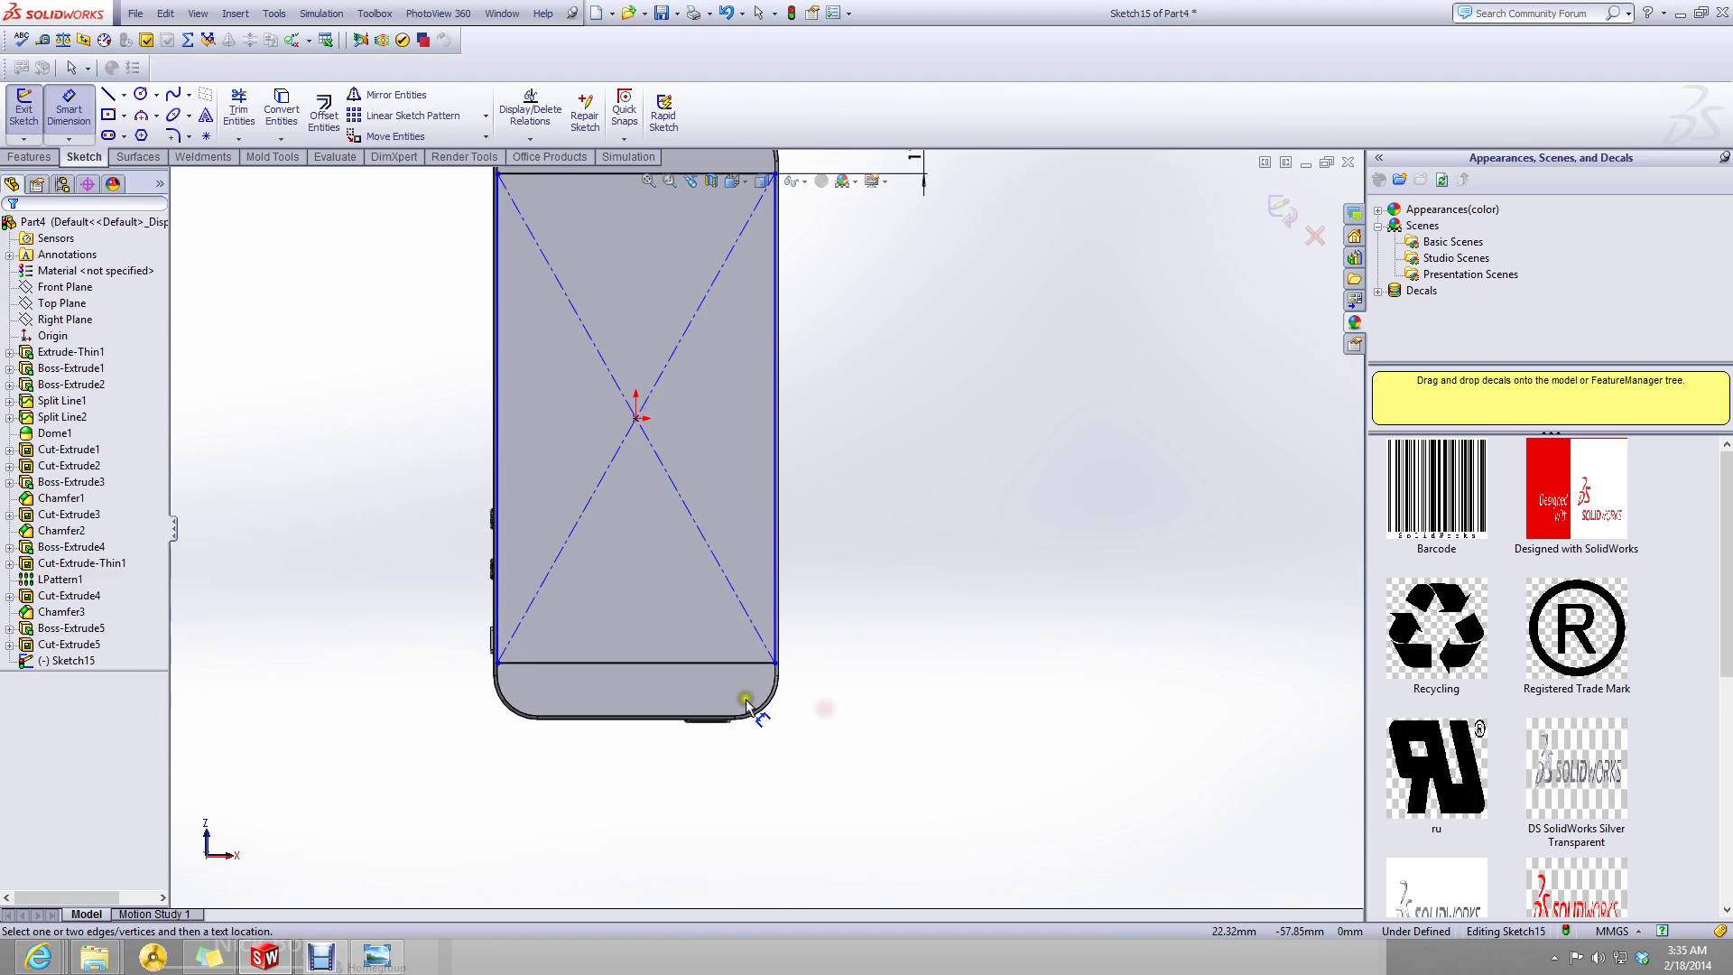
{"action": "scroll", "coordinate": [704, 720], "scroll_direction": "down", "scroll_amount": 4}
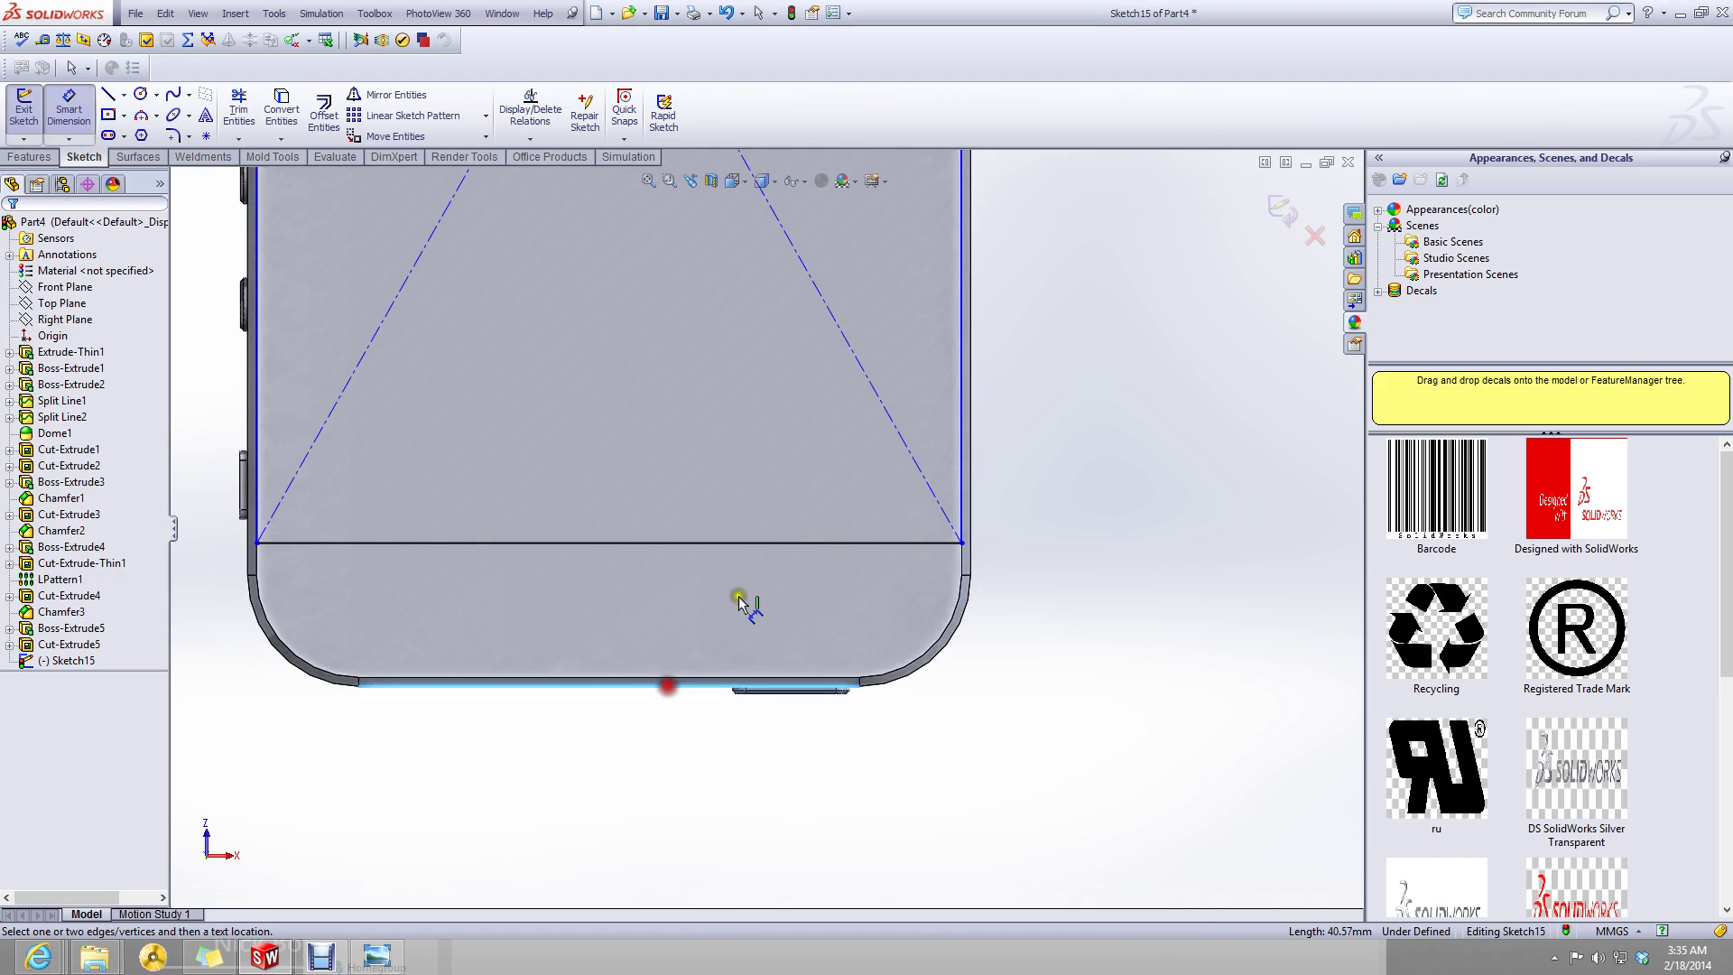
{"action": "left_click", "coordinate": [782, 544]}
{"action": "left_click", "coordinate": [1080, 639]}
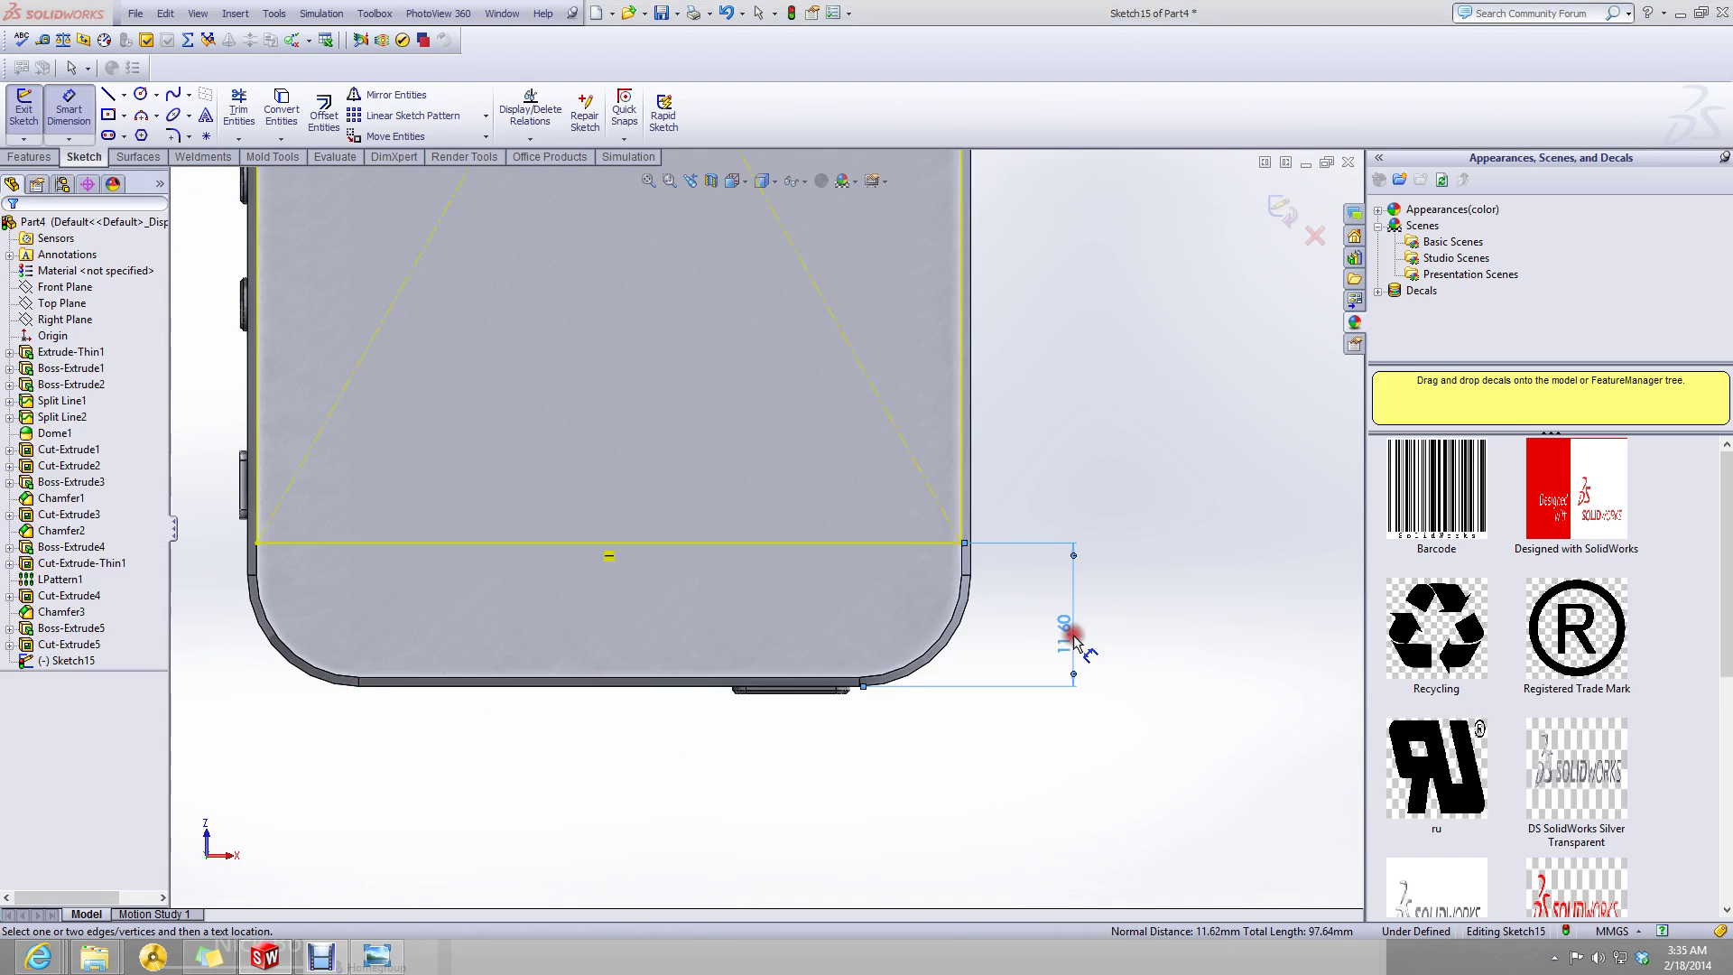
{"action": "left_click", "coordinate": [965, 421]}
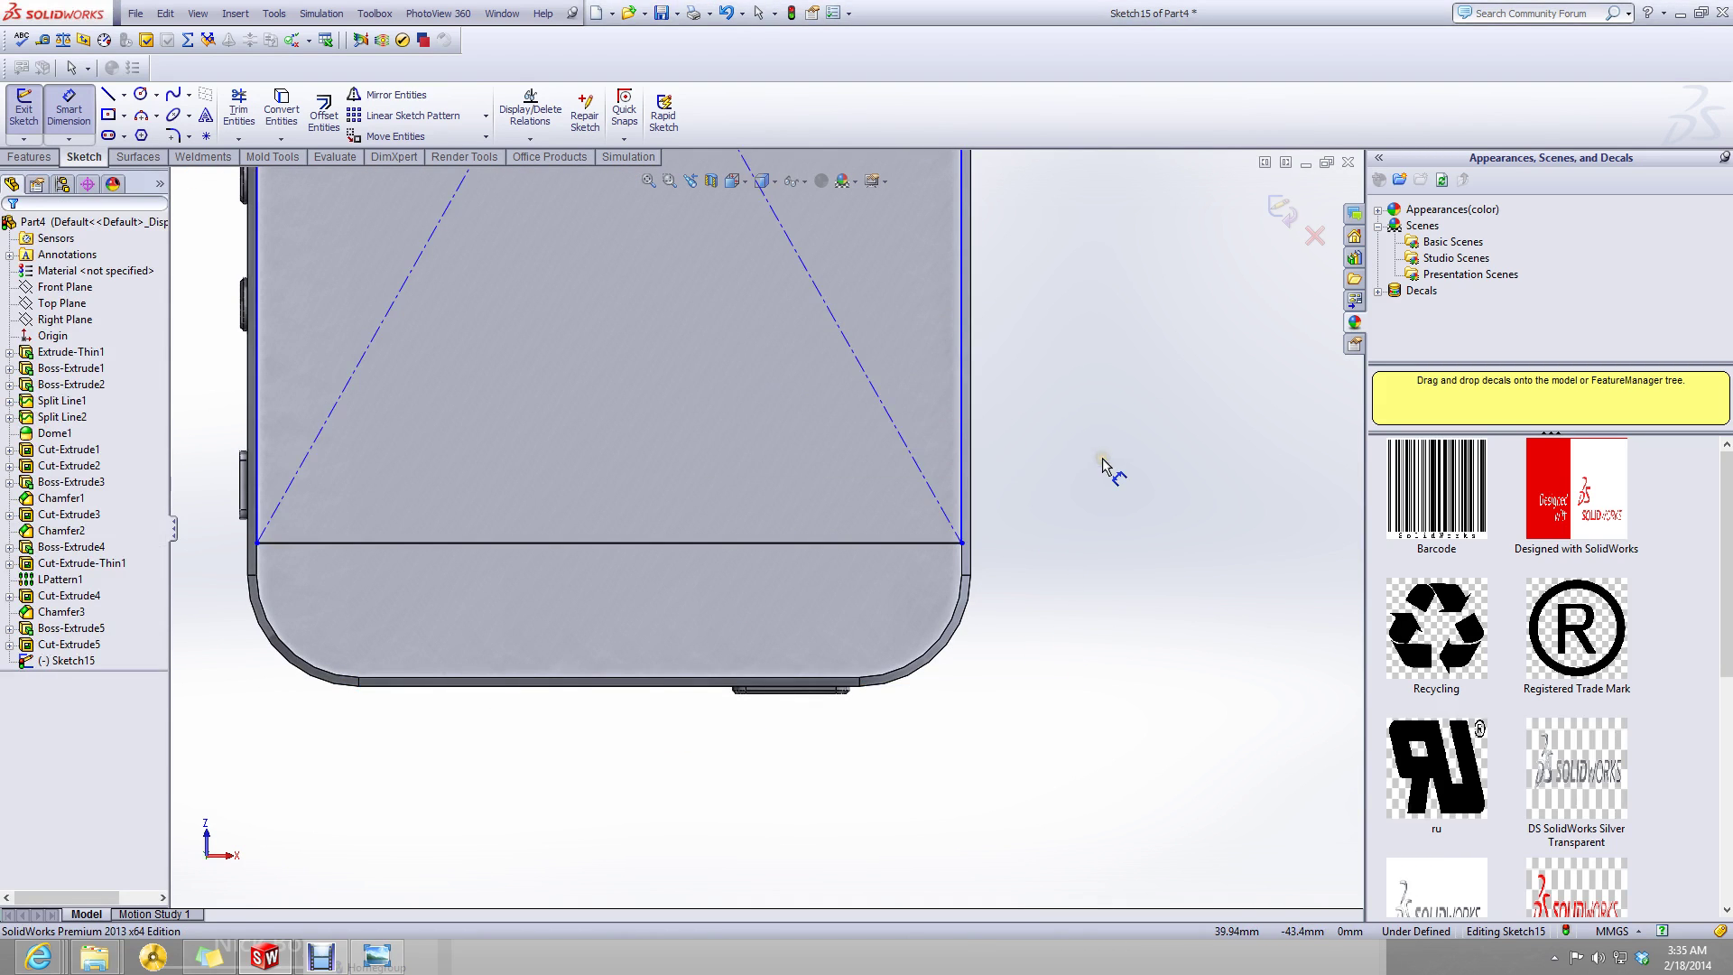
{"action": "key", "text": "Escape"}
- Check the rectangle's side line against the phone's edge and exit the back-face sketch
{"action": "scroll", "coordinate": [1092, 463], "scroll_direction": "up", "scroll_amount": 3}
{"action": "scroll", "coordinate": [842, 382], "scroll_direction": "down", "scroll_amount": 5}
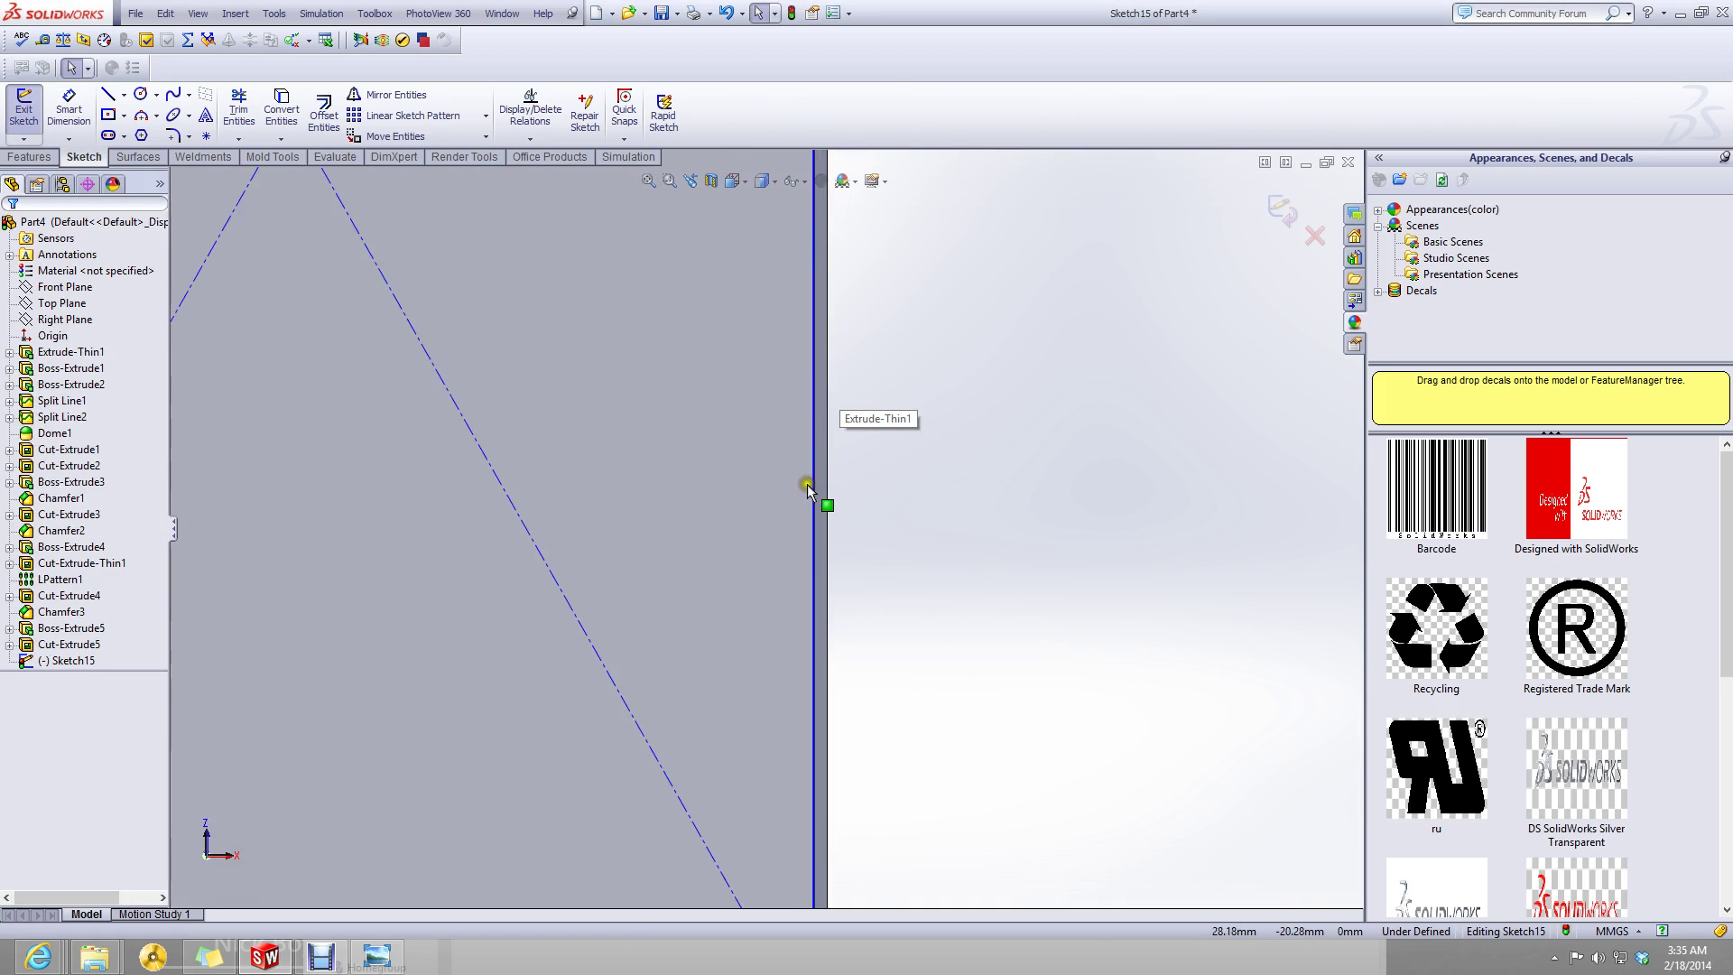
{"action": "mouse_move", "coordinate": [807, 484]}
{"action": "middle_mouse_down"}
{"action": "mouse_move", "coordinate": [563, 303]}
{"action": "mouse_move", "coordinate": [677, 552]}
{"action": "mouse_move", "coordinate": [534, 592]}
{"action": "mouse_move", "coordinate": [565, 594]}
{"action": "middle_mouse_up"}
{"action": "scroll", "coordinate": [565, 594], "scroll_direction": "up", "scroll_amount": 3}
{"action": "left_click", "coordinate": [1282, 211]}
{"action": "left_click", "coordinate": [619, 379]}
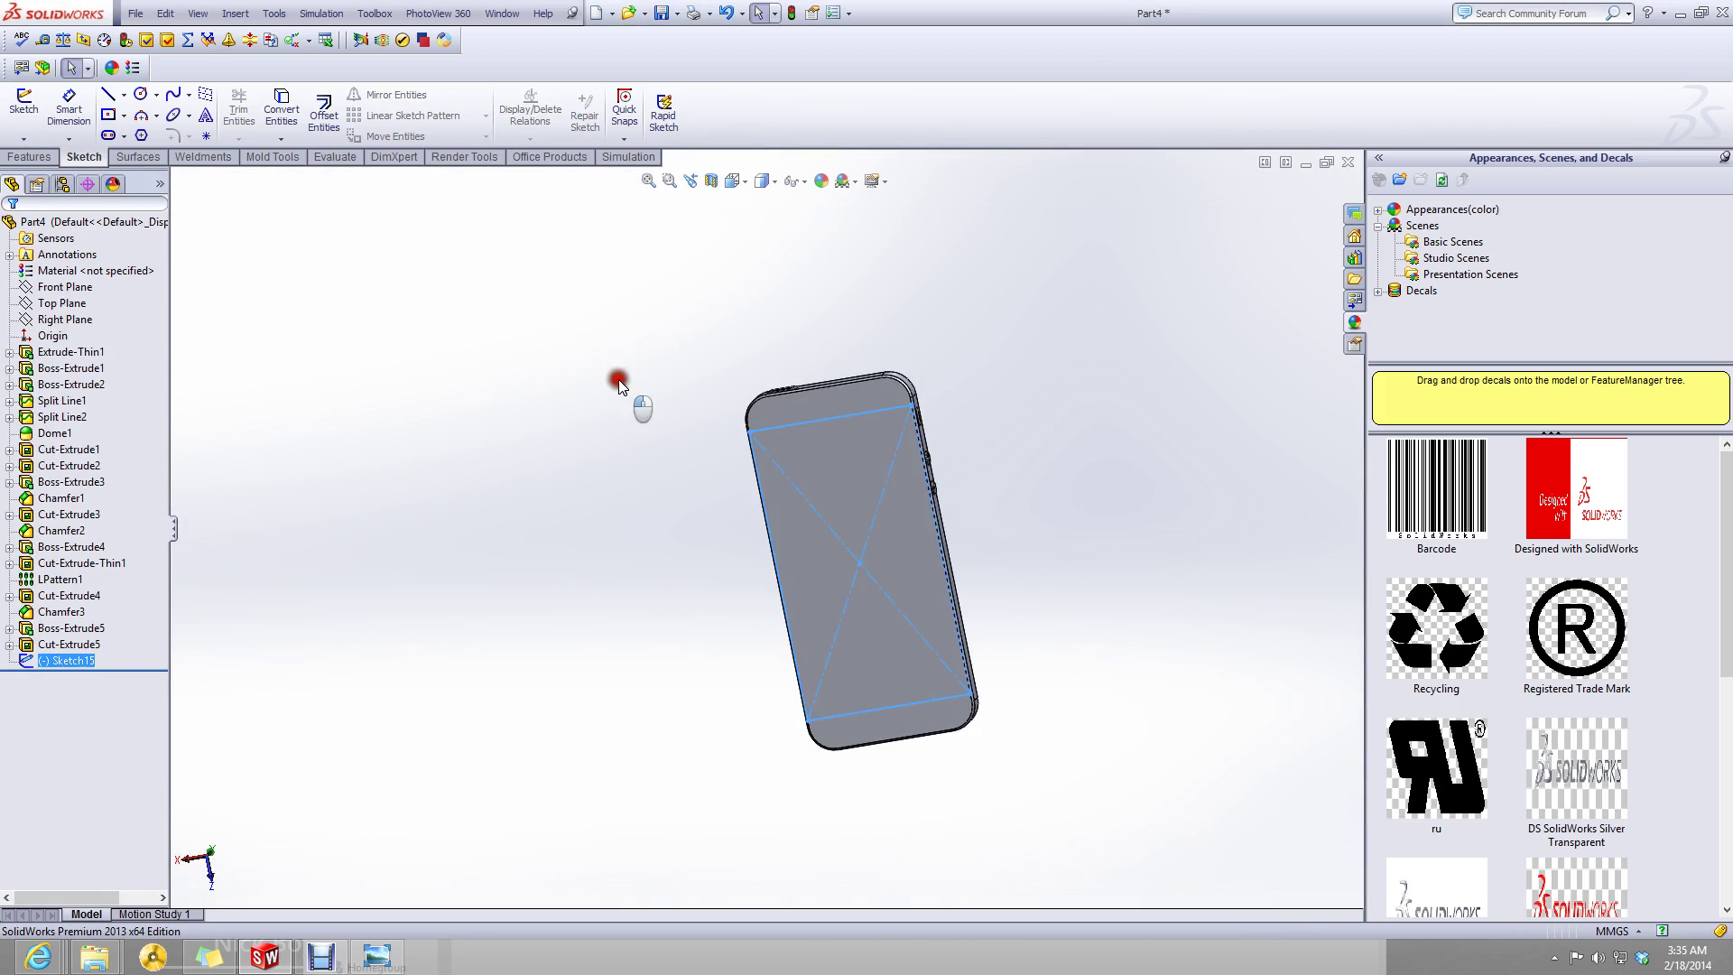
- Split the phone's back face with a projection split line from the rectangle sketch
{"action": "left_click", "coordinate": [73, 660]}
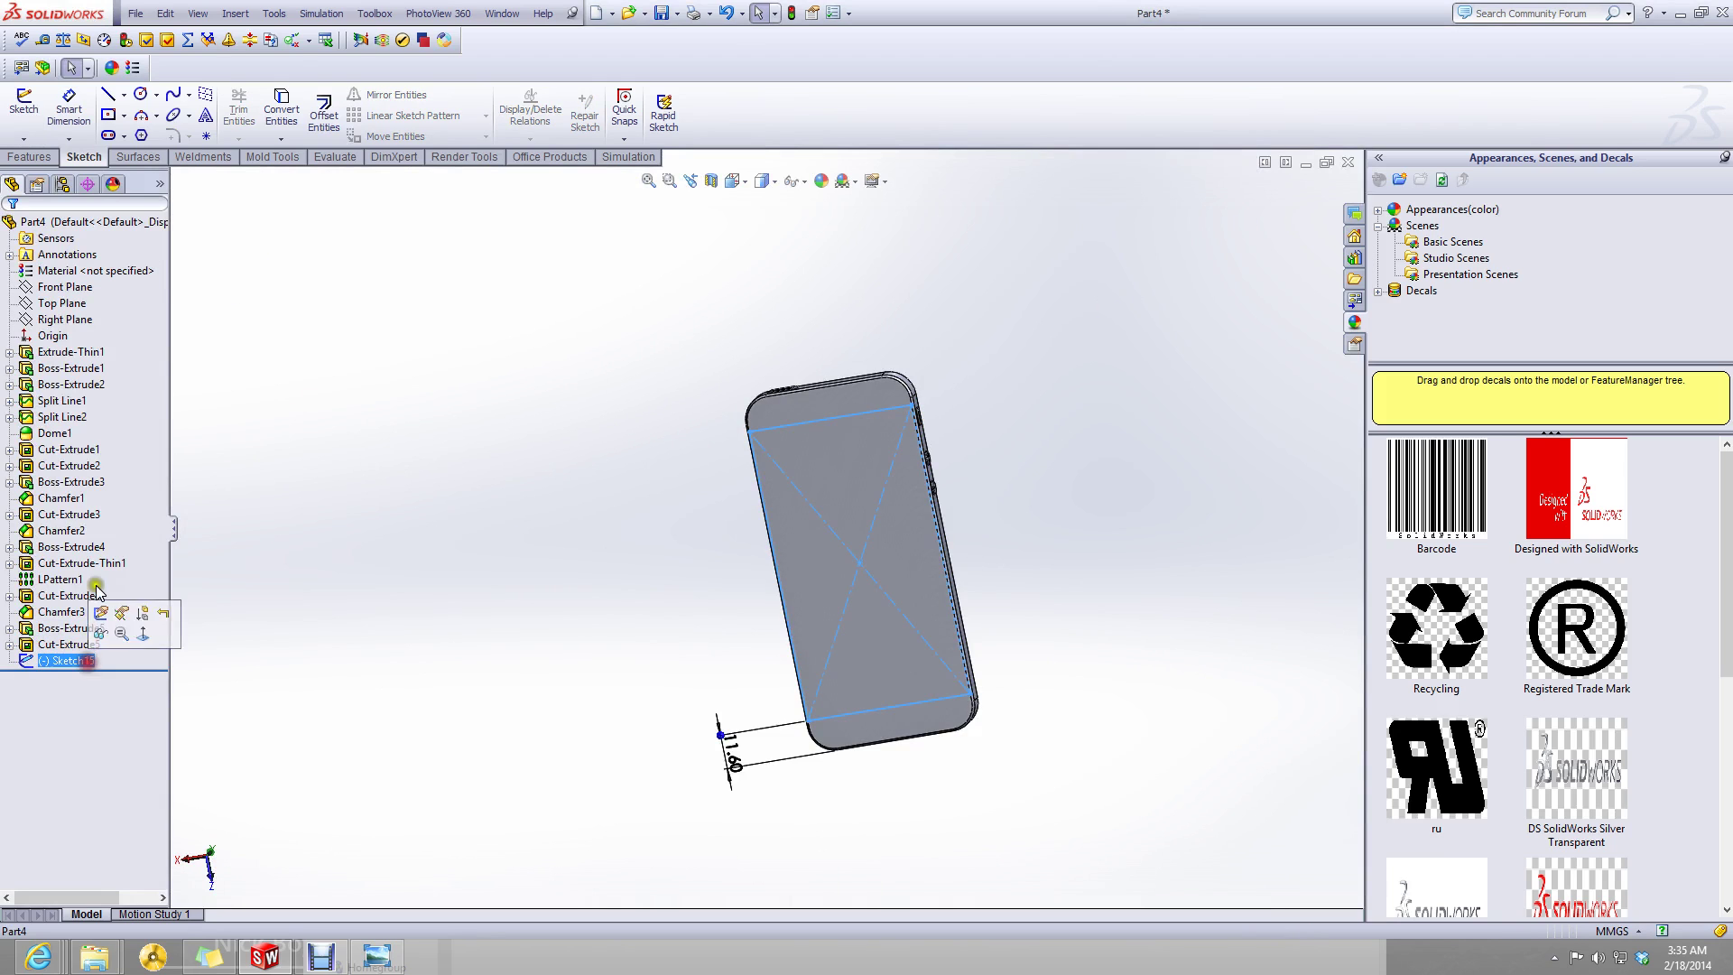
{"action": "left_click", "coordinate": [30, 157]}
{"action": "left_click", "coordinate": [738, 106]}
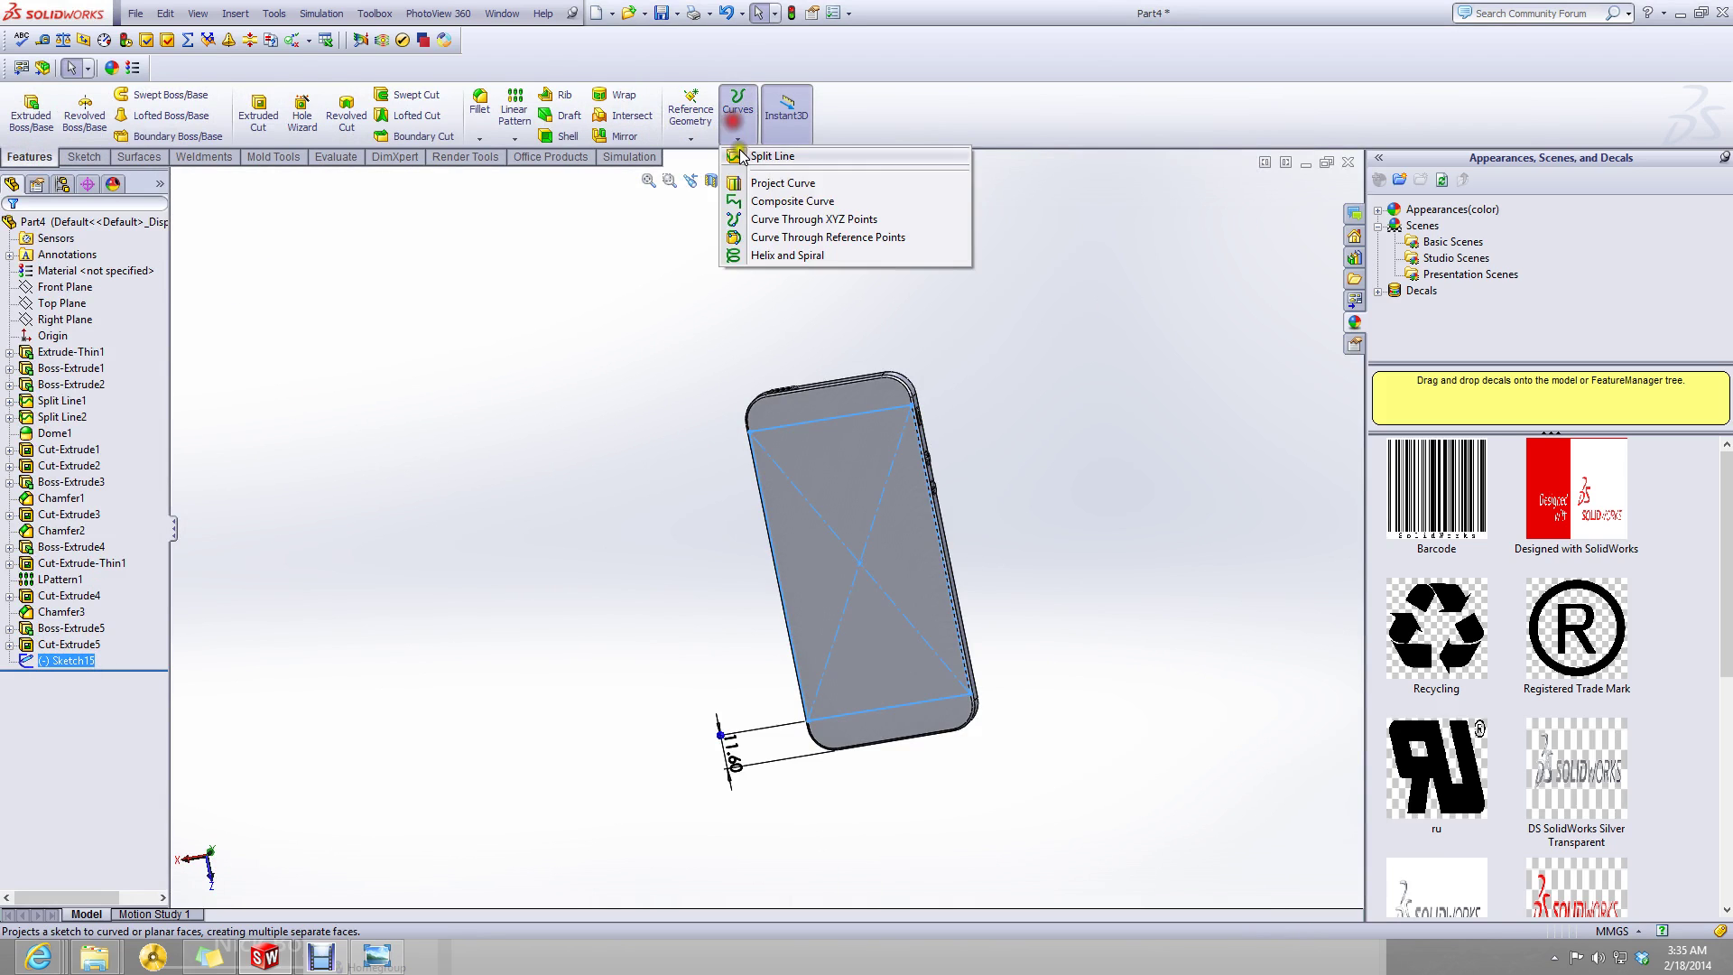
{"action": "left_click", "coordinate": [763, 156]}
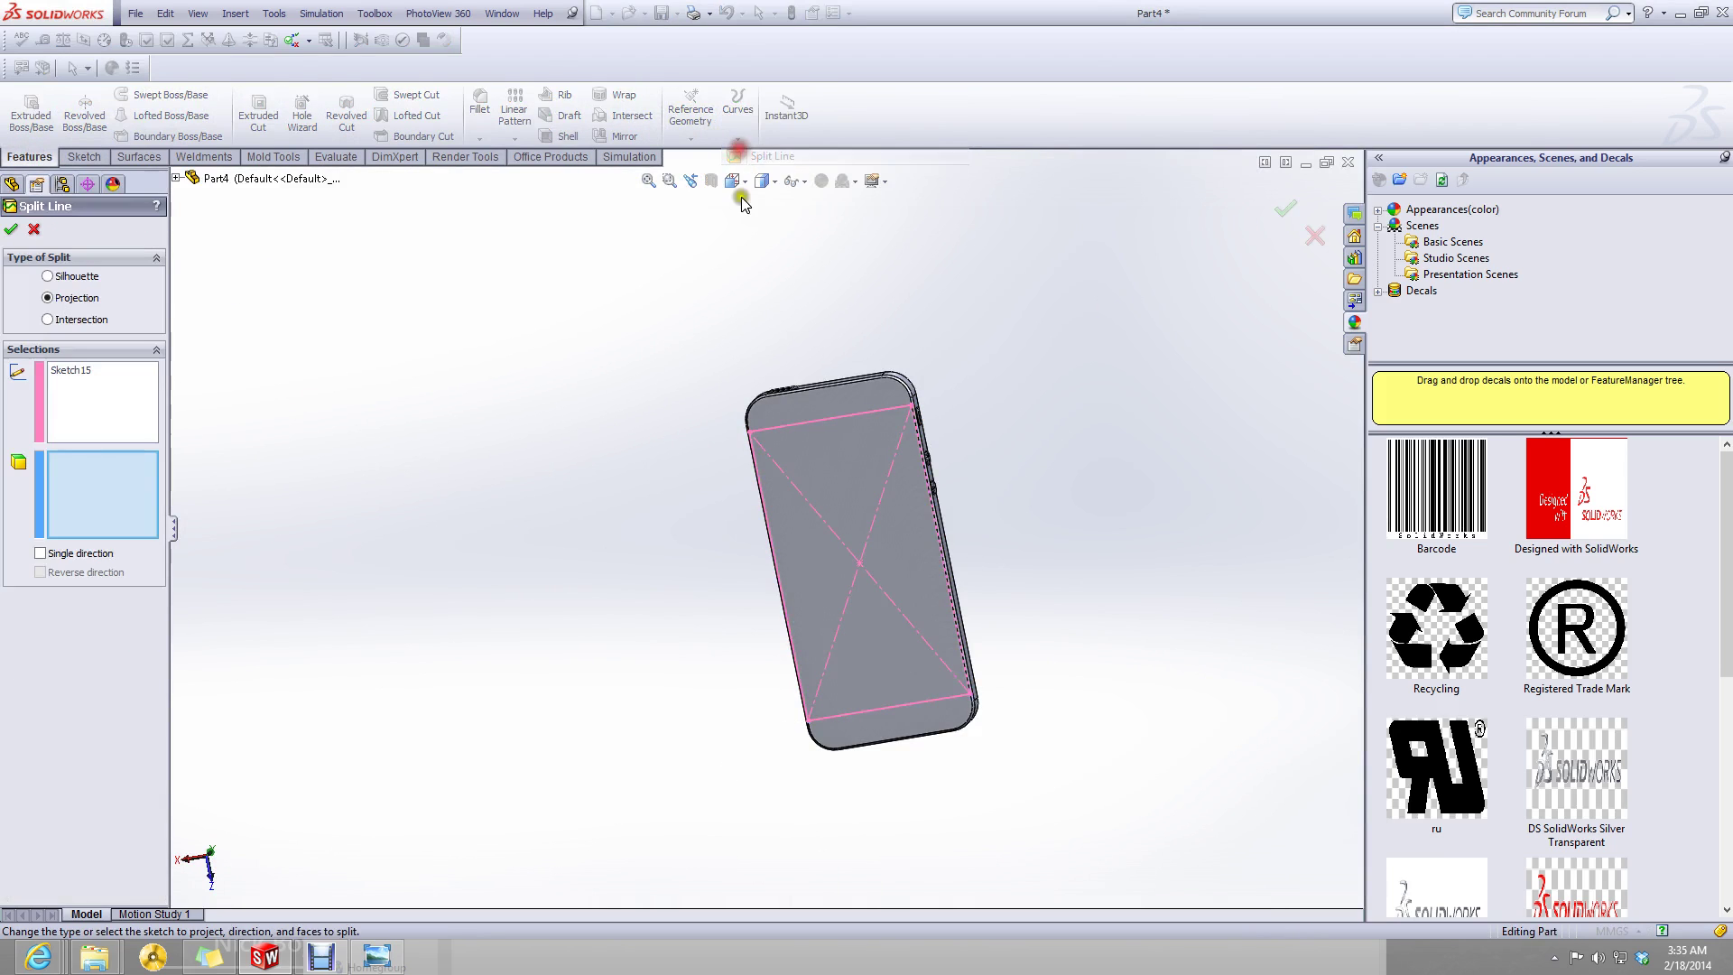
{"action": "left_click", "coordinate": [817, 399]}
{"action": "left_click", "coordinate": [14, 230]}
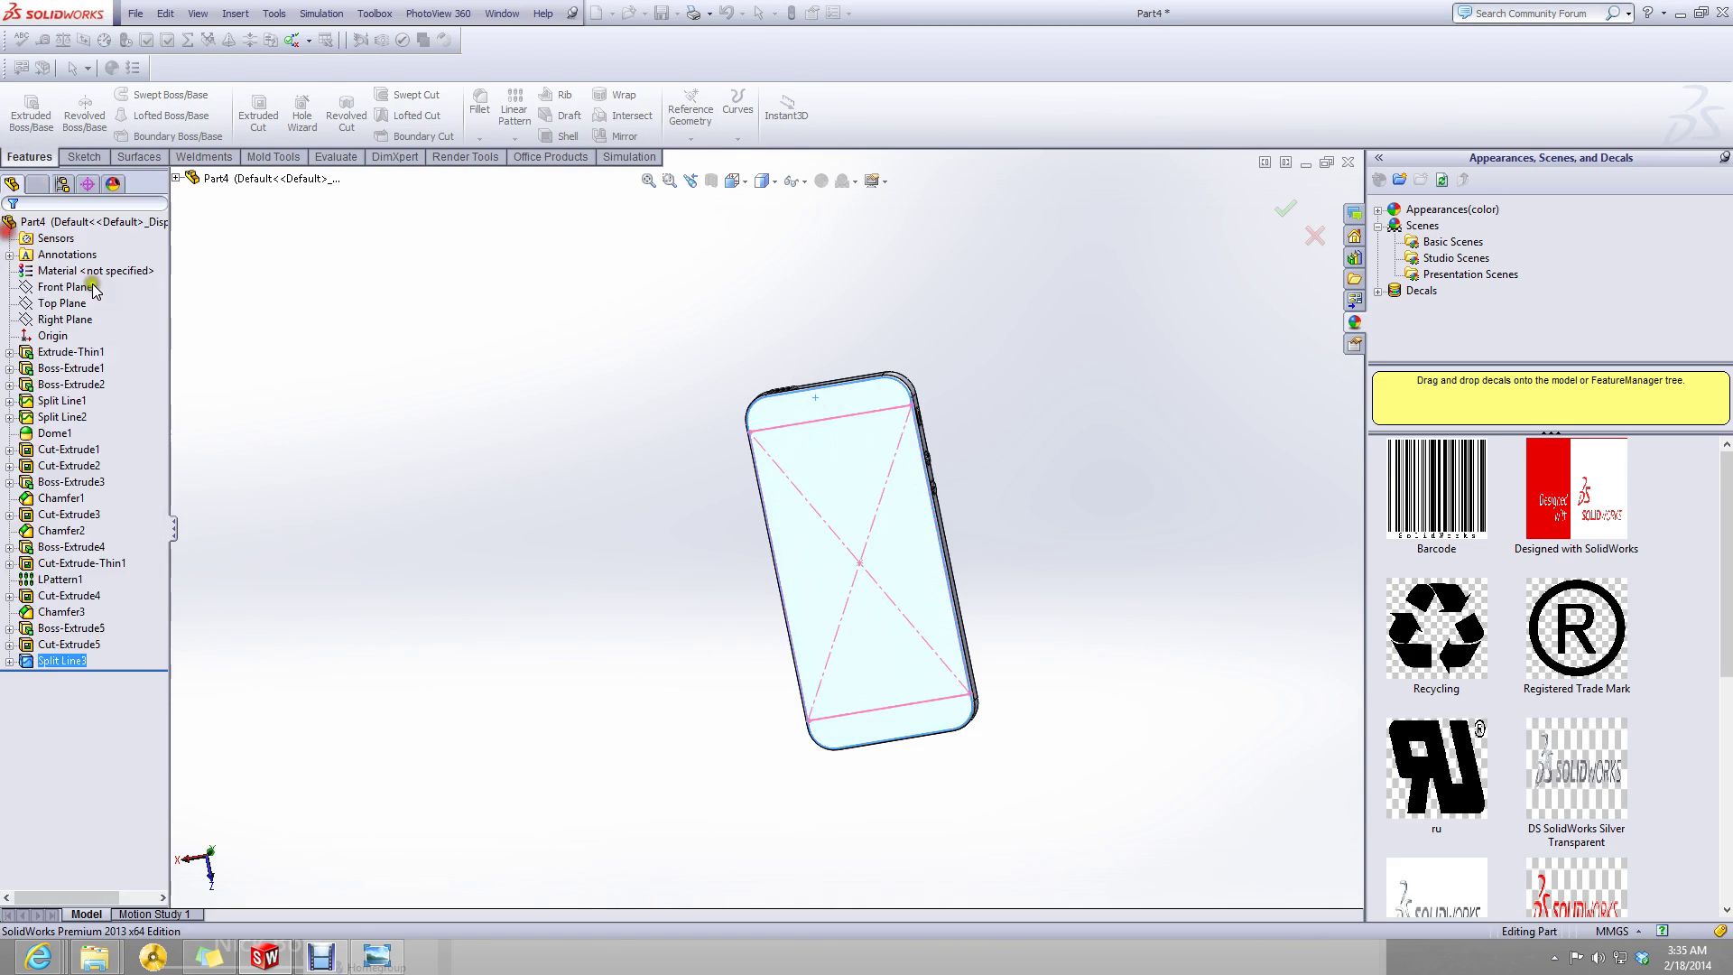
- Check the rear camera, flash and microphone dimensions in the iPhone 5 blueprint image
{"action": "scroll", "coordinate": [1248, 500], "scroll_direction": "down", "scroll_amount": 2}
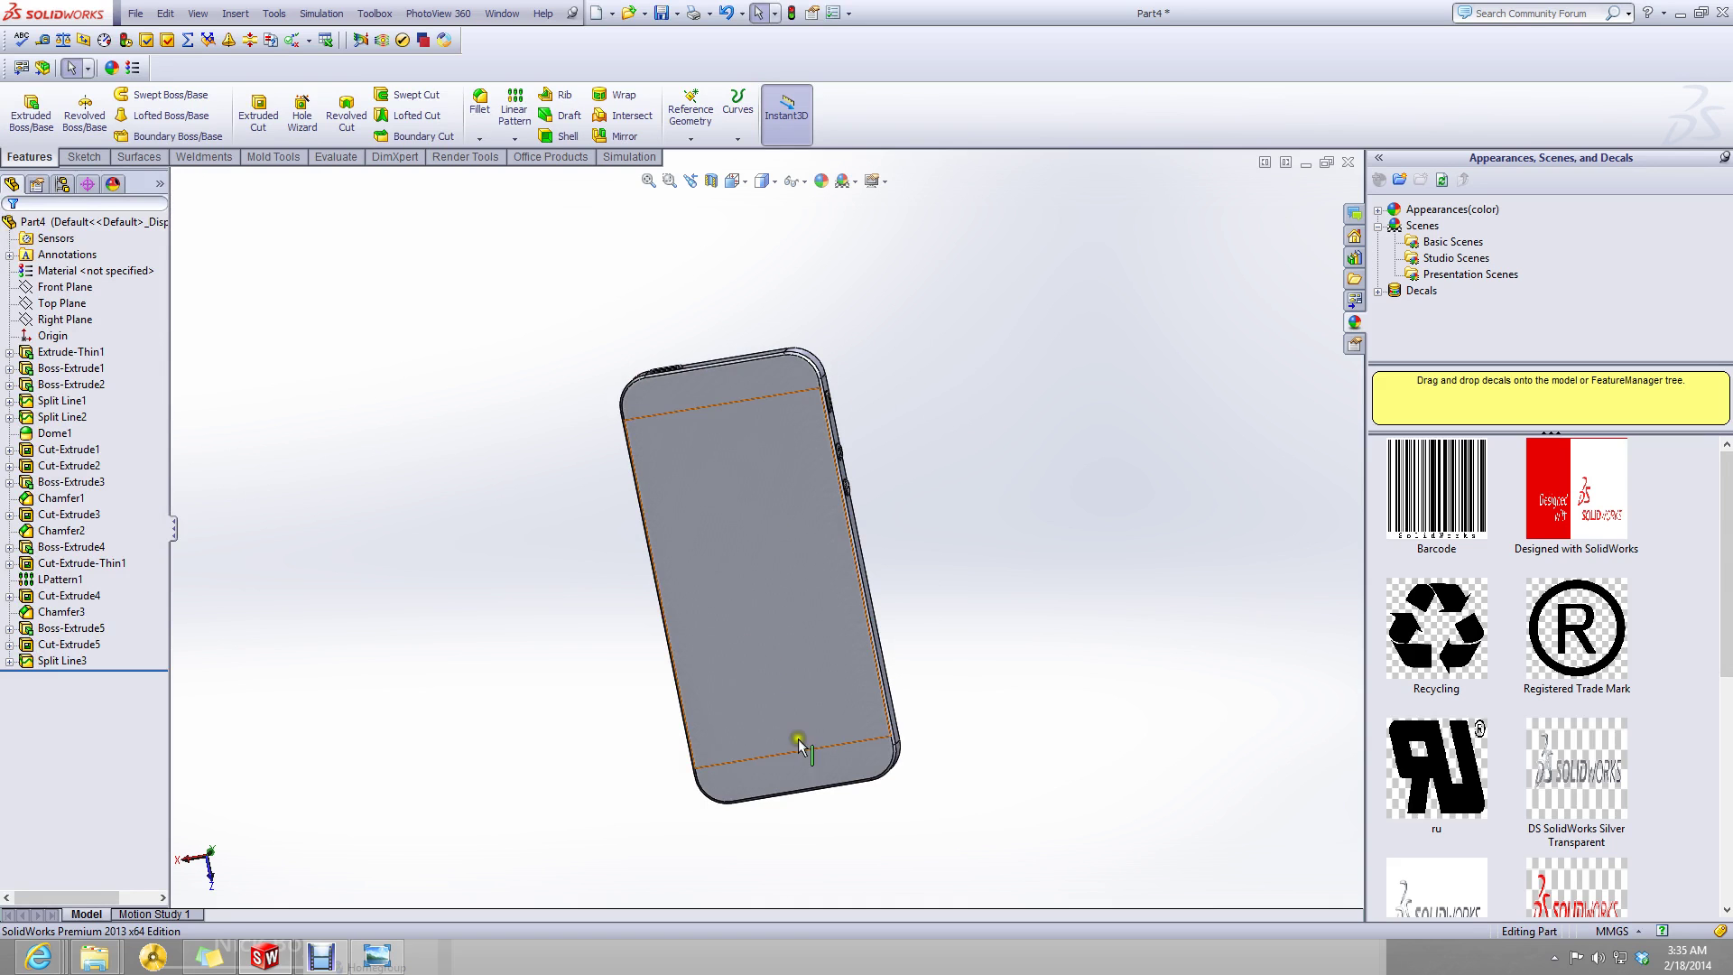
{"action": "left_click", "coordinate": [395, 961]}
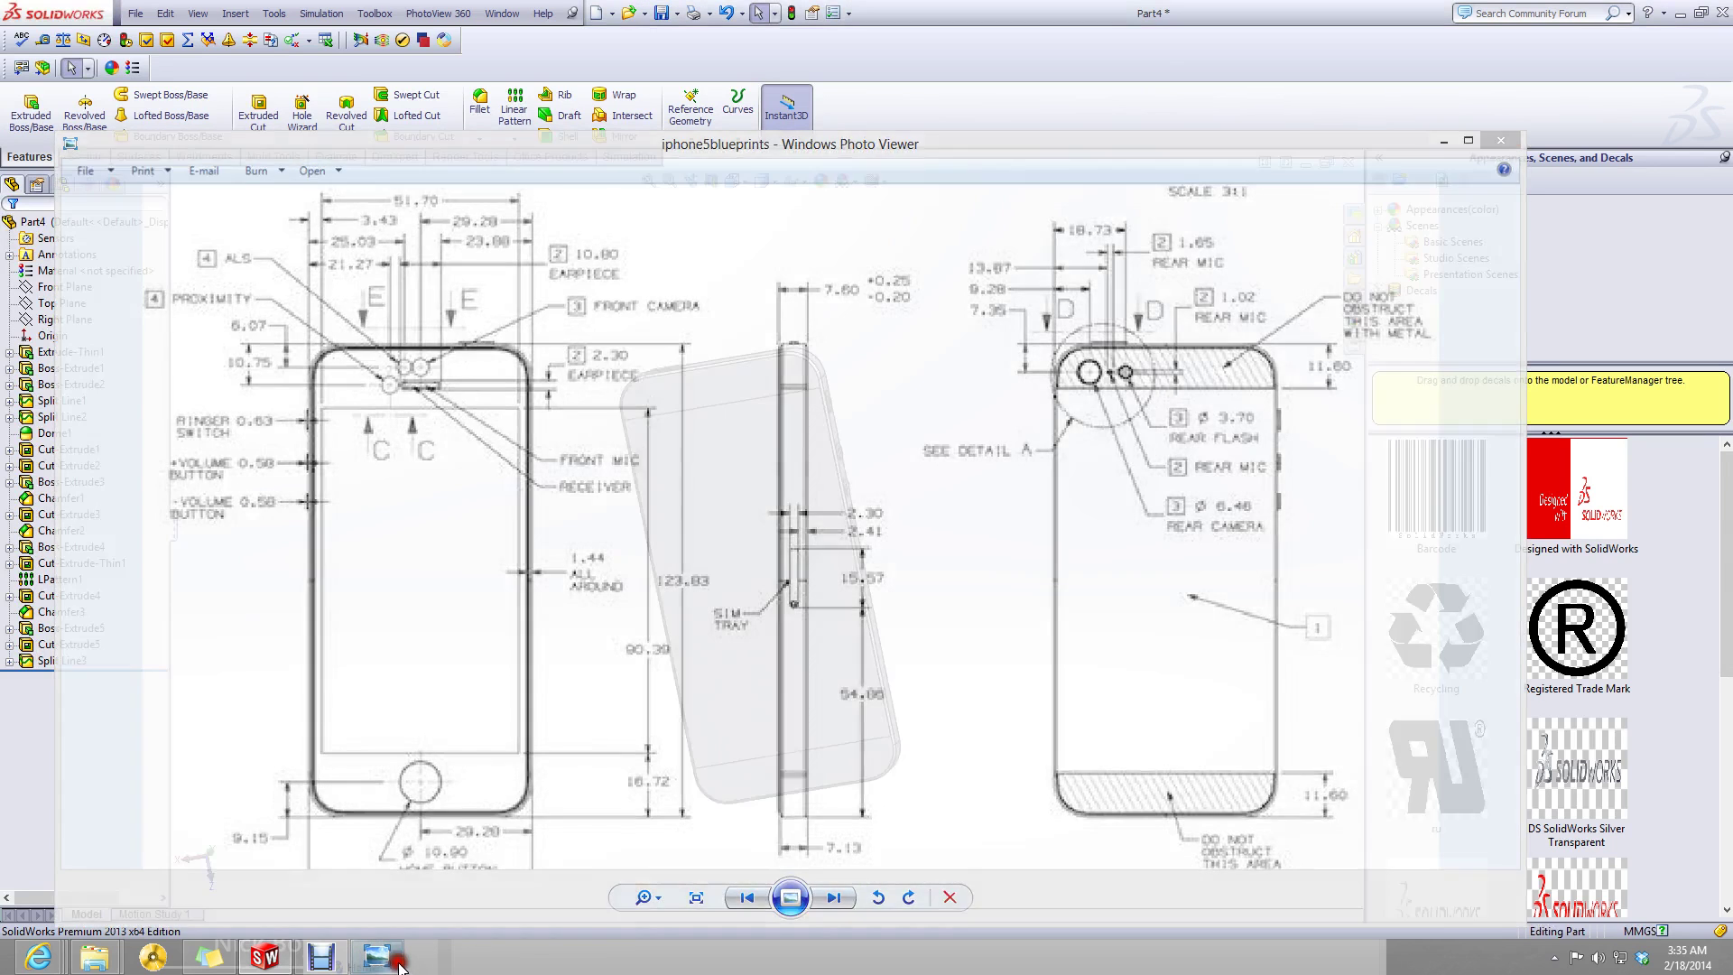
{"action": "left_click", "coordinate": [398, 965]}
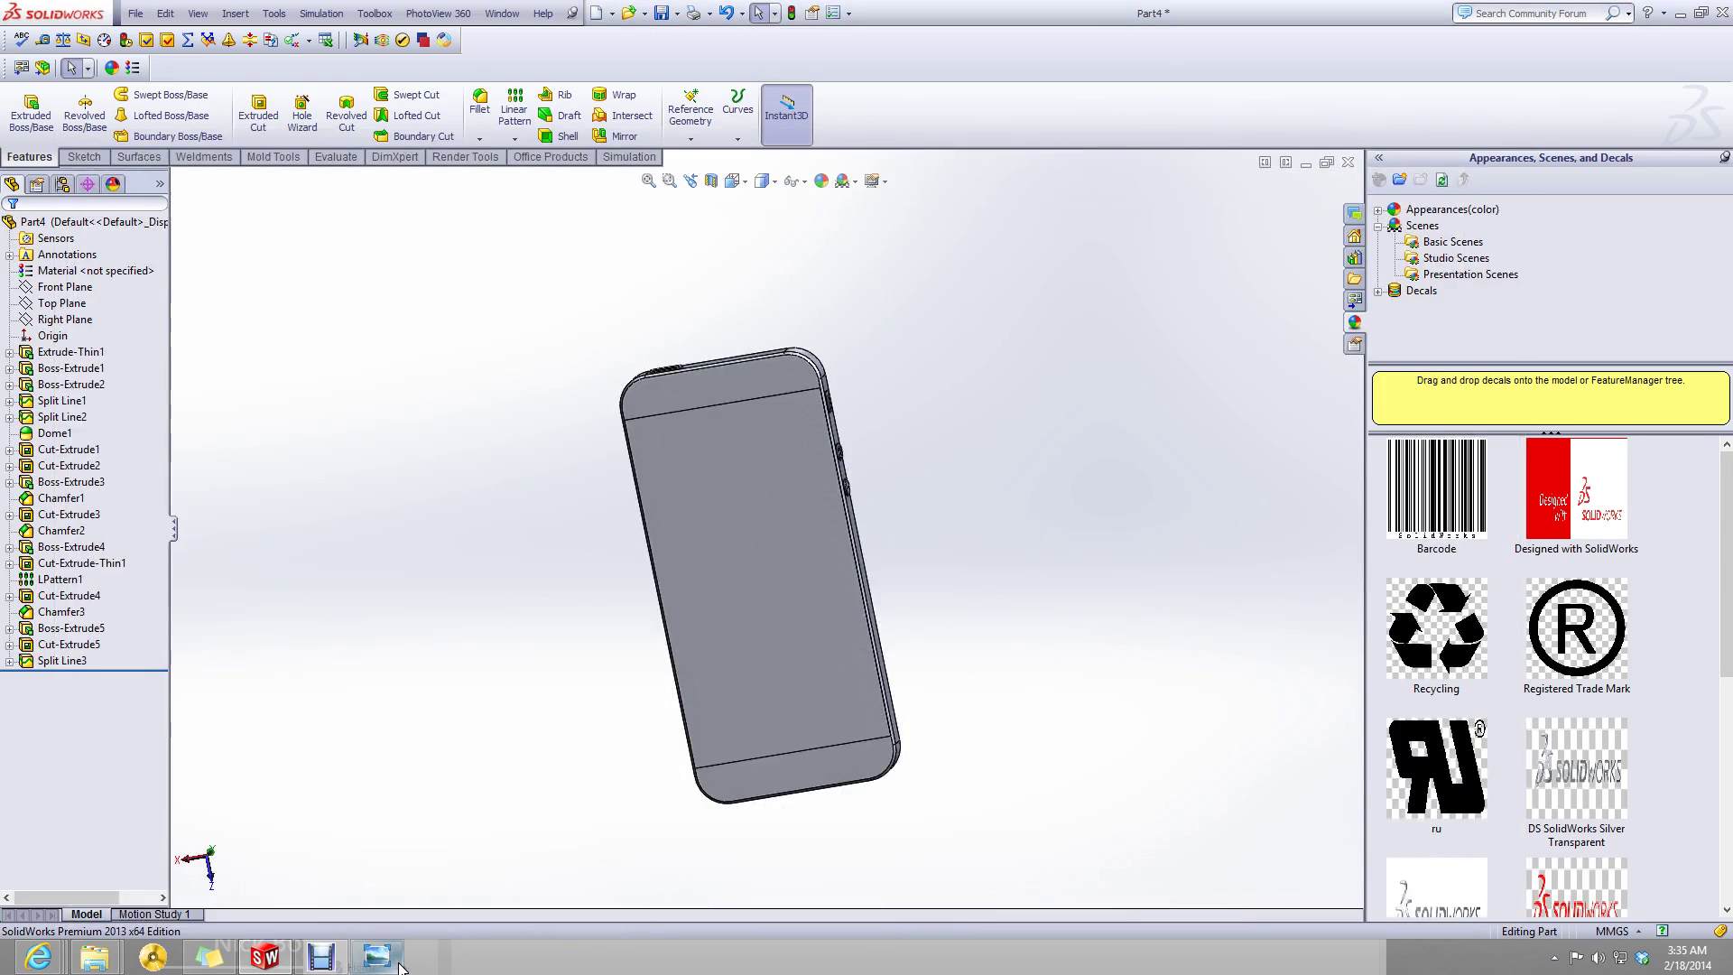
- Apply the beige high gloss plastic appearance to the middle panel of the phone's back face
{"action": "left_click", "coordinate": [717, 388]}
{"action": "middle_click_drag", "start_coordinate": [608, 507], "coordinate": [785, 436]}
{"action": "left_click", "coordinate": [786, 436]}
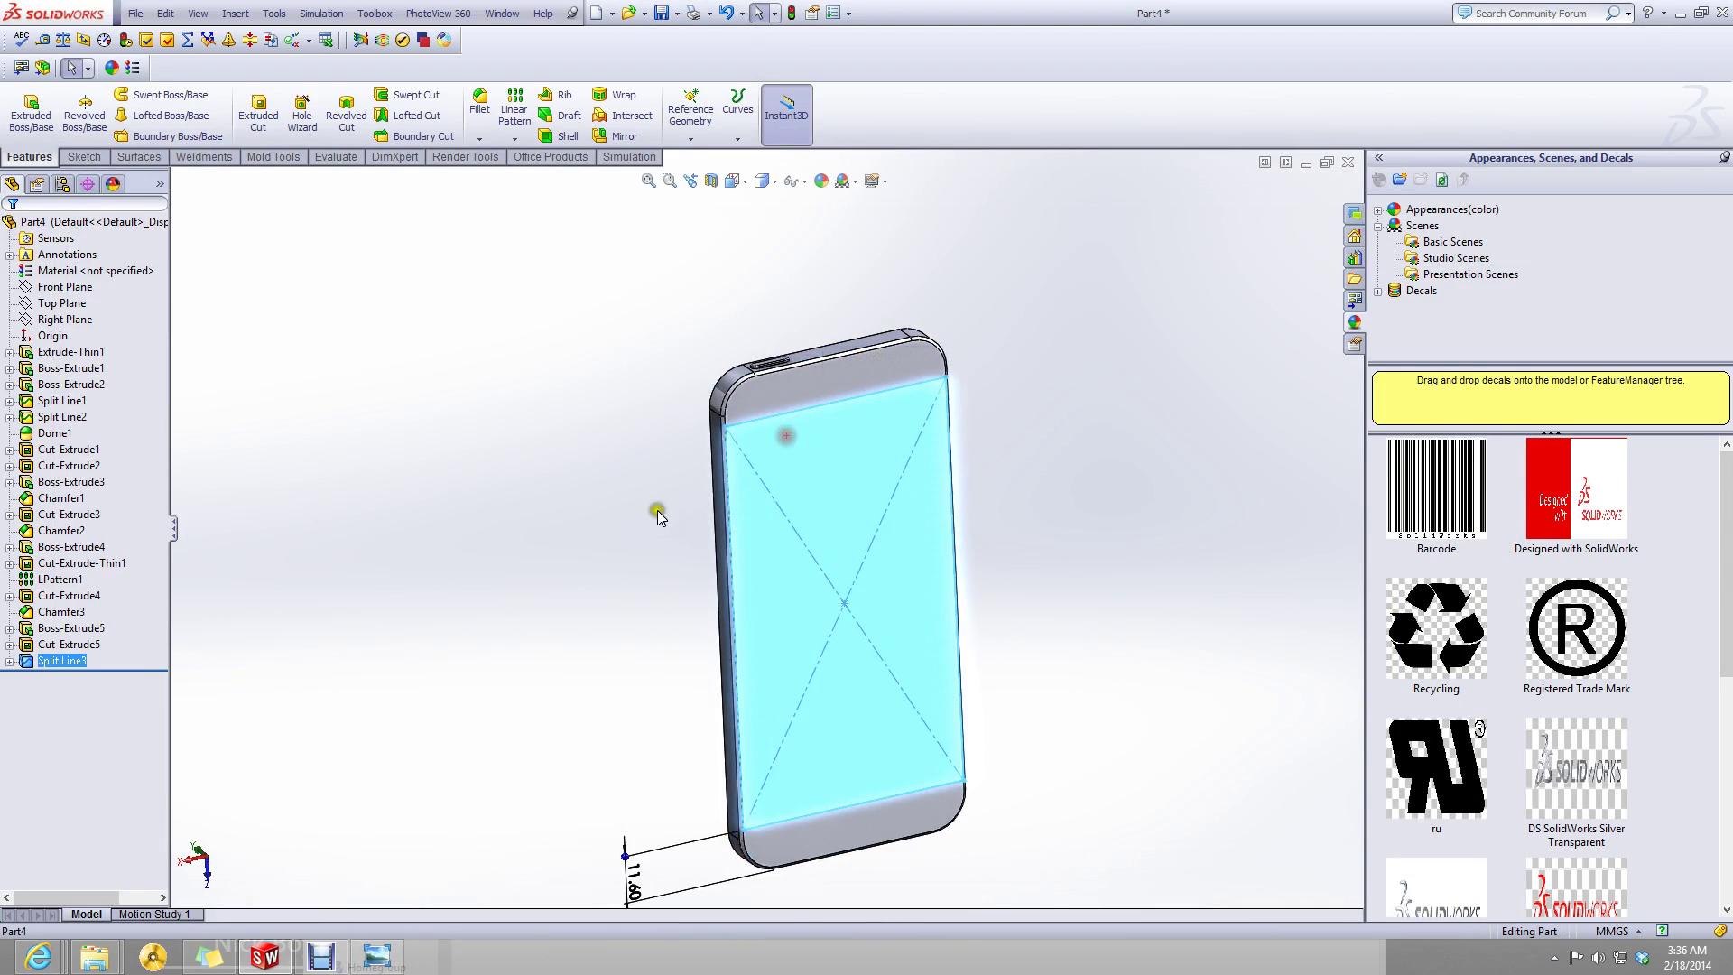
{"action": "left_click", "coordinate": [847, 385]}
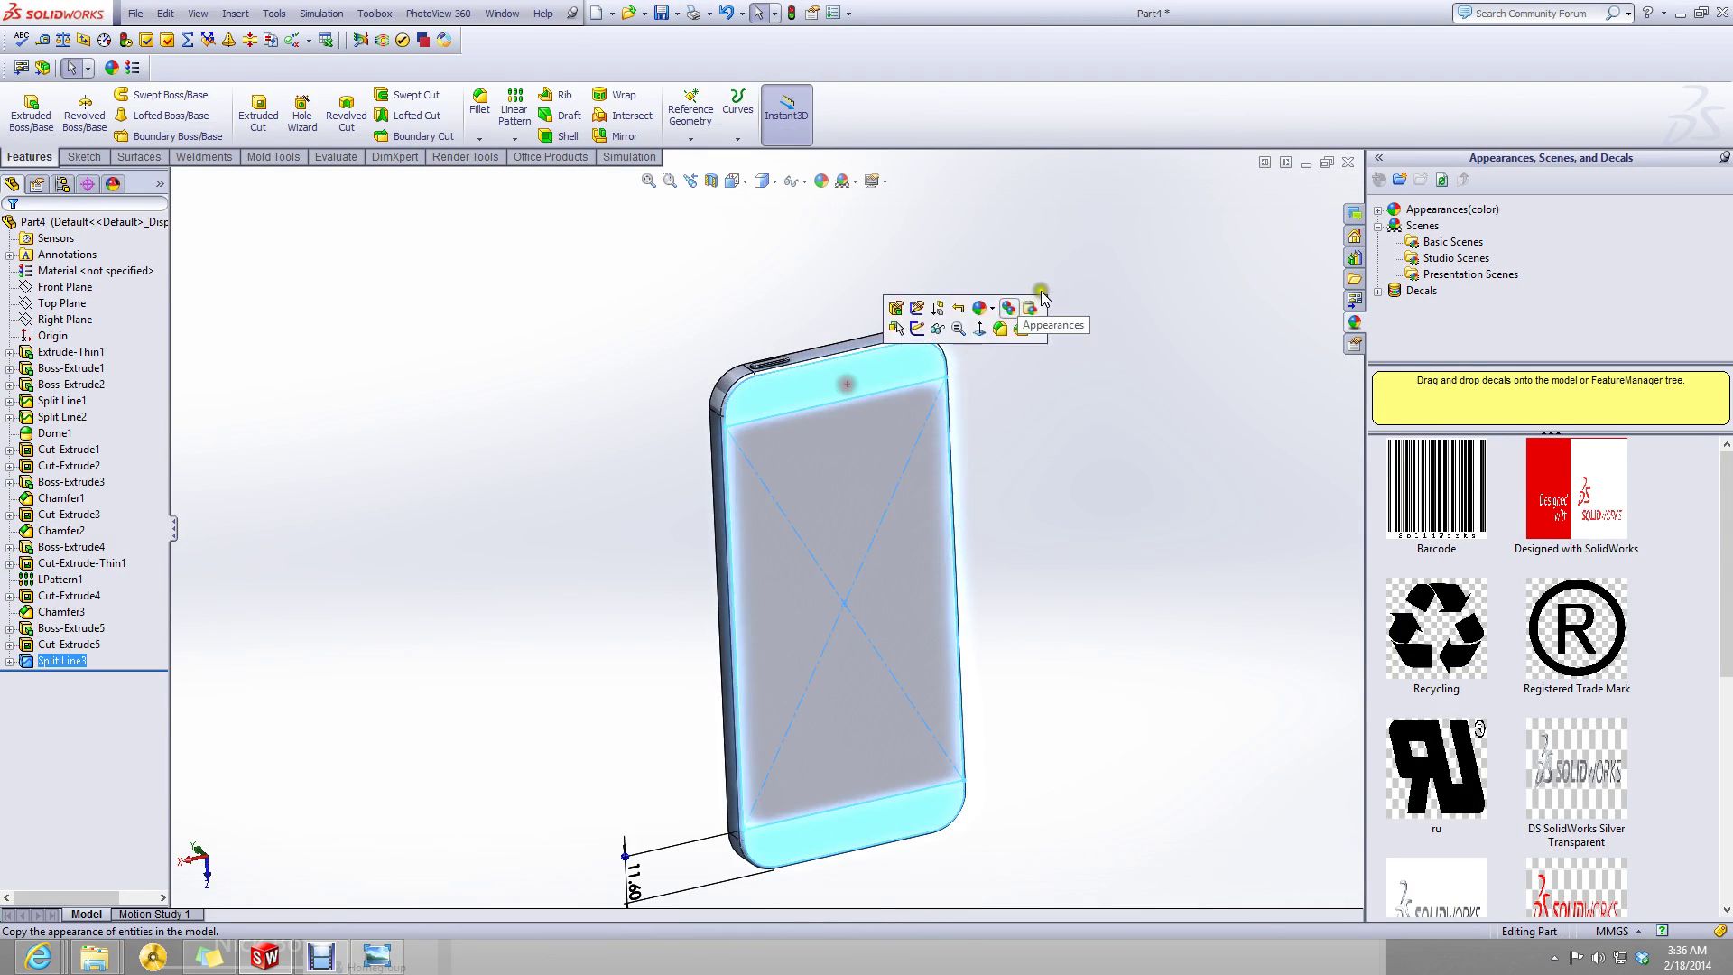
{"action": "left_click", "coordinate": [1378, 226]}
{"action": "left_click", "coordinate": [1378, 210]}
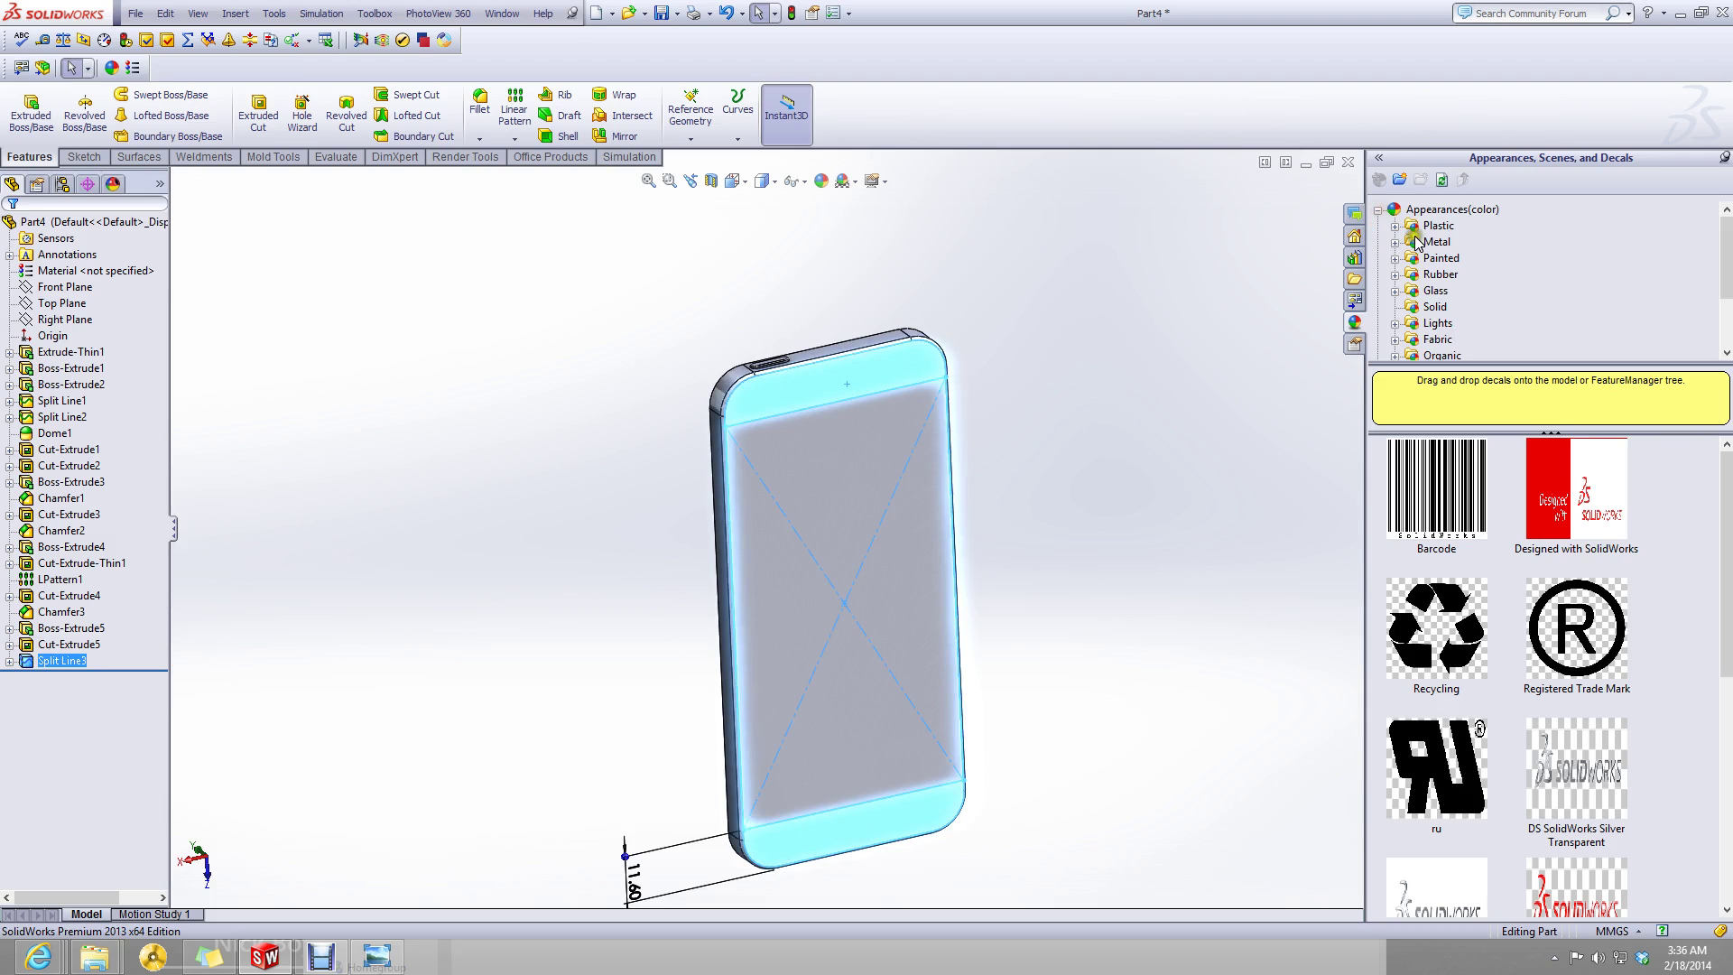
{"action": "scroll", "coordinate": [1413, 282], "scroll_direction": "down", "scroll_amount": 1}
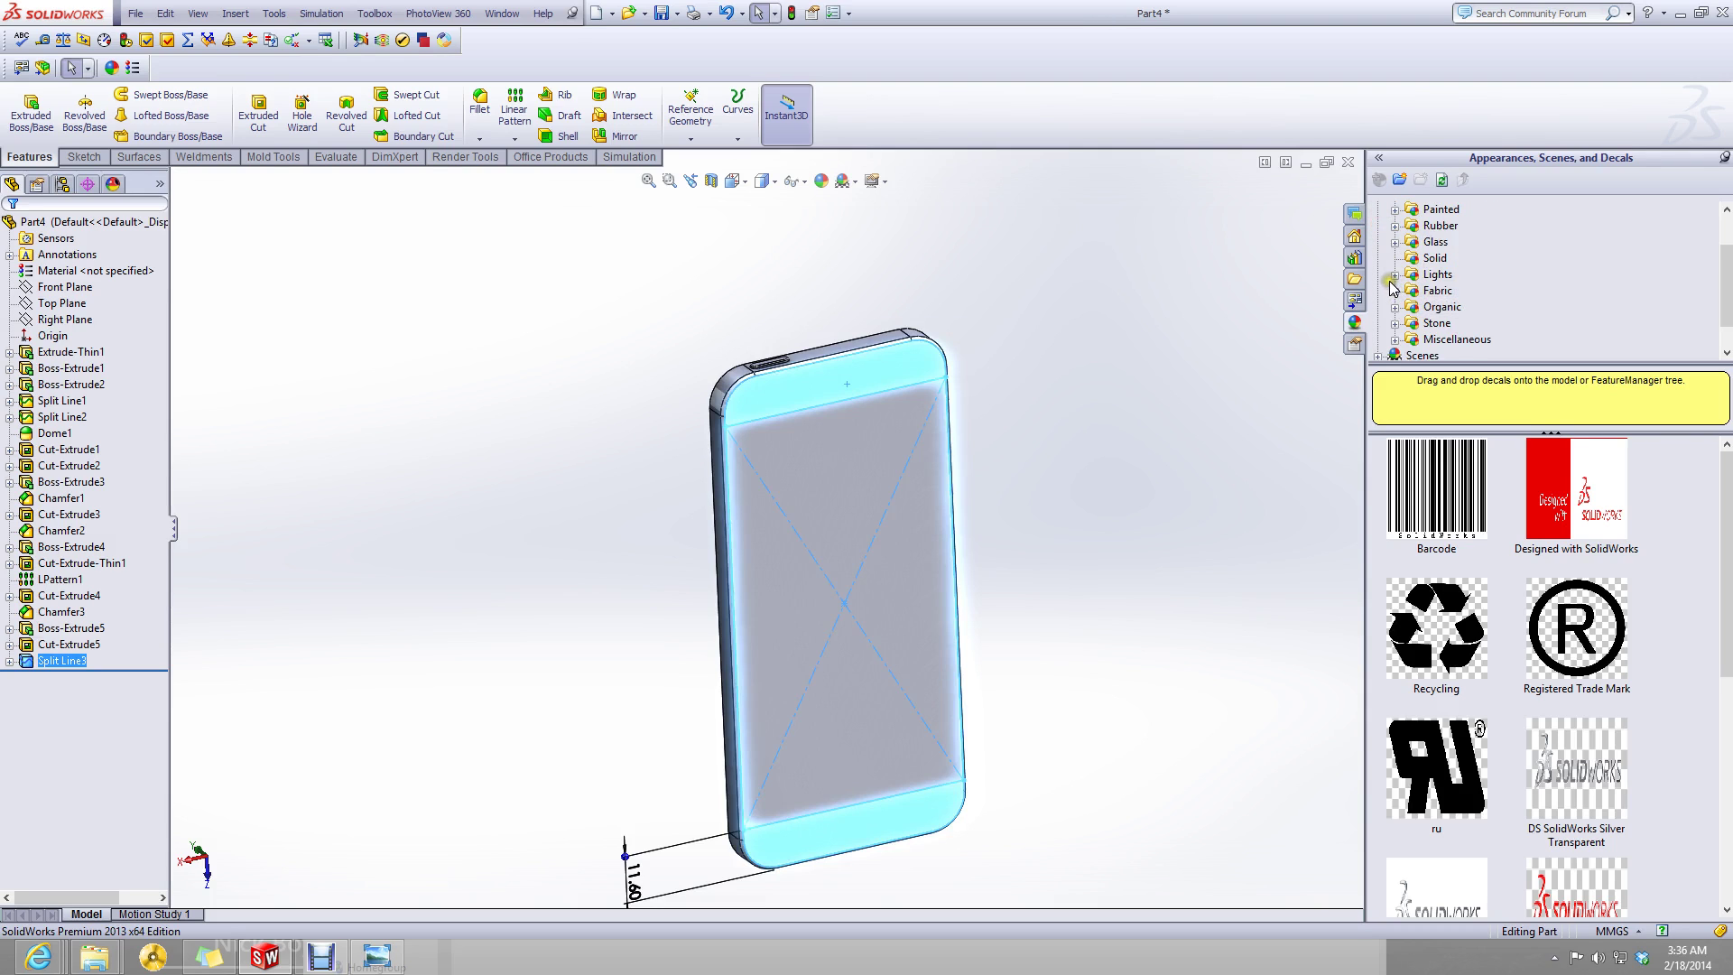
{"action": "scroll", "coordinate": [1416, 248], "scroll_direction": "up", "scroll_amount": 1}
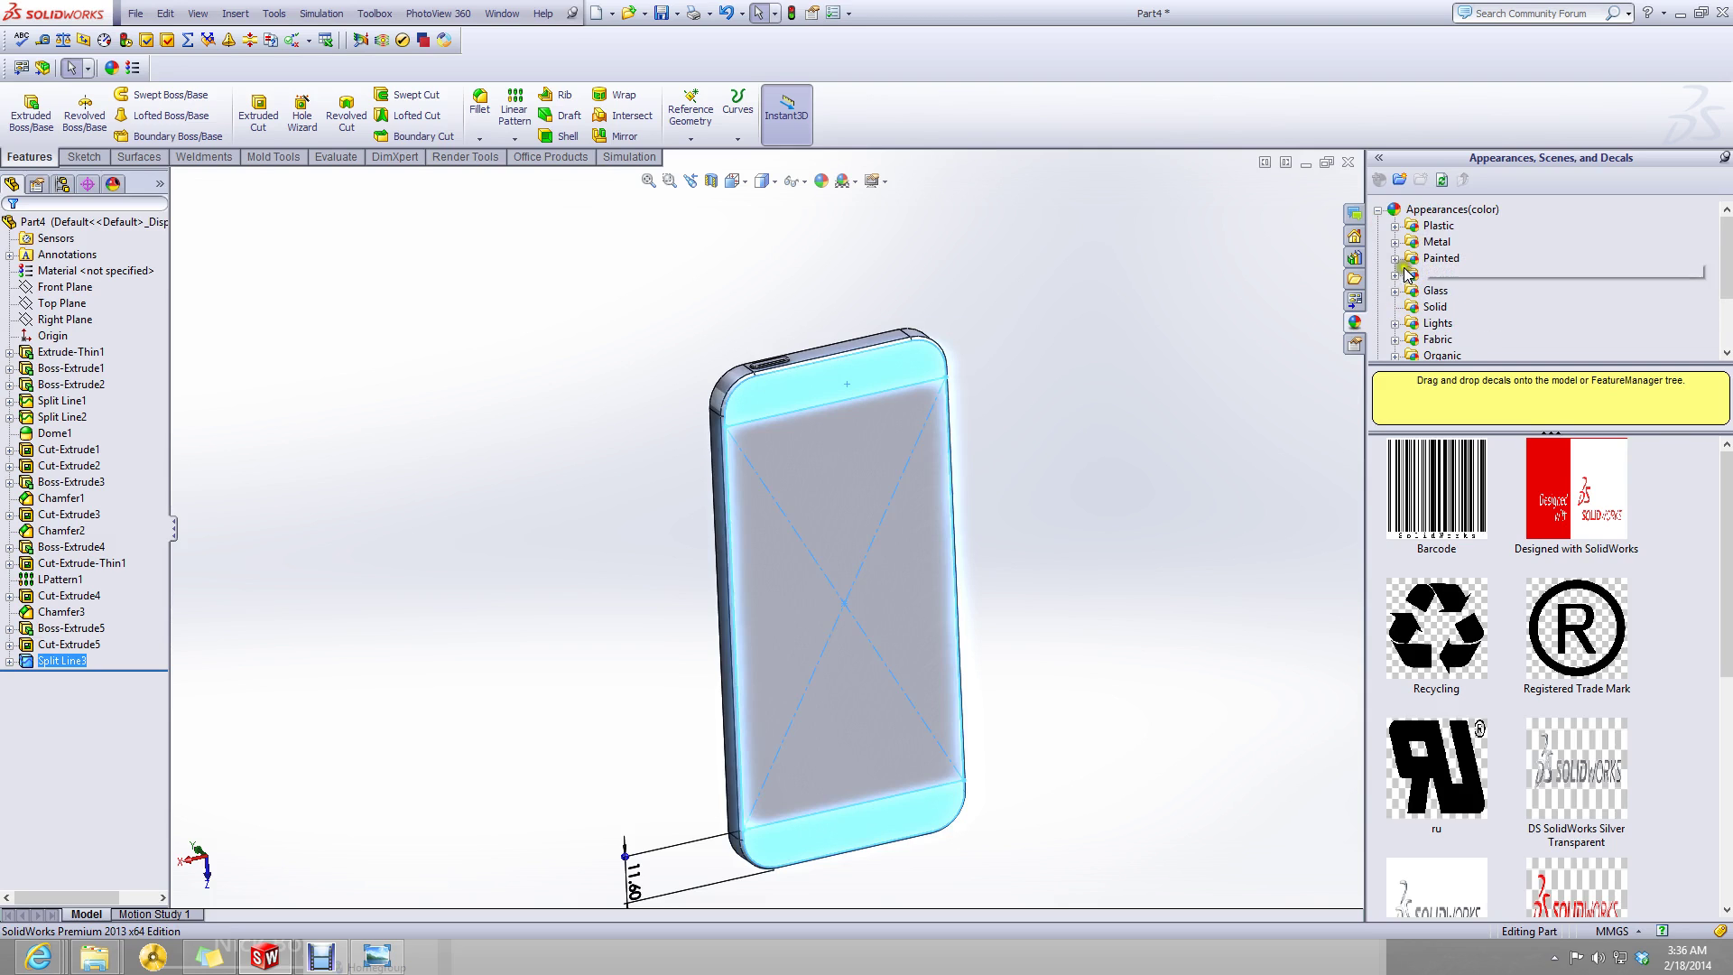
{"action": "left_click", "coordinate": [1396, 226]}
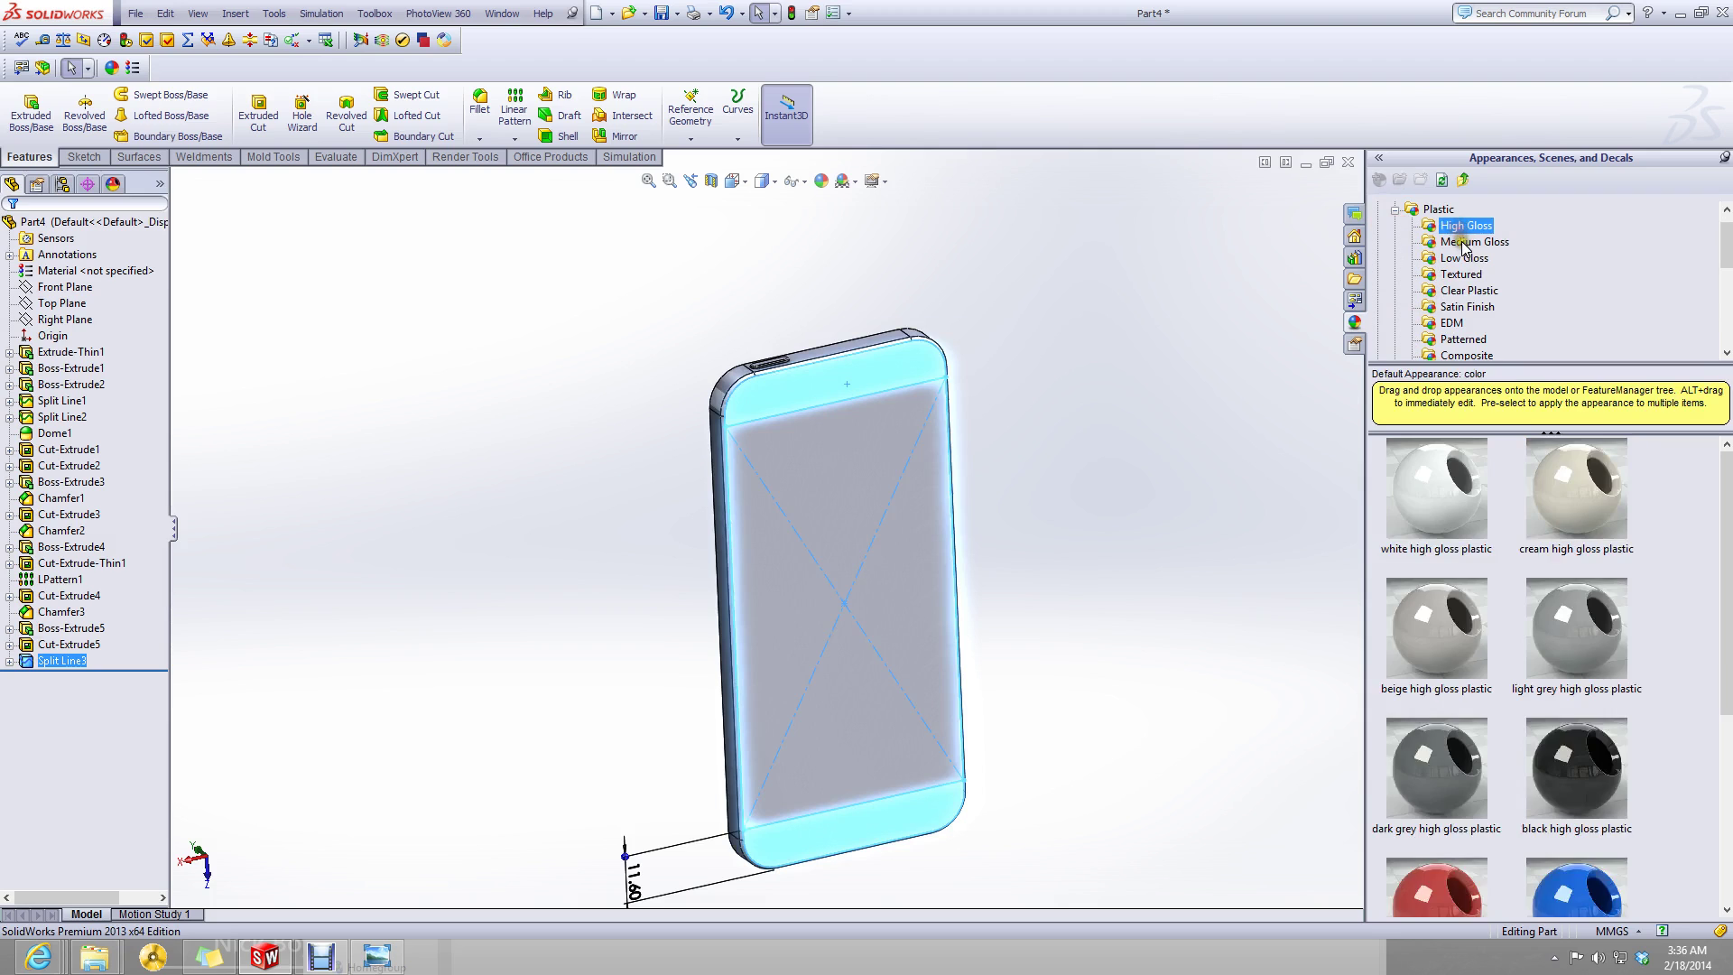
{"action": "left_click_drag", "start_coordinate": [1463, 246], "coordinate": [868, 475]}
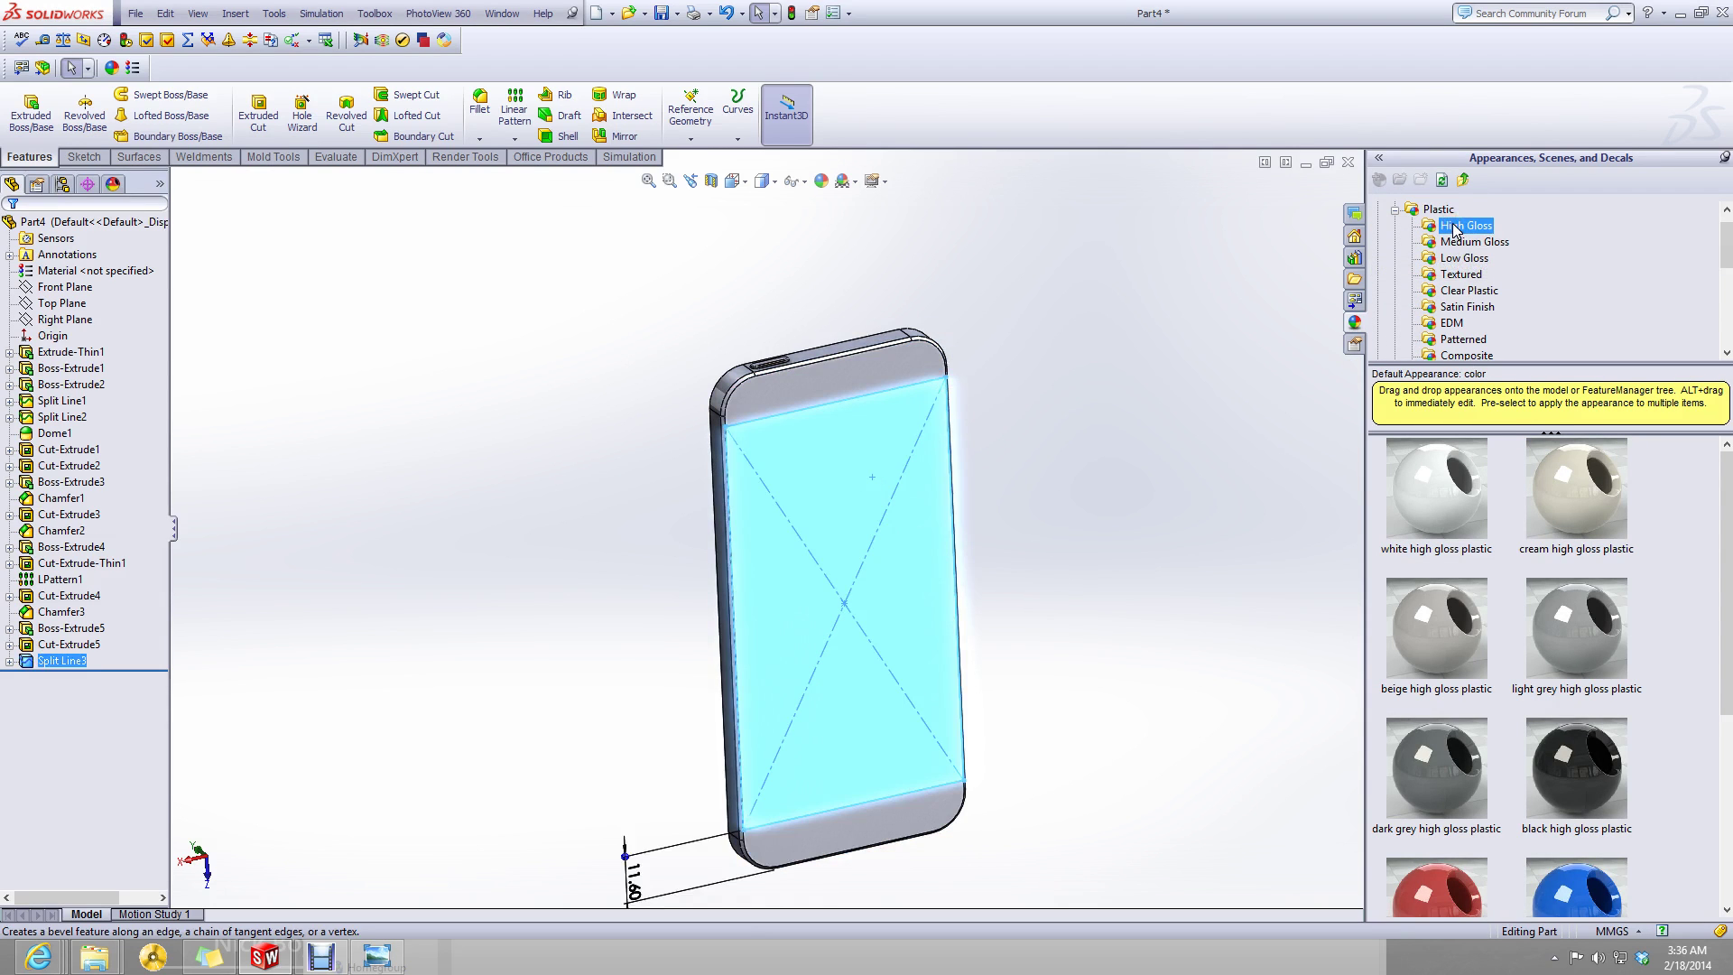
{"action": "left_click", "coordinate": [1454, 648]}
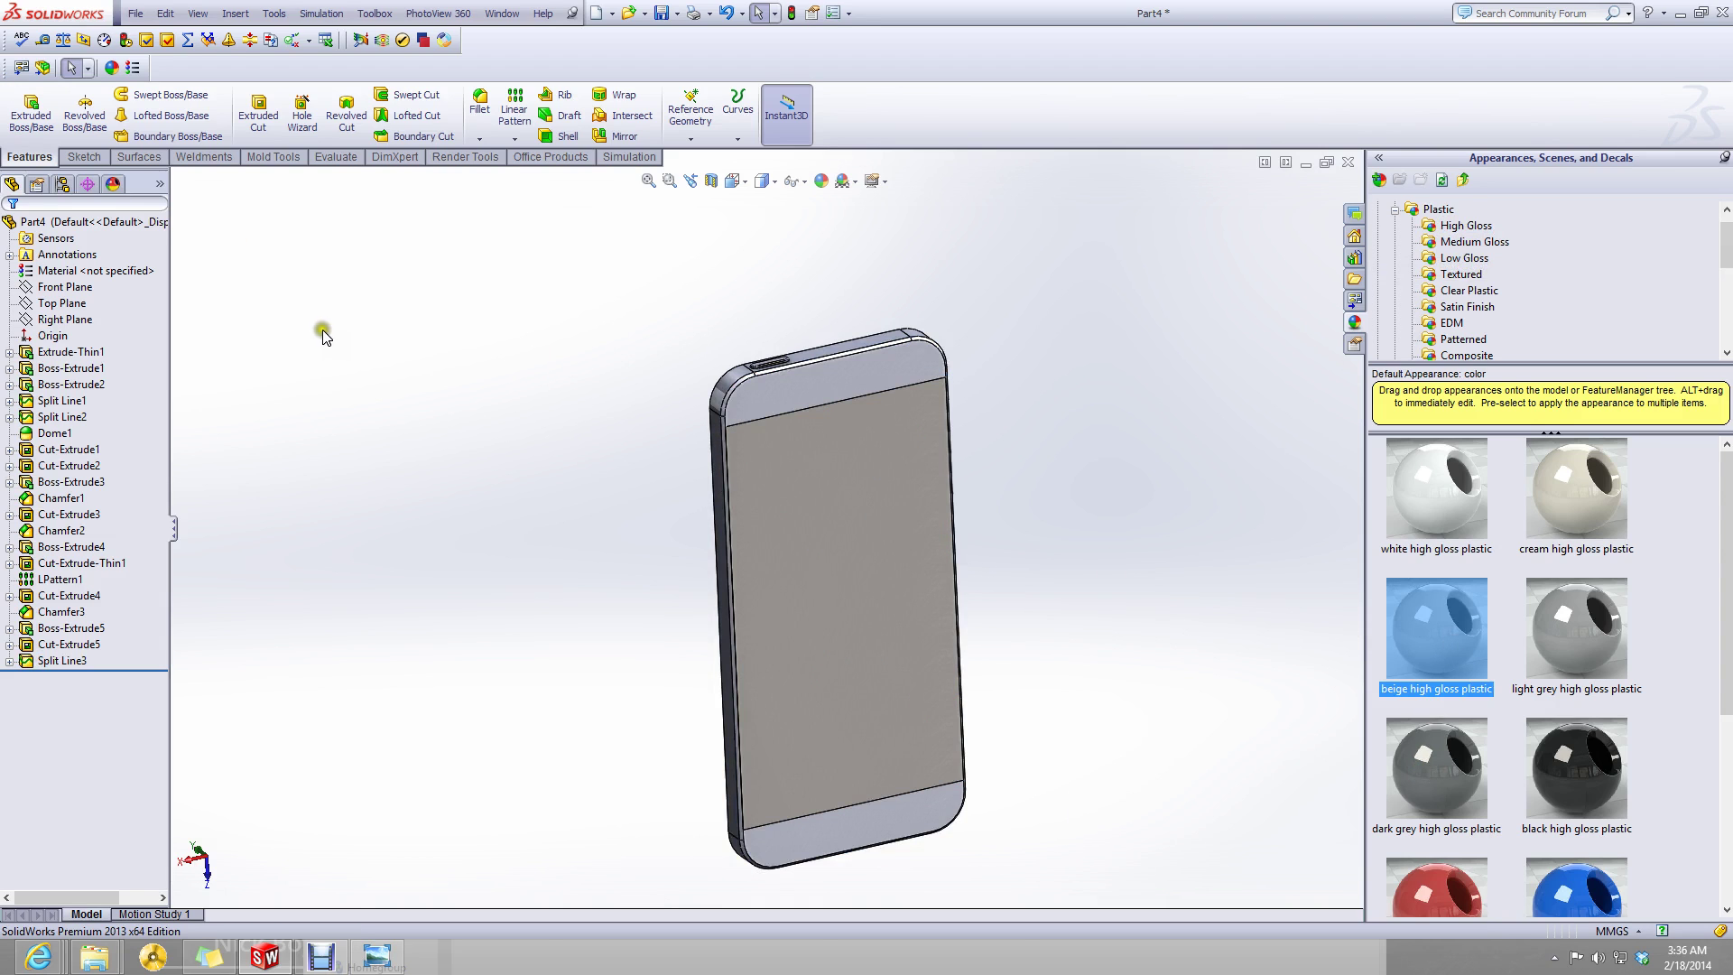
- Start a sketch on the end-band face of the phone's back and orient the view normal to it
{"action": "middle_click_drag", "start_coordinate": [1118, 452], "coordinate": [1091, 513]}
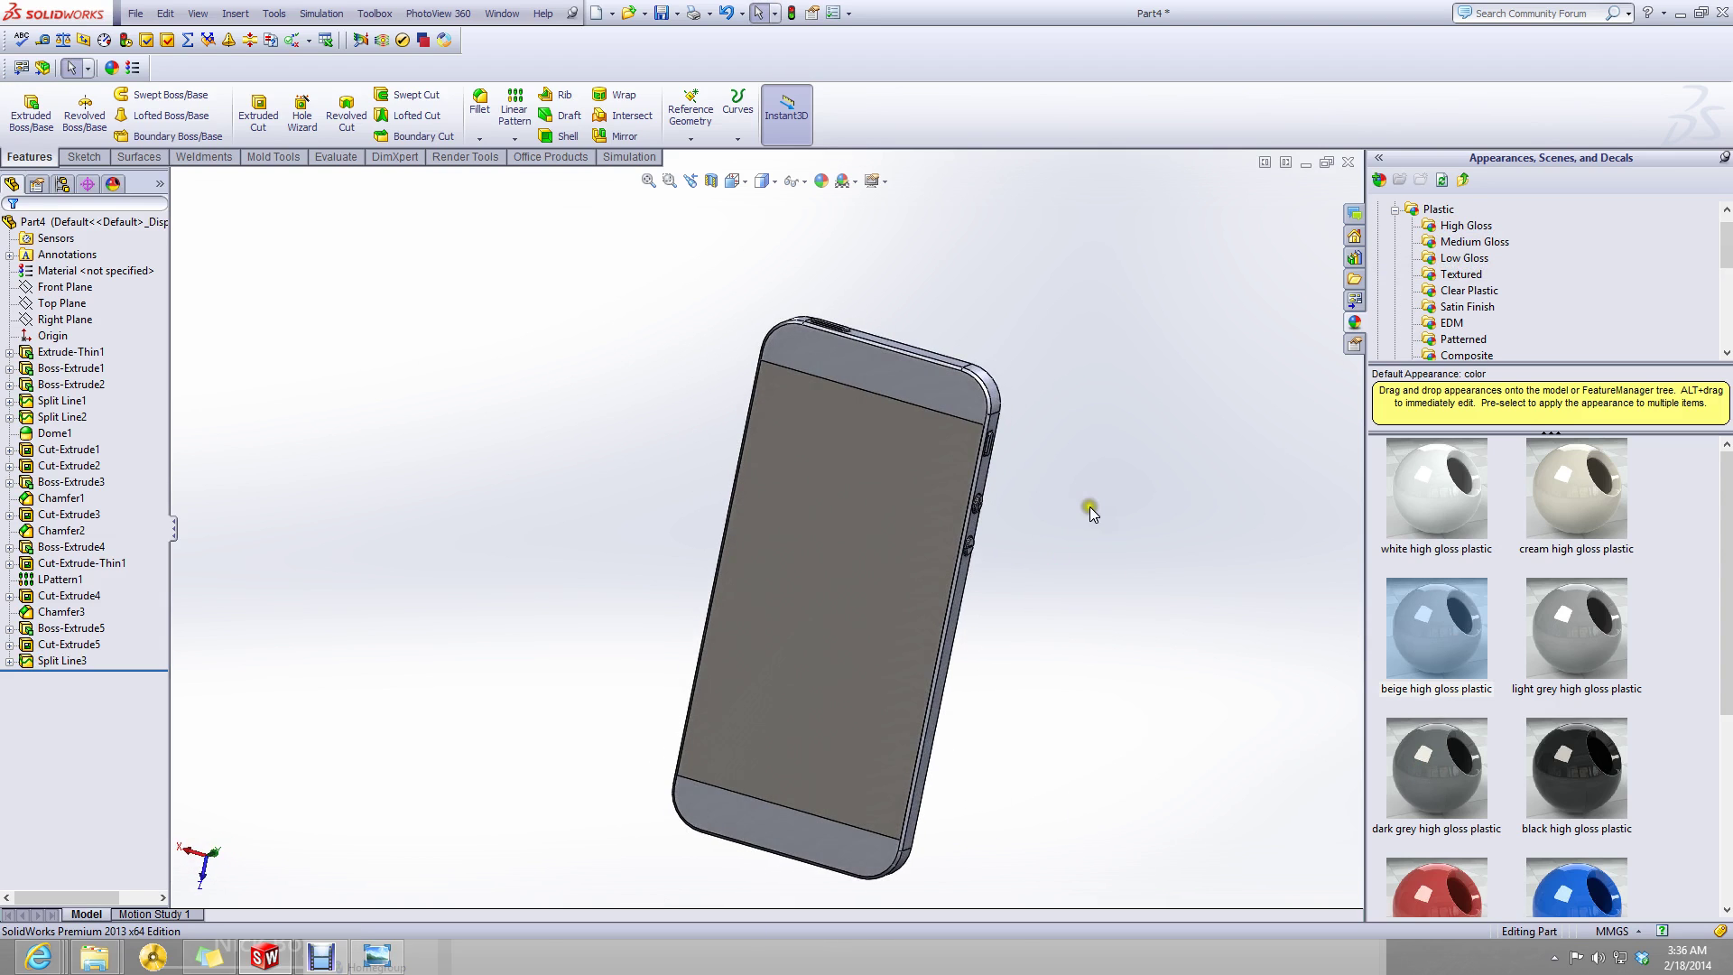
{"action": "scroll", "coordinate": [821, 408], "scroll_direction": "down", "scroll_amount": 3}
{"action": "left_click", "coordinate": [828, 460]}
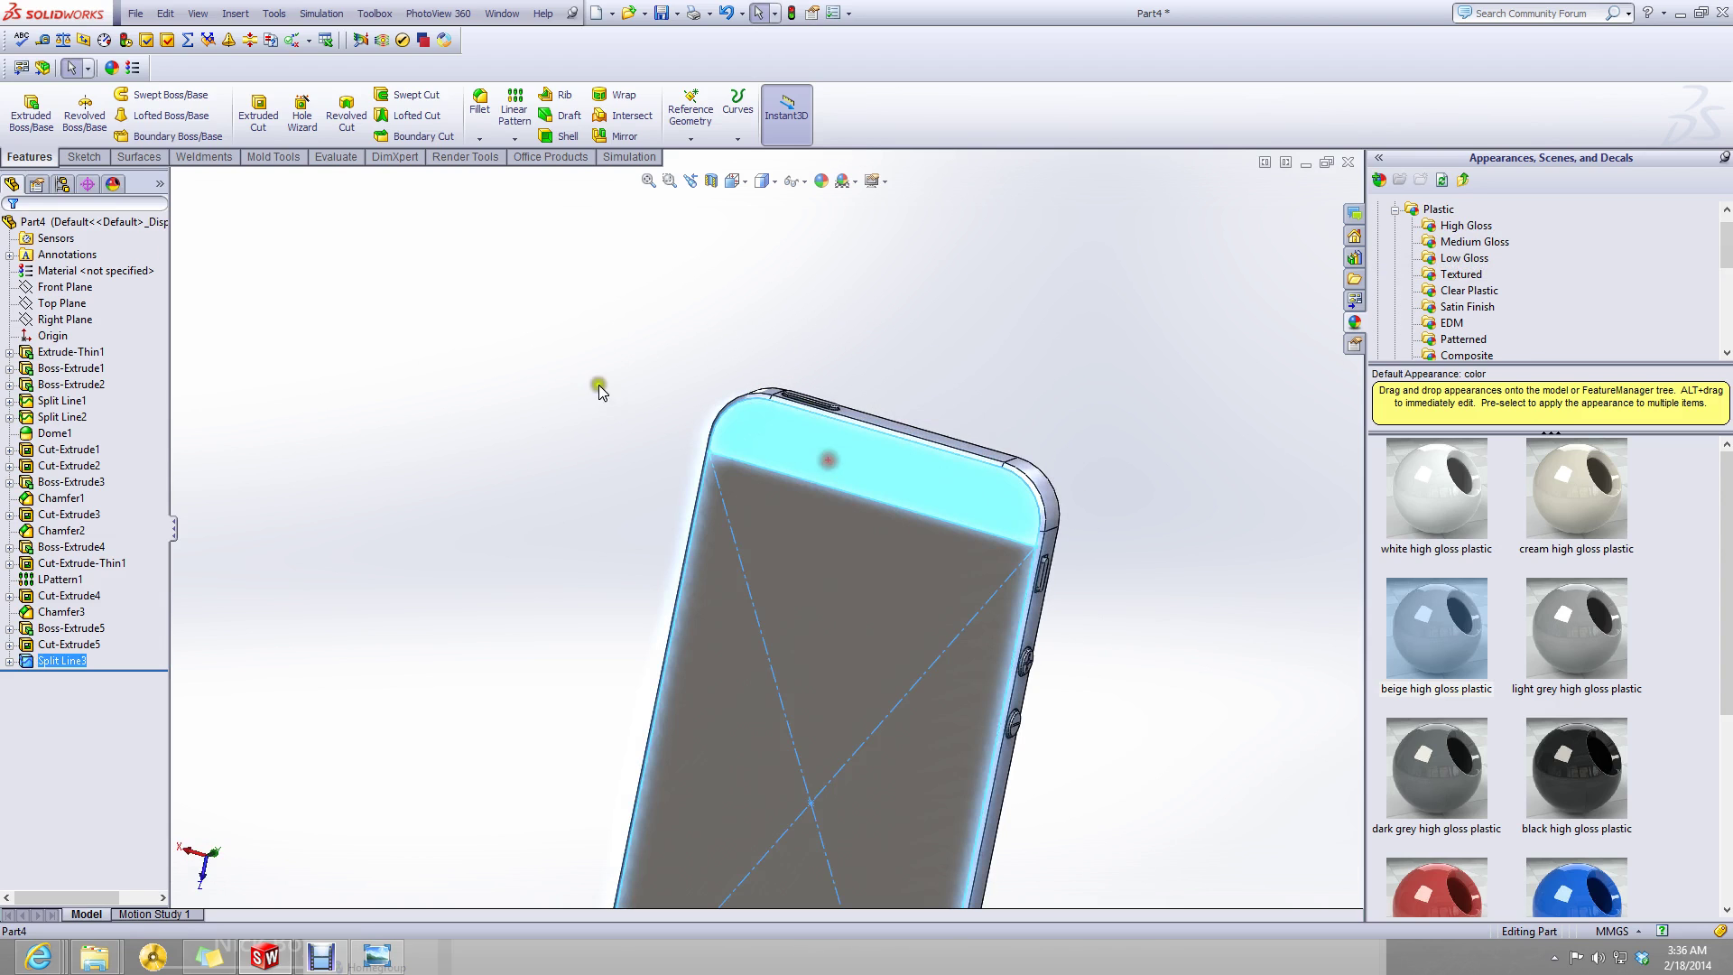
{"action": "left_click", "coordinate": [84, 156]}
{"action": "left_click", "coordinate": [23, 108]}
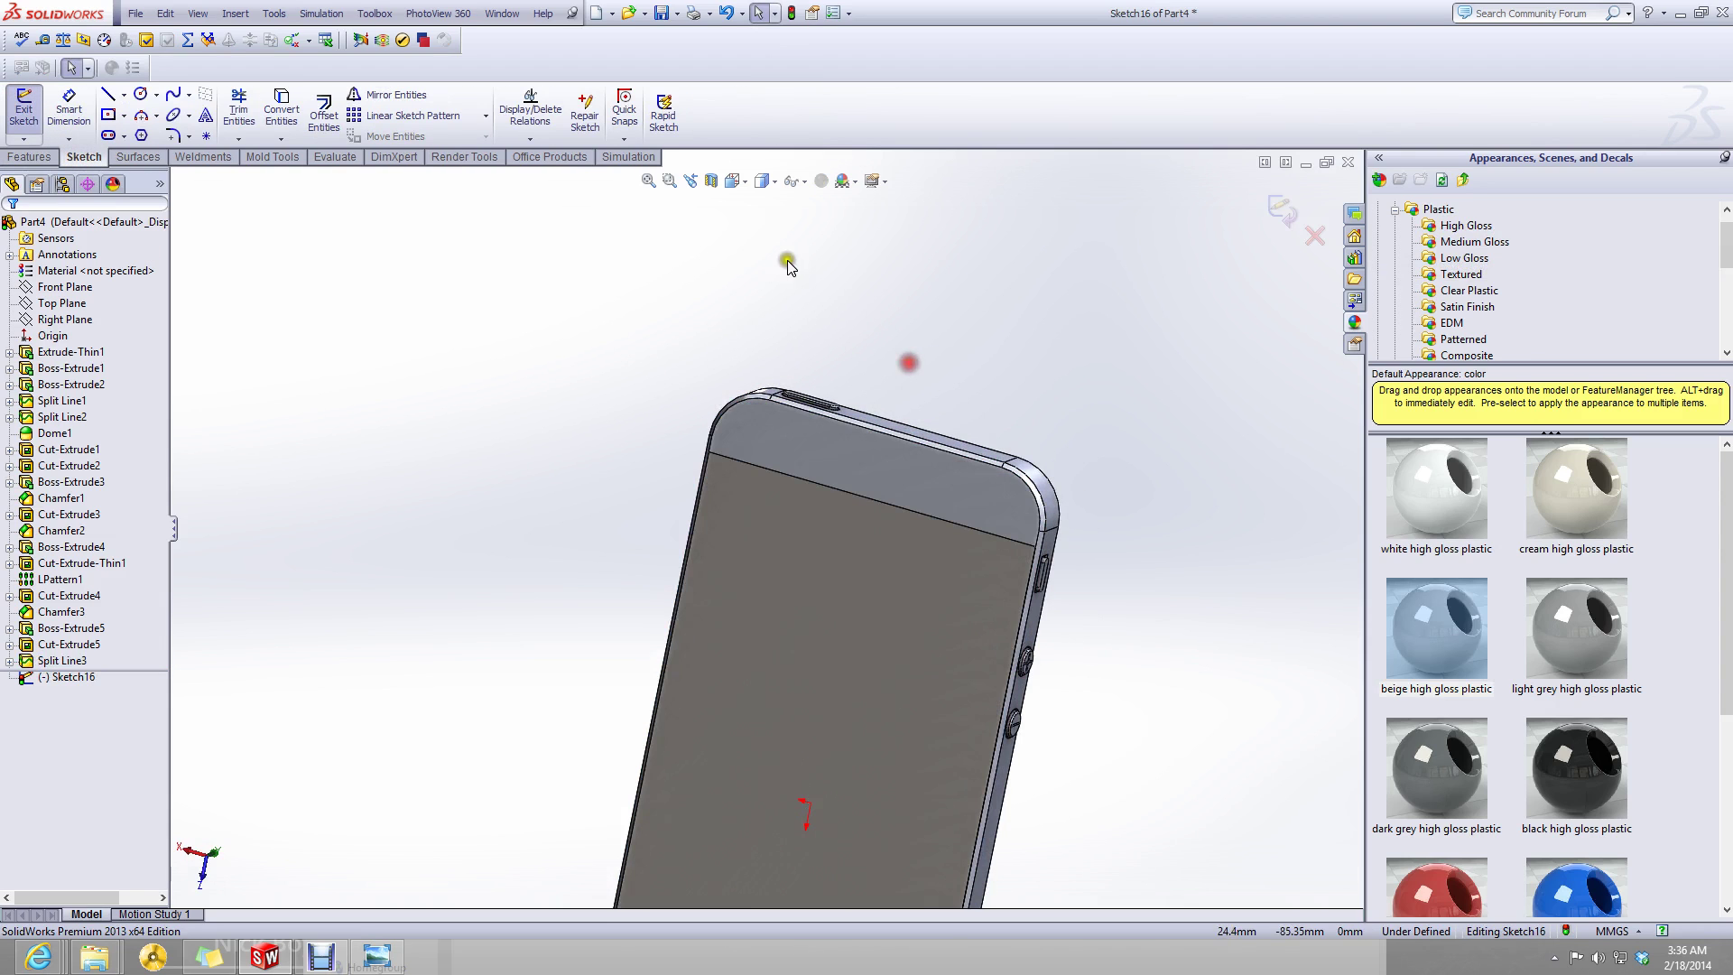
{"action": "left_click", "coordinate": [735, 181]}
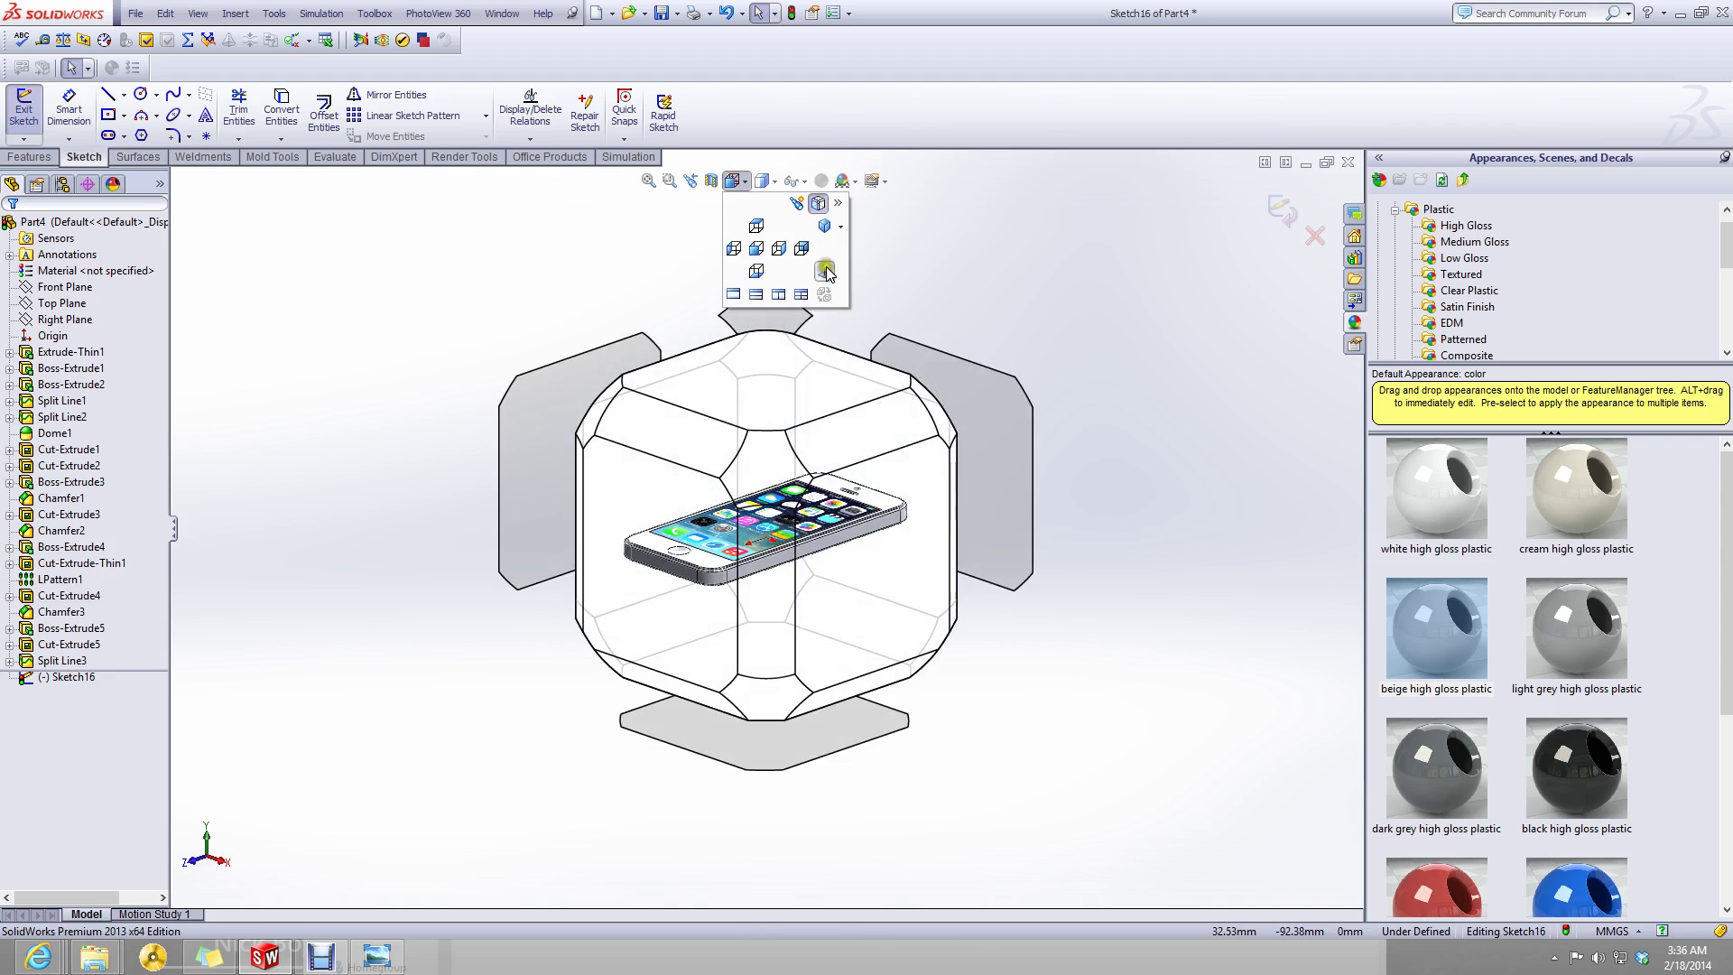
{"action": "left_click", "coordinate": [825, 271]}
{"action": "scroll", "coordinate": [923, 789], "scroll_direction": "up", "scroll_amount": 2}
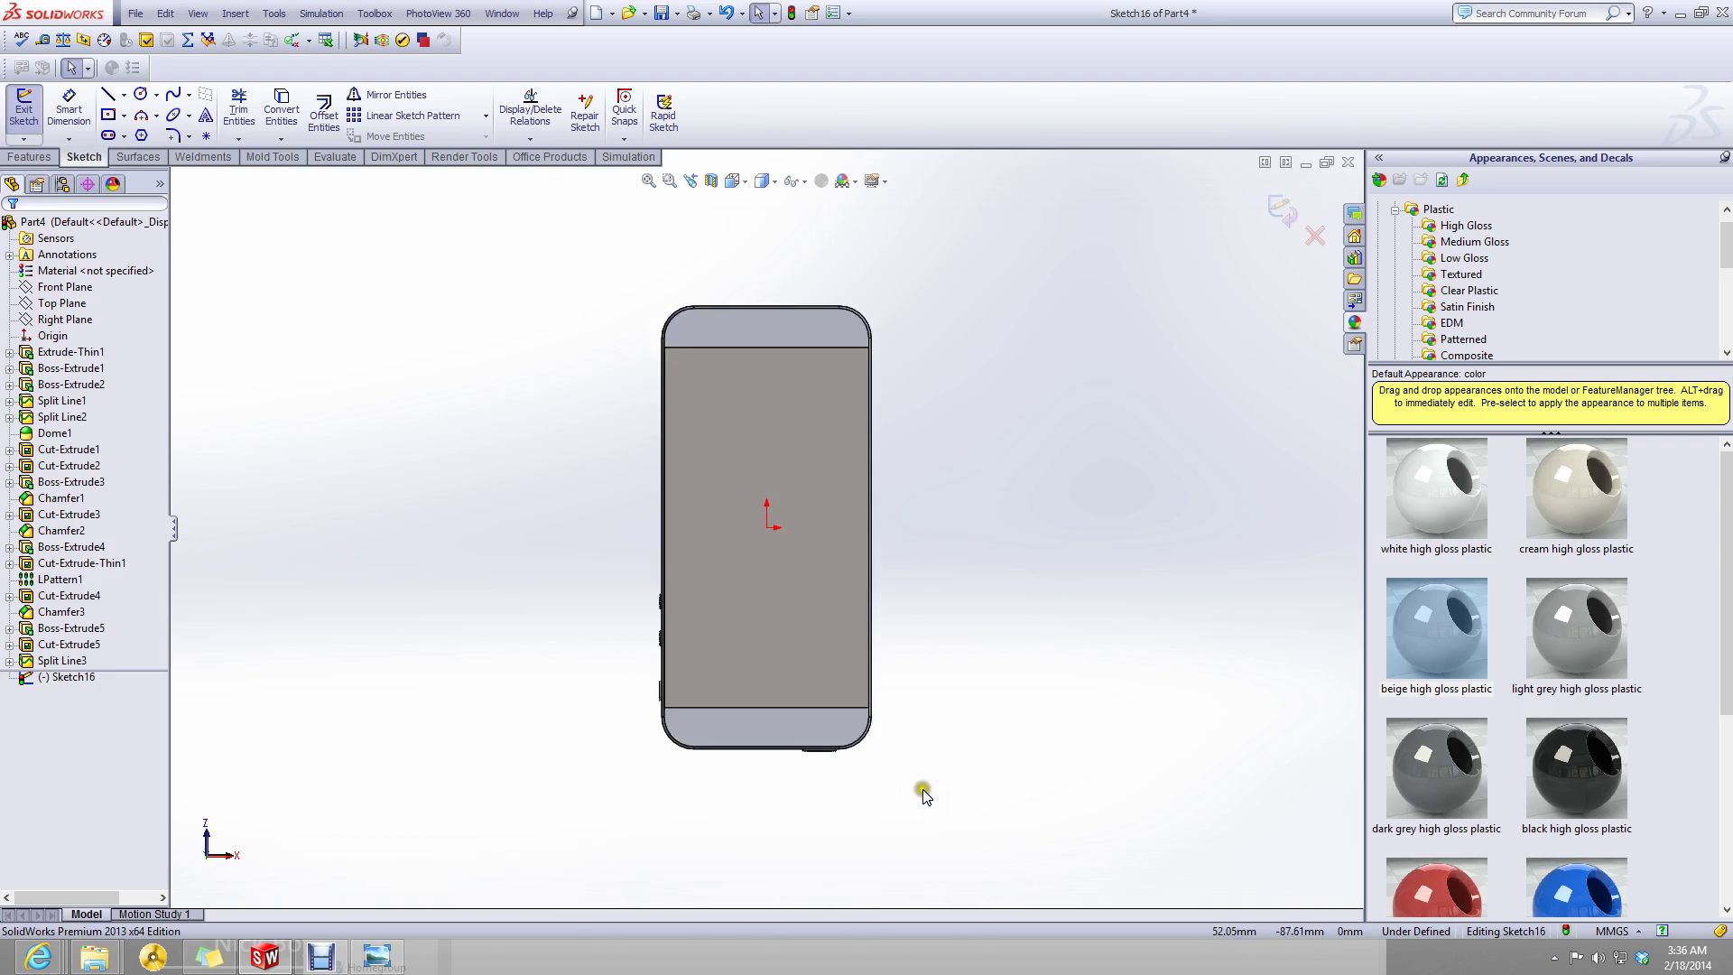
{"action": "scroll", "coordinate": [794, 611], "scroll_direction": "down", "scroll_amount": 3}
{"action": "scroll", "coordinate": [734, 366], "scroll_direction": "up", "scroll_amount": 3}
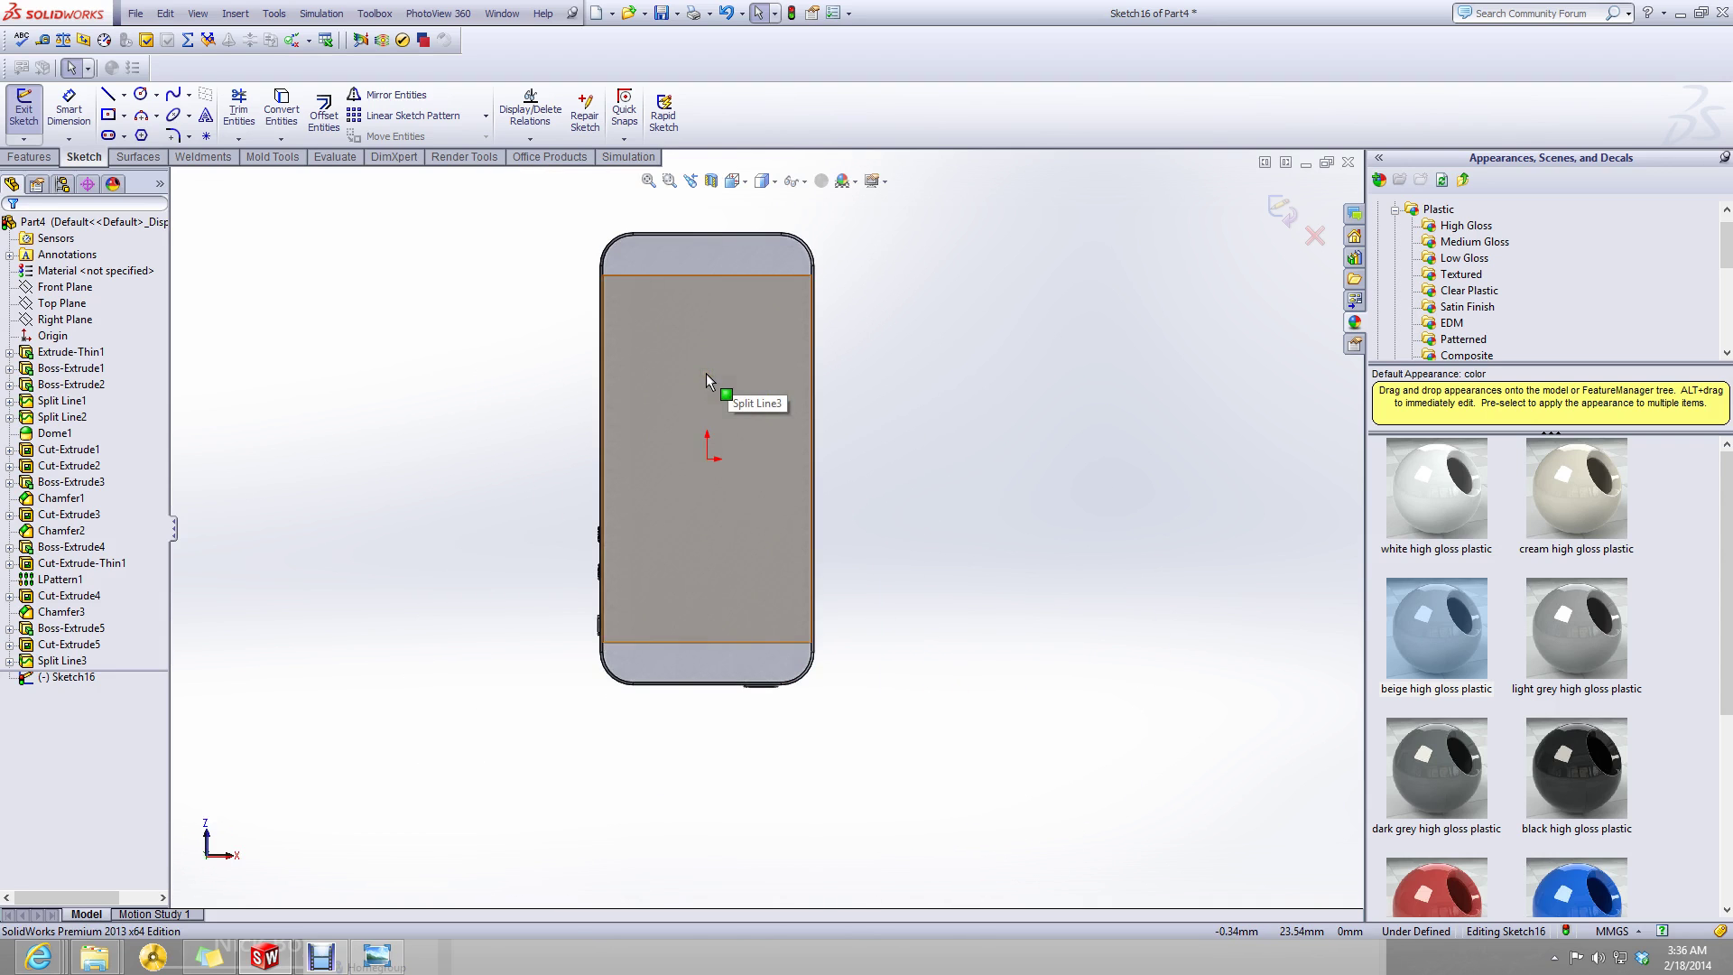
- Close the blueprint image and switch to the finished iPhone 5 part, exiting its open side-button sketch
{"action": "left_click", "coordinate": [377, 956]}
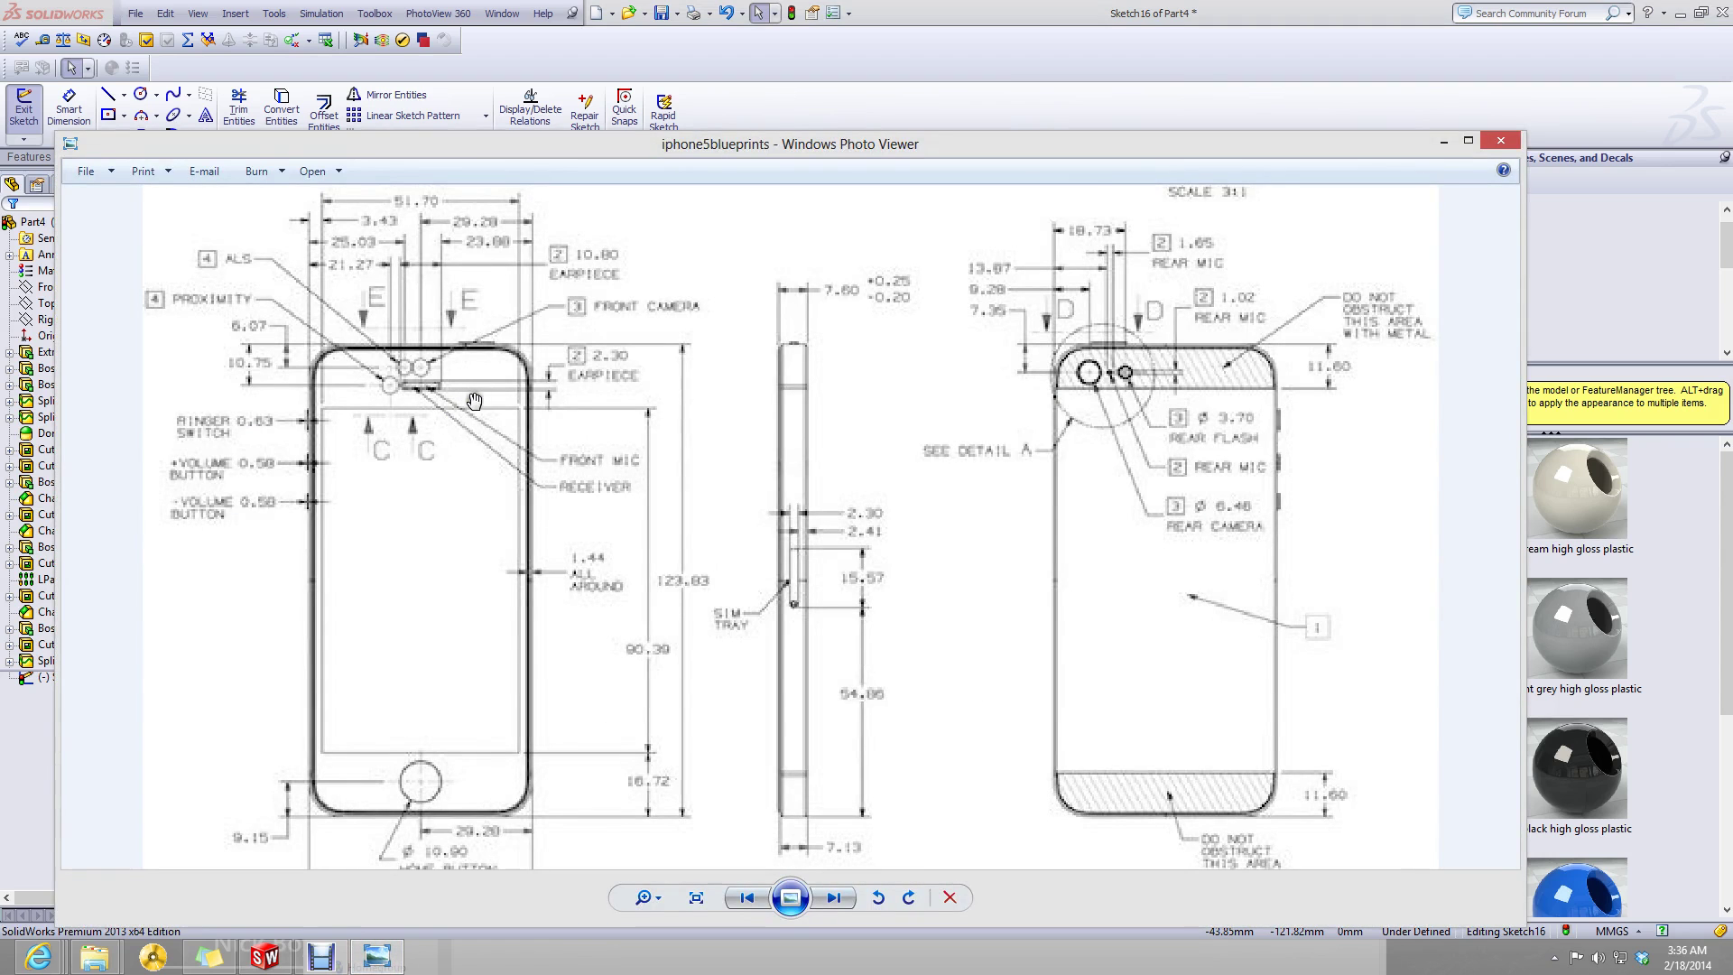
{"action": "left_click", "coordinate": [1500, 144]}
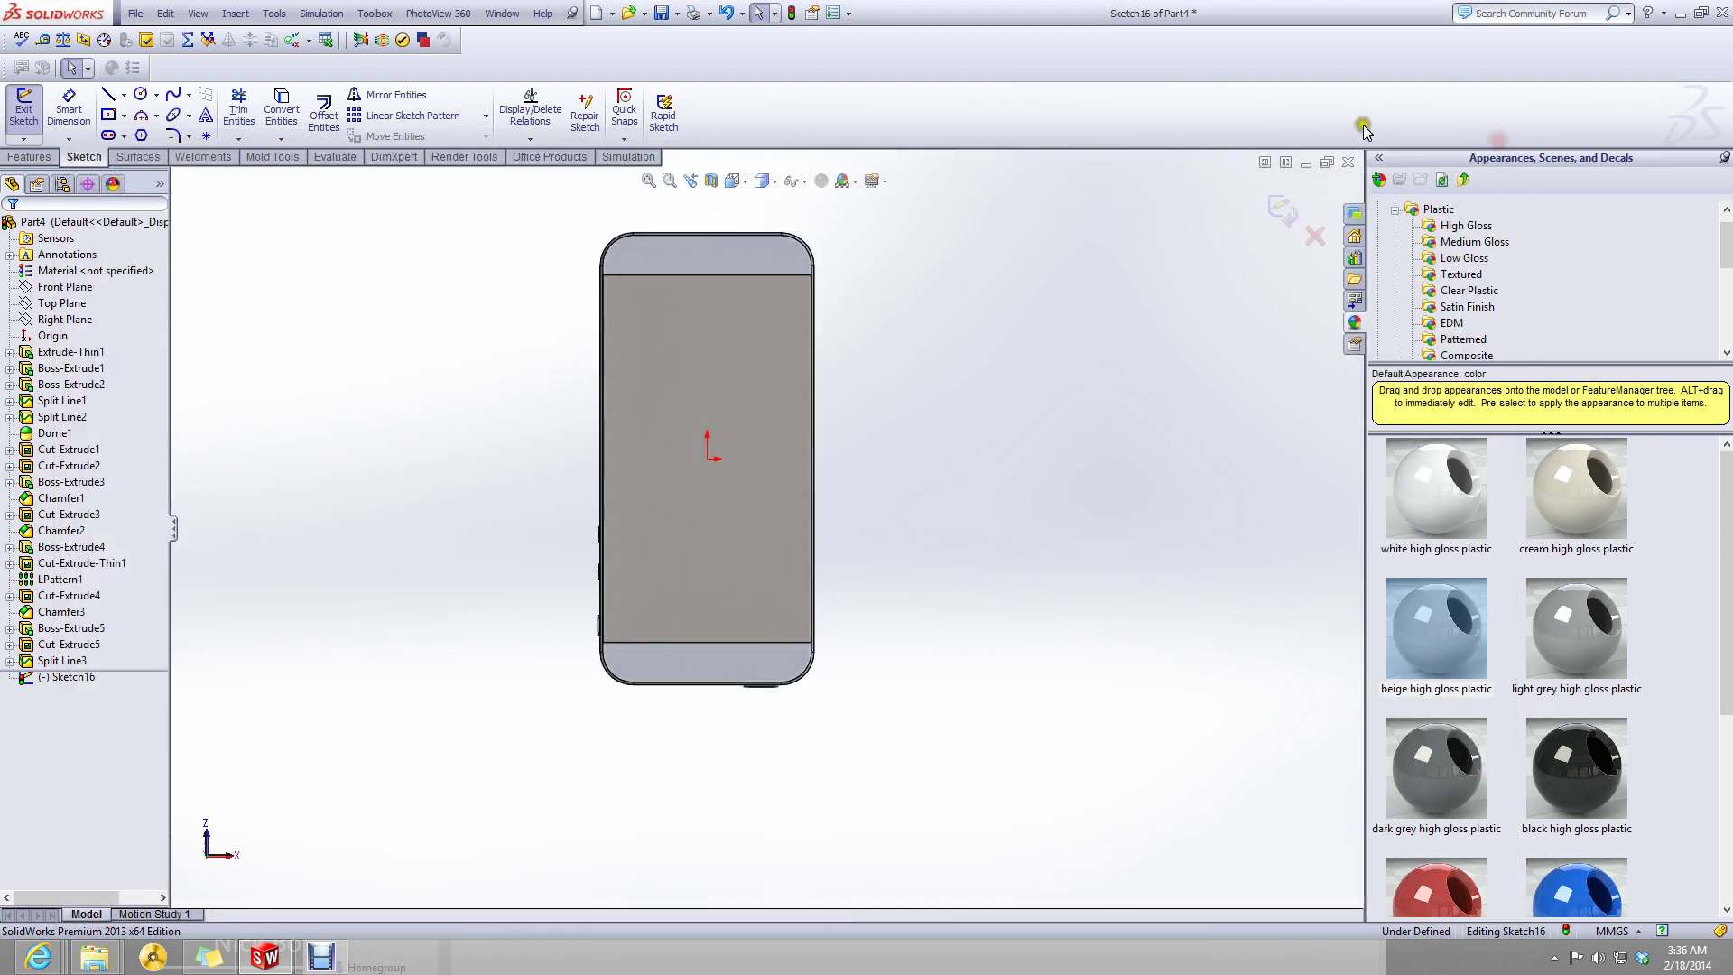
{"action": "left_click", "coordinate": [1309, 163]}
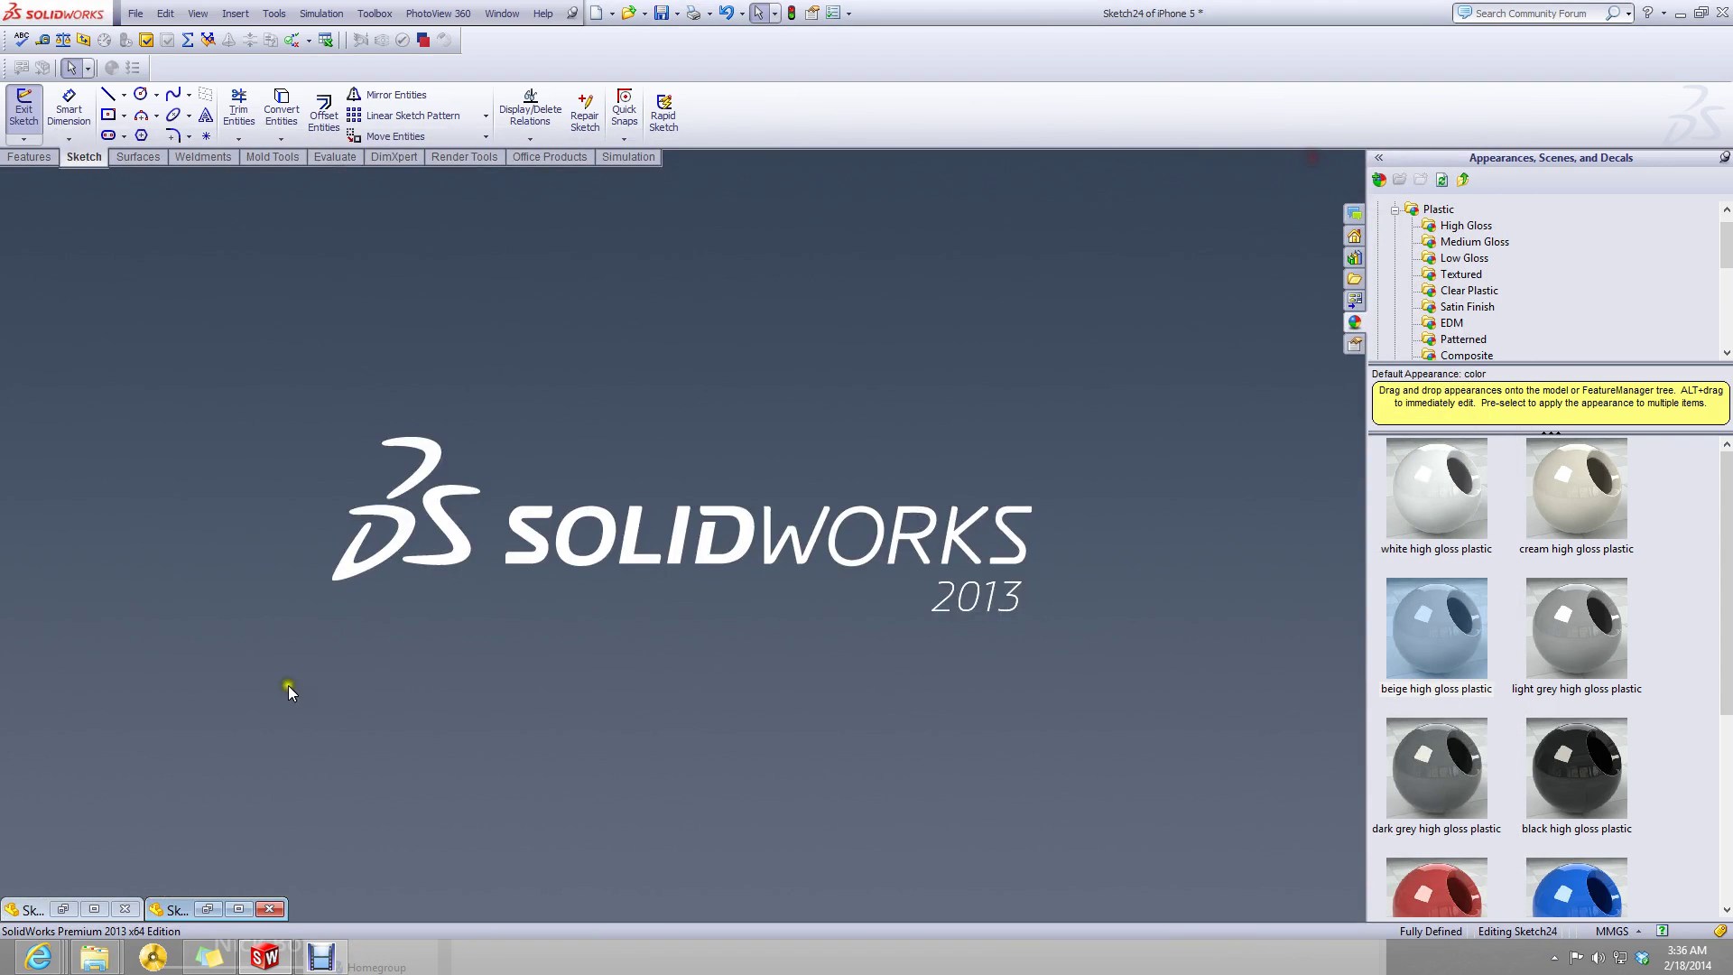
{"action": "left_click", "coordinate": [83, 914]}
{"action": "left_click", "coordinate": [1304, 169]}
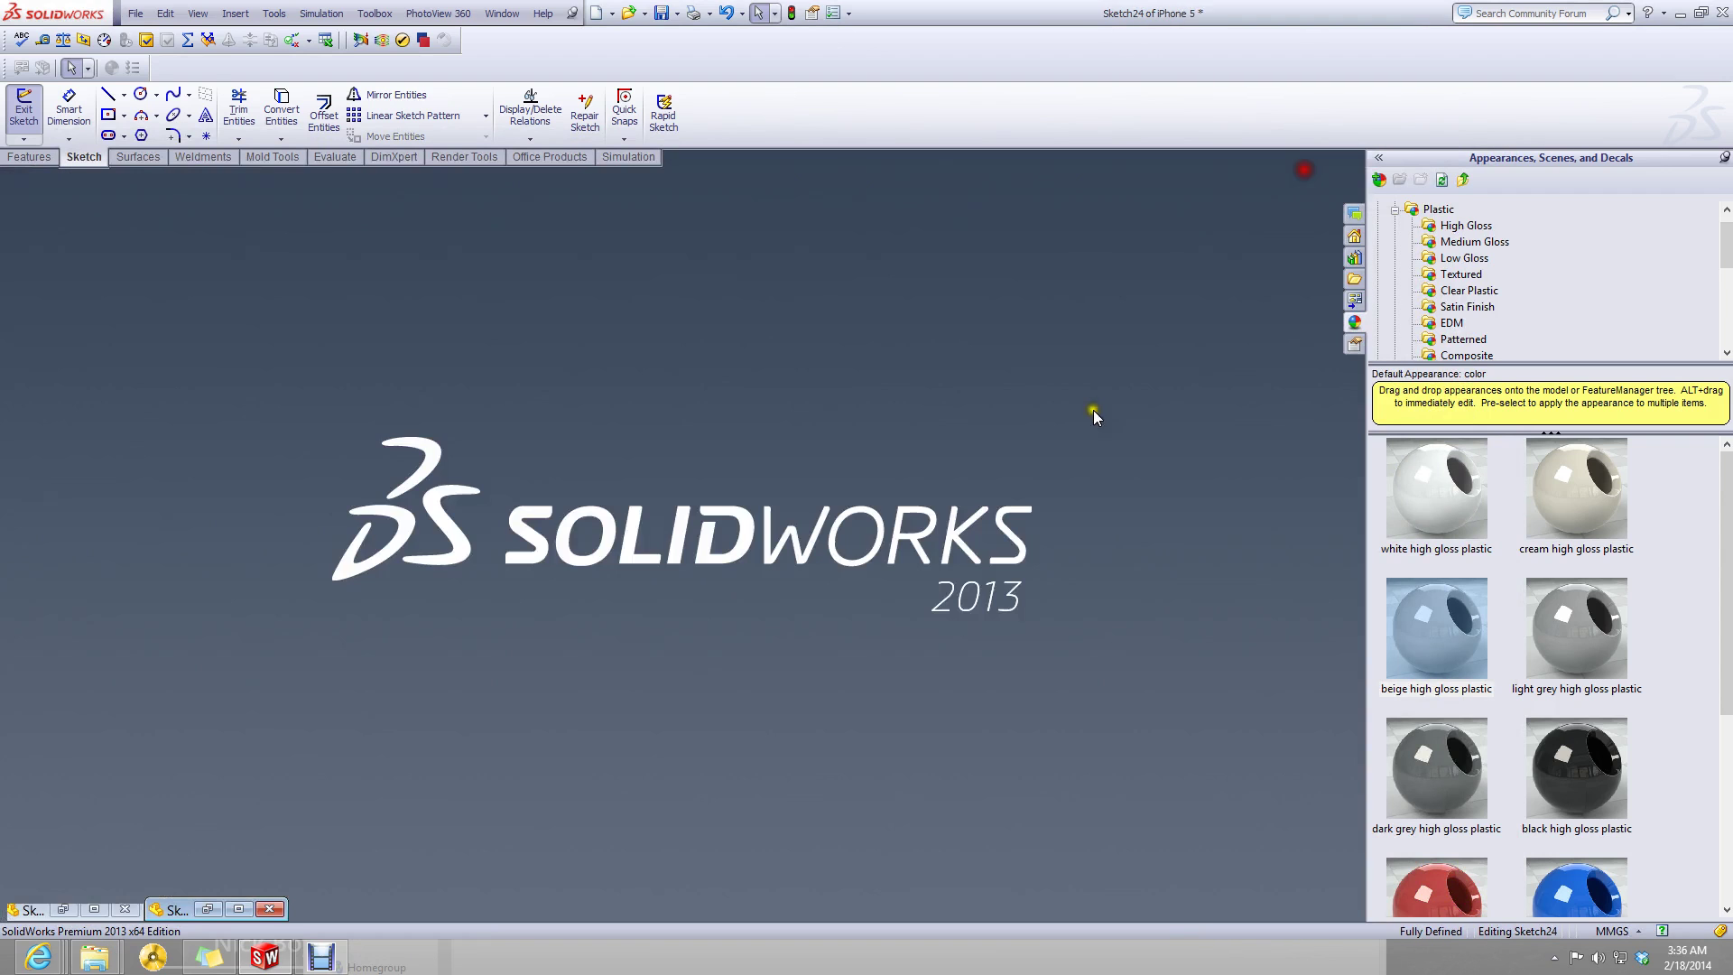
{"action": "left_click", "coordinate": [242, 911]}
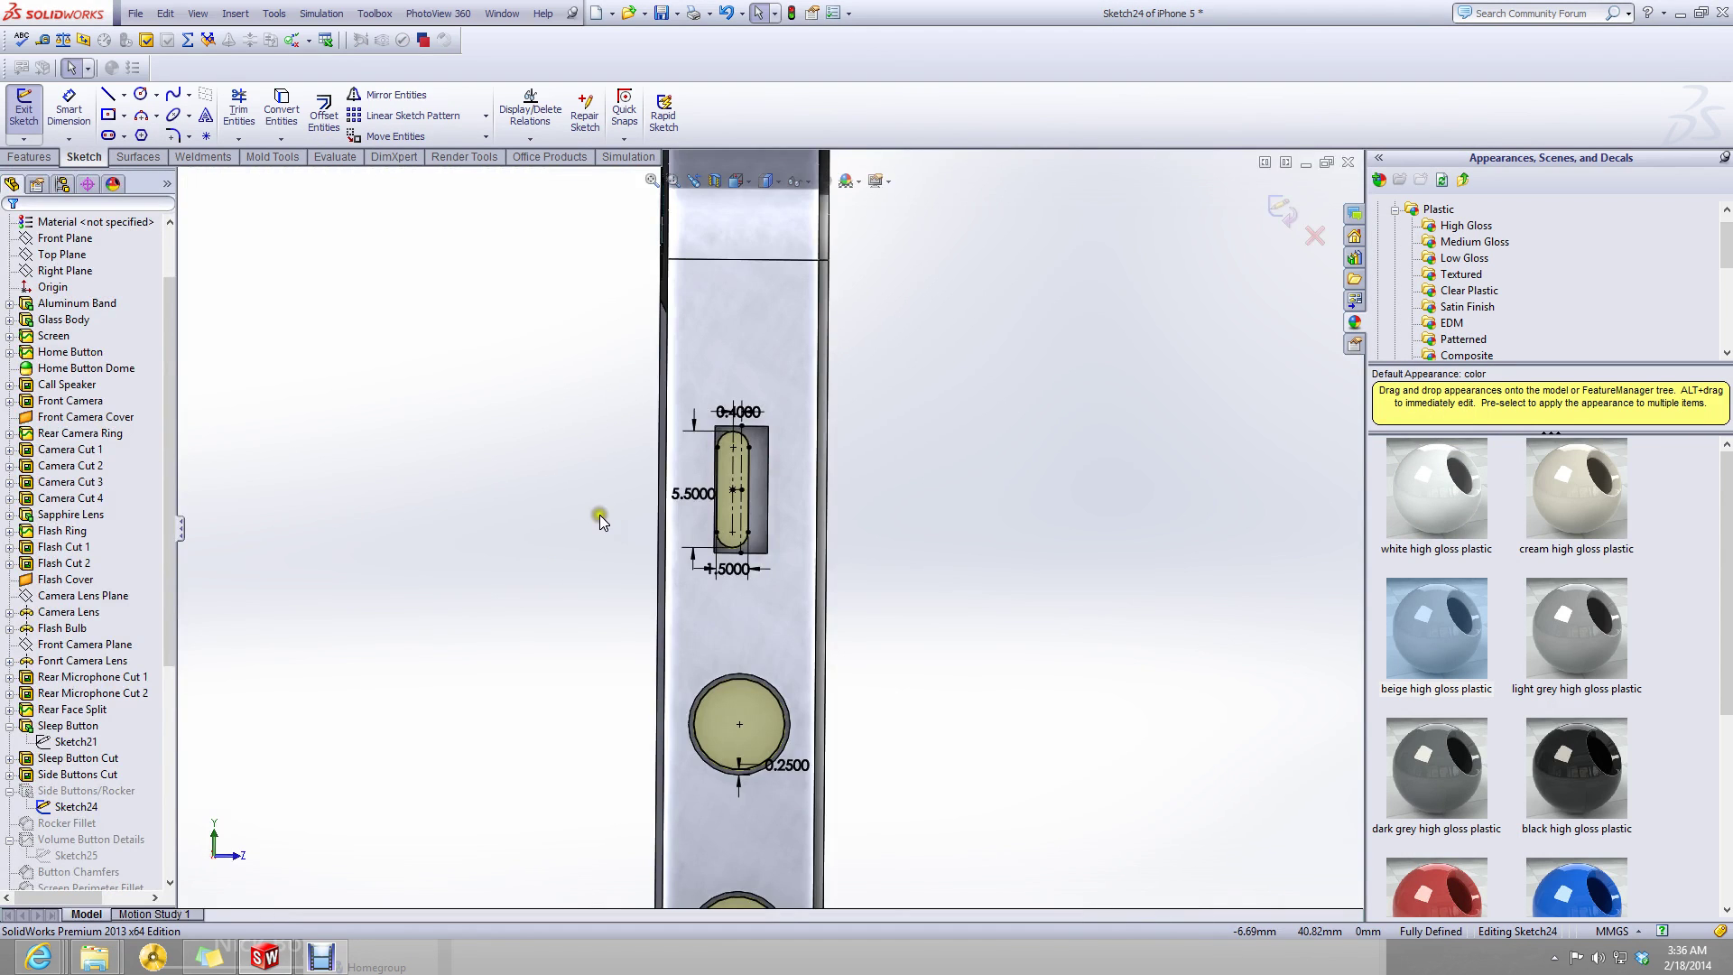
{"action": "left_click", "coordinate": [1273, 214]}
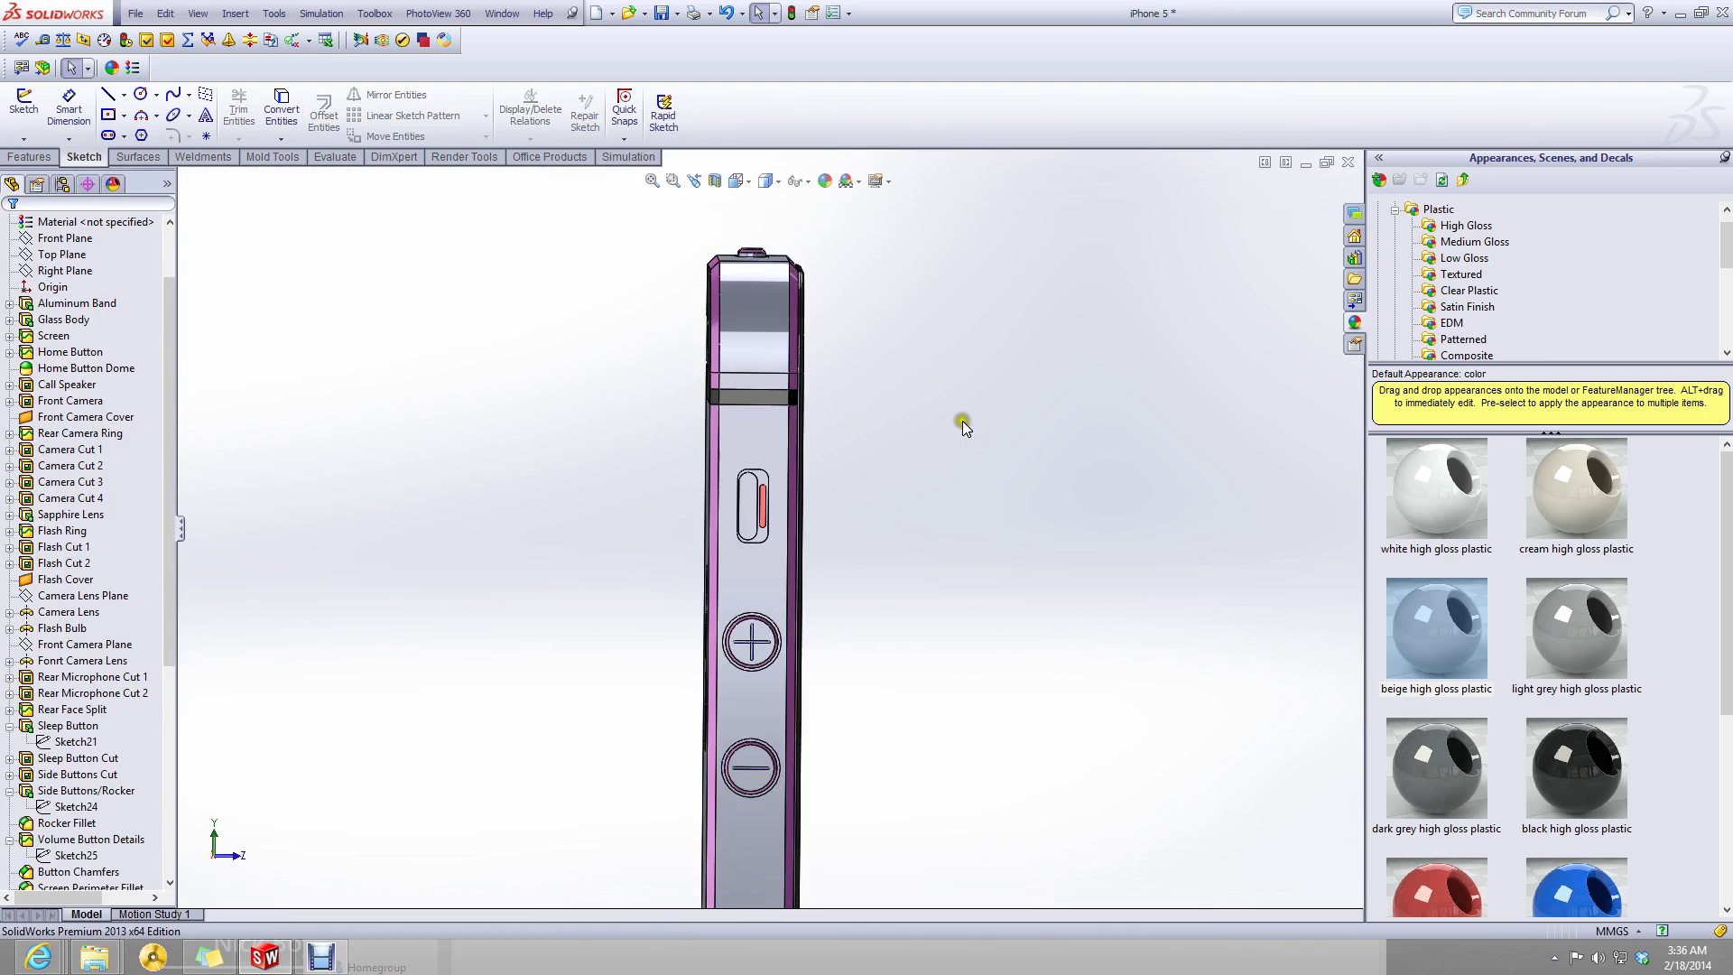
- Examine the ringer switch and the rear camera area on the finished iPhone 5 model
{"action": "middle_click_drag", "start_coordinate": [951, 423], "coordinate": [914, 466]}
{"action": "scroll", "coordinate": [762, 482], "scroll_direction": "down", "scroll_amount": 5}
{"action": "scroll", "coordinate": [762, 482], "scroll_direction": "down", "scroll_amount": 3}
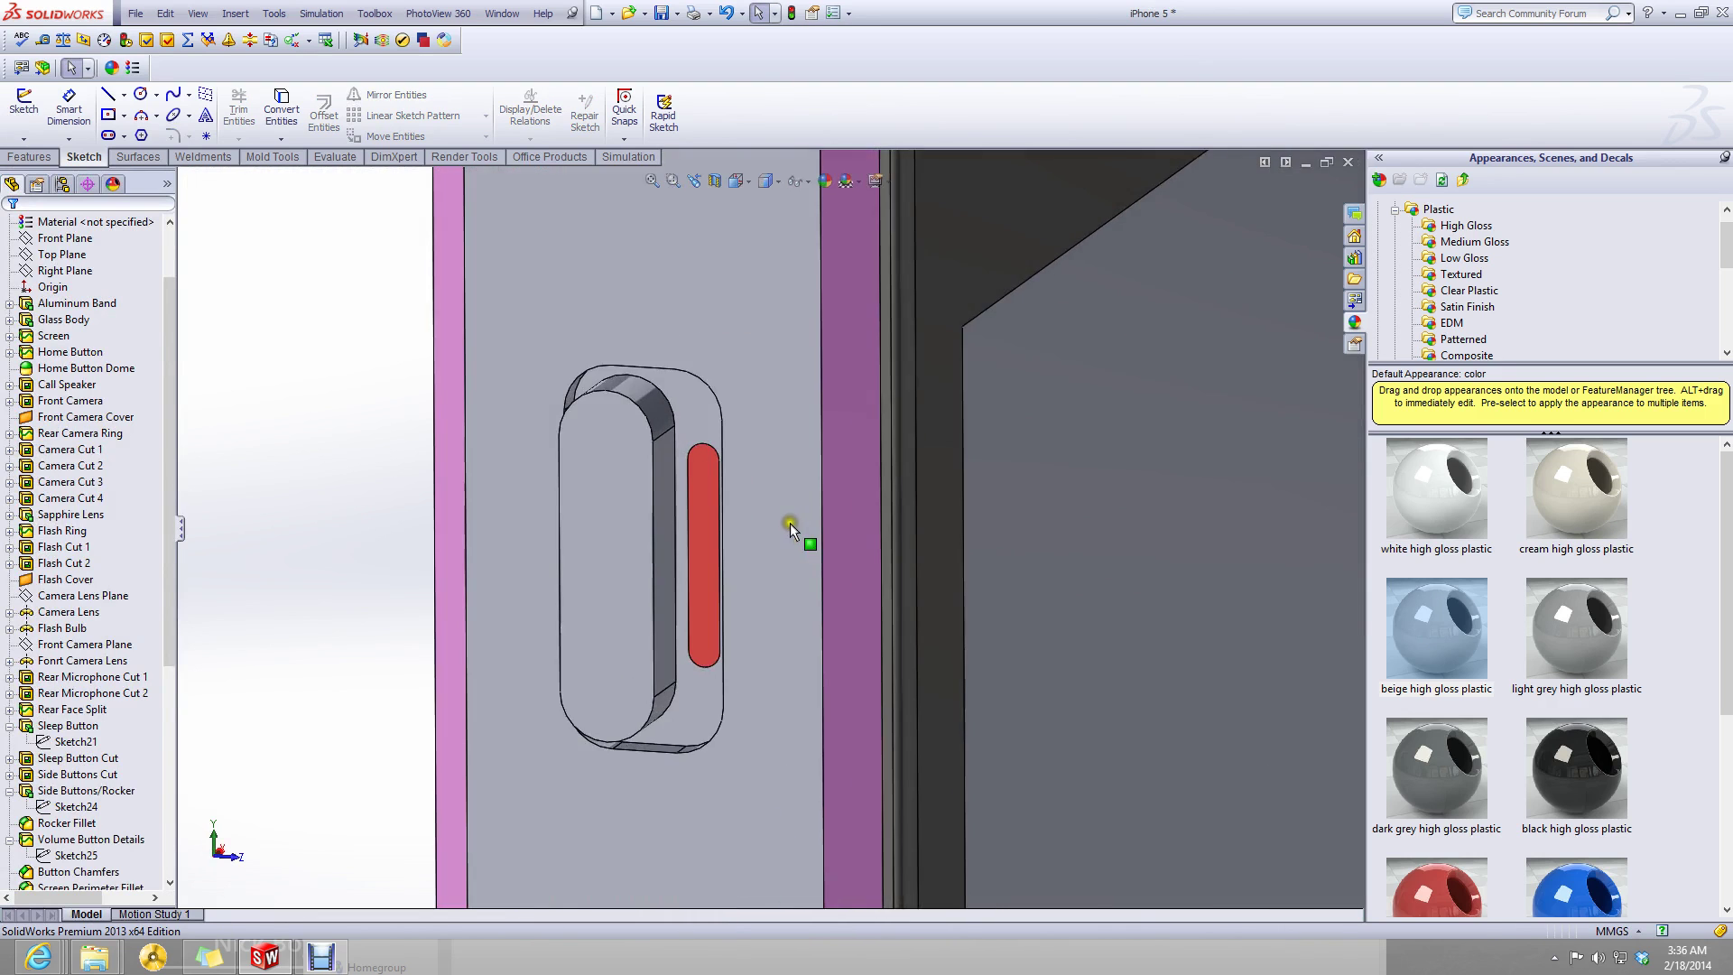
{"action": "middle_click_drag", "start_coordinate": [793, 533], "coordinate": [793, 608]}
{"action": "scroll", "coordinate": [702, 518], "scroll_direction": "down", "scroll_amount": 4}
{"action": "scroll", "coordinate": [703, 518], "scroll_direction": "down", "scroll_amount": 3}
{"action": "left_click", "coordinate": [798, 609]}
{"action": "middle_click_drag", "start_coordinate": [786, 472], "coordinate": [1132, 417]}
{"action": "scroll", "coordinate": [798, 603], "scroll_direction": "up", "scroll_amount": 5}
{"action": "scroll", "coordinate": [1132, 417], "scroll_direction": "down", "scroll_amount": 5}
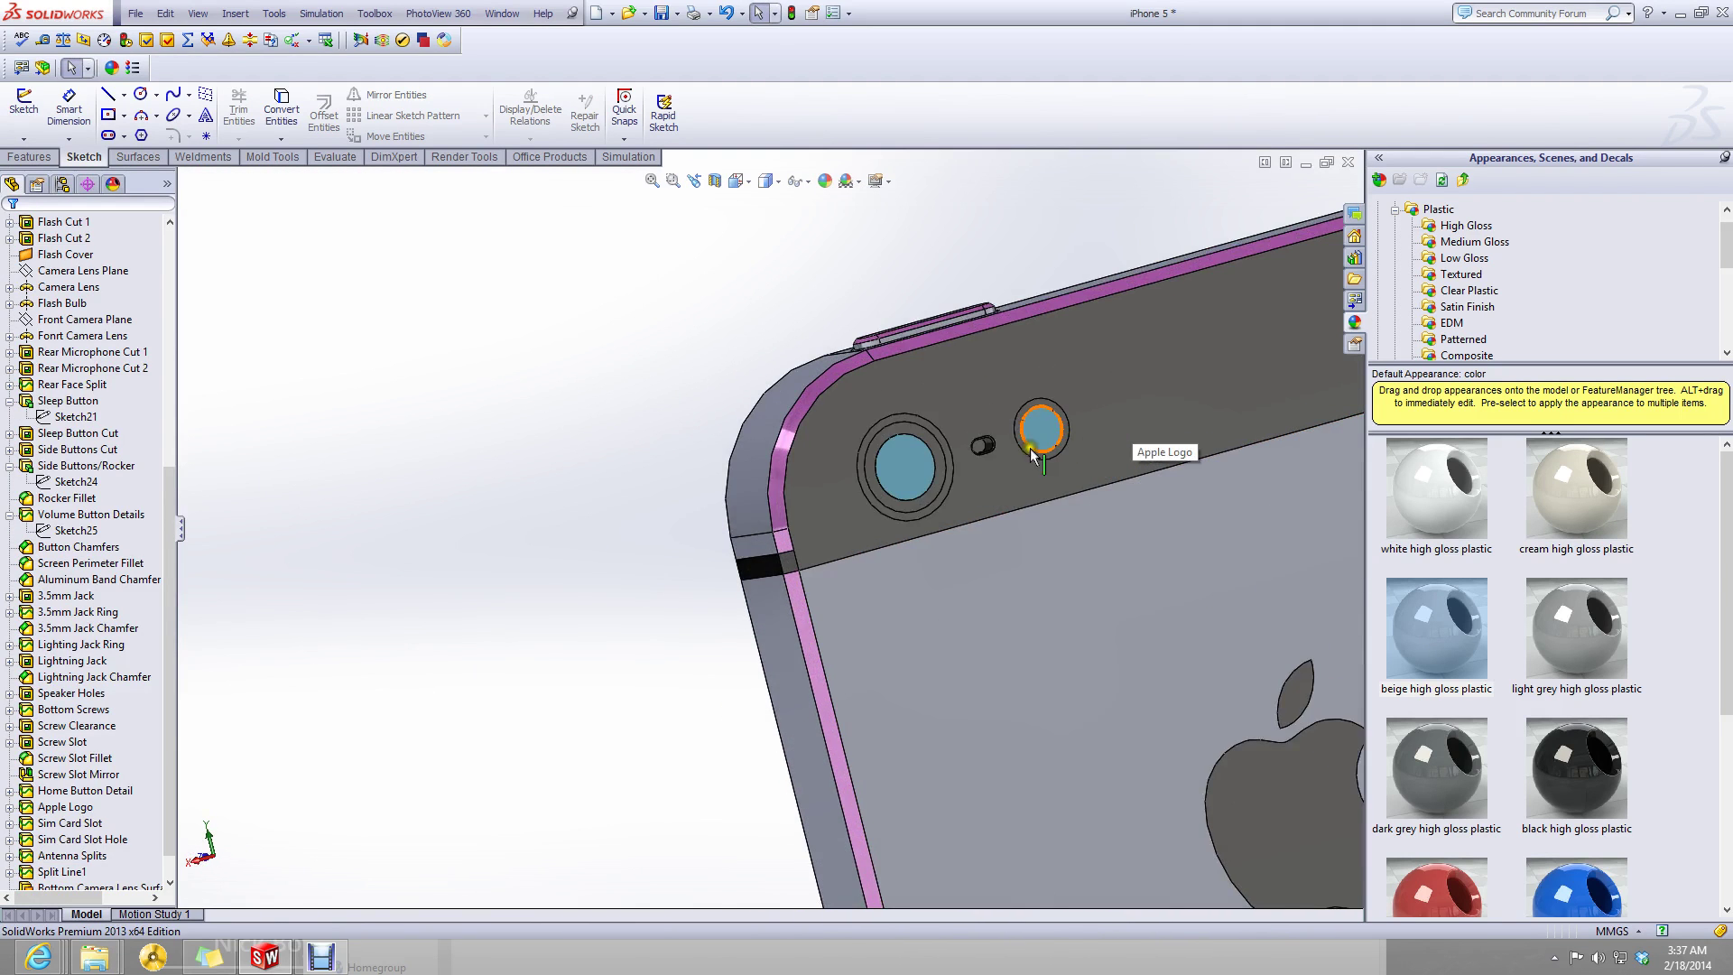
- Display the dimensions of the Rear Camera Ring feature on the finished model
{"action": "right_click", "coordinate": [818, 489]}
{"action": "left_click", "coordinate": [200, 258]}
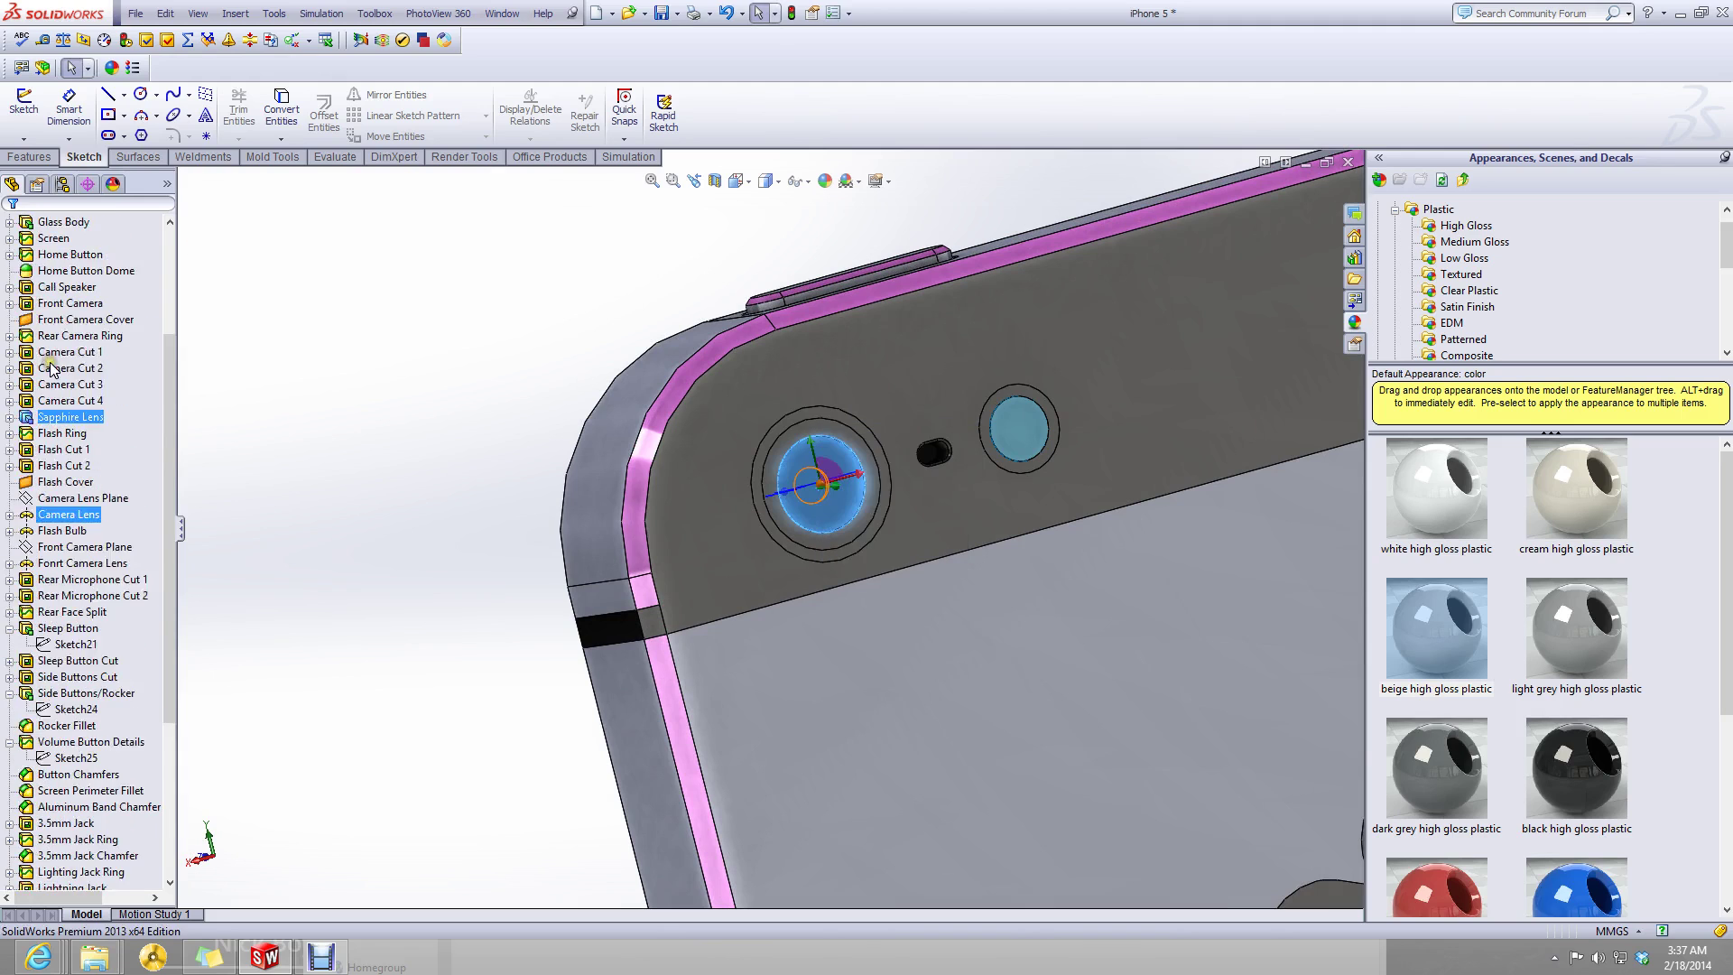
{"action": "left_click", "coordinate": [781, 421]}
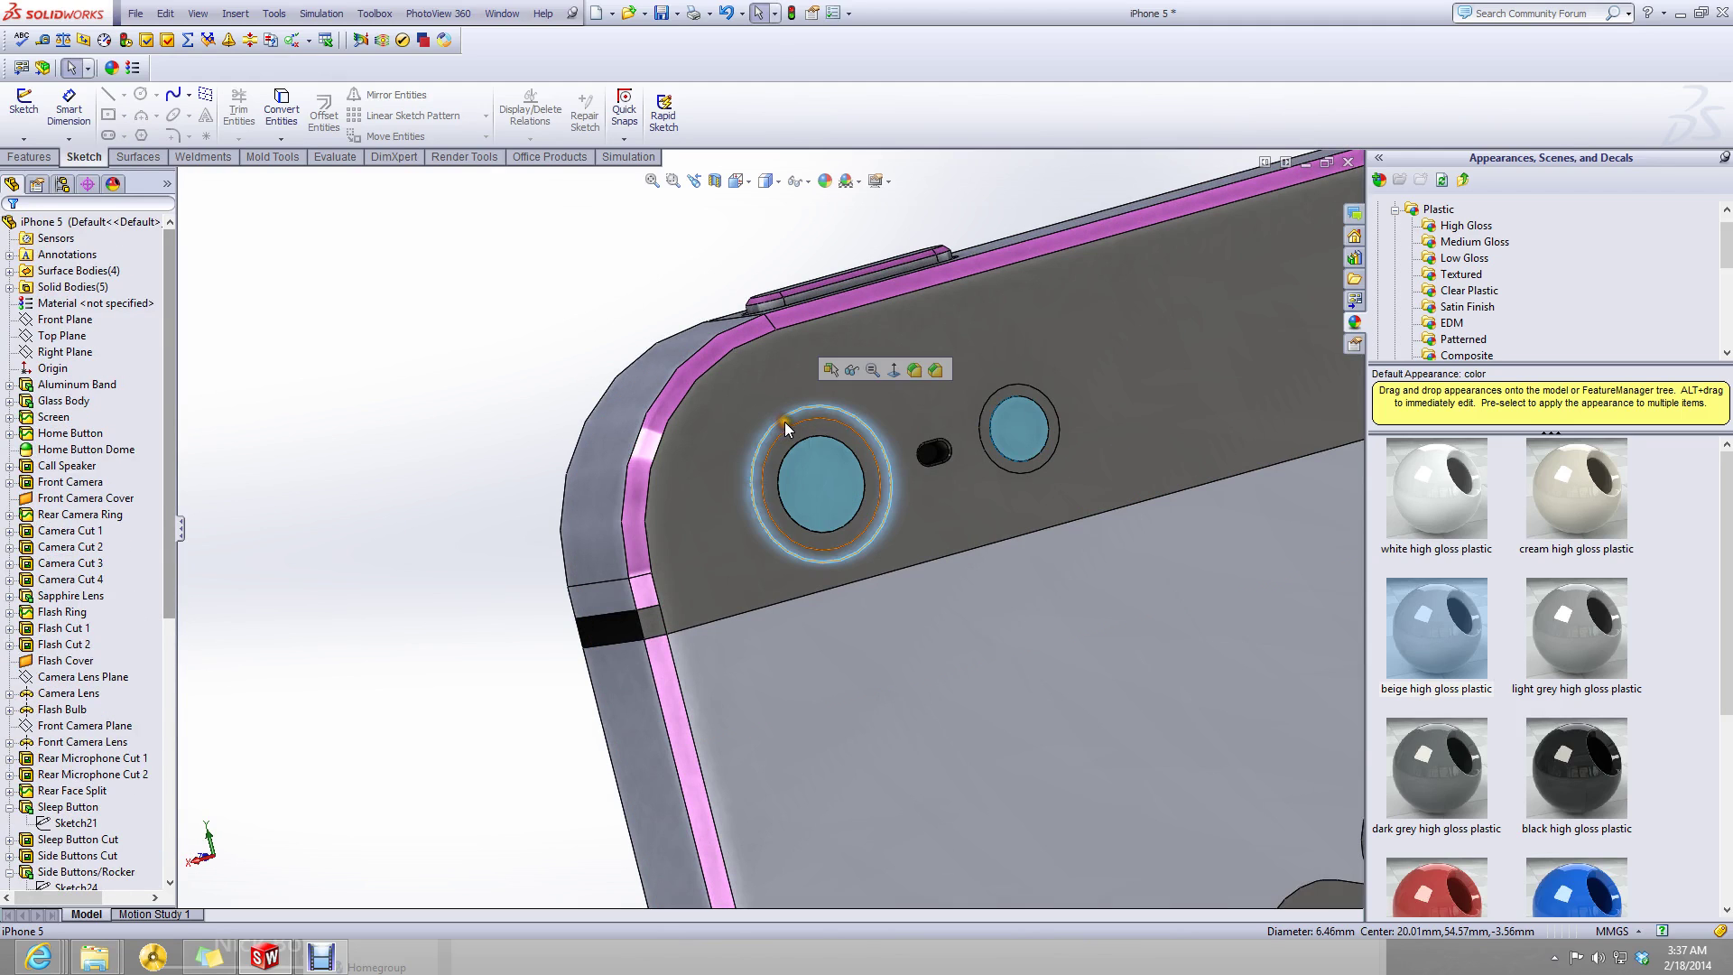
{"action": "double_click", "coordinate": [794, 431]}
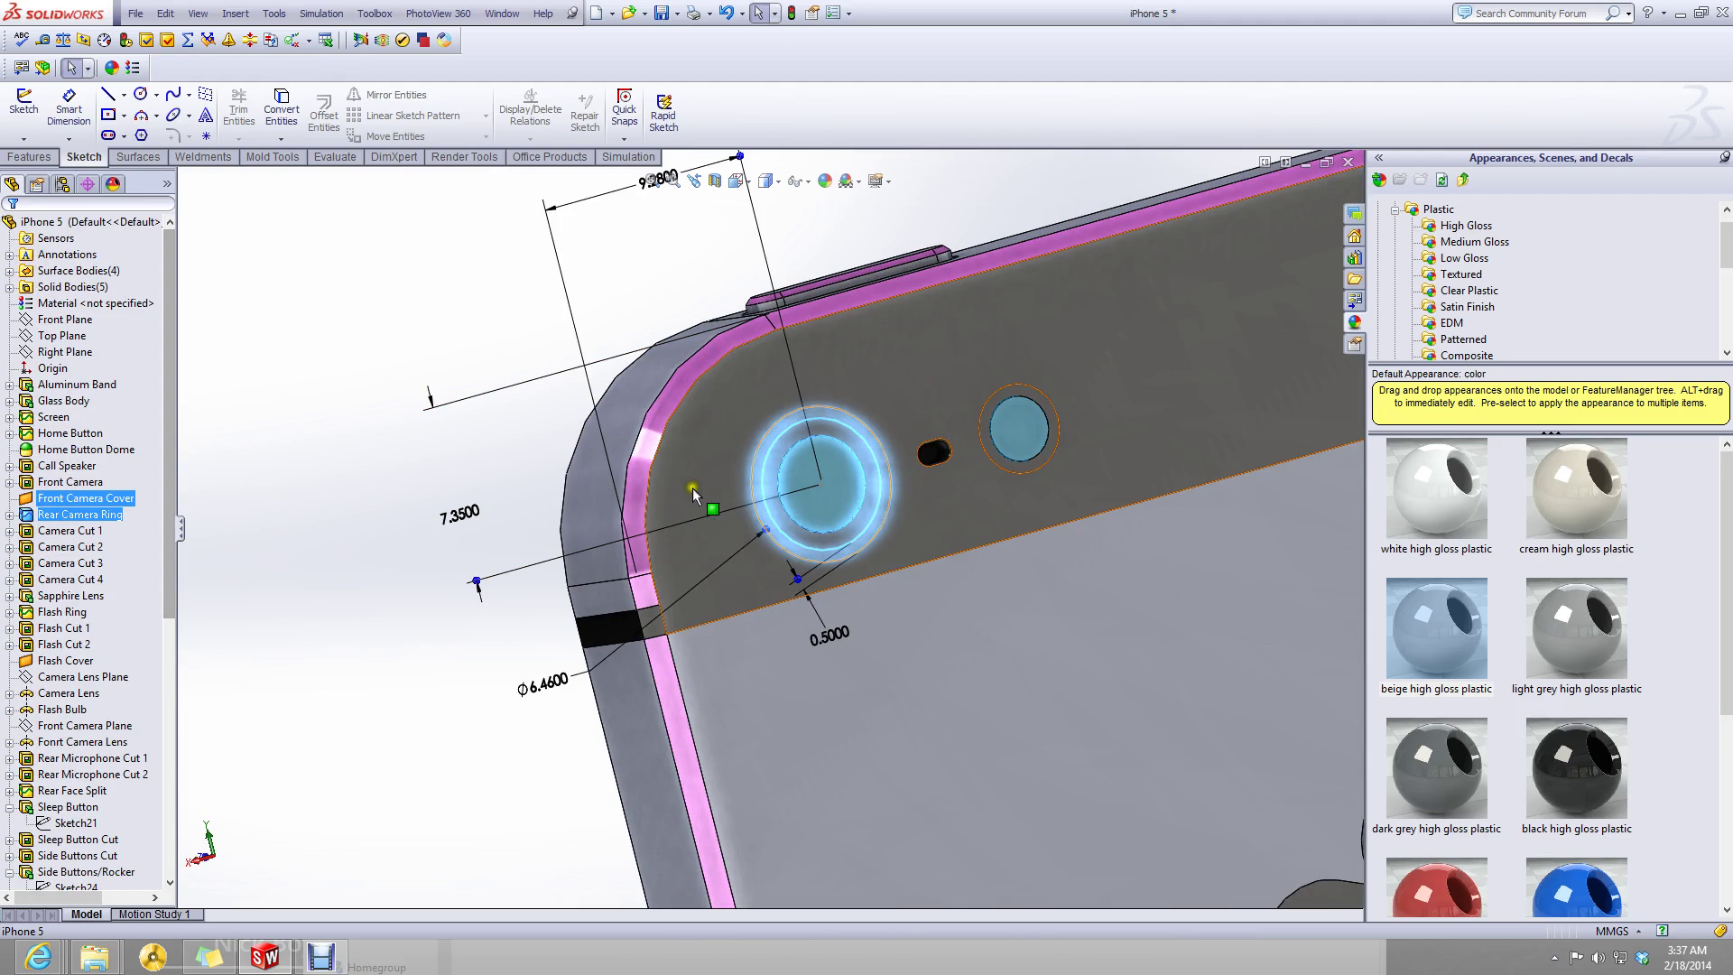
{"action": "scroll", "coordinate": [692, 488], "scroll_direction": "down", "scroll_amount": 4}
{"action": "scroll", "coordinate": [659, 506], "scroll_direction": "up", "scroll_amount": 6}
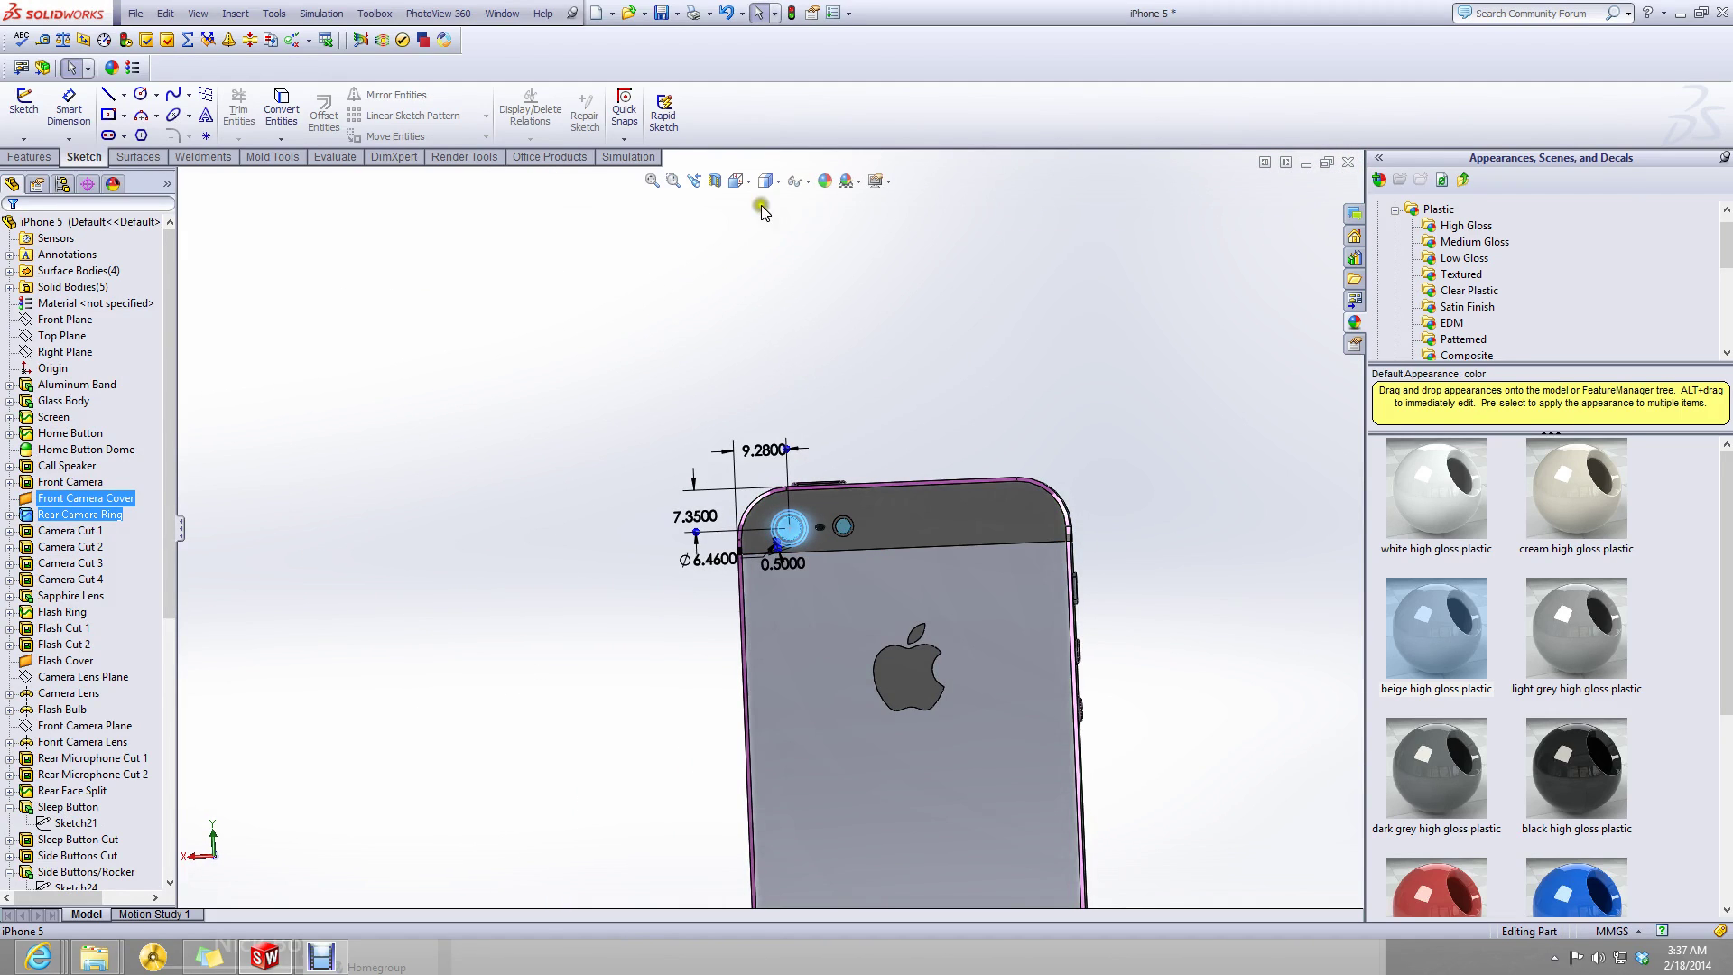
- View the finished model's back face straight on and examine the rear camera rings and microphone cut up close
{"action": "left_click", "coordinate": [738, 180]}
{"action": "left_click", "coordinate": [786, 265]}
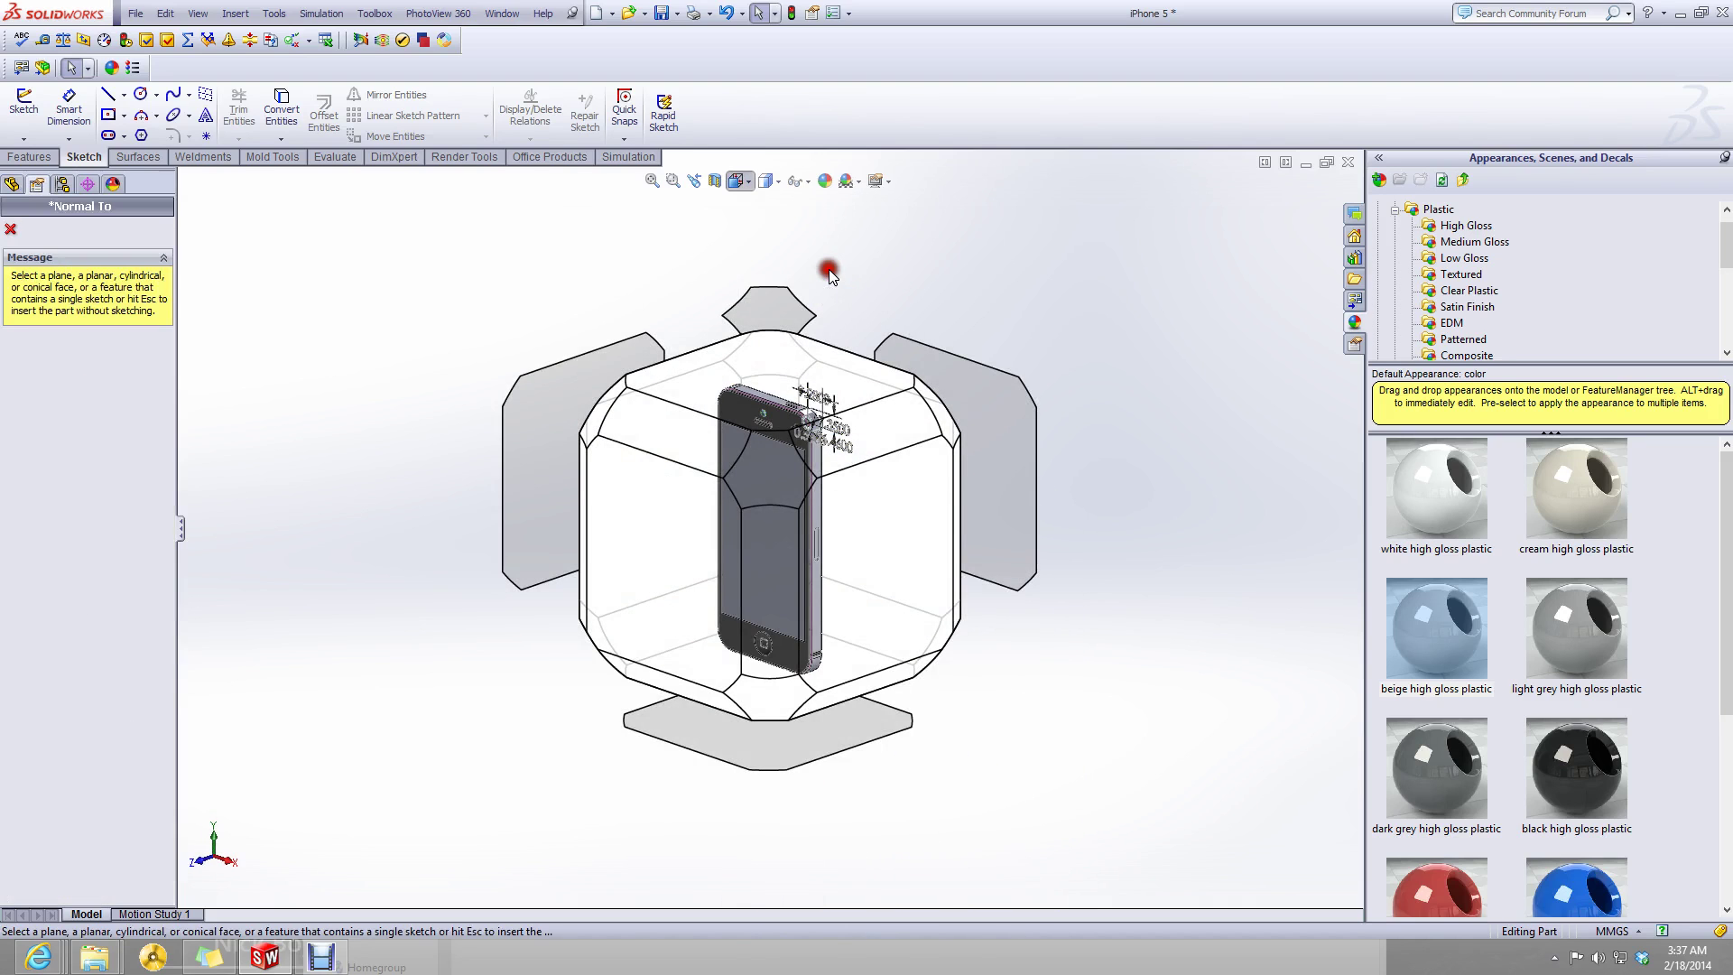
{"action": "left_click", "coordinate": [890, 534]}
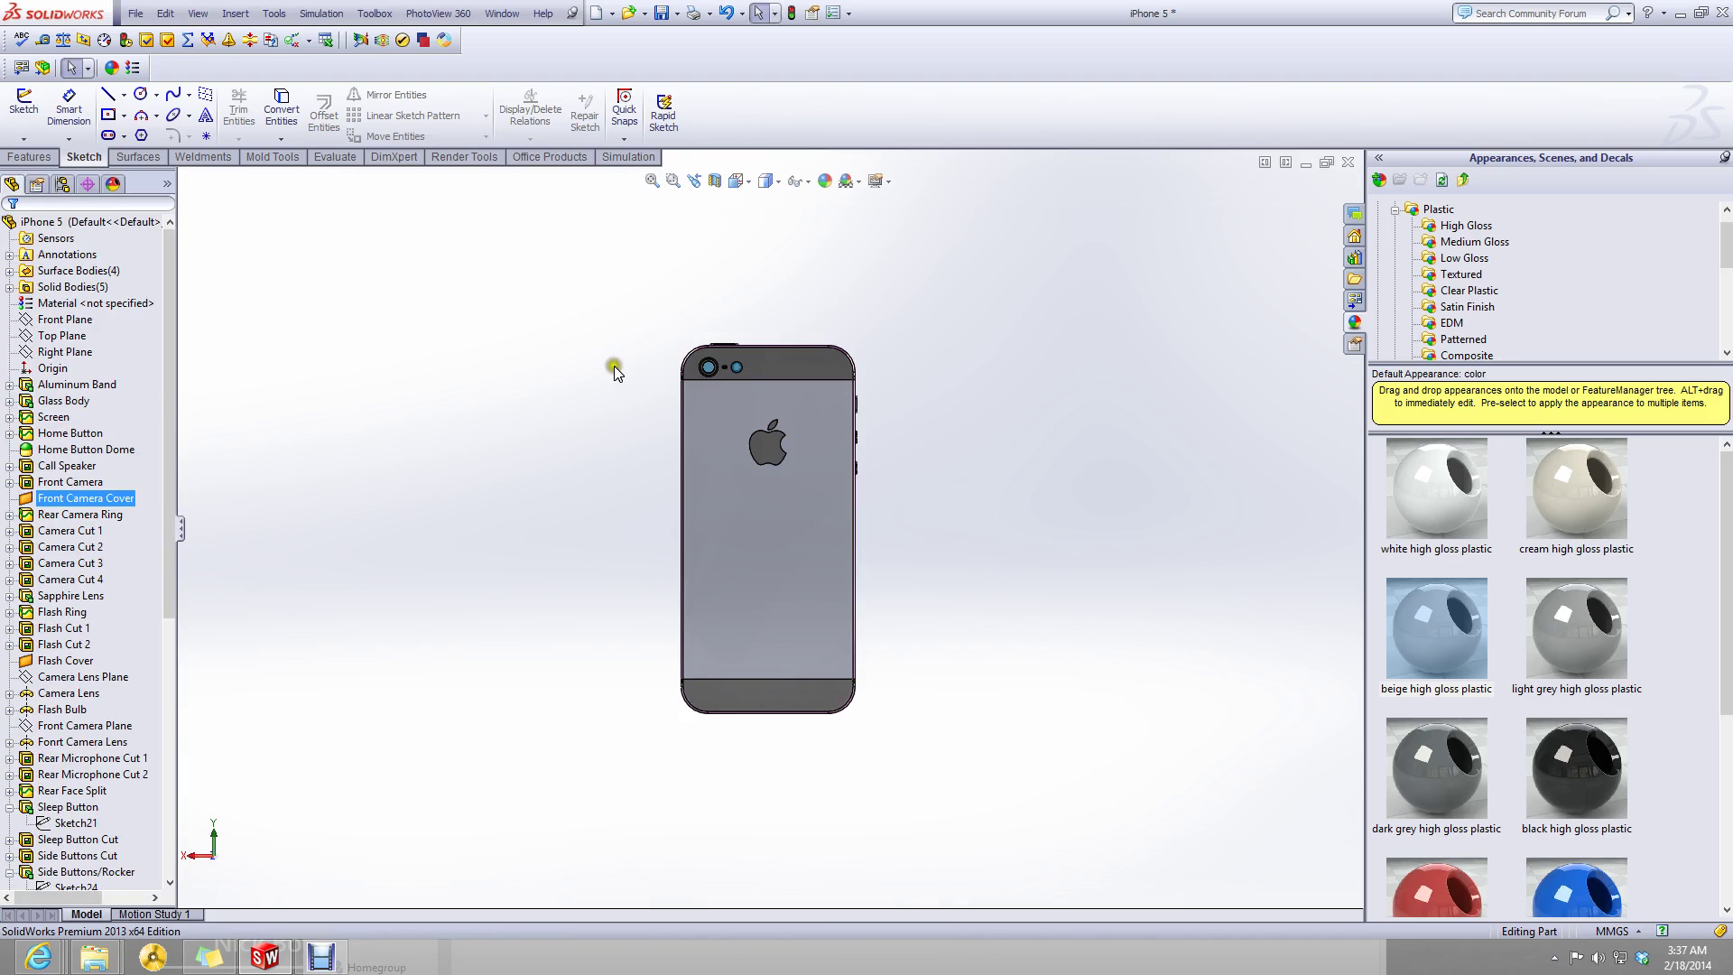
{"action": "scroll", "coordinate": [737, 468], "scroll_direction": "down", "scroll_amount": 3}
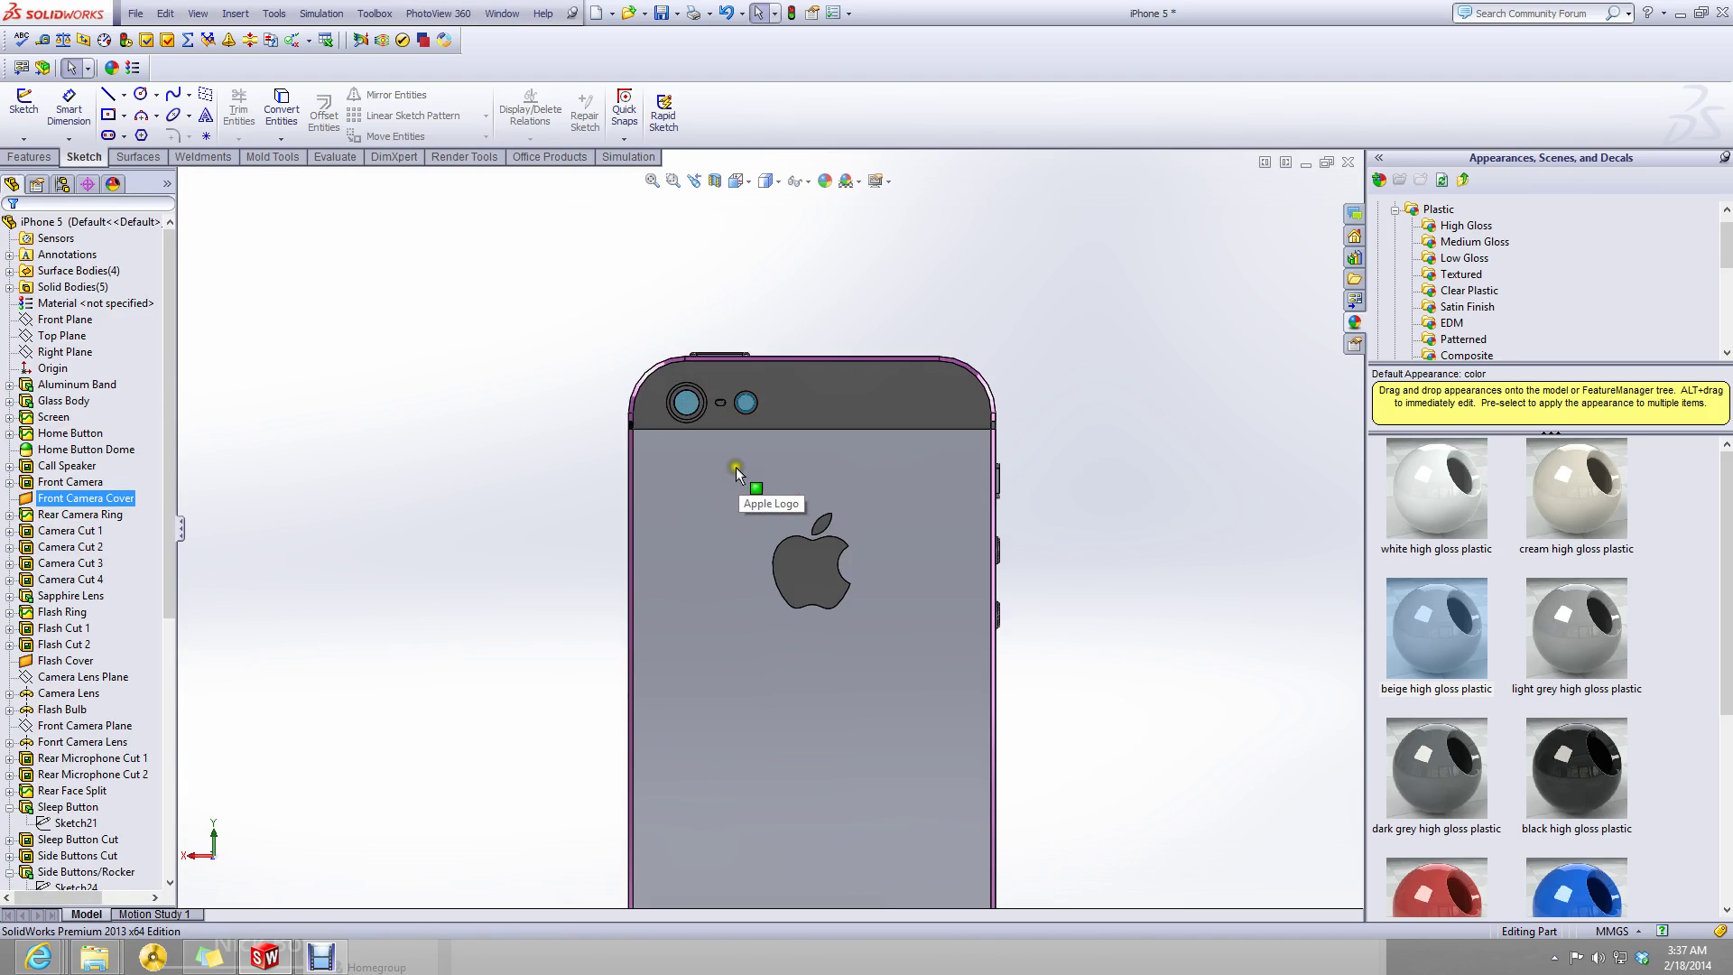
{"action": "scroll", "coordinate": [715, 442], "scroll_direction": "down", "scroll_amount": 3}
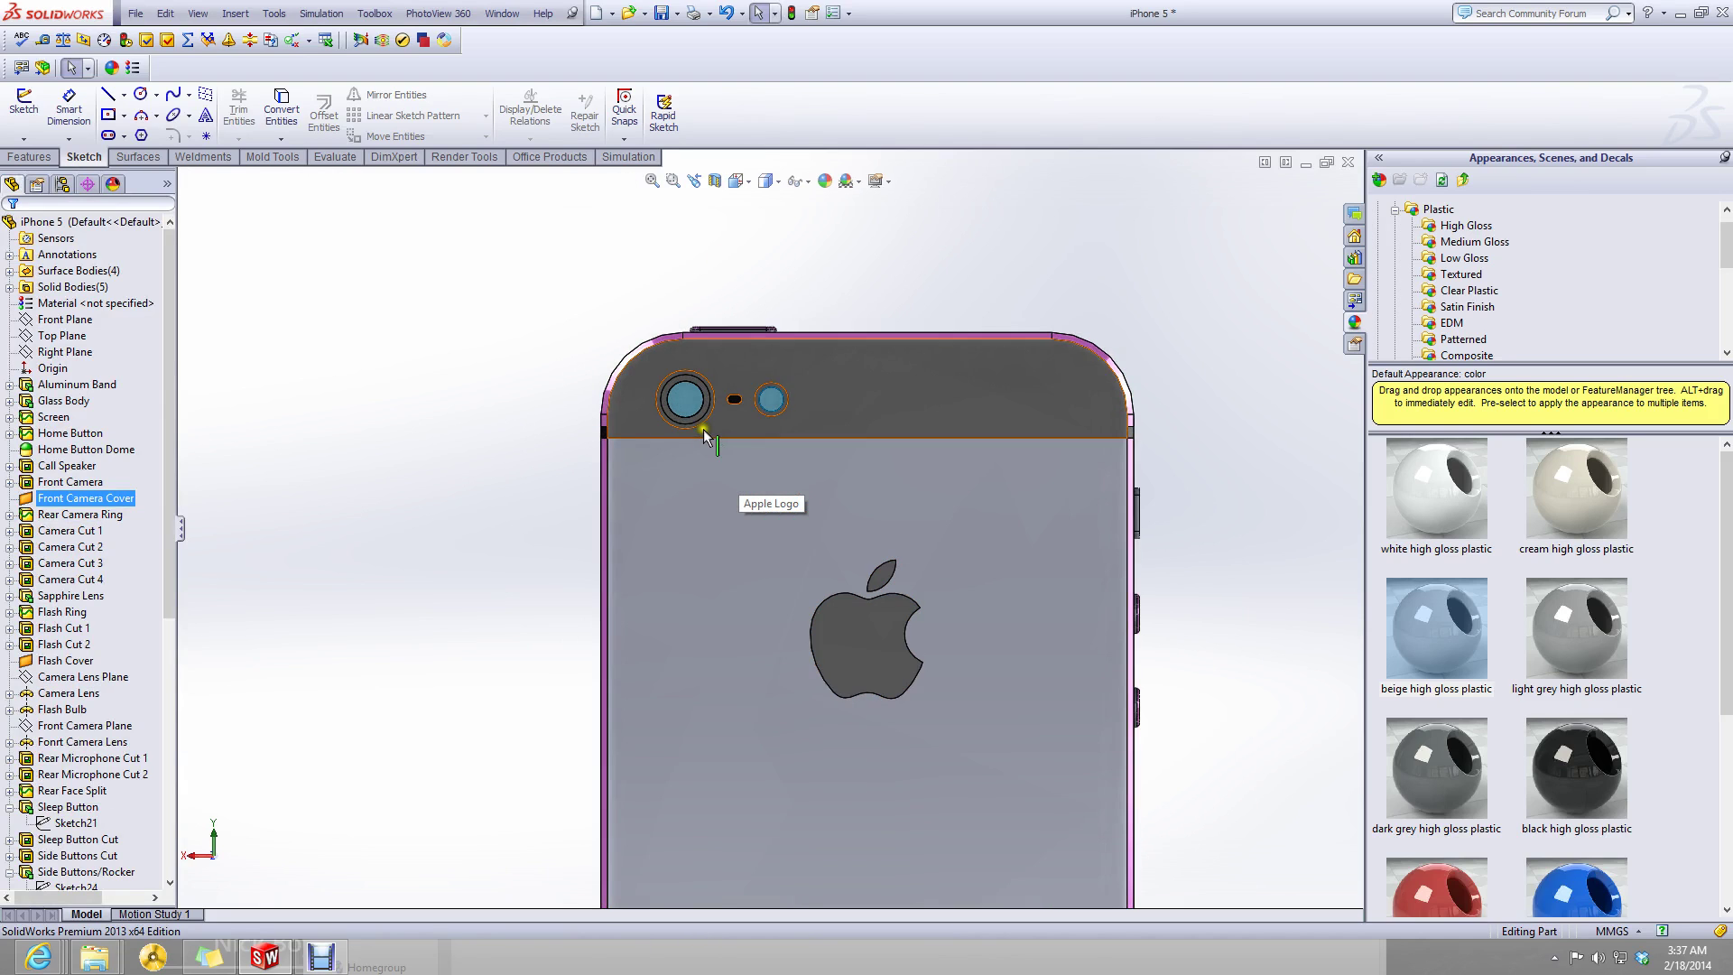
{"action": "scroll", "coordinate": [717, 397], "scroll_direction": "down", "scroll_amount": 5}
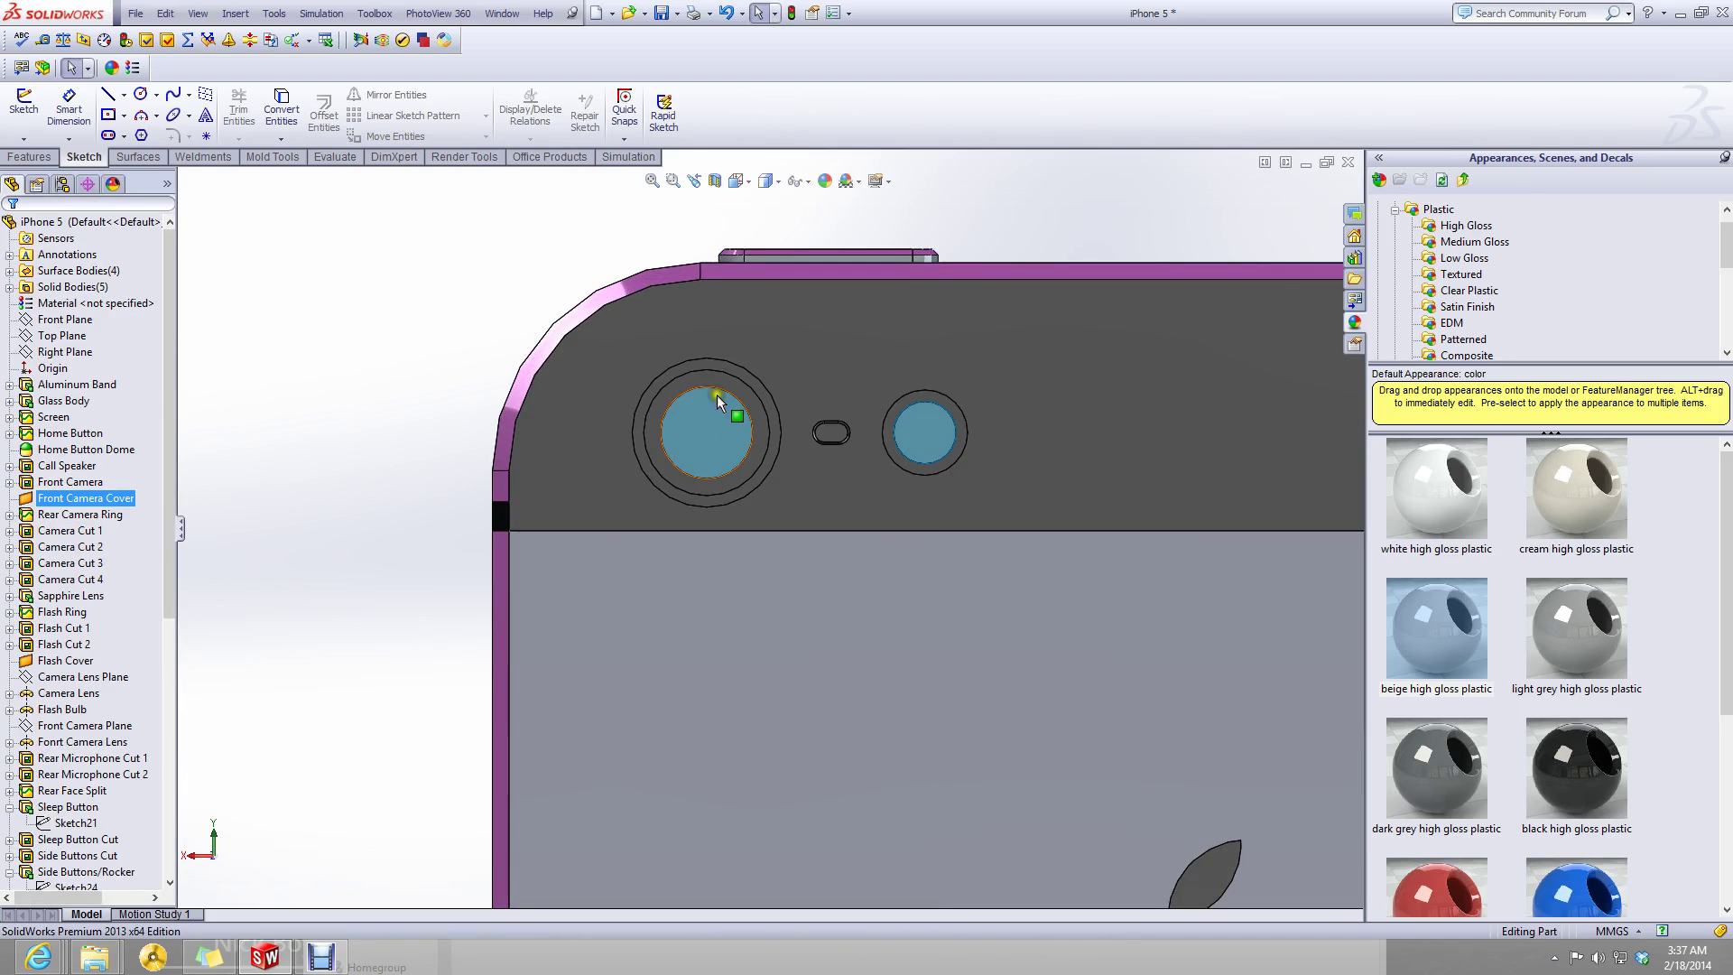
{"action": "scroll", "coordinate": [826, 545], "scroll_direction": "down", "scroll_amount": 2}
{"action": "scroll", "coordinate": [836, 556], "scroll_direction": "down", "scroll_amount": 5}
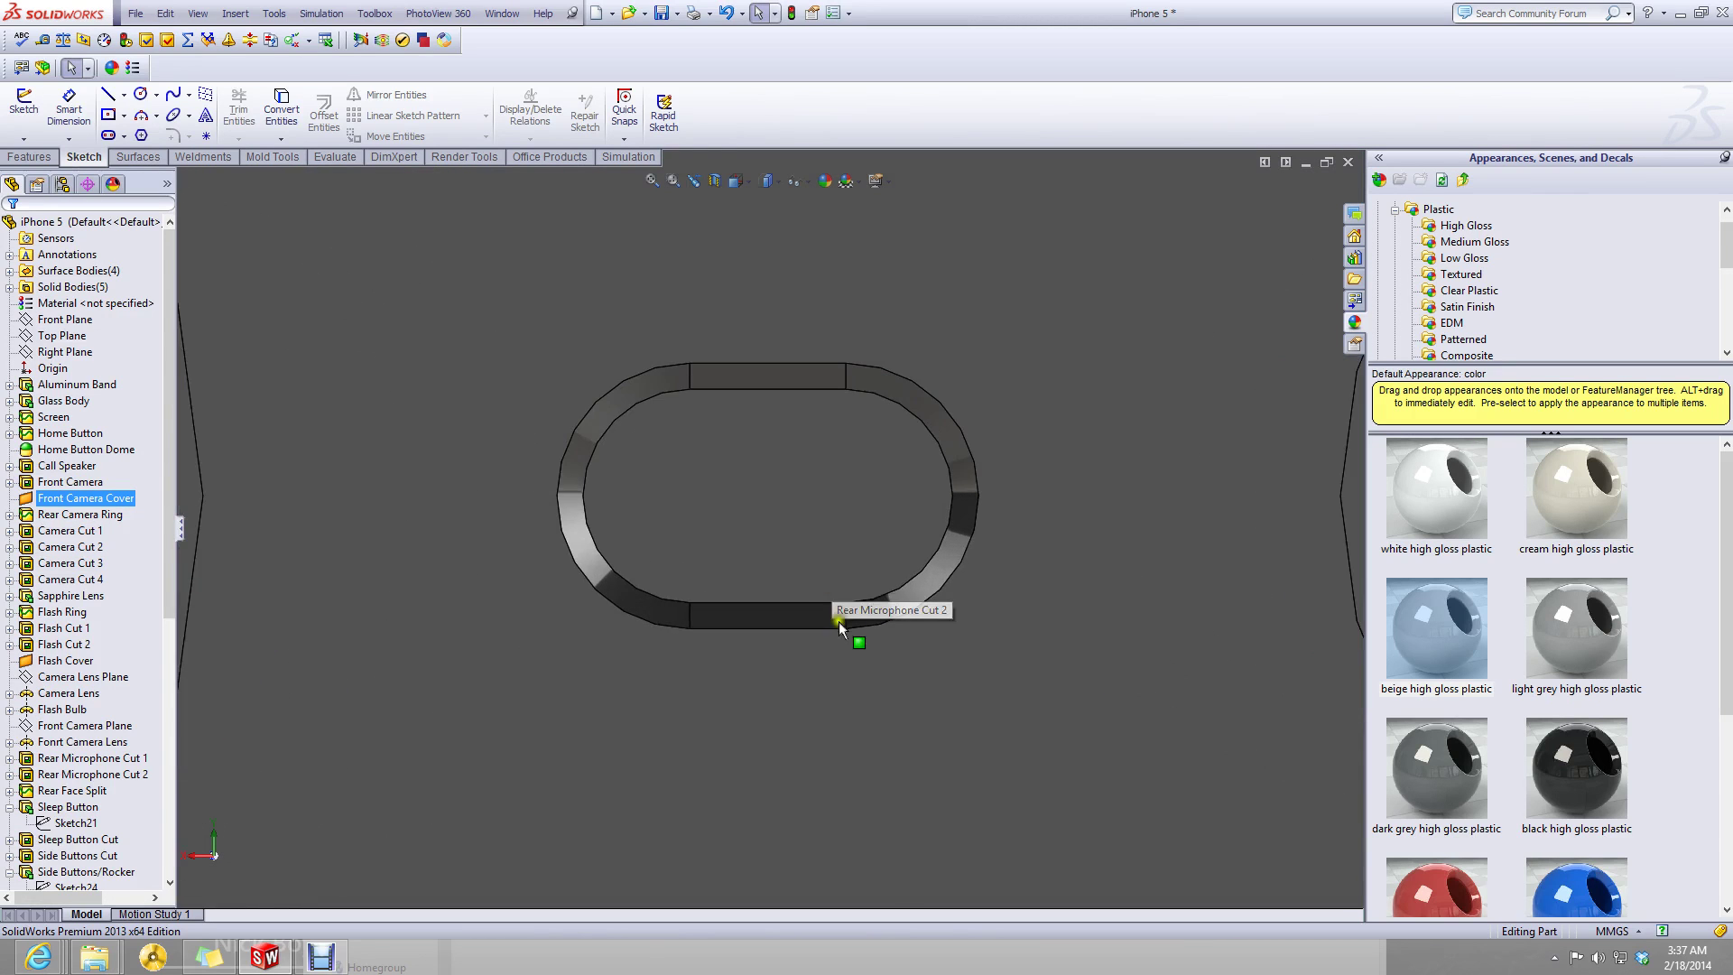
- Examine the dimensions of the Front Camera, Rear Camera Ring, Camera Cut 1 and Camera Cut 2 features on the finished model
{"action": "scroll", "coordinate": [795, 679], "scroll_direction": "up", "scroll_amount": 5}
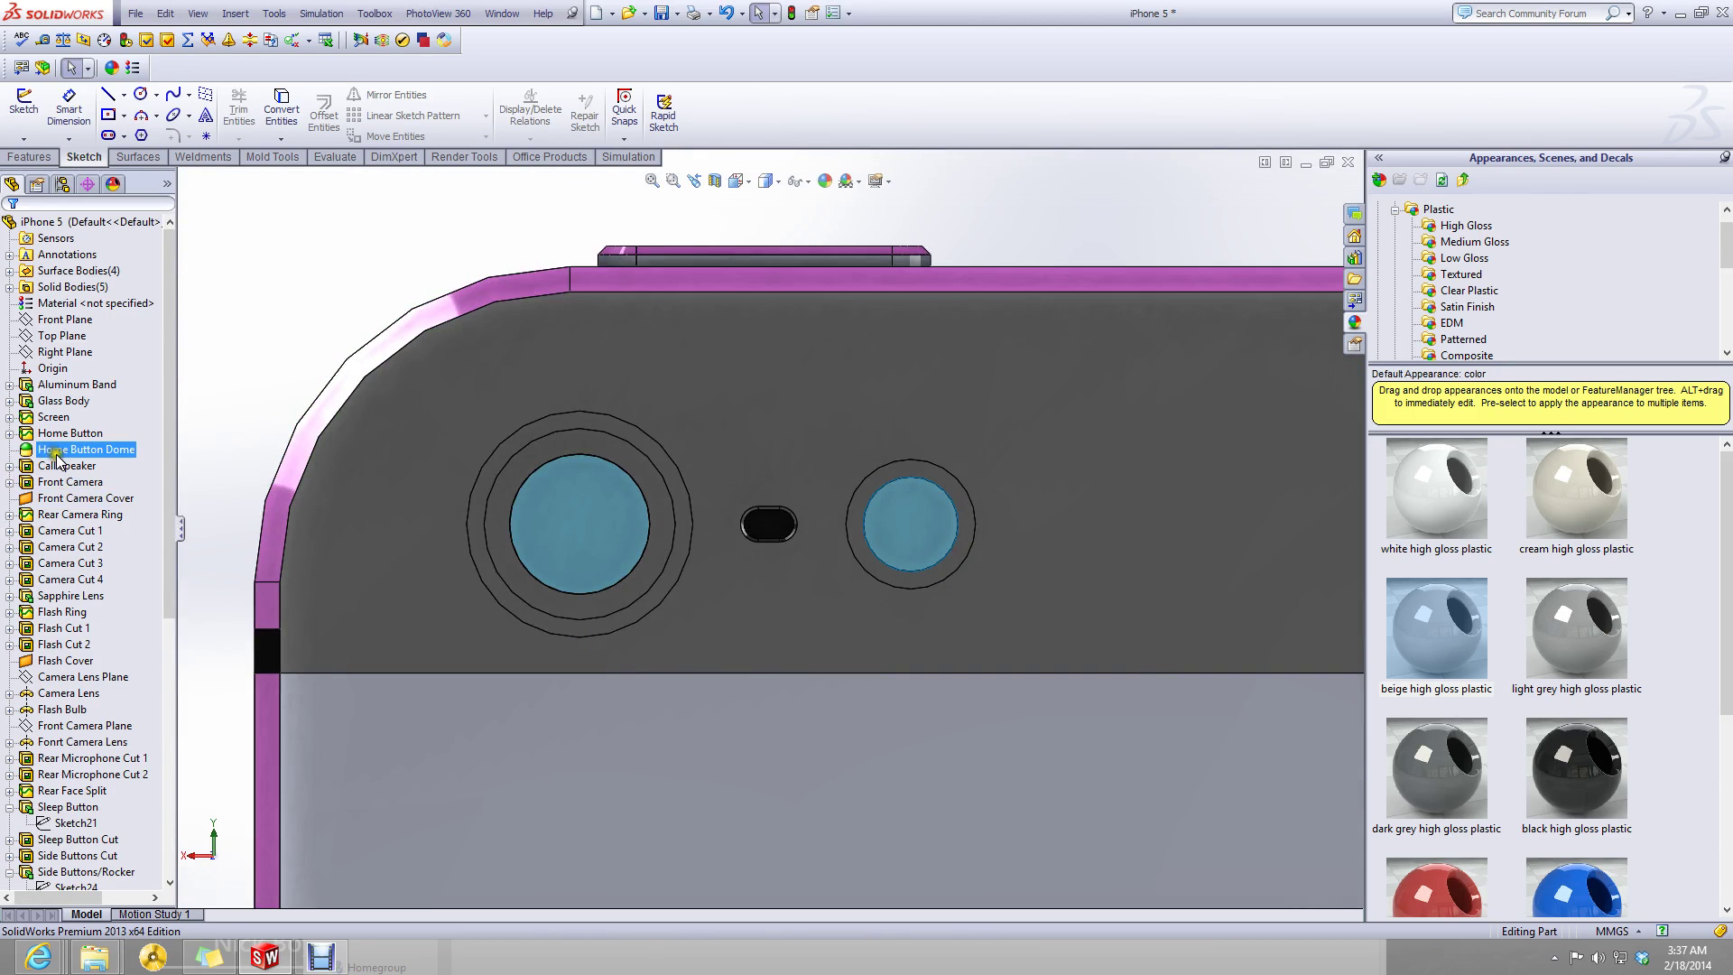
{"action": "left_click", "coordinate": [72, 466]}
{"action": "left_click", "coordinate": [71, 482]}
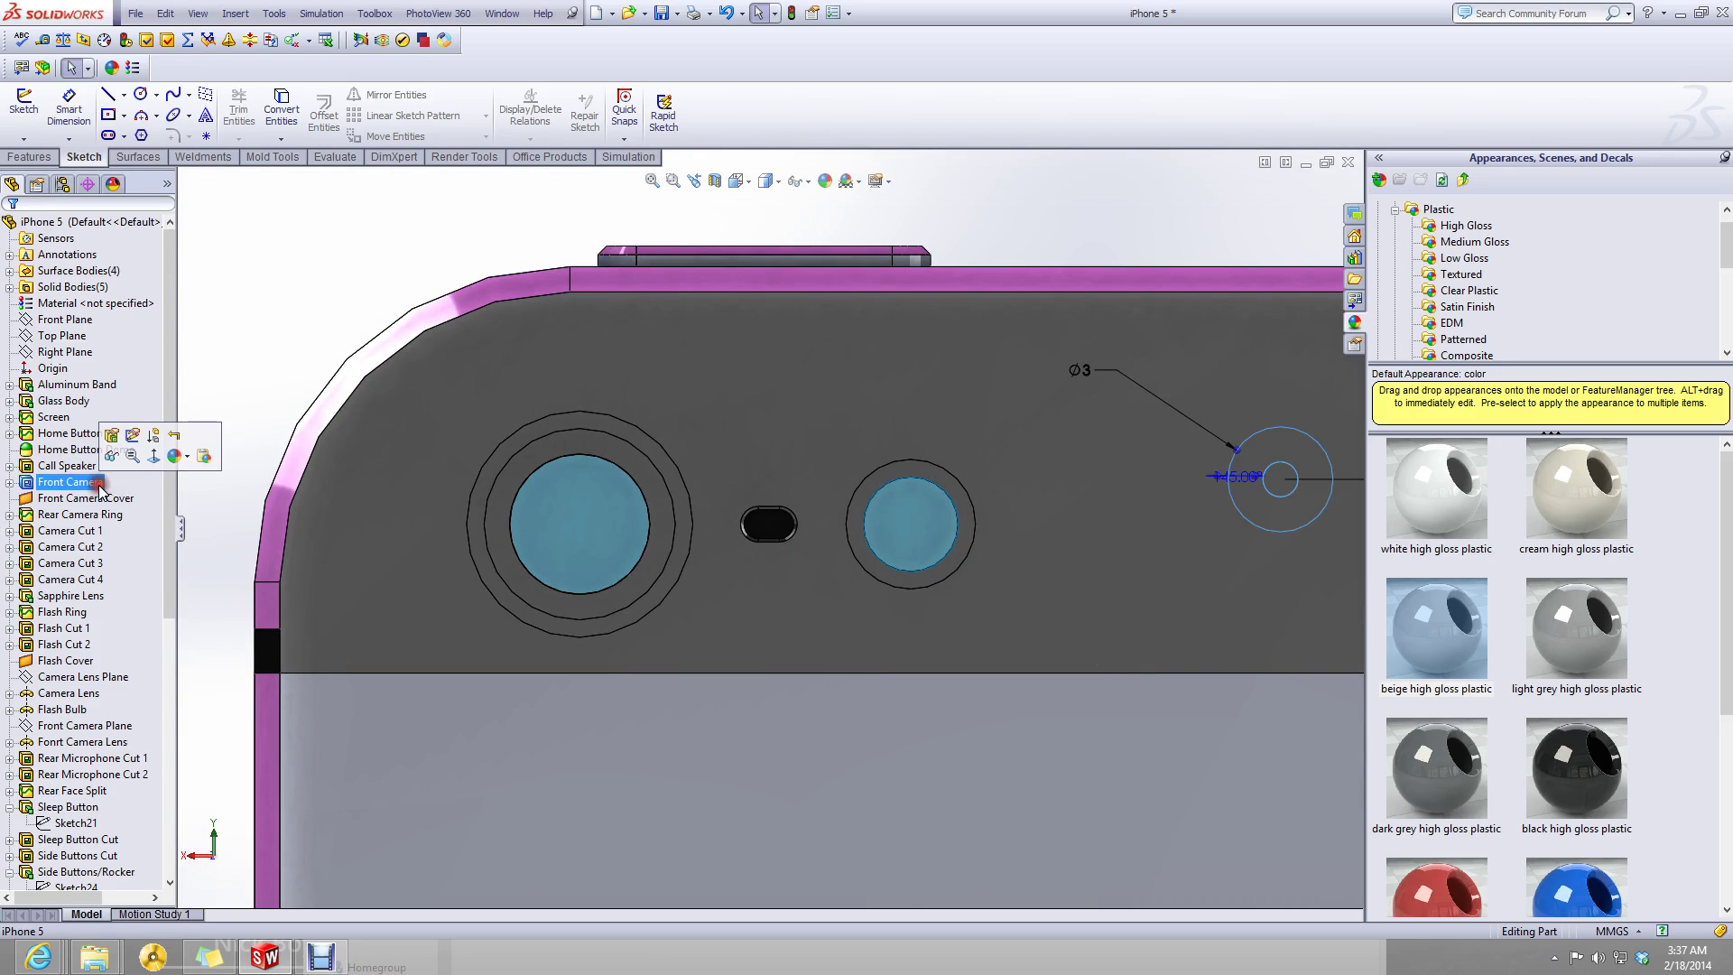
{"action": "left_click", "coordinate": [71, 515], "text": "ctrl"}
{"action": "left_click", "coordinate": [70, 516]}
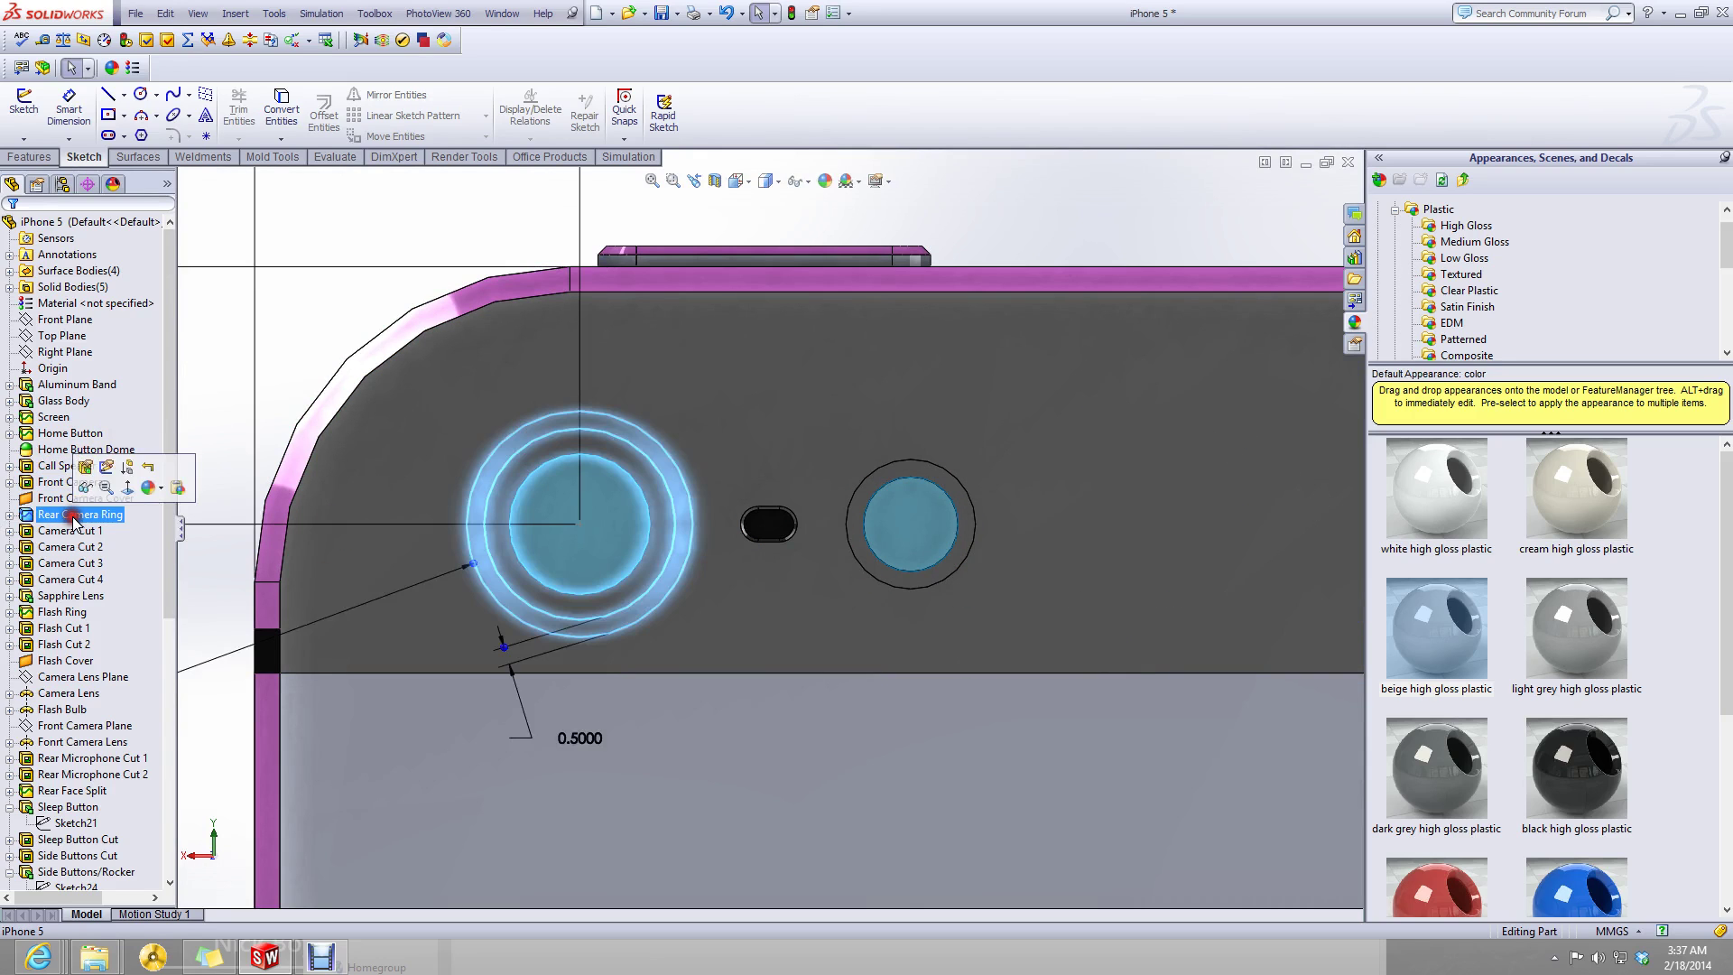
{"action": "left_click", "coordinate": [41, 533], "text": "ctrl"}
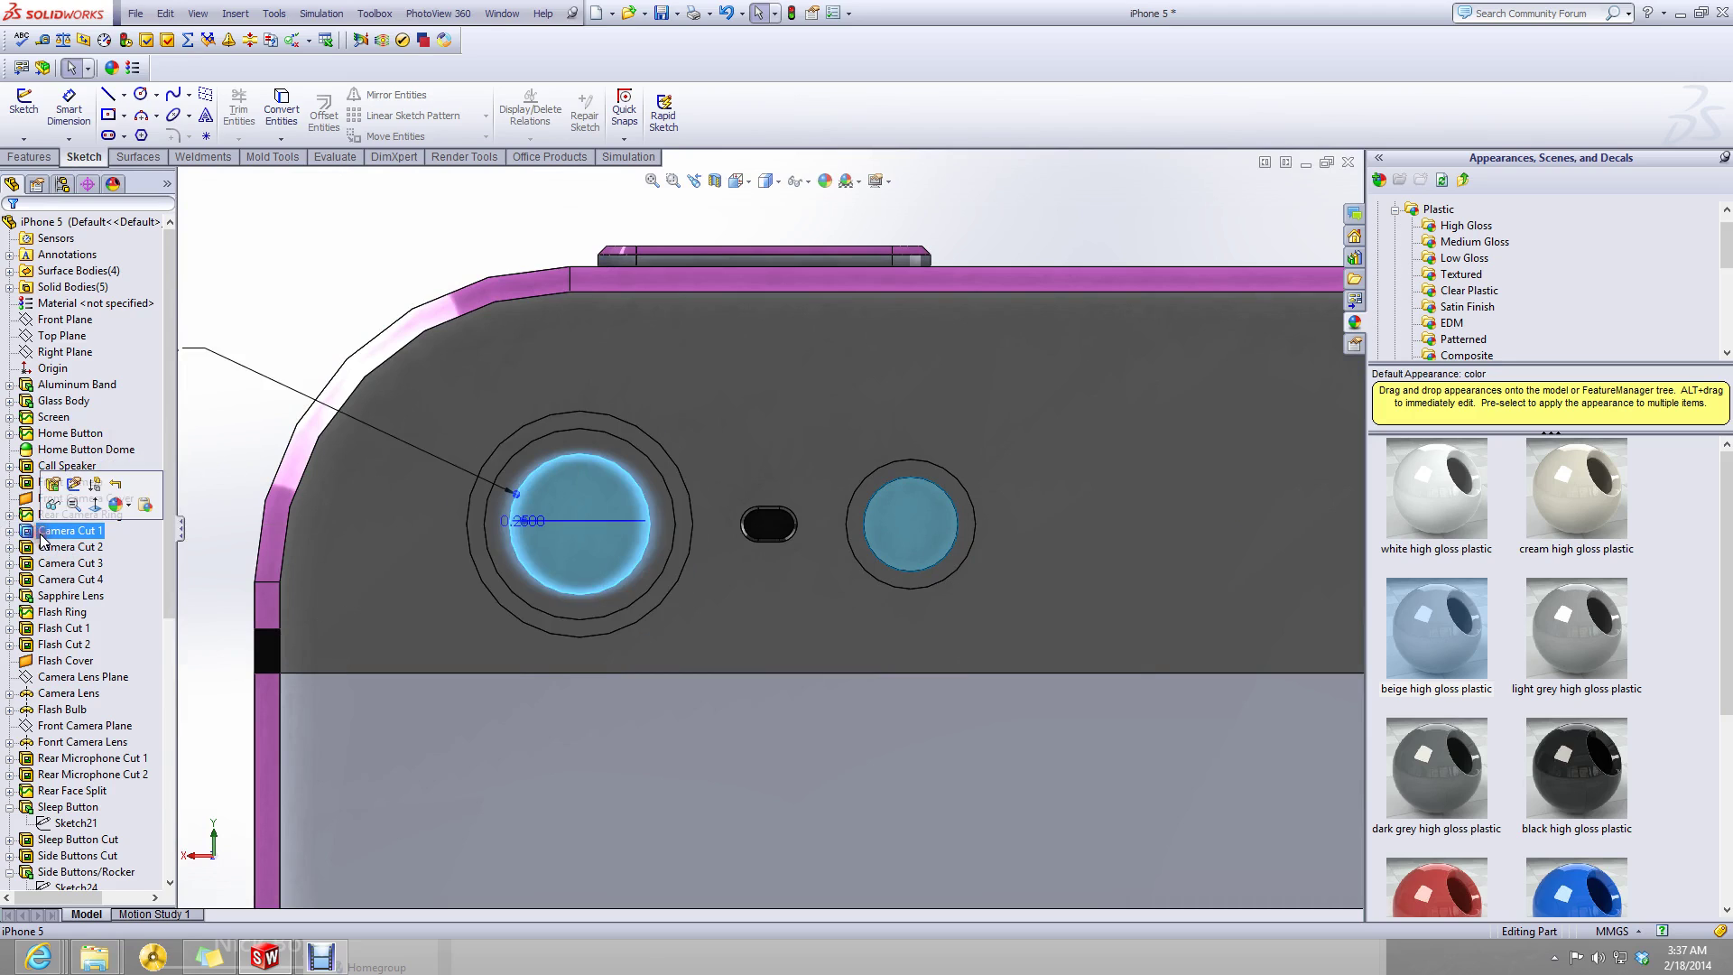
{"action": "left_click", "coordinate": [54, 547]}
{"action": "left_click", "coordinate": [41, 563], "text": "ctrl"}
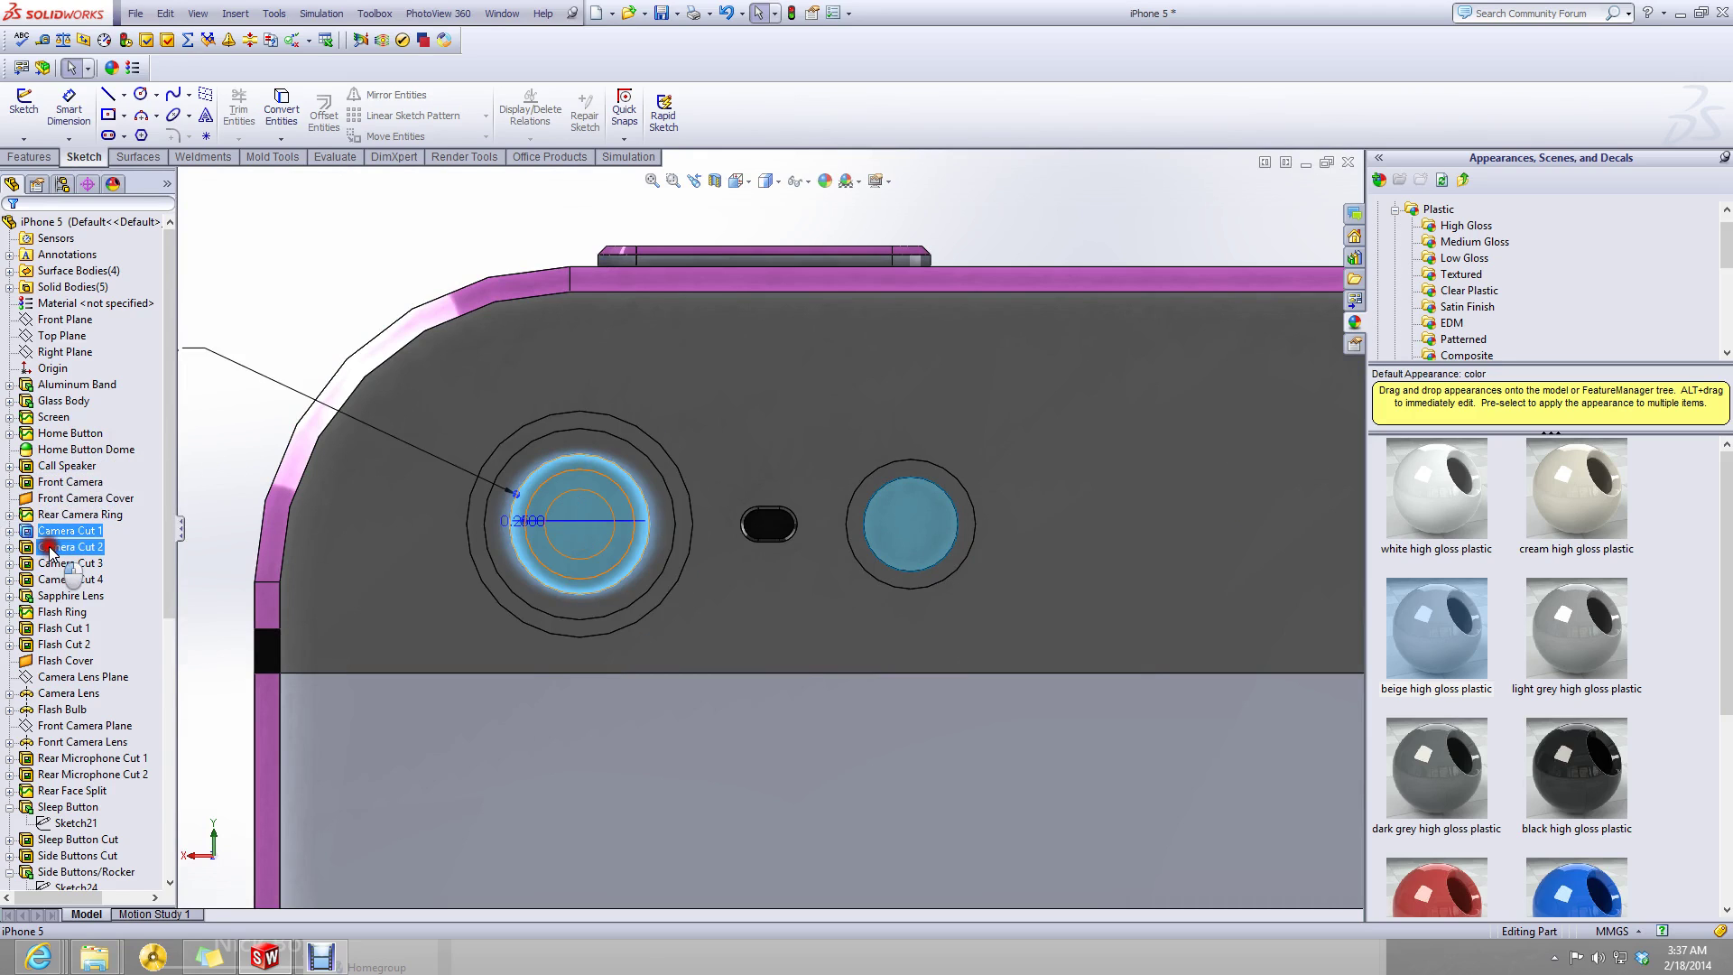
- Open the Rear Camera Ring's Sketch7 for editing in the finished model and copy its circles together with their dimensions
{"action": "left_click", "coordinate": [13, 515]}
{"action": "left_click", "coordinate": [9, 514]}
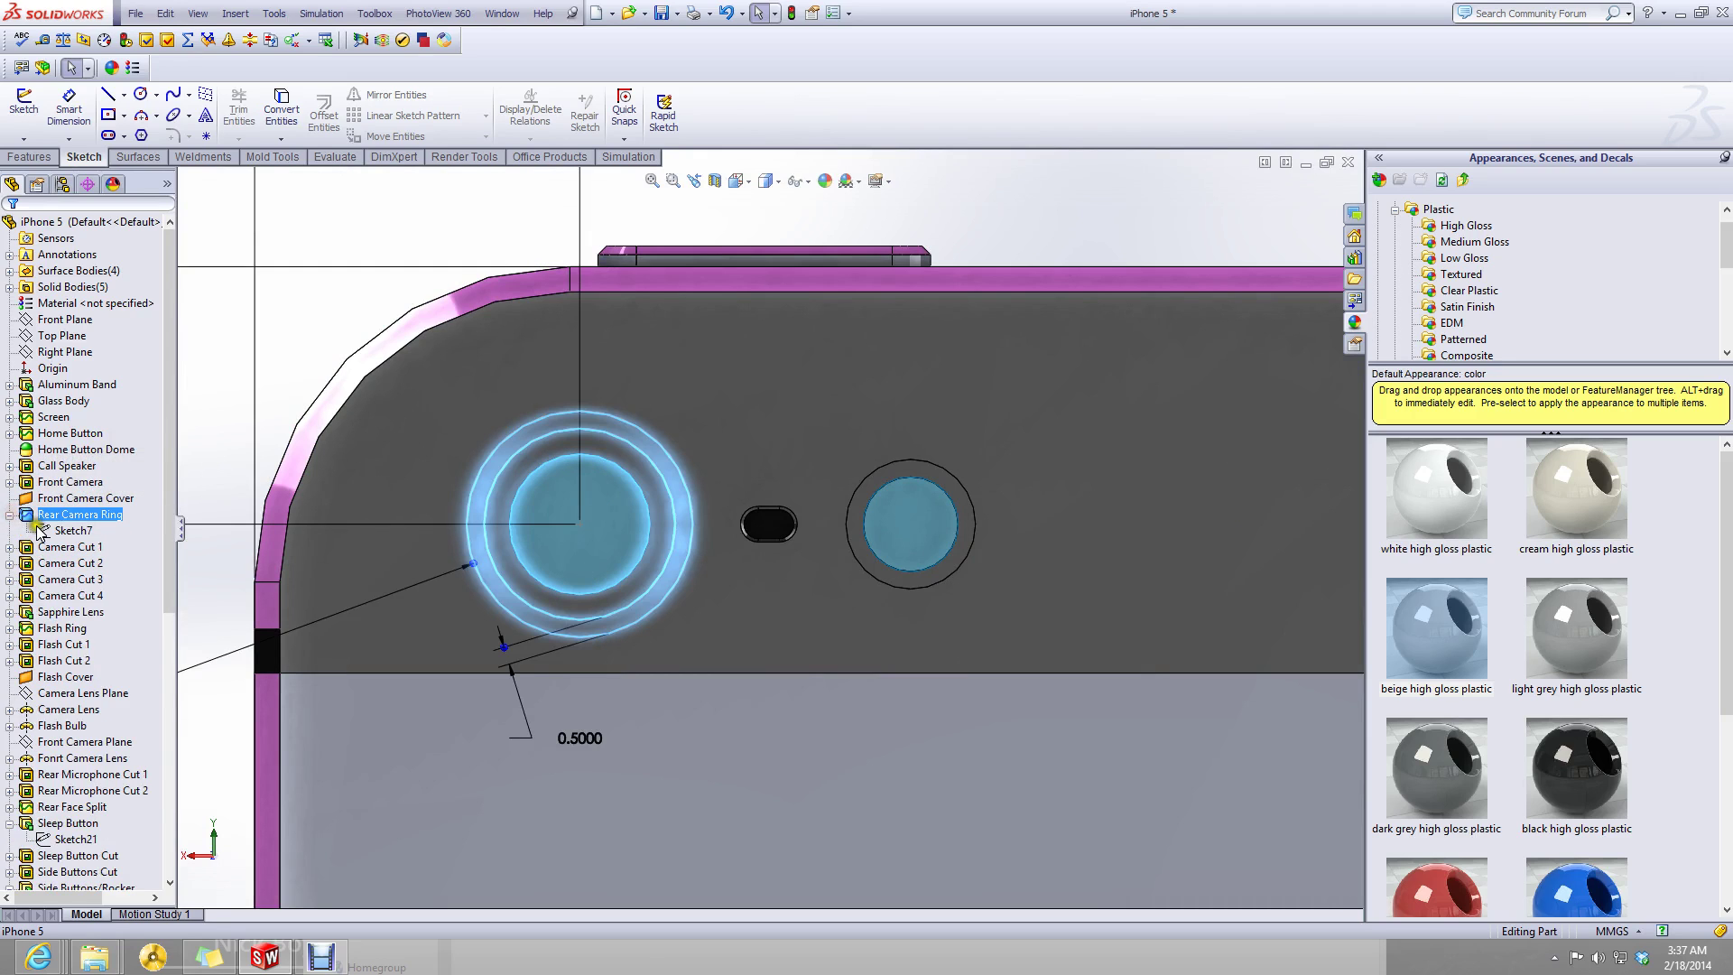
{"action": "left_click", "coordinate": [50, 532]}
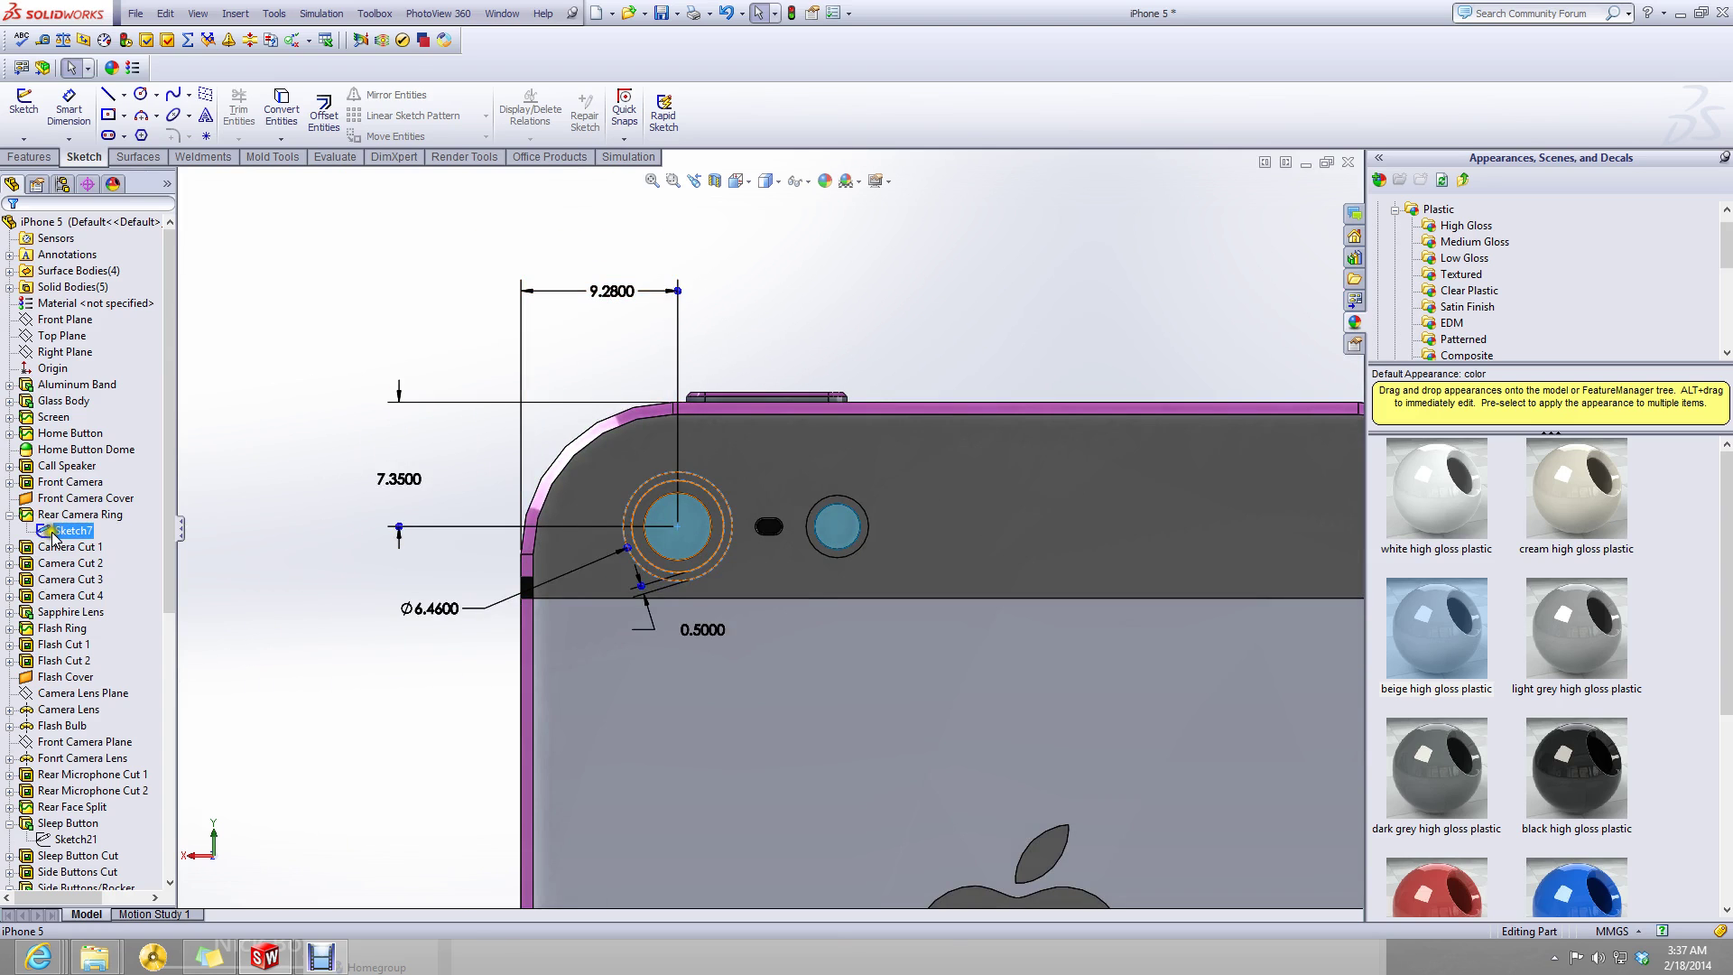
{"action": "right_click", "coordinate": [52, 534]}
{"action": "left_click", "coordinate": [59, 493]}
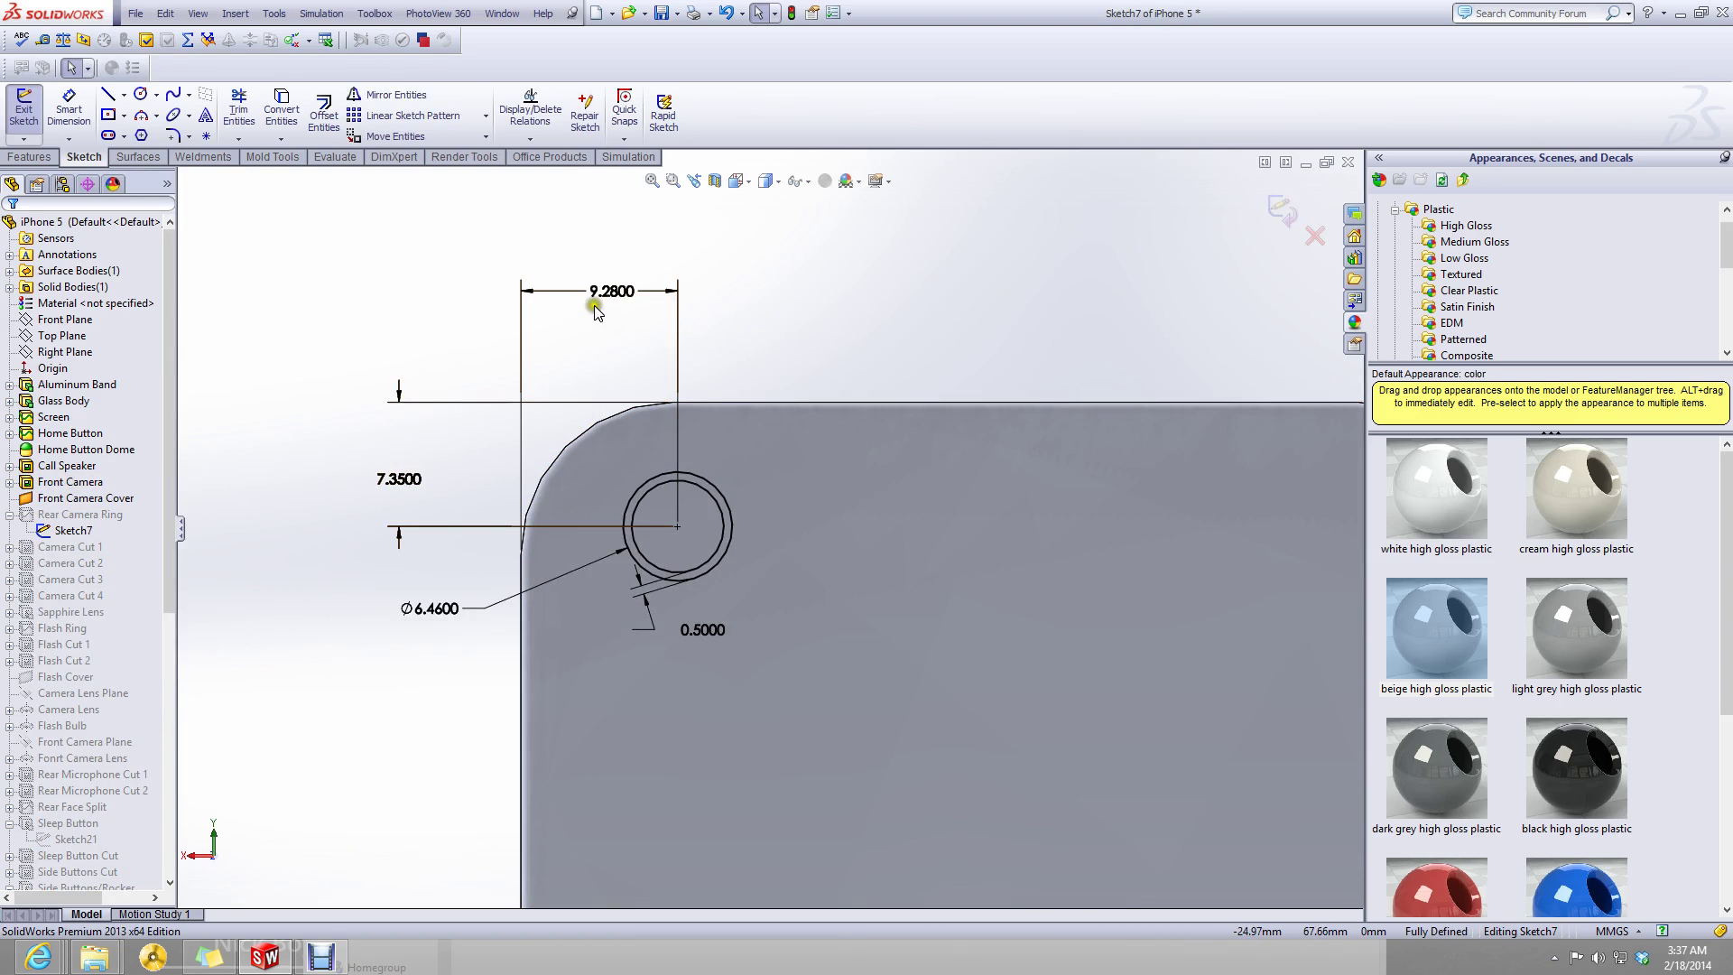
{"action": "mouse_move", "coordinate": [961, 262]}
{"action": "left_mouse_down"}
{"action": "mouse_move", "coordinate": [658, 378]}
{"action": "mouse_move", "coordinate": [327, 719]}
{"action": "left_mouse_up"}
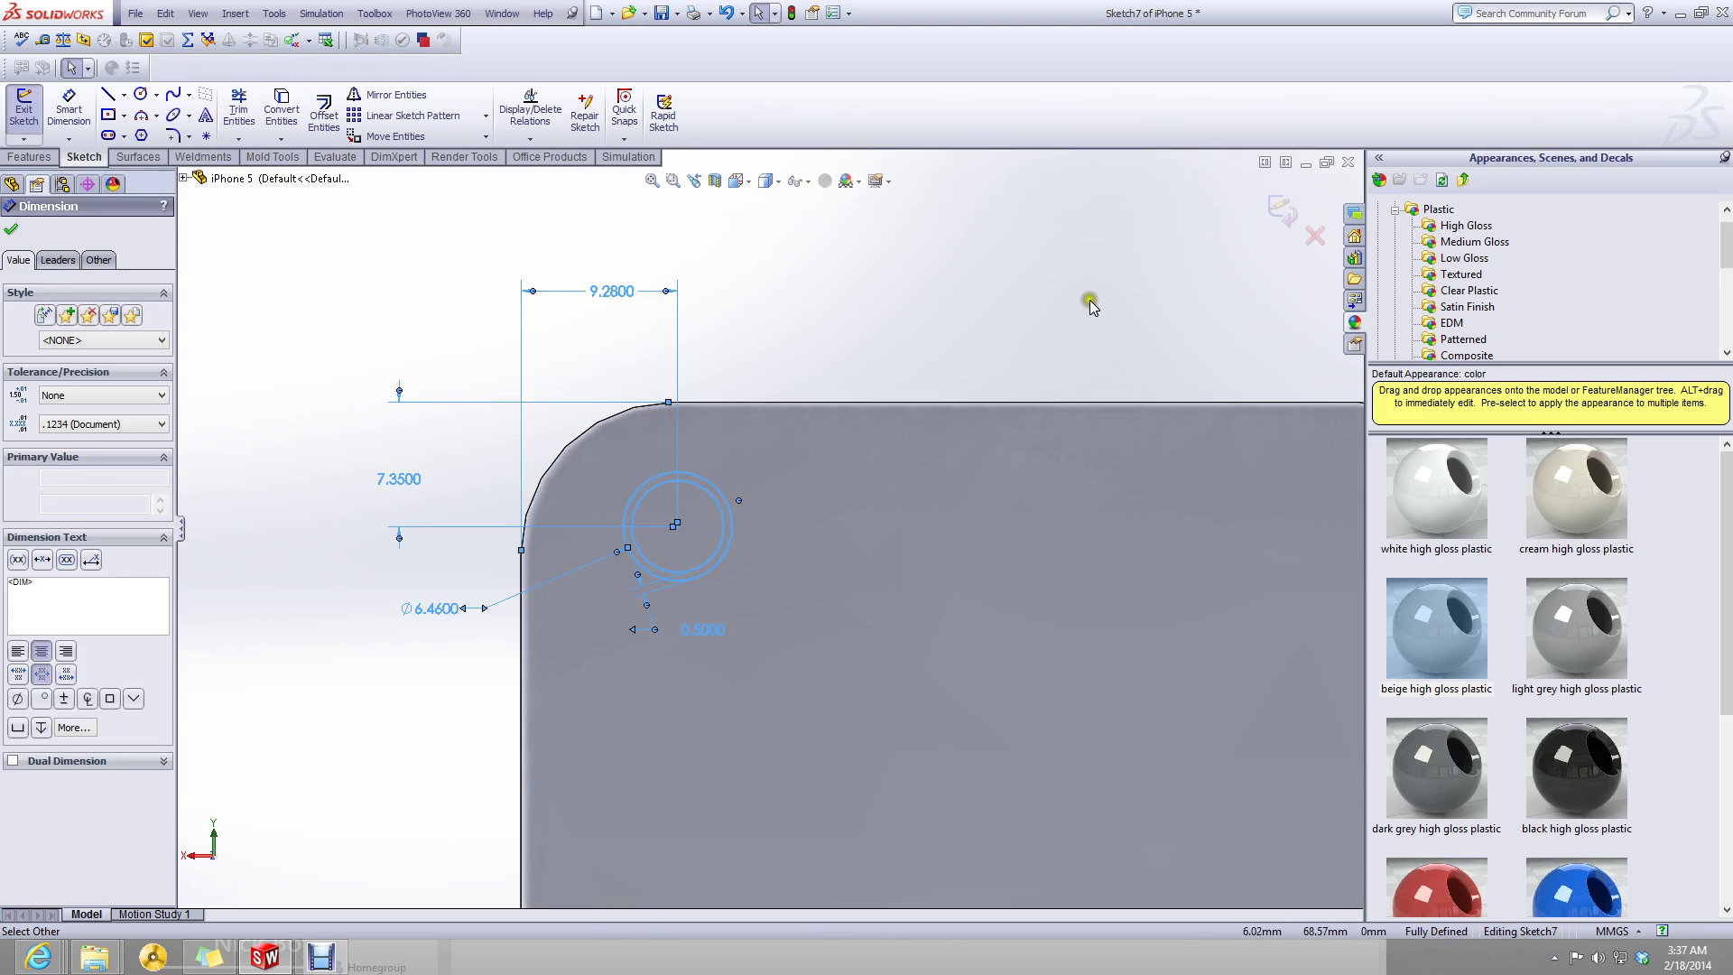
{"action": "left_click", "coordinate": [927, 386]}
- Minimize the finished iPhone 5 part and switch back to Part4 with its open Sketch16
{"action": "left_click", "coordinate": [1306, 163]}
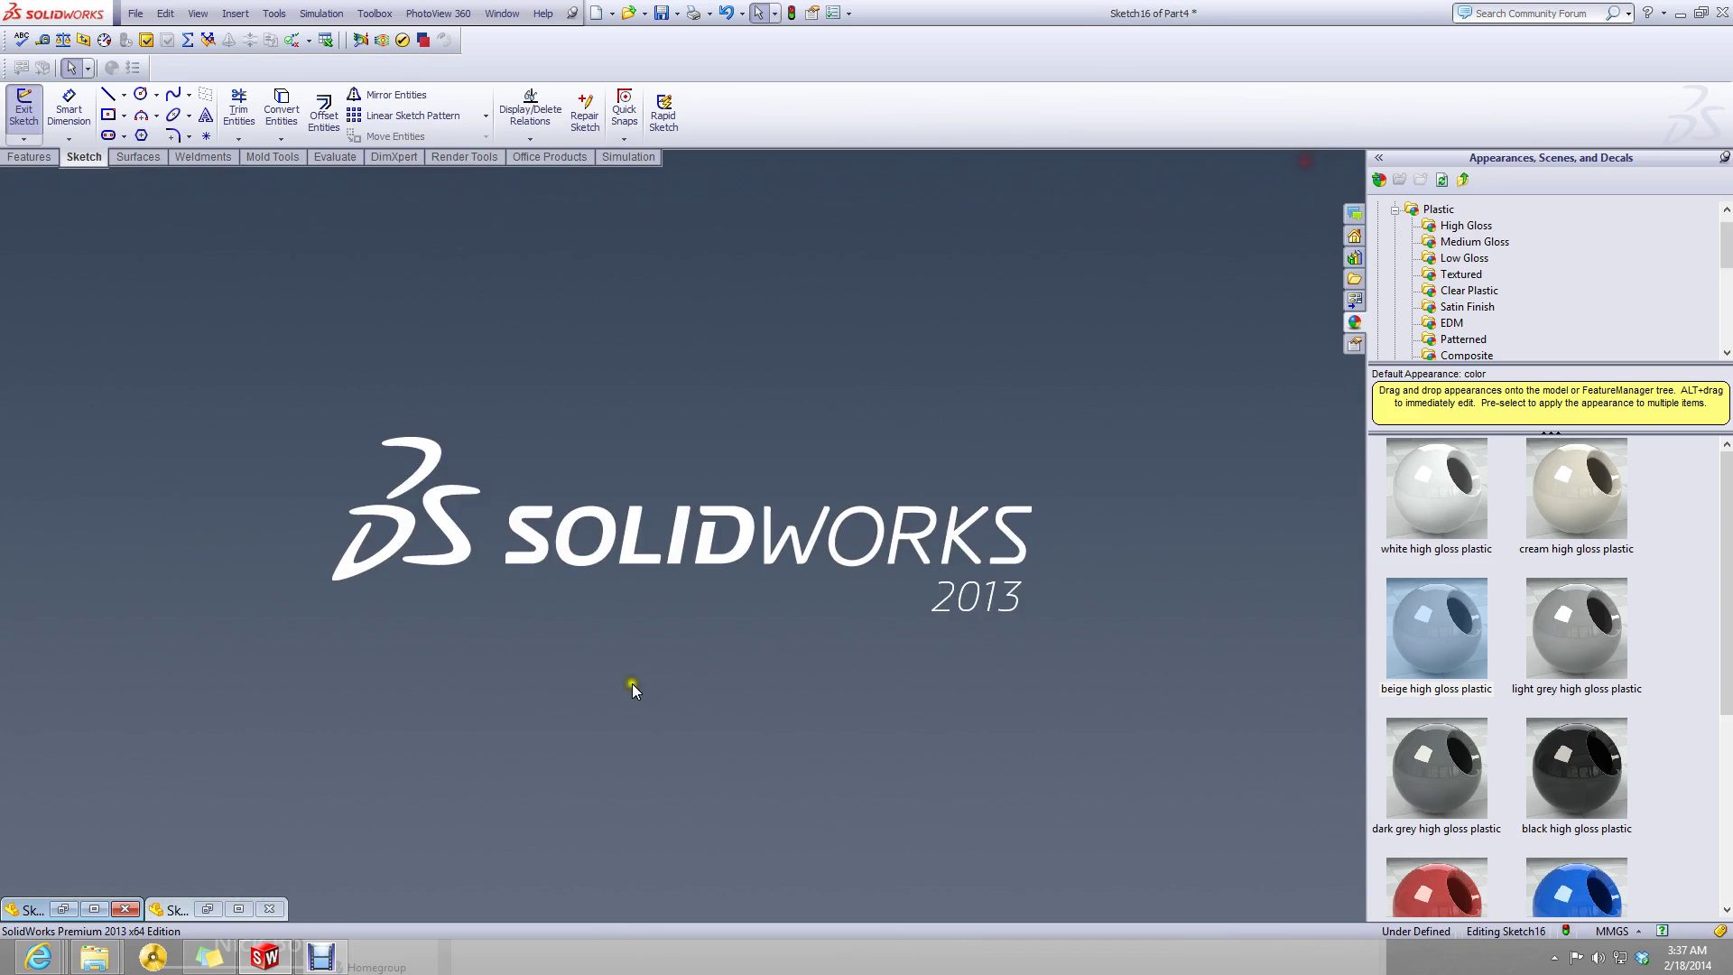
{"action": "left_click", "coordinate": [239, 909]}
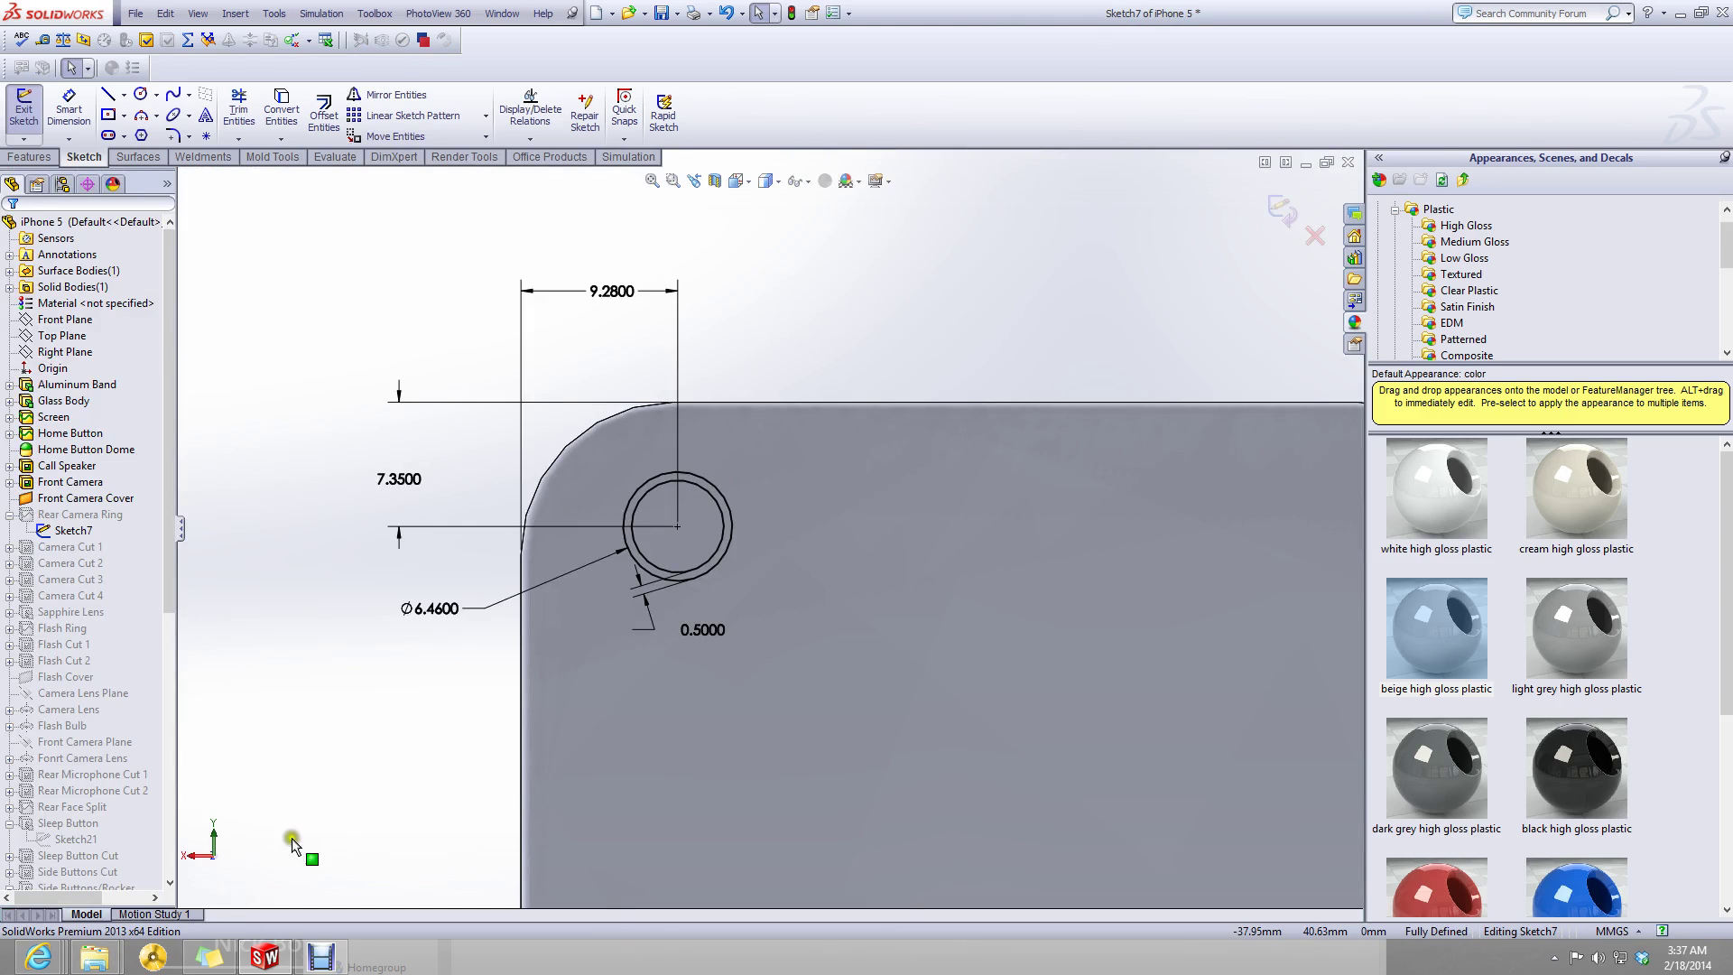
{"action": "left_click", "coordinate": [1307, 164]}
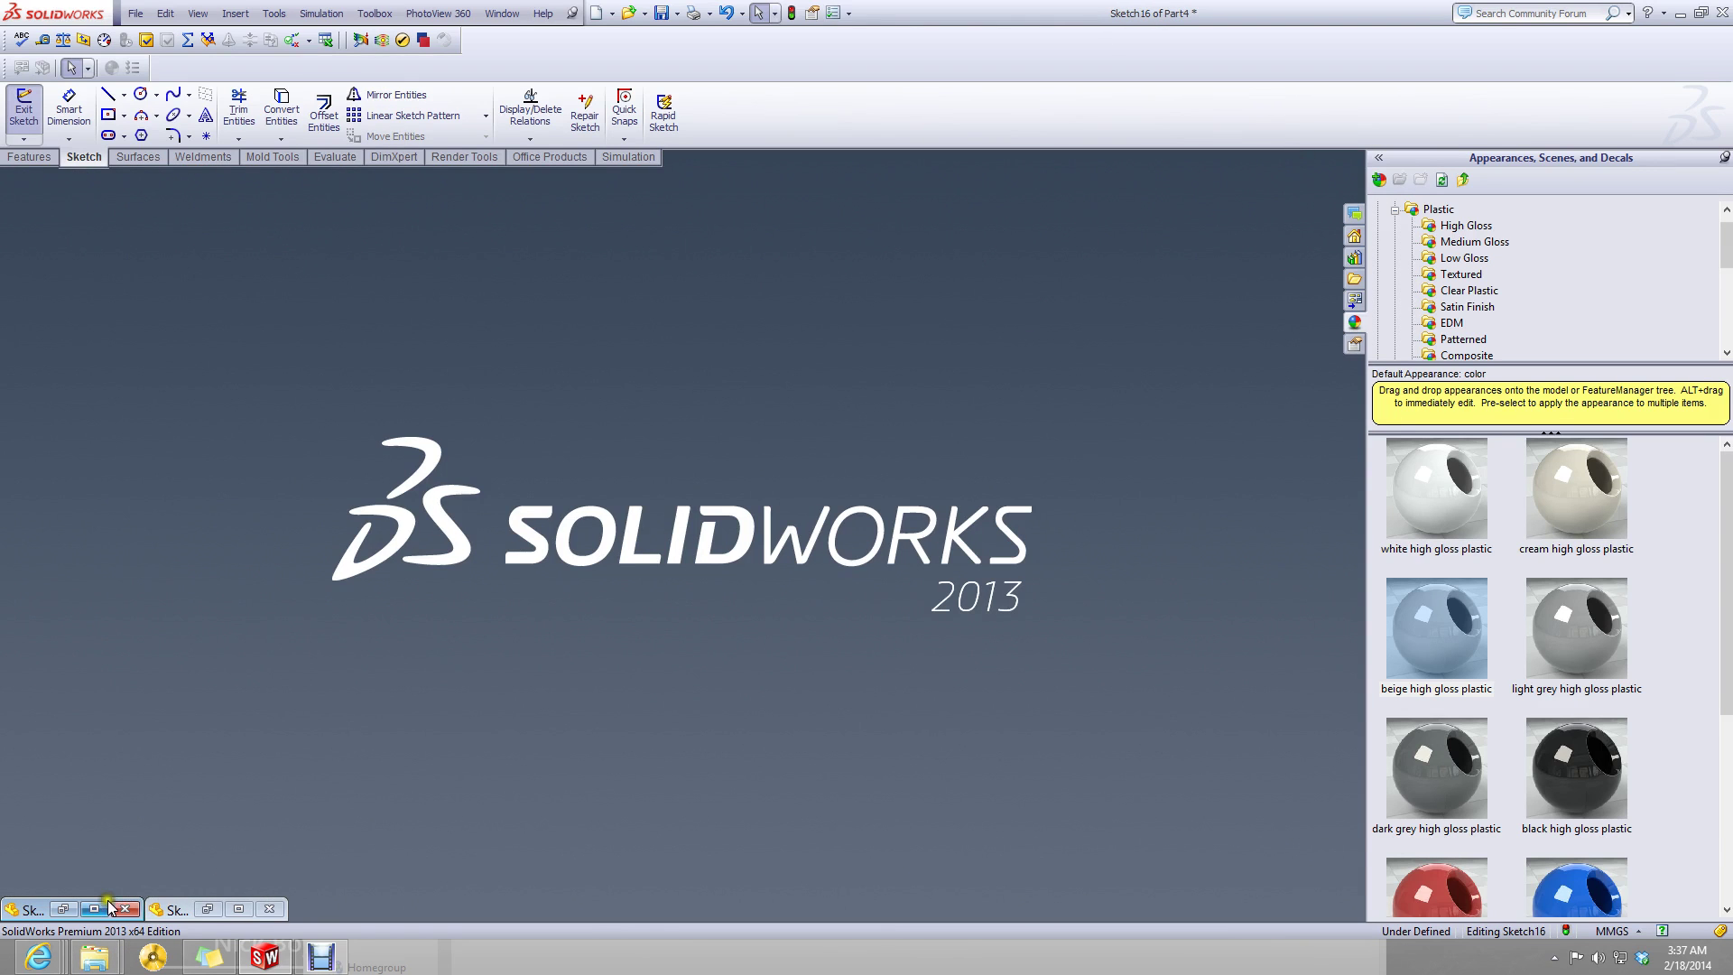
{"action": "left_click", "coordinate": [98, 909]}
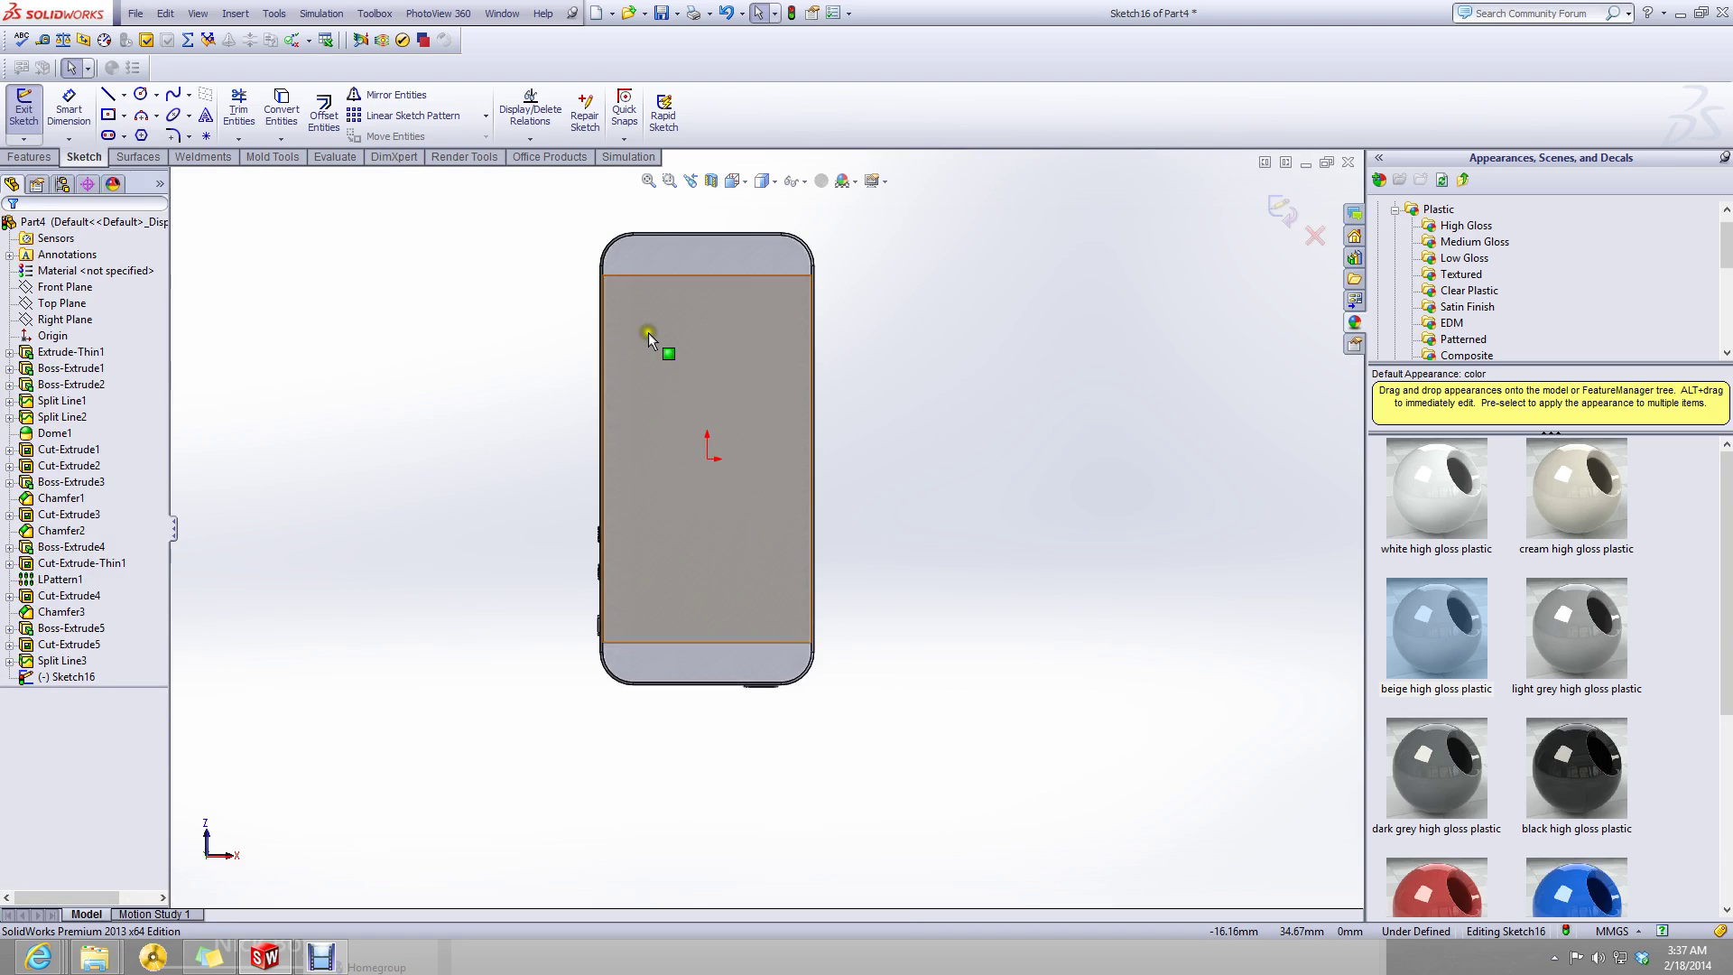
- Paste the copied camera ring circles onto the back panel's end band near the sleep button and view the sketch straight on
{"action": "scroll", "coordinate": [647, 241], "scroll_direction": "down", "scroll_amount": 2}
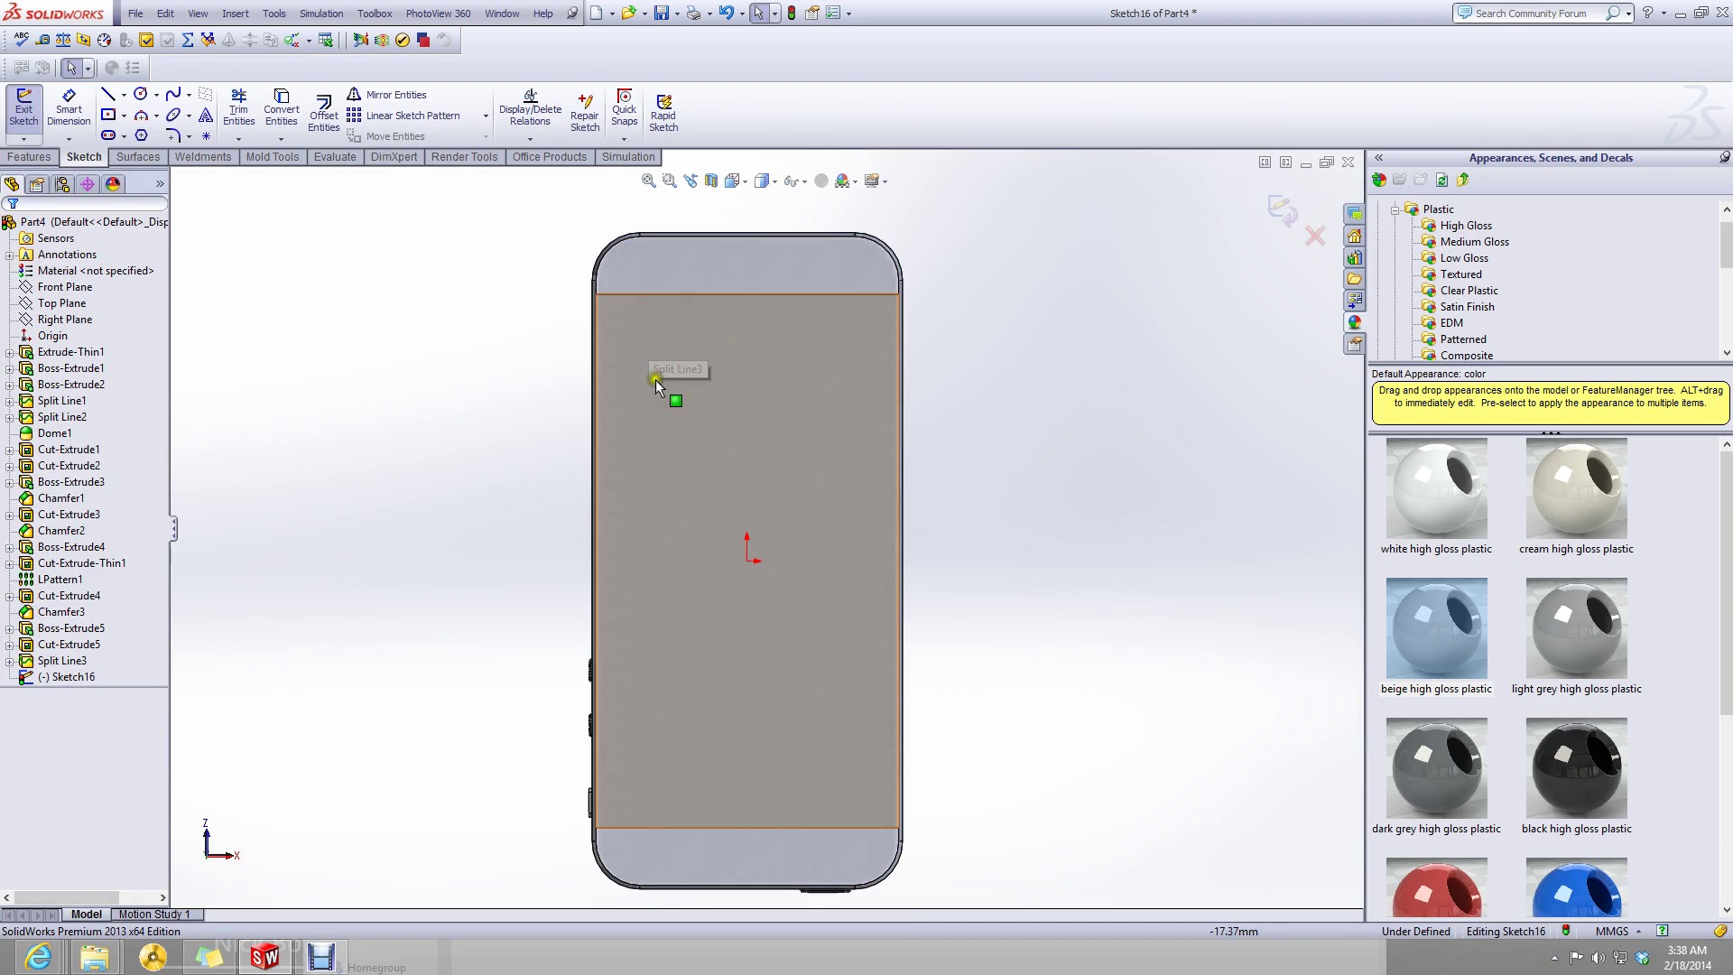
{"action": "middle_click_drag", "start_coordinate": [641, 653], "coordinate": [899, 869]}
{"action": "scroll", "coordinate": [630, 268], "scroll_direction": "down", "scroll_amount": 5}
{"action": "left_click", "coordinate": [729, 332]}
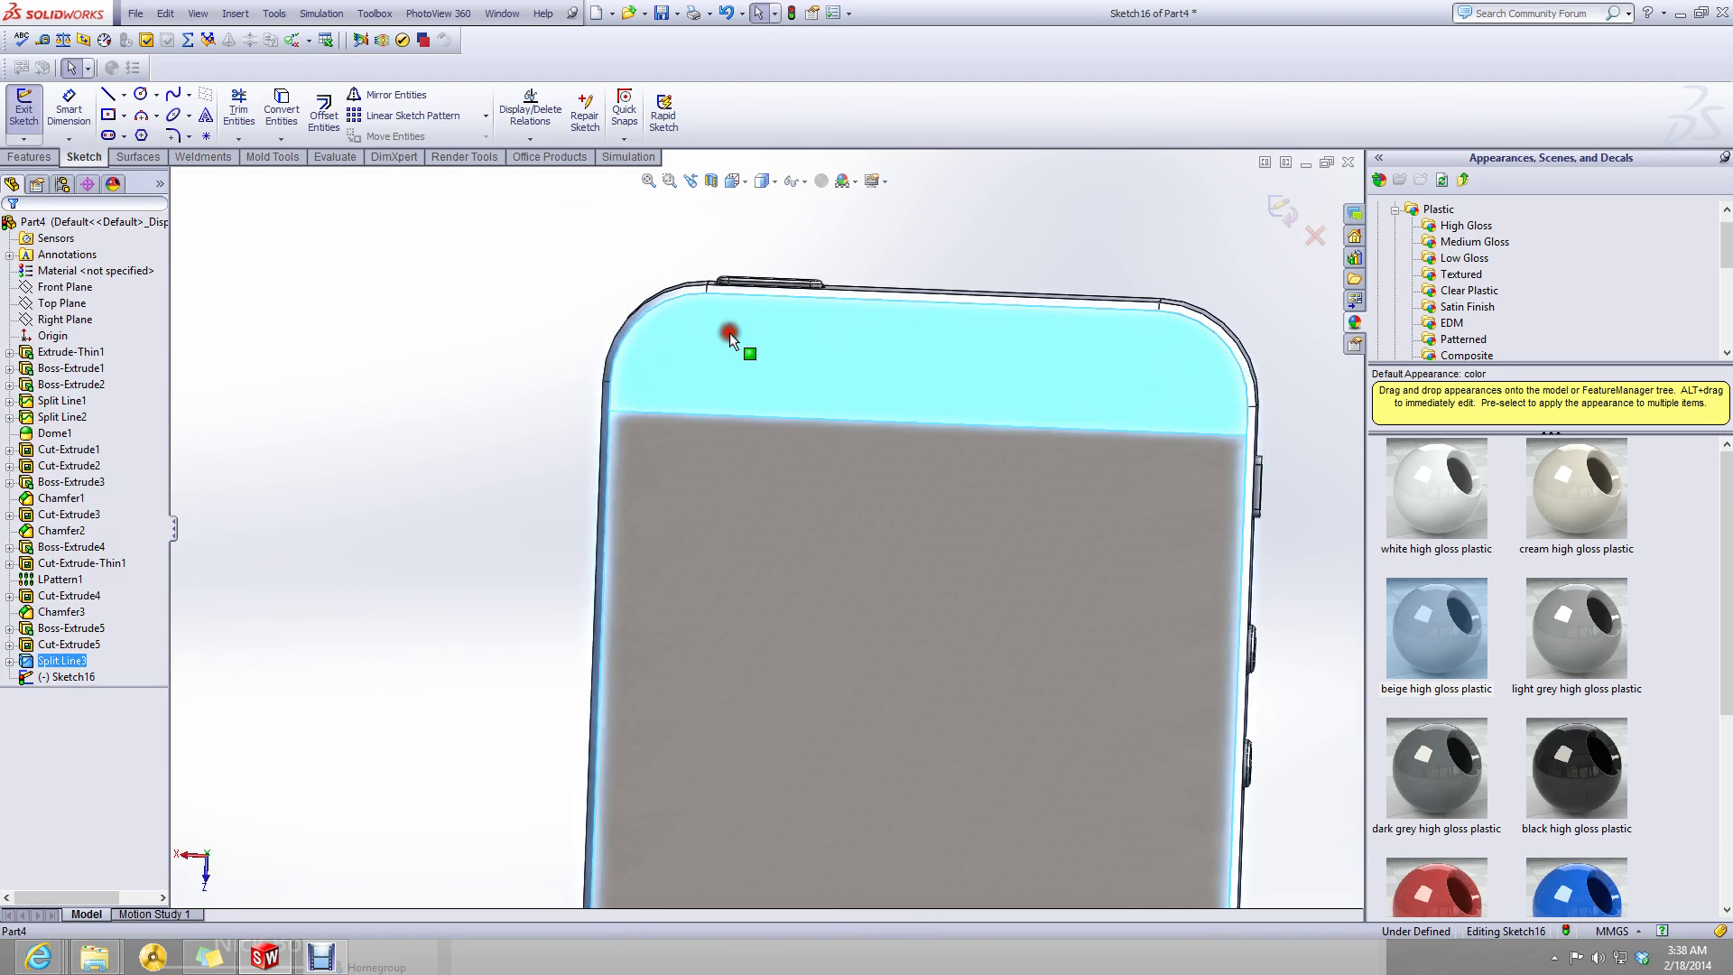
{"action": "scroll", "coordinate": [718, 364], "scroll_direction": "up", "scroll_amount": 4}
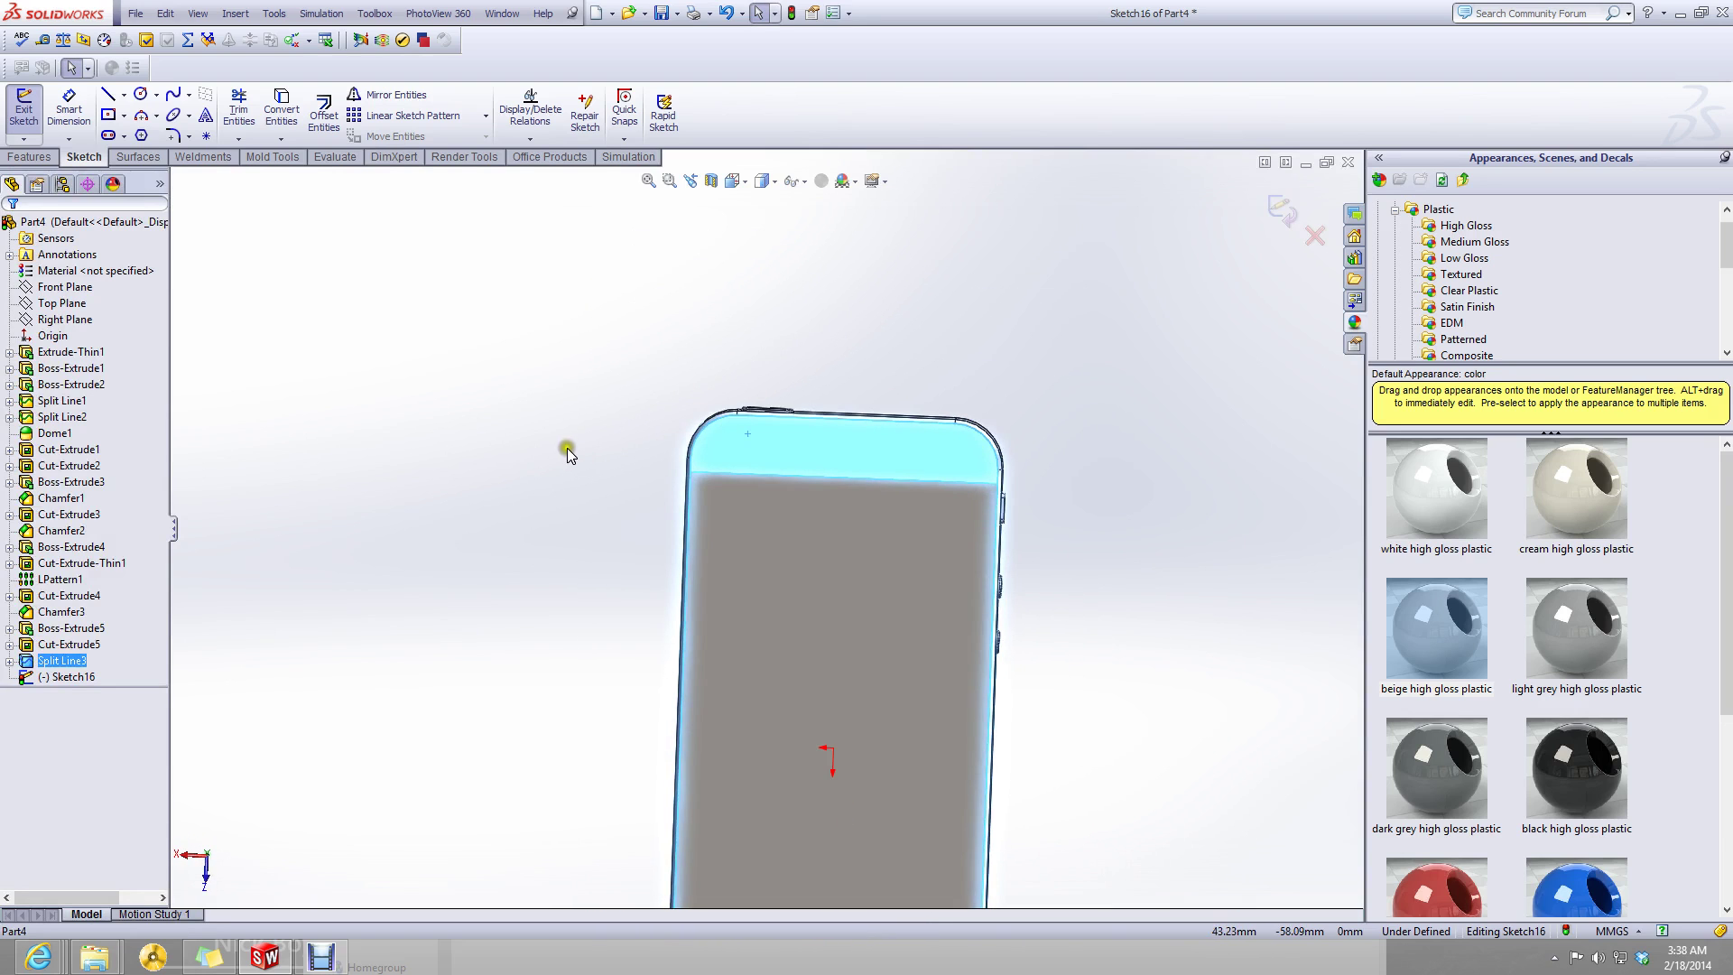
{"action": "left_click", "coordinate": [648, 428]}
{"action": "left_click", "coordinate": [751, 451]}
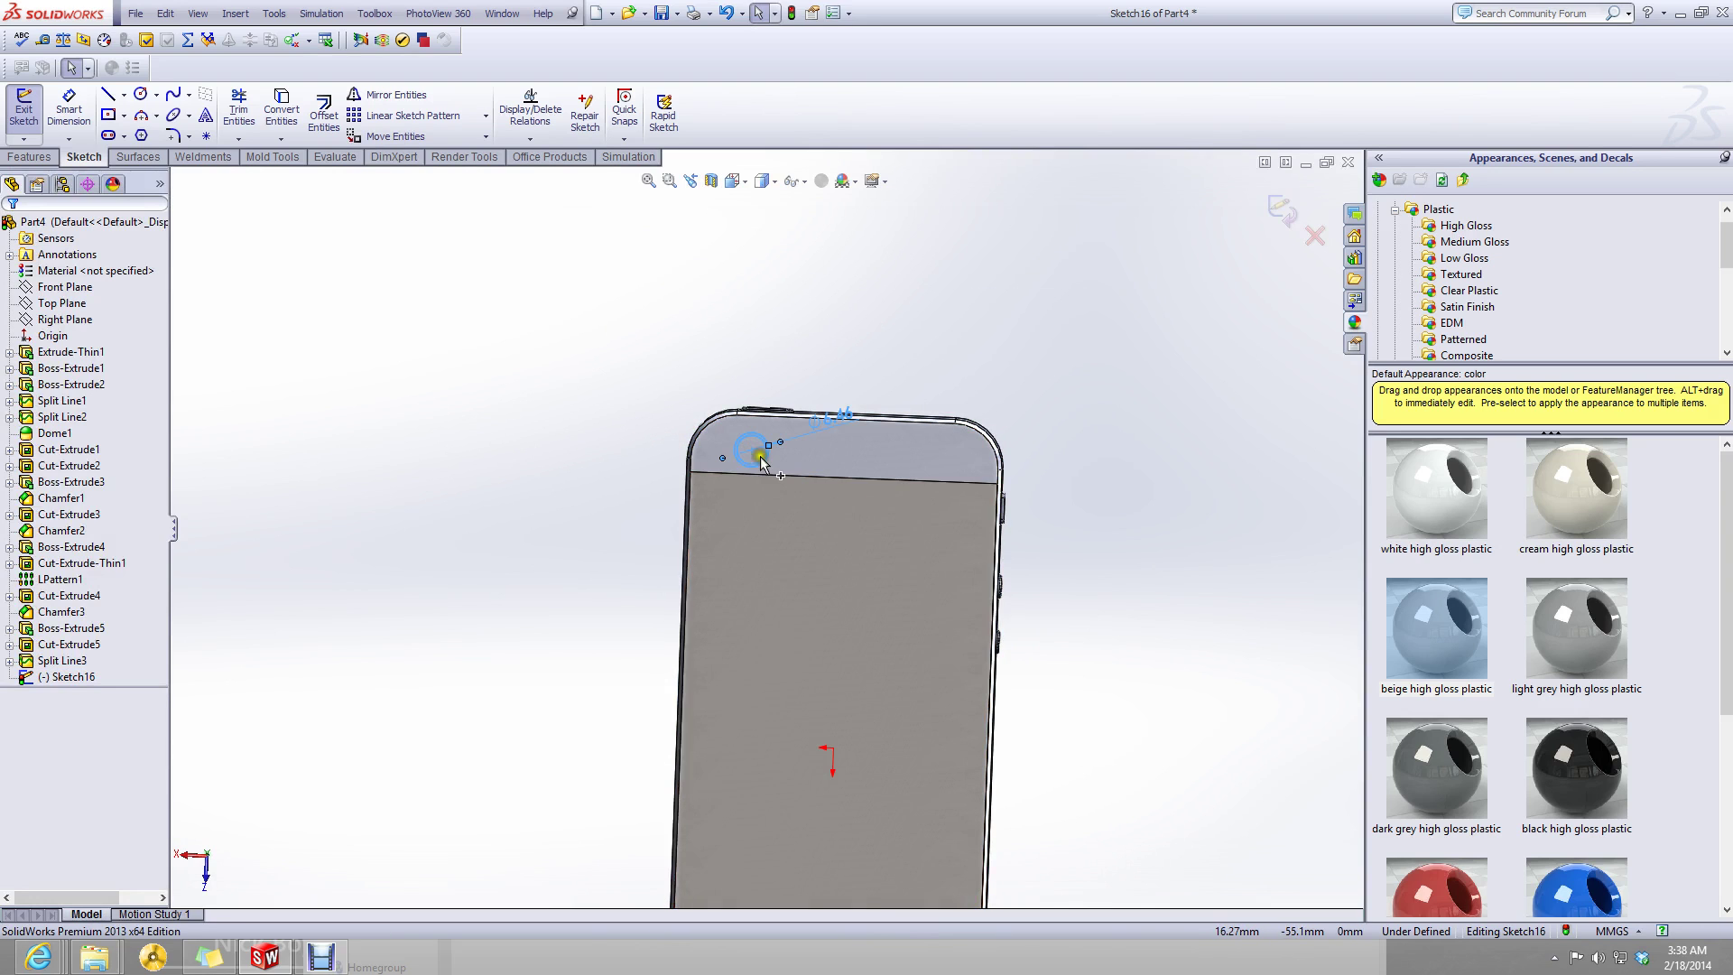
{"action": "scroll", "coordinate": [756, 437], "scroll_direction": "down", "scroll_amount": 4}
{"action": "left_click", "coordinate": [763, 446]}
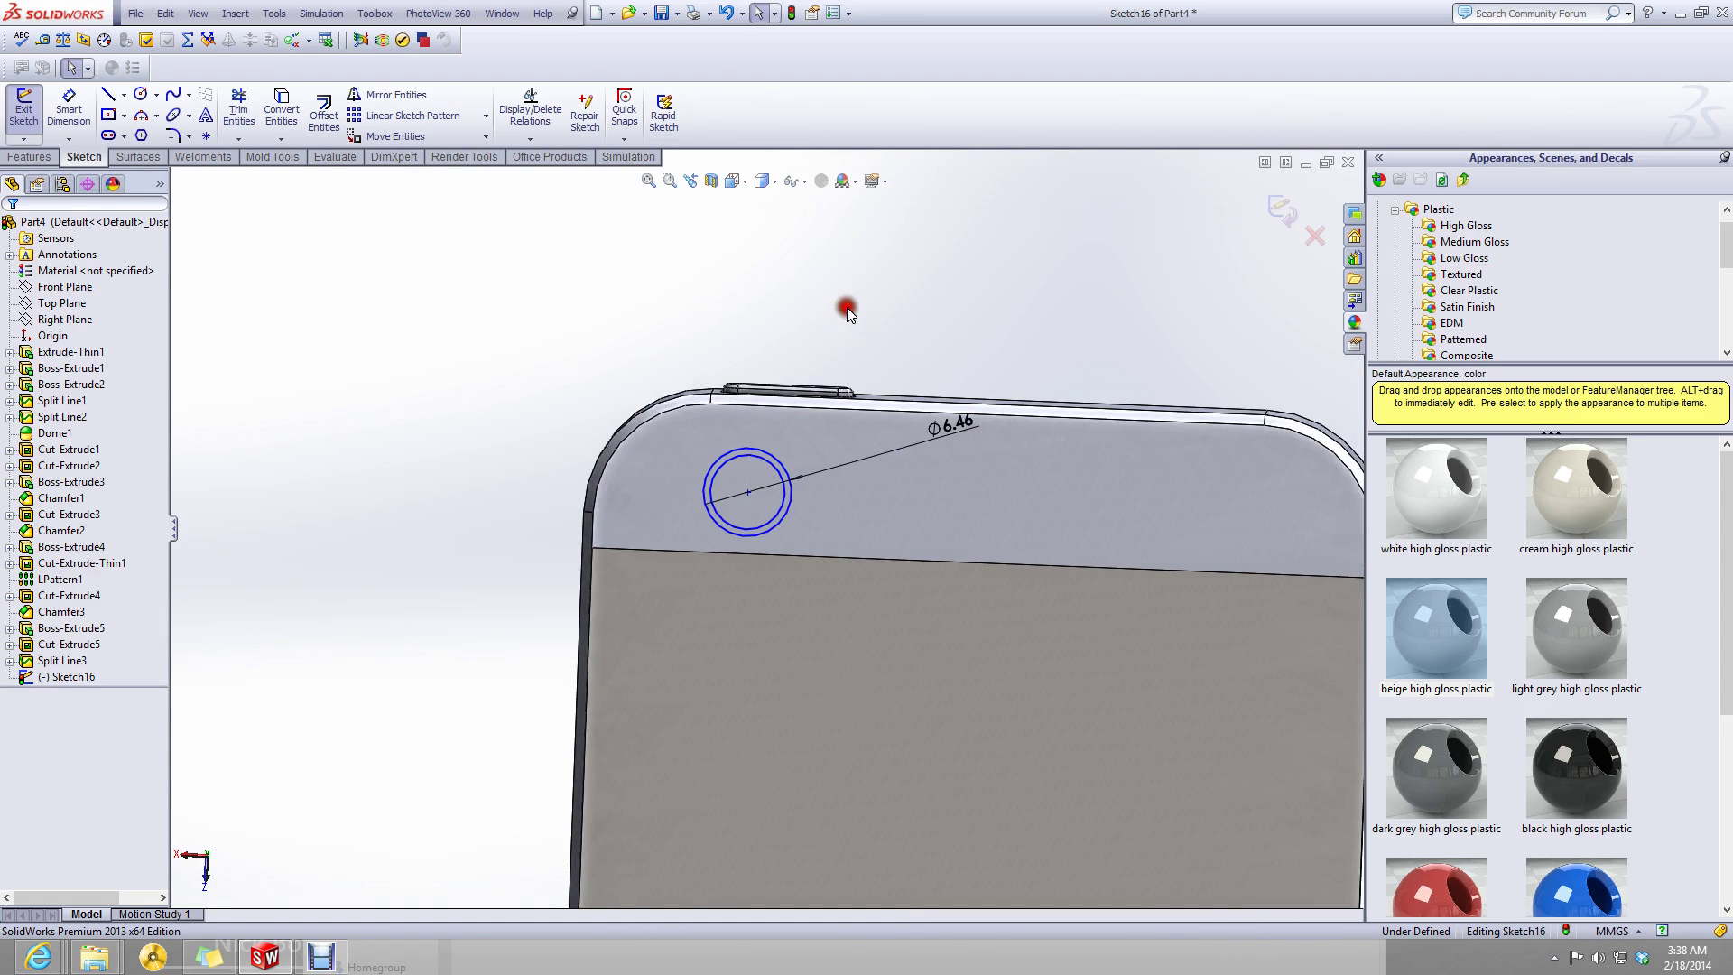
{"action": "left_click", "coordinate": [733, 187]}
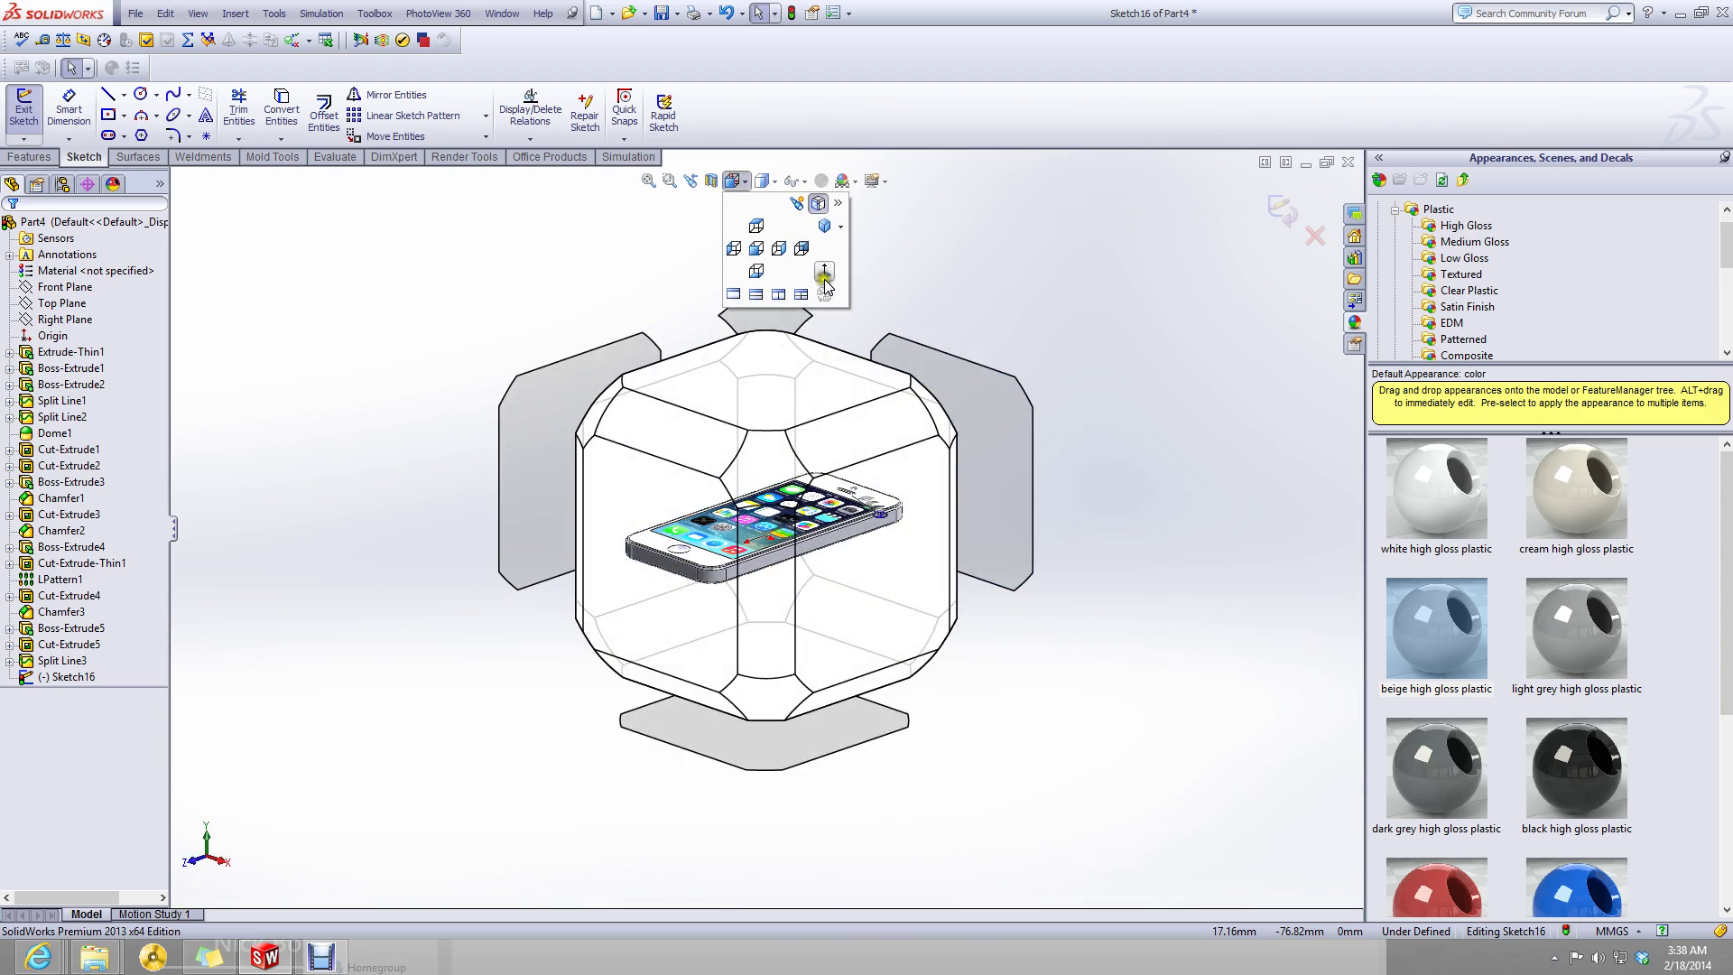
{"action": "left_click", "coordinate": [824, 273]}
{"action": "scroll", "coordinate": [895, 795], "scroll_direction": "down", "scroll_amount": 2}
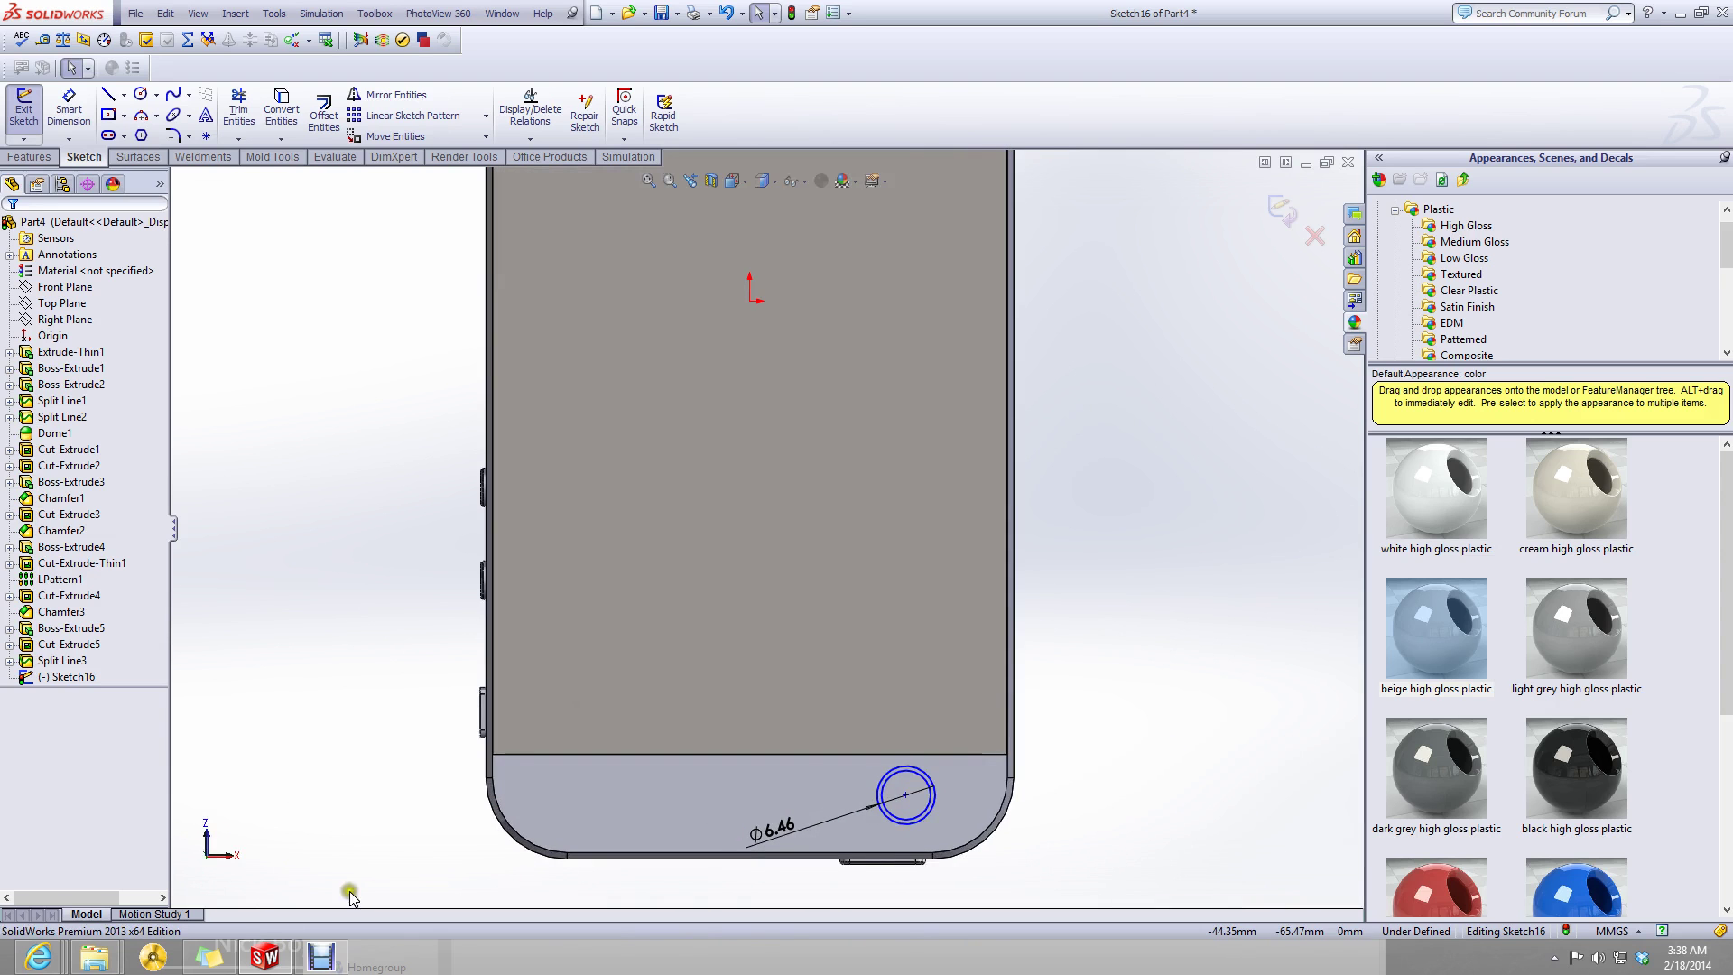
- Open the iphone5blueprints image, examine the rear camera's position dimensions, and return to the Part4 sketch
{"action": "mouse_move", "coordinate": [107, 964]}
{"action": "mouse_move", "coordinate": [262, 876]}
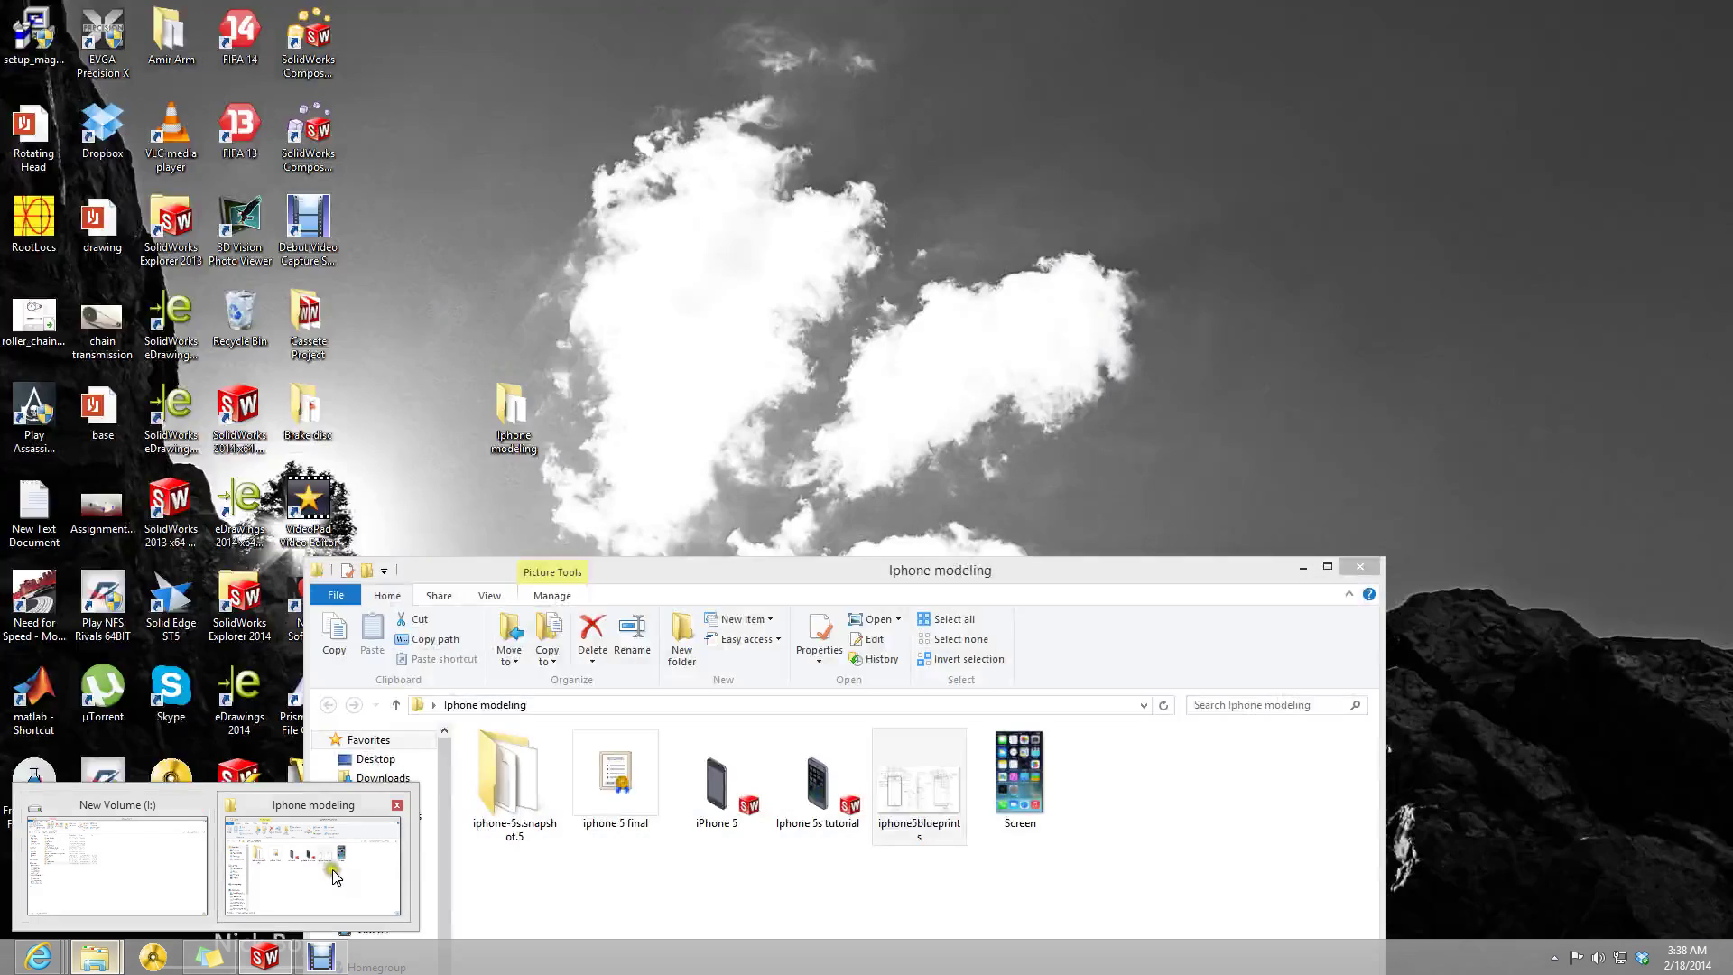
{"action": "left_click", "coordinate": [383, 877]}
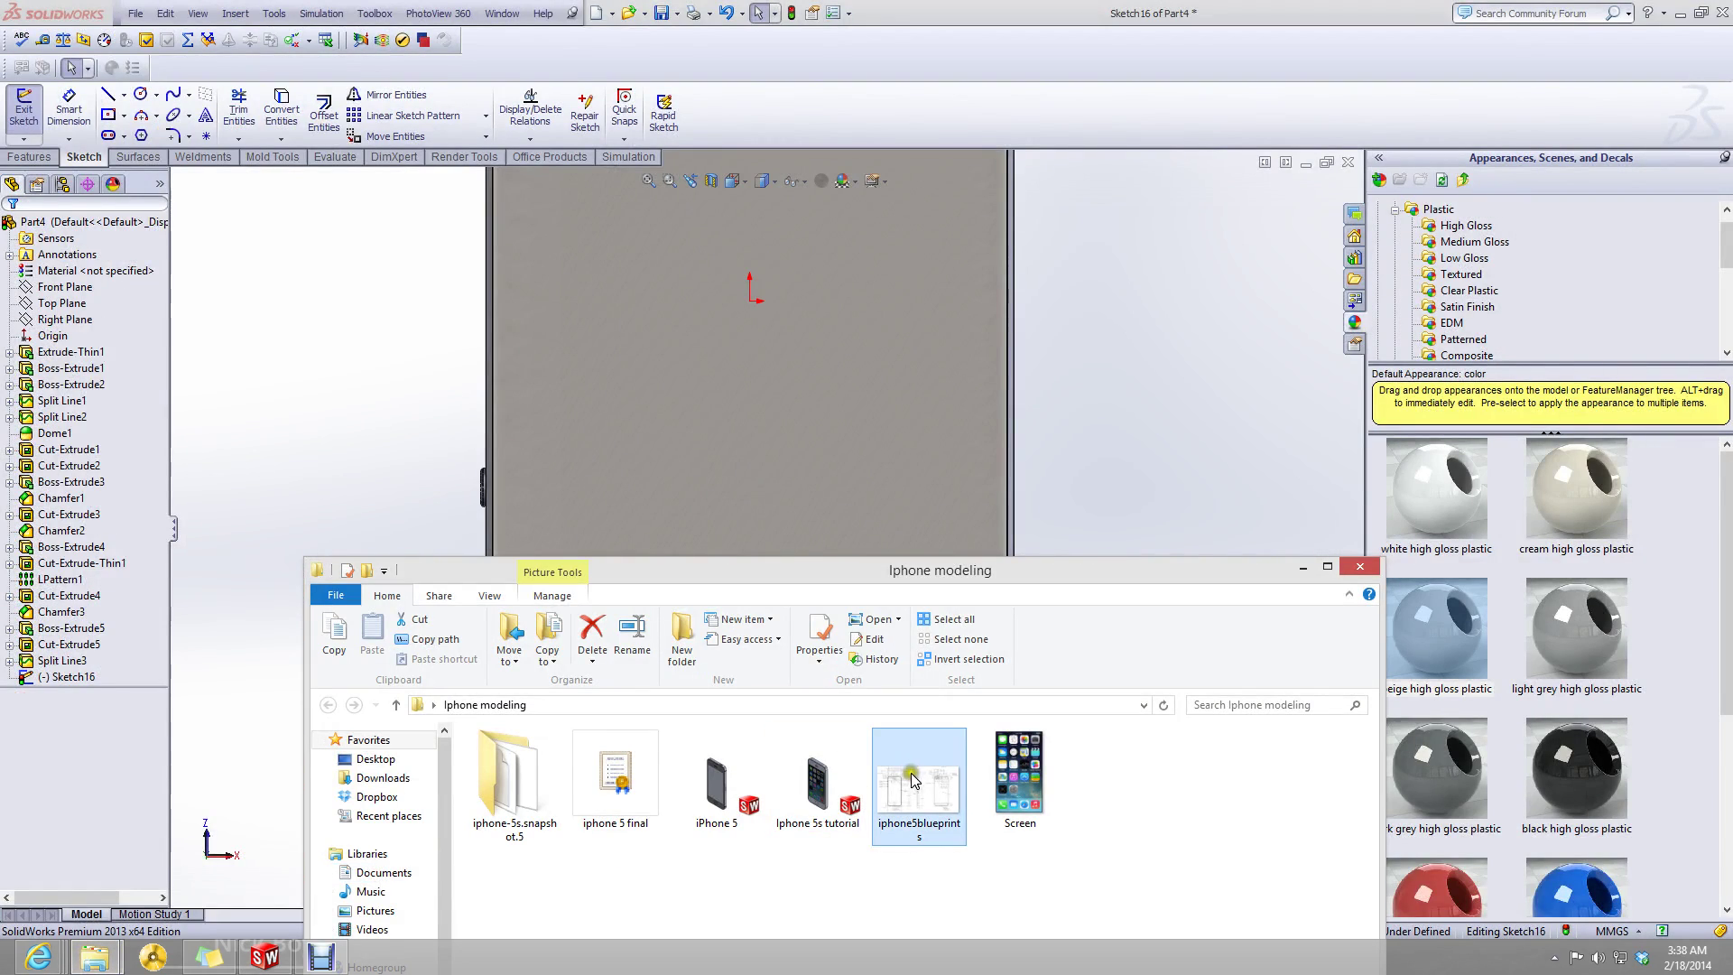
{"action": "double_click", "coordinate": [882, 806]}
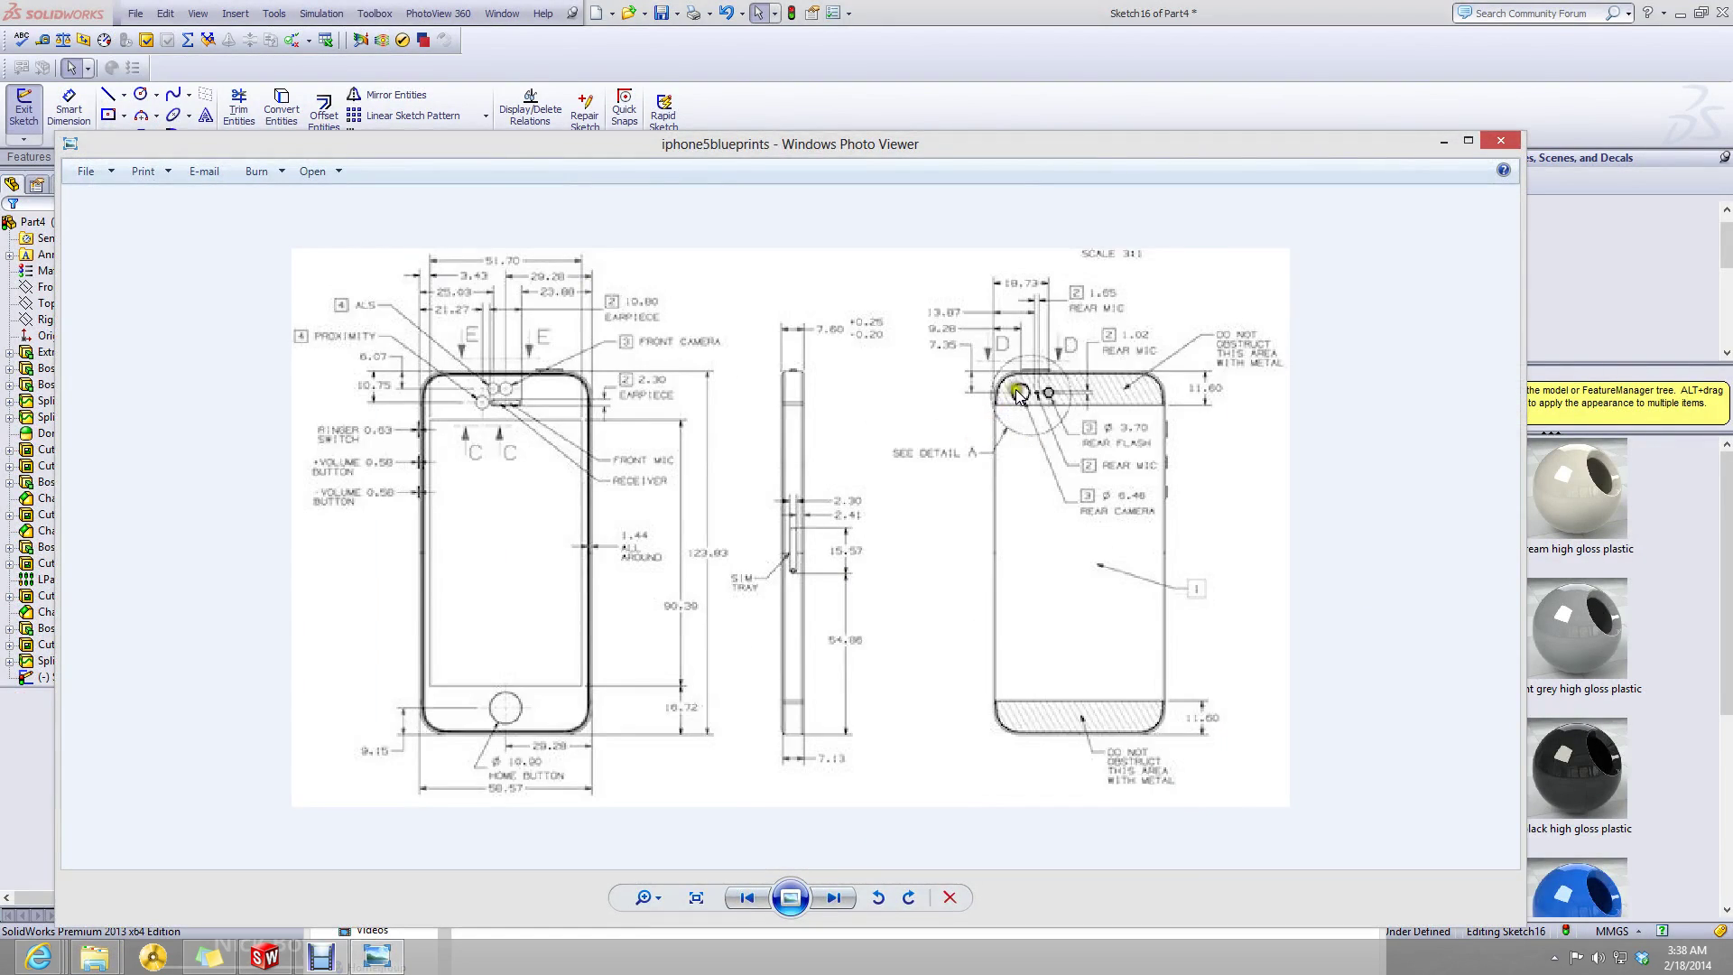
{"action": "scroll", "coordinate": [1018, 395], "scroll_direction": "up", "scroll_amount": 5}
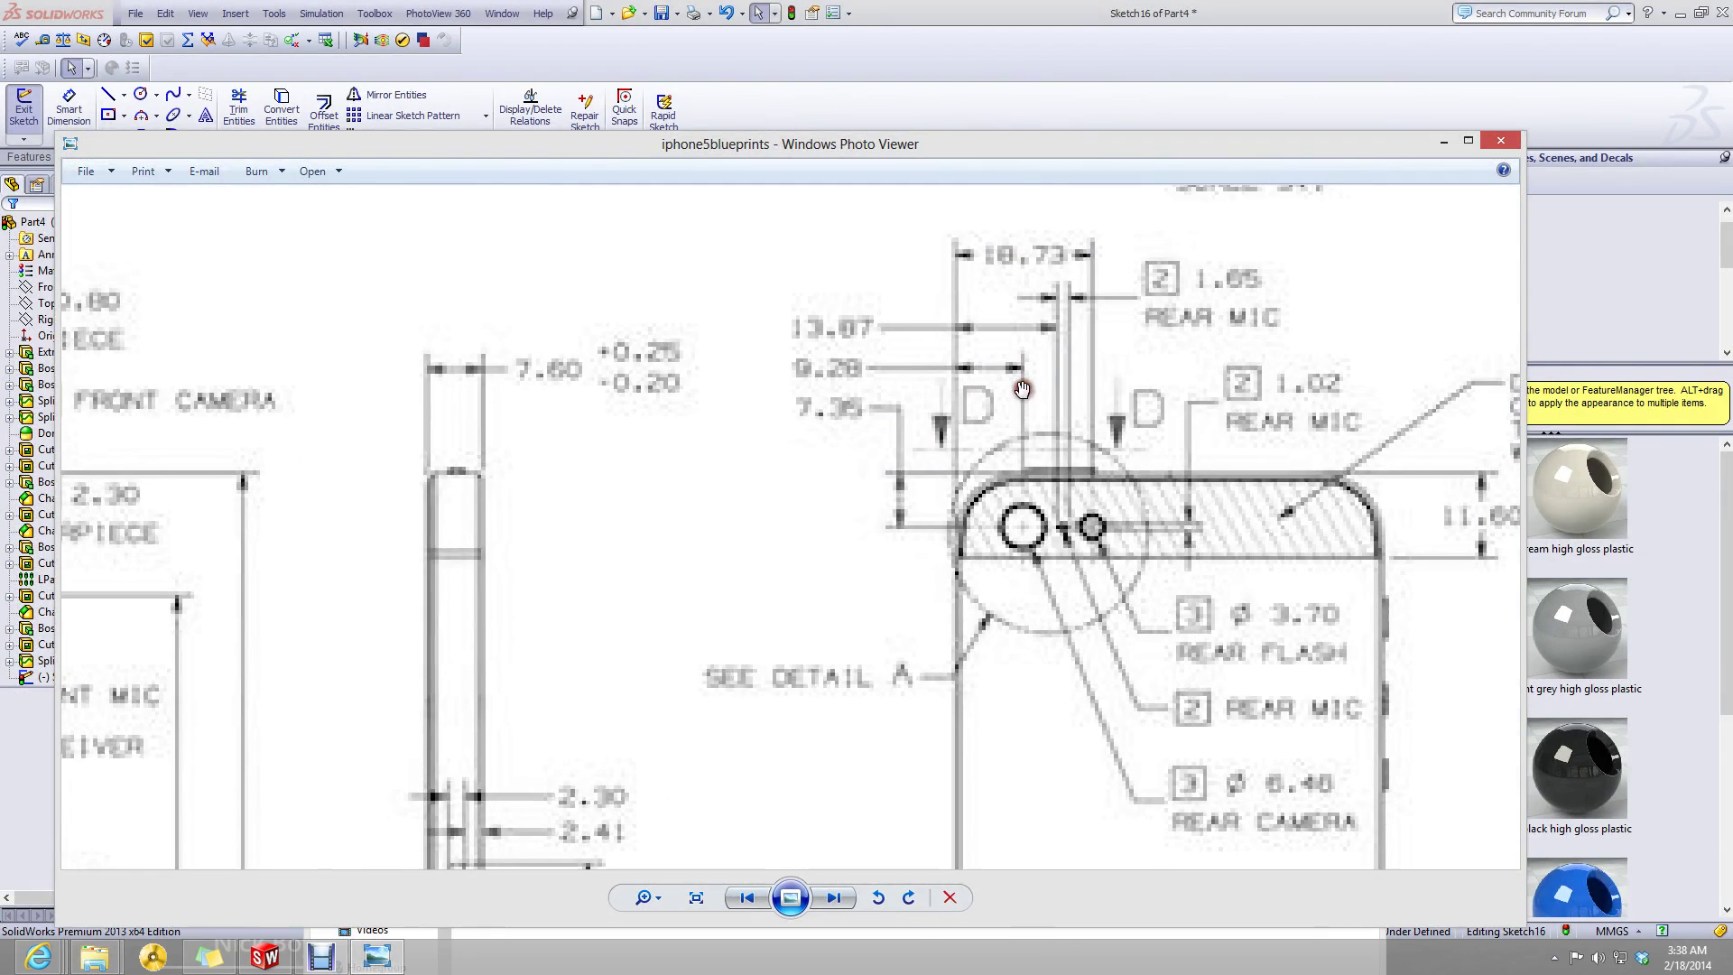
{"action": "scroll", "coordinate": [1023, 389], "scroll_direction": "up", "scroll_amount": 1}
{"action": "scroll", "coordinate": [859, 426], "scroll_direction": "down", "scroll_amount": 2}
{"action": "scroll", "coordinate": [938, 405], "scroll_direction": "down", "scroll_amount": 2}
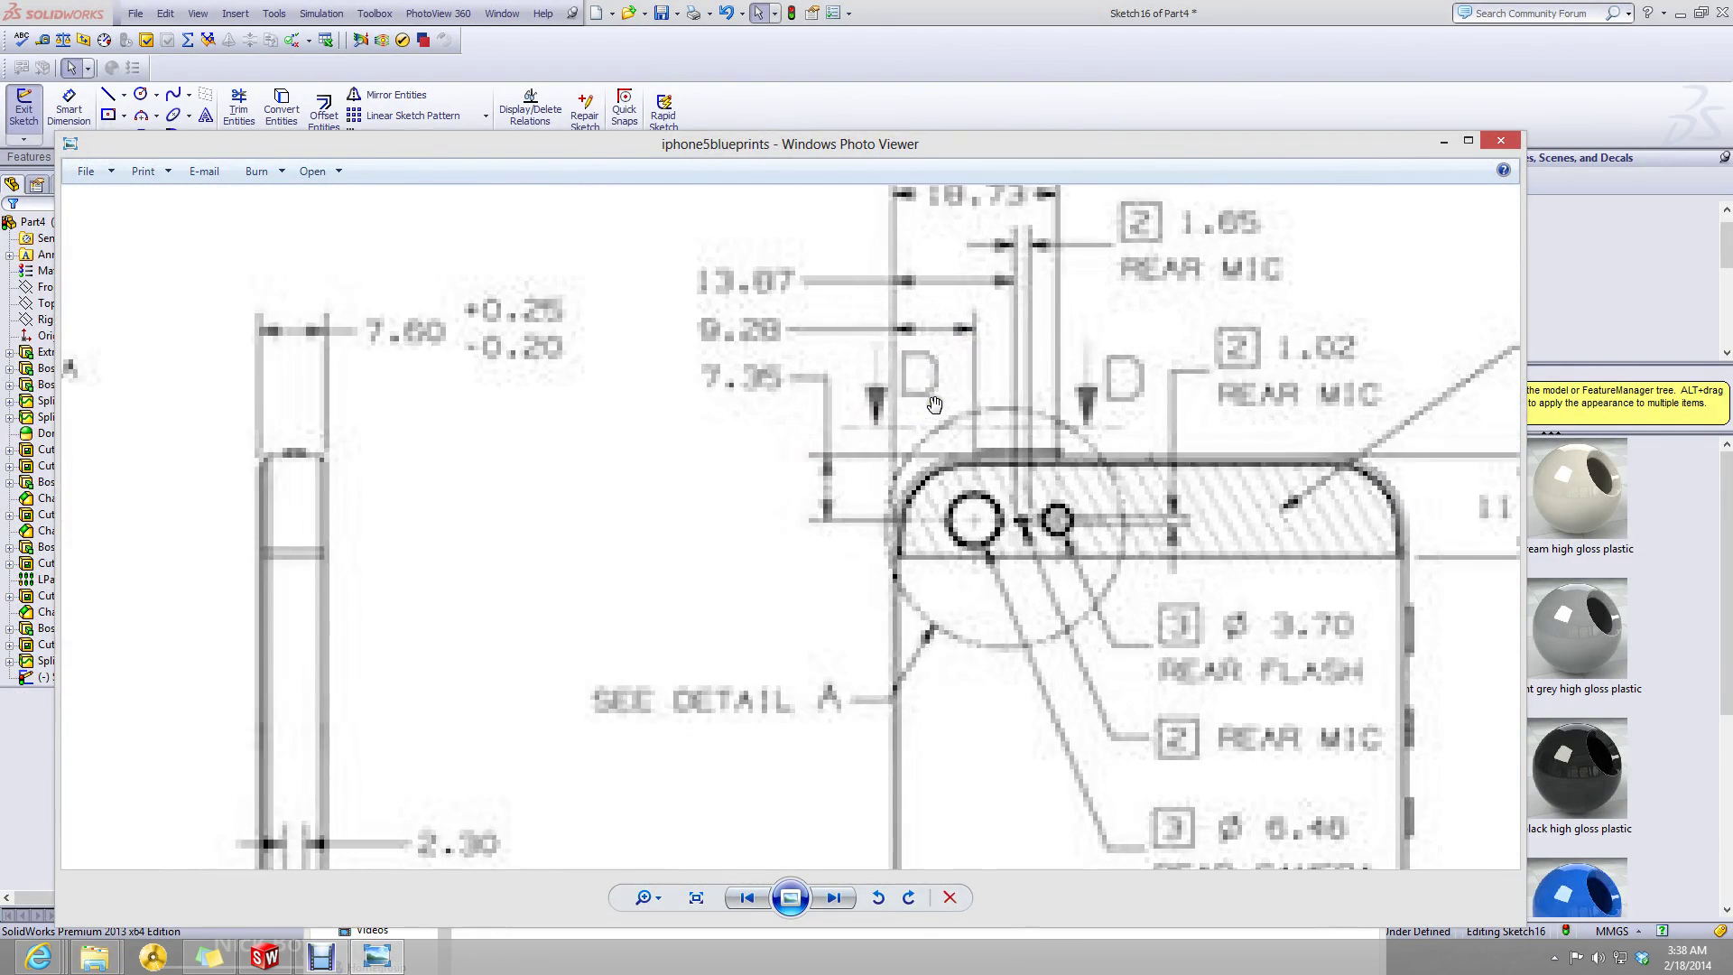
{"action": "scroll", "coordinate": [1056, 312], "scroll_direction": "up", "scroll_amount": 1}
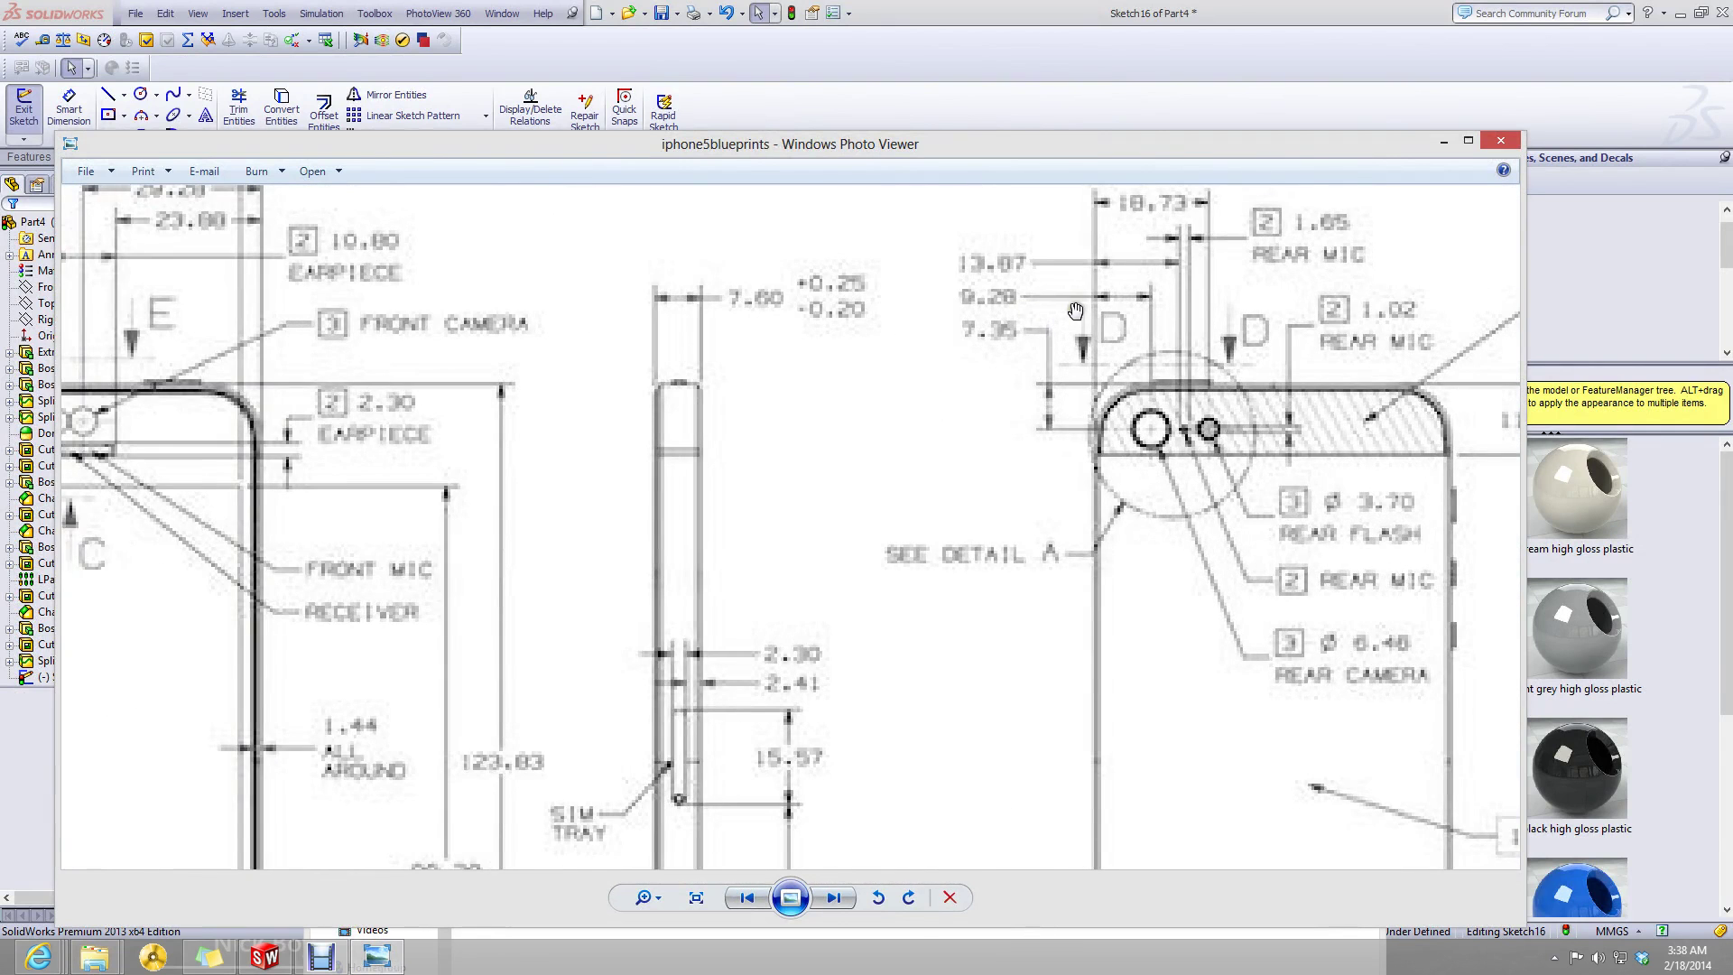
{"action": "scroll", "coordinate": [1069, 311], "scroll_direction": "down", "scroll_amount": 2}
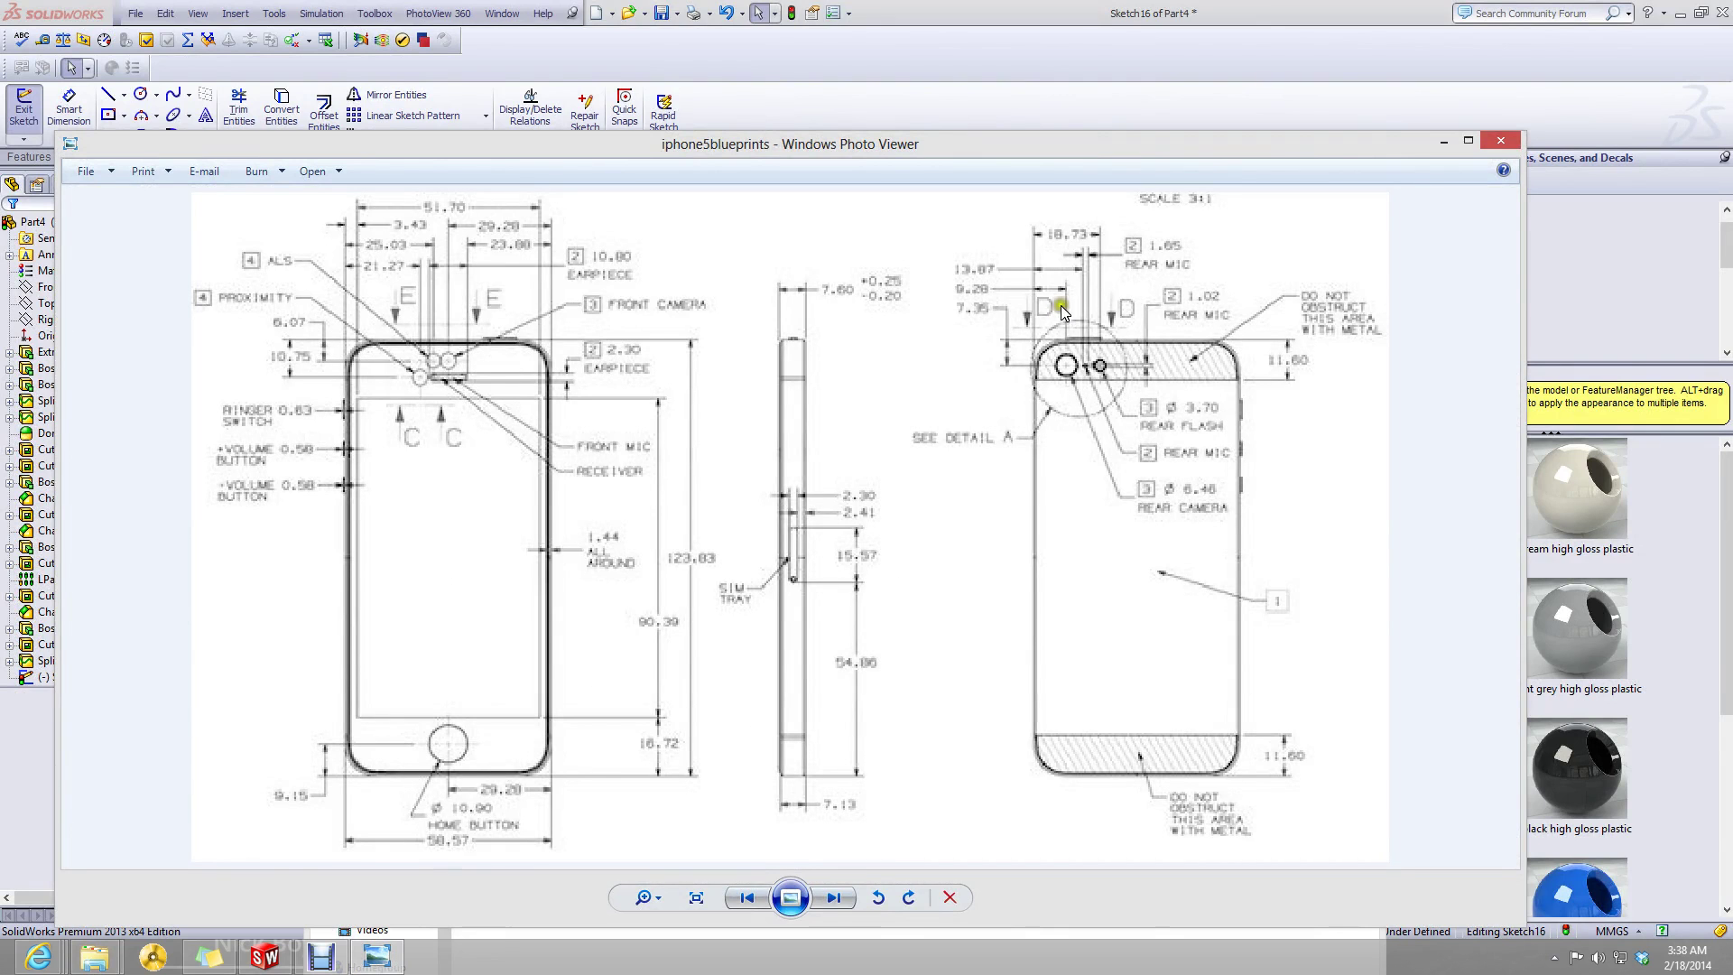
{"action": "left_click", "coordinate": [1443, 140]}
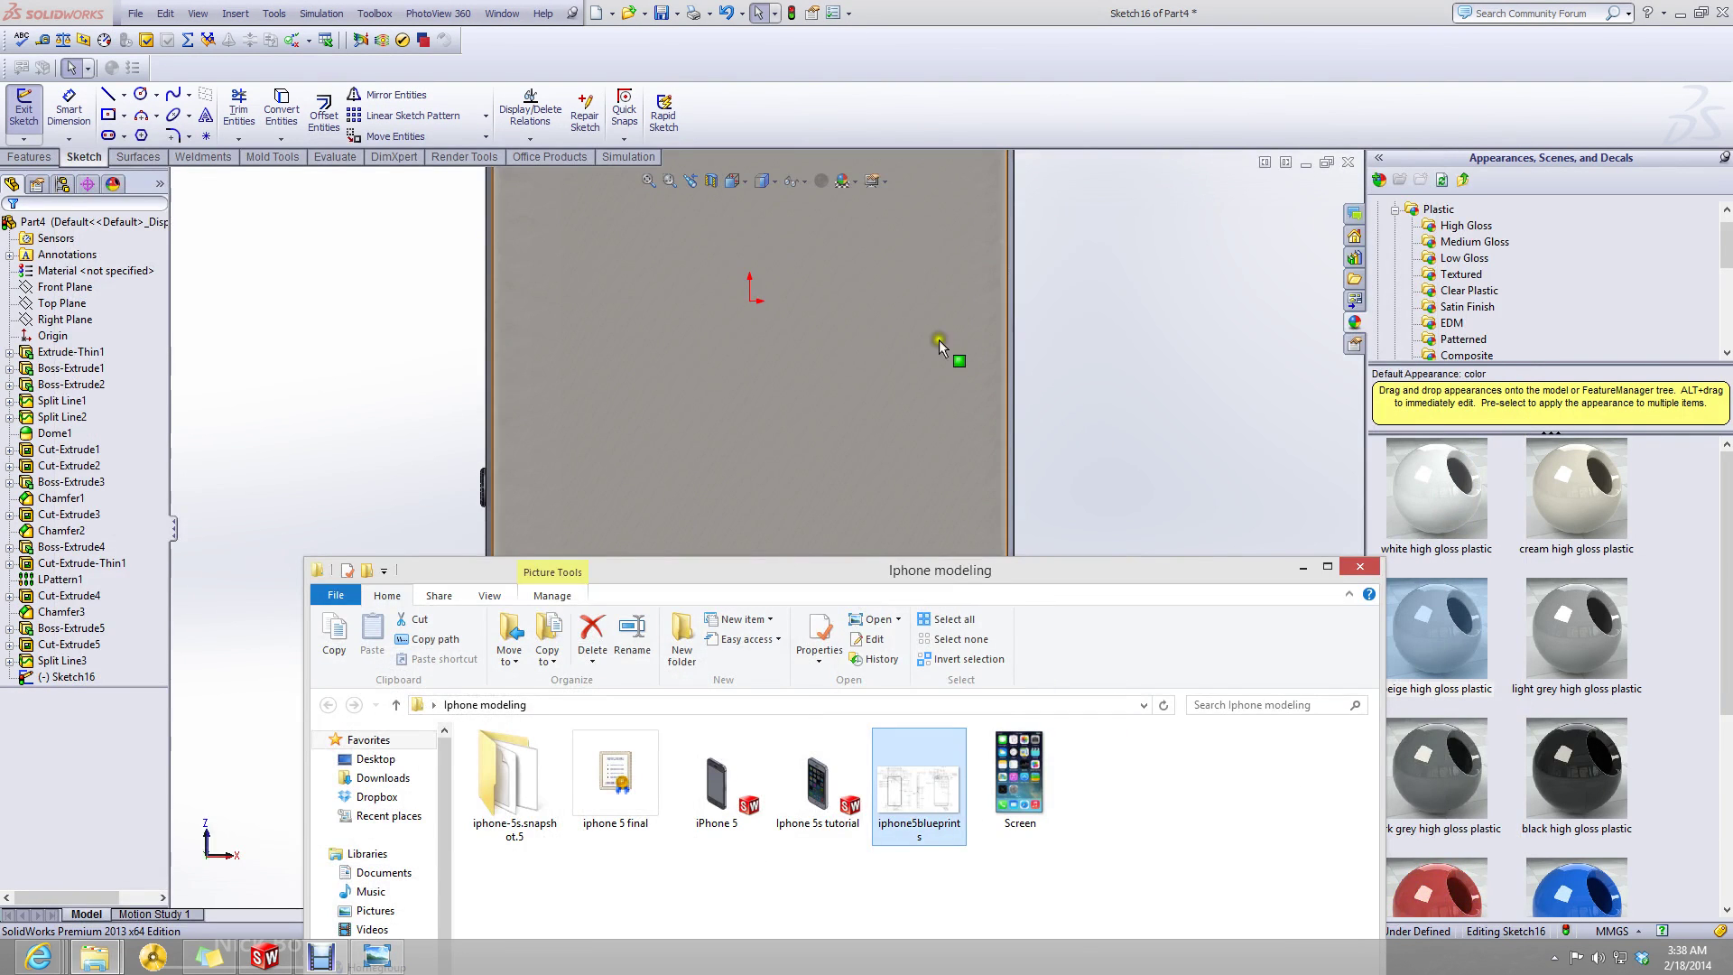
{"action": "left_click", "coordinate": [1143, 401]}
- Dimension the camera ring's center to the phone's straight end edge beside the sleep button and set the distance to 0.28 mm
{"action": "scroll", "coordinate": [929, 341], "scroll_direction": "up", "scroll_amount": 3}
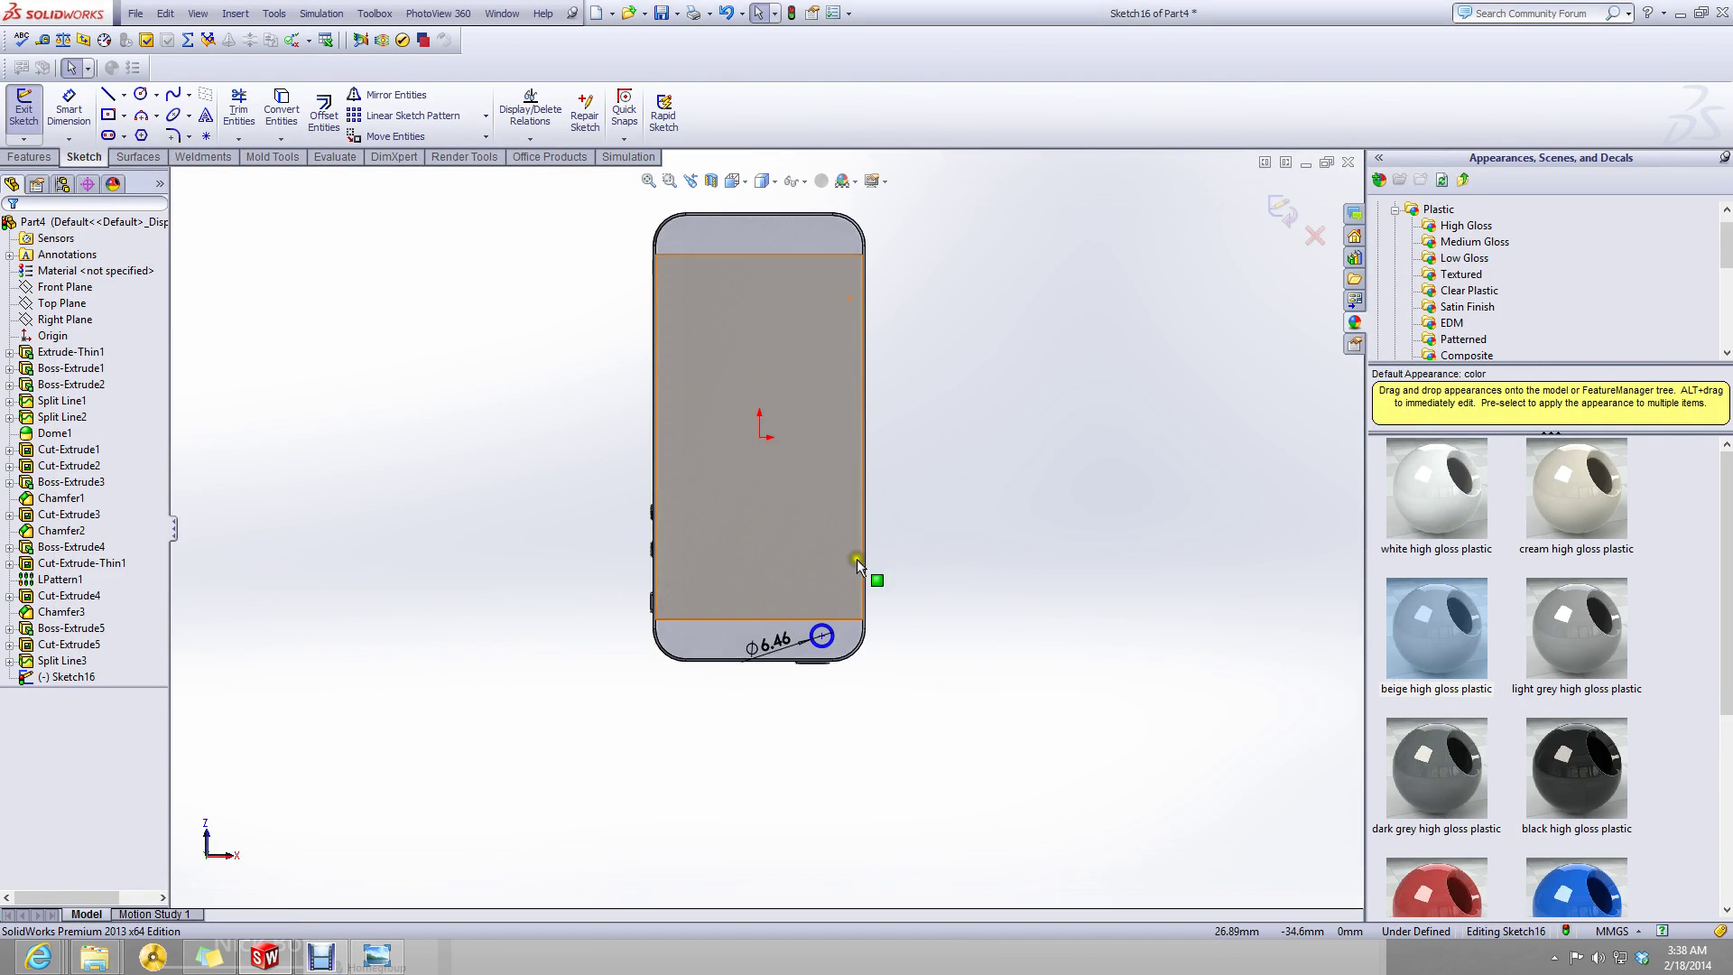
{"action": "scroll", "coordinate": [862, 569], "scroll_direction": "down", "scroll_amount": 3}
{"action": "left_click", "coordinate": [50, 131]}
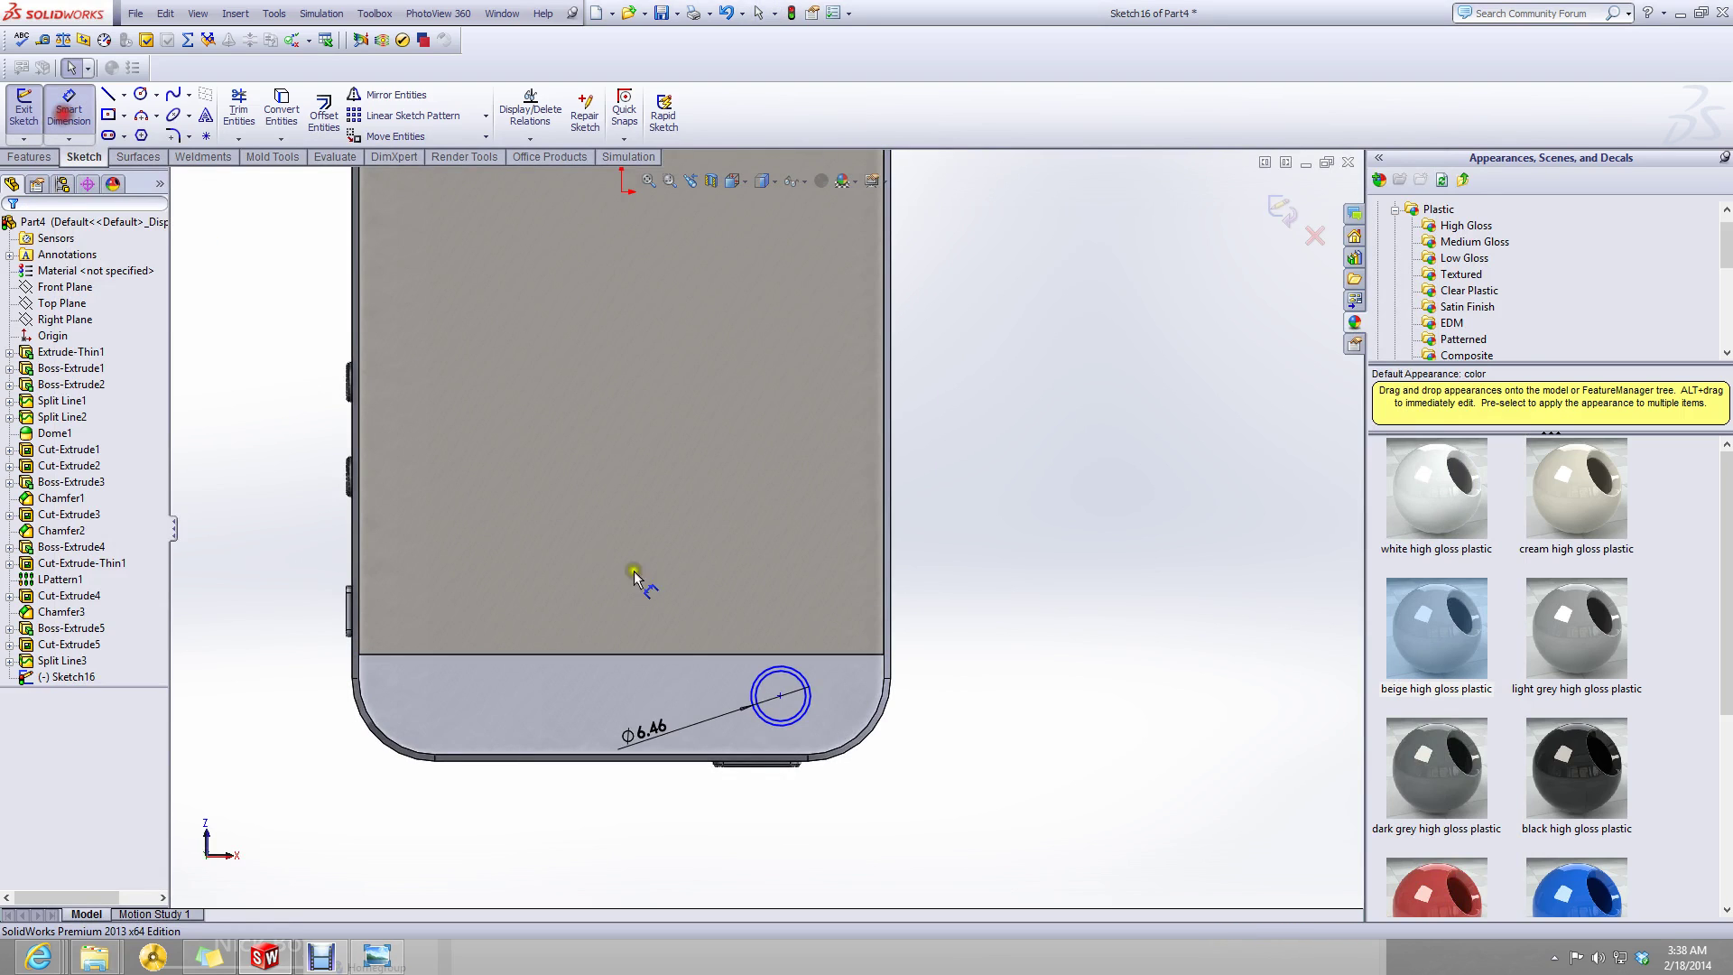
{"action": "left_click", "coordinate": [780, 695]}
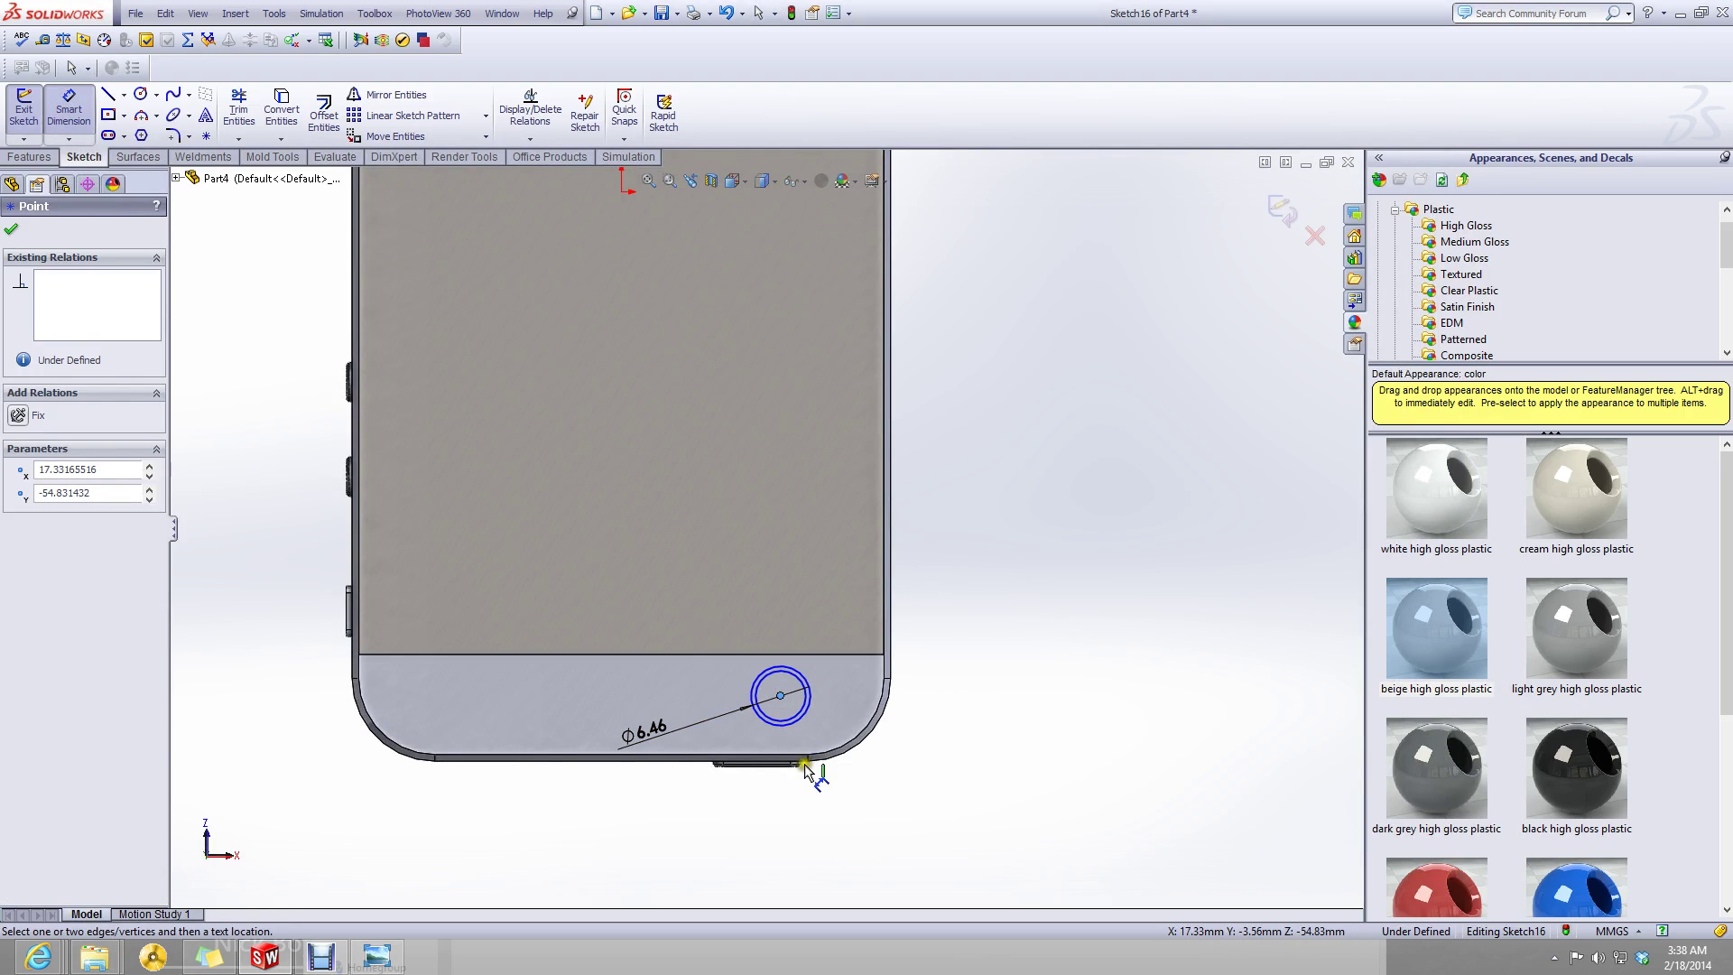
{"action": "left_click", "coordinate": [649, 761]}
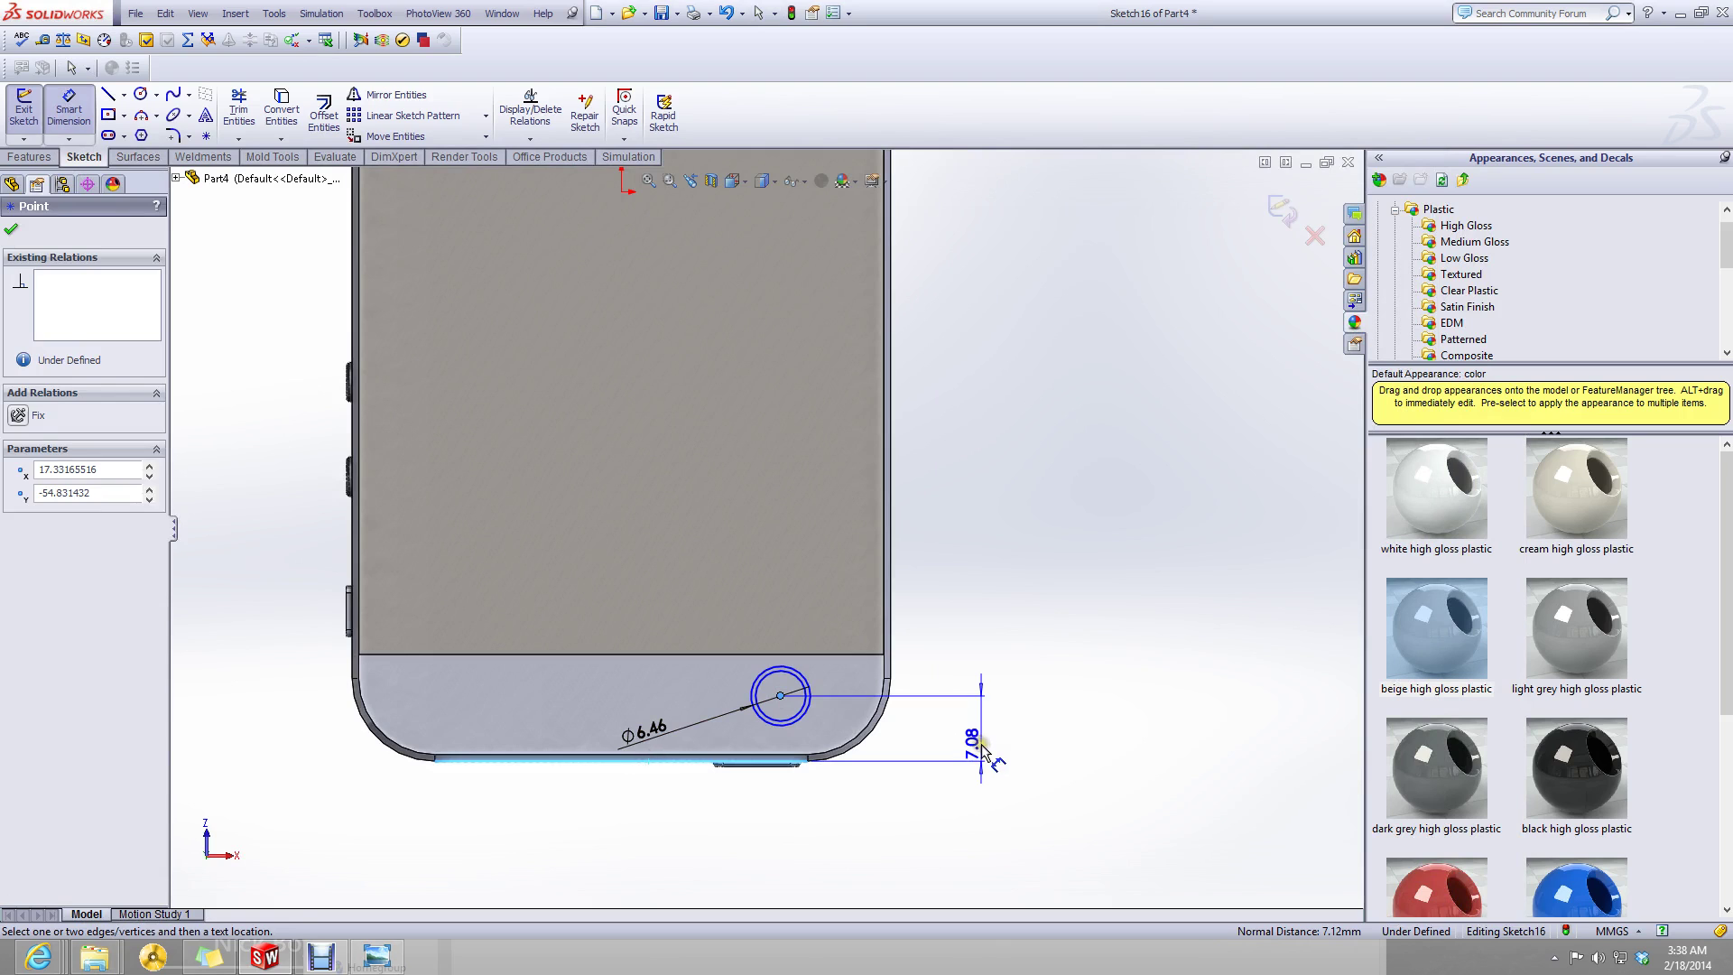
{"action": "left_click", "coordinate": [982, 749]}
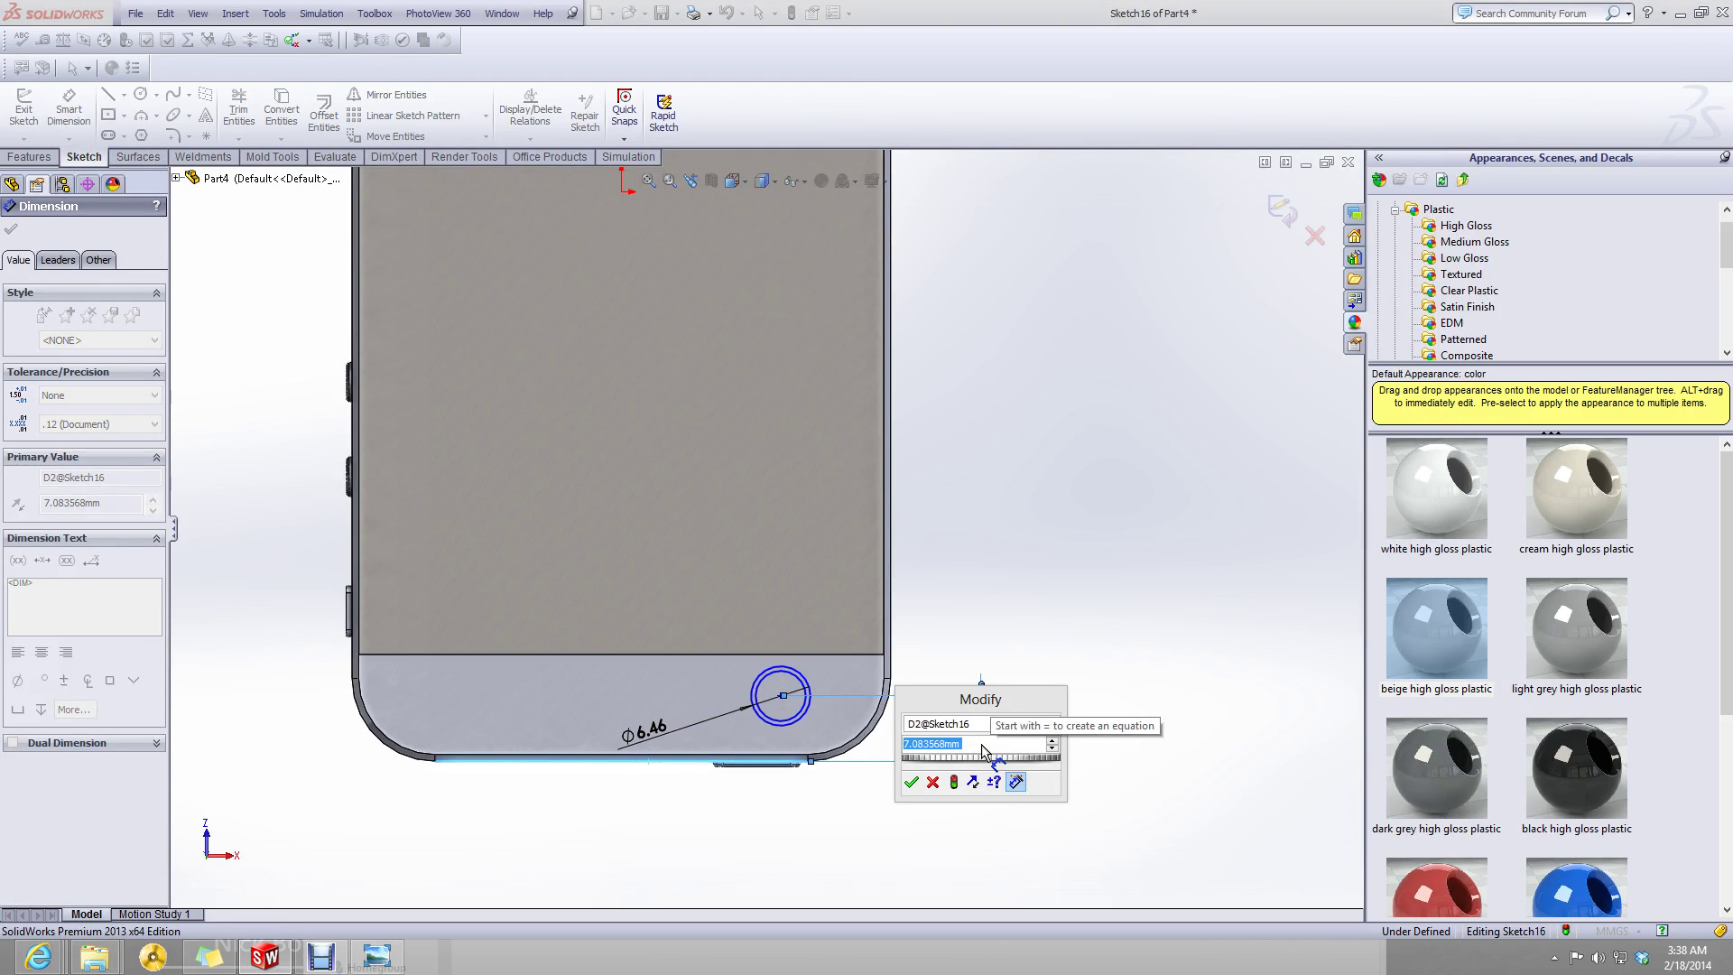
{"action": "type", "text": "0.28"}
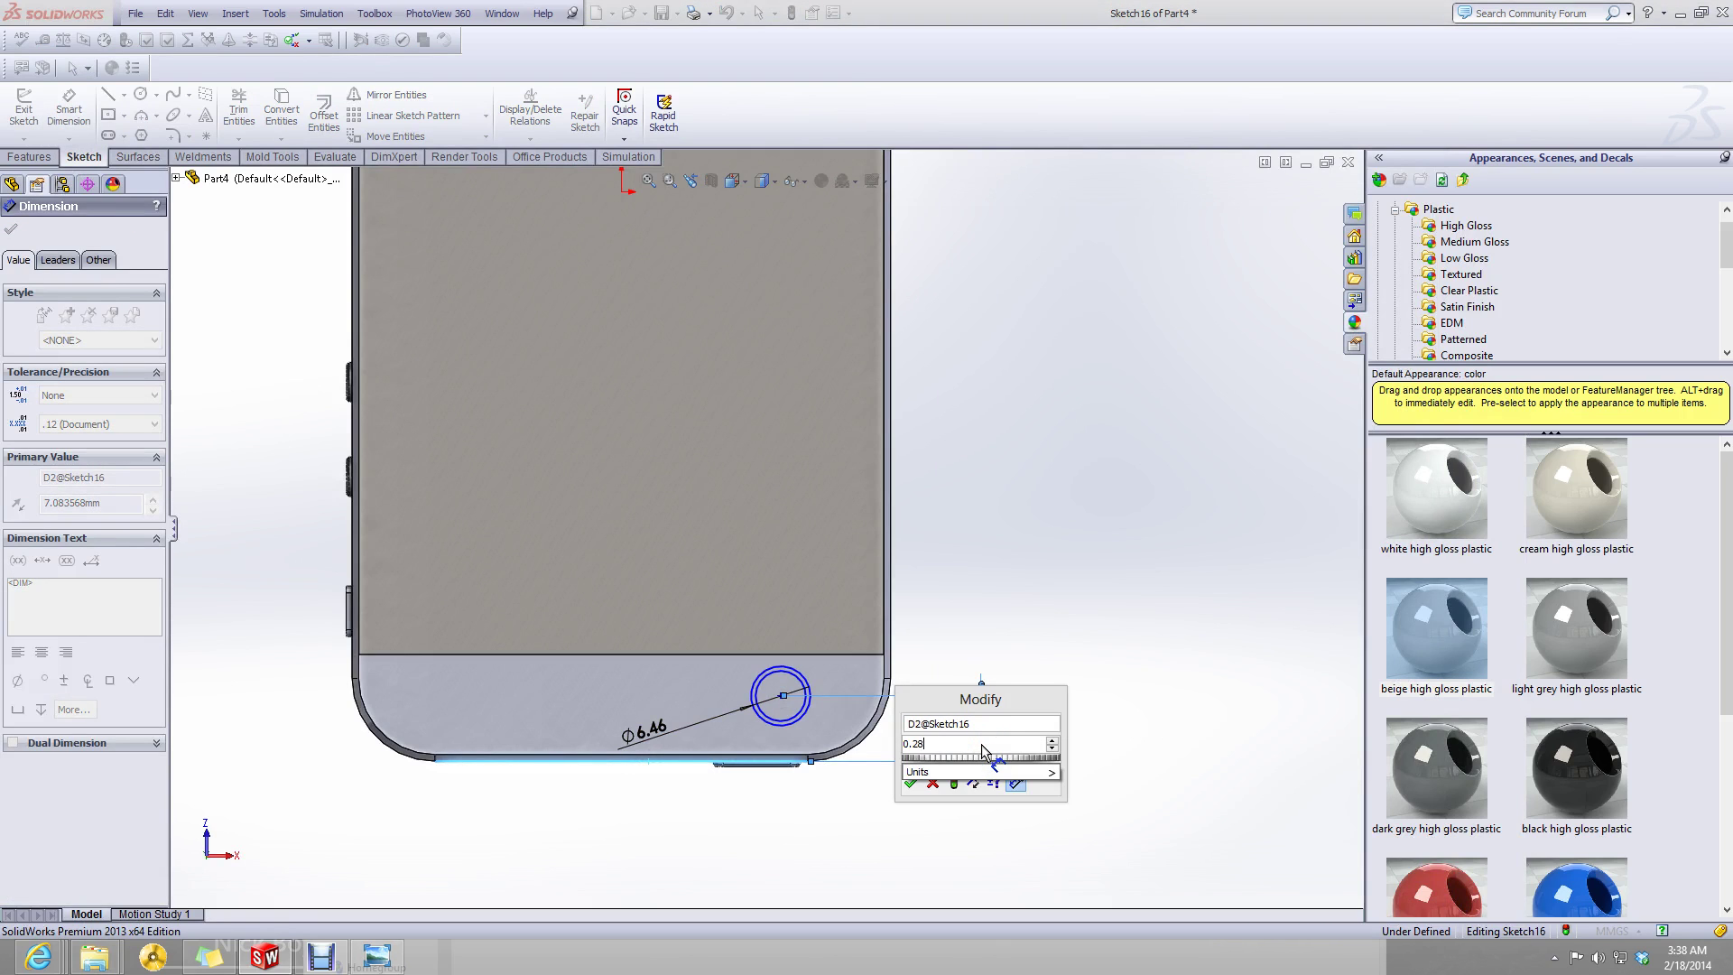
{"action": "key", "text": "Return"}
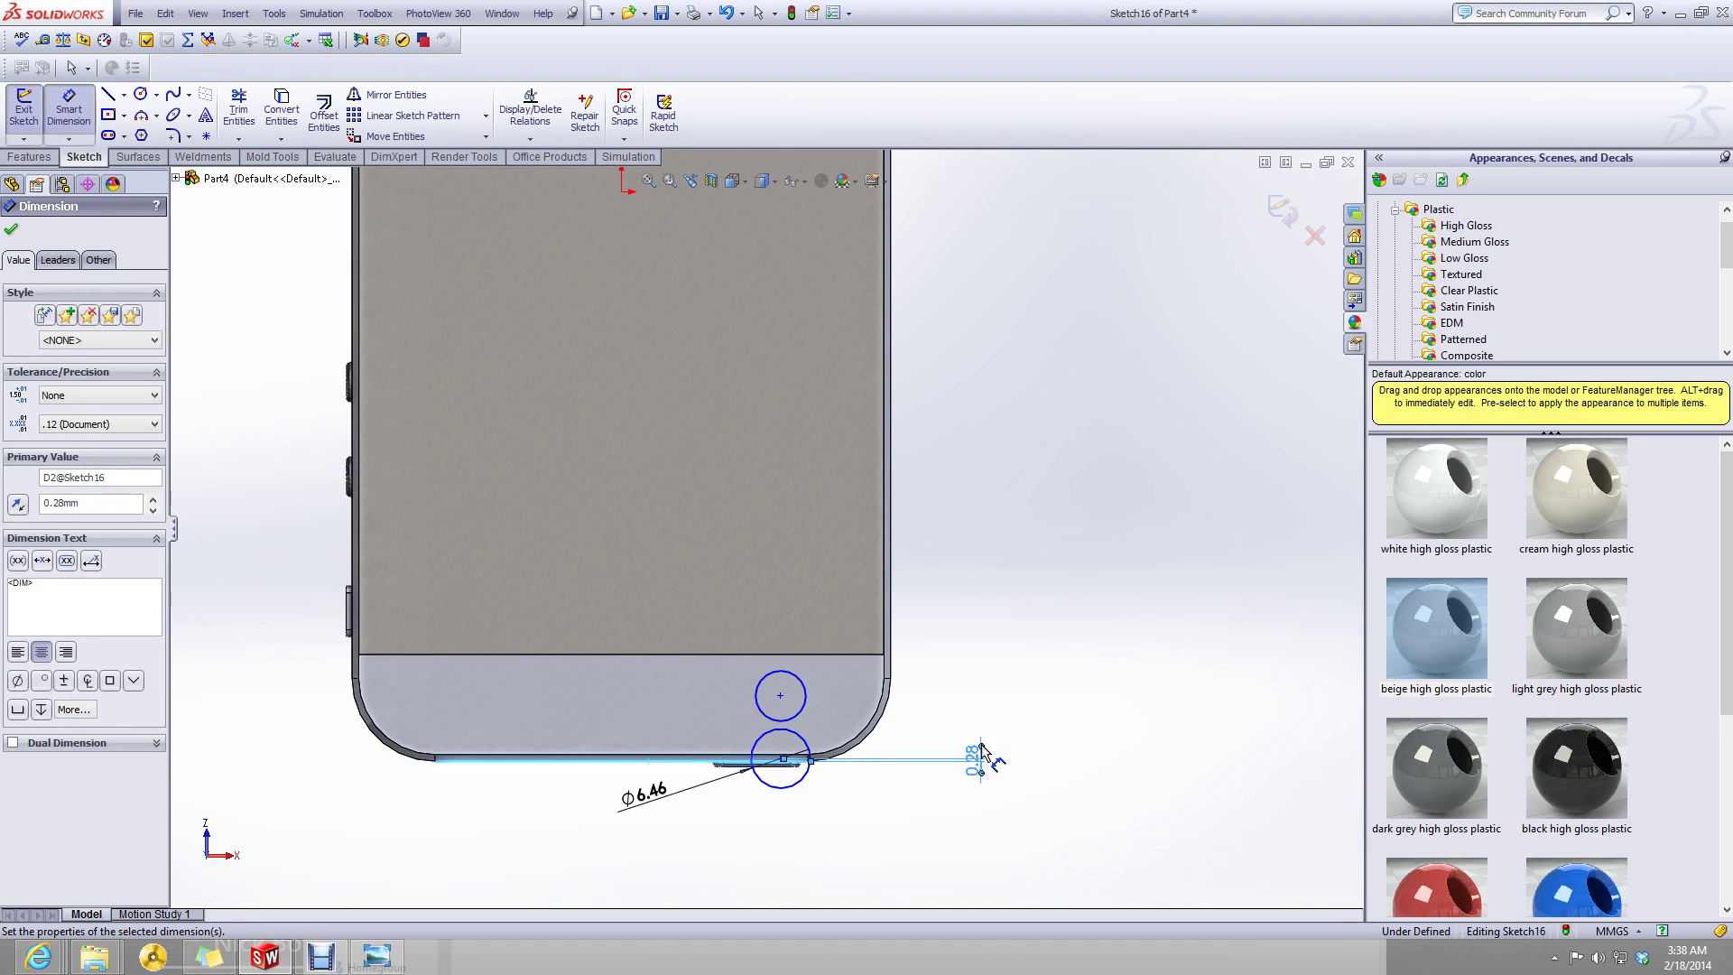
- Undo the 0.28 mm end-edge distance and set the camera ring center's distance from the end edge to 7.35 mm
{"action": "key", "text": "Escape"}
{"action": "key", "text": "ctrl+z"}
{"action": "left_click", "coordinate": [973, 748]}
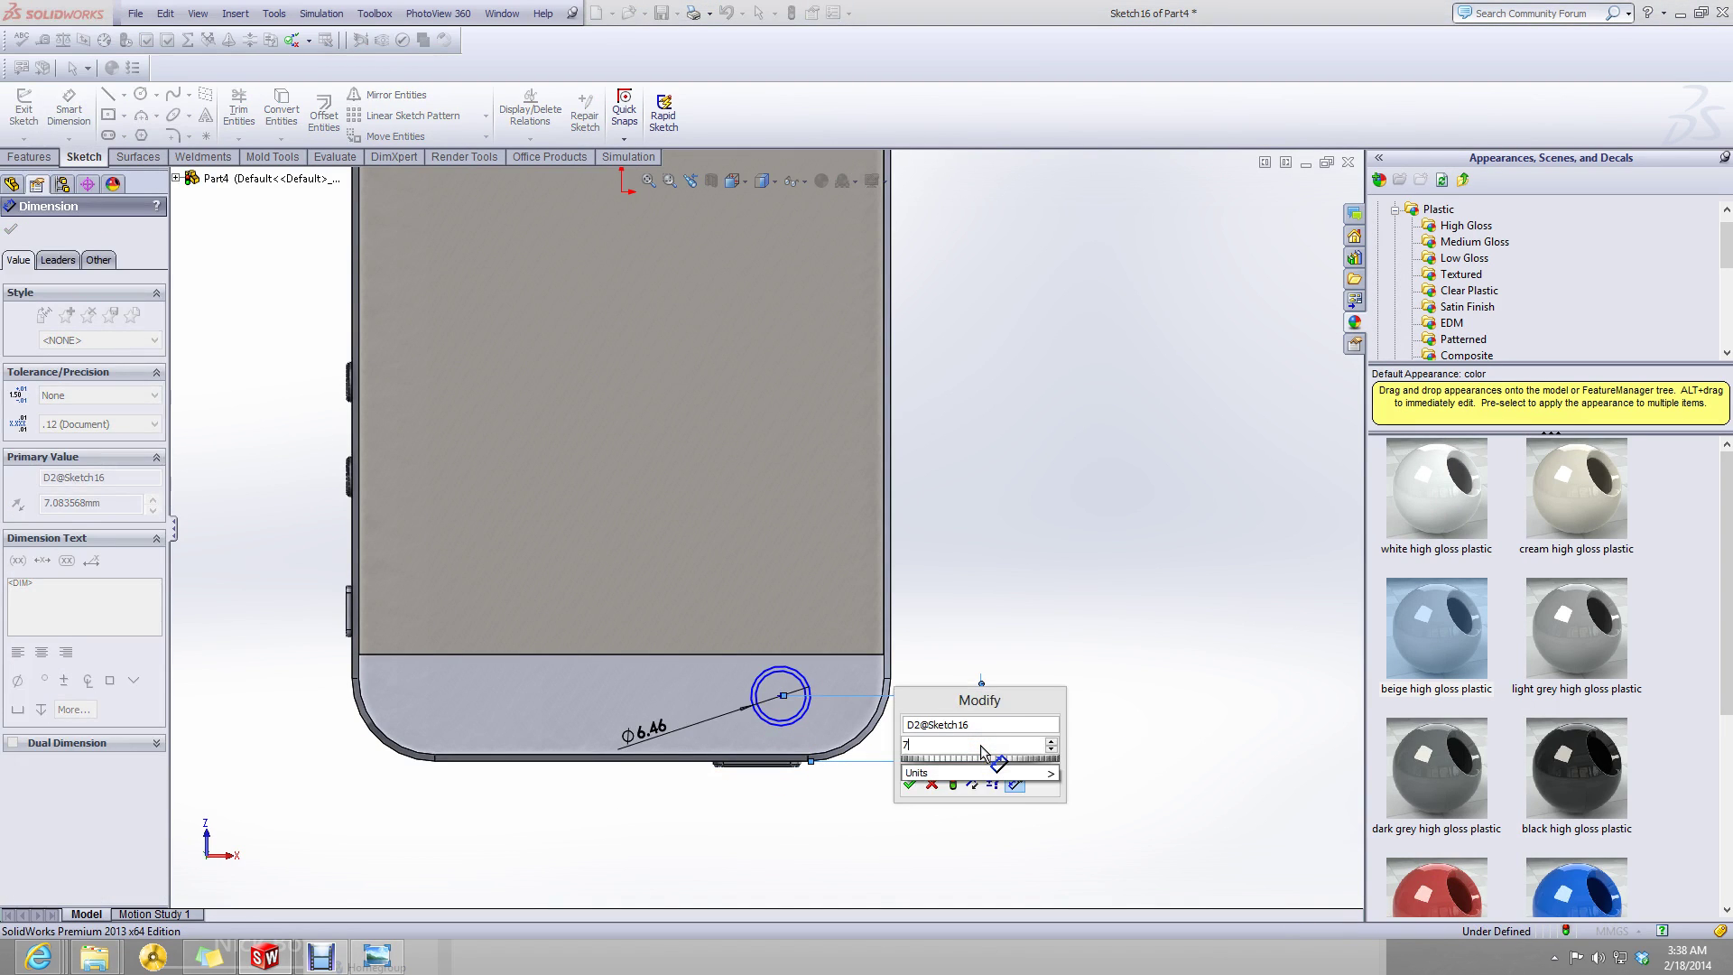
{"action": "type", "text": "7.35"}
{"action": "key", "text": "Return"}
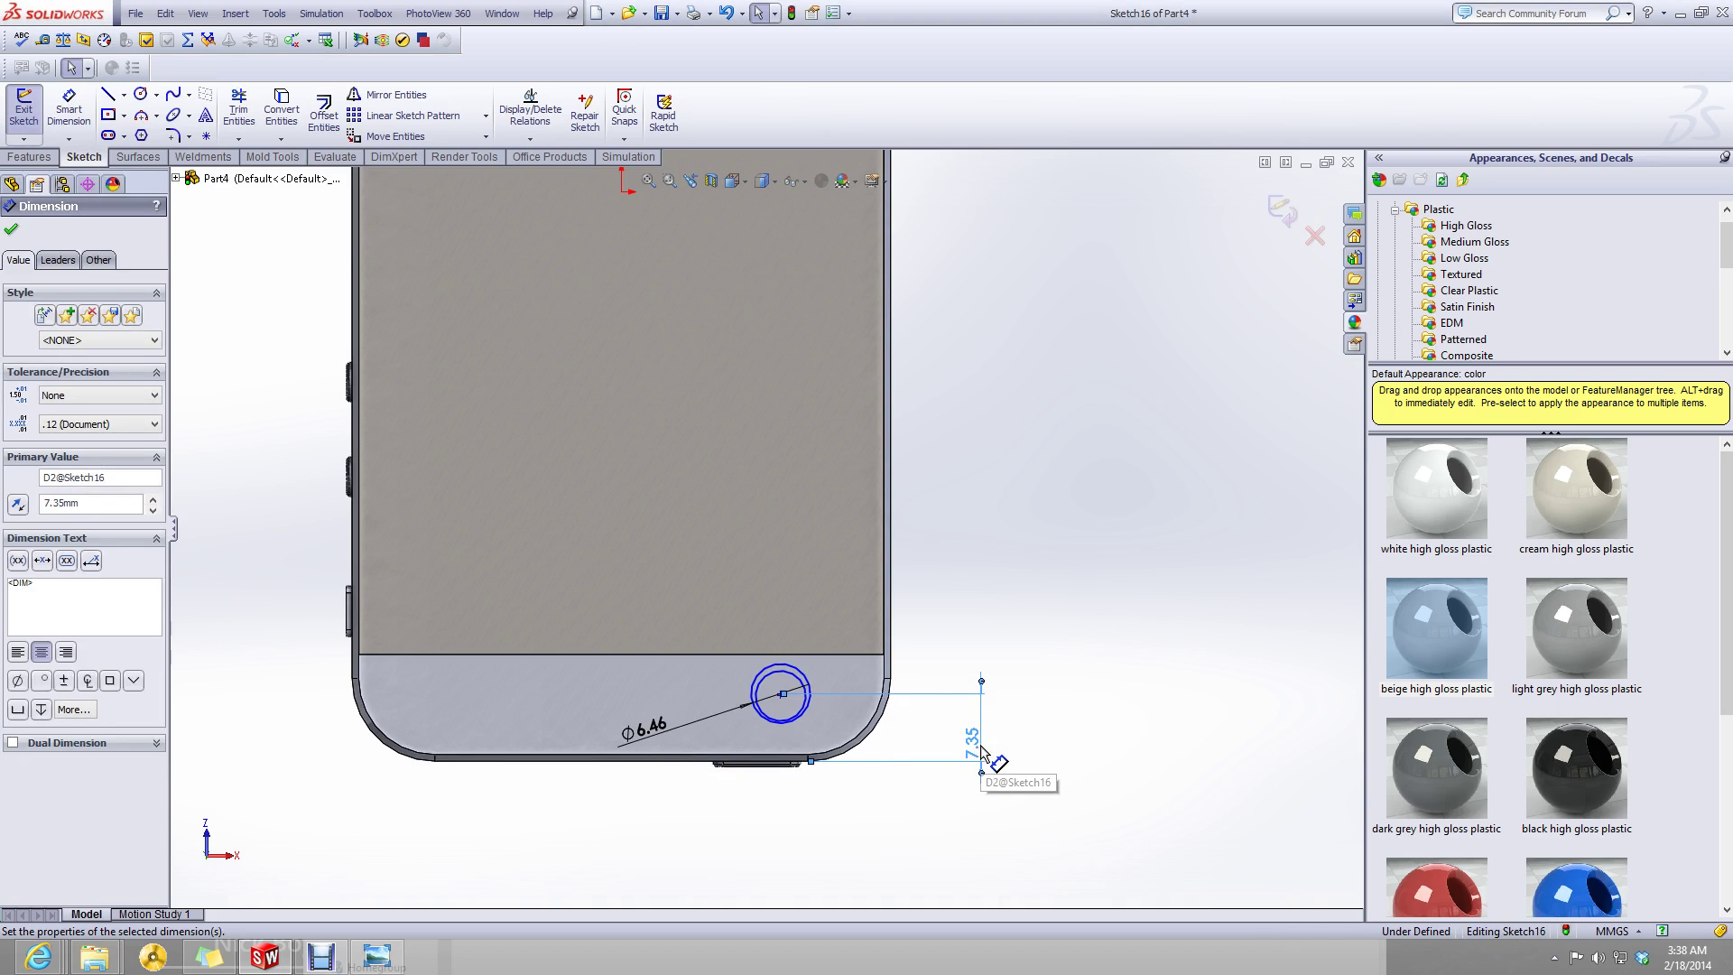
{"action": "key", "text": "Escape"}
- Move the inner ring circle's center onto the outer circle's center so the two camera ring circles are concentric
{"action": "scroll", "coordinate": [794, 685], "scroll_direction": "down", "scroll_amount": 4}
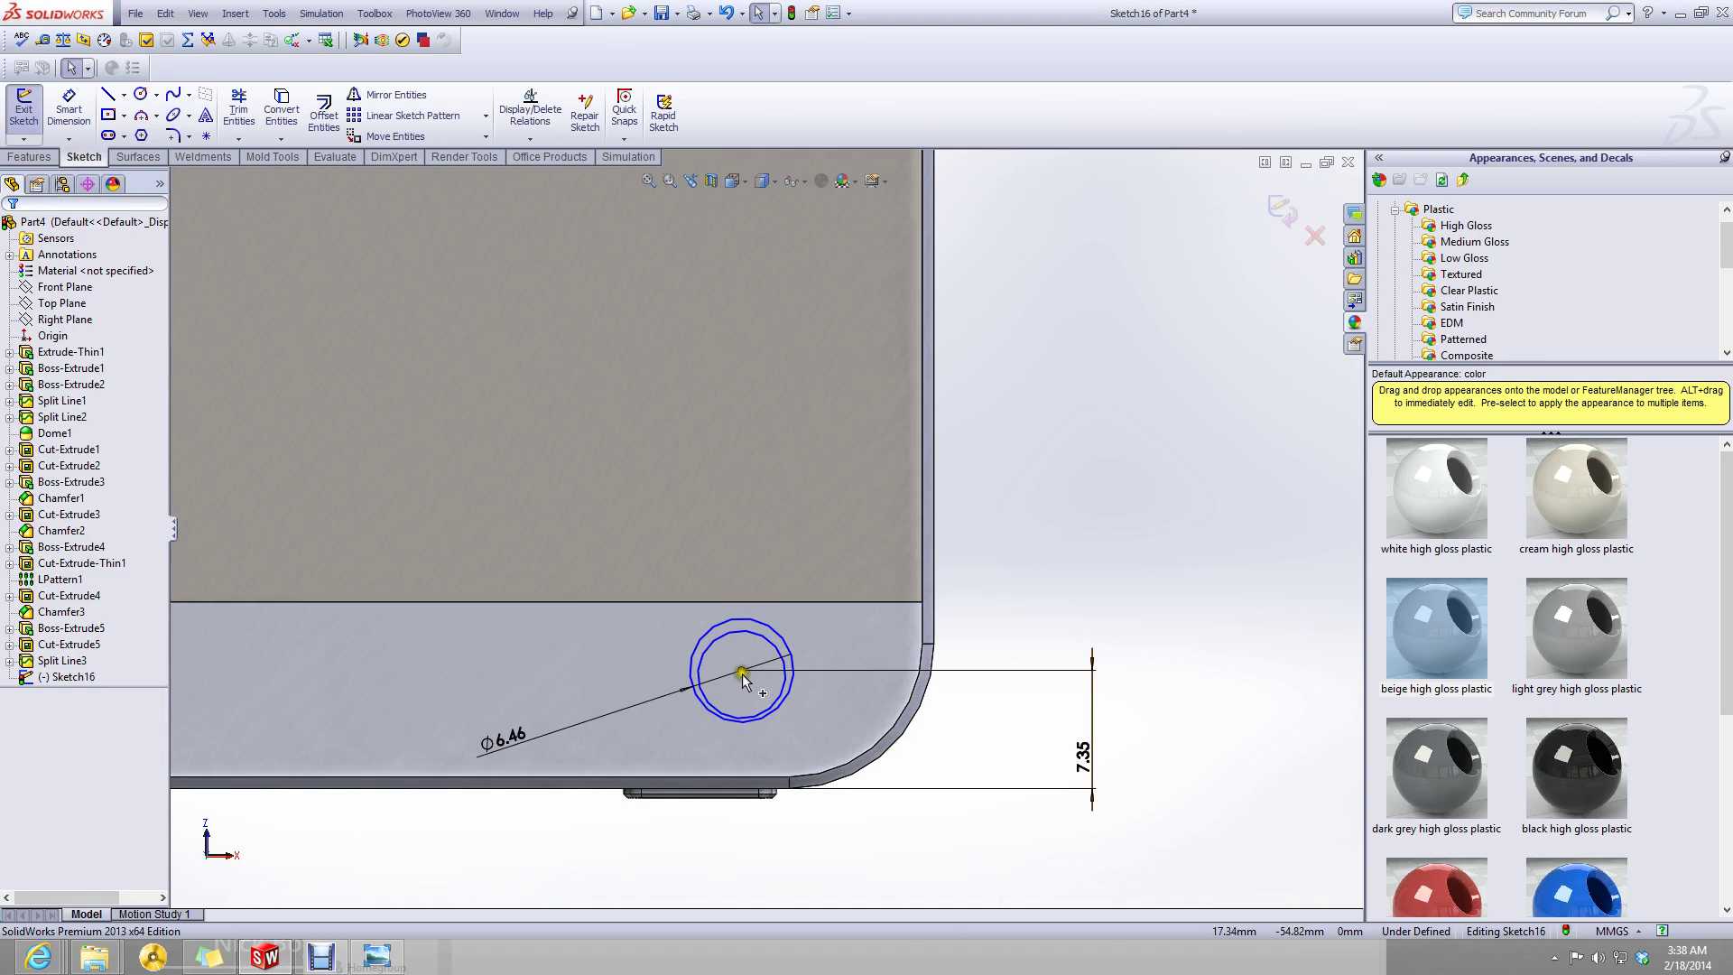
{"action": "scroll", "coordinate": [742, 675], "scroll_direction": "down", "scroll_amount": 5}
{"action": "left_click", "coordinate": [751, 576]}
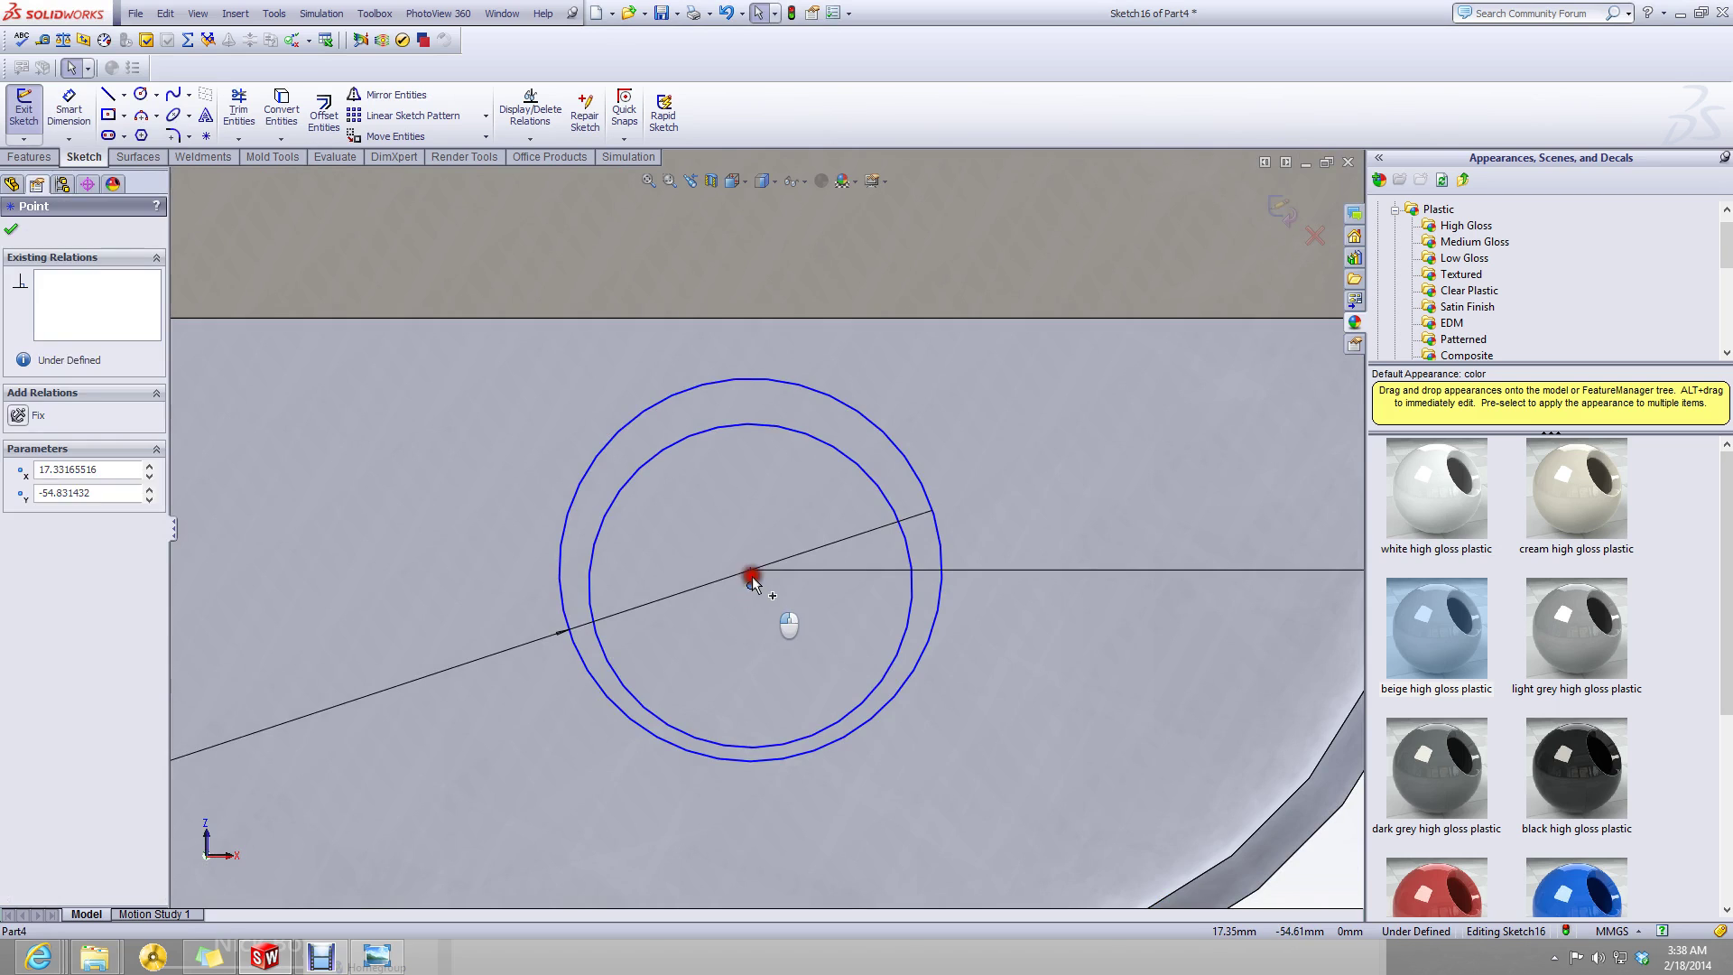
{"action": "mouse_move", "coordinate": [751, 579]}
{"action": "left_mouse_down"}
{"action": "mouse_move", "coordinate": [749, 537]}
{"action": "mouse_move", "coordinate": [750, 576]}
{"action": "left_mouse_up"}
{"action": "scroll", "coordinate": [752, 603], "scroll_direction": "up", "scroll_amount": 4}
{"action": "left_click", "coordinate": [1005, 800]}
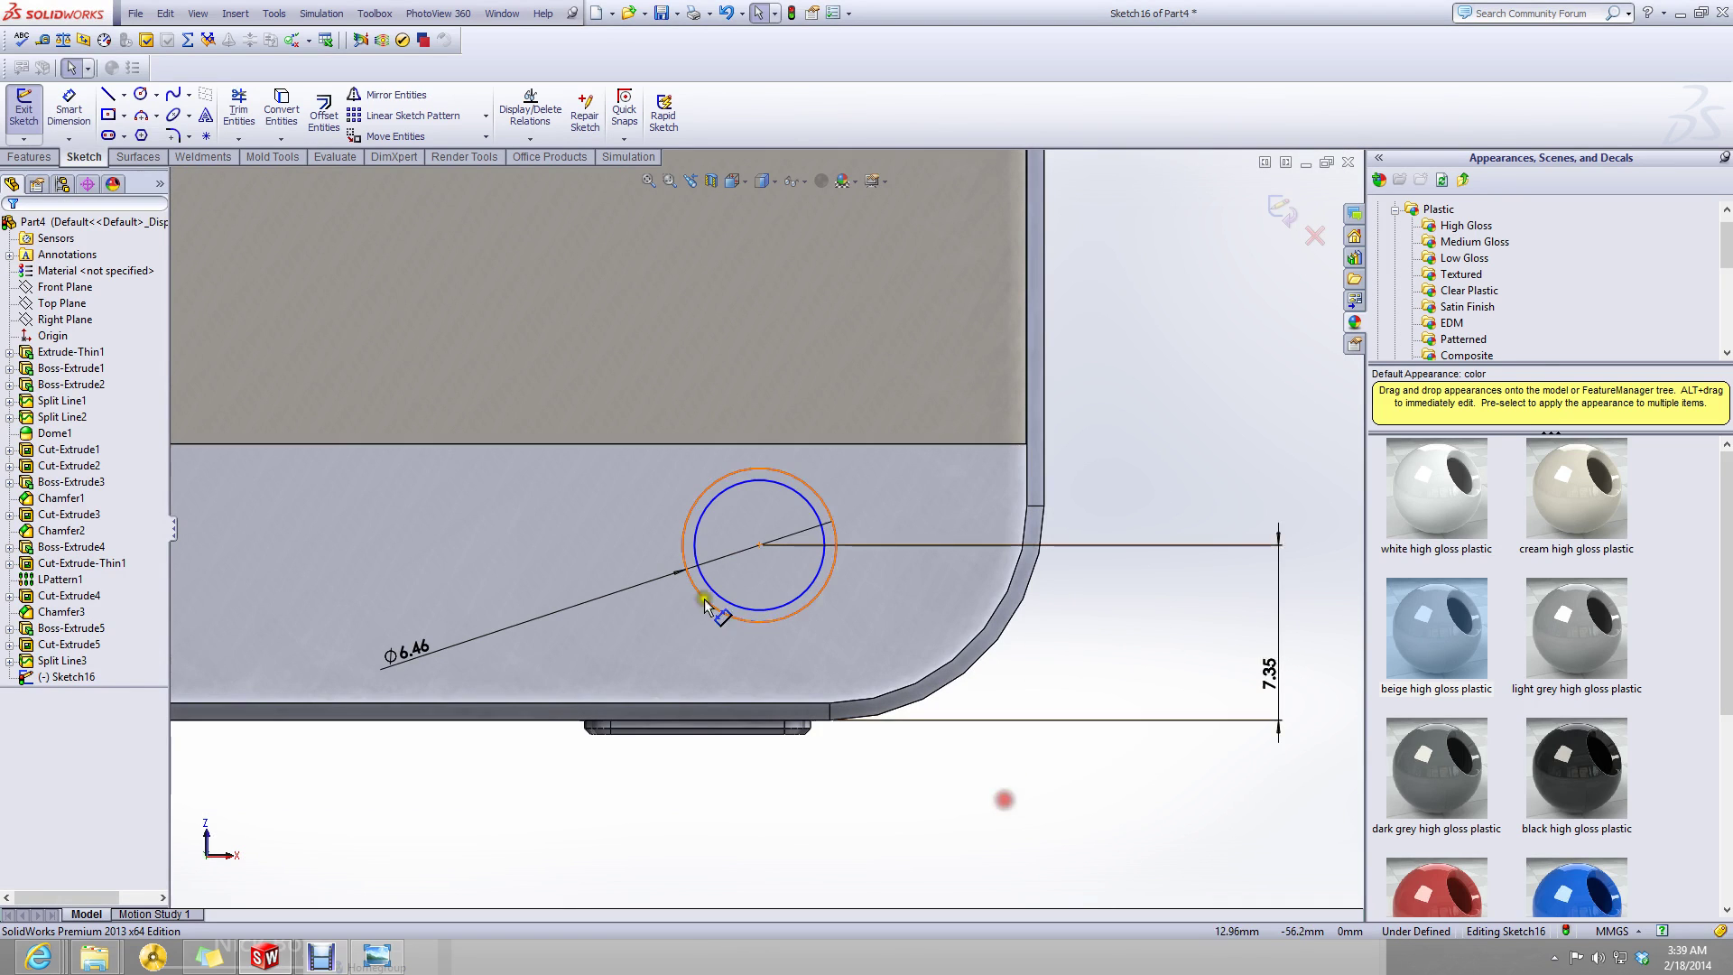
- Dimension the camera ring's center to the phone's nearest long side edge and set the distance to 0.28 mm
{"action": "left_click", "coordinate": [68, 108]}
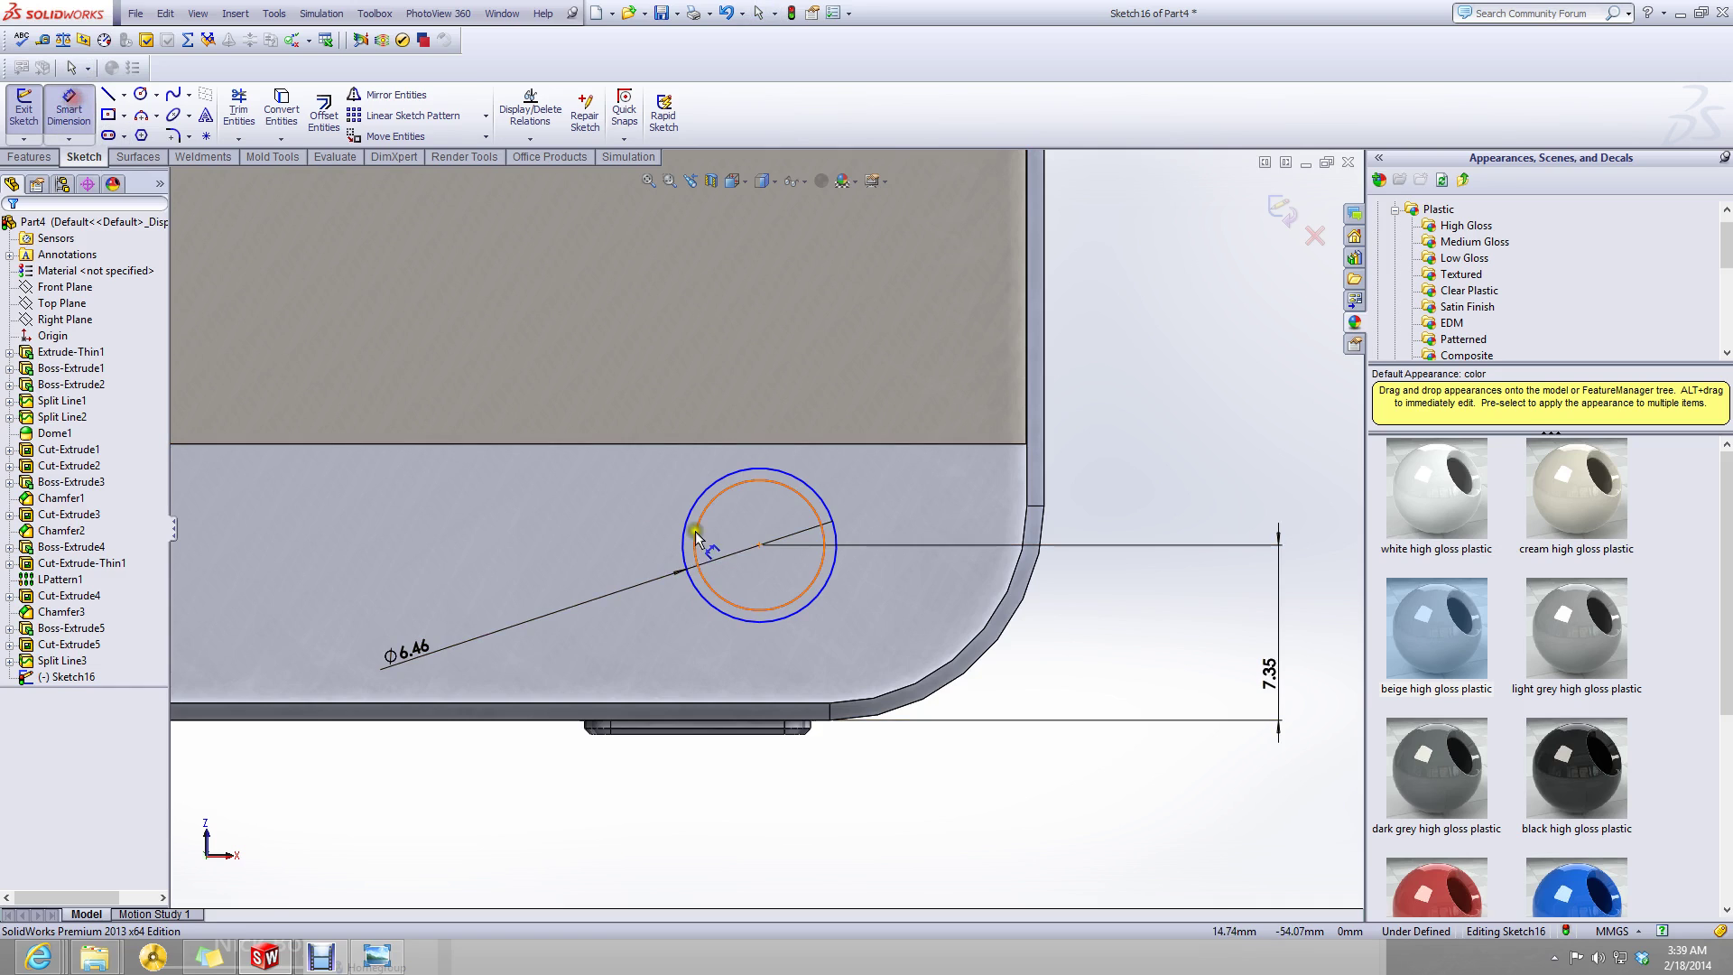
{"action": "left_click", "coordinate": [761, 548]}
{"action": "left_click", "coordinate": [1045, 436]}
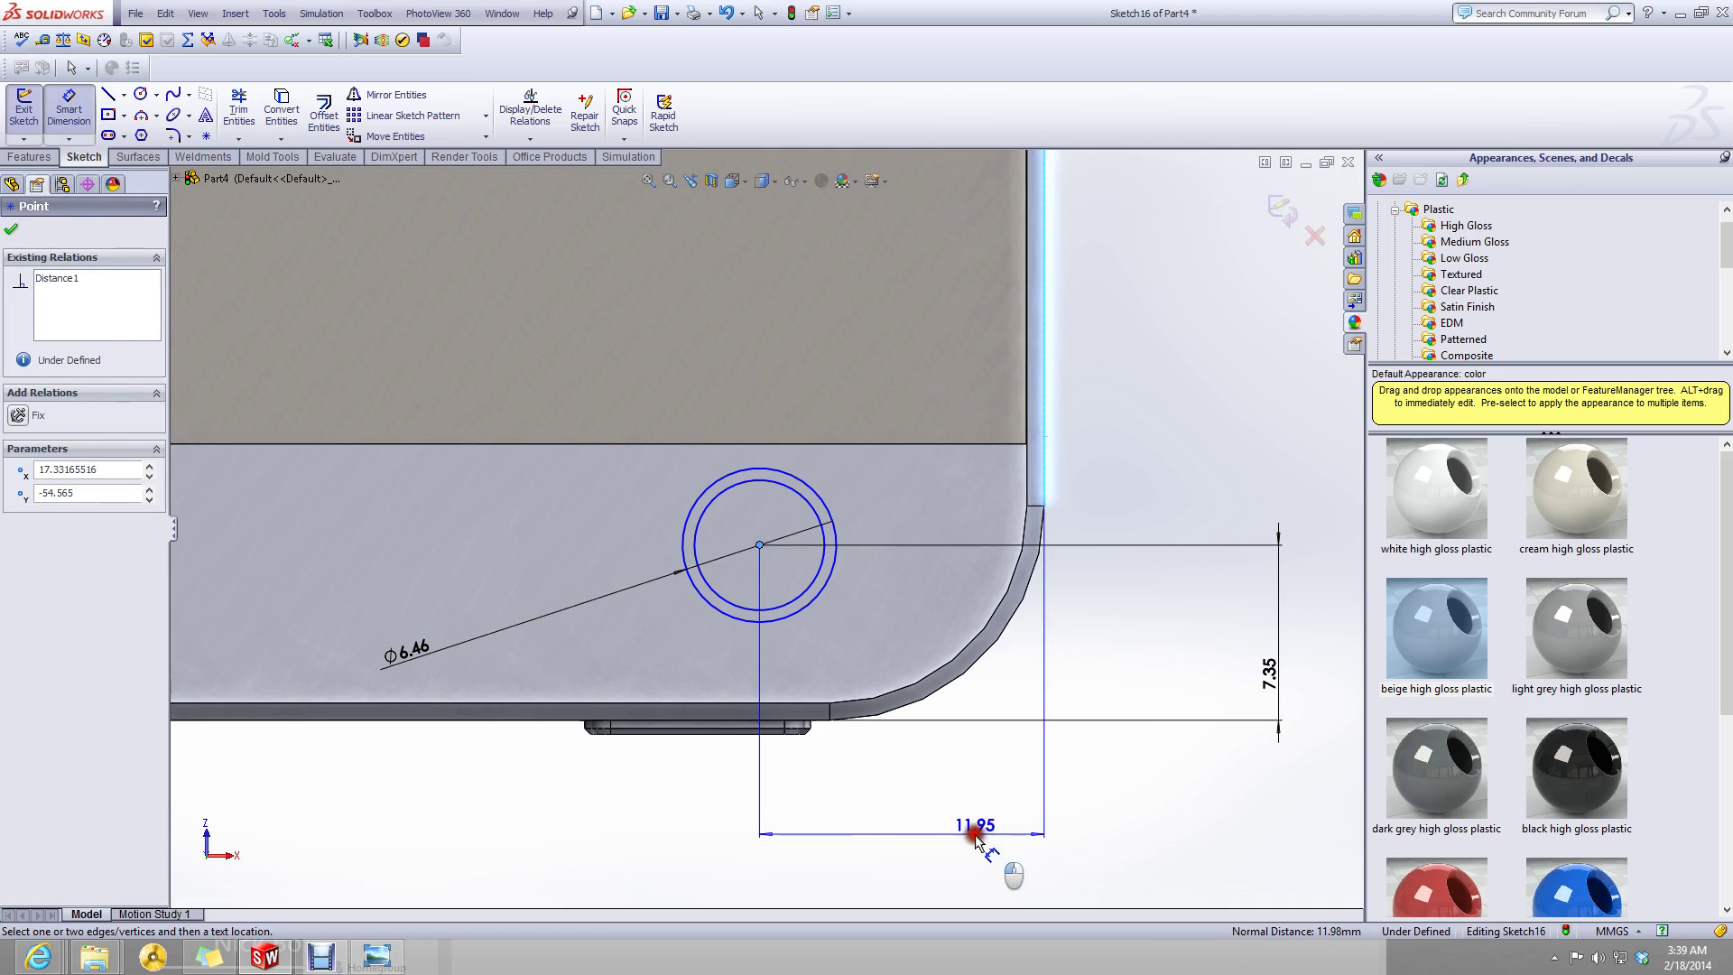
{"action": "left_click", "coordinate": [975, 834]}
{"action": "type", "text": "0.28"}
{"action": "key", "text": "Return"}
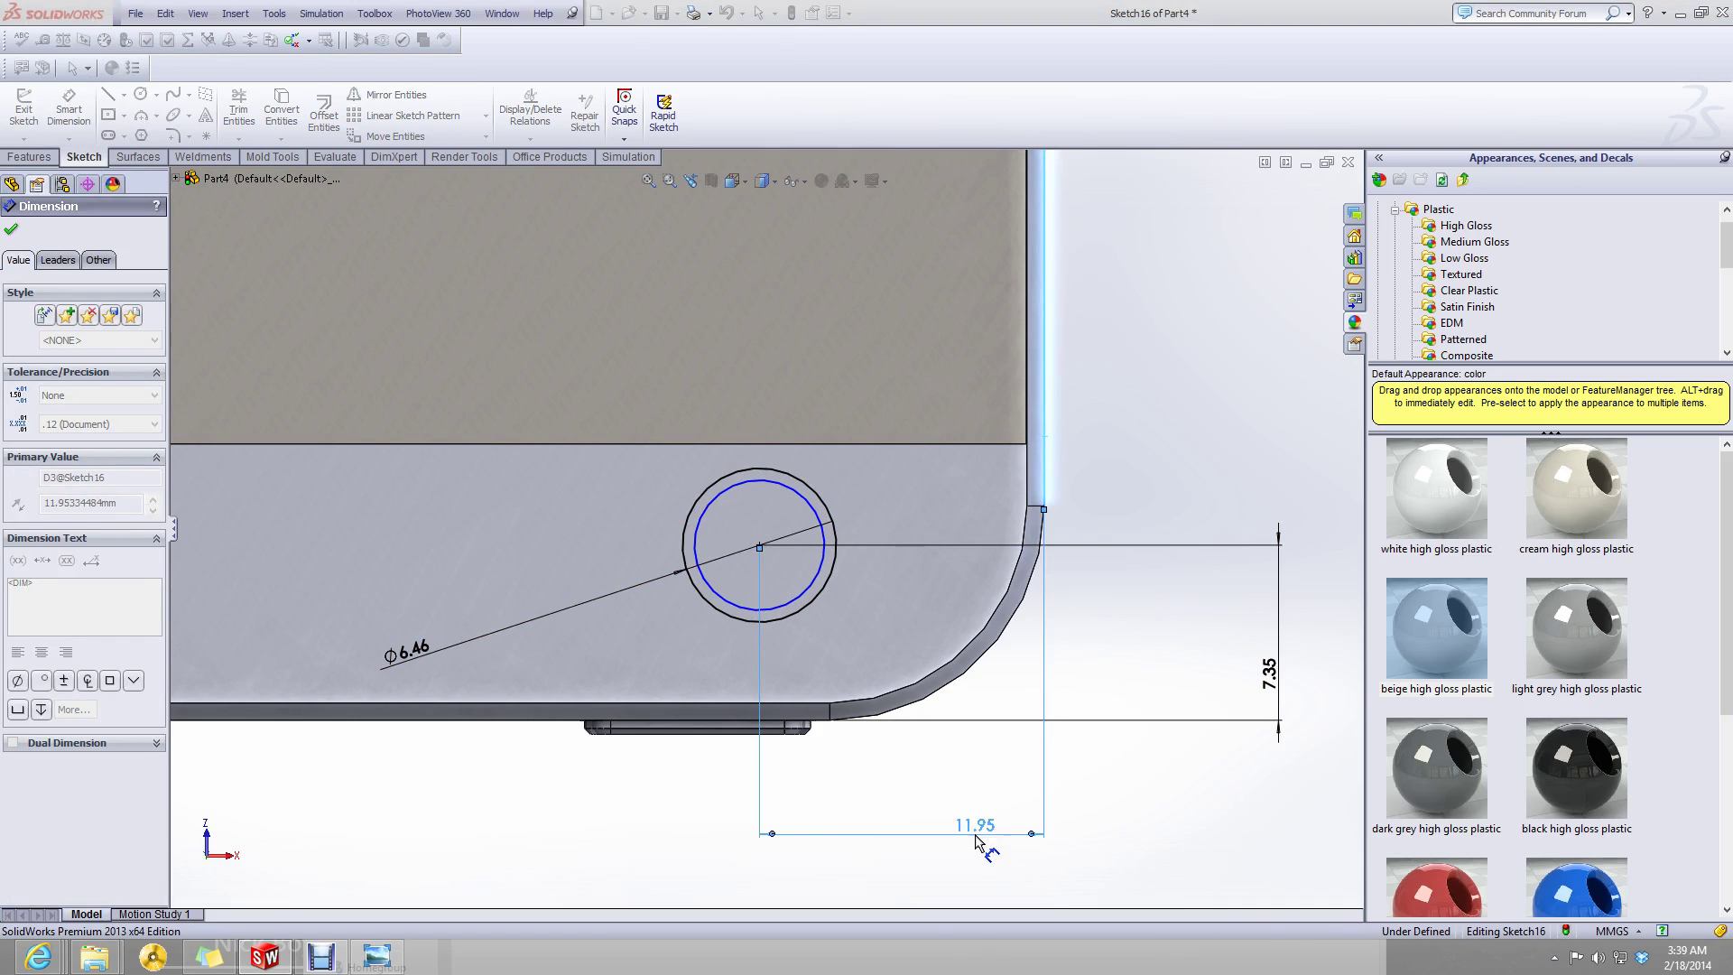
{"action": "left_click", "coordinate": [1152, 794]}
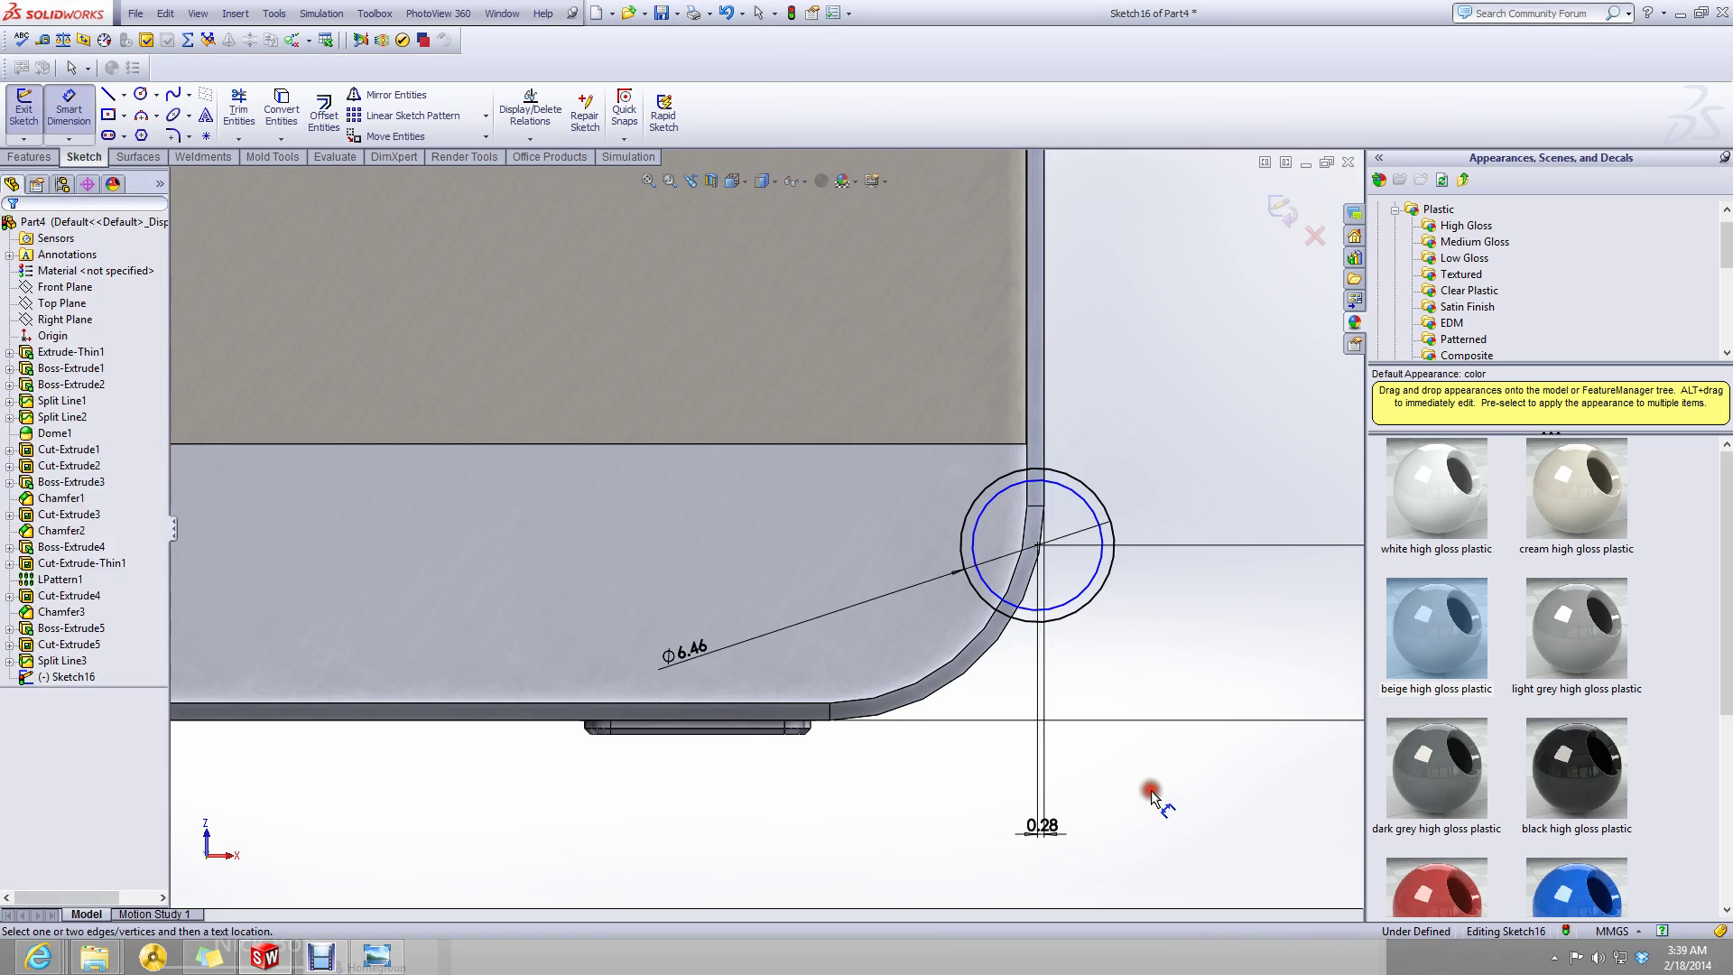
- Check the rear camera's side offset in the iphone5blueprints image and set the ring center's distance from the long side edge to 9.28 mm
{"action": "left_click", "coordinate": [377, 957]}
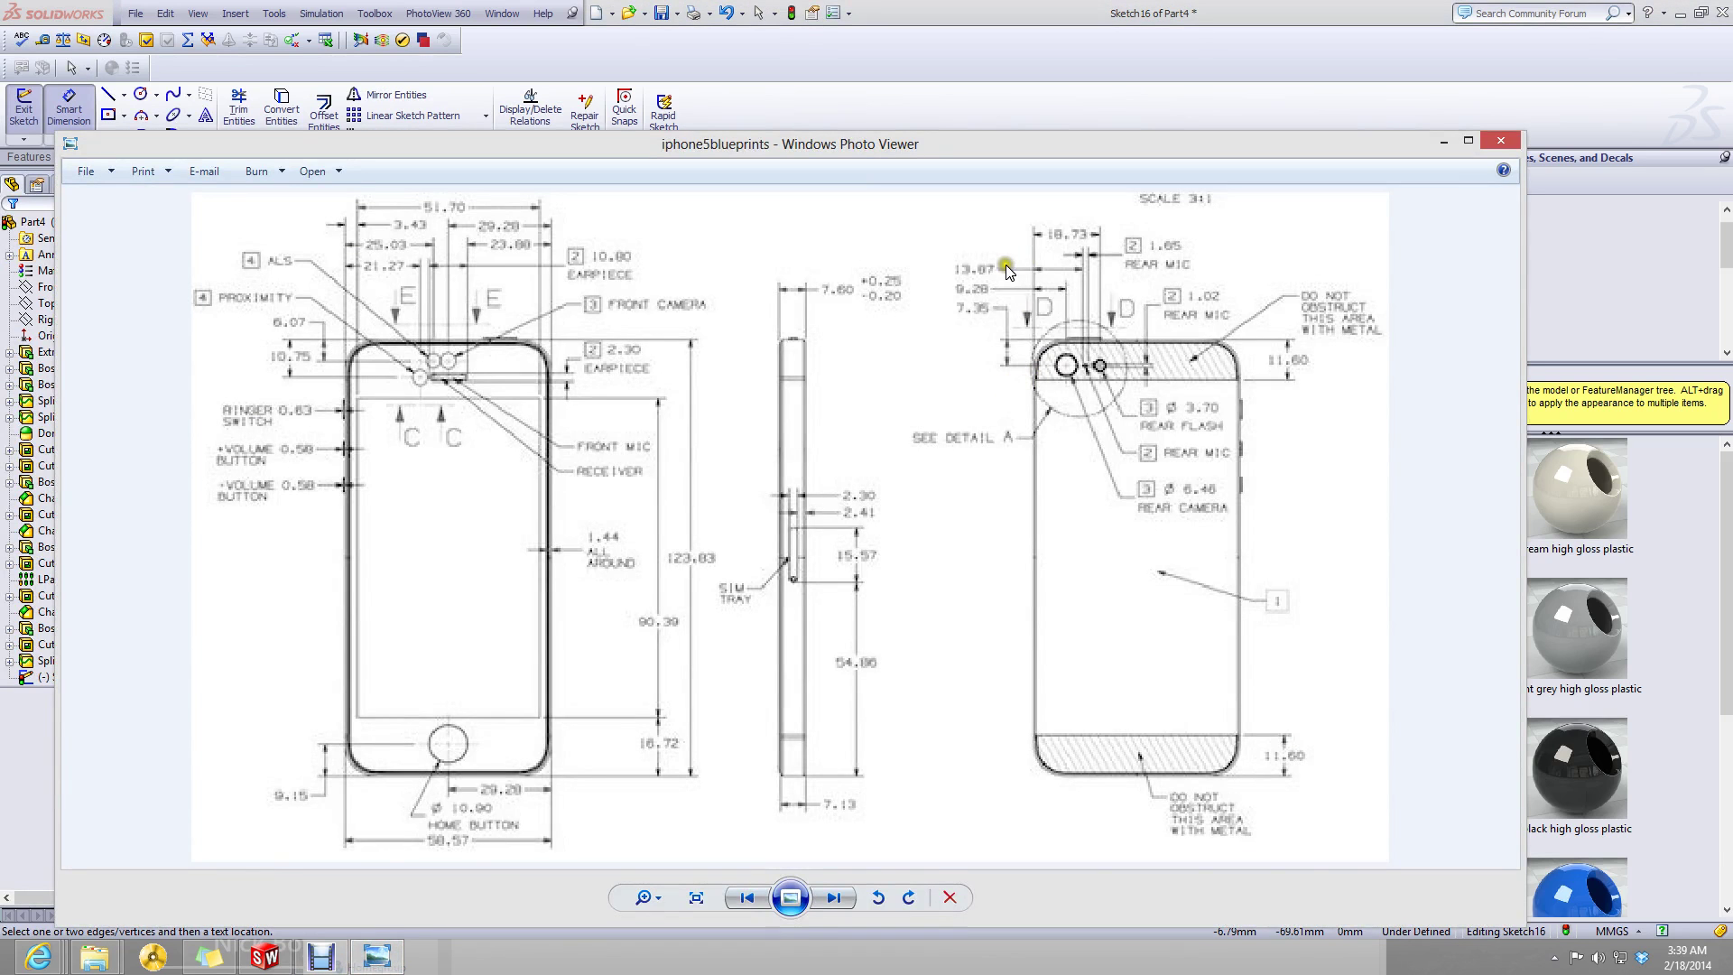
{"action": "scroll", "coordinate": [1008, 270], "scroll_direction": "up", "scroll_amount": 2}
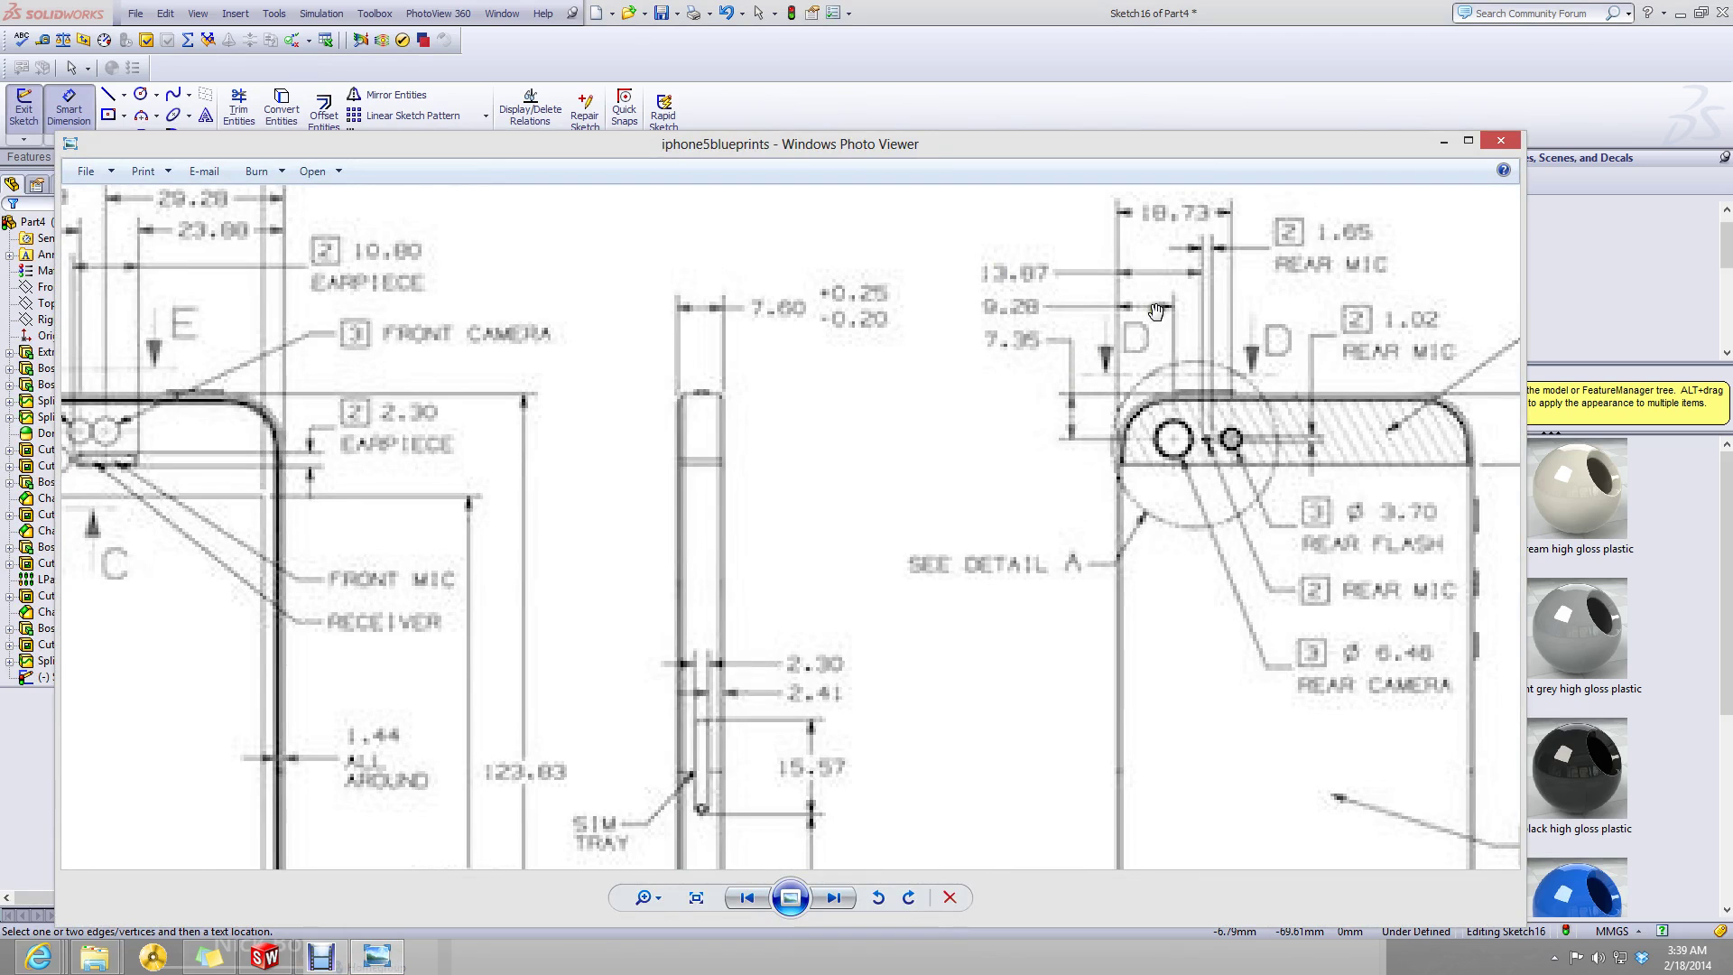
{"action": "scroll", "coordinate": [1156, 311], "scroll_direction": "down", "scroll_amount": 2}
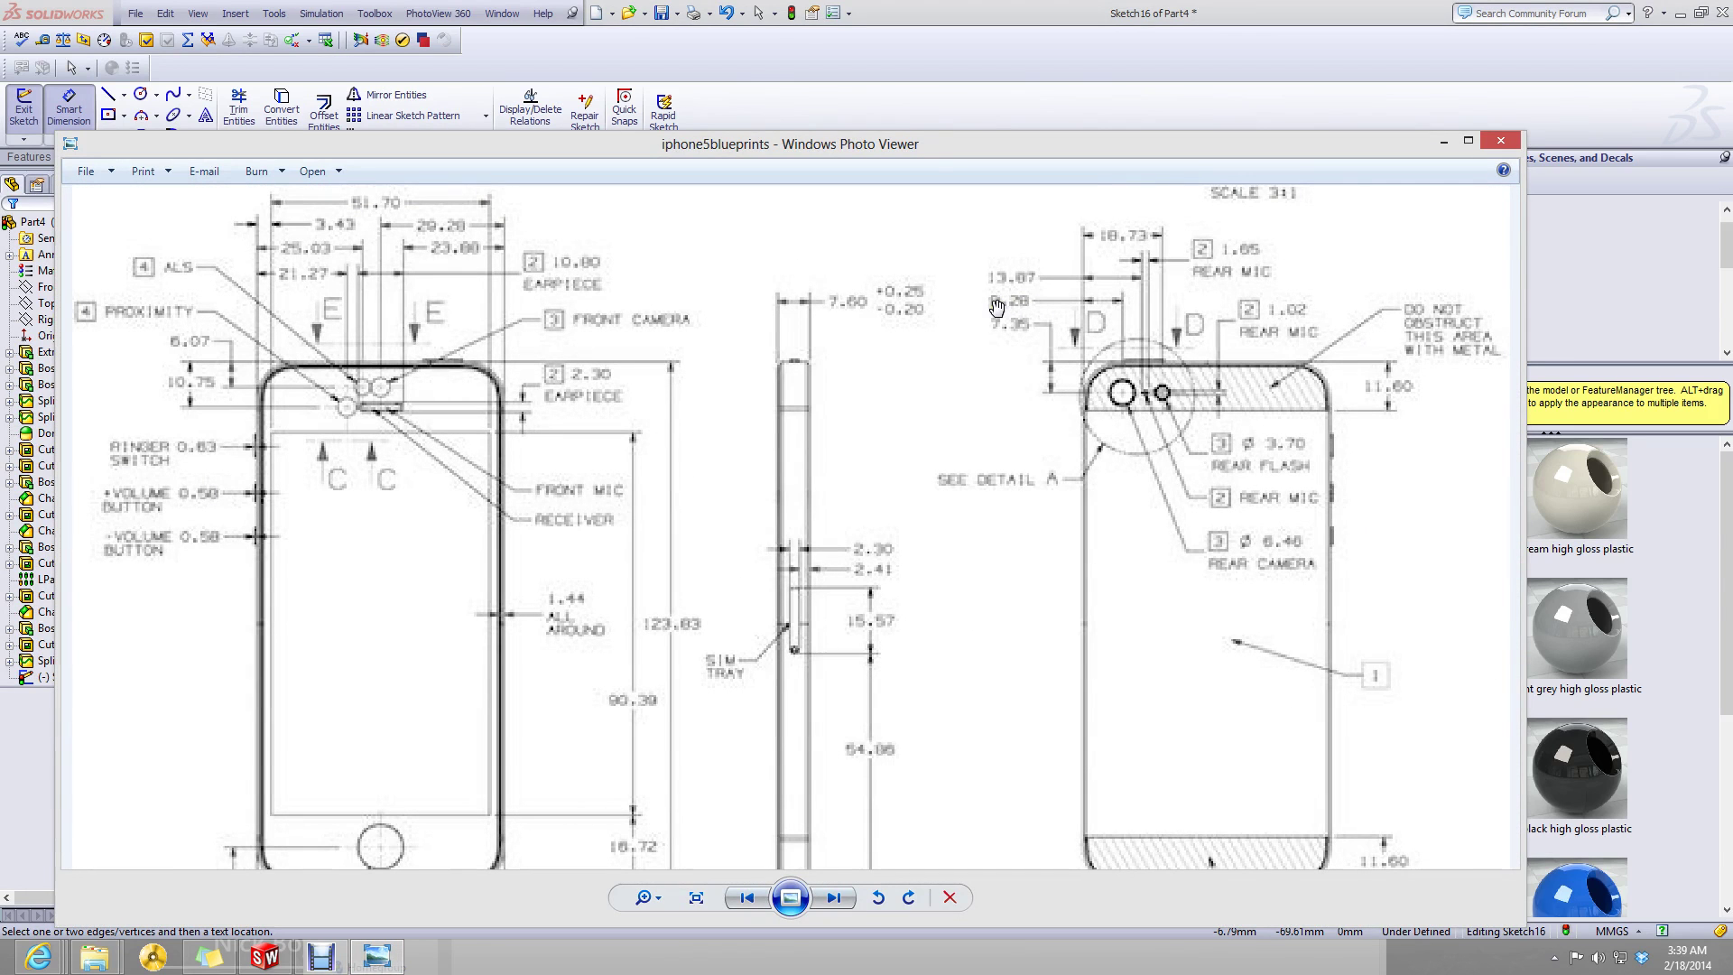
{"action": "left_click", "coordinate": [1450, 140]}
{"action": "left_click", "coordinate": [1044, 829]}
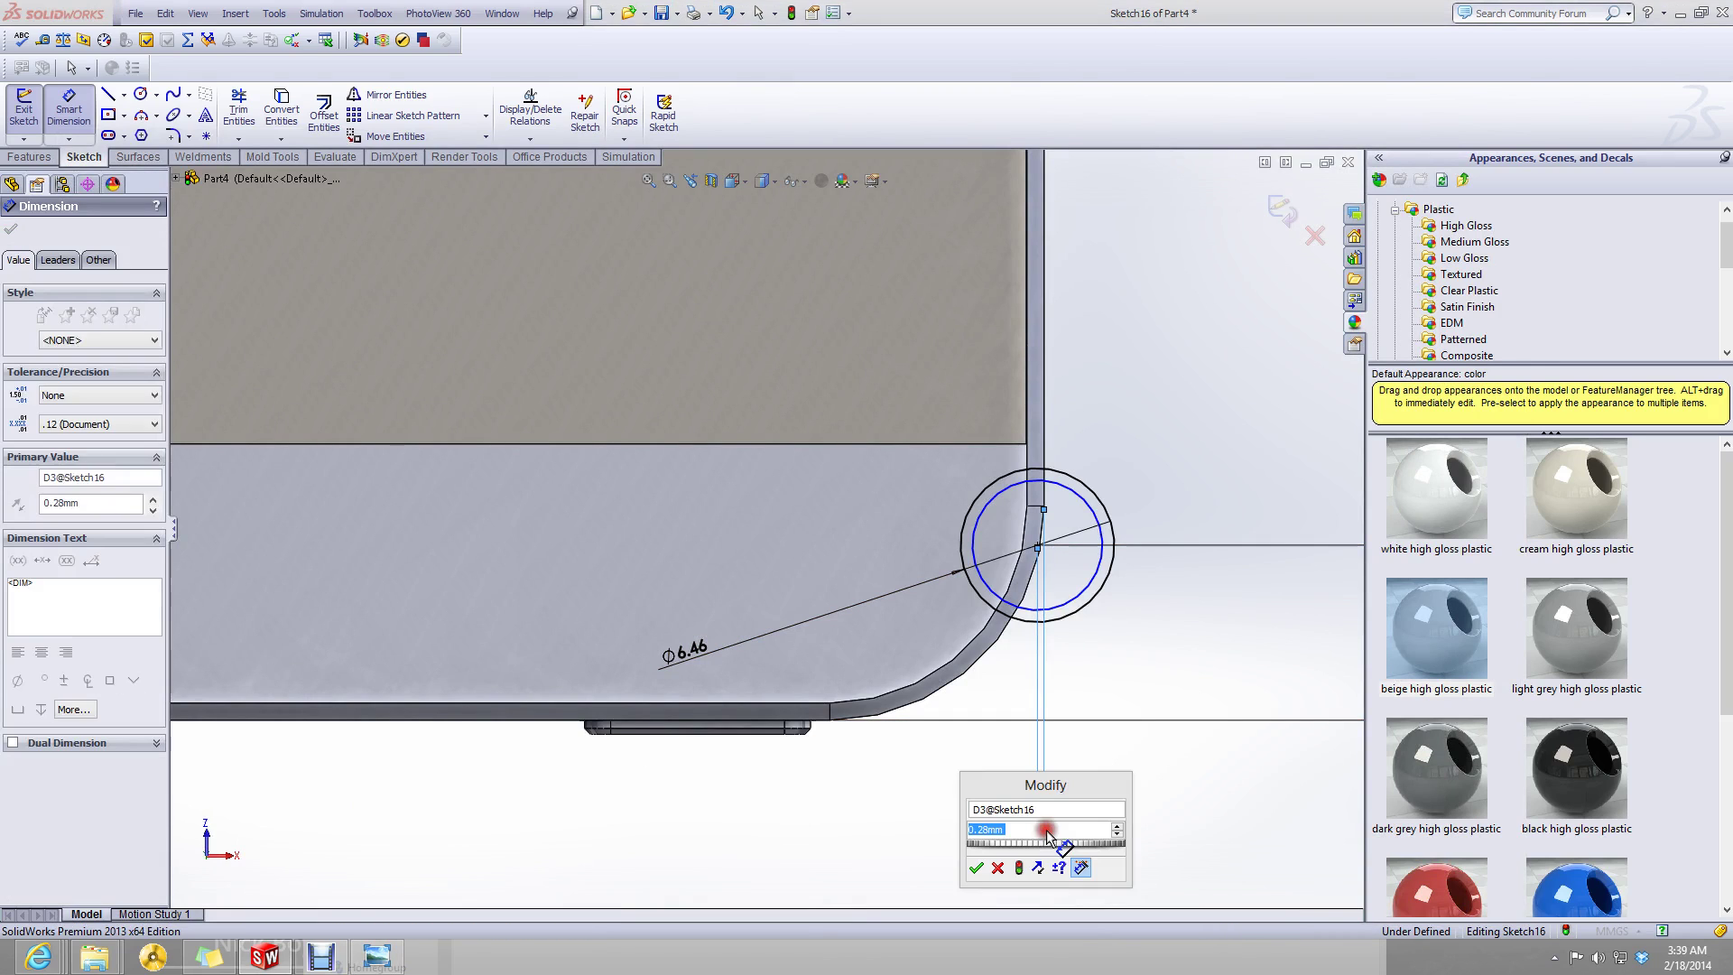
{"action": "type", "text": "9.2"}
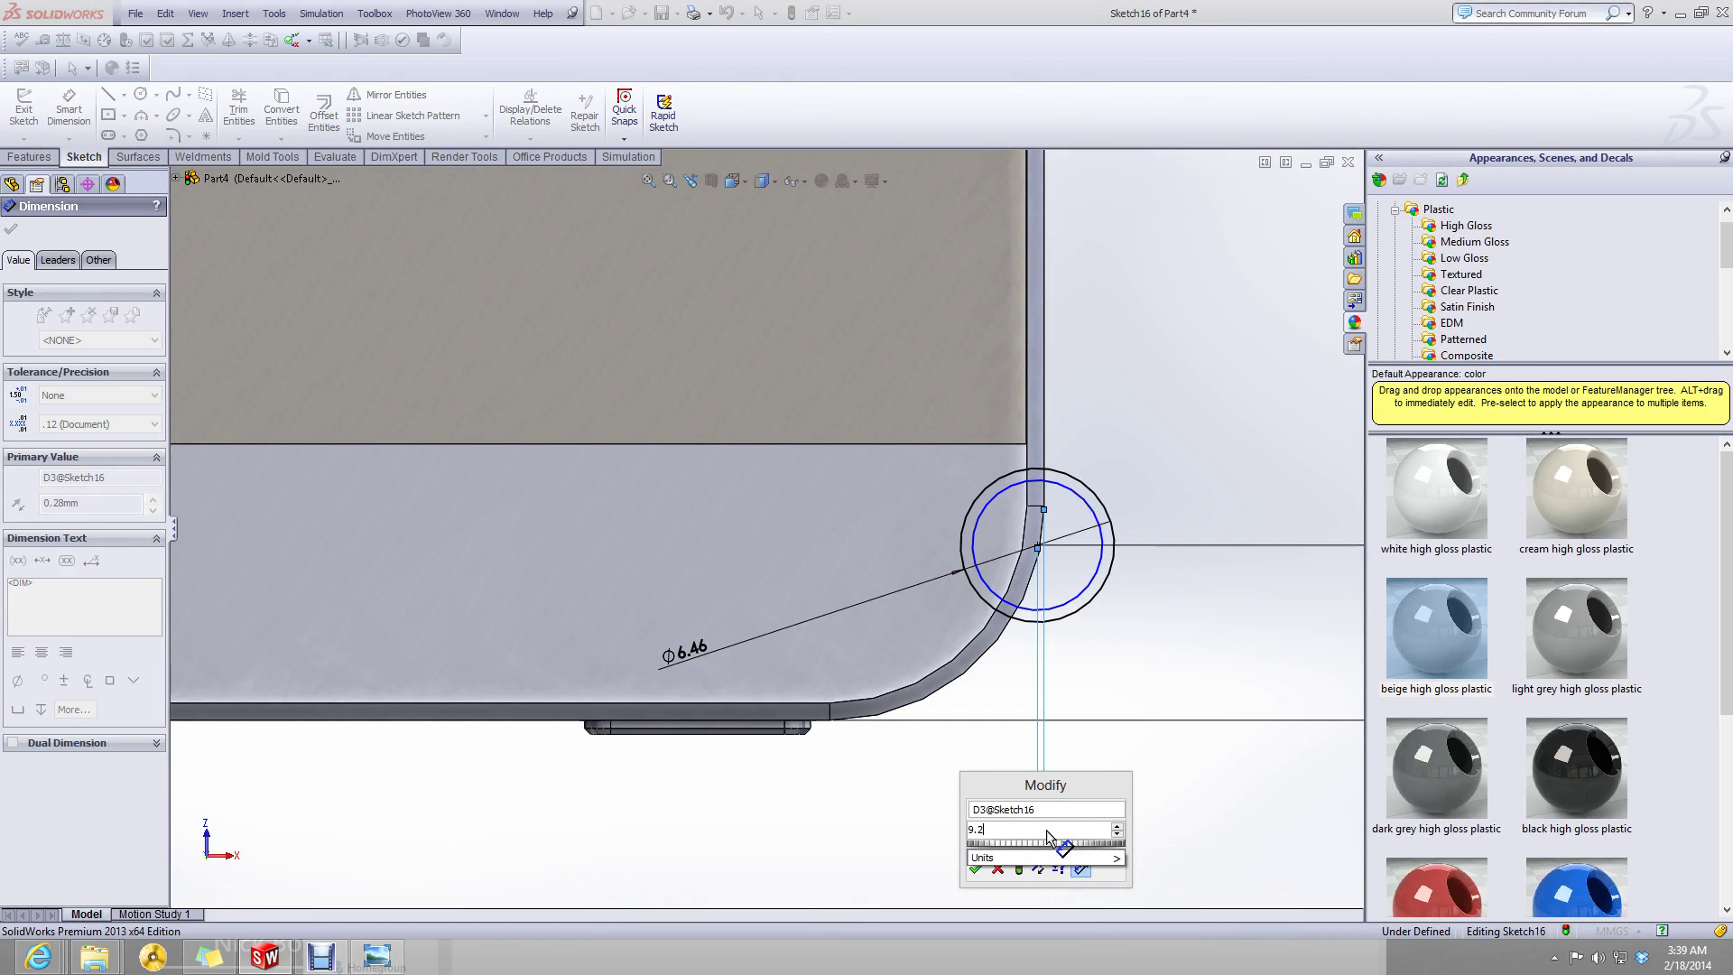
{"action": "type", "text": "8"}
{"action": "key", "text": "Return"}
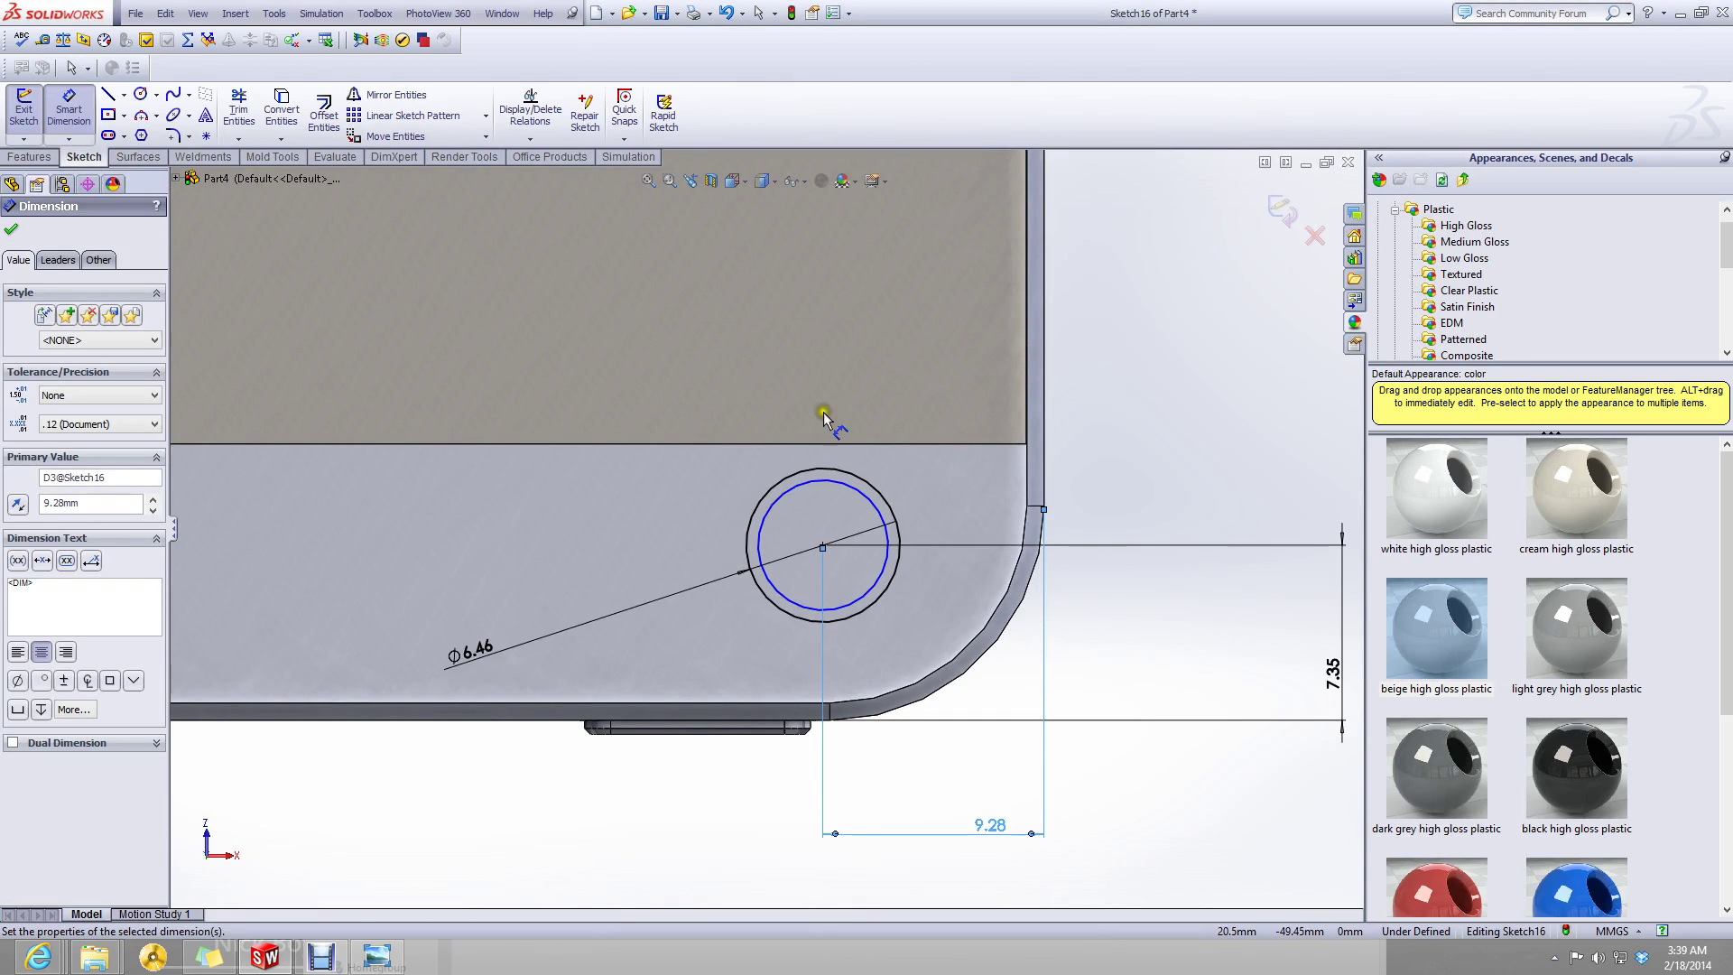
{"action": "scroll", "coordinate": [824, 415], "scroll_direction": "down", "scroll_amount": 3}
{"action": "key", "text": "Escape"}
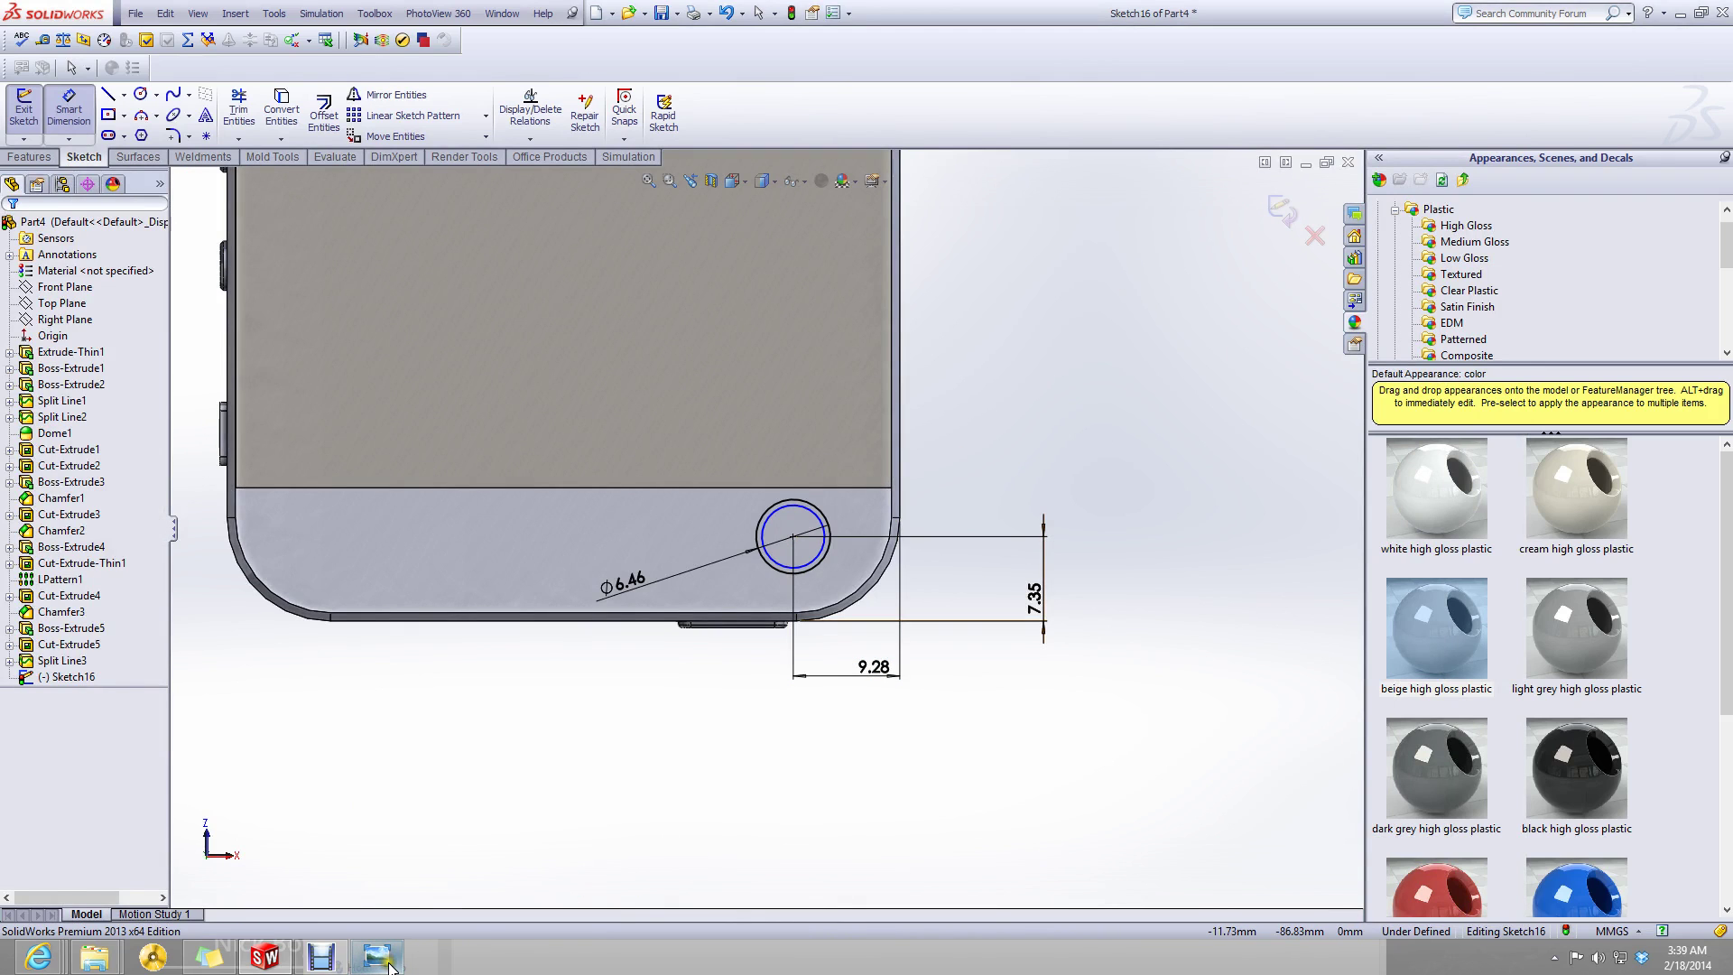
- Exit the sketch and project Sketch16's camera ring circles onto the back panel's end band as a Split Line
{"action": "mouse_move", "coordinate": [390, 964]}
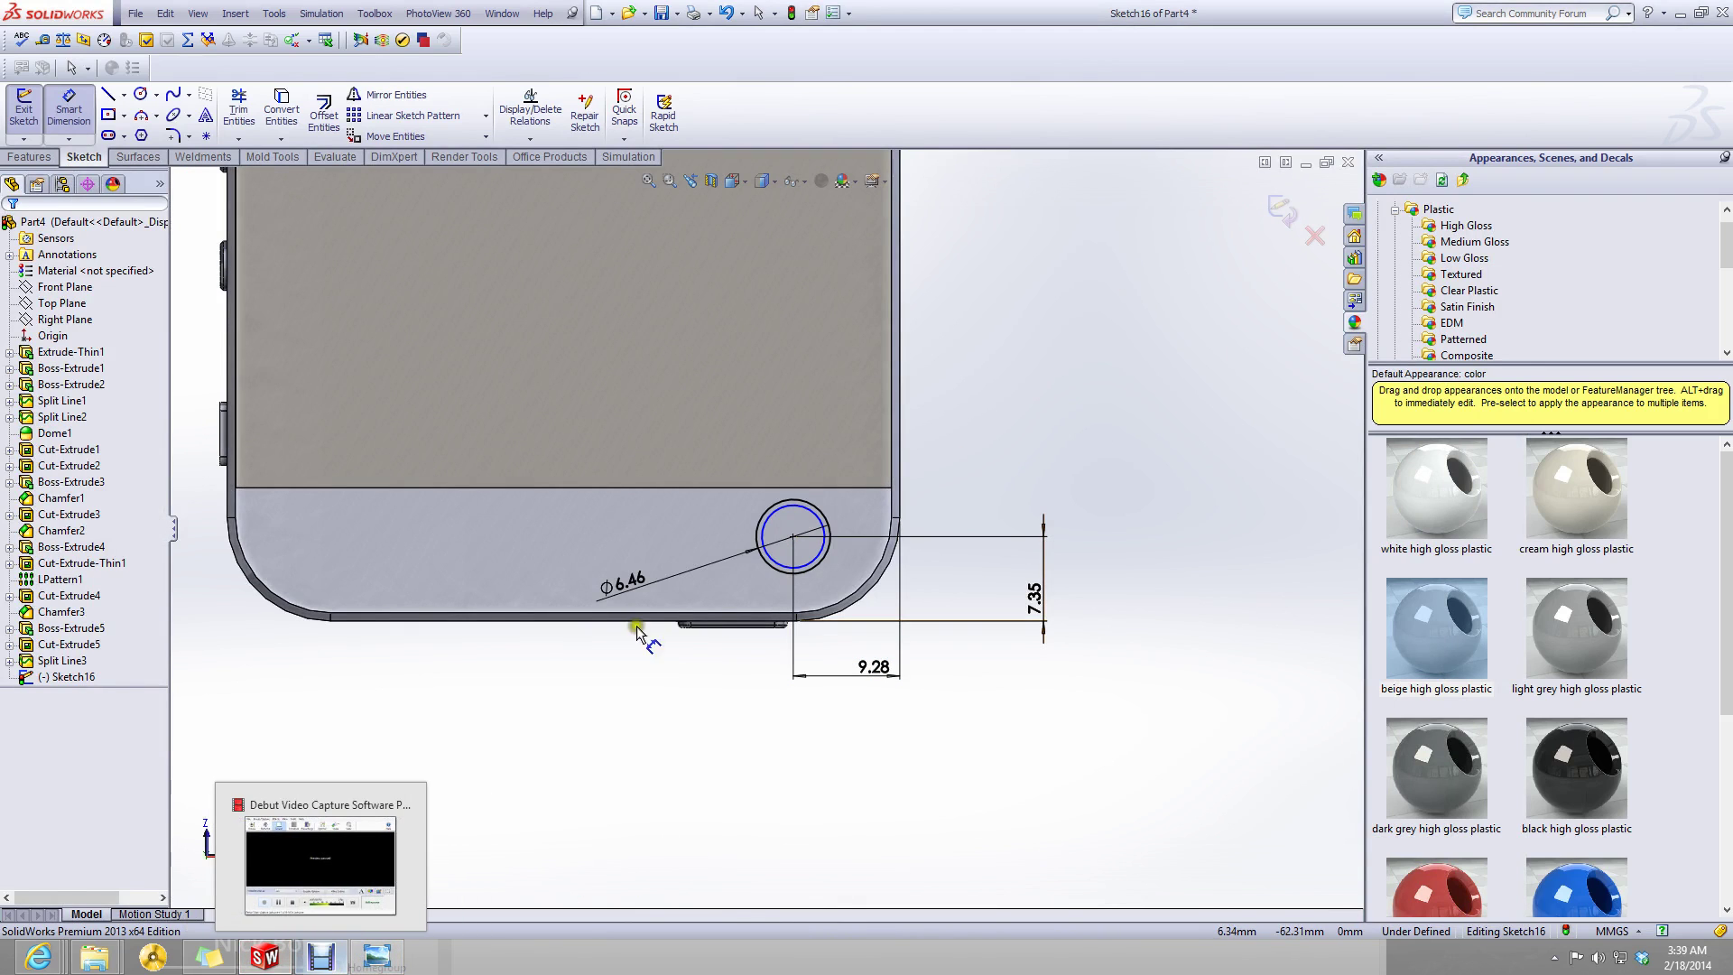
{"action": "left_click", "coordinate": [1289, 201]}
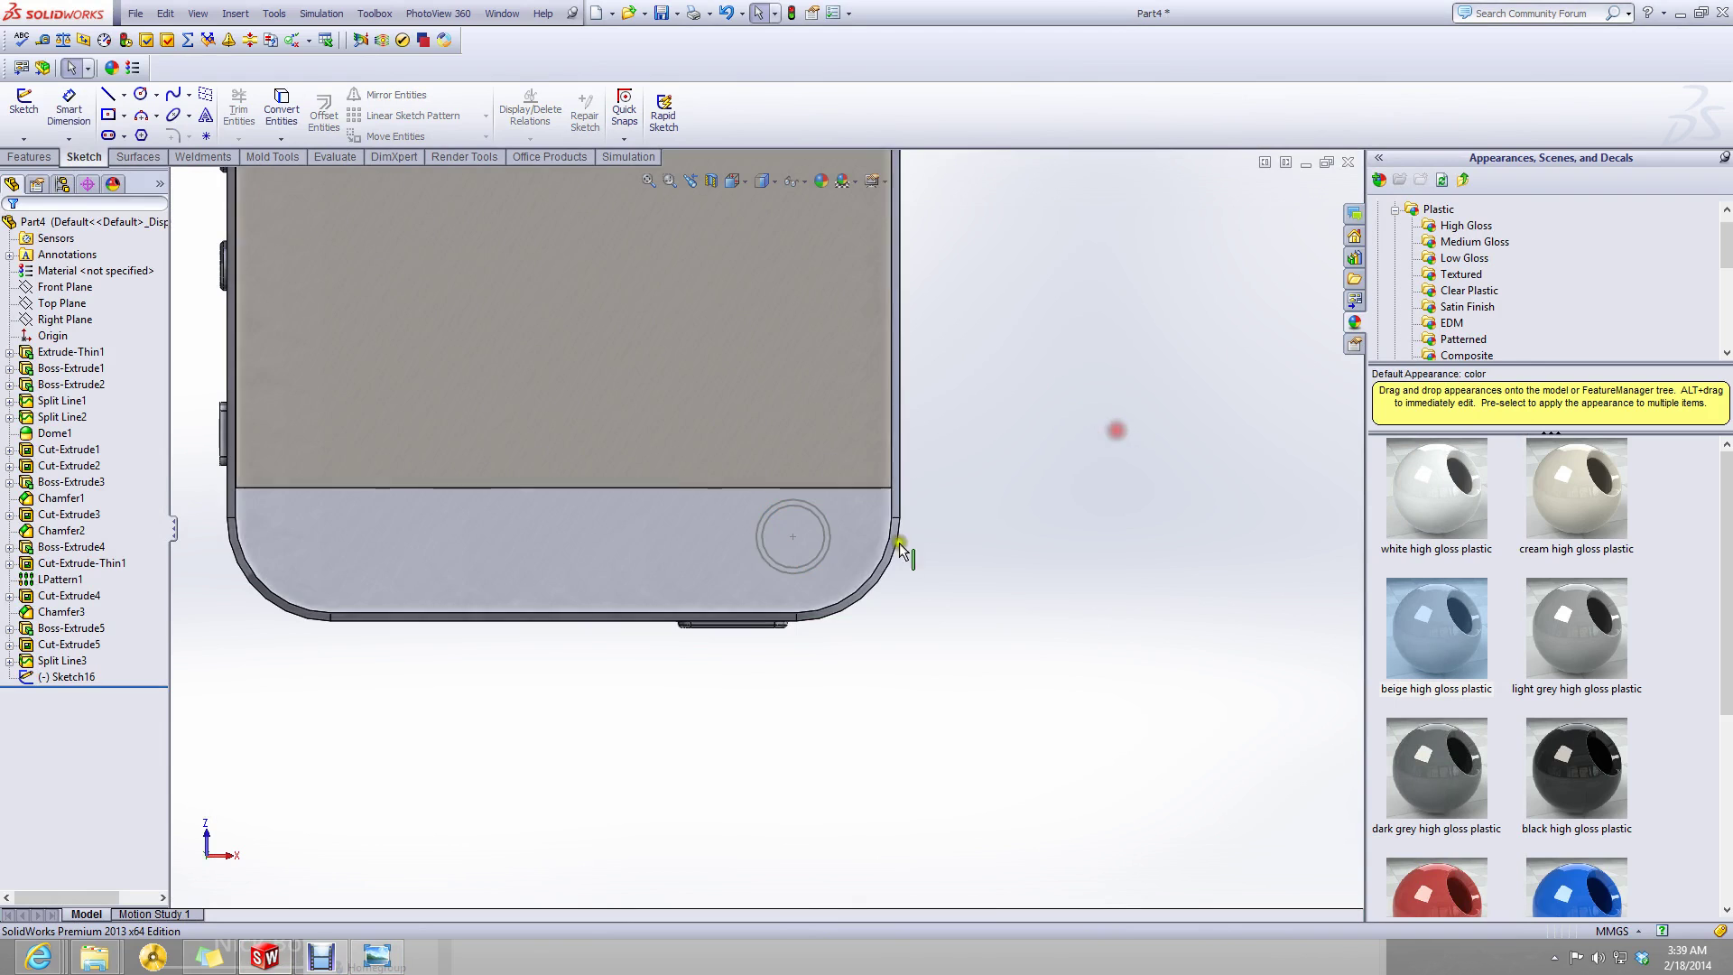
{"action": "left_click", "coordinate": [71, 676]}
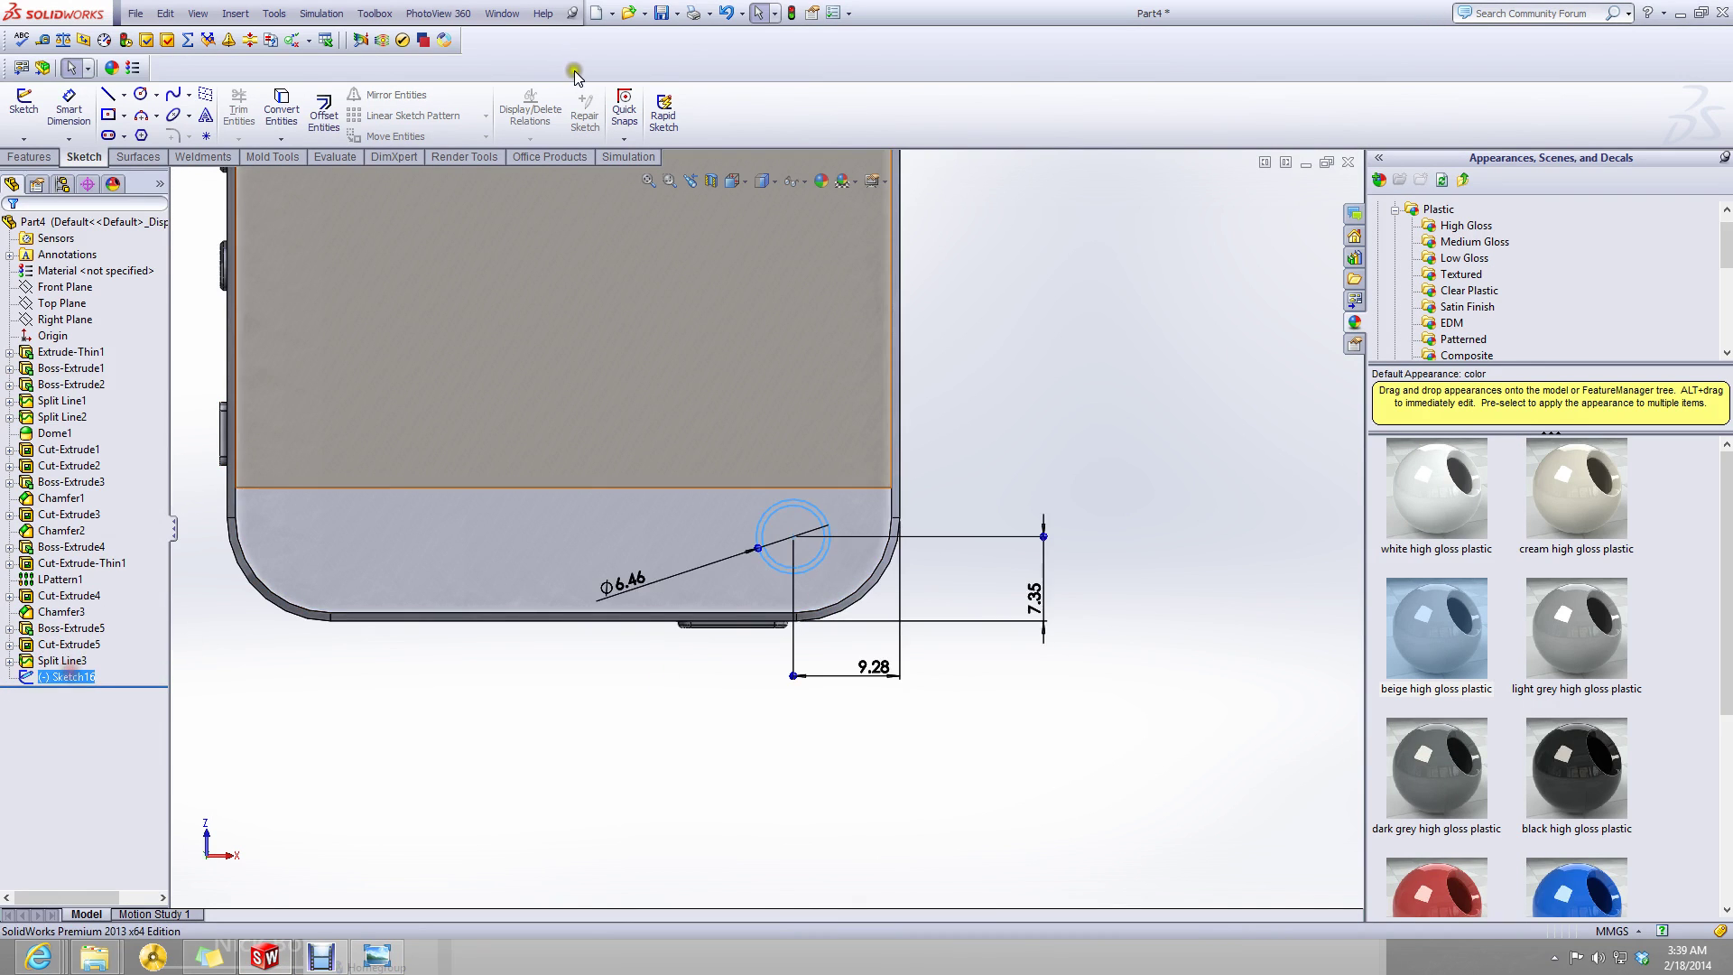
{"action": "left_click", "coordinate": [20, 155]}
{"action": "left_click", "coordinate": [737, 110]}
{"action": "left_click", "coordinate": [747, 158]}
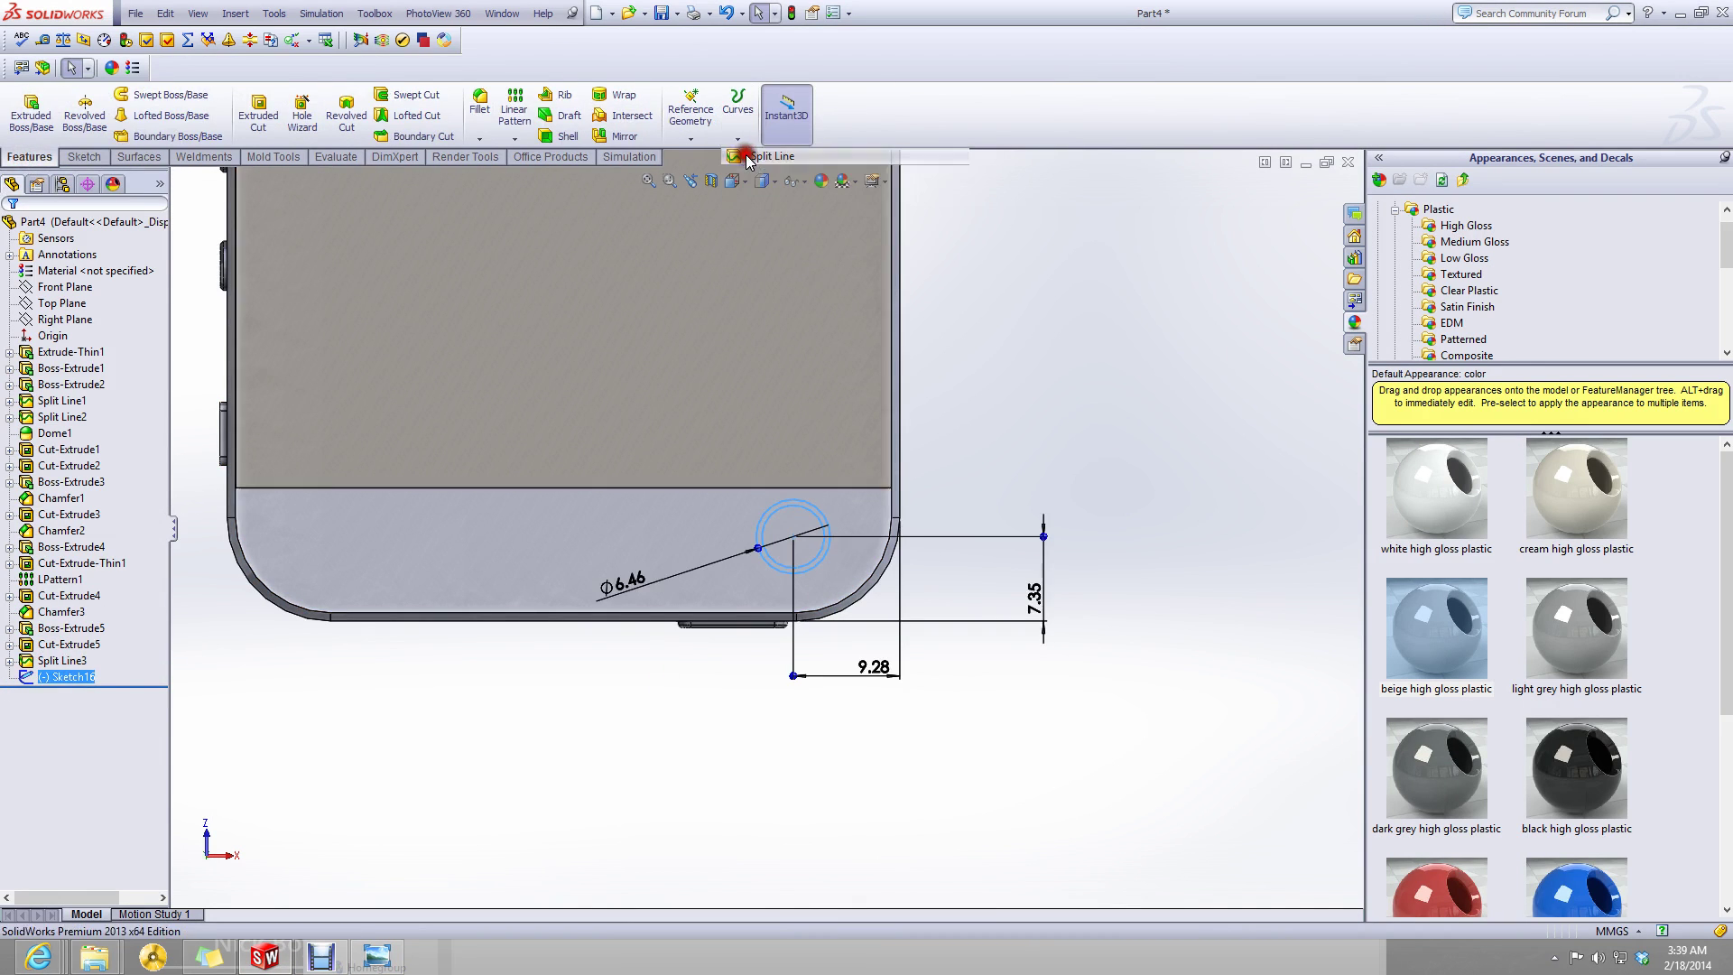
{"action": "left_click", "coordinate": [532, 516]}
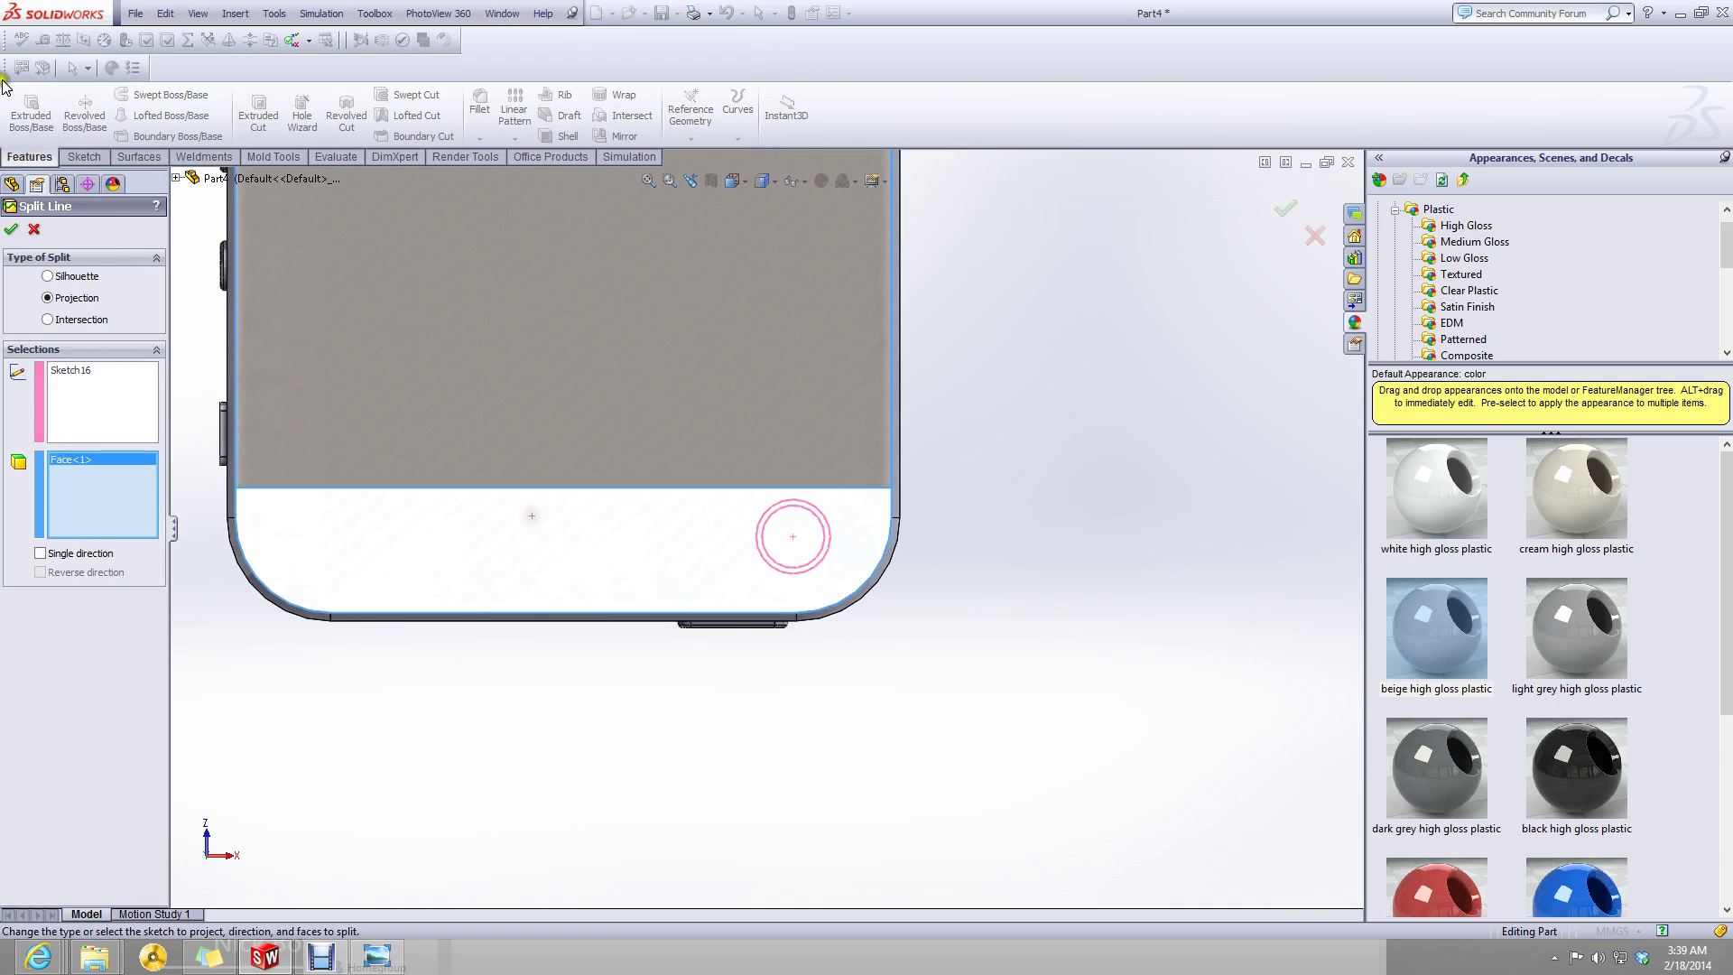
{"action": "left_click", "coordinate": [21, 232]}
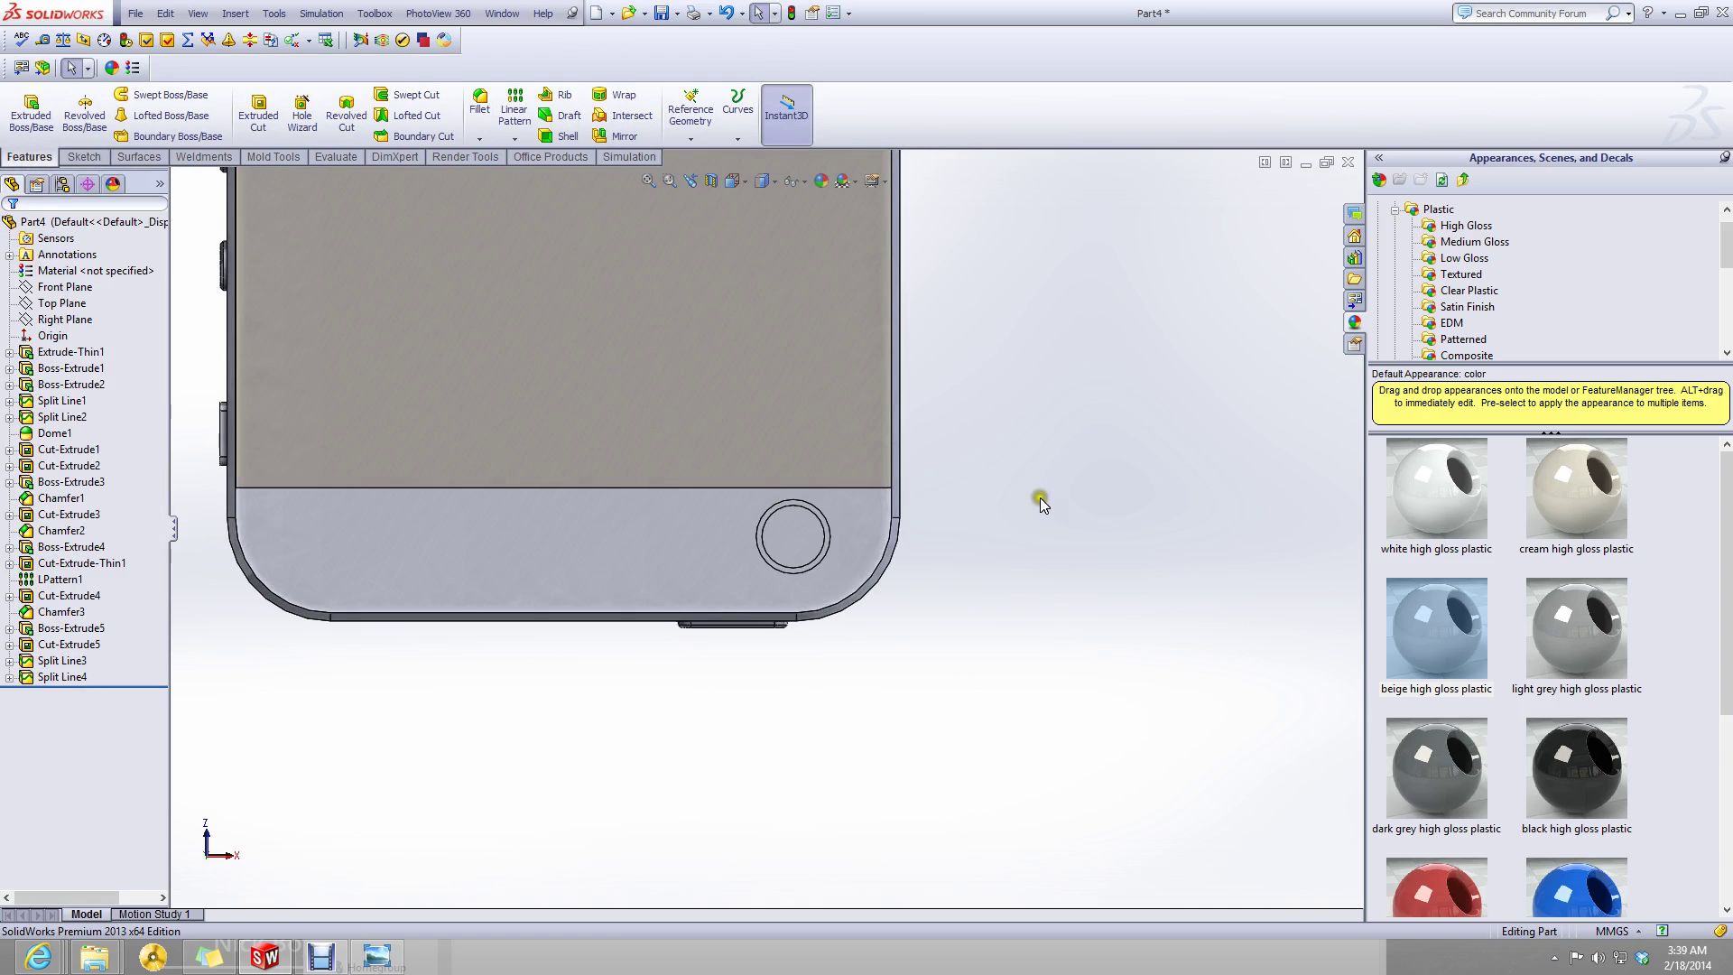
- Look at the blueprint image again, then minimize Part4 and bring up the finished iPhone 5 part's camera ring sketch
{"action": "left_click", "coordinate": [378, 958]}
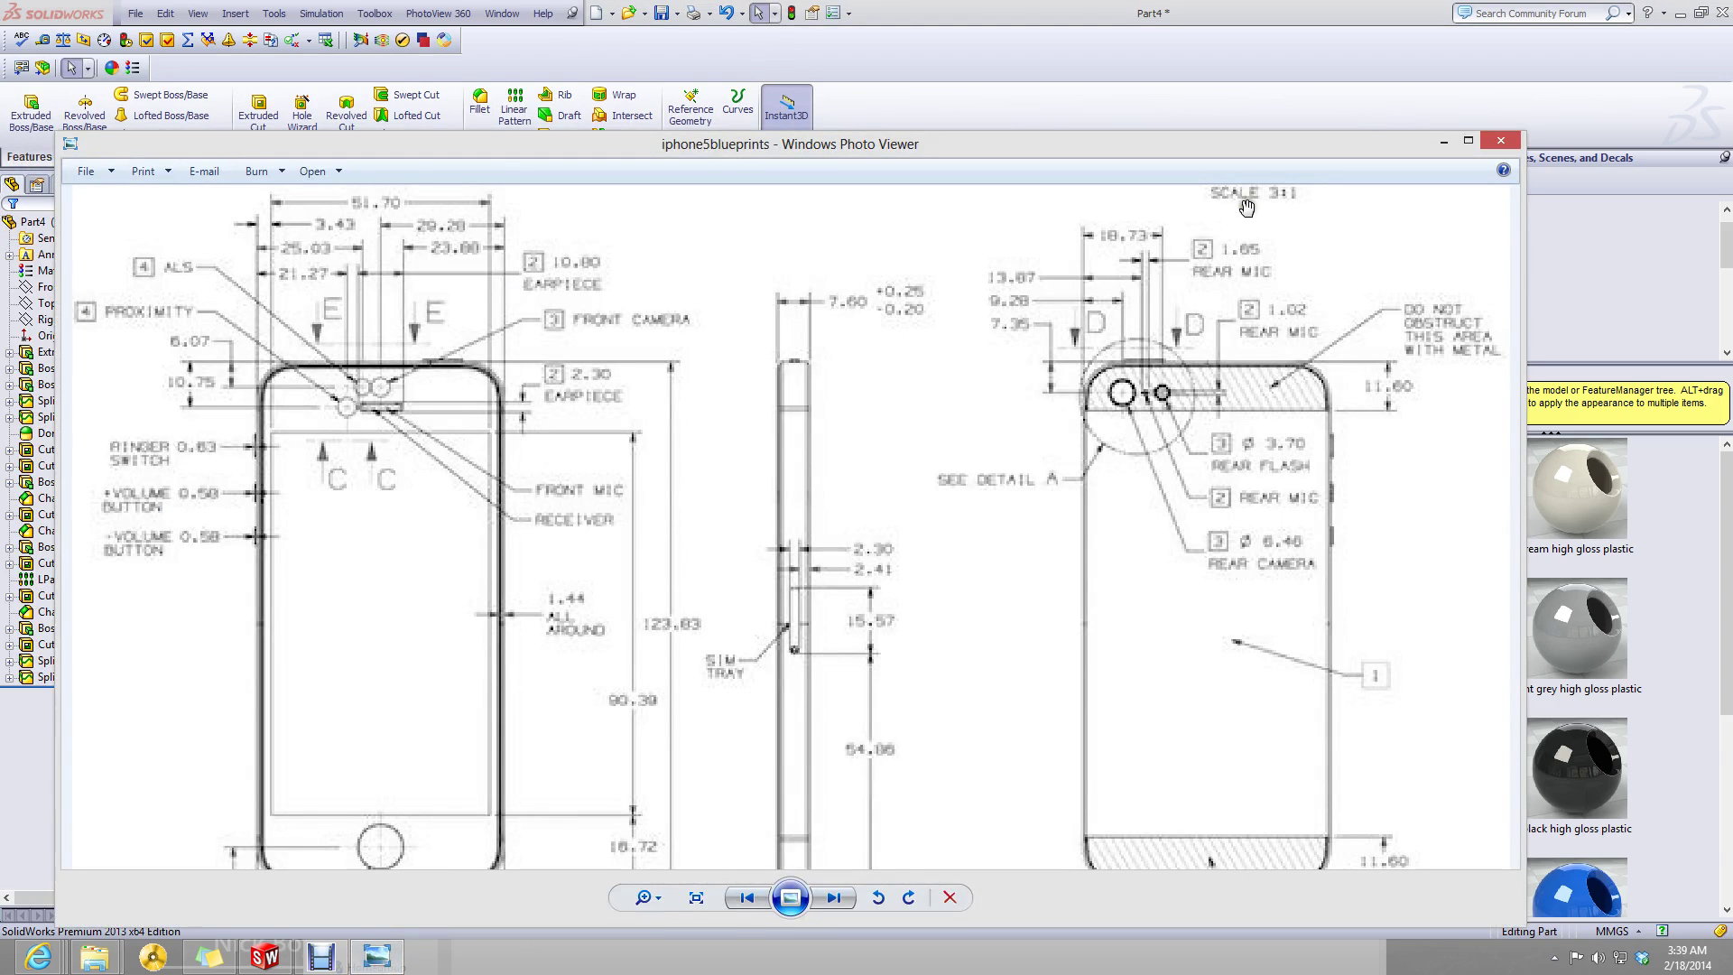
{"action": "left_click", "coordinate": [378, 957]}
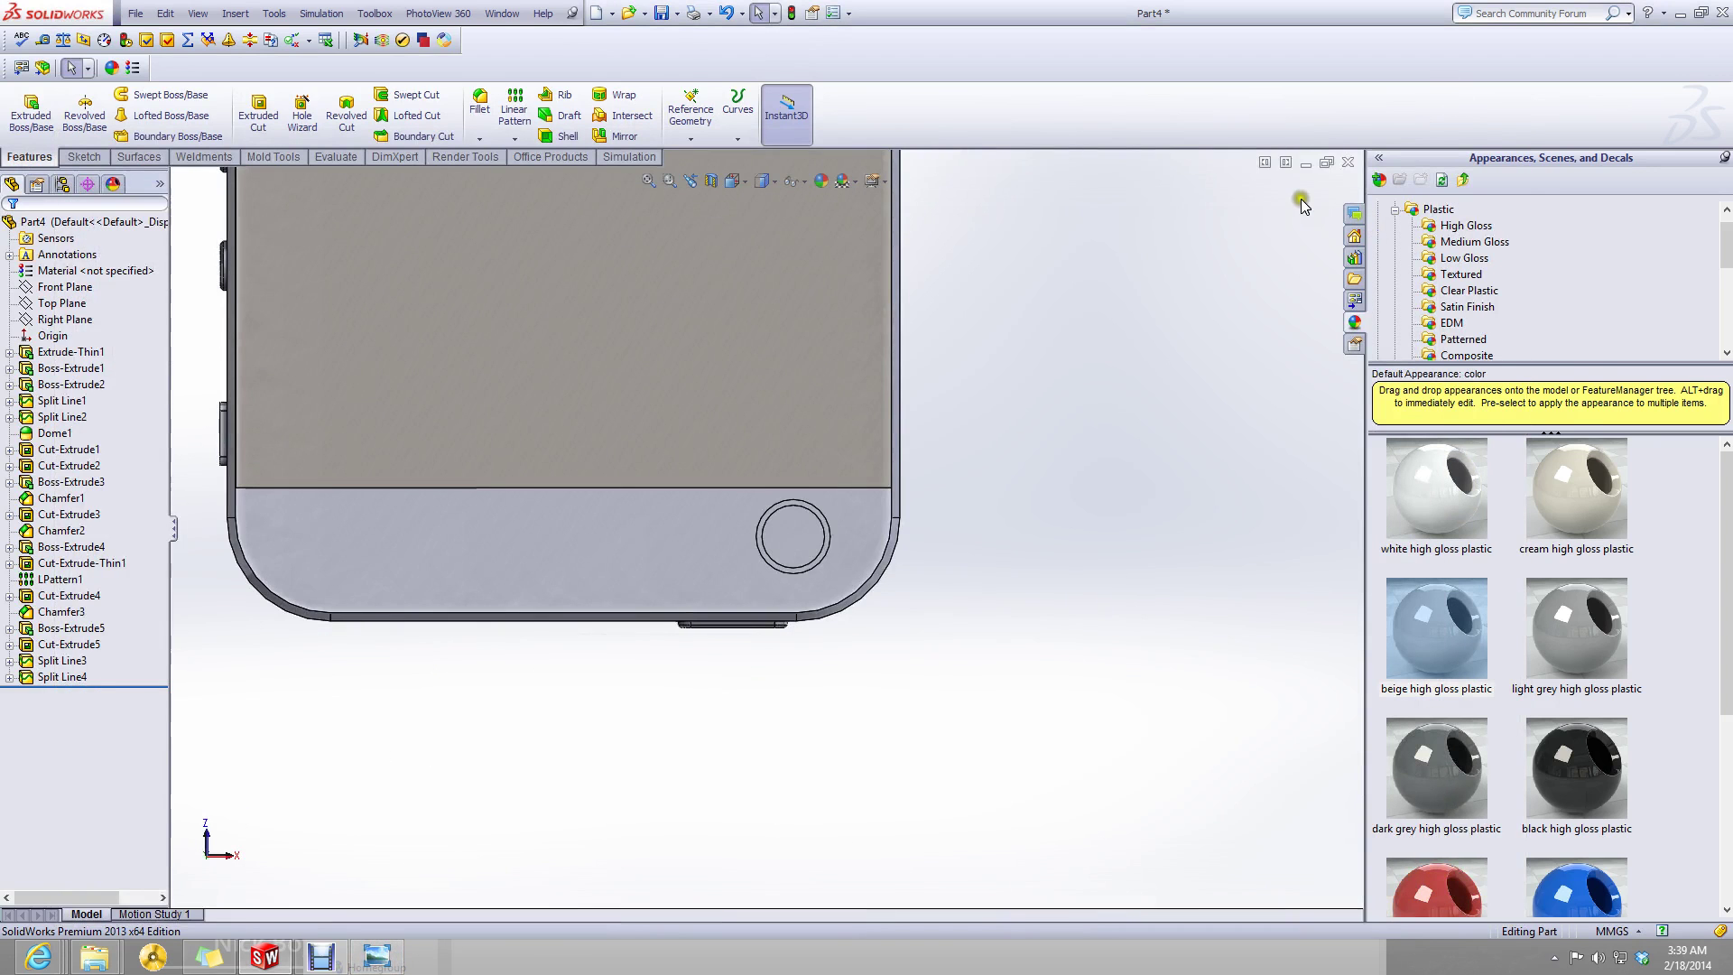
{"action": "left_click", "coordinate": [1307, 164]}
{"action": "left_click", "coordinate": [83, 909]}
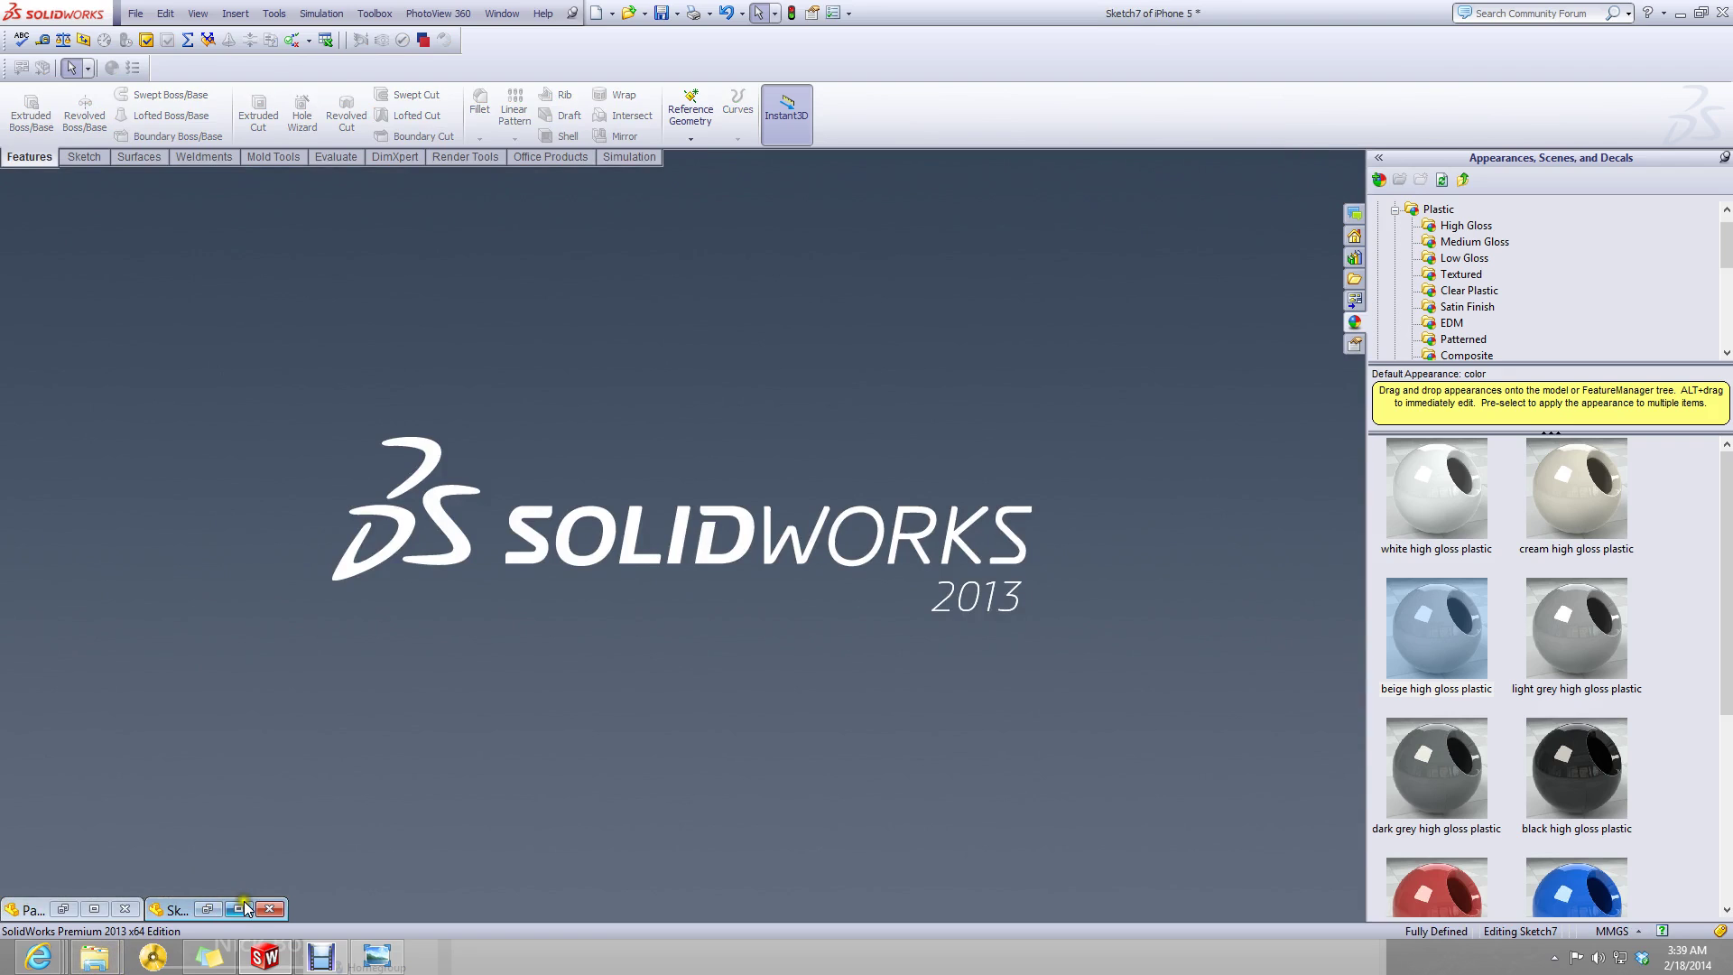
{"action": "left_click", "coordinate": [239, 909]}
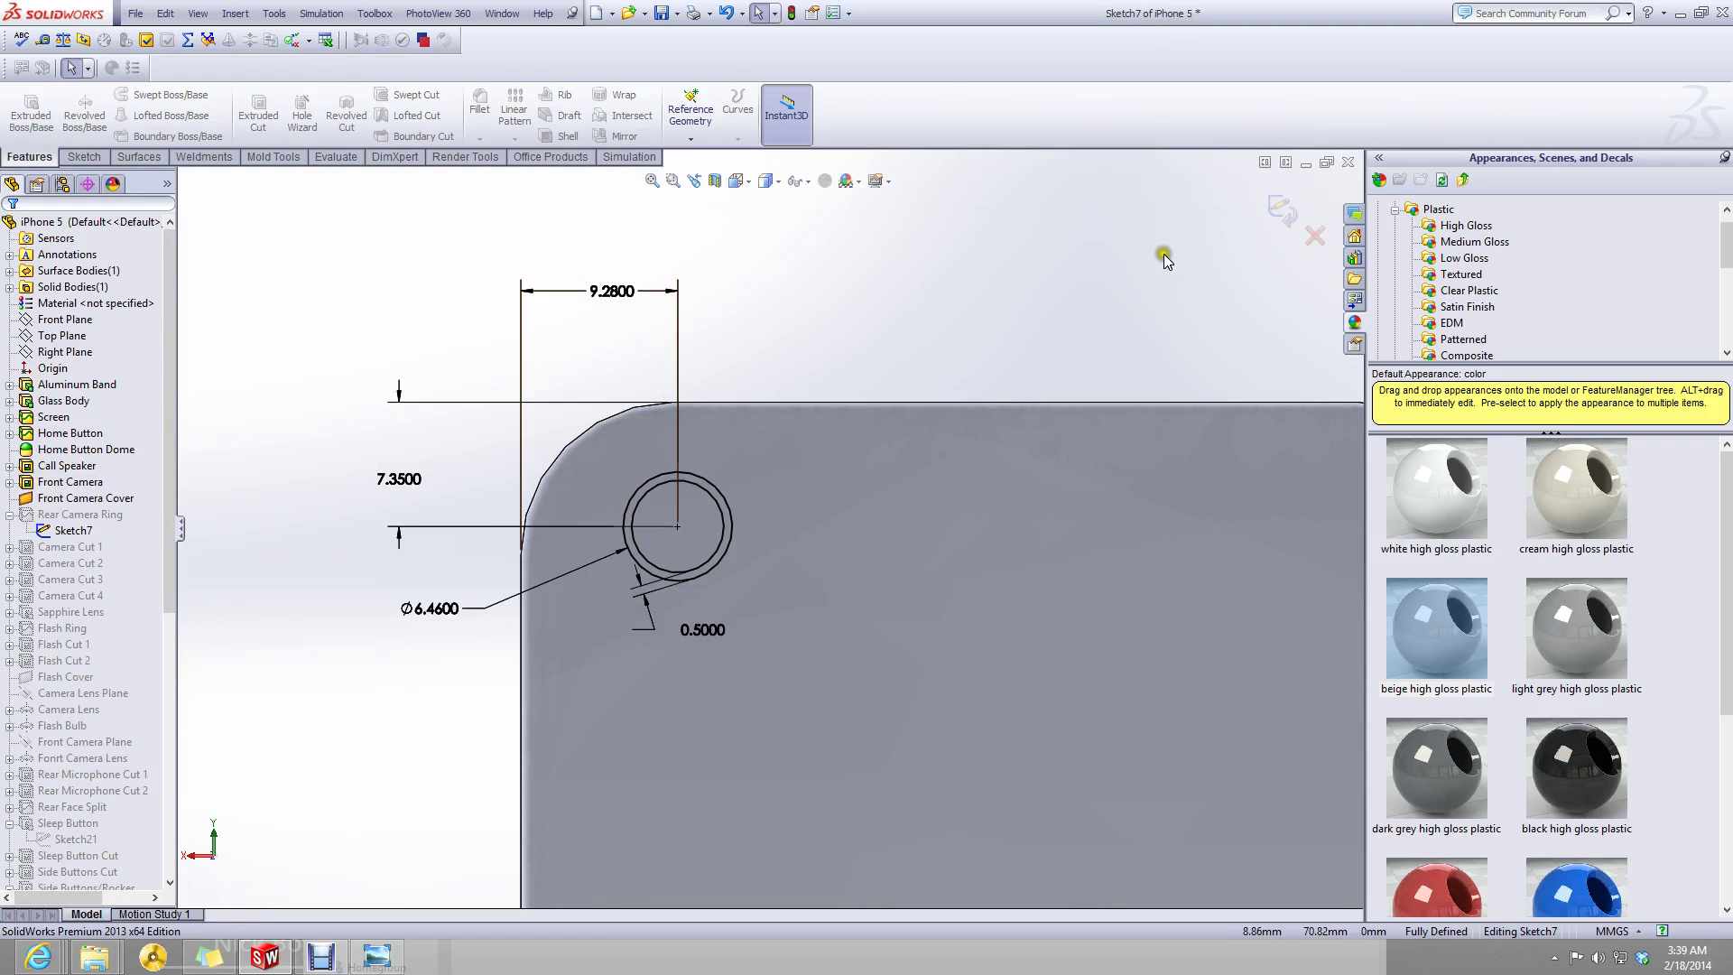
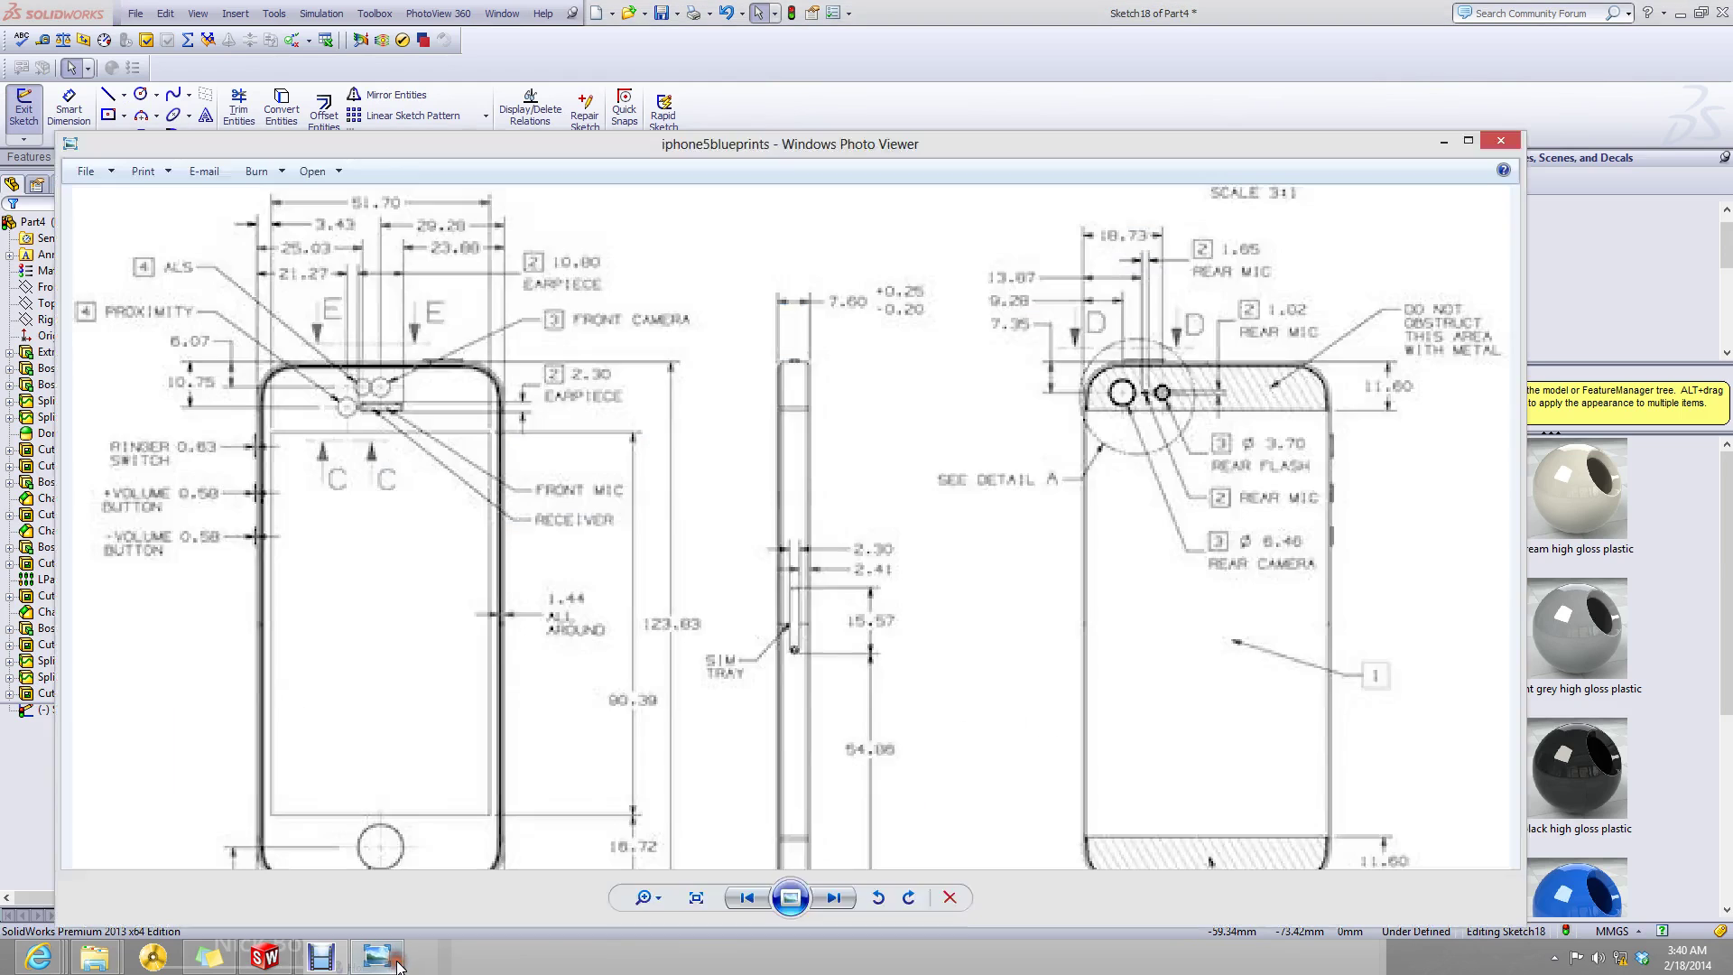
- Examine the rear flash dimensions in the blueprint, then sketch a circle of about 2.6 mm radius beside the rear camera in Part4's Sketch18
{"action": "scroll", "coordinate": [1242, 395], "scroll_direction": "up", "scroll_amount": 2}
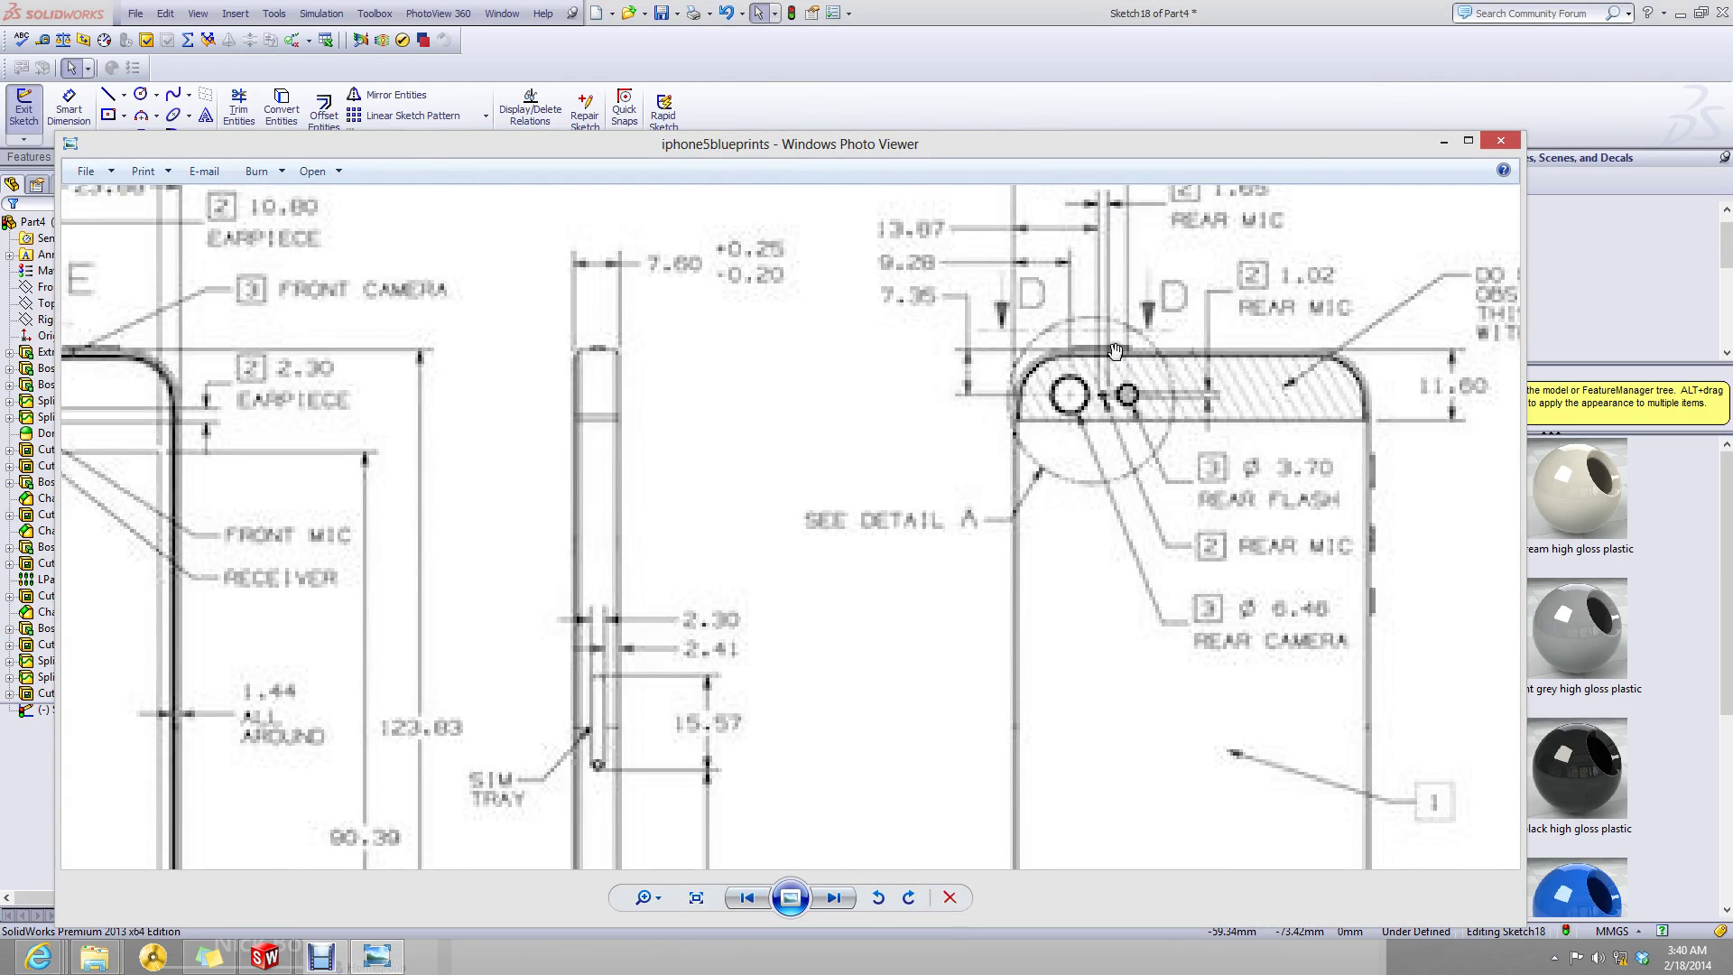
{"action": "scroll", "coordinate": [1110, 325], "scroll_direction": "down", "scroll_amount": 3}
{"action": "scroll", "coordinate": [1129, 271], "scroll_direction": "up", "scroll_amount": 4}
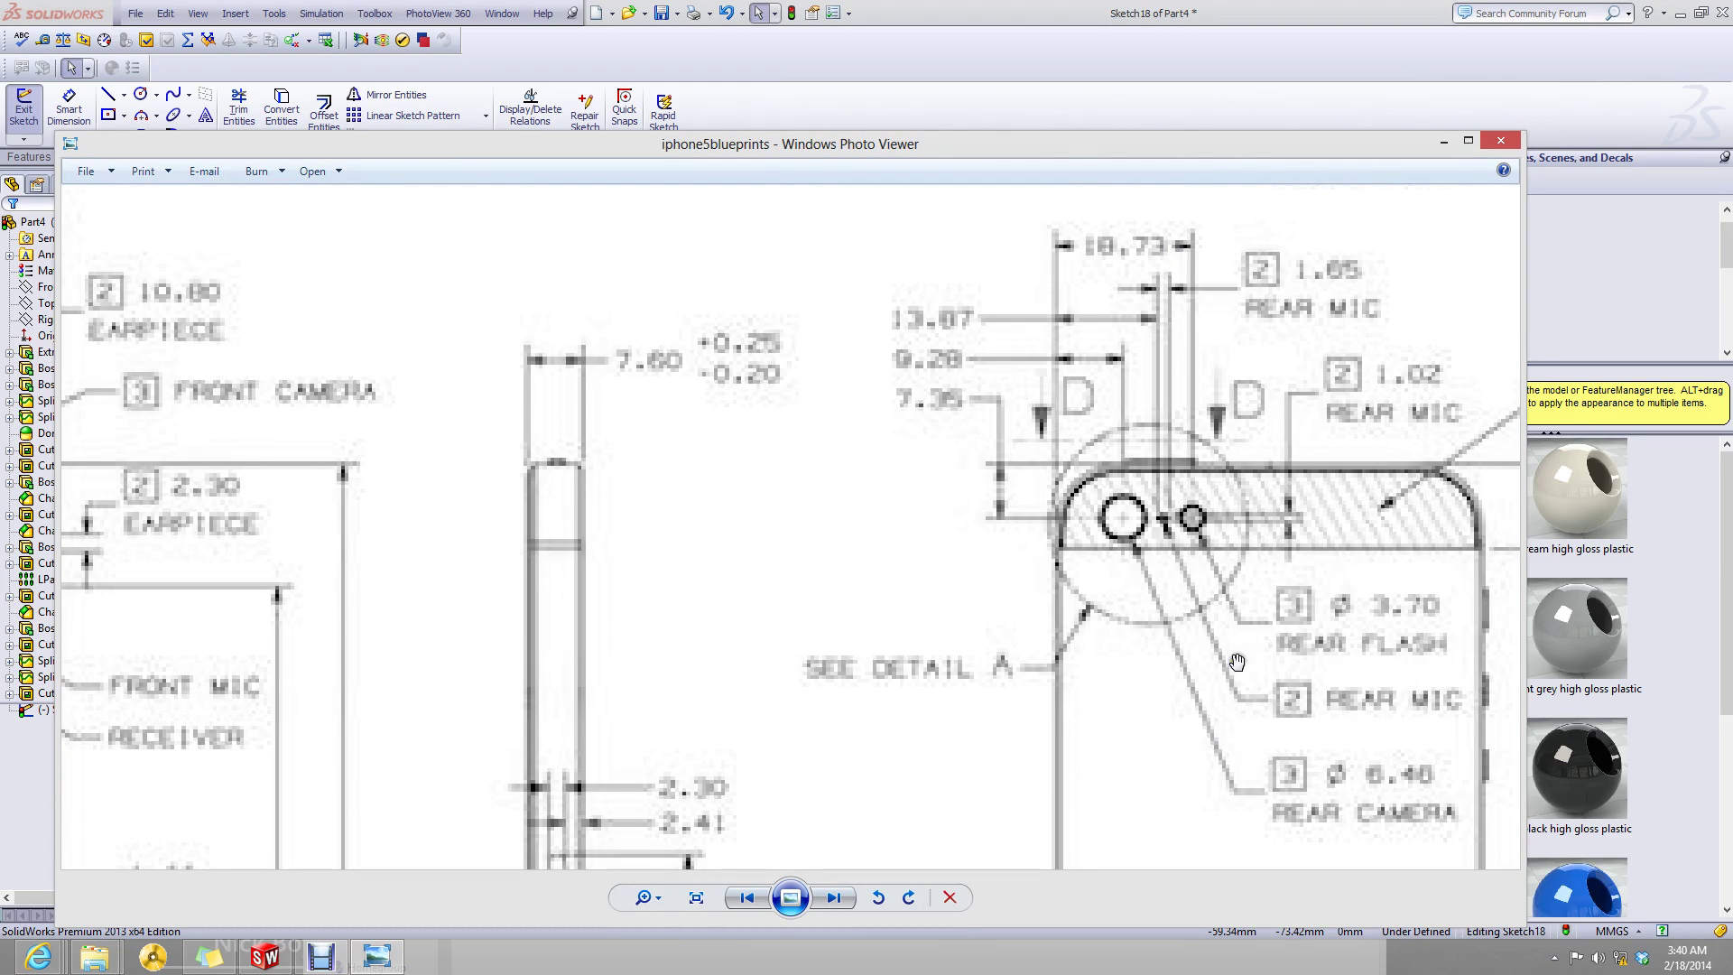
{"action": "left_click", "coordinate": [1444, 142]}
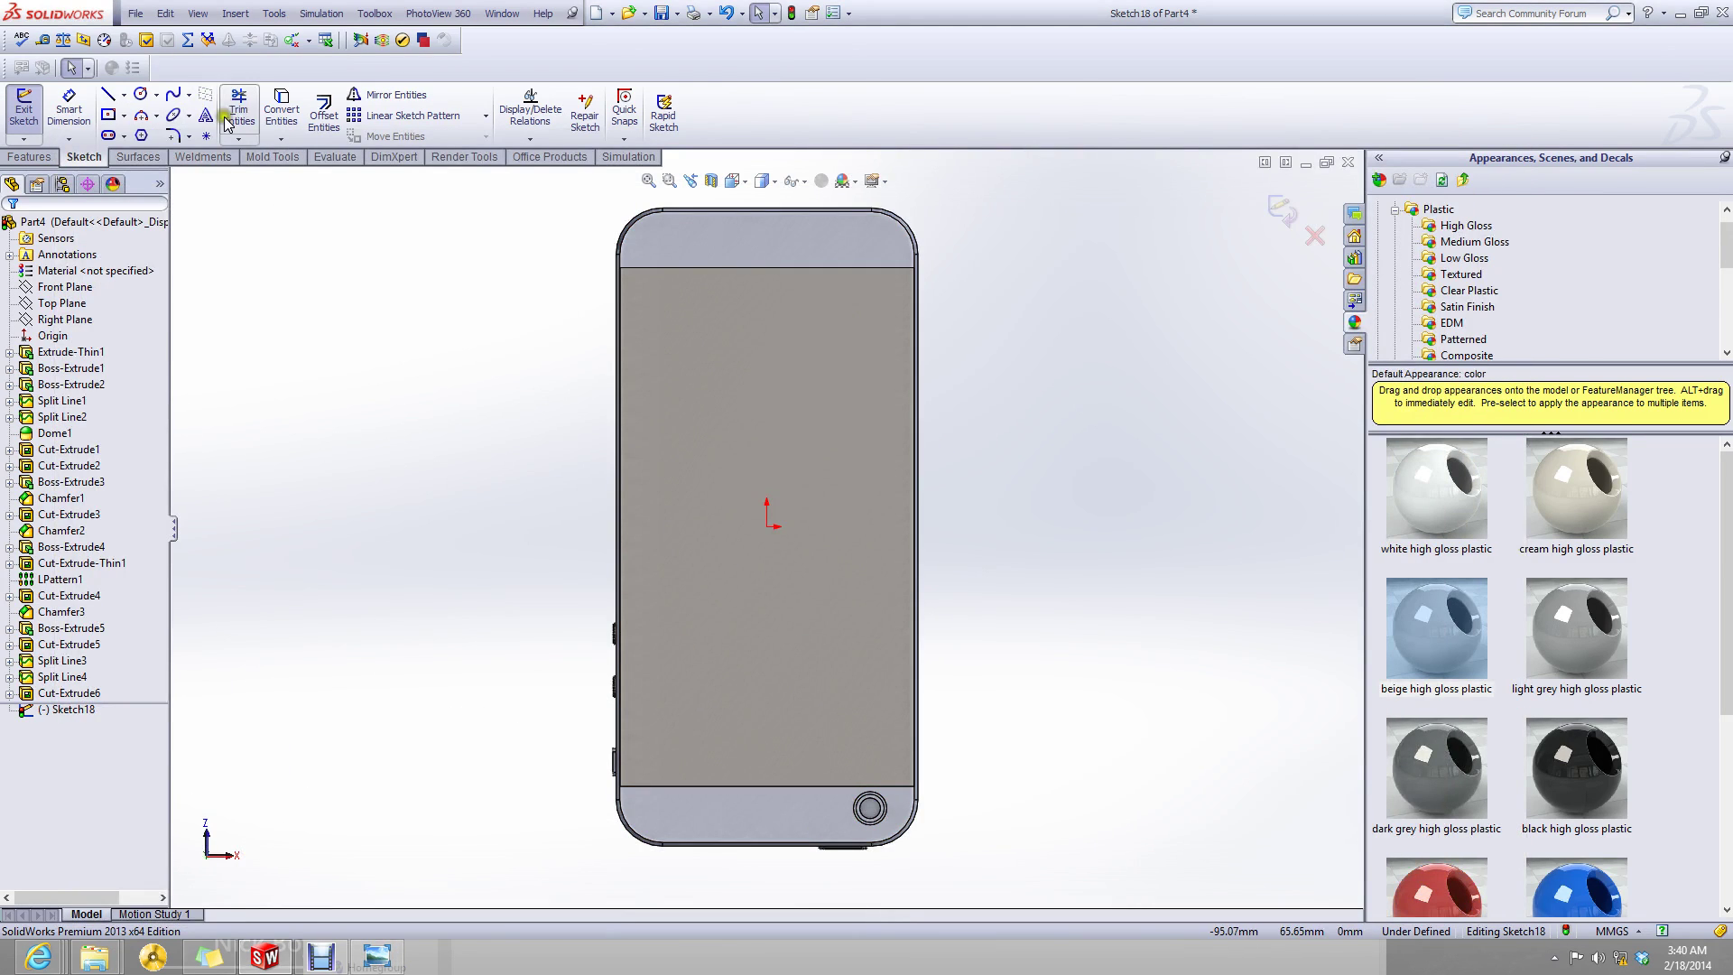
{"action": "left_click", "coordinate": [142, 95]}
{"action": "scroll", "coordinate": [867, 813], "scroll_direction": "down", "scroll_amount": 5}
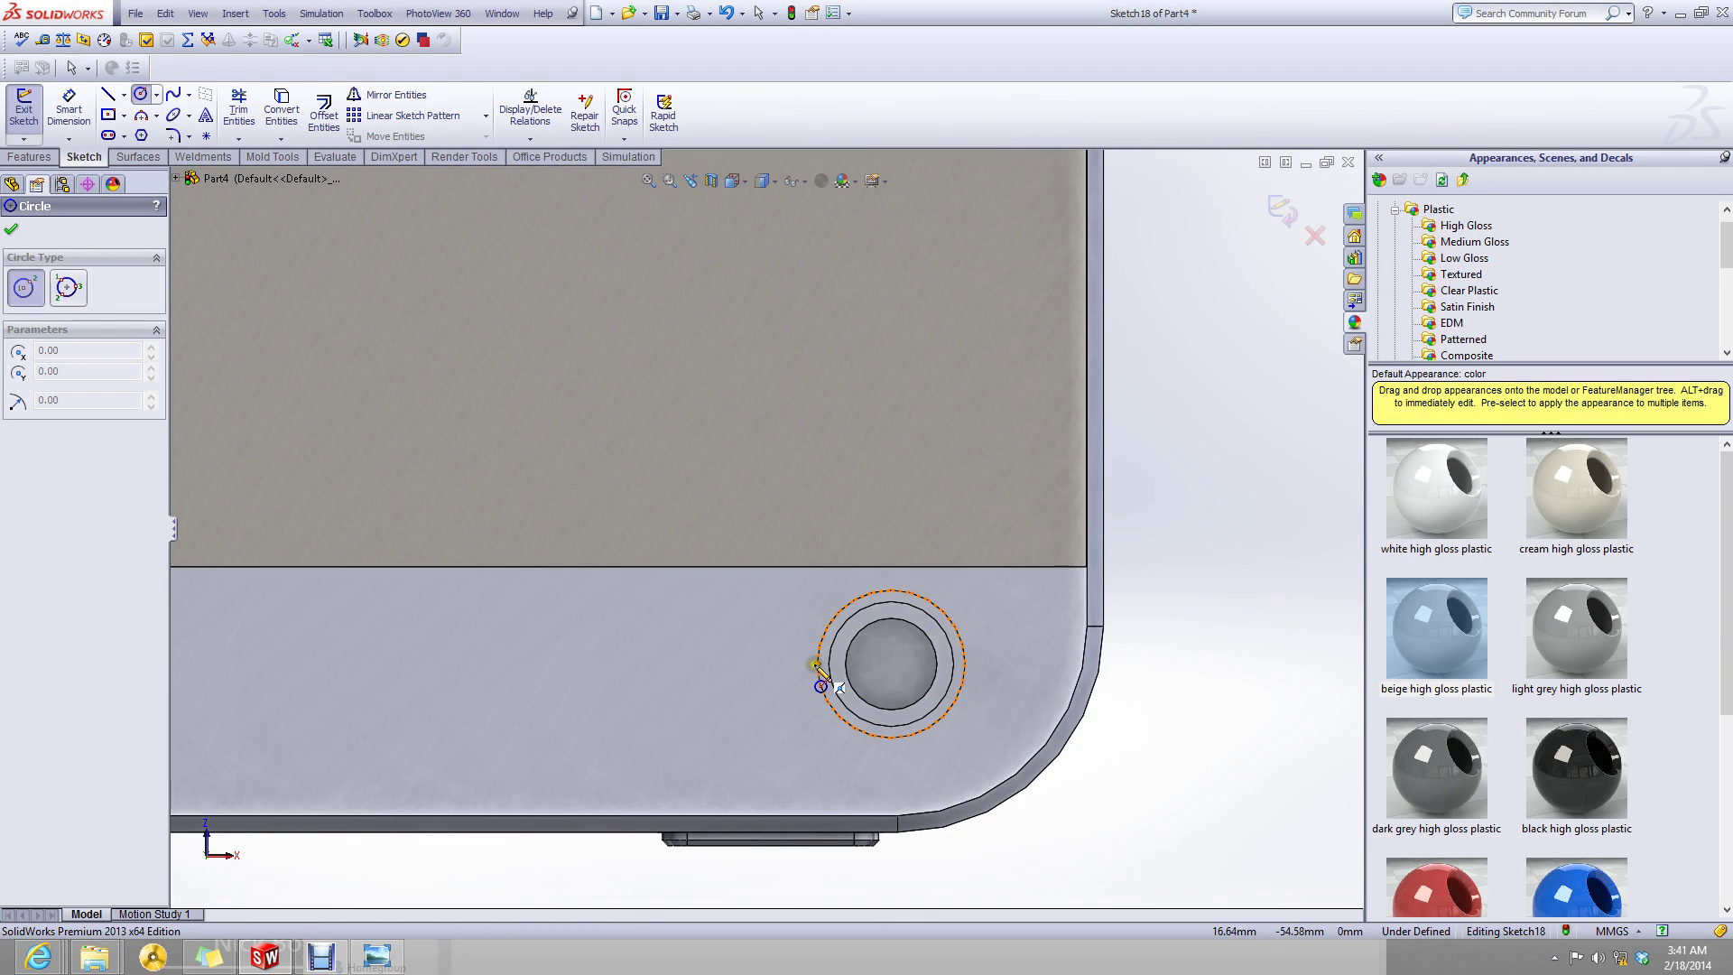
{"action": "left_click", "coordinate": [646, 669]}
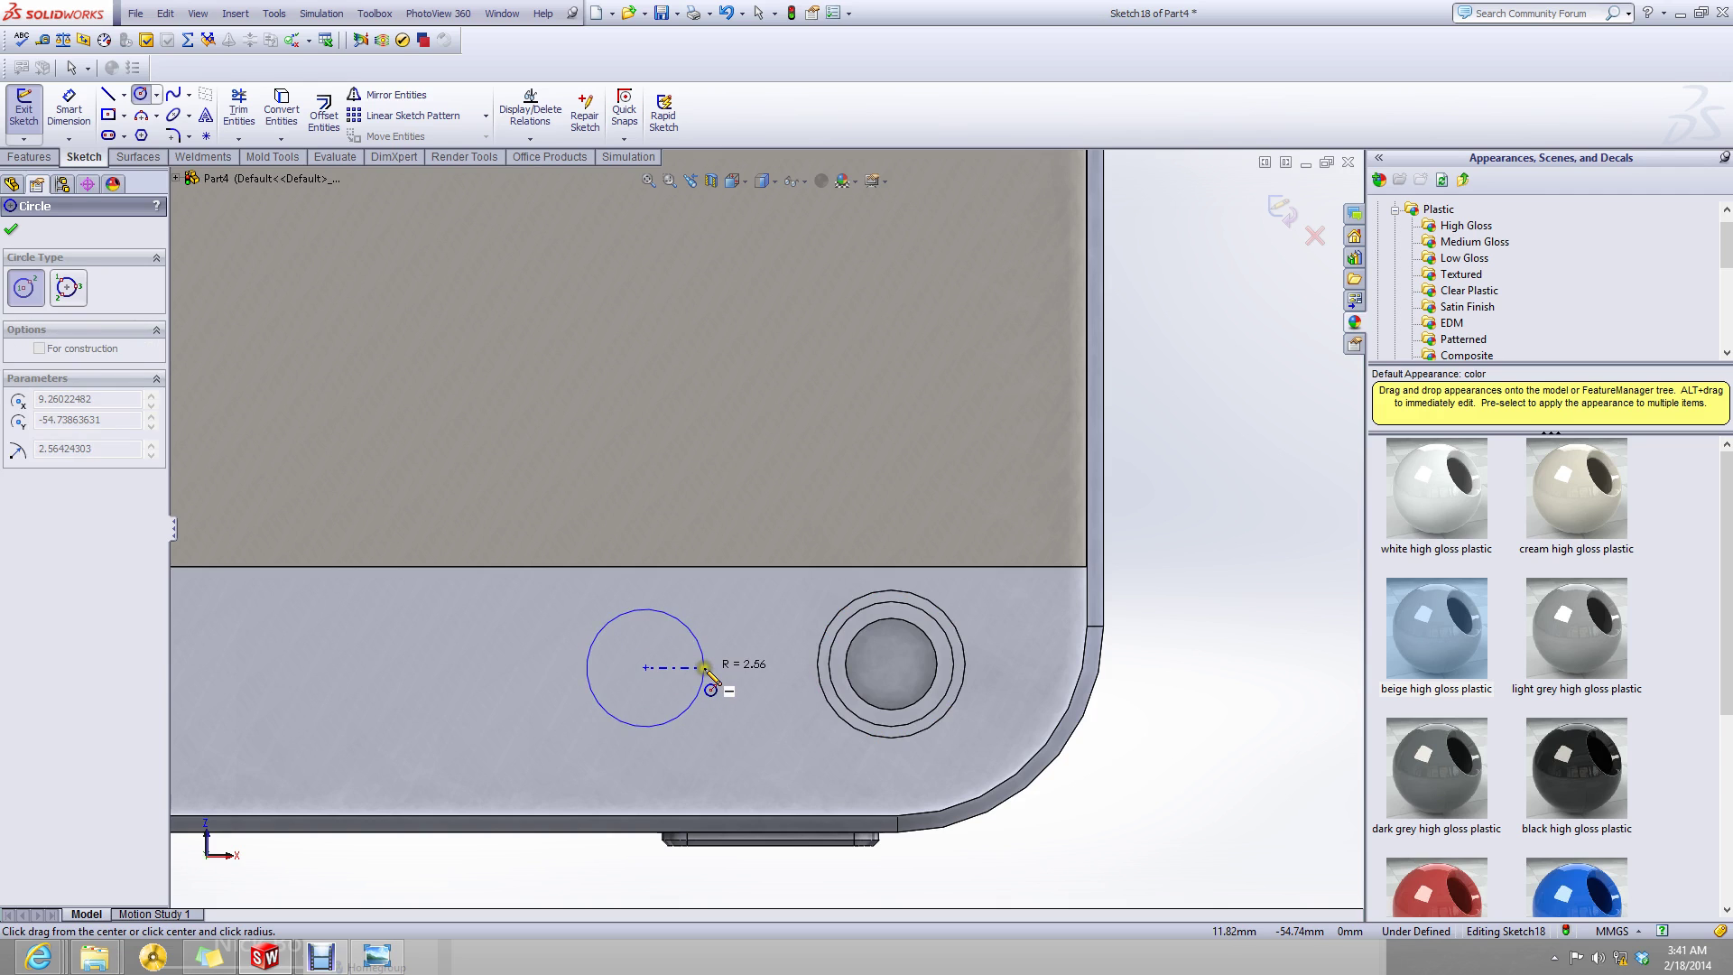
{"action": "left_click", "coordinate": [703, 666]}
{"action": "key", "text": "Escape"}
- Place a sketch point at the center of the rear camera hole
{"action": "left_click", "coordinate": [646, 668]}
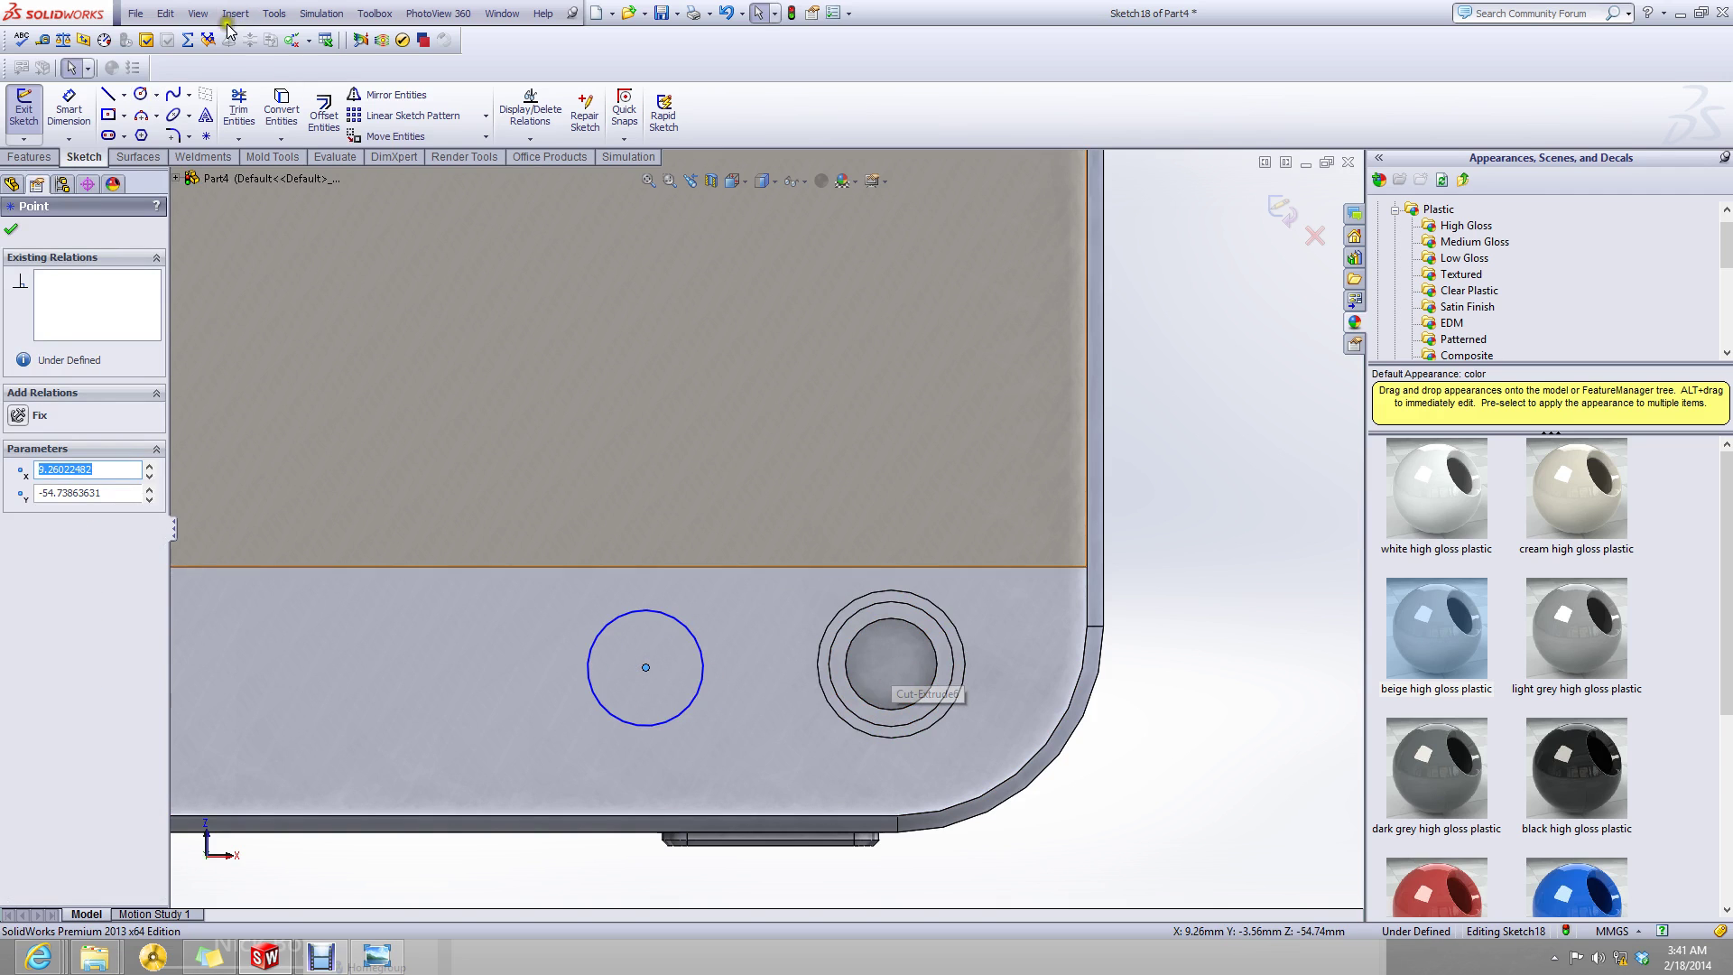
{"action": "left_click", "coordinate": [206, 136]}
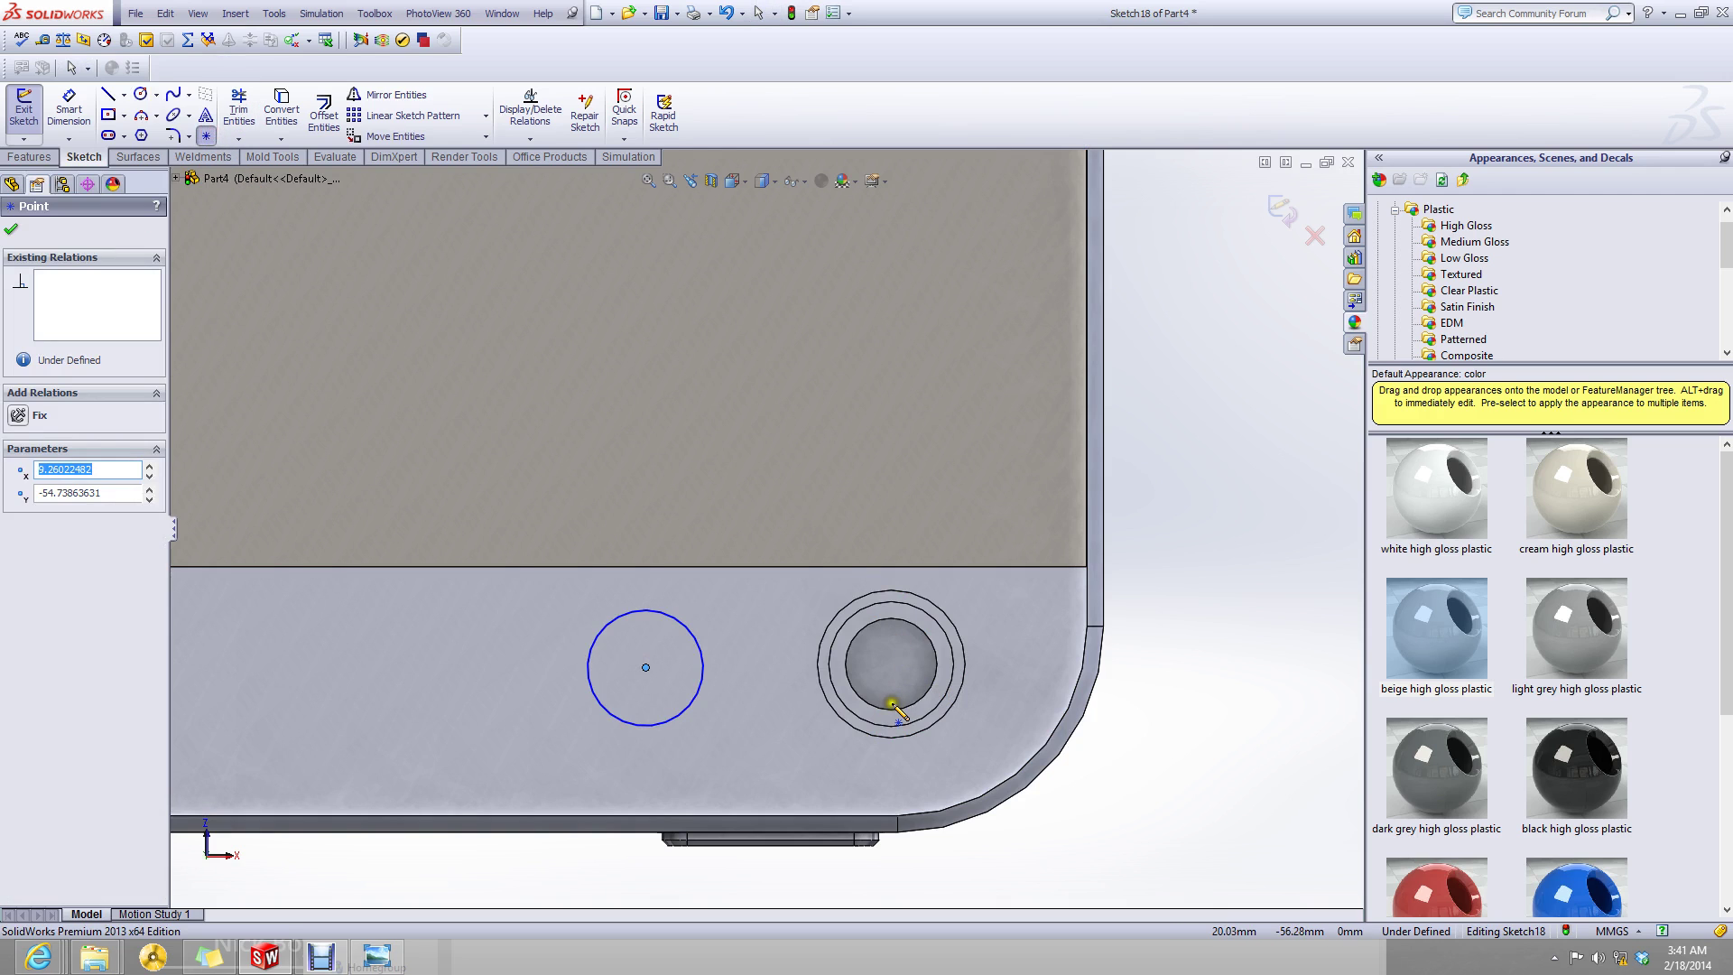
{"action": "left_click", "coordinate": [891, 664]}
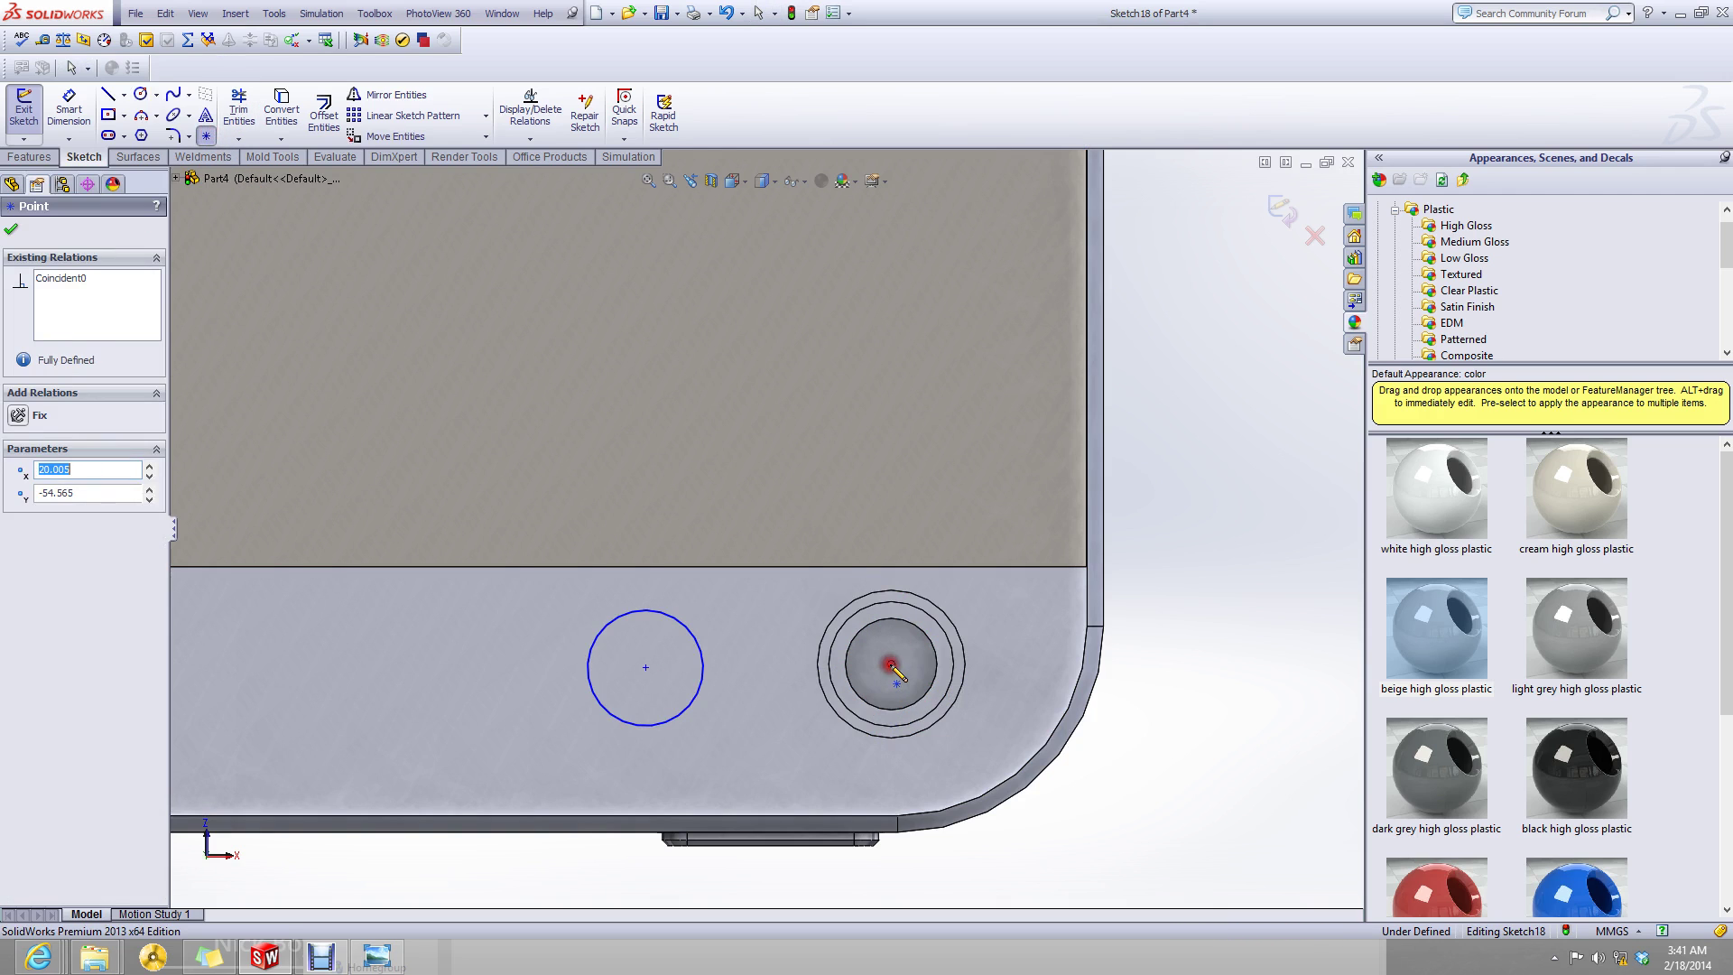
- Add a Horizontal relation between the rear camera's center point and the flash circle's center
{"action": "key", "text": "Escape"}
{"action": "left_click", "coordinate": [891, 664]}
{"action": "left_click", "coordinate": [656, 669], "text": "ctrl"}
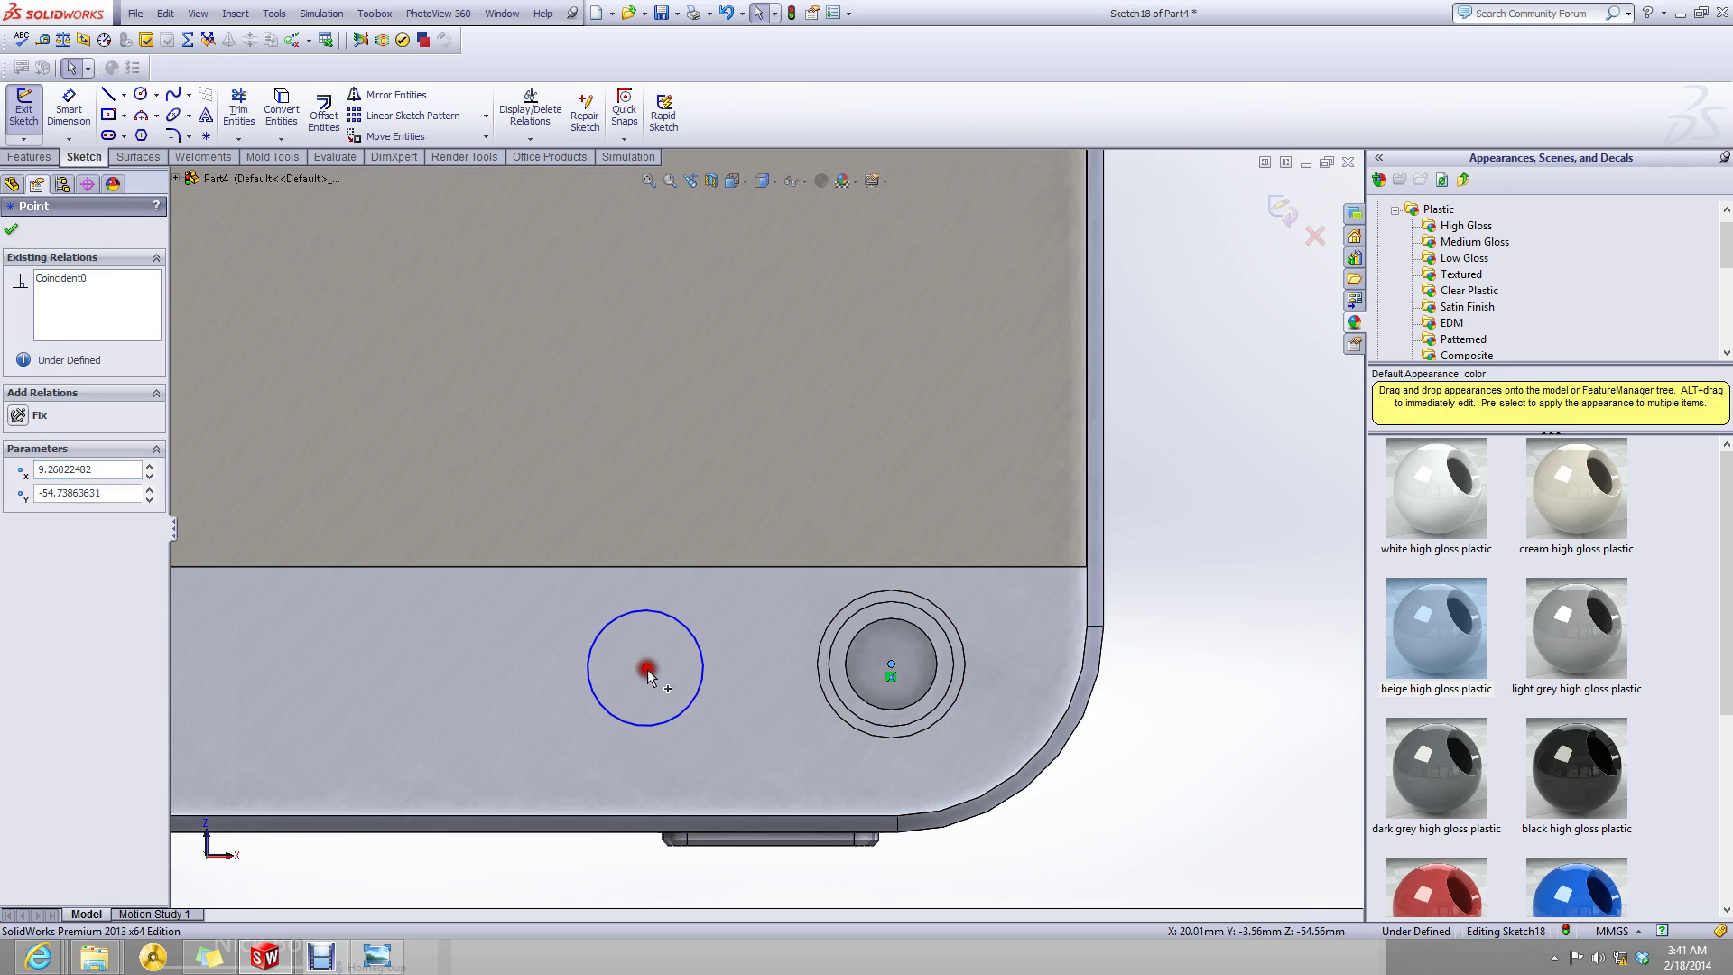
{"action": "left_click", "coordinate": [19, 522]}
{"action": "left_click", "coordinate": [1189, 689]}
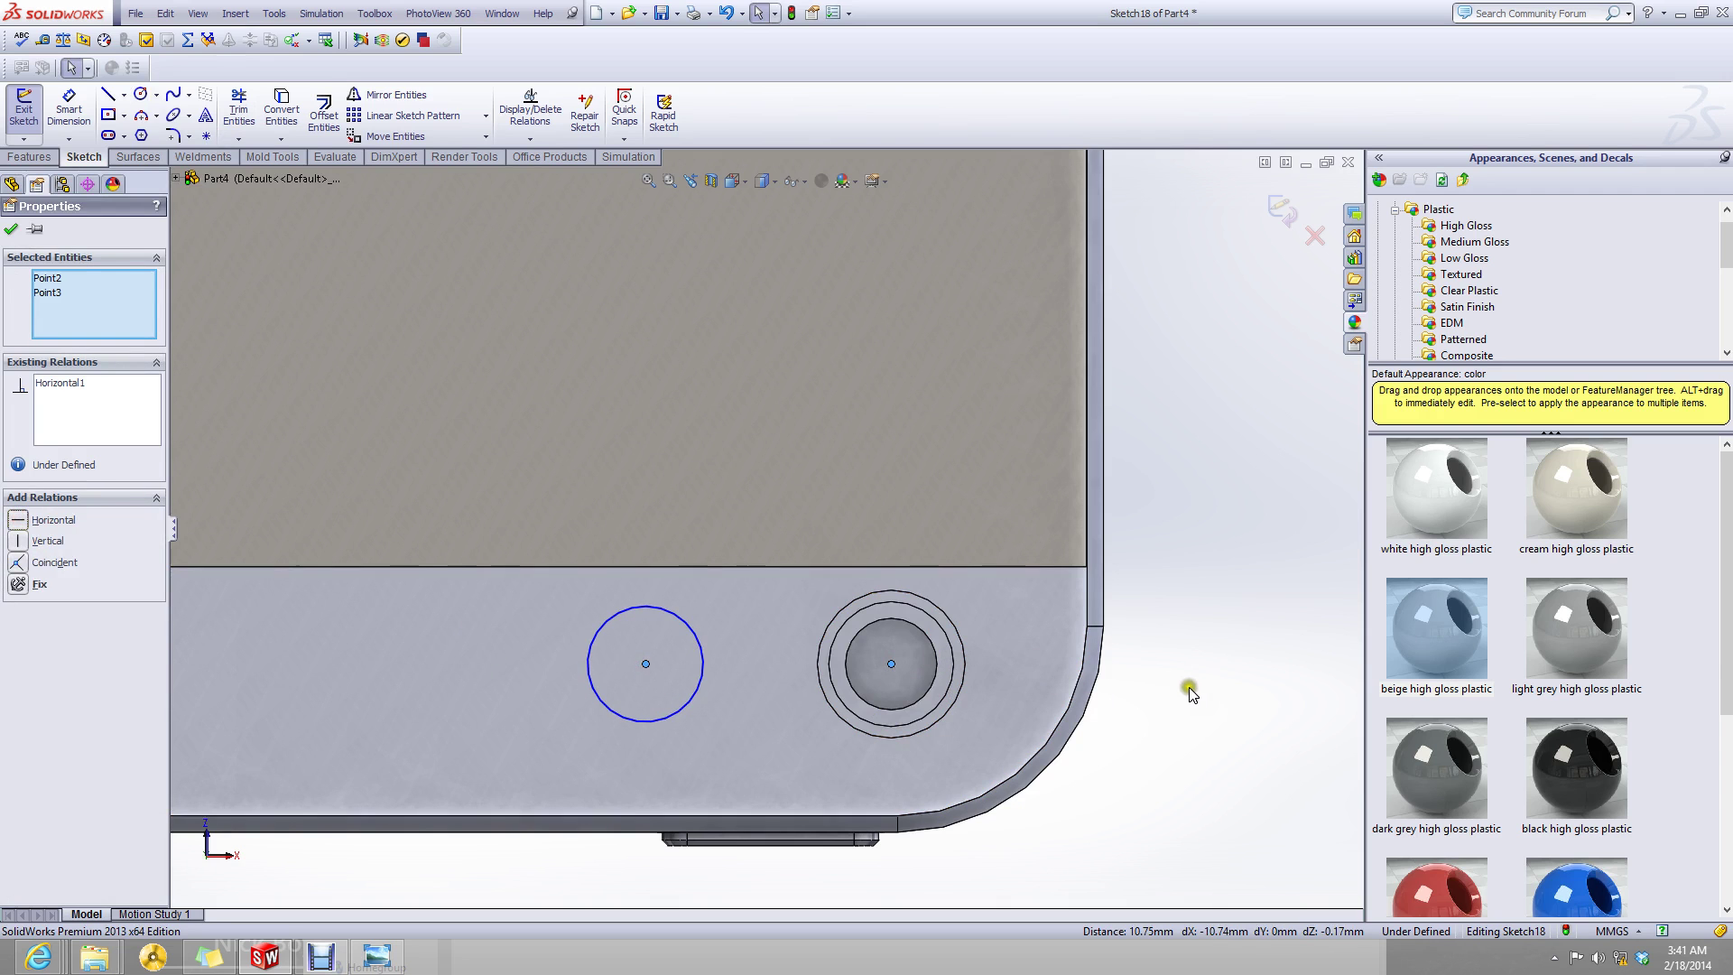
- Check the rear flash position in the blueprint, then dimension the flash circle's center 18.73 mm from the phone's outer side edge
{"action": "left_click", "coordinate": [379, 957]}
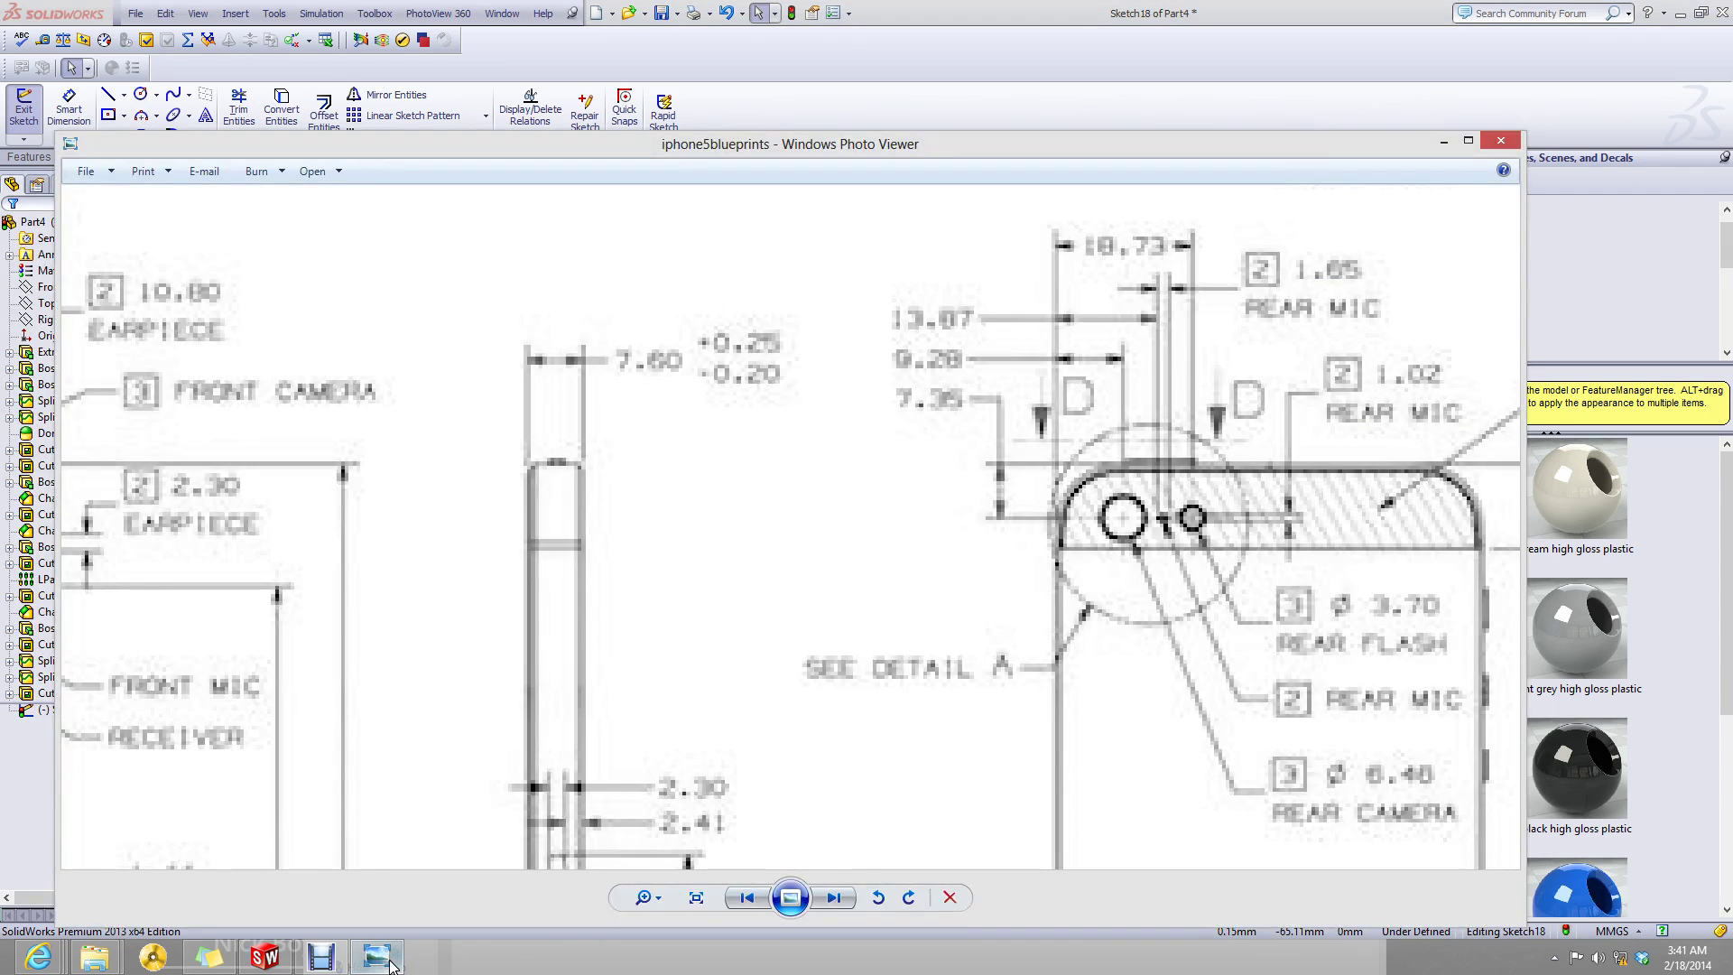
{"action": "left_click", "coordinate": [384, 960]}
{"action": "left_click", "coordinate": [388, 964]}
{"action": "left_click", "coordinate": [388, 965]}
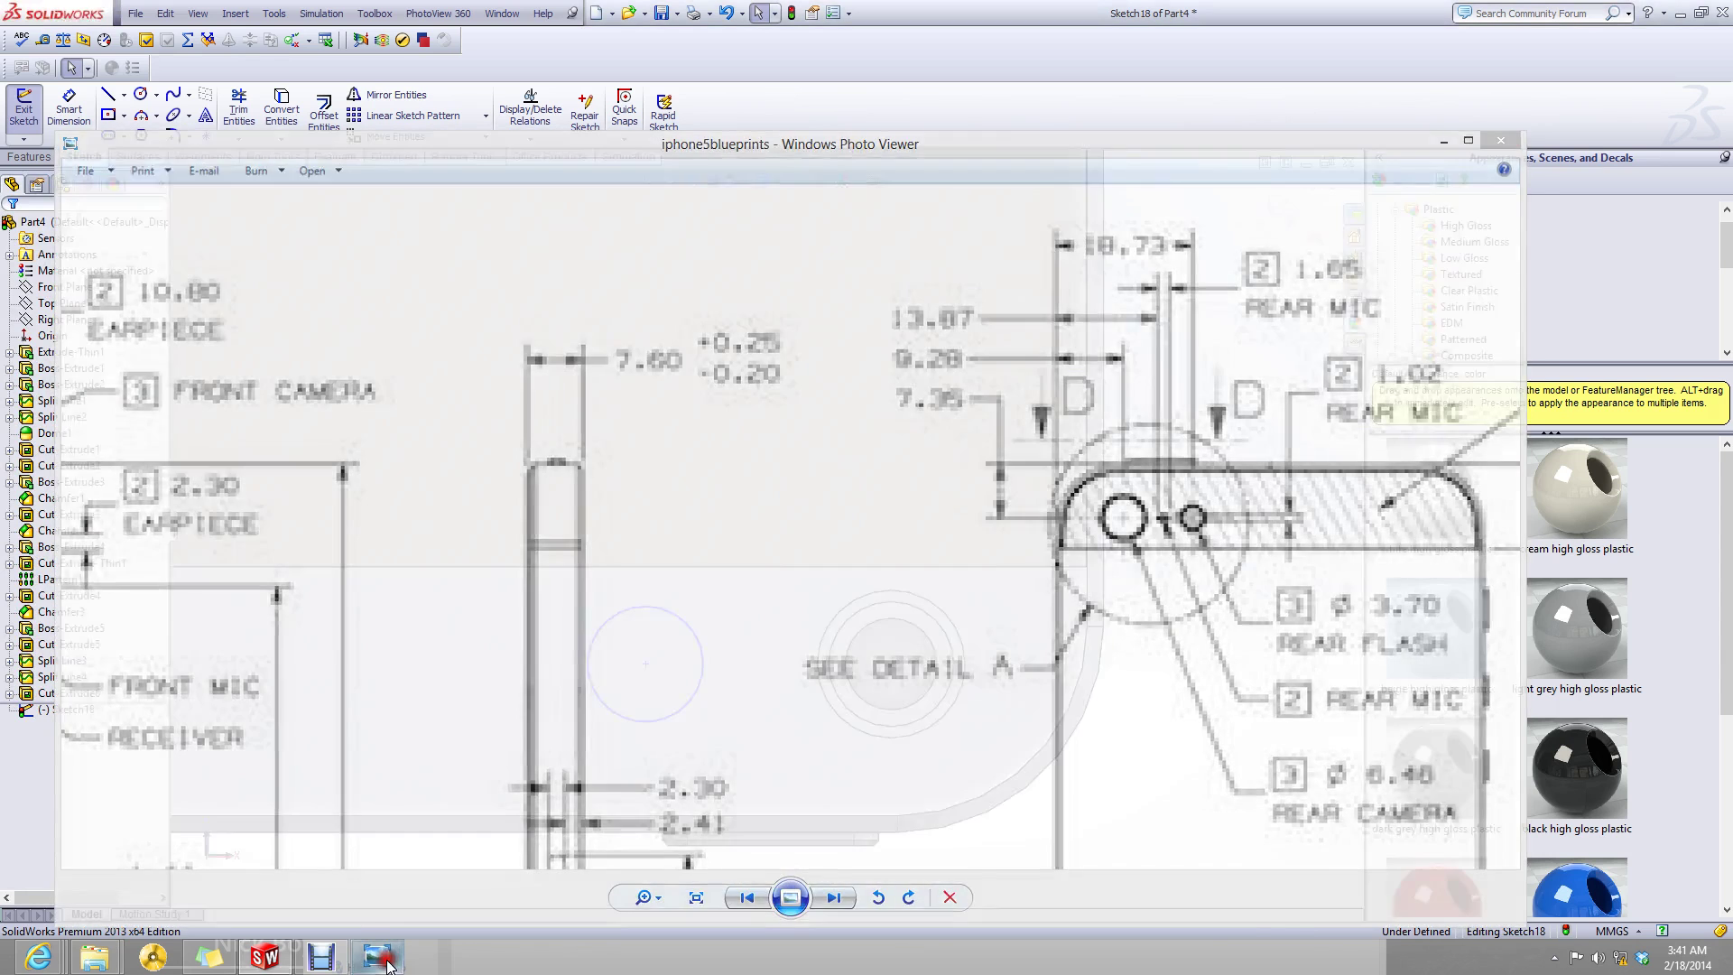
{"action": "left_click", "coordinate": [65, 110]}
{"action": "left_click", "coordinate": [646, 664]}
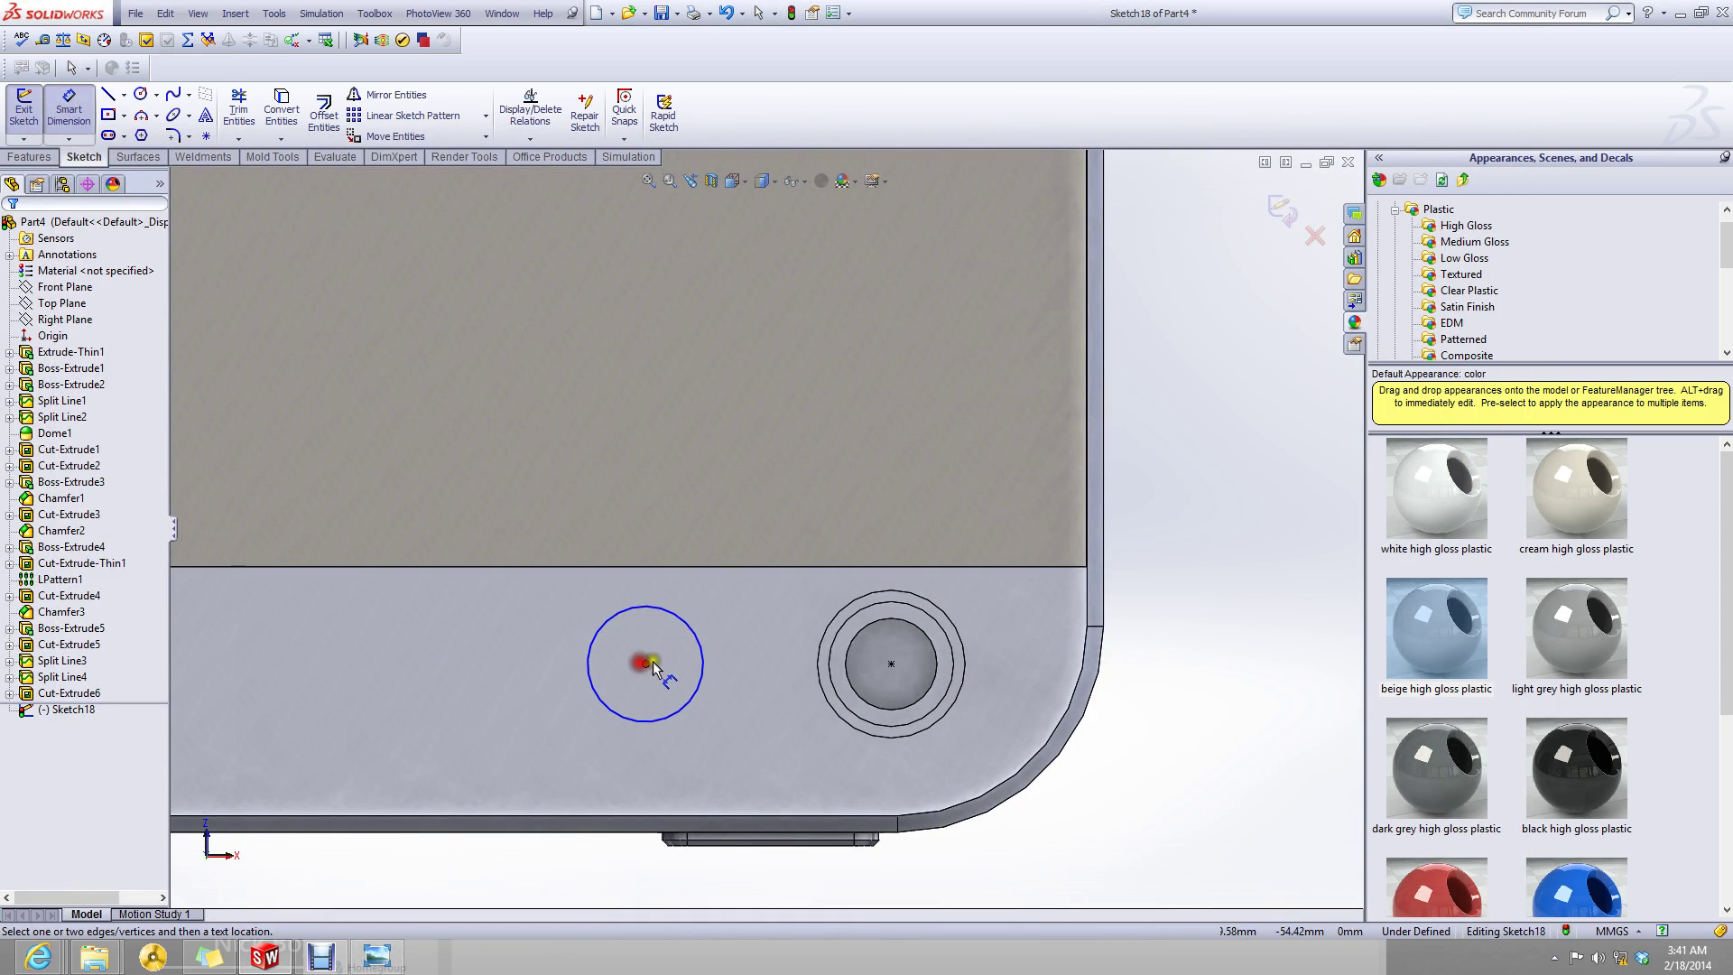
{"action": "left_click", "coordinate": [1109, 564]}
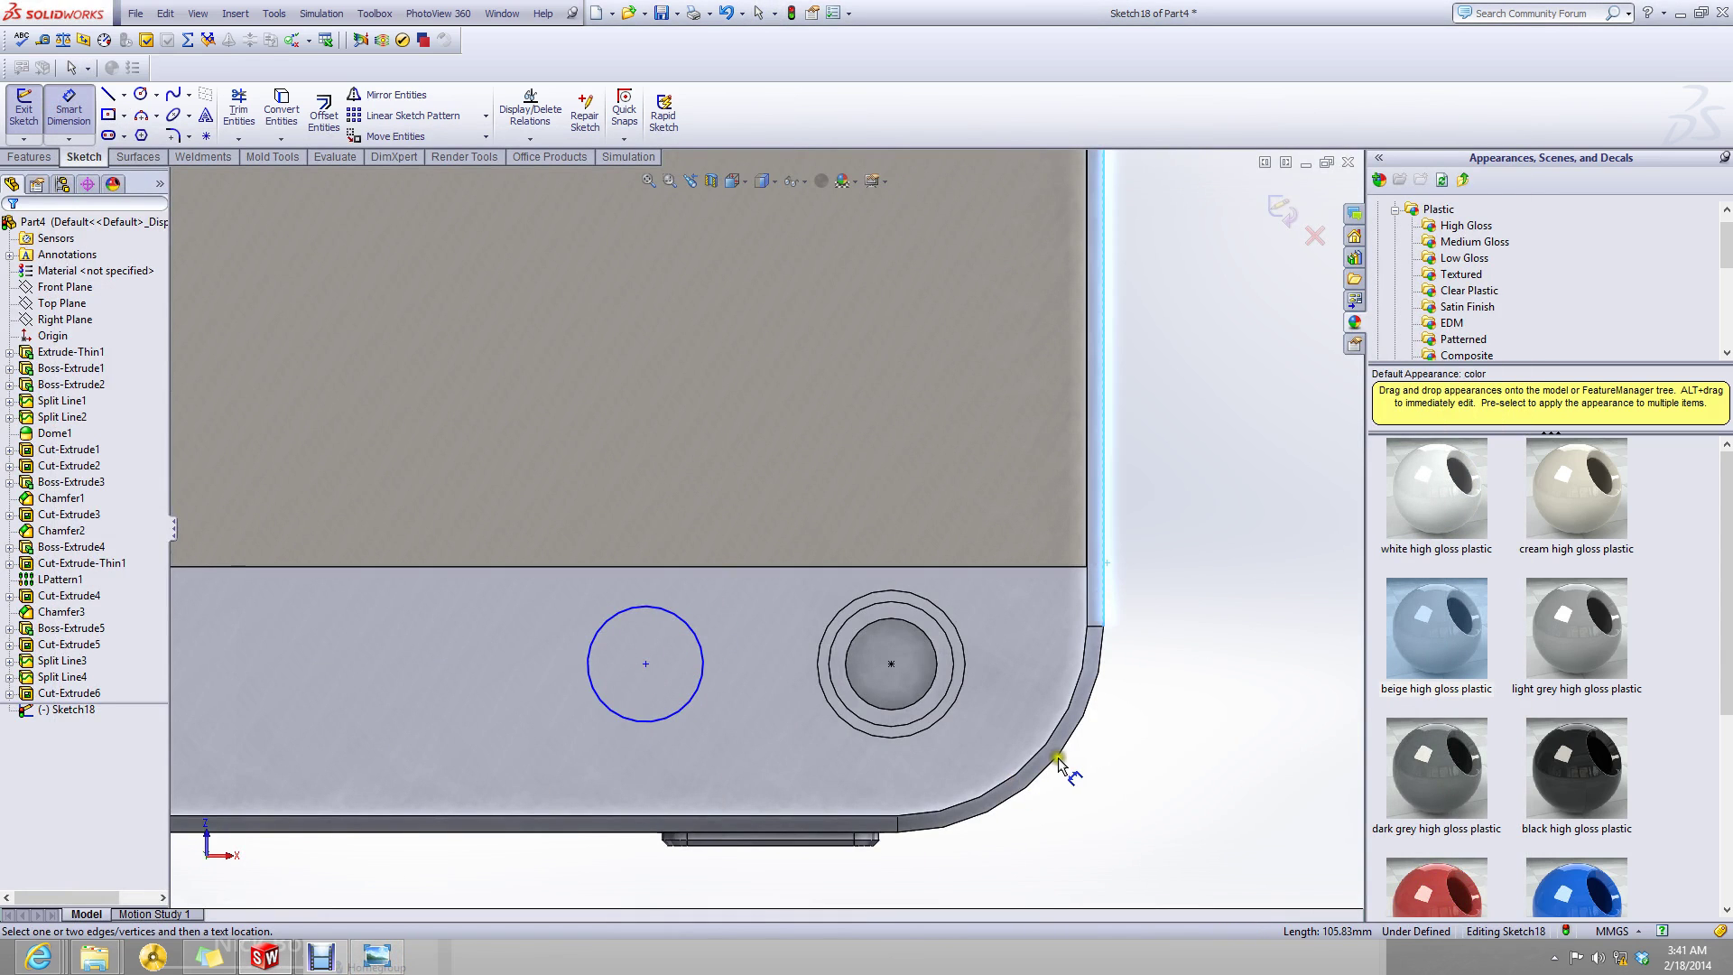
{"action": "left_click", "coordinate": [645, 667]}
{"action": "left_click", "coordinate": [815, 892]}
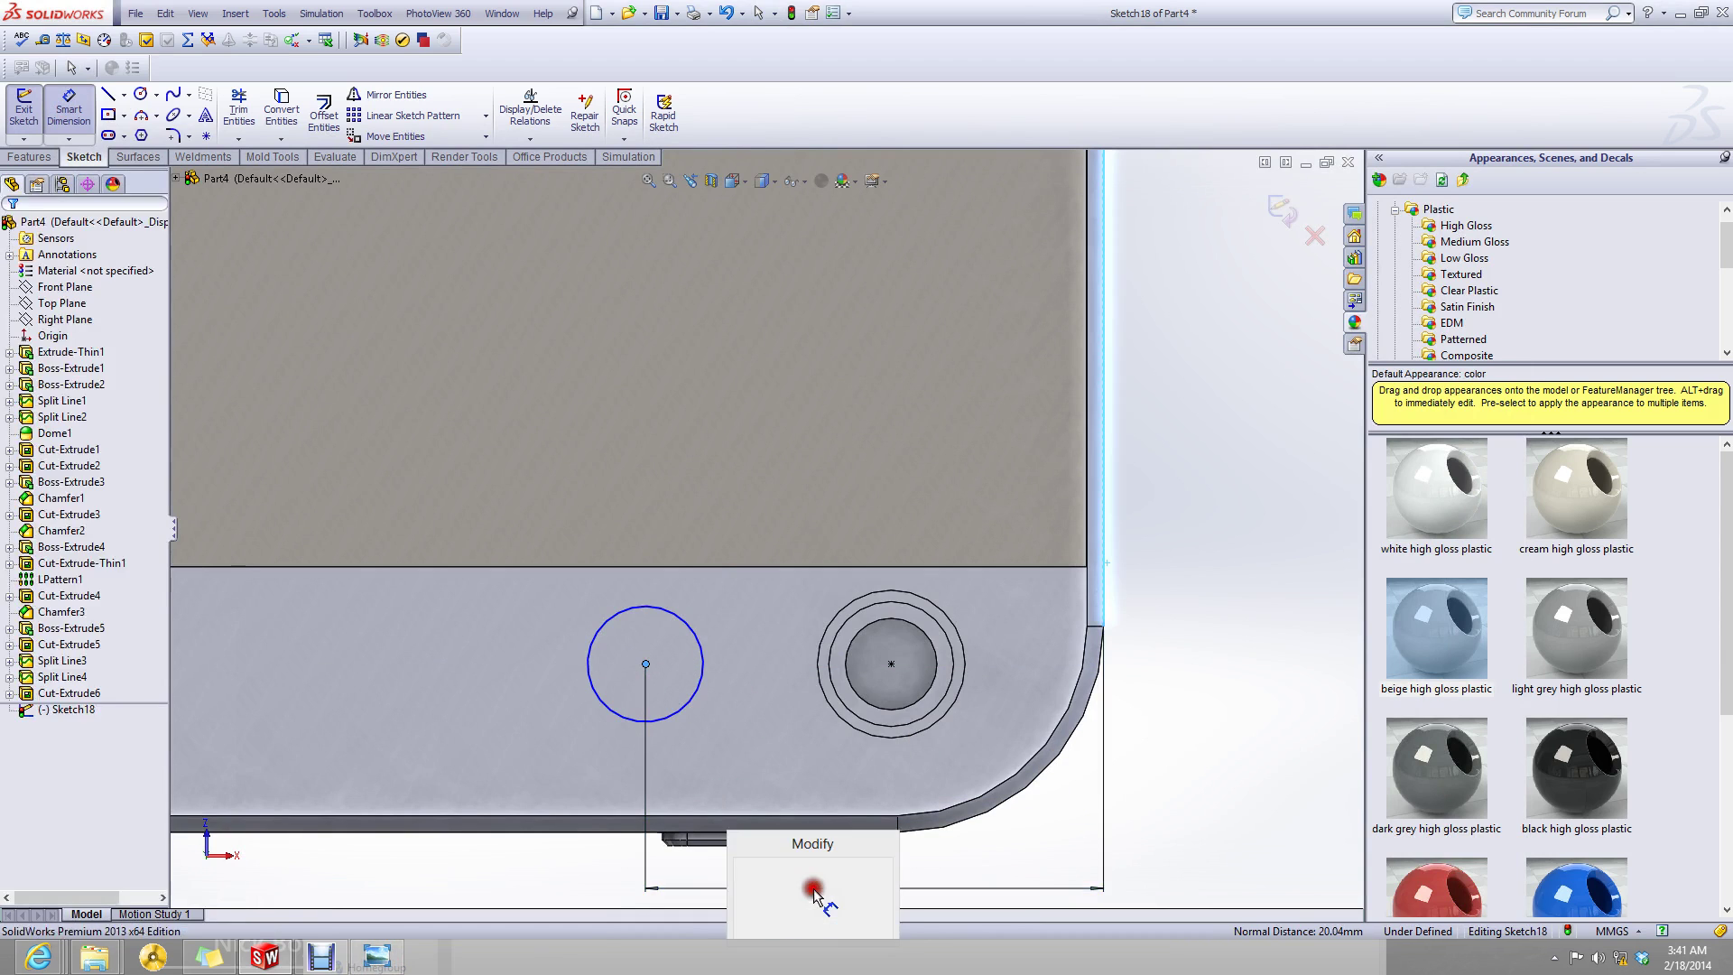
{"action": "type", "text": "18."}
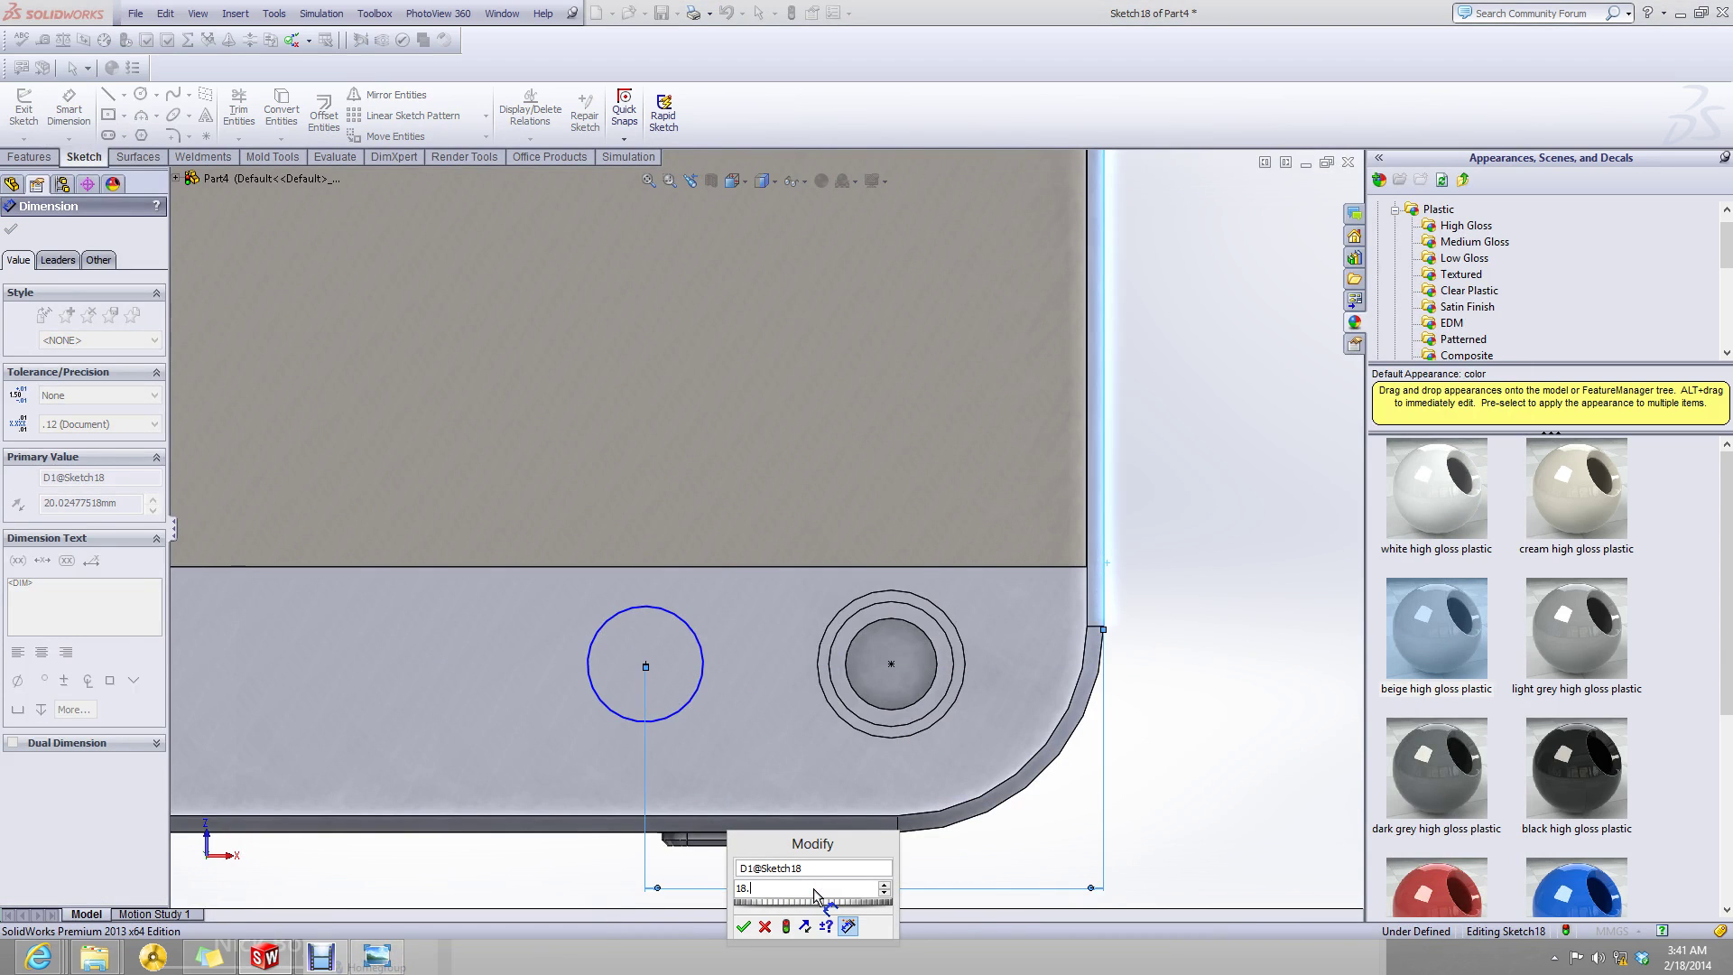
{"action": "type", "text": "73"}
{"action": "key", "text": "Return"}
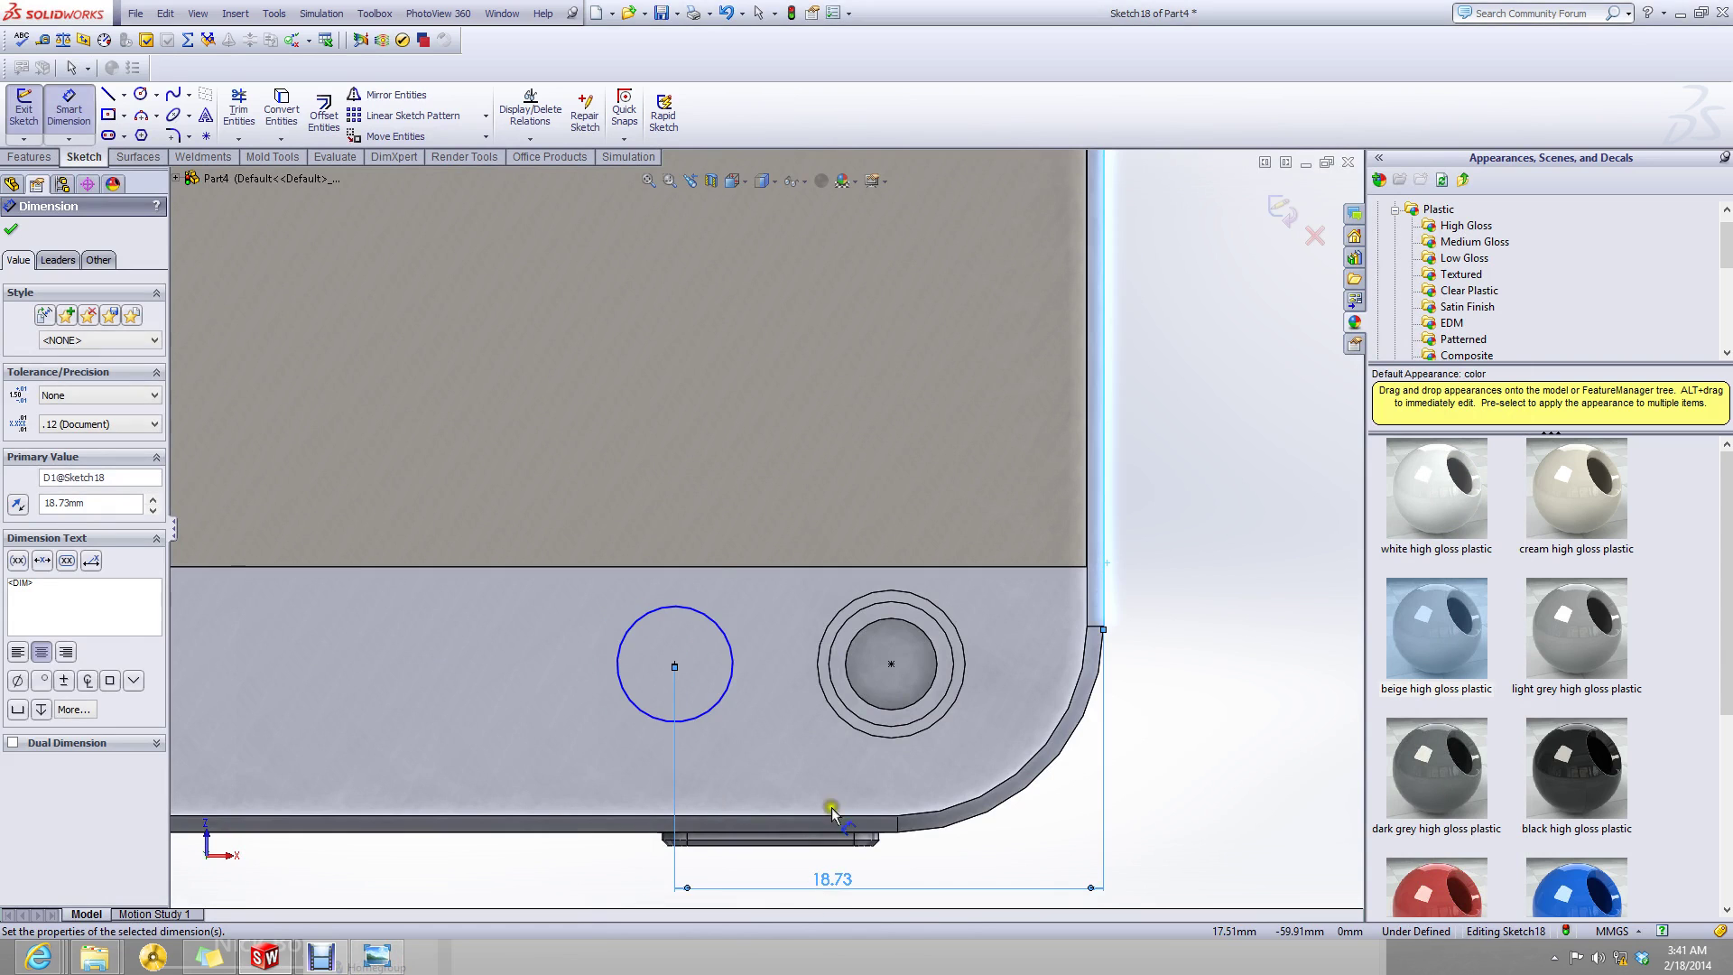
- Look at the blueprint again, then minimize Part4 and bring up the finished iPhone 5 part's rear camera and flash
{"action": "left_click", "coordinate": [391, 955]}
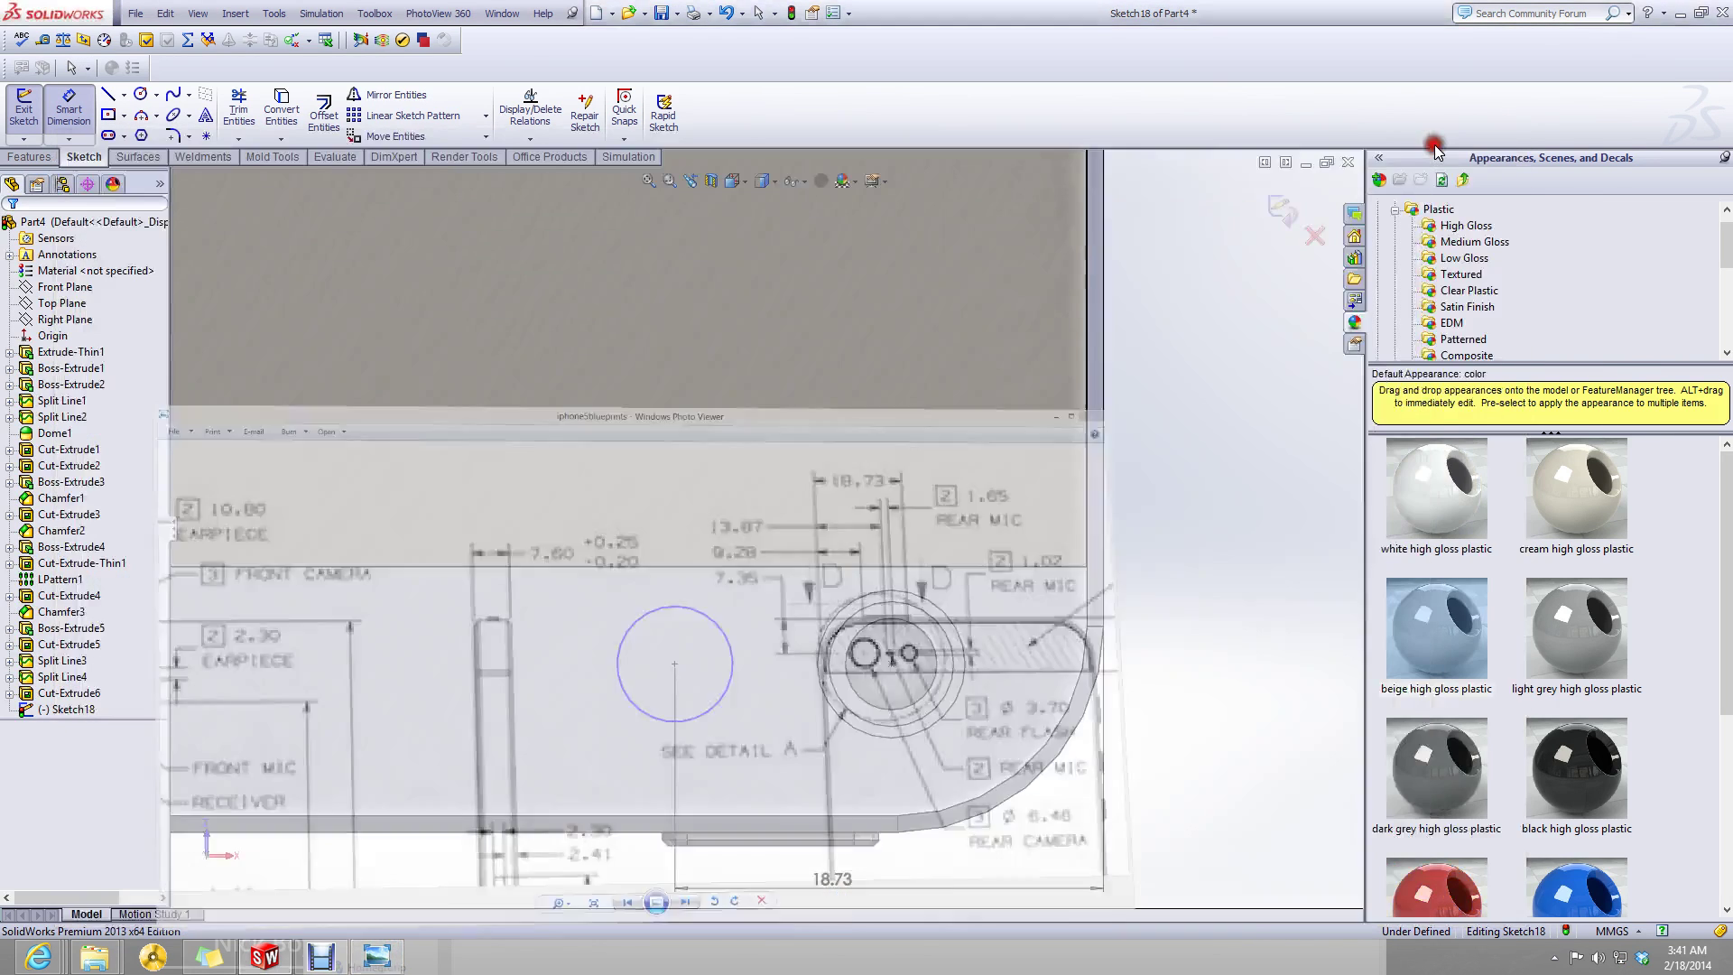
{"action": "left_click", "coordinate": [1500, 140]}
{"action": "key", "text": "z"}
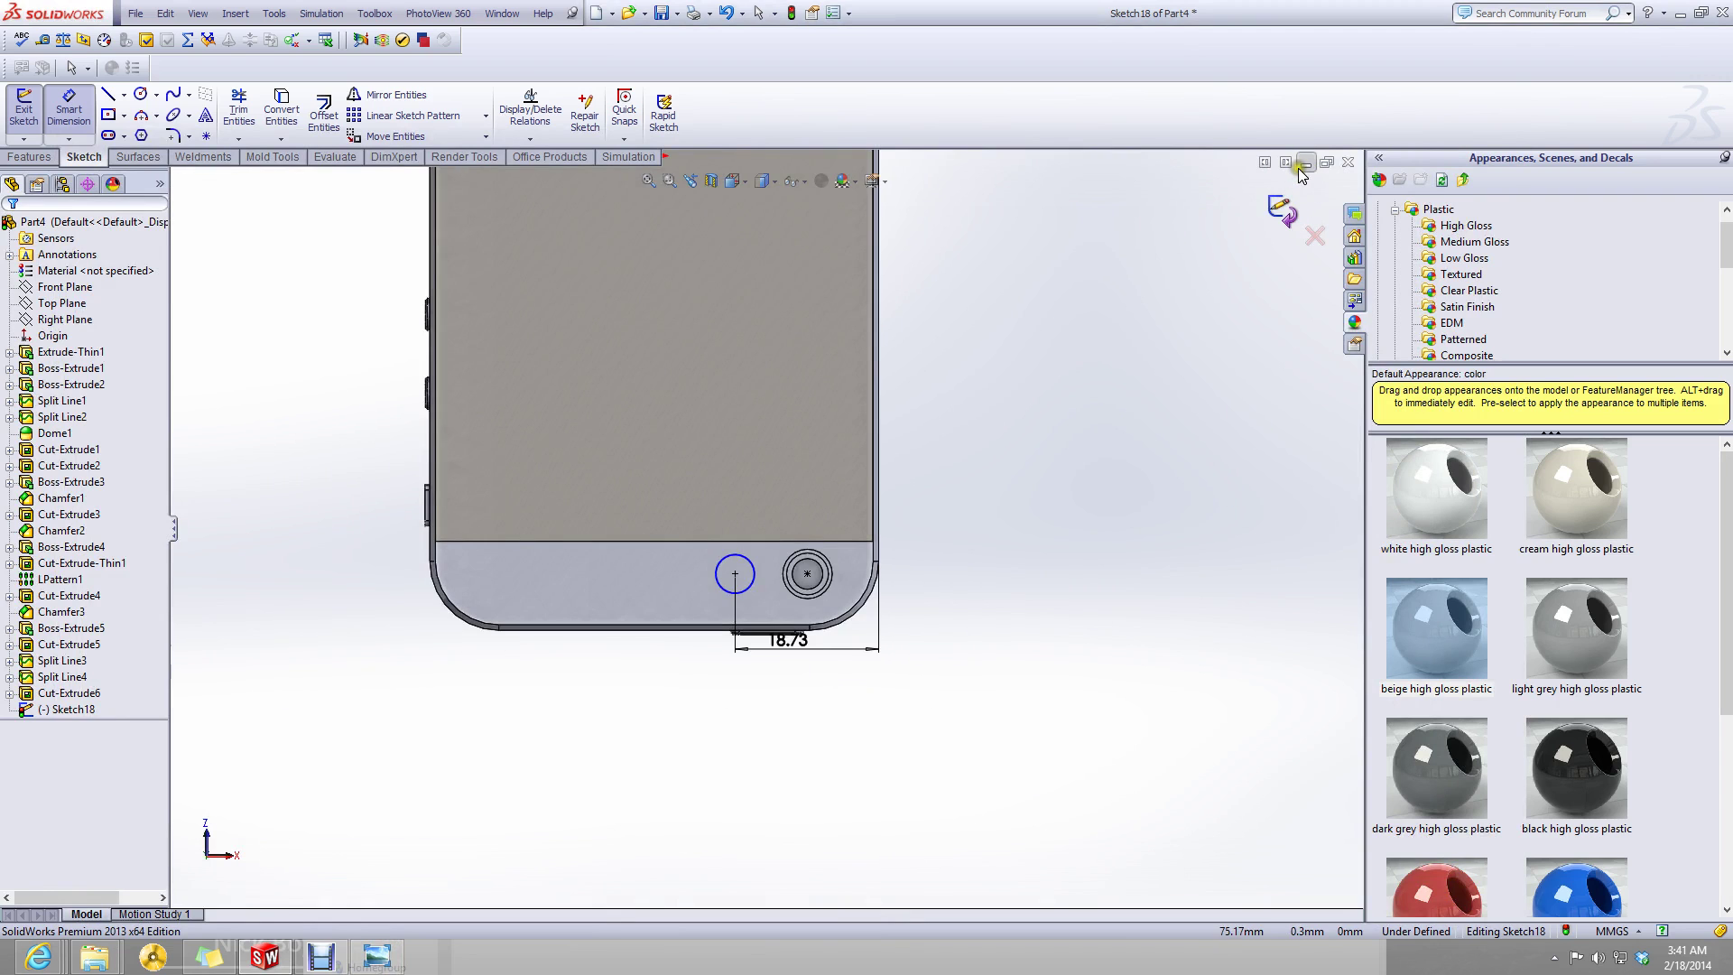
{"action": "left_click", "coordinate": [1301, 165]}
{"action": "left_click", "coordinate": [245, 909]}
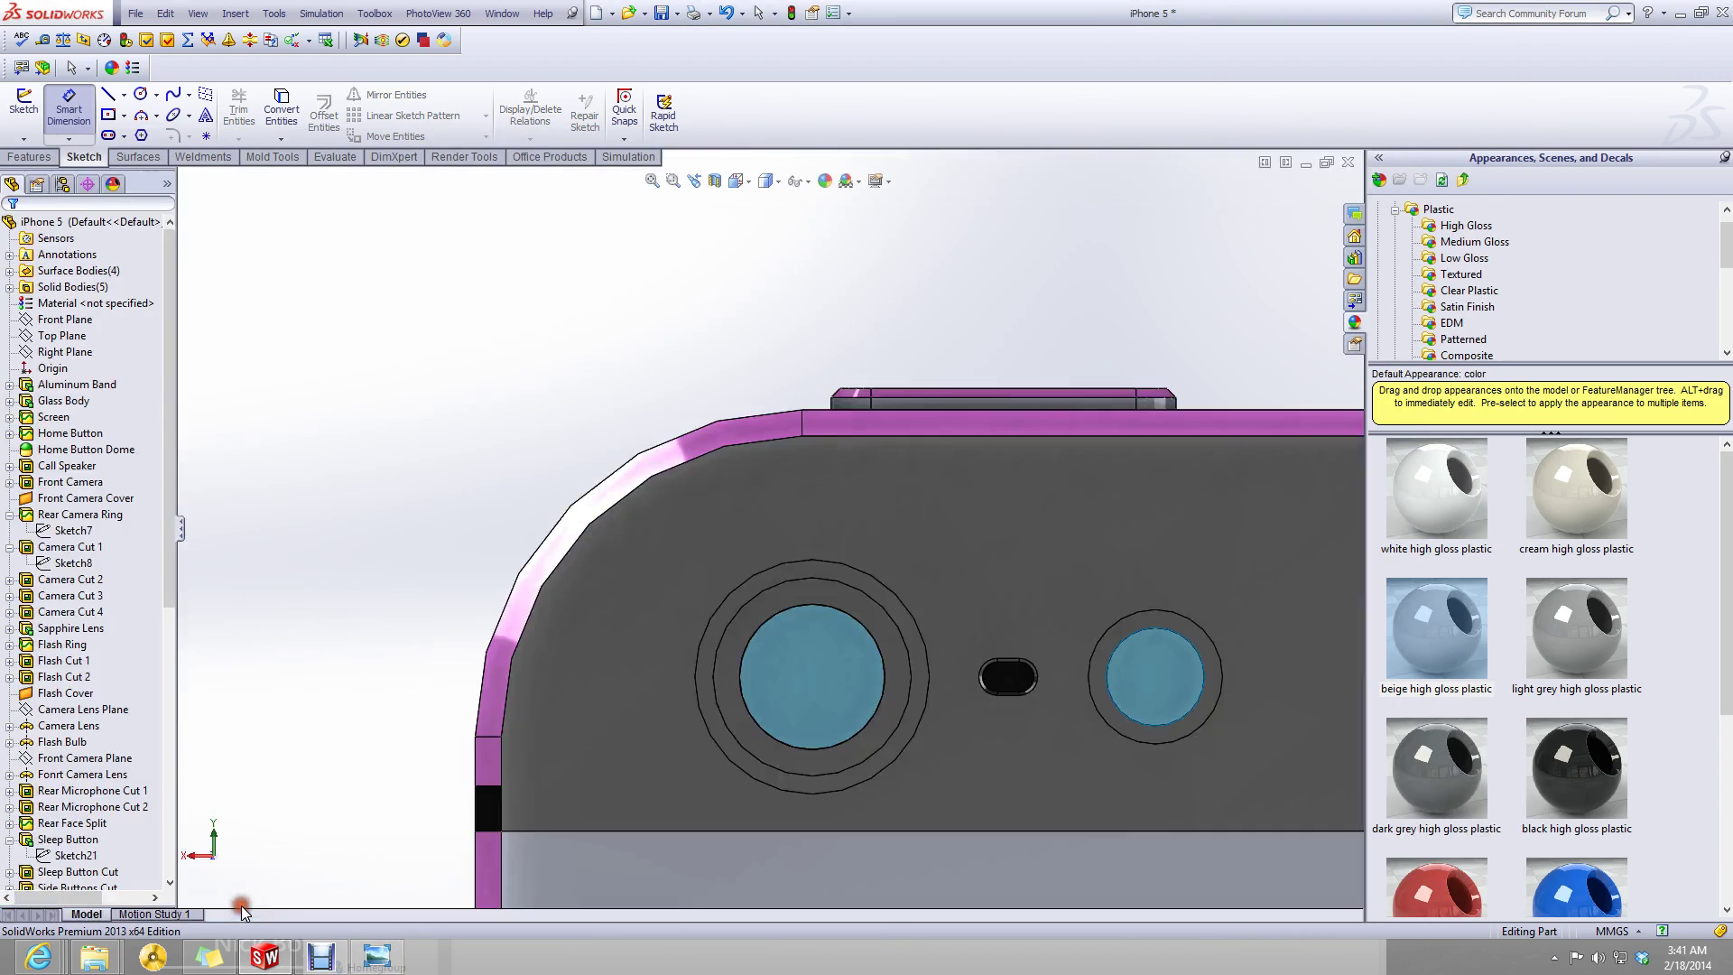
{"action": "scroll", "coordinate": [1027, 658], "scroll_direction": "up", "scroll_amount": 2}
{"action": "scroll", "coordinate": [993, 623], "scroll_direction": "down", "scroll_amount": 5}
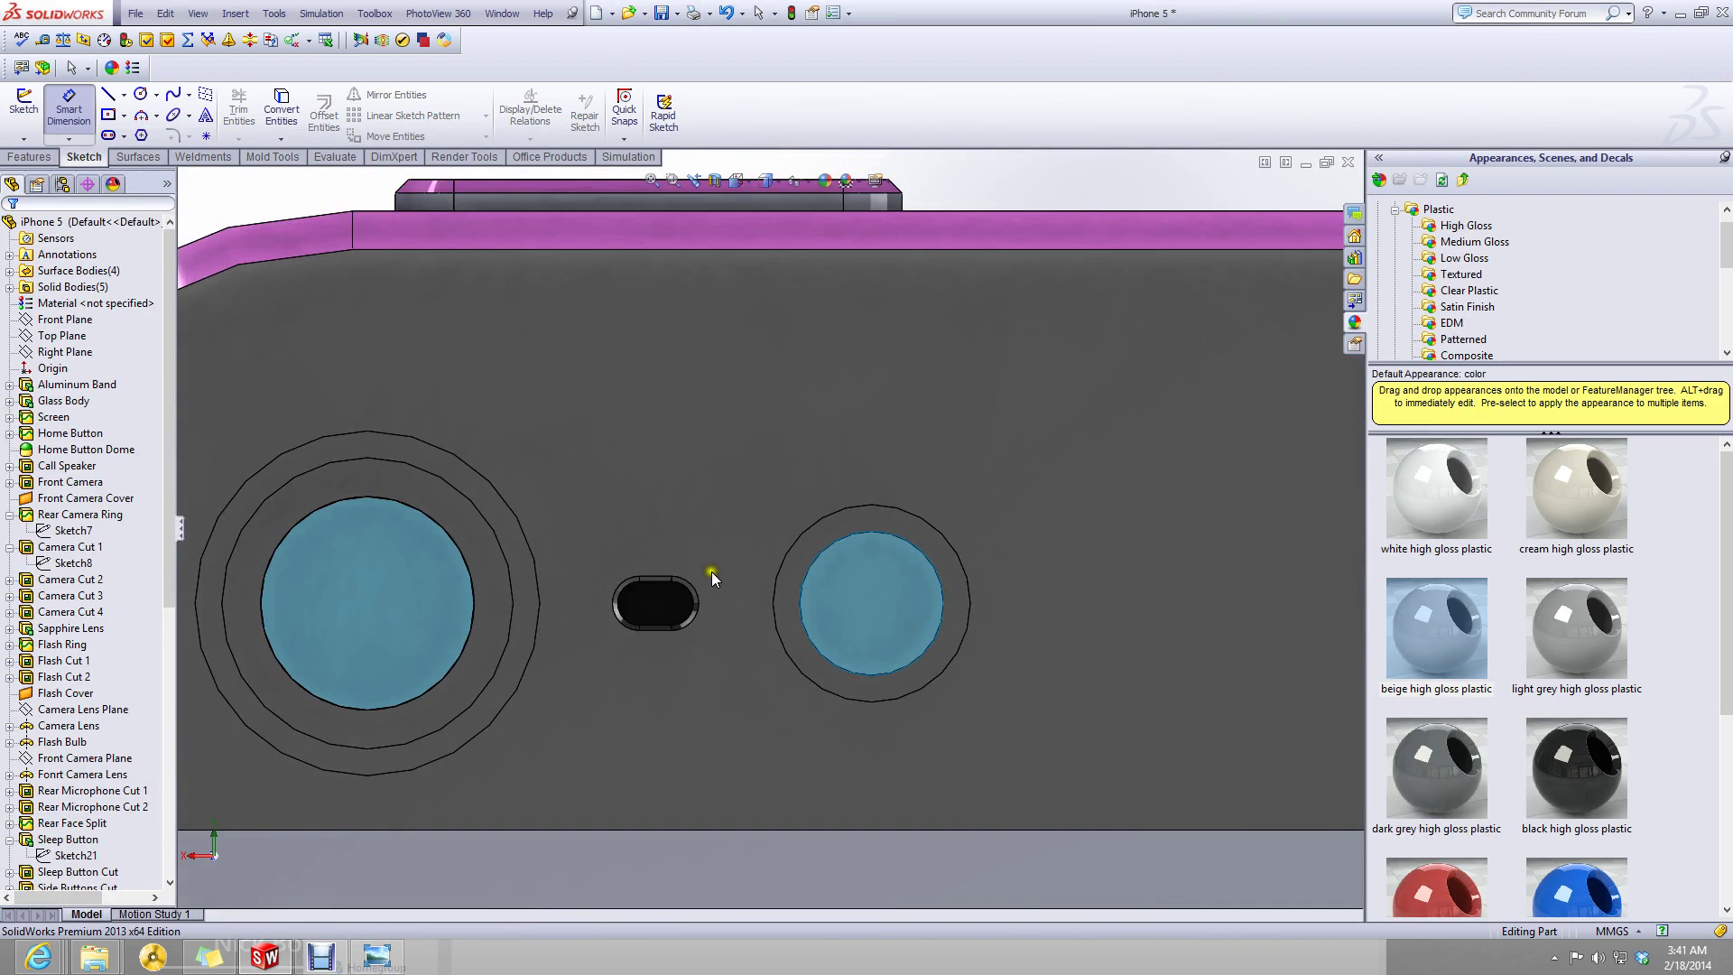
- Inspect the Camera Cut 3 and Camera Cut 4 features of the finished iPhone 5 part
{"action": "key", "text": "Escape"}
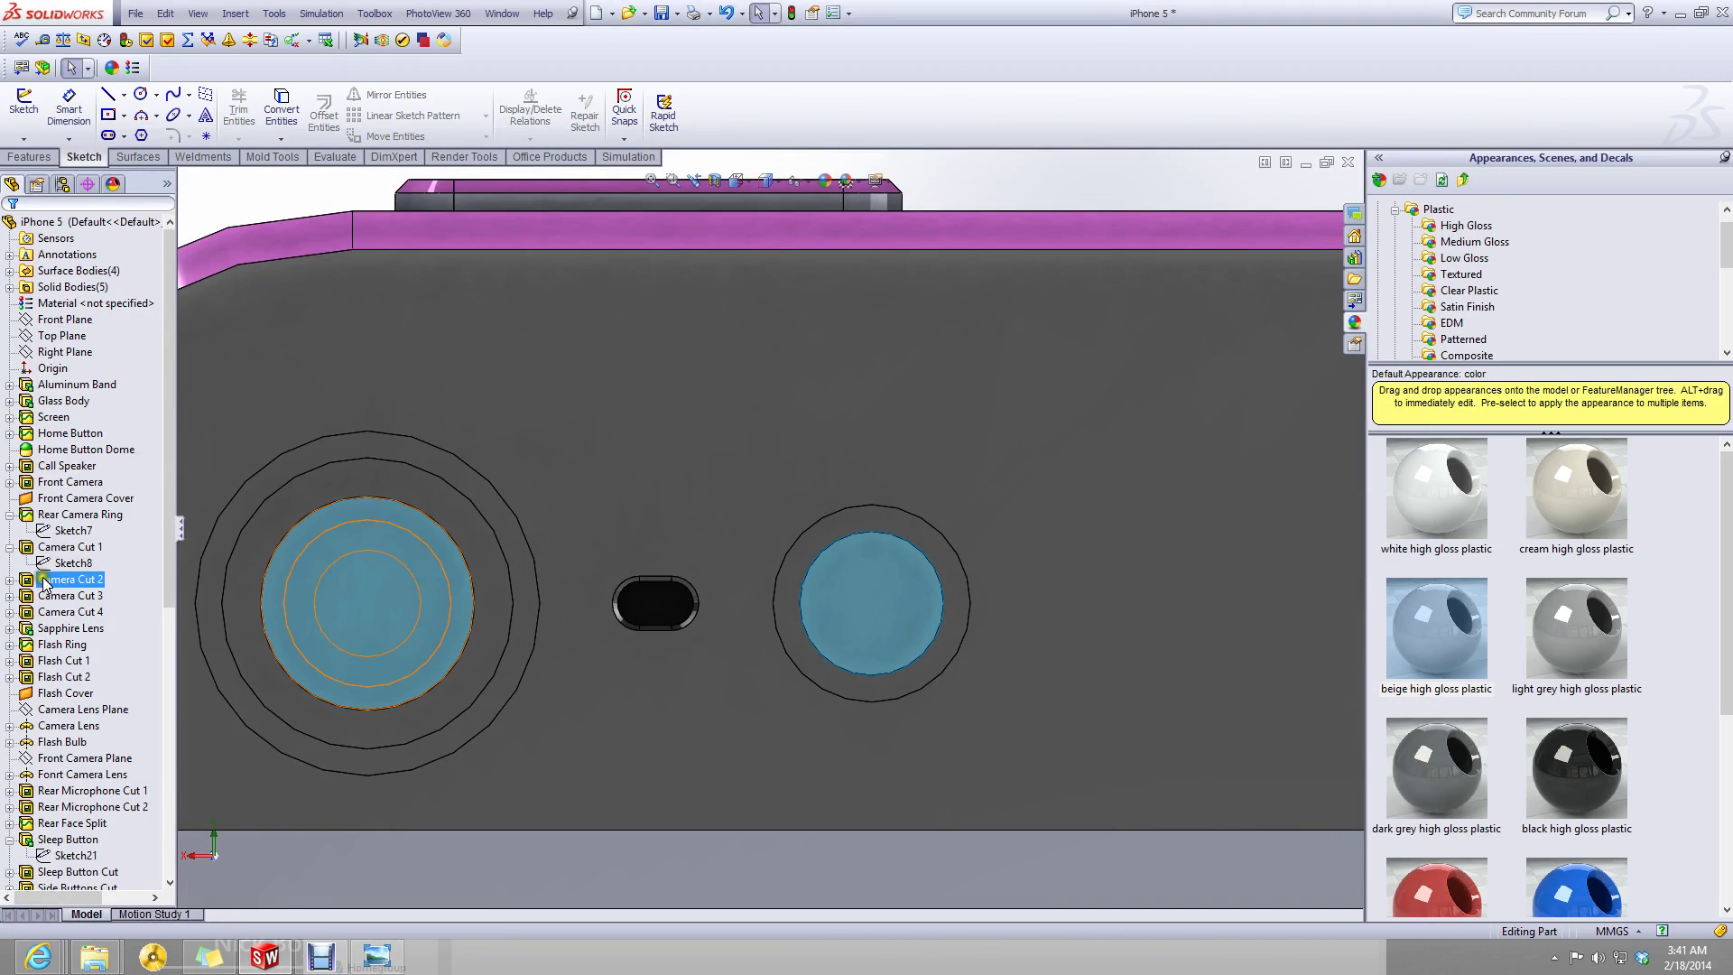
{"action": "left_click", "coordinate": [46, 595]}
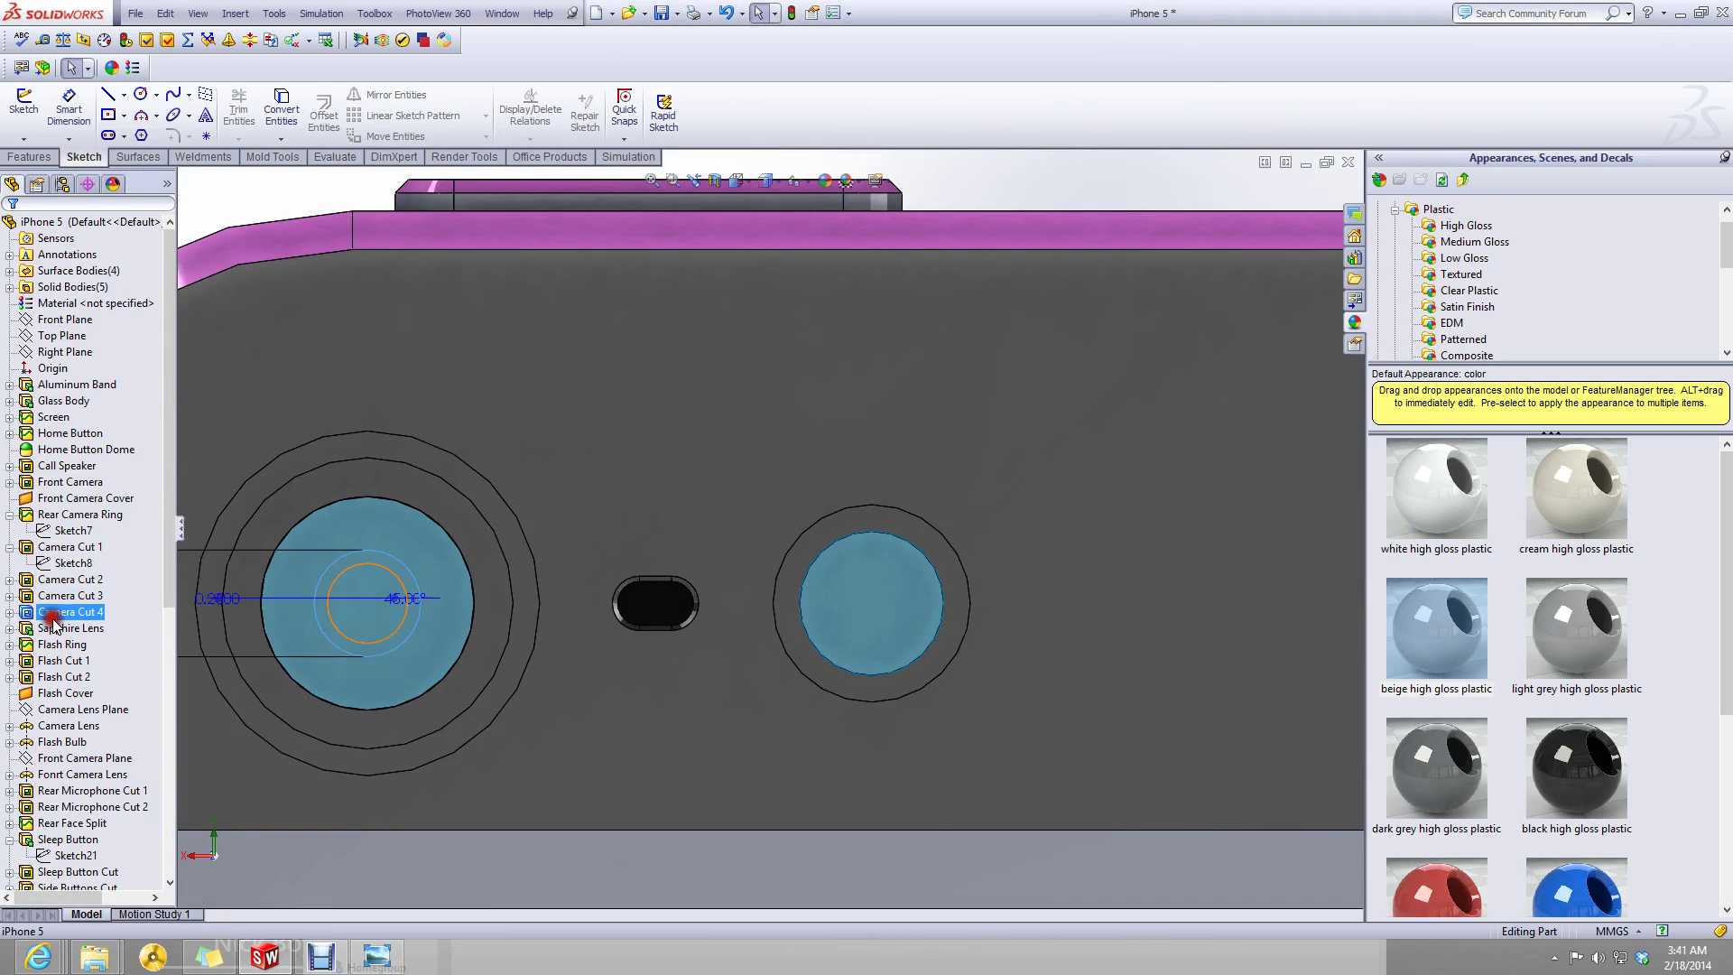
{"action": "left_click", "coordinate": [45, 612]}
- Hide the Sapphire Lens body covering the rear camera in the finished iPhone 5 part
{"action": "scroll", "coordinate": [512, 539], "scroll_direction": "up", "scroll_amount": 3}
{"action": "scroll", "coordinate": [513, 539], "scroll_direction": "down", "scroll_amount": 2}
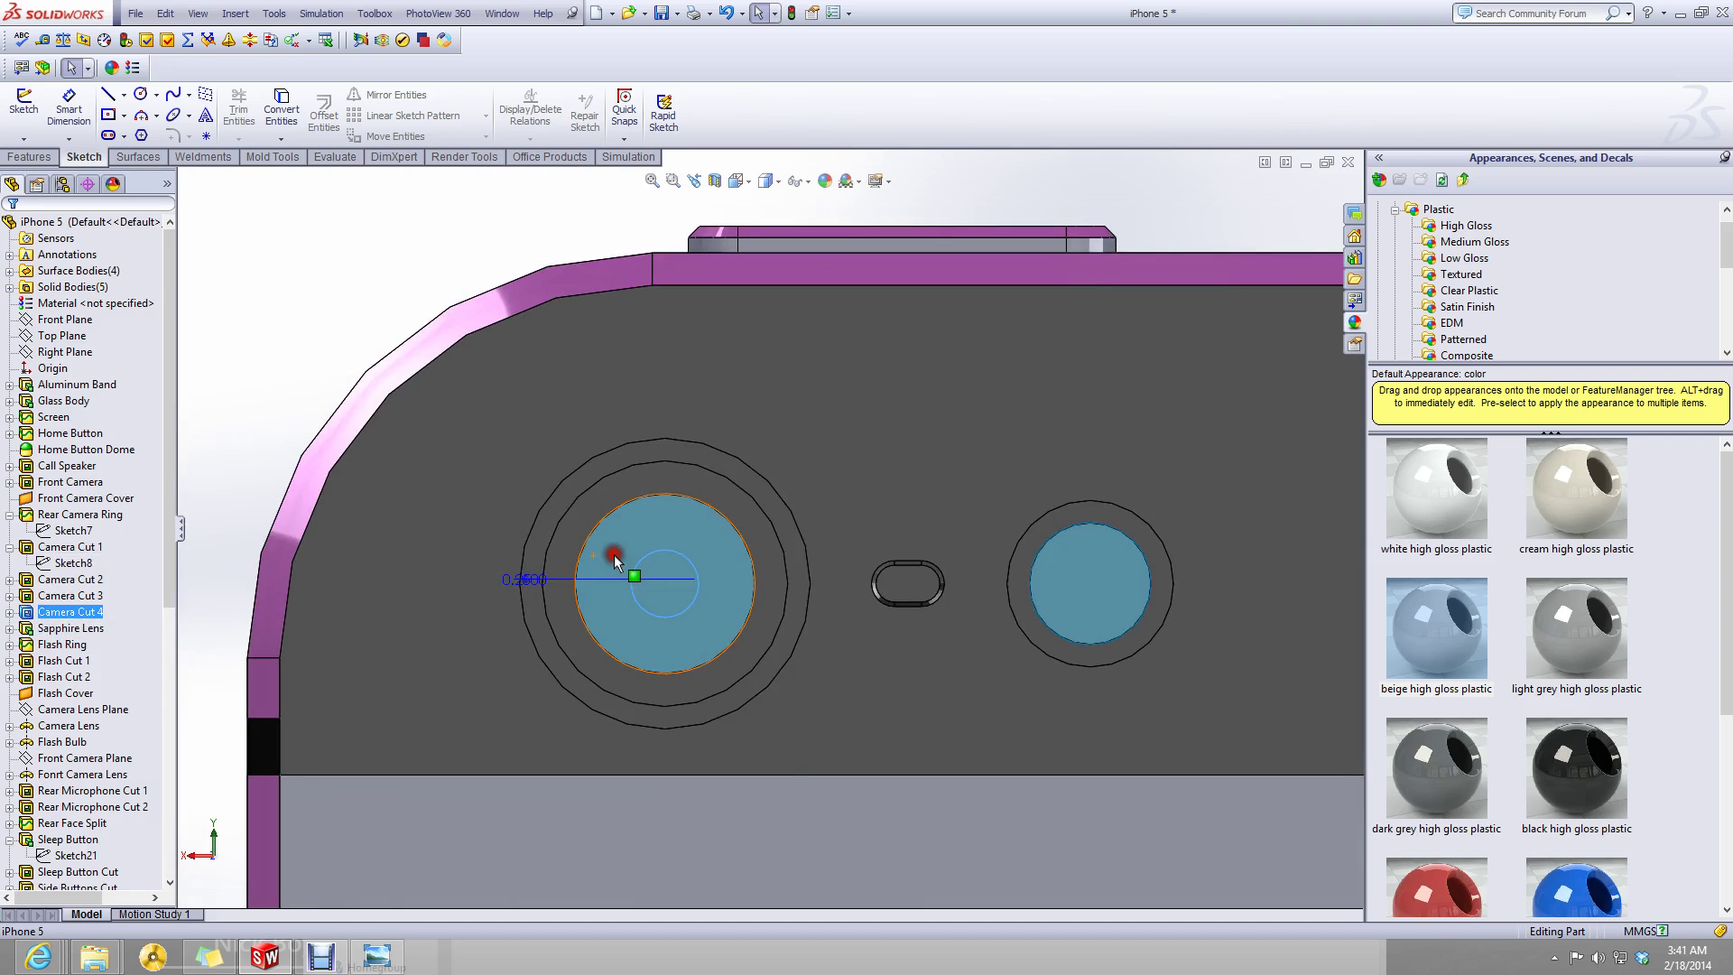
{"action": "right_click", "coordinate": [614, 555]}
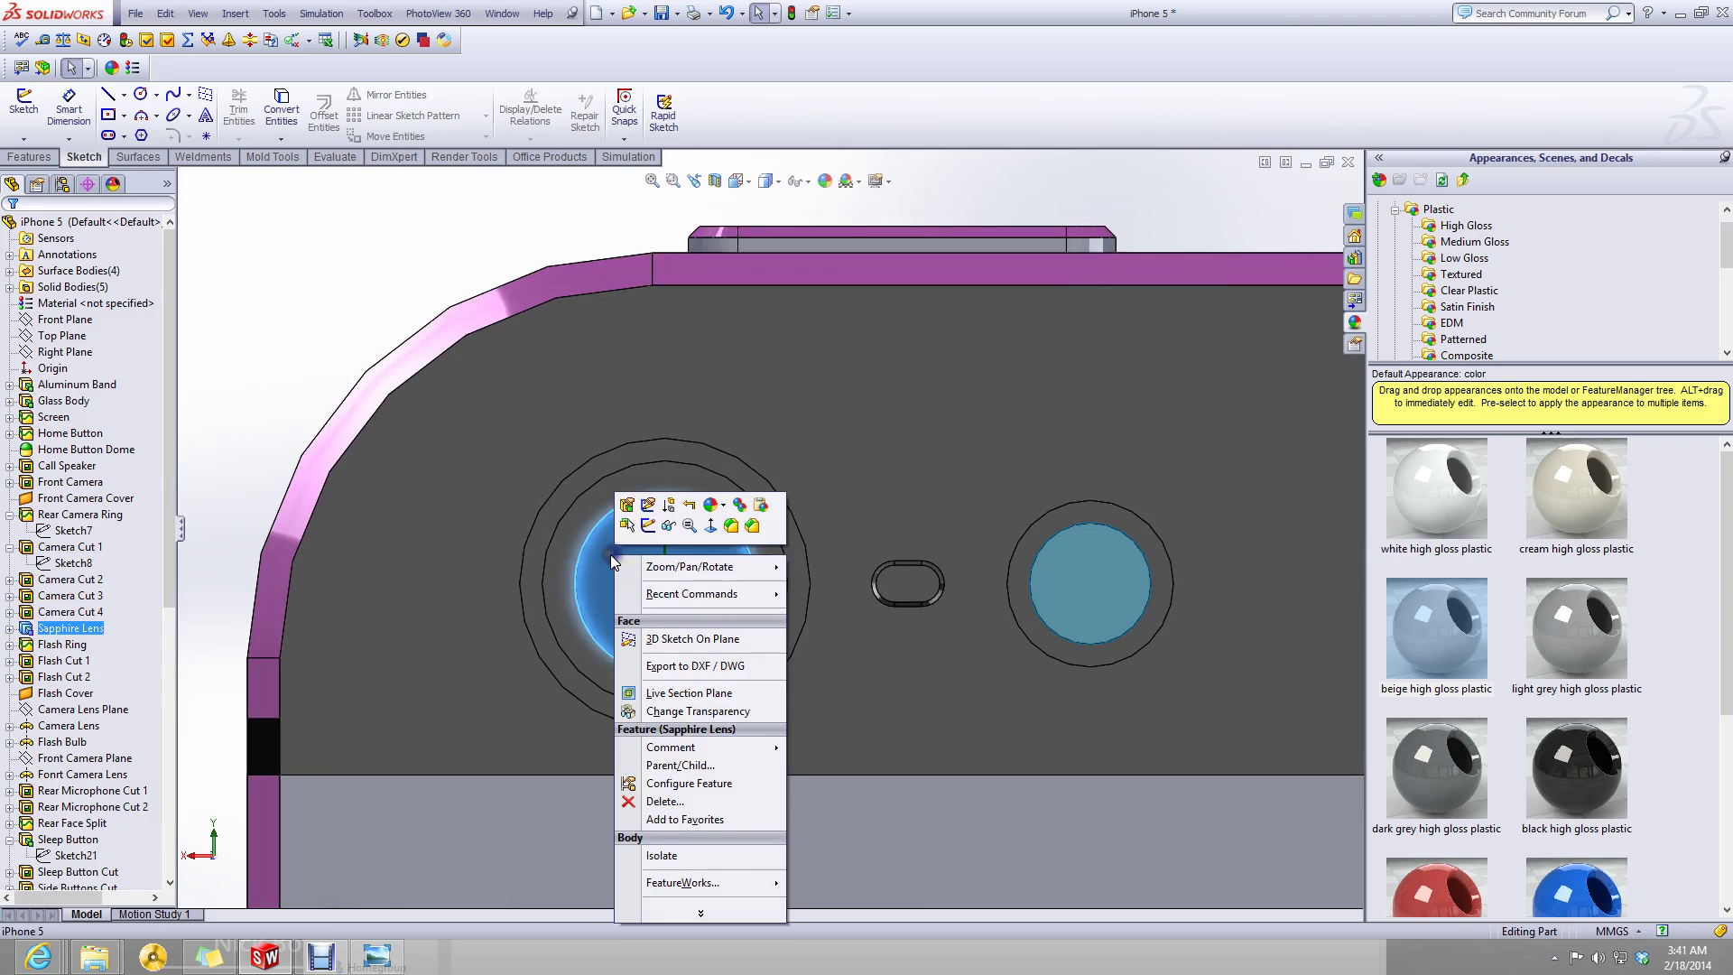
{"action": "left_click", "coordinate": [650, 527]}
{"action": "scroll", "coordinate": [652, 557], "scroll_direction": "up", "scroll_amount": 3}
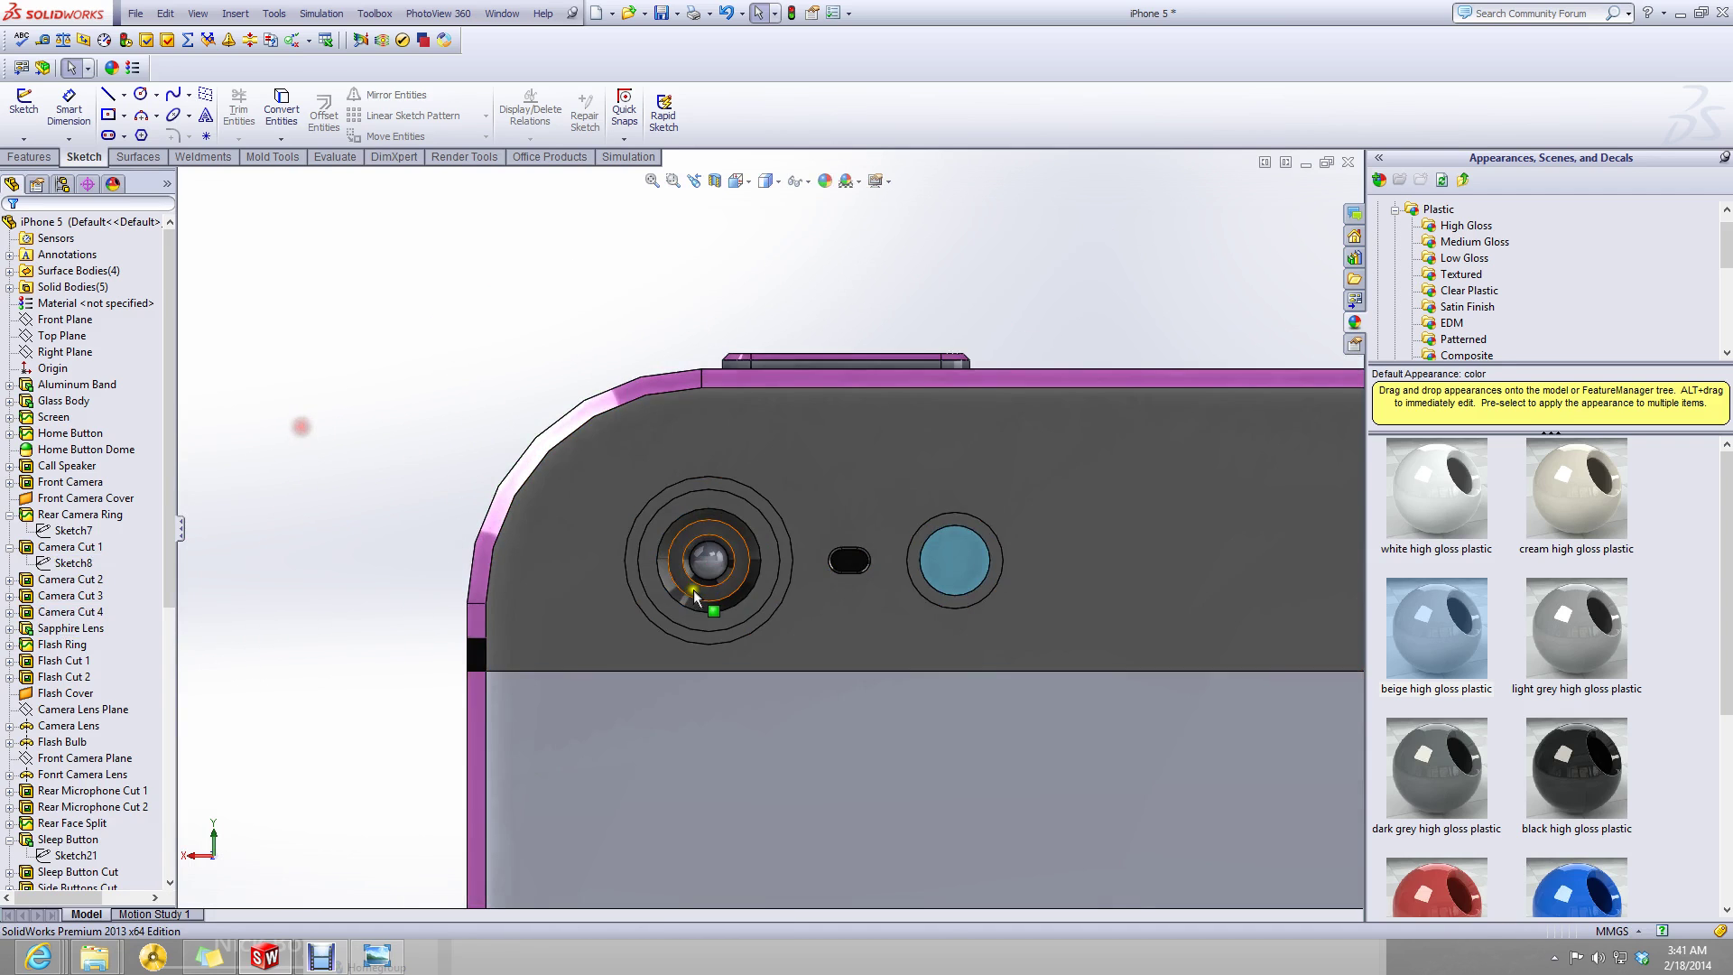
- Examine the Camera Lens feature and the stepped cuts inside the finished part's rear camera hole
{"action": "scroll", "coordinate": [693, 588], "scroll_direction": "down", "scroll_amount": 8}
{"action": "scroll", "coordinate": [775, 547], "scroll_direction": "up", "scroll_amount": 2}
{"action": "left_click", "coordinate": [777, 543]}
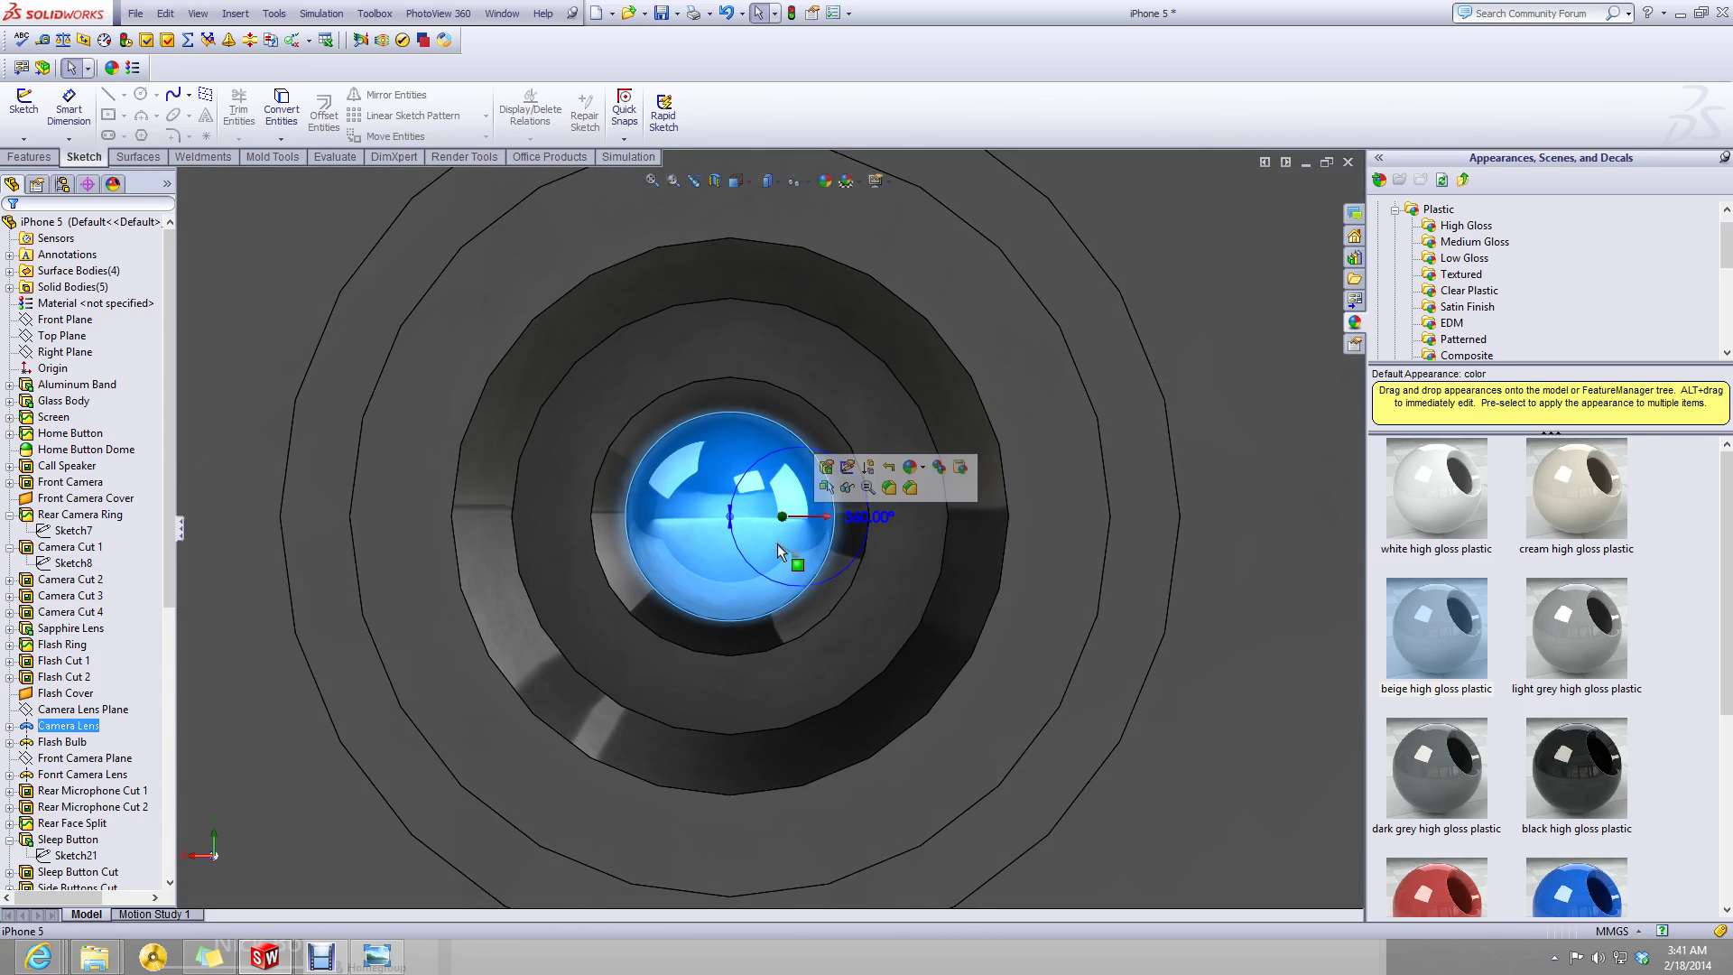
{"action": "scroll", "coordinate": [668, 642], "scroll_direction": "up", "scroll_amount": 2}
{"action": "scroll", "coordinate": [668, 643], "scroll_direction": "up", "scroll_amount": 2}
{"action": "left_click", "coordinate": [427, 434]}
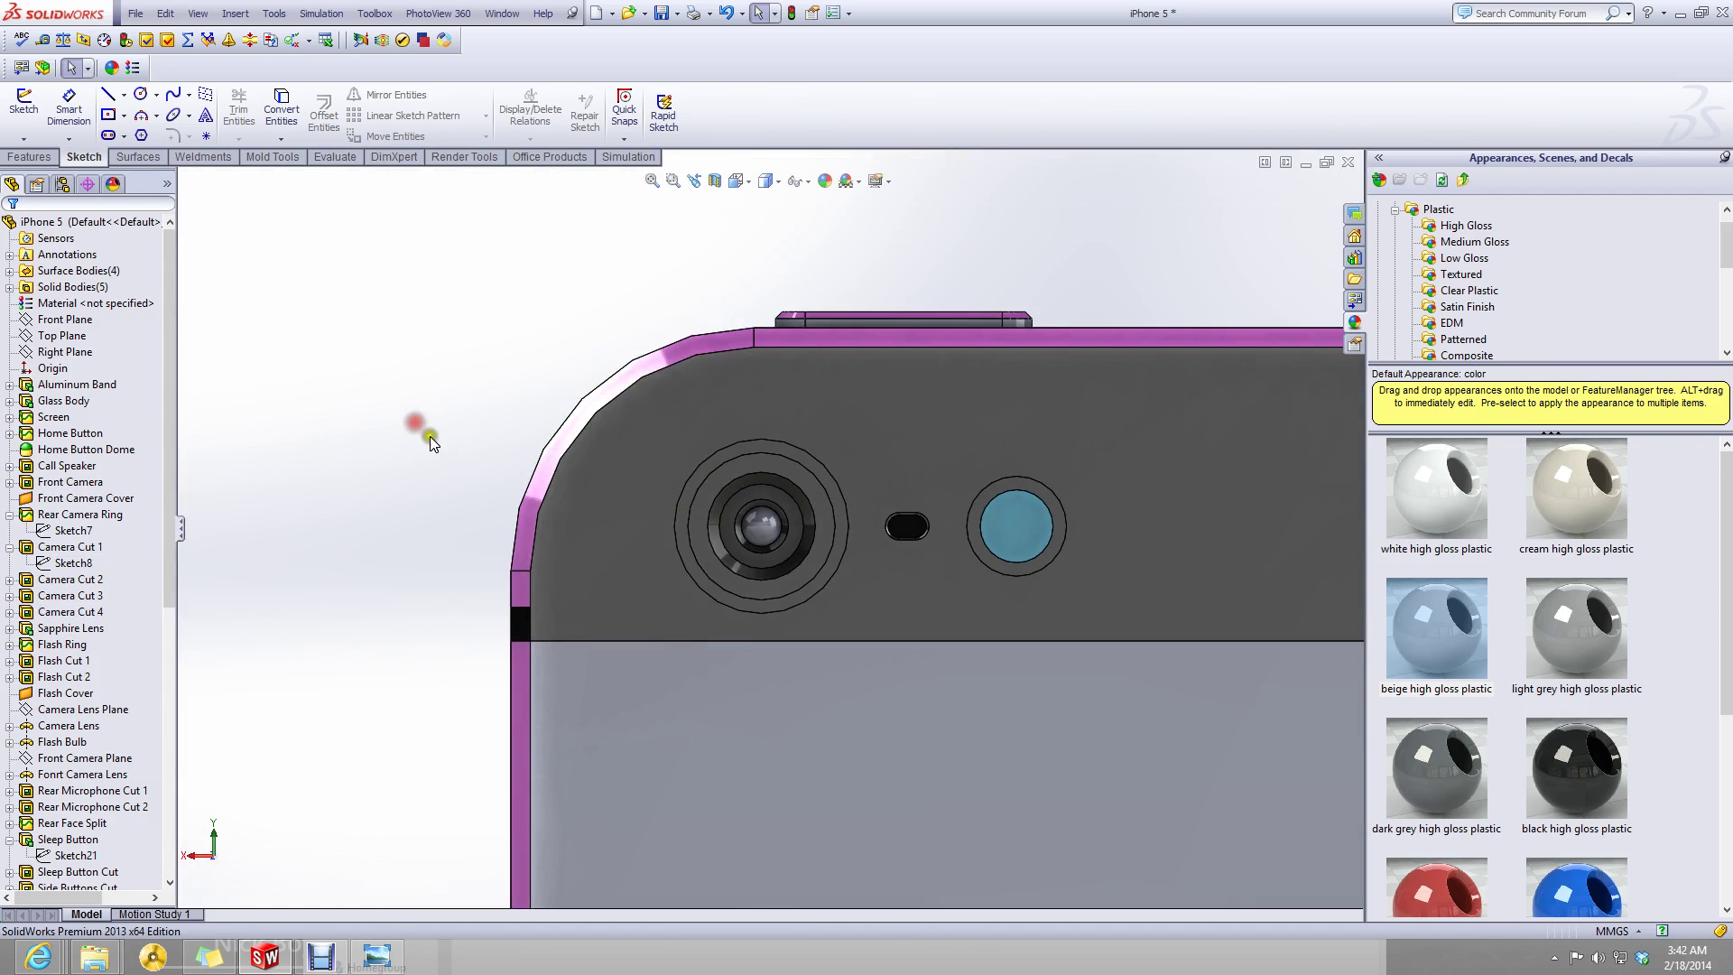
{"action": "scroll", "coordinate": [902, 510], "scroll_direction": "down", "scroll_amount": 6}
{"action": "left_click", "coordinate": [919, 512]}
{"action": "scroll", "coordinate": [902, 542], "scroll_direction": "up", "scroll_amount": 3}
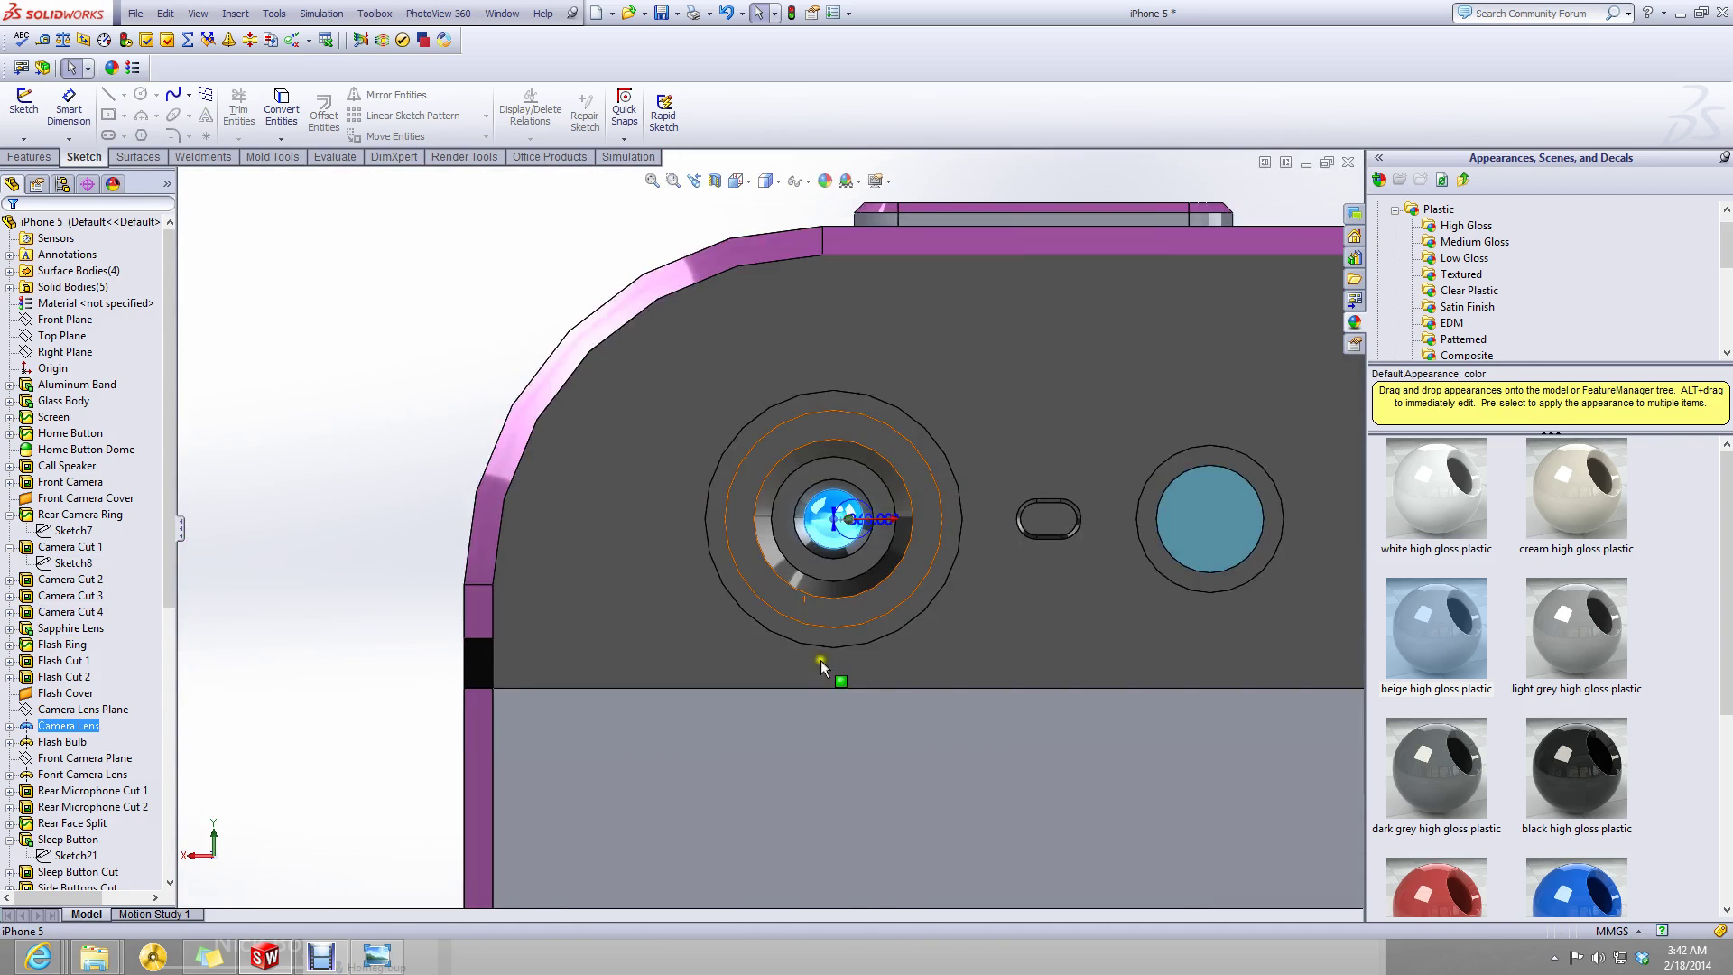
{"action": "left_click", "coordinate": [378, 463]}
{"action": "scroll", "coordinate": [903, 514], "scroll_direction": "up", "scroll_amount": 2}
- Examine the dimensions of the Flash Ring and Flash Cut 2 features on the finished iPhone 5 part
{"action": "scroll", "coordinate": [903, 519], "scroll_direction": "down", "scroll_amount": 6}
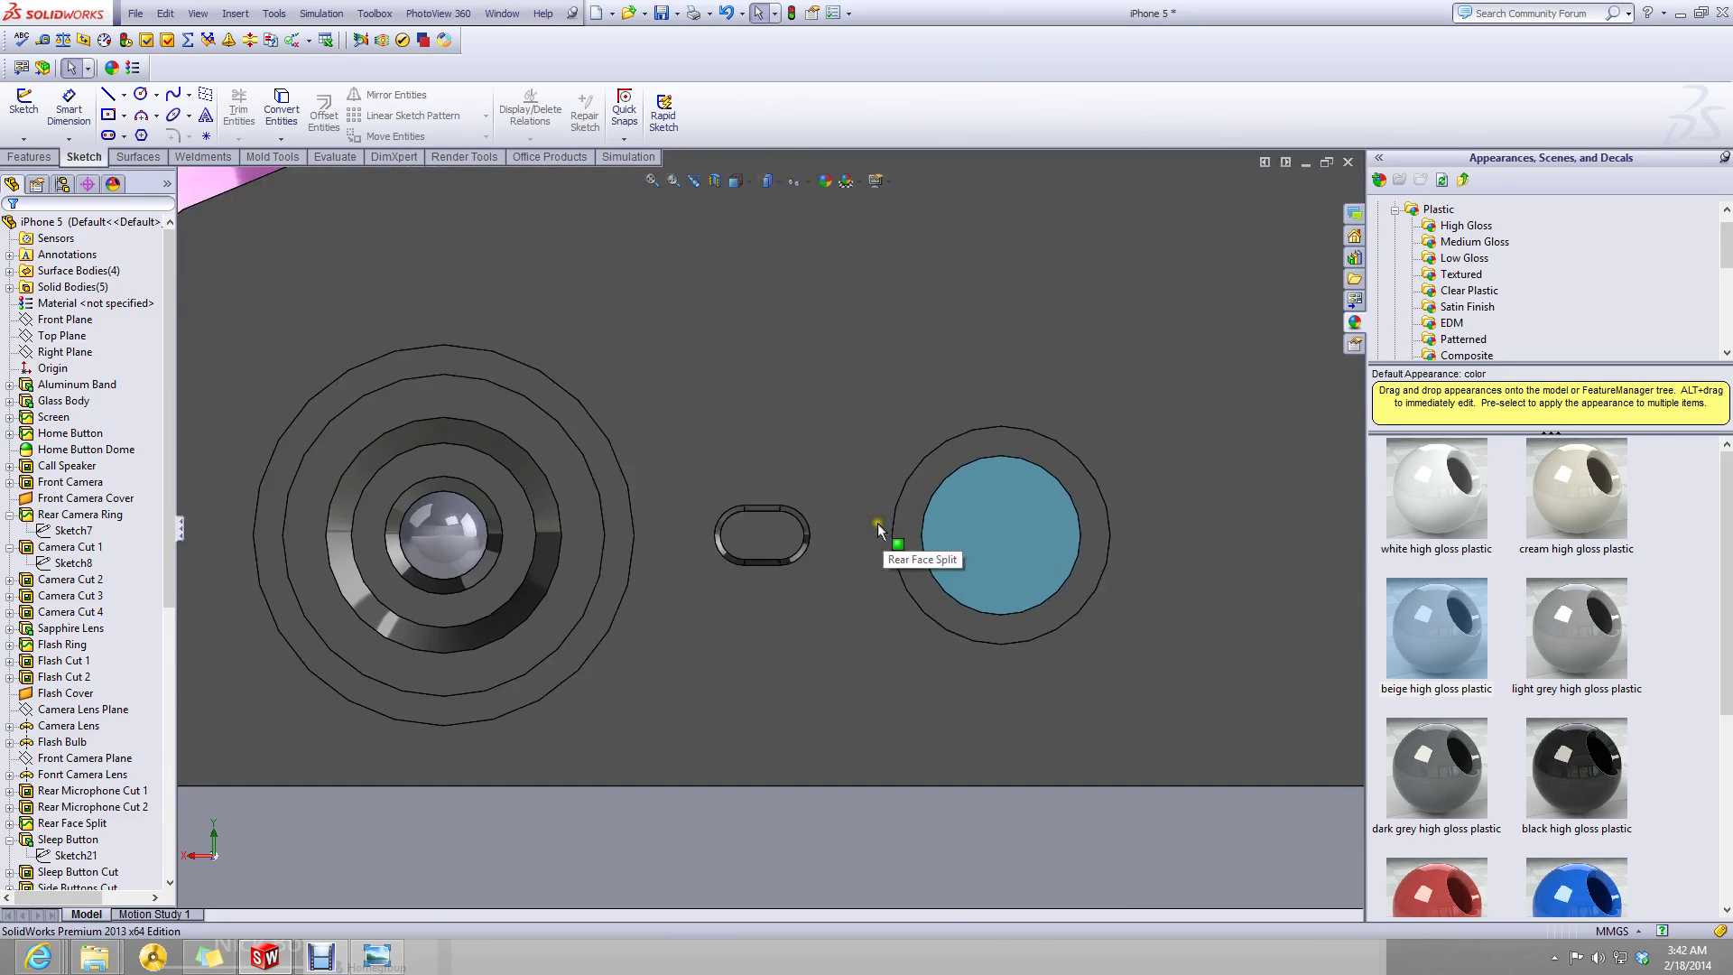
{"action": "left_click", "coordinate": [1025, 630]}
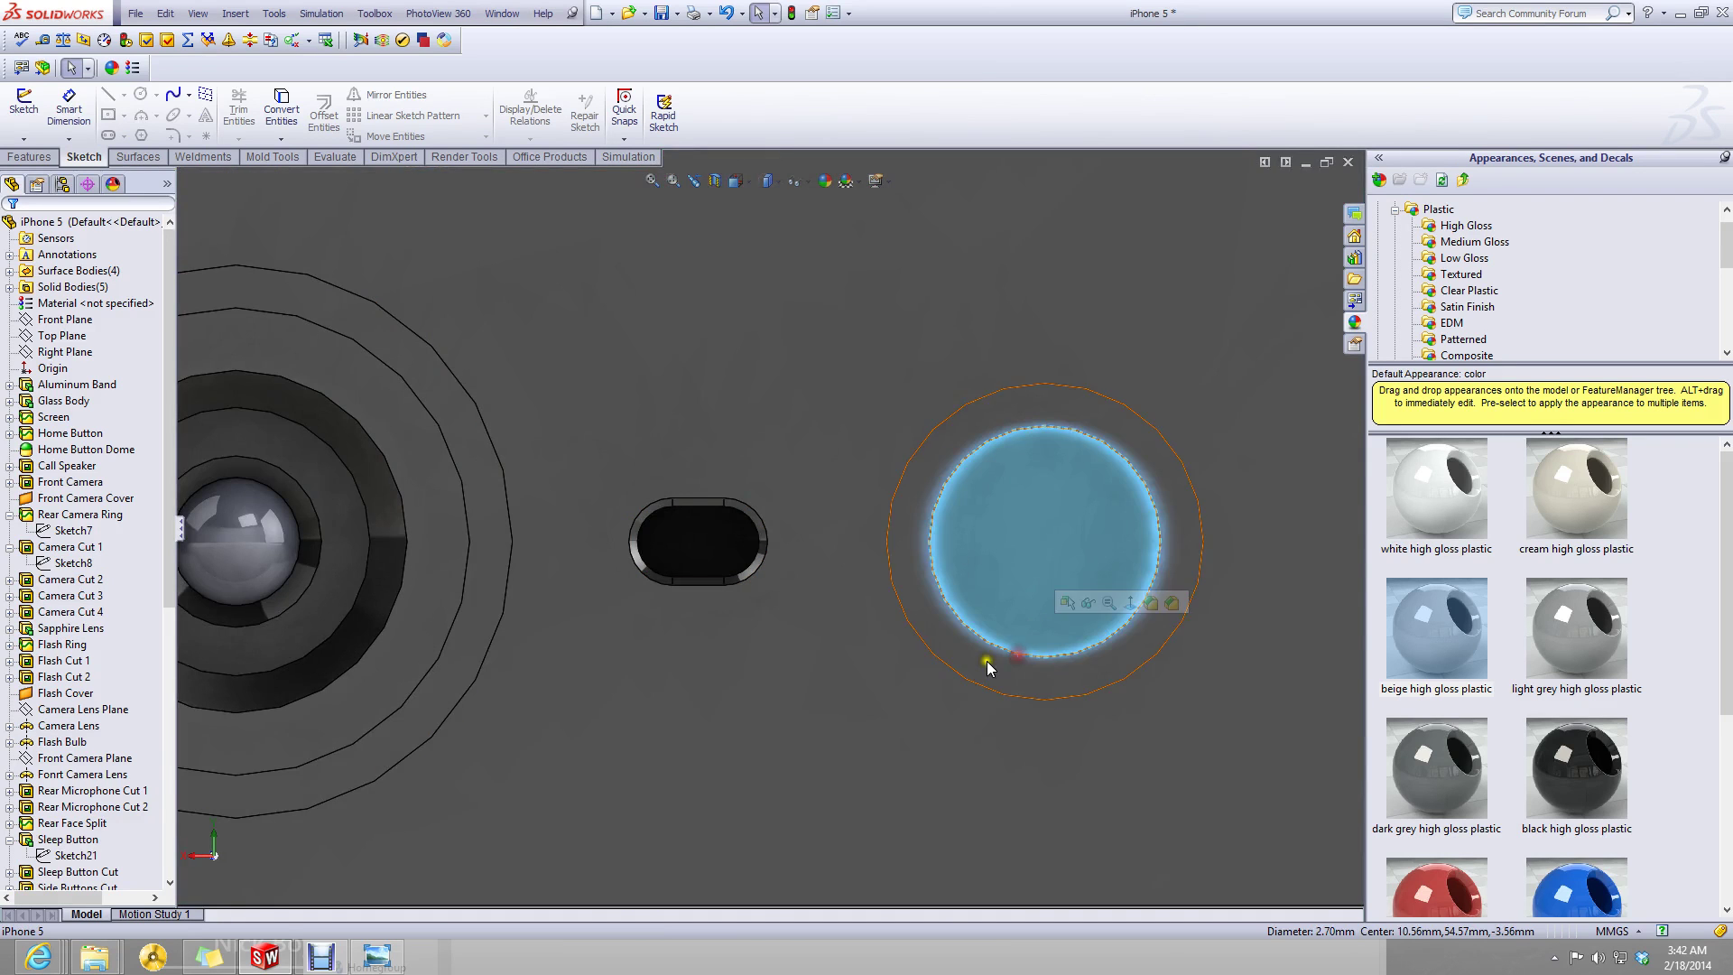
{"action": "scroll", "coordinate": [986, 661], "scroll_direction": "up", "scroll_amount": 3}
{"action": "scroll", "coordinate": [866, 576], "scroll_direction": "down", "scroll_amount": 5}
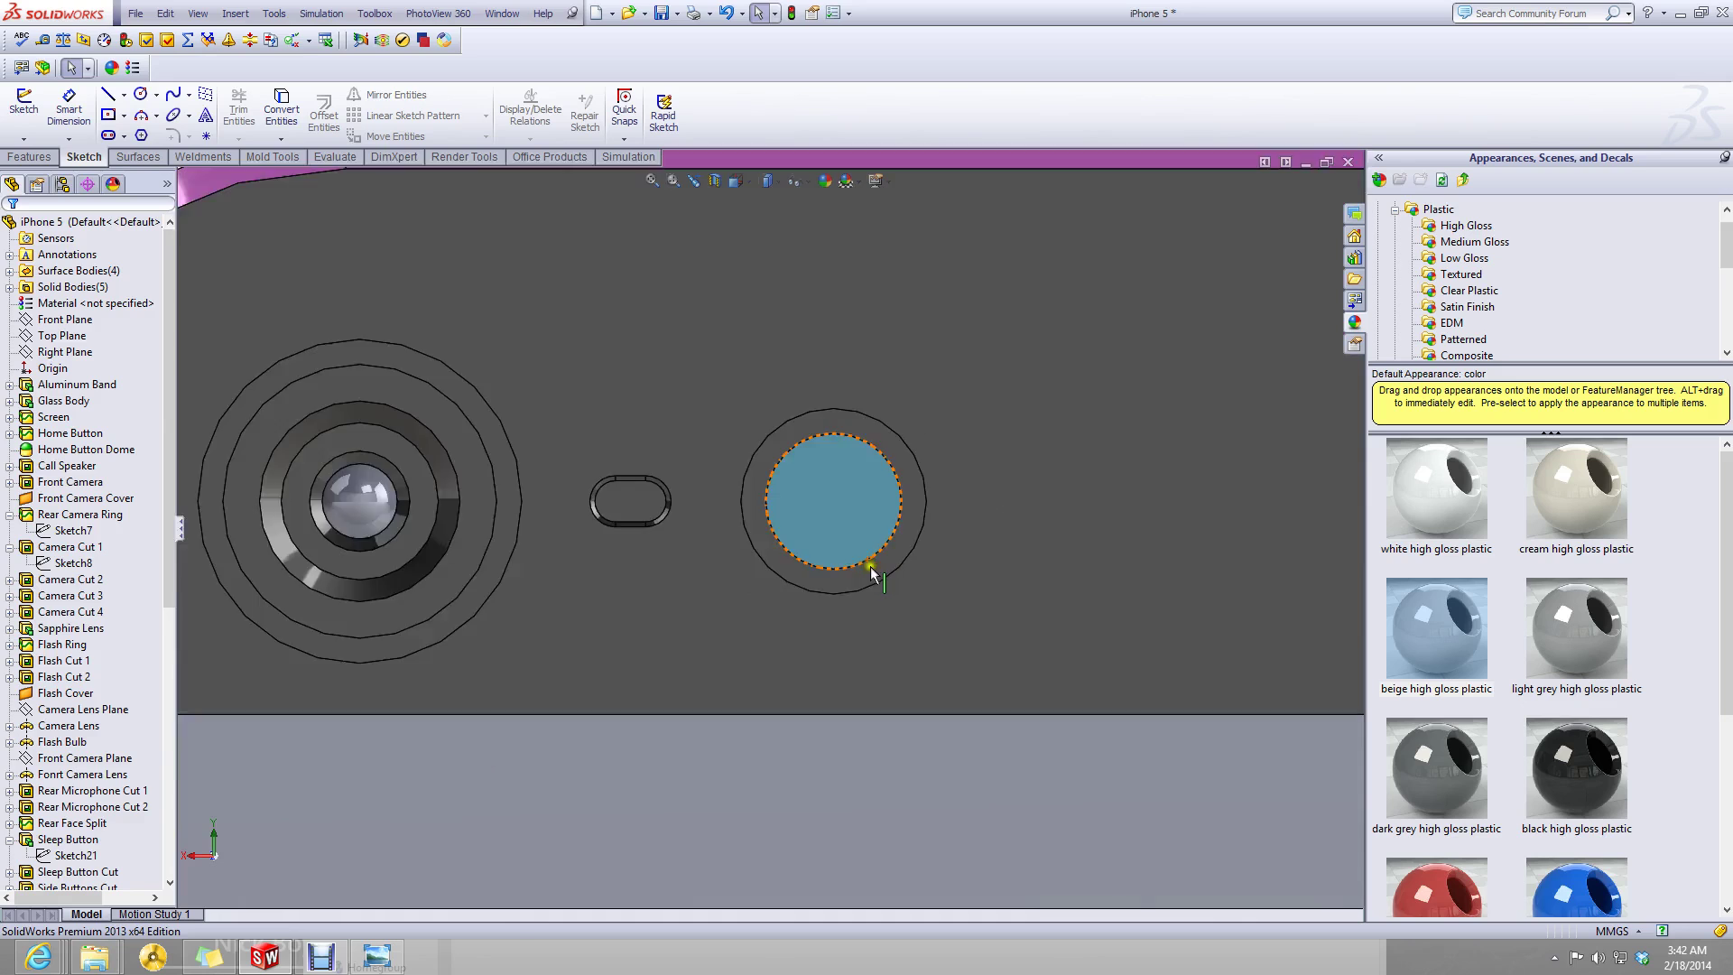
{"action": "left_click", "coordinate": [848, 583]}
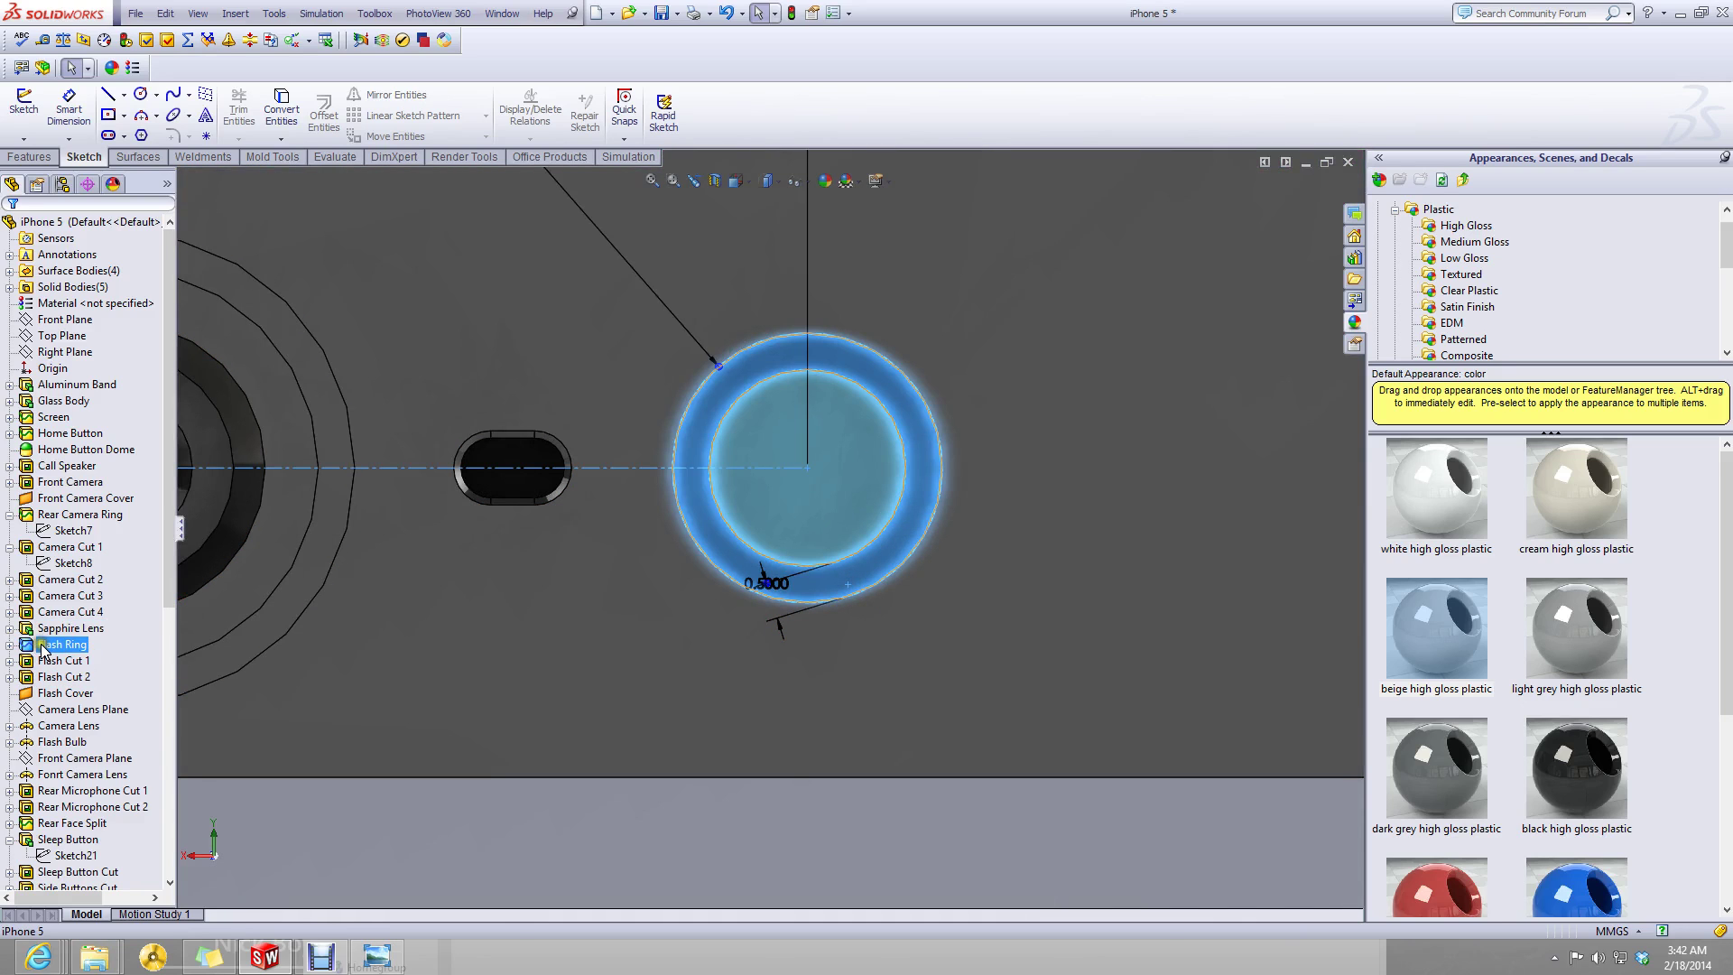
{"action": "scroll", "coordinate": [934, 571], "scroll_direction": "up", "scroll_amount": 3}
{"action": "scroll", "coordinate": [768, 529], "scroll_direction": "up", "scroll_amount": 2}
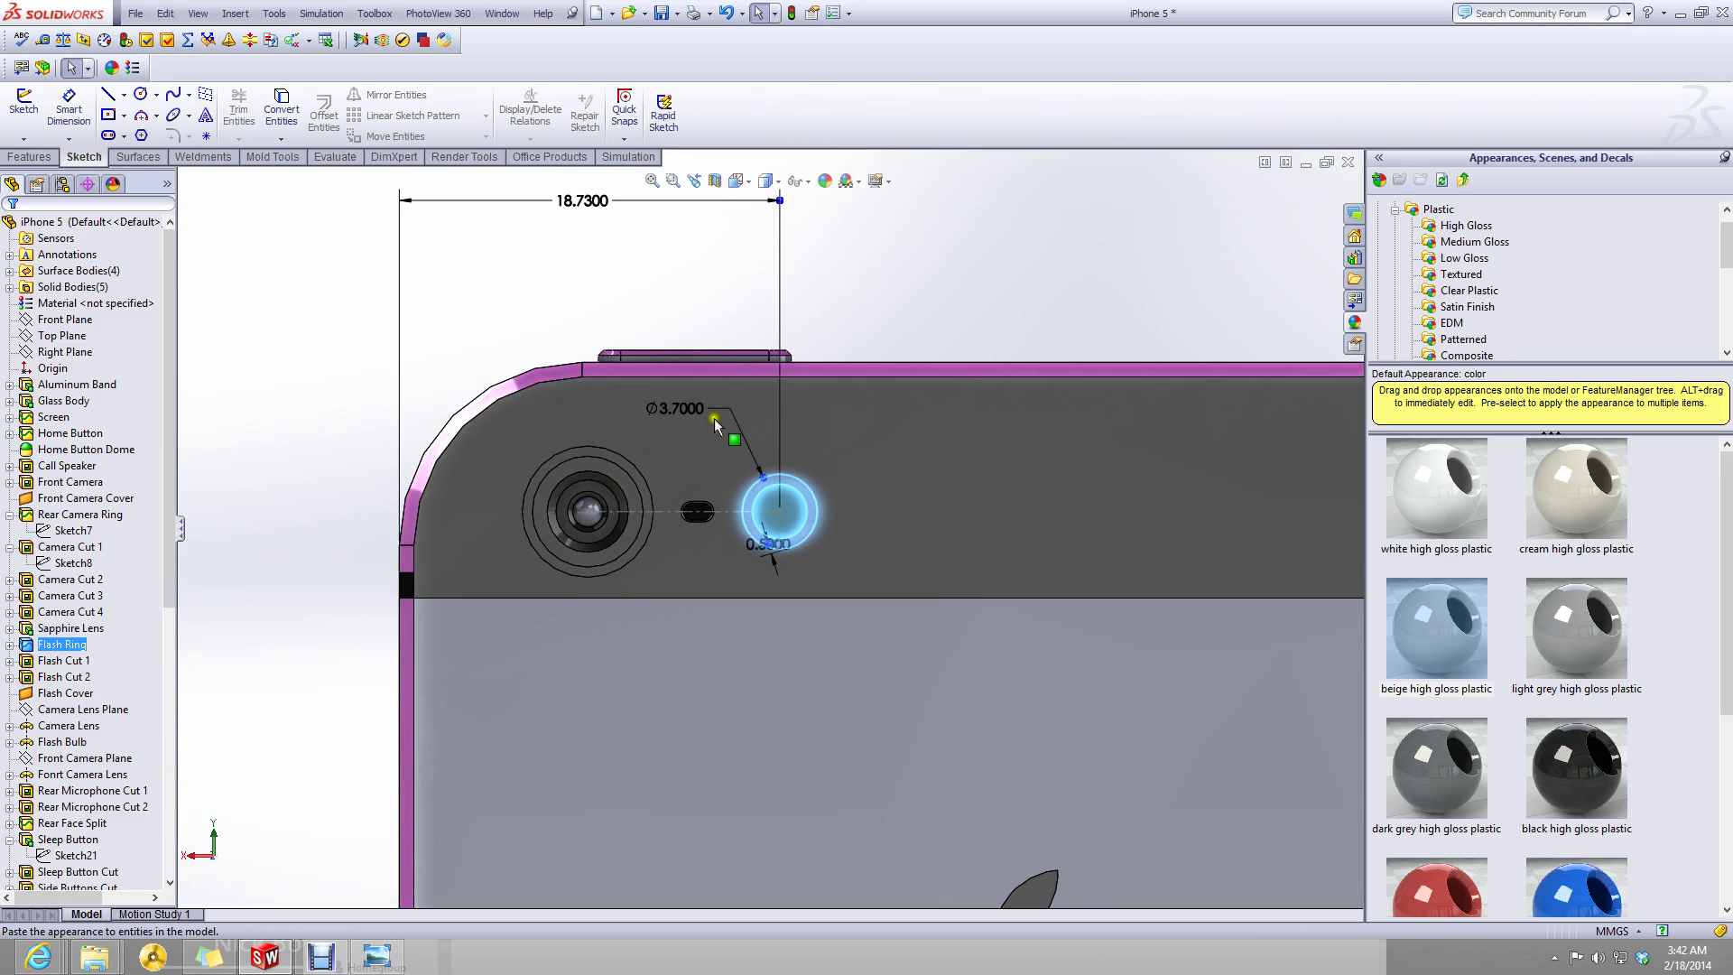
{"action": "scroll", "coordinate": [754, 461], "scroll_direction": "down", "scroll_amount": 3}
{"action": "scroll", "coordinate": [767, 524], "scroll_direction": "up", "scroll_amount": 4}
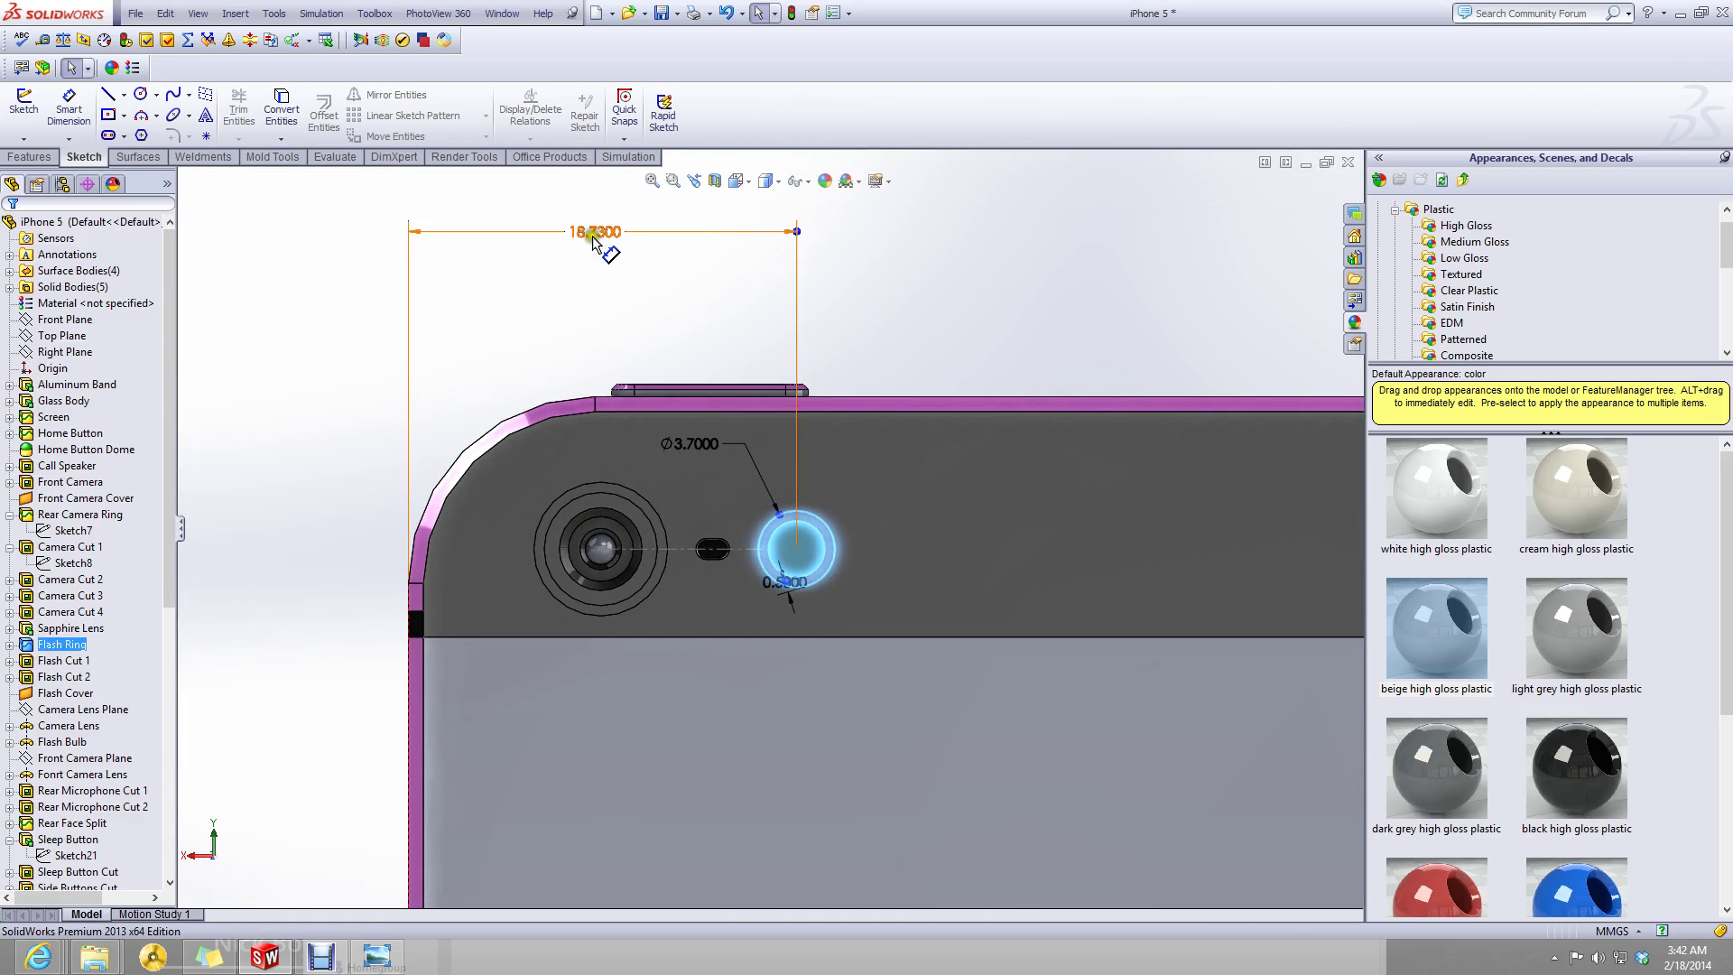
{"action": "left_click", "coordinate": [202, 359]}
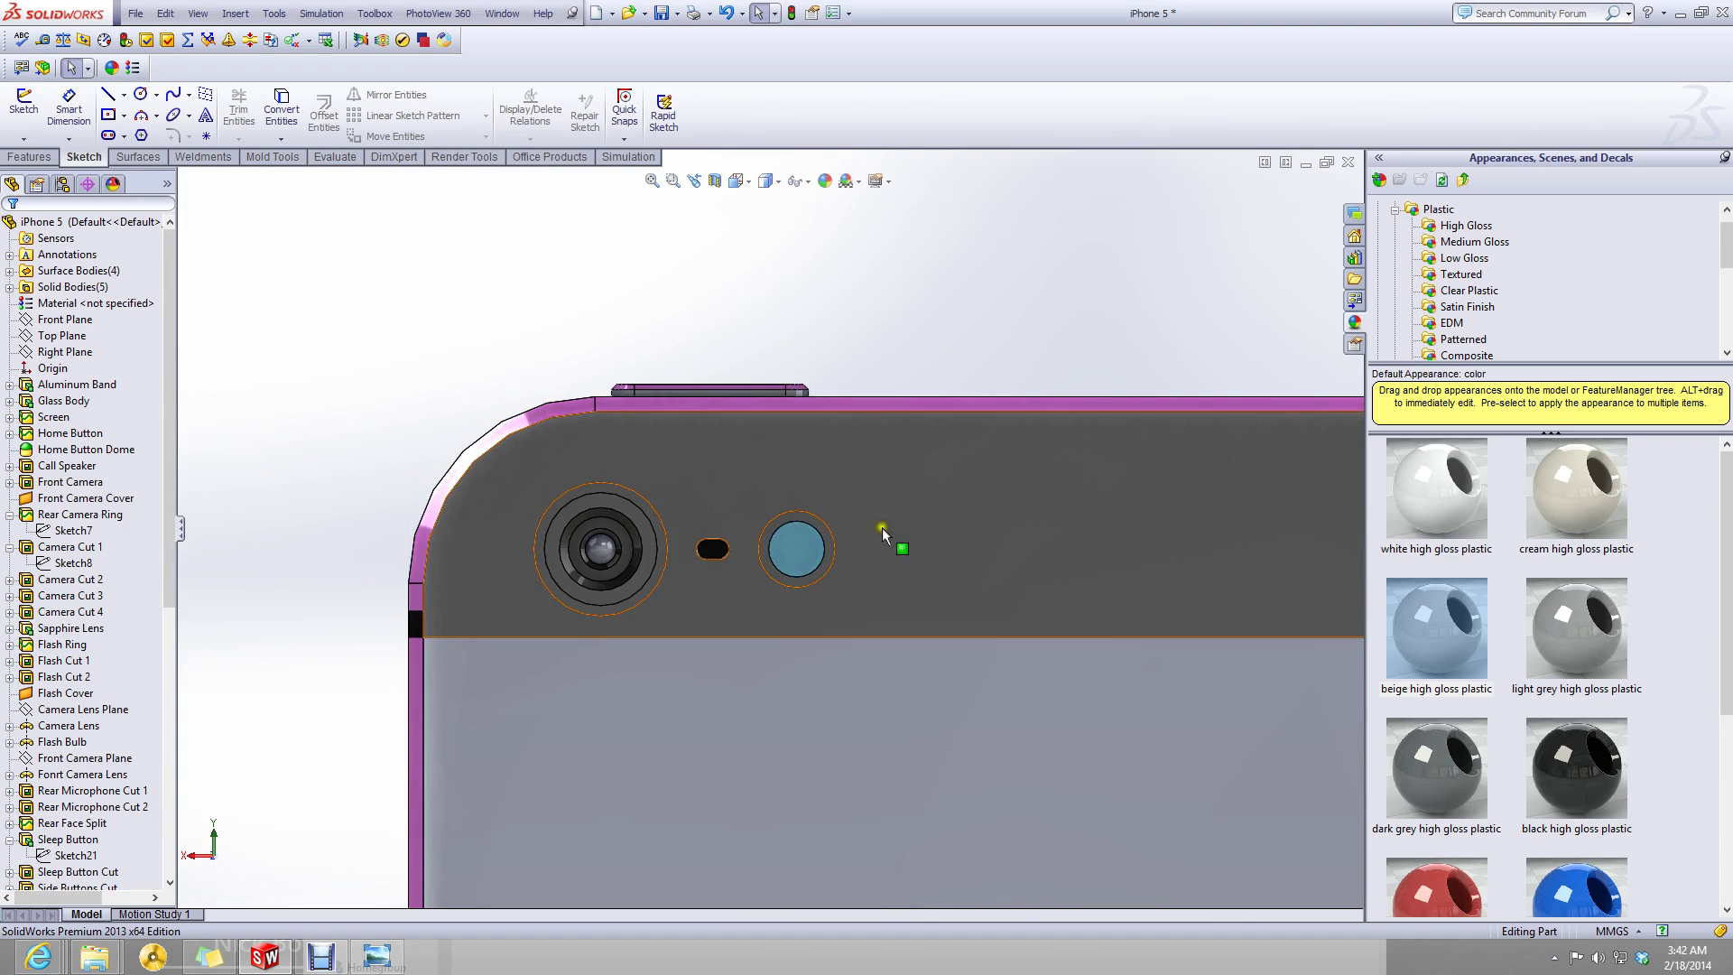
{"action": "left_click", "coordinate": [804, 549]}
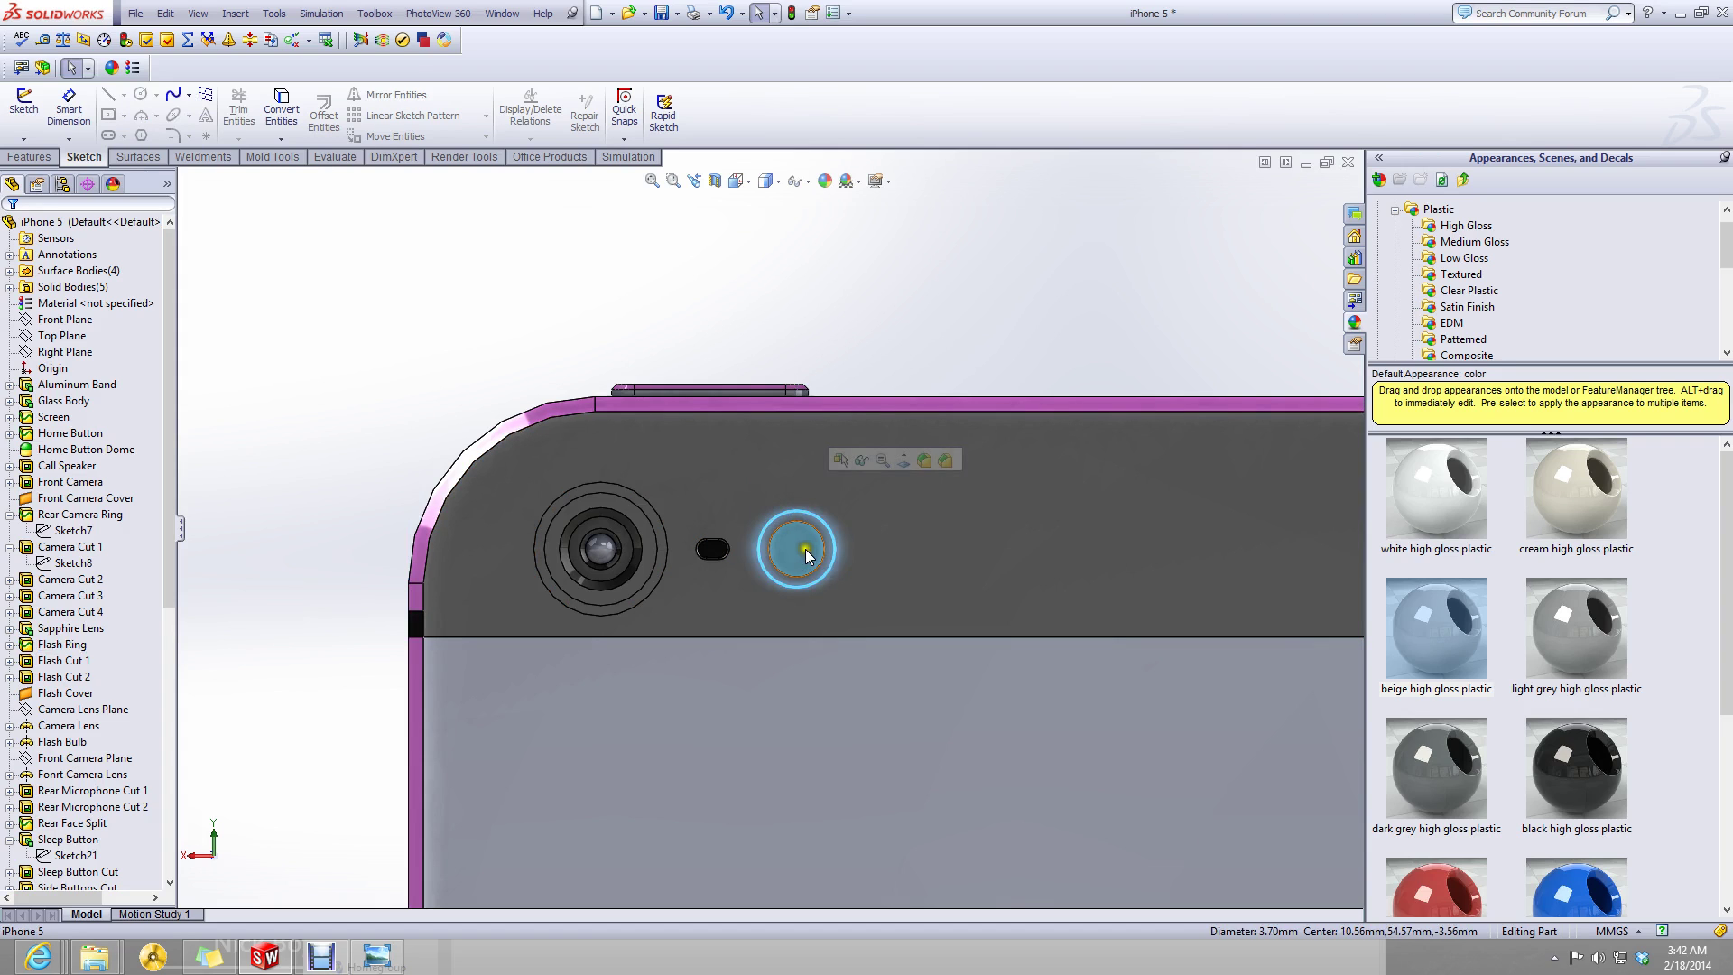
{"action": "left_click", "coordinate": [70, 677]}
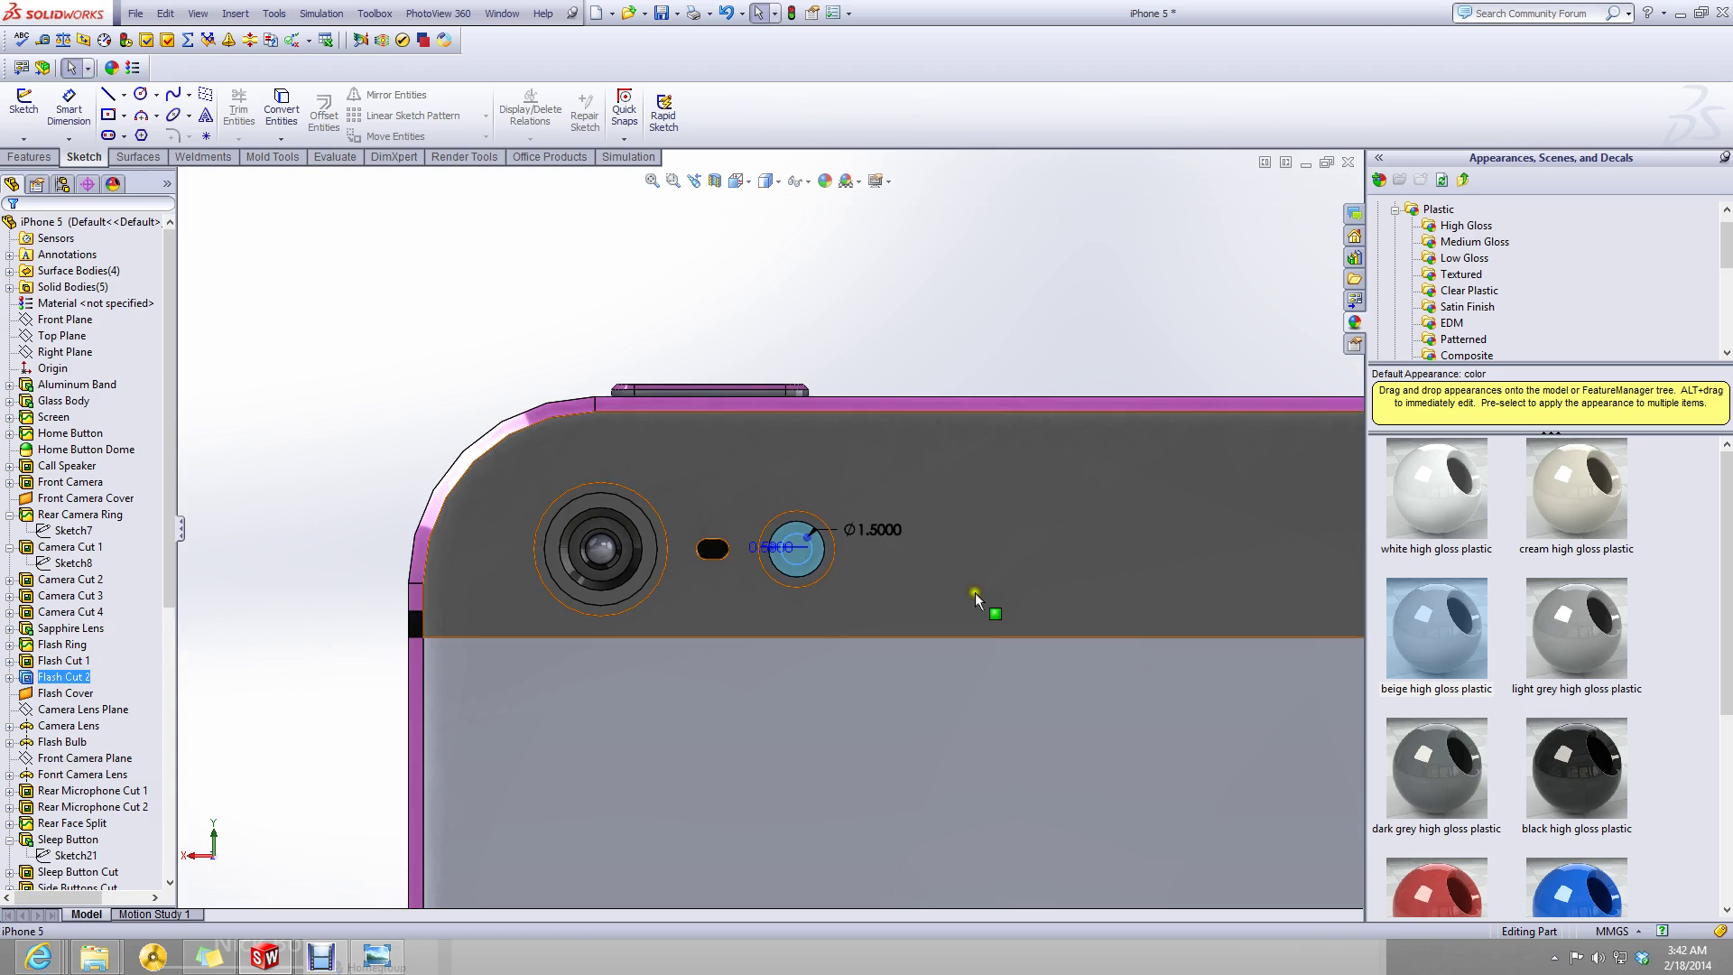
- Examine the circle in Flash Cut 1's sketch on the reference iPhone 5 model, closing the sketch unchanged
{"action": "scroll", "coordinate": [793, 533], "scroll_direction": "down", "scroll_amount": 5}
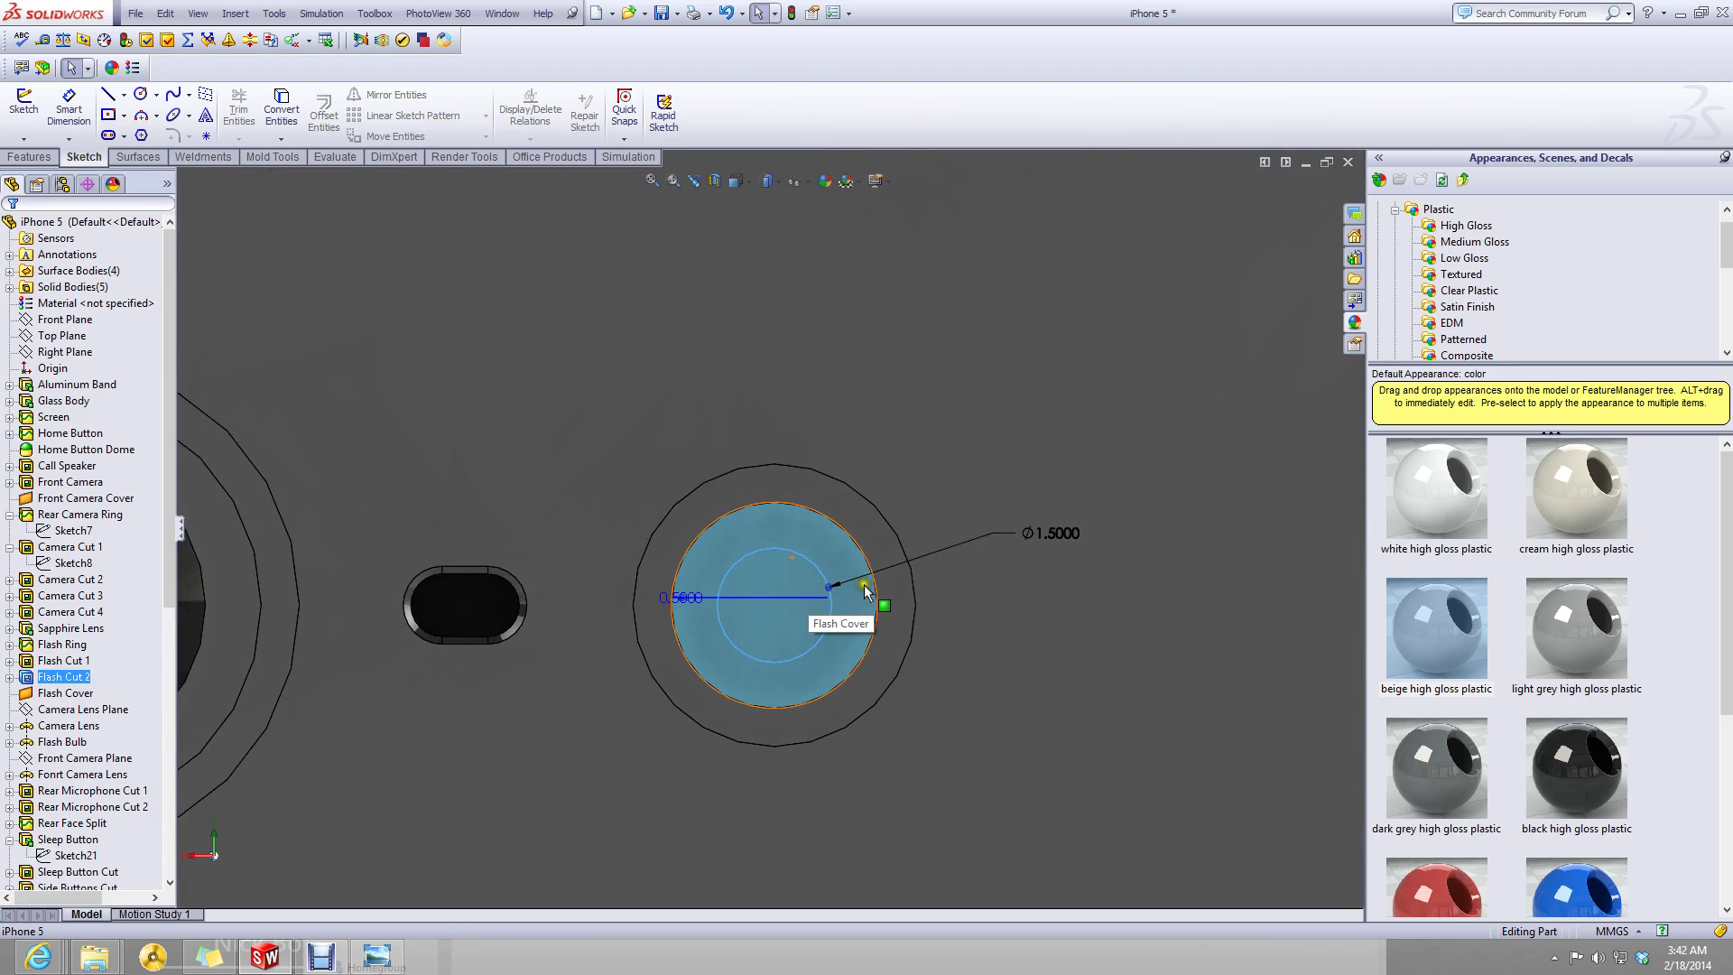
{"action": "left_click", "coordinate": [31, 662], "text": "ctrl"}
{"action": "left_click", "coordinate": [42, 662]}
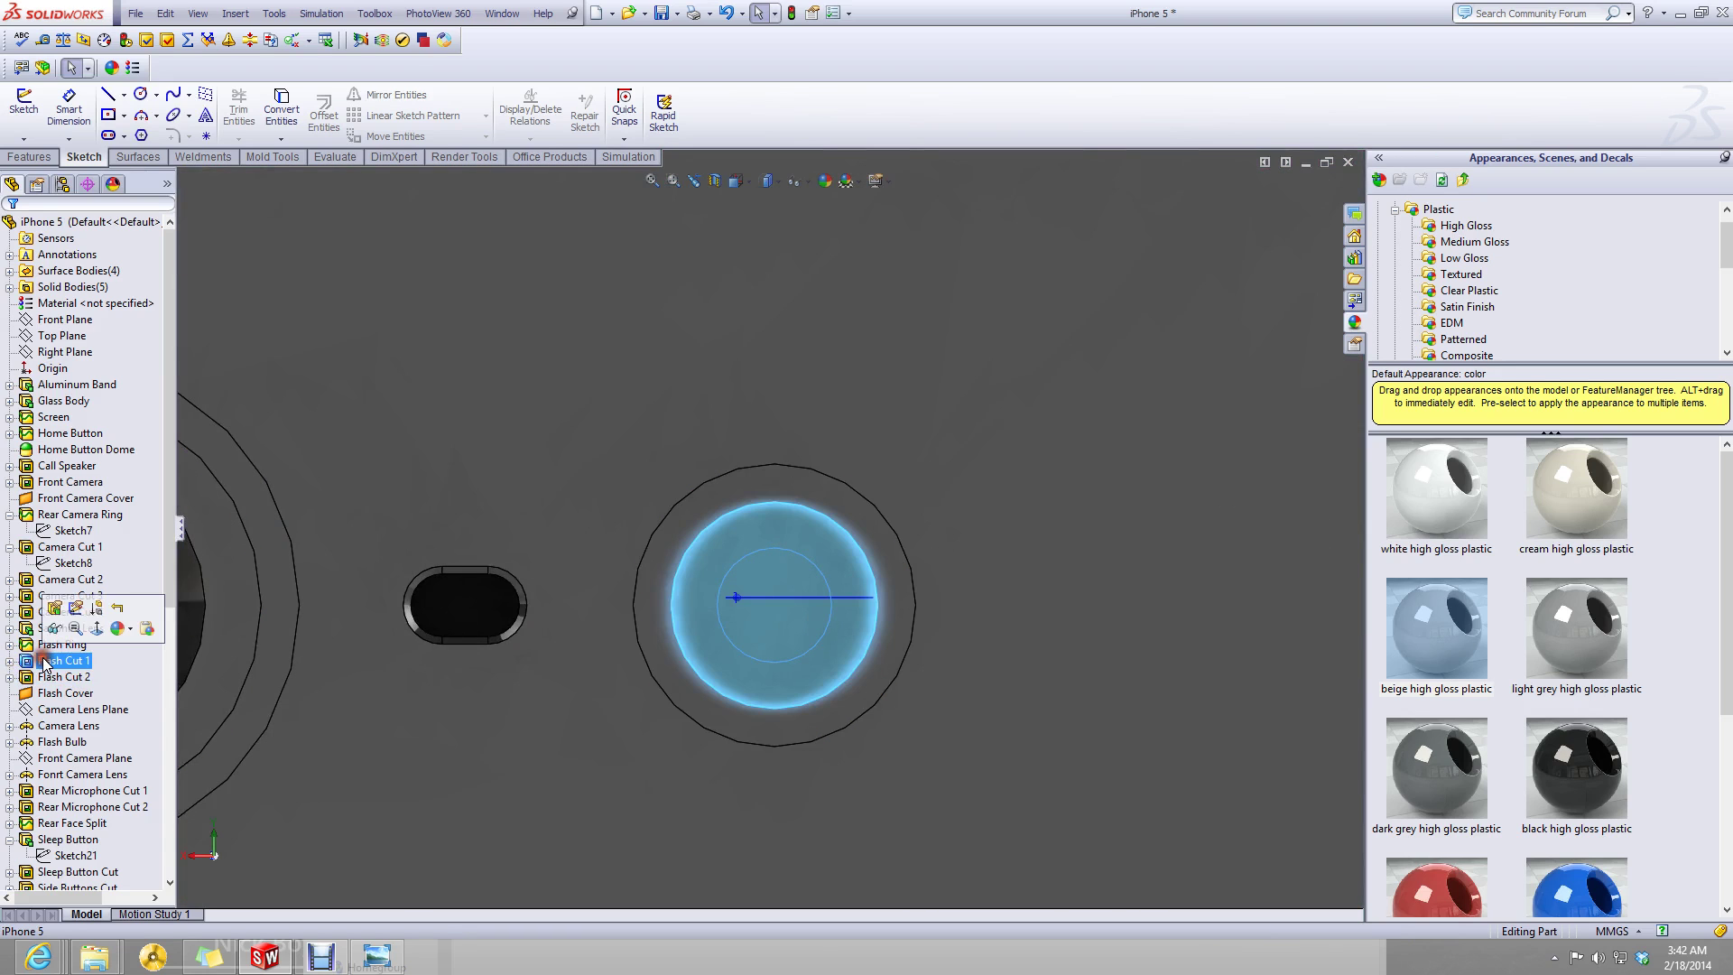
{"action": "left_click", "coordinate": [9, 661]}
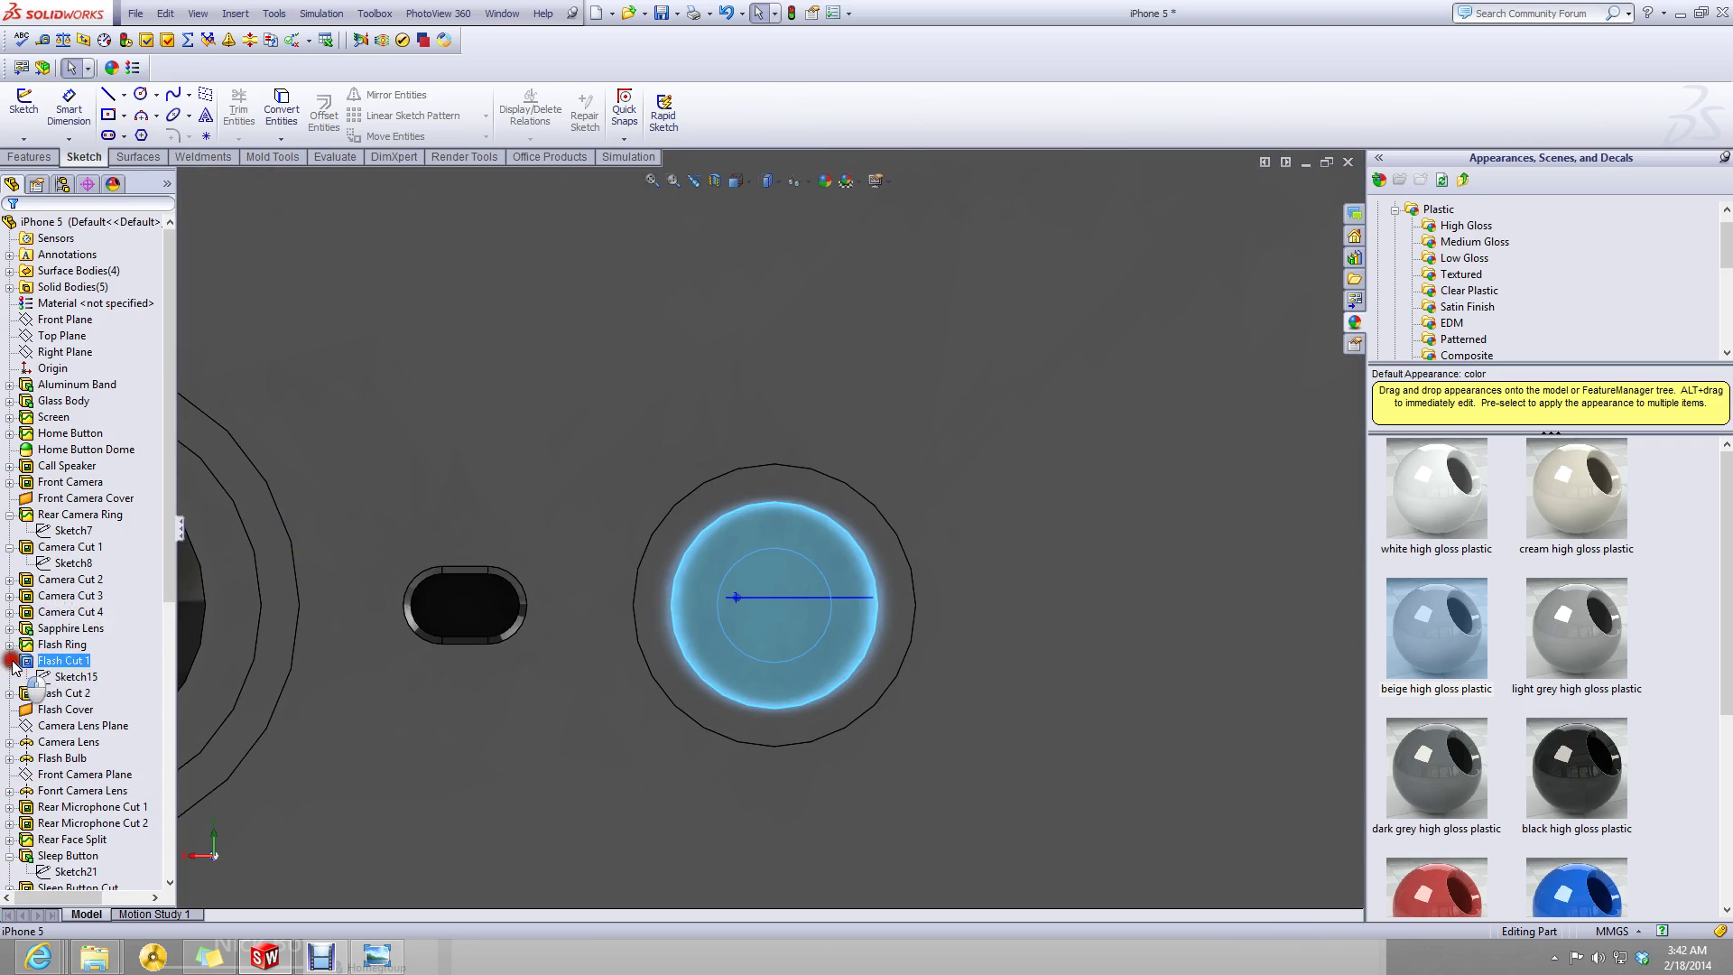
{"action": "left_click", "coordinate": [56, 678]}
{"action": "right_click", "coordinate": [56, 681]}
{"action": "left_click", "coordinate": [68, 630]}
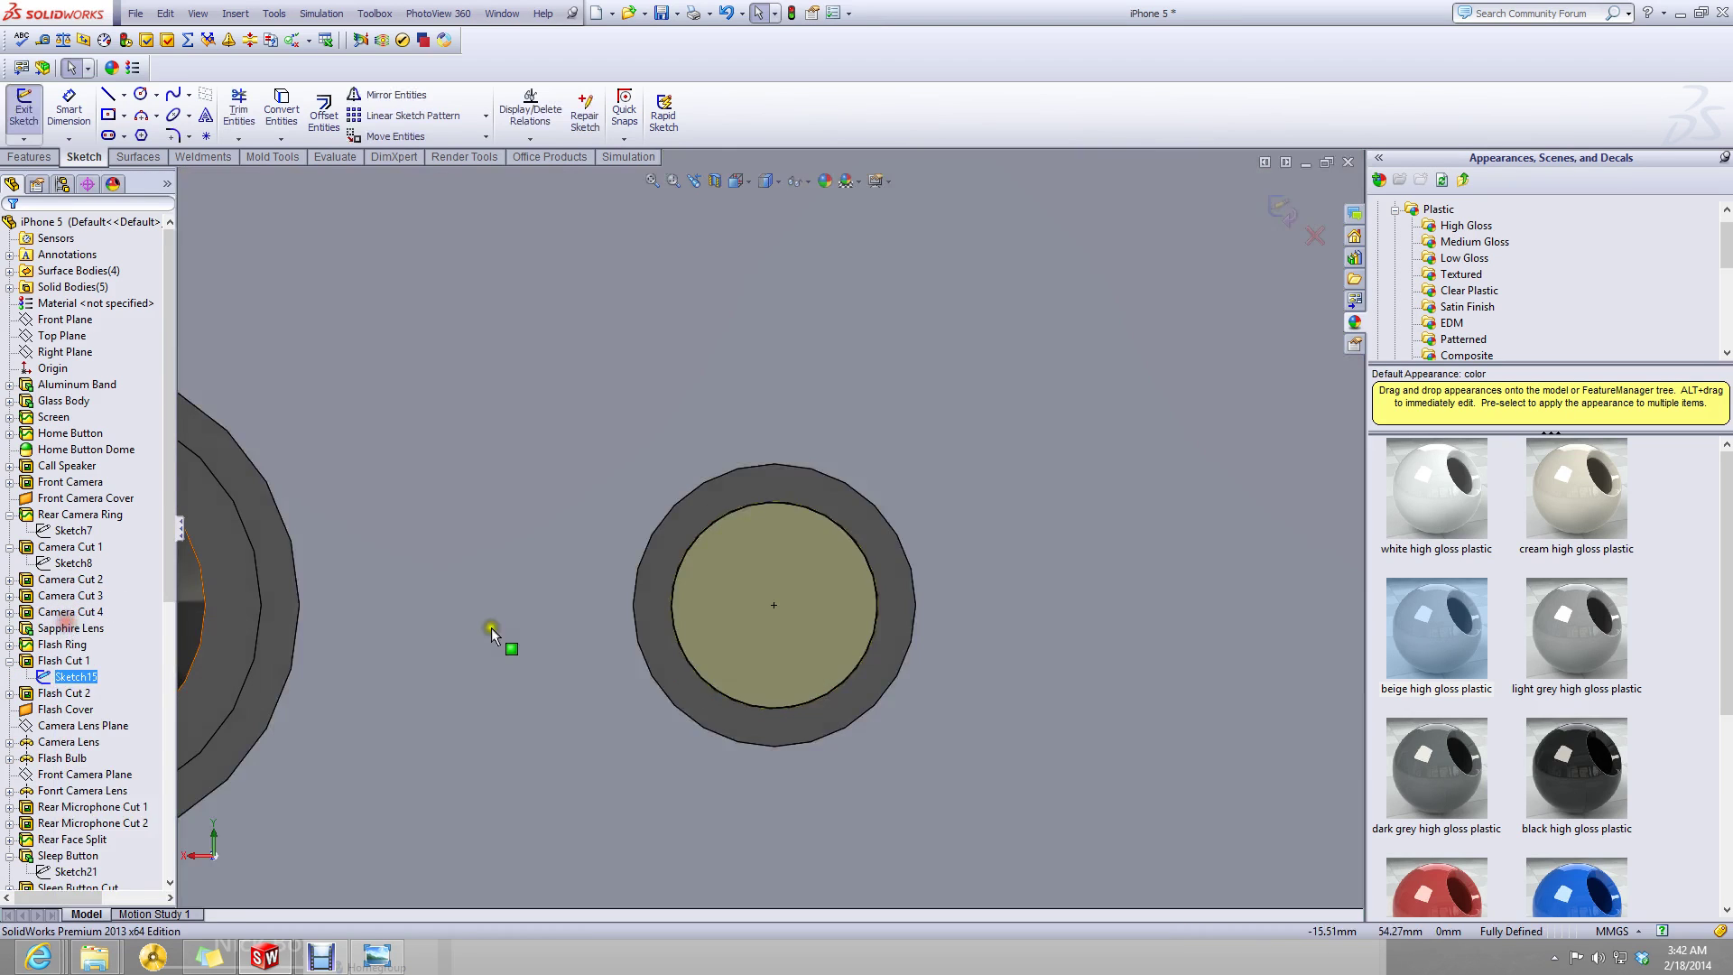
{"action": "left_click", "coordinate": [690, 662]}
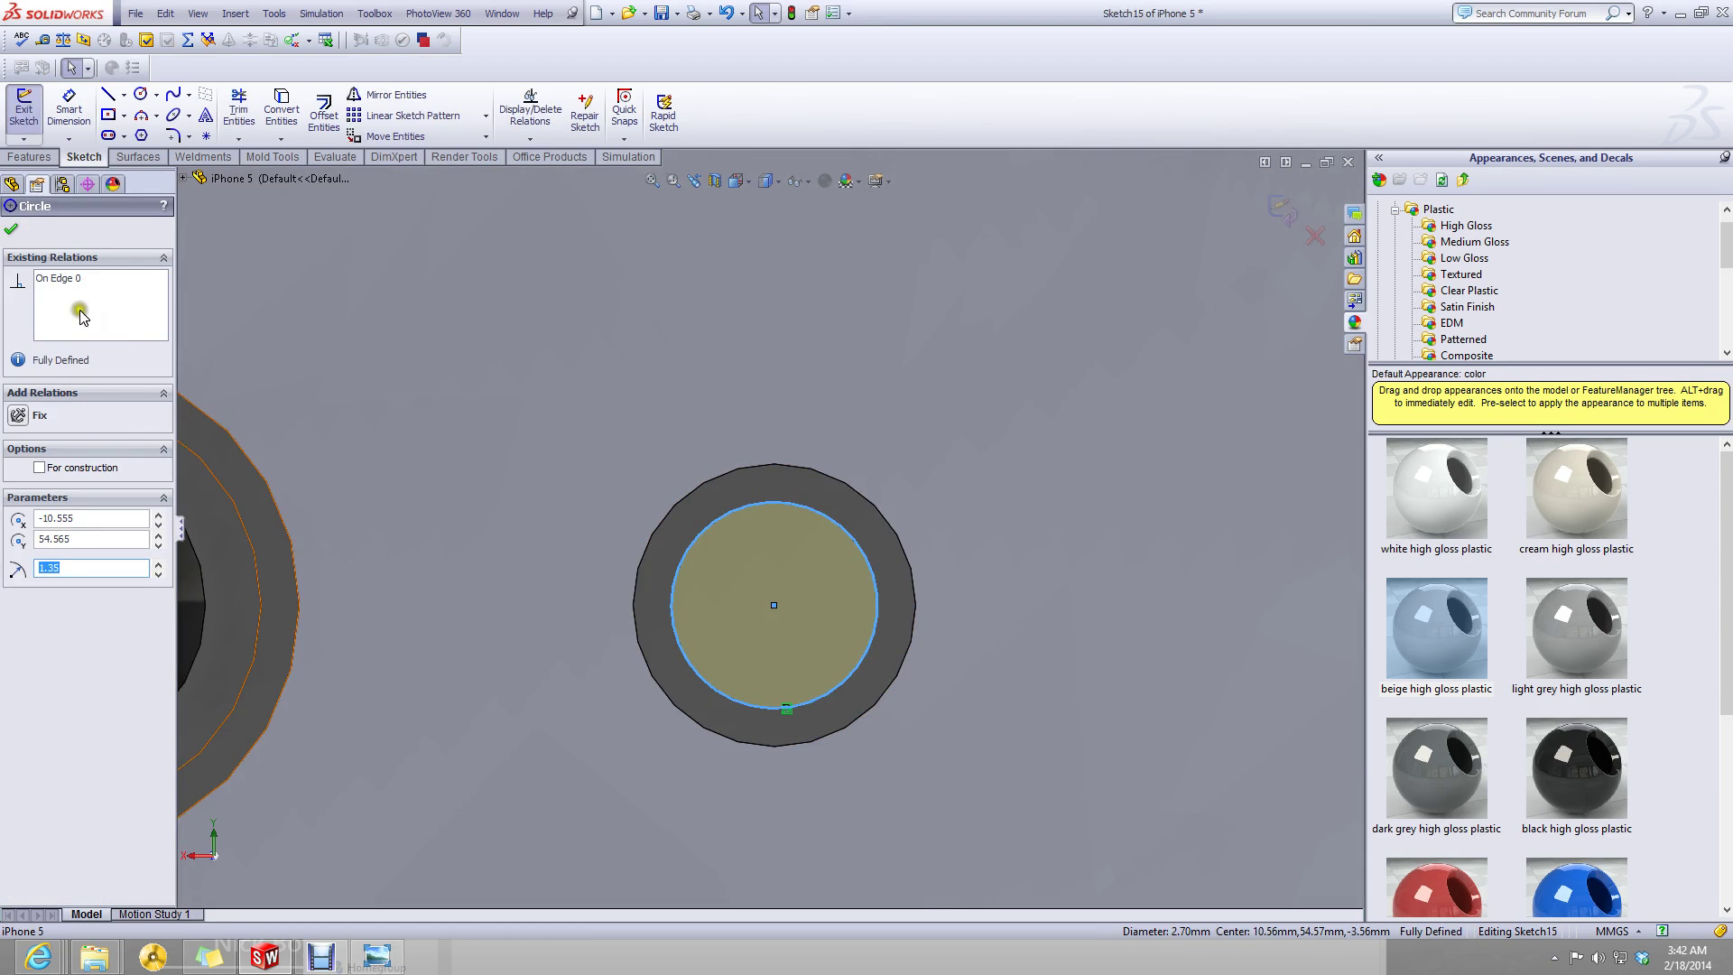
{"action": "left_click", "coordinate": [15, 234]}
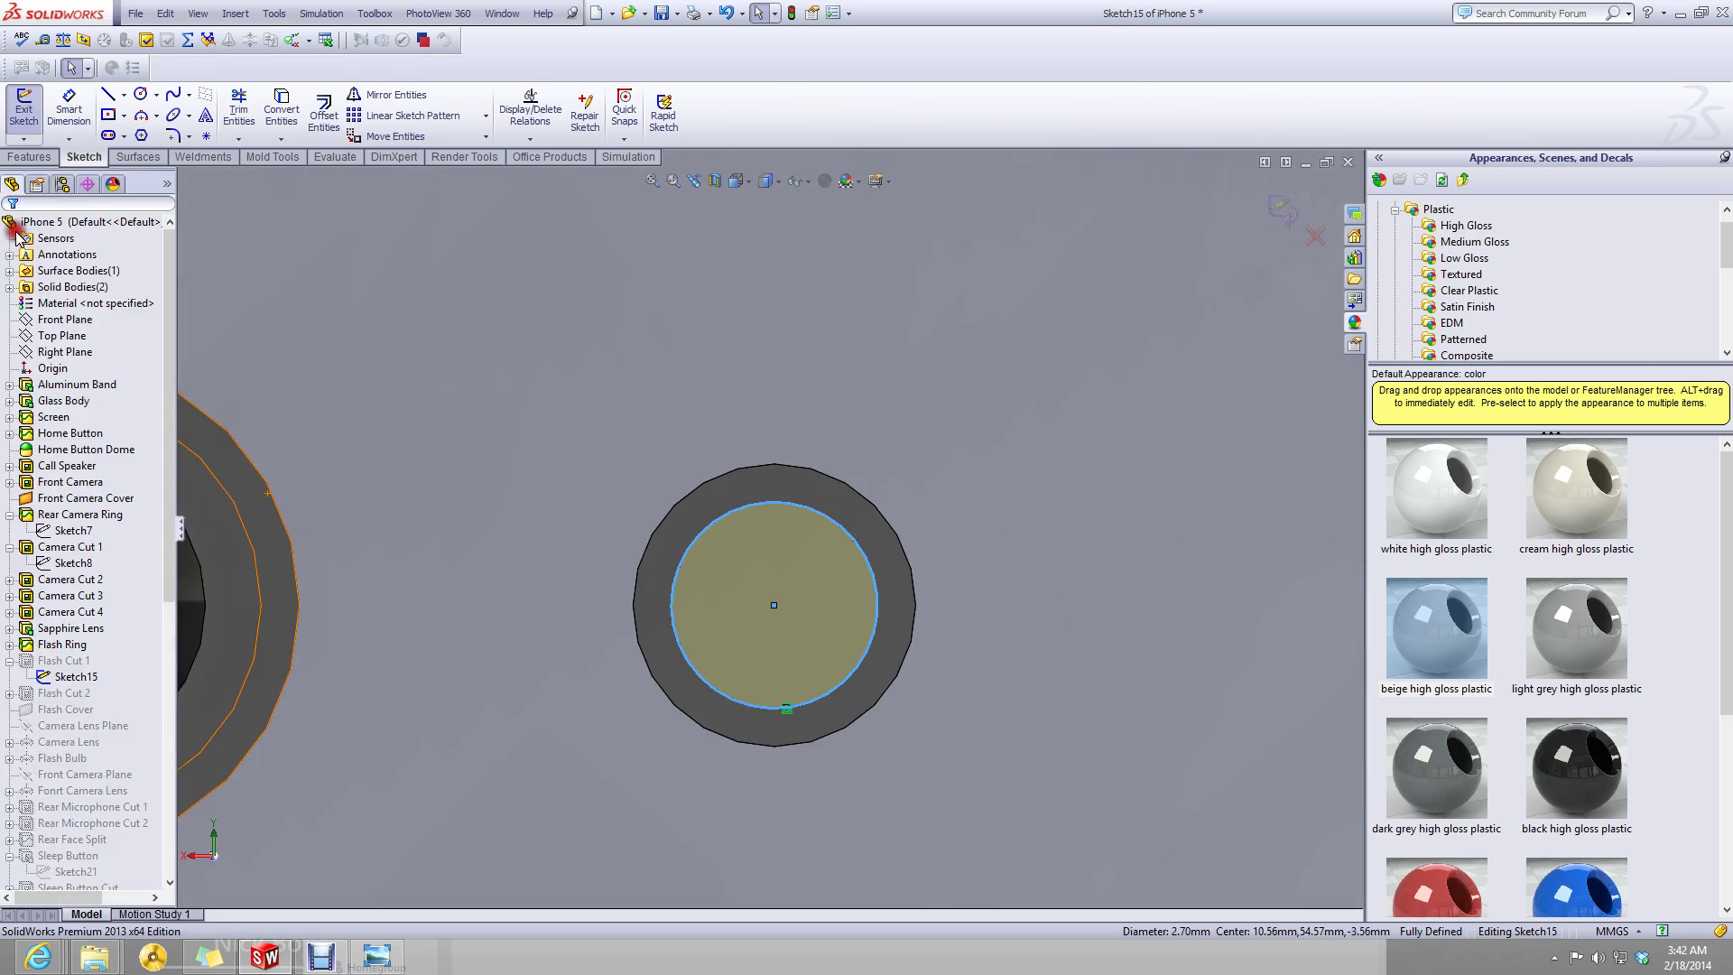
{"action": "left_click", "coordinate": [1278, 213]}
- Hide the Flash Cover surface over the flash opening on the reference phone
{"action": "left_click", "coordinate": [77, 661]}
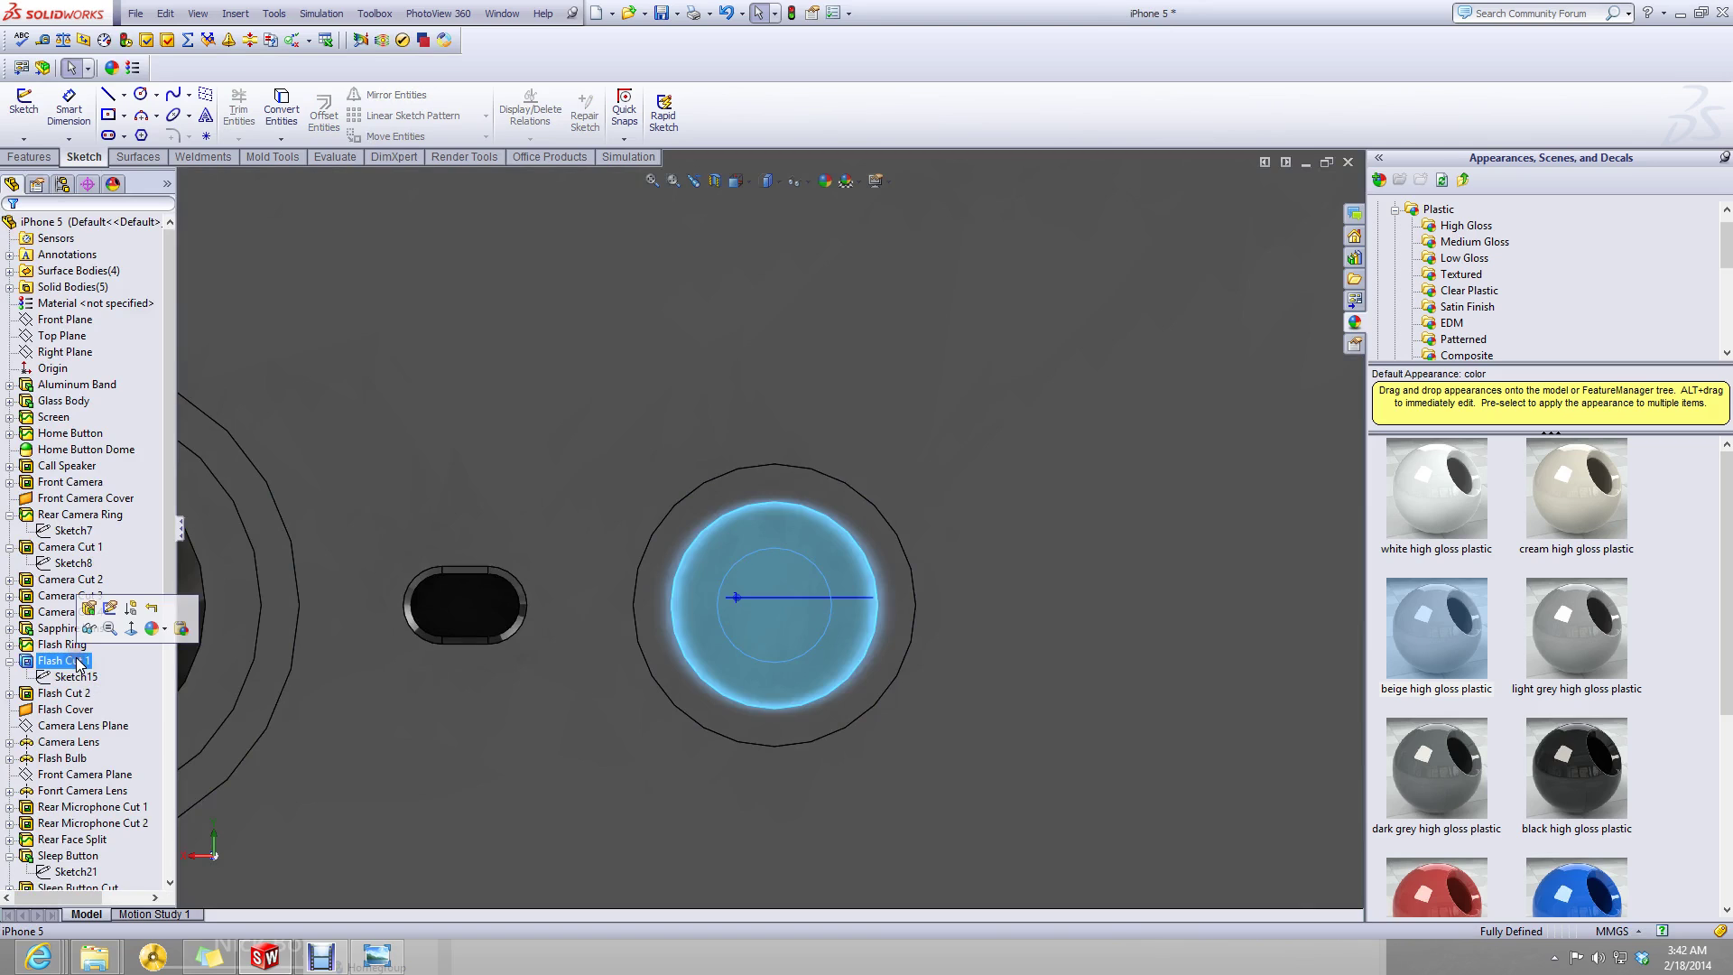
{"action": "left_click", "coordinate": [76, 677]}
{"action": "right_click", "coordinate": [59, 683]}
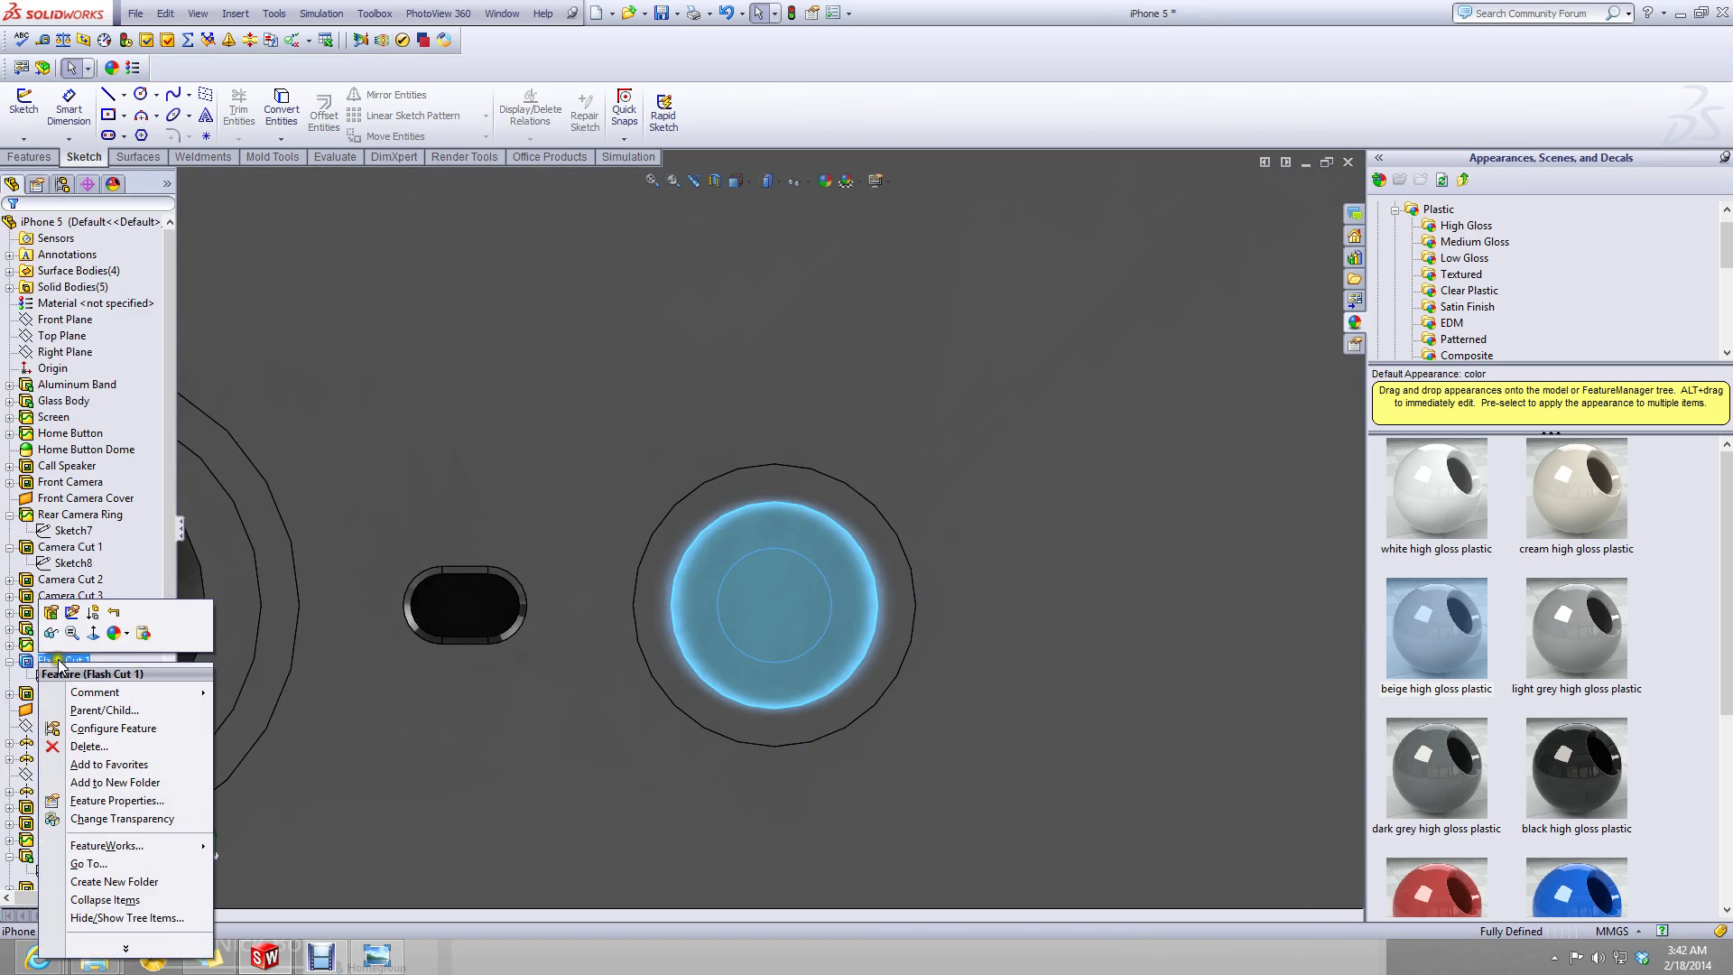
{"action": "key", "text": "Escape"}
{"action": "right_click", "coordinate": [715, 552]}
{"action": "left_click", "coordinate": [748, 524]}
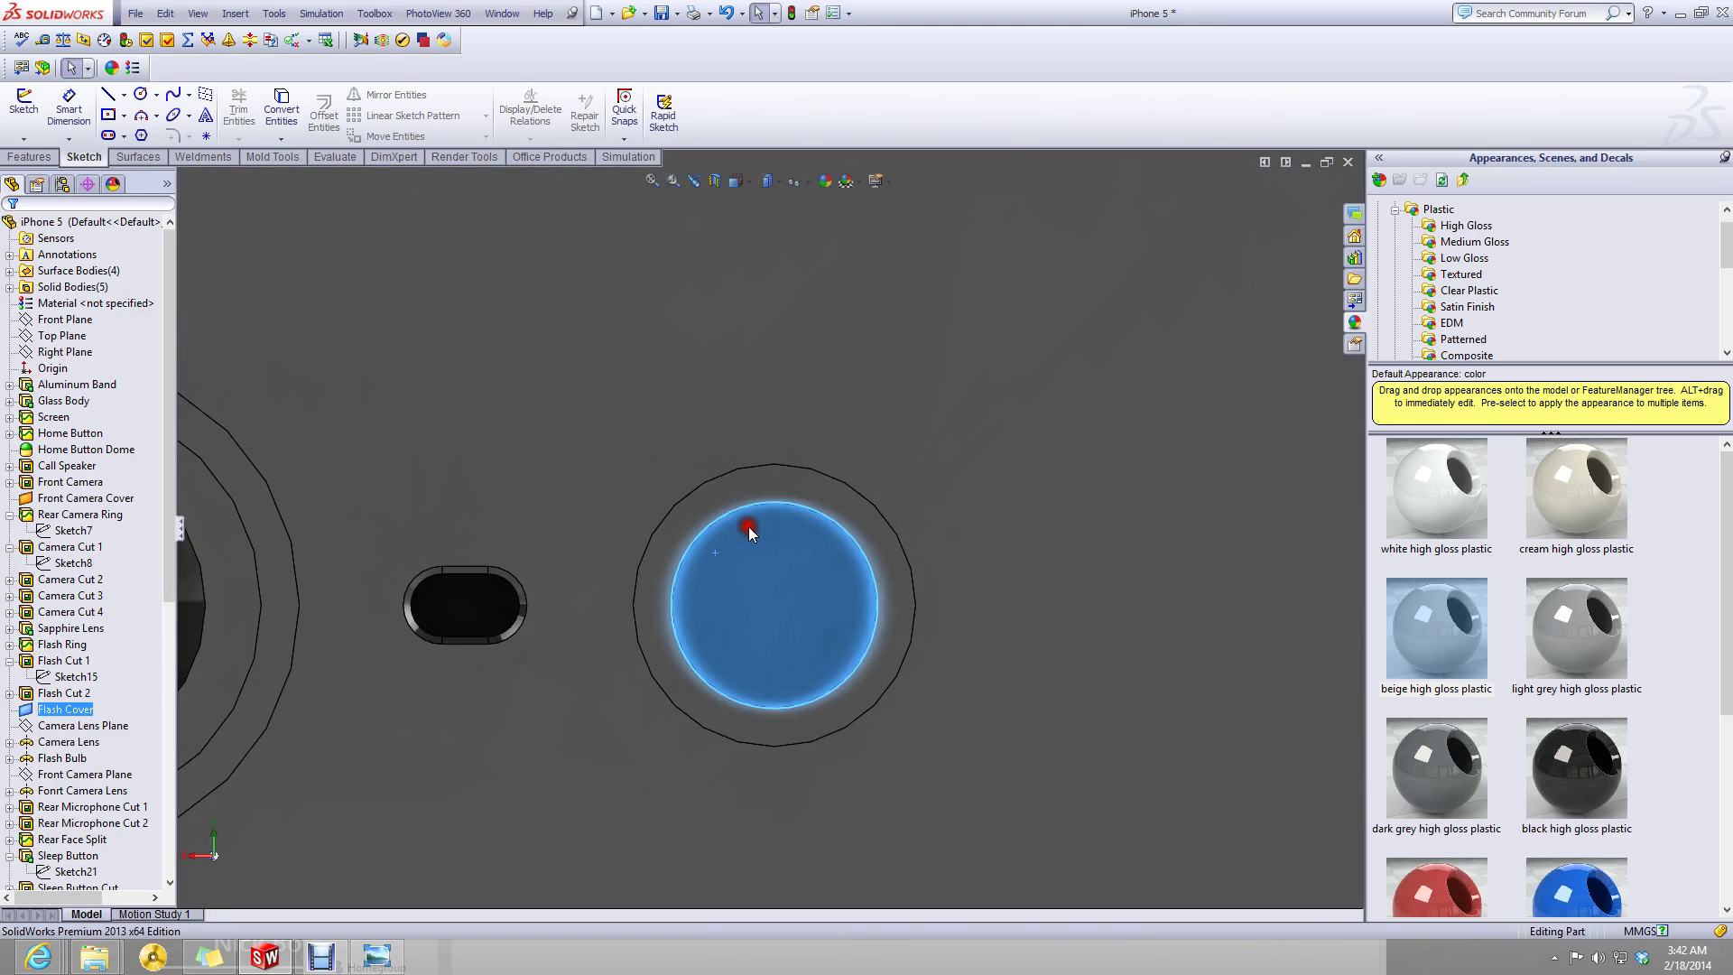
- Check the diameters of the flash opening's edge and the surrounding flash ring's outer edge
{"action": "scroll", "coordinate": [810, 674], "scroll_direction": "up", "scroll_amount": 5}
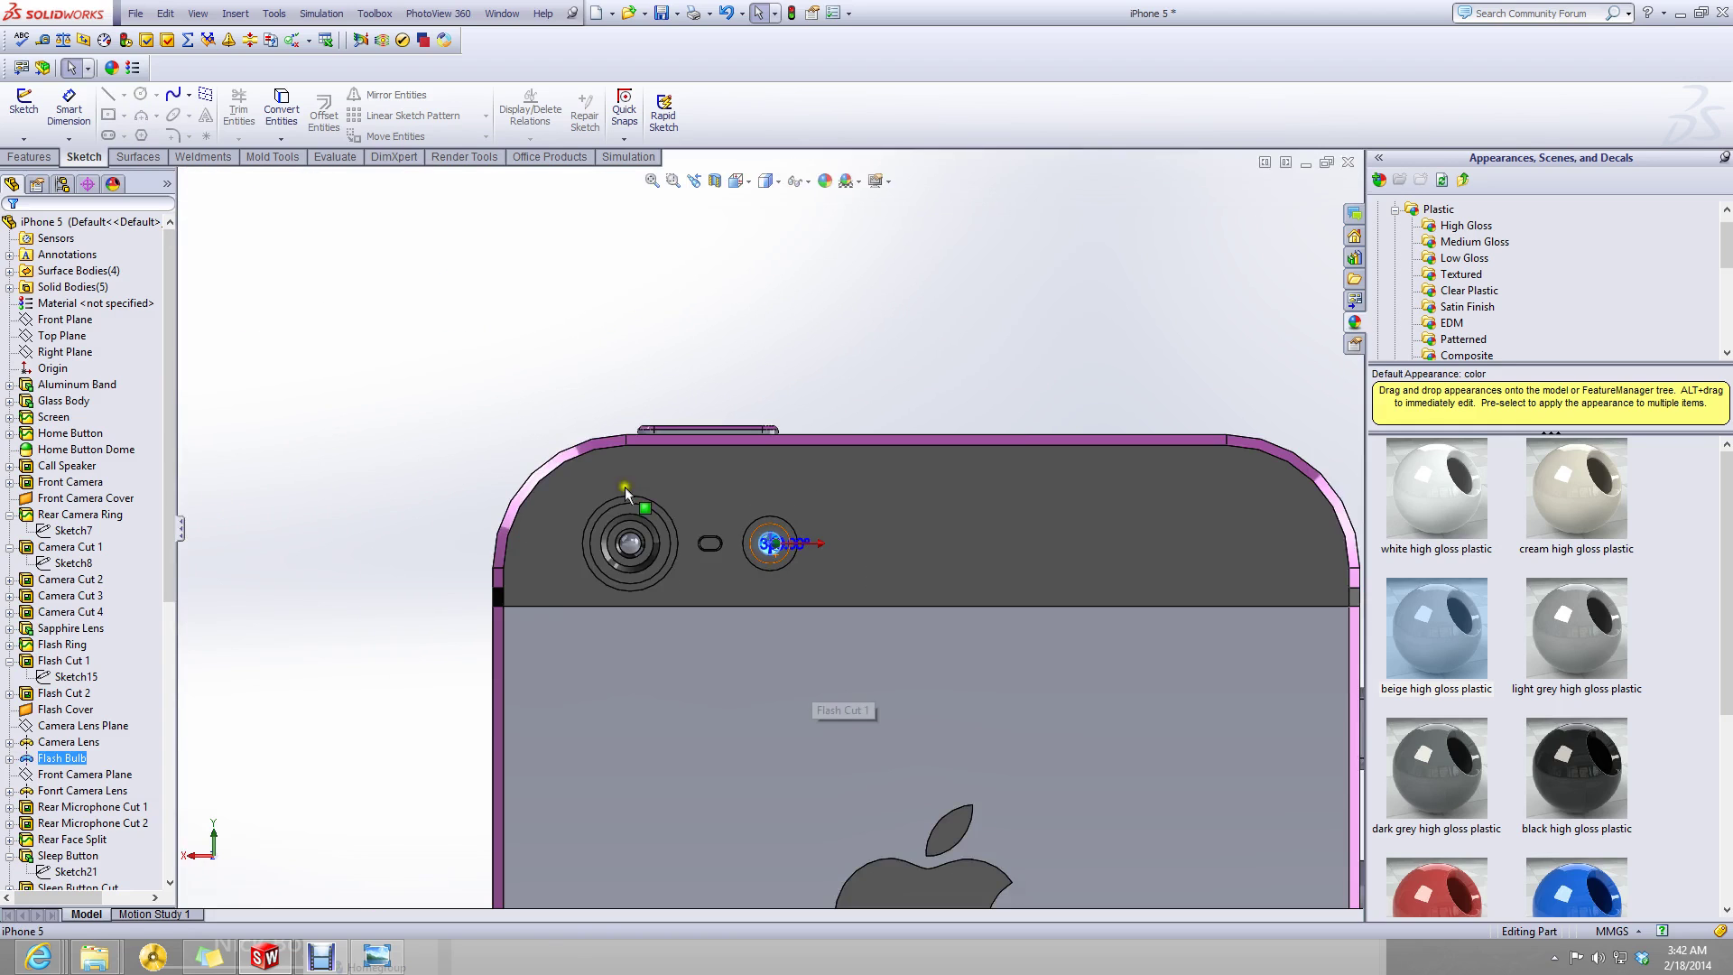
{"action": "scroll", "coordinate": [788, 515], "scroll_direction": "down", "scroll_amount": 4}
{"action": "scroll", "coordinate": [788, 515], "scroll_direction": "down", "scroll_amount": 3}
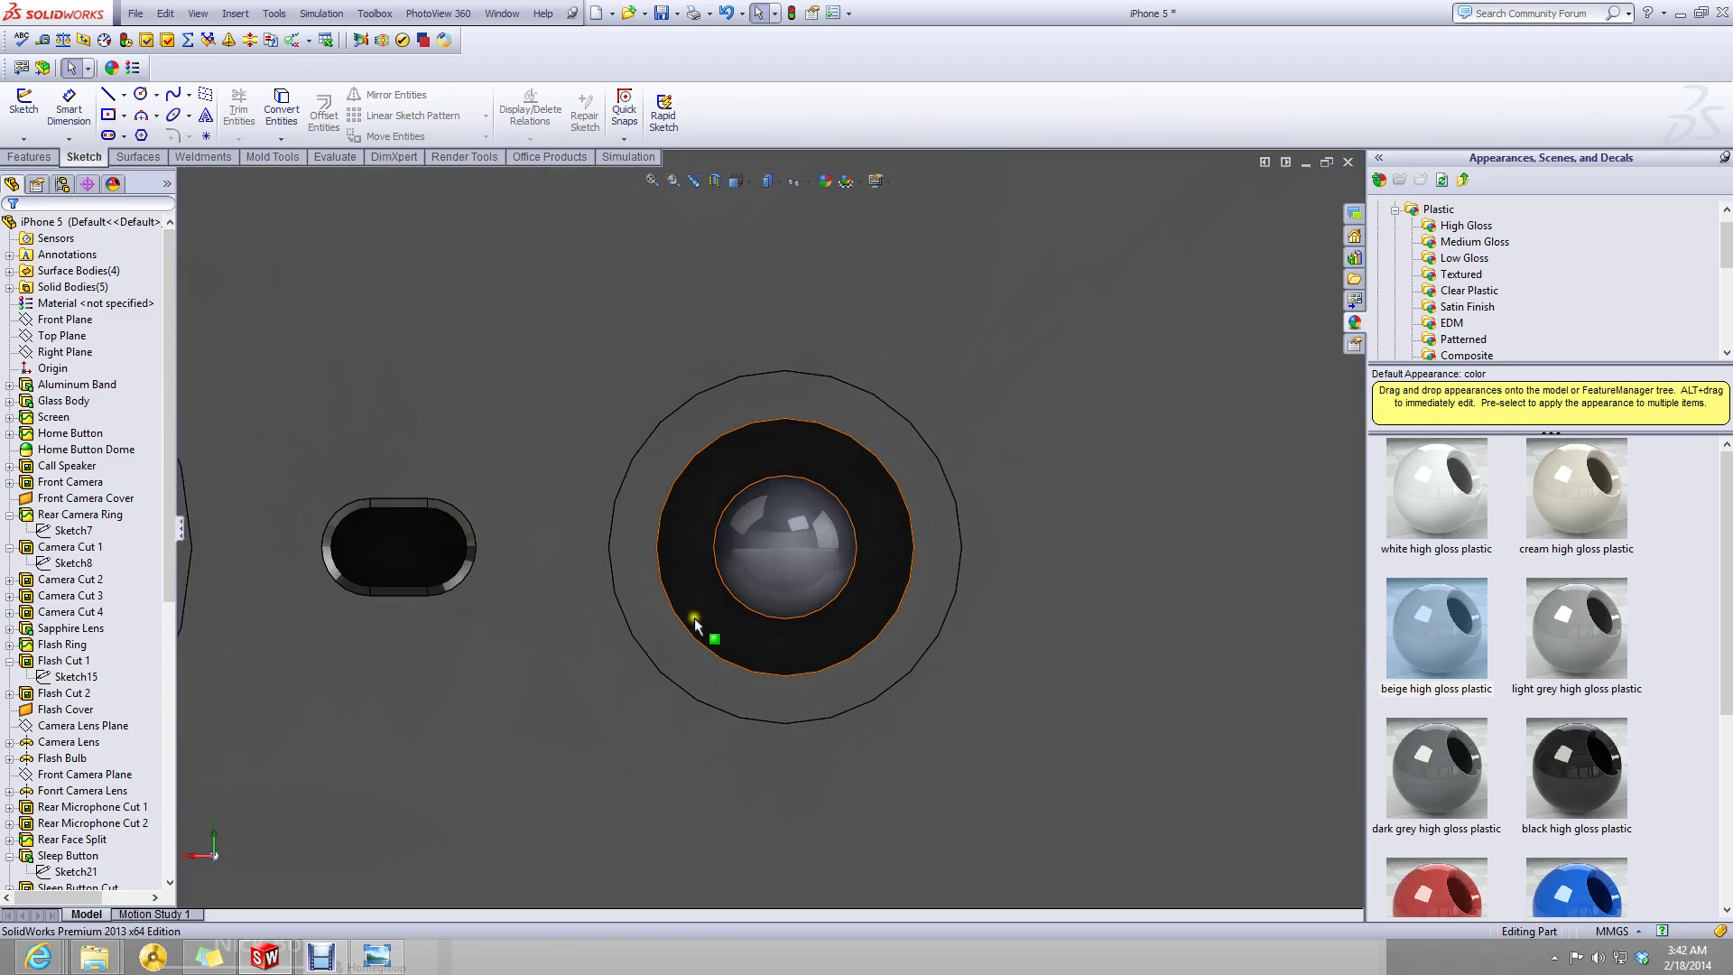
{"action": "left_click", "coordinate": [684, 629]}
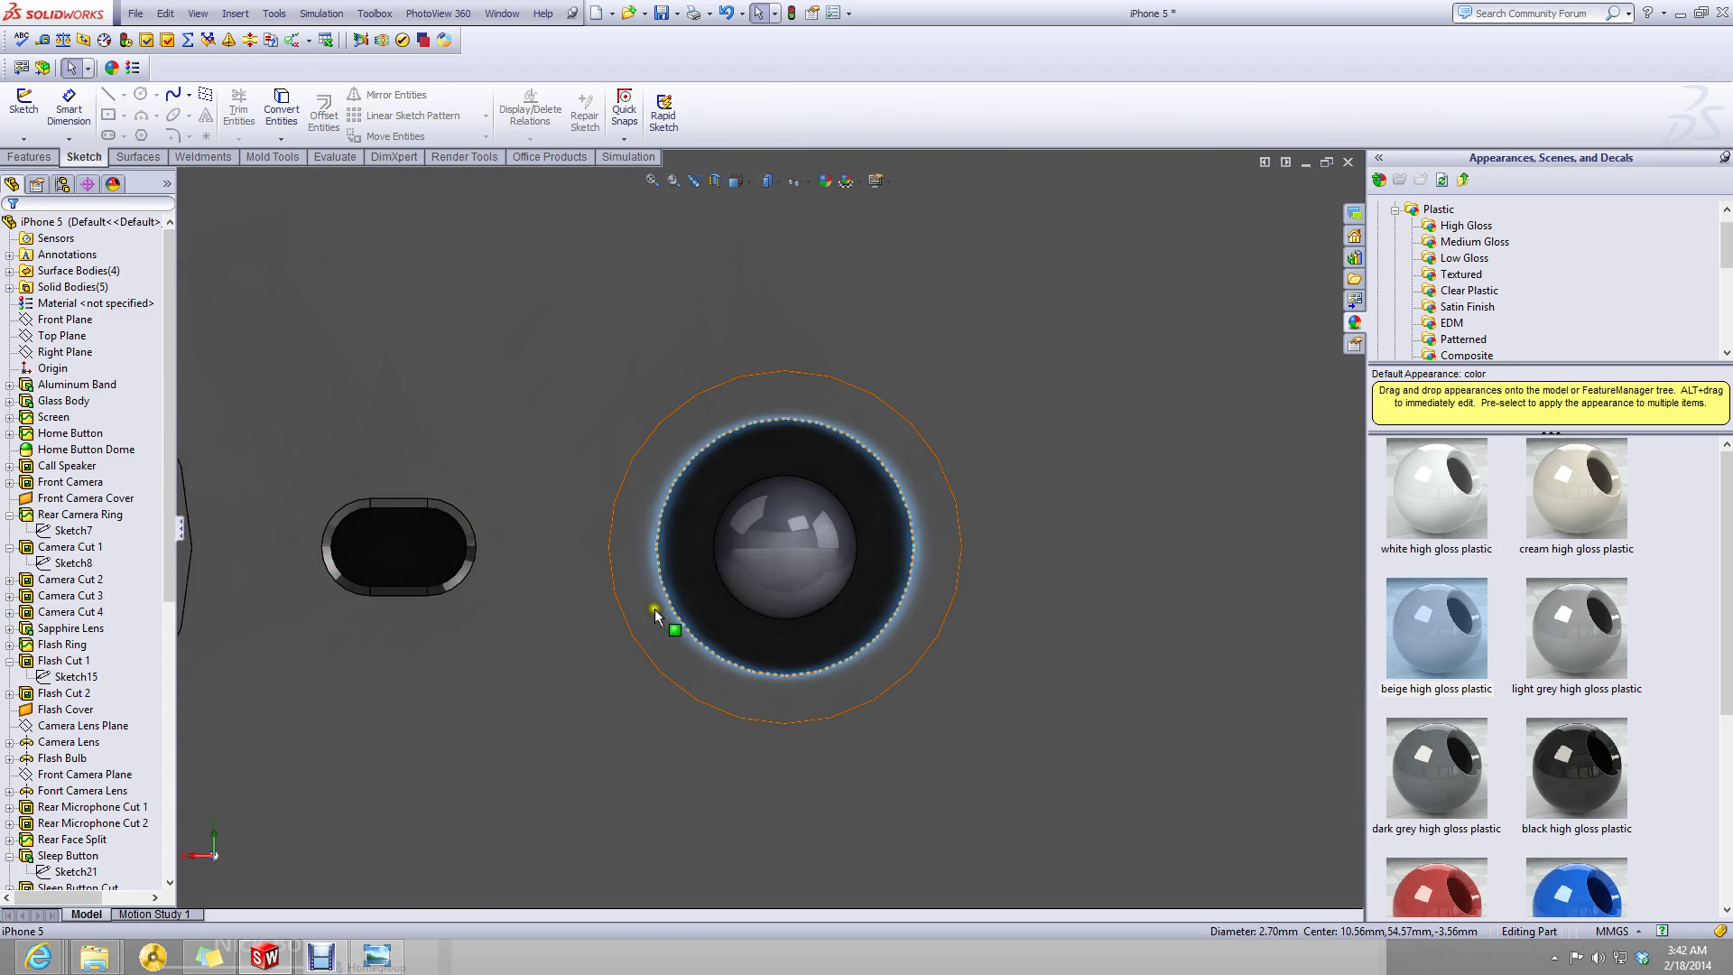
{"action": "left_click", "coordinate": [630, 636]}
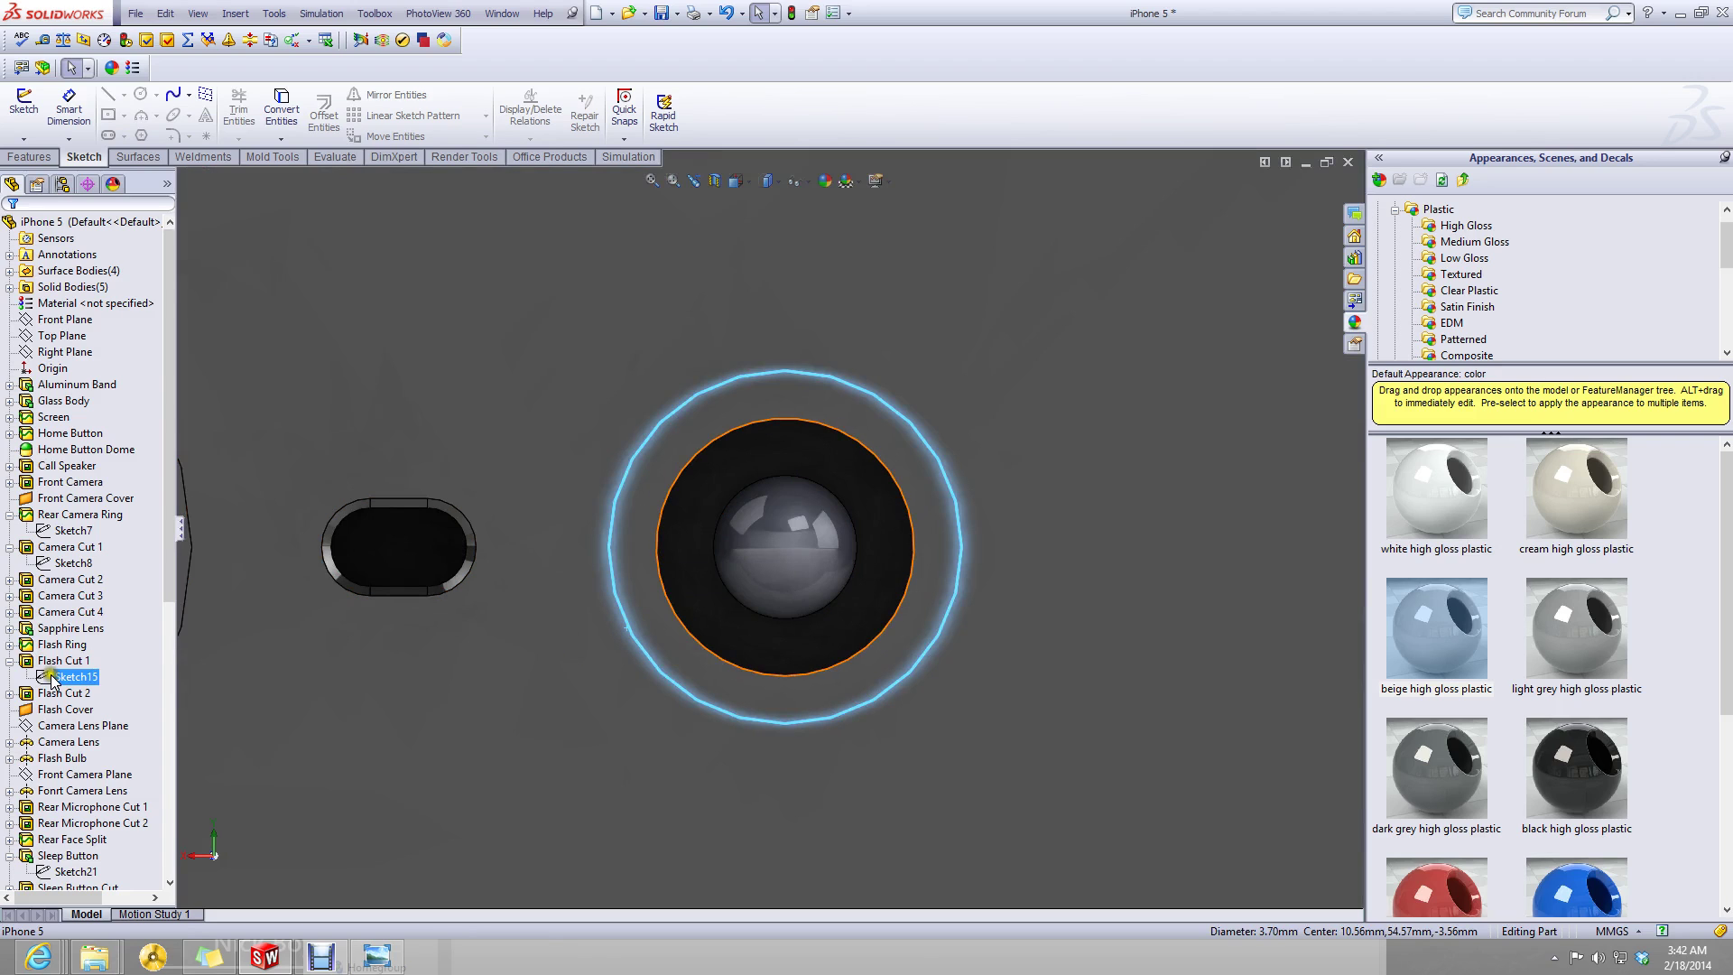
{"action": "left_click", "coordinate": [25, 658]}
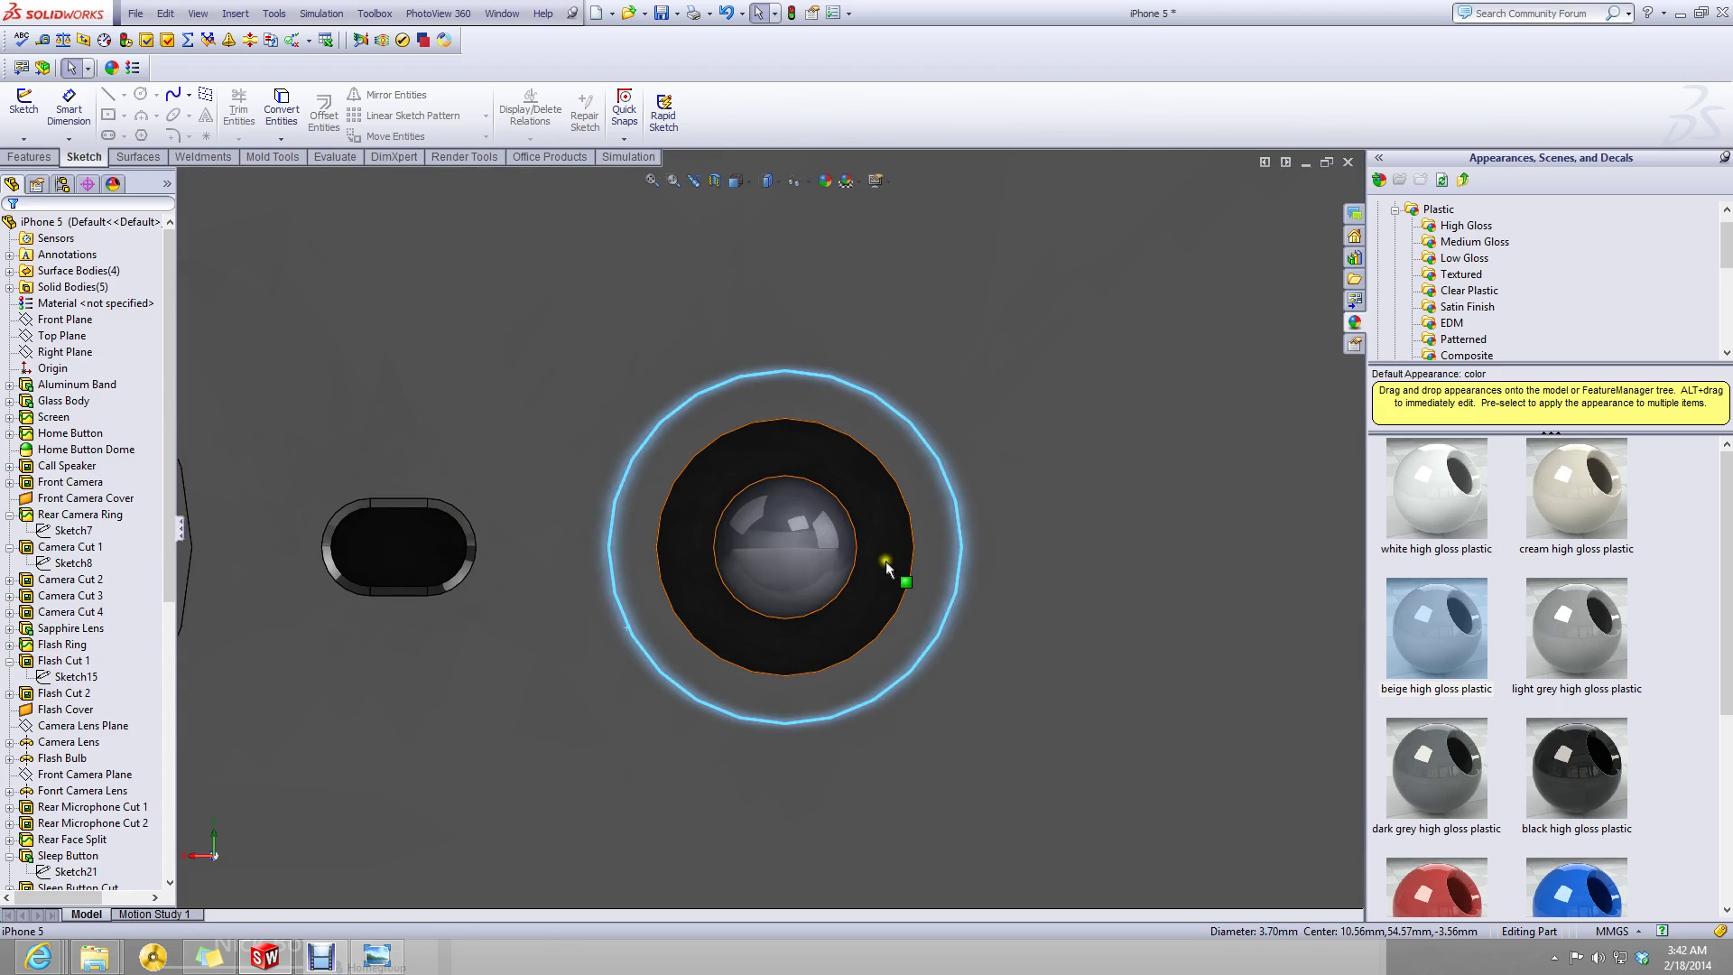
- Examine the dimensions of the Flash Ring's sketch next to the rear camera
{"action": "left_click", "coordinate": [9, 643]}
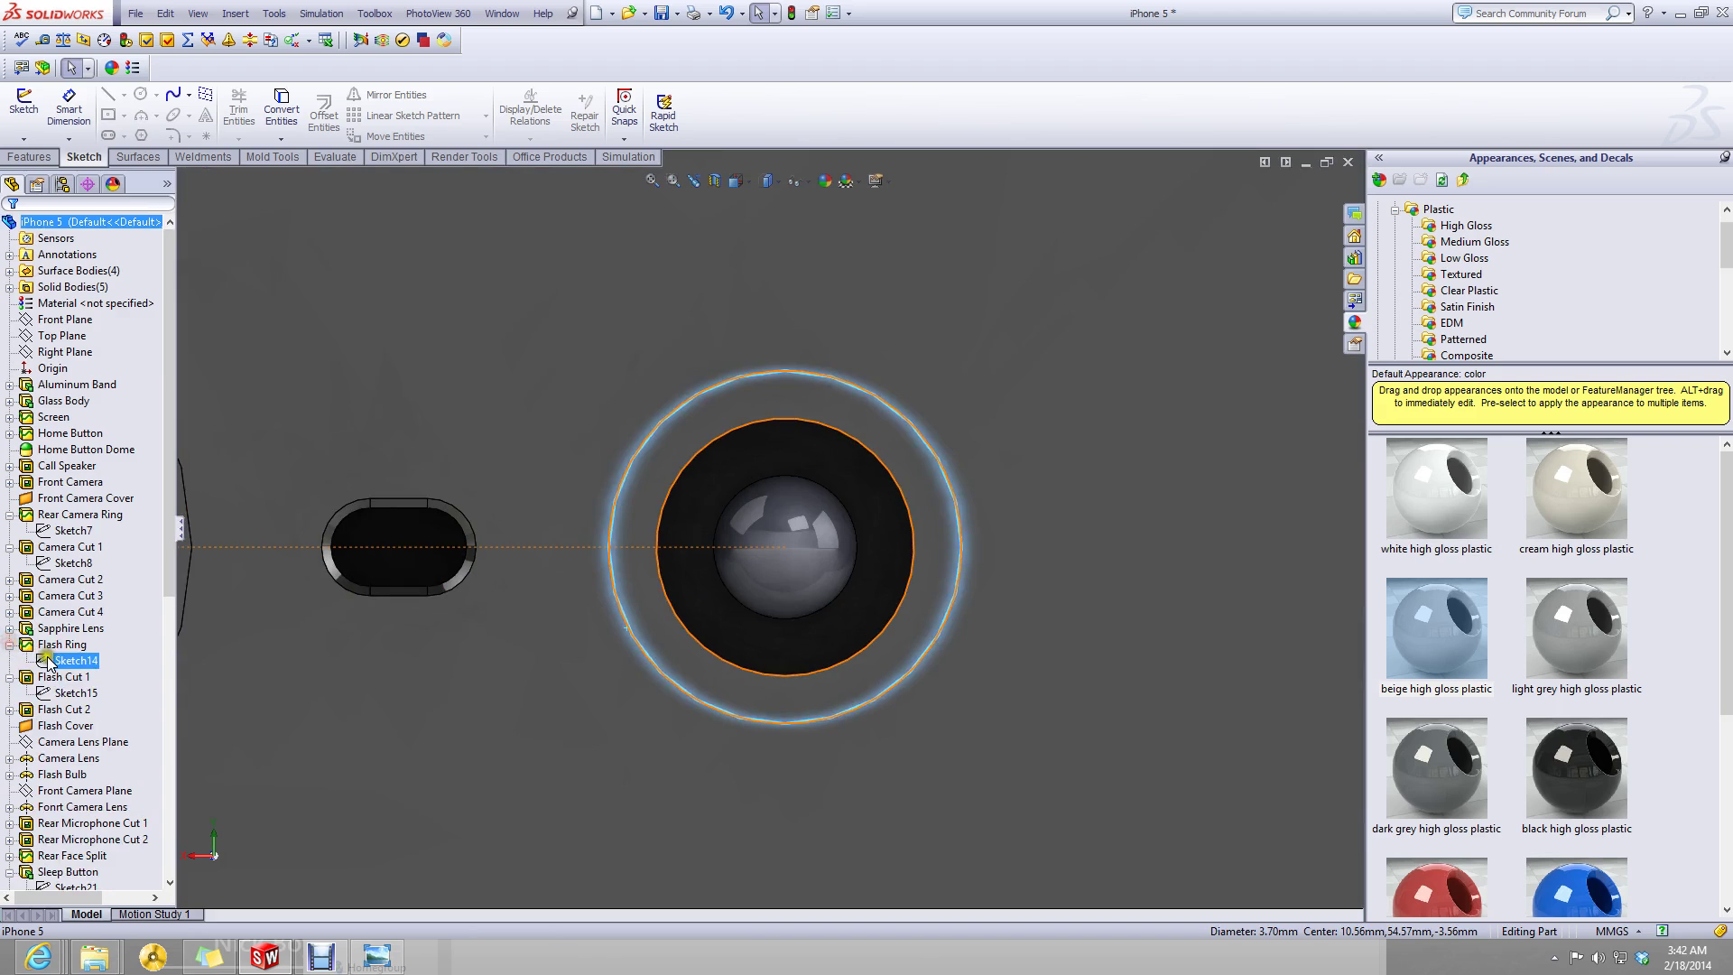
{"action": "left_click", "coordinate": [76, 659]}
{"action": "left_click", "coordinate": [56, 623]}
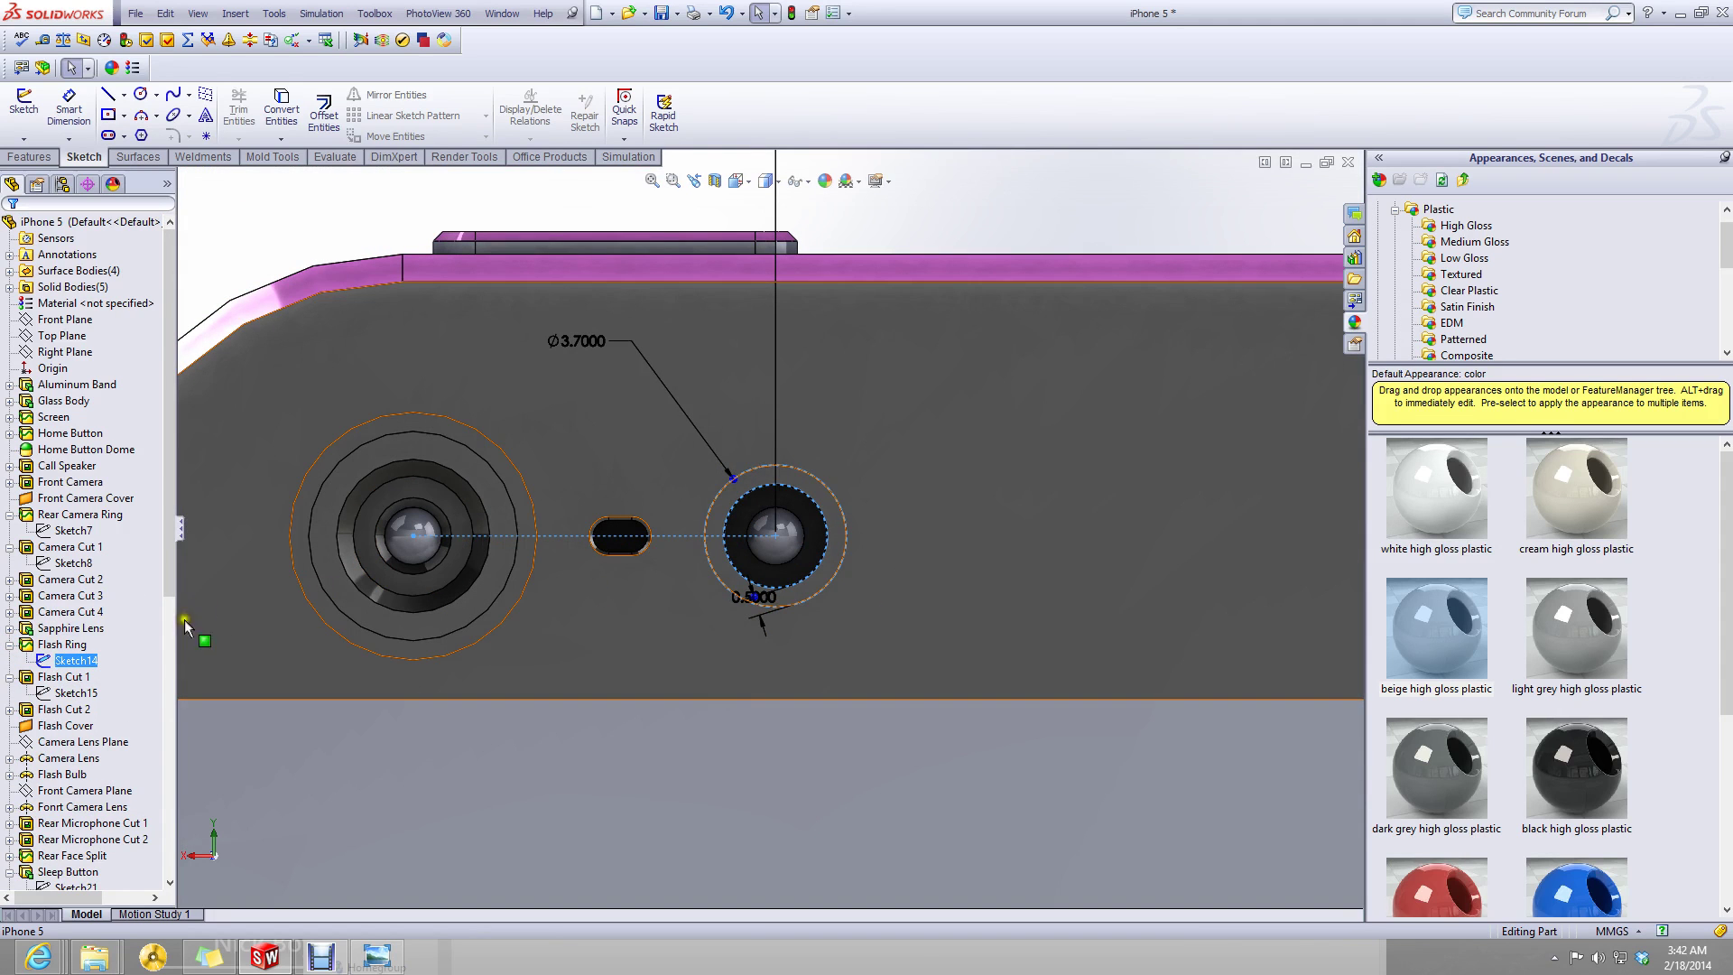
{"action": "scroll", "coordinate": [769, 533], "scroll_direction": "up", "scroll_amount": 4}
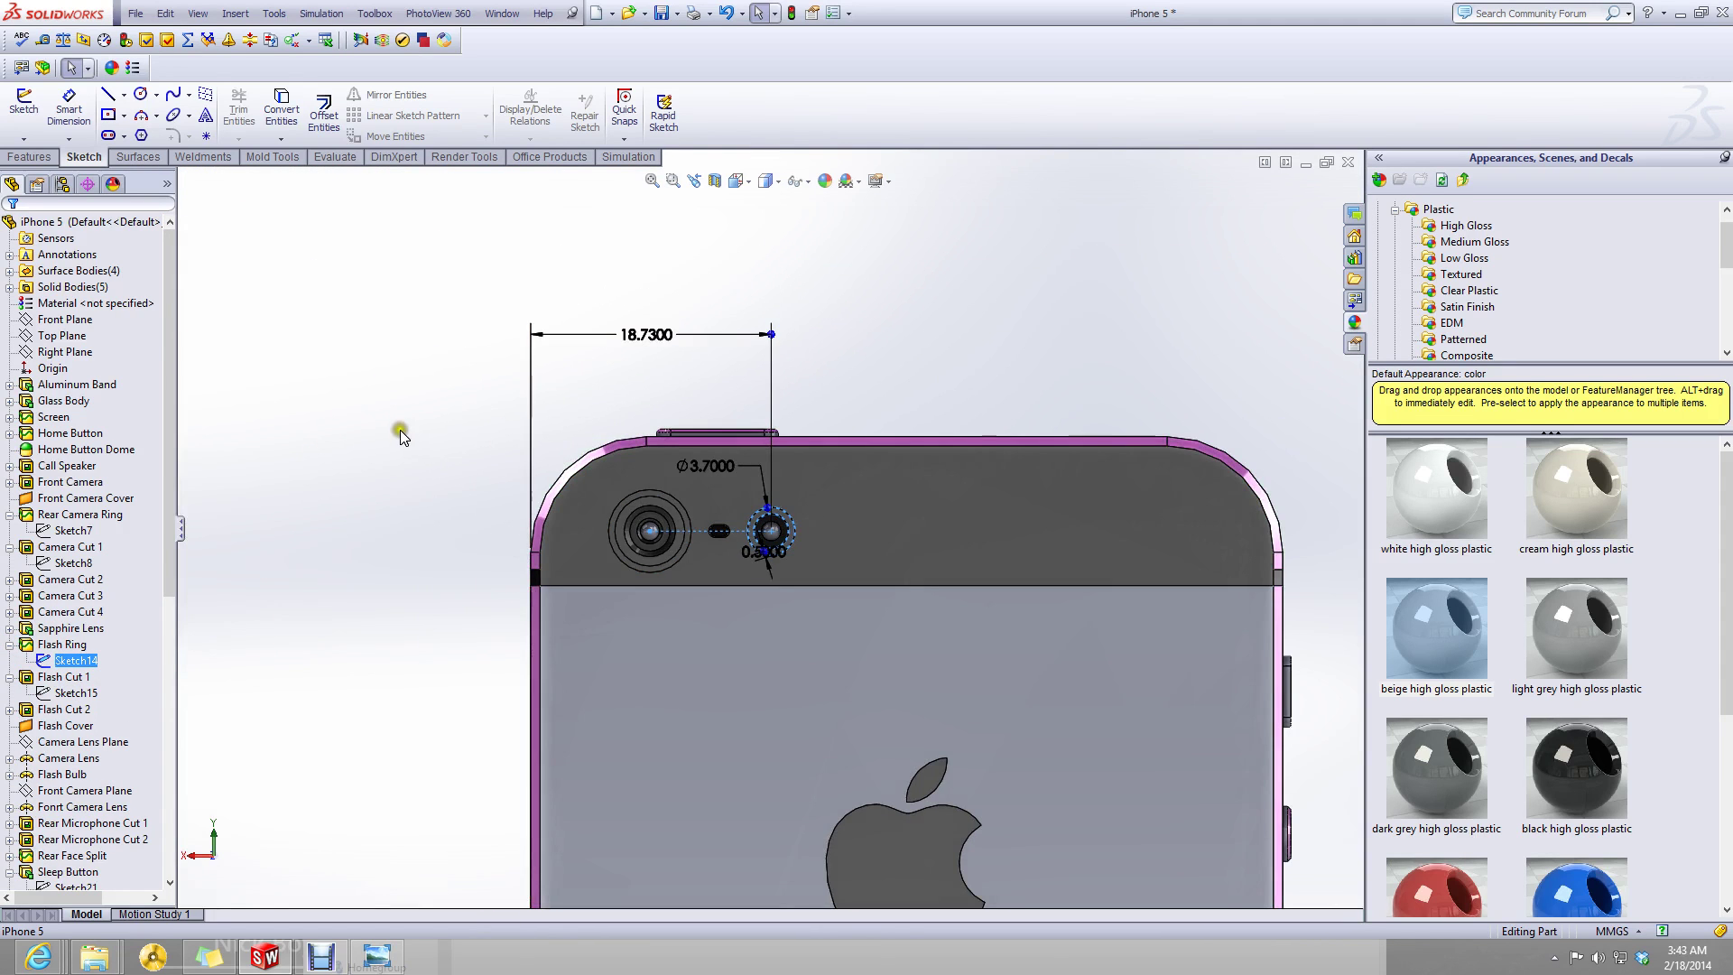
{"action": "left_click", "coordinate": [913, 230]}
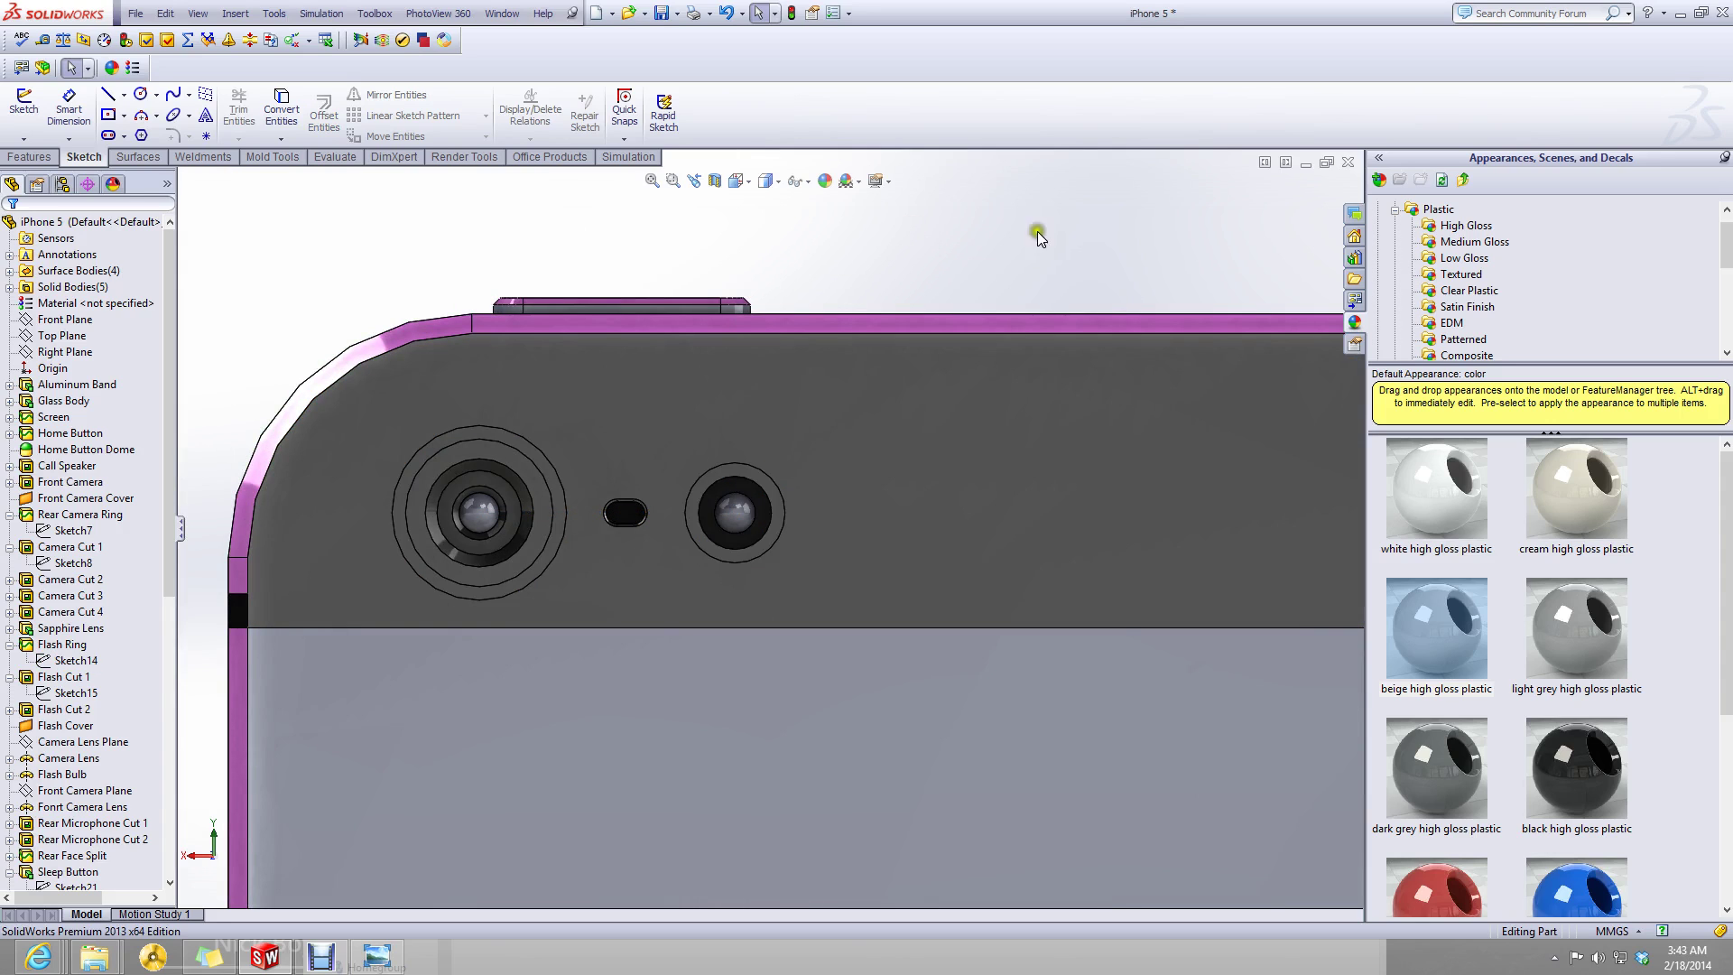
{"action": "scroll", "coordinate": [771, 394], "scroll_direction": "down", "scroll_amount": 2}
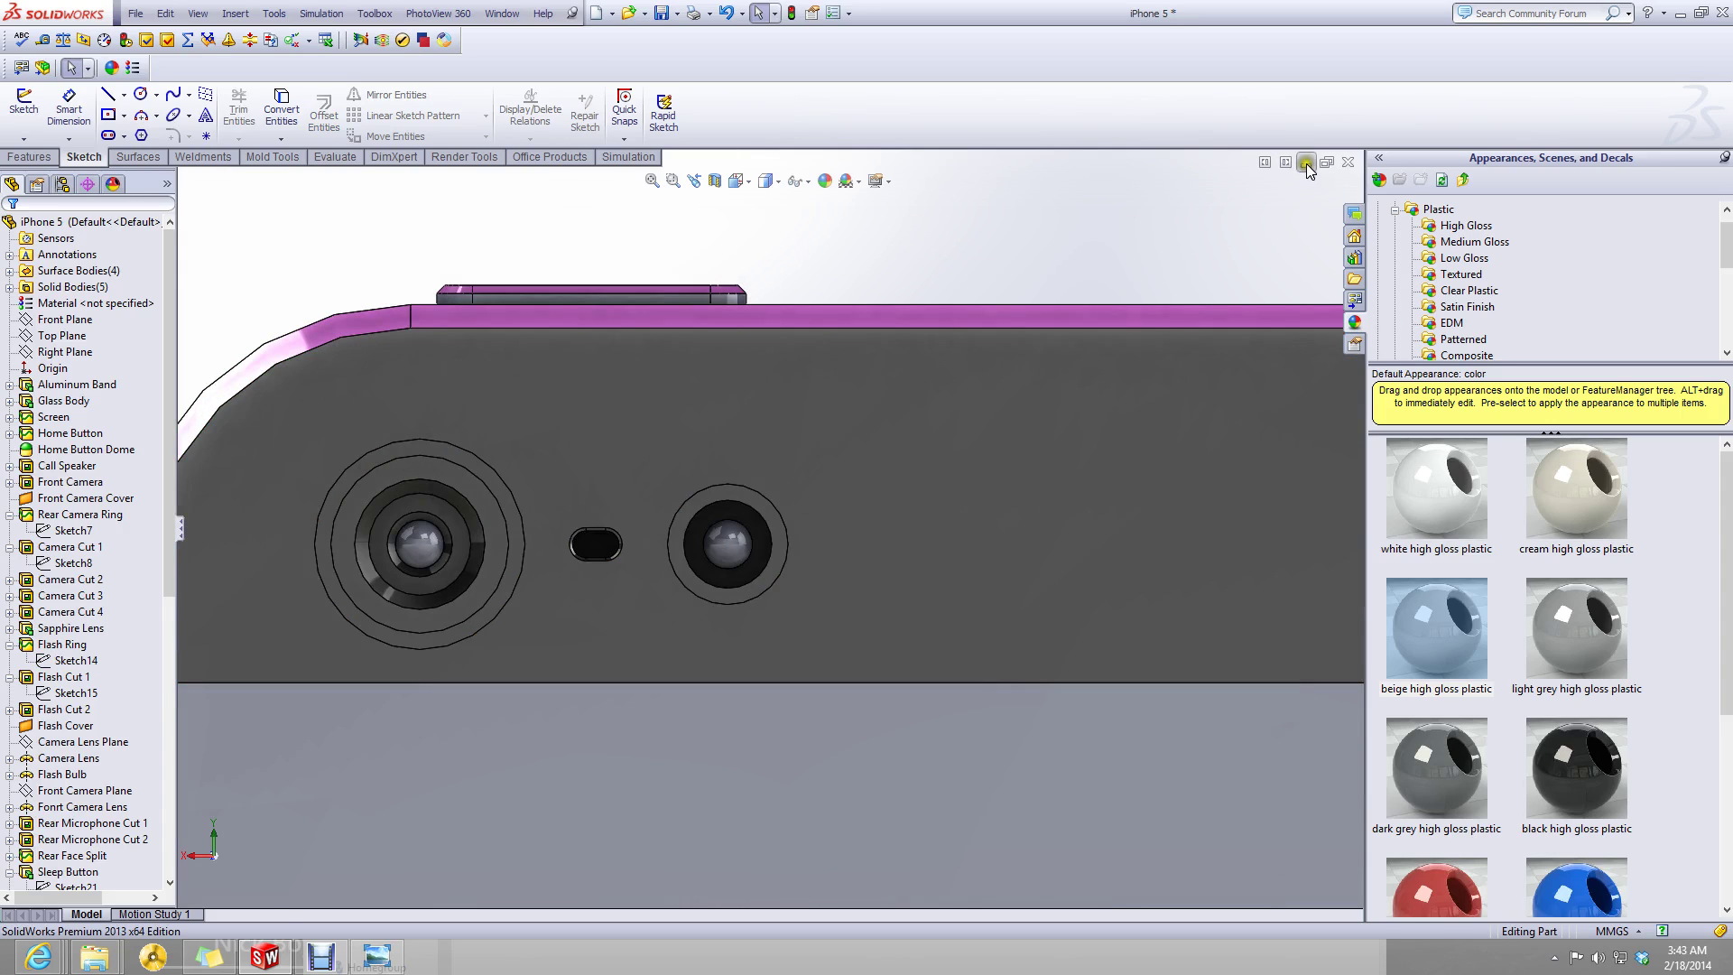
- Switch back to Part4, set the diameter of the circle beside the rear camera to 3.7 mm, and exit the sketch
{"action": "left_click", "coordinate": [1306, 164]}
{"action": "left_click", "coordinate": [58, 901]}
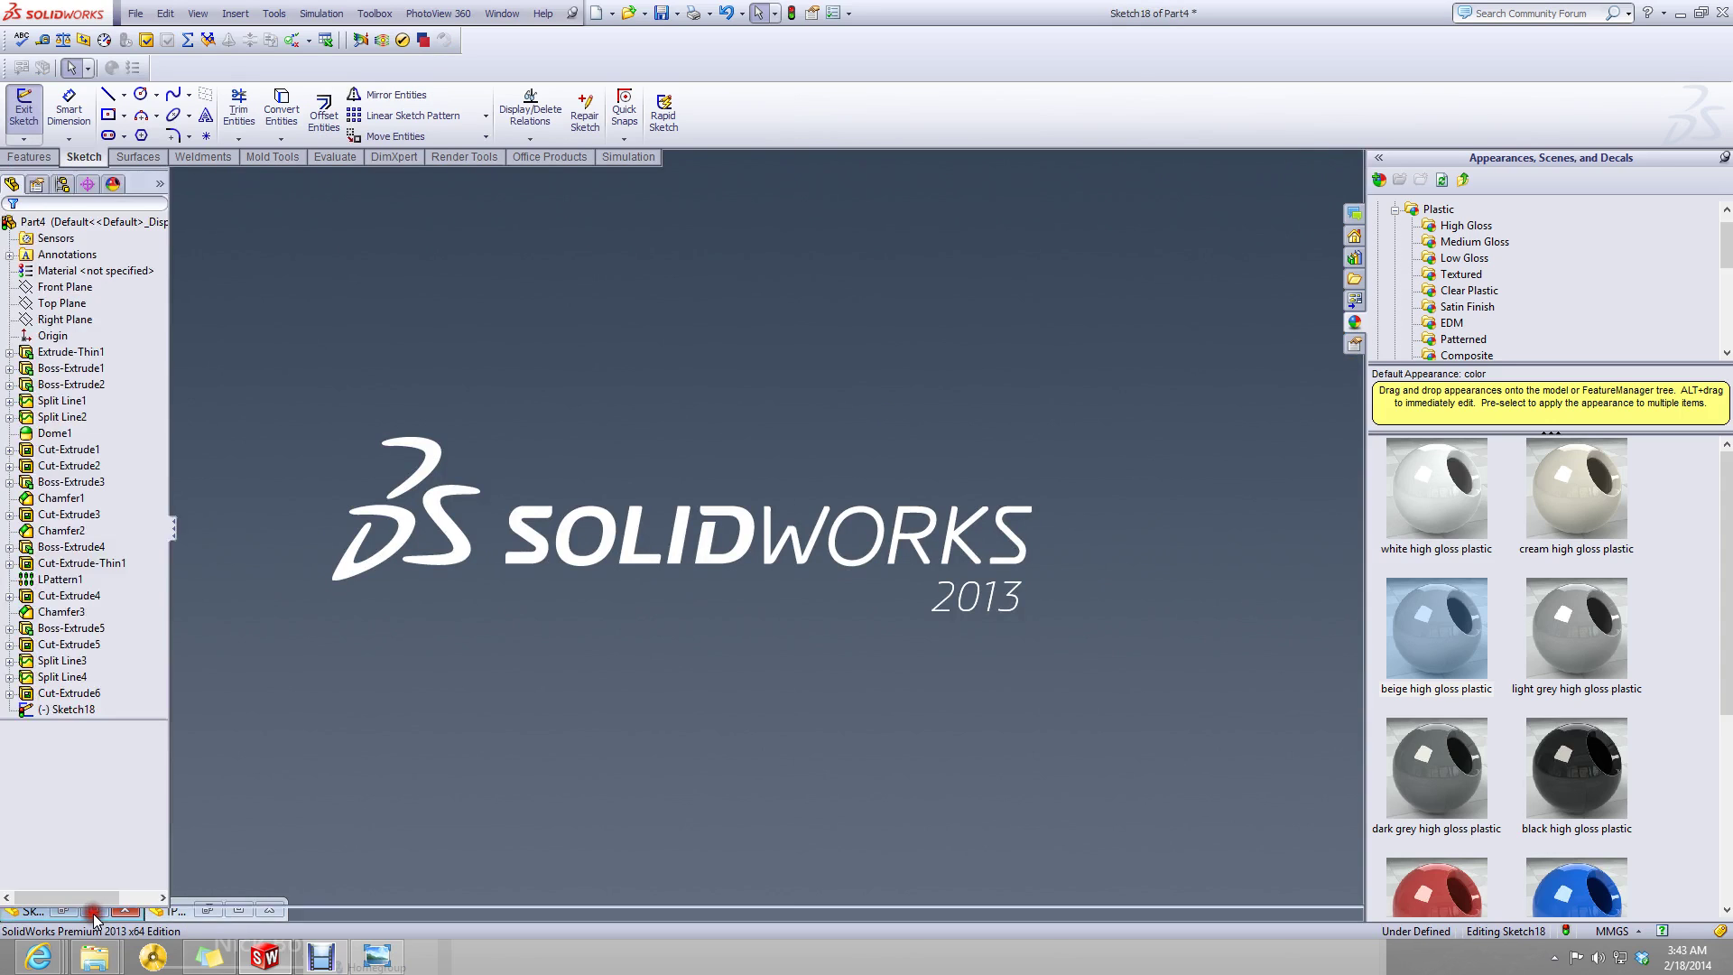
{"action": "left_click", "coordinate": [69, 109]}
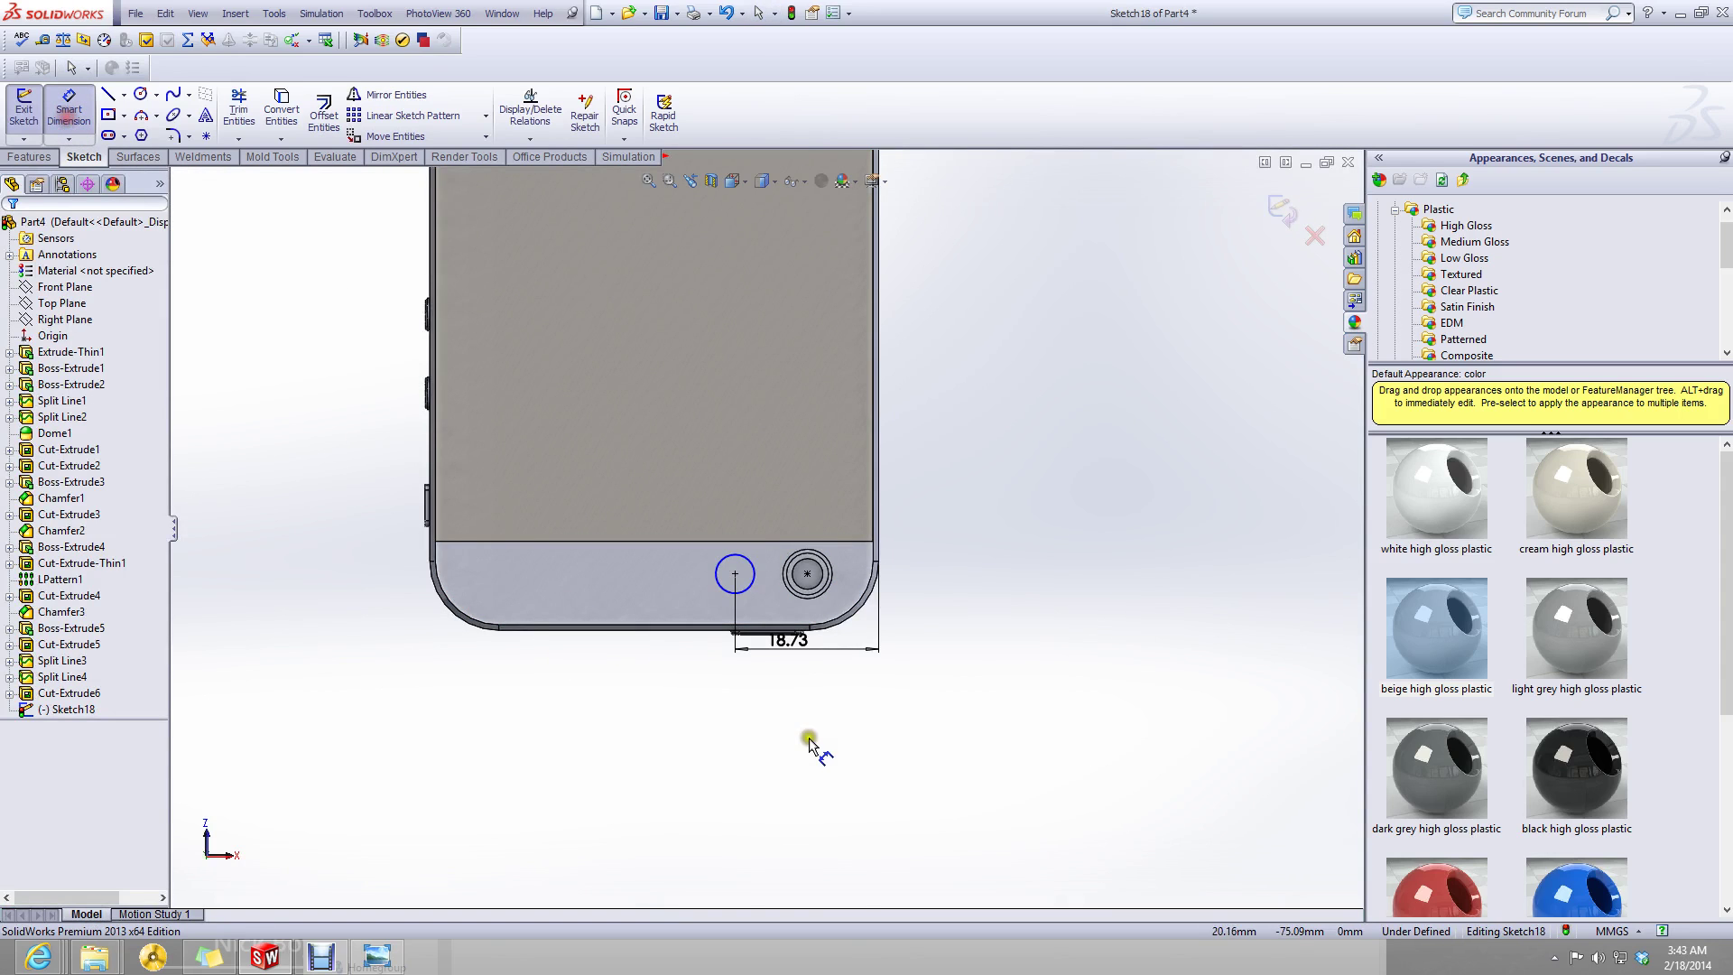
{"action": "scroll", "coordinate": [759, 659], "scroll_direction": "down", "scroll_amount": 3}
{"action": "left_click", "coordinate": [730, 490]}
{"action": "left_click", "coordinate": [555, 710]}
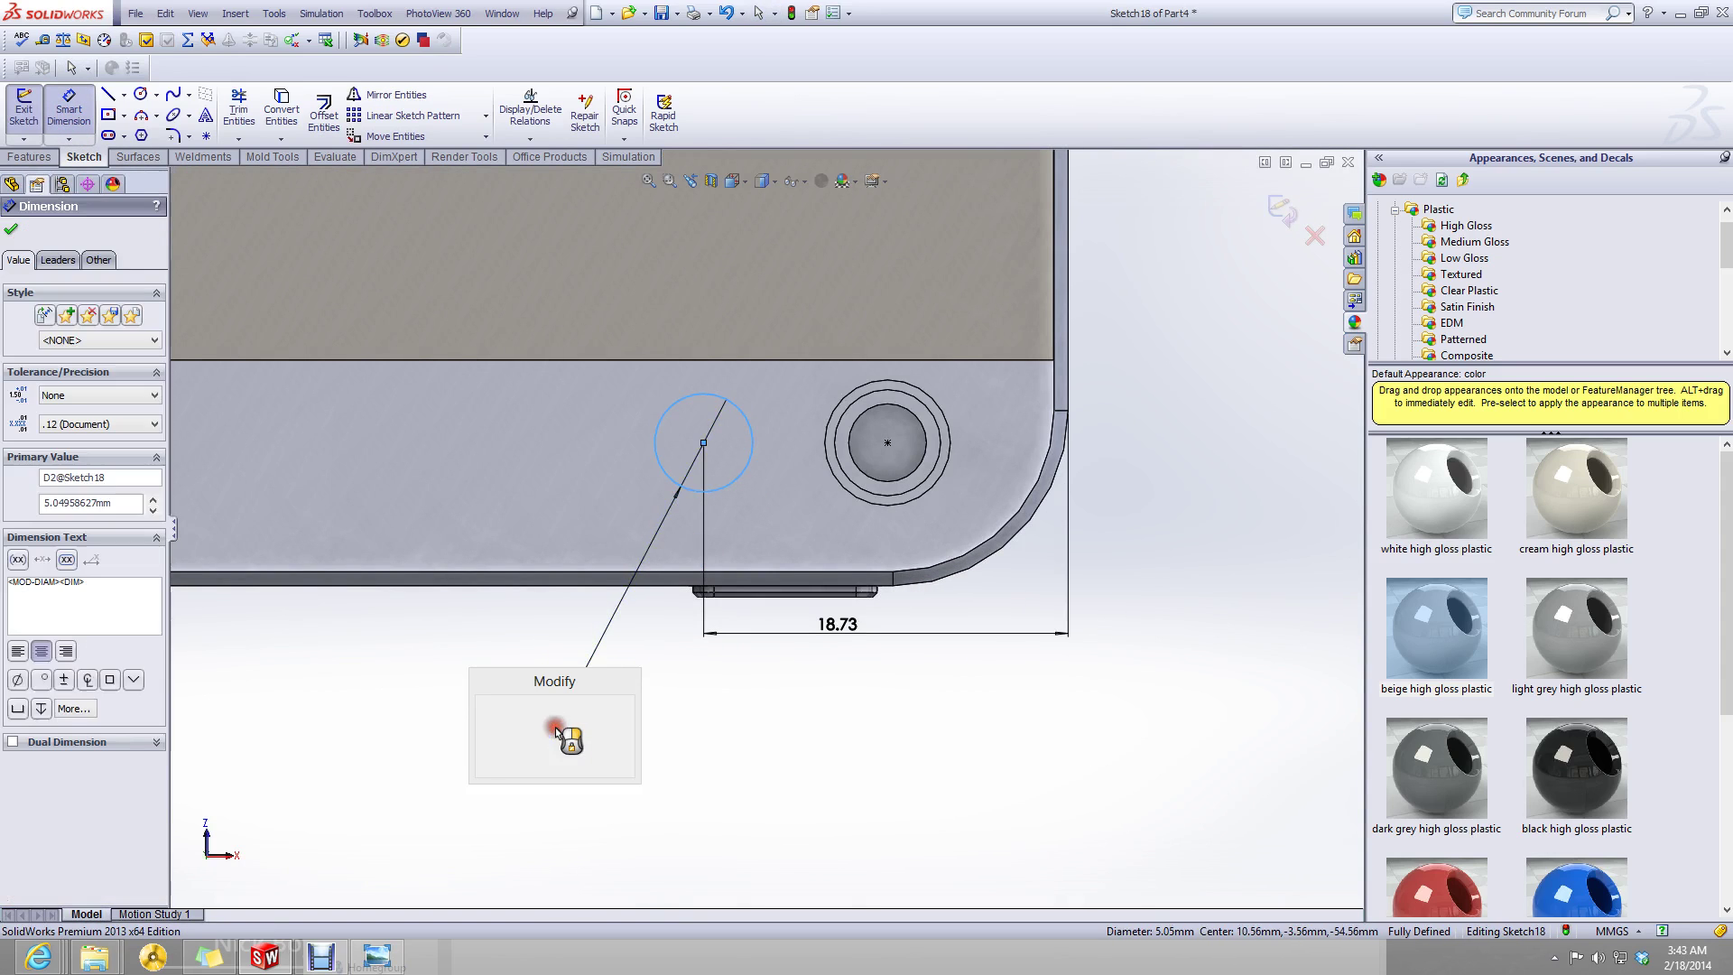
{"action": "type", "text": "3.7"}
{"action": "key", "text": "Return"}
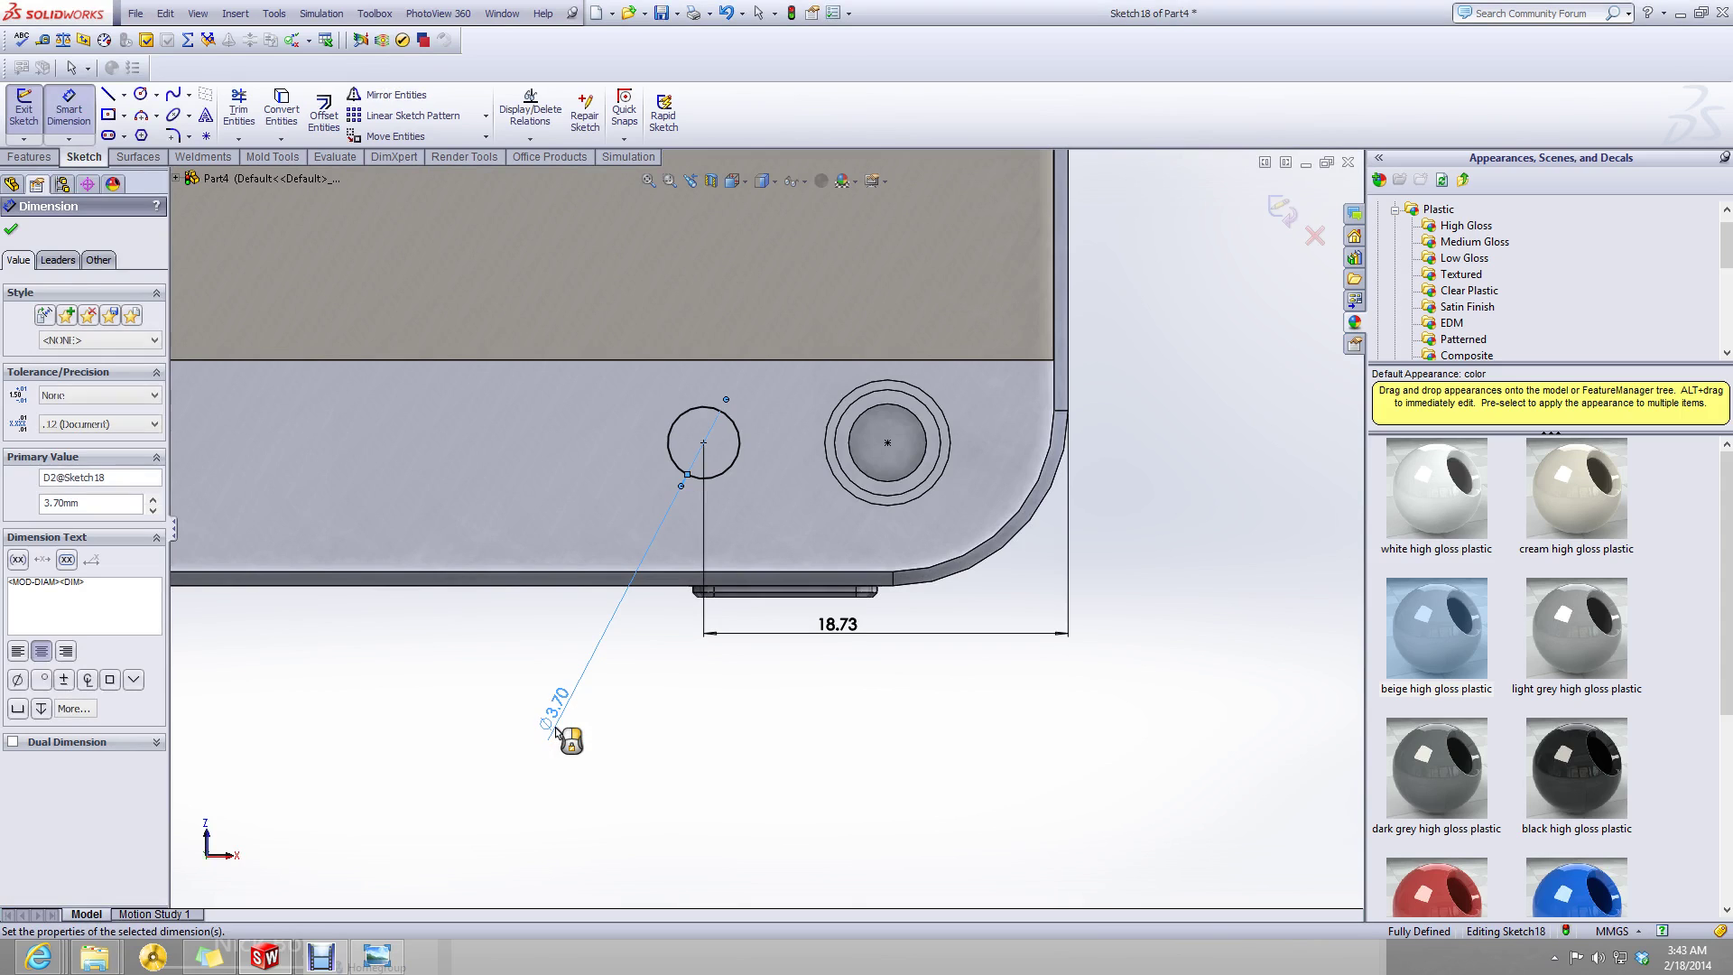
{"action": "left_click", "coordinate": [1258, 191]}
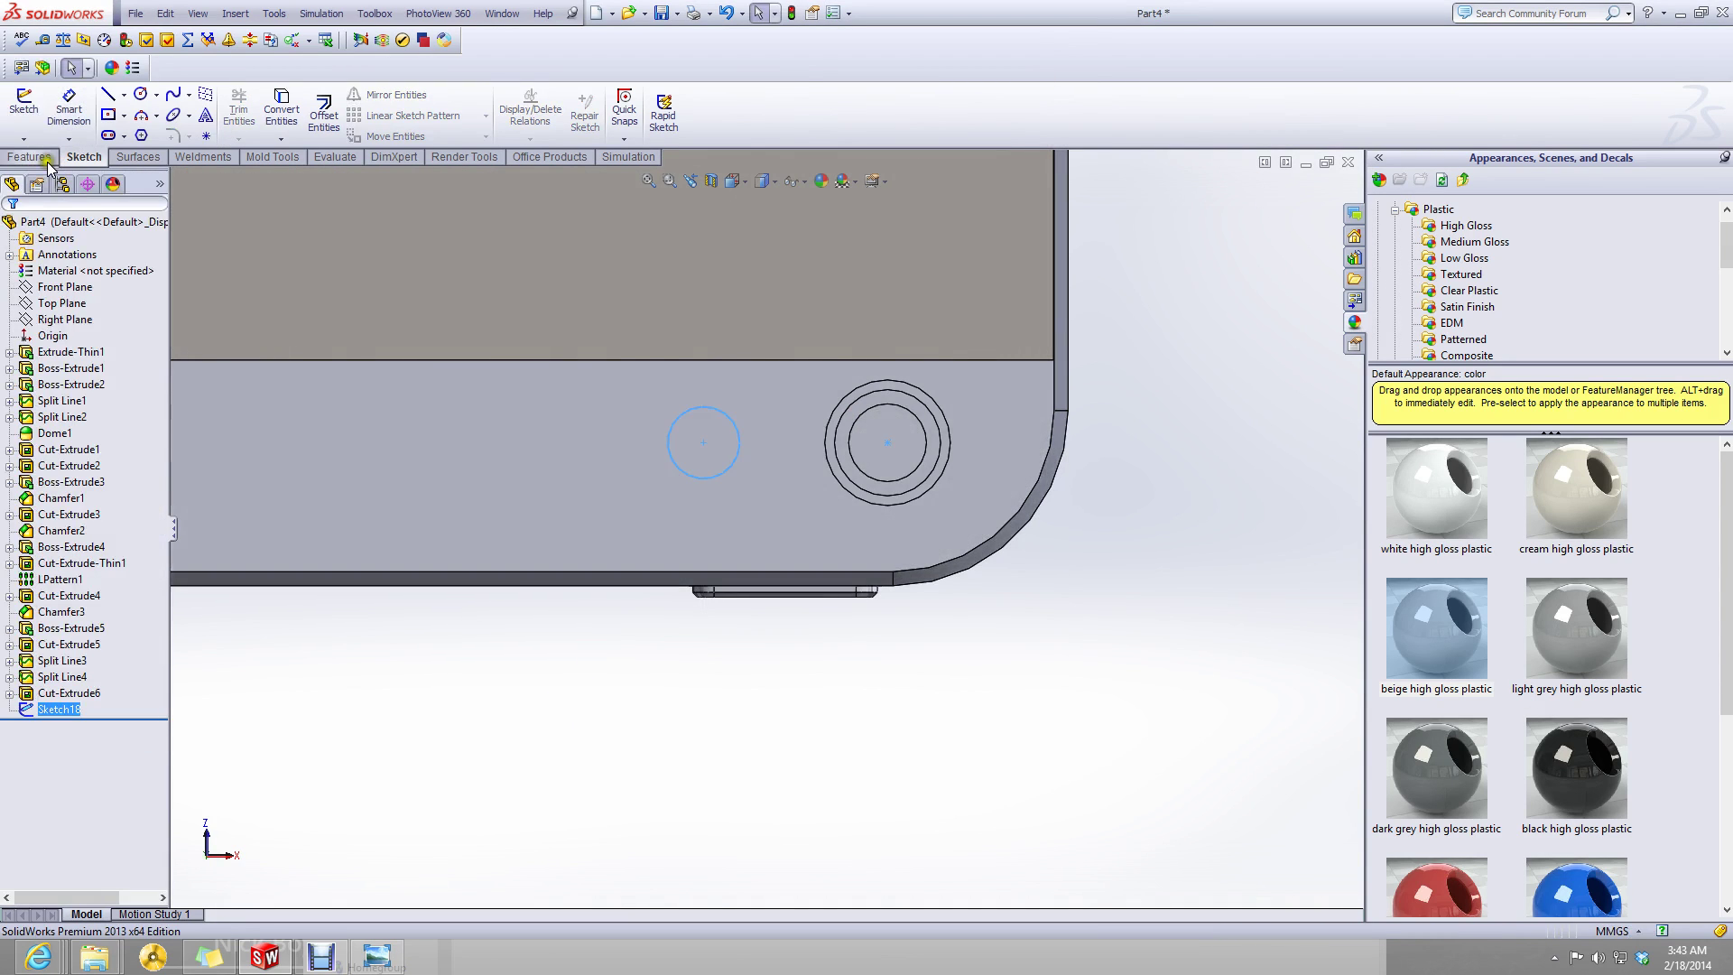
- Split the back face strip around the camera by projecting the 3.7 mm circle sketch as a split line
{"action": "left_click", "coordinate": [737, 108]}
{"action": "left_click", "coordinate": [768, 218]}
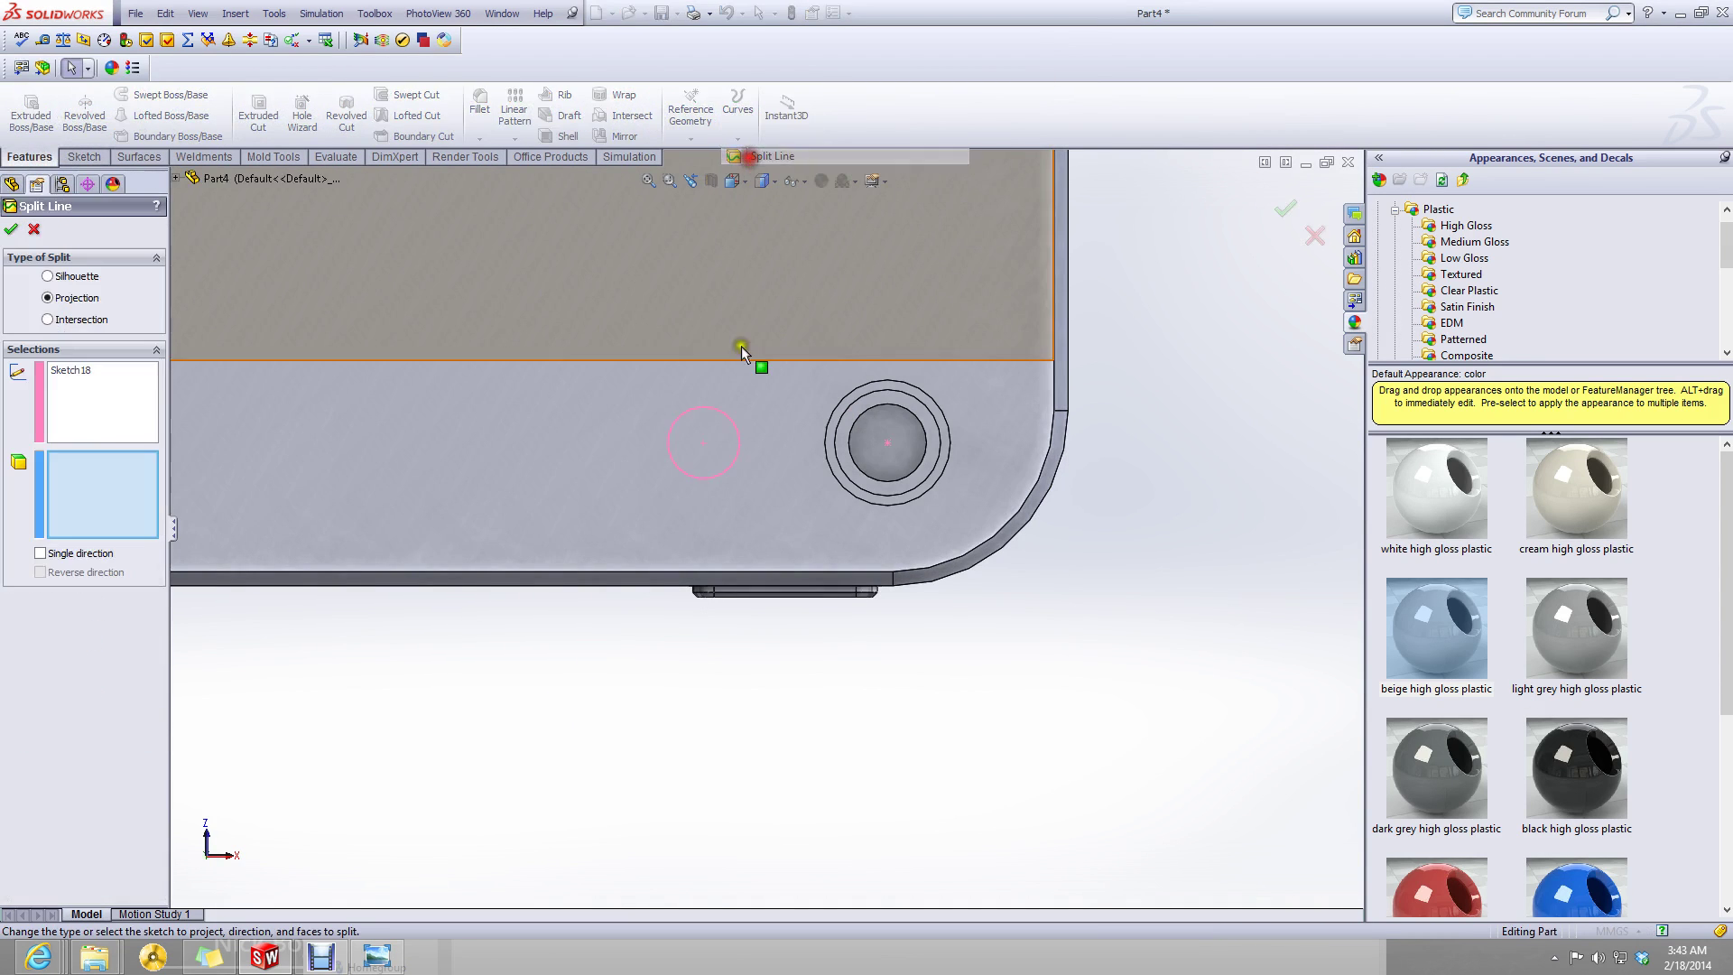
{"action": "left_click", "coordinate": [368, 438]}
{"action": "left_click", "coordinate": [11, 228]}
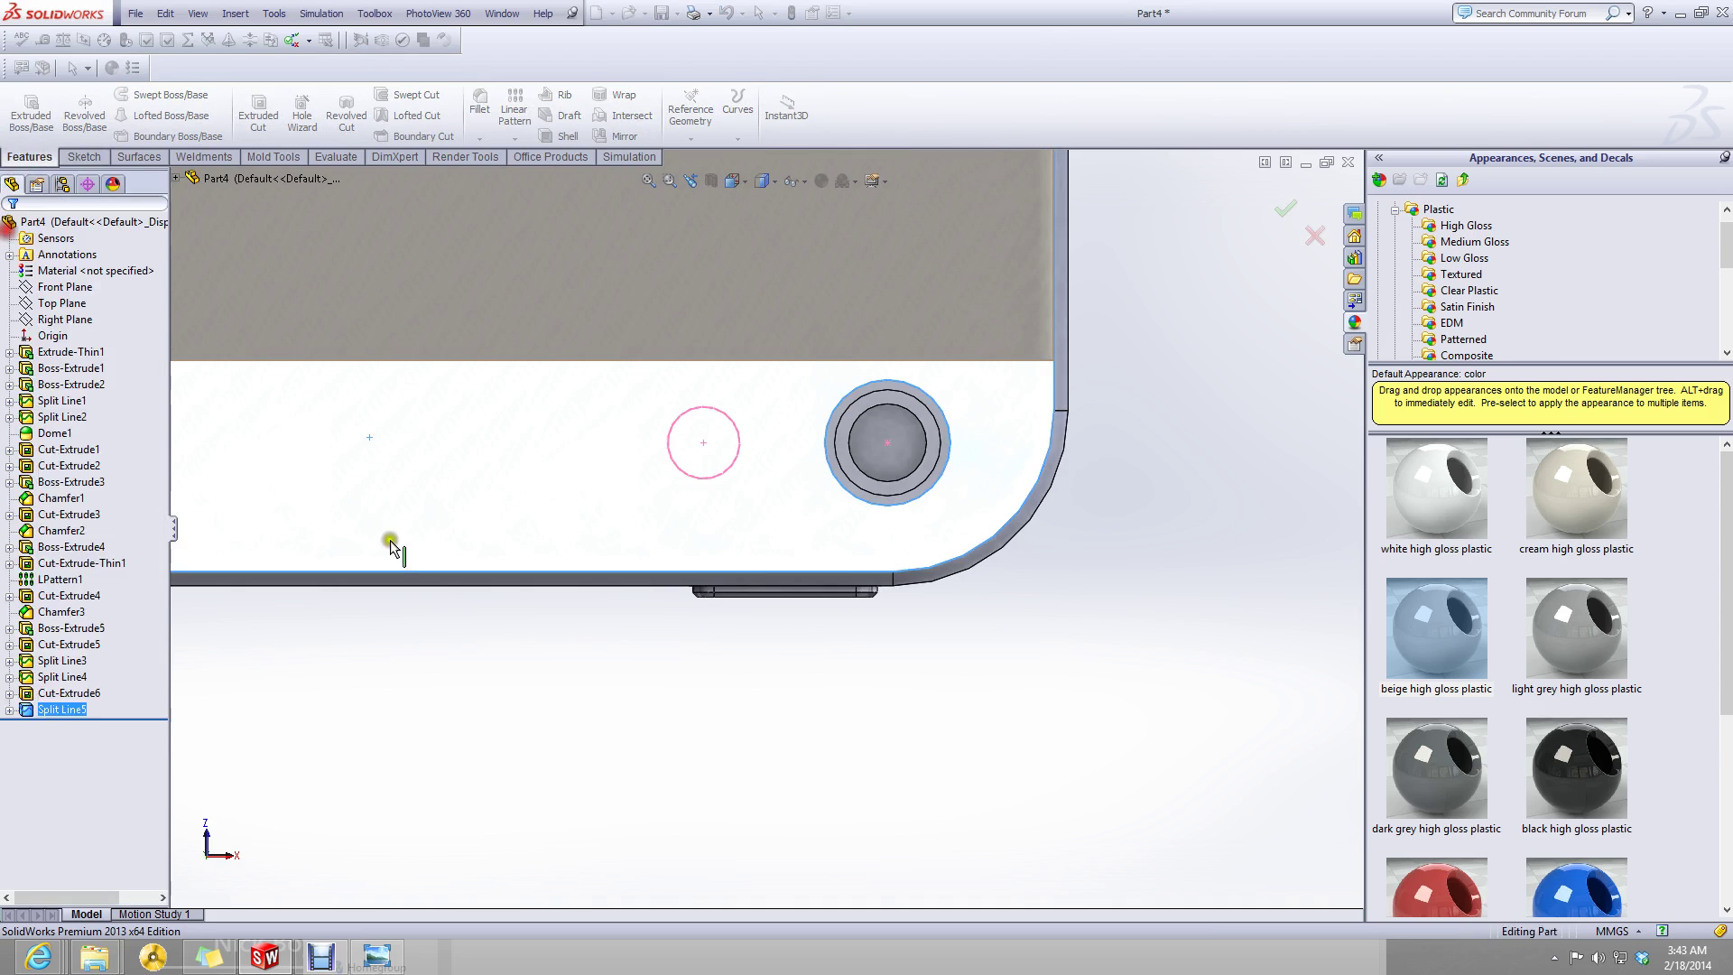
- On the same back strip face, sketch a circle of radius 1.35 mm concentric with the flash ring
{"action": "left_click", "coordinate": [81, 156]}
{"action": "left_click", "coordinate": [23, 108]}
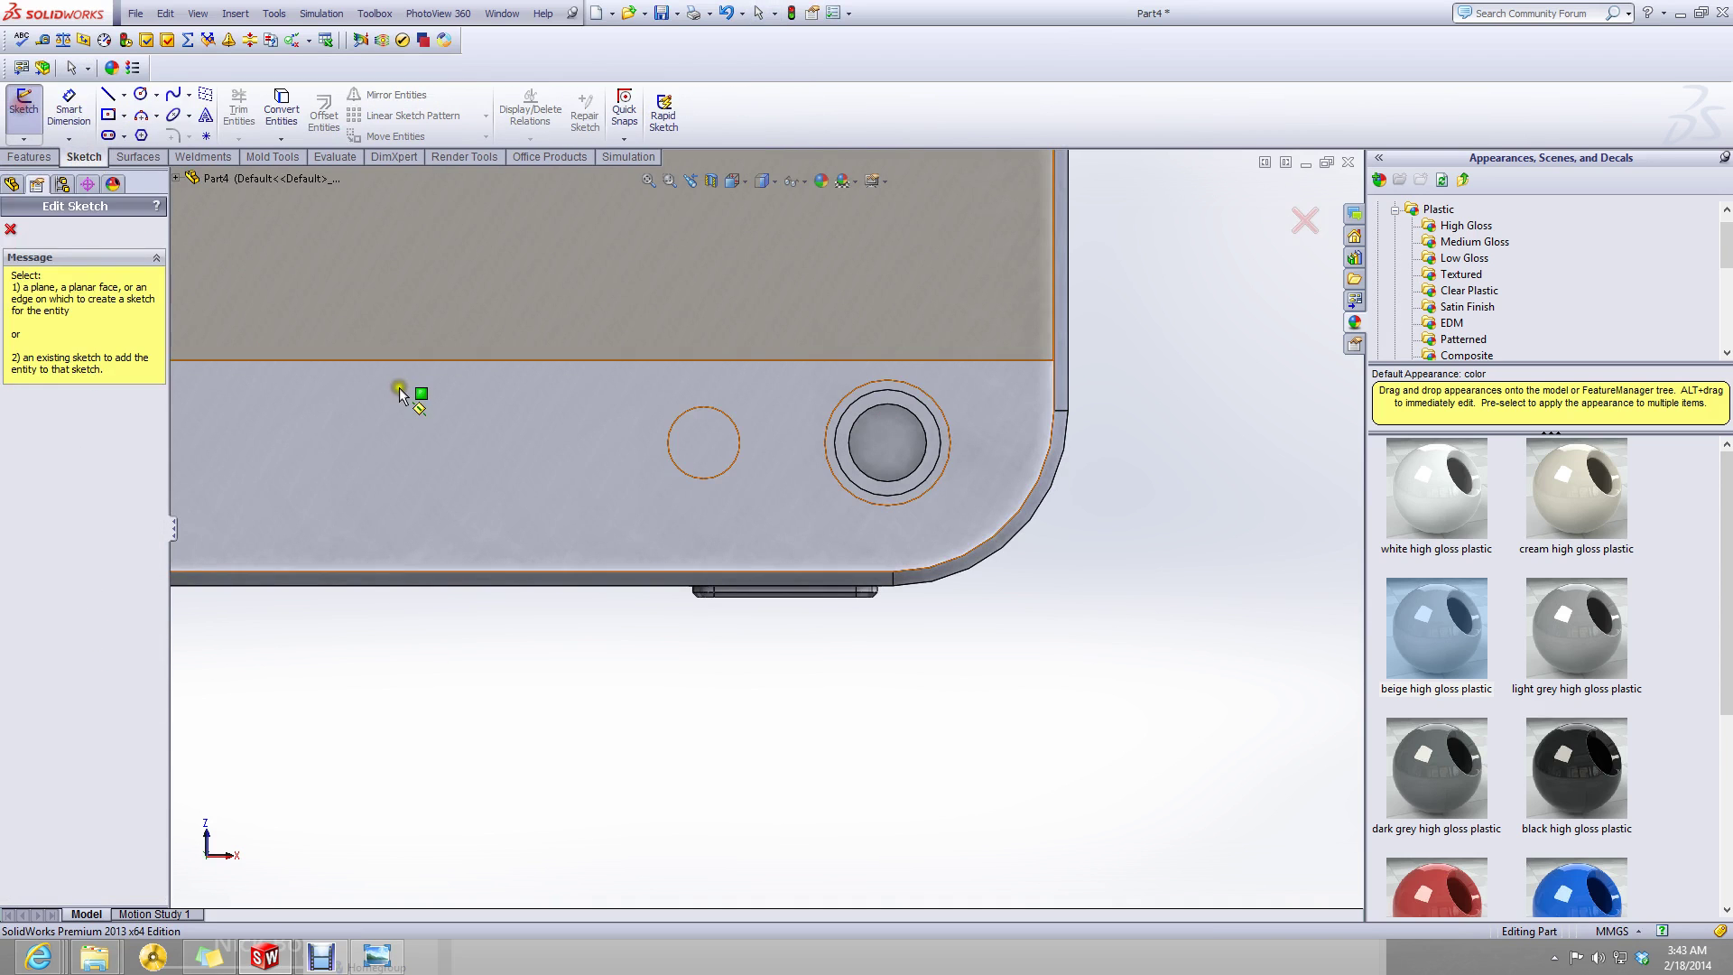
{"action": "left_click", "coordinate": [402, 379]}
{"action": "left_click", "coordinate": [140, 94]}
{"action": "scroll", "coordinate": [623, 298], "scroll_direction": "down", "scroll_amount": 3}
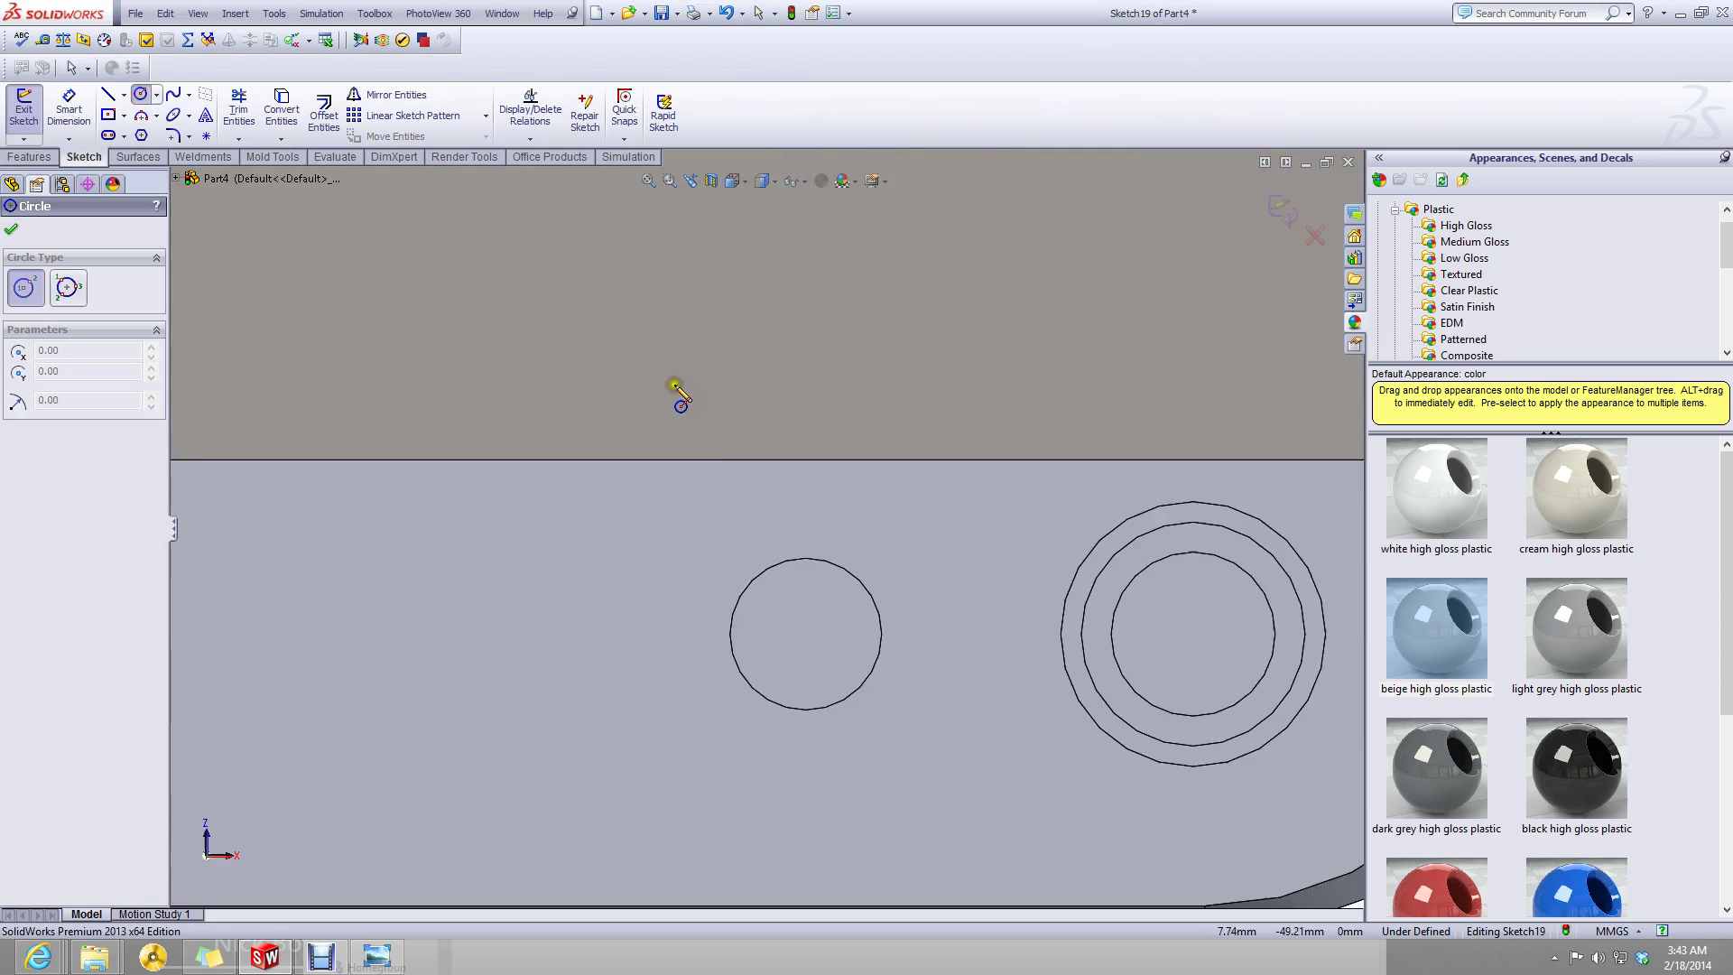
{"action": "left_click", "coordinate": [805, 634]}
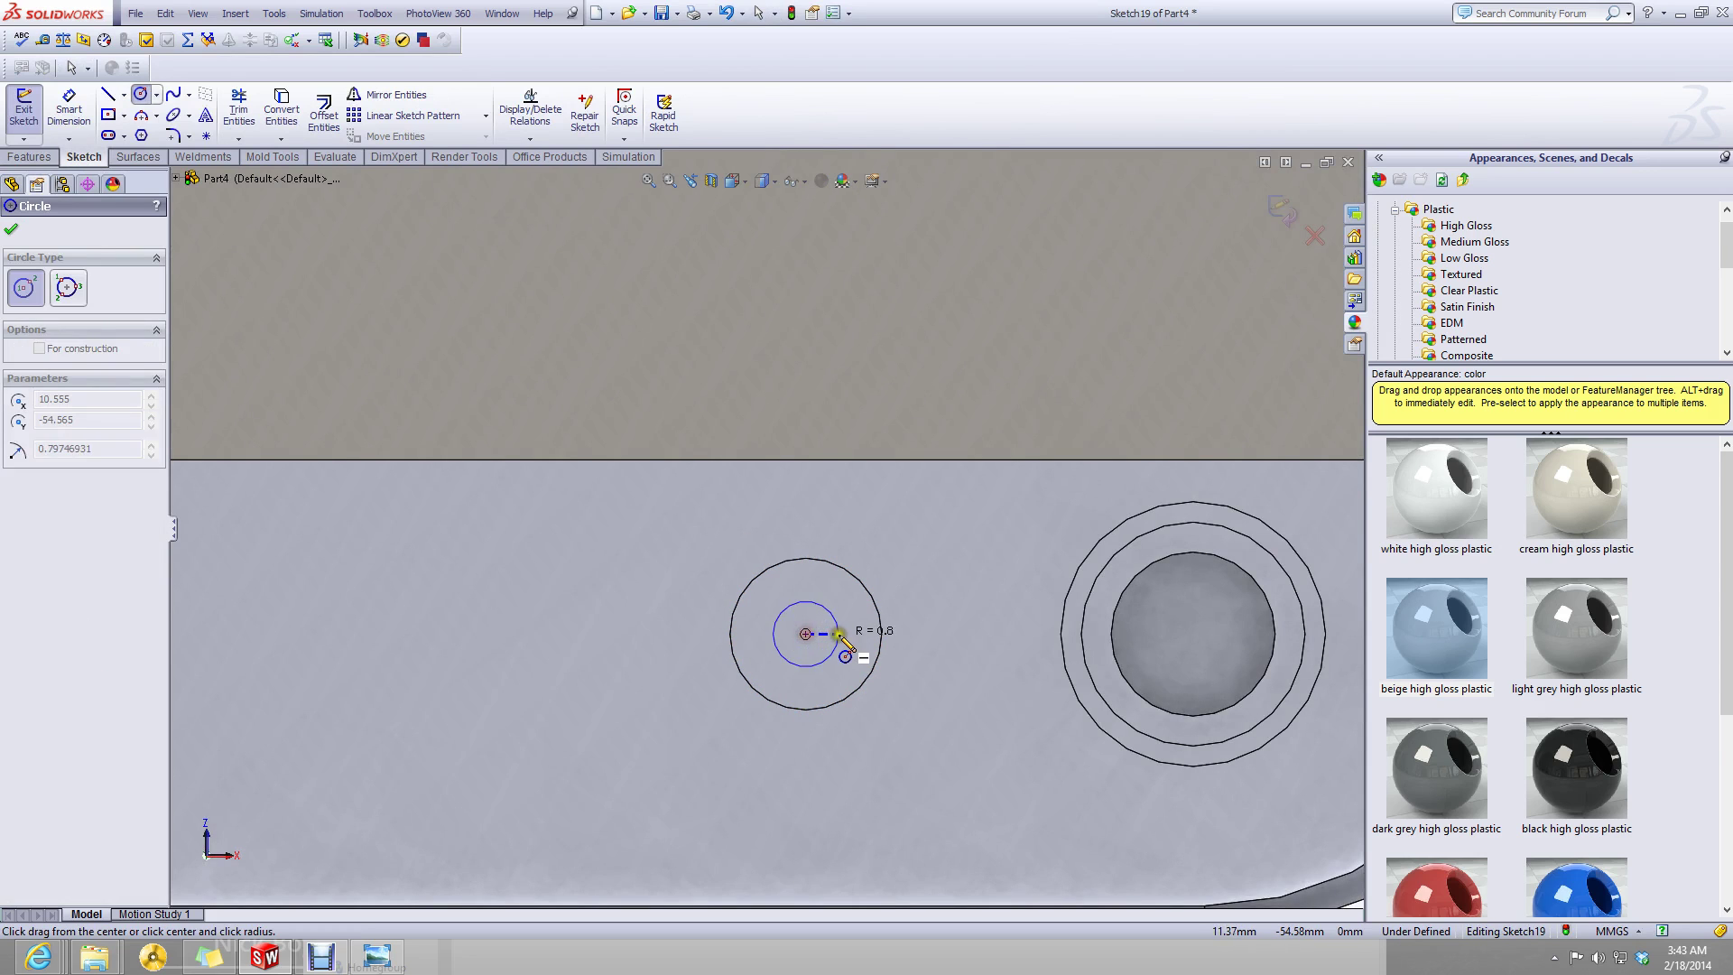
{"action": "left_click", "coordinate": [842, 633]}
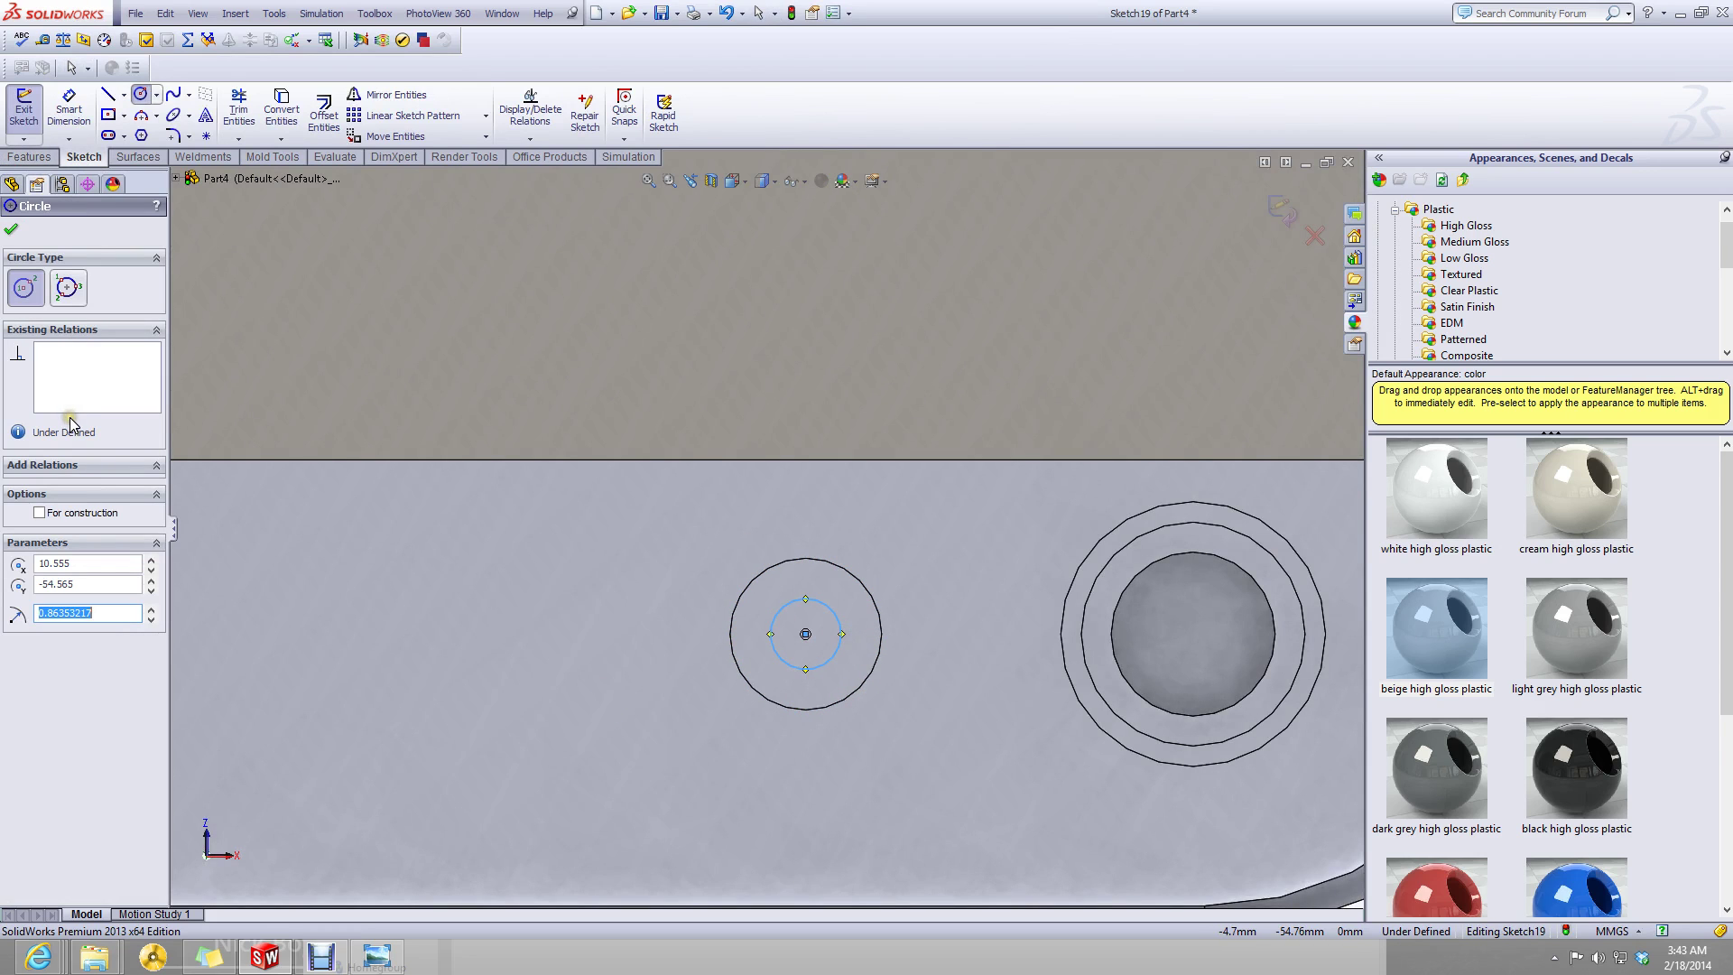
{"action": "type", "text": "1.35"}
{"action": "left_click", "coordinate": [12, 228]}
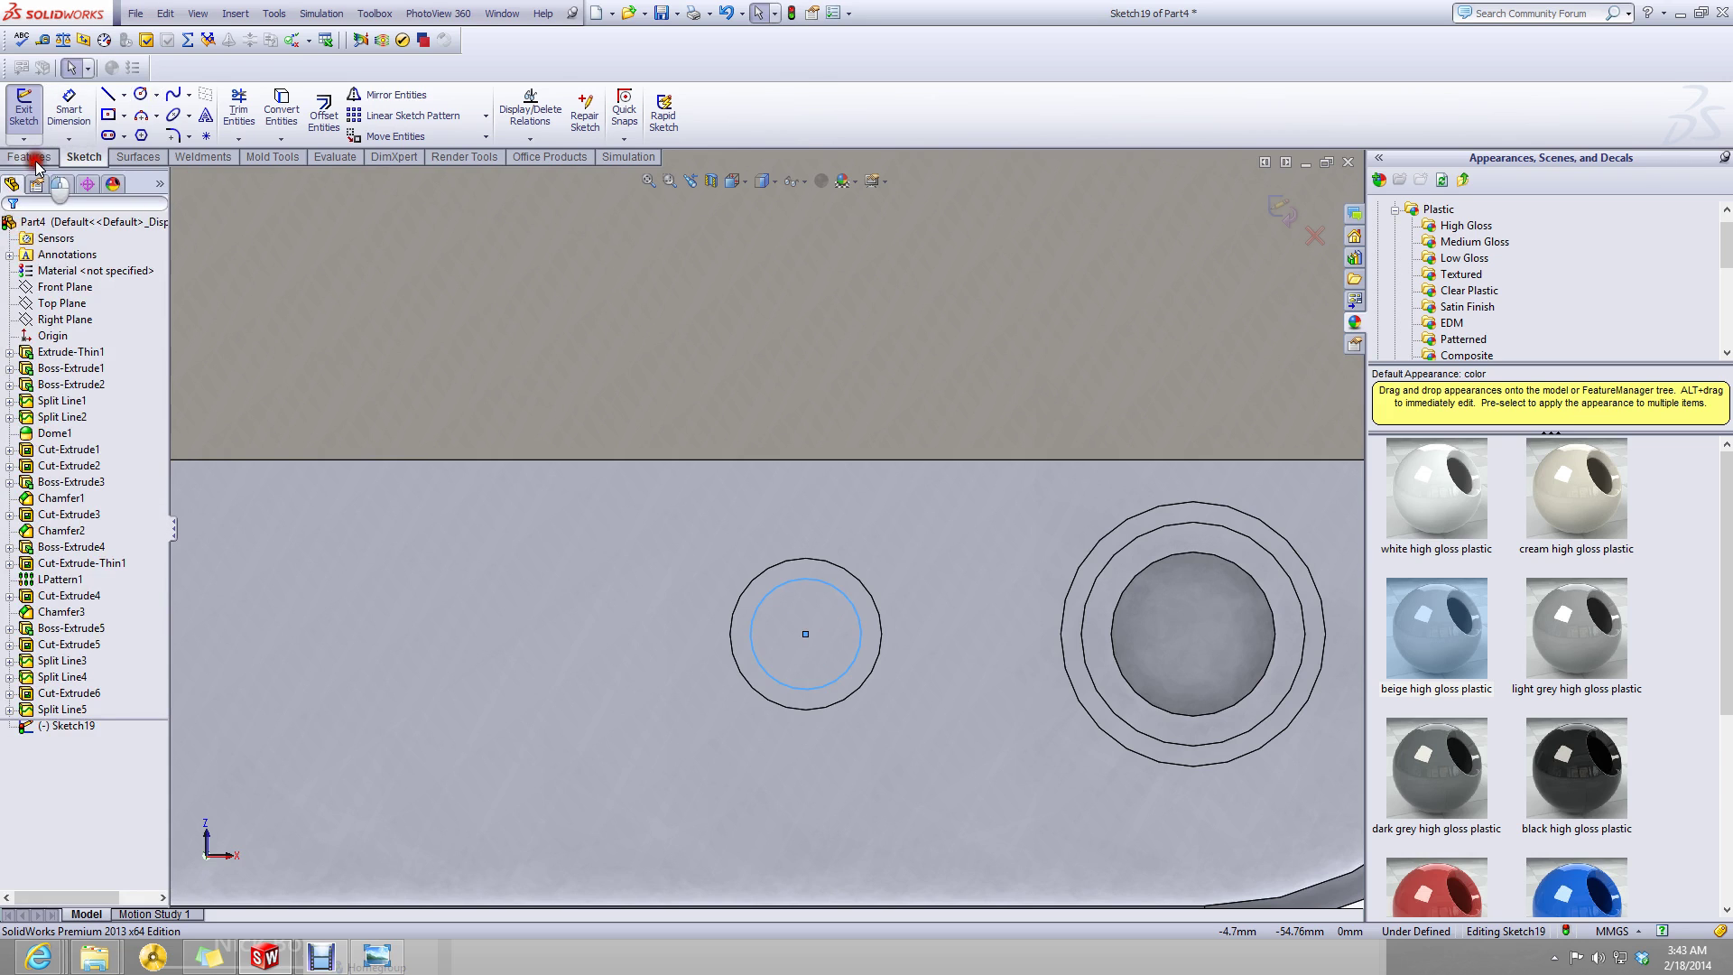
- Cut-extrude the inner flash circle with a blind depth of 0.25 mm
{"action": "left_click", "coordinate": [36, 159]}
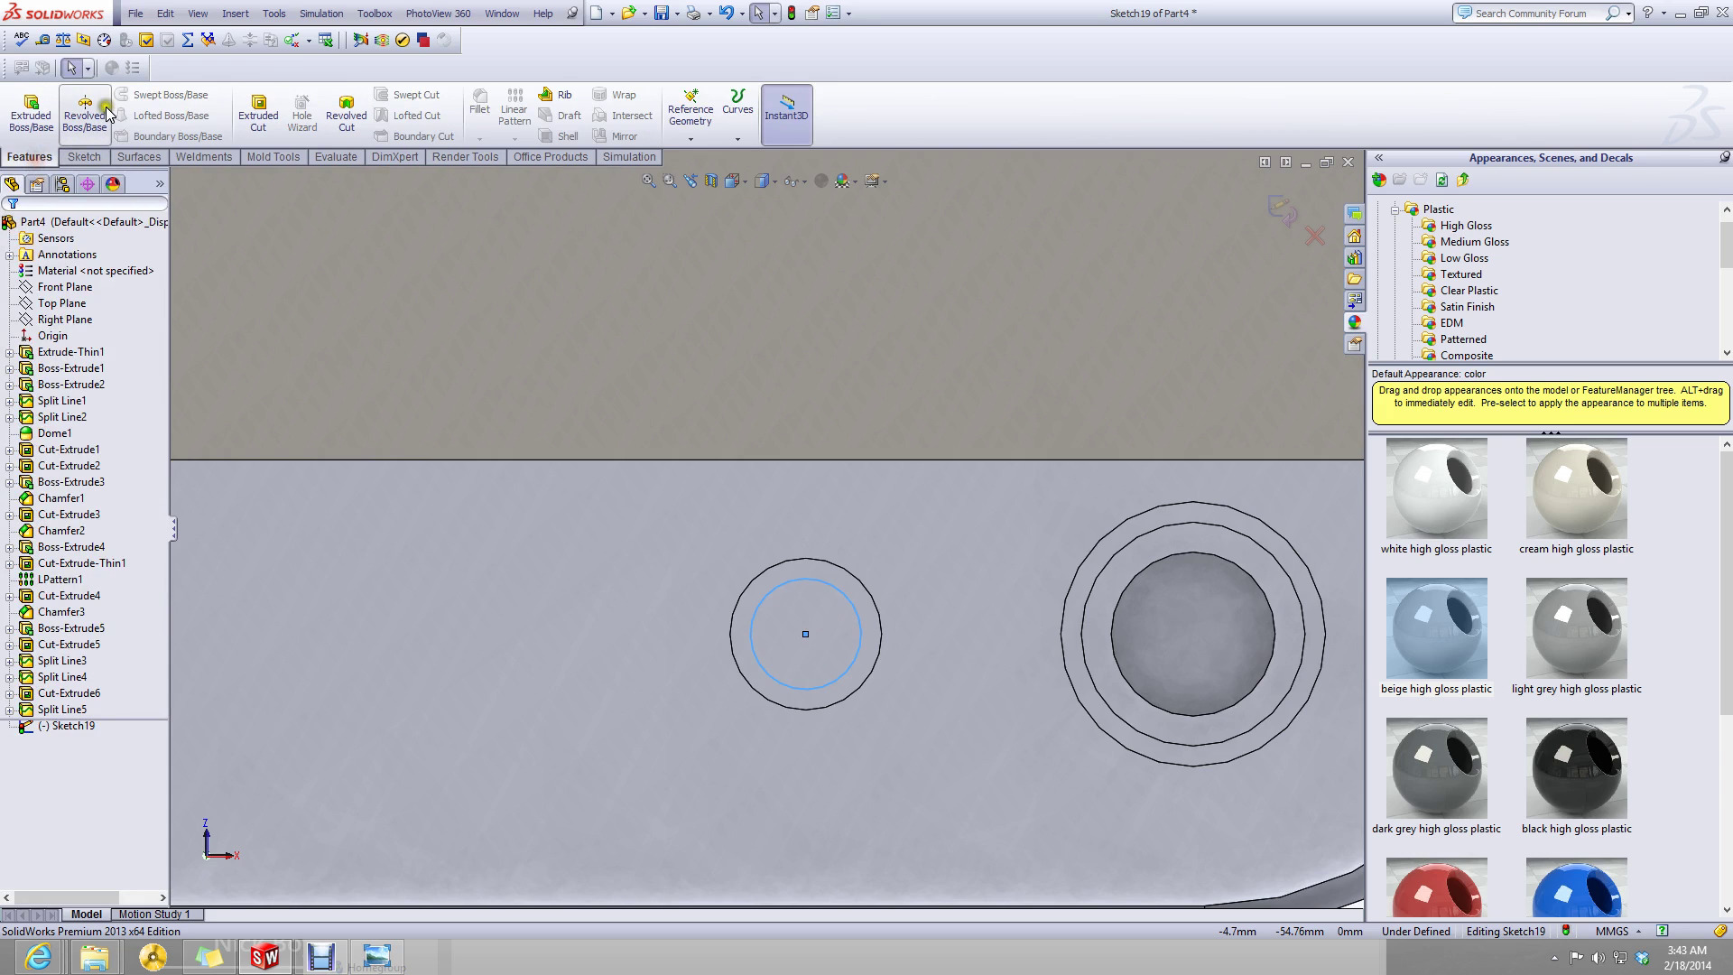
{"action": "left_click", "coordinate": [244, 109]}
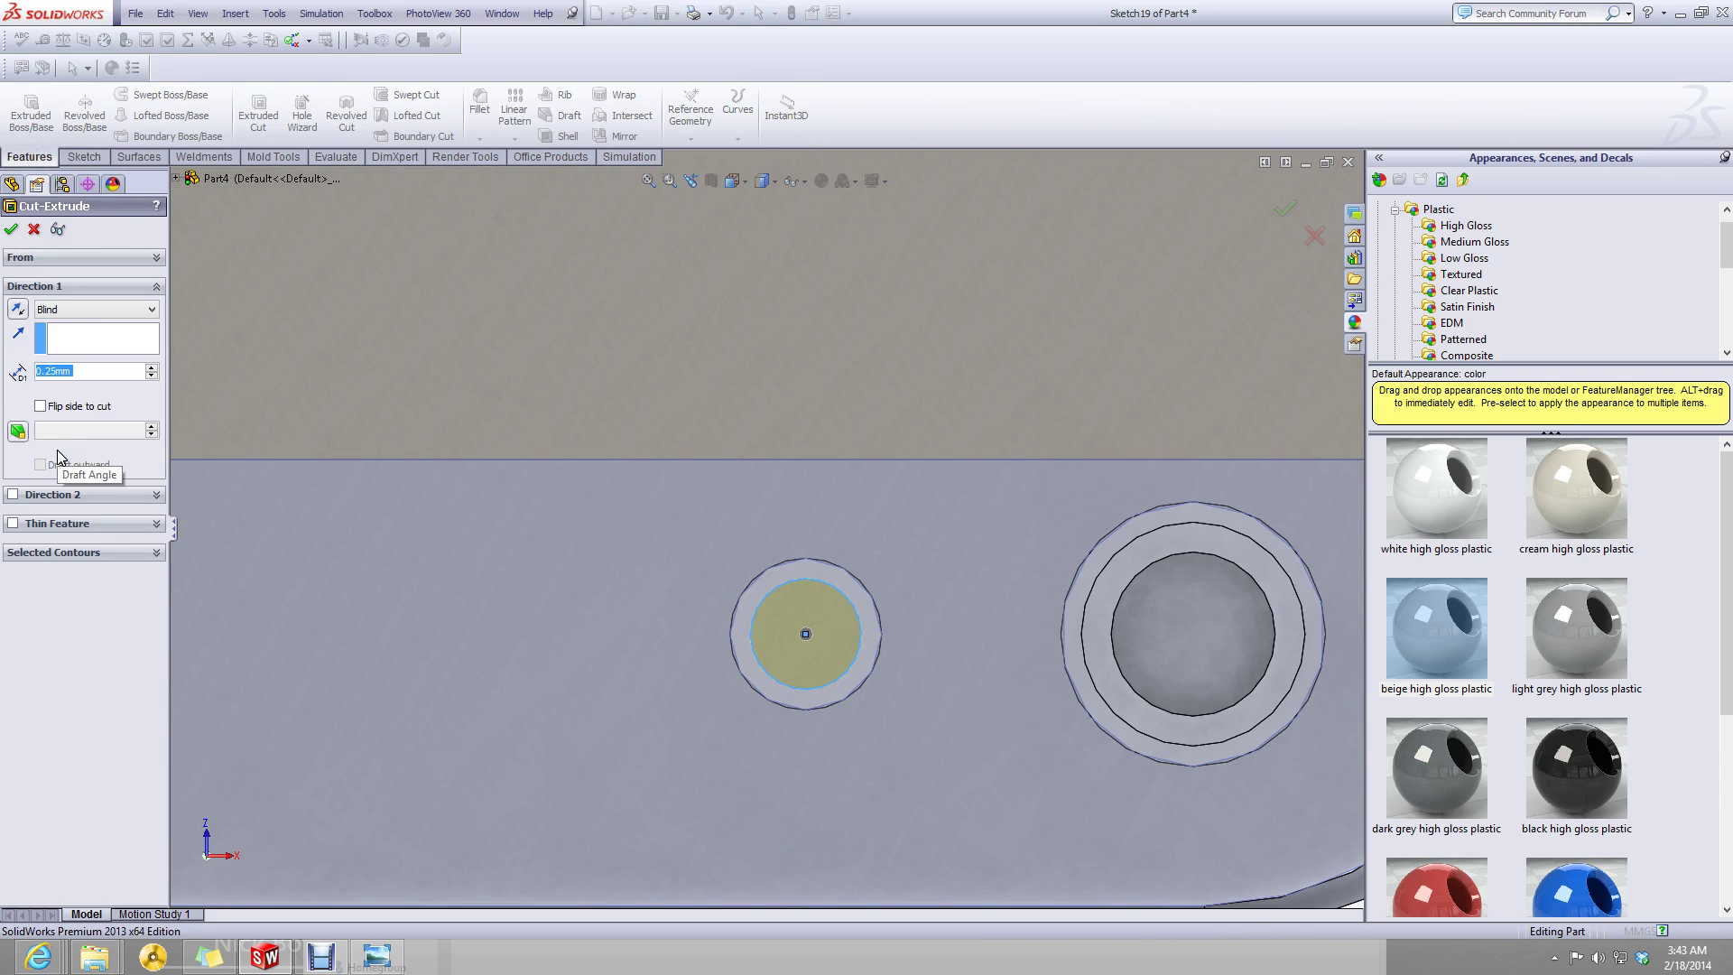
{"action": "left_click", "coordinate": [12, 228]}
{"action": "scroll", "coordinate": [664, 517], "scroll_direction": "up", "scroll_amount": 3}
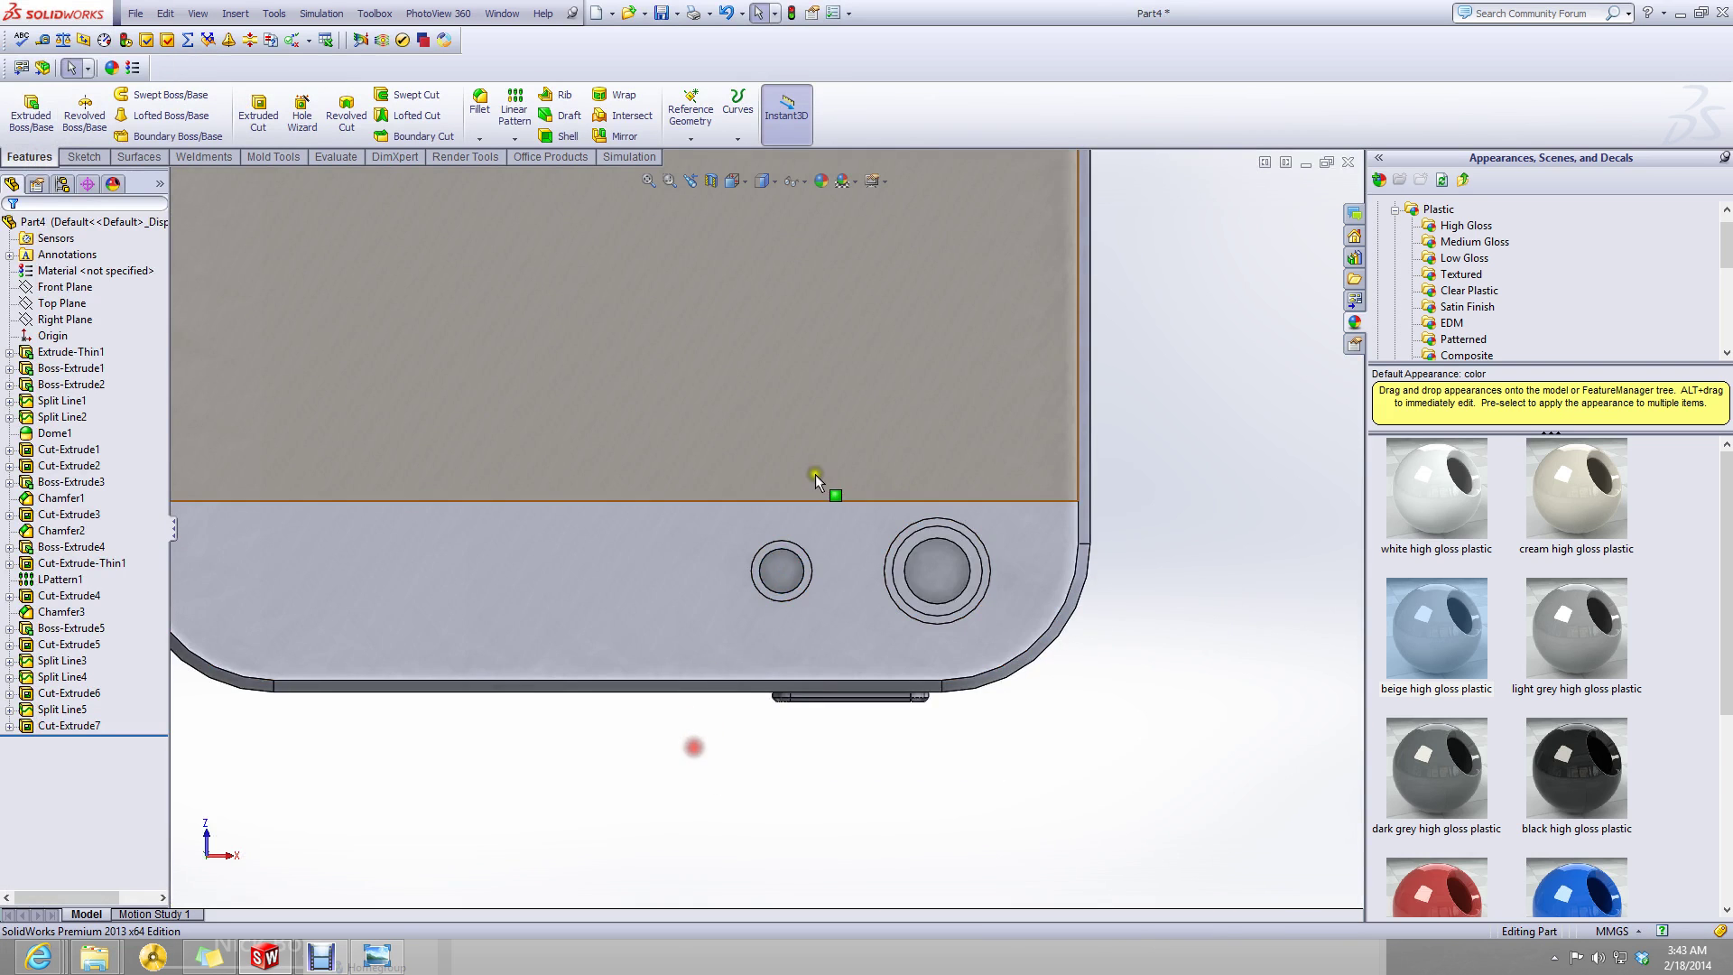
- On the floor of the flash recess, sketch a concentric circle with a radius of 0.75 mm
{"action": "scroll", "coordinate": [815, 474], "scroll_direction": "down", "scroll_amount": 3}
{"action": "left_click", "coordinate": [731, 727]}
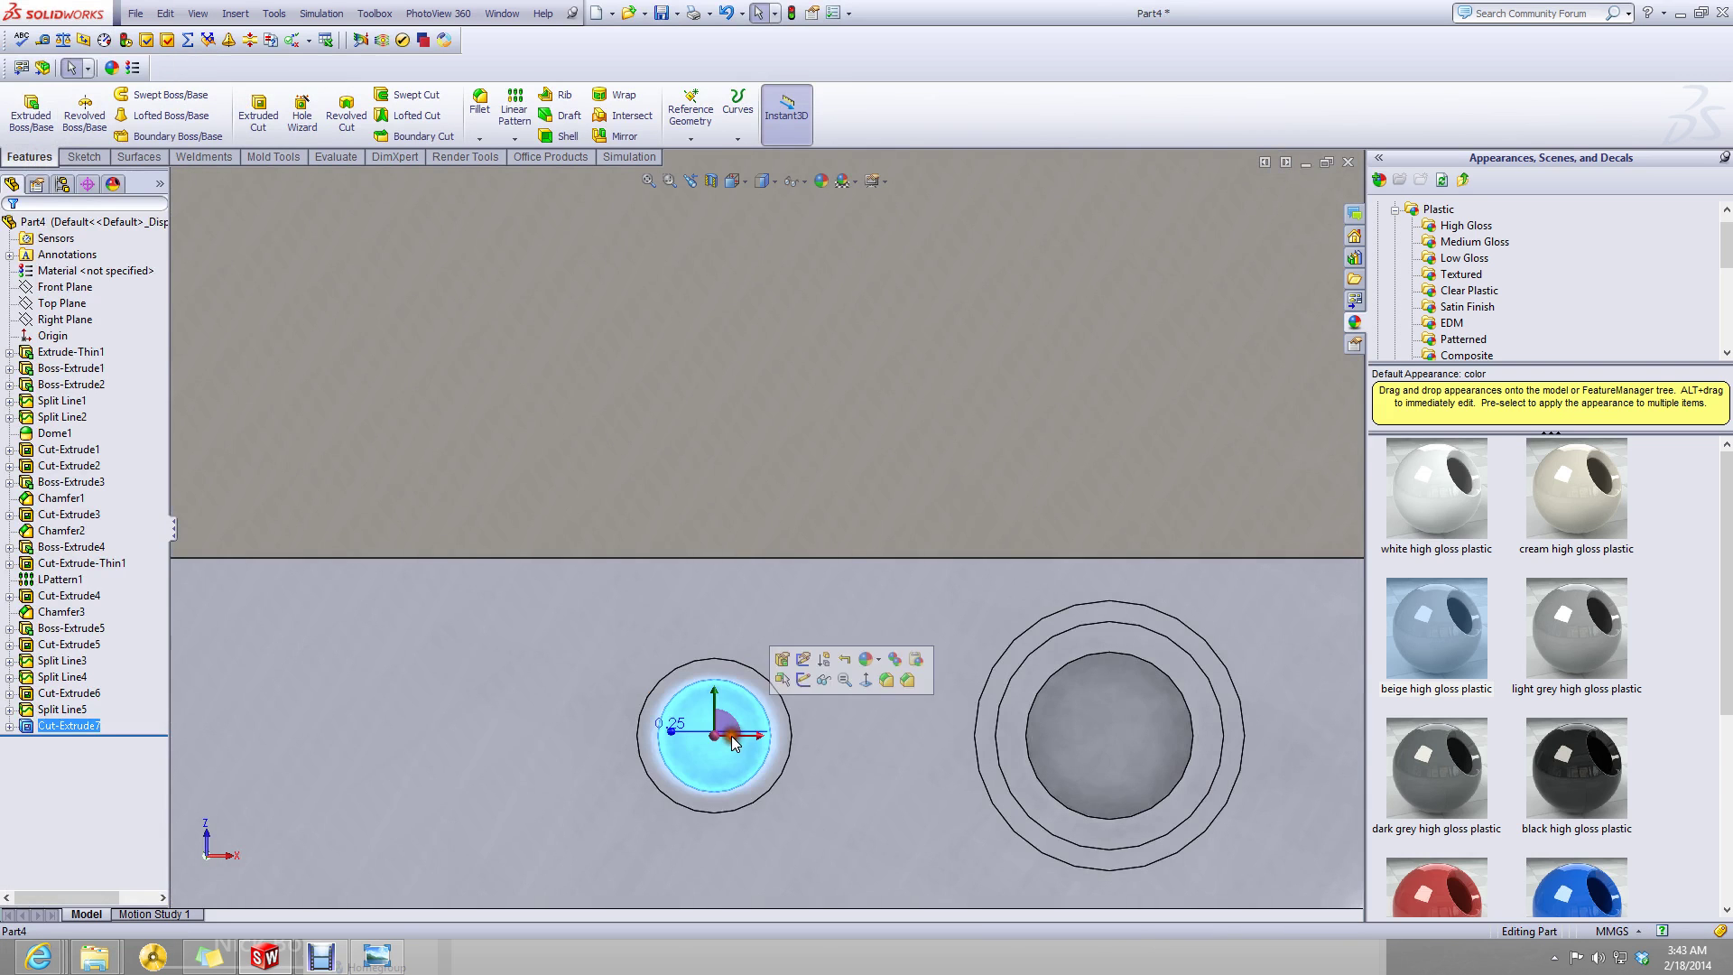
{"action": "left_click", "coordinate": [83, 157]}
{"action": "left_click", "coordinate": [23, 107]}
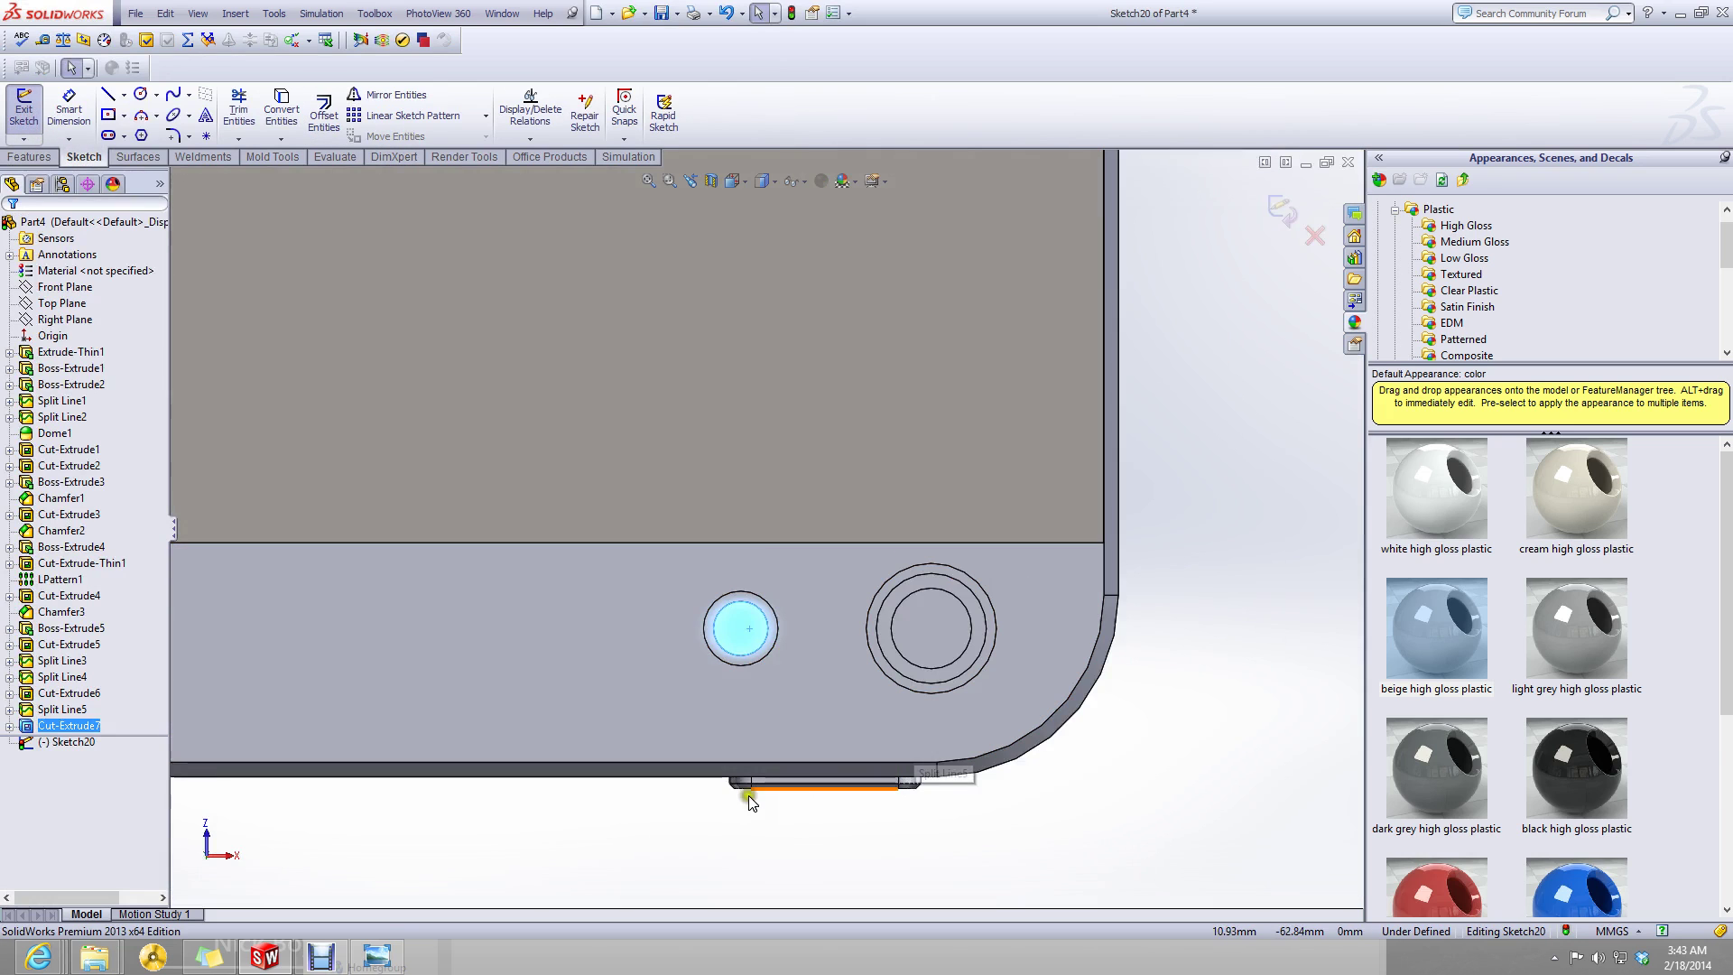
{"action": "left_click", "coordinate": [142, 93]}
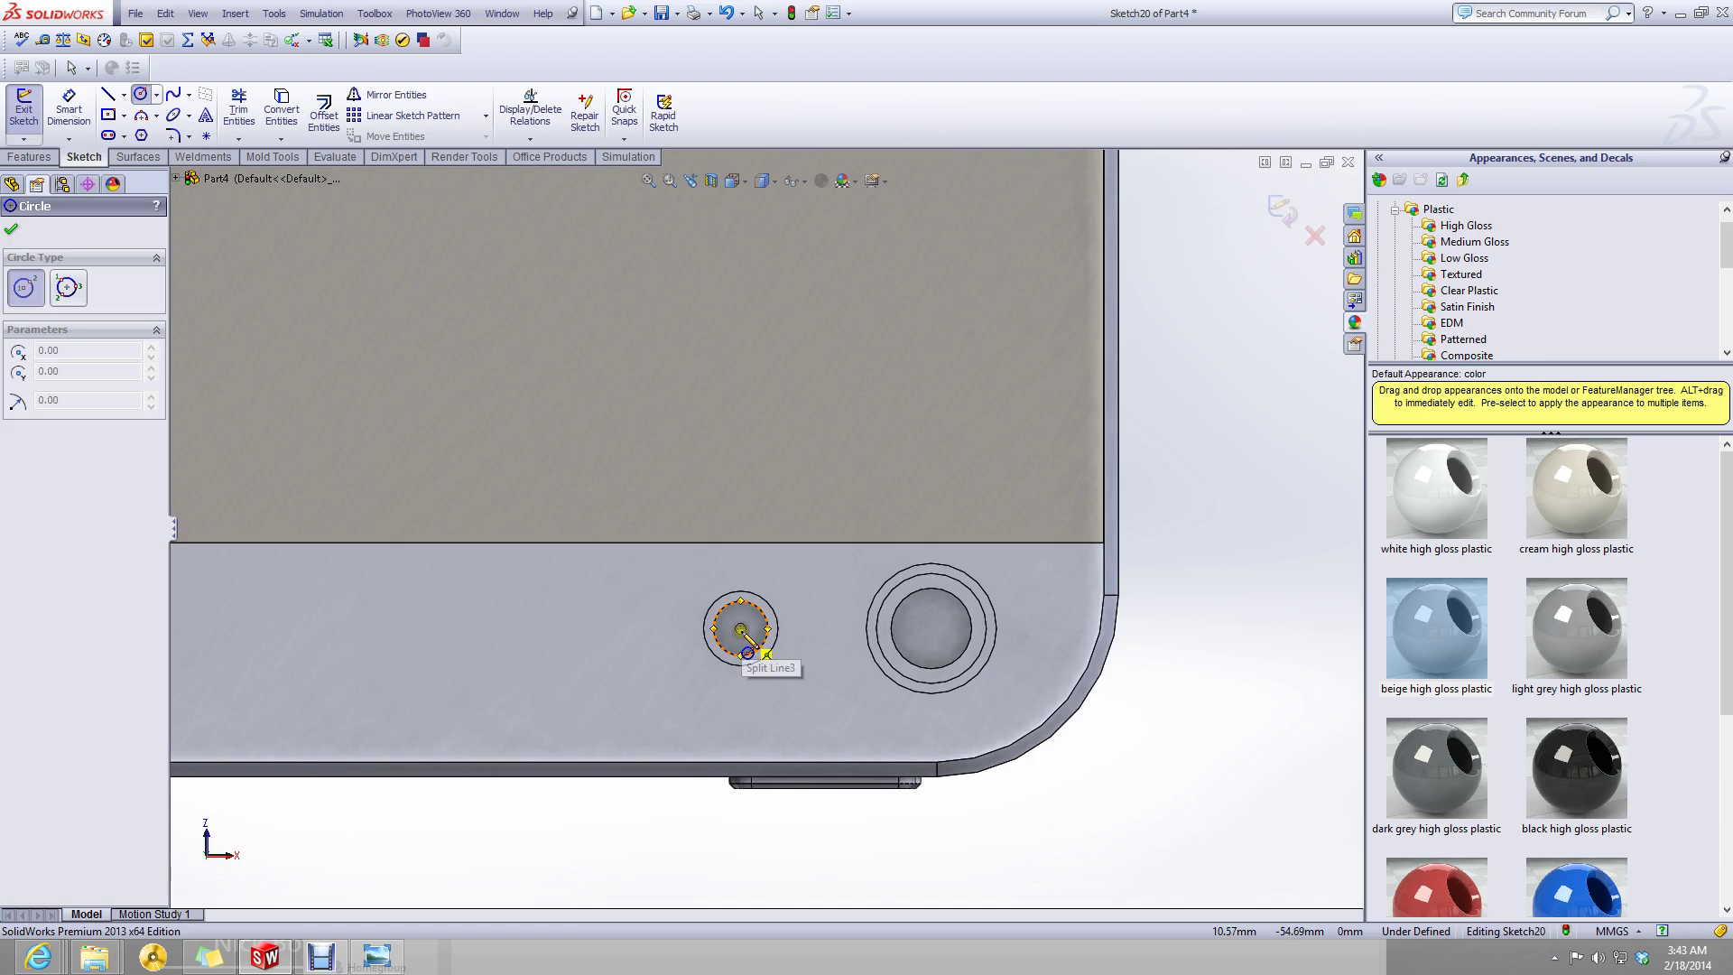
{"action": "left_click", "coordinate": [741, 631]}
{"action": "left_click", "coordinate": [754, 627]}
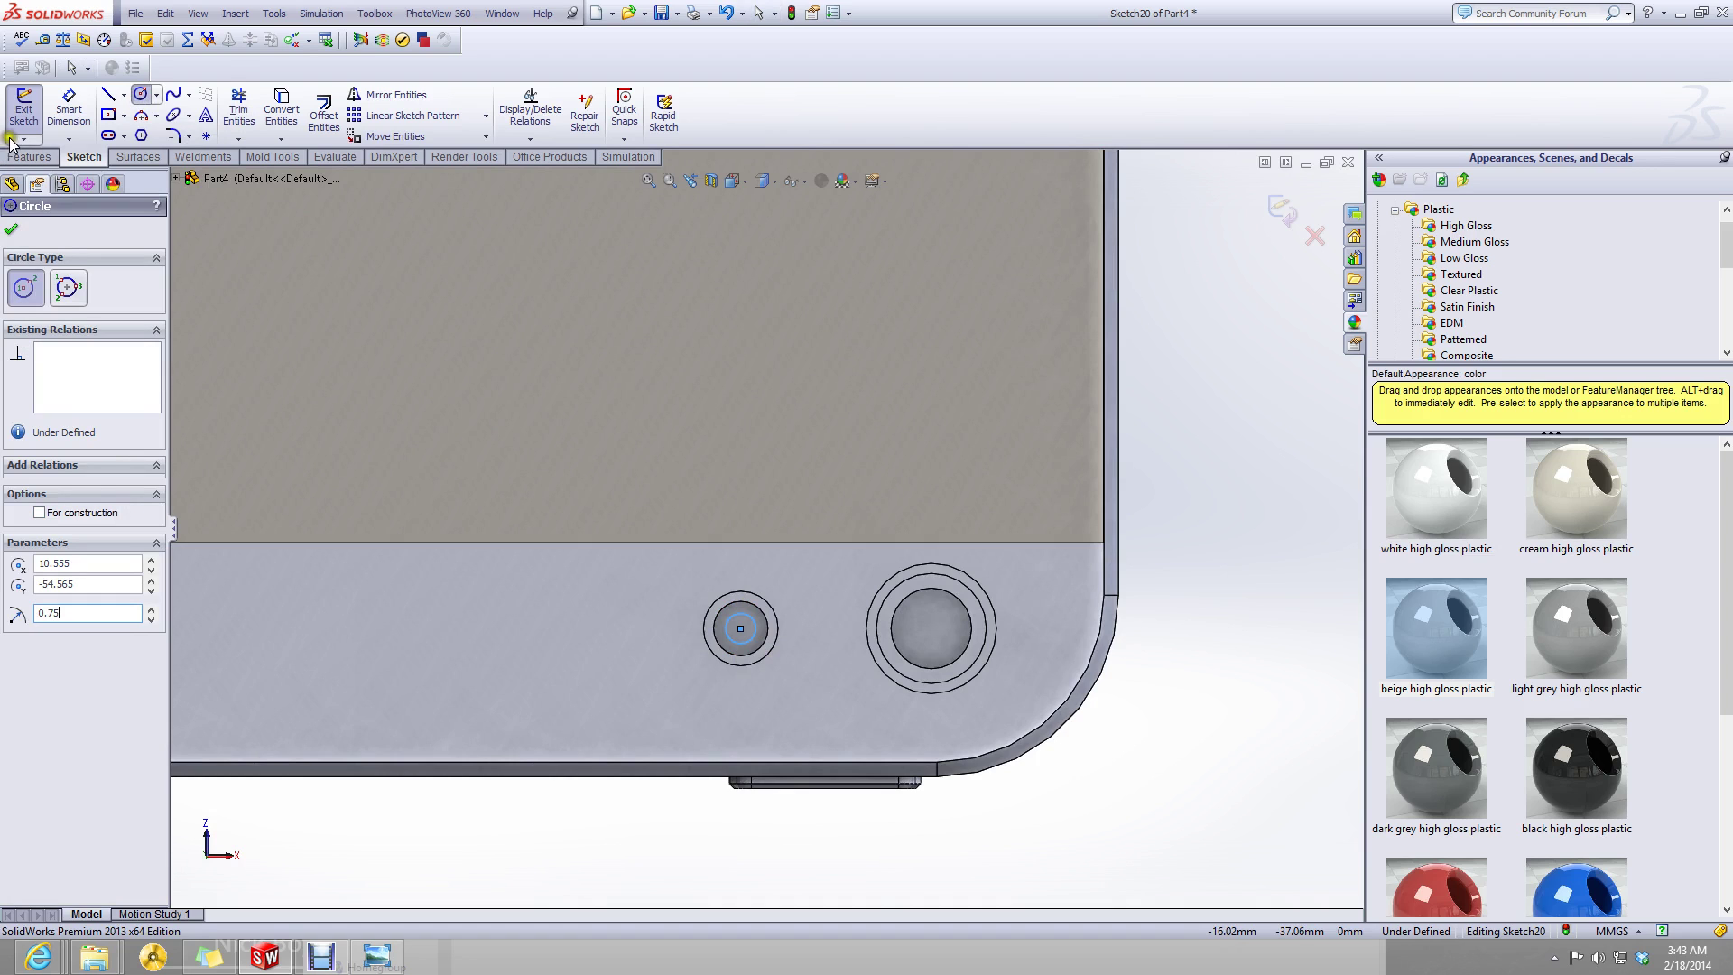
- Cut-extrude the 0.75 mm radius circle into the flash recess floor with a blind depth of 0.25 mm
{"action": "left_click", "coordinate": [30, 158]}
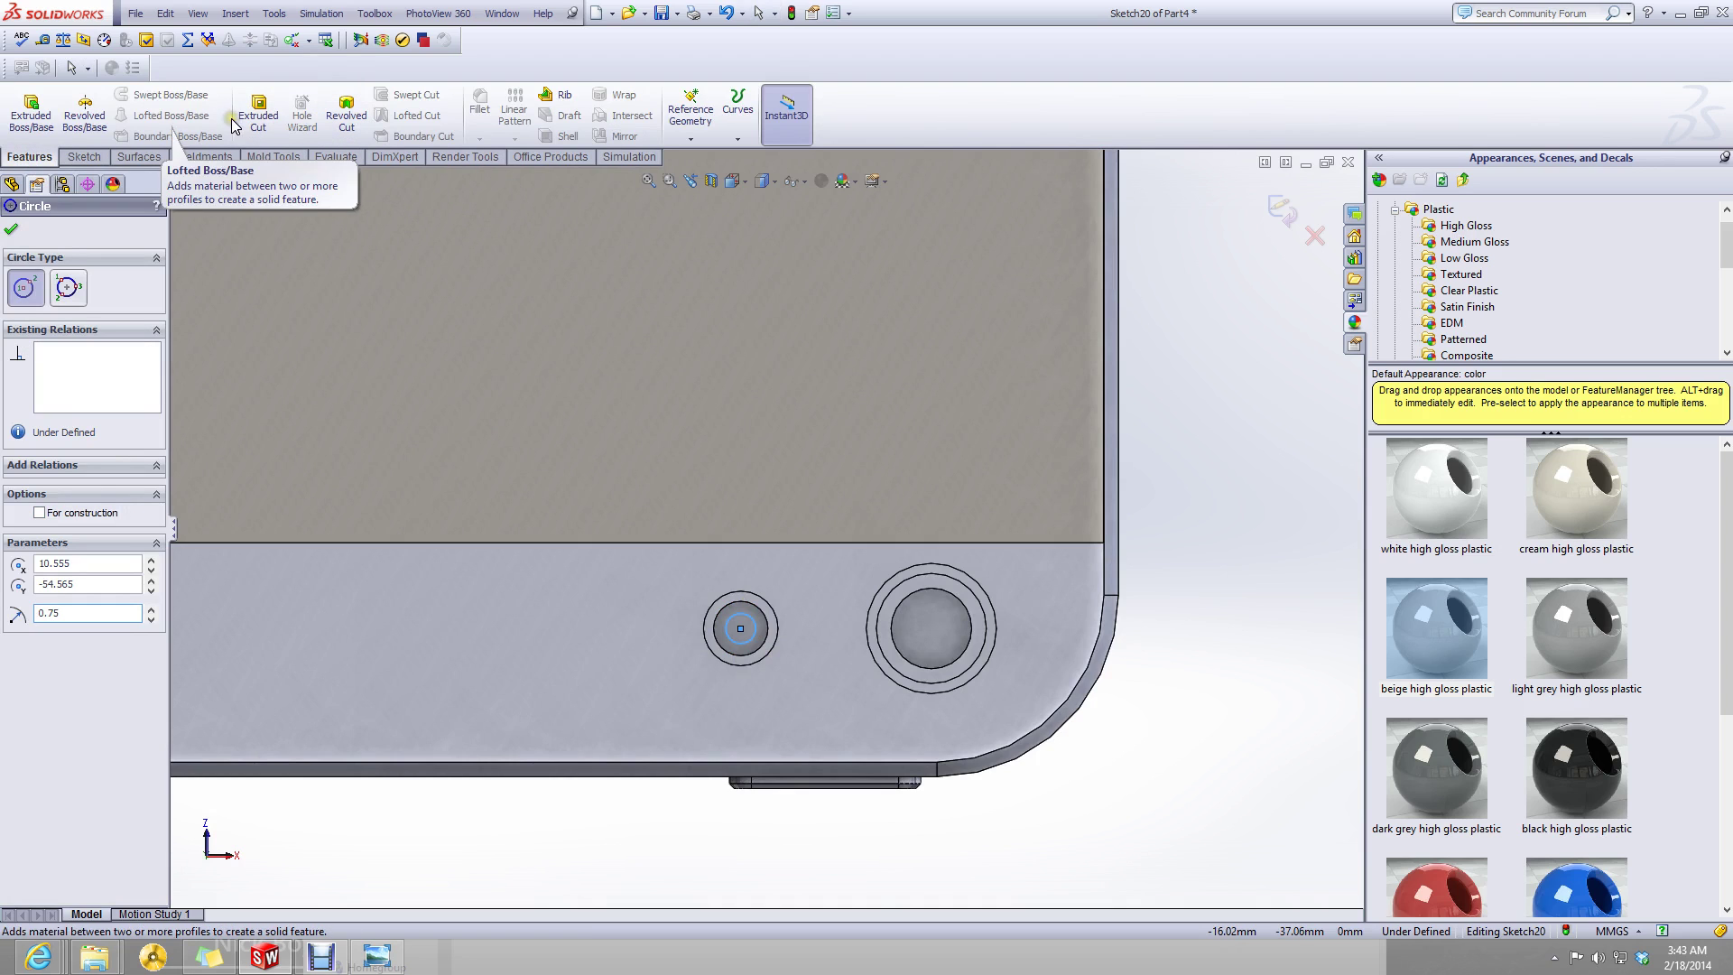
{"action": "scroll", "coordinate": [668, 598], "scroll_direction": "down", "scroll_amount": 2}
{"action": "scroll", "coordinate": [673, 601], "scroll_direction": "down", "scroll_amount": 1}
{"action": "scroll", "coordinate": [765, 592], "scroll_direction": "up", "scroll_amount": 3}
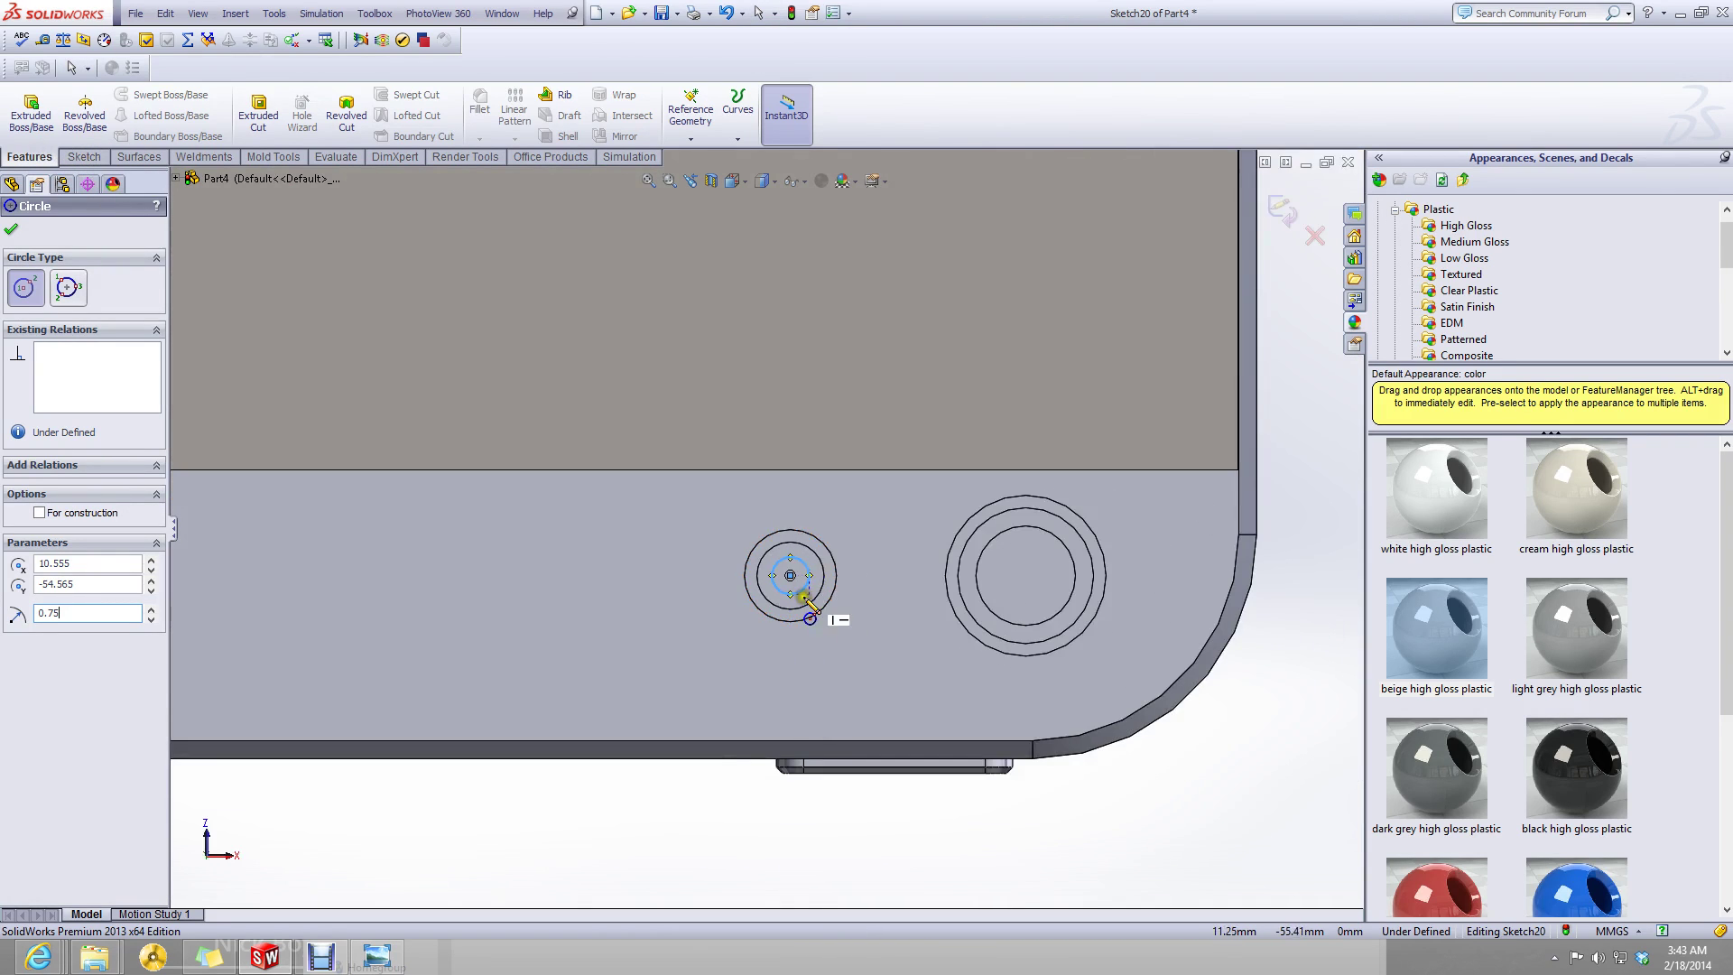
{"action": "middle_click_drag", "start_coordinate": [790, 601], "coordinate": [730, 421]}
{"action": "key", "text": "ctrl+8"}
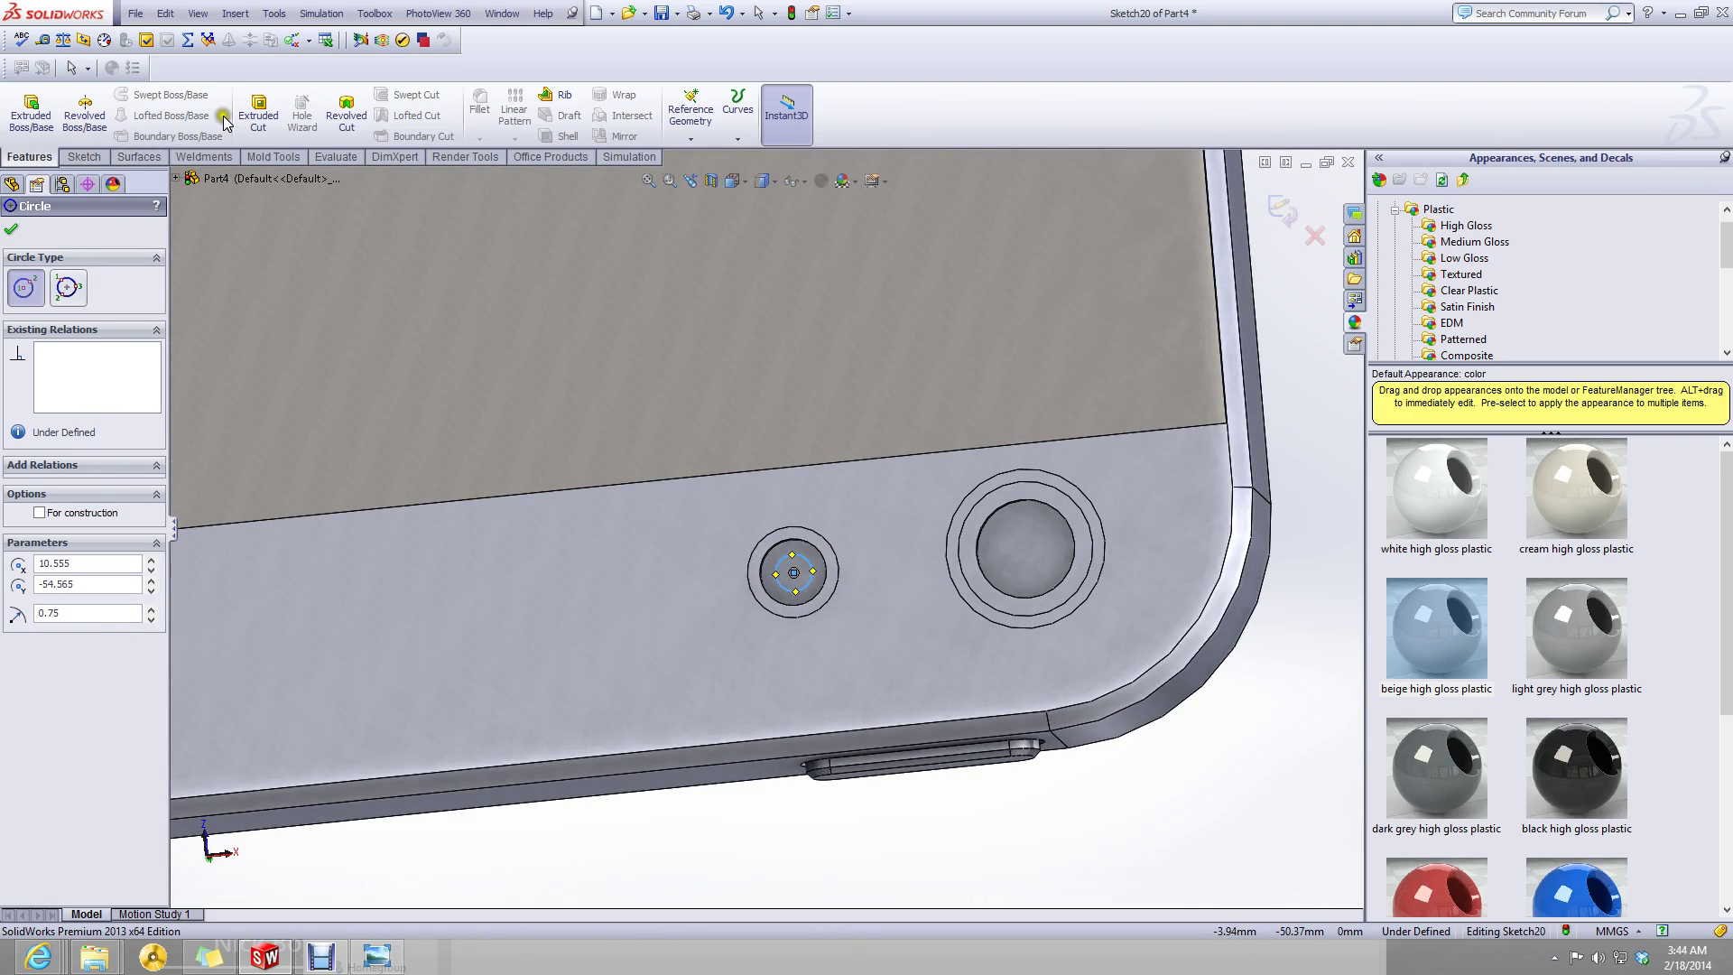
{"action": "left_click", "coordinate": [259, 113]}
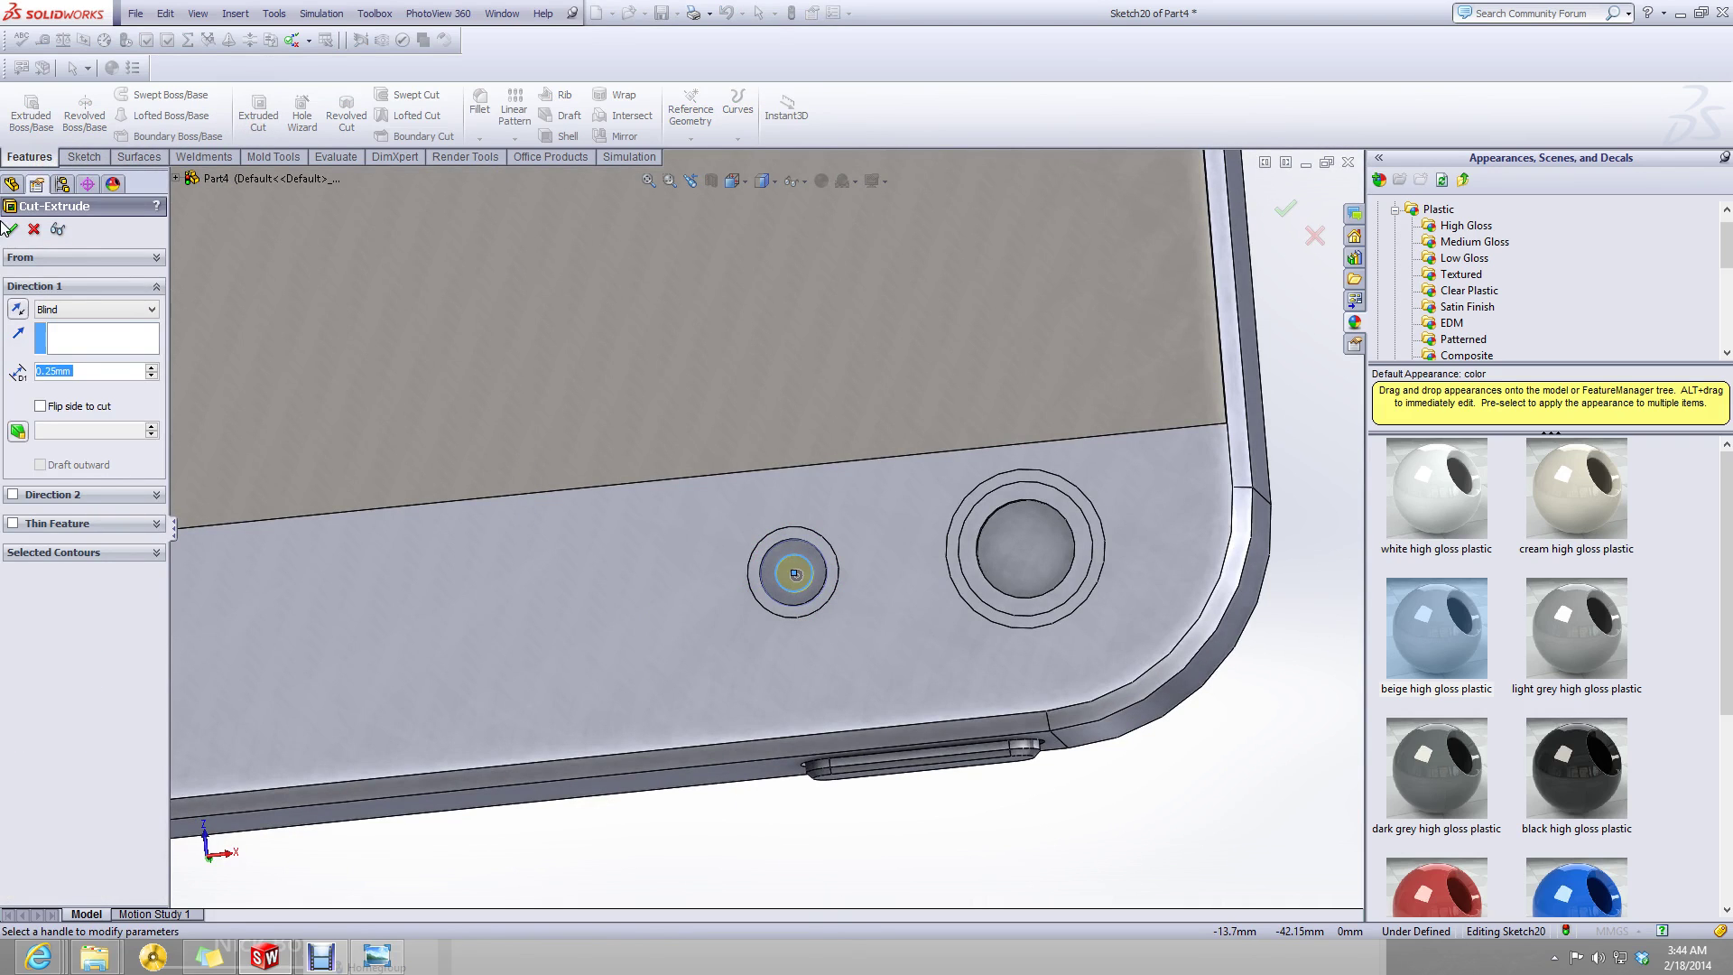
{"action": "left_click", "coordinate": [11, 231]}
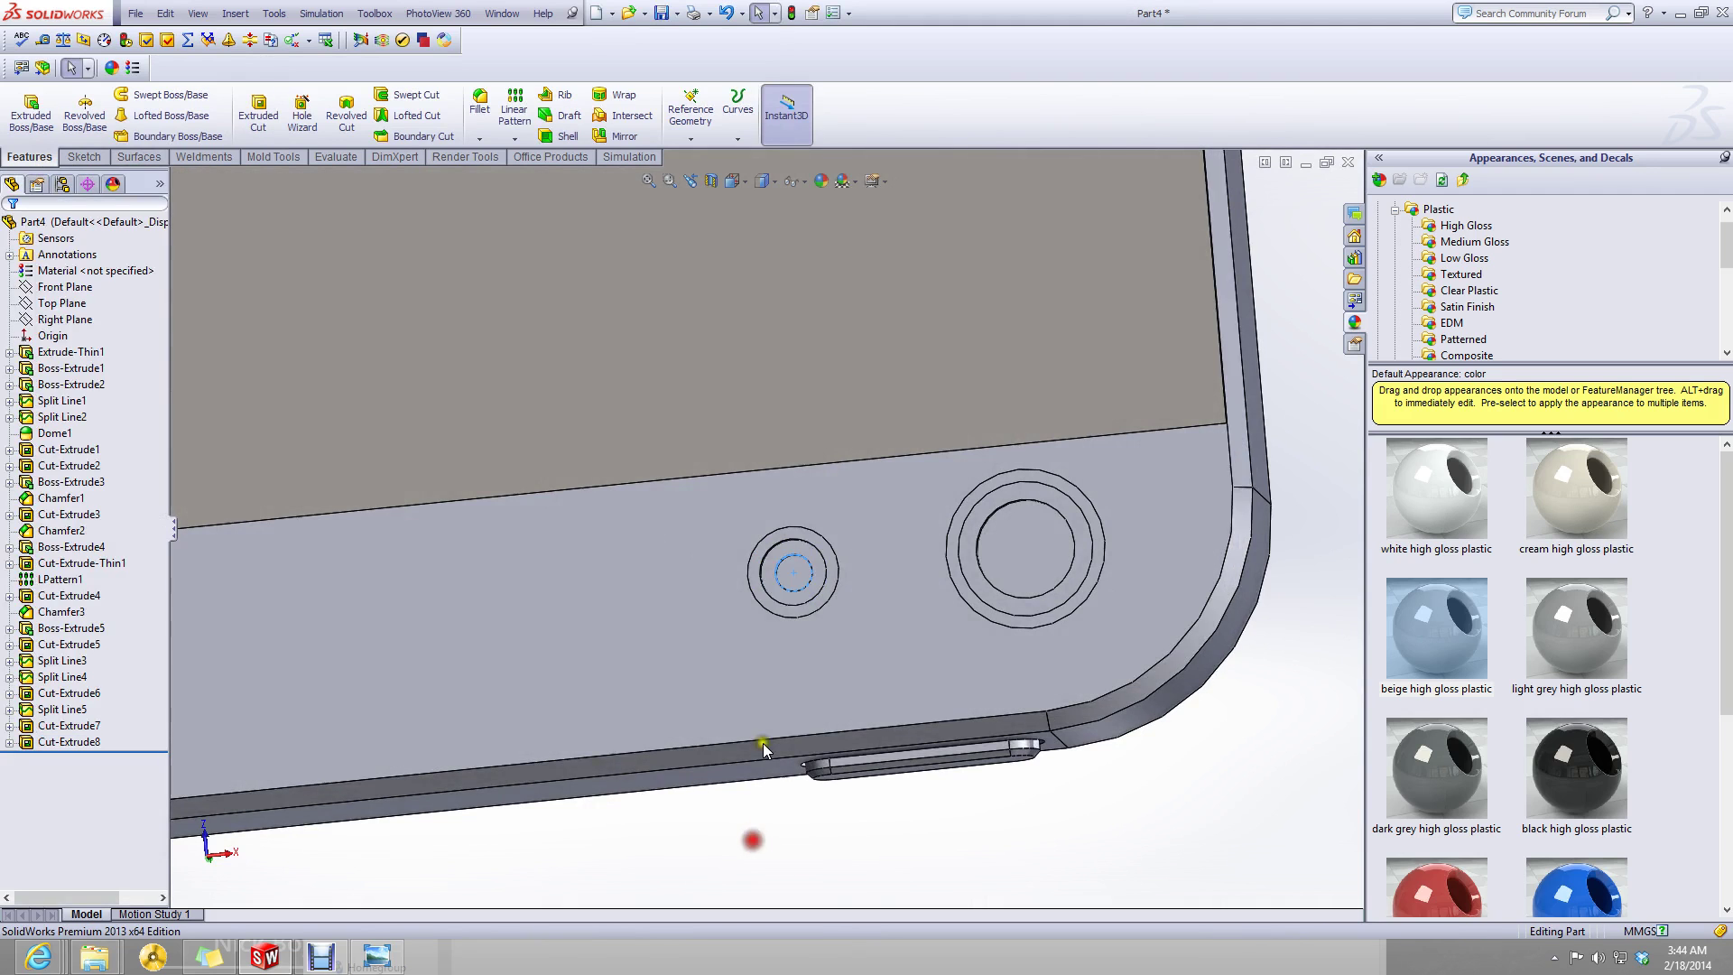
- On the floor of the rear camera recess, sketch a concentric circle with a radius of 1 mm and exit the sketch
{"action": "scroll", "coordinate": [775, 570], "scroll_direction": "down", "scroll_amount": 3}
{"action": "middle_click_drag", "start_coordinate": [774, 570], "coordinate": [701, 463]}
{"action": "middle_click_drag", "start_coordinate": [715, 533], "coordinate": [784, 560]}
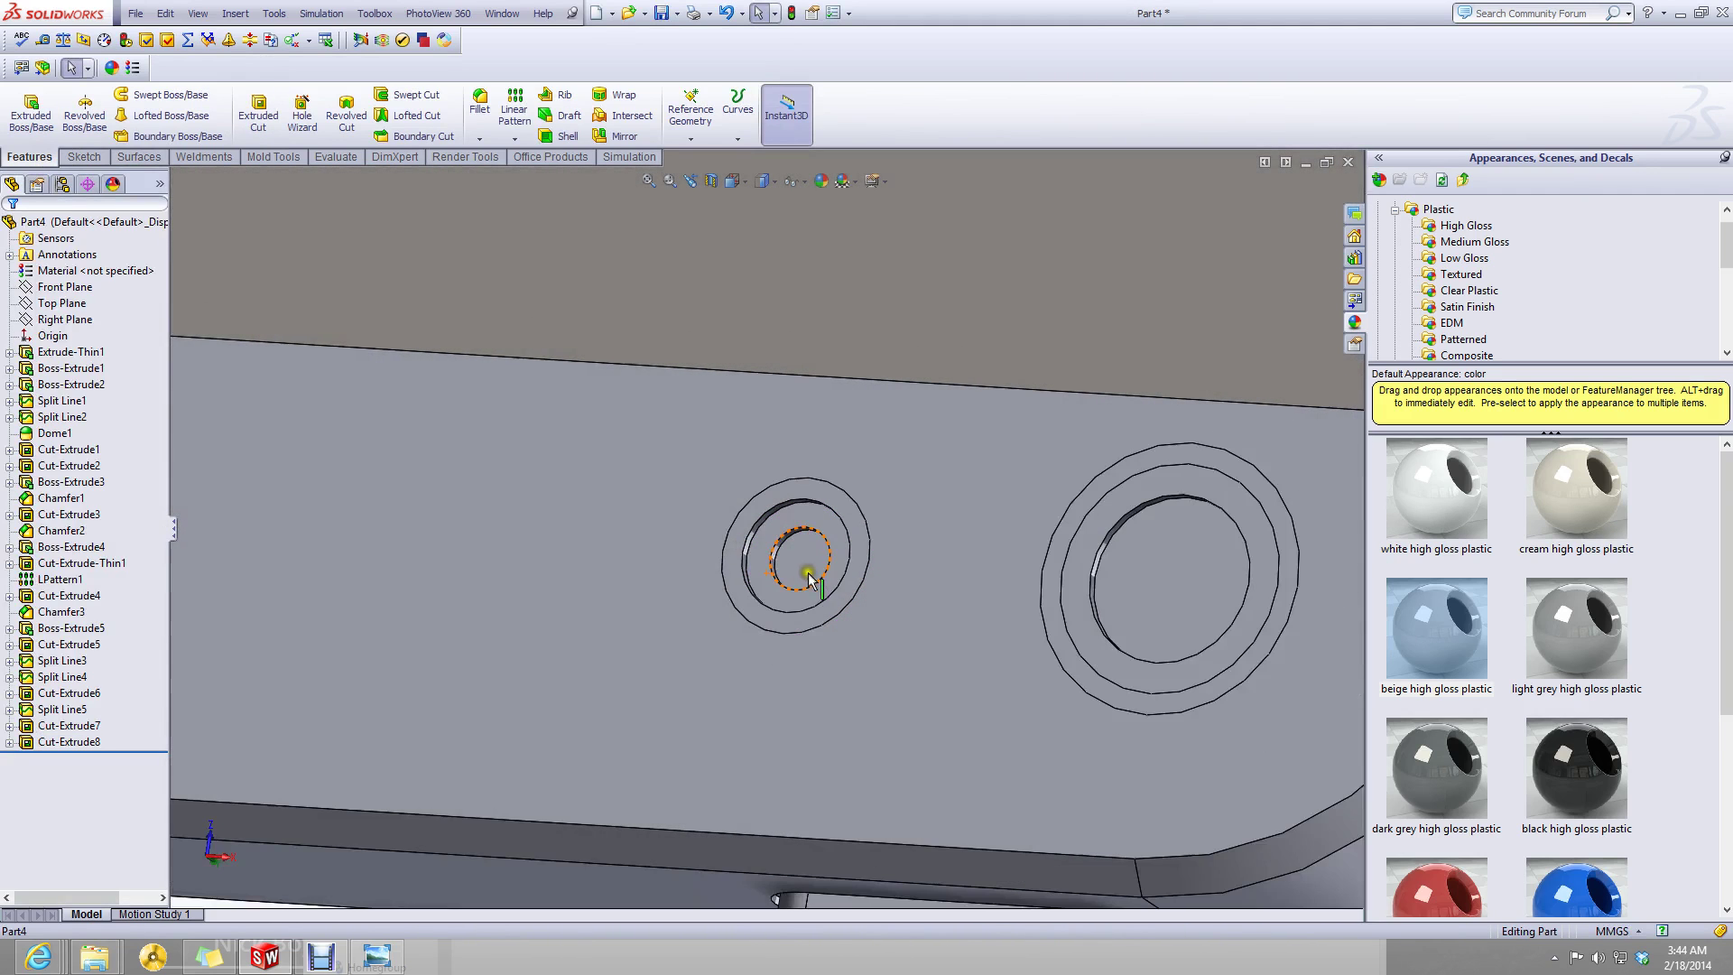
{"action": "scroll", "coordinate": [781, 557], "scroll_direction": "up", "scroll_amount": 4}
{"action": "scroll", "coordinate": [924, 543], "scroll_direction": "down", "scroll_amount": 1}
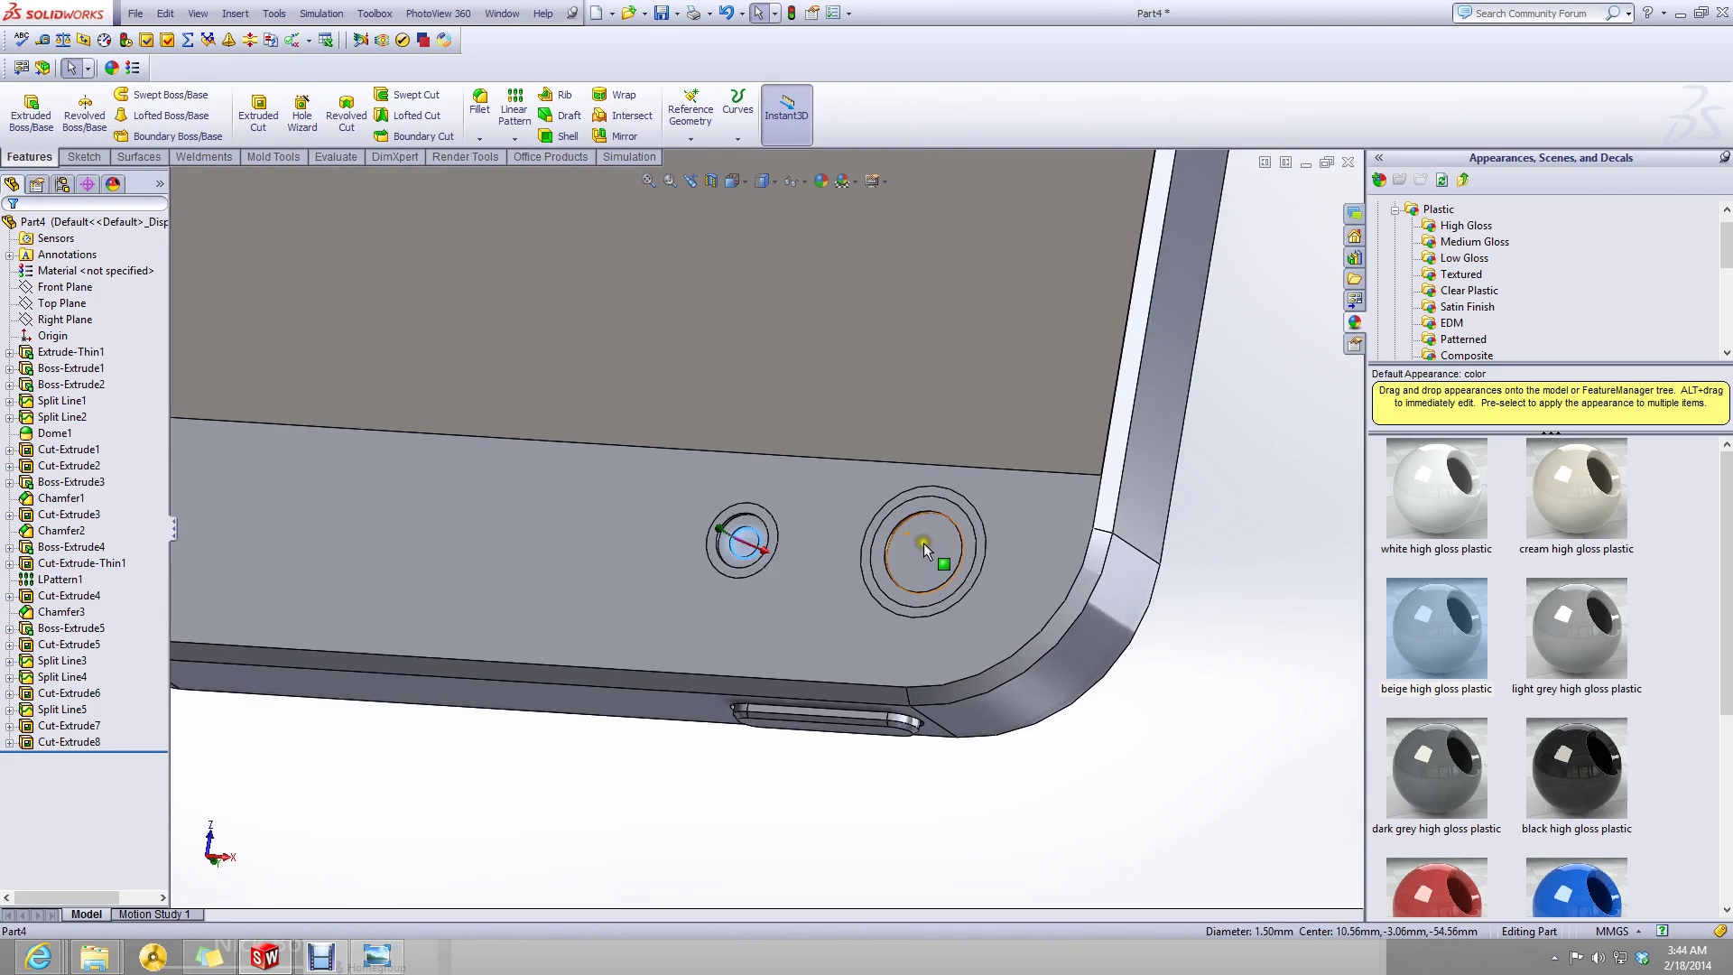
{"action": "left_click", "coordinate": [924, 546]}
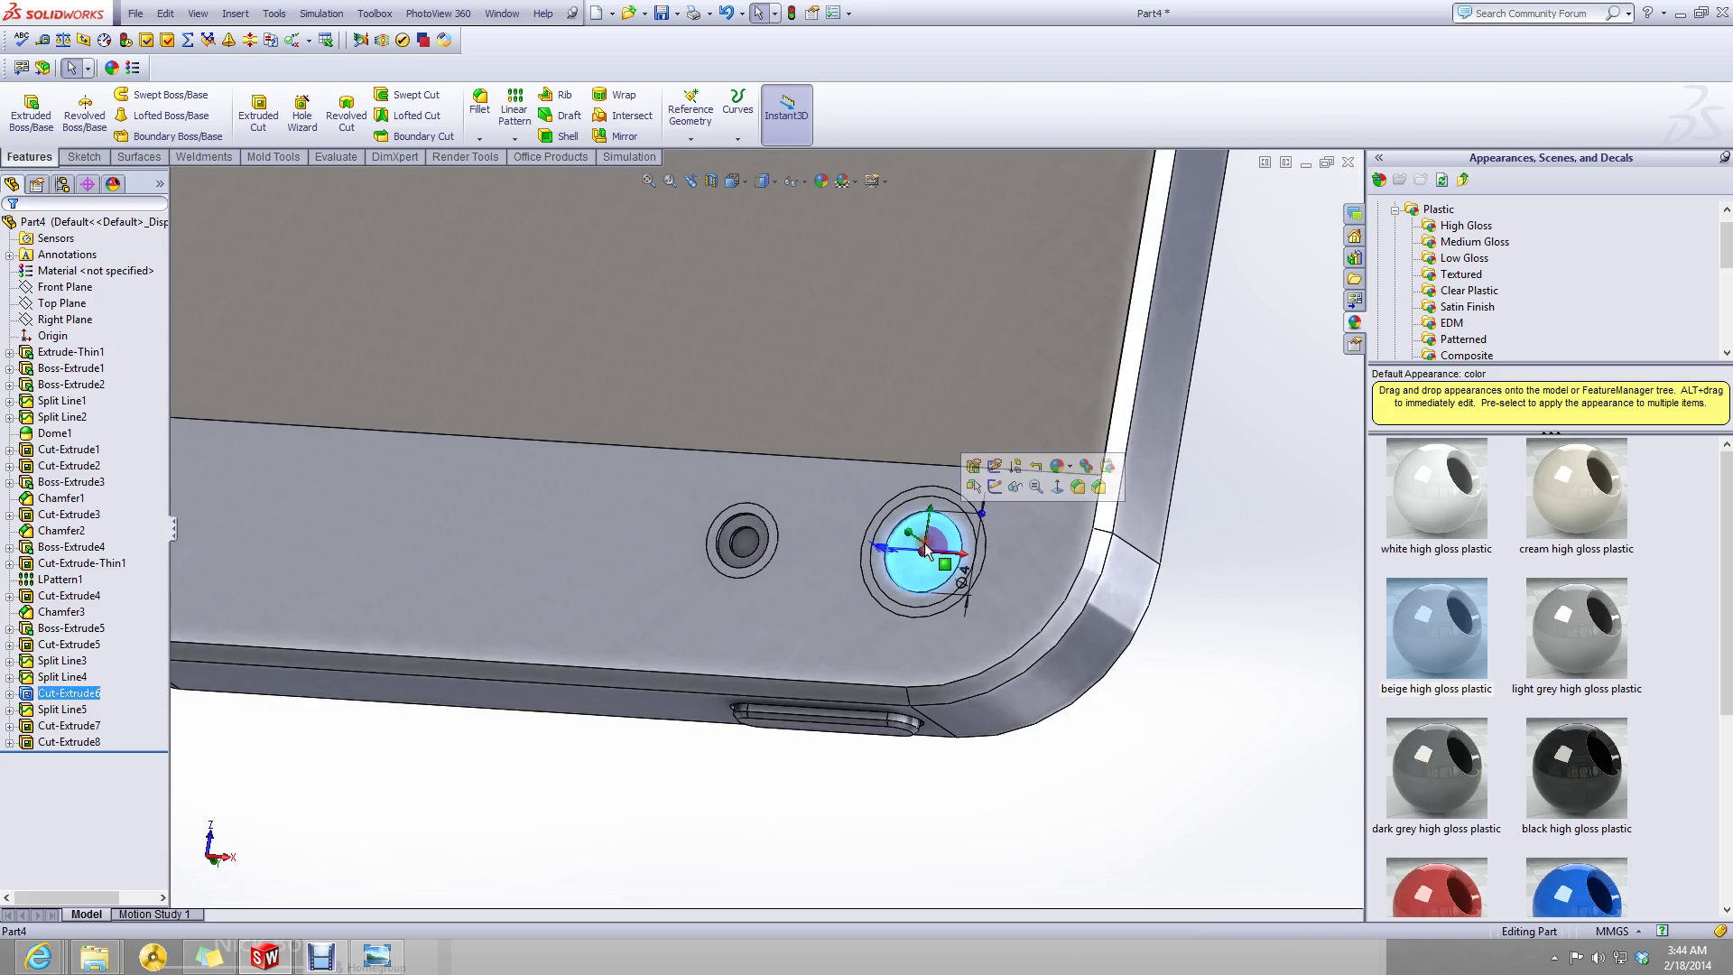
{"action": "left_click", "coordinate": [84, 156]}
{"action": "left_click", "coordinate": [24, 110]}
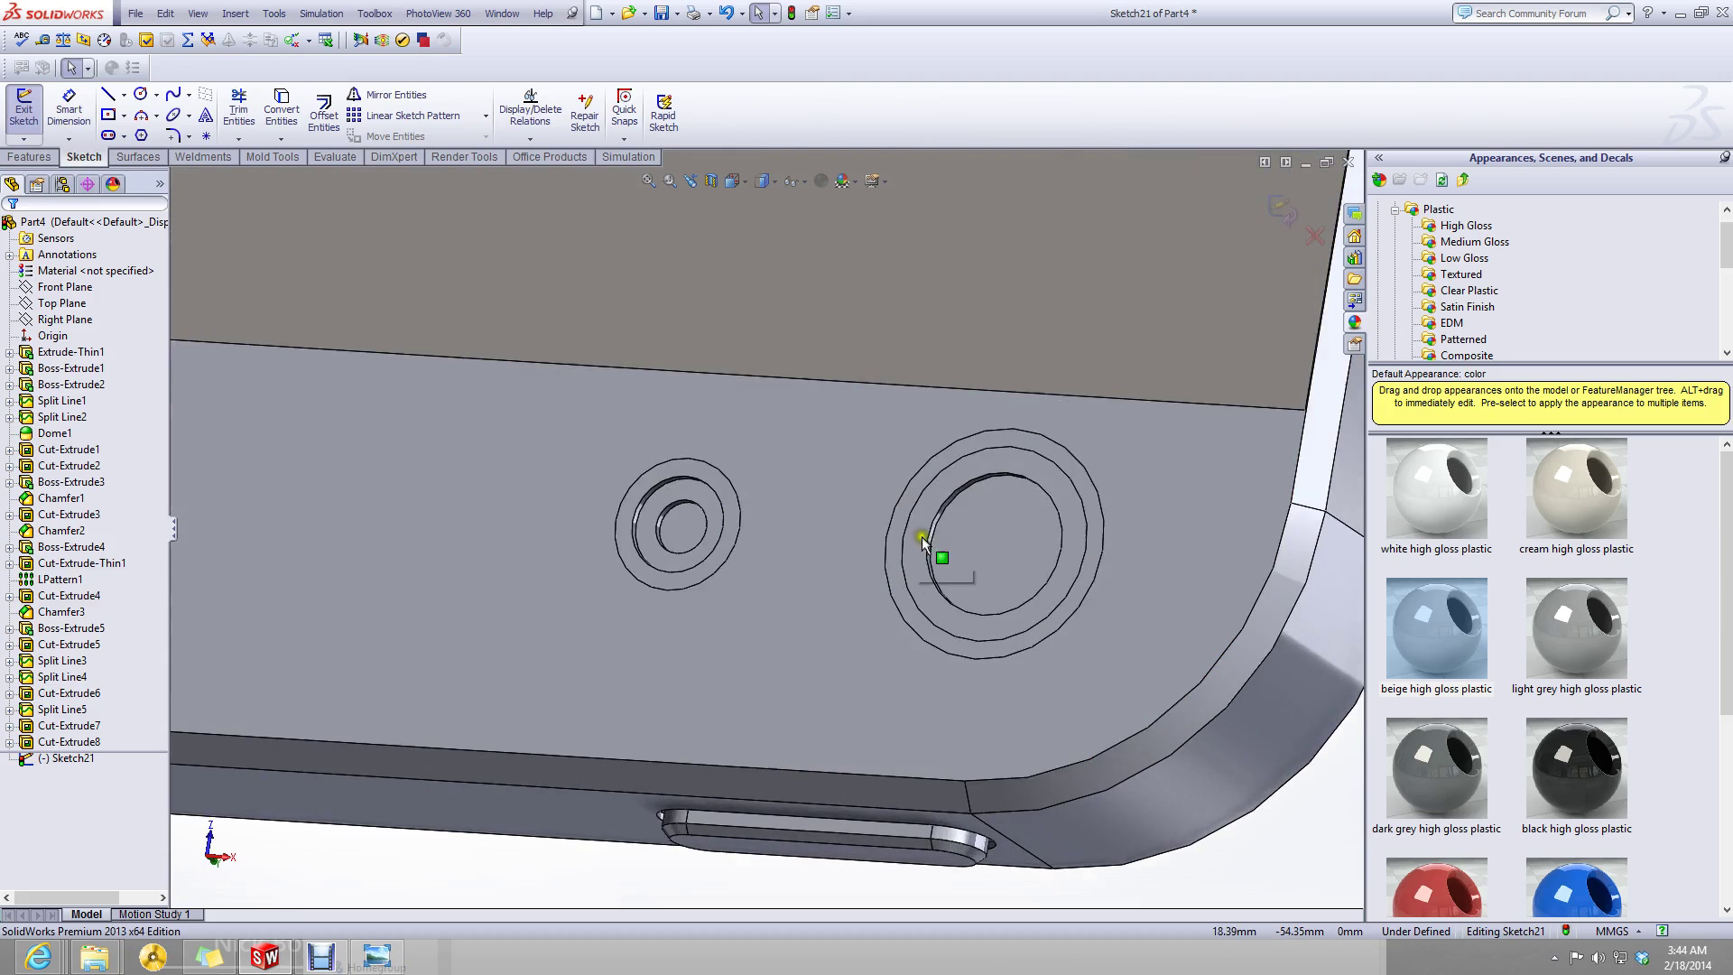
{"action": "scroll", "coordinate": [994, 526], "scroll_direction": "down", "scroll_amount": 2}
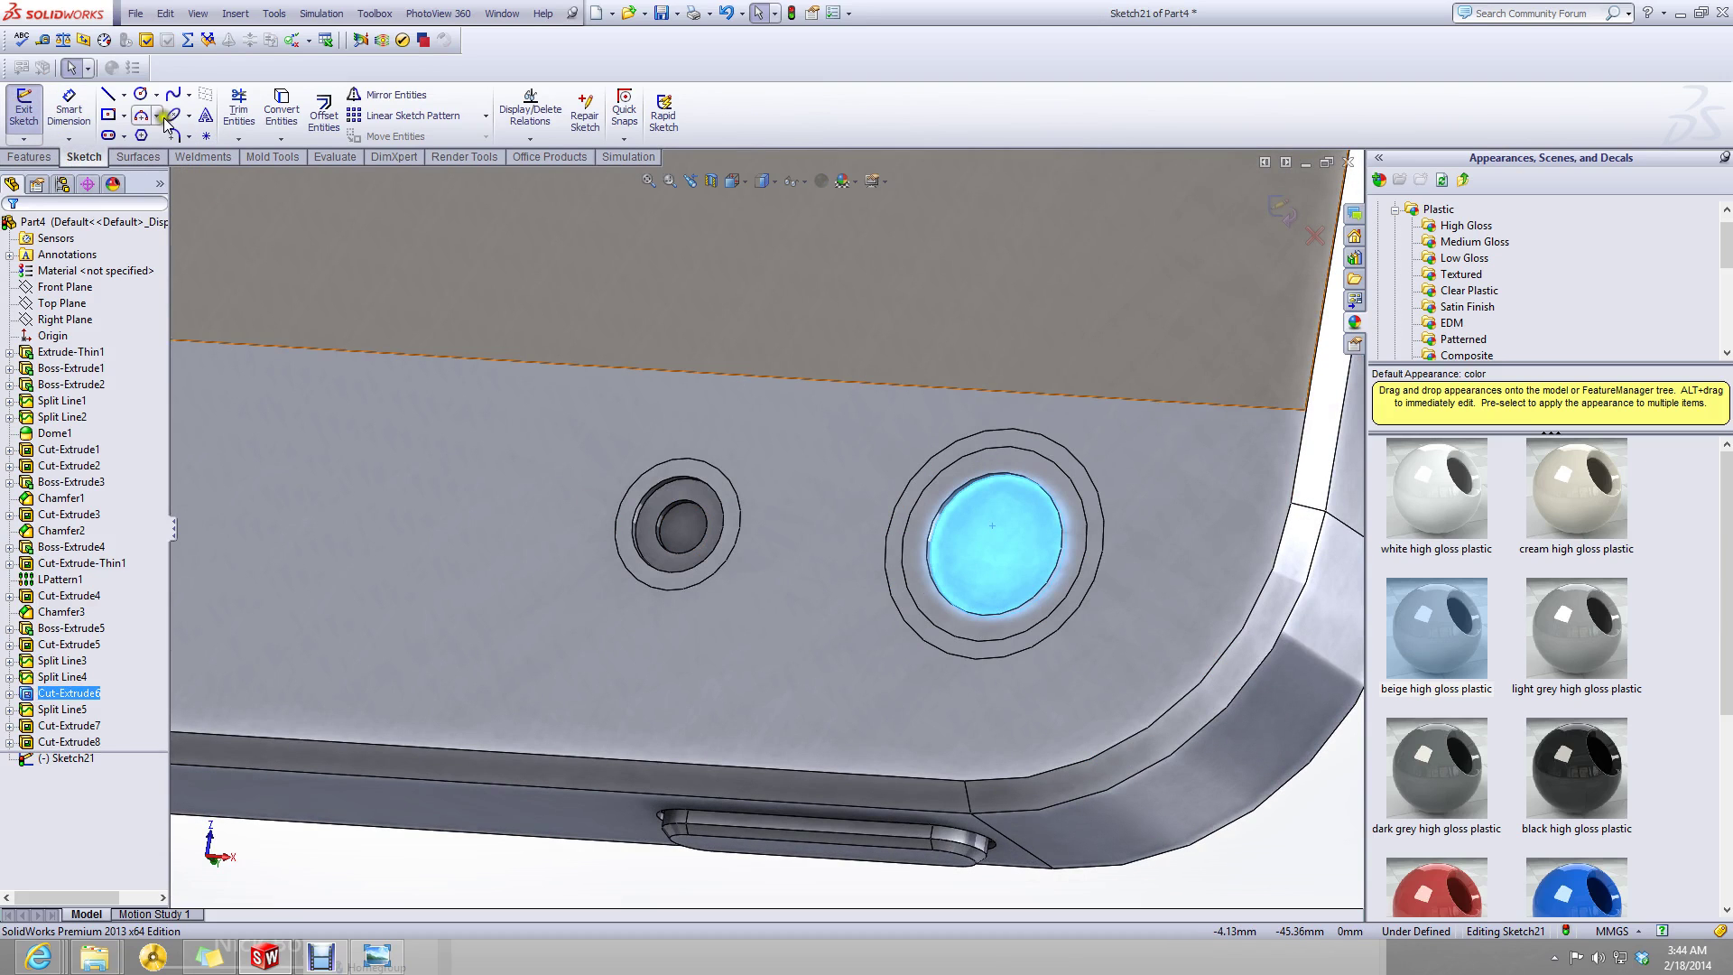
{"action": "scroll", "coordinate": [540, 452], "scroll_direction": "up", "scroll_amount": 5}
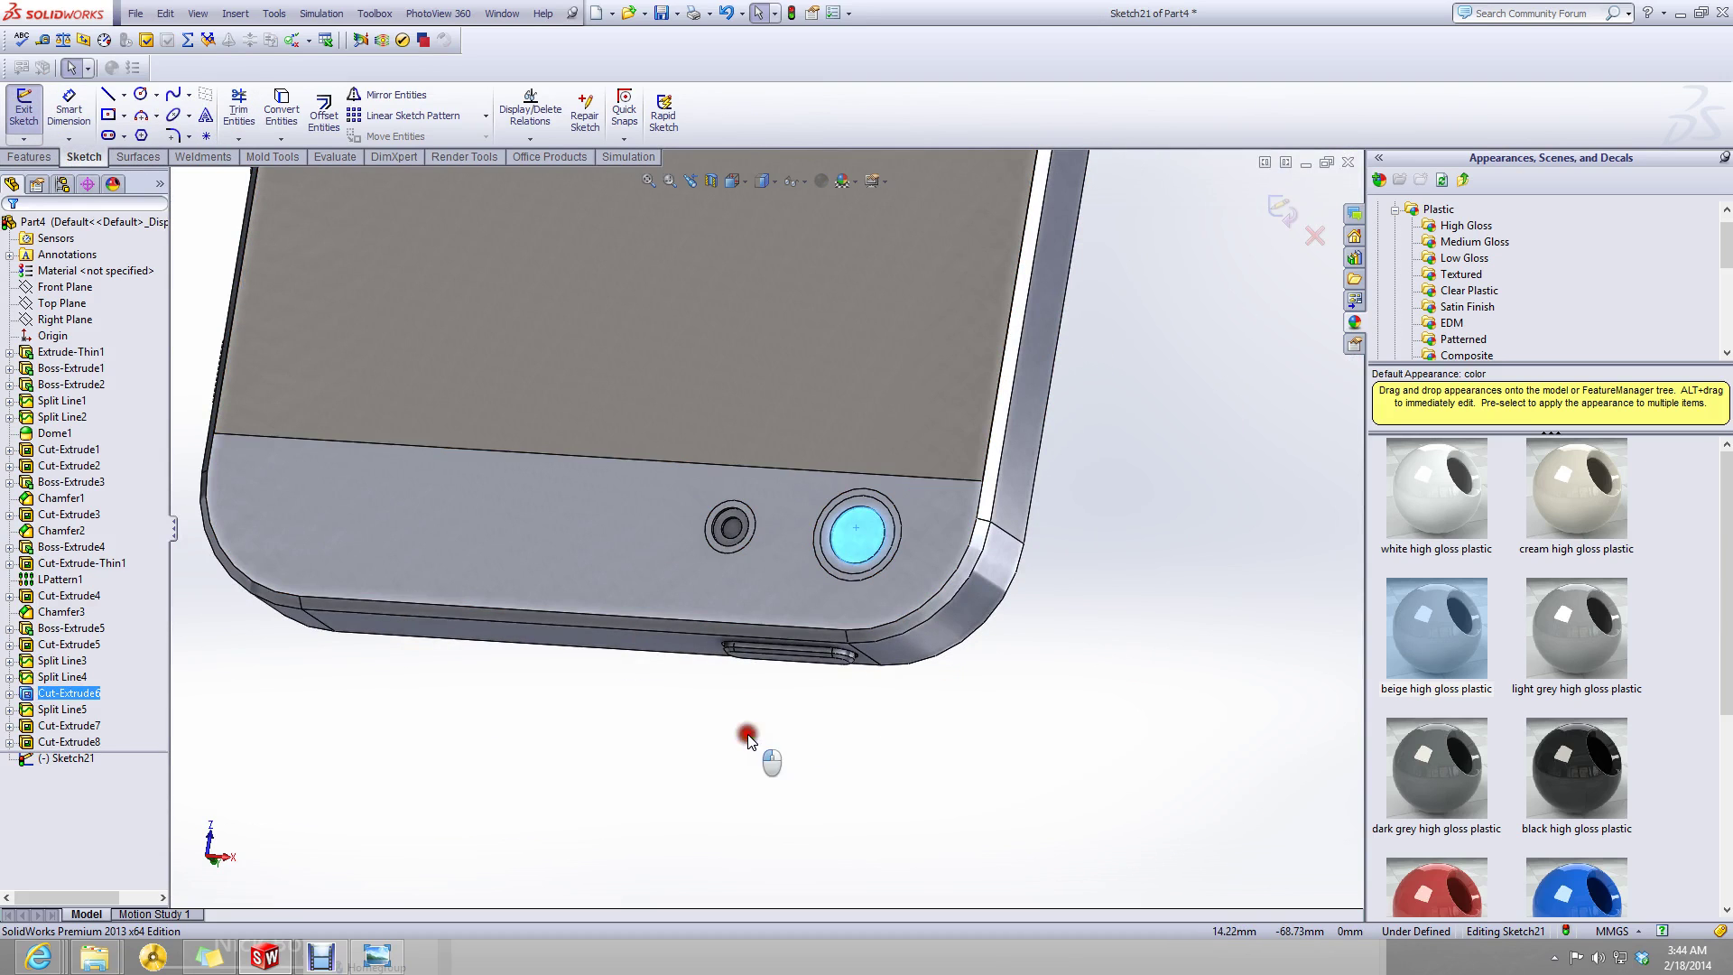
{"action": "left_click", "coordinate": [727, 179]}
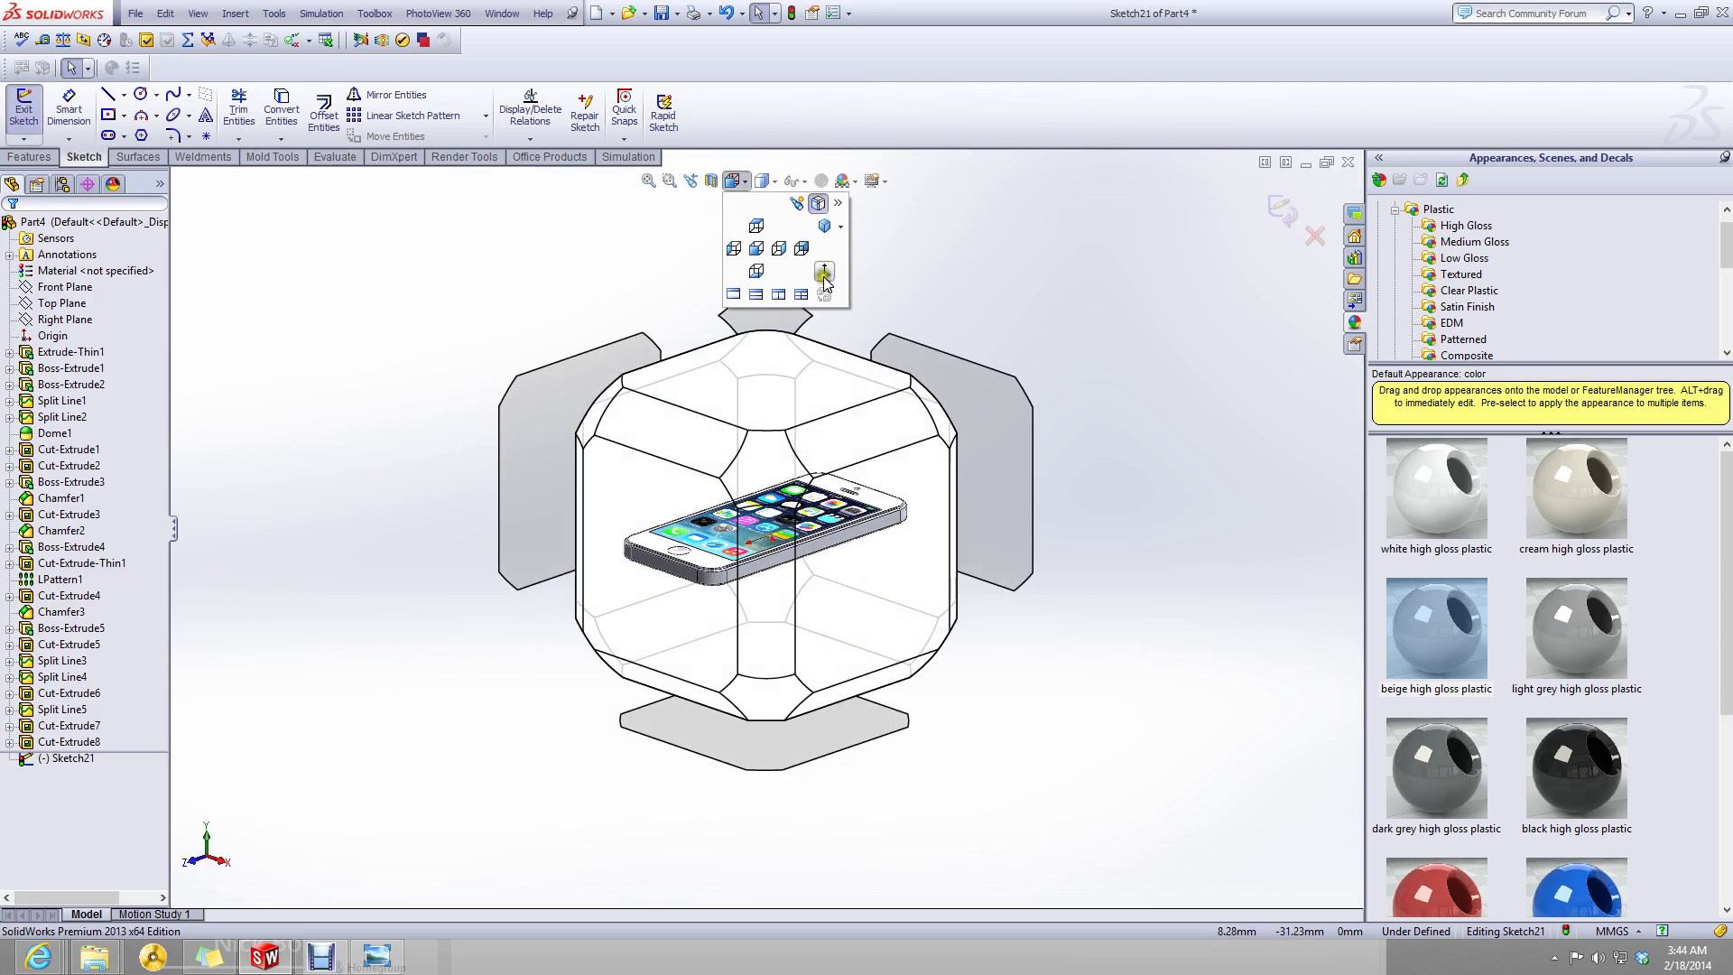
{"action": "left_click", "coordinate": [822, 274]}
{"action": "scroll", "coordinate": [825, 700], "scroll_direction": "down", "scroll_amount": 4}
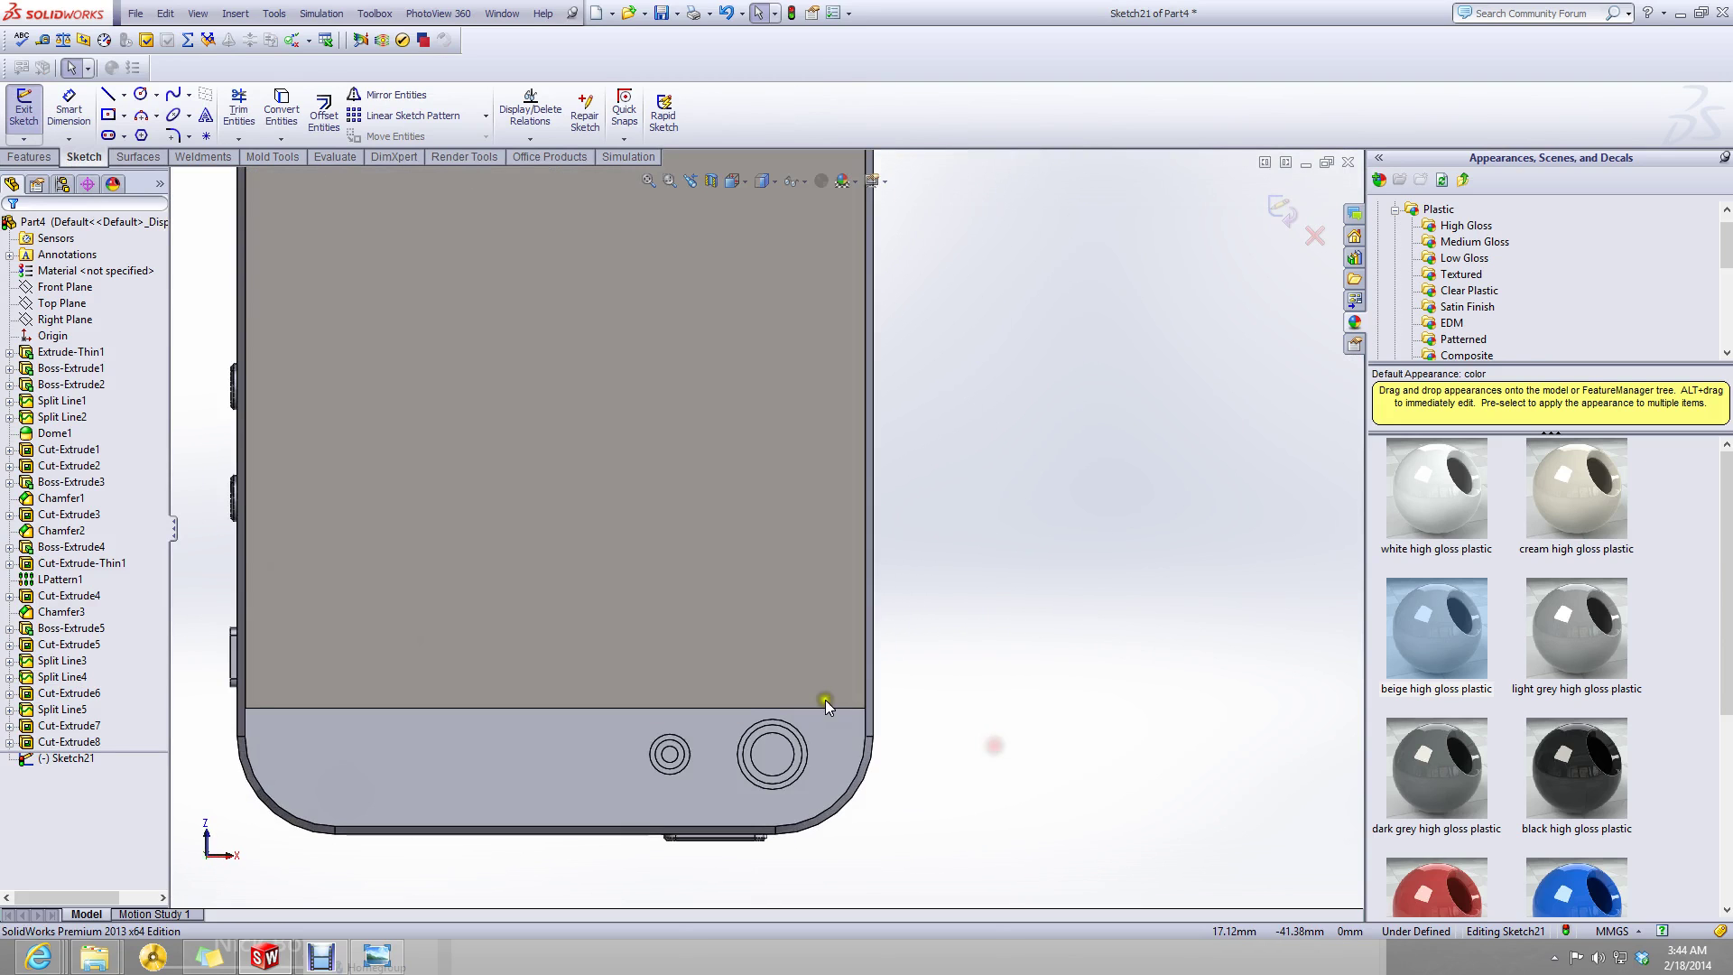
{"action": "left_click", "coordinate": [140, 96]}
{"action": "scroll", "coordinate": [795, 768], "scroll_direction": "down", "scroll_amount": 4}
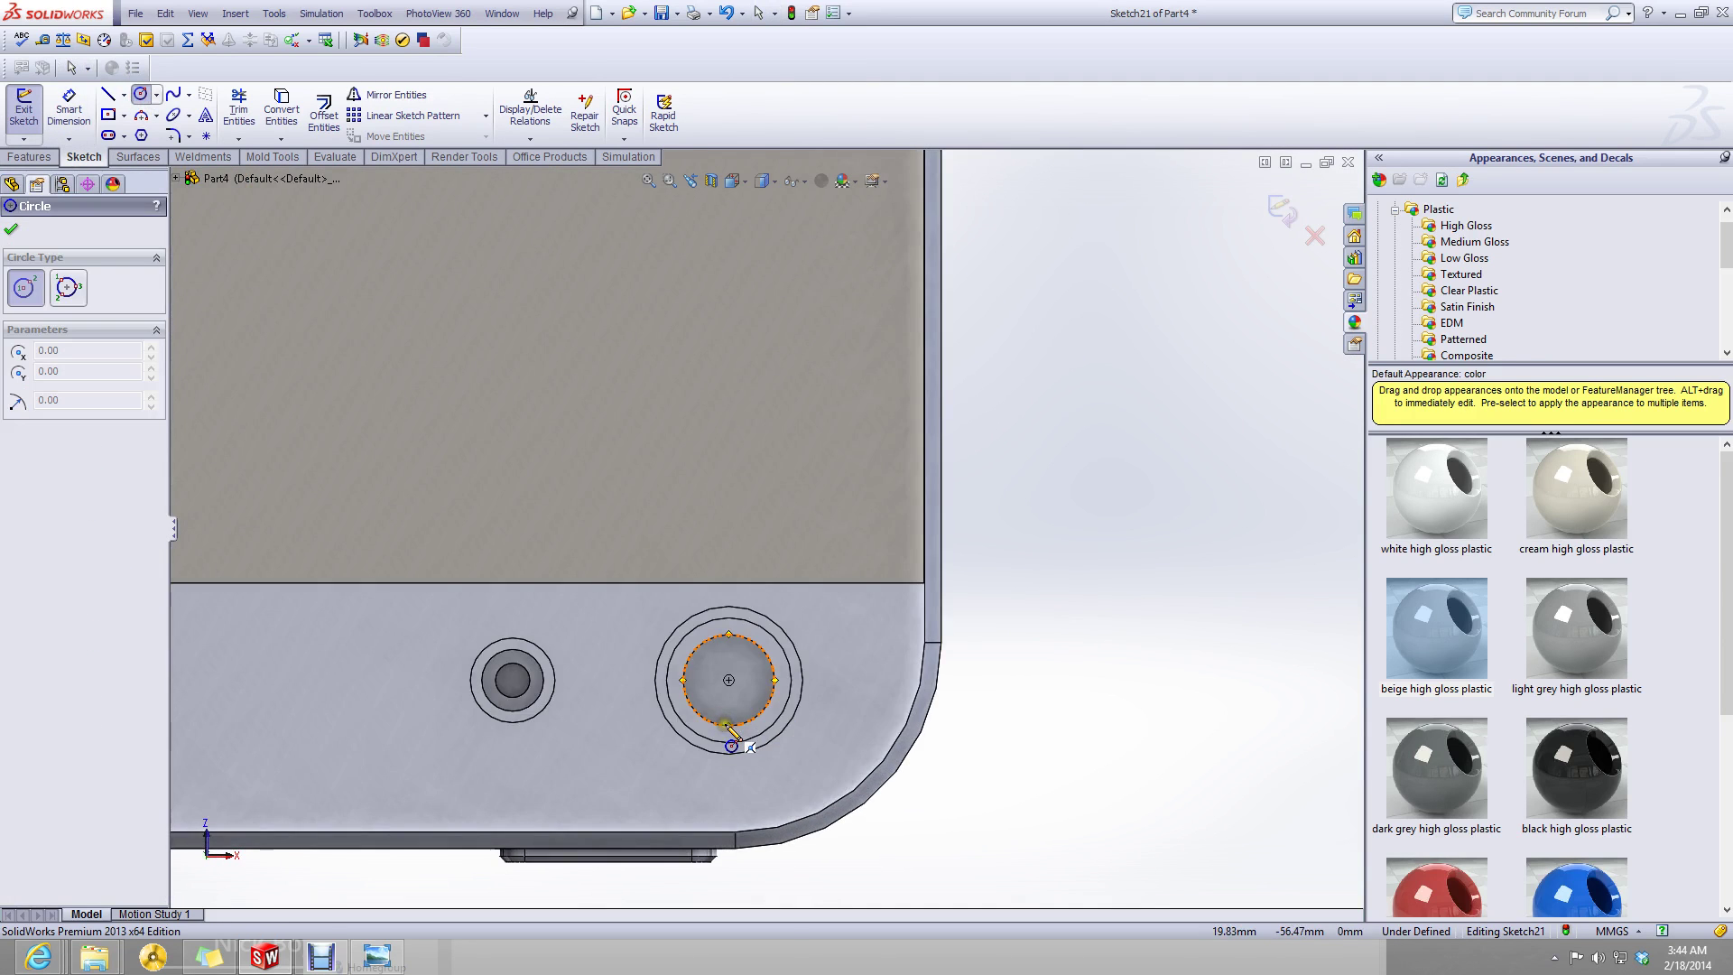
{"action": "left_click", "coordinate": [728, 680]}
{"action": "left_click", "coordinate": [751, 680]}
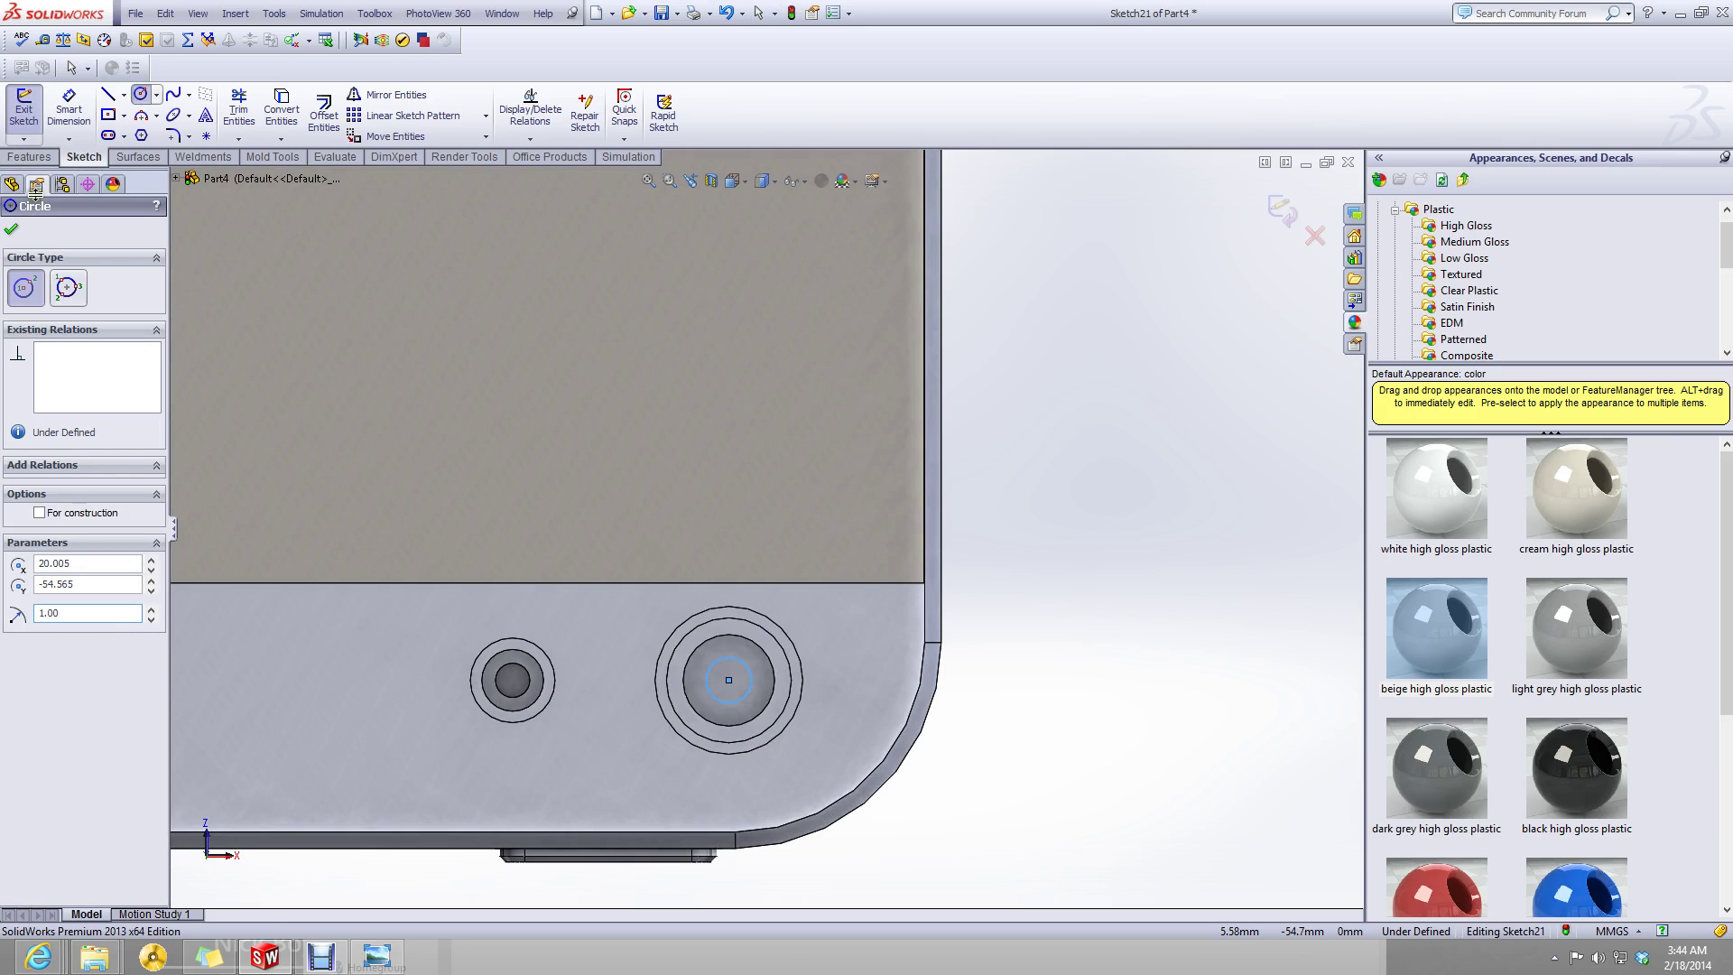
{"action": "left_click", "coordinate": [1281, 211]}
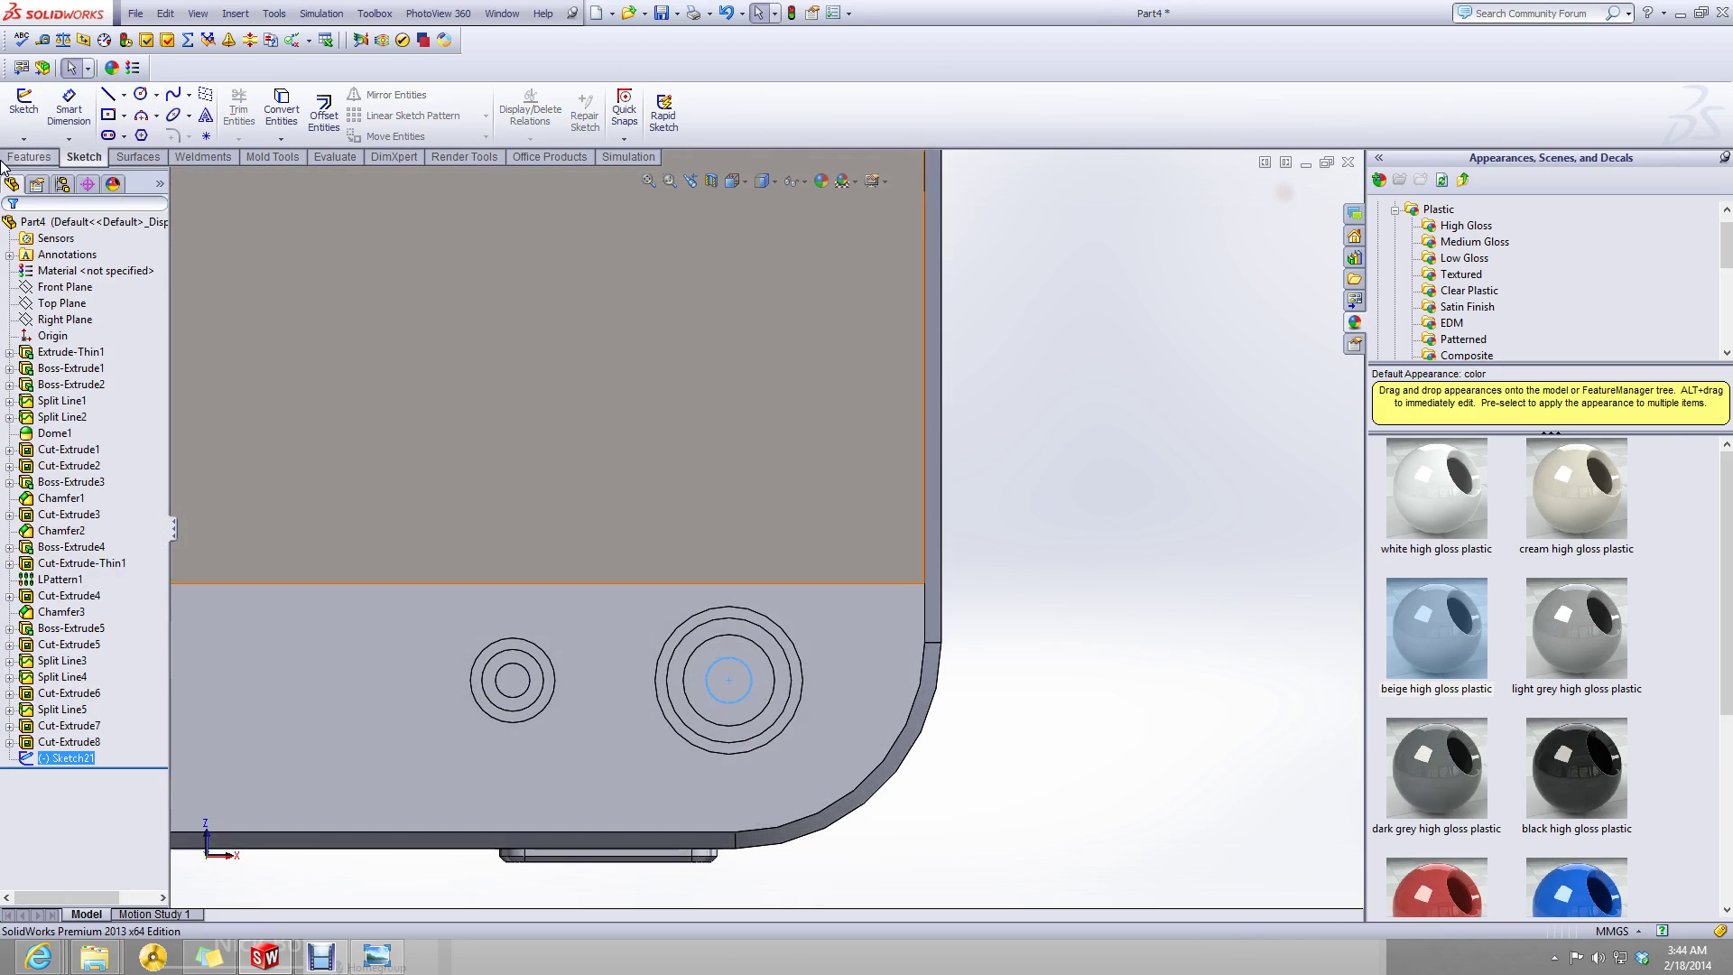
- Cut-extrude the 1 mm radius camera circle with a blind depth of 0.25 mm
{"action": "left_click", "coordinate": [34, 159]}
{"action": "left_click", "coordinate": [258, 115]}
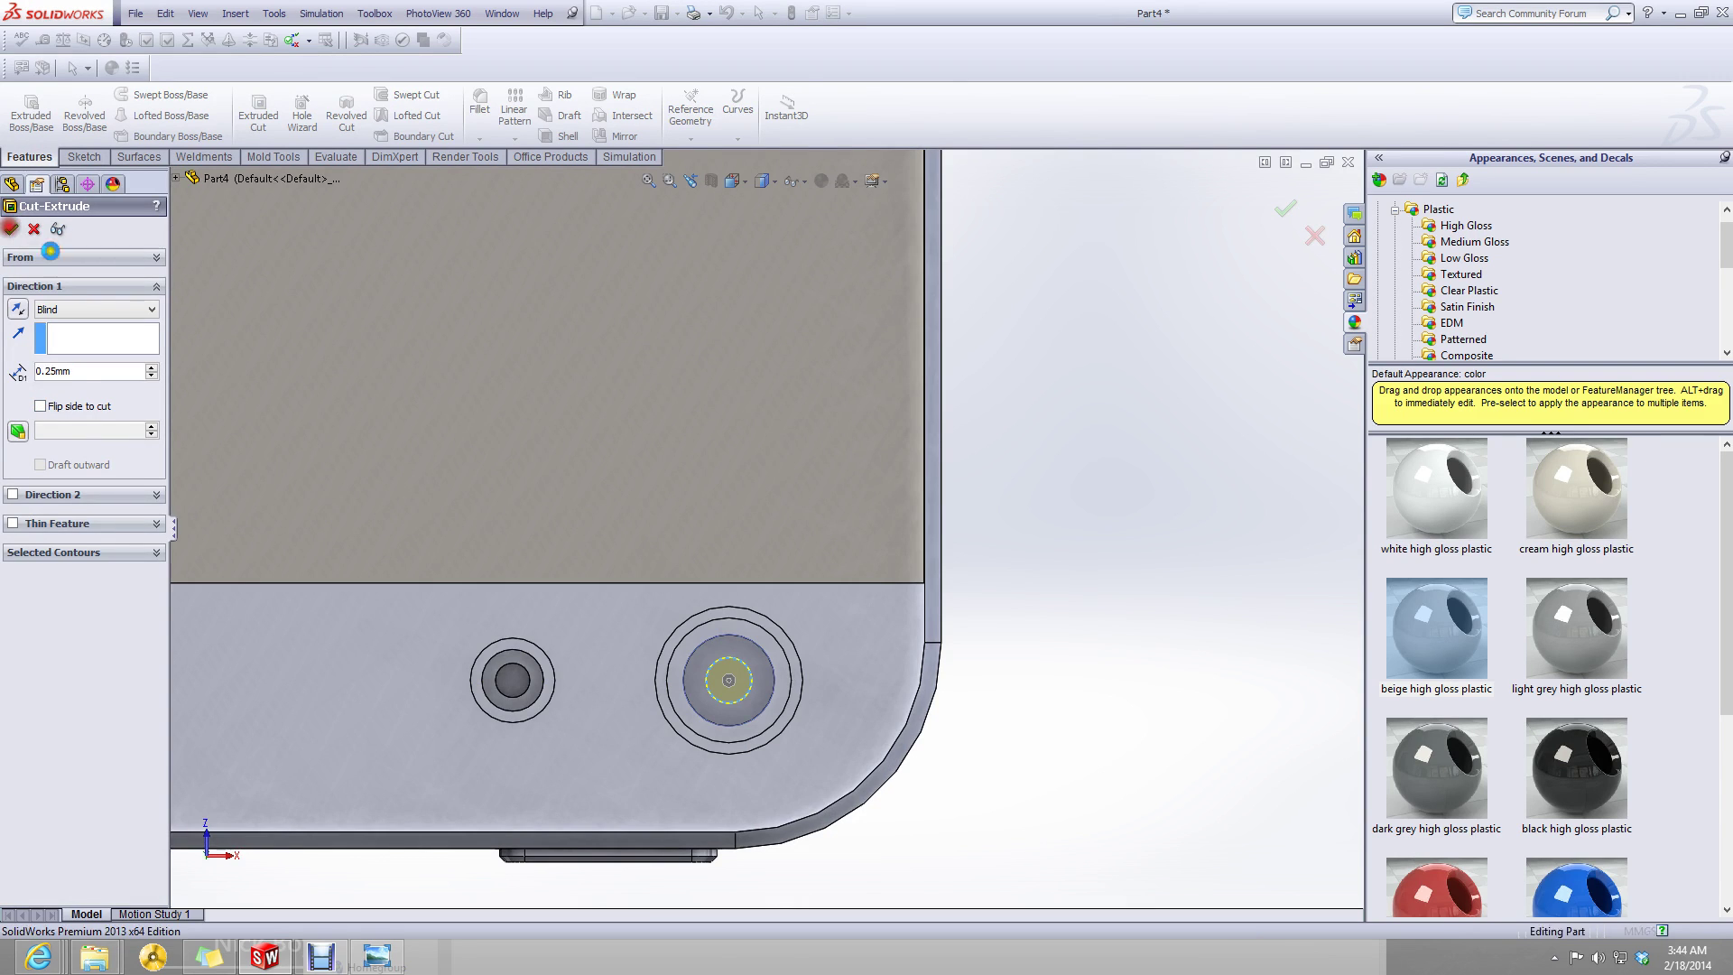
{"action": "left_click", "coordinate": [11, 229]}
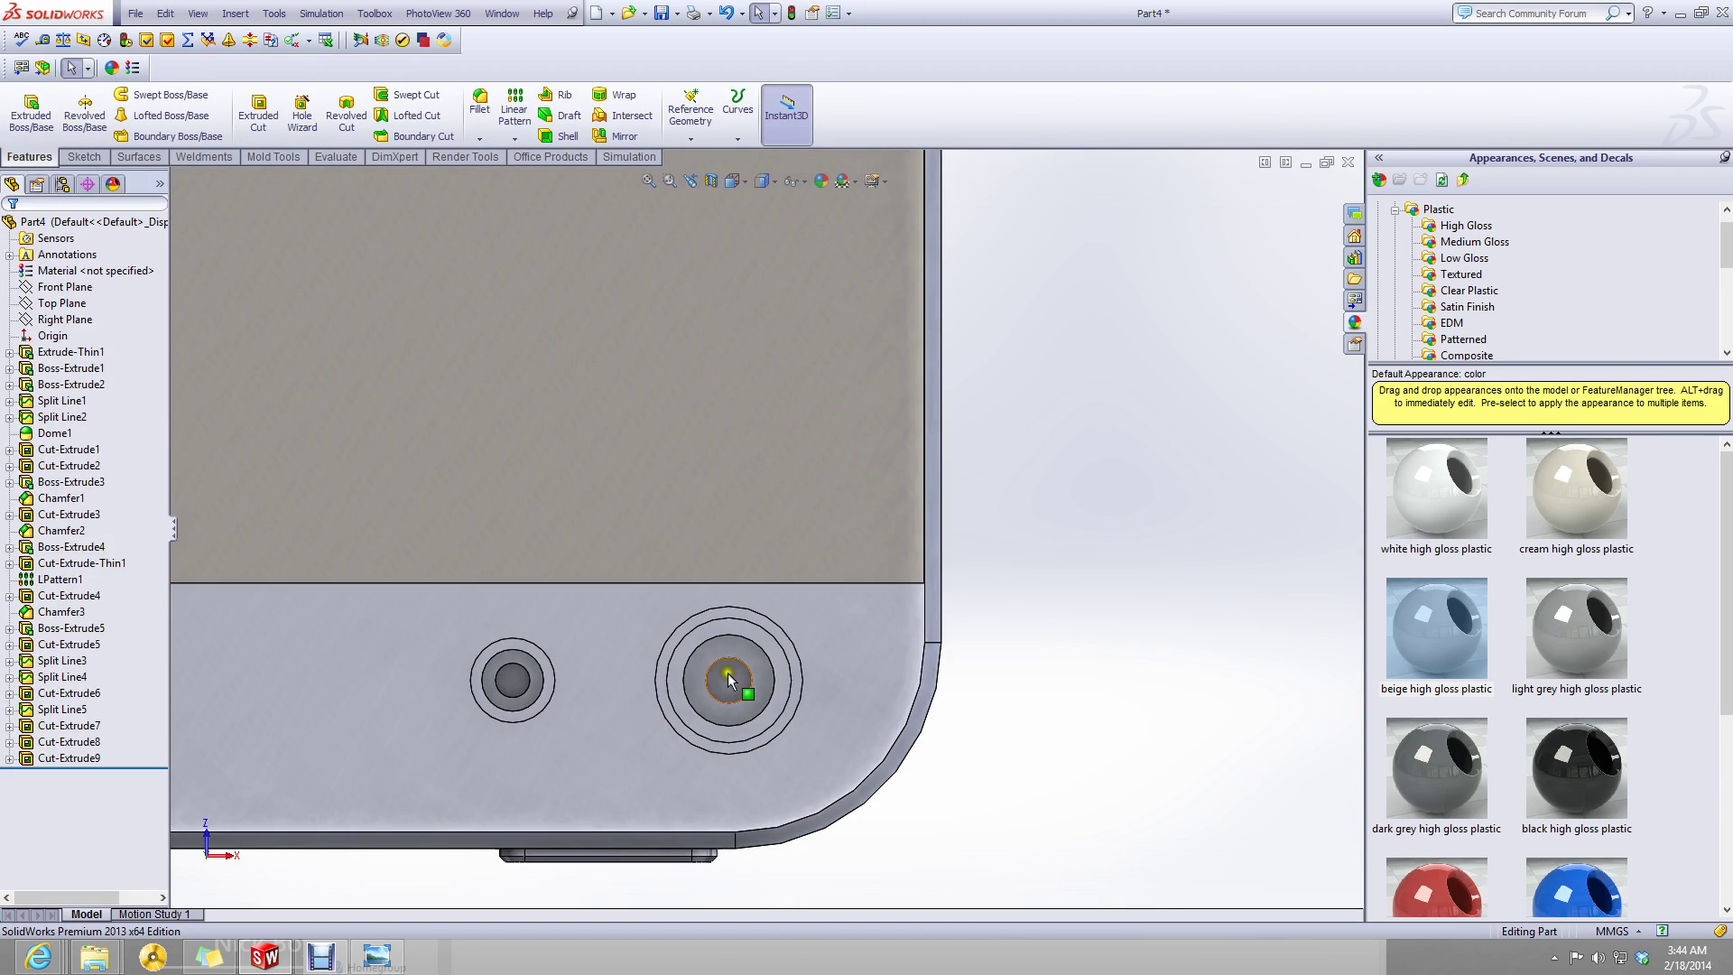
- Start a Dome feature on the circular floor of the innermost flash recess
{"action": "left_click", "coordinate": [236, 13]}
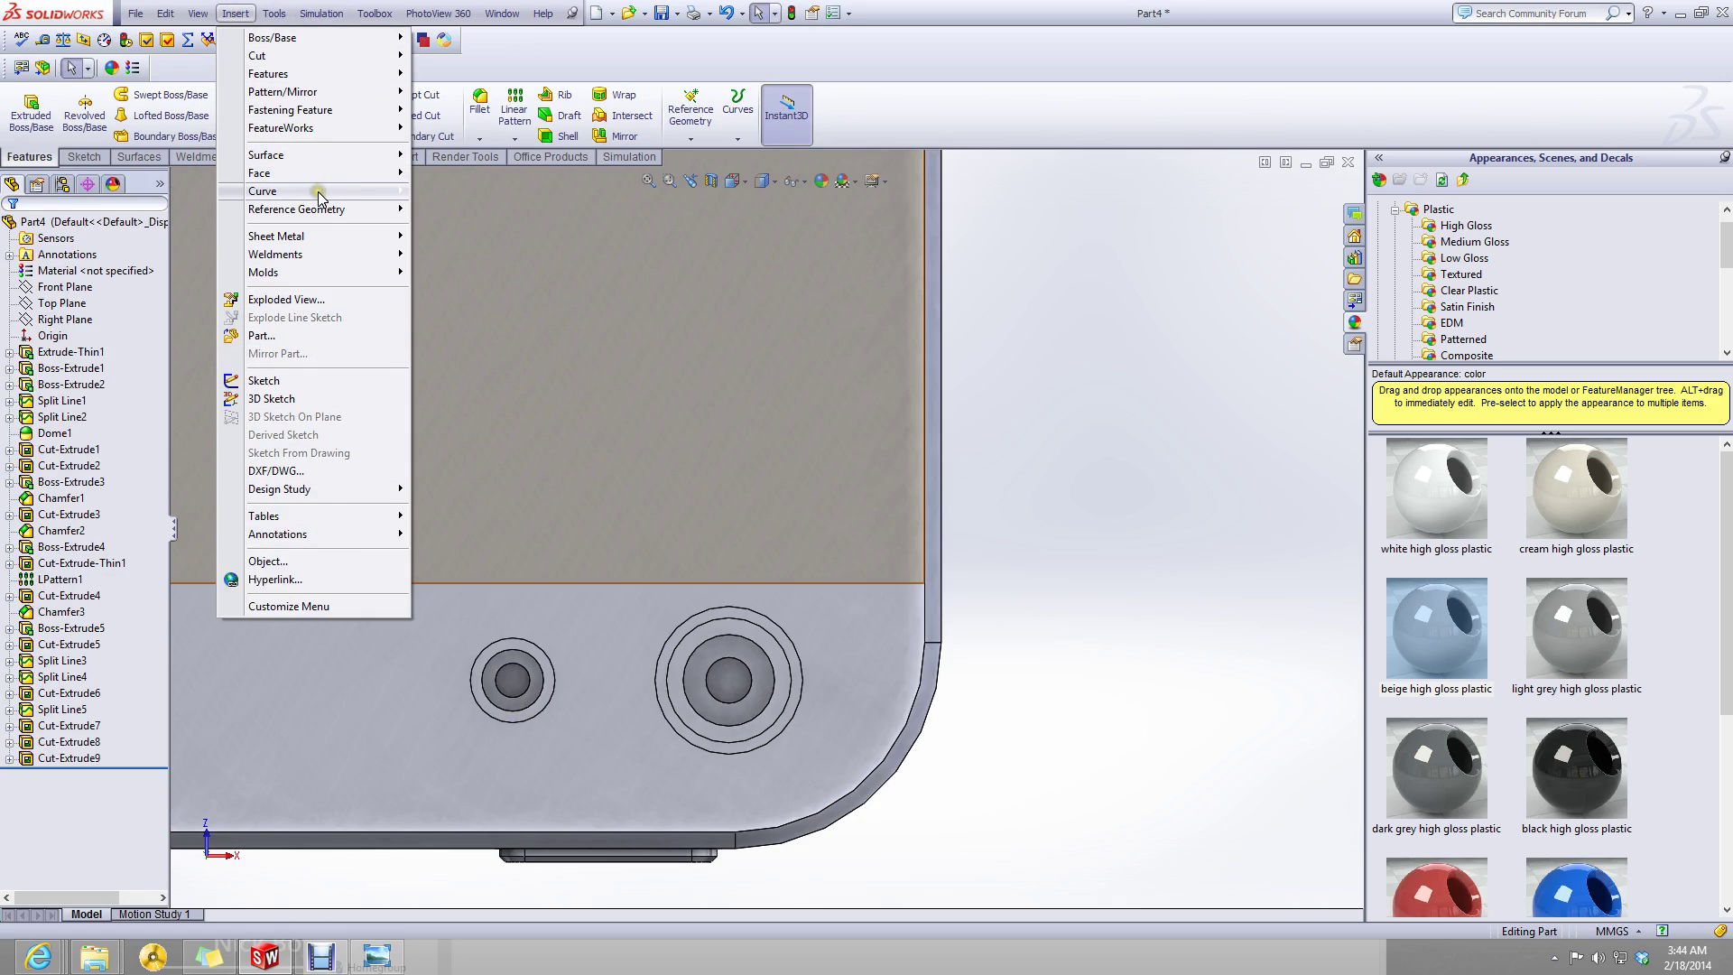
{"action": "mouse_move", "coordinate": [318, 76]}
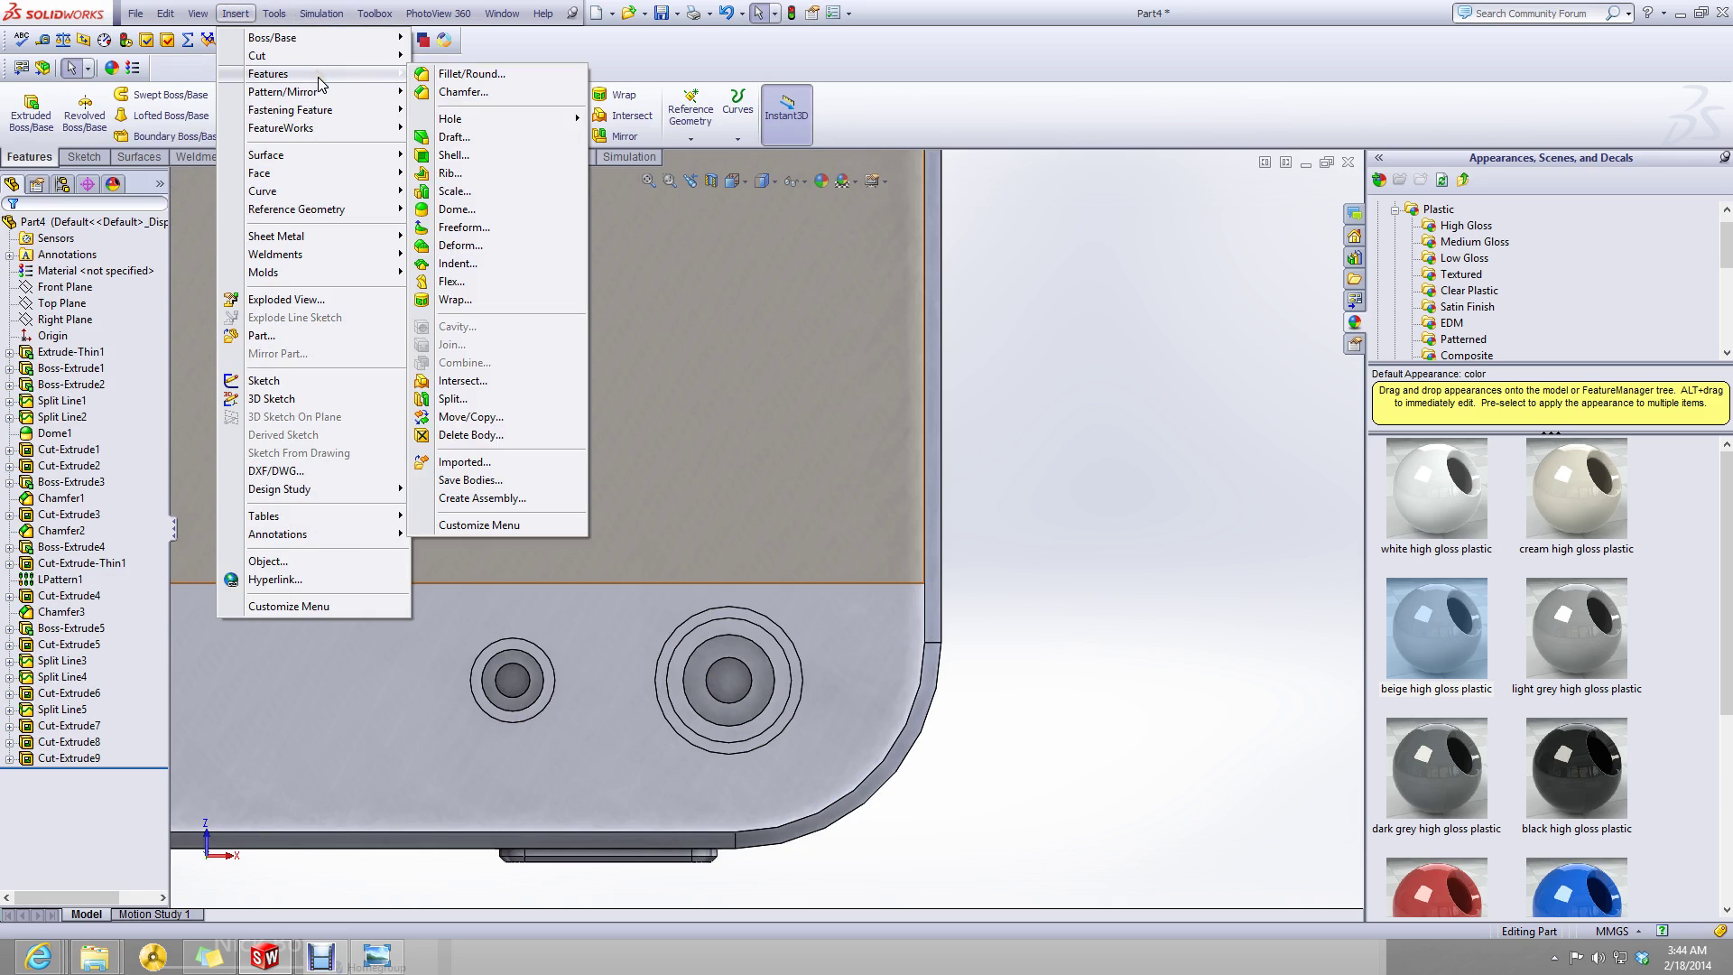
{"action": "left_click", "coordinate": [468, 217]}
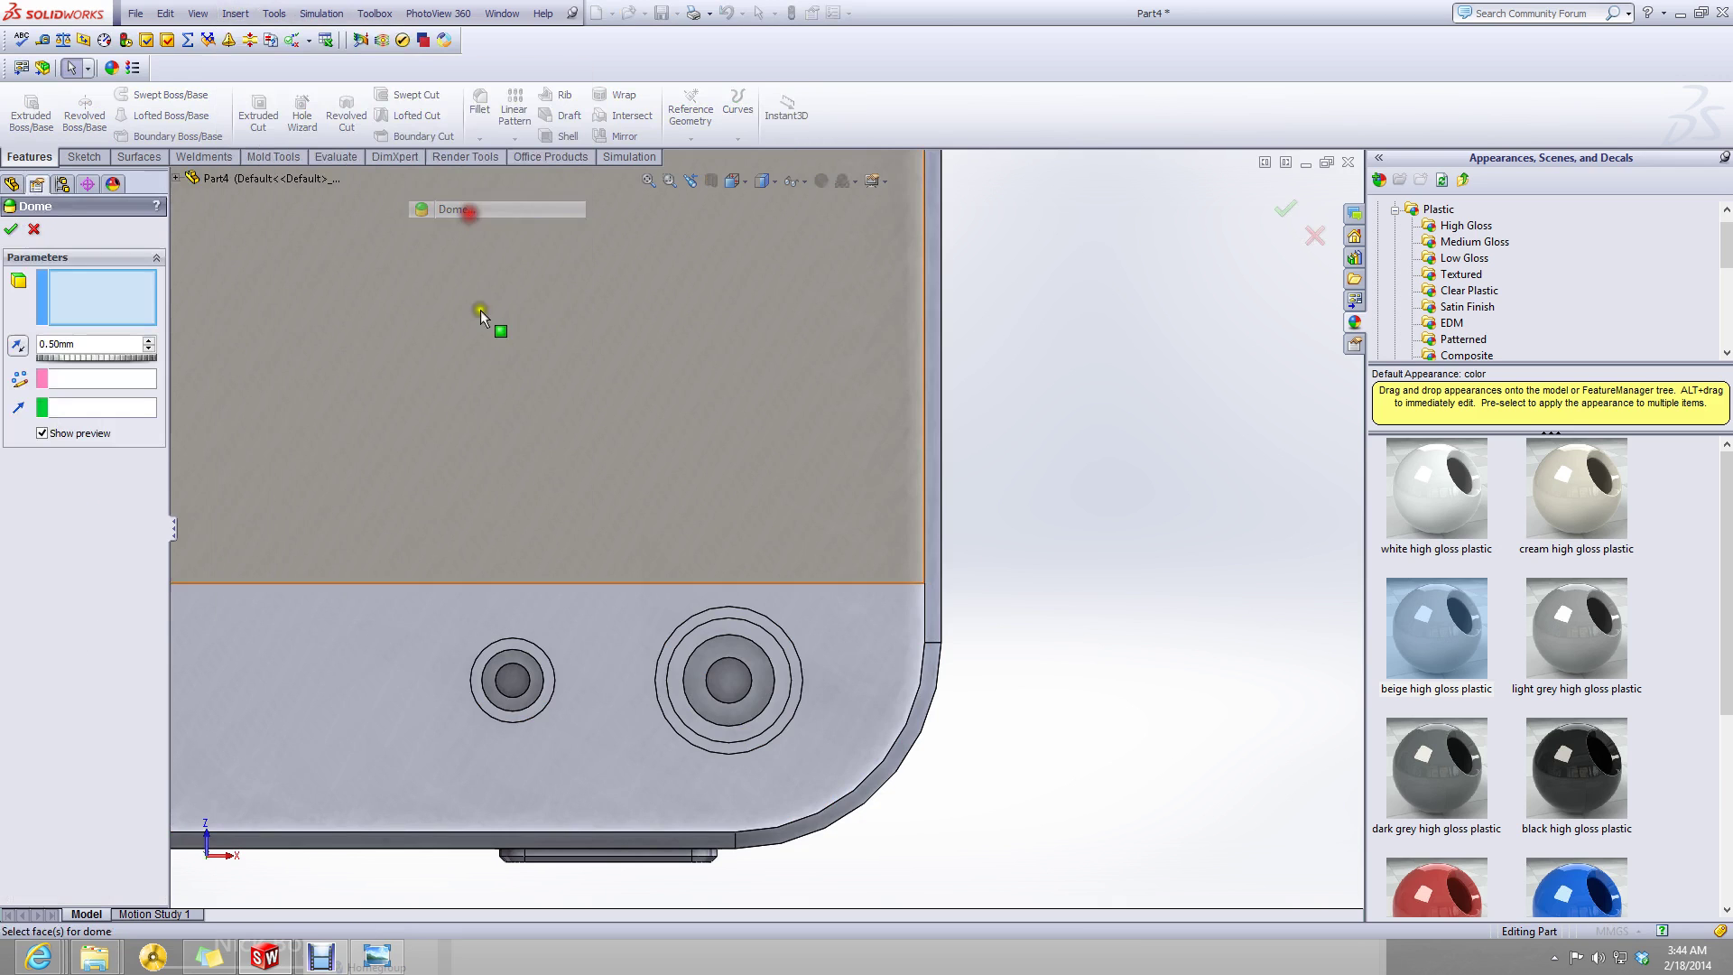
{"action": "scroll", "coordinate": [503, 696], "scroll_direction": "down", "scroll_amount": 3}
{"action": "scroll", "coordinate": [630, 608], "scroll_direction": "down", "scroll_amount": 3}
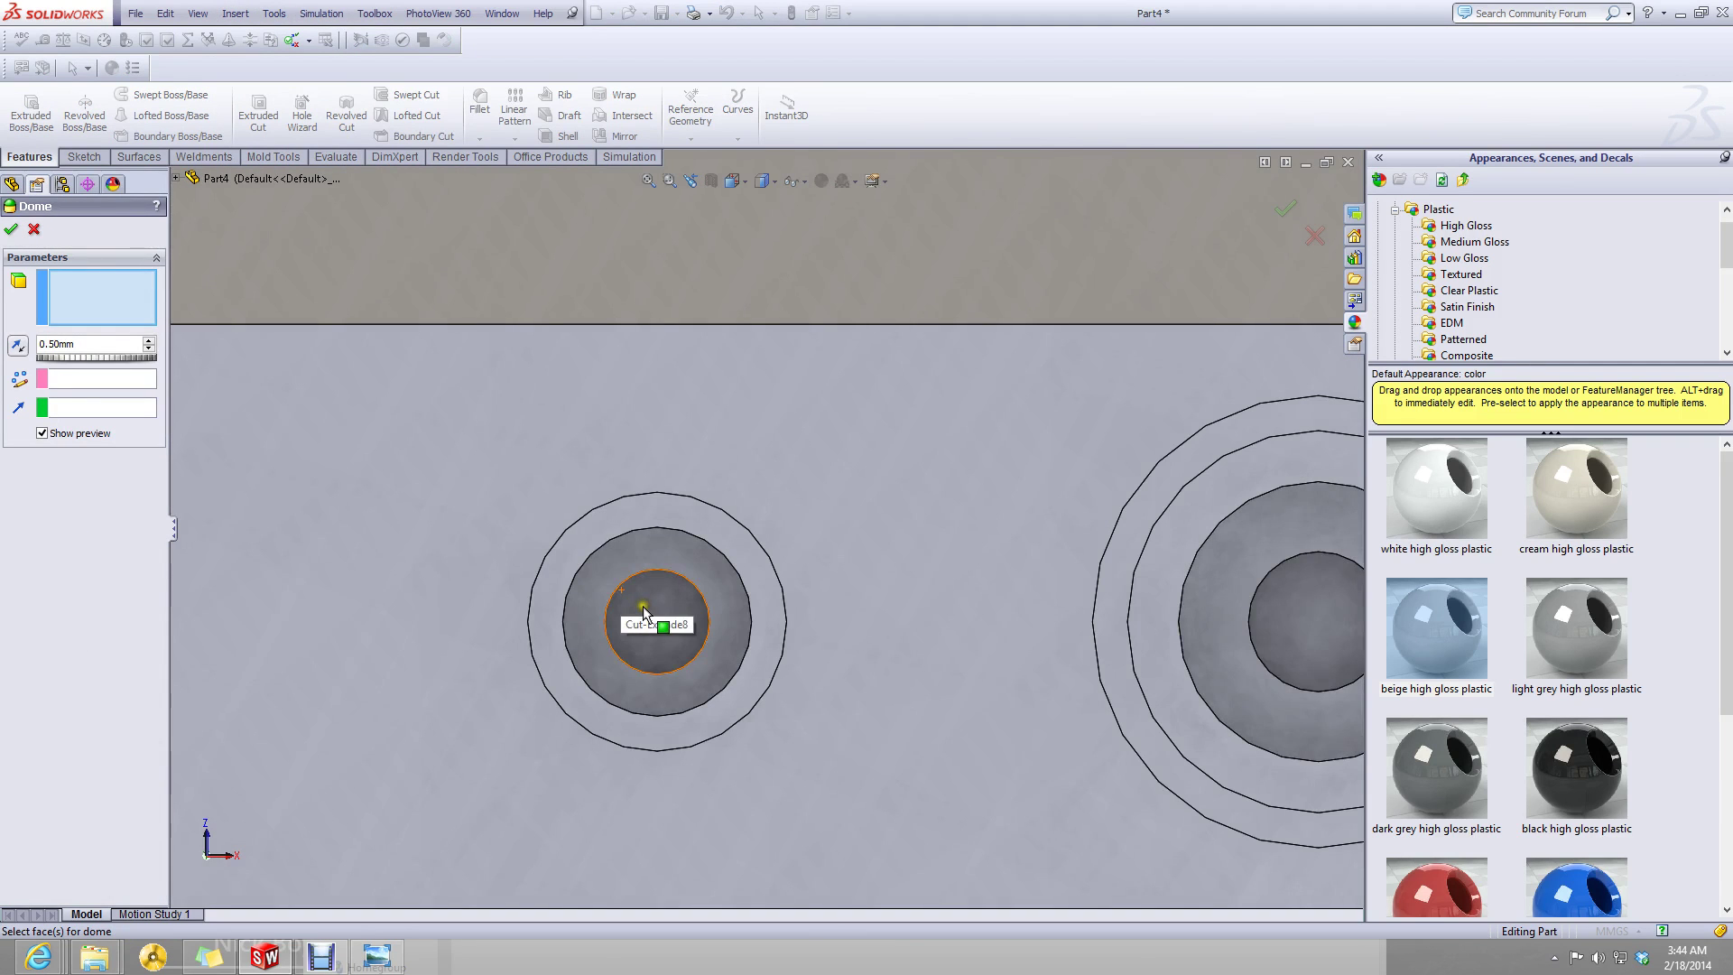
{"action": "left_click", "coordinate": [647, 609]}
{"action": "middle_click_drag", "start_coordinate": [611, 620], "coordinate": [566, 564]}
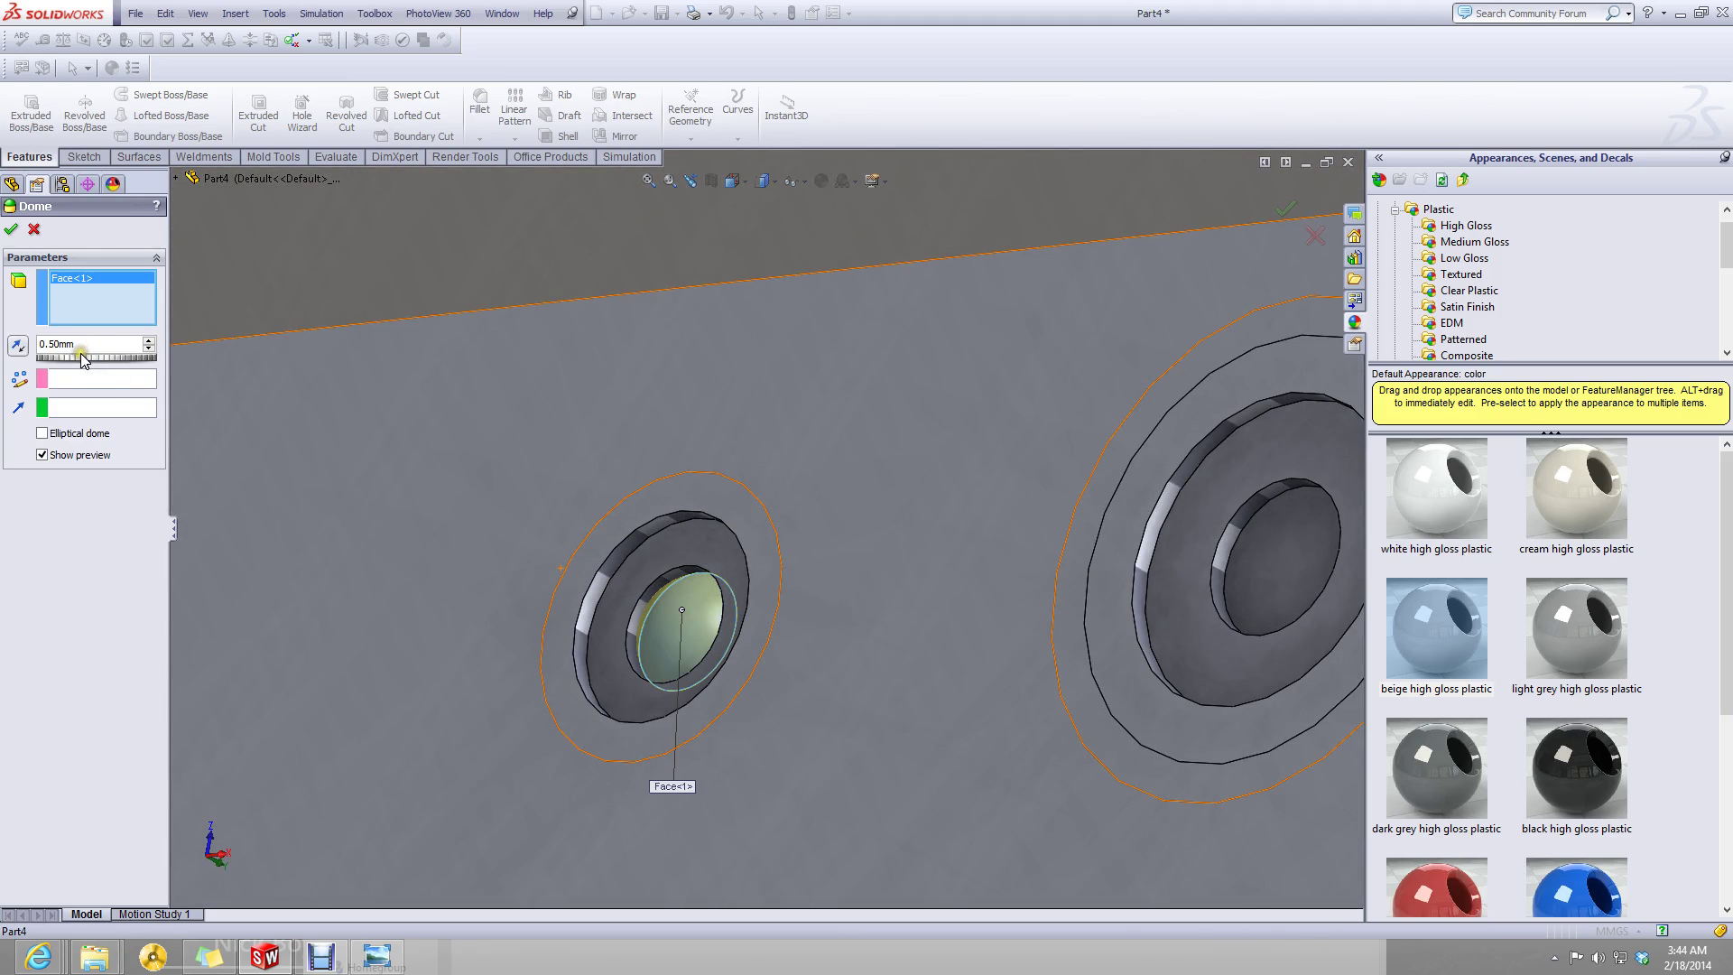
- Try dome distances of 1 mm and 0.7 mm on the flash recess floor
{"action": "mouse_move", "coordinate": [89, 366]}
{"action": "left_mouse_down"}
{"action": "mouse_move", "coordinate": [66, 360]}
{"action": "mouse_move", "coordinate": [83, 347]}
{"action": "left_mouse_up"}
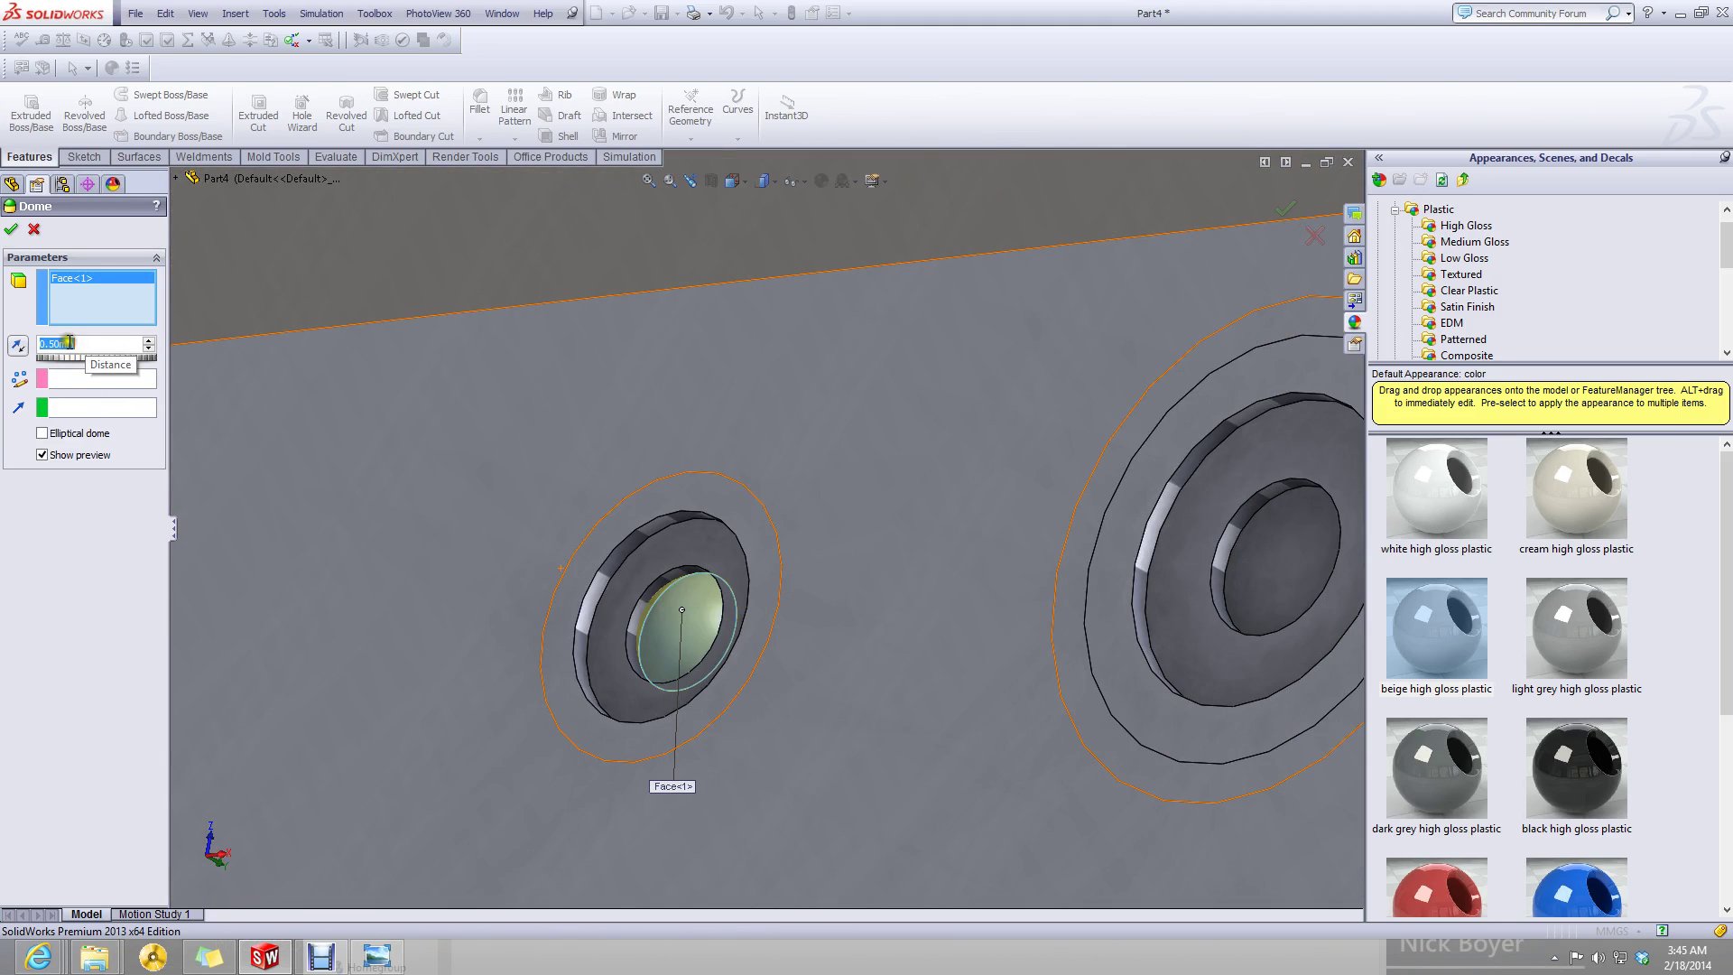
{"action": "key", "text": "Return"}
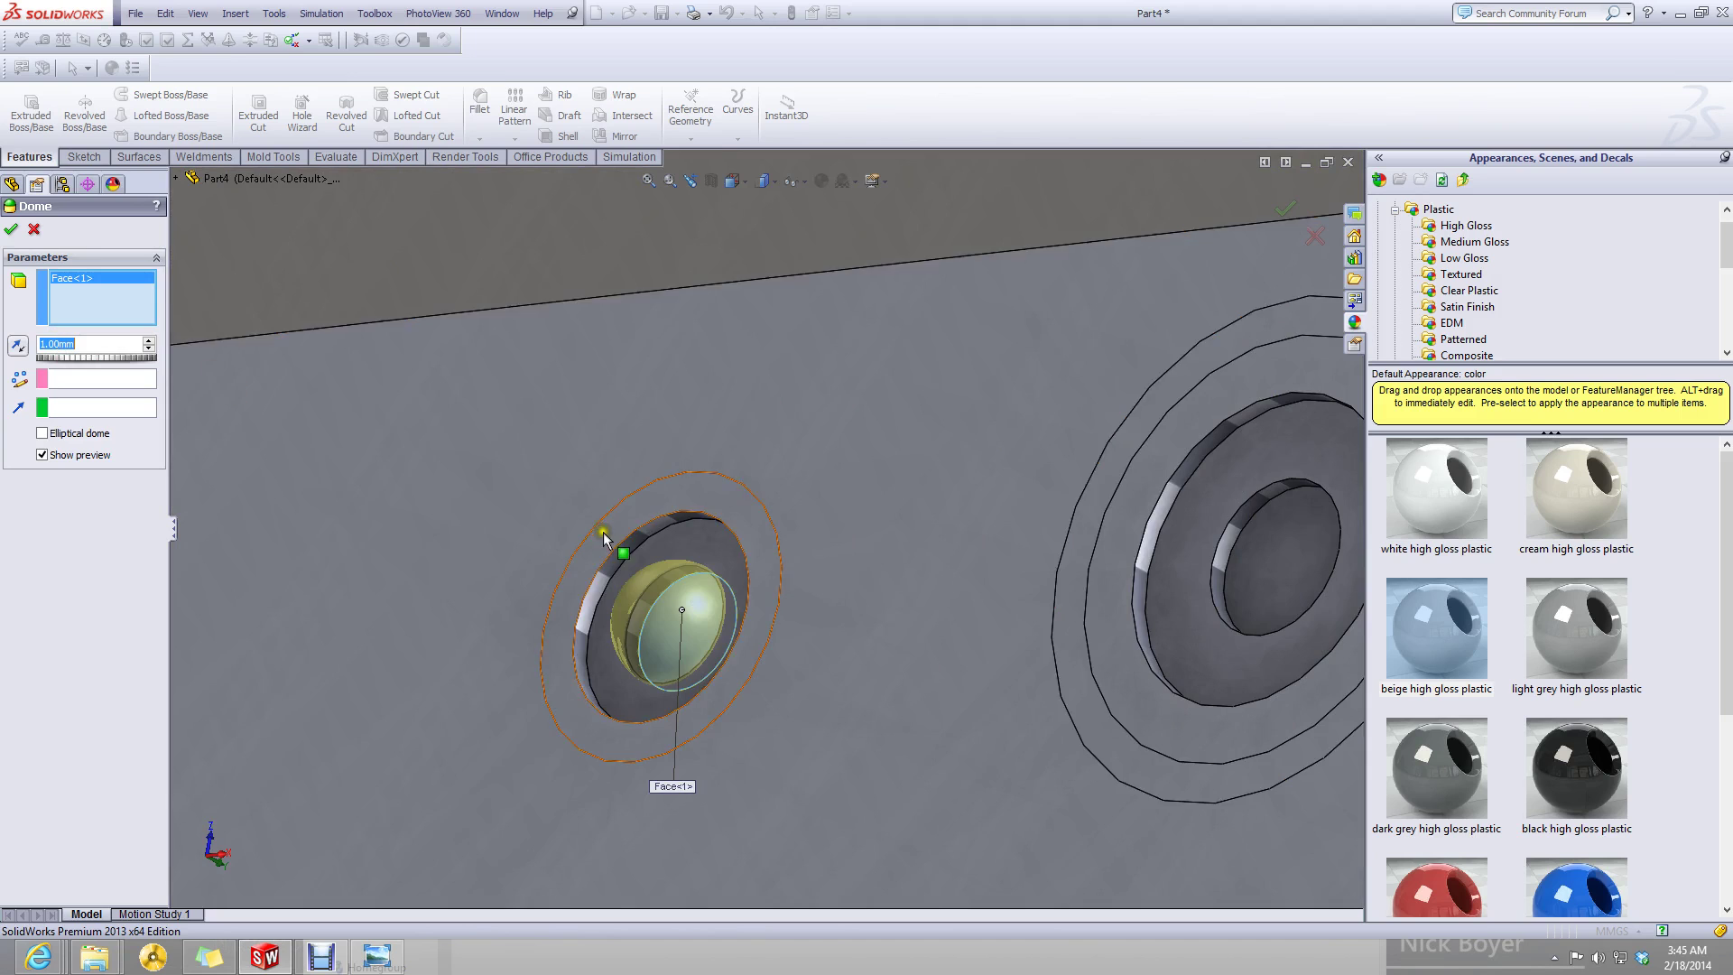
{"action": "middle_click_drag", "start_coordinate": [623, 587], "coordinate": [577, 632]}
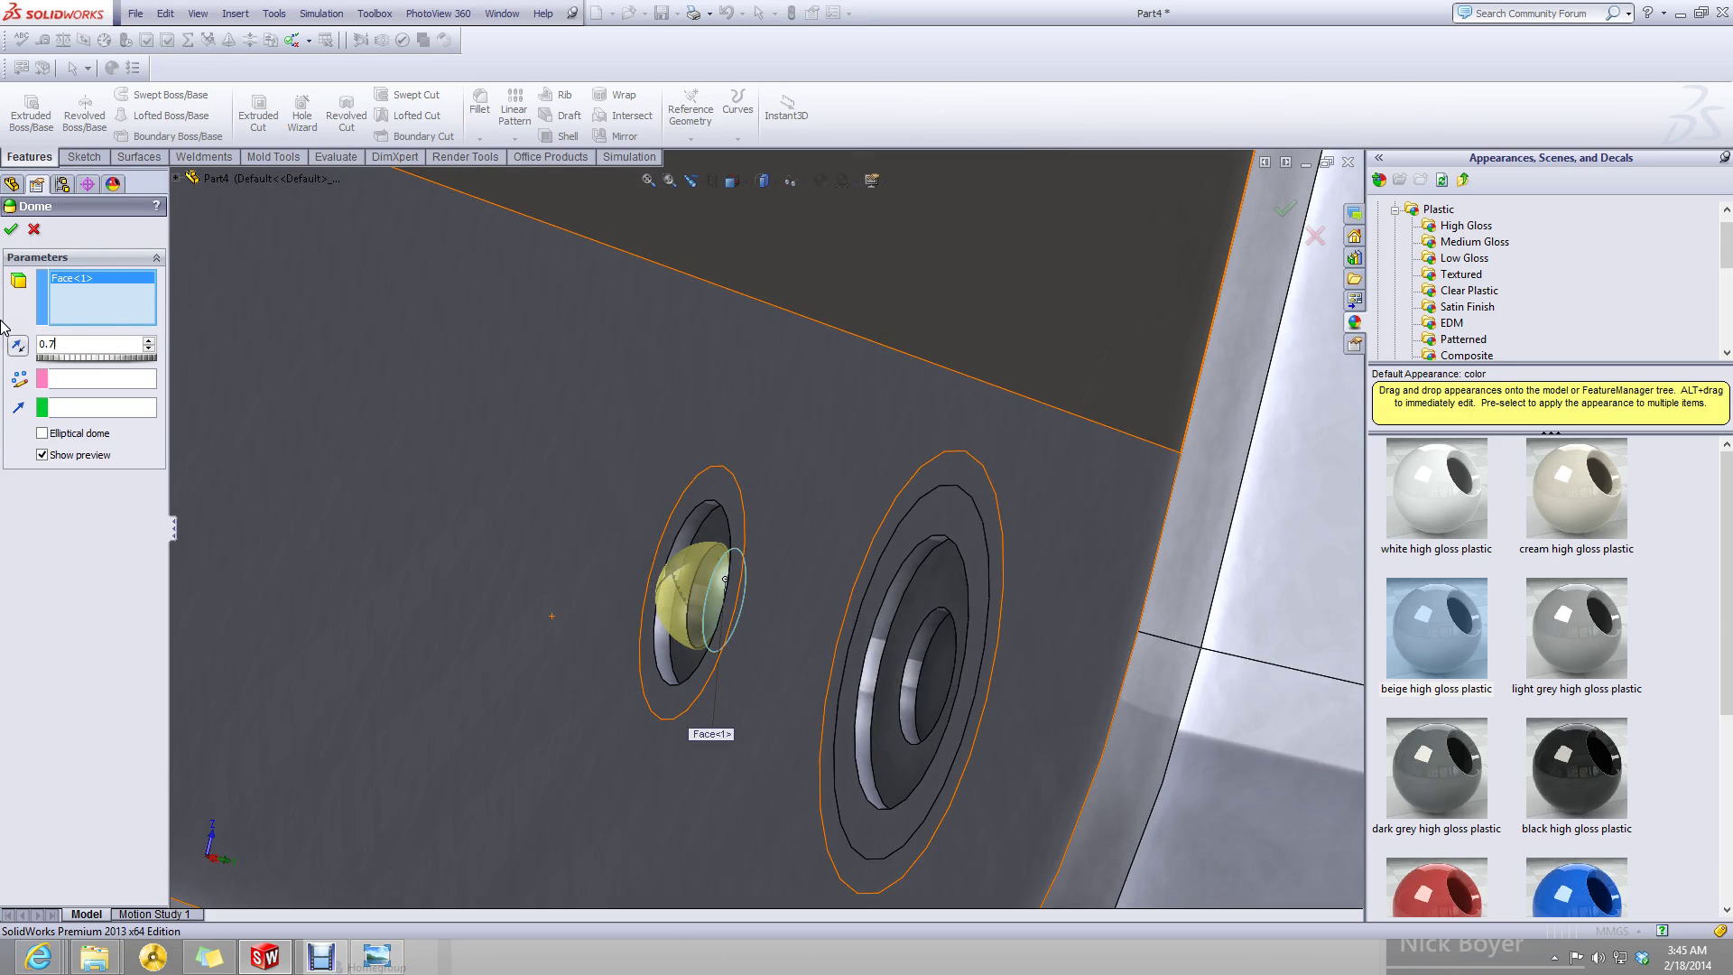
{"action": "key", "text": "Return"}
- Set the flash dome's distance to 0.5 mm and finish the dome
{"action": "middle_click_drag", "start_coordinate": [890, 631], "coordinate": [849, 650]}
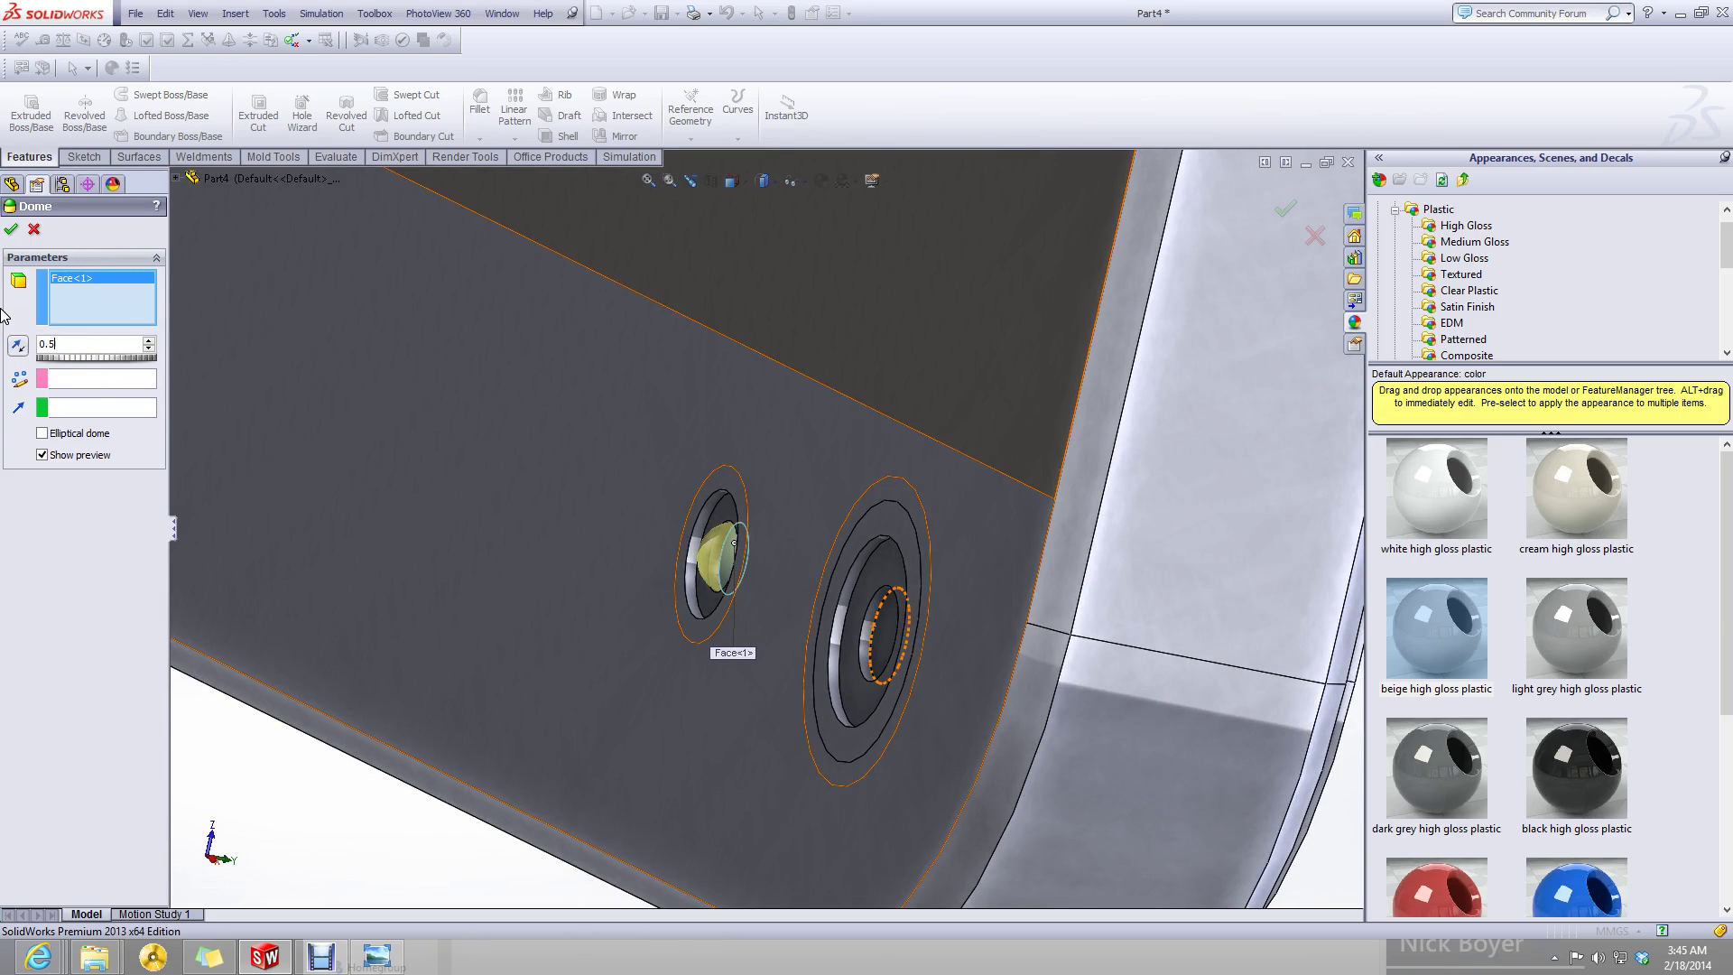
{"action": "key", "text": "Return"}
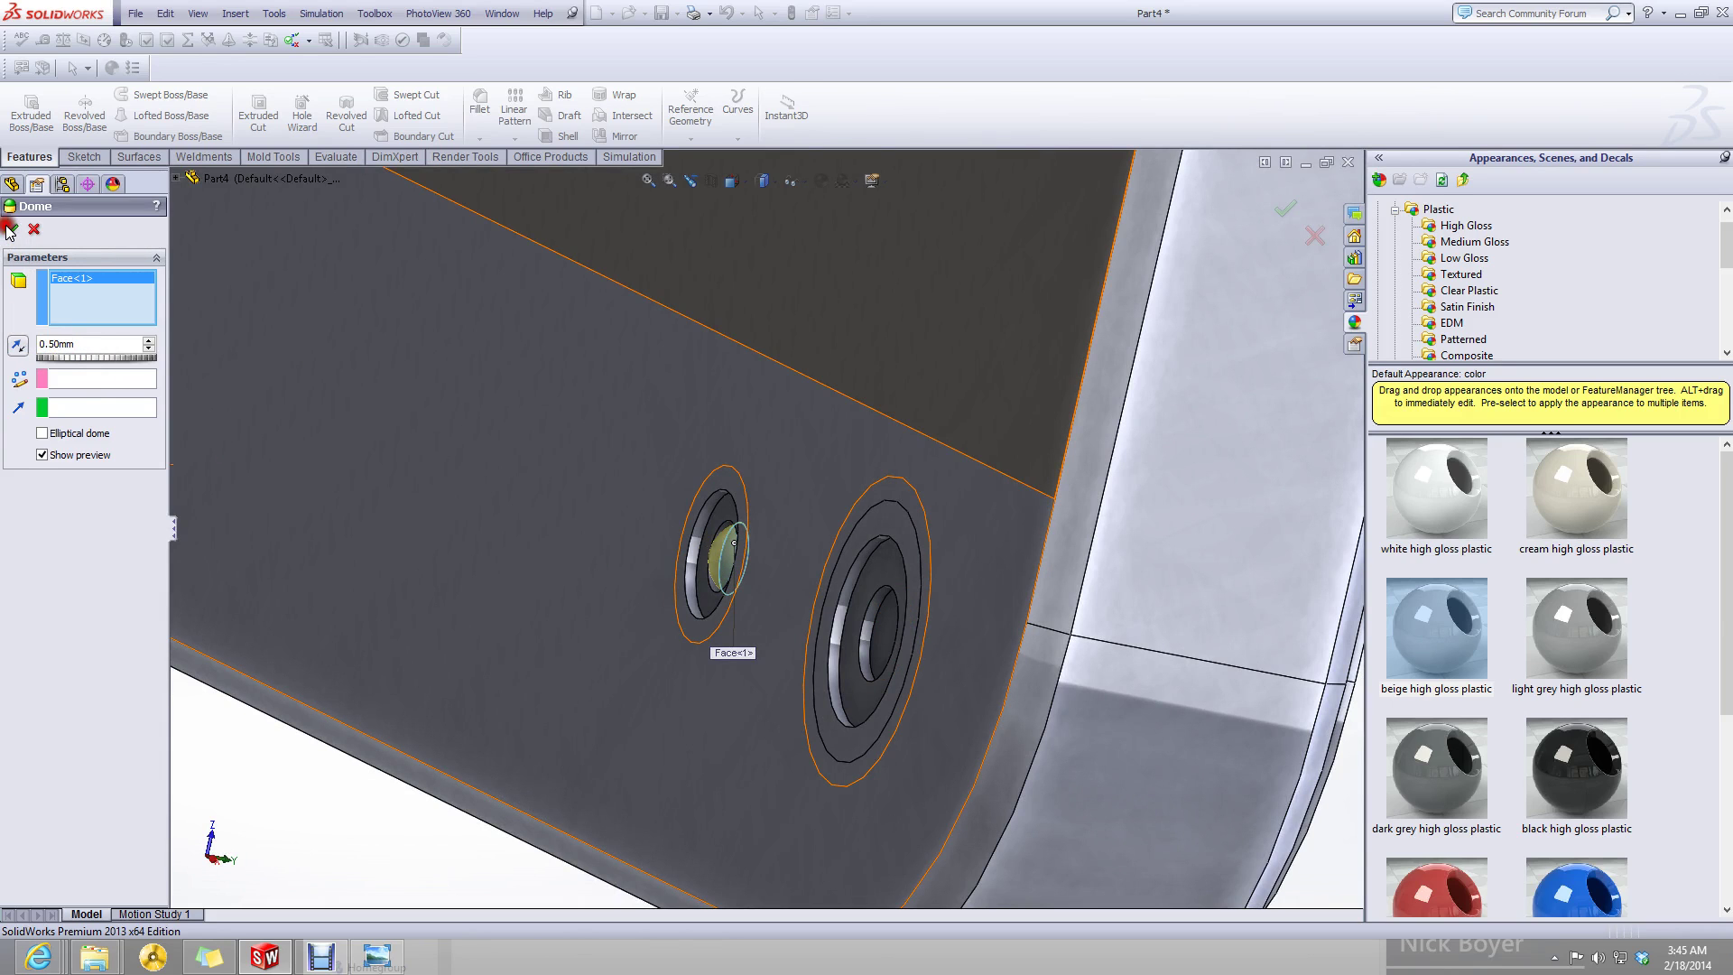
{"action": "left_click", "coordinate": [9, 231]}
- Add a 0.50 mm dome to the circular floor of the innermost rear camera recess
{"action": "middle_click_drag", "start_coordinate": [785, 569], "coordinate": [452, 538]}
{"action": "scroll", "coordinate": [469, 549], "scroll_direction": "up", "scroll_amount": 3}
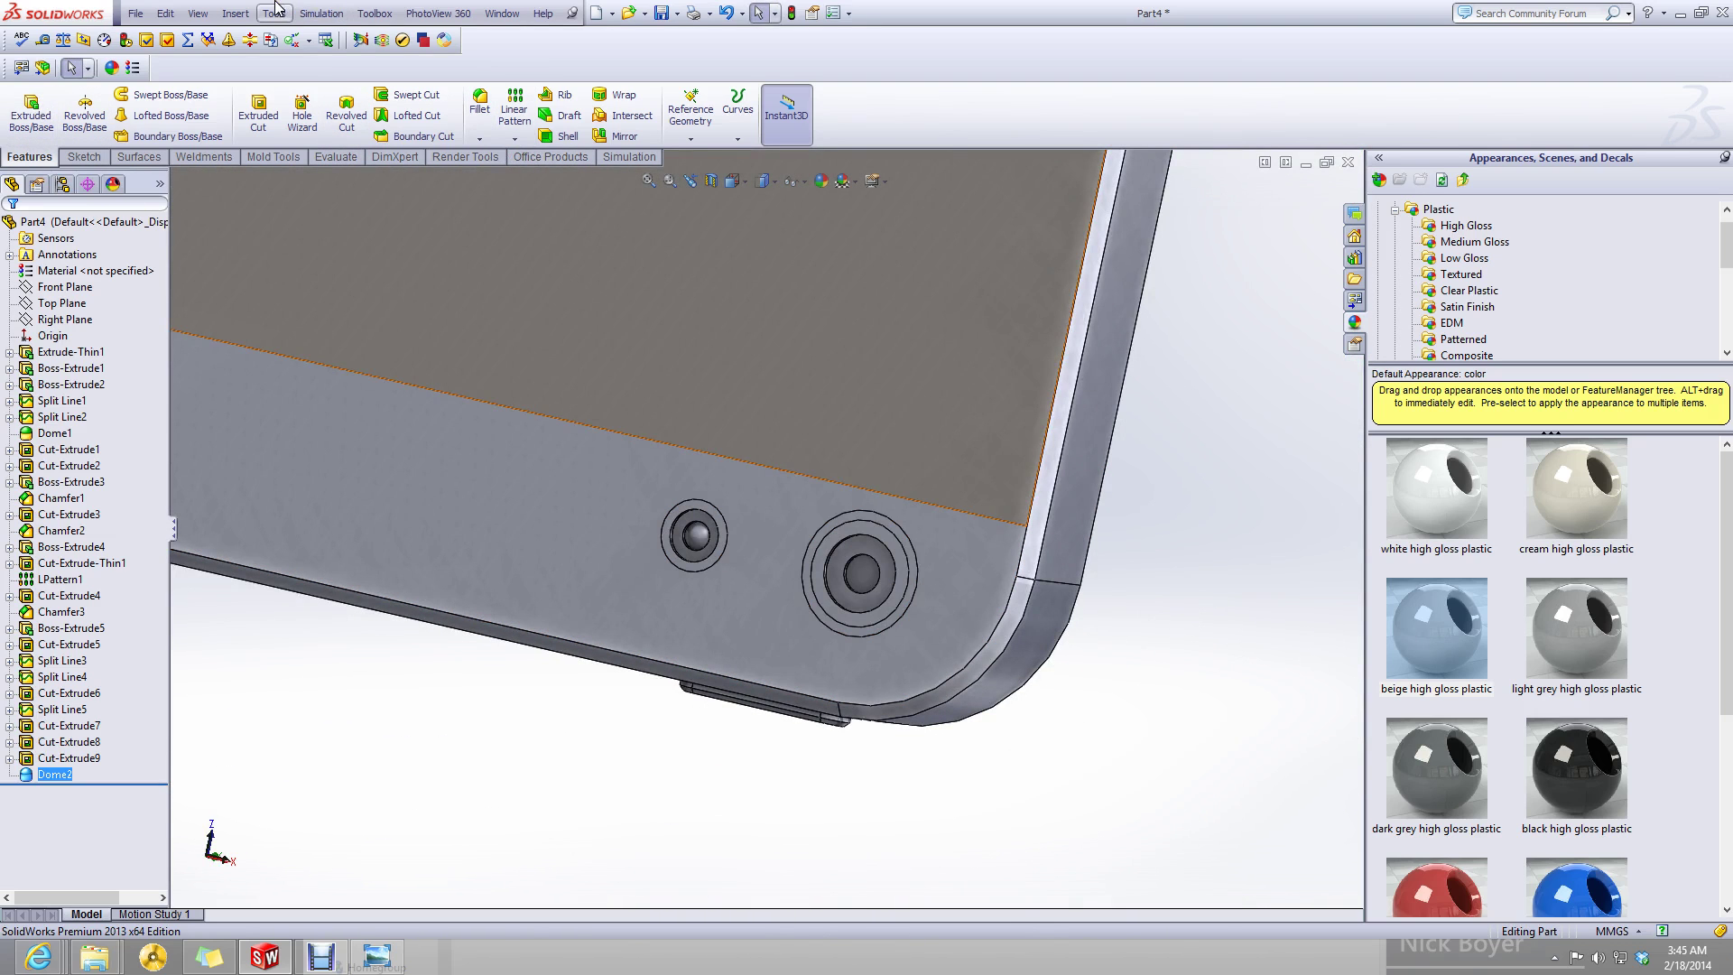
{"action": "left_click", "coordinate": [233, 11]}
{"action": "left_click", "coordinate": [275, 13]}
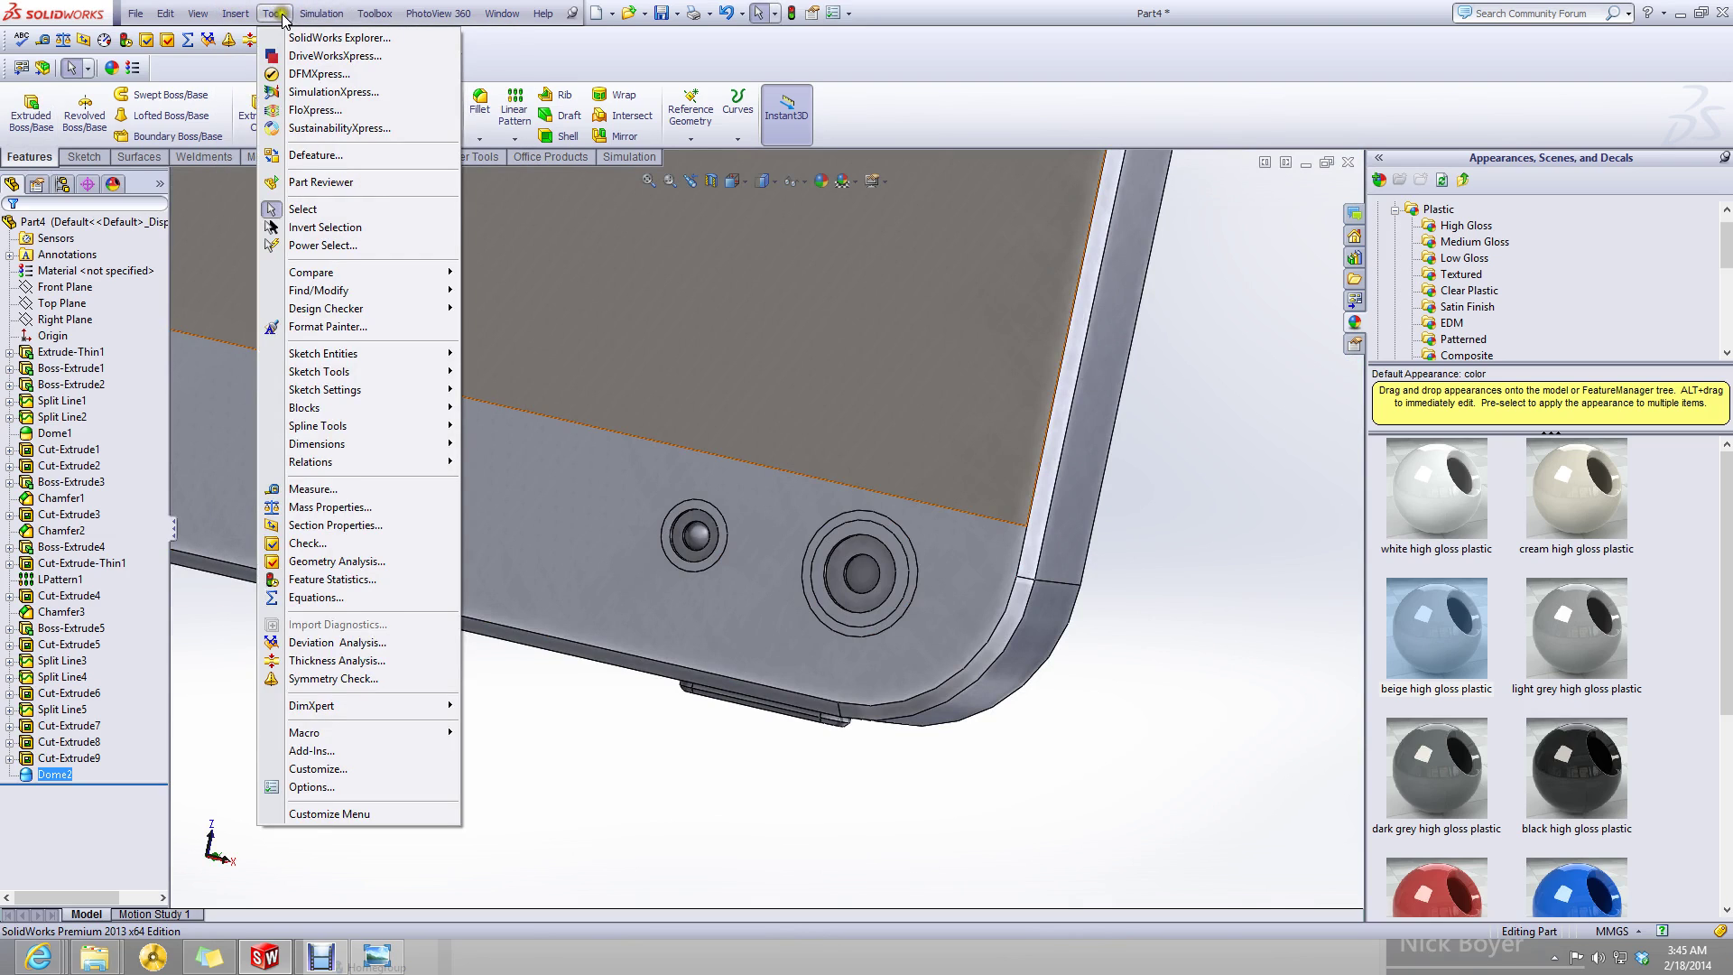
{"action": "mouse_move", "coordinate": [241, 14]}
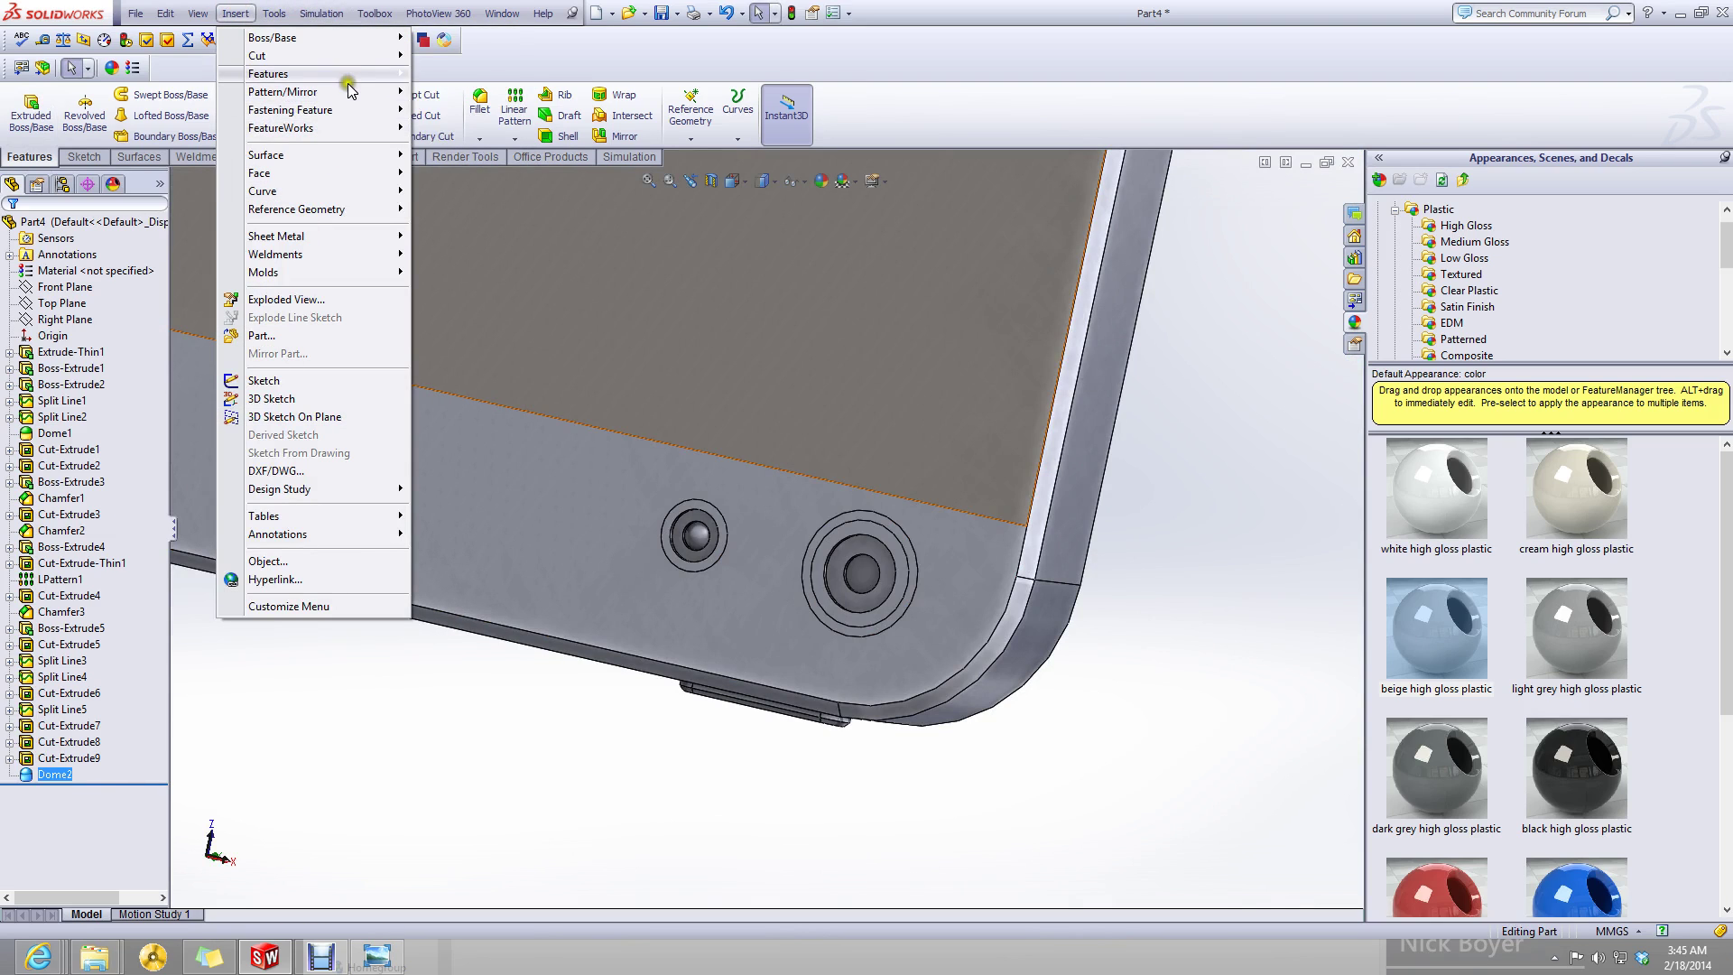
{"action": "mouse_move", "coordinate": [349, 79]}
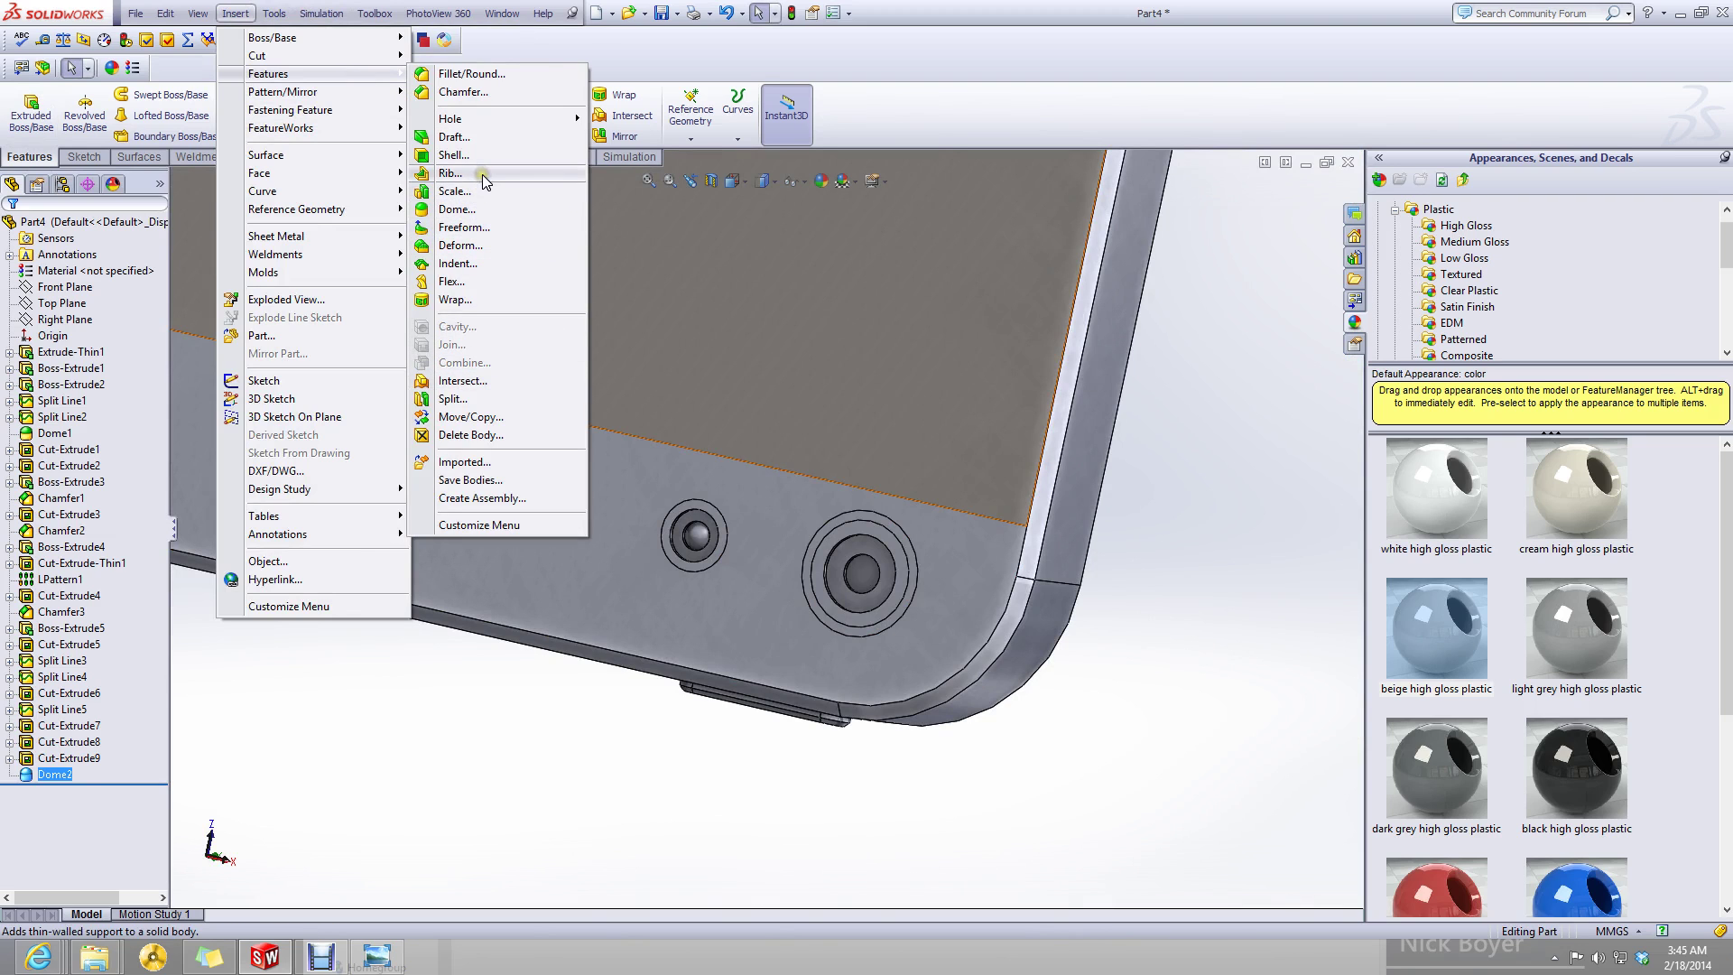
{"action": "left_click", "coordinate": [469, 211]}
{"action": "scroll", "coordinate": [831, 596], "scroll_direction": "down", "scroll_amount": 6}
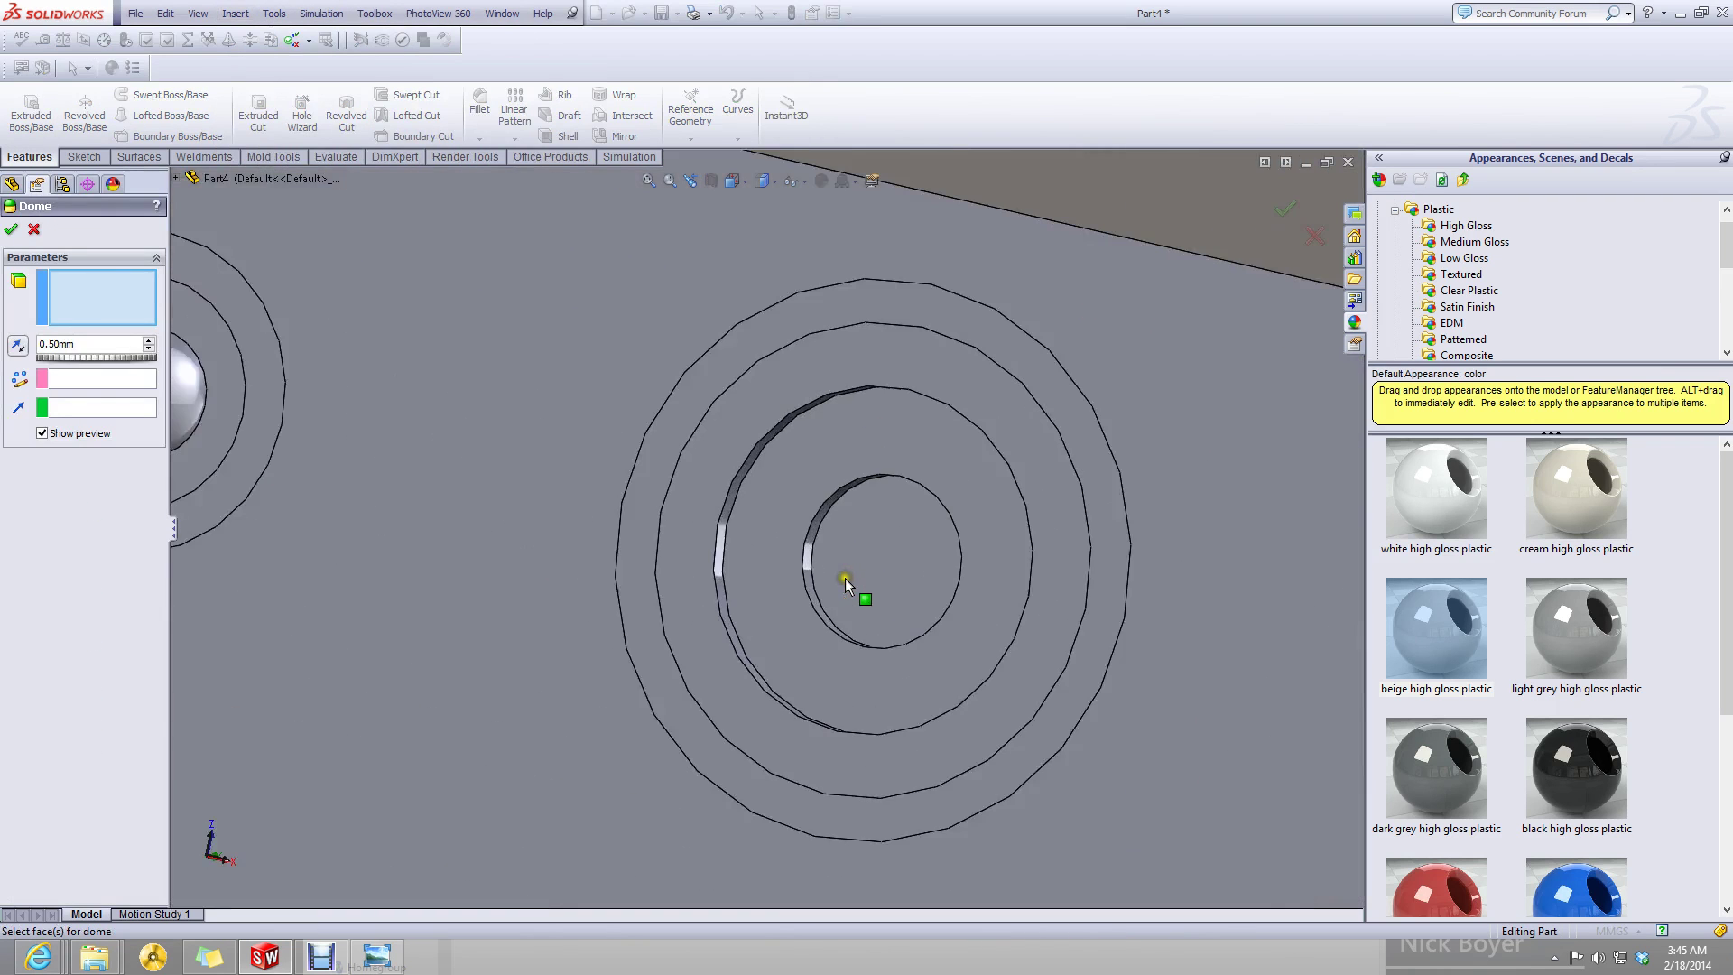
{"action": "left_click", "coordinate": [821, 529]}
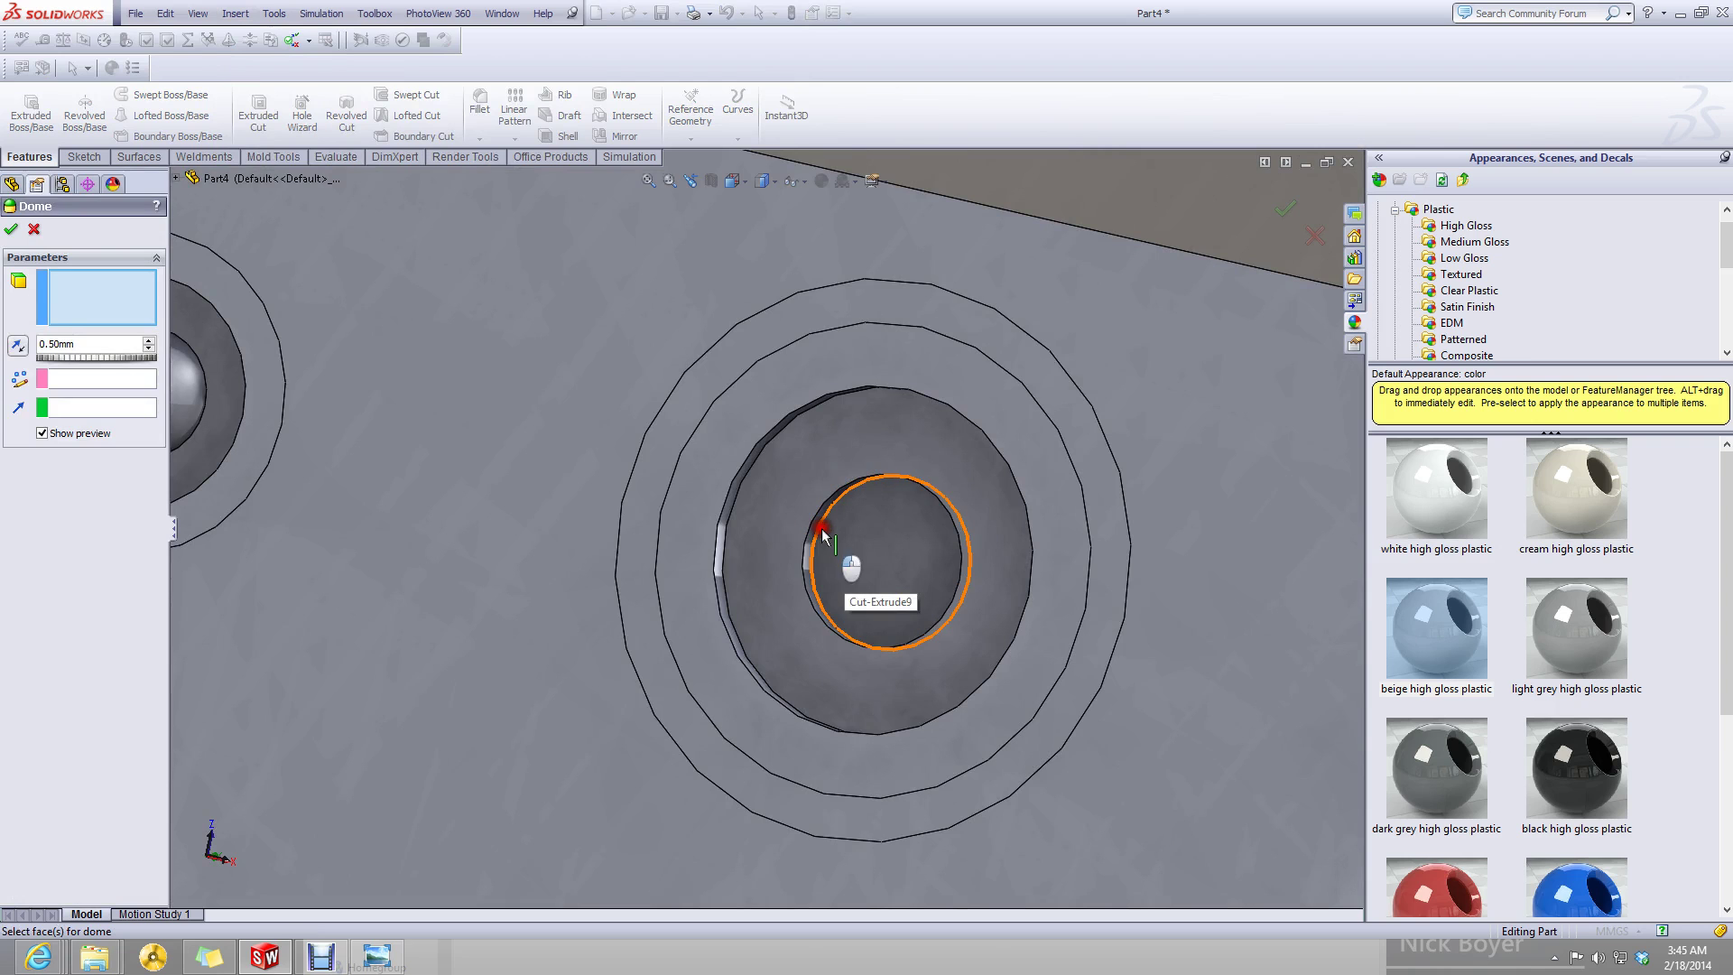
{"action": "left_click", "coordinate": [835, 560]}
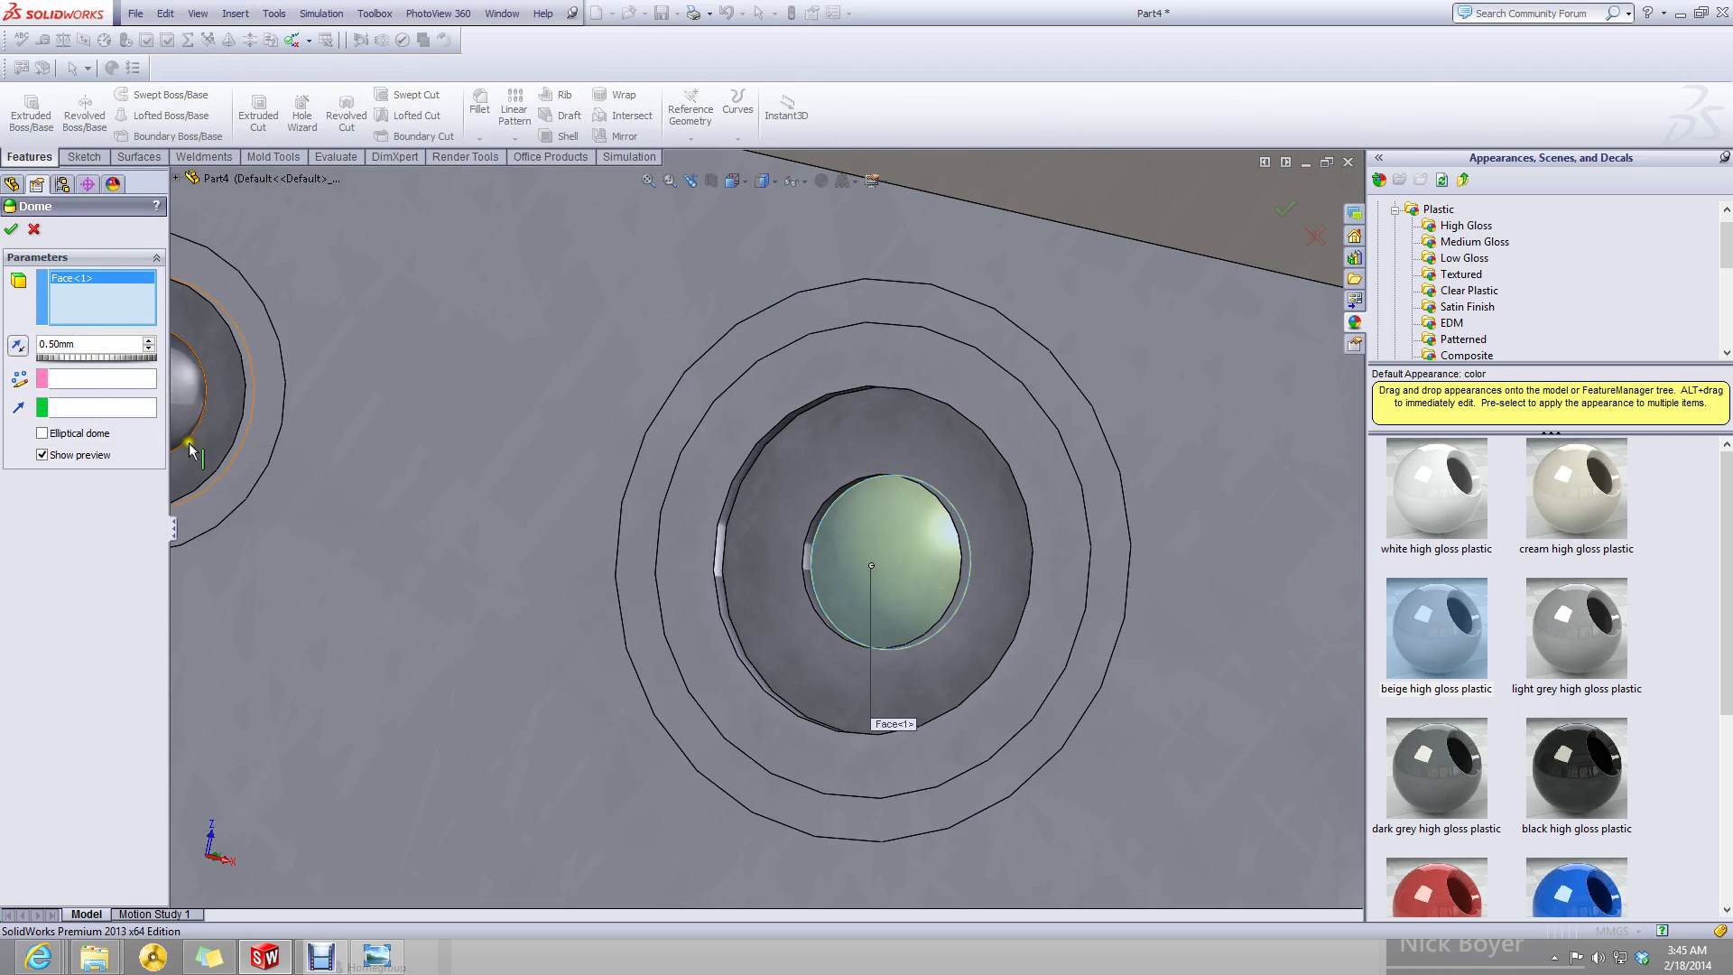
{"action": "key", "text": "z"}
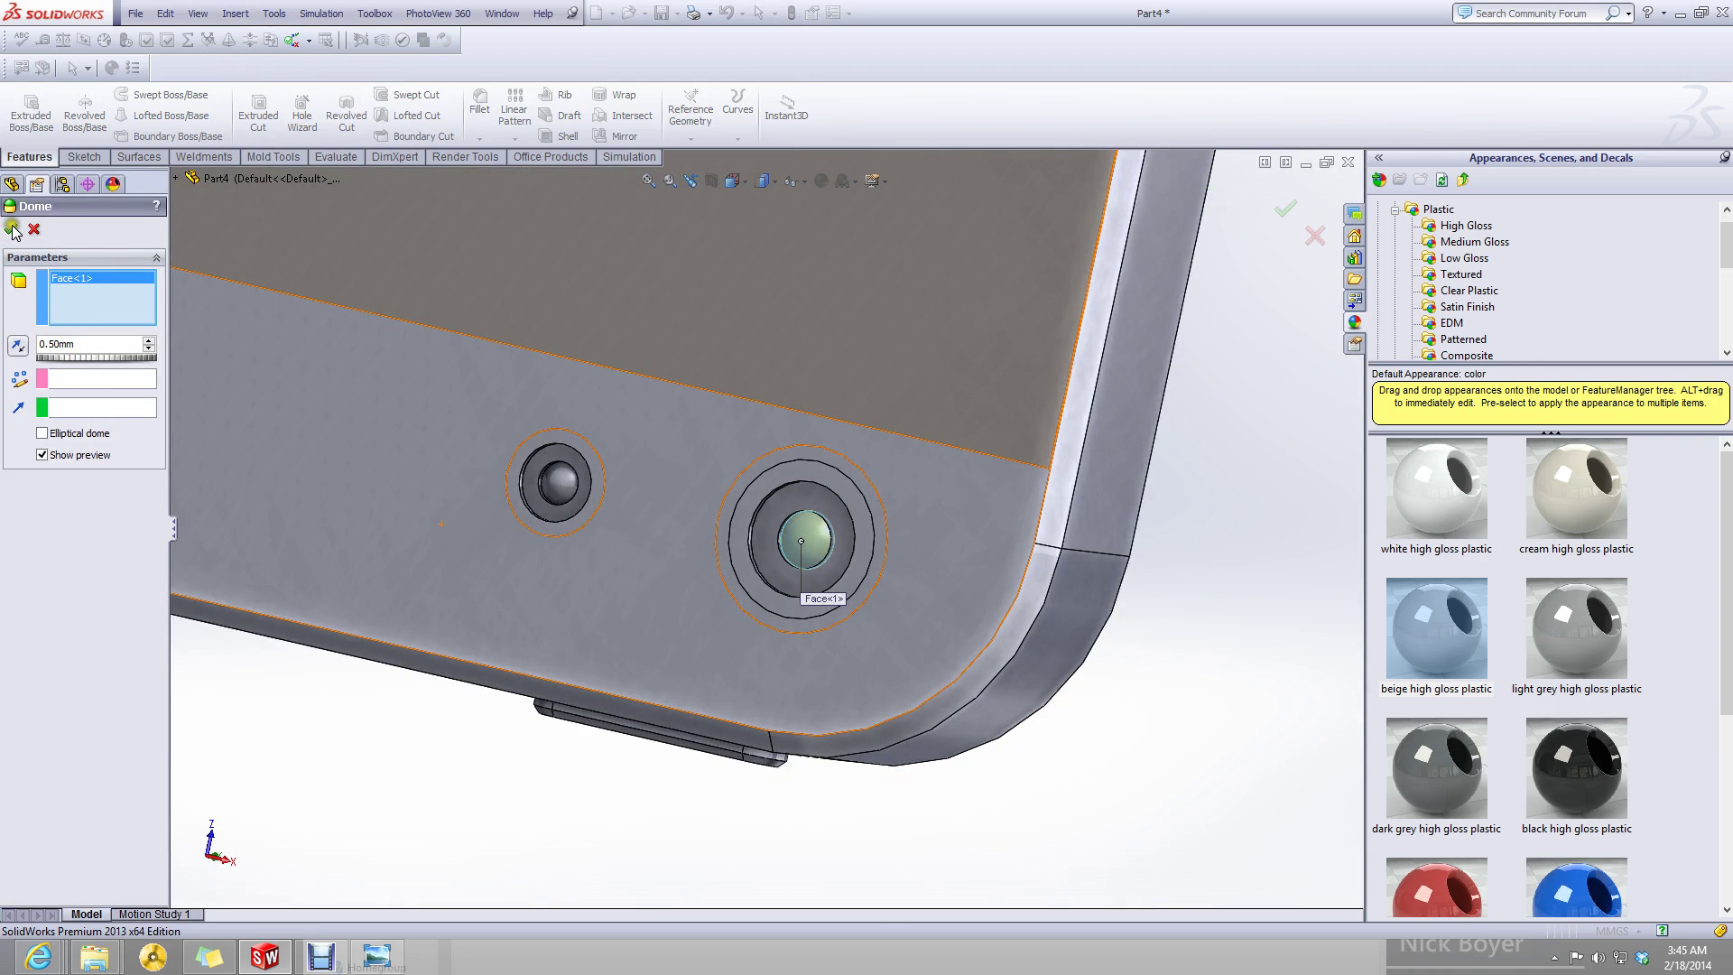
{"action": "left_click", "coordinate": [12, 229]}
- Glance at the blueprint image and switch from Part4 to the iPhone 5 reference part
{"action": "scroll", "coordinate": [1052, 734], "scroll_direction": "down", "scroll_amount": 3}
{"action": "middle_click_drag", "start_coordinate": [1052, 735], "coordinate": [738, 563]}
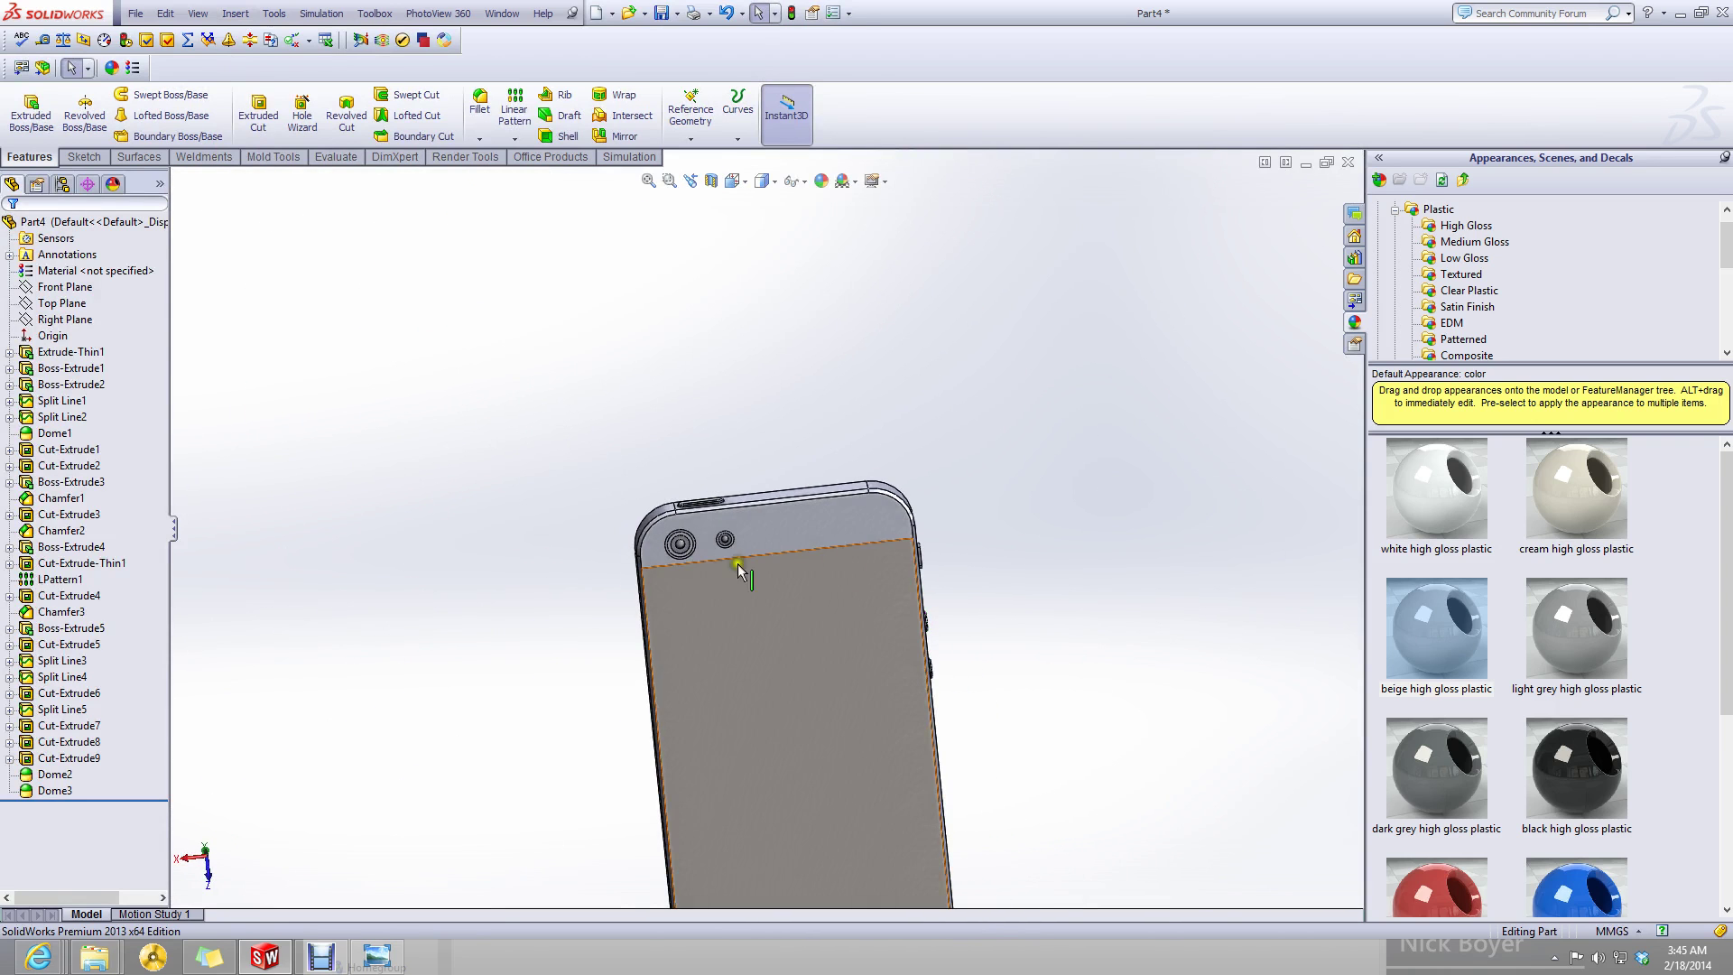
{"action": "left_click", "coordinate": [378, 955]}
{"action": "left_click", "coordinate": [379, 955]}
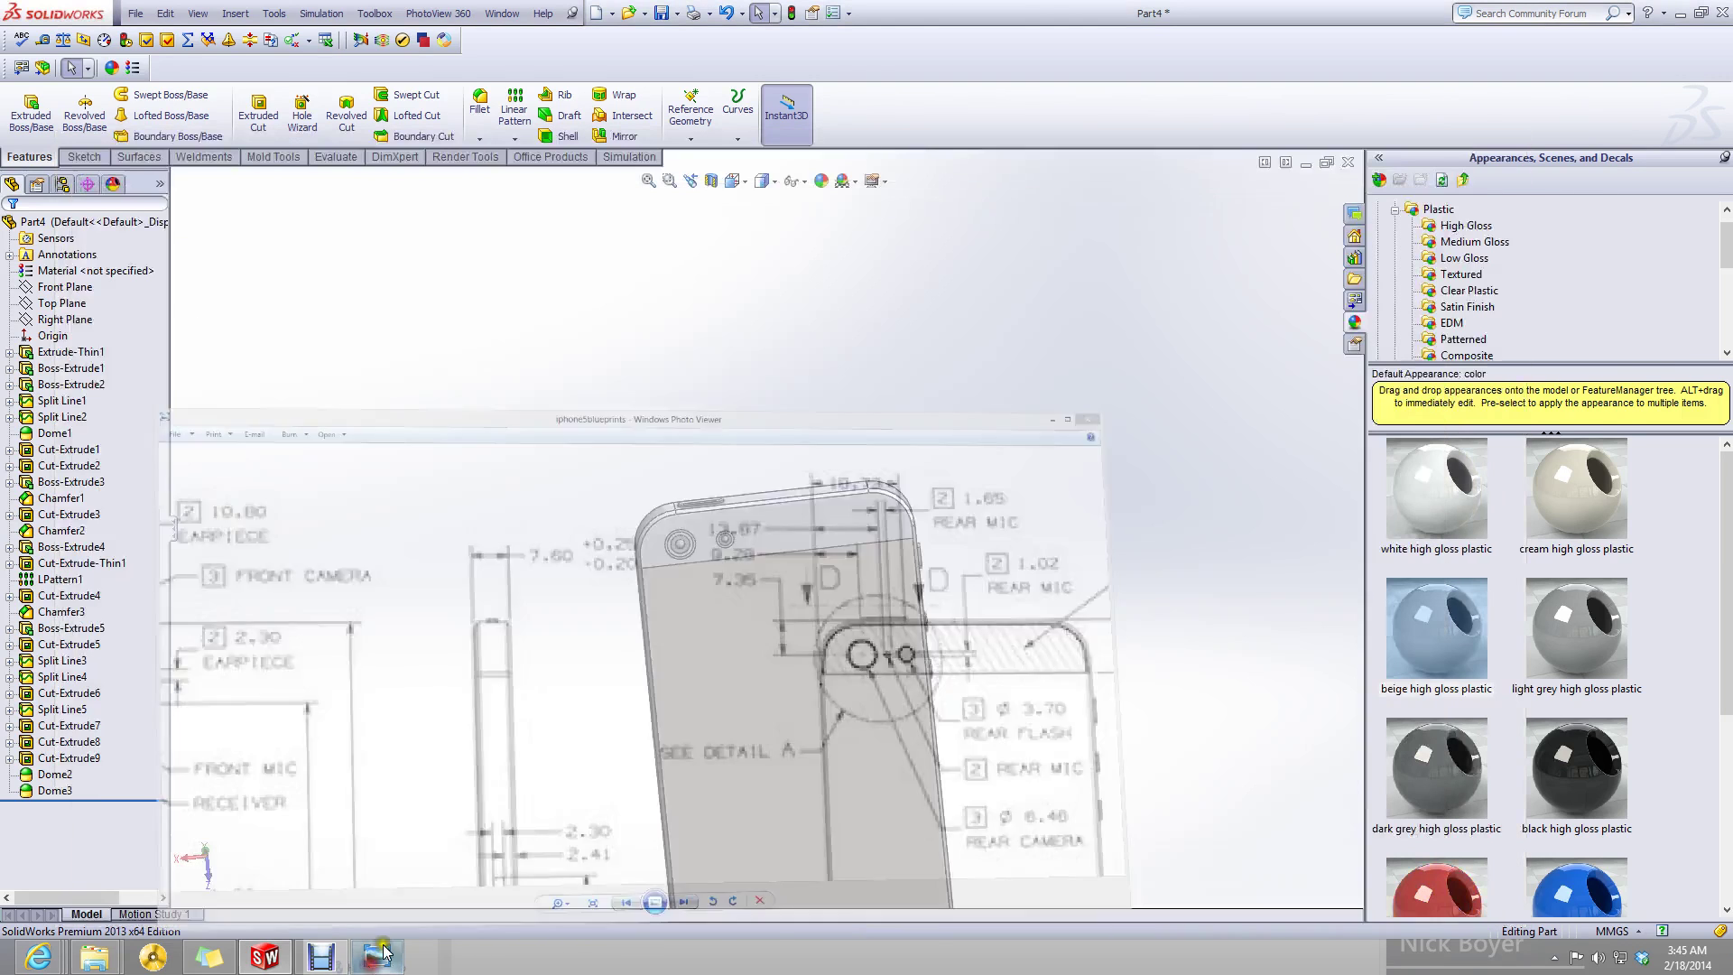
{"action": "left_click", "coordinate": [1307, 163]}
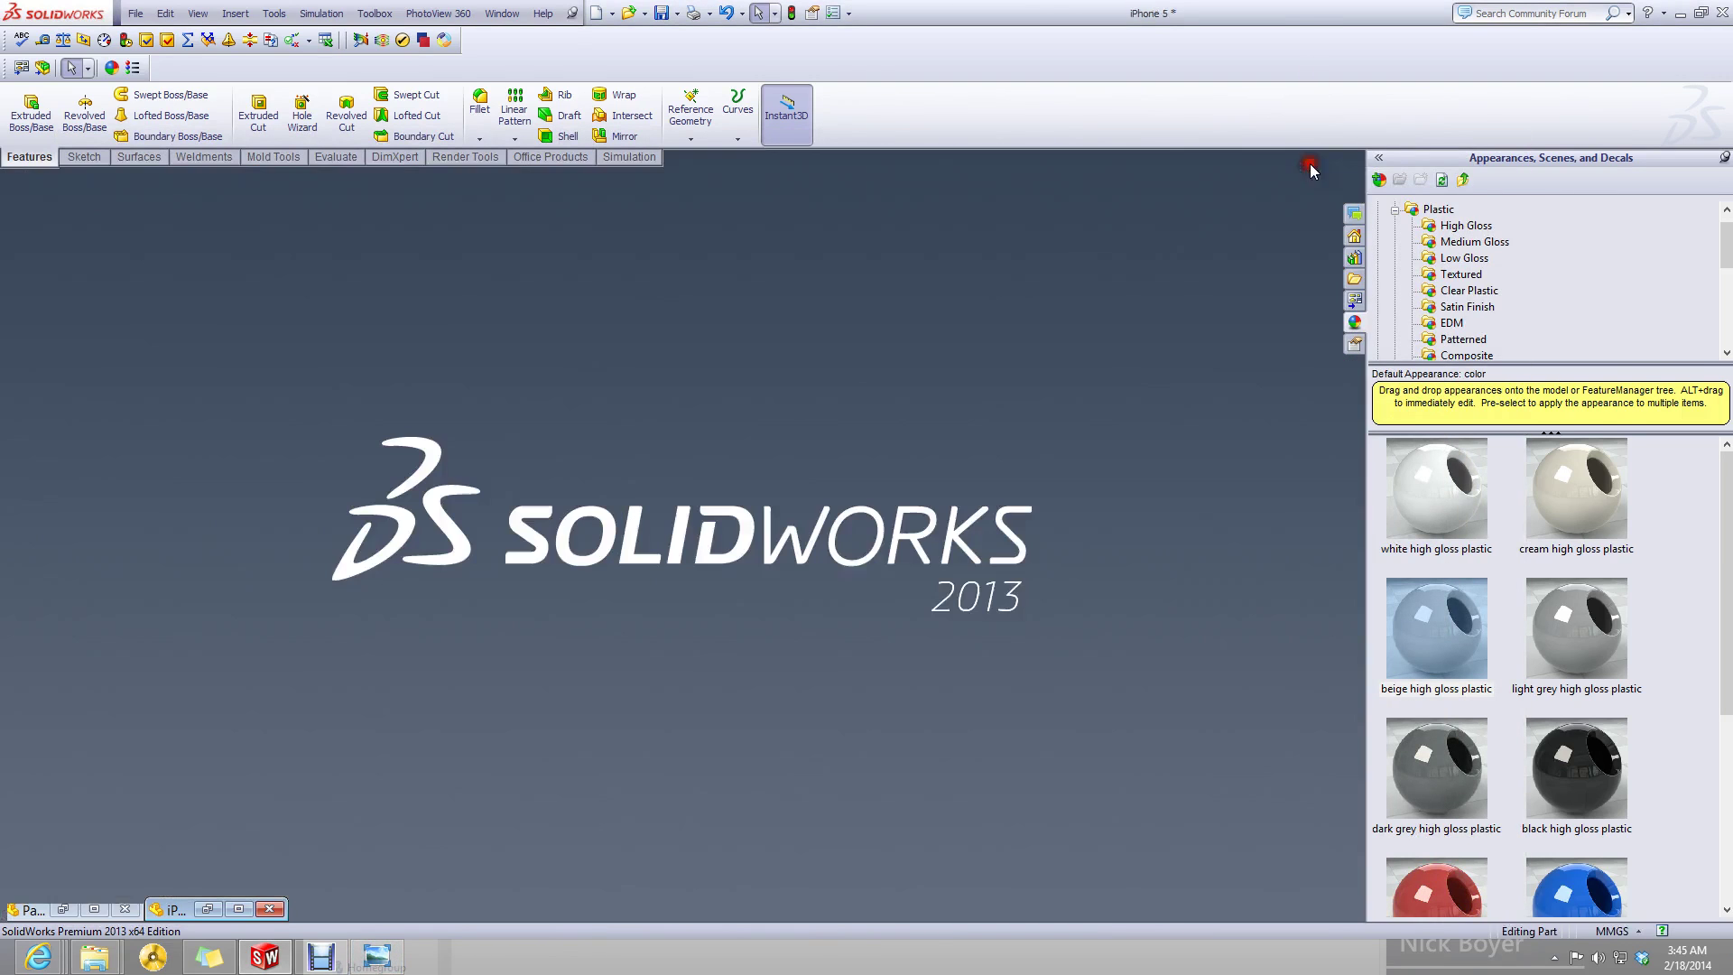
{"action": "left_click", "coordinate": [94, 909]}
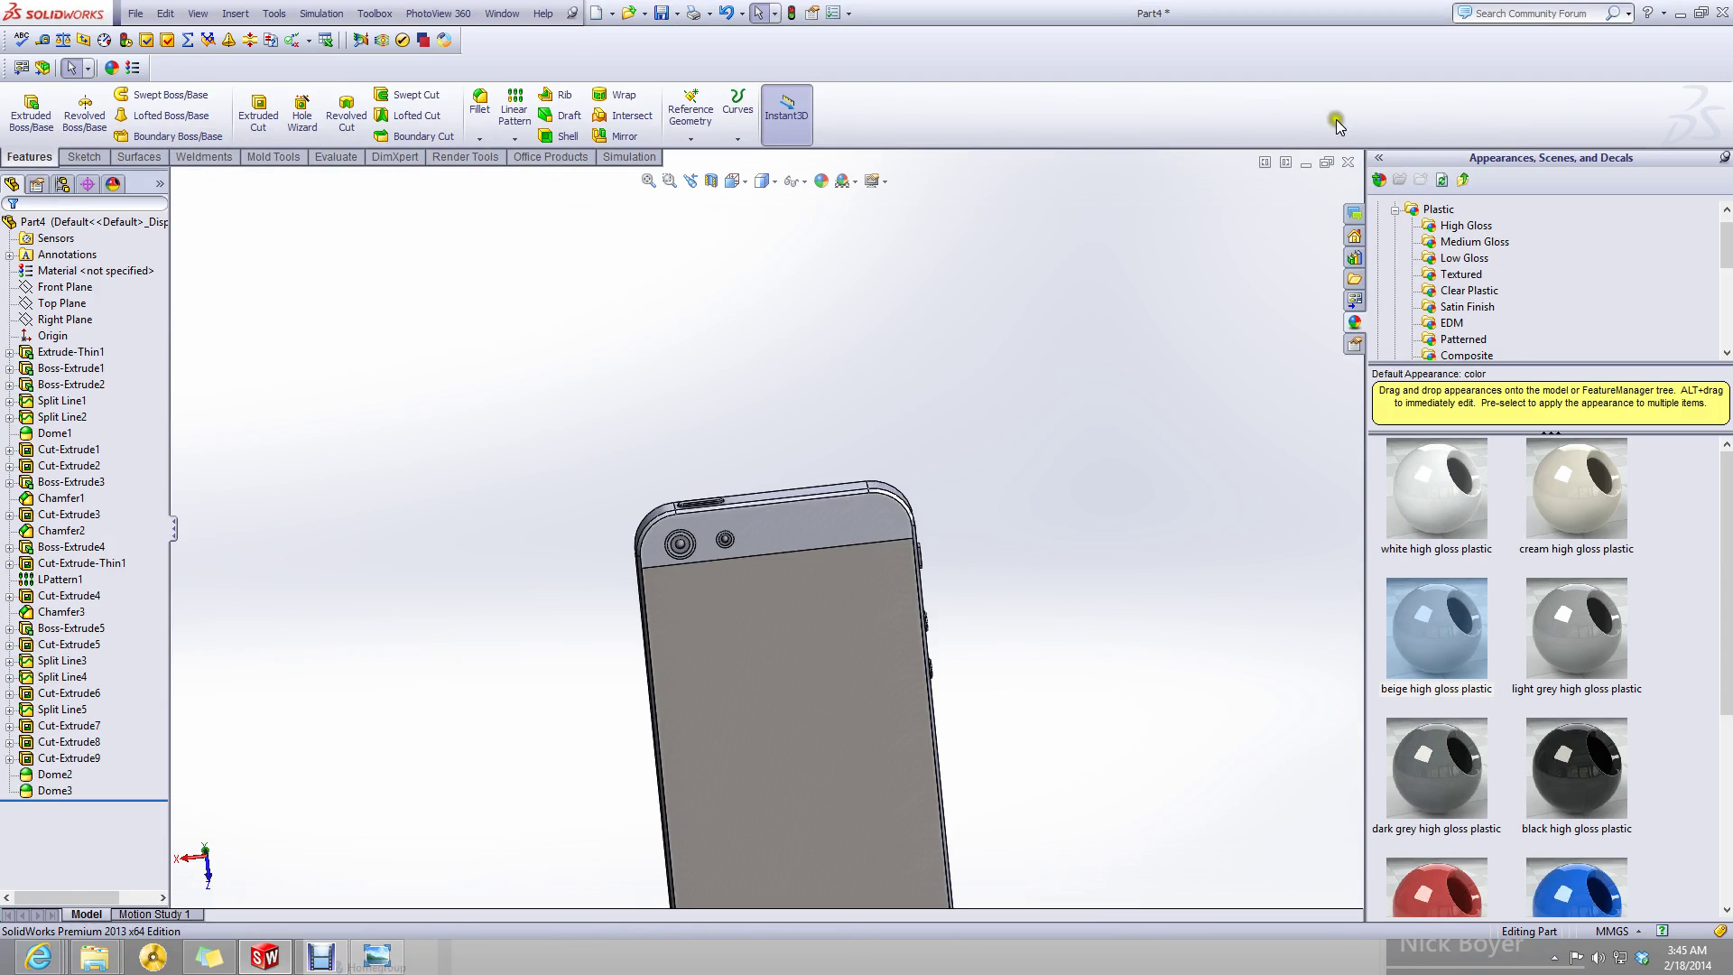
{"action": "left_click", "coordinate": [1307, 164]}
{"action": "left_click", "coordinate": [219, 911]}
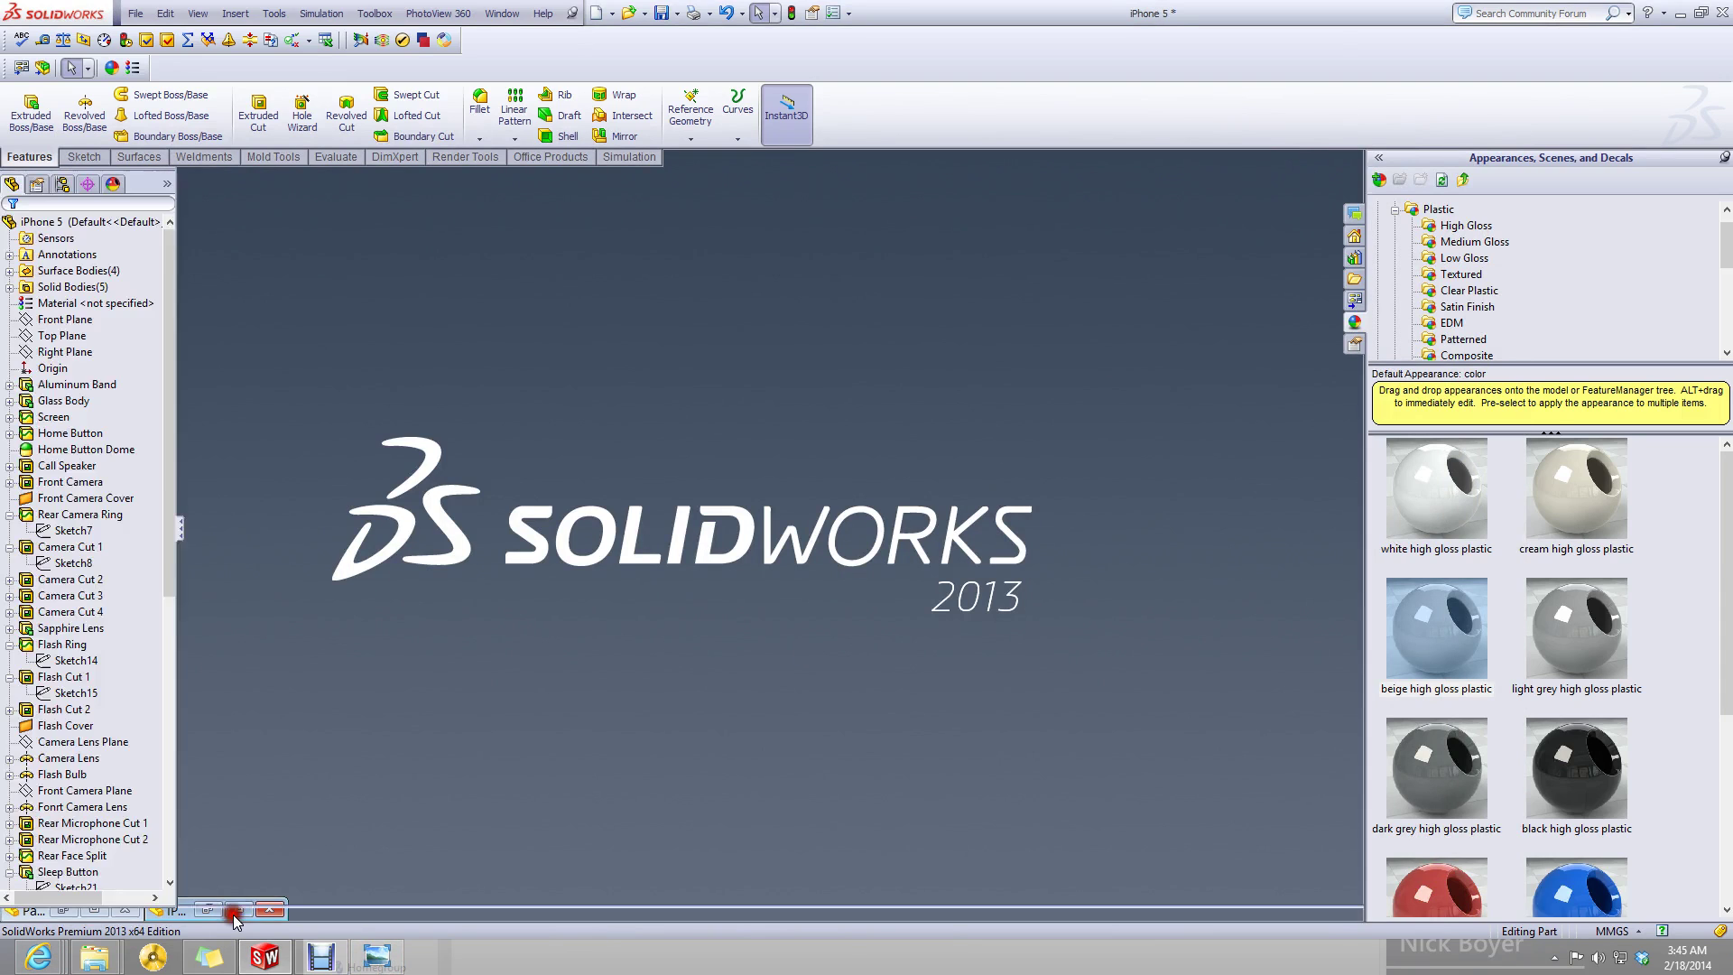
- Open the sketch of Rear Microphone Cut 2, the small slot between camera and flash, for editing
{"action": "scroll", "coordinate": [673, 583], "scroll_direction": "down", "scroll_amount": 5}
{"action": "left_click", "coordinate": [675, 587]}
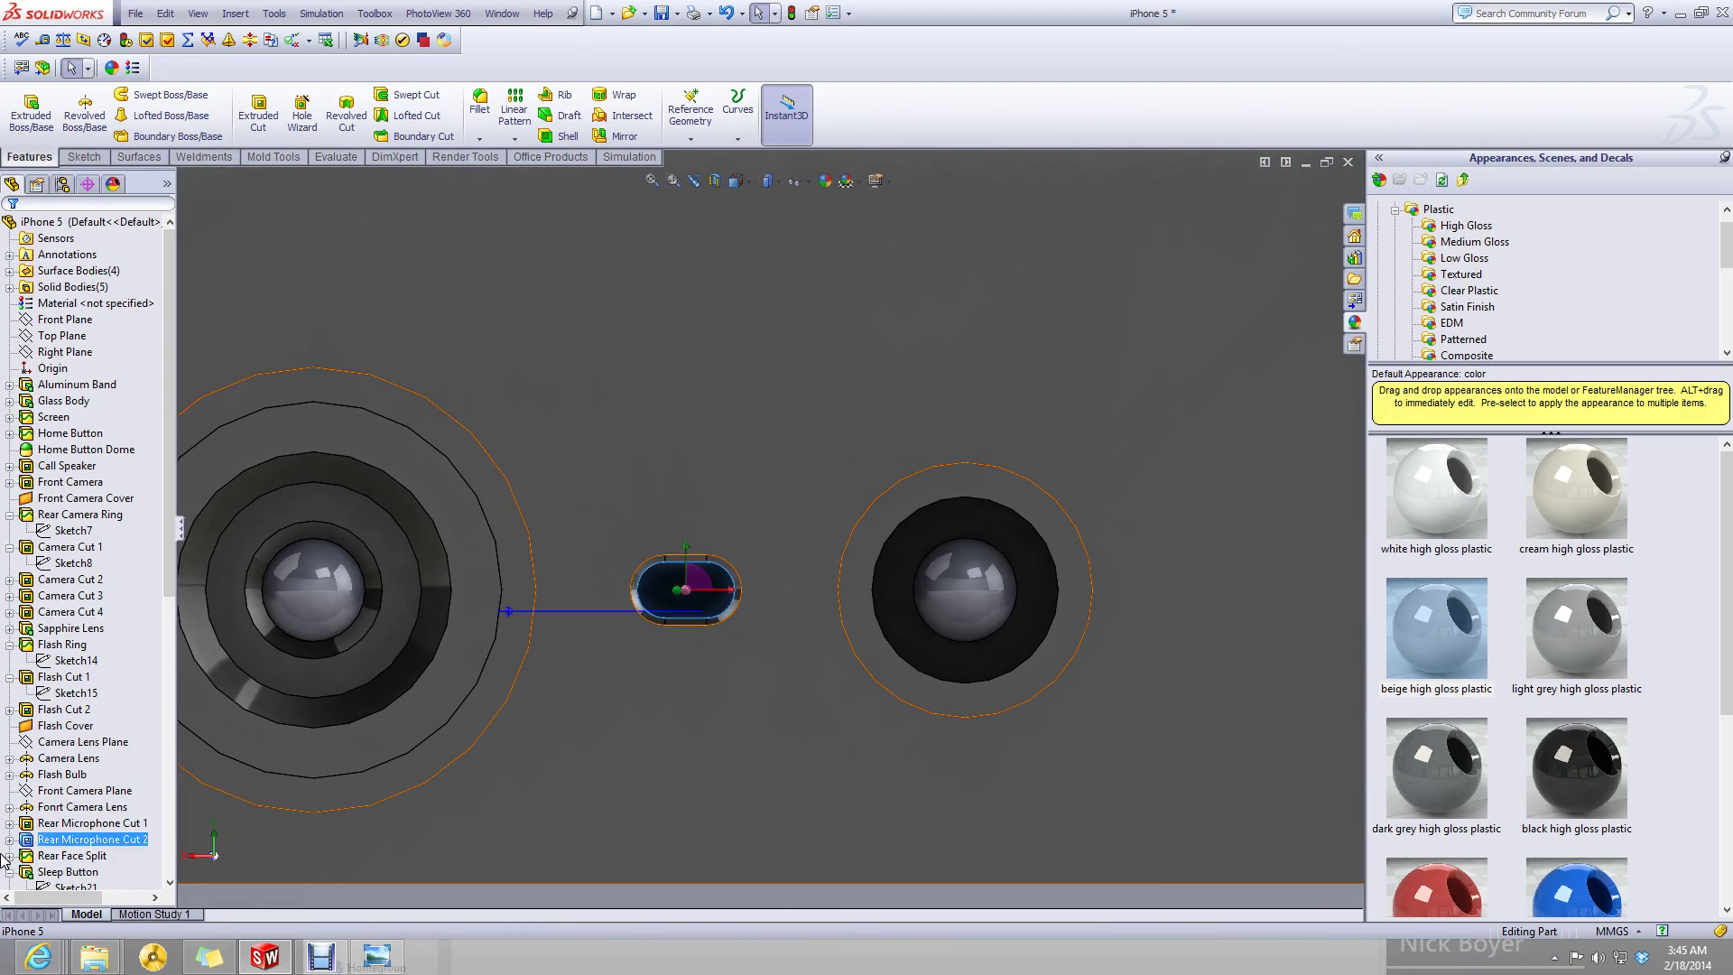
{"action": "left_click", "coordinate": [9, 840]}
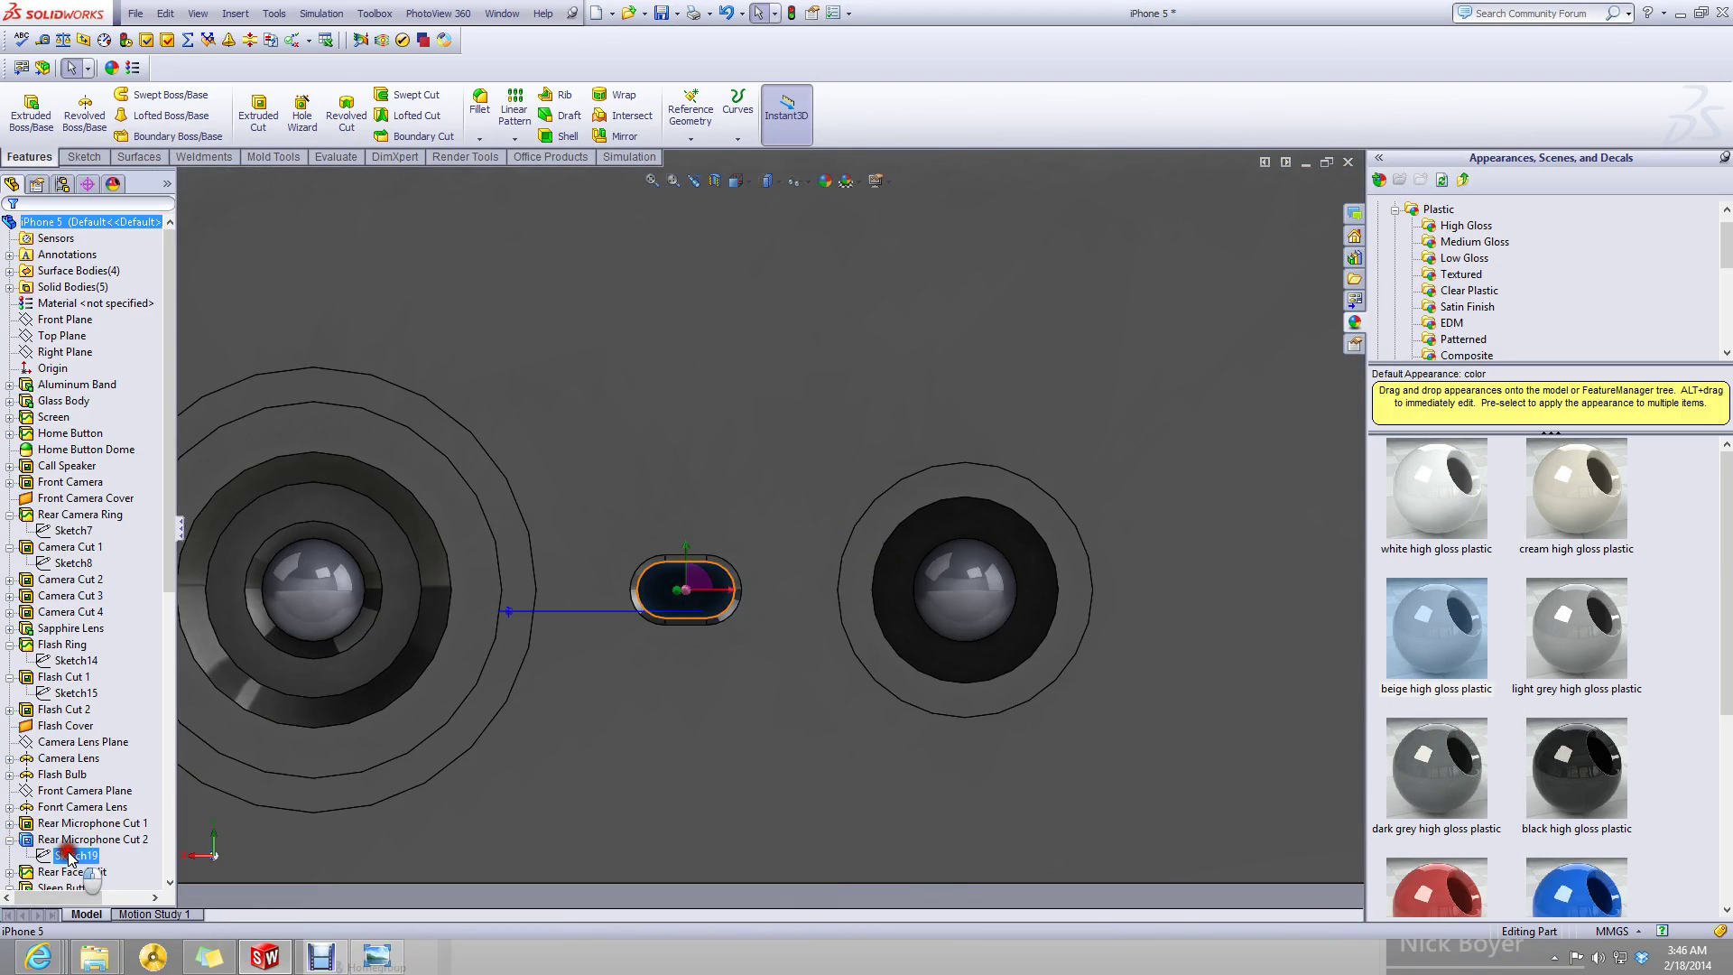
{"action": "right_click", "coordinate": [60, 855]}
{"action": "left_click", "coordinate": [80, 701]}
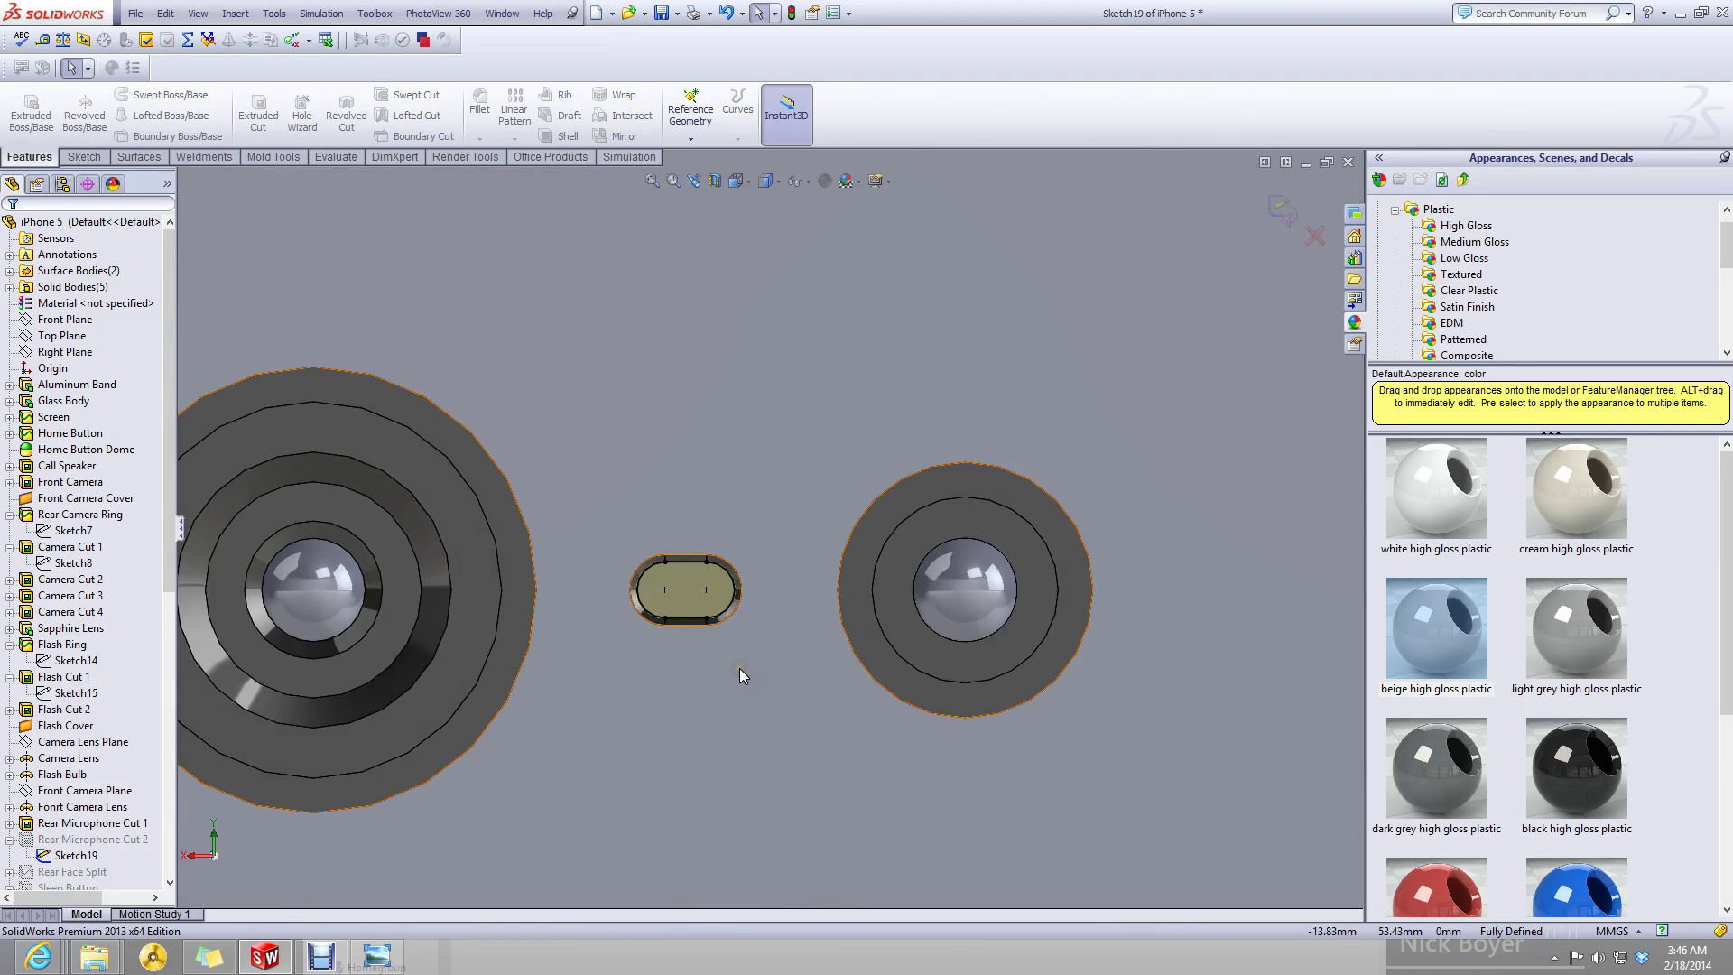
- Select and copy the microphone slot profile's two lines and two arcs, viewing the phone from the back
{"action": "left_click", "coordinate": [738, 186]}
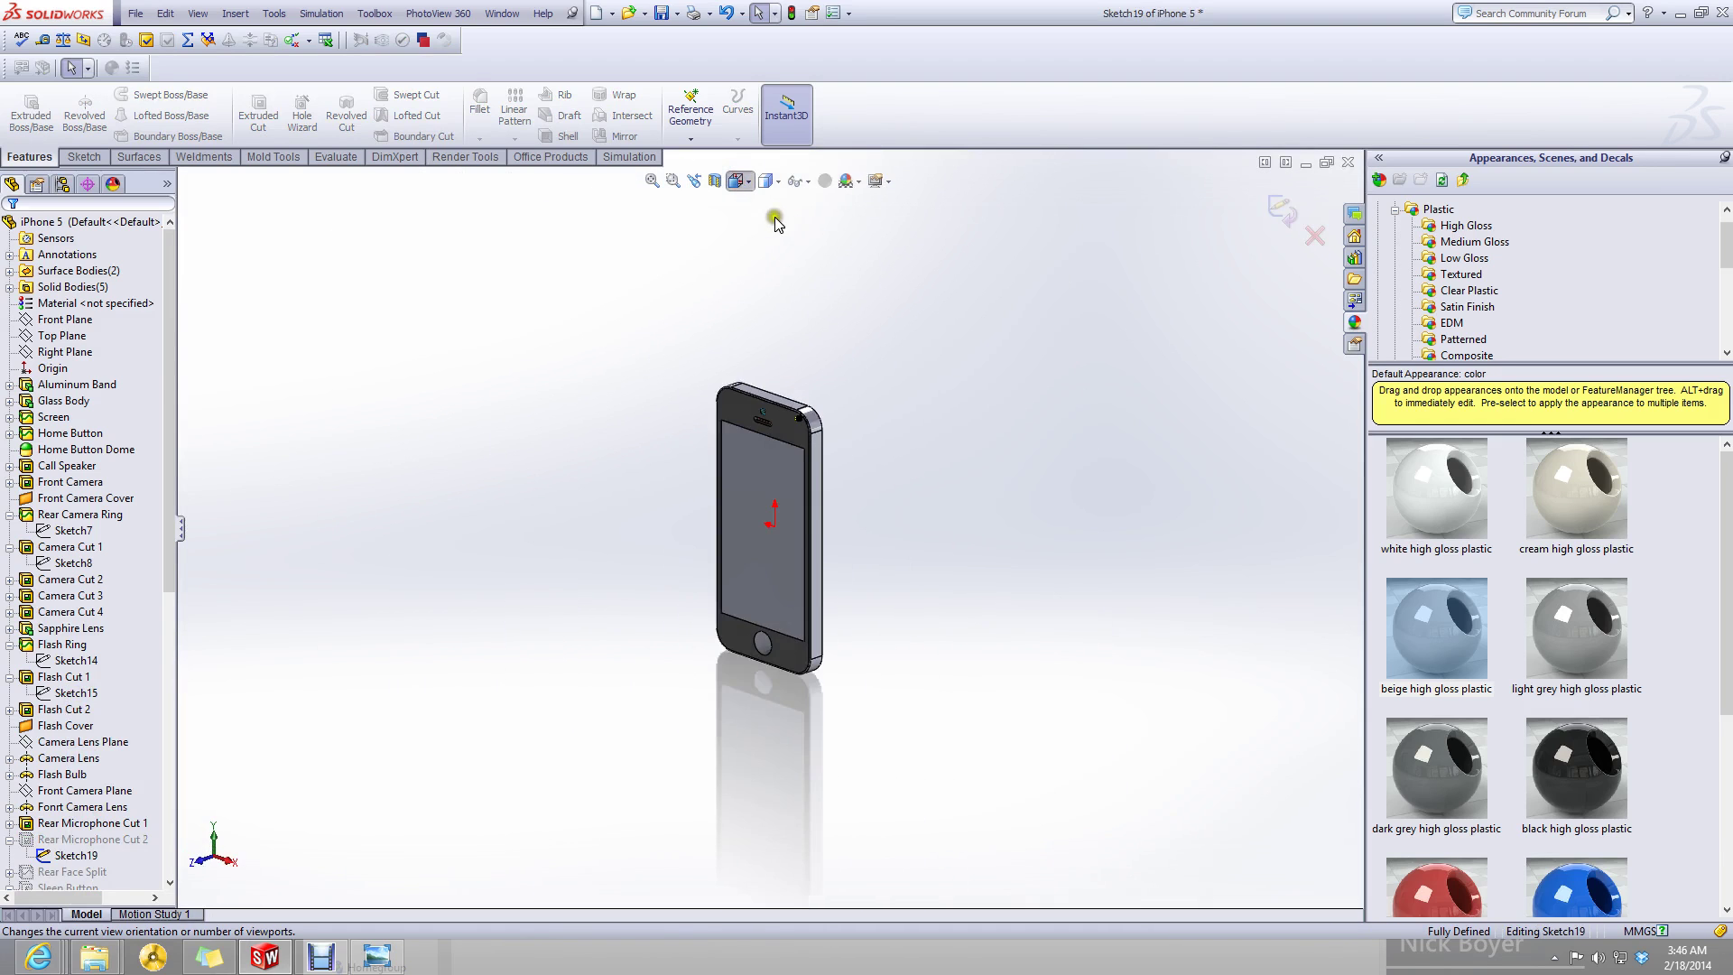
{"action": "left_click", "coordinate": [817, 263]}
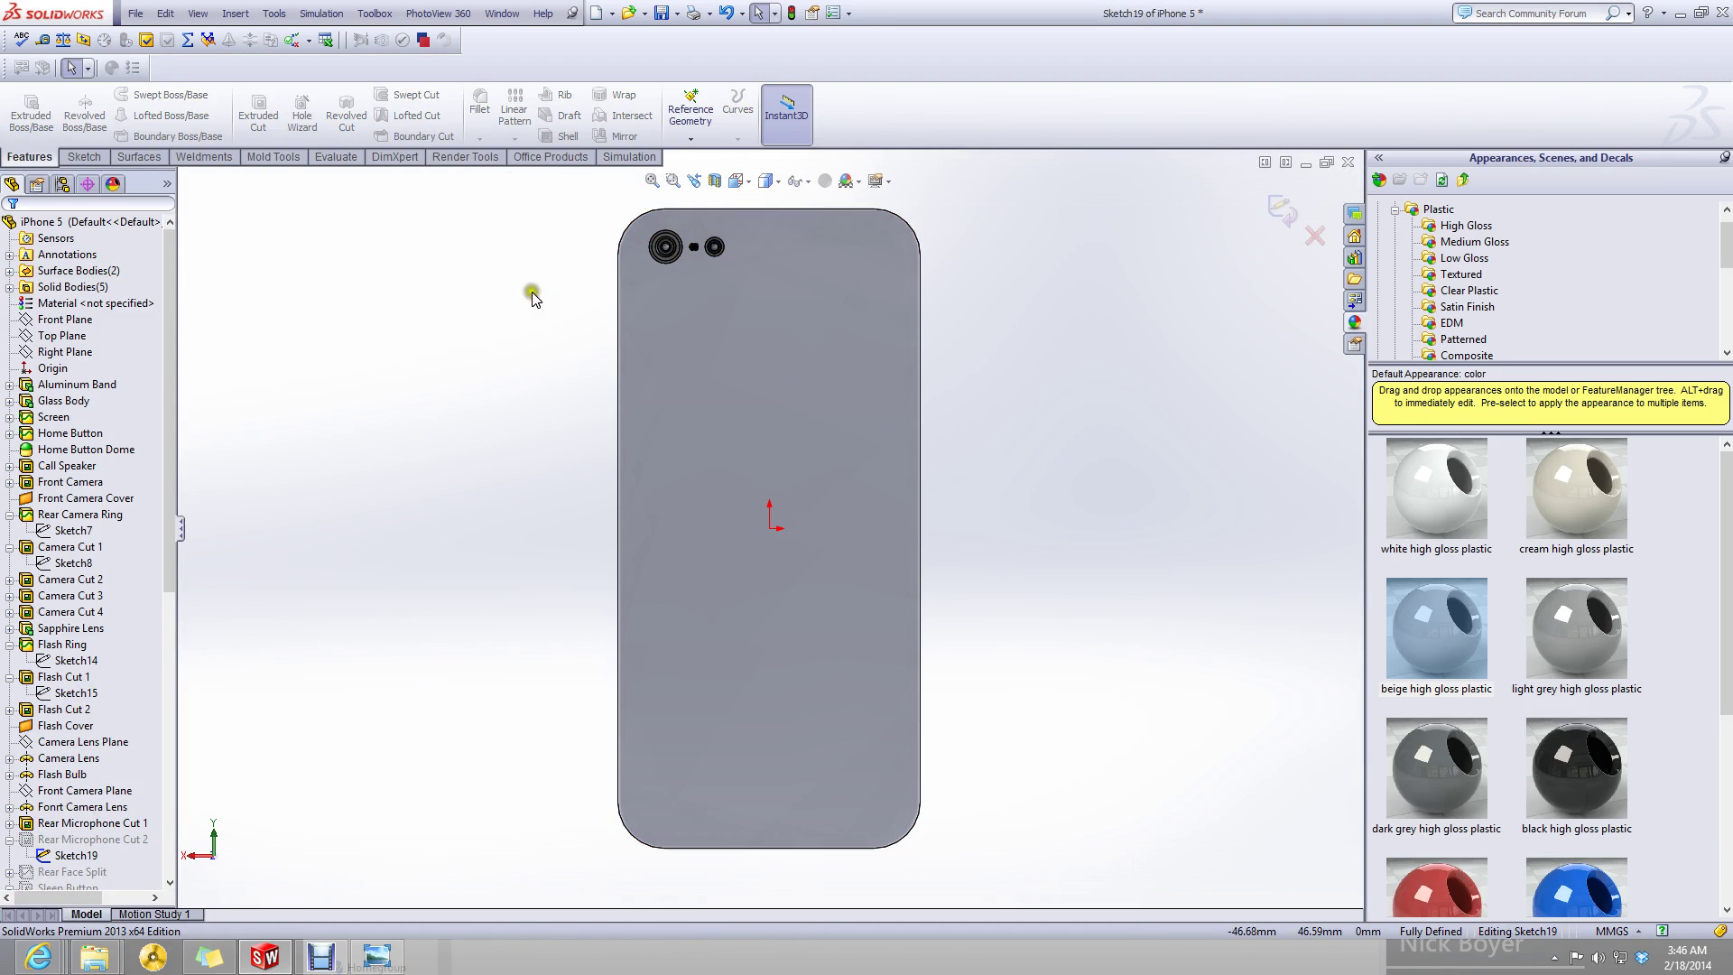
{"action": "scroll", "coordinate": [728, 240], "scroll_direction": "down", "scroll_amount": 5}
{"action": "left_click_drag", "start_coordinate": [755, 266], "coordinate": [530, 518]}
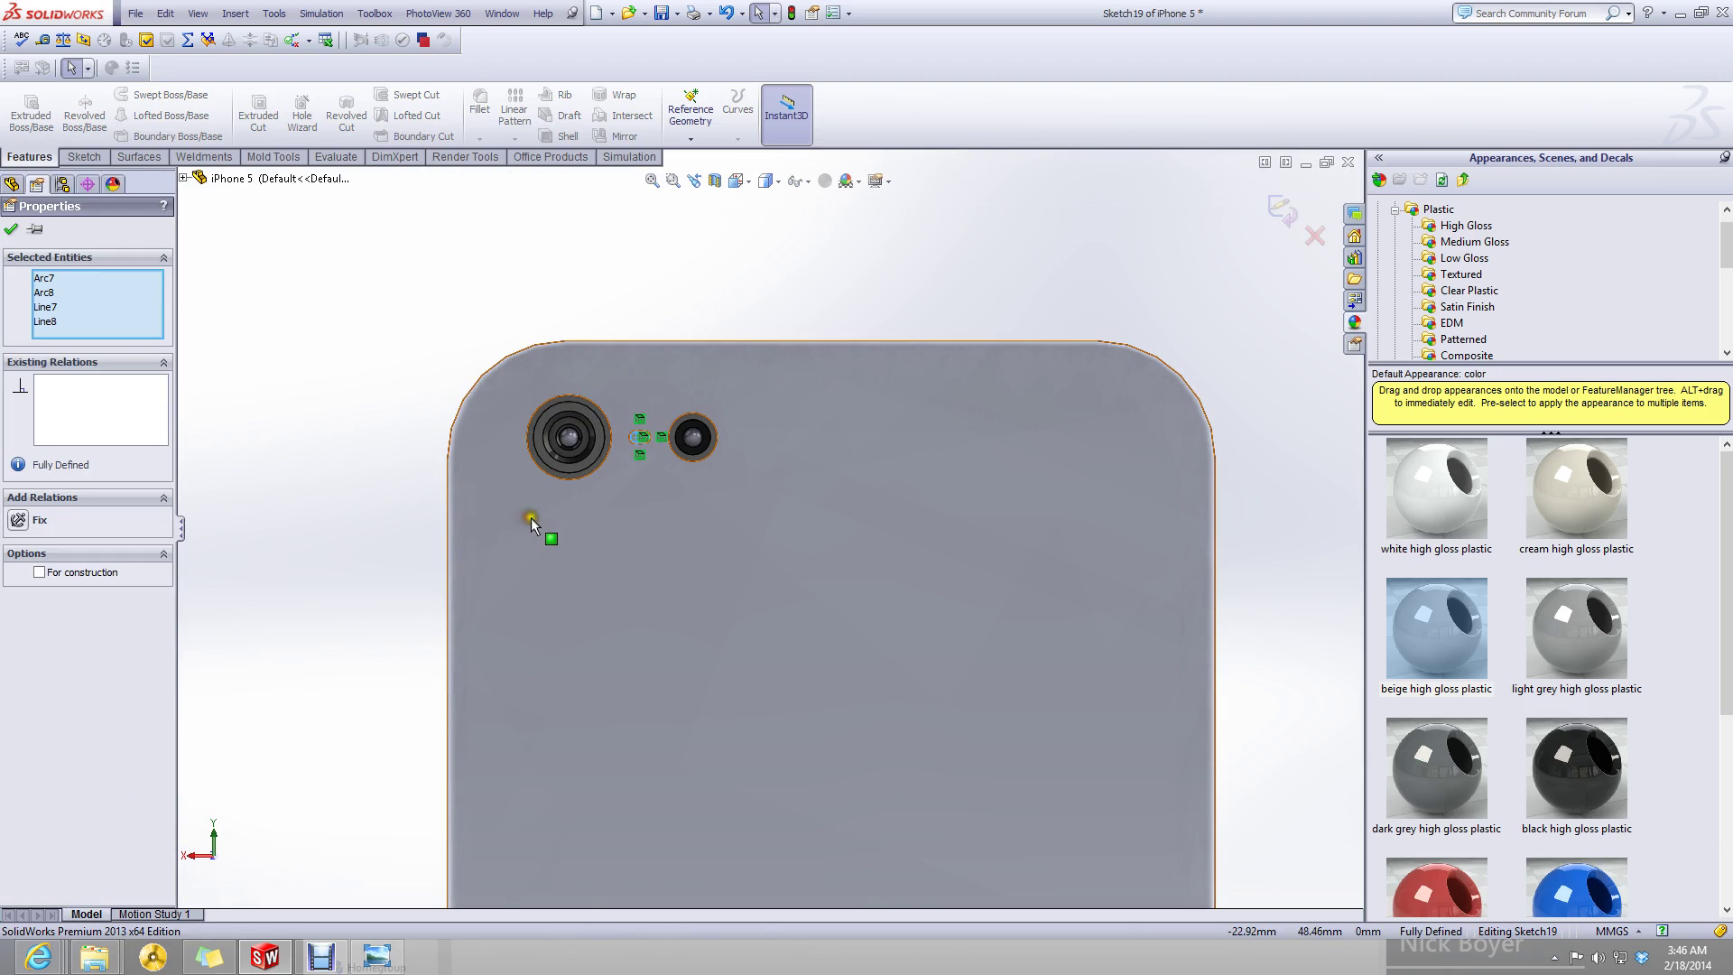
{"action": "left_click", "coordinate": [1142, 298]}
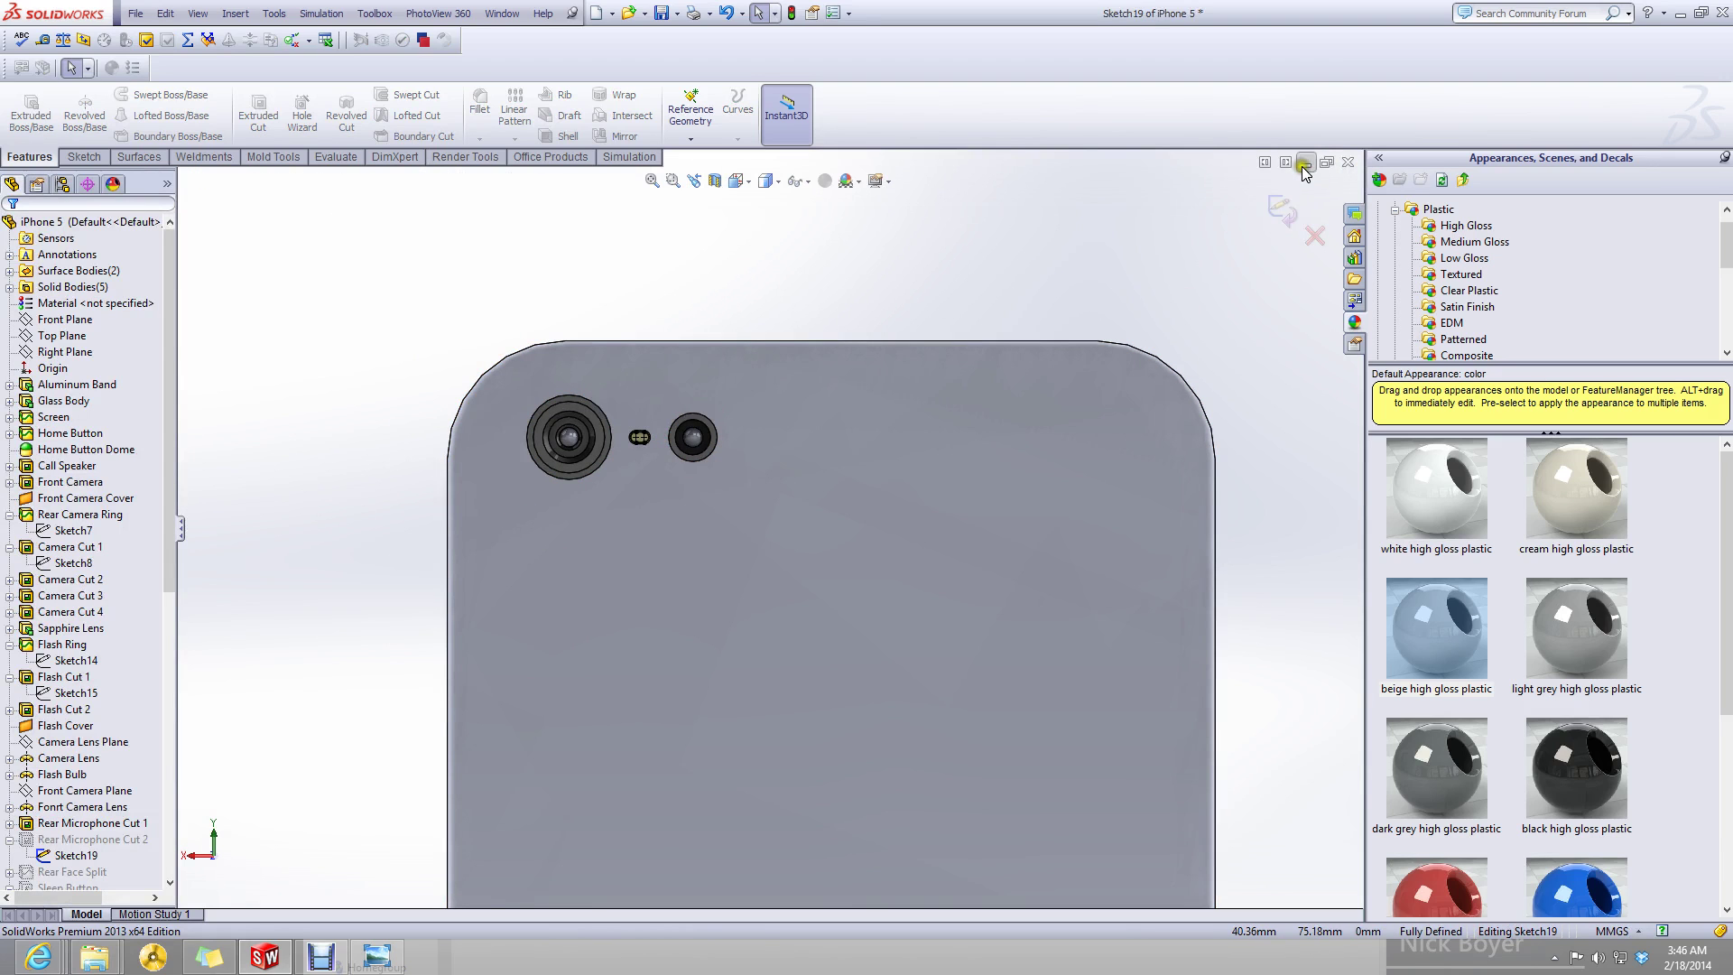
- Exit the reference part's microphone slot sketch and switch back to Part4
{"action": "left_click", "coordinate": [1281, 208]}
{"action": "scroll", "coordinate": [650, 425], "scroll_direction": "down", "scroll_amount": 5}
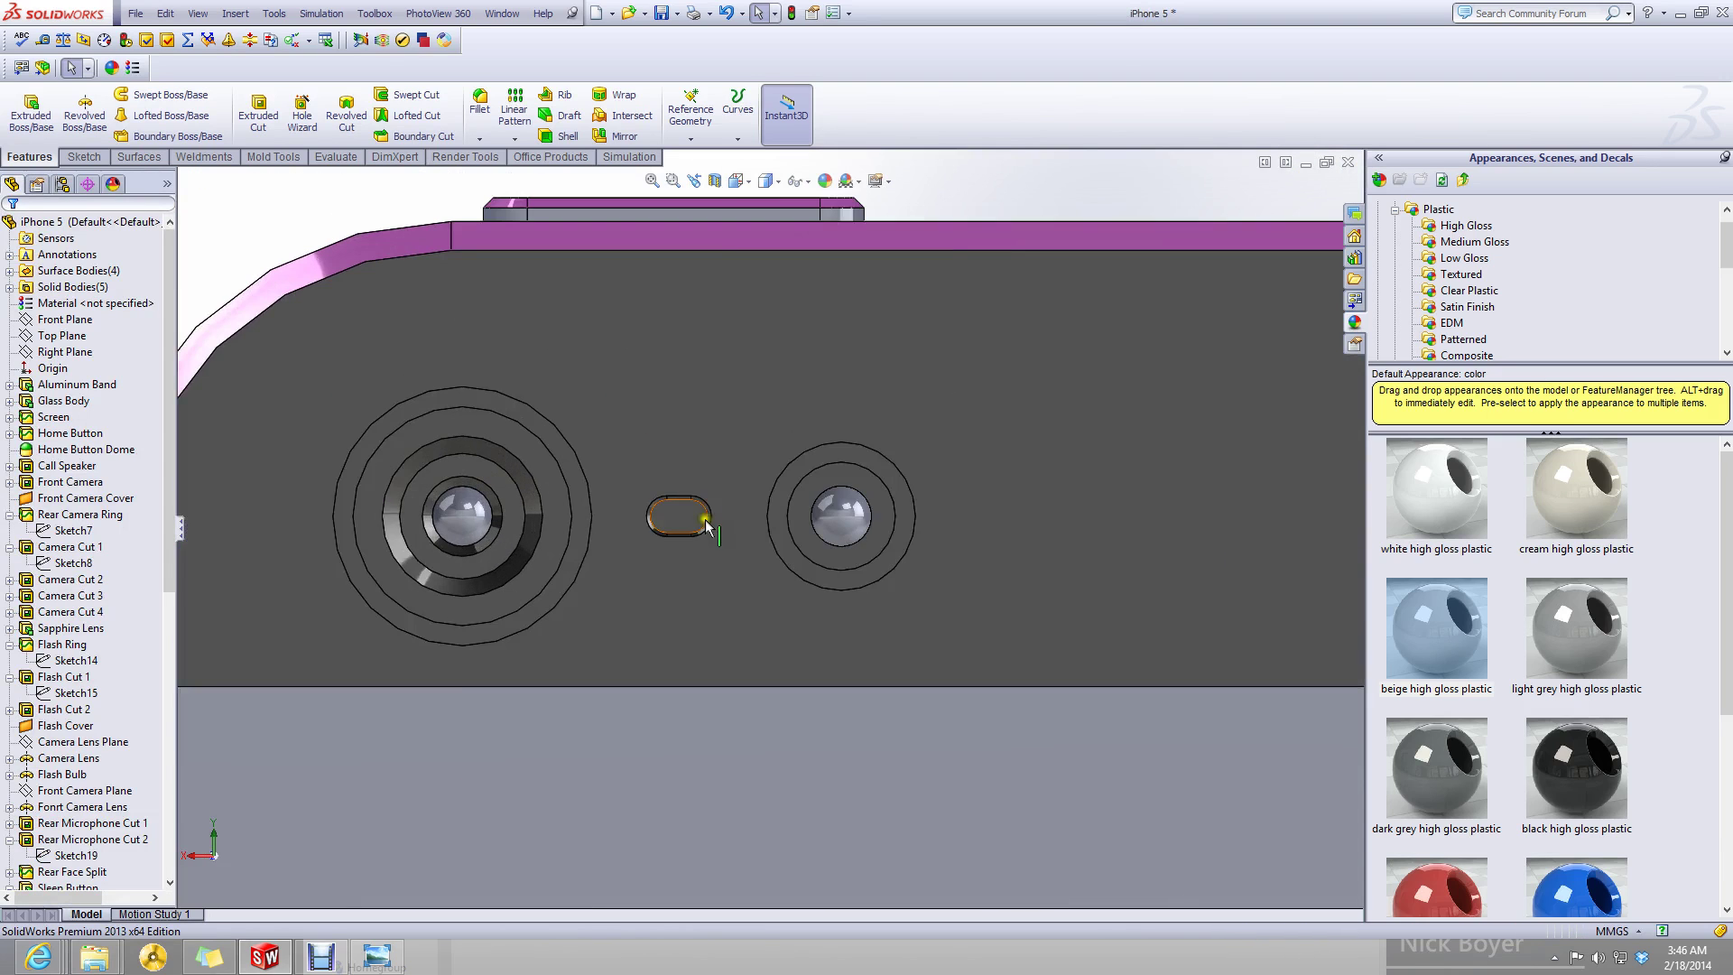
{"action": "left_click", "coordinate": [1314, 161]}
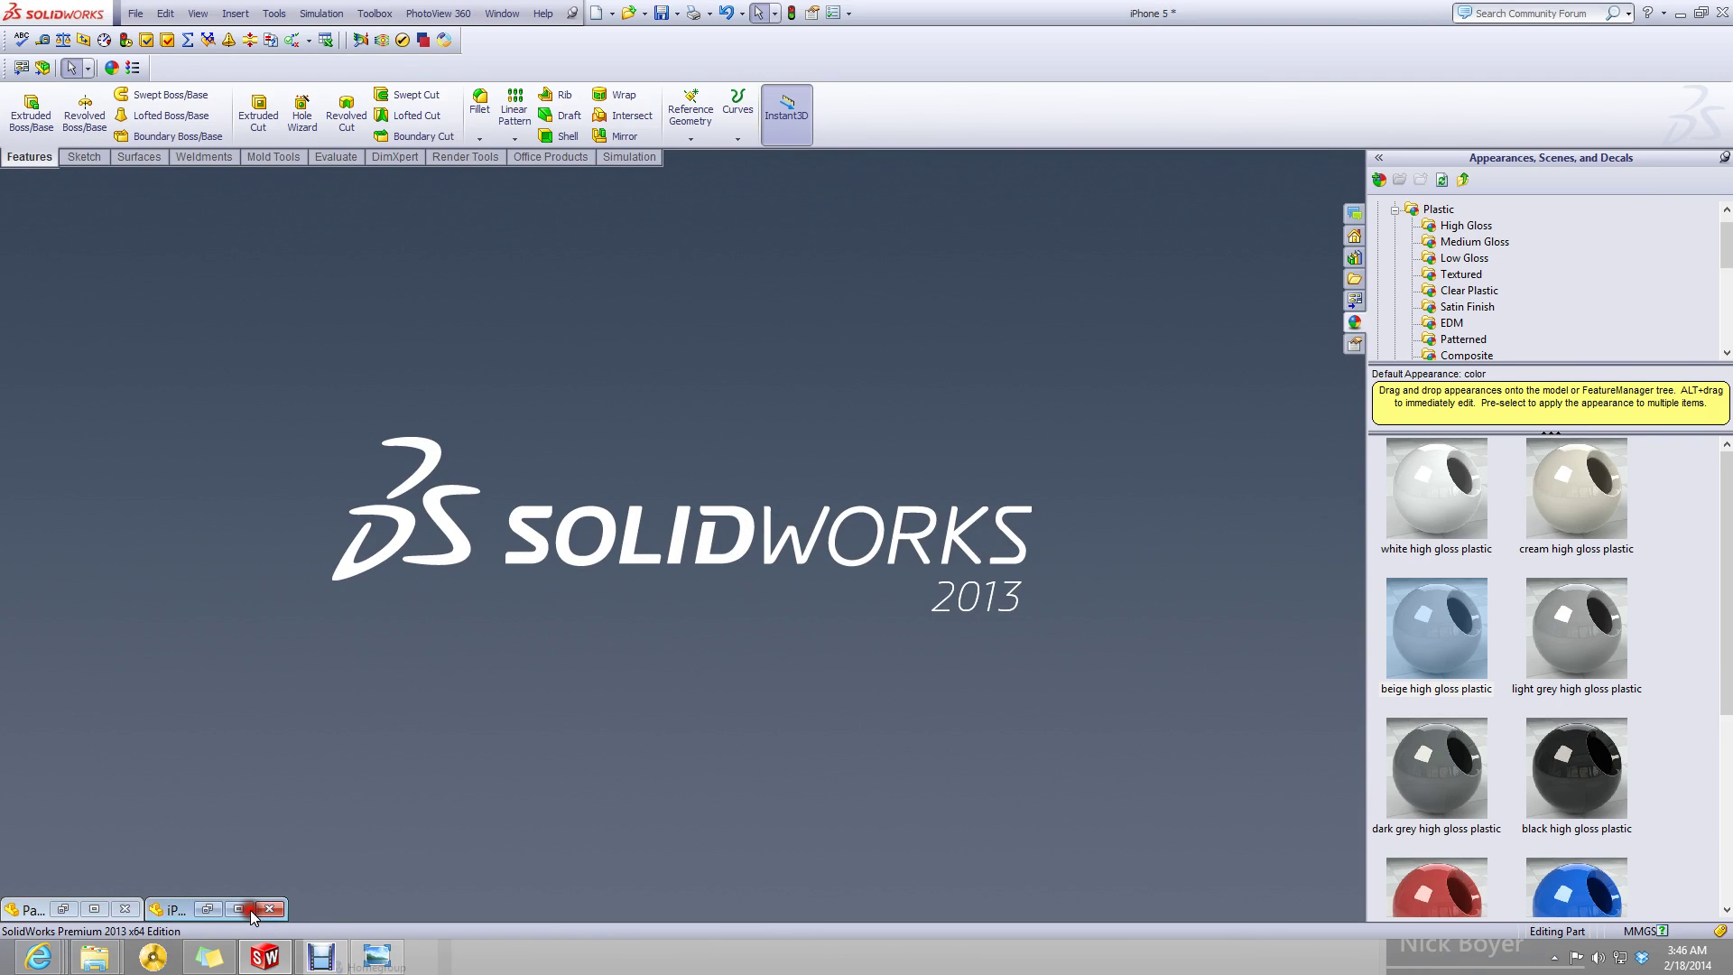
{"action": "left_click", "coordinate": [242, 910]}
{"action": "left_click", "coordinate": [1306, 163]}
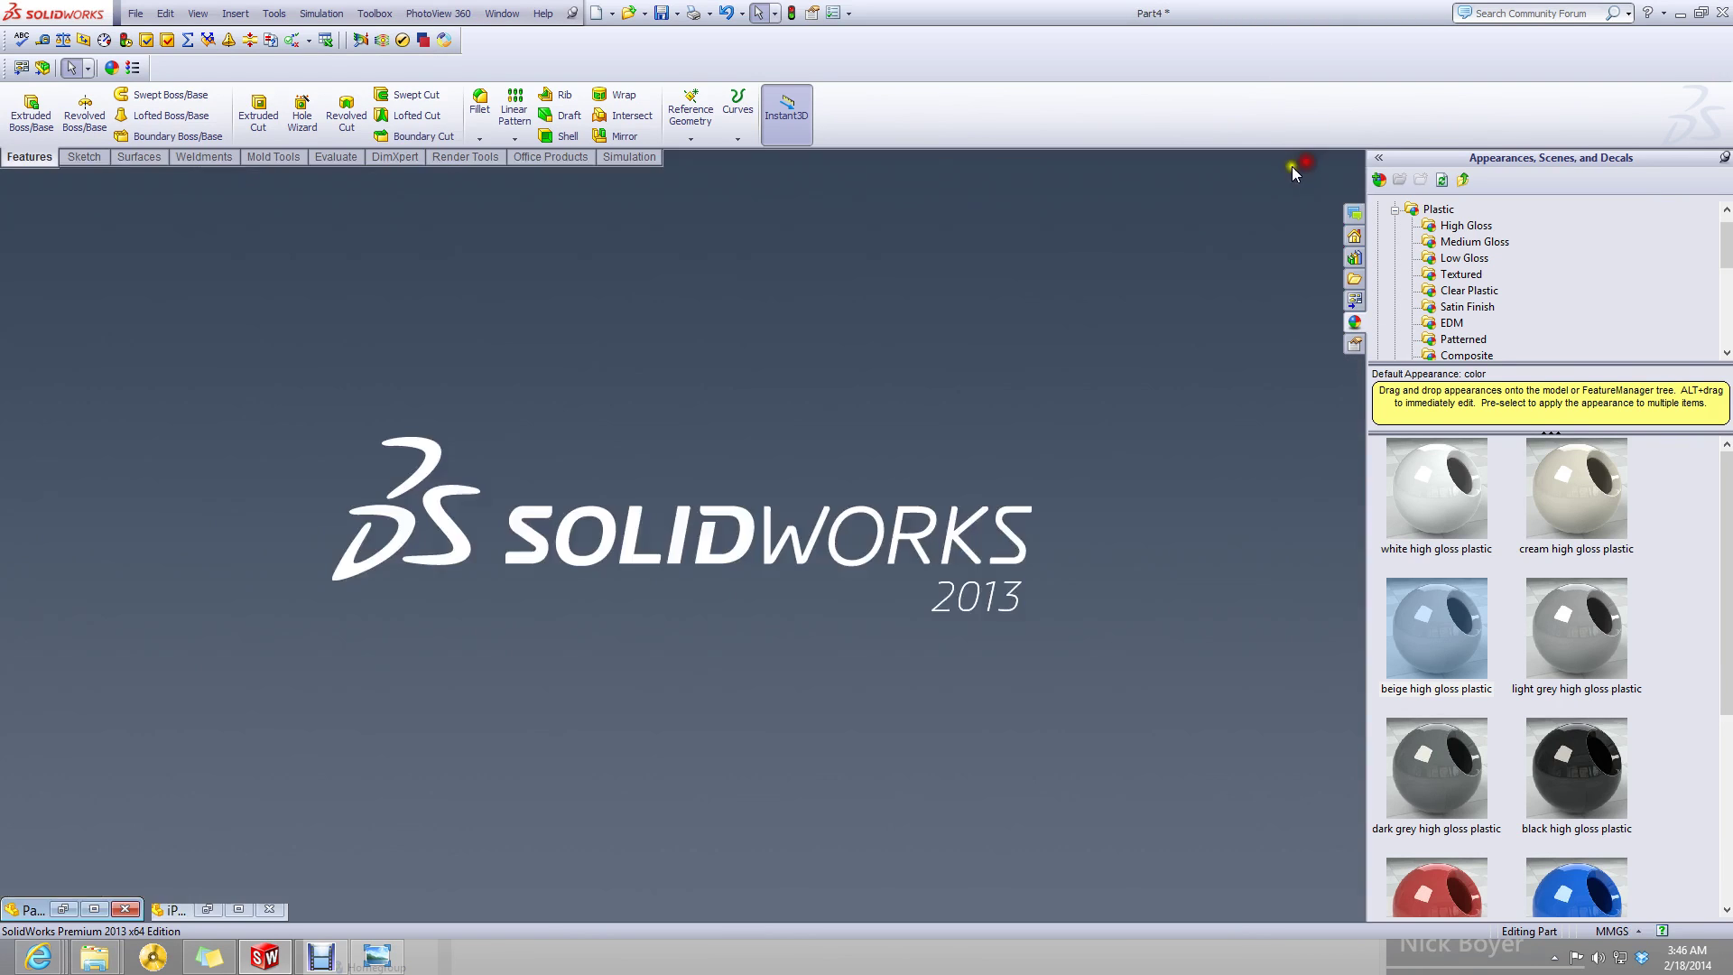
{"action": "left_click", "coordinate": [93, 909]}
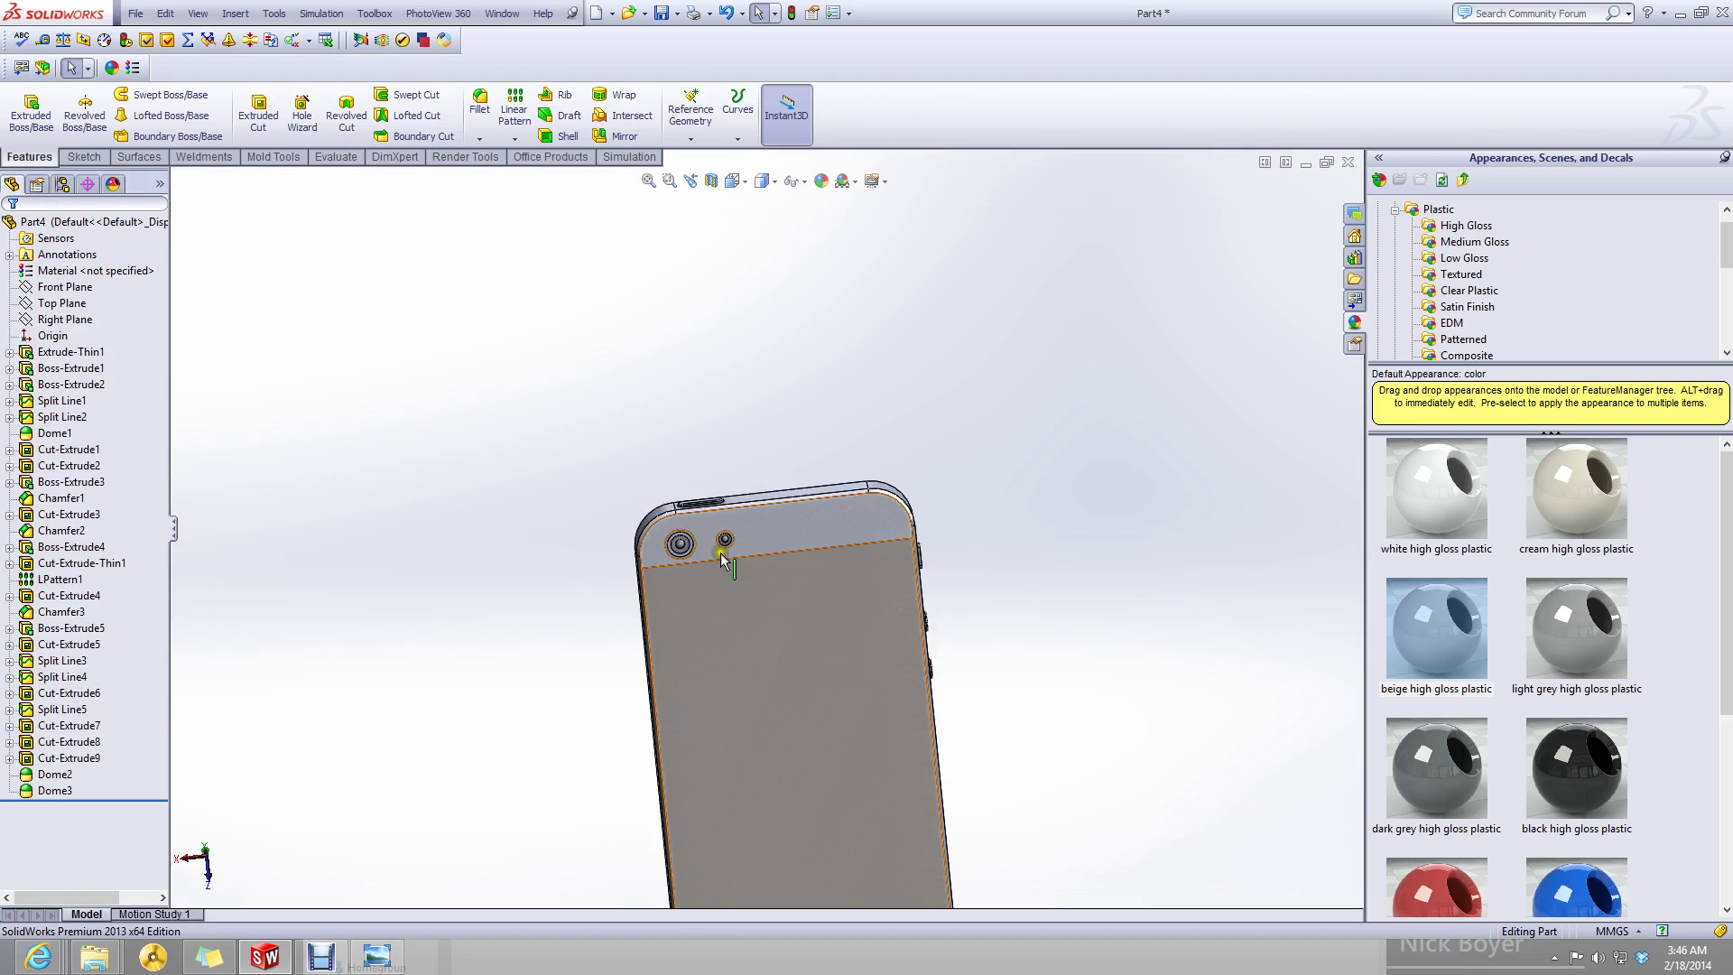
- Start a new sketch on the rear glass face around the camera and flash, viewed square-on
{"action": "scroll", "coordinate": [716, 542], "scroll_direction": "down", "scroll_amount": 5}
{"action": "left_click", "coordinate": [653, 543]}
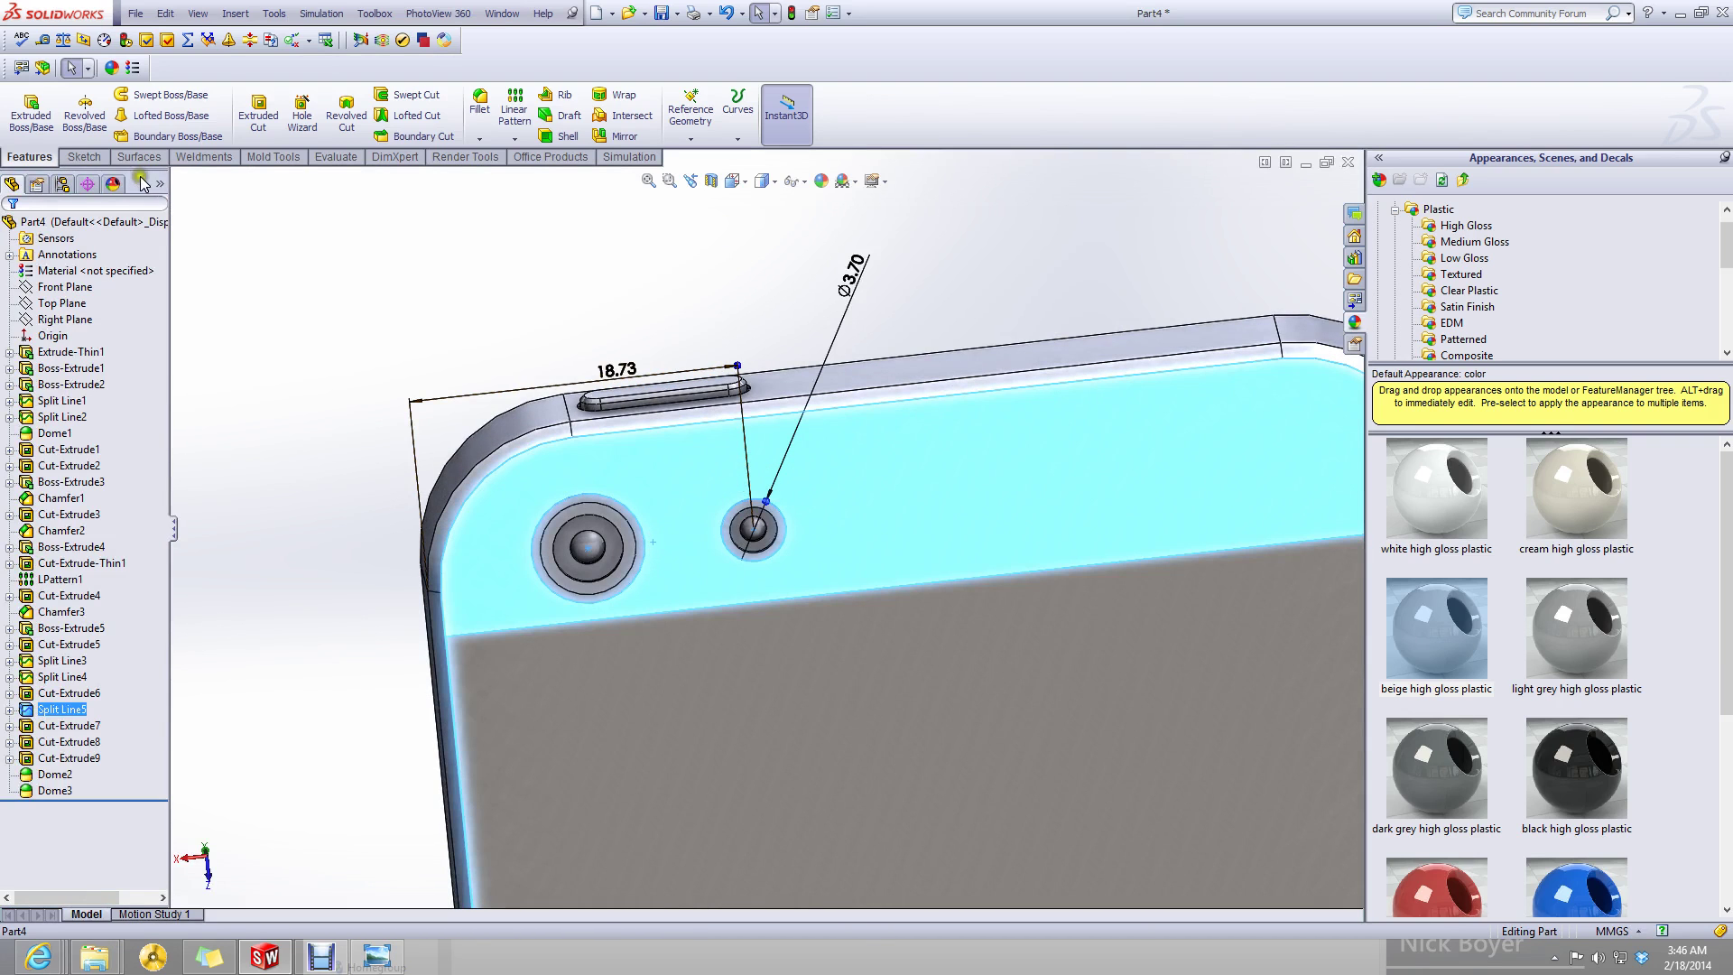
{"action": "left_click", "coordinate": [84, 156]}
{"action": "left_click", "coordinate": [24, 108]}
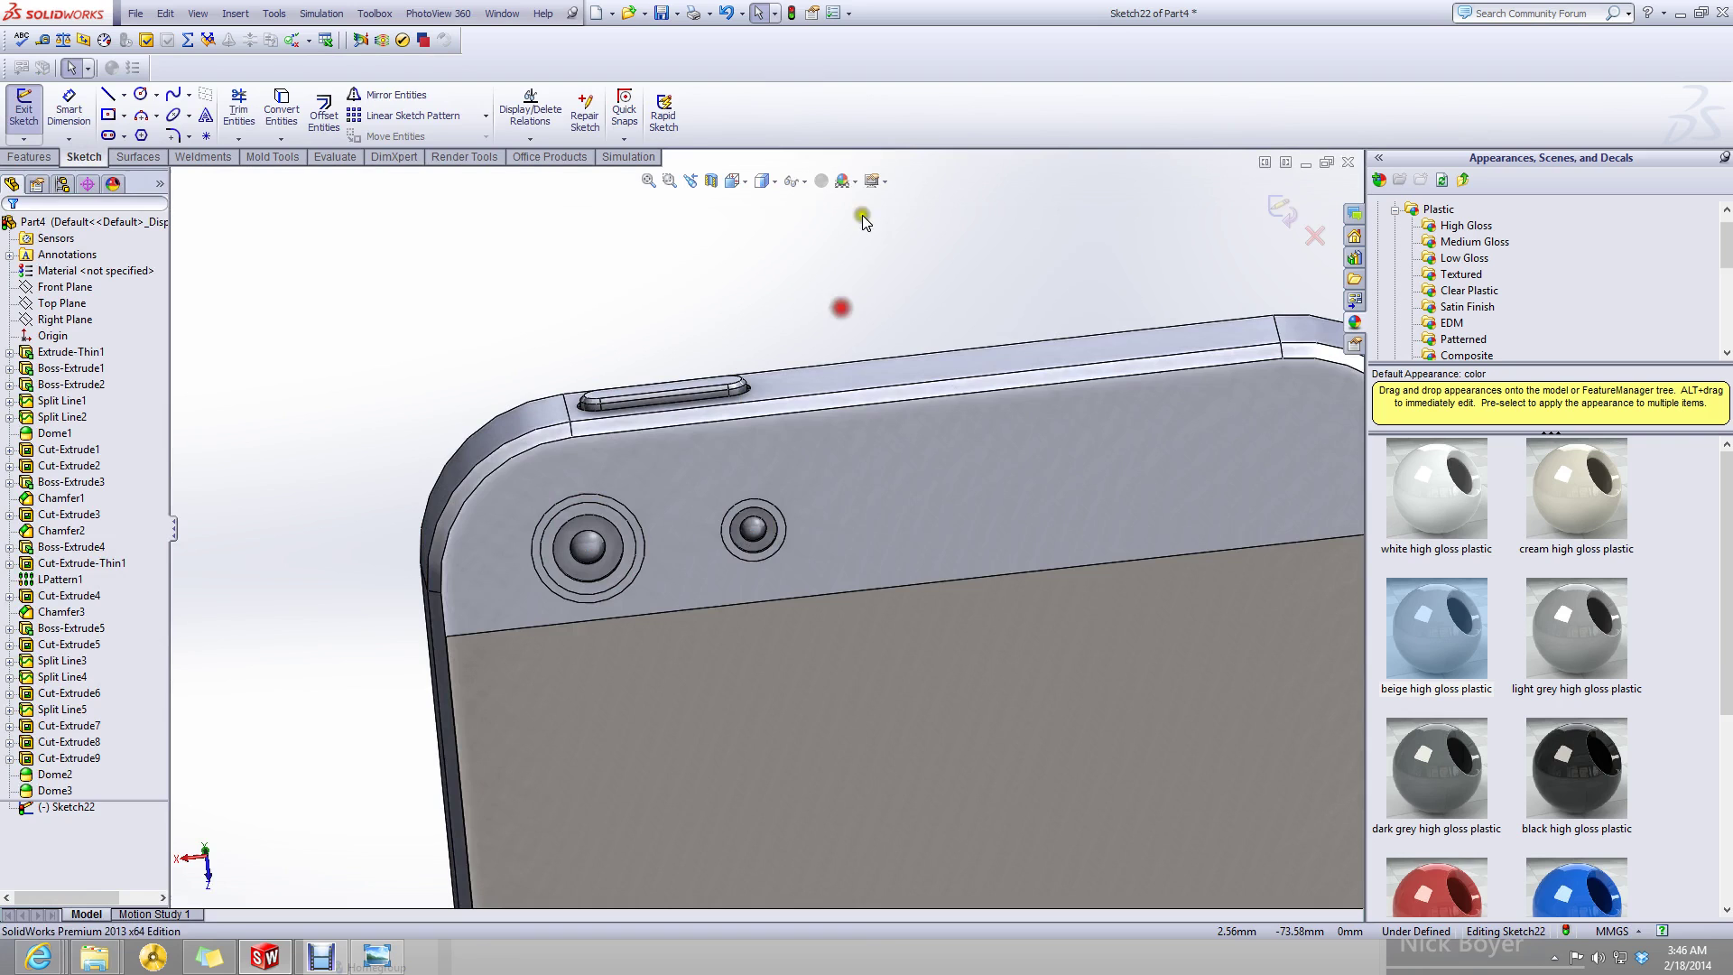
{"action": "left_click", "coordinate": [756, 185]}
{"action": "left_click", "coordinate": [816, 274]}
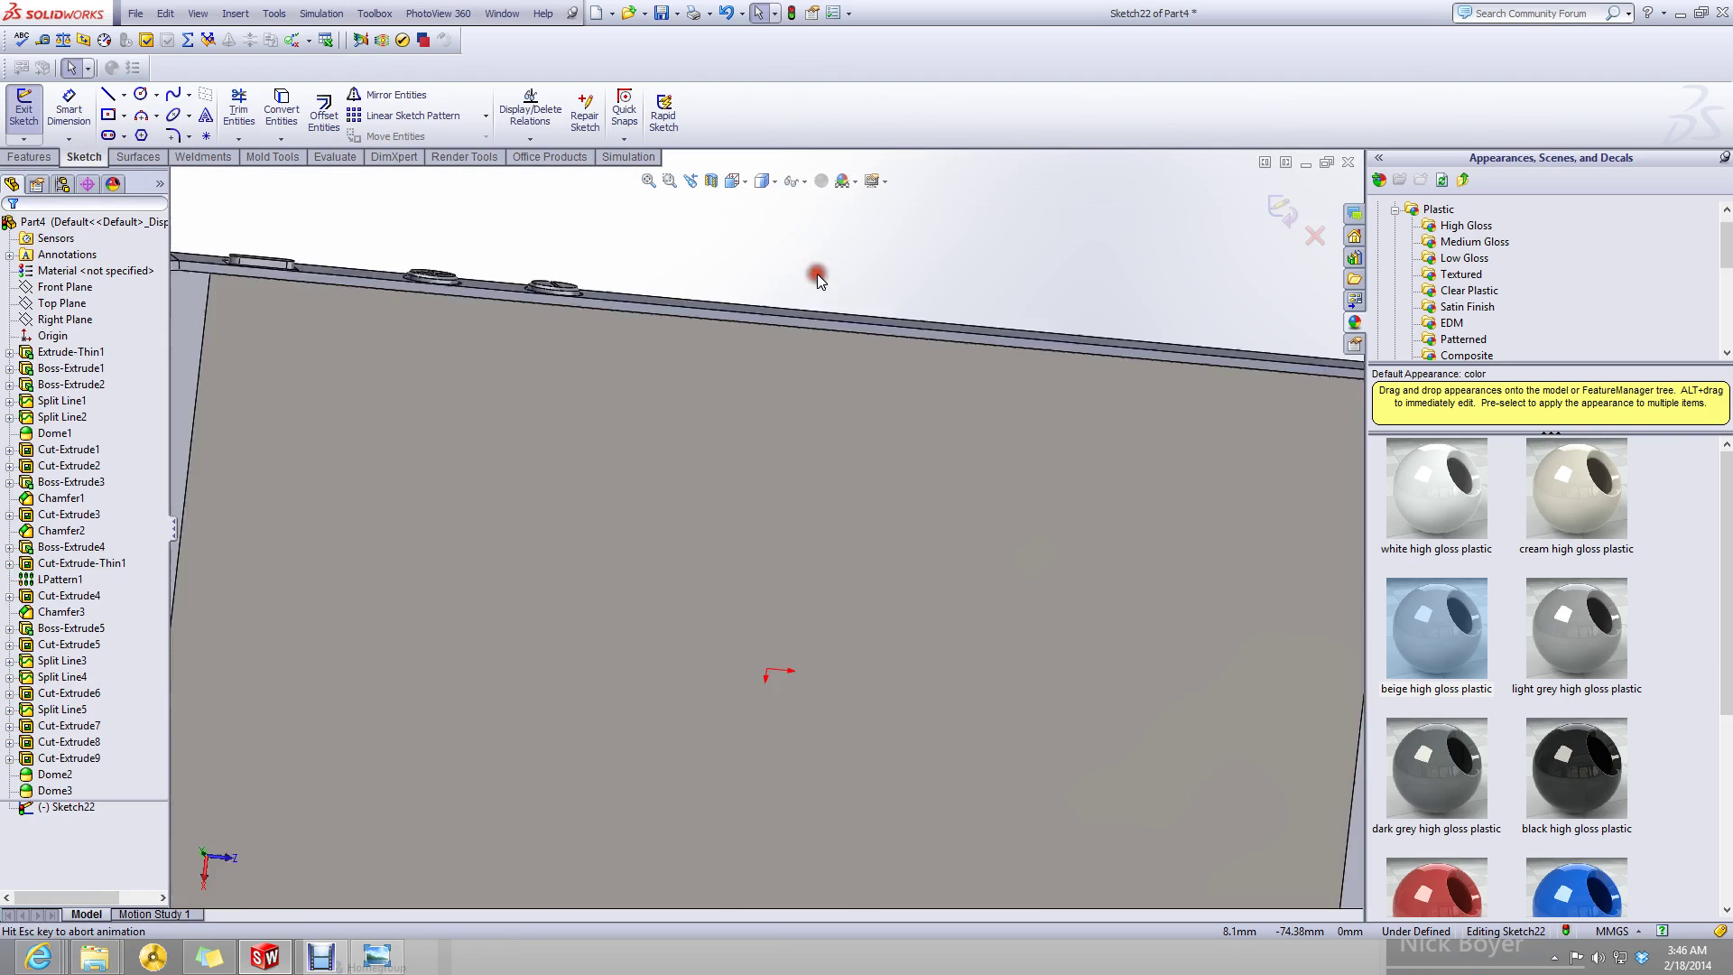
{"action": "scroll", "coordinate": [776, 718], "scroll_direction": "down", "scroll_amount": 6}
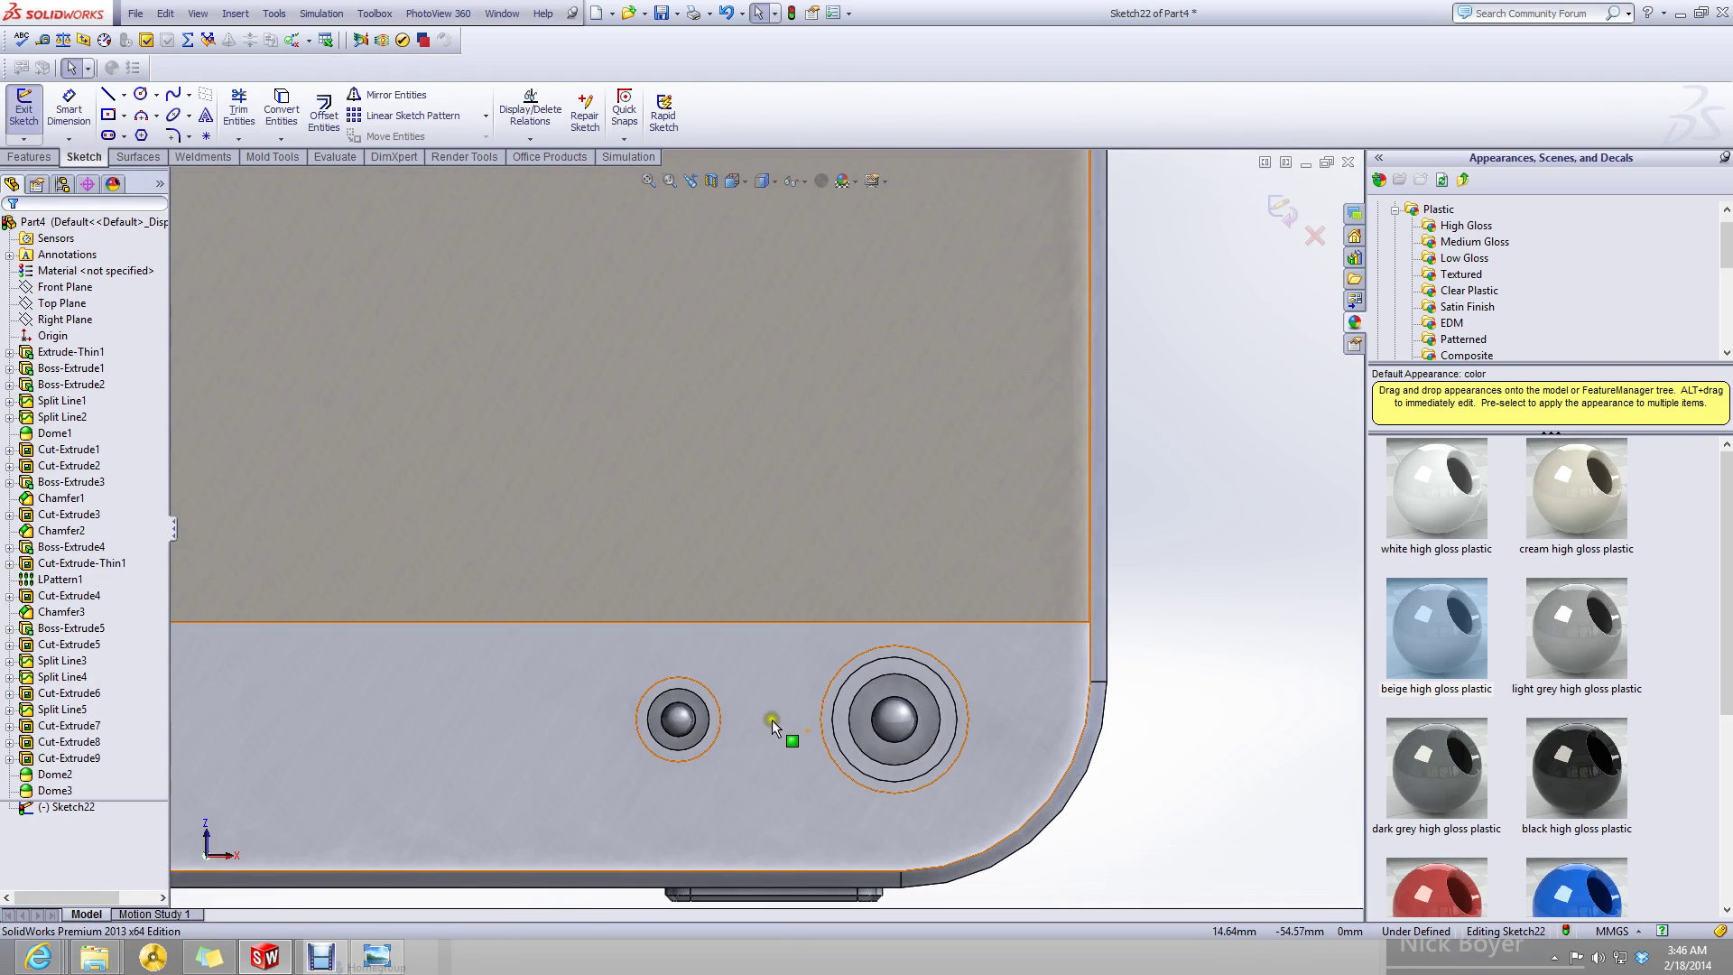
- Paste the copied microphone slot profile into the sketch, in the empty space beside the phone
{"action": "scroll", "coordinate": [772, 719], "scroll_direction": "up", "scroll_amount": 5}
{"action": "scroll", "coordinate": [728, 421], "scroll_direction": "up", "scroll_amount": 6}
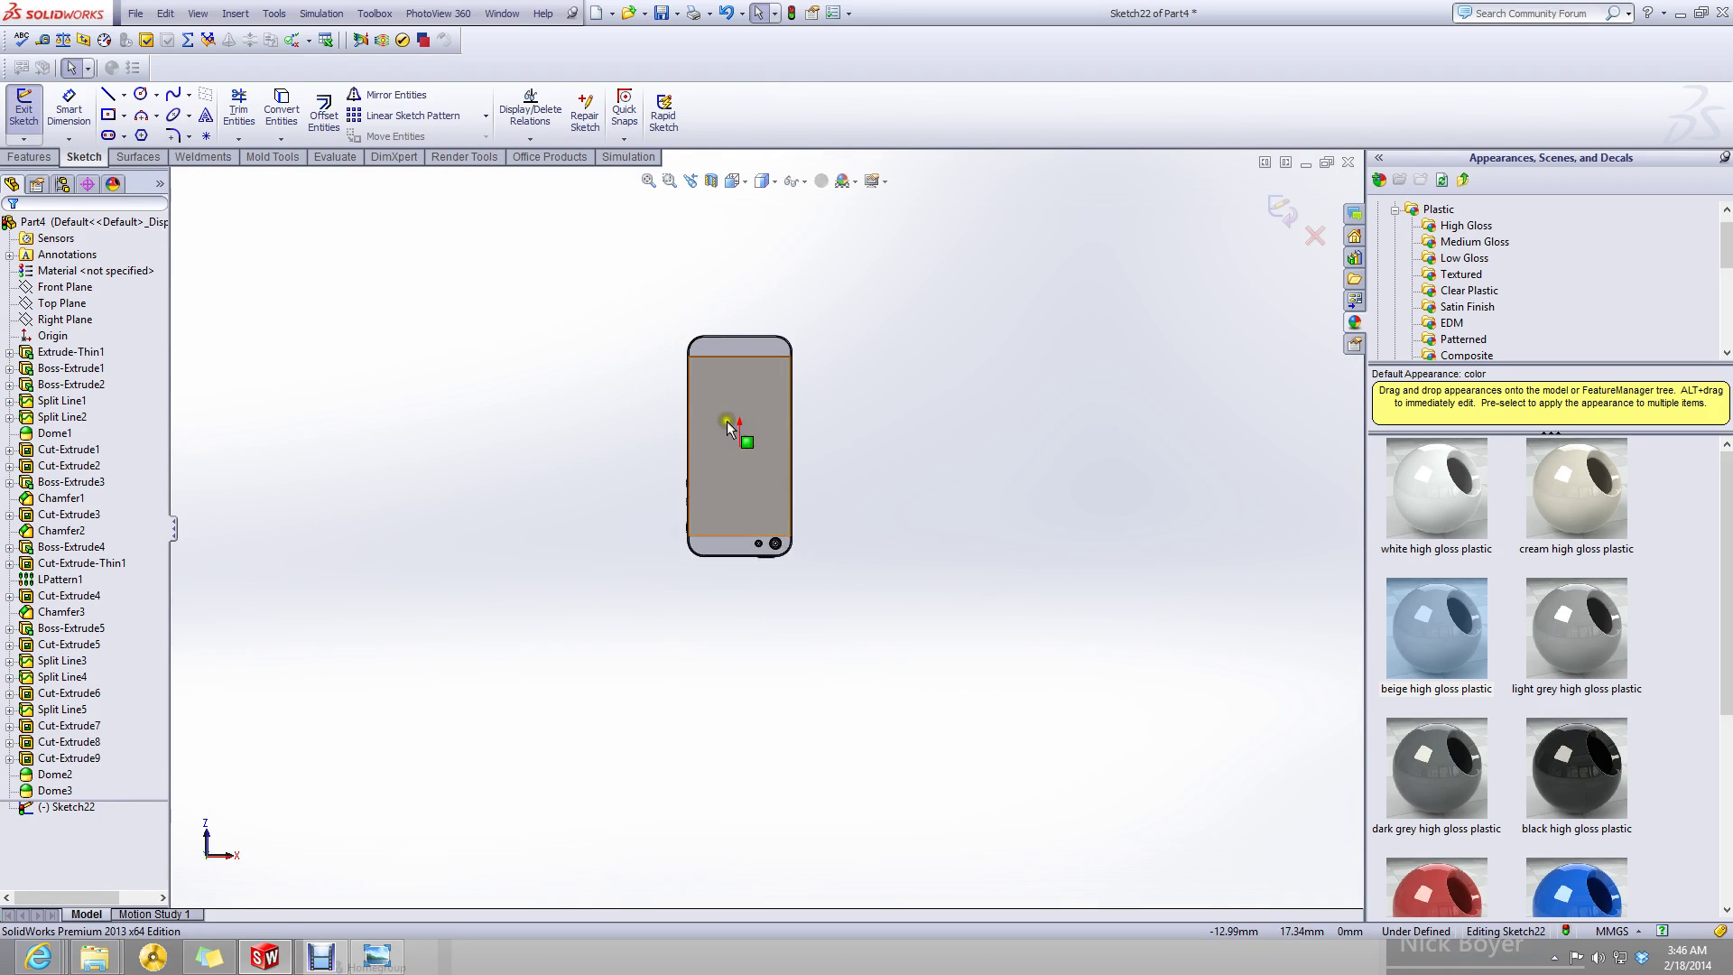
{"action": "scroll", "coordinate": [727, 421], "scroll_direction": "down", "scroll_amount": 5}
{"action": "scroll", "coordinate": [967, 658], "scroll_direction": "up", "scroll_amount": 5}
{"action": "scroll", "coordinate": [798, 596], "scroll_direction": "down", "scroll_amount": 3}
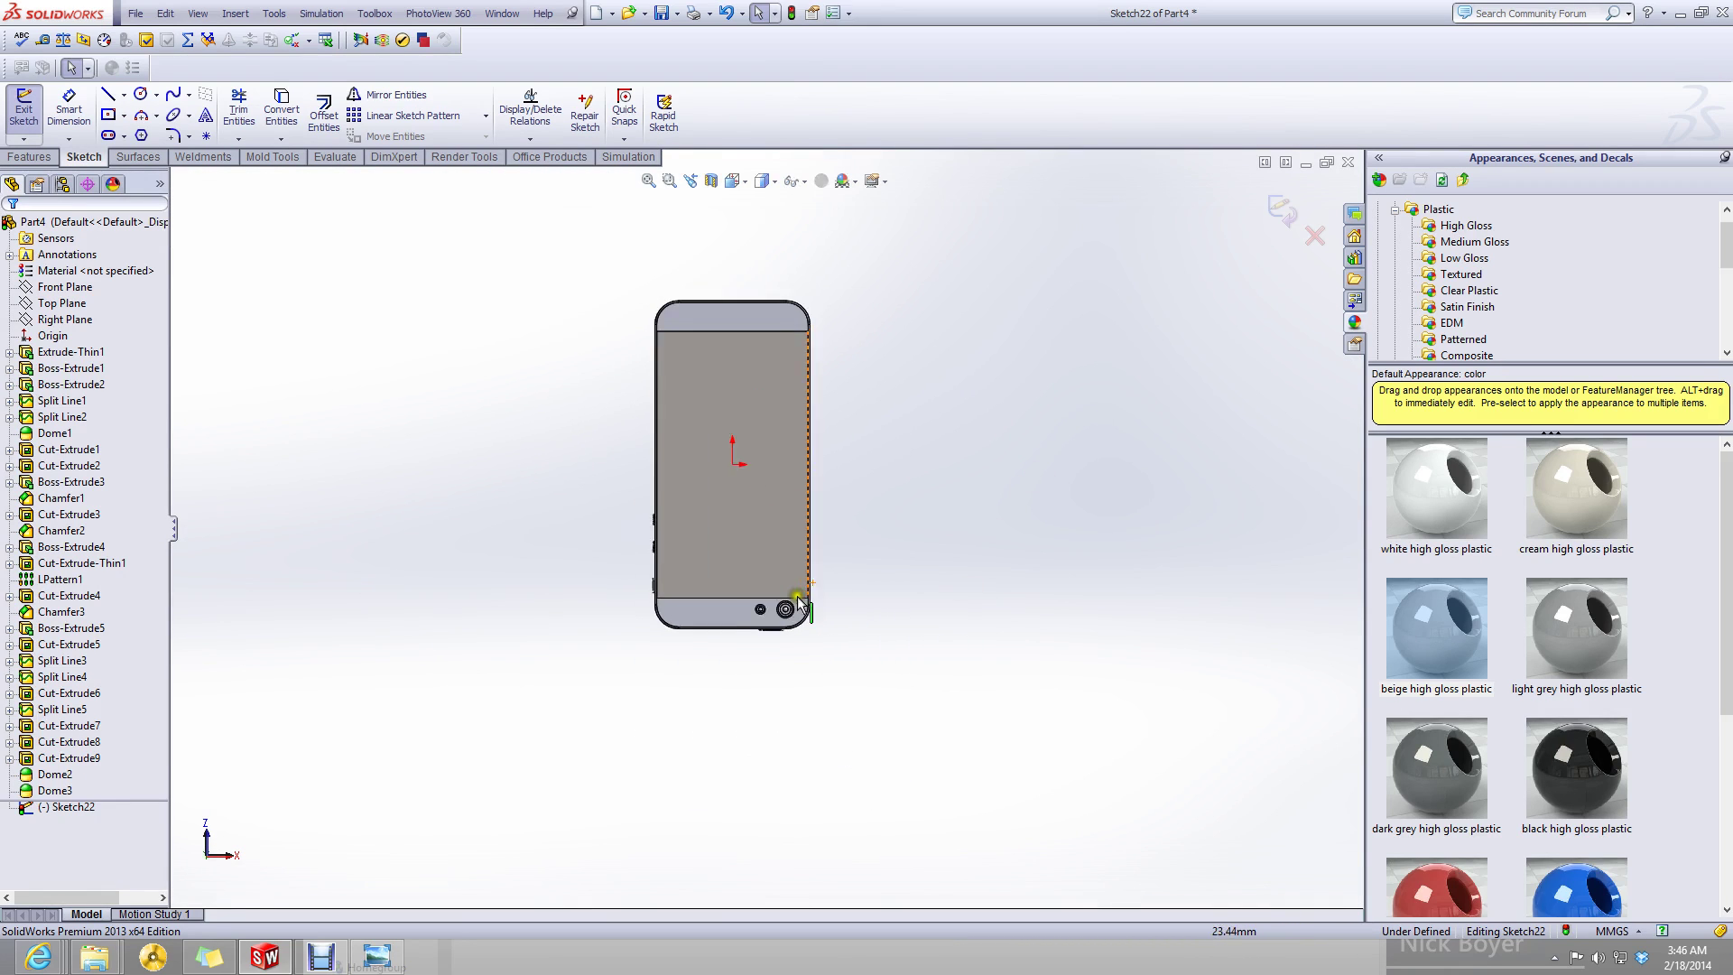
{"action": "scroll", "coordinate": [798, 596], "scroll_direction": "down", "scroll_amount": 3}
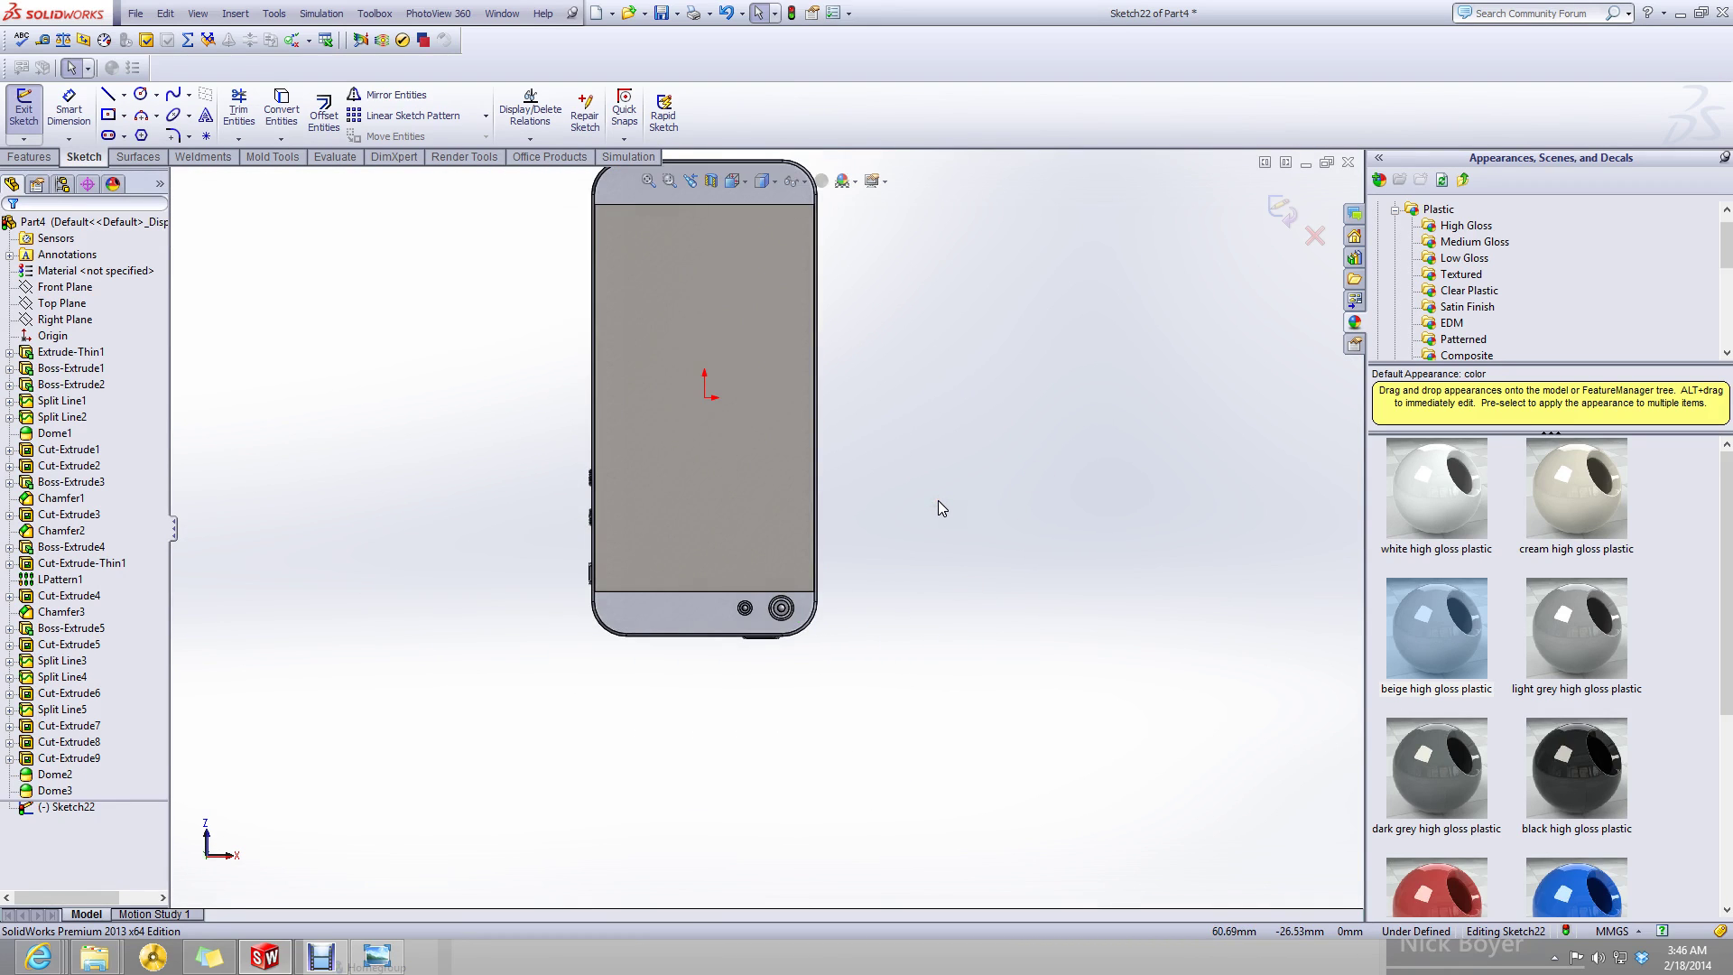
{"action": "scroll", "coordinate": [939, 501], "scroll_direction": "down", "scroll_amount": 6}
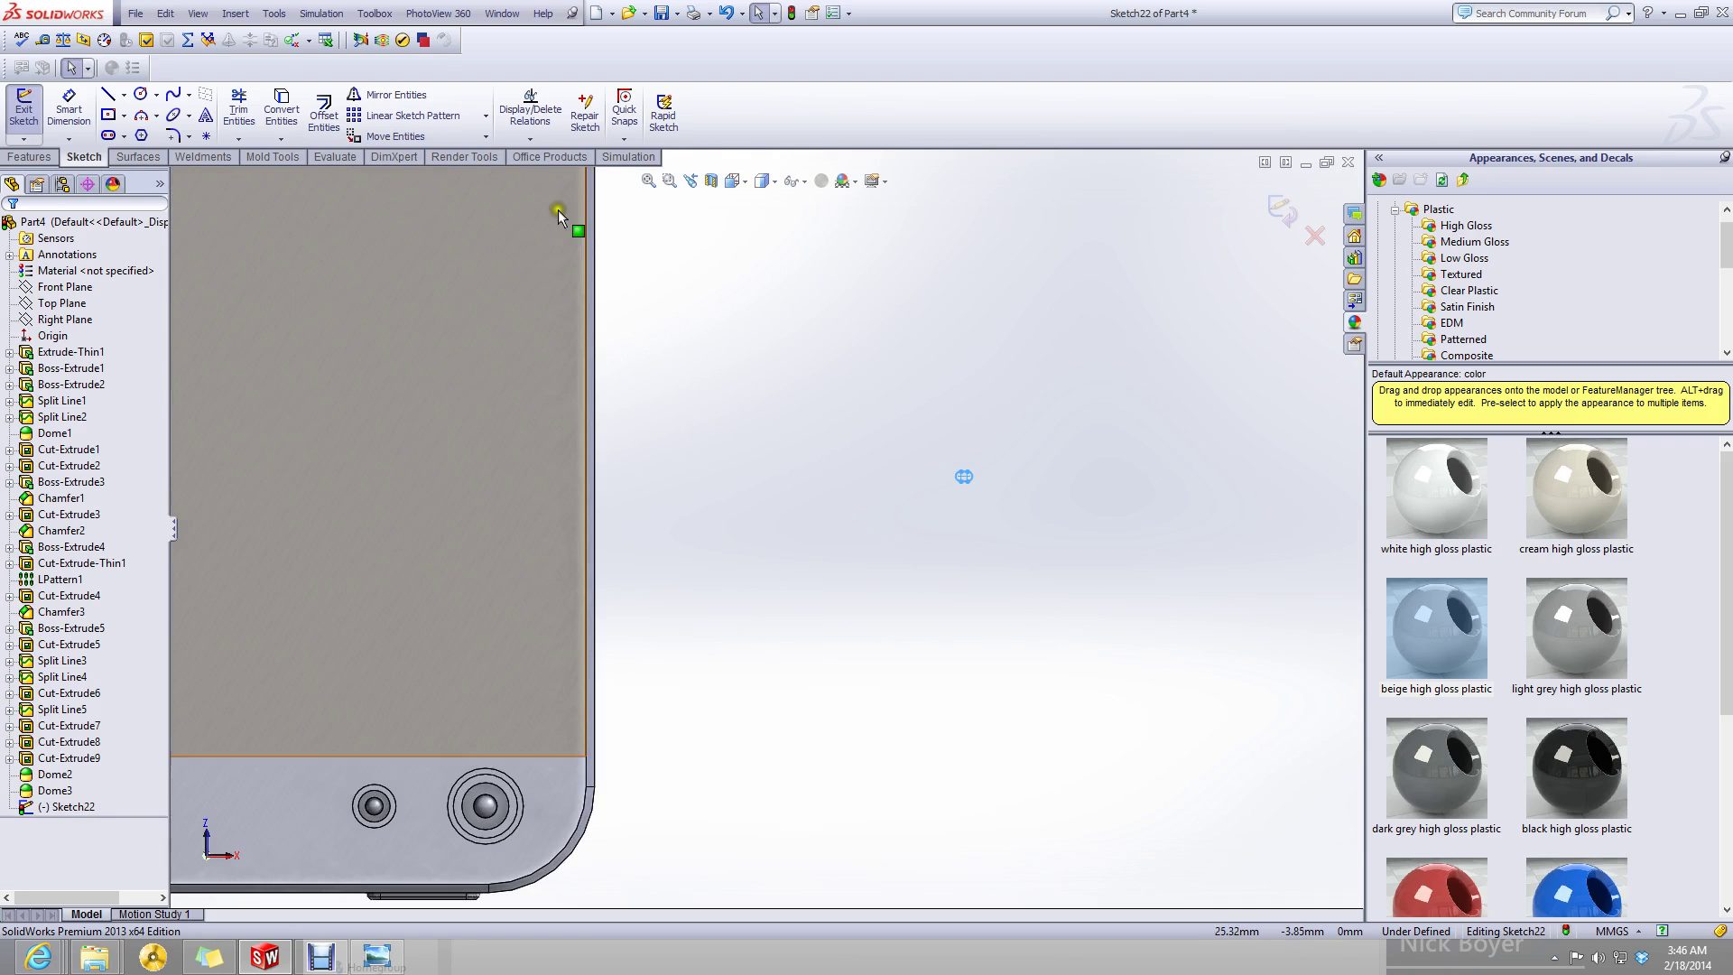
- Move the pasted slot with Move Entities to between the flash and the camera, level with the camera's centre
{"action": "left_click", "coordinate": [377, 139]}
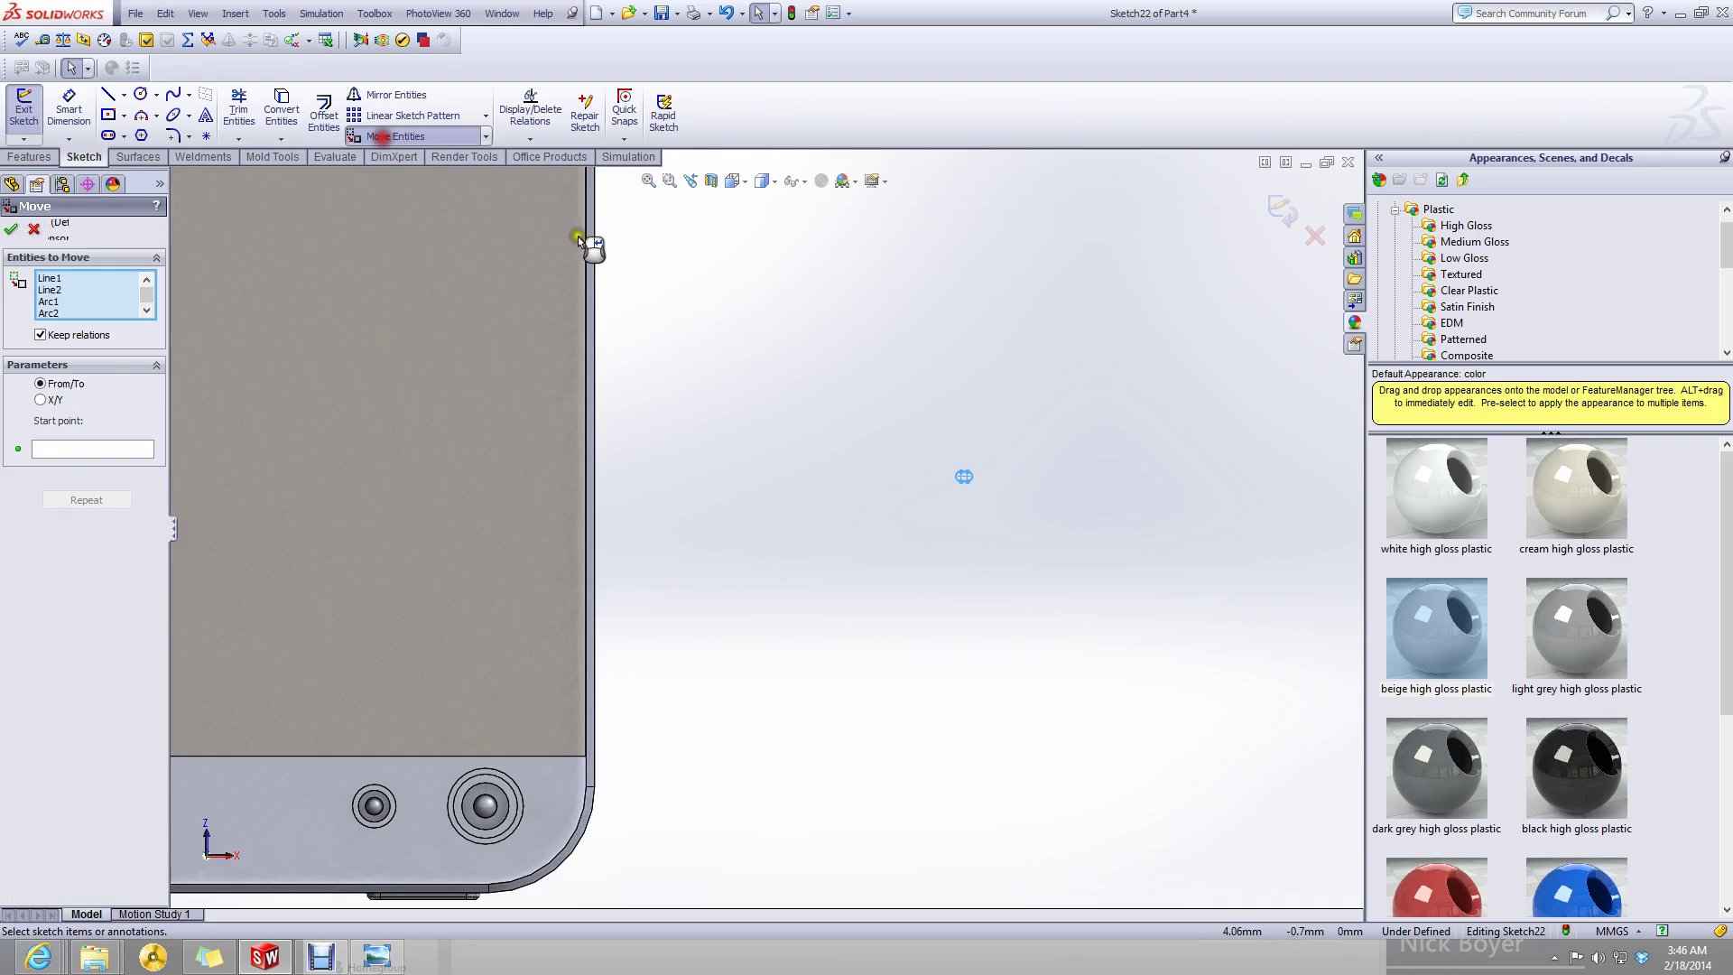
{"action": "left_click", "coordinate": [965, 480]}
{"action": "scroll", "coordinate": [489, 782], "scroll_direction": "down", "scroll_amount": 10}
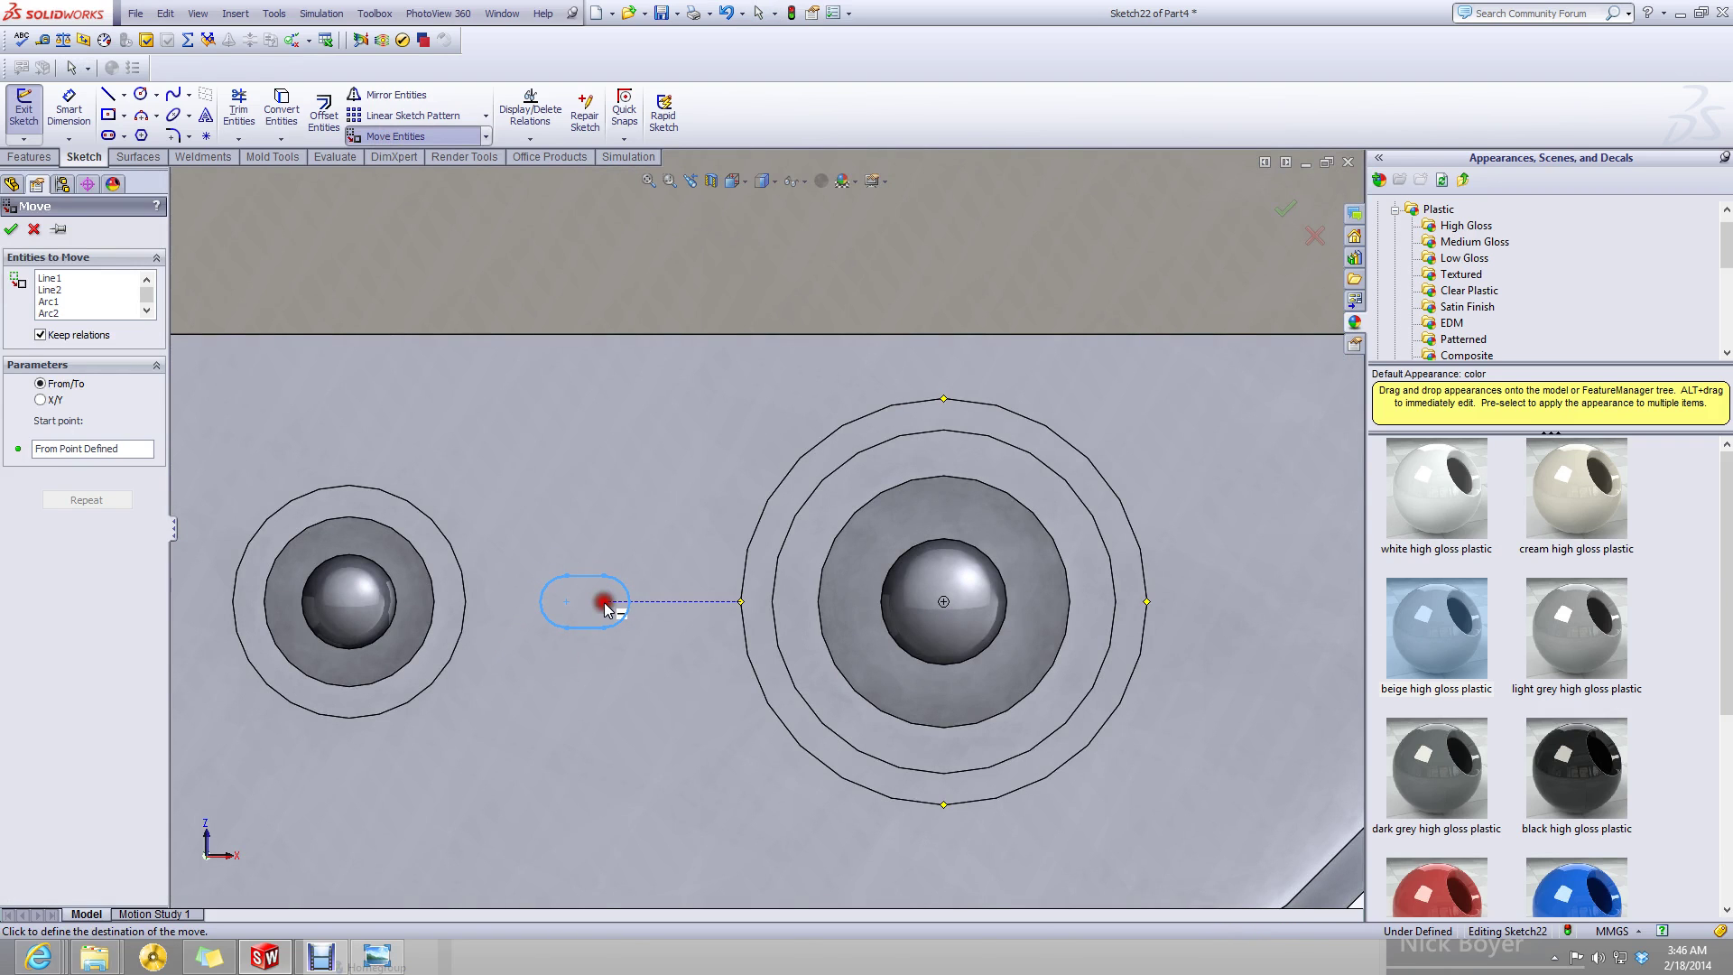
{"action": "left_click", "coordinate": [604, 605]}
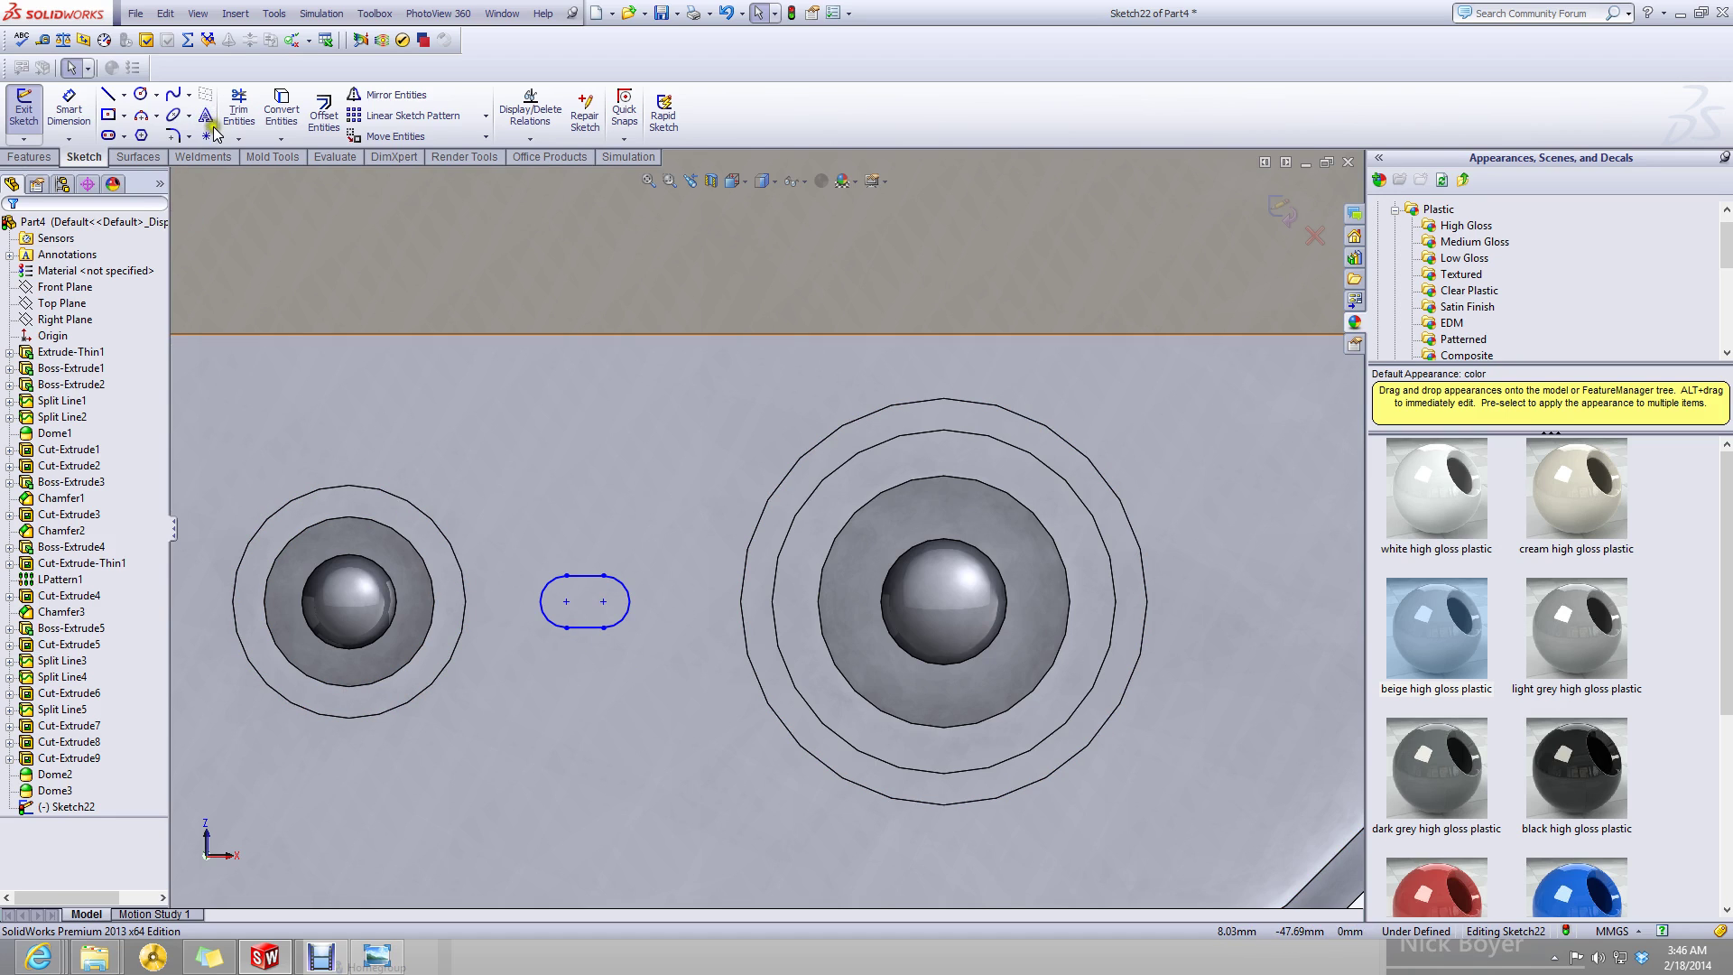
- Draw a vertical centerline across the slot between the midpoints of its two straight edges
{"action": "left_click", "coordinate": [124, 97]}
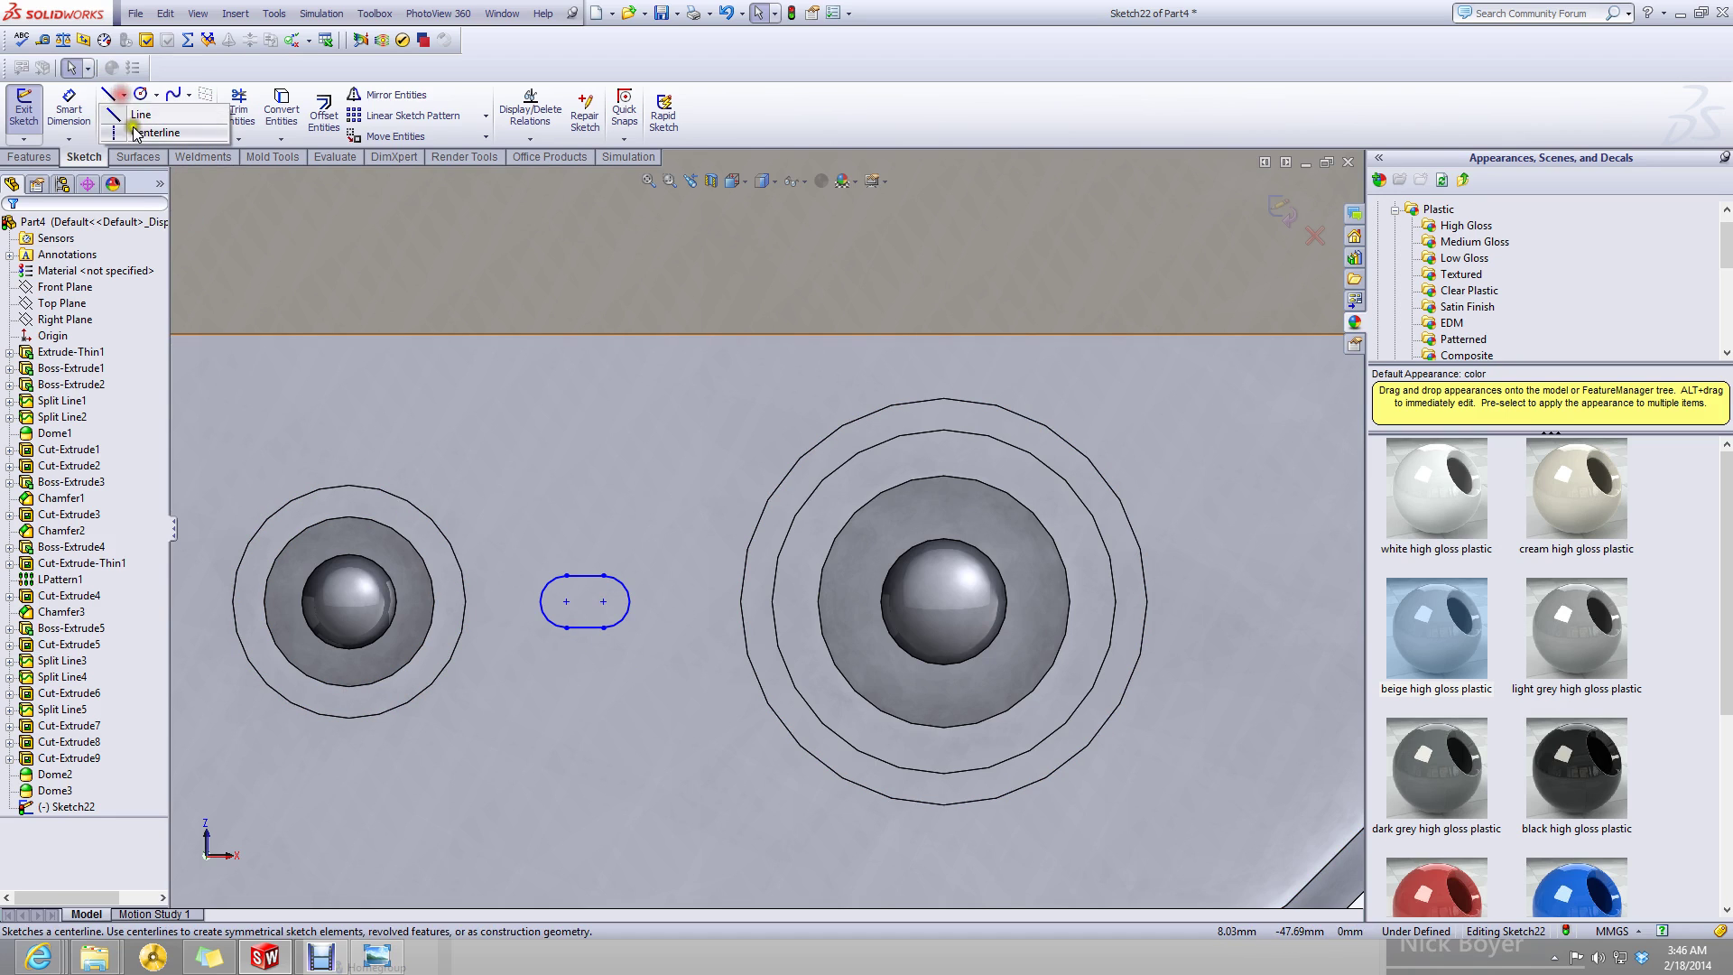
{"action": "left_click", "coordinate": [144, 132]}
{"action": "left_click", "coordinate": [585, 626]}
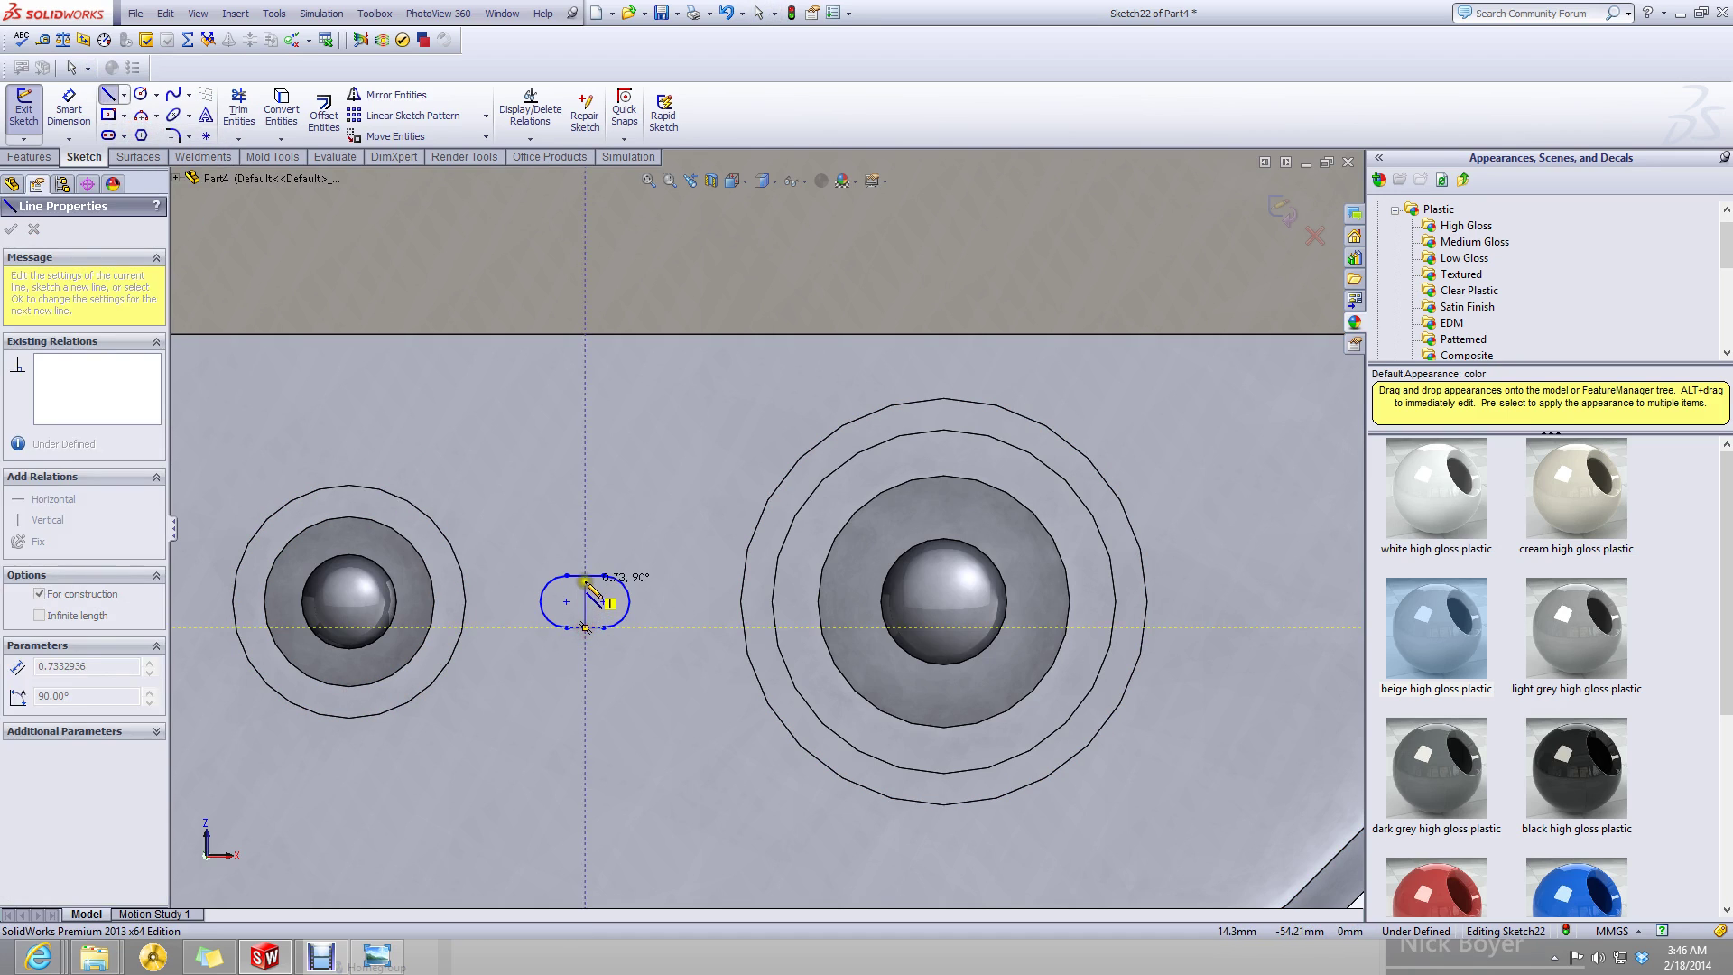
{"action": "left_click", "coordinate": [585, 576]}
{"action": "key", "text": "Escape"}
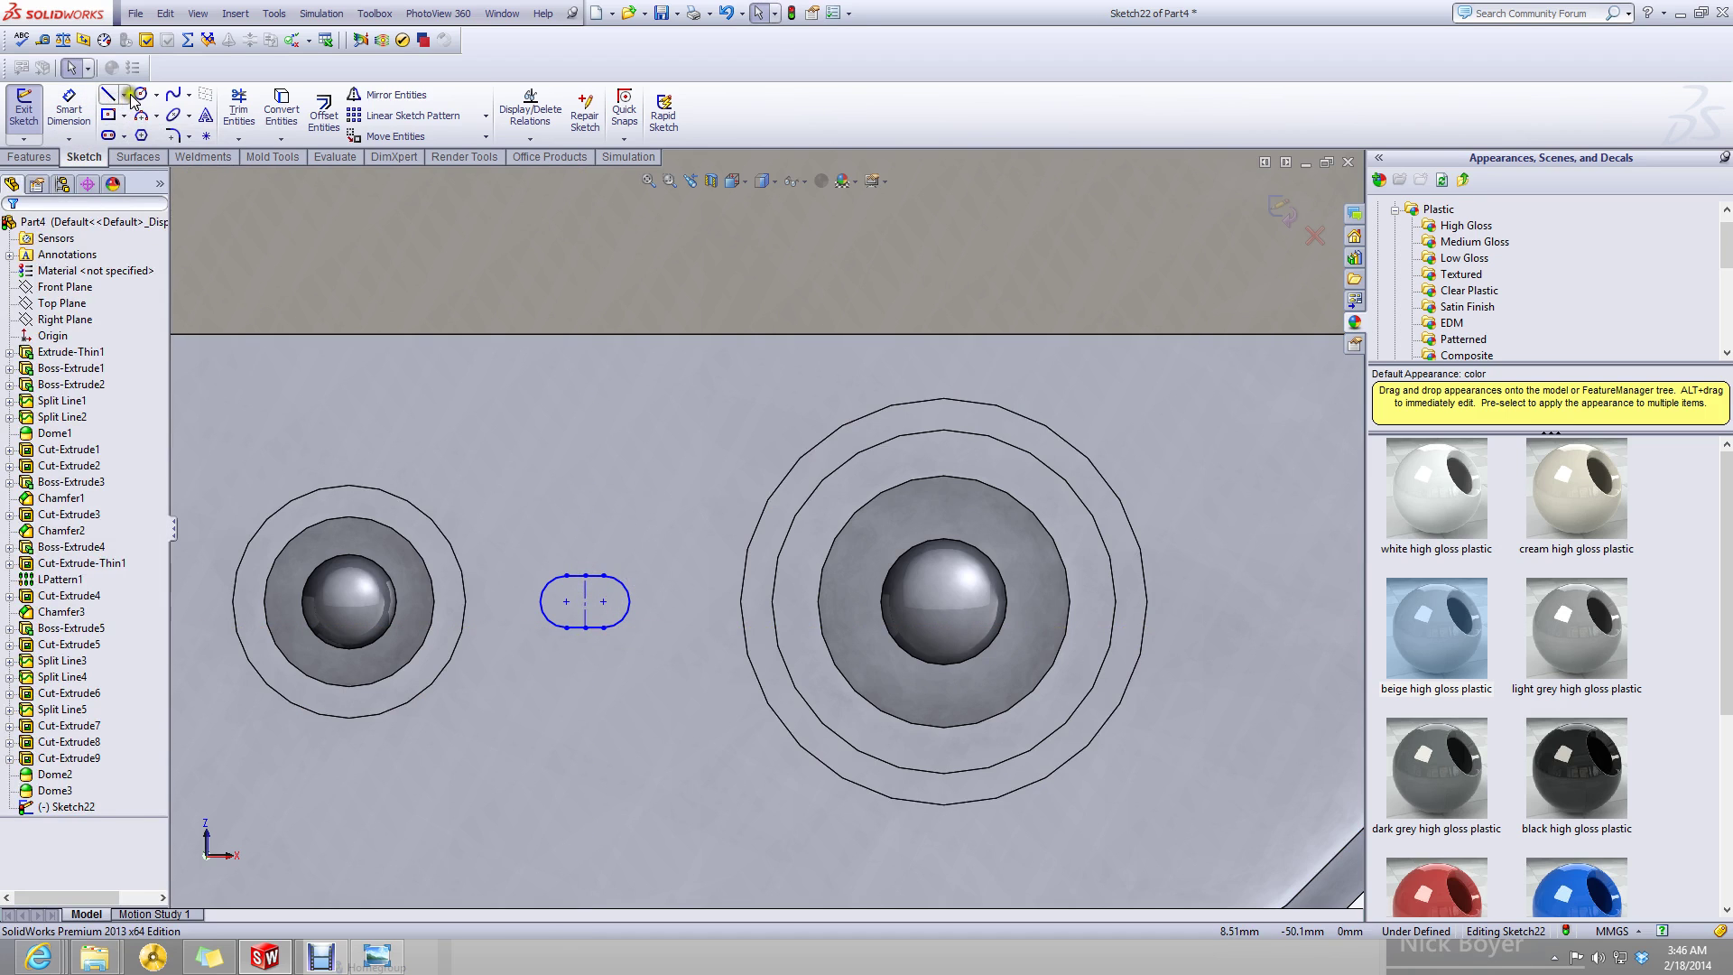
- Draw a horizontal centerline from the flash's centre to the camera's centre
{"action": "left_click", "coordinate": [126, 95]}
{"action": "left_click", "coordinate": [144, 132]}
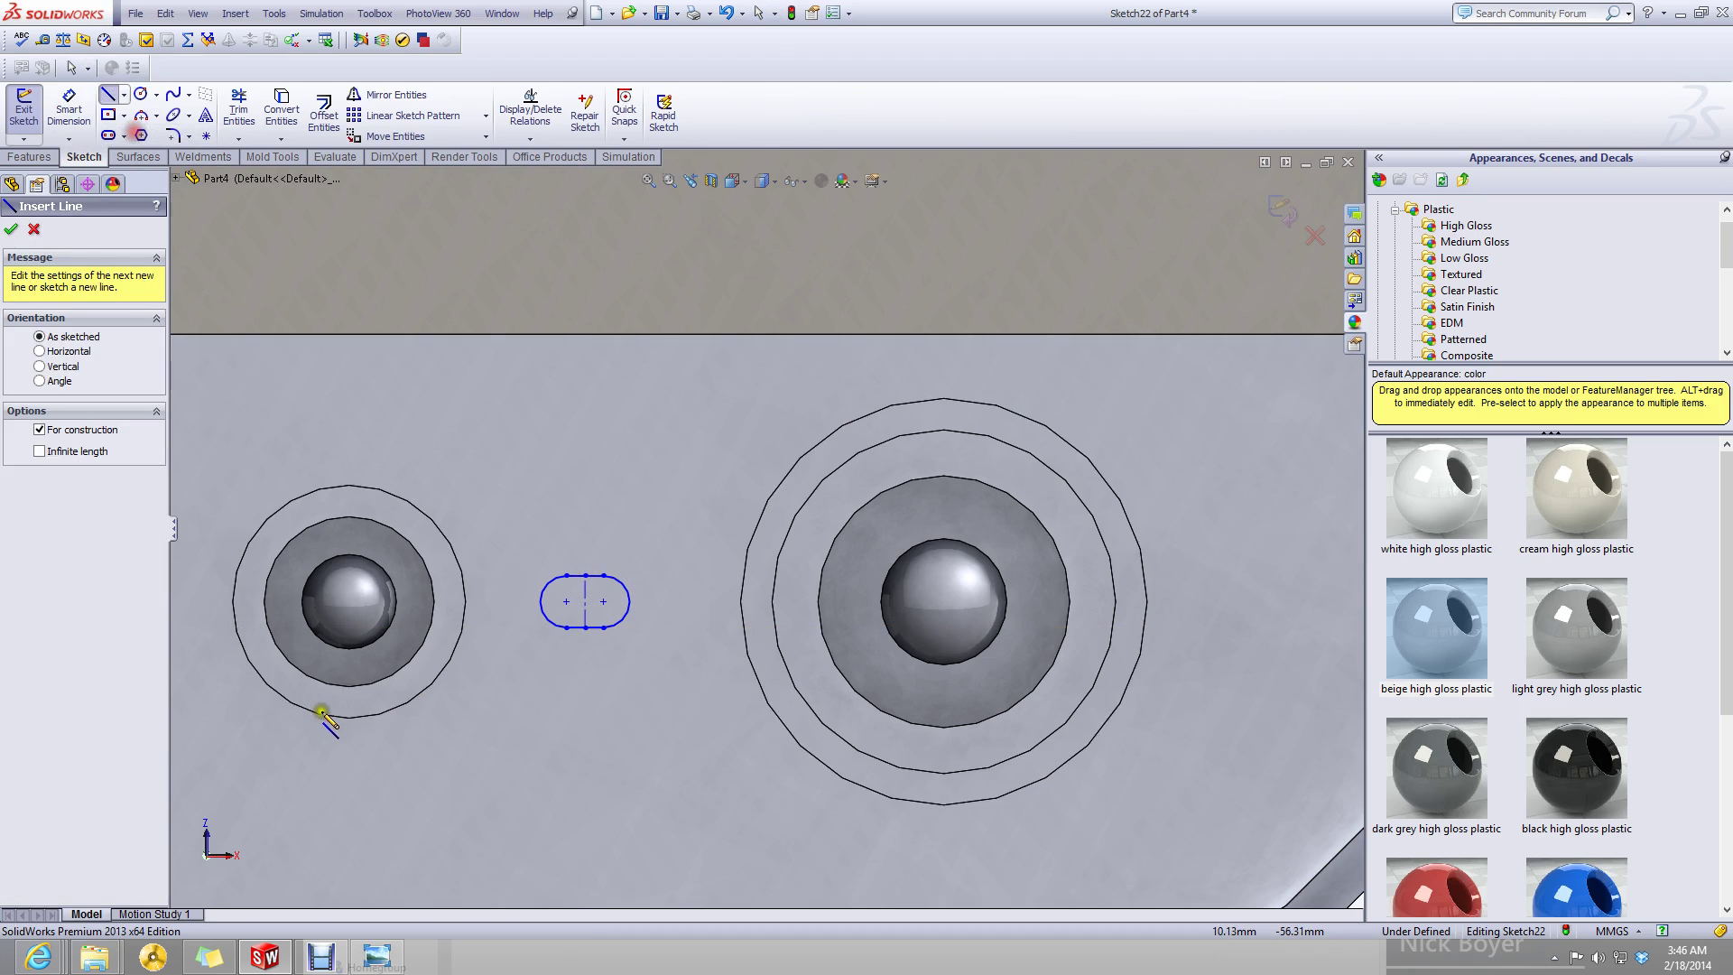
{"action": "left_click", "coordinate": [343, 602]}
{"action": "left_click", "coordinate": [944, 601]}
{"action": "key", "text": "Escape"}
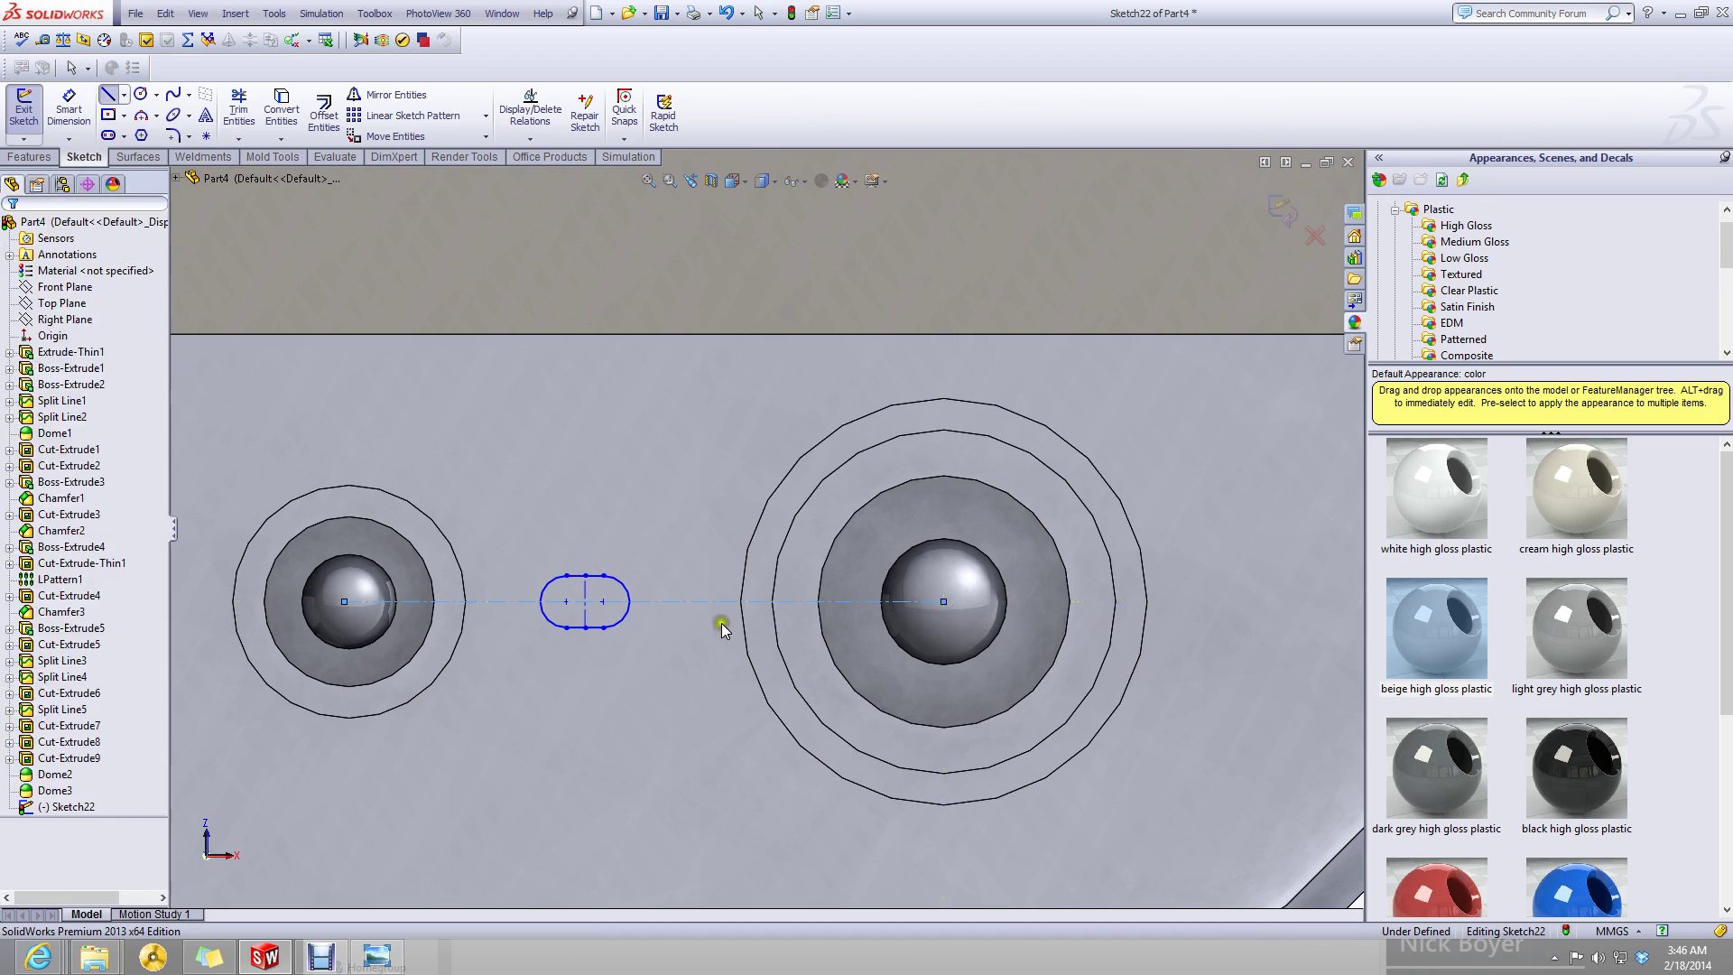
- Place a sketch point at the midpoint of the horizontal centerline between the flash and the camera
{"action": "left_click_drag", "start_coordinate": [587, 600], "coordinate": [610, 551]}
{"action": "left_click", "coordinate": [584, 614]}
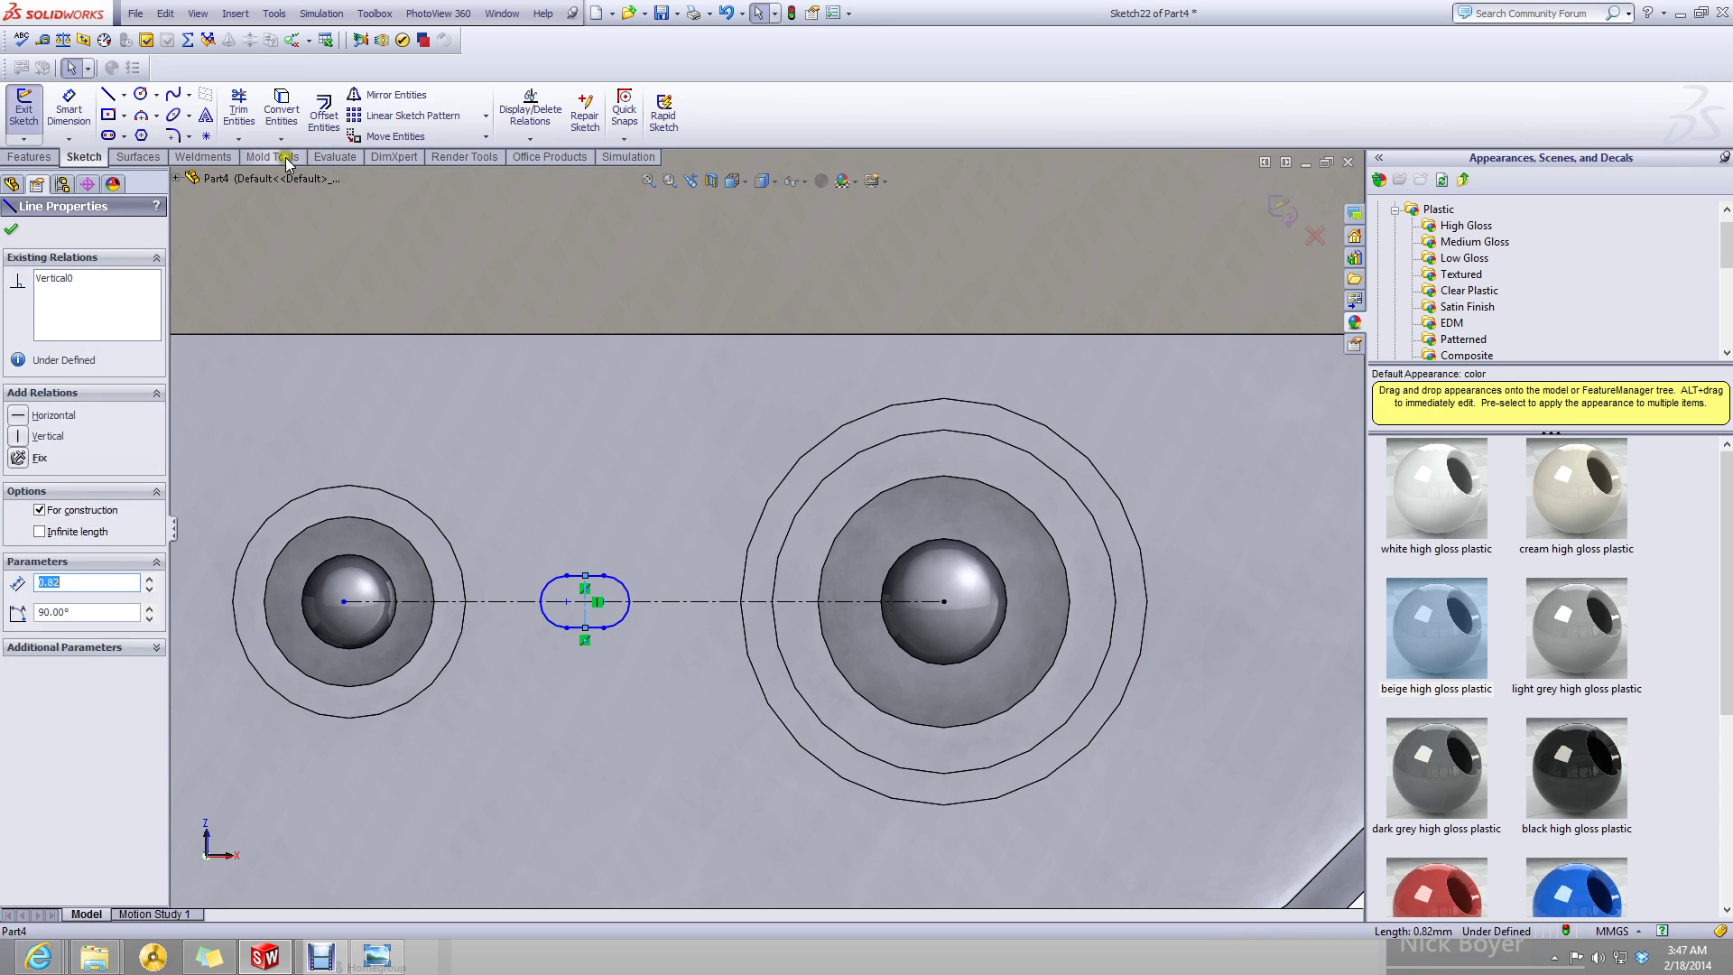
{"action": "left_click", "coordinate": [206, 134]}
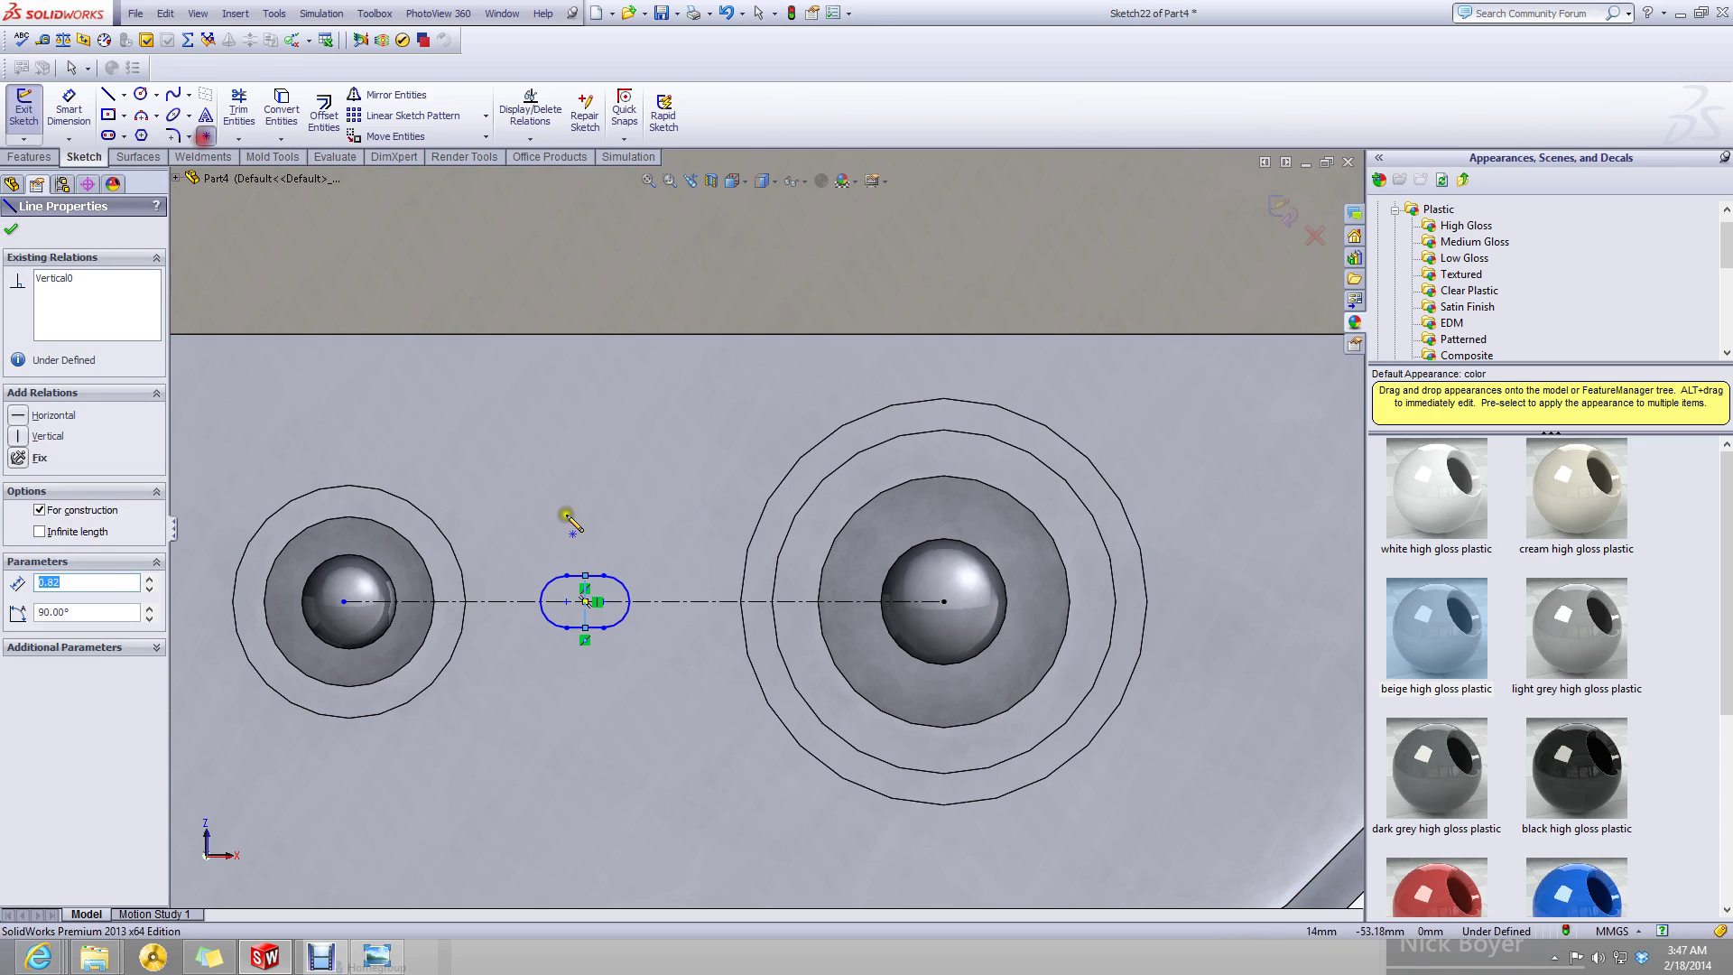
{"action": "left_click", "coordinate": [643, 601]}
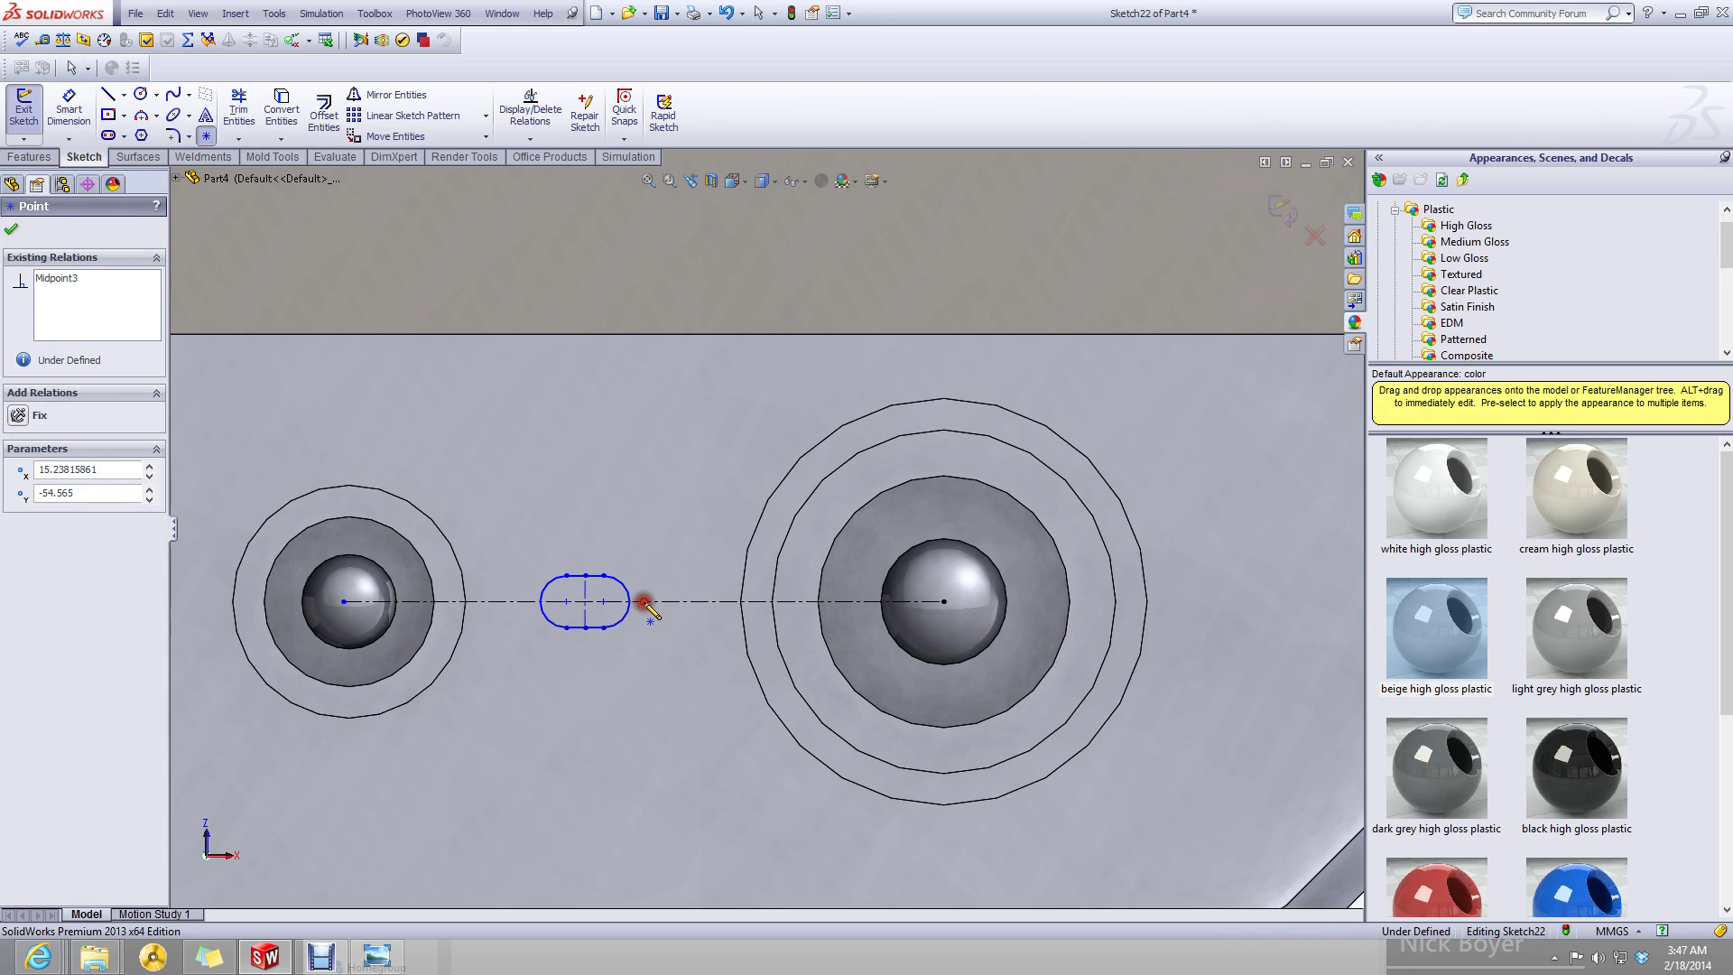
{"action": "scroll", "coordinate": [586, 650], "scroll_direction": "down", "scroll_amount": 4}
{"action": "key", "text": "Escape"}
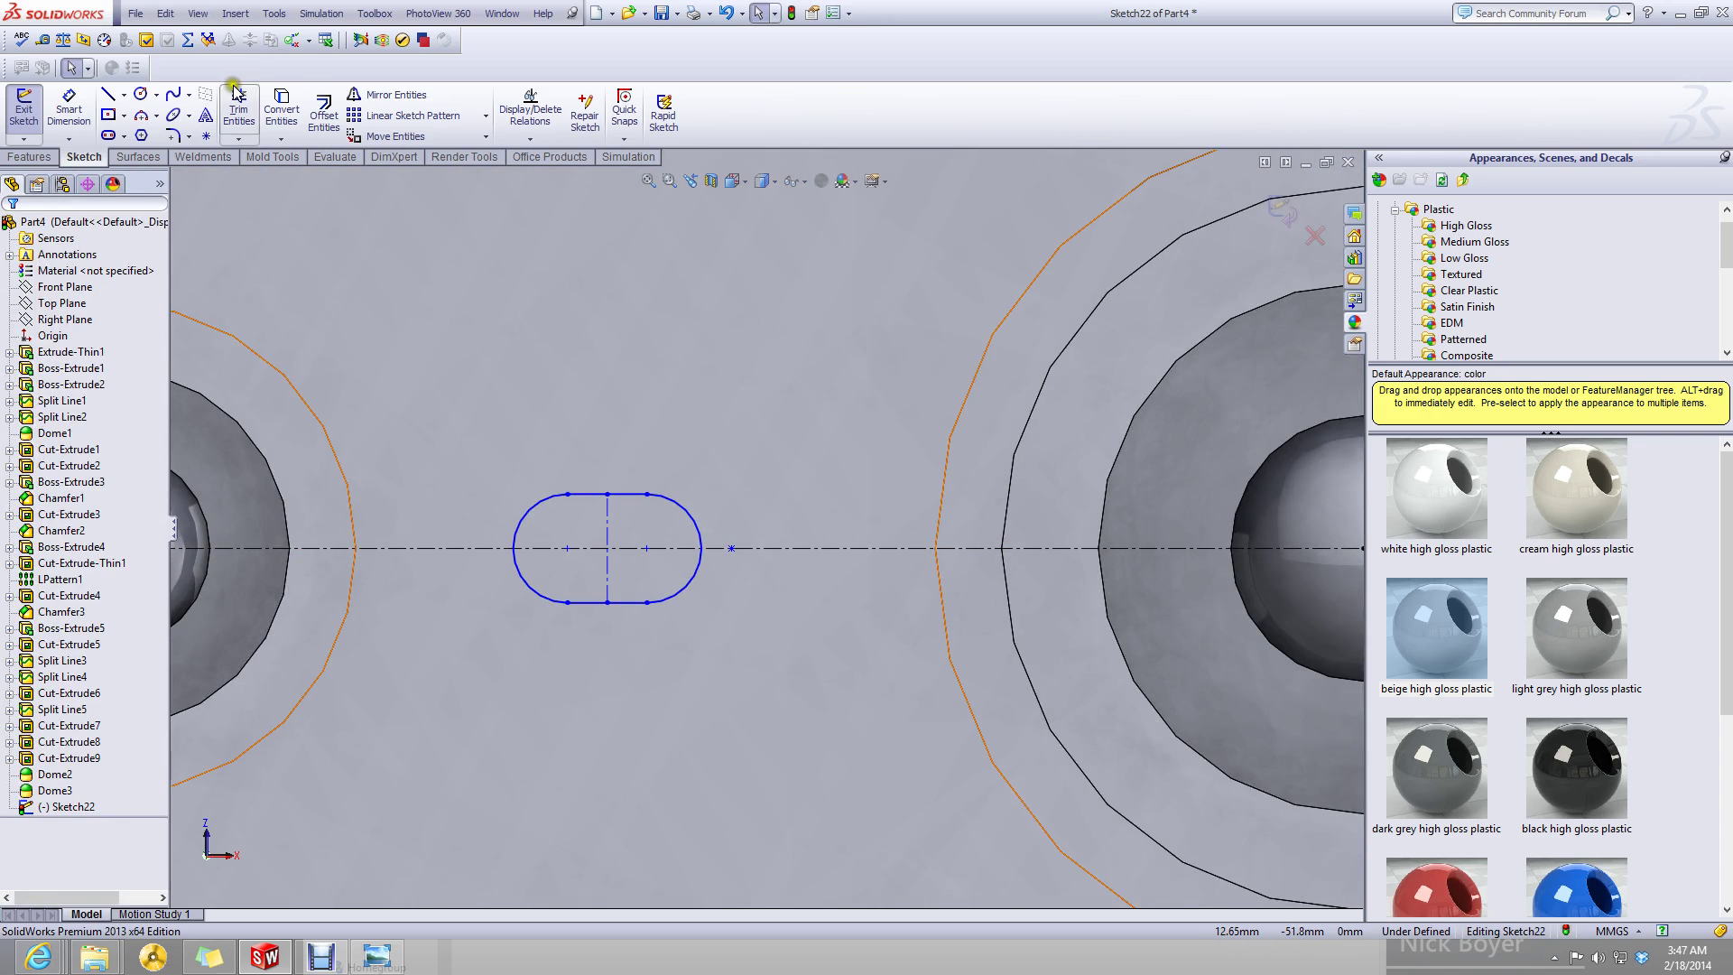
- Place a point at the slot's centre, try shifting the slot by it, and undo that move
{"action": "left_click", "coordinate": [206, 136]}
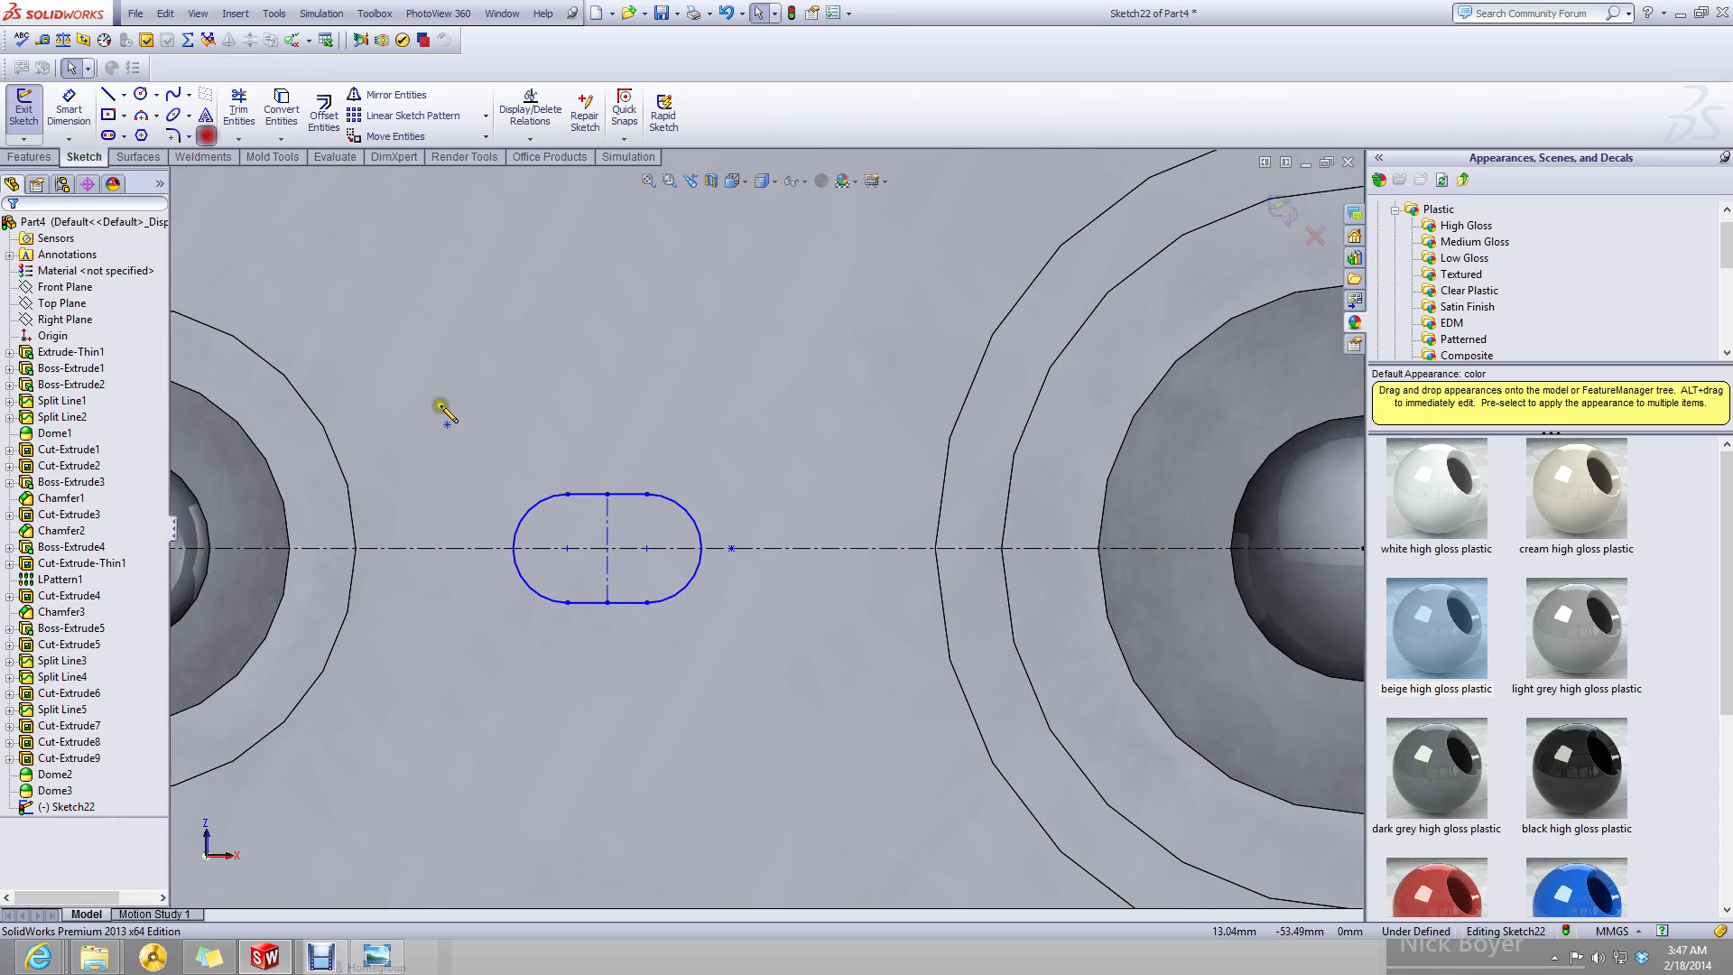
{"action": "left_click", "coordinate": [607, 548]}
{"action": "key", "text": "Escape"}
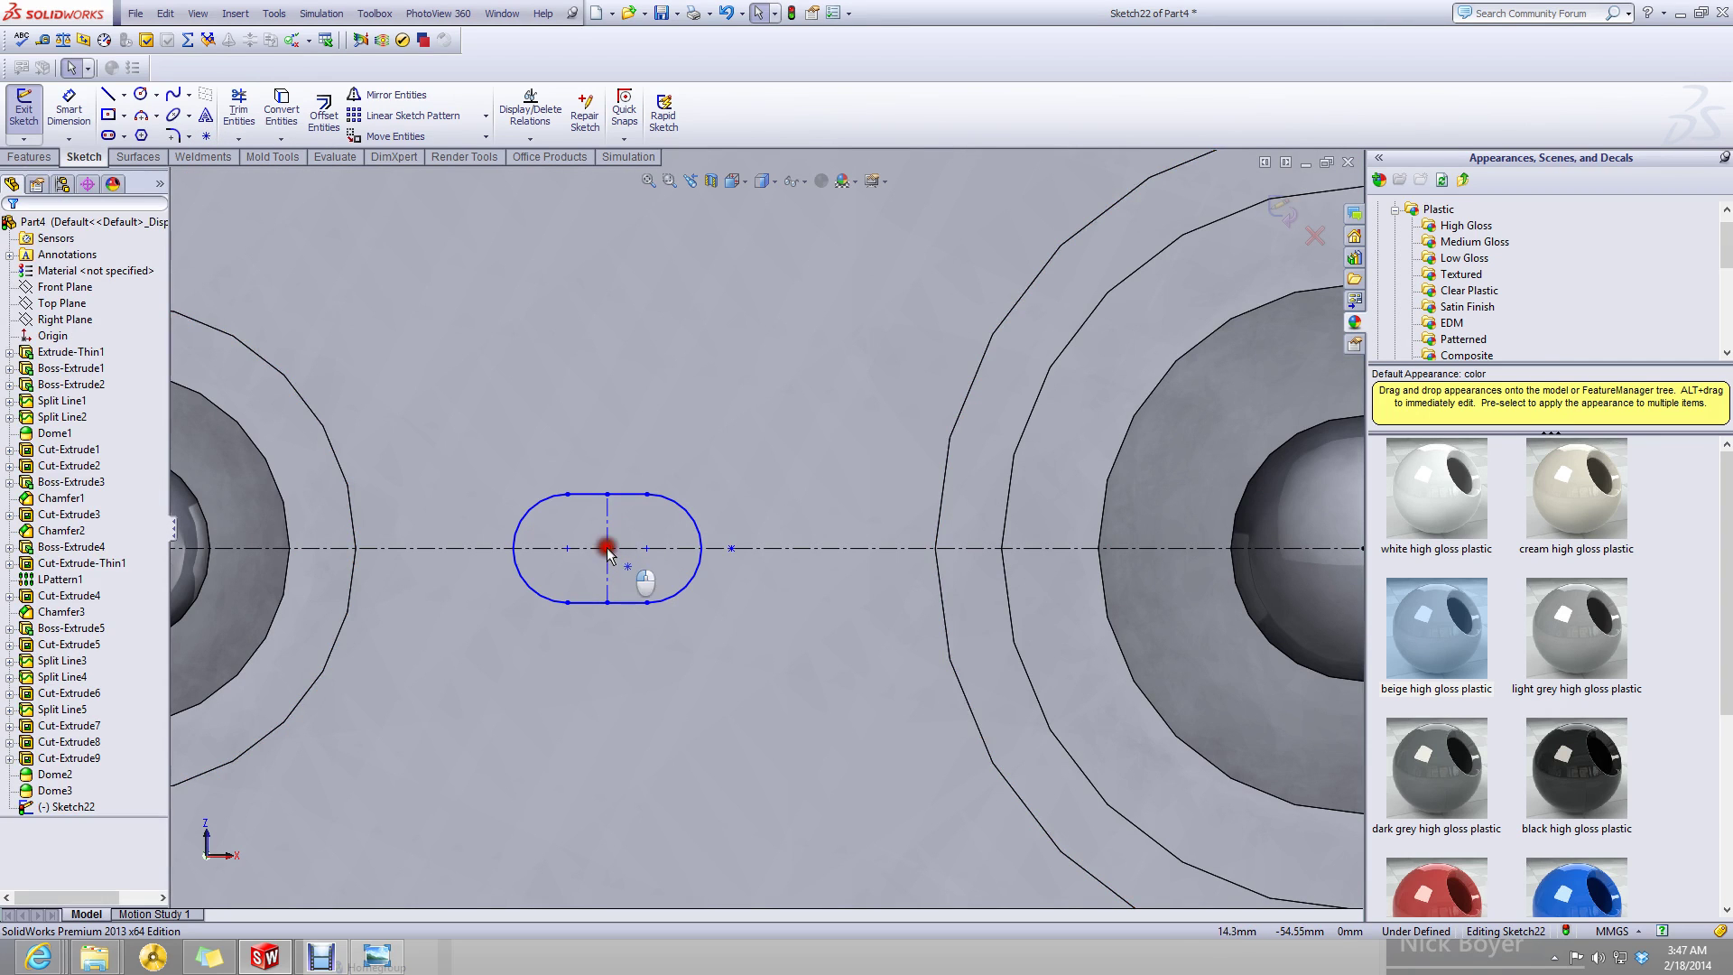
{"action": "left_click", "coordinate": [607, 548]}
{"action": "left_click", "coordinate": [731, 548], "text": "ctrl"}
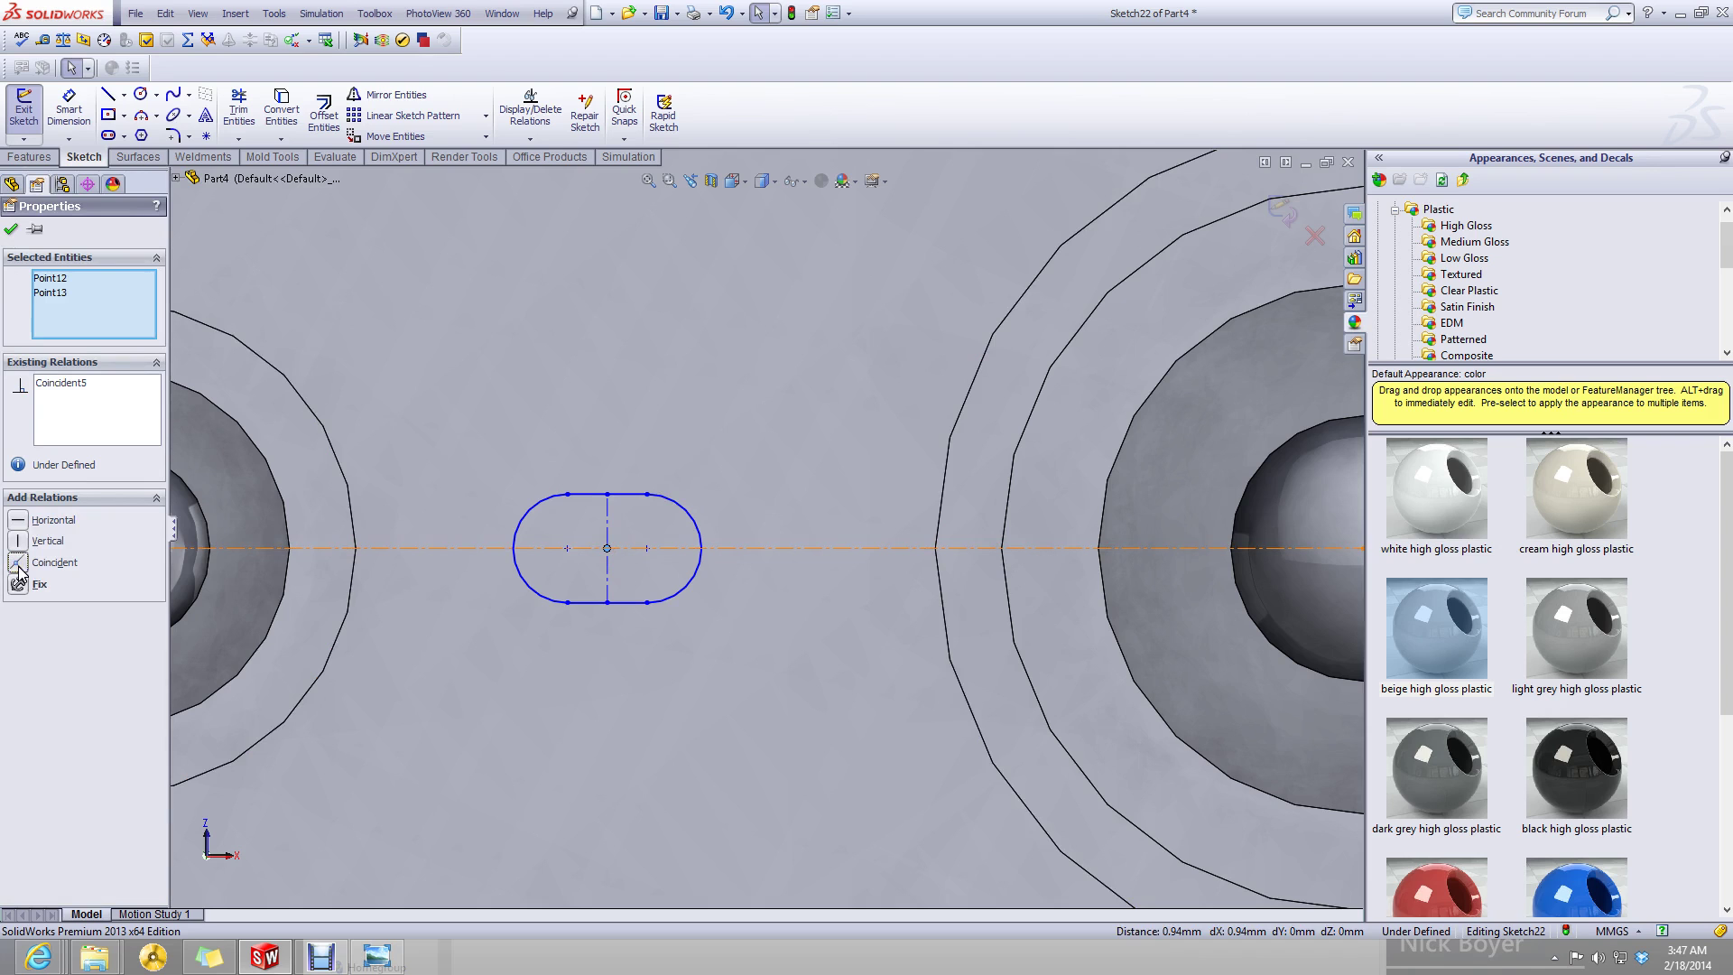
{"action": "left_click_drag", "start_coordinate": [609, 549], "coordinate": [696, 567]}
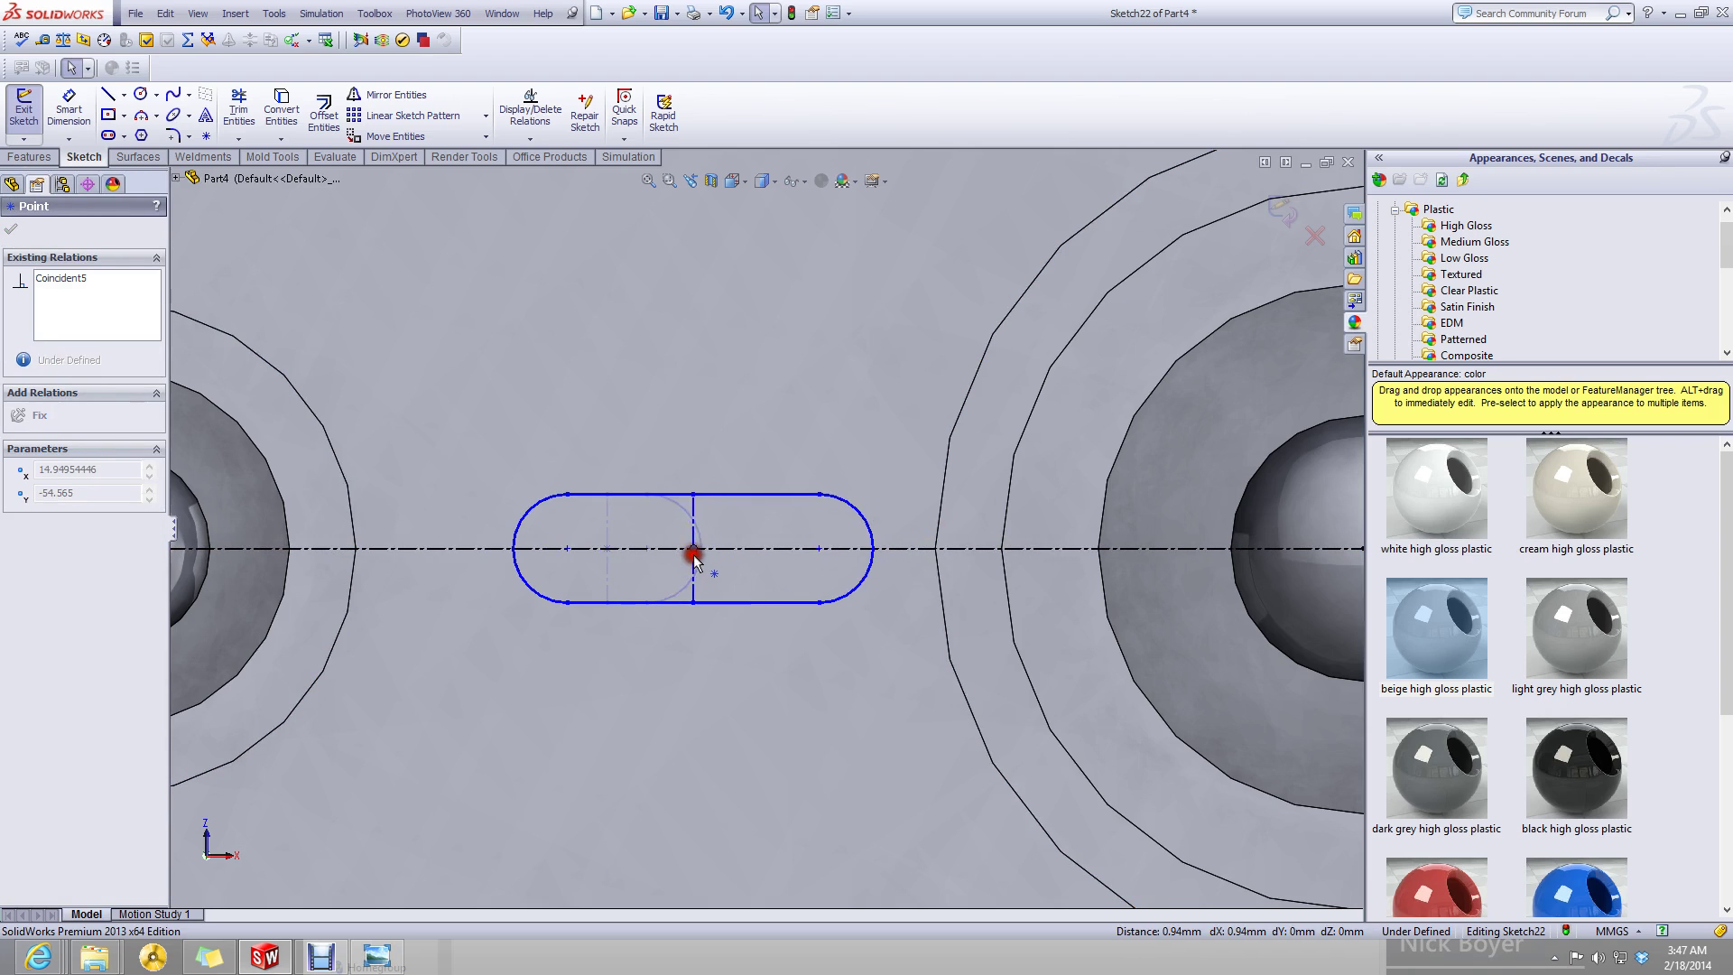
{"action": "key", "text": "ctrl+z"}
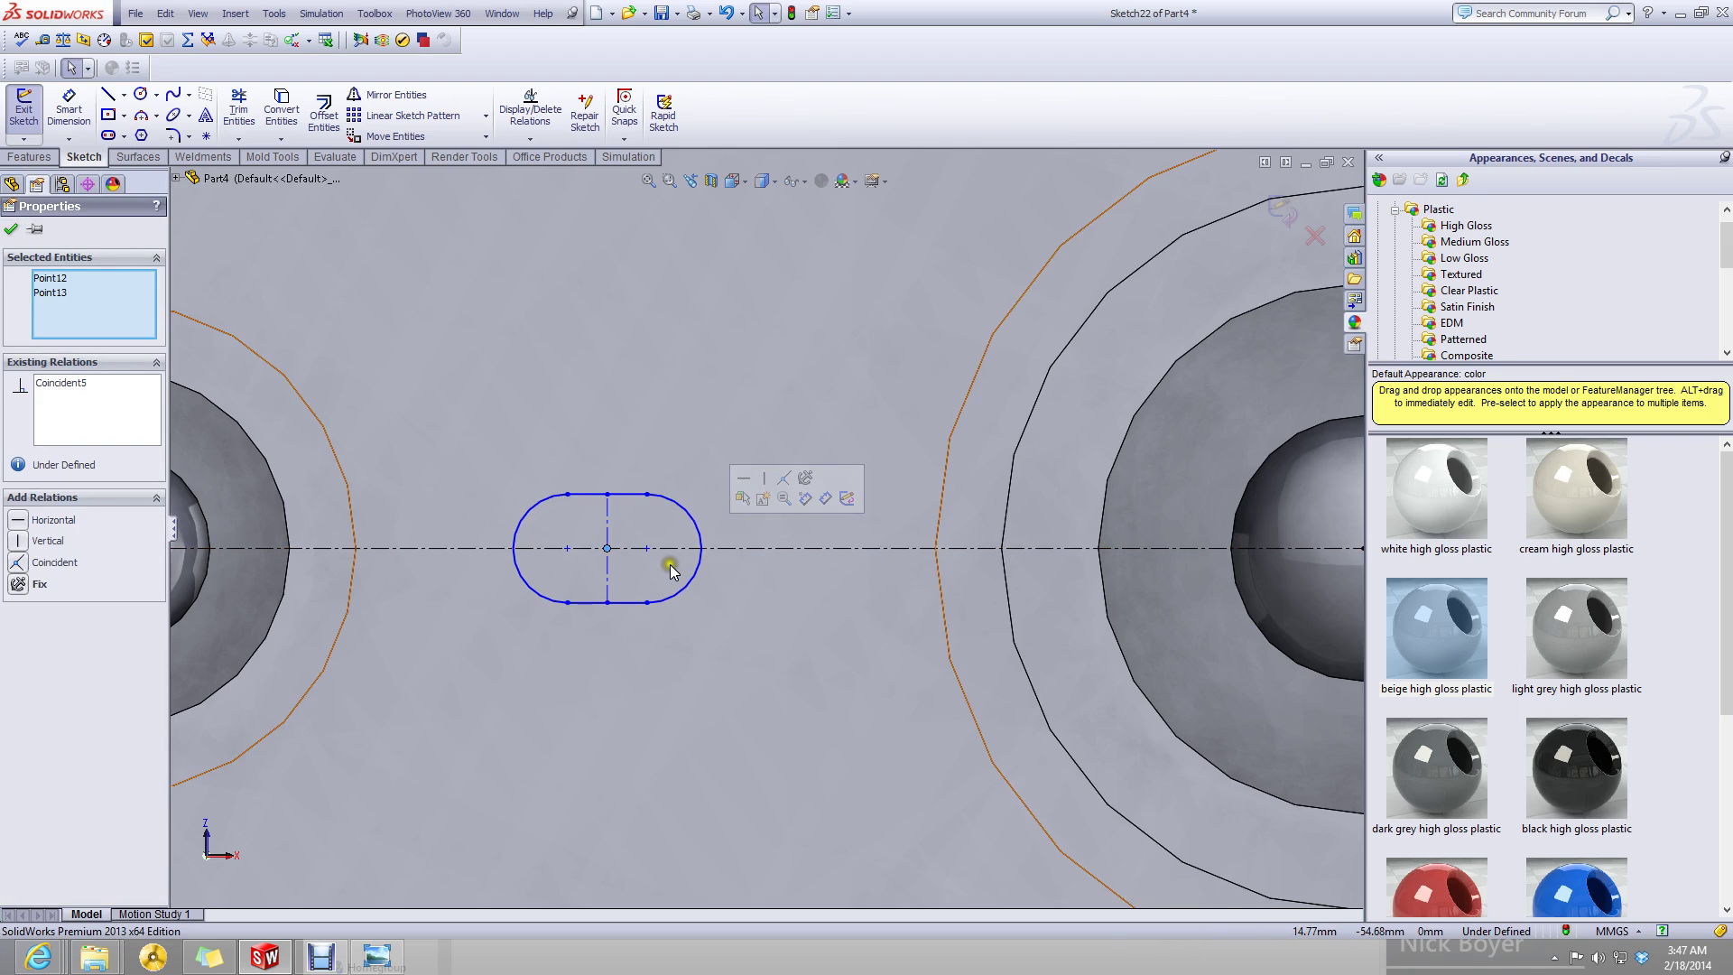
- Fix the sketch point at the horizontal centerline's midpoint in place
{"action": "left_click", "coordinate": [670, 565]}
{"action": "left_click", "coordinate": [731, 549]}
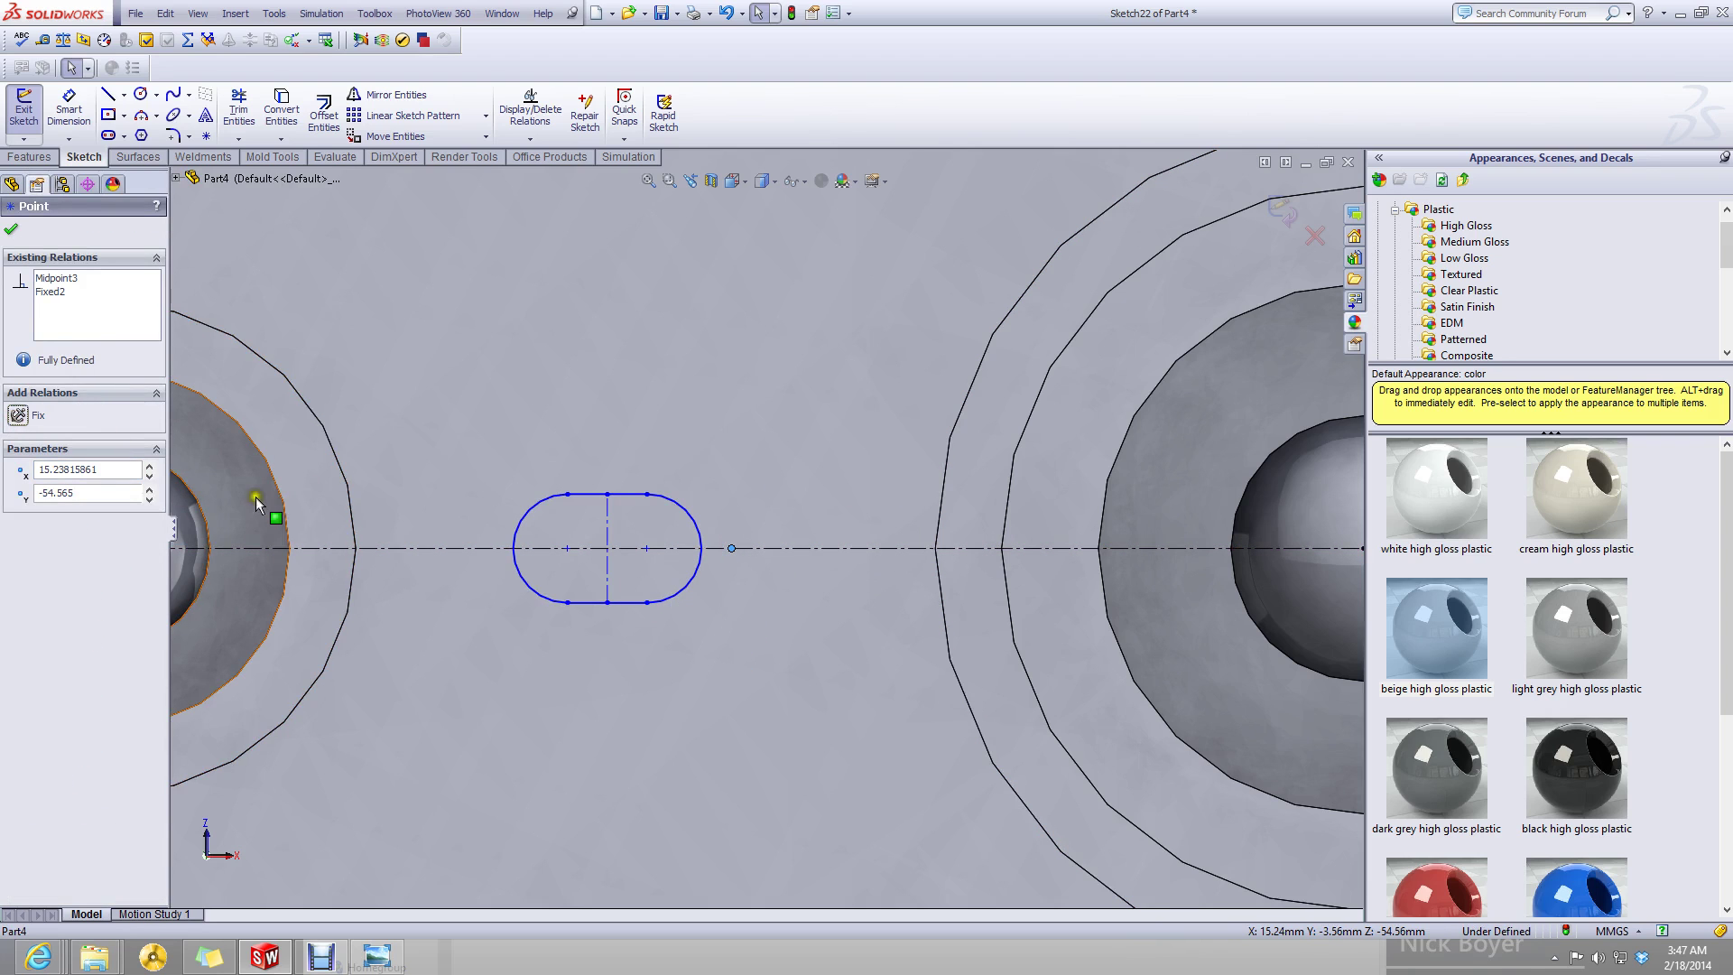
{"action": "left_click", "coordinate": [579, 552]}
- Place a point on the slot's vertical centerline and constrain it with a Midpoint relation to that line
{"action": "left_click", "coordinate": [610, 542]}
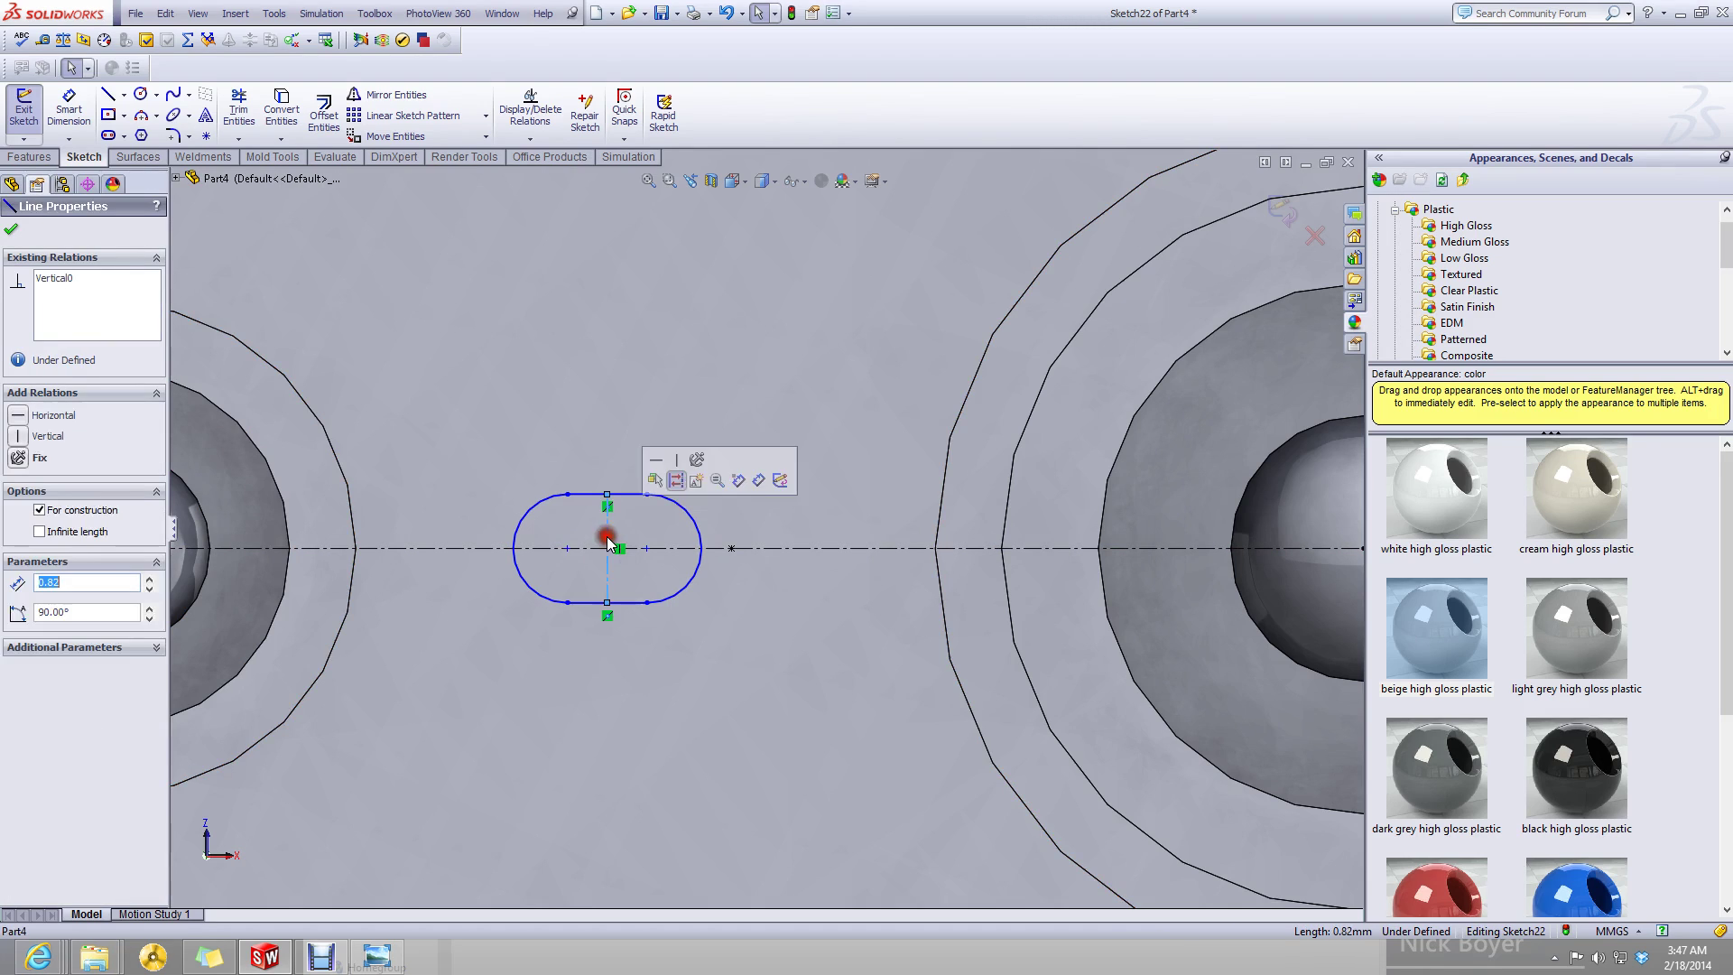
{"action": "left_click", "coordinate": [205, 139]}
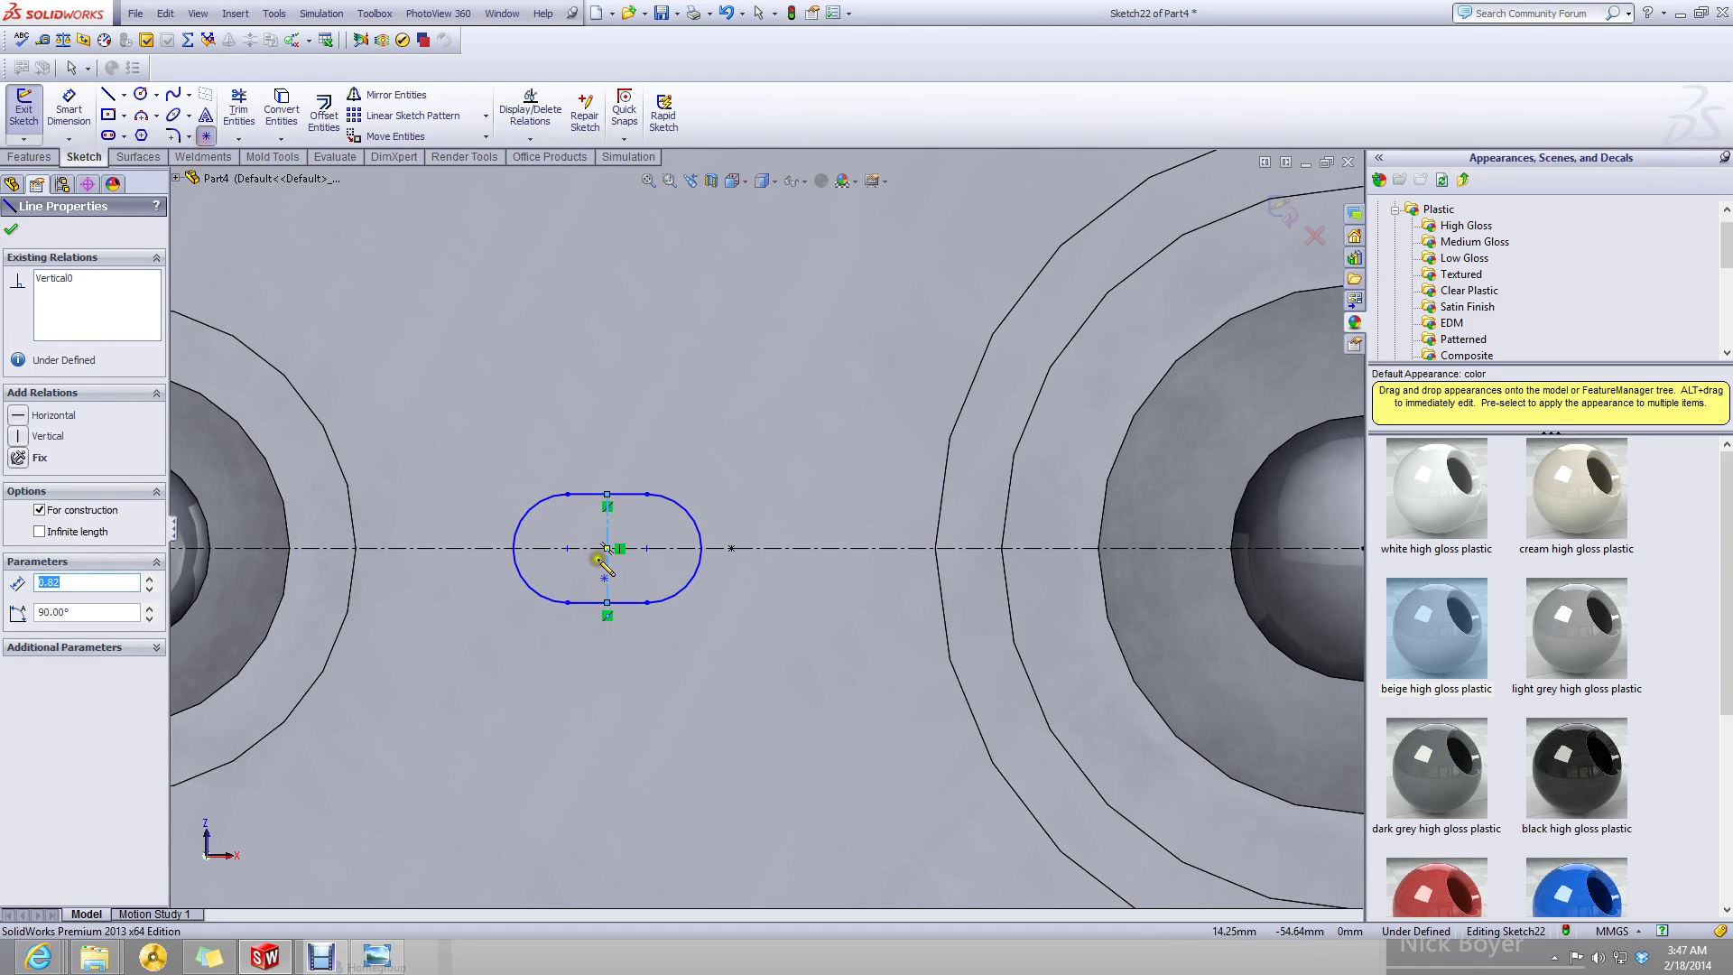
{"action": "left_click", "coordinate": [606, 526]}
{"action": "key", "text": "Escape"}
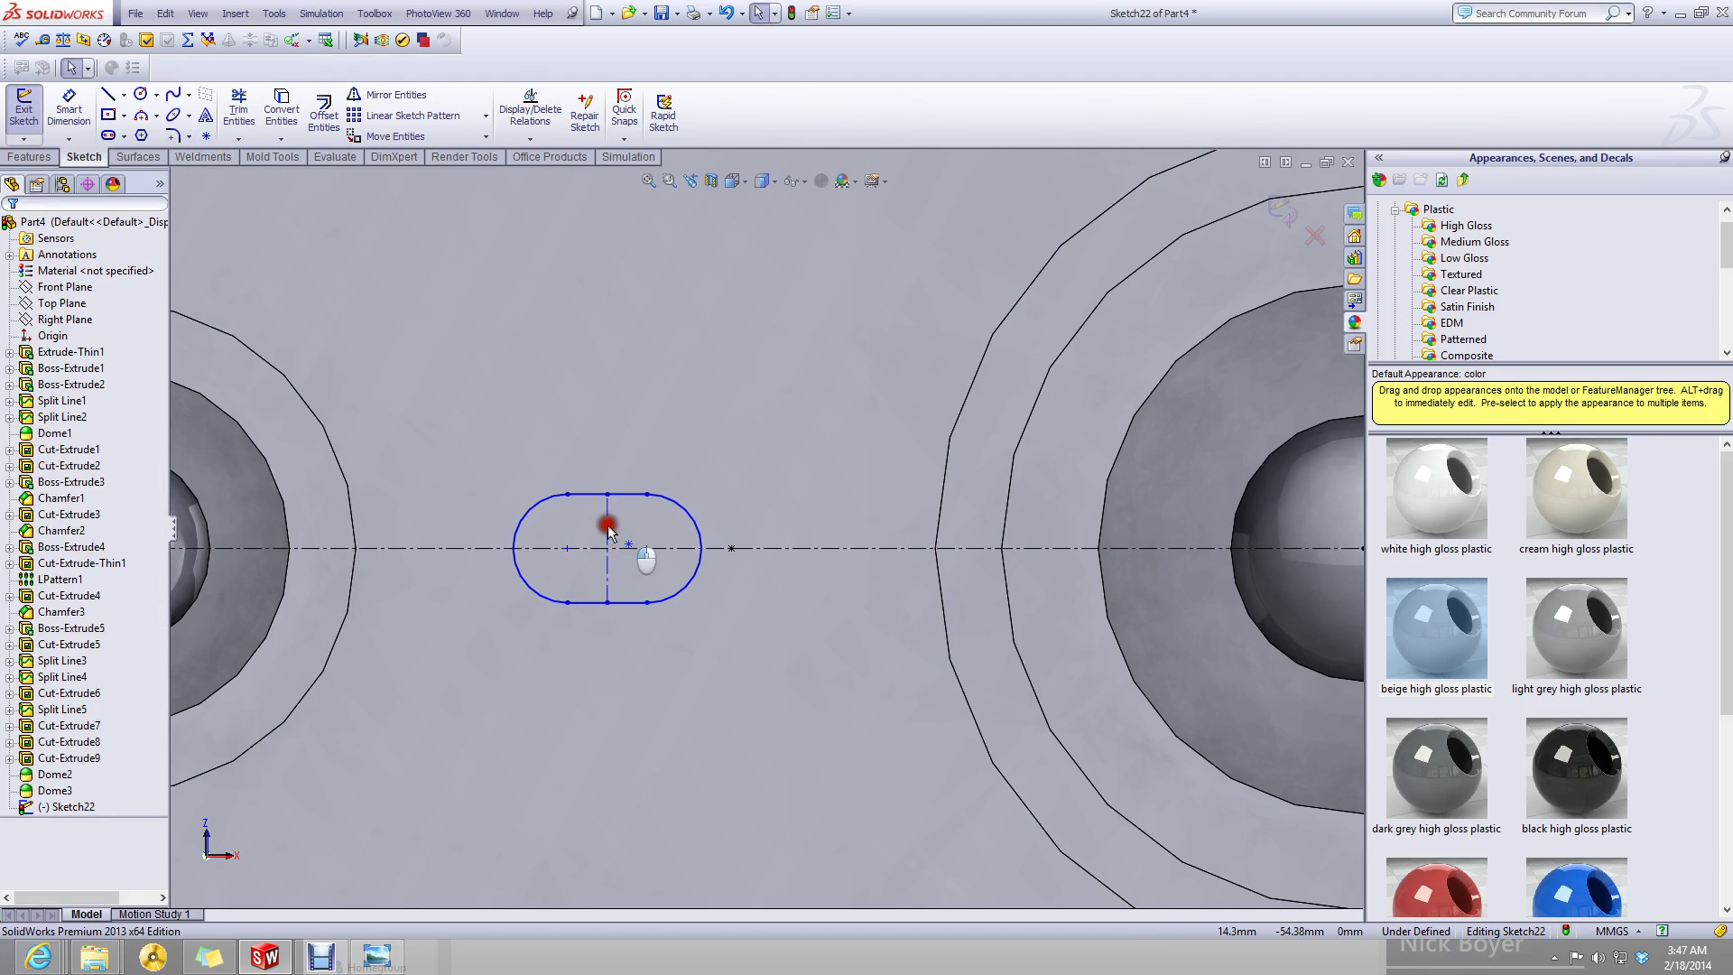
{"action": "left_click", "coordinate": [607, 524]}
{"action": "left_click", "coordinate": [607, 515], "text": "ctrl"}
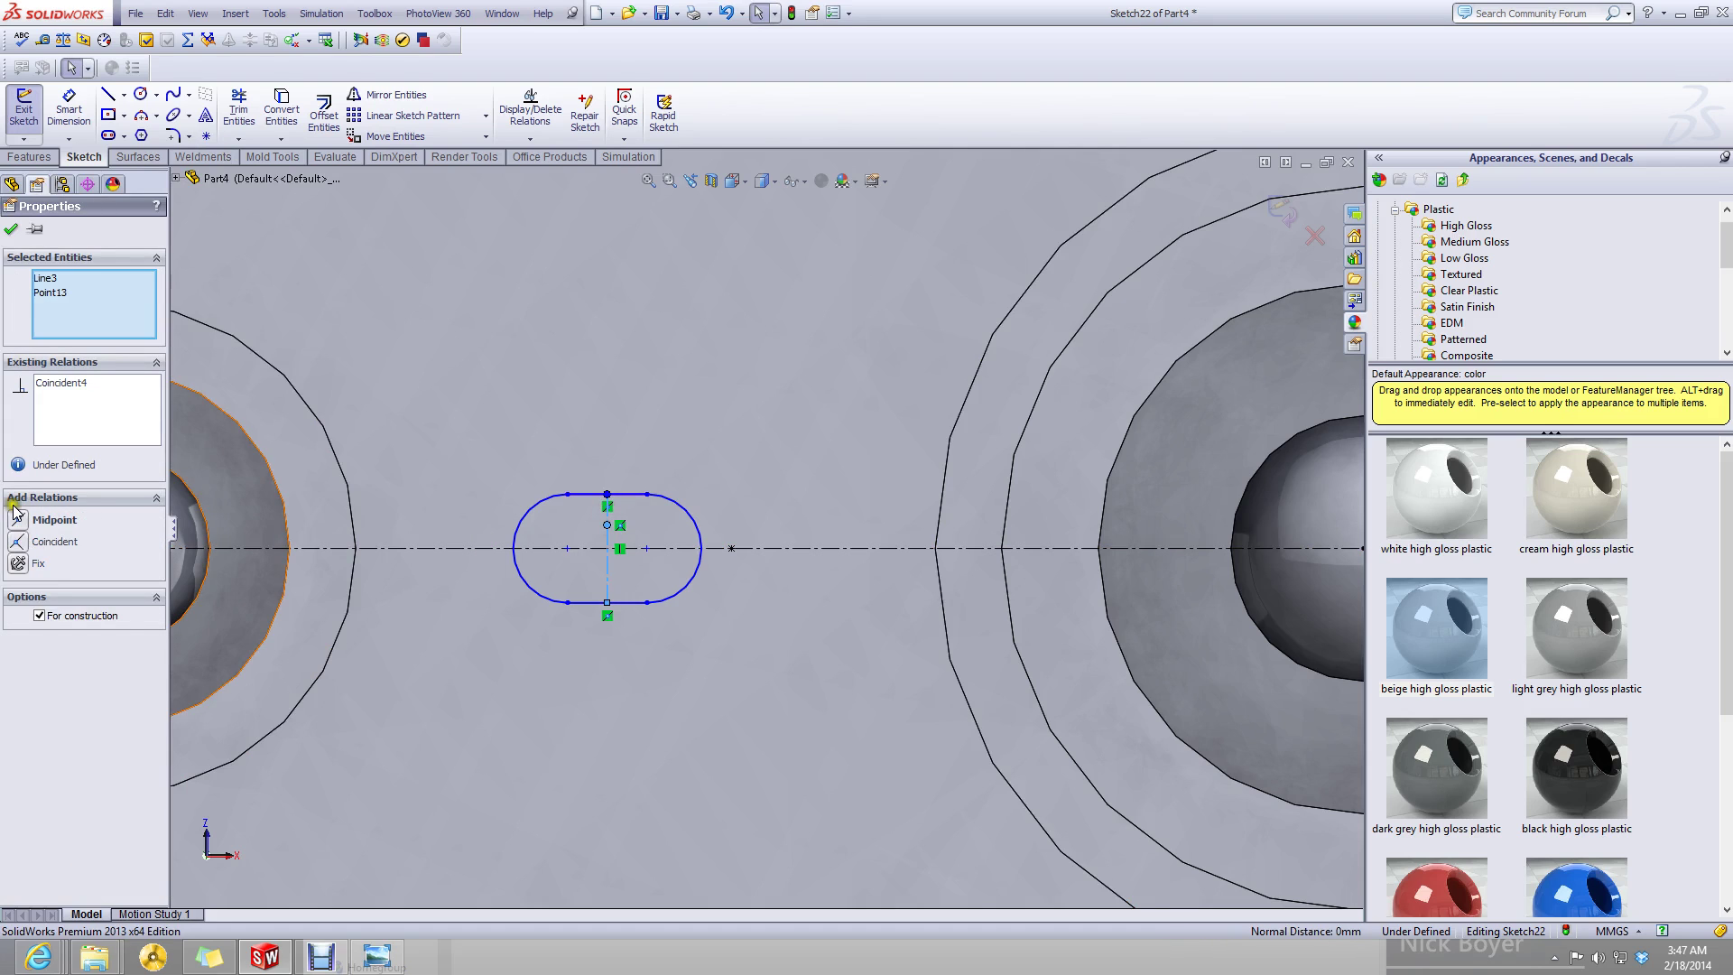
{"action": "left_click", "coordinate": [16, 519]}
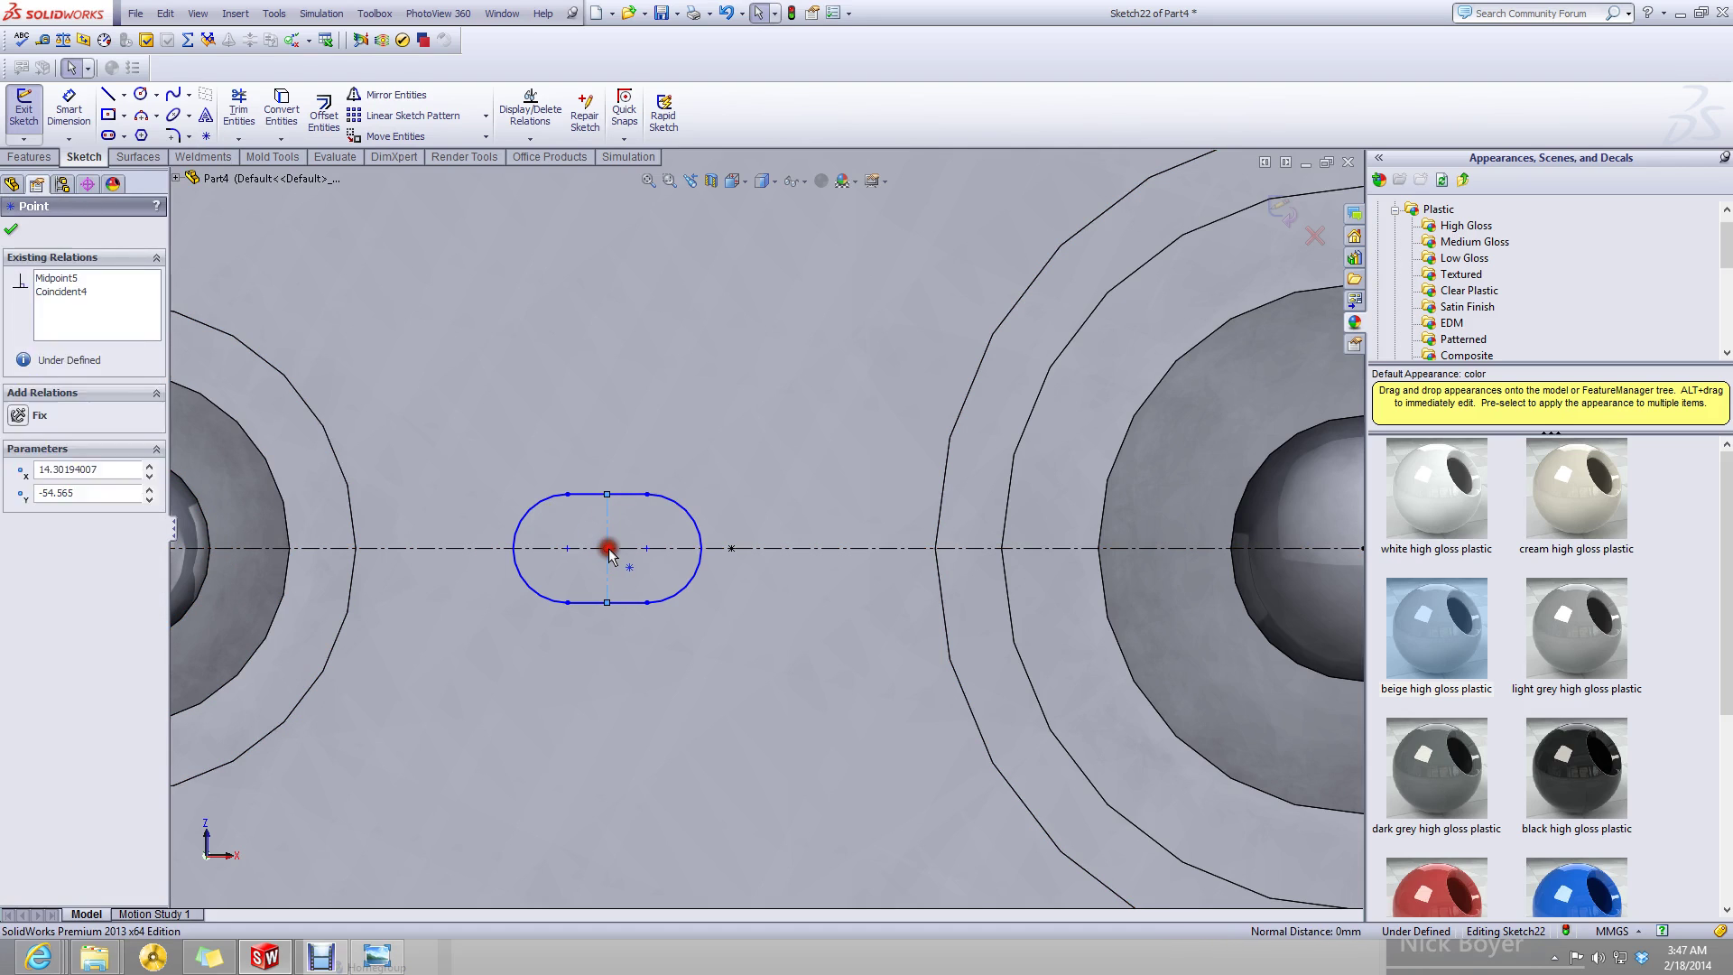
- Try to add a relation between the slot's centre point and the fixed point on the horizontal centerline
{"action": "left_click", "coordinate": [732, 548], "text": "ctrl"}
{"action": "left_click", "coordinate": [21, 521]}
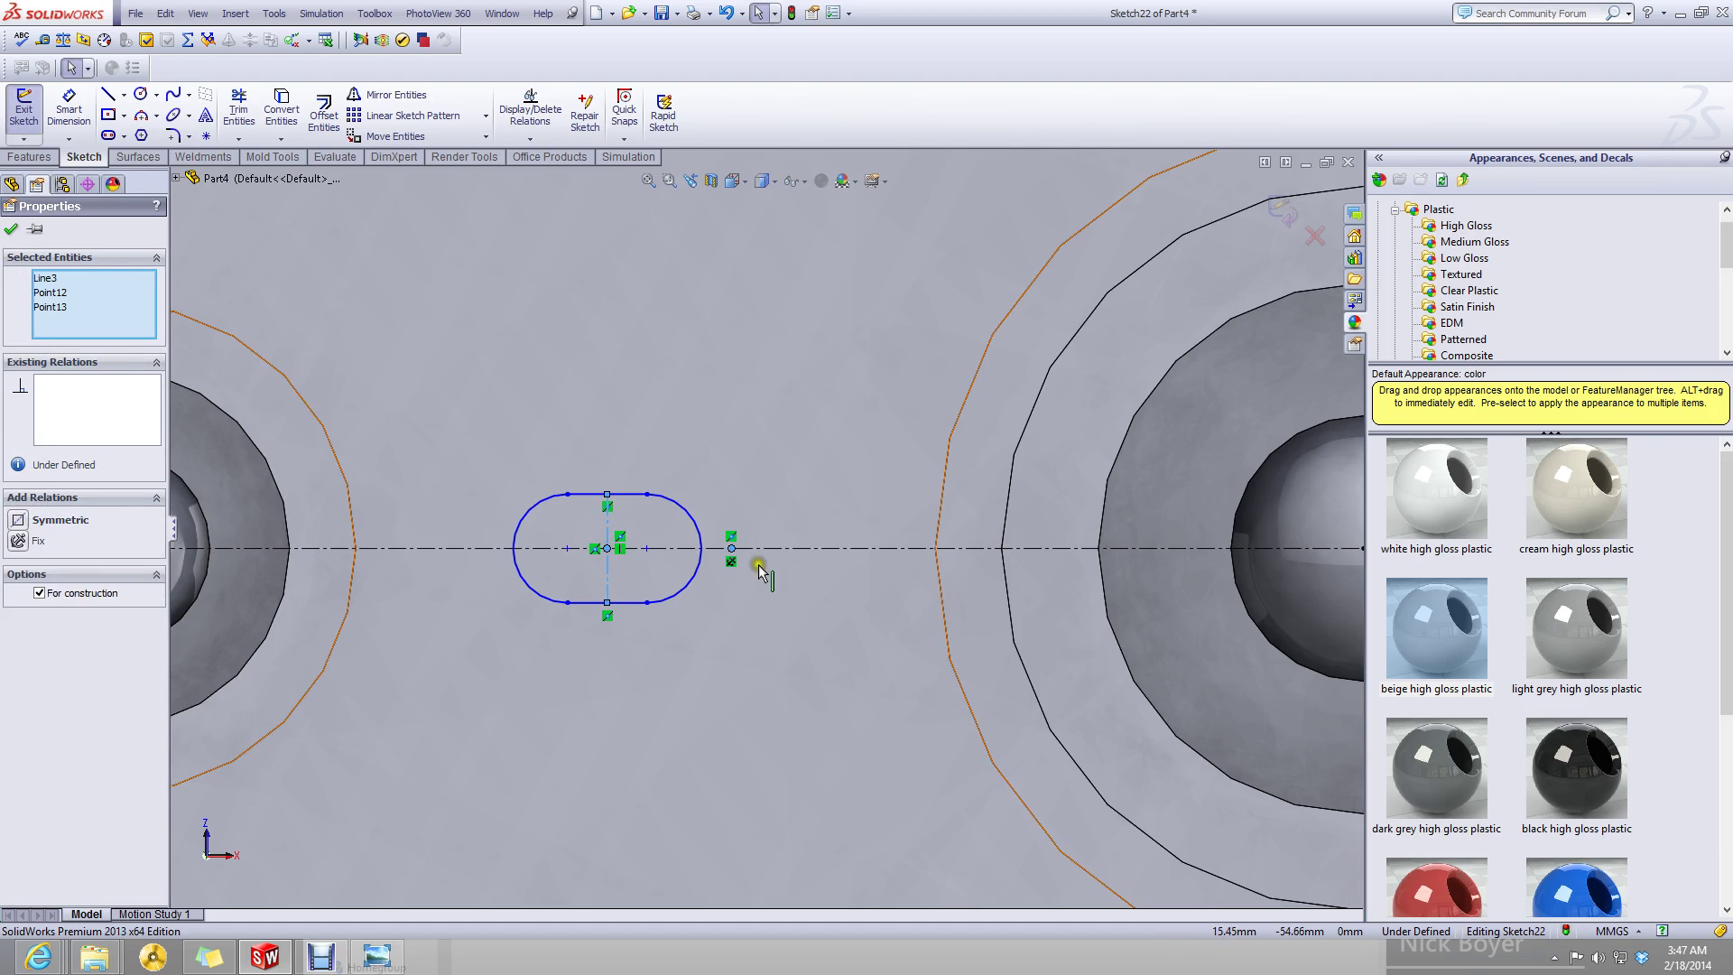
{"action": "left_click", "coordinate": [746, 495]}
{"action": "left_click", "coordinate": [731, 550]}
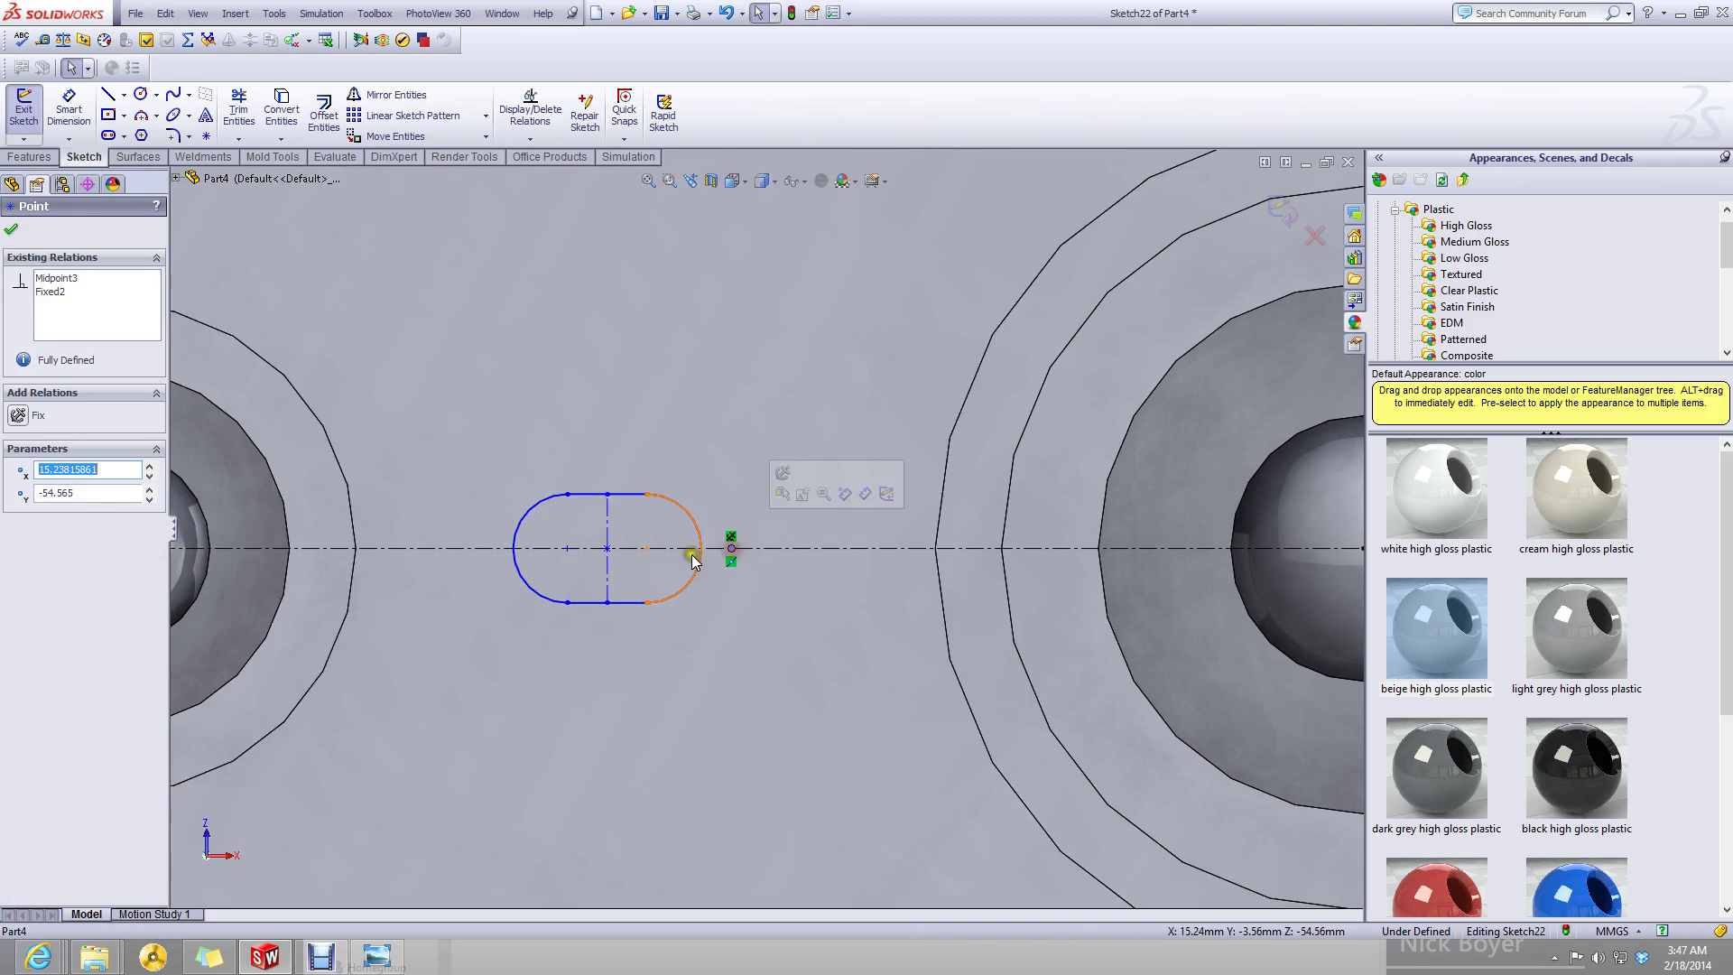
{"action": "left_click", "coordinate": [607, 548], "text": "ctrl"}
{"action": "left_click", "coordinate": [569, 602], "text": "ctrl"}
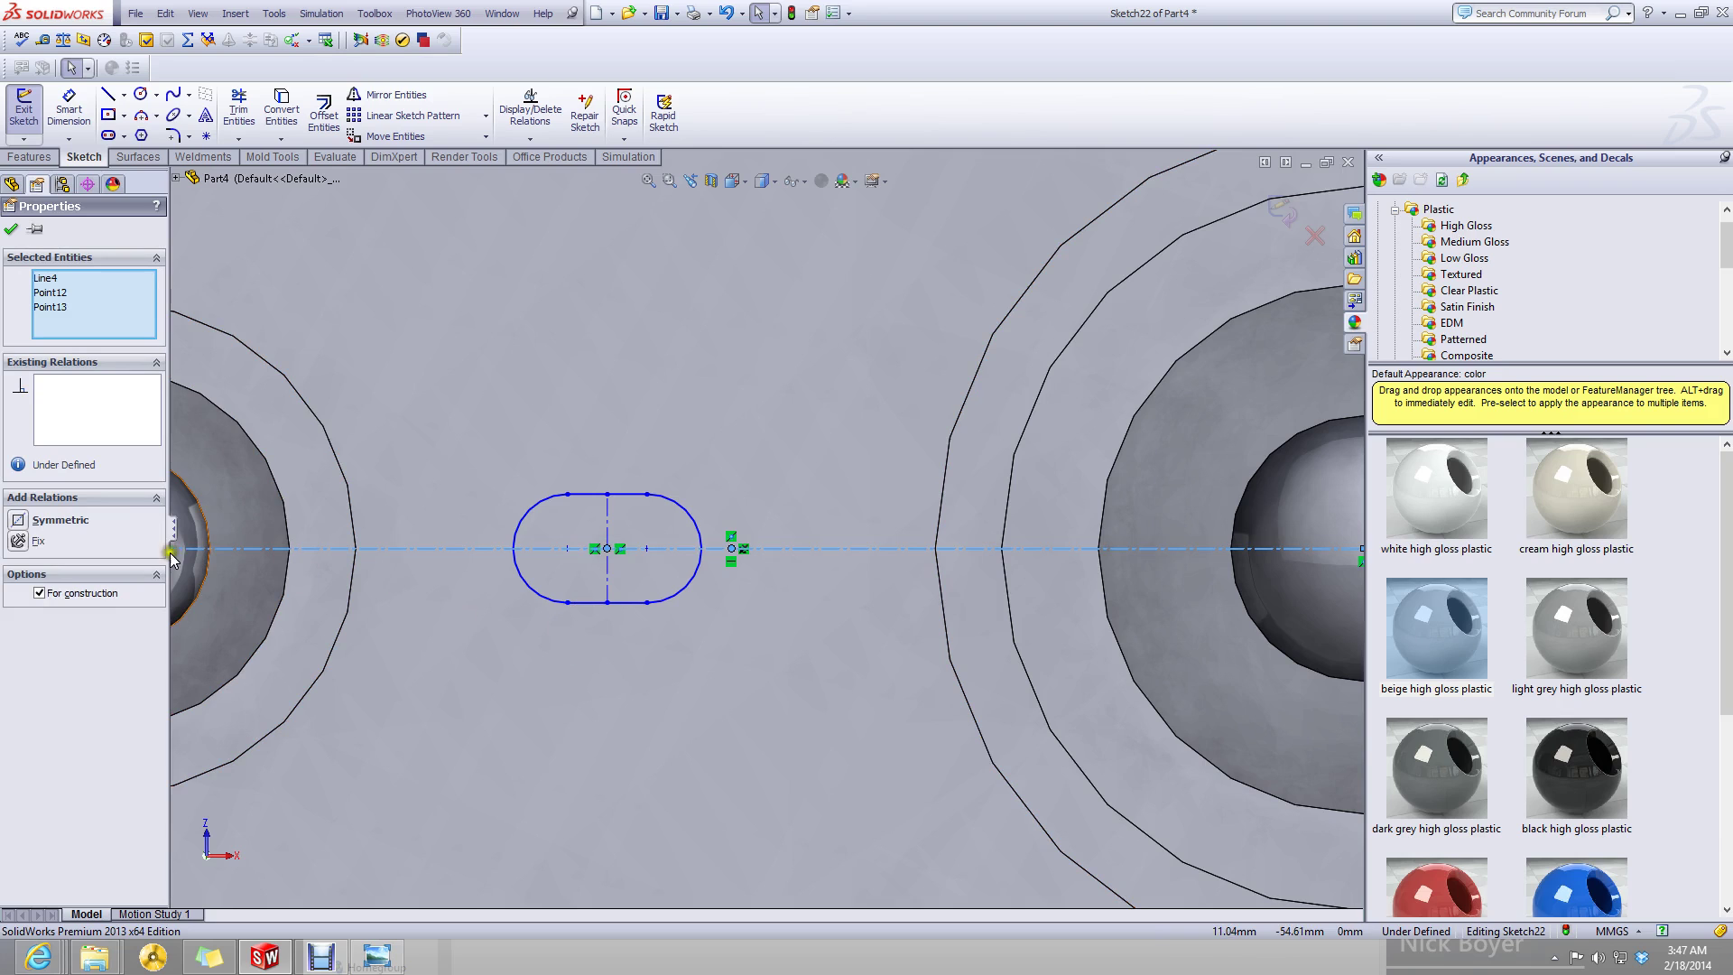
{"action": "left_click", "coordinate": [20, 522]}
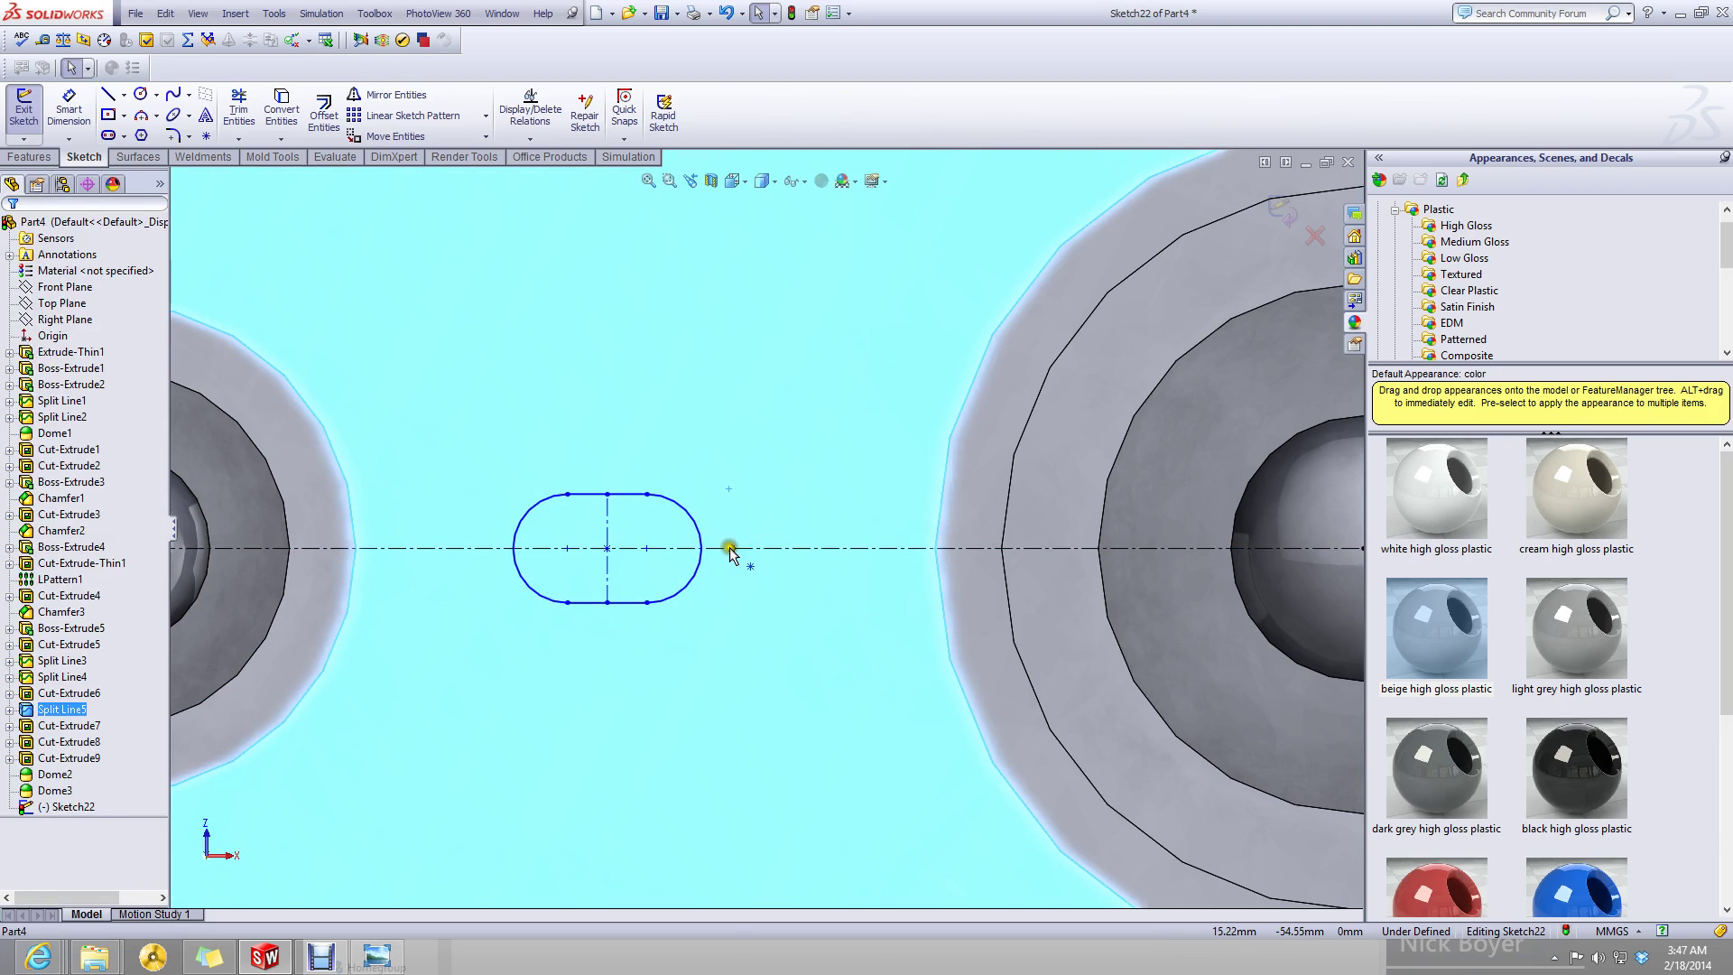
- Make the slot's centre point coincident with the fixed midpoint of the horizontal centerline
{"action": "left_click", "coordinate": [633, 548]}
{"action": "left_click", "coordinate": [607, 548], "text": "ctrl"}
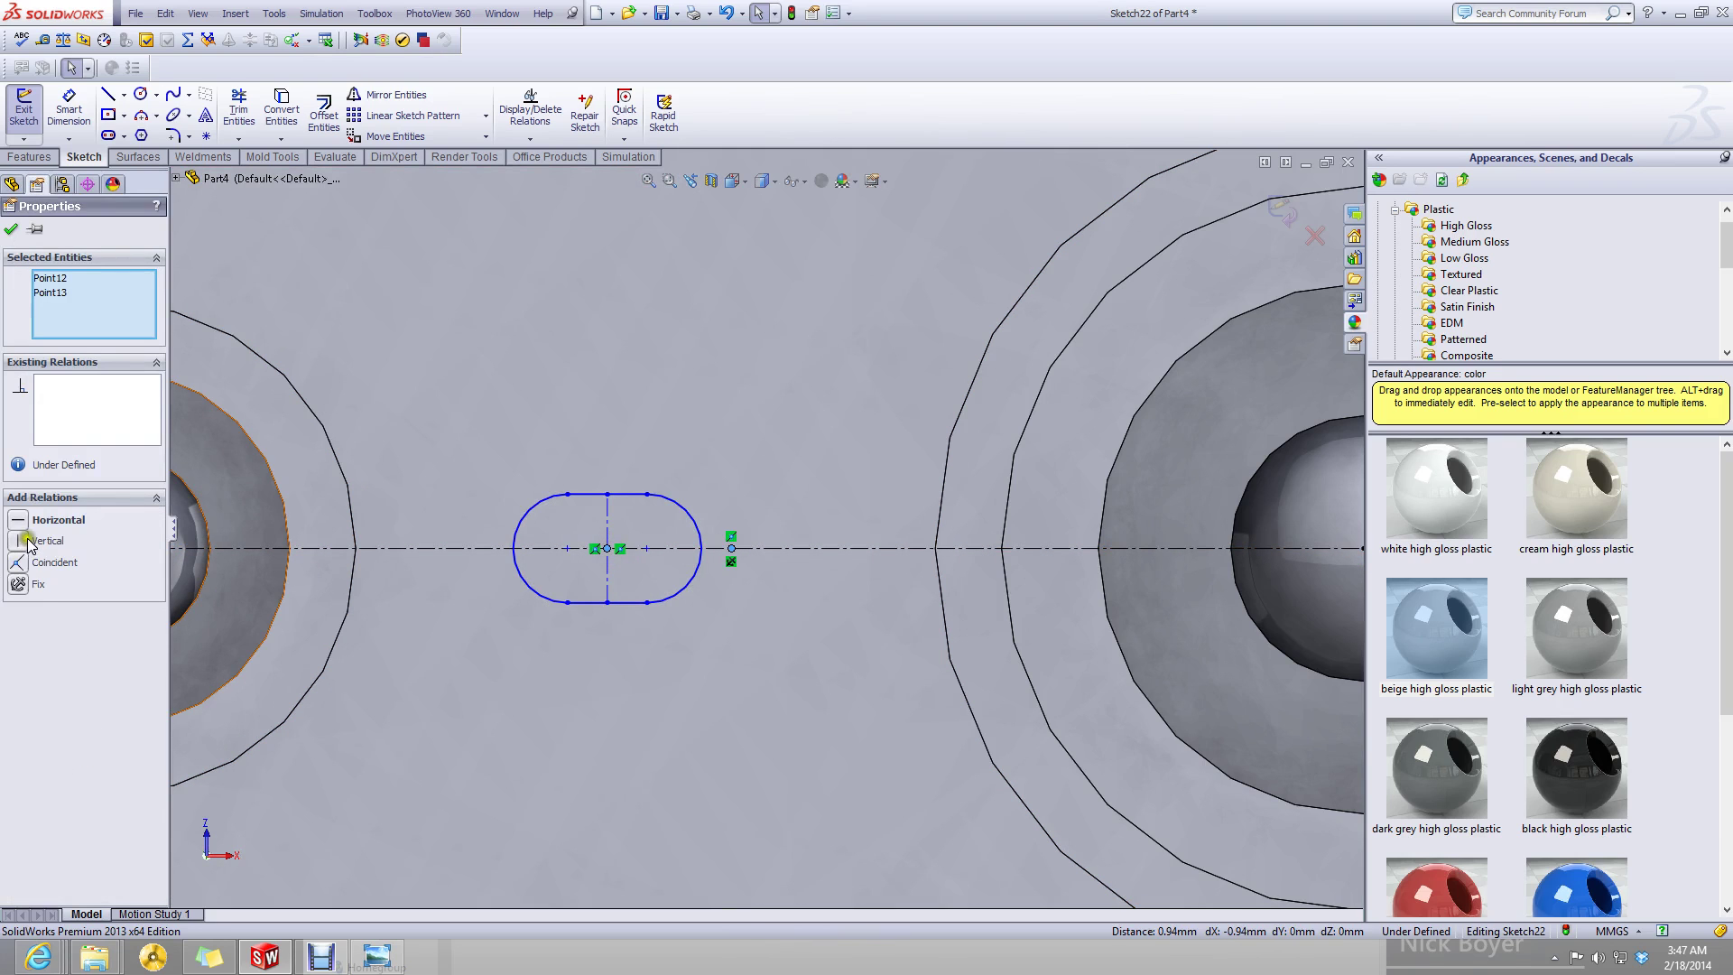
{"action": "left_click", "coordinate": [16, 562]}
{"action": "scroll", "coordinate": [769, 618], "scroll_direction": "up", "scroll_amount": 5}
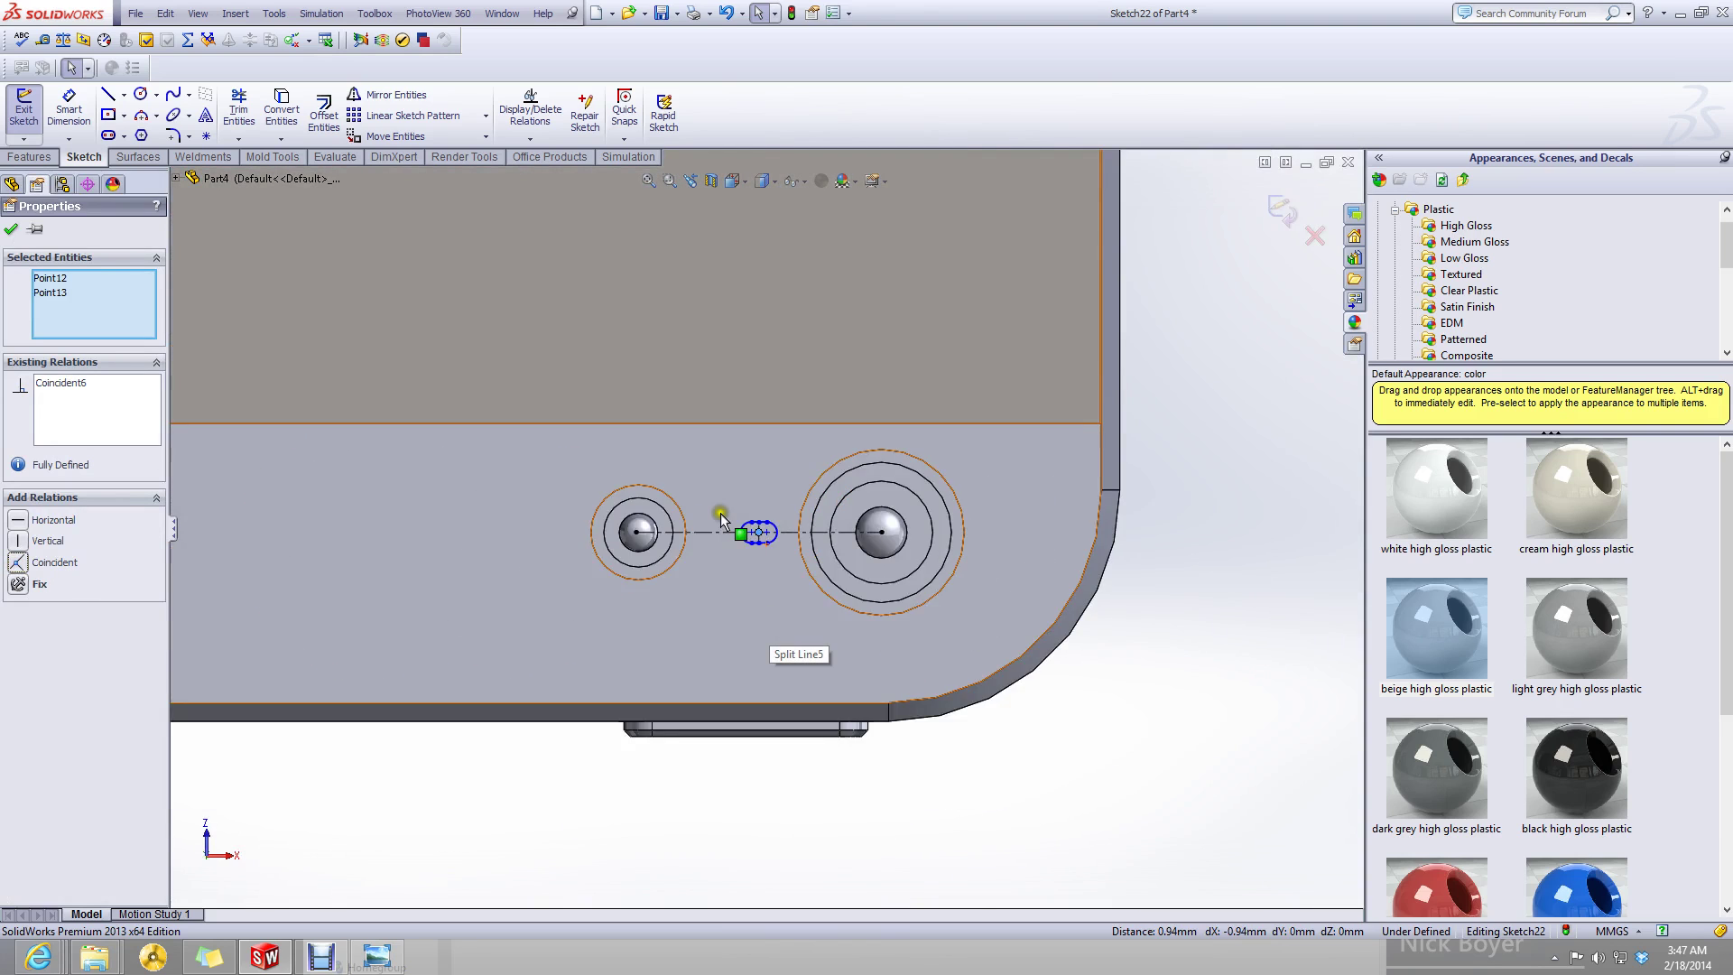
{"action": "scroll", "coordinate": [760, 541], "scroll_direction": "down", "scroll_amount": 2}
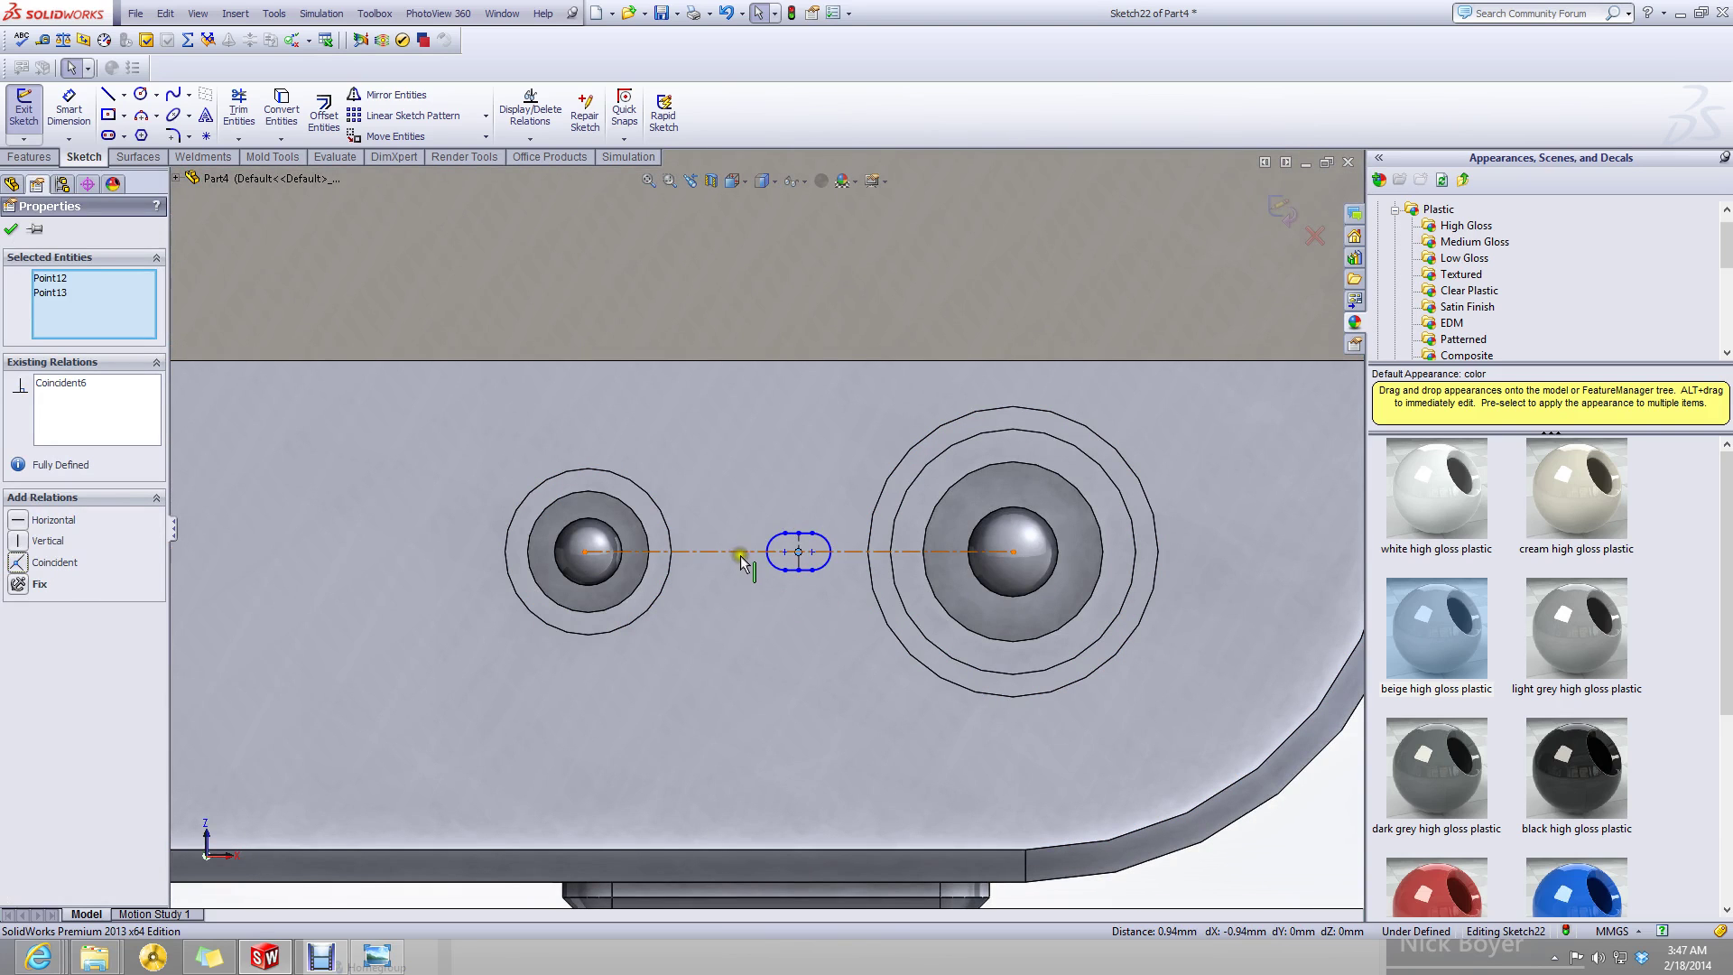
- Try to move the horizontal centerline's flash end from the flash's centre onto its surrounding ring edges
{"action": "left_click", "coordinate": [583, 550]}
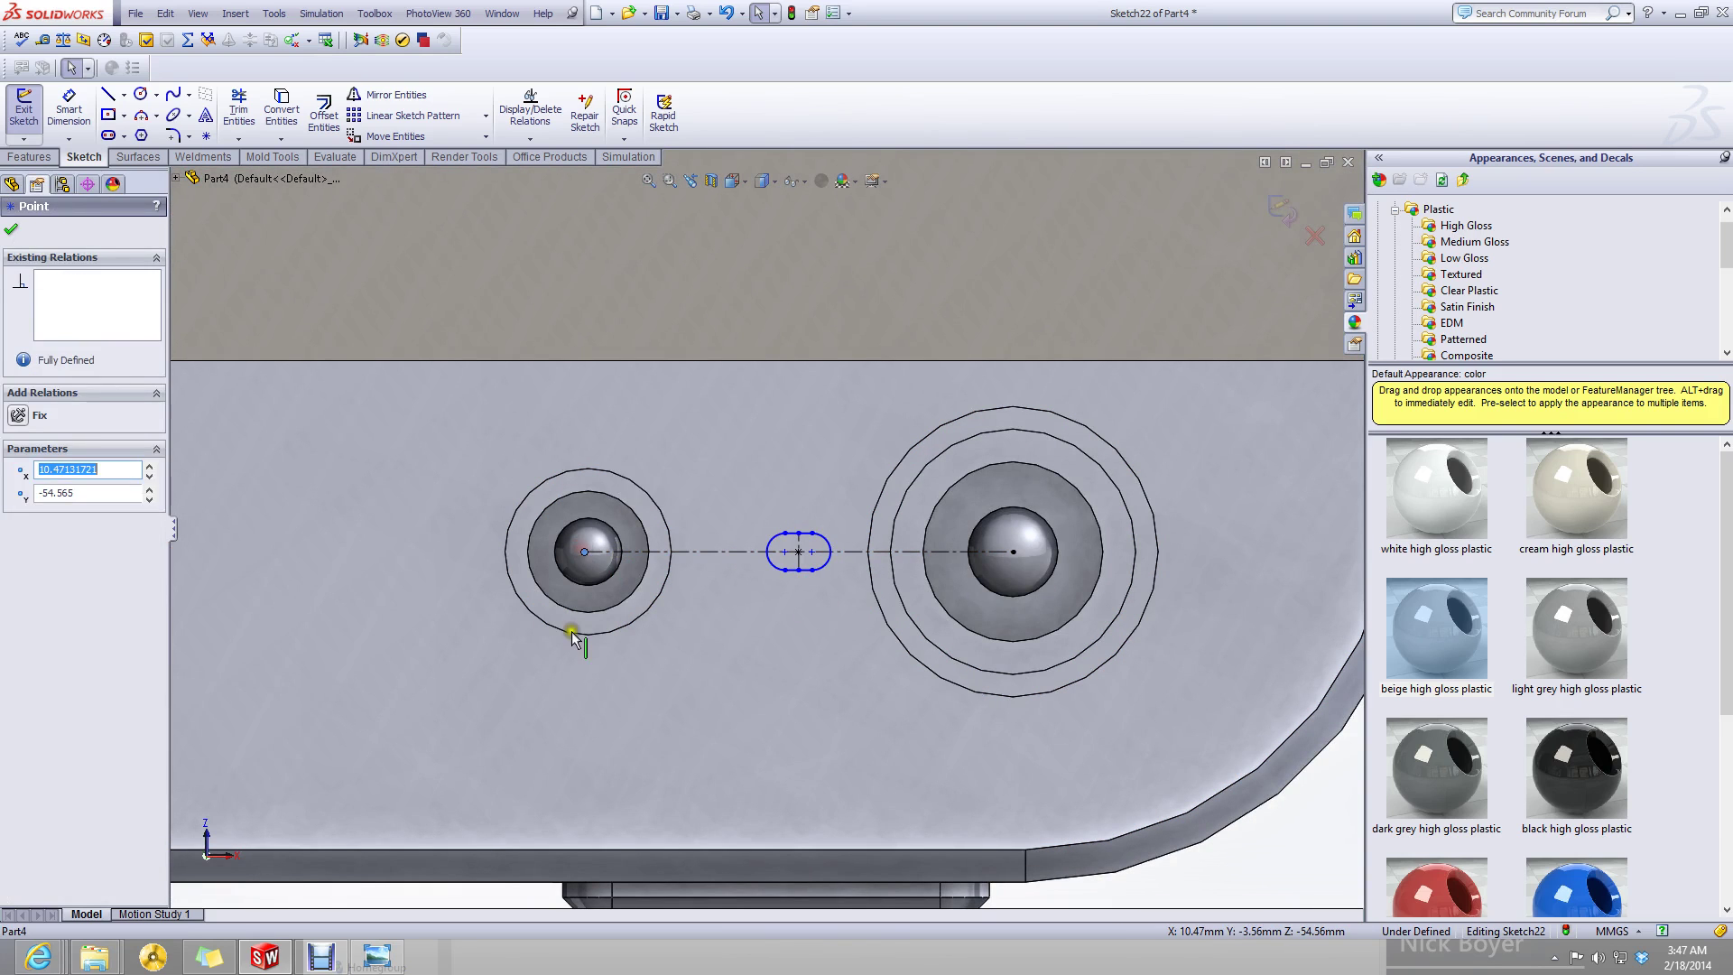
{"action": "left_click", "coordinate": [569, 639]}
{"action": "left_click", "coordinate": [586, 553]}
{"action": "left_click_drag", "start_coordinate": [621, 545], "coordinate": [609, 554]}
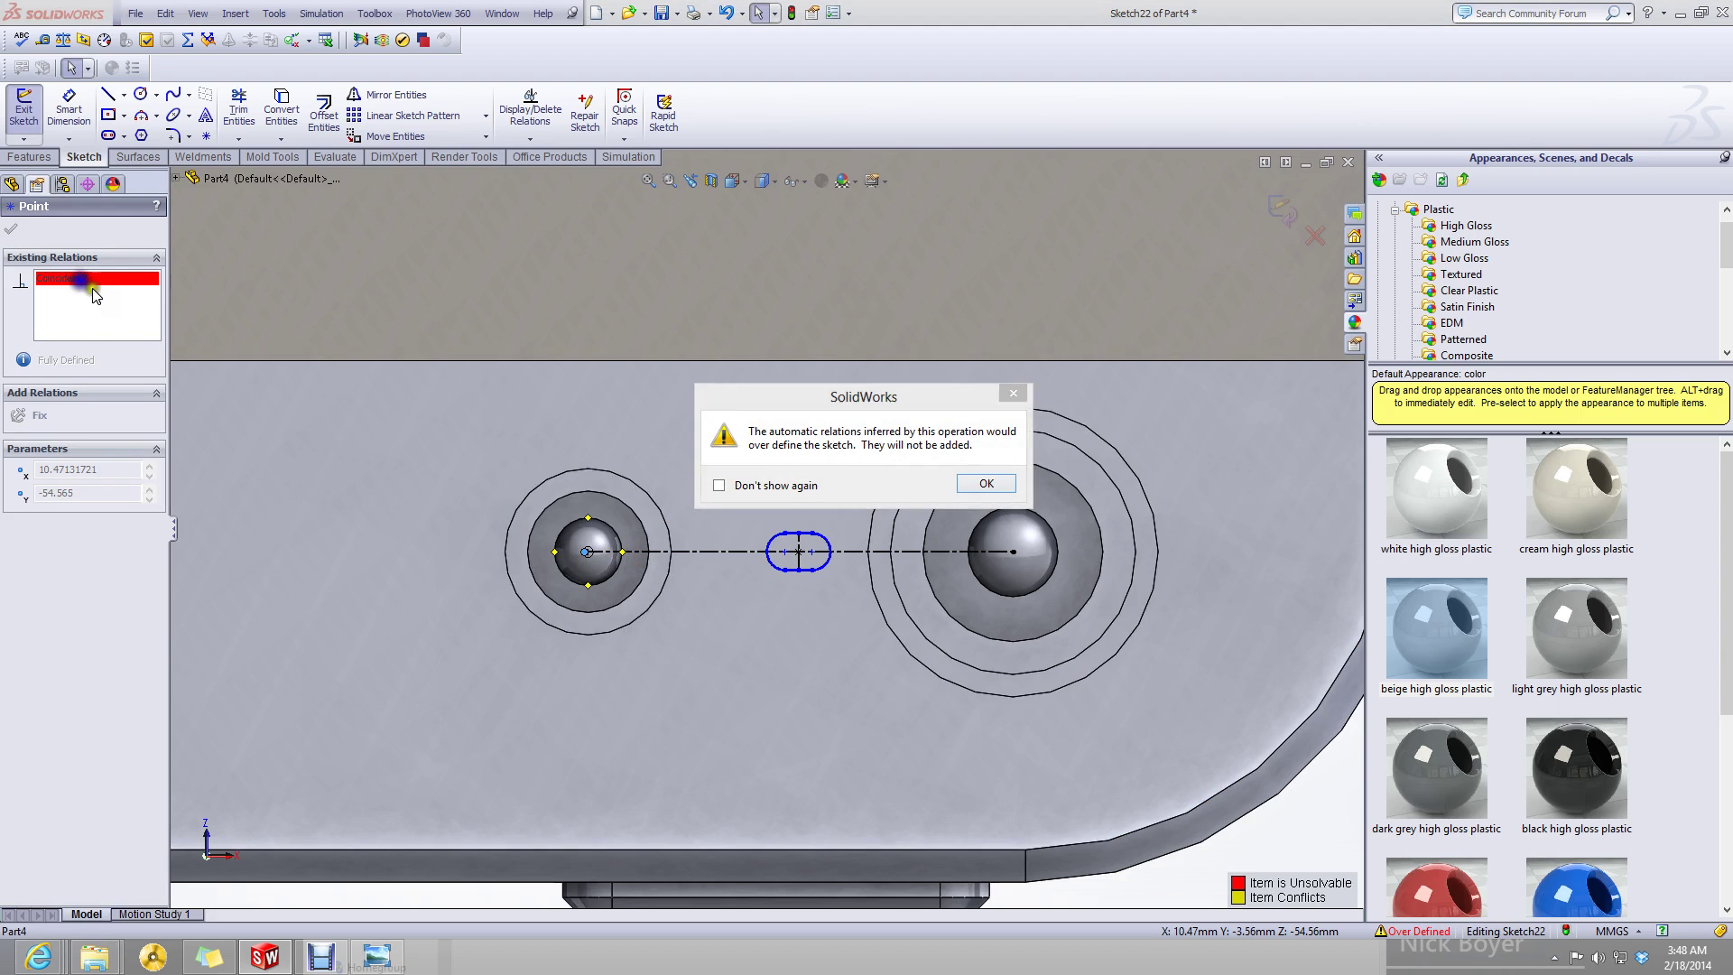
{"action": "left_click", "coordinate": [969, 484]}
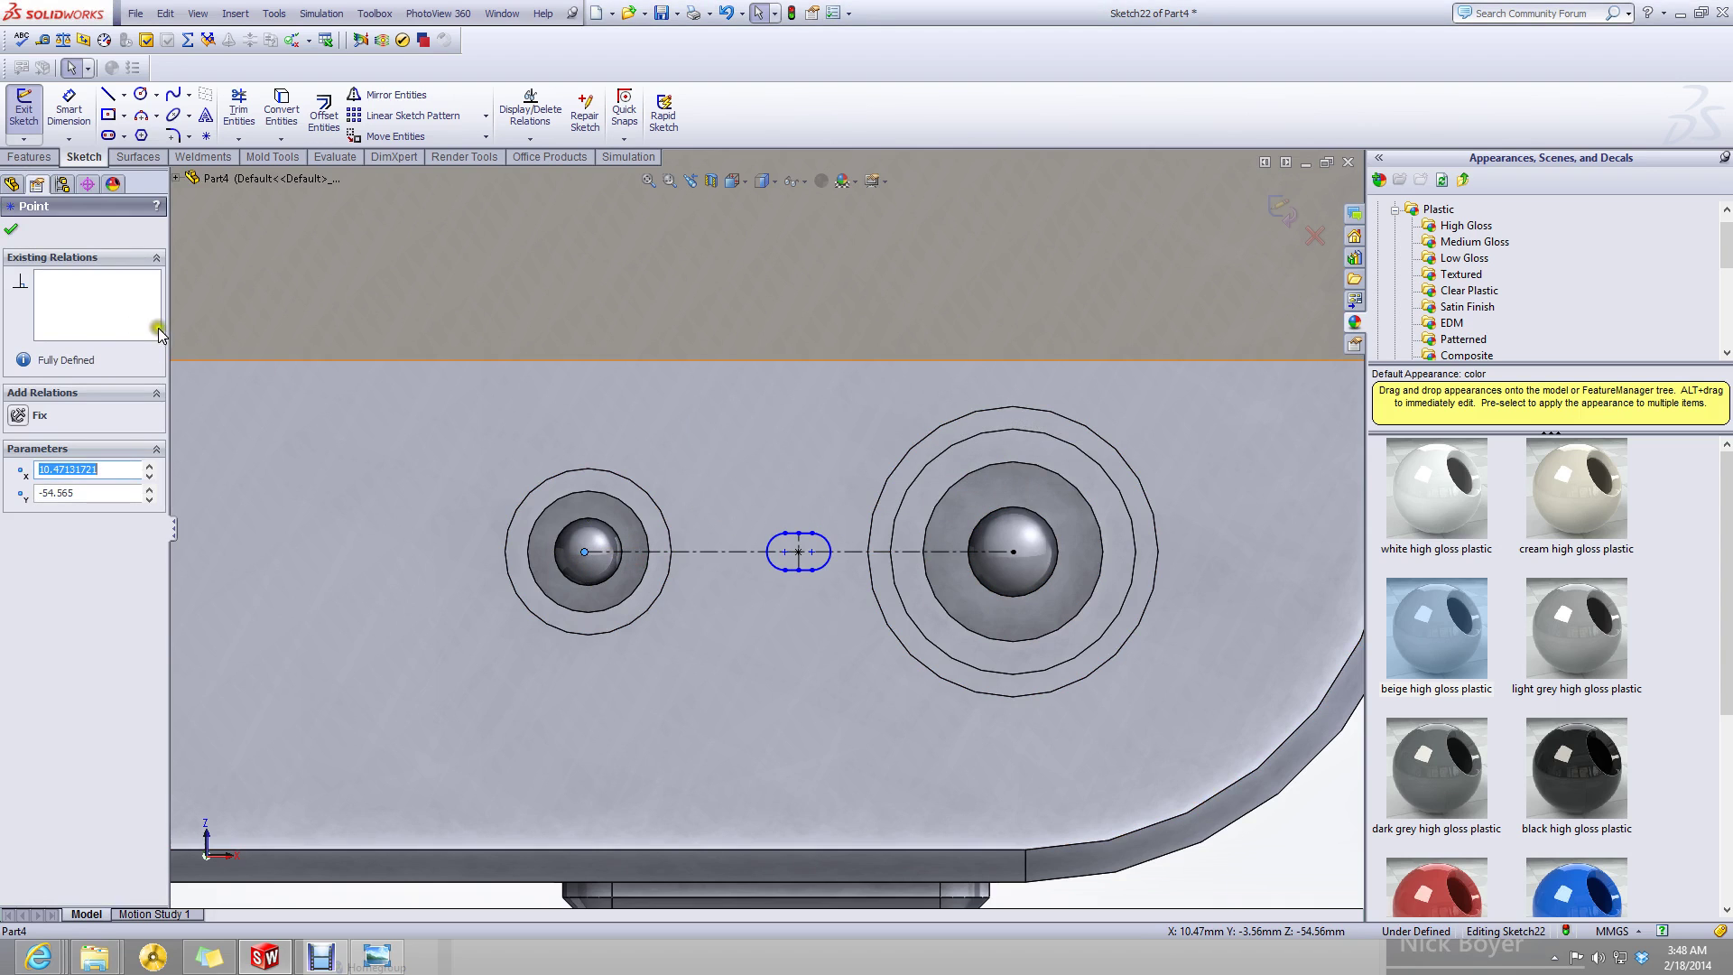
{"action": "key", "text": "Escape"}
{"action": "left_click_drag", "start_coordinate": [585, 554], "coordinate": [674, 560]}
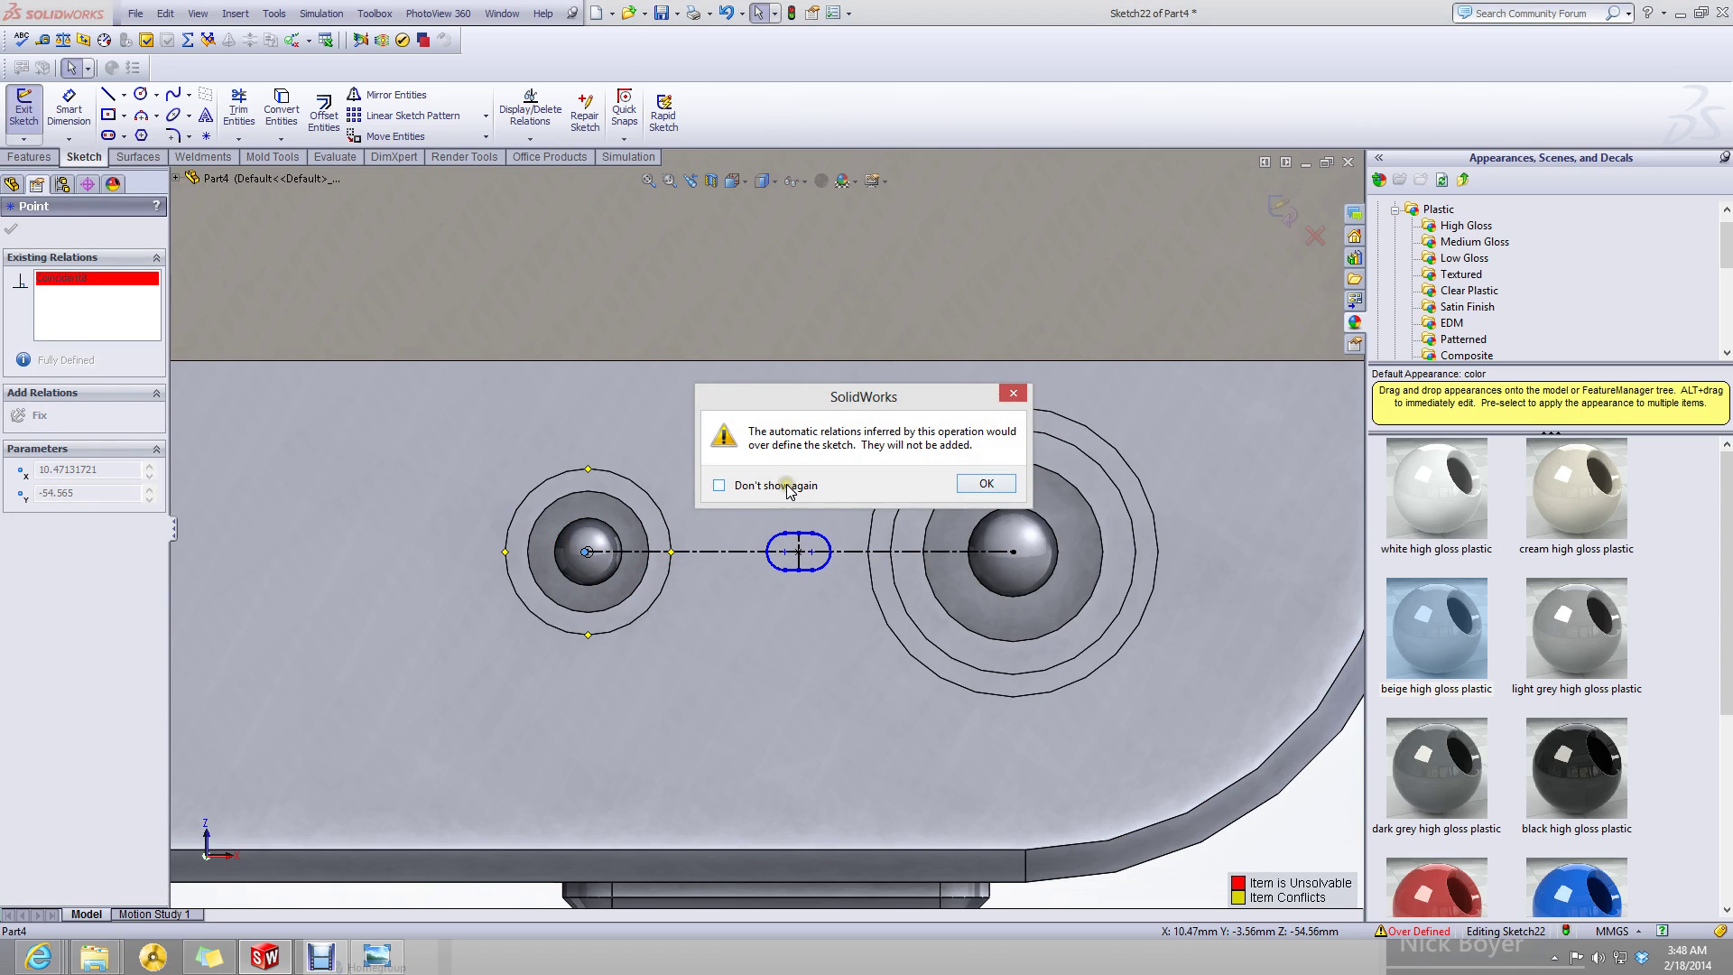
{"action": "left_click", "coordinate": [987, 489]}
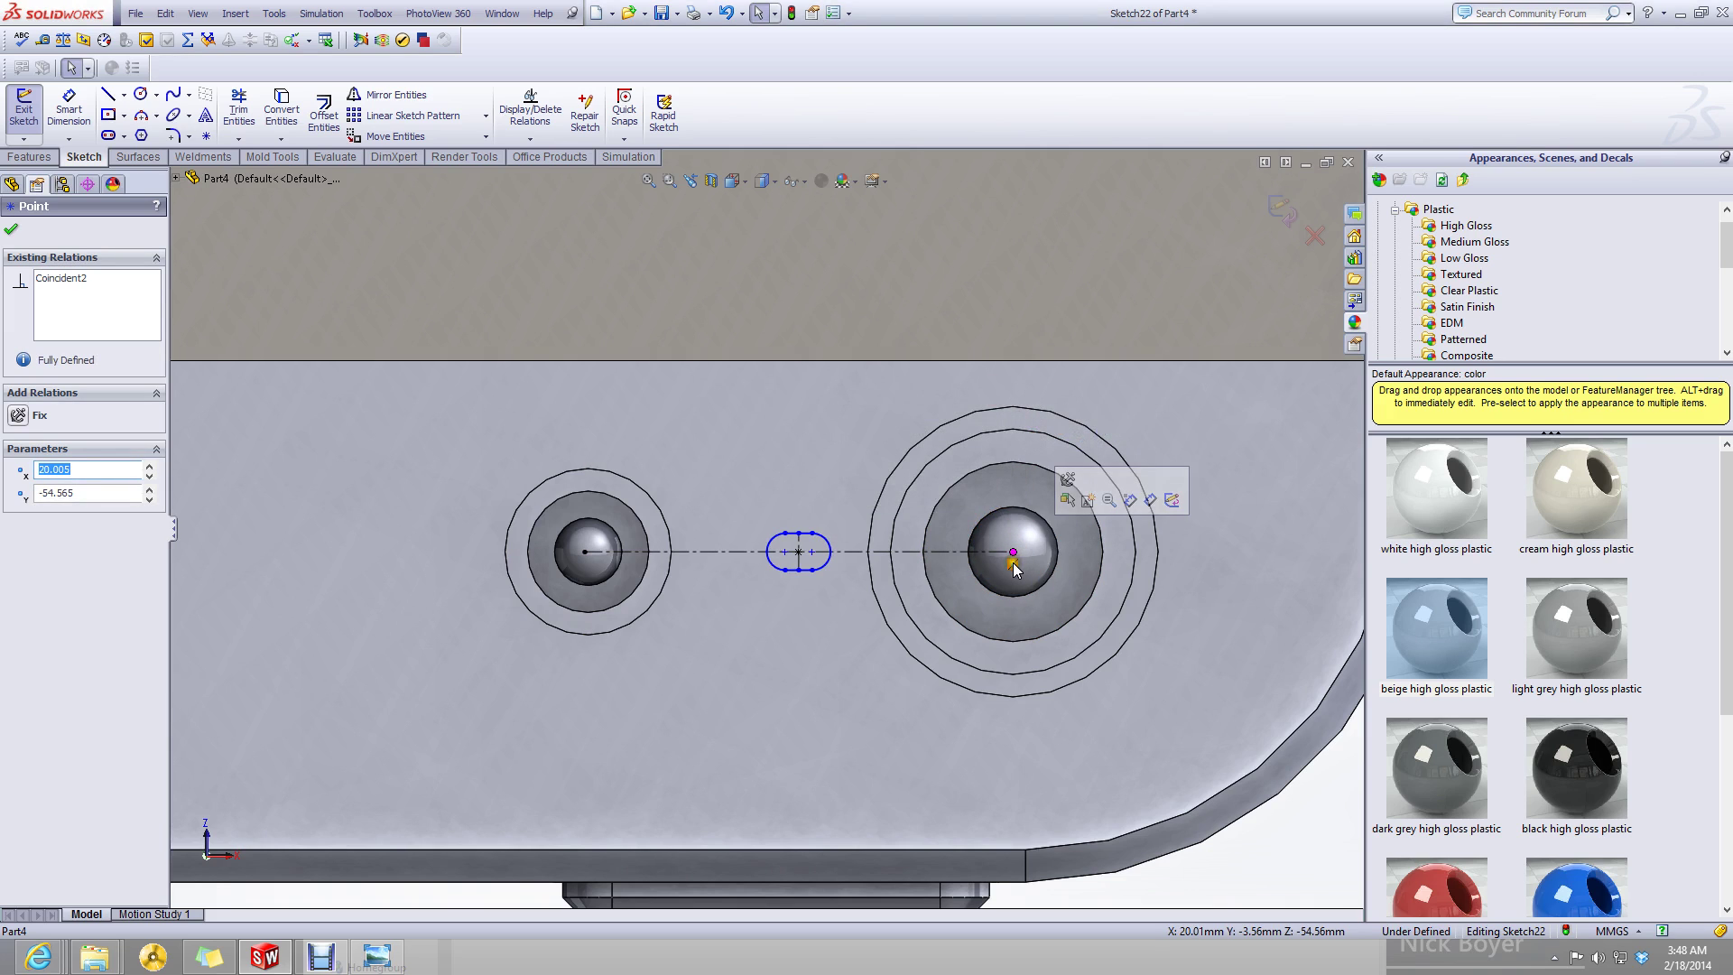
- Shorten the horizontal centerline so its flash end sits on the flash's outer ring, and try adjusting its camera end
{"action": "left_click_drag", "start_coordinate": [1015, 568], "coordinate": [673, 555]}
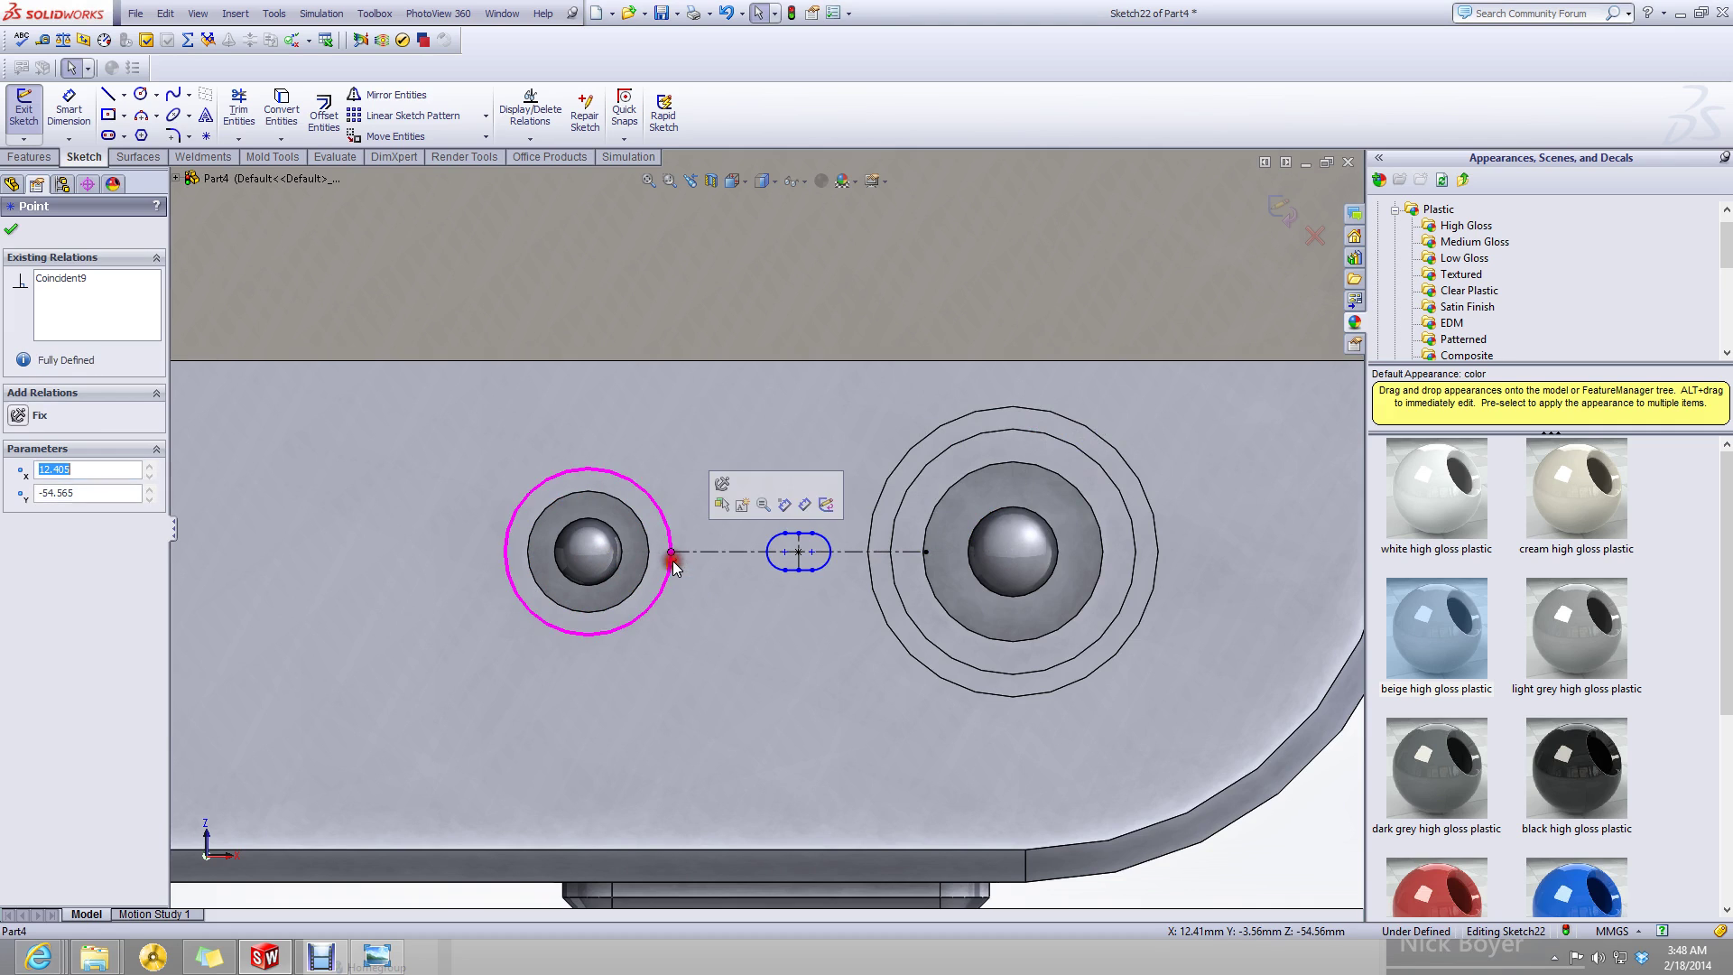
{"action": "mouse_move", "coordinate": [928, 552]}
{"action": "left_mouse_down"}
{"action": "mouse_move", "coordinate": [870, 549]}
{"action": "mouse_move", "coordinate": [926, 552]}
{"action": "left_mouse_up"}
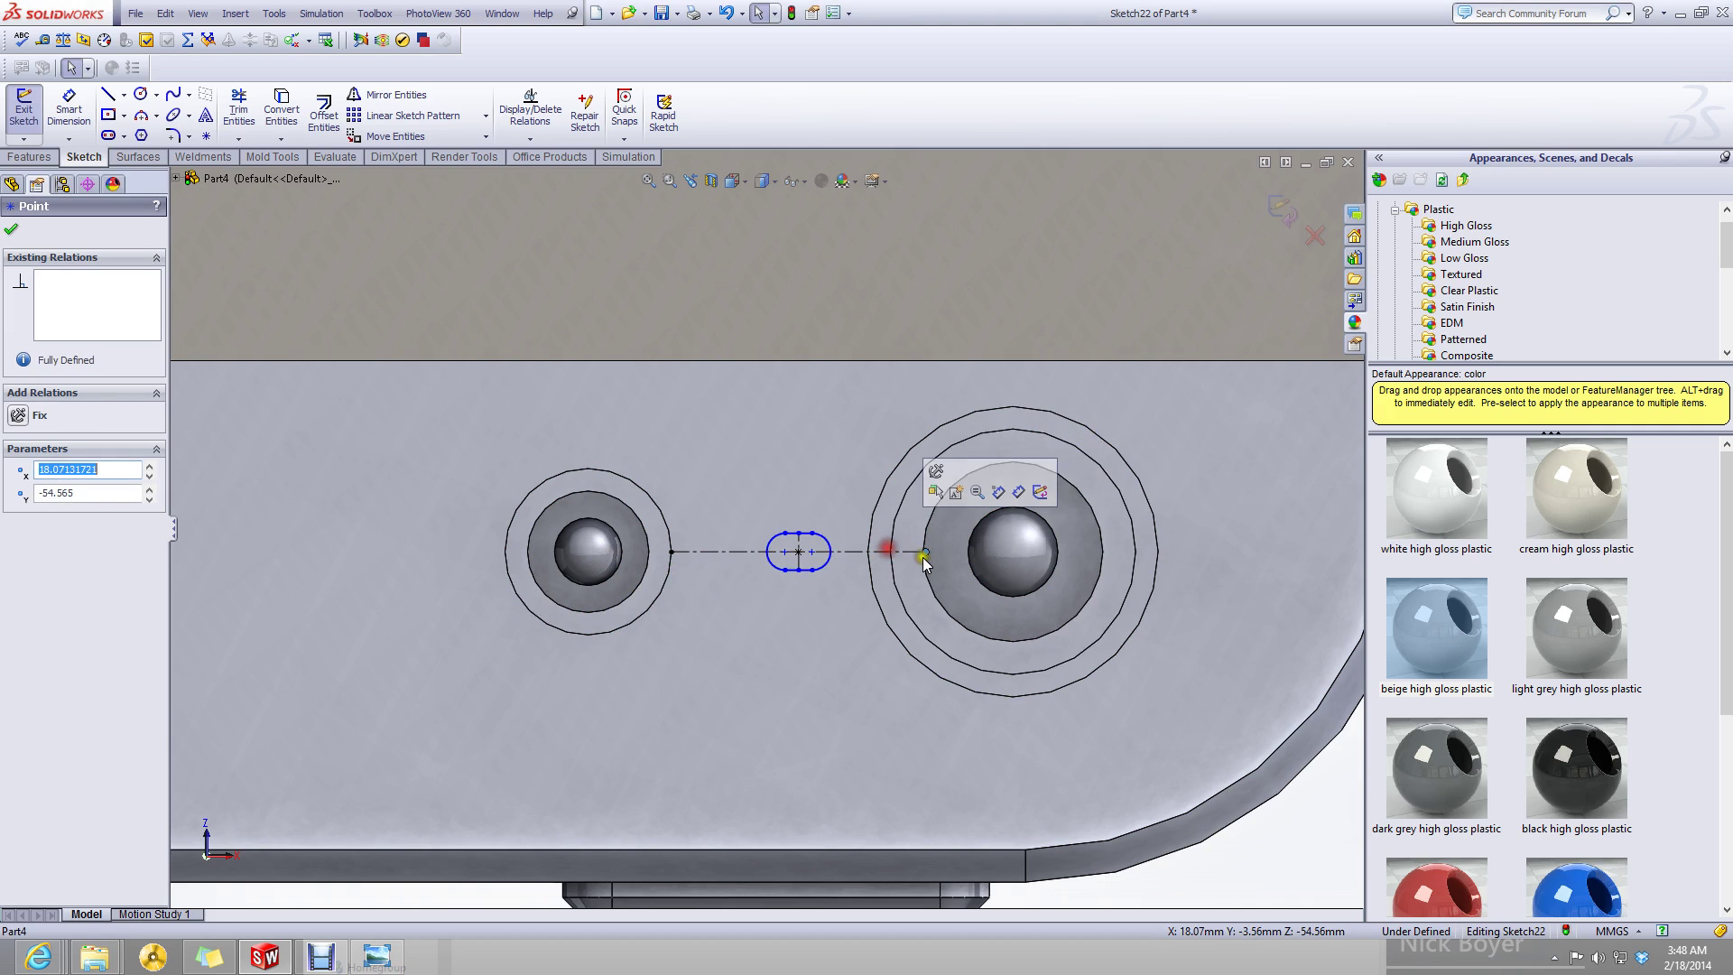
{"action": "scroll", "coordinate": [924, 554], "scroll_direction": "down", "scroll_amount": 5}
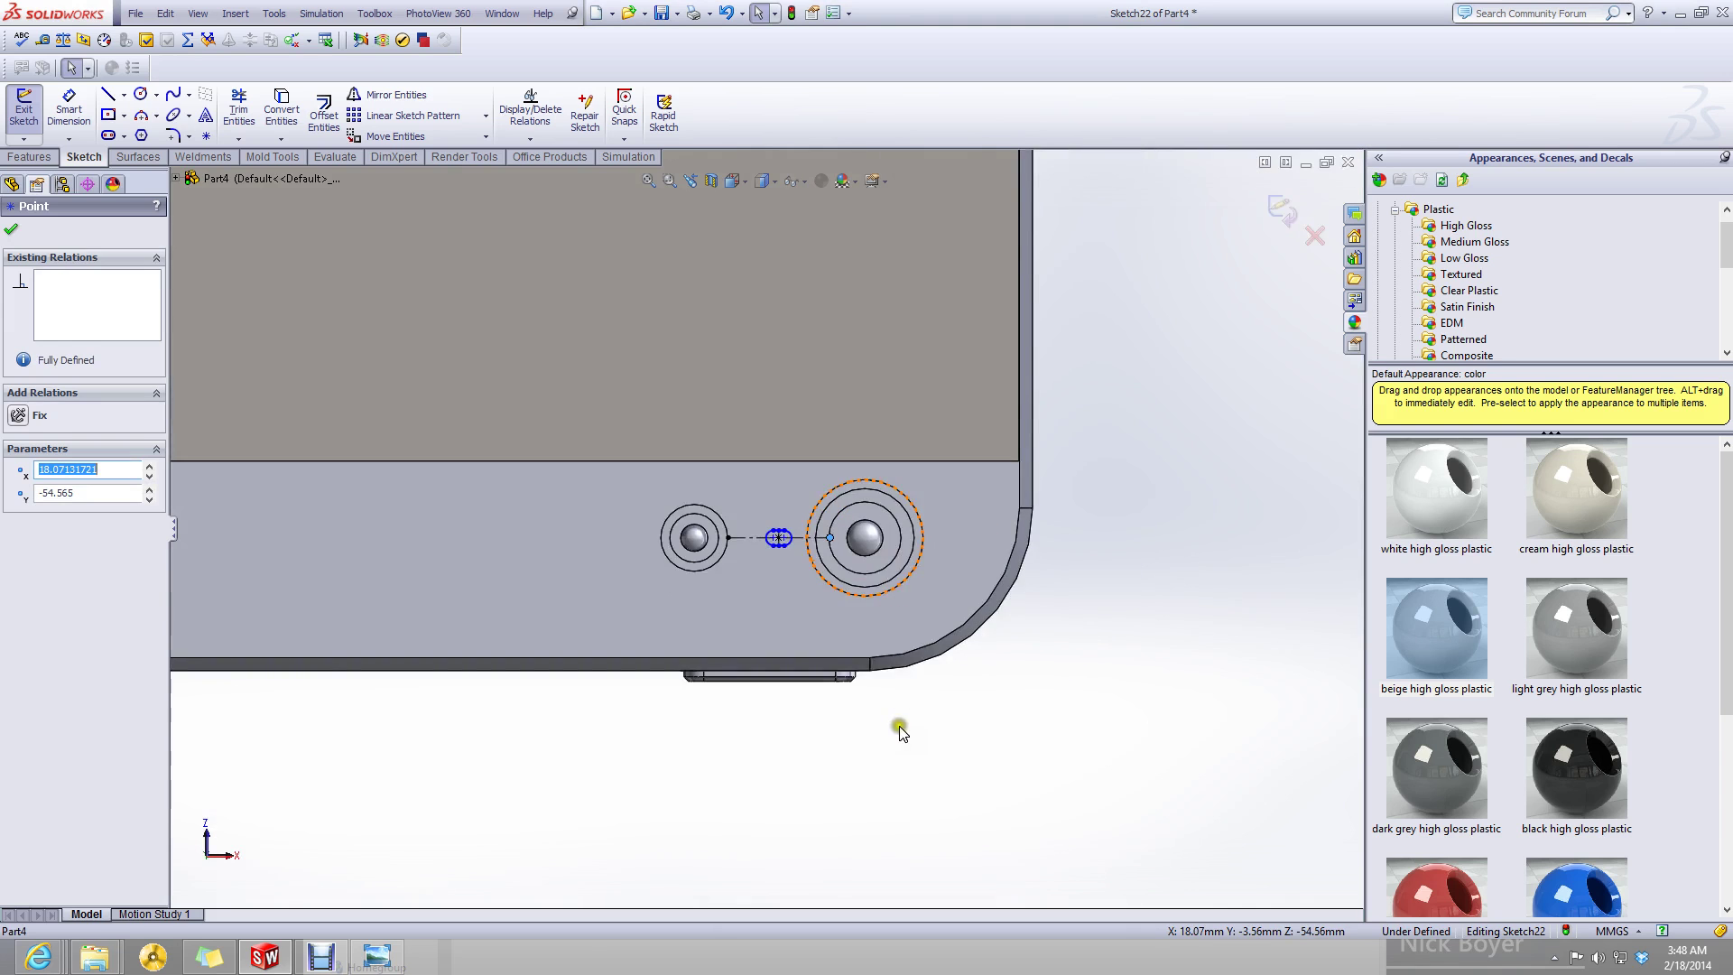
{"action": "left_click", "coordinate": [897, 723]}
{"action": "scroll", "coordinate": [886, 506], "scroll_direction": "up", "scroll_amount": 5}
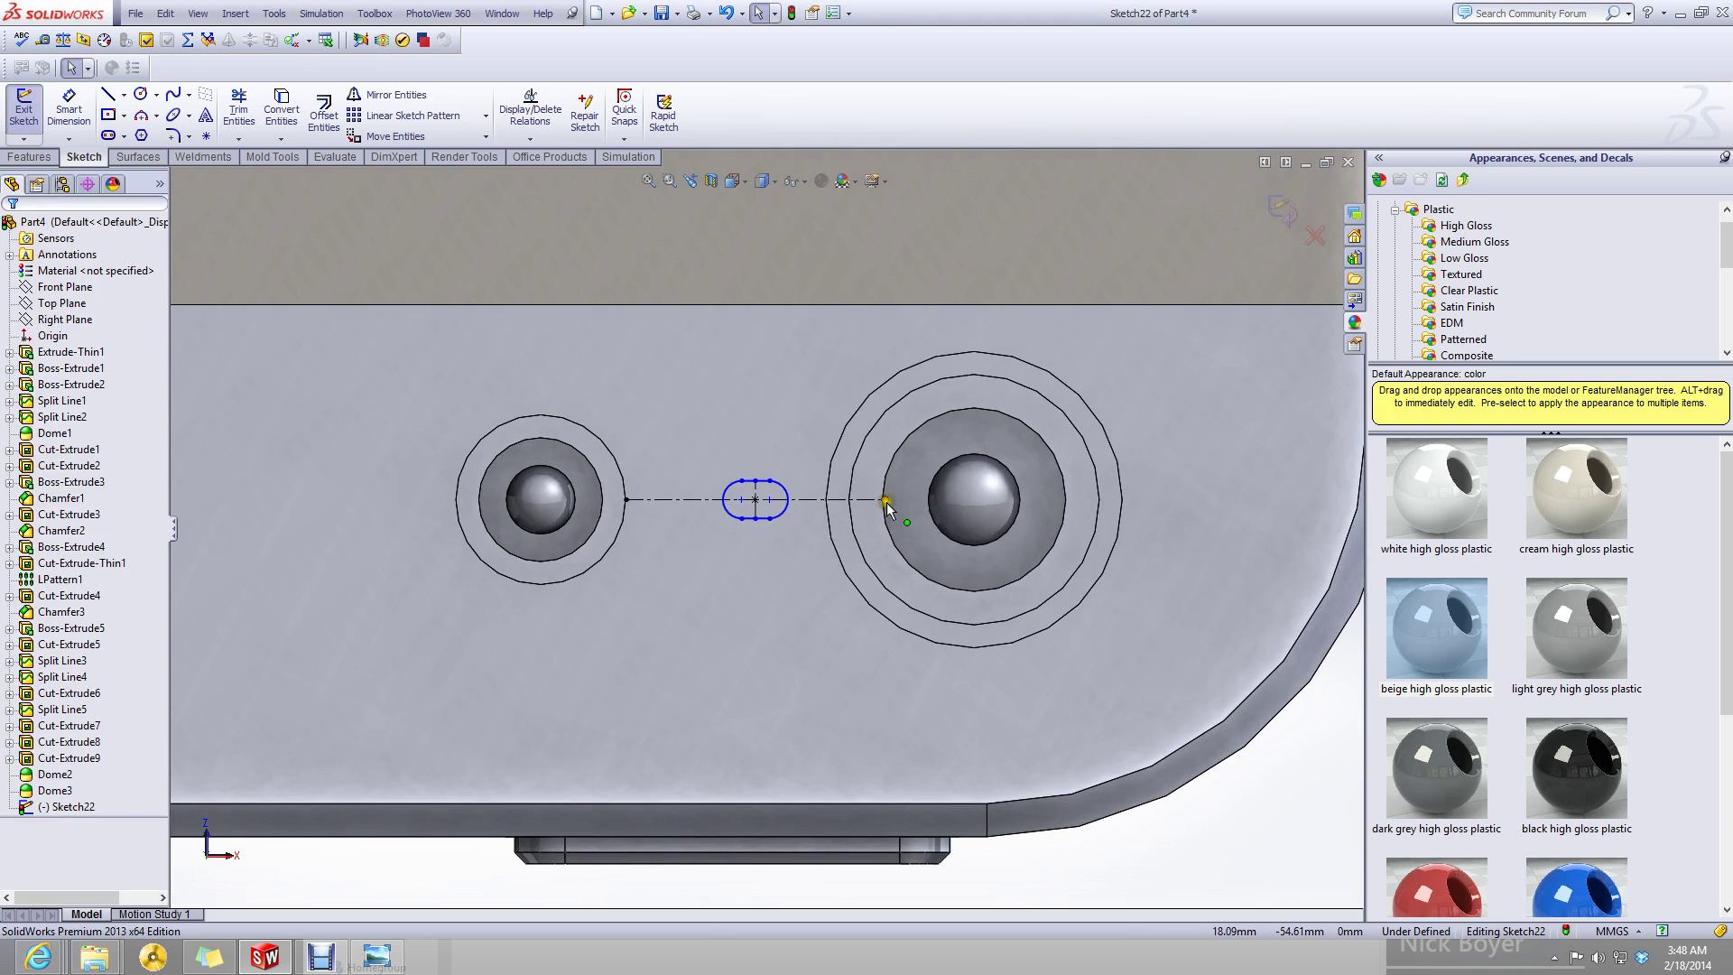
{"action": "left_click", "coordinate": [886, 502]}
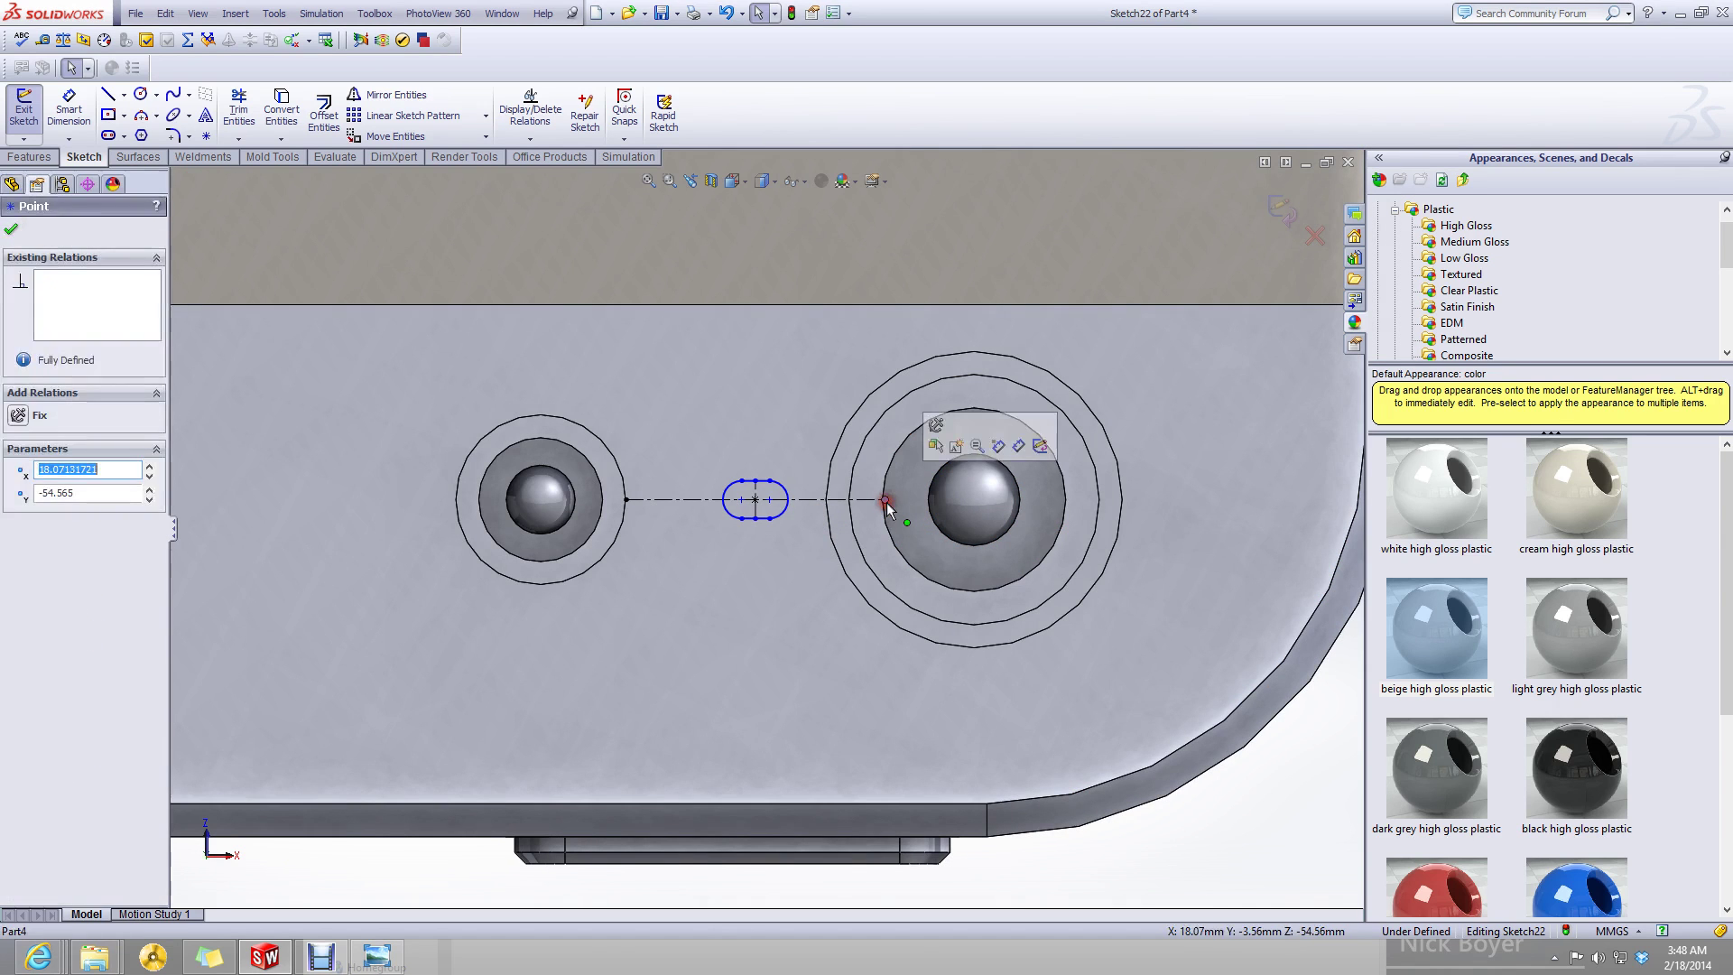
{"action": "left_click", "coordinate": [812, 504]}
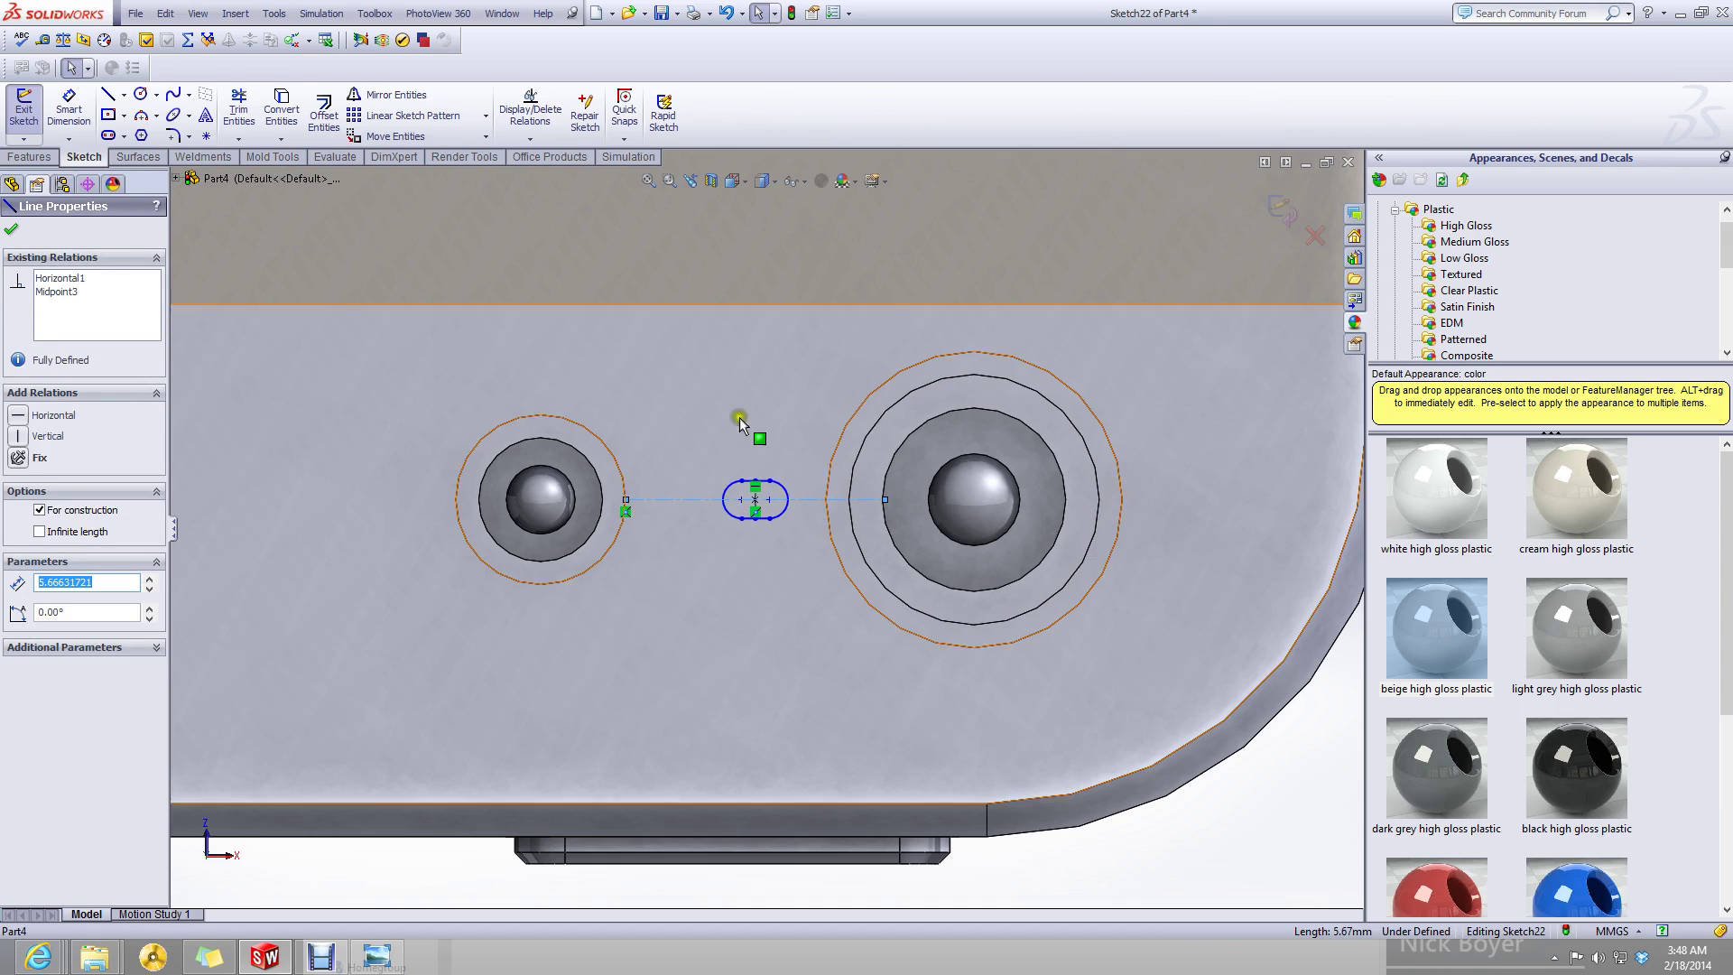
{"action": "left_click", "coordinate": [244, 128]}
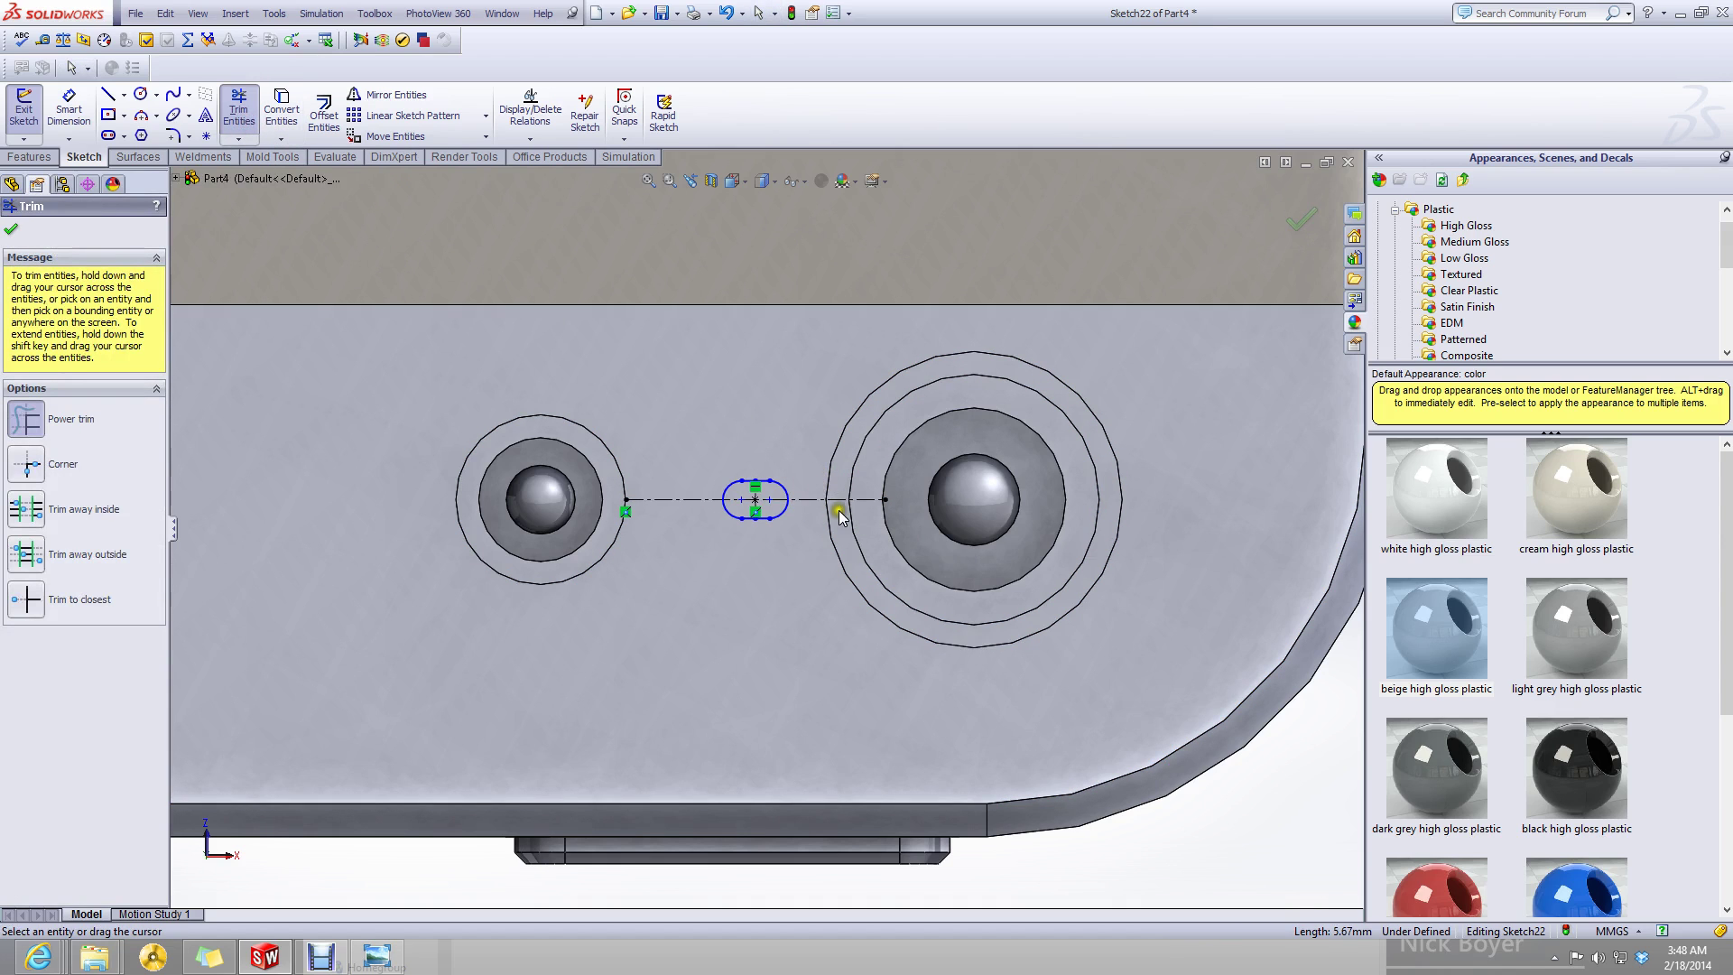
{"action": "key", "text": "Escape"}
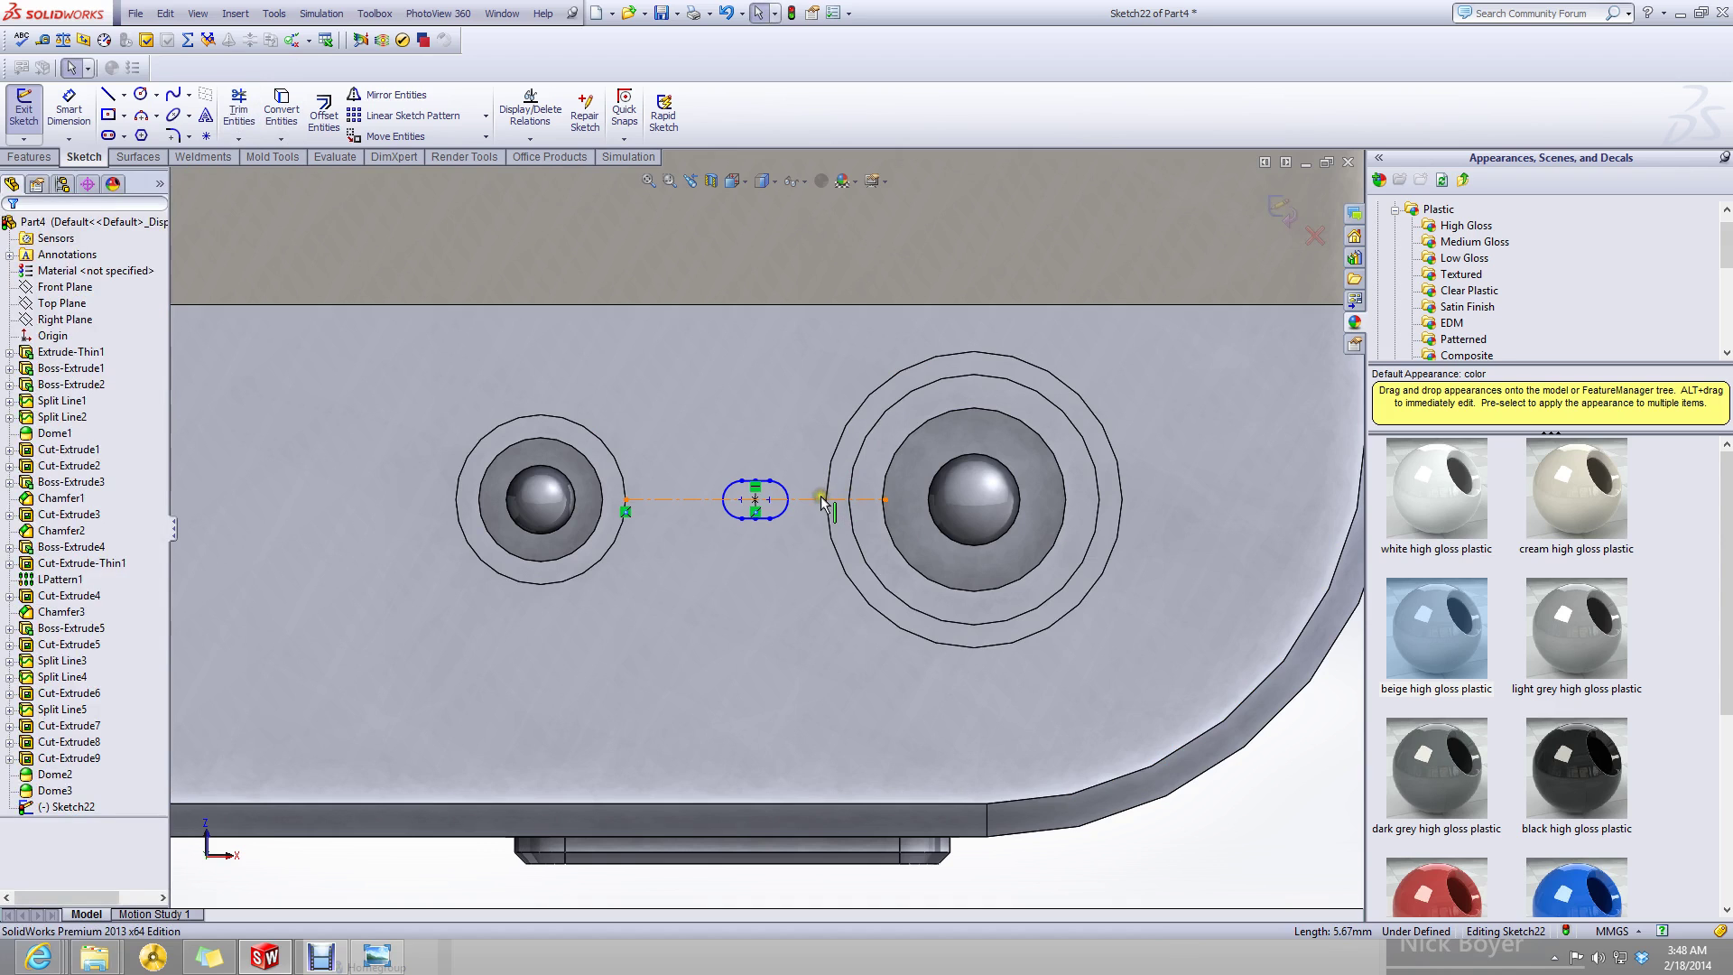
- Delete the horizontal centerline between the flash and the camera
{"action": "left_click", "coordinate": [820, 501]}
{"action": "key", "text": "Delete"}
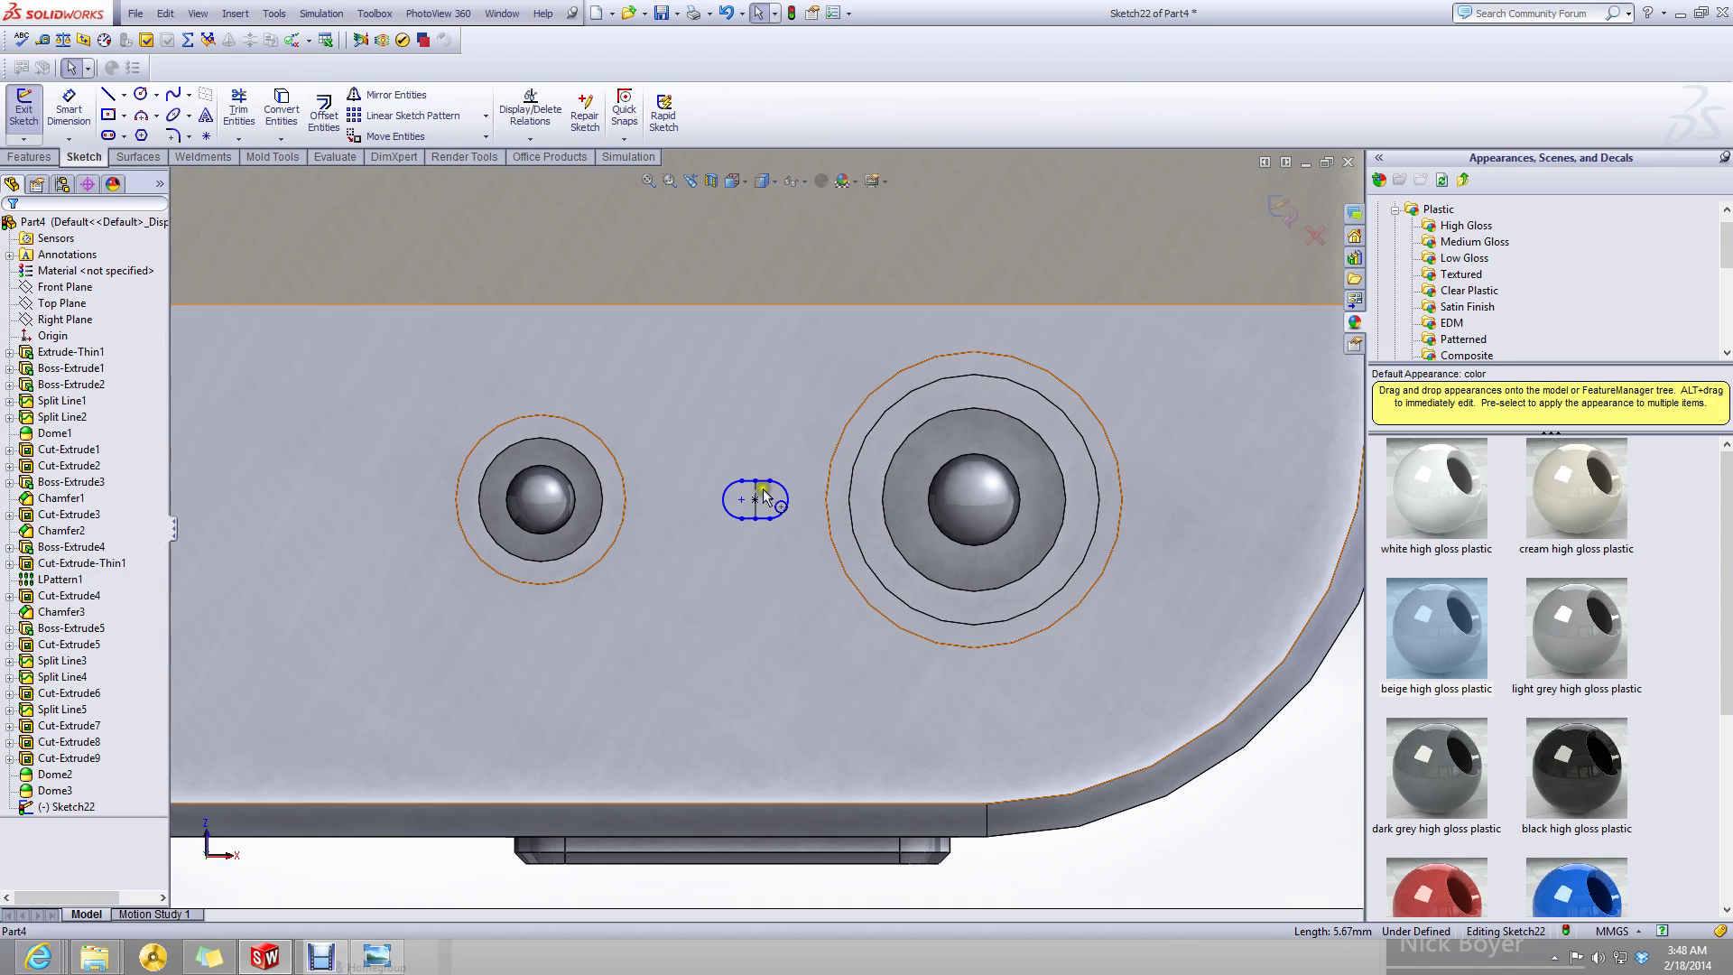
{"action": "left_click", "coordinate": [406, 135]}
{"action": "key", "text": "Escape"}
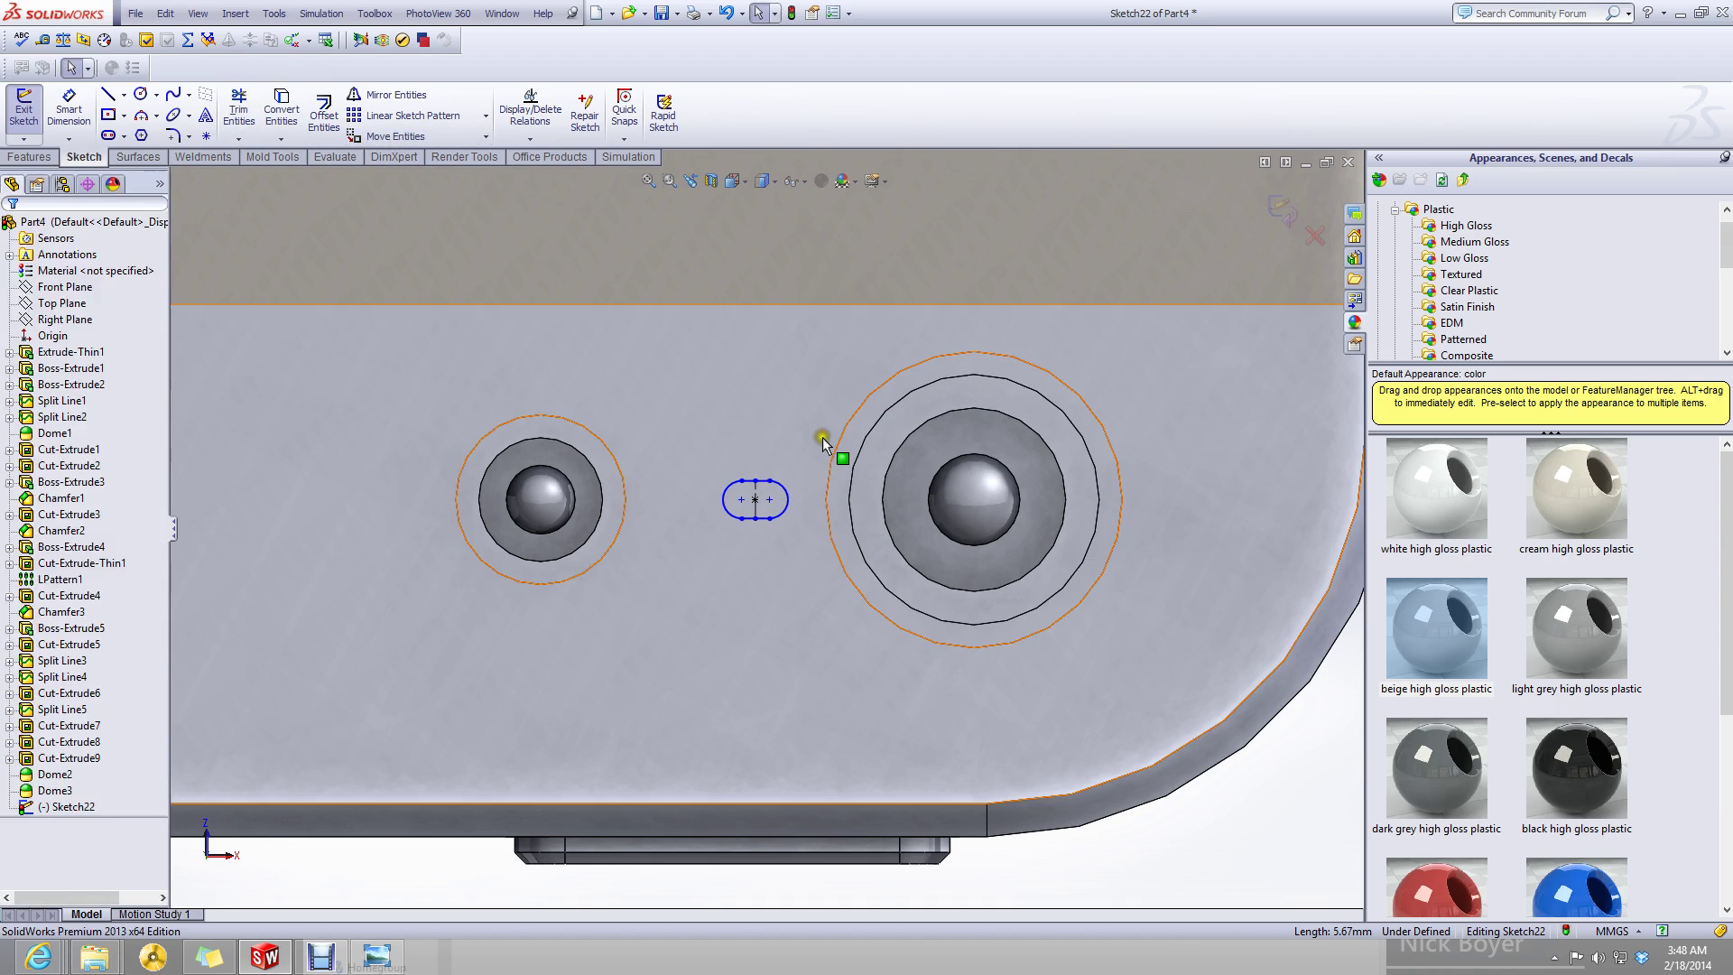
- Try to move the whole slot profile by its centre point with Move Entities, placing it closer to the flash
{"action": "left_click_drag", "start_coordinate": [812, 447], "coordinate": [681, 560]}
{"action": "left_click", "coordinate": [379, 138]}
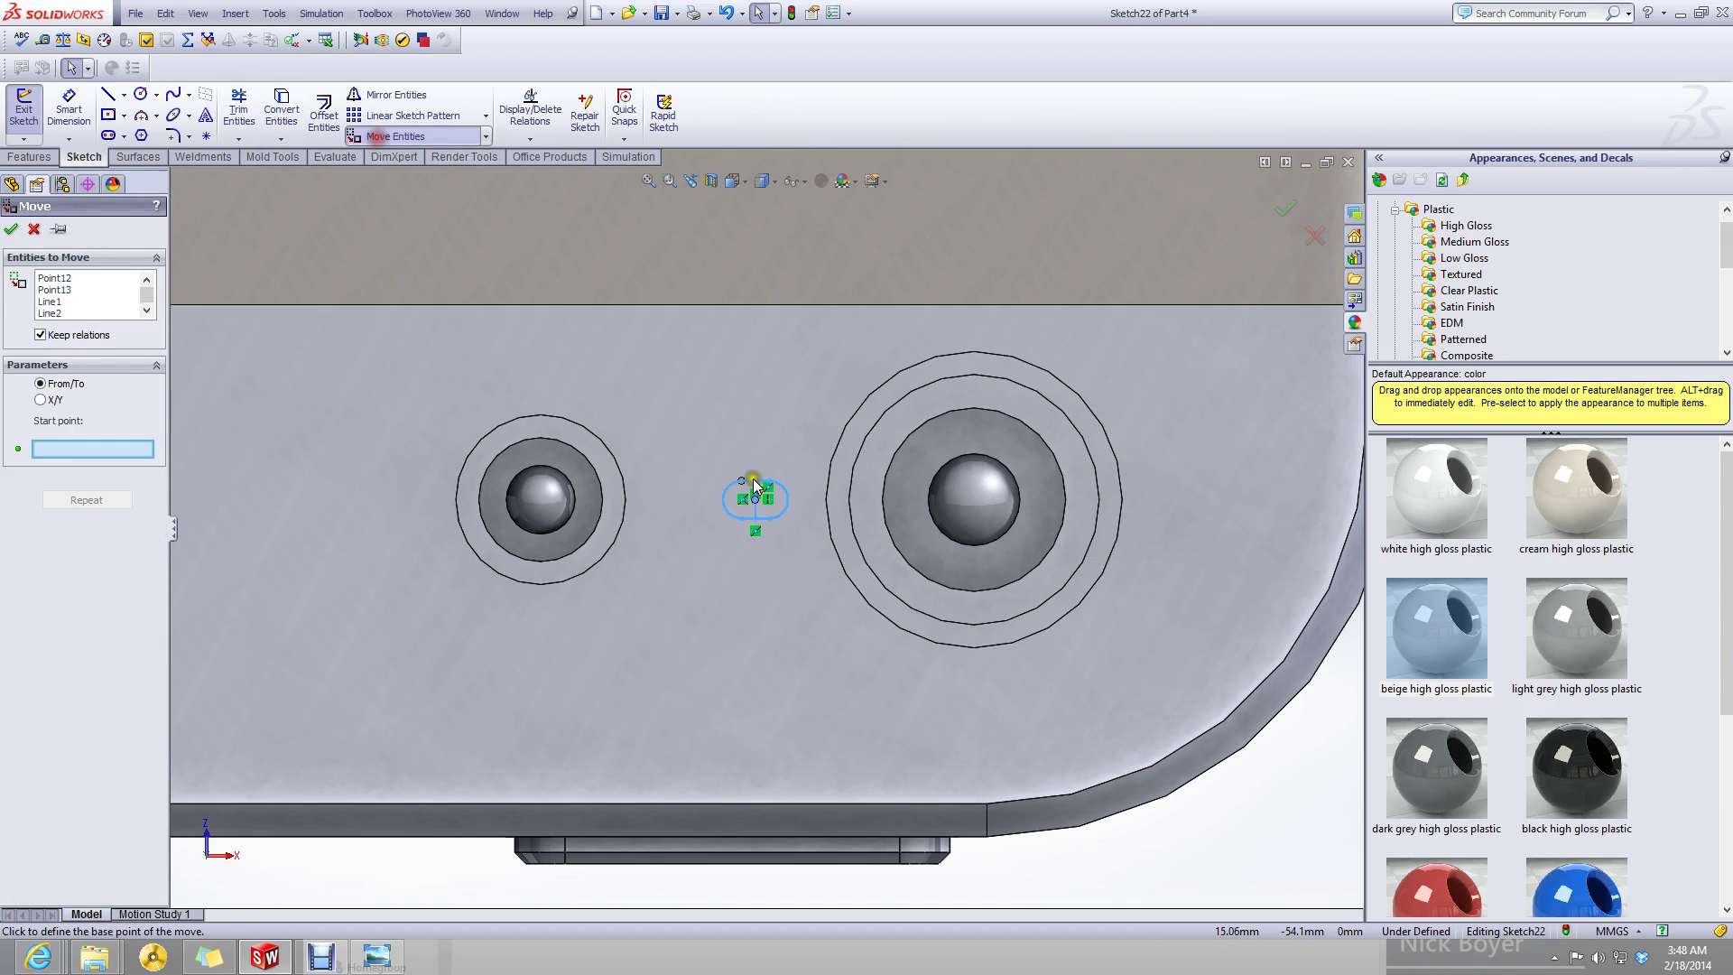
{"action": "scroll", "coordinate": [753, 478], "scroll_direction": "down", "scroll_amount": 3}
{"action": "left_click", "coordinate": [761, 533]}
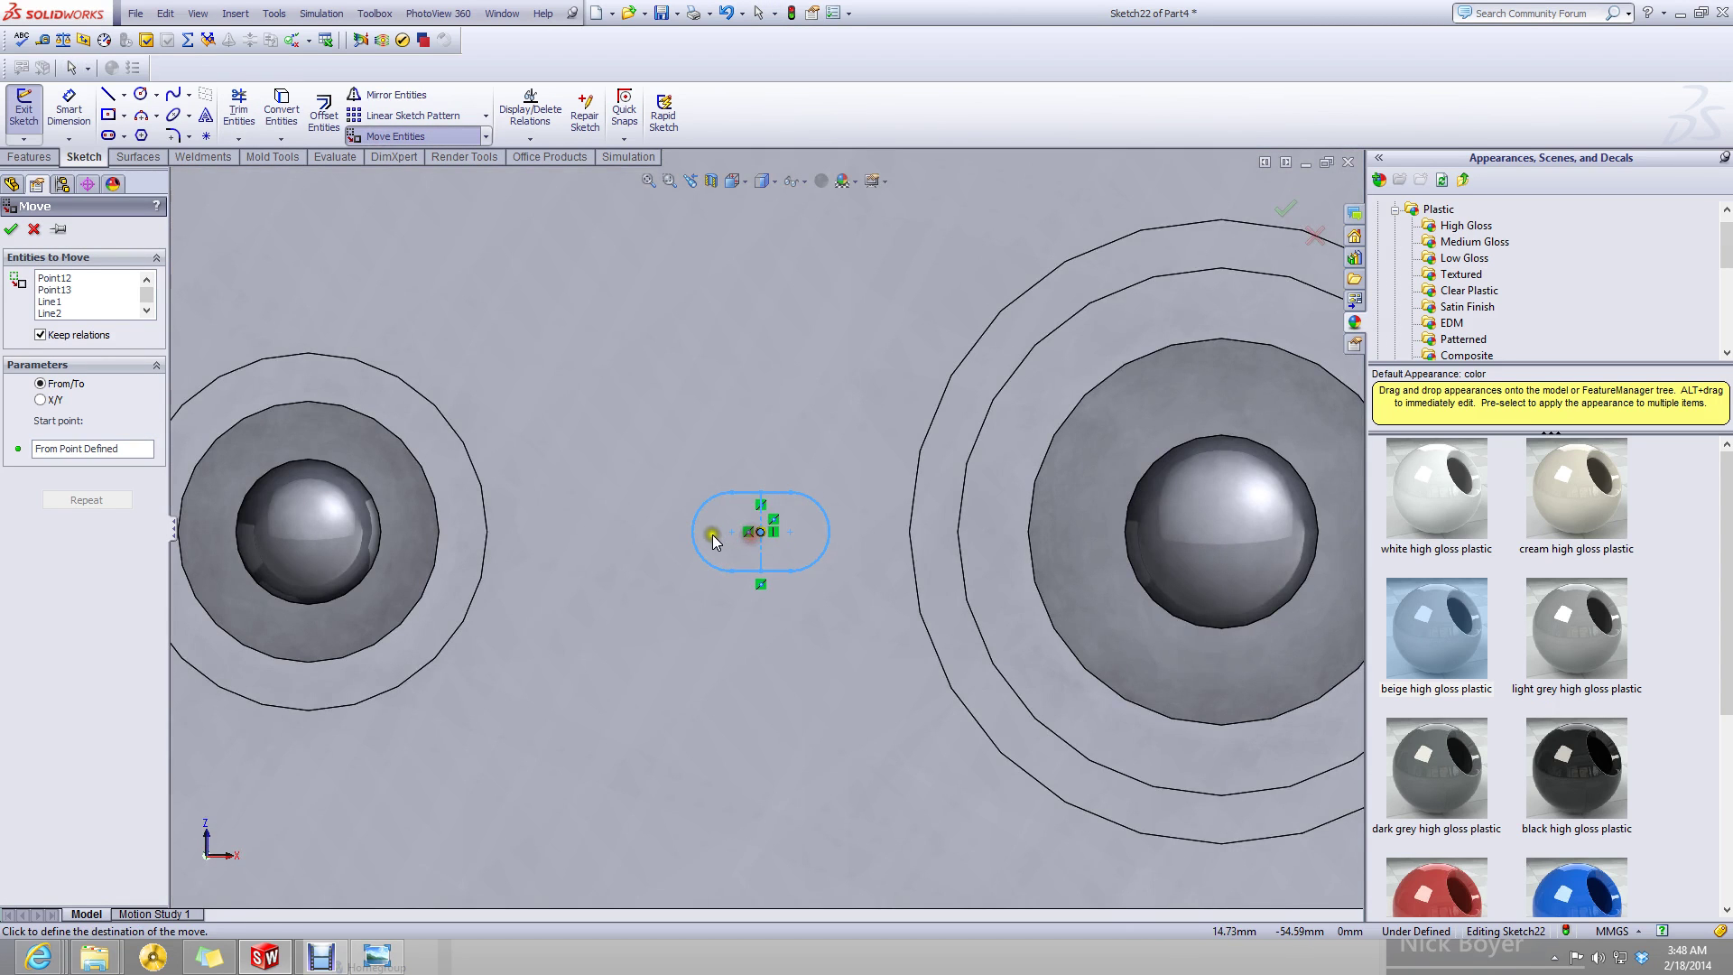
{"action": "left_click", "coordinate": [777, 517]}
{"action": "left_click_drag", "start_coordinate": [957, 406], "coordinate": [623, 665]}
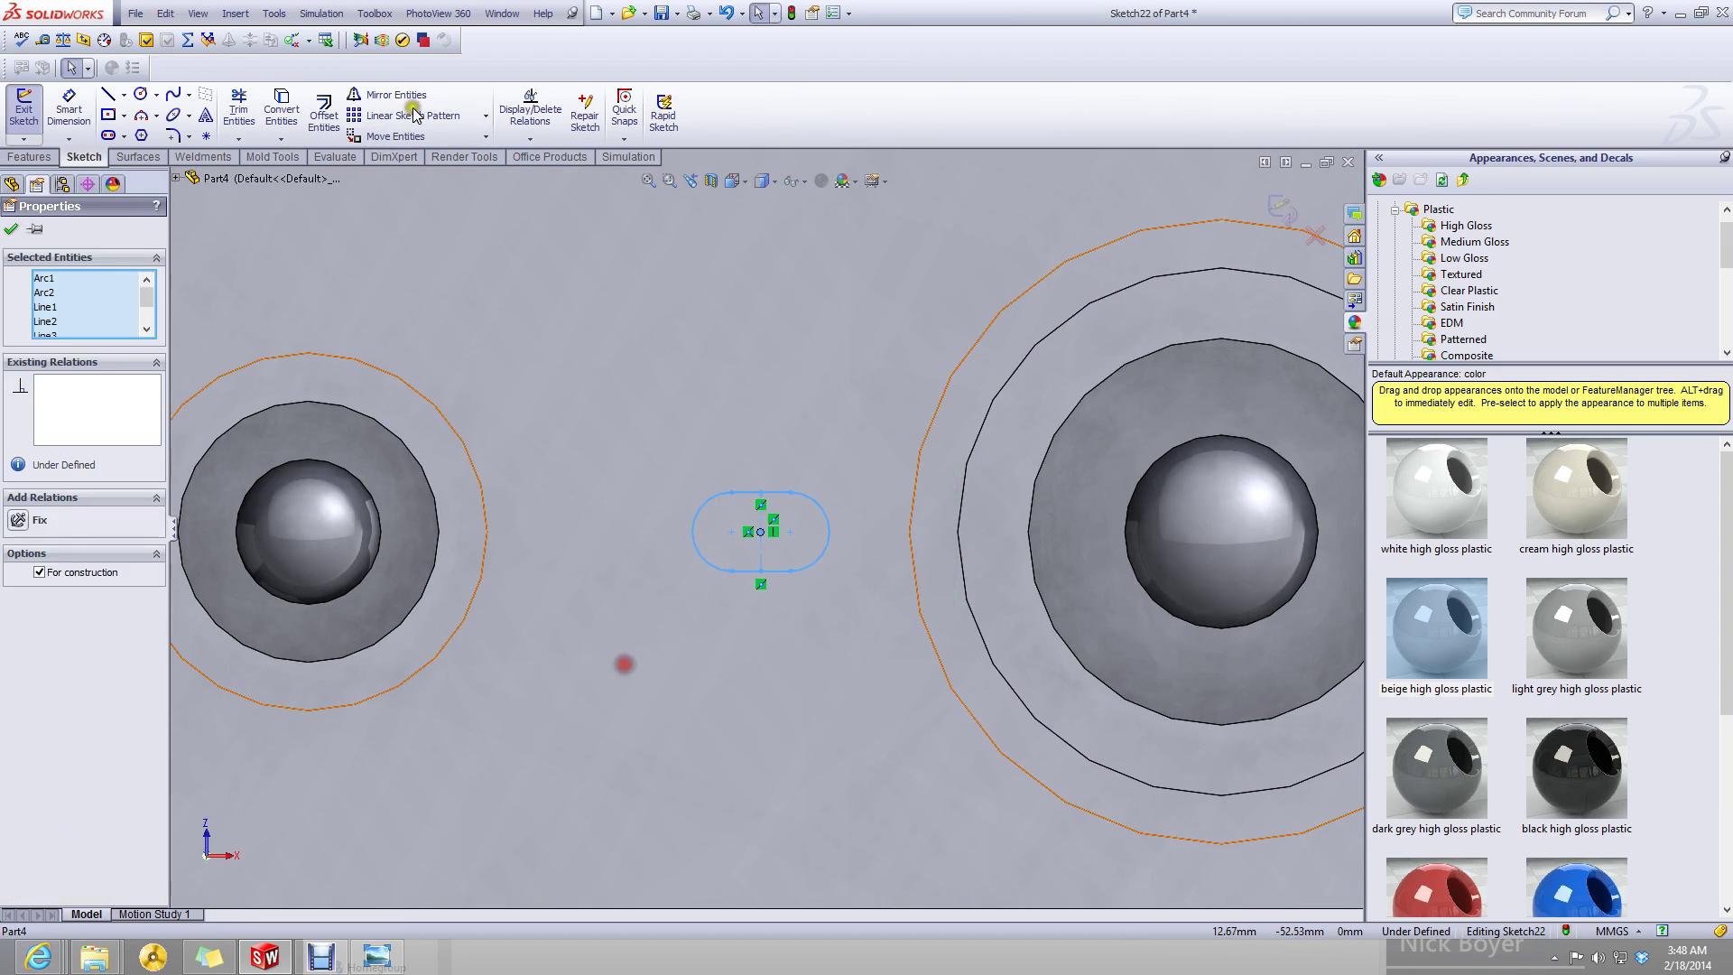
{"action": "left_click", "coordinate": [360, 137]}
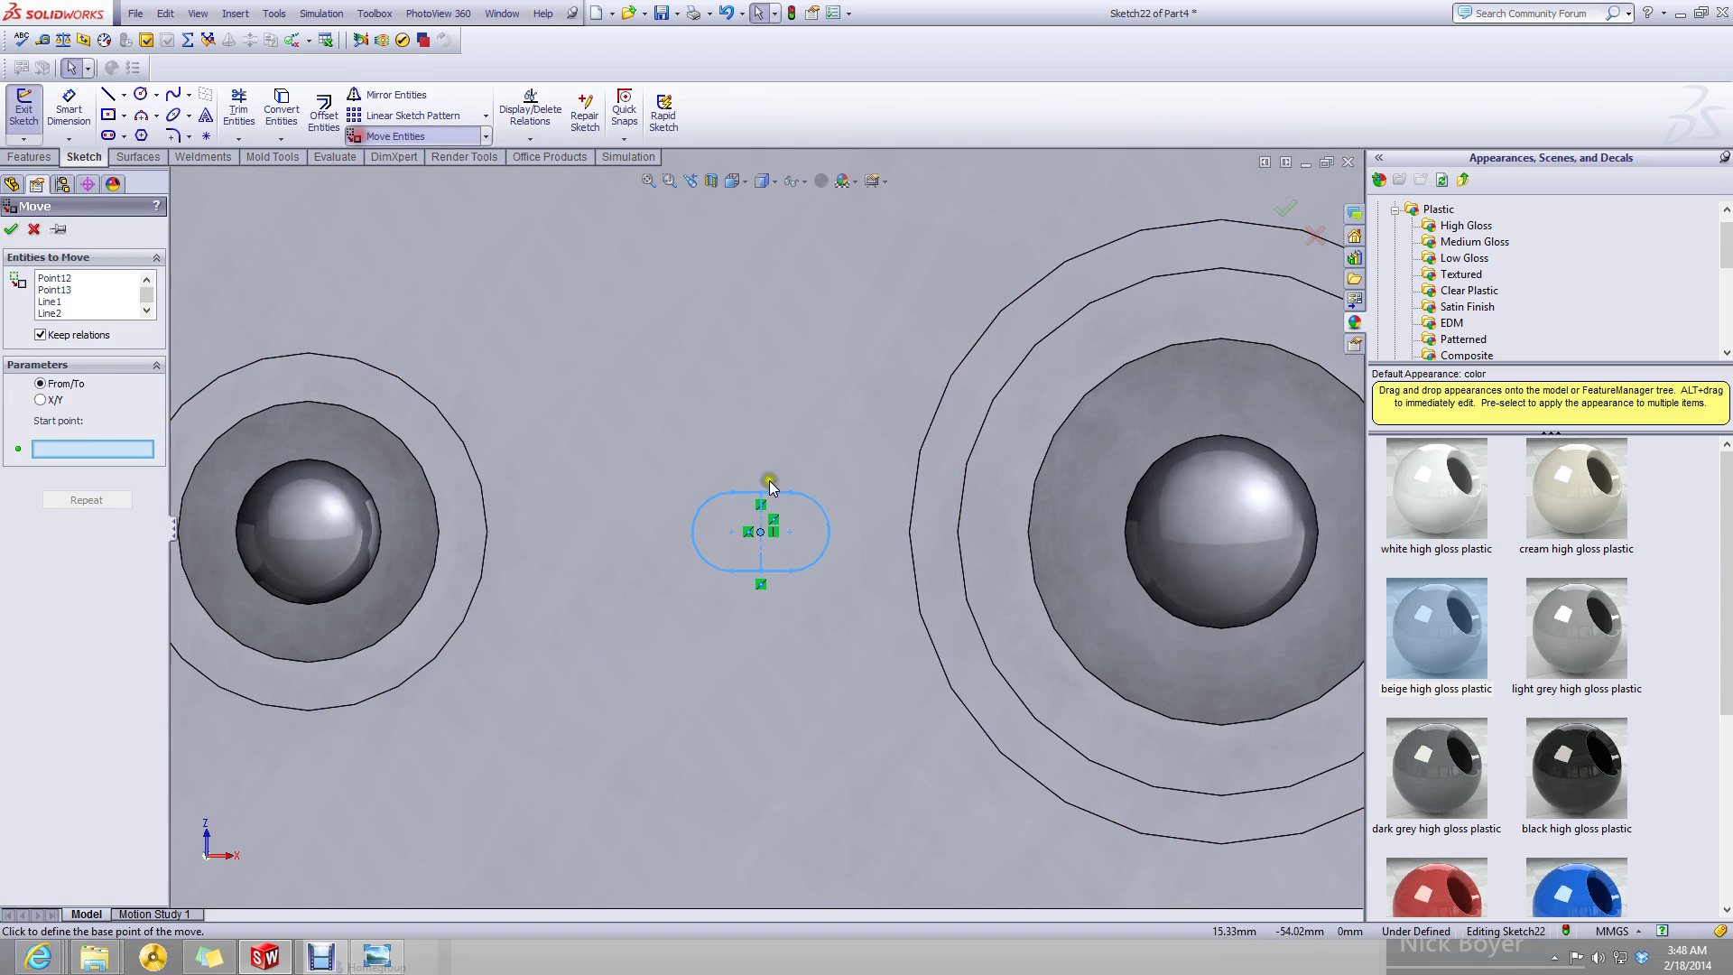
{"action": "left_click", "coordinate": [764, 539]}
{"action": "left_click", "coordinate": [729, 536]}
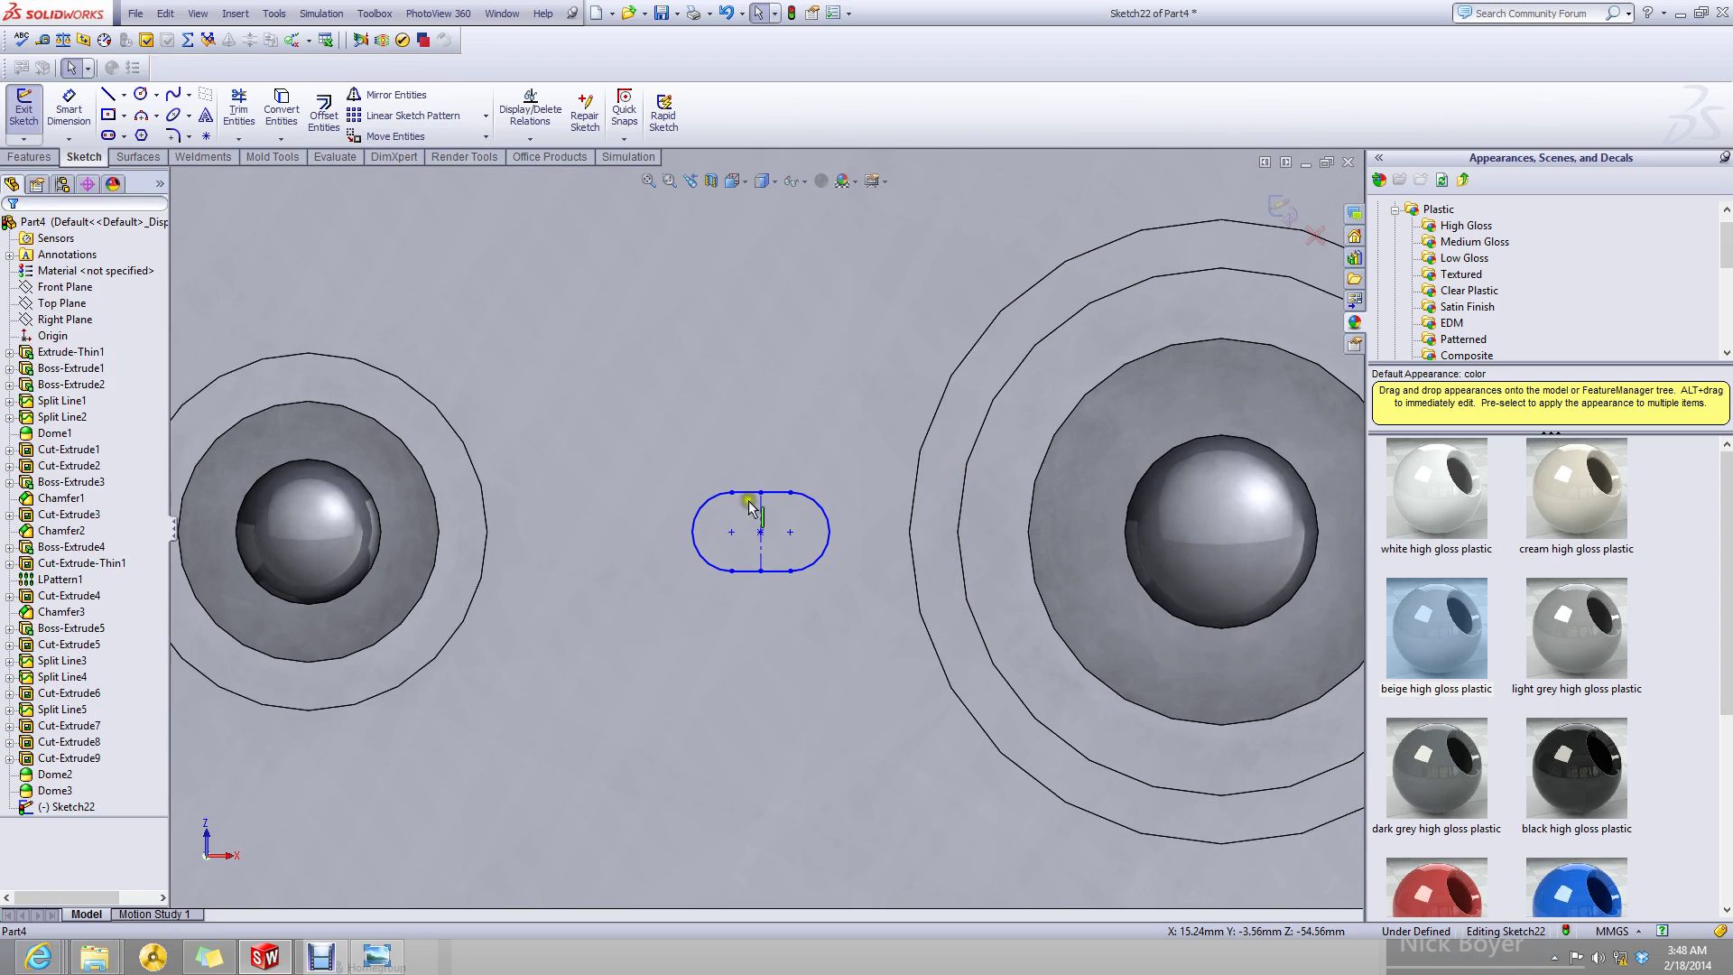
- Move the slot profile horizontally towards the flash with Move Entities, using its centre point as the base
{"action": "left_click_drag", "start_coordinate": [908, 423], "coordinate": [583, 627]}
{"action": "left_click", "coordinate": [395, 137]}
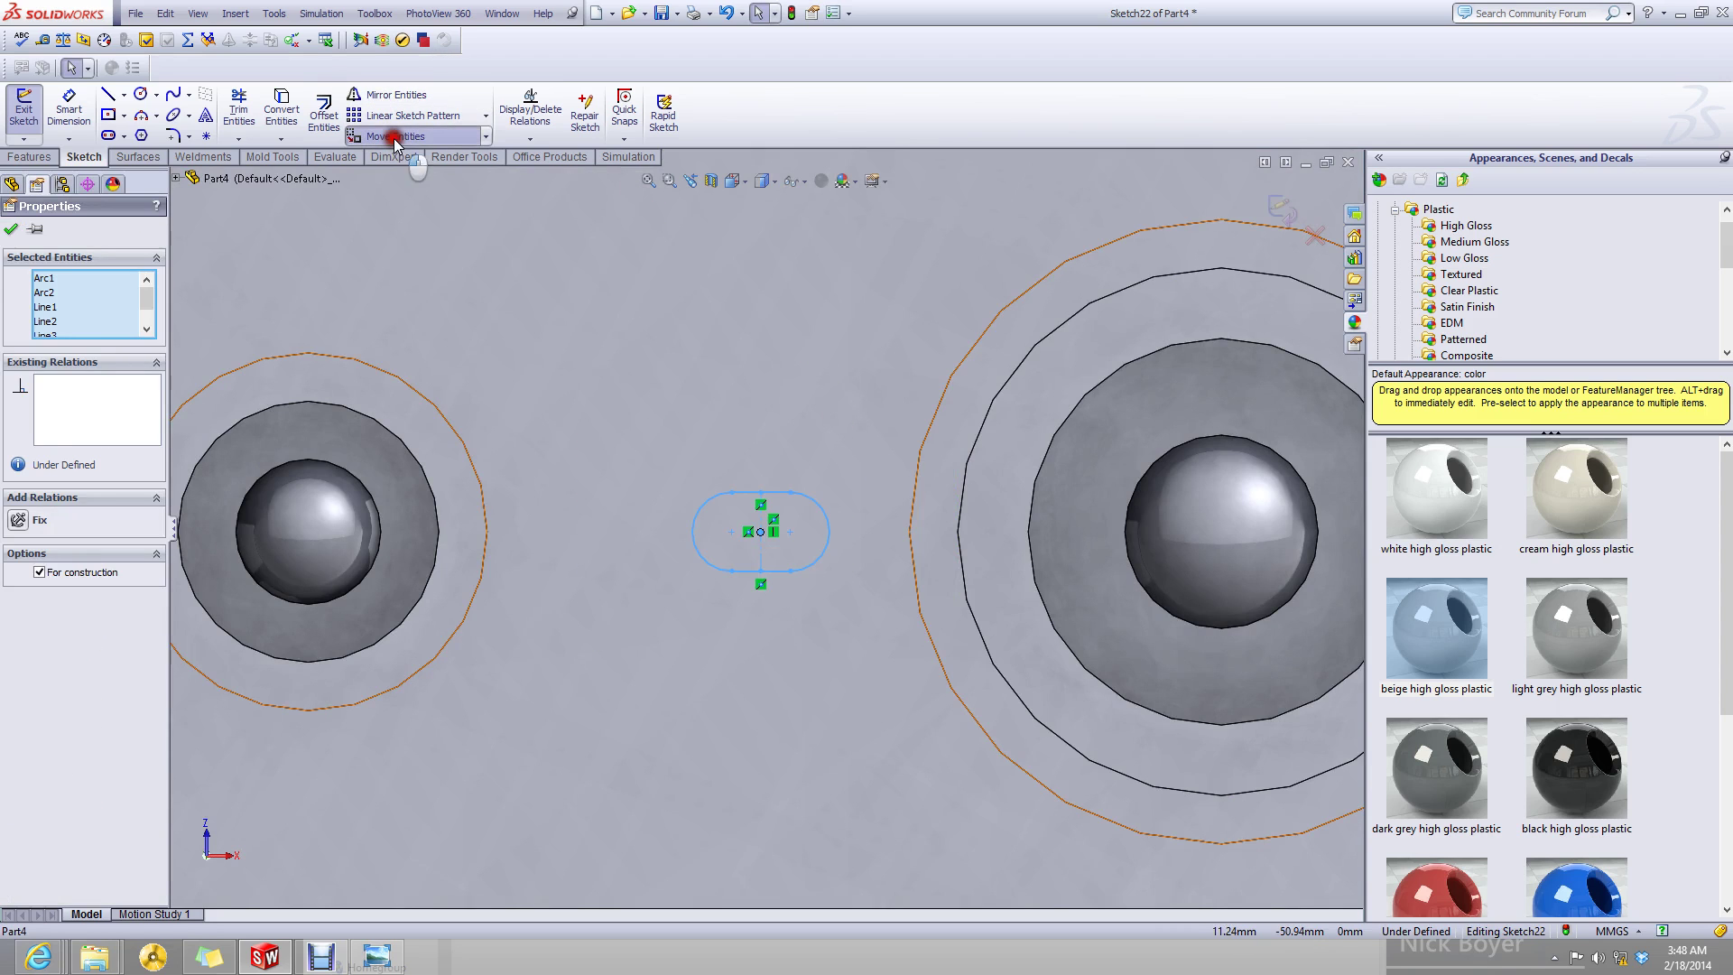
{"action": "left_click", "coordinate": [762, 531]}
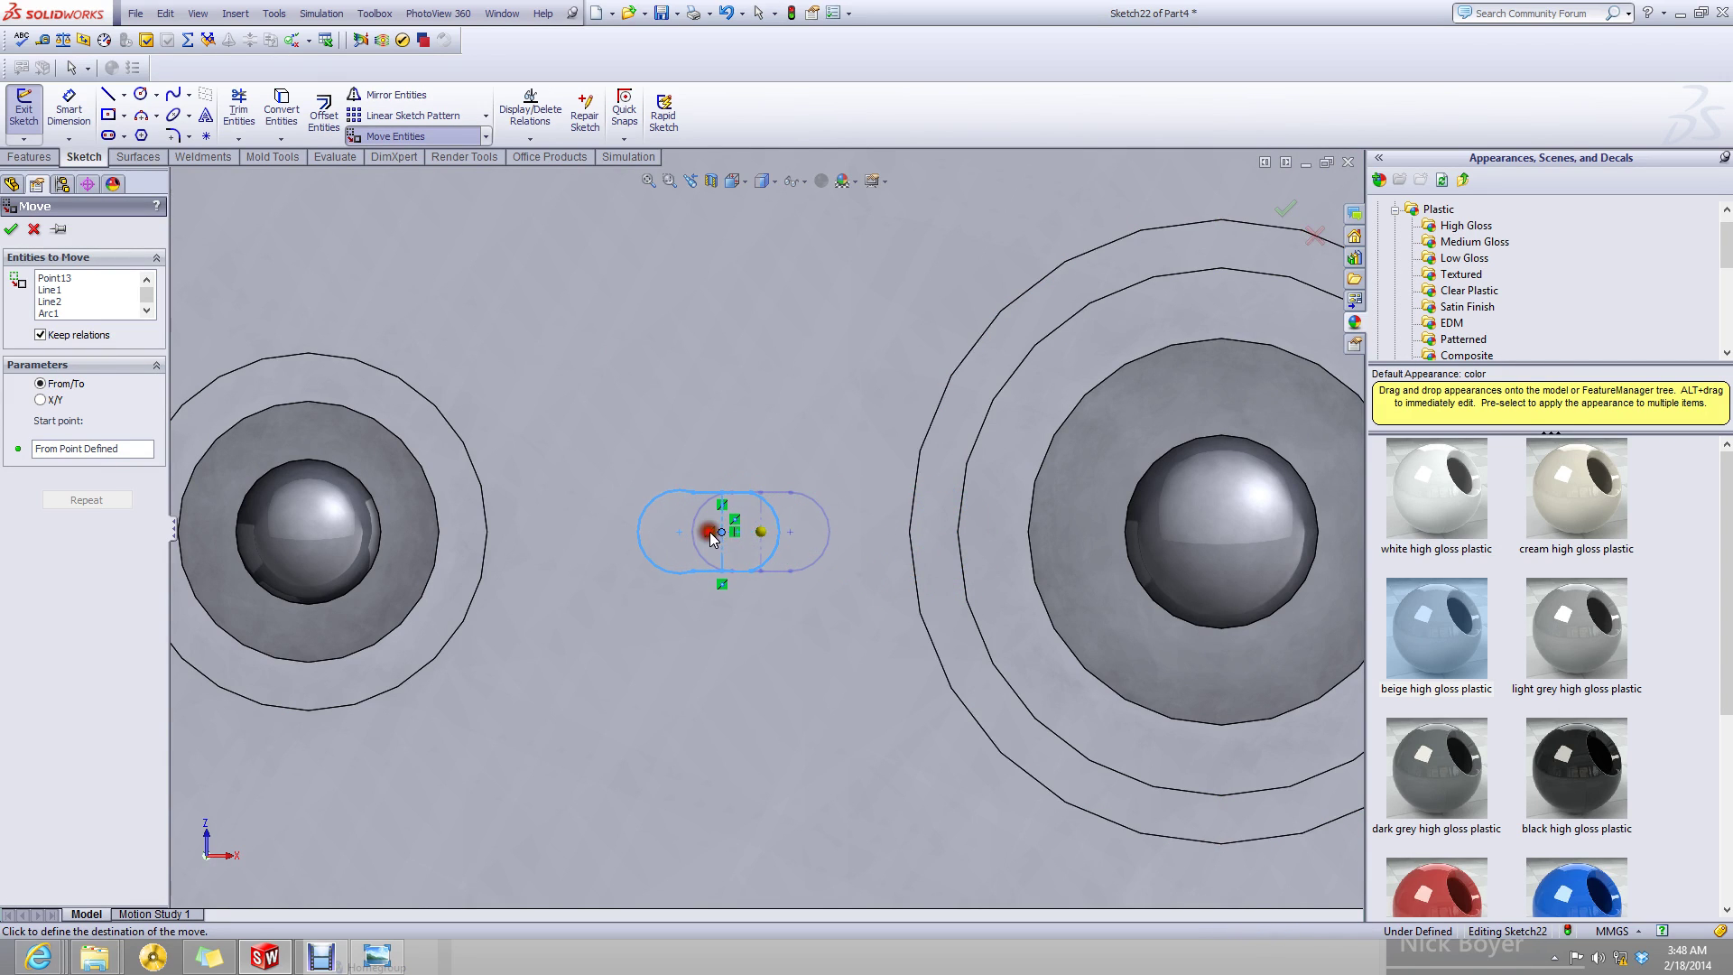
{"action": "left_click", "coordinate": [711, 535]}
{"action": "scroll", "coordinate": [818, 579], "scroll_direction": "up", "scroll_amount": 5}
{"action": "scroll", "coordinate": [794, 532], "scroll_direction": "down", "scroll_amount": 4}
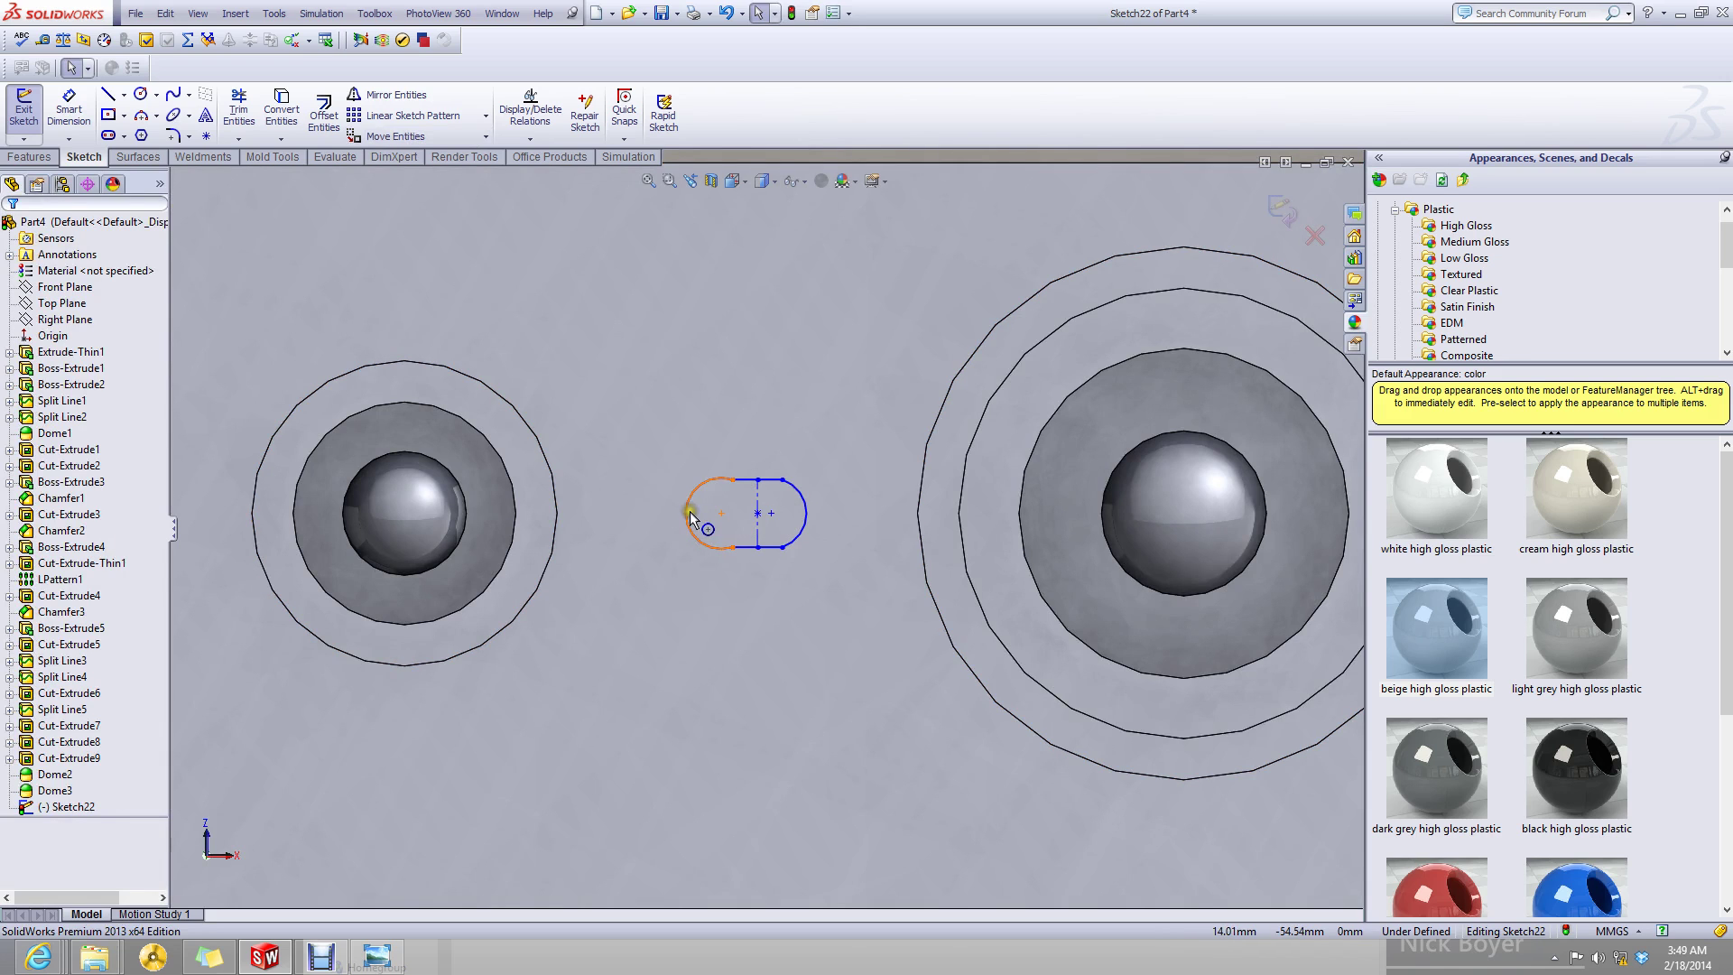
- Reposition the whole slot profile by its centre point so it sits midway between the flash and camera outer rings
{"action": "left_click_drag", "start_coordinate": [691, 518], "coordinate": [786, 549]}
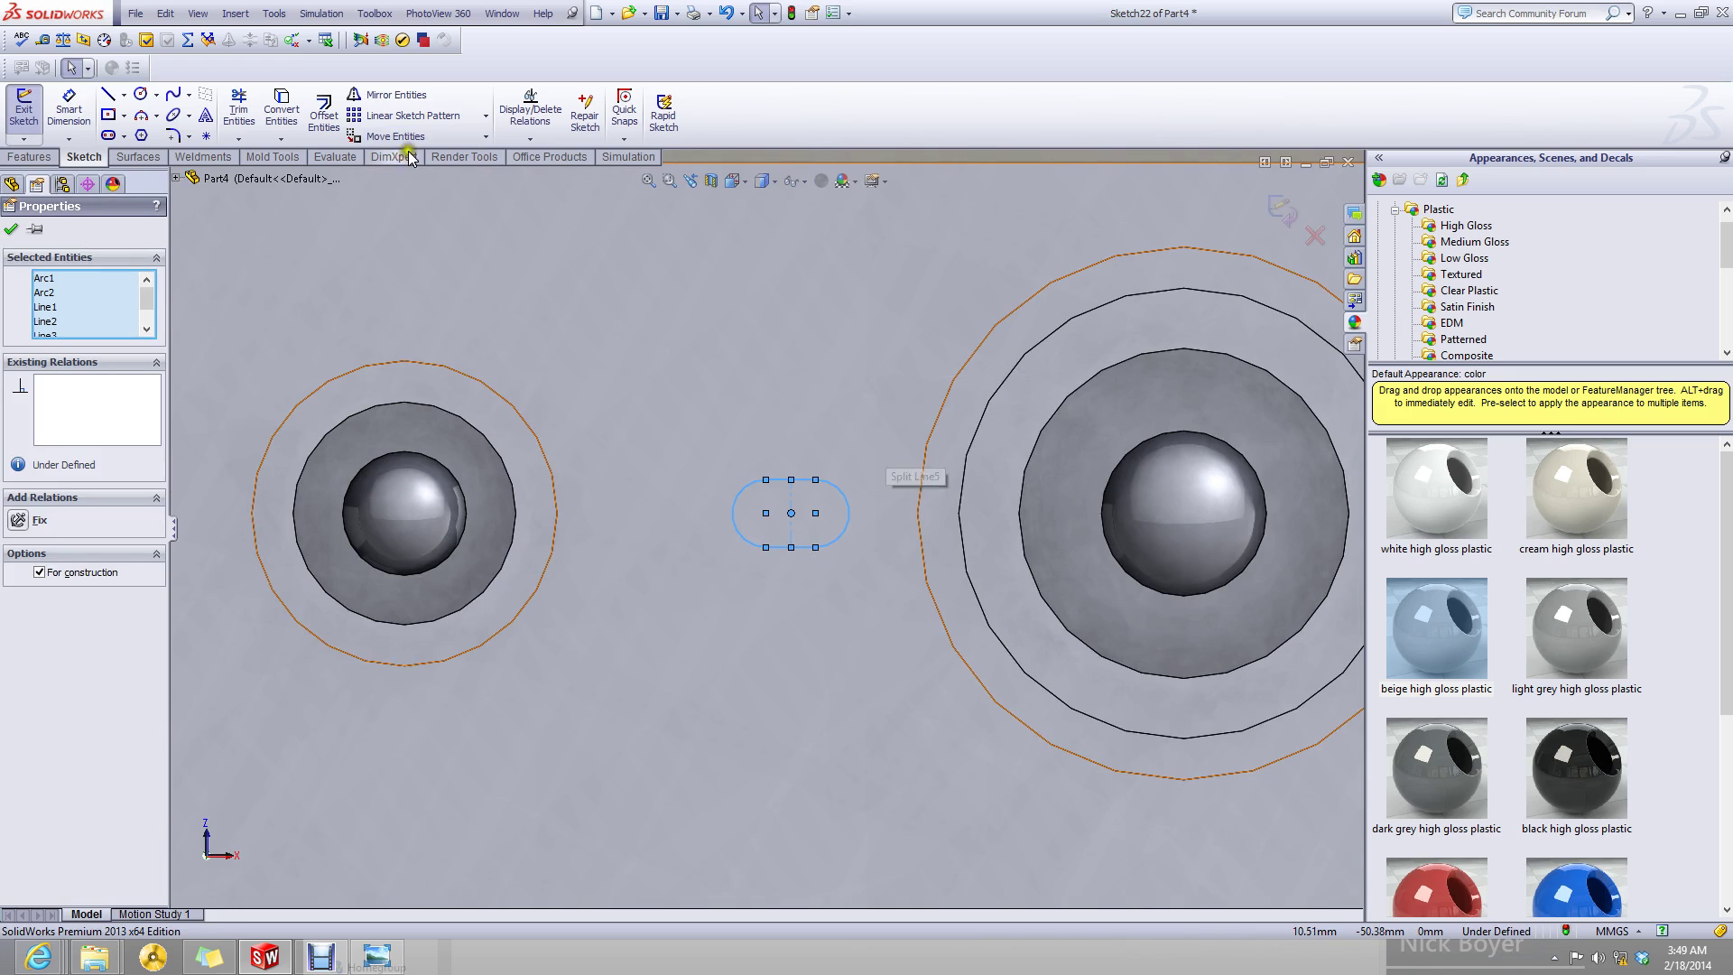
{"action": "left_click", "coordinate": [395, 136]}
{"action": "left_click", "coordinate": [791, 513]}
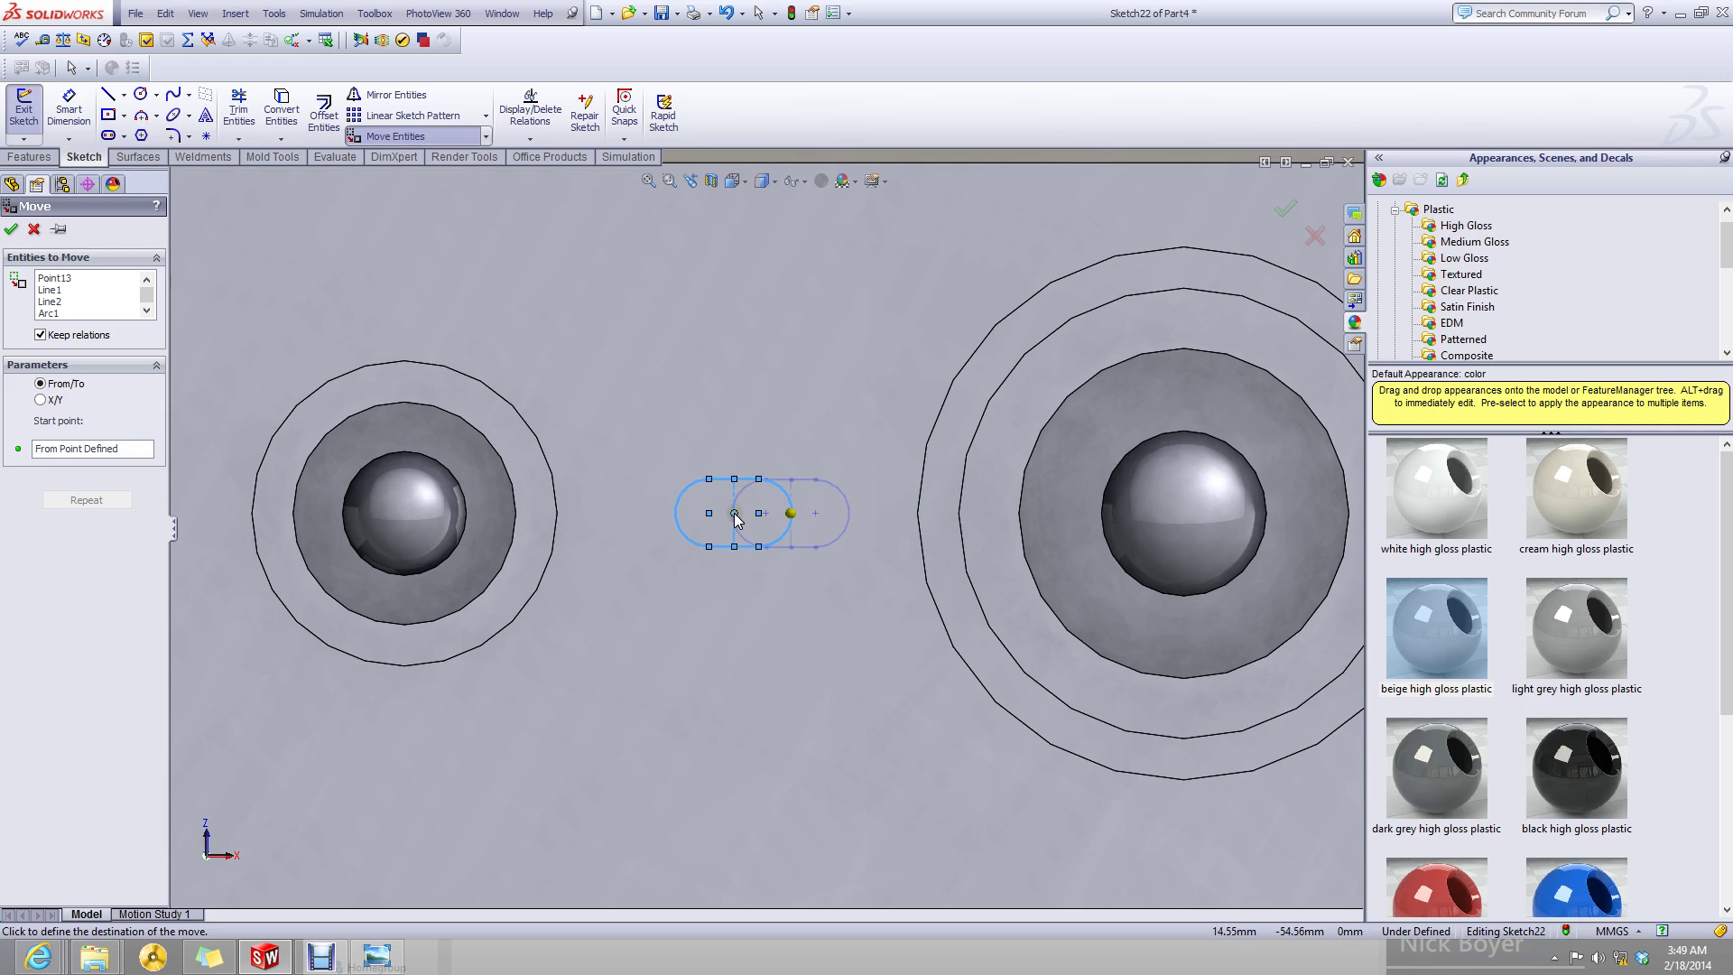
{"action": "left_click", "coordinate": [735, 515]}
{"action": "scroll", "coordinate": [794, 596], "scroll_direction": "up", "scroll_amount": 5}
- Cut the slot profile into the back with a blind depth of 0.25 mm and a 45° draft
{"action": "left_click", "coordinate": [71, 271]}
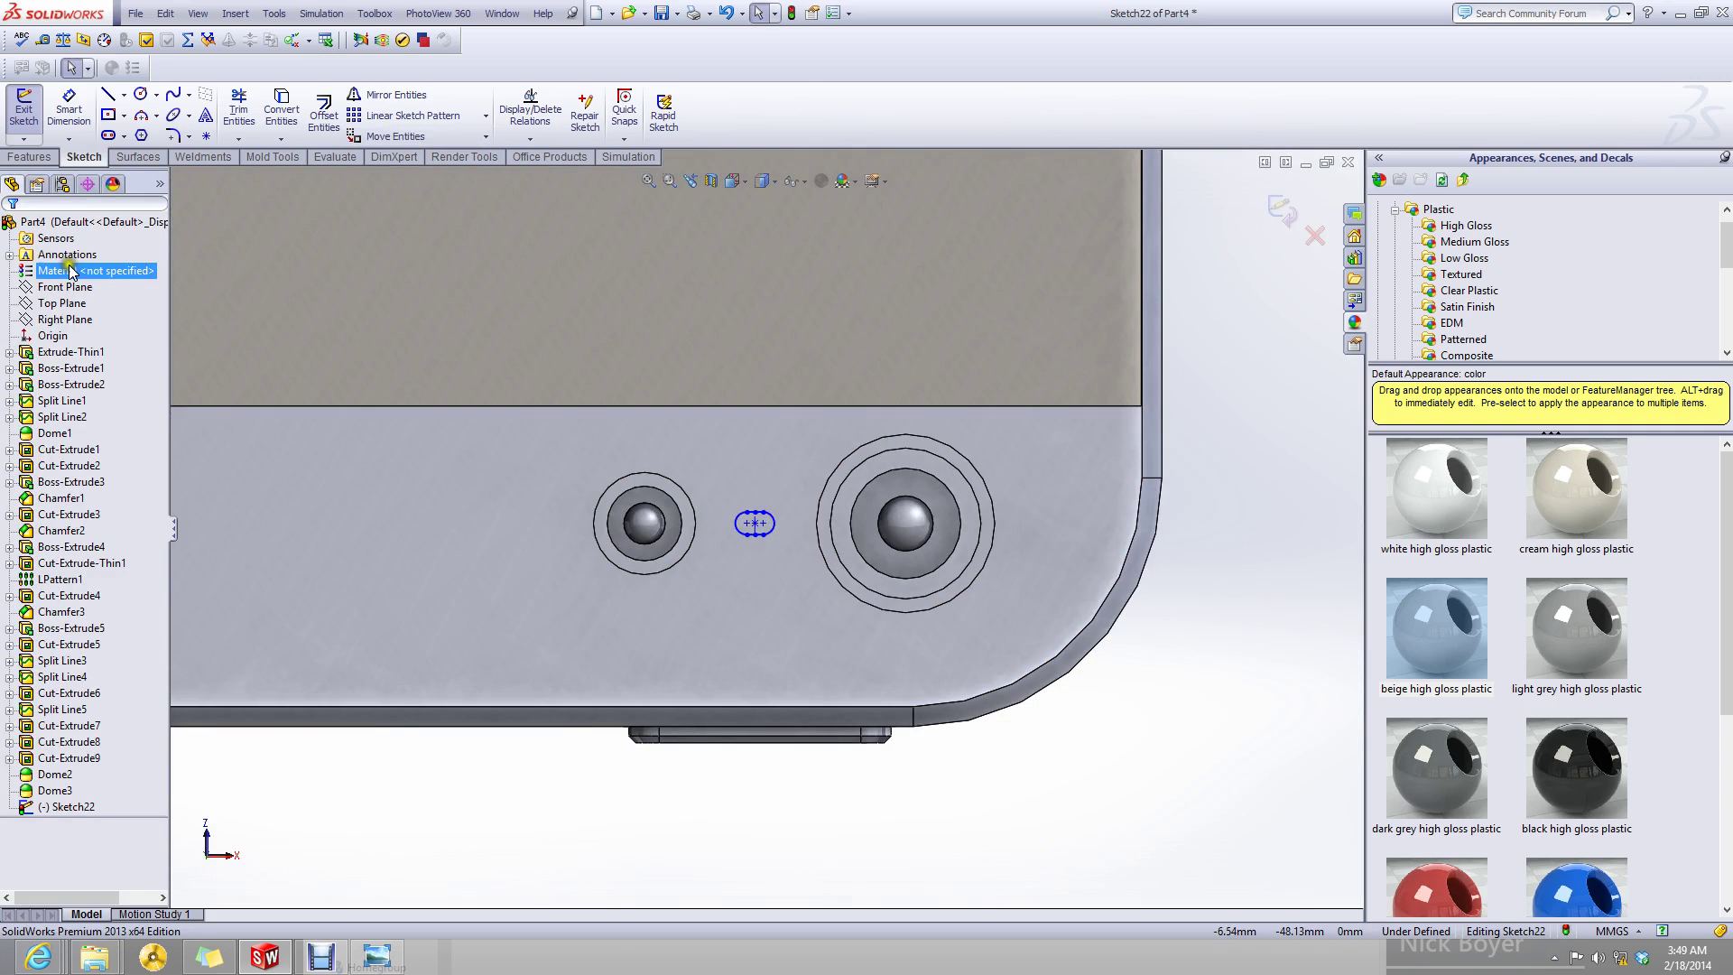
{"action": "left_click", "coordinate": [4, 158]}
{"action": "left_click", "coordinate": [258, 114]}
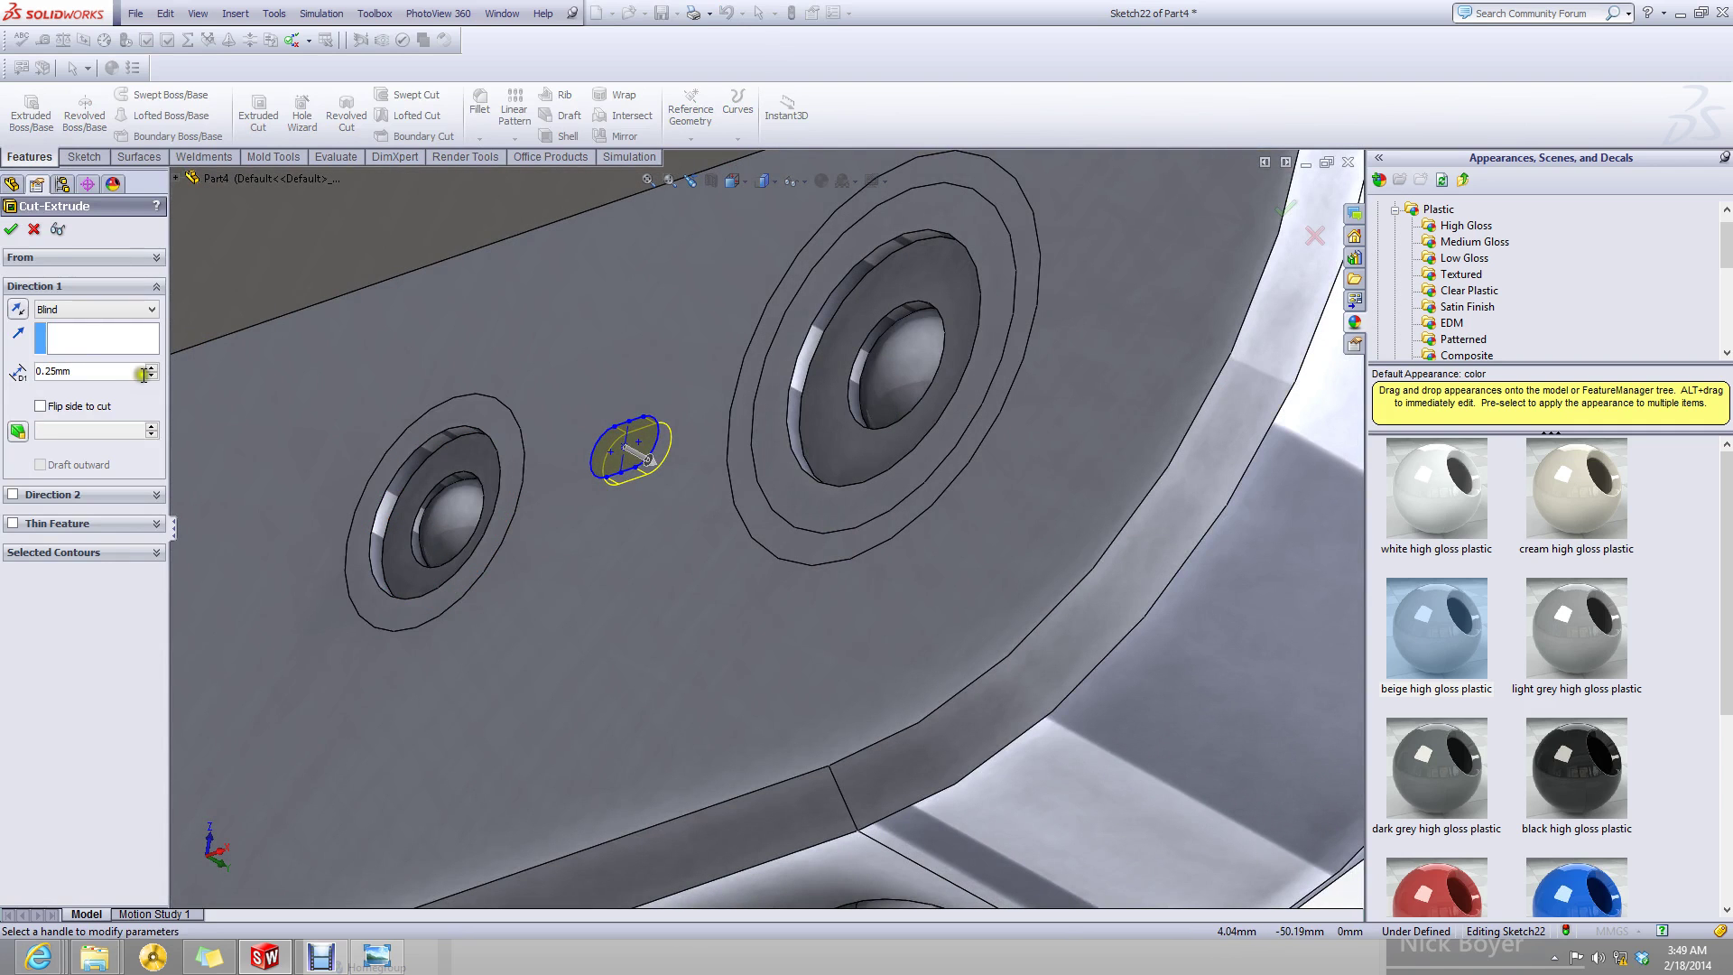
{"action": "left_click", "coordinate": [19, 431]}
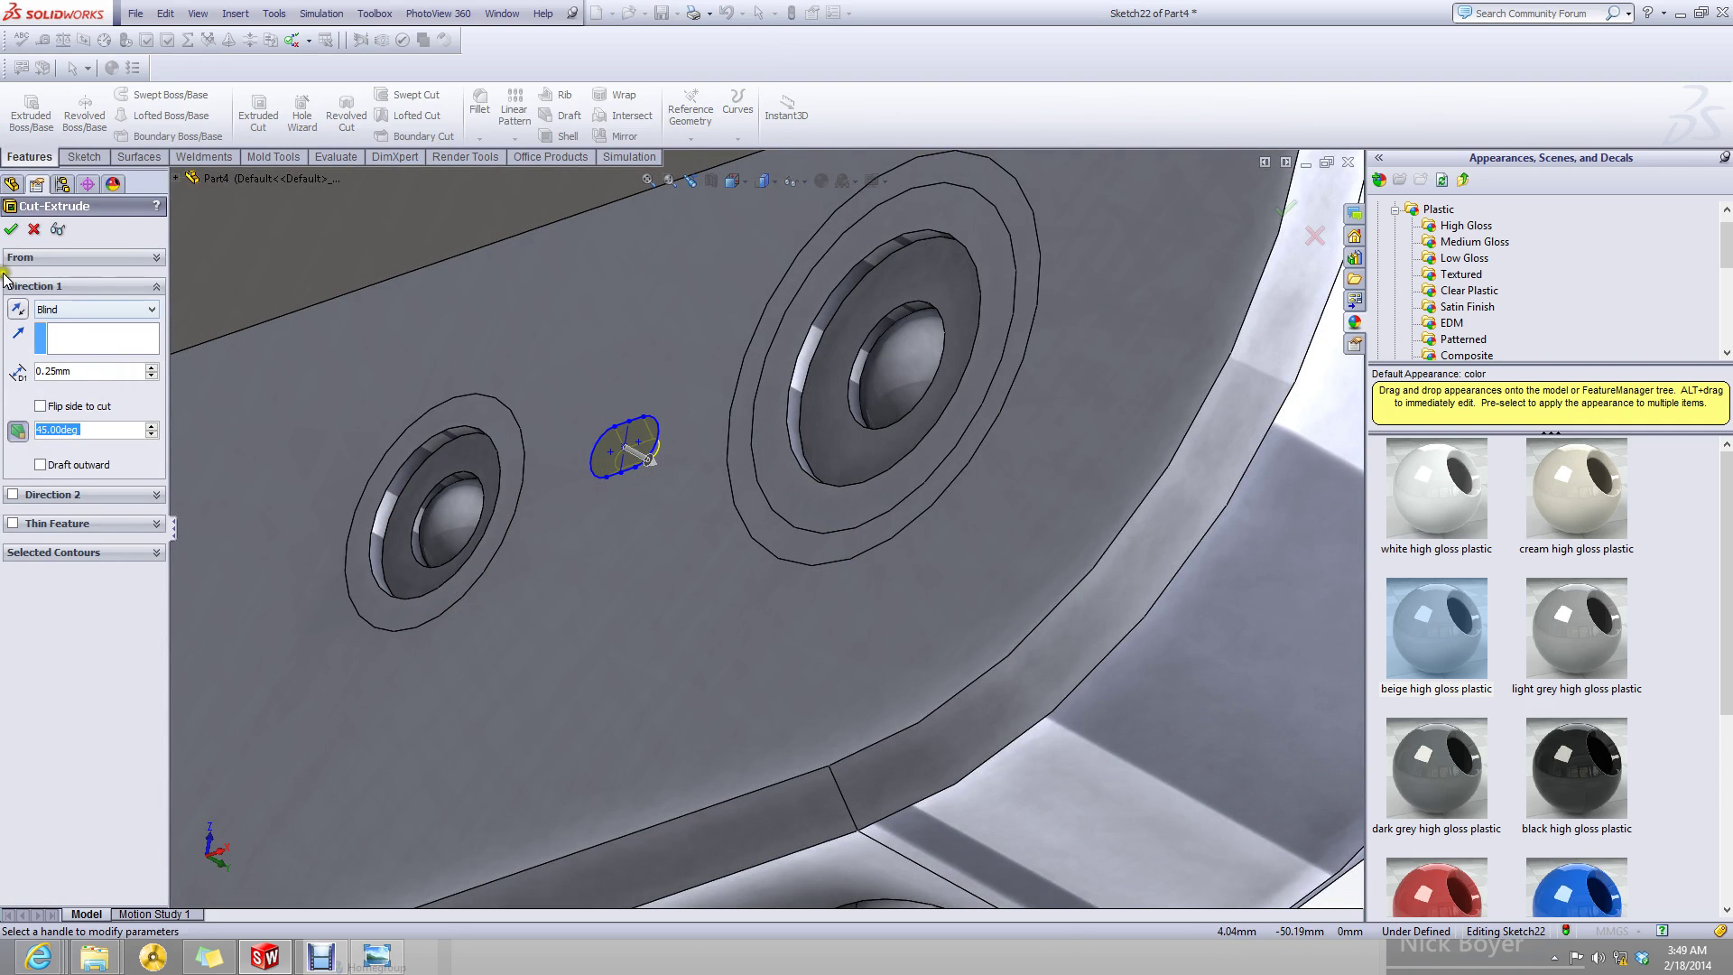
{"action": "left_click", "coordinate": [11, 229]}
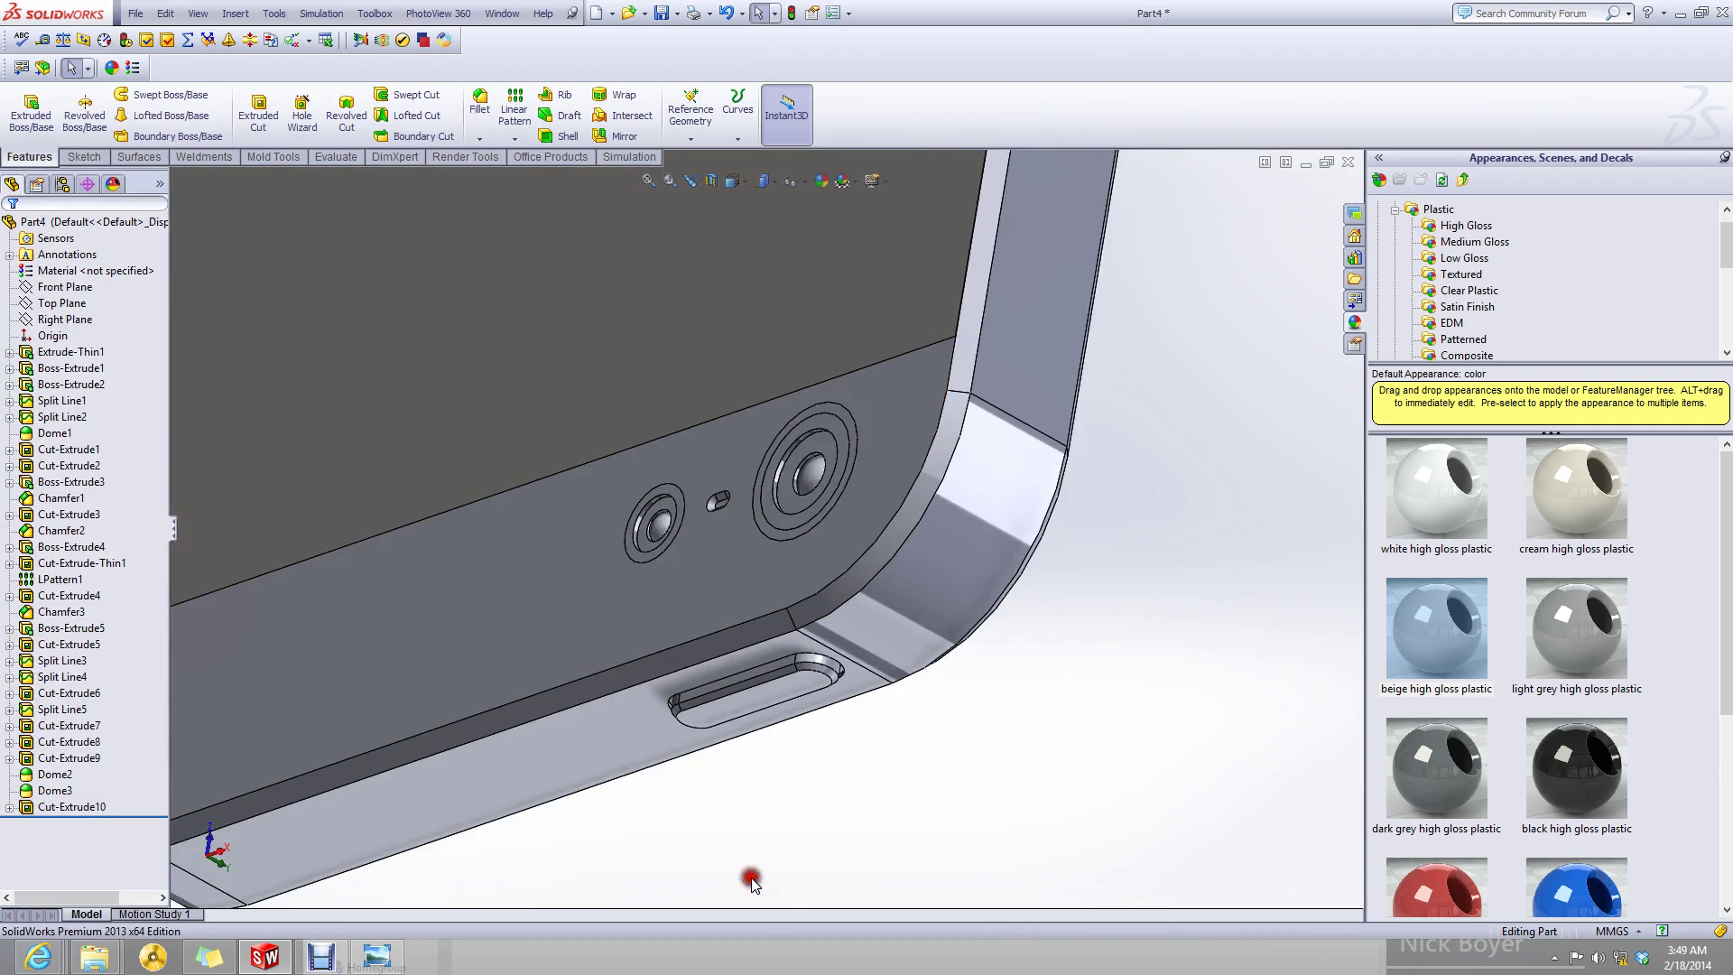
- Start a new sketch on the large rear face between the end panels and view it from the back
{"action": "mouse_move", "coordinate": [751, 881]}
{"action": "middle_mouse_down"}
{"action": "mouse_move", "coordinate": [925, 452]}
{"action": "mouse_move", "coordinate": [786, 786]}
{"action": "mouse_move", "coordinate": [815, 906]}
{"action": "mouse_move", "coordinate": [747, 851]}
{"action": "middle_mouse_up"}
{"action": "left_click", "coordinate": [669, 689]}
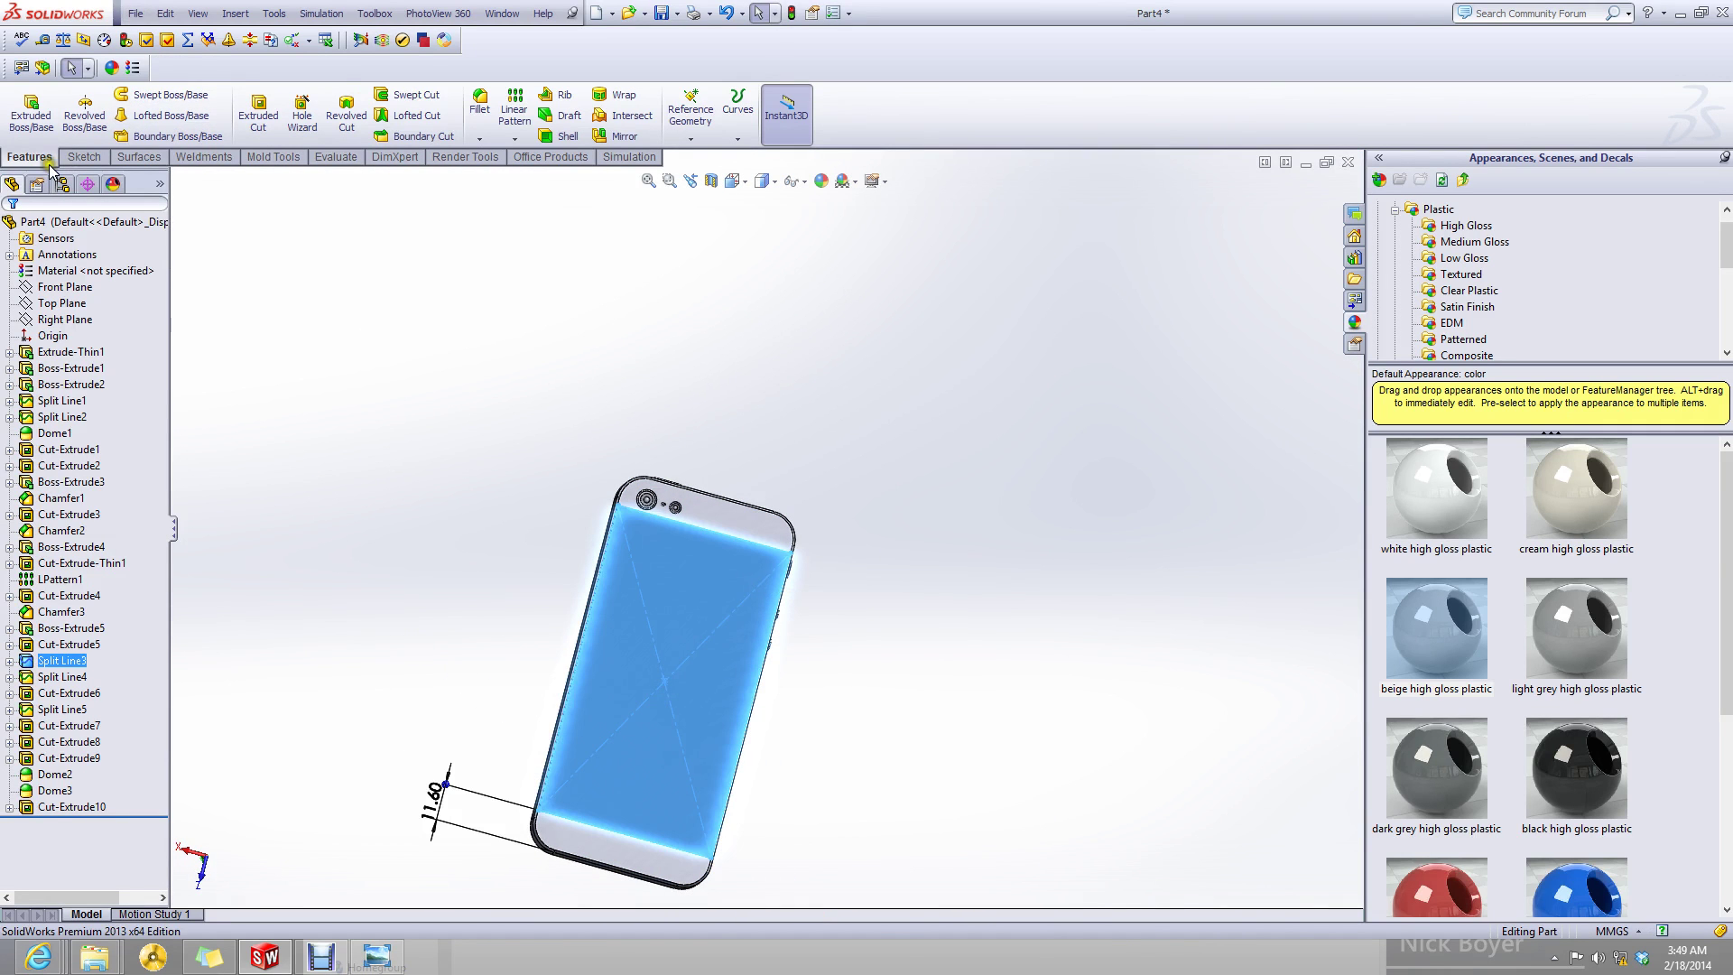
{"action": "left_click", "coordinate": [84, 157]}
{"action": "left_click", "coordinate": [23, 108]}
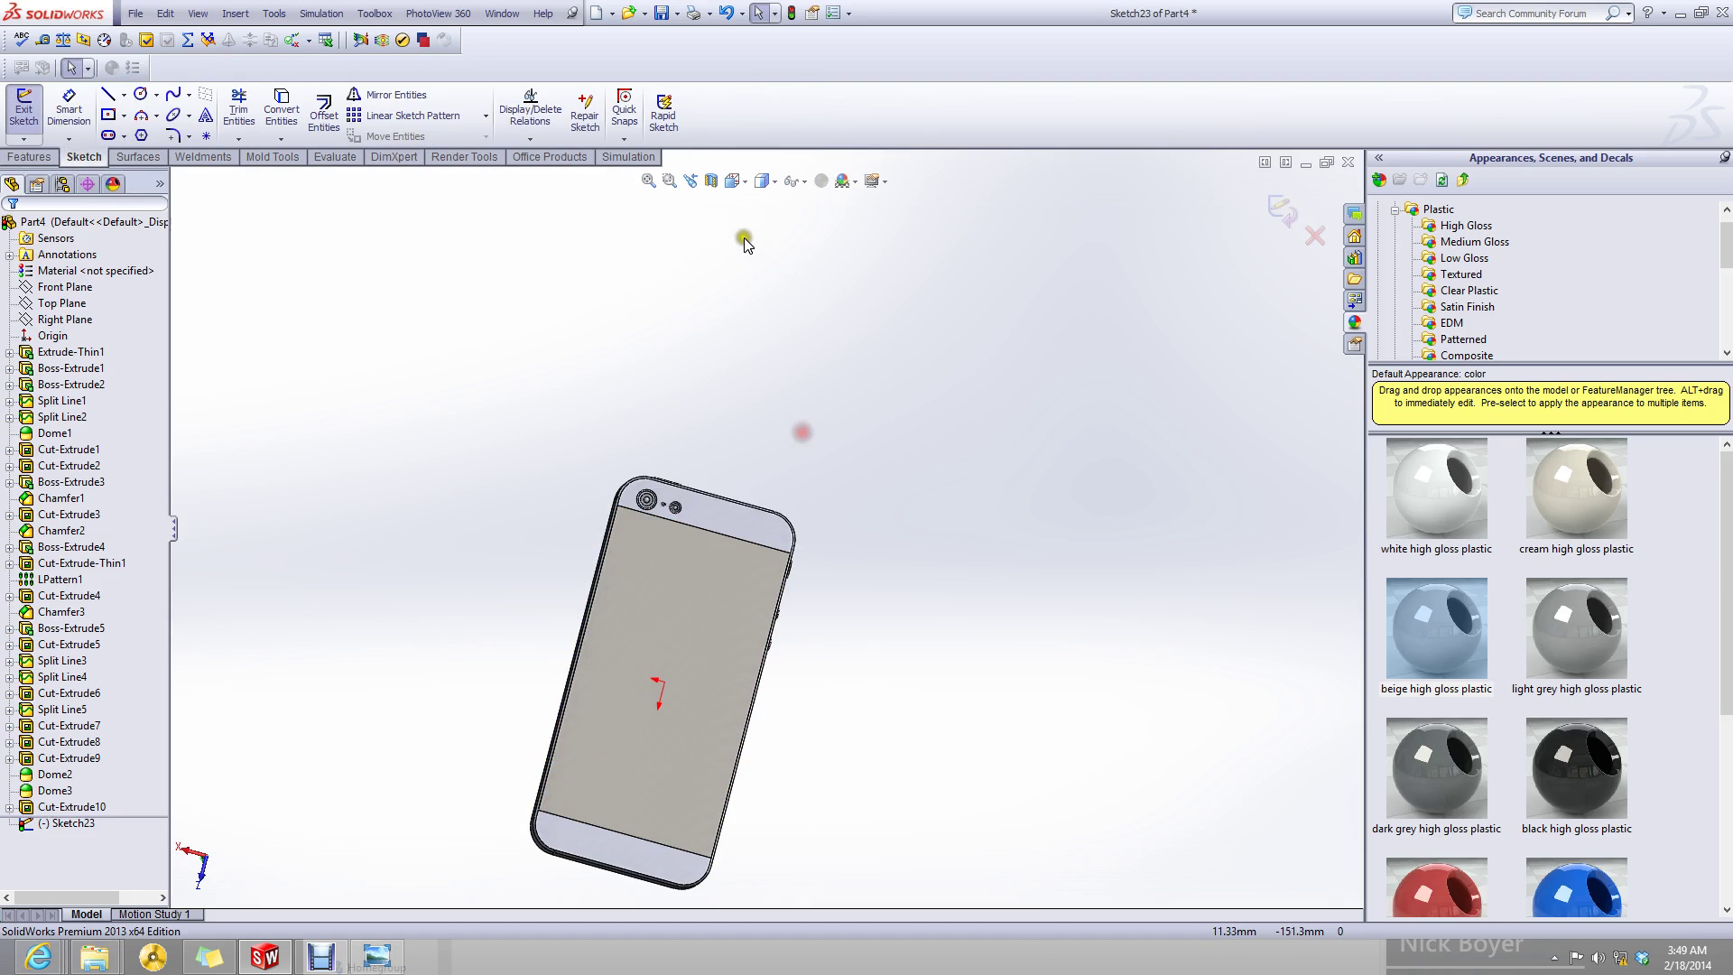
{"action": "left_click", "coordinate": [733, 181]}
{"action": "left_click", "coordinate": [828, 282]}
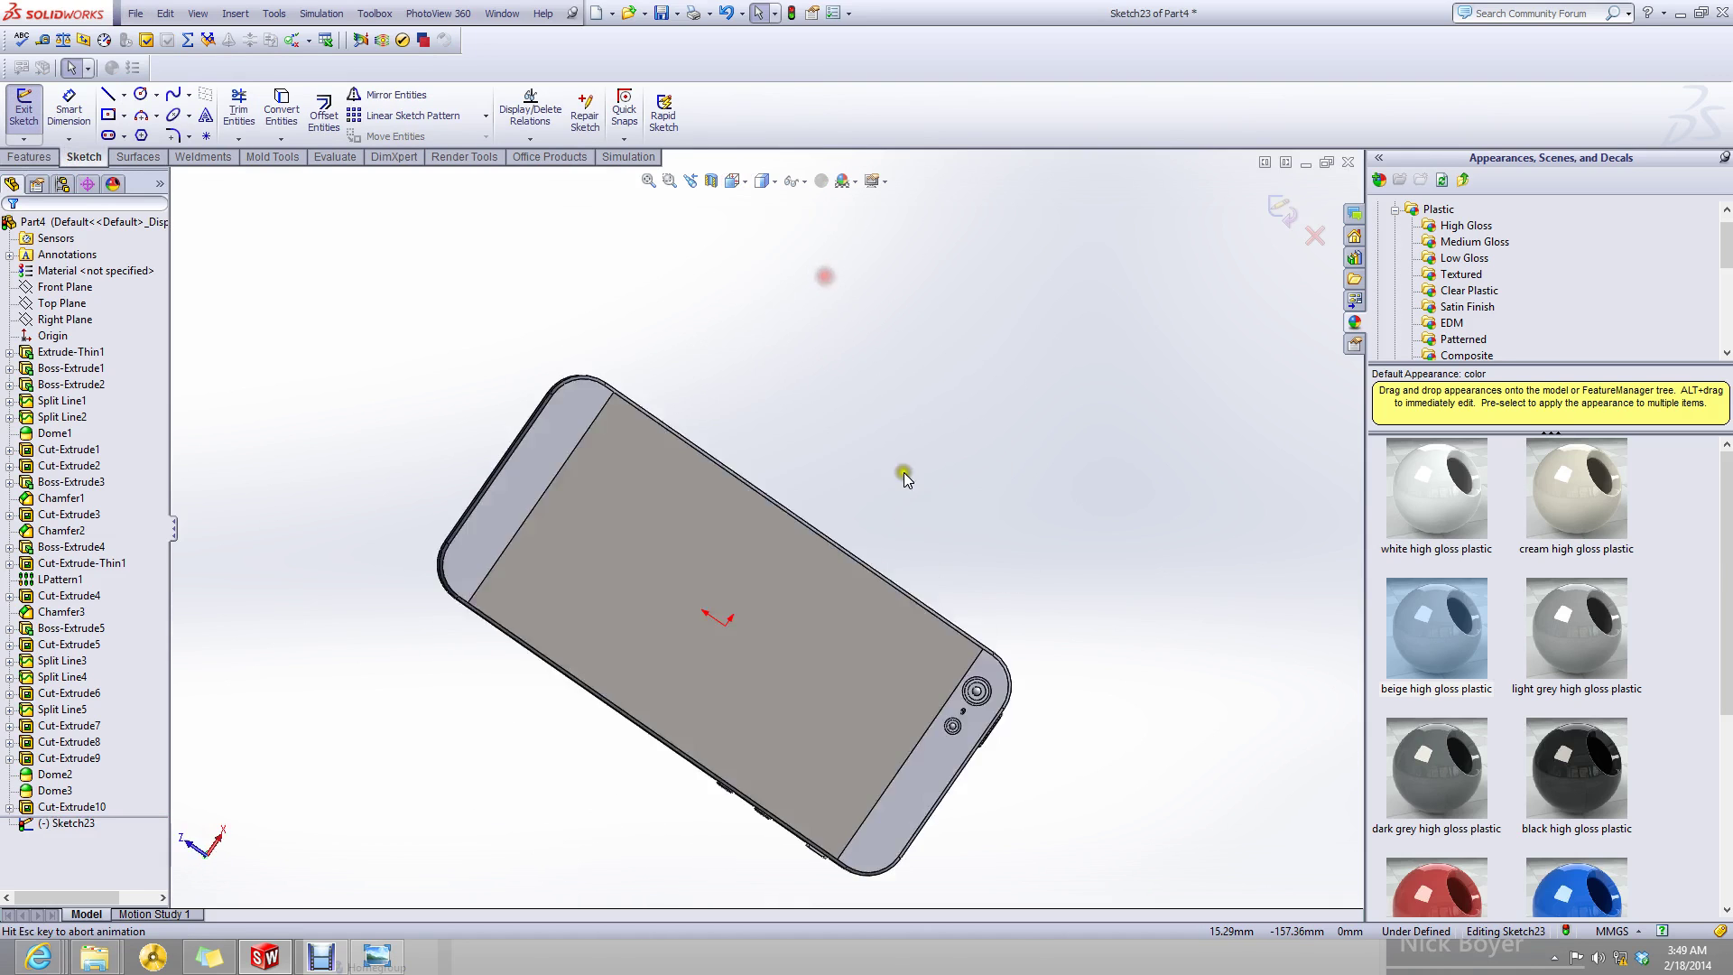
- Switch to the iPhone 5 reference part and select the Apple logo on its rear face
{"action": "left_click", "coordinate": [1307, 163]}
{"action": "left_click", "coordinate": [96, 910]}
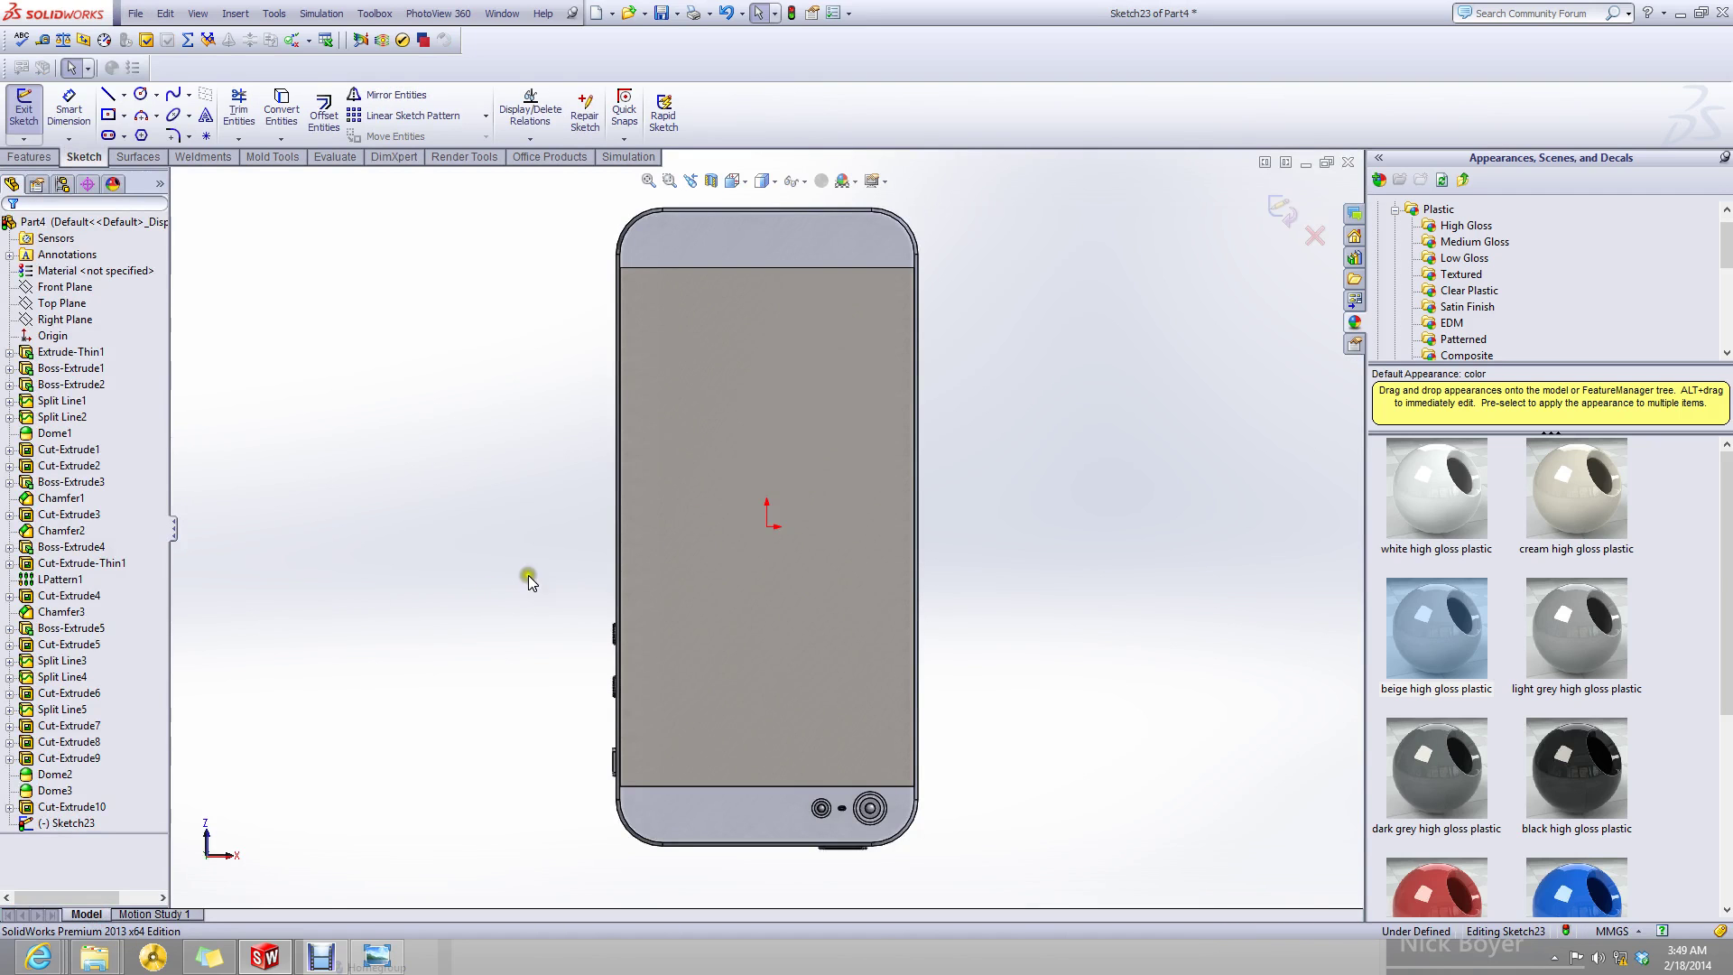
{"action": "left_click", "coordinate": [1307, 163]}
{"action": "left_click", "coordinate": [246, 907]}
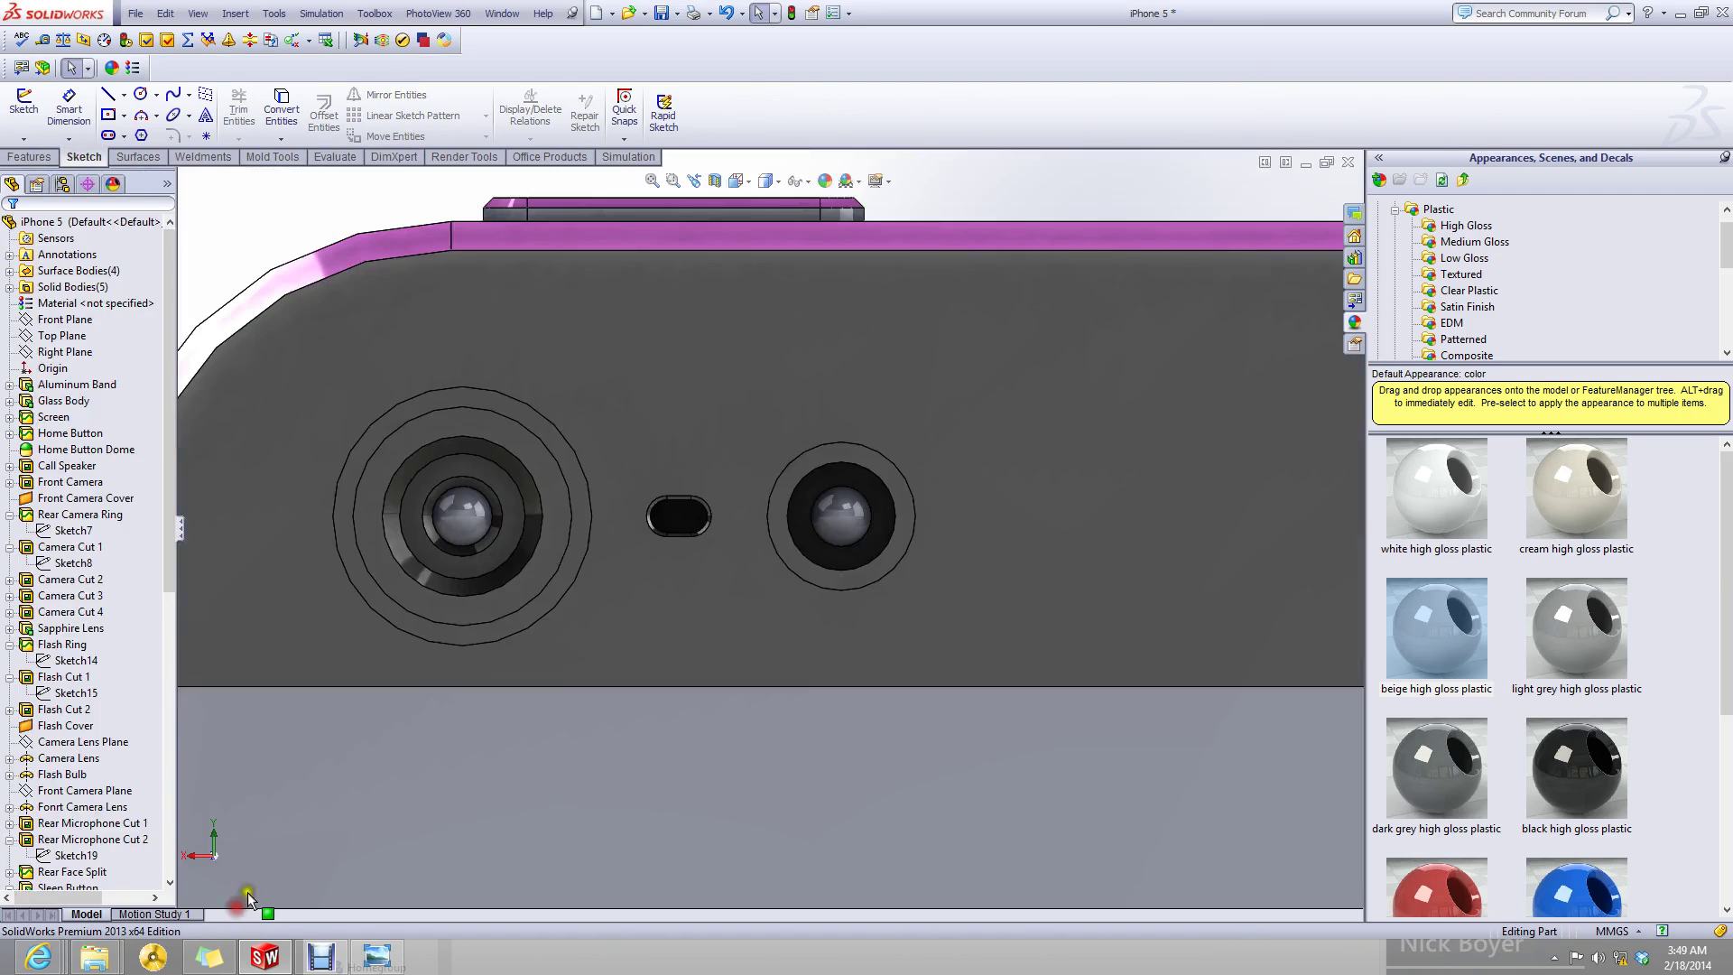
{"action": "scroll", "coordinate": [632, 590], "scroll_direction": "up", "scroll_amount": 10}
{"action": "left_click", "coordinate": [826, 650]}
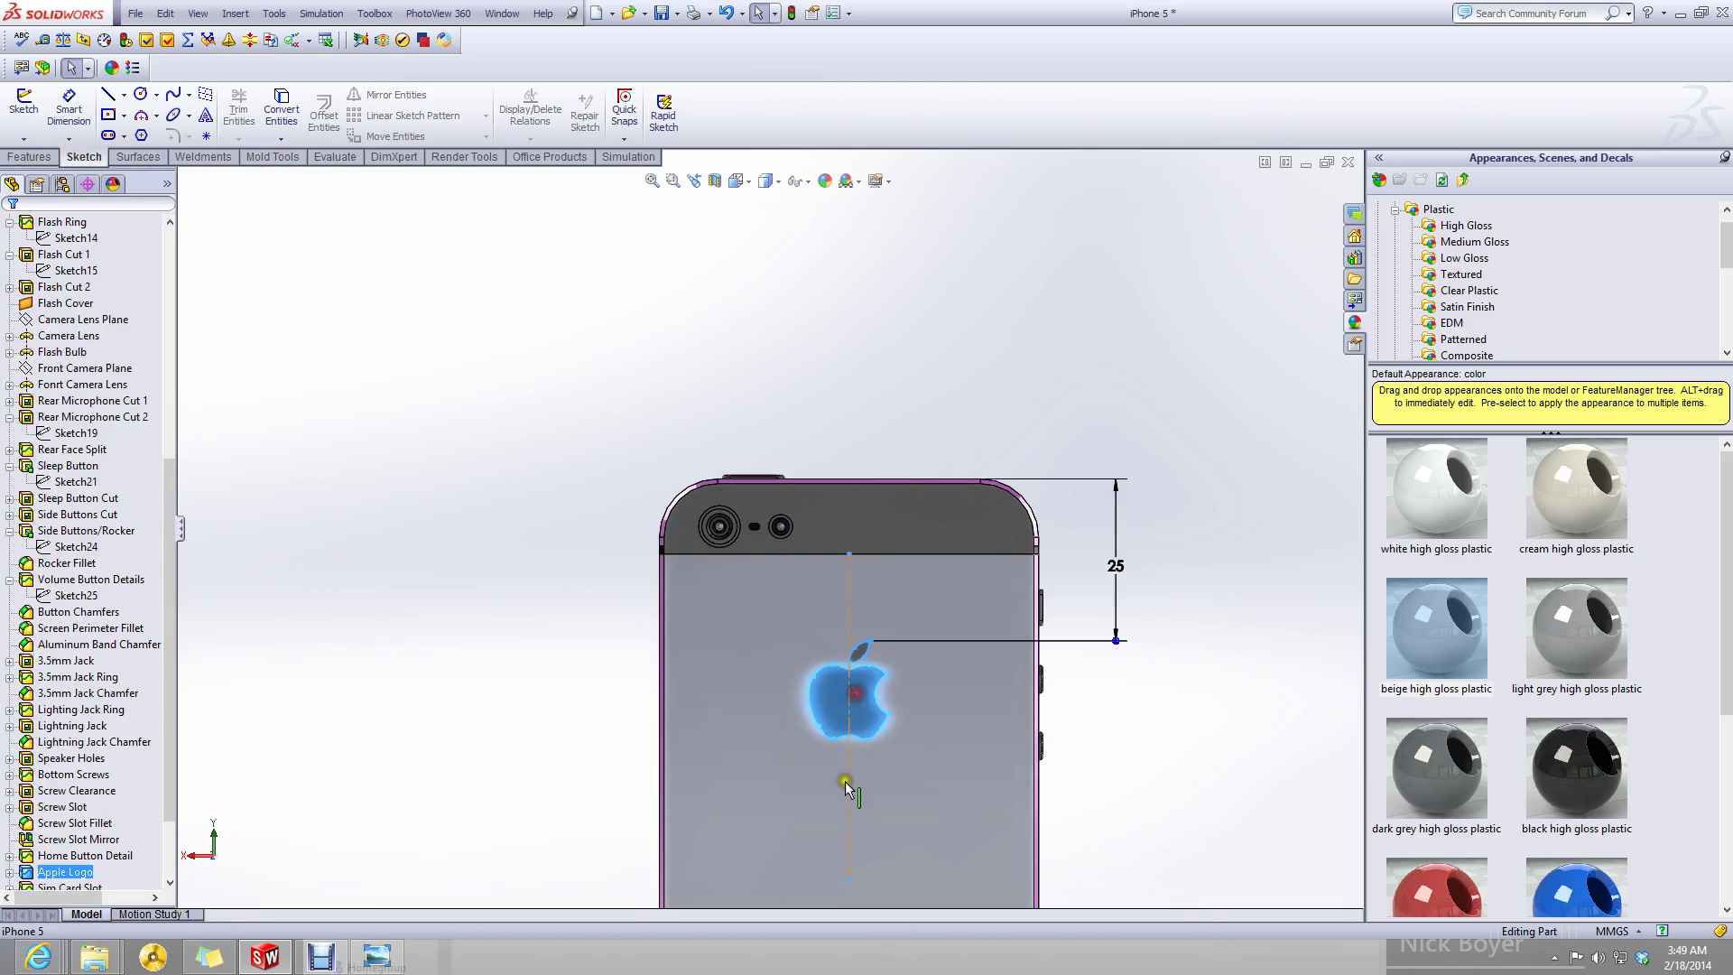
- Open the Apple Logo feature's sketch, Sketch34, for editing
{"action": "left_click", "coordinate": [10, 871]}
{"action": "right_click", "coordinate": [66, 871]}
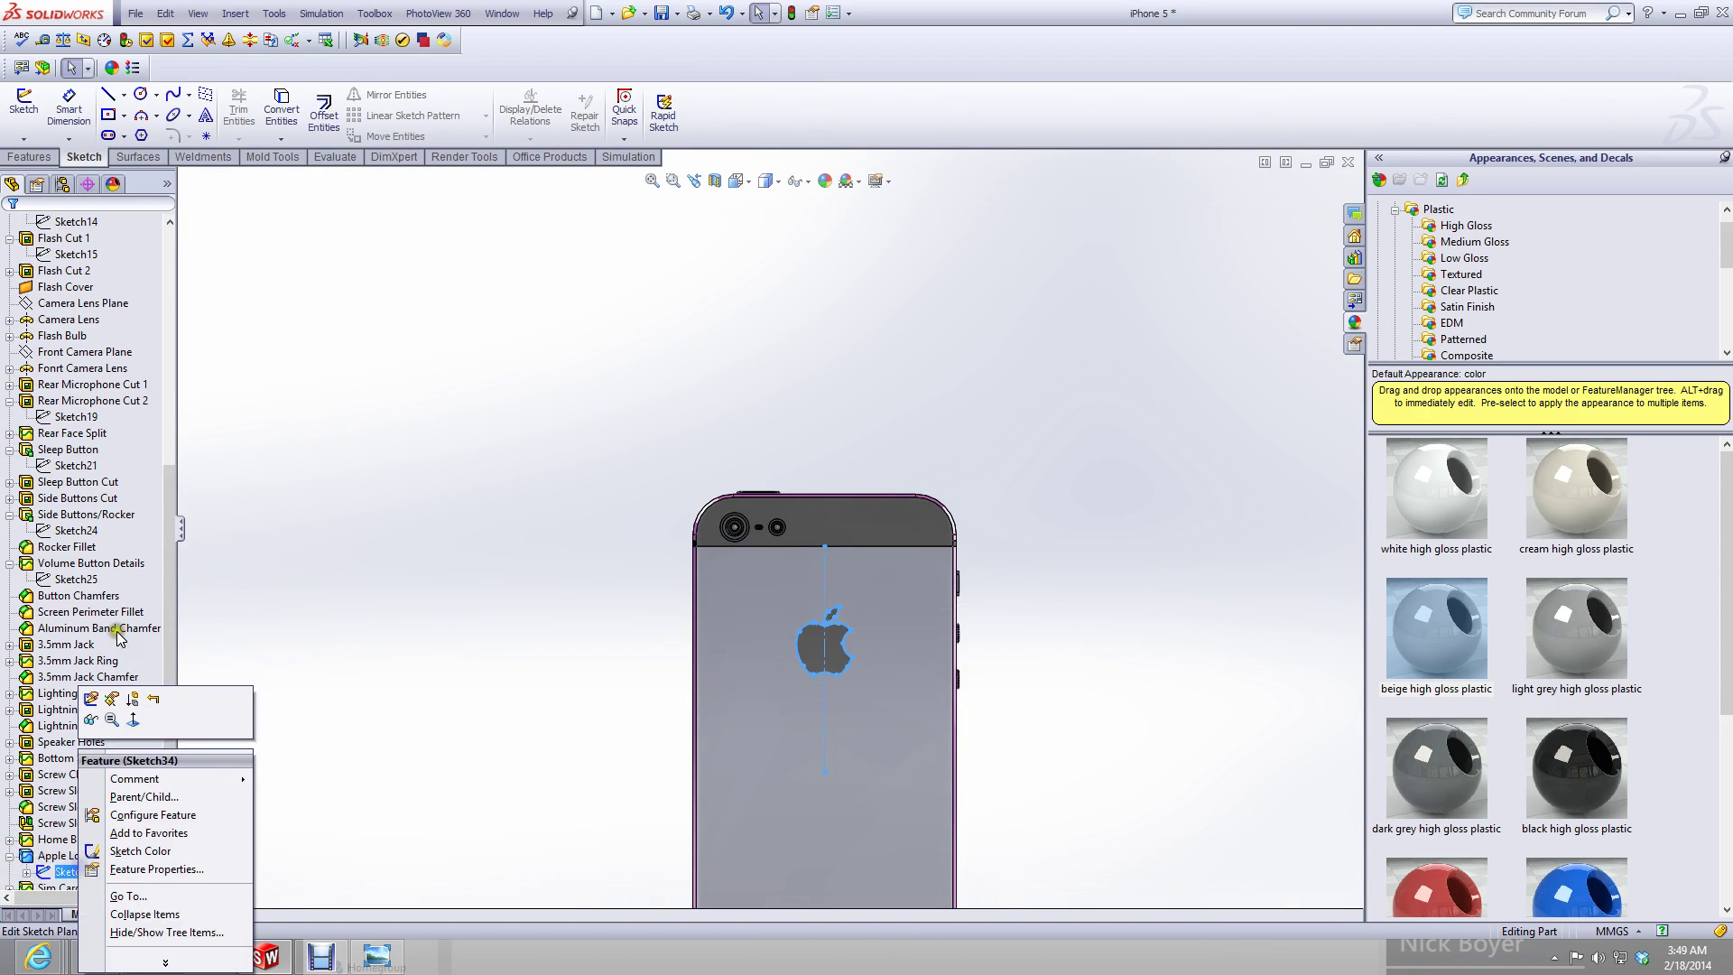
{"action": "left_click", "coordinate": [99, 700]}
{"action": "scroll", "coordinate": [919, 662], "scroll_direction": "down", "scroll_amount": 5}
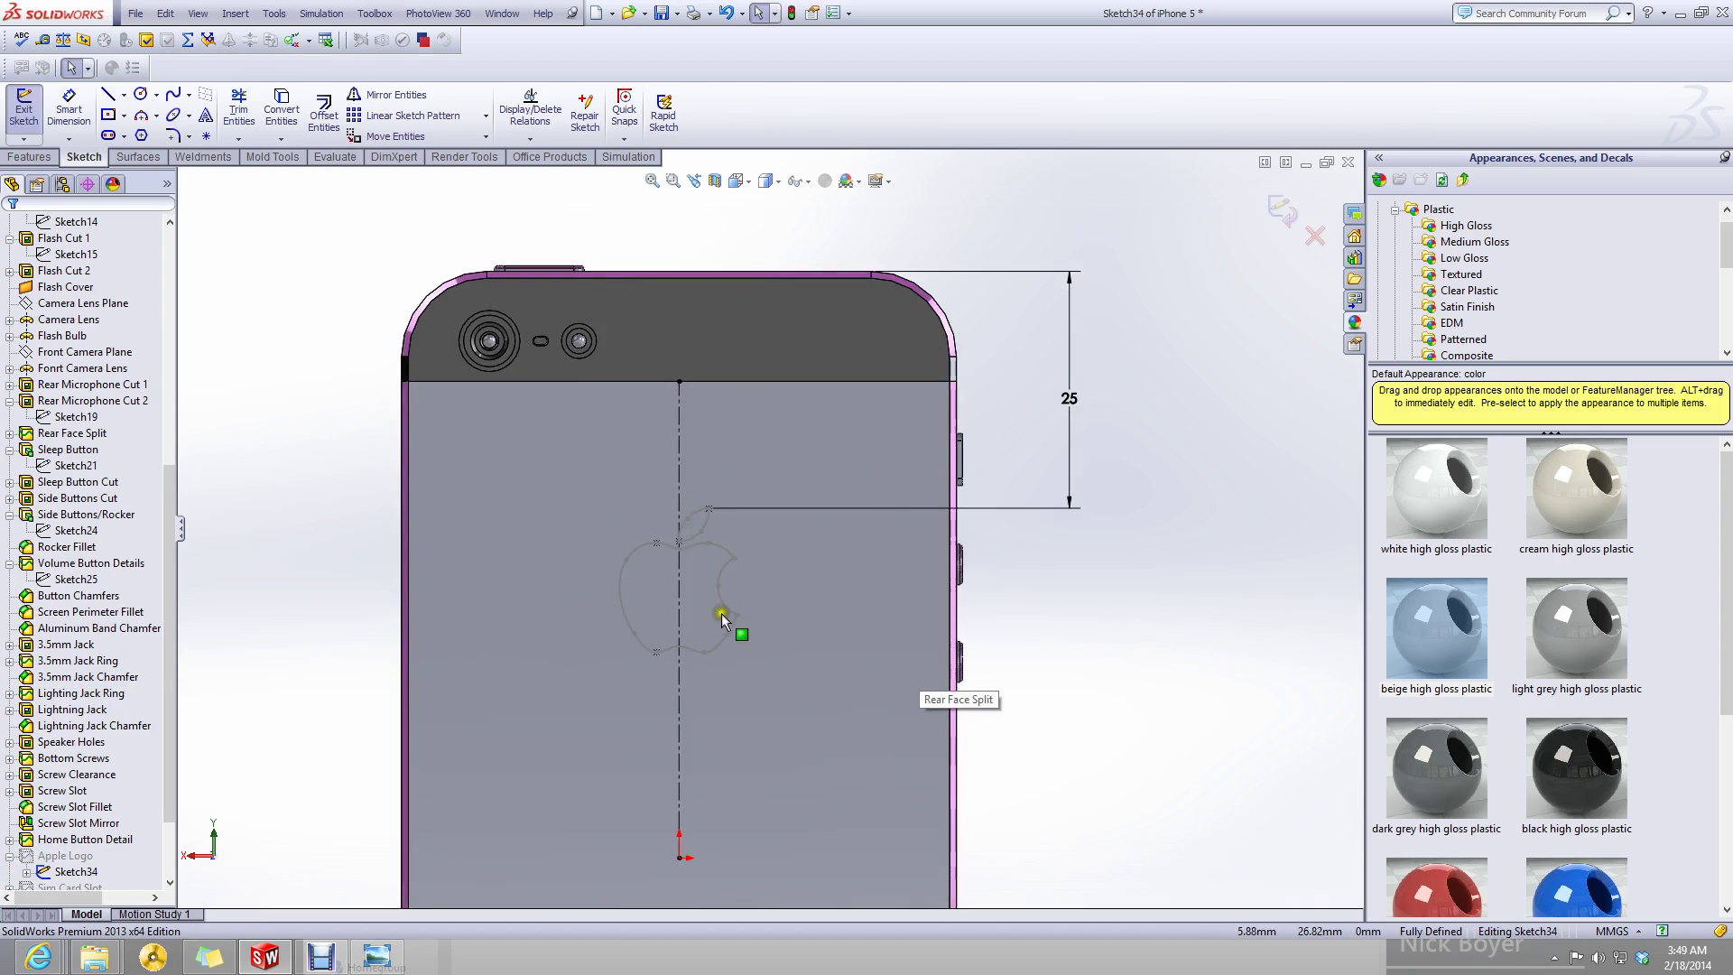
- Open the logo block Block1-1 inside Sketch34 for editing
{"action": "left_click", "coordinate": [49, 872]}
{"action": "left_click", "coordinate": [27, 872]}
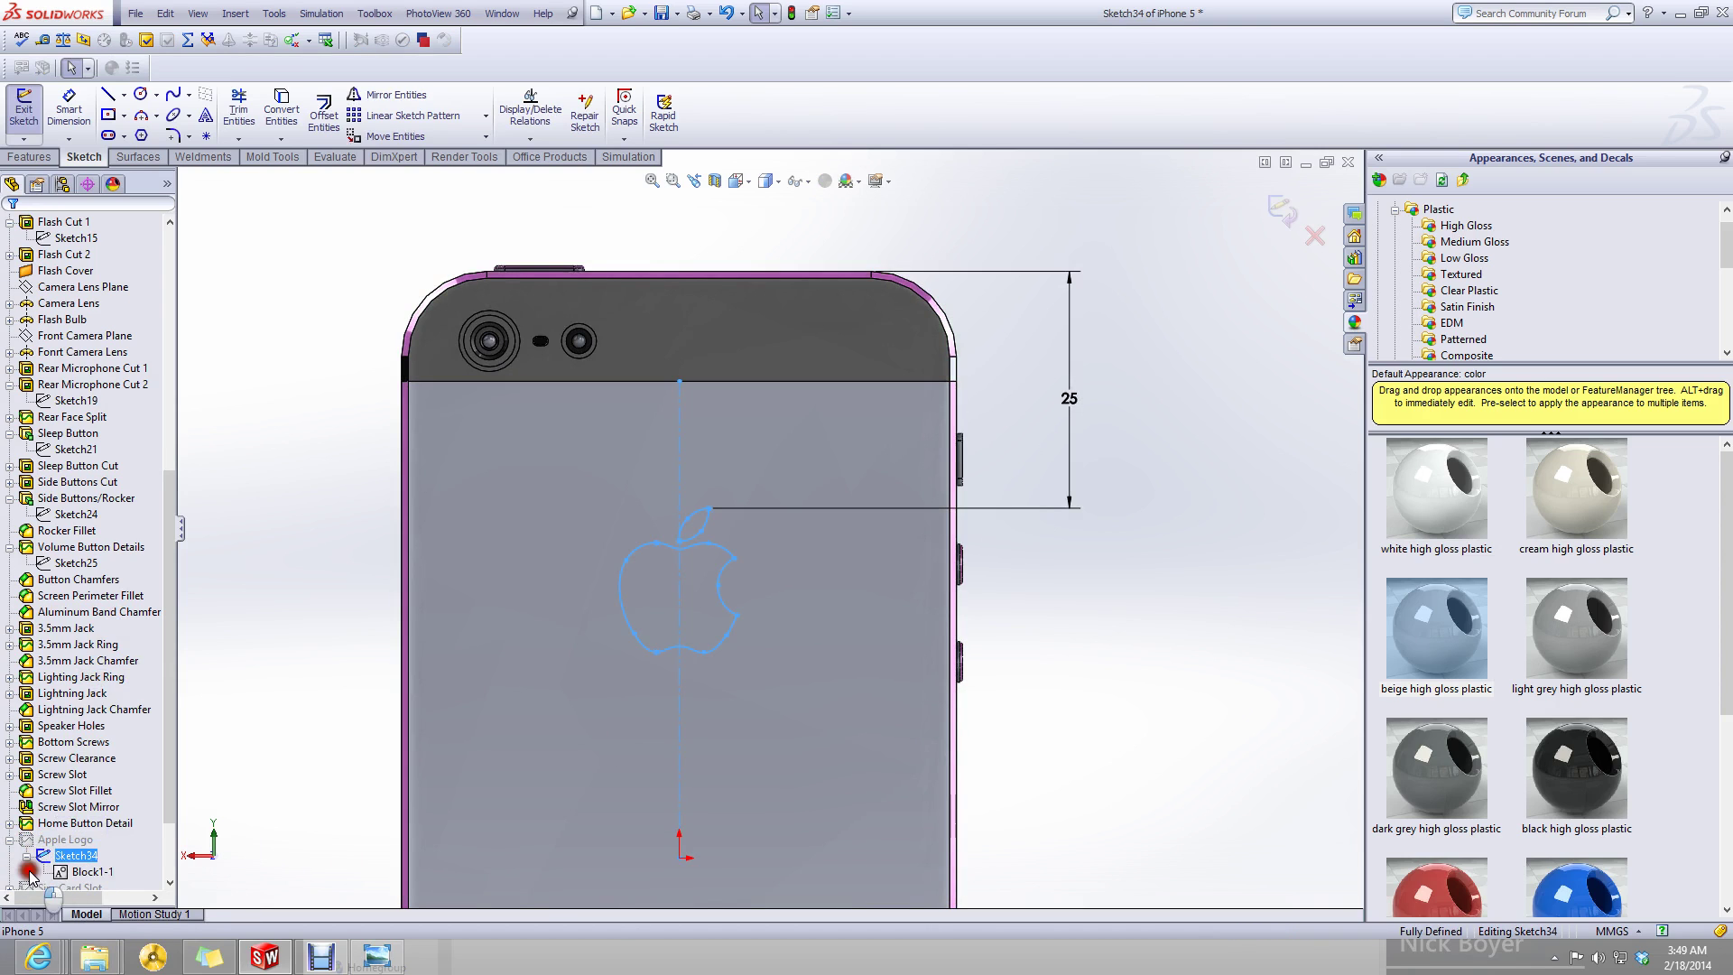
{"action": "left_click", "coordinate": [72, 872]}
{"action": "right_click", "coordinate": [72, 873]}
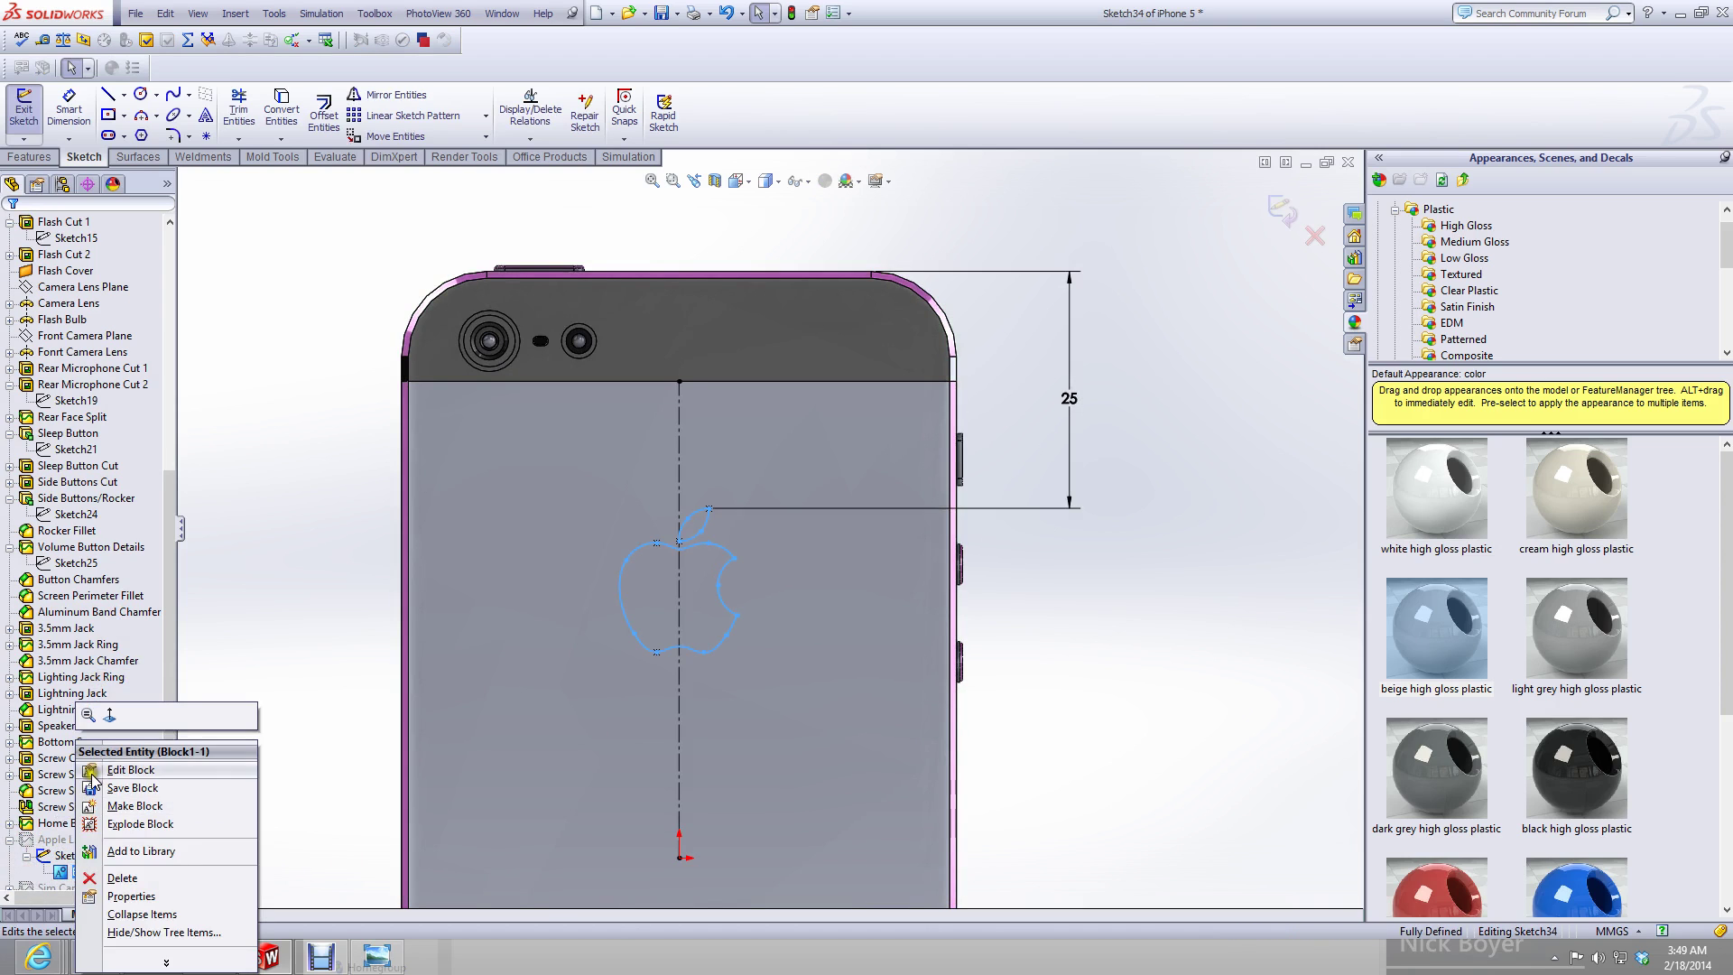
{"action": "left_click", "coordinate": [131, 770]}
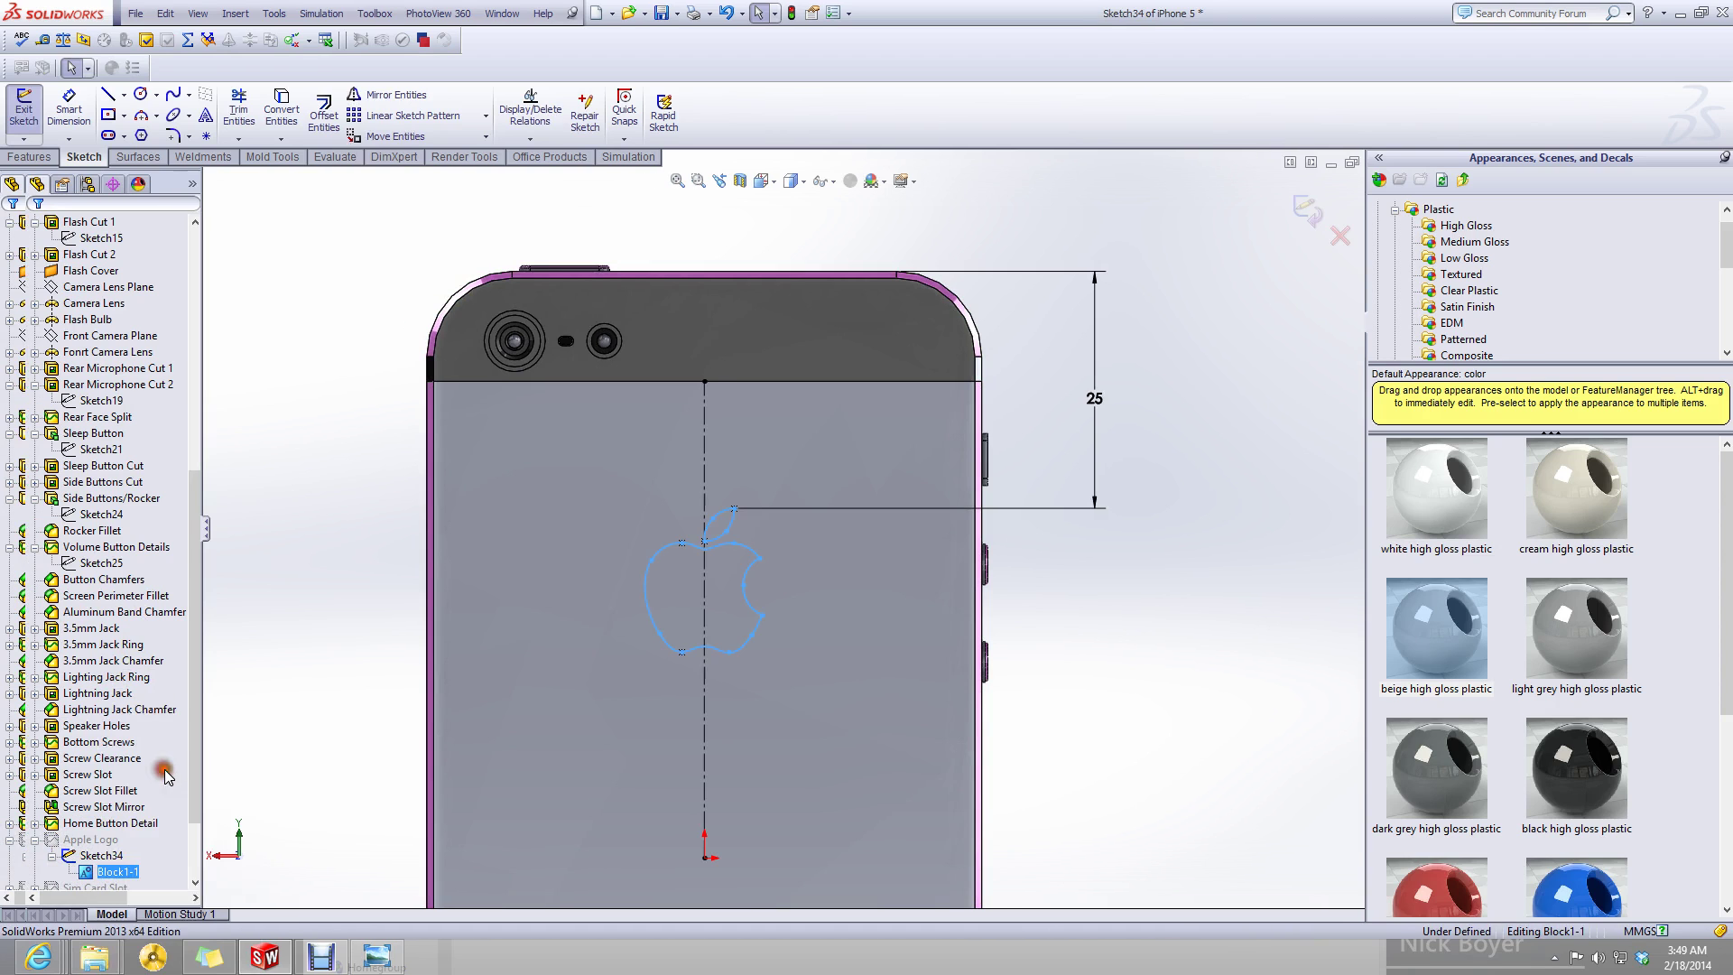
- Select all the Apple logo curves in the block for copying, and leave block editing
{"action": "left_click_drag", "start_coordinate": [898, 459], "coordinate": [519, 743]}
{"action": "scroll", "coordinate": [1005, 612], "scroll_direction": "up", "scroll_amount": 3}
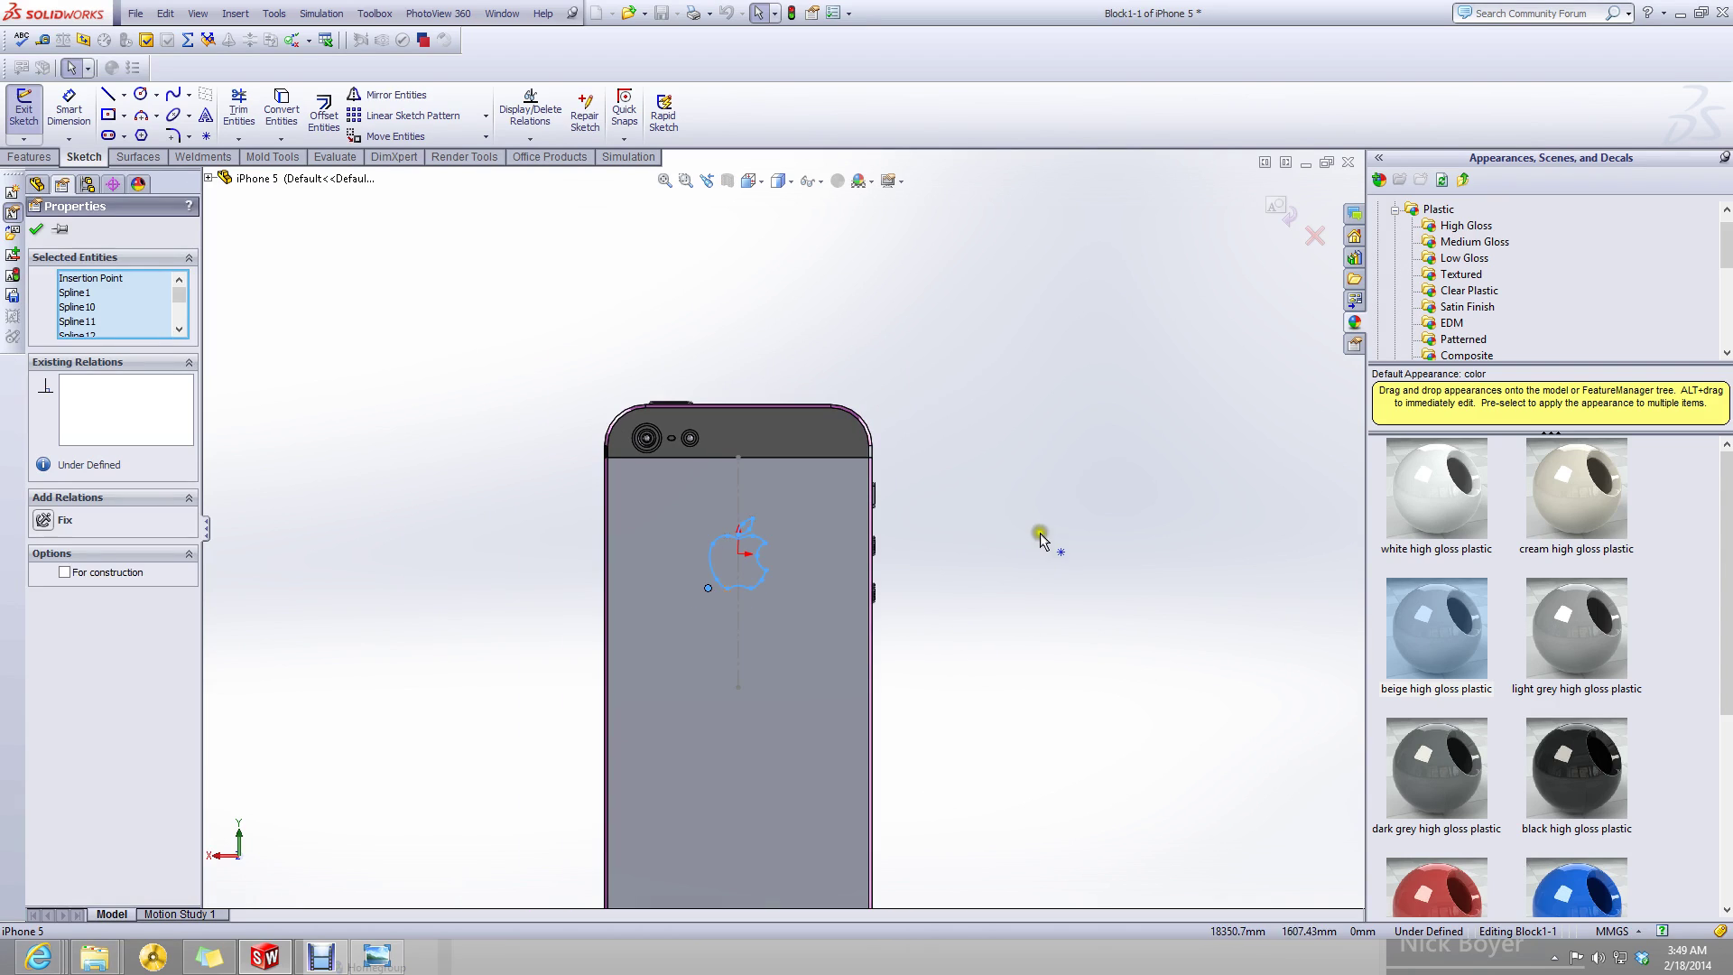
{"action": "left_click", "coordinate": [1290, 197]}
{"action": "left_click", "coordinate": [1307, 163]}
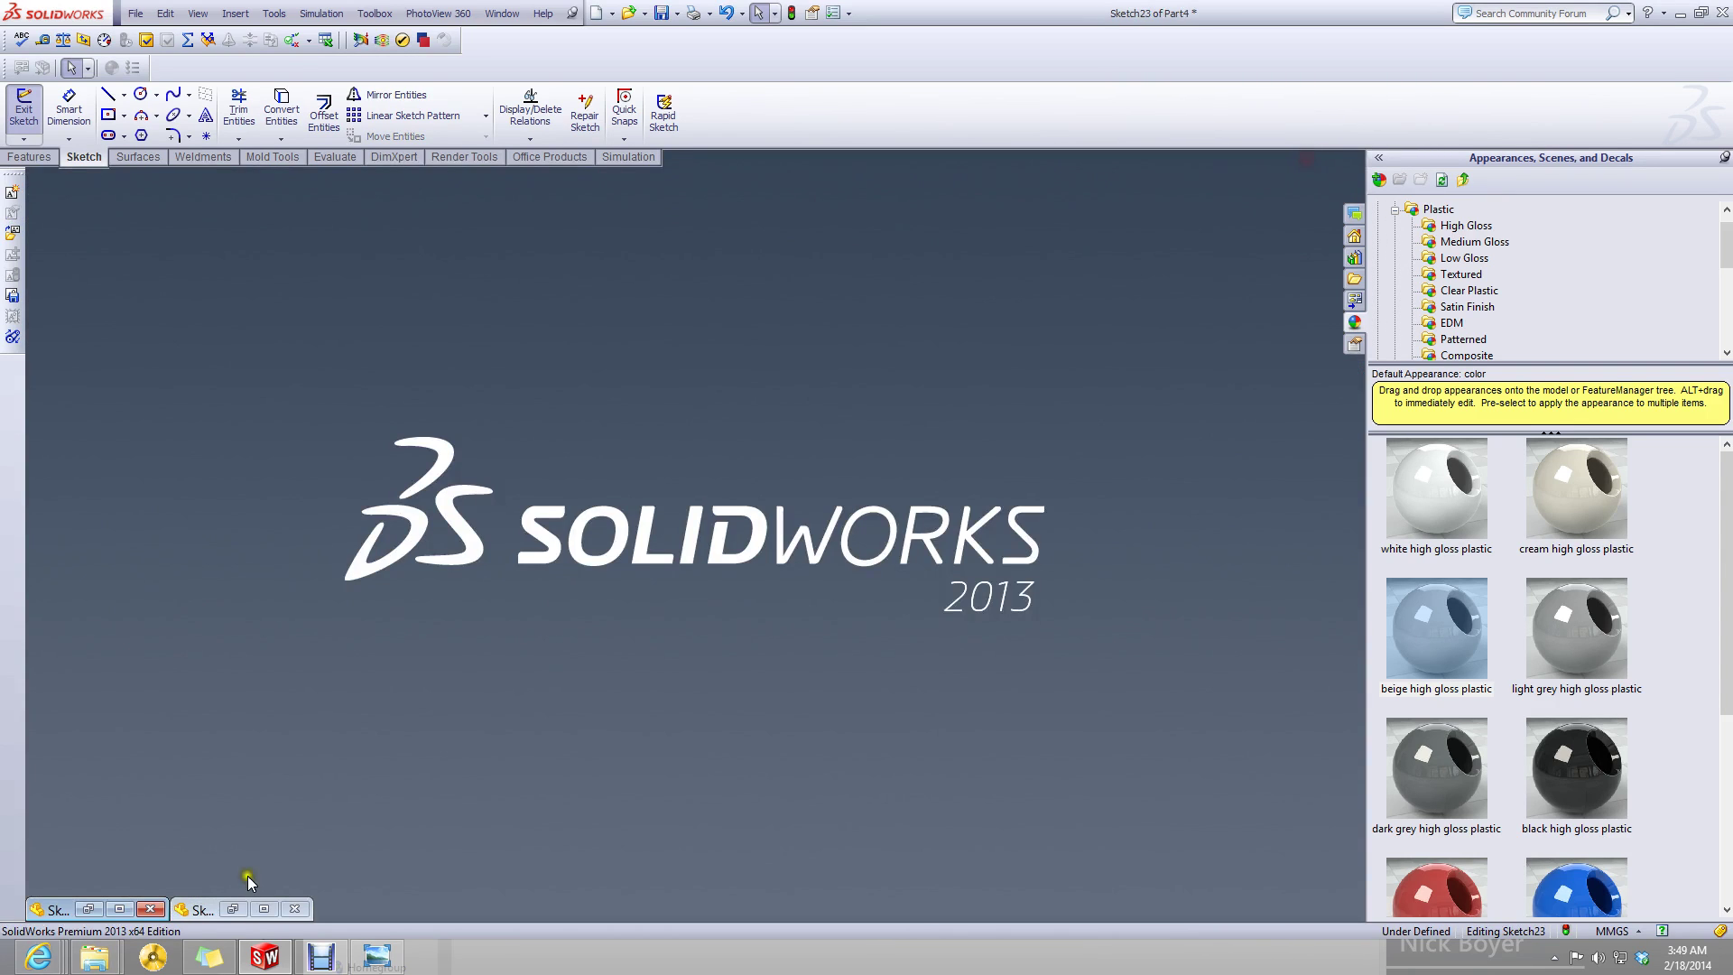
{"action": "left_click", "coordinate": [265, 908]}
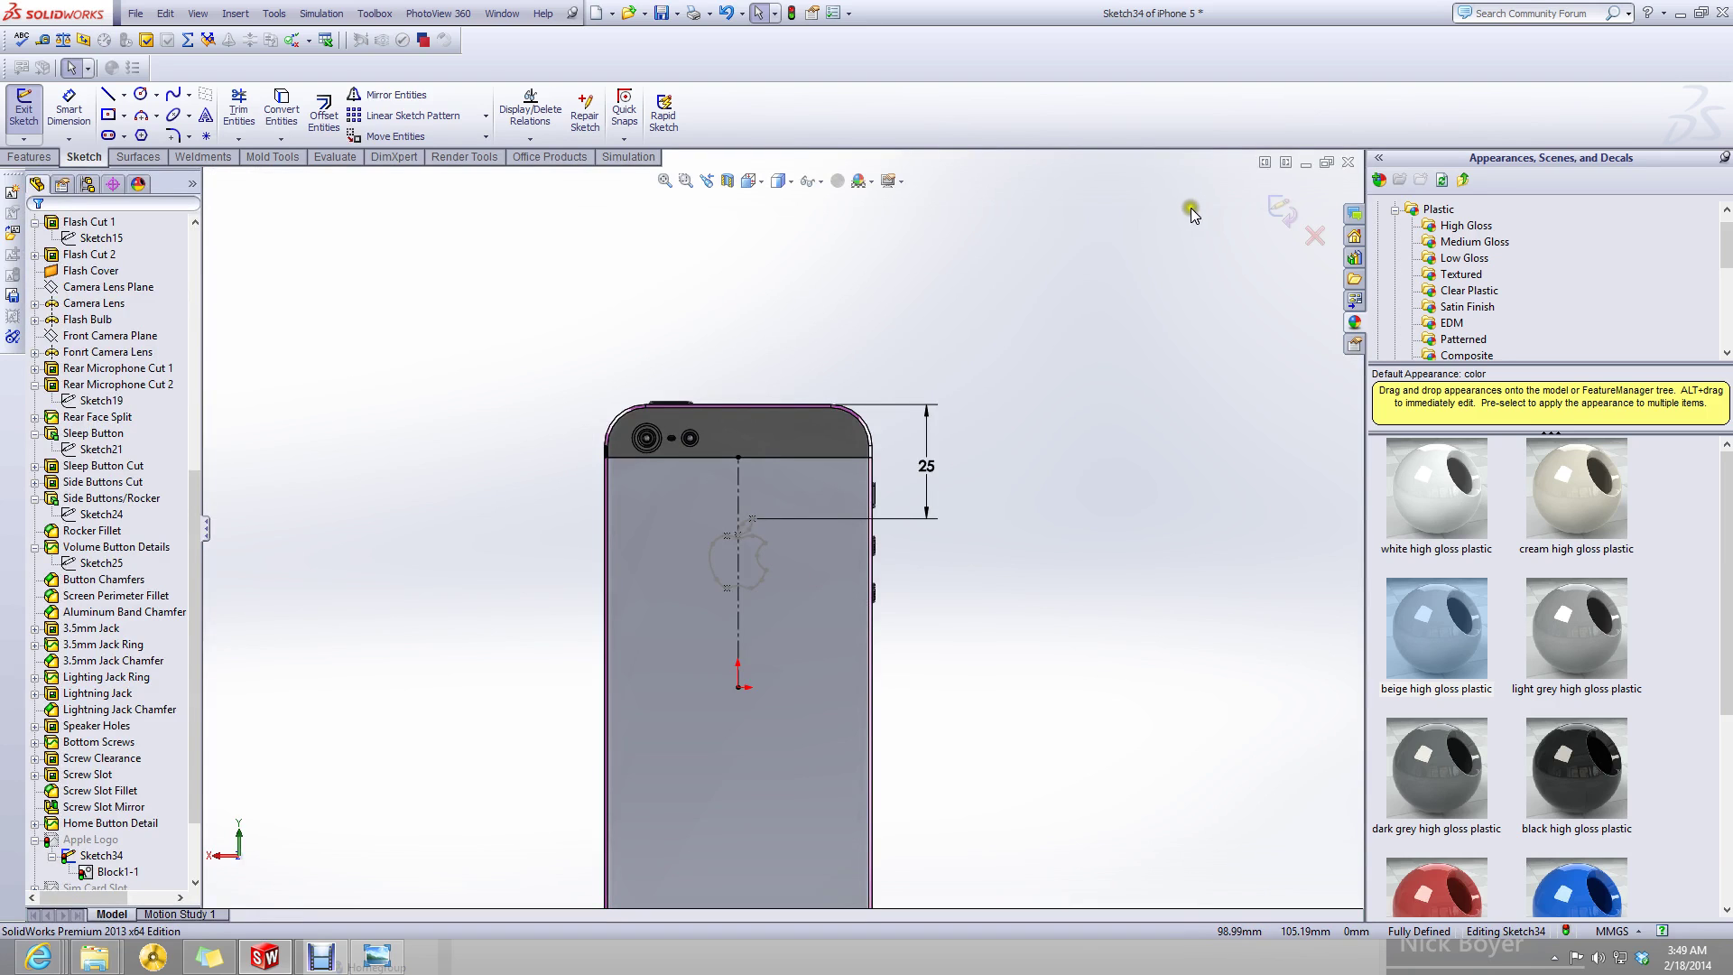
- Switch to Part4 and try to paste the copied Apple logo curves onto the large rear face in Sketch23
{"action": "left_click", "coordinate": [1323, 160]}
{"action": "left_click", "coordinate": [101, 910]}
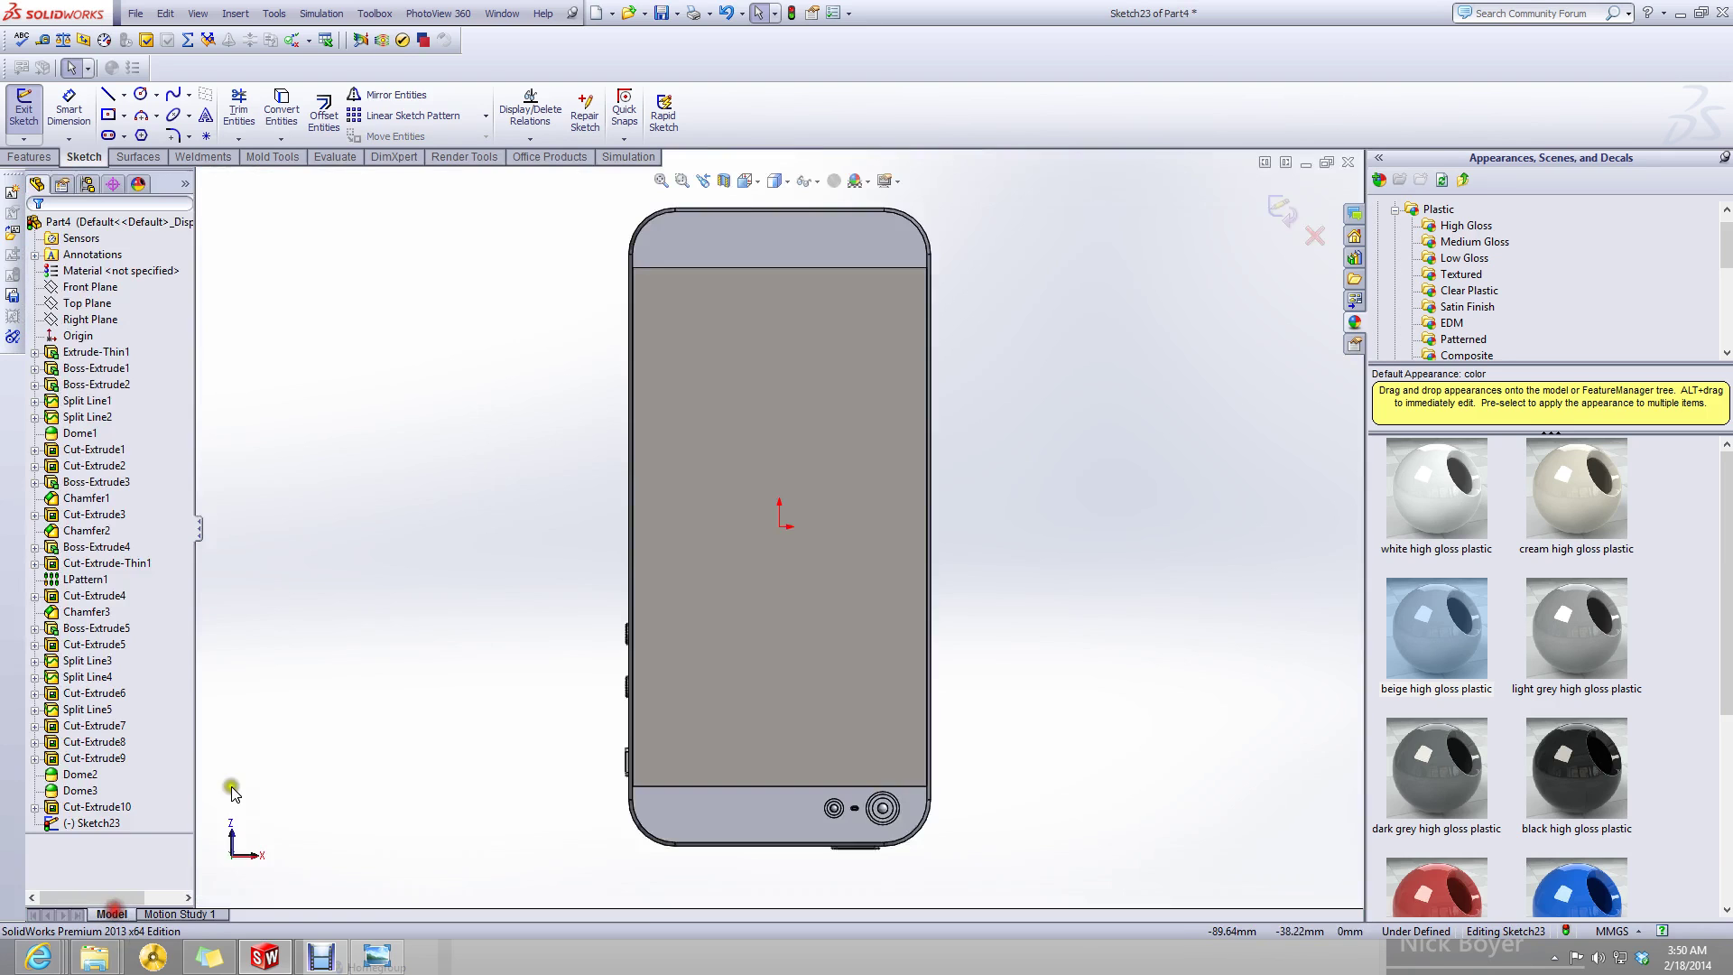
{"action": "left_click", "coordinate": [793, 449]}
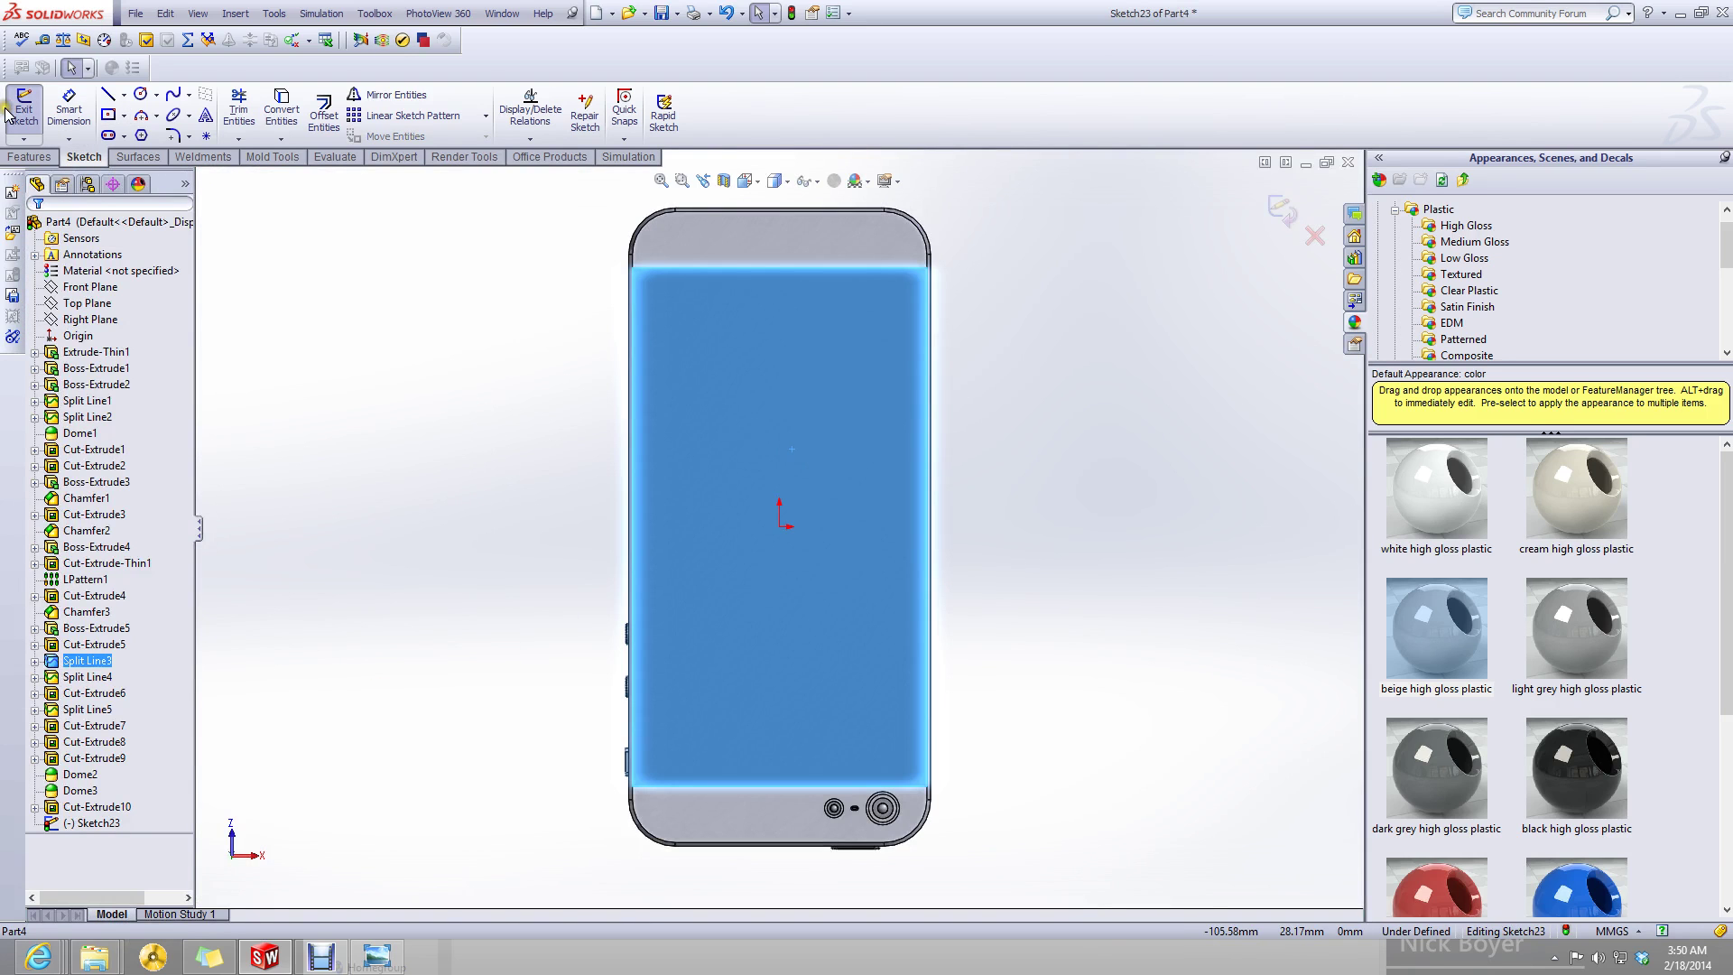
{"action": "left_click", "coordinate": [280, 351]}
{"action": "left_click", "coordinate": [756, 642]}
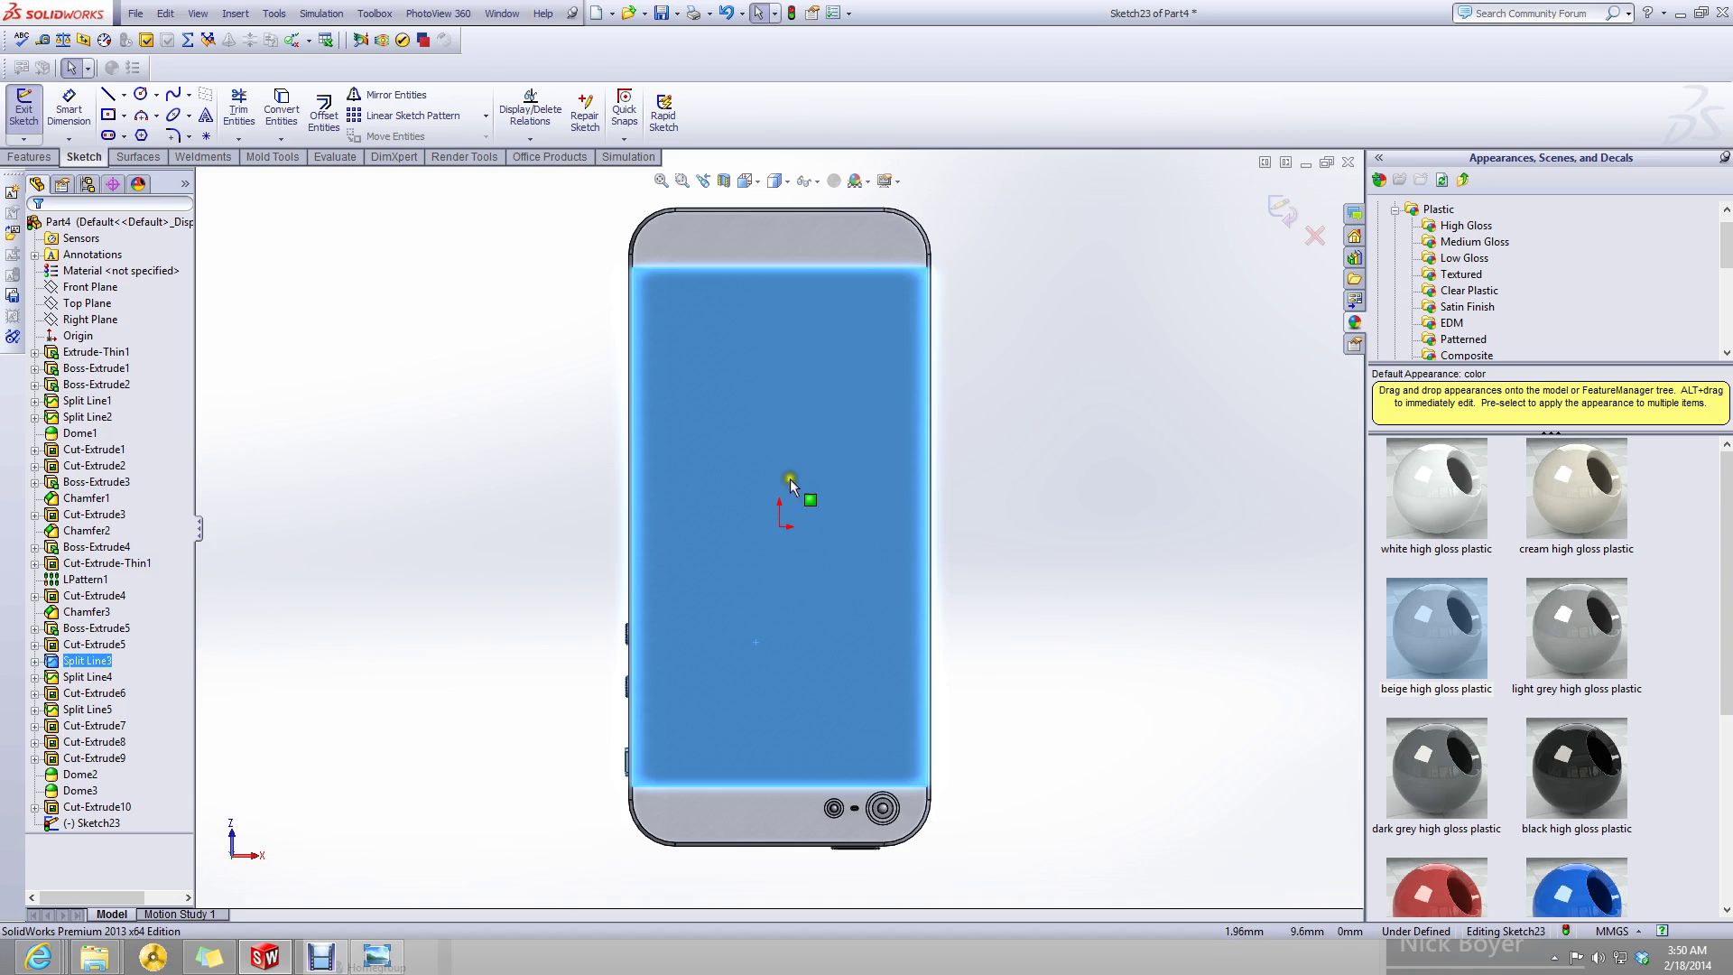
{"action": "key", "text": "Escape"}
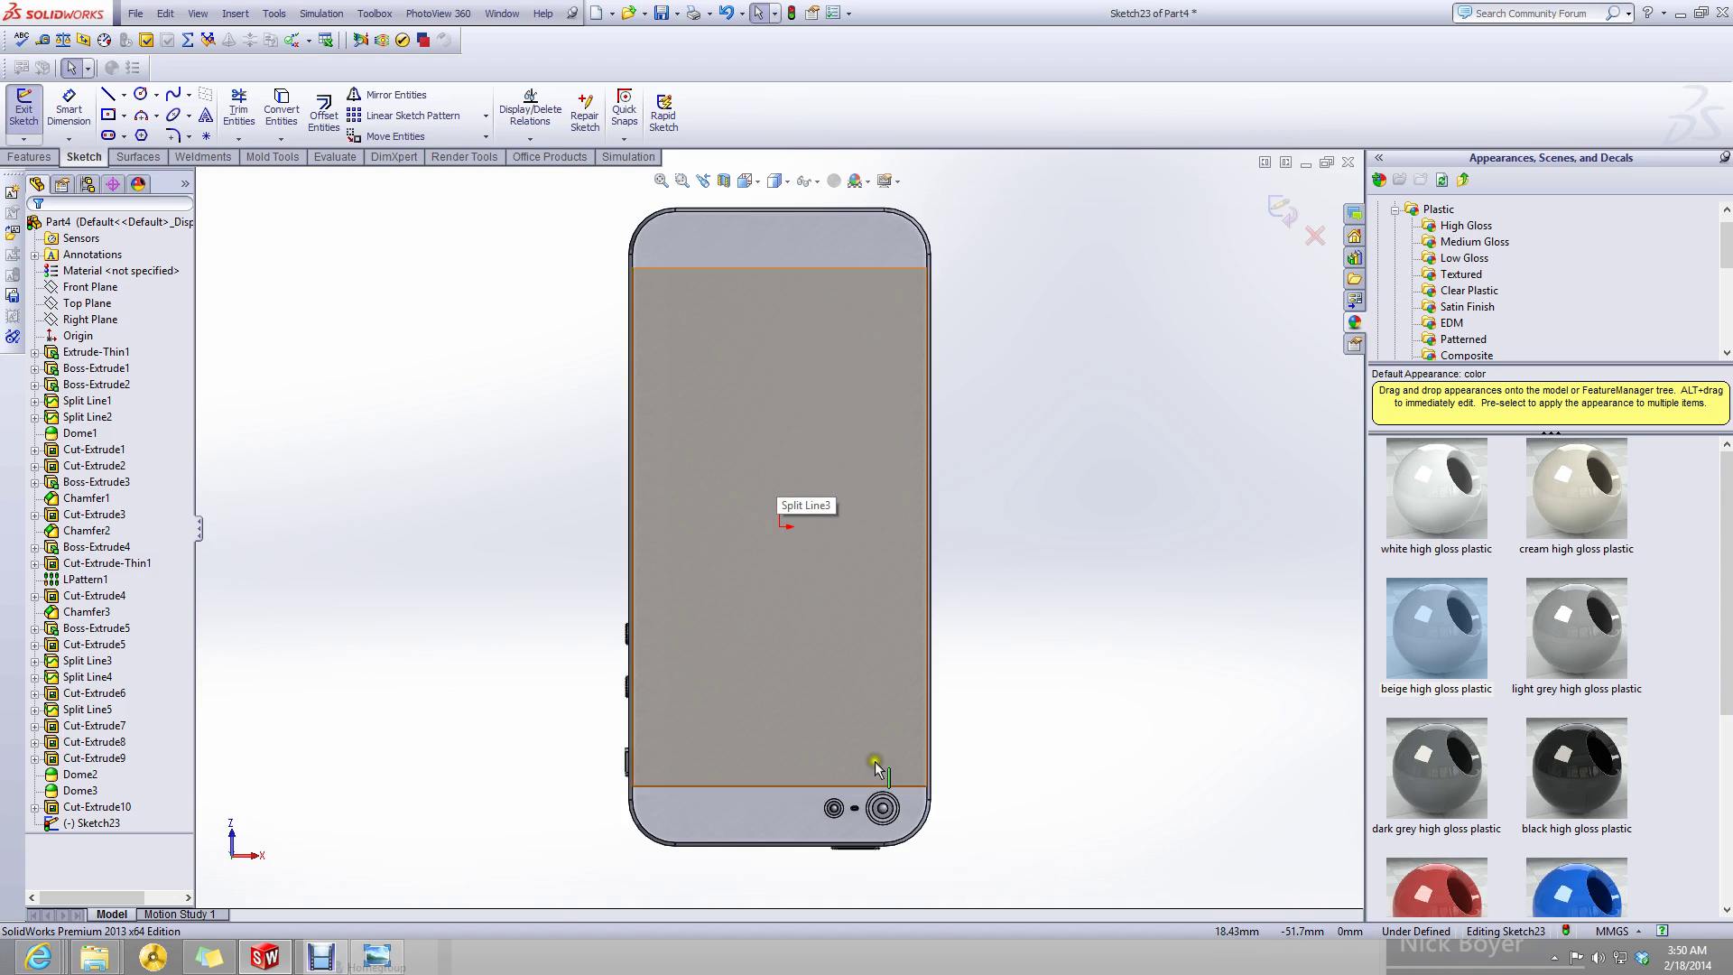
{"action": "key", "text": "z"}
{"action": "key", "text": "z"}
{"action": "key", "text": "z"}
{"action": "key", "text": "z"}
{"action": "scroll", "coordinate": [760, 597], "scroll_direction": "up", "scroll_amount": 4}
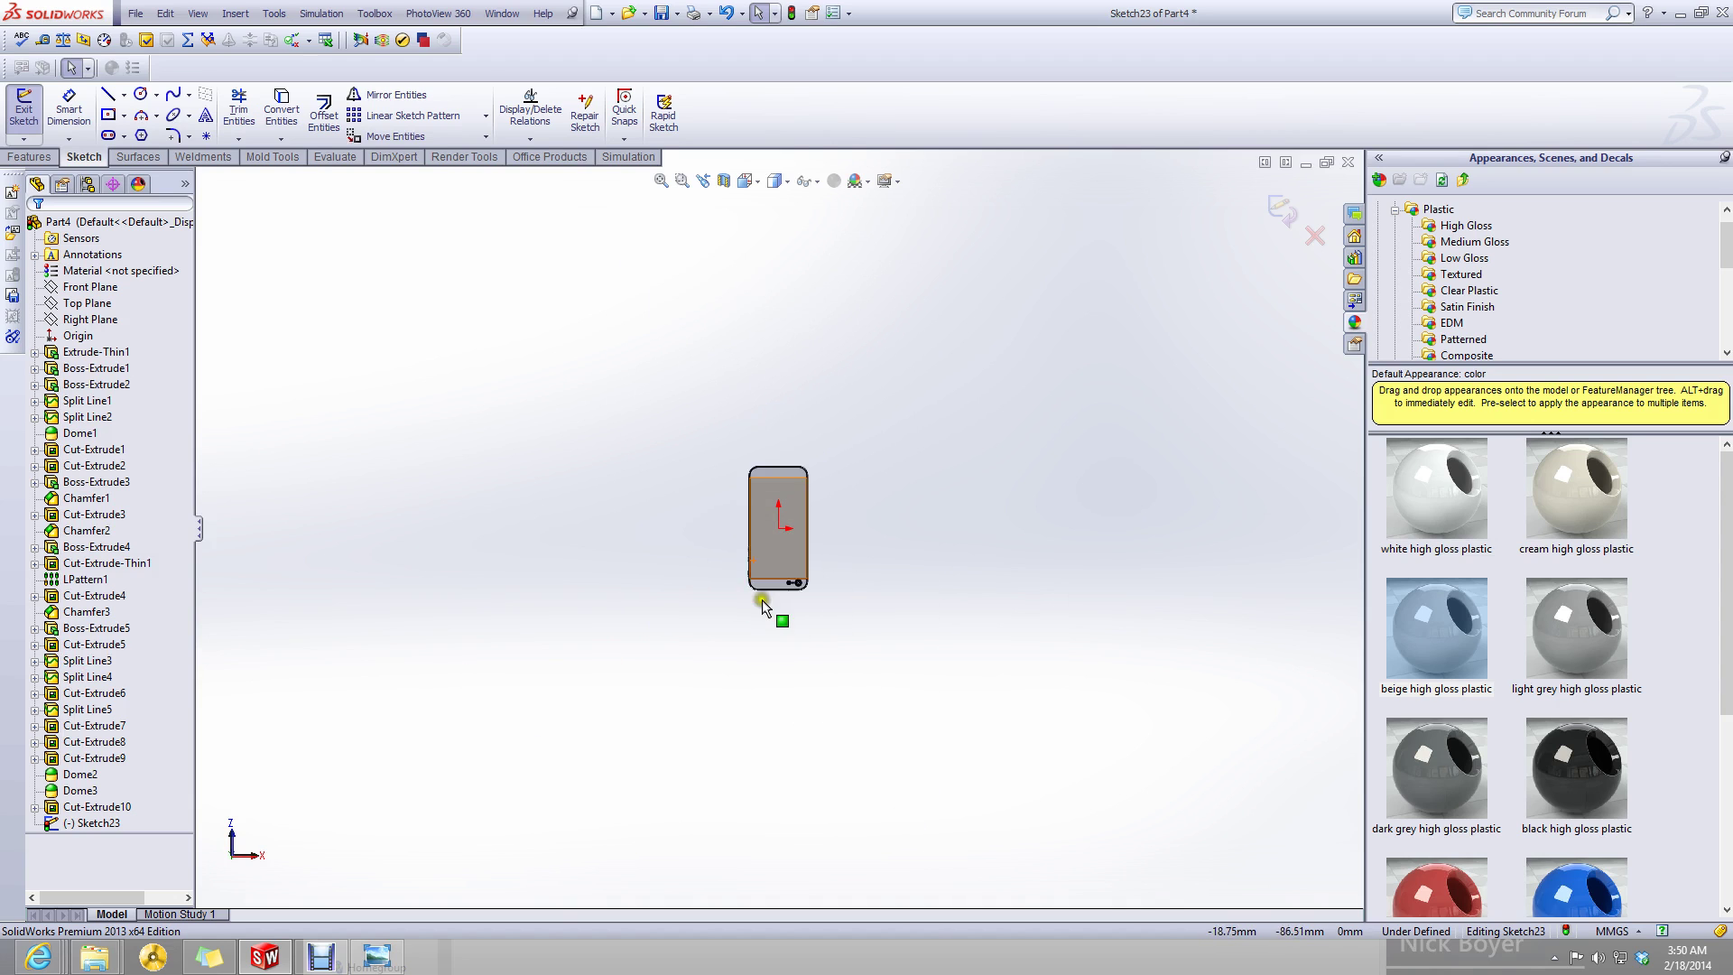
{"action": "scroll", "coordinate": [773, 574], "scroll_direction": "down", "scroll_amount": 4}
{"action": "left_click", "coordinate": [811, 572]}
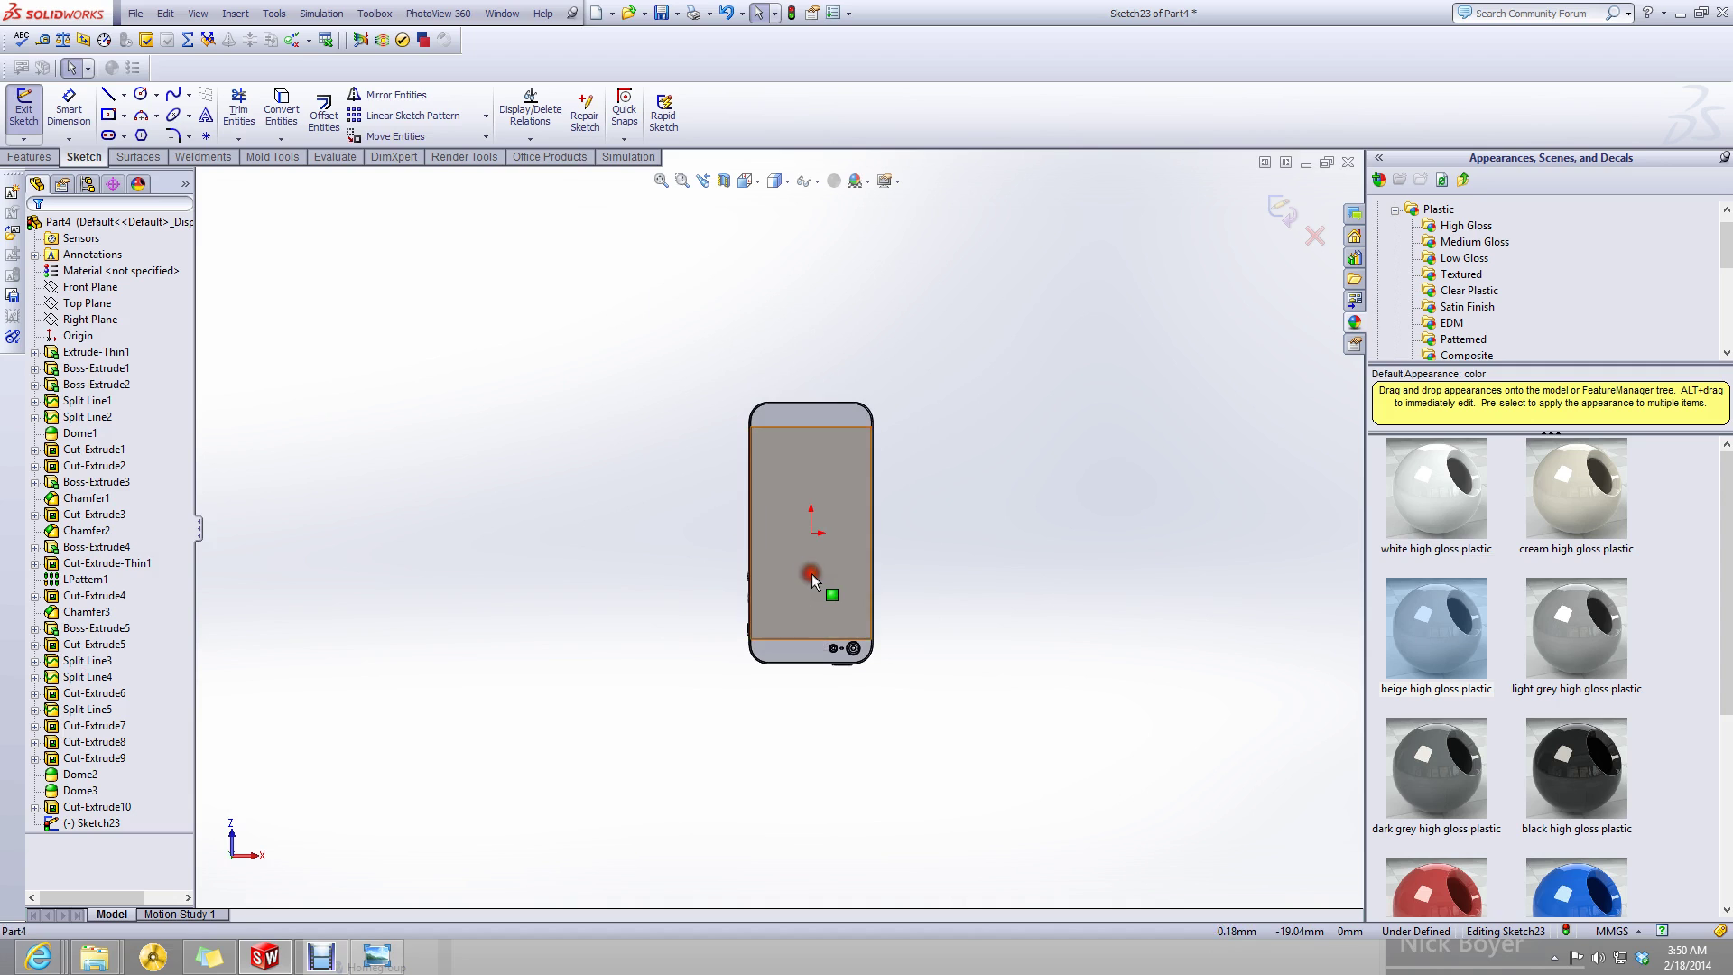
{"action": "left_click", "coordinate": [971, 539]}
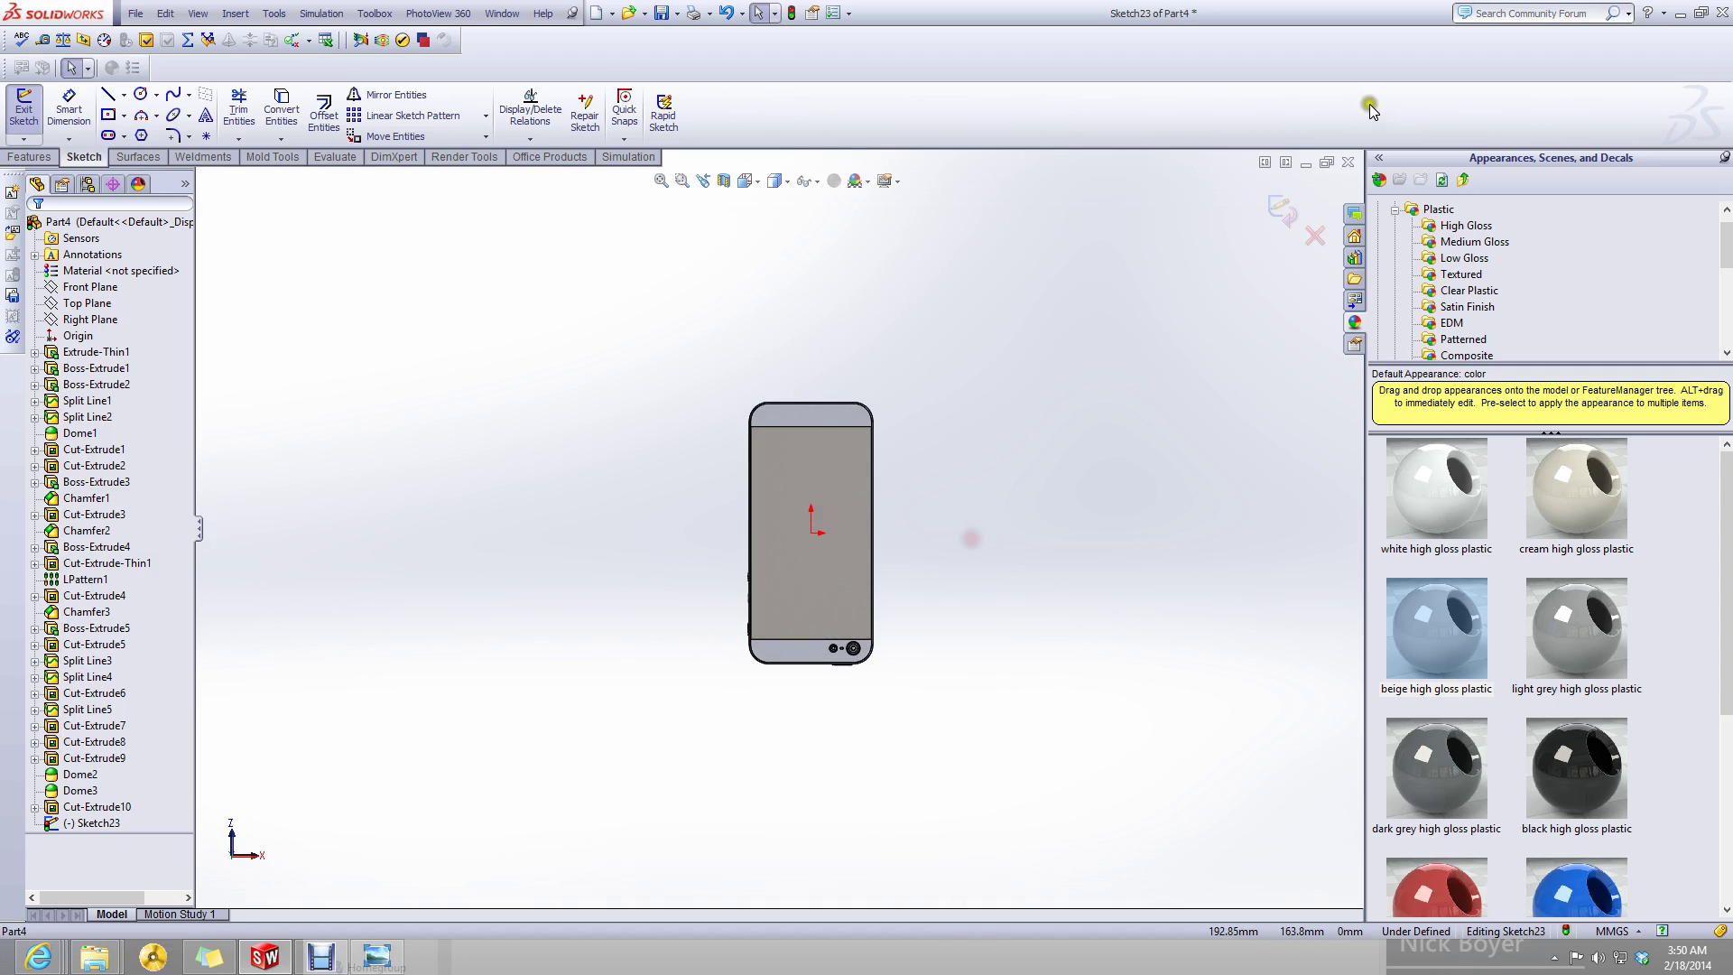
- Return to the iPhone 5 part, reopen Block1-1 for editing, and select all the Apple logo curves for copying
{"action": "left_click", "coordinate": [1304, 162]}
{"action": "left_click", "coordinate": [265, 908]}
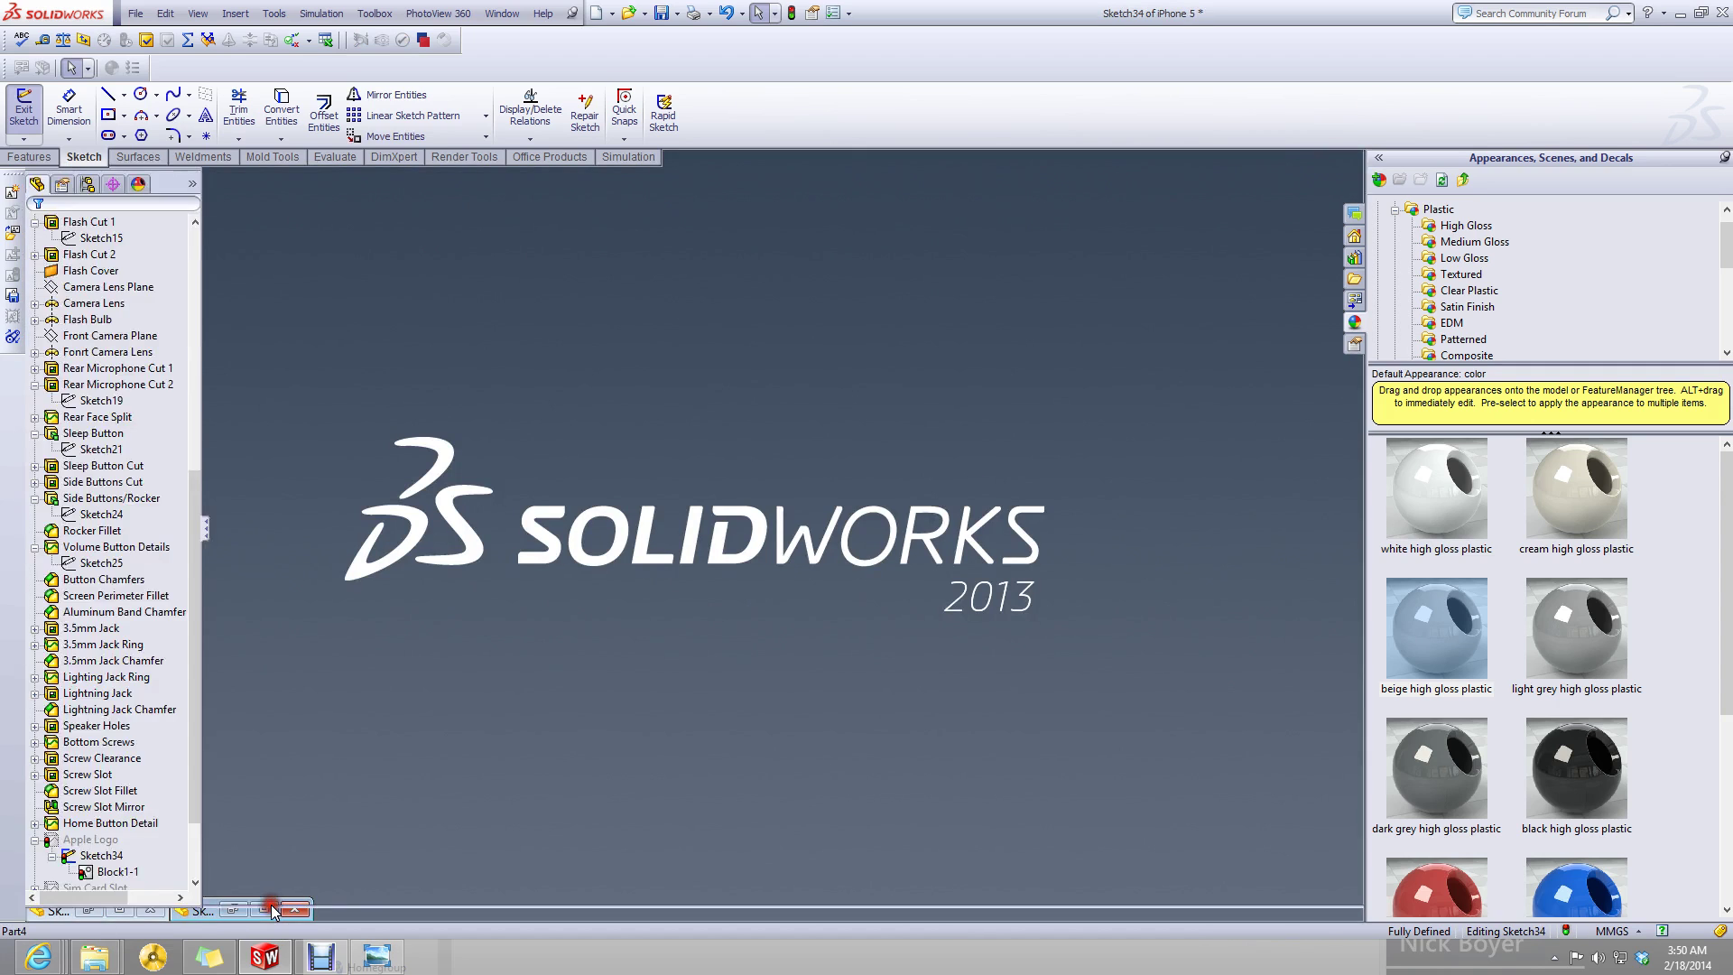
{"action": "left_click", "coordinate": [118, 871]}
{"action": "right_click", "coordinate": [119, 871]}
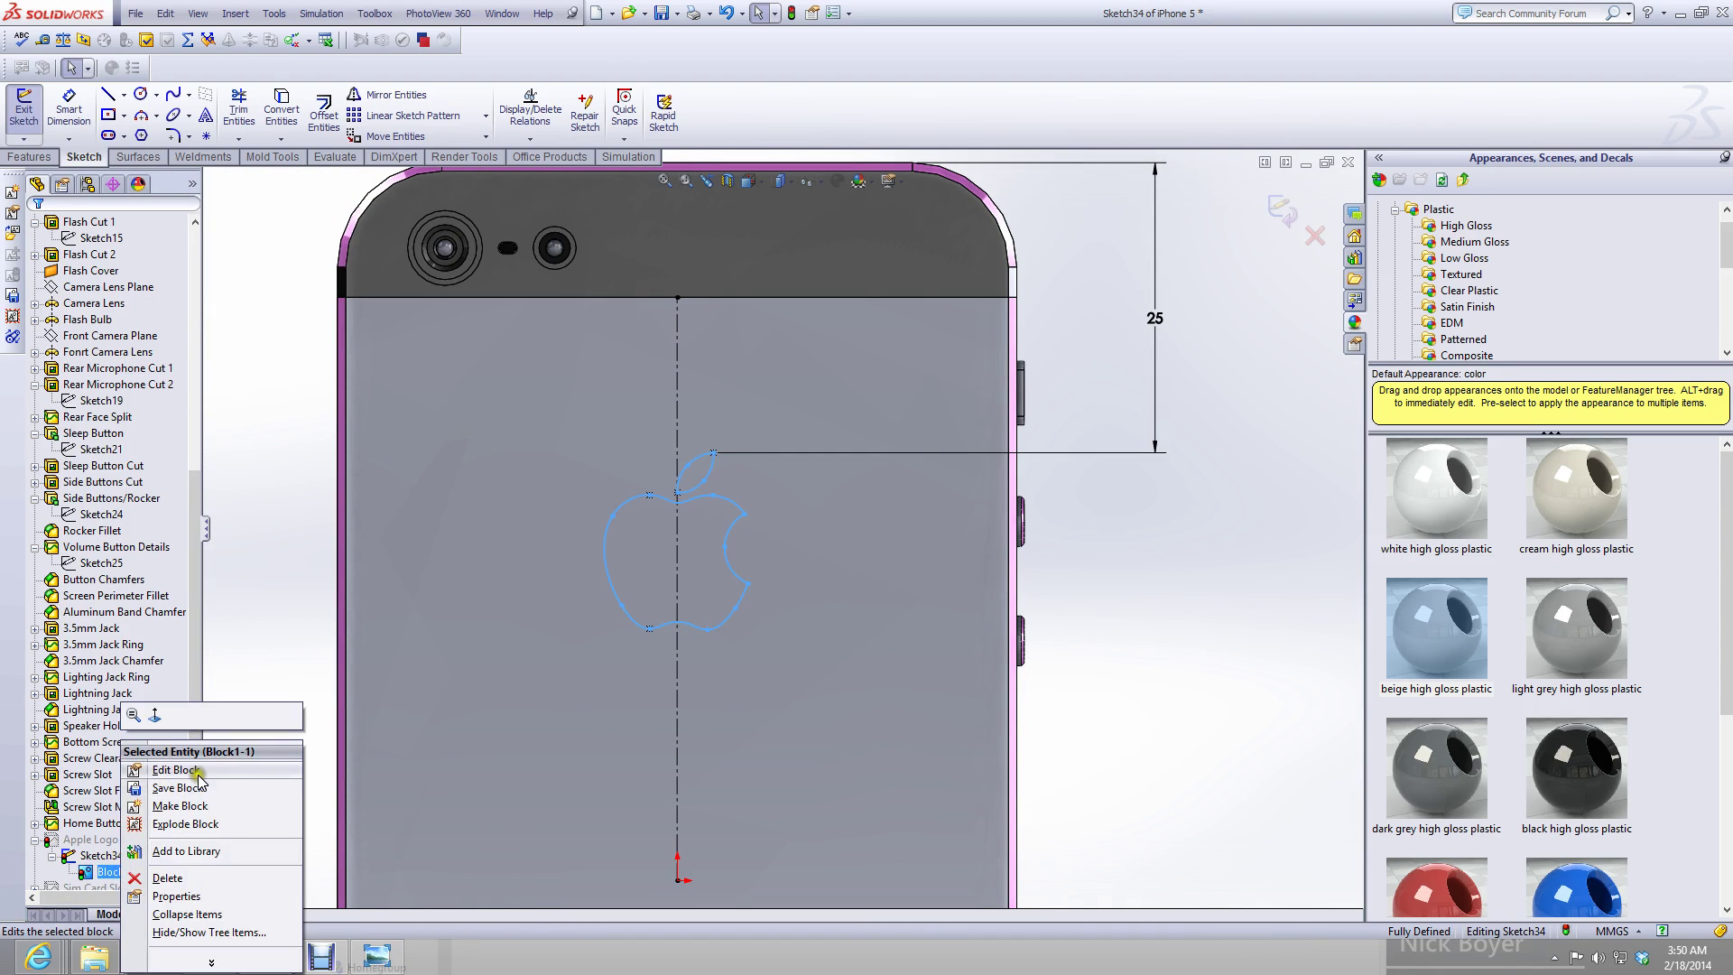
{"action": "left_click", "coordinate": [172, 769]}
{"action": "left_click_drag", "start_coordinate": [530, 733], "coordinate": [530, 733]}
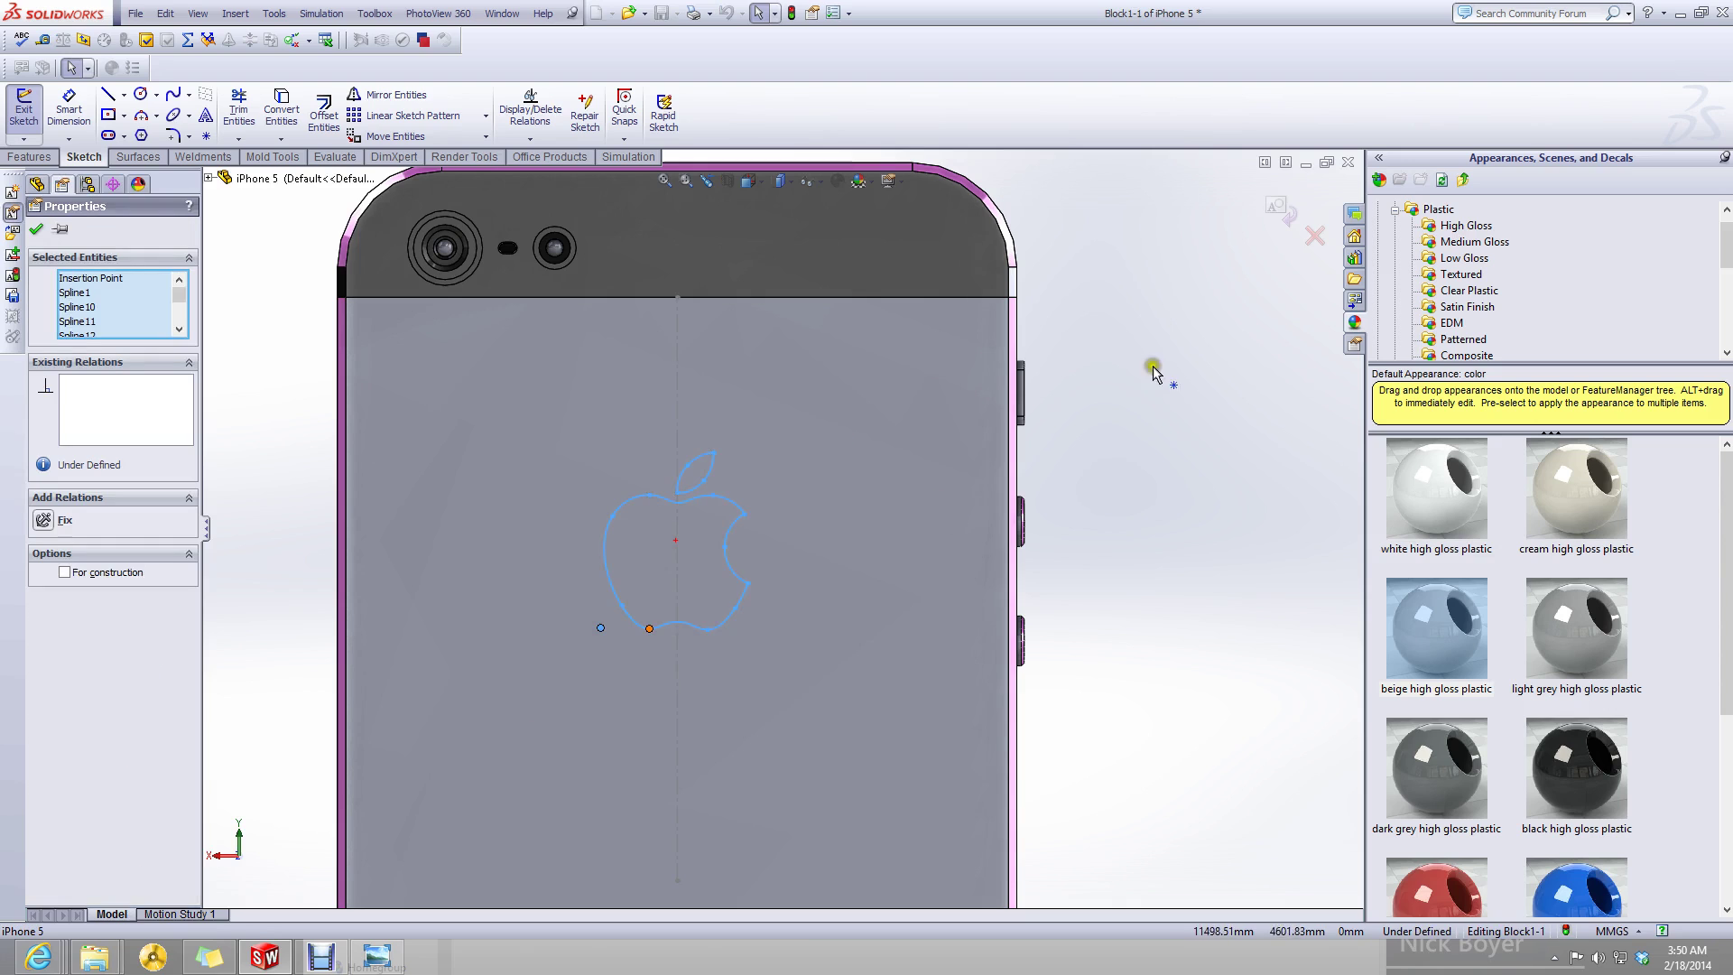
- Go back to Part4 and paste the Apple logo curves into Sketch23 on the rear face
{"action": "left_click", "coordinate": [1308, 163]}
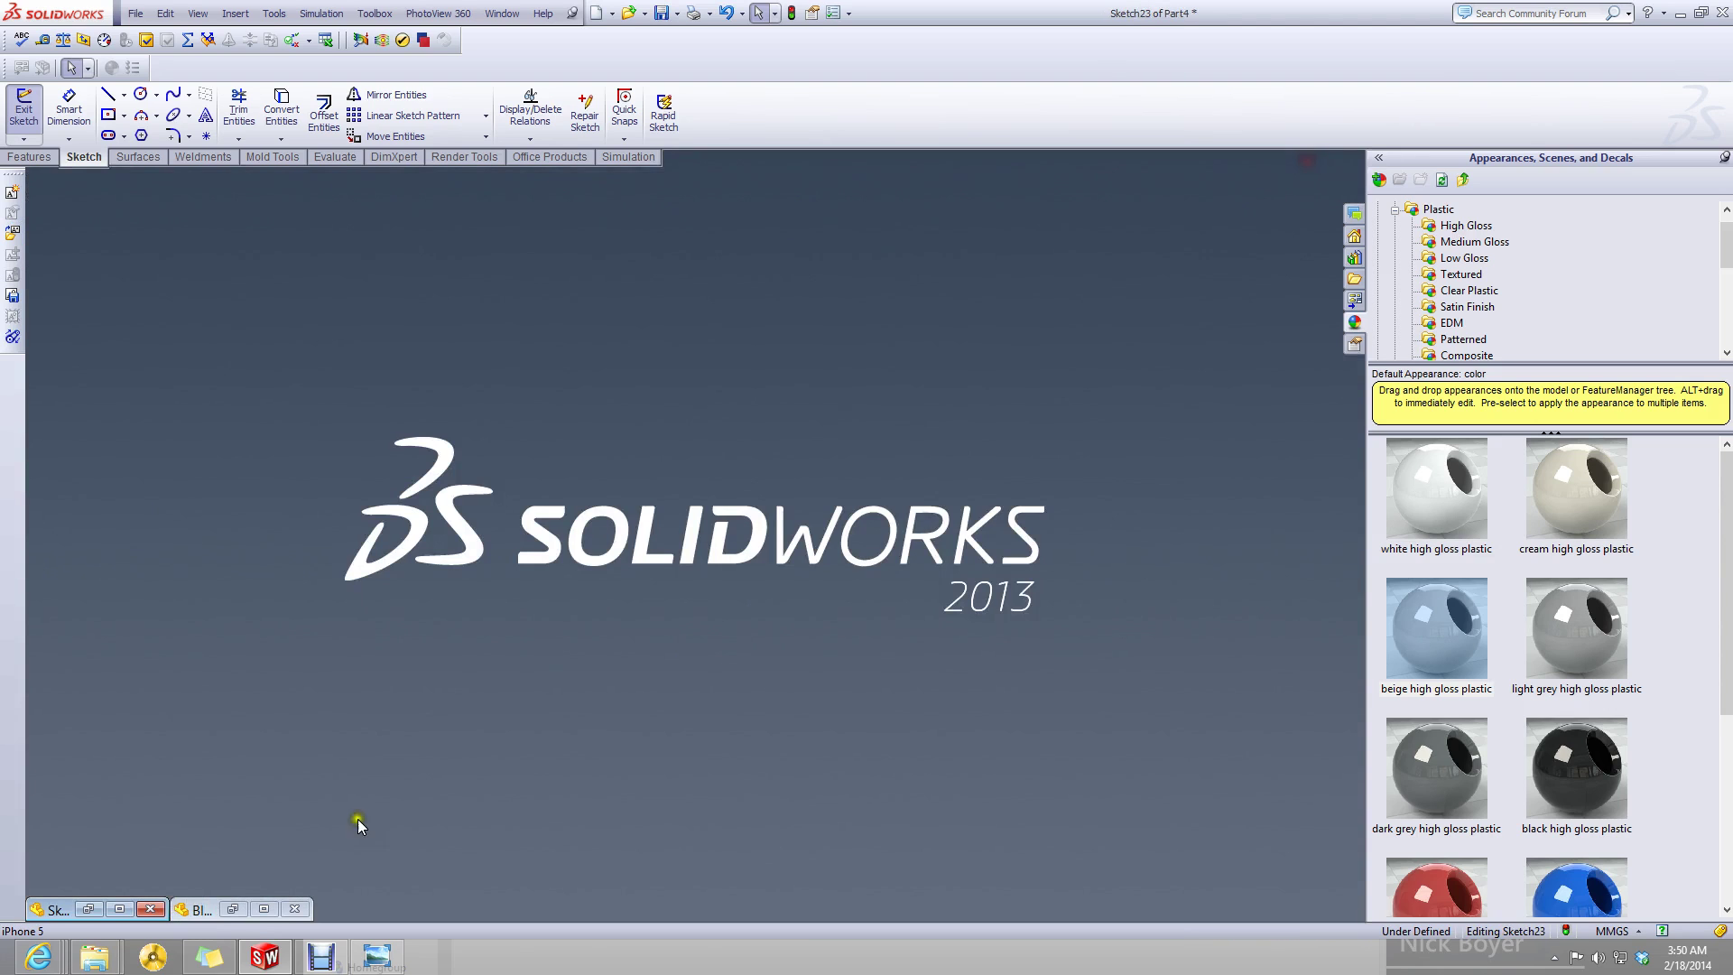
{"action": "left_click", "coordinate": [122, 908]}
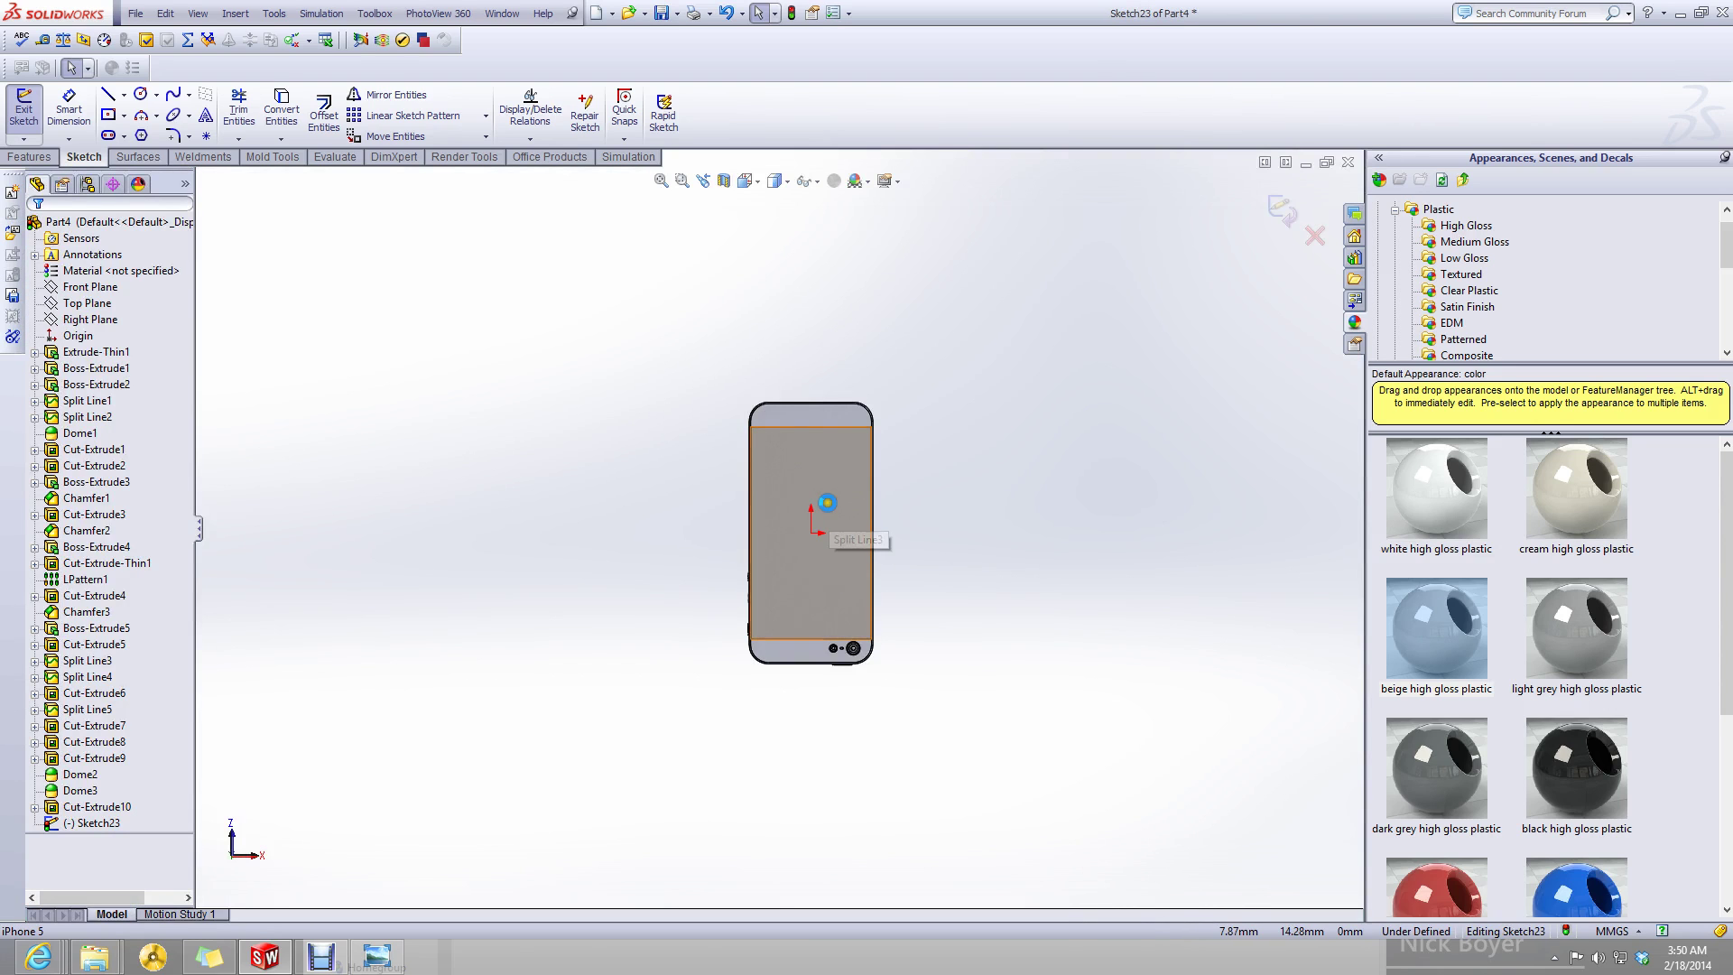
{"action": "scroll", "coordinate": [818, 714], "scroll_direction": "up", "scroll_amount": 5}
{"action": "scroll", "coordinate": [816, 710], "scroll_direction": "down", "scroll_amount": 6}
{"action": "scroll", "coordinate": [817, 682], "scroll_direction": "up", "scroll_amount": 4}
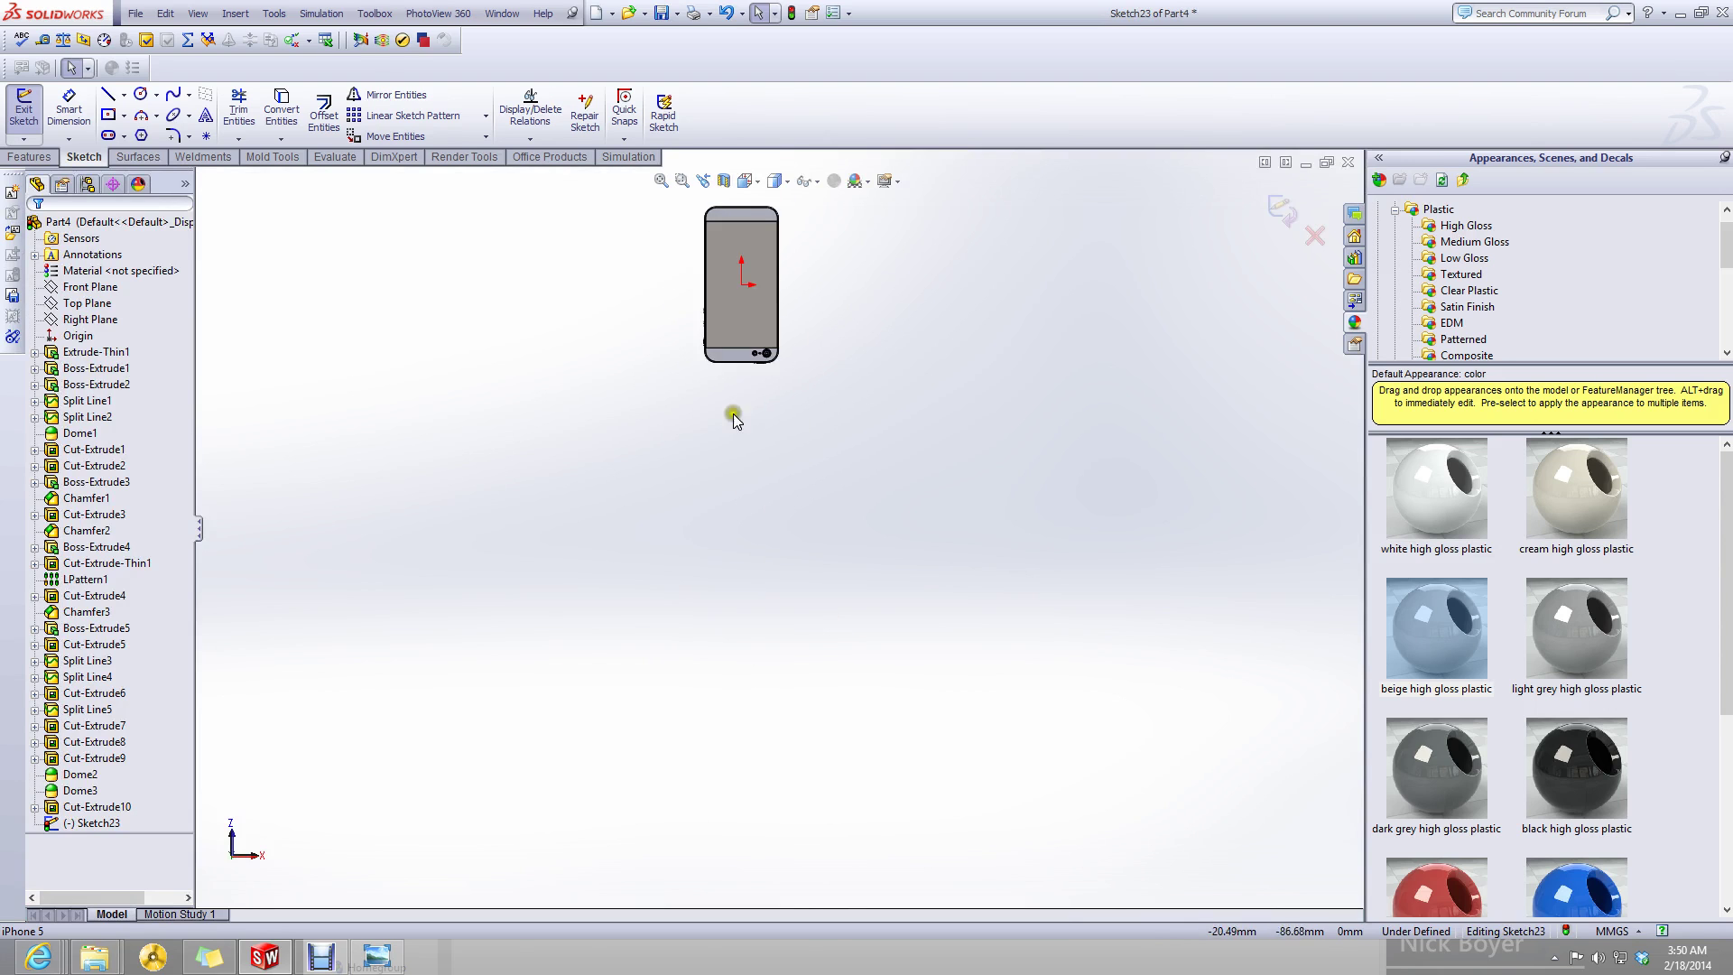
{"action": "scroll", "coordinate": [759, 437], "scroll_direction": "up", "scroll_amount": 2}
{"action": "scroll", "coordinate": [785, 457], "scroll_direction": "down", "scroll_amount": 8}
{"action": "scroll", "coordinate": [809, 708], "scroll_direction": "up", "scroll_amount": 6}
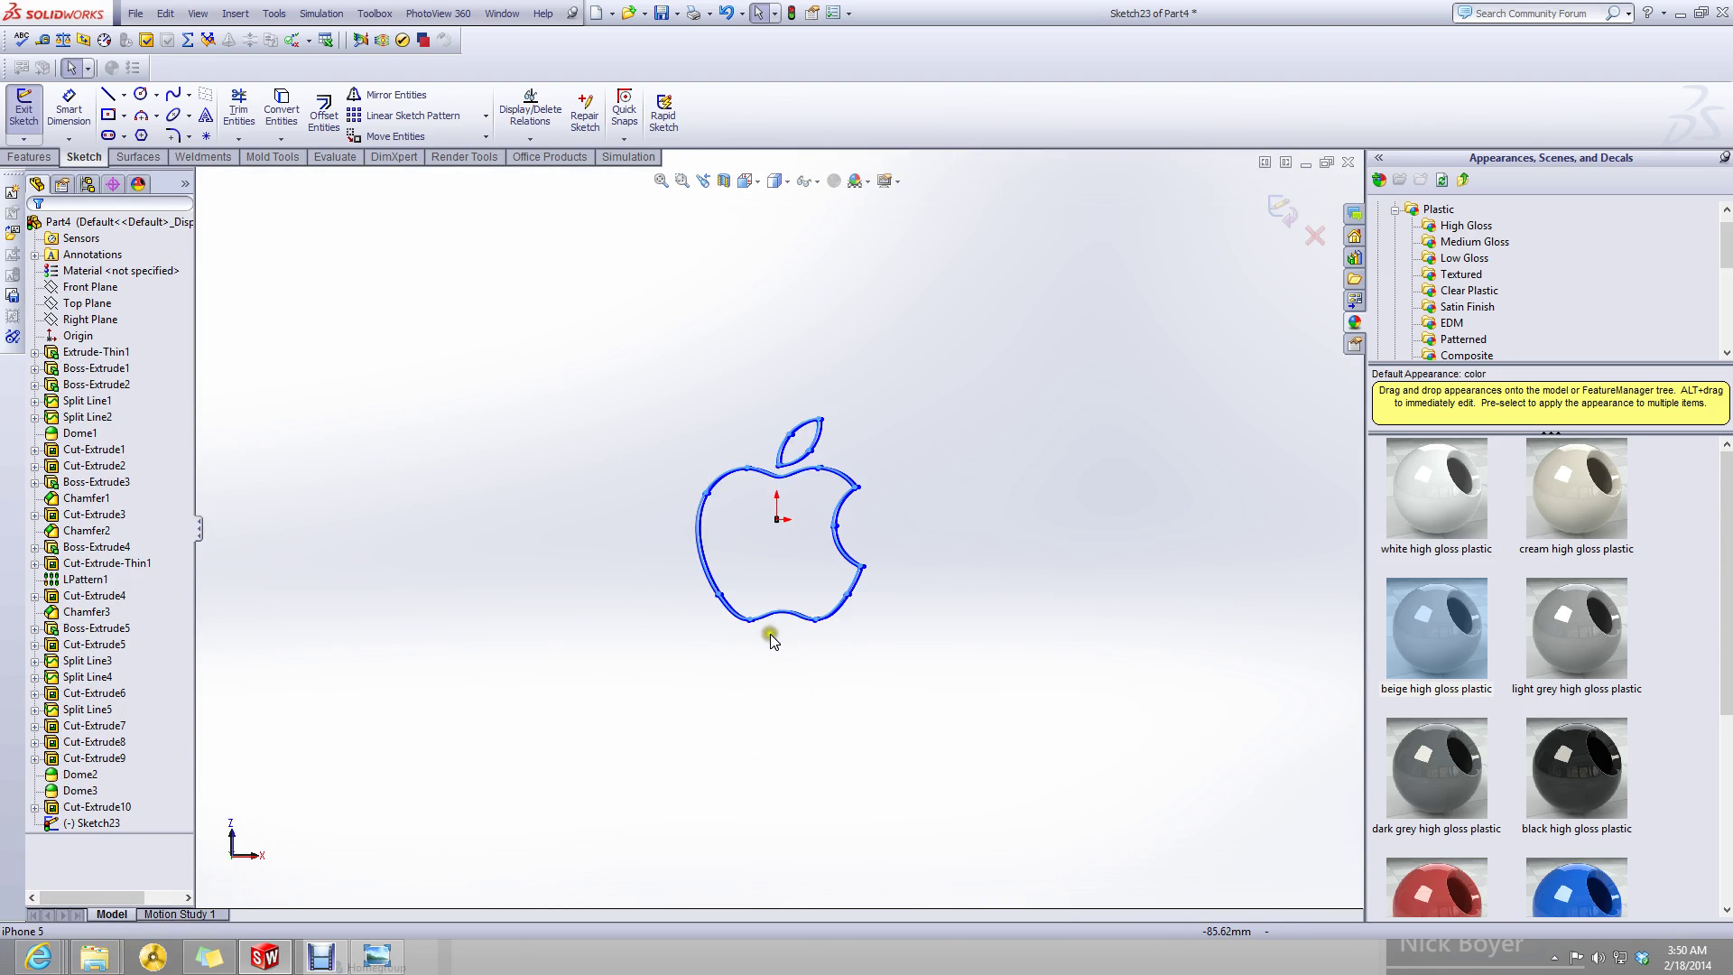
{"action": "scroll", "coordinate": [781, 510], "scroll_direction": "down", "scroll_amount": 6}
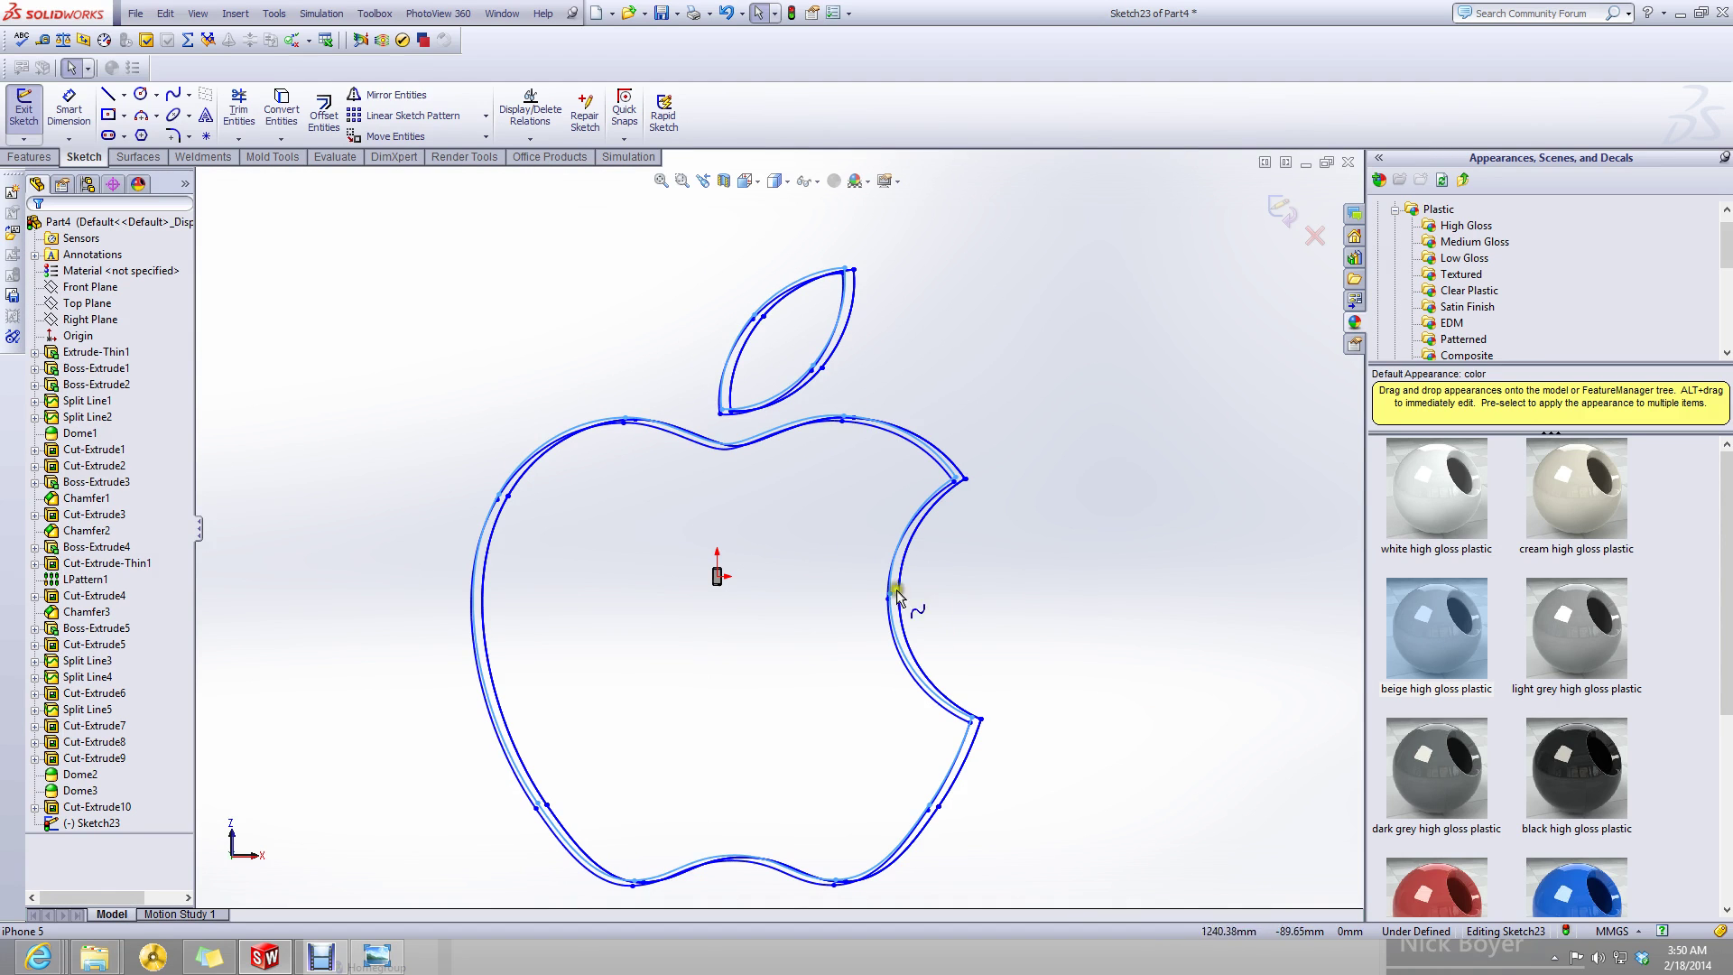
- Check the overlapping copies of the pasted Apple logo and undo the duplicate pastes
{"action": "left_click_drag", "start_coordinate": [1081, 287], "coordinate": [1086, 395]}
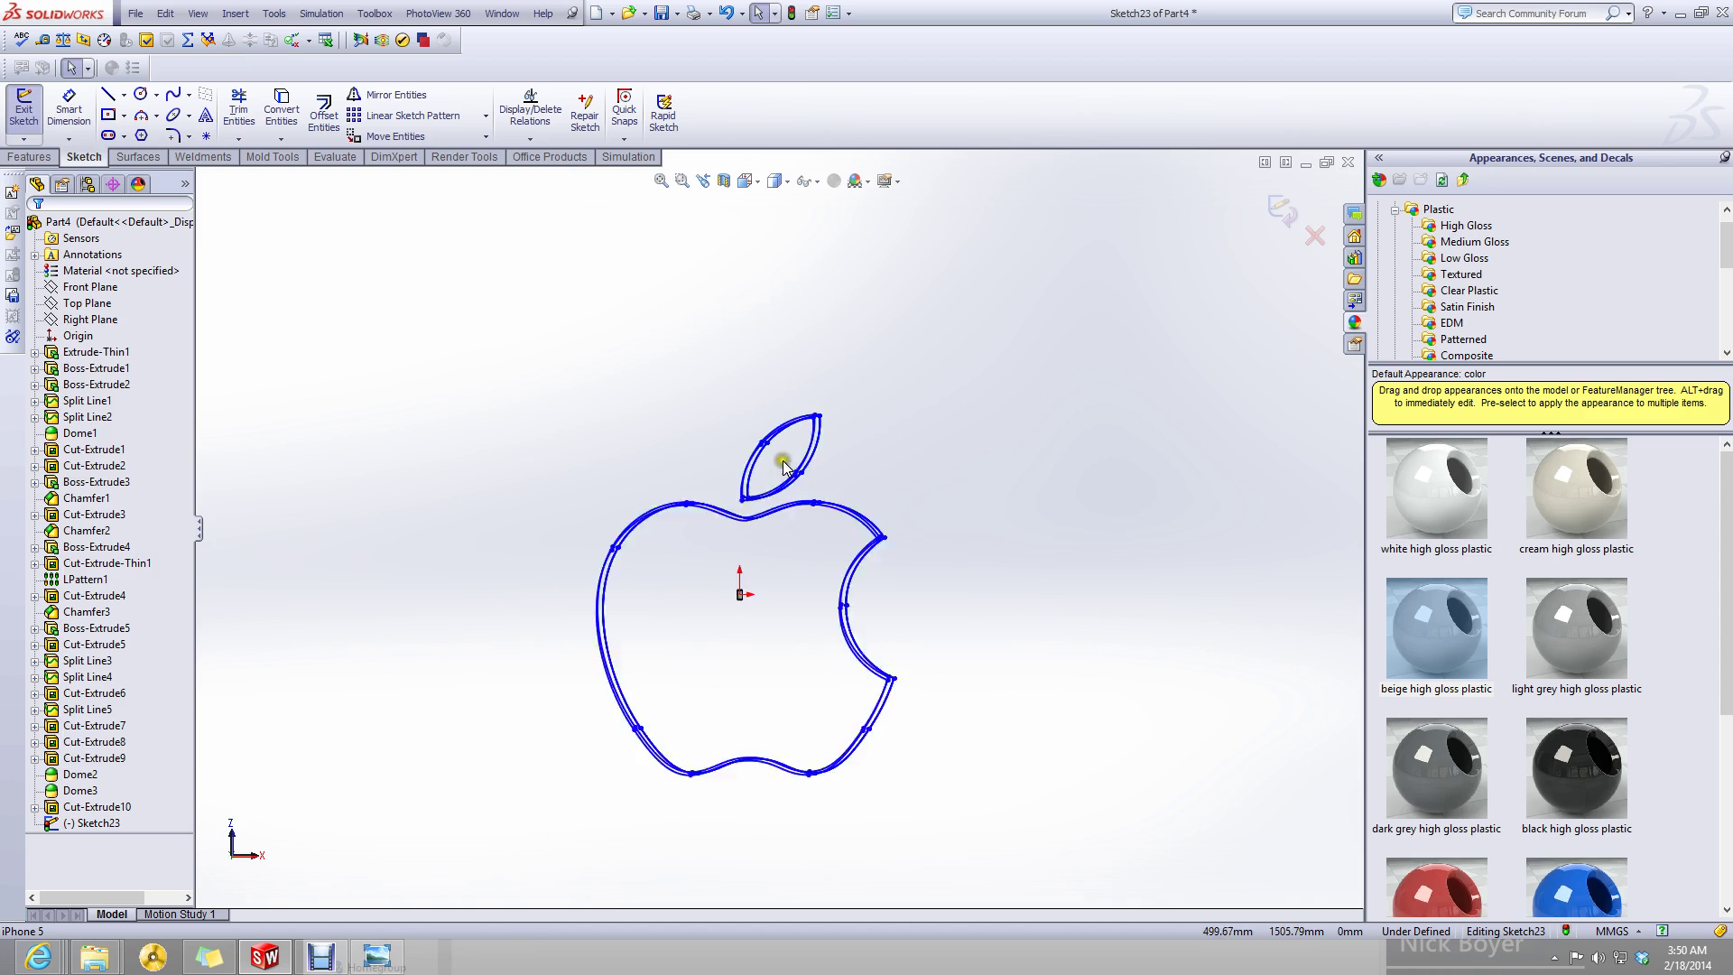
{"action": "scroll", "coordinate": [836, 557], "scroll_direction": "down", "scroll_amount": 5}
{"action": "left_click", "coordinate": [899, 572]}
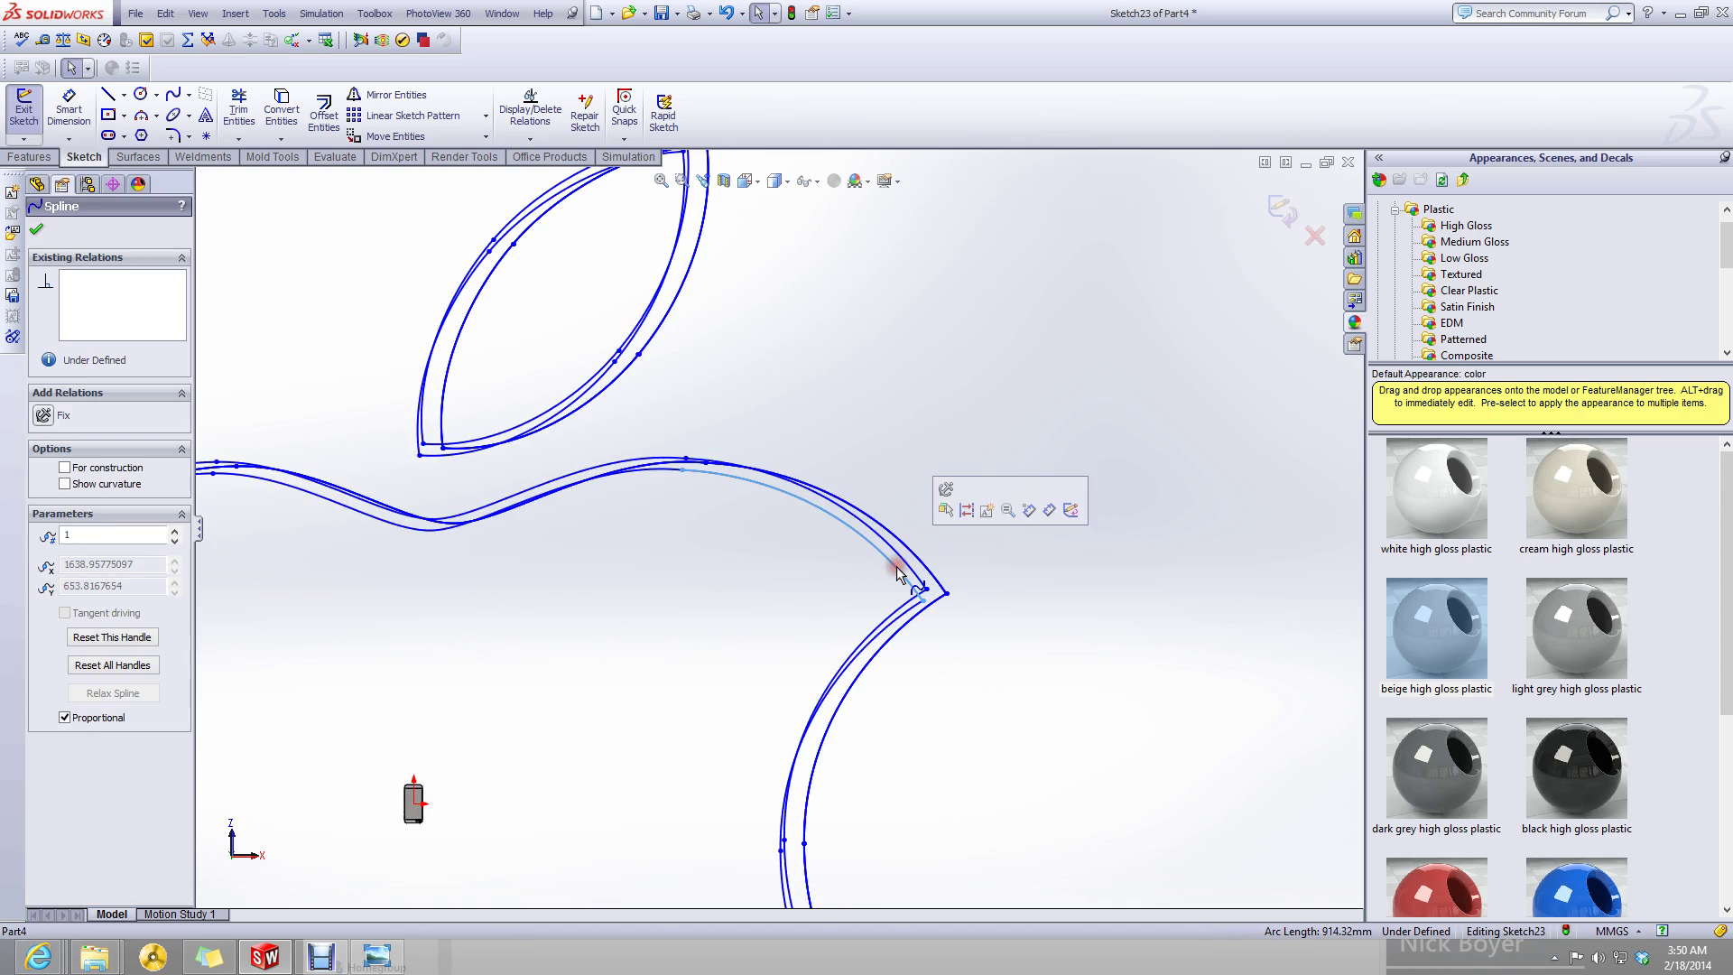
{"action": "scroll", "coordinate": [713, 666], "scroll_direction": "up", "scroll_amount": 6}
{"action": "key", "text": "Escape"}
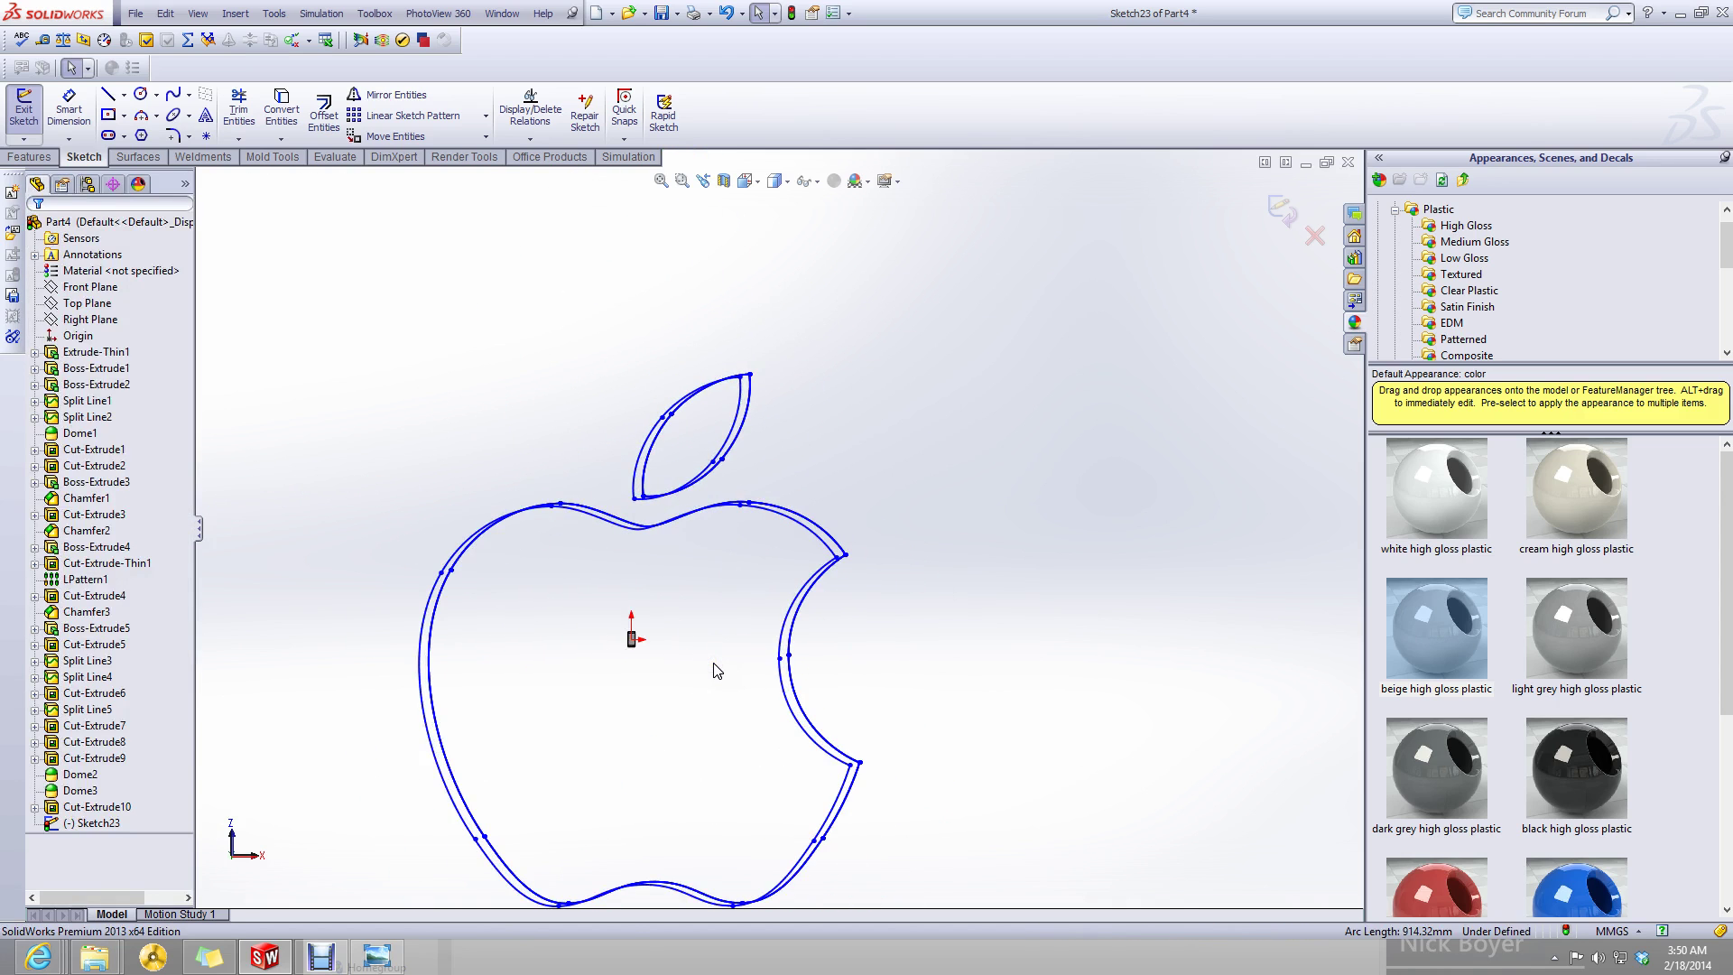
{"action": "key", "text": "ctrl+a"}
{"action": "key", "text": "Escape"}
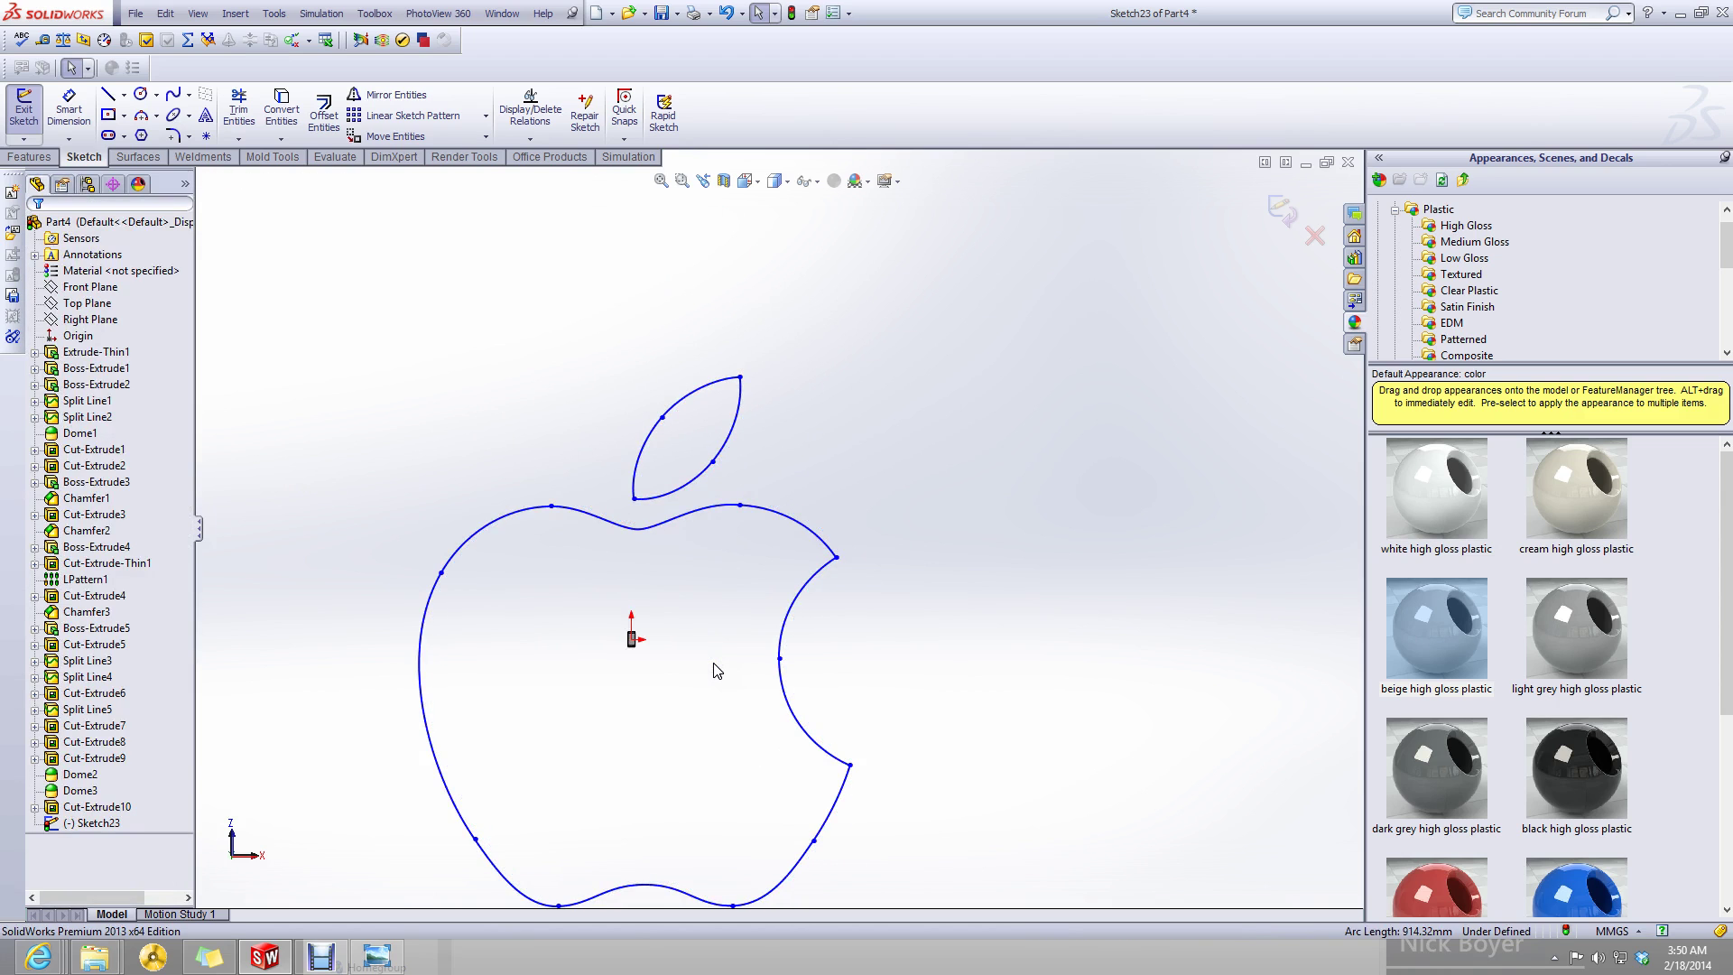
- Select all the remaining pasted Apple logo curves in Sketch23
{"action": "scroll", "coordinate": [677, 652], "scroll_direction": "up", "scroll_amount": 2}
{"action": "mouse_move", "coordinate": [1043, 352]}
{"action": "left_mouse_down"}
{"action": "mouse_move", "coordinate": [320, 910]}
{"action": "mouse_move", "coordinate": [389, 881]}
{"action": "left_mouse_up"}
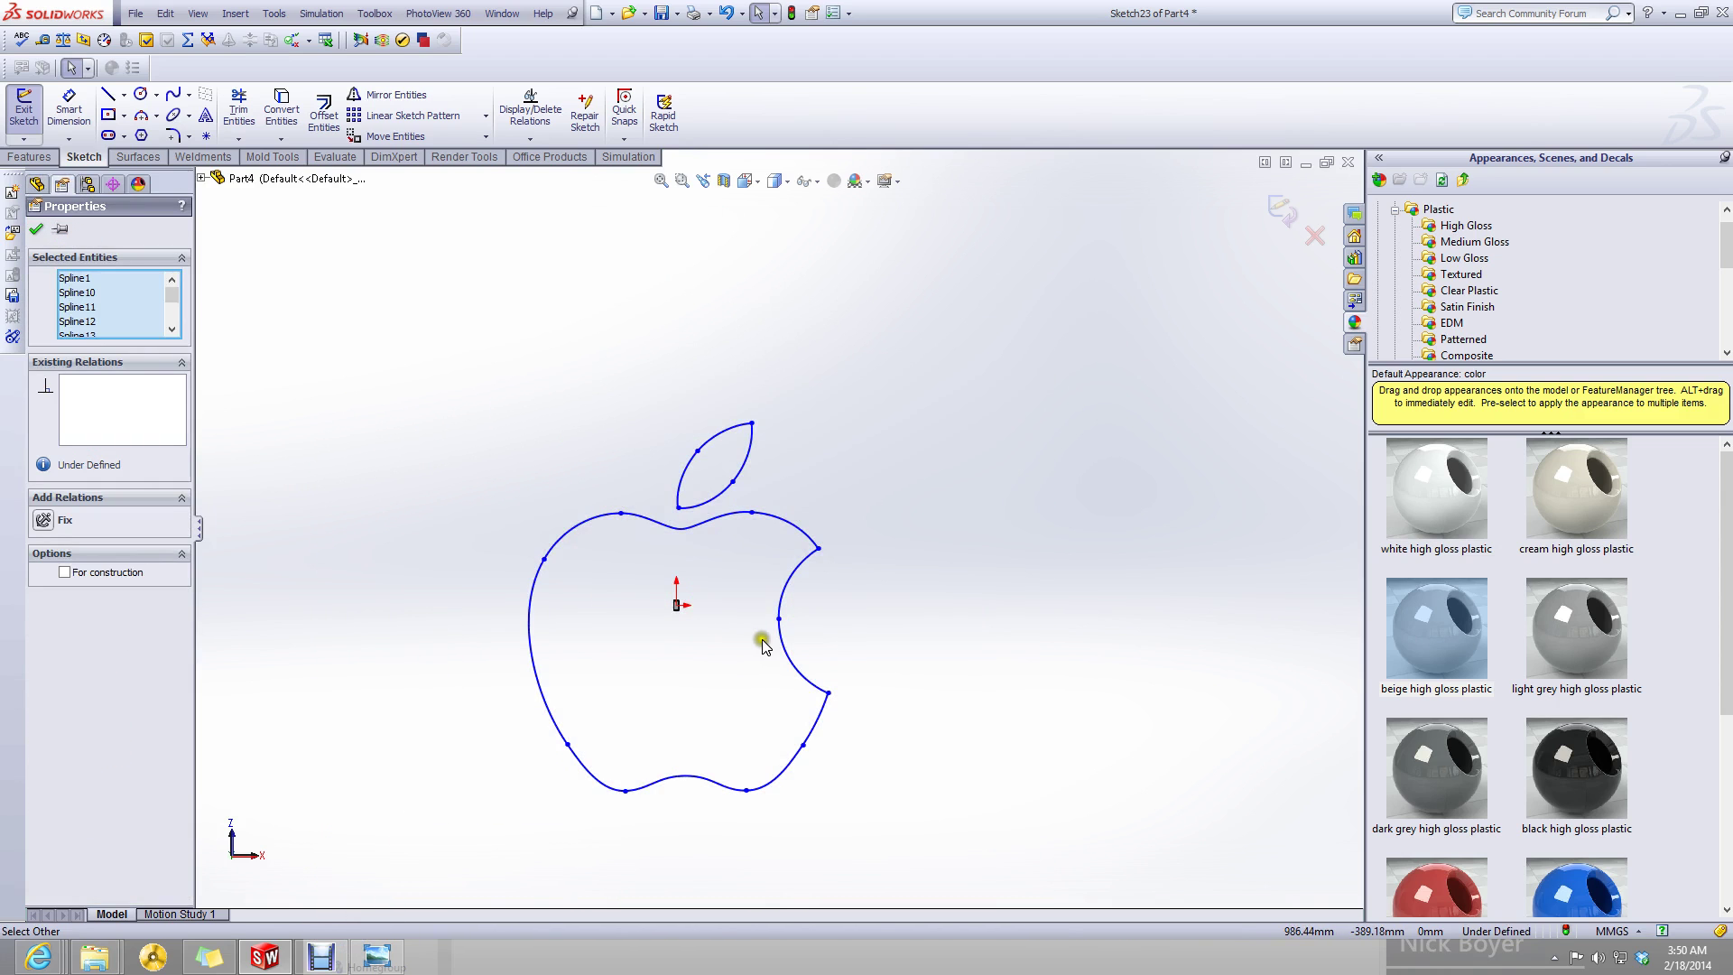
{"action": "left_click", "coordinate": [793, 574]}
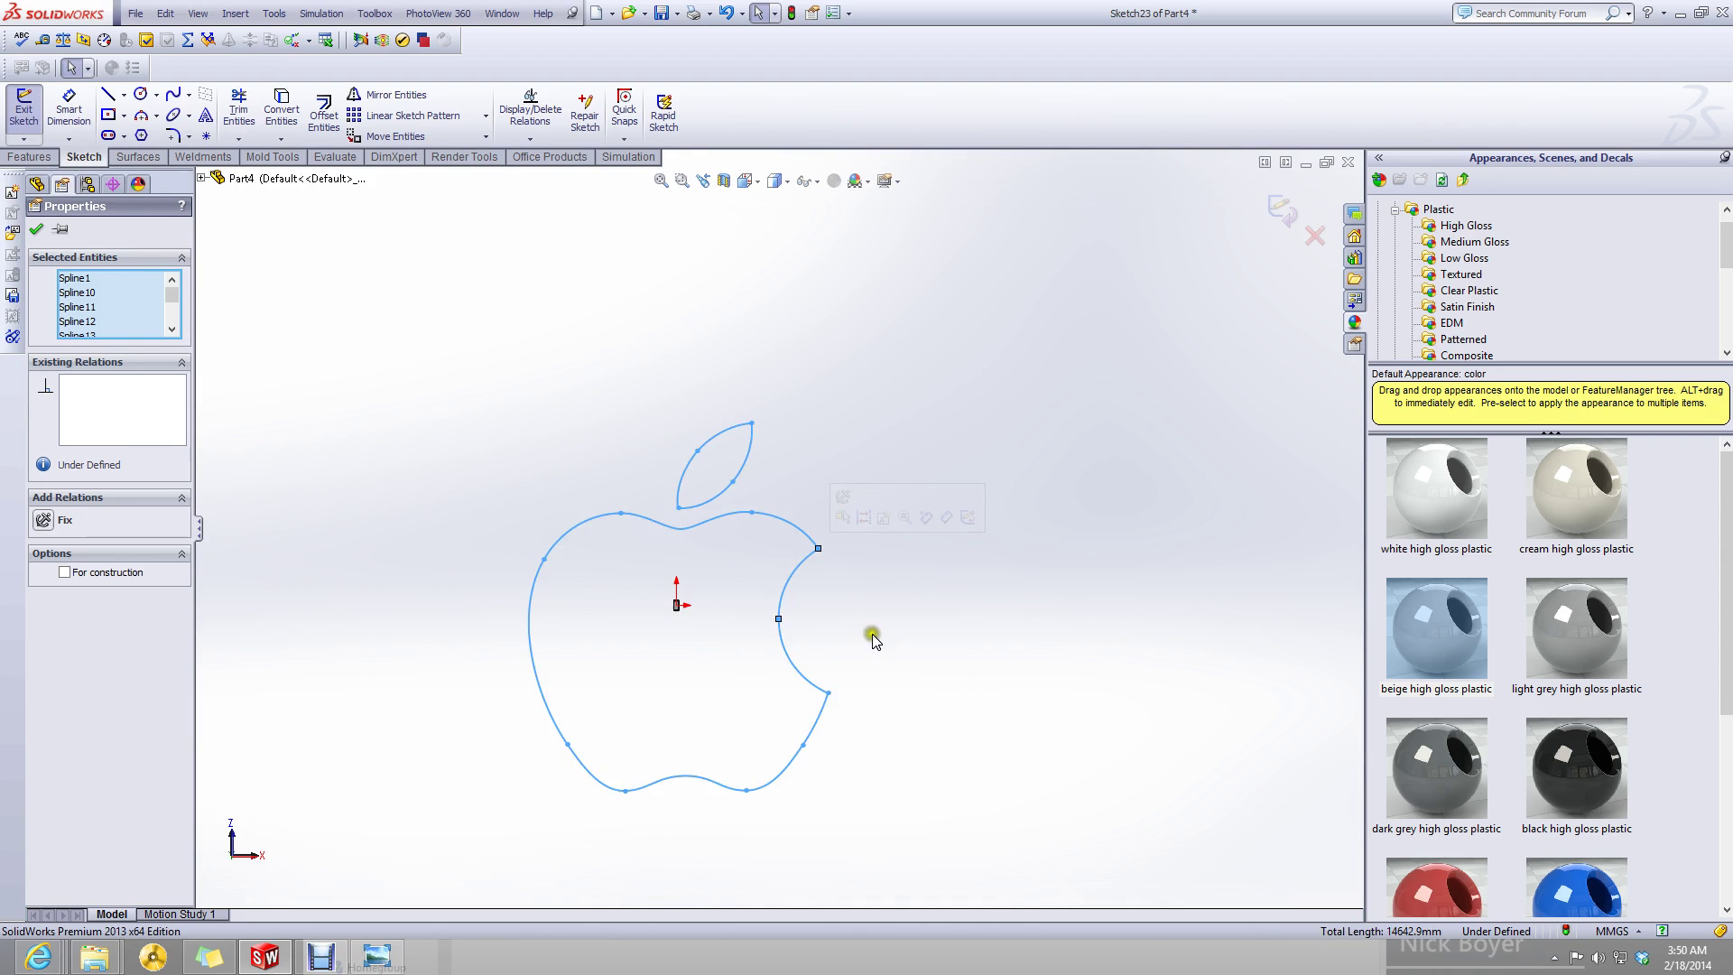
- Switch to the iPhone 5 part, inspect the spline along the logo's upper edge, and exit block editing
{"action": "left_click", "coordinate": [1292, 162]}
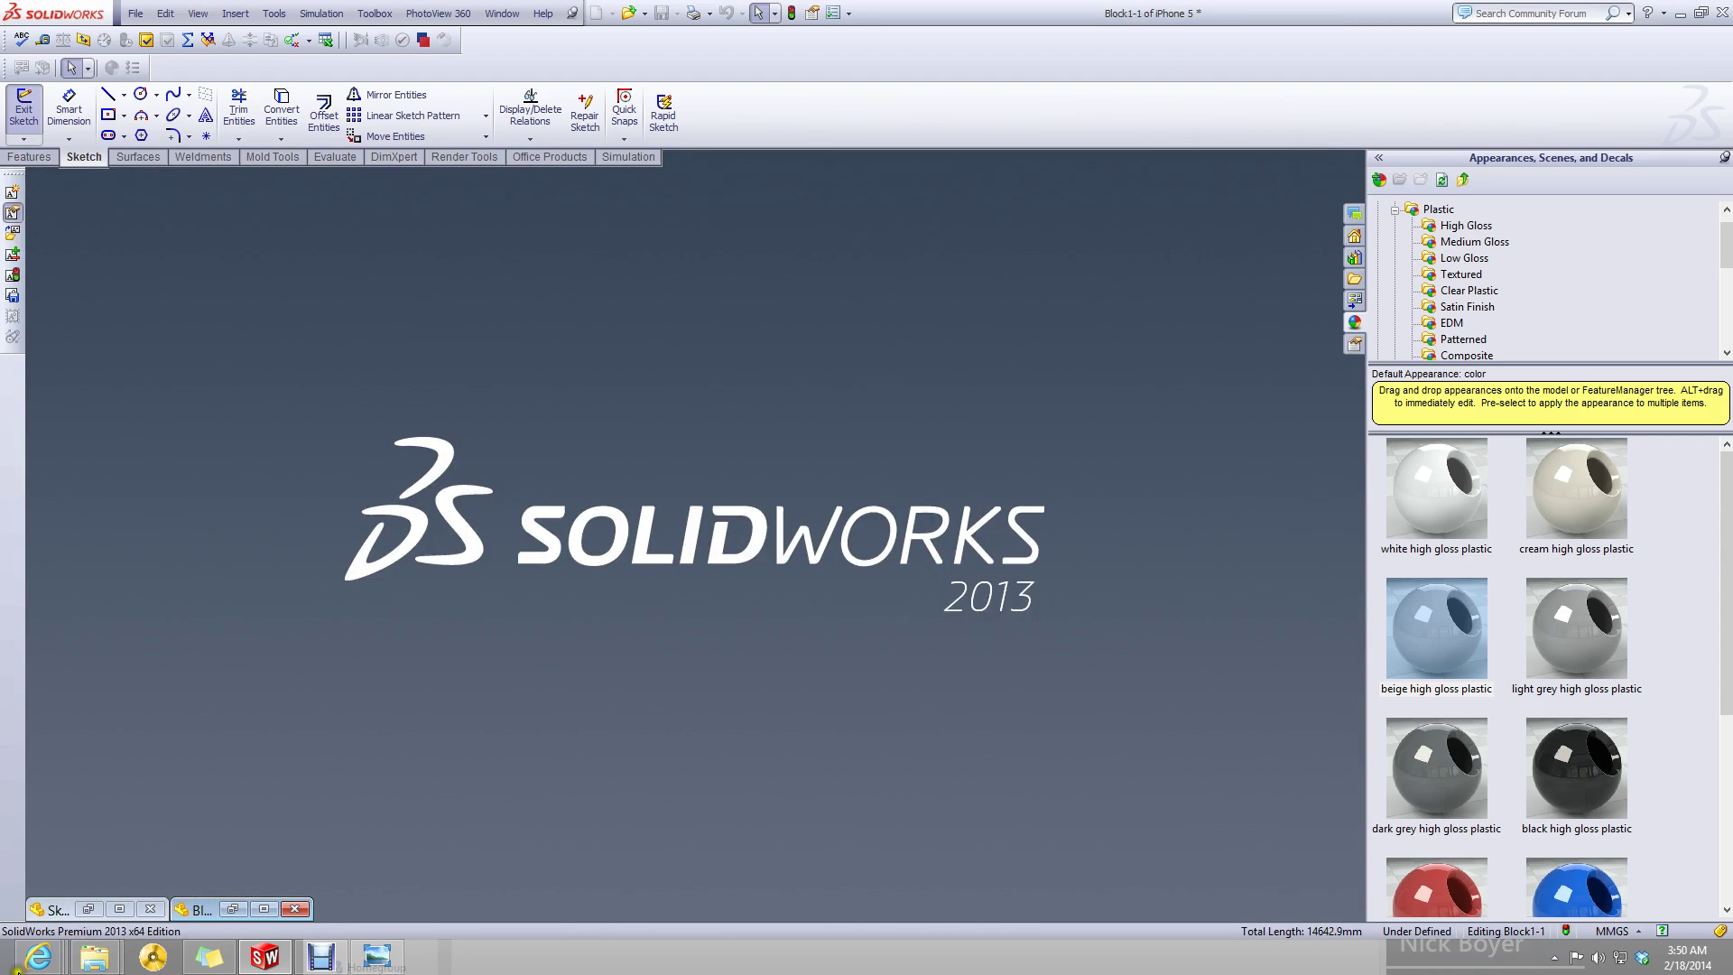
{"action": "left_click", "coordinate": [120, 910]}
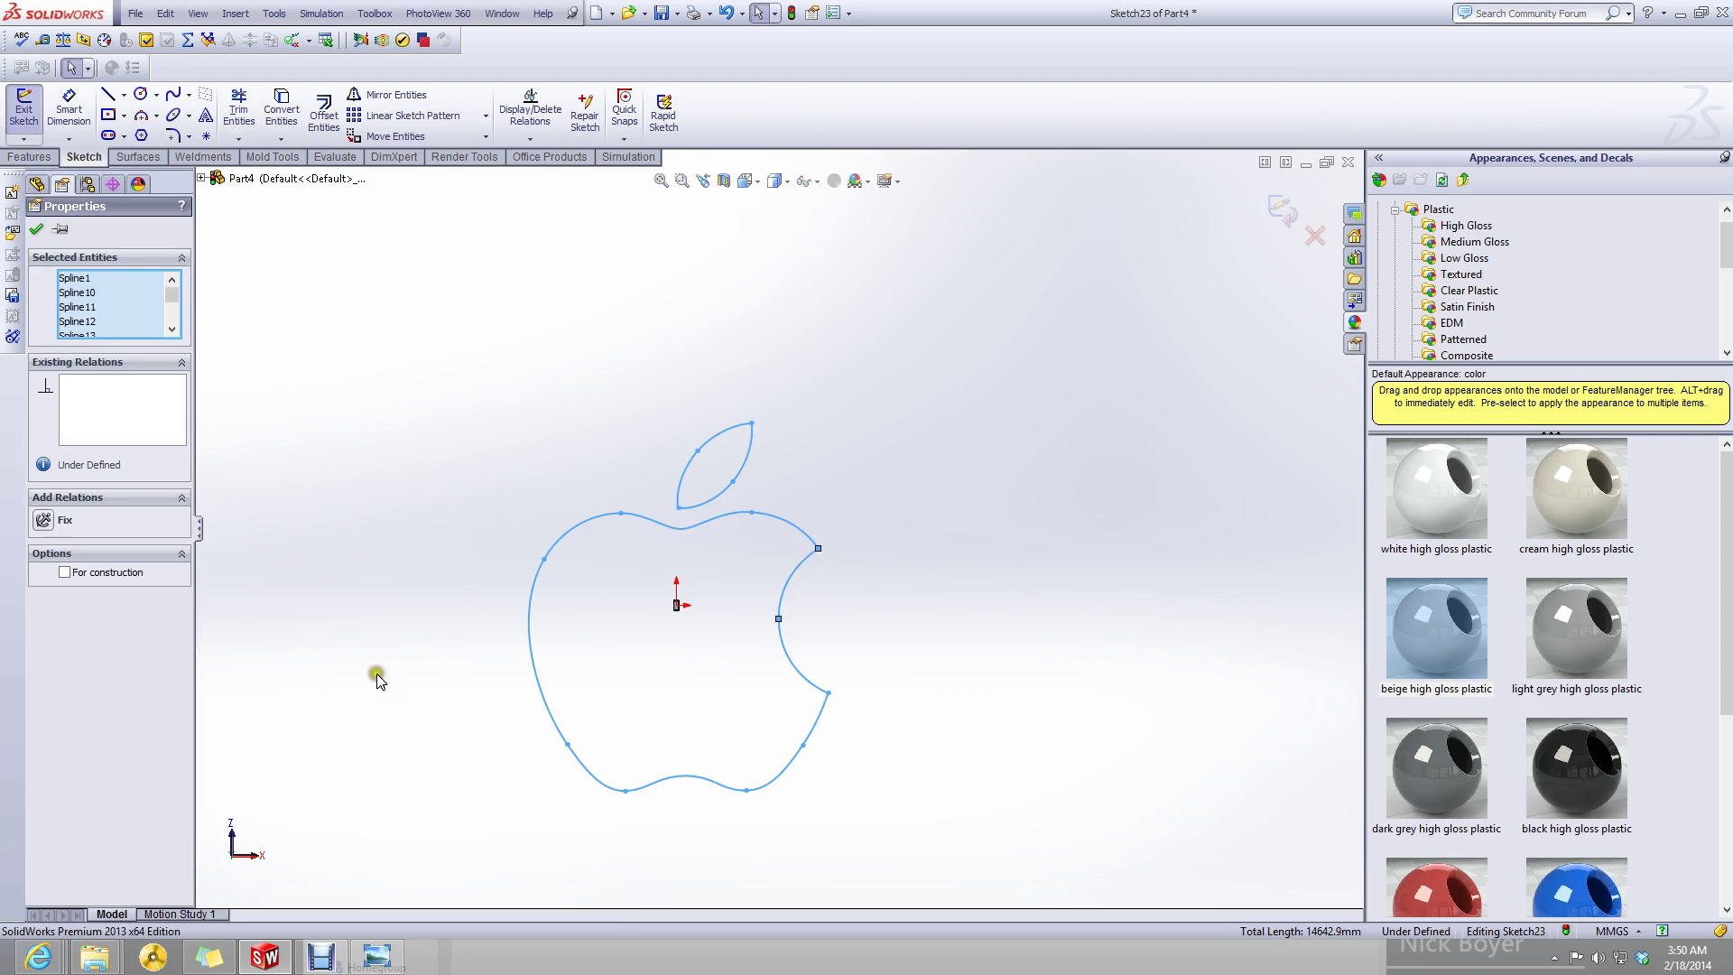
{"action": "left_click", "coordinate": [1307, 164]}
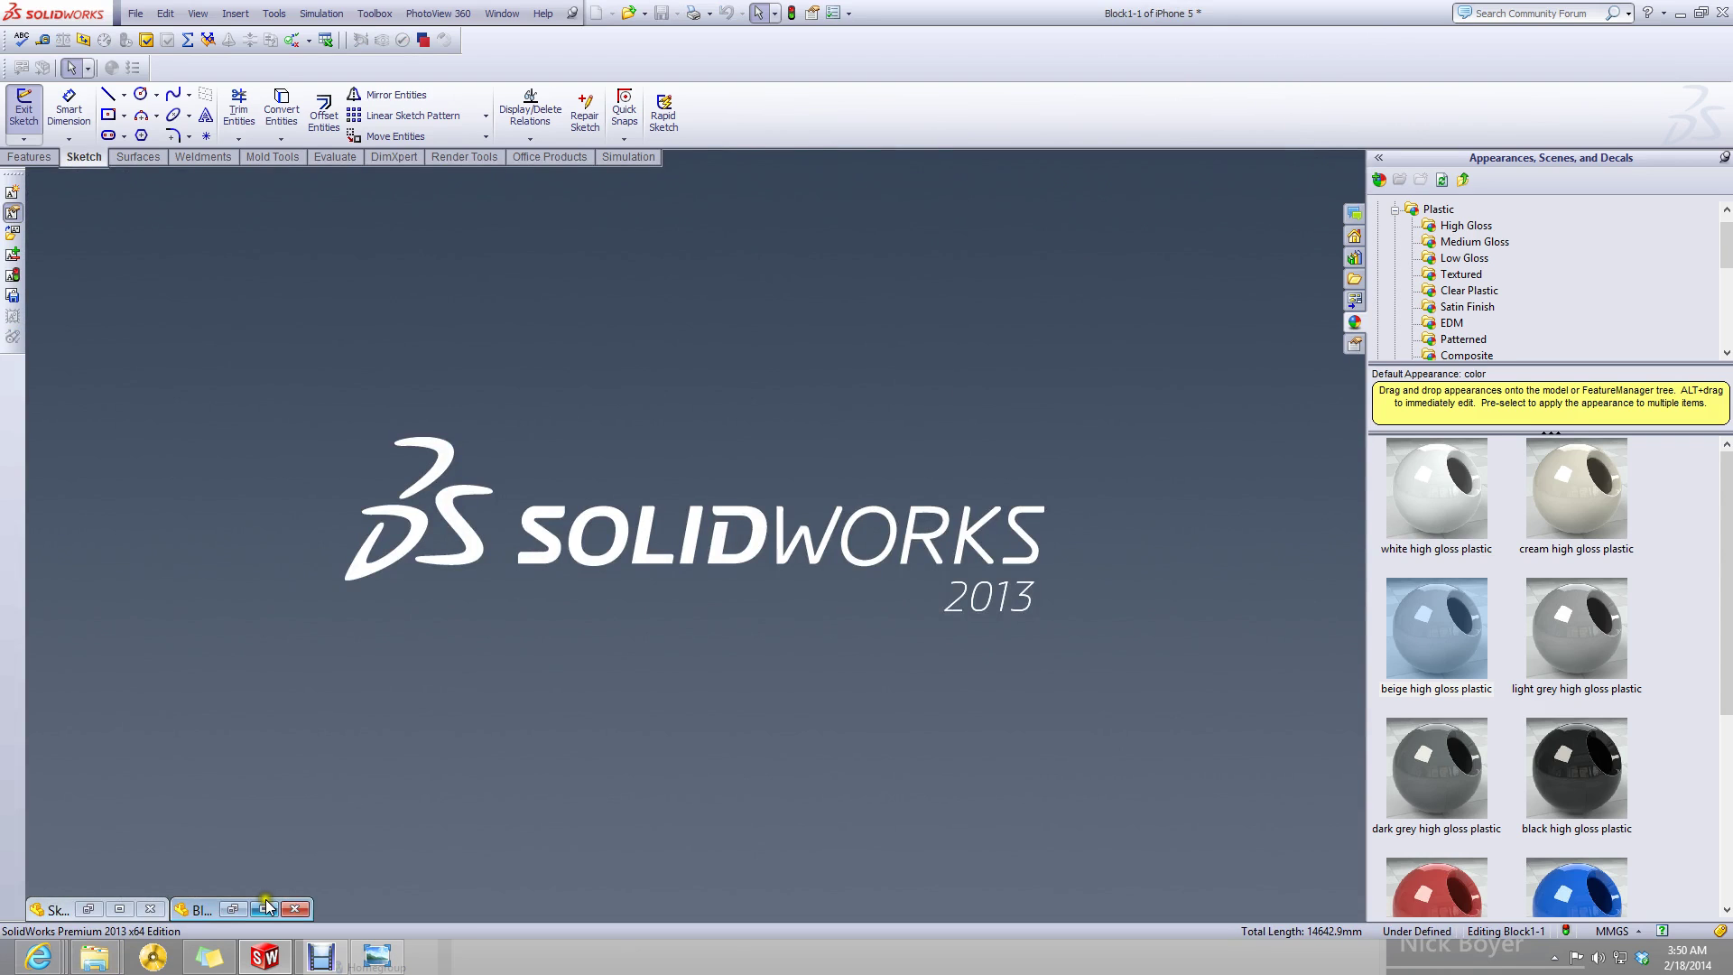
{"action": "left_click", "coordinate": [265, 908]}
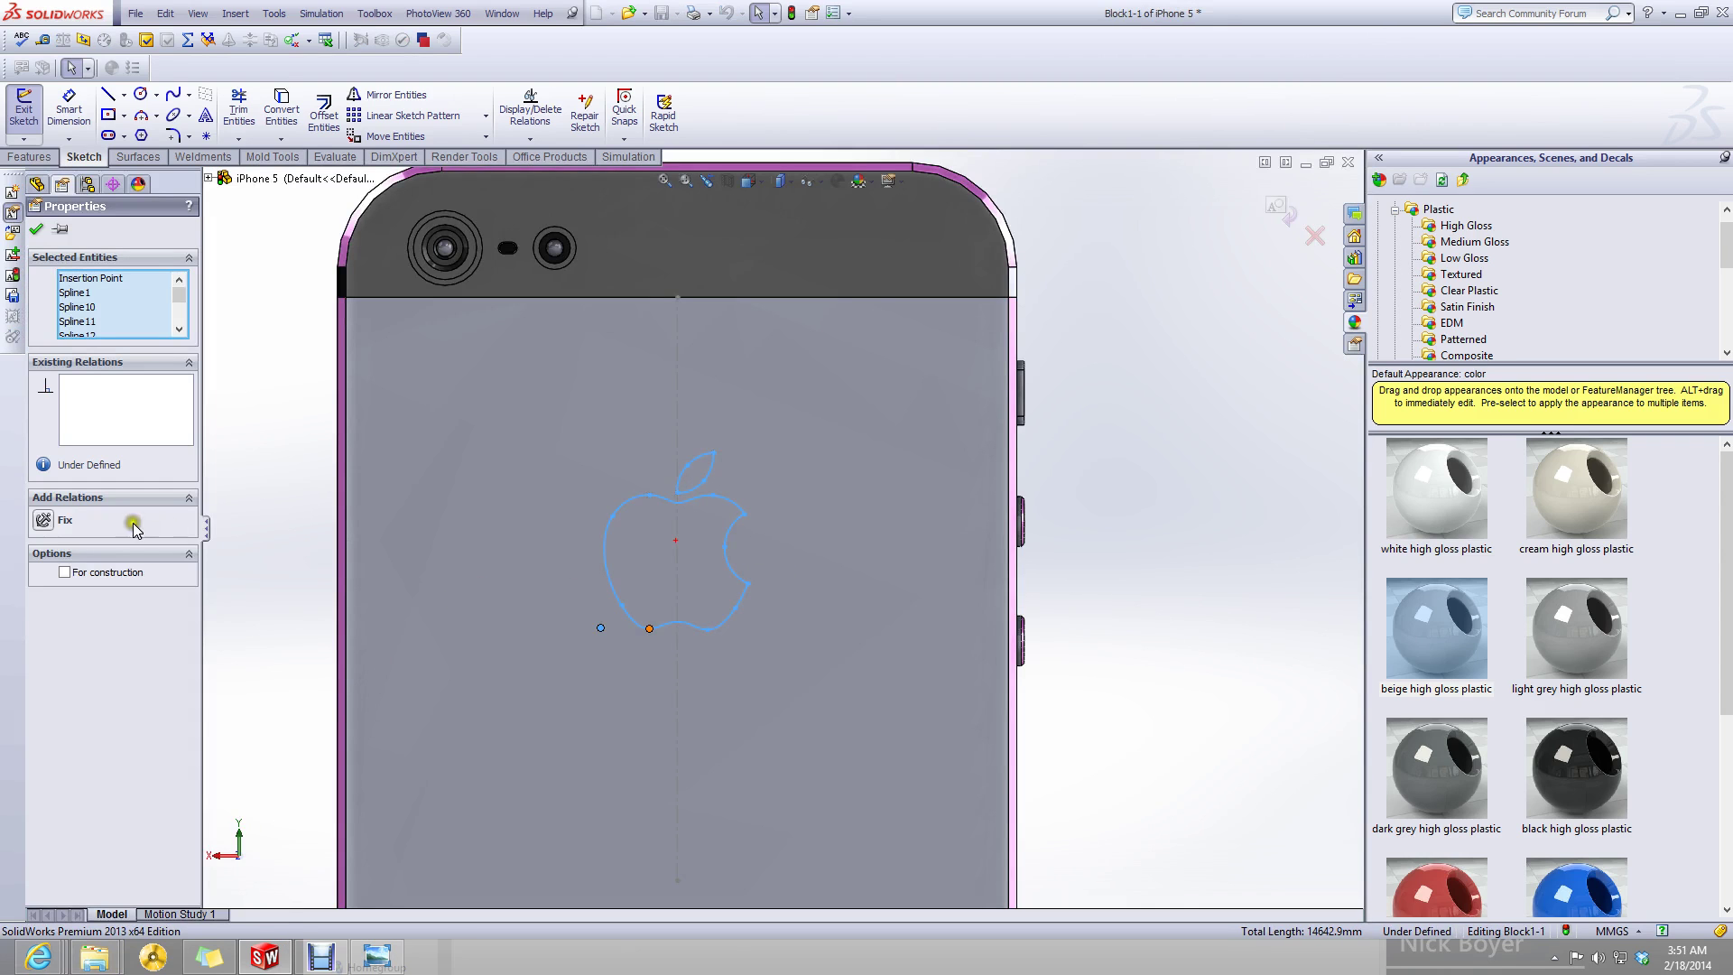
{"action": "left_click", "coordinate": [650, 496]}
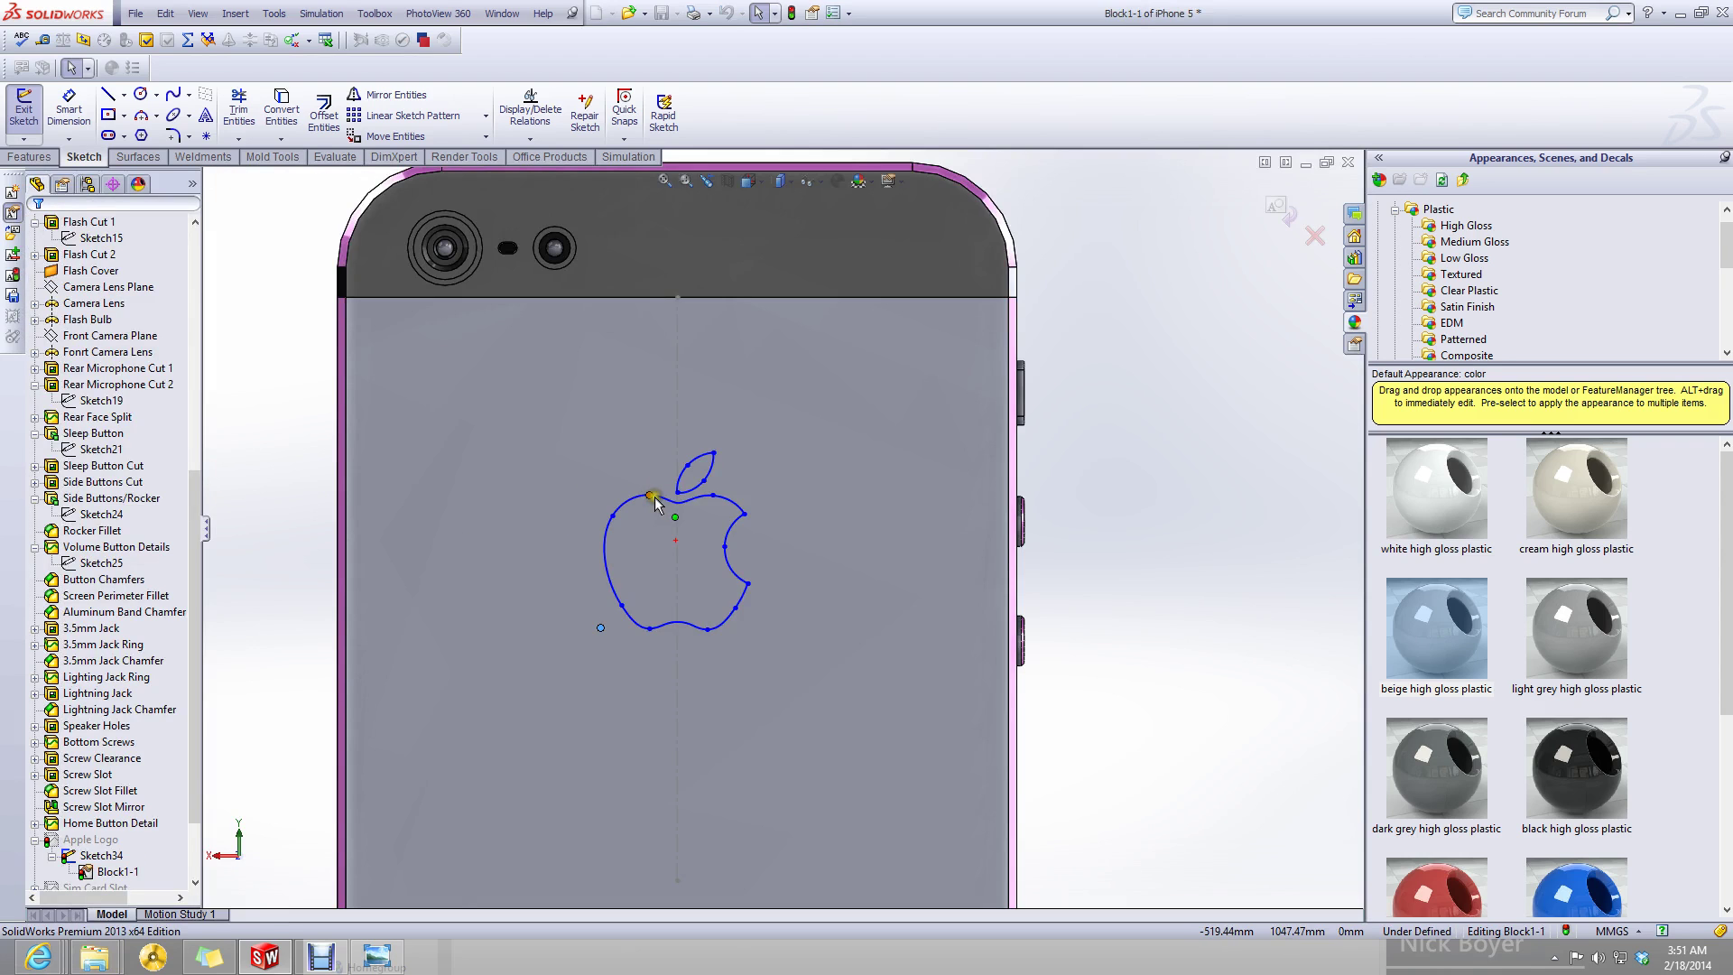
{"action": "left_click", "coordinate": [663, 499]}
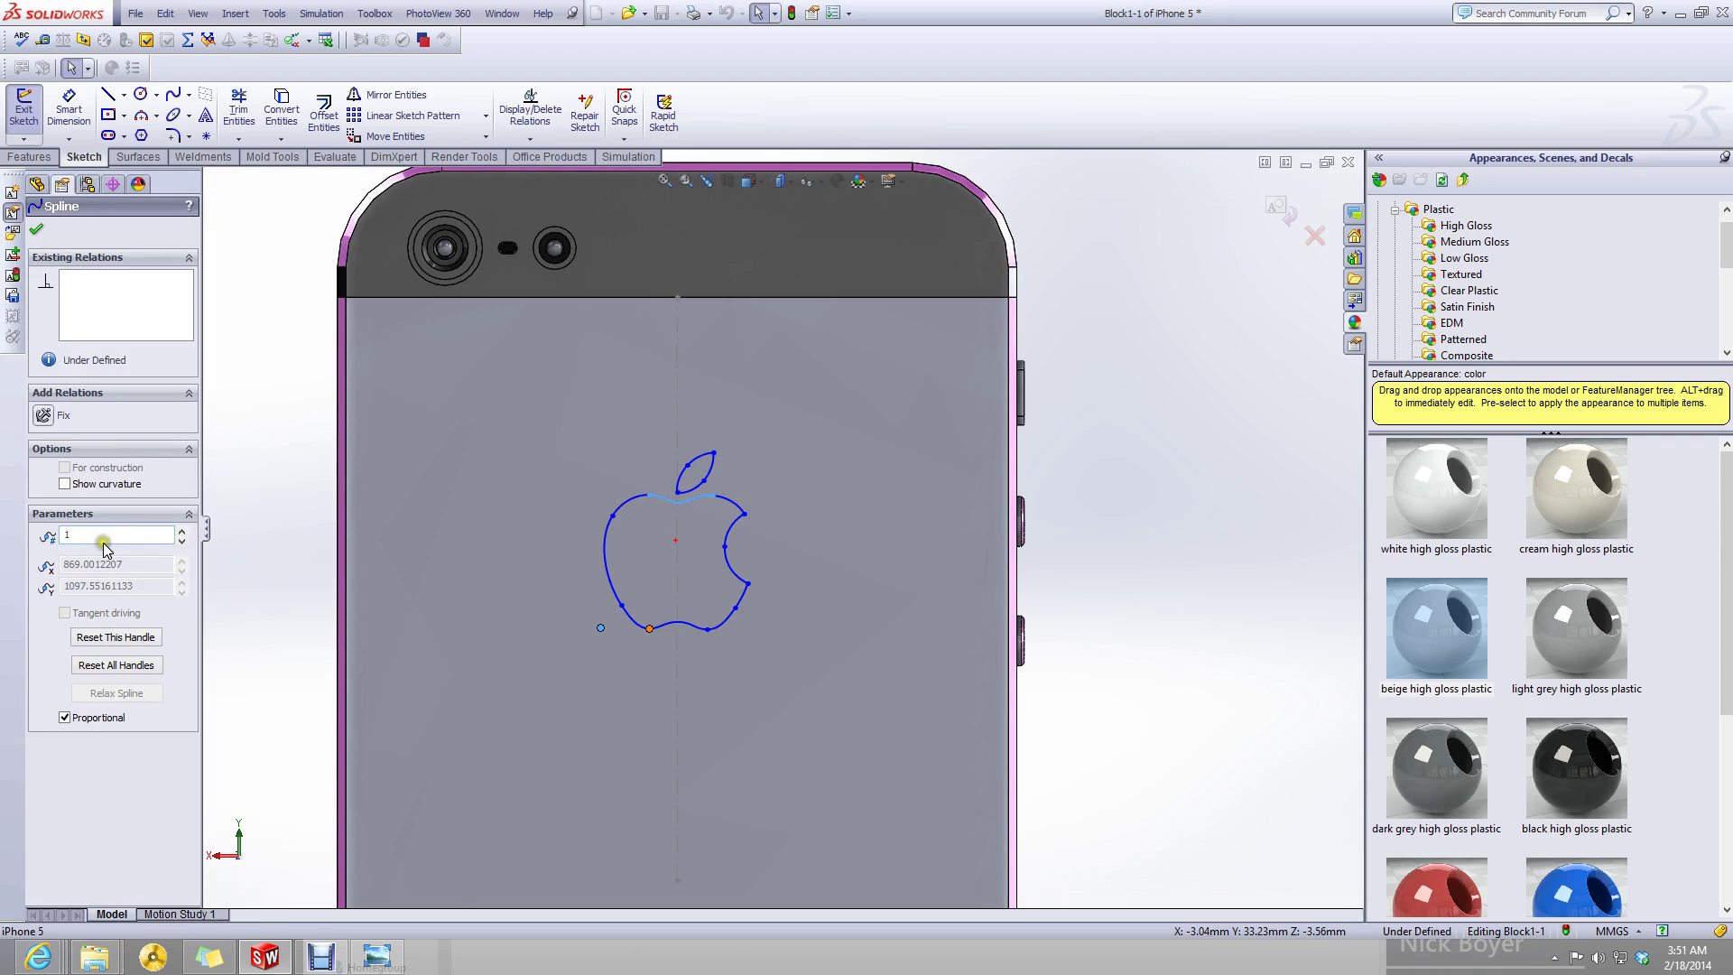
{"action": "left_click", "coordinate": [1276, 208]}
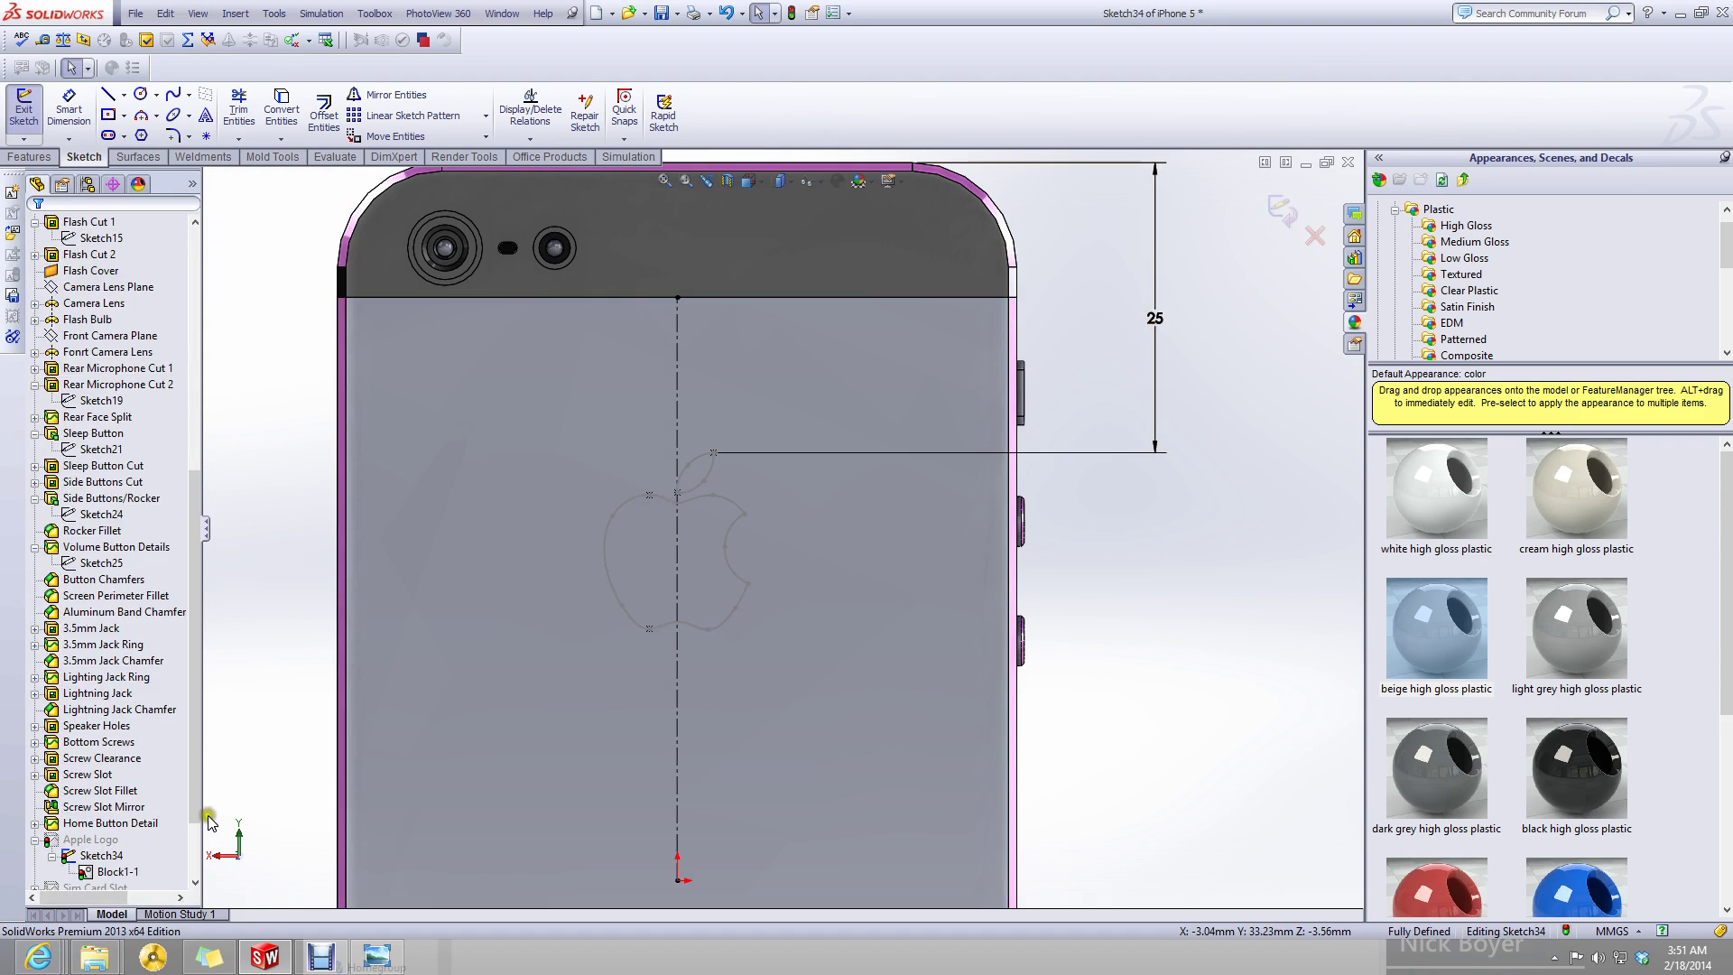
{"action": "left_click", "coordinate": [99, 880]}
{"action": "right_click", "coordinate": [99, 881]}
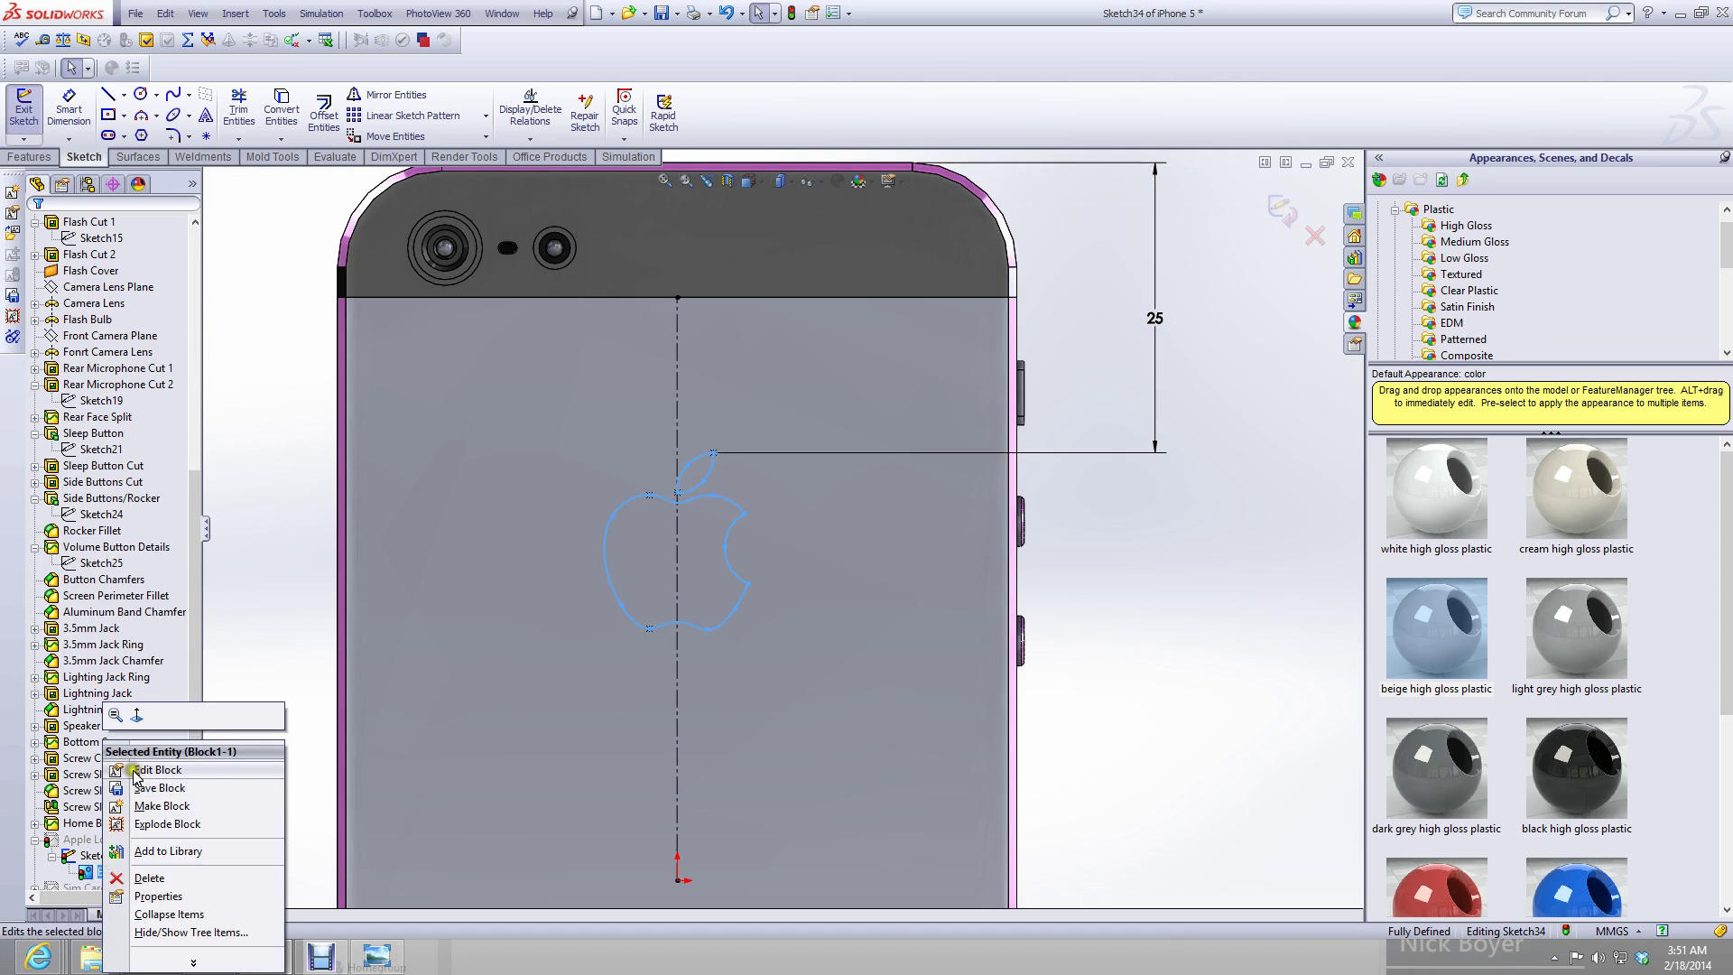
{"action": "left_click", "coordinate": [84, 857]}
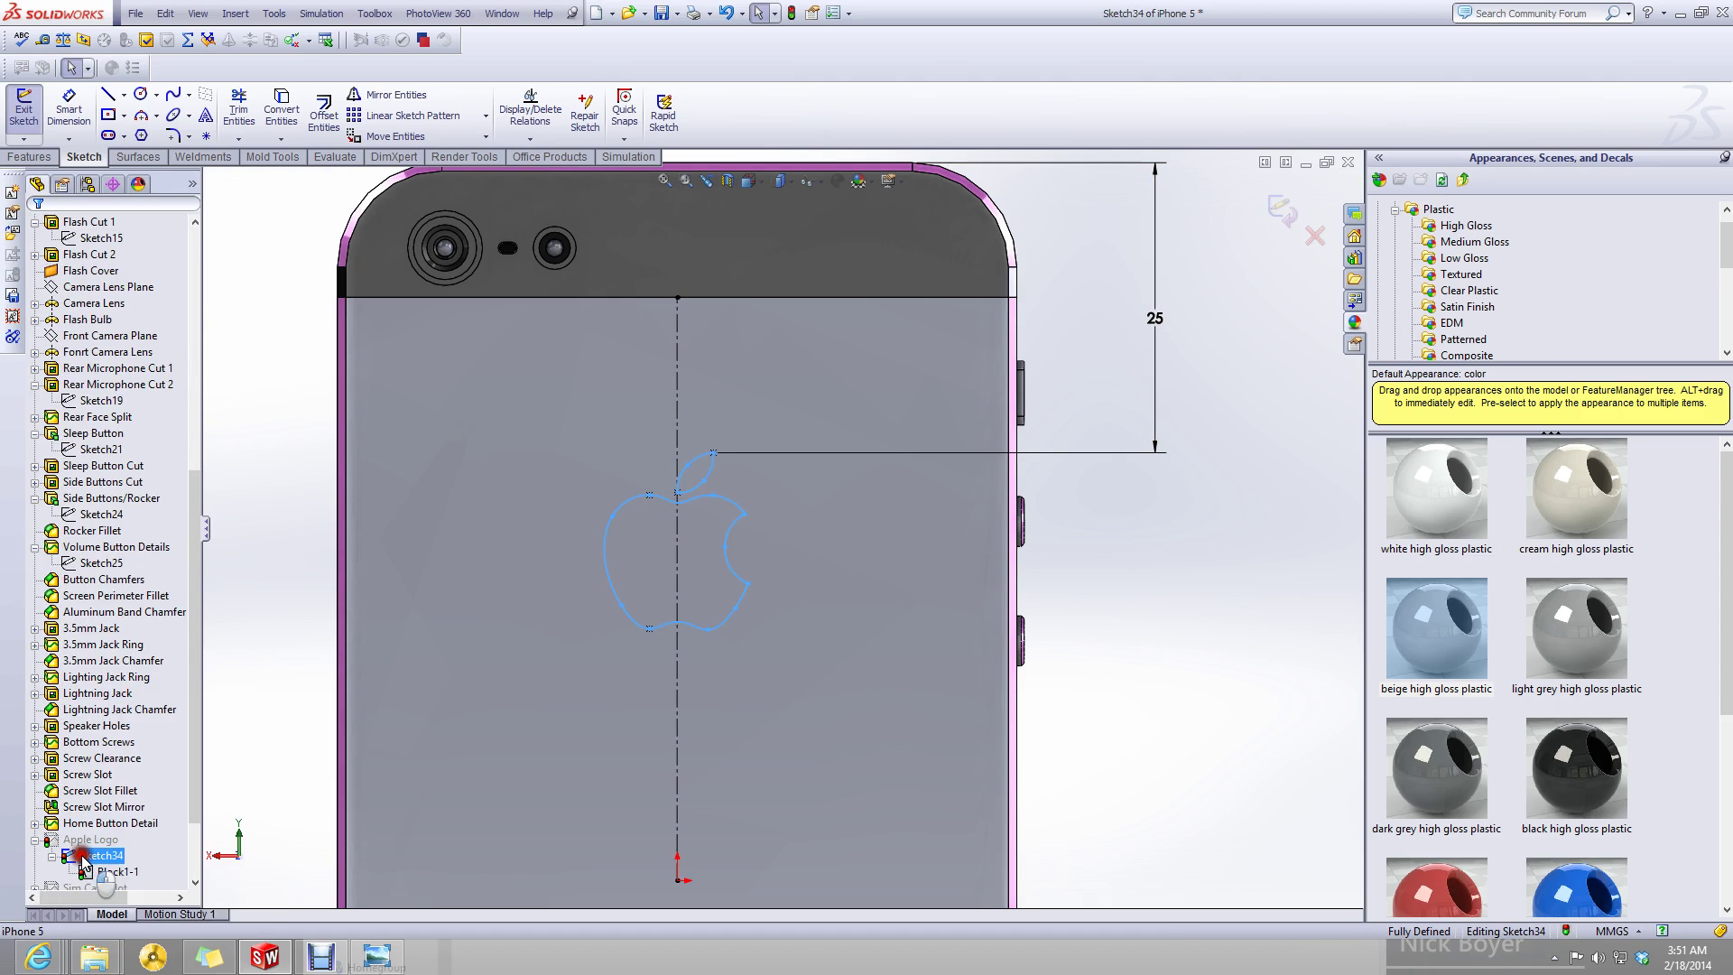
{"action": "right_click", "coordinate": [84, 858]}
{"action": "key", "text": "Escape"}
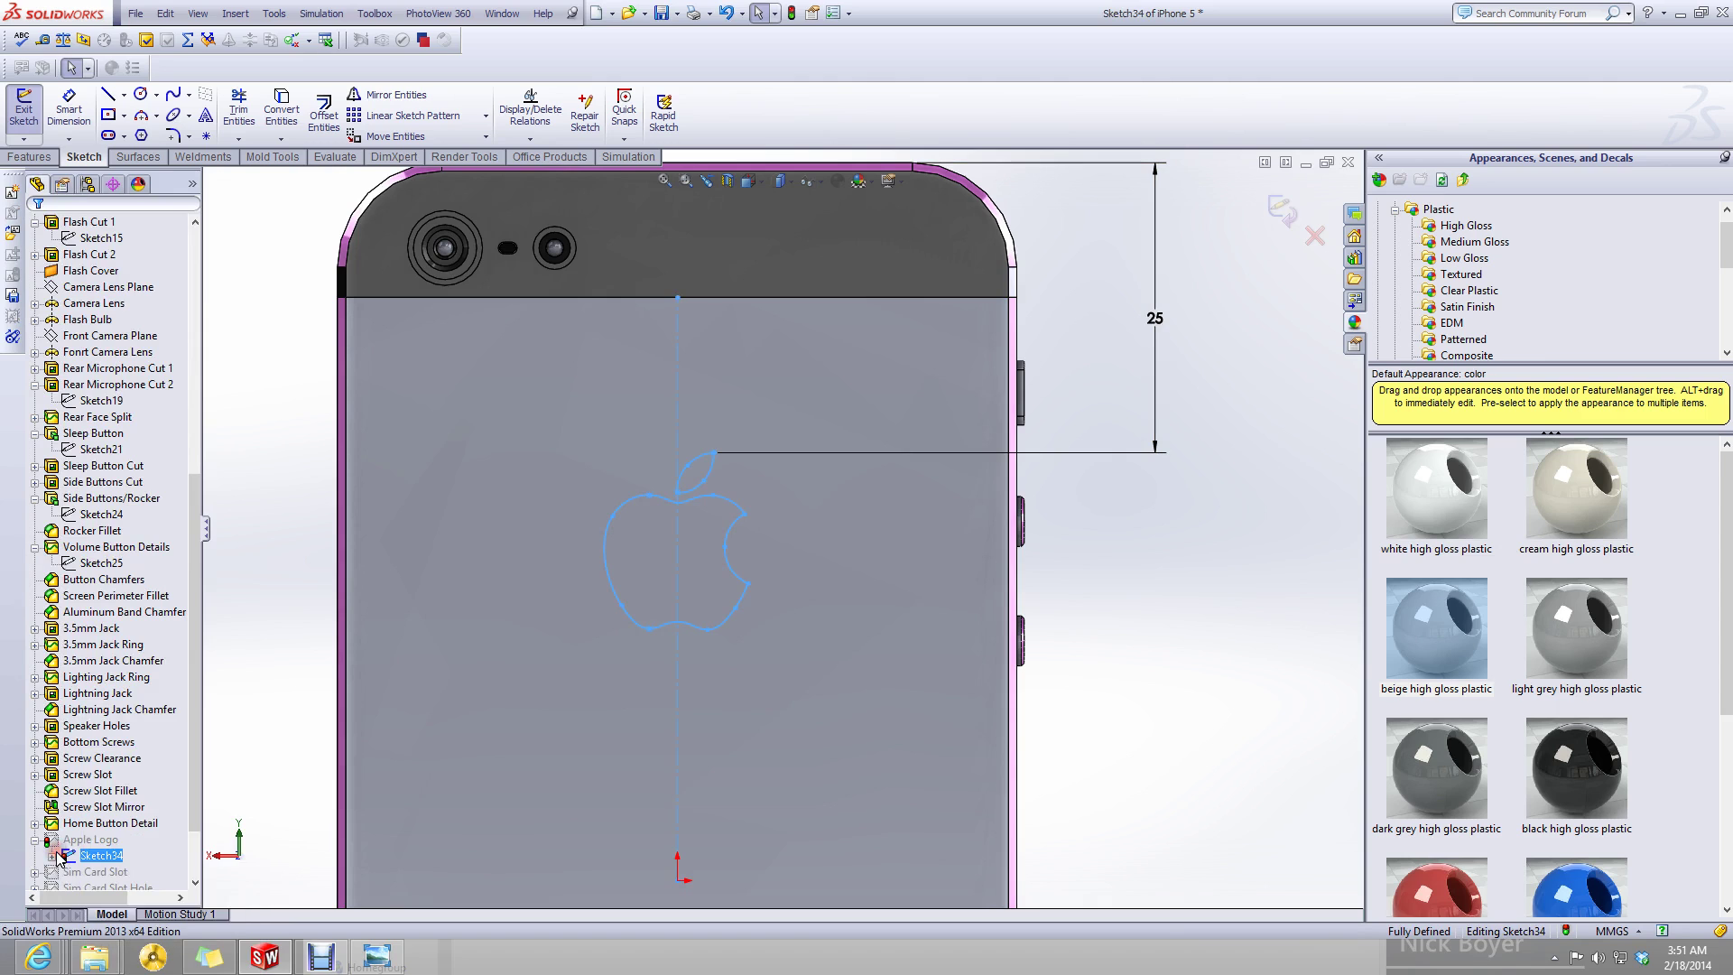
{"action": "left_click", "coordinate": [1101, 537]}
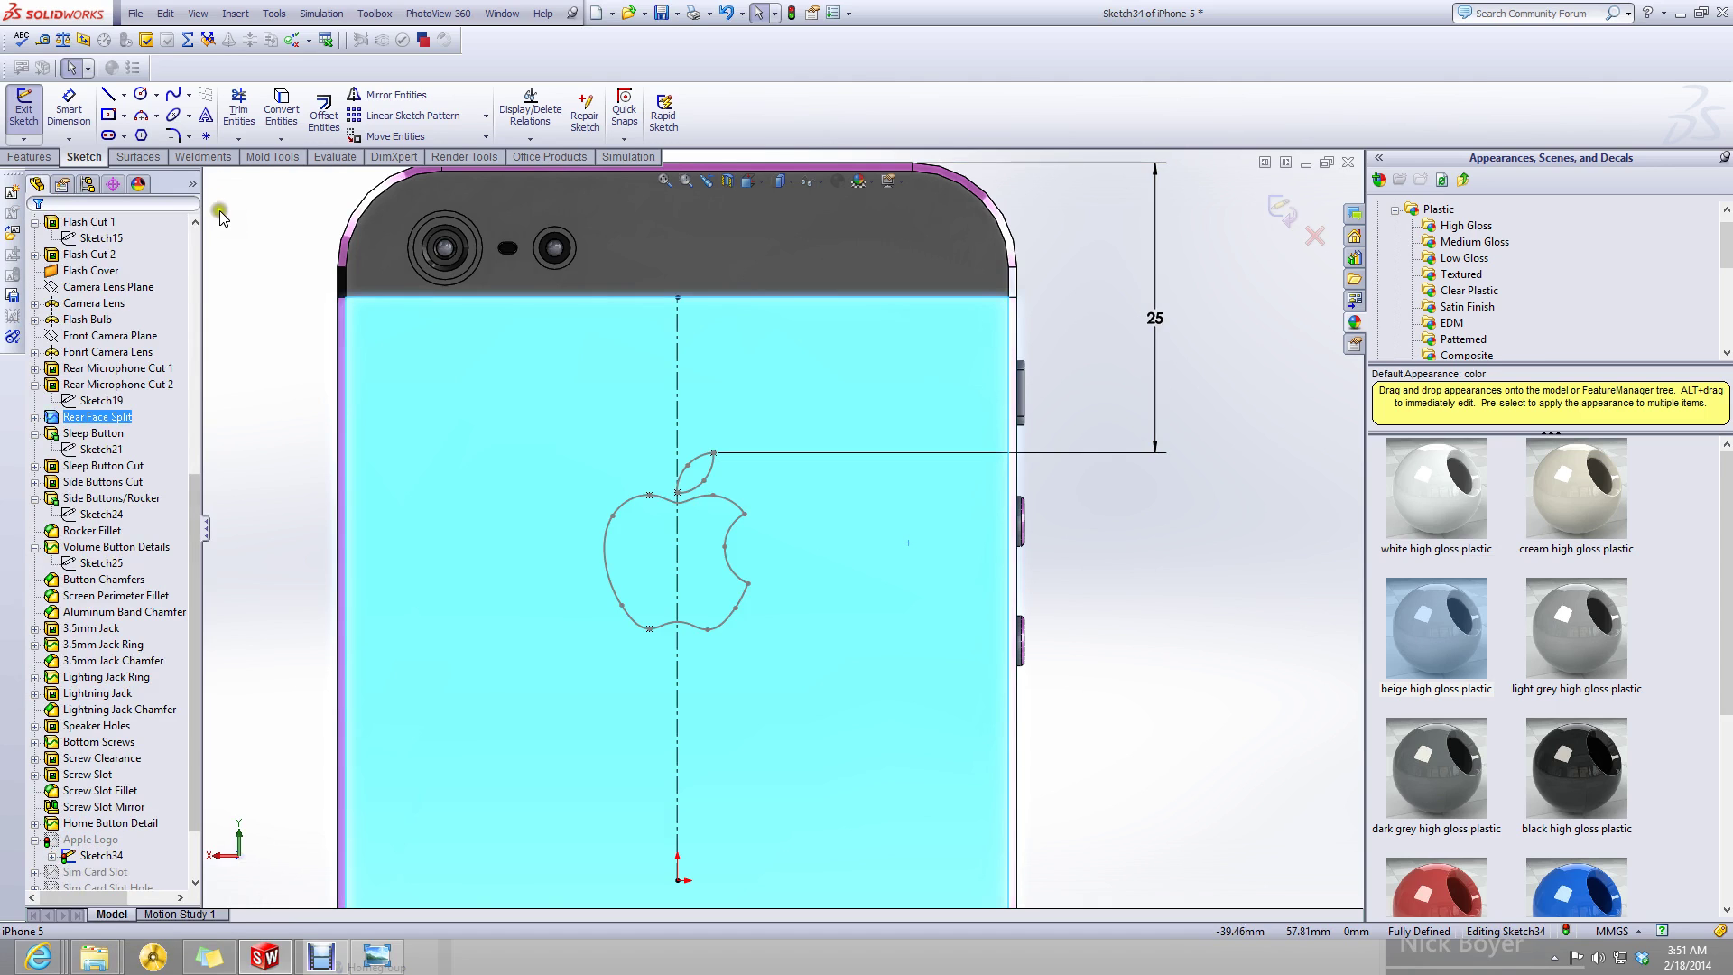
{"action": "scroll", "coordinate": [1027, 569], "scroll_direction": "up", "scroll_amount": 1}
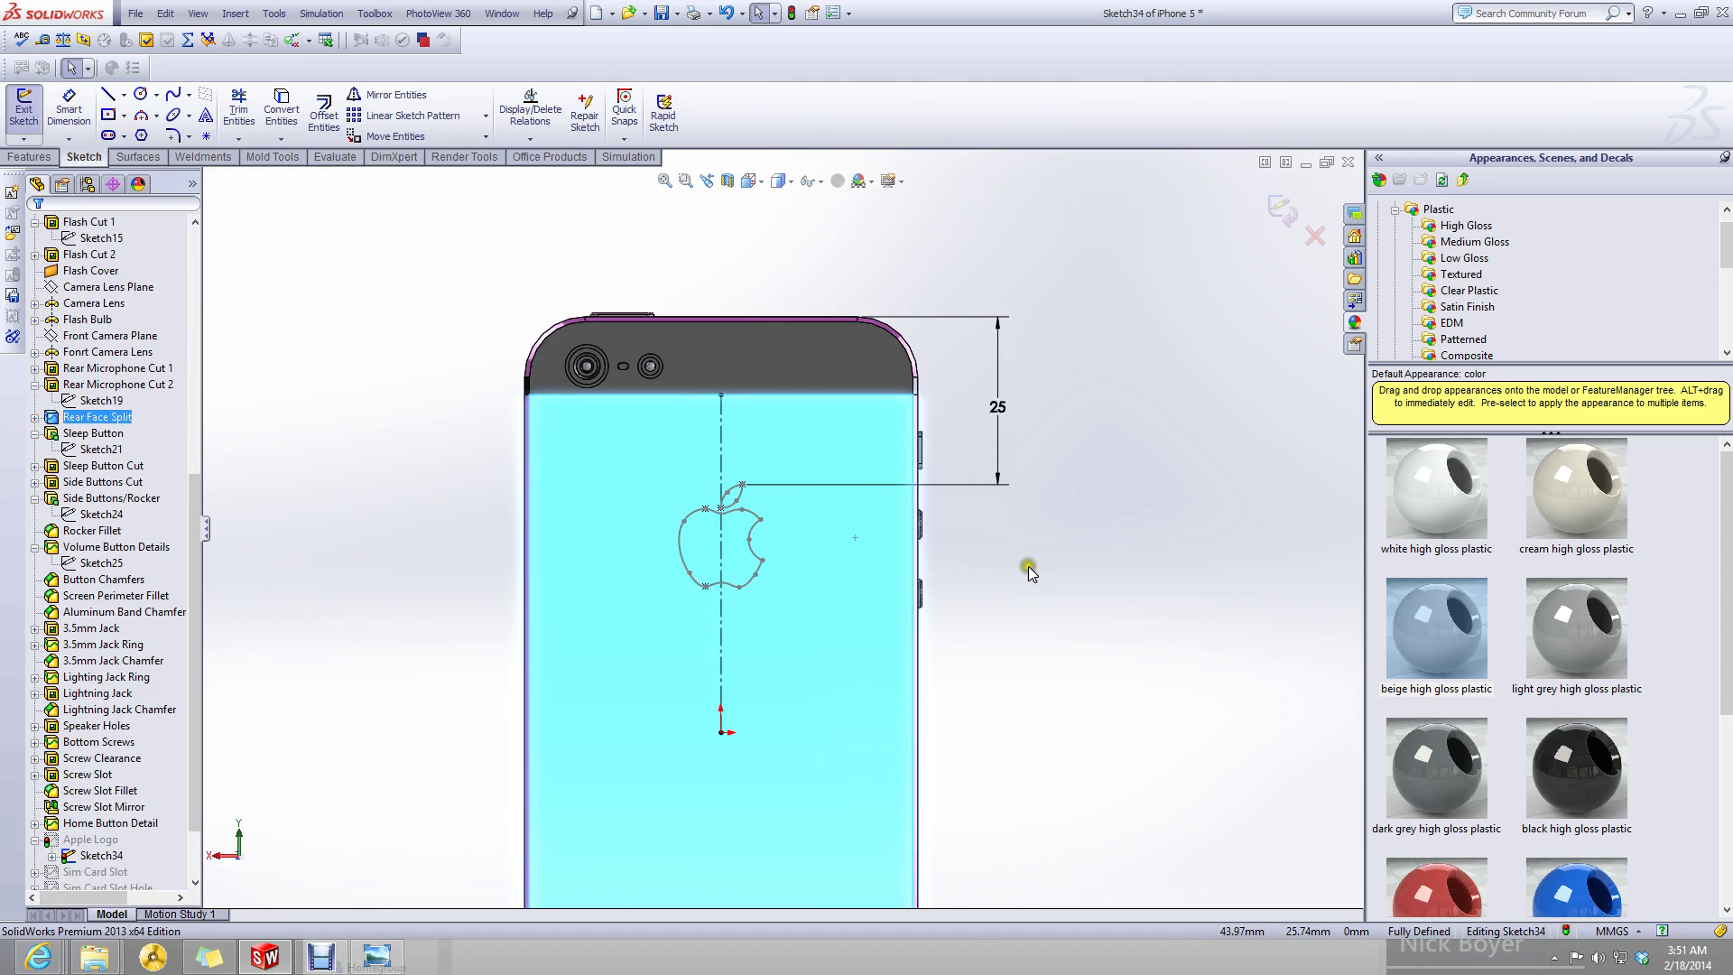
{"action": "left_click", "coordinate": [287, 113]}
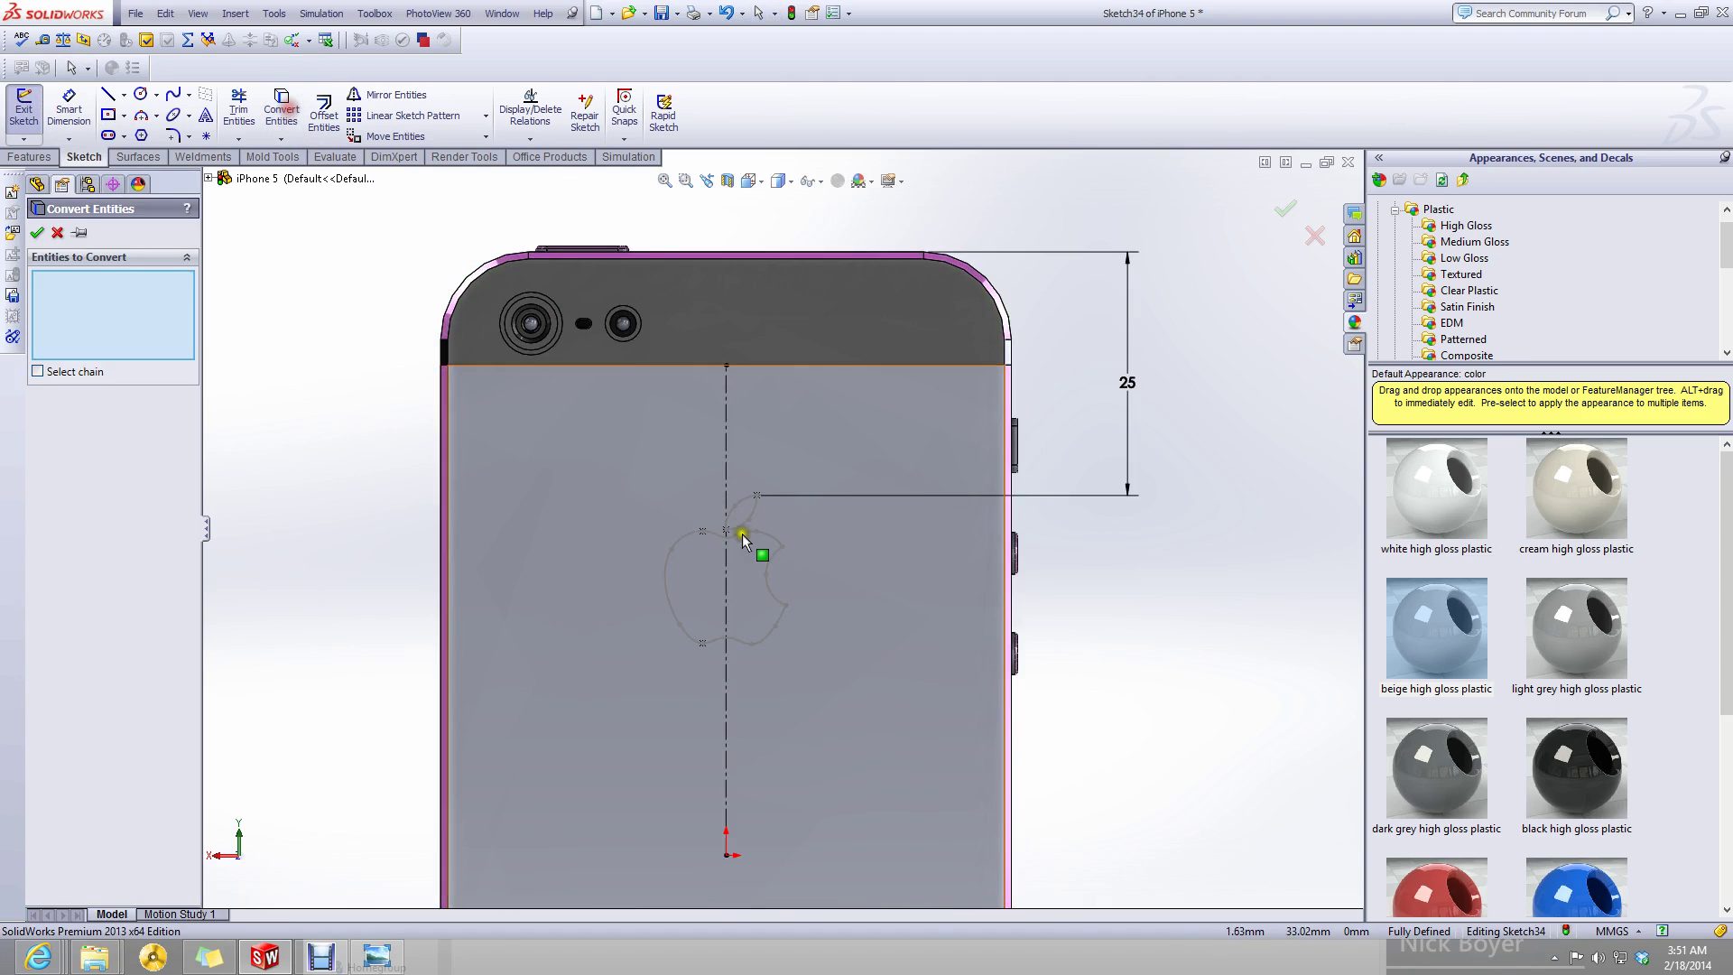
{"action": "scroll", "coordinate": [718, 691], "scroll_direction": "down", "scroll_amount": 3}
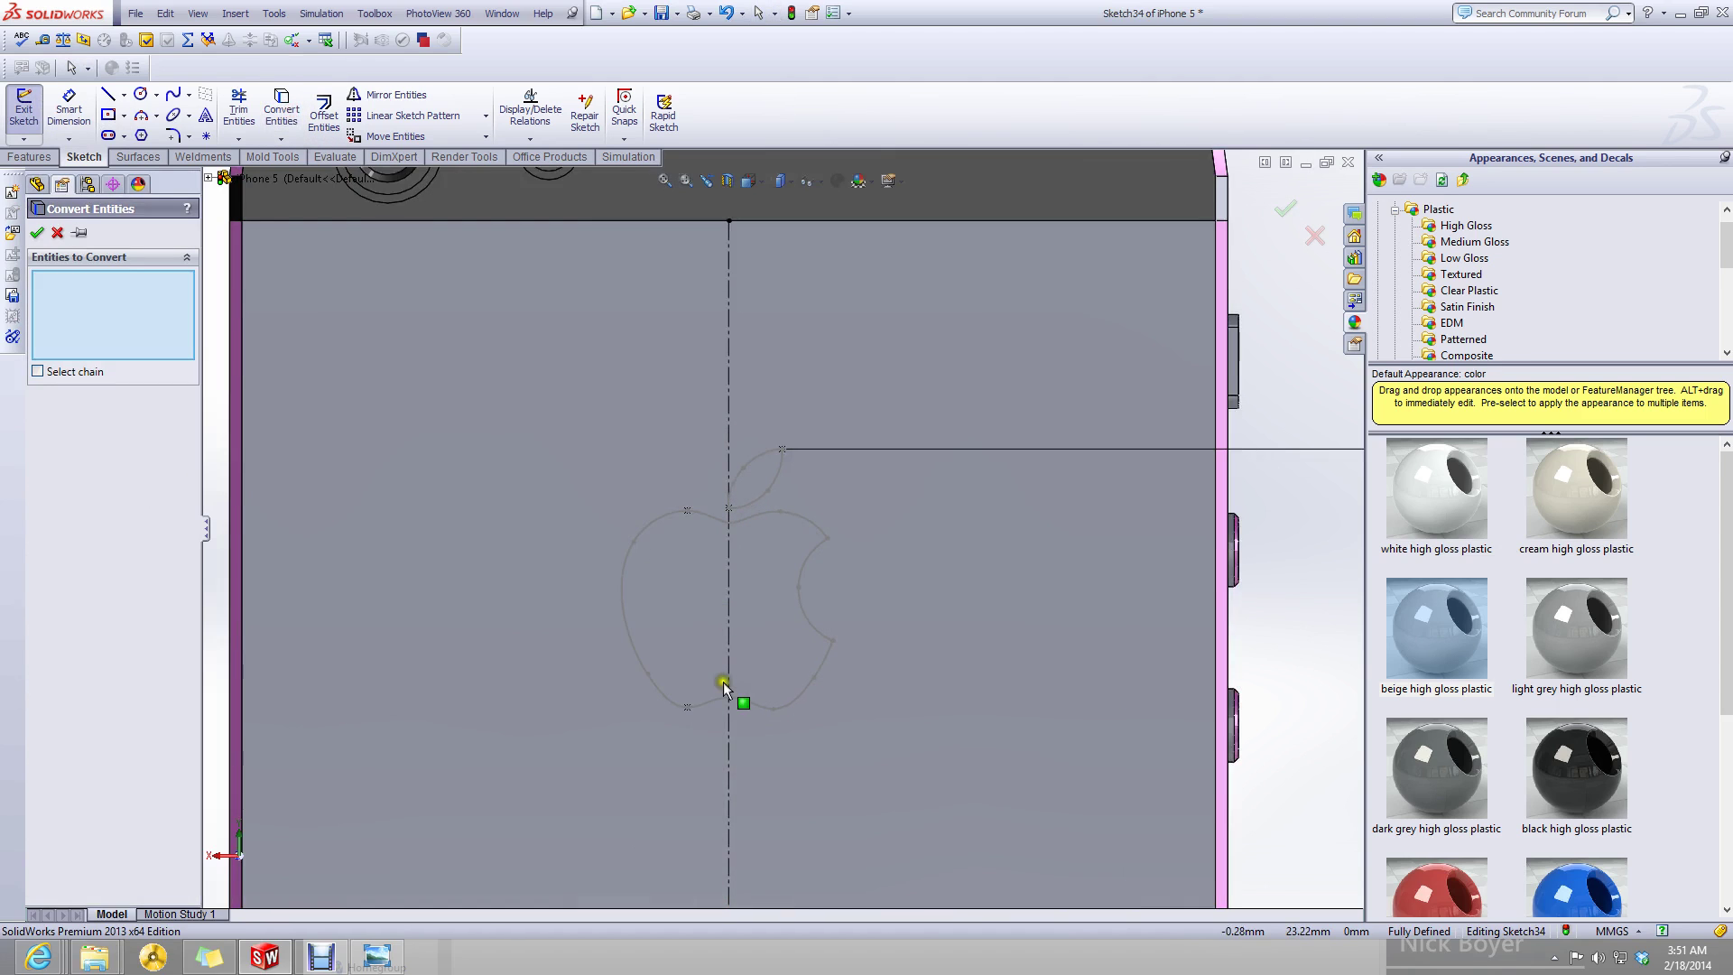
{"action": "left_click", "coordinate": [675, 706]}
{"action": "left_click", "coordinate": [626, 605]}
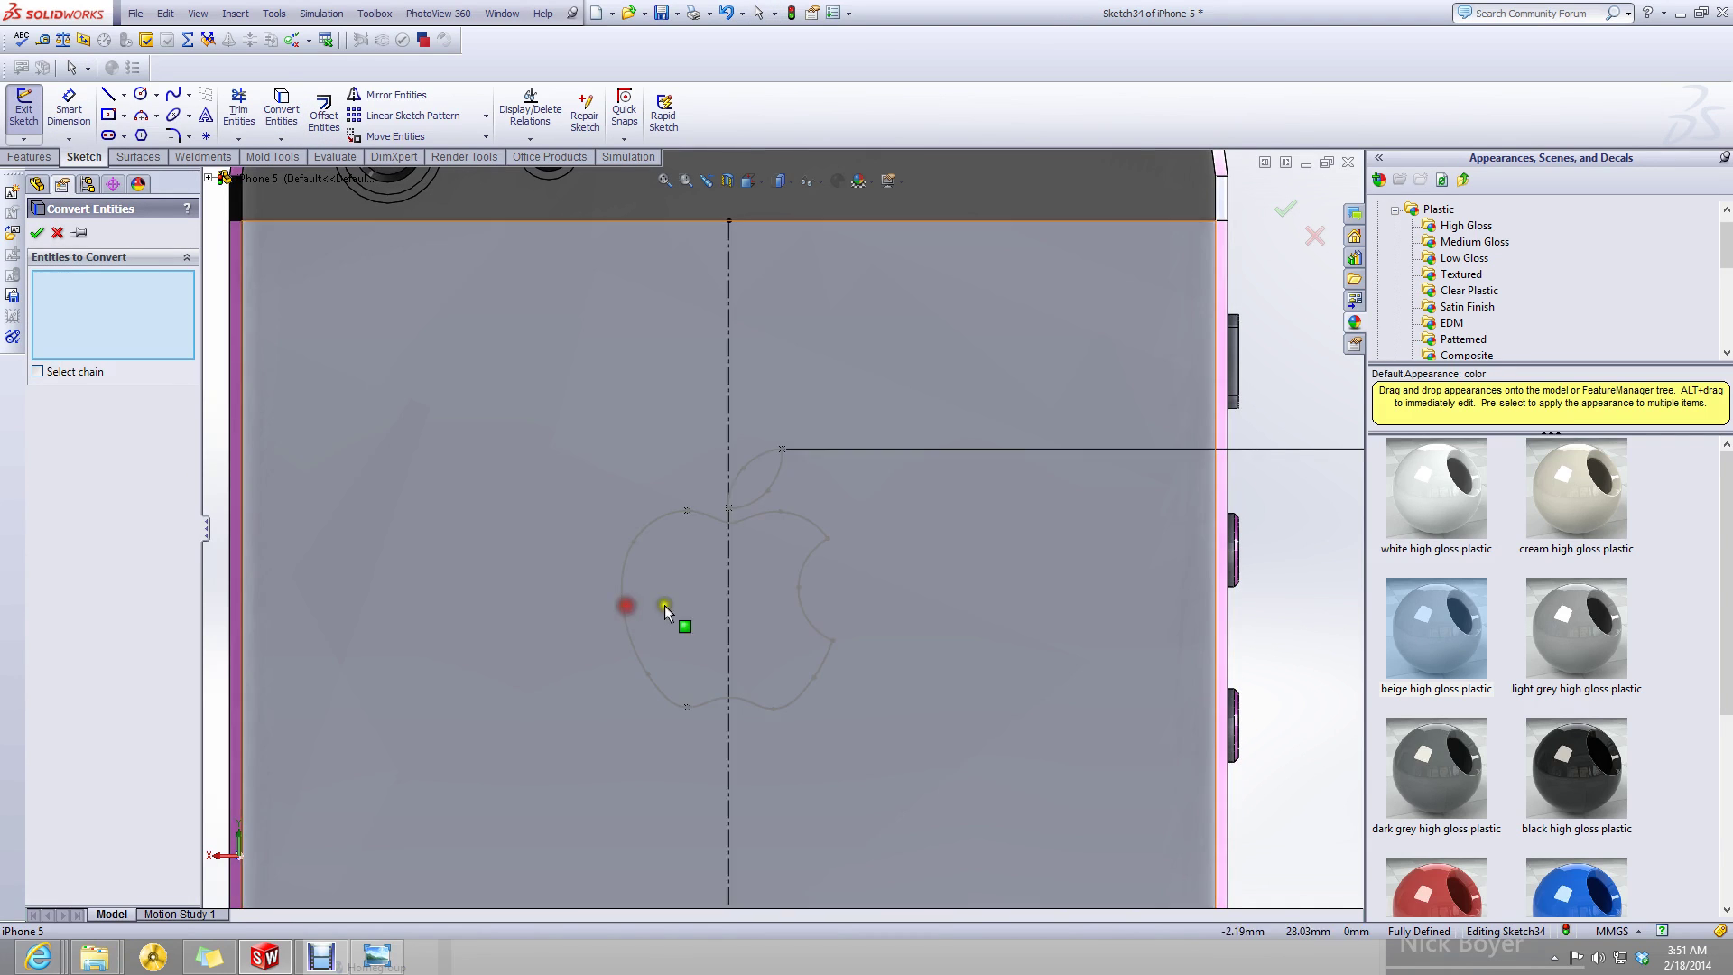
{"action": "key", "text": "Escape"}
{"action": "scroll", "coordinate": [812, 614], "scroll_direction": "up", "scroll_amount": 2}
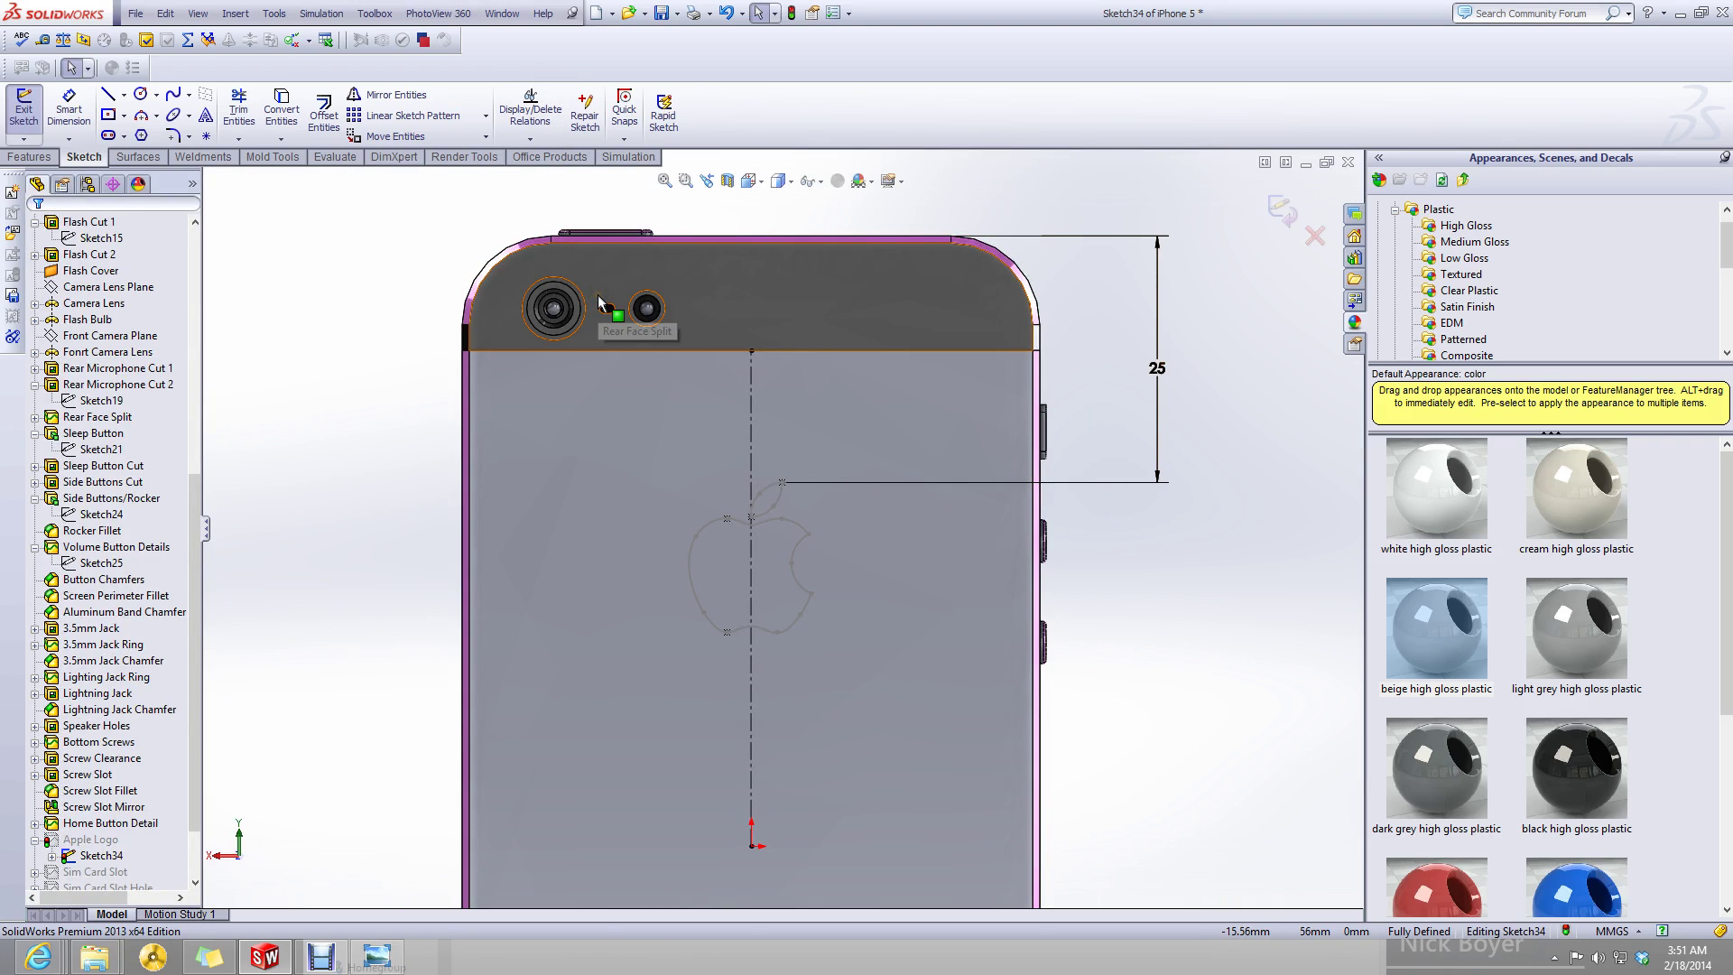
- Expand Sketch34 under the Apple Logo feature and open its logo block for editing
{"action": "scroll", "coordinate": [1005, 440], "scroll_direction": "up", "scroll_amount": 2}
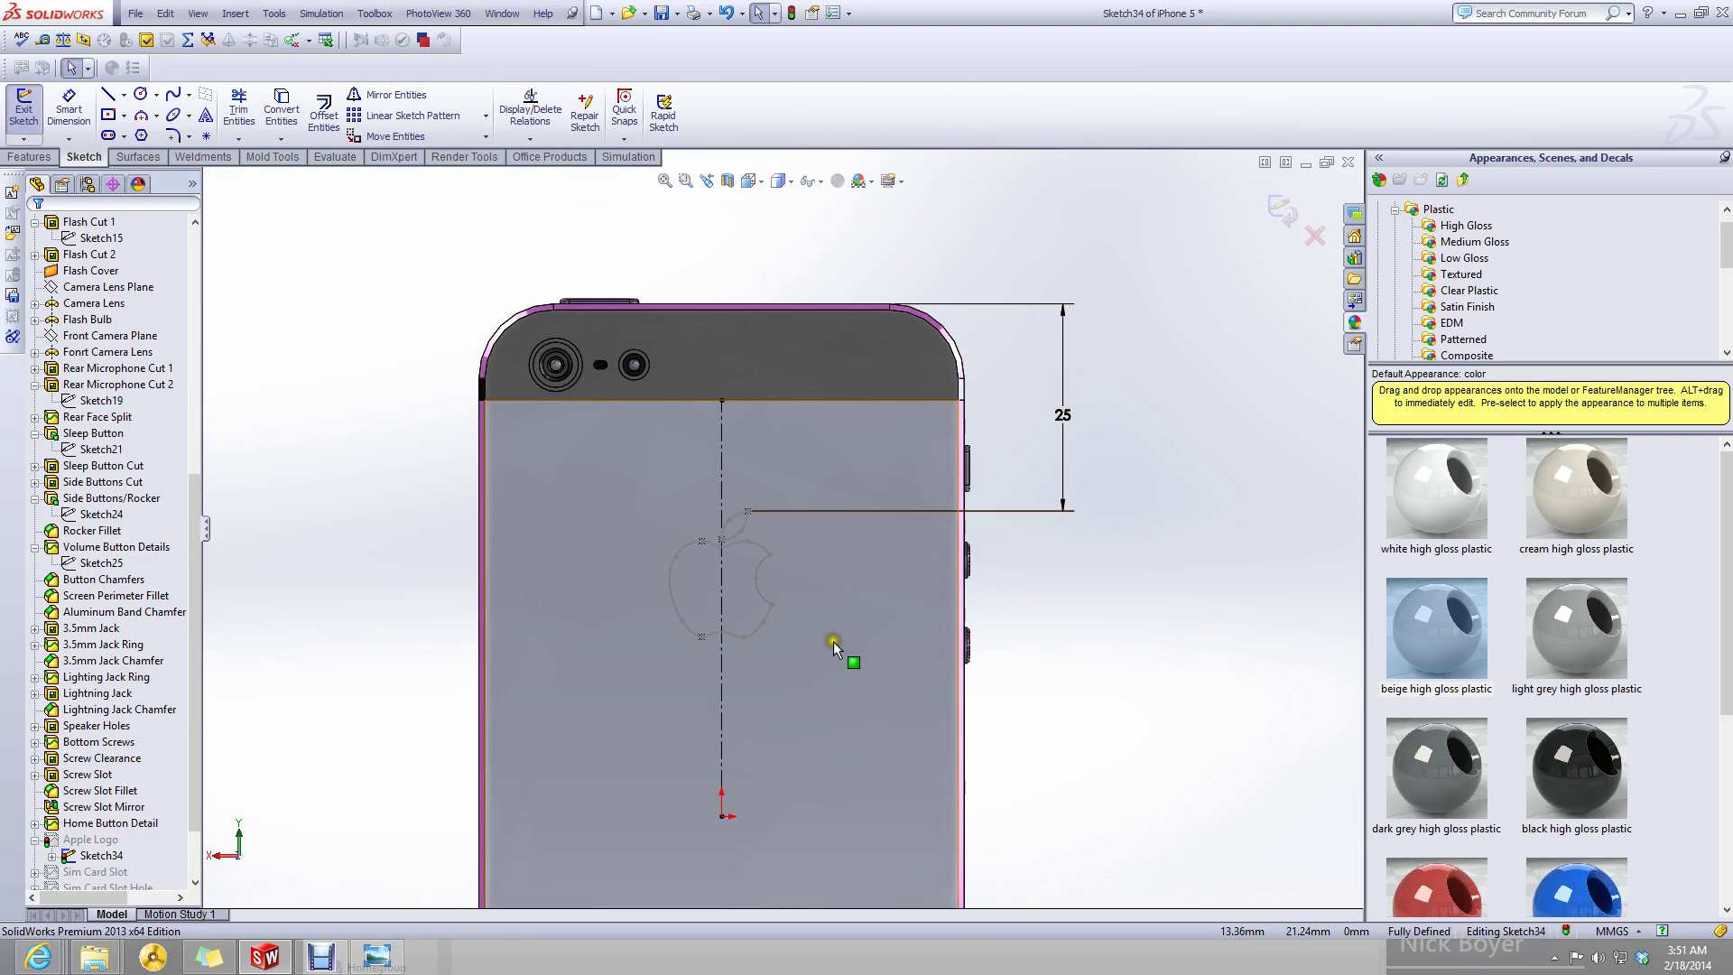
{"action": "scroll", "coordinate": [795, 578], "scroll_direction": "down", "scroll_amount": 1}
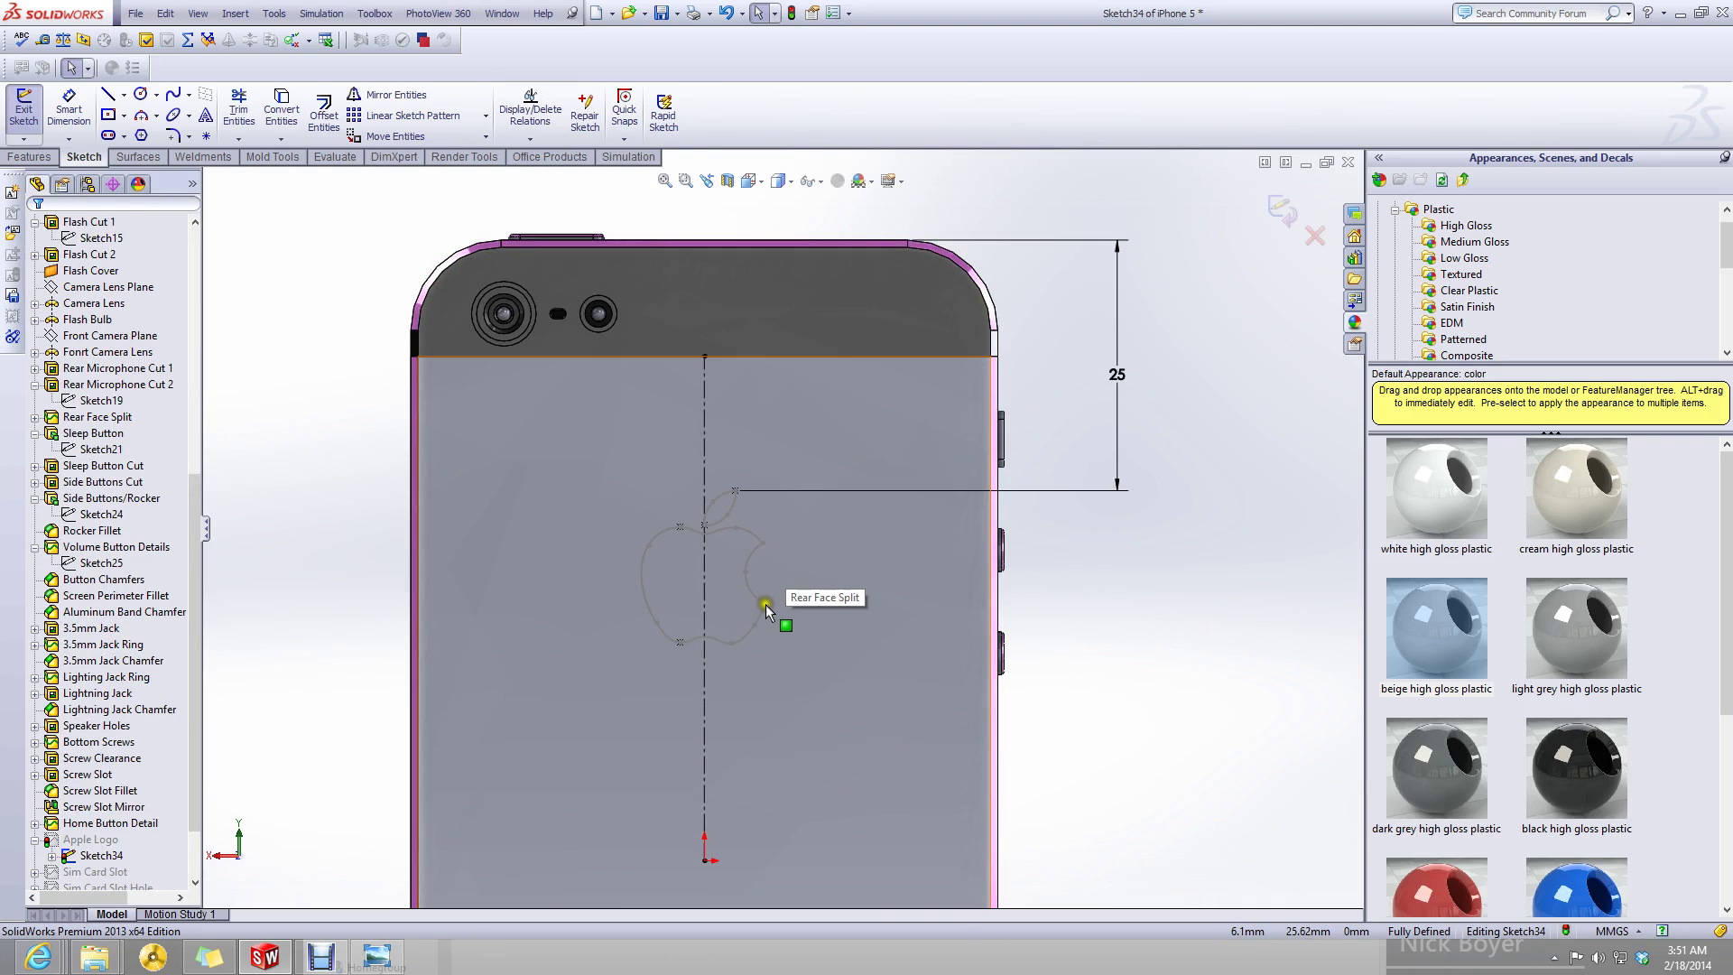
{"action": "scroll", "coordinate": [34, 827], "scroll_direction": "down", "scroll_amount": 2}
{"action": "left_click", "coordinate": [75, 795]}
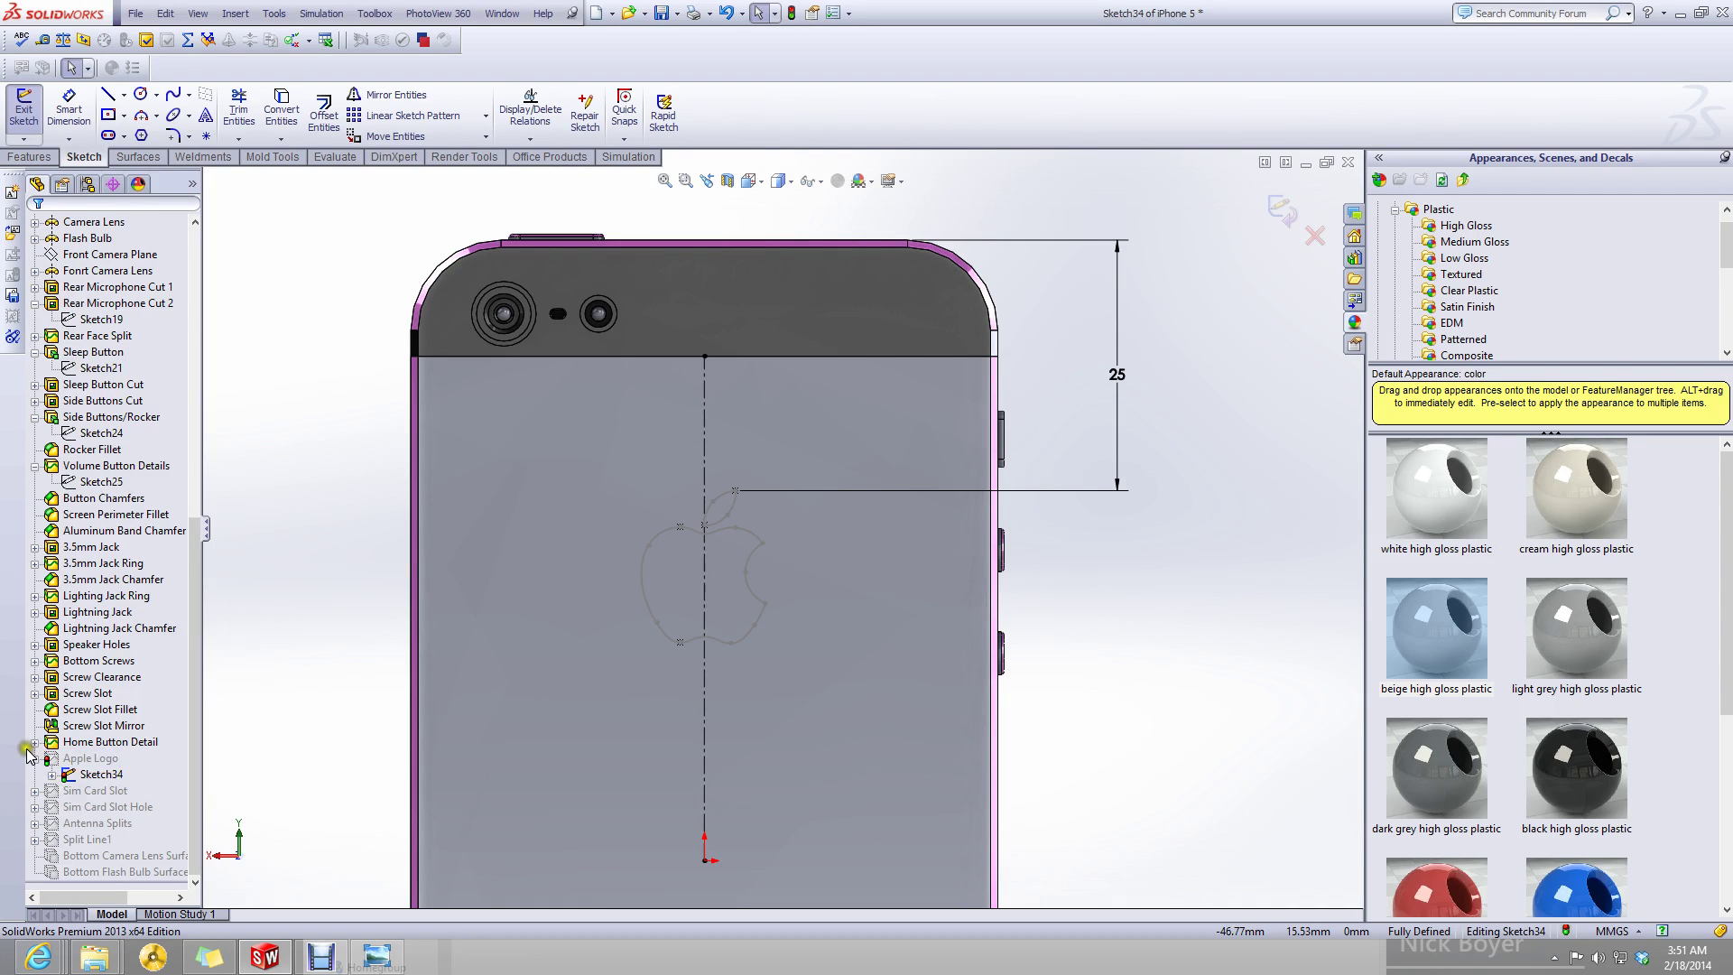
{"action": "right_click", "coordinate": [76, 776]}
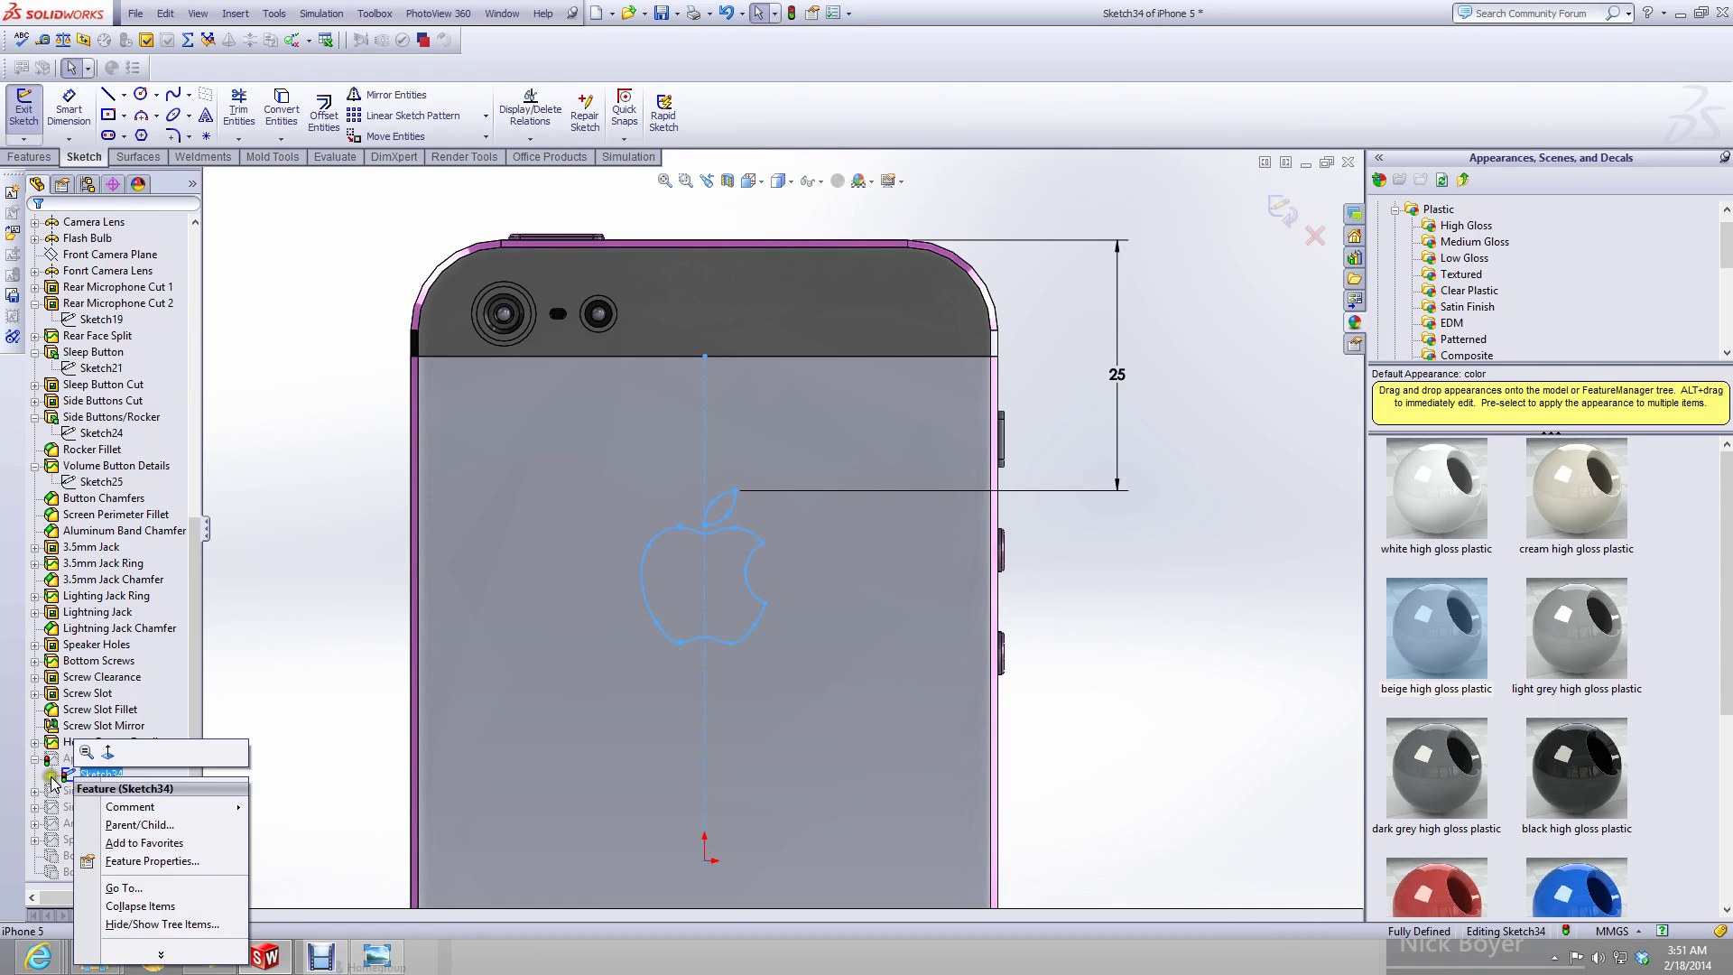
{"action": "left_click", "coordinate": [51, 778]}
{"action": "right_click", "coordinate": [86, 791]}
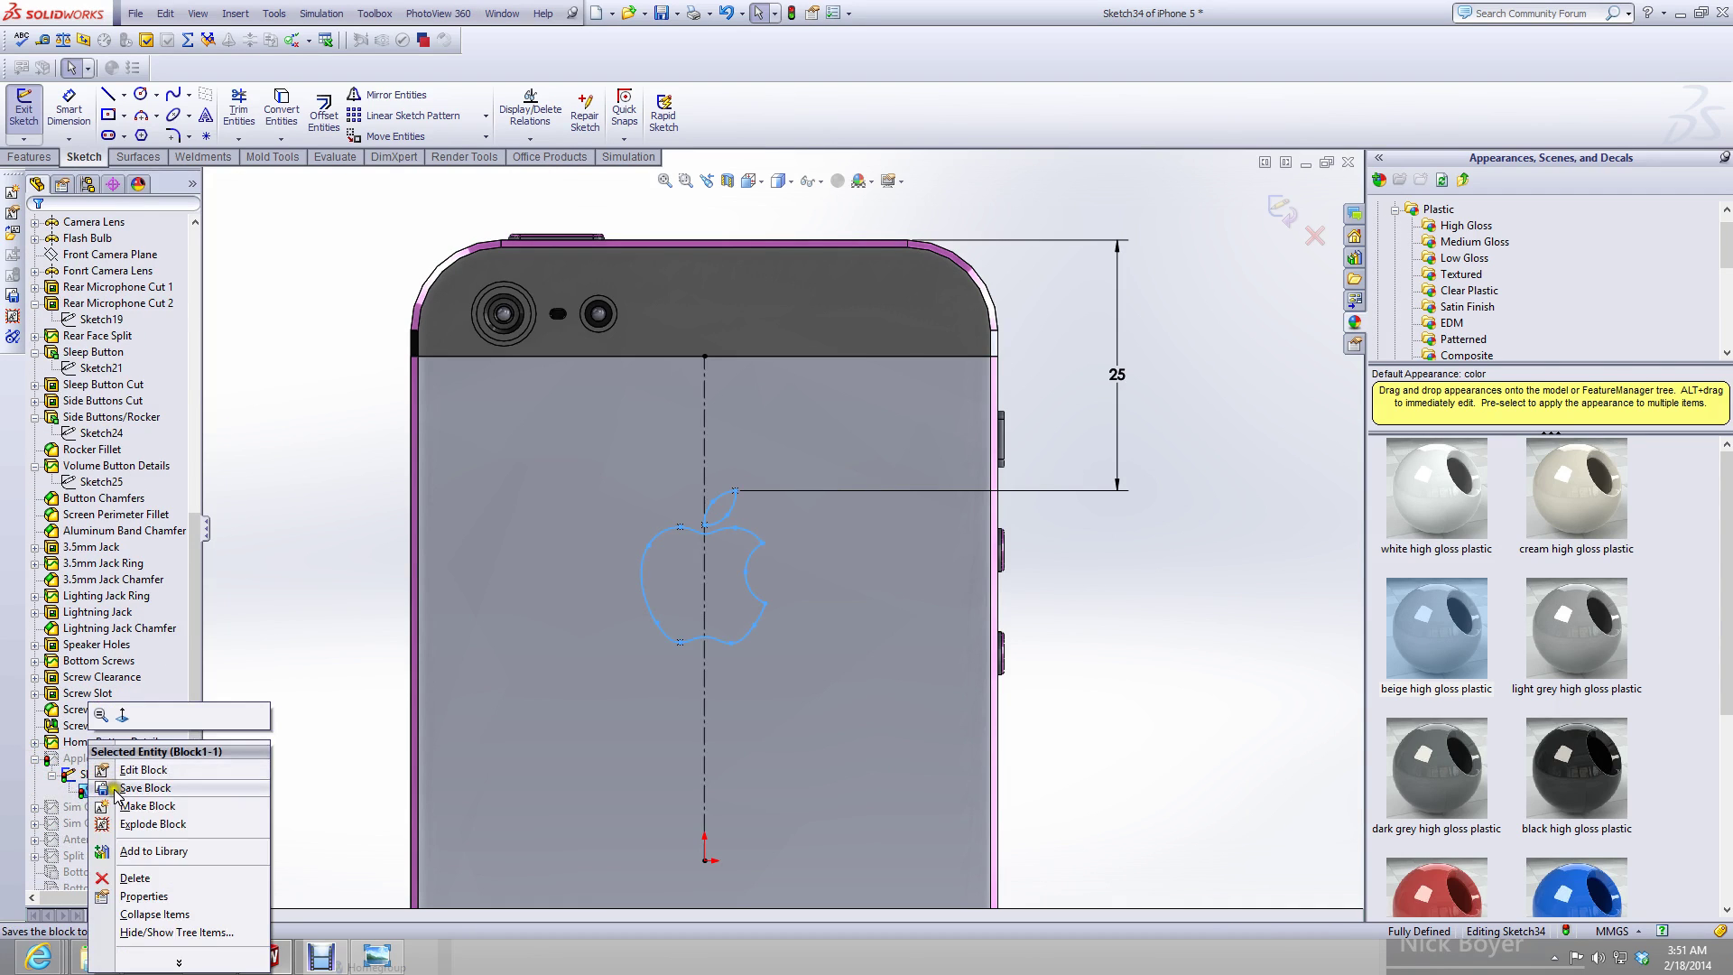
{"action": "left_click", "coordinate": [140, 770]}
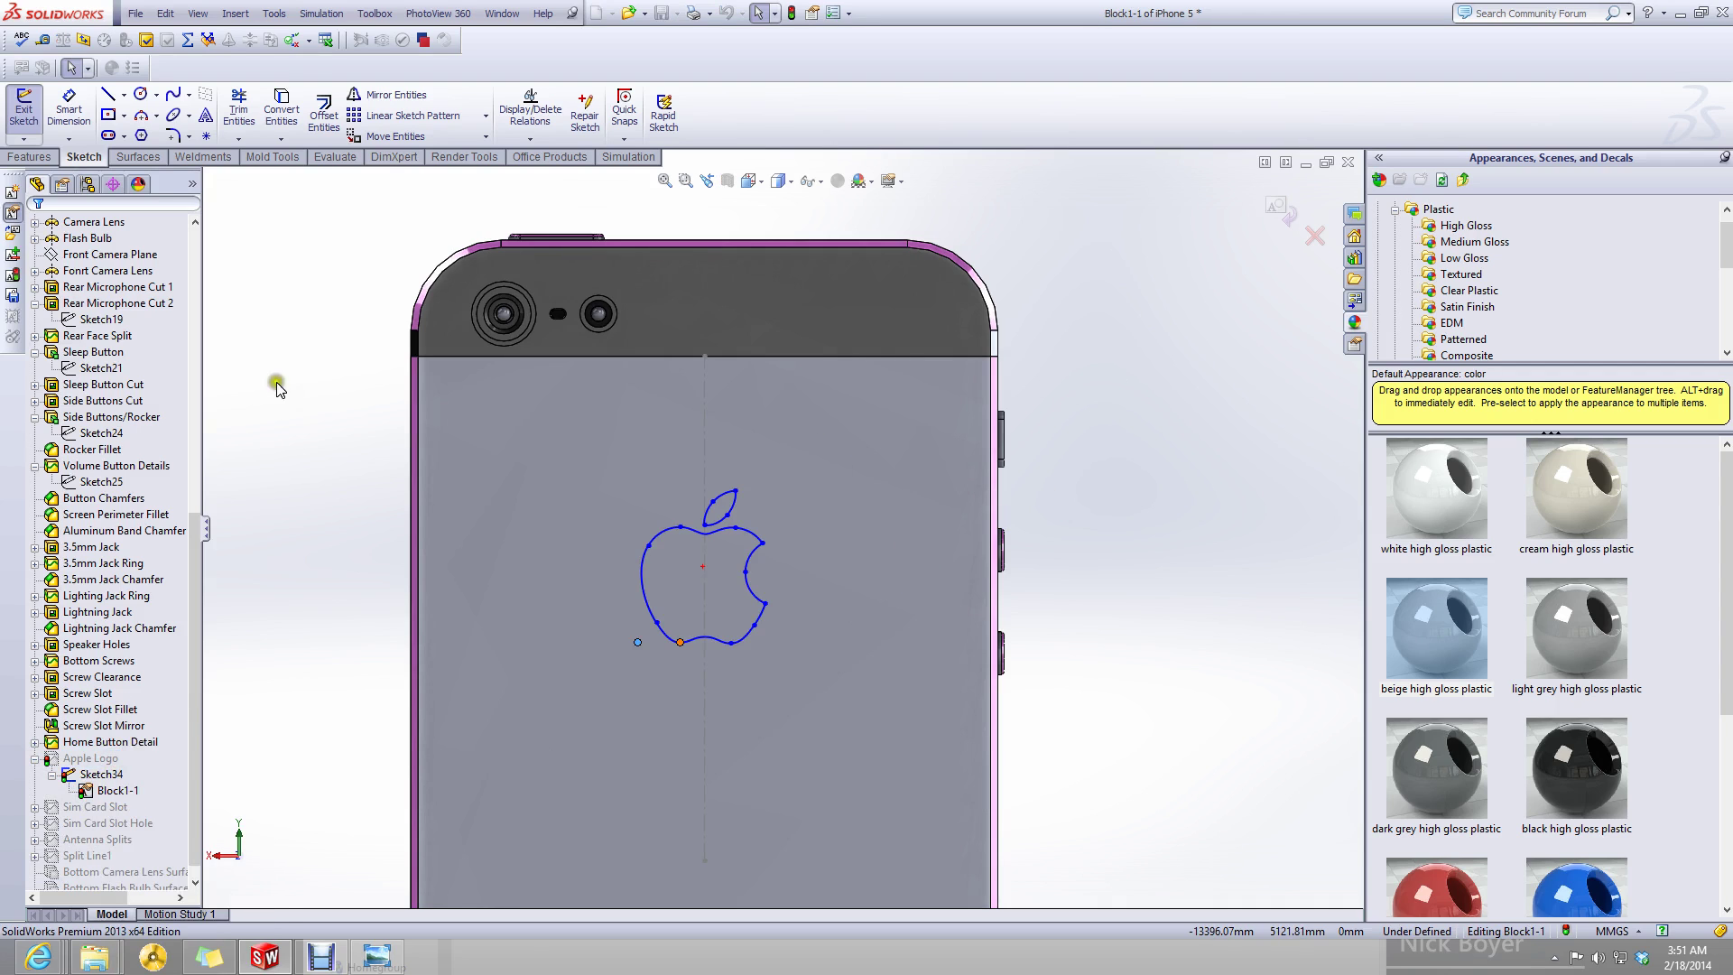
- Measure the distance between the two tips of the bite in the reference Apple logo
{"action": "left_click", "coordinate": [118, 99]}
{"action": "left_click", "coordinate": [42, 41]}
{"action": "scroll", "coordinate": [795, 631], "scroll_direction": "down", "scroll_amount": 3}
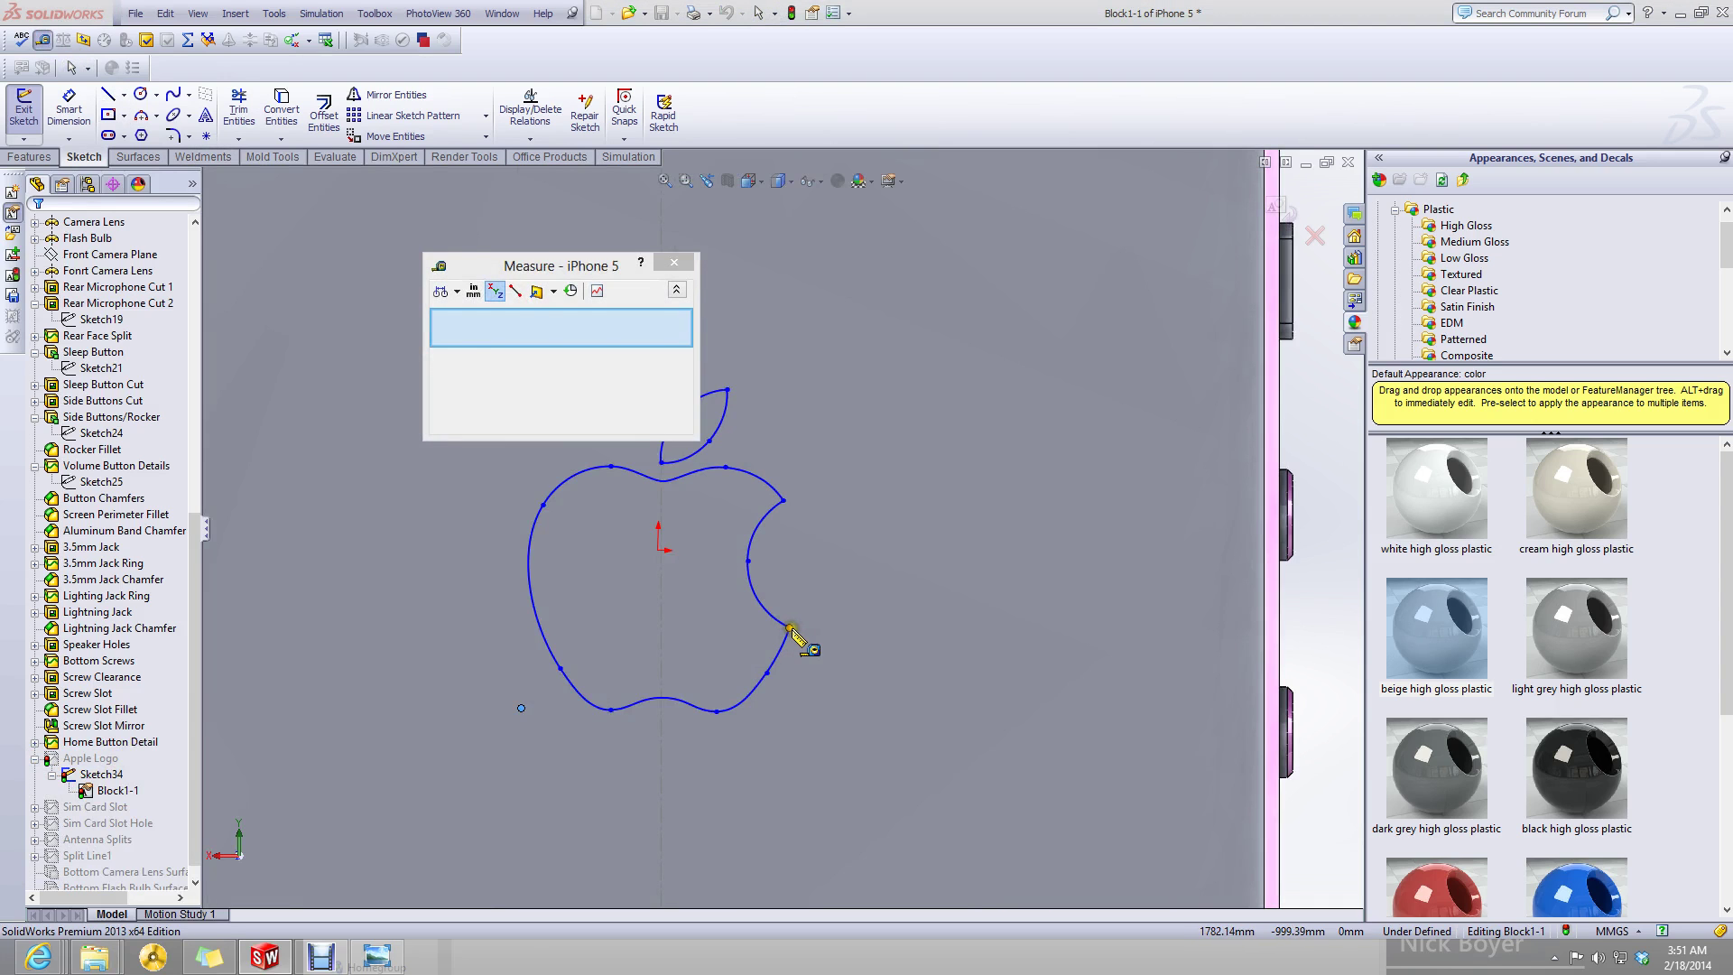
{"action": "left_click", "coordinate": [790, 628]}
{"action": "left_click", "coordinate": [790, 496]}
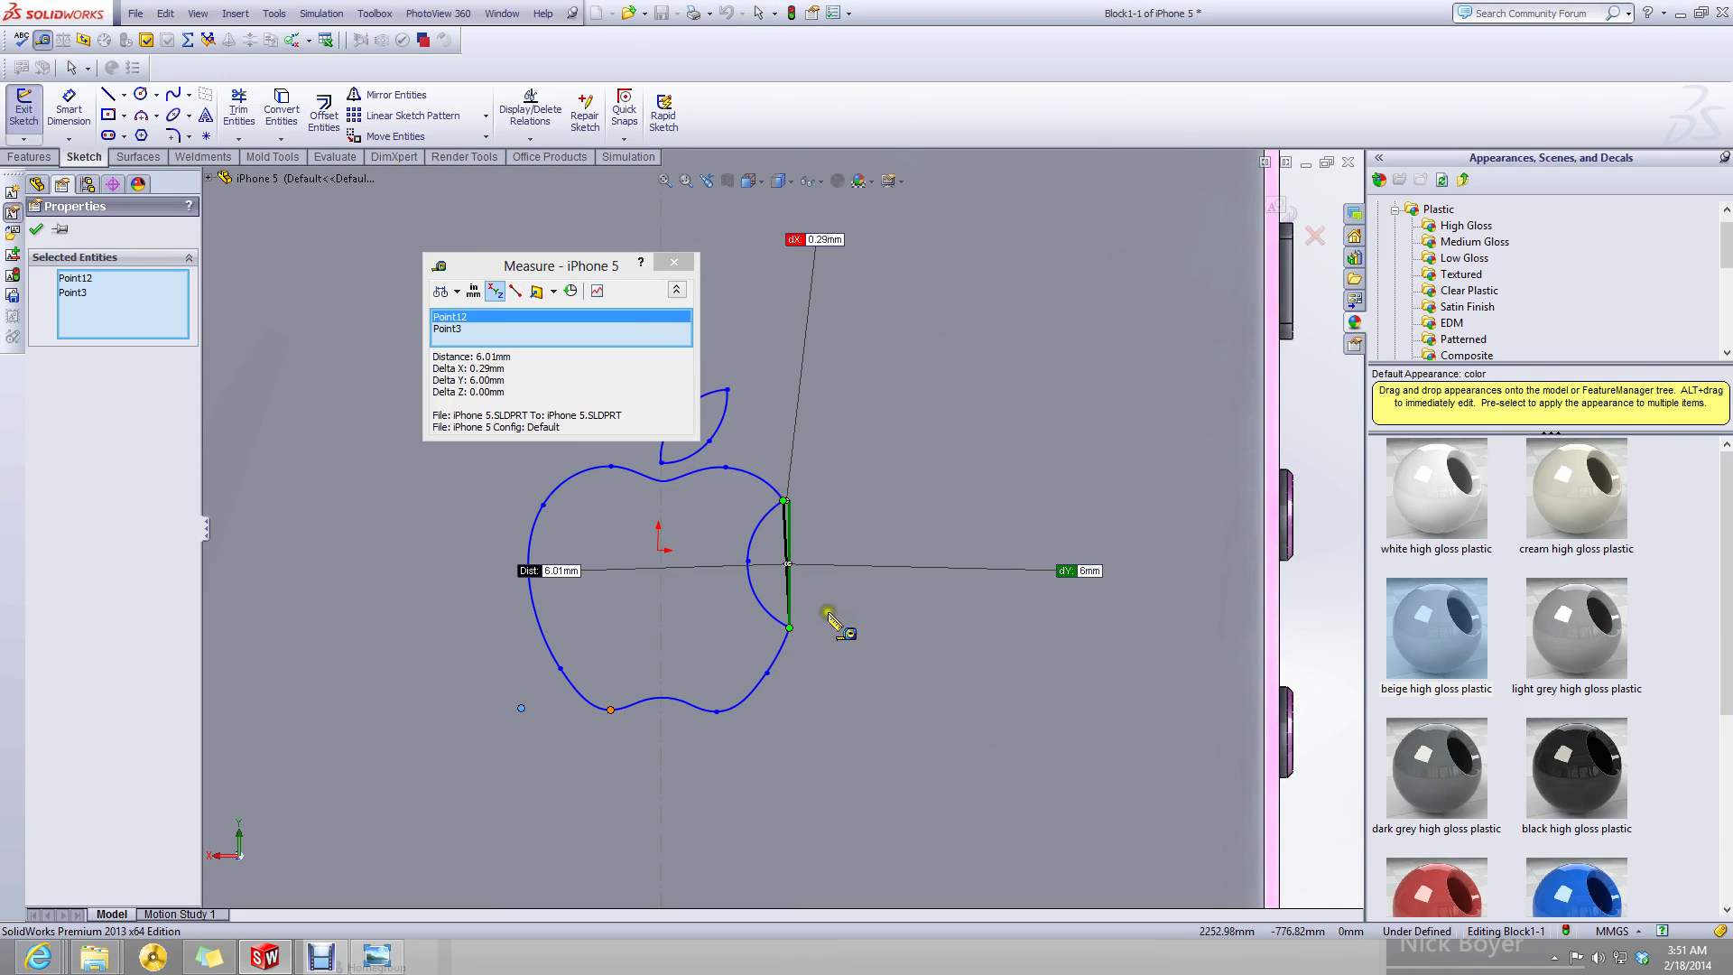
{"action": "scroll", "coordinate": [794, 496], "scroll_direction": "down", "scroll_amount": 2}
{"action": "scroll", "coordinate": [794, 495], "scroll_direction": "down", "scroll_amount": 3}
{"action": "scroll", "coordinate": [846, 665], "scroll_direction": "up", "scroll_amount": 3}
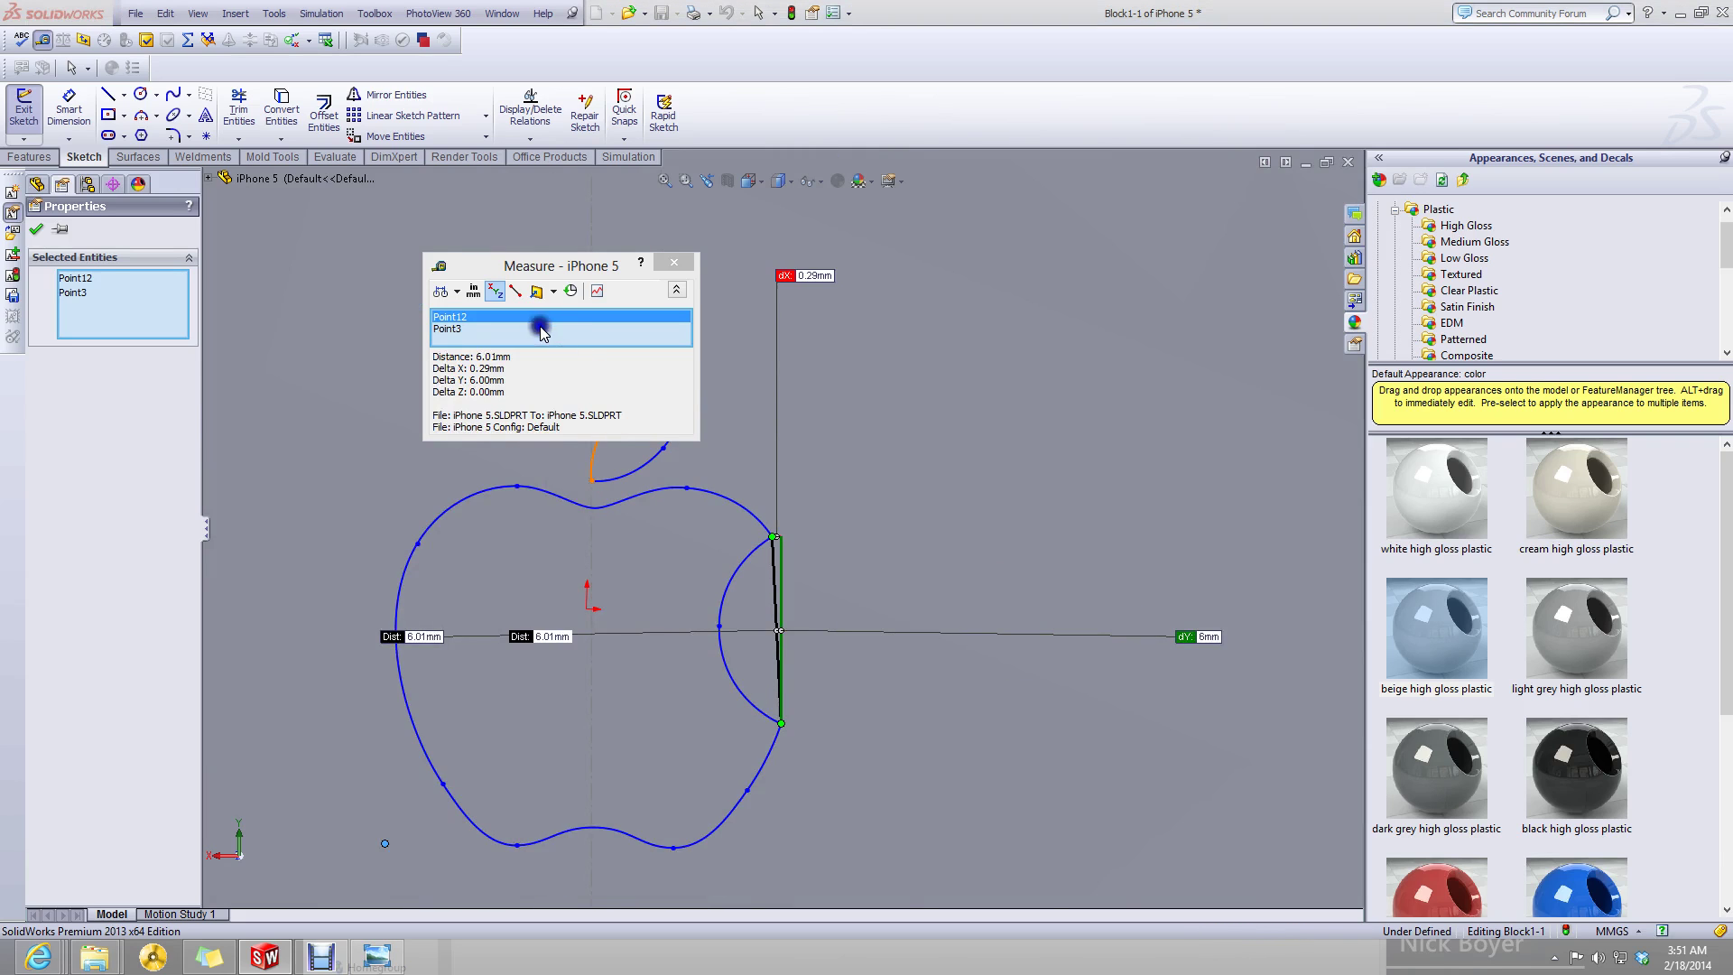
{"action": "key", "text": "Escape"}
{"action": "left_click", "coordinate": [674, 262]}
- Exit block editing in the iPhone 5 part and switch back to Part4's Sketch23
{"action": "scroll", "coordinate": [739, 426], "scroll_direction": "up", "scroll_amount": 2}
{"action": "scroll", "coordinate": [739, 427], "scroll_direction": "up", "scroll_amount": 3}
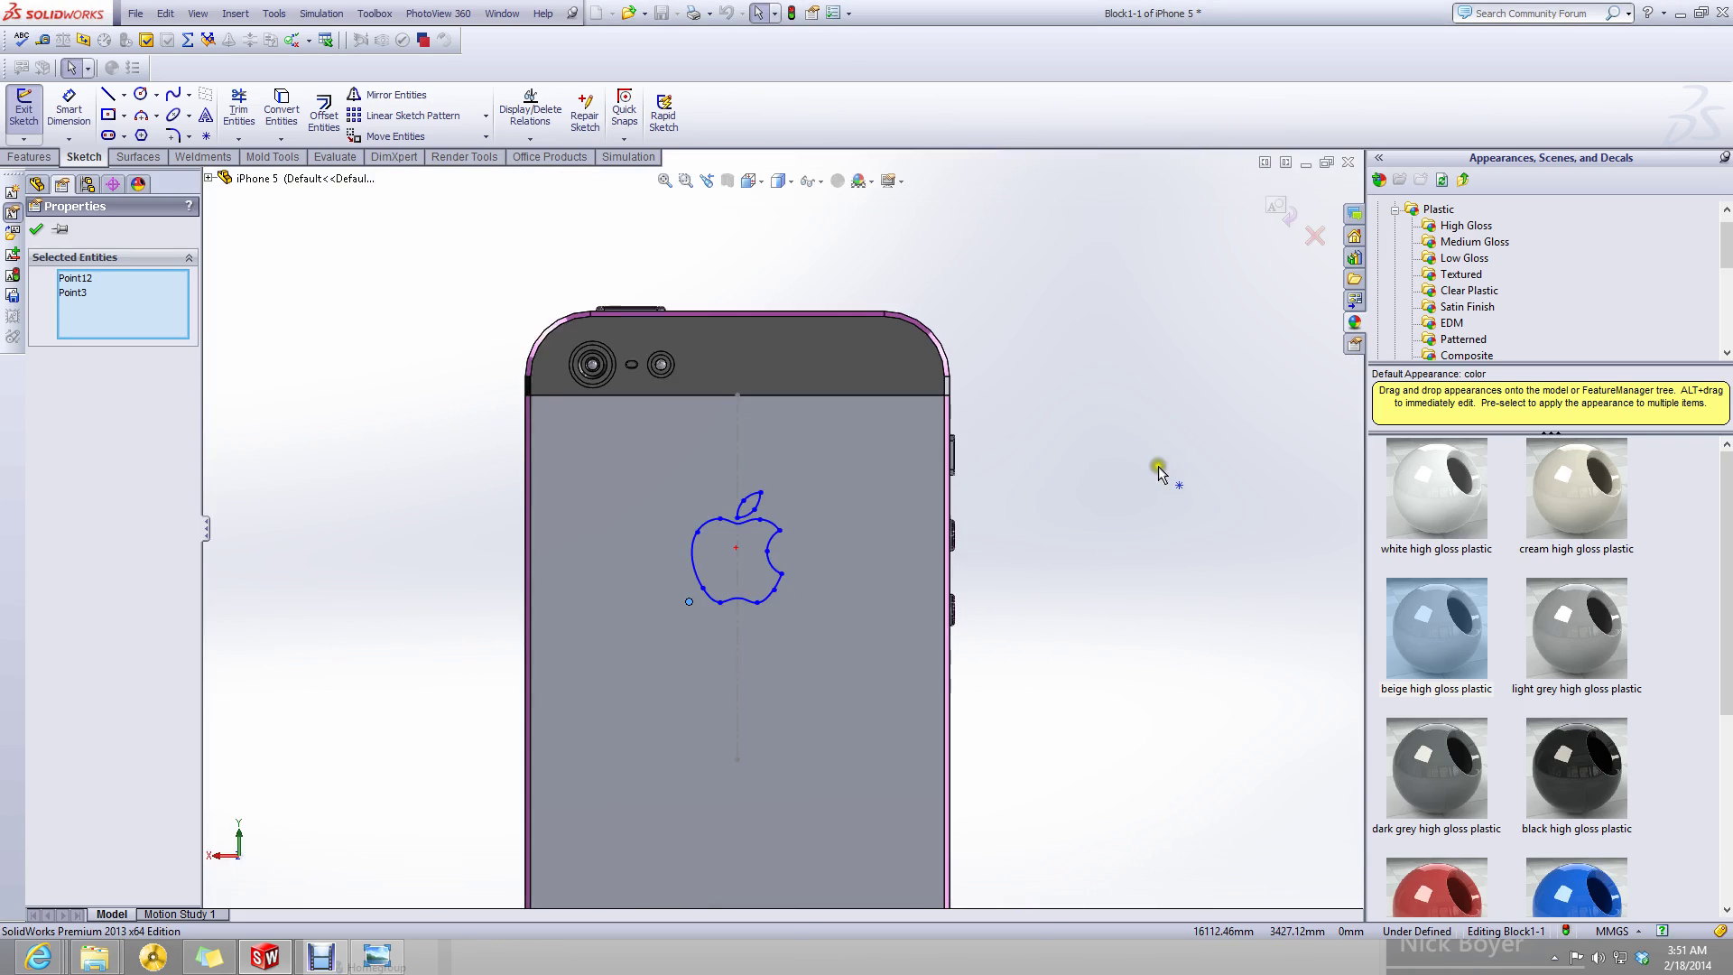
{"action": "key", "text": "Escape"}
{"action": "left_click", "coordinate": [1306, 163]}
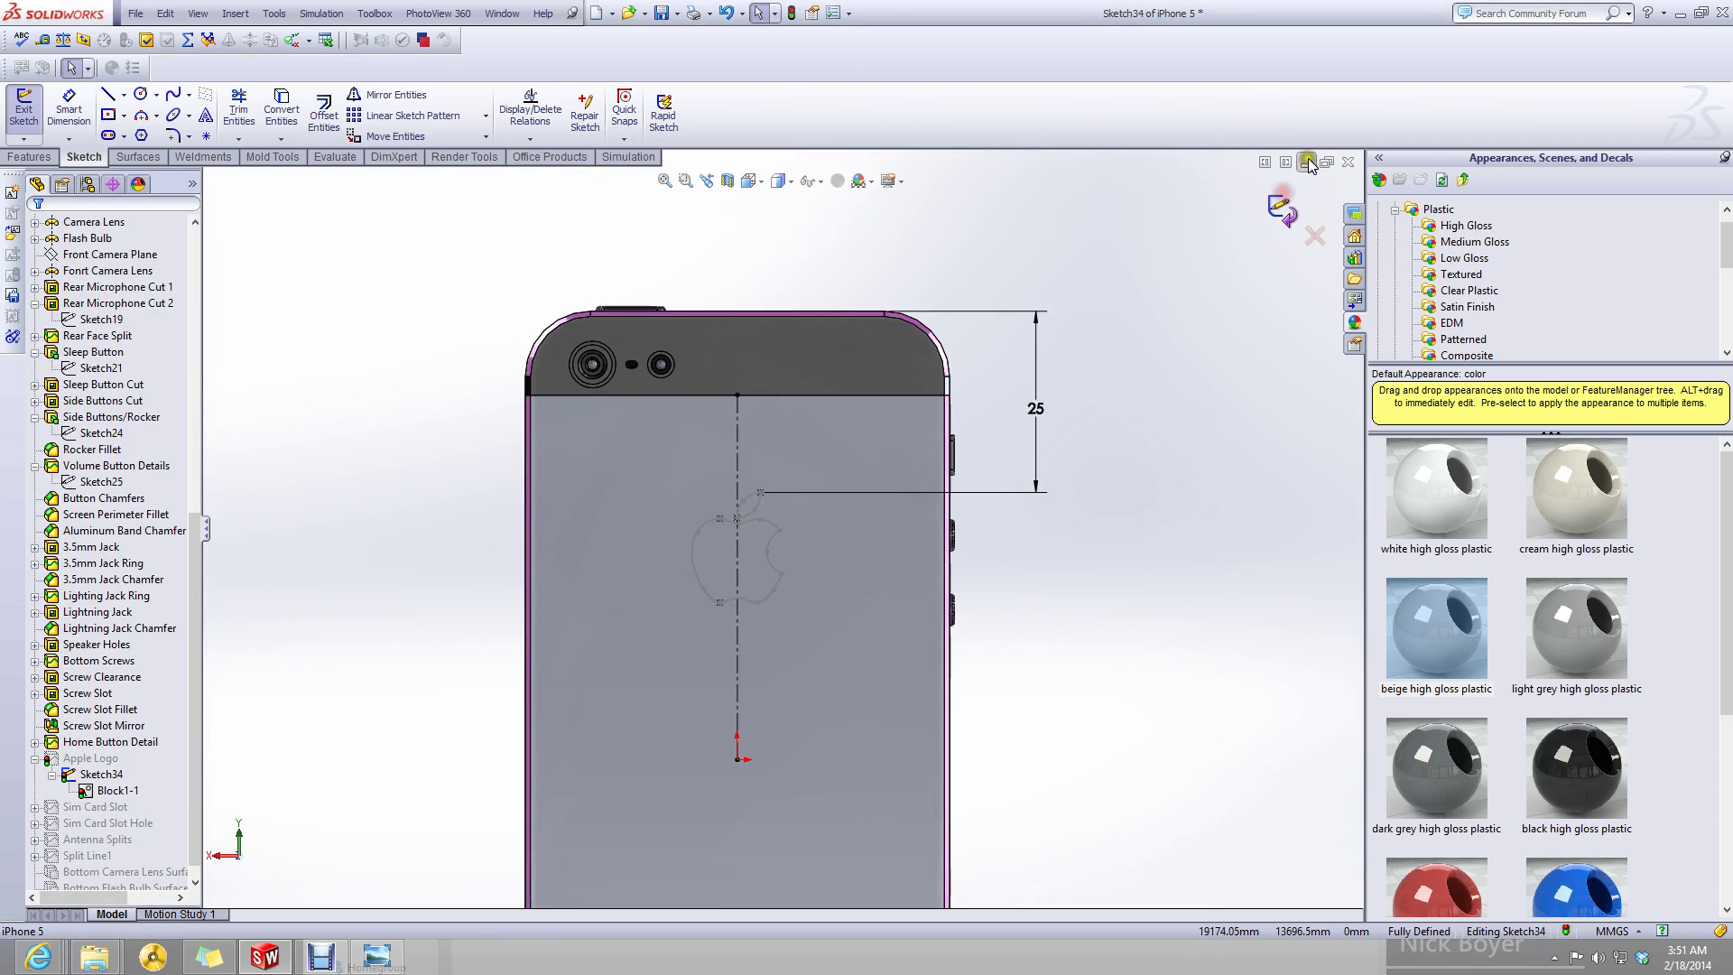
{"action": "left_click", "coordinate": [1306, 163]}
{"action": "left_click", "coordinate": [265, 910]}
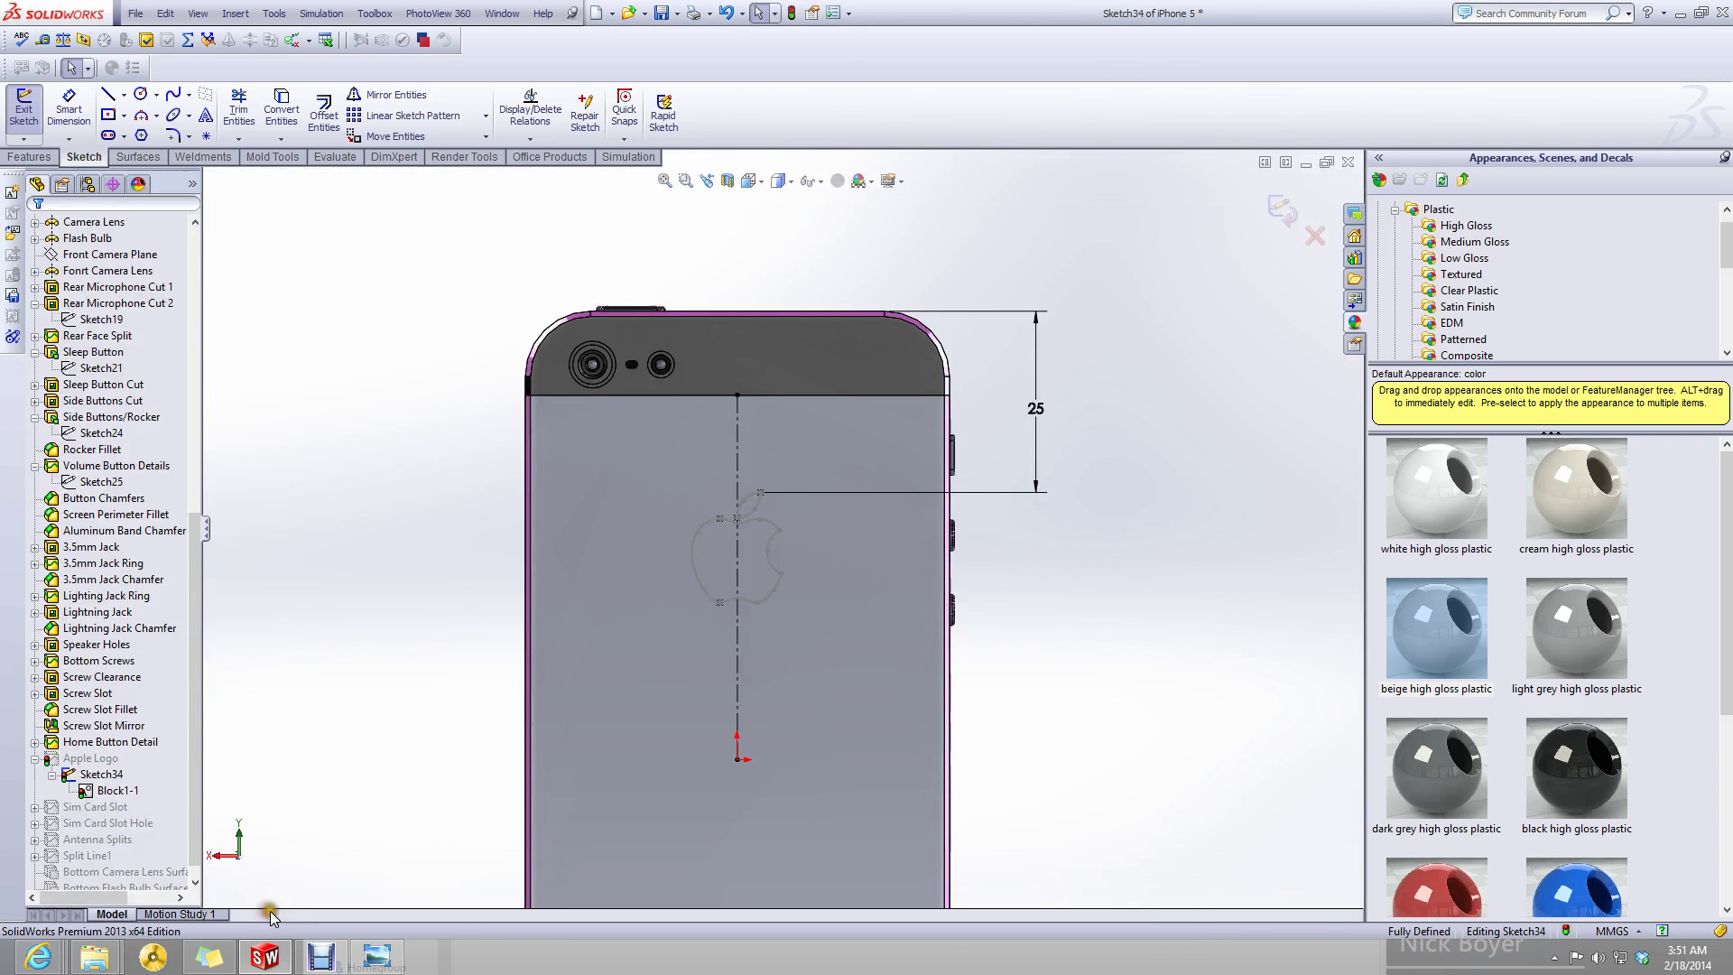
{"action": "left_click", "coordinate": [1301, 163]}
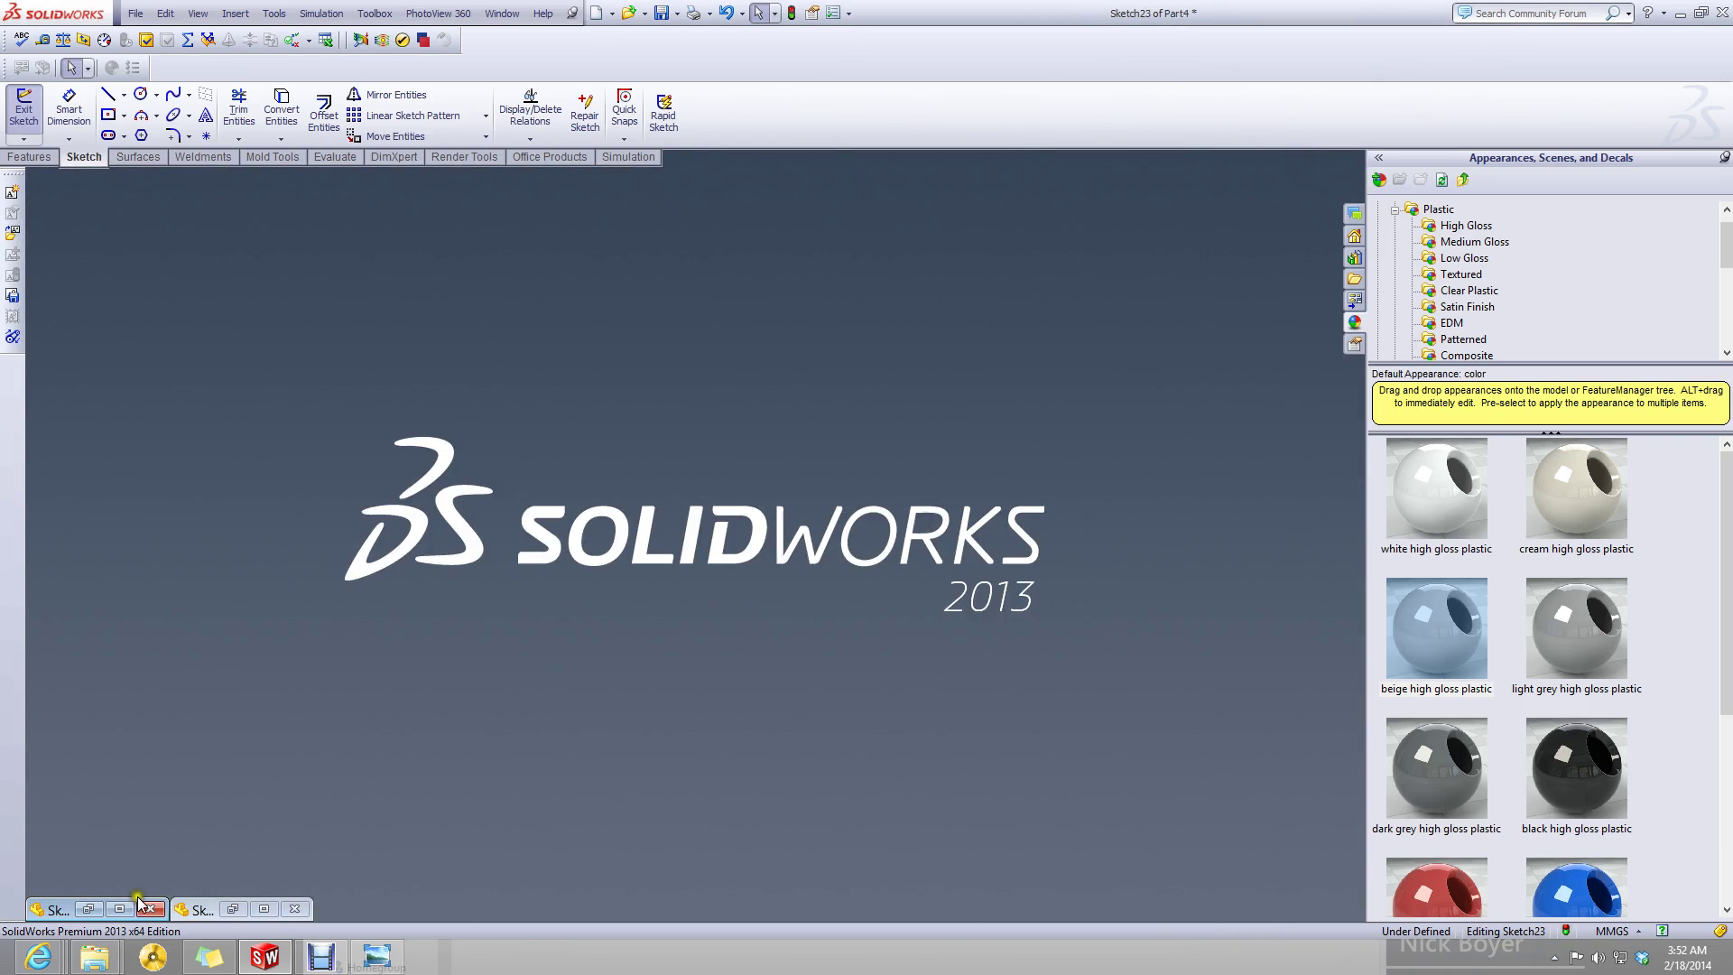
{"action": "left_click", "coordinate": [119, 909]}
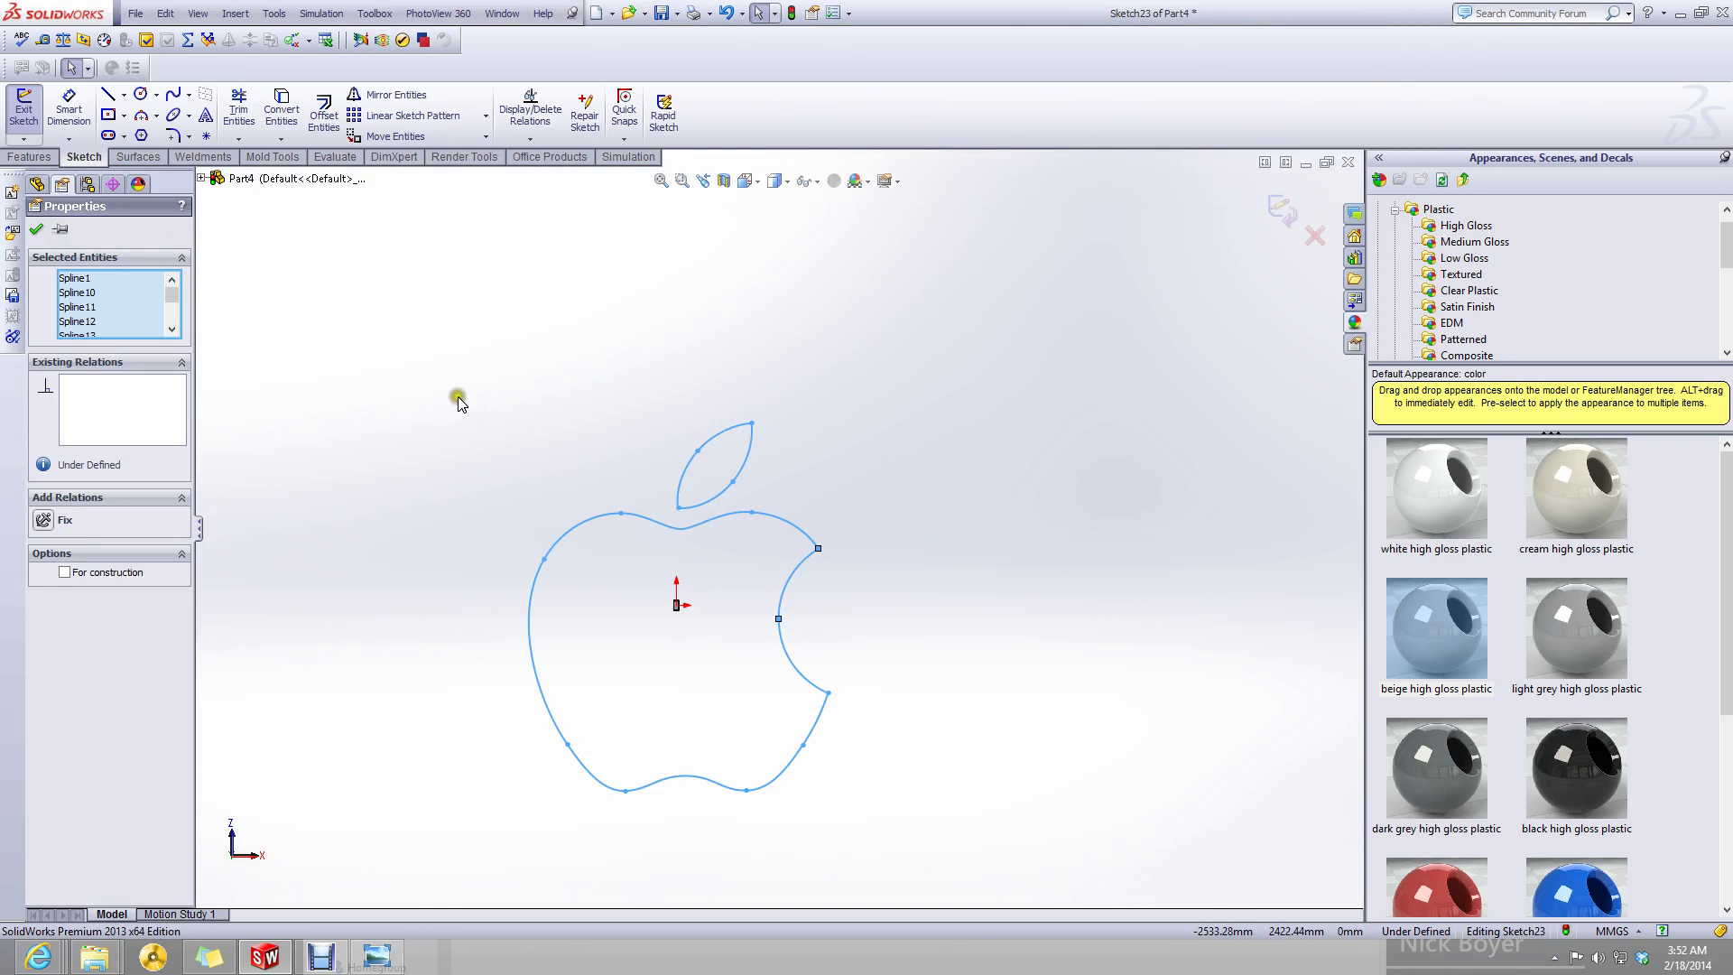
- Measure the distance between the two bite tips of the pasted Apple logo in Sketch23
{"action": "left_click", "coordinate": [439, 388]}
{"action": "left_click", "coordinate": [42, 40]}
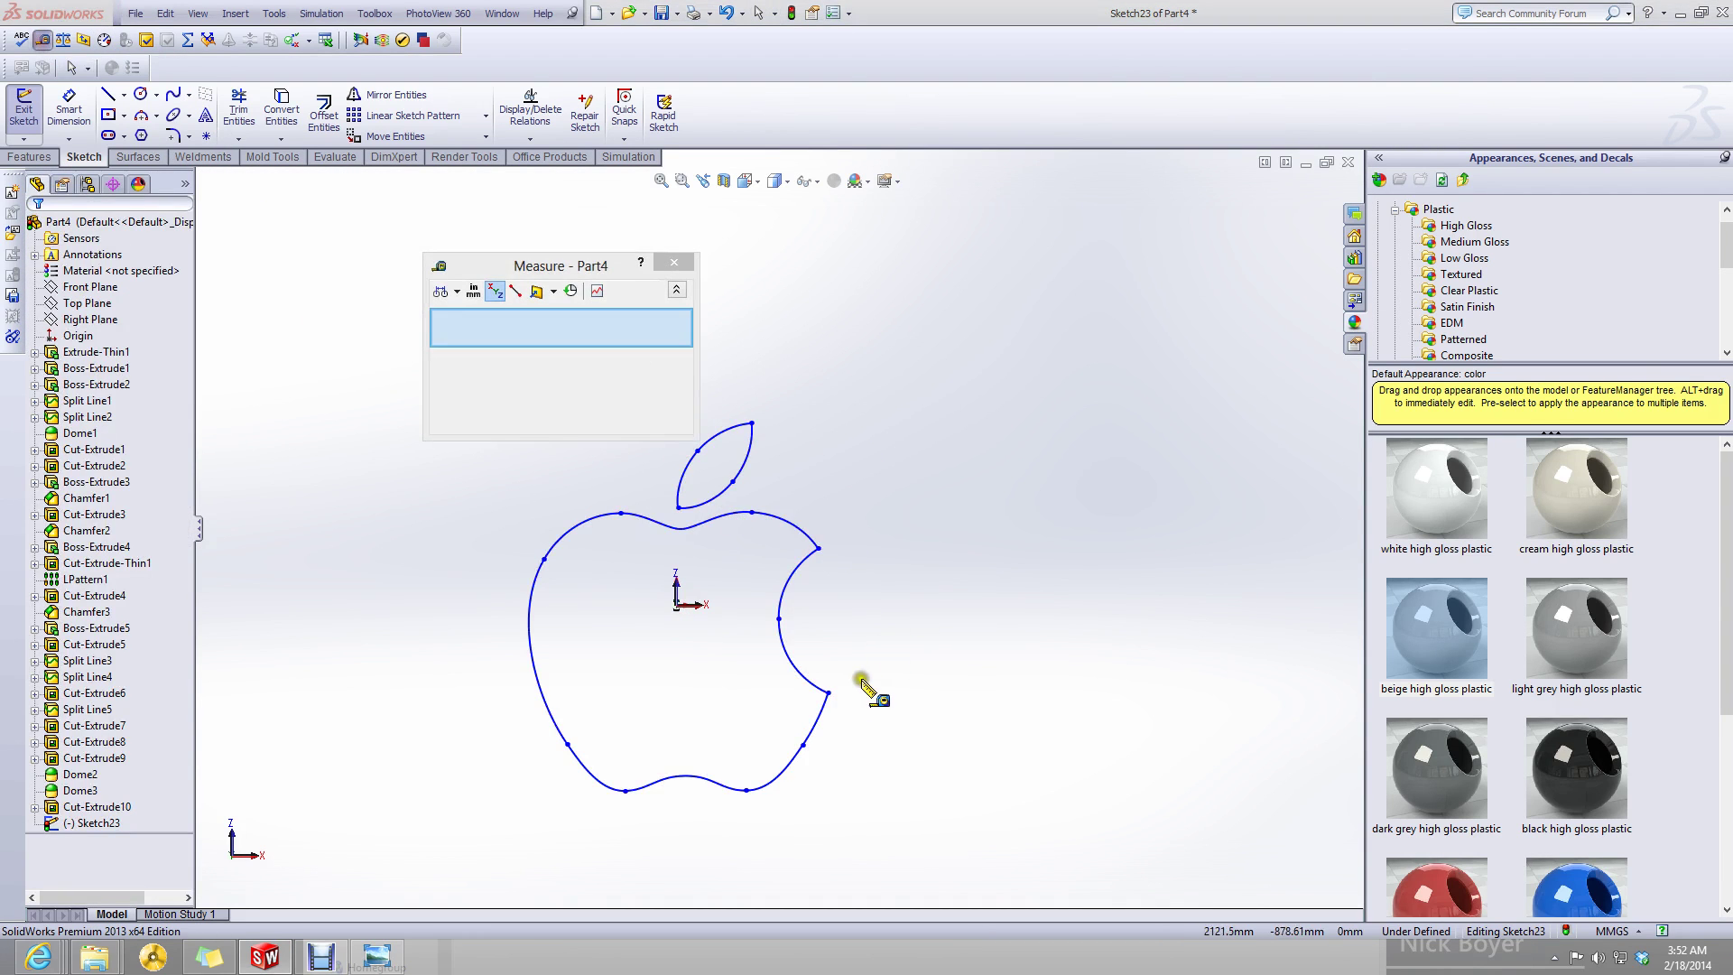
{"action": "left_click", "coordinate": [829, 696]}
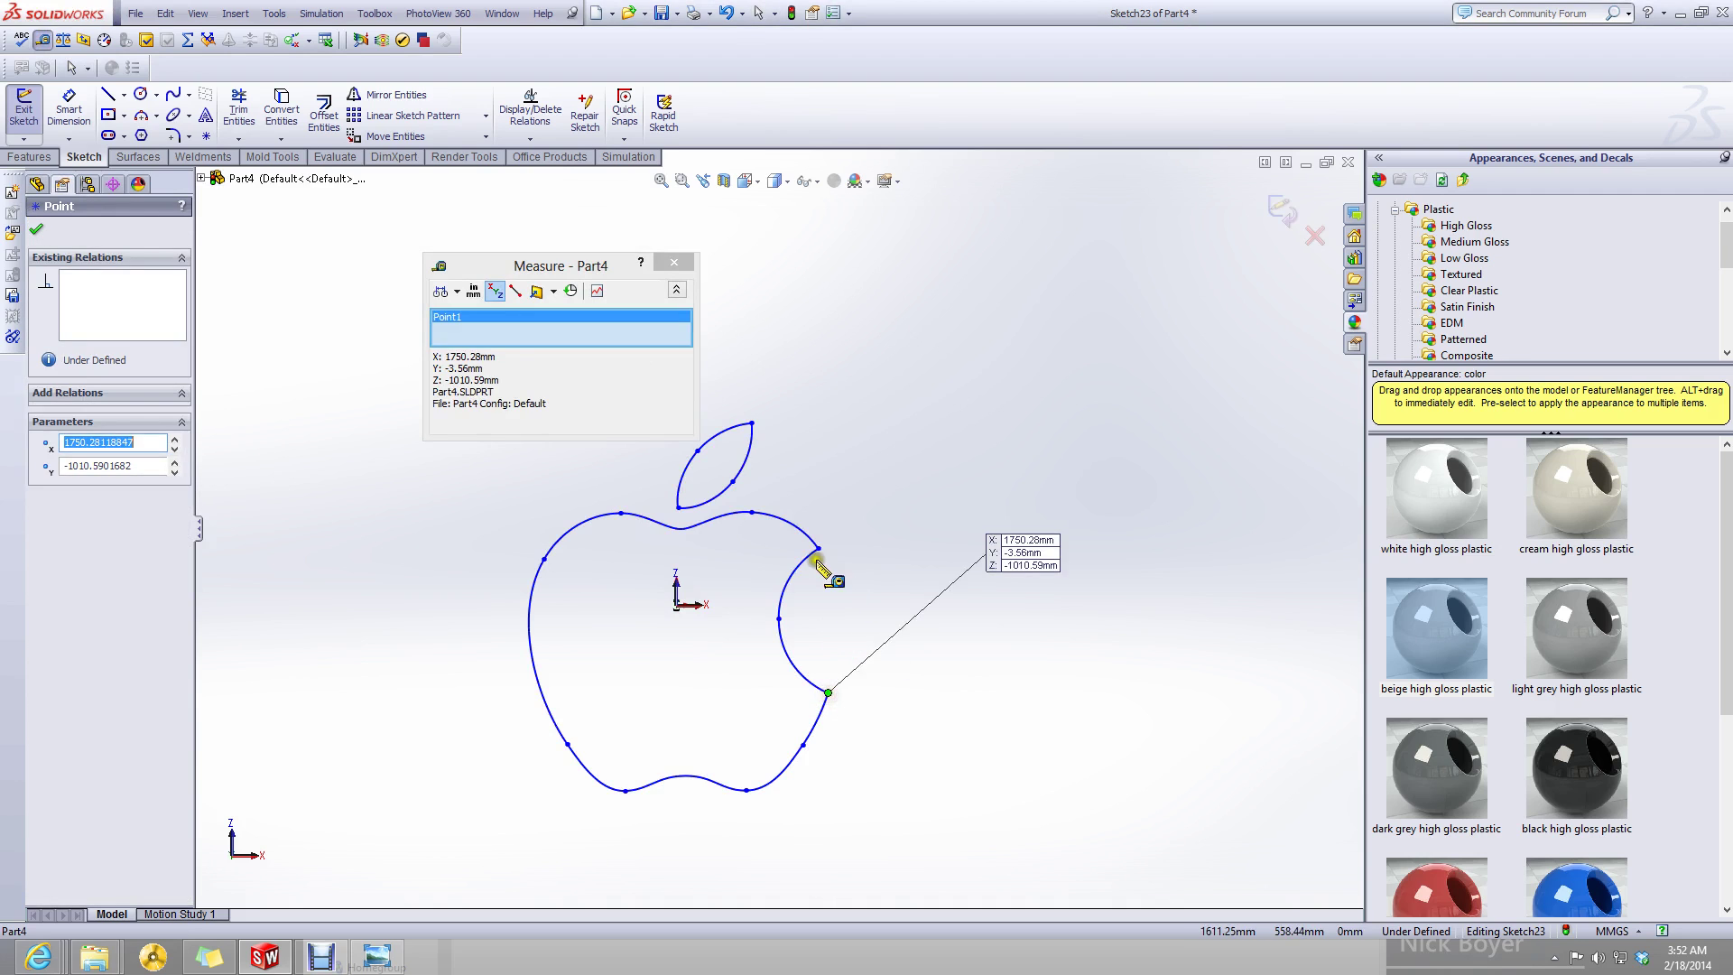
{"action": "left_click", "coordinate": [819, 548]}
{"action": "scroll", "coordinate": [822, 587], "scroll_direction": "down", "scroll_amount": 3}
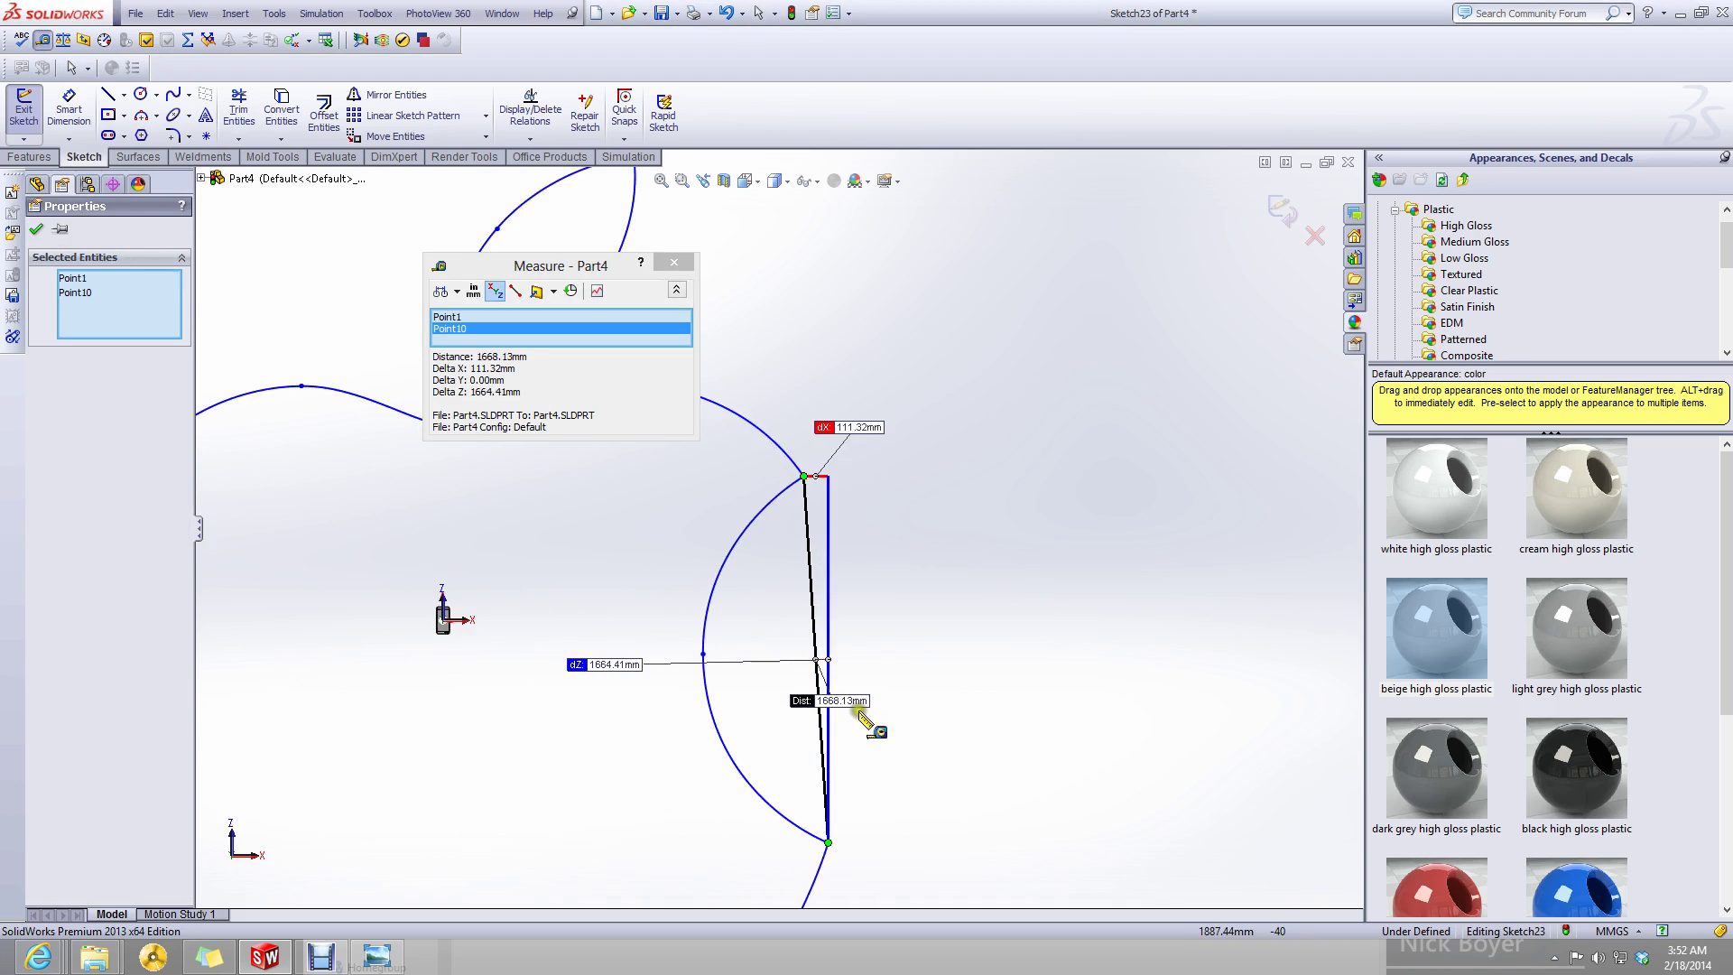
{"action": "scroll", "coordinate": [867, 713], "scroll_direction": "down", "scroll_amount": 2}
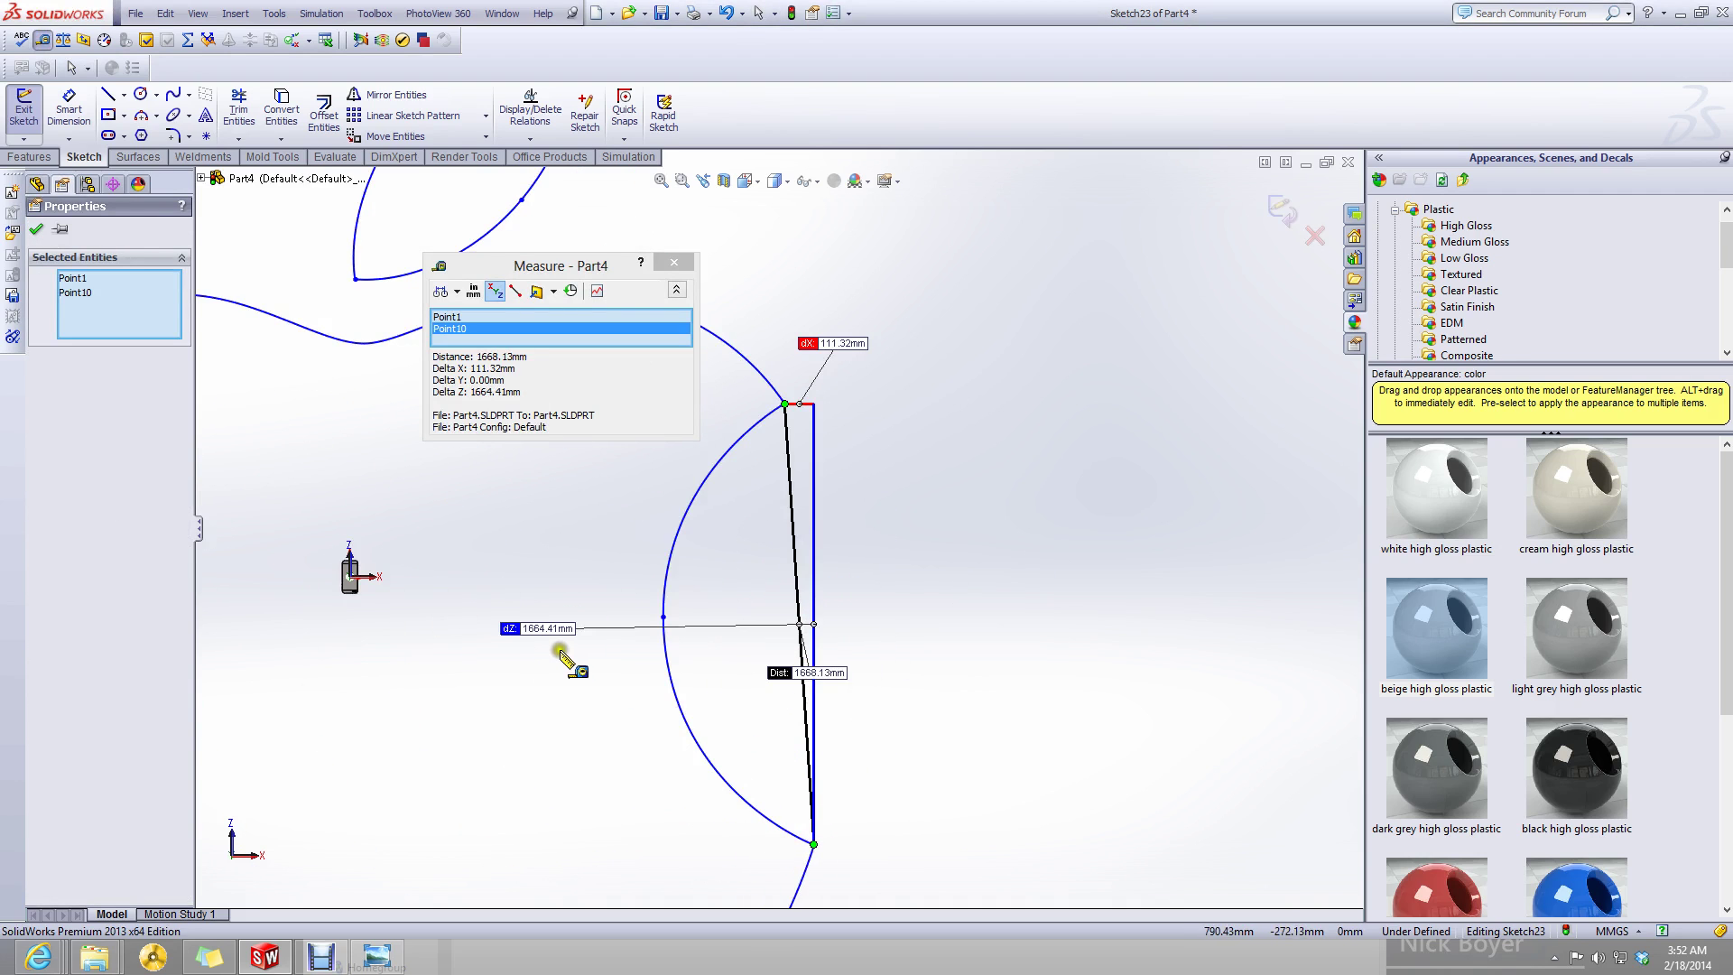
{"action": "scroll", "coordinate": [637, 668], "scroll_direction": "up", "scroll_amount": 5}
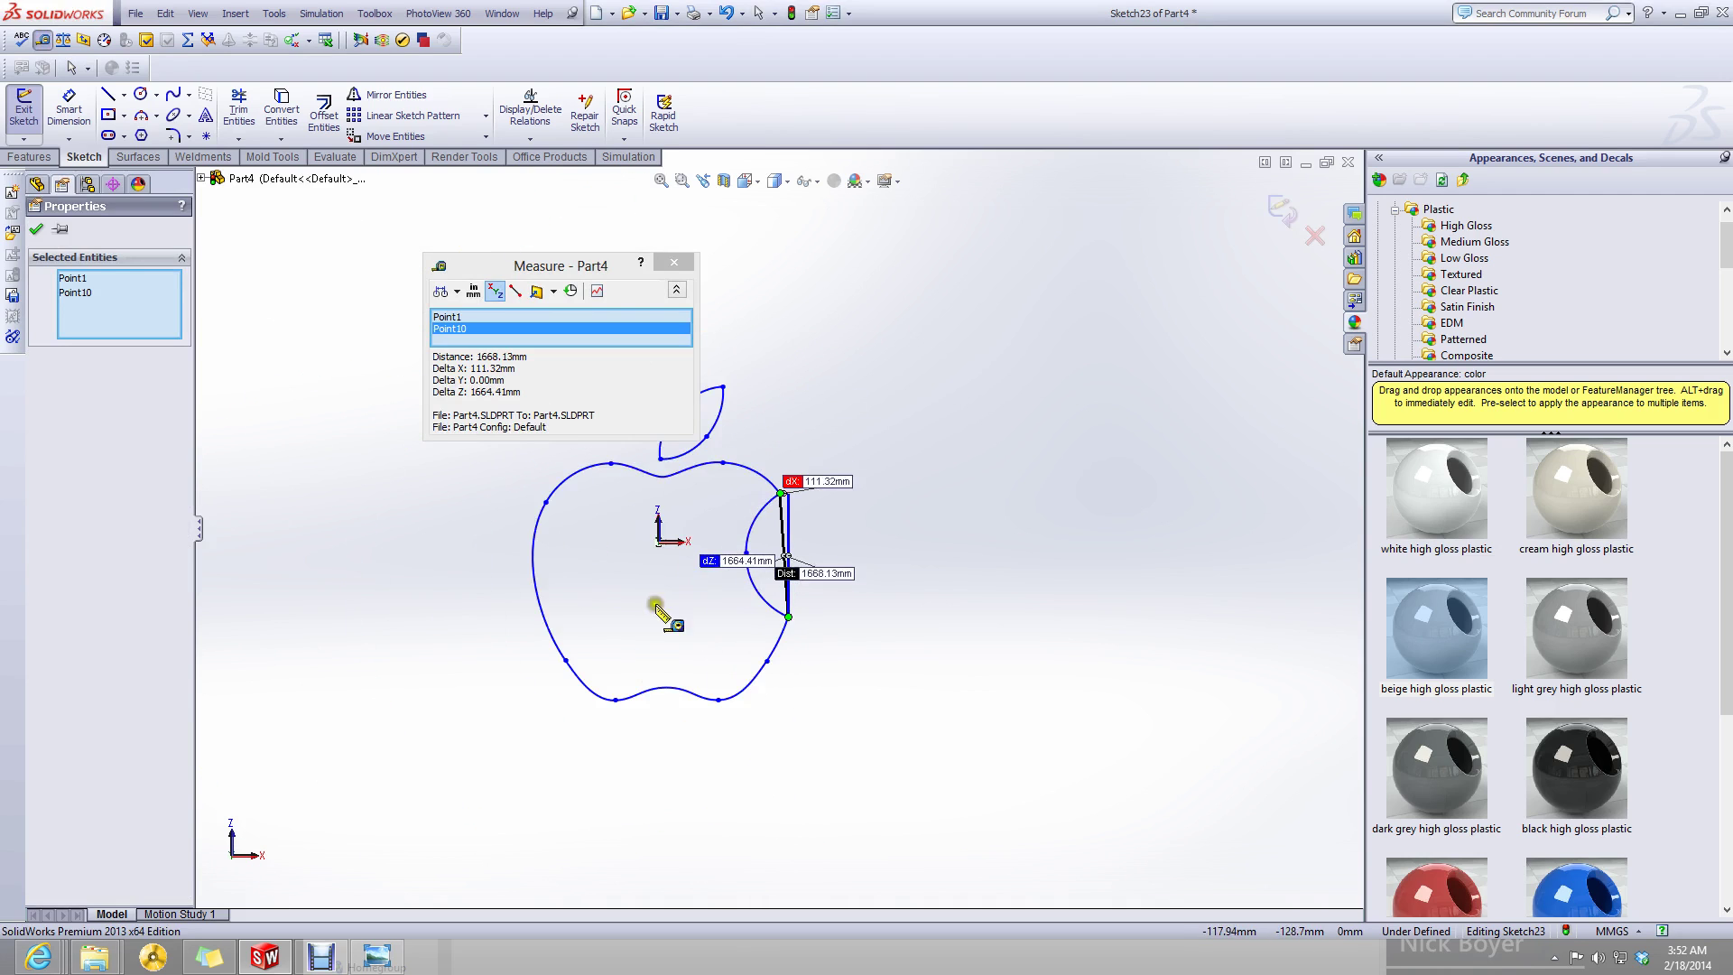
{"action": "left_click", "coordinate": [495, 355]}
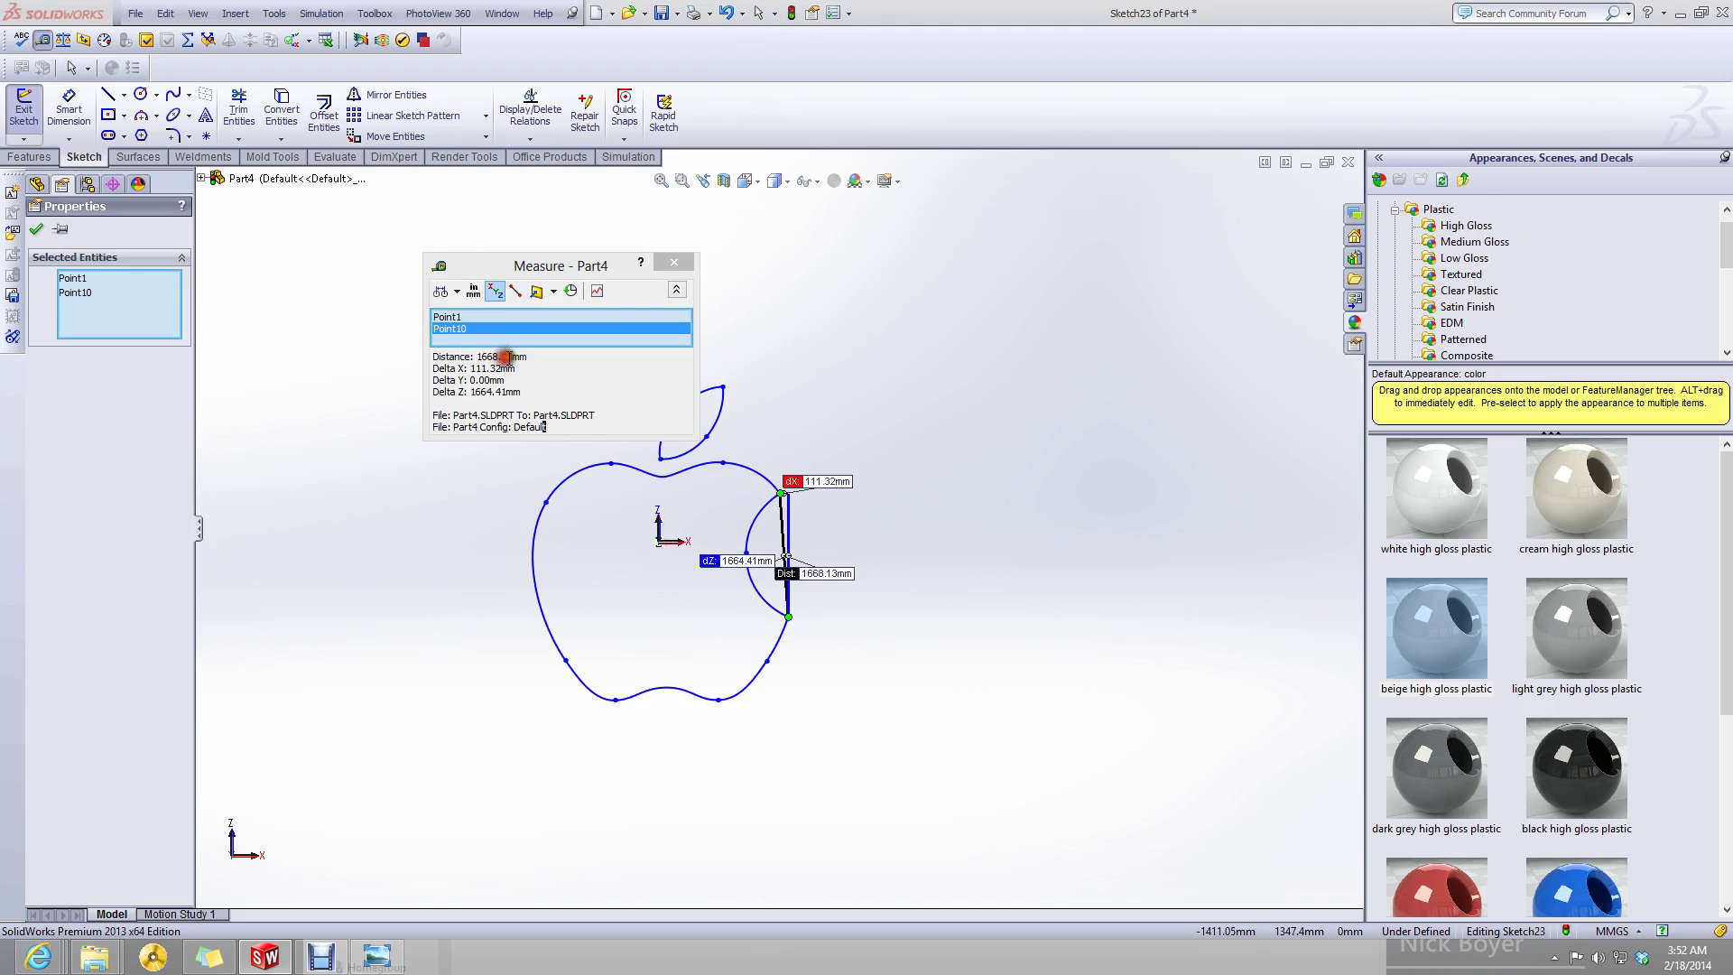
- Switch to Calculator, divide 6 by the measured 1668.13 to get the scale factor, copy the result and close Calculator
{"action": "left_click_drag", "start_coordinate": [513, 358], "coordinate": [482, 356]}
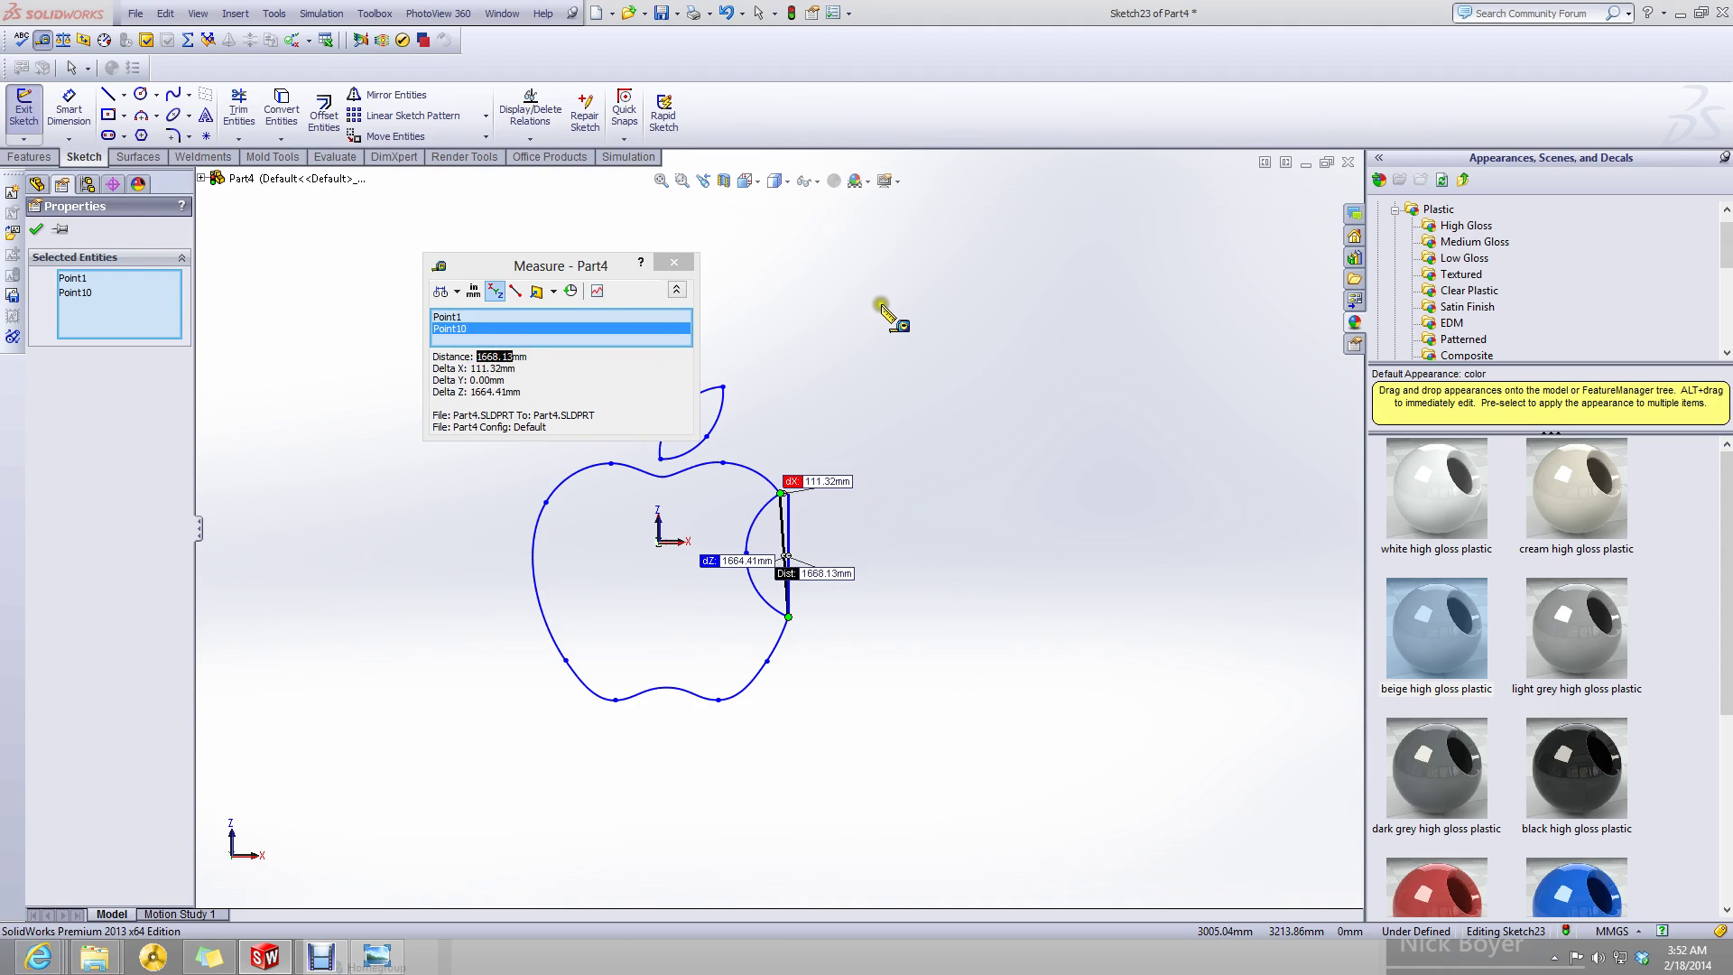
{"action": "key", "text": "XF86Calculator"}
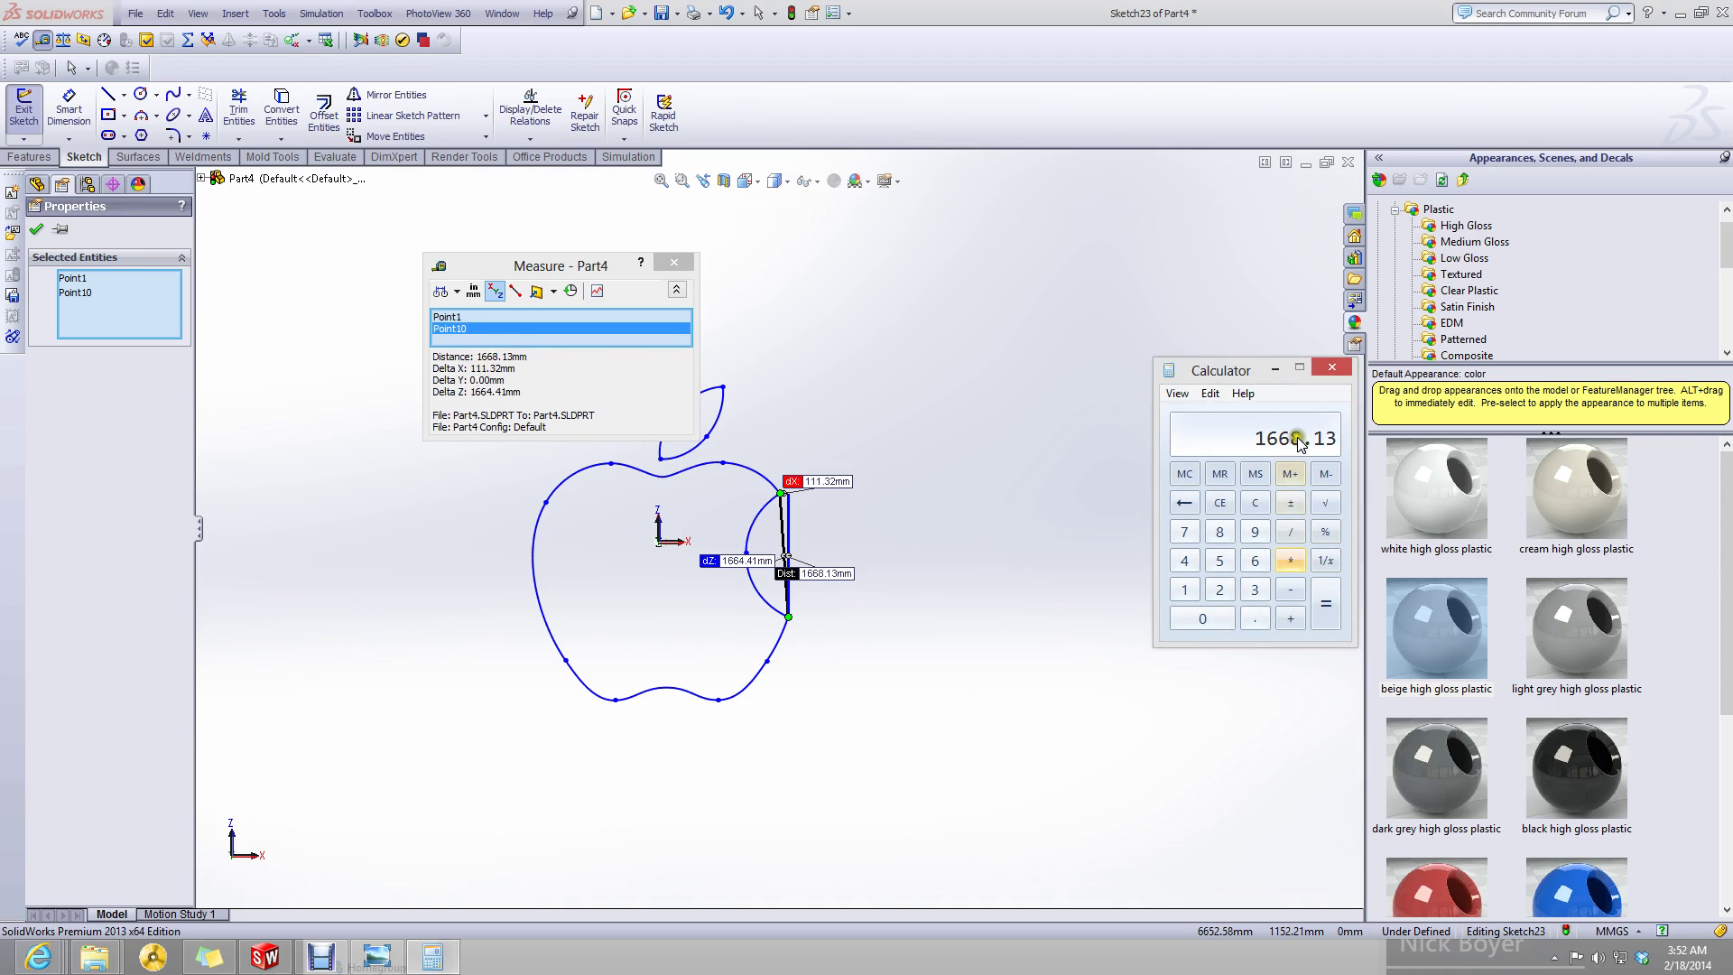
{"action": "left_click", "coordinate": [1255, 503]}
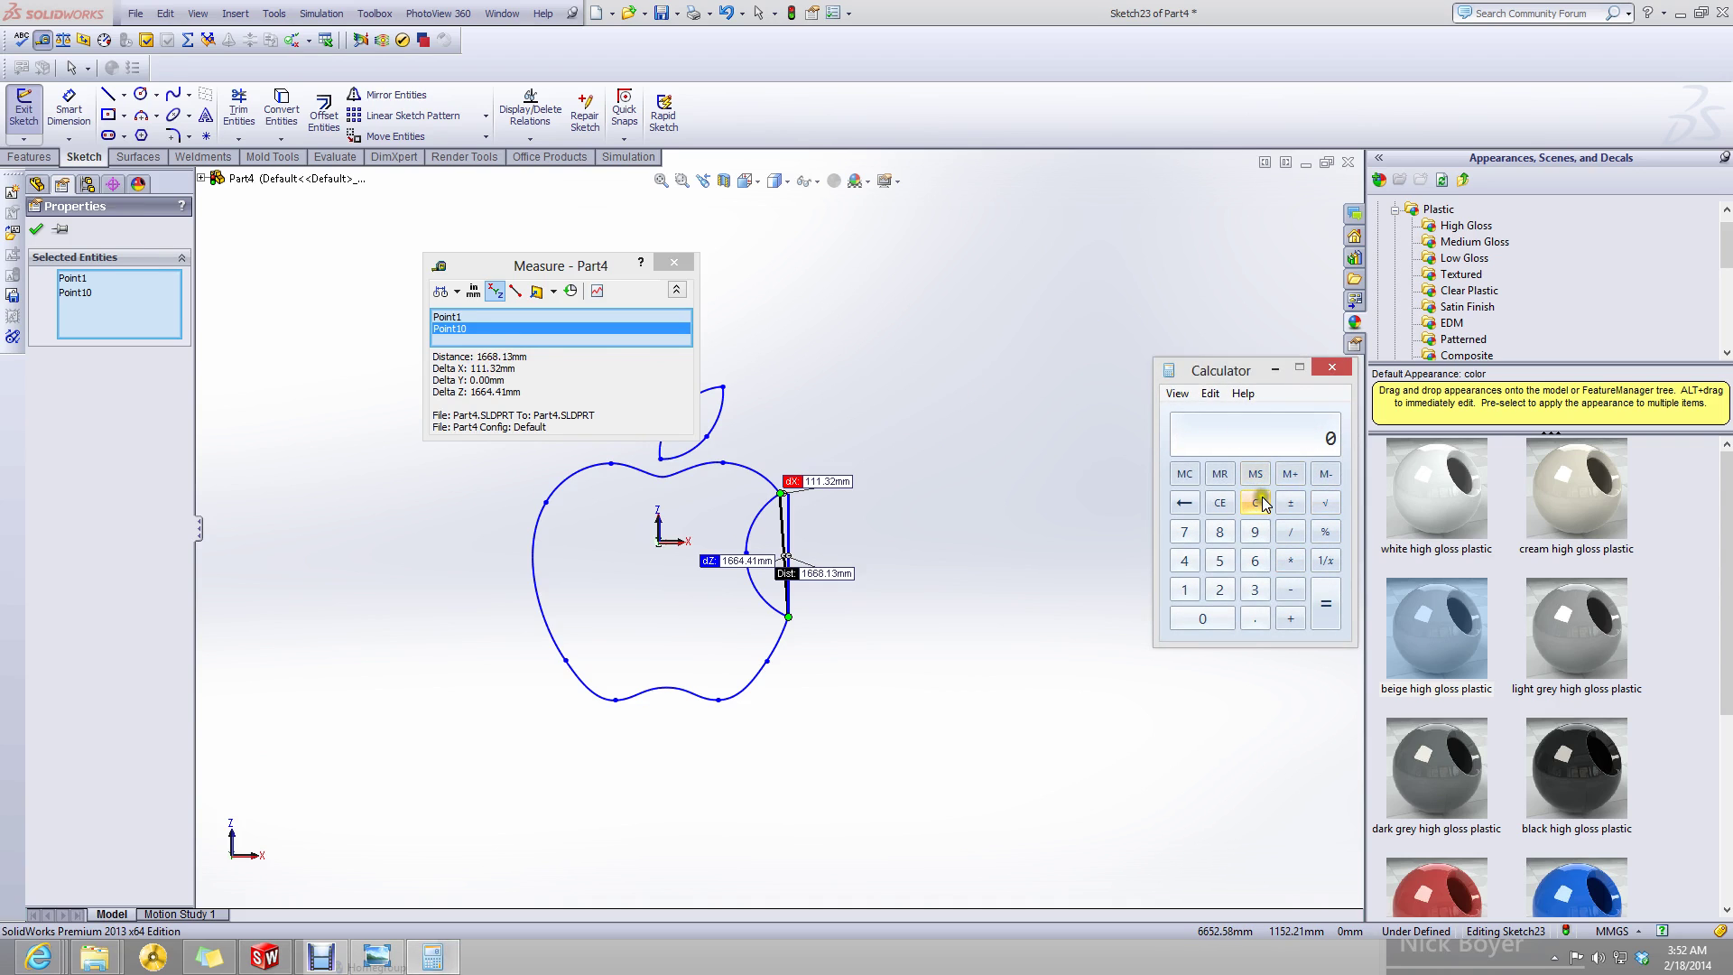
{"action": "left_click", "coordinate": [1293, 533]}
{"action": "left_click", "coordinate": [1326, 617]}
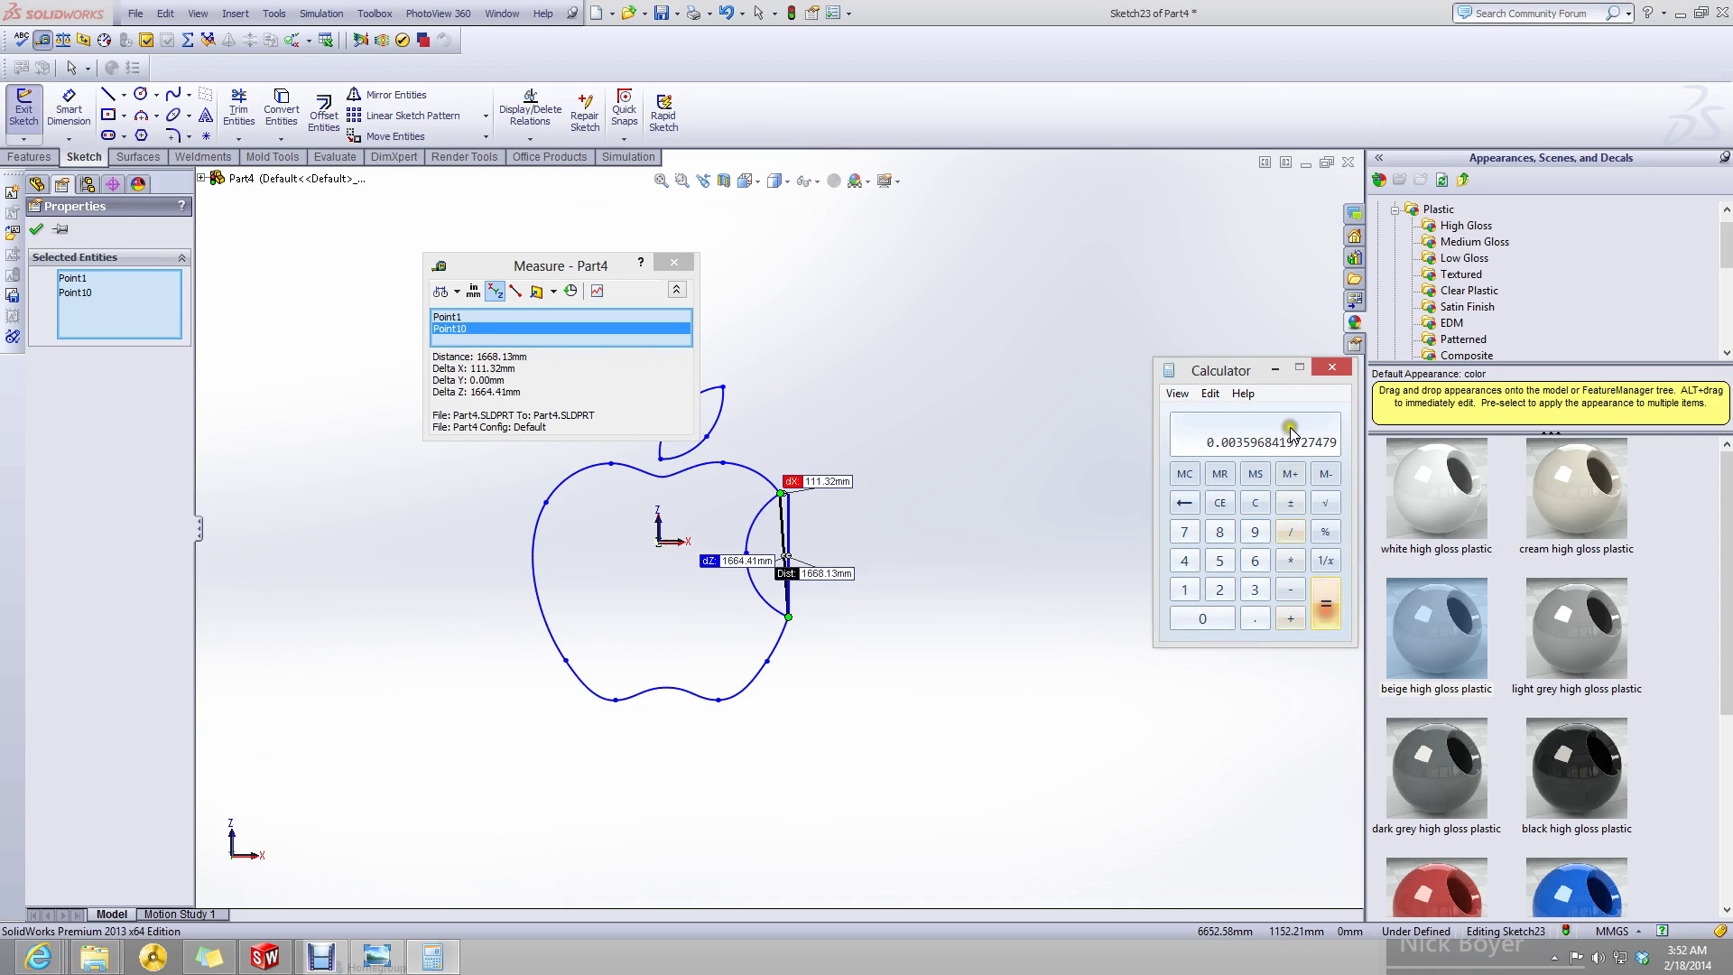
{"action": "right_click", "coordinate": [1289, 435]}
{"action": "left_click", "coordinate": [1306, 446]}
{"action": "left_click", "coordinate": [1337, 370]}
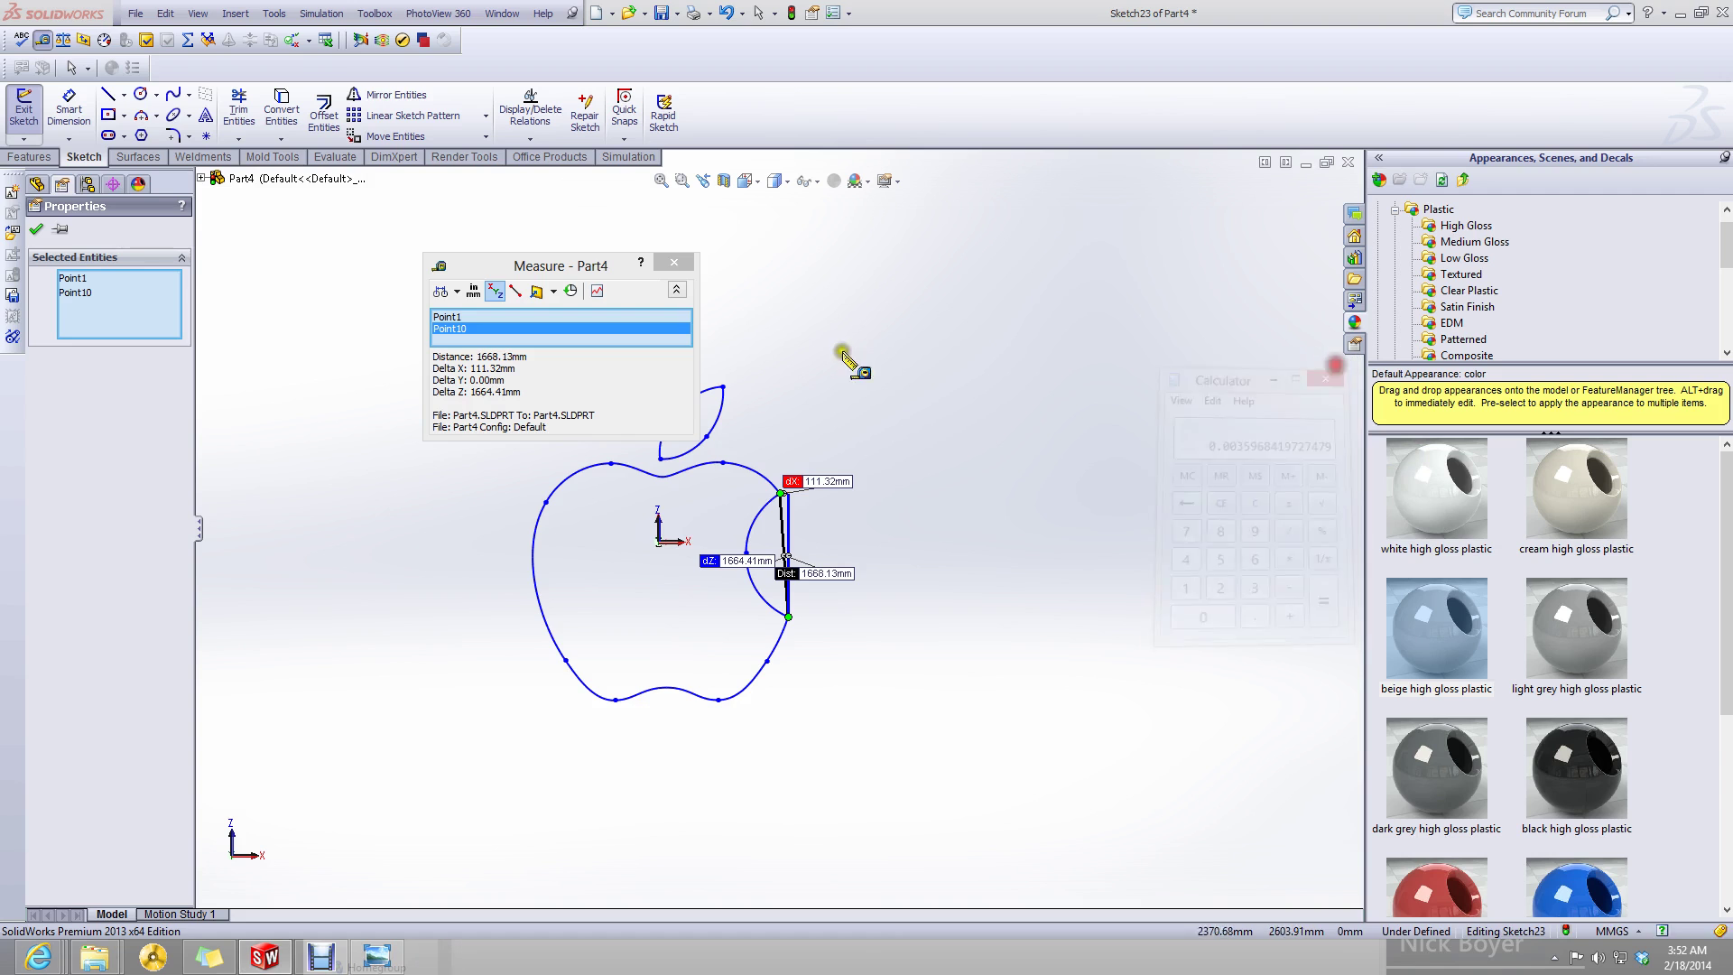
- Scale the whole Apple logo profile by a factor of 0.00359684197 about the upper tip of the bite
{"action": "key", "text": "Escape"}
{"action": "mouse_move", "coordinate": [956, 350]}
{"action": "left_mouse_down"}
{"action": "mouse_move", "coordinate": [746, 491]}
{"action": "mouse_move", "coordinate": [468, 774]}
{"action": "left_mouse_up"}
{"action": "left_click", "coordinate": [485, 135]}
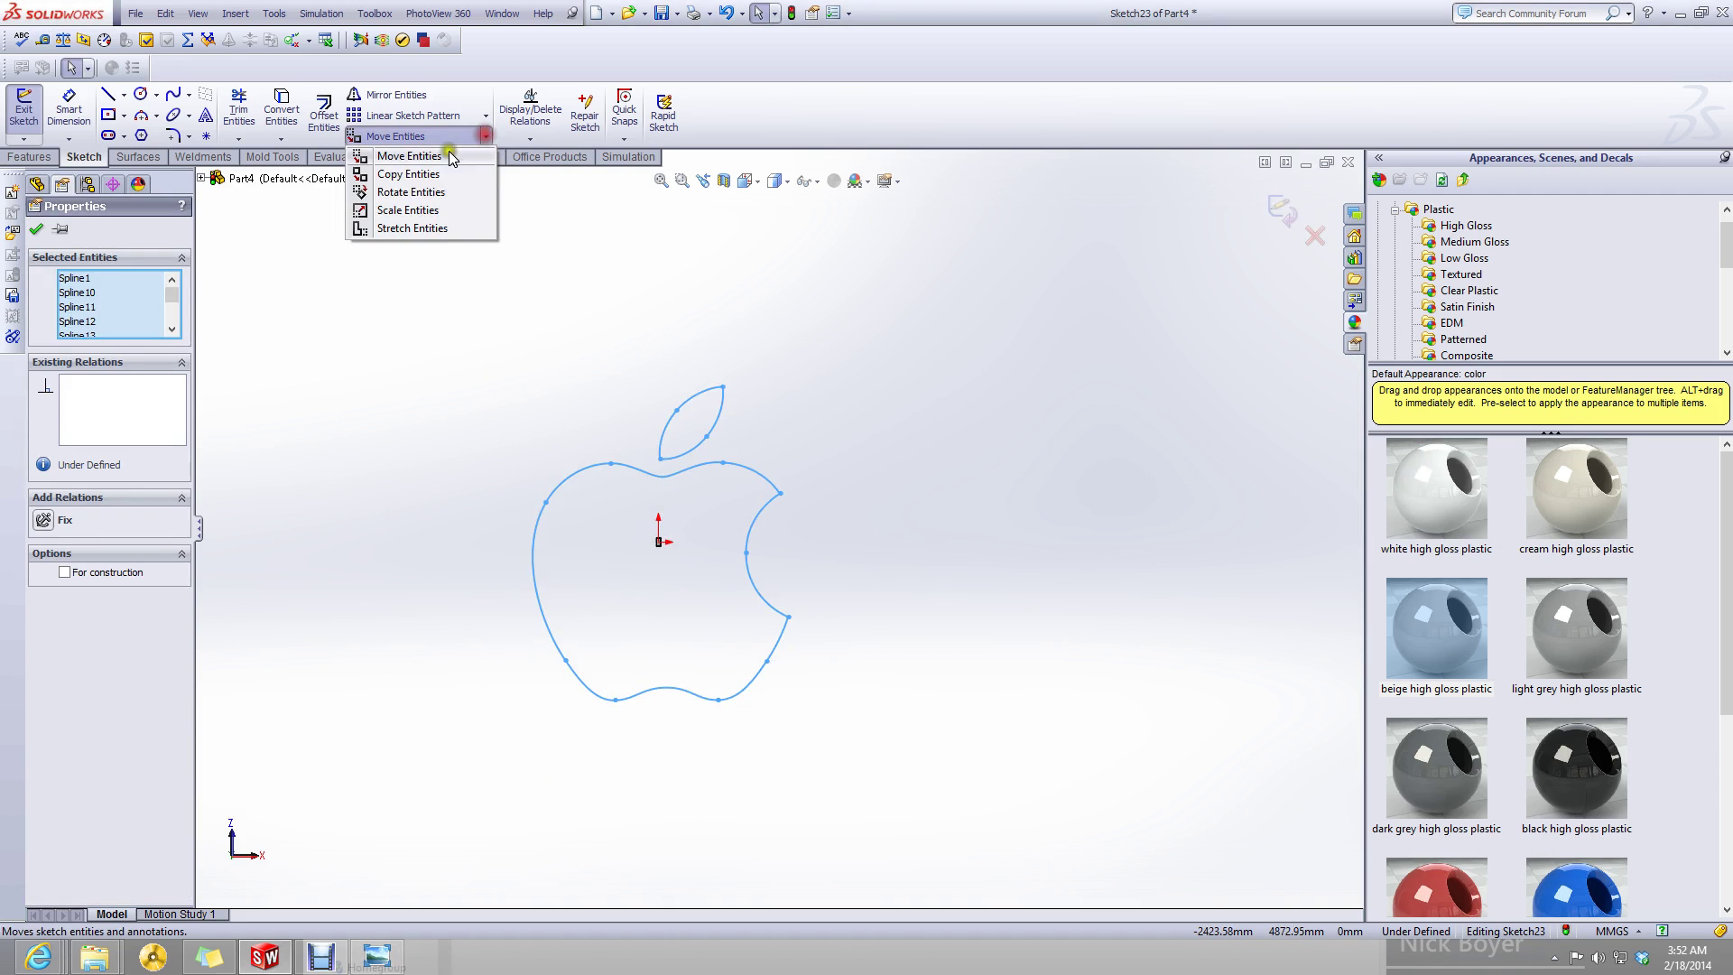
{"action": "left_click", "coordinate": [404, 198]}
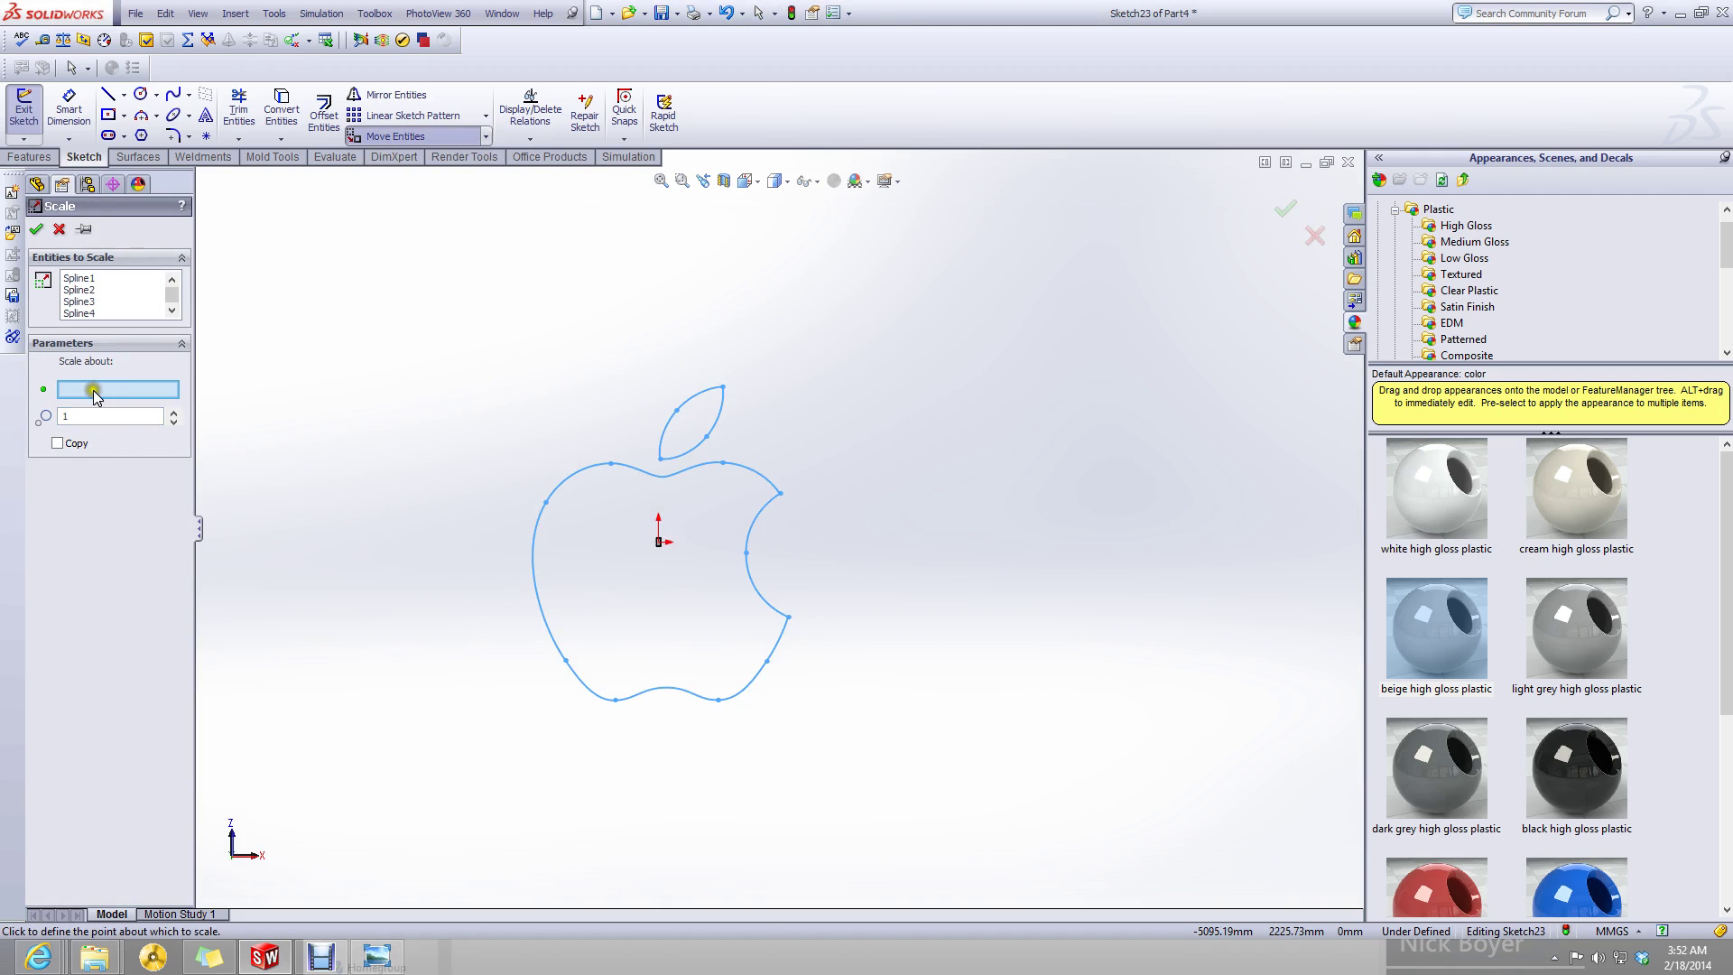
{"action": "left_click", "coordinate": [80, 417]}
{"action": "key", "text": "ctrl+v"}
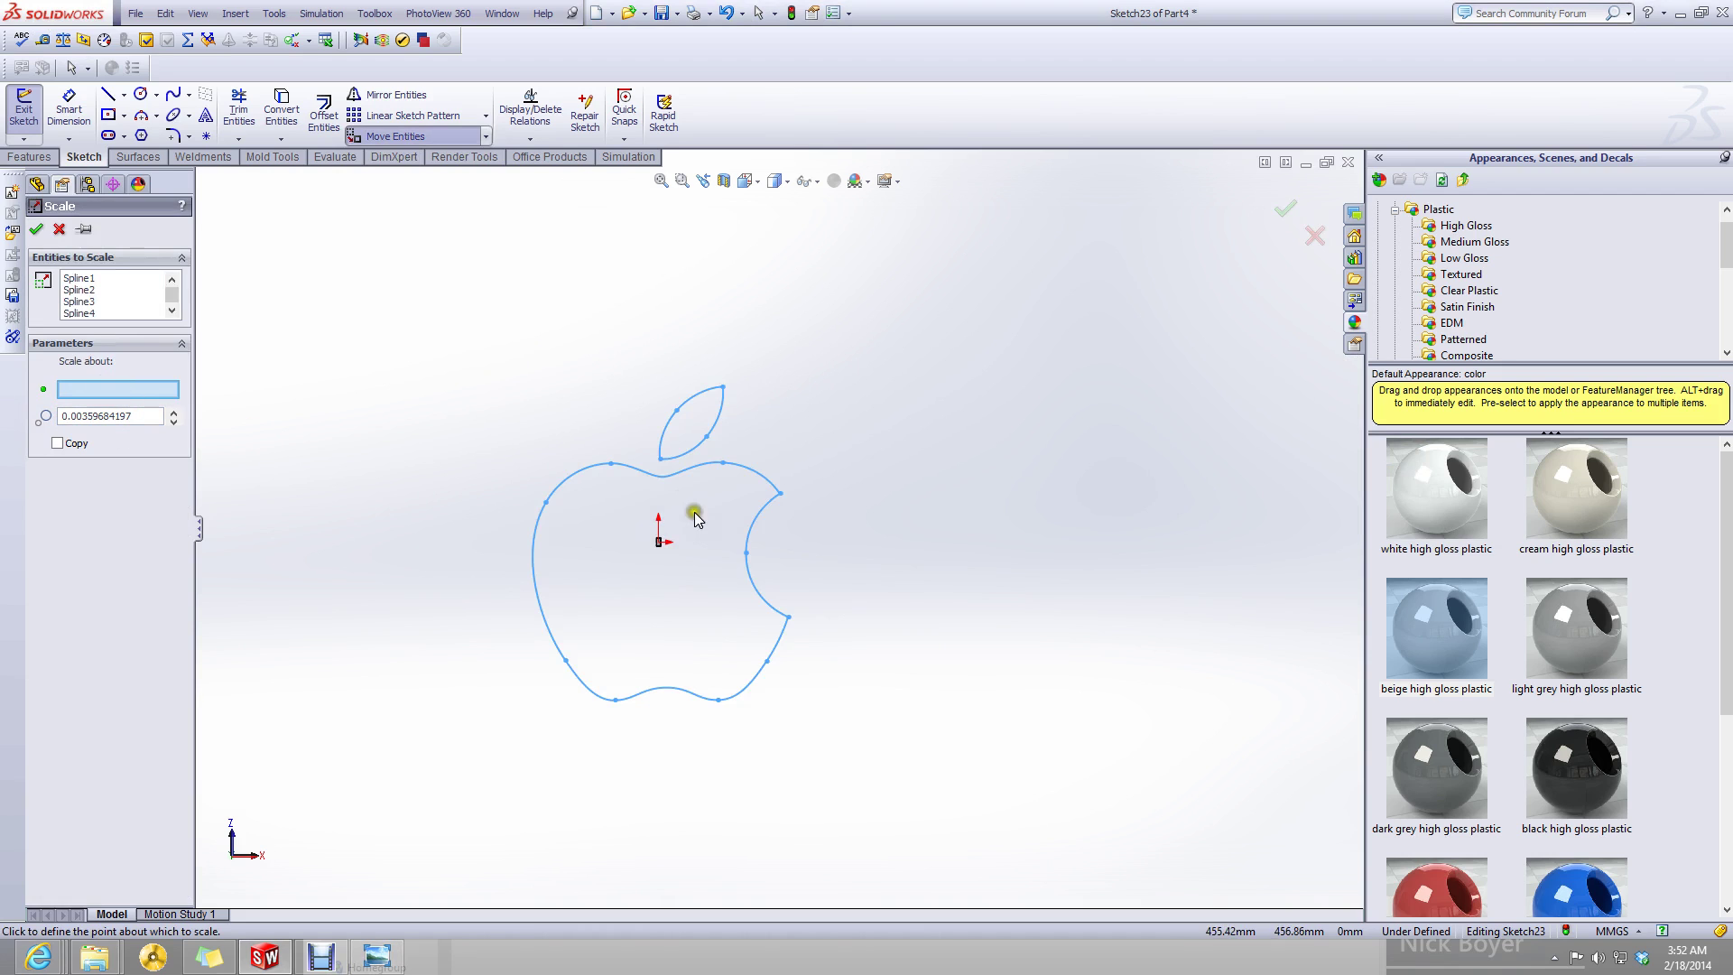
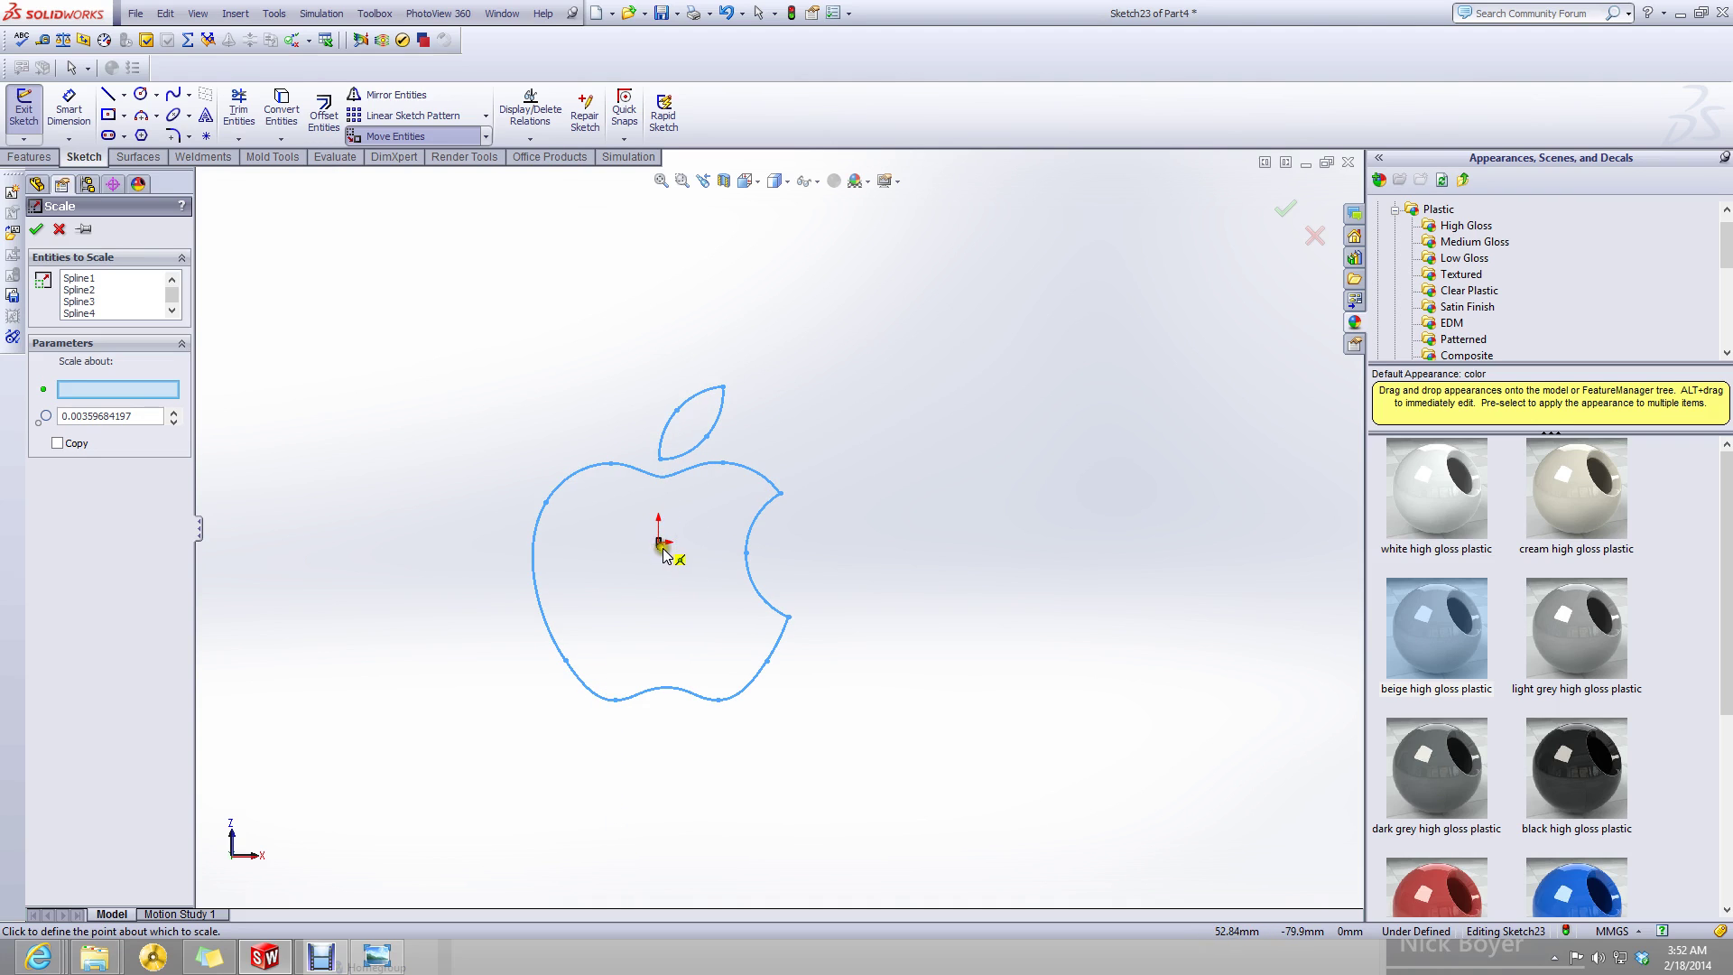
{"action": "scroll", "coordinate": [666, 537], "scroll_direction": "down", "scroll_amount": 2}
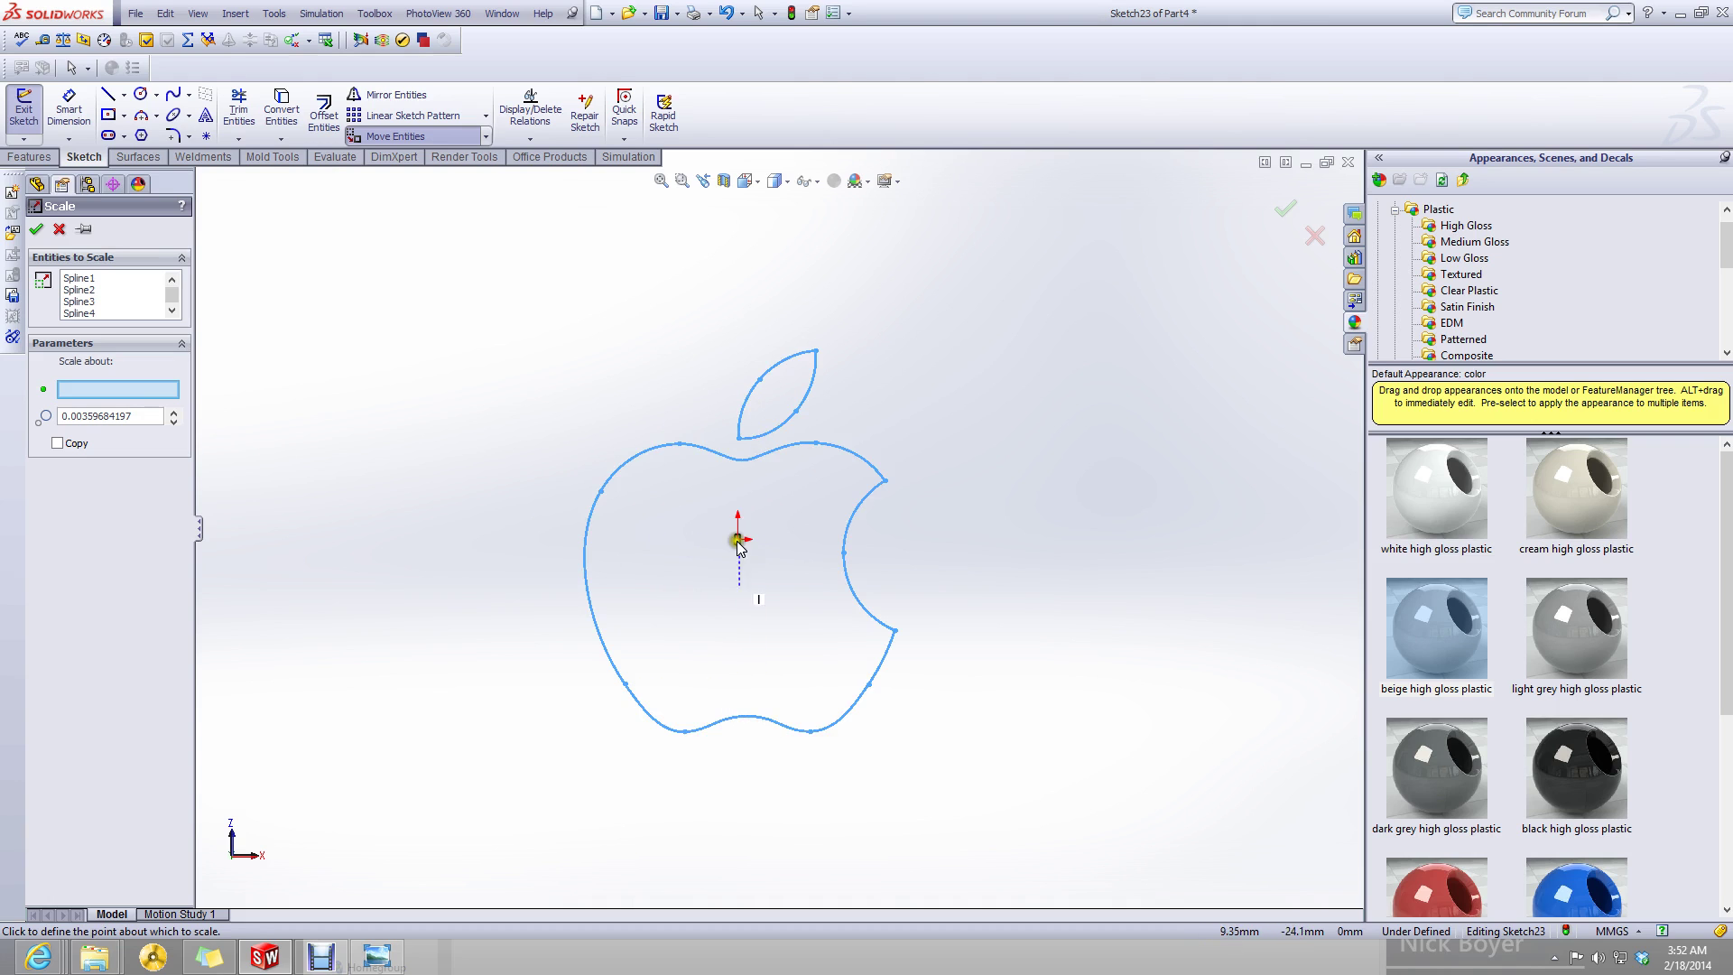
{"action": "scroll", "coordinate": [708, 542], "scroll_direction": "up", "scroll_amount": 2}
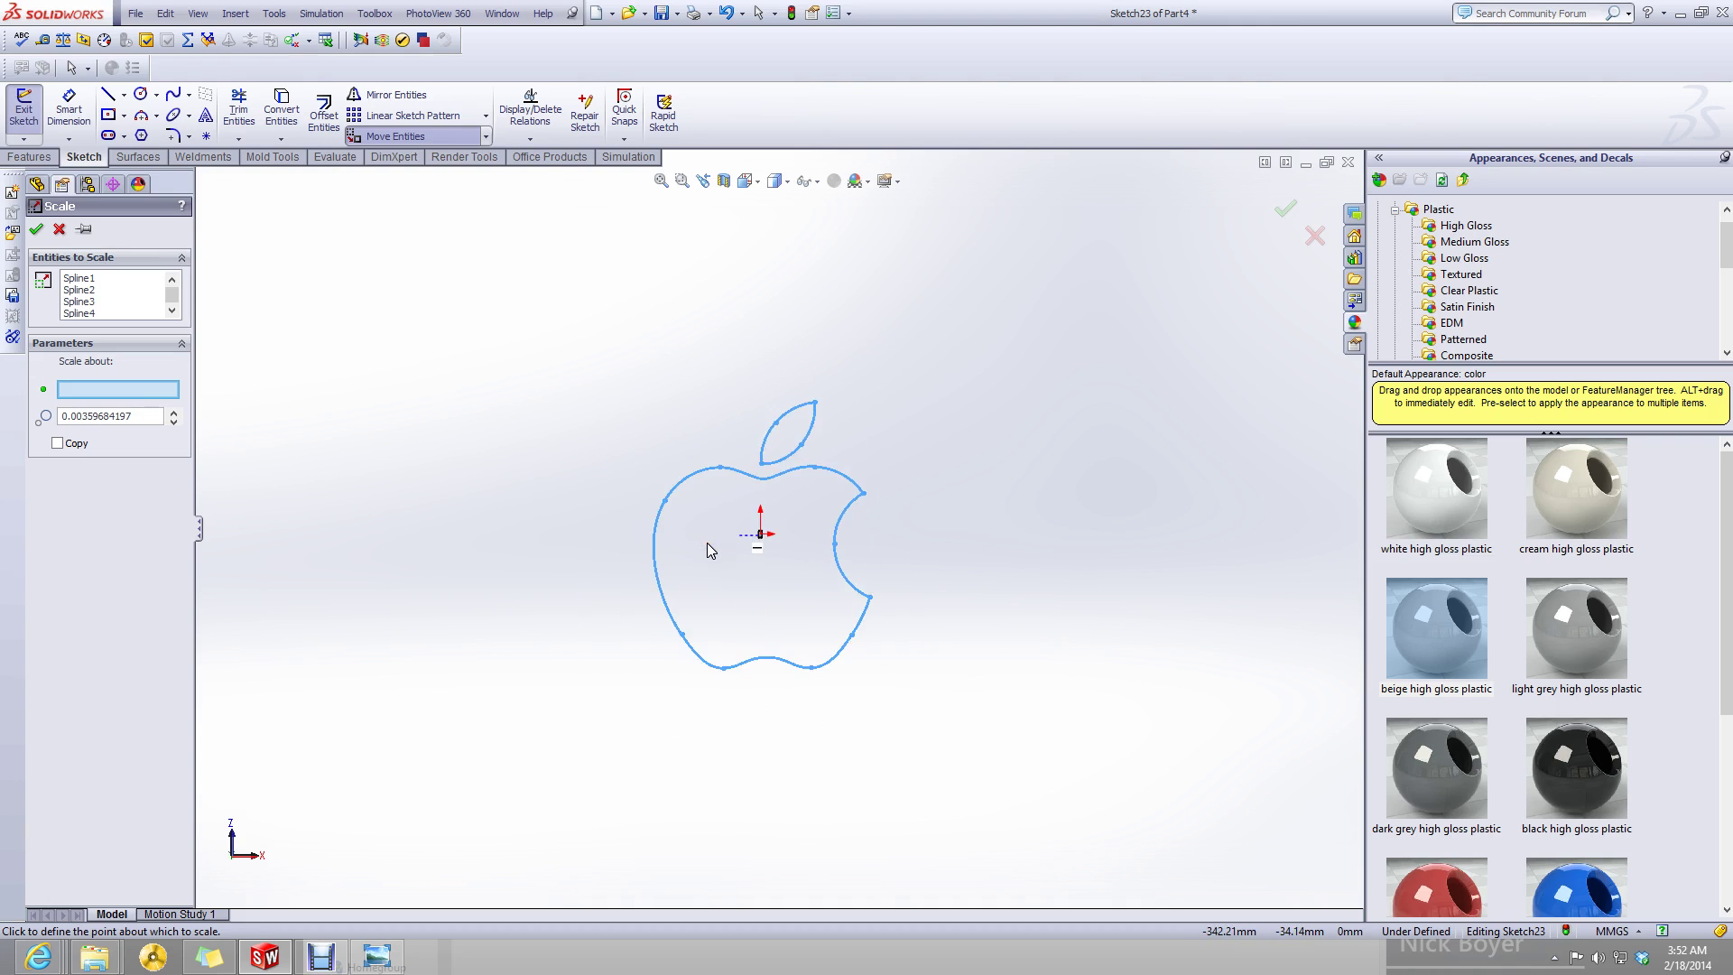
{"action": "scroll", "coordinate": [708, 545], "scroll_direction": "down", "scroll_amount": 2}
{"action": "left_click", "coordinate": [996, 456]}
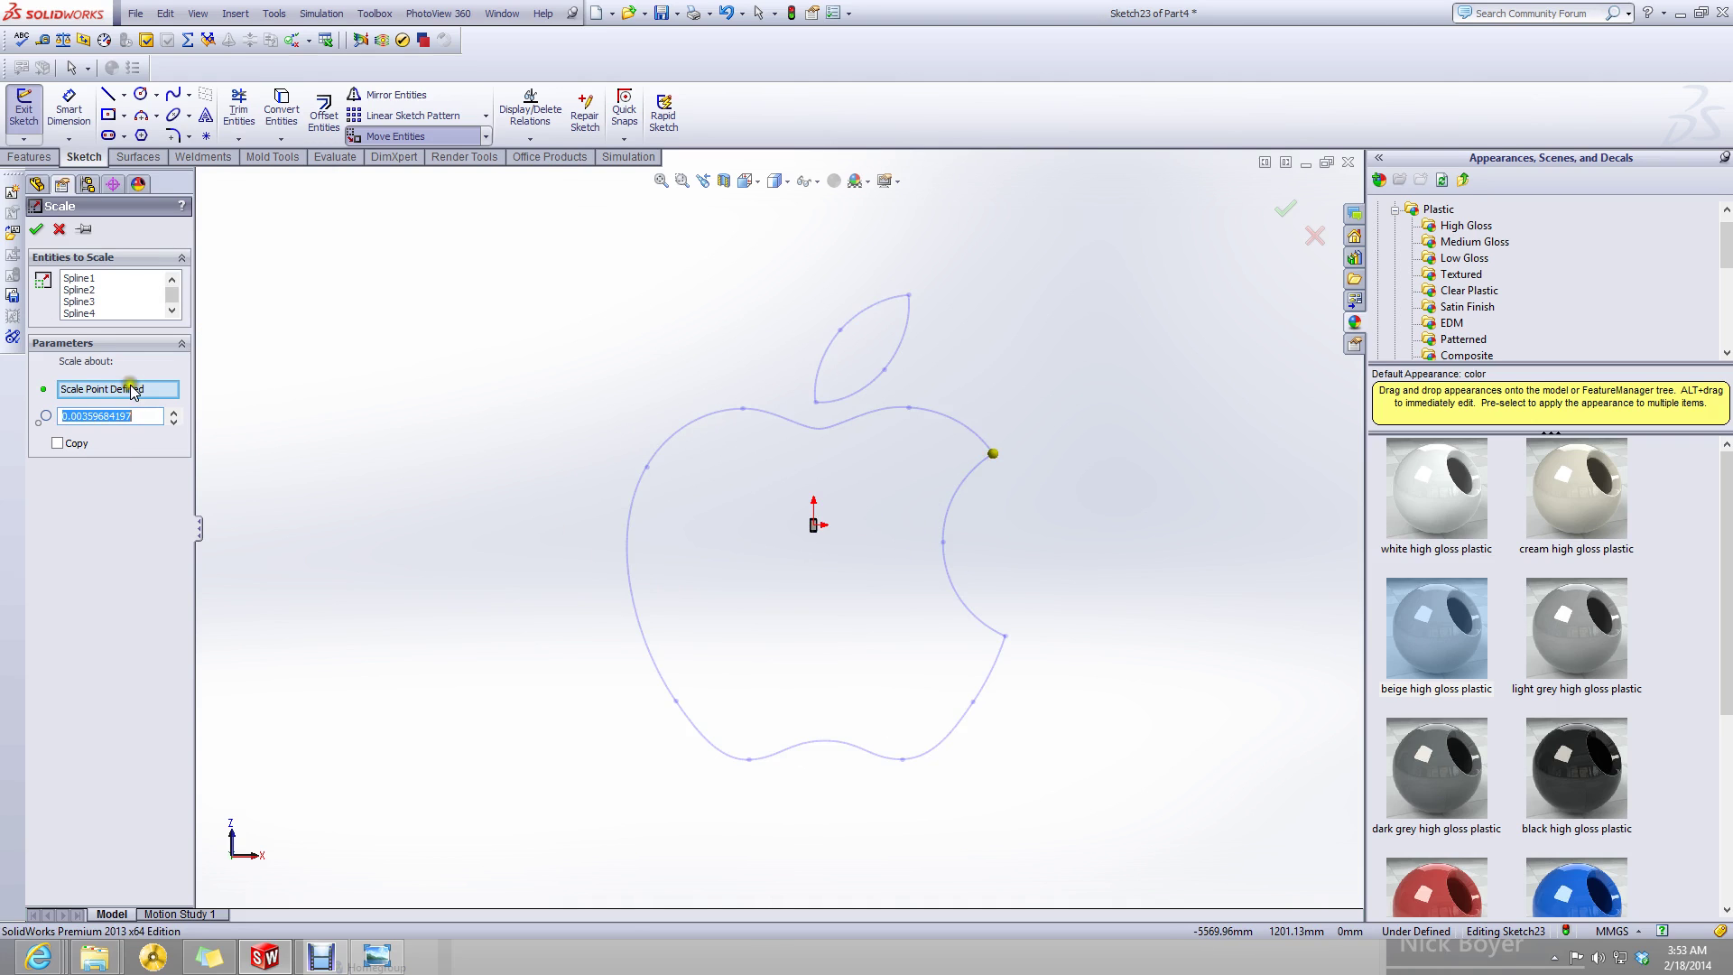
{"action": "left_click", "coordinate": [37, 229]}
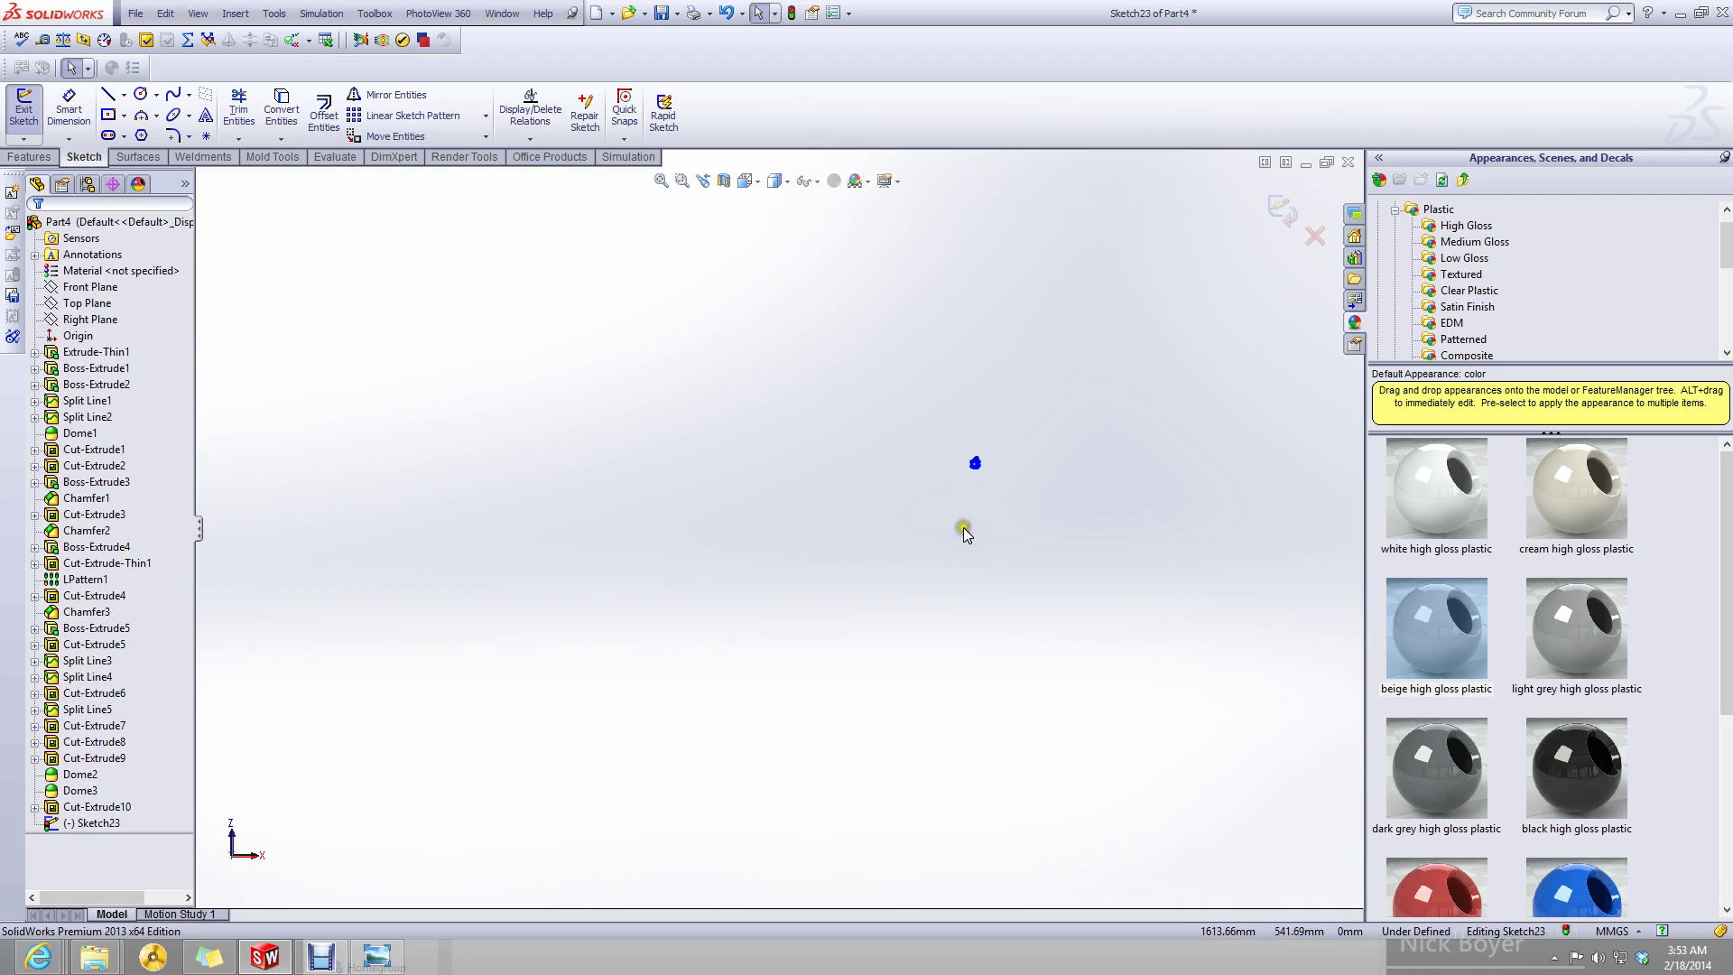
- Move the scaled Apple logo from its distant position onto the phone's back face, between the origin and the camera strip
{"action": "scroll", "coordinate": [959, 514], "scroll_direction": "down", "scroll_amount": 5}
{"action": "mouse_move", "coordinate": [918, 416]}
{"action": "left_mouse_down"}
{"action": "mouse_move", "coordinate": [803, 585]}
{"action": "mouse_move", "coordinate": [683, 664]}
{"action": "left_mouse_up"}
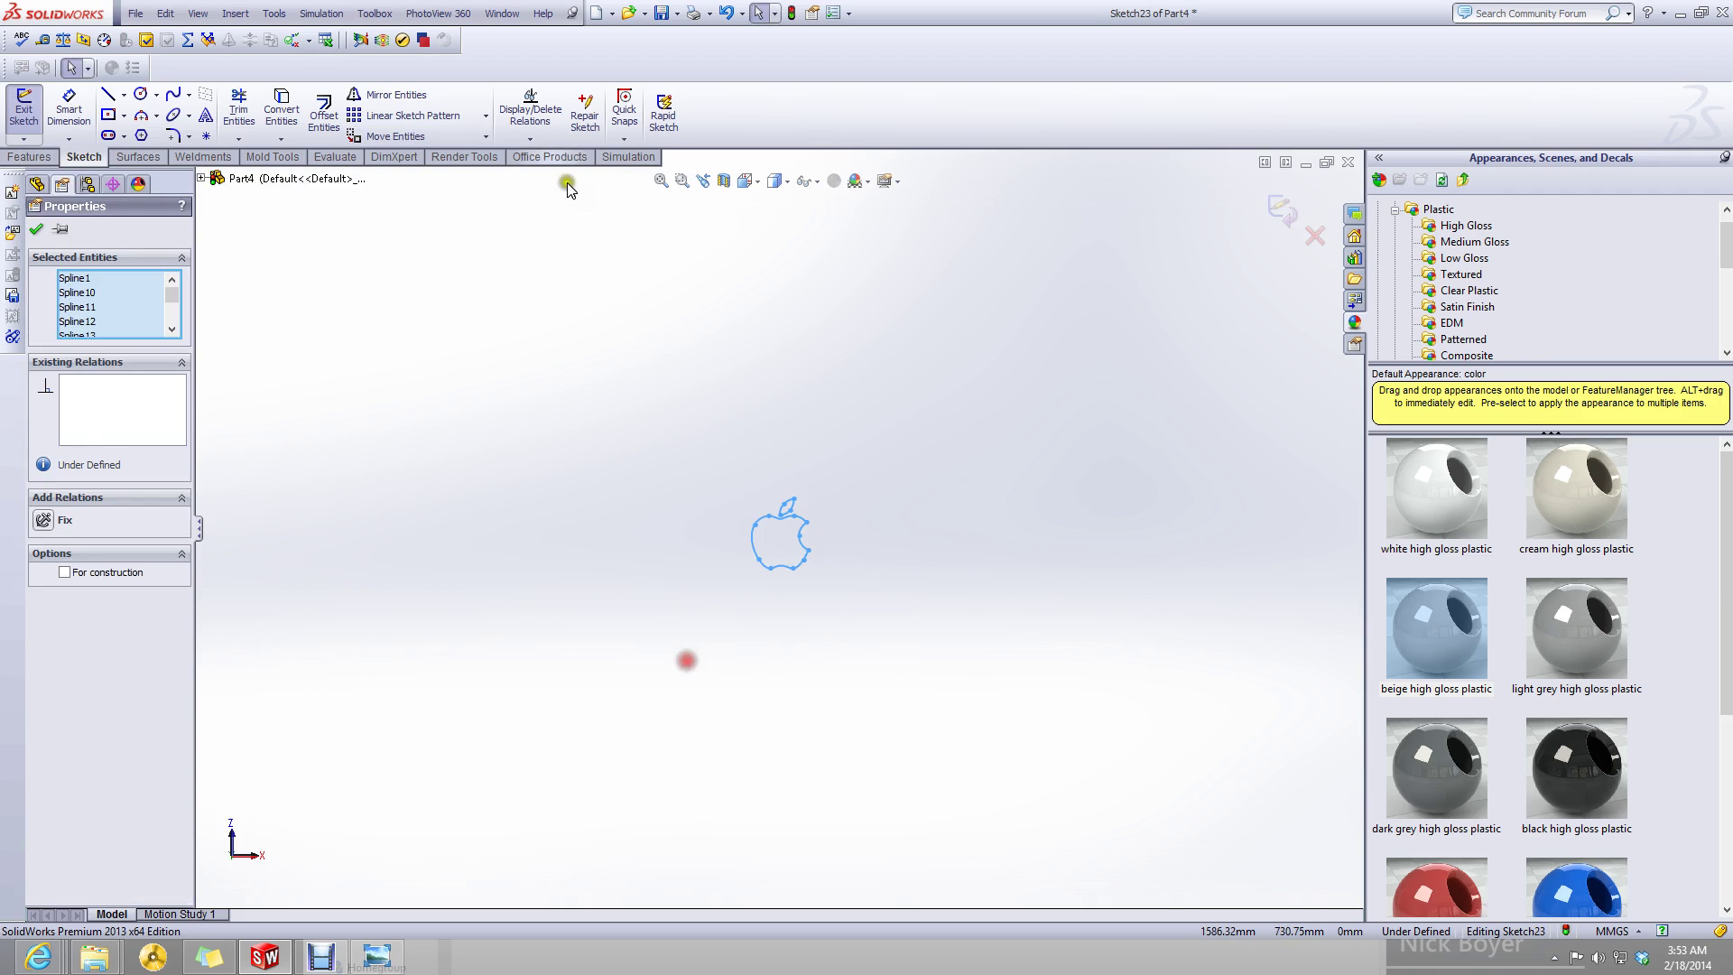
{"action": "left_click", "coordinate": [418, 137]}
{"action": "key", "text": "z"}
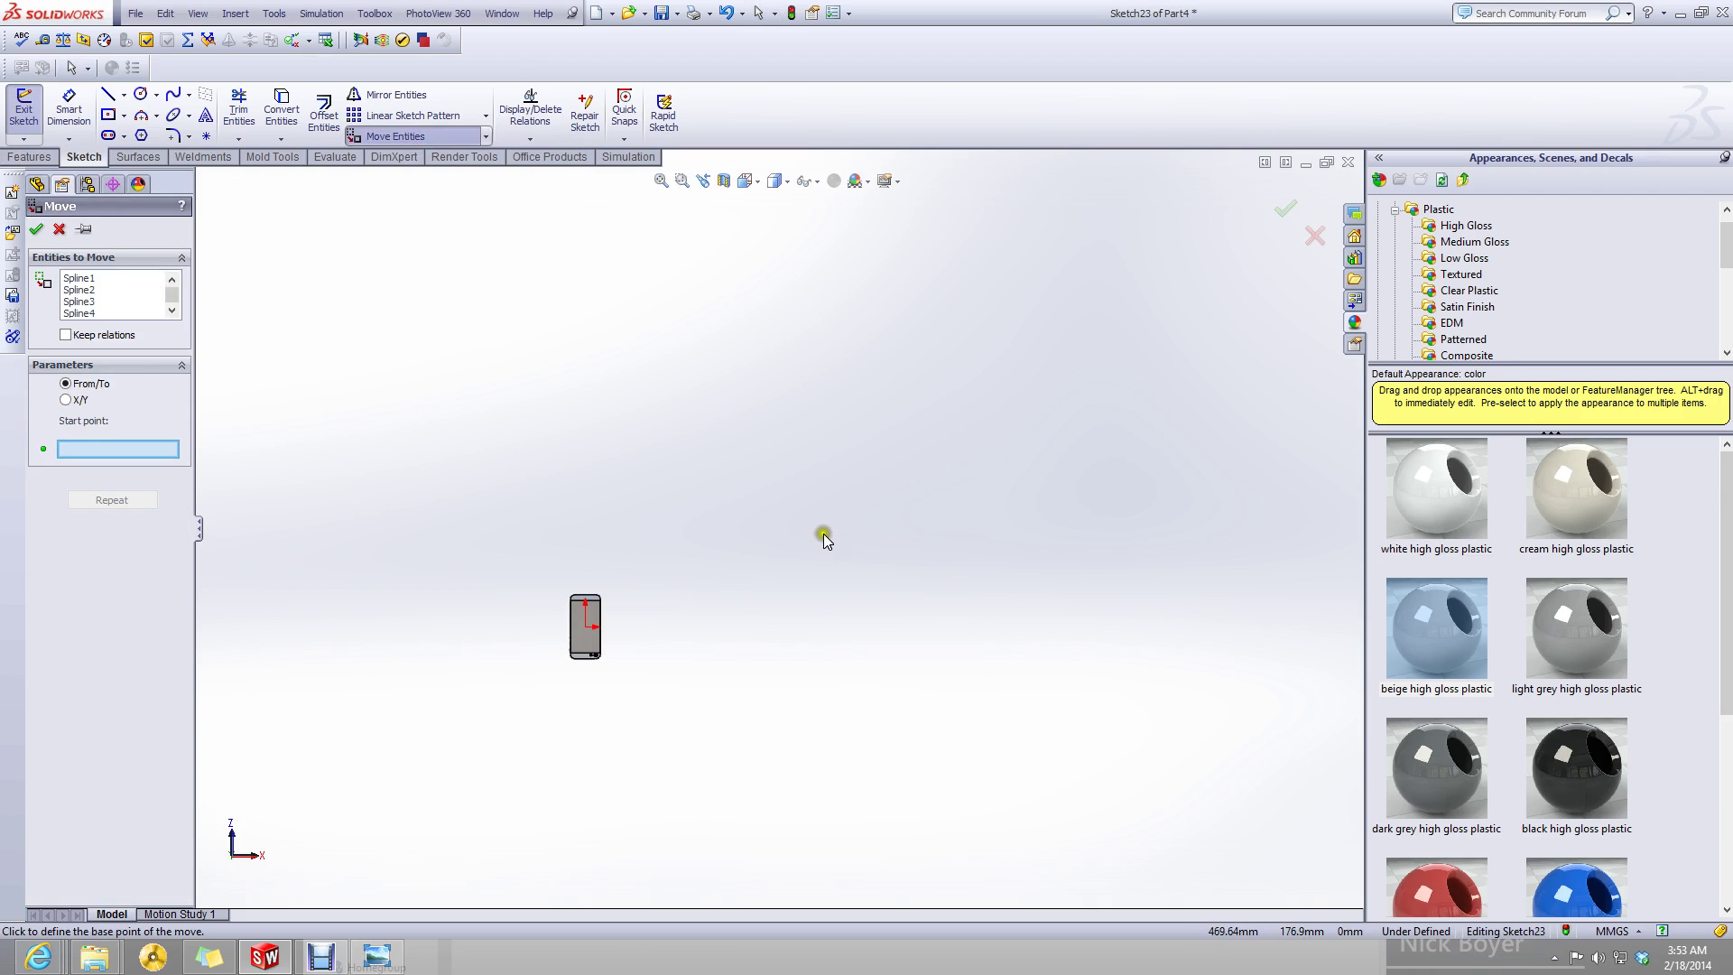
{"action": "left_click", "coordinate": [1239, 364]}
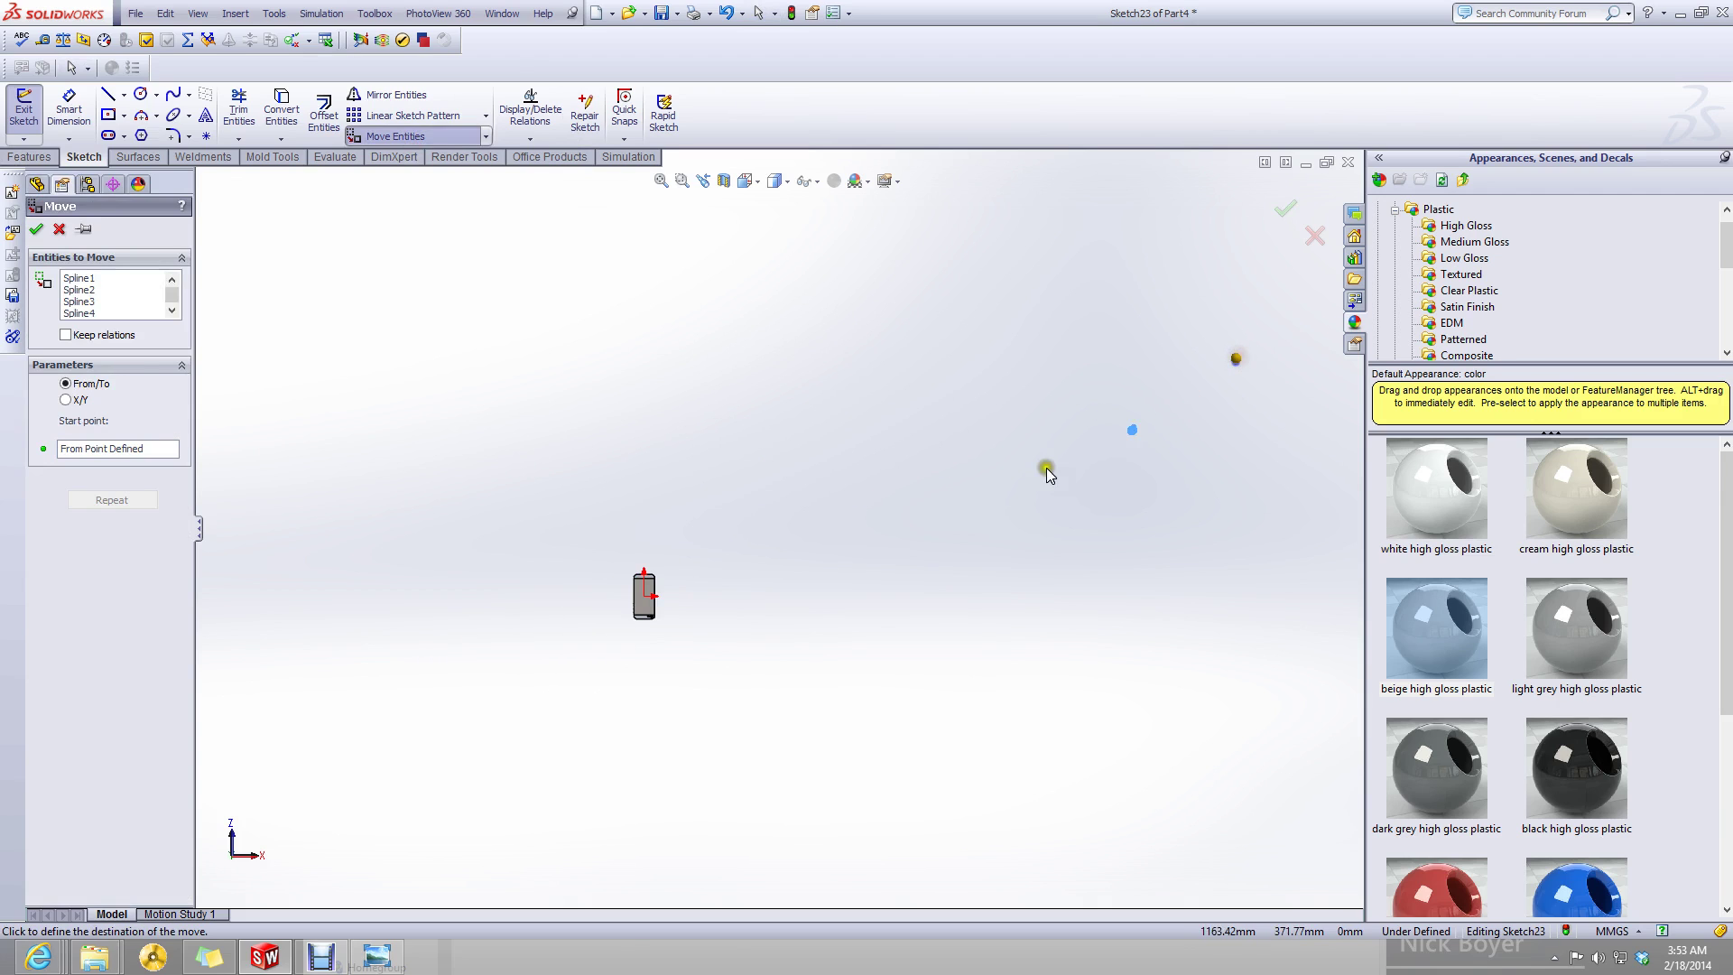
{"action": "scroll", "coordinate": [659, 614], "scroll_direction": "down", "scroll_amount": 4}
{"action": "scroll", "coordinate": [693, 593], "scroll_direction": "down", "scroll_amount": 5}
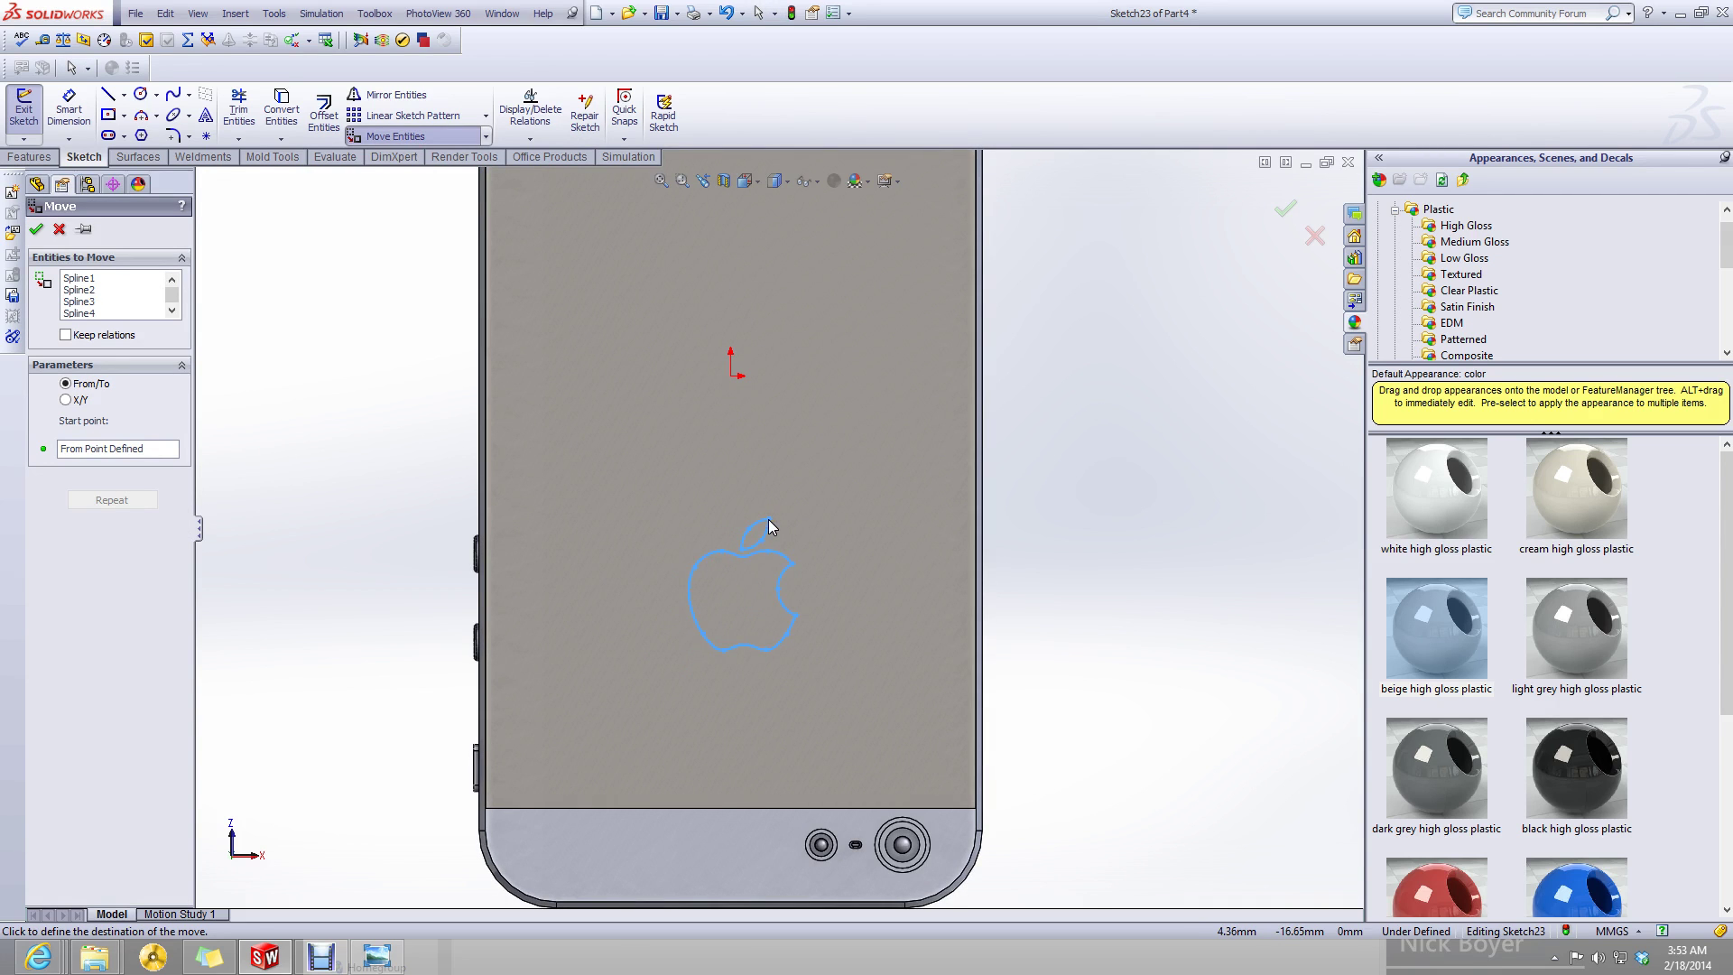
{"action": "left_click", "coordinate": [768, 522]}
- Rotate the entire Apple logo 180 degrees about the tip of its leaf
{"action": "left_click_drag", "start_coordinate": [879, 466], "coordinate": [624, 686]}
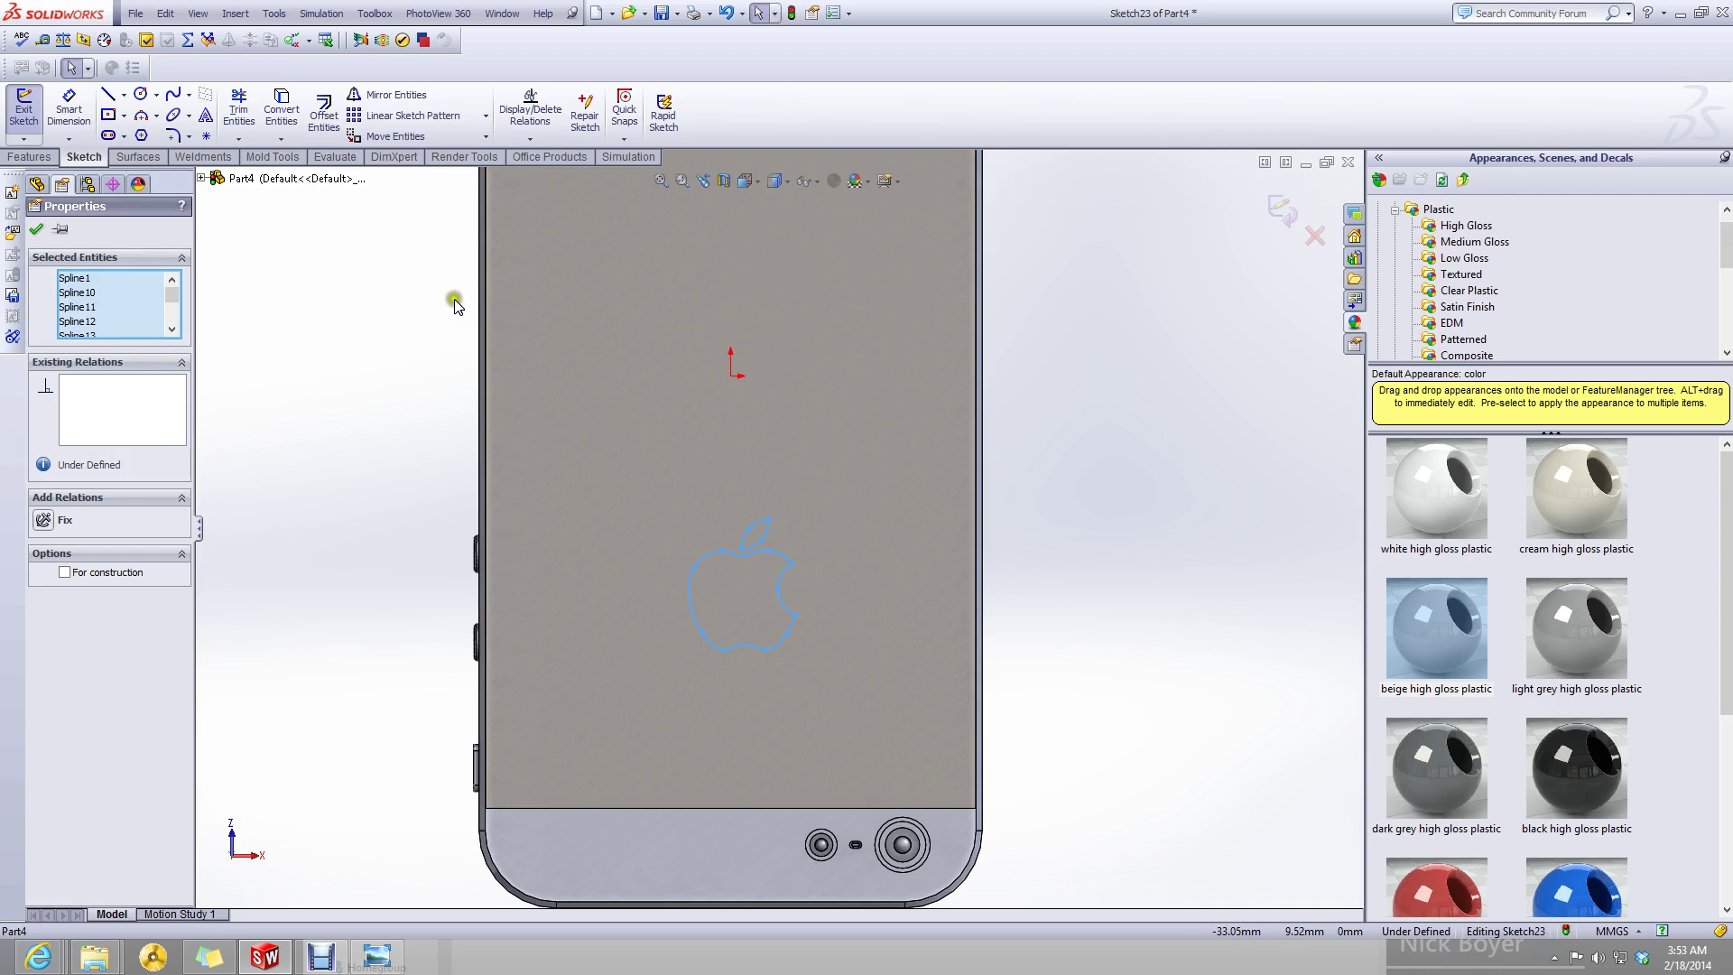
{"action": "left_click", "coordinate": [488, 138]}
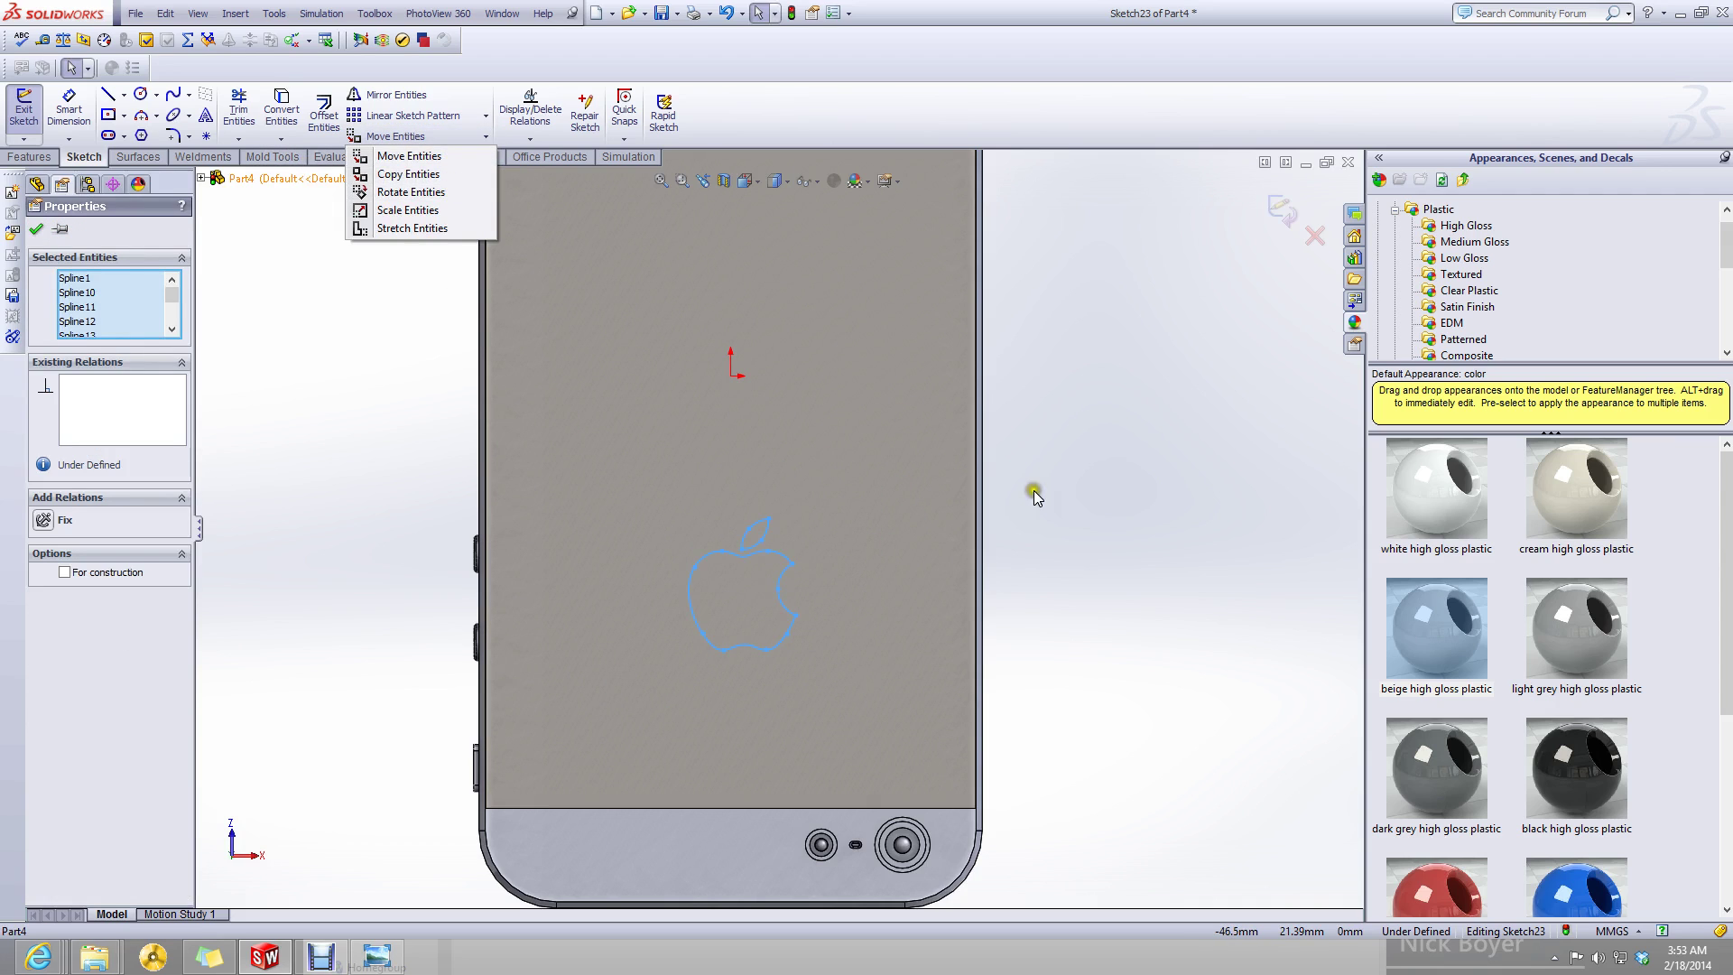
{"action": "left_click", "coordinate": [410, 192]}
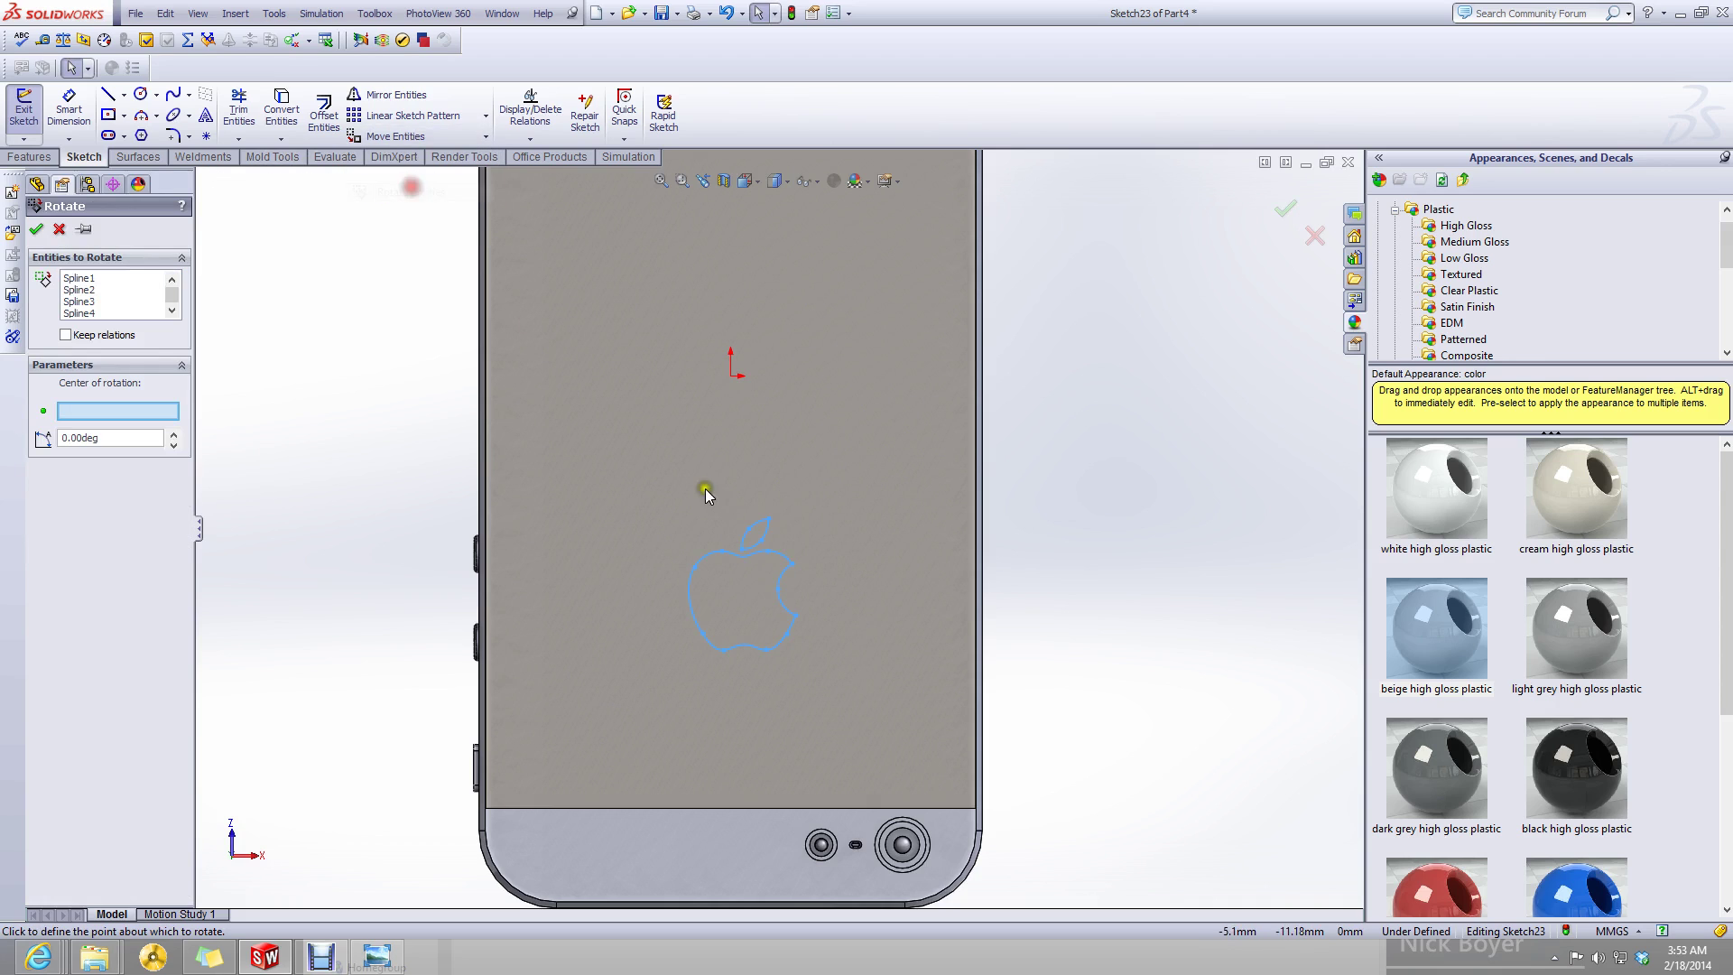
{"action": "left_click", "coordinate": [769, 519]}
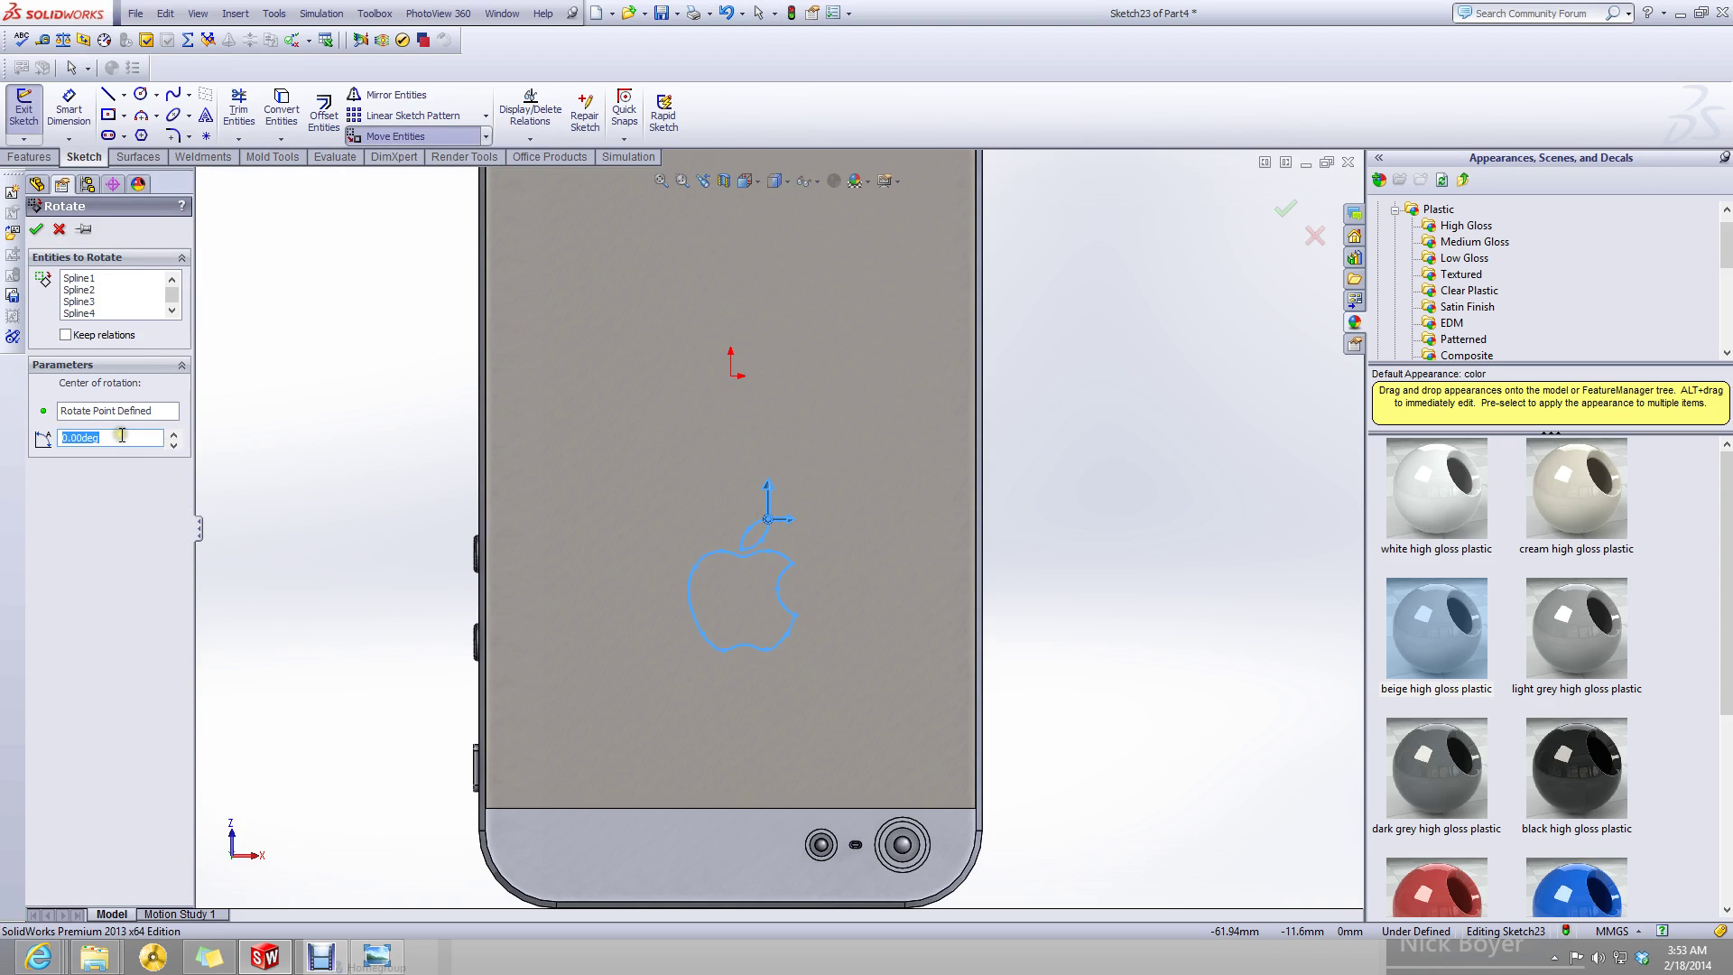
{"action": "type", "text": "180"}
{"action": "key", "text": "Return"}
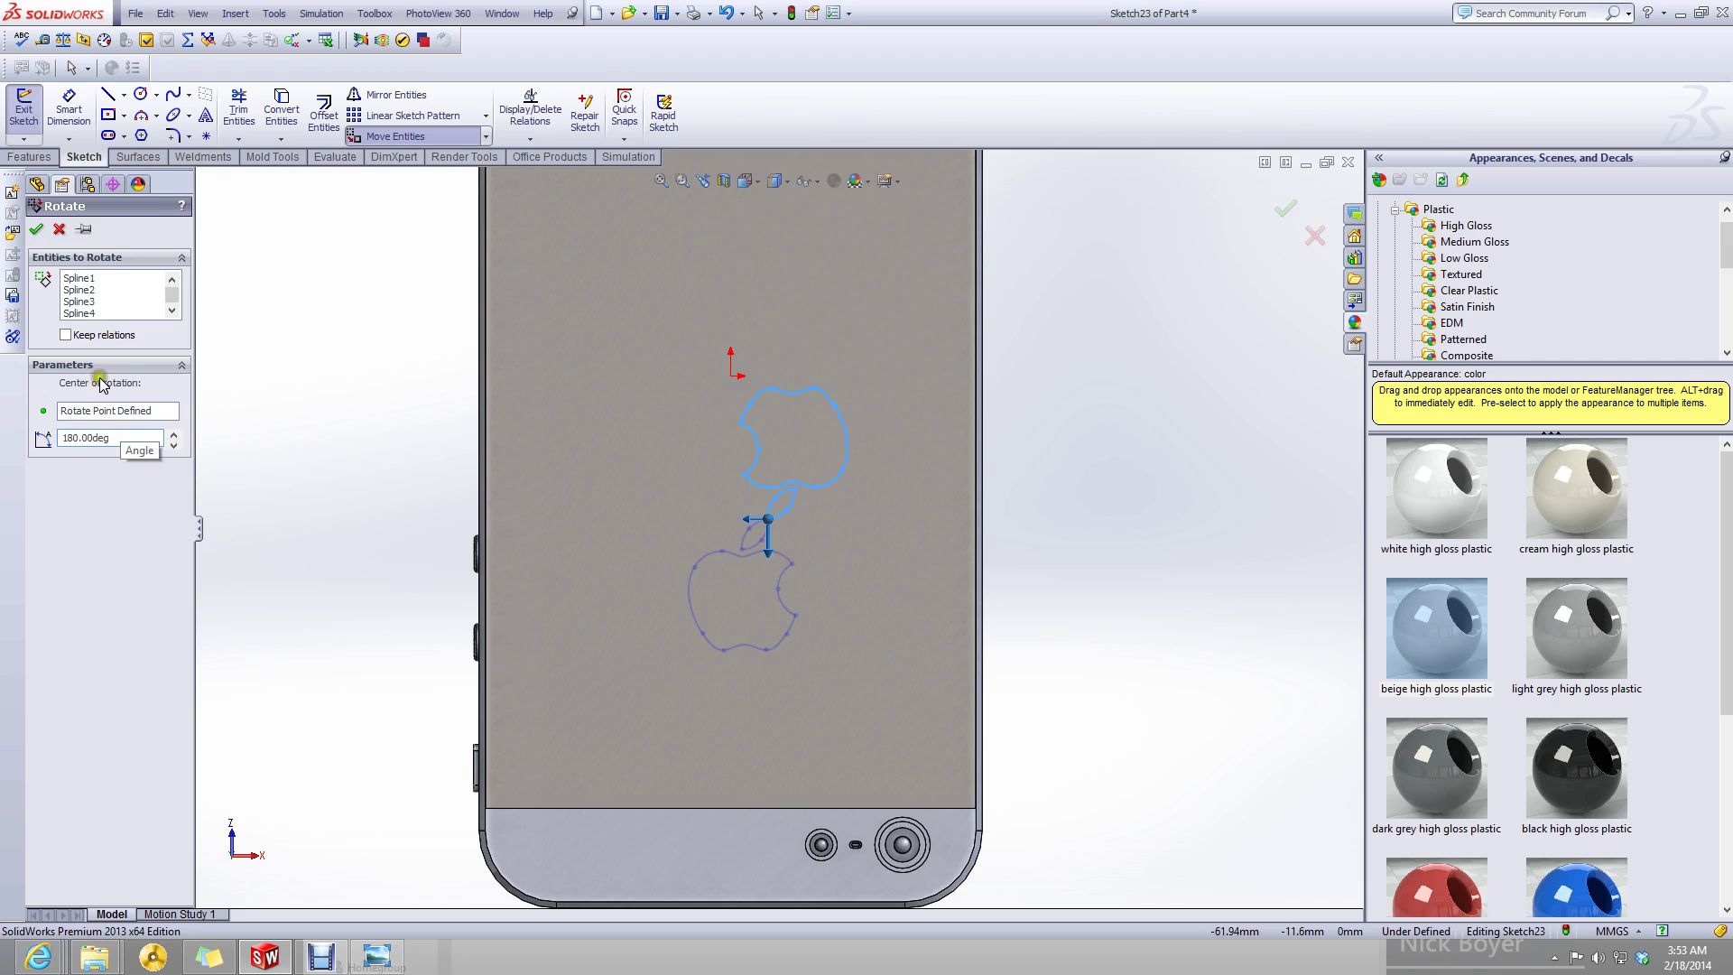
{"action": "left_click", "coordinate": [34, 230]}
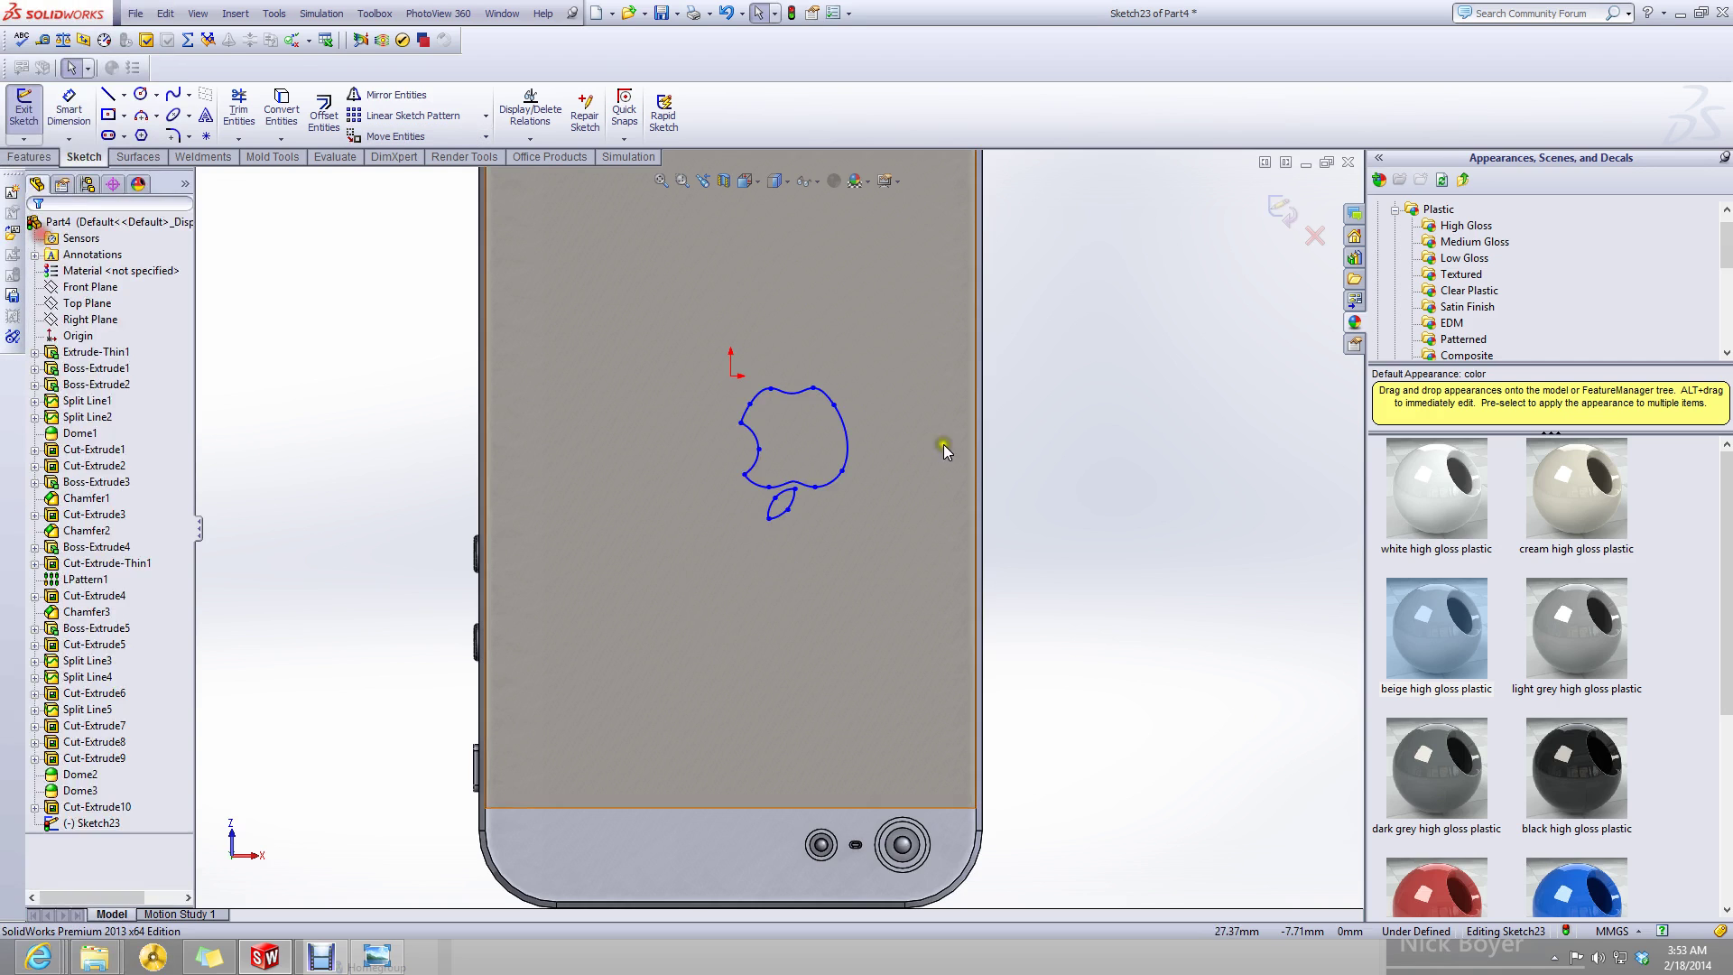
- Sketch a vertical centerline about 29.5 mm long from the origin toward the camera end of the phone
{"action": "left_click", "coordinate": [123, 95]}
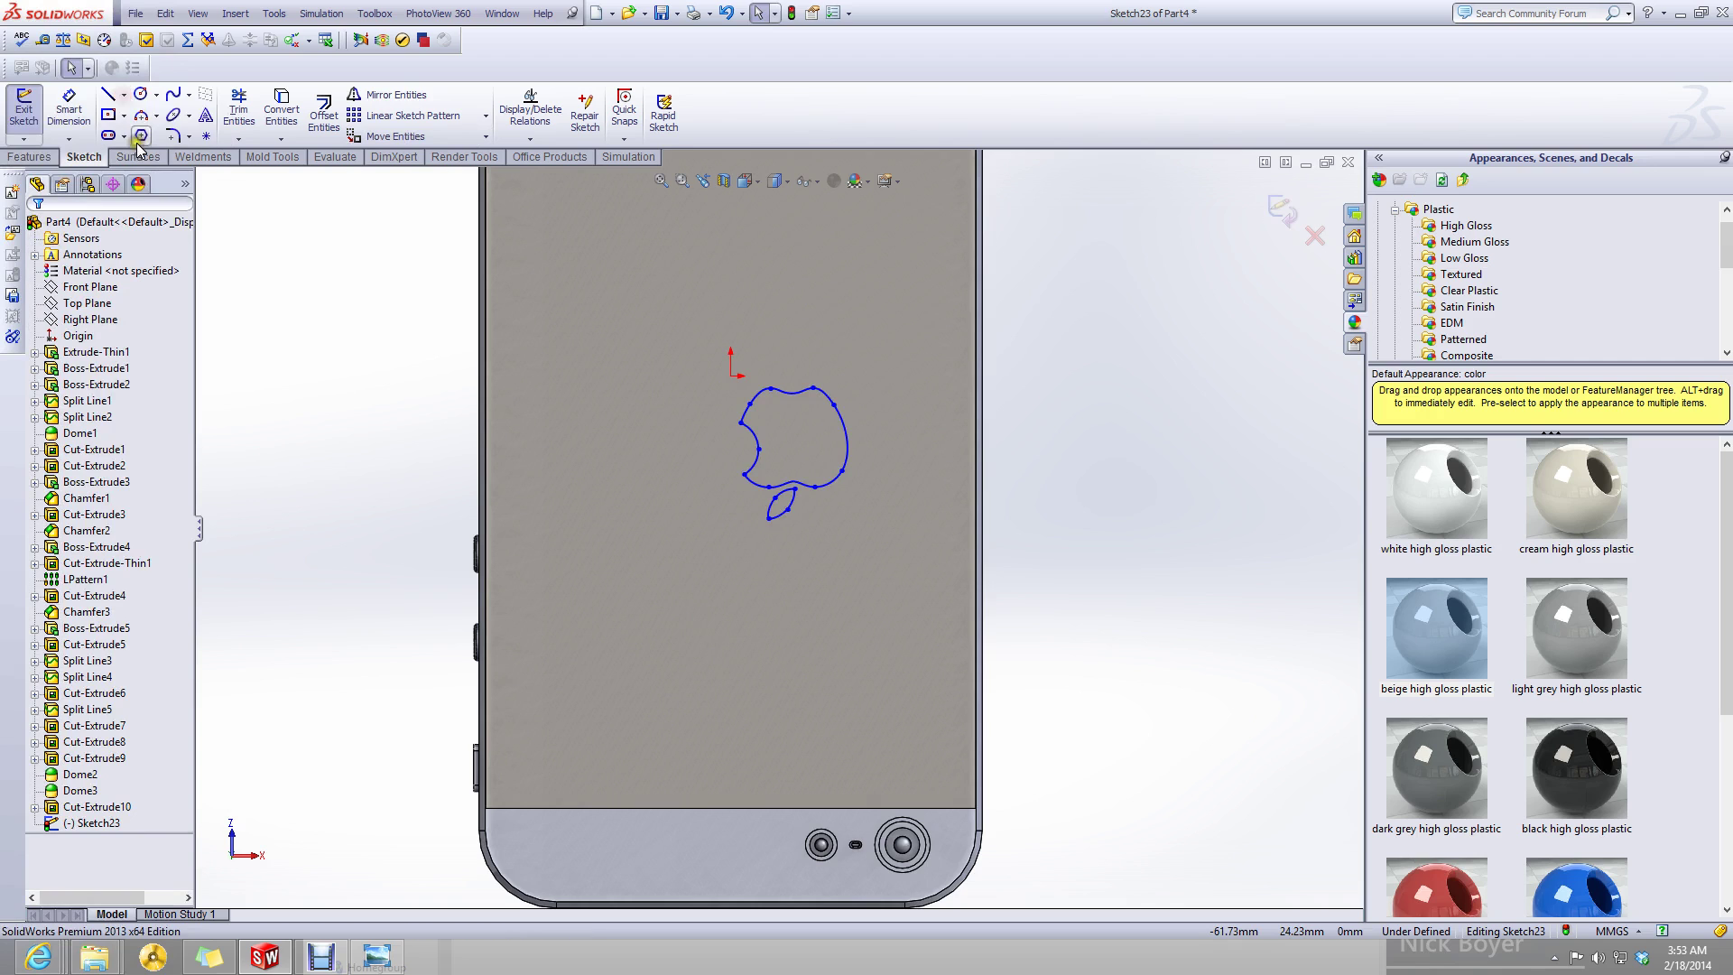
{"action": "left_click", "coordinate": [152, 133]}
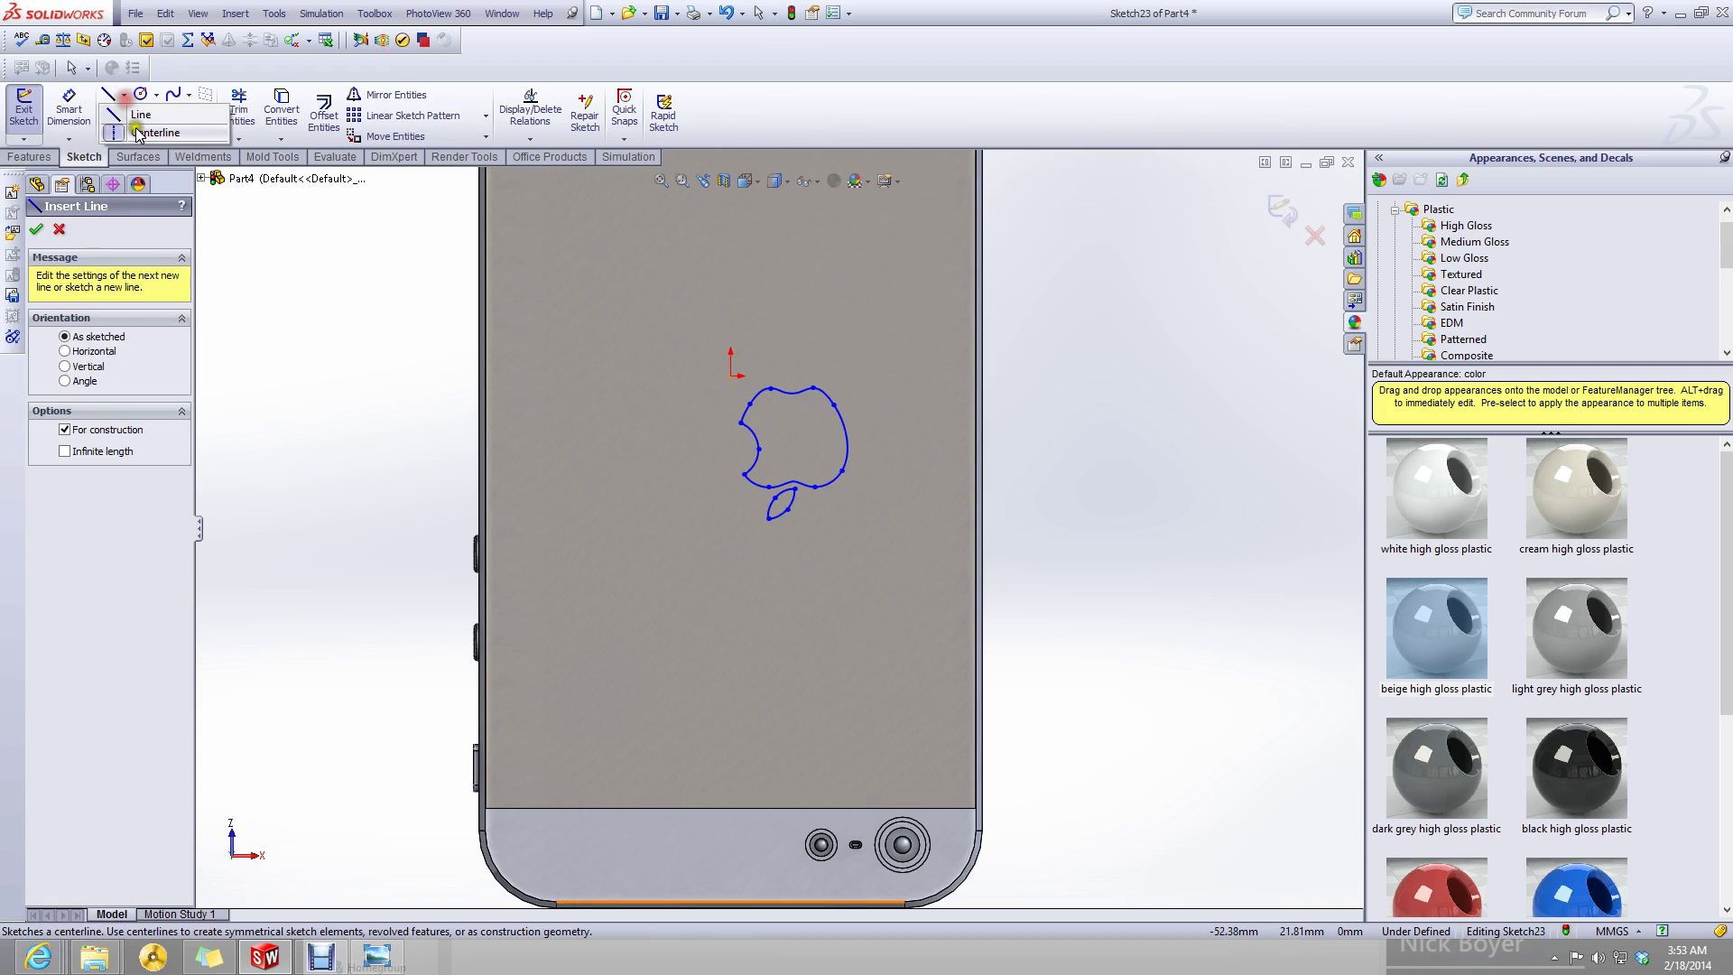
{"action": "left_click", "coordinate": [124, 96]}
{"action": "left_click", "coordinate": [124, 96]}
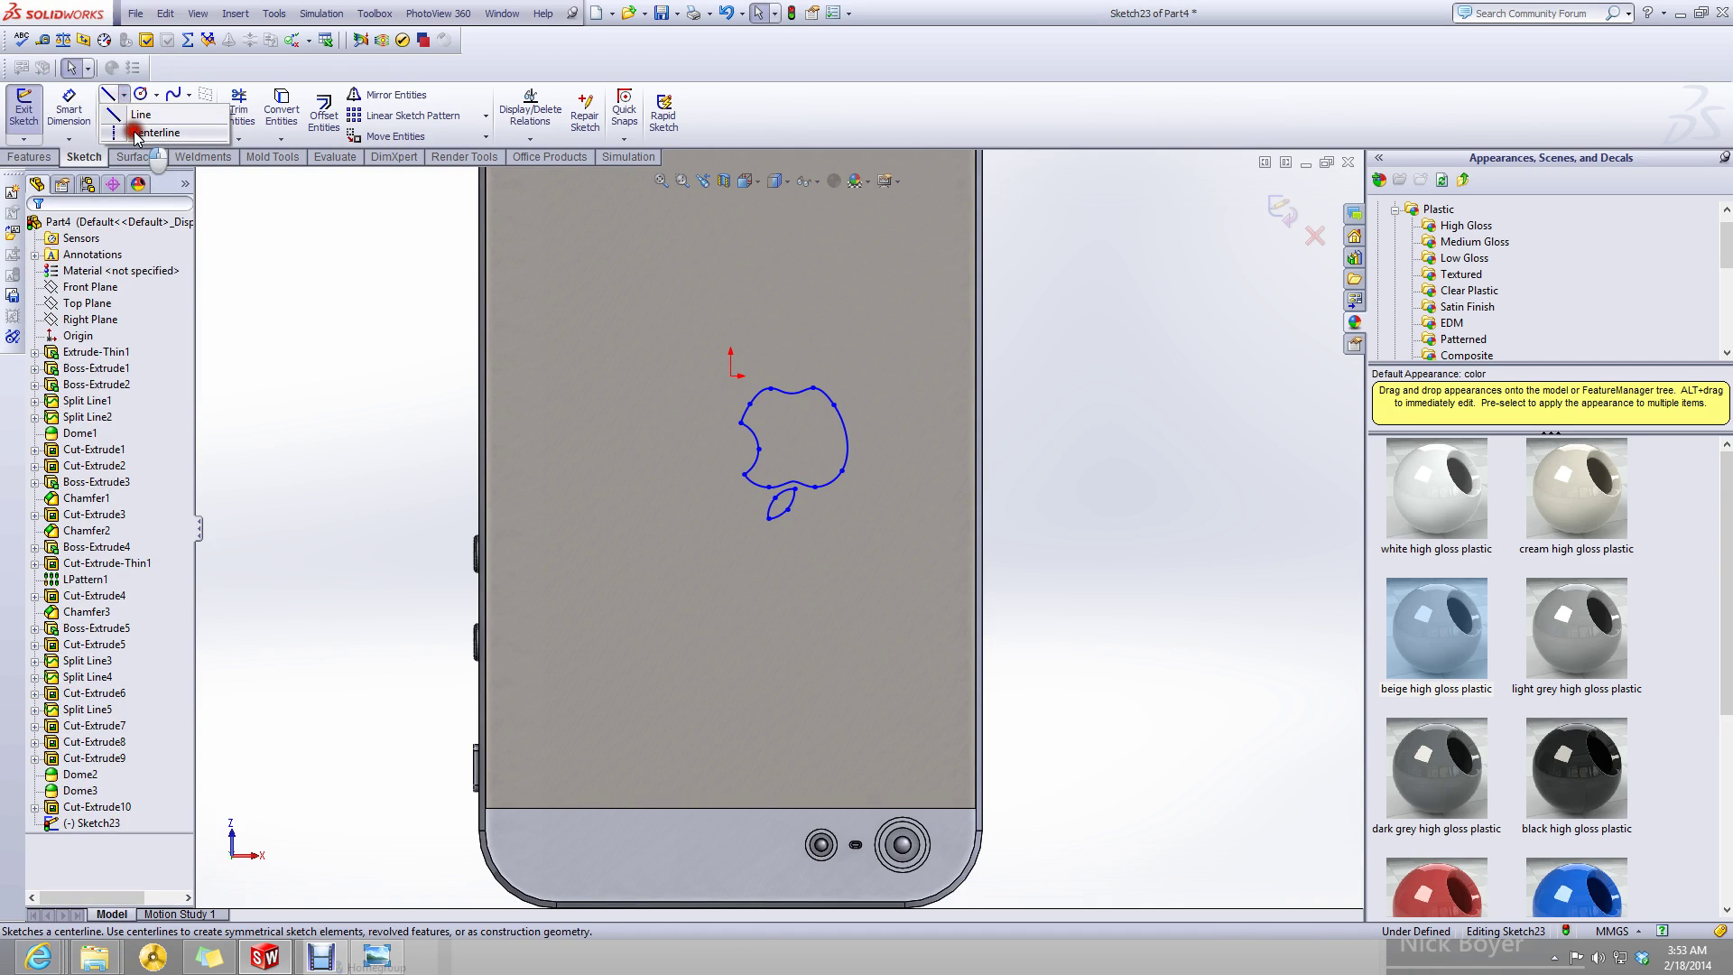
{"action": "left_click", "coordinate": [149, 132]}
{"action": "left_click", "coordinate": [730, 376]}
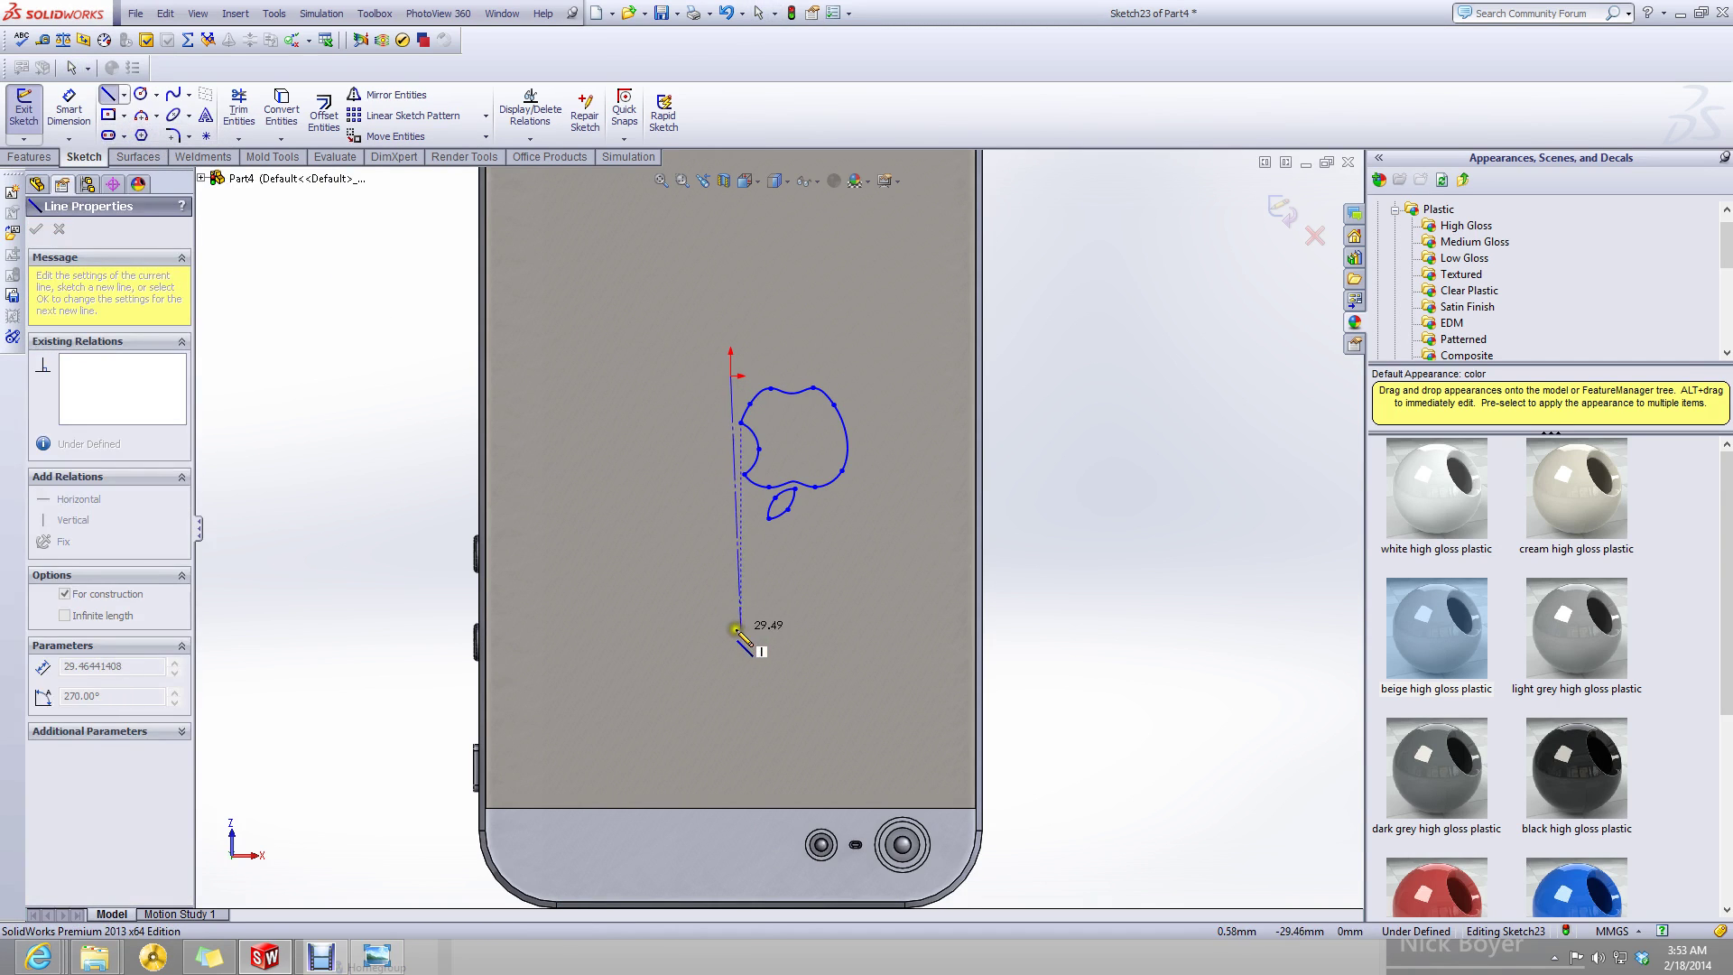
{"action": "left_click", "coordinate": [731, 630]}
{"action": "key", "text": "Escape"}
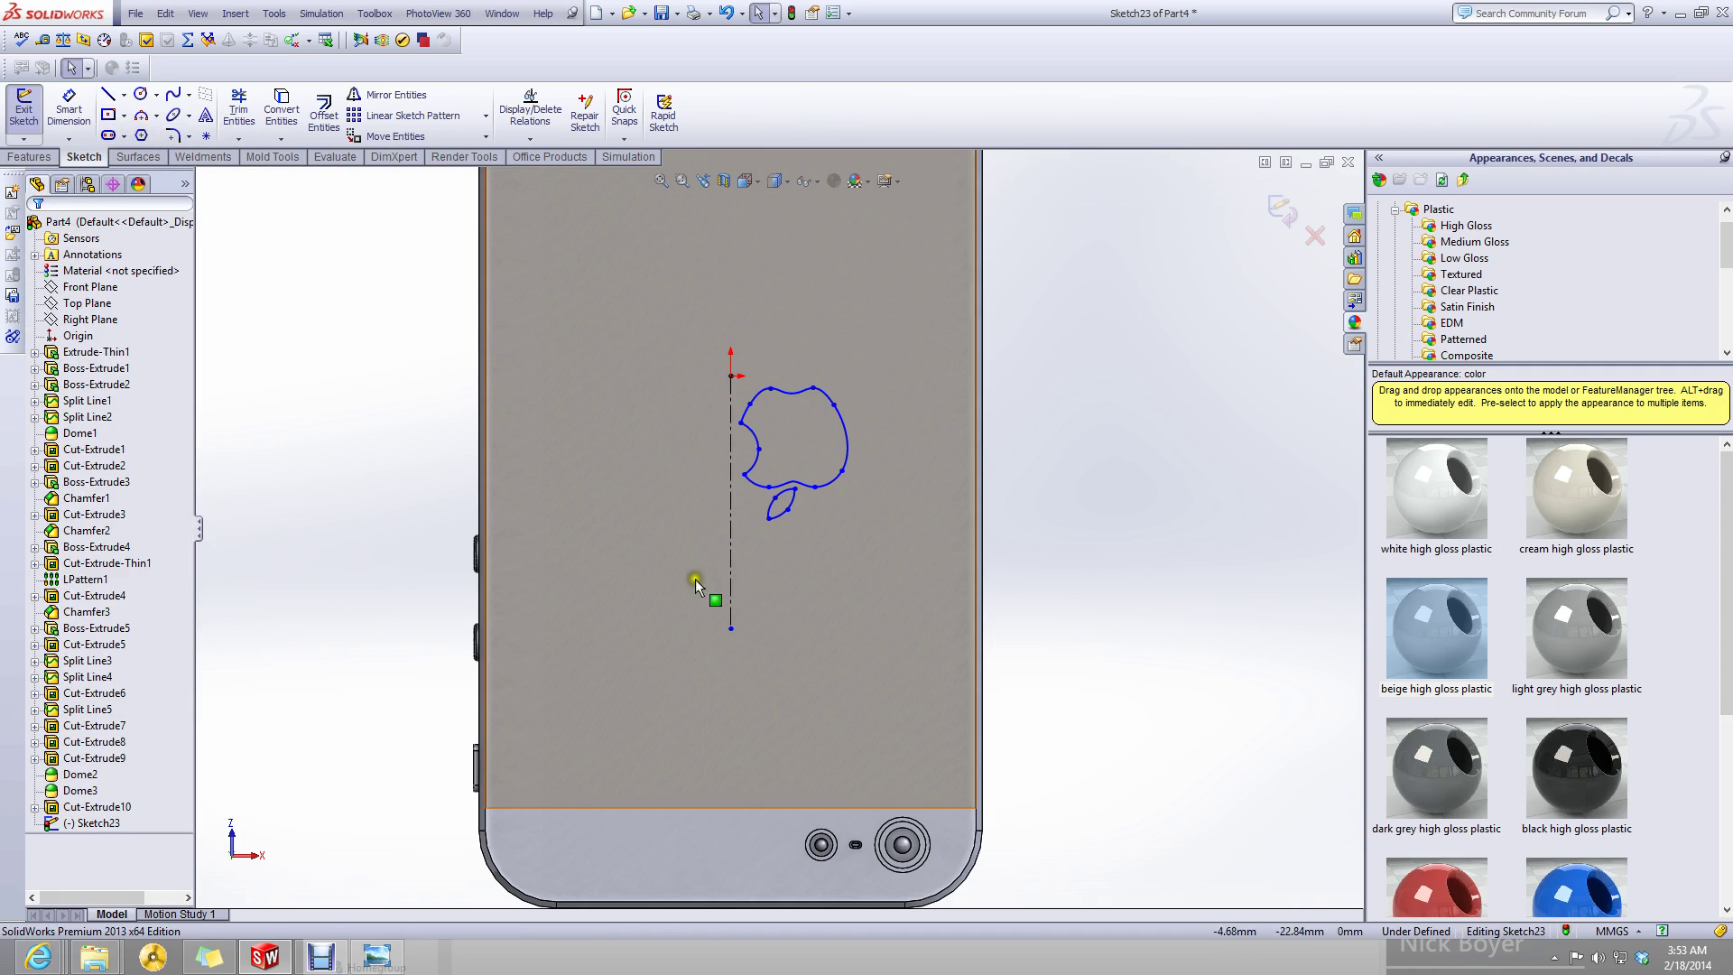
- Sketch a centerline about 5.02 mm long joining the spline points on the two lobes of the apple's base
{"action": "left_click", "coordinate": [206, 136]}
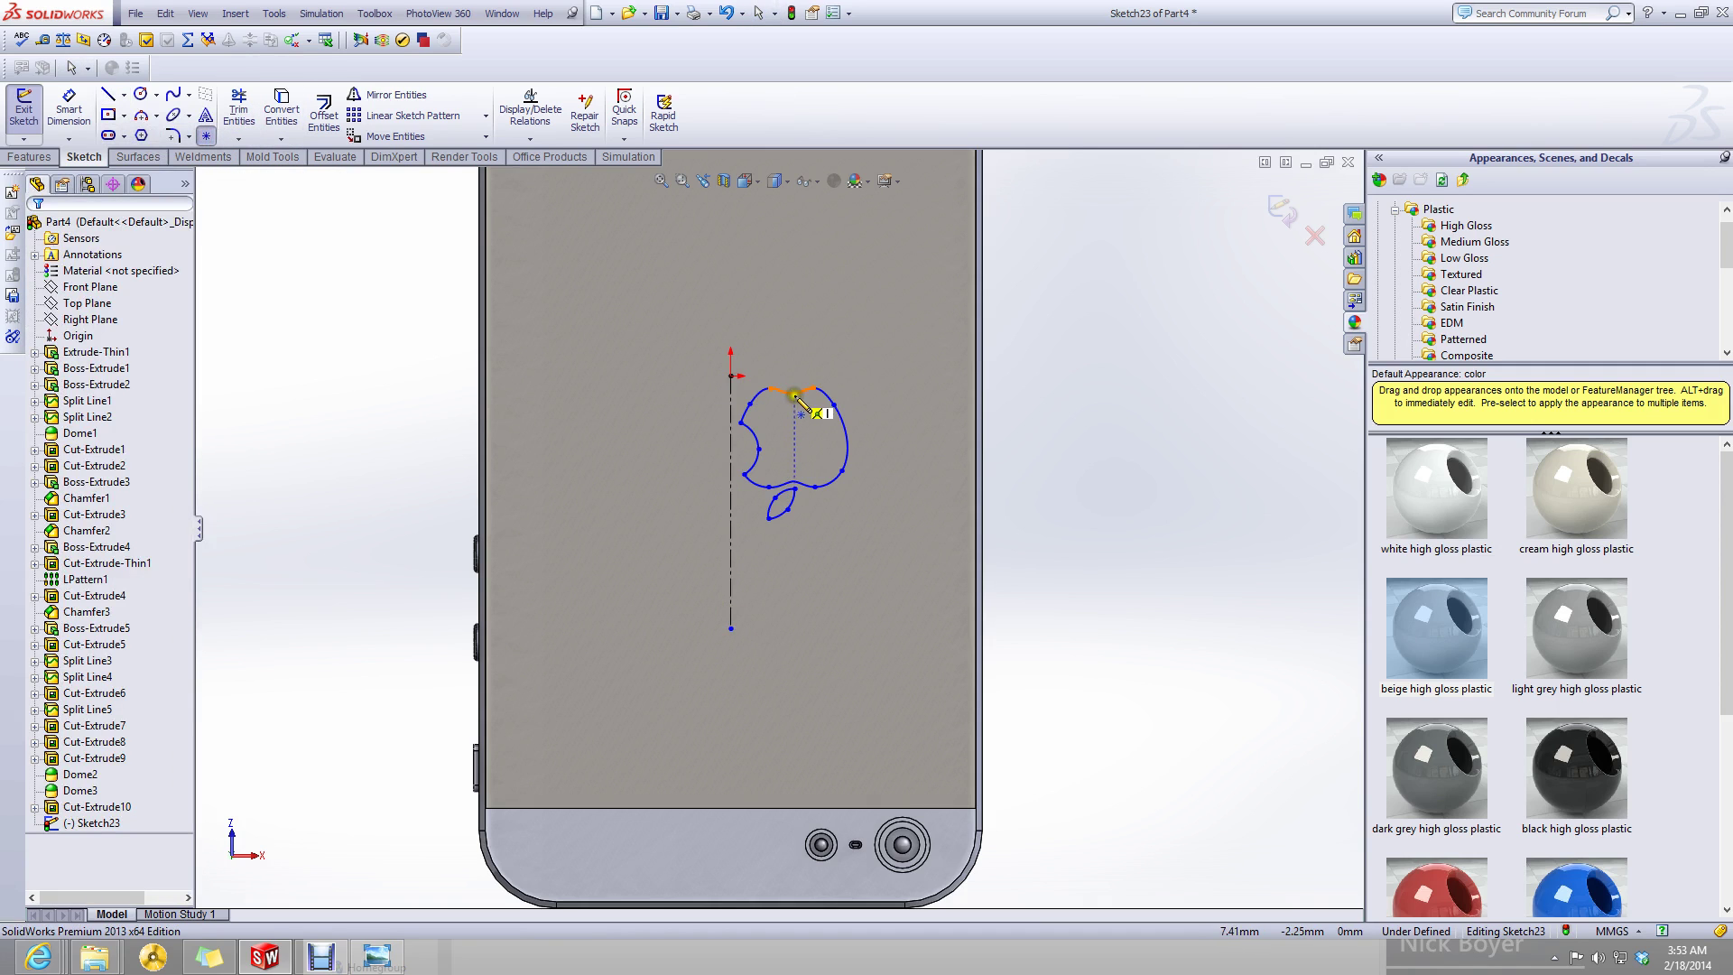
{"action": "left_click", "coordinate": [796, 483]}
{"action": "left_click", "coordinate": [124, 94]}
{"action": "left_click", "coordinate": [135, 132]}
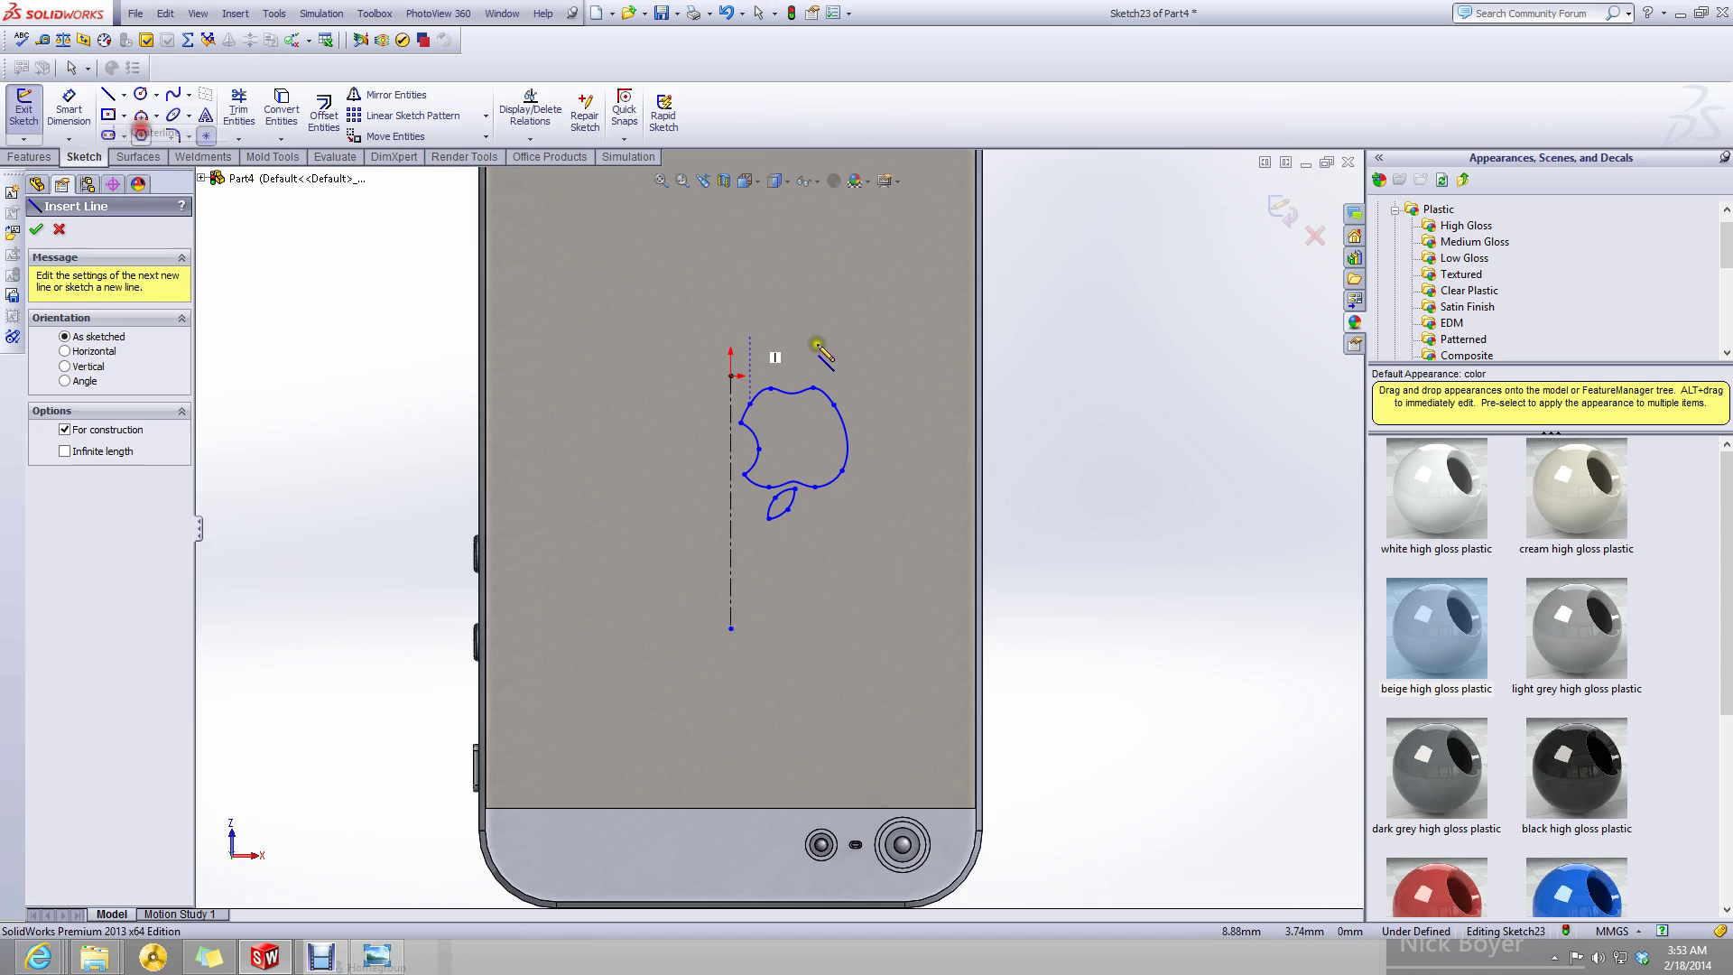
{"action": "scroll", "coordinate": [776, 420], "scroll_direction": "down", "scroll_amount": 8}
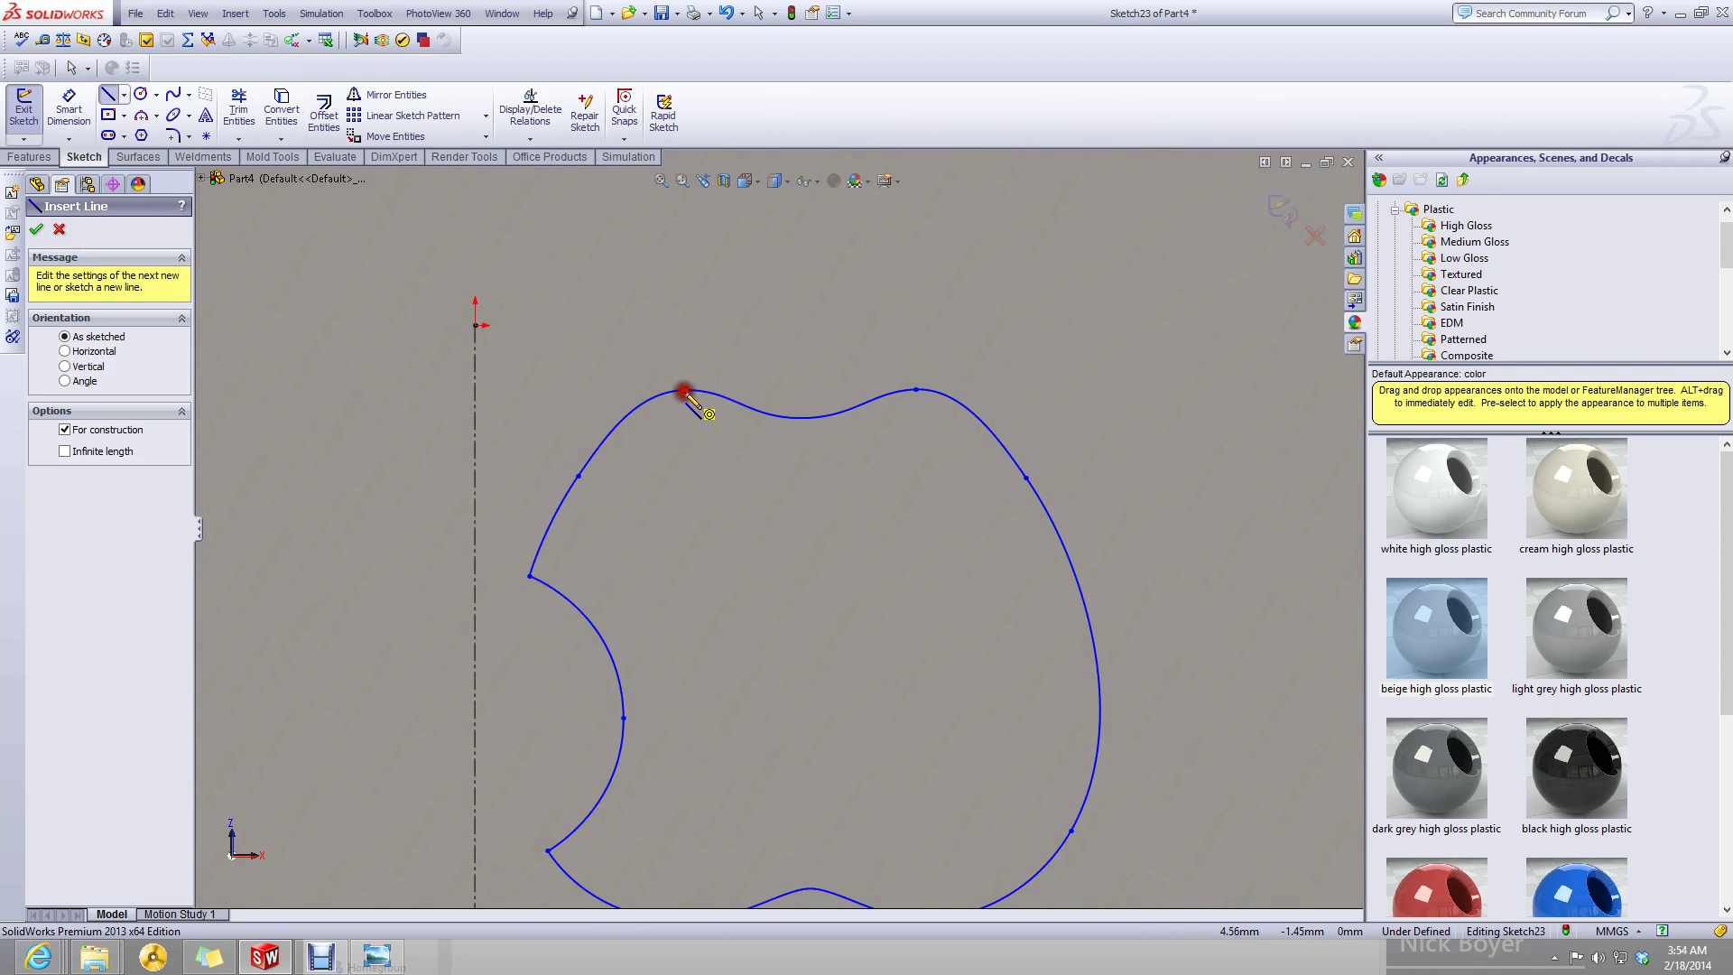
{"action": "left_click", "coordinate": [685, 393]}
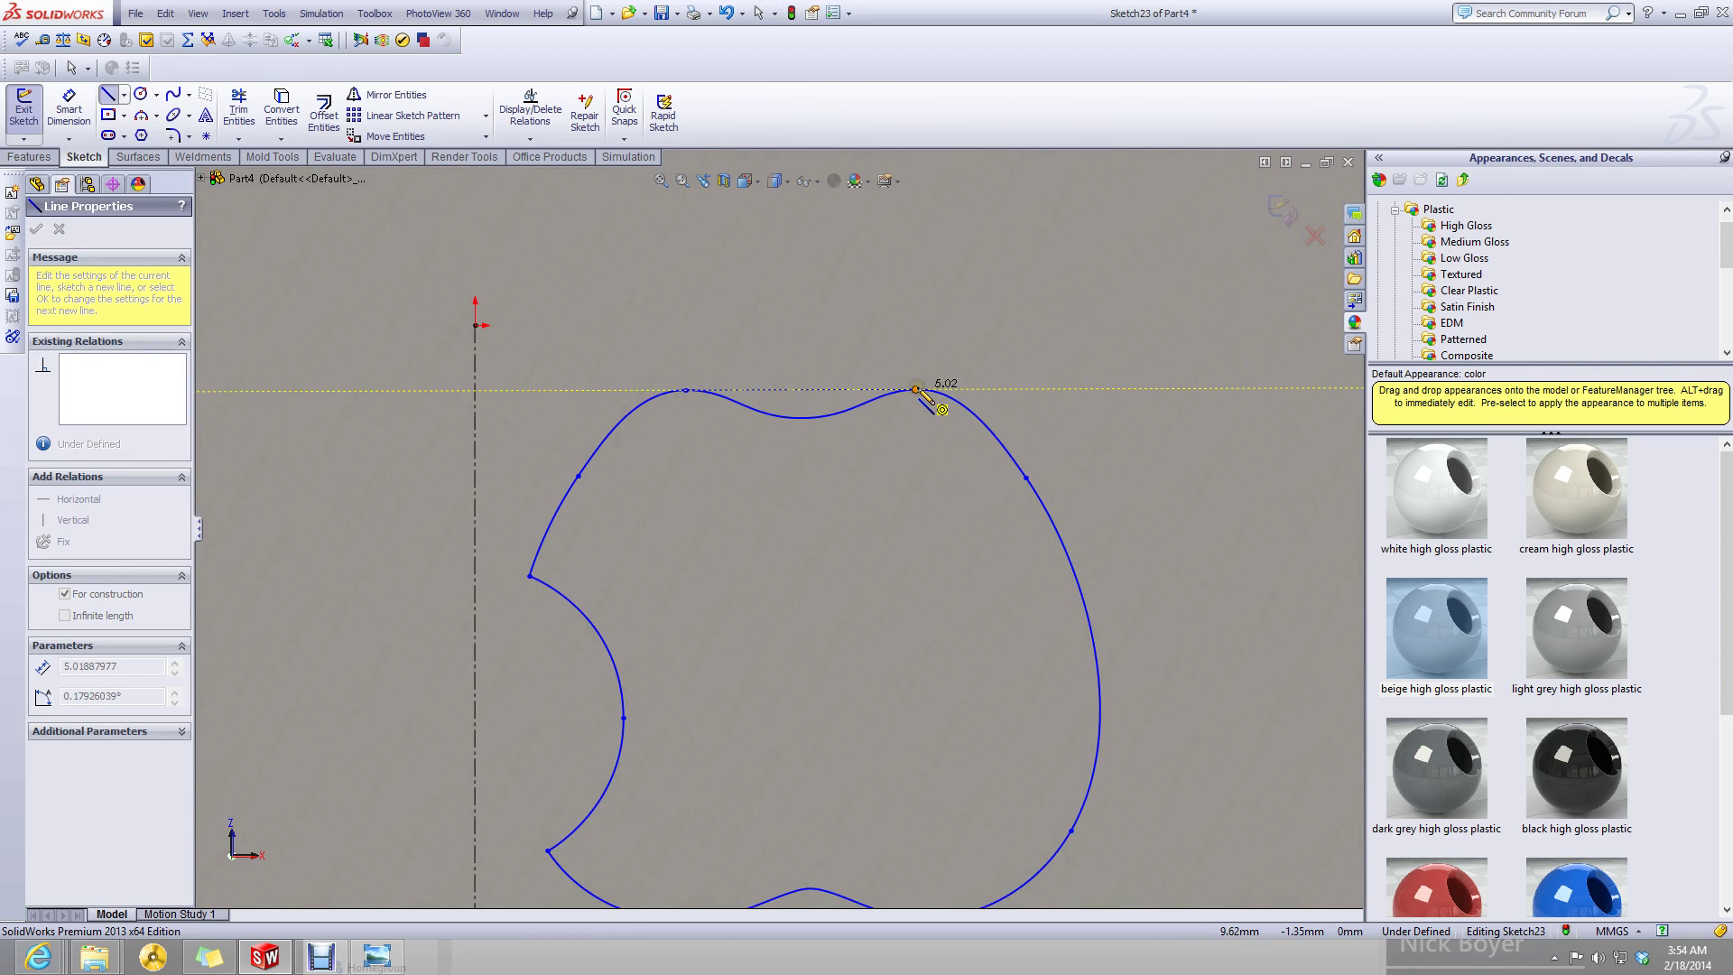
{"action": "left_click", "coordinate": [916, 390]}
{"action": "key", "text": "Escape"}
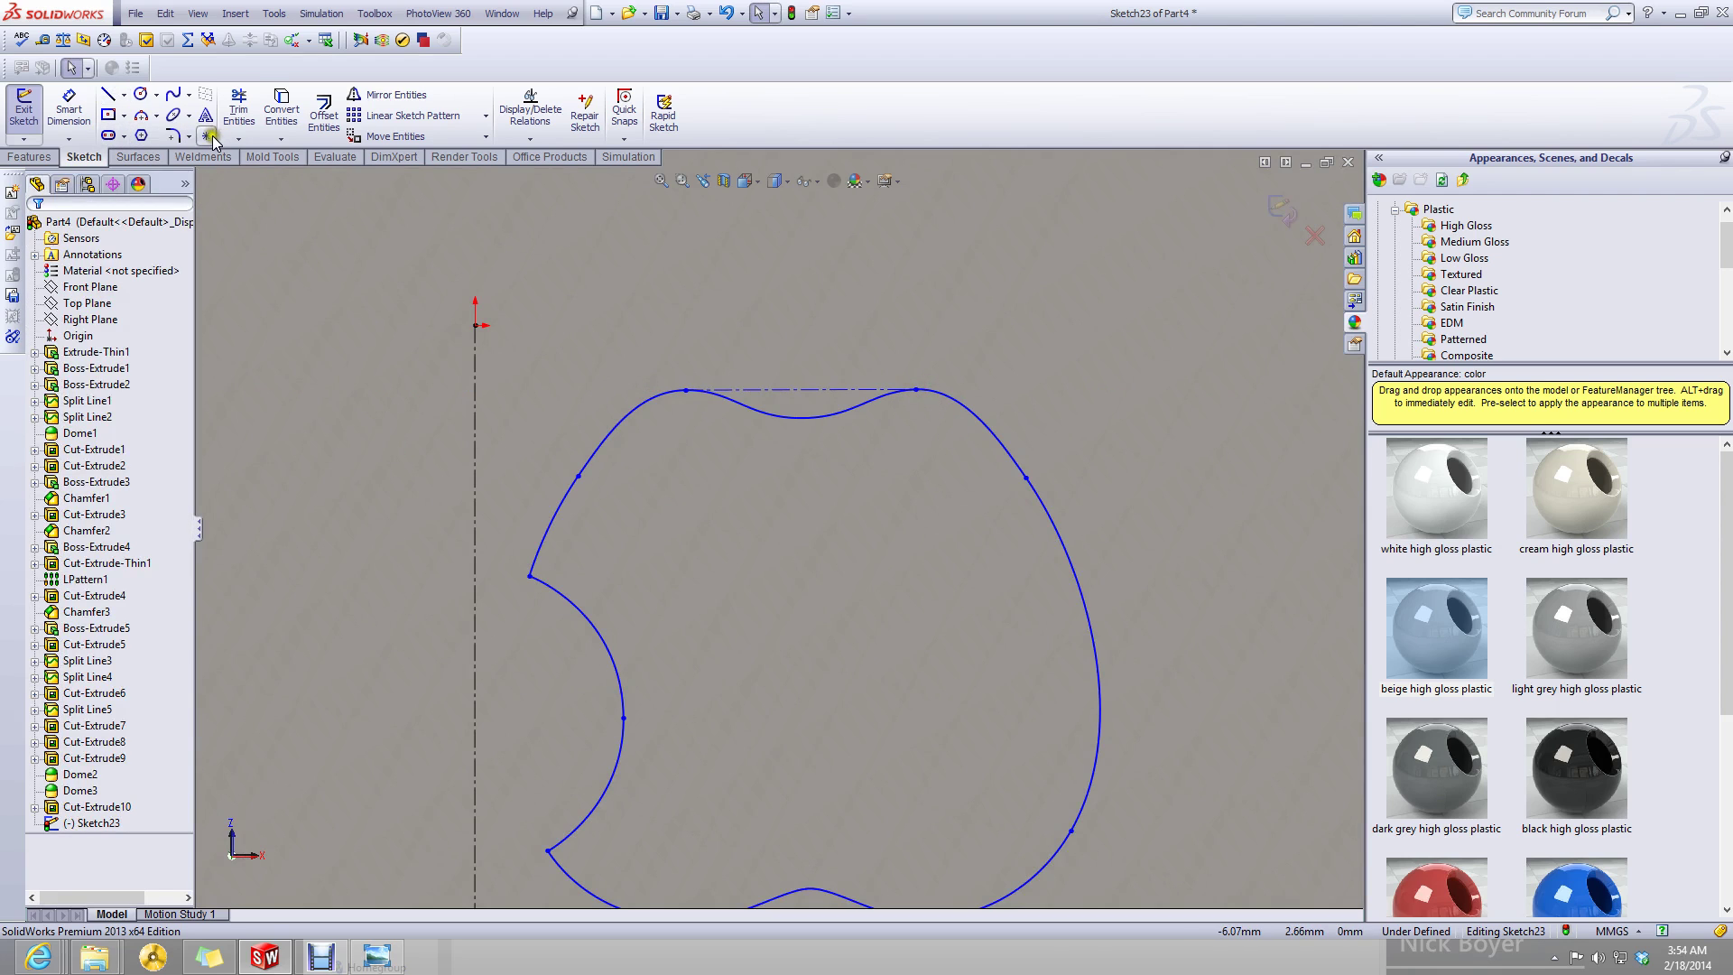
- Place a sketch point at the midpoint of the short centerline across the apple's base
{"action": "left_click", "coordinate": [208, 135]}
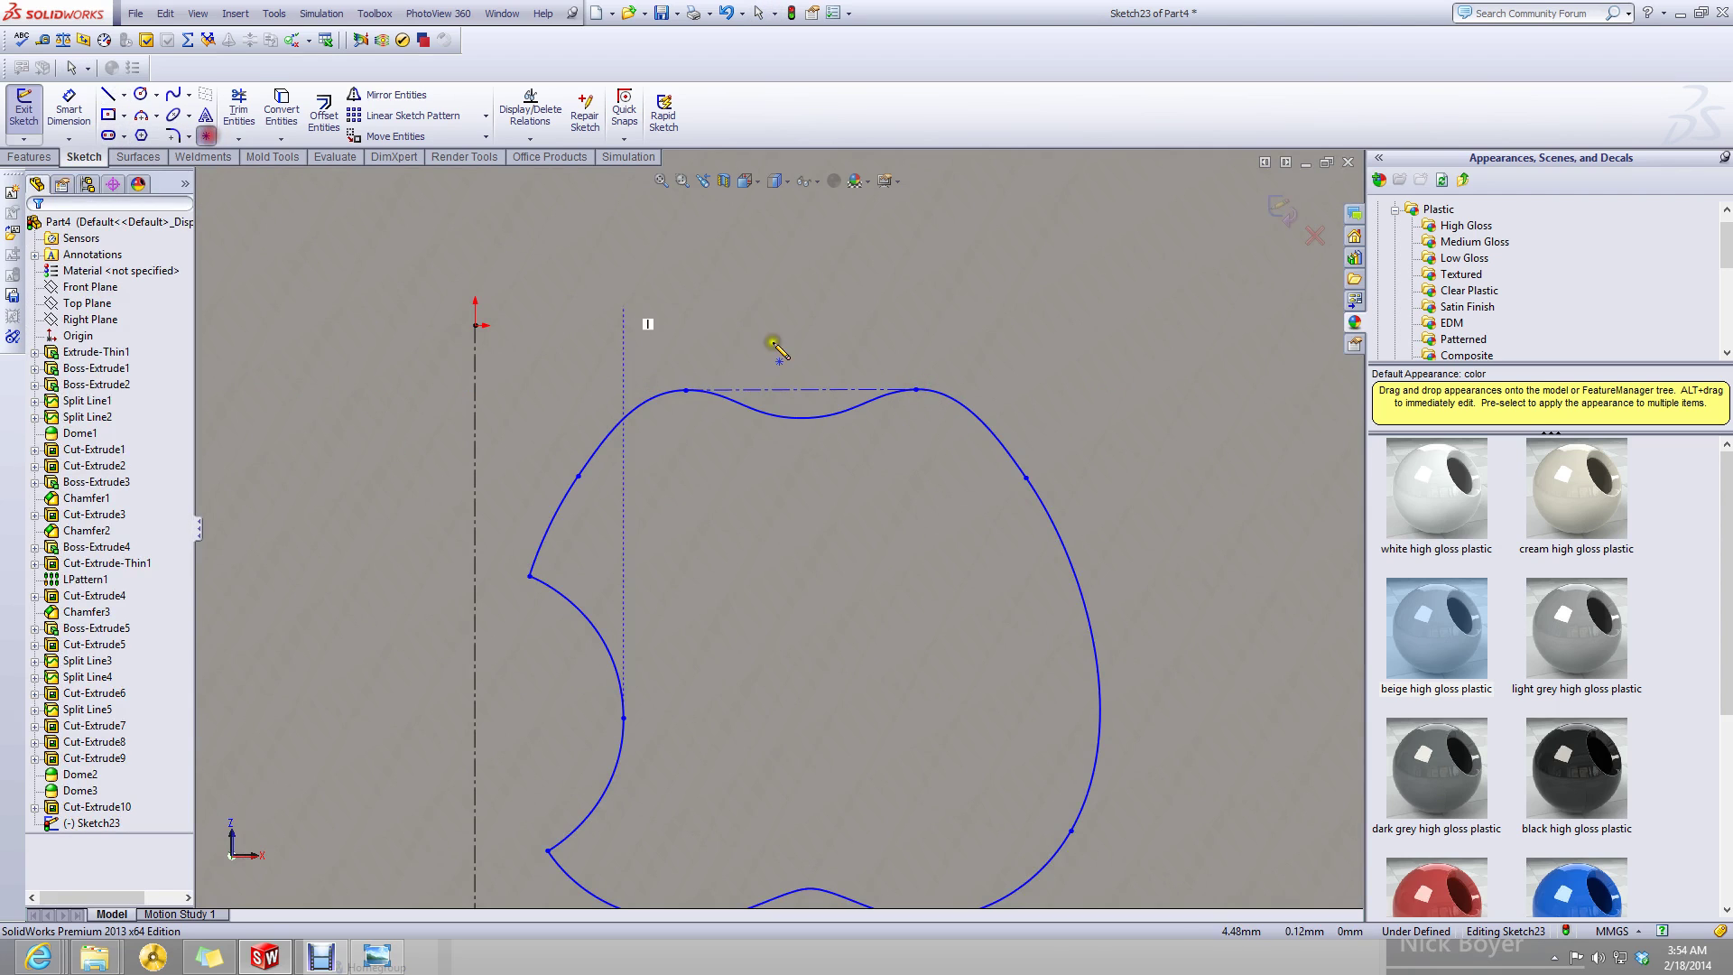
{"action": "left_click", "coordinate": [799, 390]}
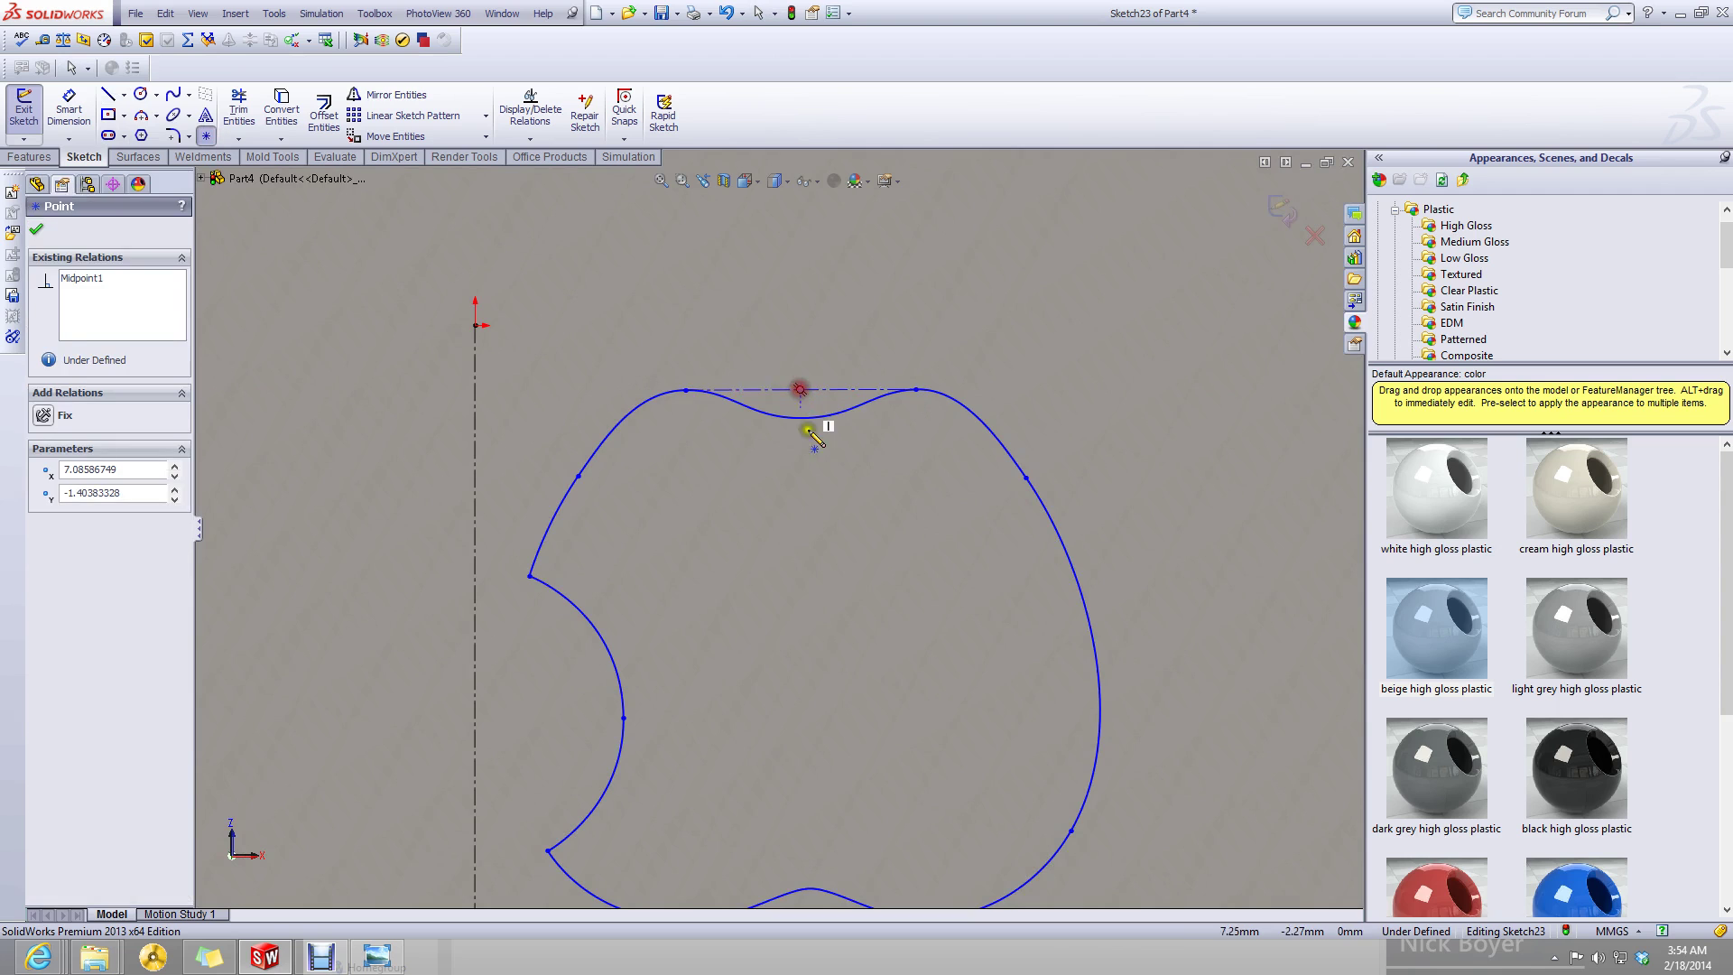
{"action": "scroll", "coordinate": [781, 519], "scroll_direction": "up", "scroll_amount": 5}
{"action": "key", "text": "Escape"}
- Move the logo with its base line and point from that midpoint onto the vertical centerline, closer to the camera end
{"action": "left_click_drag", "start_coordinate": [937, 407], "coordinate": [813, 612]}
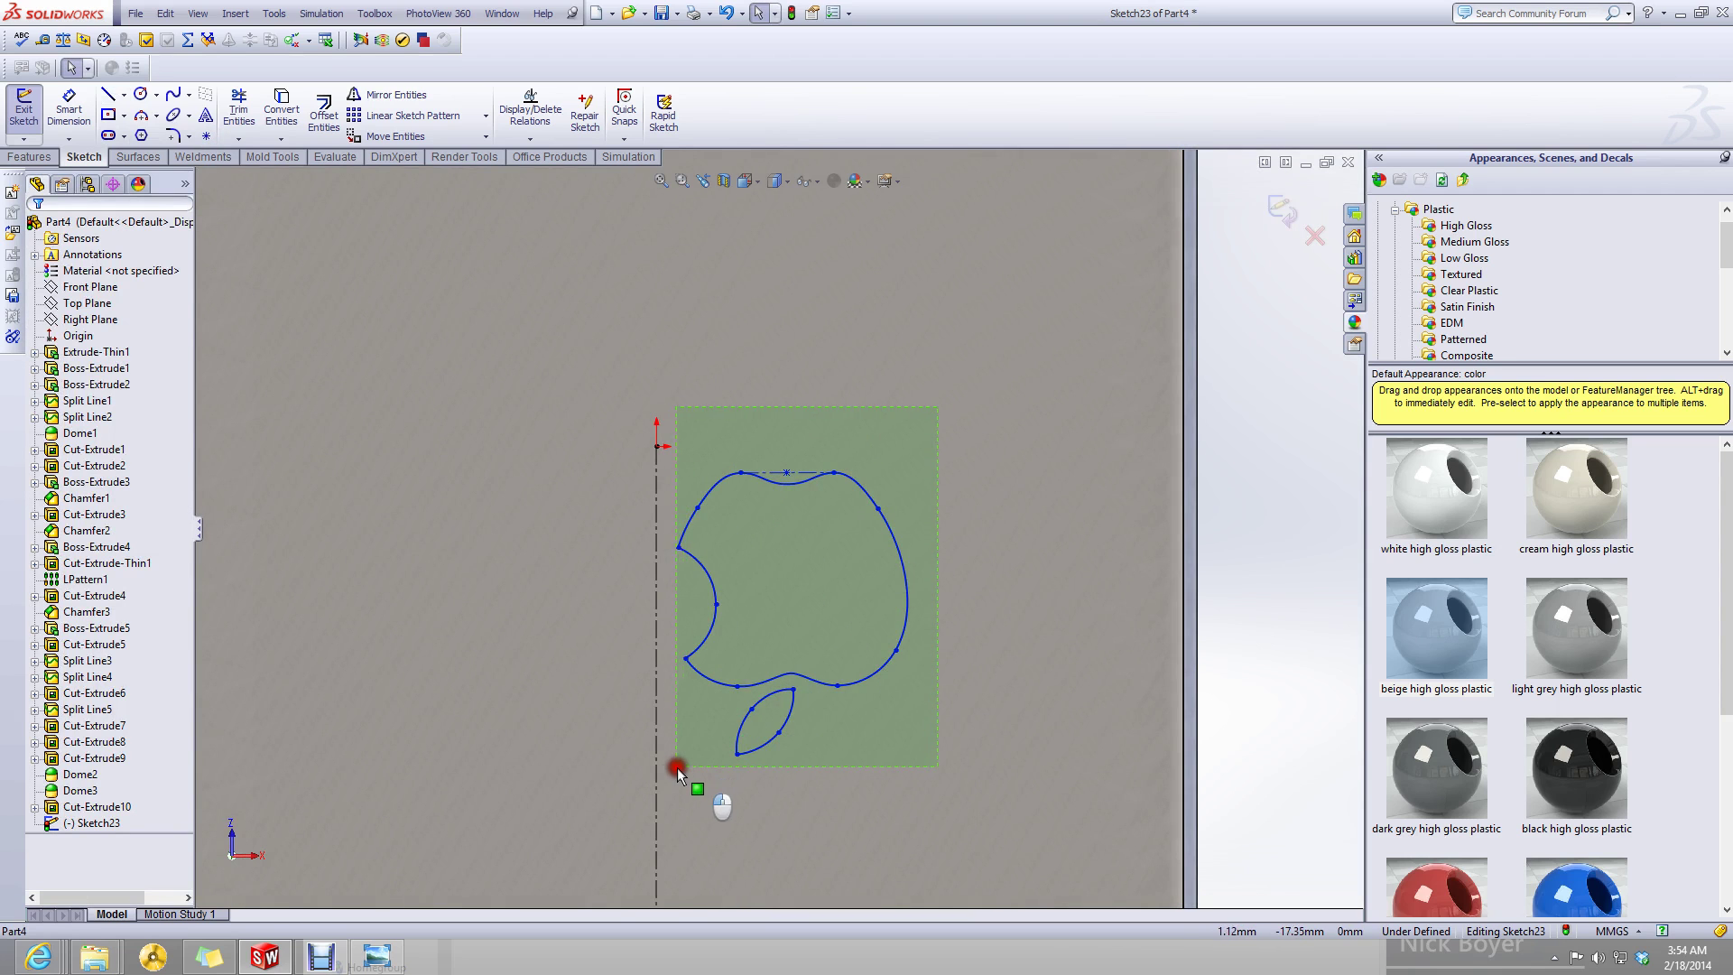
{"action": "left_click_drag", "start_coordinate": [677, 768], "coordinate": [661, 784]}
{"action": "scroll", "coordinate": [661, 784], "scroll_direction": "up", "scroll_amount": 2}
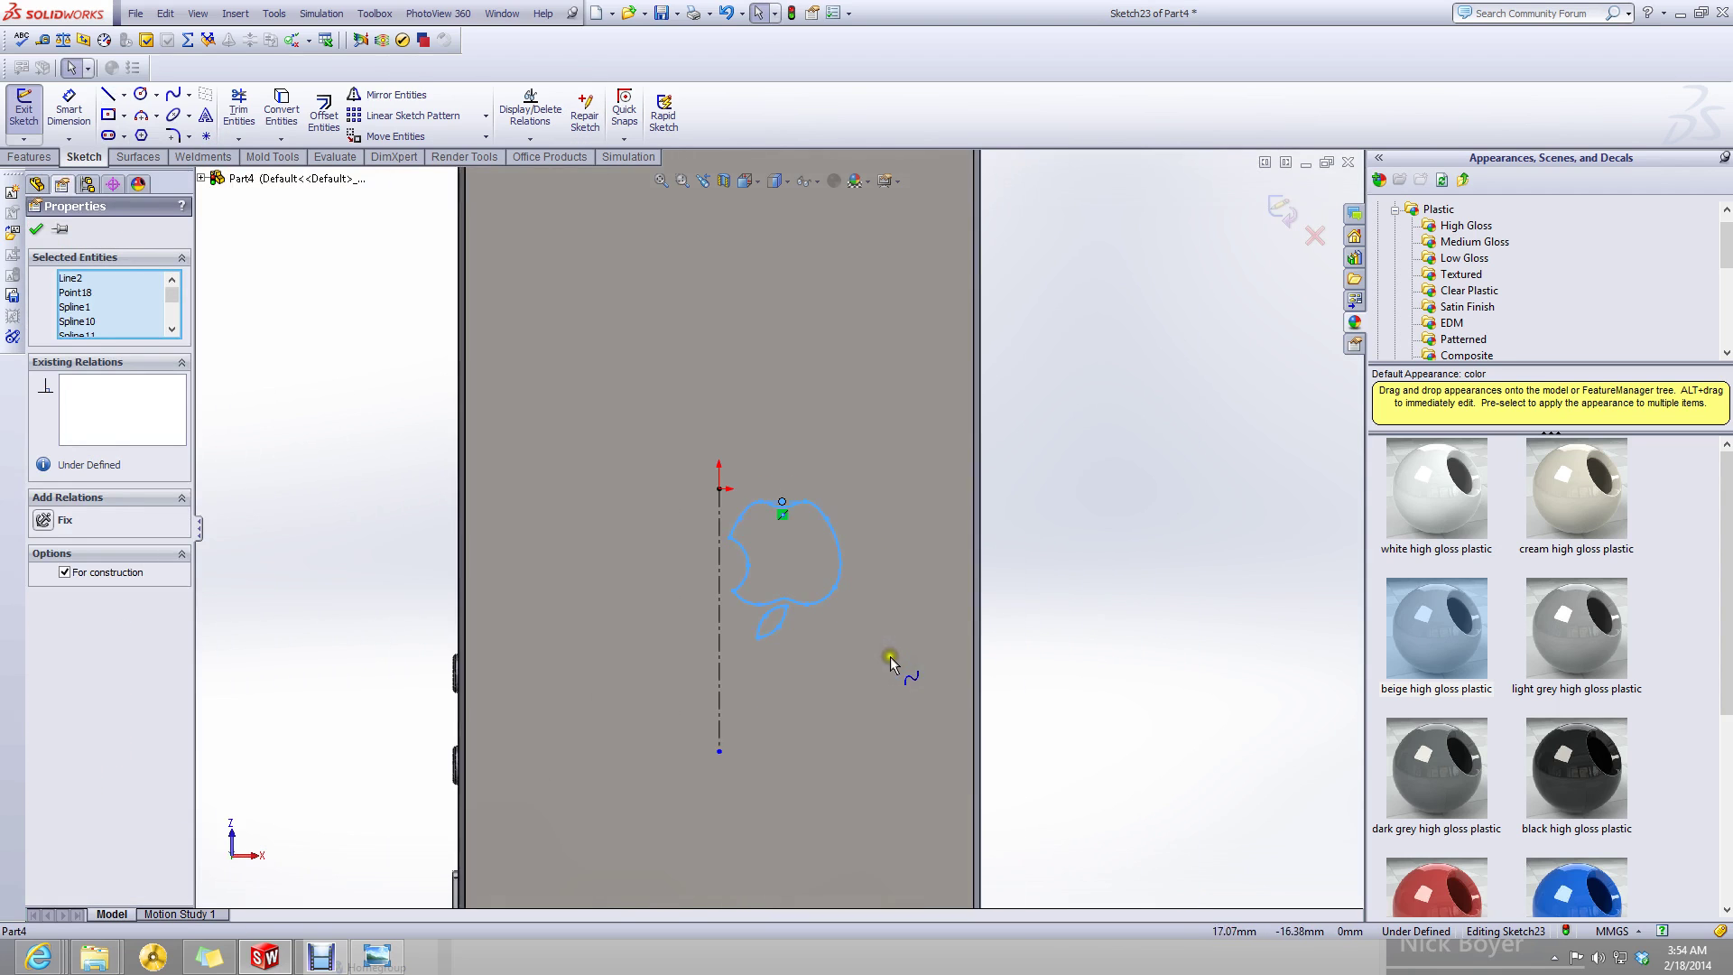
{"action": "left_click", "coordinate": [384, 136]}
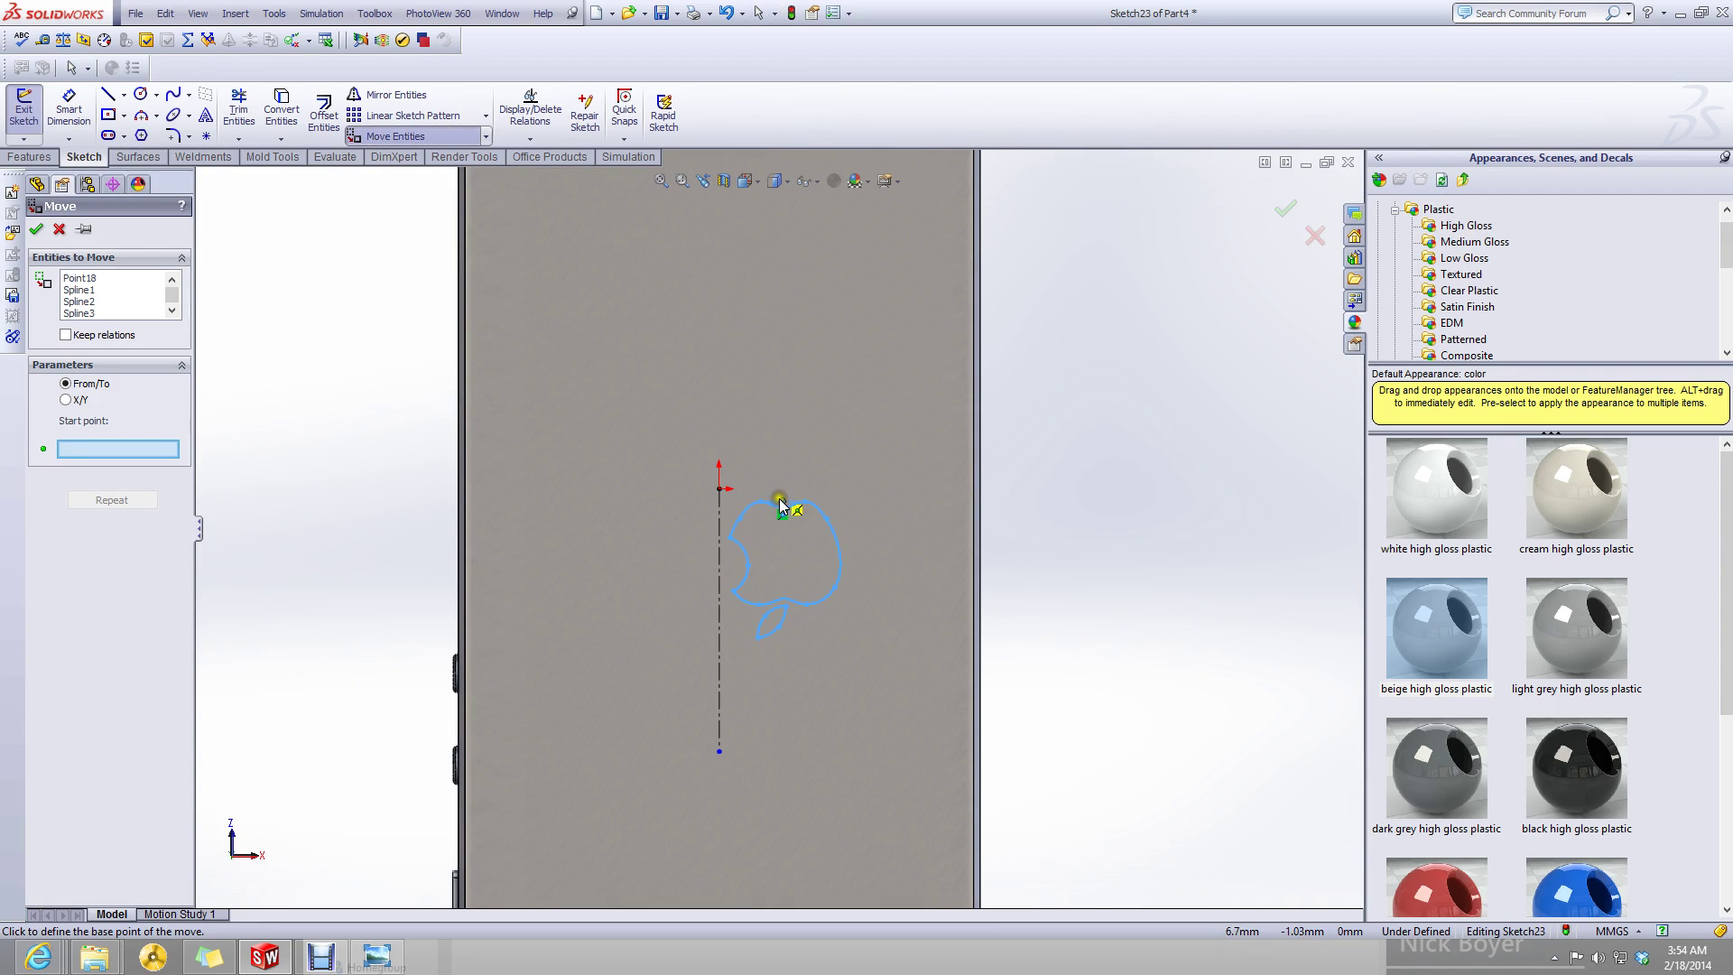
{"action": "left_click", "coordinate": [782, 501]}
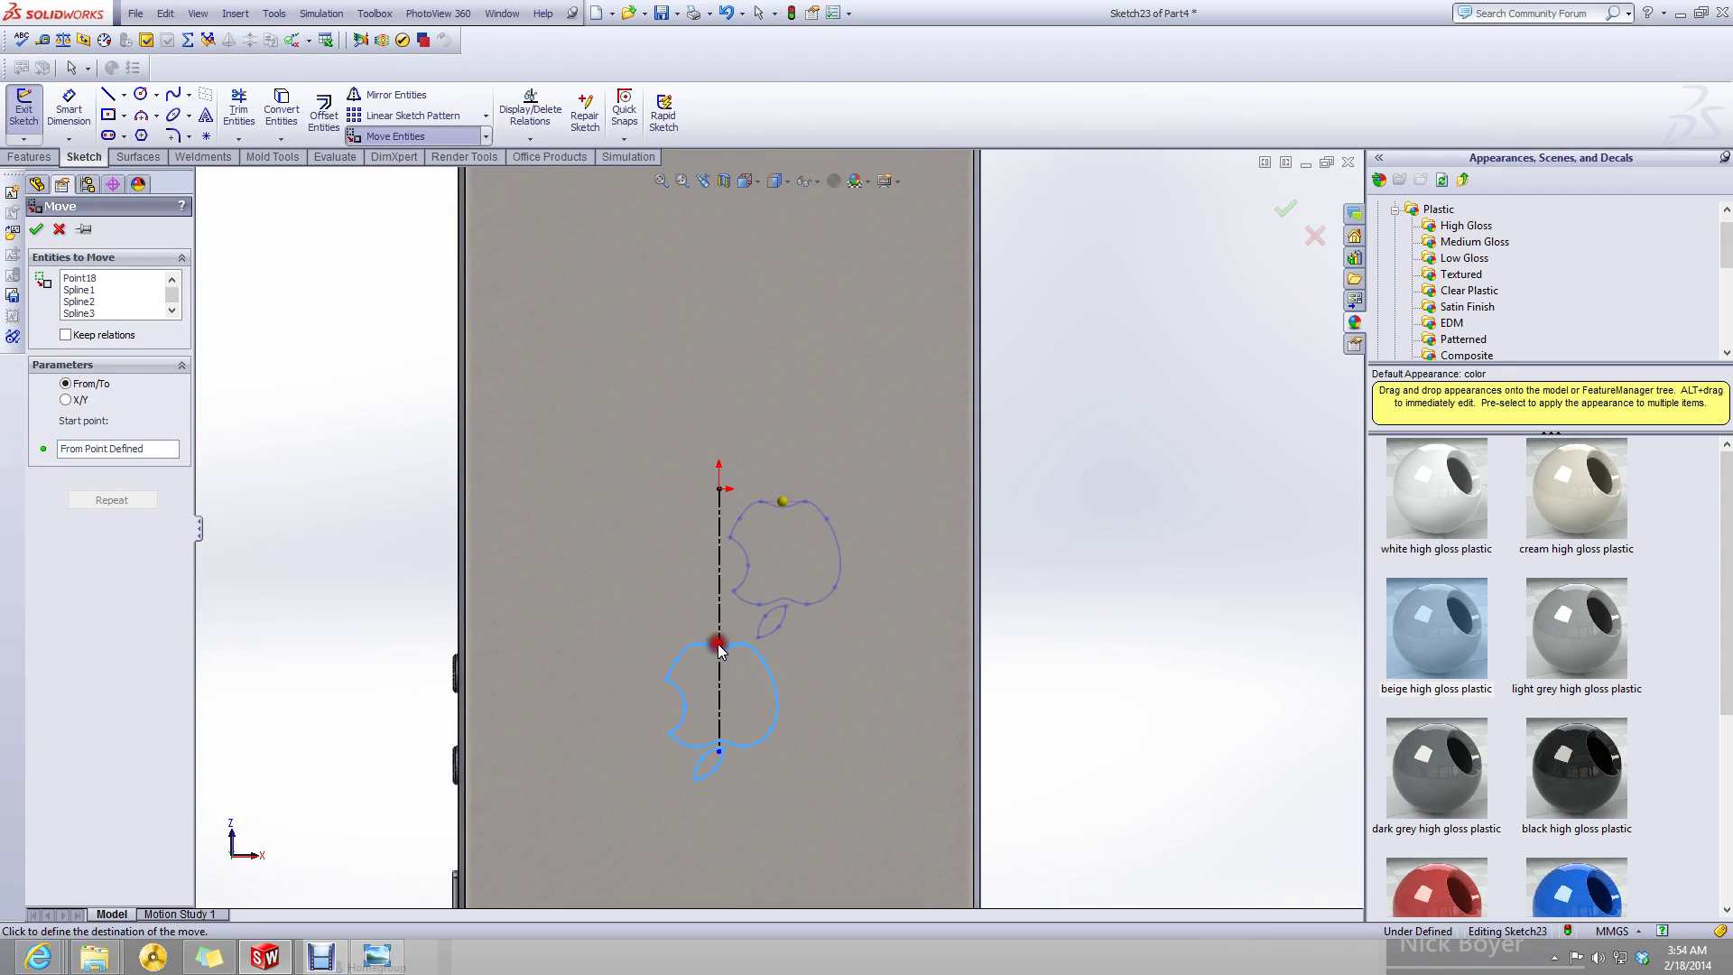
{"action": "left_click", "coordinate": [719, 648]}
{"action": "key", "text": "f"}
{"action": "scroll", "coordinate": [890, 614], "scroll_direction": "down", "scroll_amount": 4}
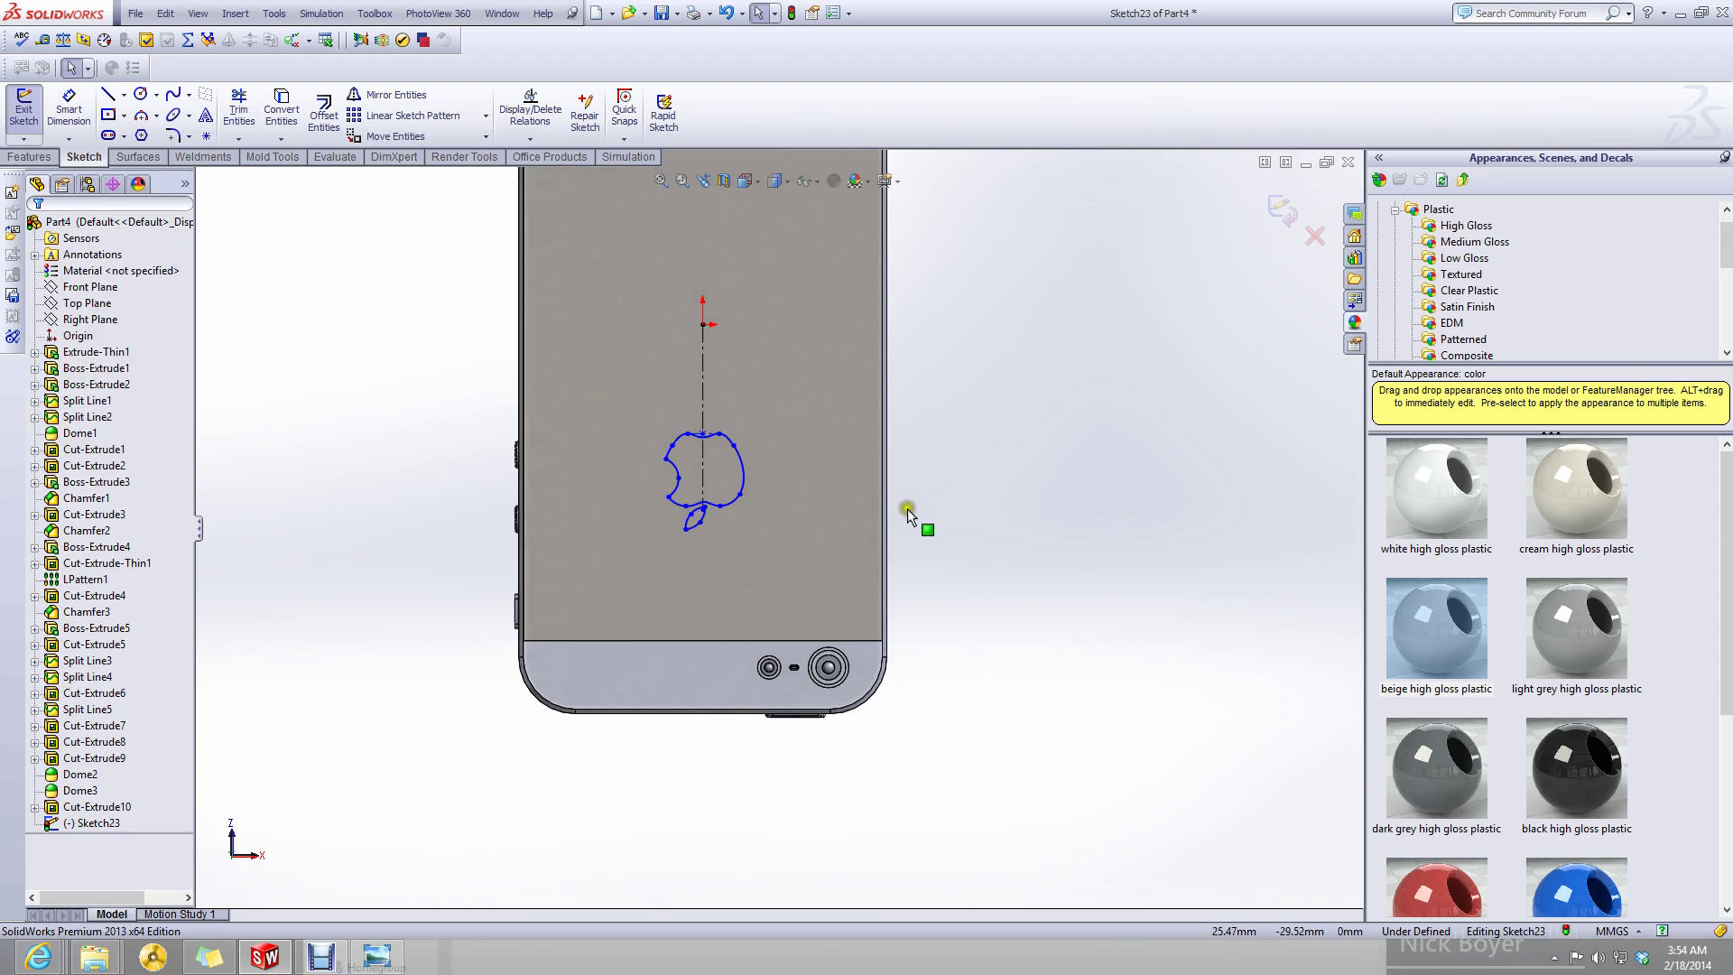
- Examine how the Apple logo is positioned in the reference iPhone 5 part, and return to the full view of Part4
{"action": "left_click", "coordinate": [379, 956]}
{"action": "left_click", "coordinate": [383, 964]}
{"action": "left_click", "coordinate": [1308, 161]}
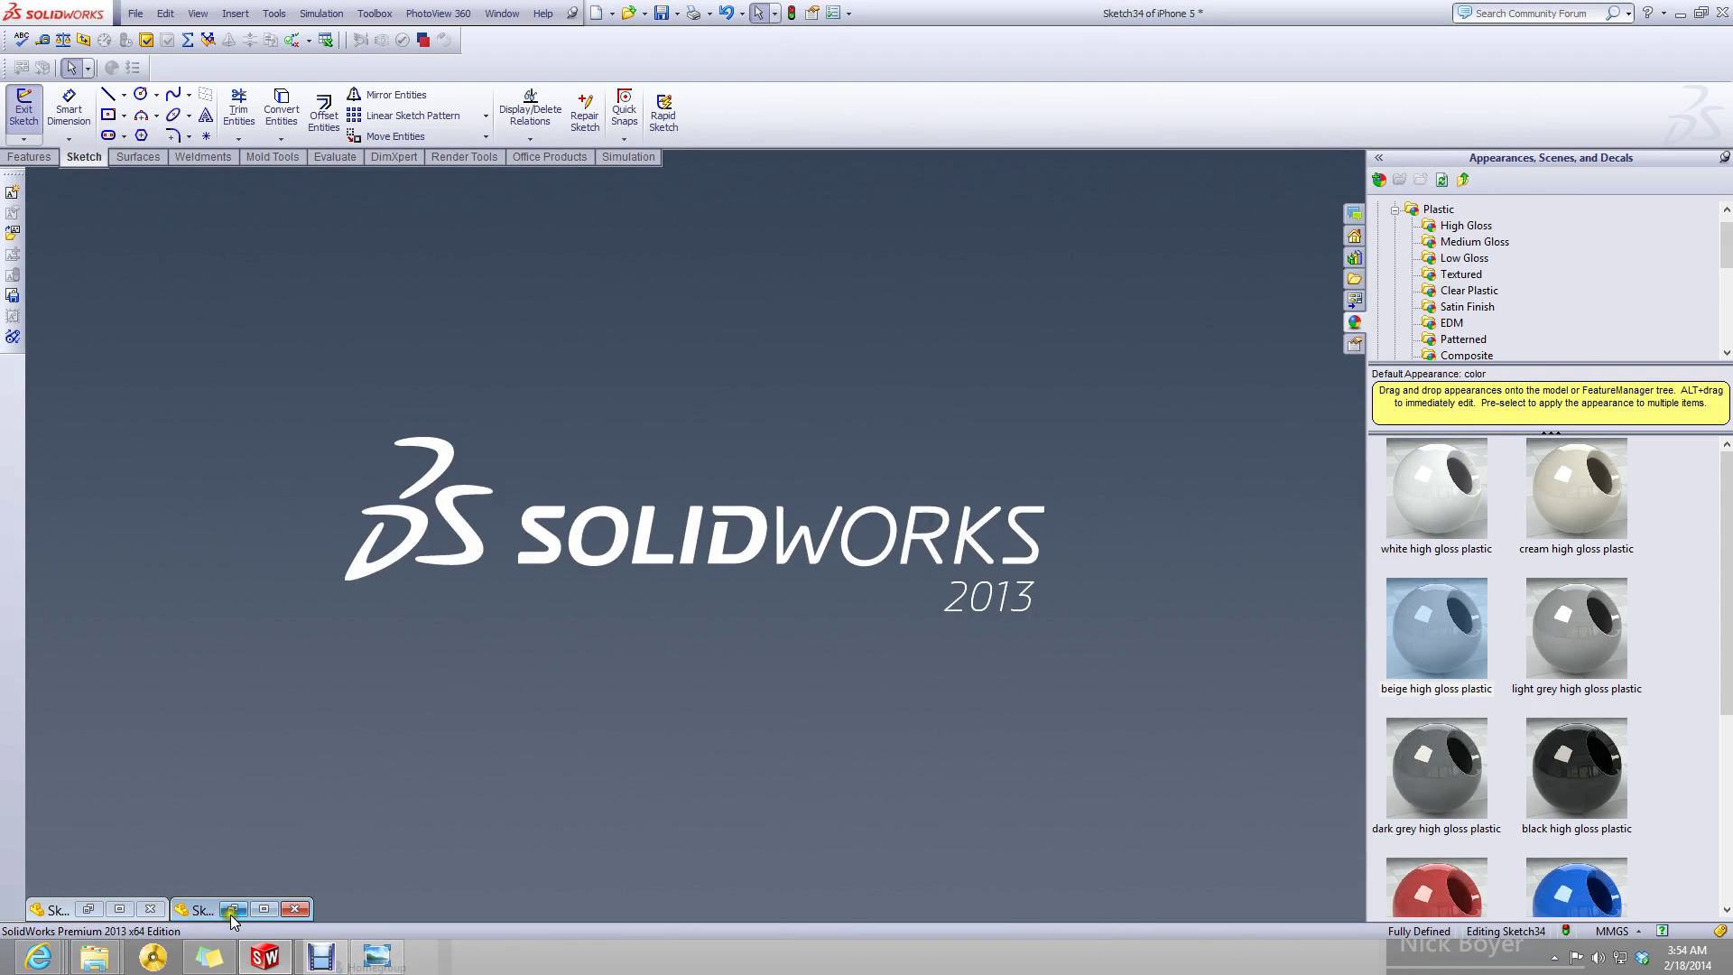
{"action": "left_click", "coordinate": [119, 908]}
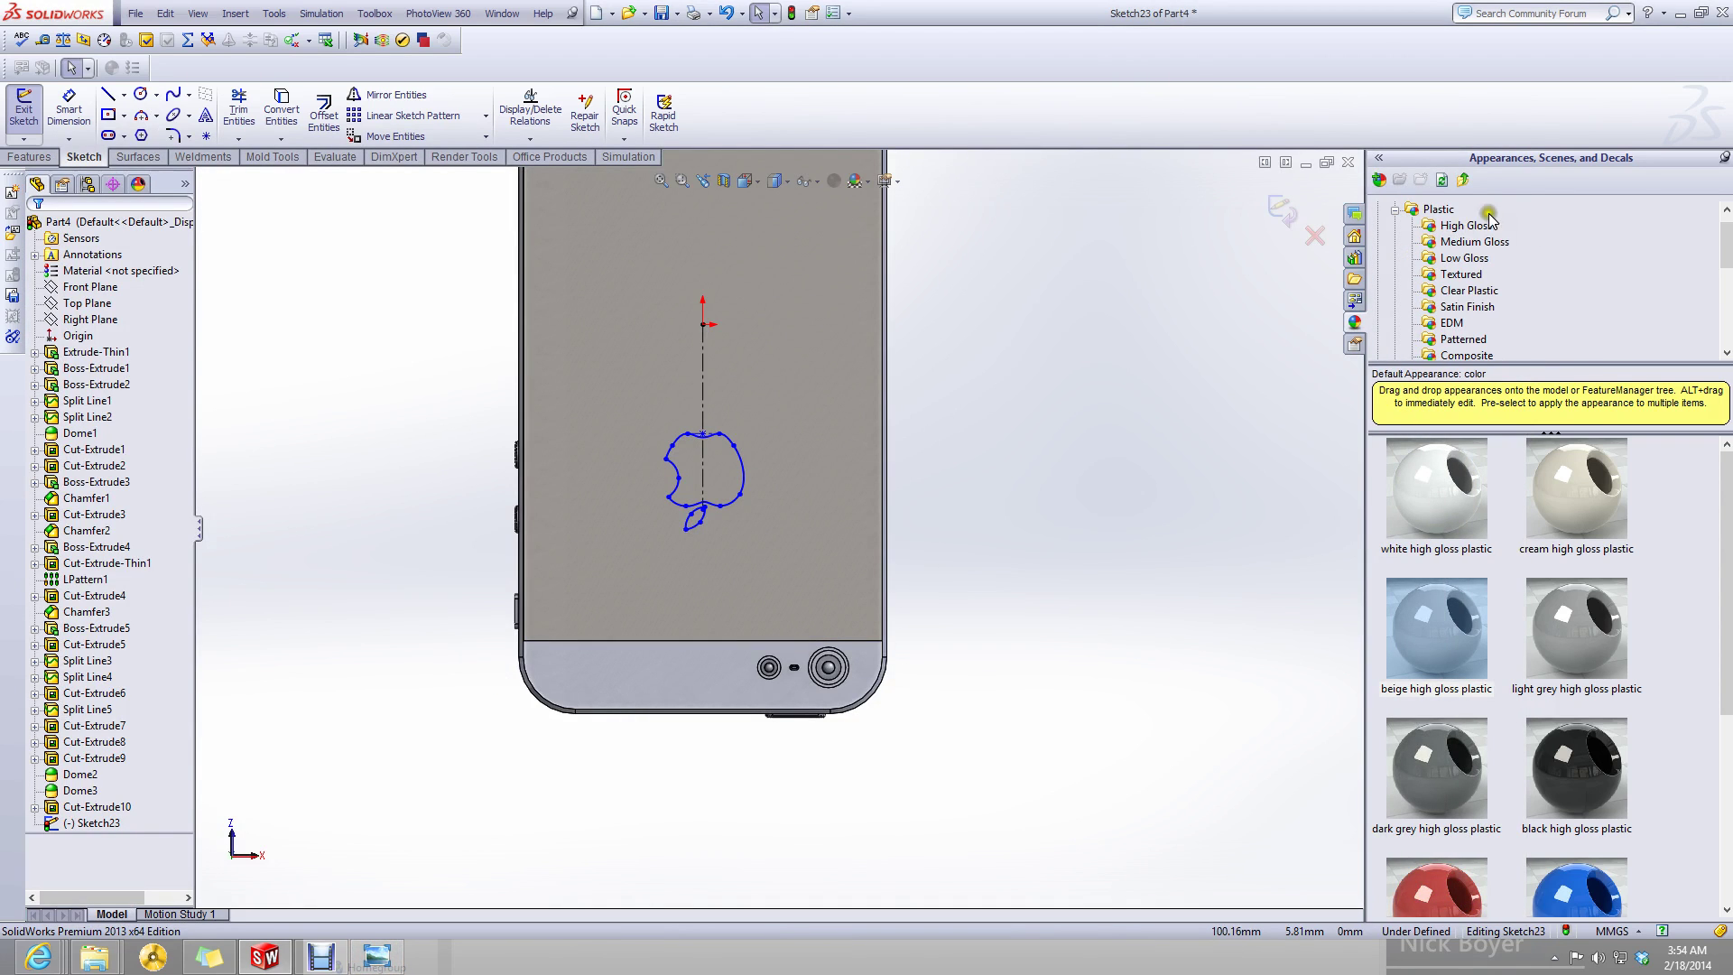
{"action": "left_click", "coordinate": [1306, 162]}
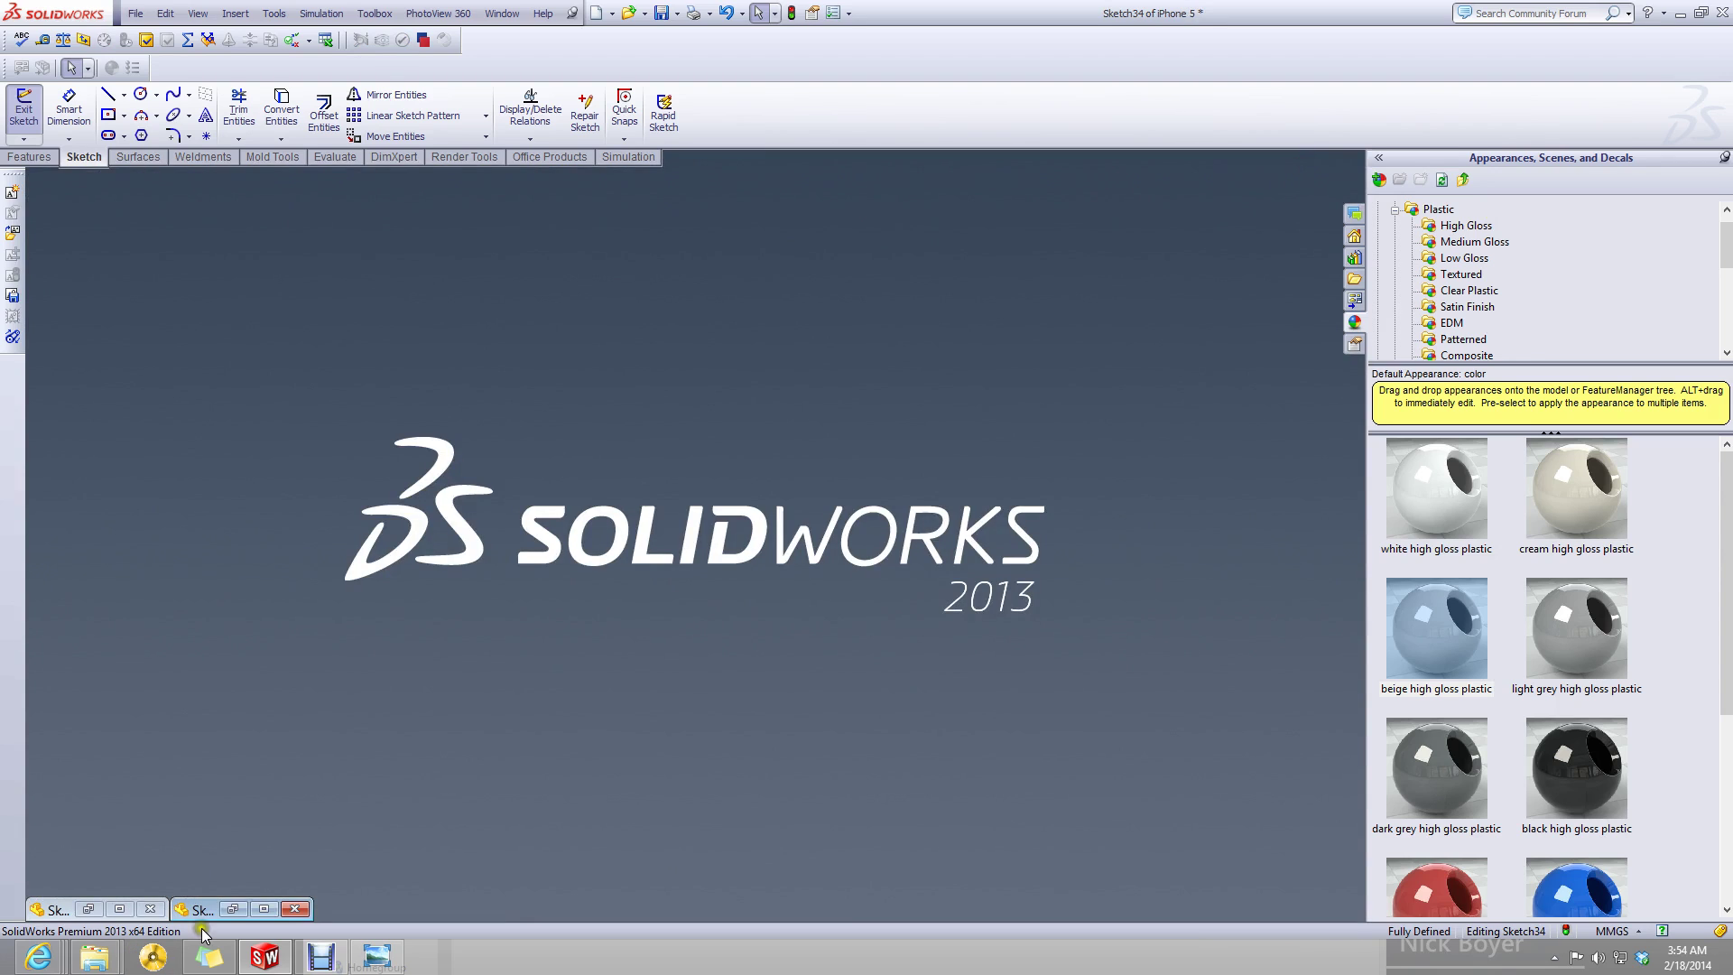
{"action": "left_click", "coordinate": [264, 910]}
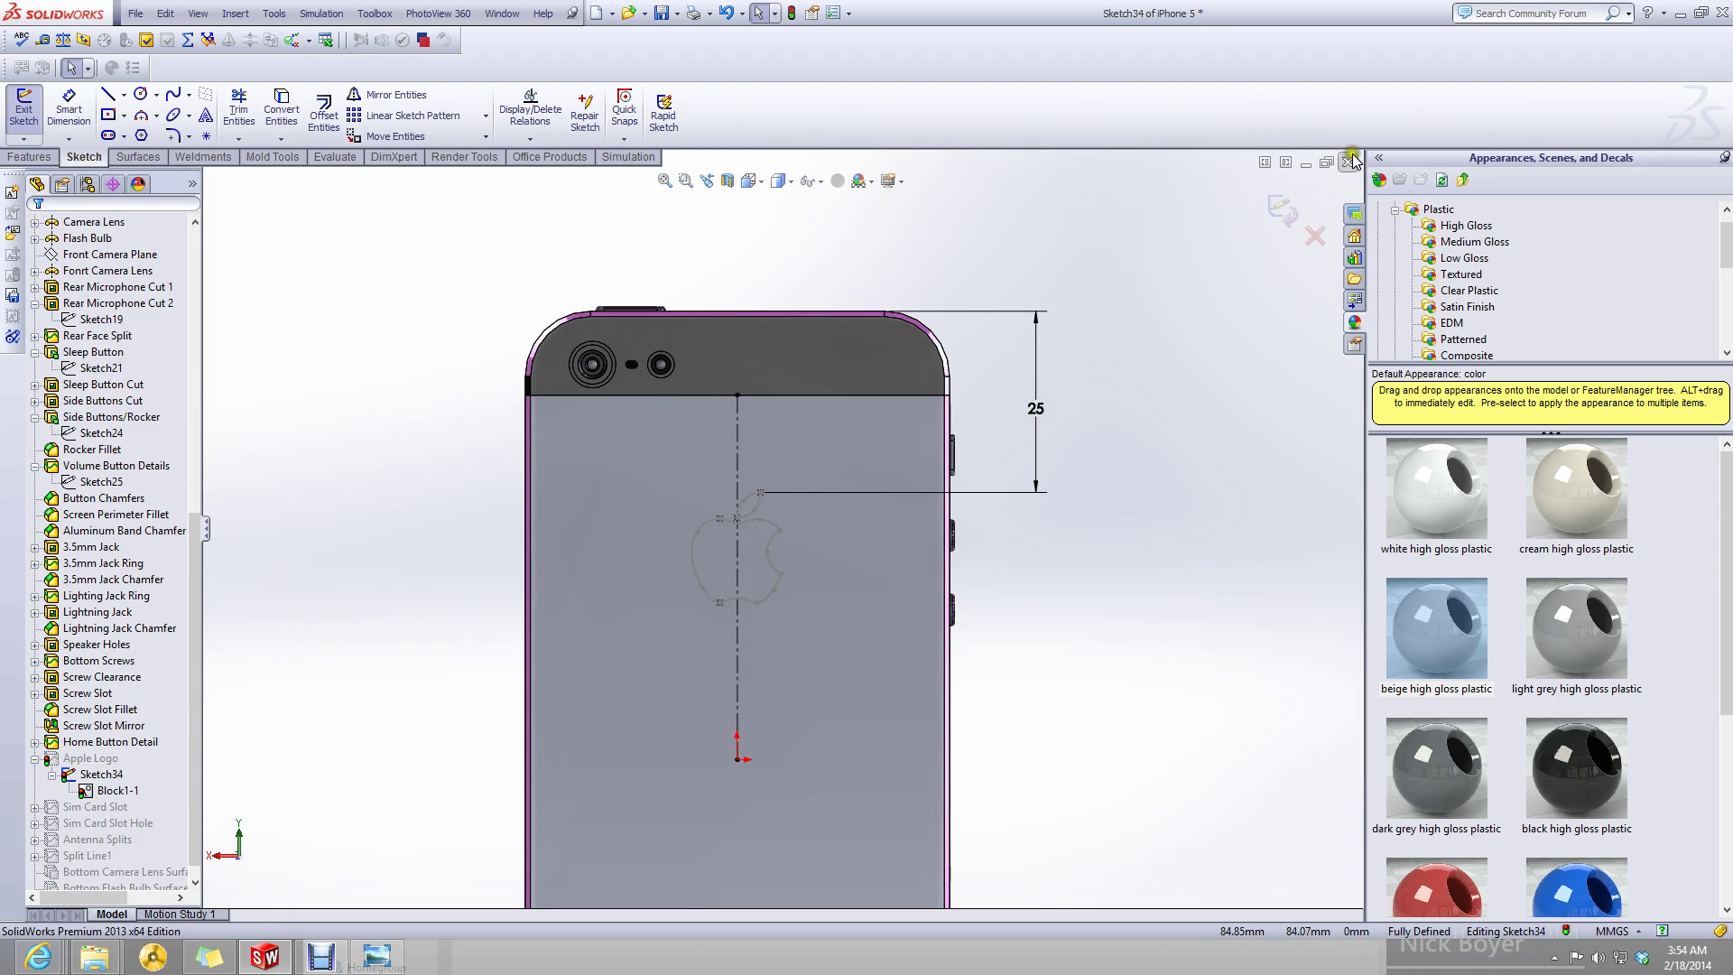
{"action": "left_click", "coordinate": [1305, 162]}
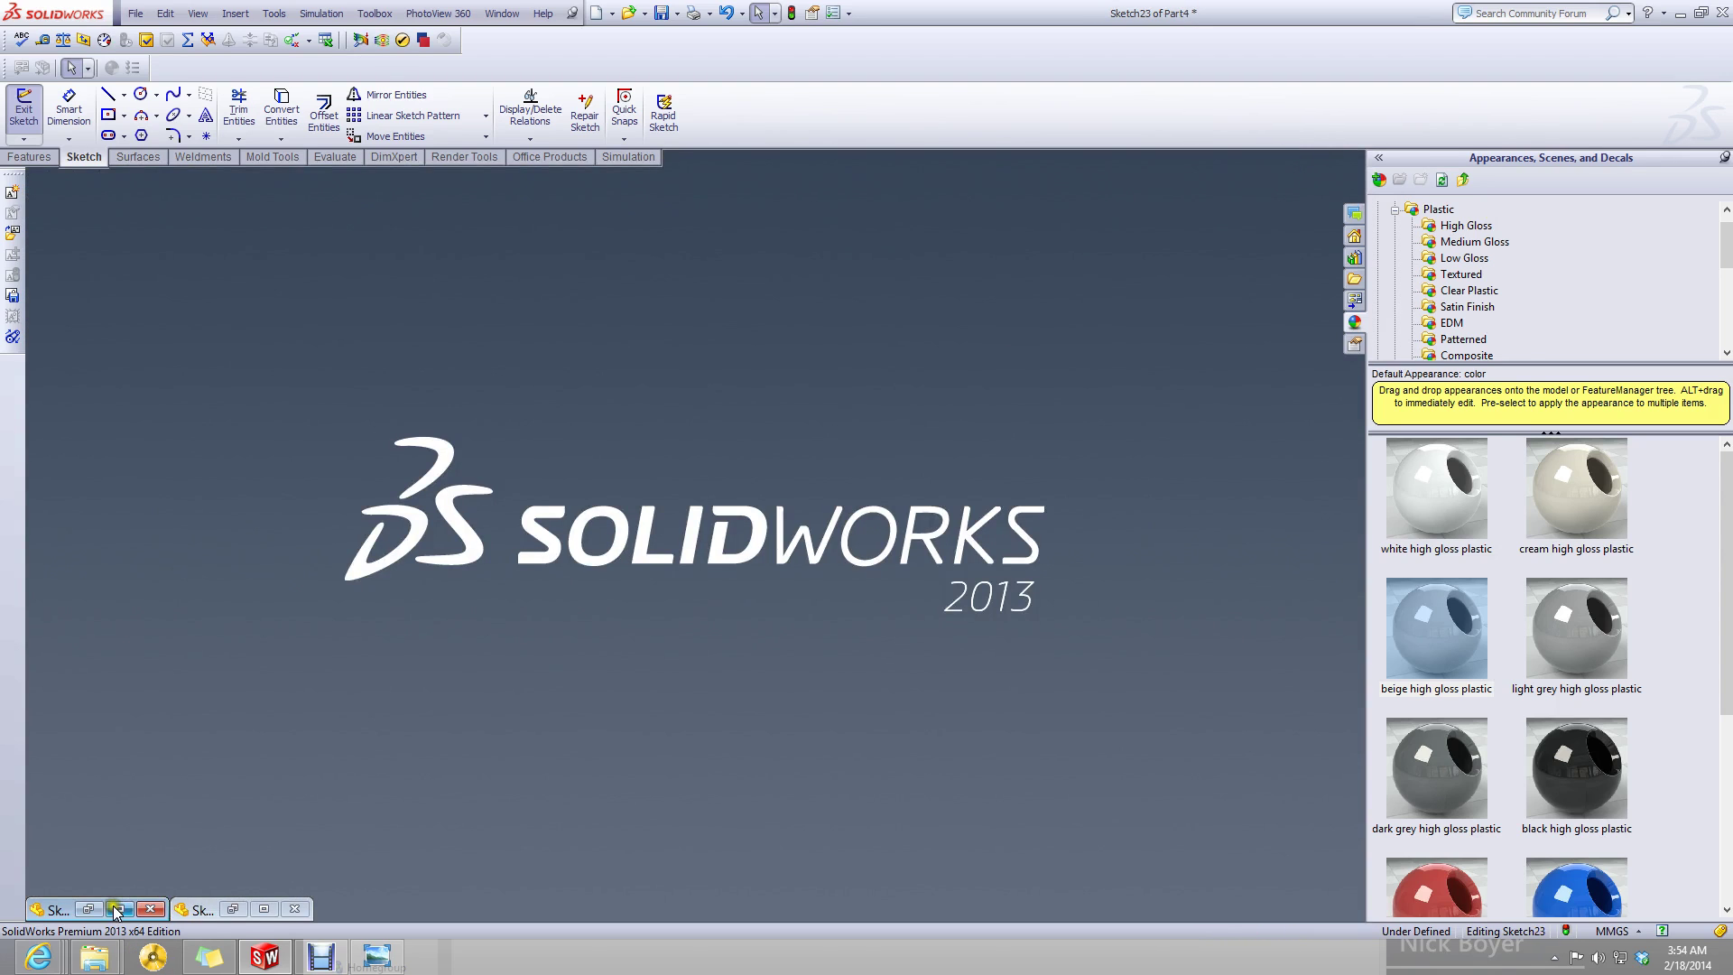
{"action": "left_click", "coordinate": [117, 909]}
{"action": "key", "text": "f"}
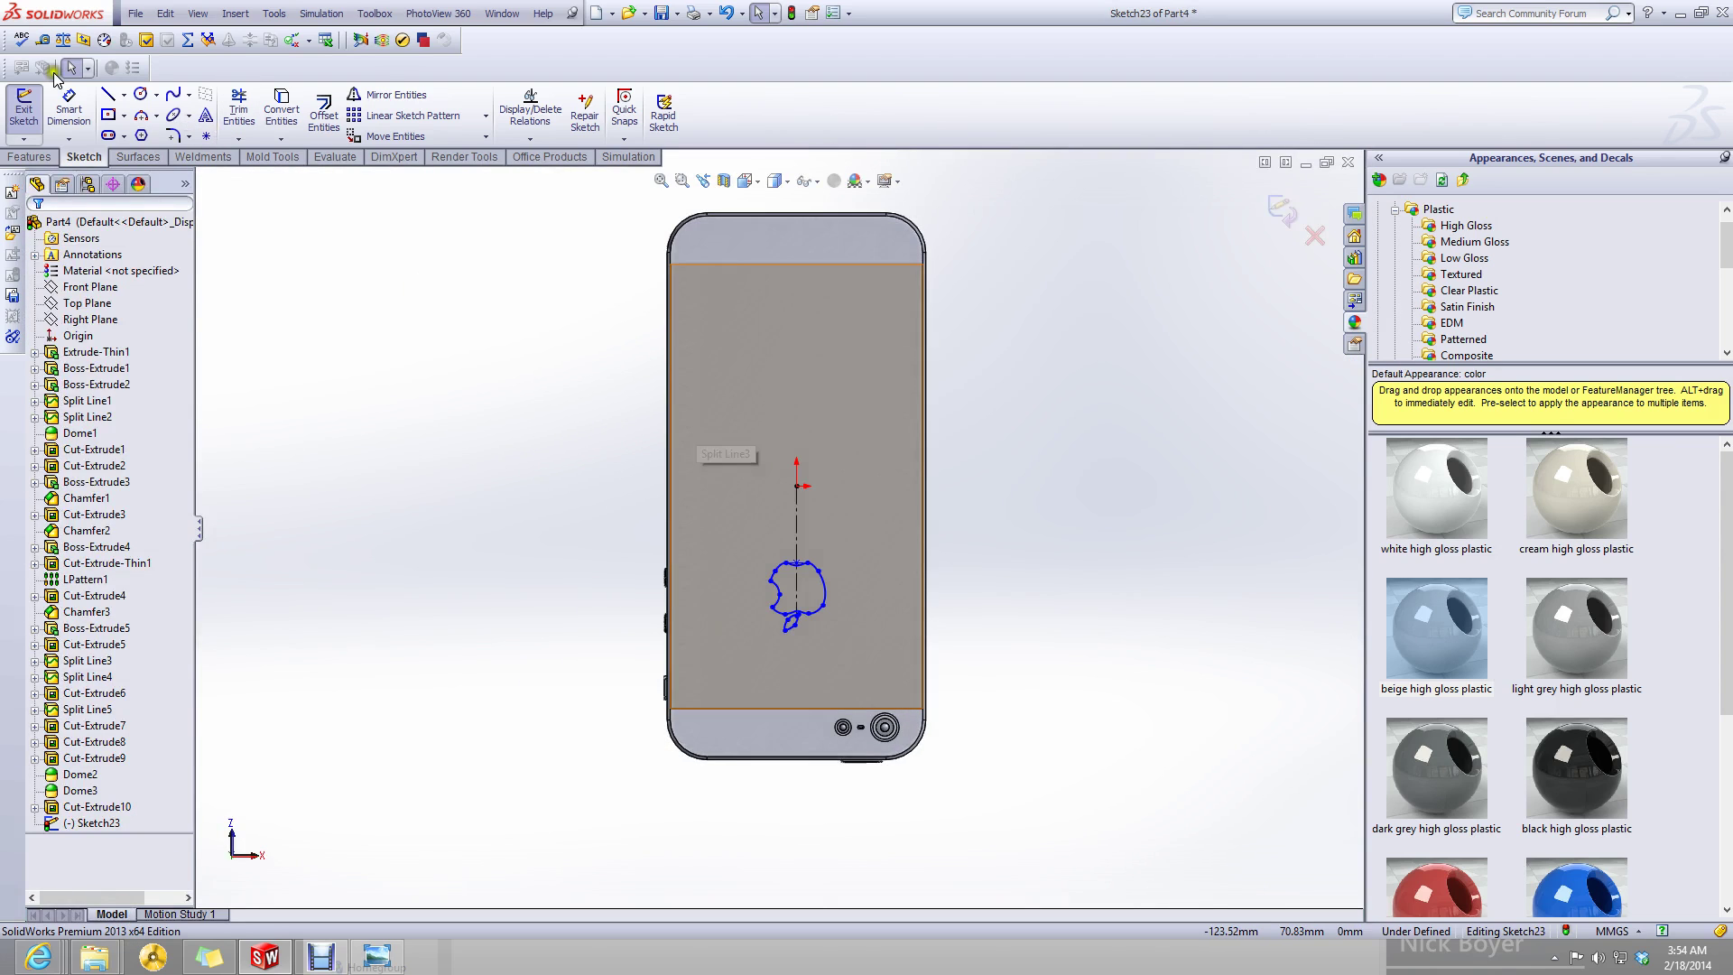
- Sketch a horizontal centerline about 57 mm long across the back face, between the logo's leaf and the camera band
{"action": "left_click", "coordinate": [68, 107]}
{"action": "key", "text": "Escape"}
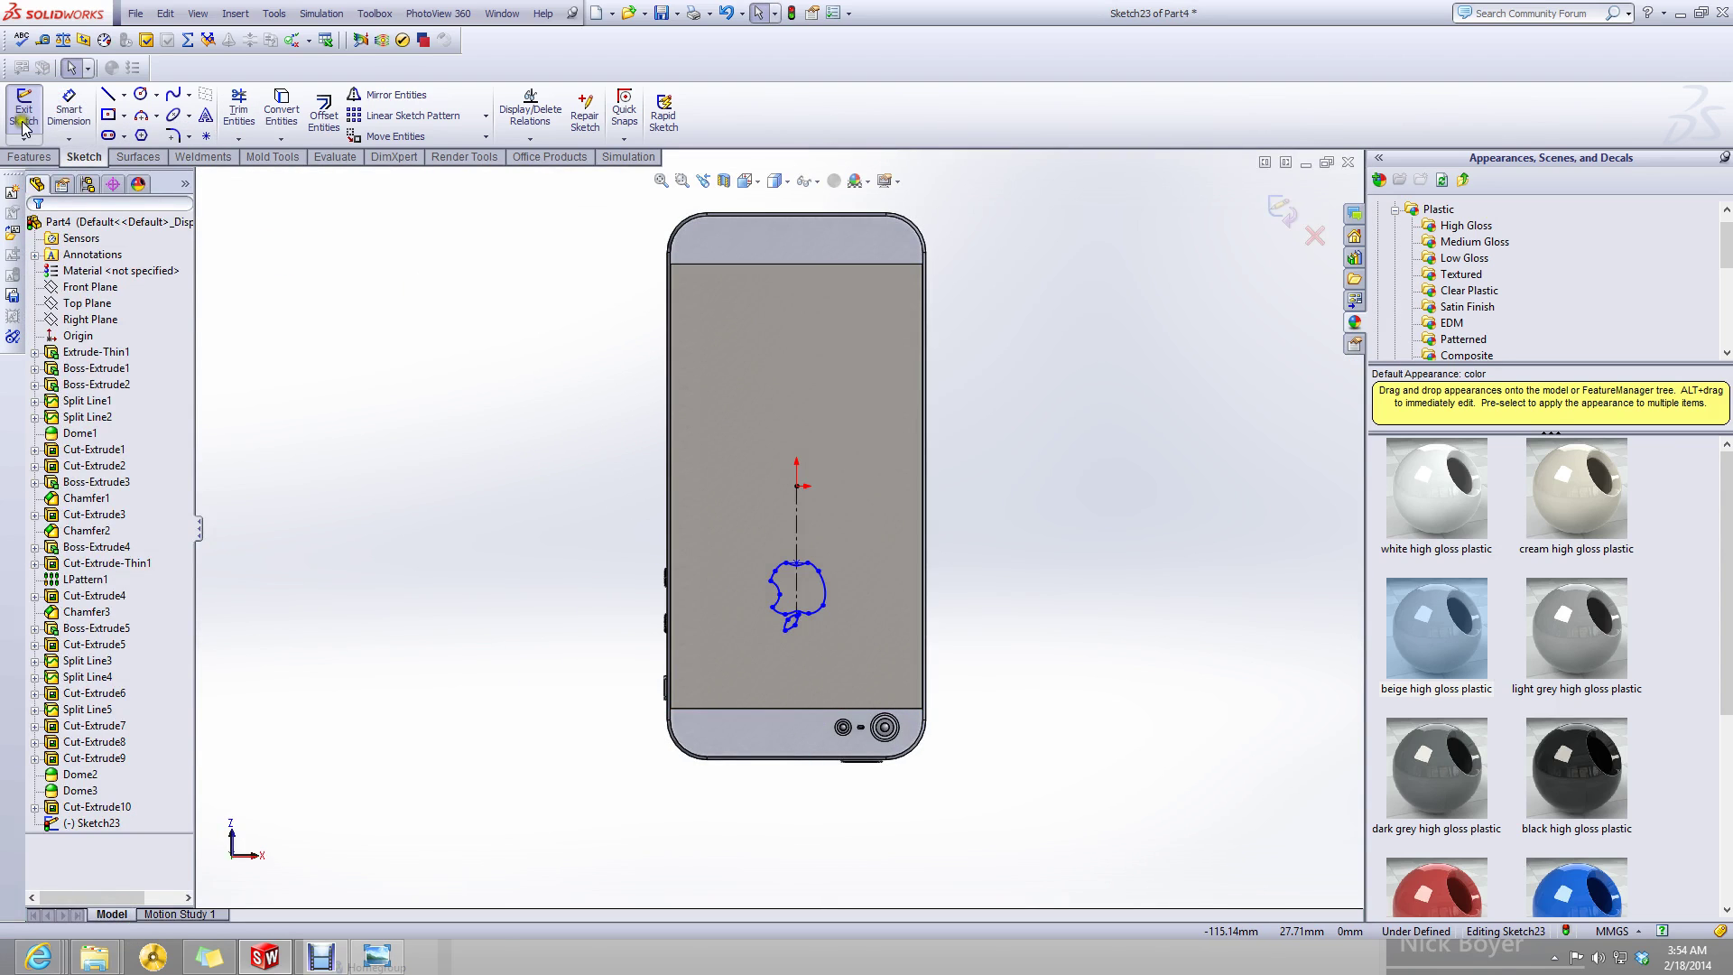
{"action": "left_click", "coordinate": [124, 95]}
{"action": "left_click", "coordinate": [145, 128]}
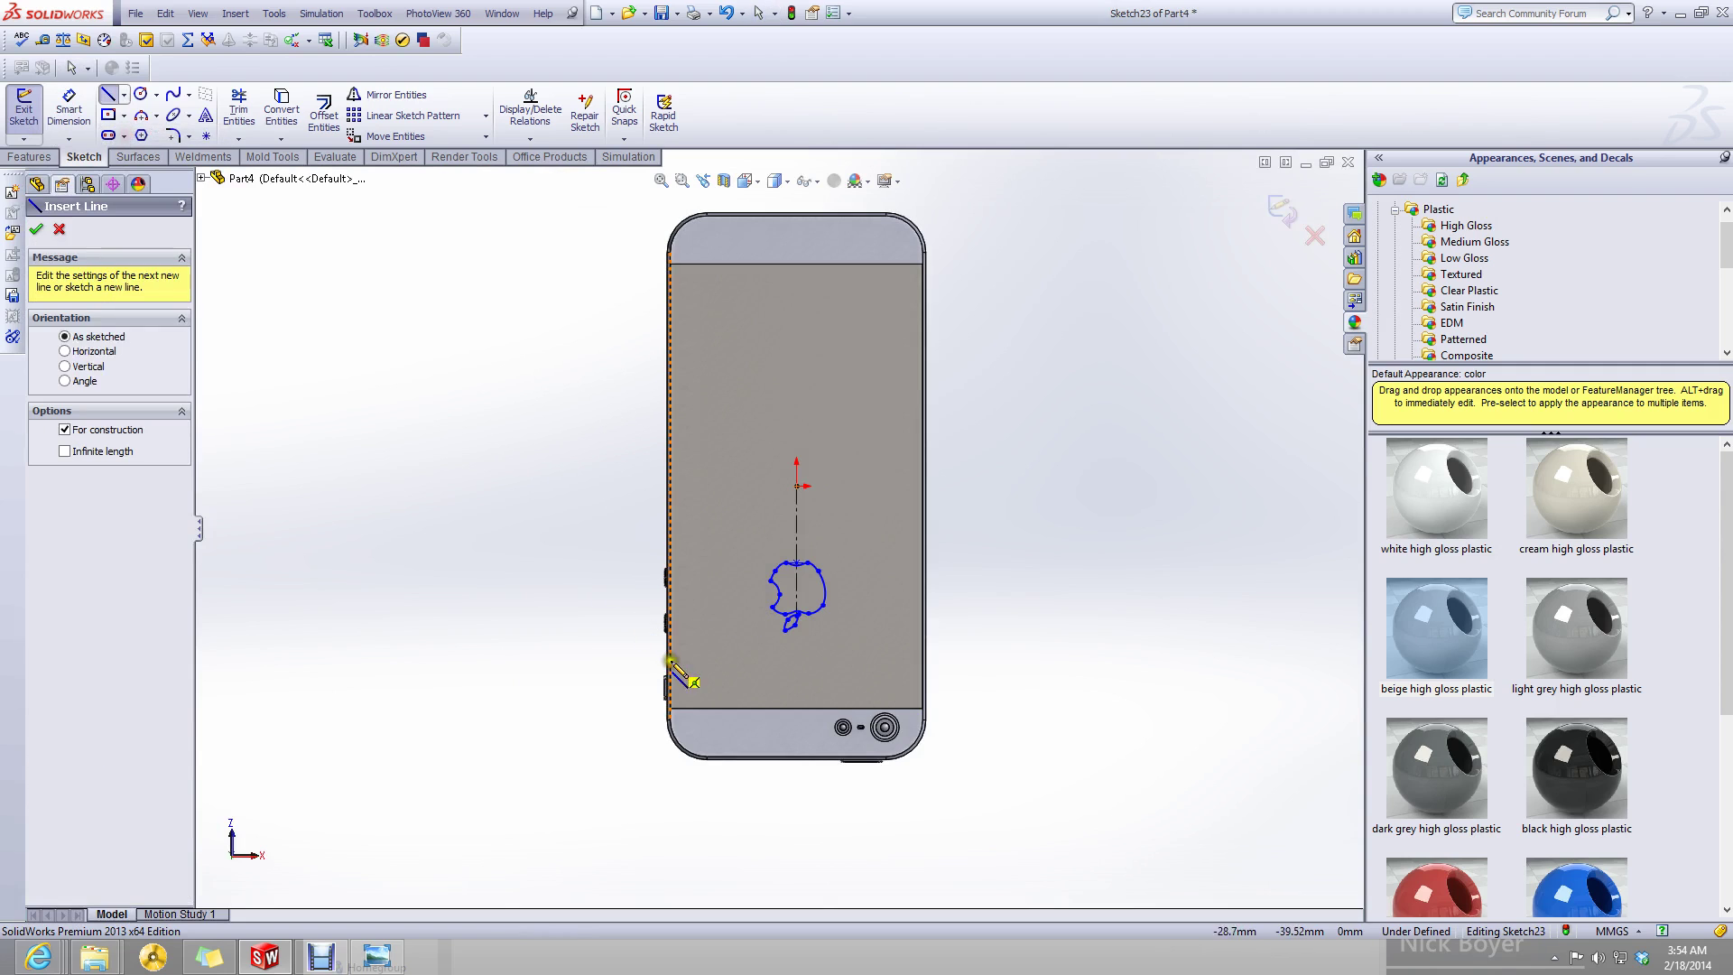
{"action": "left_click", "coordinate": [673, 670]}
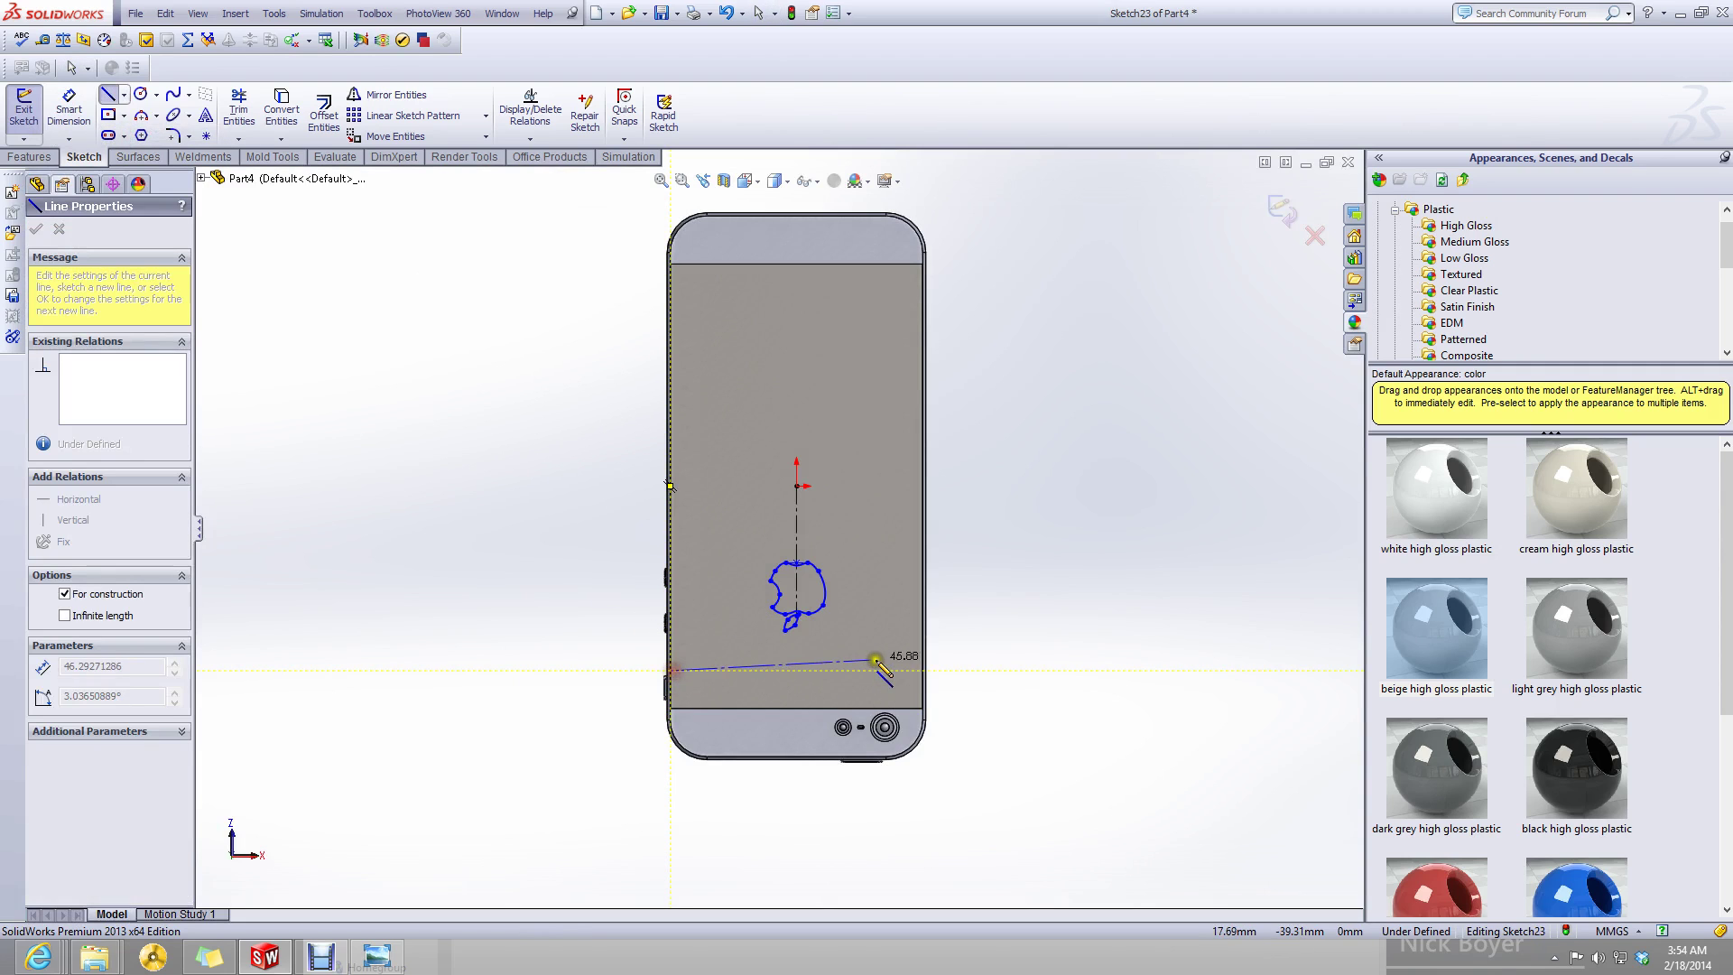
{"action": "left_click", "coordinate": [924, 671]}
{"action": "key", "text": "Escape"}
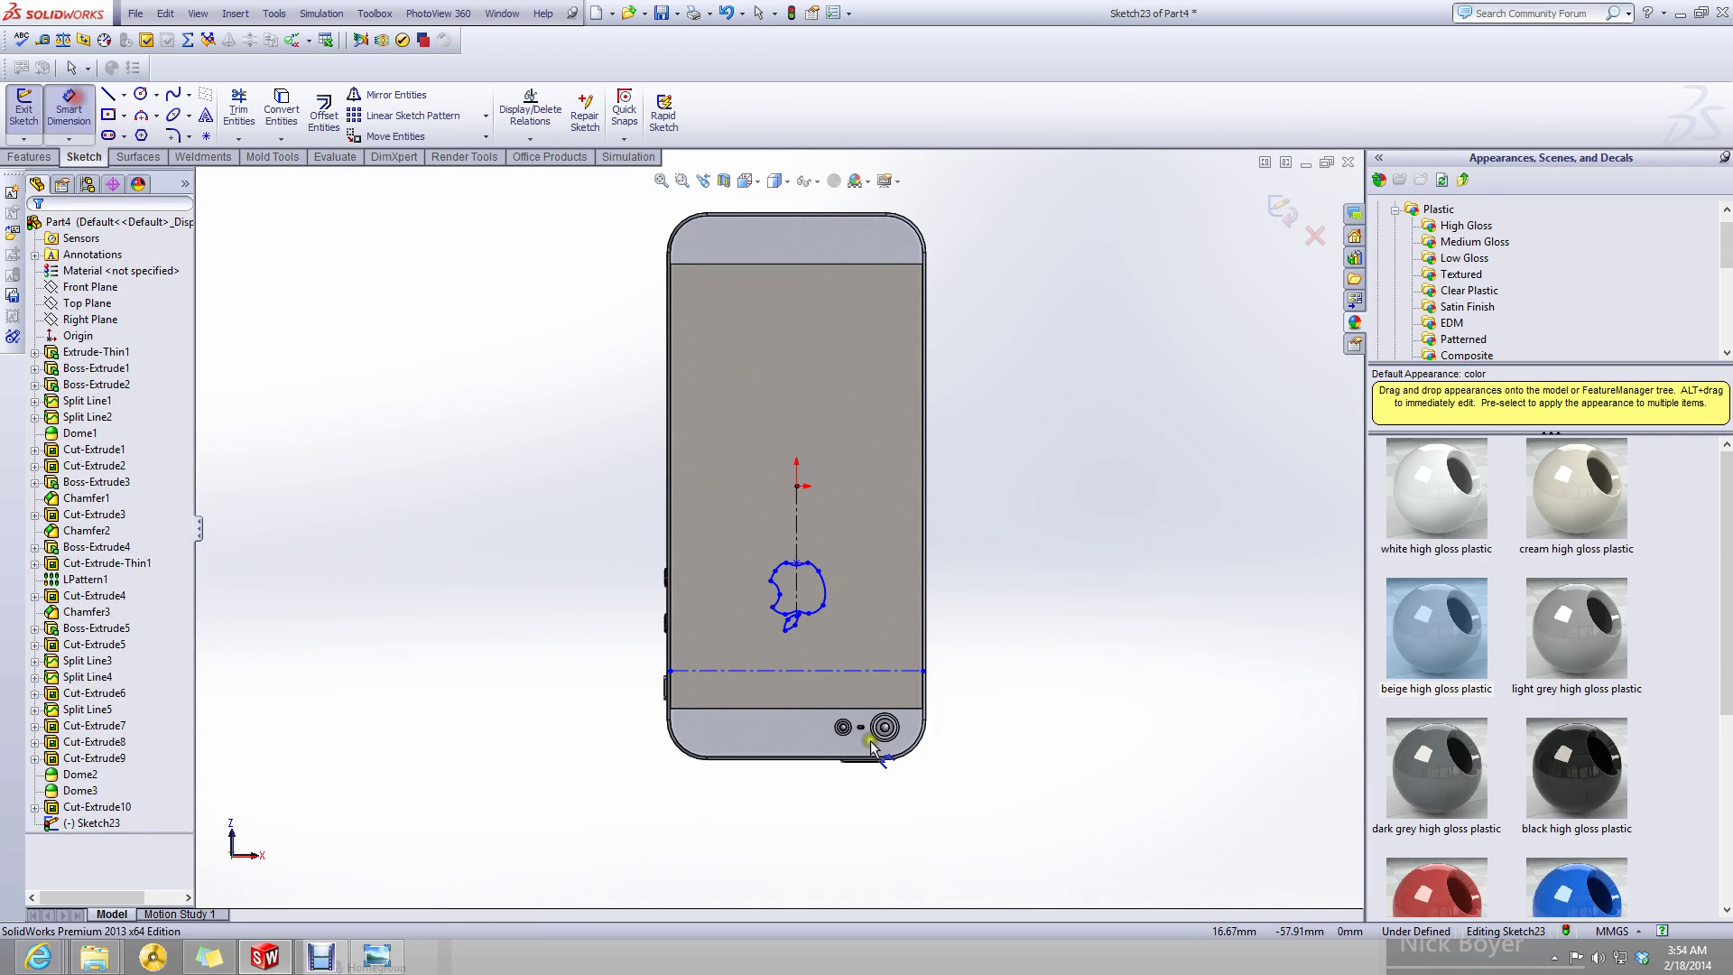
- Dimension the horizontal centerline 25 mm from the camera-end edge of the phone
{"action": "scroll", "coordinate": [871, 744], "scroll_direction": "down", "scroll_amount": 4}
{"action": "left_click", "coordinate": [696, 560]}
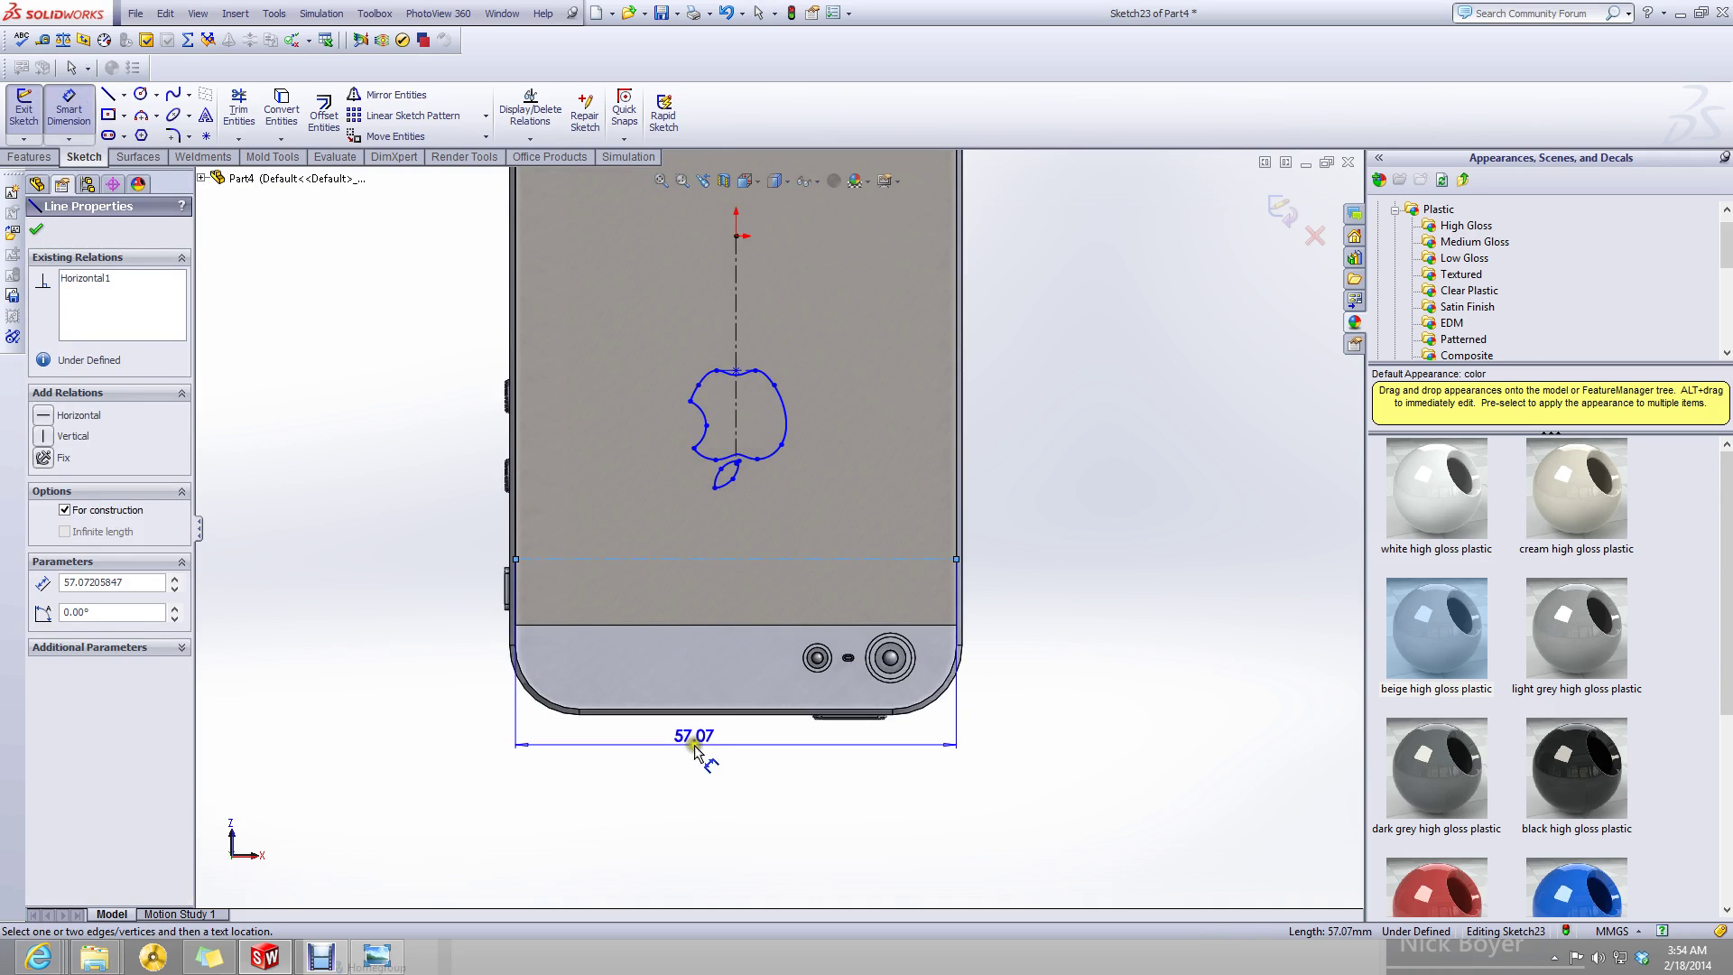
{"action": "left_click", "coordinate": [686, 713]}
{"action": "left_click", "coordinate": [361, 670]}
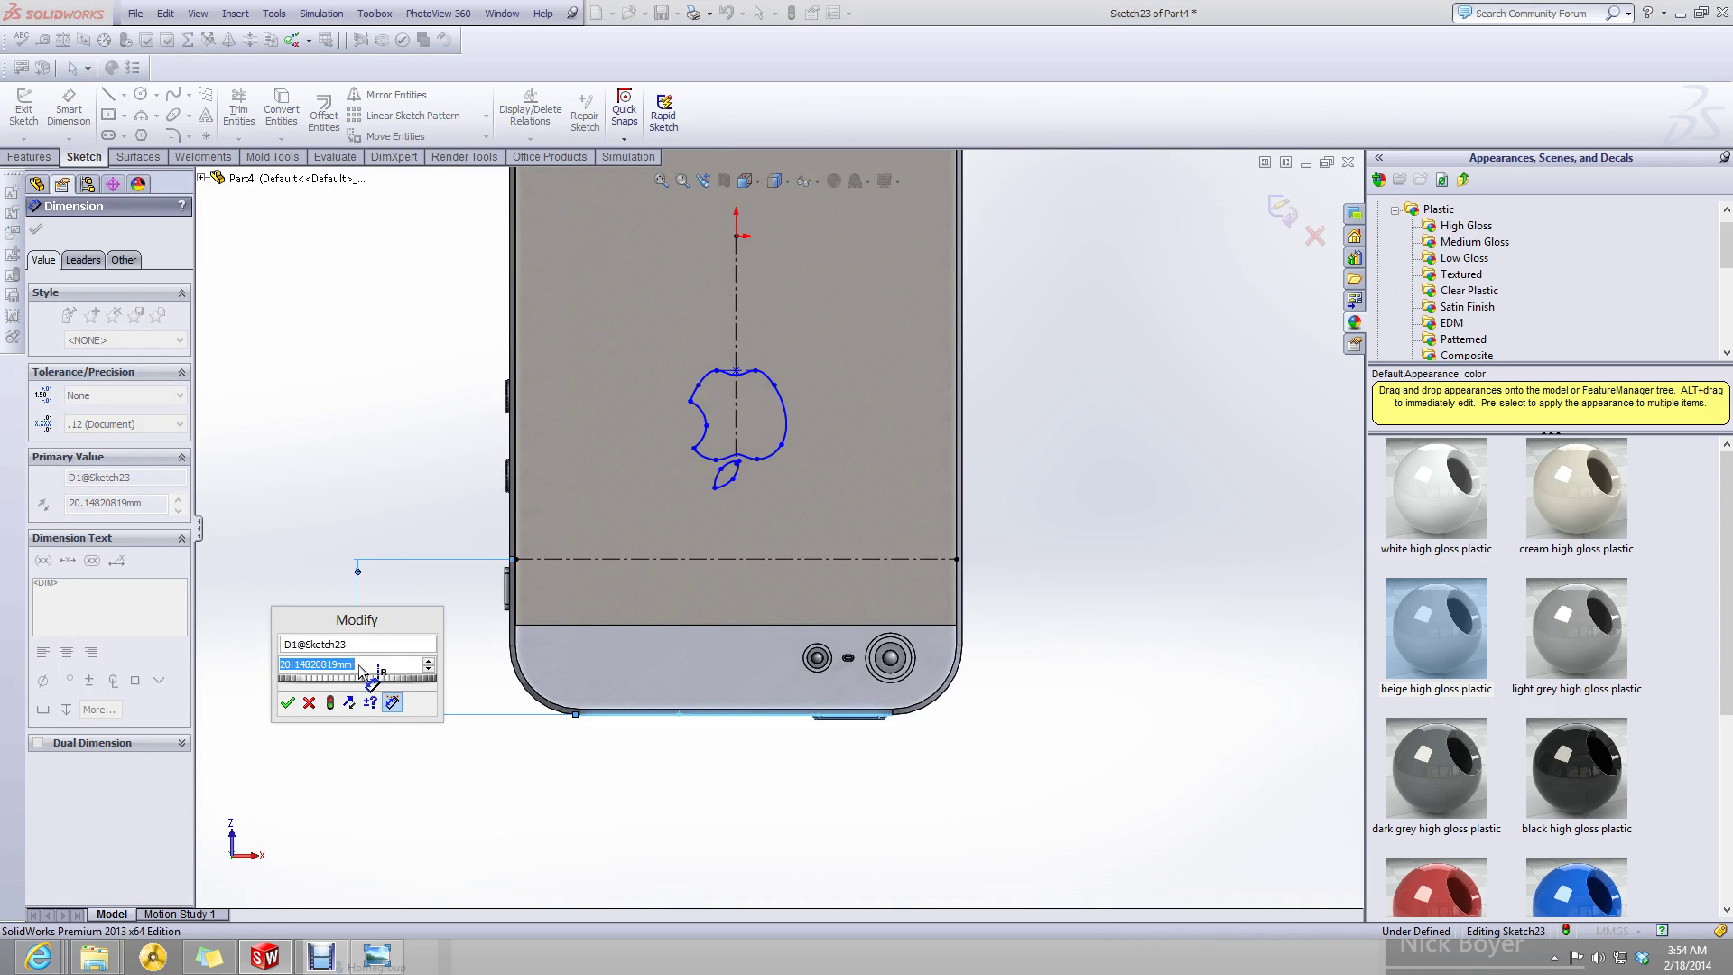
{"action": "type", "text": "25"}
{"action": "key", "text": "Return"}
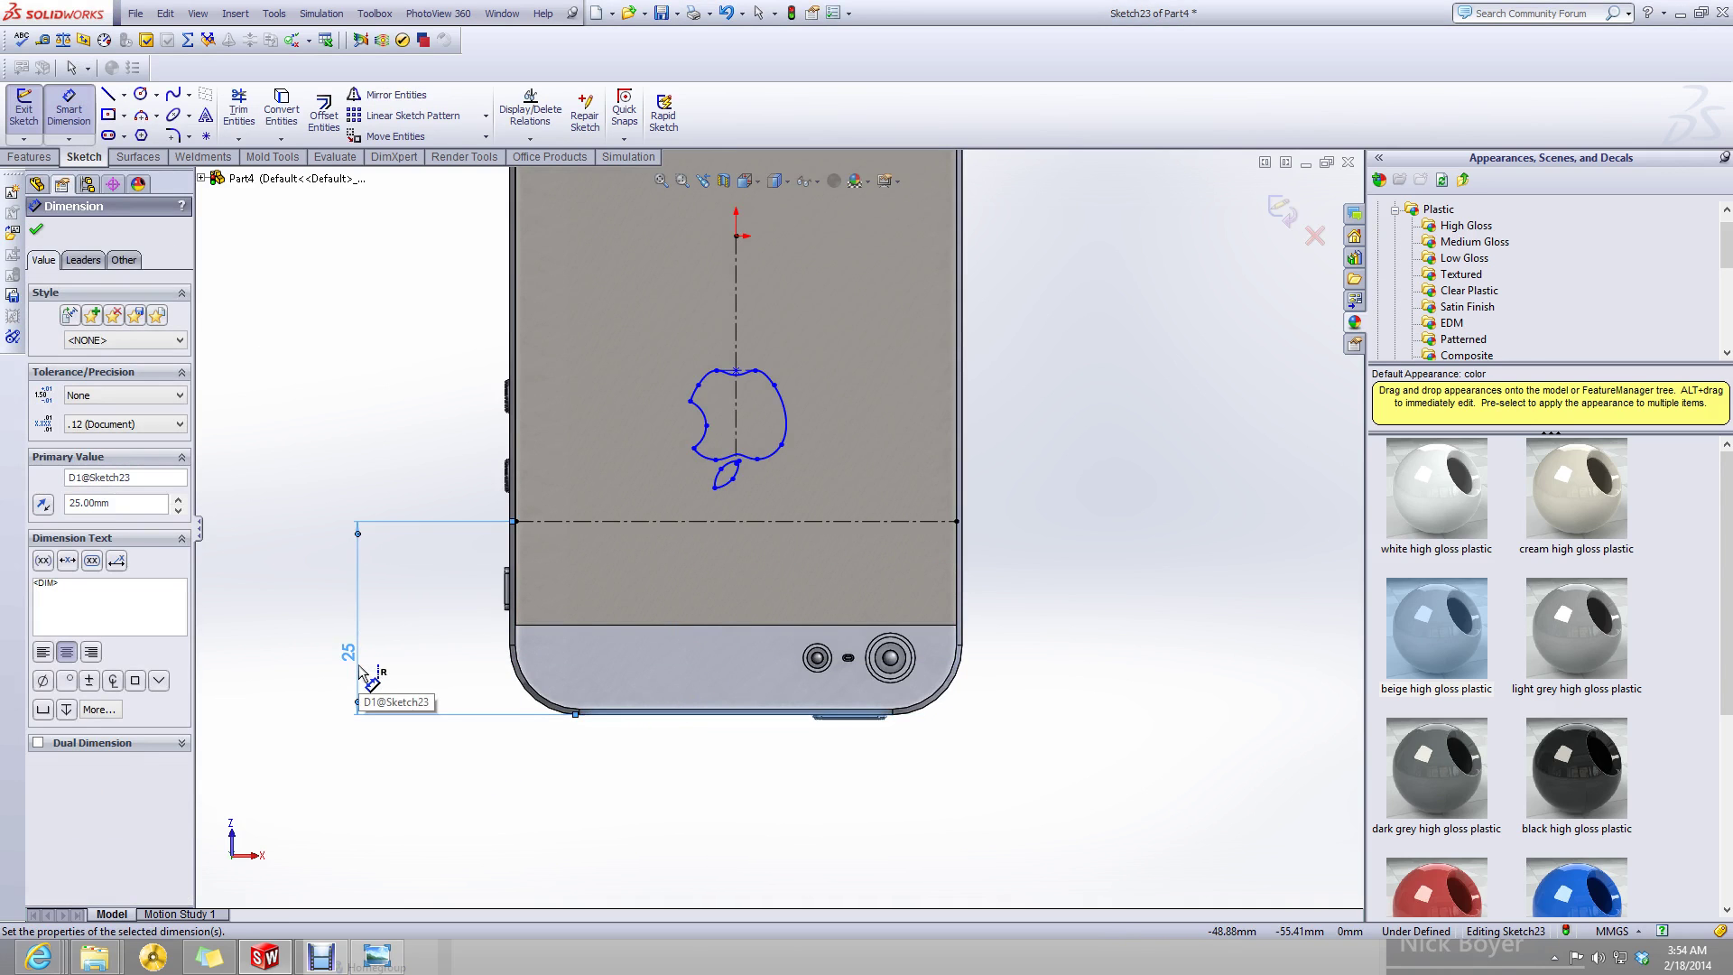
{"action": "key", "text": "Escape"}
{"action": "left_click_drag", "start_coordinate": [859, 355], "coordinate": [641, 495]}
{"action": "middle_click_drag", "start_coordinate": [641, 495], "coordinate": [805, 614], "text": "ctrl"}
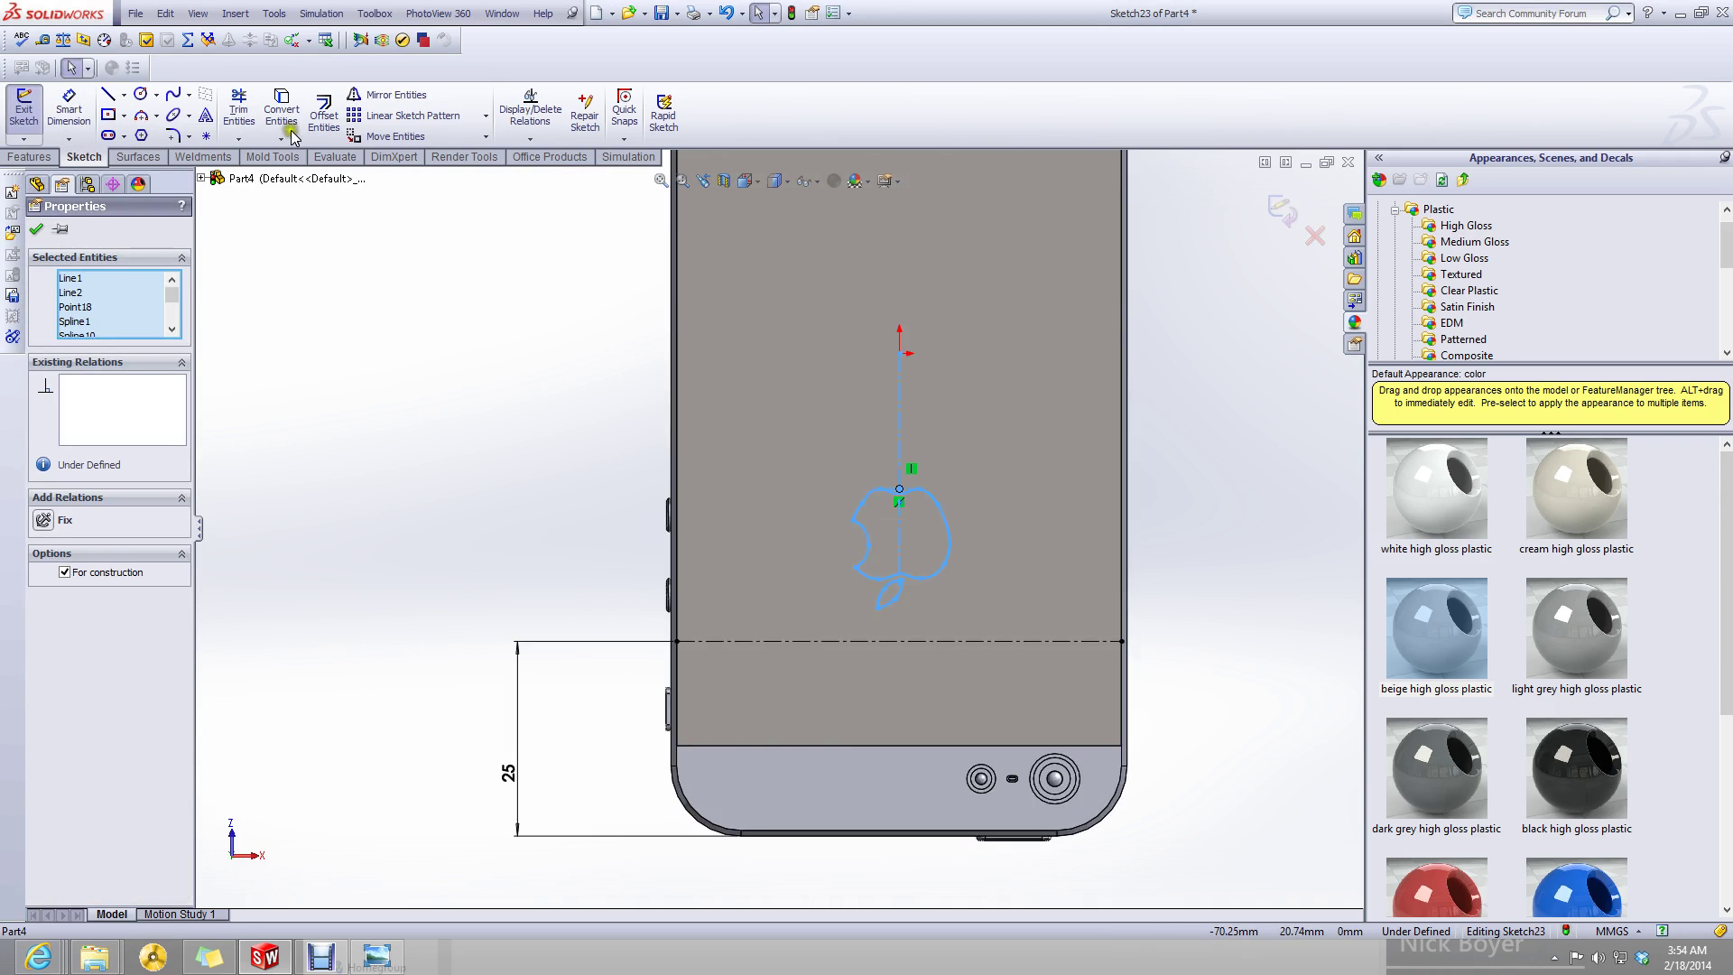
{"action": "left_click", "coordinate": [396, 136]}
{"action": "left_click", "coordinate": [878, 612]}
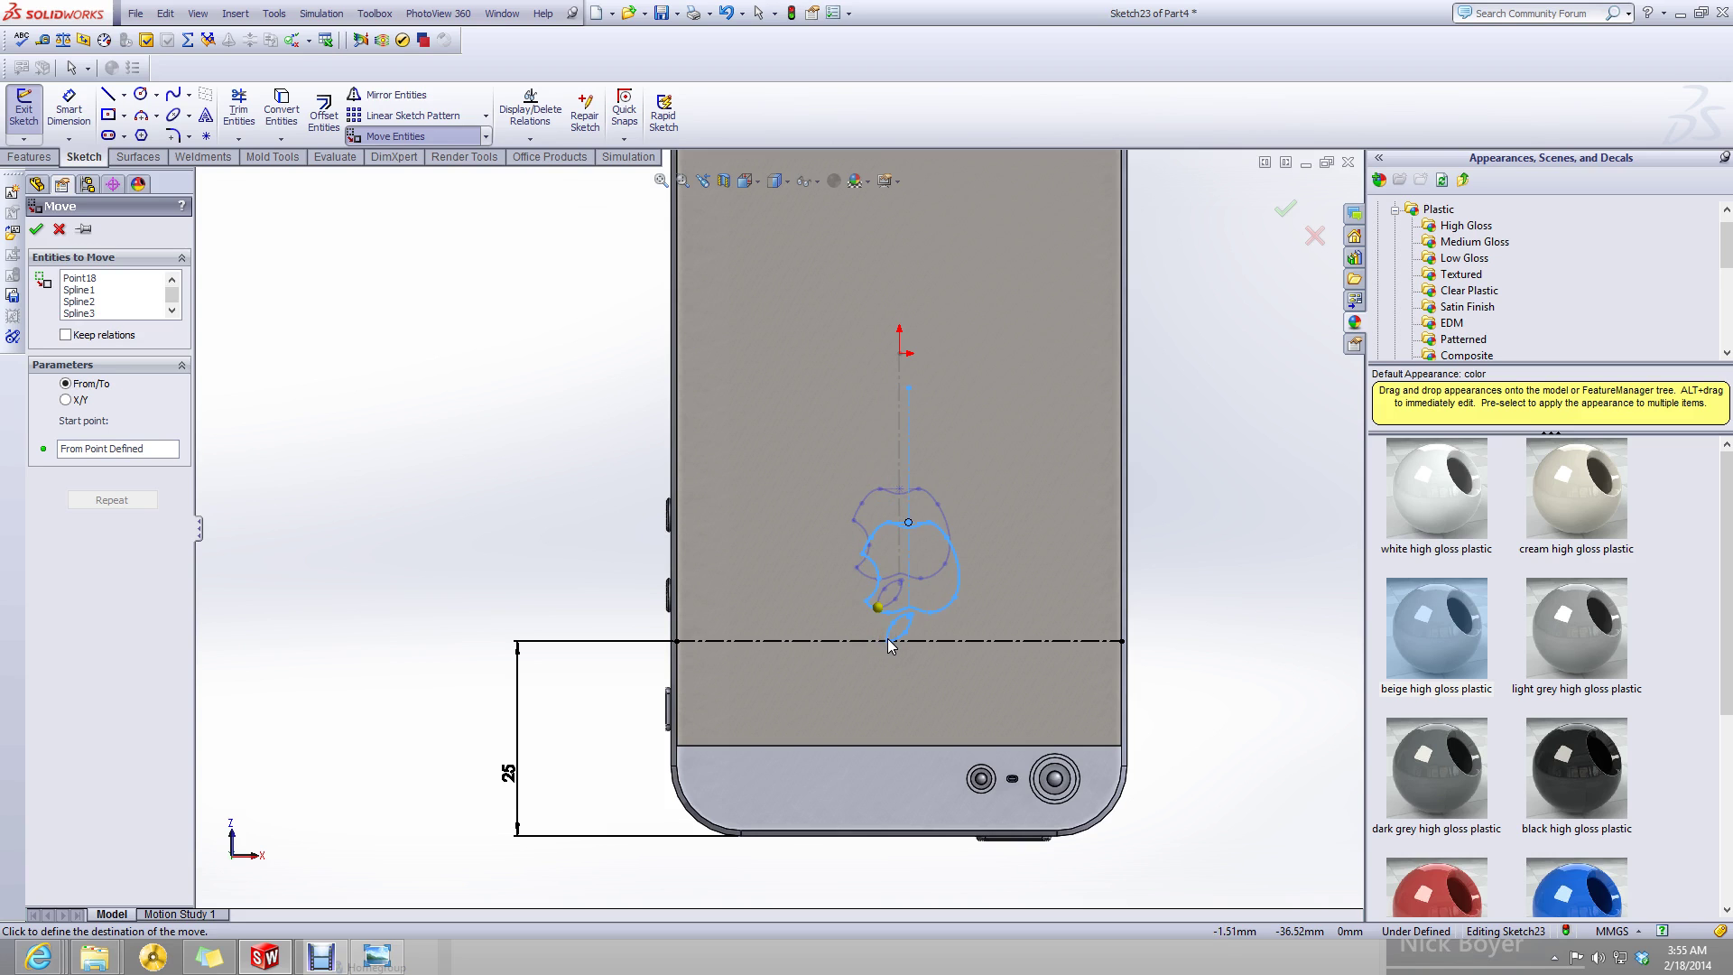
{"action": "key", "text": "Escape"}
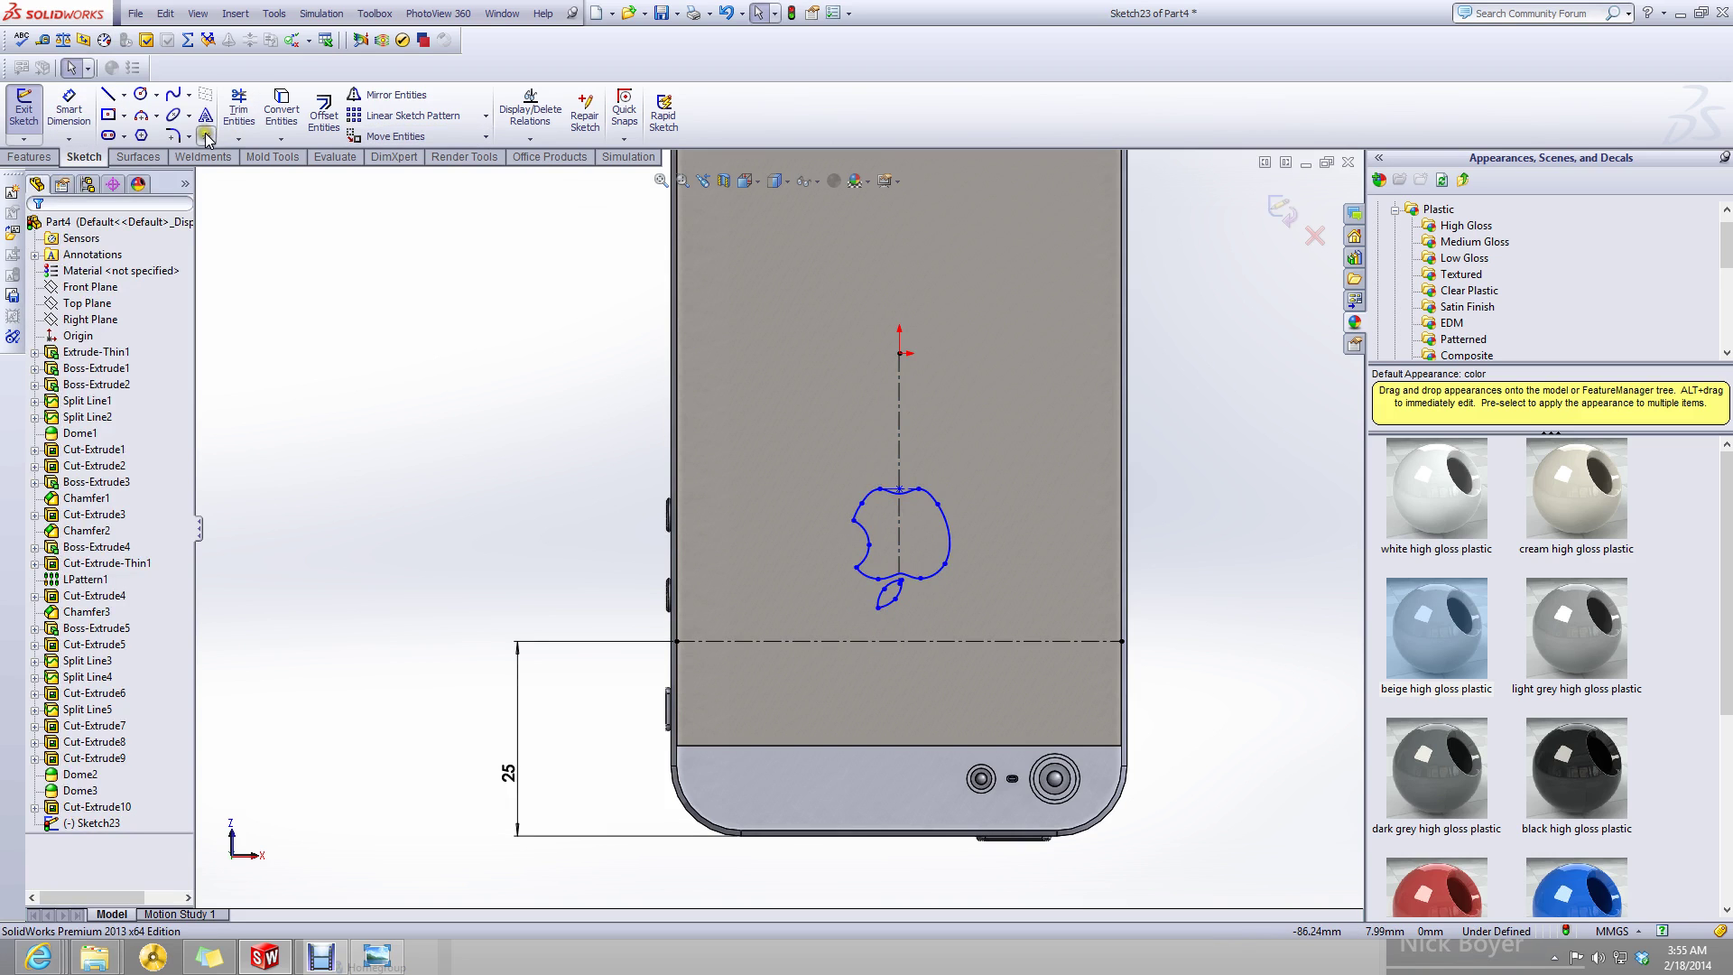
- Place a sketch point on the horizontal centerline in line with the leaf tip, and move the logo from that tip onto the point
{"action": "left_click", "coordinate": [878, 641]}
{"action": "key", "text": "Escape"}
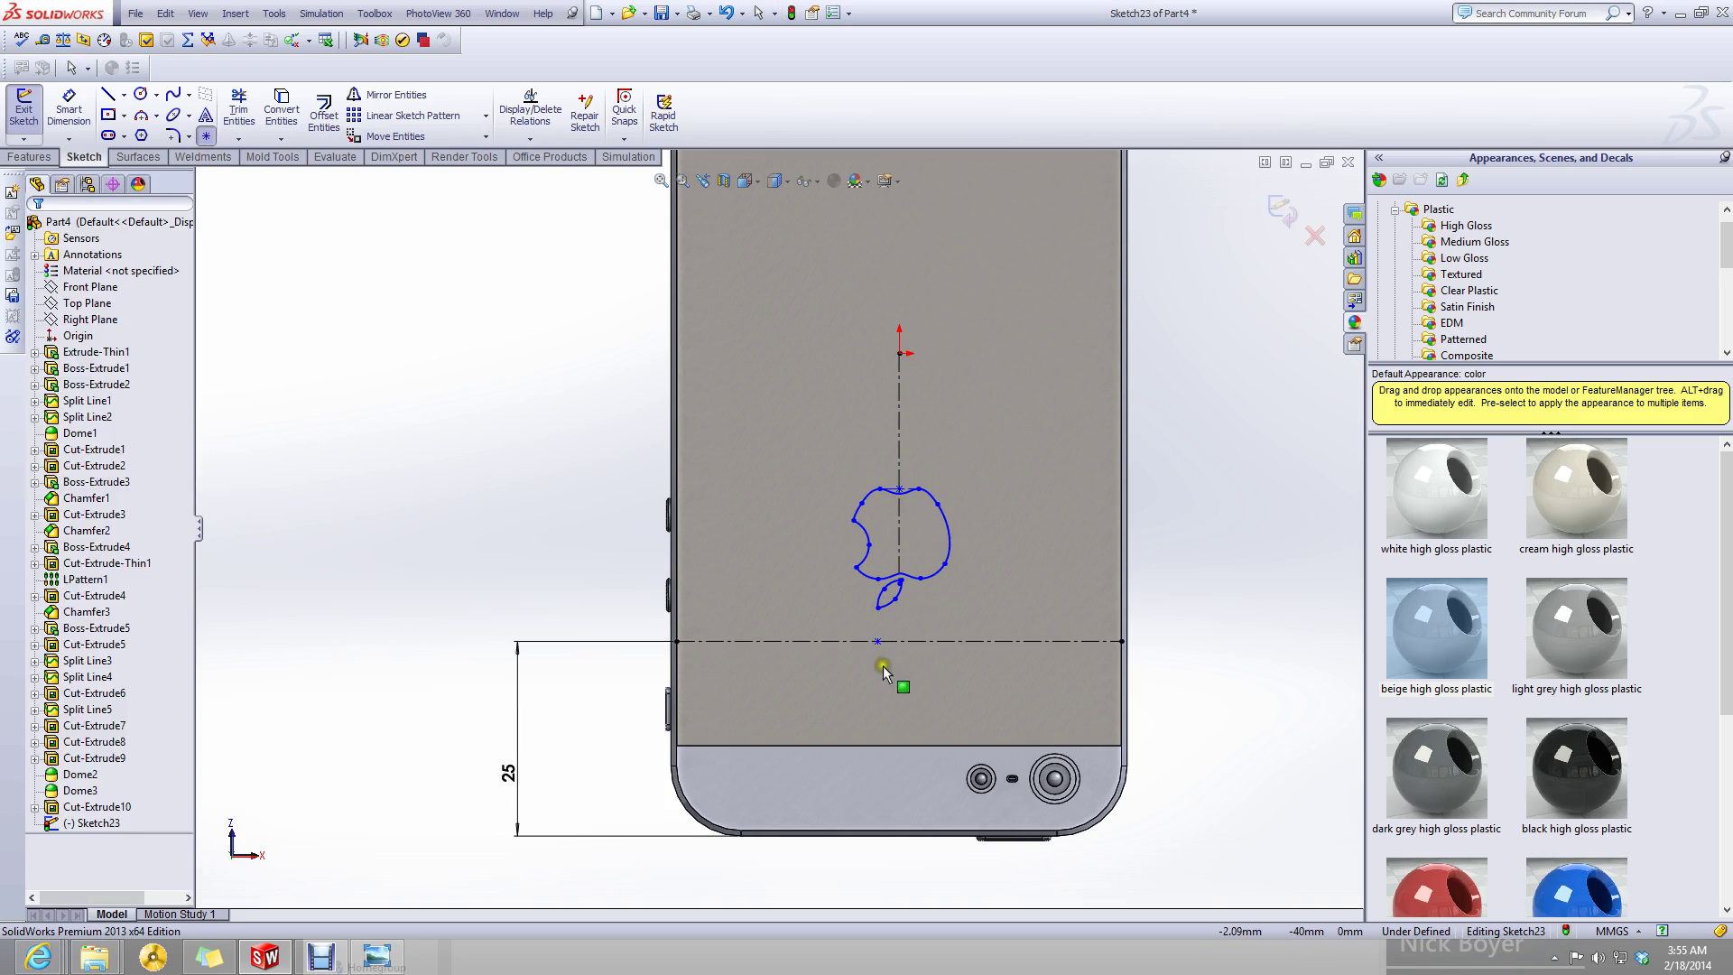
{"action": "left_click_drag", "start_coordinate": [1034, 468], "coordinate": [887, 569]}
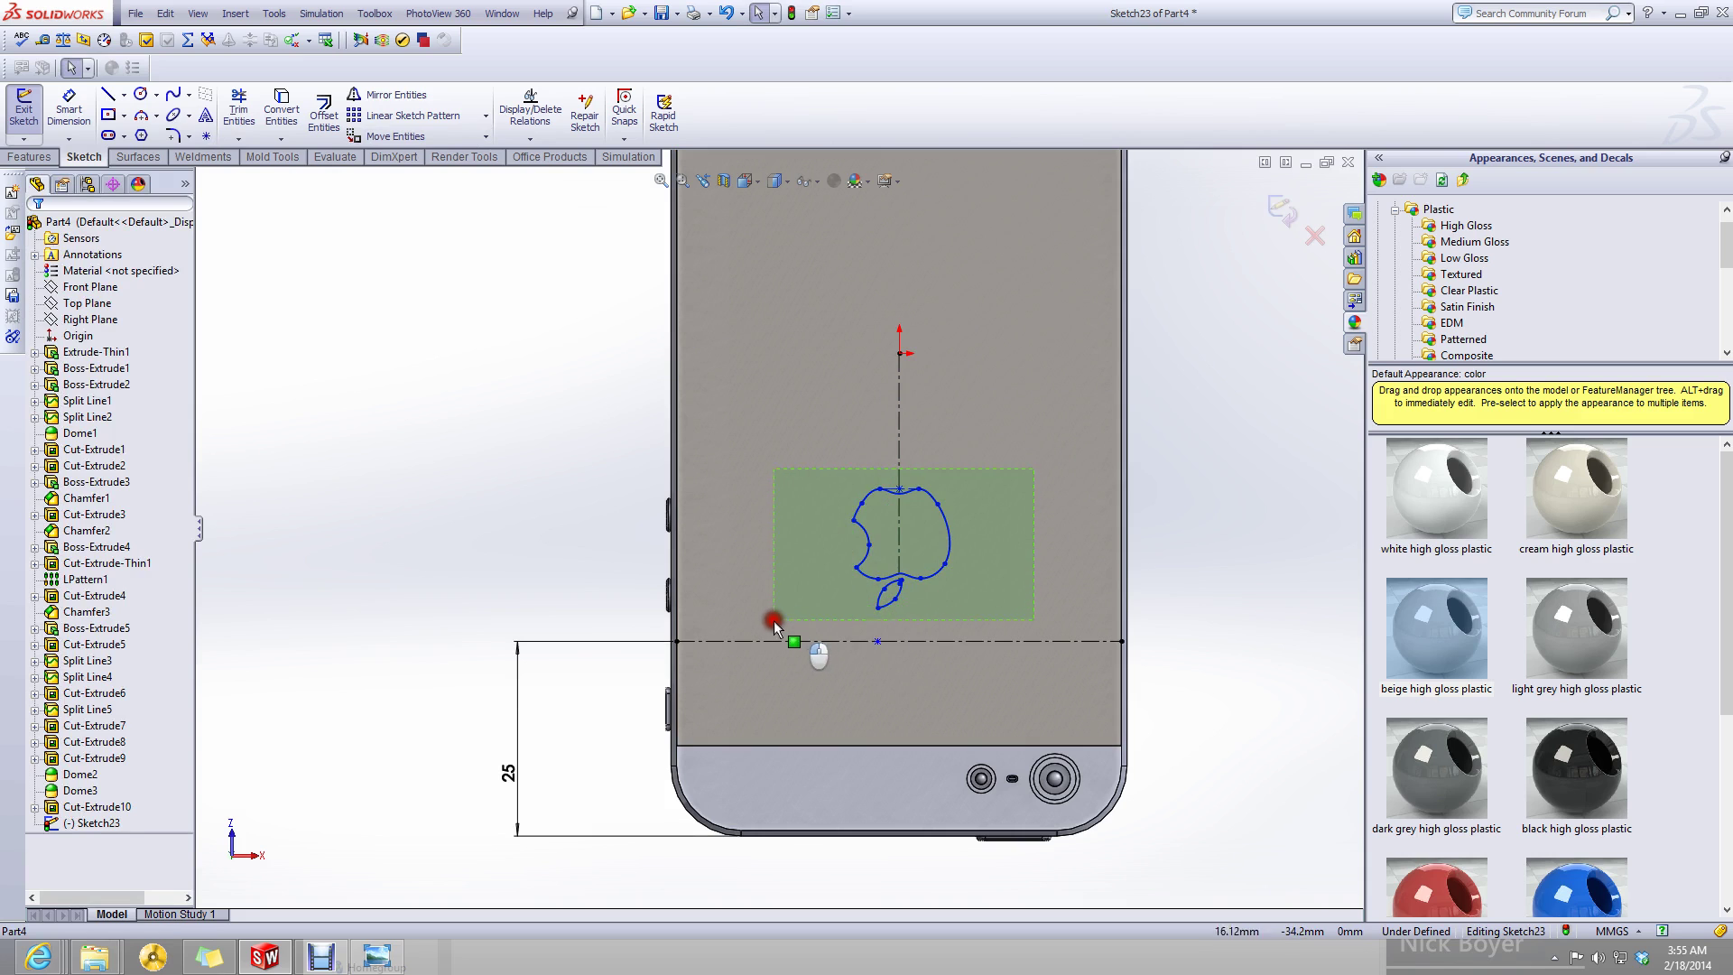
{"action": "left_click_drag", "start_coordinate": [771, 628], "coordinate": [769, 625]}
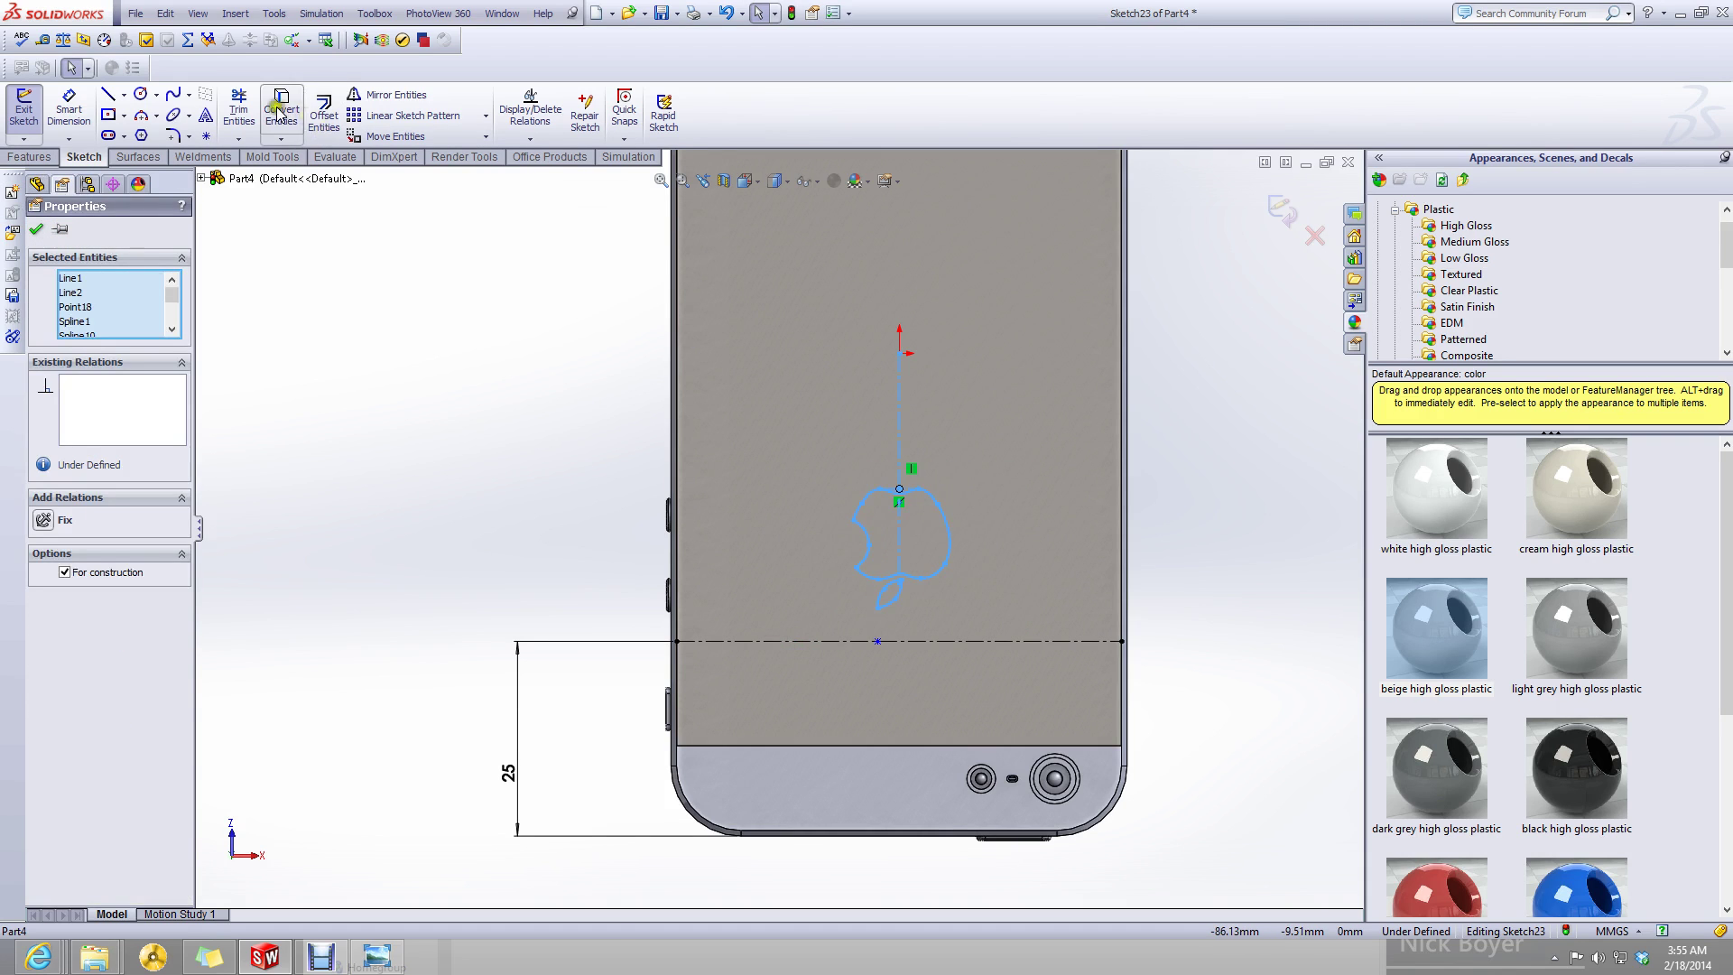
{"action": "left_click", "coordinate": [366, 137]}
{"action": "left_click", "coordinate": [881, 614]}
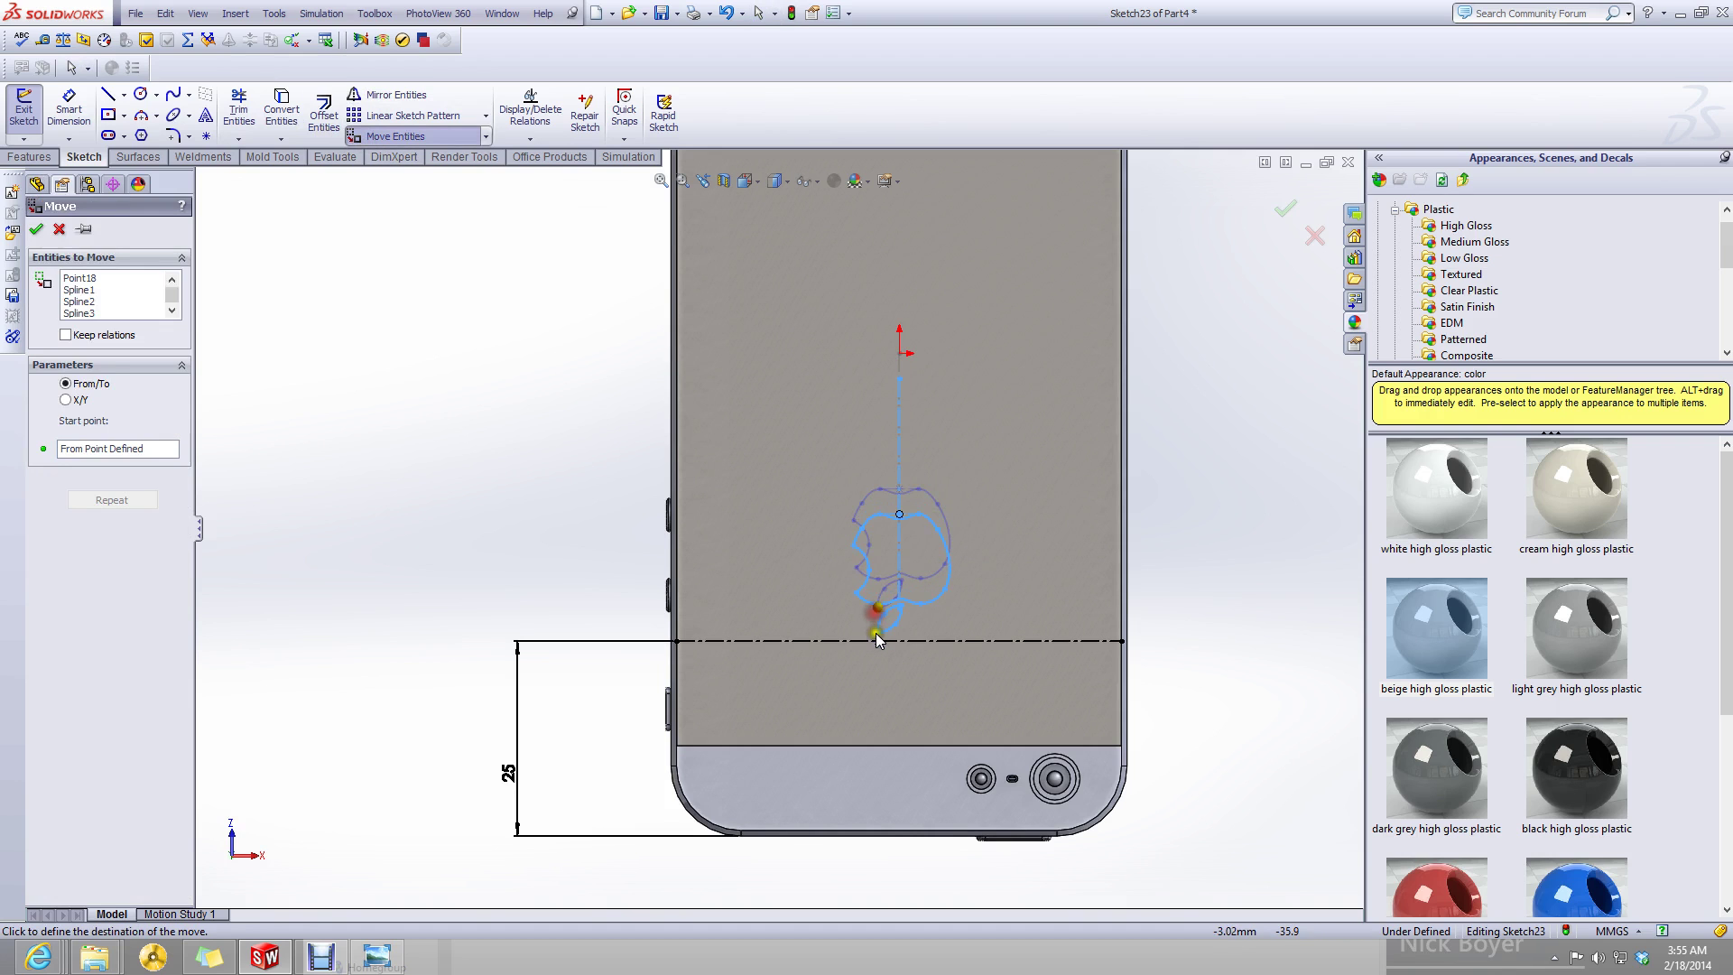
{"action": "left_click", "coordinate": [880, 644]}
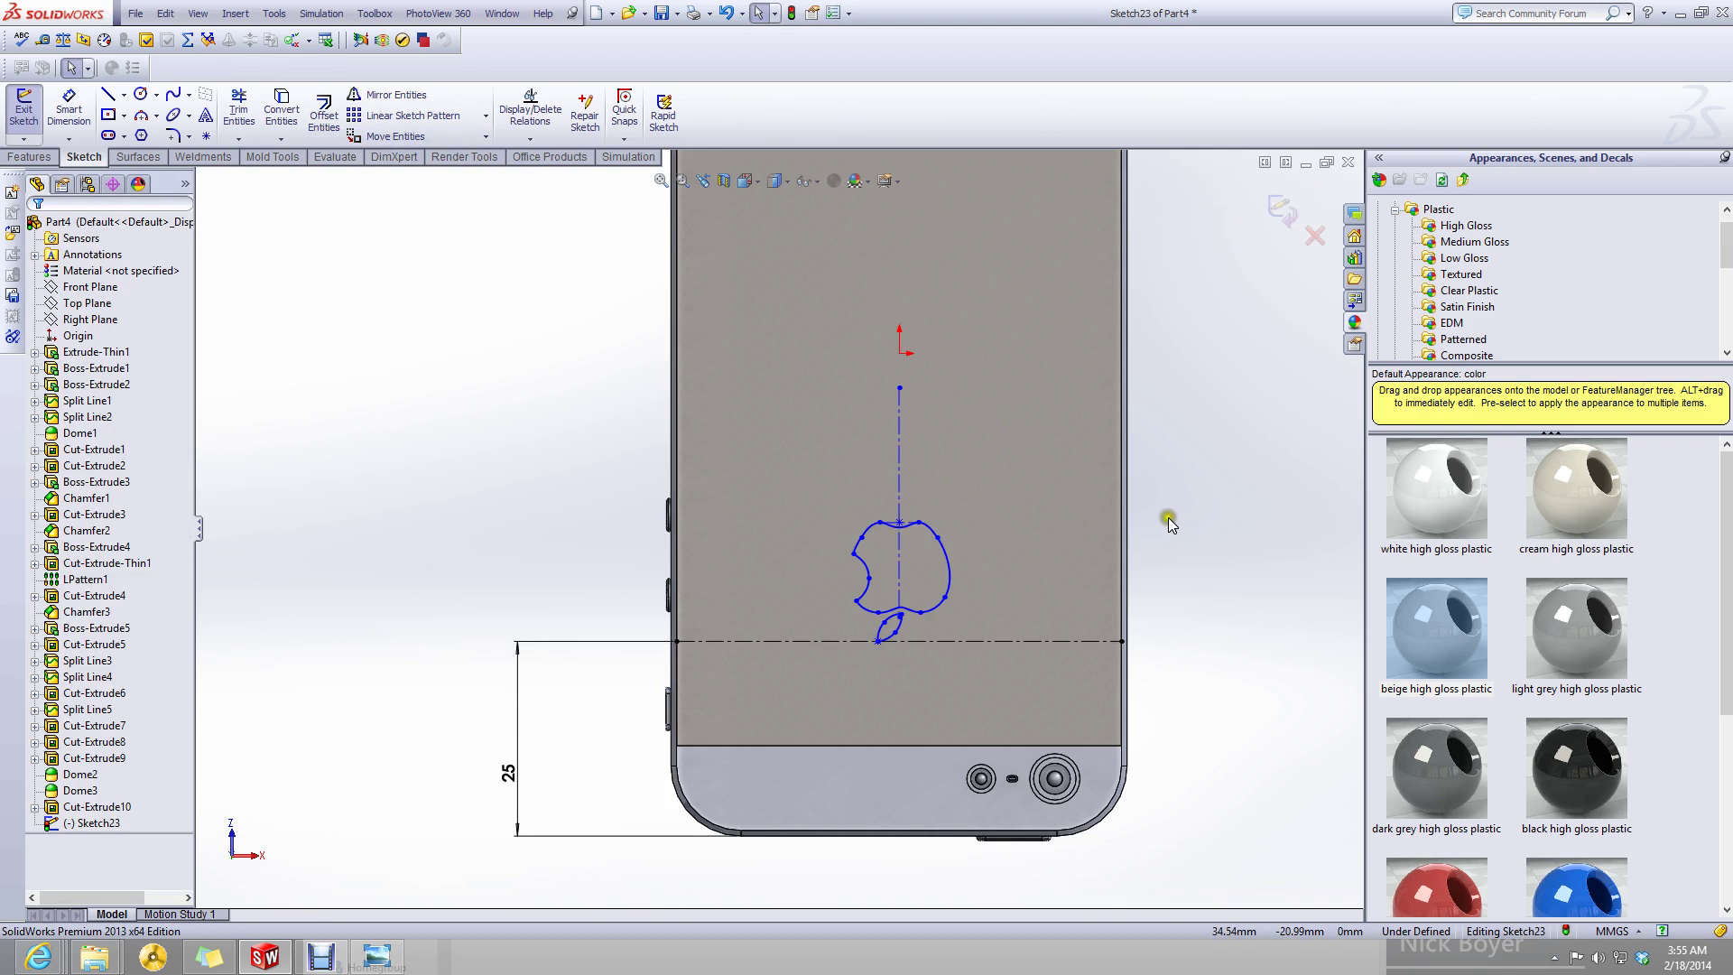
- Finish the logo sketch and project it onto the phone's back face as a split line
{"action": "scroll", "coordinate": [1020, 534], "scroll_direction": "up", "scroll_amount": 2}
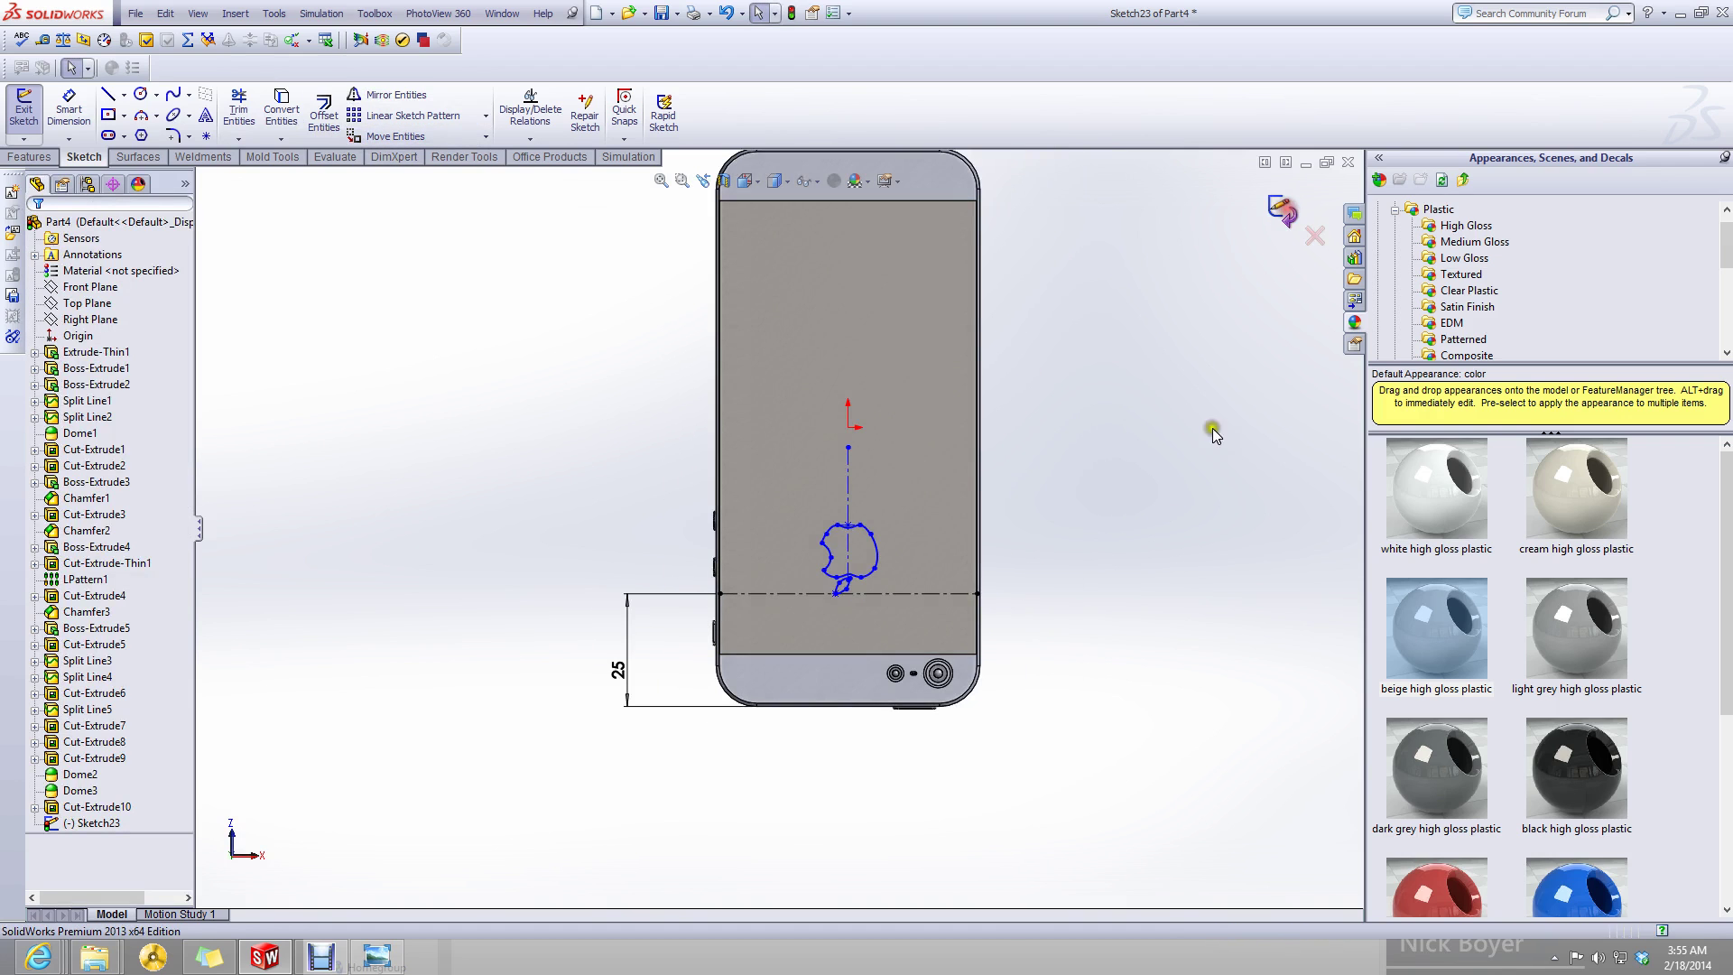
{"action": "left_click", "coordinate": [28, 157]}
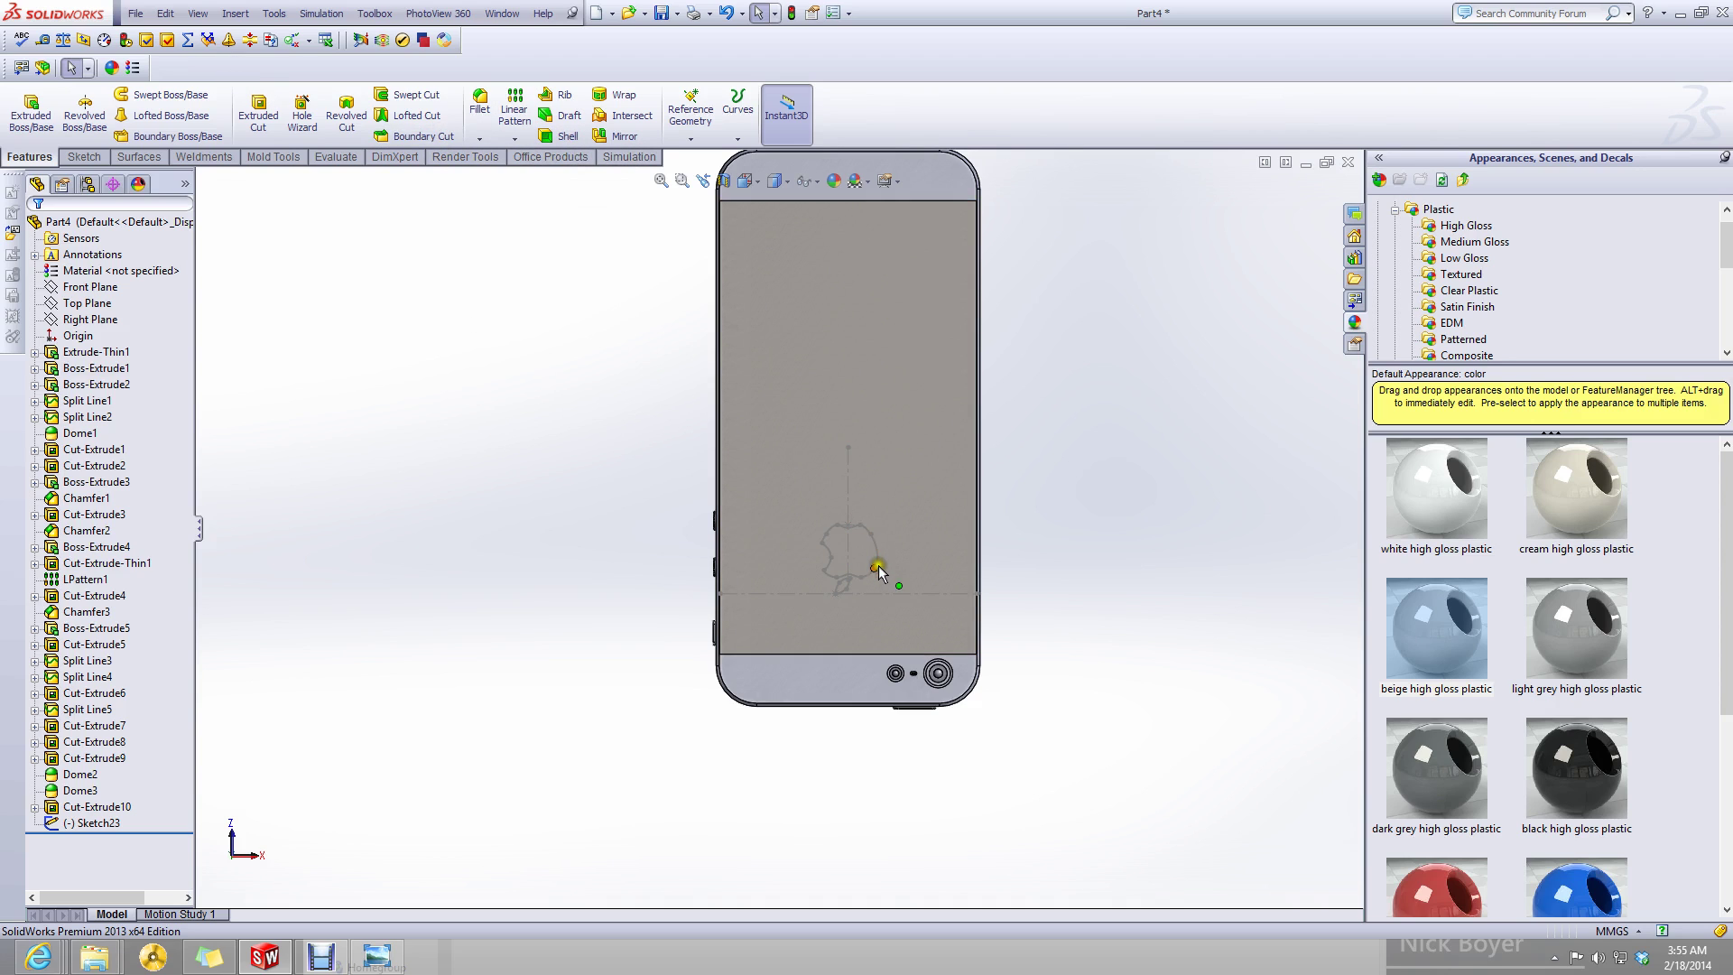
{"action": "left_click", "coordinate": [95, 823]}
{"action": "left_click", "coordinate": [734, 118]}
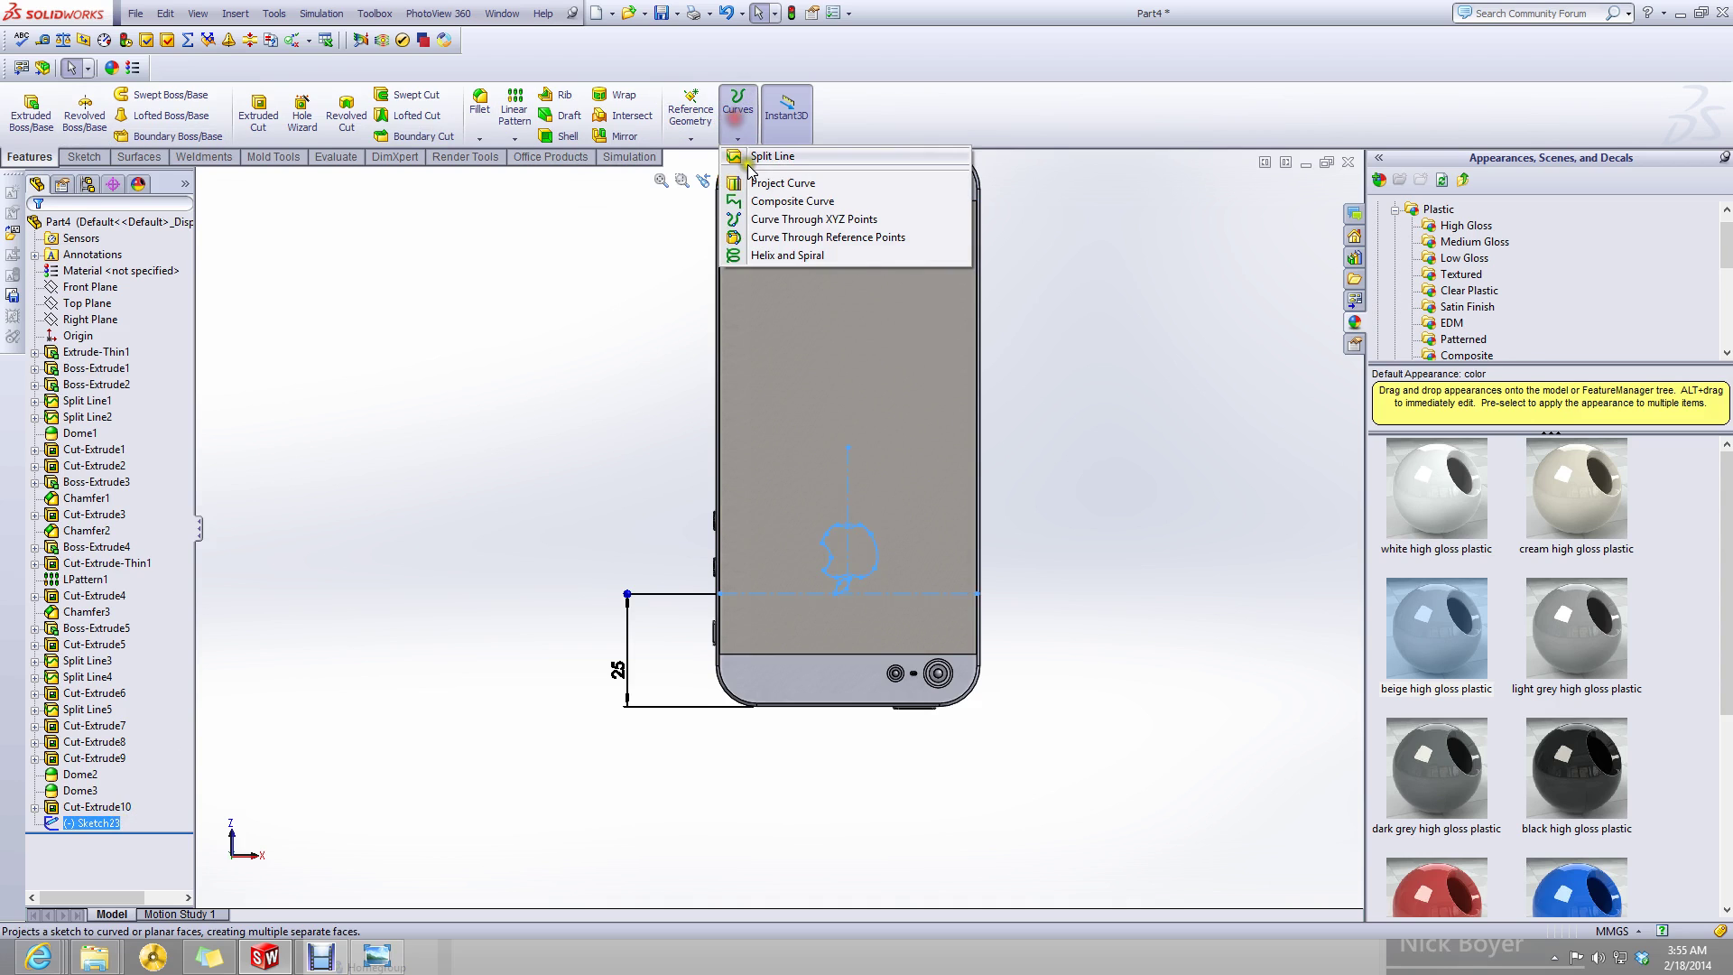
{"action": "left_click", "coordinate": [747, 163]}
{"action": "left_click", "coordinate": [869, 349]}
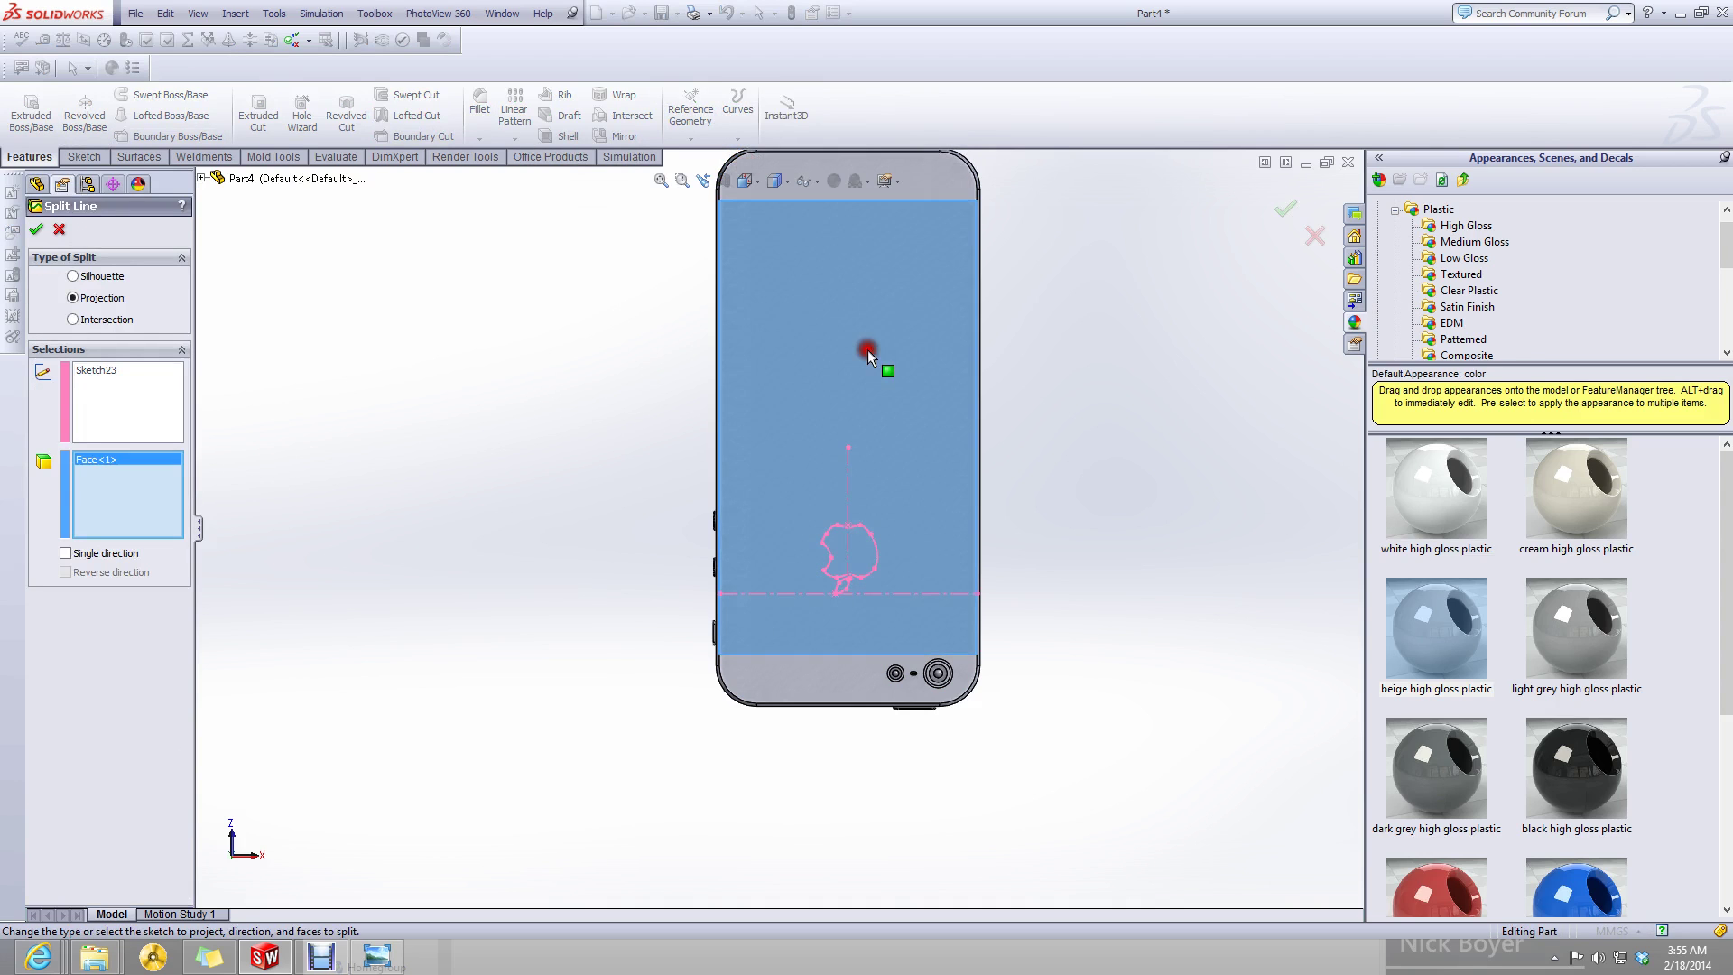
{"action": "left_click", "coordinate": [37, 226]}
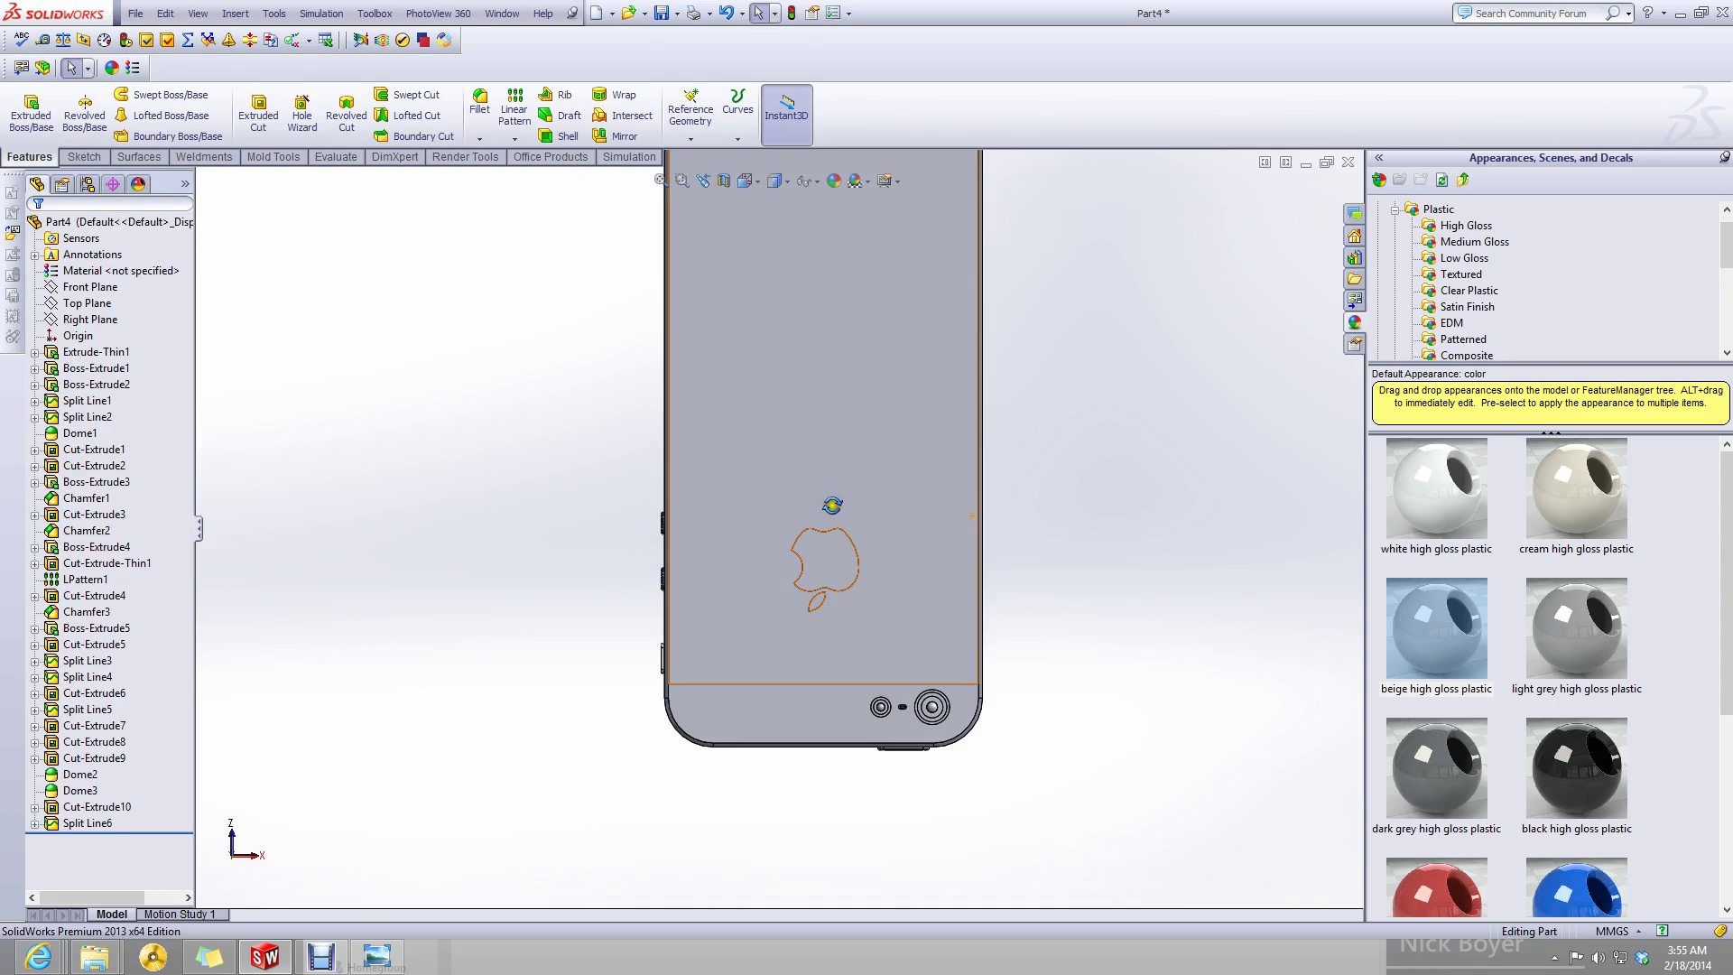
- Inspect the logo on the phone's back in perspective and consult the iphone5blueprints drawing for remaining details
{"action": "middle_click_drag", "start_coordinate": [1004, 493], "coordinate": [854, 280]}
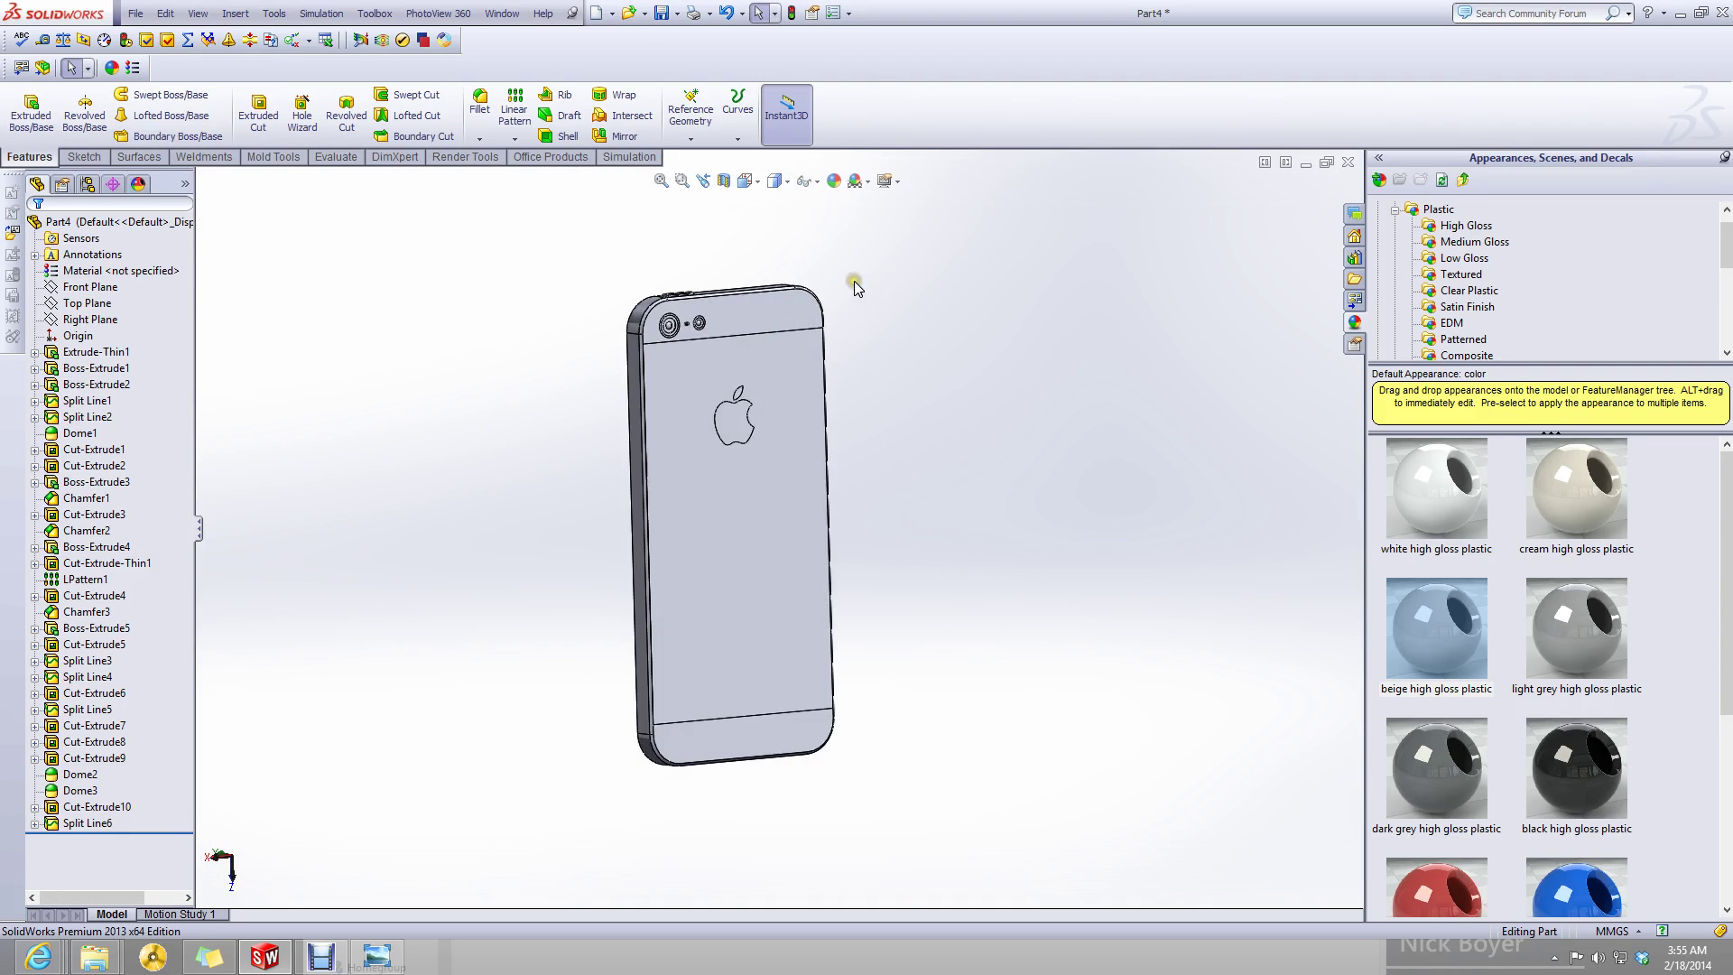
{"action": "left_click", "coordinate": [863, 594]}
{"action": "scroll", "coordinate": [587, 430], "scroll_direction": "down", "scroll_amount": 2}
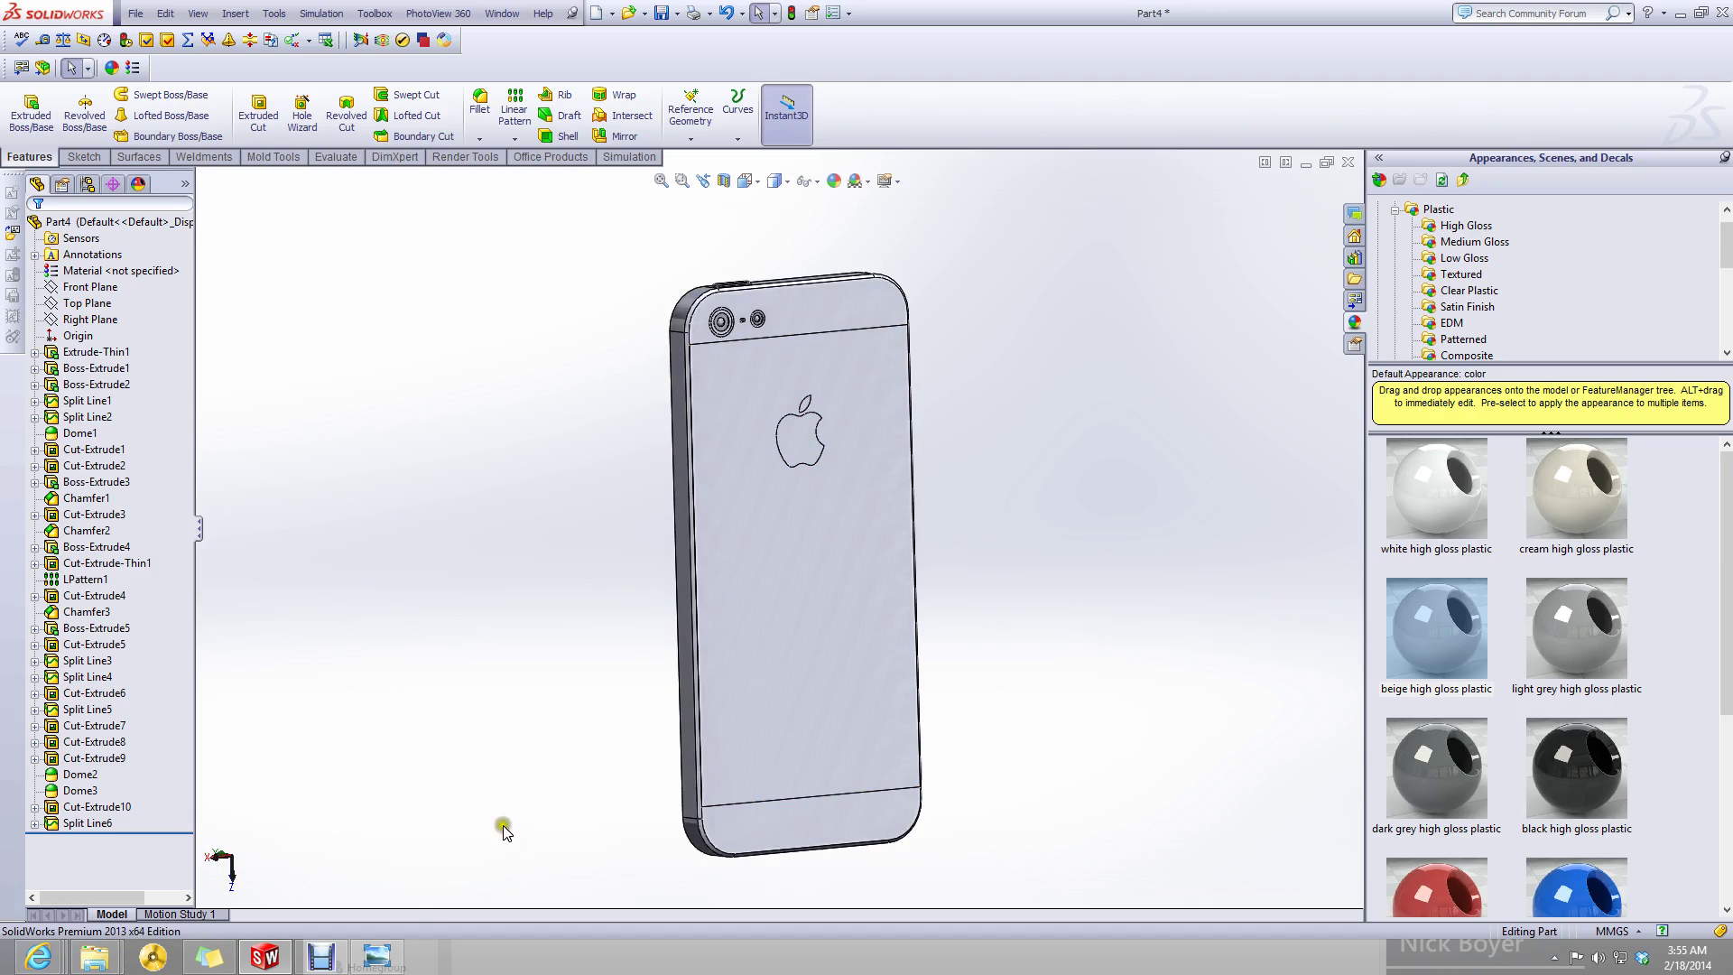
{"action": "left_click", "coordinate": [391, 968]}
{"action": "scroll", "coordinate": [758, 583], "scroll_direction": "down", "scroll_amount": 3}
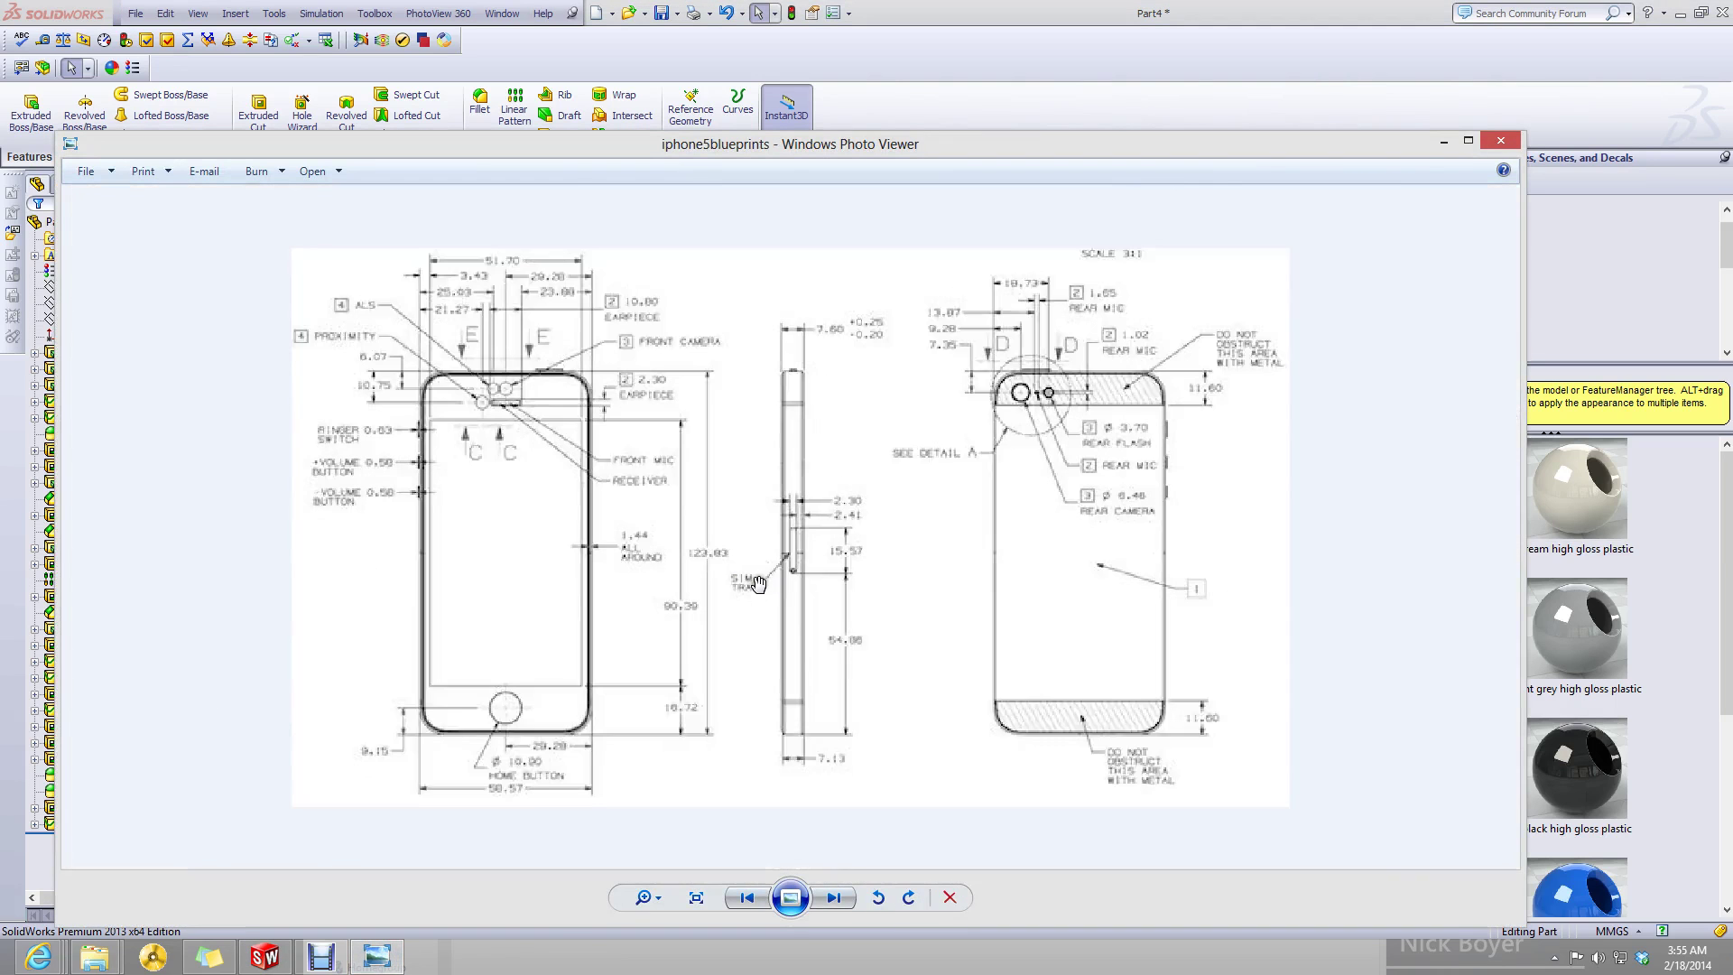
{"action": "left_click", "coordinate": [1441, 142]}
- Examine the ringer switch and its surrounding cutout on the phone's side, and switch to the reference iPhone 5 part
{"action": "scroll", "coordinate": [756, 388], "scroll_direction": "down", "scroll_amount": 2}
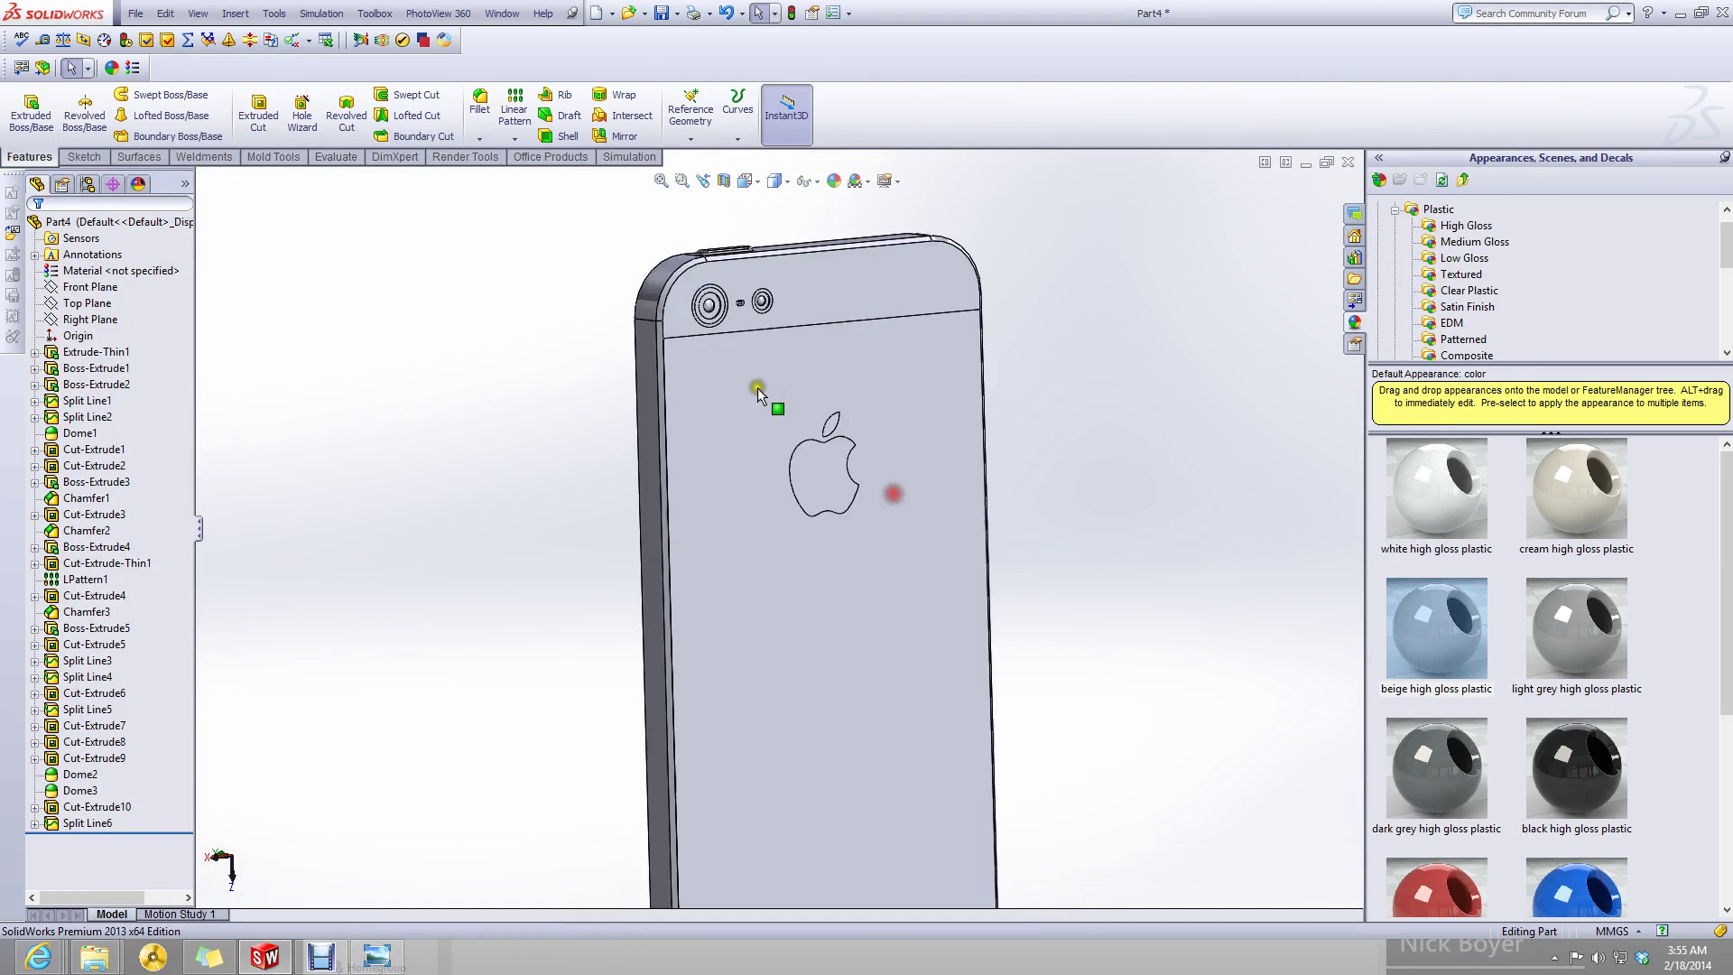
{"action": "middle_click_drag", "start_coordinate": [757, 387], "coordinate": [760, 440]}
{"action": "scroll", "coordinate": [760, 440], "scroll_direction": "down", "scroll_amount": 5}
{"action": "scroll", "coordinate": [659, 298], "scroll_direction": "down", "scroll_amount": 3}
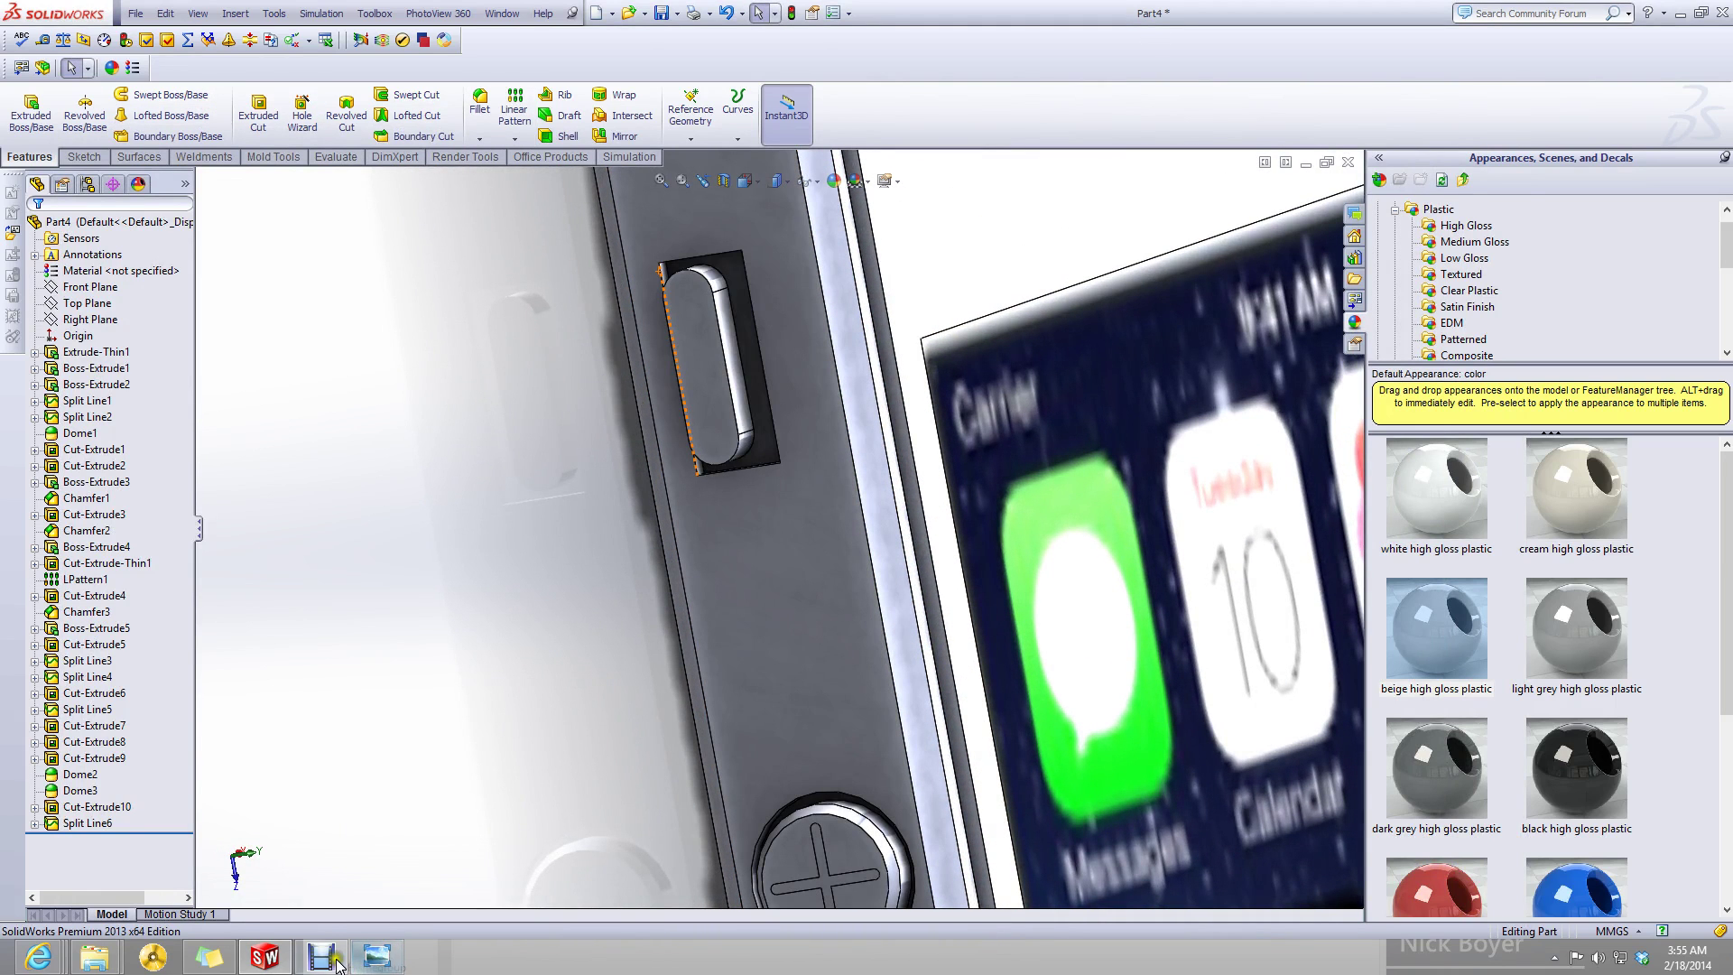
{"action": "left_click", "coordinate": [1306, 168]}
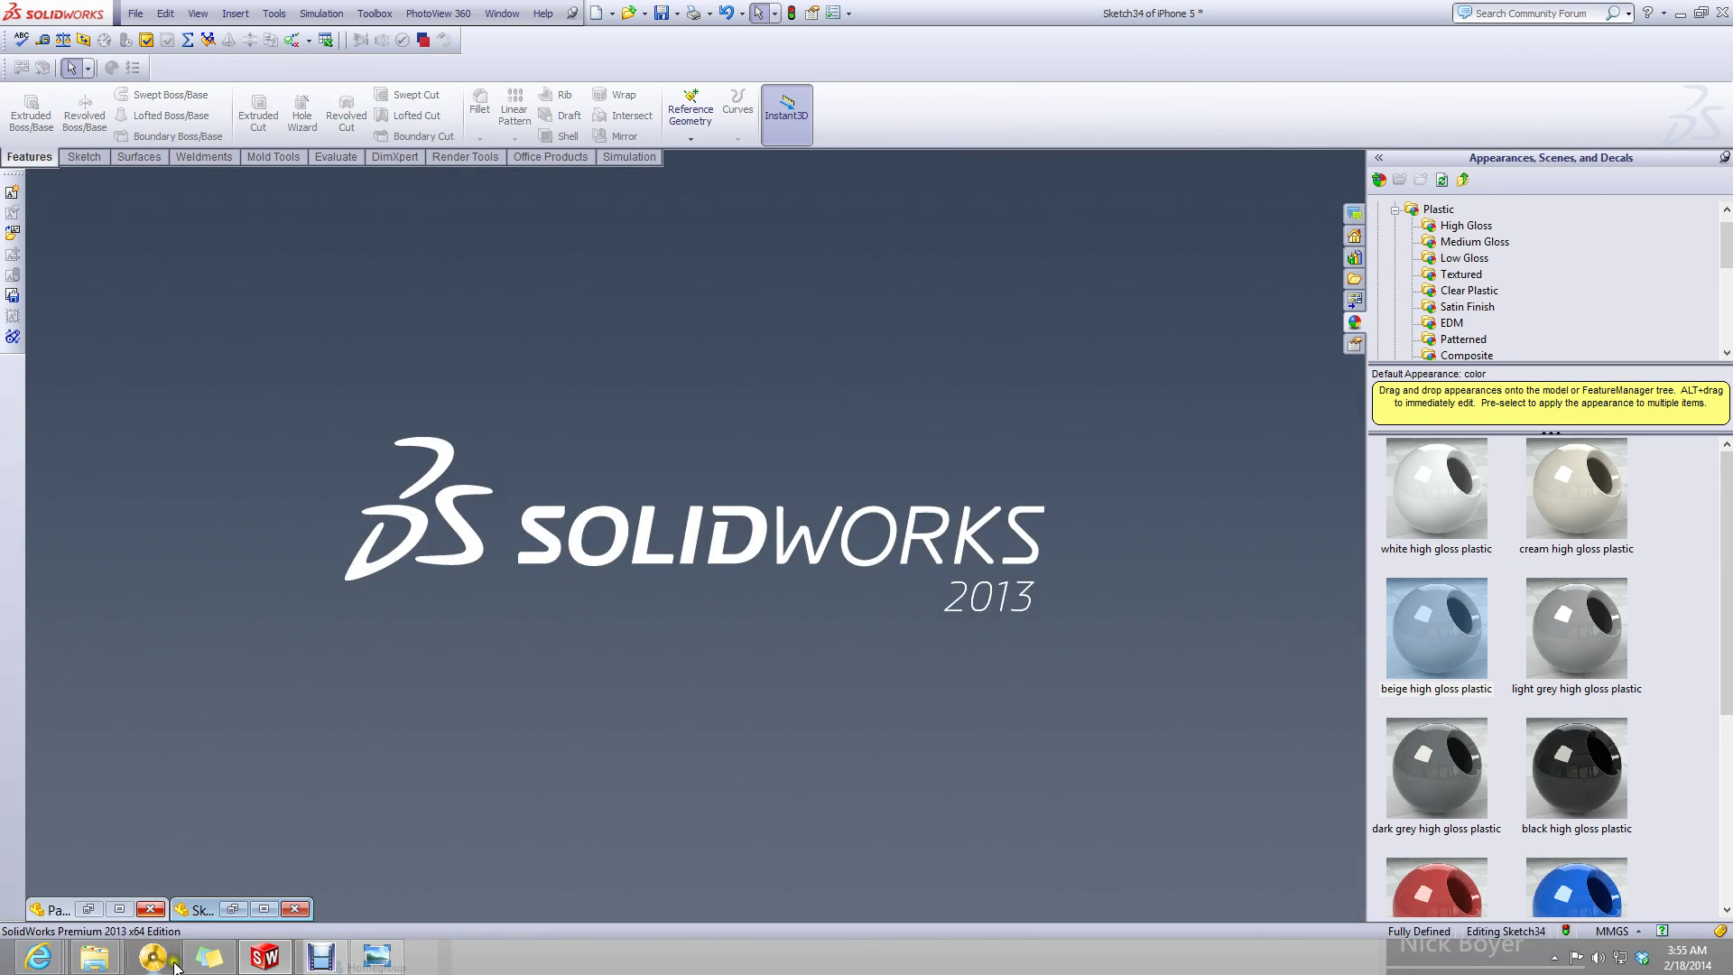
{"action": "left_click", "coordinate": [149, 910]}
{"action": "scroll", "coordinate": [614, 680], "scroll_direction": "up", "scroll_amount": 5}
{"action": "scroll", "coordinate": [658, 677], "scroll_direction": "down", "scroll_amount": 8}
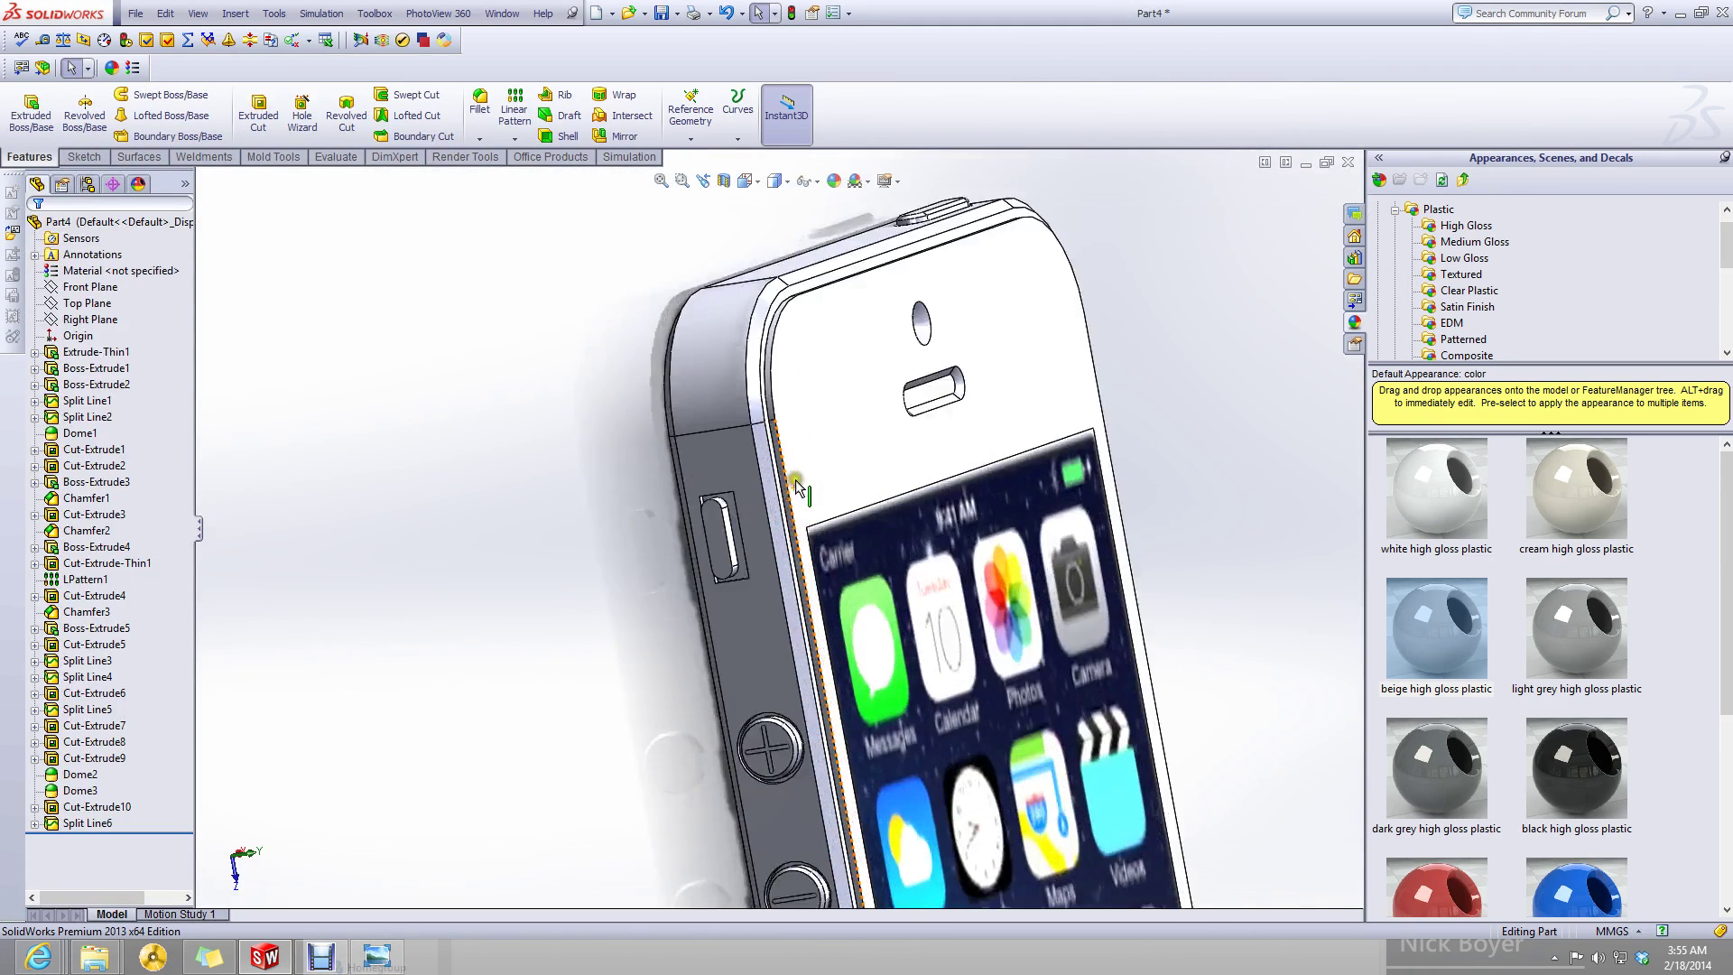
{"action": "scroll", "coordinate": [741, 547], "scroll_direction": "up", "scroll_amount": 5}
{"action": "scroll", "coordinate": [740, 547], "scroll_direction": "down", "scroll_amount": 5}
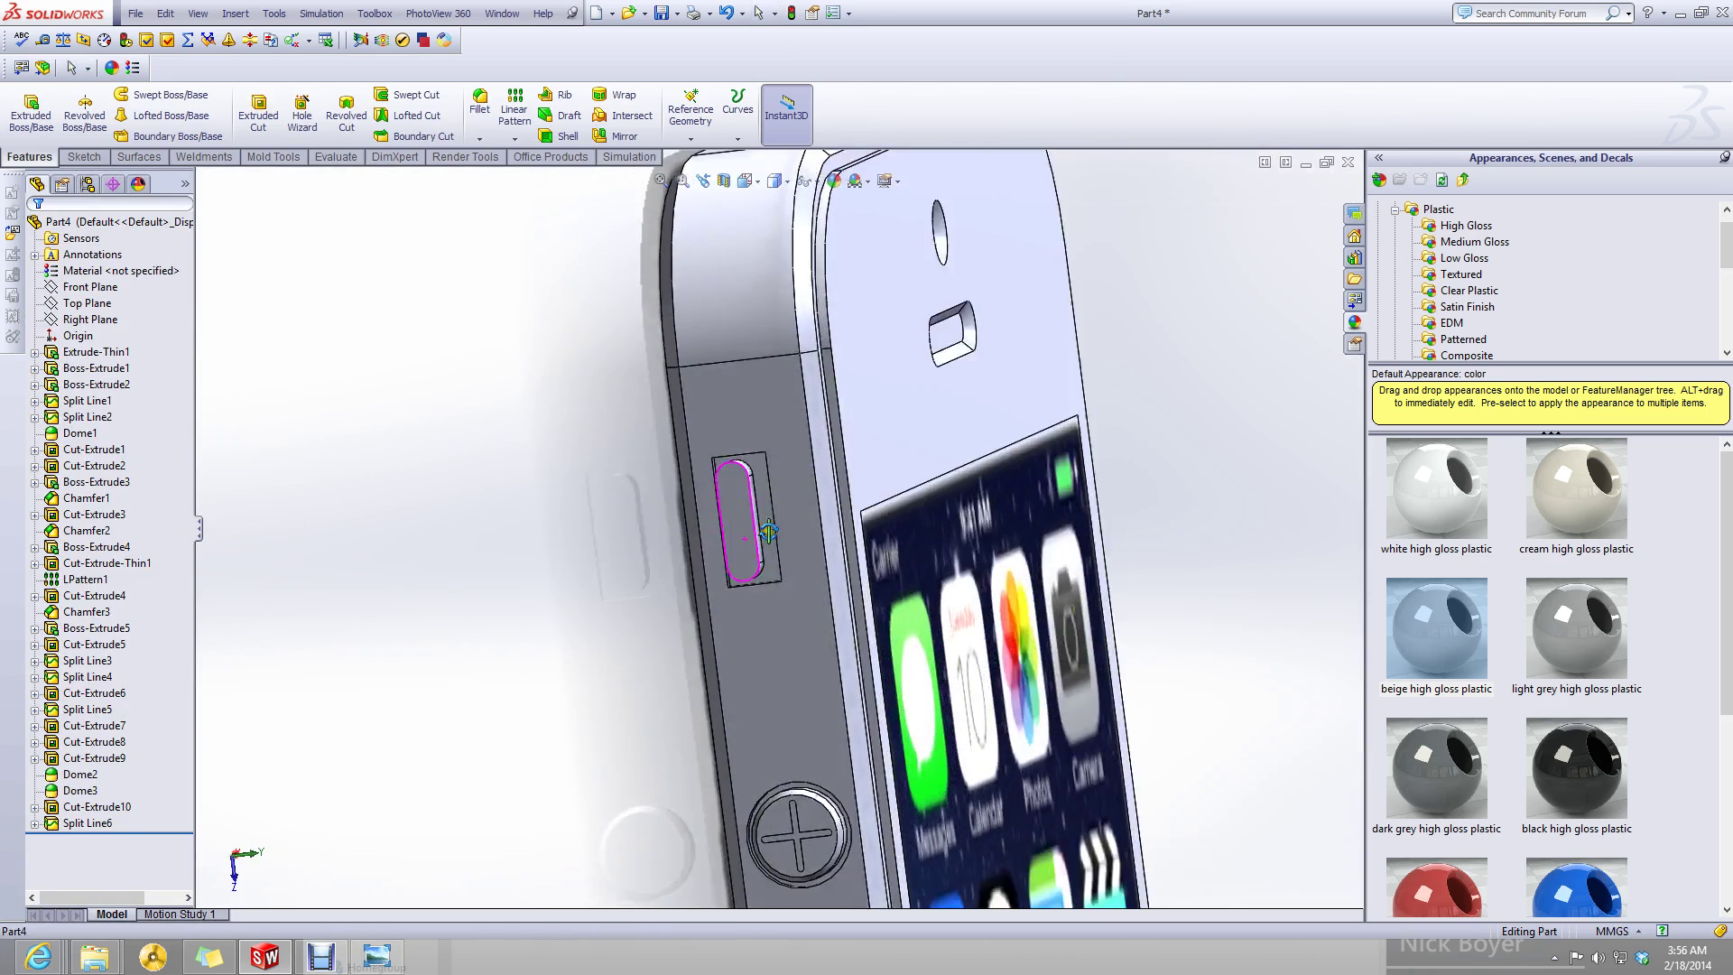
{"action": "left_click", "coordinate": [1306, 164]}
{"action": "left_click", "coordinate": [262, 911]}
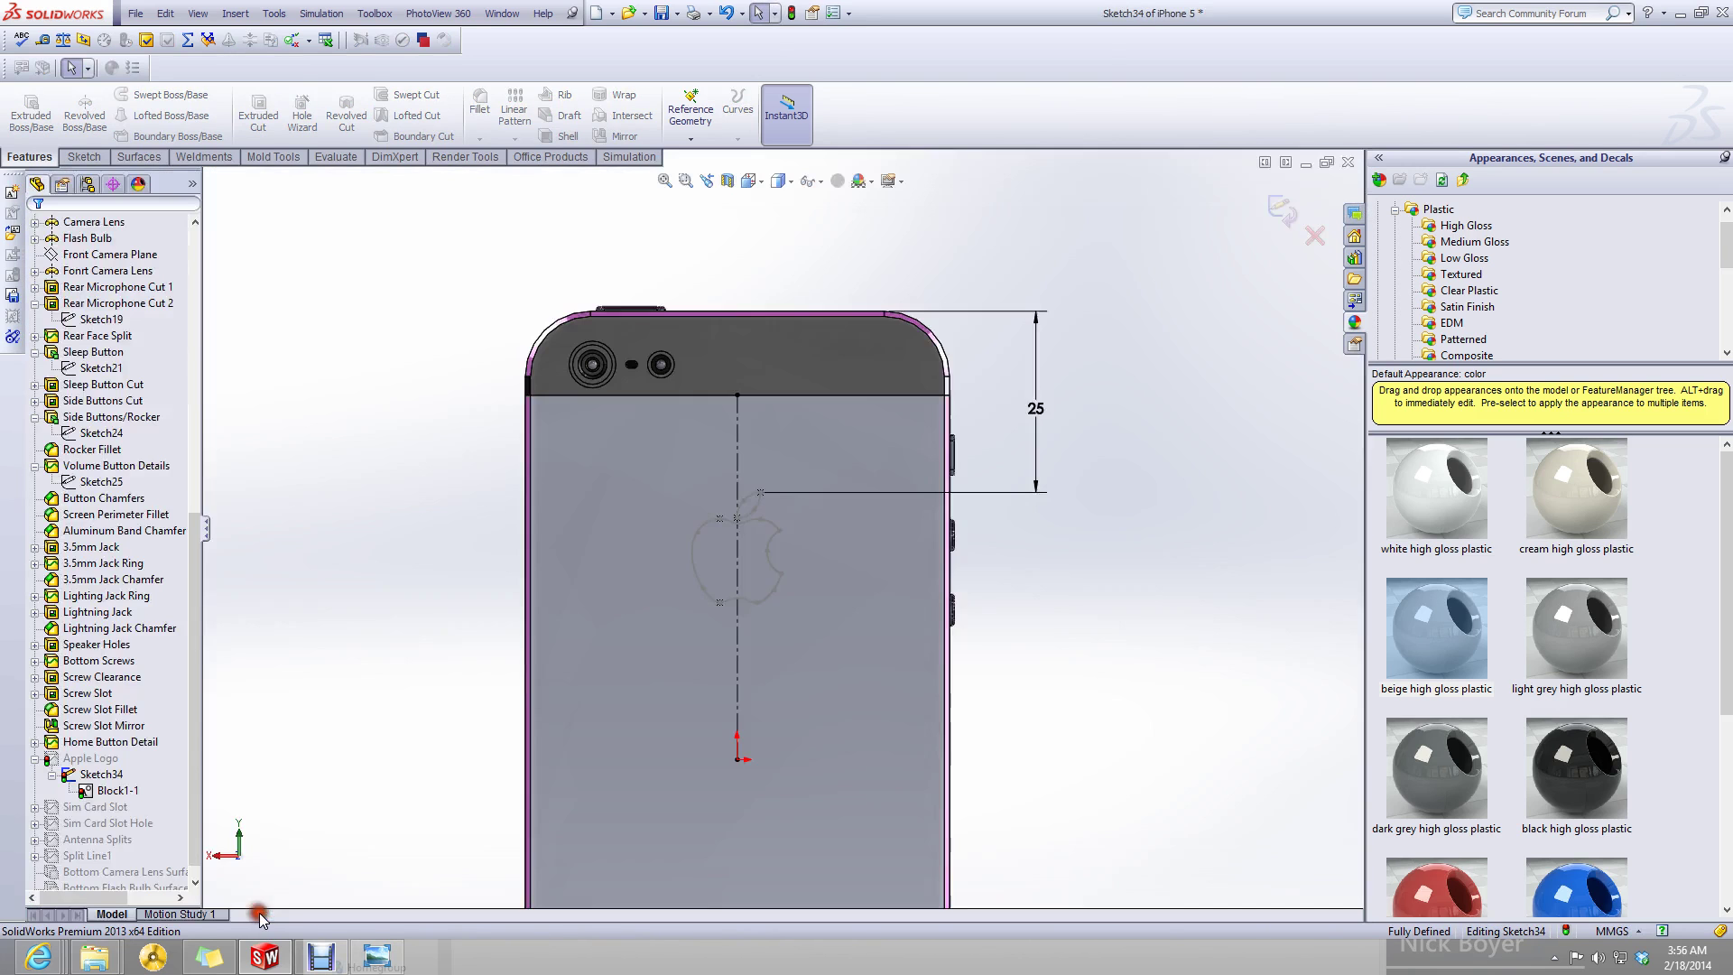
- Close the logo sketch in the reference part and inspect the rounded-square Home Button Detail on the phone's front
{"action": "key", "text": "ctrl+b"}
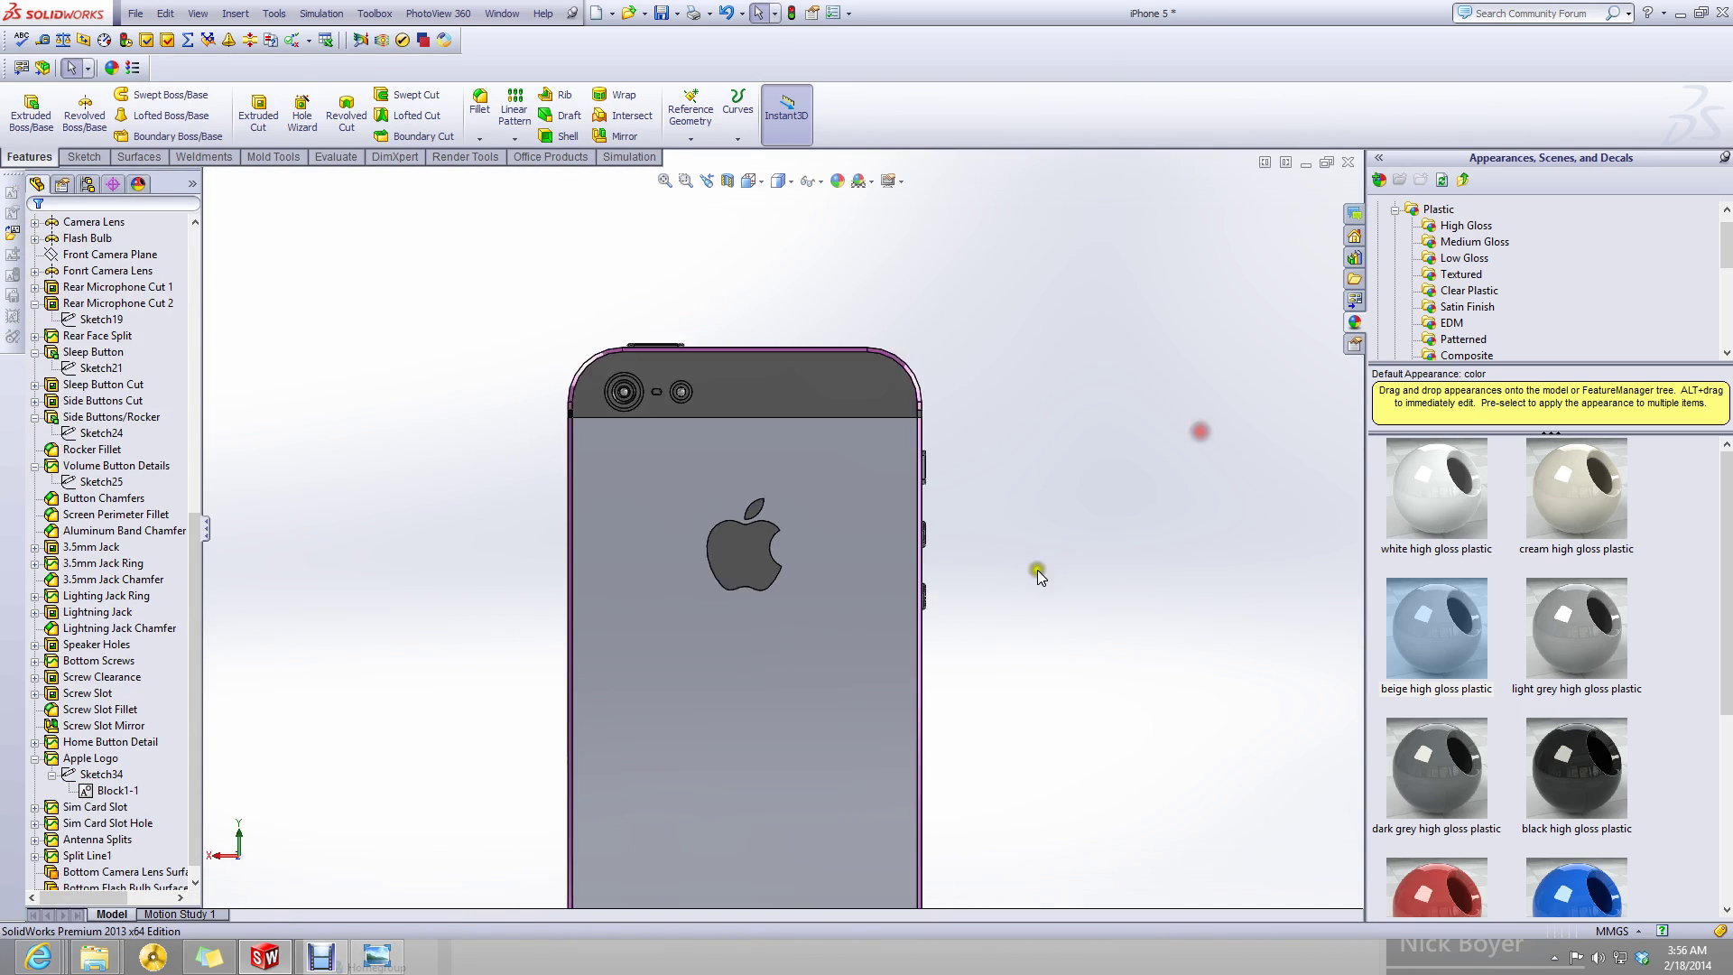
{"action": "scroll", "coordinate": [824, 567], "scroll_direction": "up", "scroll_amount": 3}
{"action": "scroll", "coordinate": [795, 712], "scroll_direction": "down", "scroll_amount": 5}
{"action": "mouse_move", "coordinate": [794, 712]}
{"action": "middle_mouse_down"}
{"action": "mouse_move", "coordinate": [642, 740]}
{"action": "mouse_move", "coordinate": [492, 731]}
{"action": "mouse_move", "coordinate": [565, 688]}
{"action": "middle_mouse_up"}
{"action": "scroll", "coordinate": [843, 689], "scroll_direction": "up", "scroll_amount": 3}
{"action": "scroll", "coordinate": [848, 641], "scroll_direction": "down", "scroll_amount": 6}
{"action": "scroll", "coordinate": [813, 639], "scroll_direction": "down", "scroll_amount": 2}
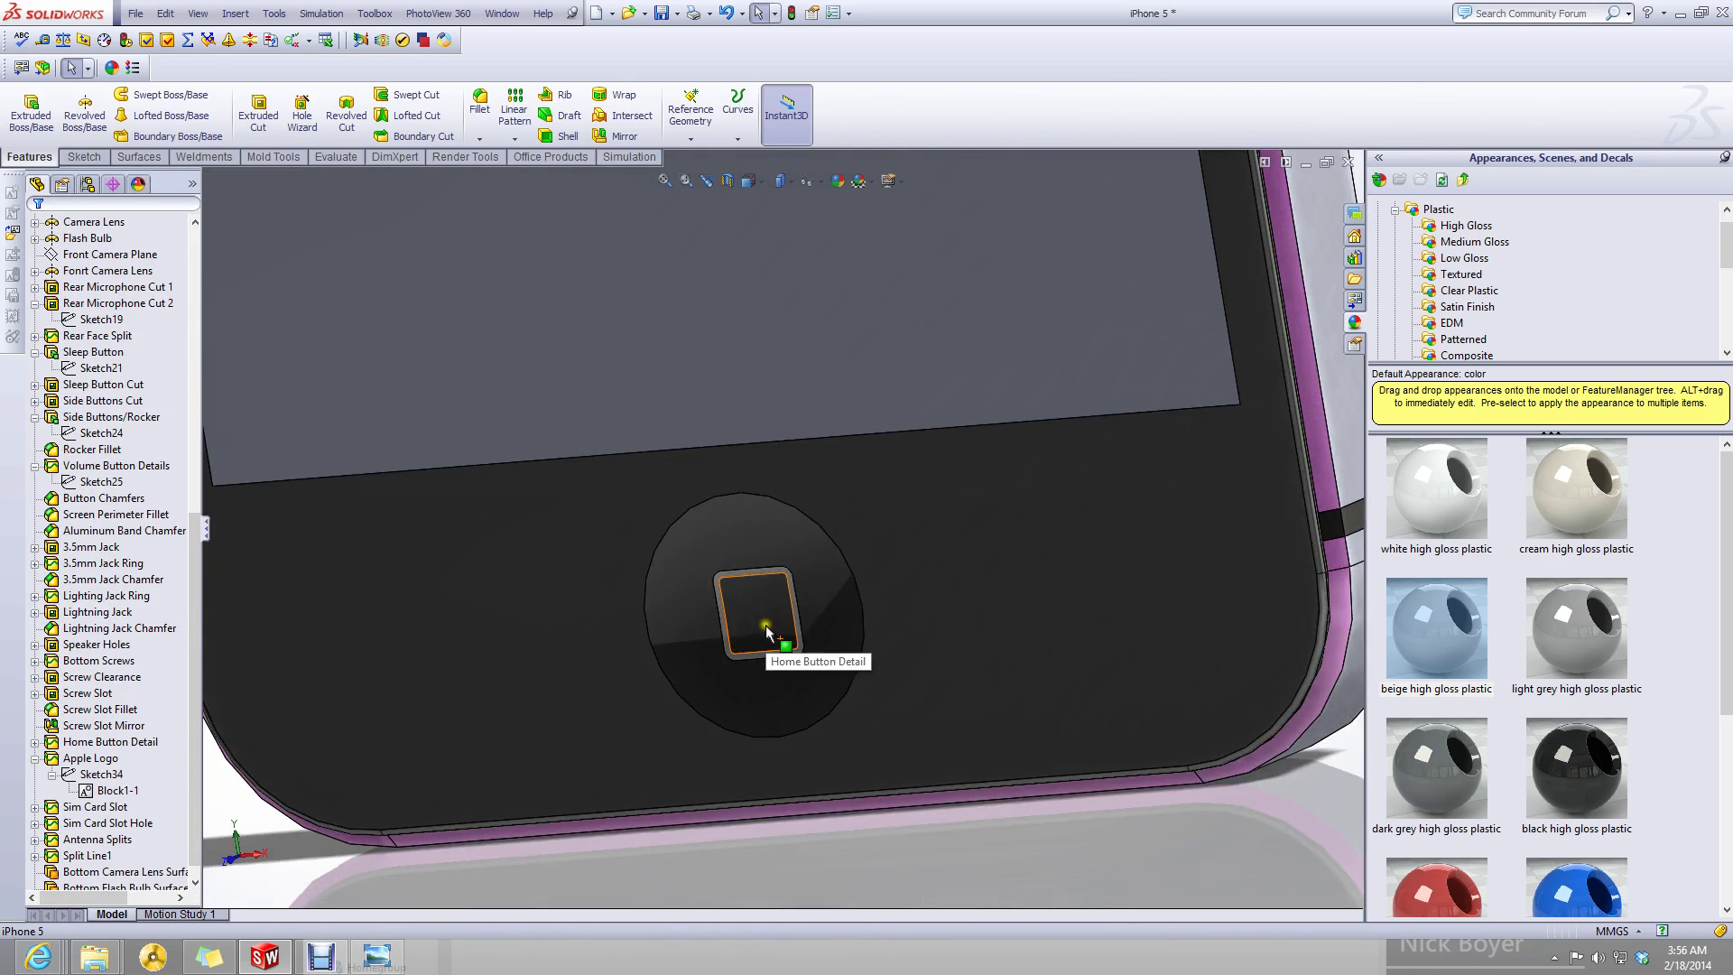
{"action": "left_click", "coordinate": [773, 639]}
{"action": "scroll", "coordinate": [821, 659], "scroll_direction": "down", "scroll_amount": 3}
{"action": "scroll", "coordinate": [642, 500], "scroll_direction": "down", "scroll_amount": 2}
{"action": "scroll", "coordinate": [642, 500], "scroll_direction": "down", "scroll_amount": 3}
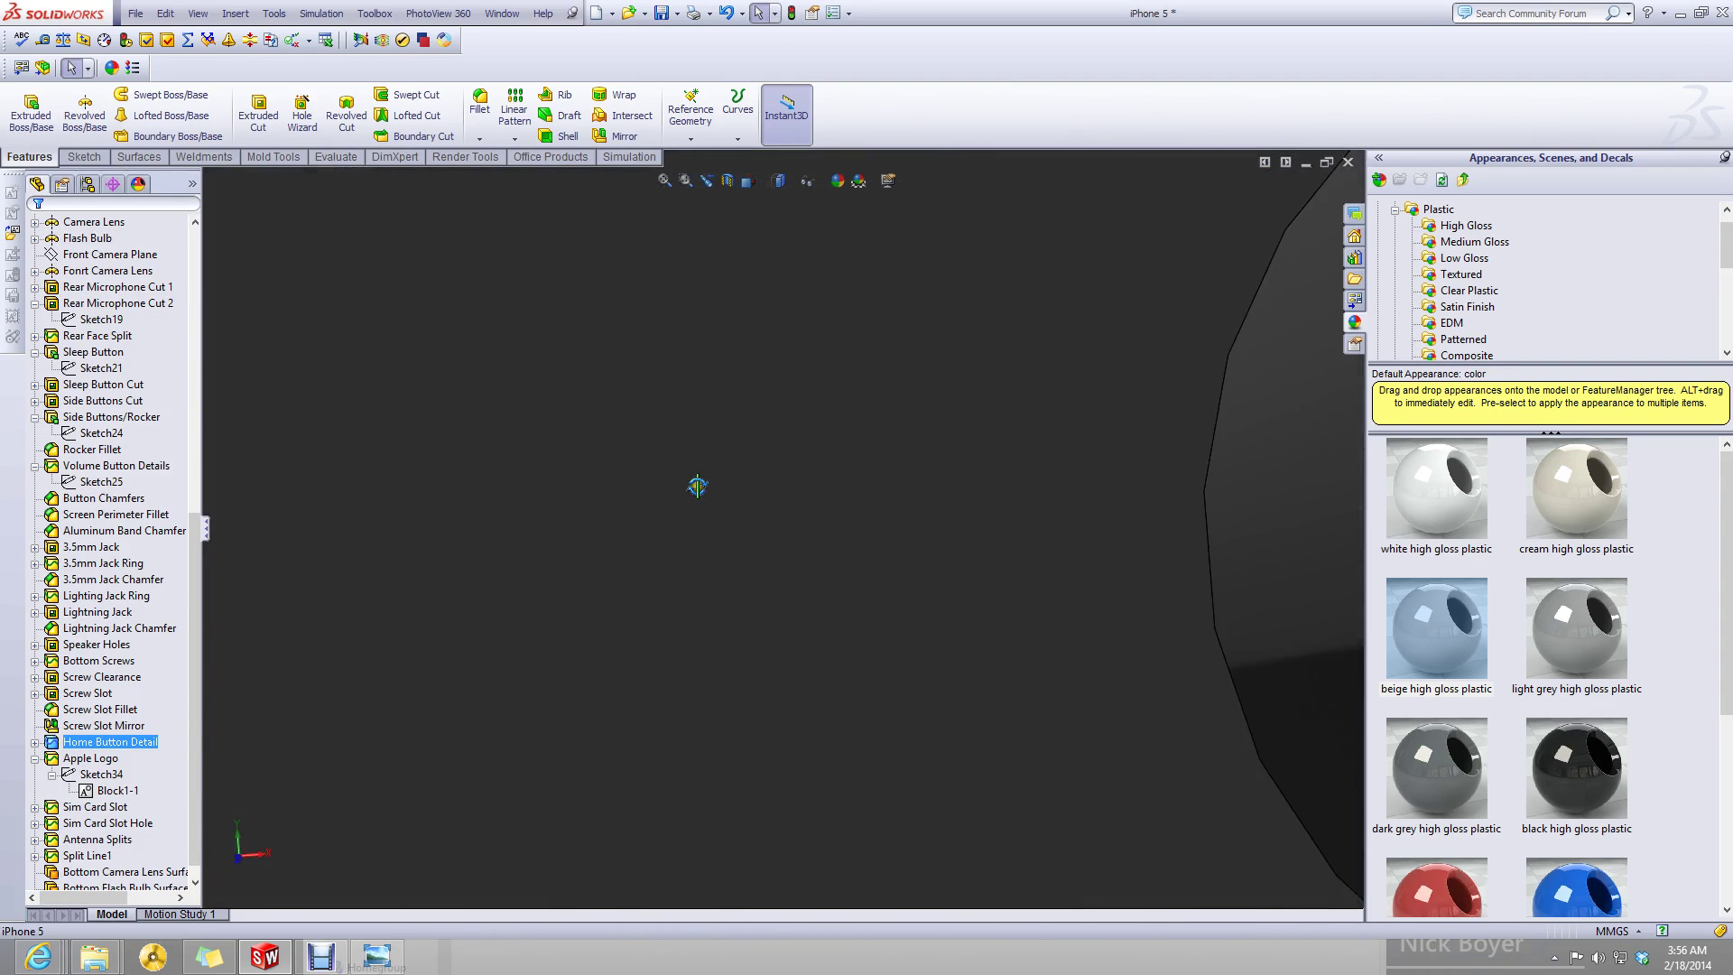
{"action": "scroll", "coordinate": [657, 503], "scroll_direction": "up", "scroll_amount": 3}
{"action": "scroll", "coordinate": [746, 480], "scroll_direction": "down", "scroll_amount": 2}
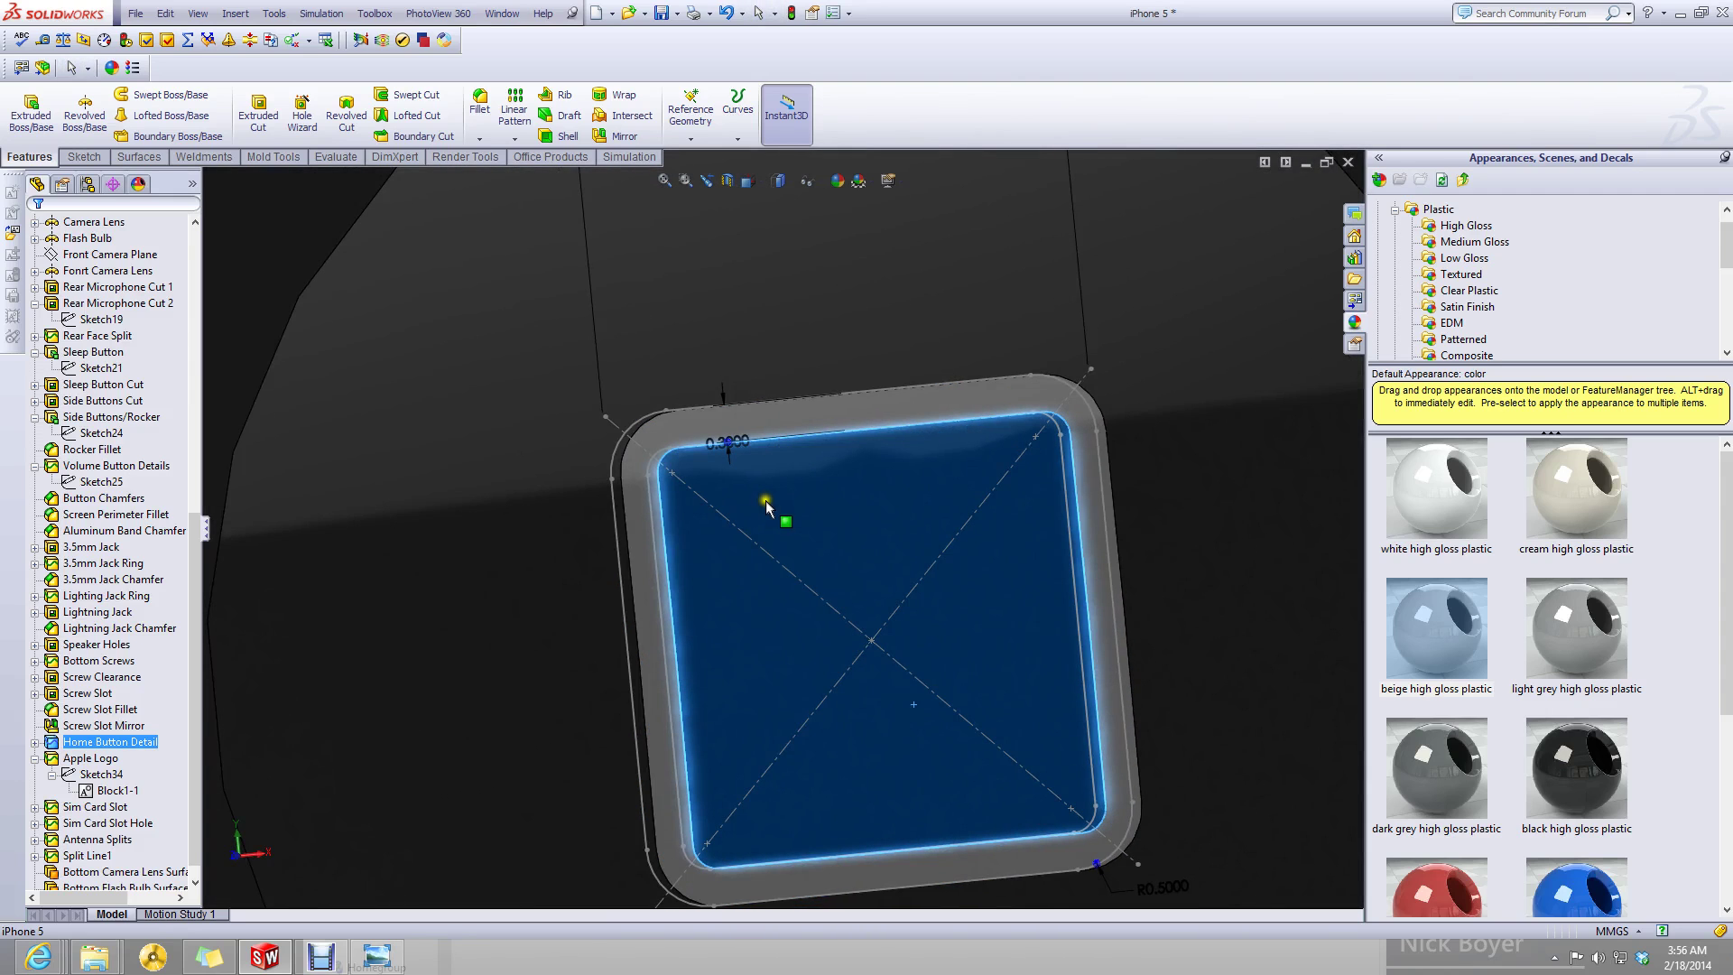
{"action": "scroll", "coordinate": [785, 461], "scroll_direction": "down", "scroll_amount": 1}
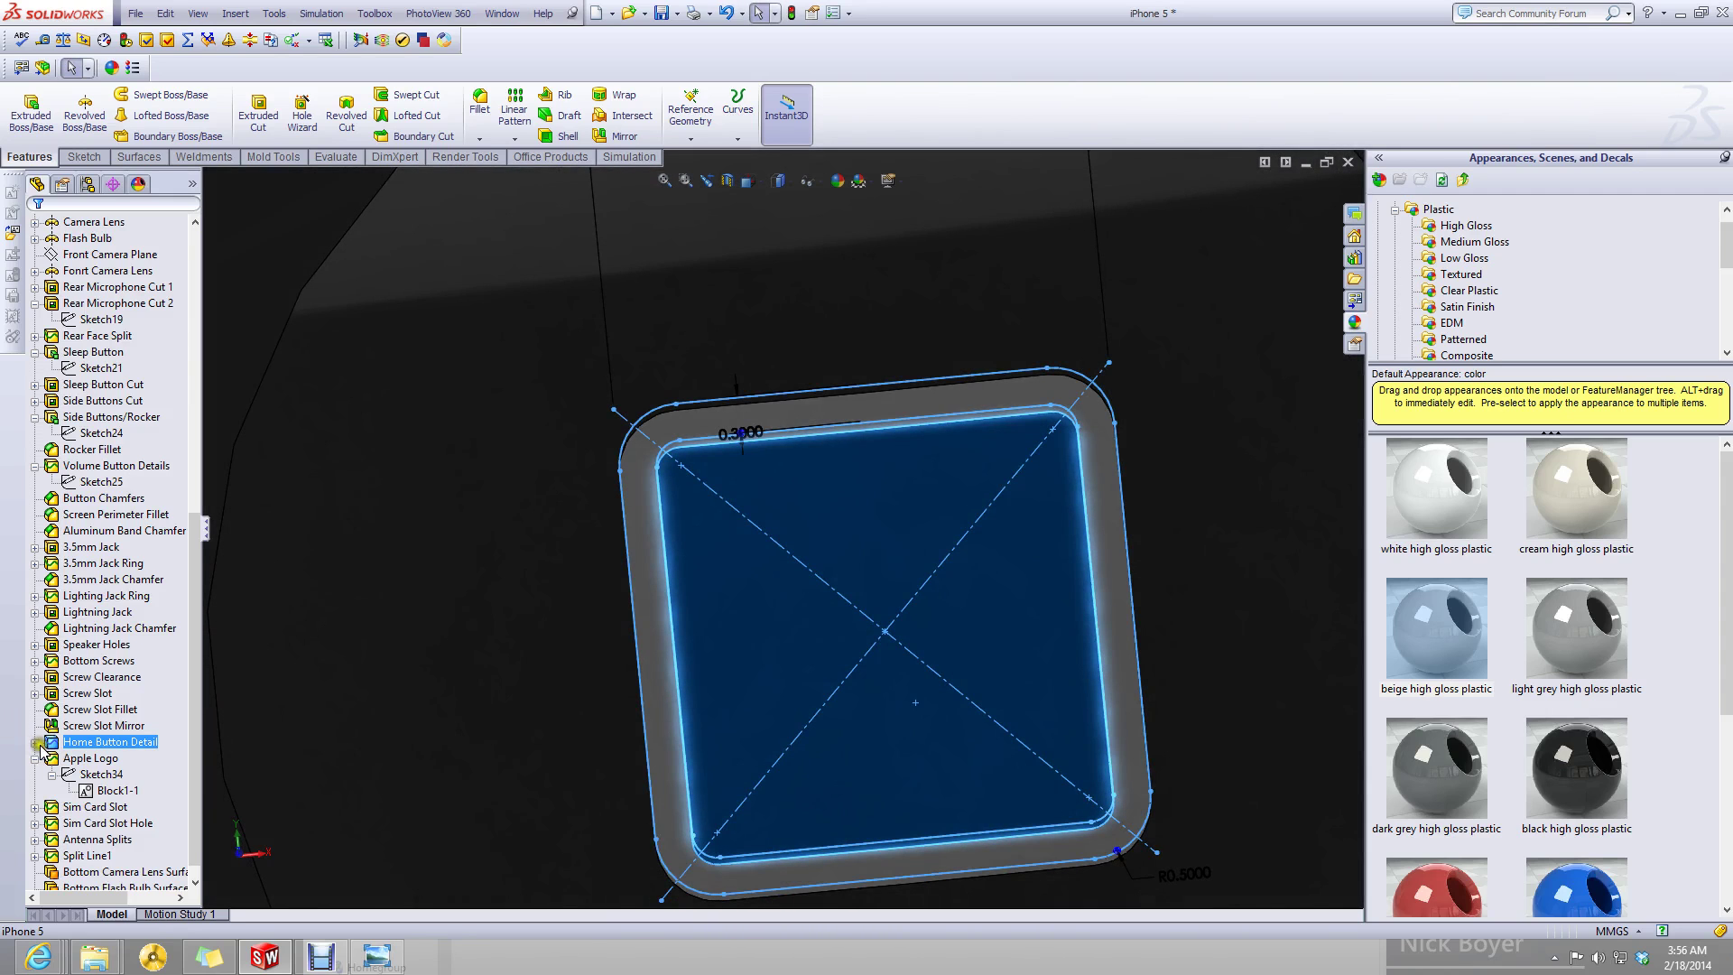
- Open the sketch of the Home Button Detail feature and examine its square width, offset and corner radius dimensions
{"action": "left_click", "coordinate": [35, 743]}
{"action": "left_click", "coordinate": [99, 759]}
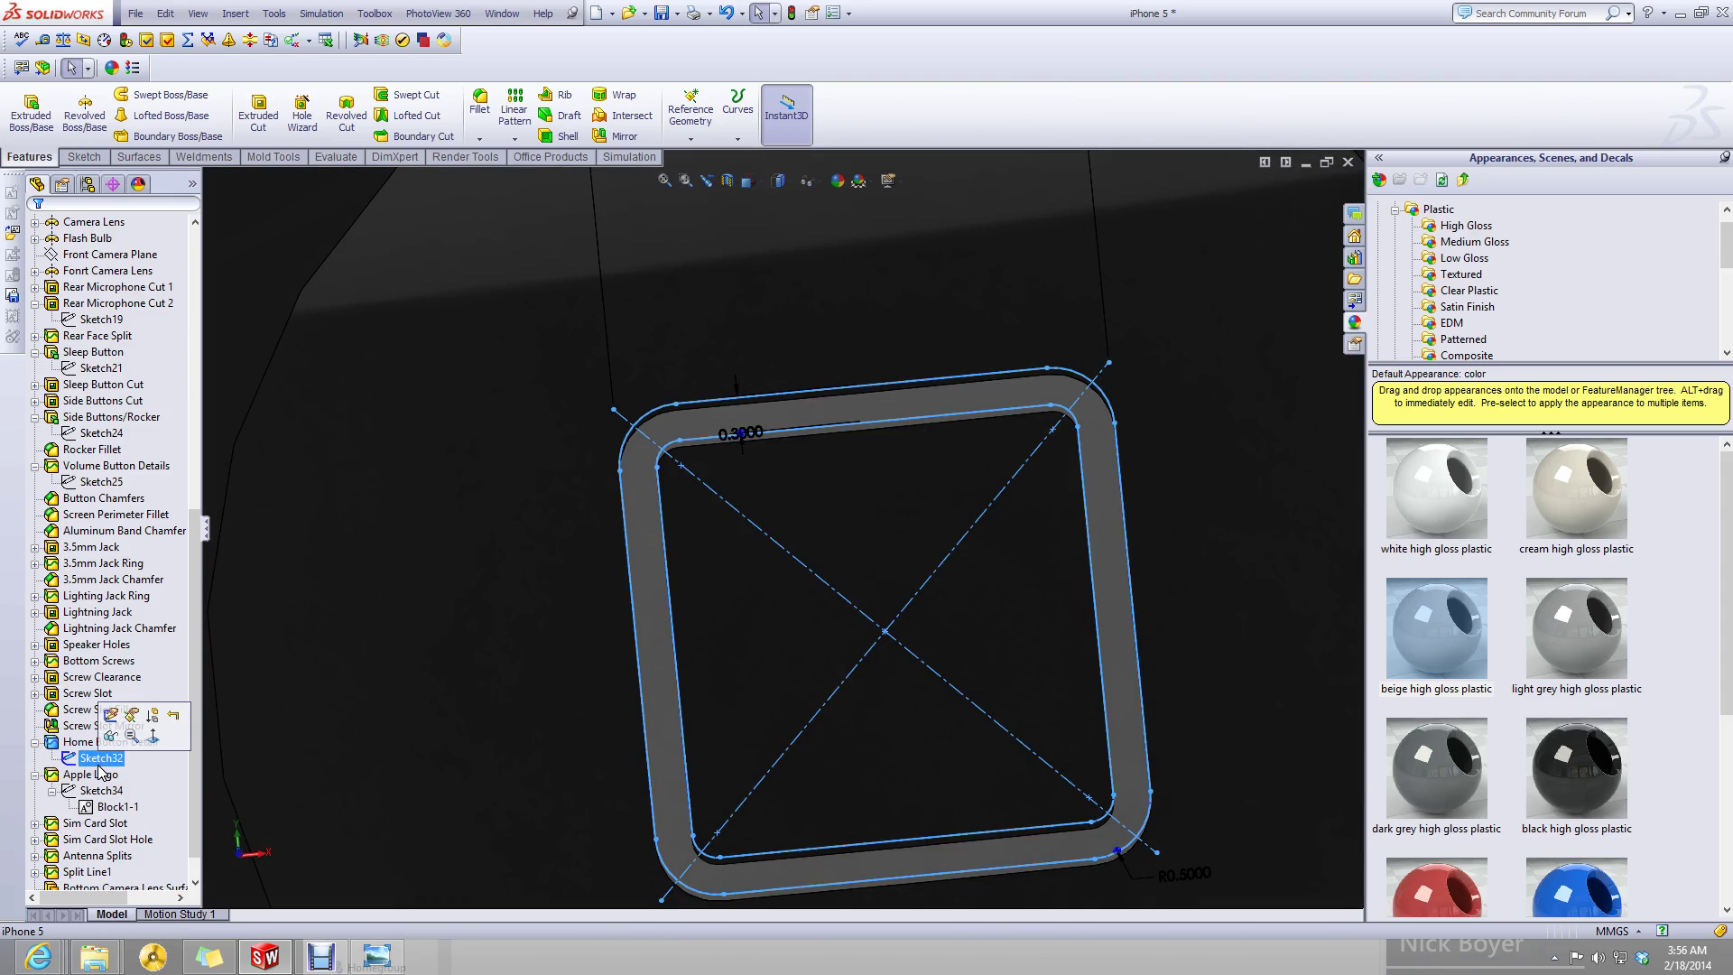
{"action": "right_click", "coordinate": [101, 763]}
{"action": "left_click", "coordinate": [110, 701]}
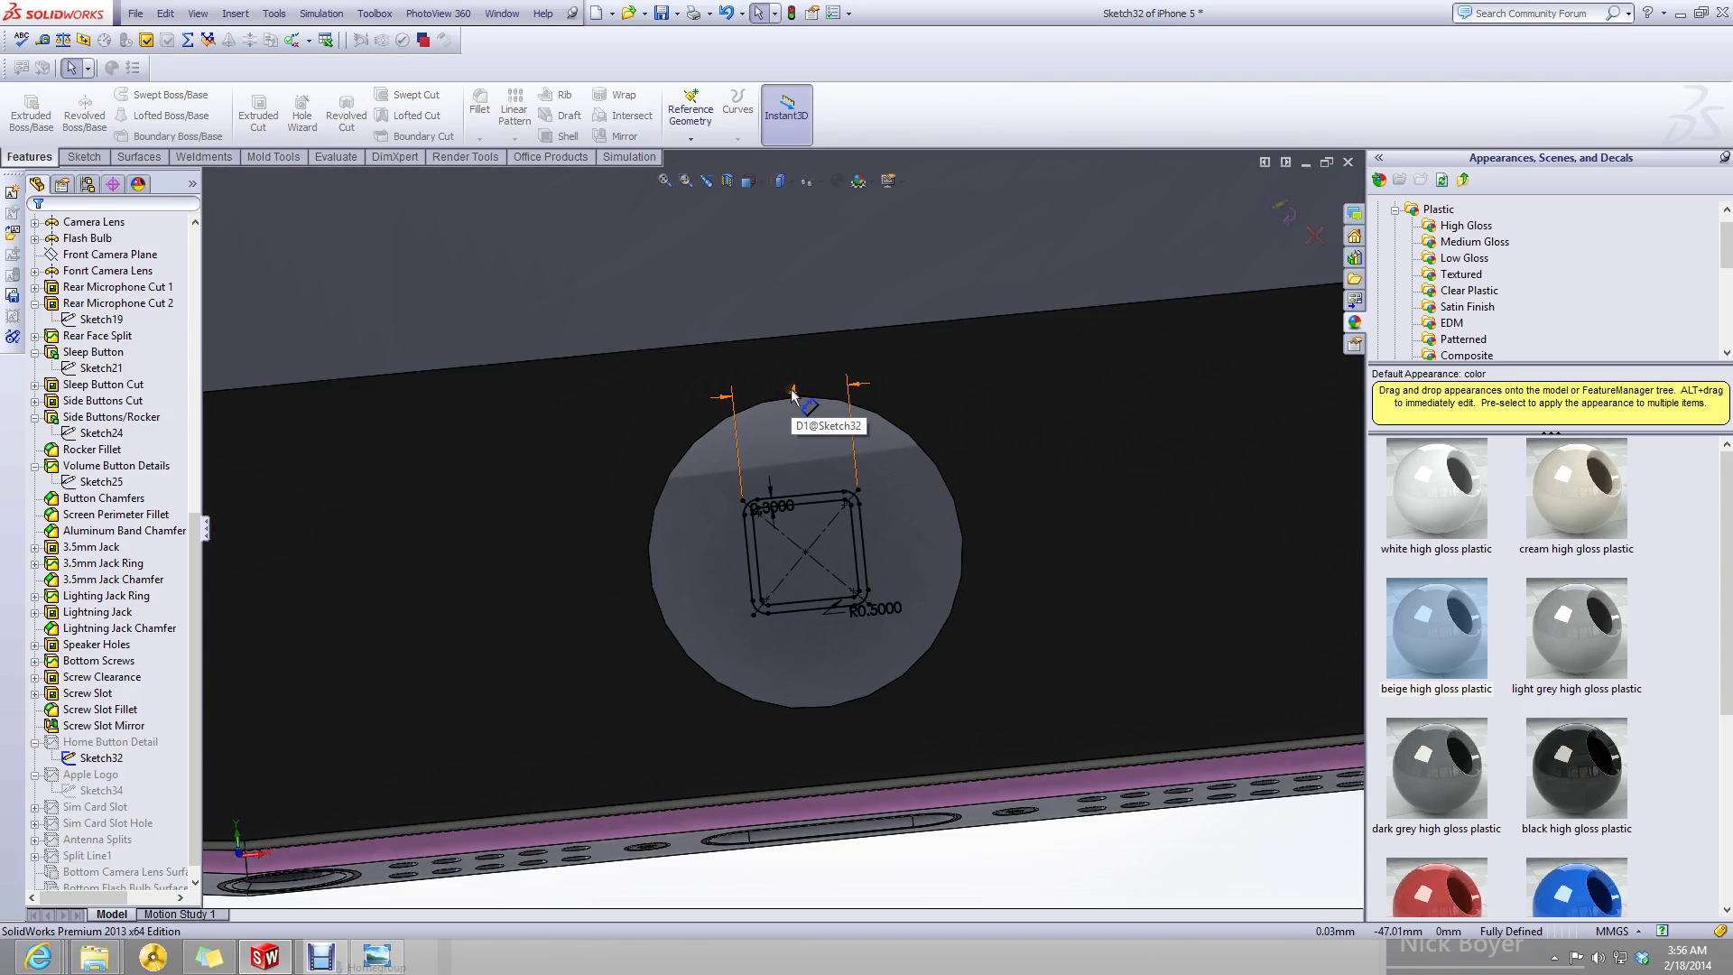
{"action": "scroll", "coordinate": [793, 403], "scroll_direction": "up", "scroll_amount": 5}
{"action": "scroll", "coordinate": [804, 587], "scroll_direction": "down", "scroll_amount": 5}
{"action": "middle_click_drag", "start_coordinate": [813, 588], "coordinate": [758, 673]}
{"action": "scroll", "coordinate": [777, 700], "scroll_direction": "down", "scroll_amount": 3}
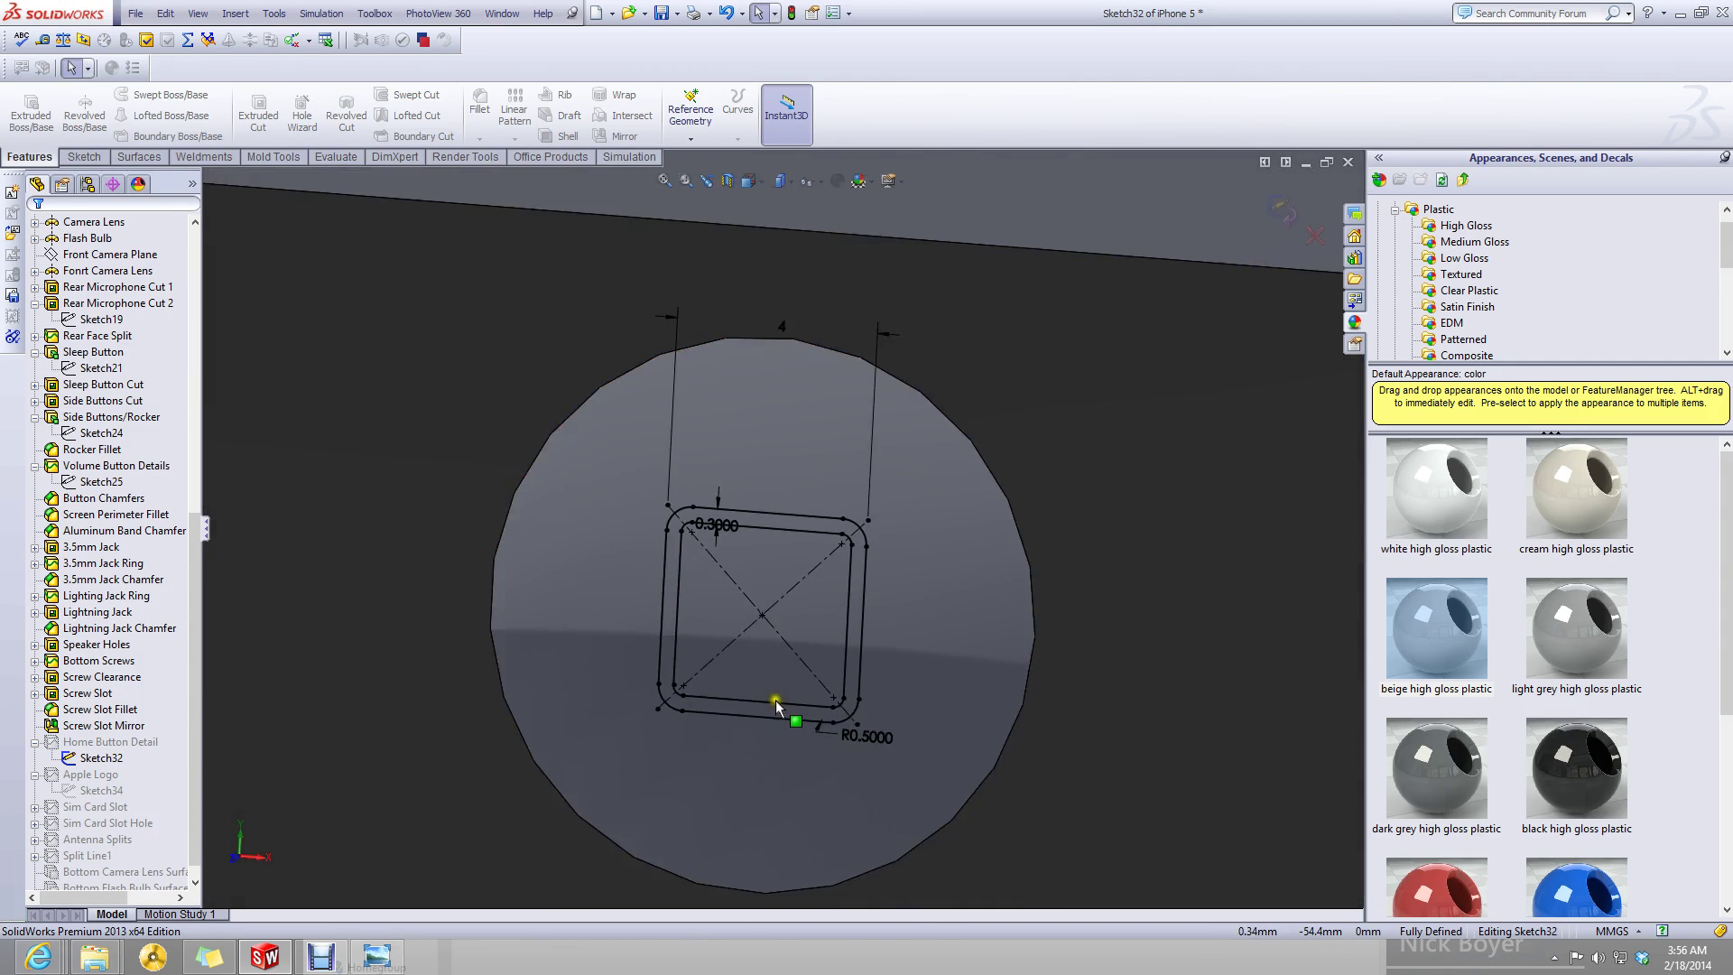
{"action": "scroll", "coordinate": [784, 707], "scroll_direction": "down", "scroll_amount": 2}
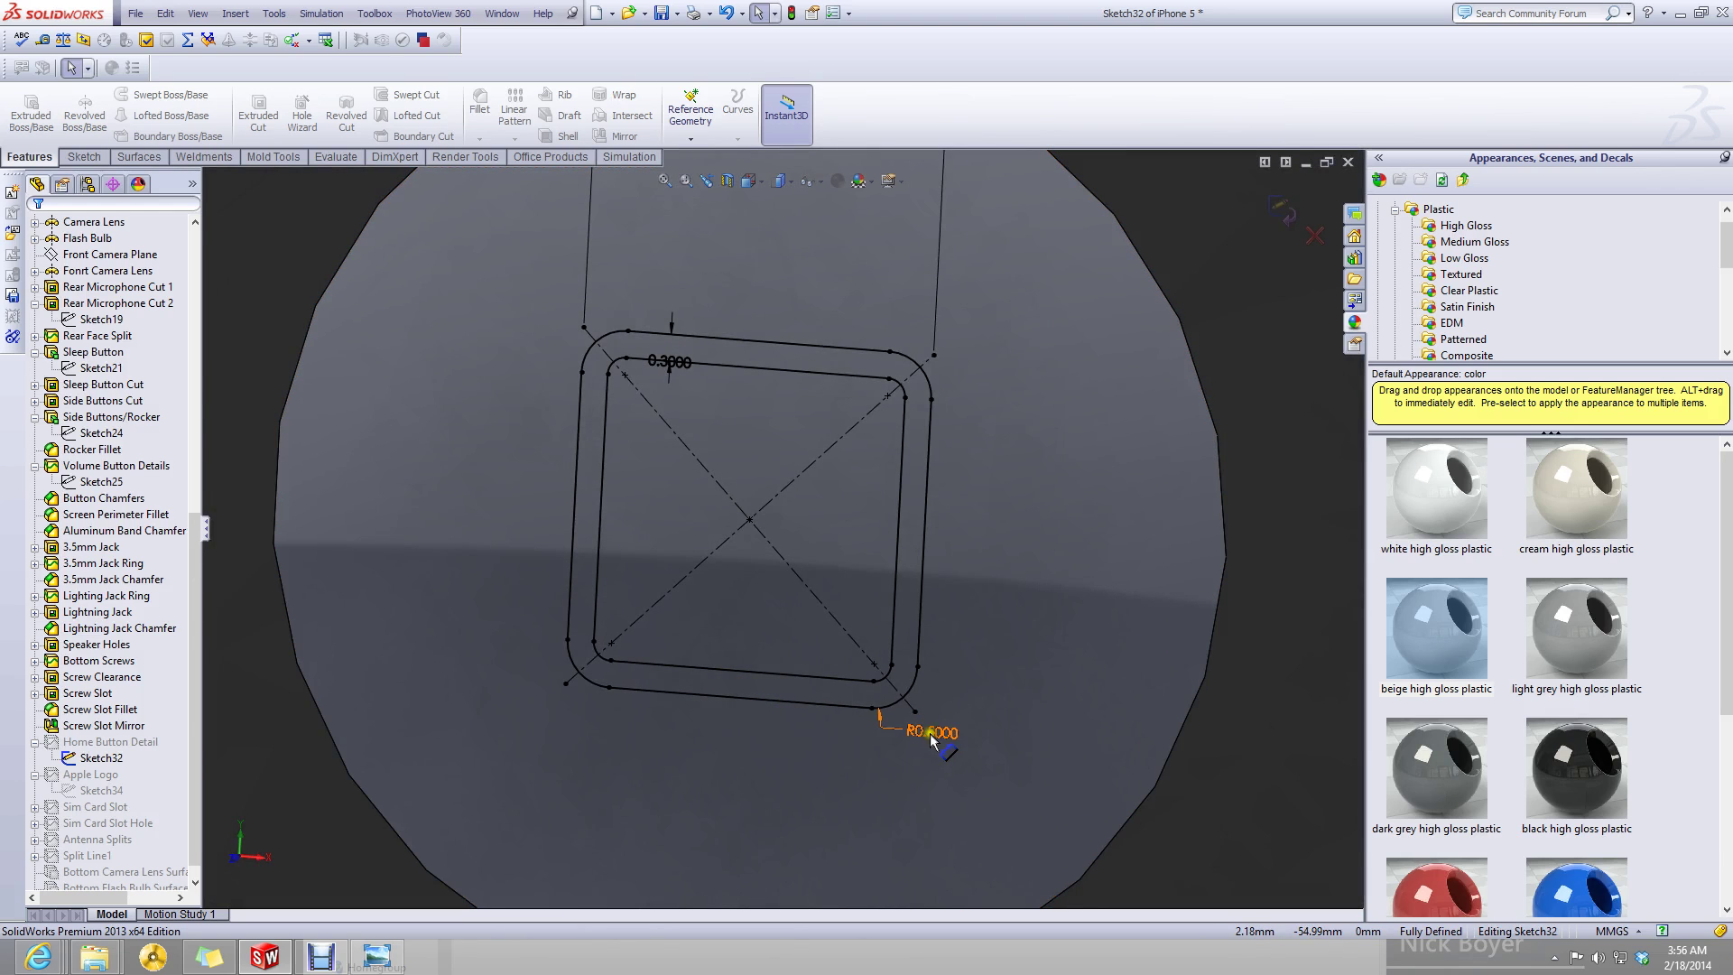
{"action": "scroll", "coordinate": [766, 657], "scroll_direction": "up", "scroll_amount": 4}
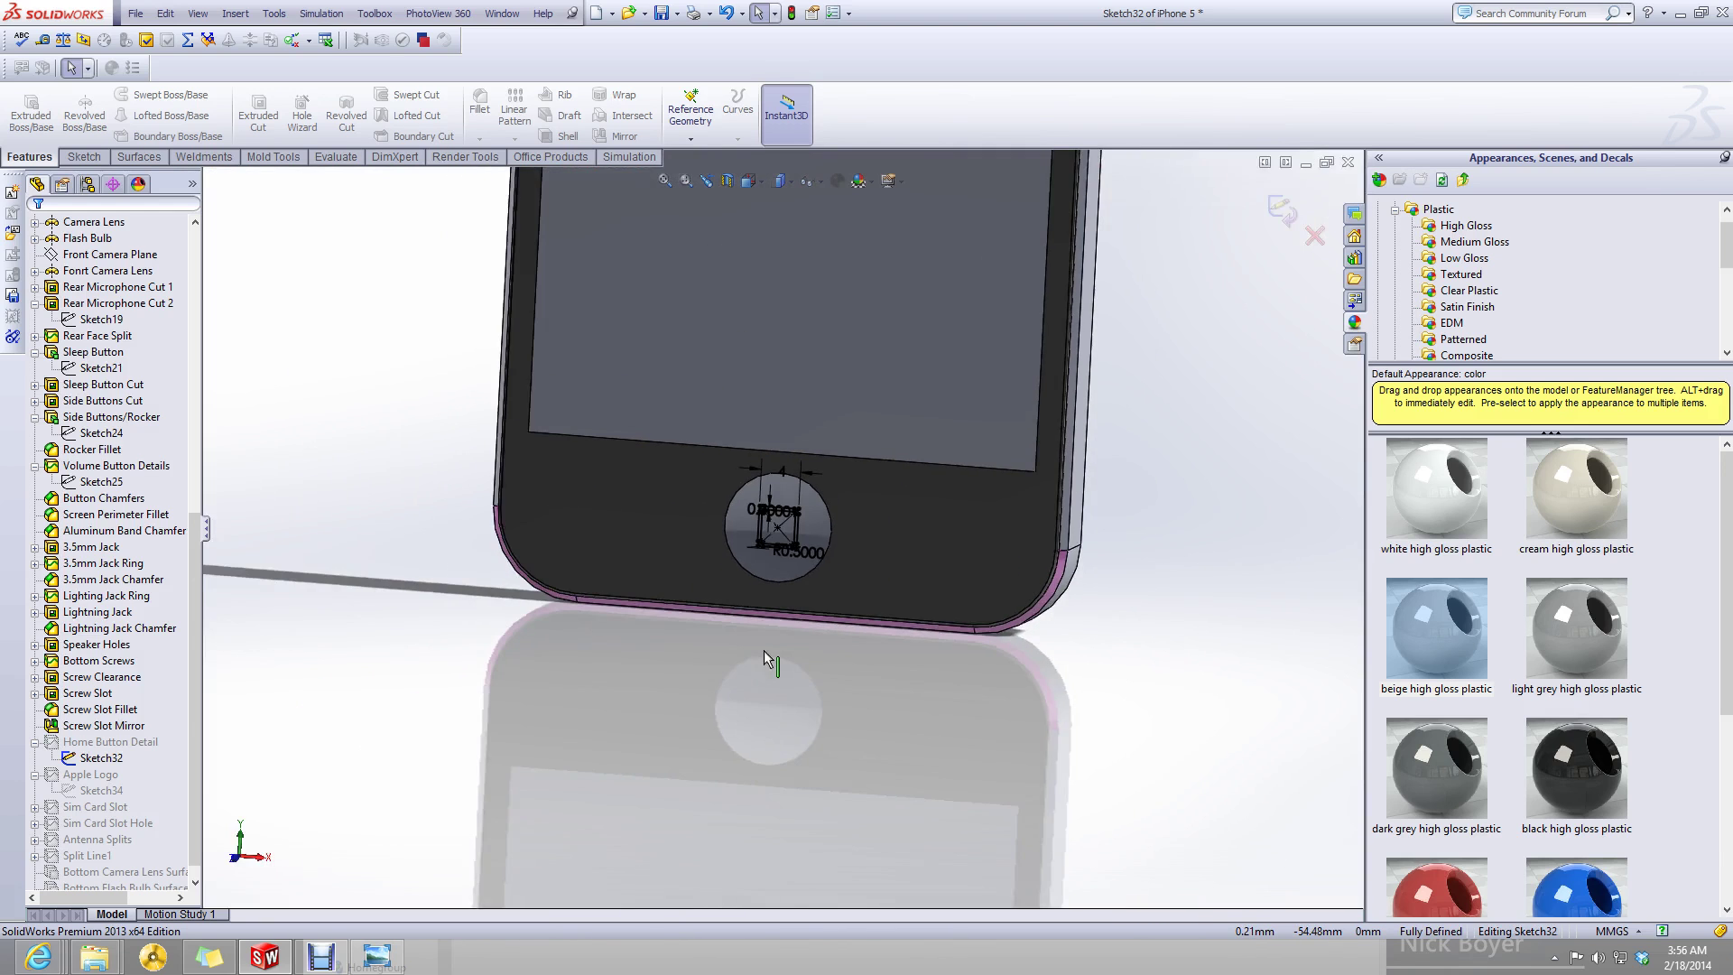
{"action": "scroll", "coordinate": [764, 548], "scroll_direction": "down", "scroll_amount": 3}
{"action": "scroll", "coordinate": [764, 548], "scroll_direction": "down", "scroll_amount": 3}
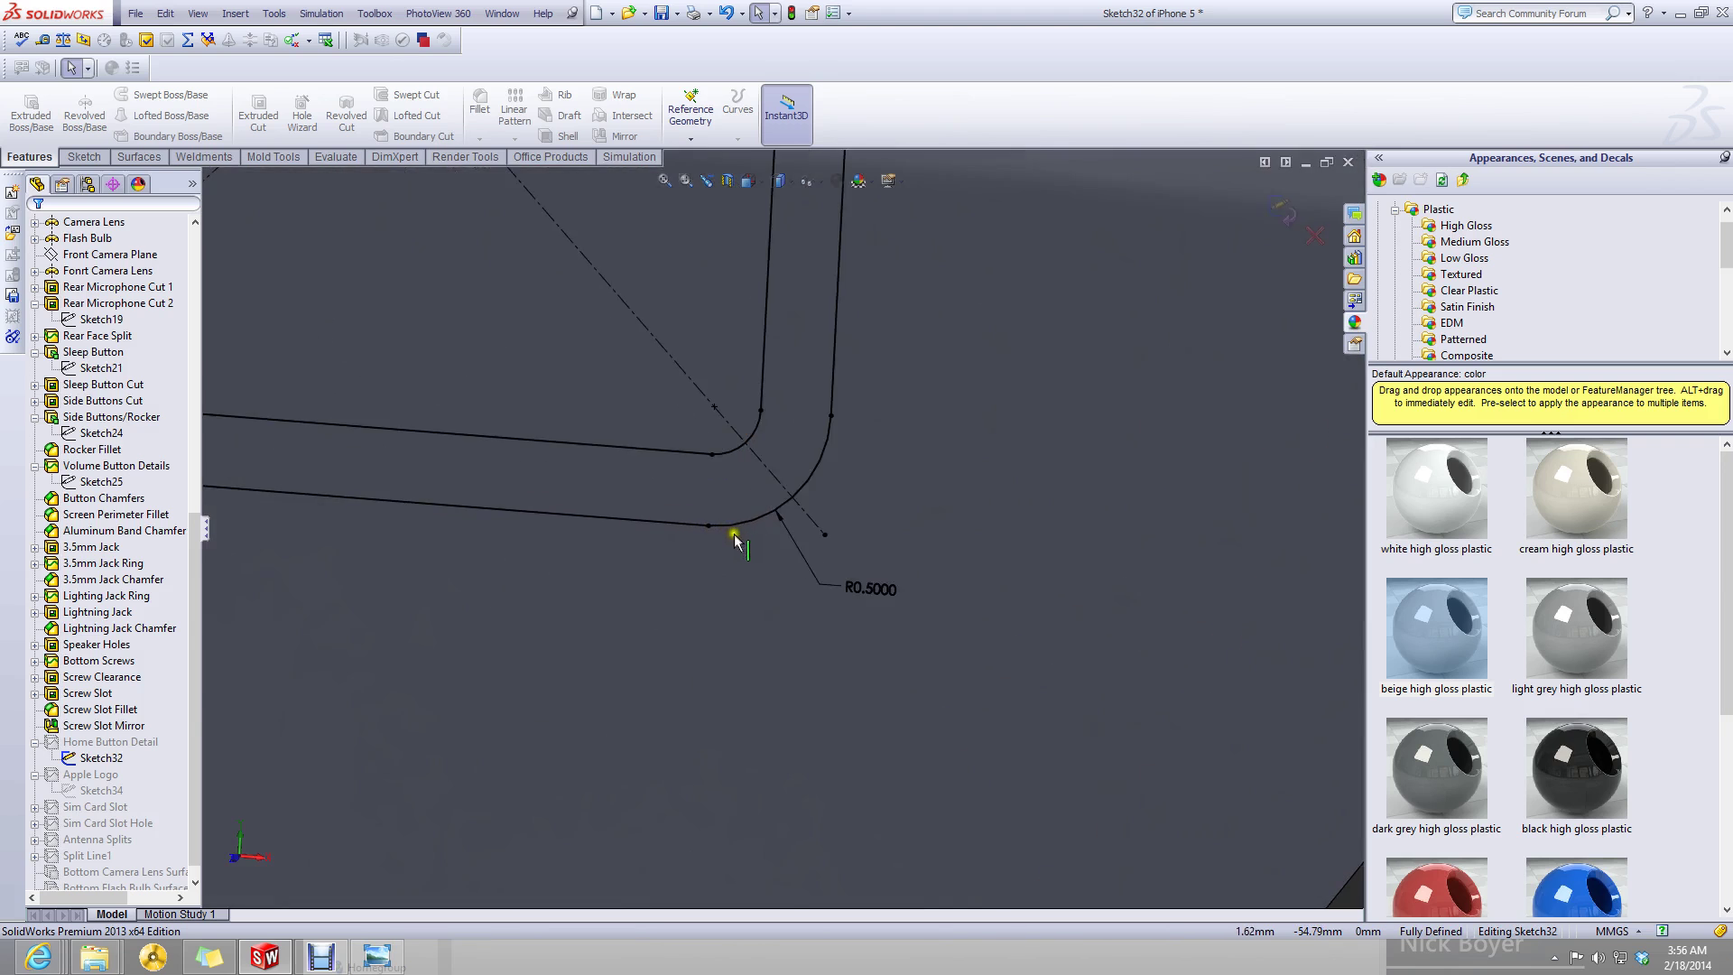
{"action": "scroll", "coordinate": [767, 551], "scroll_direction": "up", "scroll_amount": 4}
{"action": "scroll", "coordinate": [777, 557], "scroll_direction": "up", "scroll_amount": 6}
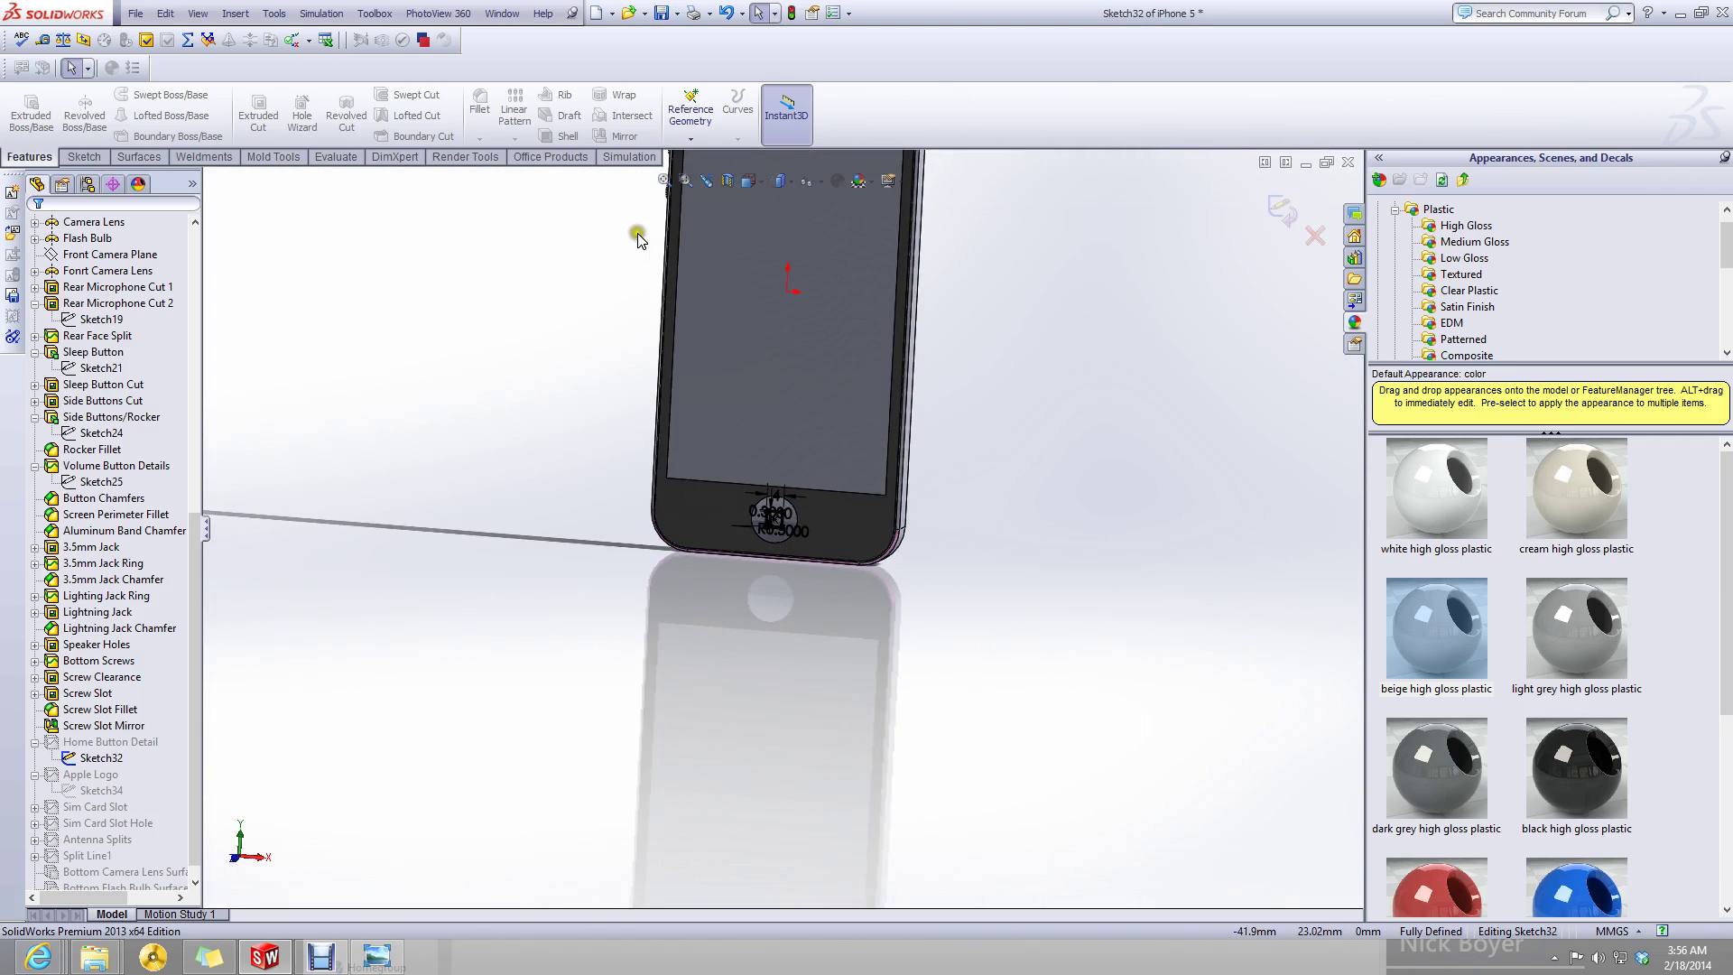
- Examine the ringer switch and volume buttons on the reference phone's side, and exit the home button sketch
{"action": "scroll", "coordinate": [802, 468], "scroll_direction": "down", "scroll_amount": 5}
{"action": "scroll", "coordinate": [794, 468], "scroll_direction": "up", "scroll_amount": 3}
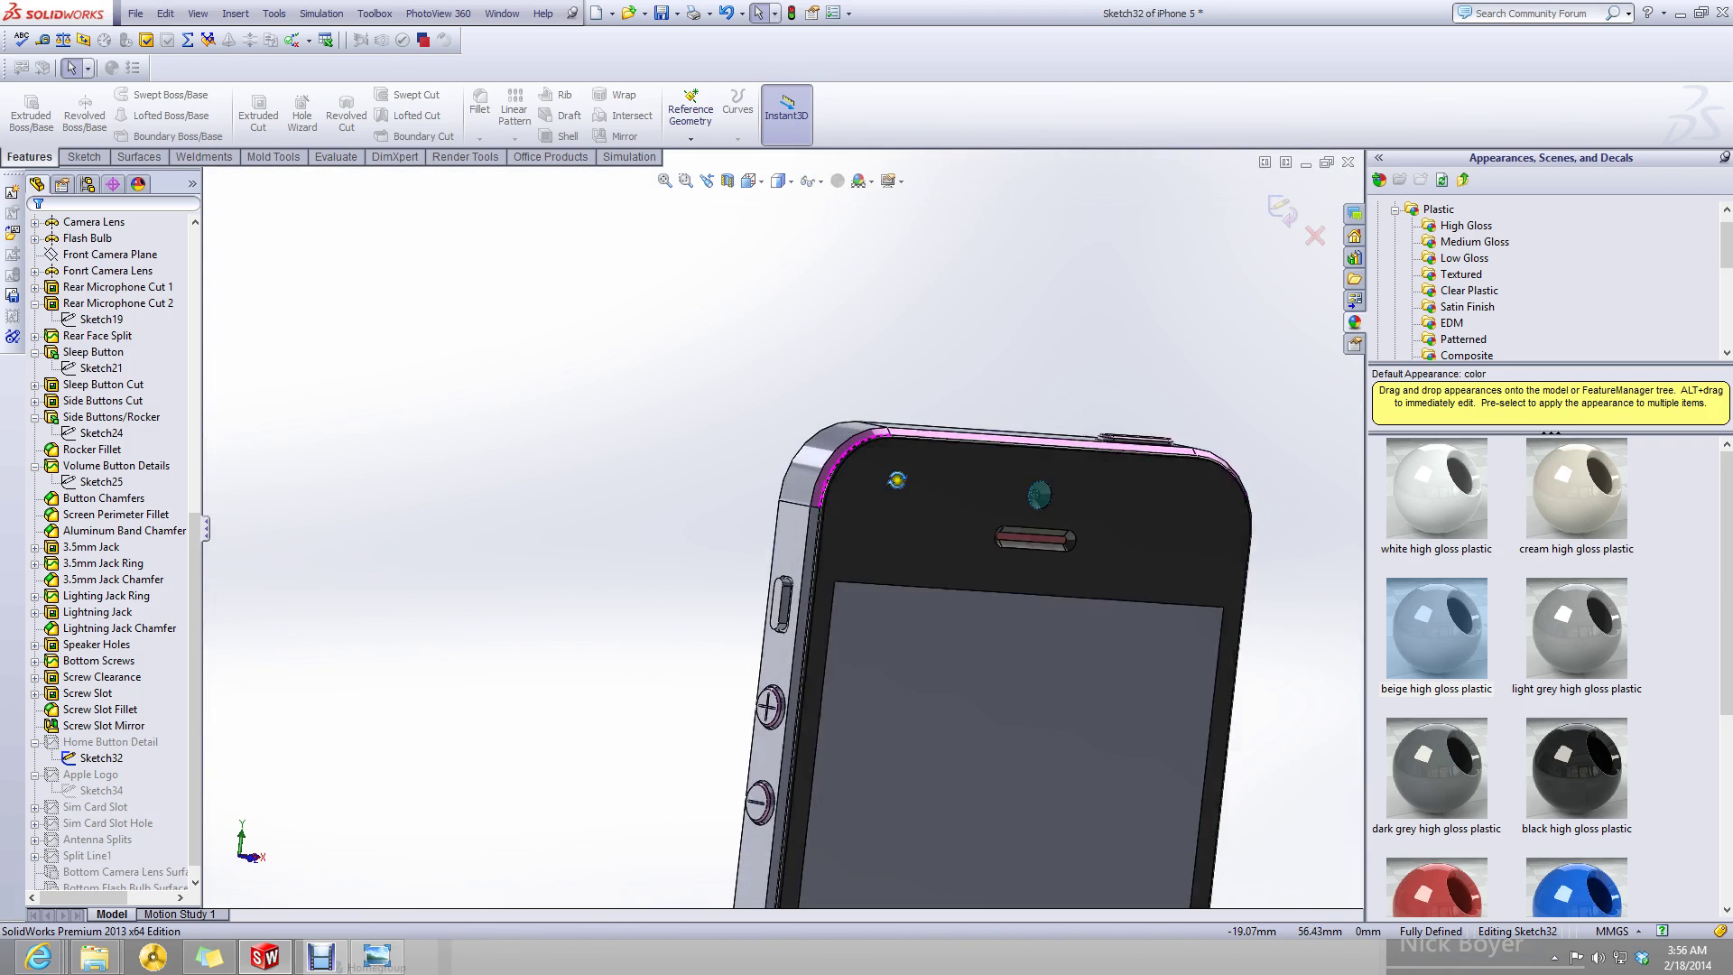
{"action": "middle_click_drag", "start_coordinate": [795, 478], "coordinate": [808, 610]}
{"action": "scroll", "coordinate": [808, 610], "scroll_direction": "down", "scroll_amount": 6}
{"action": "scroll", "coordinate": [770, 555], "scroll_direction": "up", "scroll_amount": 2}
{"action": "scroll", "coordinate": [773, 542], "scroll_direction": "down", "scroll_amount": 2}
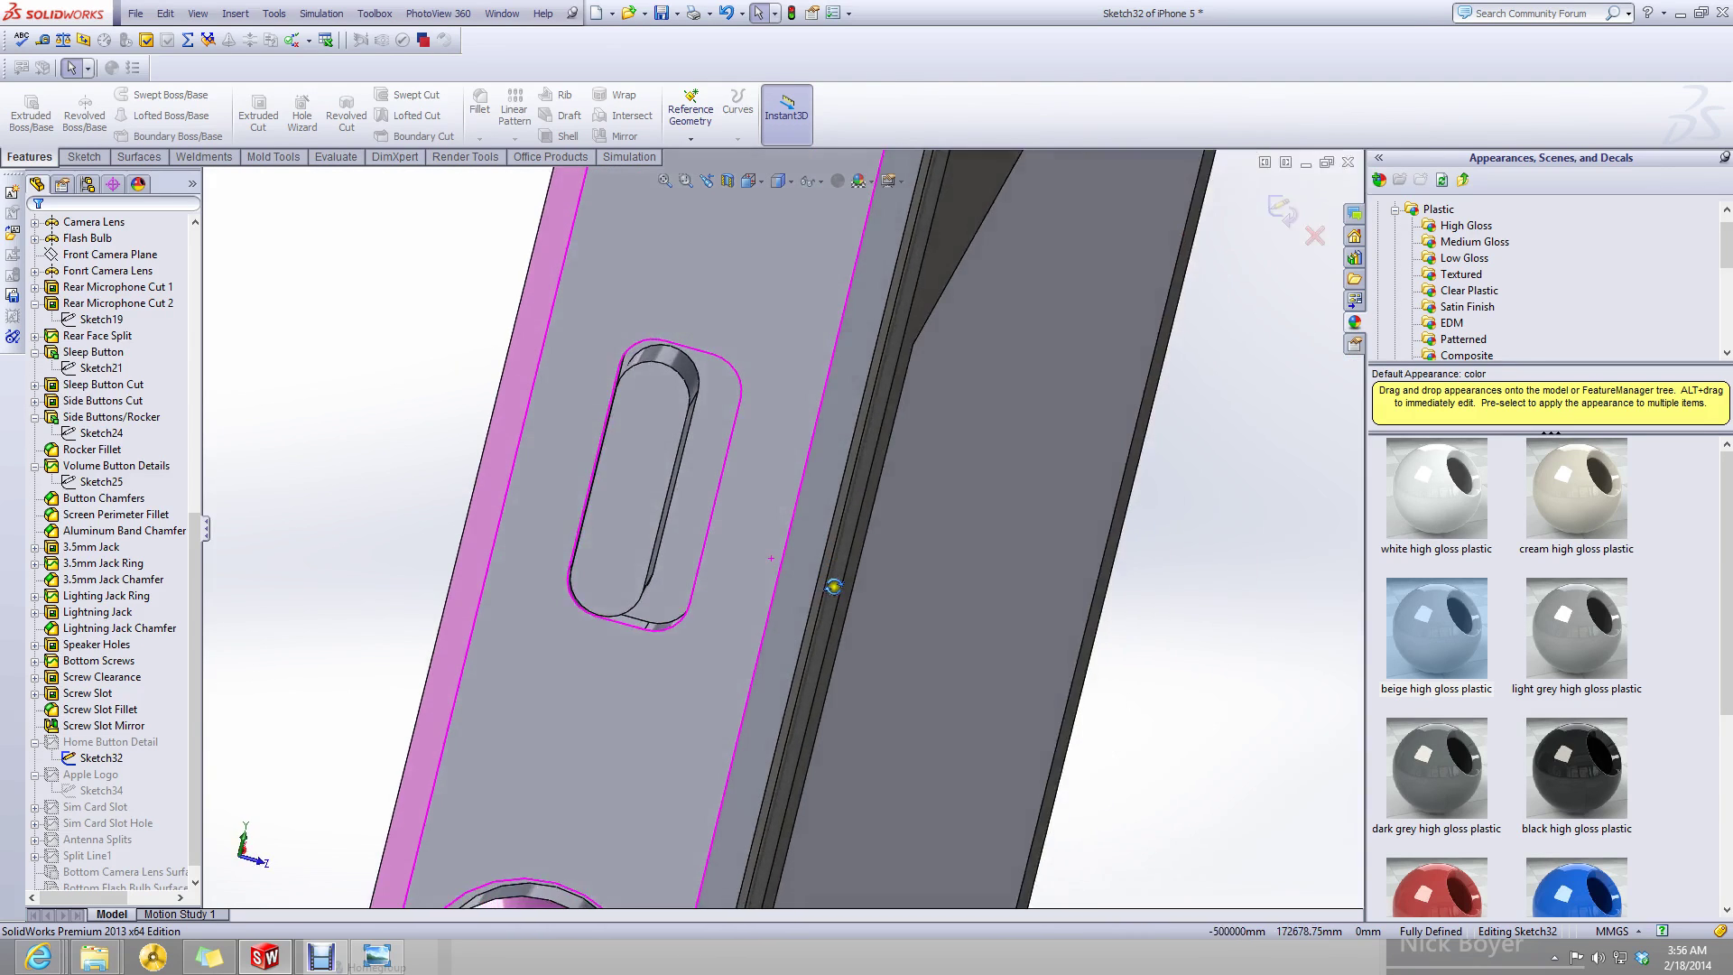
{"action": "scroll", "coordinate": [777, 572], "scroll_direction": "up", "scroll_amount": 5}
{"action": "scroll", "coordinate": [786, 585], "scroll_direction": "up", "scroll_amount": 5}
{"action": "middle_click_drag", "start_coordinate": [786, 585], "coordinate": [794, 596]}
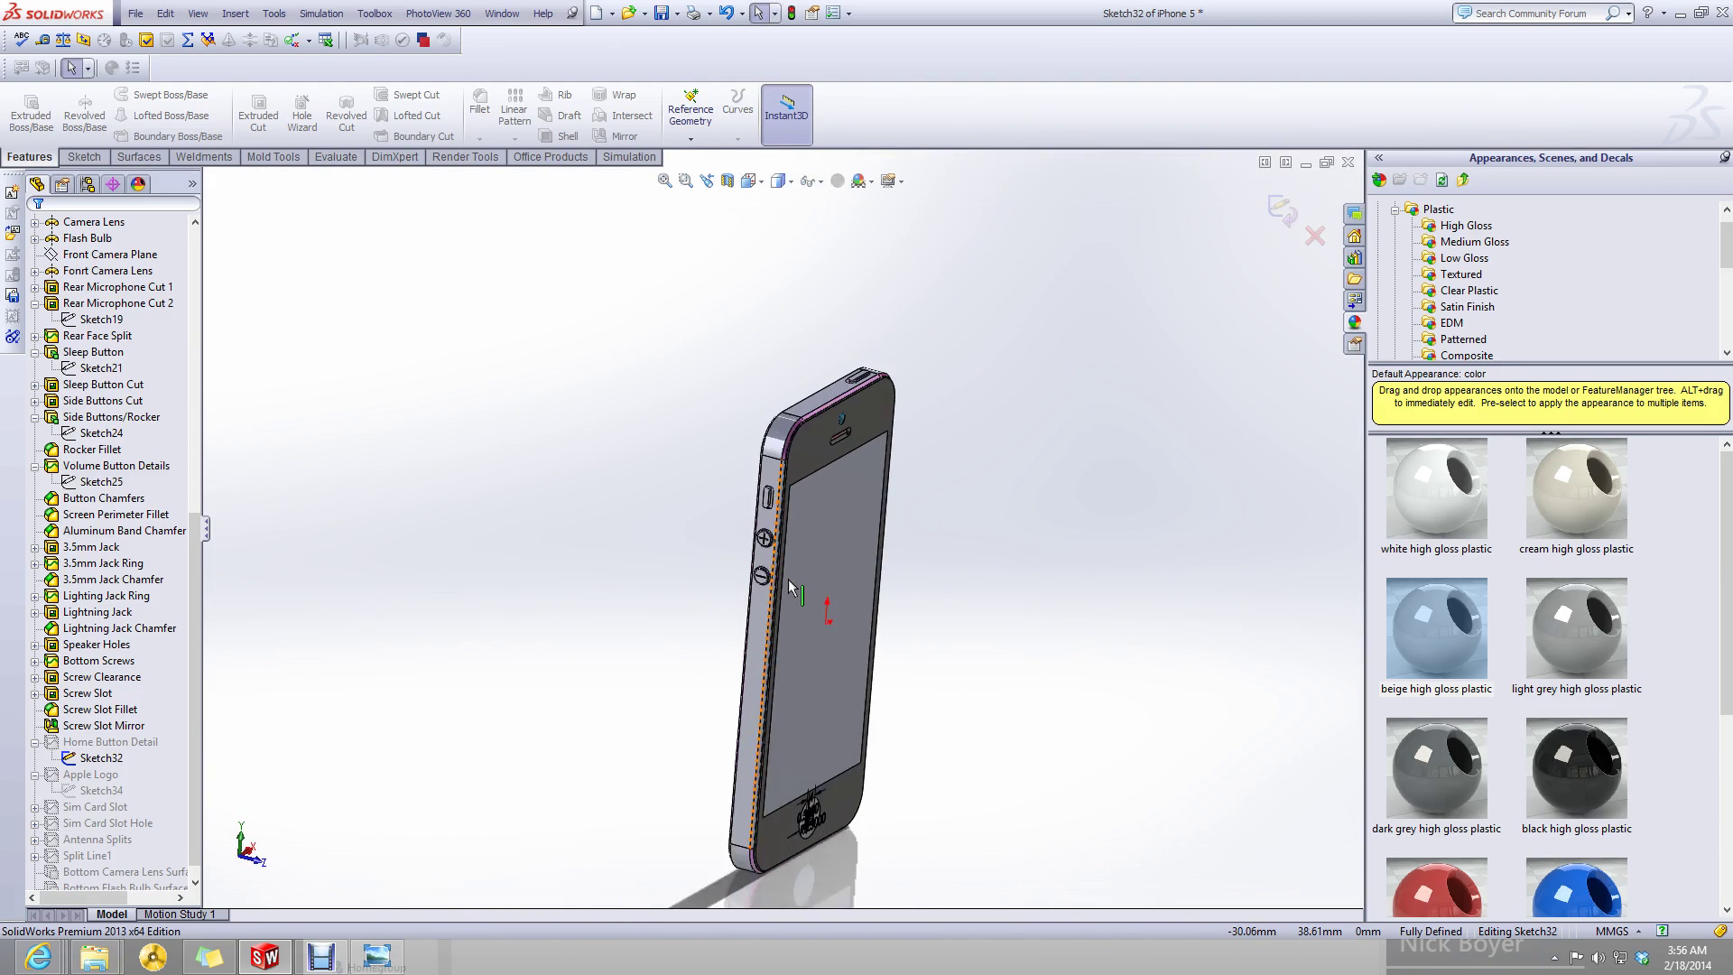
{"action": "scroll", "coordinate": [795, 596], "scroll_direction": "down", "scroll_amount": 8}
{"action": "middle_click_drag", "start_coordinate": [793, 357], "coordinate": [795, 516]}
{"action": "scroll", "coordinate": [772, 474], "scroll_direction": "up", "scroll_amount": 3}
{"action": "scroll", "coordinate": [767, 478], "scroll_direction": "down", "scroll_amount": 3}
{"action": "left_click", "coordinate": [795, 517]}
{"action": "left_click", "coordinate": [579, 538]}
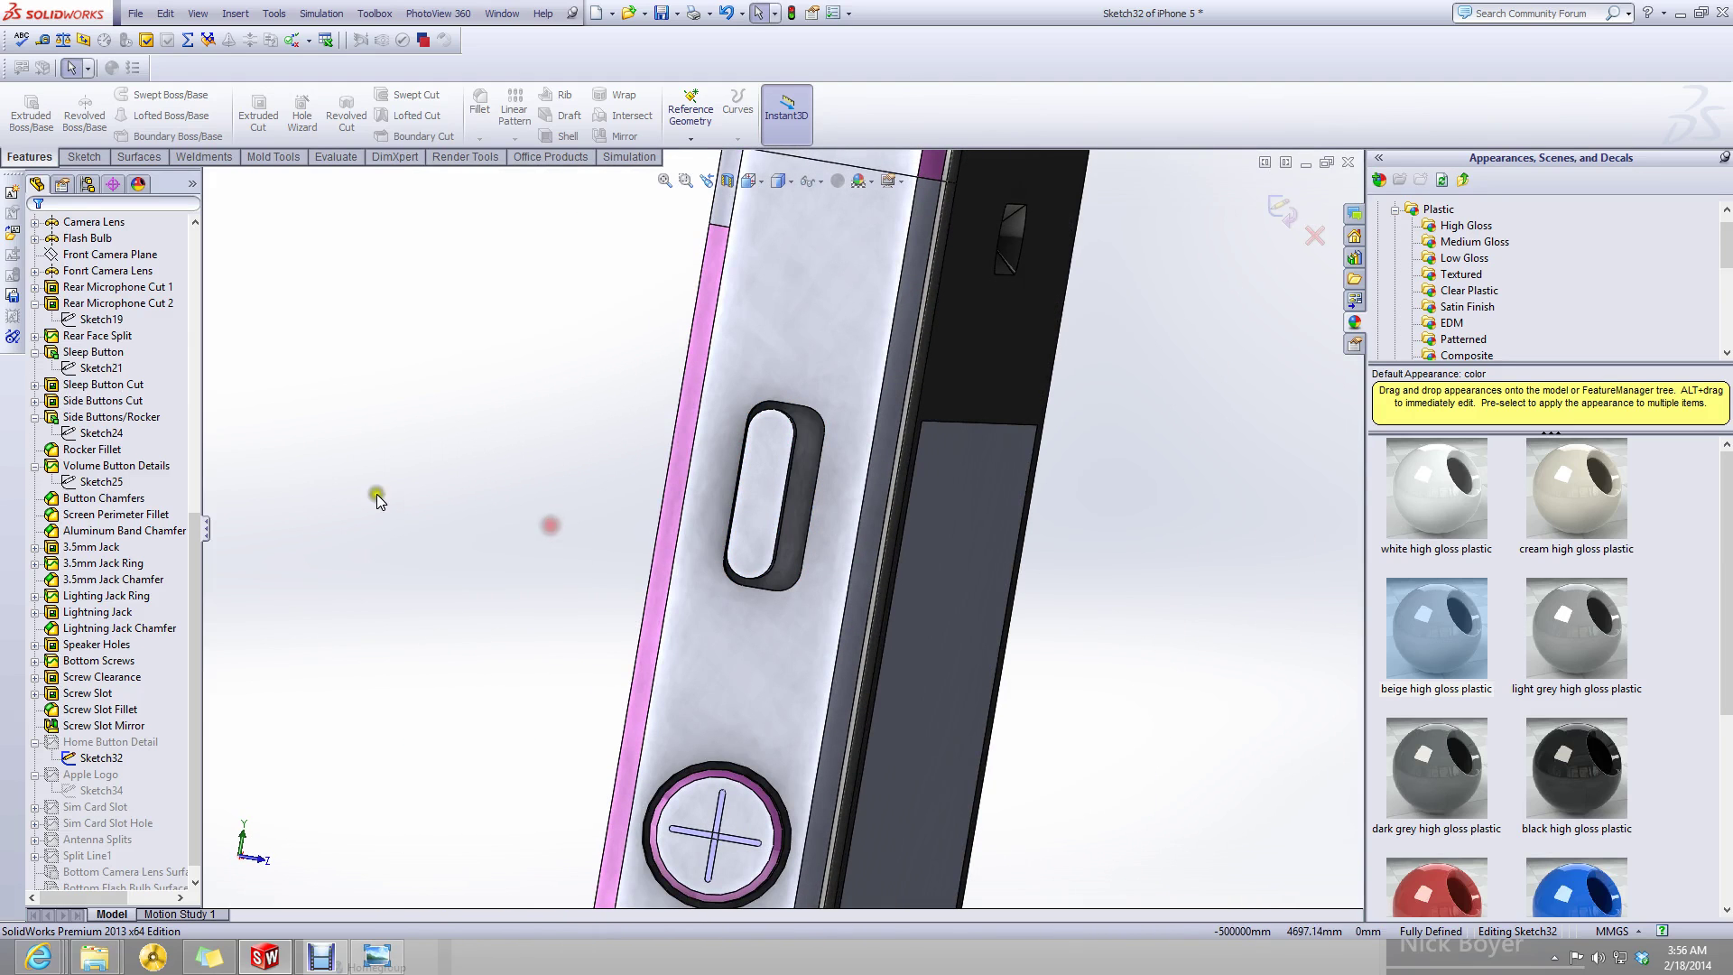
{"action": "middle_click_drag", "start_coordinate": [551, 526], "coordinate": [542, 596]}
{"action": "middle_click_drag", "start_coordinate": [975, 431], "coordinate": [658, 623]}
{"action": "scroll", "coordinate": [664, 609], "scroll_direction": "down", "scroll_amount": 3}
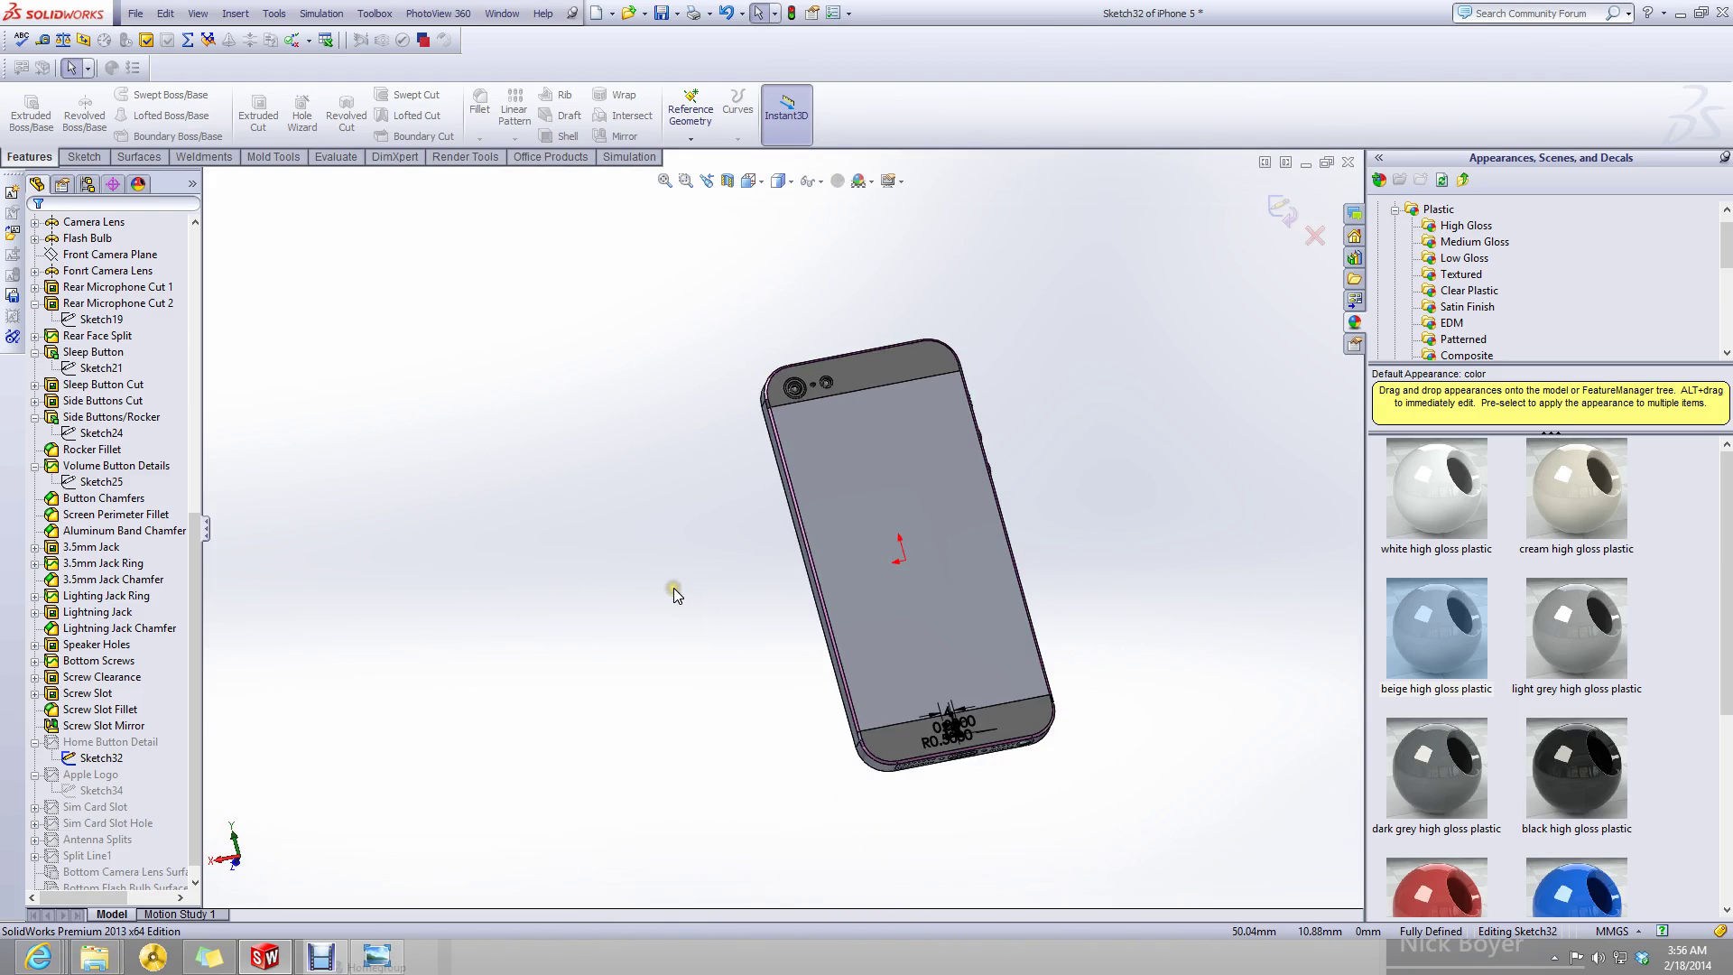
{"action": "left_click_drag", "start_coordinate": [203, 622], "coordinate": [199, 733]}
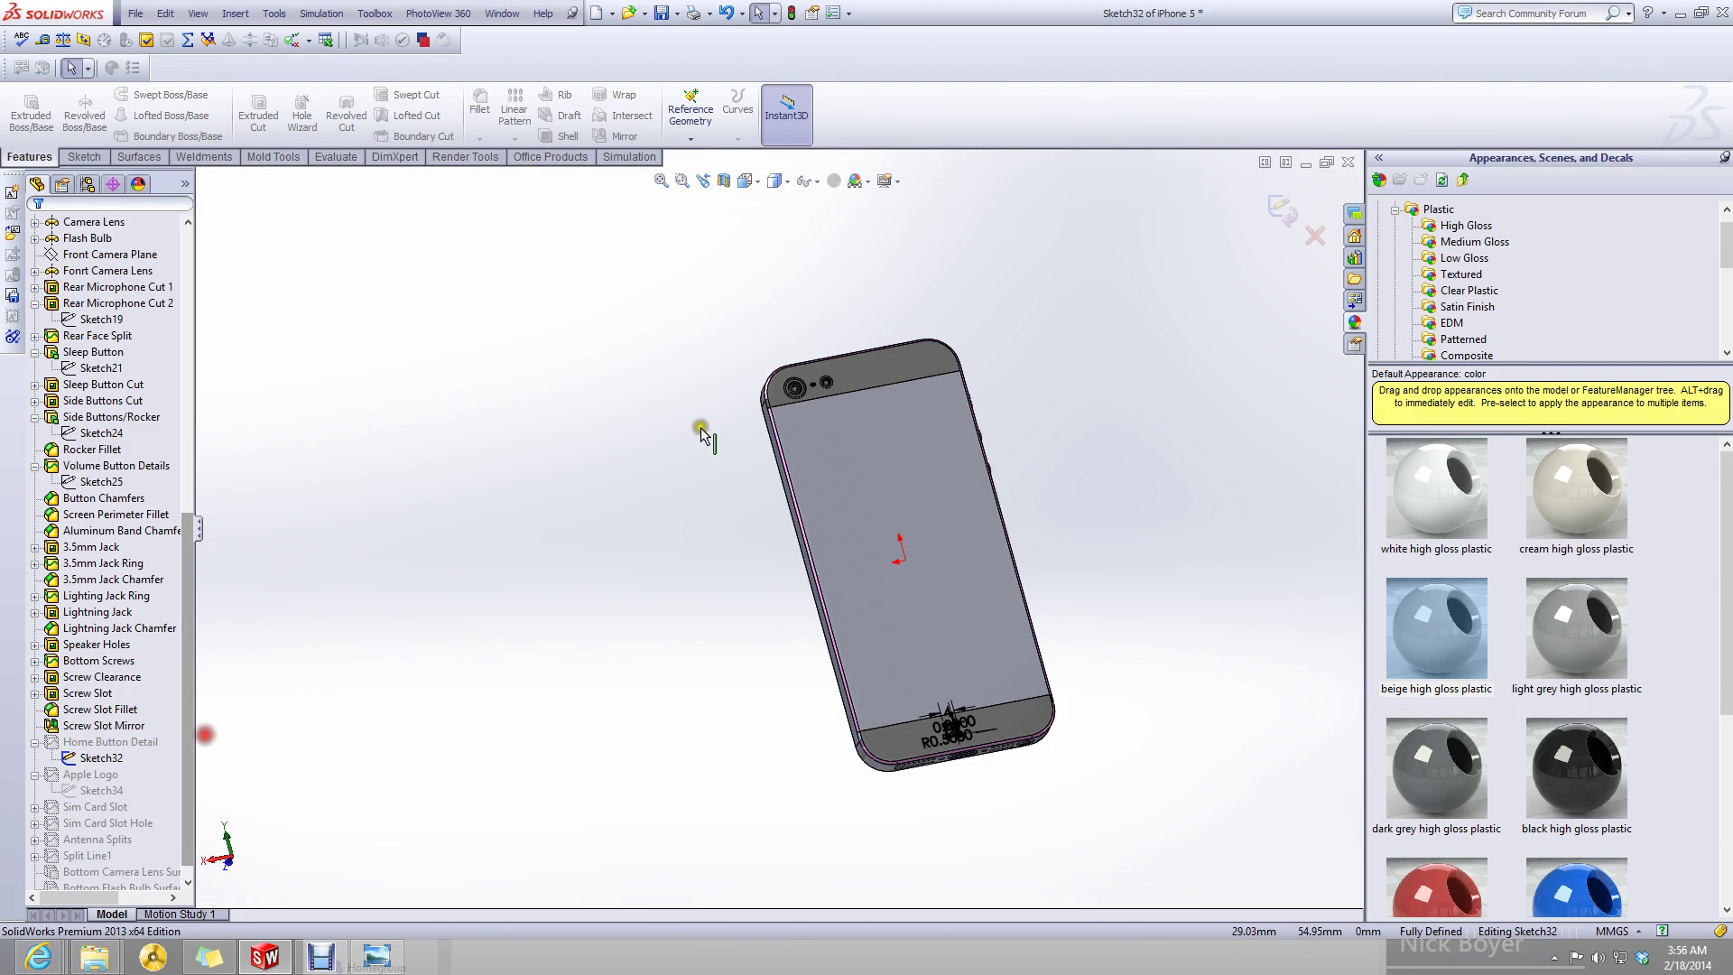
{"action": "left_click", "coordinate": [1280, 211]}
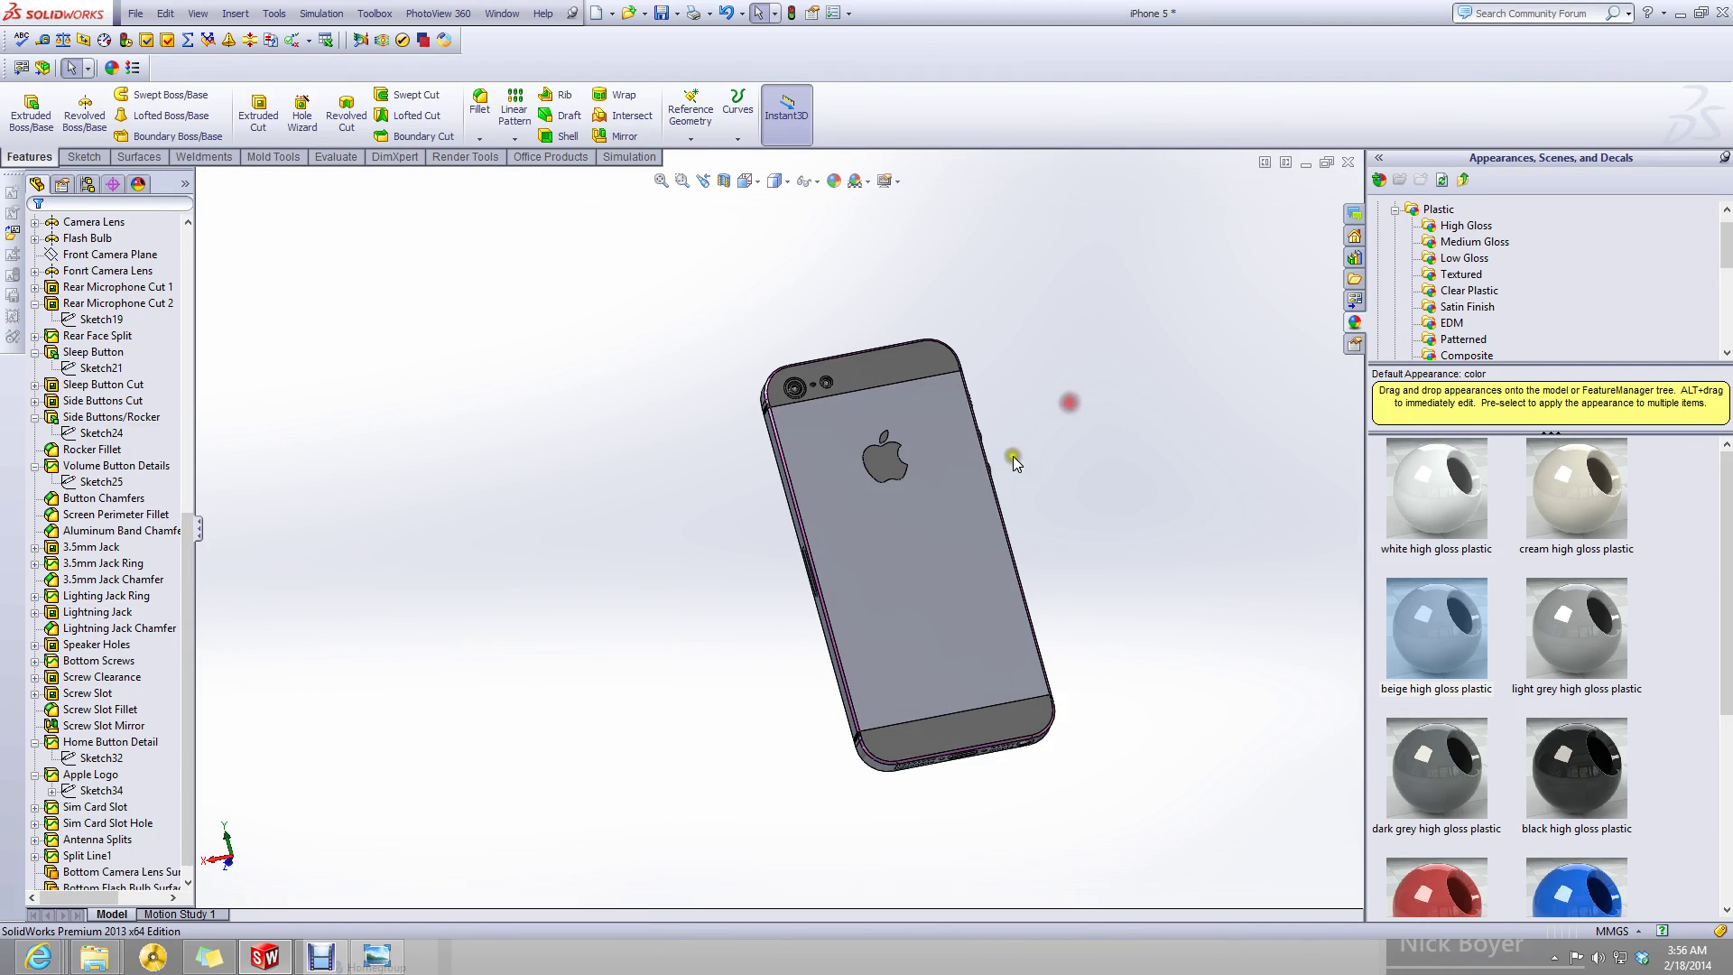
- Inspect the SIM card slot and its hole on the reference phone's side
{"action": "middle_click_drag", "start_coordinate": [1013, 456], "coordinate": [998, 491]}
{"action": "scroll", "coordinate": [588, 550], "scroll_direction": "up", "scroll_amount": 3}
{"action": "mouse_move", "coordinate": [587, 550]}
{"action": "middle_mouse_down"}
{"action": "mouse_move", "coordinate": [714, 542]}
{"action": "mouse_move", "coordinate": [784, 649]}
{"action": "middle_mouse_up"}
{"action": "scroll", "coordinate": [783, 648], "scroll_direction": "up", "scroll_amount": 5}
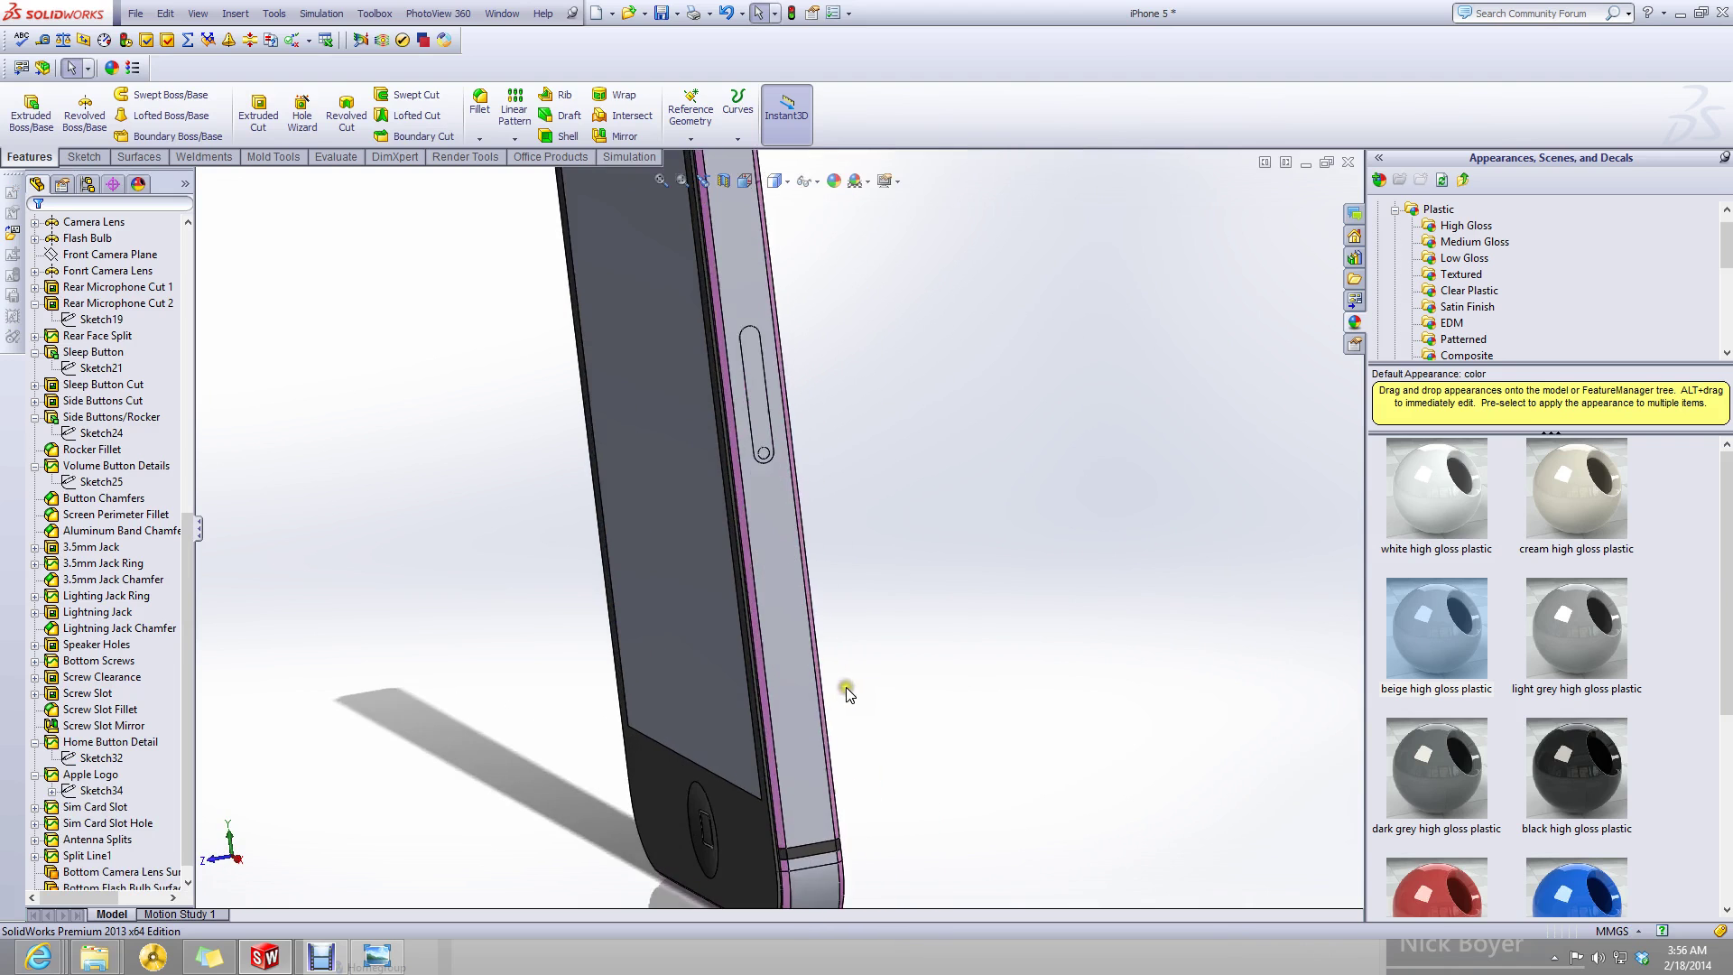
{"action": "left_click", "coordinate": [761, 393]}
{"action": "scroll", "coordinate": [761, 392], "scroll_direction": "down", "scroll_amount": 5}
{"action": "middle_click_drag", "start_coordinate": [760, 392], "coordinate": [775, 439]}
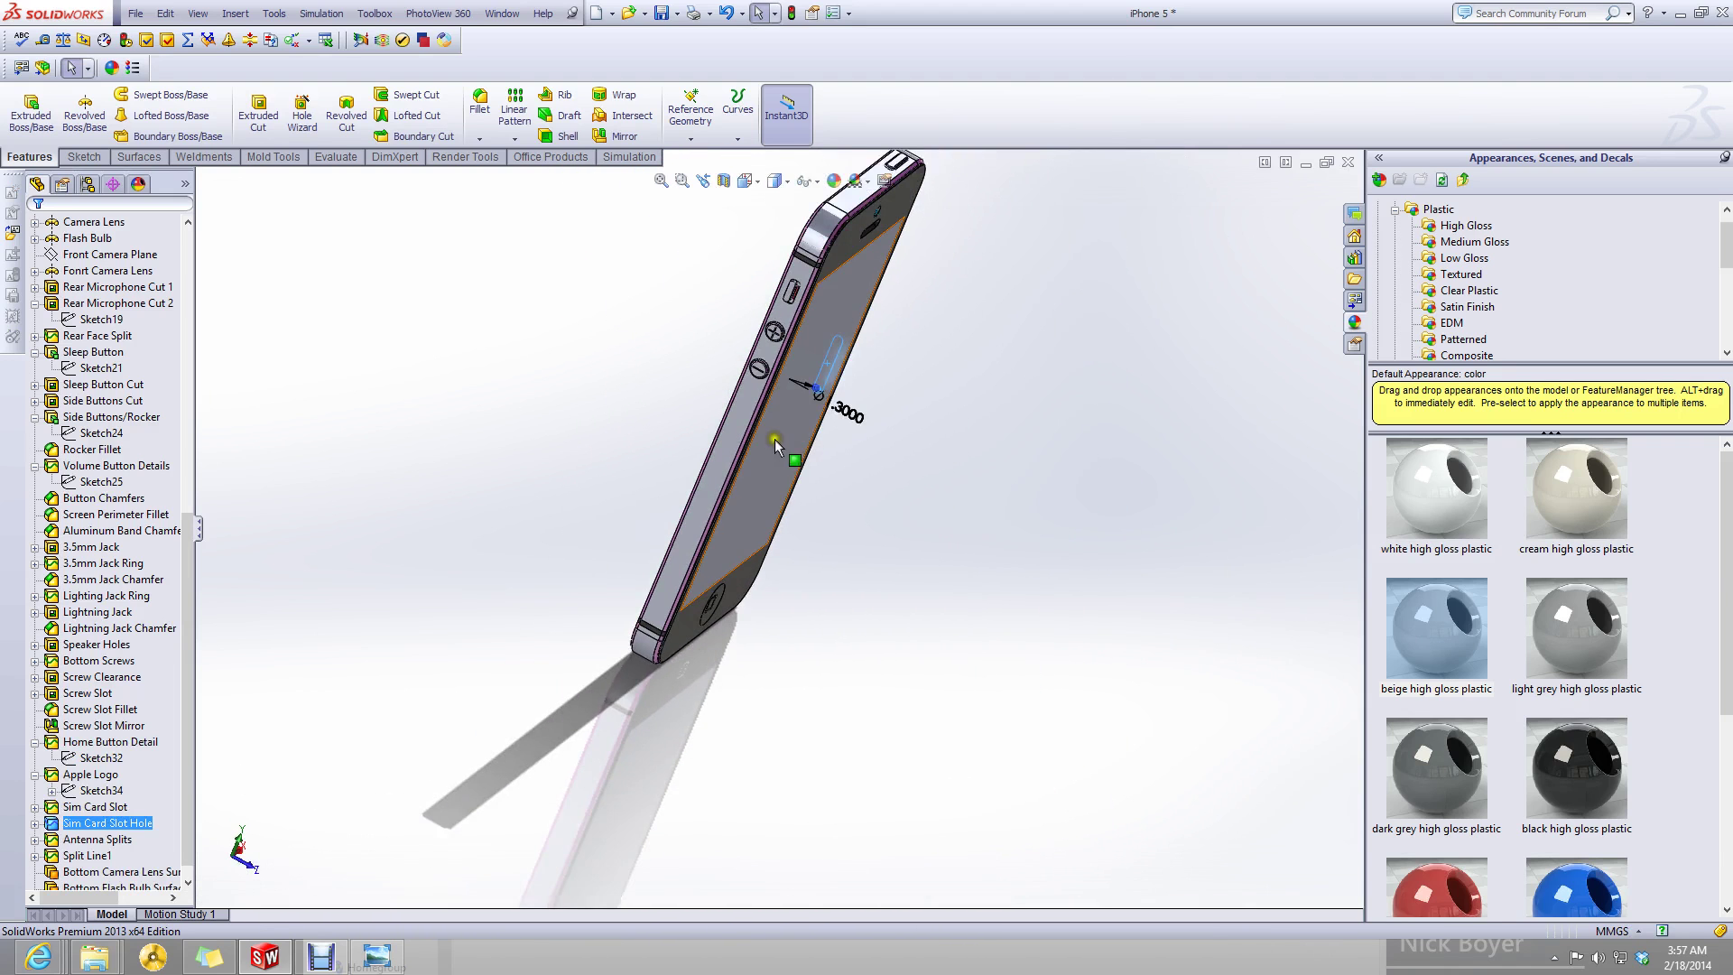
- Inspect the red indicator split beside the ringer switch, and check the reference phone's antenna bands and sleep button
{"action": "scroll", "coordinate": [775, 439], "scroll_direction": "up", "scroll_amount": 10}
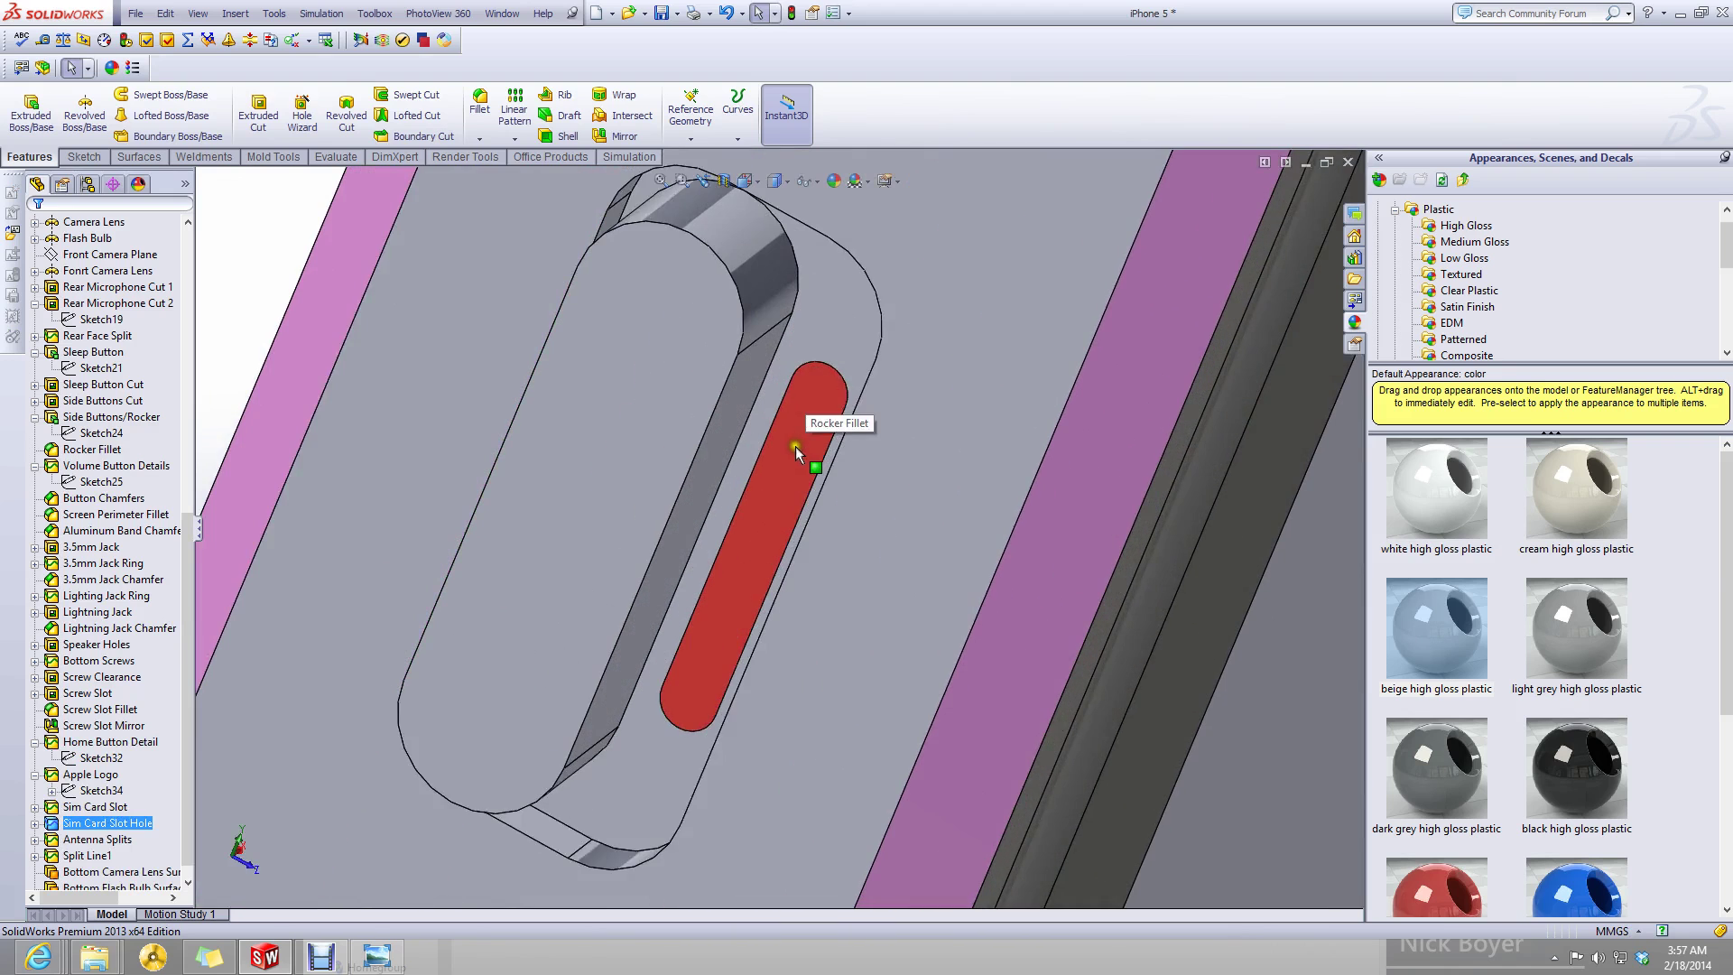
{"action": "left_click", "coordinate": [795, 446]}
{"action": "scroll", "coordinate": [800, 446], "scroll_direction": "down", "scroll_amount": 5}
{"action": "middle_click_drag", "start_coordinate": [886, 322], "coordinate": [858, 357]}
{"action": "scroll", "coordinate": [857, 356], "scroll_direction": "up", "scroll_amount": 3}
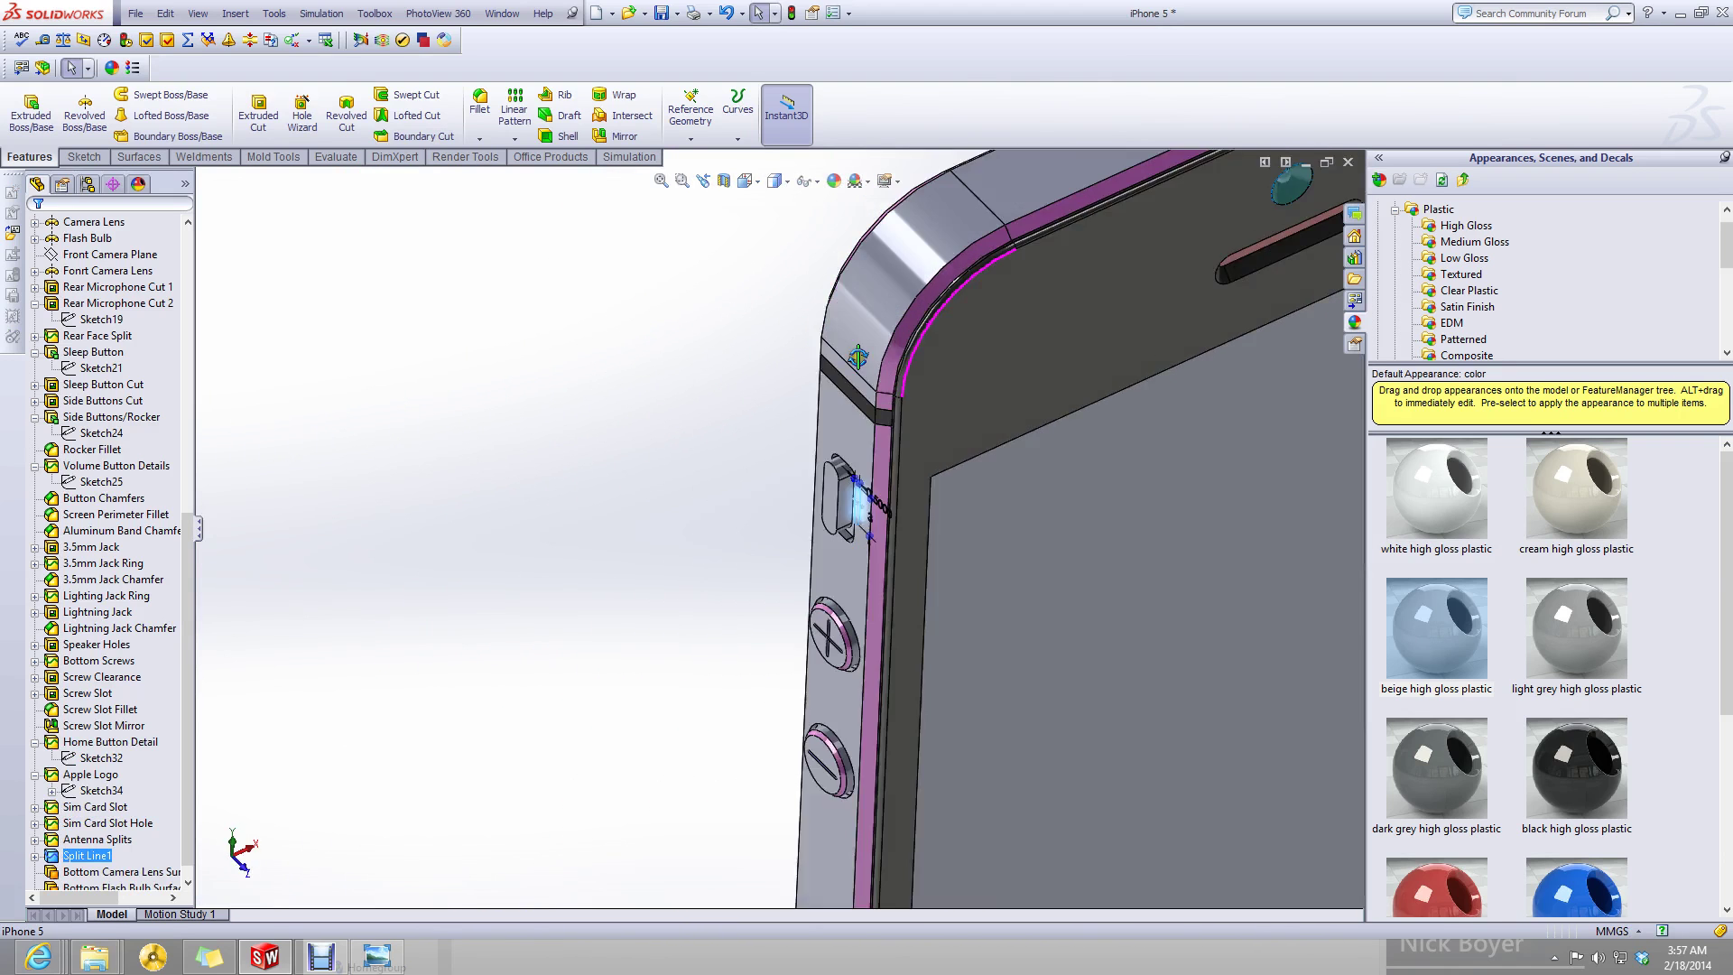
{"action": "scroll", "coordinate": [837, 392], "scroll_direction": "down", "scroll_amount": 5}
{"action": "scroll", "coordinate": [1058, 302], "scroll_direction": "up", "scroll_amount": 5}
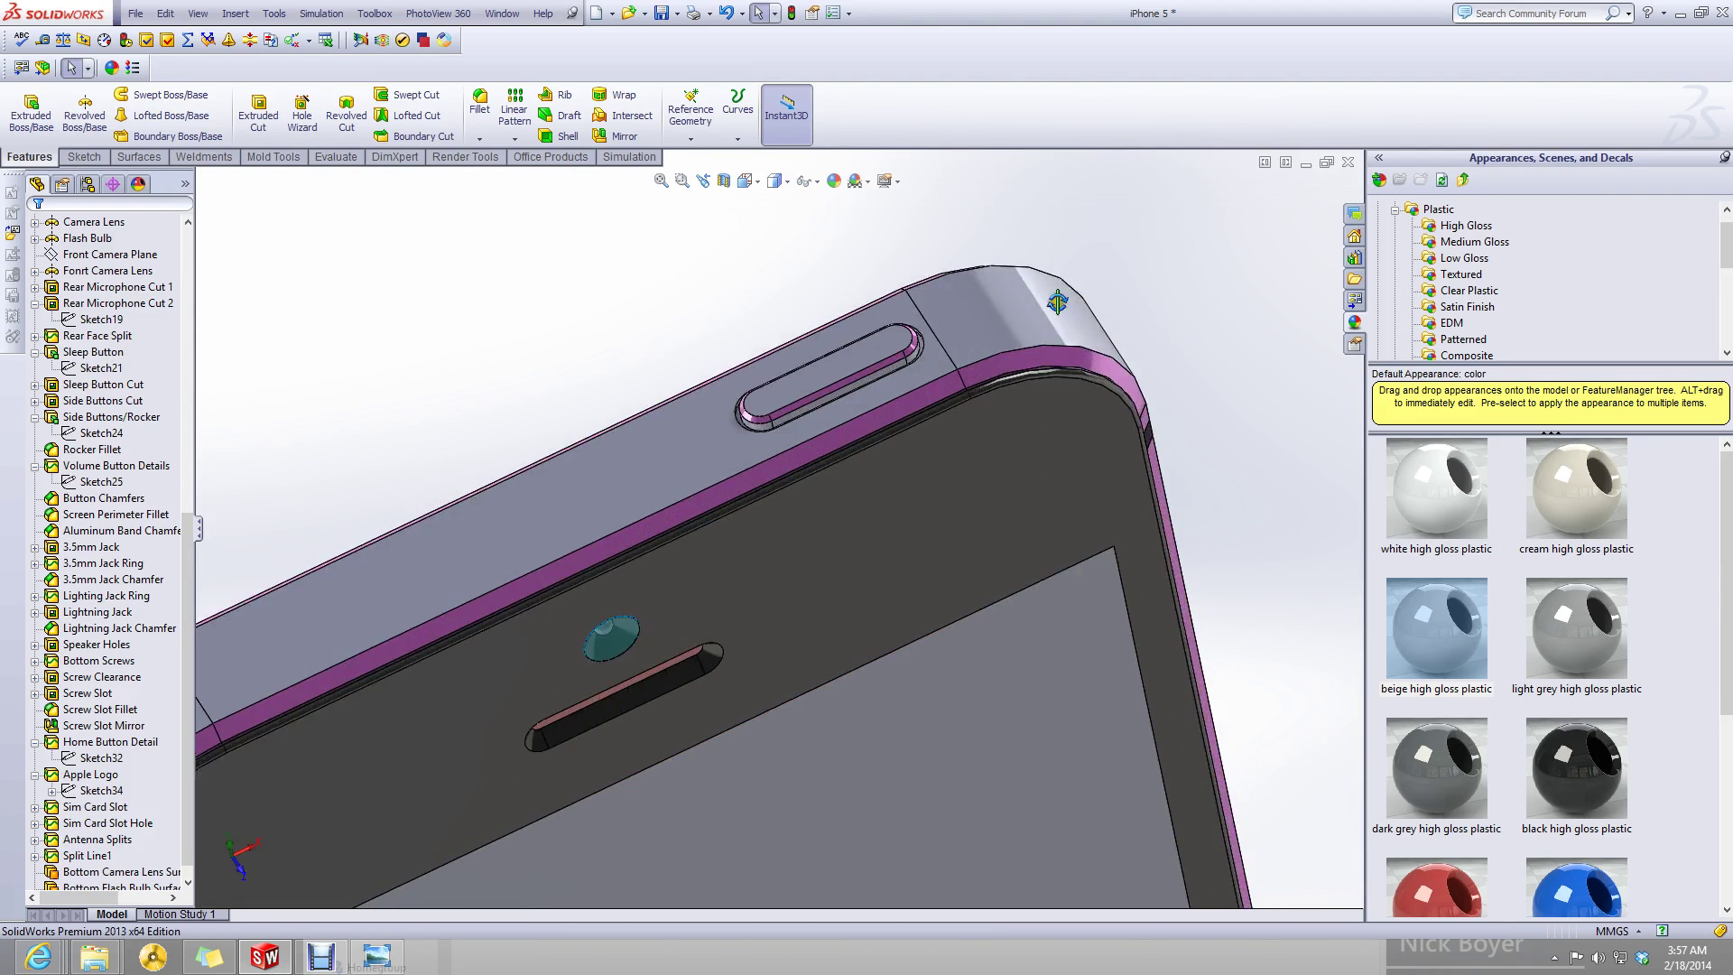
{"action": "scroll", "coordinate": [1058, 303], "scroll_direction": "down", "scroll_amount": 2}
{"action": "middle_click_drag", "start_coordinate": [1058, 303], "coordinate": [702, 582]}
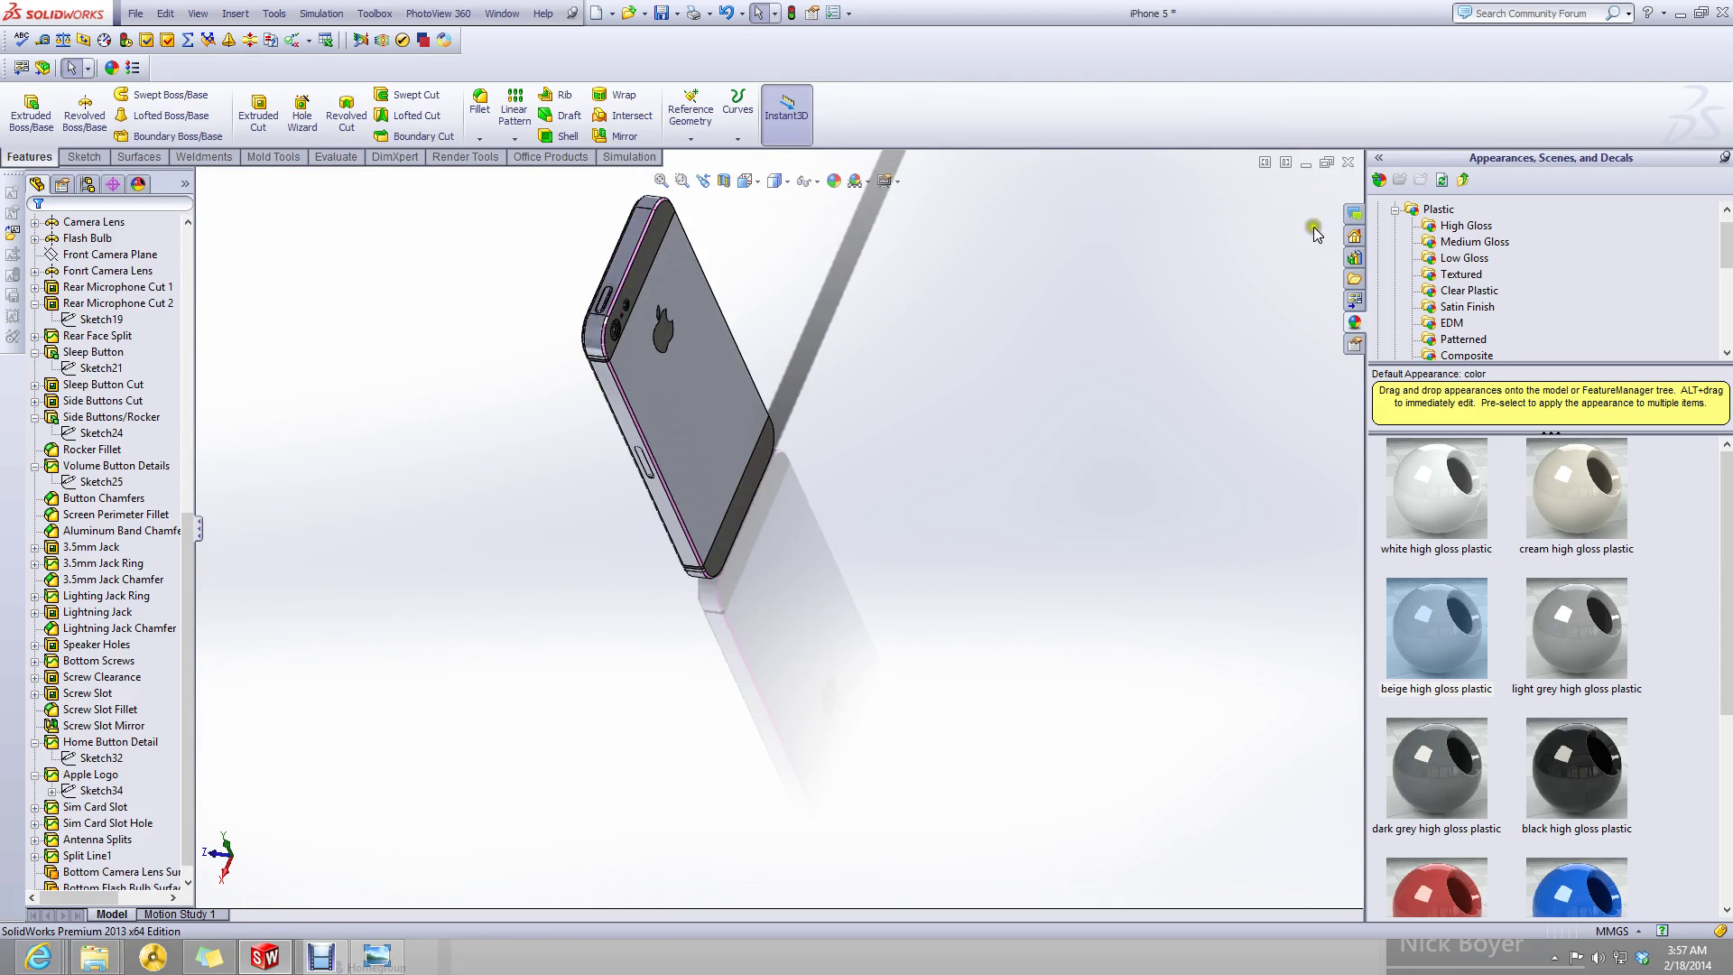
- Switch from the reference part back to Part4 and locate the home button on its front face
{"action": "left_click", "coordinate": [1303, 163]}
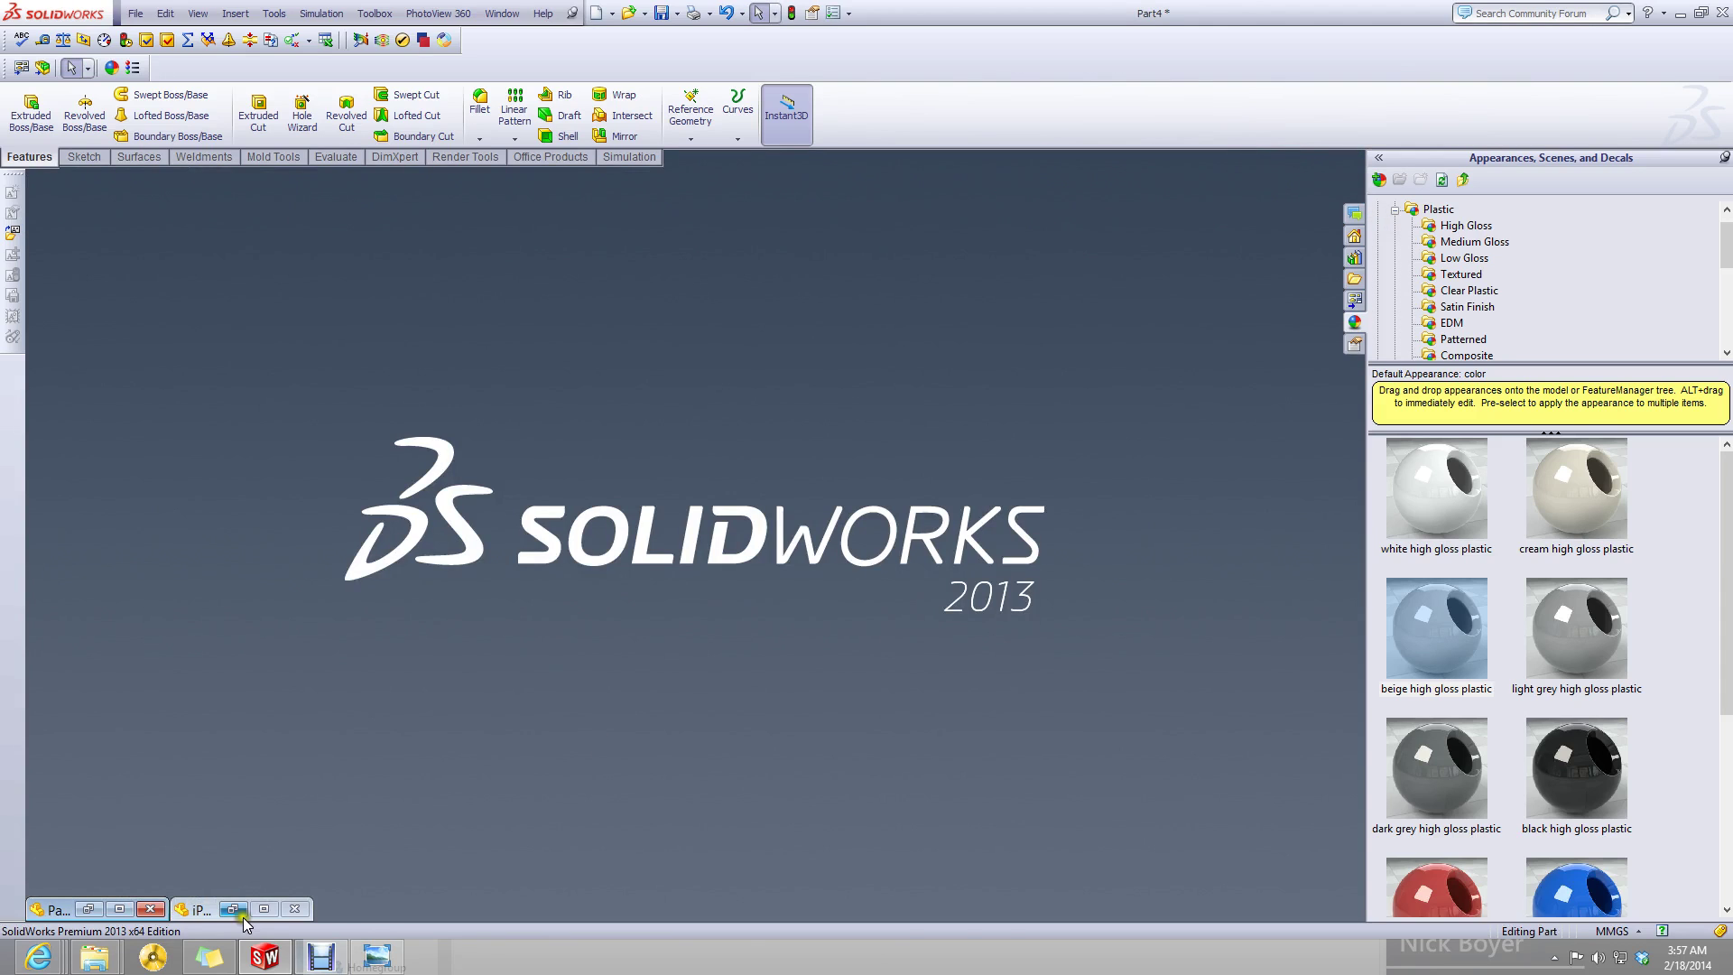
{"action": "left_click", "coordinate": [264, 909]}
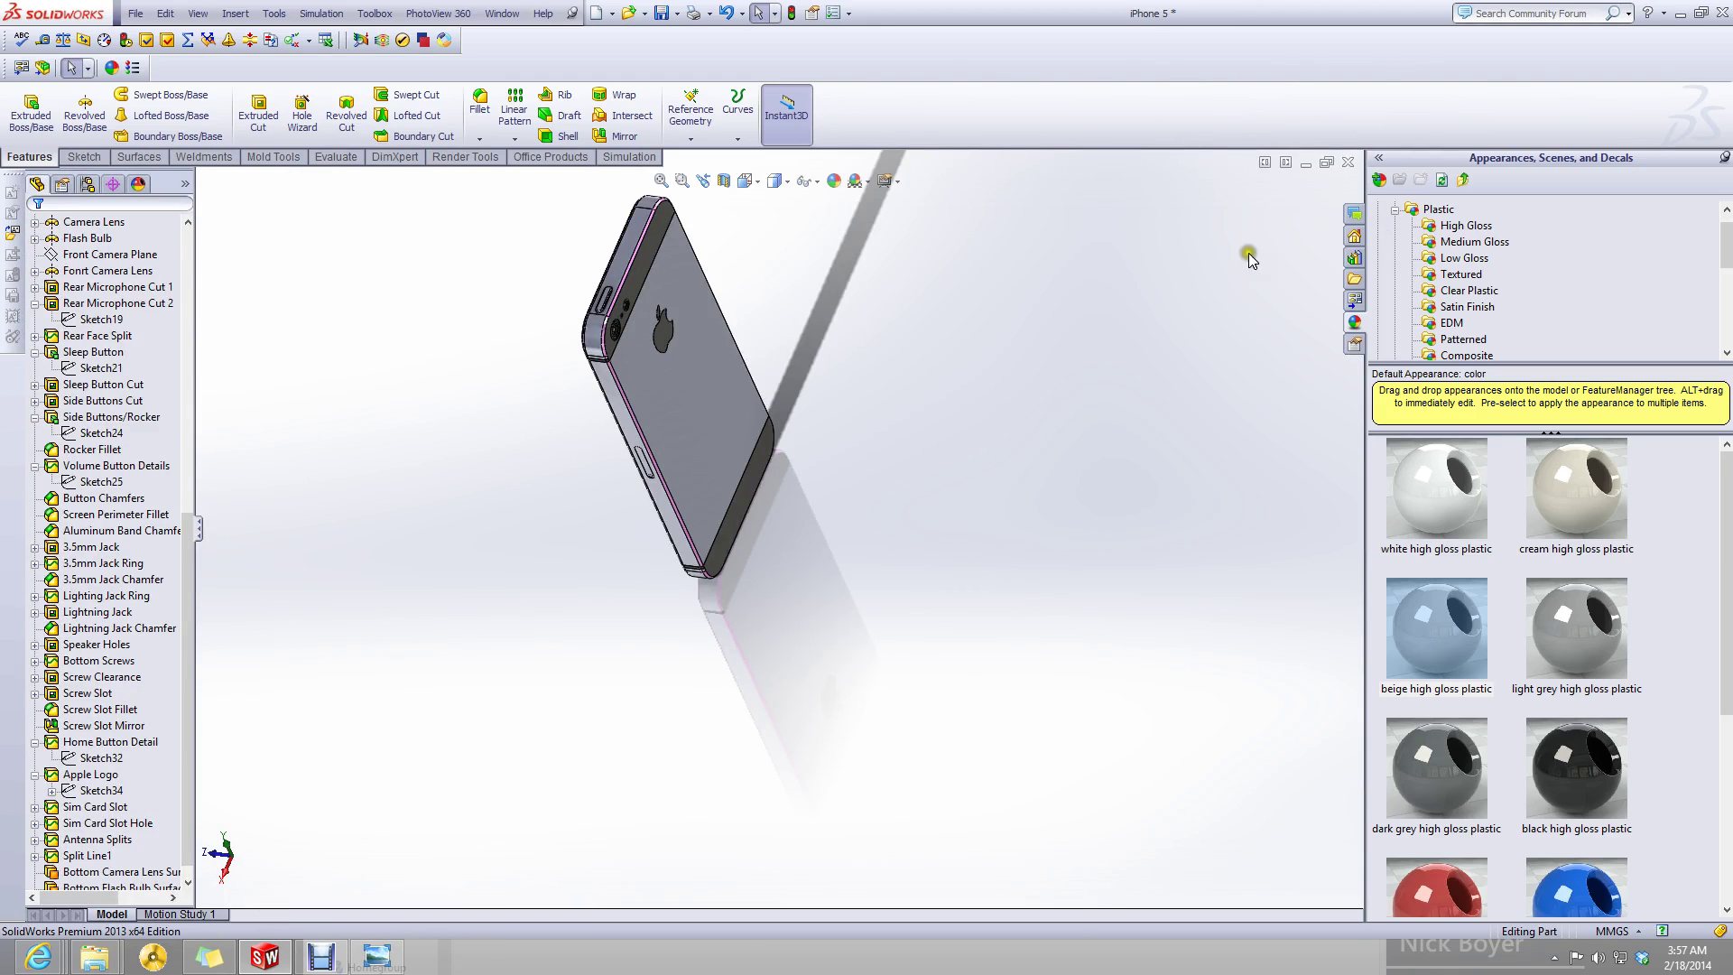
{"action": "left_click", "coordinate": [1305, 163]}
{"action": "left_click", "coordinate": [119, 909]}
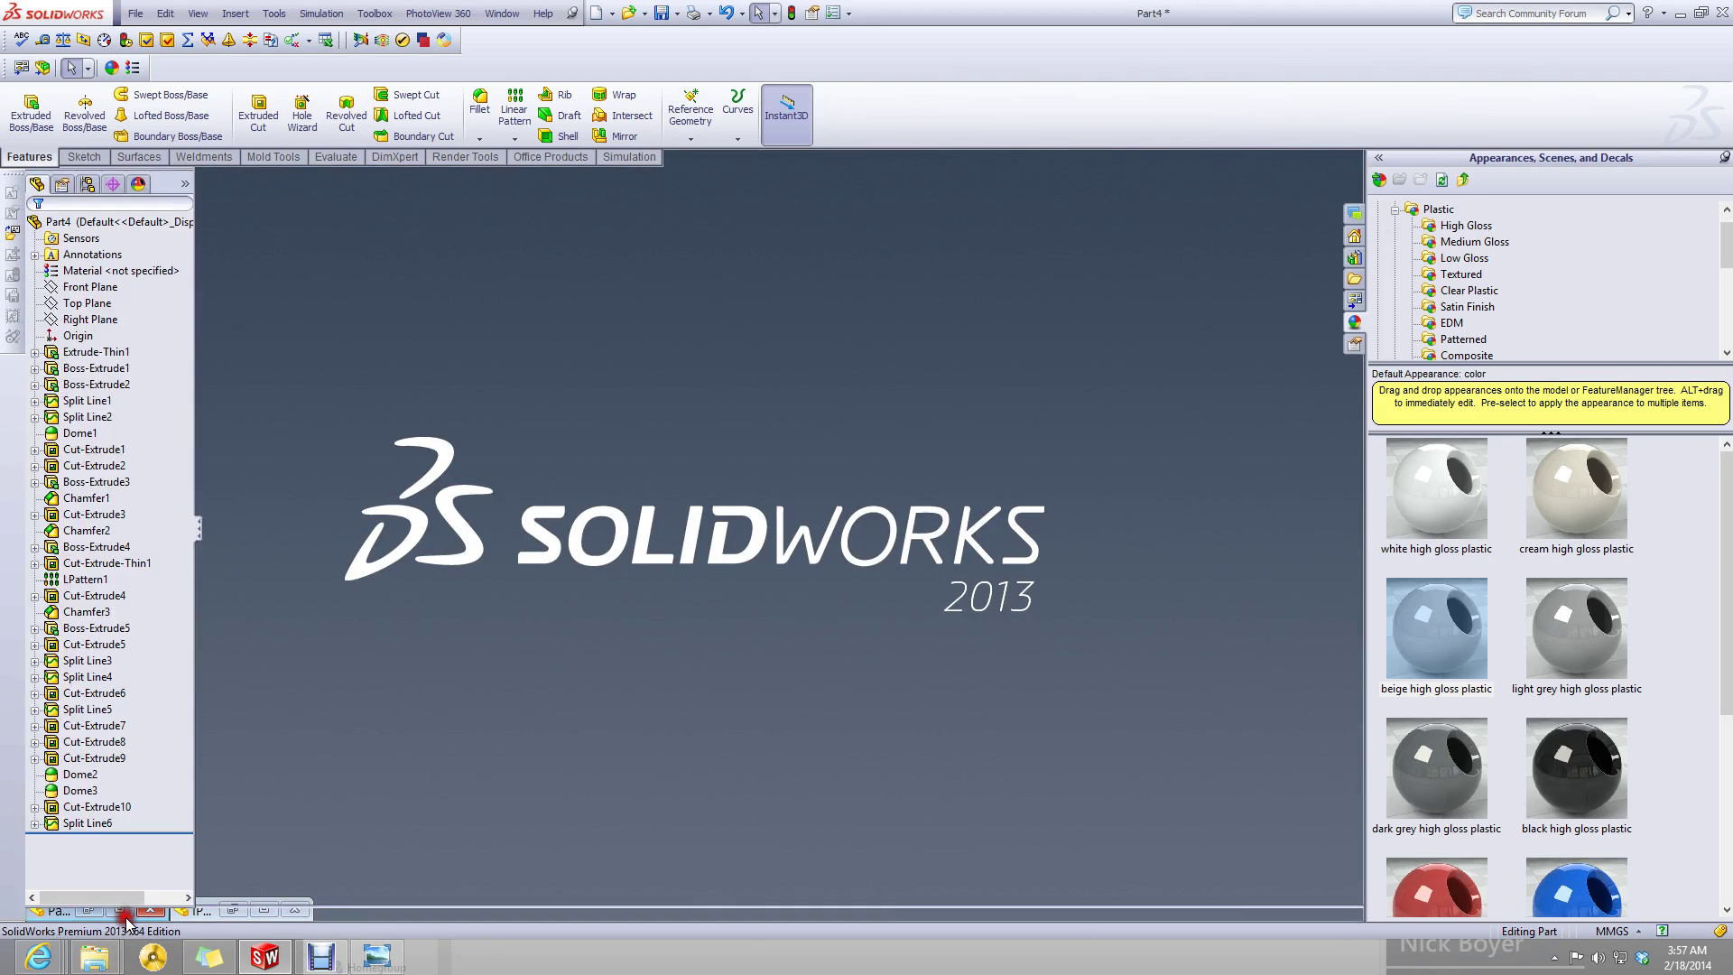
{"action": "scroll", "coordinate": [844, 603], "scroll_direction": "up", "scroll_amount": 5}
{"action": "middle_click_drag", "start_coordinate": [844, 601], "coordinate": [650, 632]}
{"action": "scroll", "coordinate": [810, 686], "scroll_direction": "down", "scroll_amount": 3}
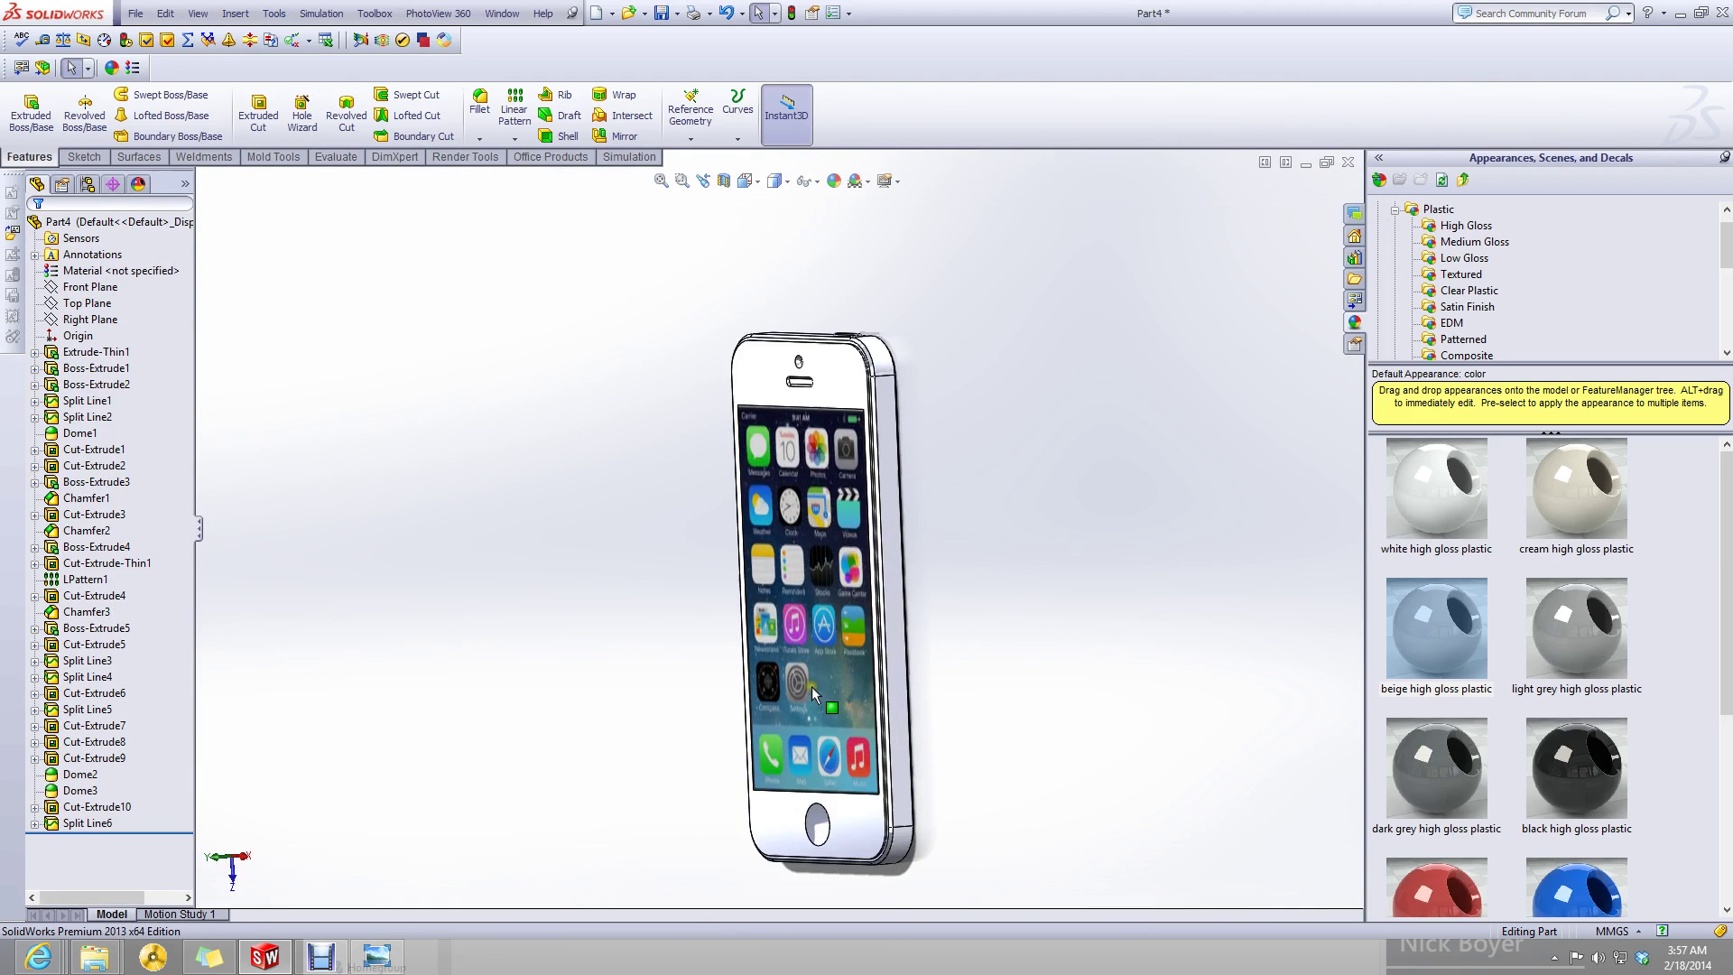
{"action": "middle_click_drag", "start_coordinate": [811, 686], "coordinate": [810, 771]}
{"action": "scroll", "coordinate": [809, 771], "scroll_direction": "down", "scroll_amount": 4}
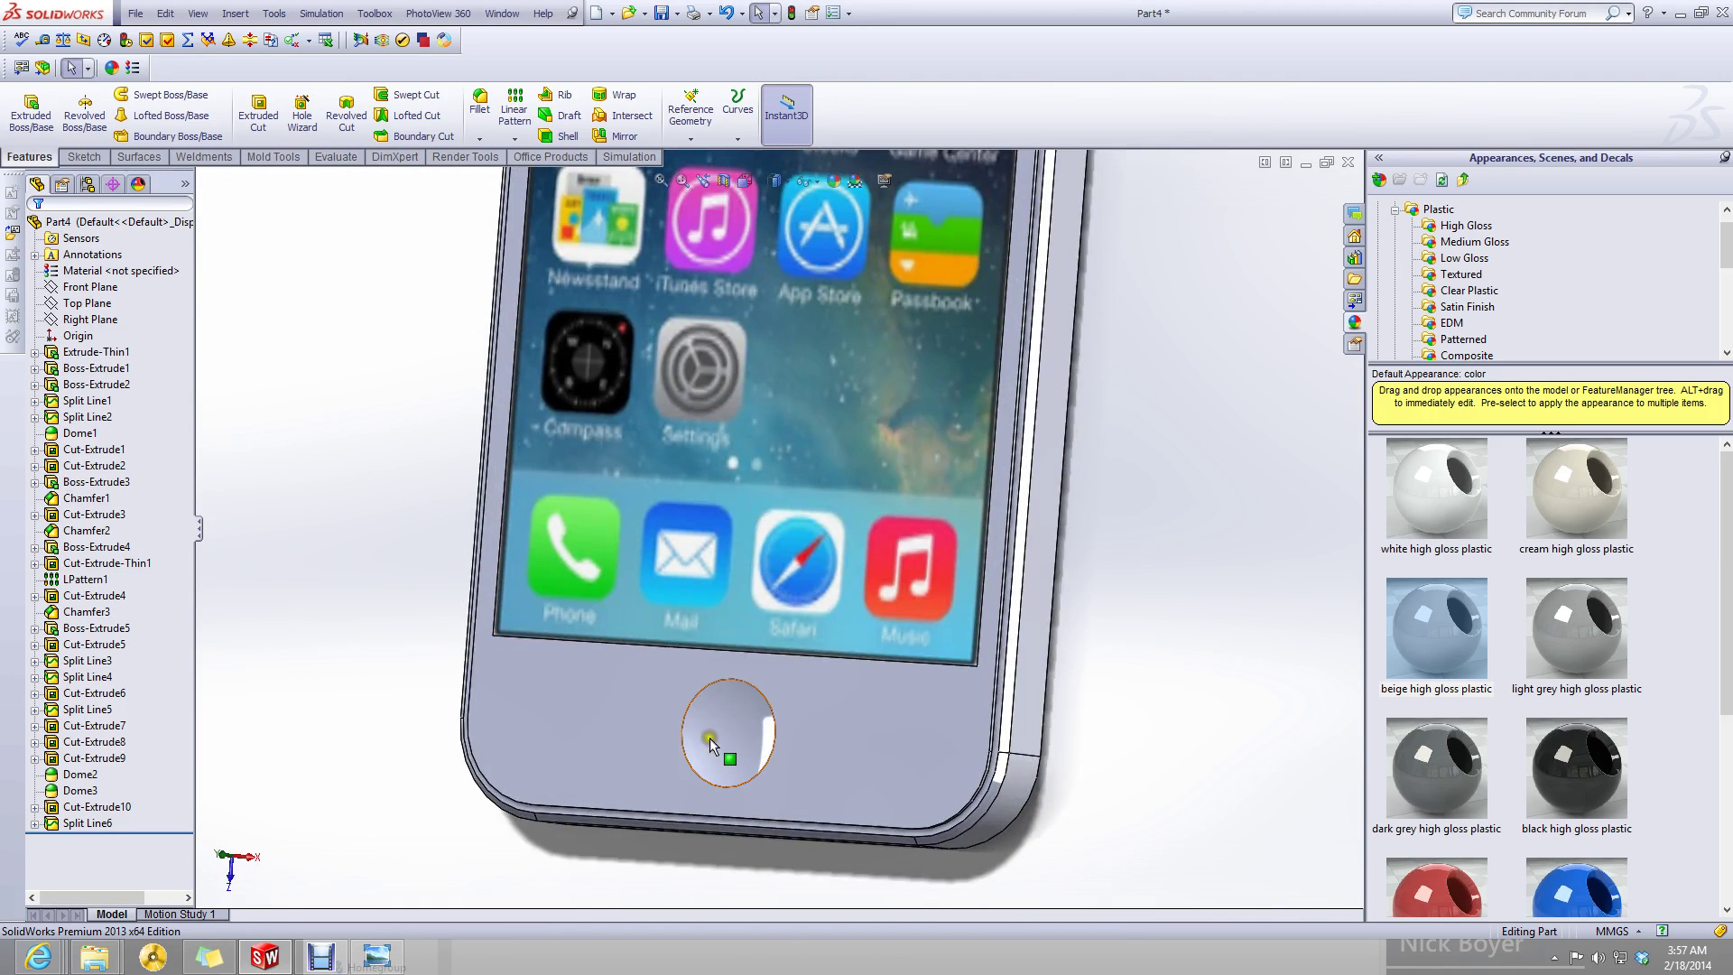
- Start a new sketch on the phone's flat front face surrounding the home button
{"action": "left_click", "coordinate": [727, 733]}
{"action": "left_click", "coordinate": [84, 157]}
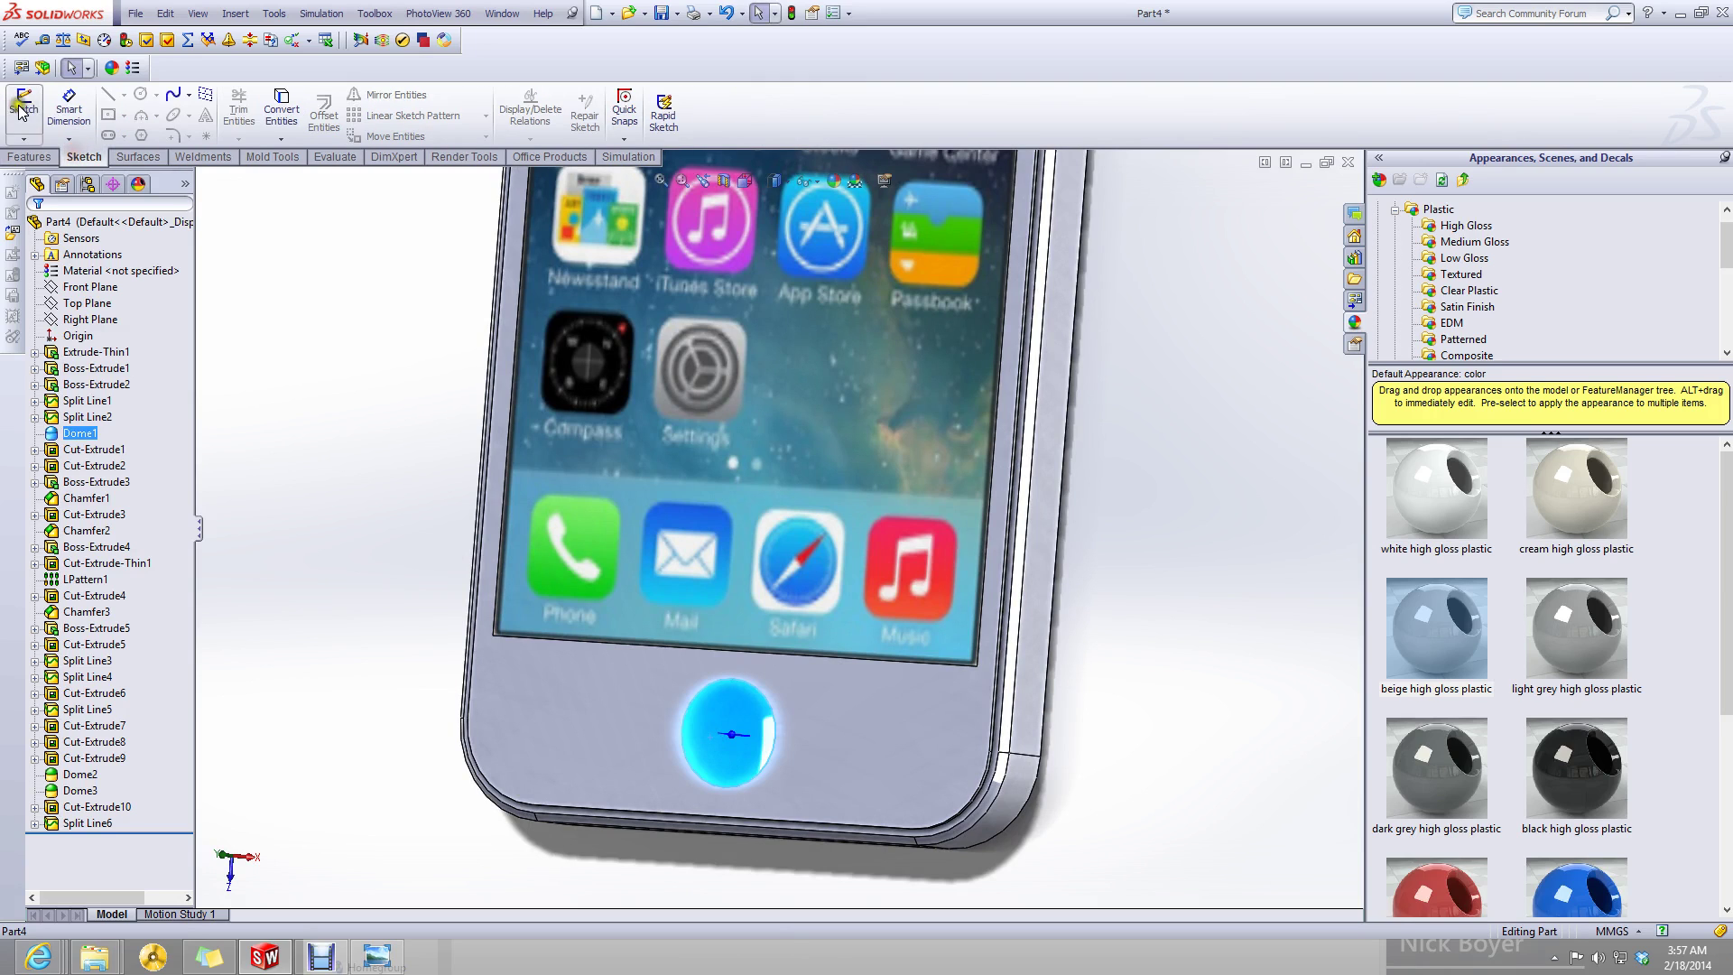
{"action": "left_click", "coordinate": [325, 511]}
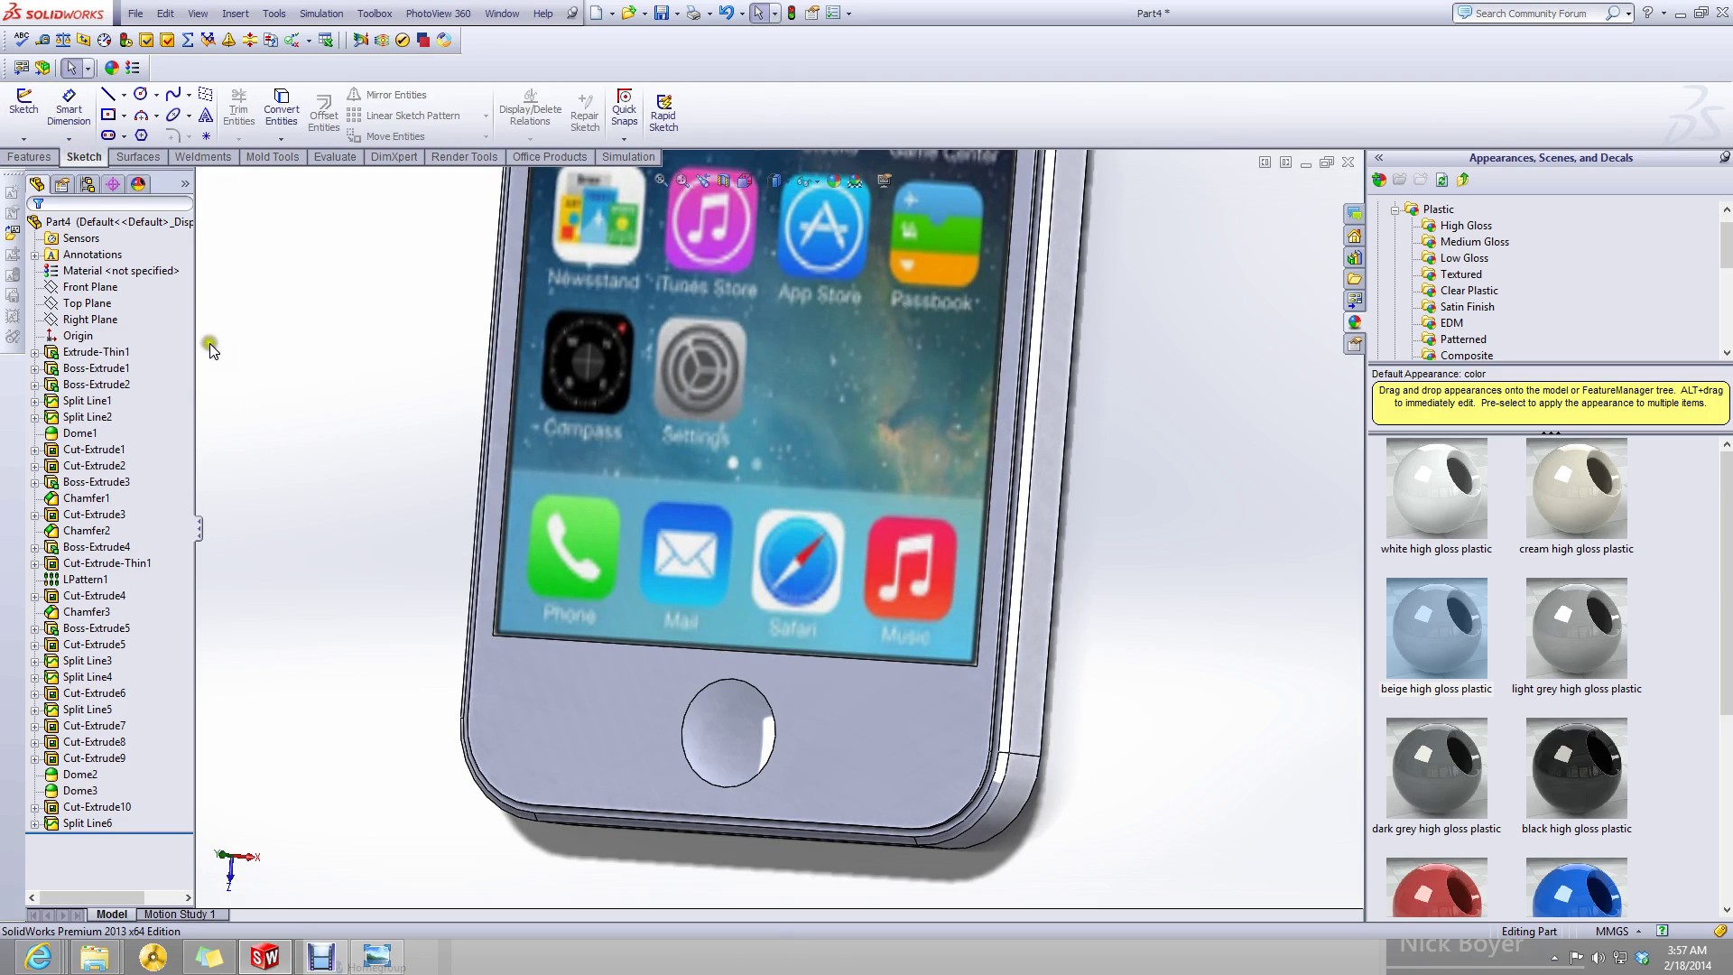
{"action": "left_click", "coordinate": [23, 104]}
{"action": "left_click", "coordinate": [661, 765]}
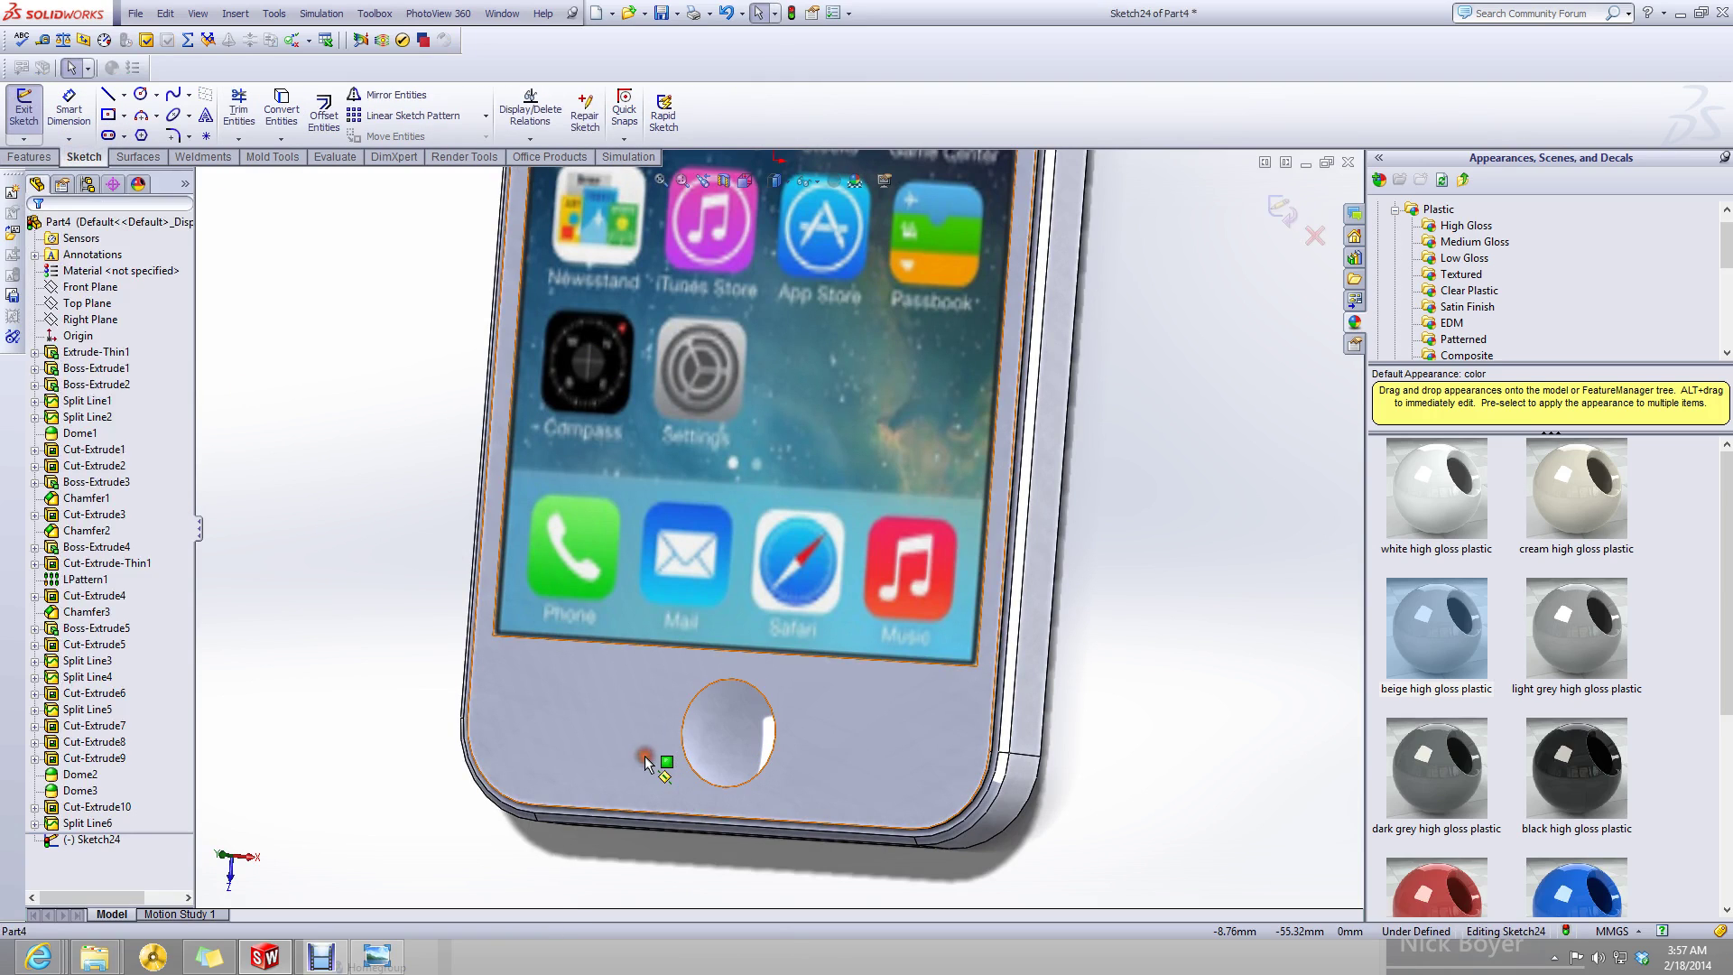
{"action": "left_click", "coordinate": [744, 181]}
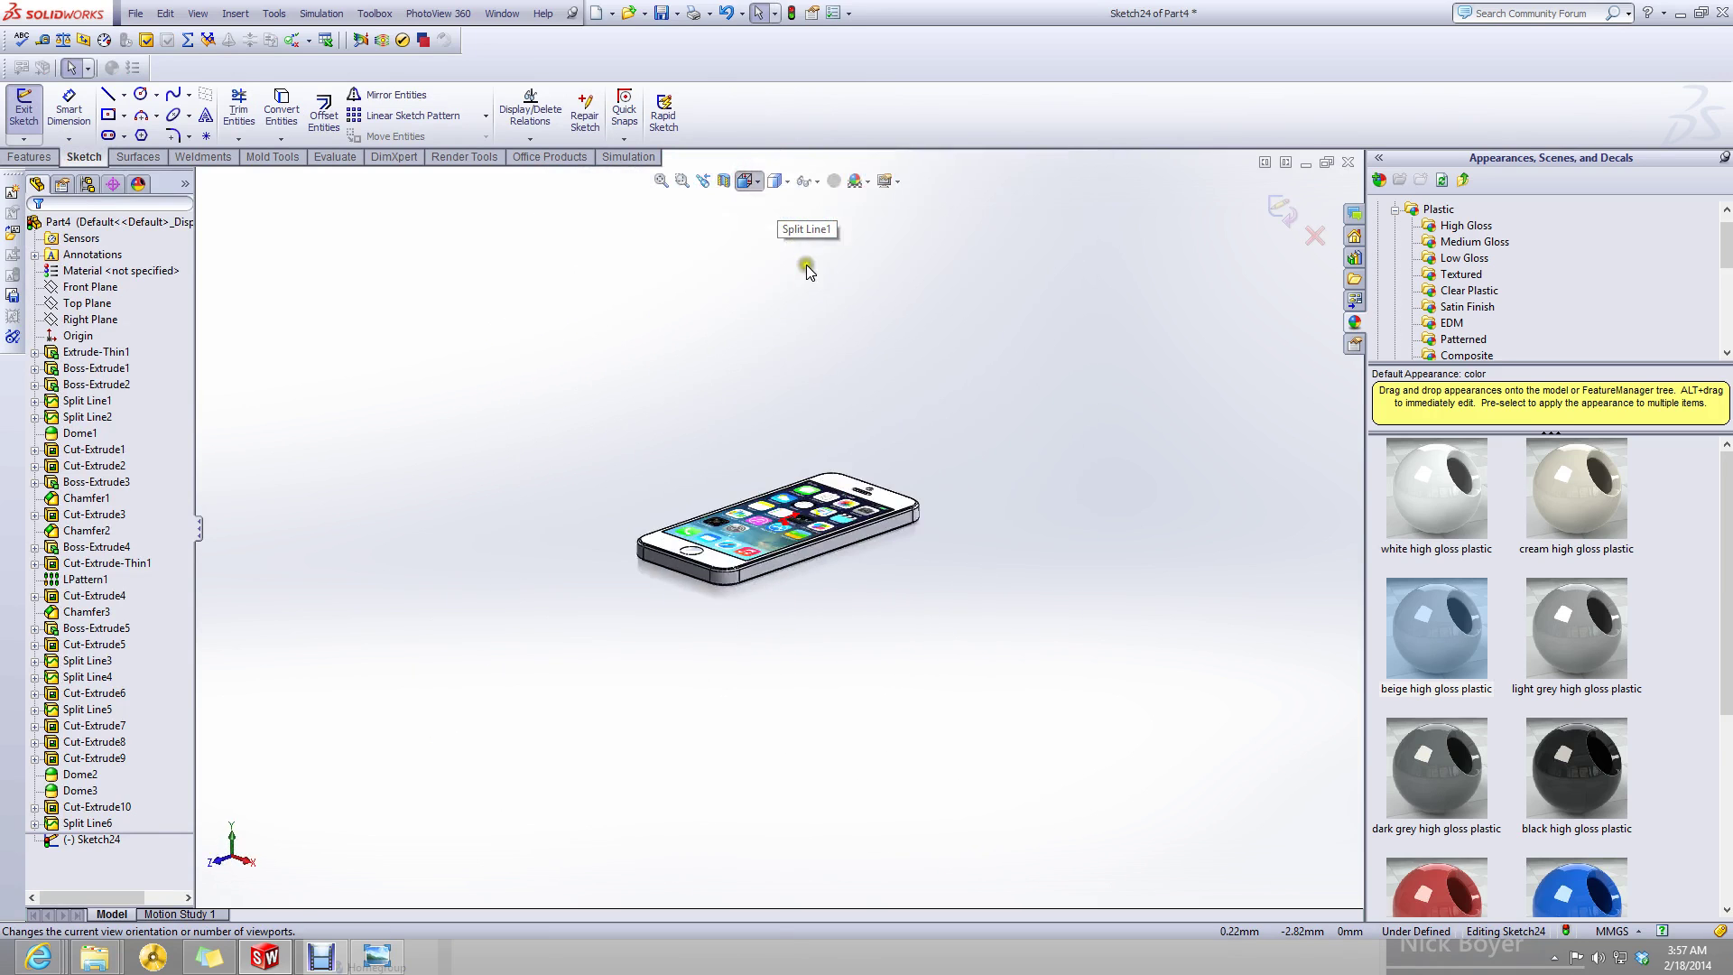
{"action": "left_click", "coordinate": [825, 256]}
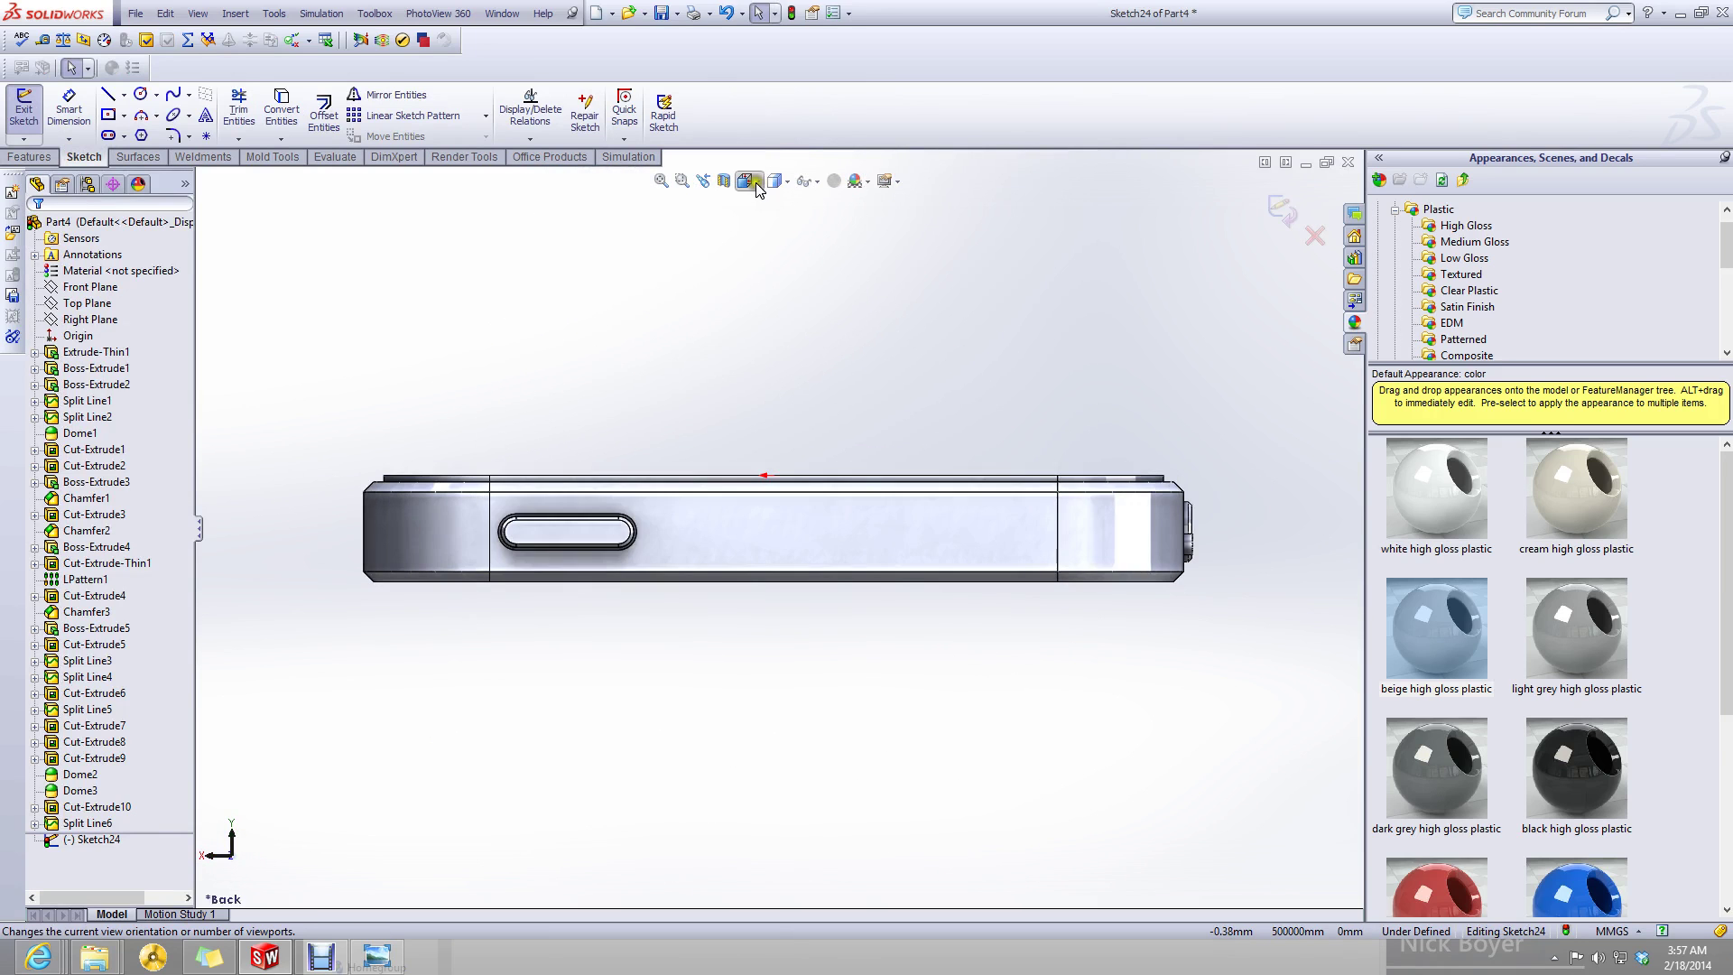
{"action": "left_click", "coordinate": [755, 183]}
{"action": "left_click", "coordinate": [843, 278]}
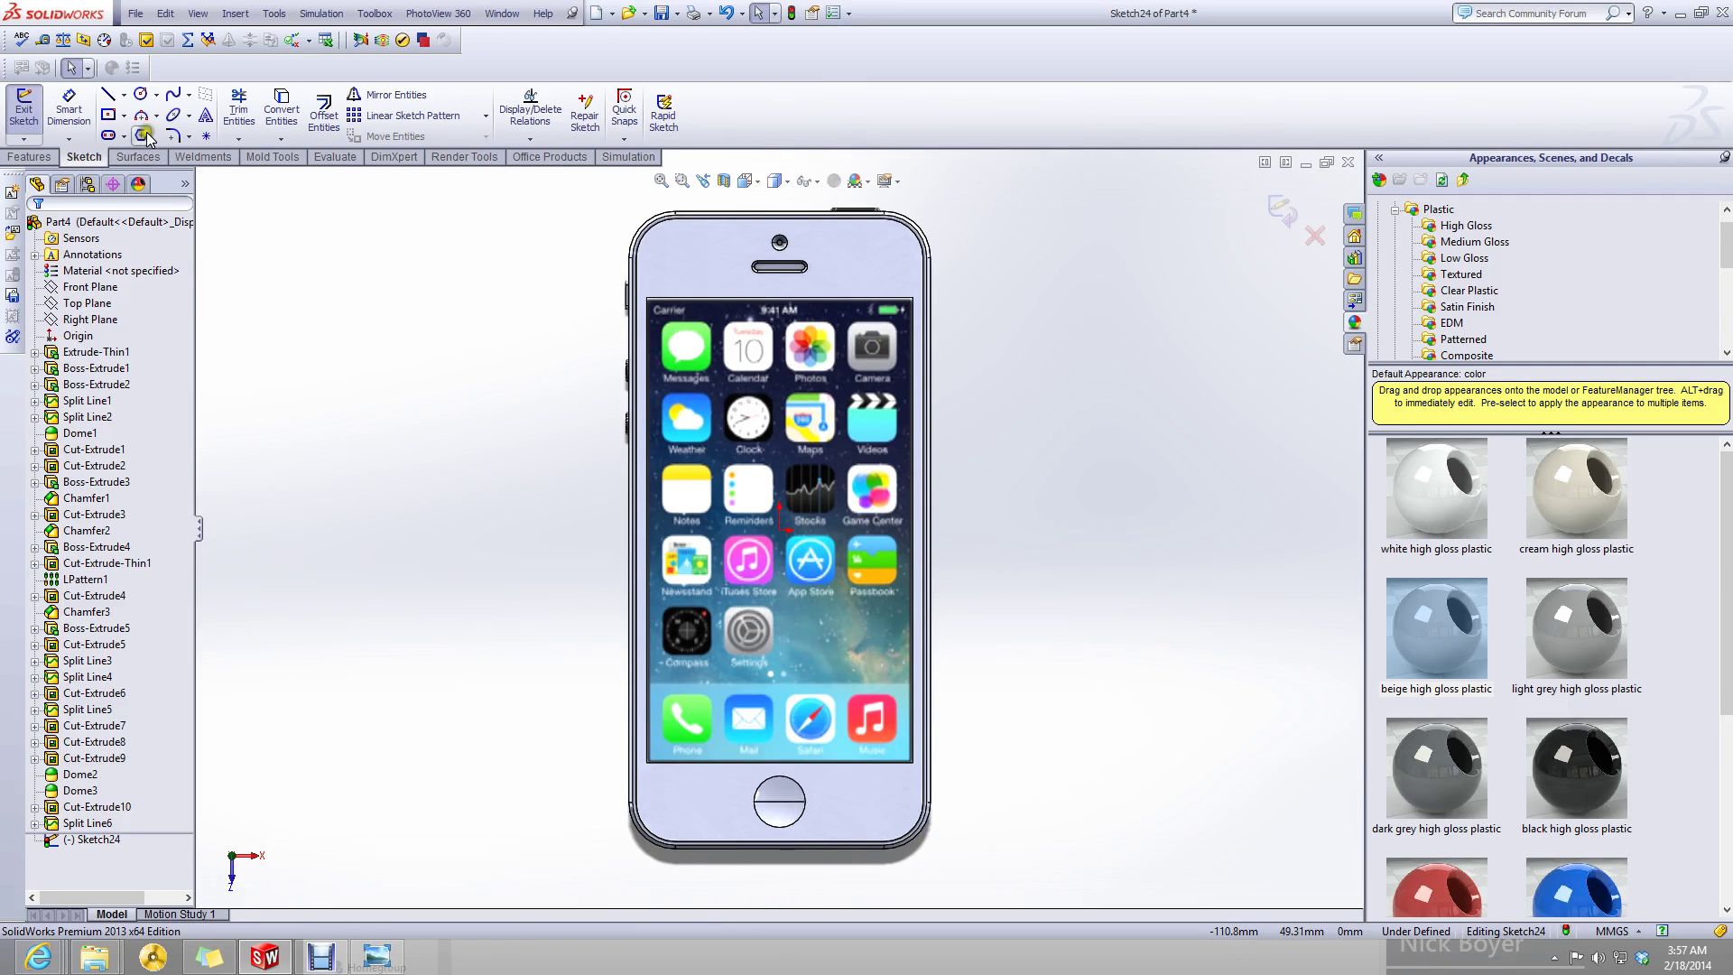
- Sketch a center rectangle about 3.1 mm wide and 3.4 mm high in the middle of the home button
{"action": "left_click", "coordinate": [107, 117]}
{"action": "scroll", "coordinate": [786, 801], "scroll_direction": "down", "scroll_amount": 5}
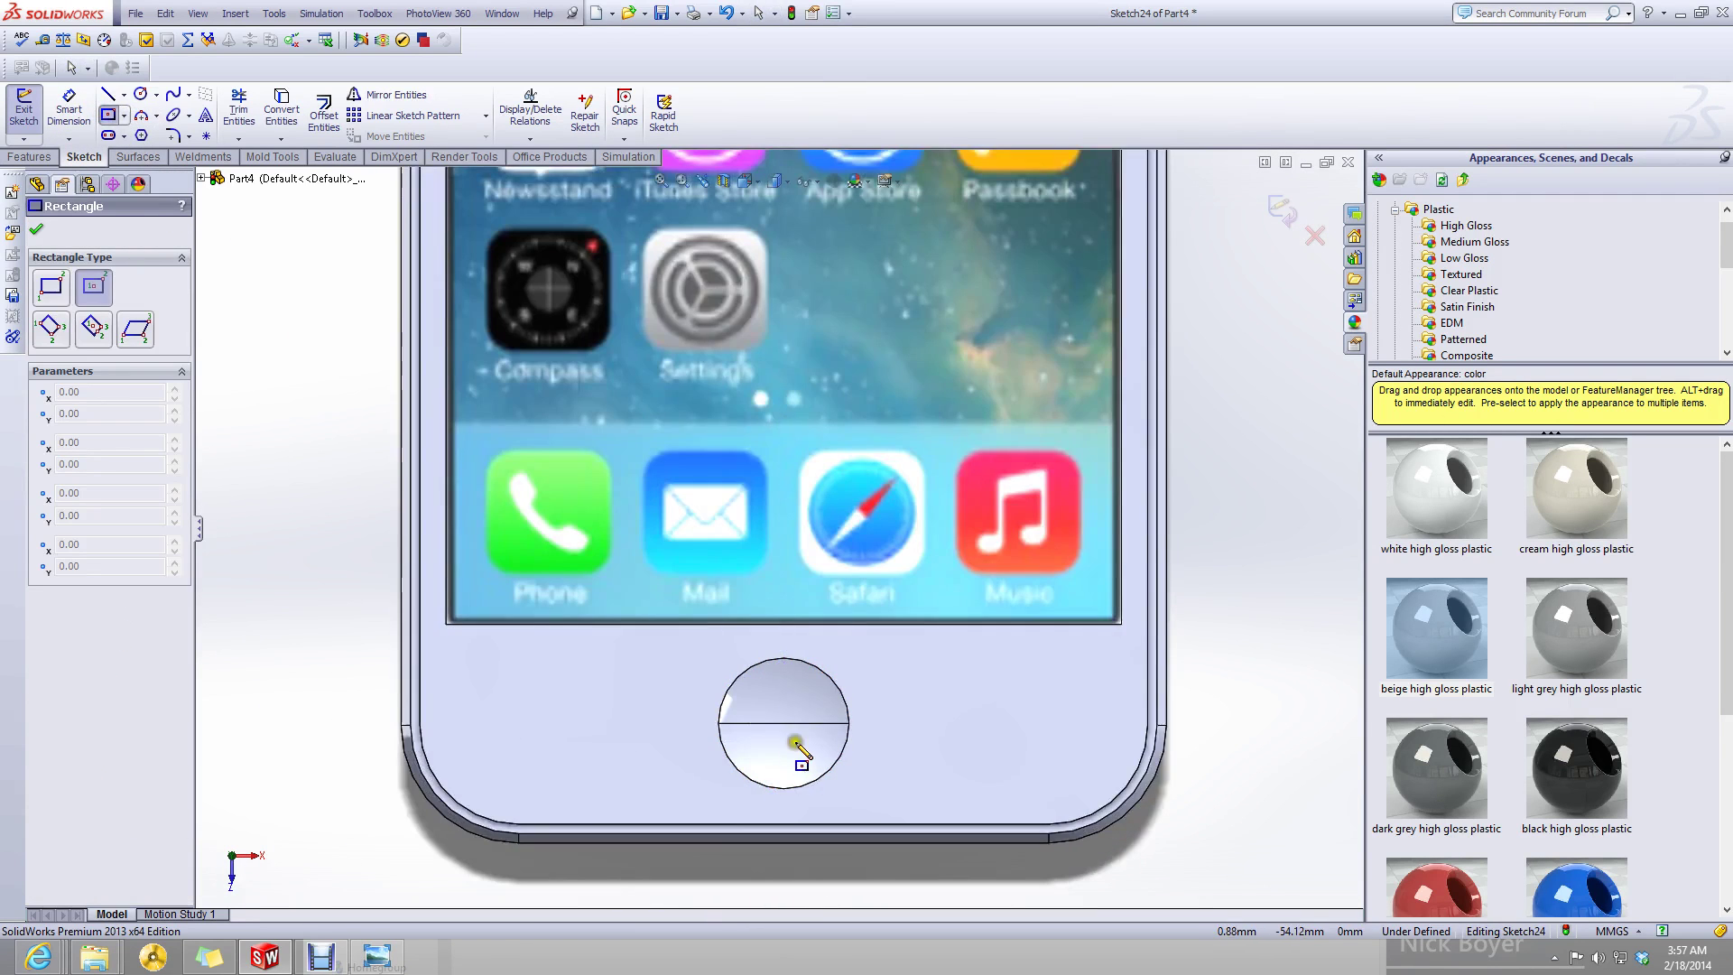
{"action": "left_click", "coordinate": [785, 723]}
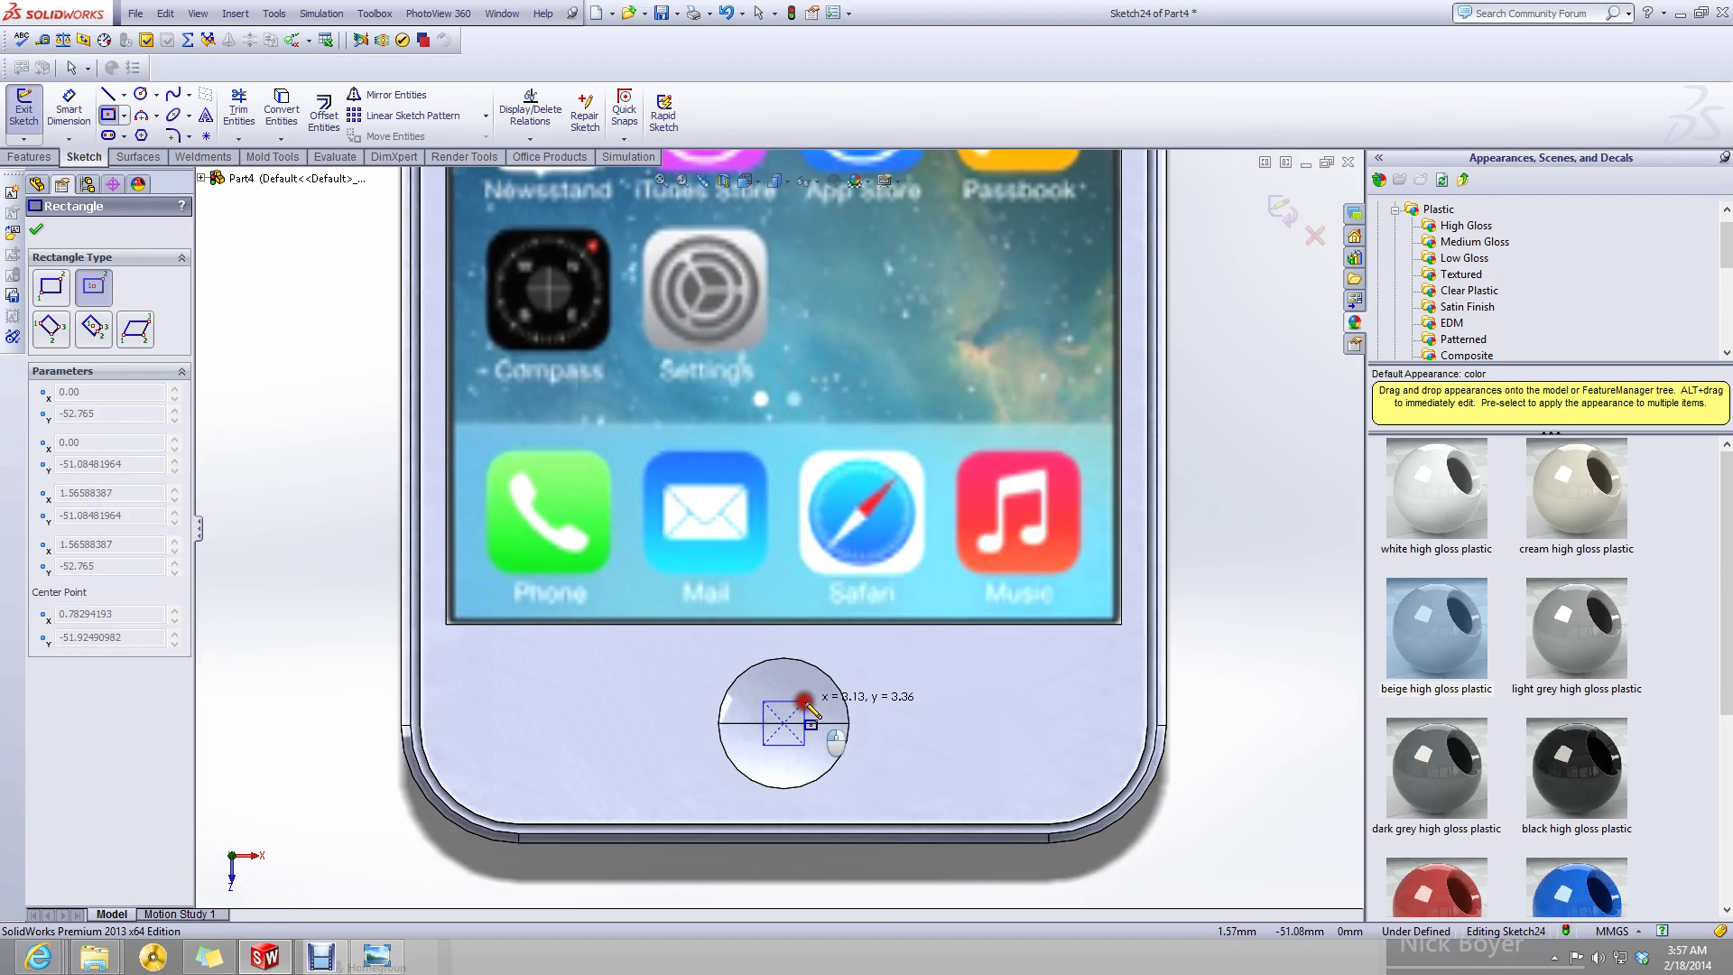
{"action": "left_click", "coordinate": [805, 745]}
{"action": "scroll", "coordinate": [793, 709], "scroll_direction": "down", "scroll_amount": 5}
{"action": "key", "text": "Escape"}
- Dimension the rectangle on the home button to 4 mm high and 4 mm wide
{"action": "key", "text": "d"}
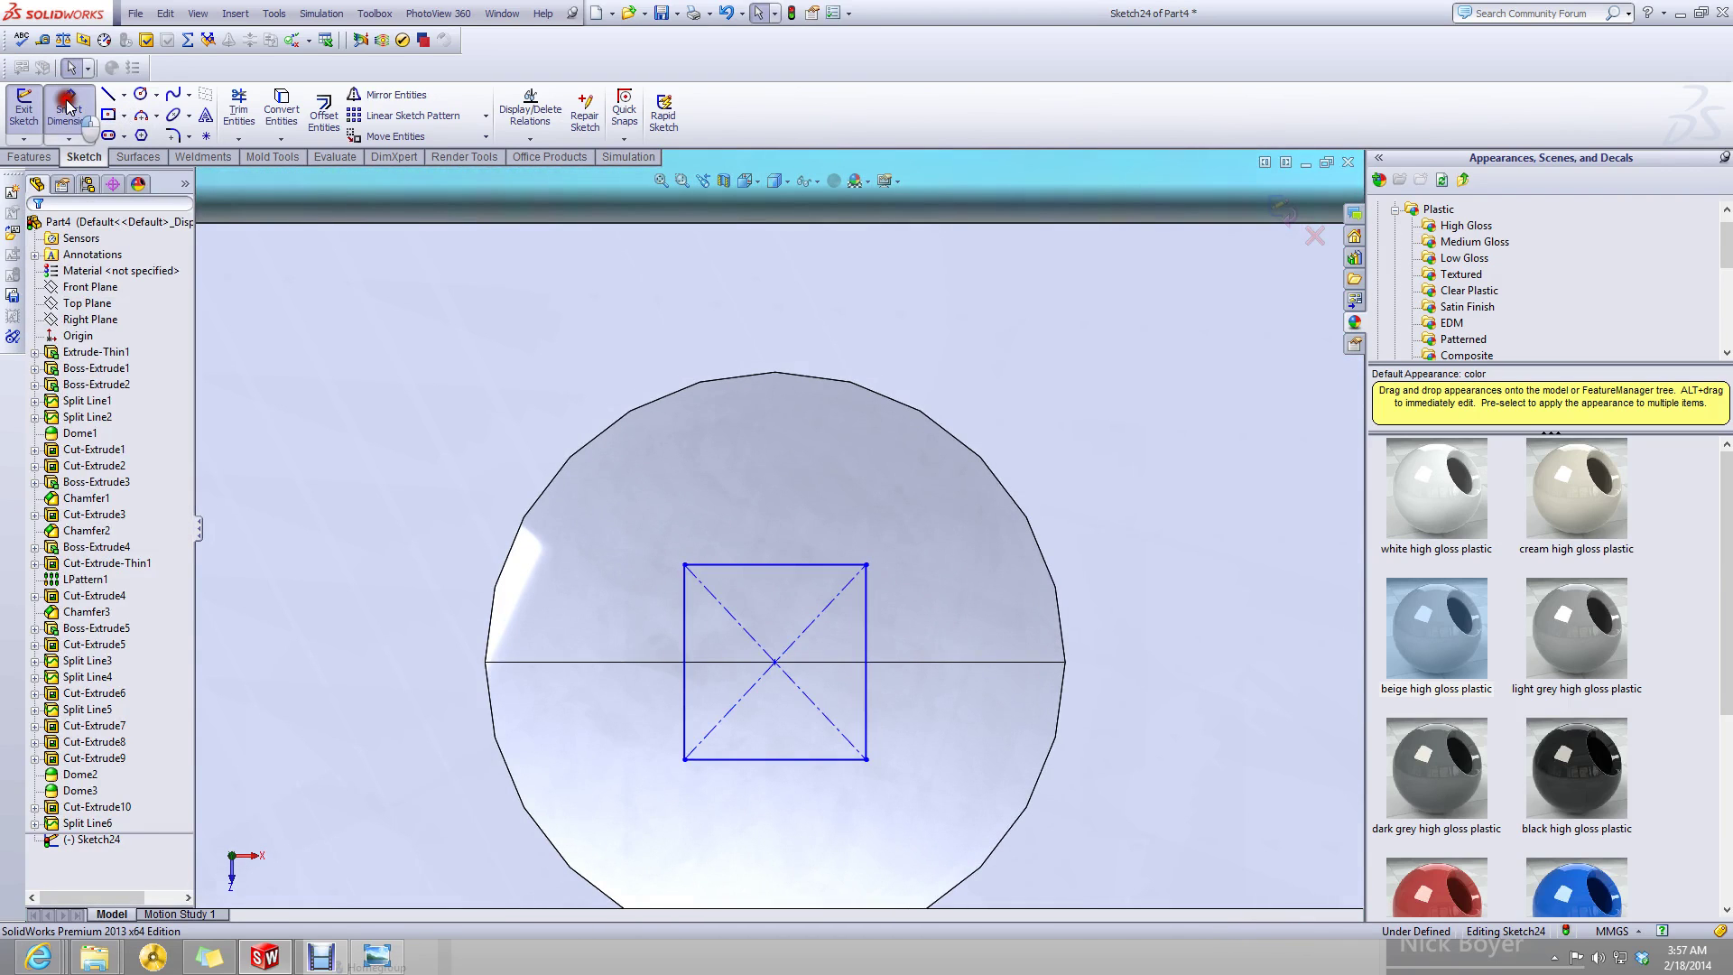
{"action": "left_click", "coordinate": [873, 625]}
{"action": "left_click", "coordinate": [909, 627]}
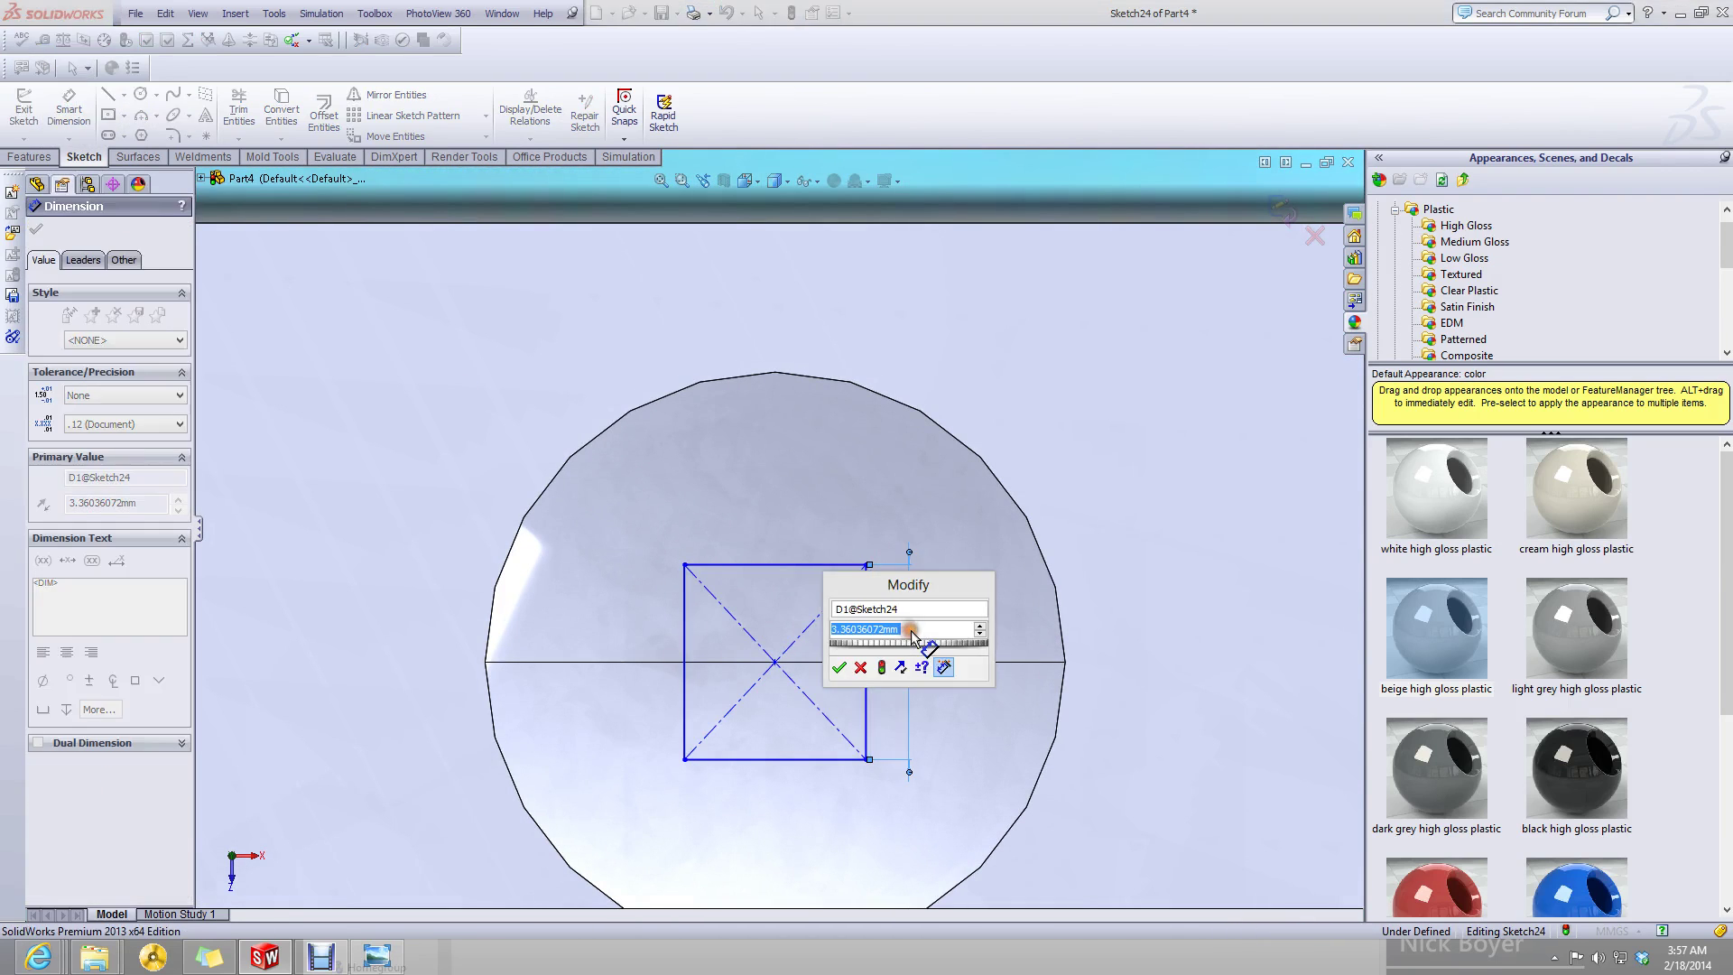
{"action": "key", "text": "Return"}
{"action": "left_click", "coordinate": [786, 526]}
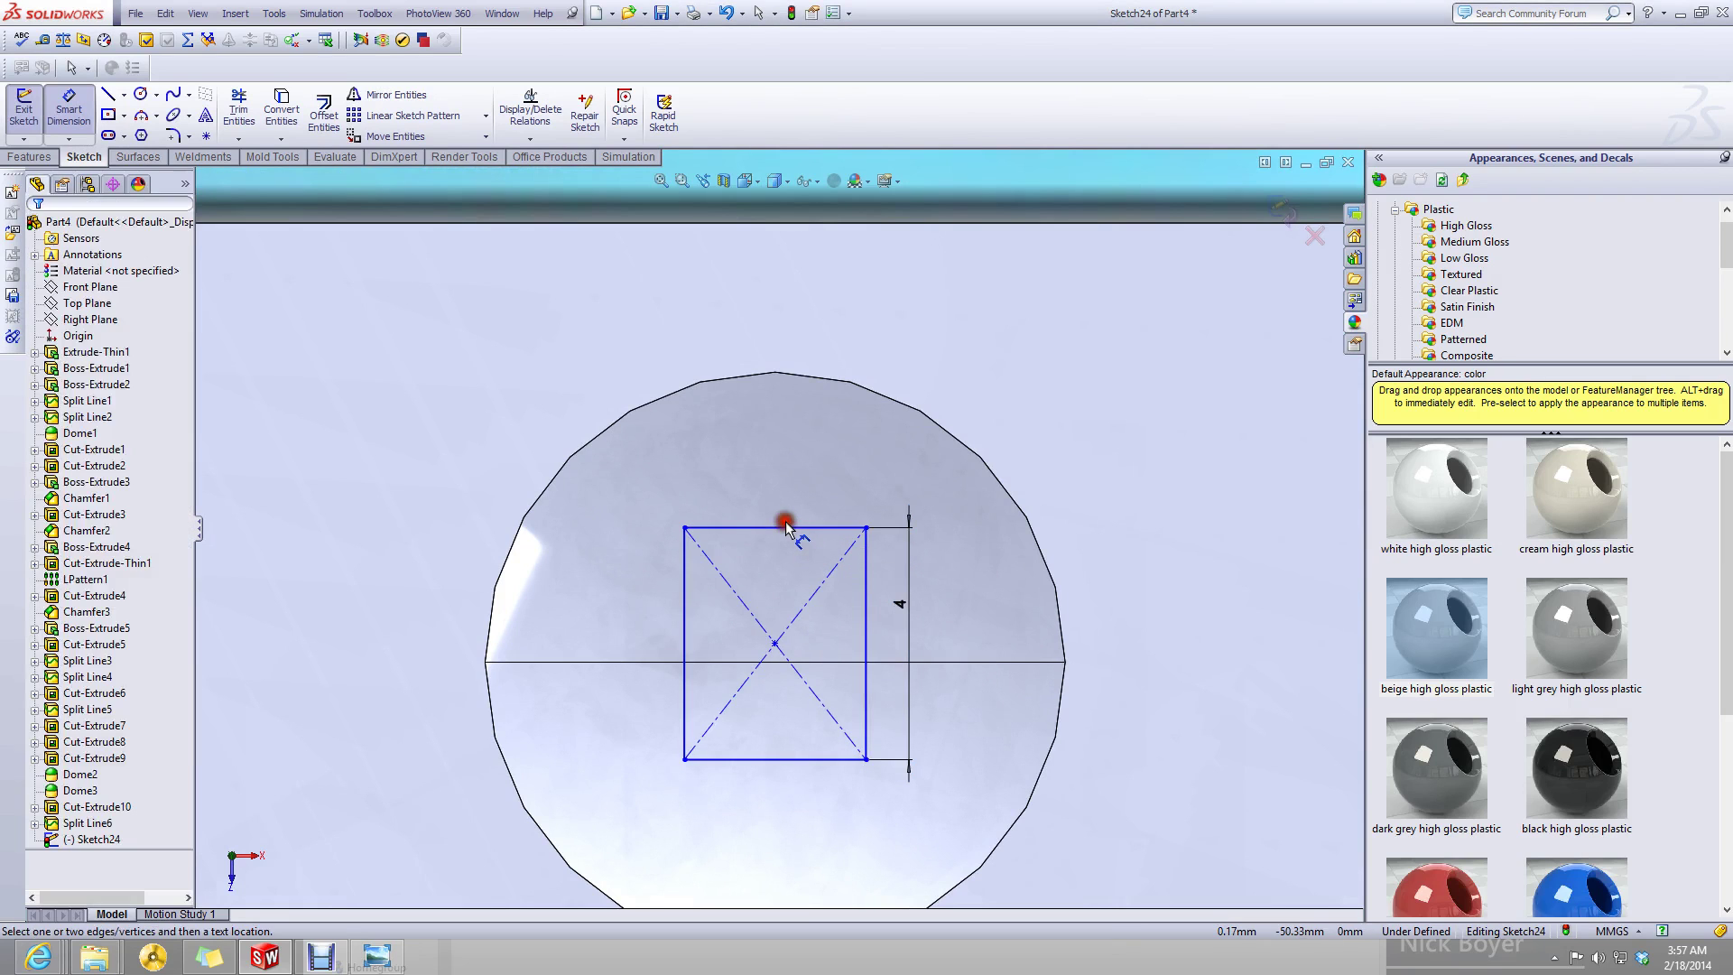
{"action": "left_click", "coordinate": [784, 495]}
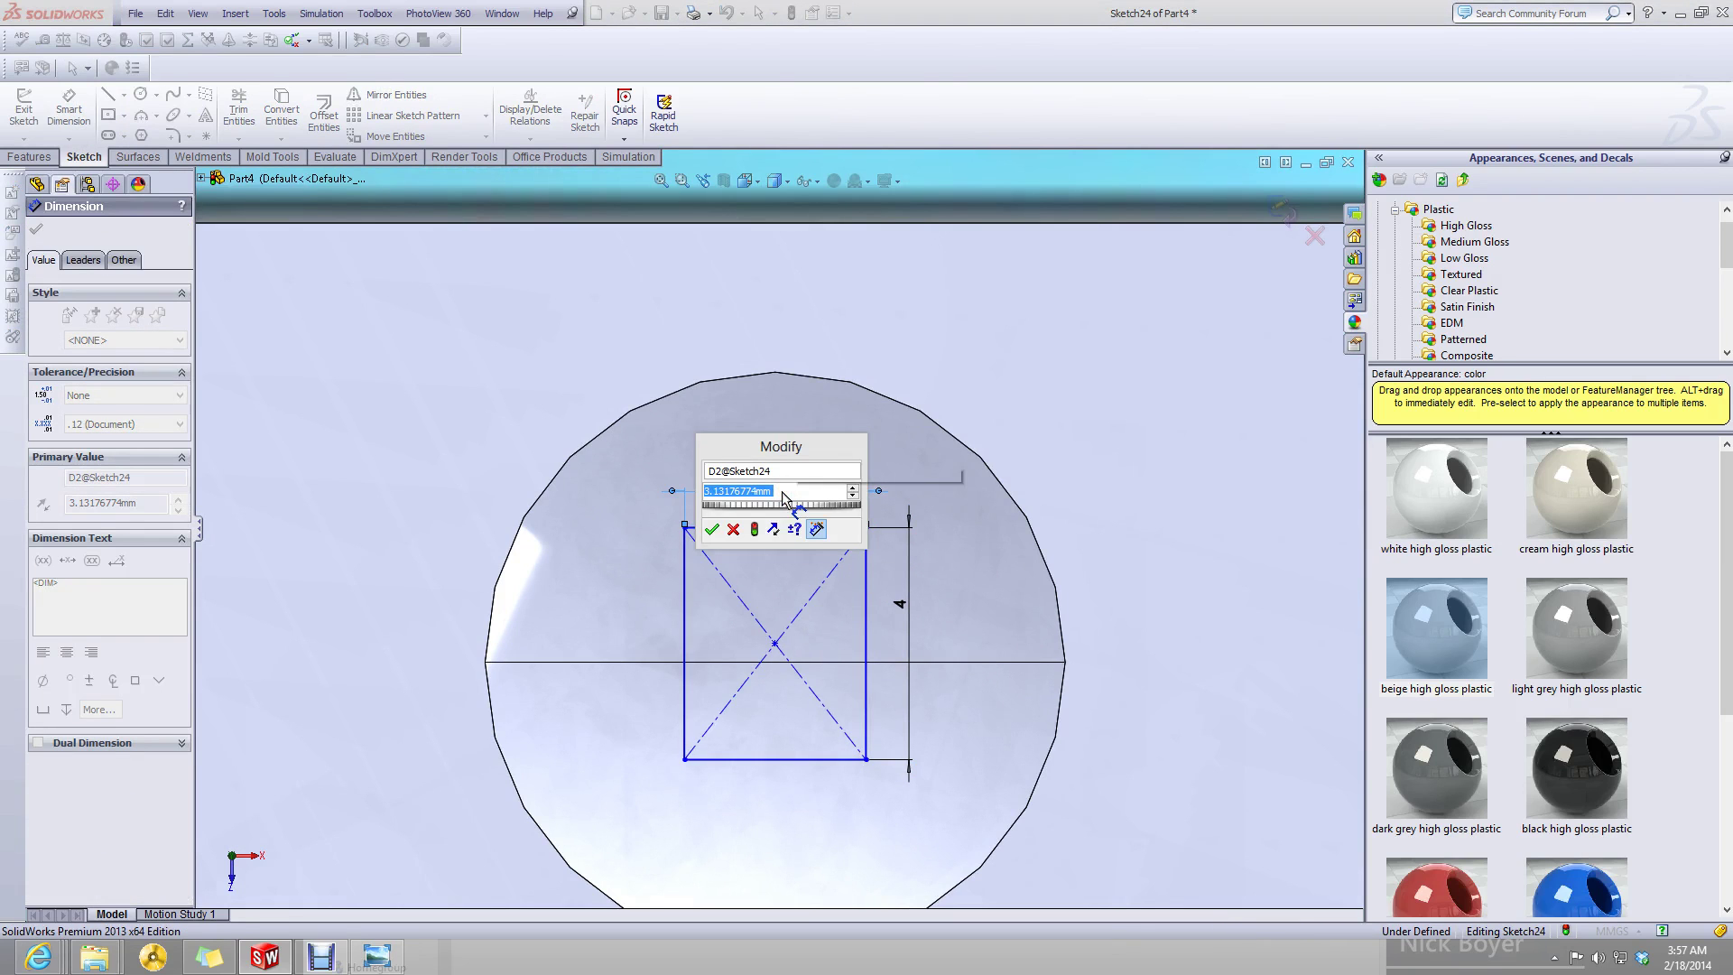
{"action": "type", "text": "5"}
{"action": "key", "text": "BackSpace"}
{"action": "type", "text": "4"}
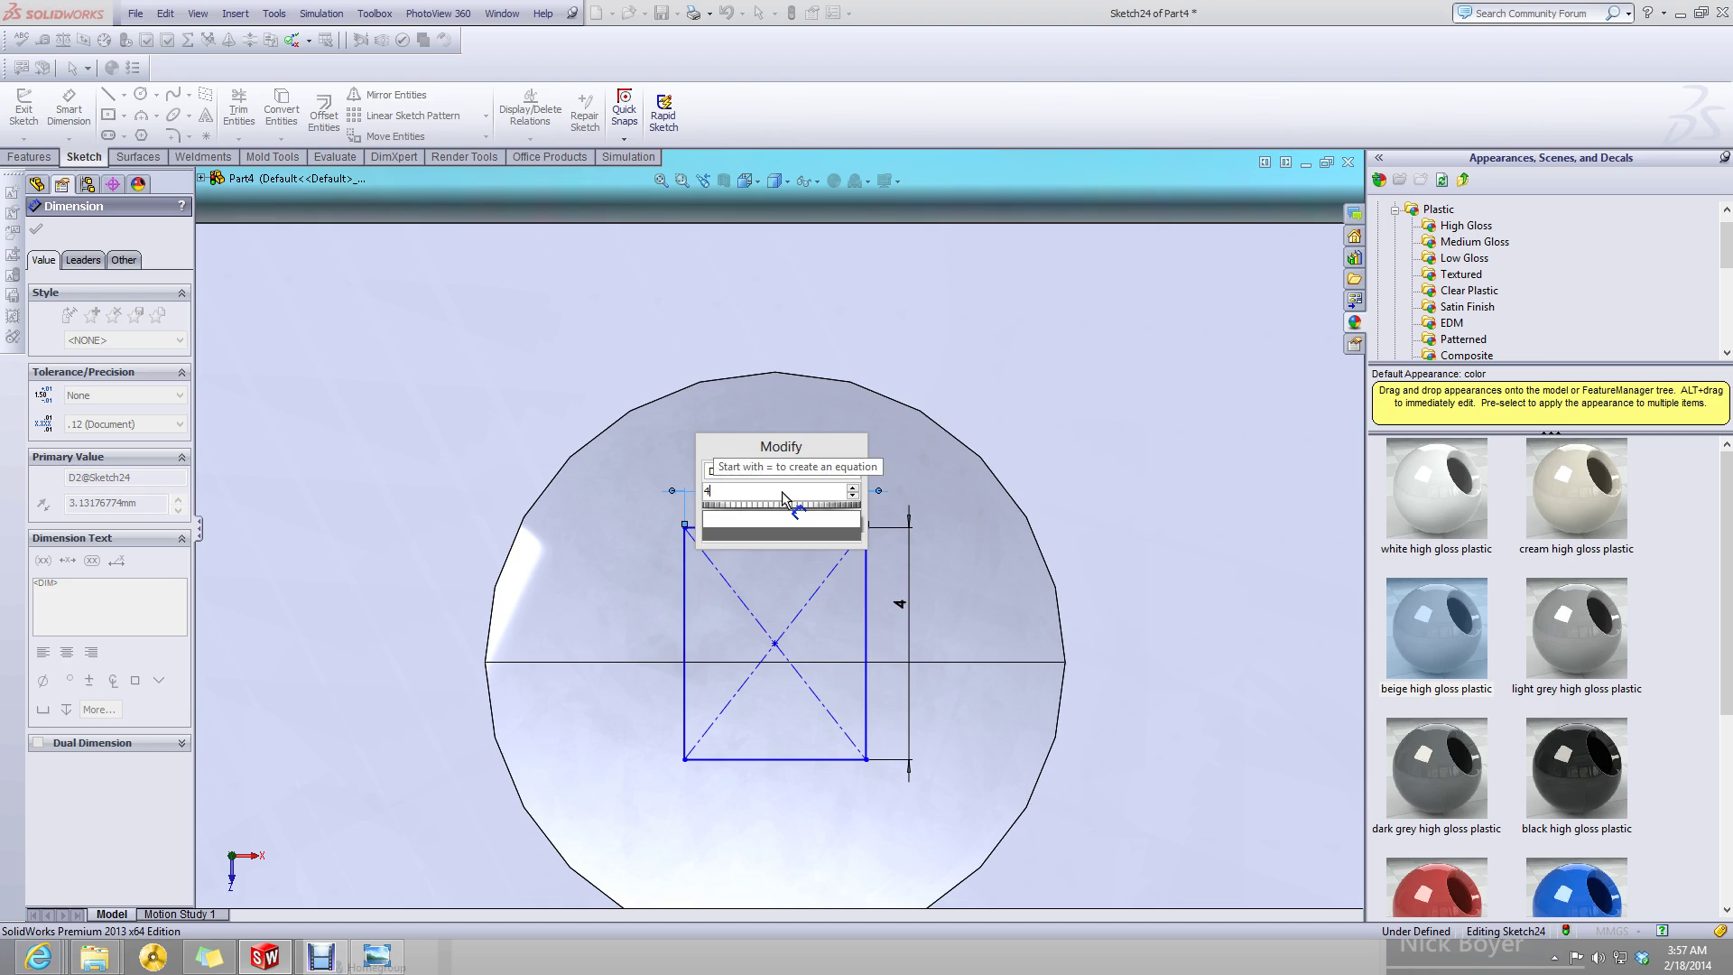
{"action": "key", "text": "Return"}
{"action": "scroll", "coordinate": [722, 700], "scroll_direction": "up", "scroll_amount": 3}
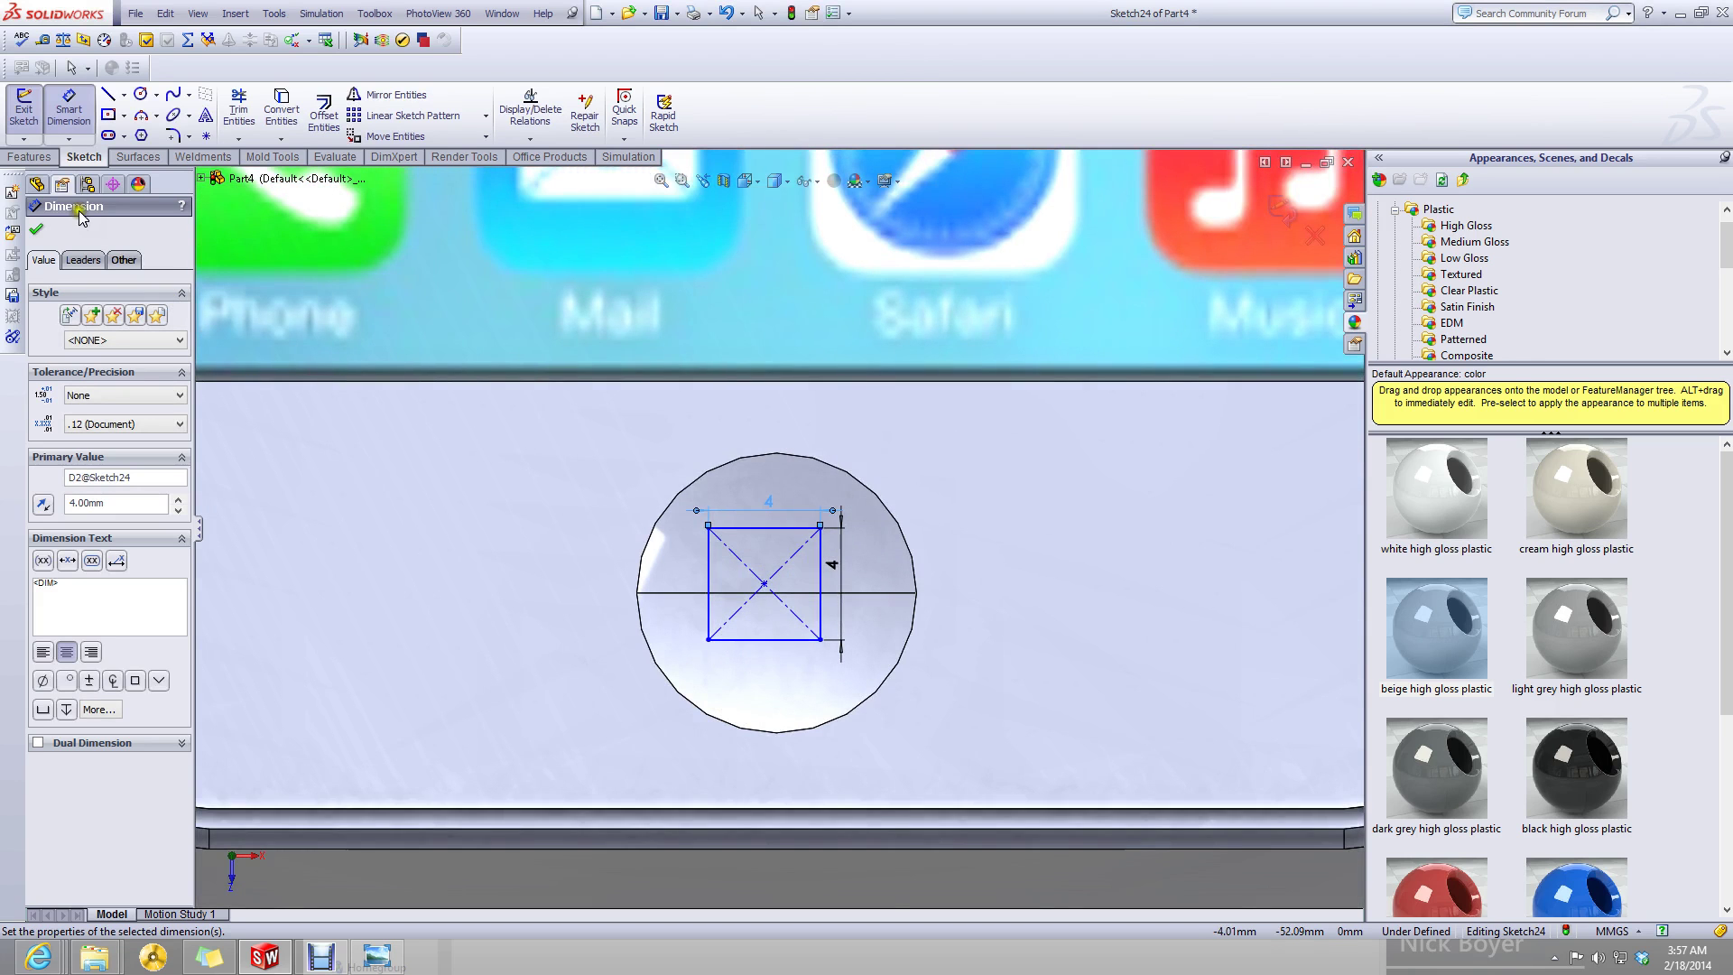
{"action": "key", "text": "Escape"}
- Move the square's center point onto the center of the home button
{"action": "scroll", "coordinate": [784, 595], "scroll_direction": "down", "scroll_amount": 3}
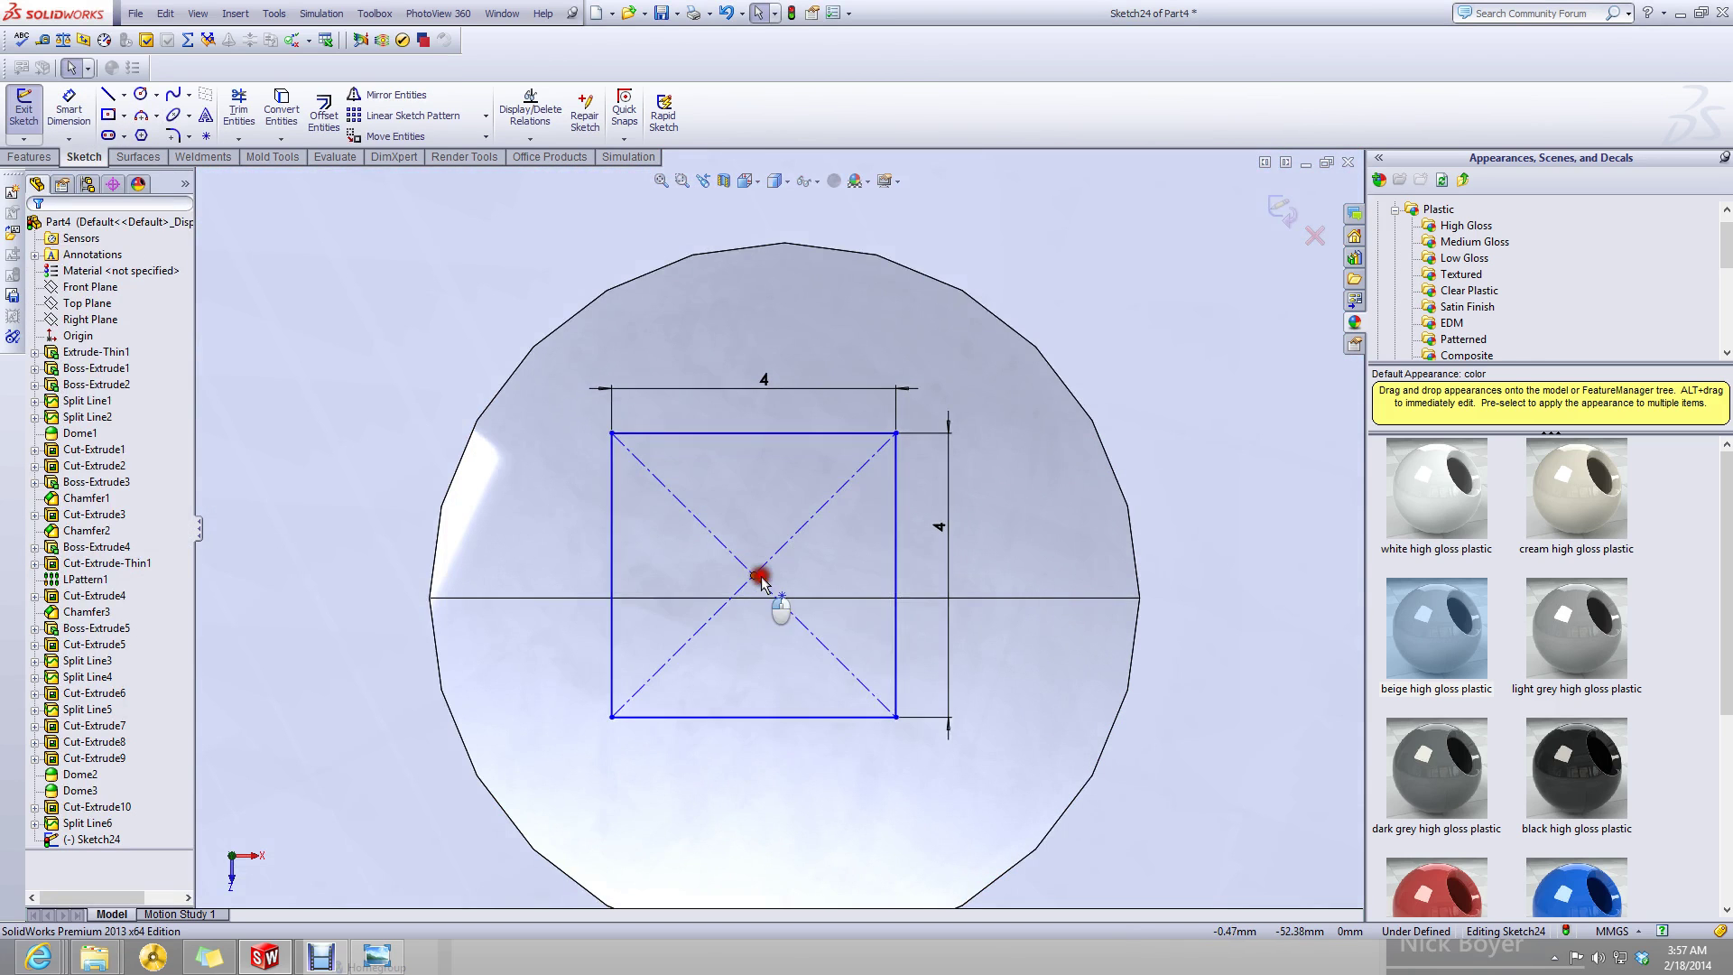
{"action": "left_click_drag", "start_coordinate": [755, 578], "coordinate": [785, 598]}
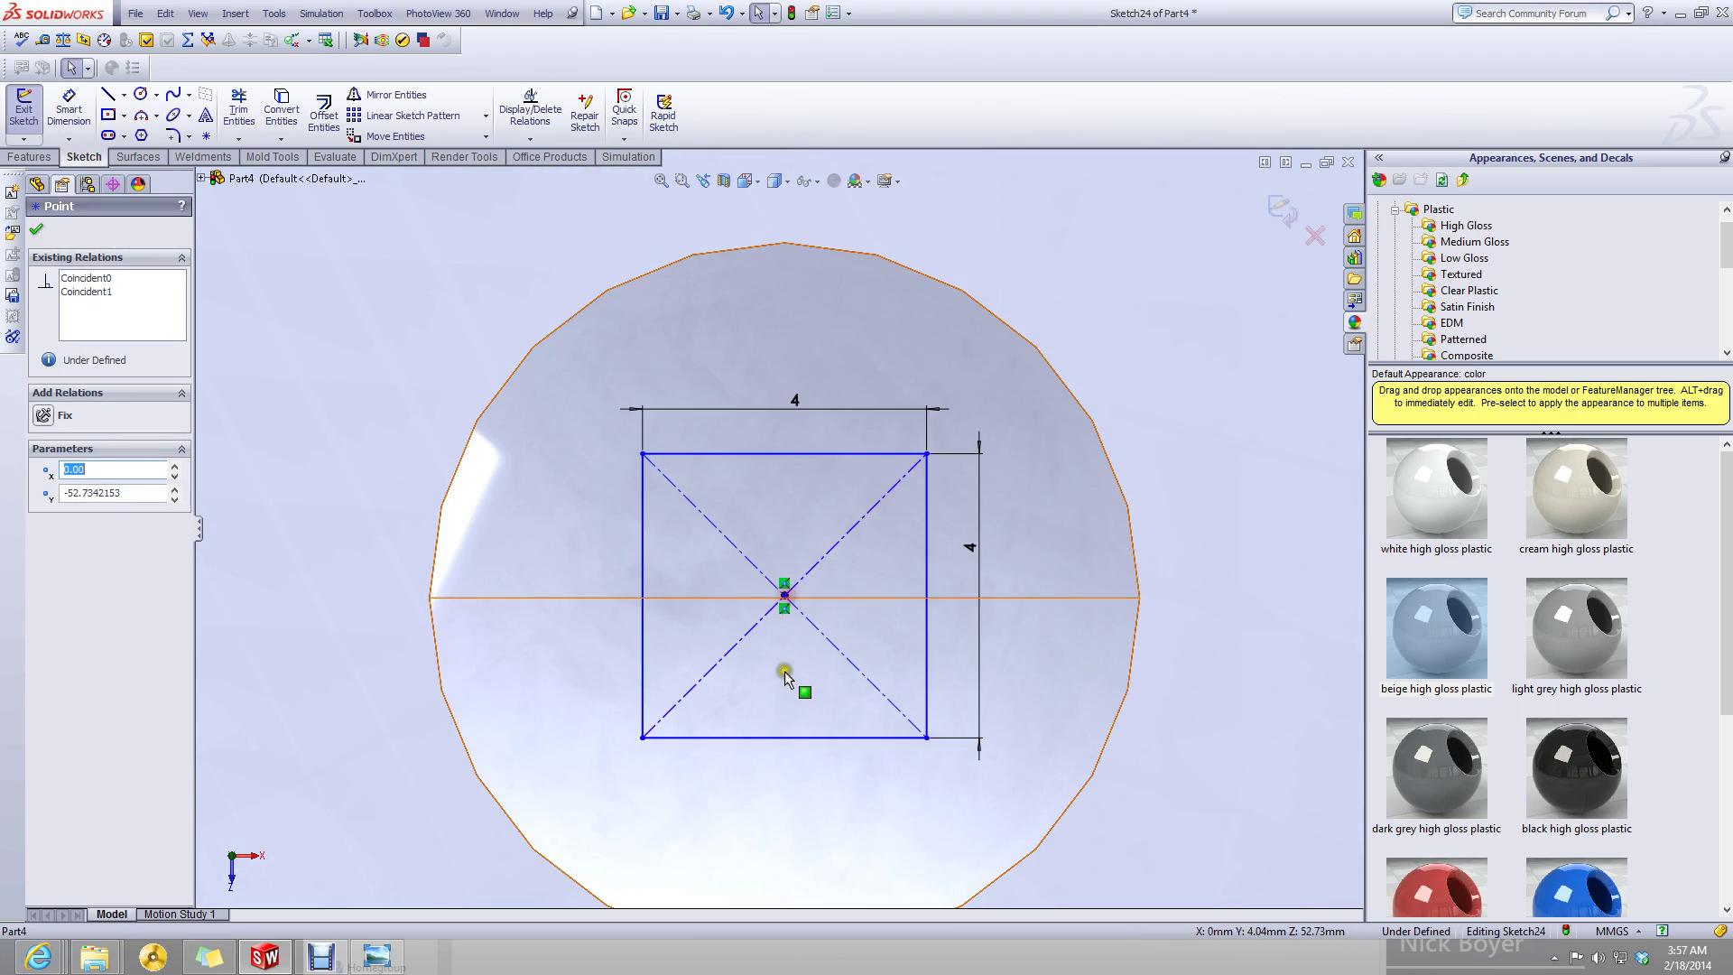
{"action": "scroll", "coordinate": [785, 673], "scroll_direction": "up", "scroll_amount": 2}
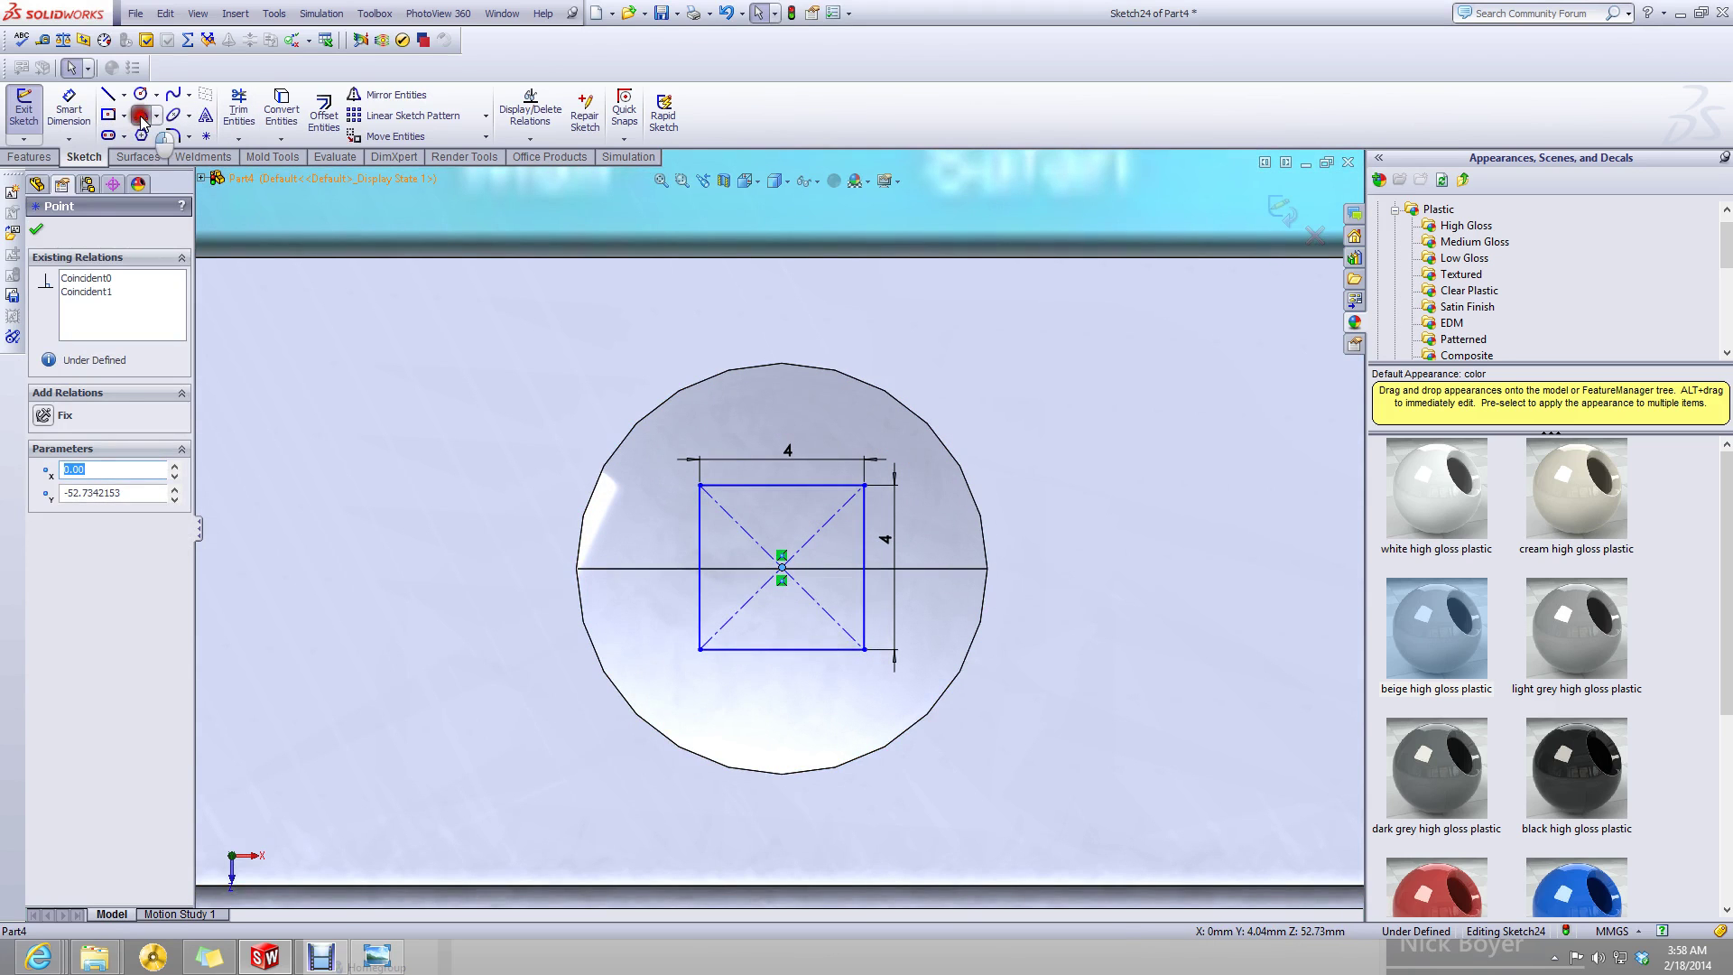
{"action": "left_click", "coordinate": [172, 135]}
{"action": "scroll", "coordinate": [740, 543], "scroll_direction": "down", "scroll_amount": 2}
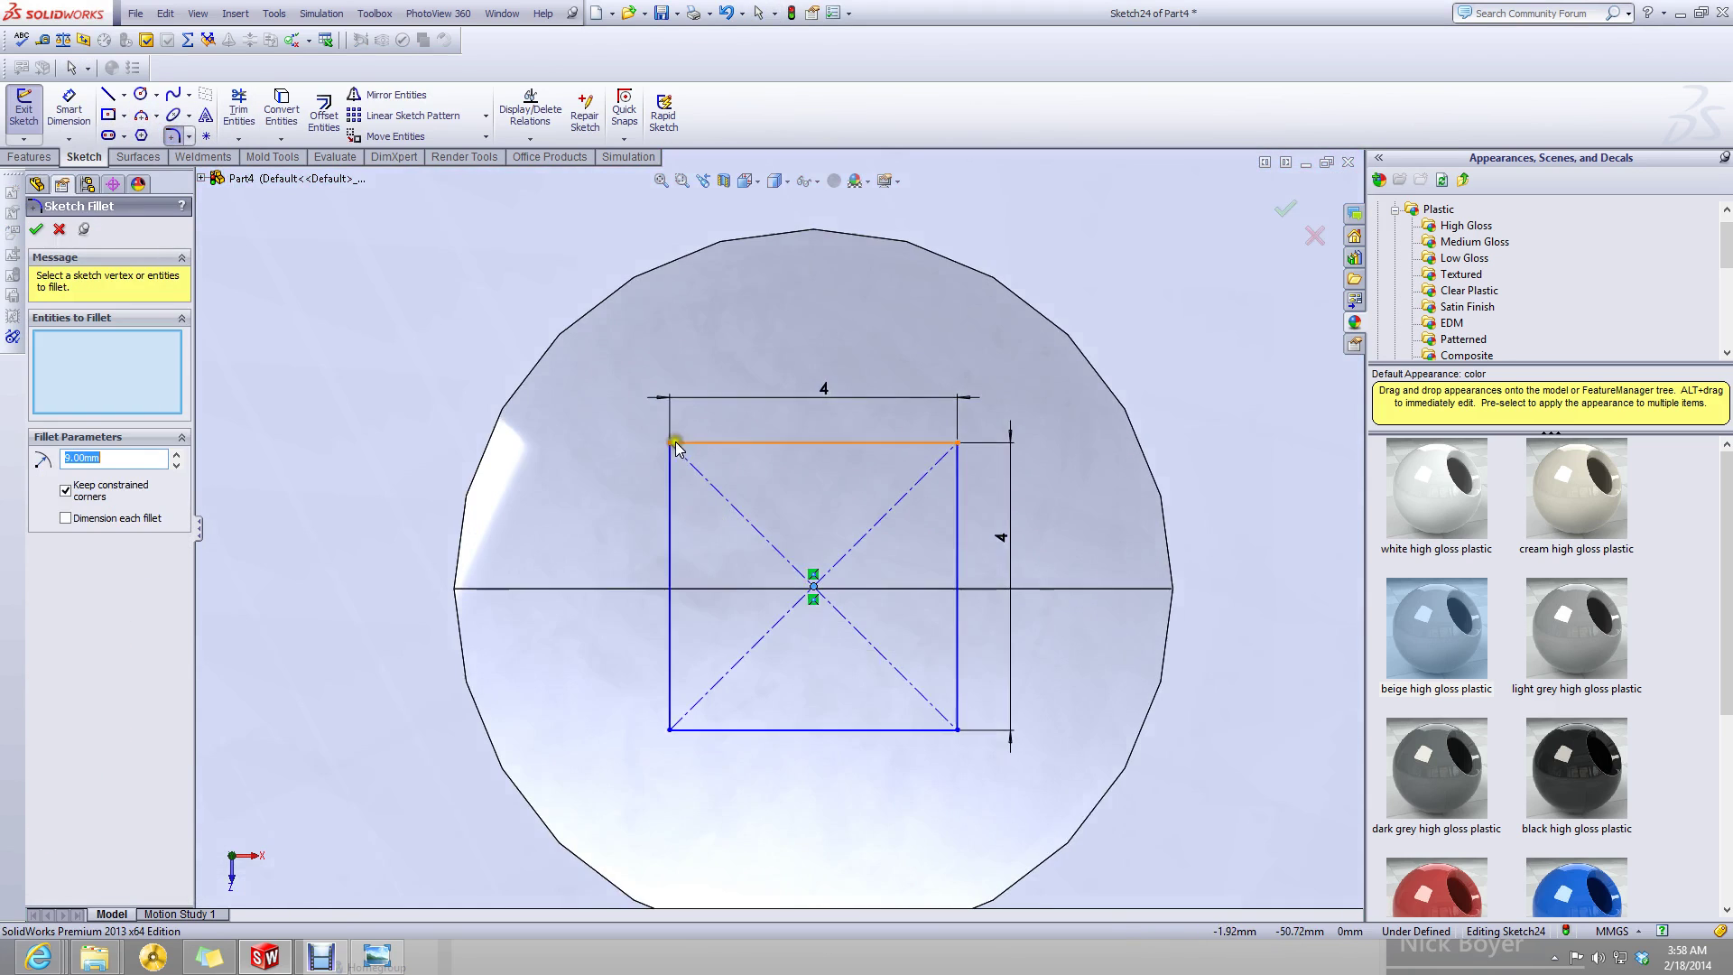
{"action": "left_click", "coordinate": [675, 444]}
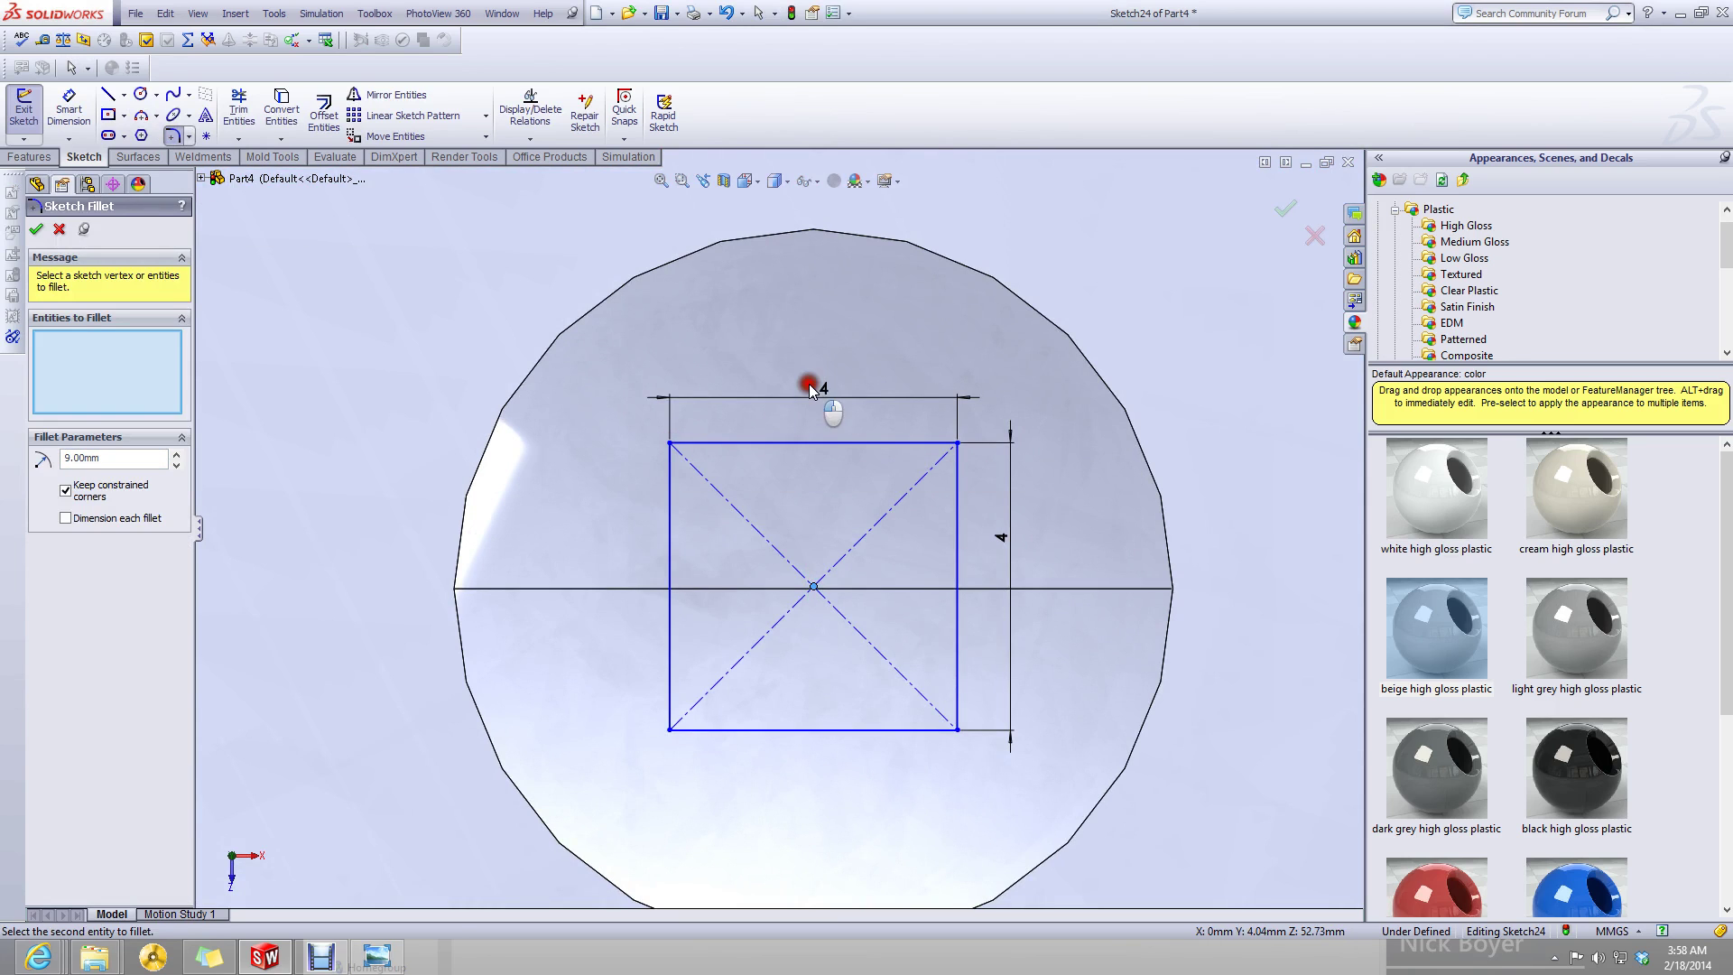
{"action": "key", "text": "Escape"}
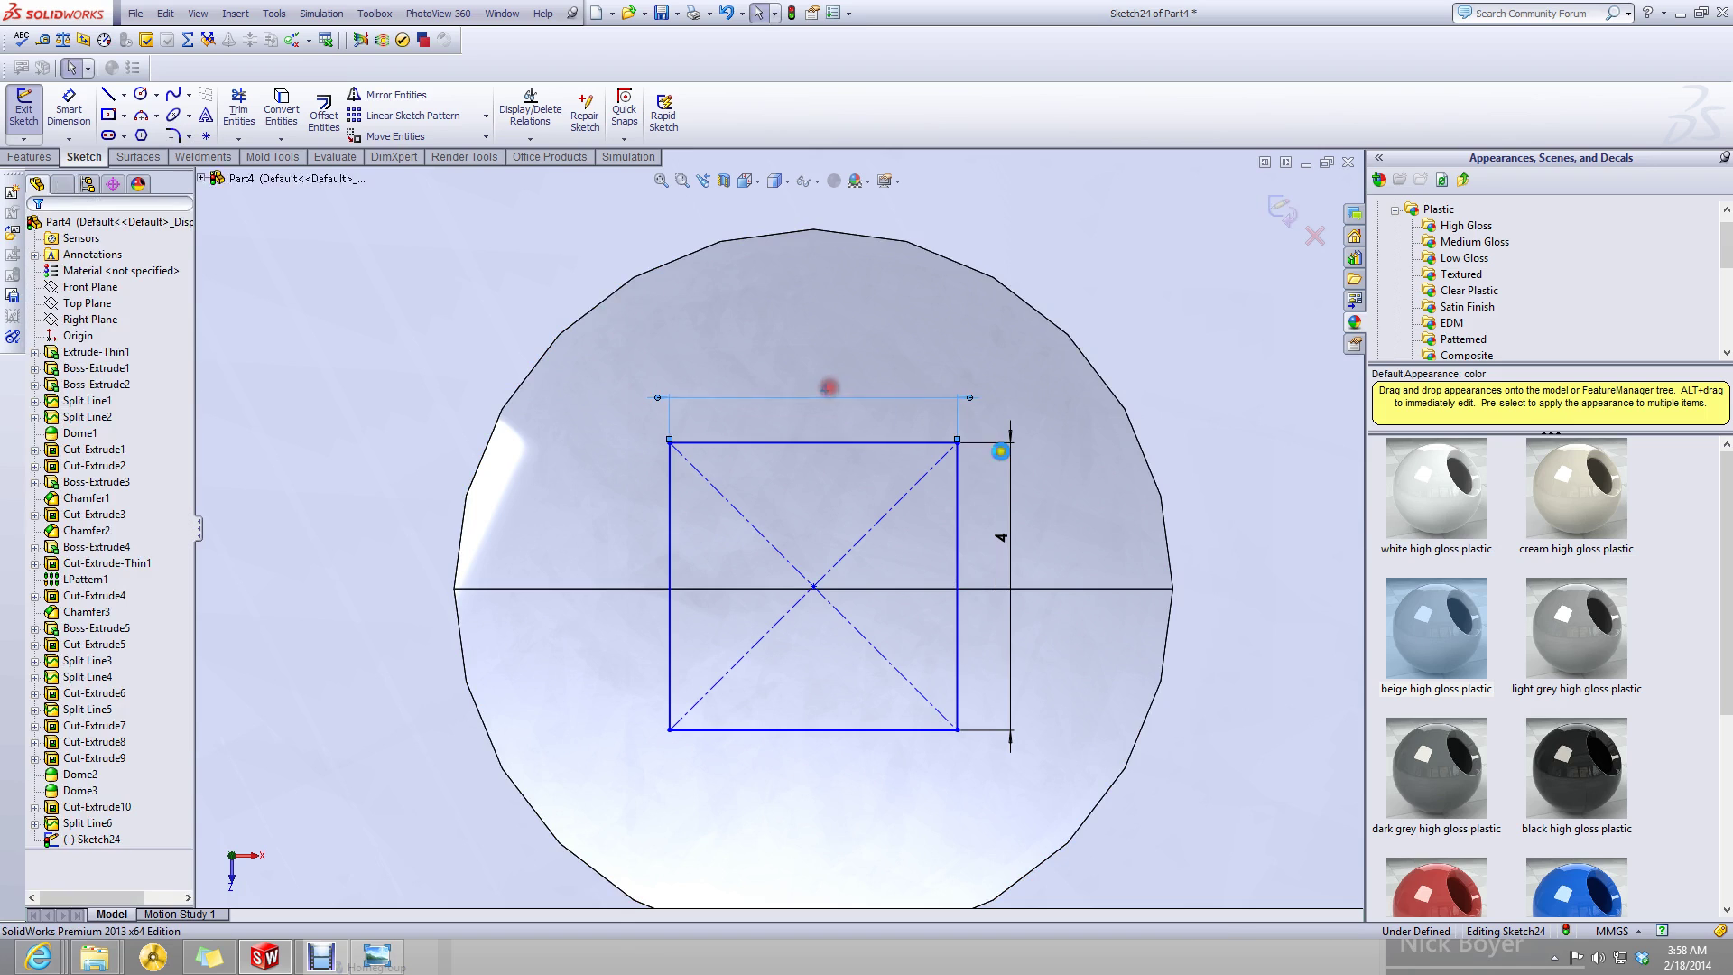
- Delete the square's two 4 mm dimensions and both diagonal construction lines
{"action": "left_click", "coordinate": [1007, 541]}
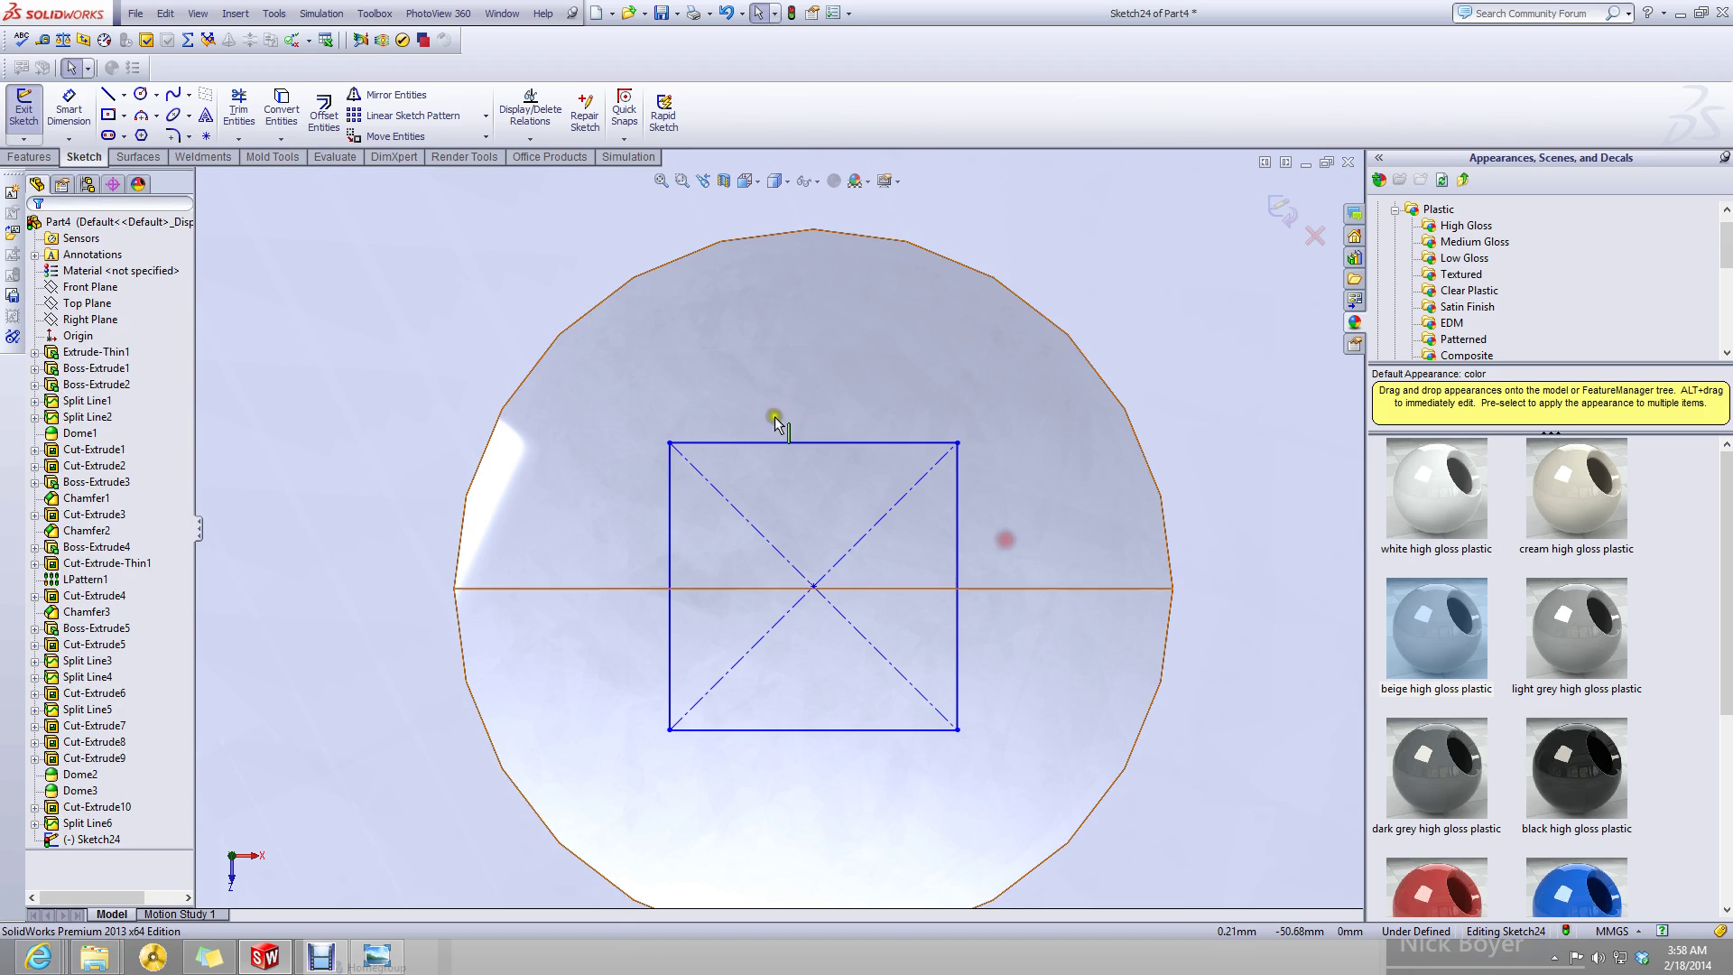
{"action": "left_click", "coordinate": [172, 135]}
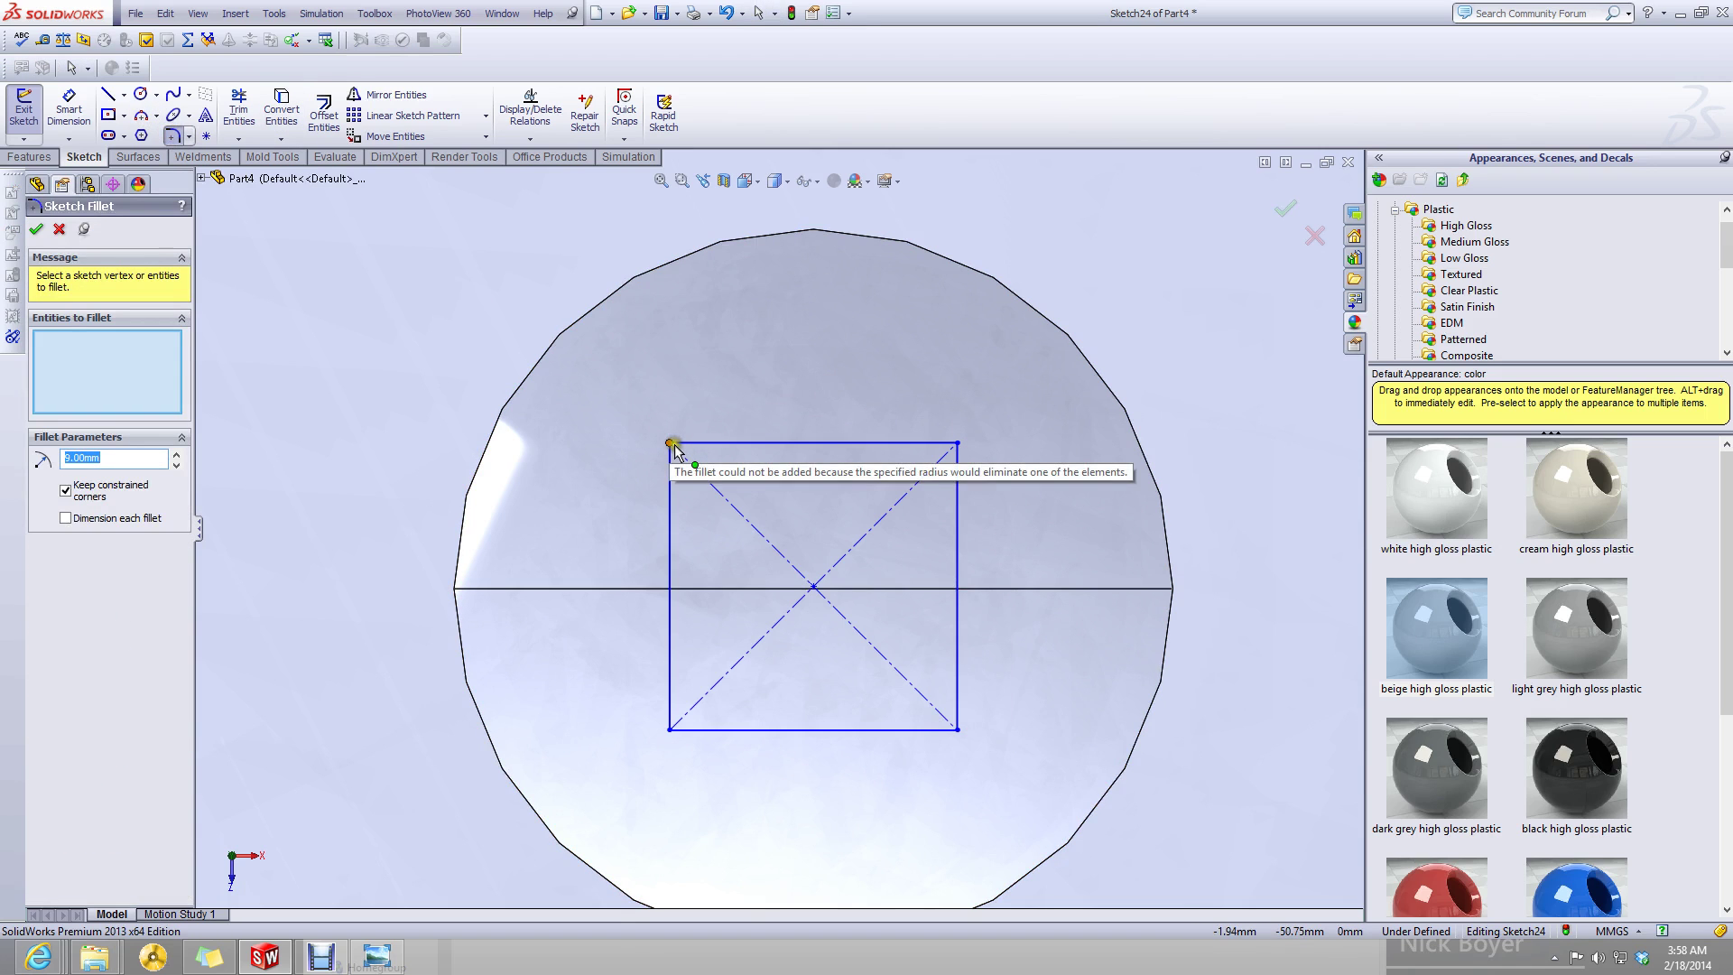
{"action": "key", "text": "Escape"}
{"action": "left_click", "coordinate": [727, 502]}
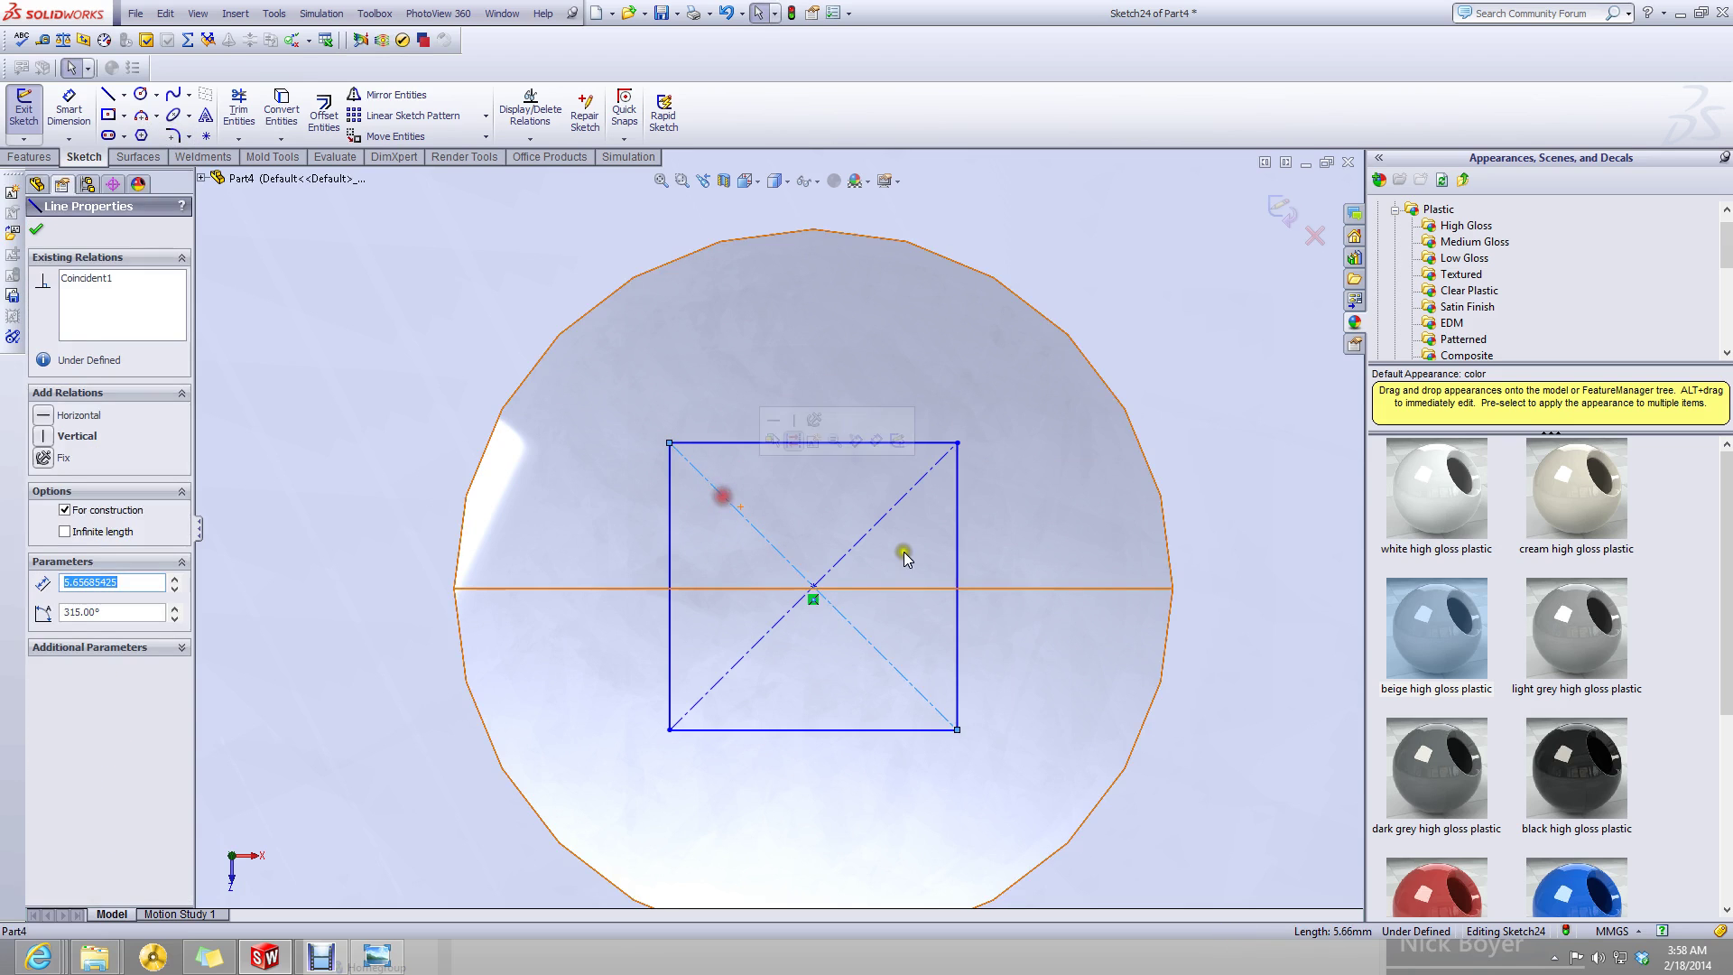
{"action": "key", "text": "Delete"}
{"action": "left_click", "coordinate": [868, 533]}
{"action": "key", "text": "Delete"}
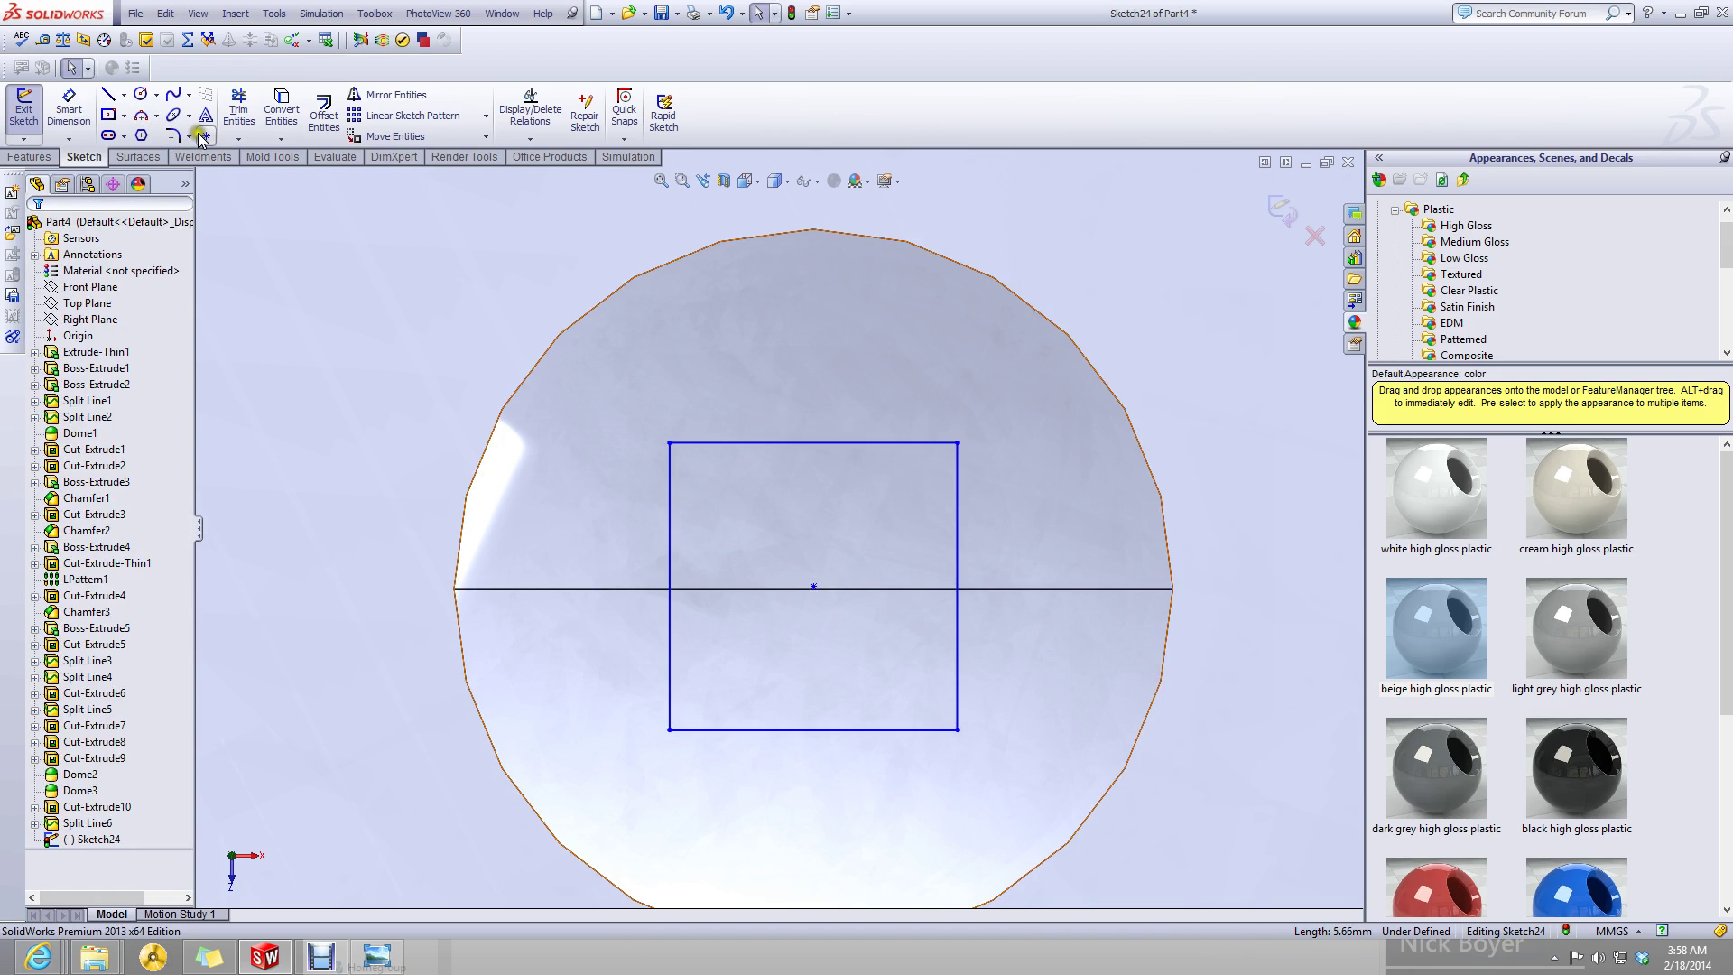
- Round all four corners of the square with 0.5 mm sketch fillets
{"action": "left_click", "coordinate": [171, 137]}
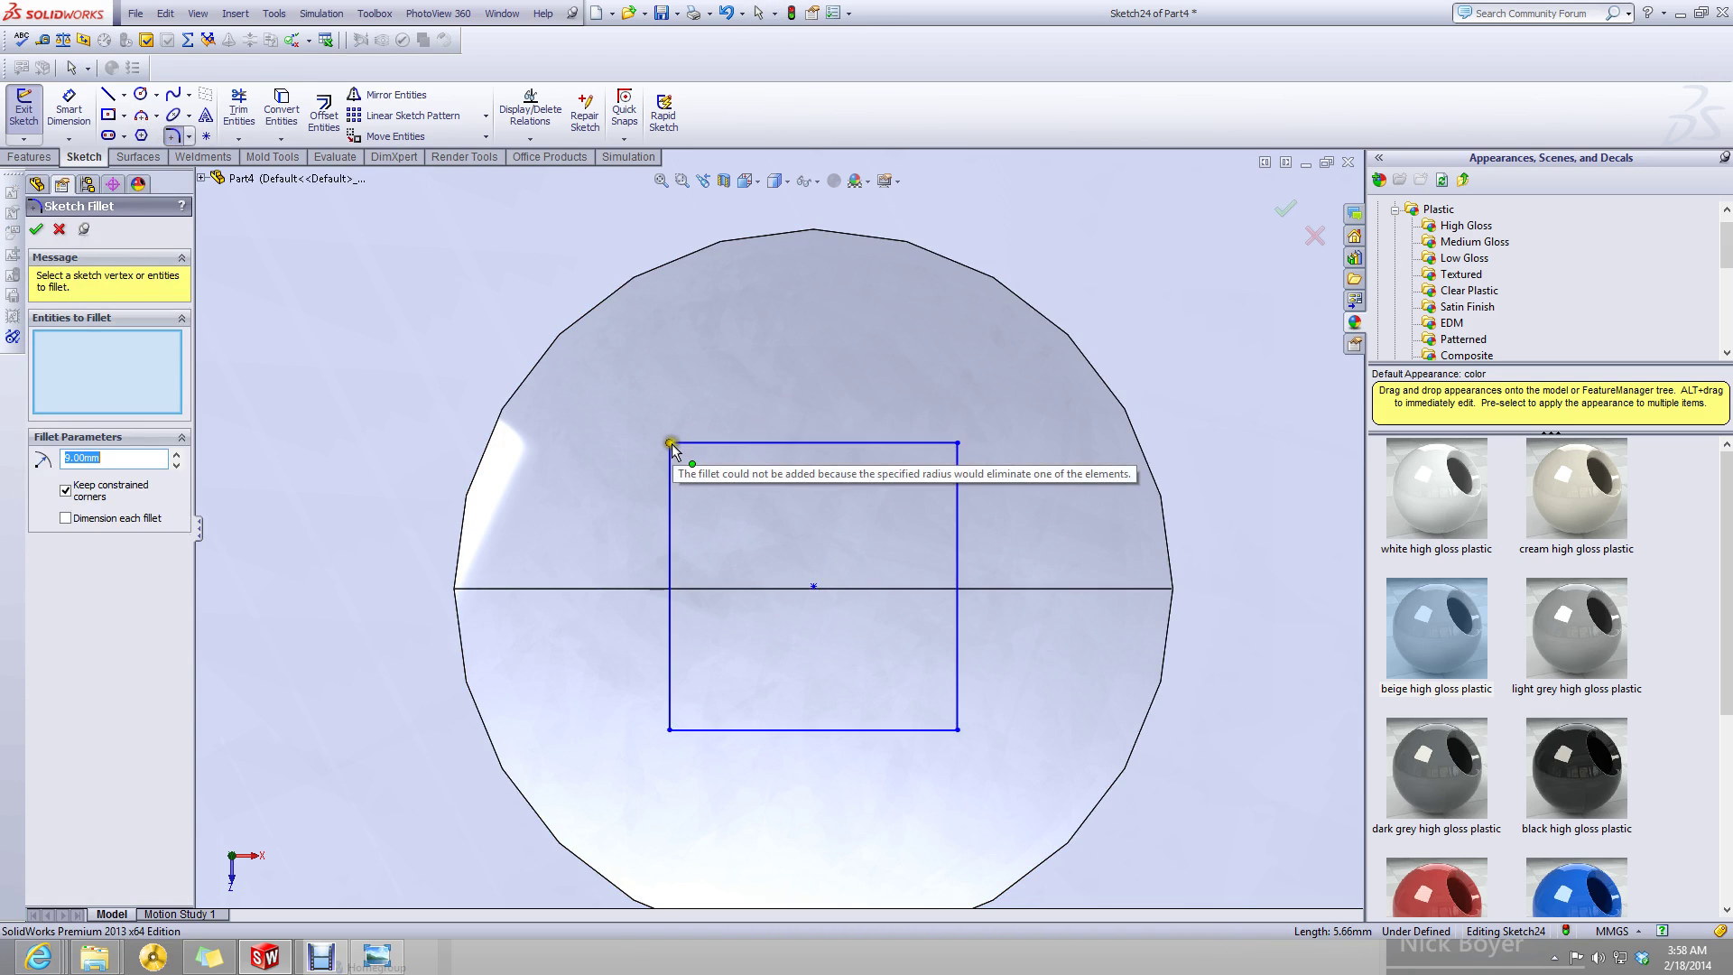
{"action": "left_click", "coordinate": [671, 443]}
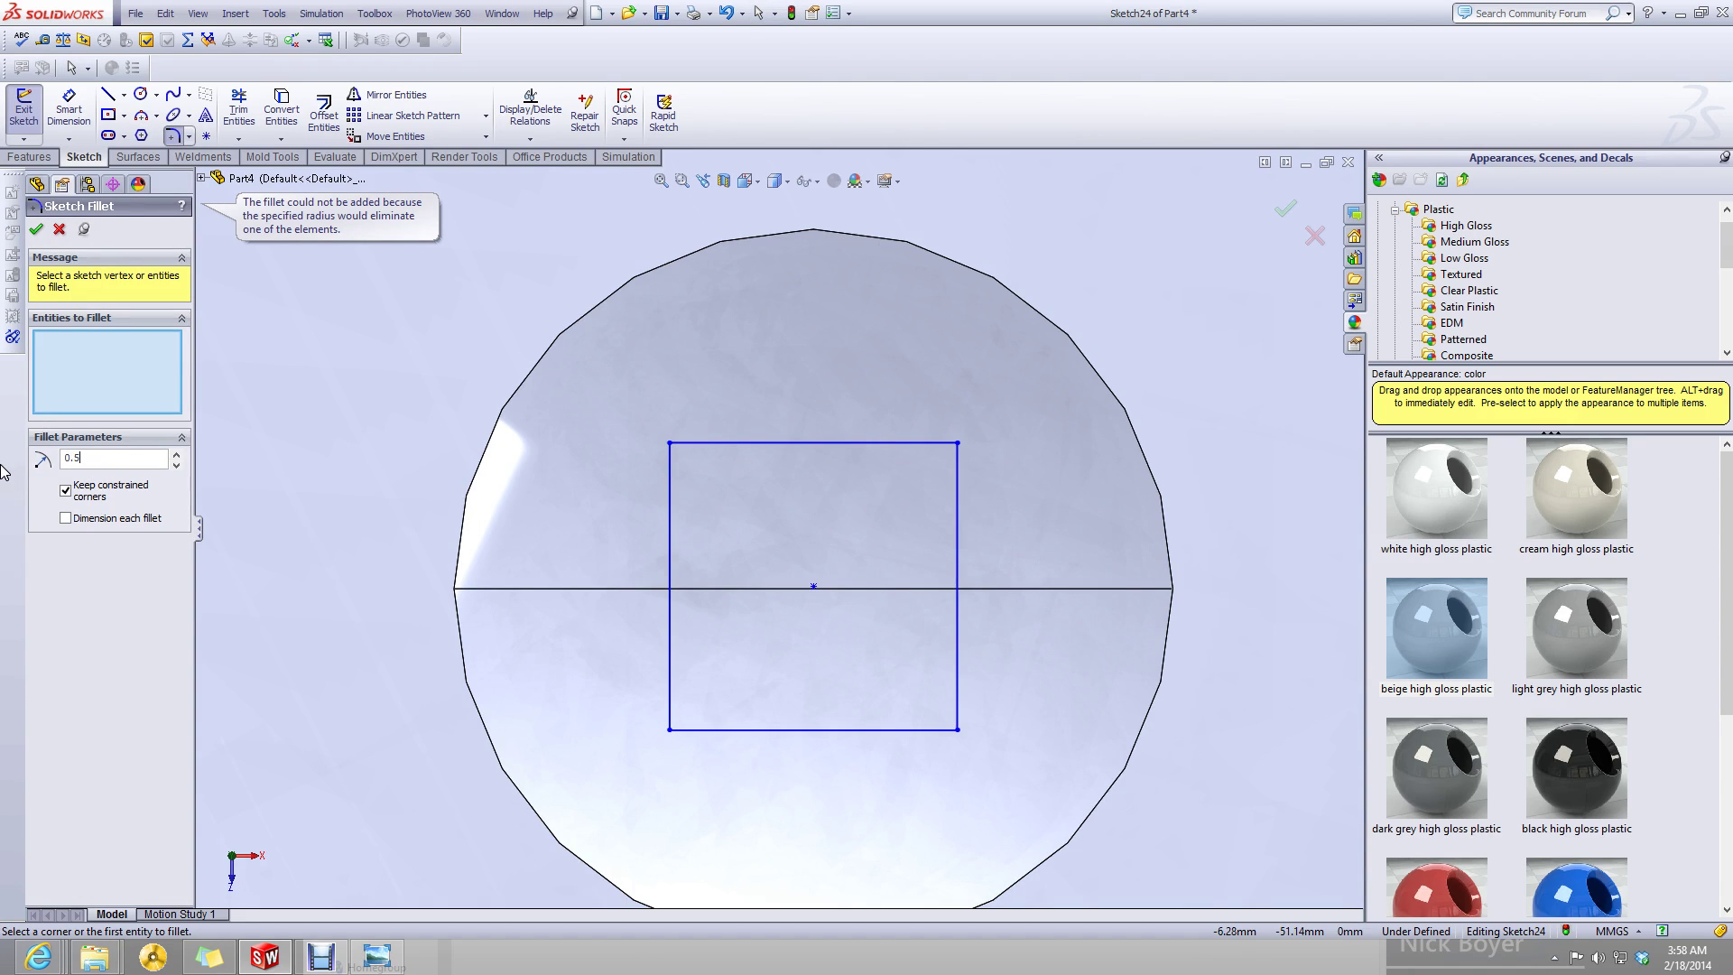
{"action": "left_click", "coordinate": [381, 478]}
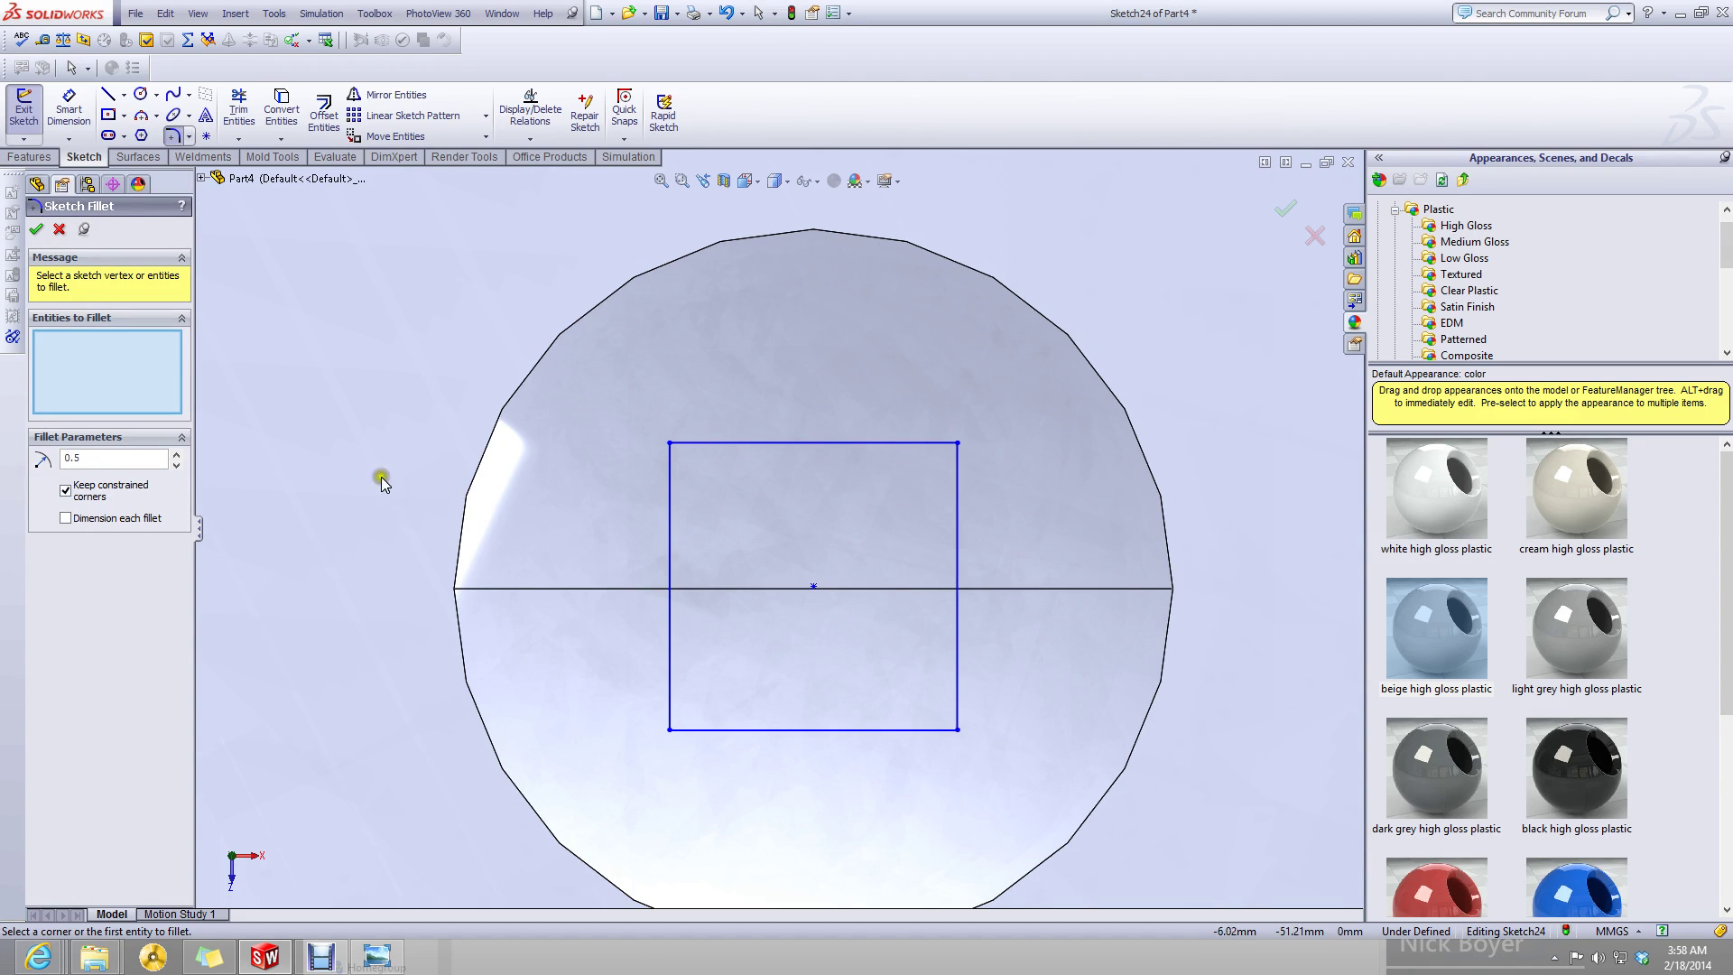
{"action": "left_click", "coordinate": [678, 443]}
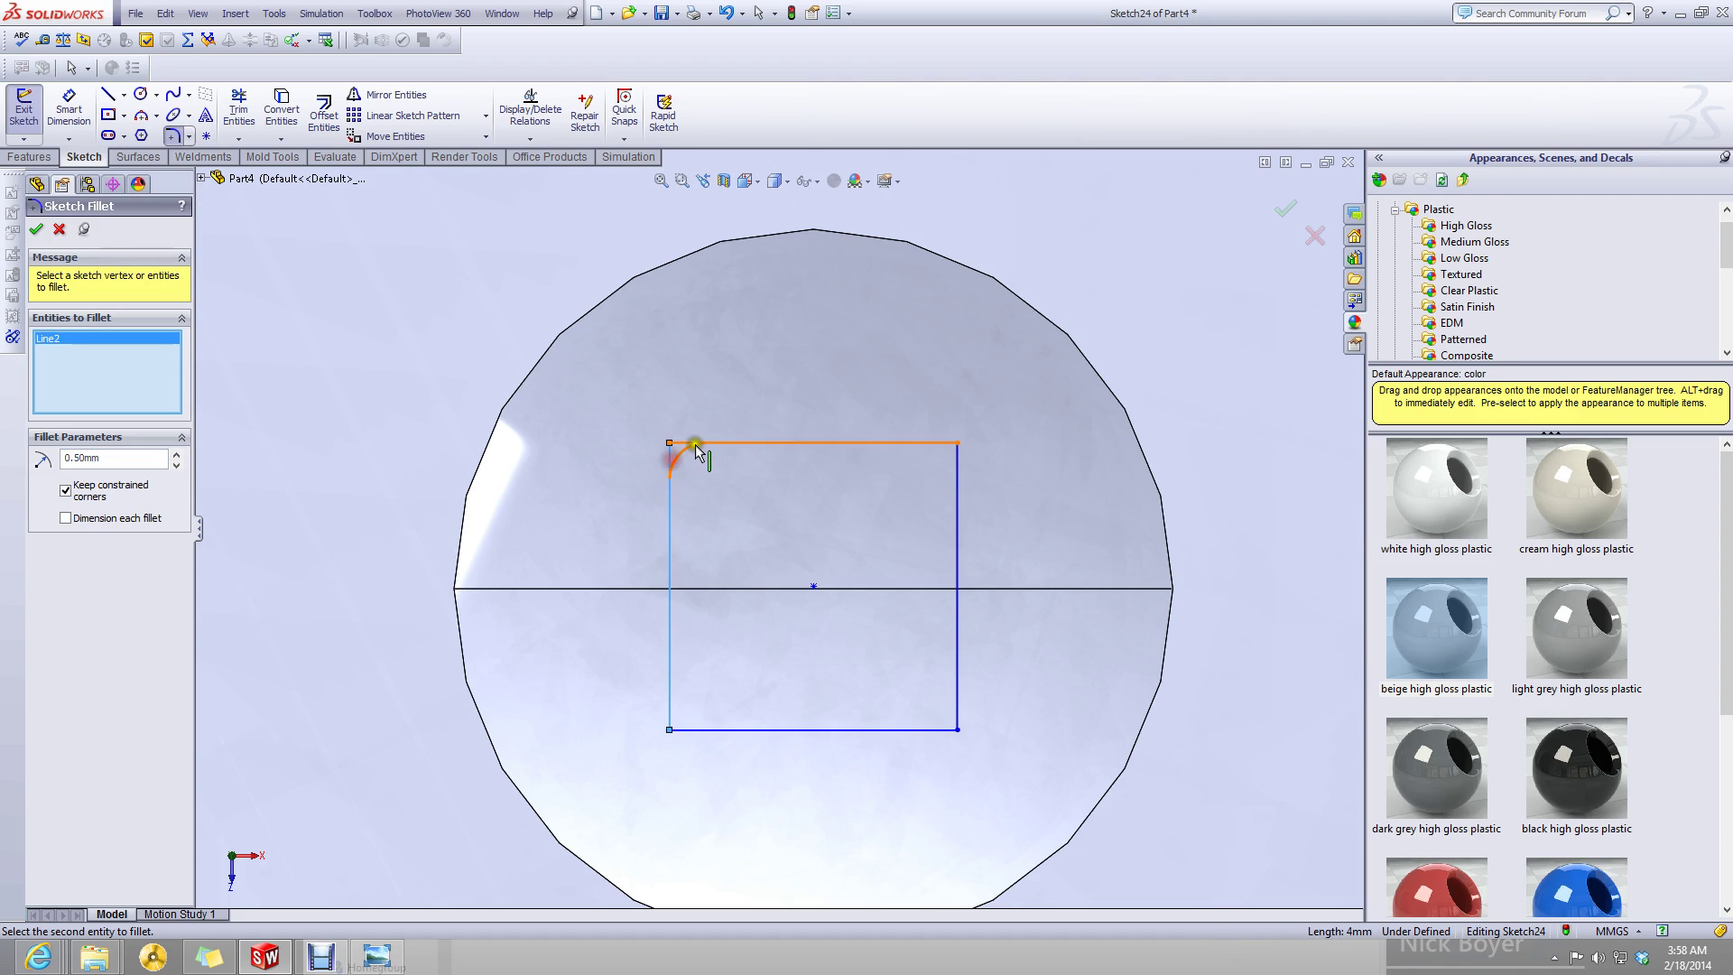
{"action": "left_click", "coordinate": [960, 435]}
{"action": "left_click", "coordinate": [957, 728]}
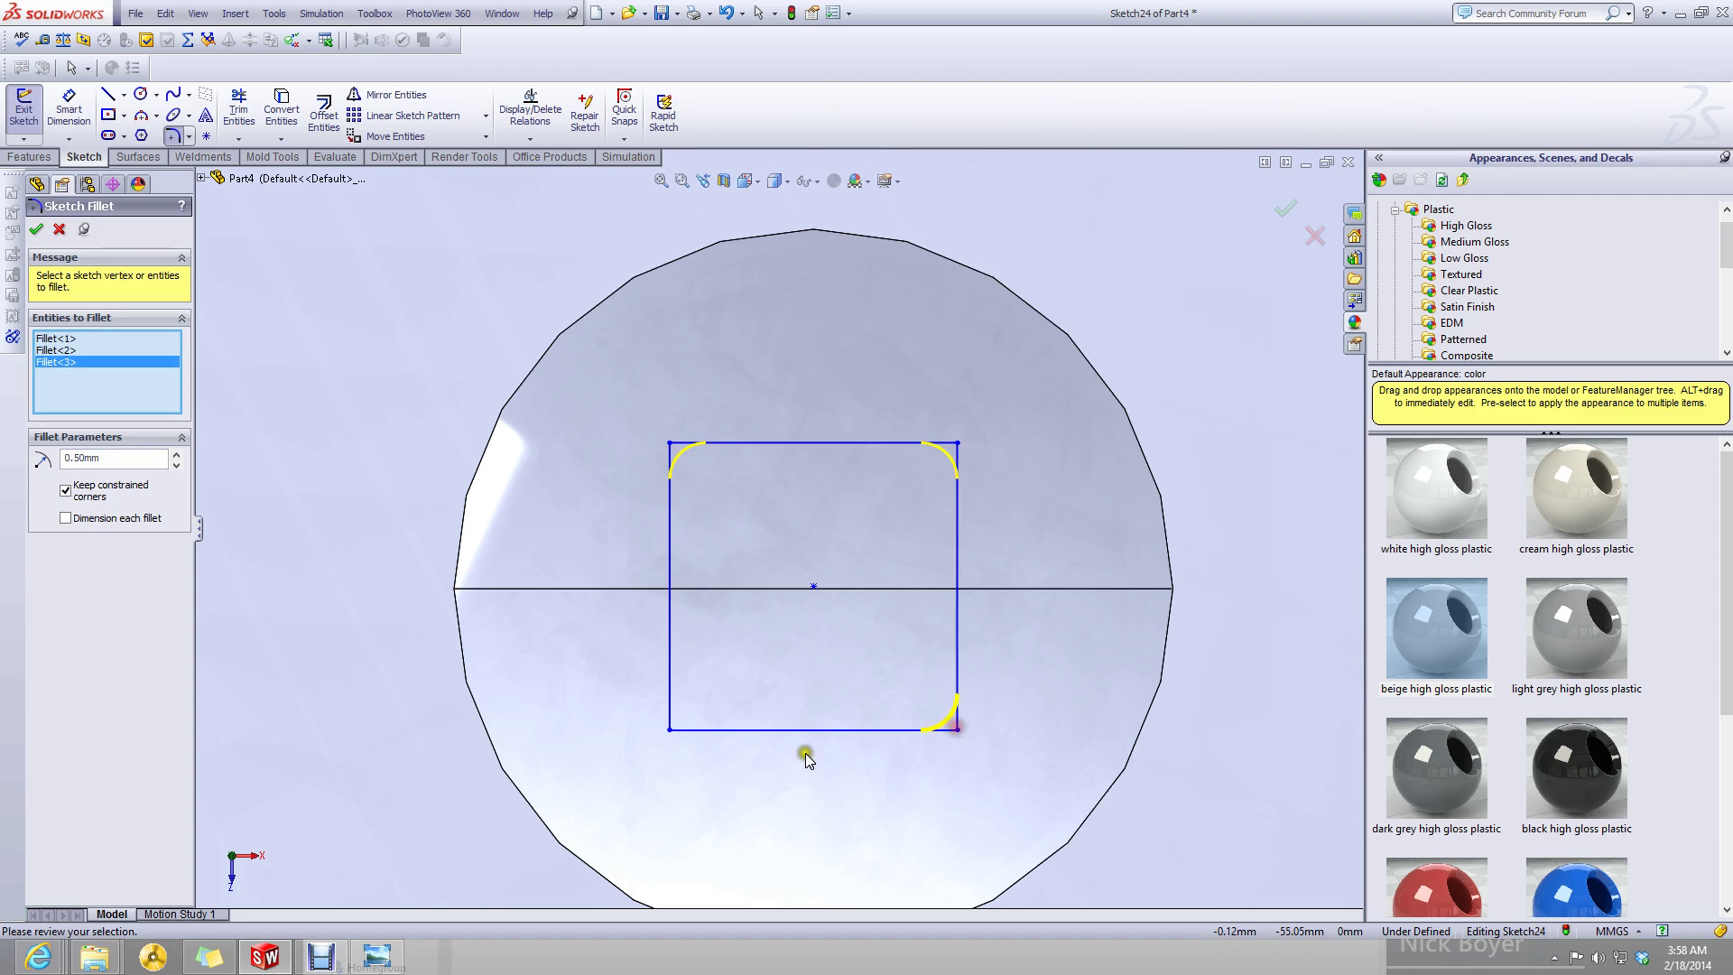
{"action": "left_click", "coordinate": [674, 727]}
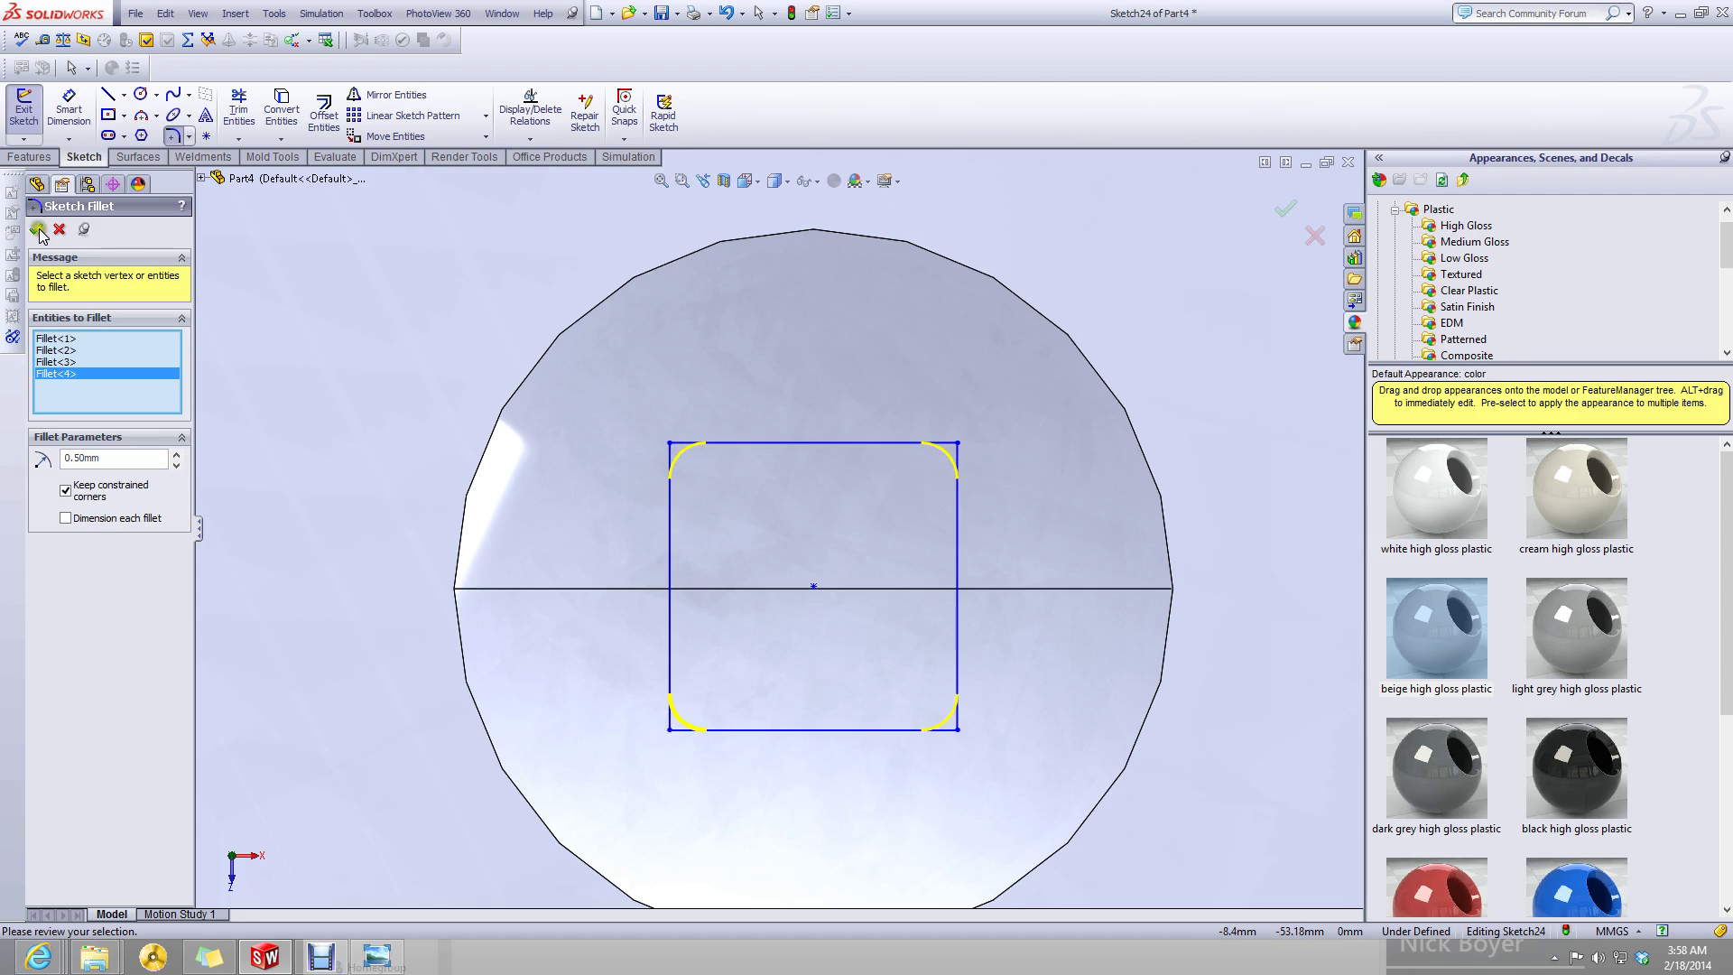
{"action": "left_click", "coordinate": [38, 229]}
{"action": "scroll", "coordinate": [800, 537], "scroll_direction": "up", "scroll_amount": 3}
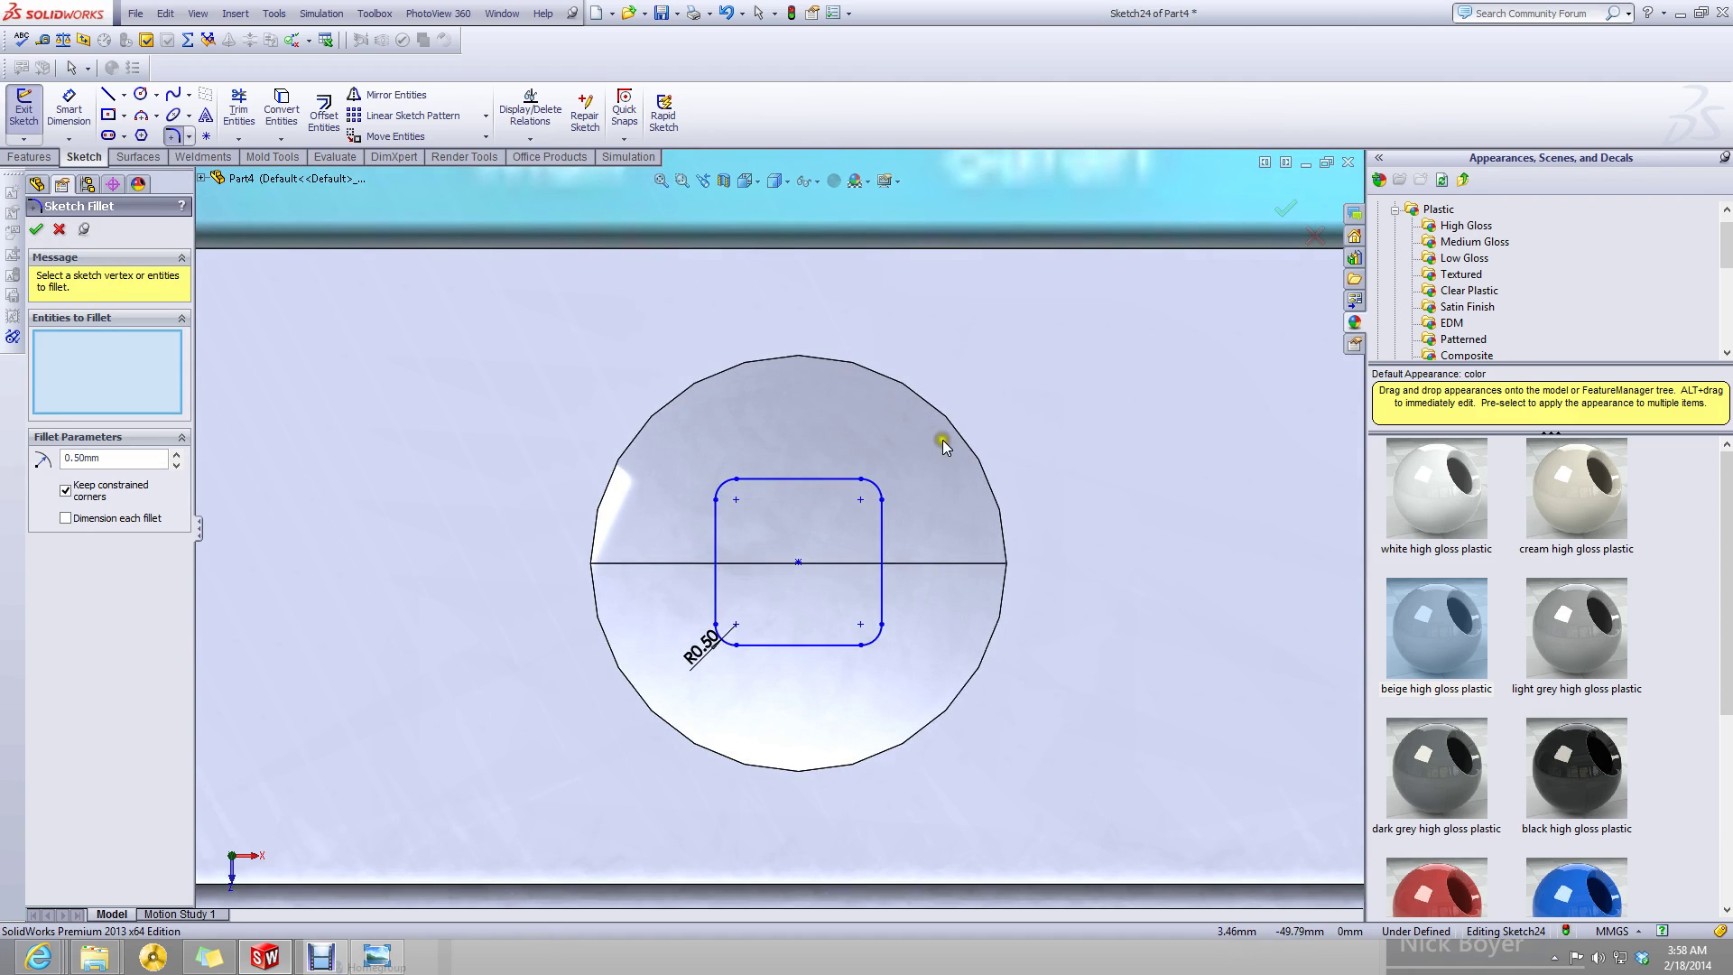
{"action": "left_click_drag", "start_coordinate": [943, 445], "coordinate": [657, 695]}
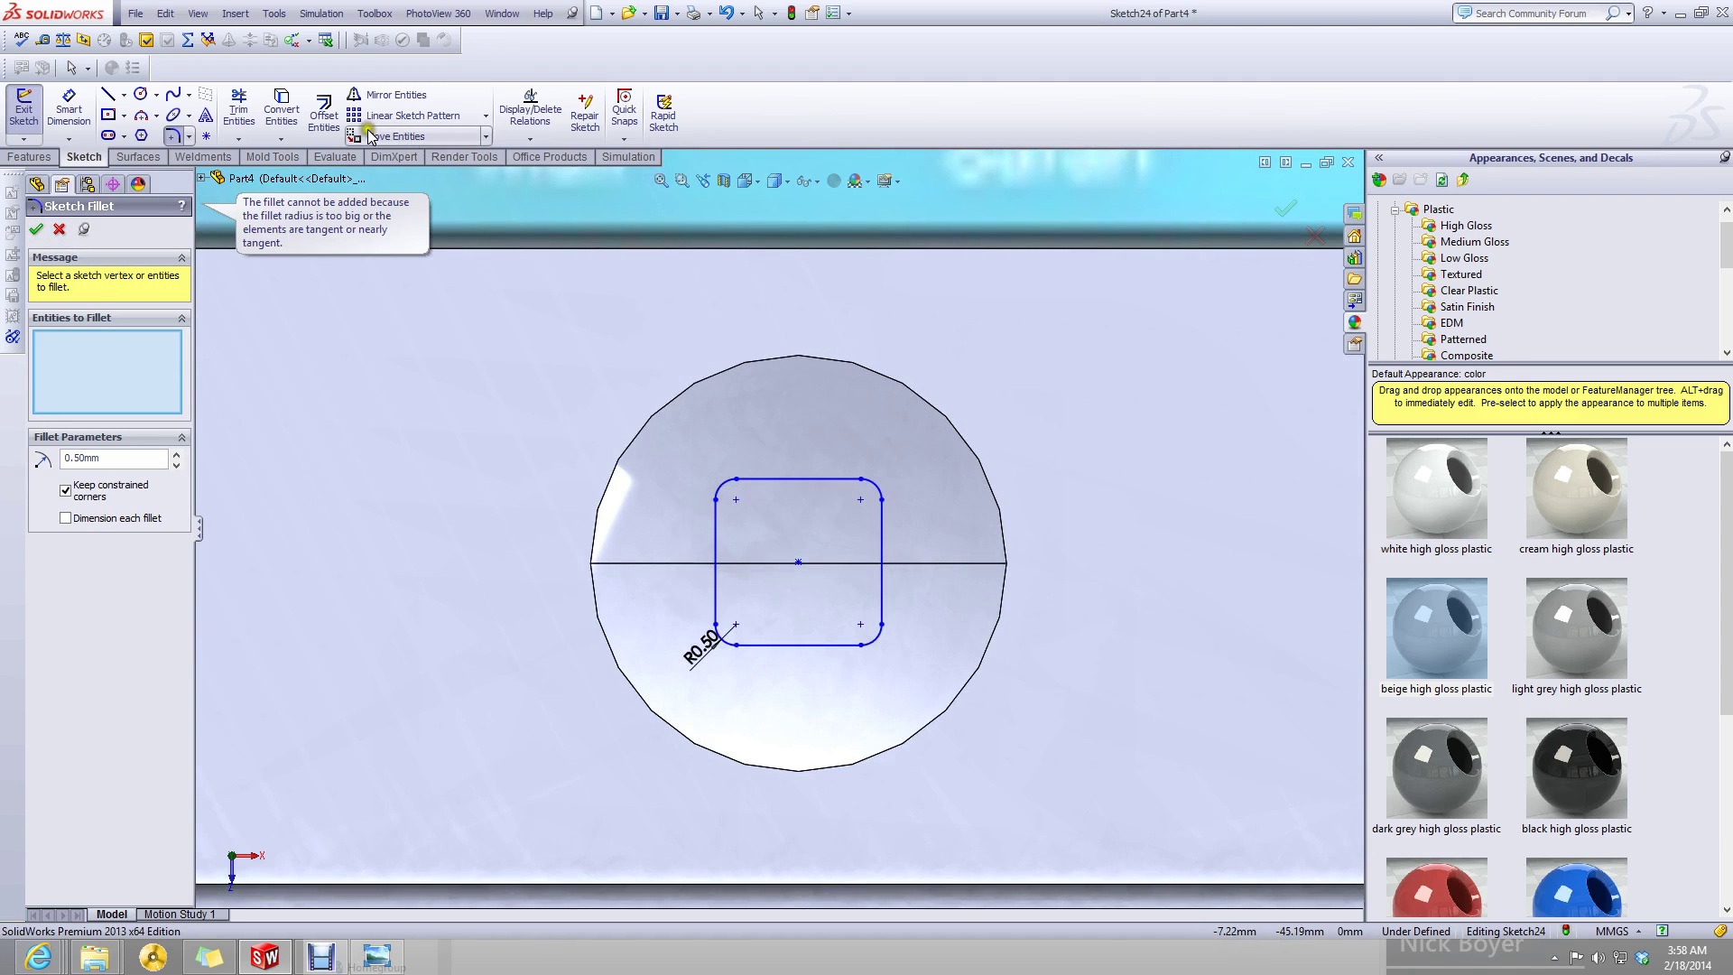
- Offset the whole rounded-square chain inward by 0.30 mm
{"action": "left_click", "coordinate": [323, 110]}
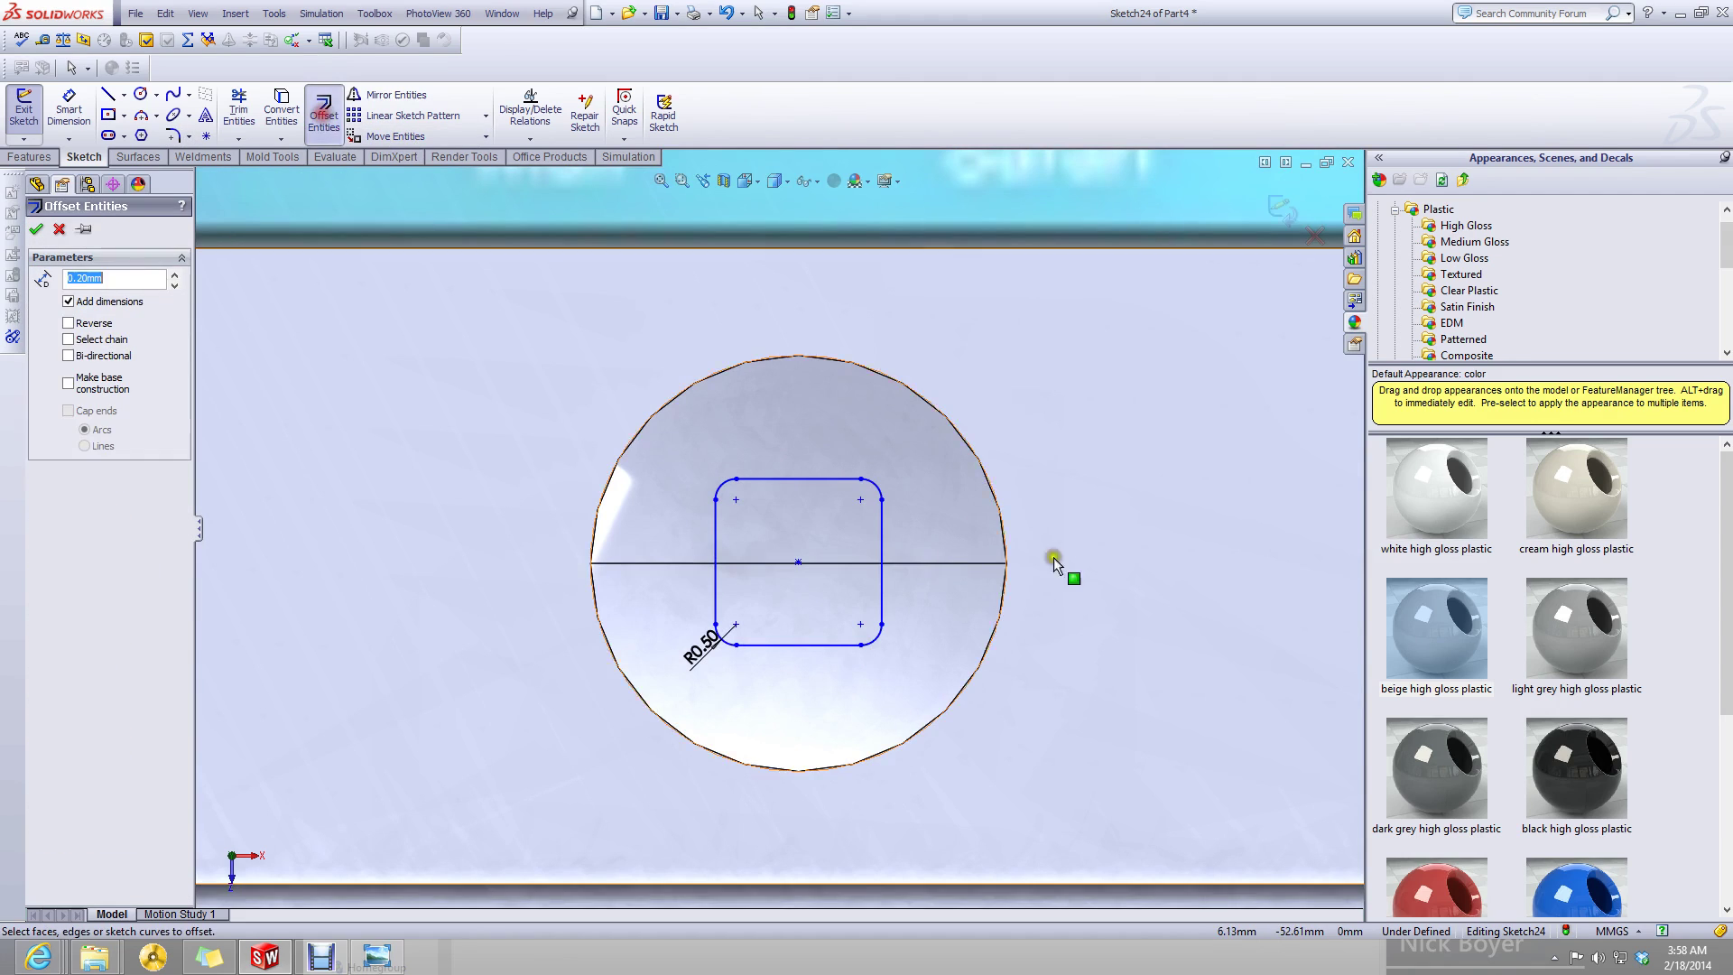
{"action": "left_click", "coordinate": [879, 563]}
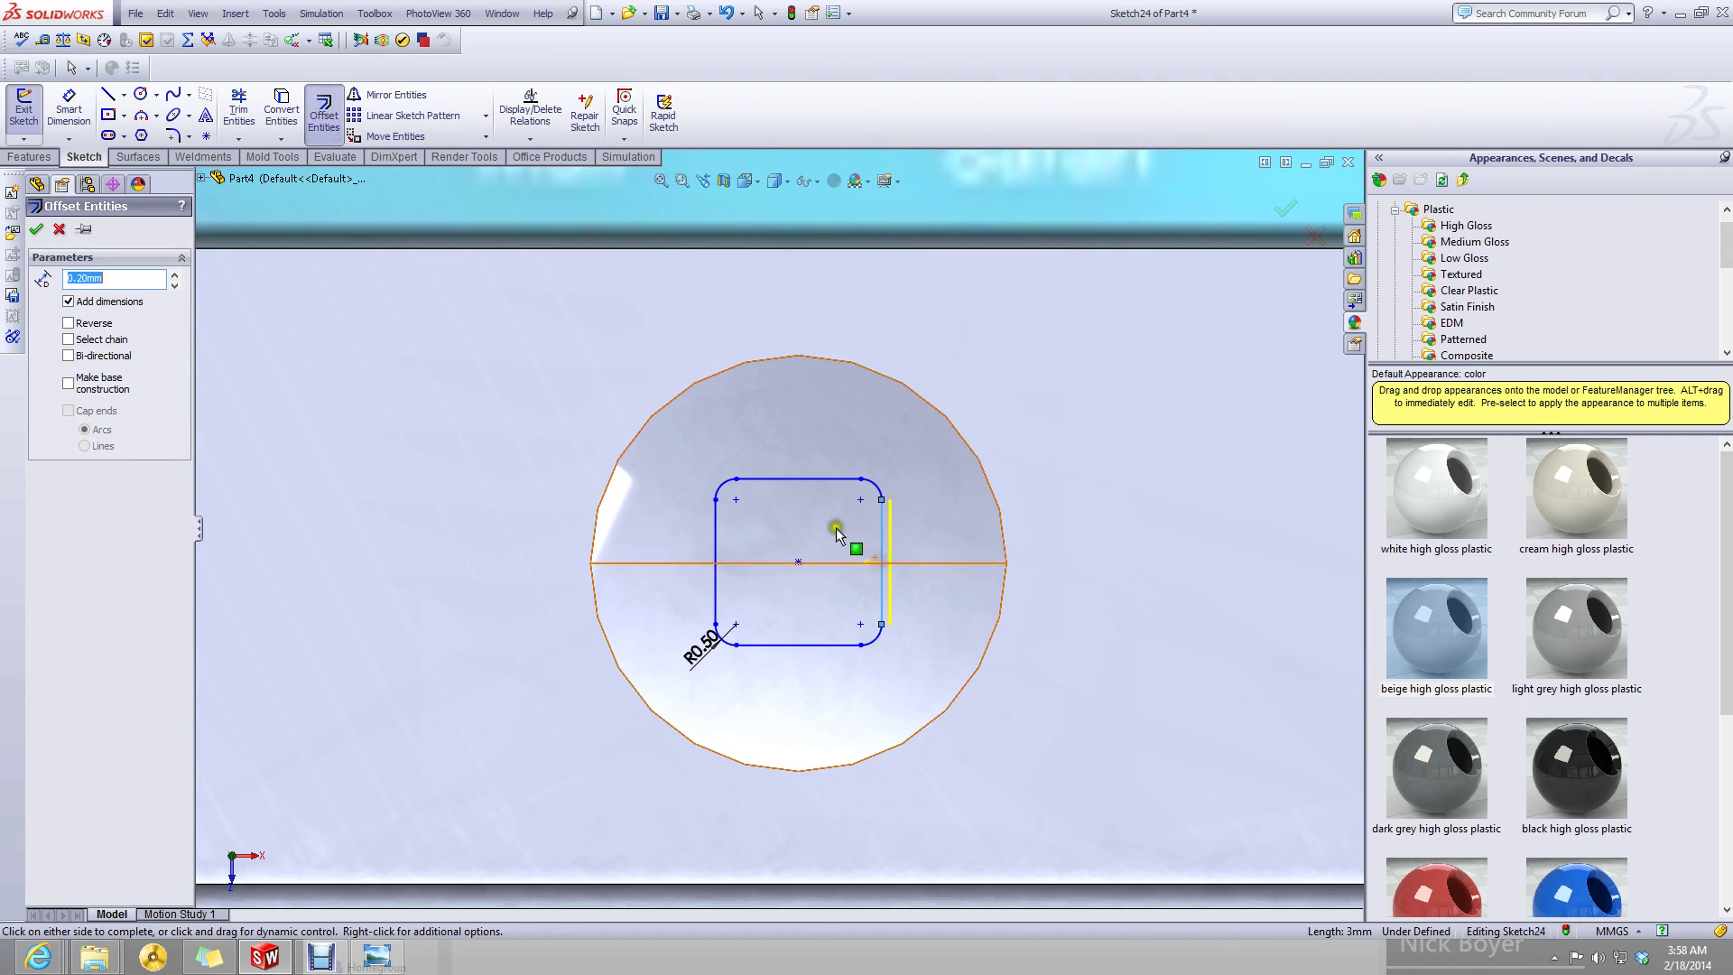
{"action": "left_click", "coordinate": [69, 323]}
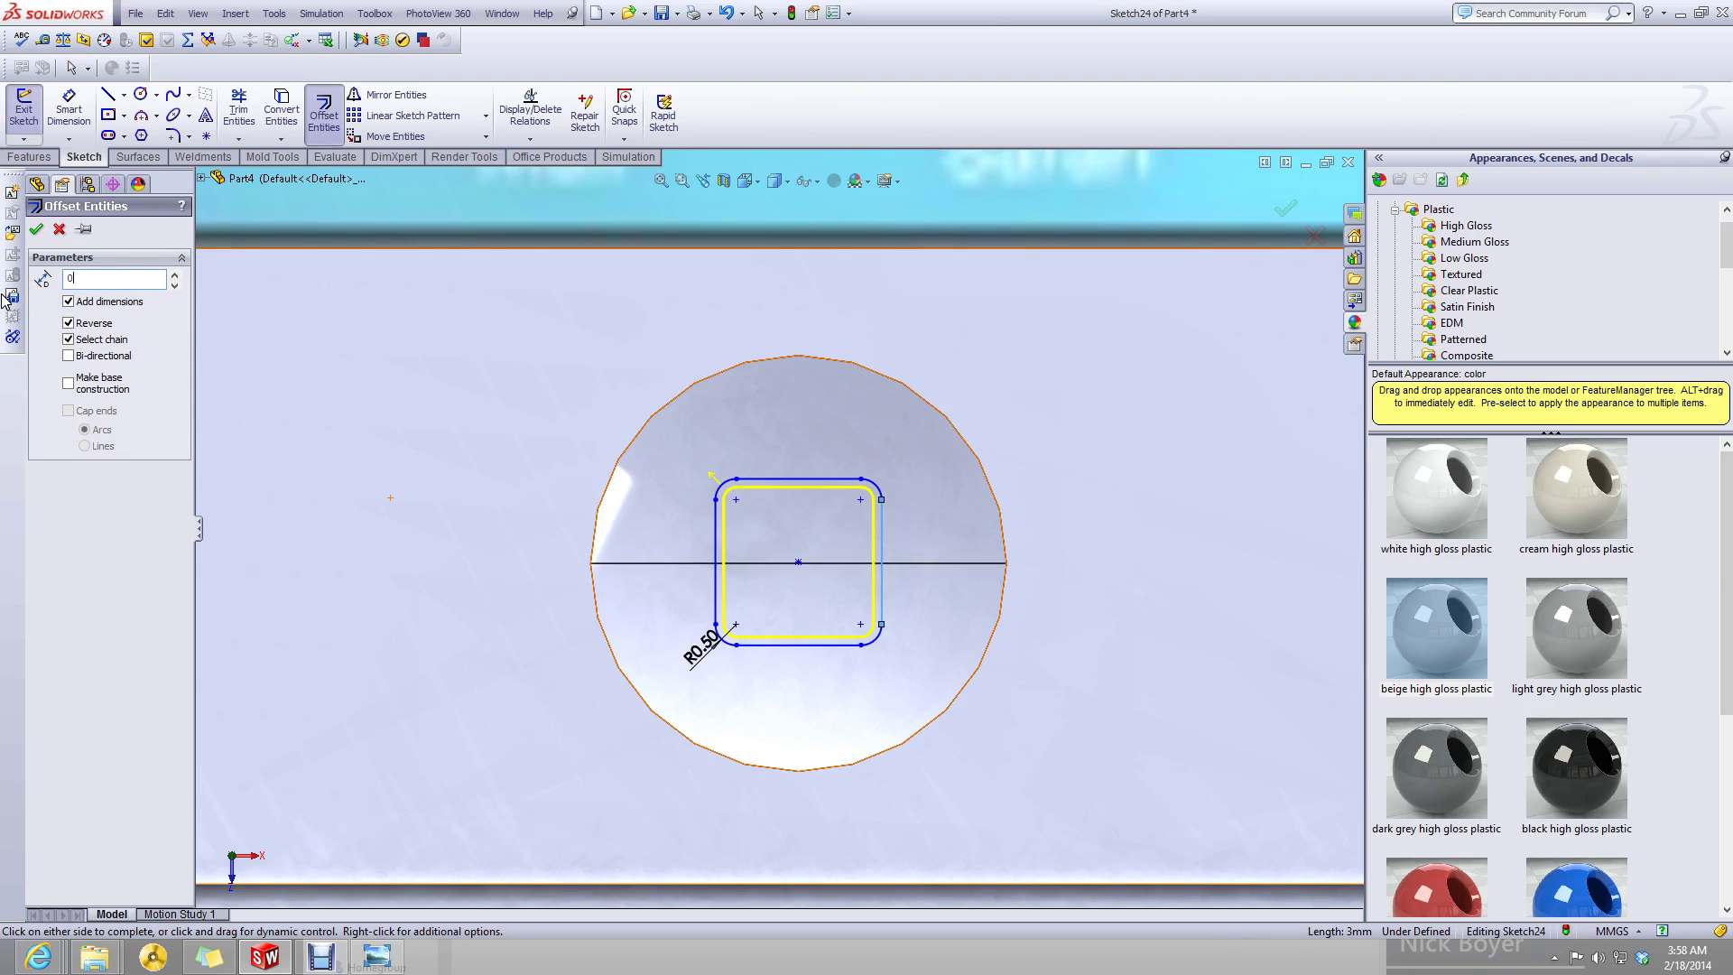
{"action": "key", "text": "Return"}
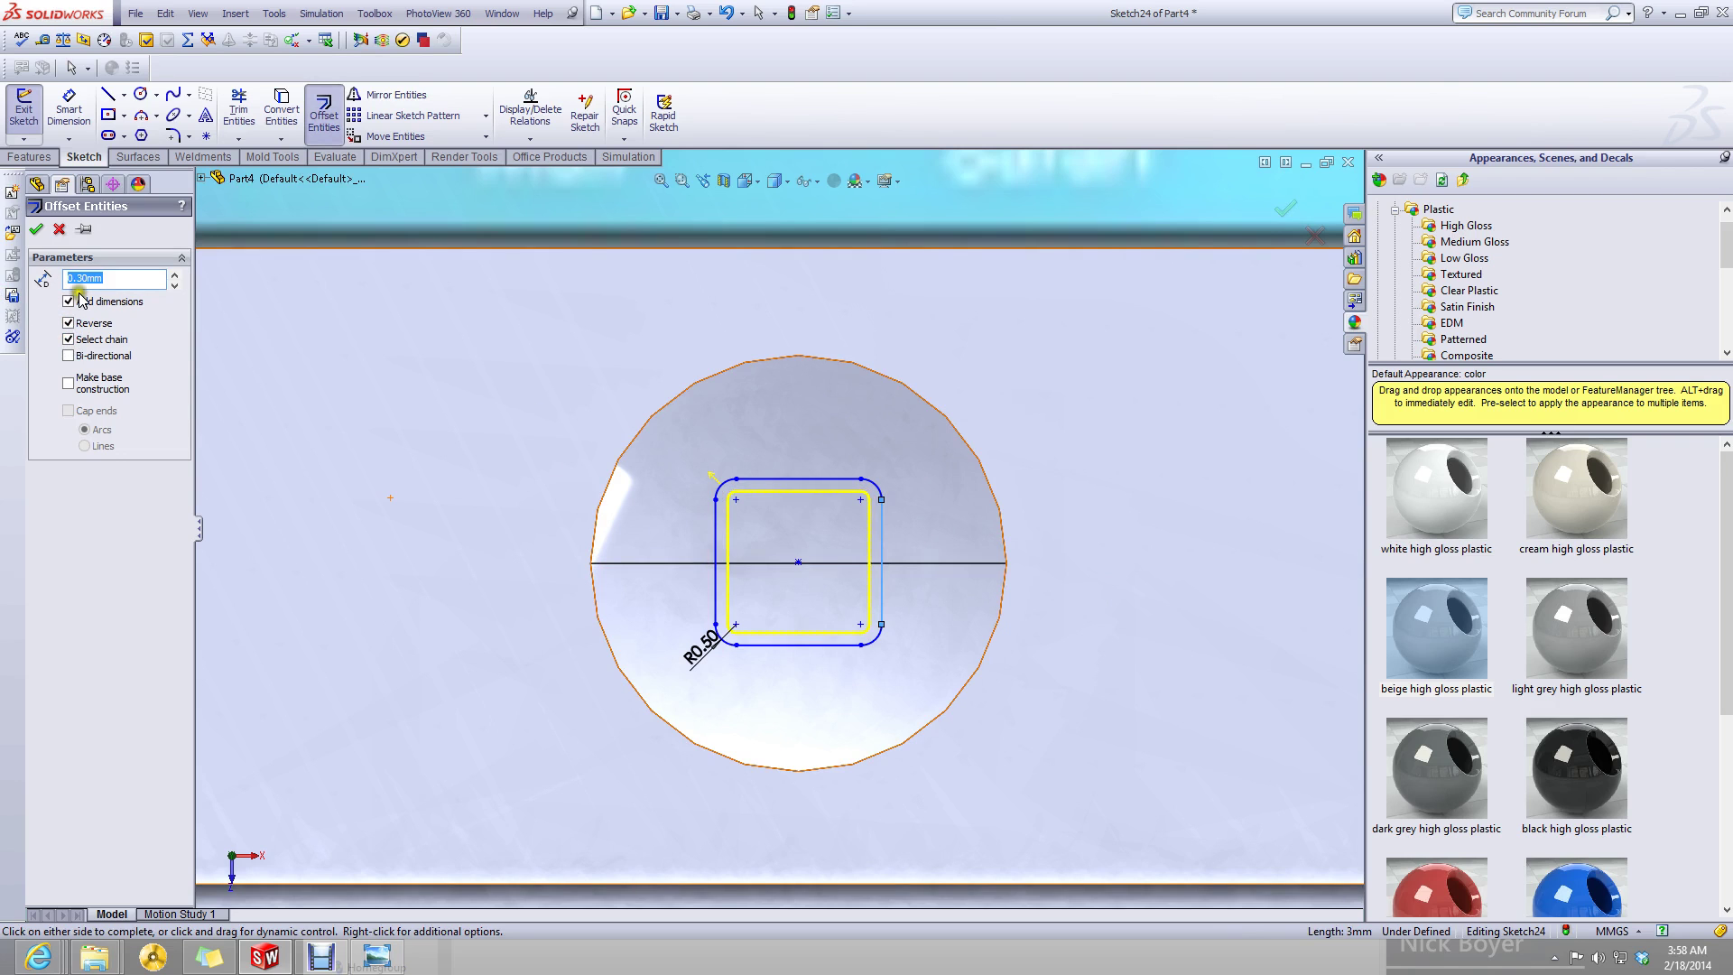
{"action": "left_click", "coordinate": [38, 231]}
- Finish the sketch and project both rounded squares onto the home button face as a split line
{"action": "scroll", "coordinate": [712, 490], "scroll_direction": "up", "scroll_amount": 5}
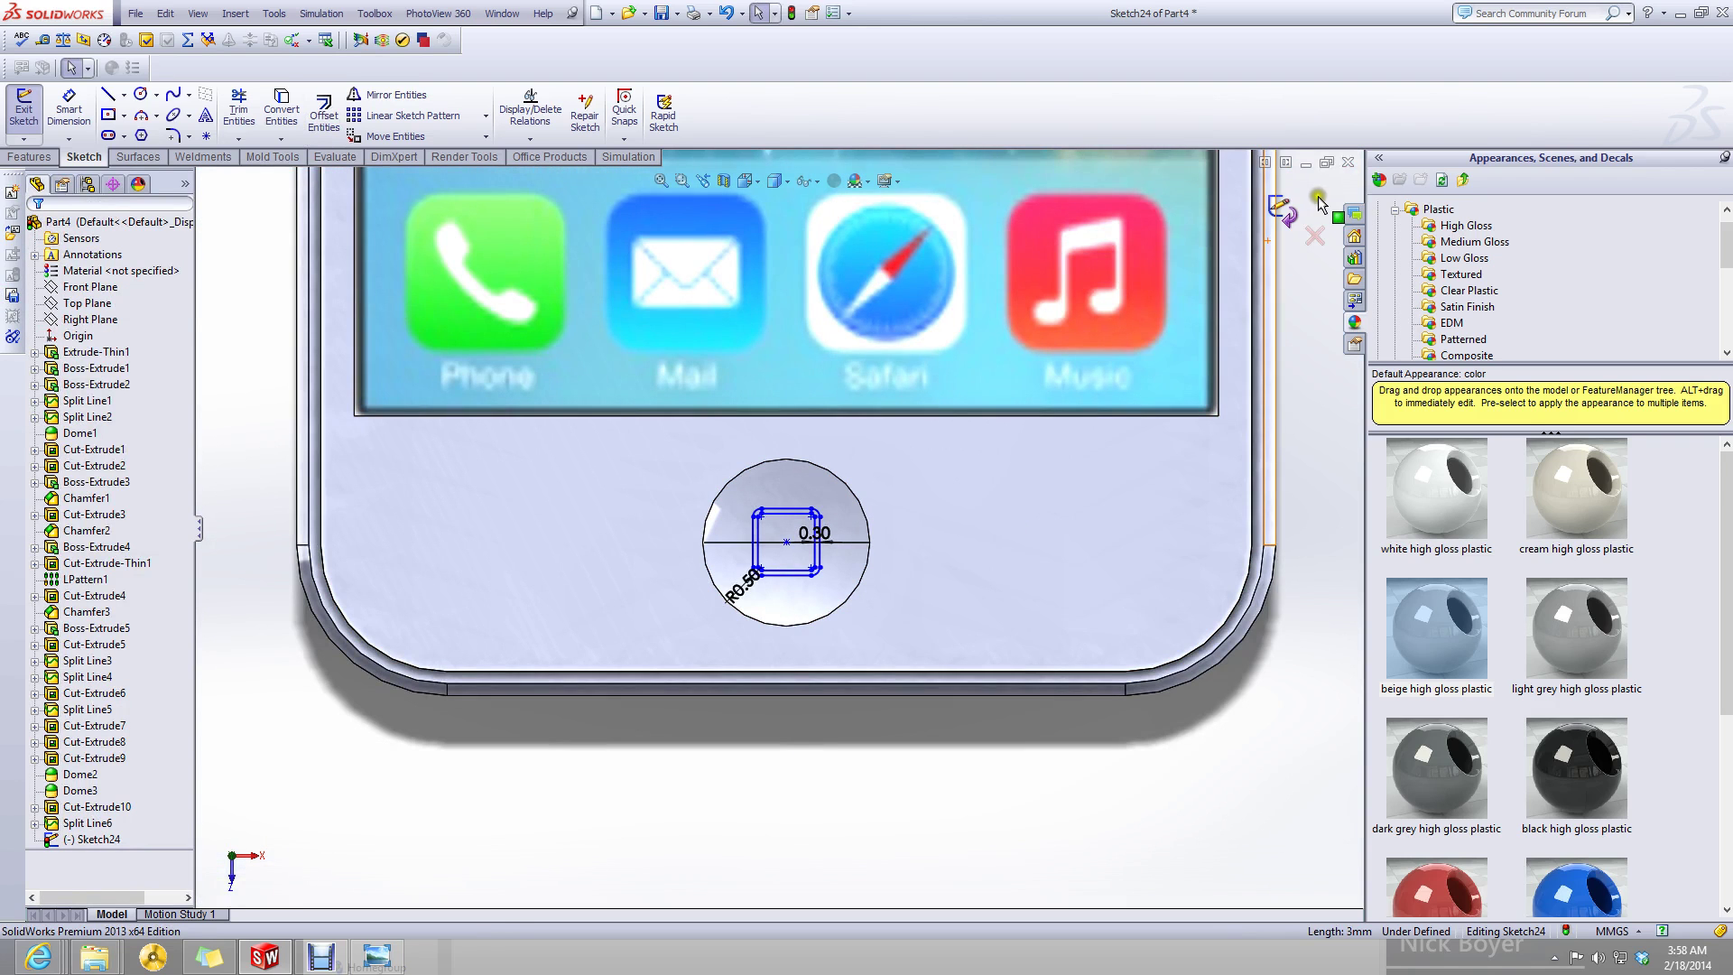
{"action": "left_click", "coordinate": [1293, 201]}
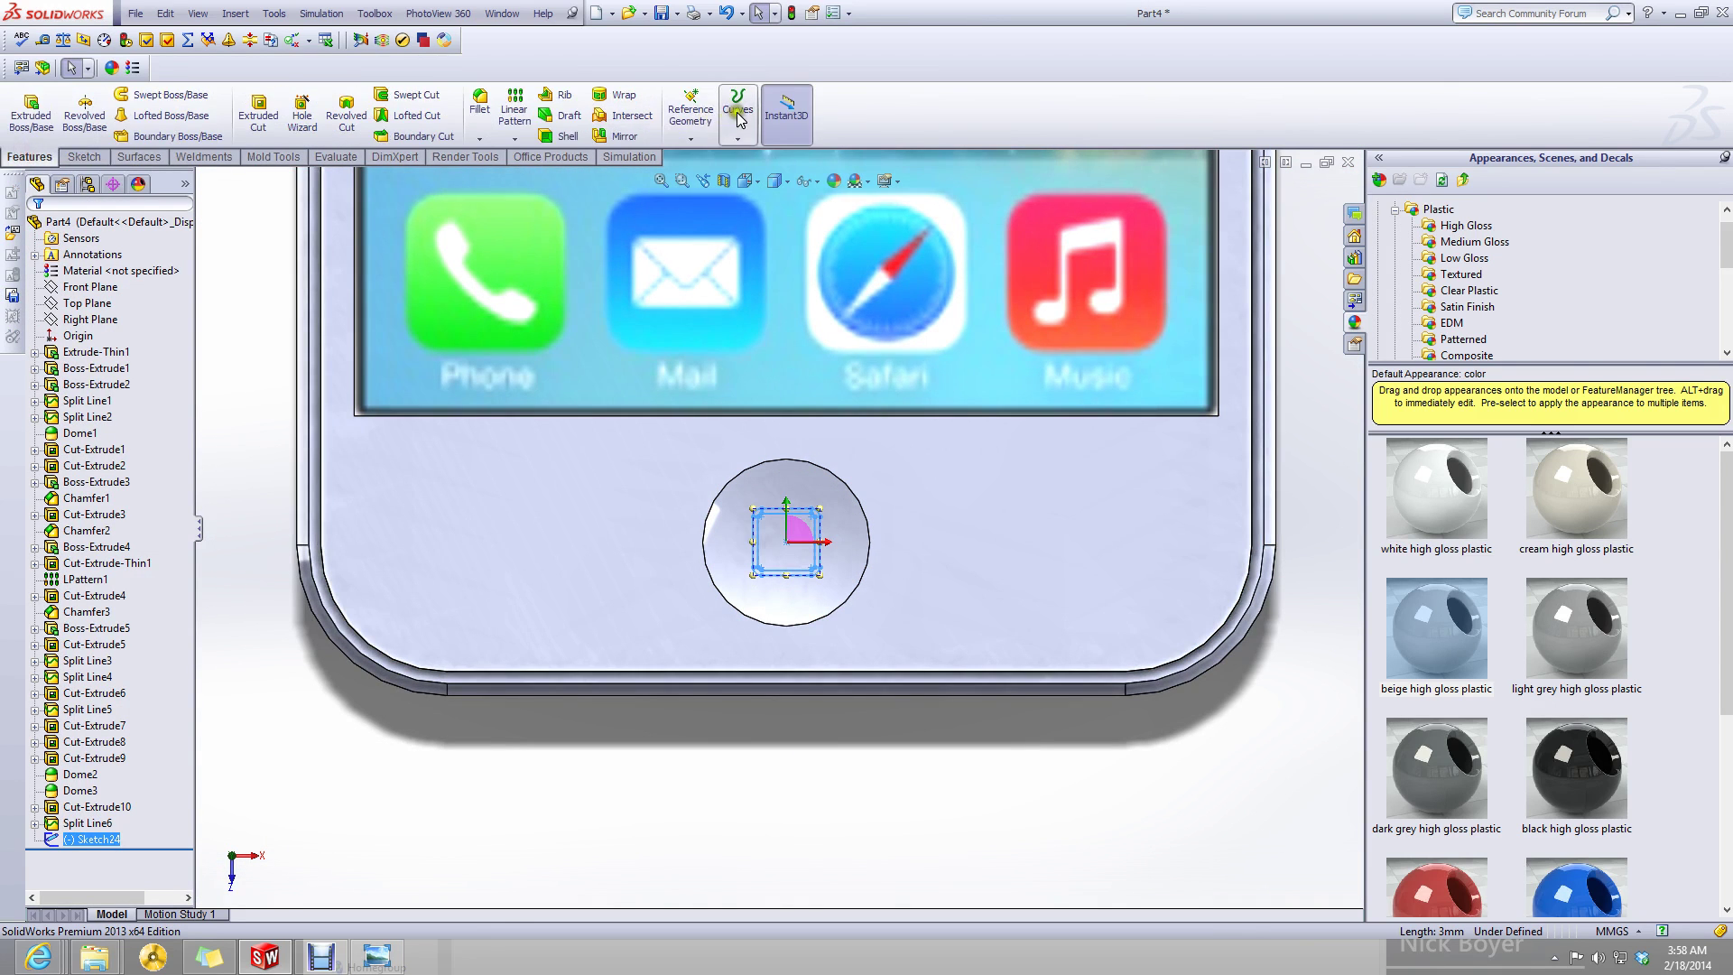
{"action": "left_click", "coordinate": [738, 108]}
{"action": "left_click", "coordinate": [772, 157]}
{"action": "left_click", "coordinate": [814, 513]}
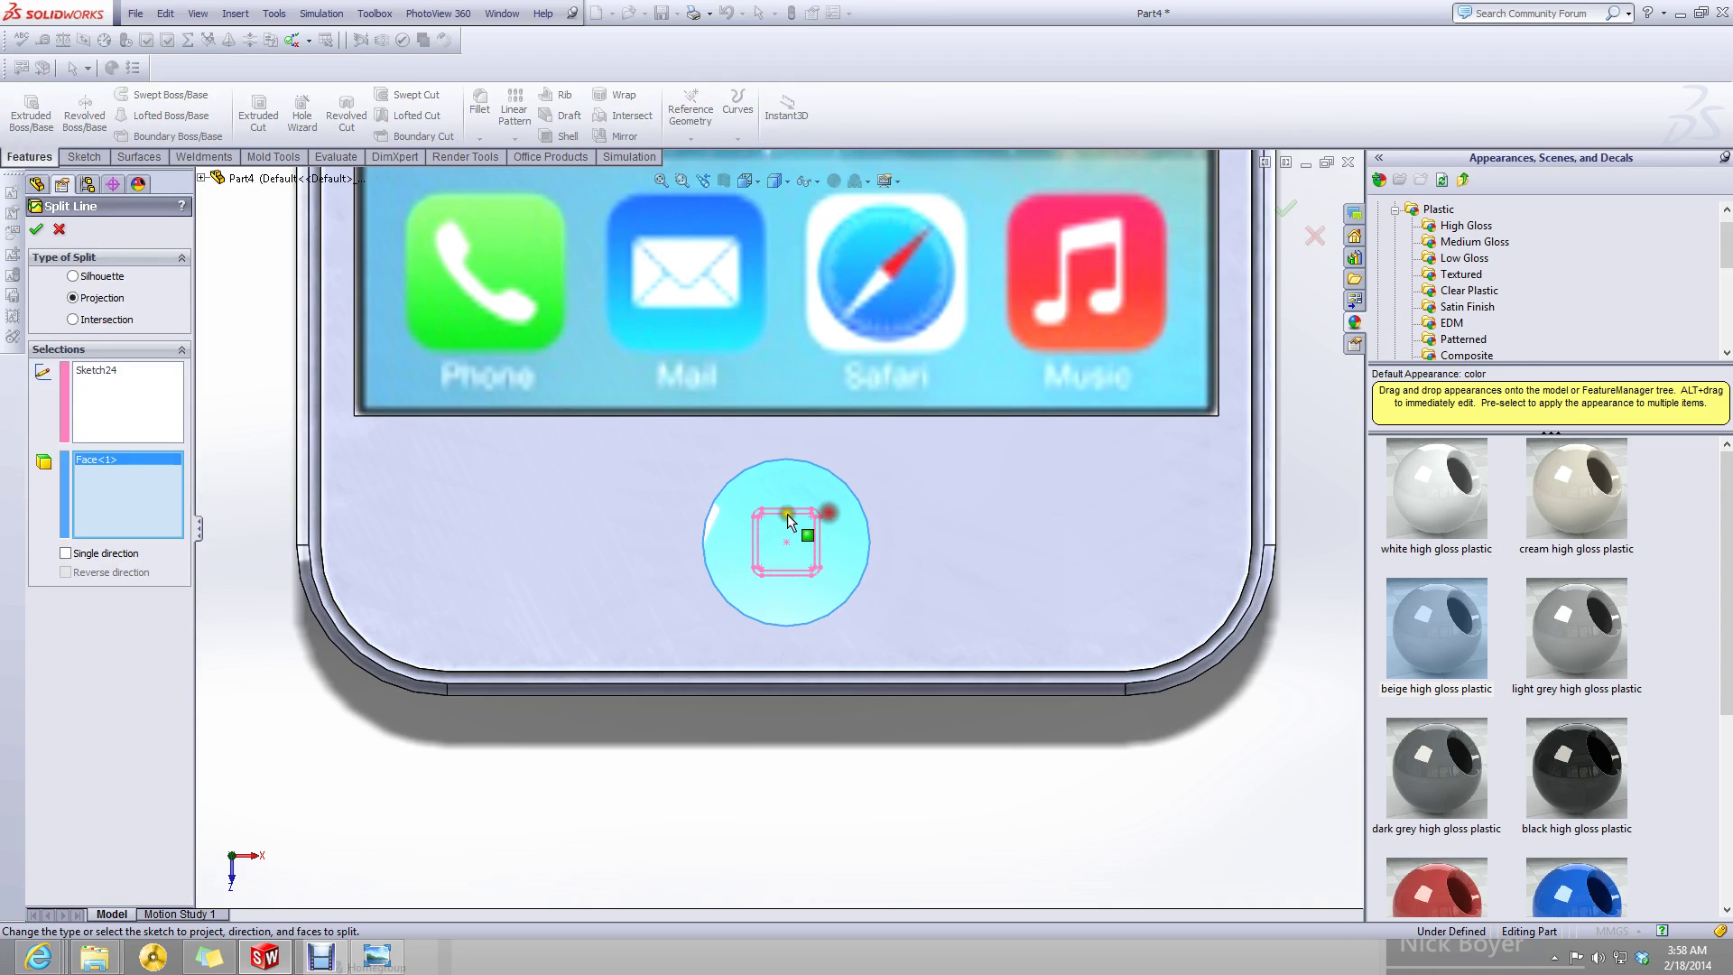
{"action": "left_click", "coordinate": [38, 231]}
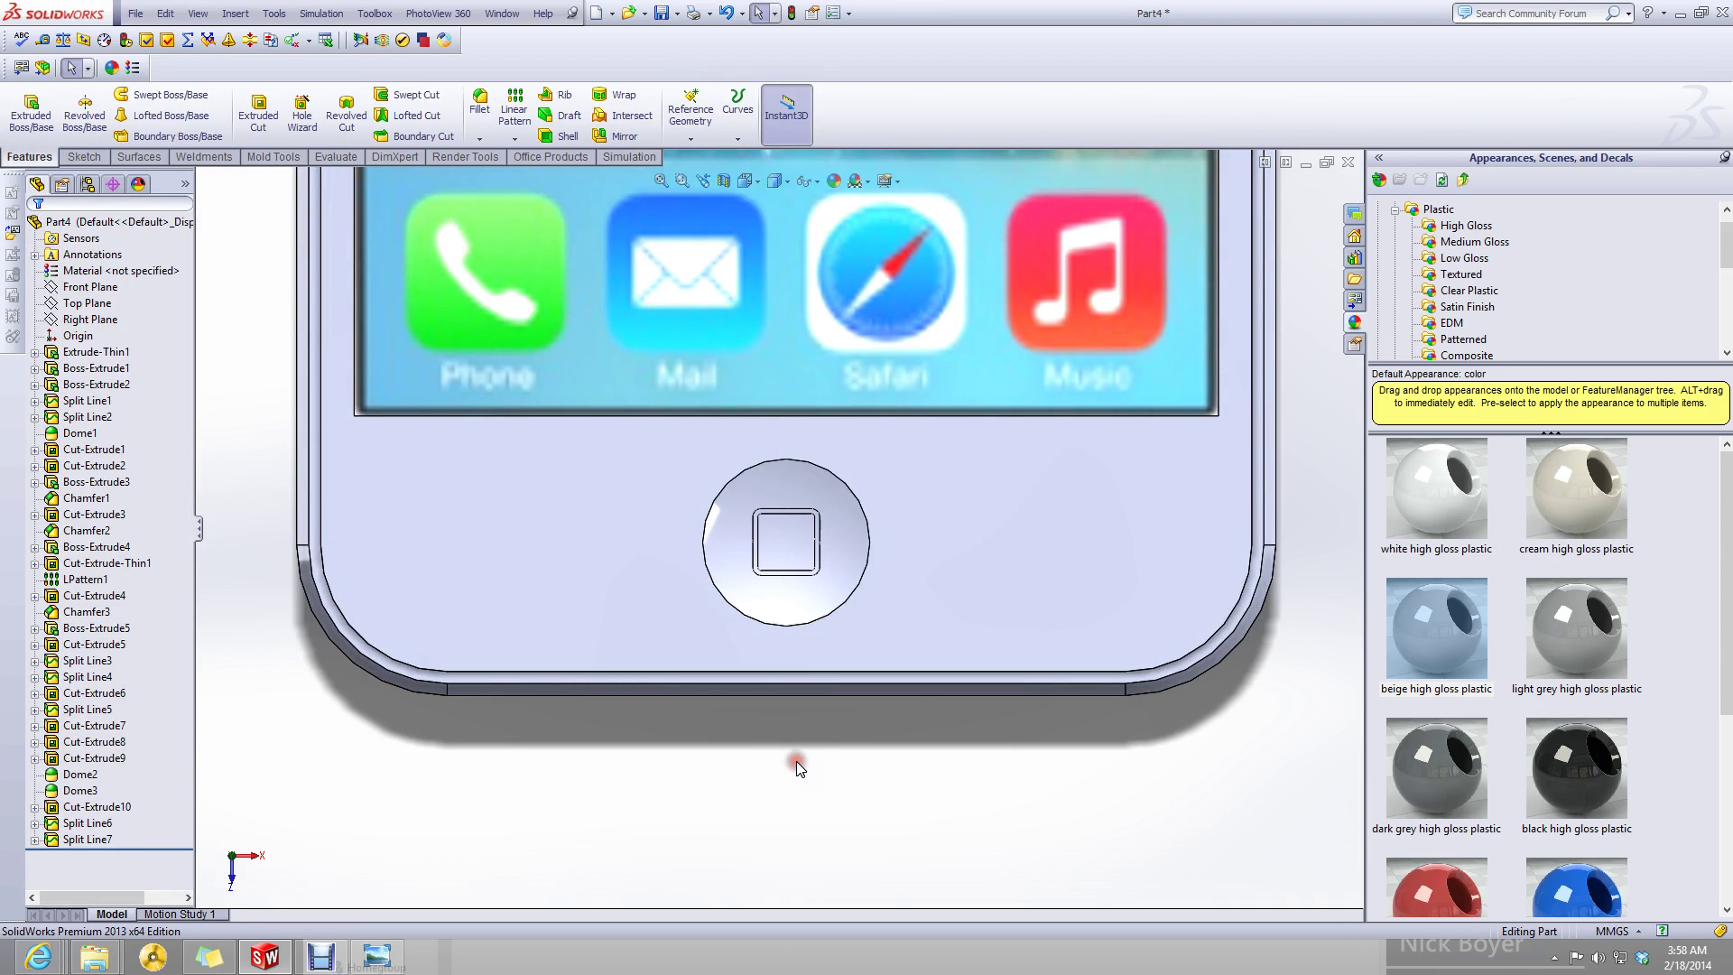
- Start a sketch on the floor of the ringer switch recess in the phone's side and view it straight on
{"action": "scroll", "coordinate": [799, 705], "scroll_direction": "up", "scroll_amount": 5}
{"action": "key", "text": "f"}
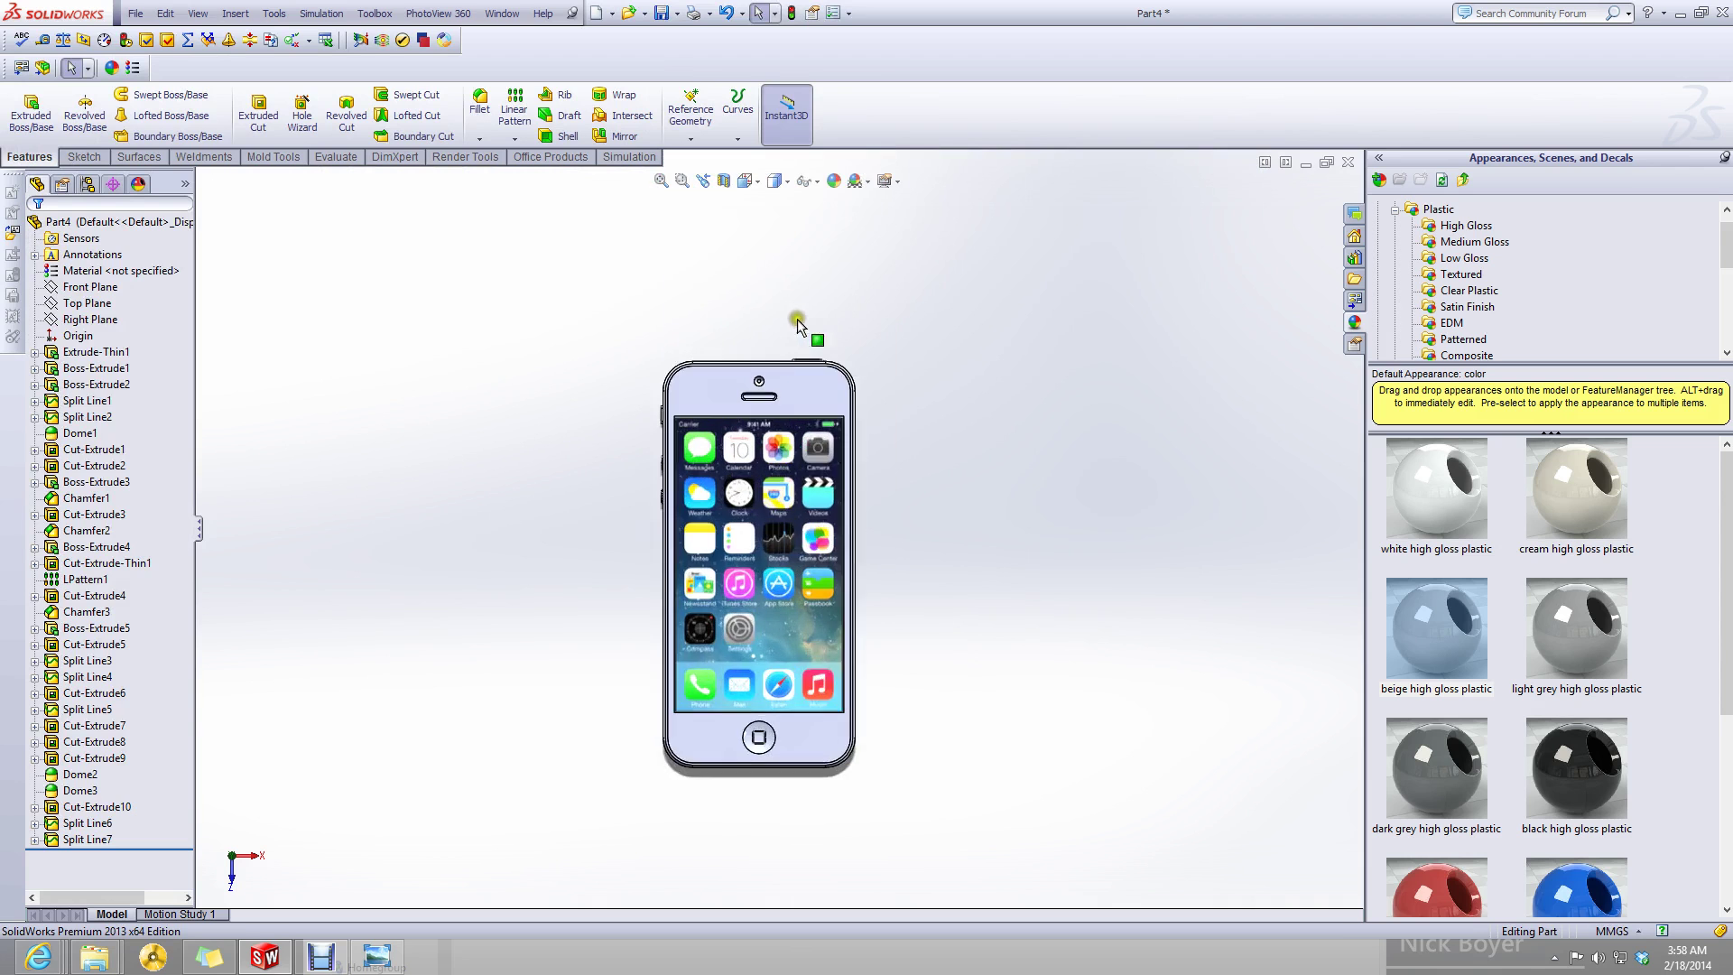
{"action": "scroll", "coordinate": [917, 371], "scroll_direction": "down", "scroll_amount": 4}
{"action": "middle_click_drag", "start_coordinate": [917, 370], "coordinate": [851, 409]}
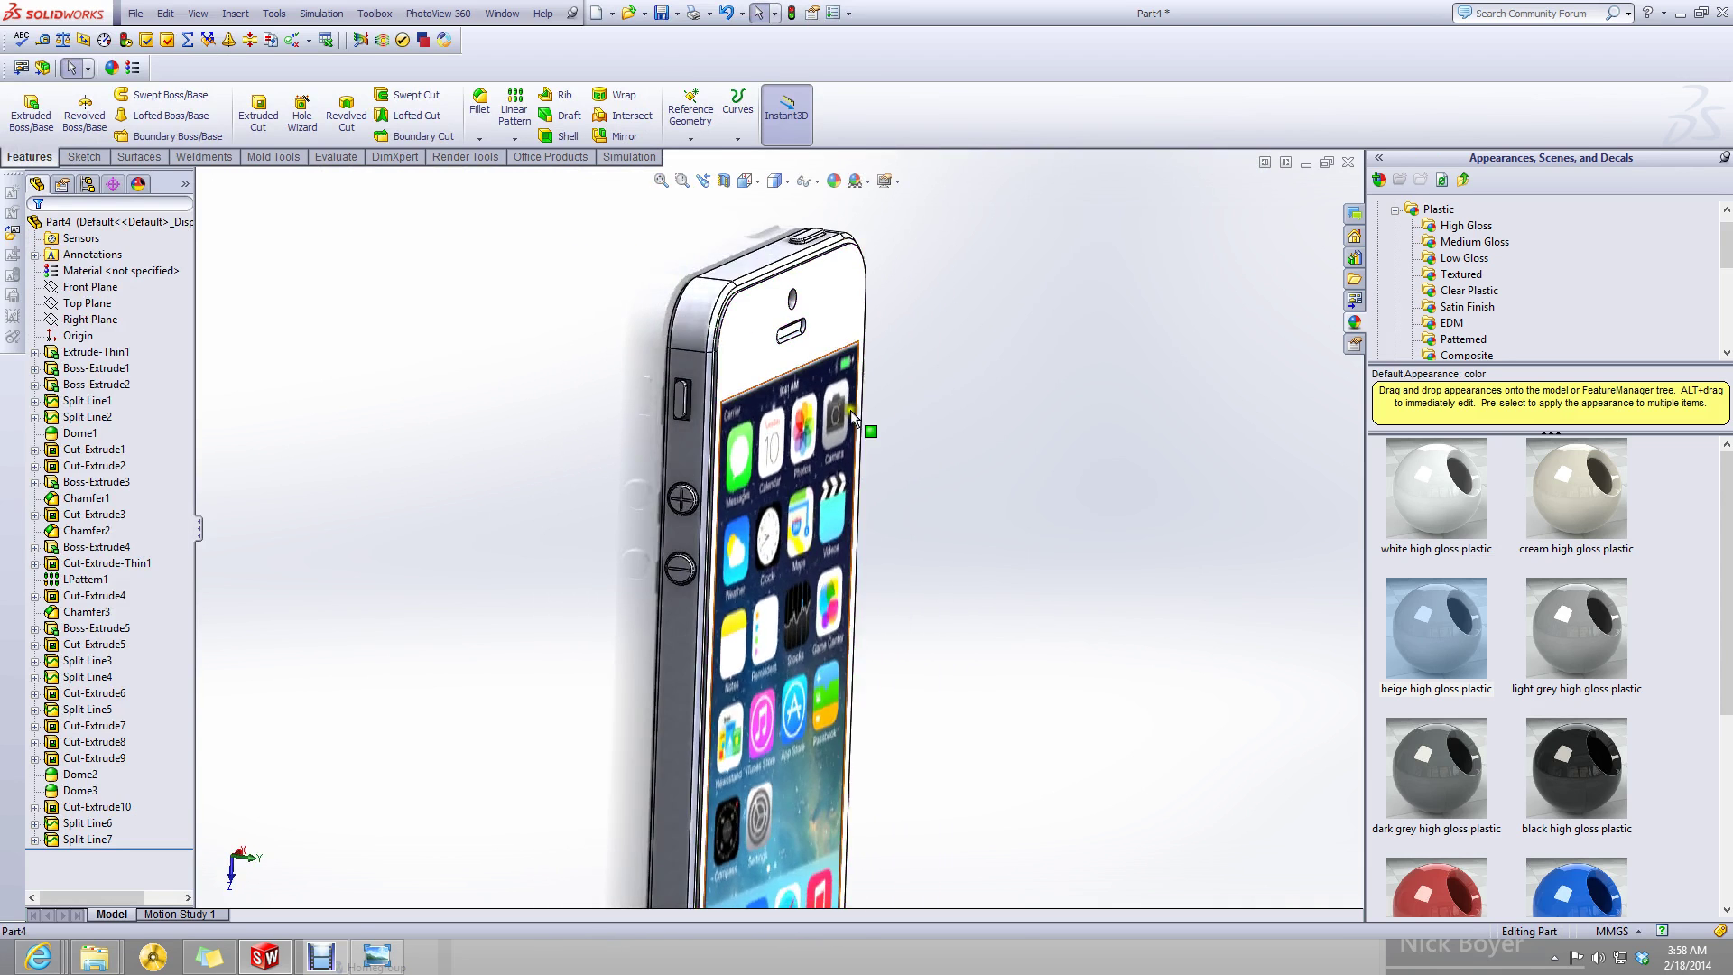
{"action": "scroll", "coordinate": [713, 432], "scroll_direction": "down", "scroll_amount": 4}
{"action": "mouse_move", "coordinate": [713, 431]}
{"action": "middle_mouse_down"}
{"action": "mouse_move", "coordinate": [713, 517]}
{"action": "mouse_move", "coordinate": [642, 507]}
{"action": "middle_mouse_up"}
{"action": "left_click", "coordinate": [641, 507]}
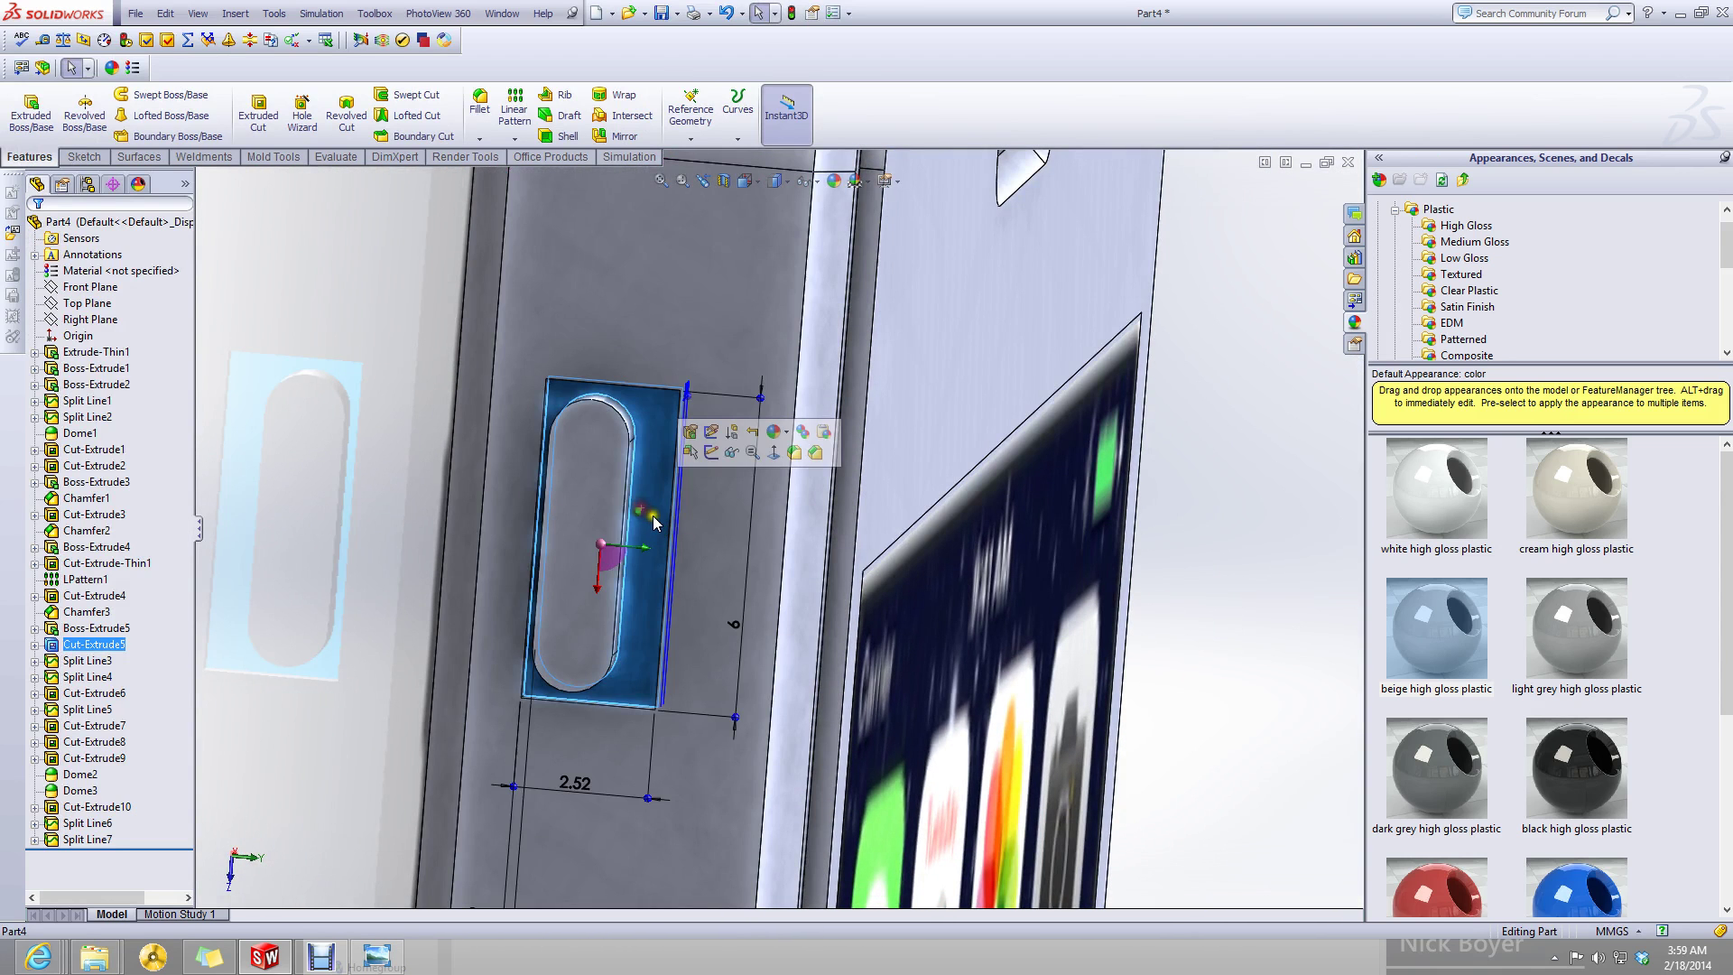
{"action": "left_click", "coordinate": [84, 158]}
{"action": "left_click", "coordinate": [23, 108]}
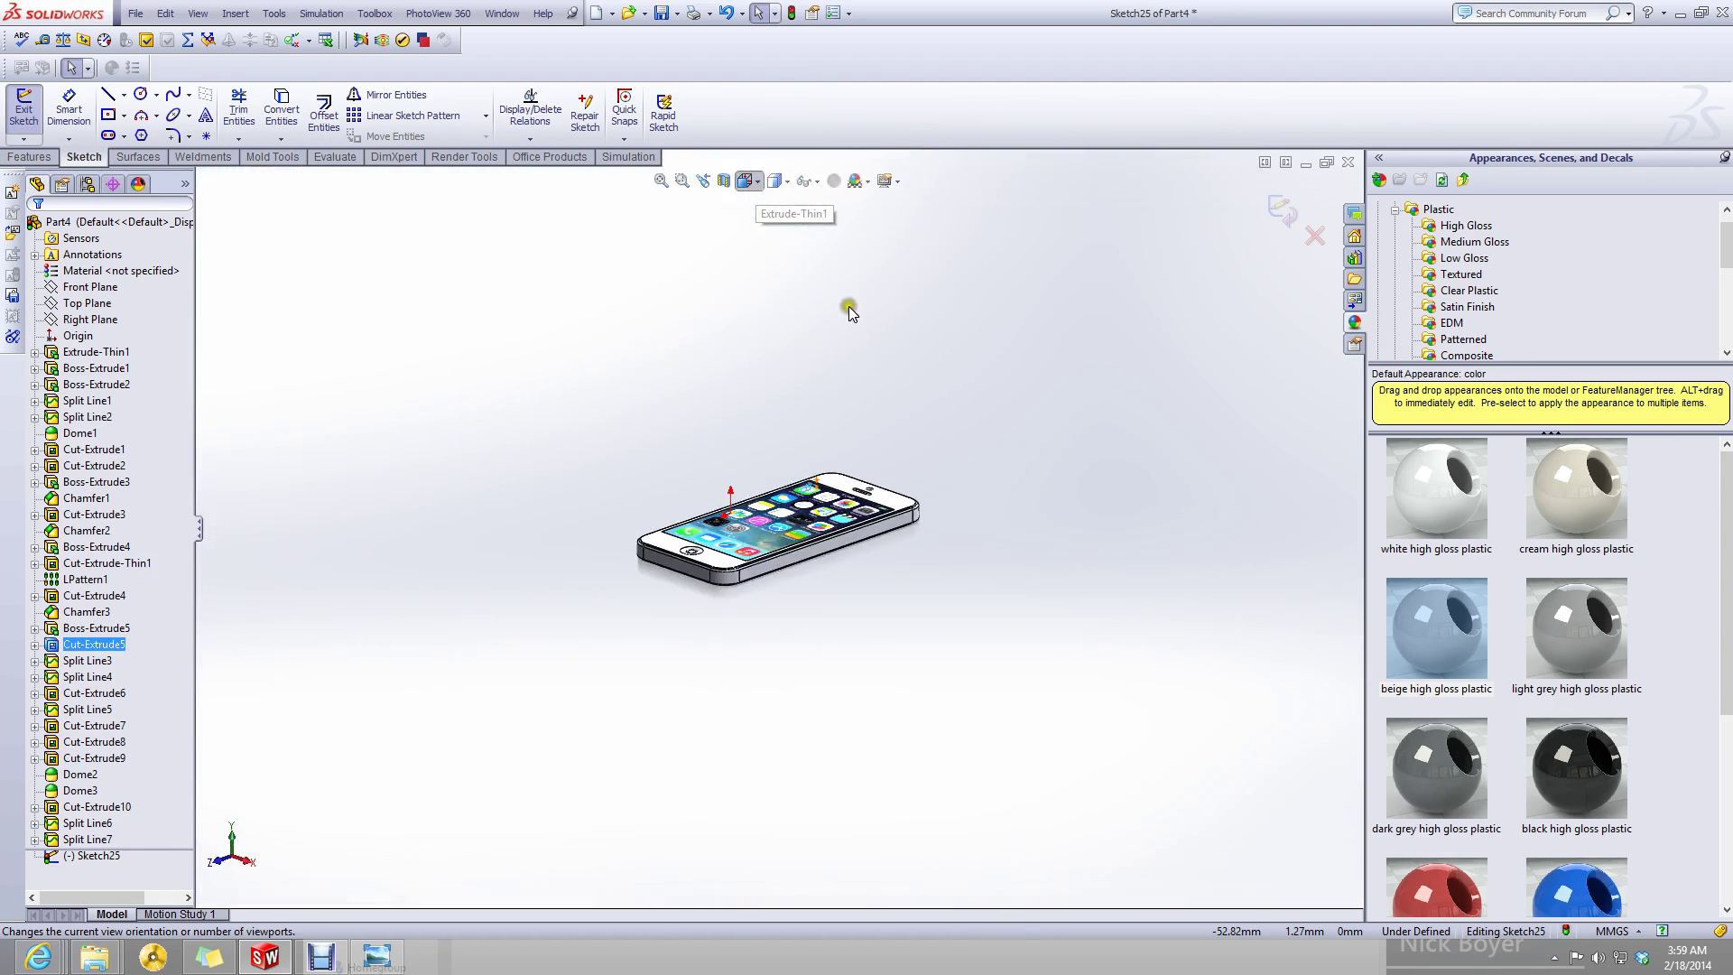
{"action": "left_click", "coordinate": [745, 180]}
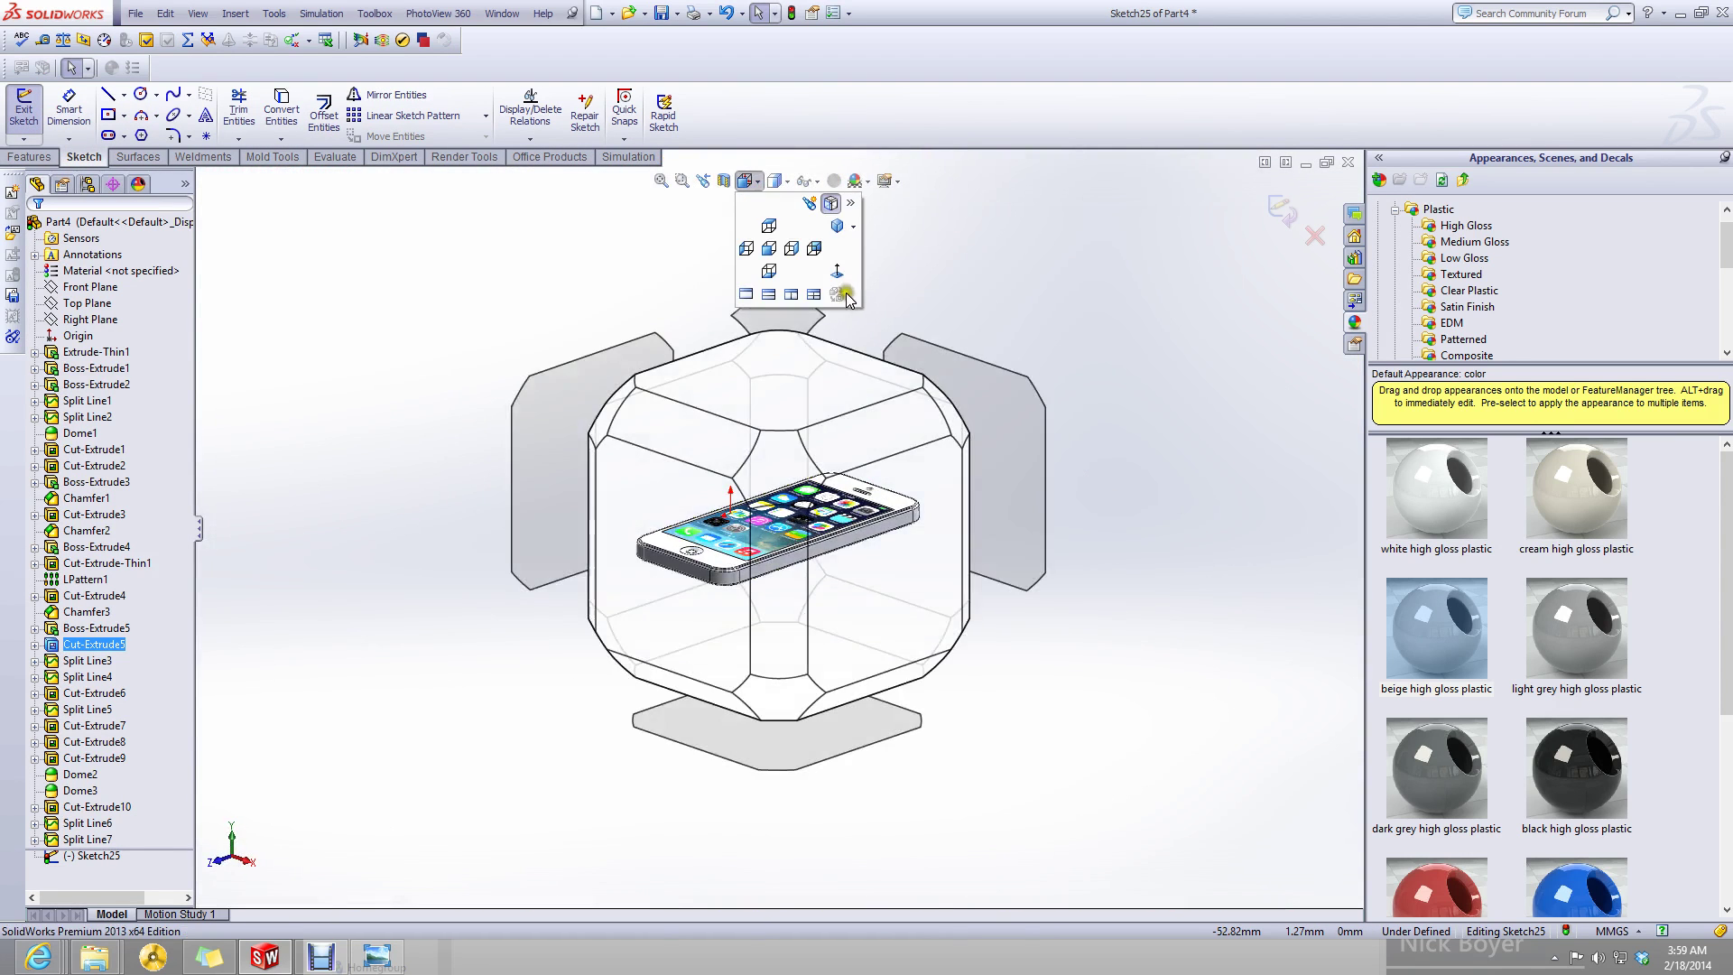
{"action": "left_click", "coordinate": [847, 293]}
{"action": "scroll", "coordinate": [511, 529], "scroll_direction": "down", "scroll_amount": 5}
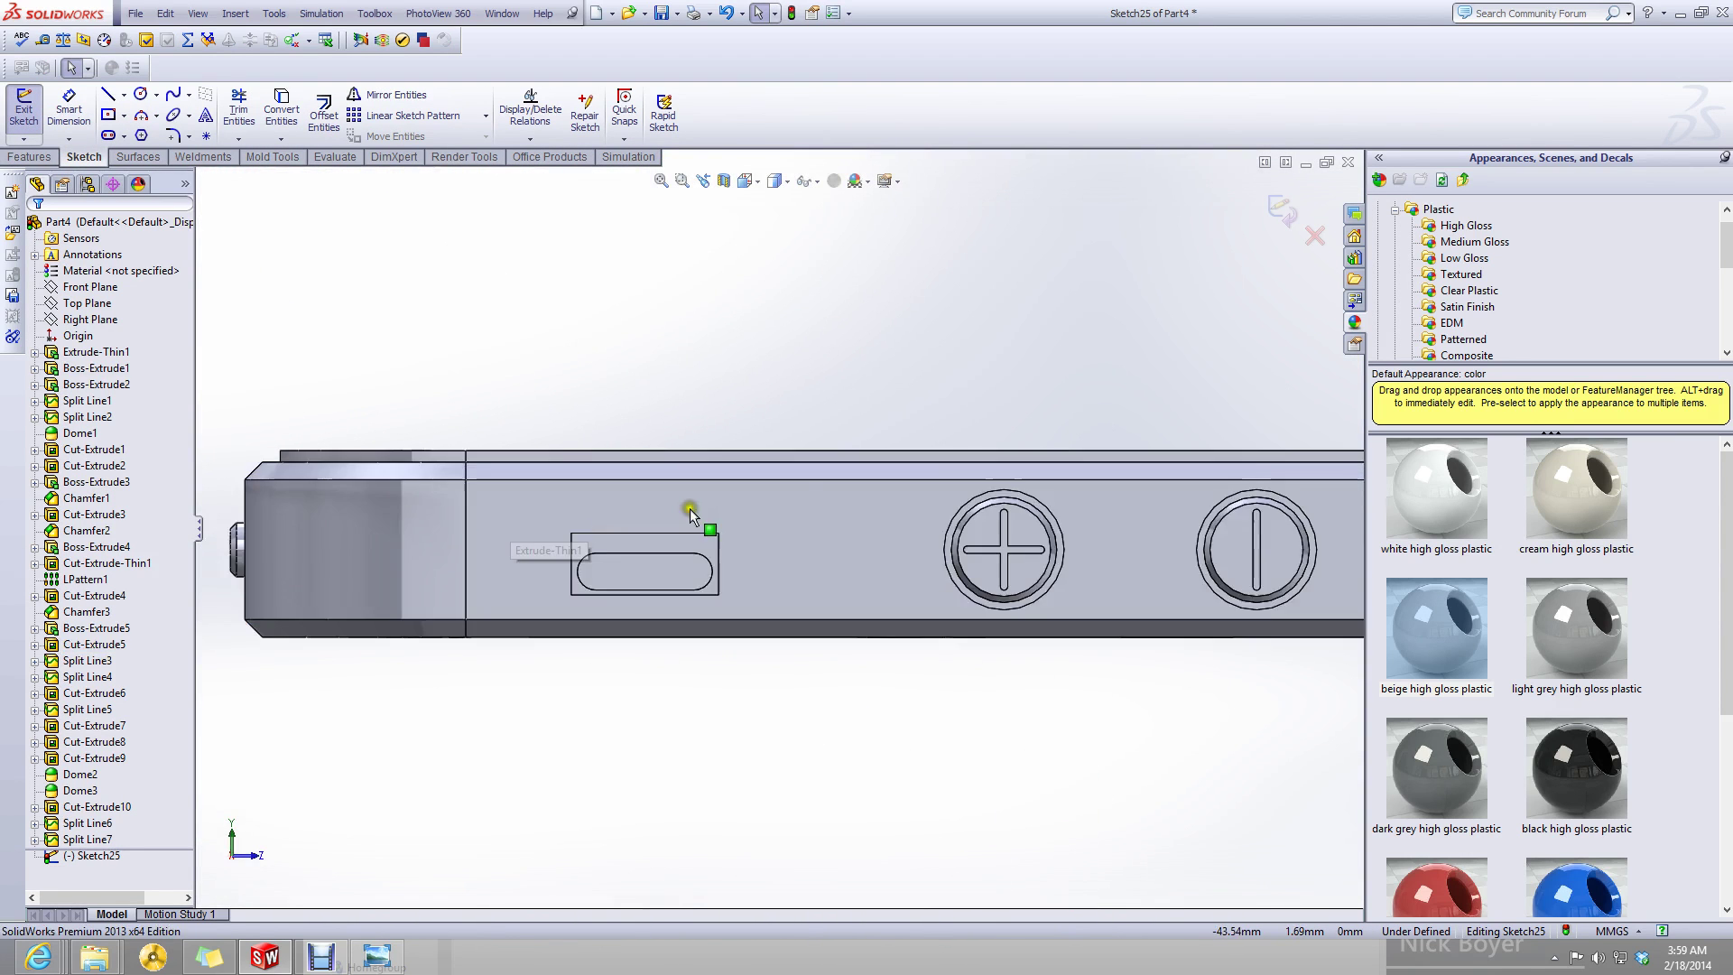
- Sketch a horizontal straight slot beside the switch inside the recess, about 2.28 mm between centers and 0.38 mm wide
{"action": "left_click", "coordinate": [107, 135]}
{"action": "scroll", "coordinate": [620, 533], "scroll_direction": "down", "scroll_amount": 5}
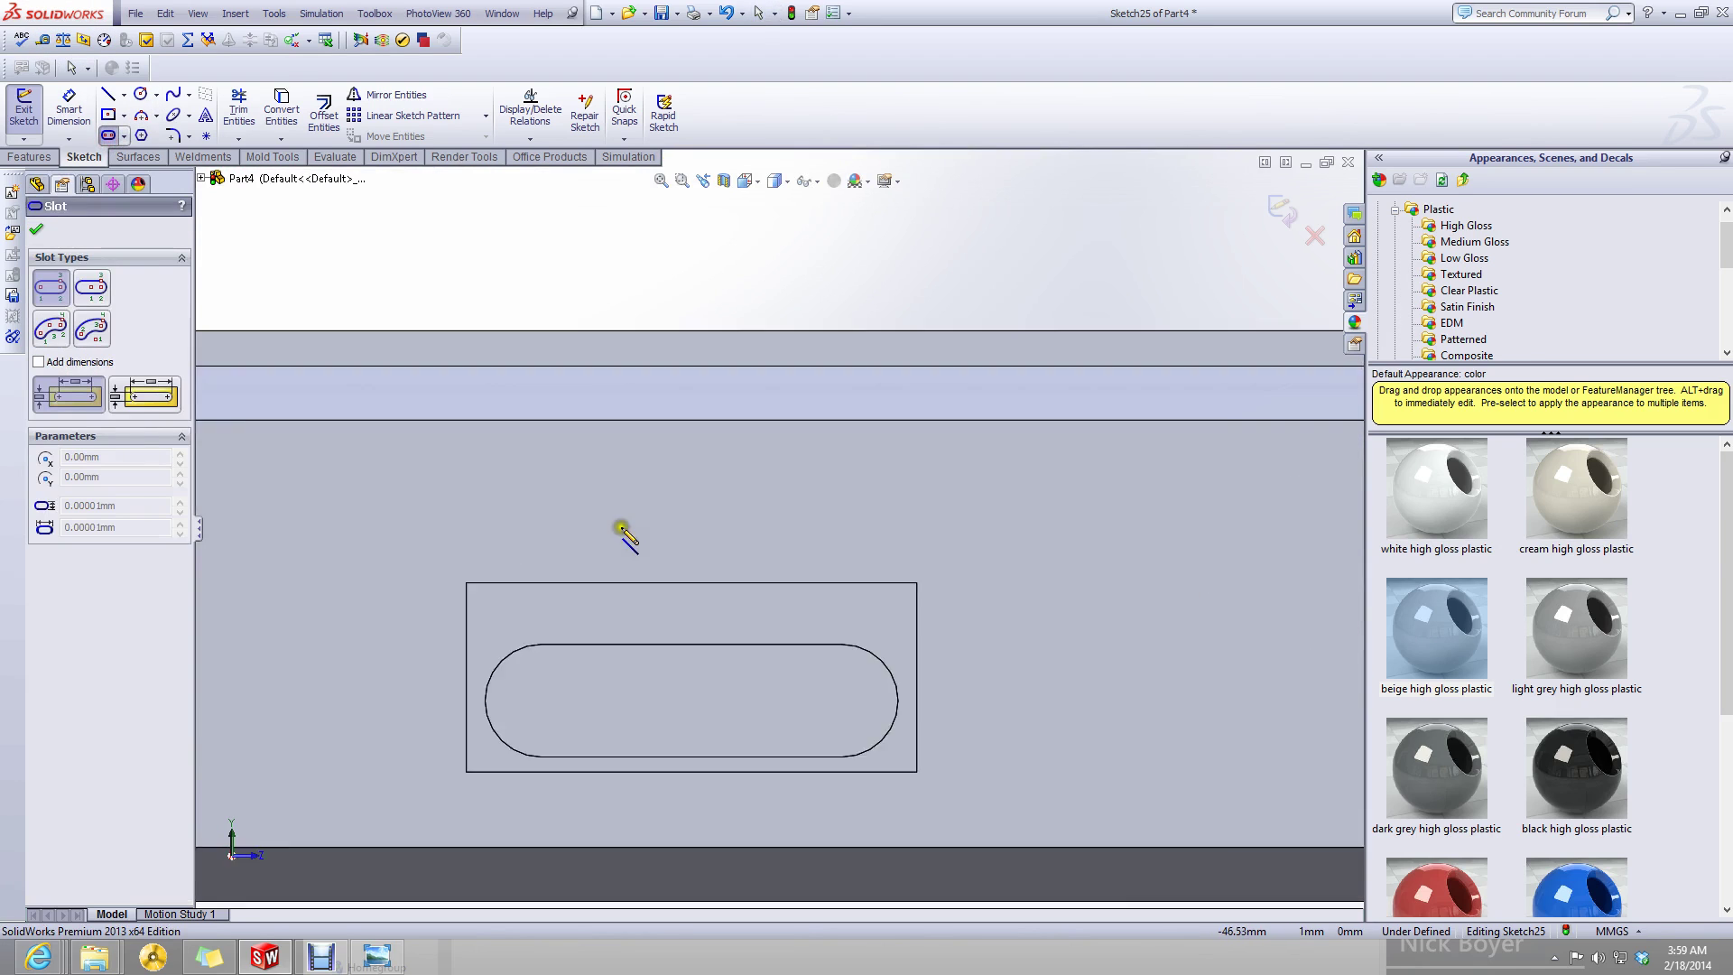
{"action": "left_click", "coordinate": [533, 616]}
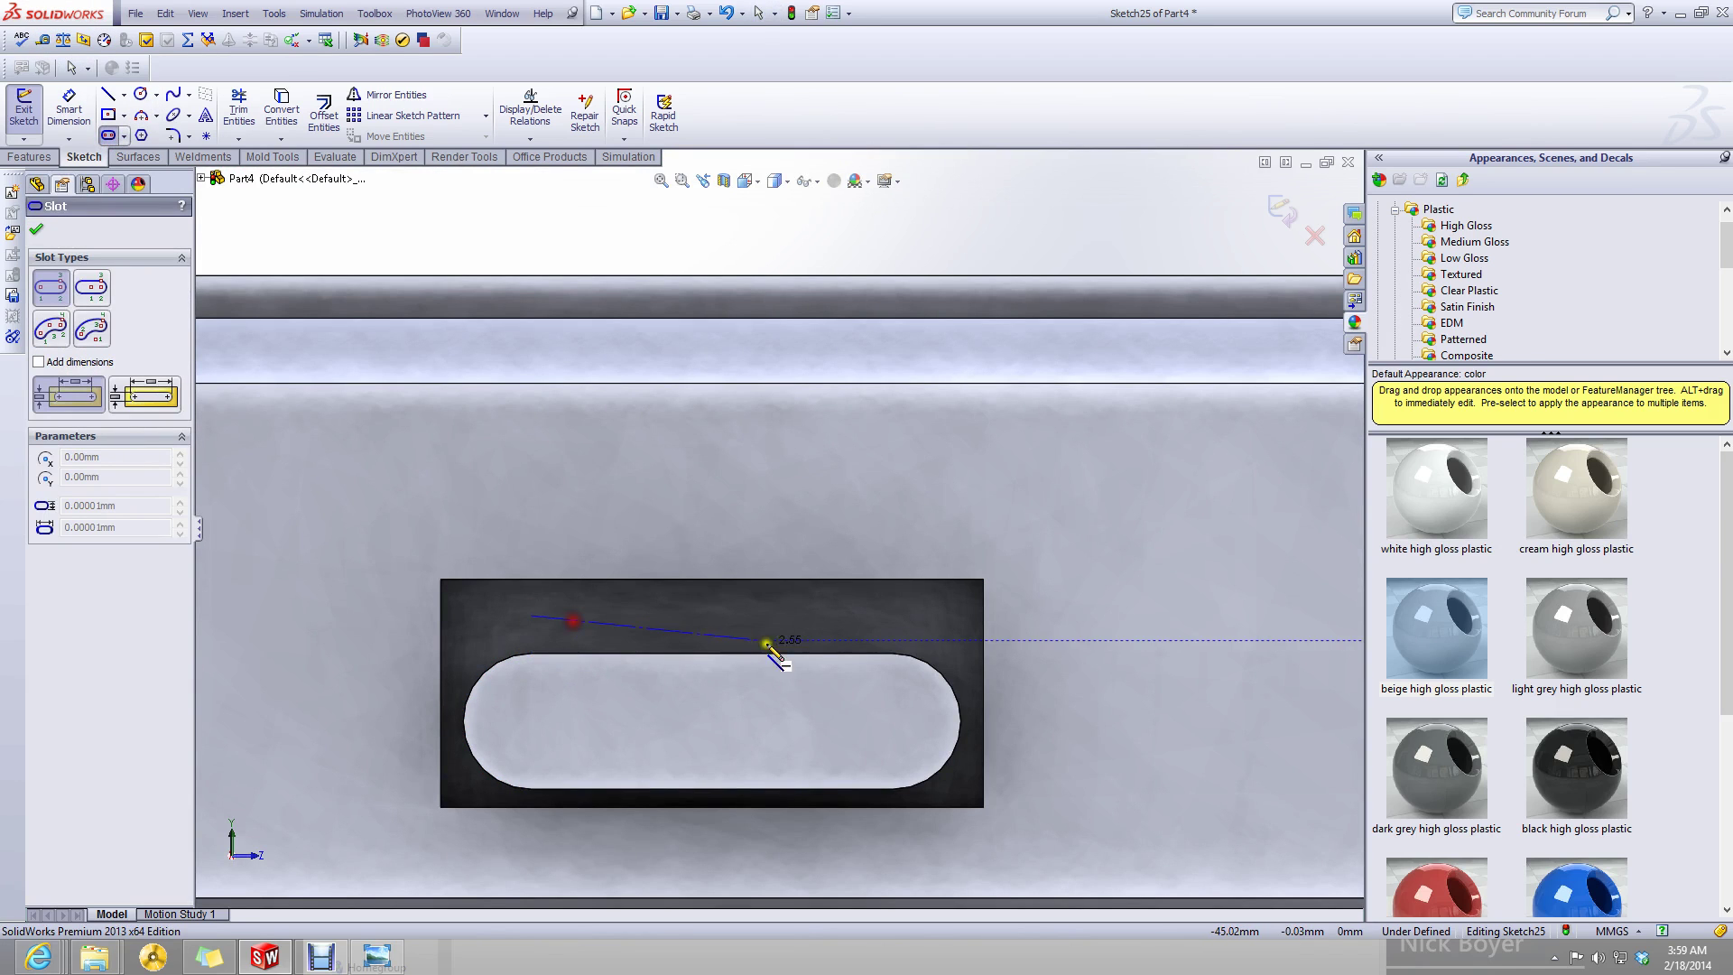
{"action": "left_click", "coordinate": [890, 618]}
{"action": "left_click", "coordinate": [895, 627]}
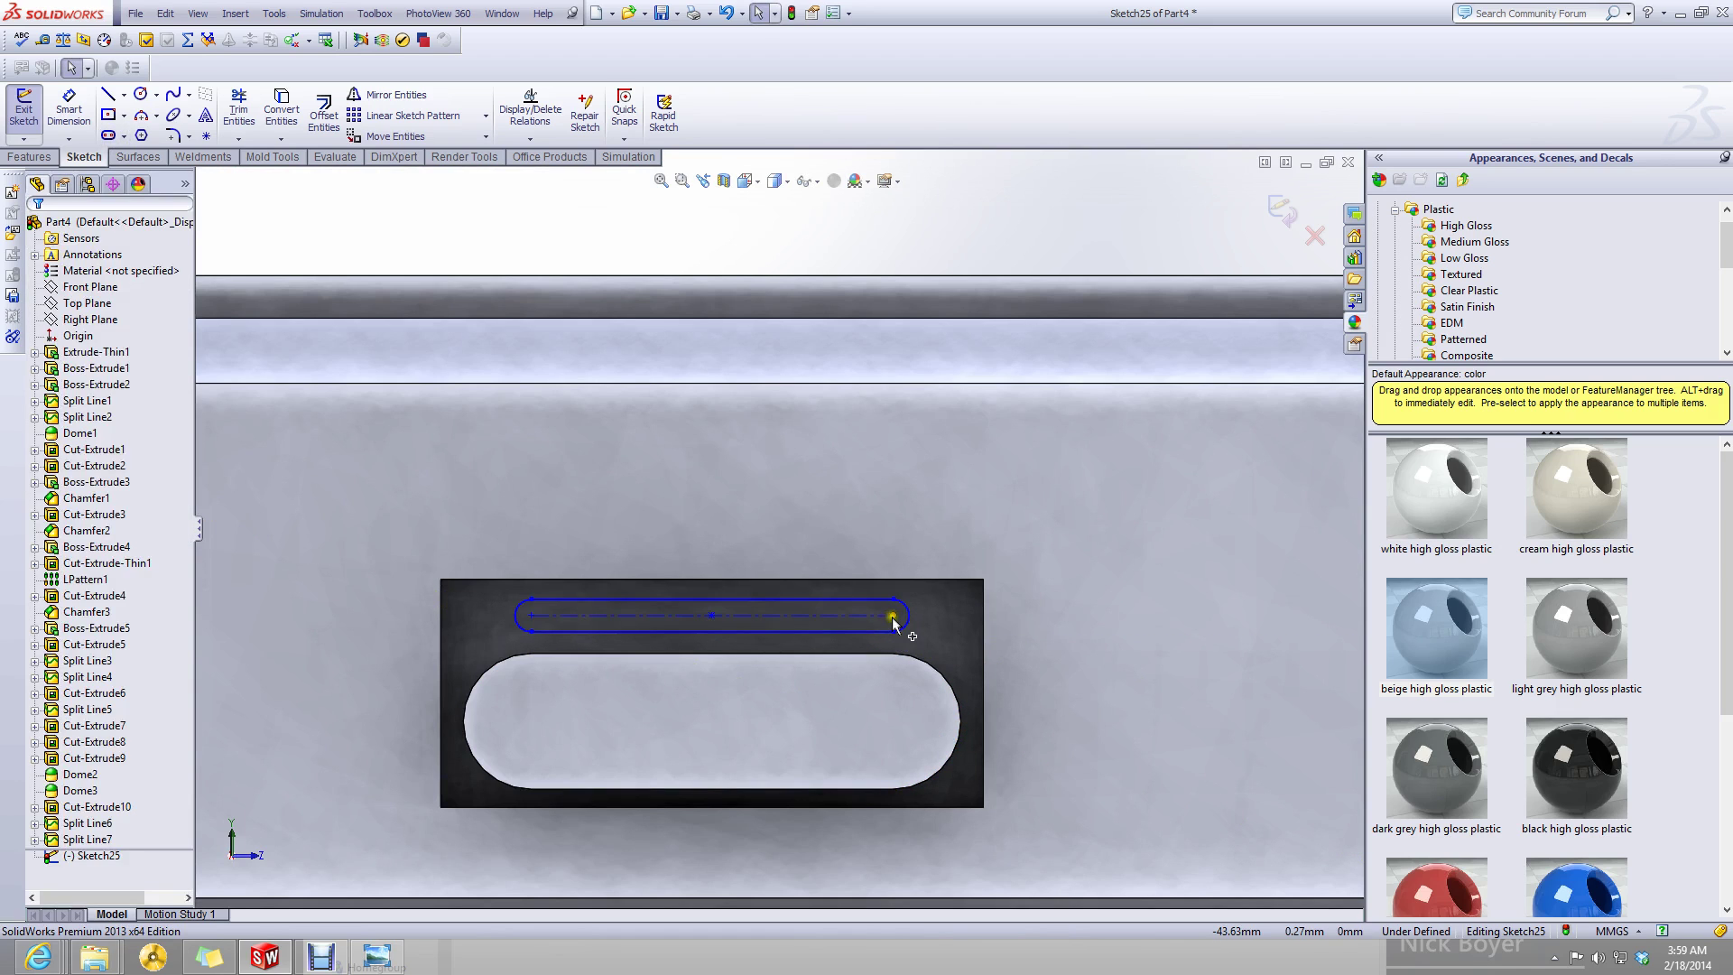
{"action": "left_click_drag", "start_coordinate": [893, 623], "coordinate": [823, 617]}
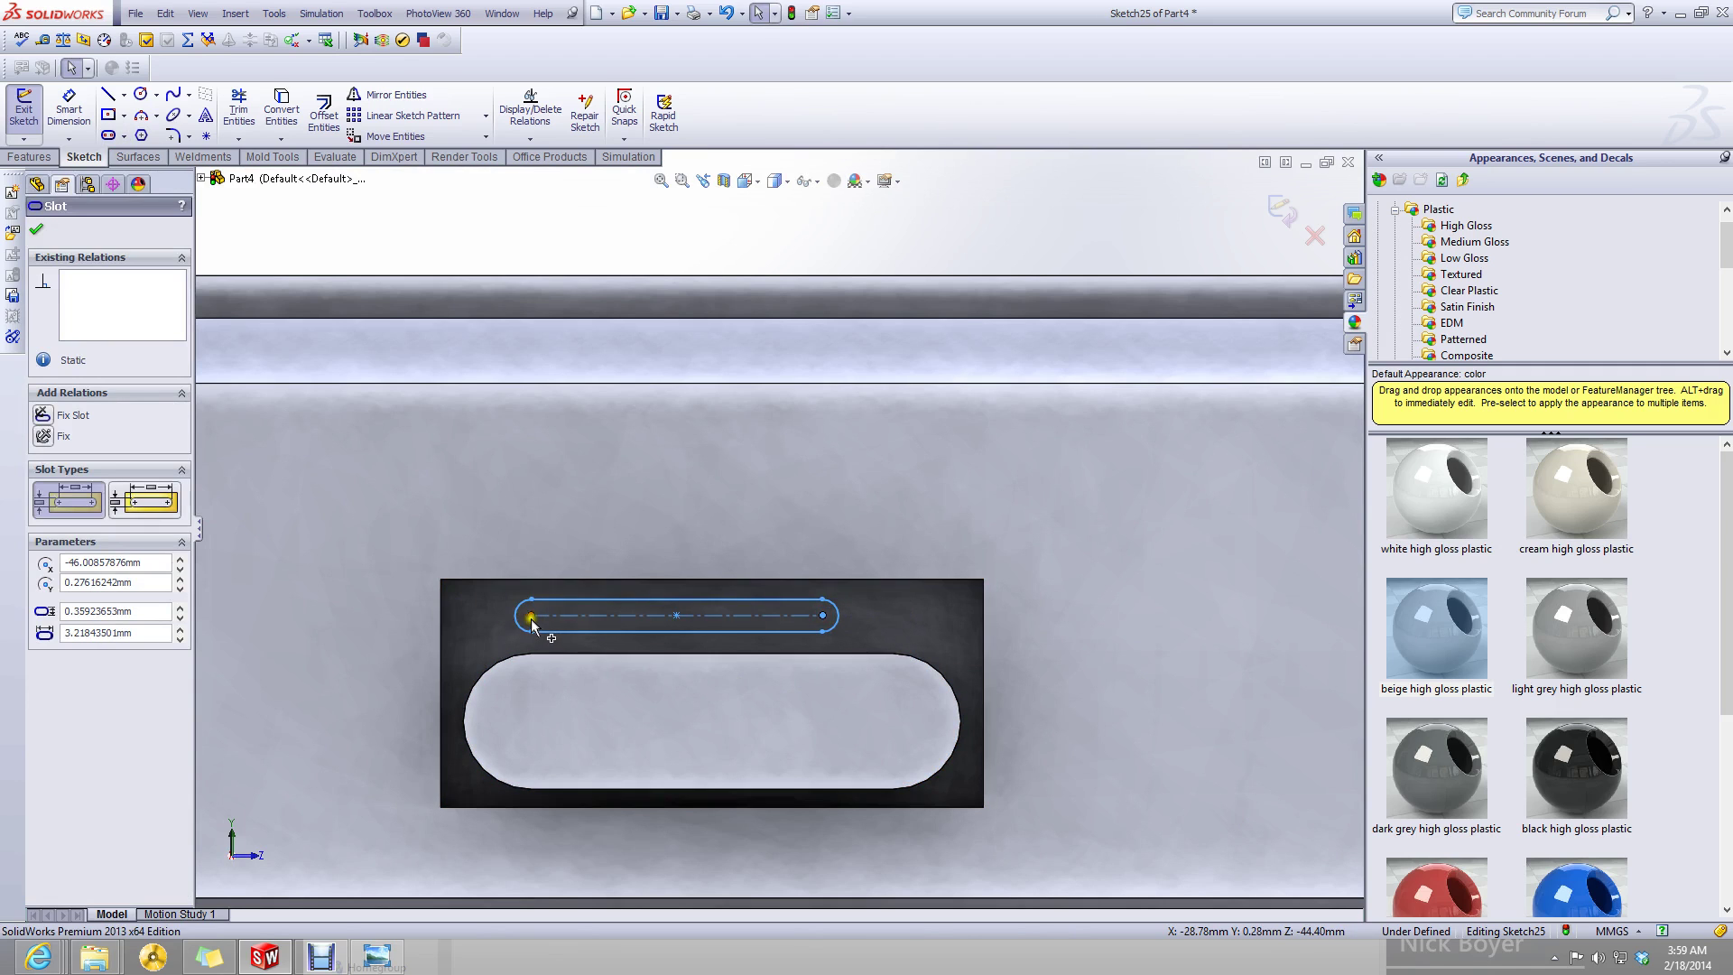
{"action": "left_click_drag", "start_coordinate": [532, 615], "coordinate": [618, 614]}
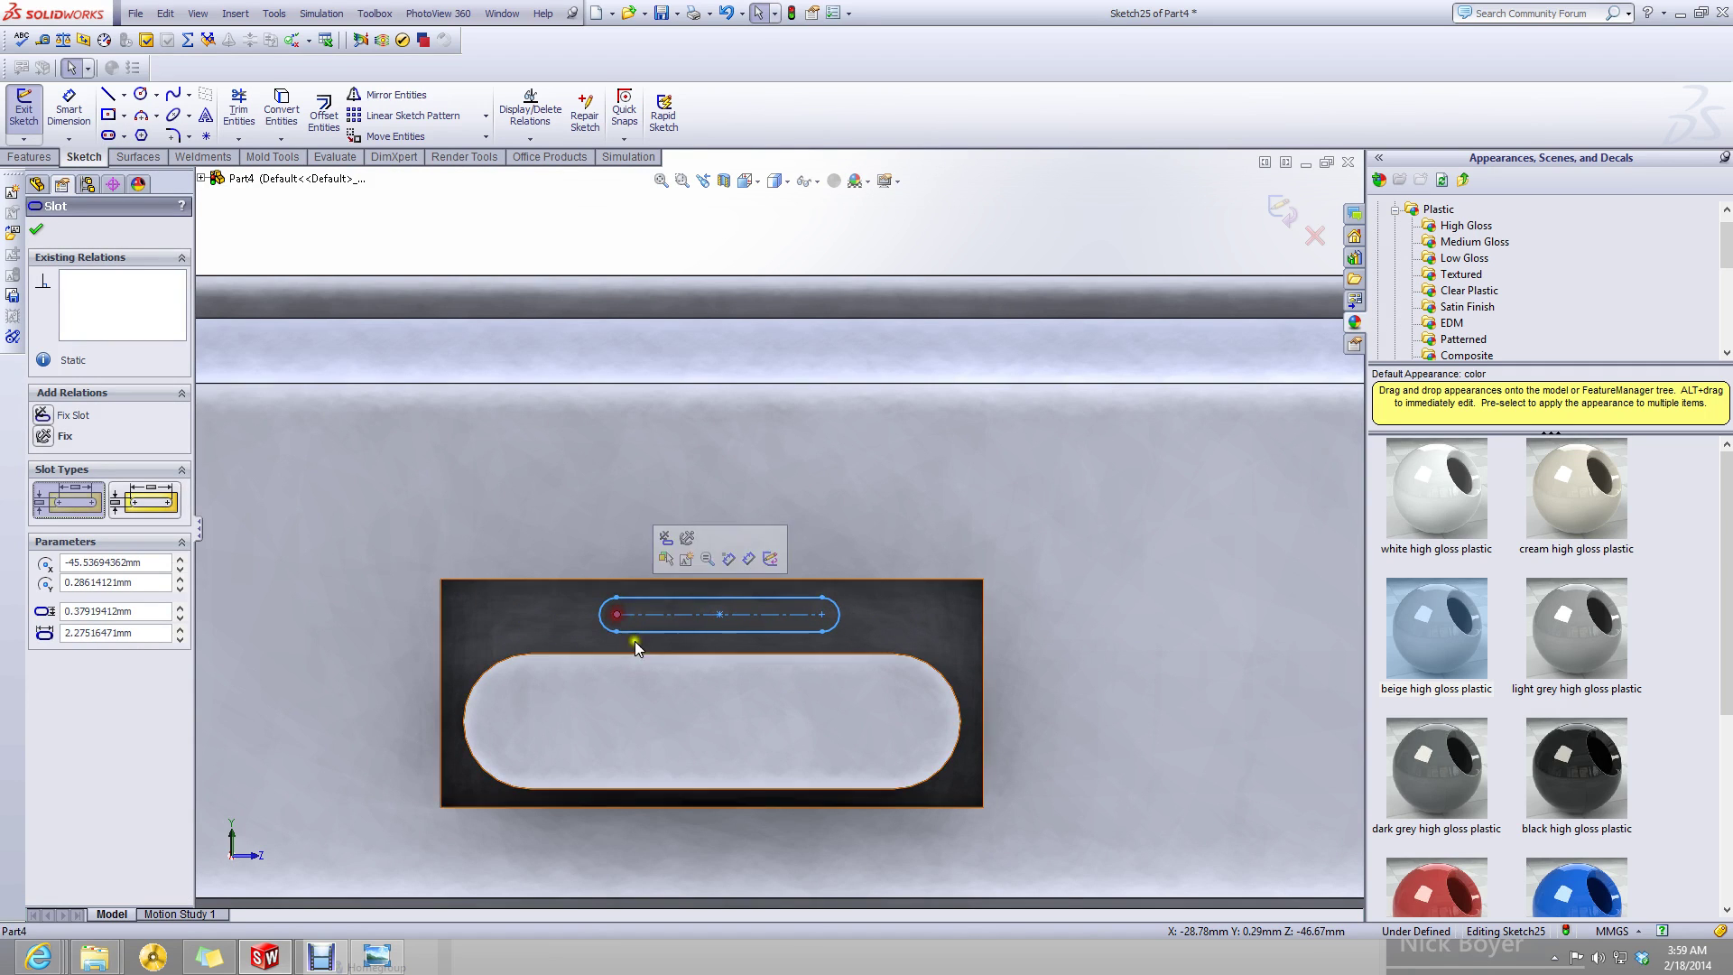
- Center the slot on the switch with a vertical construction line from the switch's upper edge midpoint to the slot's center
{"action": "left_click", "coordinate": [124, 93]}
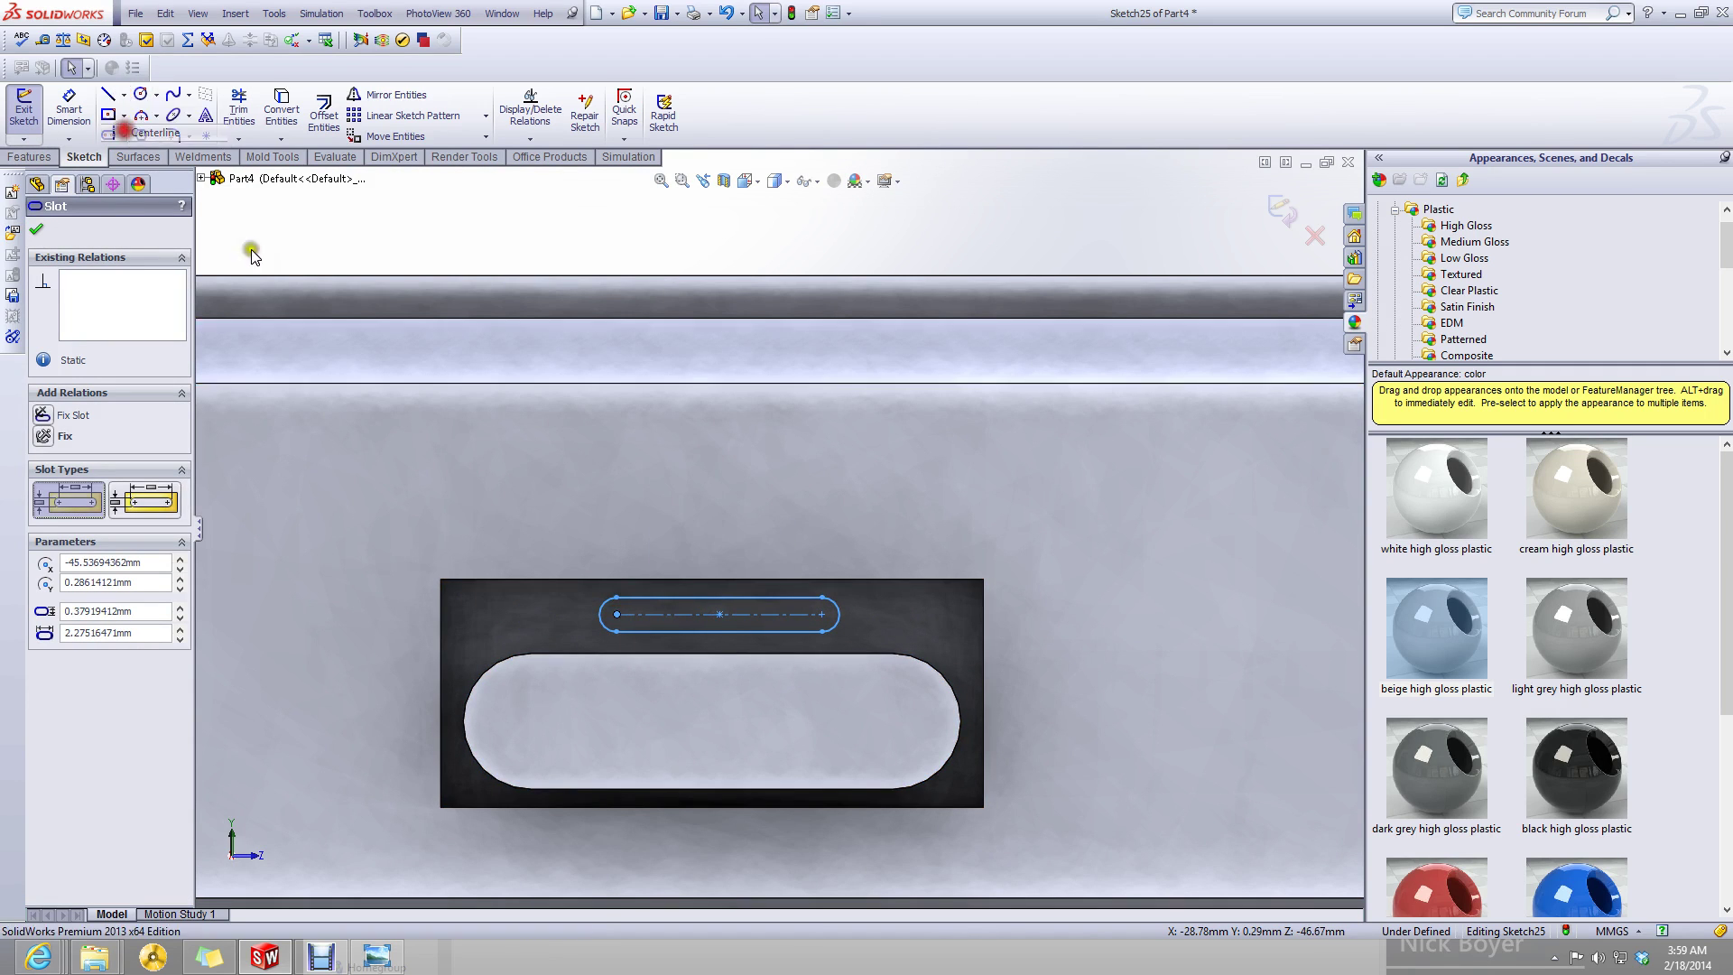
{"action": "left_click", "coordinate": [131, 135]}
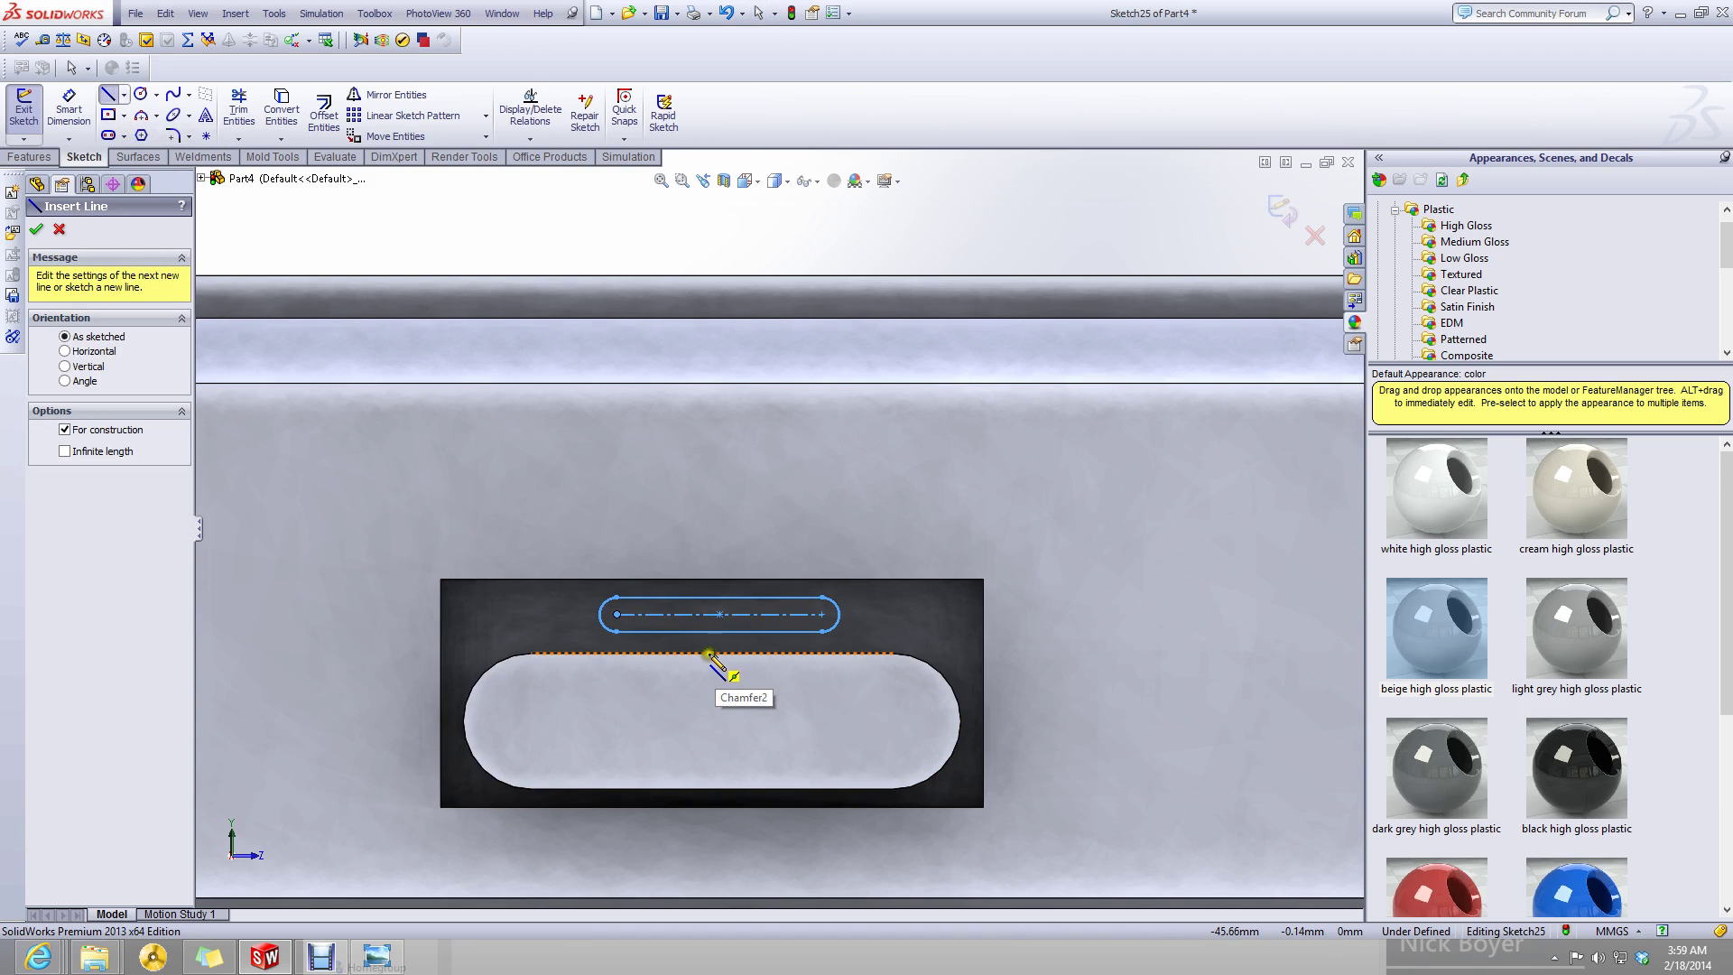
{"action": "left_click", "coordinate": [709, 652]}
{"action": "left_click", "coordinate": [720, 615]}
{"action": "key", "text": "Escape"}
{"action": "scroll", "coordinate": [721, 650], "scroll_direction": "down", "scroll_amount": 3}
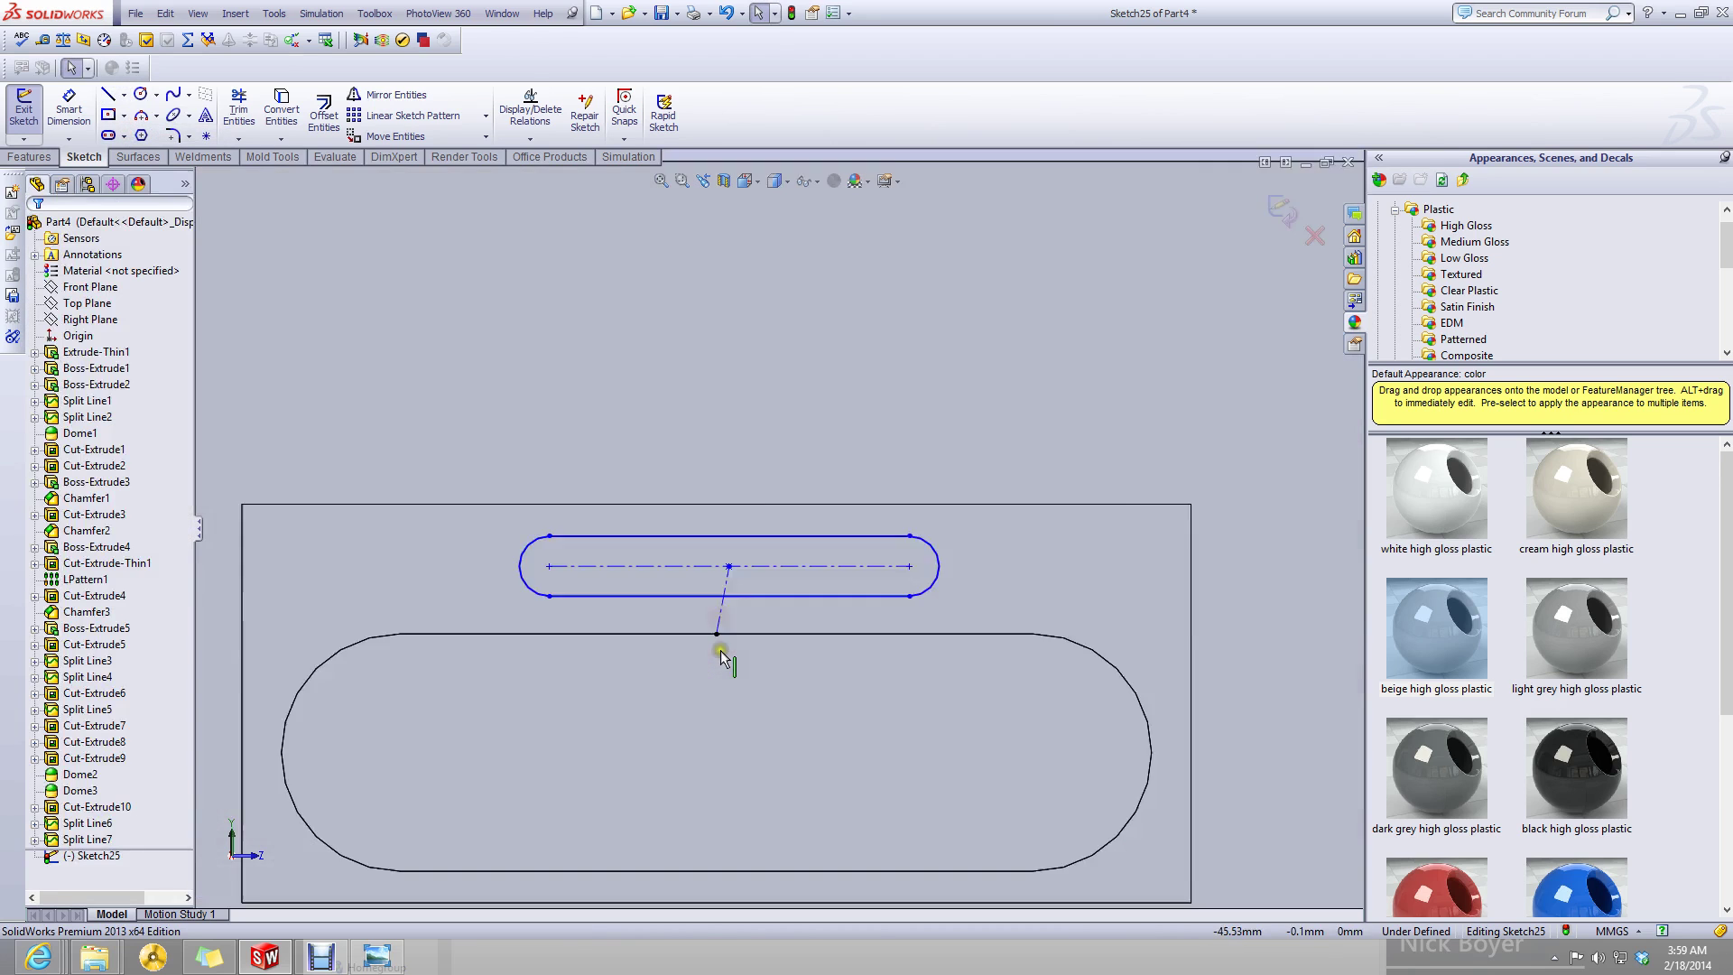
{"action": "scroll", "coordinate": [720, 650], "scroll_direction": "down", "scroll_amount": 2}
{"action": "left_click", "coordinate": [734, 552]}
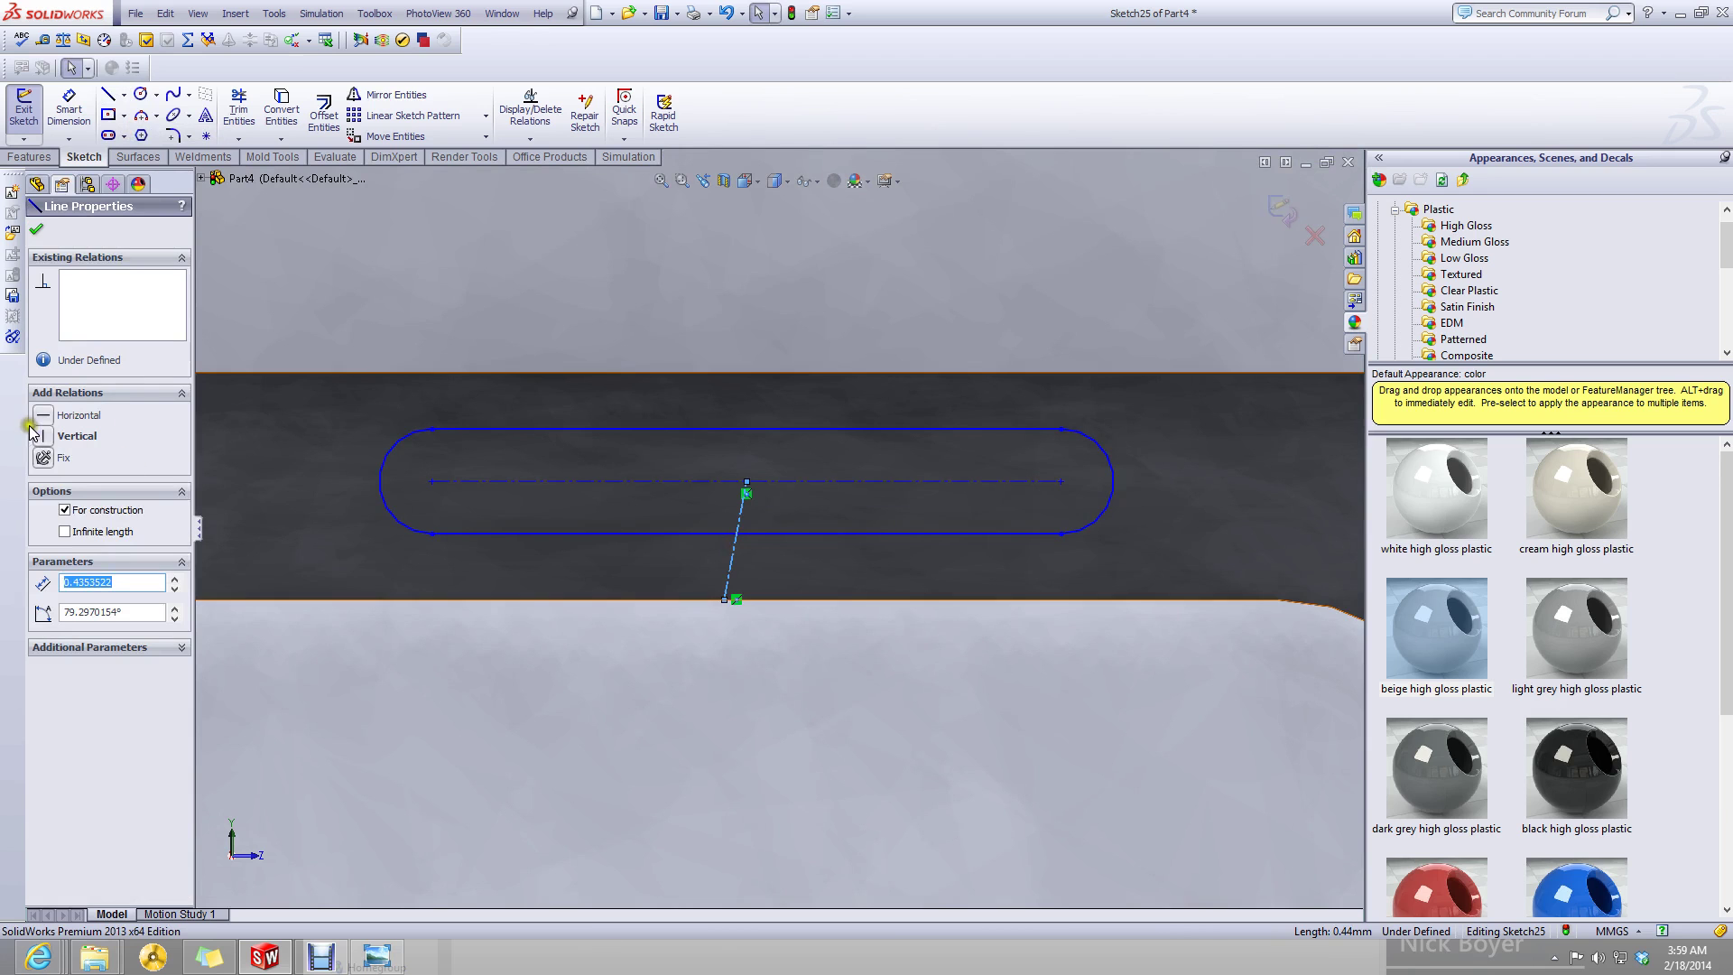
{"action": "left_click", "coordinate": [44, 437]}
{"action": "scroll", "coordinate": [609, 658], "scroll_direction": "up", "scroll_amount": 5}
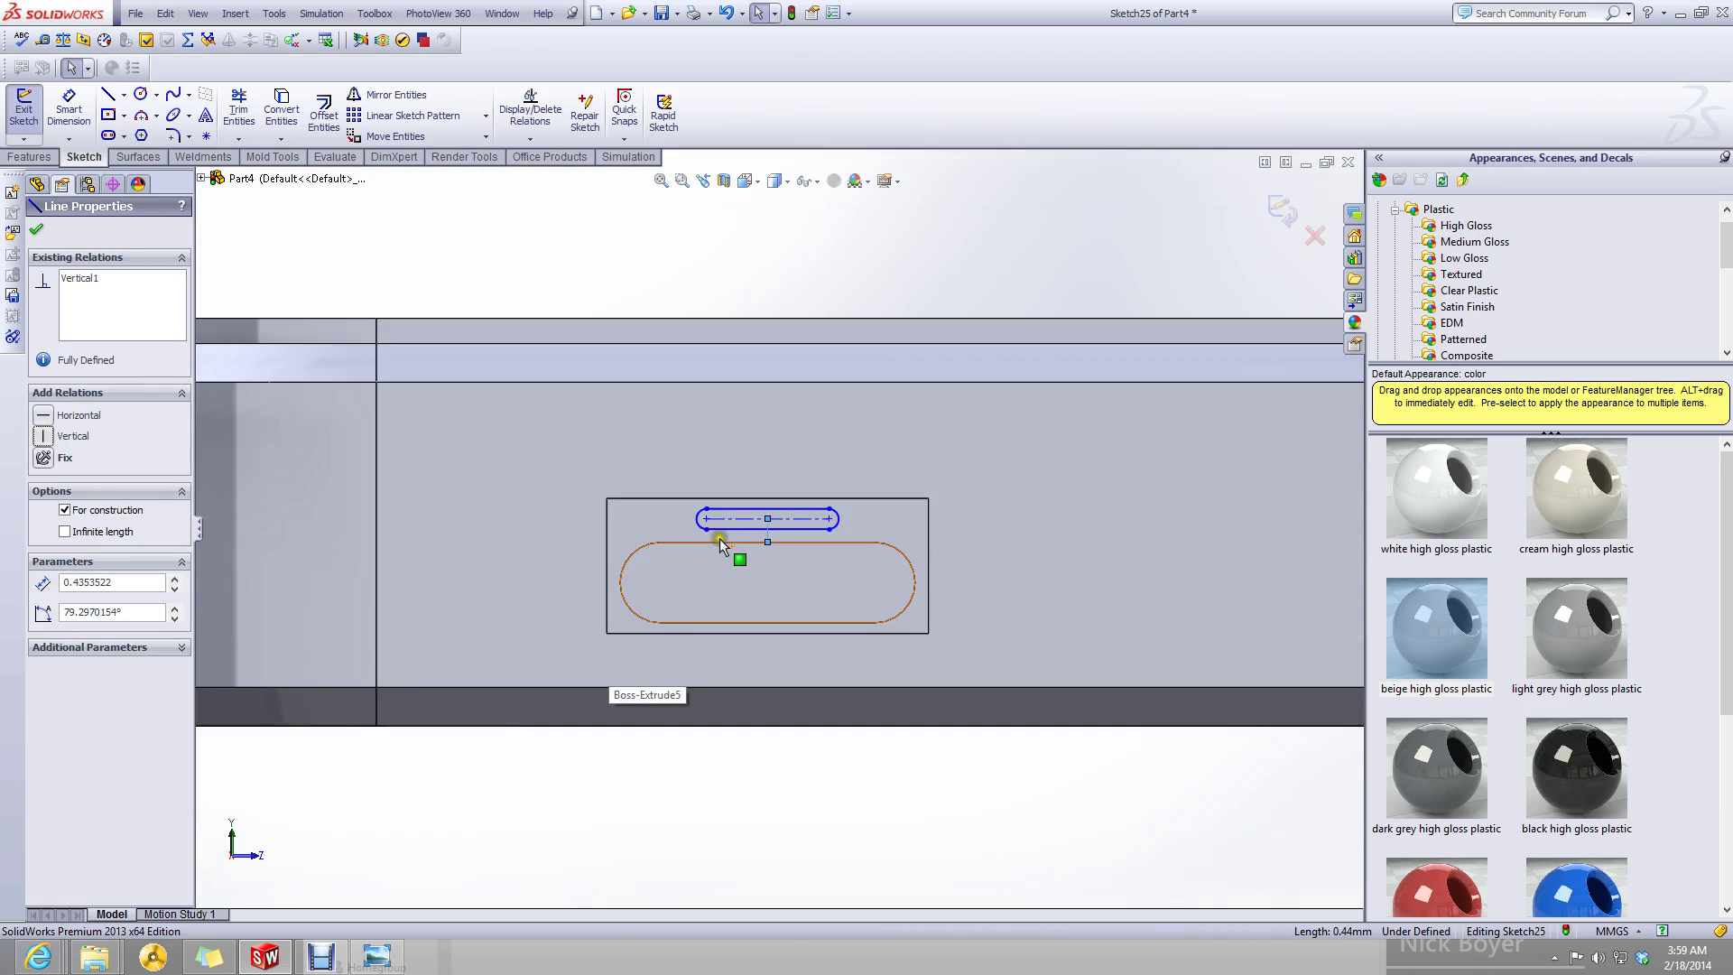
{"action": "left_click", "coordinate": [793, 676]}
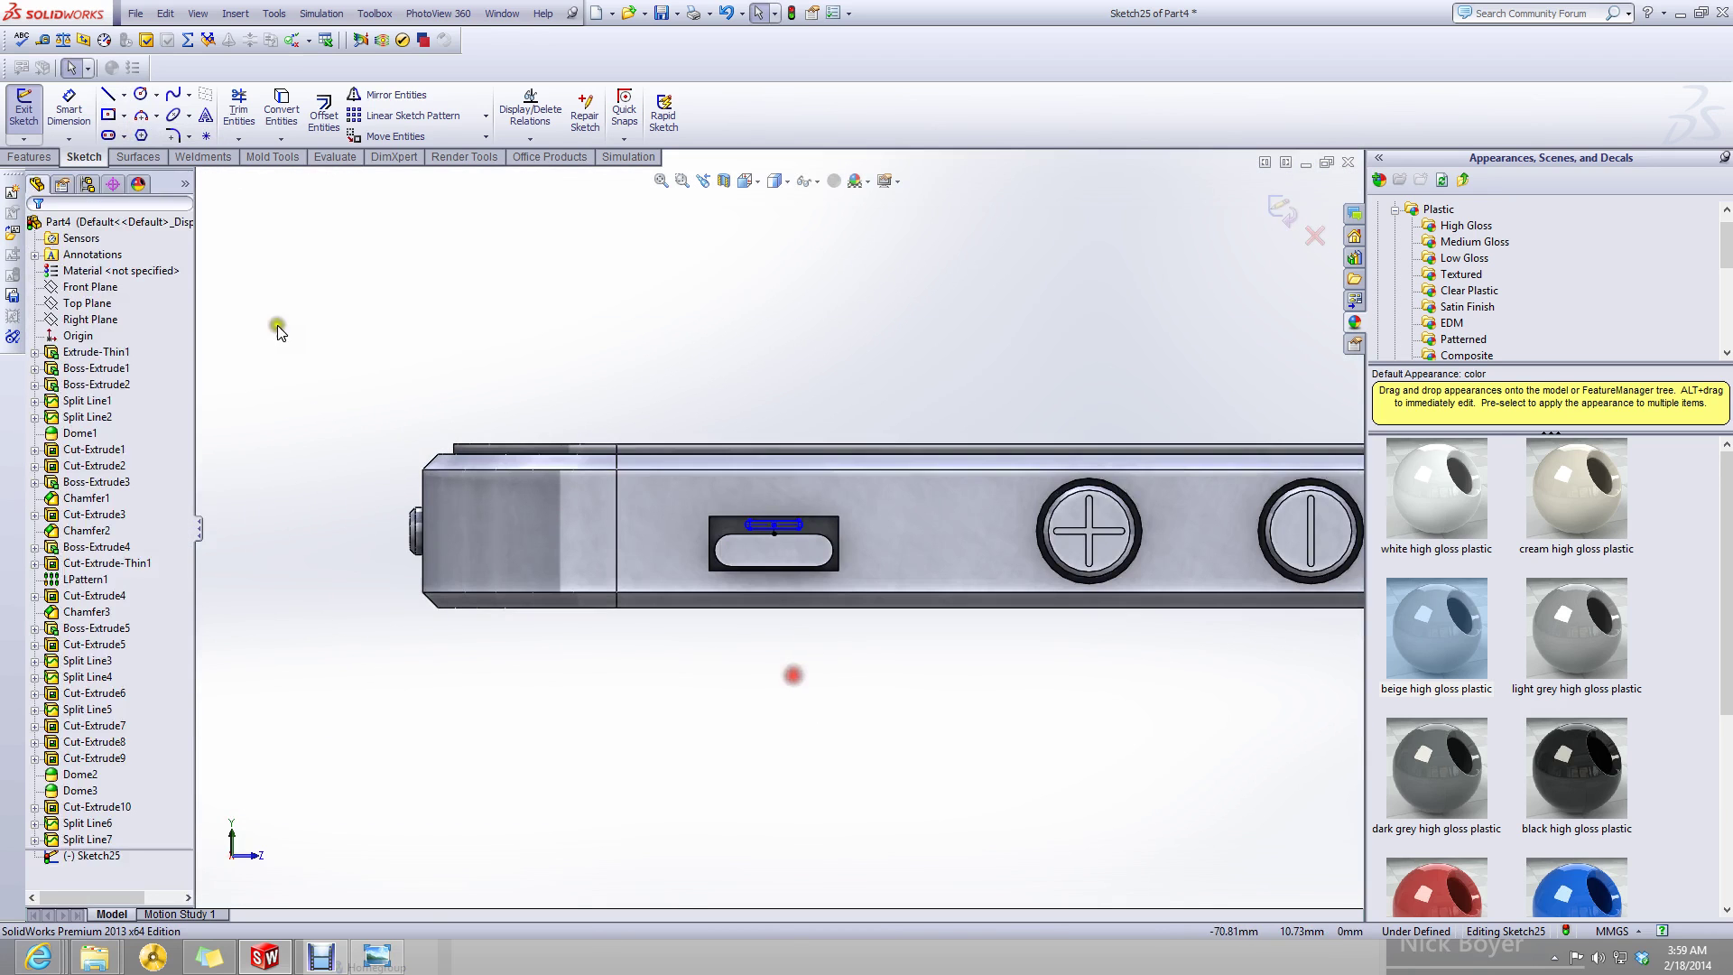
- Finish the slot sketch and project it onto the recess floor as a split line
{"action": "left_click", "coordinate": [30, 157]}
{"action": "left_click", "coordinate": [1273, 197]}
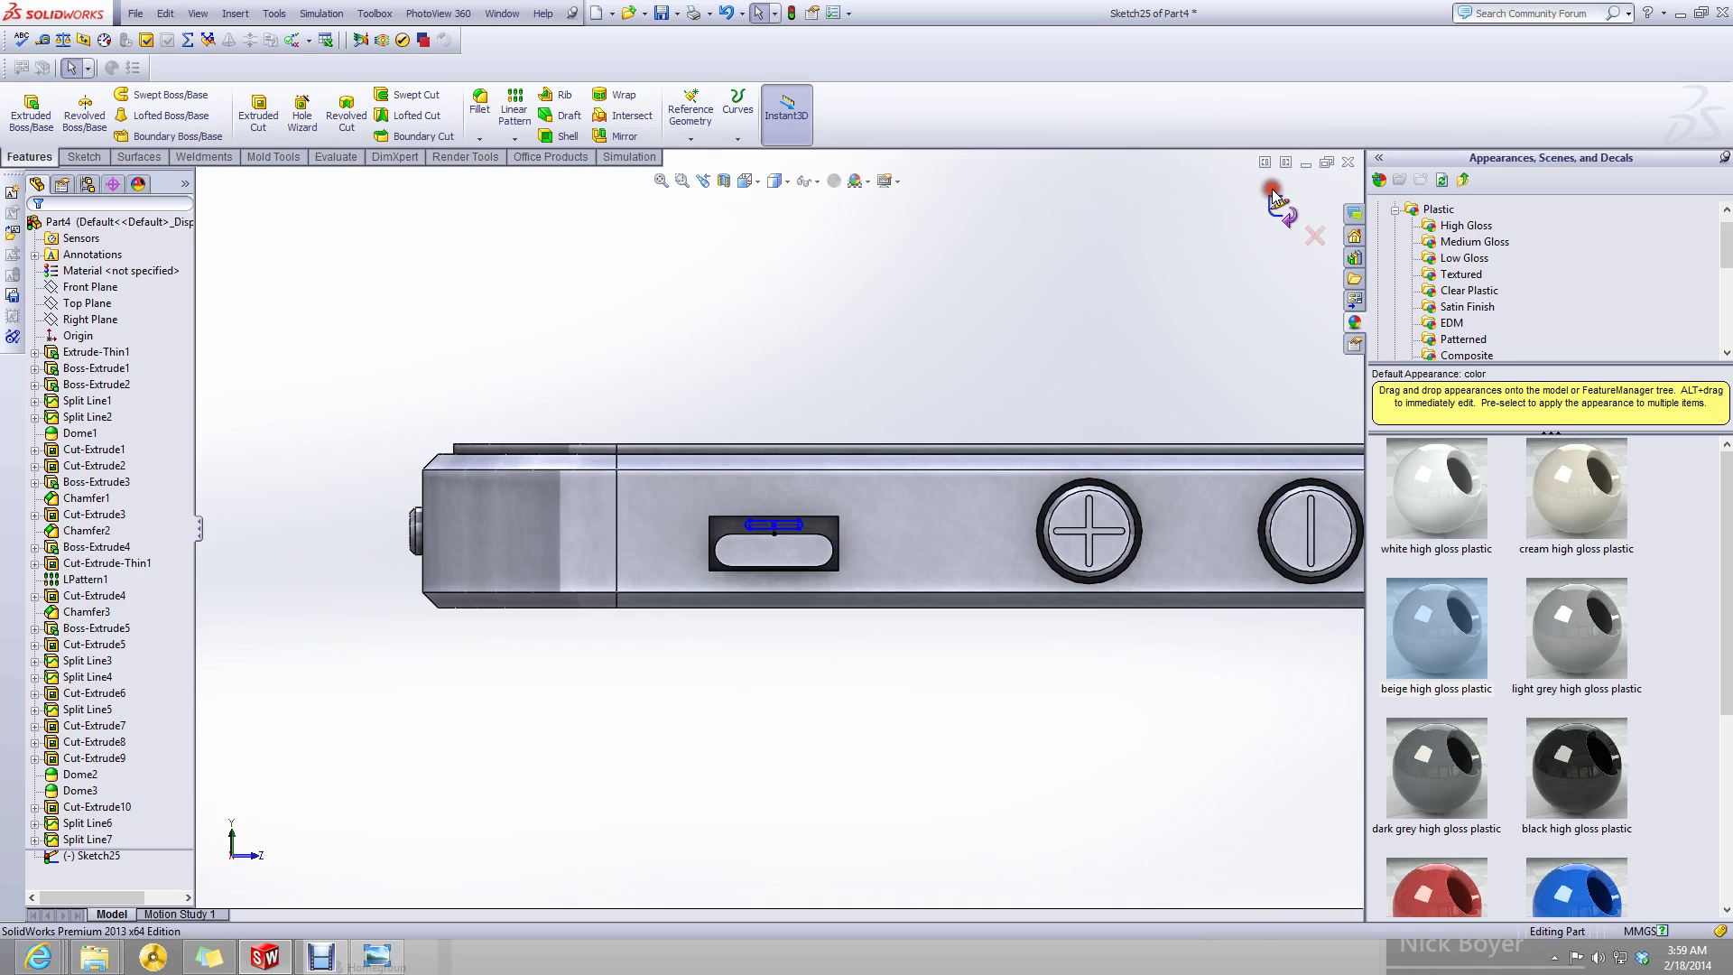
{"action": "left_click", "coordinate": [737, 113]}
{"action": "left_click", "coordinate": [757, 161]}
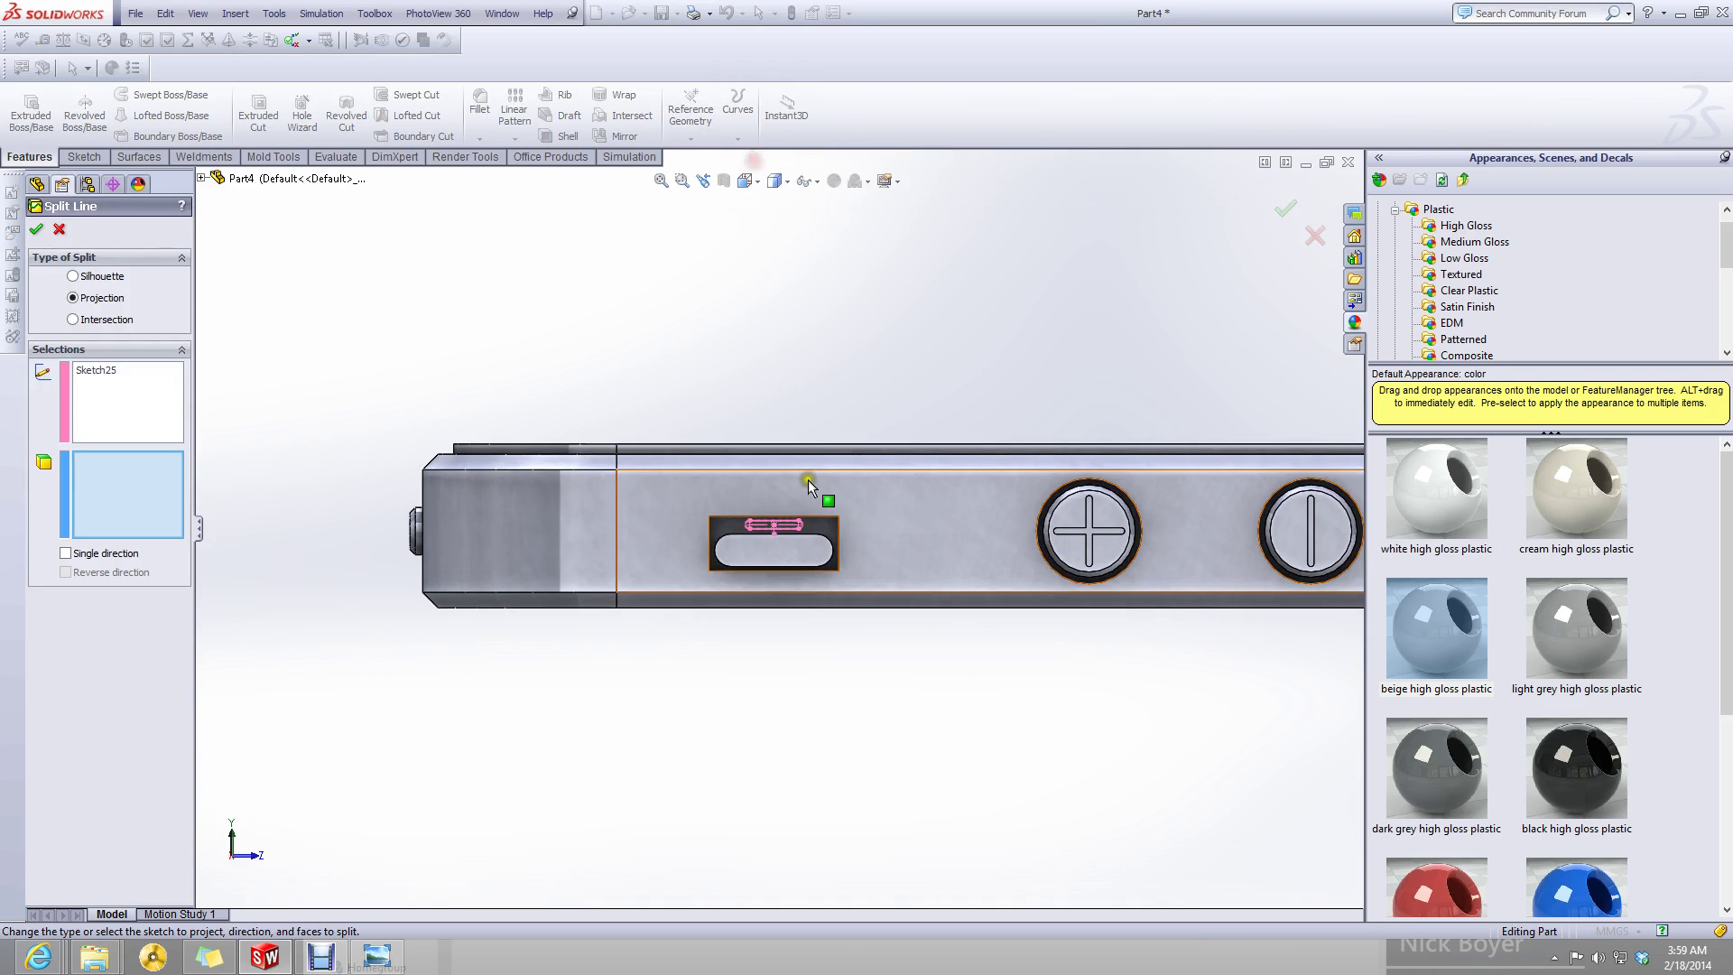
{"action": "scroll", "coordinate": [728, 535], "scroll_direction": "down", "scroll_amount": 5}
{"action": "left_click", "coordinate": [728, 535]}
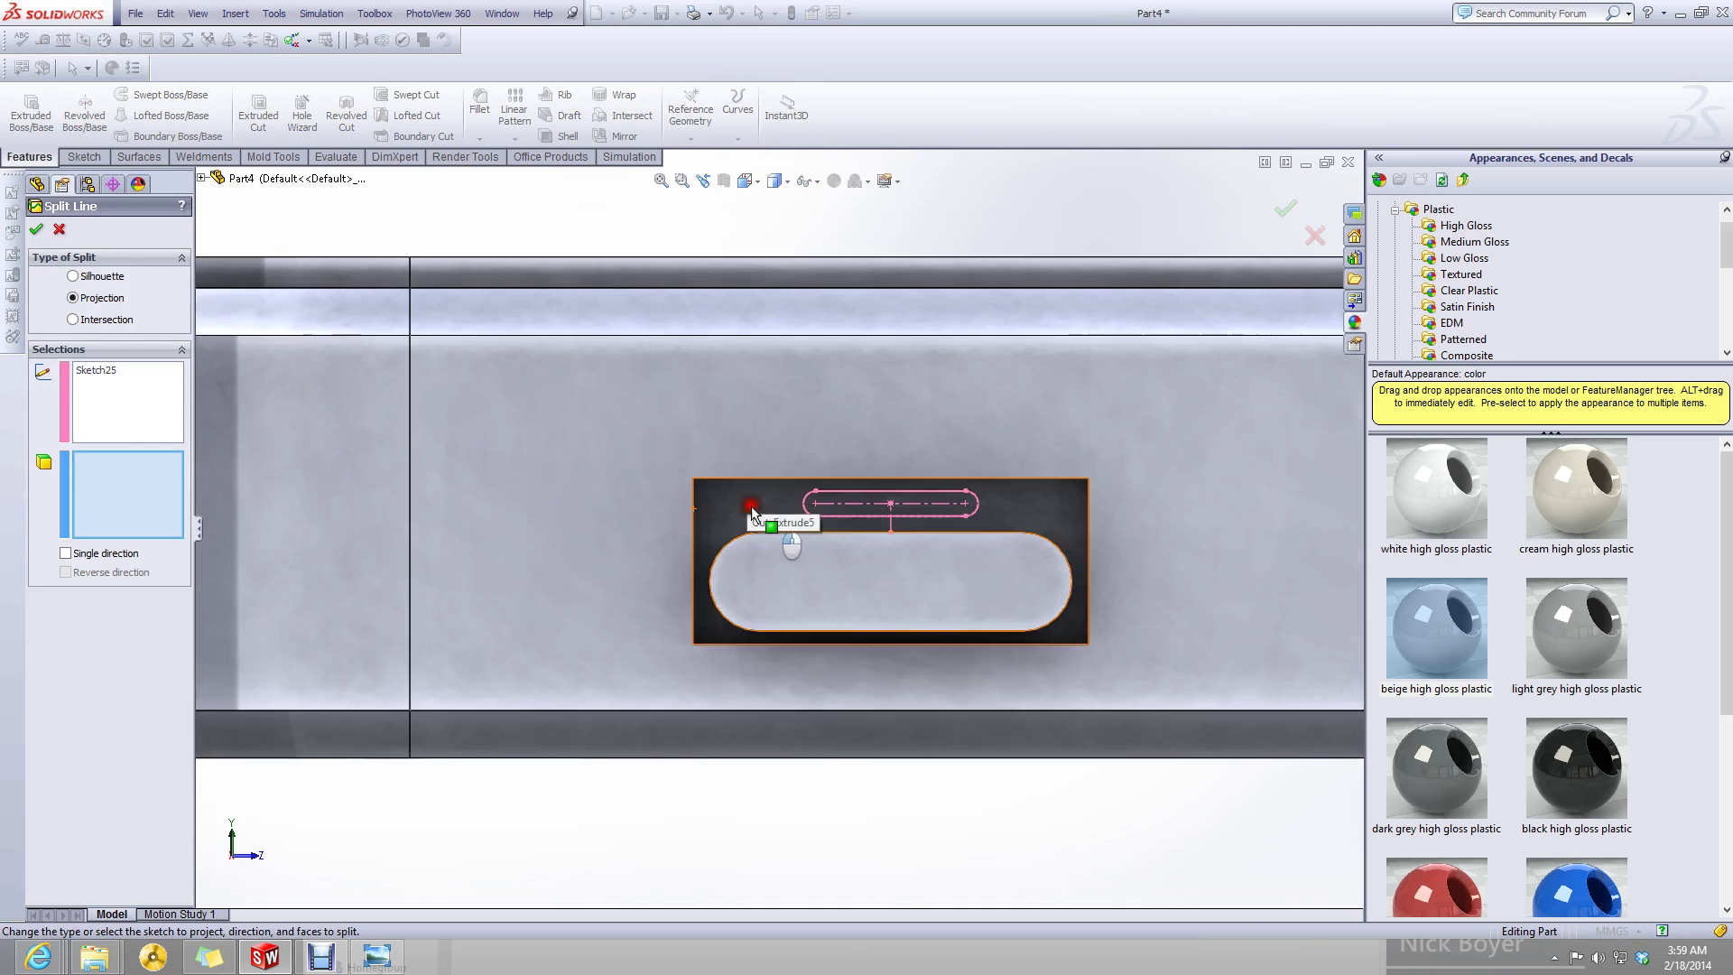
{"action": "left_click", "coordinate": [37, 229]}
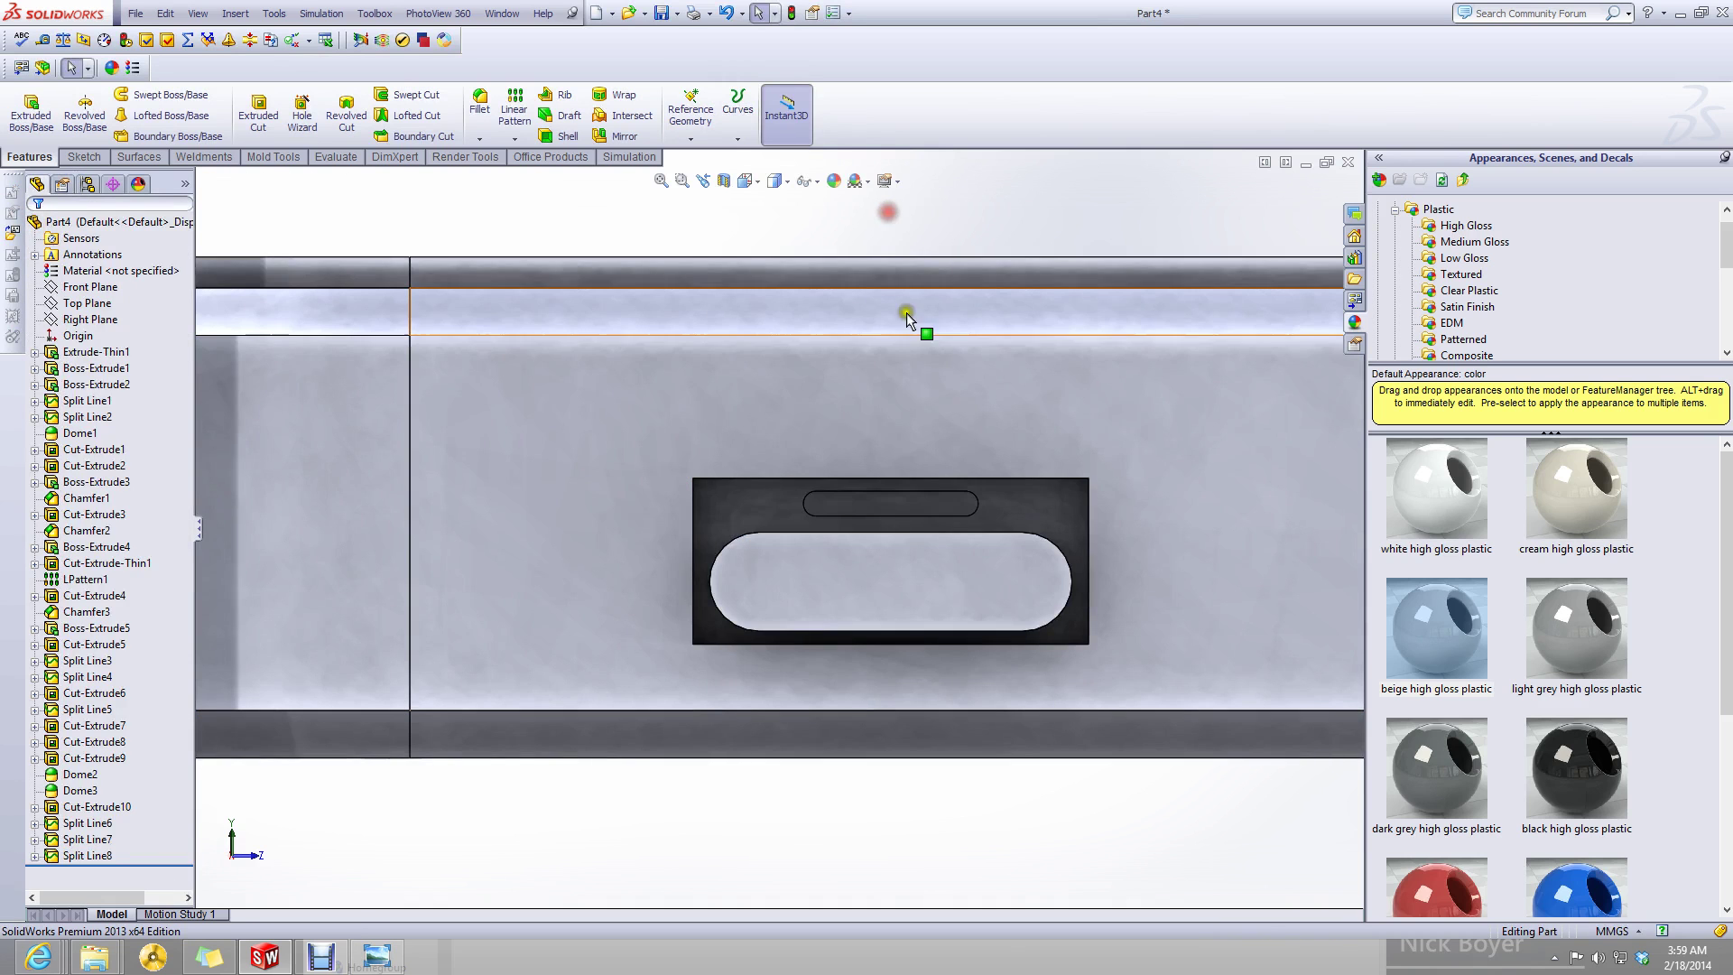
- Examine the switch recess and the phone's back and front, and check the iphone5blueprints drawing in Windows Photo Viewer
{"action": "scroll", "coordinate": [906, 312], "scroll_direction": "up", "scroll_amount": 5}
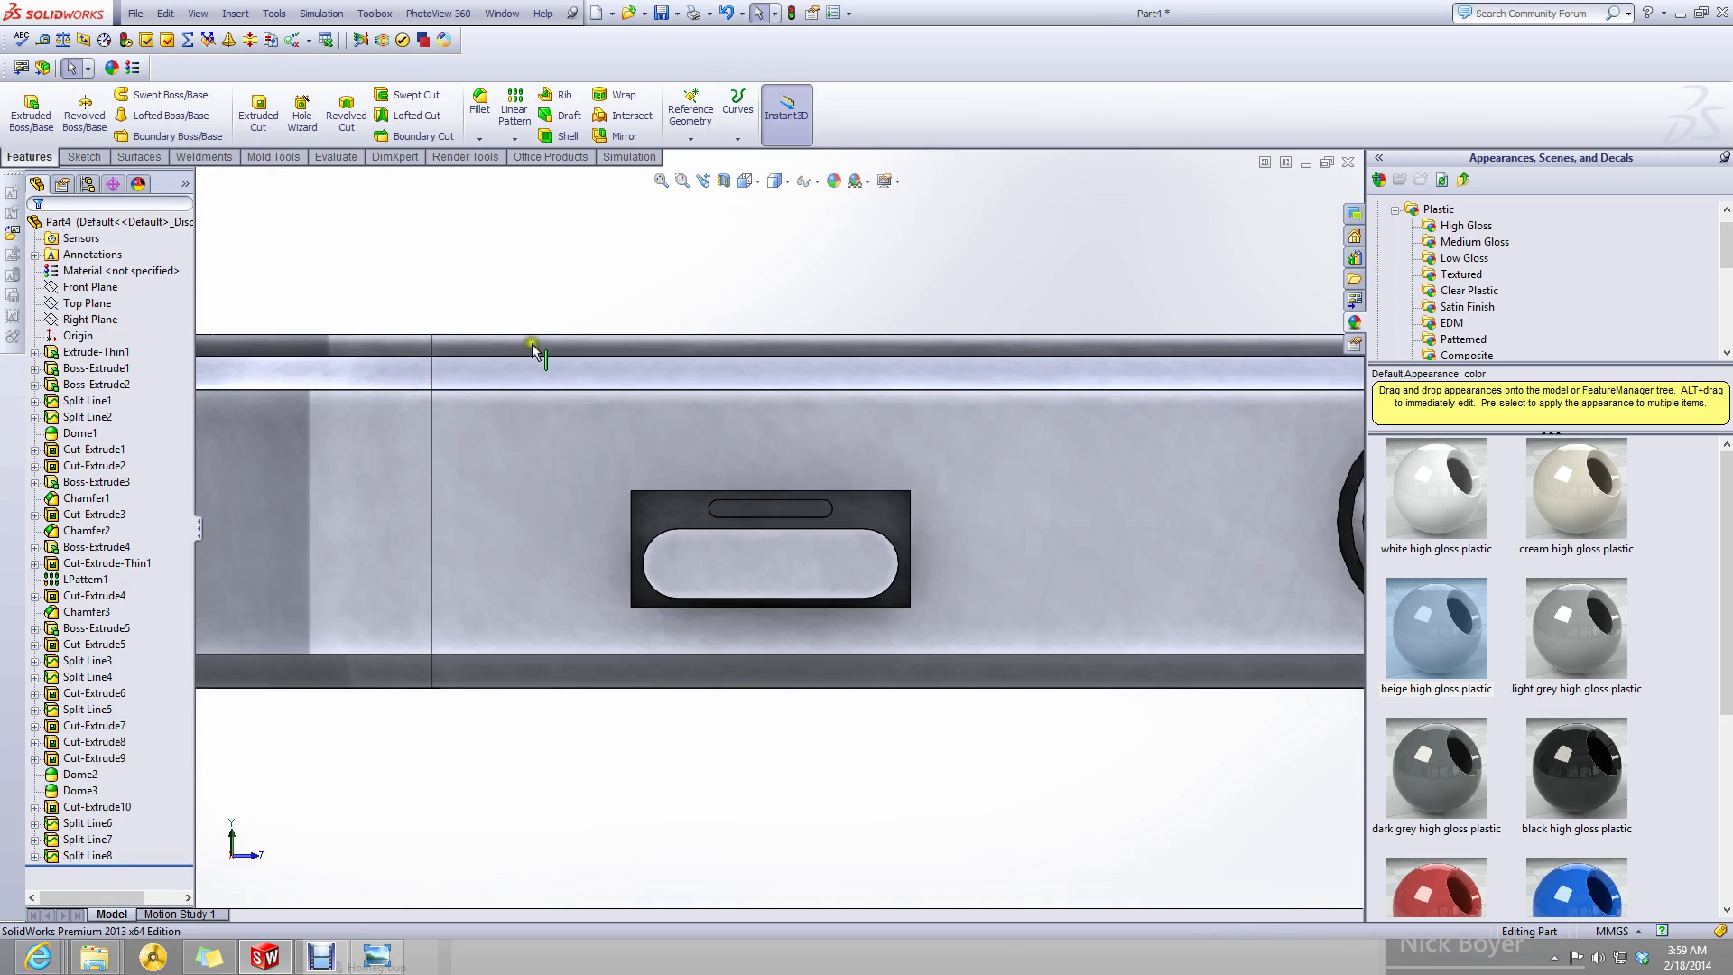
{"action": "middle_click_drag", "start_coordinate": [533, 348], "coordinate": [631, 535]}
{"action": "scroll", "coordinate": [743, 599], "scroll_direction": "up", "scroll_amount": 8}
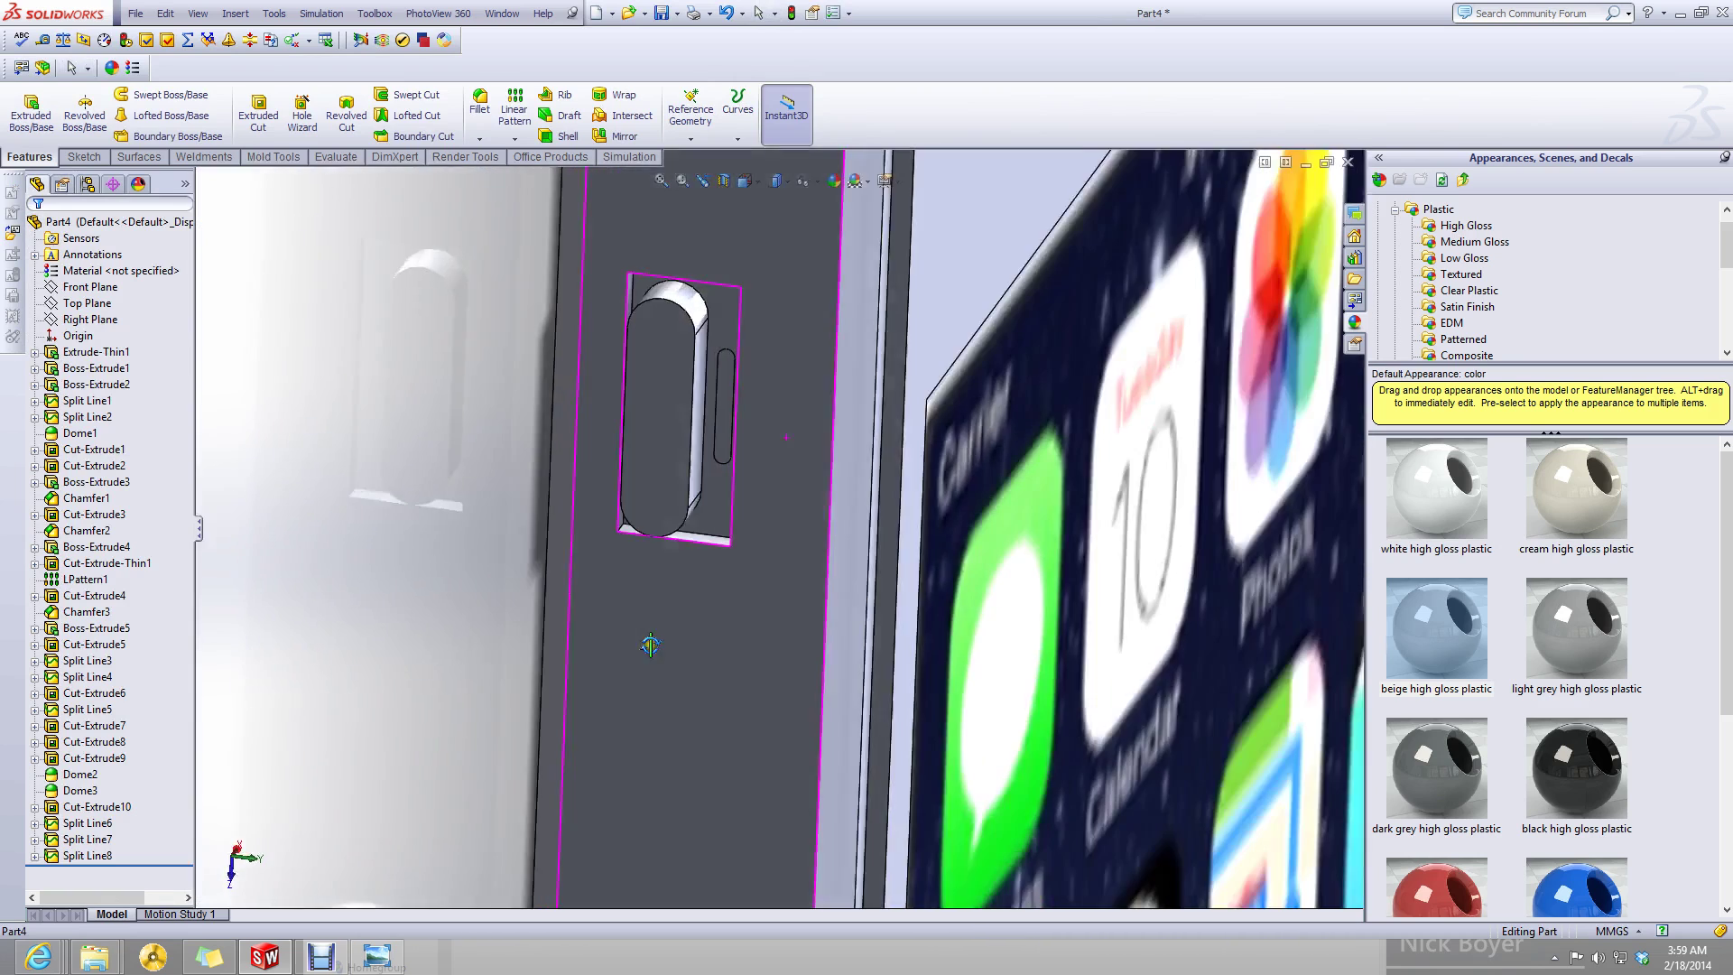
{"action": "middle_click_drag", "start_coordinate": [686, 623], "coordinate": [747, 642]}
{"action": "middle_click_drag", "start_coordinate": [979, 447], "coordinate": [855, 631]}
{"action": "scroll", "coordinate": [917, 556], "scroll_direction": "down", "scroll_amount": 3}
{"action": "scroll", "coordinate": [918, 556], "scroll_direction": "up", "scroll_amount": 3}
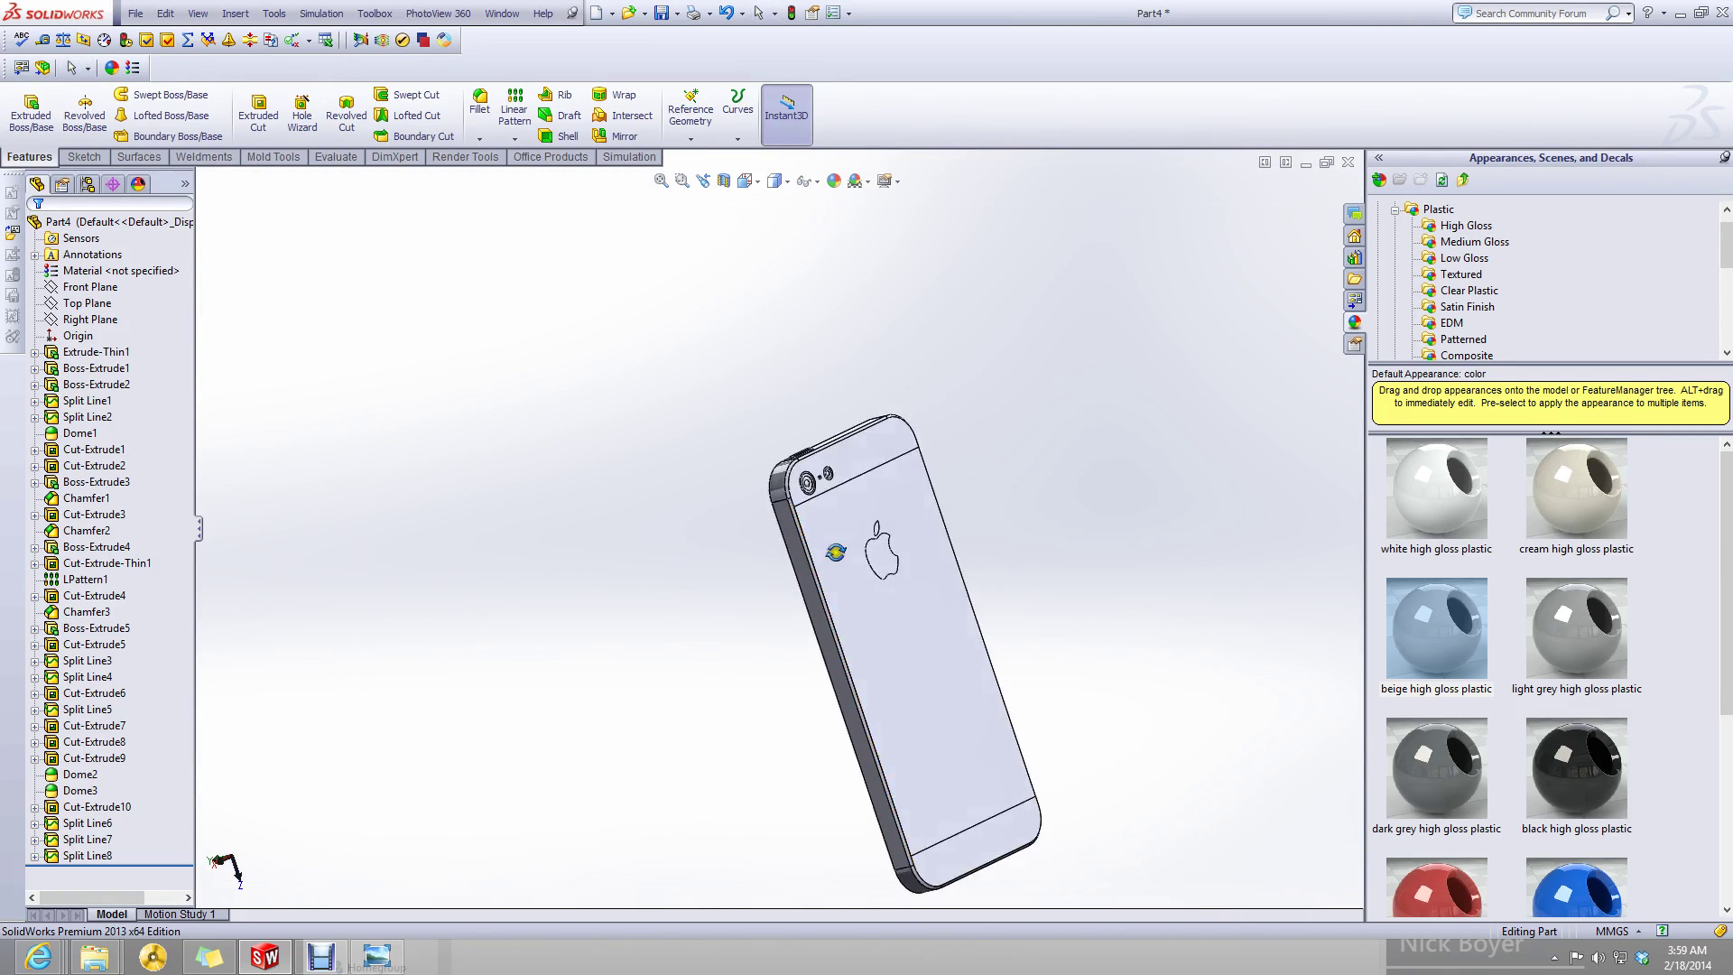
{"action": "middle_click_drag", "start_coordinate": [917, 556], "coordinate": [1026, 580]}
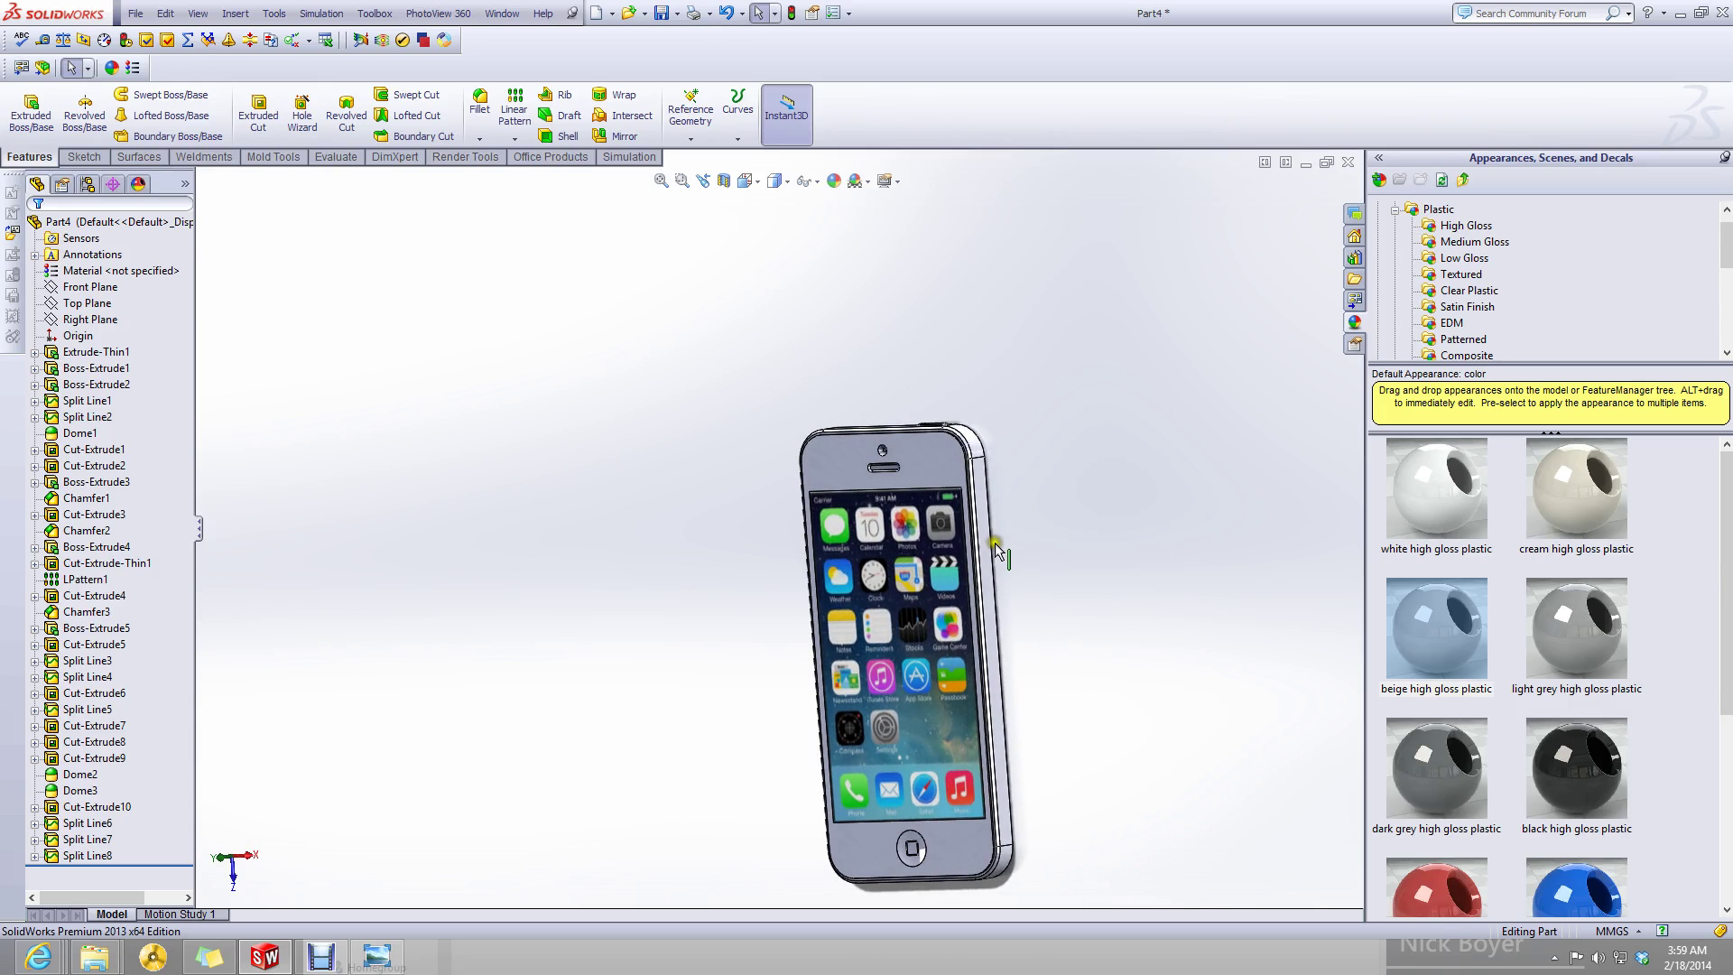
{"action": "left_click", "coordinate": [379, 956]}
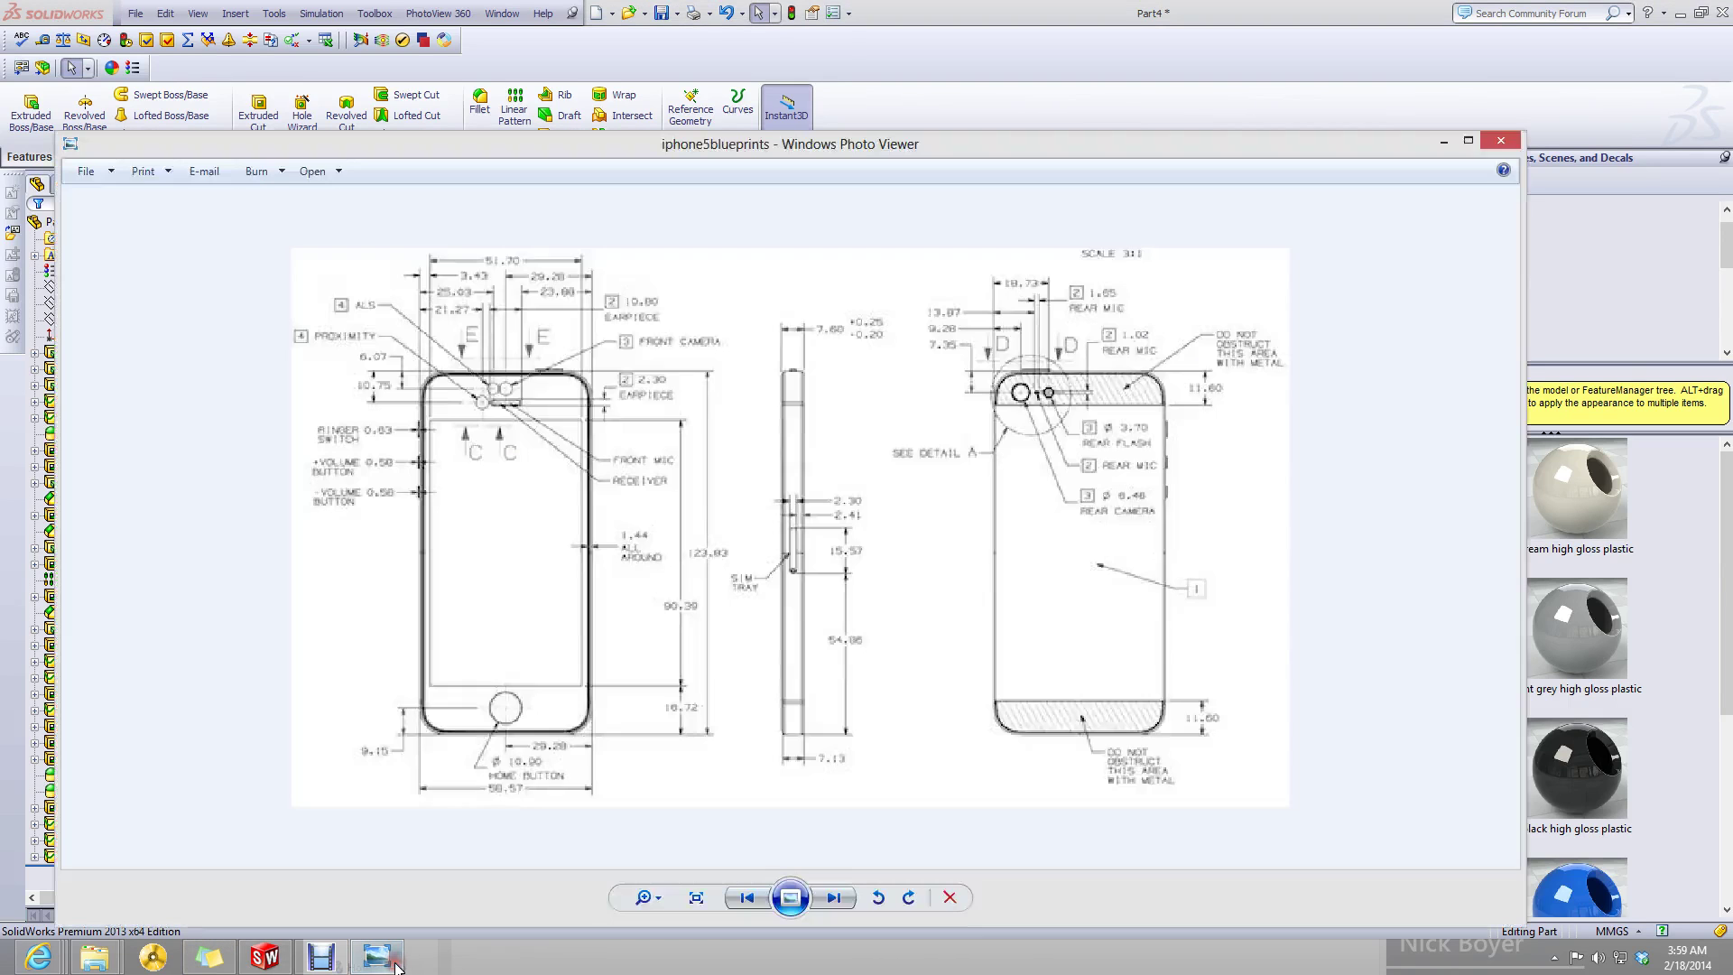
{"action": "left_click", "coordinate": [394, 965]}
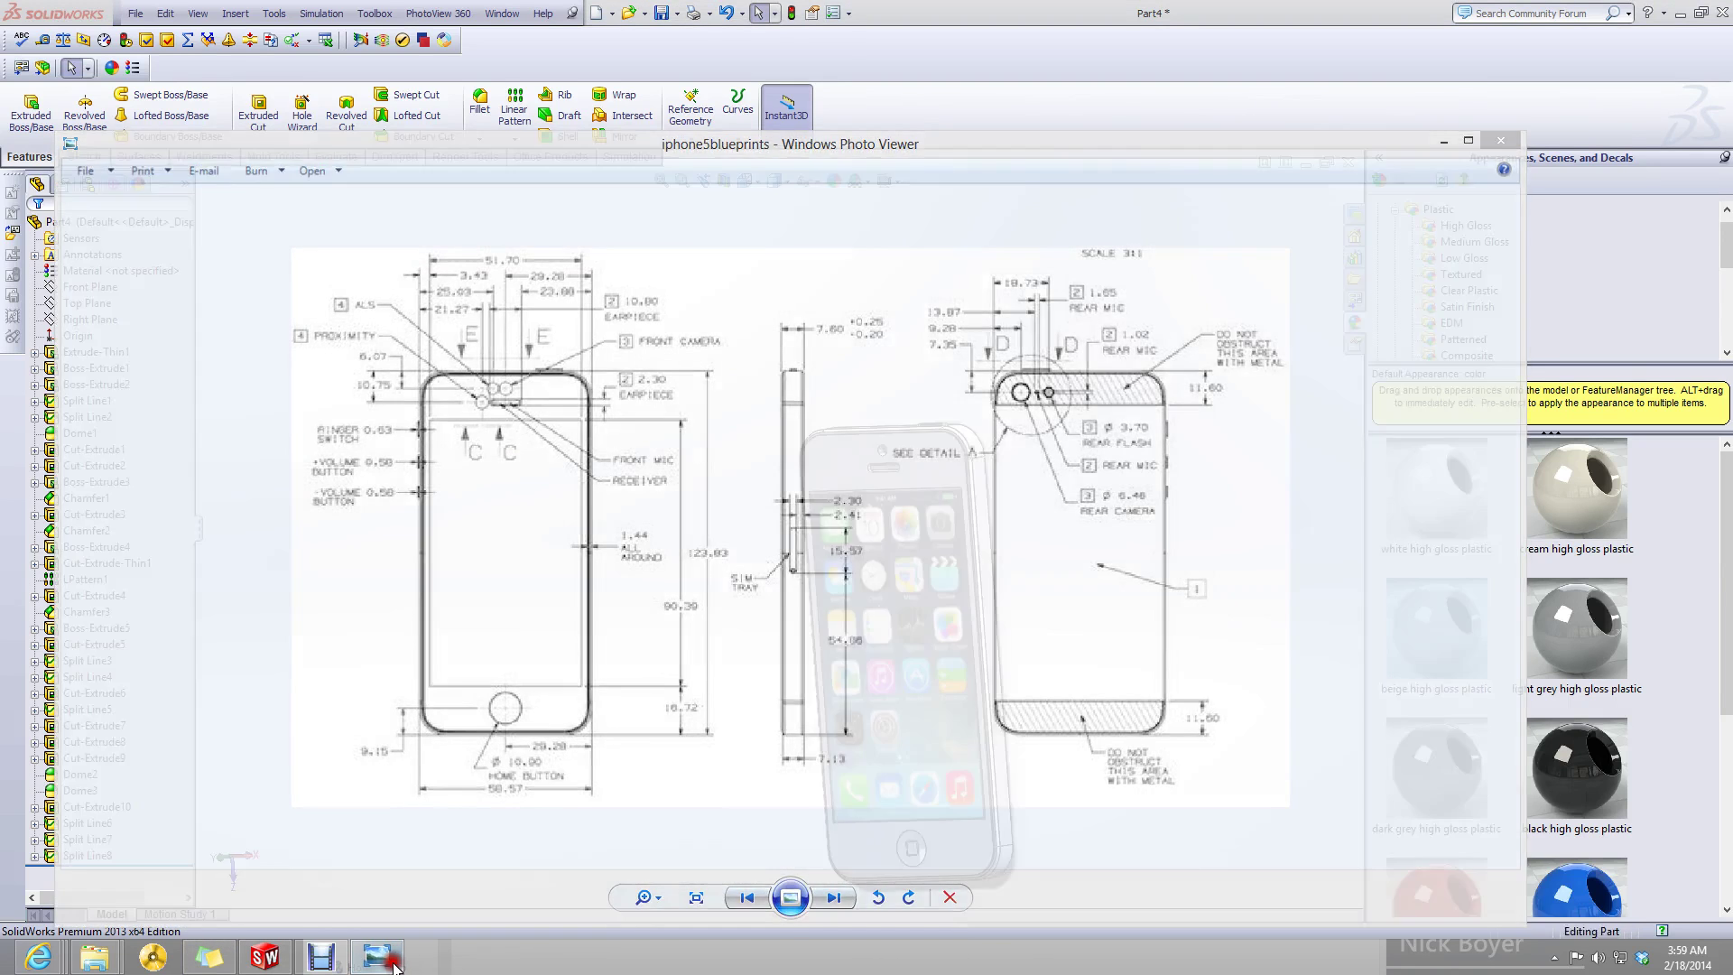
- Start a sketch on the phone's long flat side face and view it from the Right
{"action": "middle_click_drag", "start_coordinate": [770, 716], "coordinate": [824, 600]}
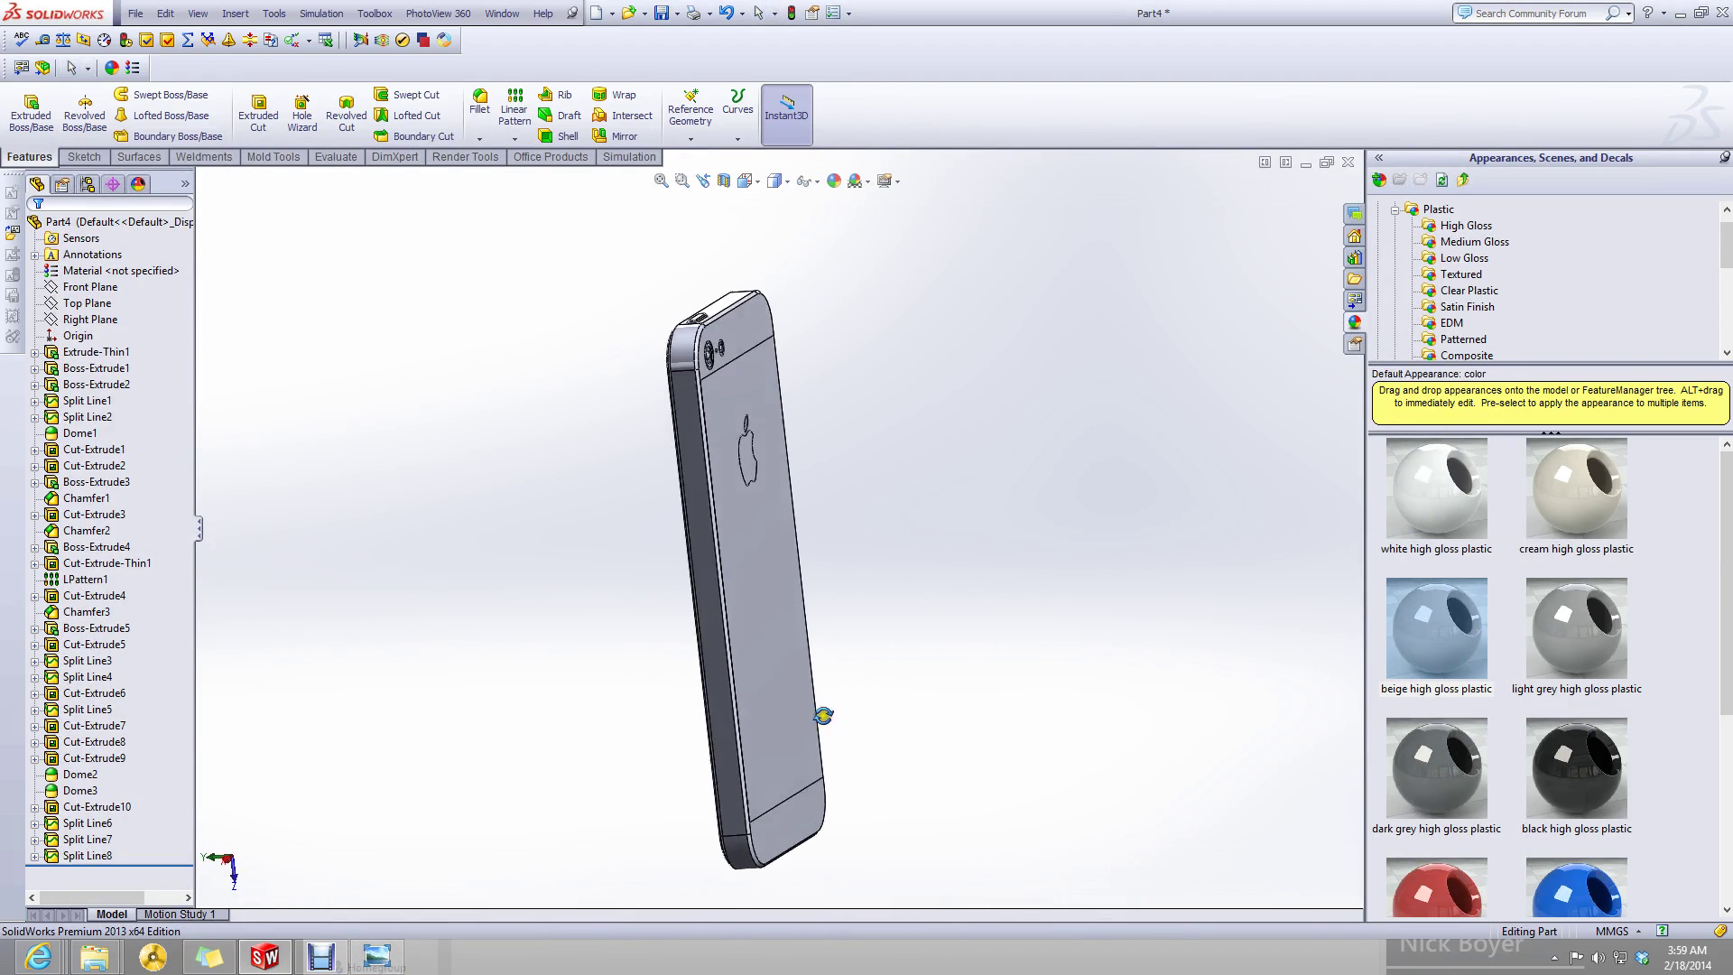
{"action": "scroll", "coordinate": [782, 596], "scroll_direction": "down", "scroll_amount": 3}
{"action": "left_click", "coordinate": [684, 582]}
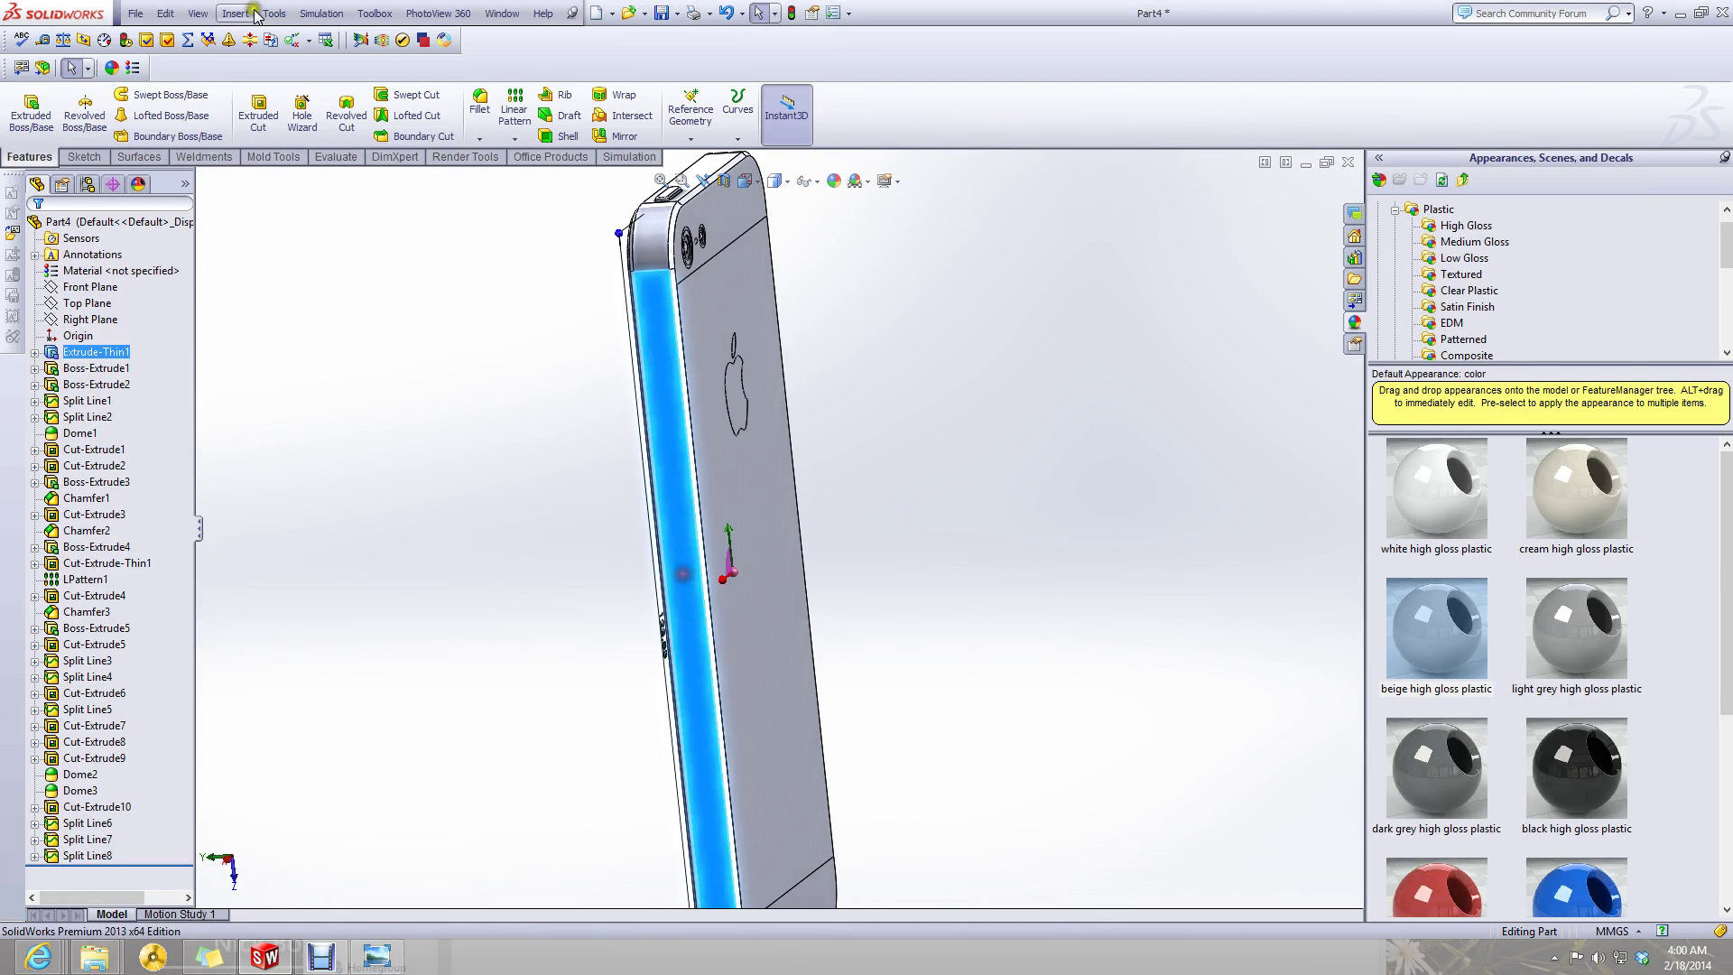
{"action": "left_click", "coordinate": [84, 156]}
{"action": "left_click", "coordinate": [23, 126]}
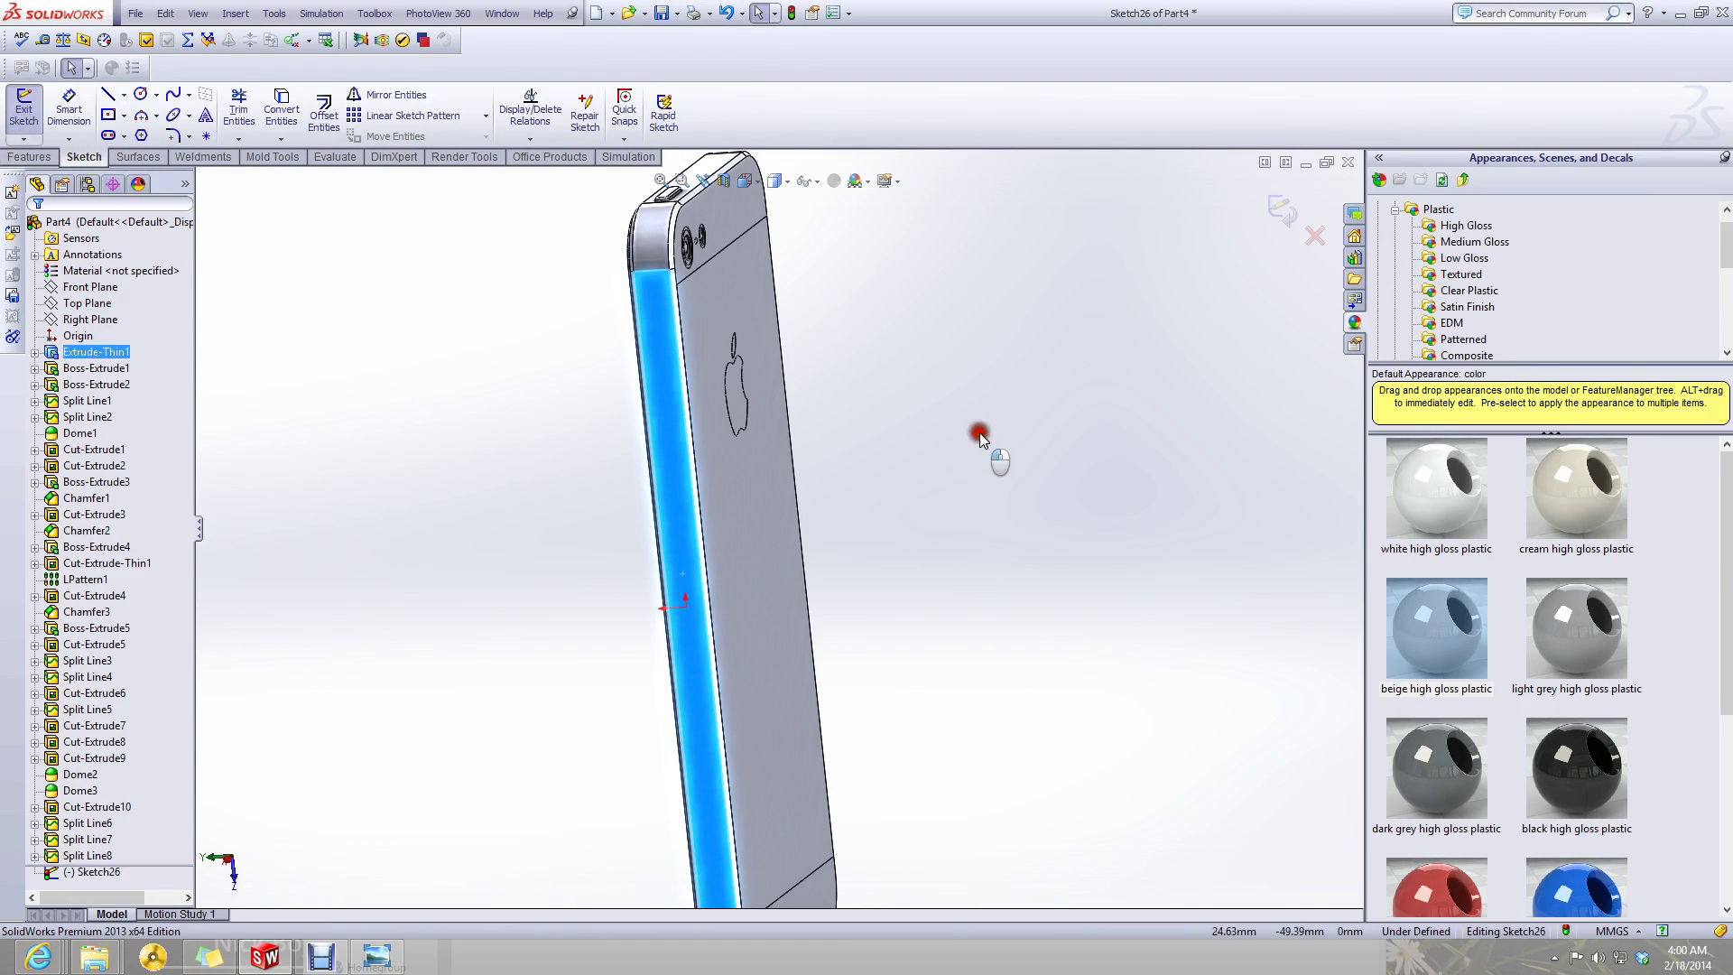
{"action": "left_click", "coordinate": [749, 180]}
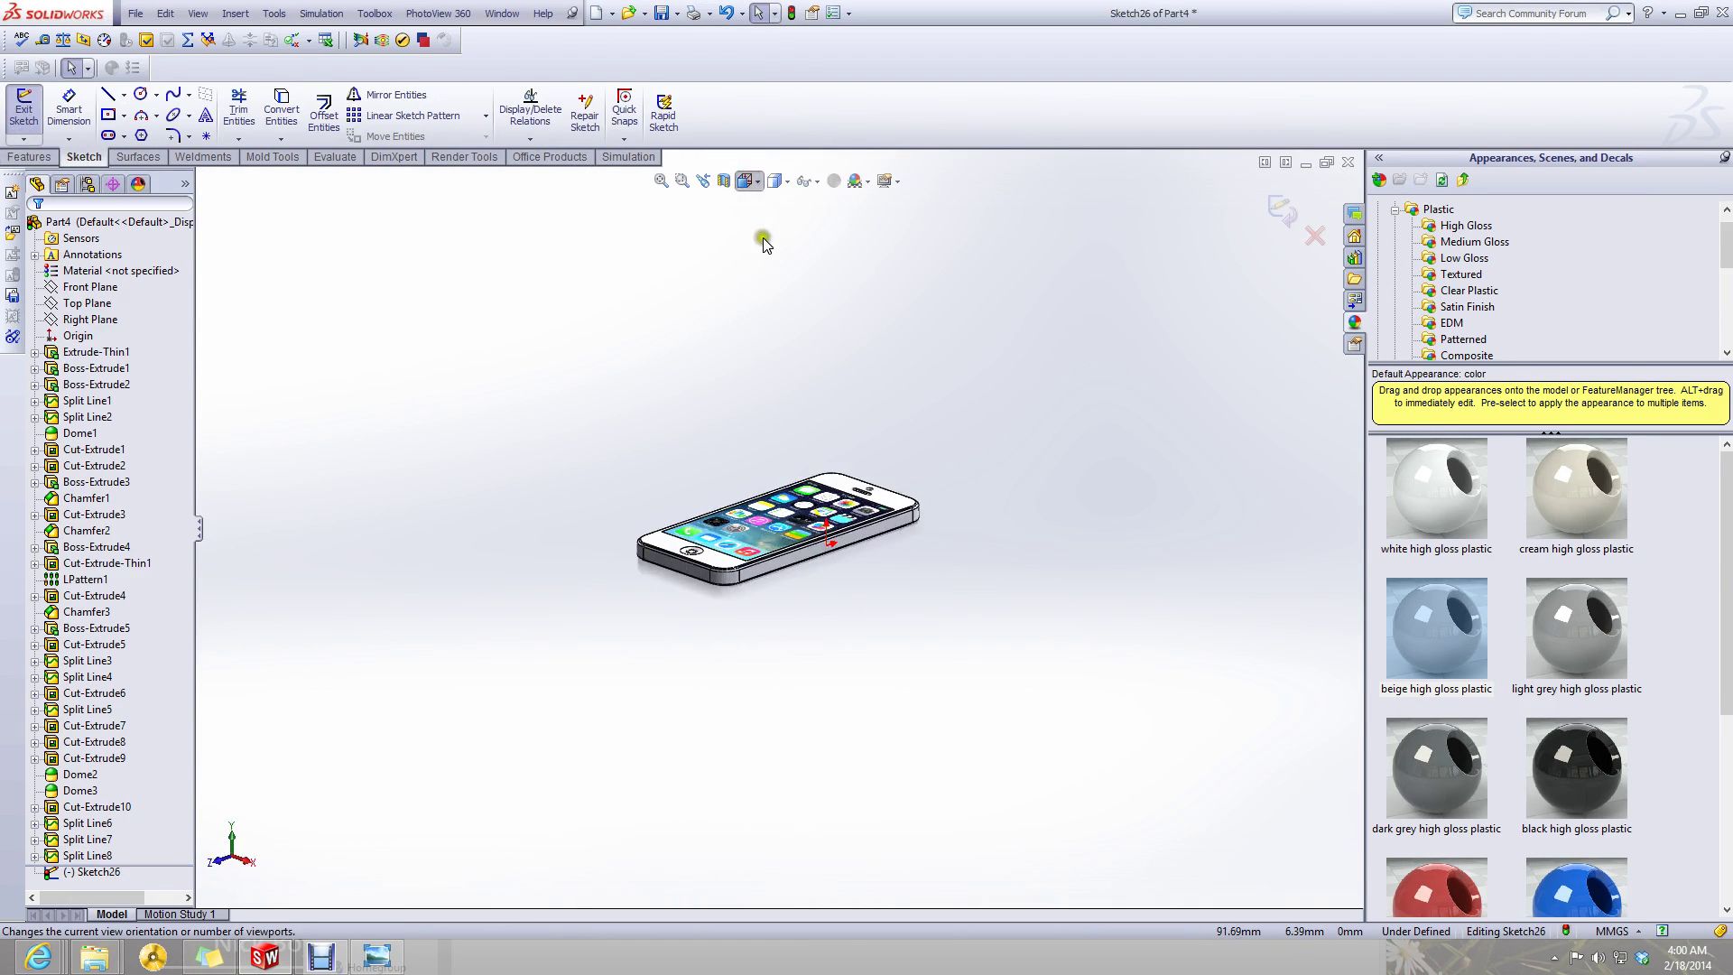
{"action": "left_click", "coordinate": [858, 311]}
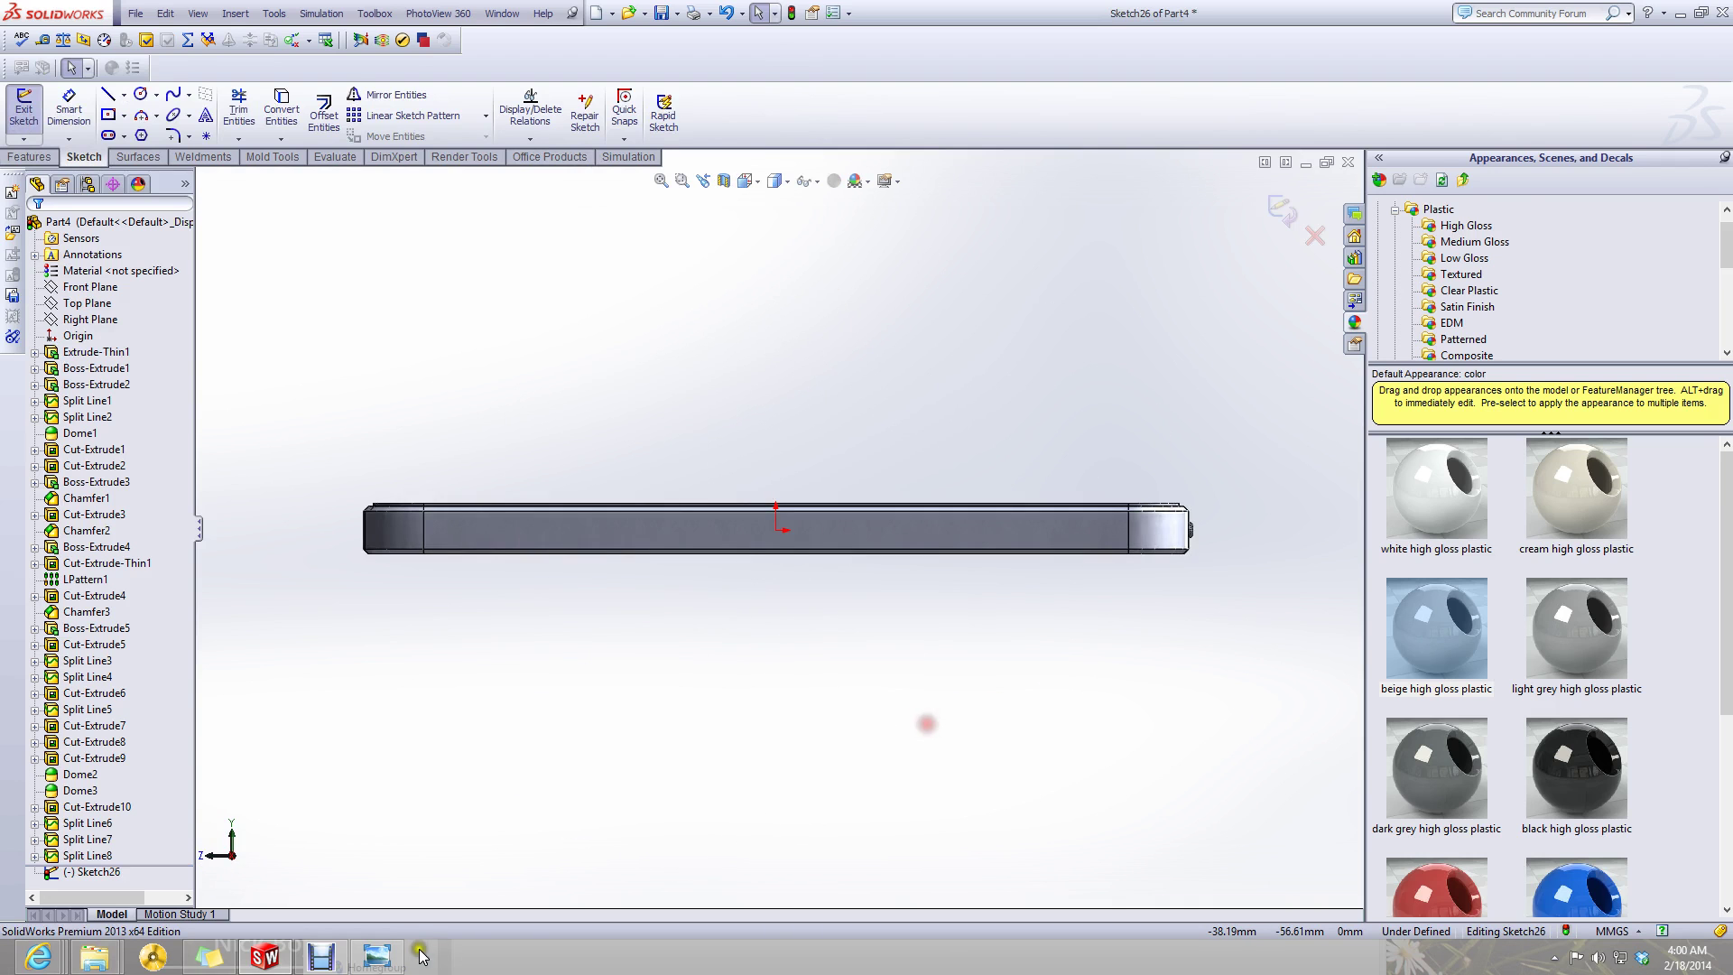
- Examine the SIM tray dimensions in the side view of the iphone5blueprints drawing in Windows Photo Viewer
{"action": "left_click", "coordinate": [415, 906]}
{"action": "scroll", "coordinate": [788, 539], "scroll_direction": "up", "scroll_amount": 4}
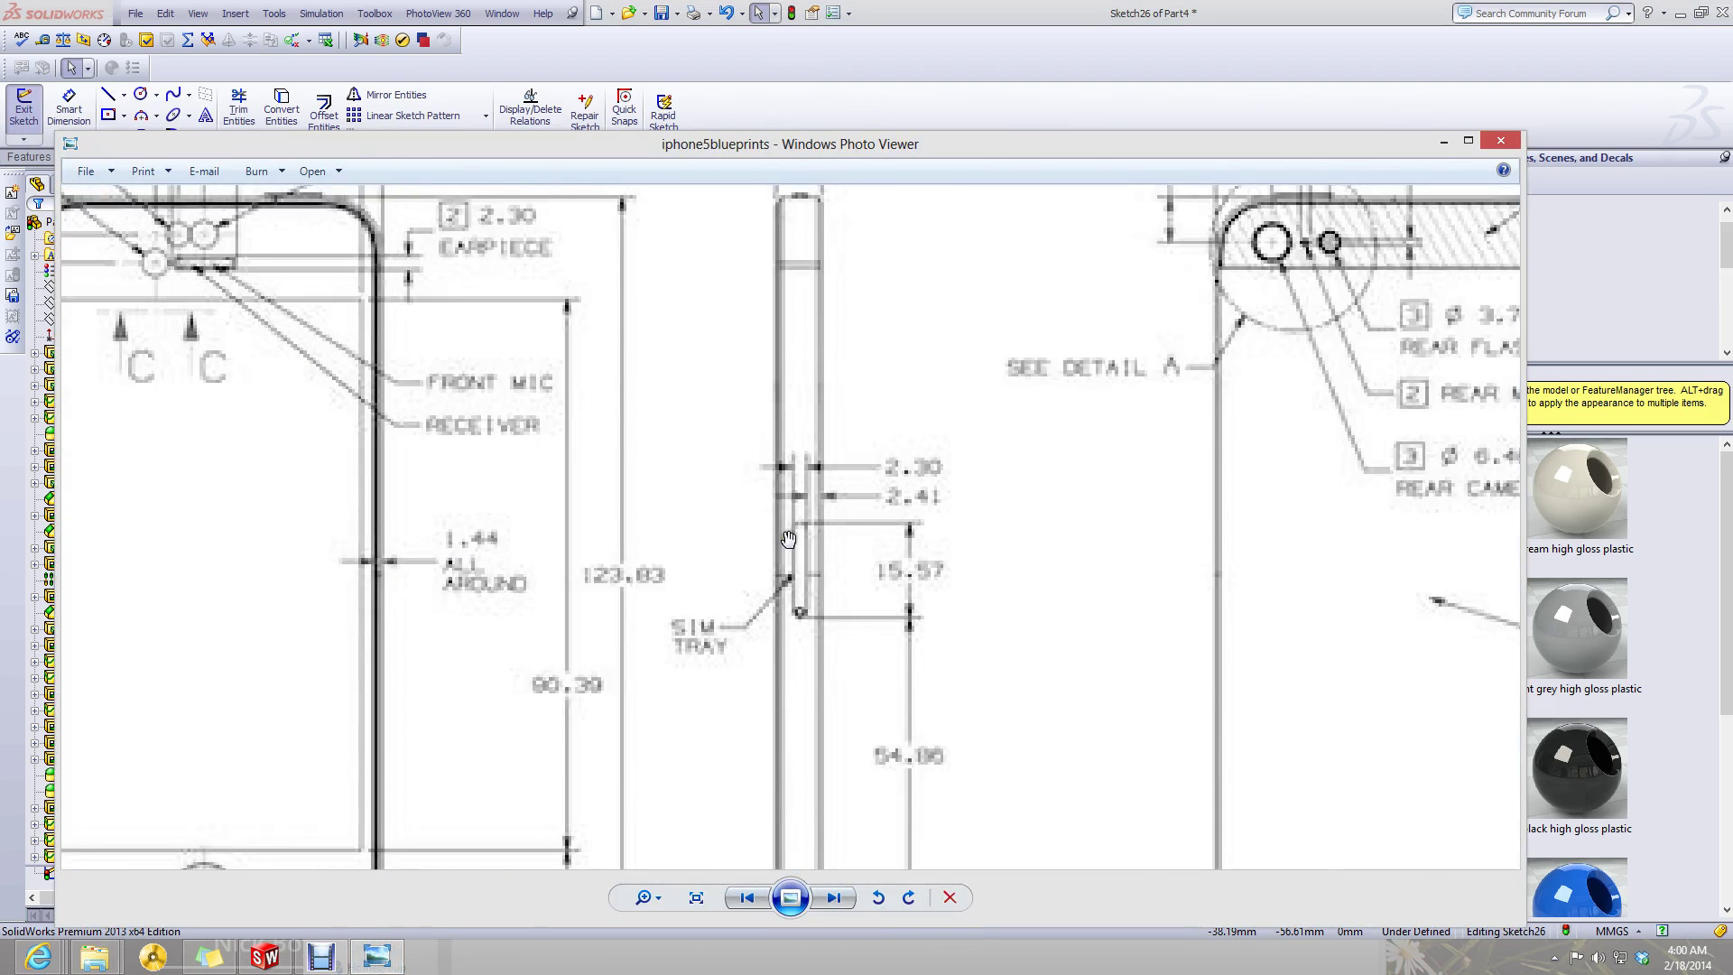
{"action": "scroll", "coordinate": [790, 601], "scroll_direction": "down", "scroll_amount": 4}
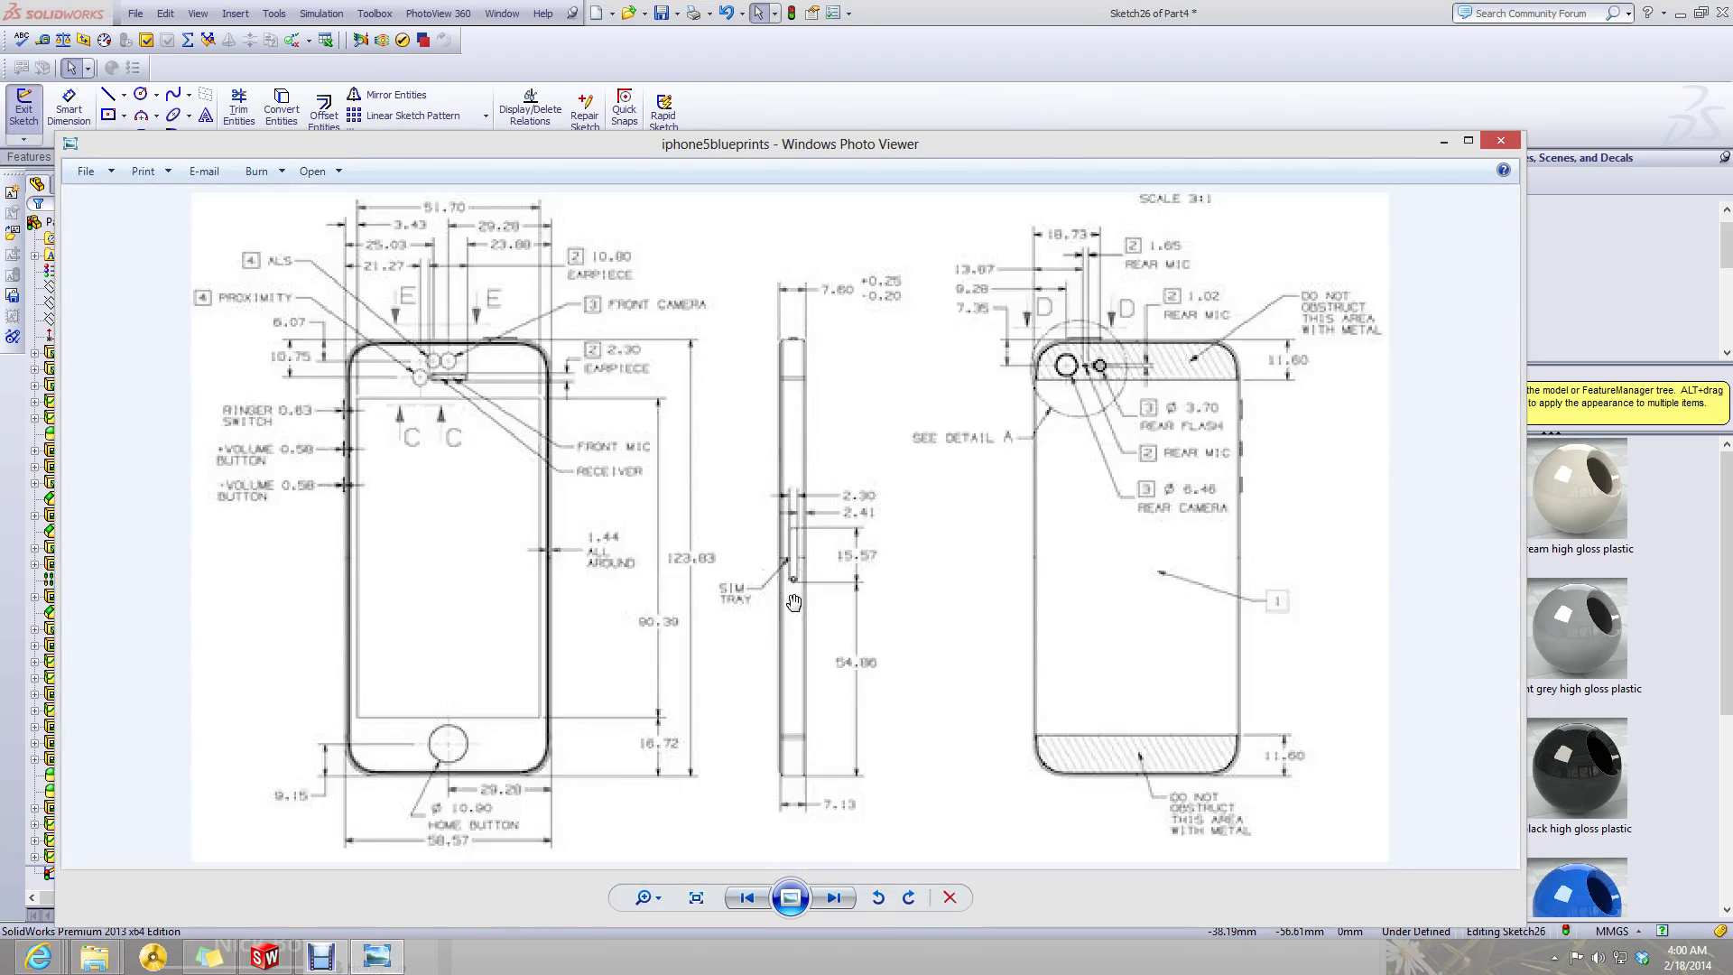
{"action": "scroll", "coordinate": [748, 657], "scroll_direction": "up", "scroll_amount": 2}
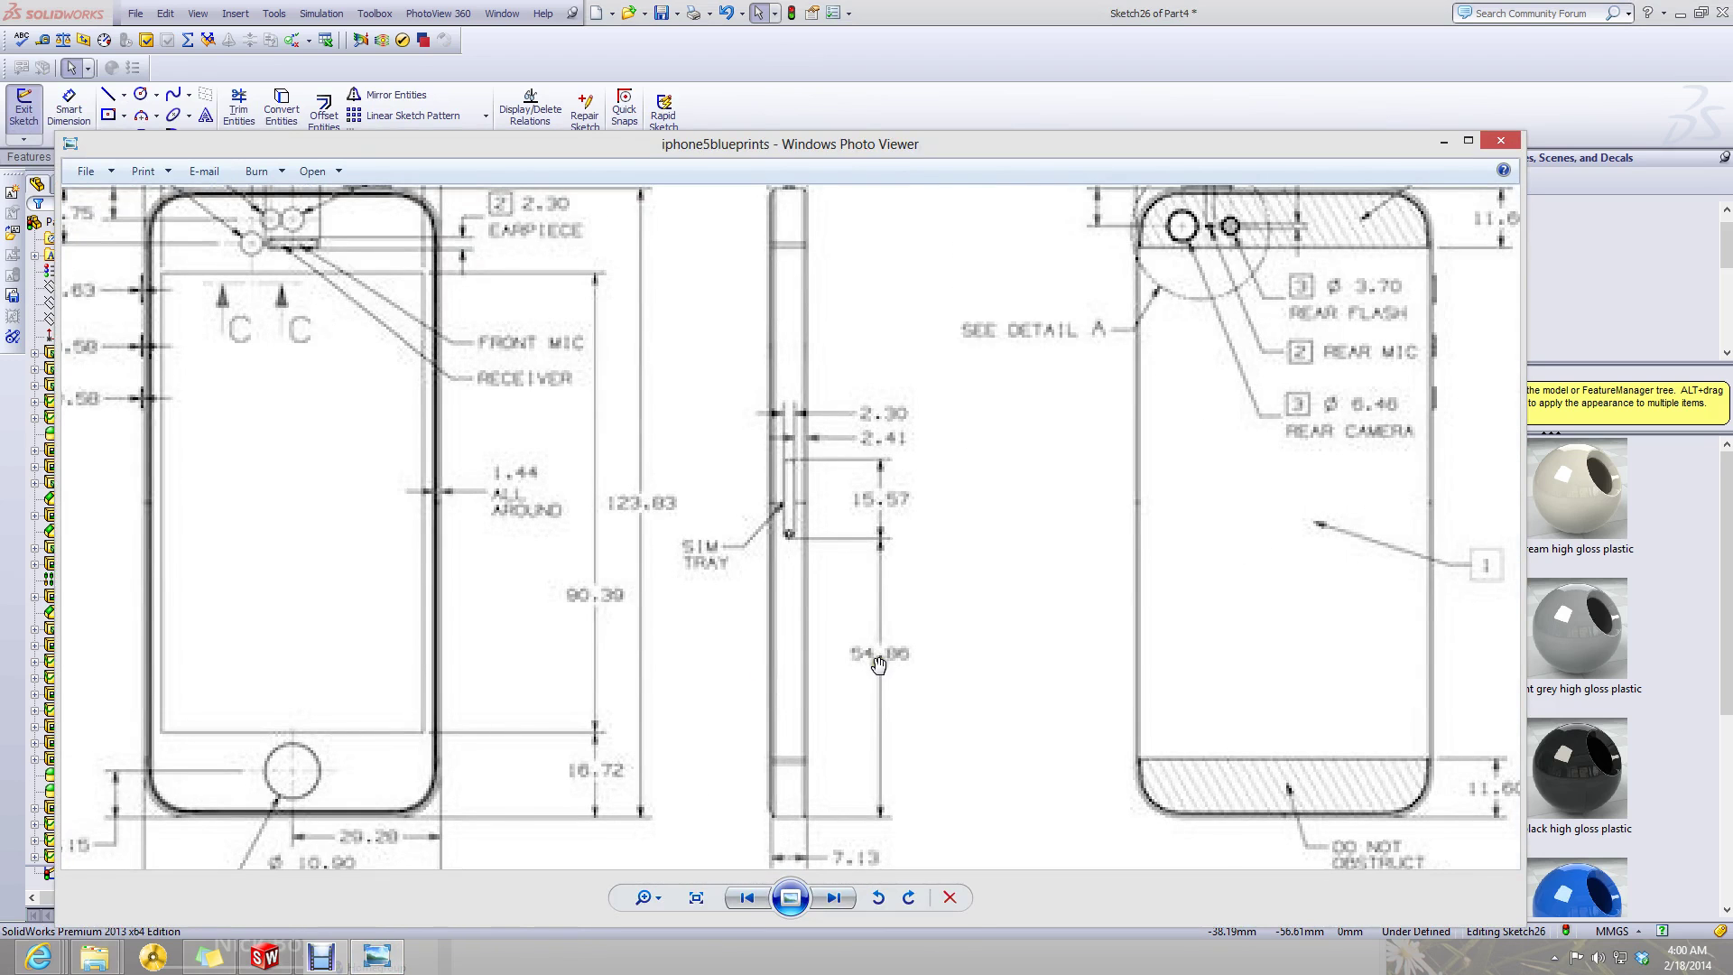
{"action": "scroll", "coordinate": [878, 665], "scroll_direction": "down", "scroll_amount": 2}
{"action": "scroll", "coordinate": [848, 650], "scroll_direction": "up", "scroll_amount": 1}
{"action": "scroll", "coordinate": [849, 658], "scroll_direction": "down", "scroll_amount": 1}
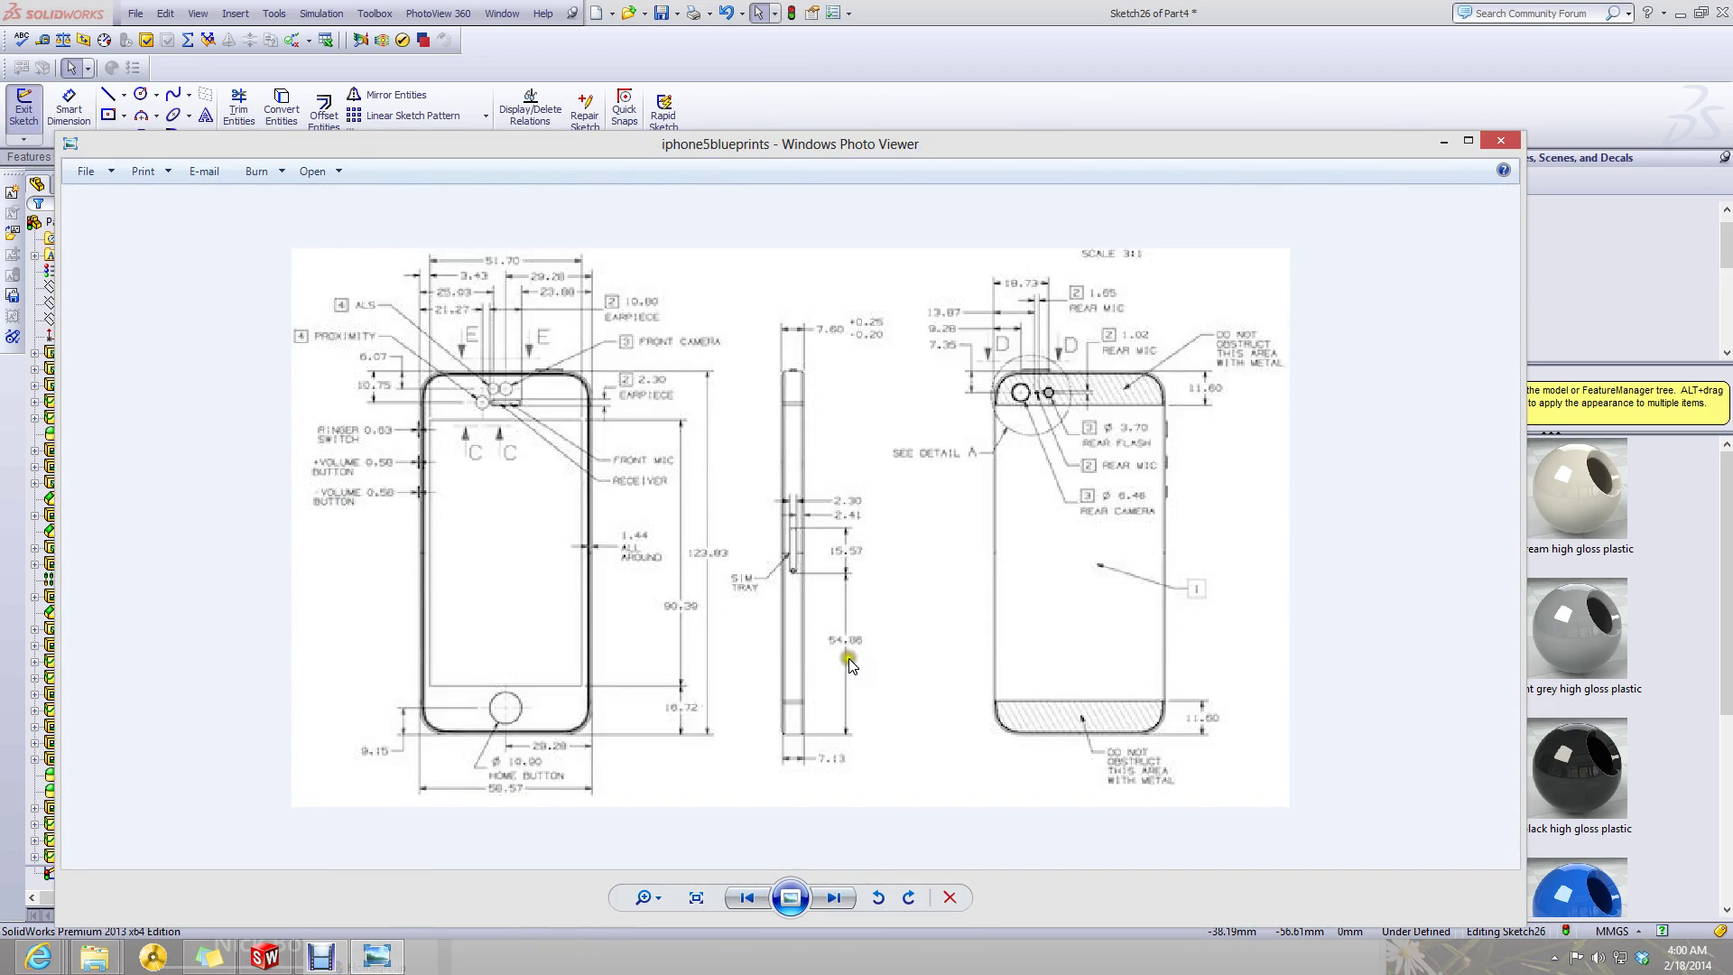
{"action": "scroll", "coordinate": [845, 657], "scroll_direction": "up", "scroll_amount": 1}
{"action": "scroll", "coordinate": [807, 488], "scroll_direction": "up", "scroll_amount": 3}
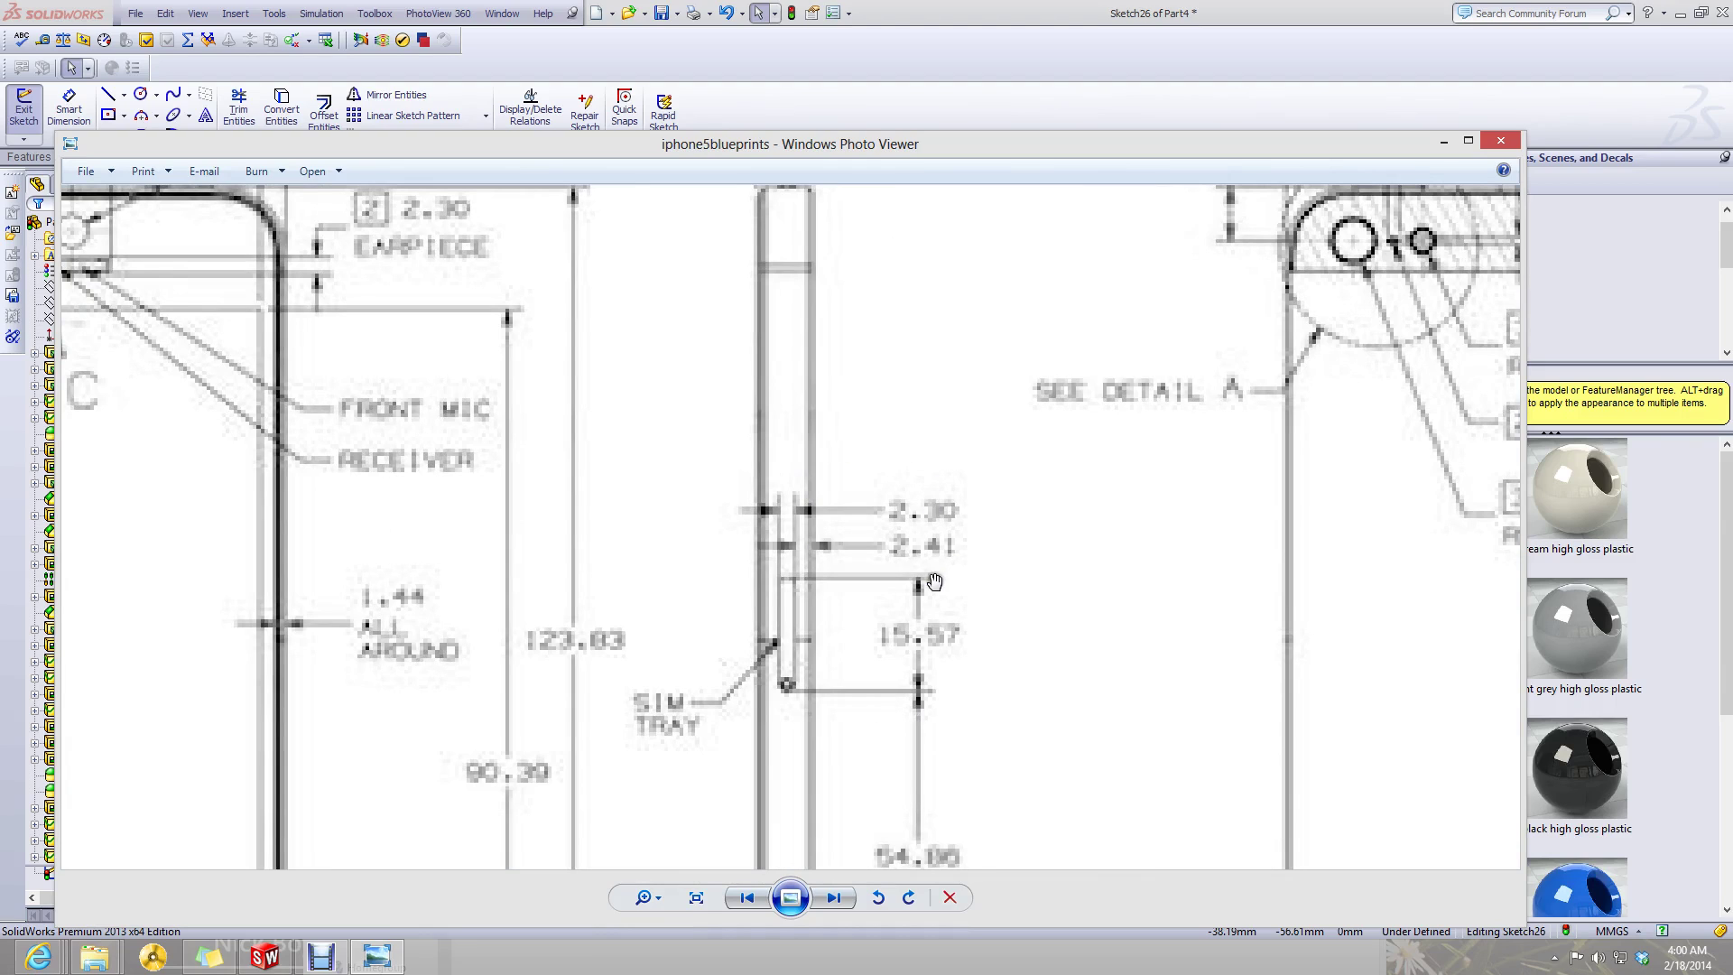
{"action": "scroll", "coordinate": [782, 665], "scroll_direction": "down", "scroll_amount": 5}
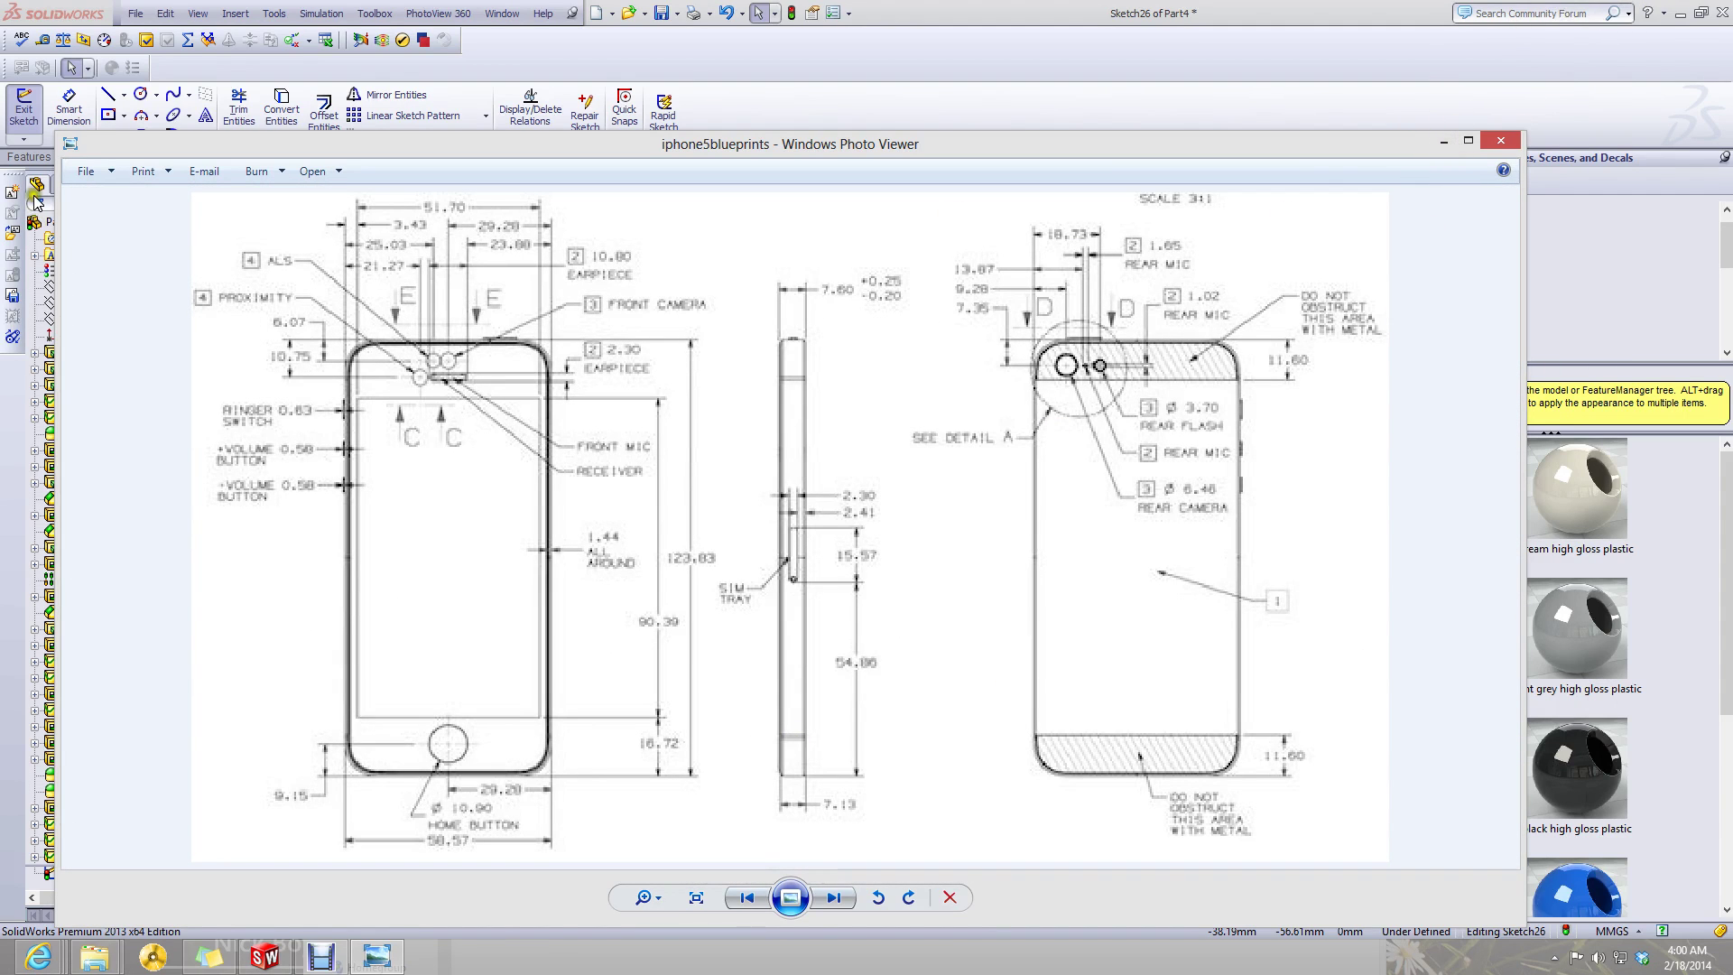
{"action": "left_click_drag", "start_coordinate": [56, 133], "coordinate": [1247, 507]}
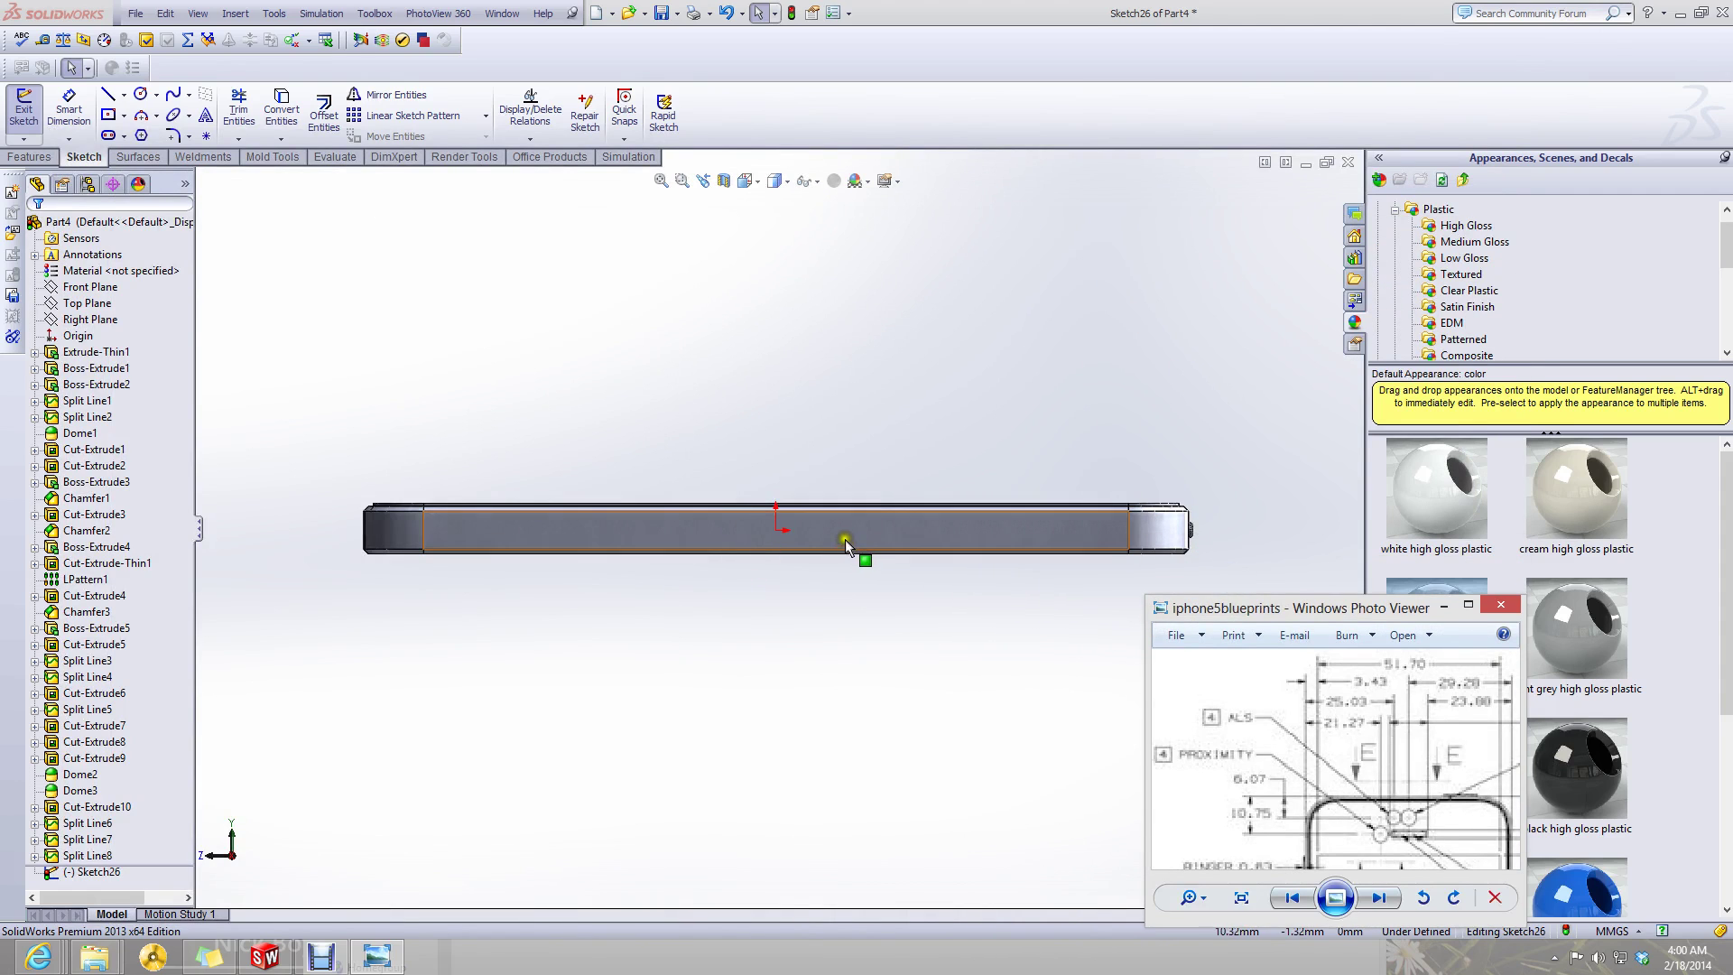
{"action": "left_click", "coordinate": [845, 539]}
{"action": "left_click", "coordinate": [418, 289]}
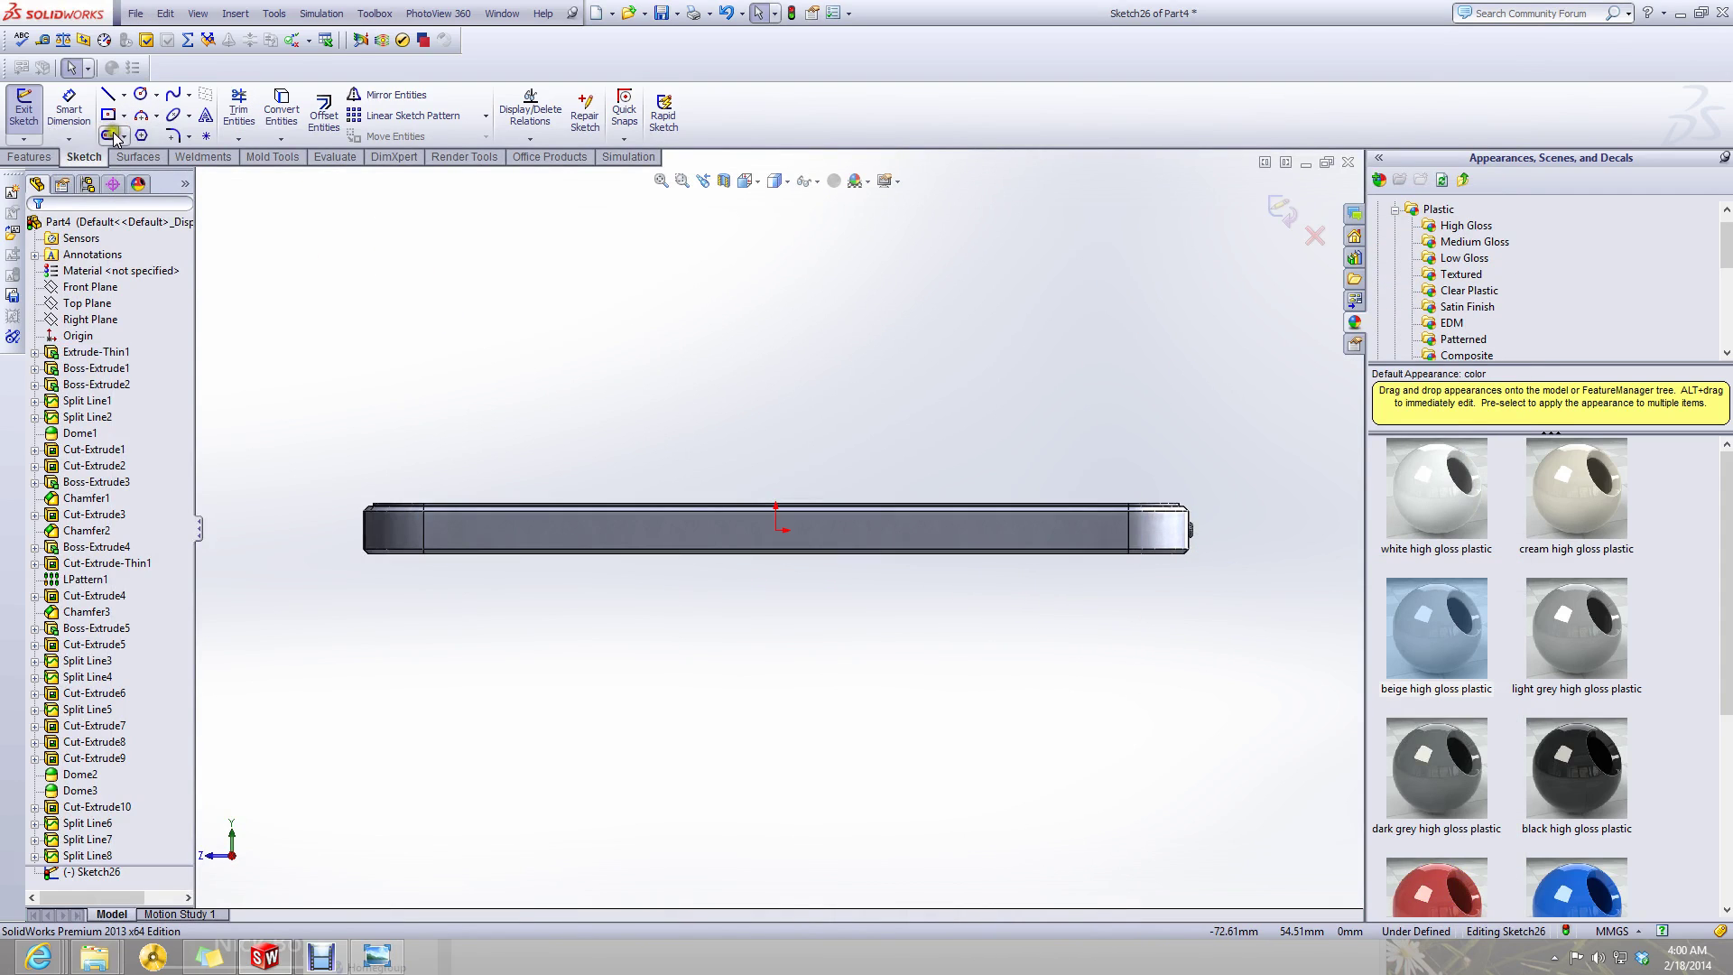
- Sketch a horizontal straight slot along the middle of the side face, about 34.56 mm between centers and 3.46 mm wide
{"action": "left_click", "coordinate": [109, 136]}
{"action": "left_click", "coordinate": [647, 531]}
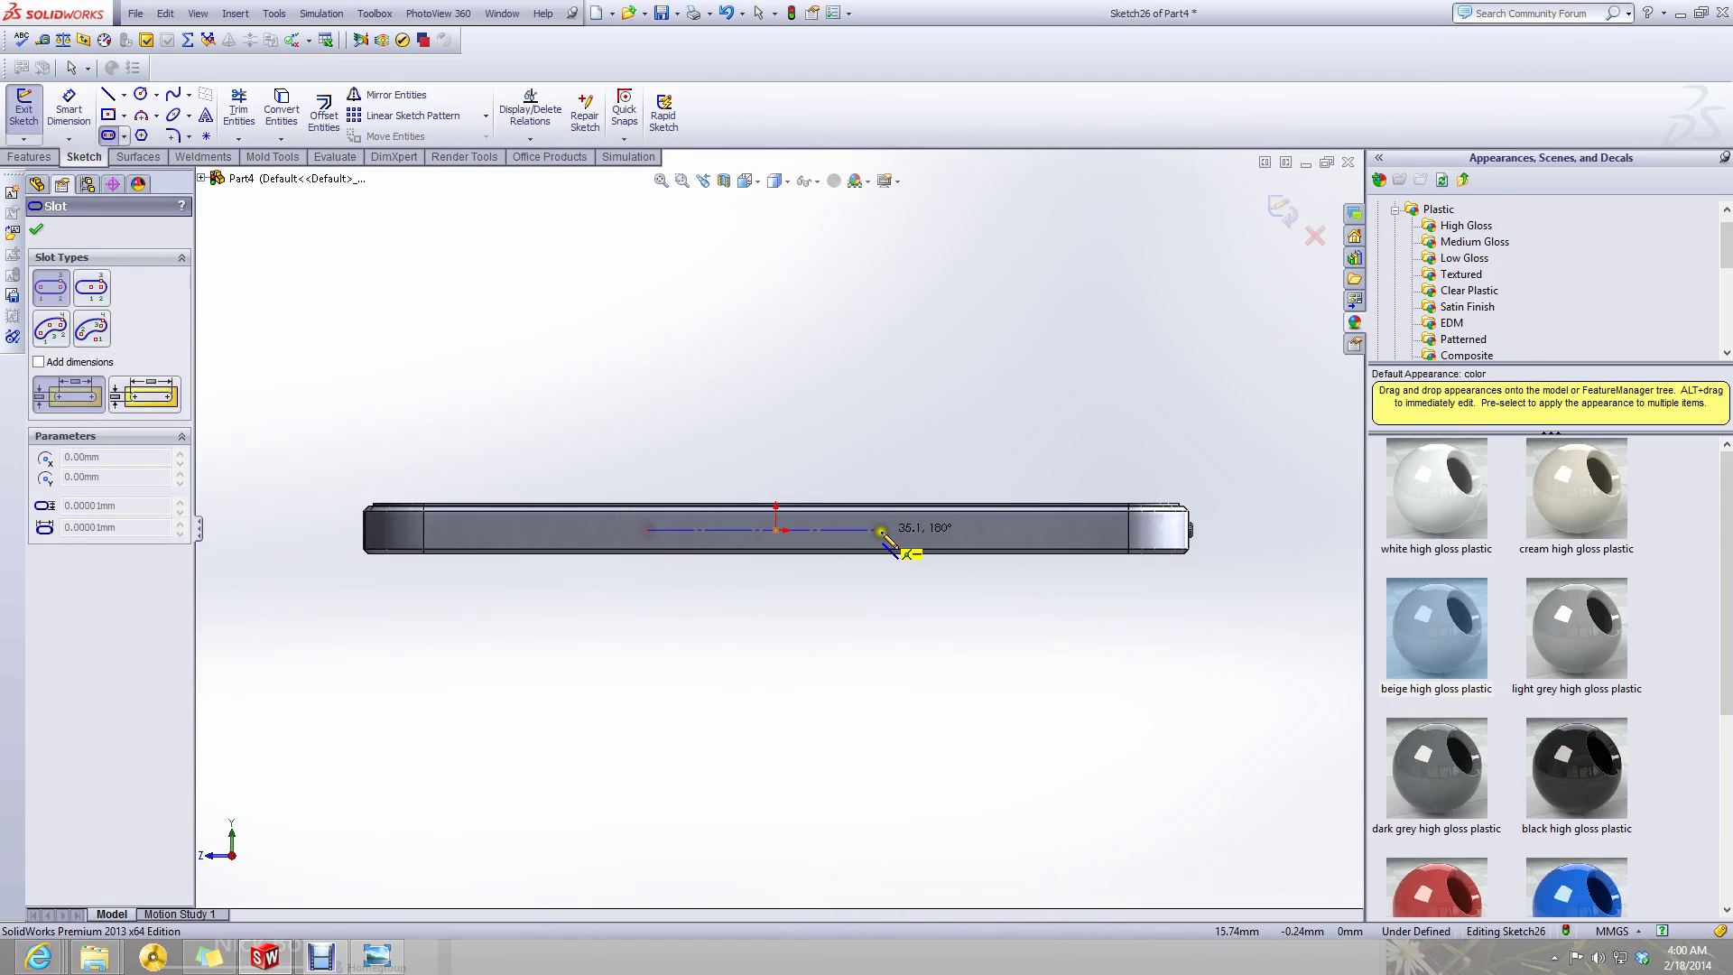
{"action": "left_click", "coordinate": [897, 531]}
{"action": "left_click", "coordinate": [890, 542]}
{"action": "key", "text": "Escape"}
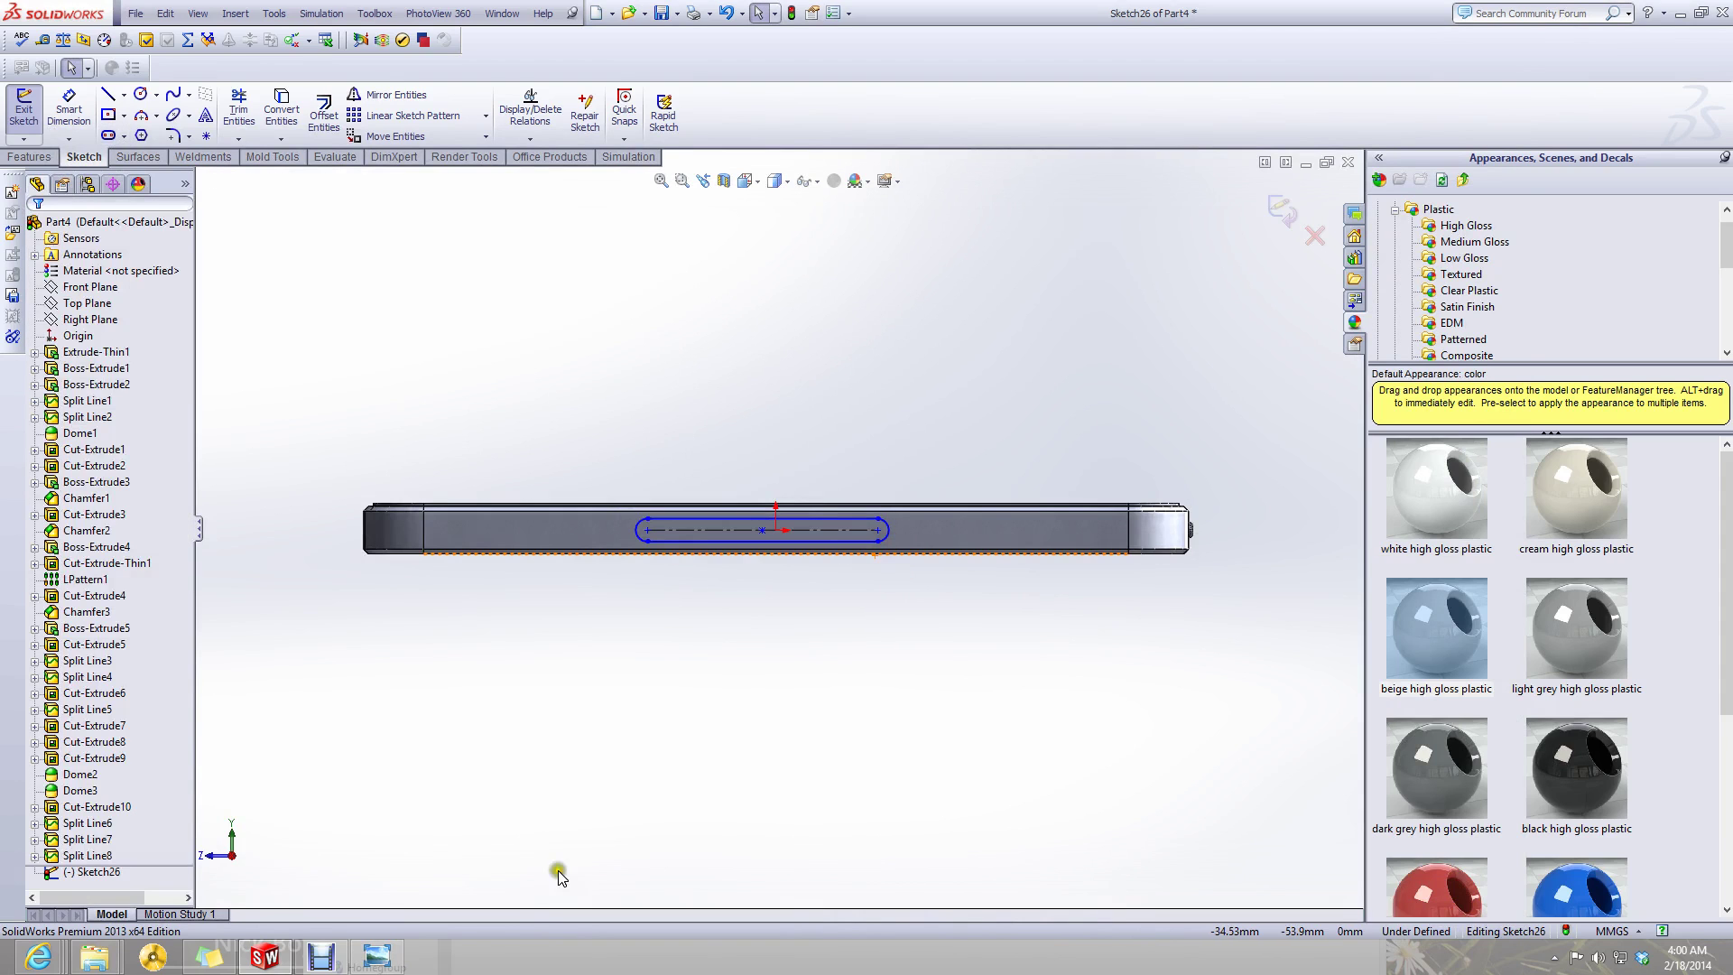
- Check the SIM tray length in the blueprint and set the slot's center-to-center length to 15.57 mm
{"action": "left_click", "coordinate": [384, 954]}
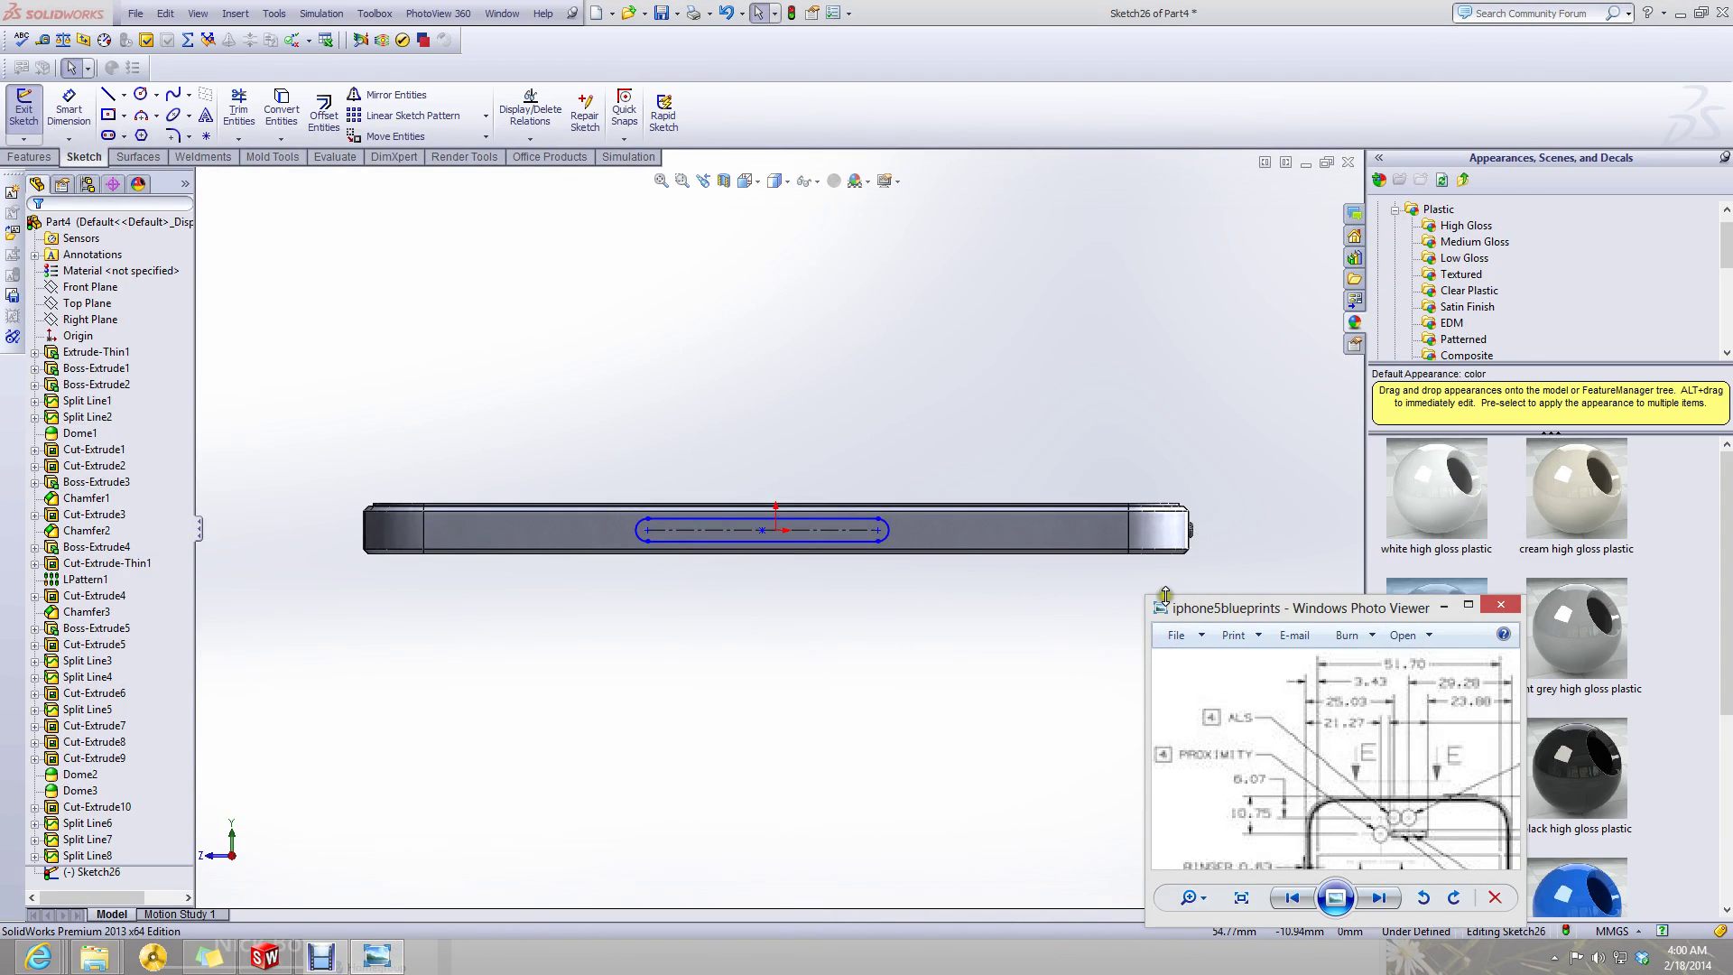
{"action": "left_click_drag", "start_coordinate": [1148, 594], "coordinate": [567, 219]}
{"action": "left_click_drag", "start_coordinate": [1340, 717], "coordinate": [1286, 657]}
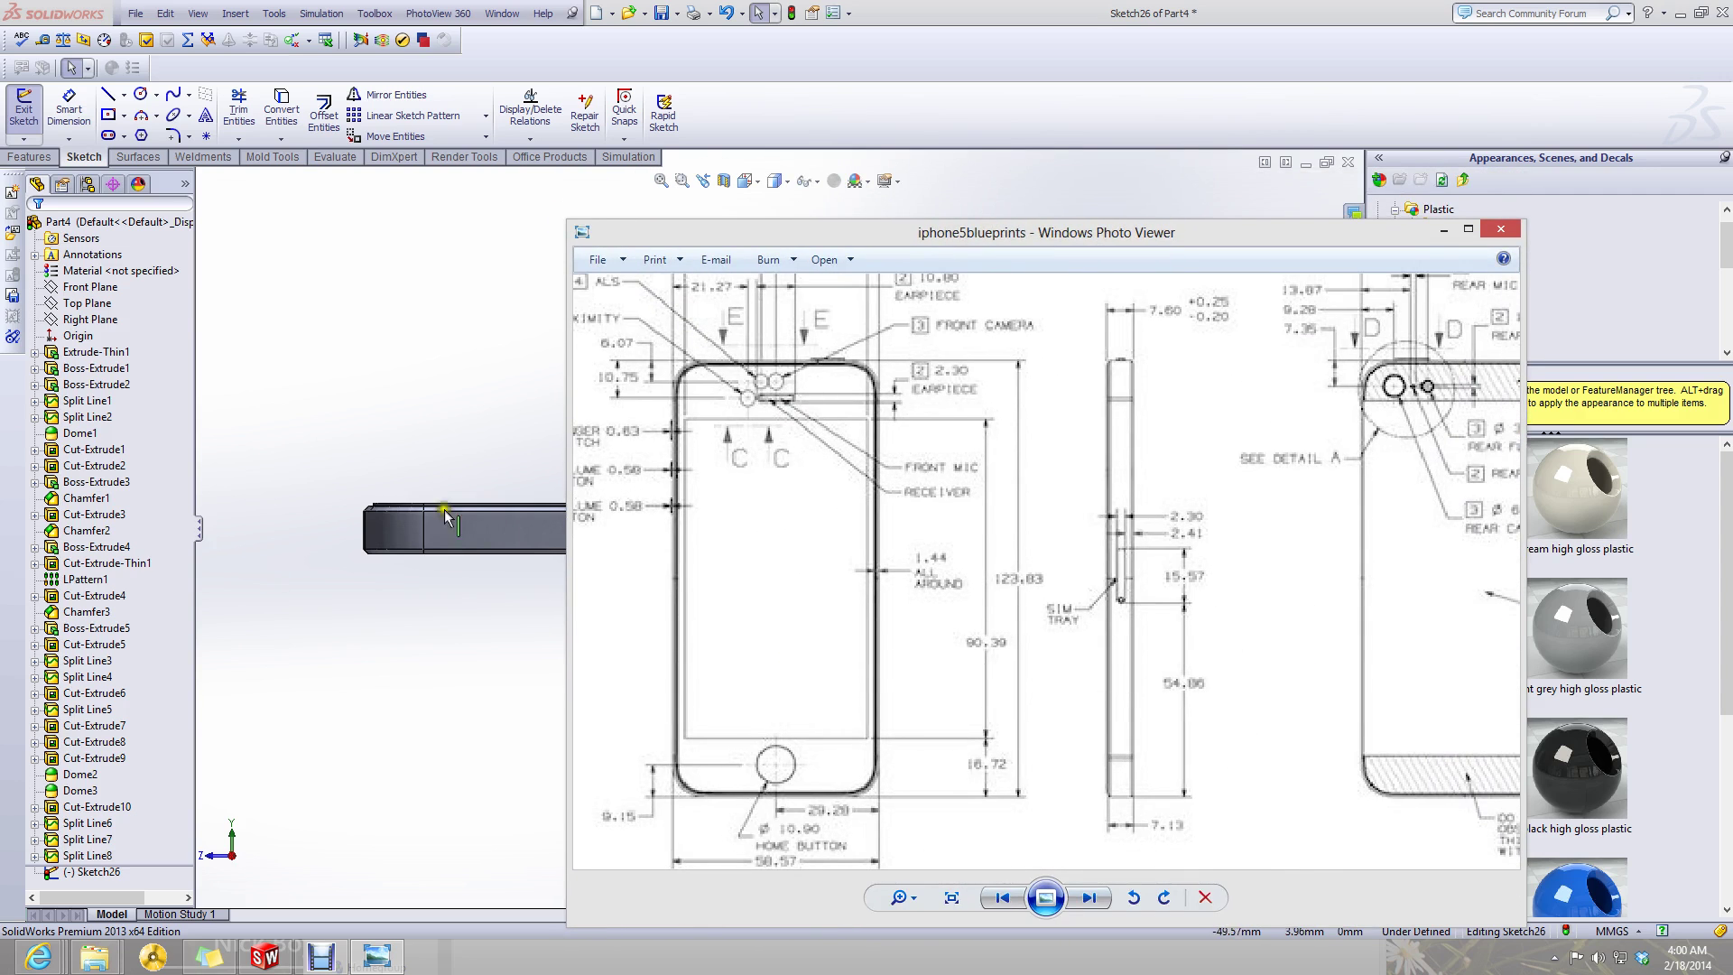
{"action": "left_click_drag", "start_coordinate": [817, 243], "coordinate": [1263, 325]}
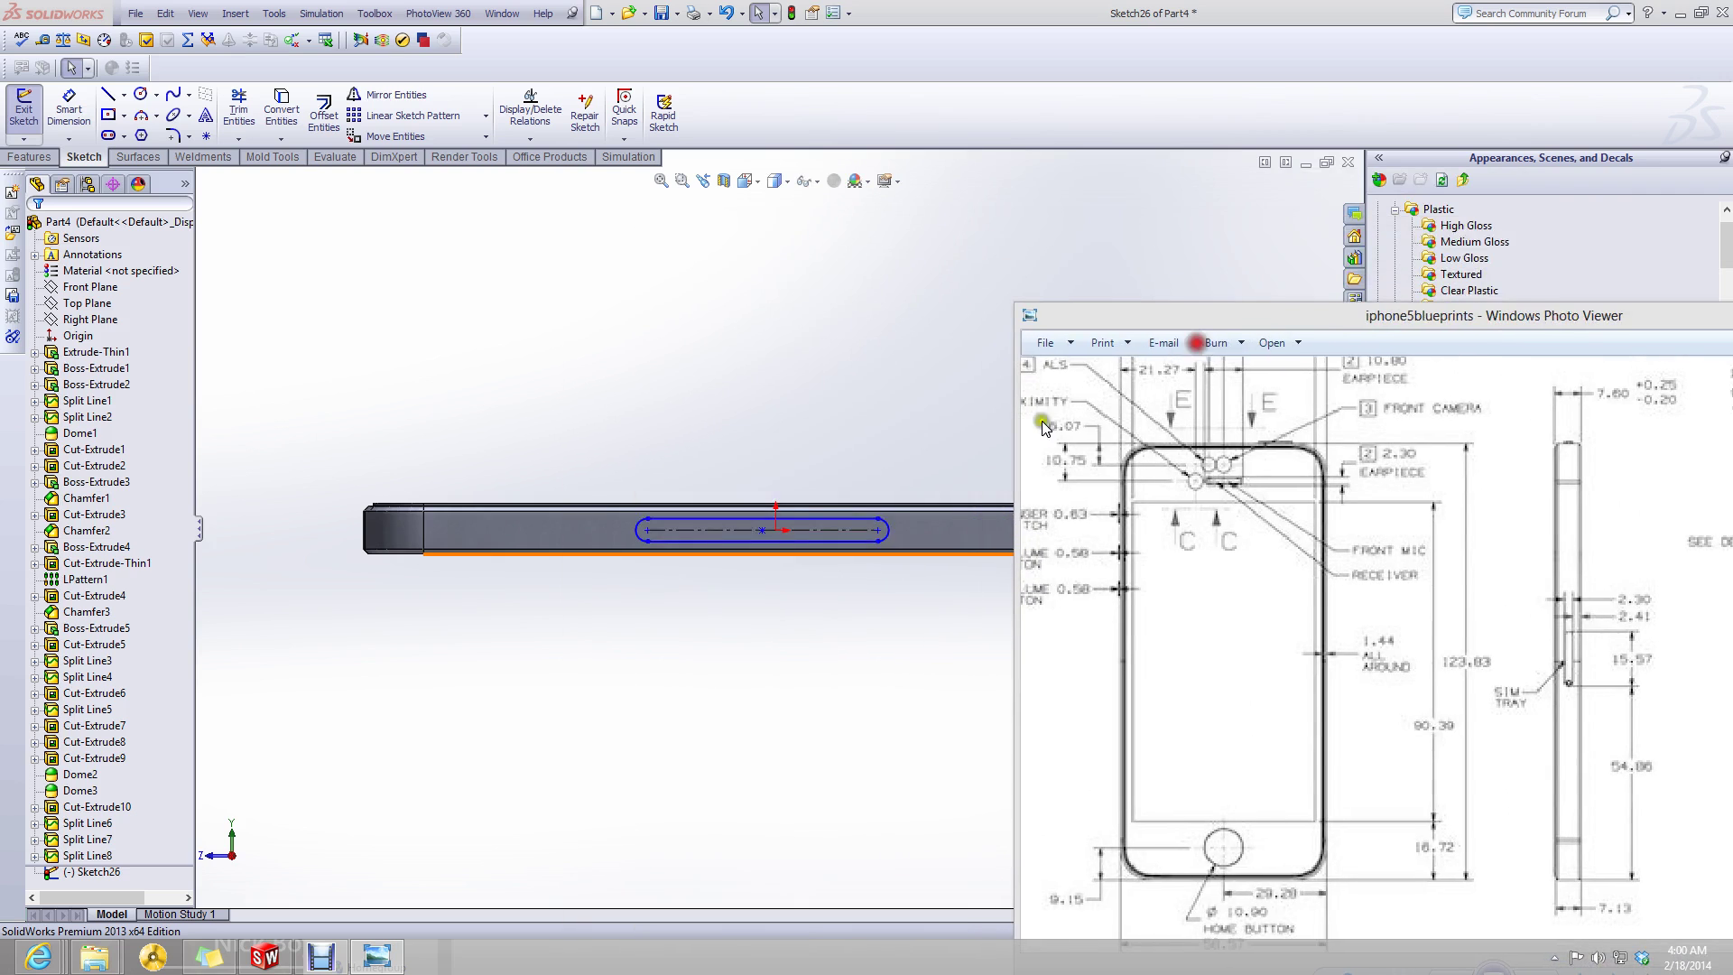
{"action": "left_click", "coordinate": [838, 538]}
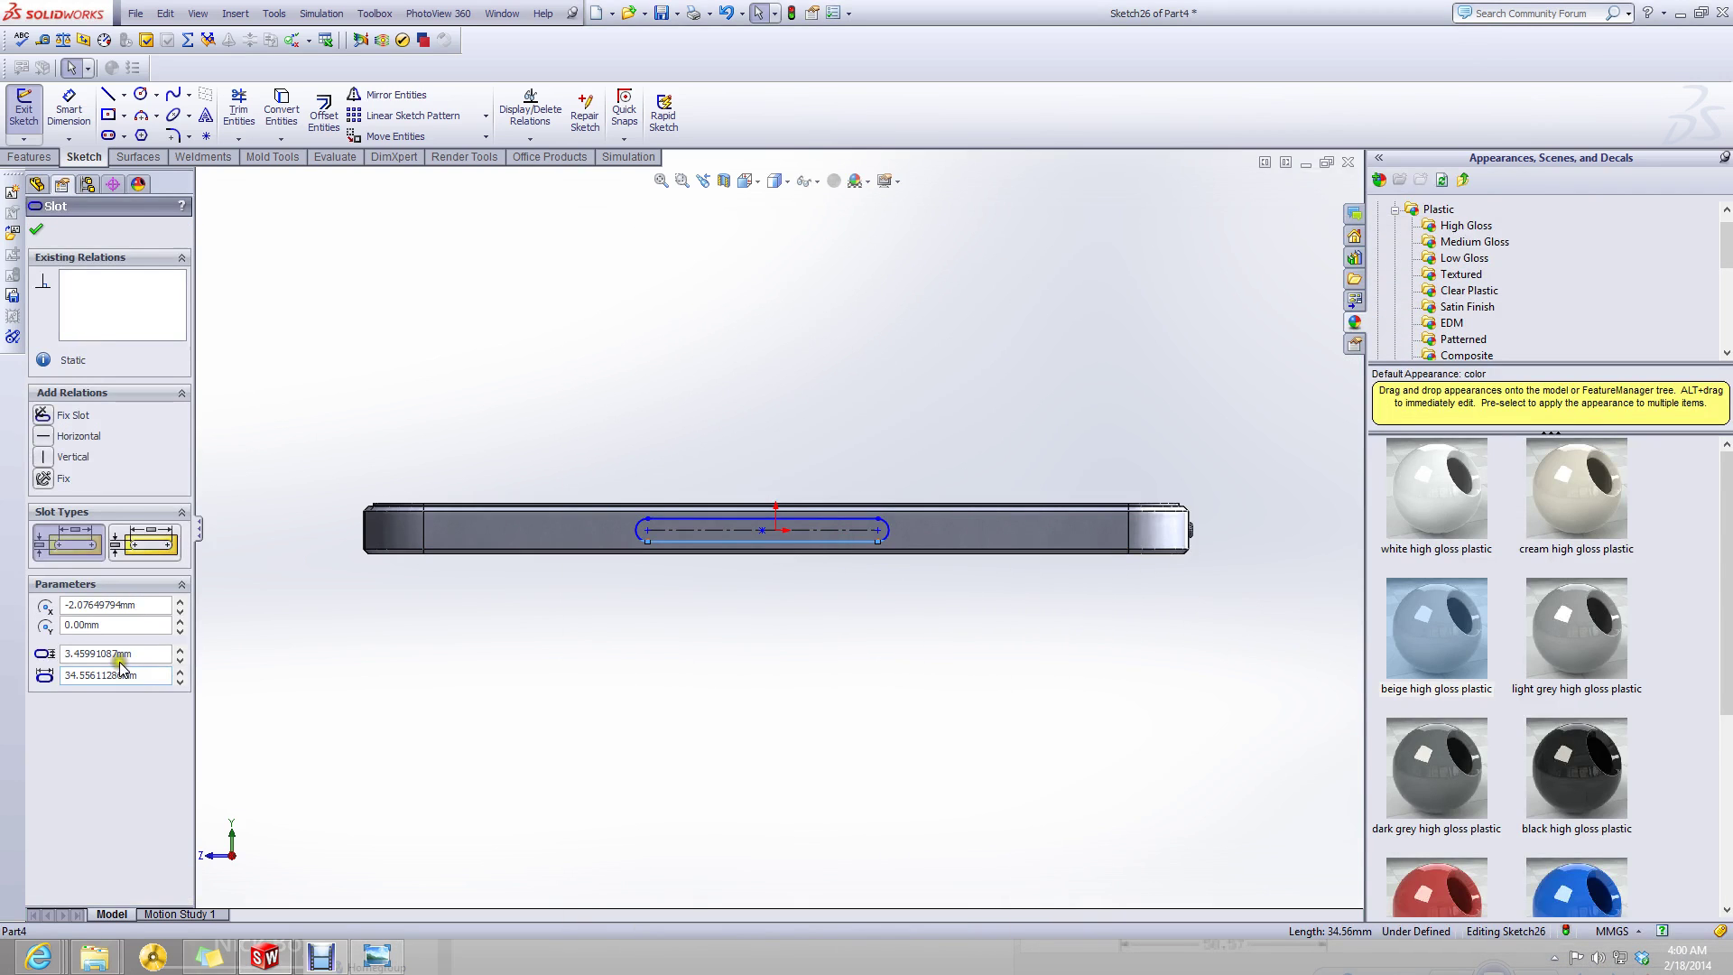
{"action": "left_click", "coordinate": [145, 683]}
{"action": "type", "text": "15.57"}
{"action": "key", "text": "Return"}
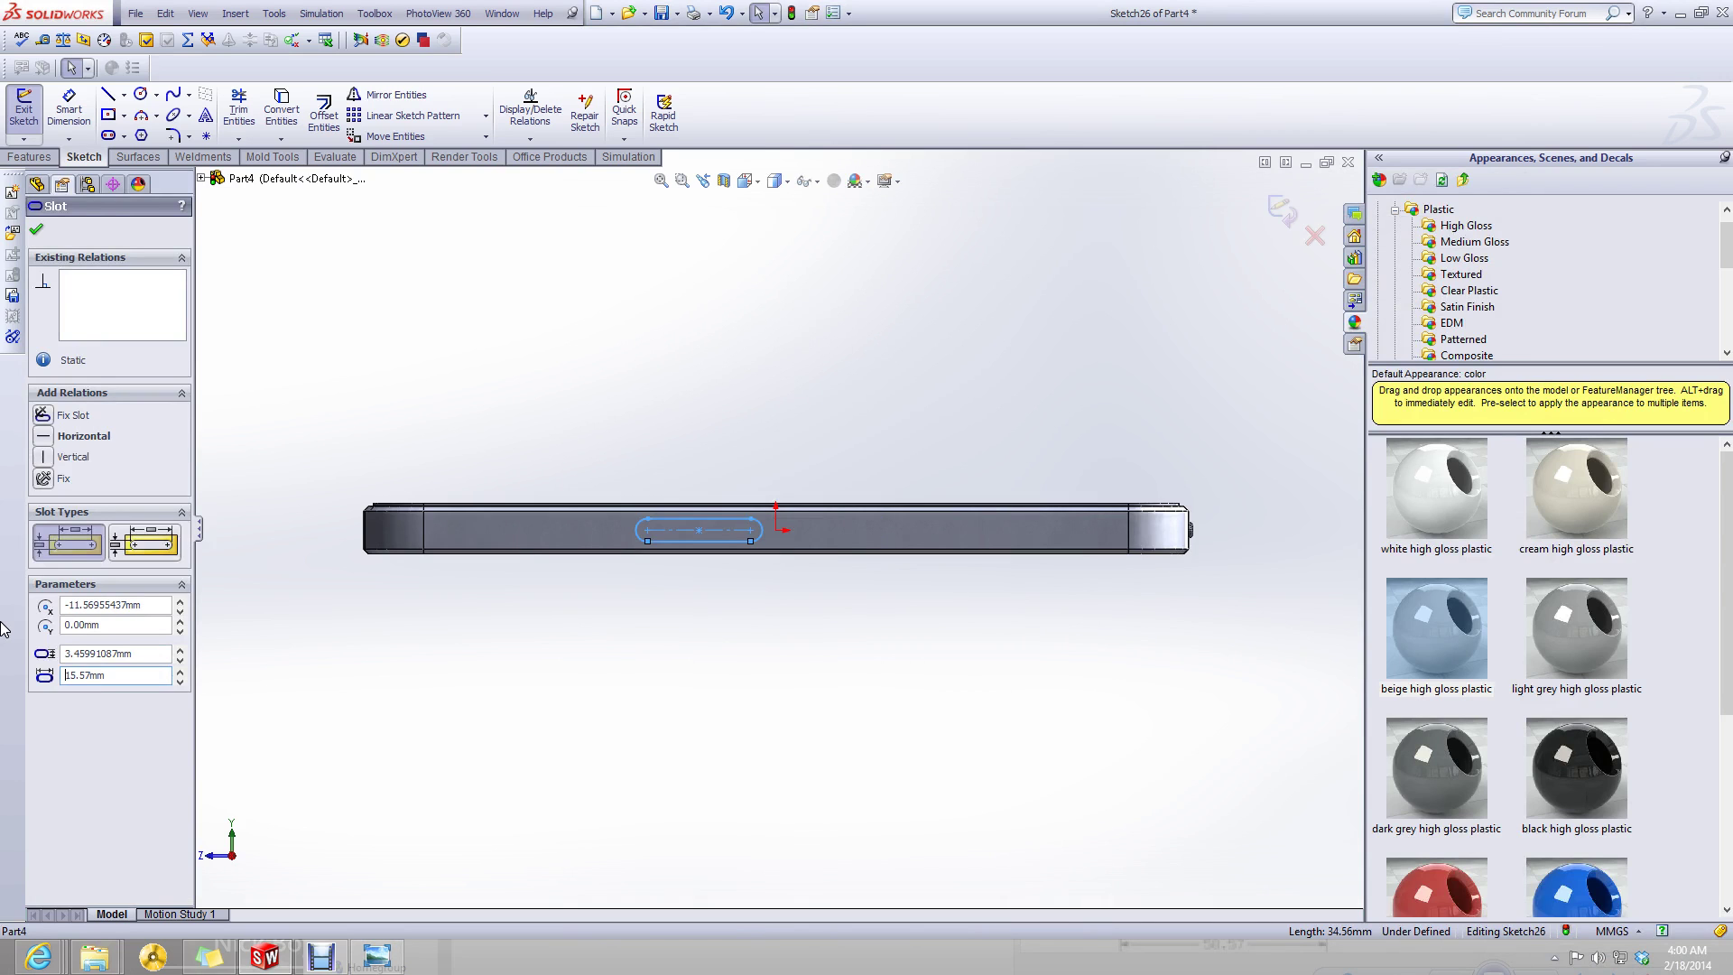
- Examine the SIM tray's distance from the phone's bottom end in the side view of the iphone5blueprints drawing
{"action": "left_click", "coordinate": [379, 957]}
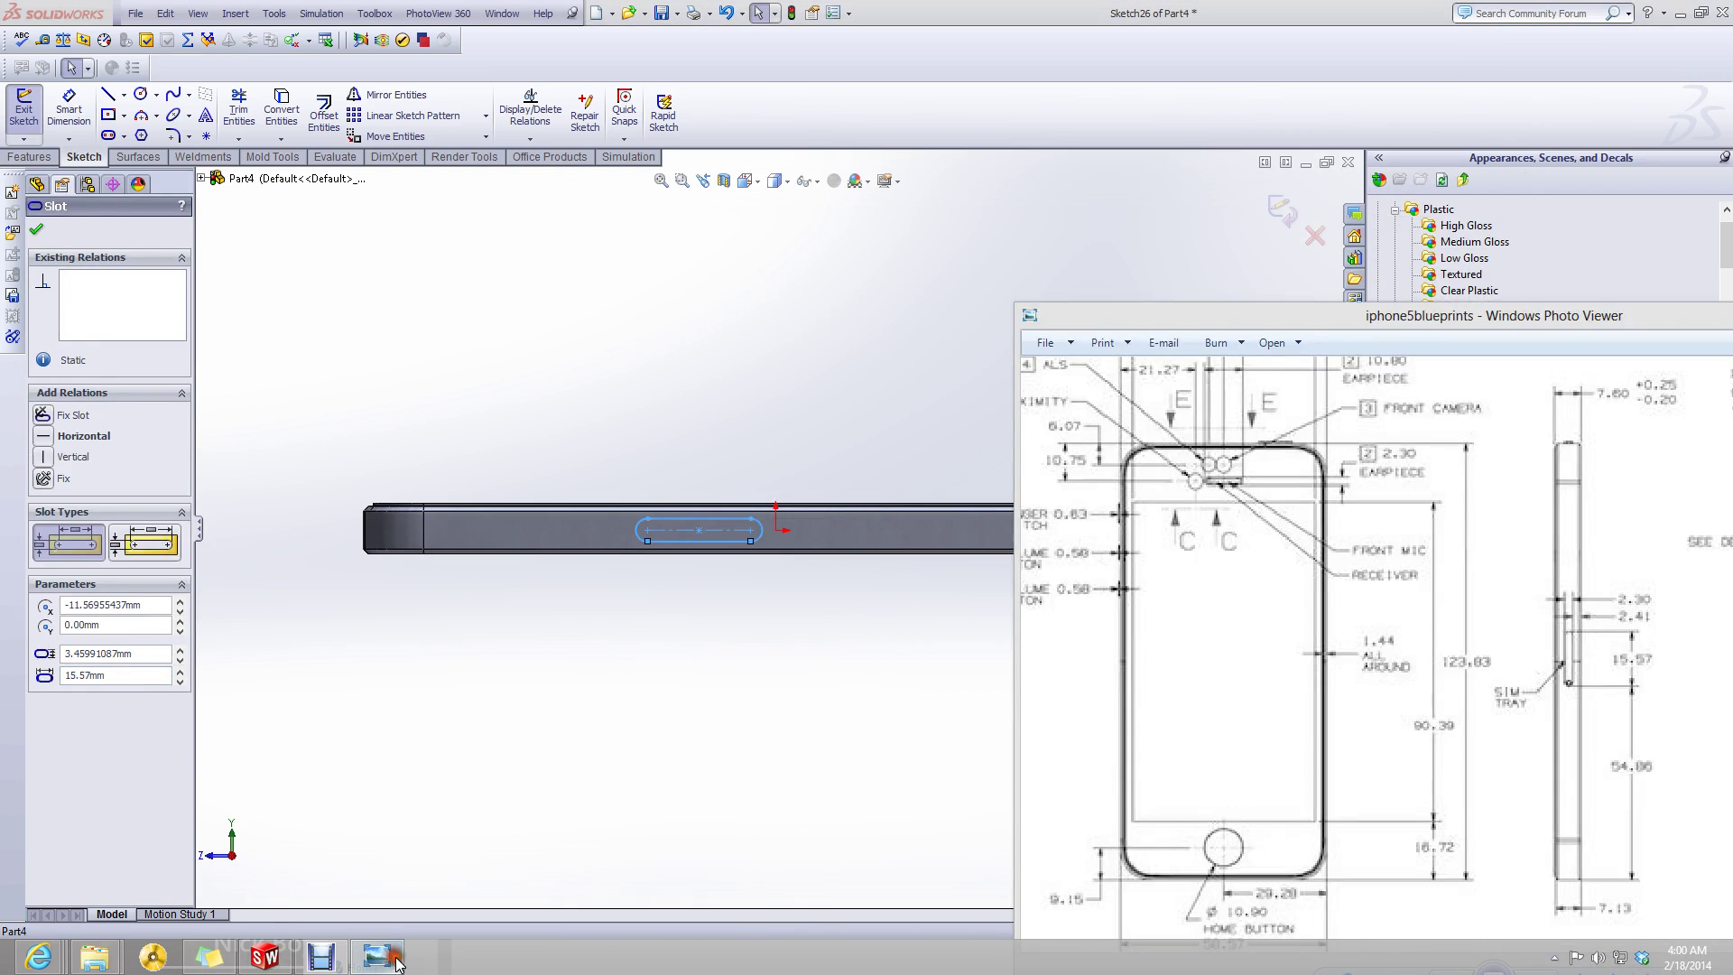
{"action": "scroll", "coordinate": [1287, 492], "scroll_direction": "up", "scroll_amount": 3}
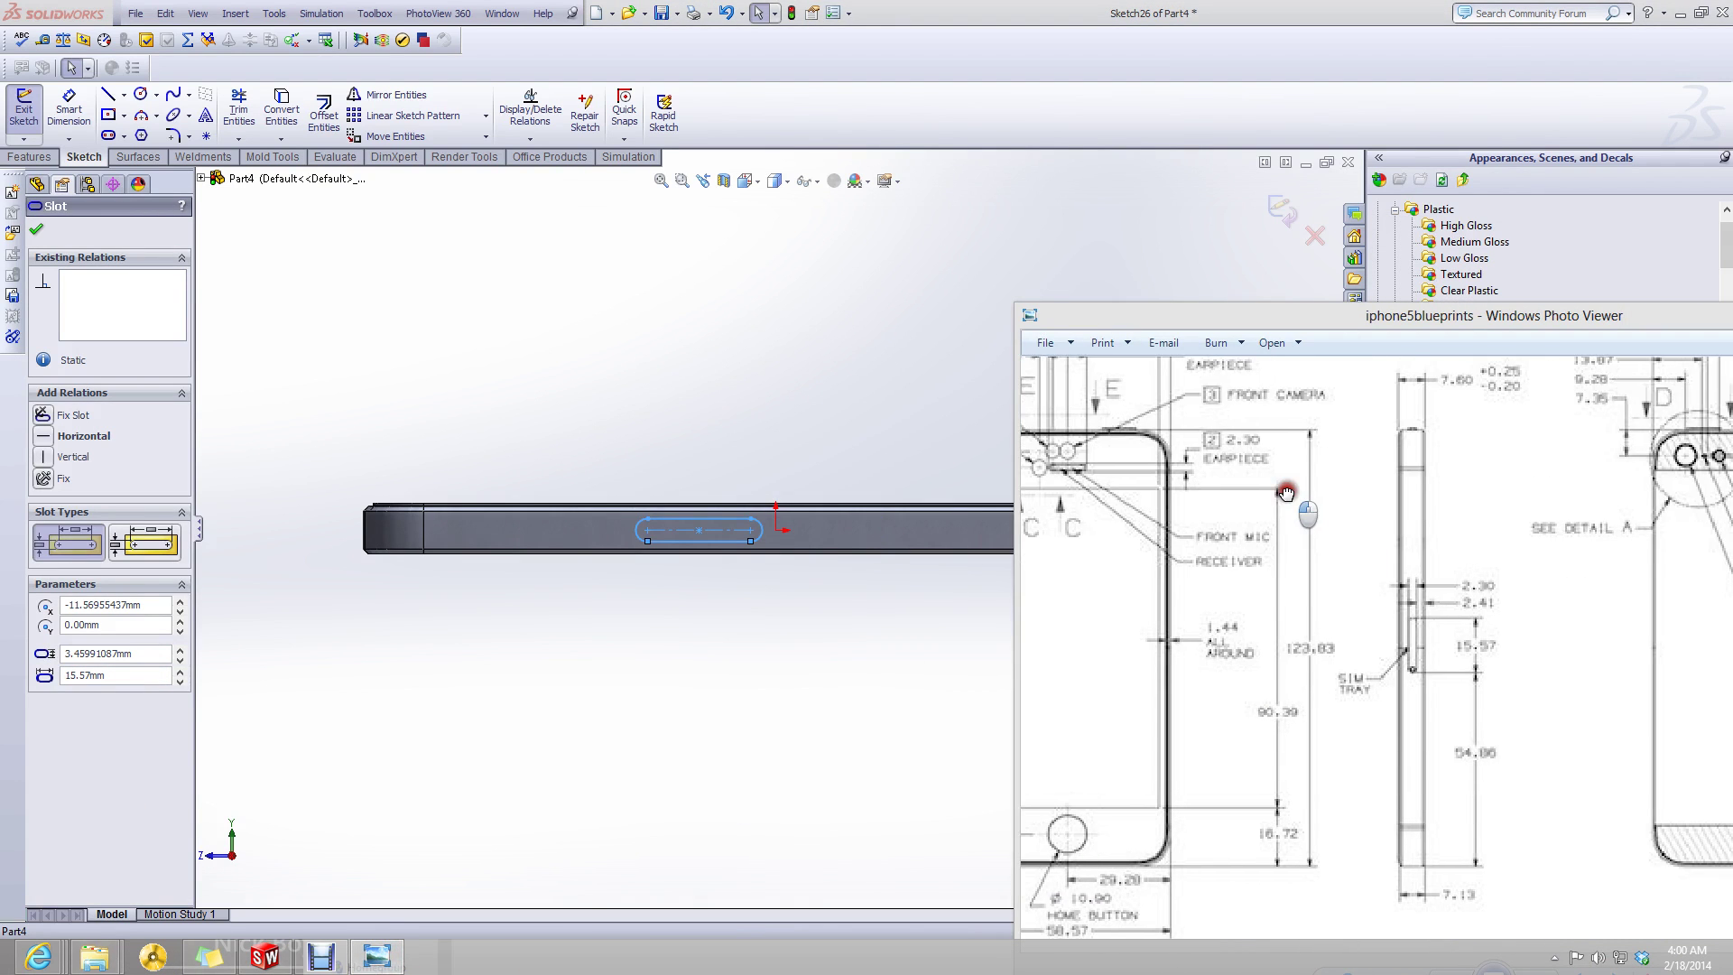
{"action": "scroll", "coordinate": [1523, 758], "scroll_direction": "up", "scroll_amount": 2}
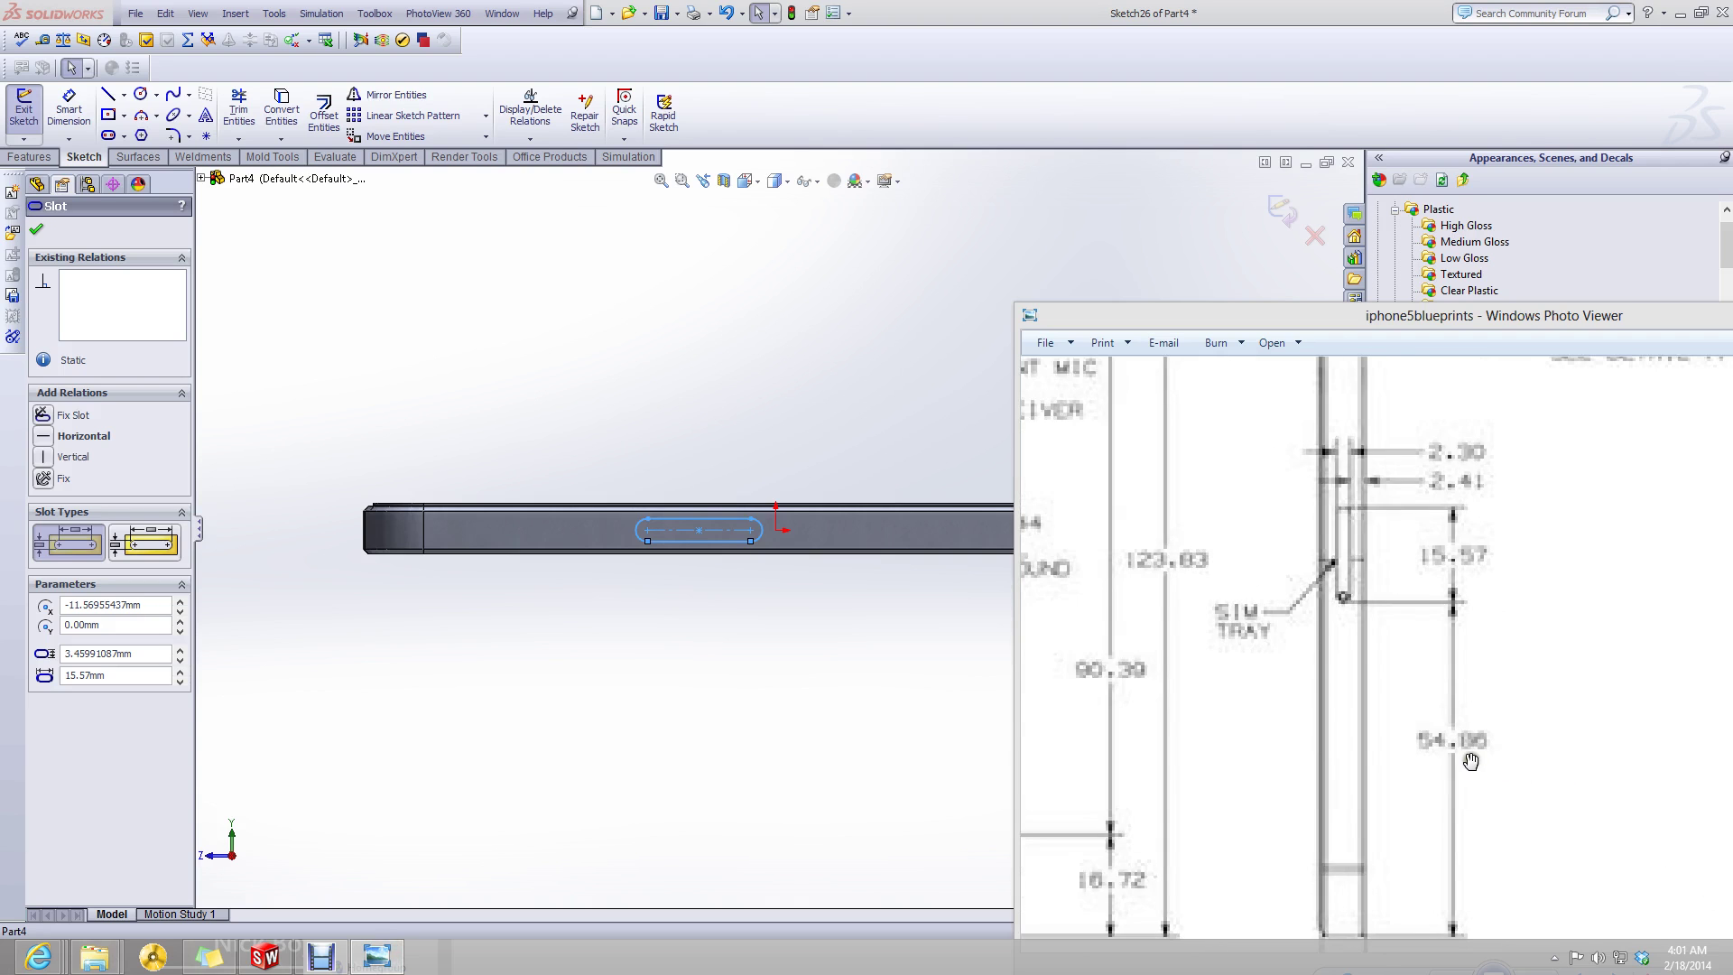
{"action": "scroll", "coordinate": [1470, 762], "scroll_direction": "down", "scroll_amount": 6}
{"action": "scroll", "coordinate": [1541, 766], "scroll_direction": "up", "scroll_amount": 3}
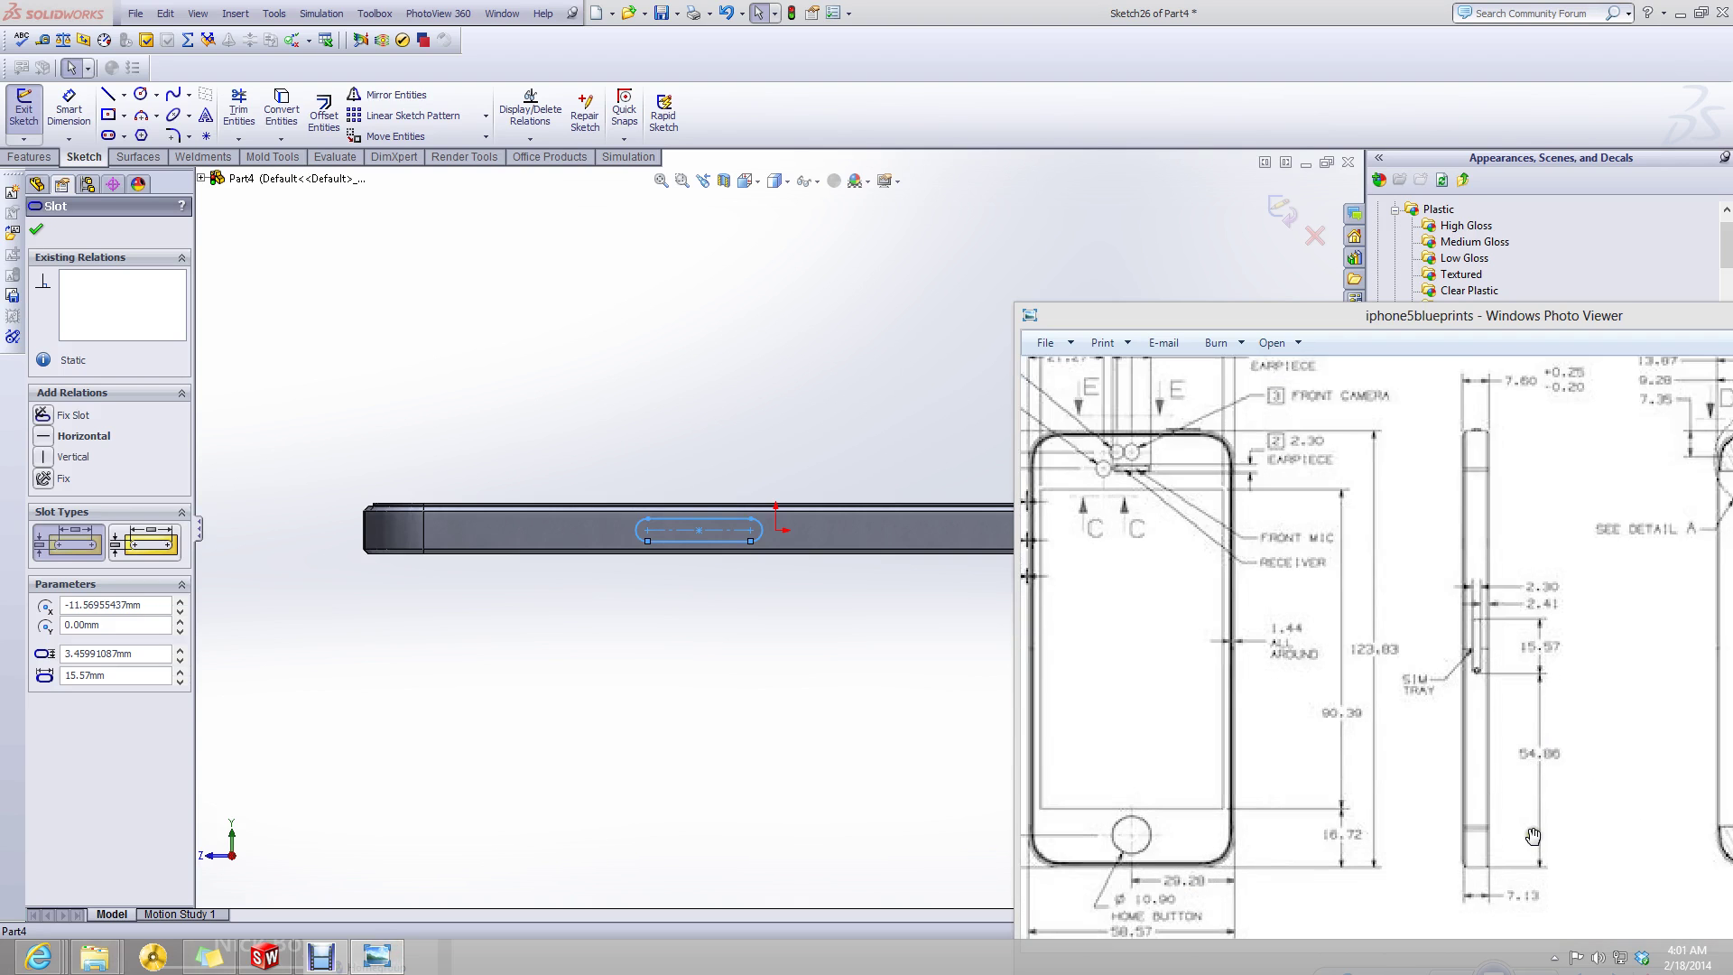
{"action": "scroll", "coordinate": [1533, 836], "scroll_direction": "up", "scroll_amount": 2}
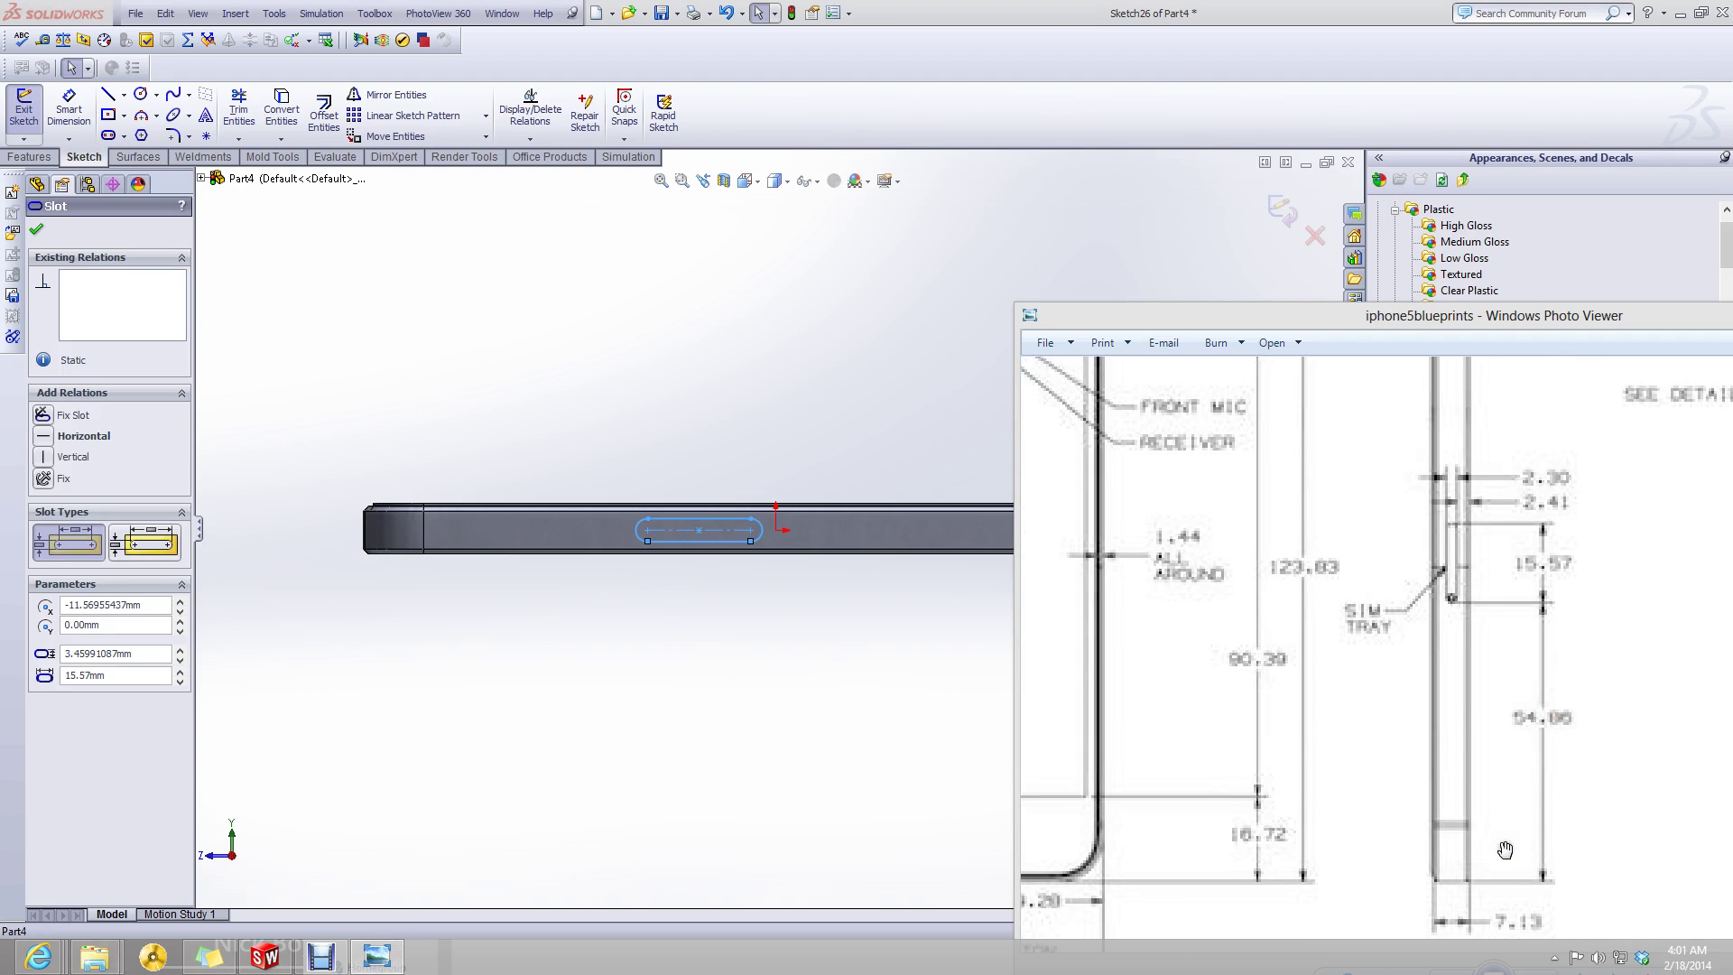
{"action": "scroll", "coordinate": [1183, 736], "scroll_direction": "down", "scroll_amount": 2}
{"action": "scroll", "coordinate": [1218, 736], "scroll_direction": "down", "scroll_amount": 1}
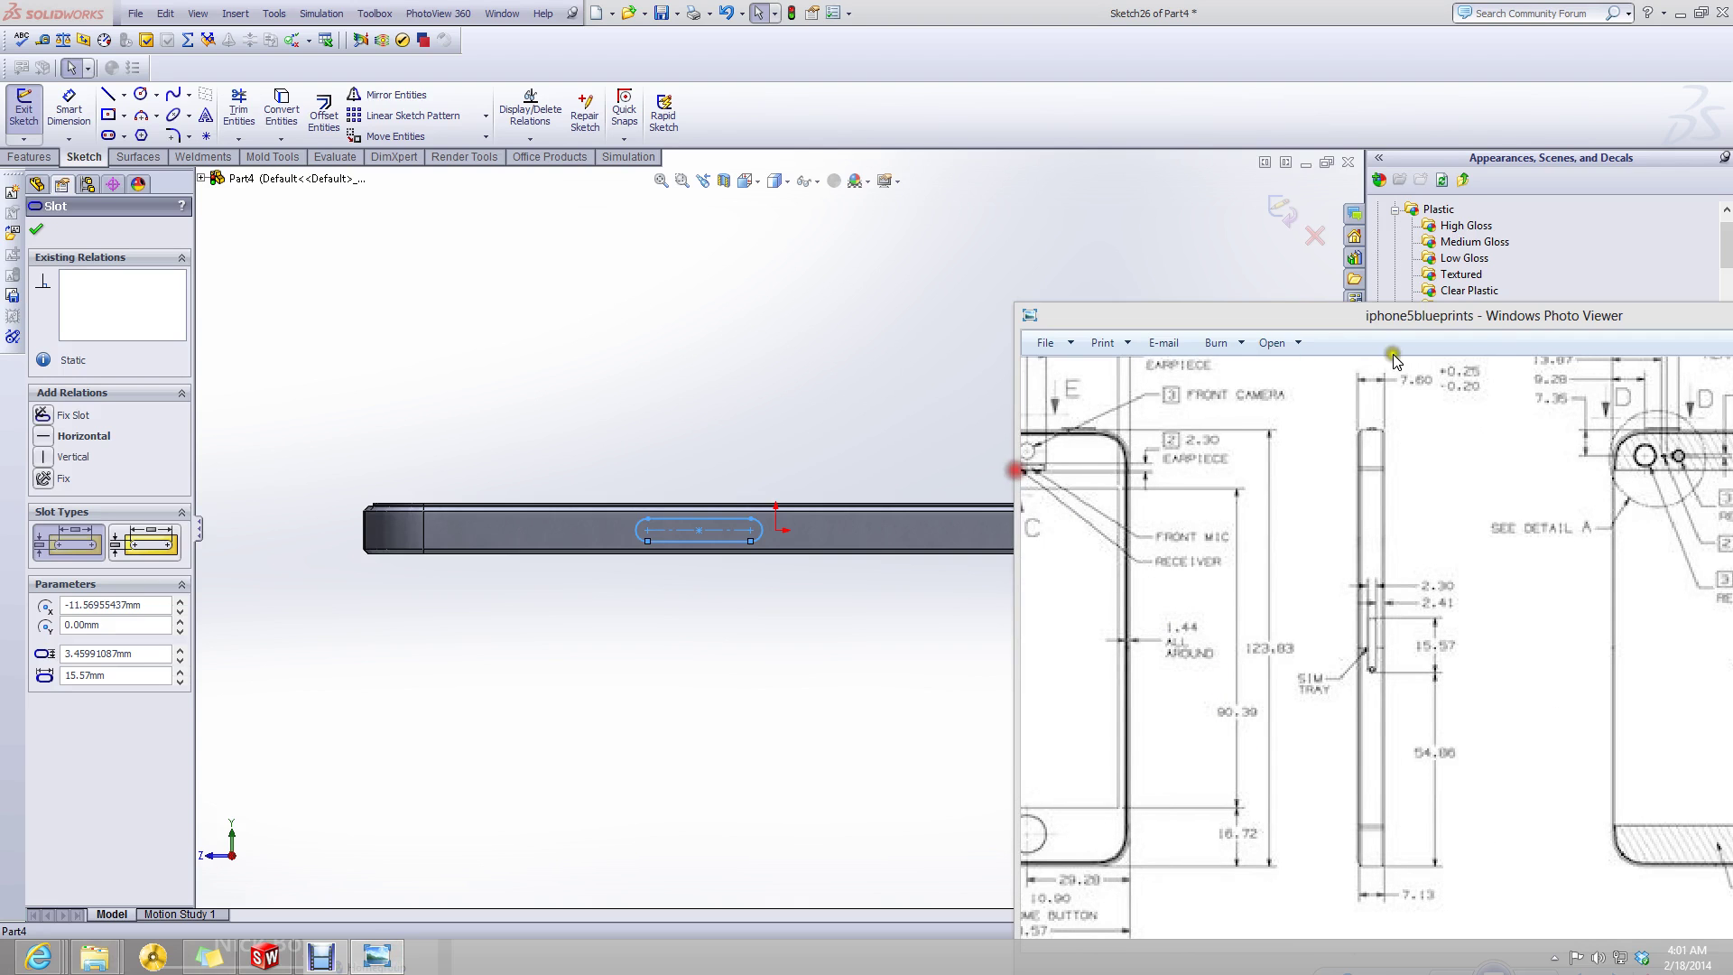
{"action": "mouse_move", "coordinate": [1420, 329]}
{"action": "left_mouse_down"}
{"action": "mouse_move", "coordinate": [1282, 273]}
{"action": "mouse_move", "coordinate": [1000, 209]}
{"action": "mouse_move", "coordinate": [1327, 318]}
{"action": "left_mouse_up"}
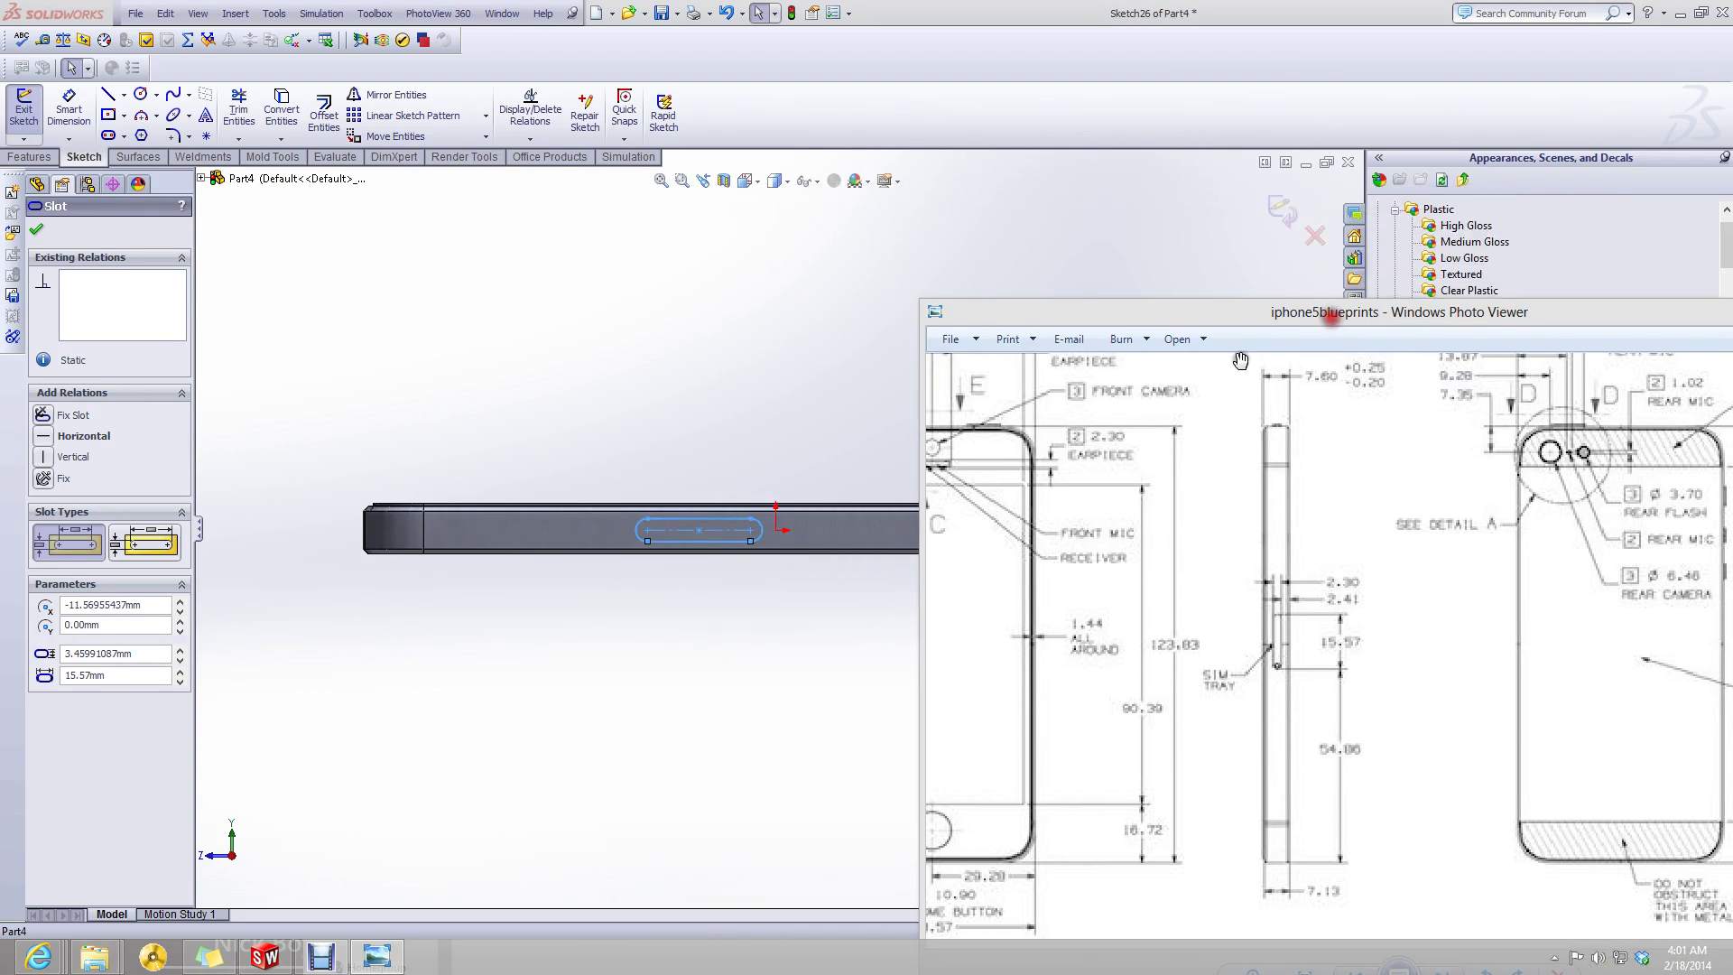
- Place a sketch point at the midpoint of the slot's end arc nearest the phone's bottom end
{"action": "left_click", "coordinate": [434, 491]}
{"action": "key", "text": "d"}
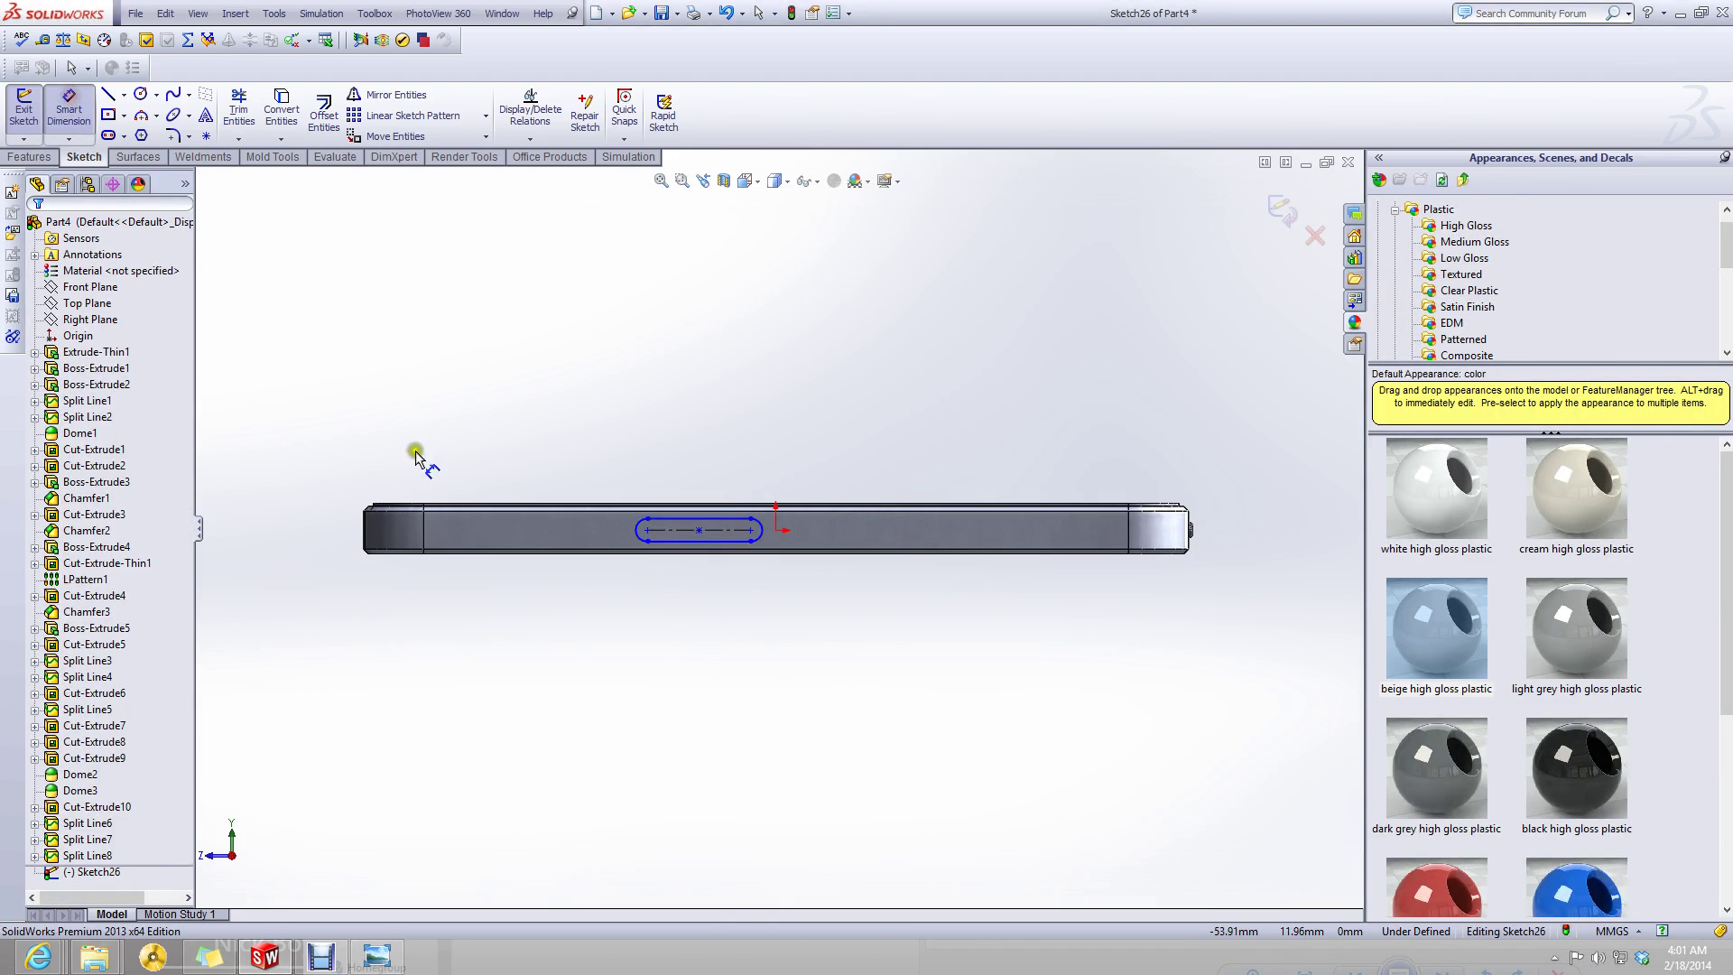
{"action": "left_click", "coordinate": [207, 135]}
{"action": "scroll", "coordinate": [569, 479], "scroll_direction": "down", "scroll_amount": 3}
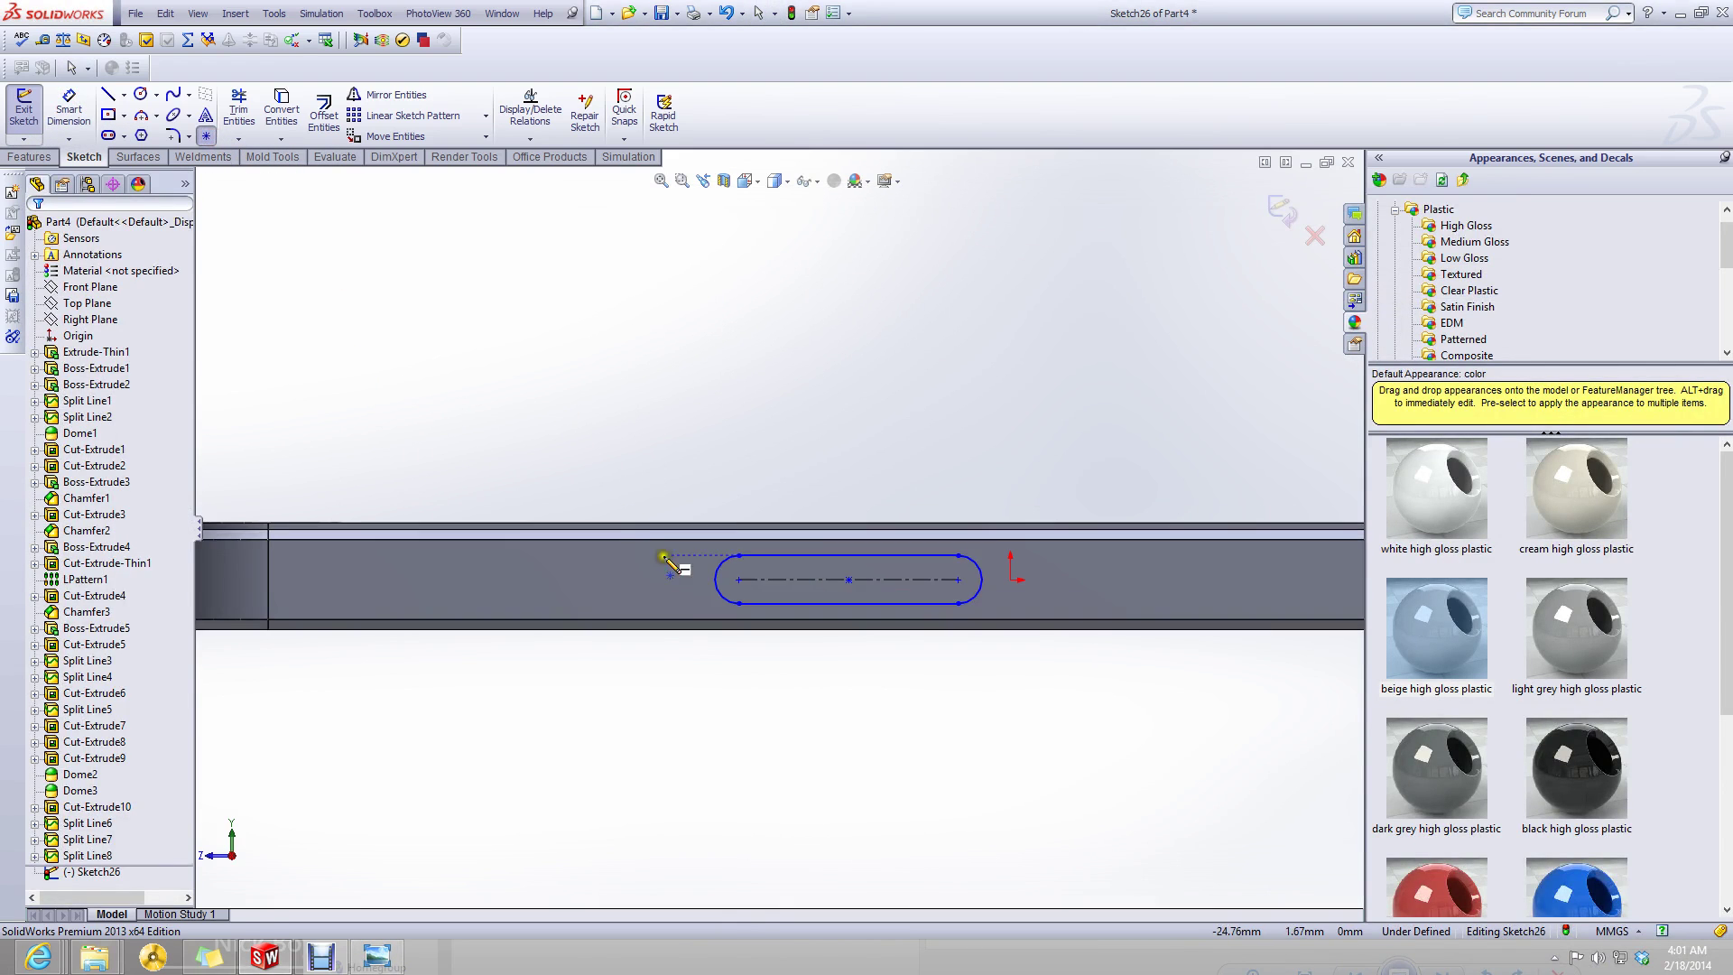
{"action": "left_click", "coordinate": [715, 580]}
{"action": "scroll", "coordinate": [713, 581], "scroll_direction": "up", "scroll_amount": 3}
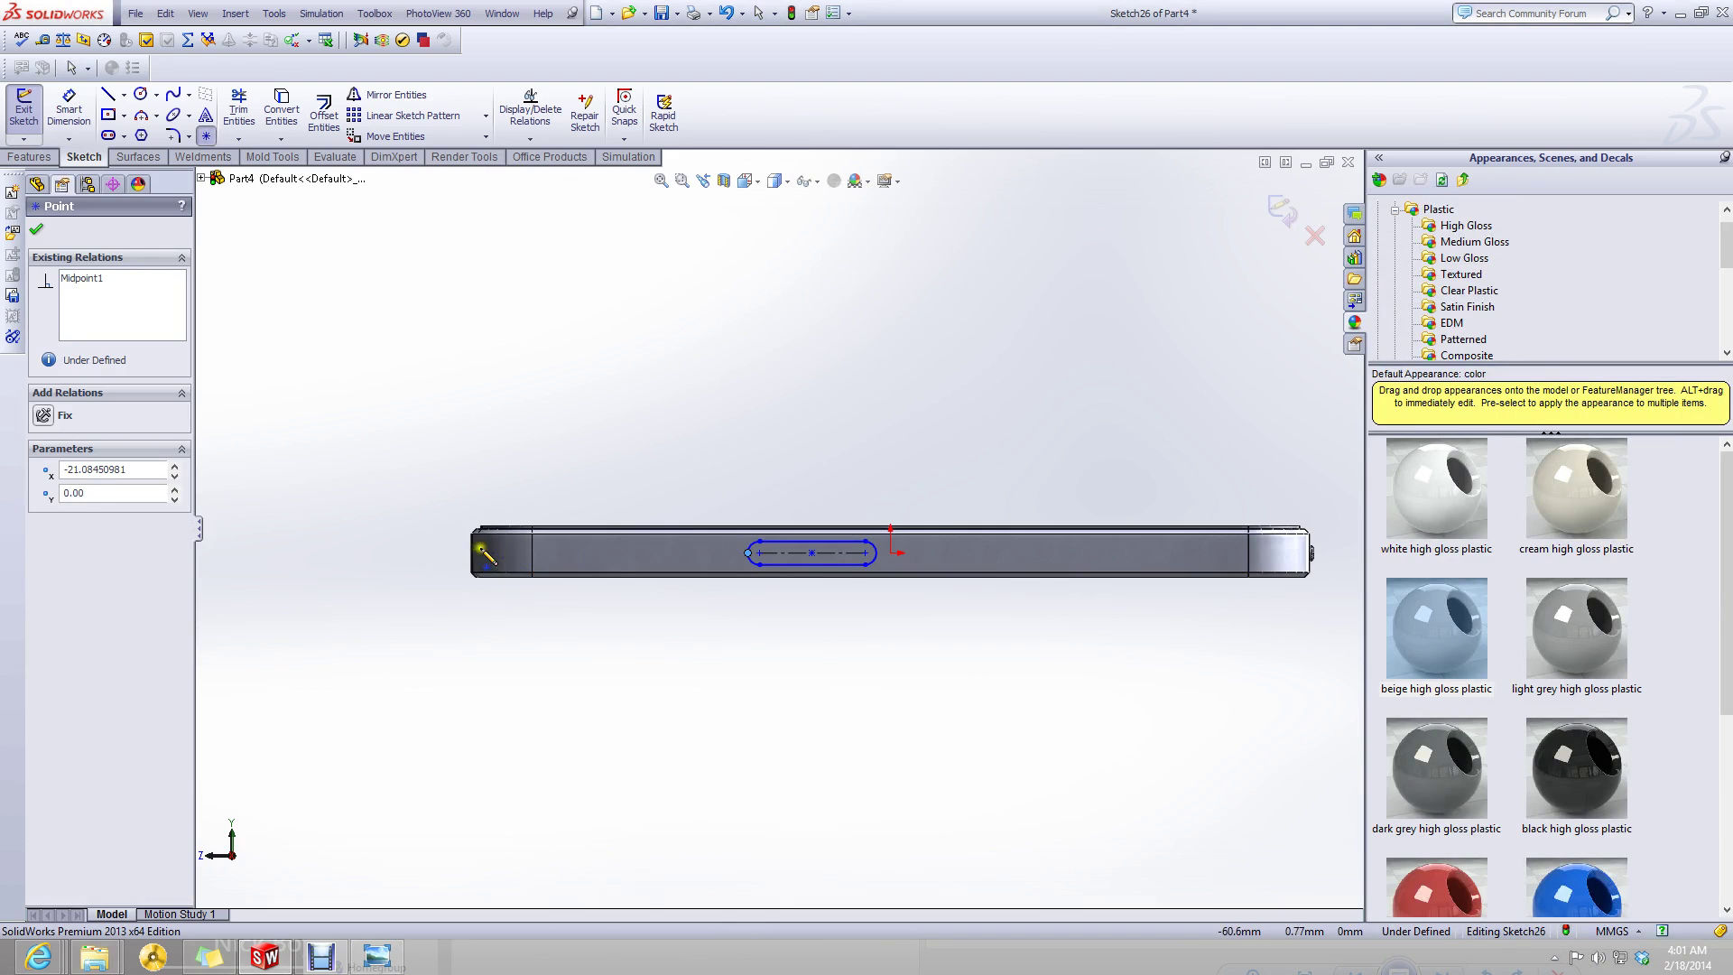
{"action": "key", "text": "Escape"}
- Dimension the horizontal distance from the phone's bottom end to the slot-end point as 50 mm
{"action": "key", "text": "d"}
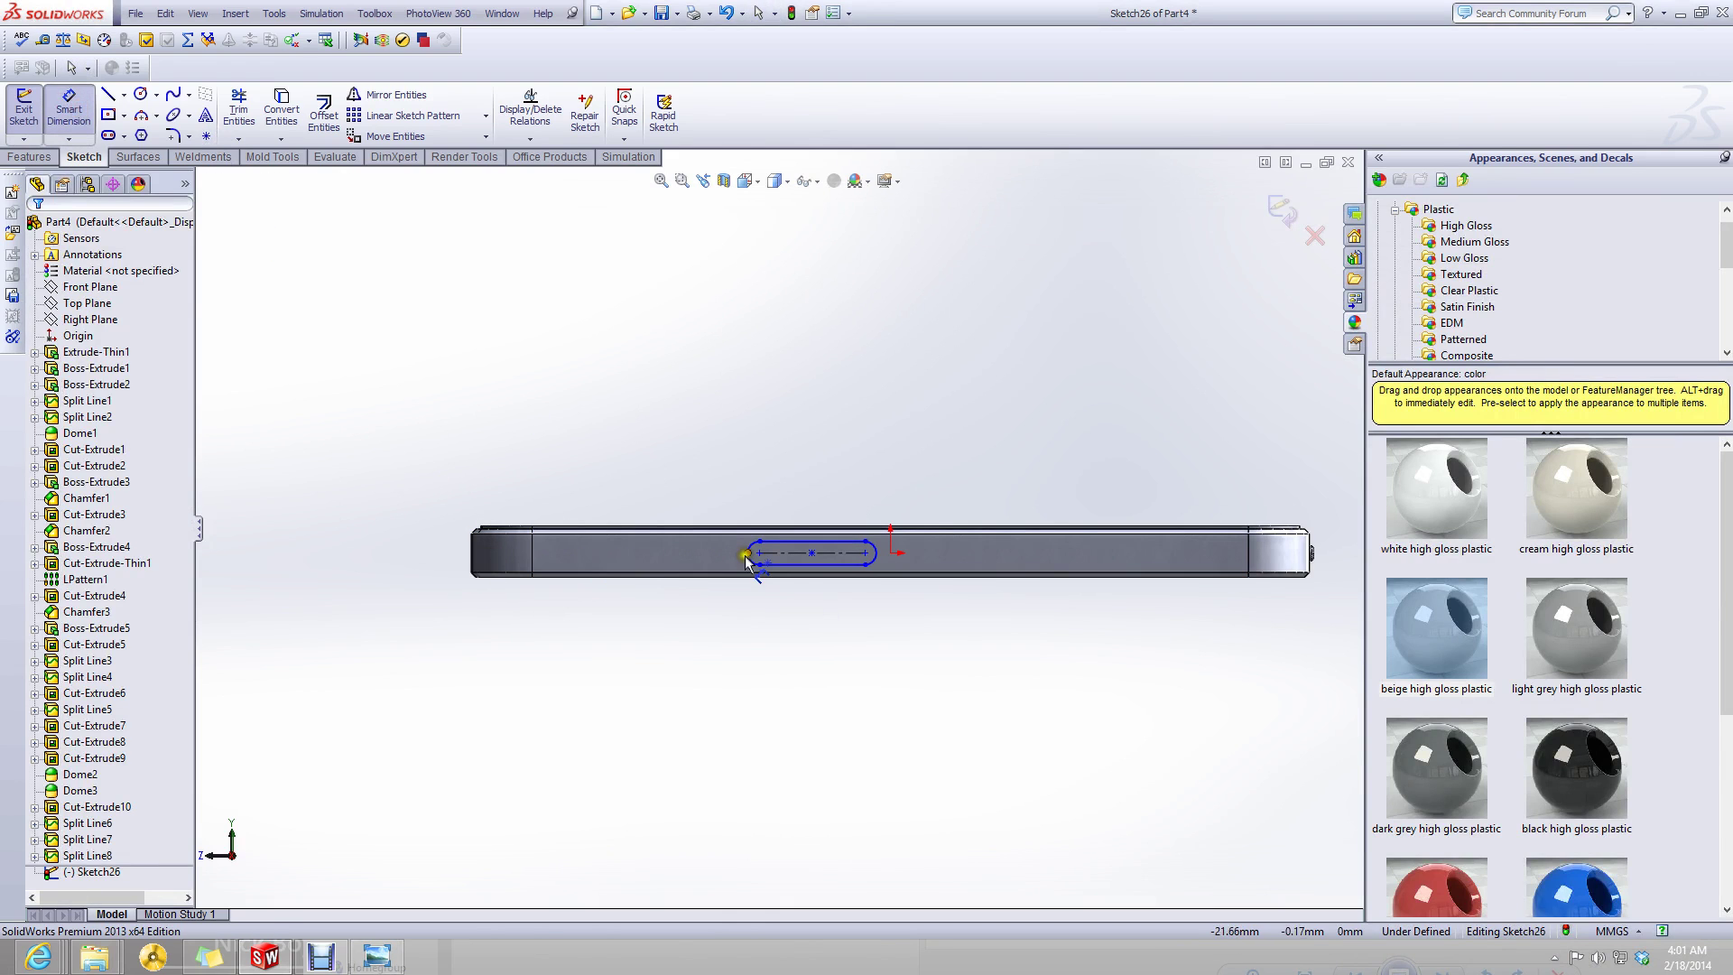
{"action": "left_click", "coordinate": [747, 554]}
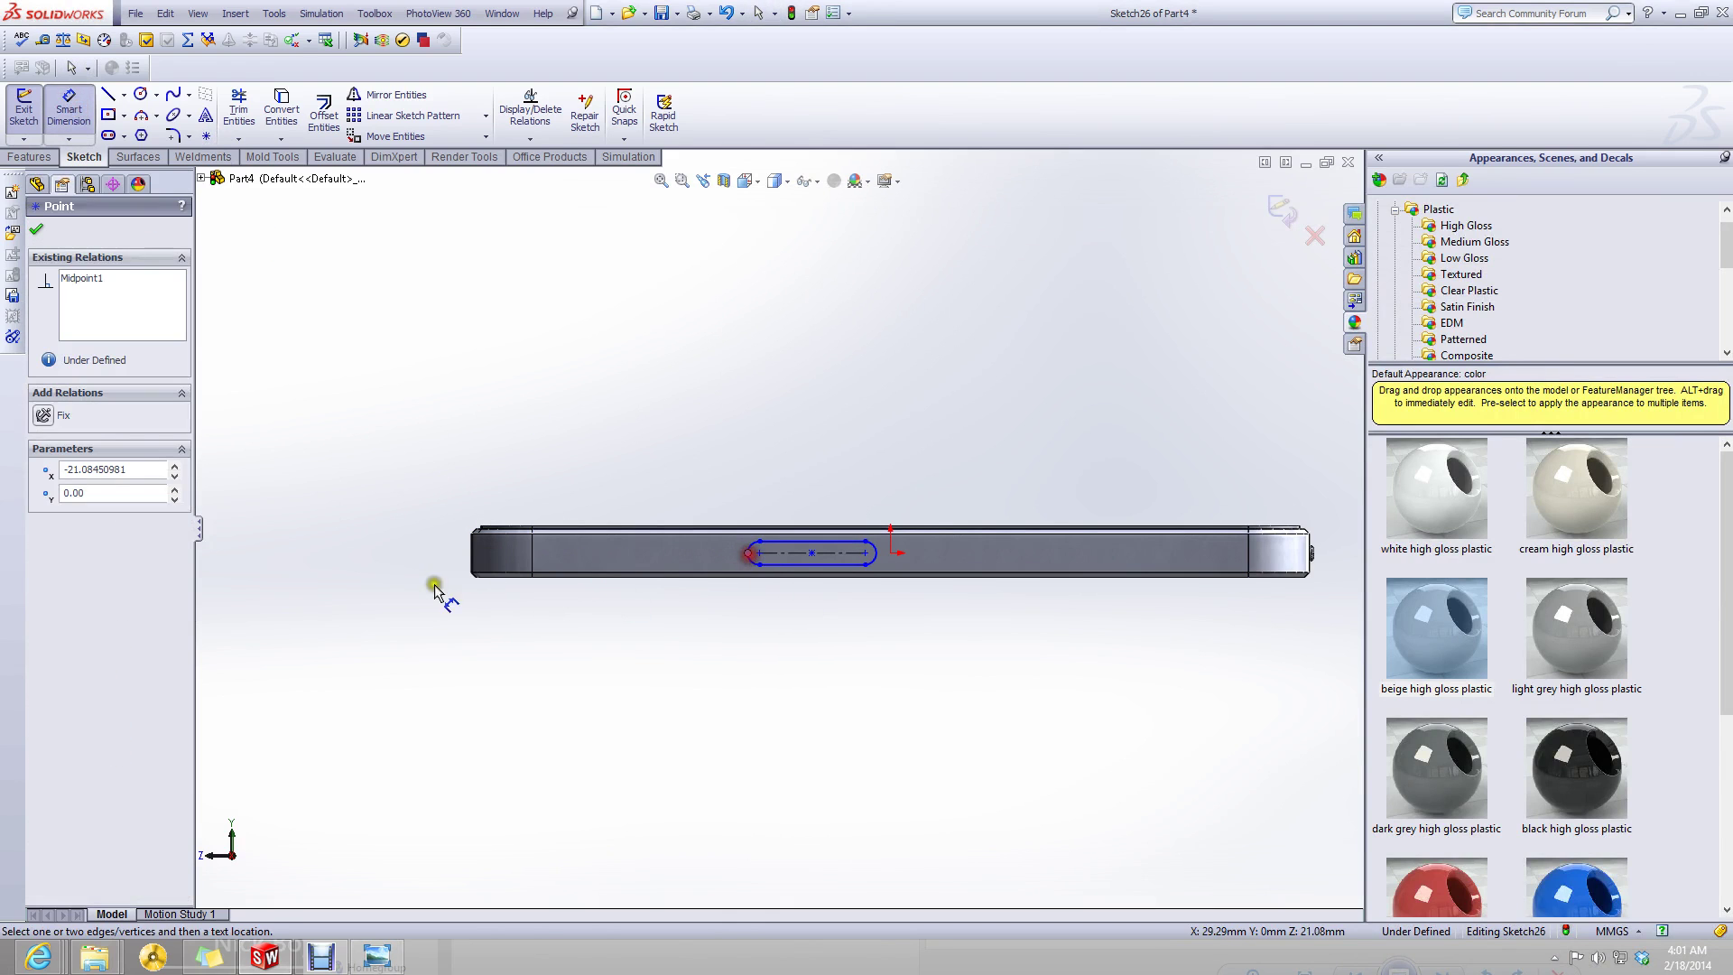
{"action": "left_click", "coordinate": [471, 551]}
{"action": "left_click", "coordinate": [578, 693]}
{"action": "type", "text": "5"}
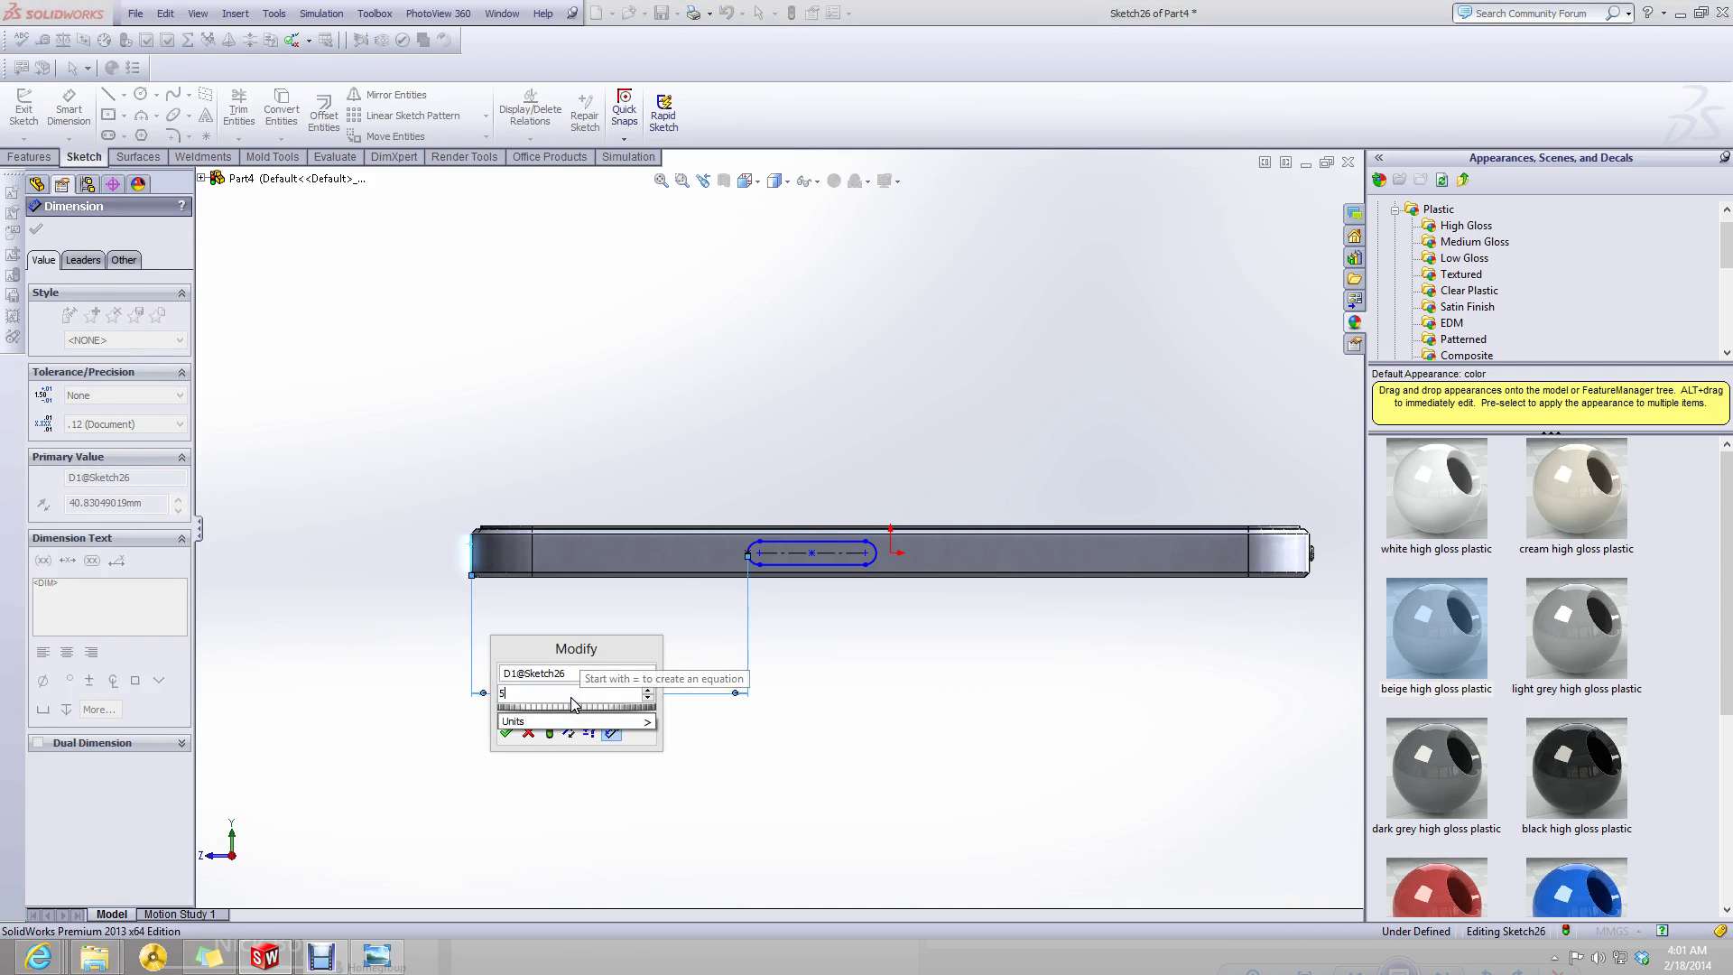
{"action": "type", "text": "0"}
{"action": "key", "text": "Return"}
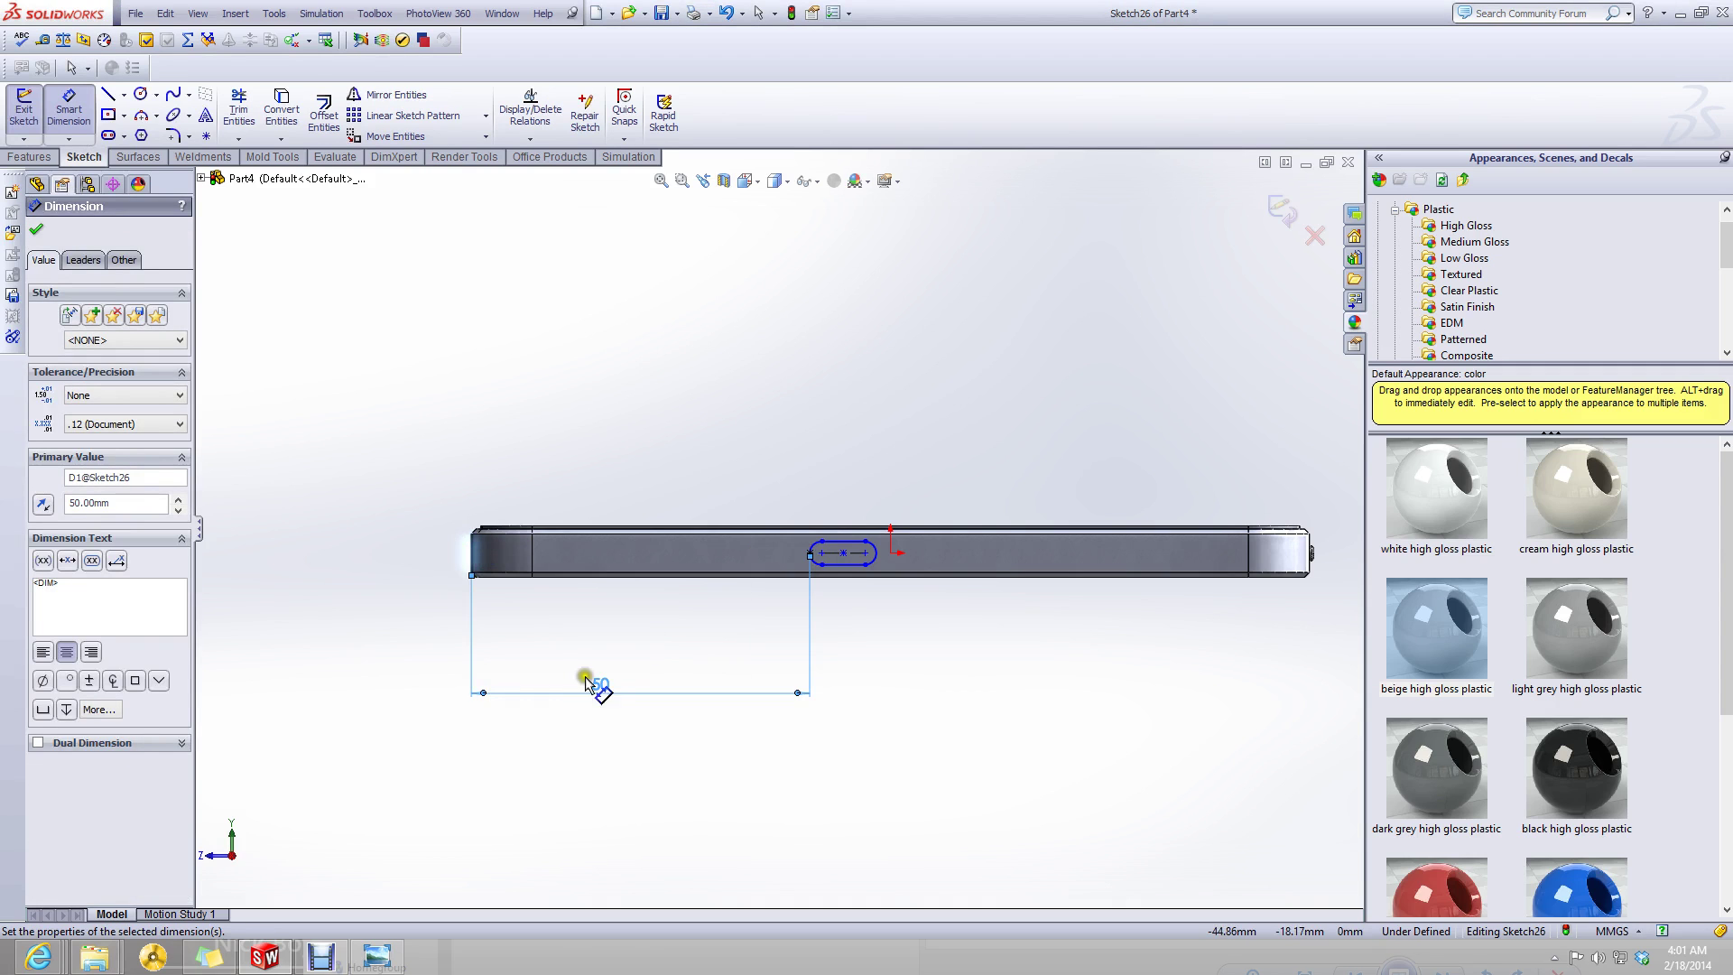
- Set the distance from the phone's bottom end to the slot-end point to 54 mm
{"action": "double_click", "coordinate": [599, 678]}
{"action": "type", "text": "54"}
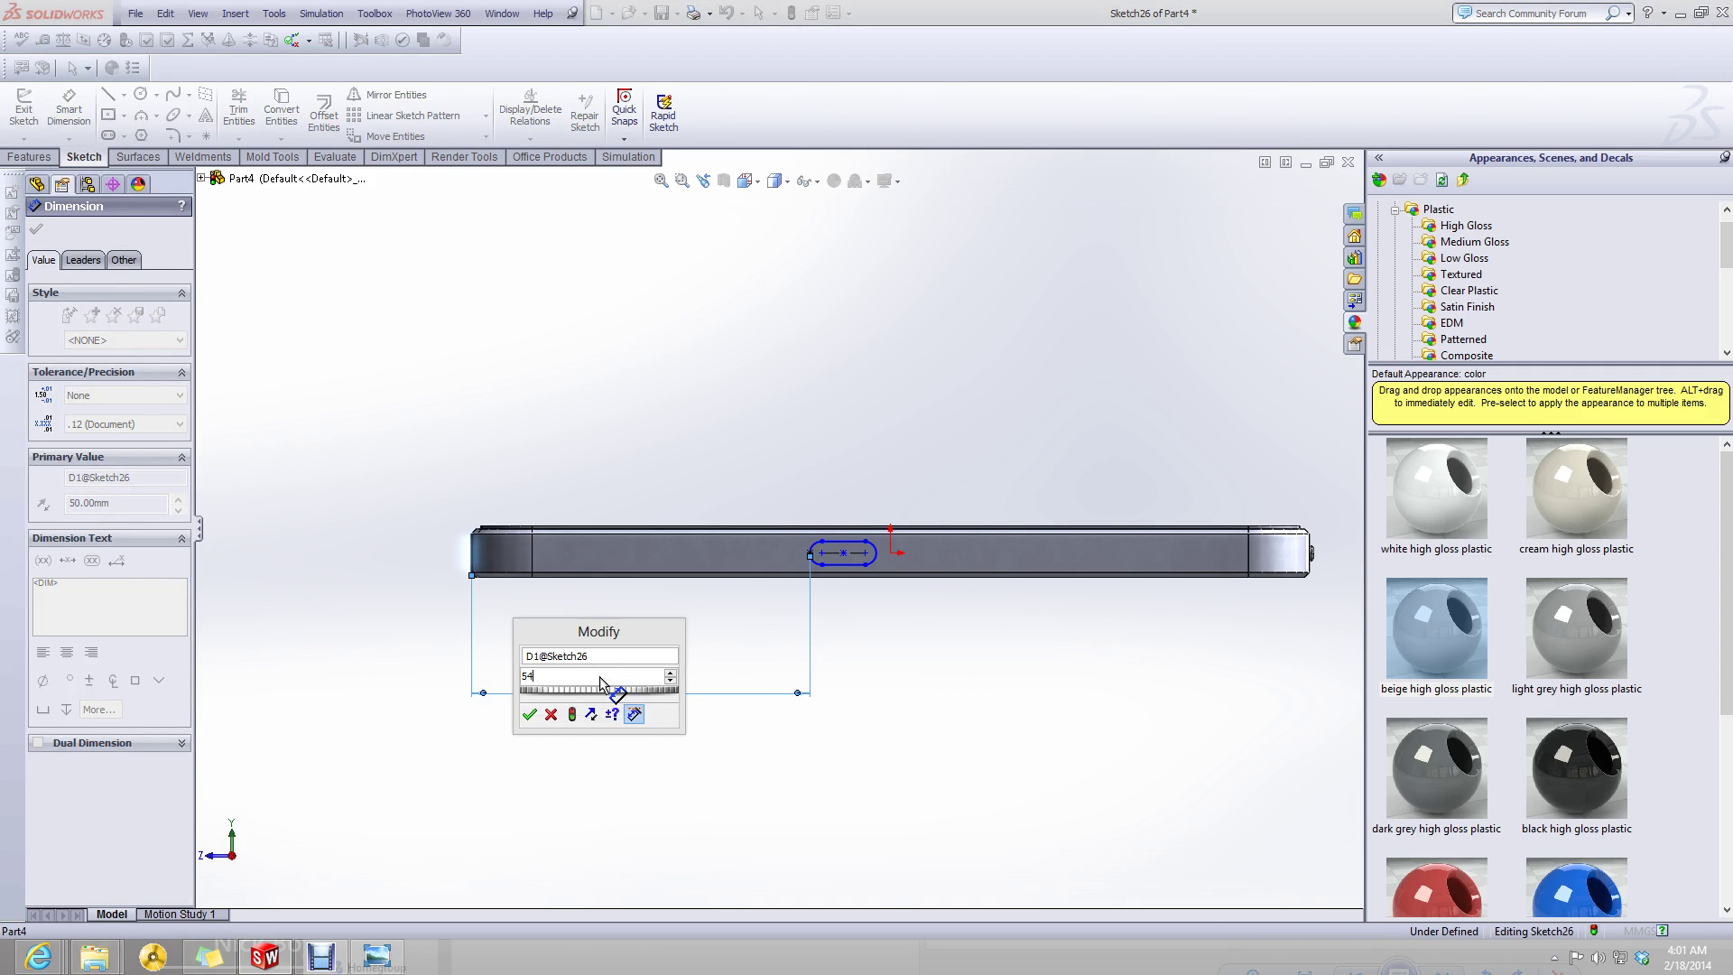
{"action": "key", "text": "Return"}
{"action": "key", "text": "Escape"}
- Reshape the slot freehand to about 6.8 mm center-to-center and about 2 mm wide
{"action": "scroll", "coordinate": [894, 552], "scroll_direction": "down", "scroll_amount": 5}
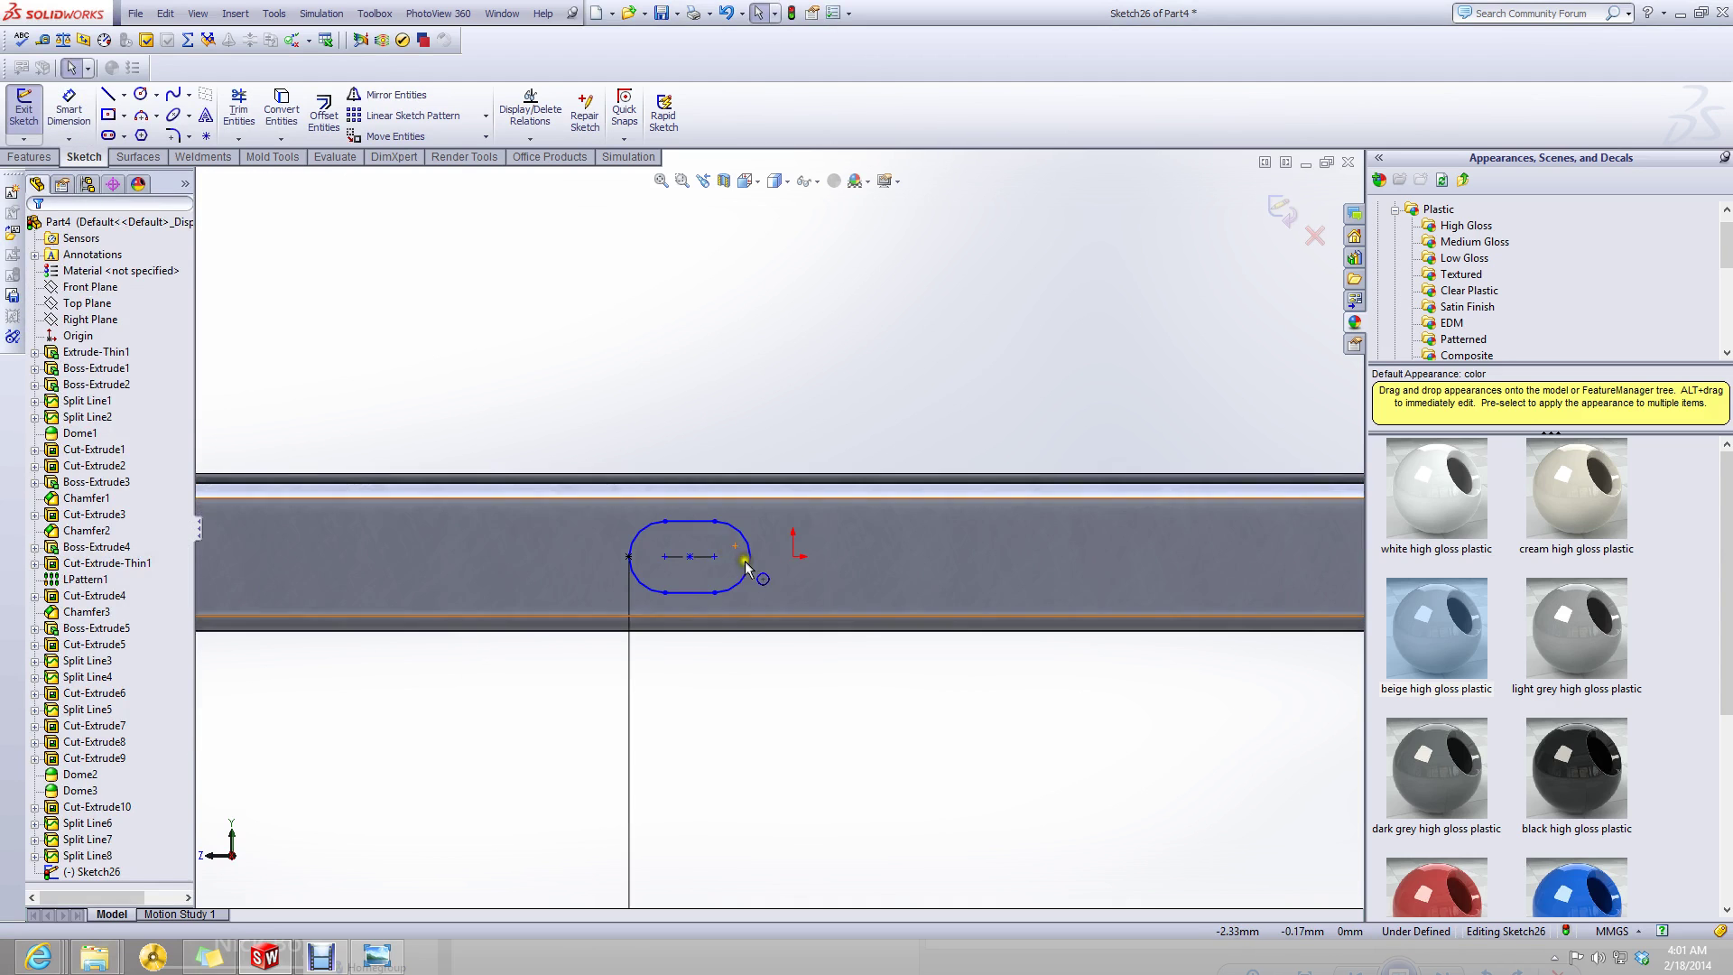
{"action": "left_click_drag", "start_coordinate": [745, 567], "coordinate": [727, 536]}
{"action": "left_click", "coordinate": [787, 774]}
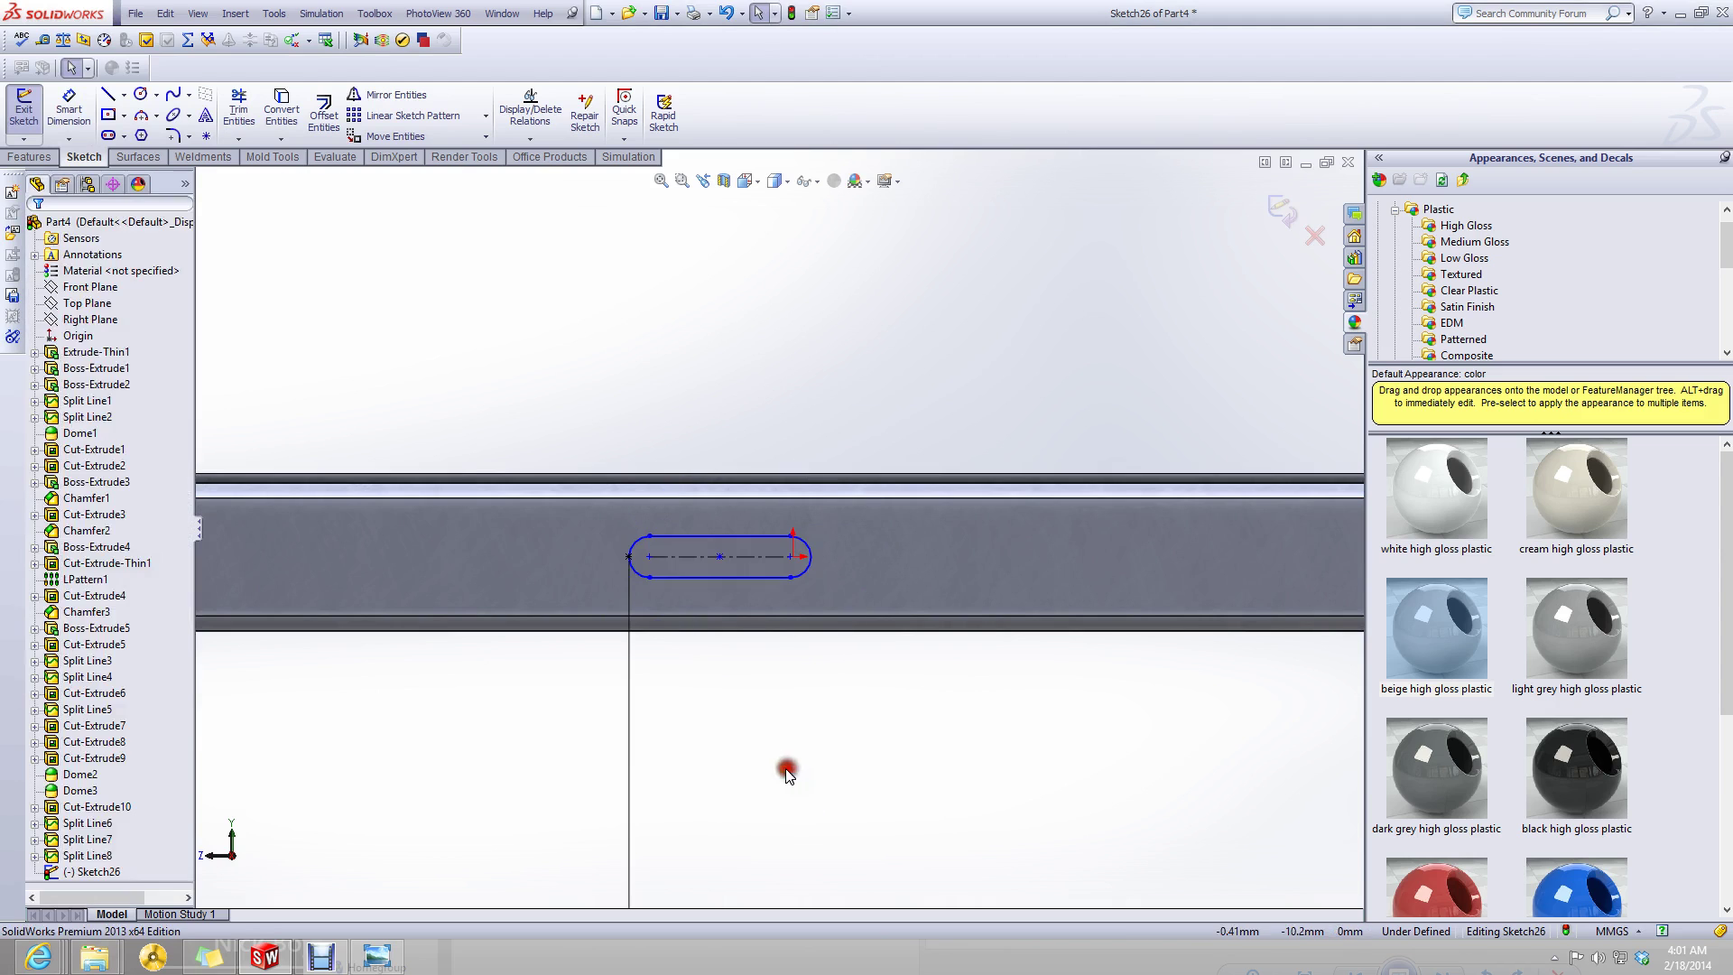
- Check the SIM tray size in the iphone5blueprints drawing and set the slot's center-to-center length to 15.57 mm
{"action": "left_click", "coordinate": [377, 956]}
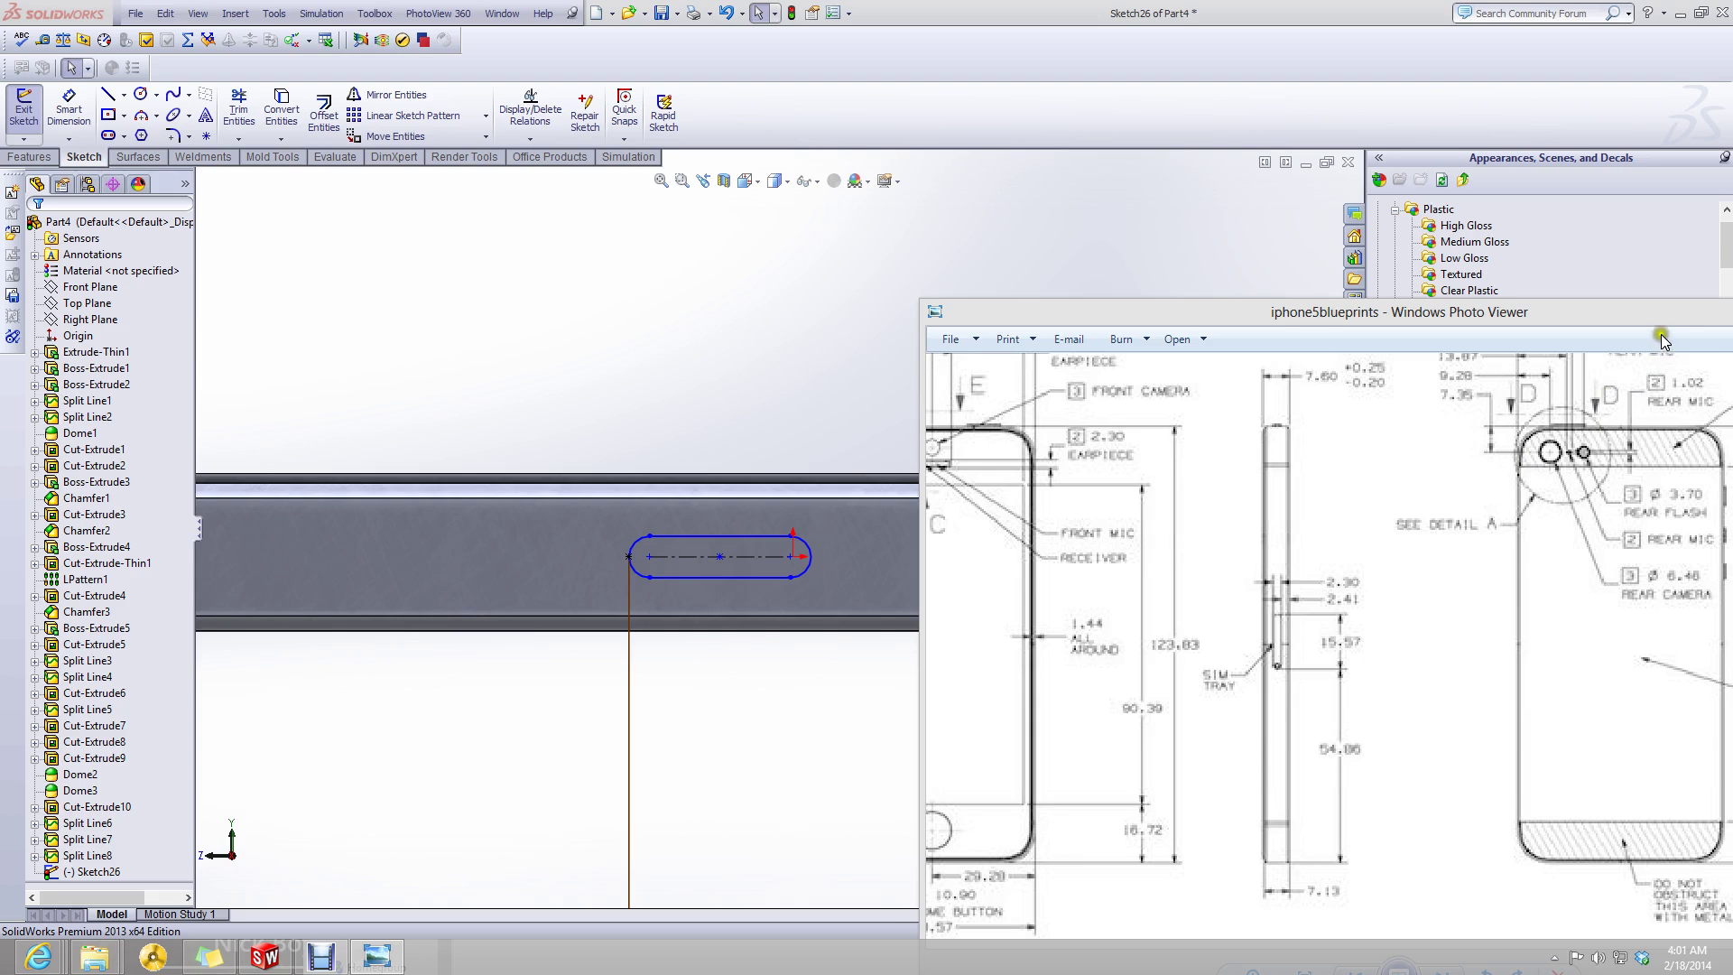
{"action": "left_click_drag", "start_coordinate": [1670, 311], "coordinate": [1474, 303]}
{"action": "left_click", "coordinate": [1620, 301]}
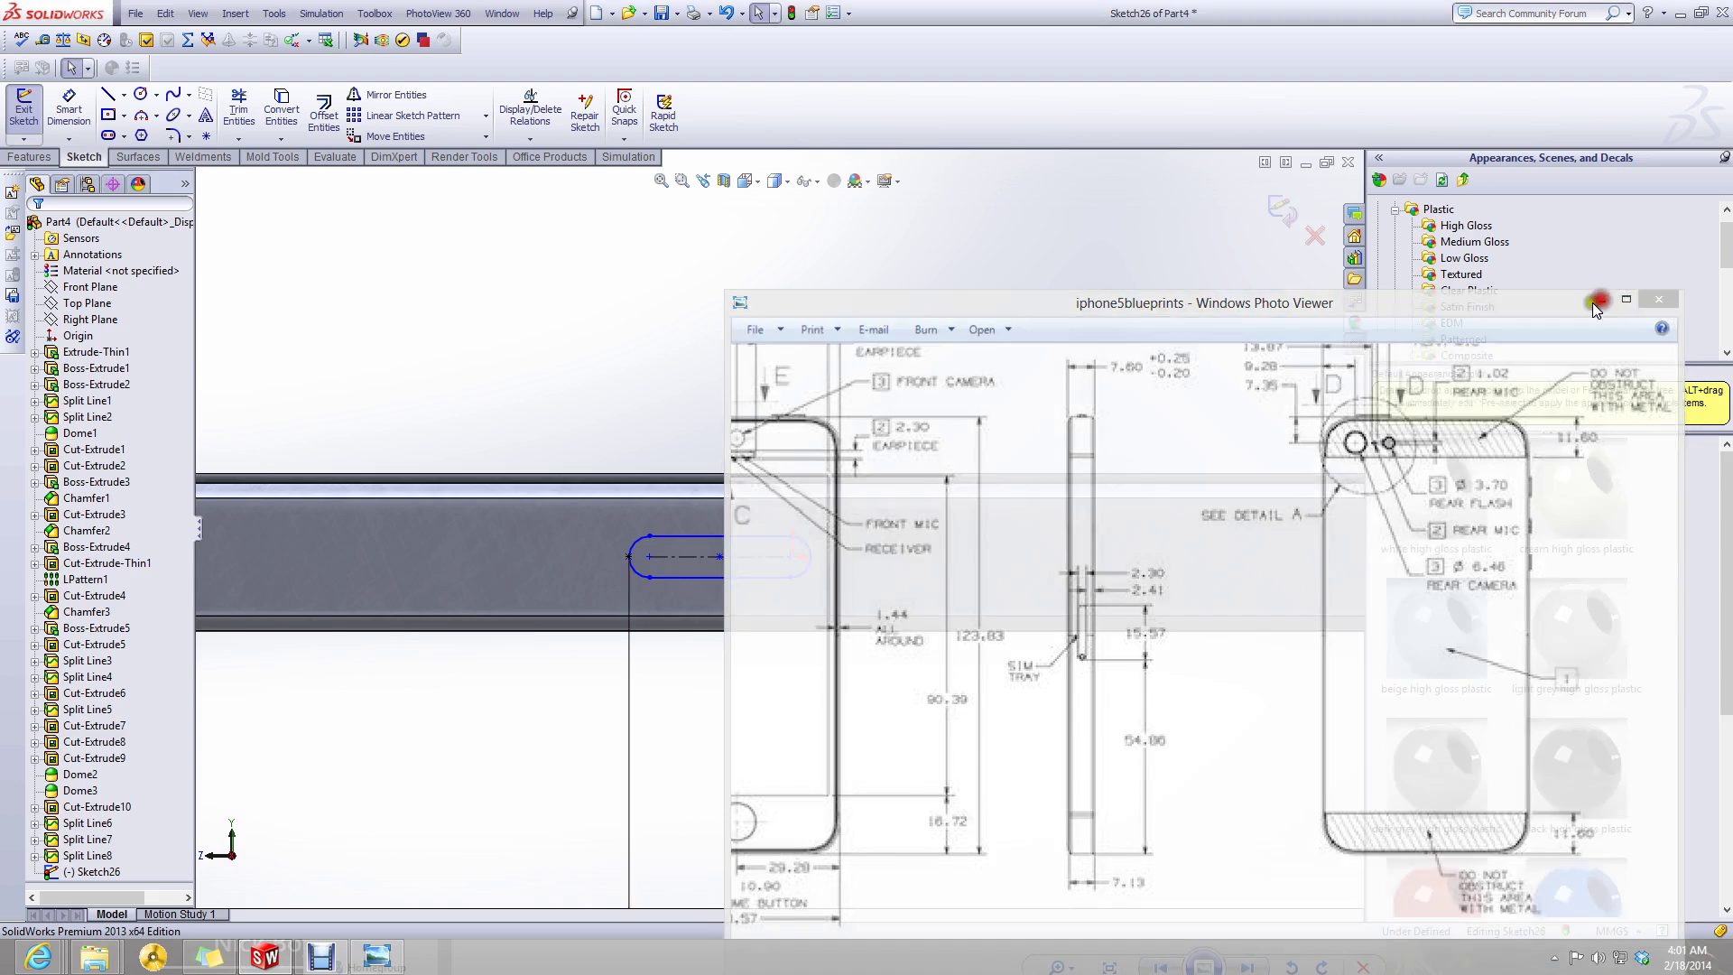
{"action": "left_click", "coordinate": [713, 576]}
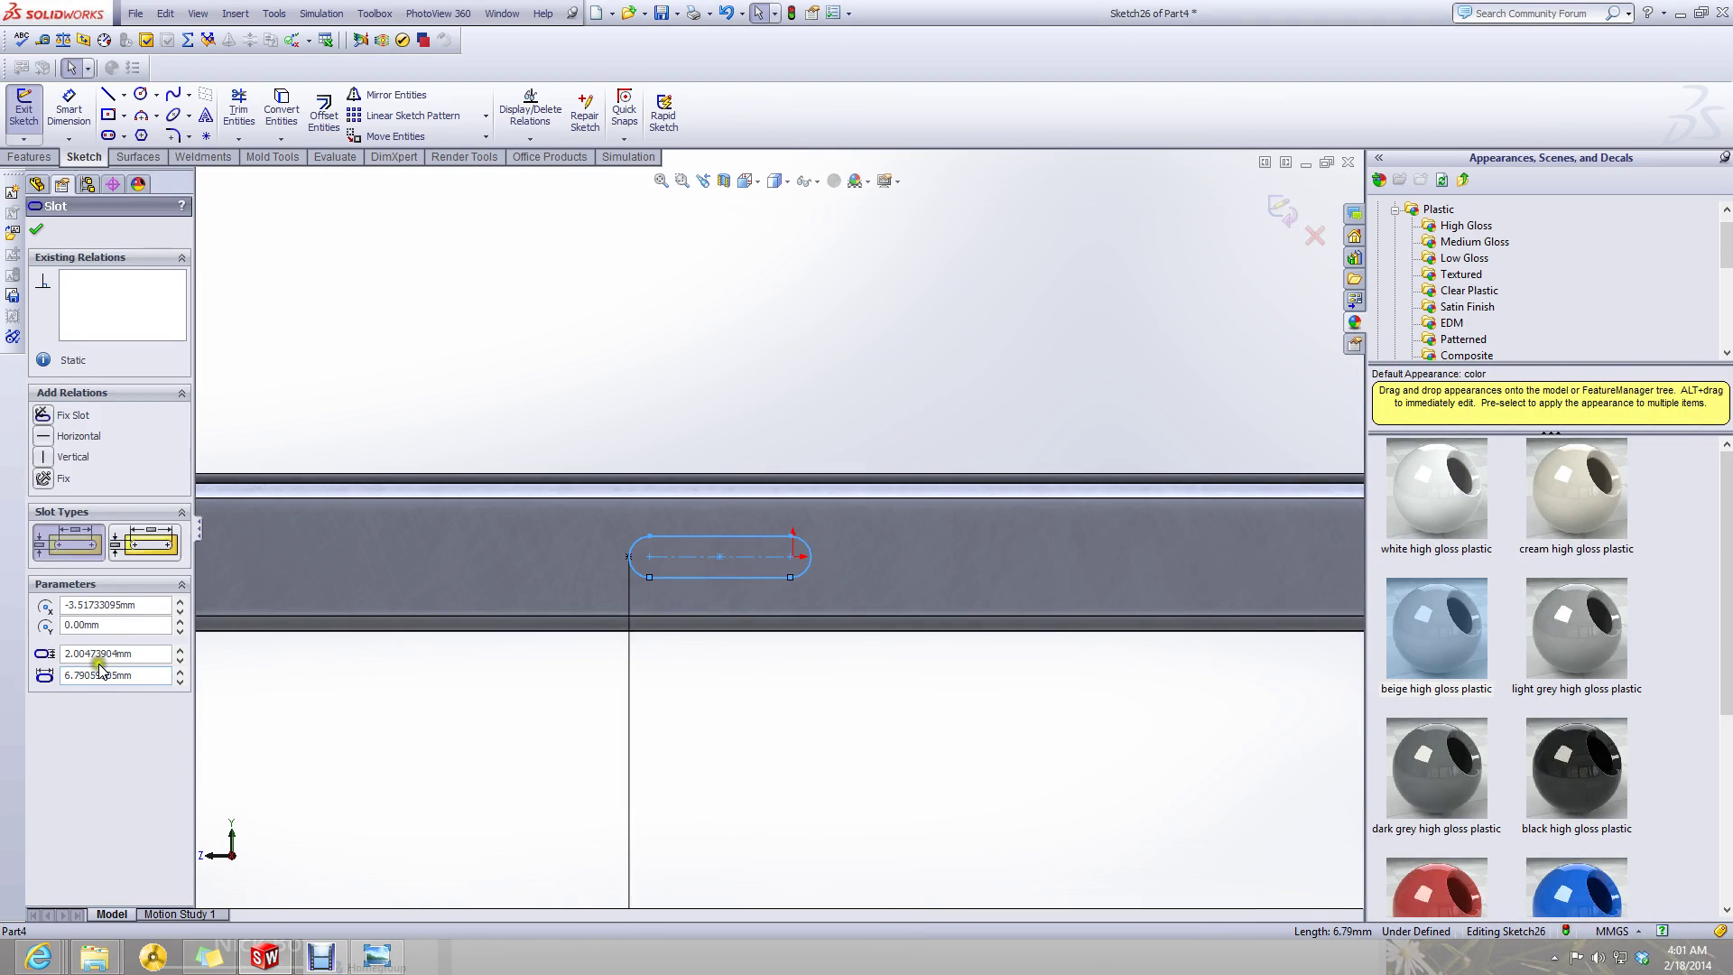
{"action": "double_click", "coordinate": [151, 675]}
{"action": "type", "text": "15.57"}
{"action": "key", "text": "Return"}
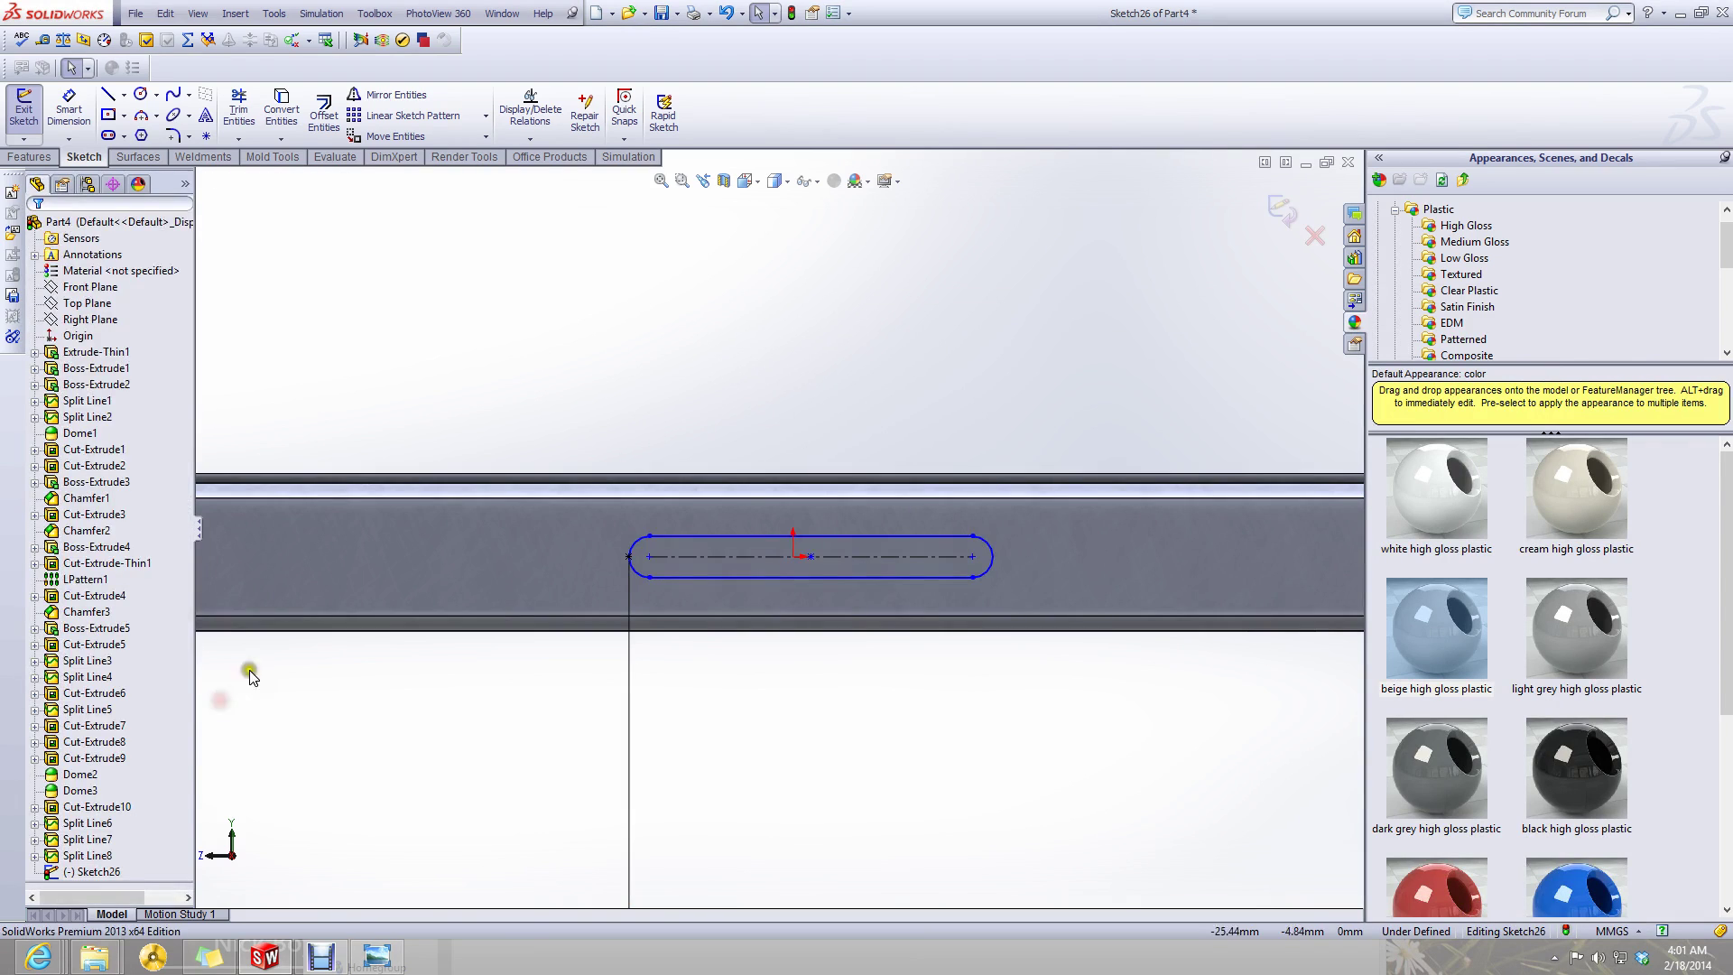
- Set the slot's width to 2.3 mm
{"action": "left_click", "coordinate": [813, 576]}
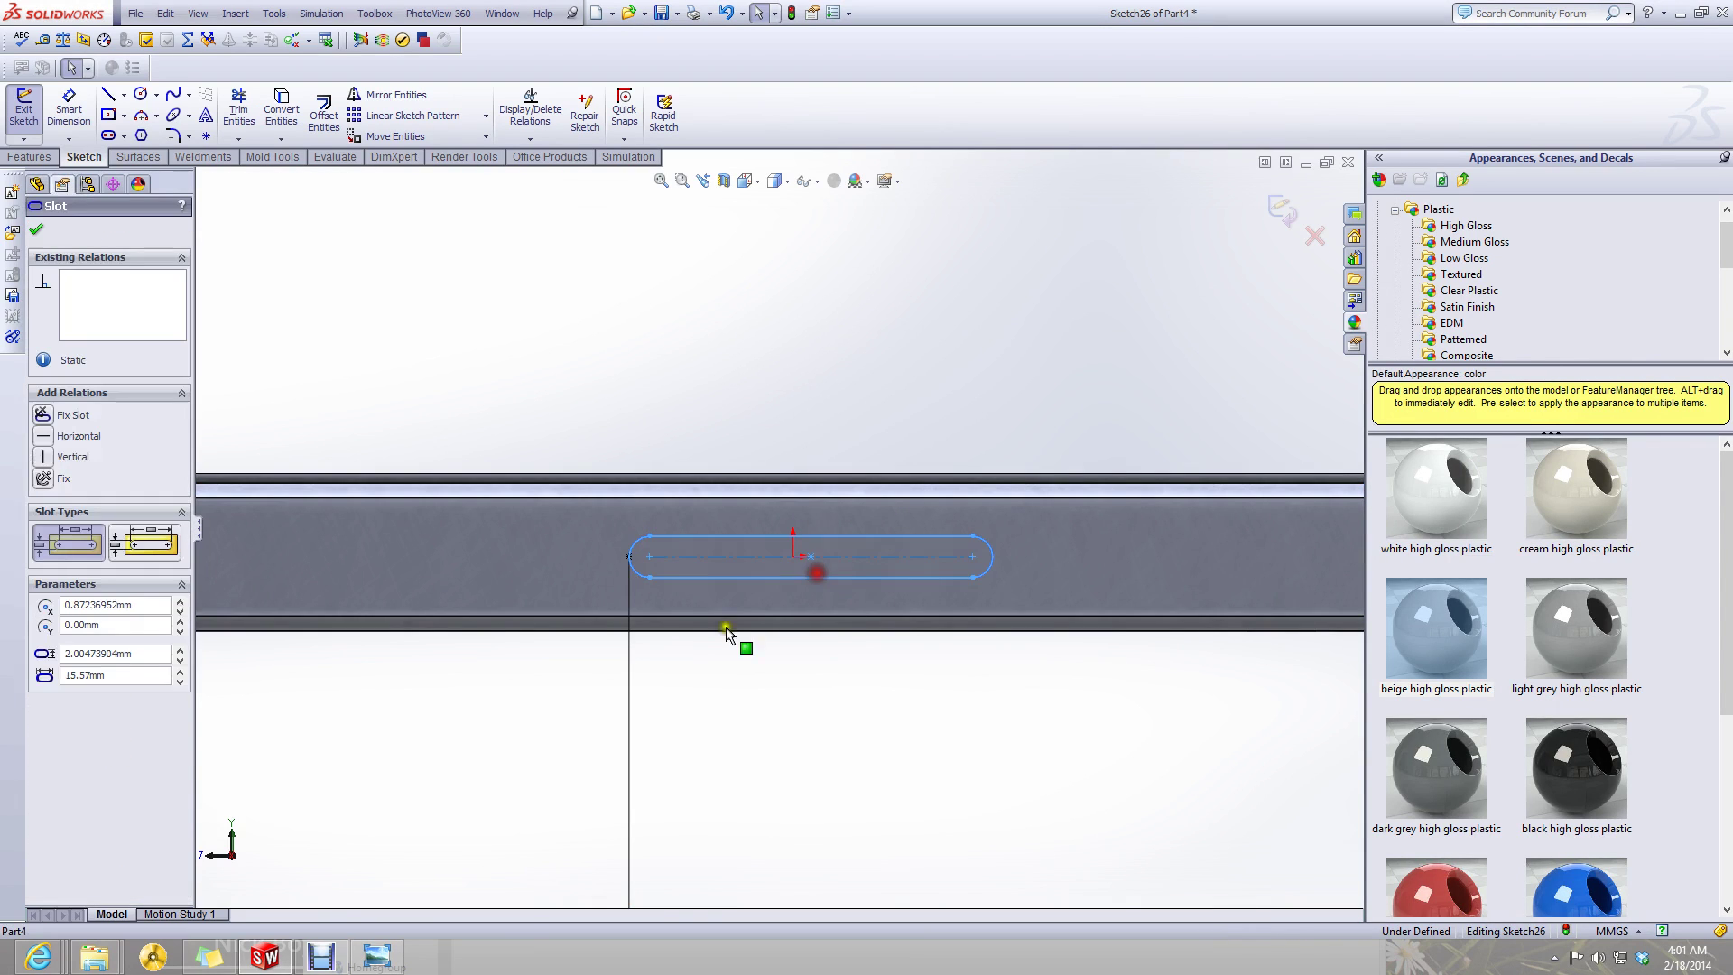
{"action": "left_click", "coordinate": [143, 652]}
{"action": "type", "text": "2.3"}
{"action": "key", "text": "Return"}
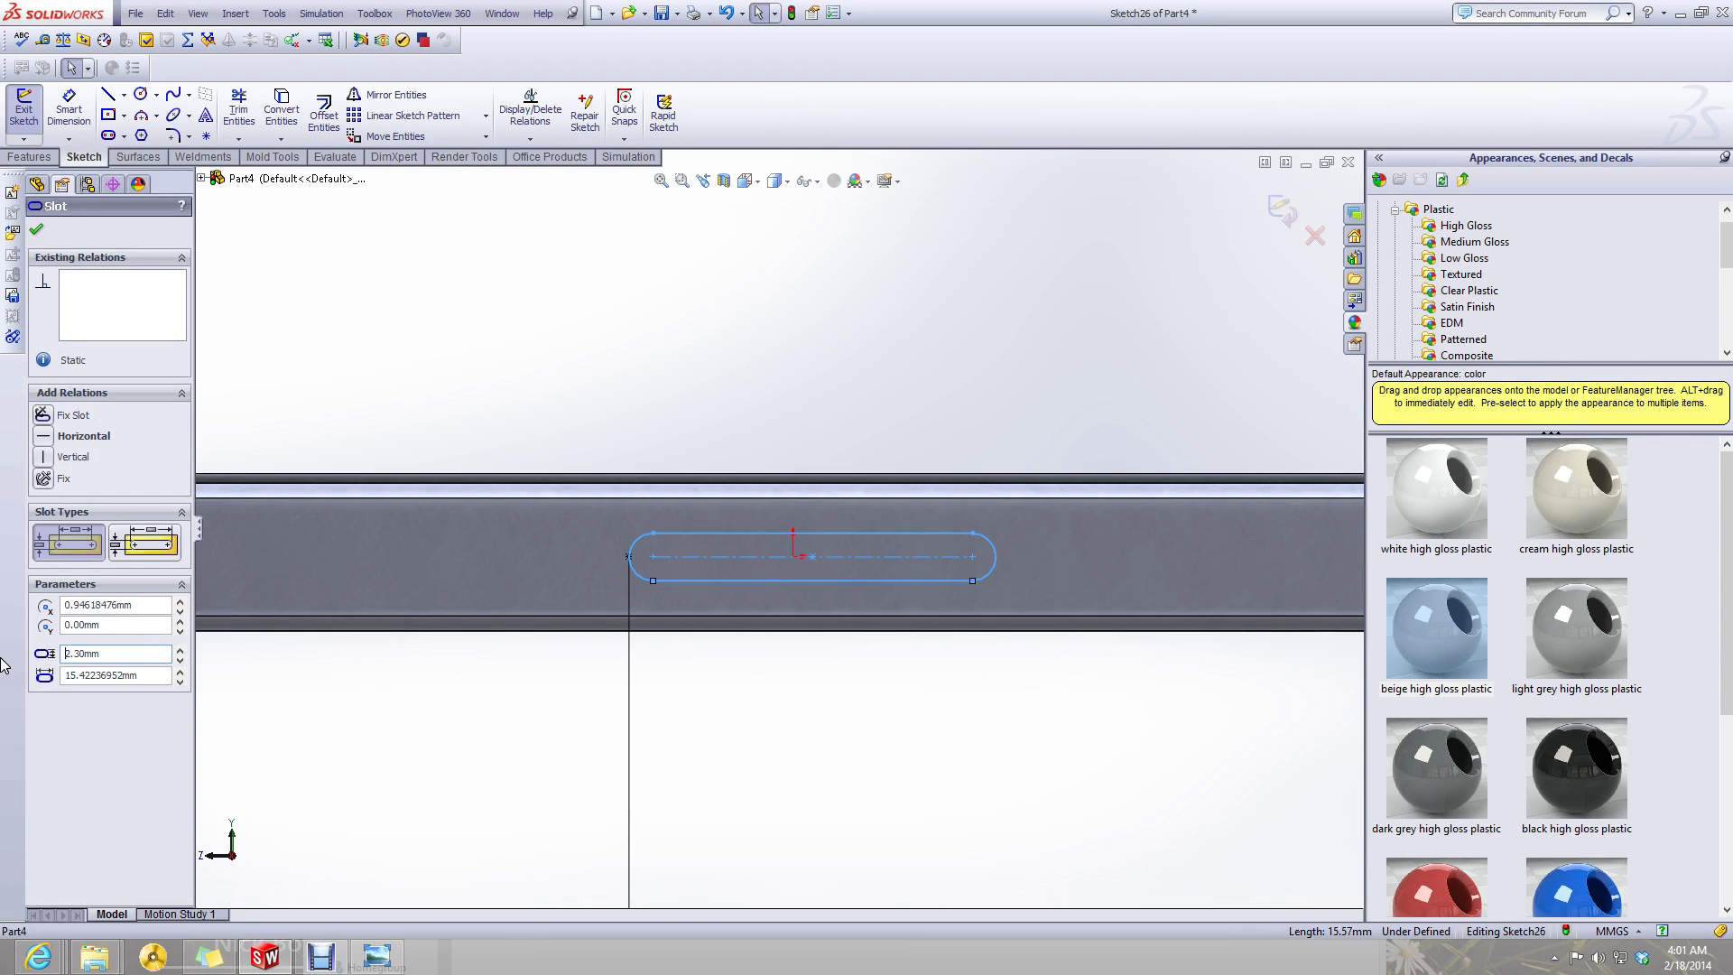
{"action": "left_click", "coordinate": [894, 713]}
- Dimension the slot's center-to-center length and its width
{"action": "left_click", "coordinate": [65, 101]}
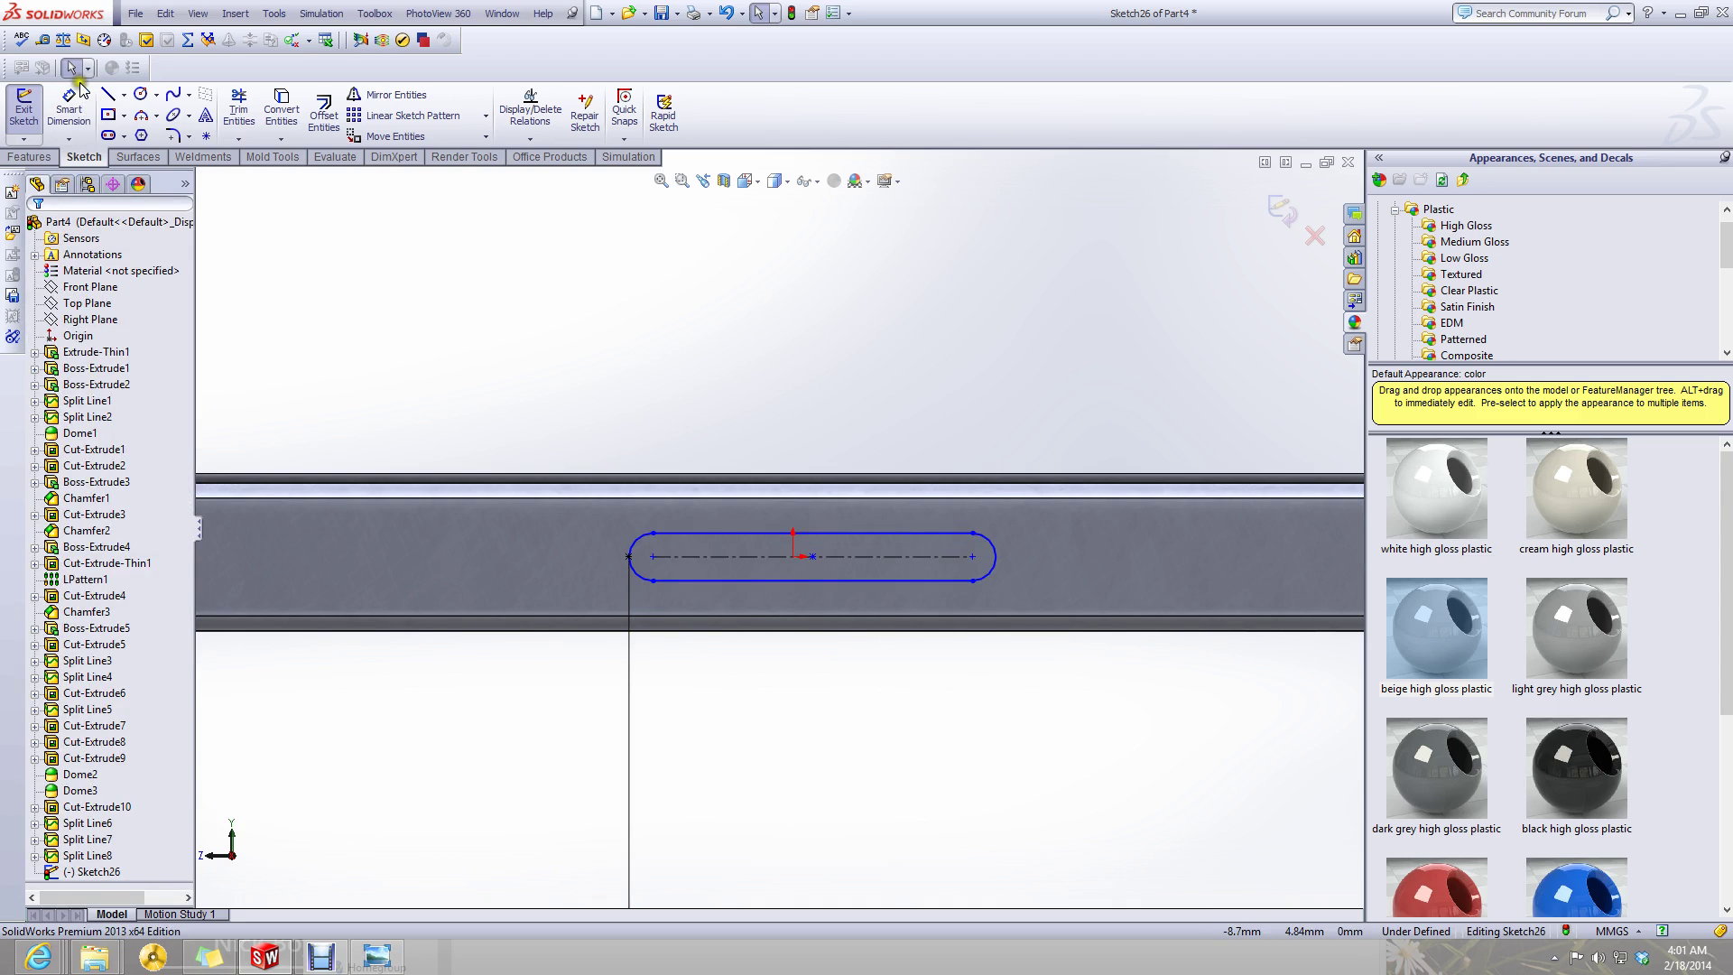
{"action": "left_click", "coordinate": [743, 578]}
{"action": "left_click", "coordinate": [773, 696]}
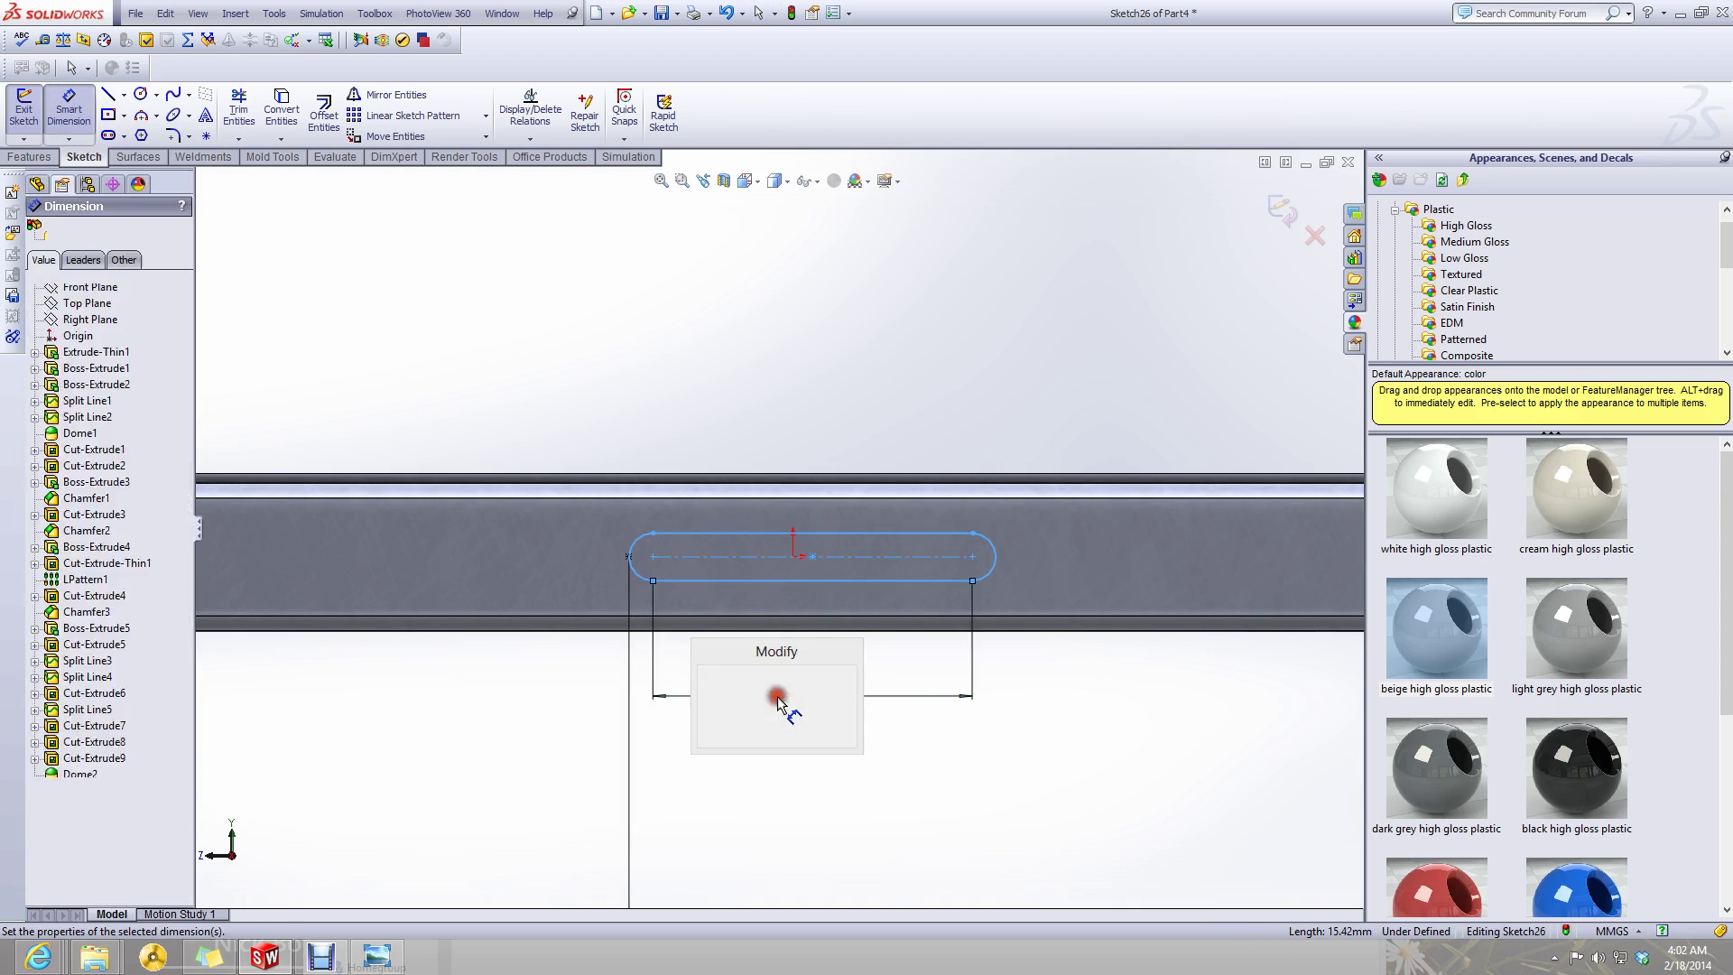
{"action": "left_click", "coordinate": [707, 735]}
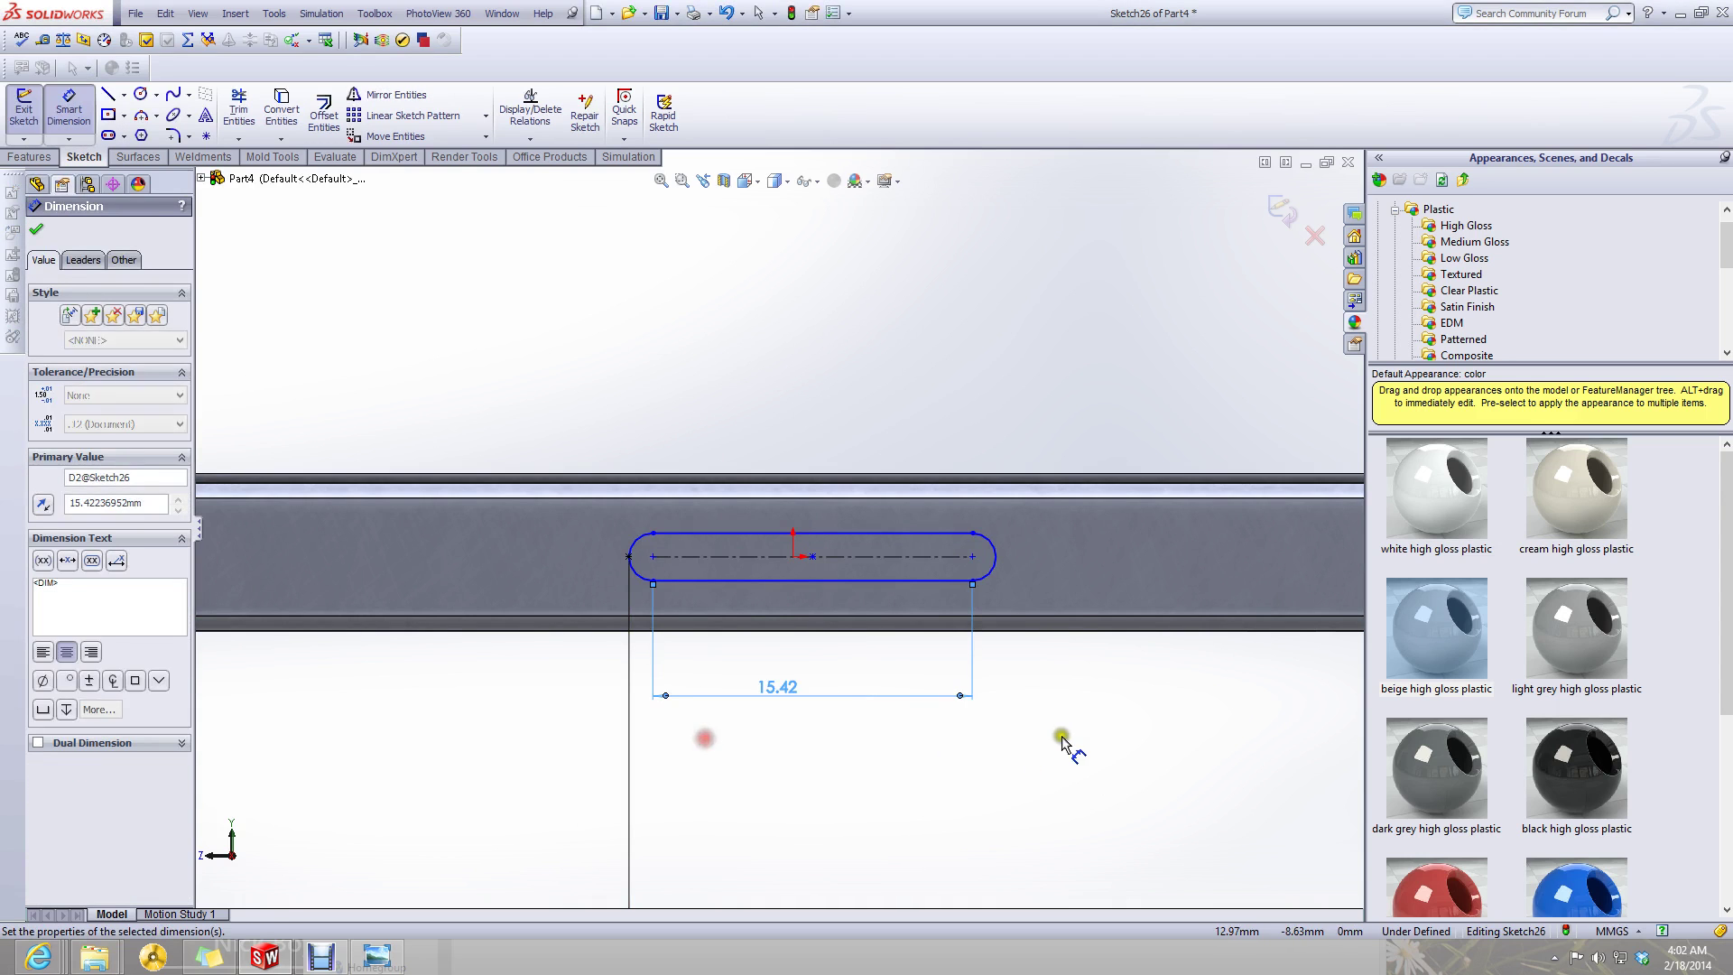
{"action": "left_click", "coordinate": [939, 583]}
{"action": "left_click", "coordinate": [934, 533]}
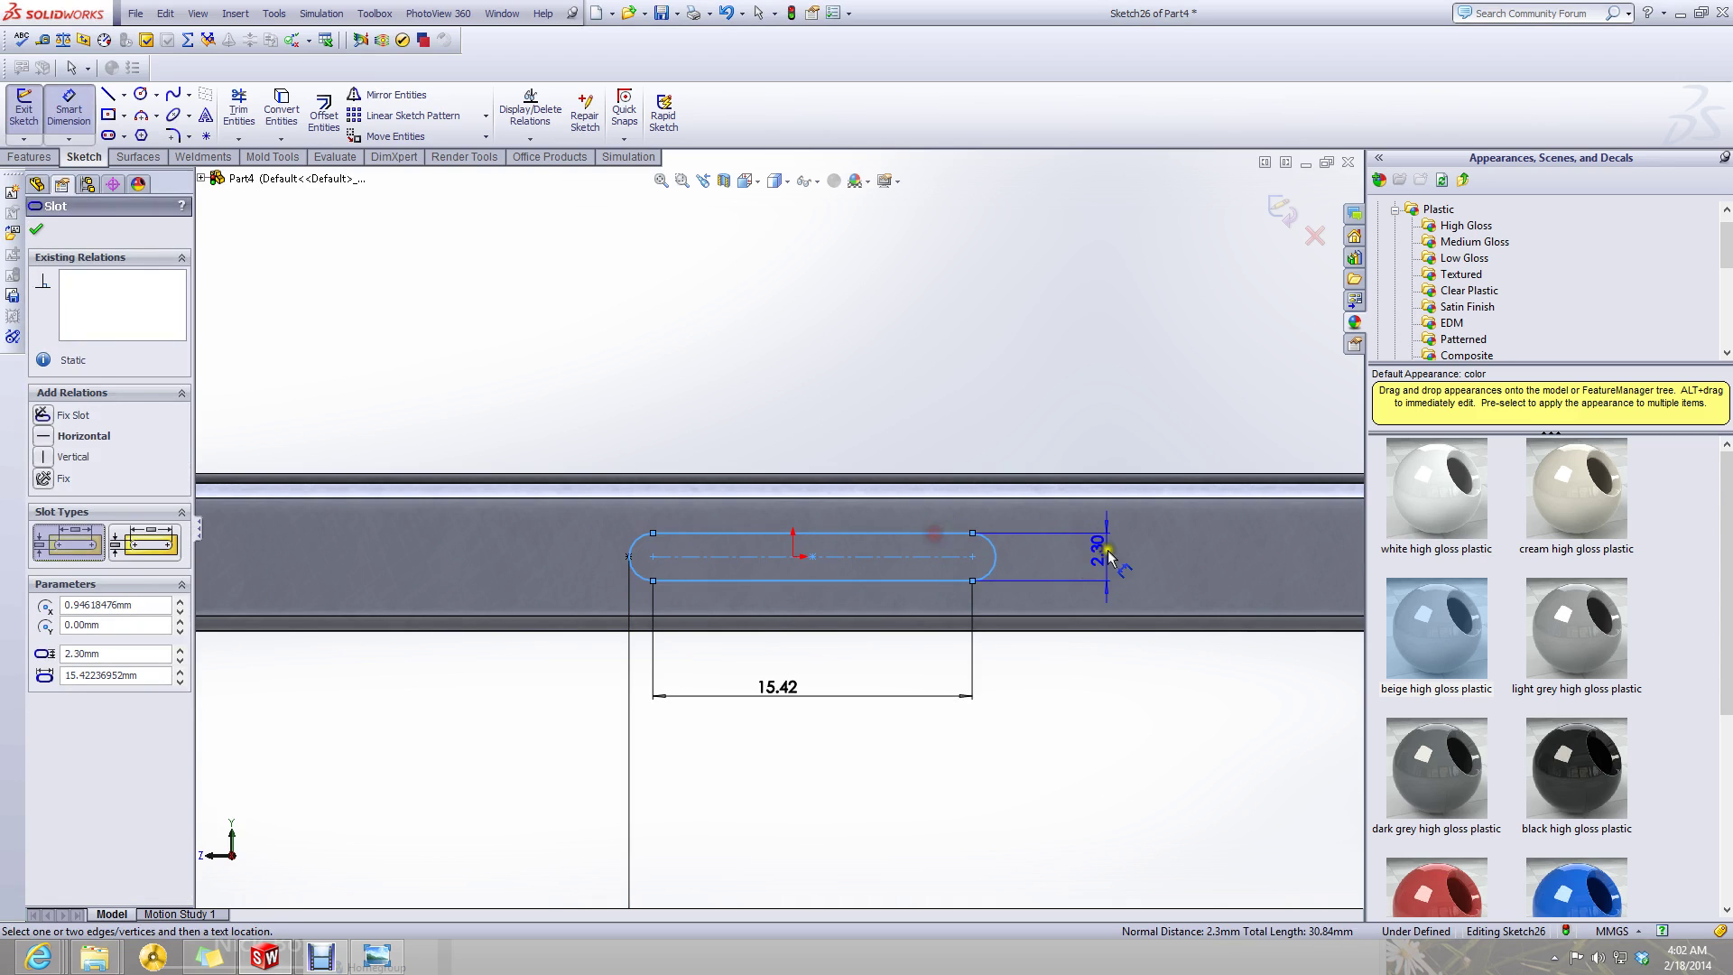
{"action": "left_click", "coordinate": [1100, 560]}
{"action": "left_click", "coordinate": [1029, 600]}
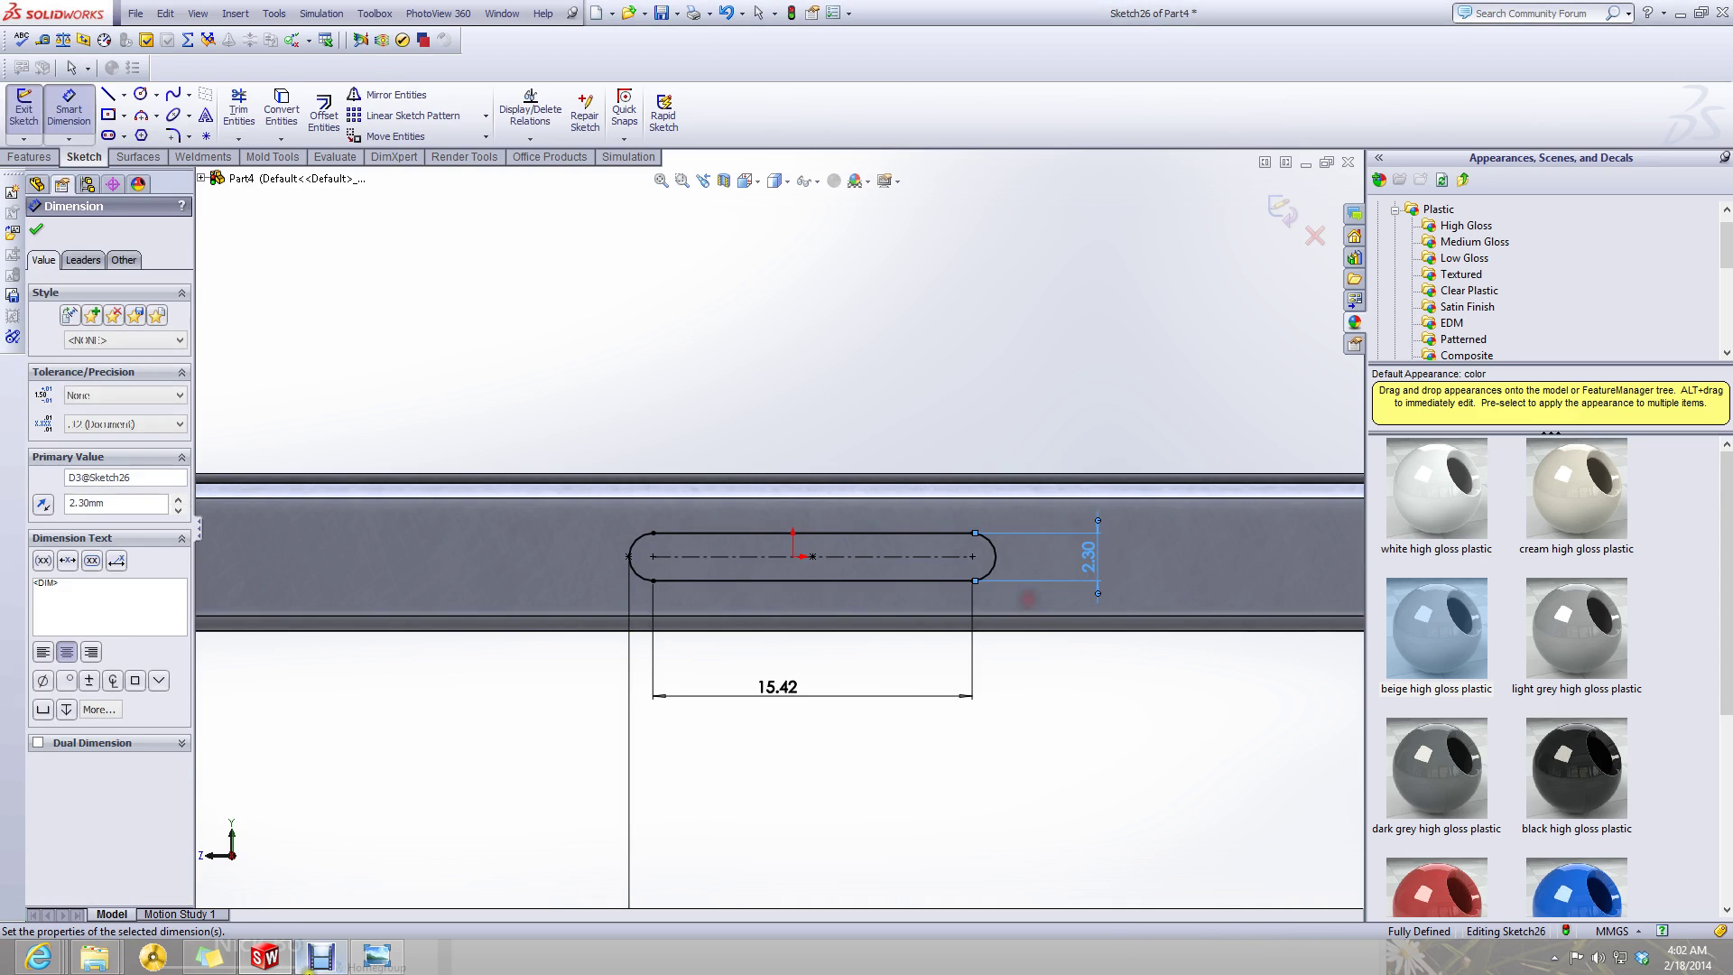
- Examine the SIM card slot and its small hole on the side of the finished iPhone 5 part, and return to Part4
{"action": "scroll", "coordinate": [829, 810], "scroll_direction": "up", "scroll_amount": 3}
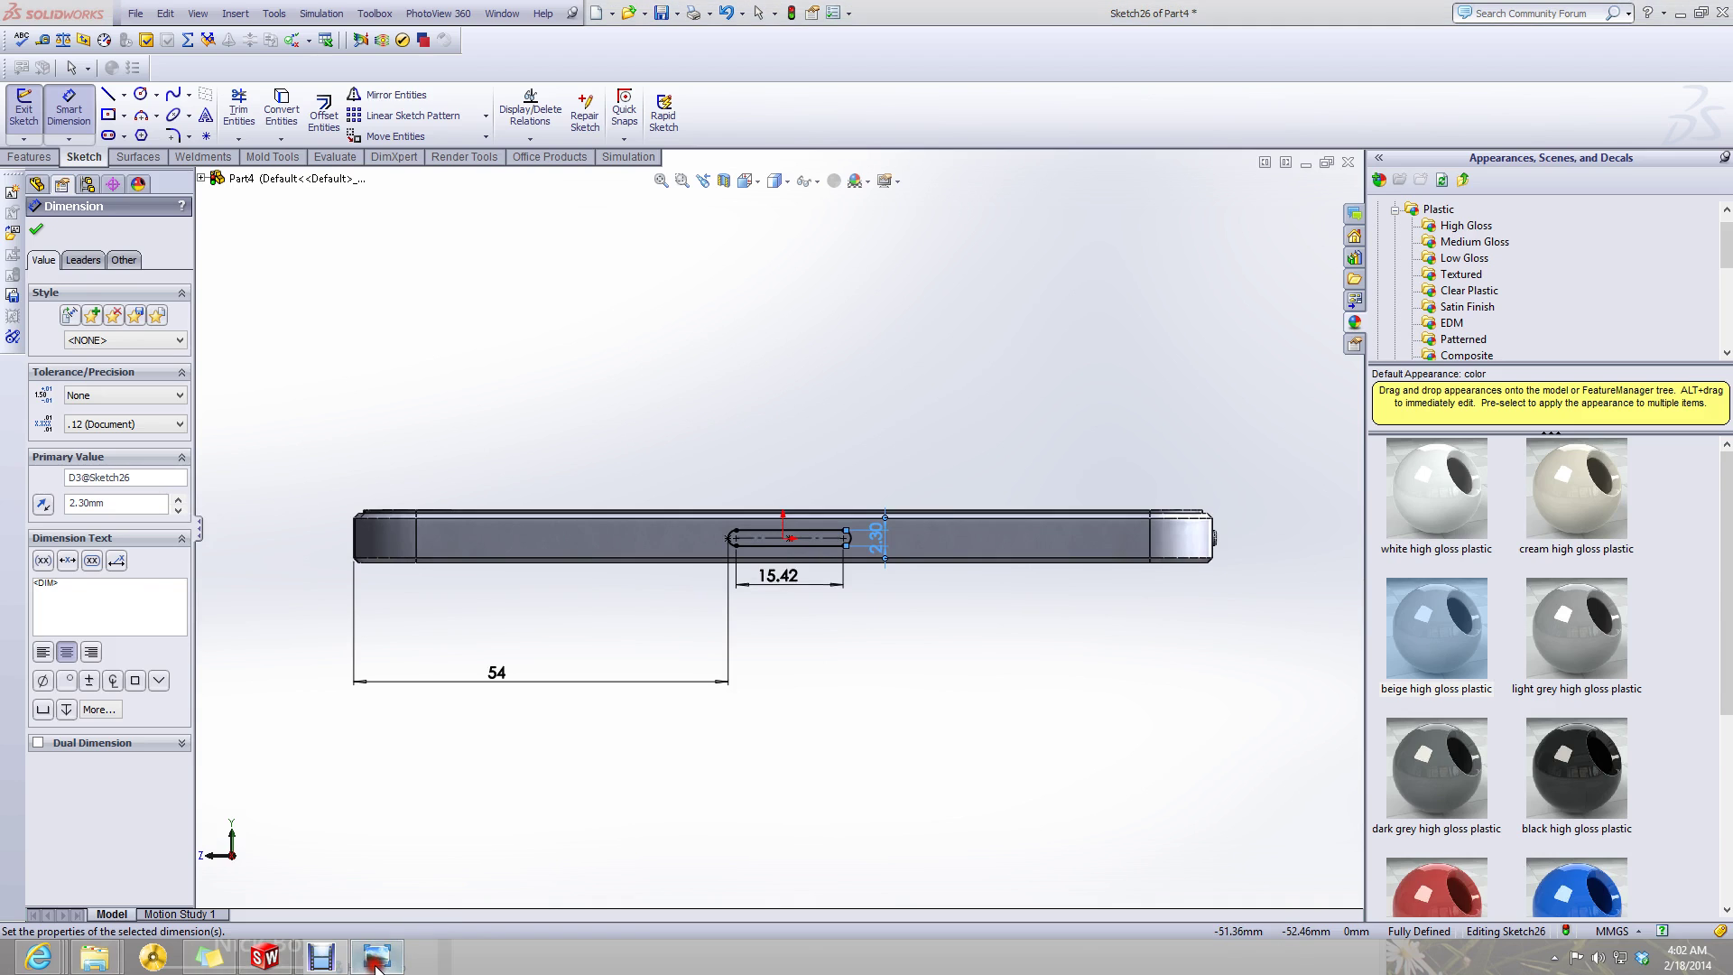
{"action": "left_click", "coordinate": [376, 959]}
{"action": "left_click", "coordinate": [375, 959]}
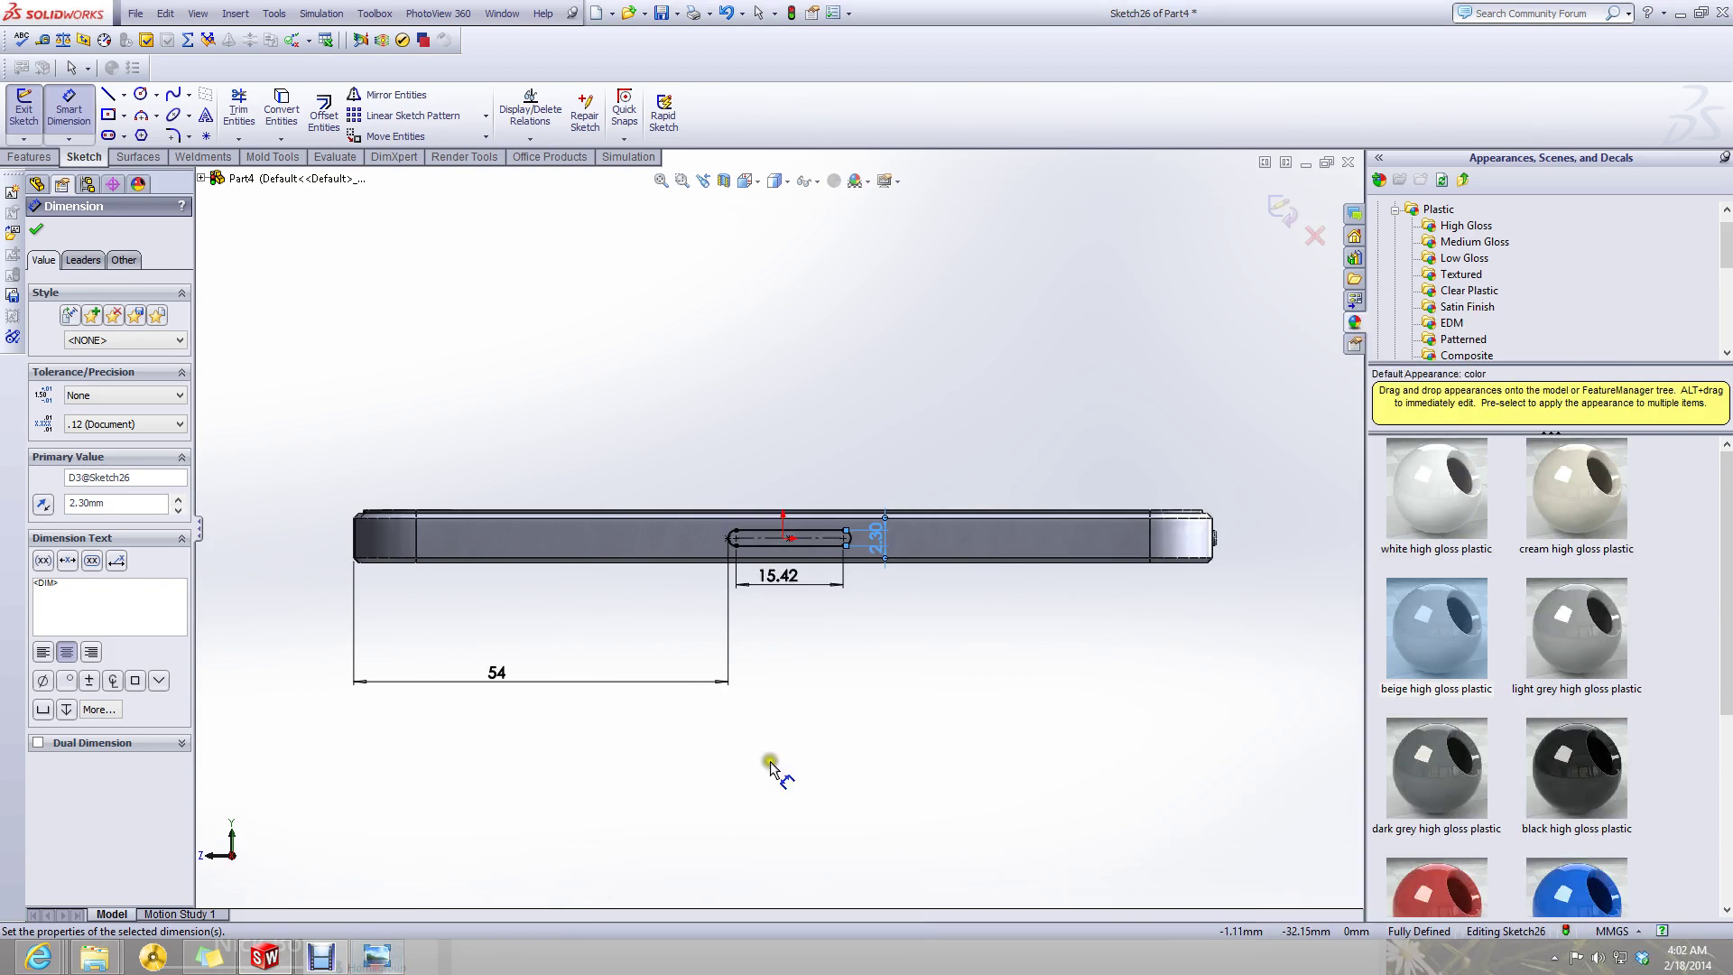
{"action": "key", "text": "Escape"}
{"action": "key", "text": "Escape"}
{"action": "left_click", "coordinate": [1306, 163]}
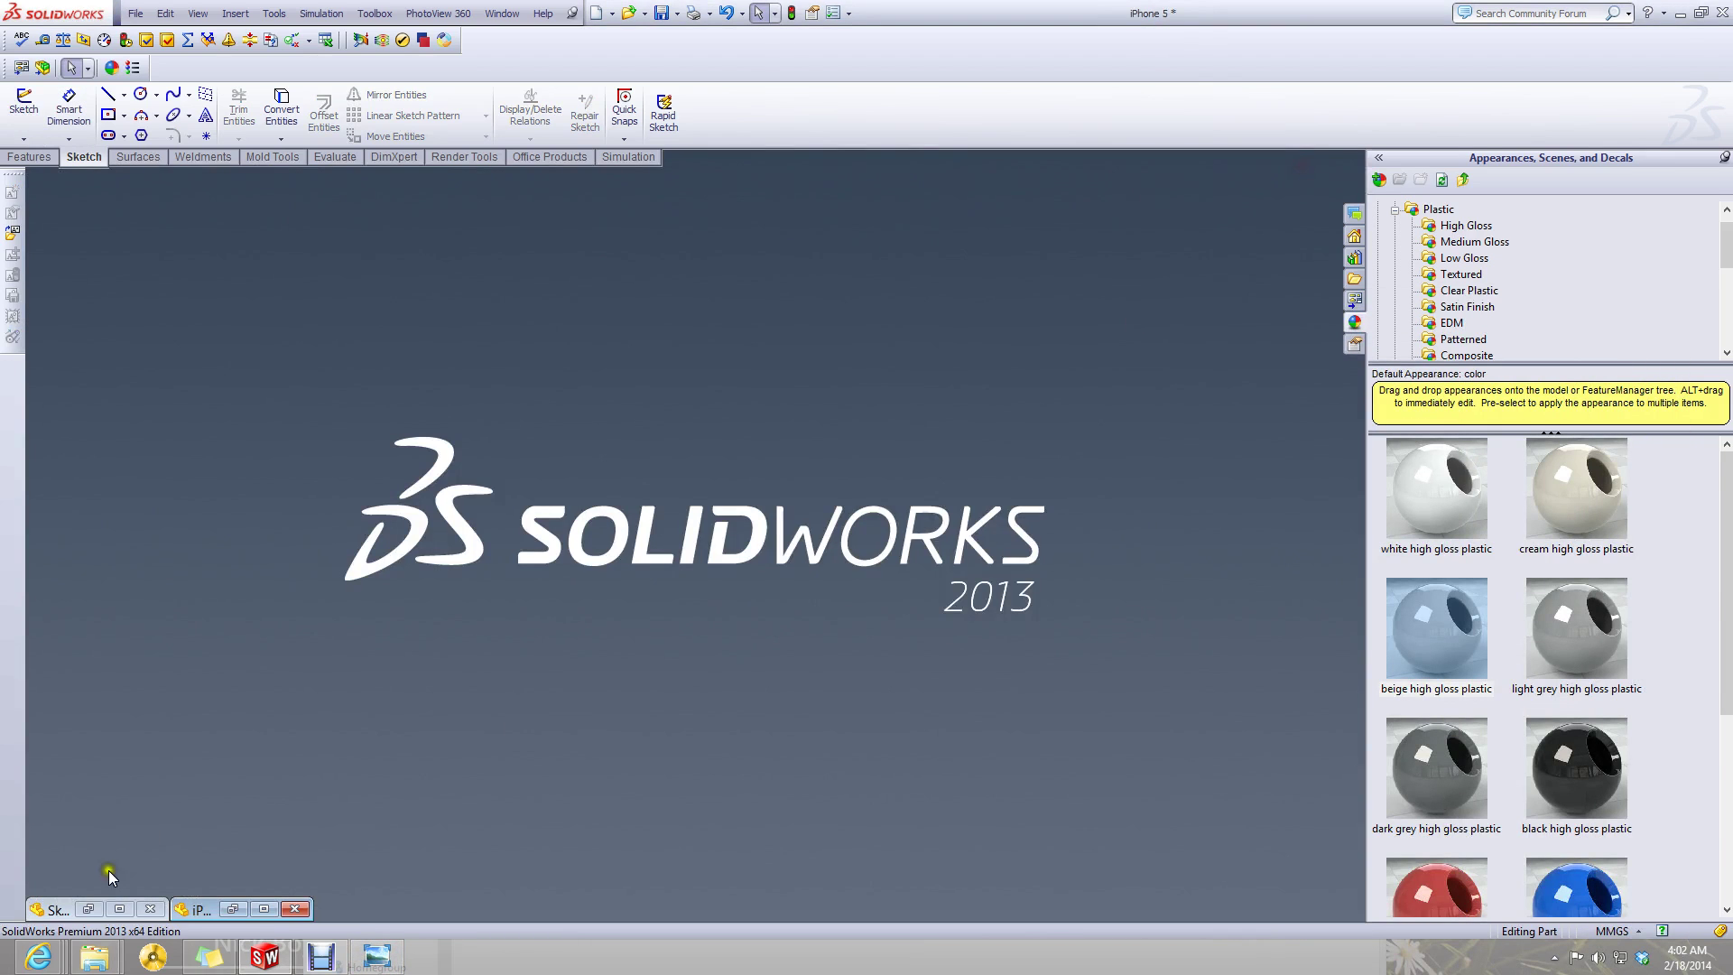
{"action": "left_click", "coordinate": [258, 919]}
{"action": "key", "text": "ctrl+8"}
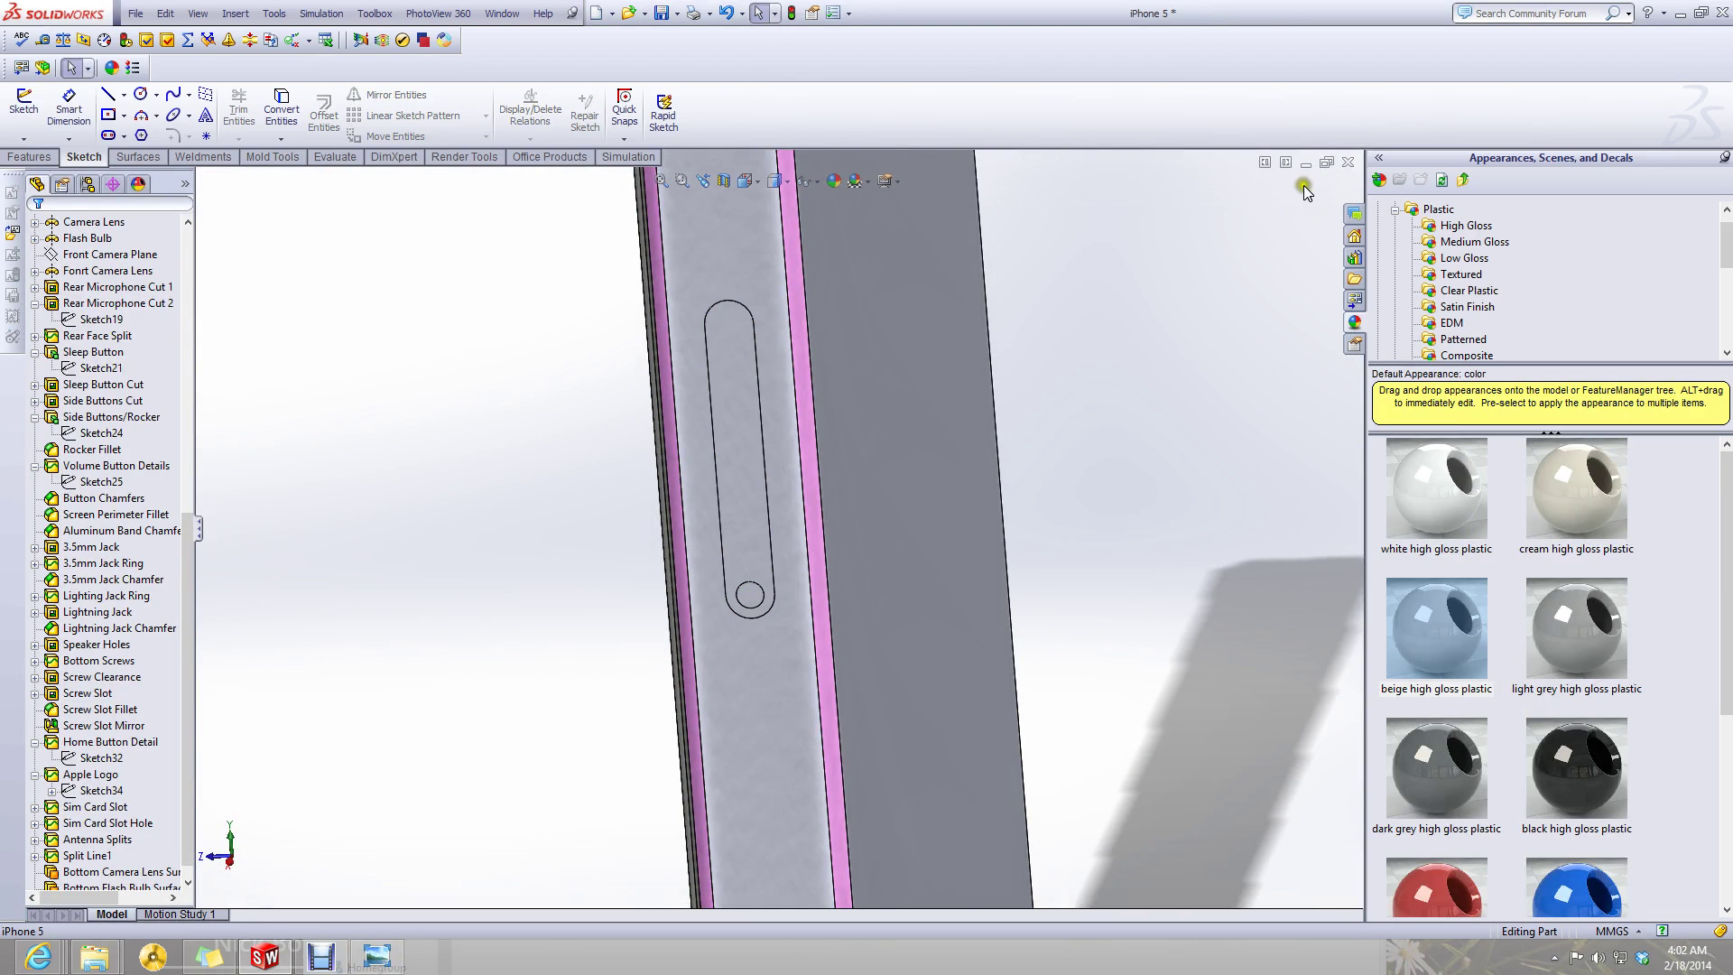
{"action": "left_click", "coordinate": [1306, 164]}
{"action": "left_click", "coordinate": [136, 917]}
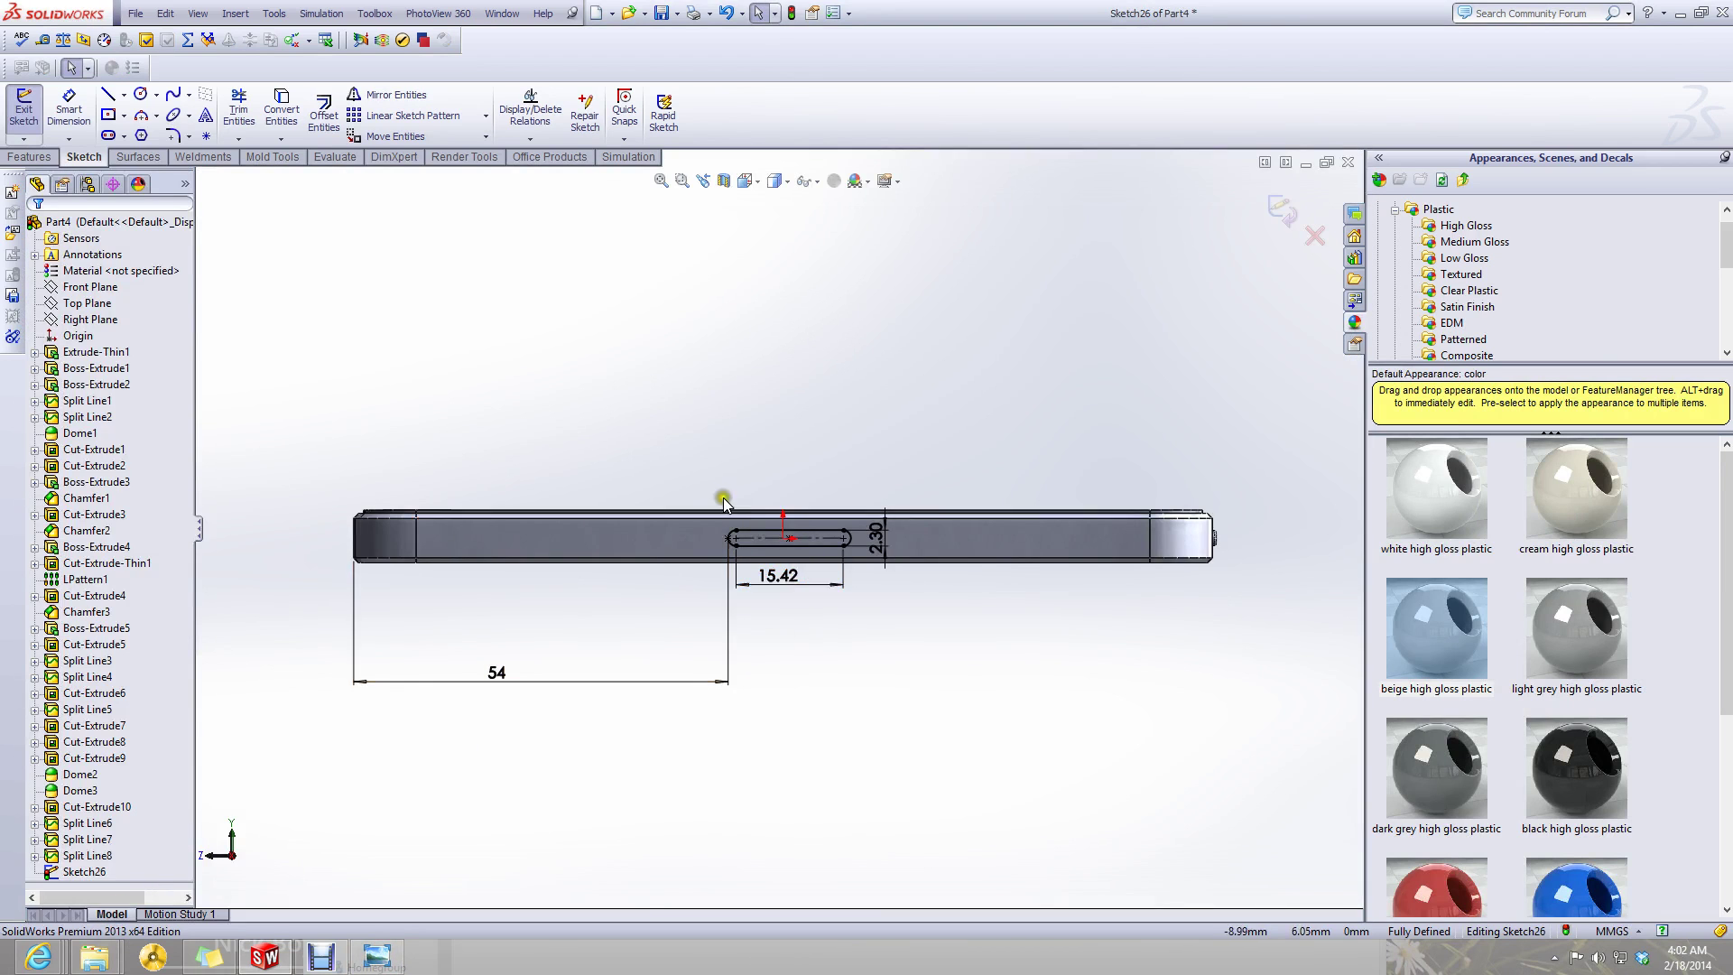
- Sketch a circle about 0.6 mm in radius centered on the slot's end arc nearest the phone's bottom end
{"action": "scroll", "coordinate": [724, 503], "scroll_direction": "down", "scroll_amount": 3}
{"action": "left_click", "coordinate": [139, 94]}
{"action": "scroll", "coordinate": [758, 586], "scroll_direction": "down", "scroll_amount": 3}
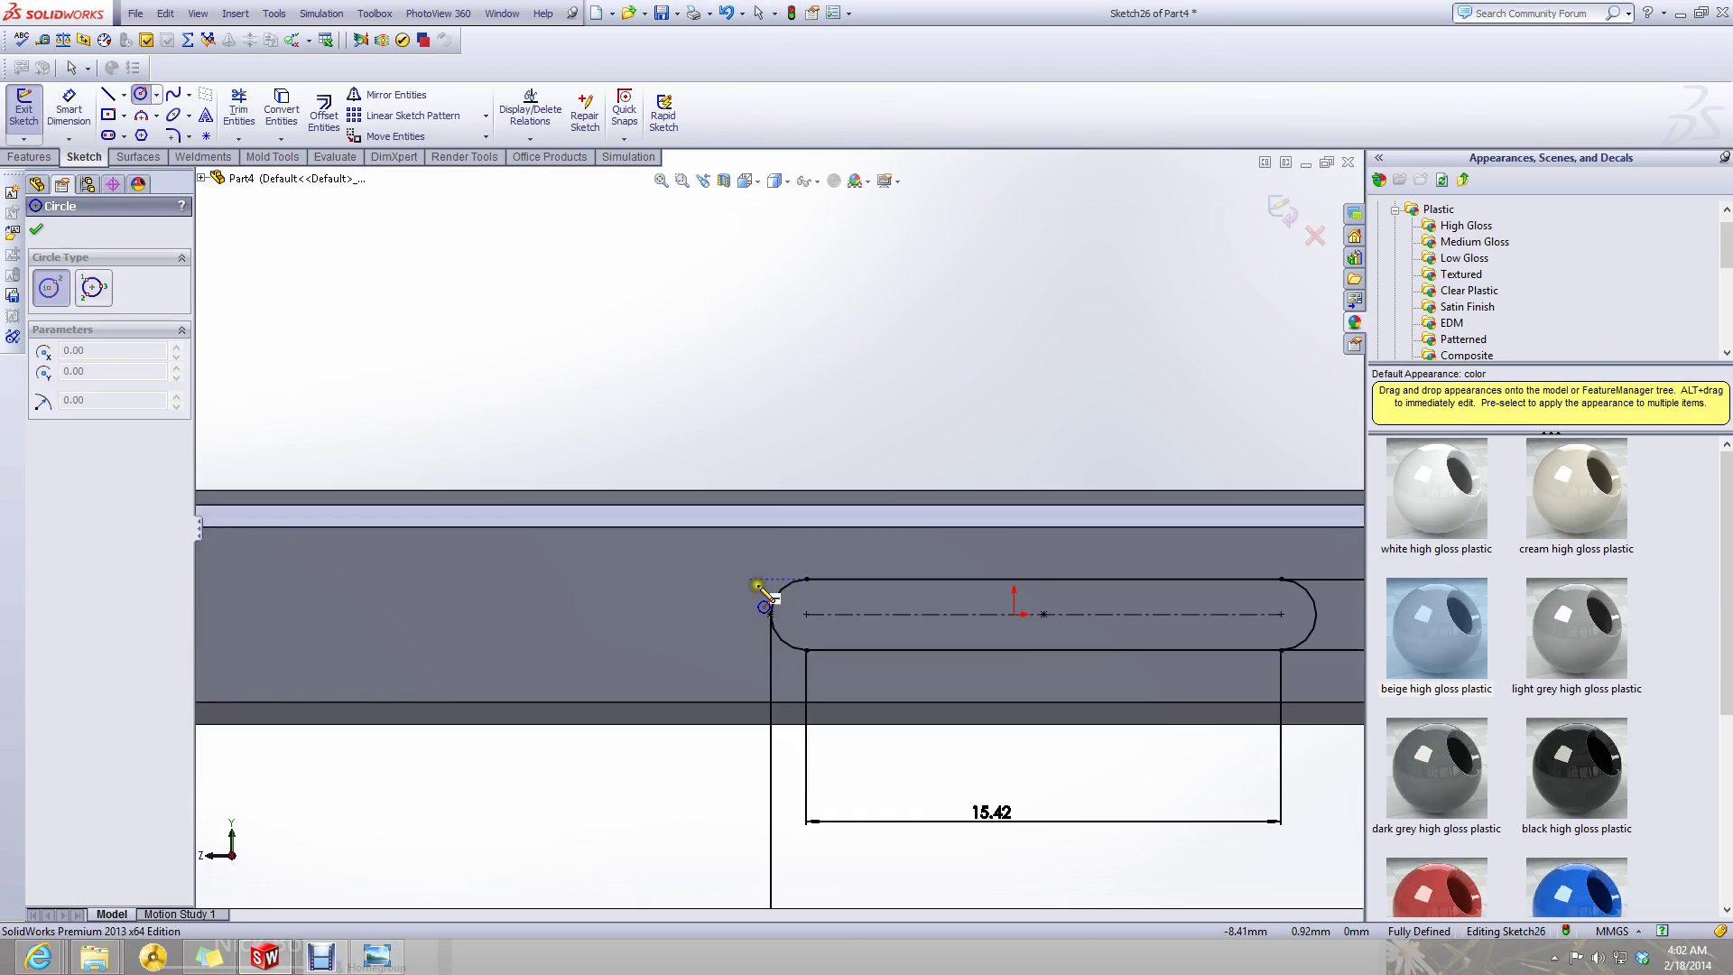
{"action": "scroll", "coordinate": [763, 593], "scroll_direction": "down", "scroll_amount": 2}
{"action": "left_click", "coordinate": [826, 617]}
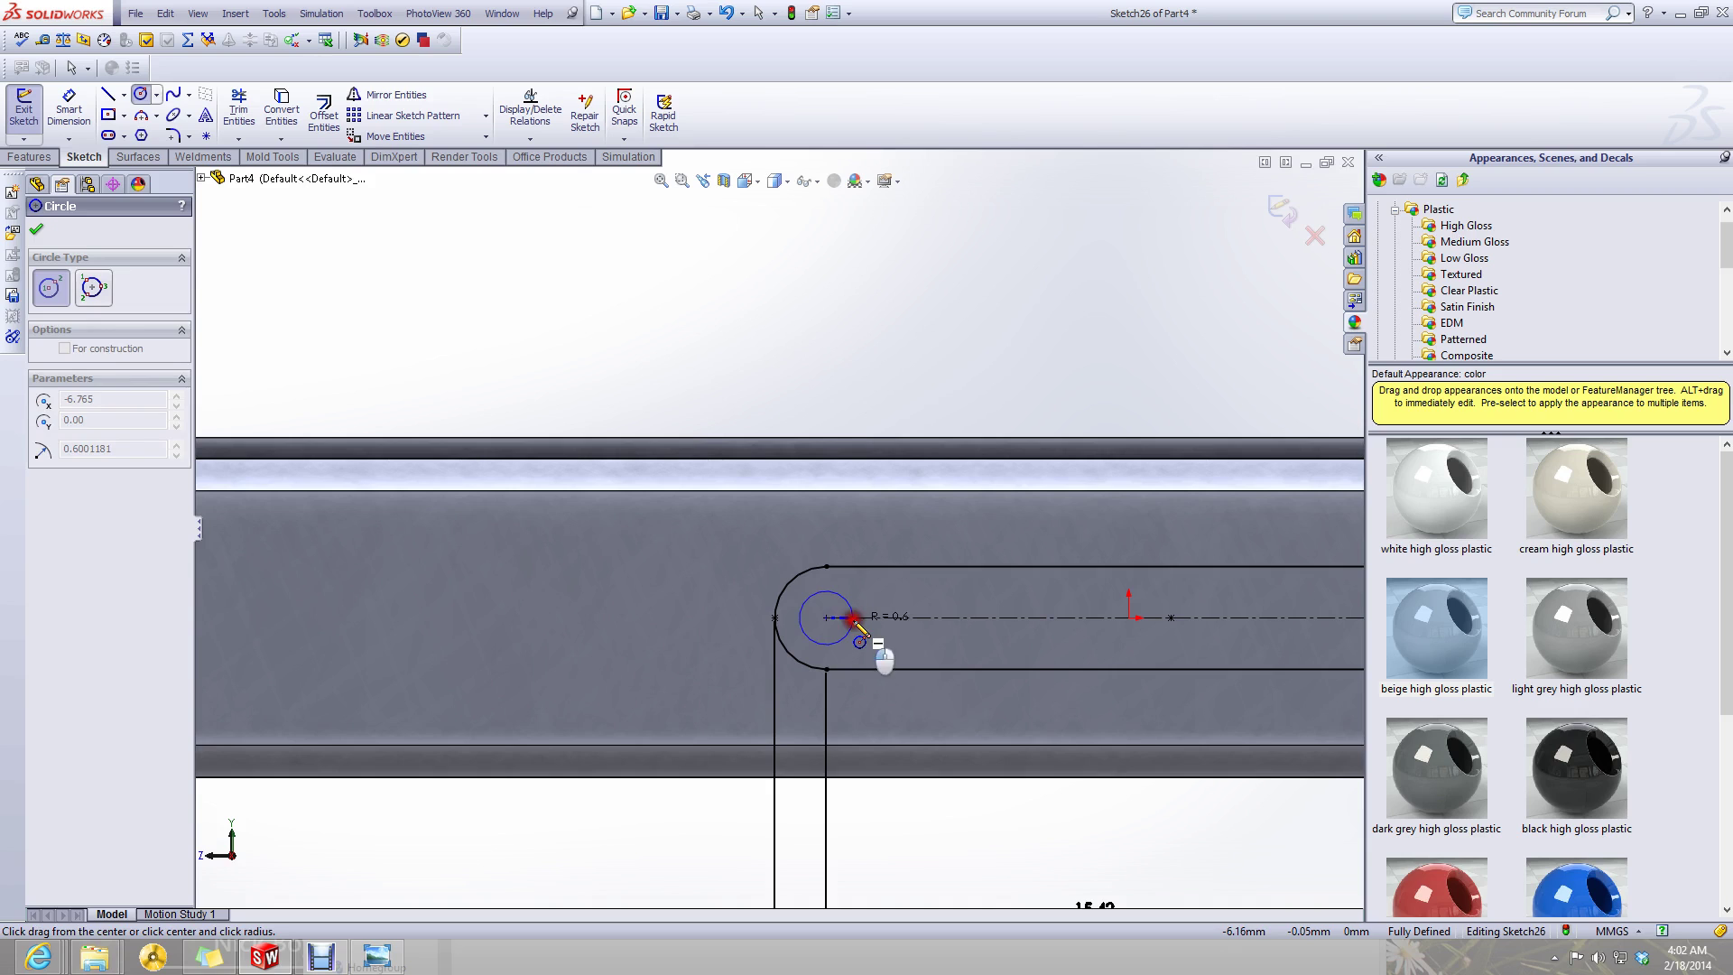
{"action": "left_click", "coordinate": [849, 632]}
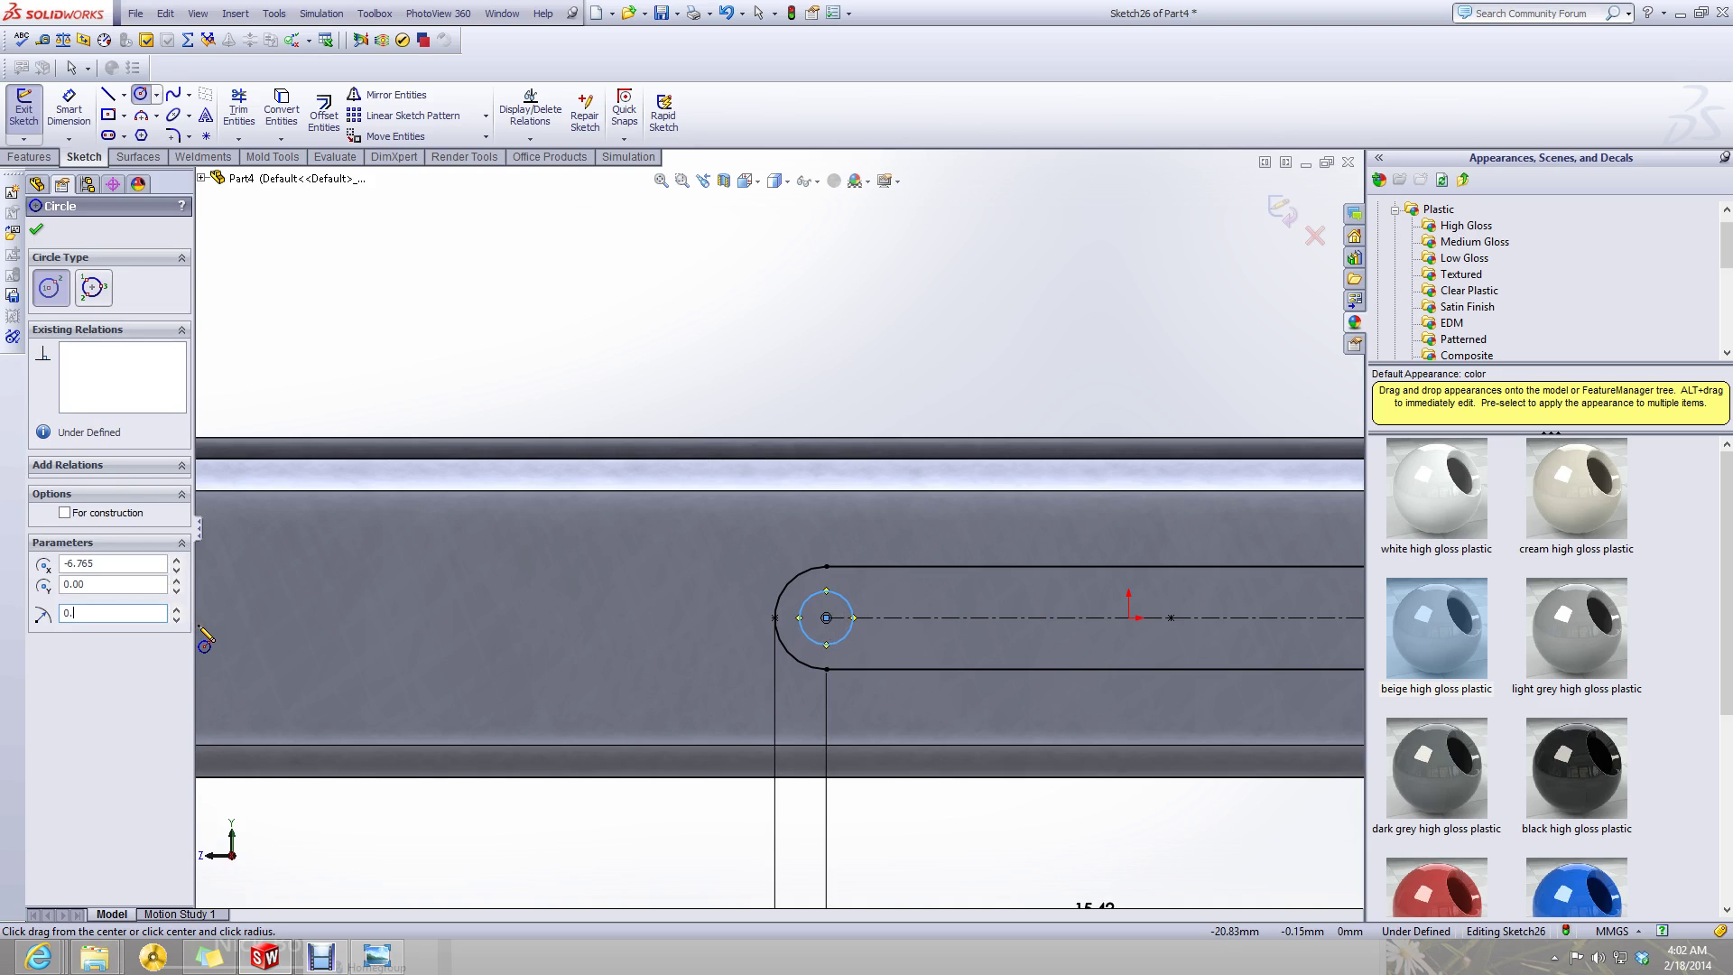
- Exit the sketch and project the slot and circle onto the phone's side face as a split line
{"action": "left_click", "coordinate": [1282, 210]}
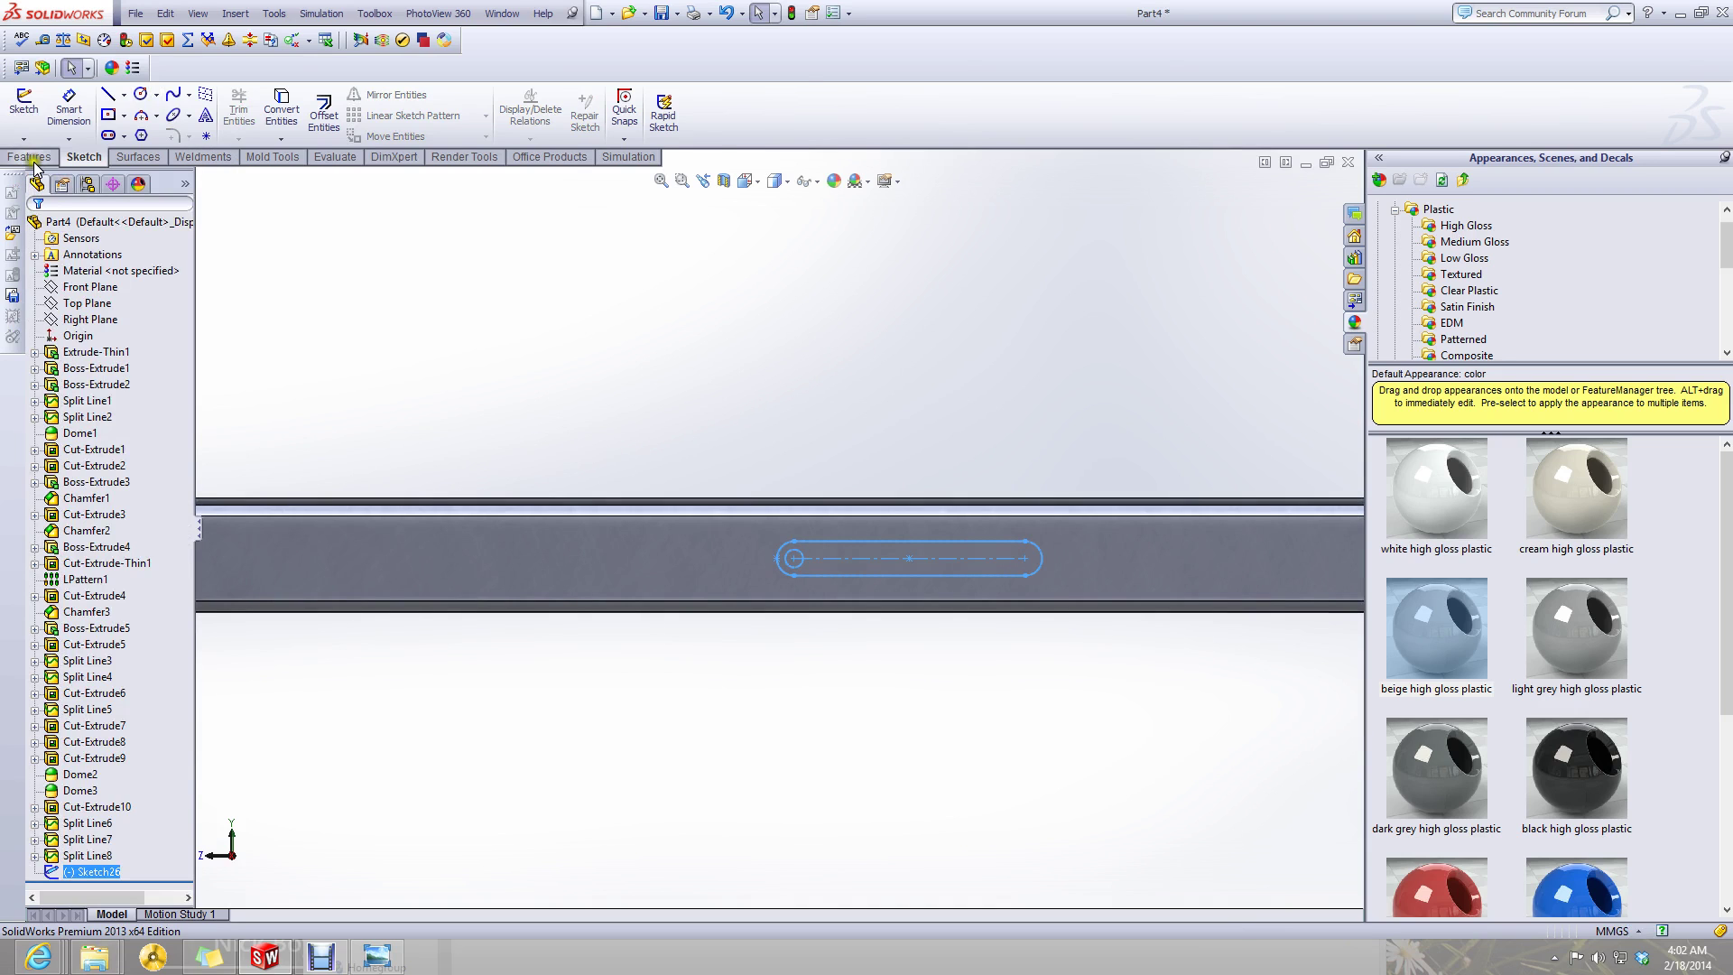
{"action": "left_click", "coordinate": [30, 156]}
{"action": "left_click", "coordinate": [733, 113]}
{"action": "left_click", "coordinate": [763, 167]}
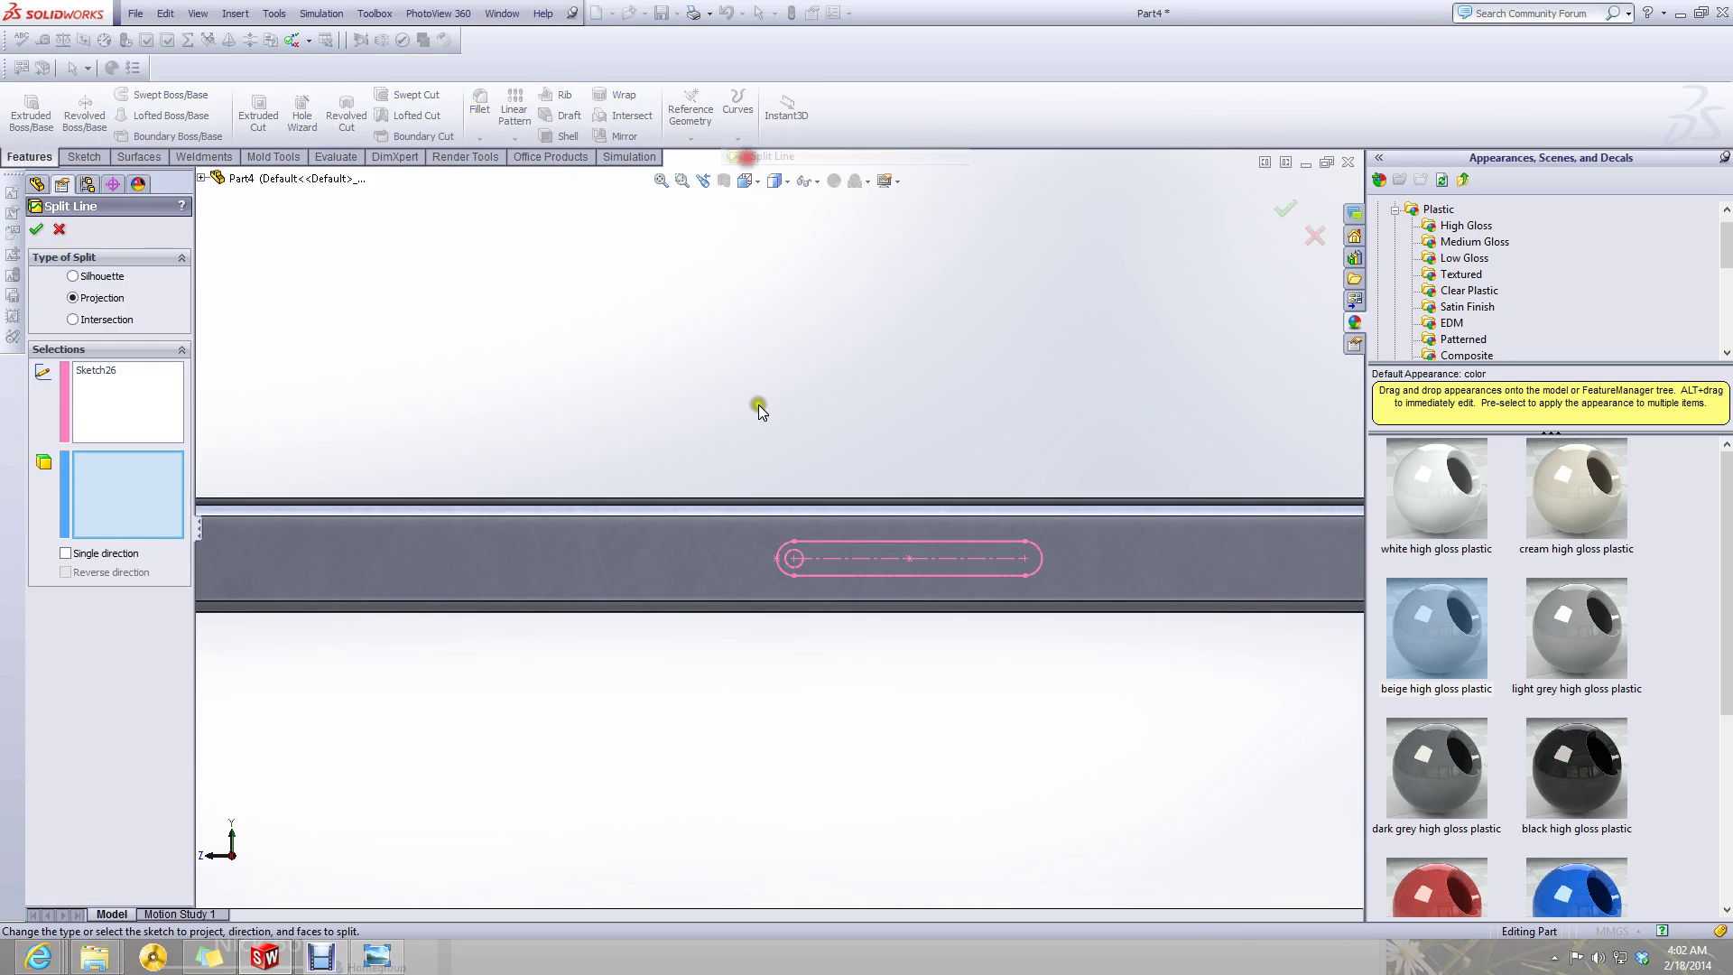
{"action": "left_click", "coordinate": [659, 546]}
{"action": "left_click", "coordinate": [36, 229]}
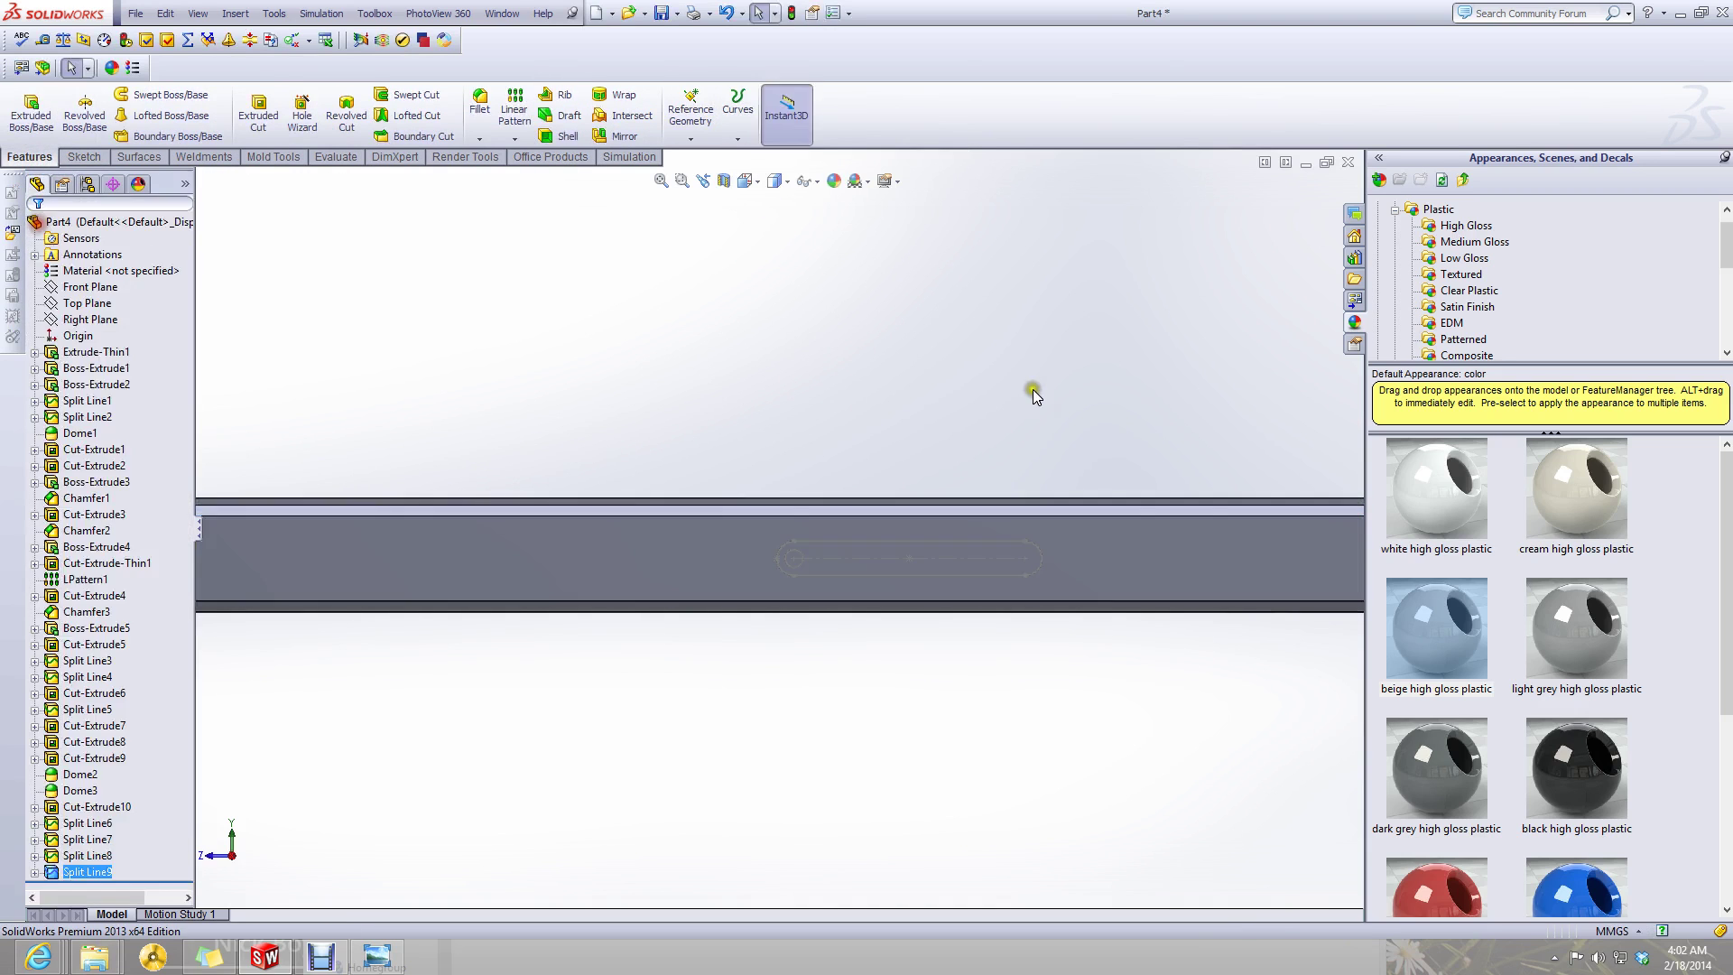
- Switch to File Explorer and open the Renderings folder inside iphone-5s.snapshot.5 in the Iphone modeling folder
{"action": "key", "text": "f"}
{"action": "middle_click_drag", "start_coordinate": [1032, 390], "coordinate": [472, 809]}
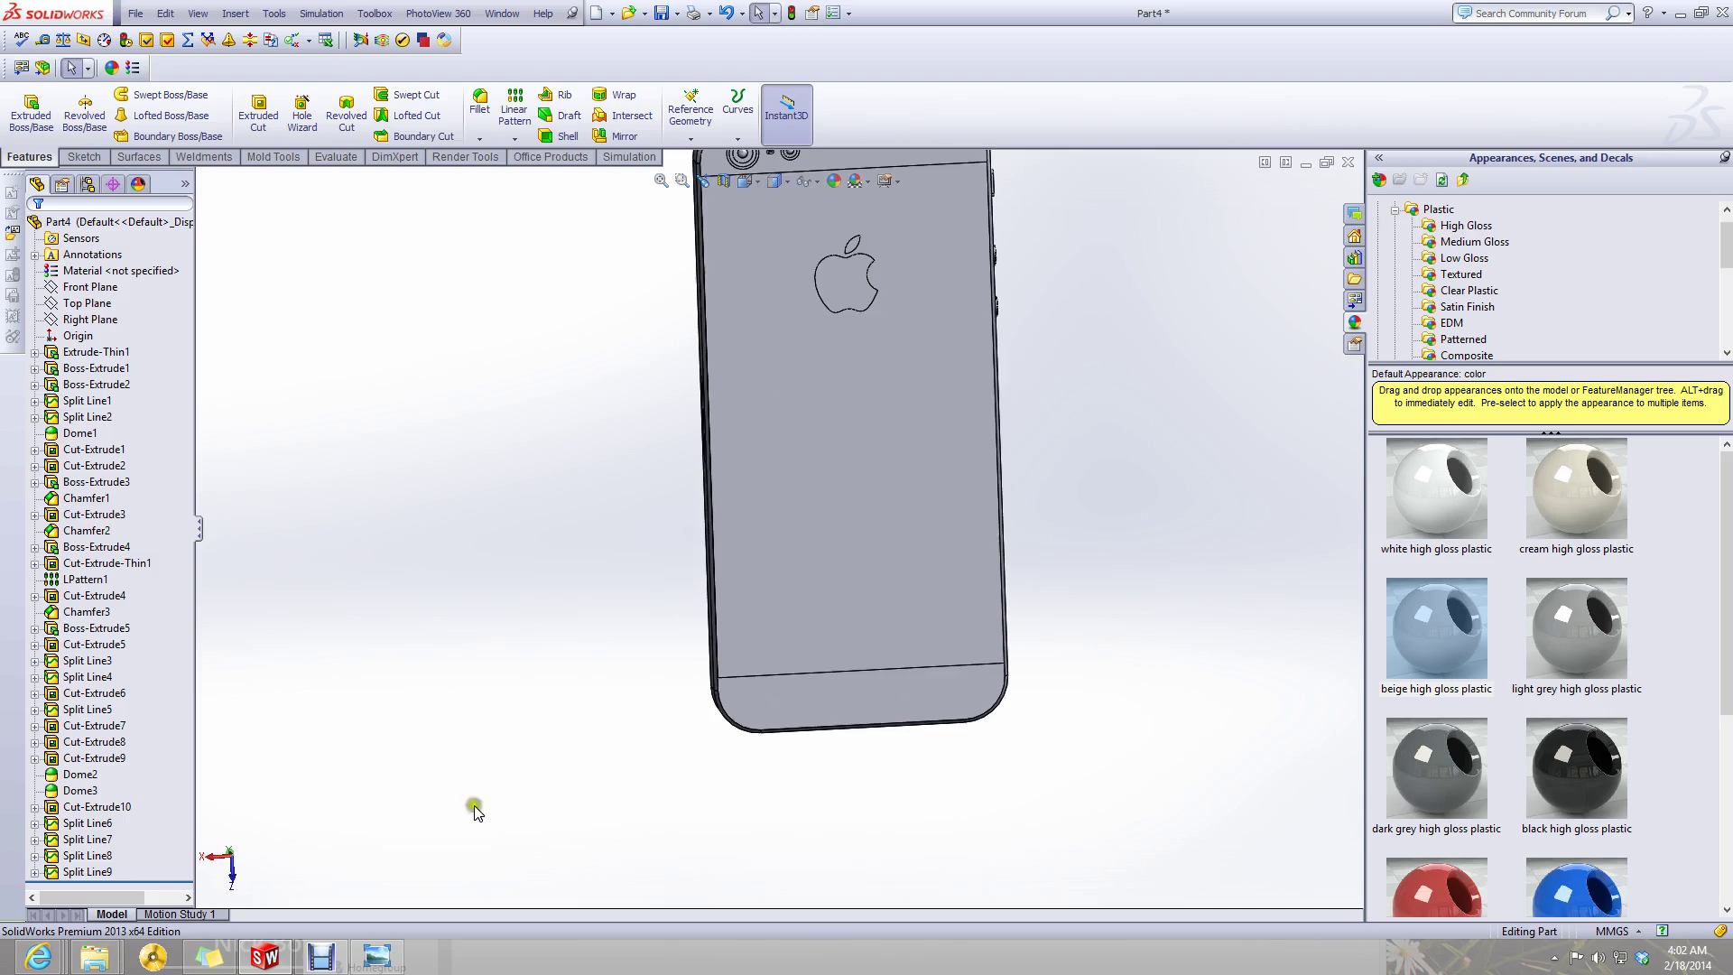
{"action": "left_click", "coordinate": [378, 957]}
{"action": "left_click", "coordinate": [377, 956]}
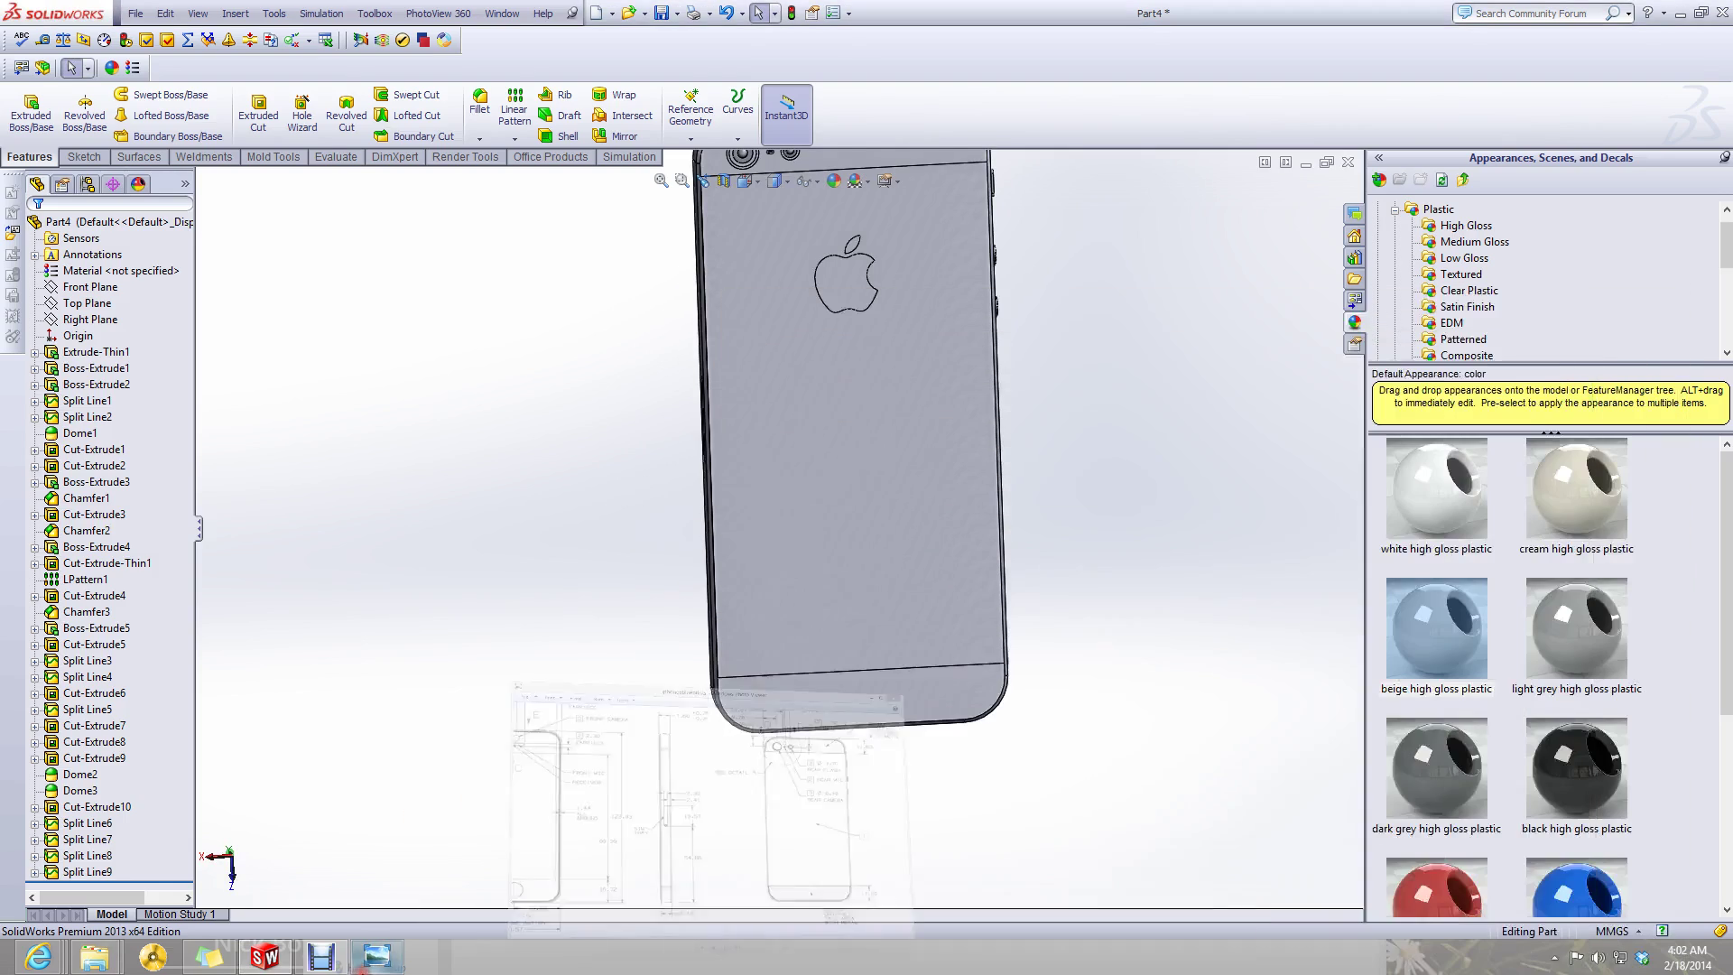
{"action": "mouse_move", "coordinate": [94, 957]}
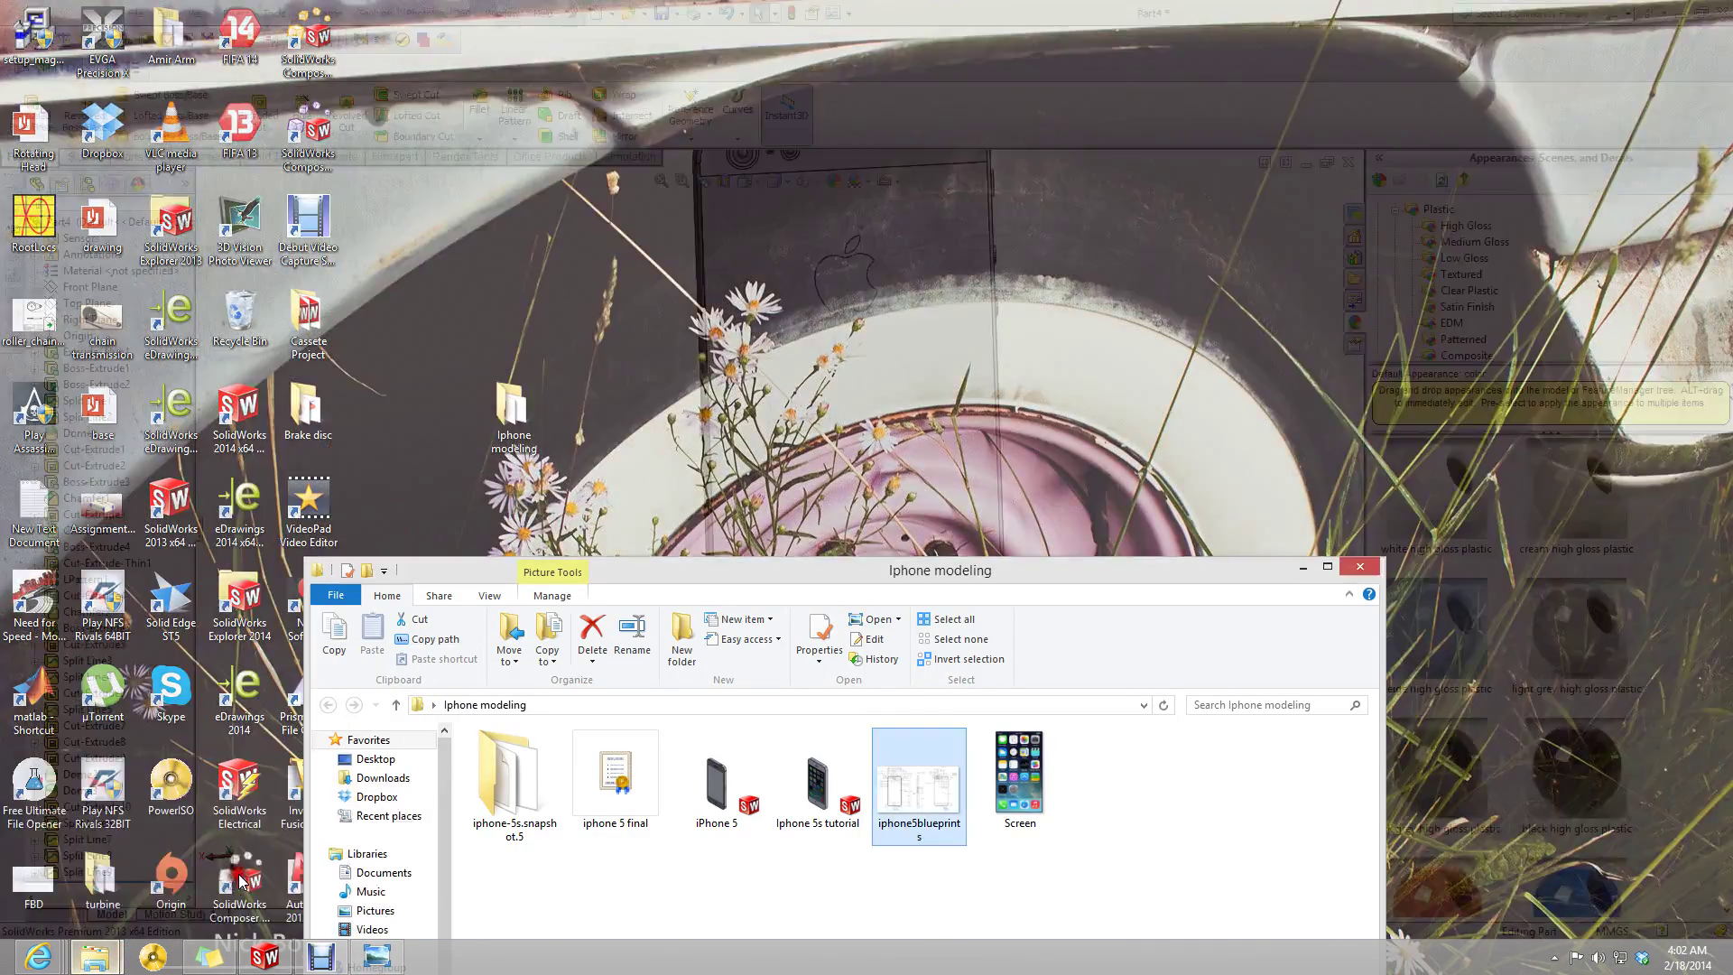
{"action": "left_click", "coordinate": [310, 859]}
{"action": "left_click_drag", "start_coordinate": [646, 578], "coordinate": [623, 266]}
{"action": "double_click", "coordinate": [510, 469]}
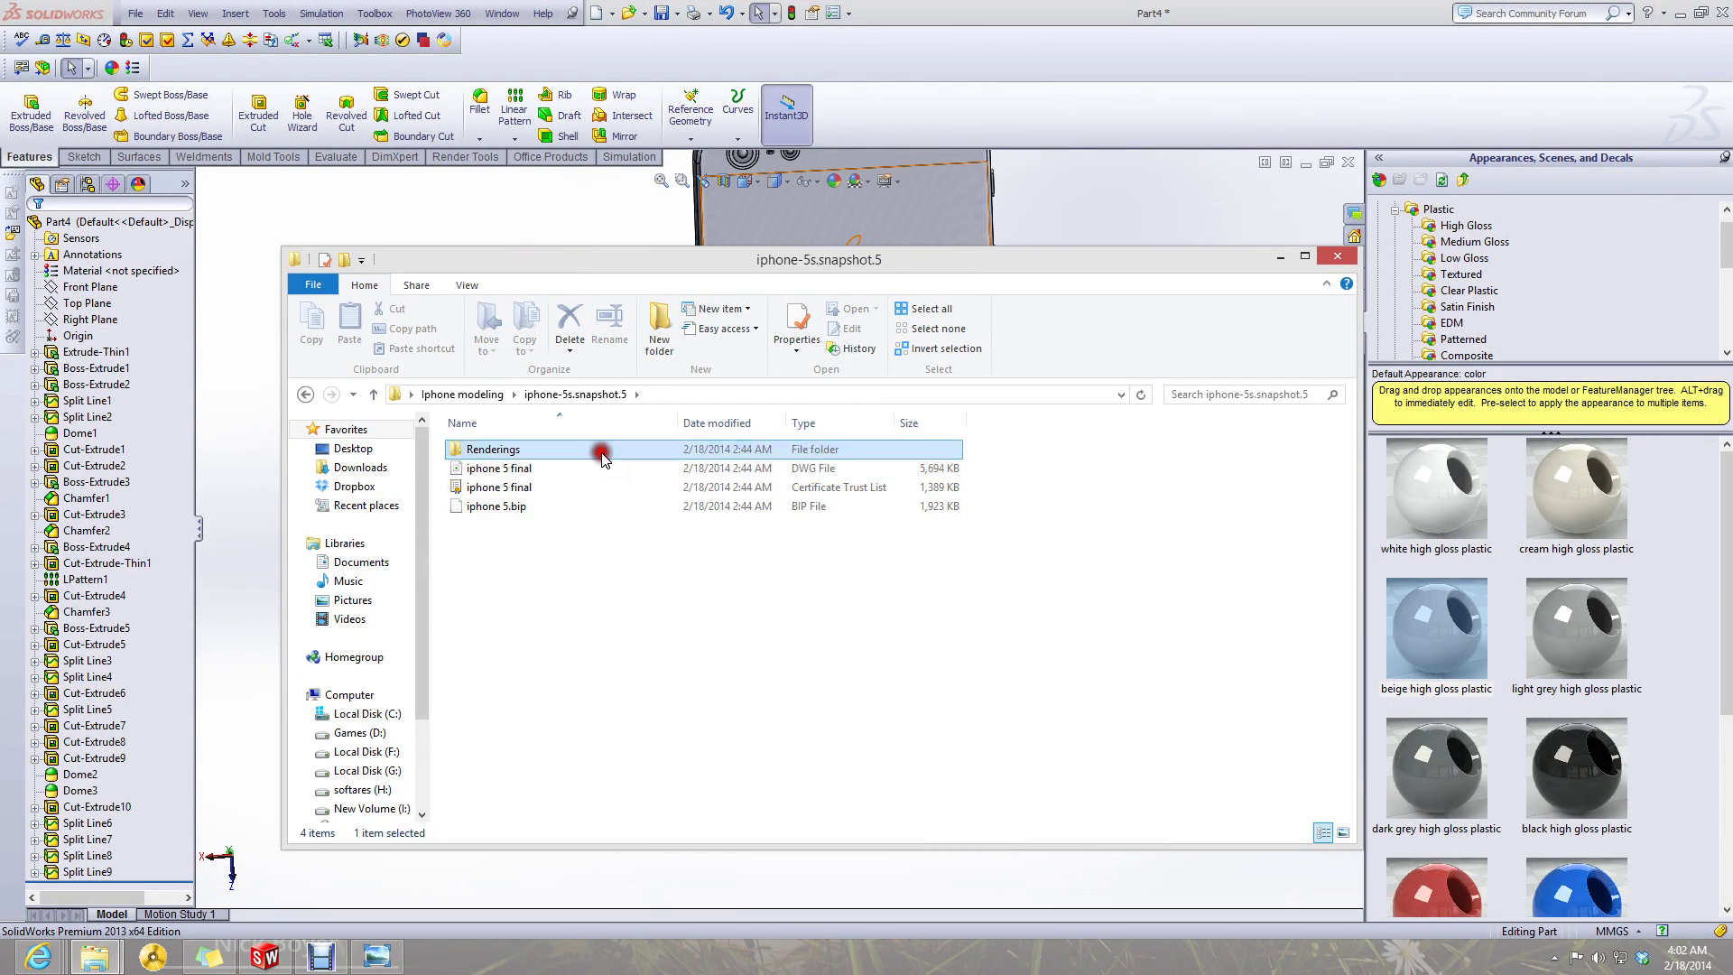
{"action": "double_click", "coordinate": [708, 448]}
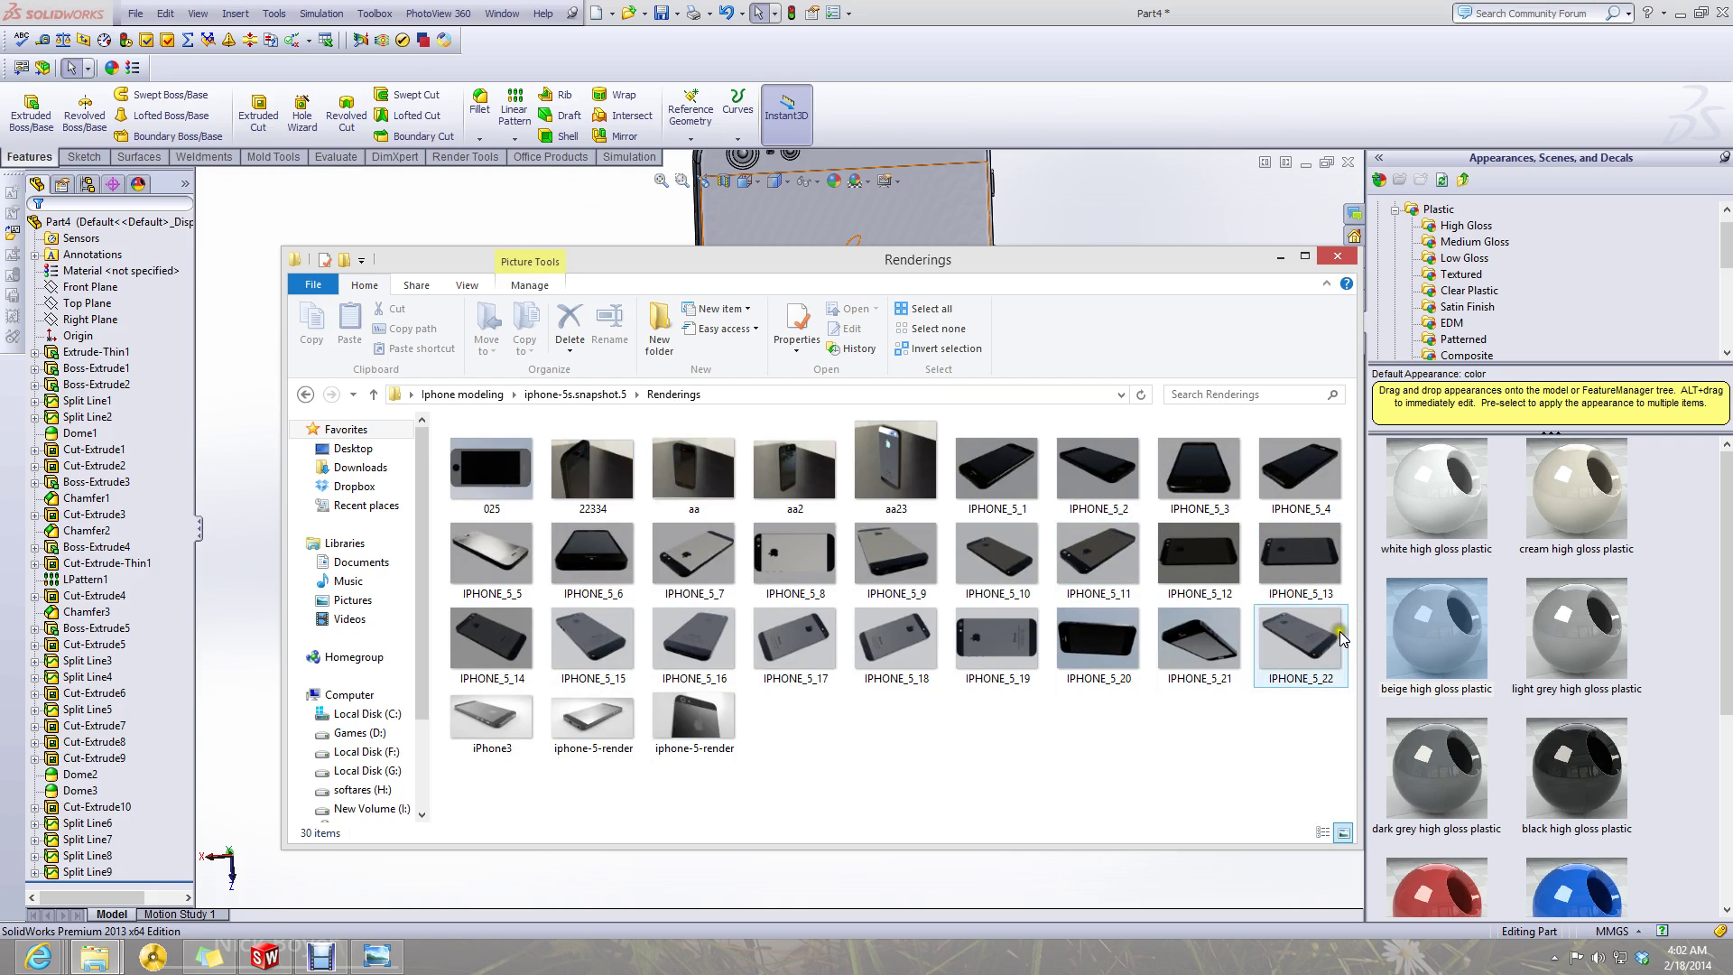
- View the IPHONE_5_19 rendering to examine the logo, text and regulatory marks on the phone's back, and return to the folder
{"action": "left_click", "coordinate": [997, 651]}
{"action": "double_click", "coordinate": [996, 652]}
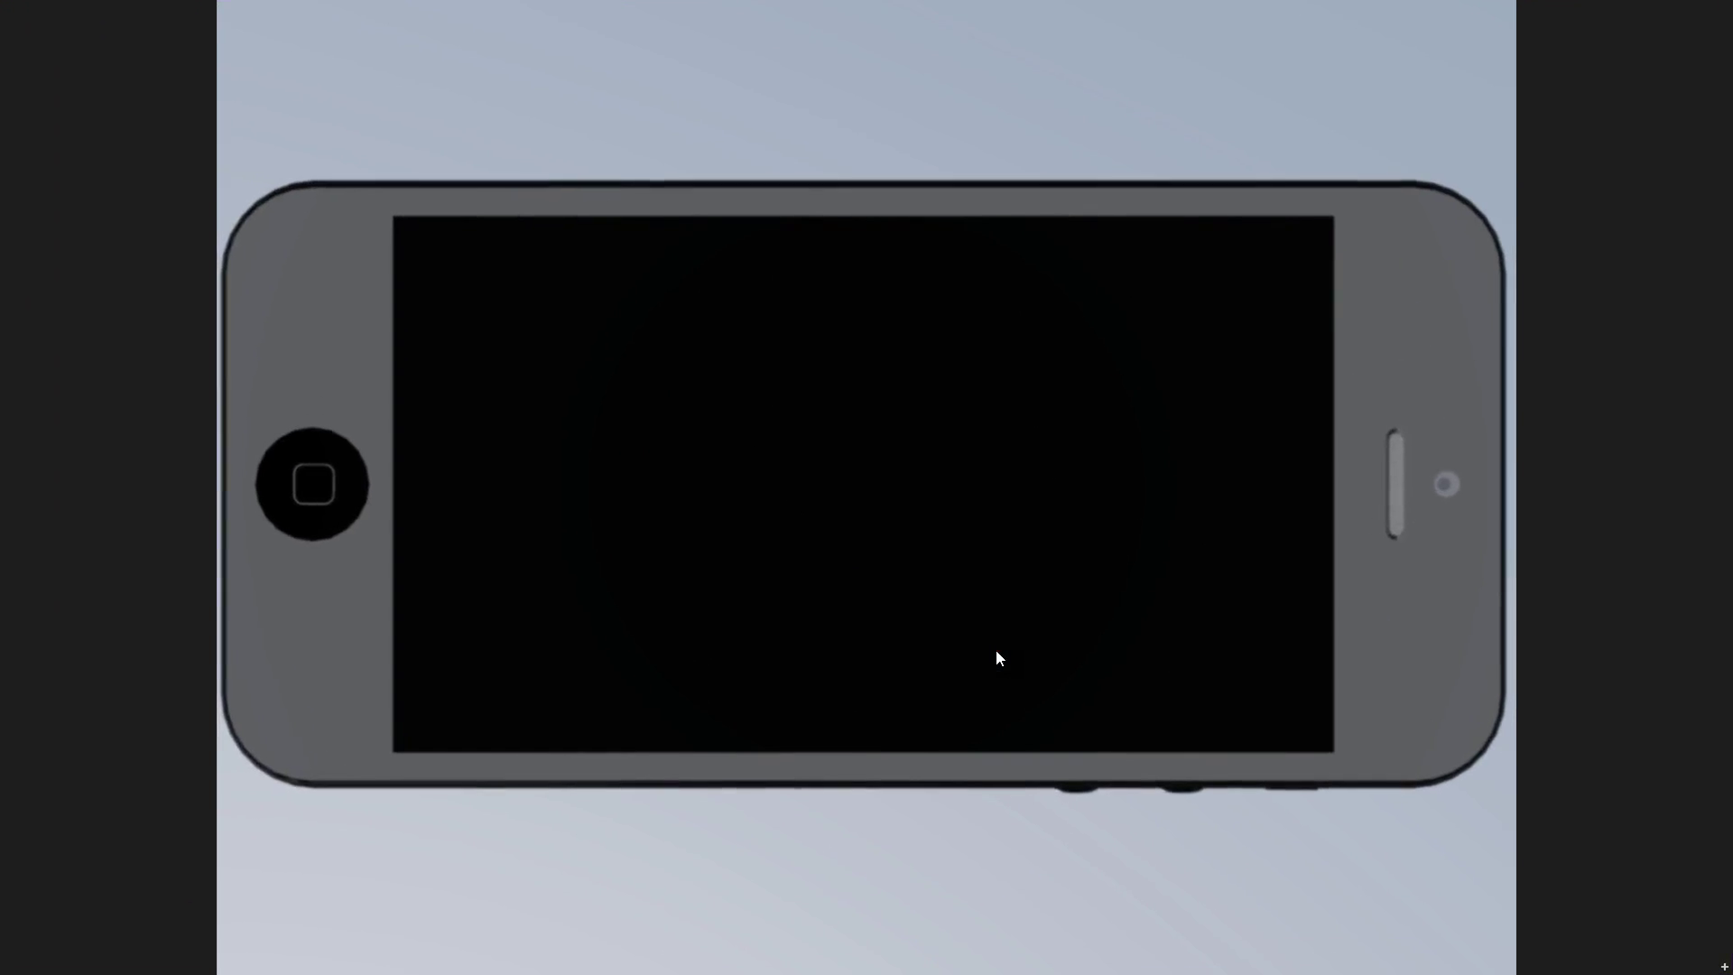
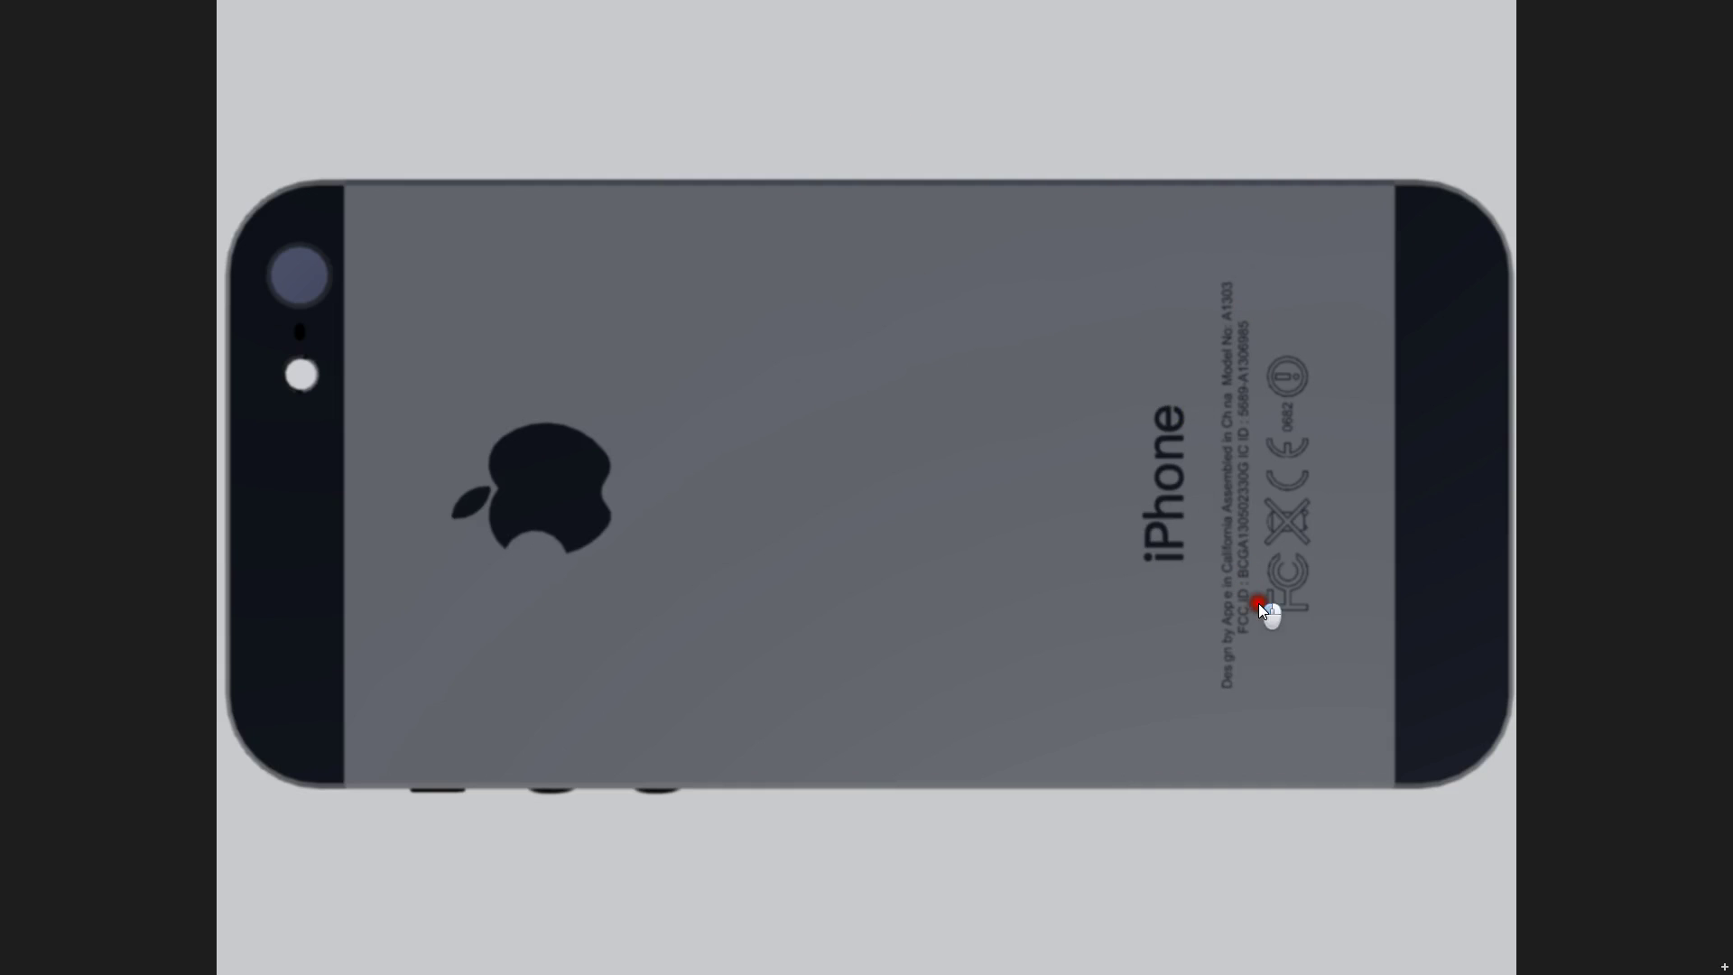
{"action": "left_click", "coordinate": [1368, 748]}
{"action": "key", "text": "Escape"}
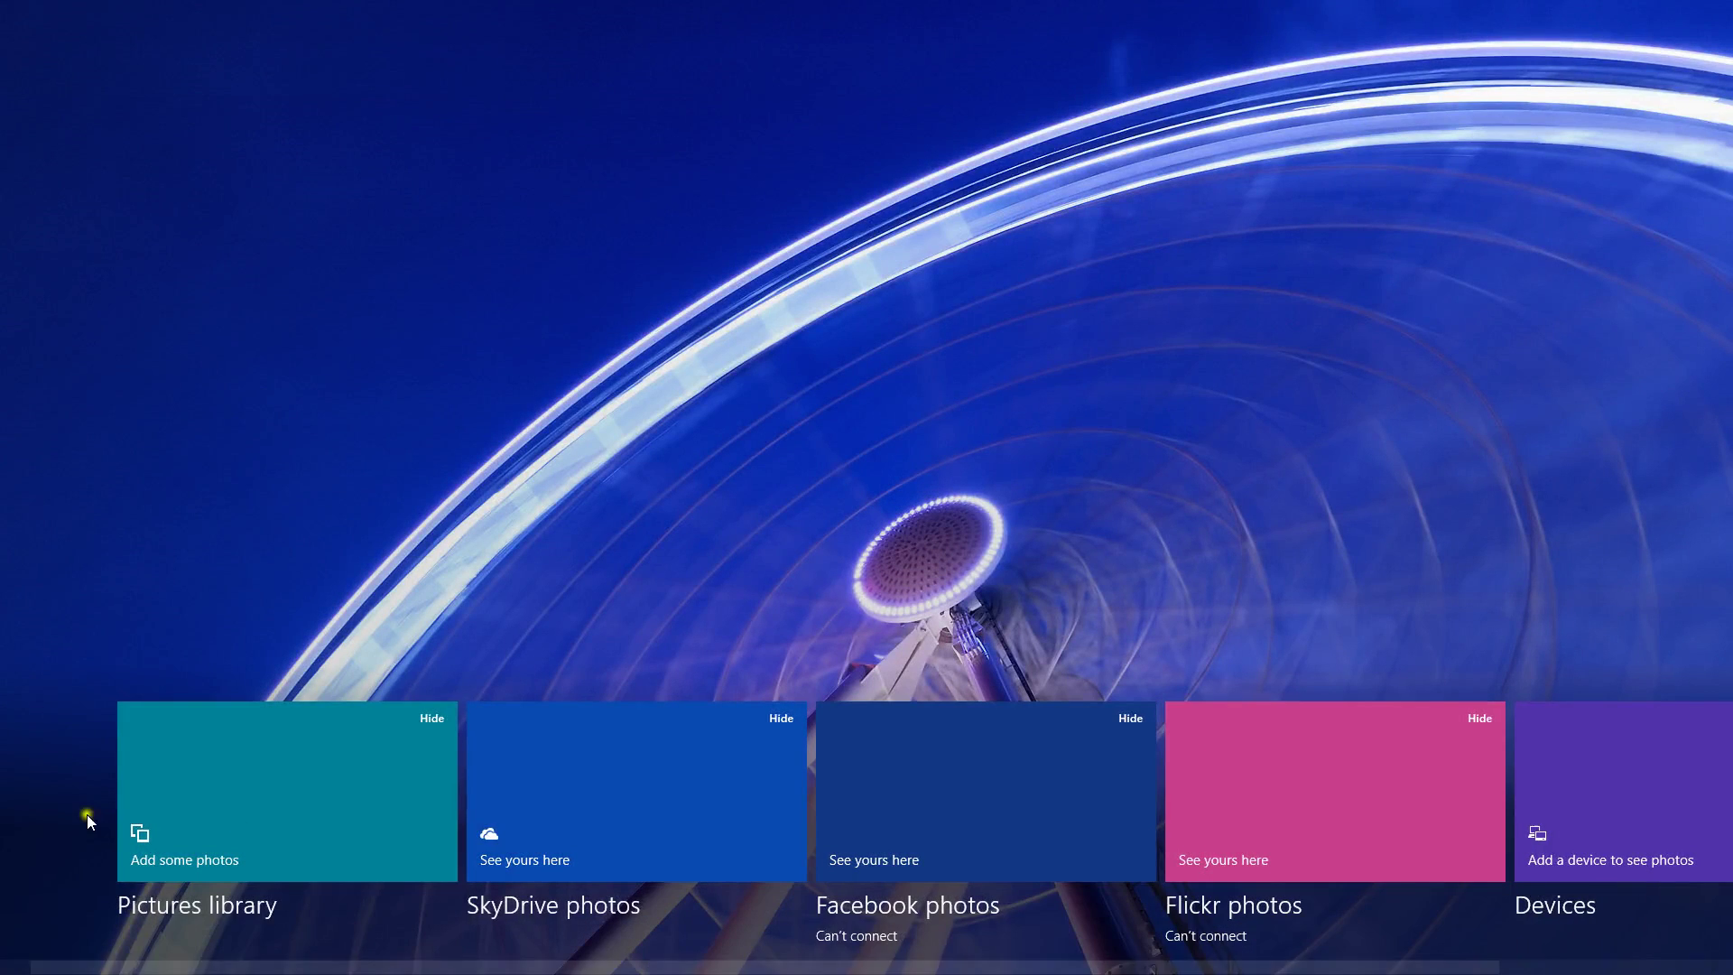
{"action": "left_click", "coordinate": [5, 966]}
{"action": "left_click", "coordinate": [145, 684]}
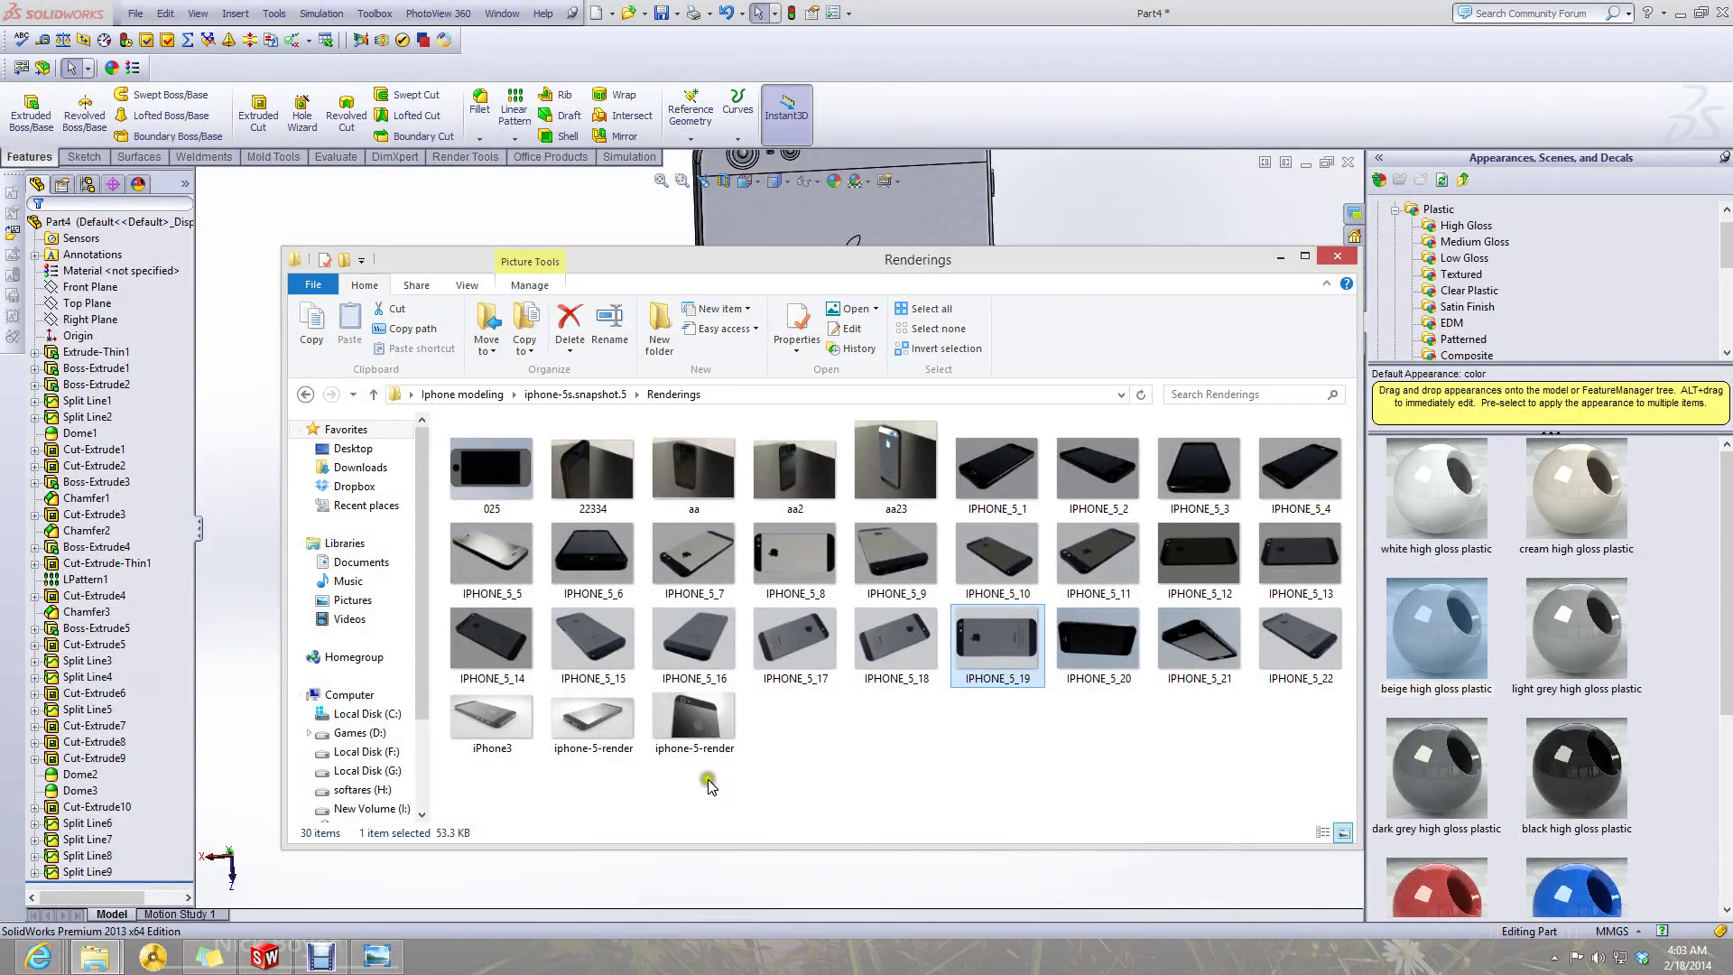
- Open the IPHONE_5_19 rendering for editing in Paint
{"action": "right_click", "coordinate": [1020, 666]}
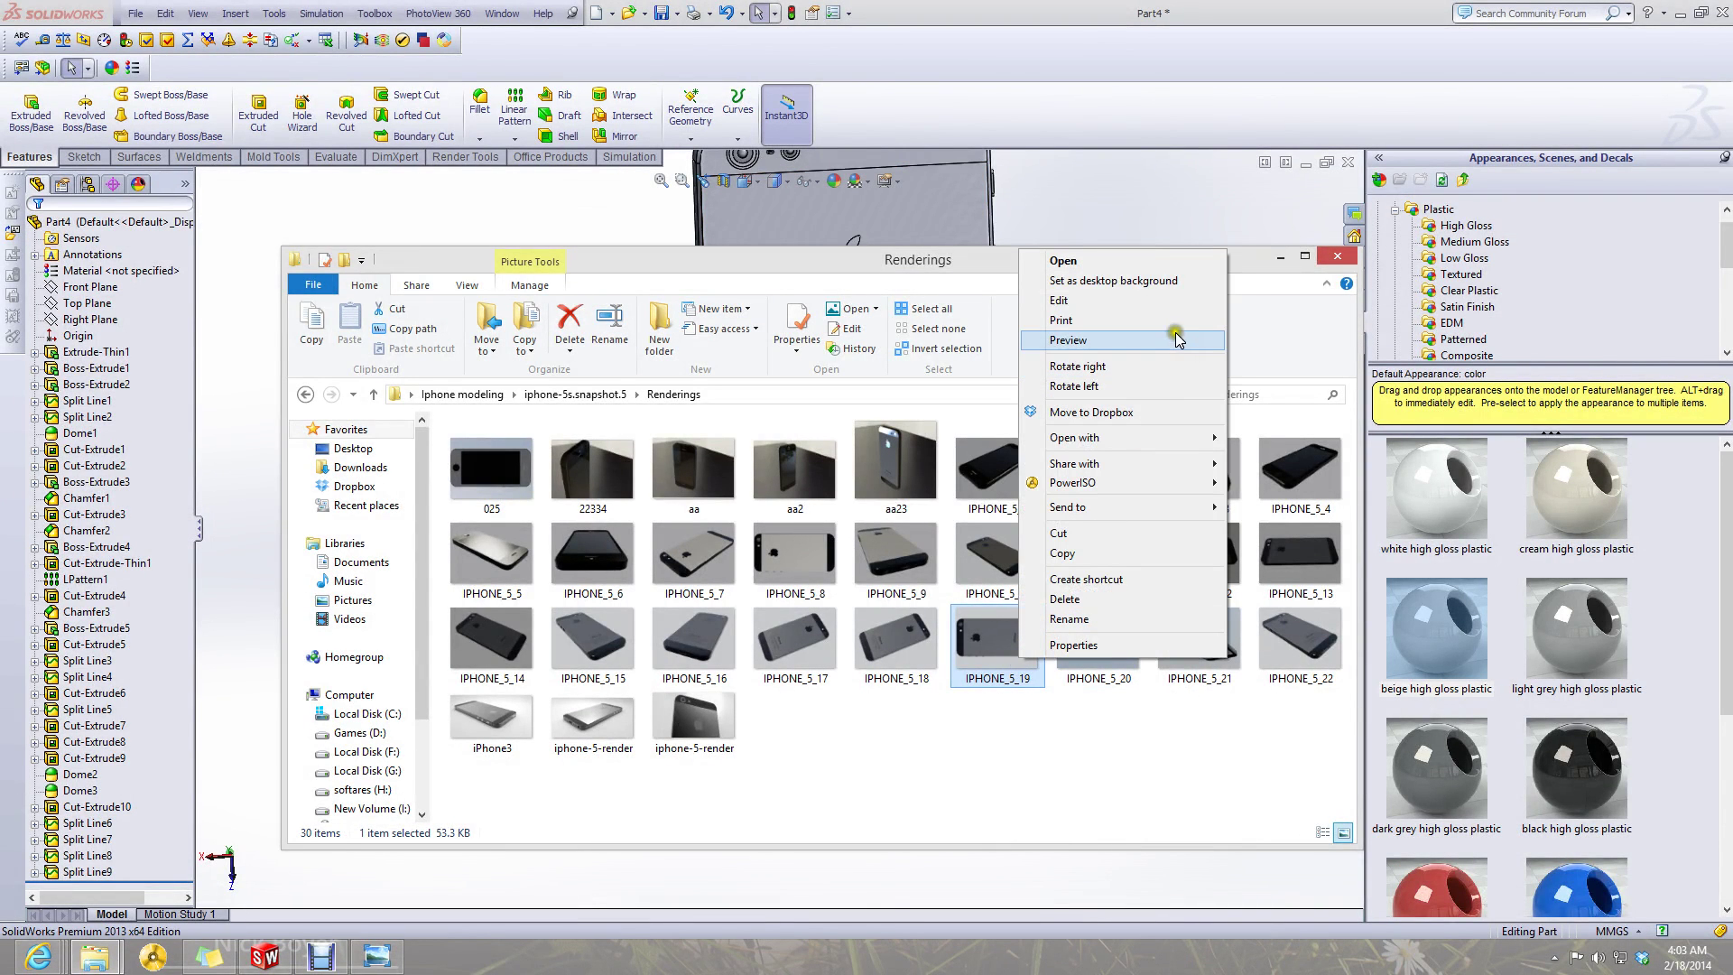
{"action": "mouse_move", "coordinate": [1193, 439]}
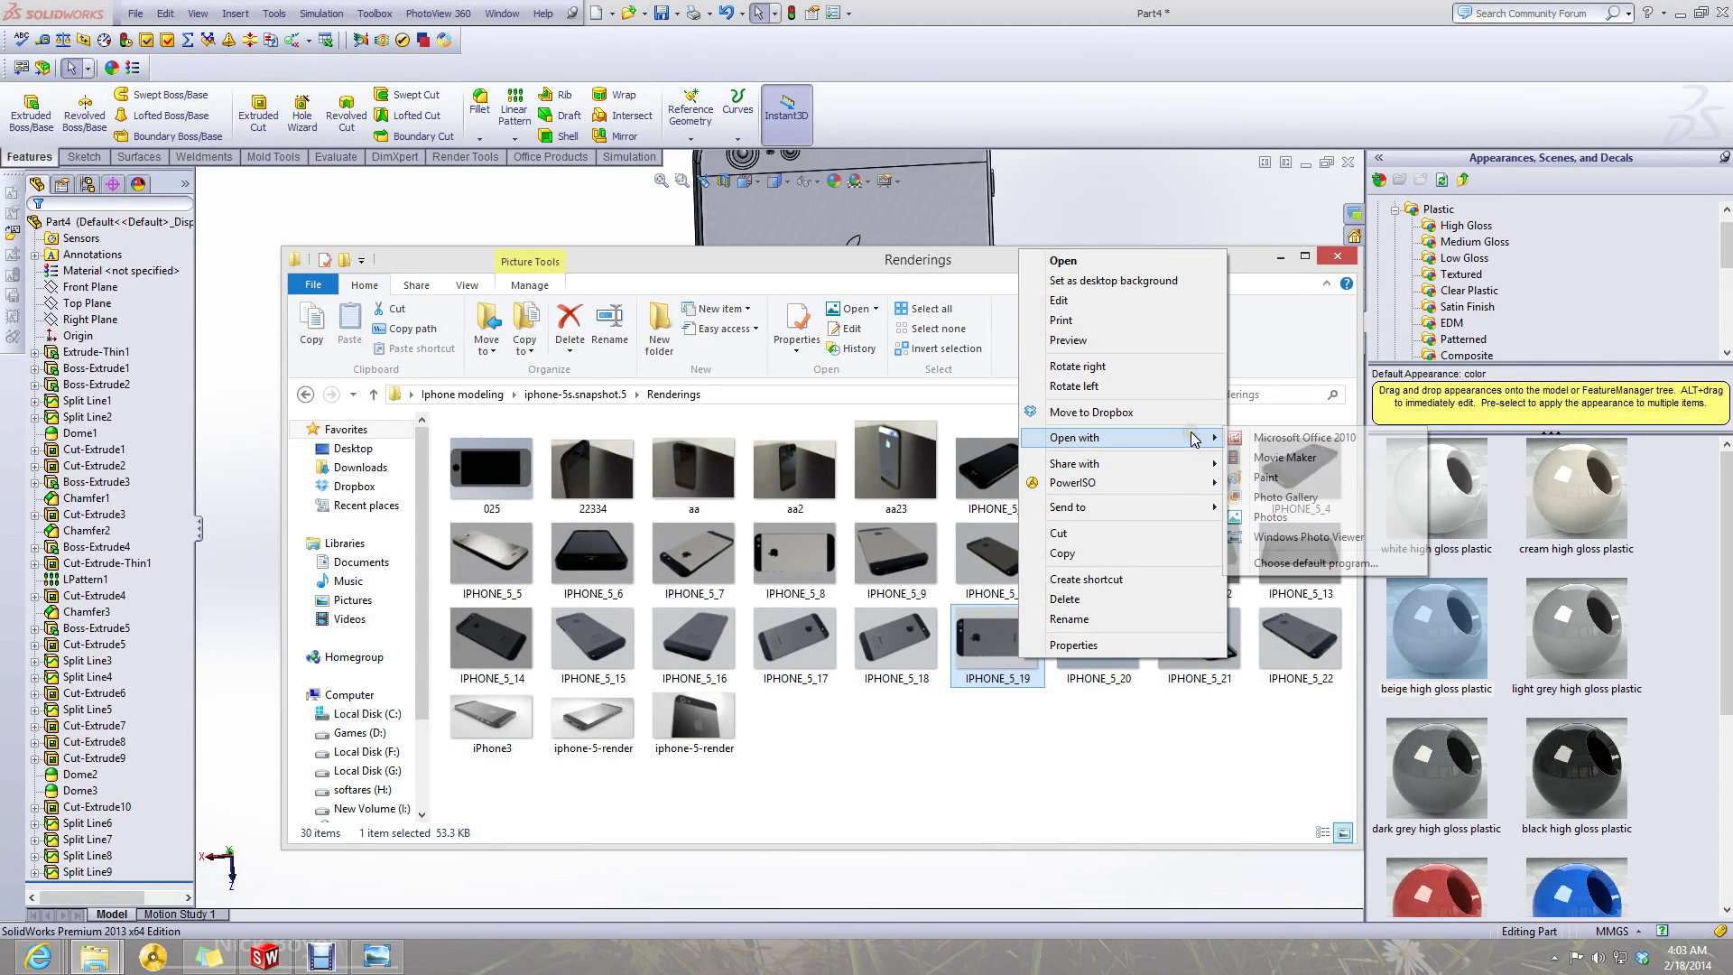
{"action": "left_click", "coordinate": [1329, 477]}
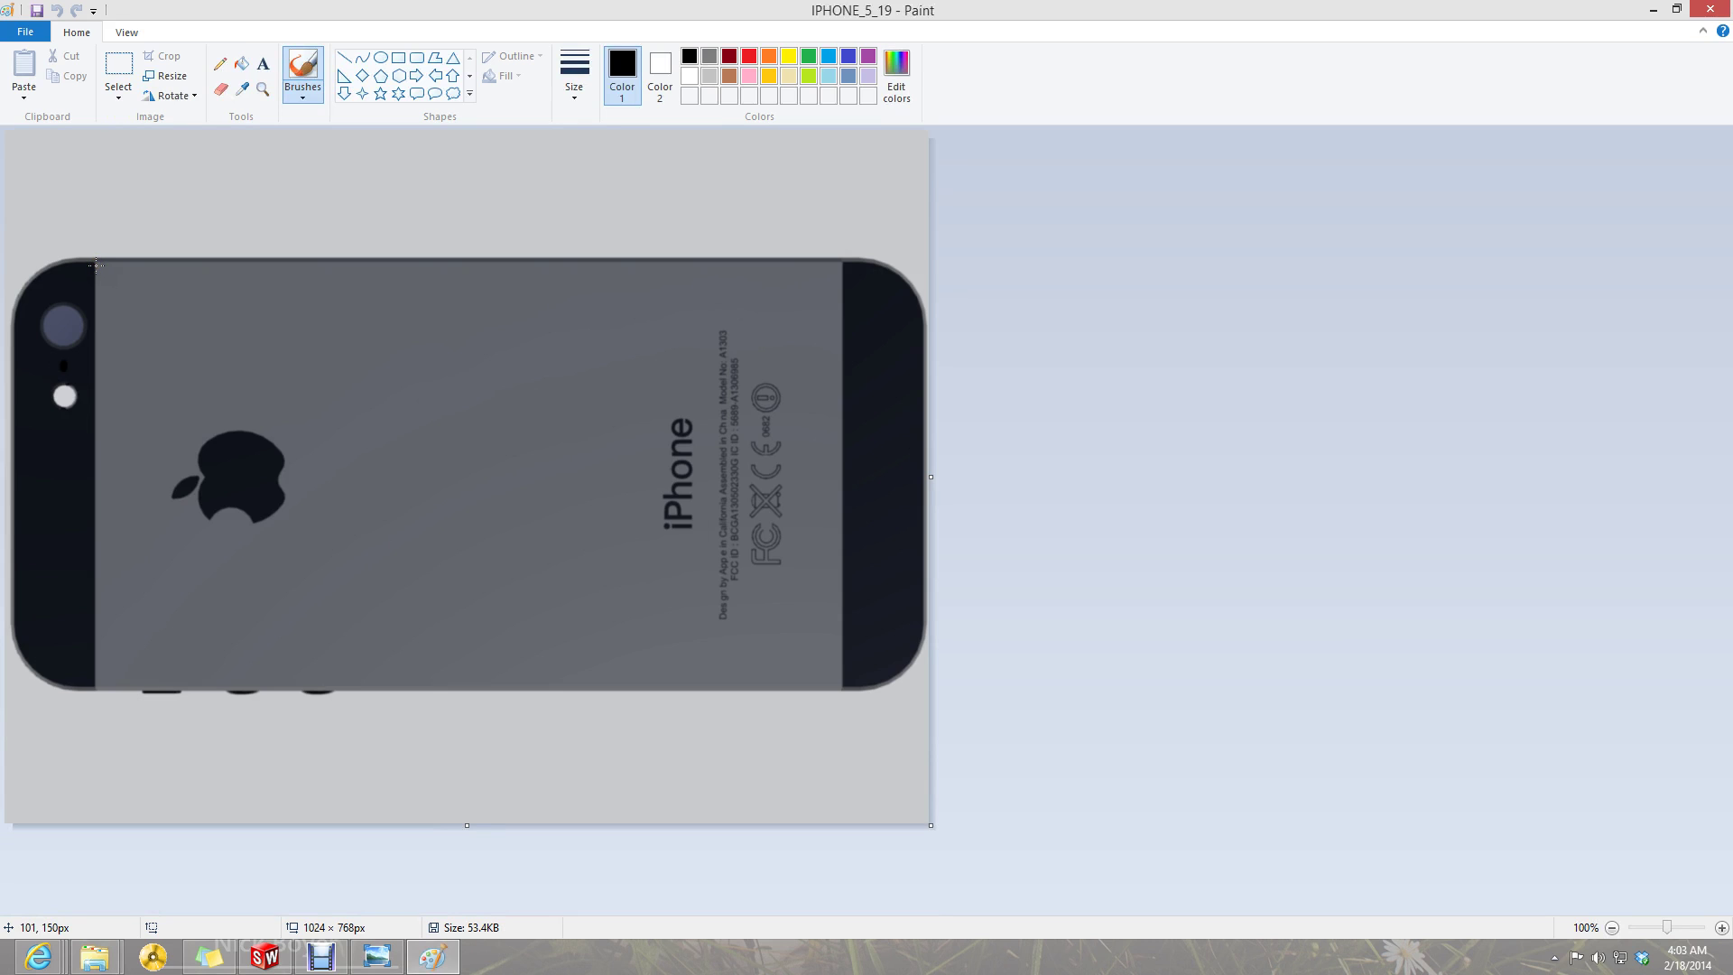
- Crop the image to the grey back panel between the two dark end sections, about 828 × 478 px
{"action": "left_click", "coordinate": [118, 67]}
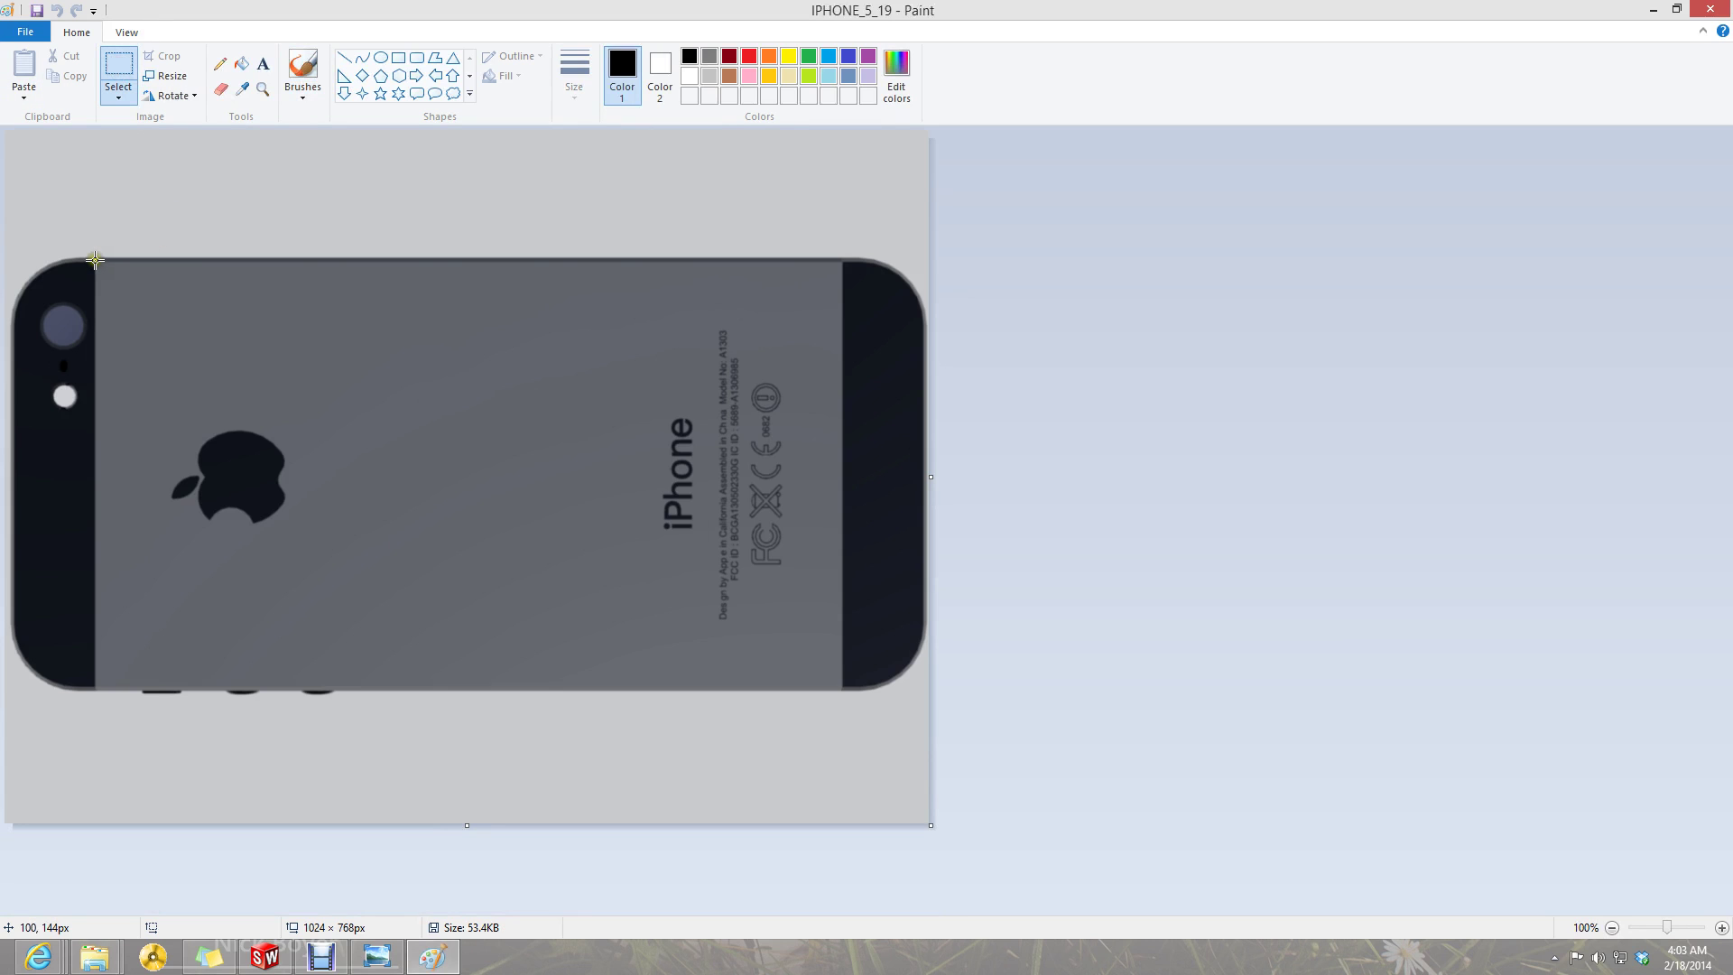
{"action": "left_click_drag", "start_coordinate": [95, 261], "coordinate": [840, 685]}
{"action": "left_click_drag", "start_coordinate": [841, 691], "coordinate": [841, 691]}
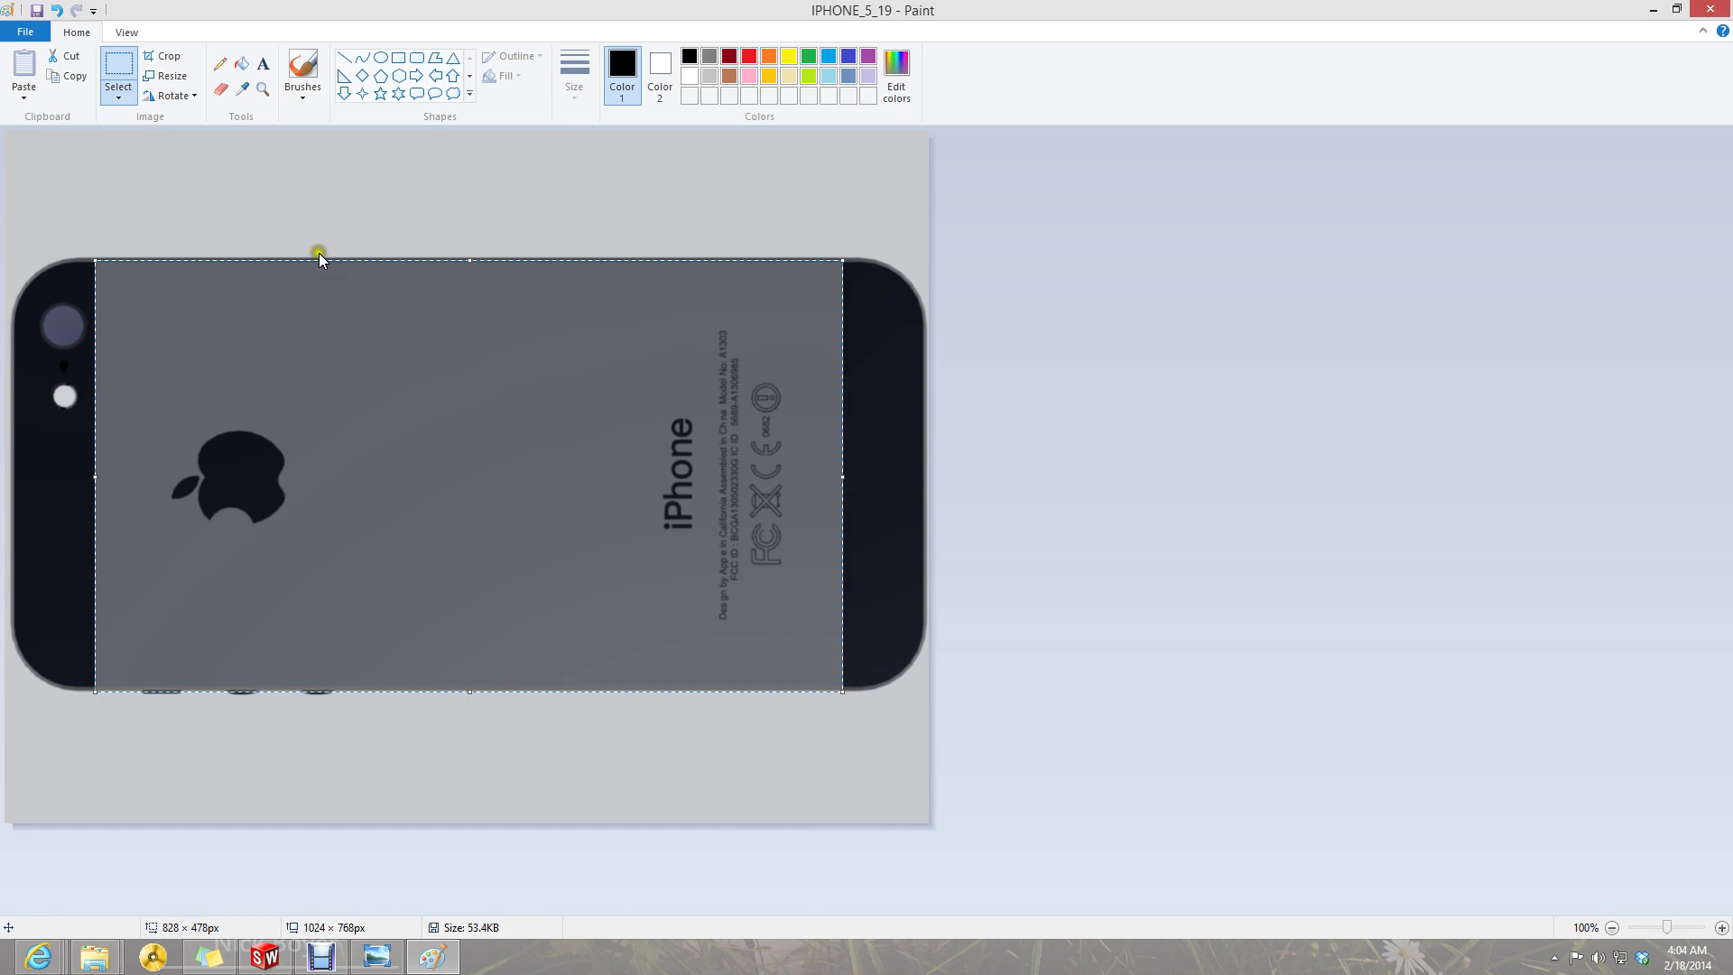
{"action": "left_click", "coordinate": [114, 72]}
{"action": "left_click", "coordinate": [163, 56]}
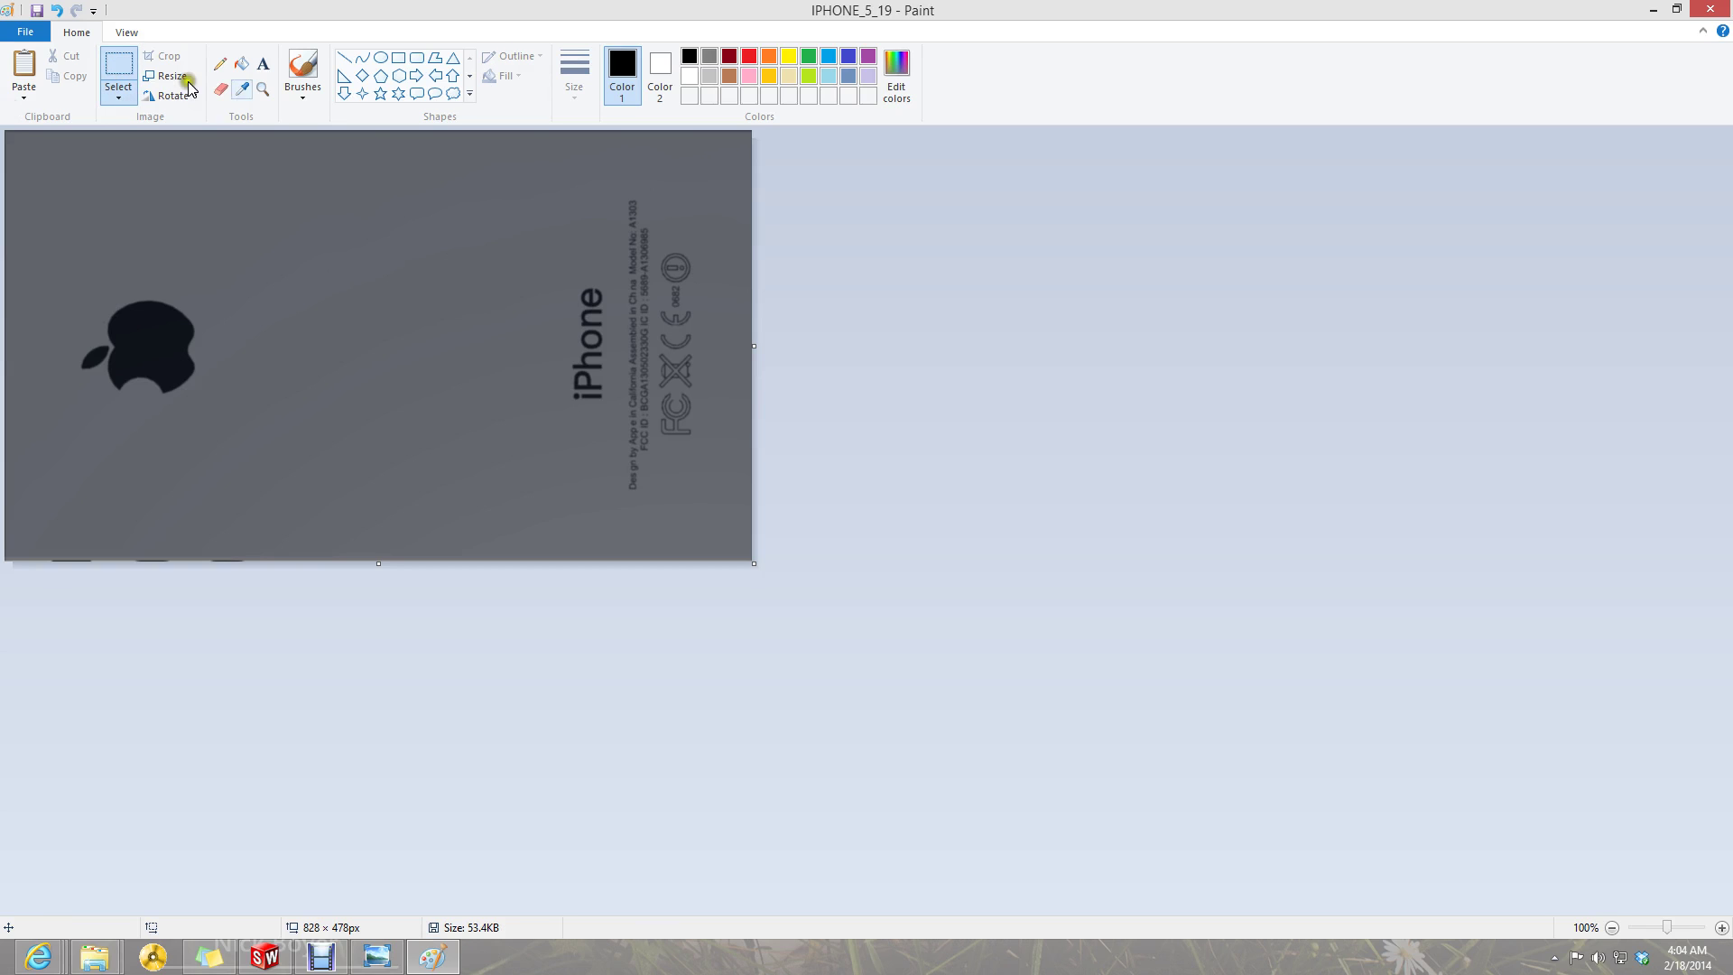
- Sample the panel's grey beside the Apple logo as the secondary colour and choose the thickest brush size
{"action": "left_click", "coordinate": [235, 66]}
{"action": "left_click", "coordinate": [242, 89]}
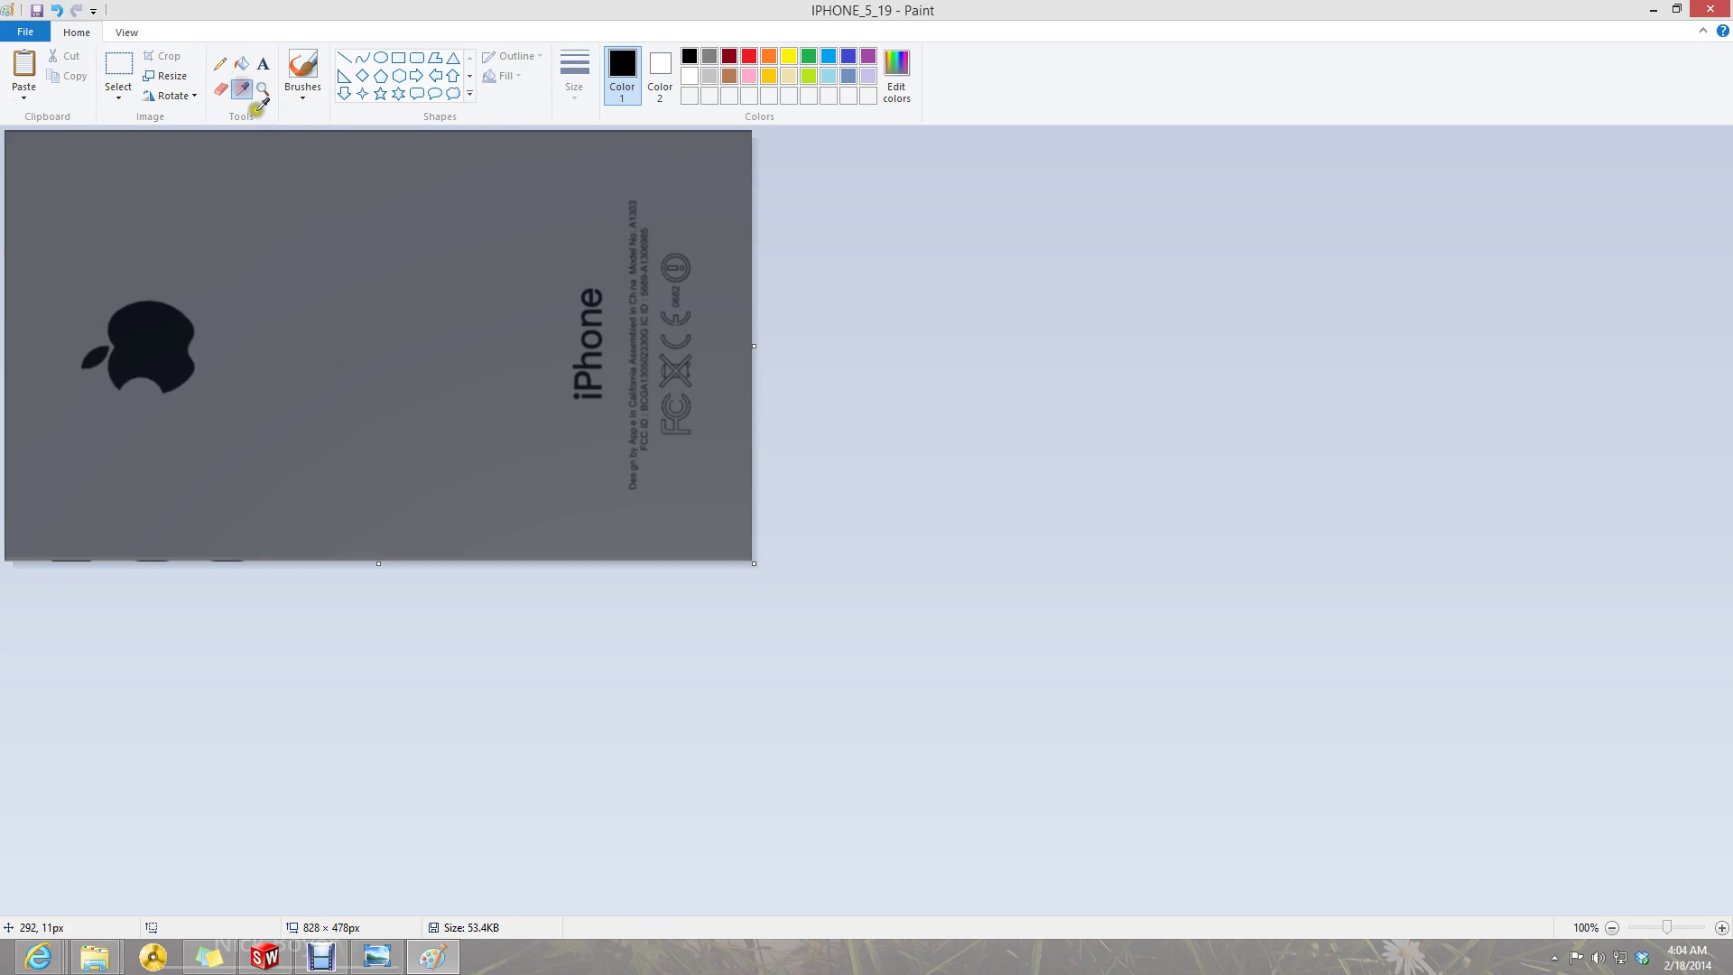
{"action": "right_click", "coordinate": [222, 320]}
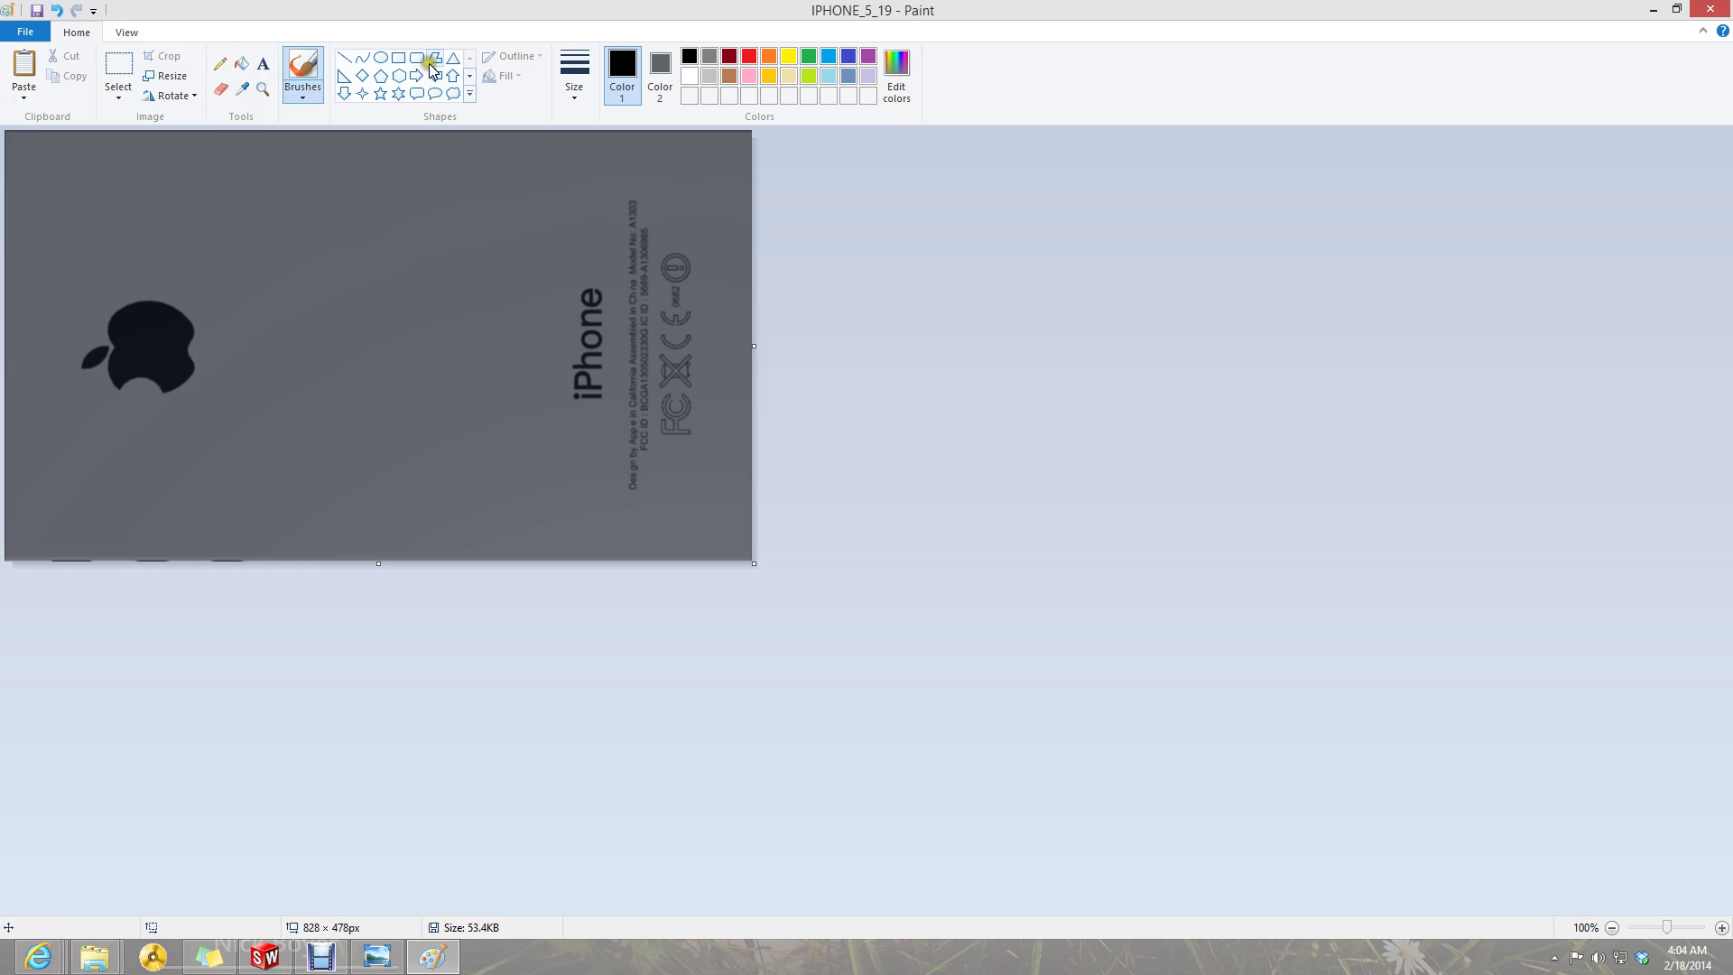
{"action": "left_click", "coordinate": [576, 91]}
{"action": "left_click", "coordinate": [594, 233]}
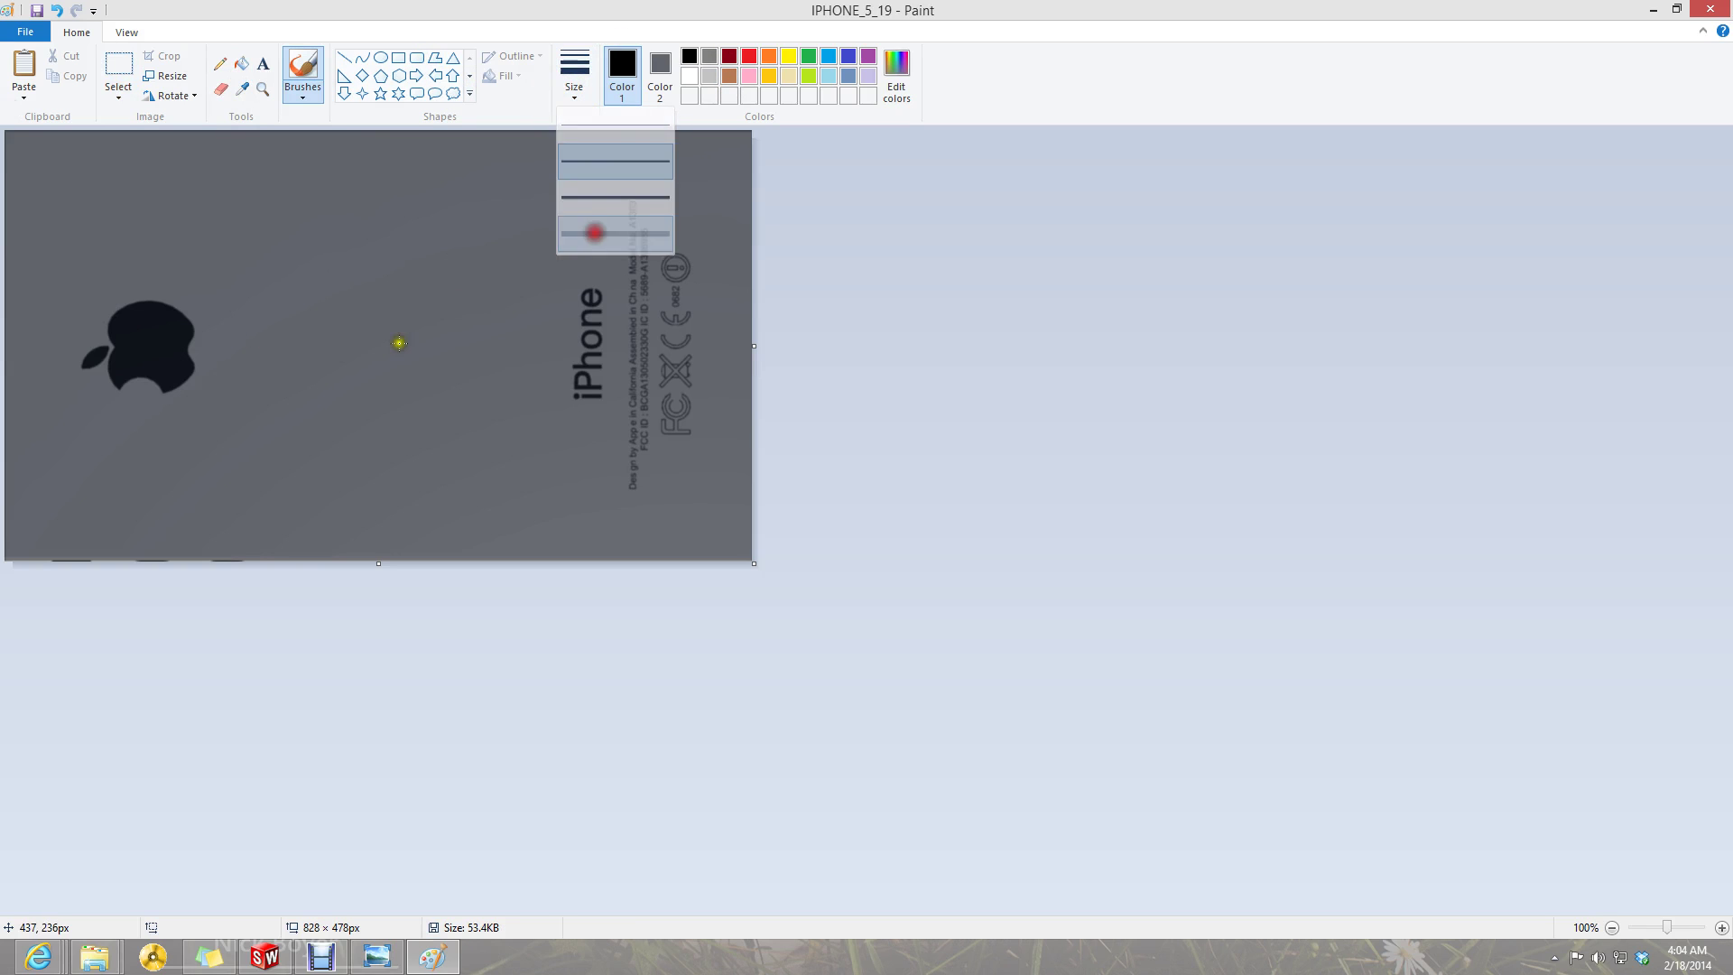
- Paint over the Apple logo with the sampled grey, undoing the stroke that runs over the iPhone text
{"action": "left_click_drag", "start_coordinate": [164, 372], "coordinate": [191, 362]}
{"action": "mouse_move", "coordinate": [156, 375]}
{"action": "right_mouse_down"}
{"action": "mouse_move", "coordinate": [166, 403]}
{"action": "mouse_move", "coordinate": [147, 398]}
{"action": "mouse_move", "coordinate": [225, 344]}
{"action": "mouse_move", "coordinate": [174, 377]}
{"action": "mouse_move", "coordinate": [162, 330]}
{"action": "mouse_move", "coordinate": [178, 326]}
{"action": "mouse_move", "coordinate": [85, 360]}
{"action": "mouse_move", "coordinate": [93, 415]}
{"action": "mouse_move", "coordinate": [78, 387]}
{"action": "mouse_move", "coordinate": [136, 311]}
{"action": "mouse_move", "coordinate": [100, 398]}
{"action": "mouse_move", "coordinate": [147, 271]}
{"action": "mouse_move", "coordinate": [132, 360]}
{"action": "mouse_move", "coordinate": [198, 329]}
{"action": "mouse_move", "coordinate": [181, 297]}
{"action": "mouse_move", "coordinate": [154, 391]}
{"action": "mouse_move", "coordinate": [181, 306]}
{"action": "mouse_move", "coordinate": [198, 387]}
{"action": "mouse_move", "coordinate": [231, 308]}
{"action": "mouse_move", "coordinate": [205, 352]}
{"action": "mouse_move", "coordinate": [208, 286]}
{"action": "mouse_move", "coordinate": [229, 302]}
{"action": "mouse_move", "coordinate": [185, 295]}
{"action": "mouse_move", "coordinate": [111, 332]}
{"action": "mouse_move", "coordinate": [132, 286]}
{"action": "mouse_move", "coordinate": [205, 406]}
{"action": "mouse_move", "coordinate": [165, 442]}
{"action": "mouse_move", "coordinate": [248, 375]}
{"action": "mouse_move", "coordinate": [658, 302]}
{"action": "mouse_move", "coordinate": [445, 396]}
{"action": "right_mouse_up"}
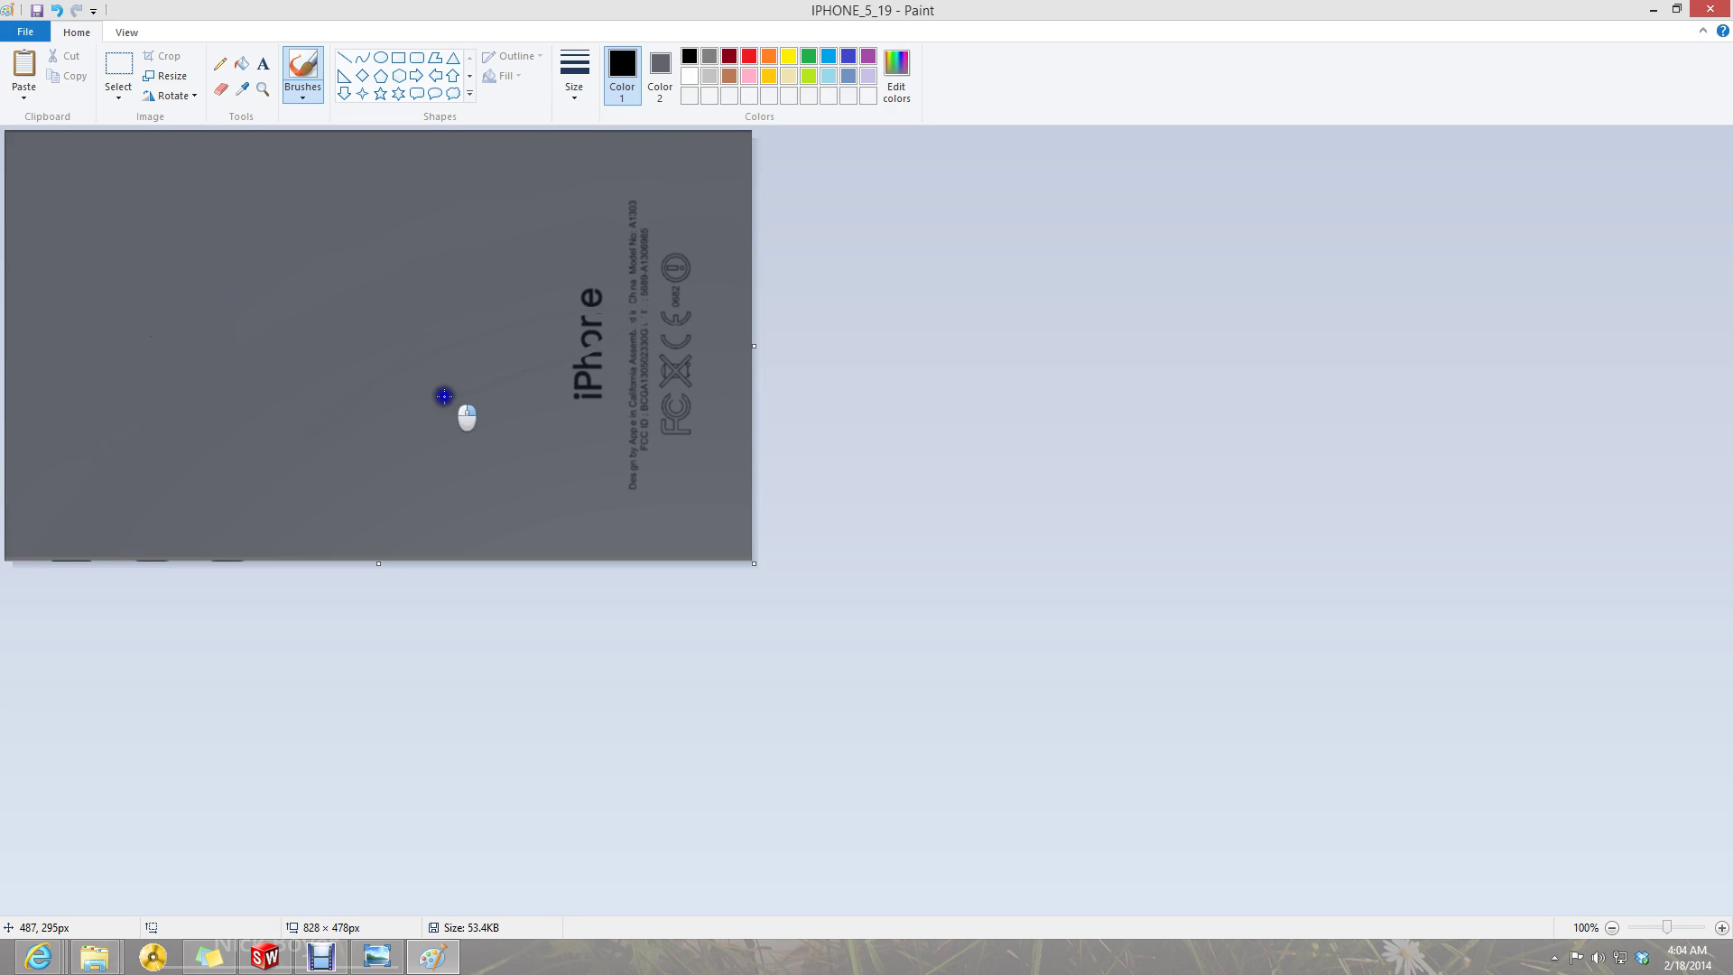
{"action": "key", "text": "ctrl+z"}
{"action": "mouse_move", "coordinate": [153, 360]}
{"action": "right_mouse_down"}
{"action": "mouse_move", "coordinate": [213, 388]}
{"action": "mouse_move", "coordinate": [225, 271]}
{"action": "right_mouse_up"}
{"action": "left_click", "coordinate": [575, 77]}
{"action": "left_click", "coordinate": [630, 237]}
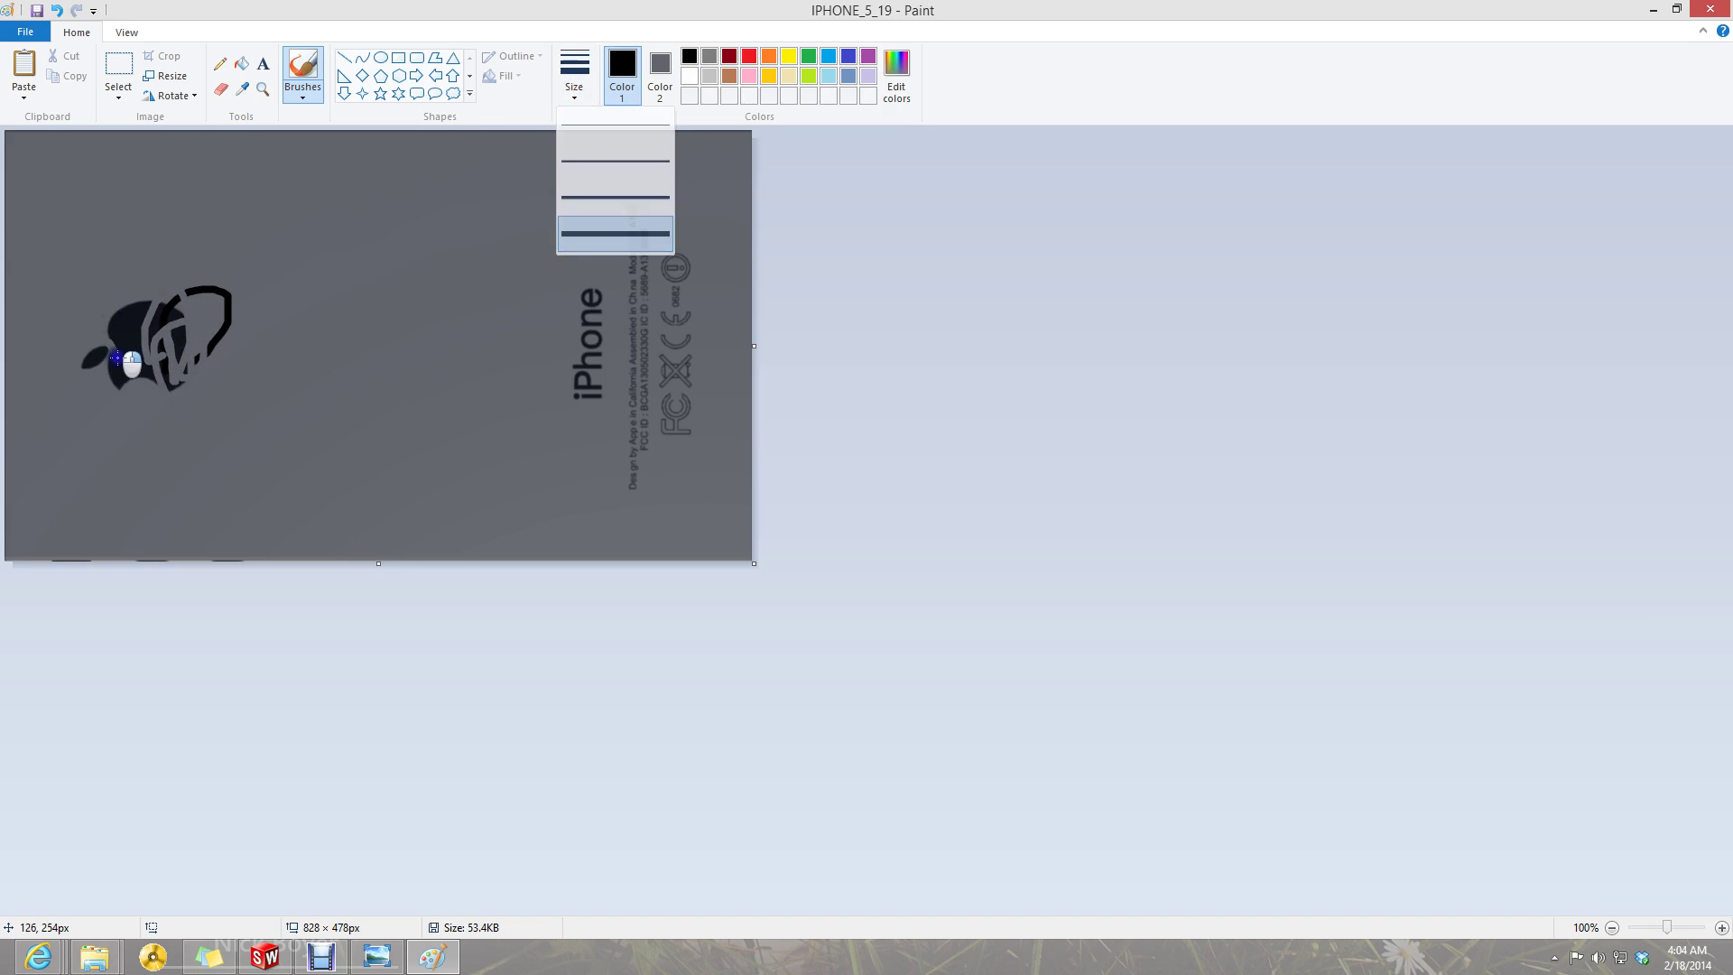
{"action": "mouse_move", "coordinate": [128, 367]}
{"action": "right_mouse_down"}
{"action": "mouse_move", "coordinate": [126, 384]}
{"action": "mouse_move", "coordinate": [89, 356]}
{"action": "mouse_move", "coordinate": [77, 387]}
{"action": "mouse_move", "coordinate": [120, 380]}
{"action": "mouse_move", "coordinate": [121, 415]}
{"action": "mouse_move", "coordinate": [100, 371]}
{"action": "mouse_move", "coordinate": [133, 327]}
{"action": "mouse_move", "coordinate": [131, 389]}
{"action": "mouse_move", "coordinate": [205, 306]}
{"action": "mouse_move", "coordinate": [171, 394]}
{"action": "mouse_move", "coordinate": [224, 313]}
{"action": "mouse_move", "coordinate": [178, 349]}
{"action": "mouse_move", "coordinate": [181, 288]}
{"action": "mouse_move", "coordinate": [133, 357]}
{"action": "mouse_move", "coordinate": [120, 313]}
{"action": "mouse_move", "coordinate": [186, 289]}
{"action": "mouse_move", "coordinate": [151, 313]}
{"action": "mouse_move", "coordinate": [171, 313]}
{"action": "mouse_move", "coordinate": [209, 283]}
{"action": "mouse_move", "coordinate": [159, 421]}
{"action": "mouse_move", "coordinate": [97, 328]}
{"action": "mouse_move", "coordinate": [116, 334]}
{"action": "mouse_move", "coordinate": [125, 300]}
{"action": "right_mouse_up"}
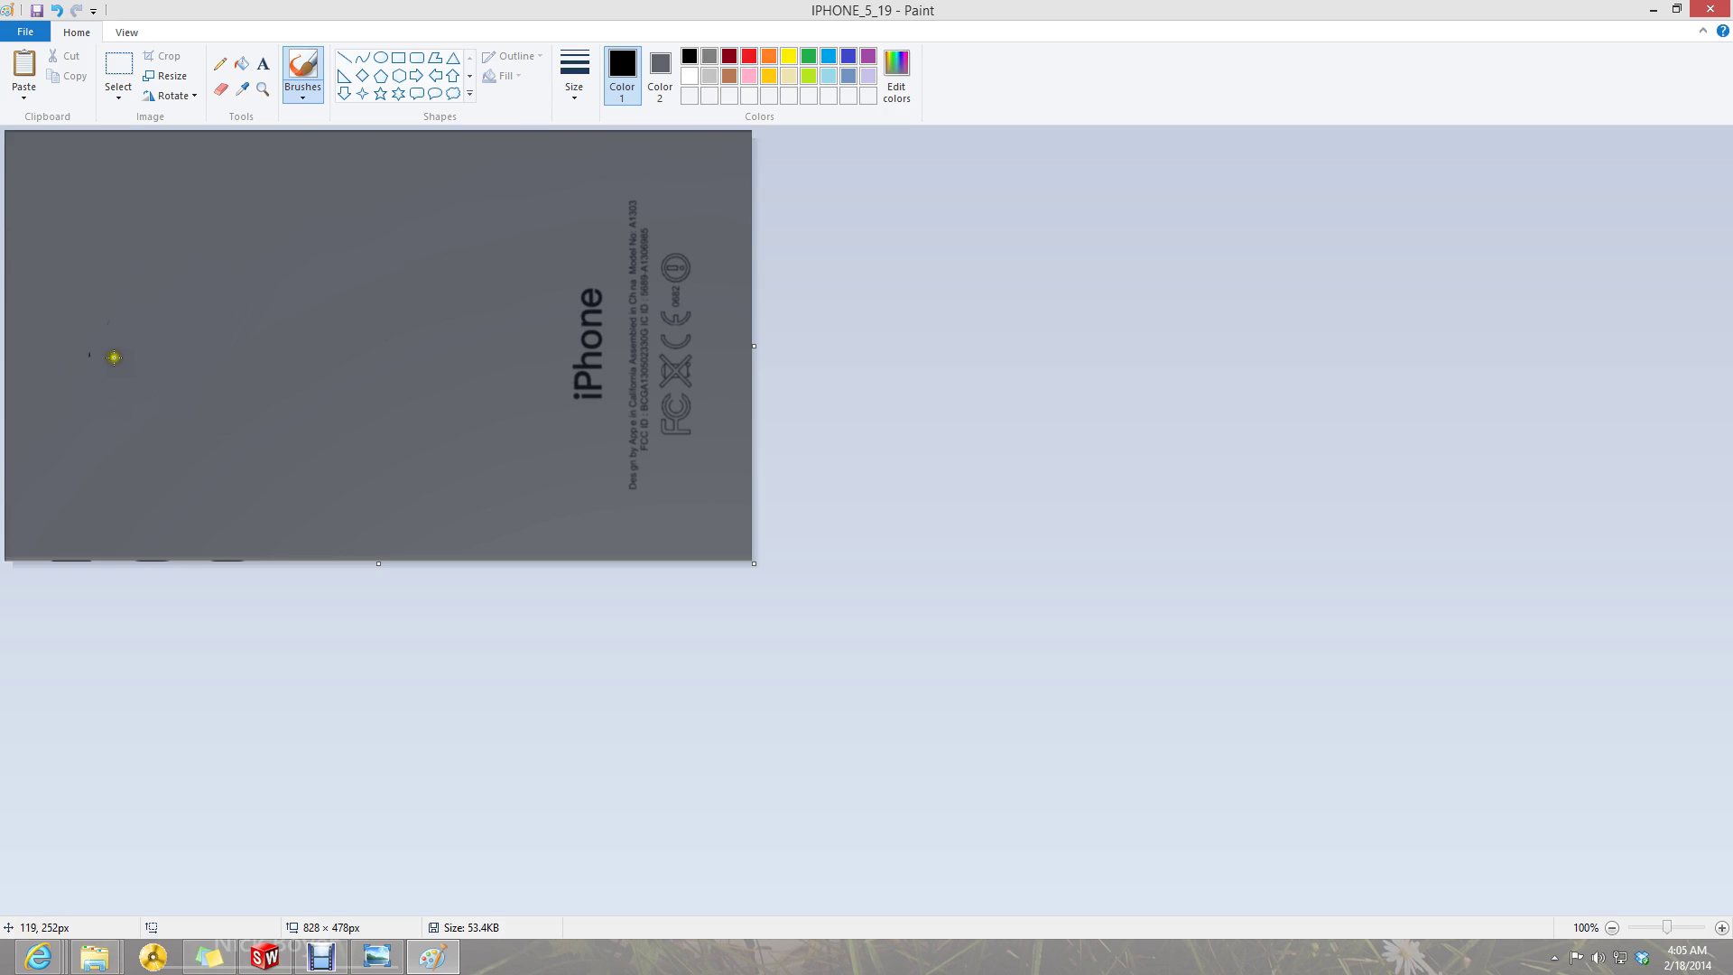
{"action": "right_click", "coordinate": [116, 326]}
{"action": "right_click", "coordinate": [116, 307]}
{"action": "right_click", "coordinate": [88, 352]}
- Try covering the blank area beside the iPhone text with a solid-filled rounded rectangle of about 267 × 207 px, and delete it
{"action": "left_click", "coordinate": [584, 84]}
{"action": "left_click", "coordinate": [586, 86]}
{"action": "left_click", "coordinate": [418, 58]}
{"action": "mouse_move", "coordinate": [551, 147]}
{"action": "left_mouse_down"}
{"action": "mouse_move", "coordinate": [376, 309]}
{"action": "mouse_move", "coordinate": [437, 191]}
{"action": "left_mouse_up"}
{"action": "right_click", "coordinate": [437, 192]}
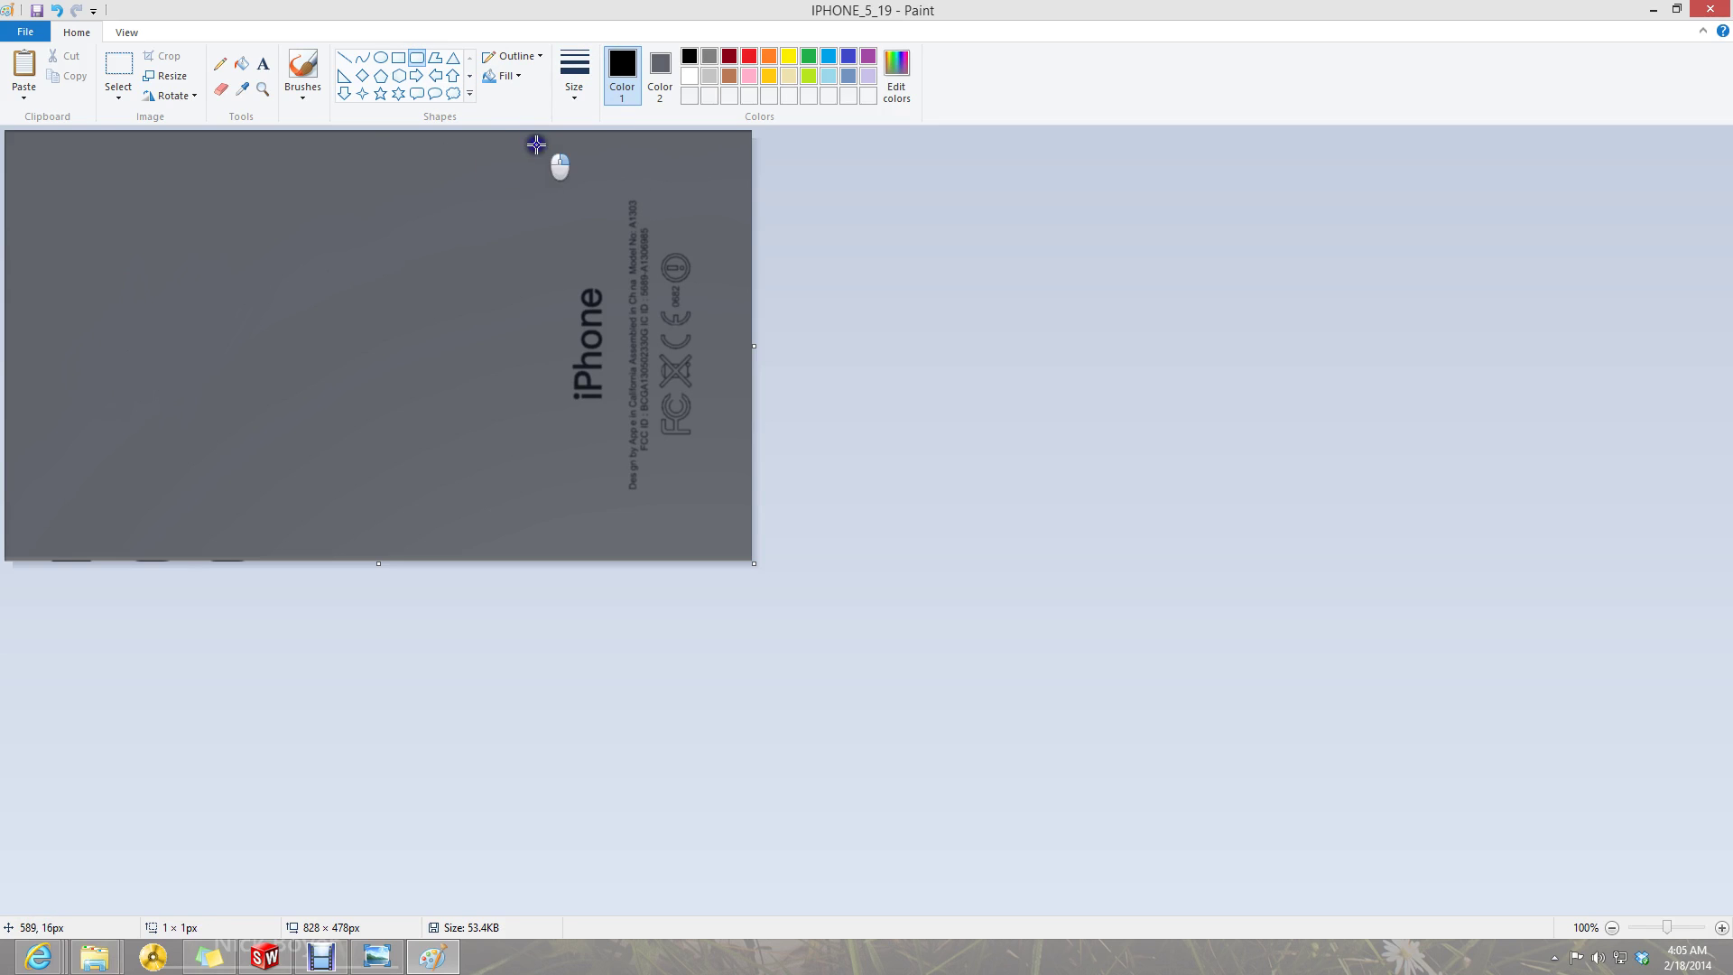
{"action": "left_click_drag", "start_coordinate": [296, 330], "coordinate": [538, 144]}
{"action": "left_click", "coordinate": [511, 77]}
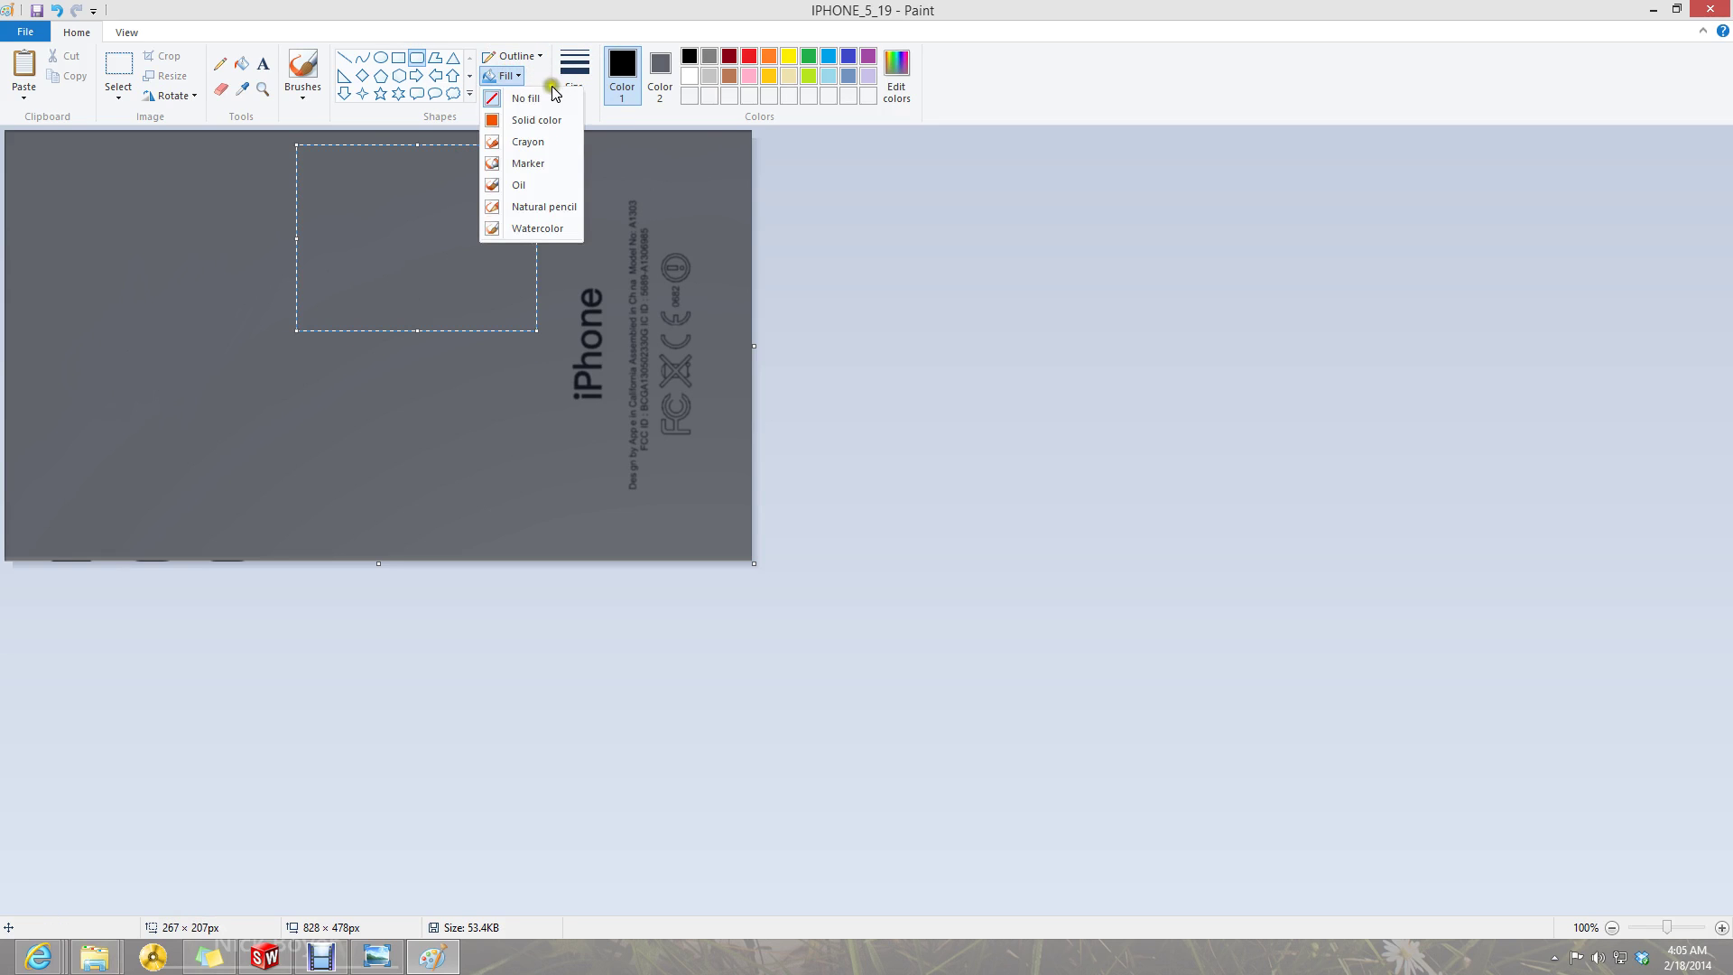
{"action": "left_click", "coordinate": [567, 121]}
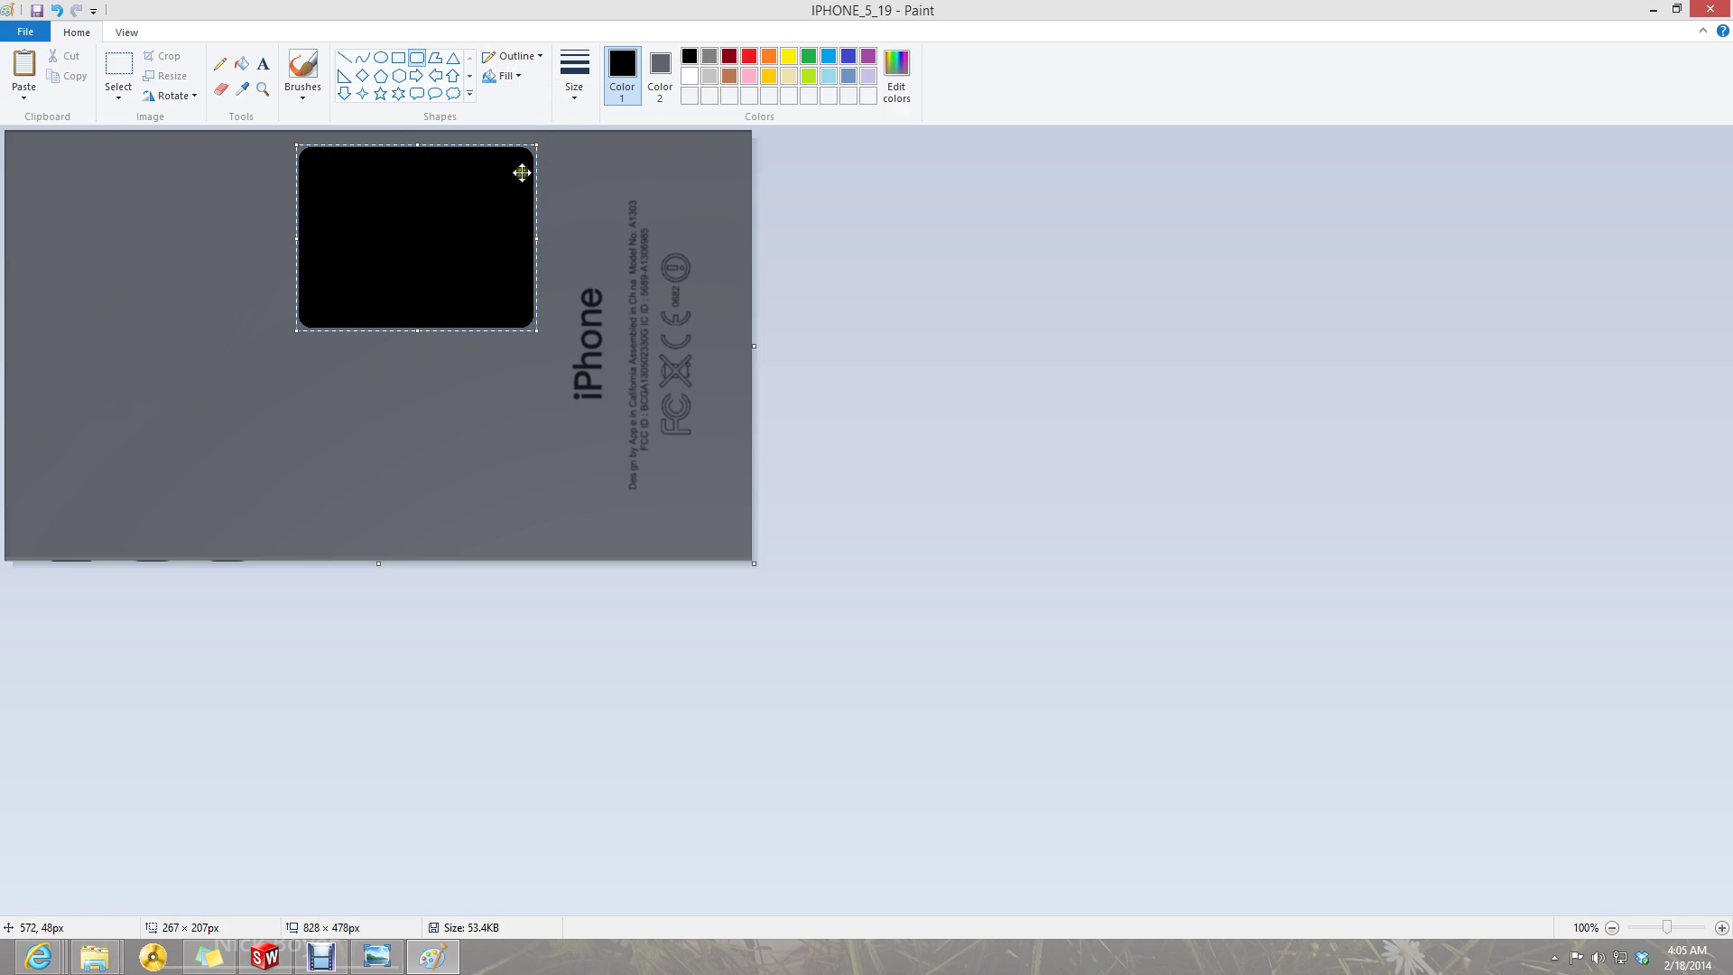
{"action": "left_click", "coordinate": [659, 70]}
{"action": "mouse_move", "coordinate": [488, 221]}
{"action": "left_mouse_down"}
{"action": "mouse_move", "coordinate": [480, 257]}
{"action": "mouse_move", "coordinate": [455, 266]}
{"action": "left_mouse_up"}
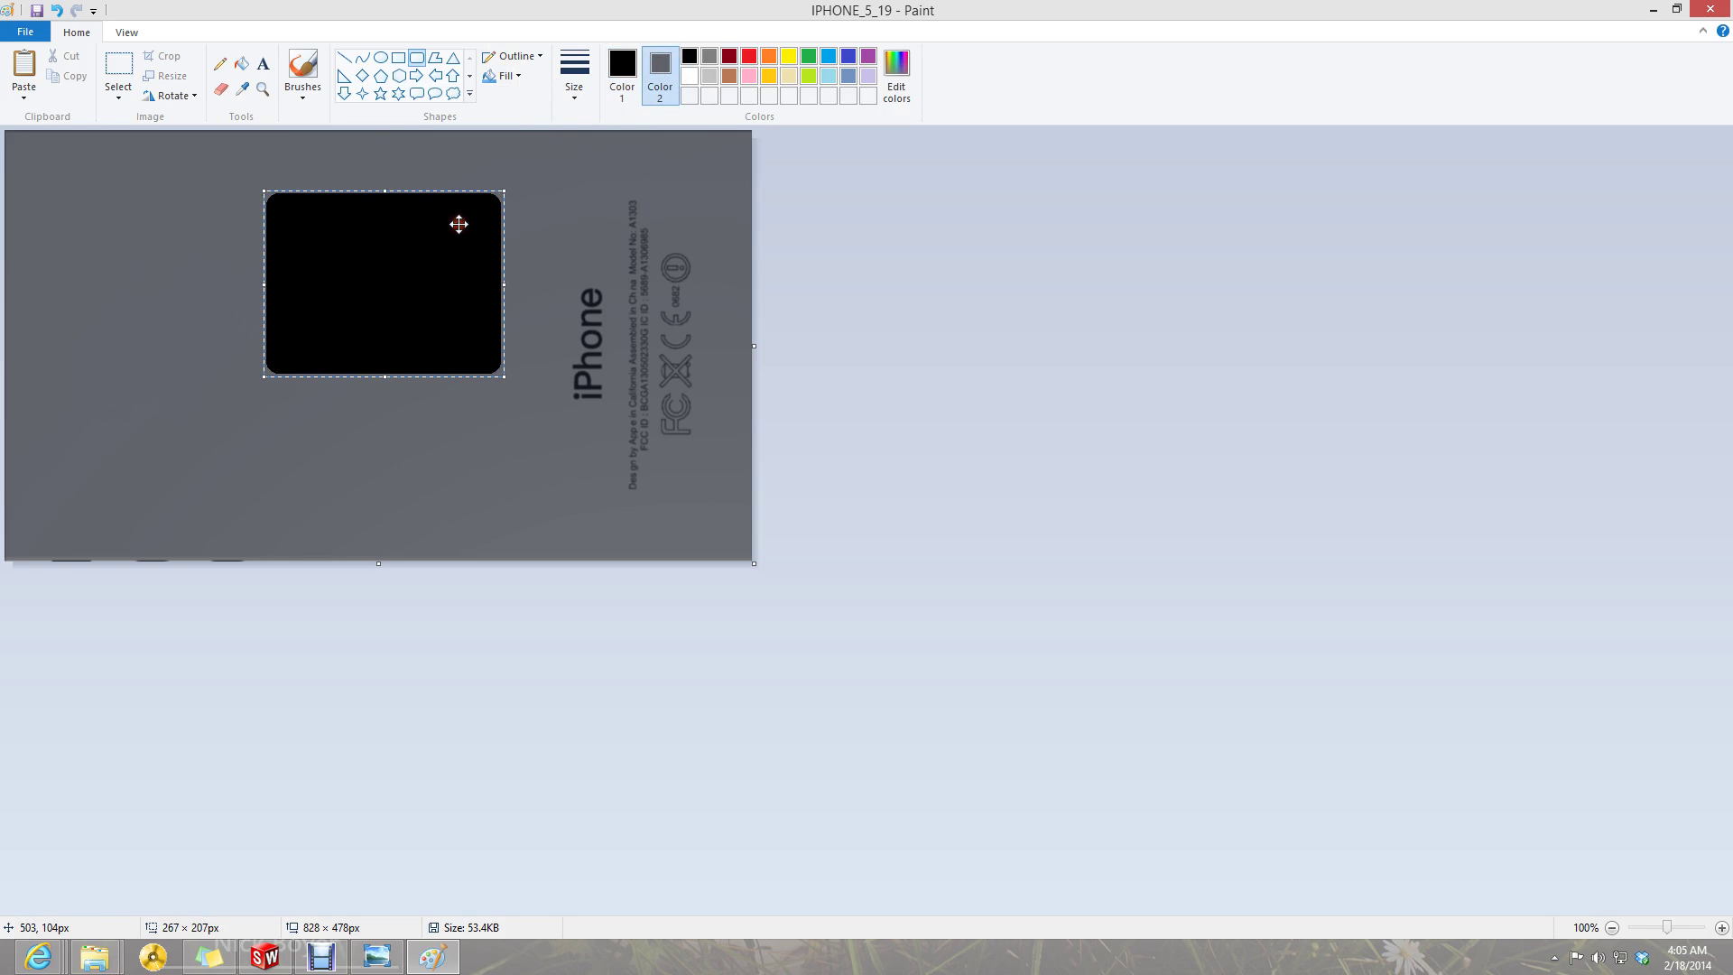
{"action": "key", "text": "Delete"}
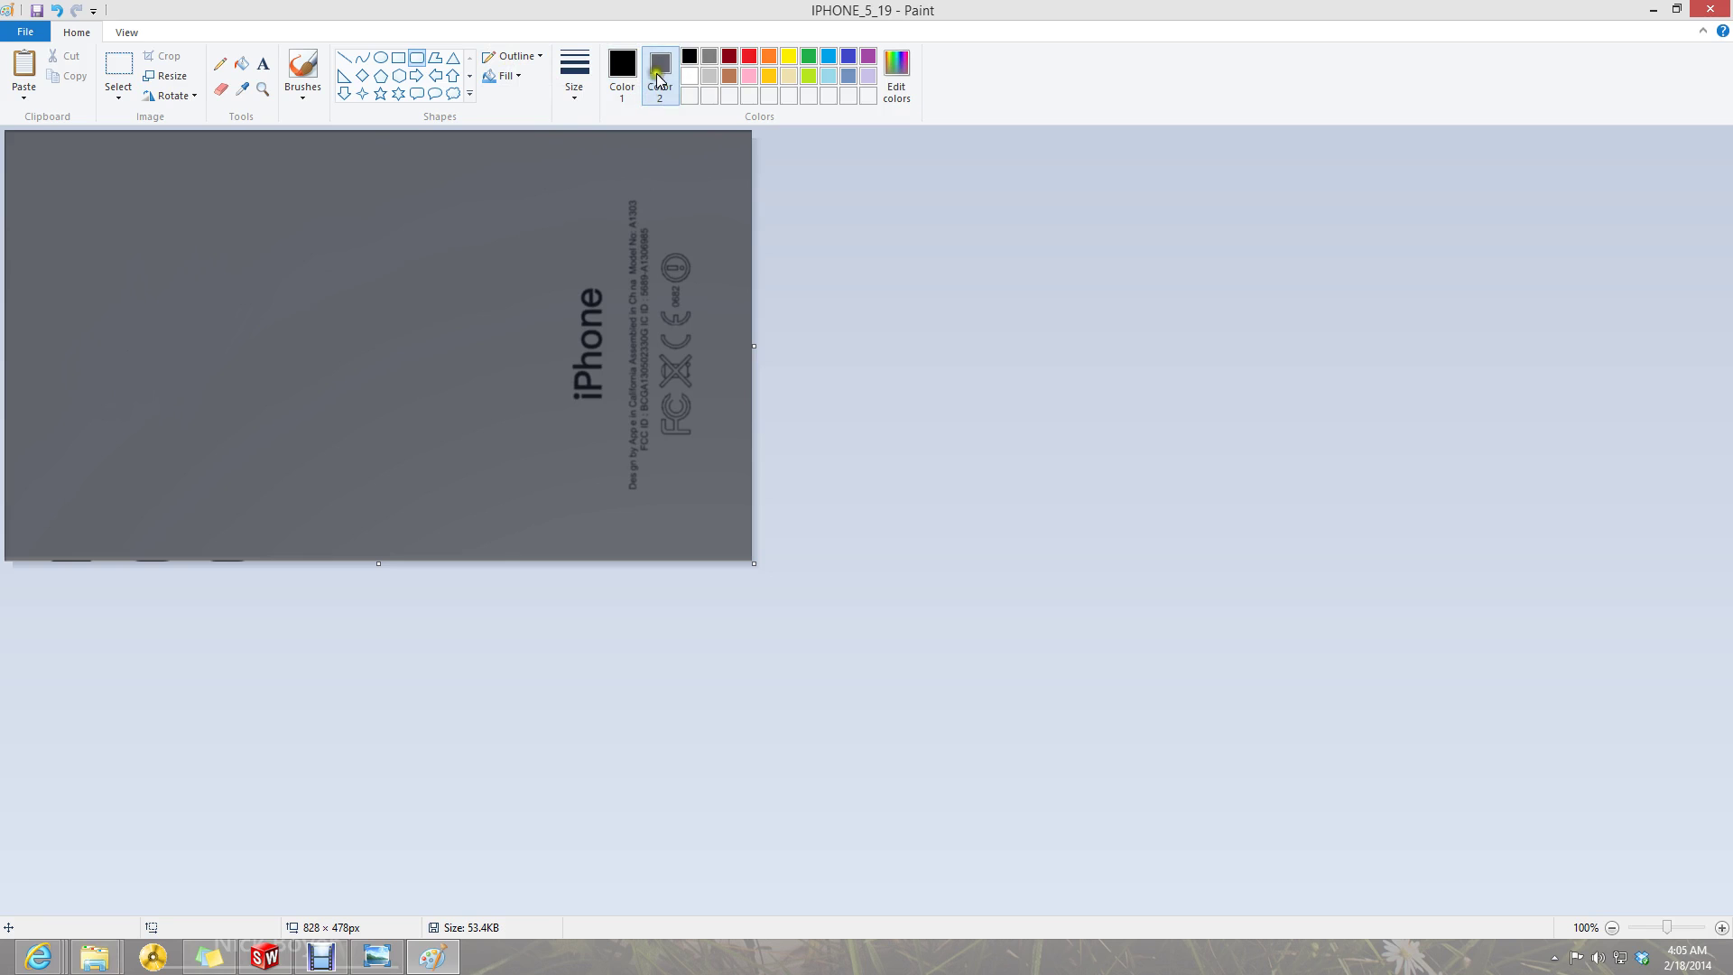
- Try larger solid-filled rounded rectangles over the blank area, one in light grey at about 594 × 477 px, and remove them
{"action": "left_click_drag", "start_coordinate": [539, 146], "coordinate": [121, 435]}
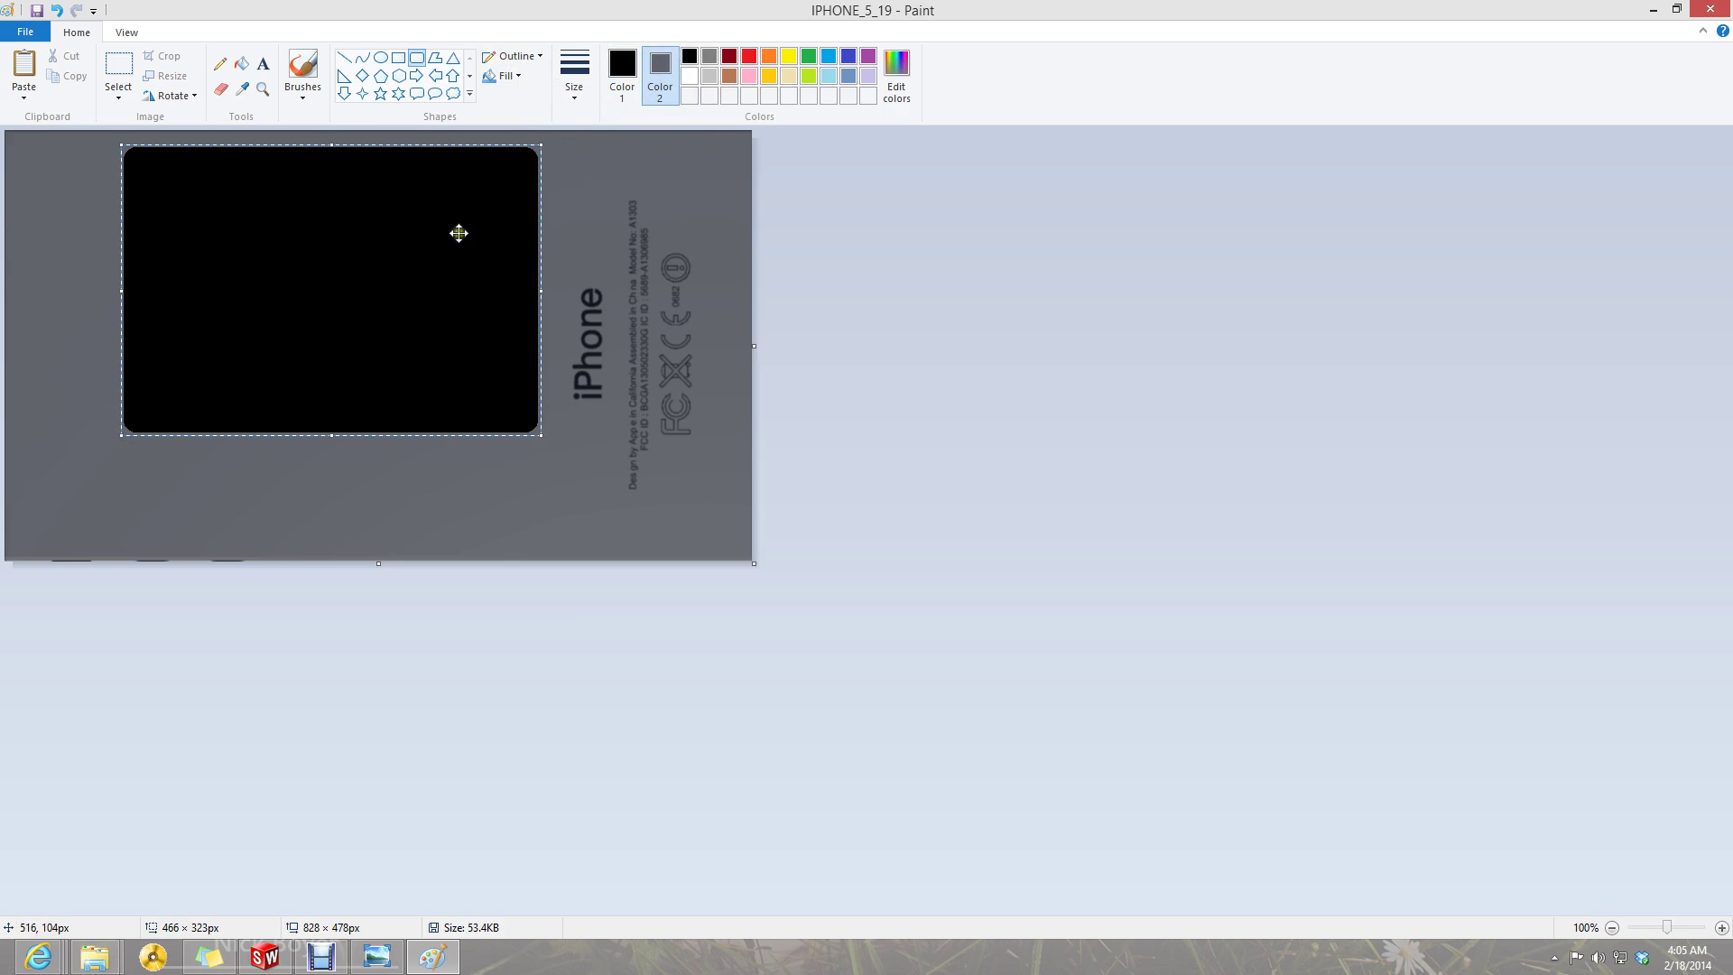
{"action": "key", "text": "Delete"}
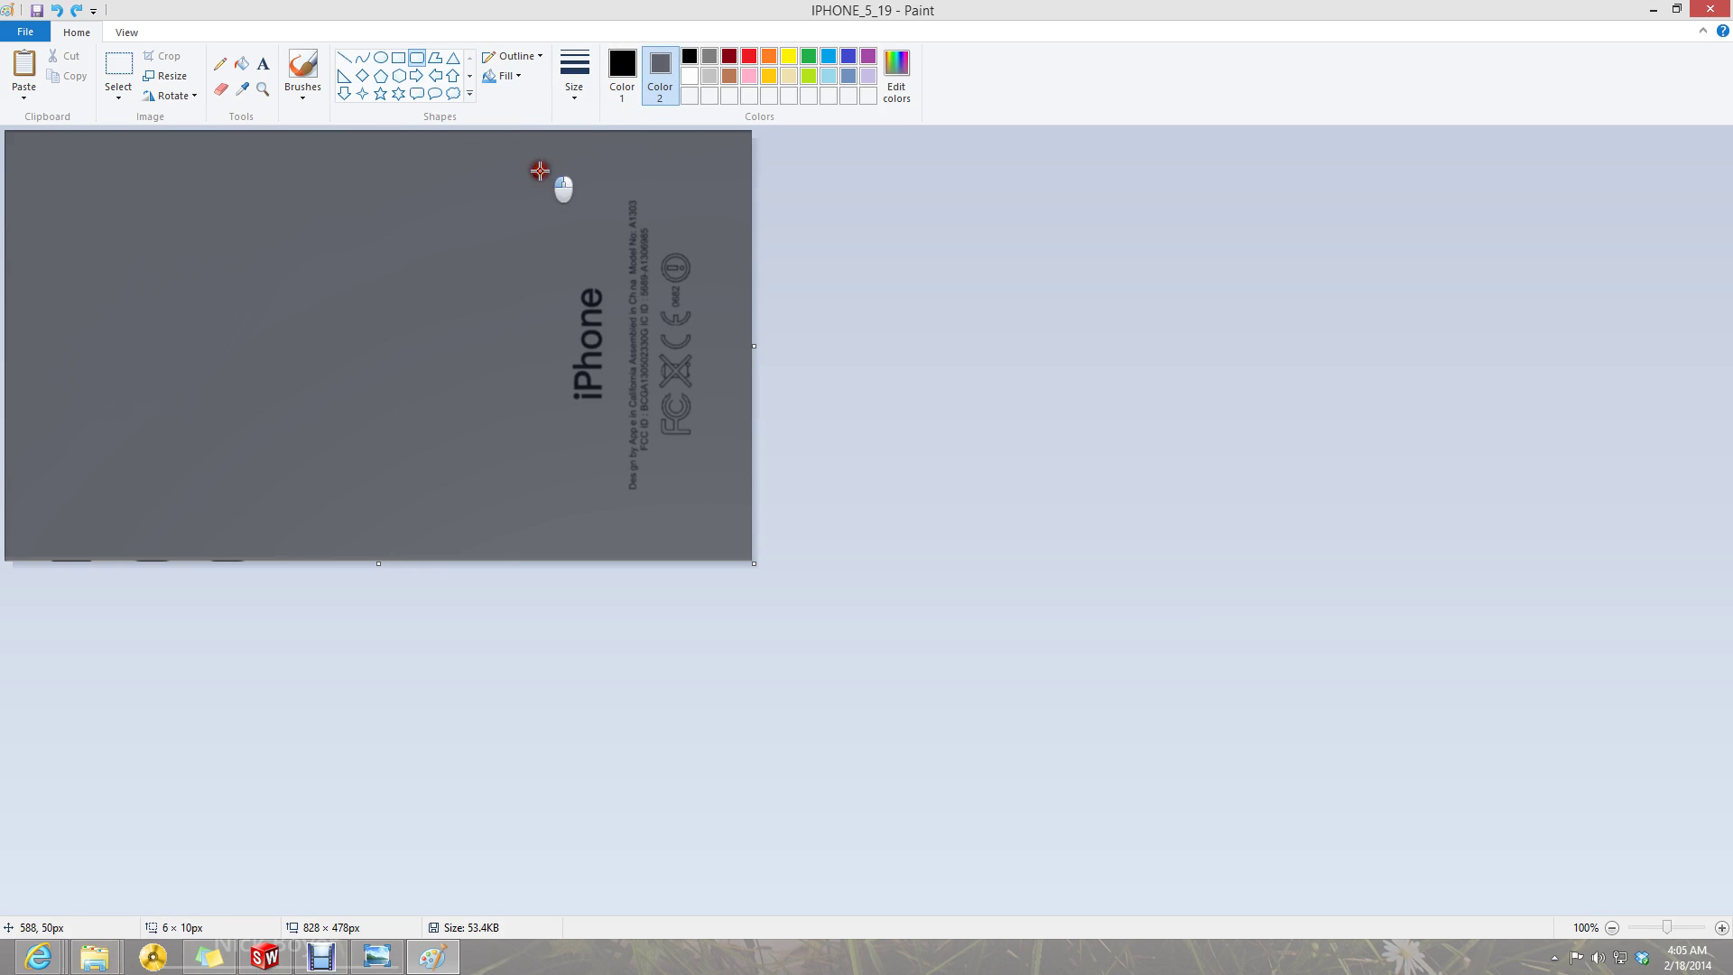
{"action": "left_click_drag", "start_coordinate": [540, 168], "coordinate": [104, 489]}
{"action": "key", "text": "Delete"}
{"action": "left_click", "coordinate": [508, 76]}
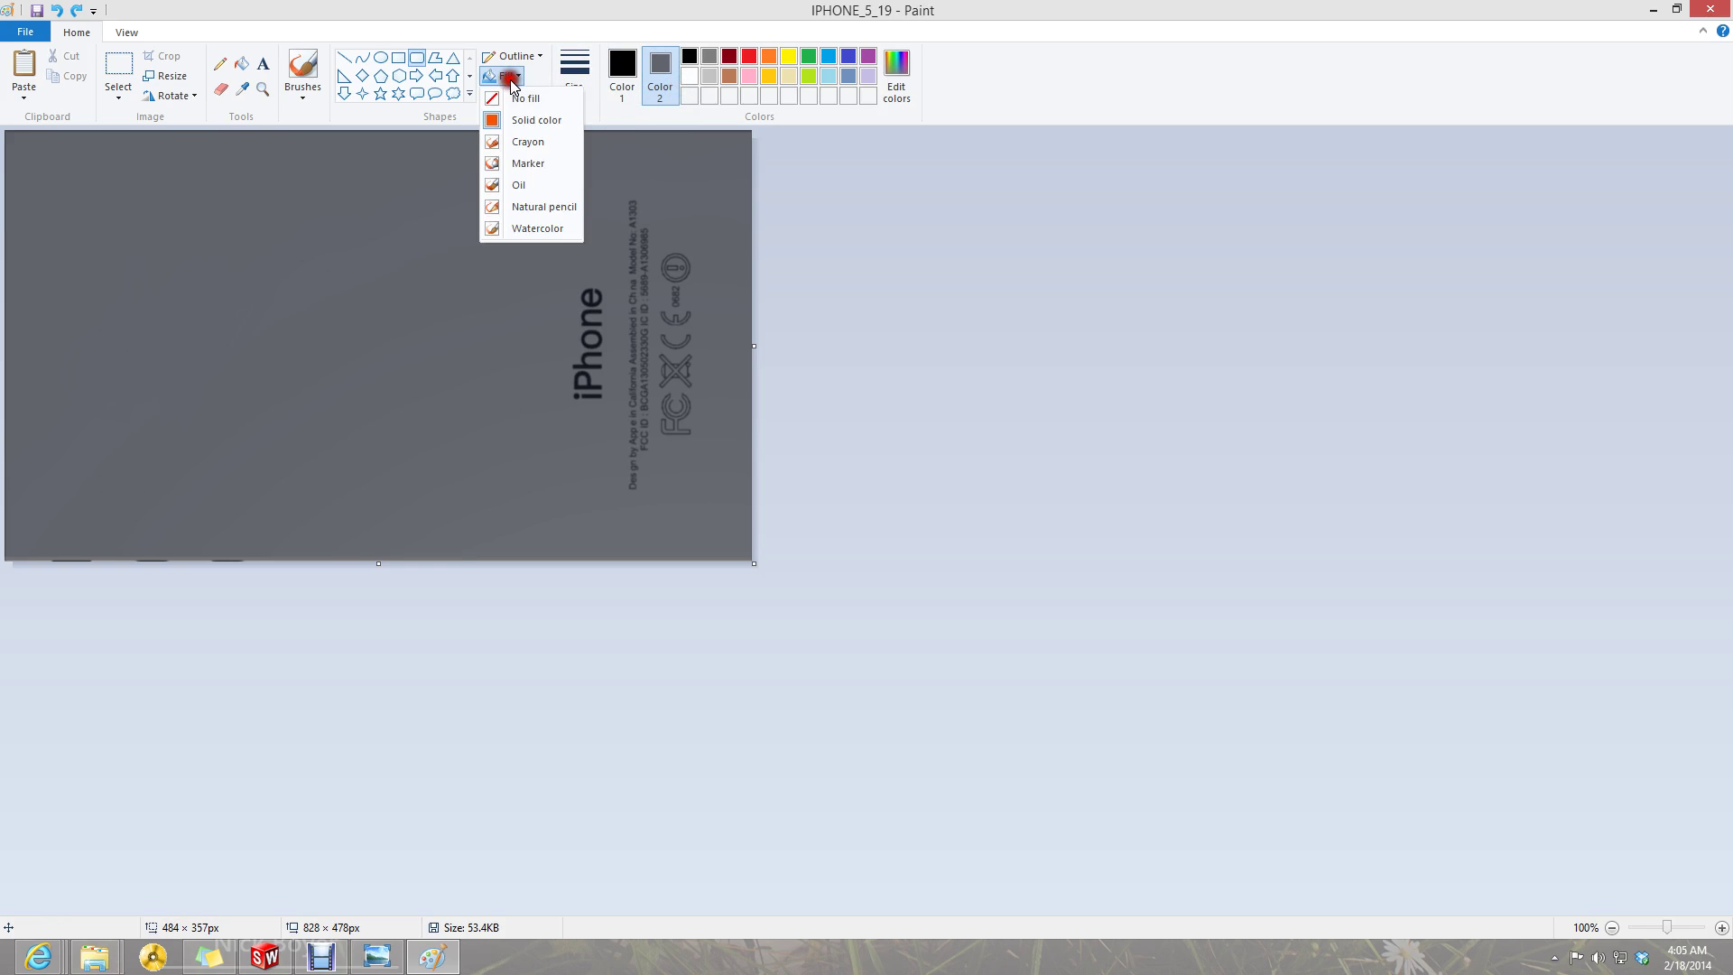
{"action": "left_click", "coordinate": [548, 125]}
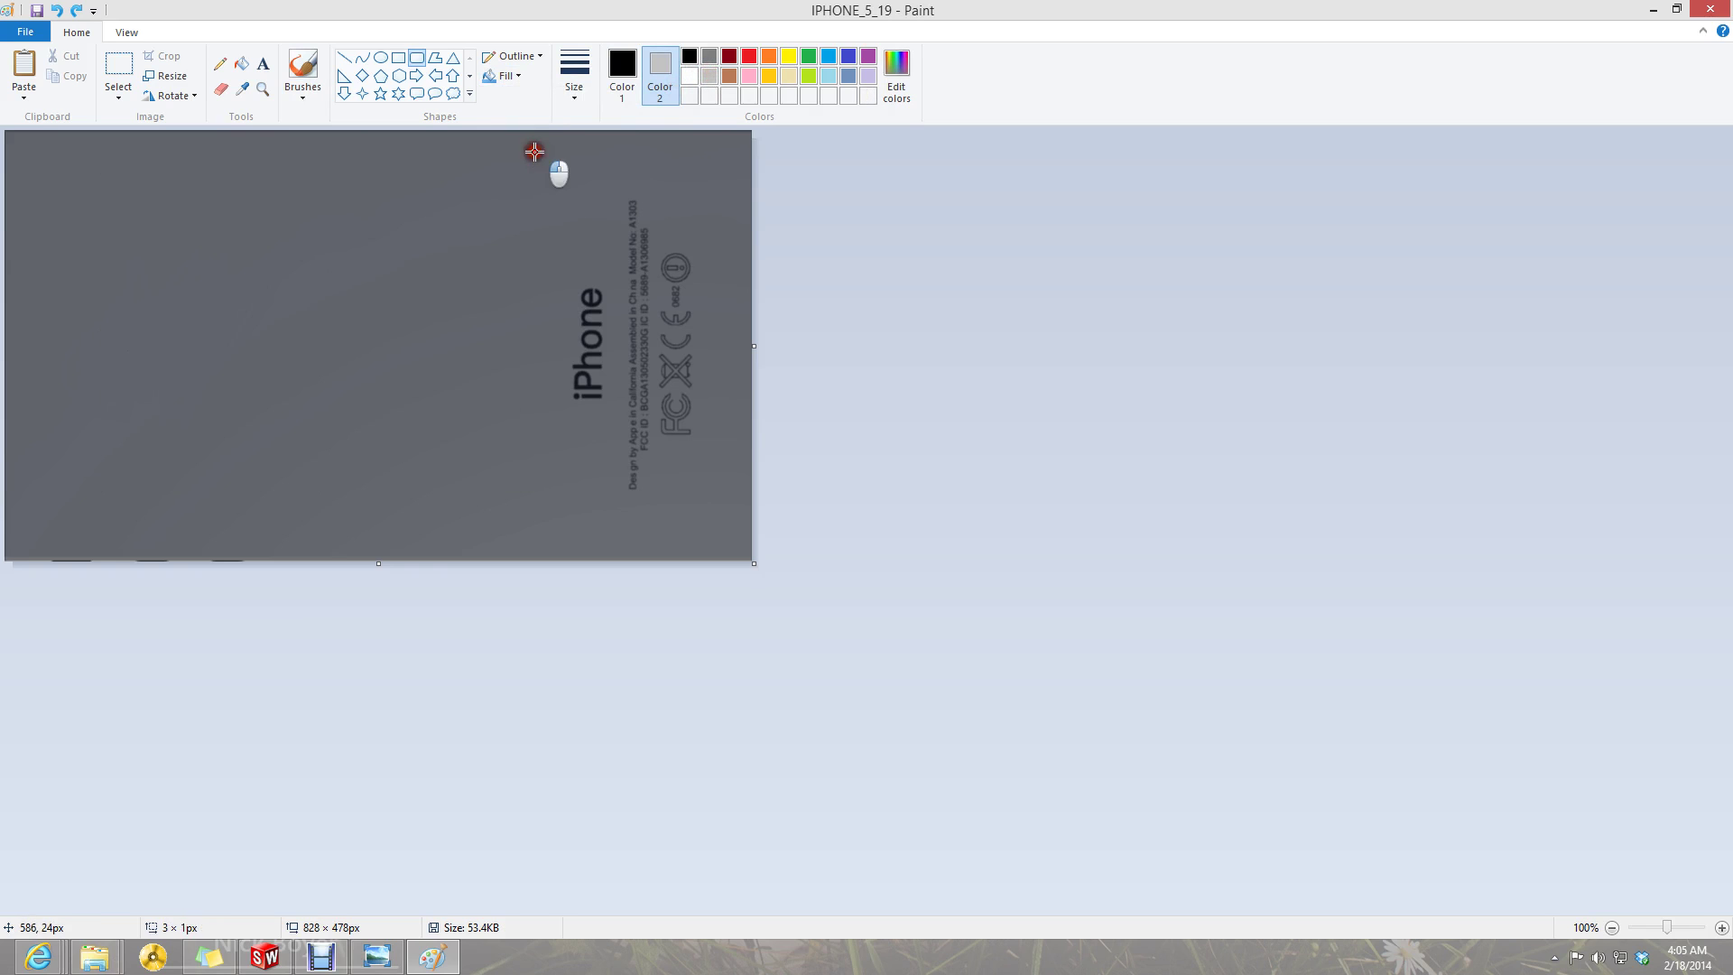
{"action": "left_click_drag", "start_coordinate": [536, 152], "coordinate": [19, 600]}
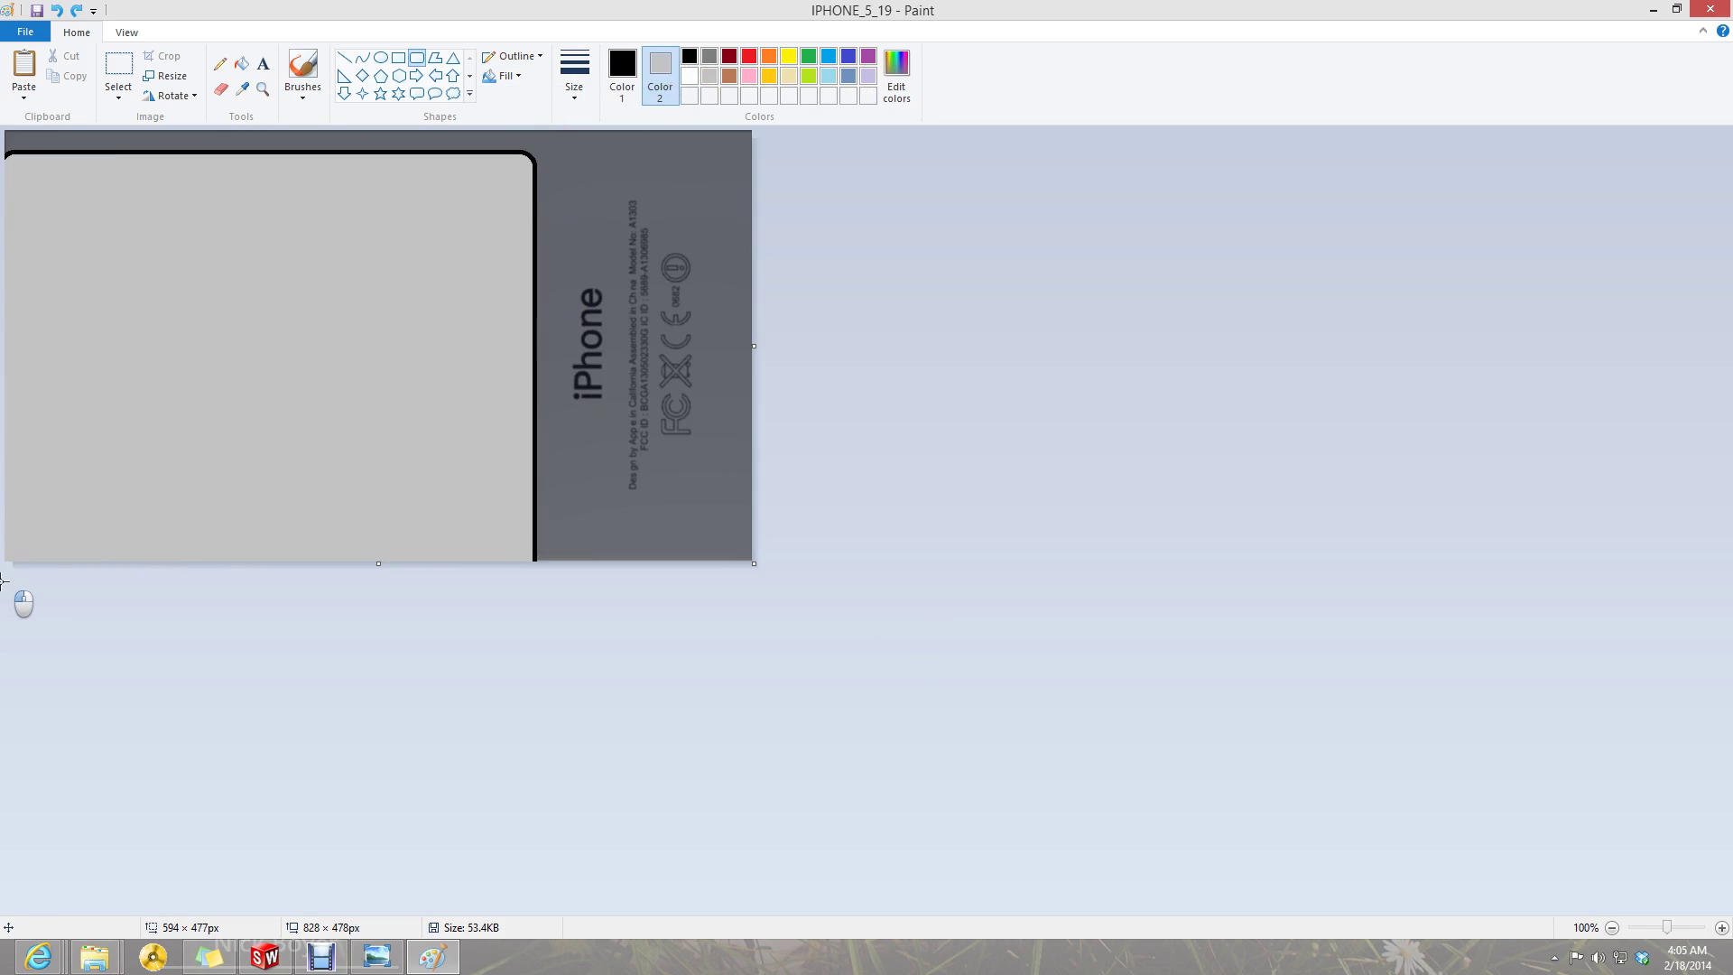
{"action": "key", "text": "ctrl+z"}
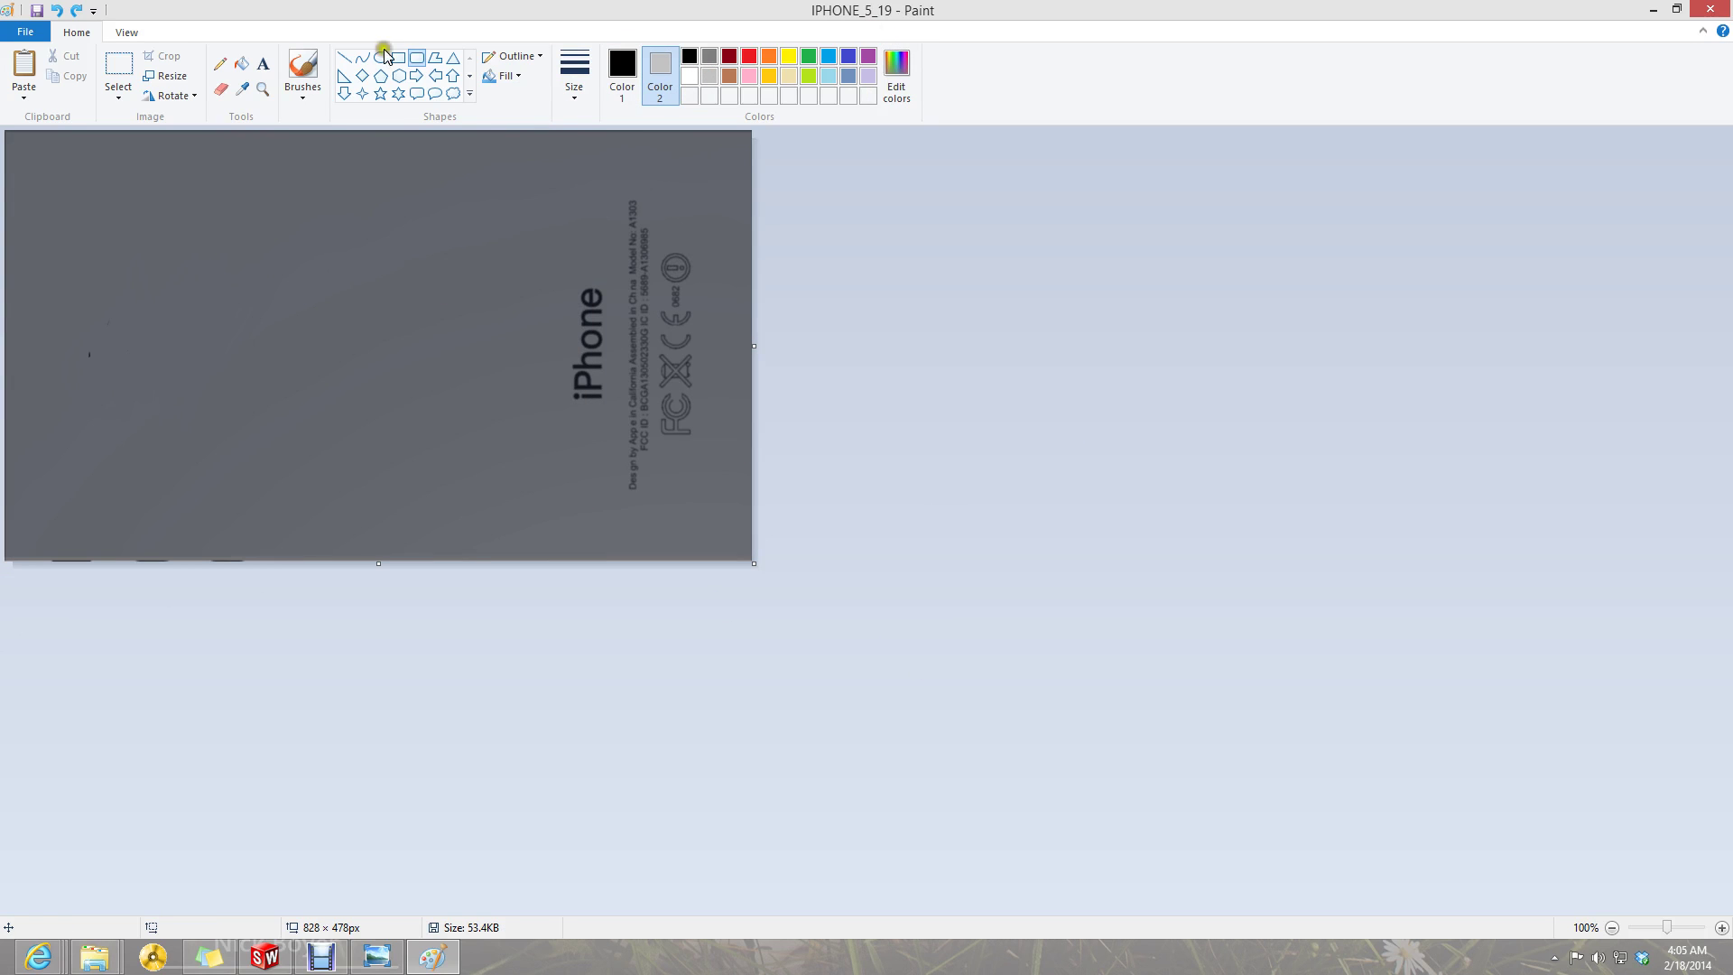
- Try brushing over the small dark speck where the logo's leaf was, and resample the panel's grey as the secondary colour
{"action": "left_click", "coordinate": [303, 72]}
{"action": "right_click_drag", "start_coordinate": [83, 362], "coordinate": [95, 356]}
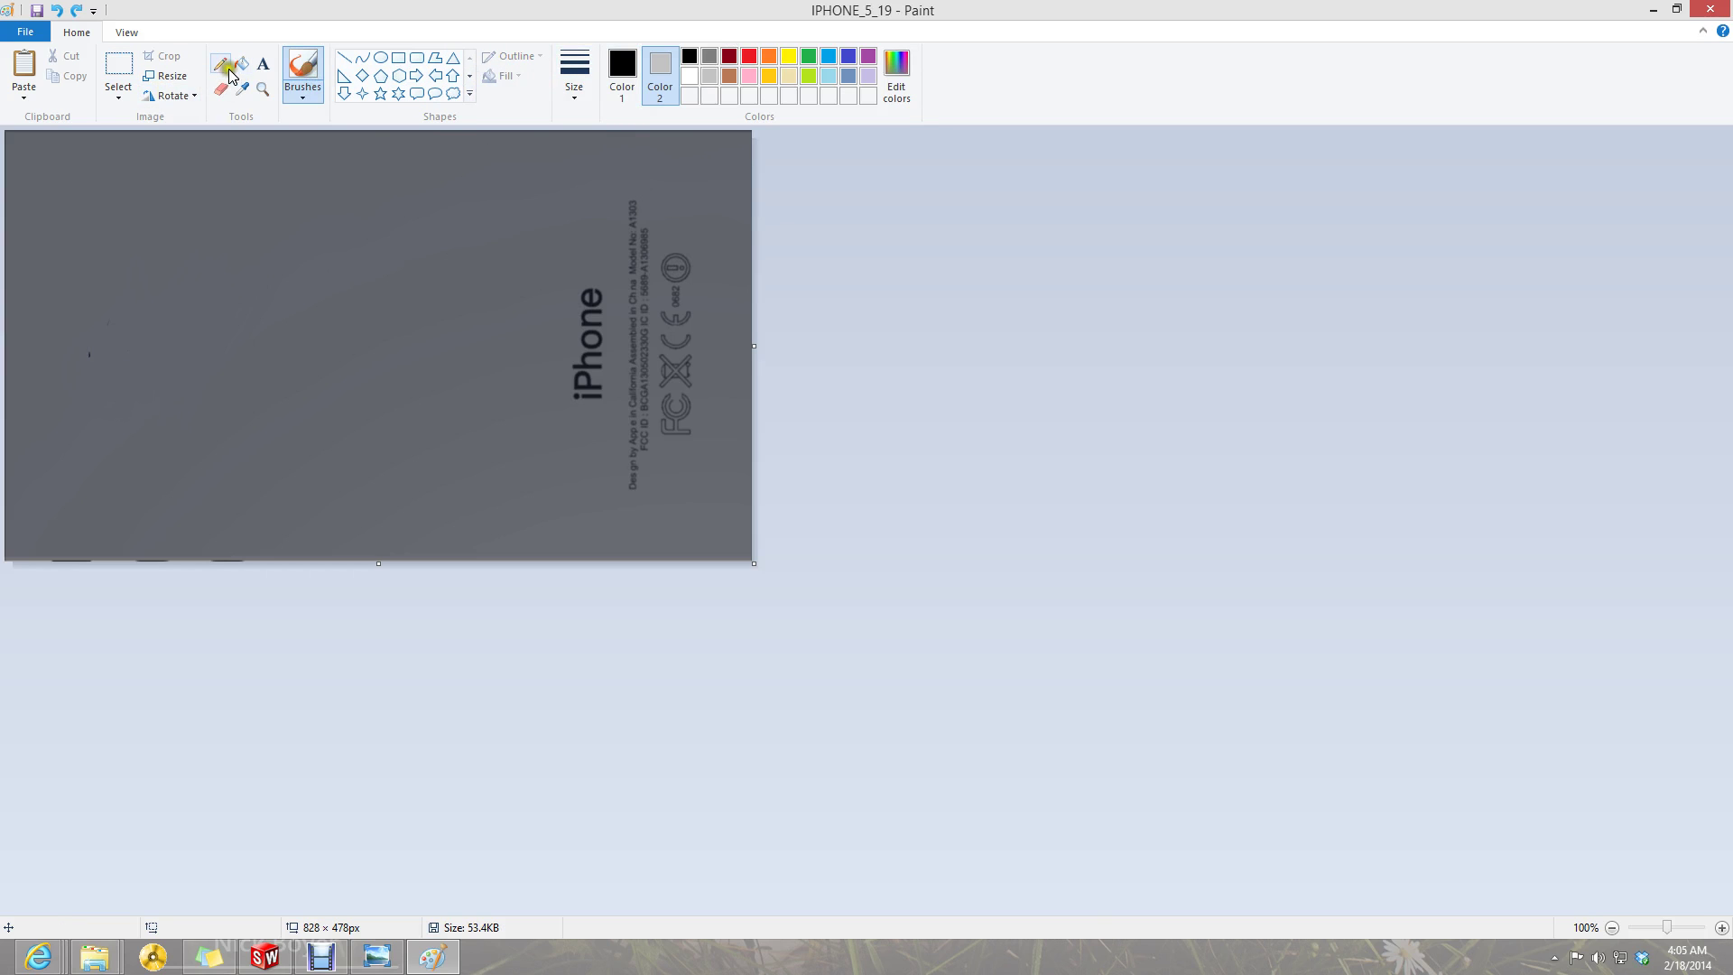
{"action": "left_click", "coordinate": [238, 92]}
{"action": "right_click", "coordinate": [210, 395]}
- Try covering the blank area with a rounded rectangle solid-filled in the sampled grey, about 614 × 556 px, and undo it
{"action": "left_click", "coordinate": [420, 59]}
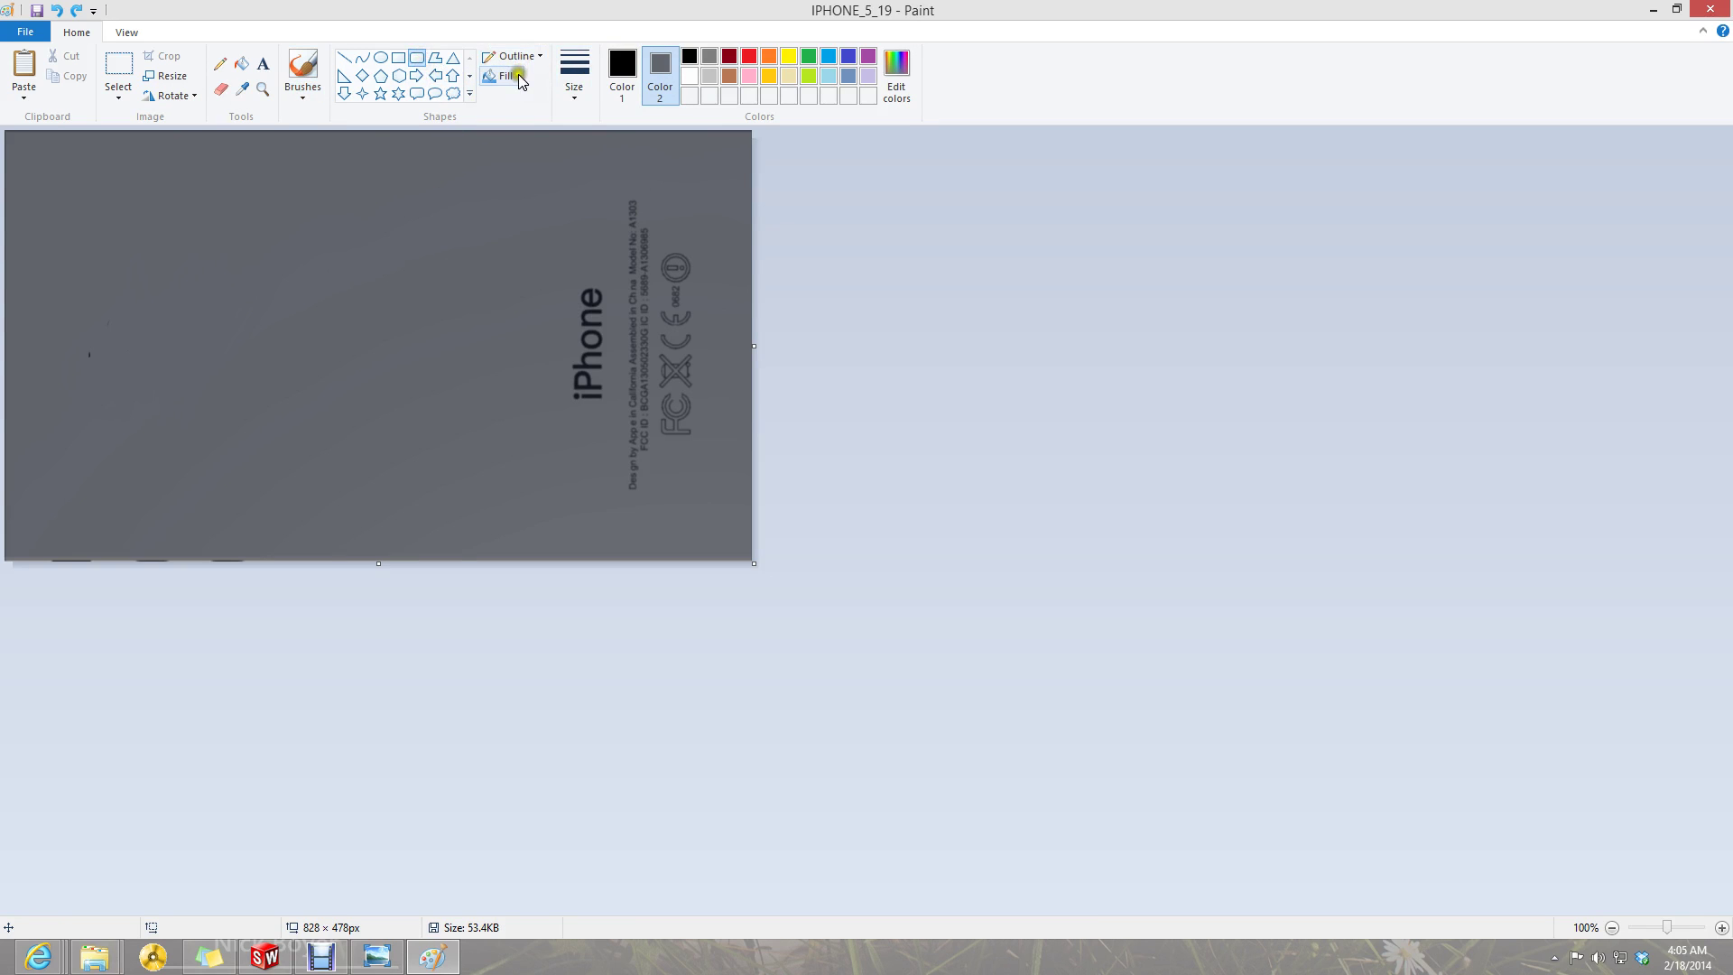
{"action": "left_click", "coordinate": [518, 78]}
{"action": "left_click", "coordinate": [529, 120]}
{"action": "left_click_drag", "start_coordinate": [554, 145], "coordinate": [3, 647]}
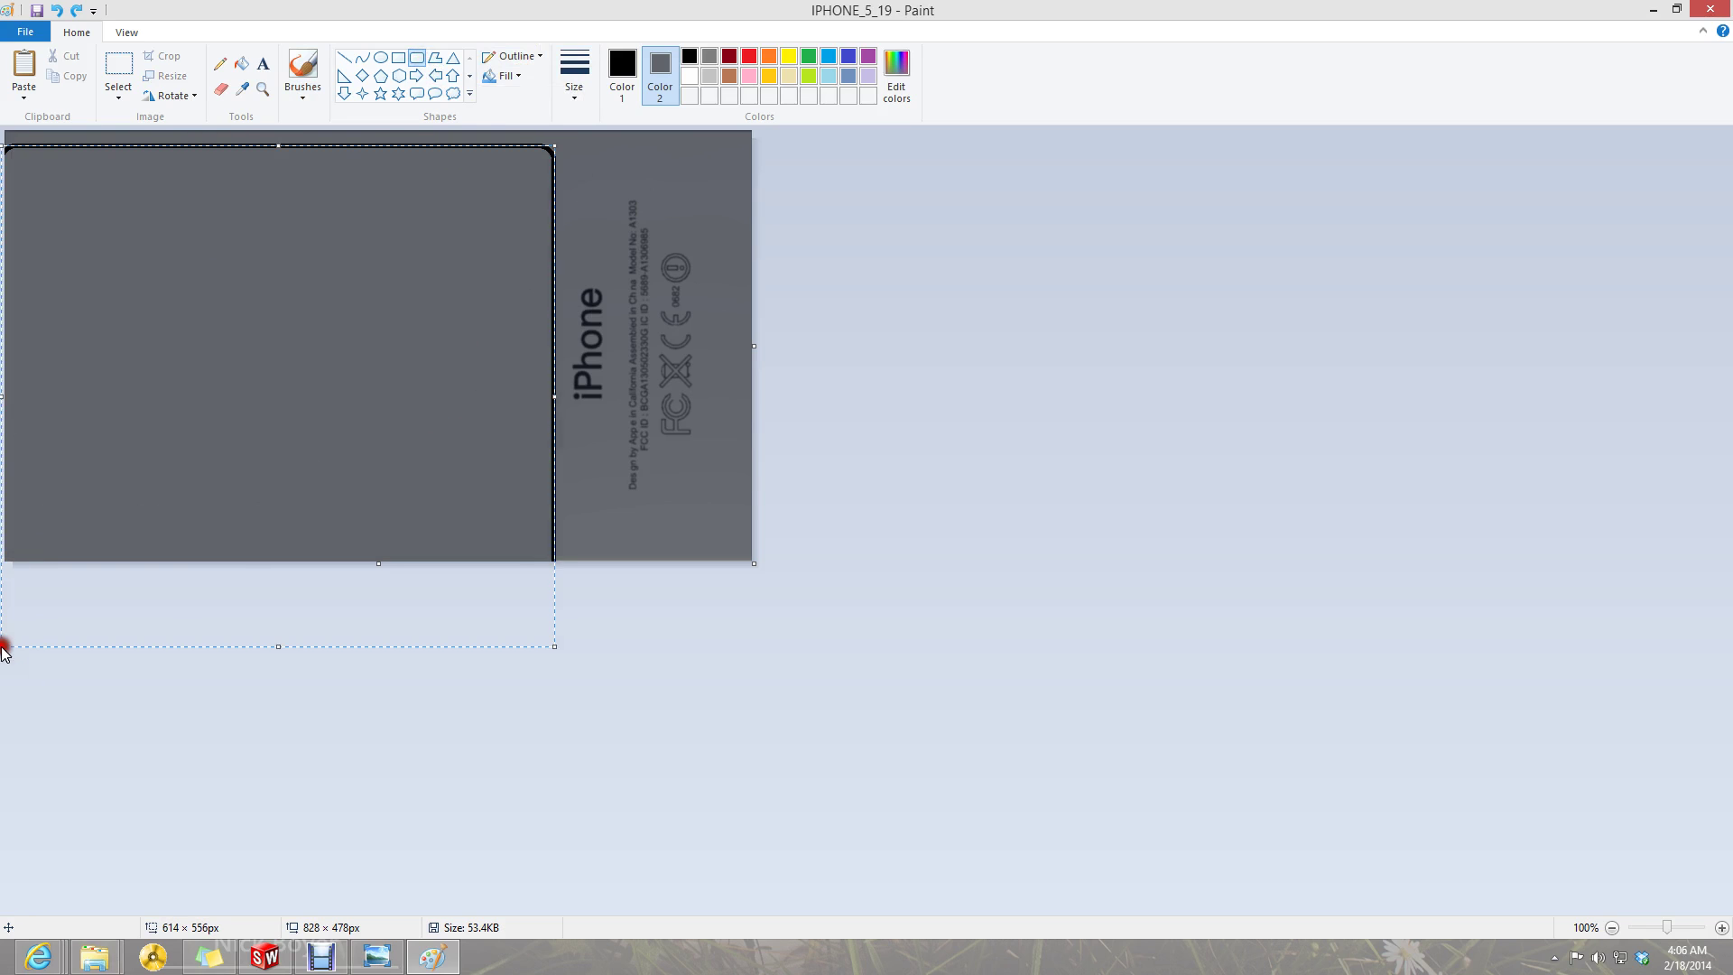
{"action": "left_click", "coordinate": [908, 420]}
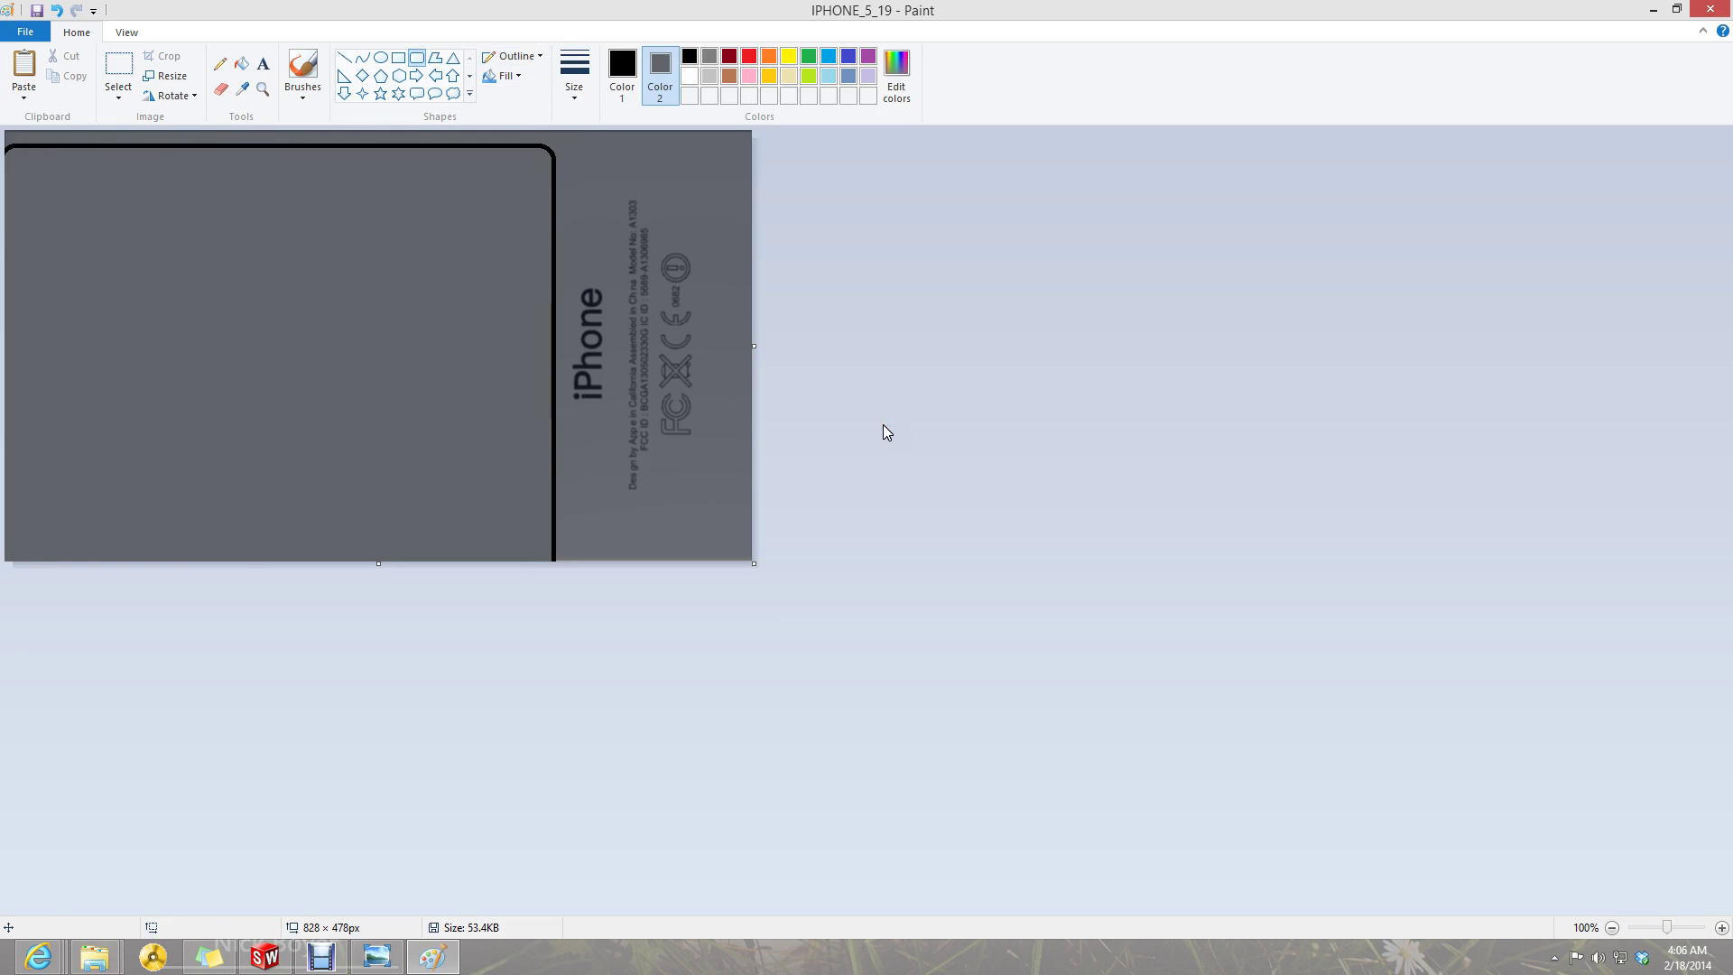
{"action": "key", "text": "ctrl+z"}
{"action": "left_click", "coordinate": [622, 174]}
{"action": "left_click", "coordinate": [521, 80]}
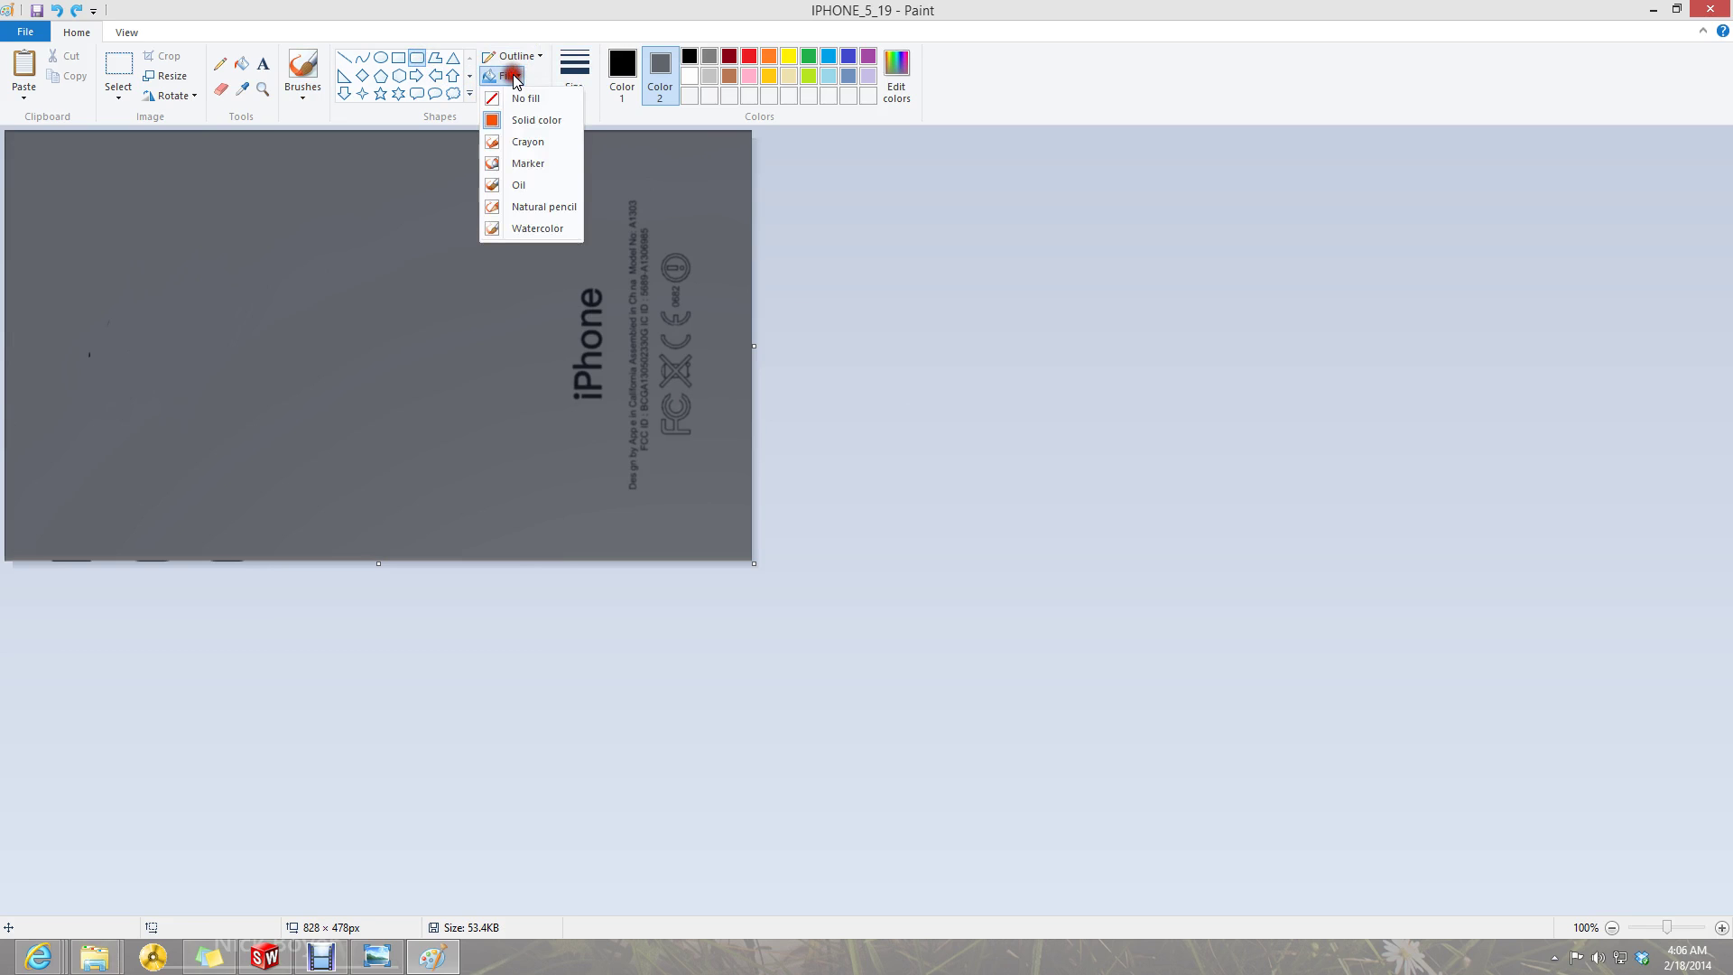
{"action": "left_click", "coordinate": [544, 126]}
{"action": "left_click", "coordinate": [799, 219]}
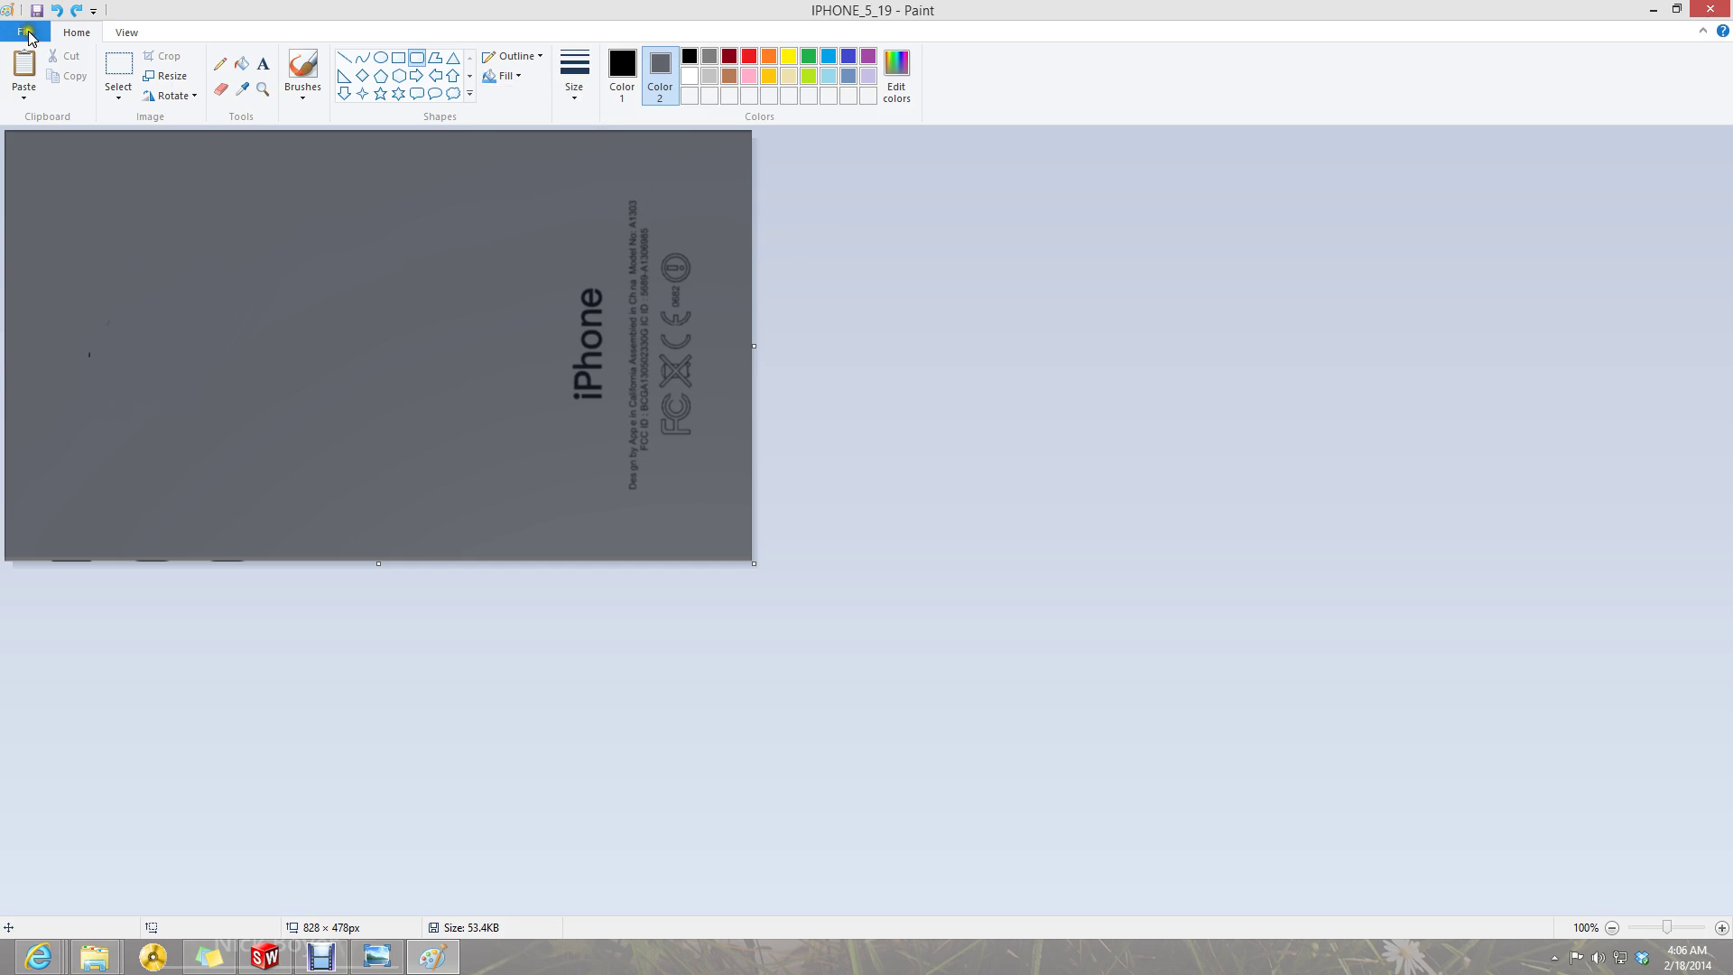
- Save the edited image as the JPEG file IPHONE_5_19 in the Iphone modeling folder
{"action": "left_click", "coordinate": [28, 37]}
{"action": "left_click", "coordinate": [68, 180]}
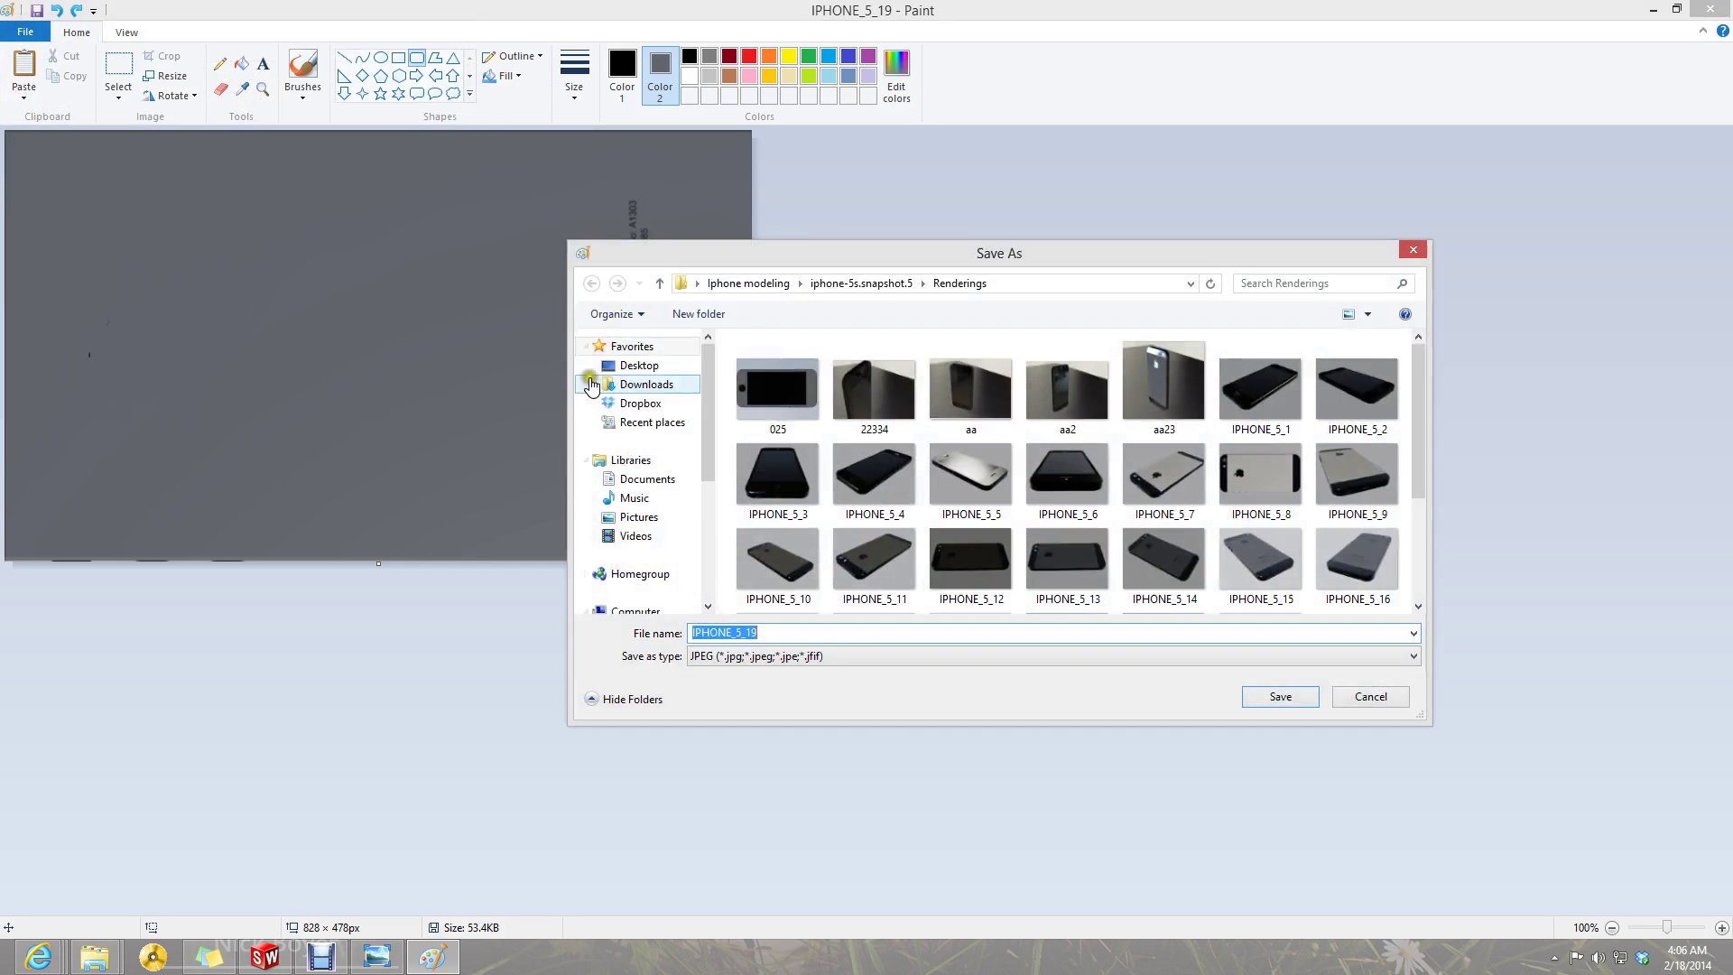
{"action": "left_click", "coordinate": [890, 282]}
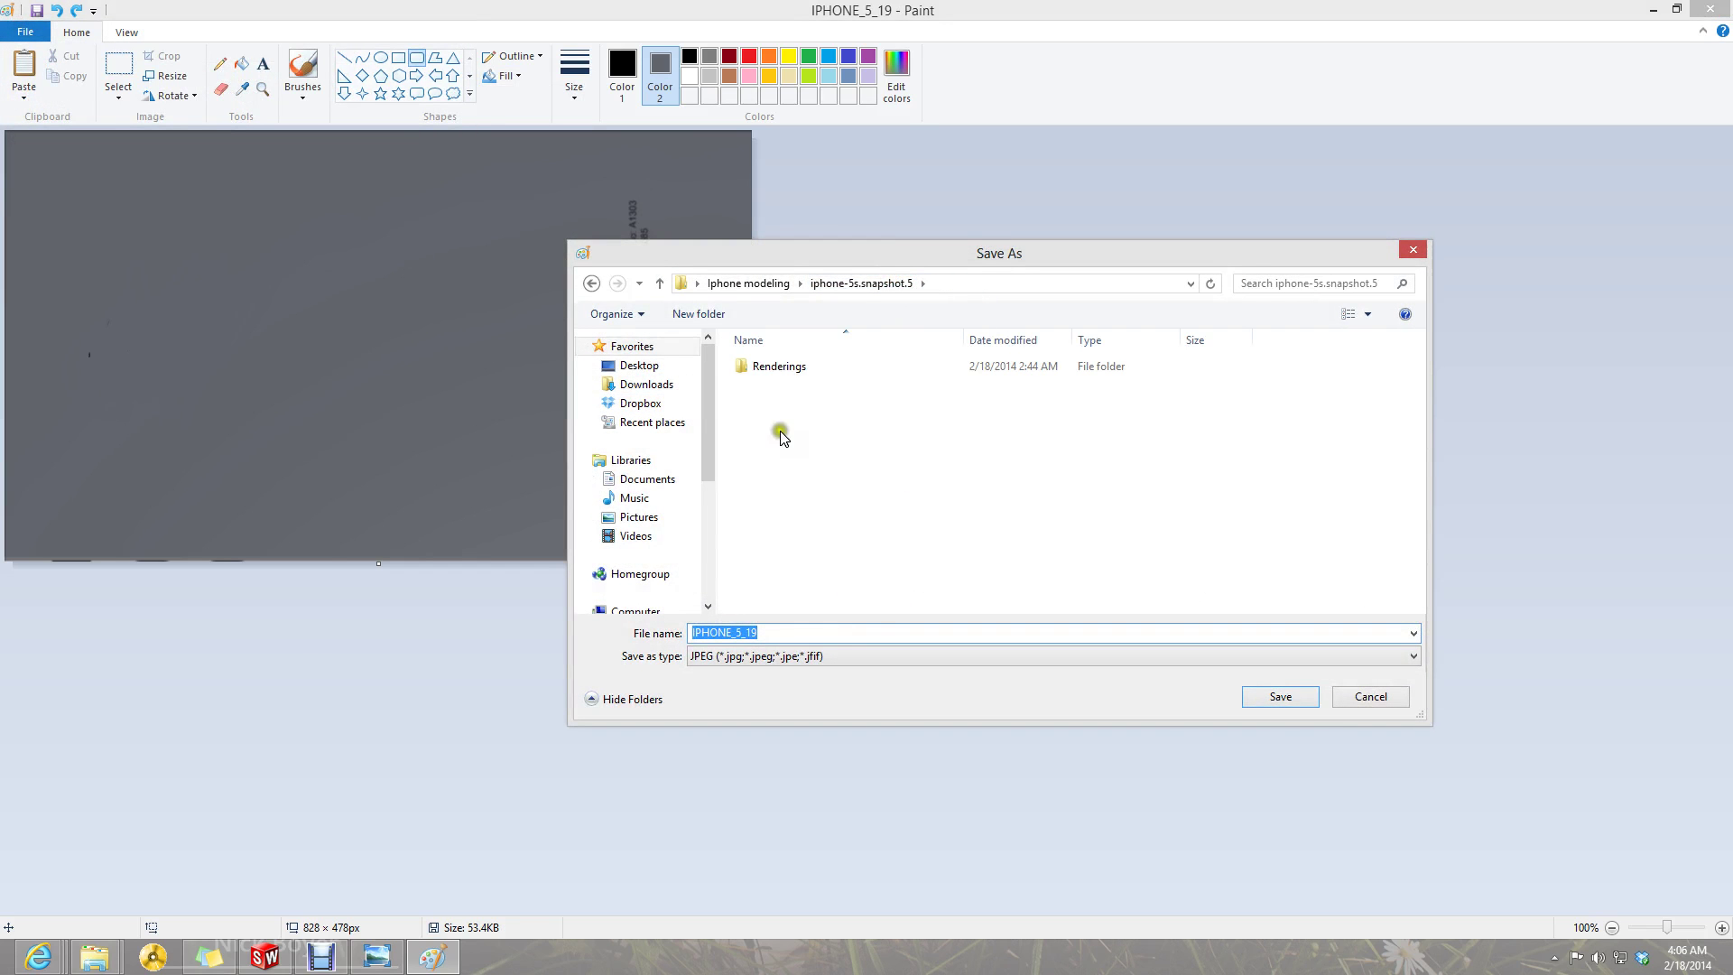
{"action": "left_click", "coordinate": [769, 283]}
{"action": "left_click", "coordinate": [809, 558]}
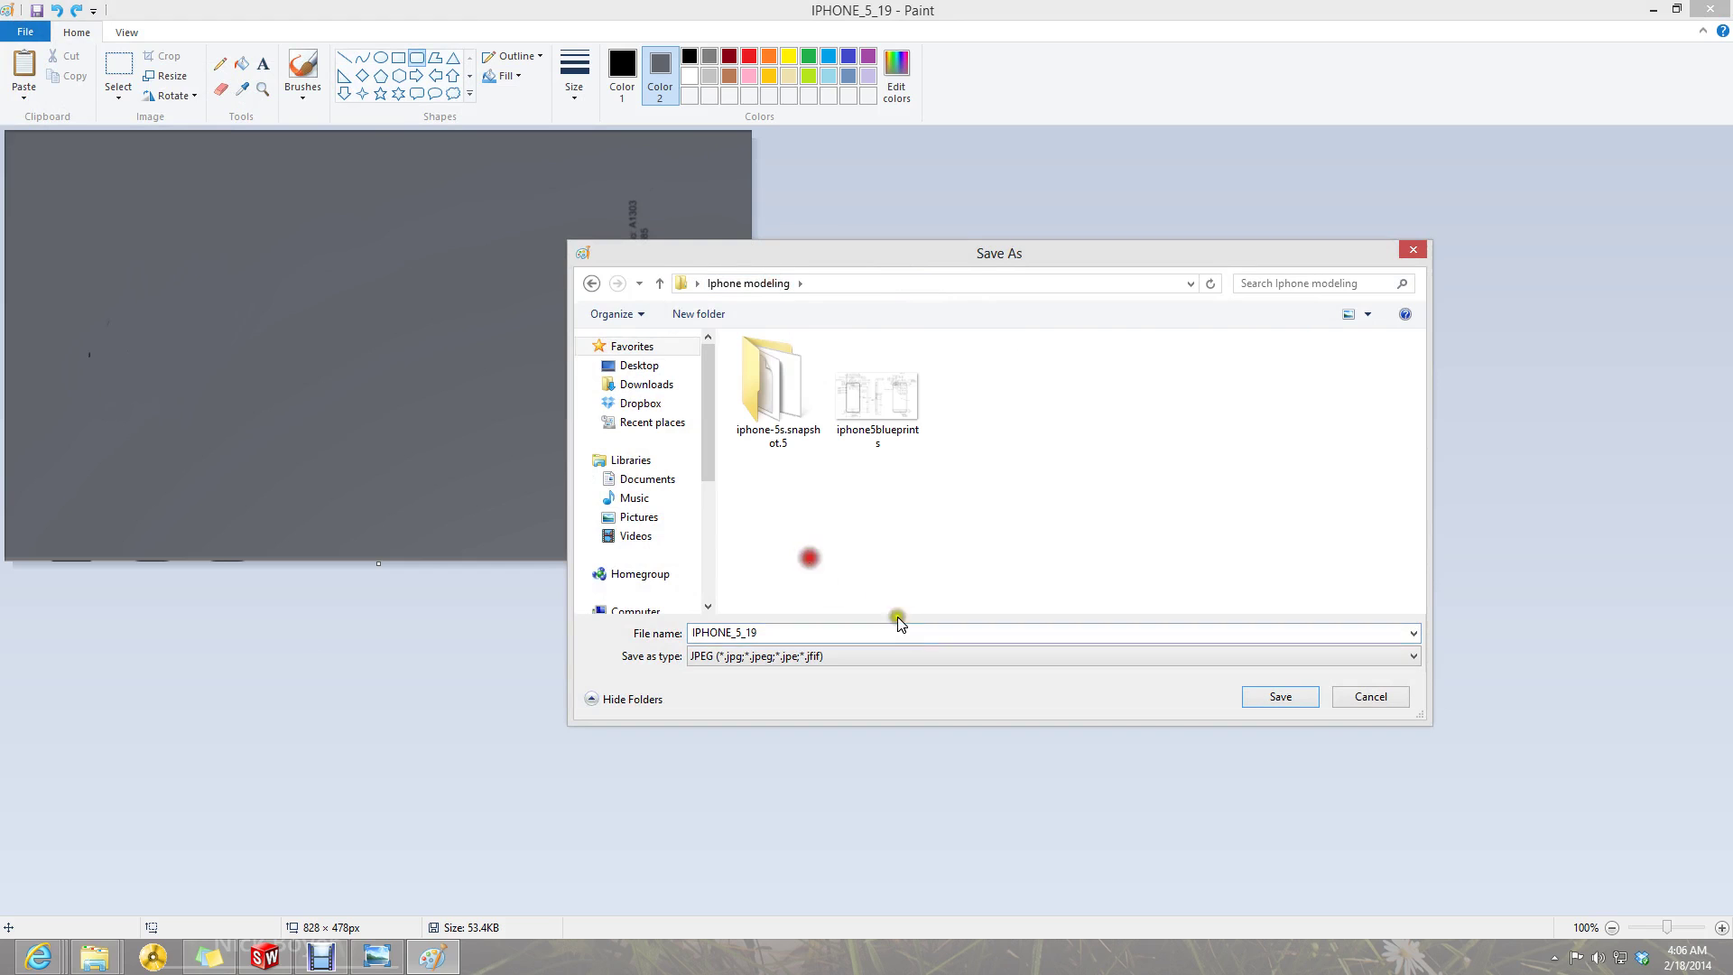
{"action": "left_click", "coordinate": [1250, 696]}
- Switch to SolidWorks, clear the back face selection, and select the part's top-level Decals entry
{"action": "left_click", "coordinate": [265, 956]}
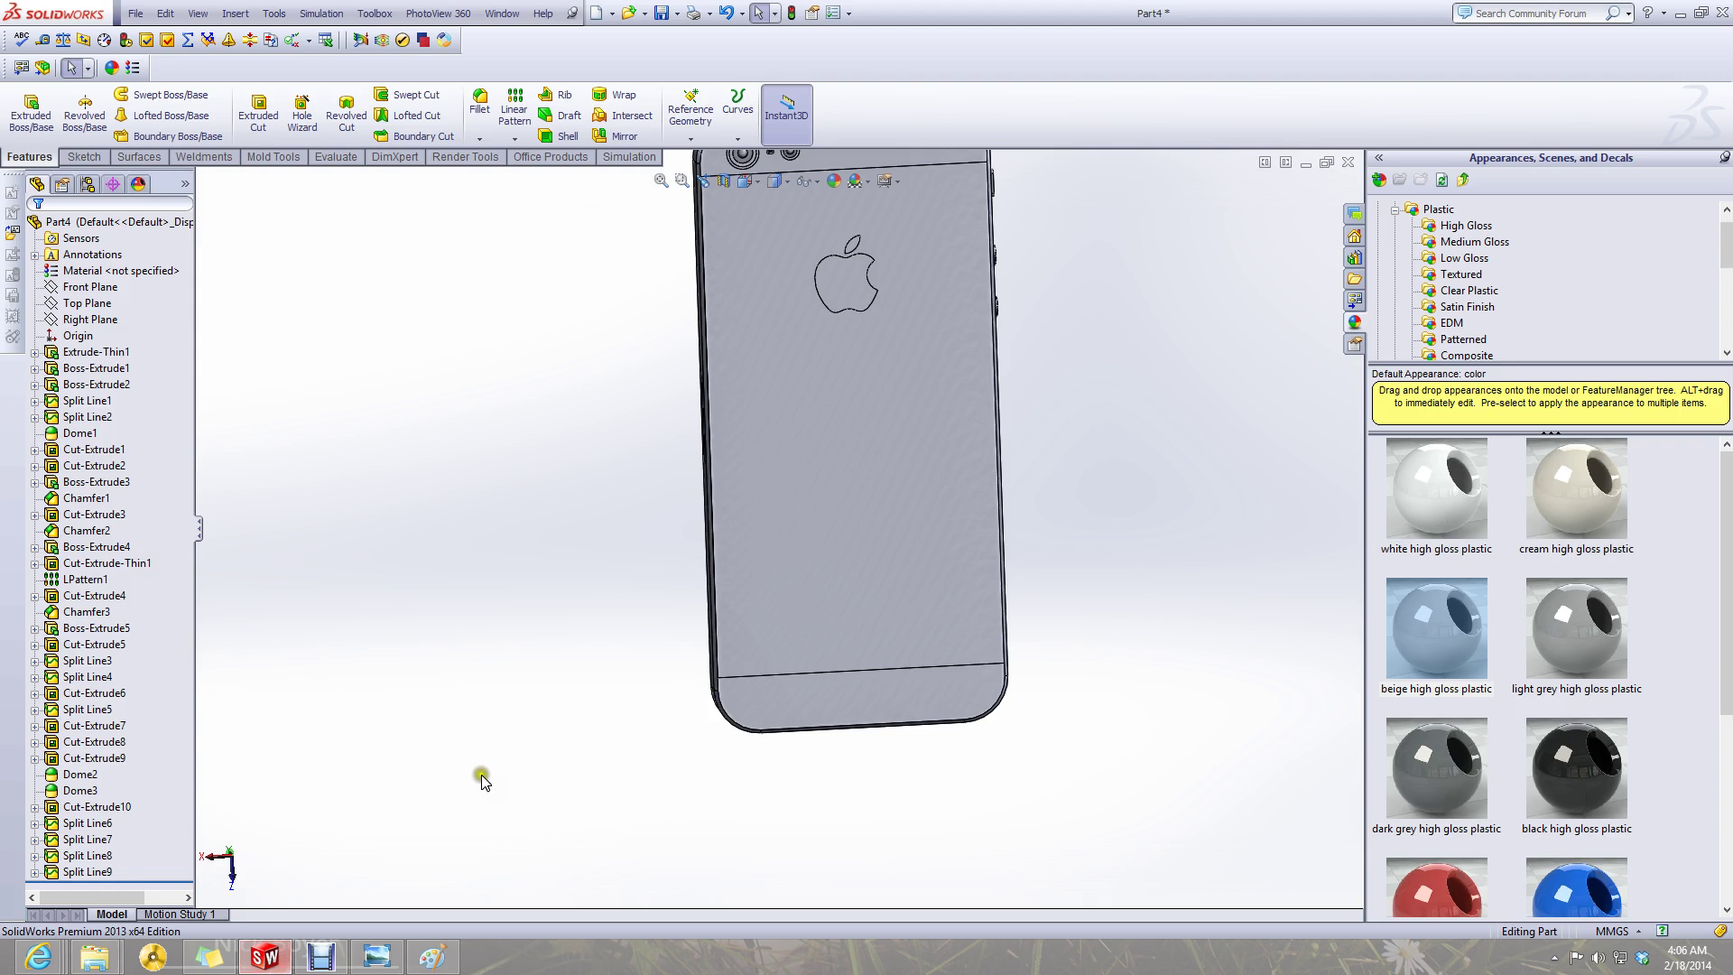
{"action": "scroll", "coordinate": [843, 482], "scroll_direction": "up", "scroll_amount": 3}
{"action": "scroll", "coordinate": [845, 556], "scroll_direction": "down", "scroll_amount": 5}
{"action": "left_click", "coordinate": [837, 560]}
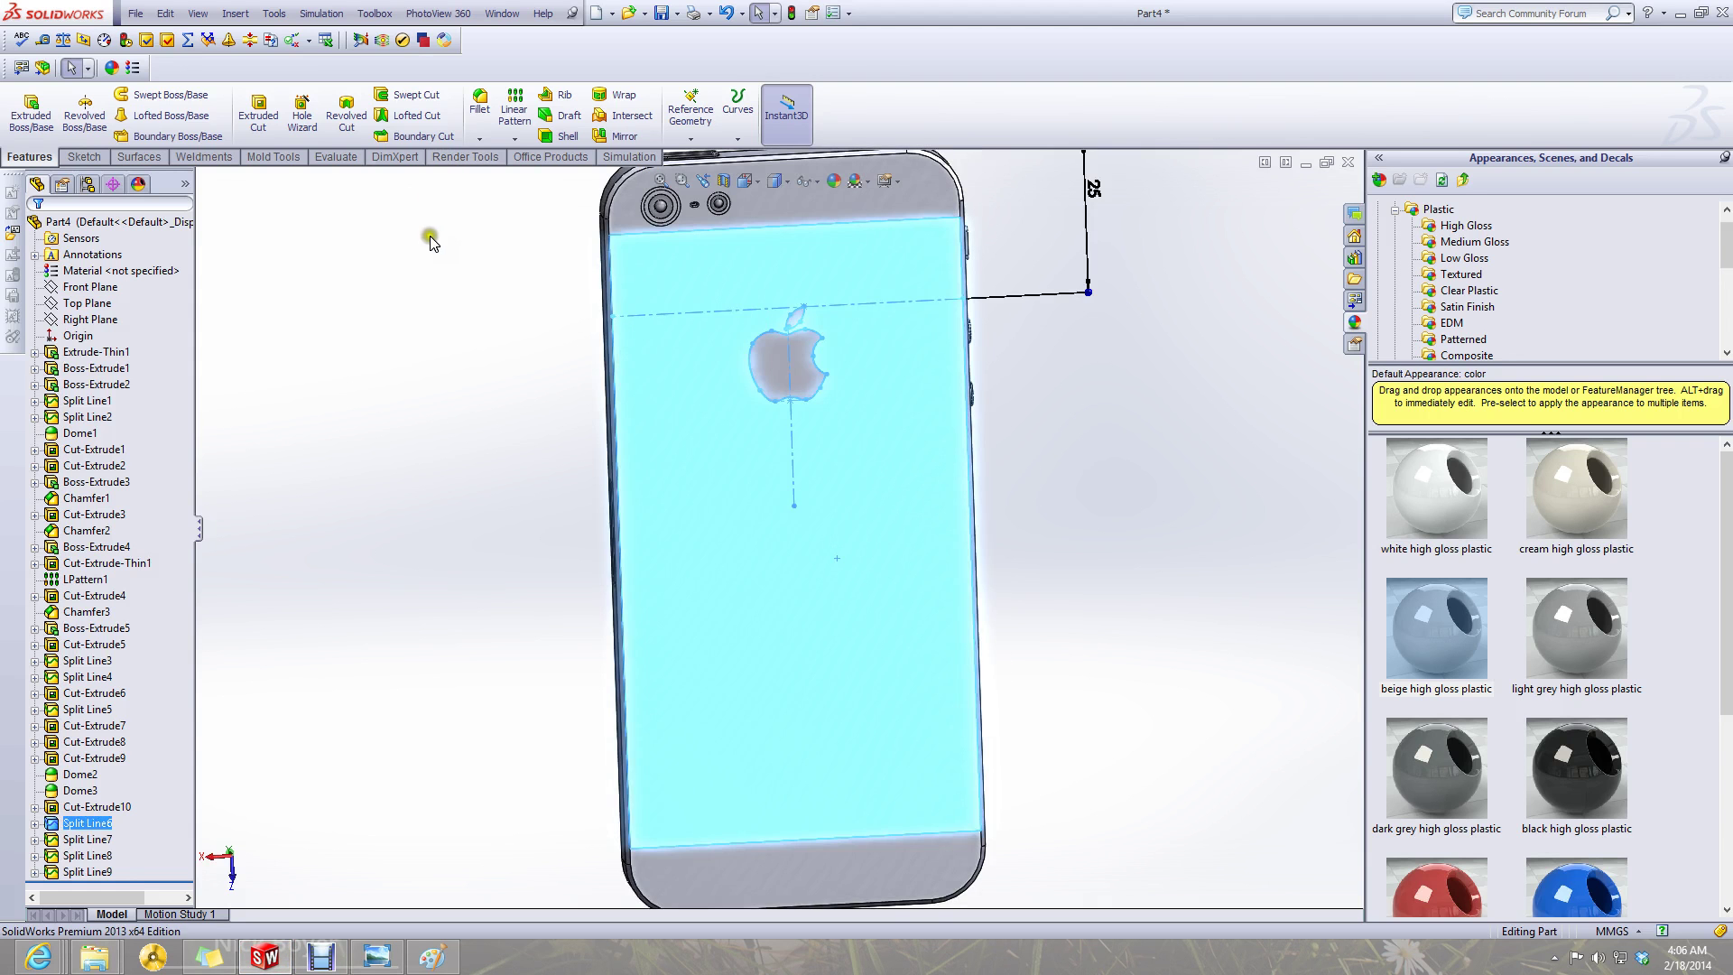
{"action": "left_click", "coordinate": [431, 242]}
{"action": "left_click", "coordinate": [138, 184]}
{"action": "left_click", "coordinate": [73, 256]}
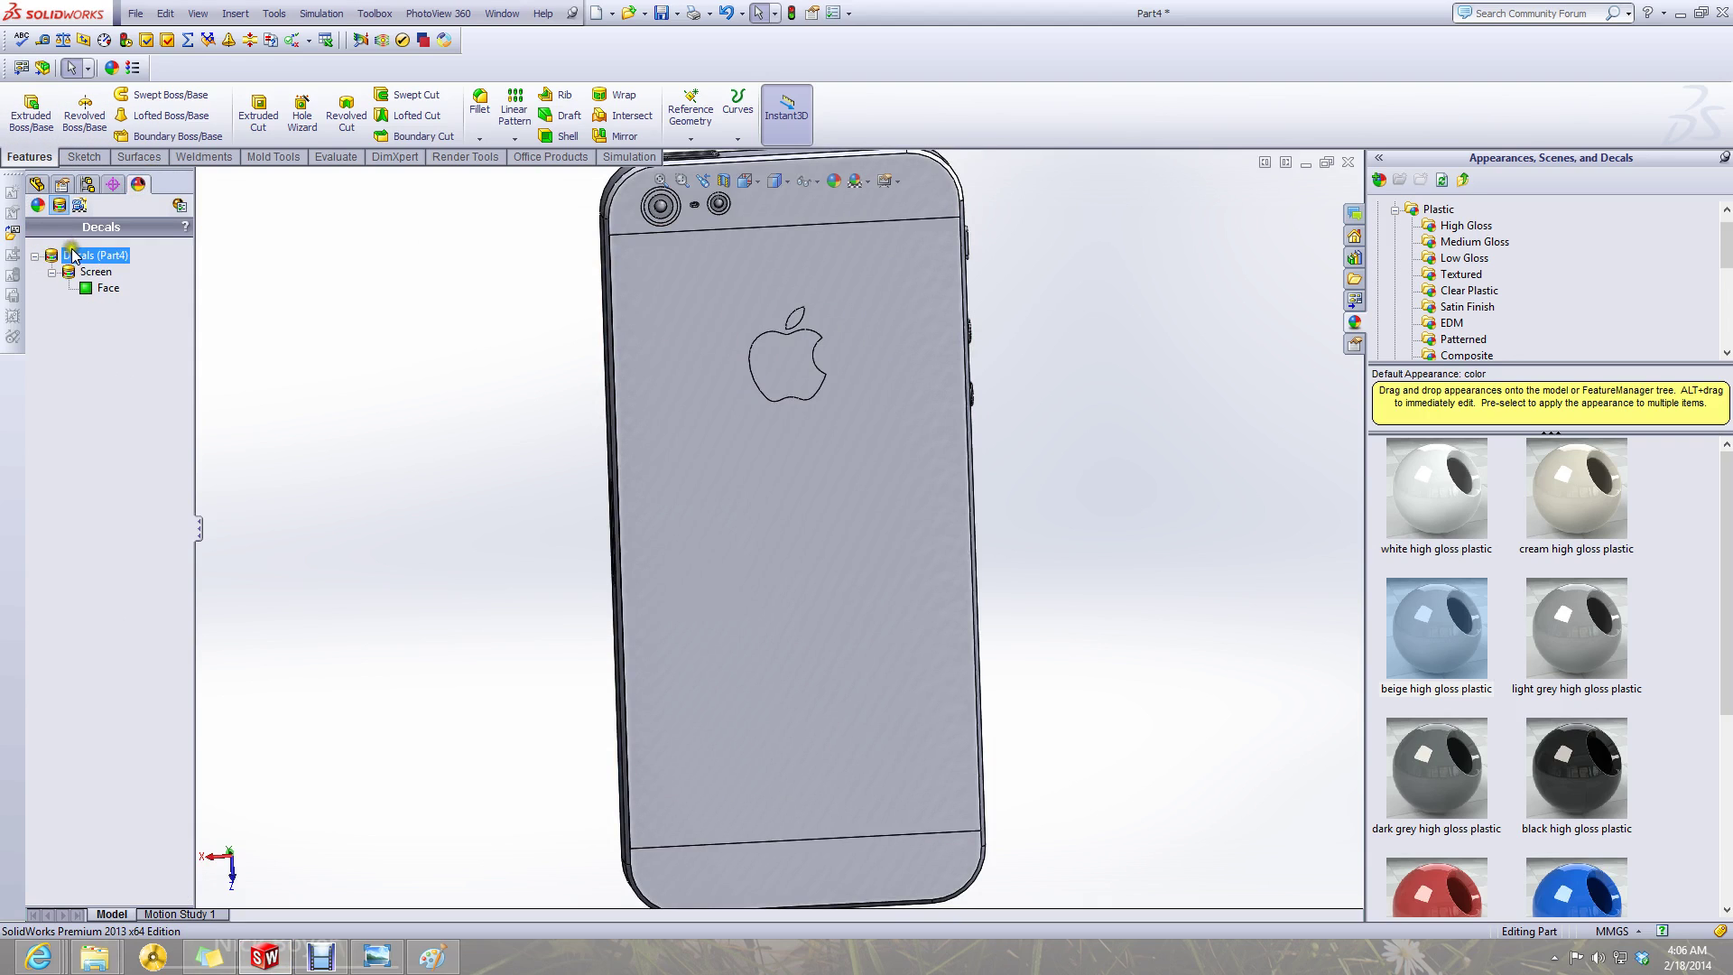
- Add a decal from the IPHONE_5_19 image in the desktop's Iphone modeling folder and apply it to the phone's back panel face
{"action": "right_click", "coordinate": [76, 257]}
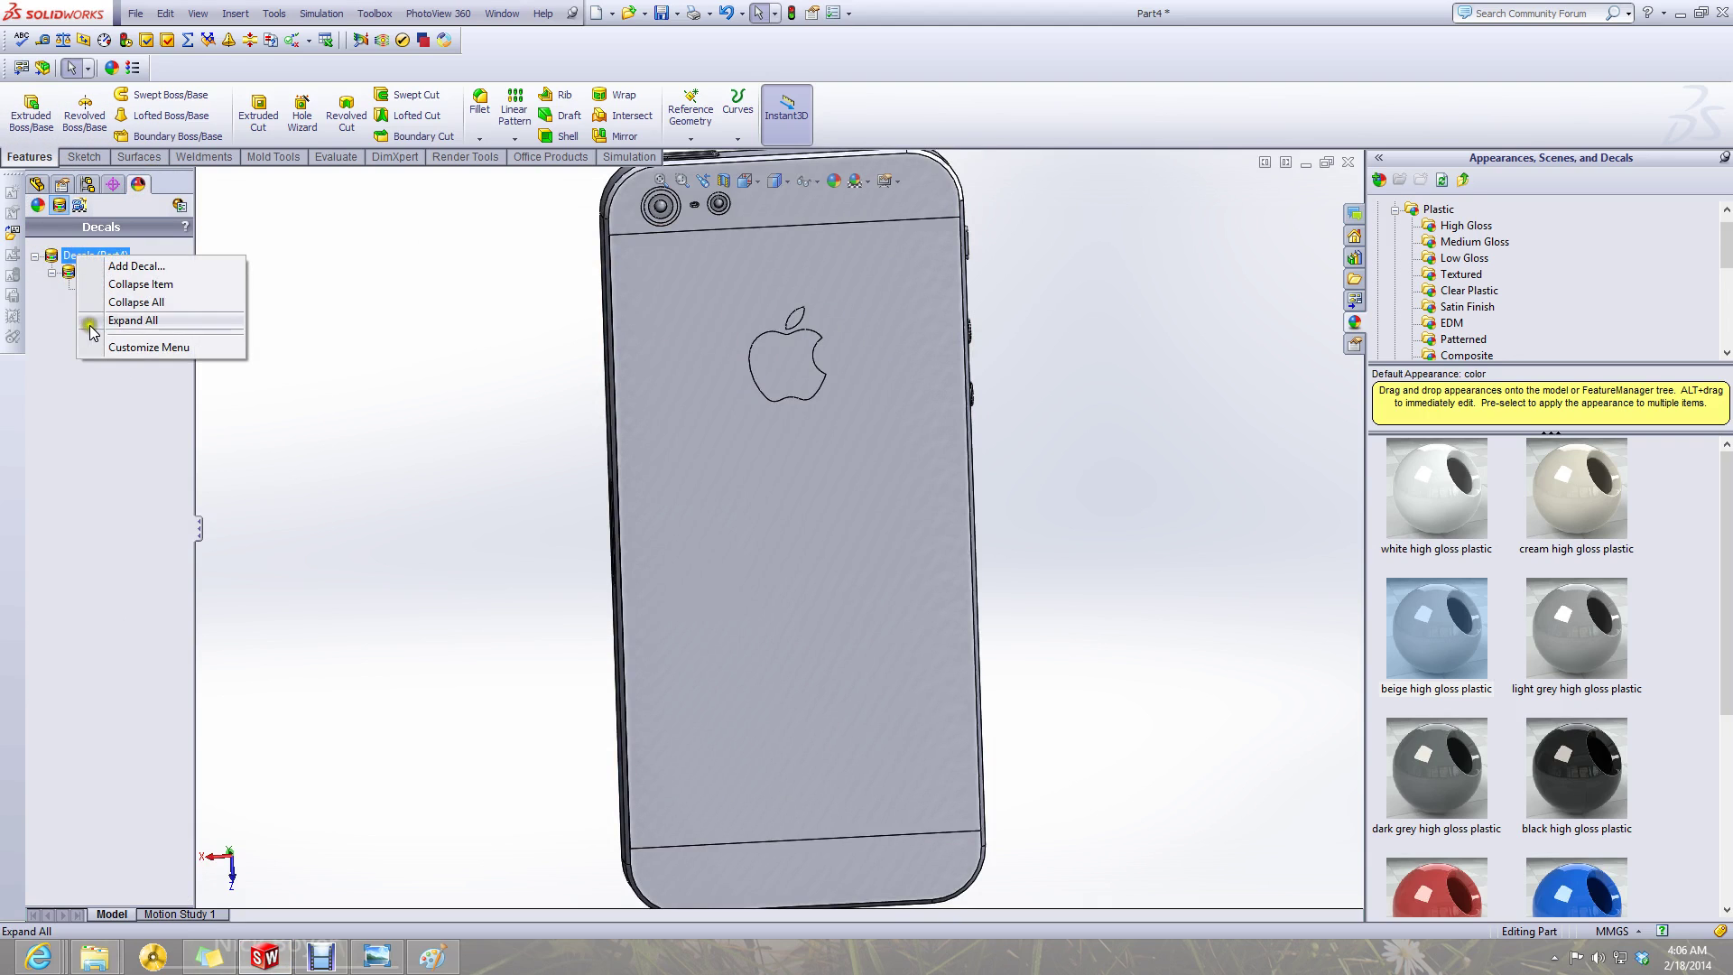
{"action": "left_click", "coordinate": [133, 267]}
{"action": "left_click", "coordinate": [132, 613]}
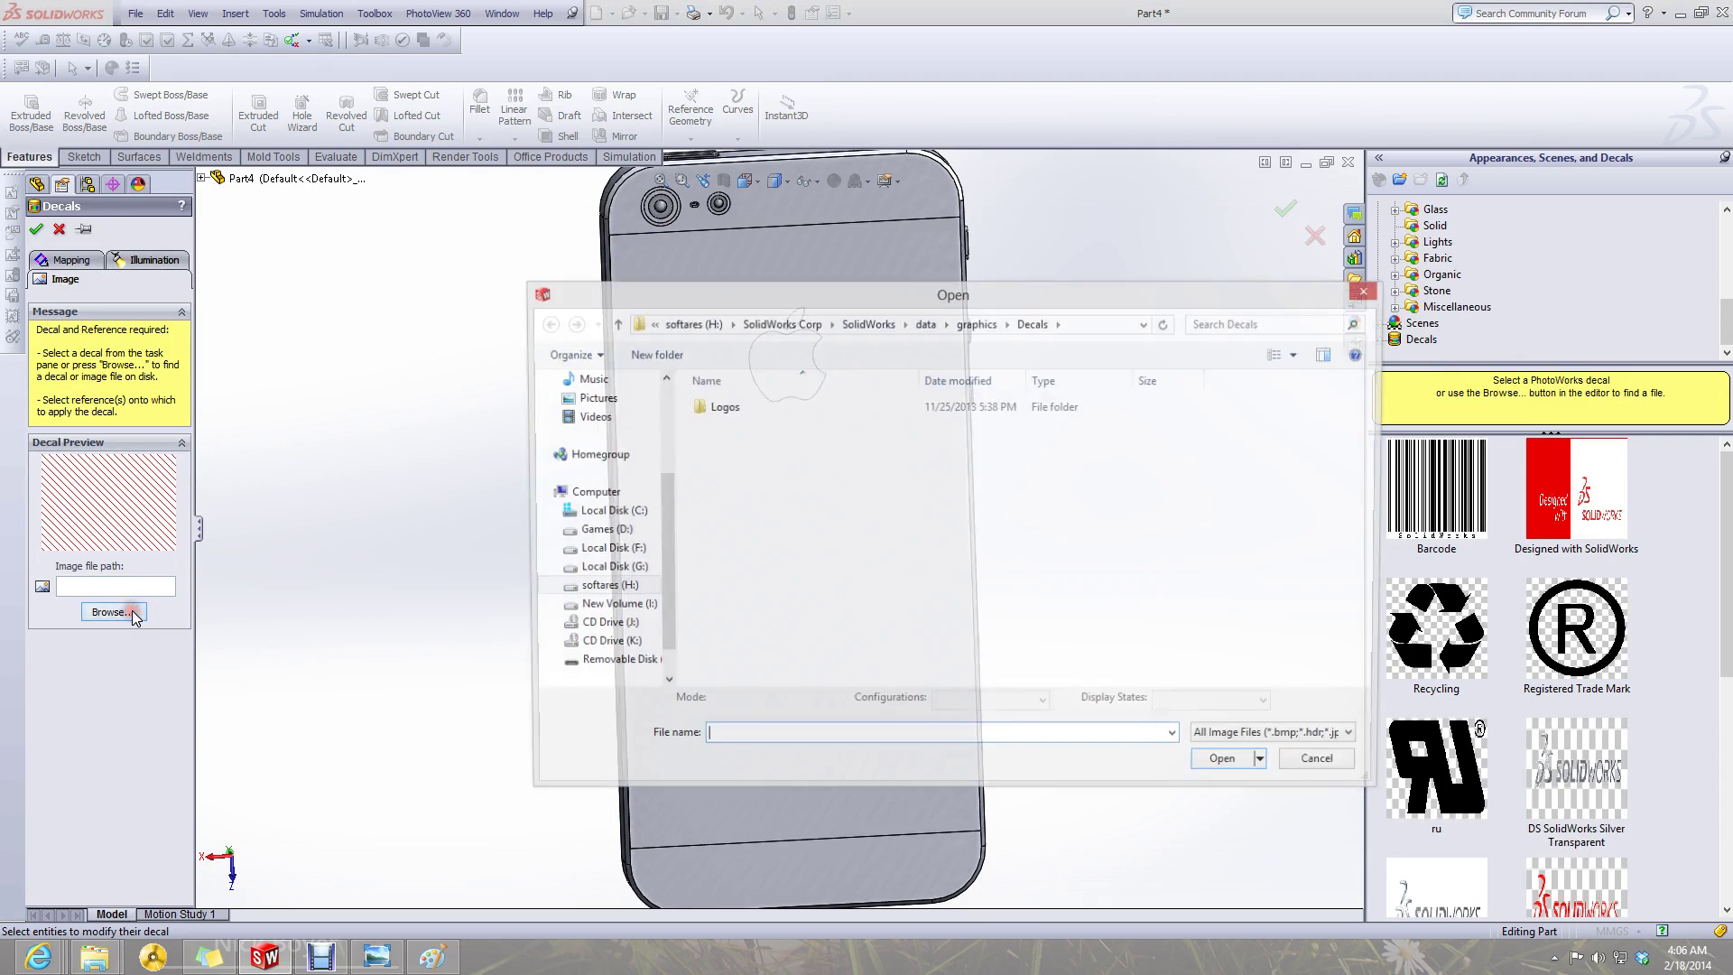
{"action": "left_click", "coordinate": [978, 325]}
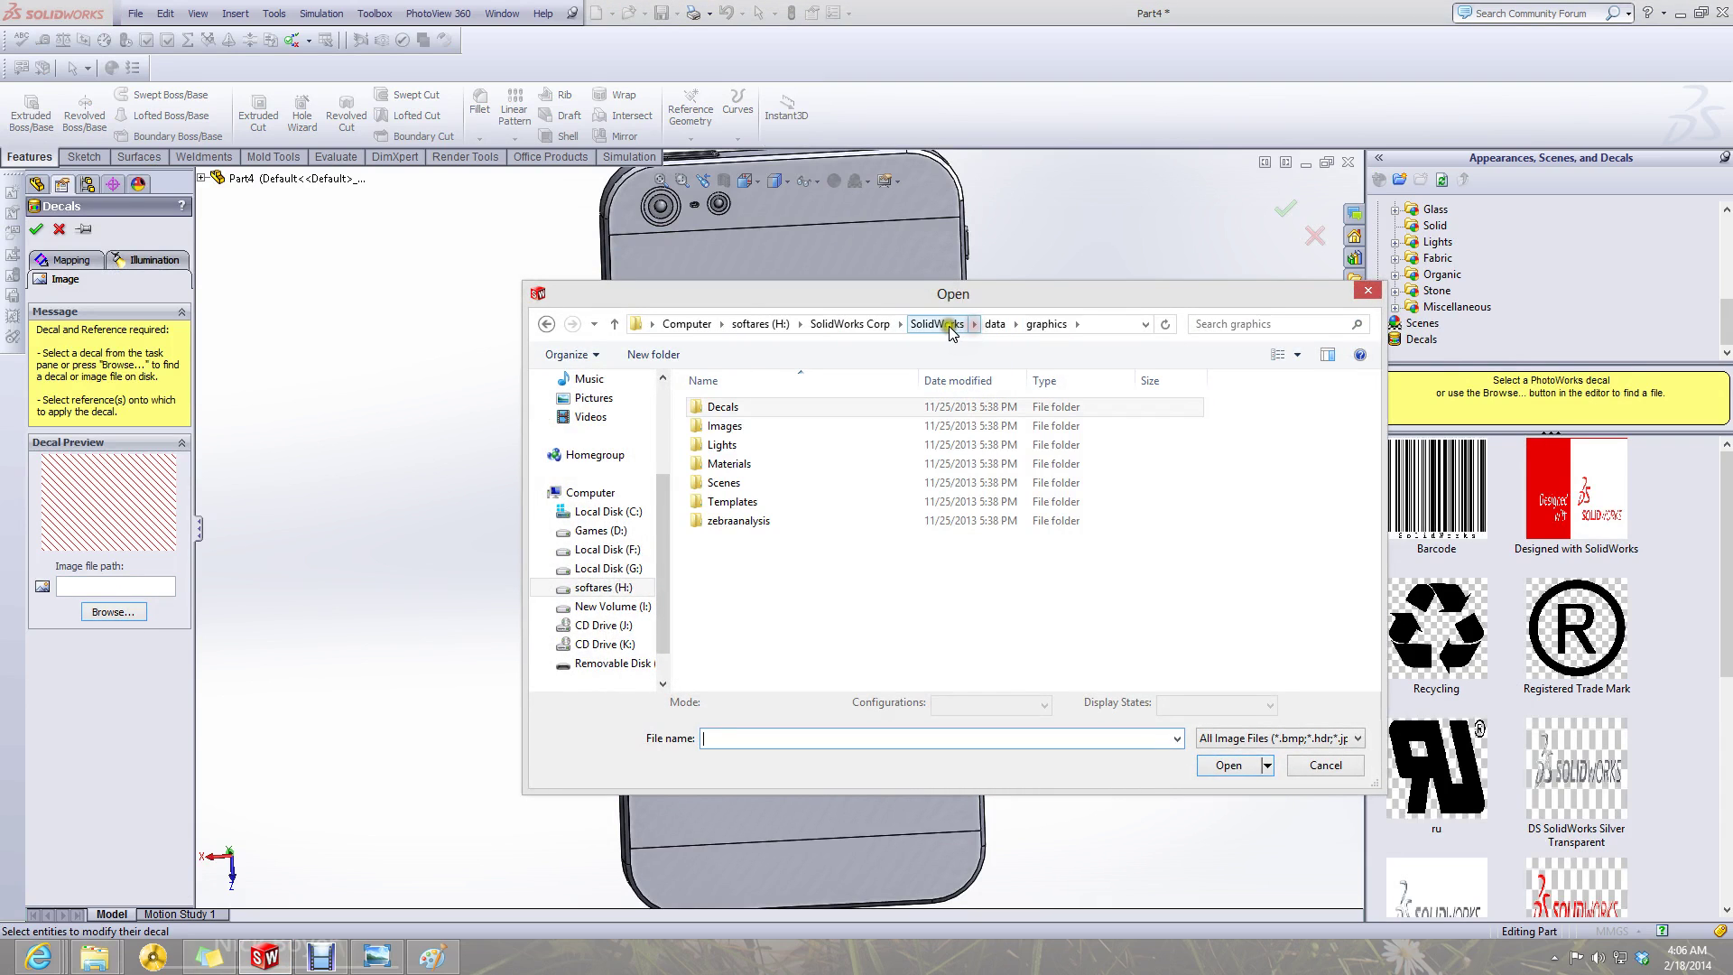
{"action": "left_click", "coordinate": [939, 325]}
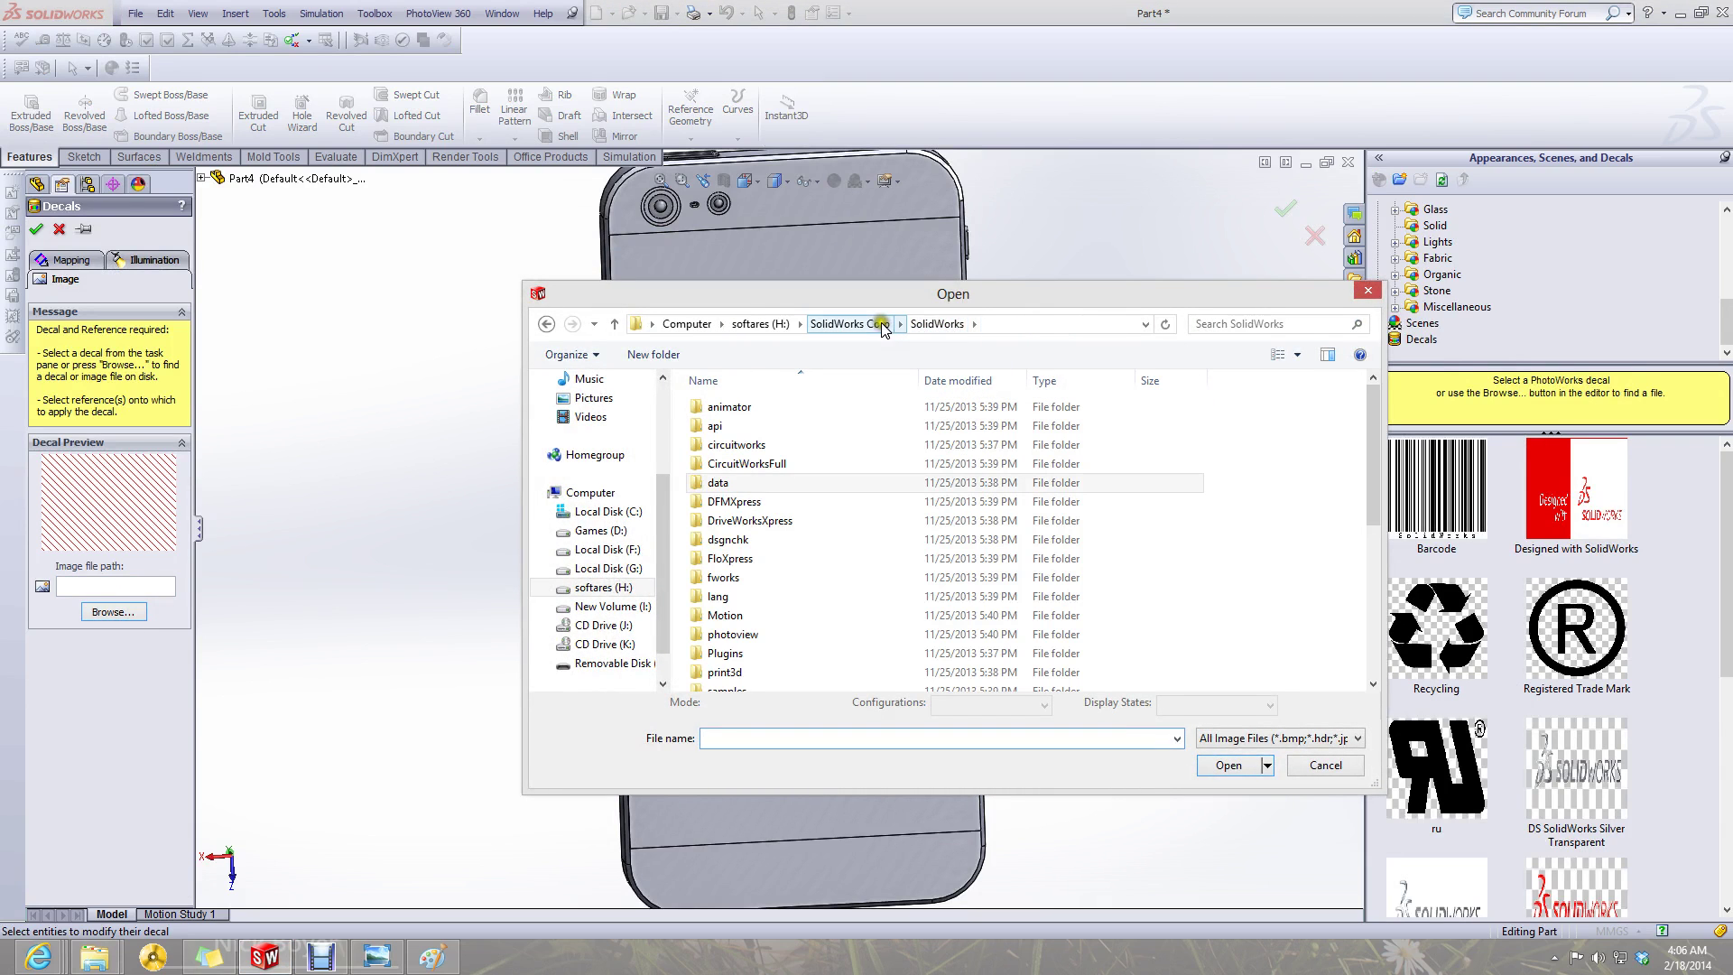
{"action": "scroll", "coordinate": [595, 488], "scroll_direction": "up", "scroll_amount": 5}
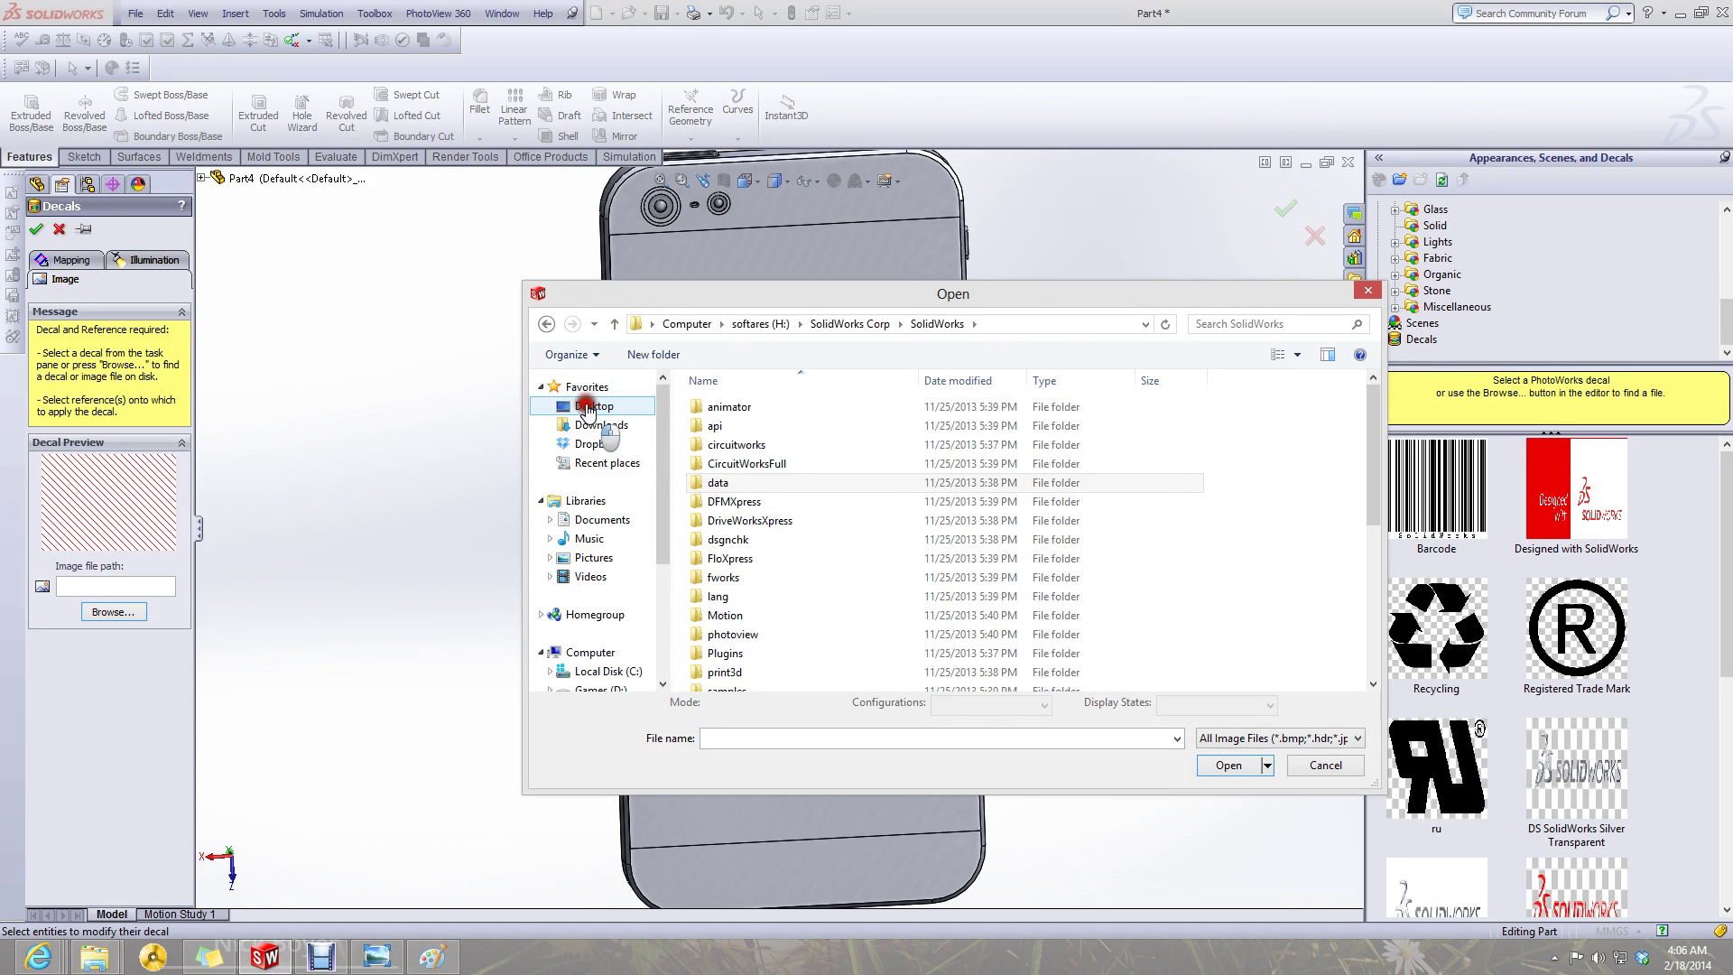
{"action": "left_click", "coordinate": [593, 406]}
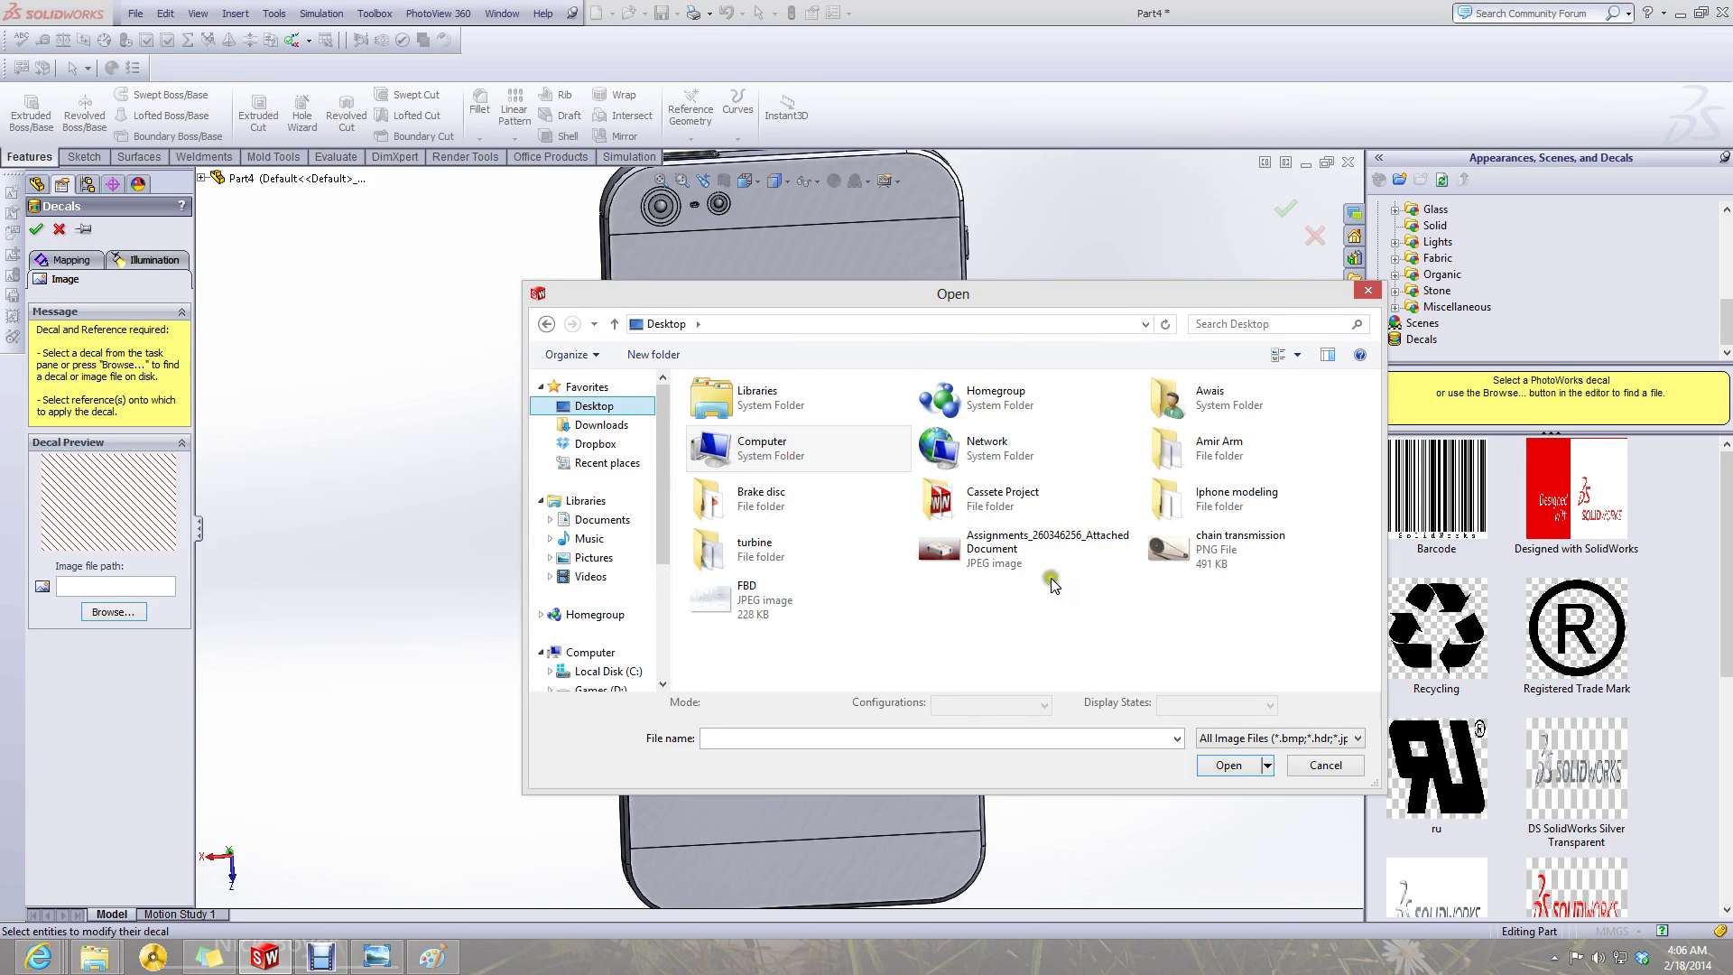
{"action": "double_click", "coordinate": [1178, 525]}
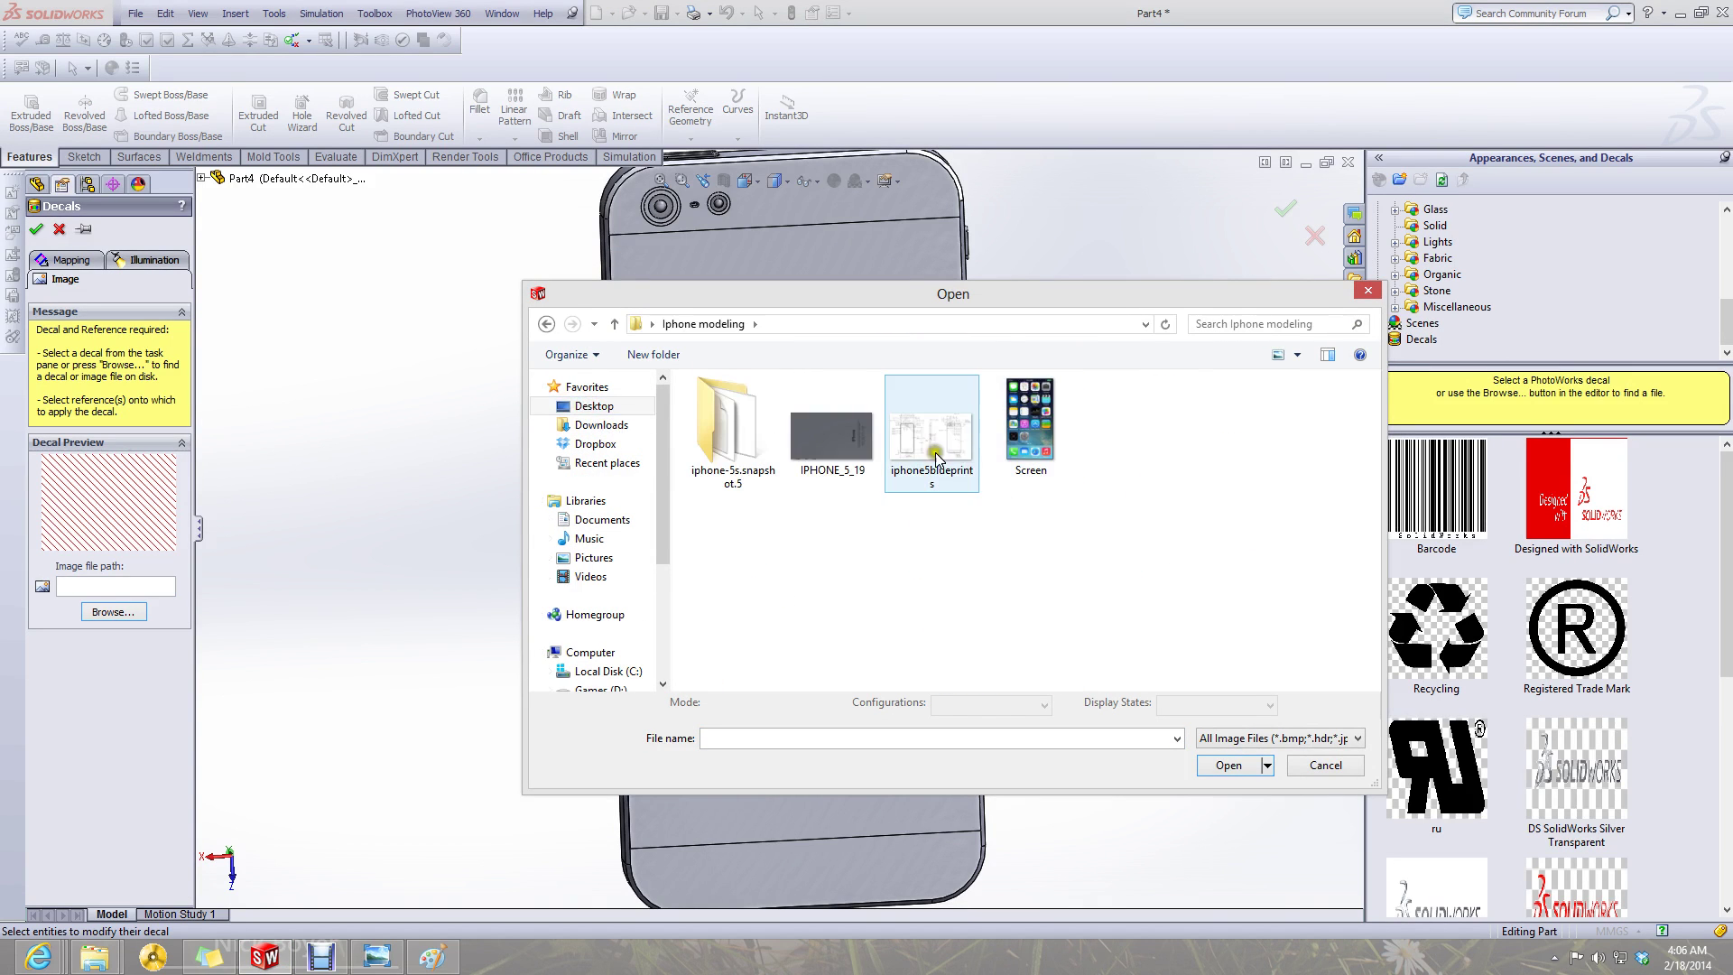
{"action": "left_click", "coordinate": [825, 449]}
{"action": "double_click", "coordinate": [824, 449]}
{"action": "left_click", "coordinate": [757, 552]}
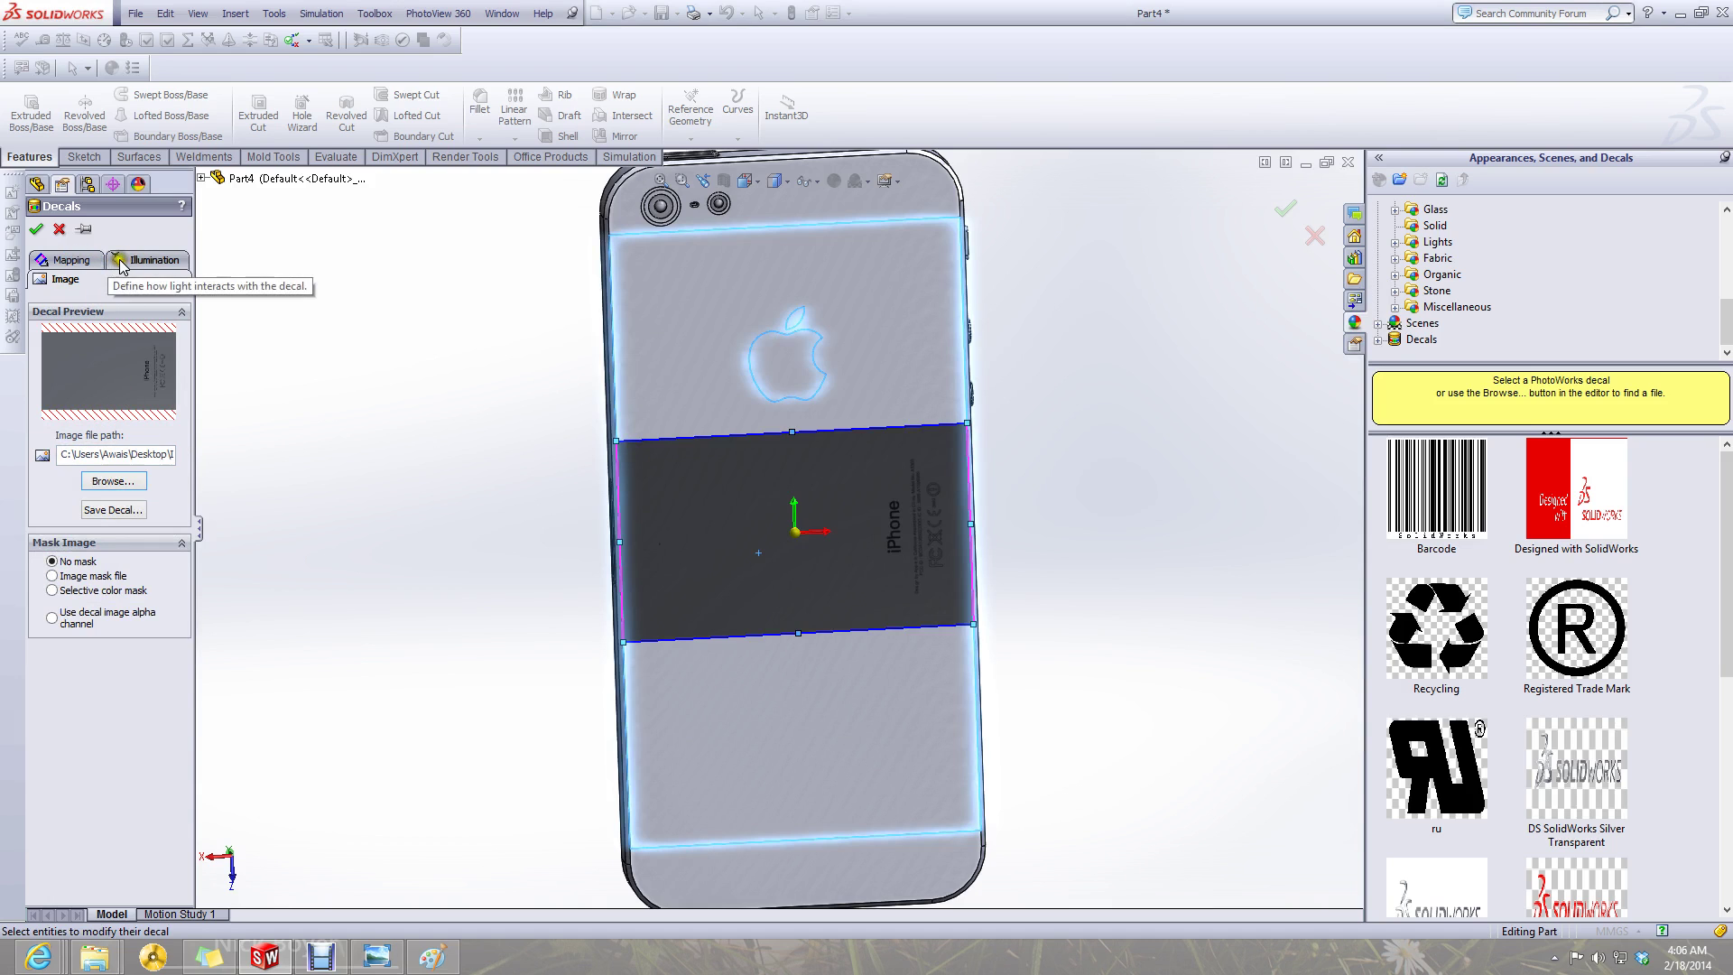
- Set the back-panel decal's mapping rotation to 270 degrees
{"action": "left_click", "coordinate": [72, 259]}
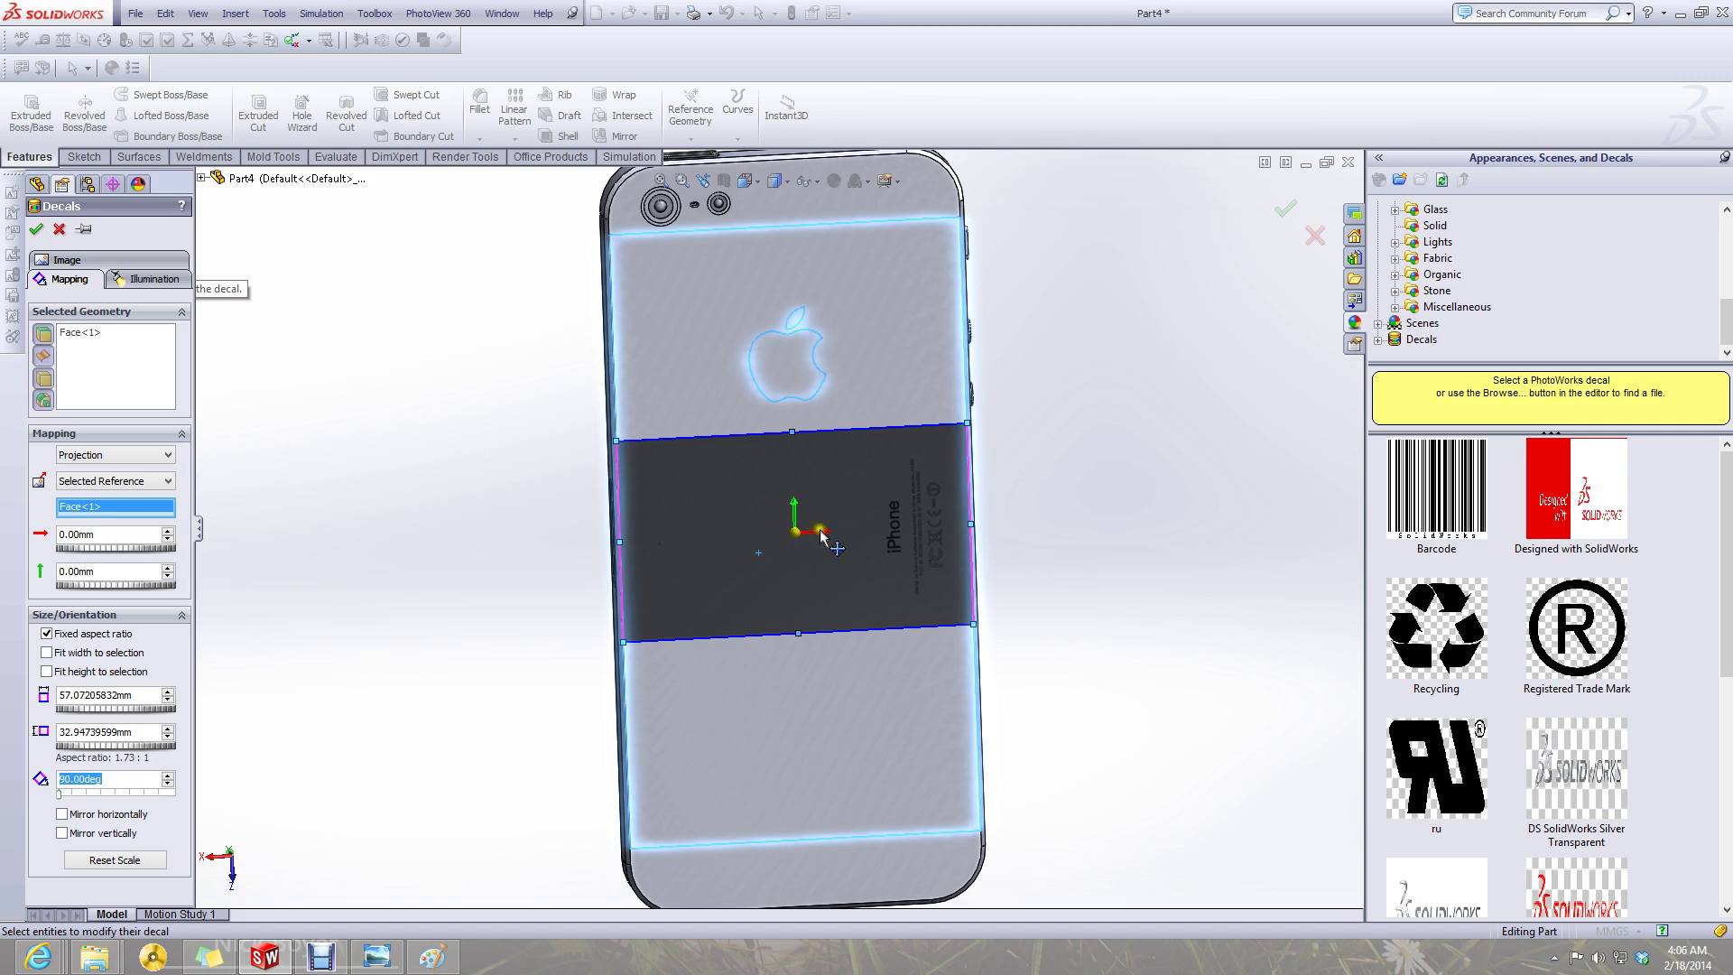
{"action": "left_click", "coordinate": [808, 560]}
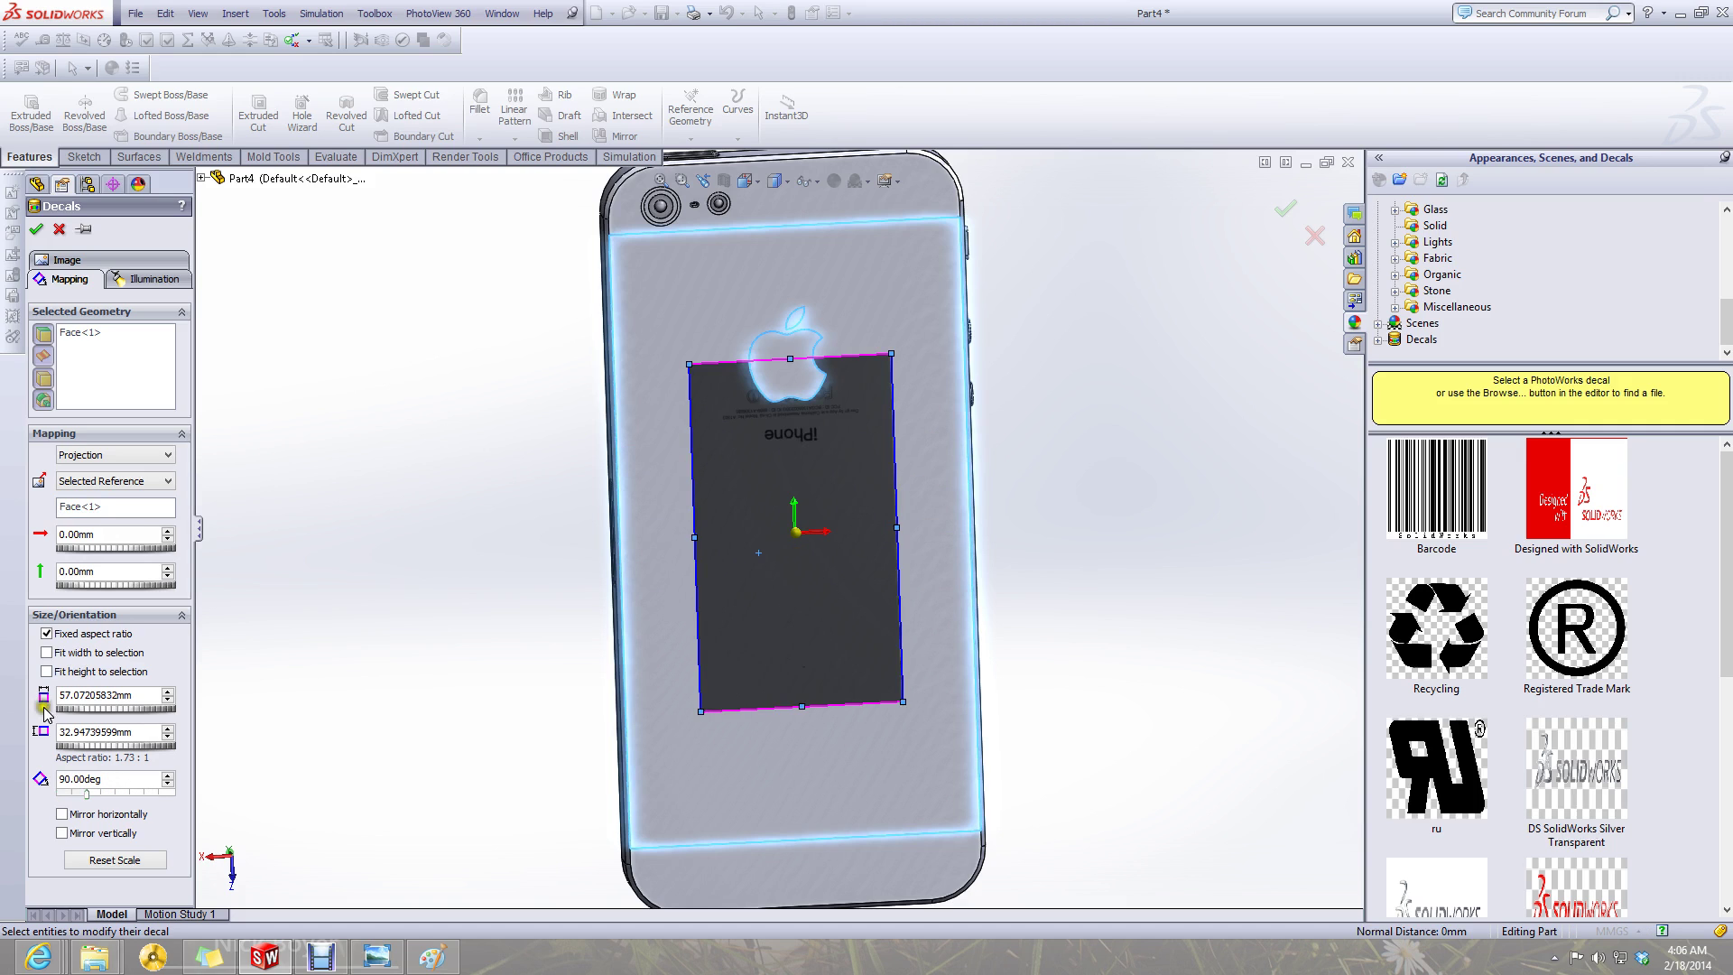
{"action": "left_click_drag", "start_coordinate": [88, 799], "coordinate": [142, 803]}
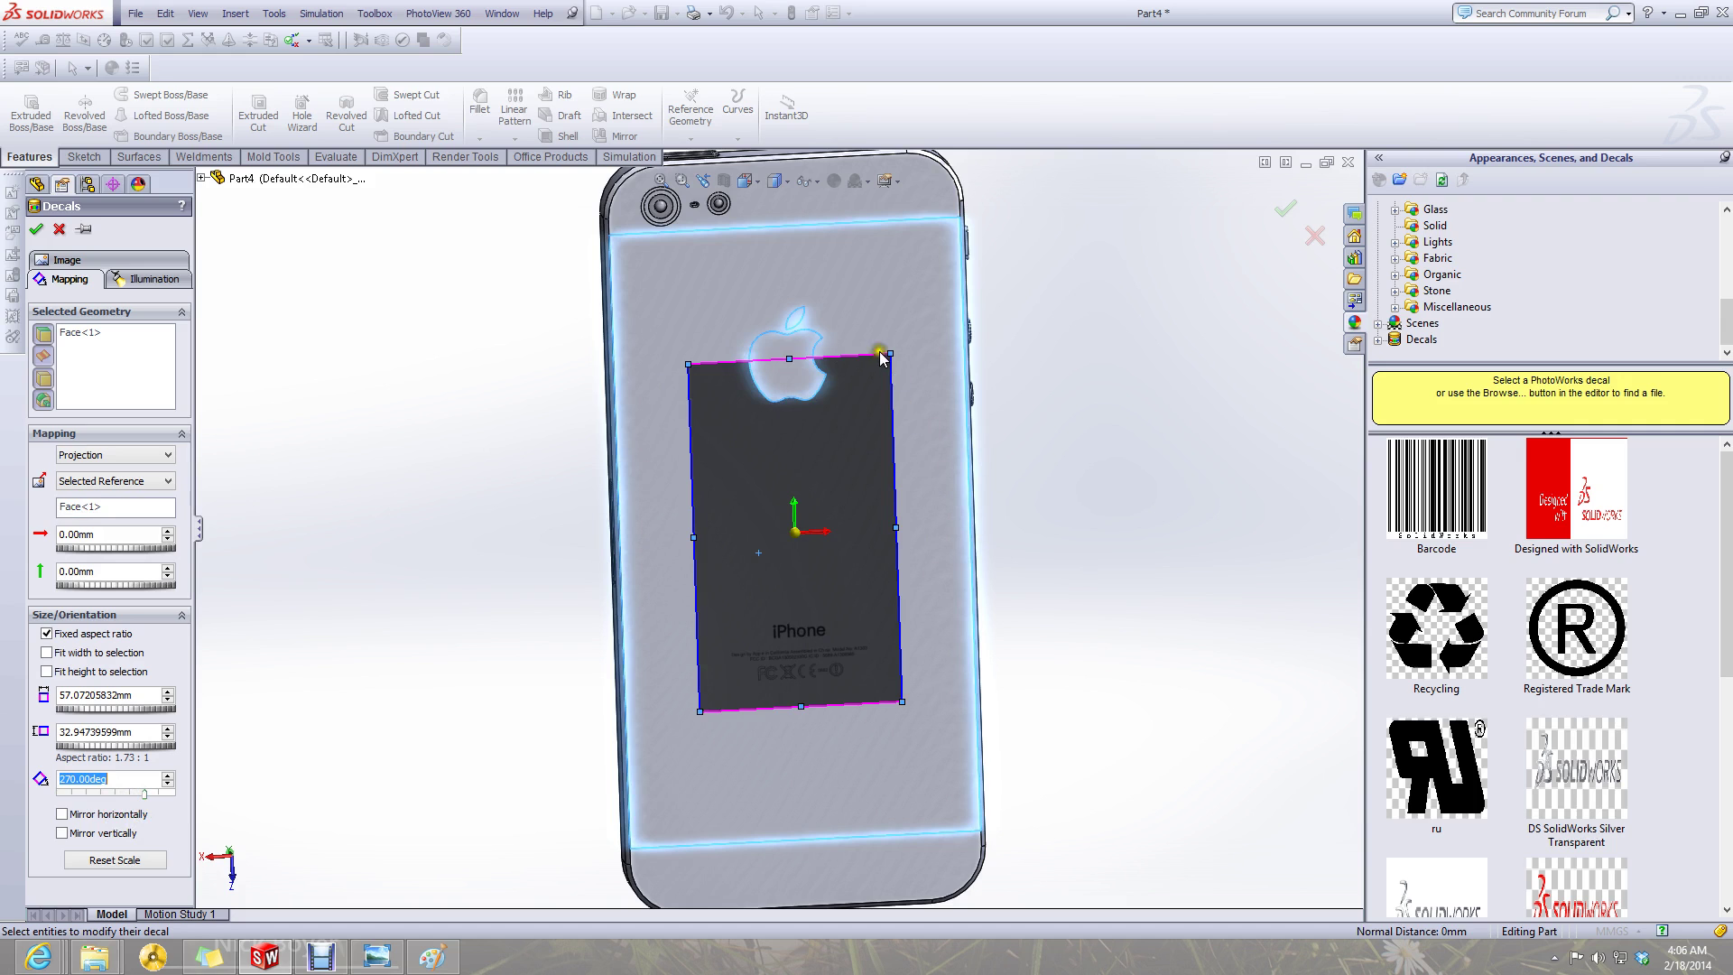
- Enlarge the decal to about 79 × 46 mm and move it against the back panel's lower corner beside the long edge
{"action": "left_click_drag", "start_coordinate": [890, 351], "coordinate": [960, 251]}
{"action": "left_click_drag", "start_coordinate": [909, 328], "coordinate": [837, 470]}
{"action": "scroll", "coordinate": [719, 831], "scroll_direction": "down", "scroll_amount": 6}
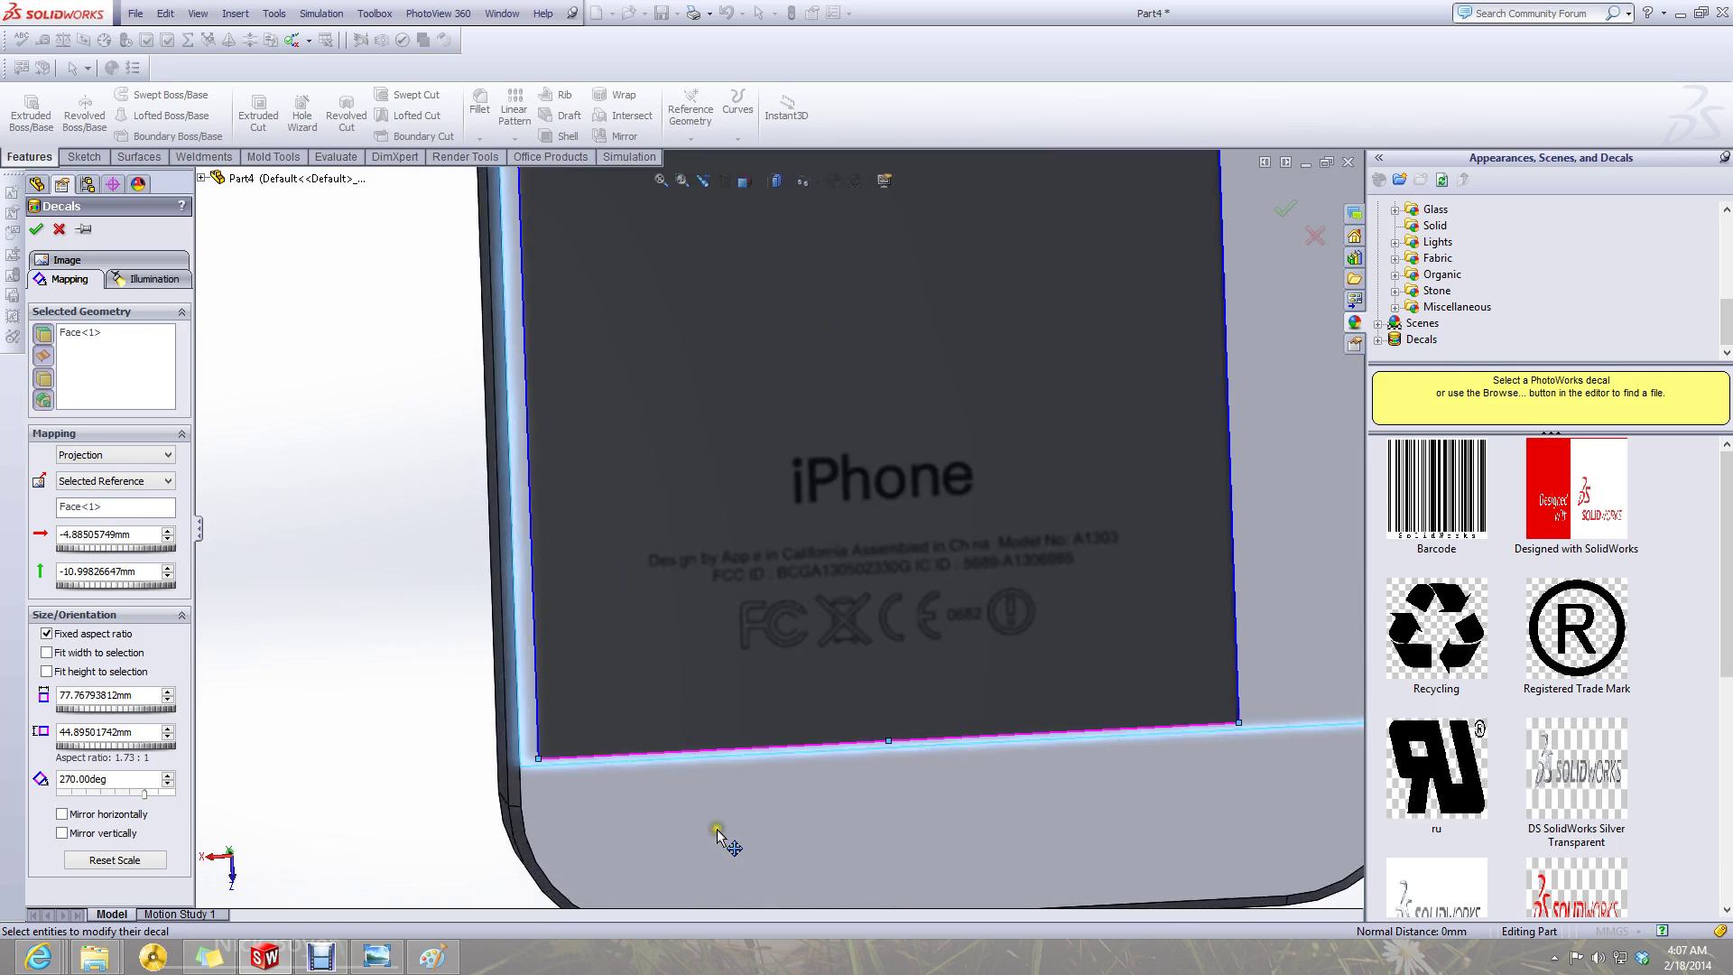
{"action": "mouse_move", "coordinate": [566, 739]}
{"action": "left_mouse_down"}
{"action": "mouse_move", "coordinate": [568, 723]}
{"action": "mouse_move", "coordinate": [541, 740]}
{"action": "left_mouse_up"}
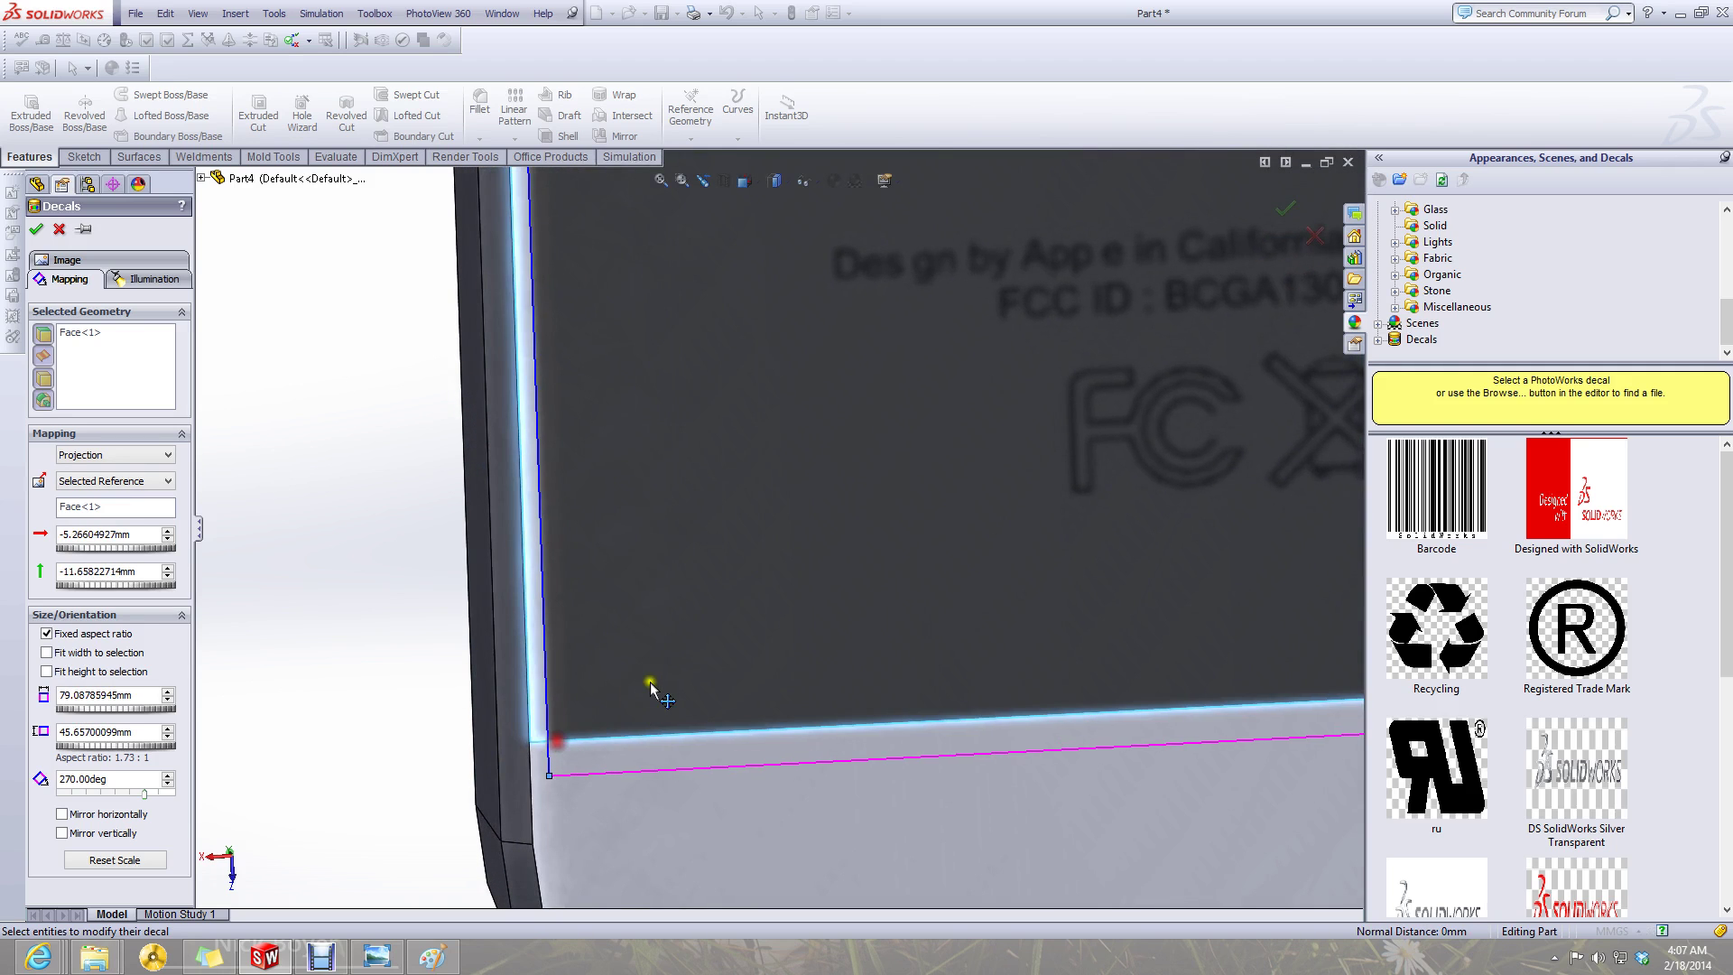
{"action": "left_click_drag", "start_coordinate": [644, 651], "coordinate": [621, 657]}
- Stretch the decal to about 100.5 × 58 mm so it covers the whole back panel, and accept it
{"action": "scroll", "coordinate": [632, 645], "scroll_direction": "up", "scroll_amount": 6}
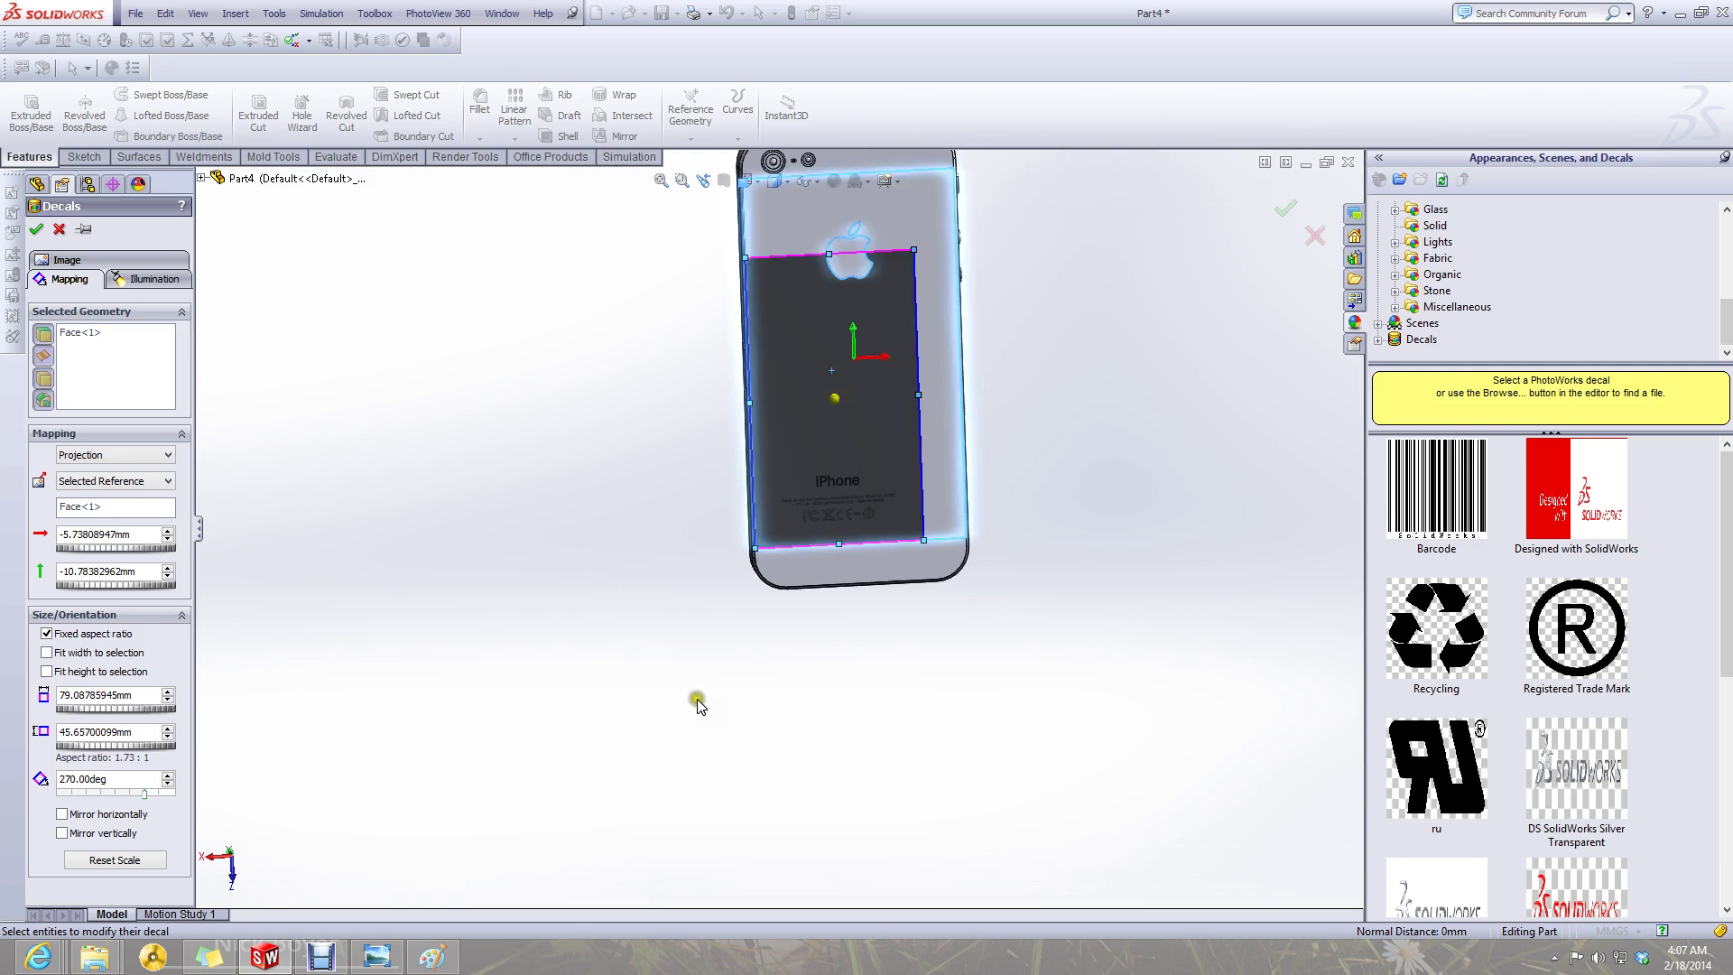
{"action": "scroll", "coordinate": [871, 325], "scroll_direction": "down", "scroll_amount": 2}
{"action": "scroll", "coordinate": [871, 325], "scroll_direction": "down", "scroll_amount": 2}
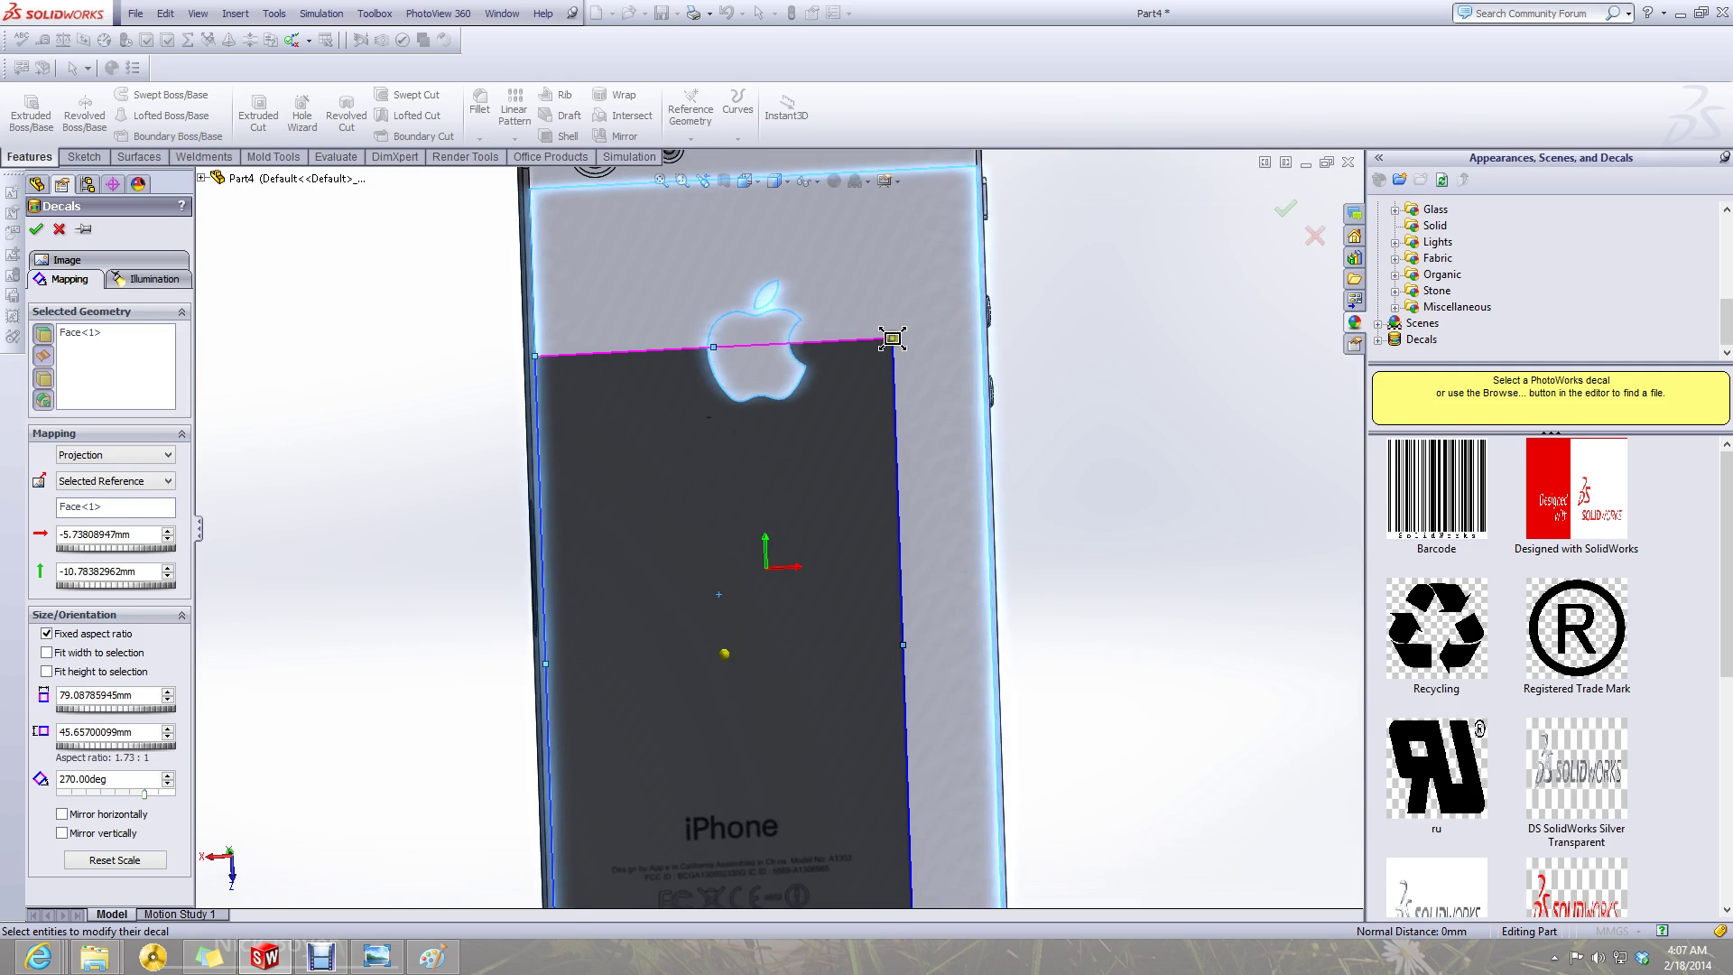
{"action": "left_click_drag", "start_coordinate": [892, 338], "coordinate": [903, 172]}
{"action": "key", "text": "f"}
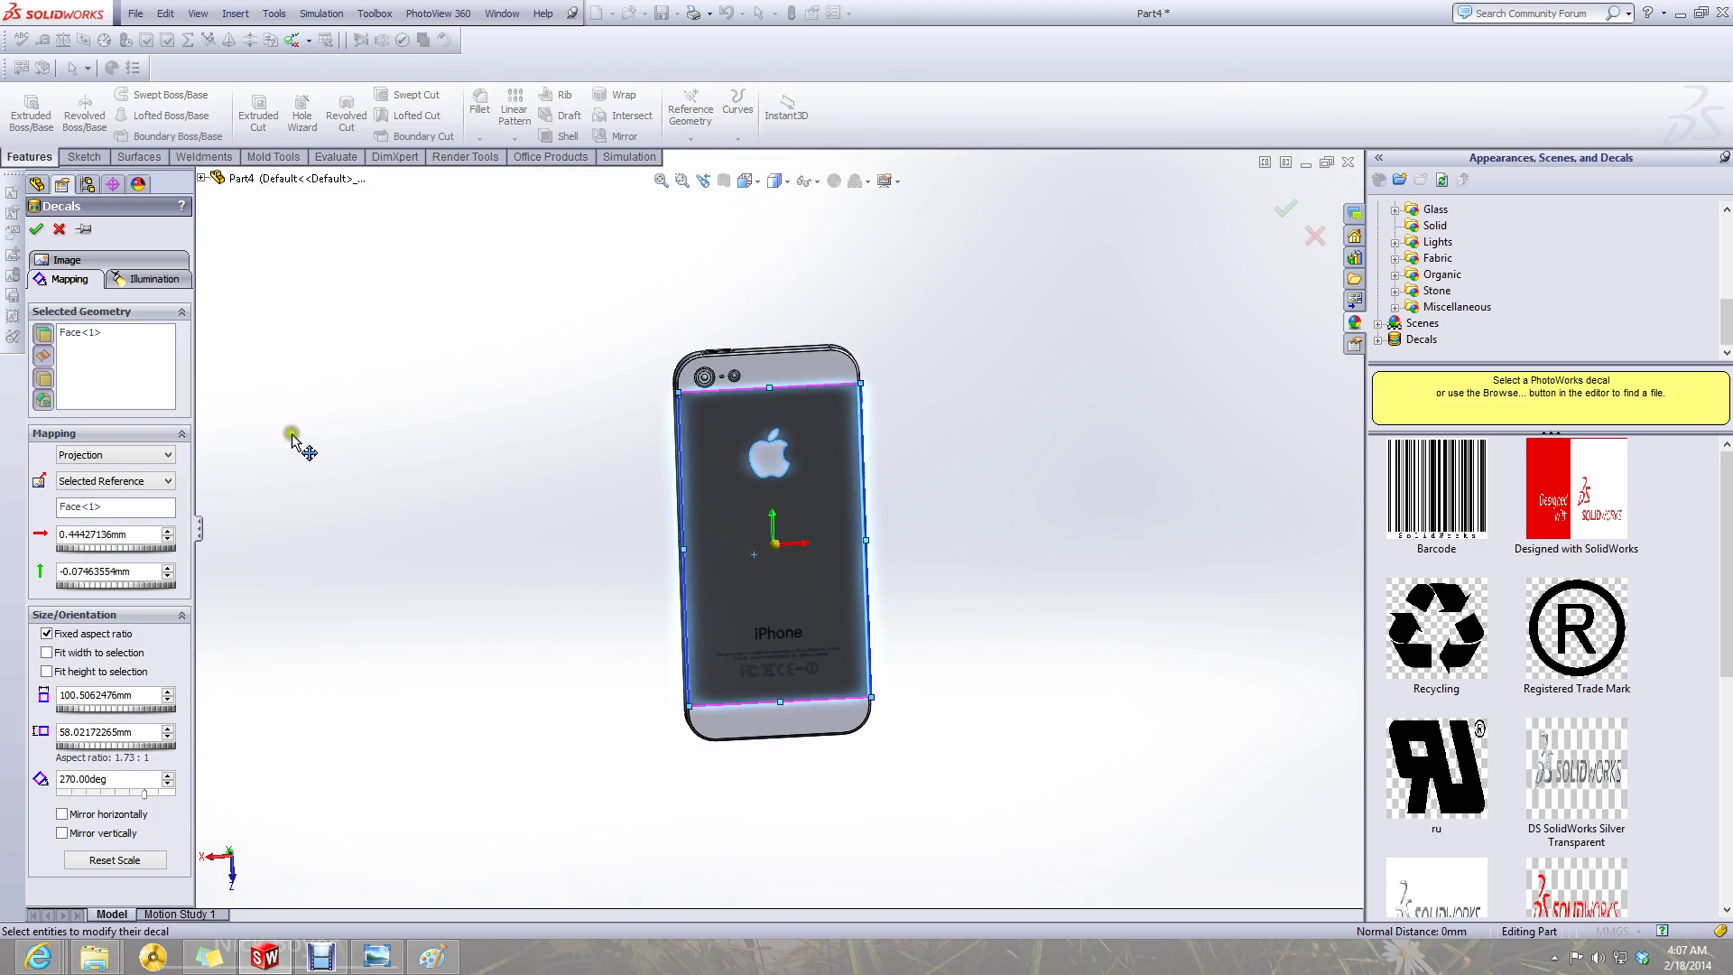
{"action": "left_click", "coordinate": [36, 229]}
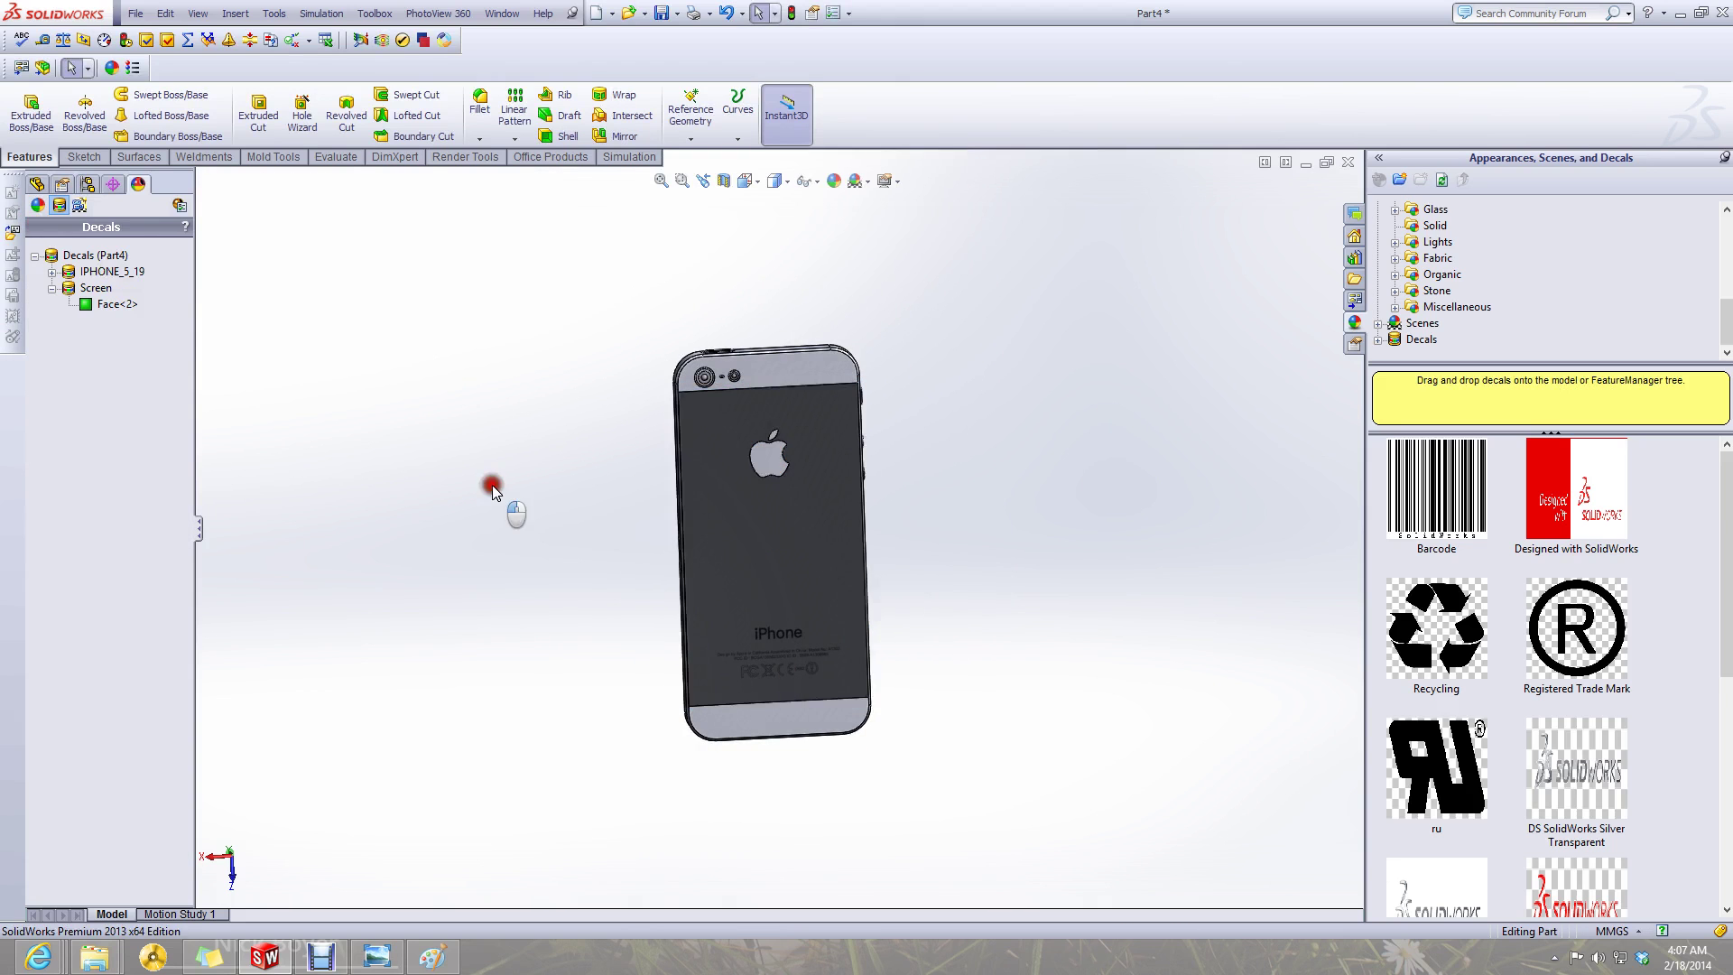
- Save the part as Iphone 5s tutorial in the Iphone modeling folder, replacing the existing file
{"action": "middle_click_drag", "start_coordinate": [503, 491], "coordinate": [528, 408]}
{"action": "middle_click_drag", "start_coordinate": [520, 416], "coordinate": [560, 619]}
{"action": "scroll", "coordinate": [617, 559], "scroll_direction": "down", "scroll_amount": 3}
{"action": "middle_click_drag", "start_coordinate": [617, 559], "coordinate": [832, 598]}
{"action": "scroll", "coordinate": [773, 421], "scroll_direction": "up", "scroll_amount": 3}
{"action": "scroll", "coordinate": [774, 422], "scroll_direction": "down", "scroll_amount": 2}
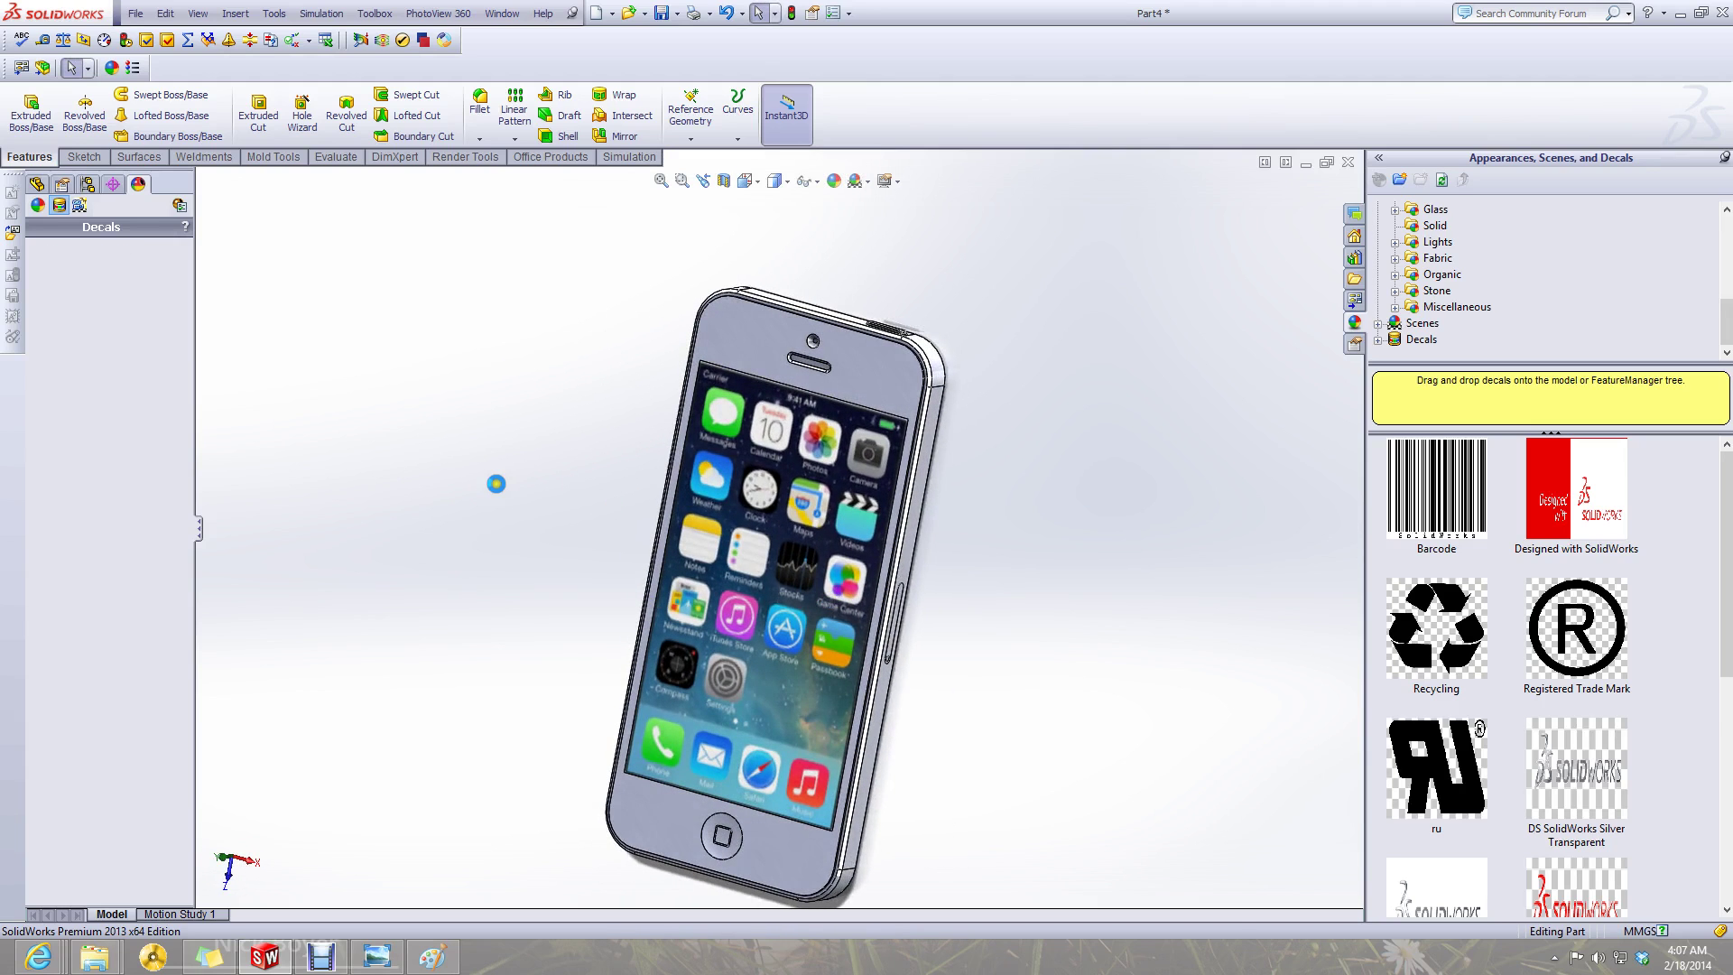
{"action": "key", "text": "ctrl+s"}
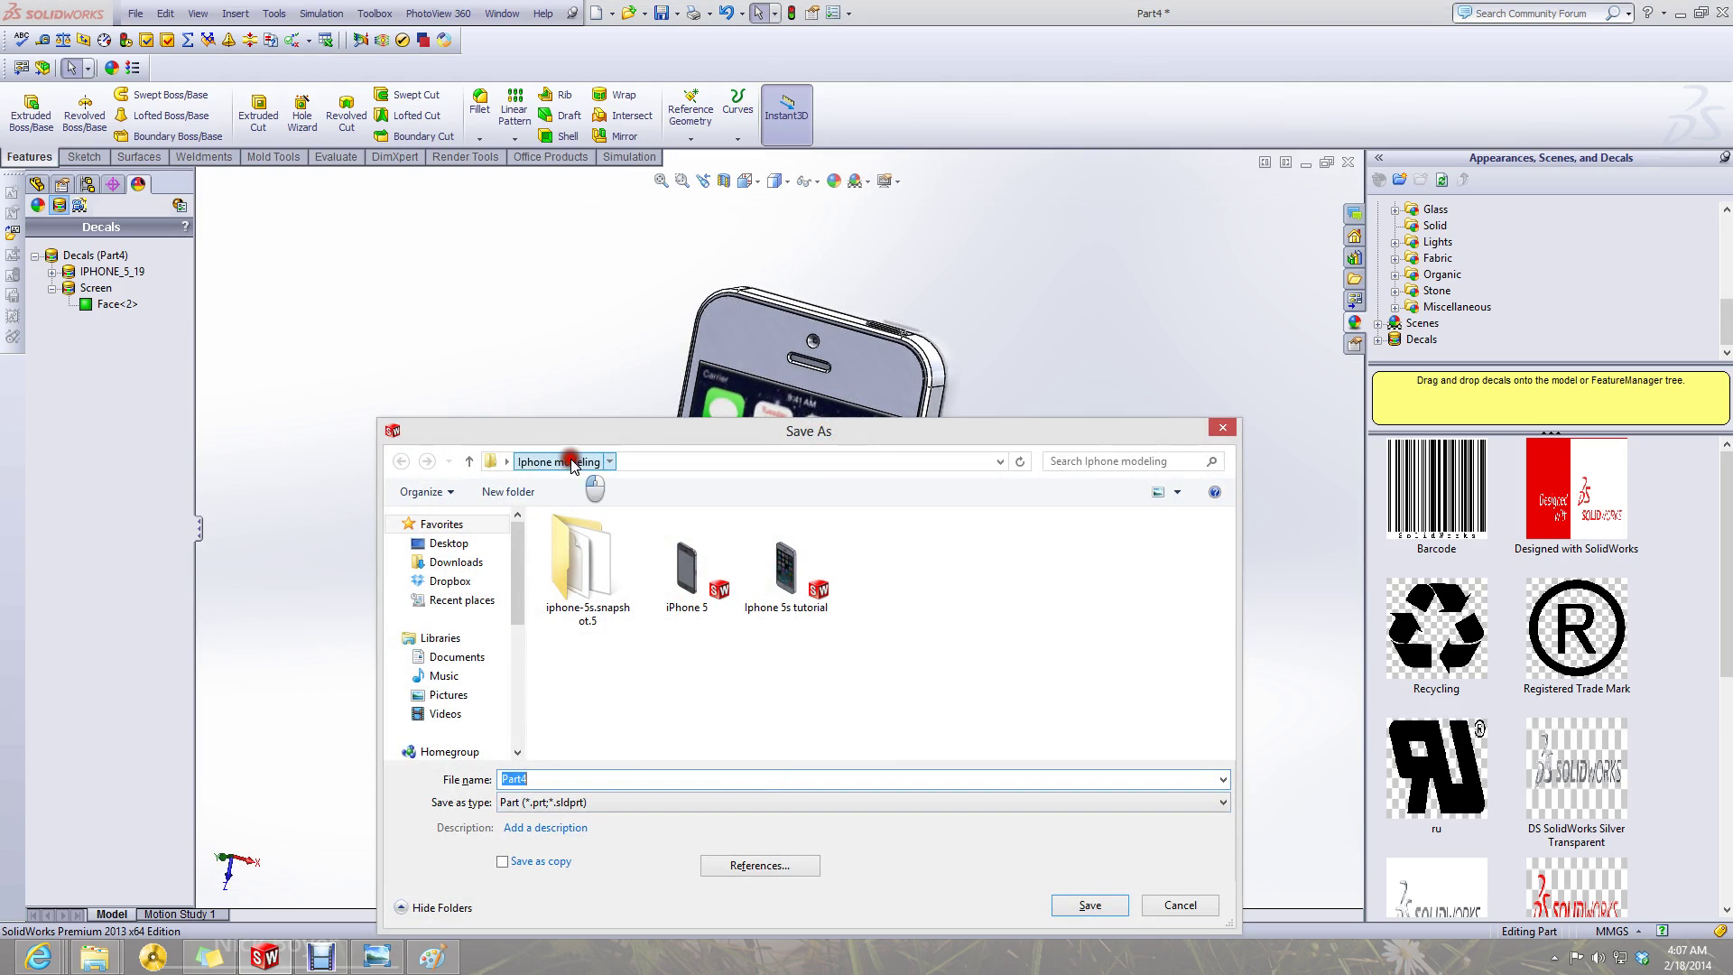
{"action": "left_click", "coordinate": [770, 741]}
{"action": "left_click", "coordinate": [786, 564]}
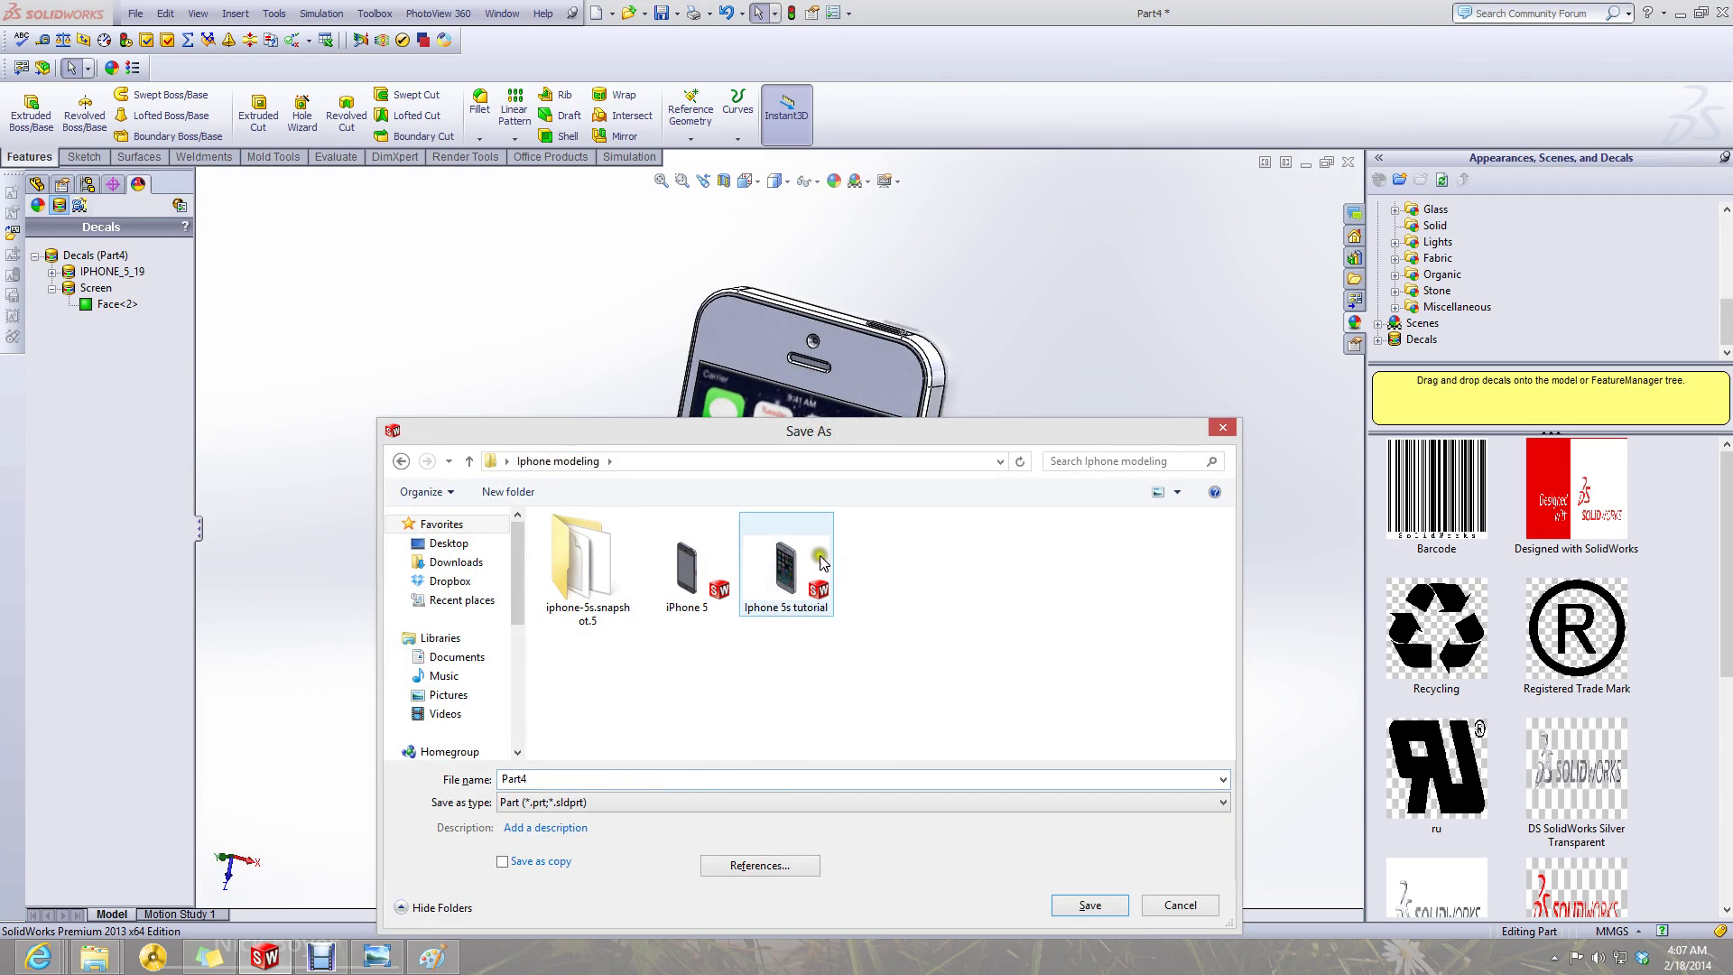
{"action": "left_click", "coordinate": [1090, 906]}
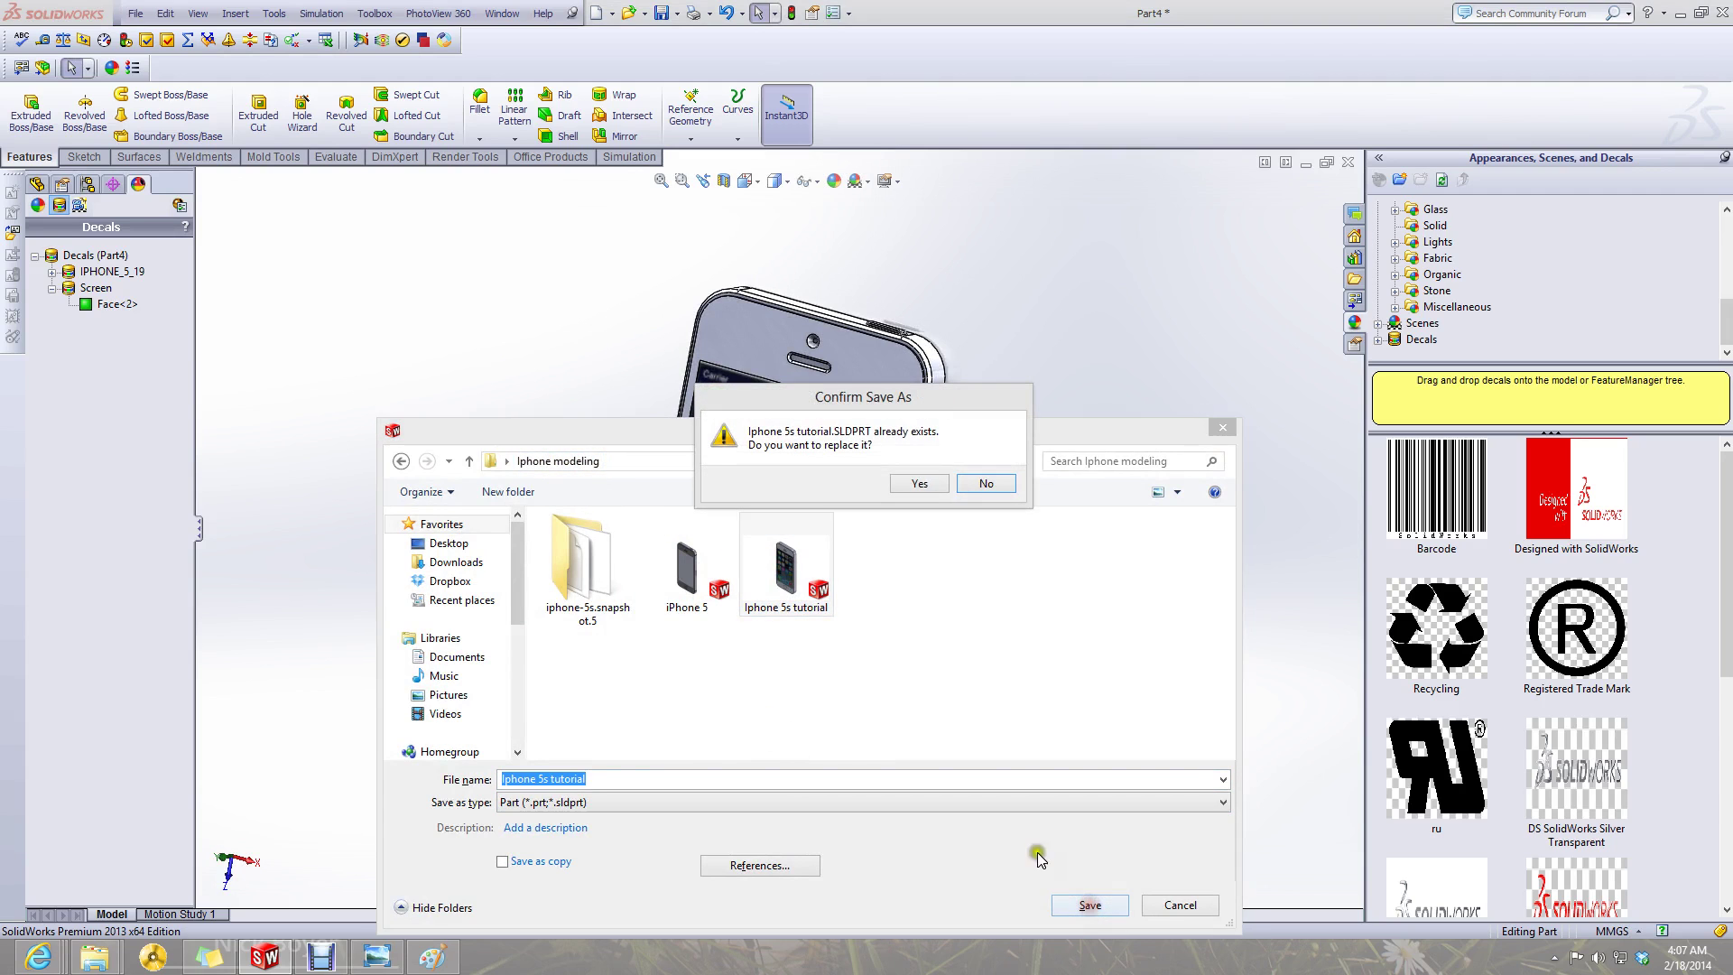
{"action": "left_click", "coordinate": [901, 490]}
- Examine the decal on the phone's back panel and the screen on its front
{"action": "middle_click_drag", "start_coordinate": [952, 713], "coordinate": [611, 677]}
{"action": "left_click", "coordinate": [777, 525]}
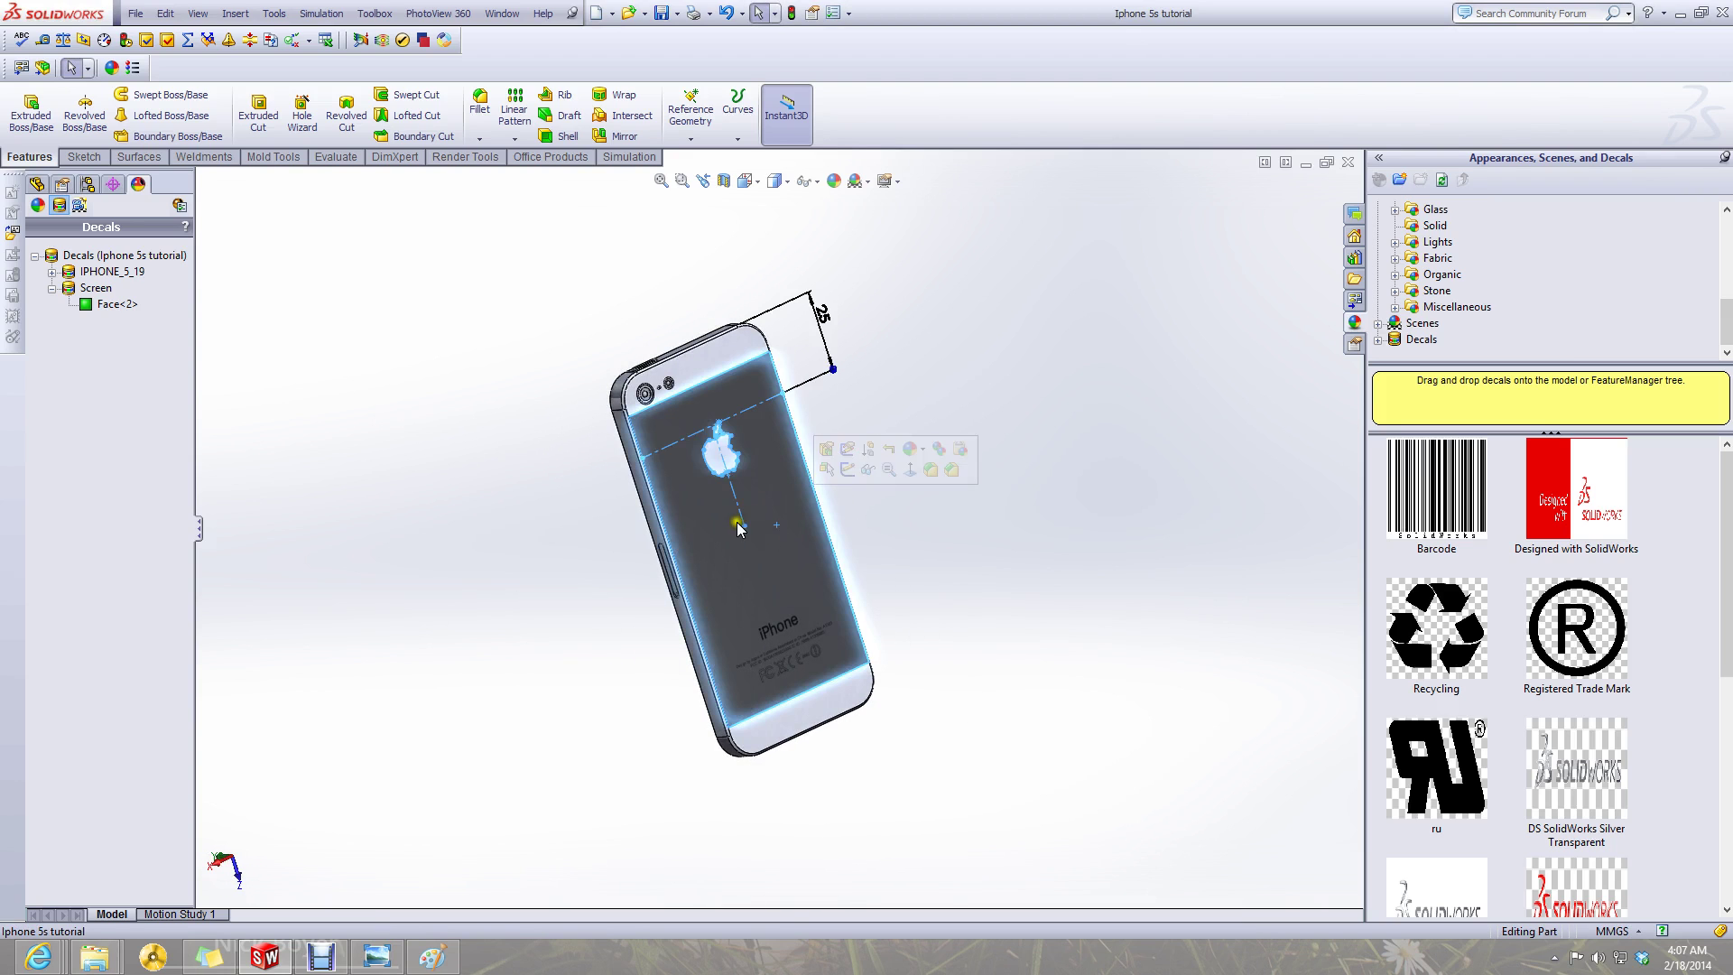
{"action": "left_click", "coordinate": [940, 561]}
{"action": "middle_click_drag", "start_coordinate": [940, 561], "coordinate": [897, 631]}
{"action": "scroll", "coordinate": [777, 611], "scroll_direction": "down", "scroll_amount": 5}
{"action": "scroll", "coordinate": [981, 548], "scroll_direction": "up", "scroll_amount": 5}
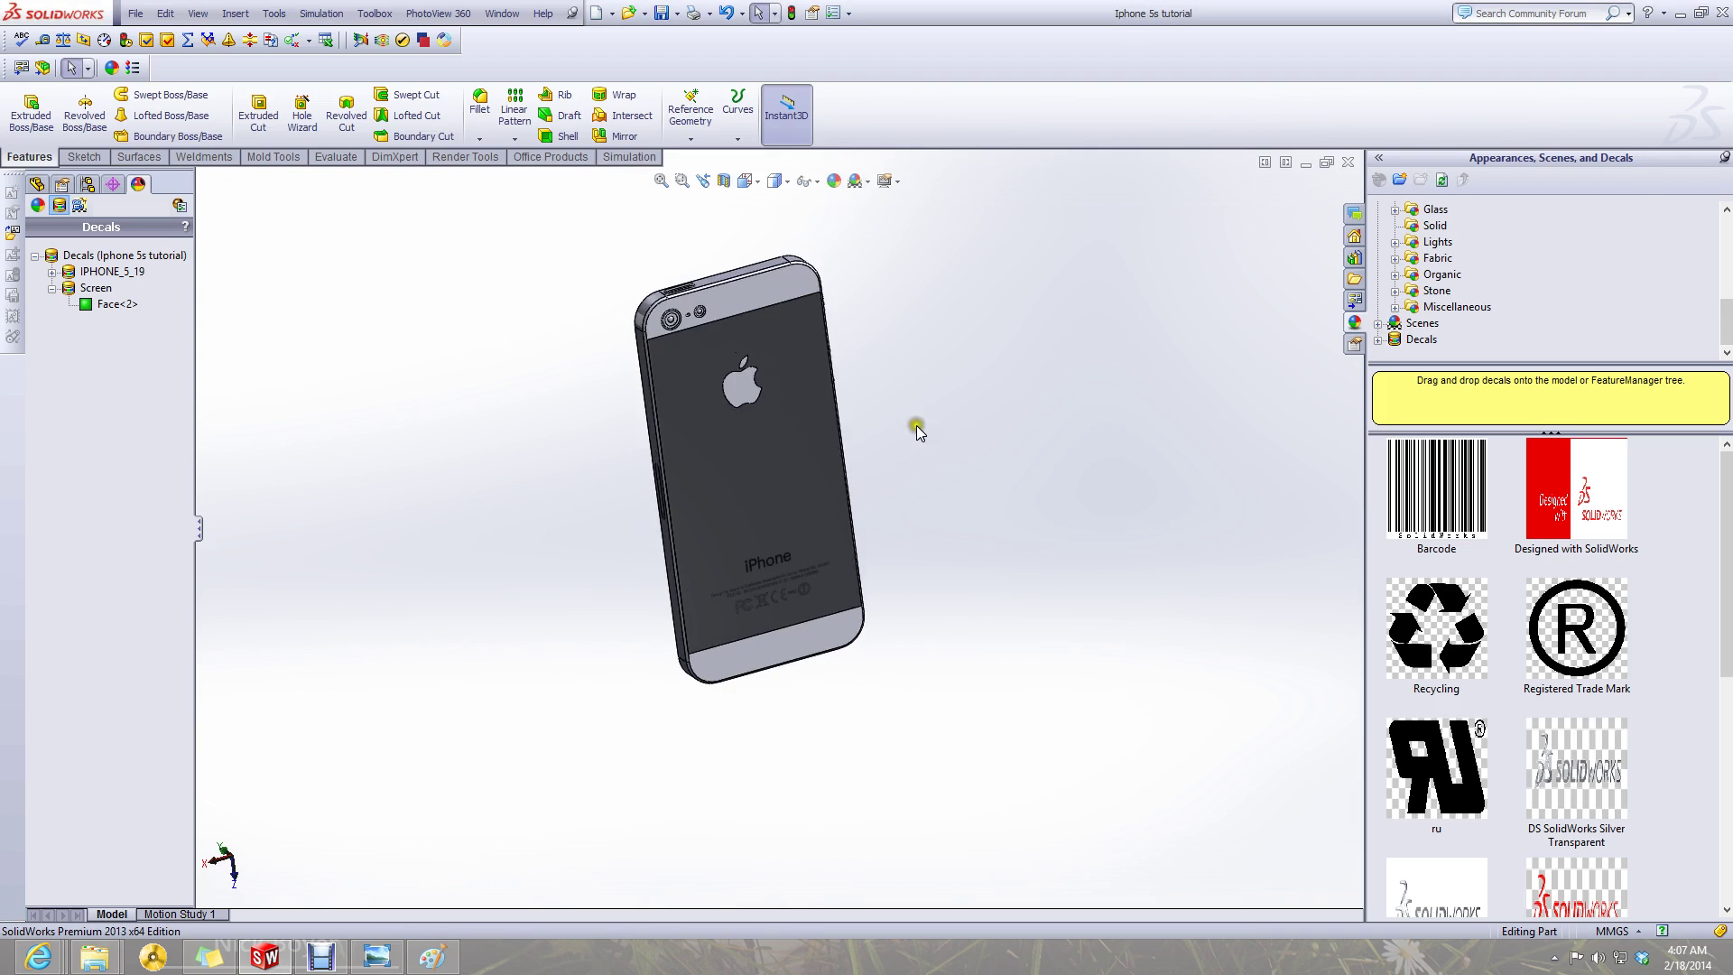
{"action": "scroll", "coordinate": [767, 407], "scroll_direction": "down", "scroll_amount": 2}
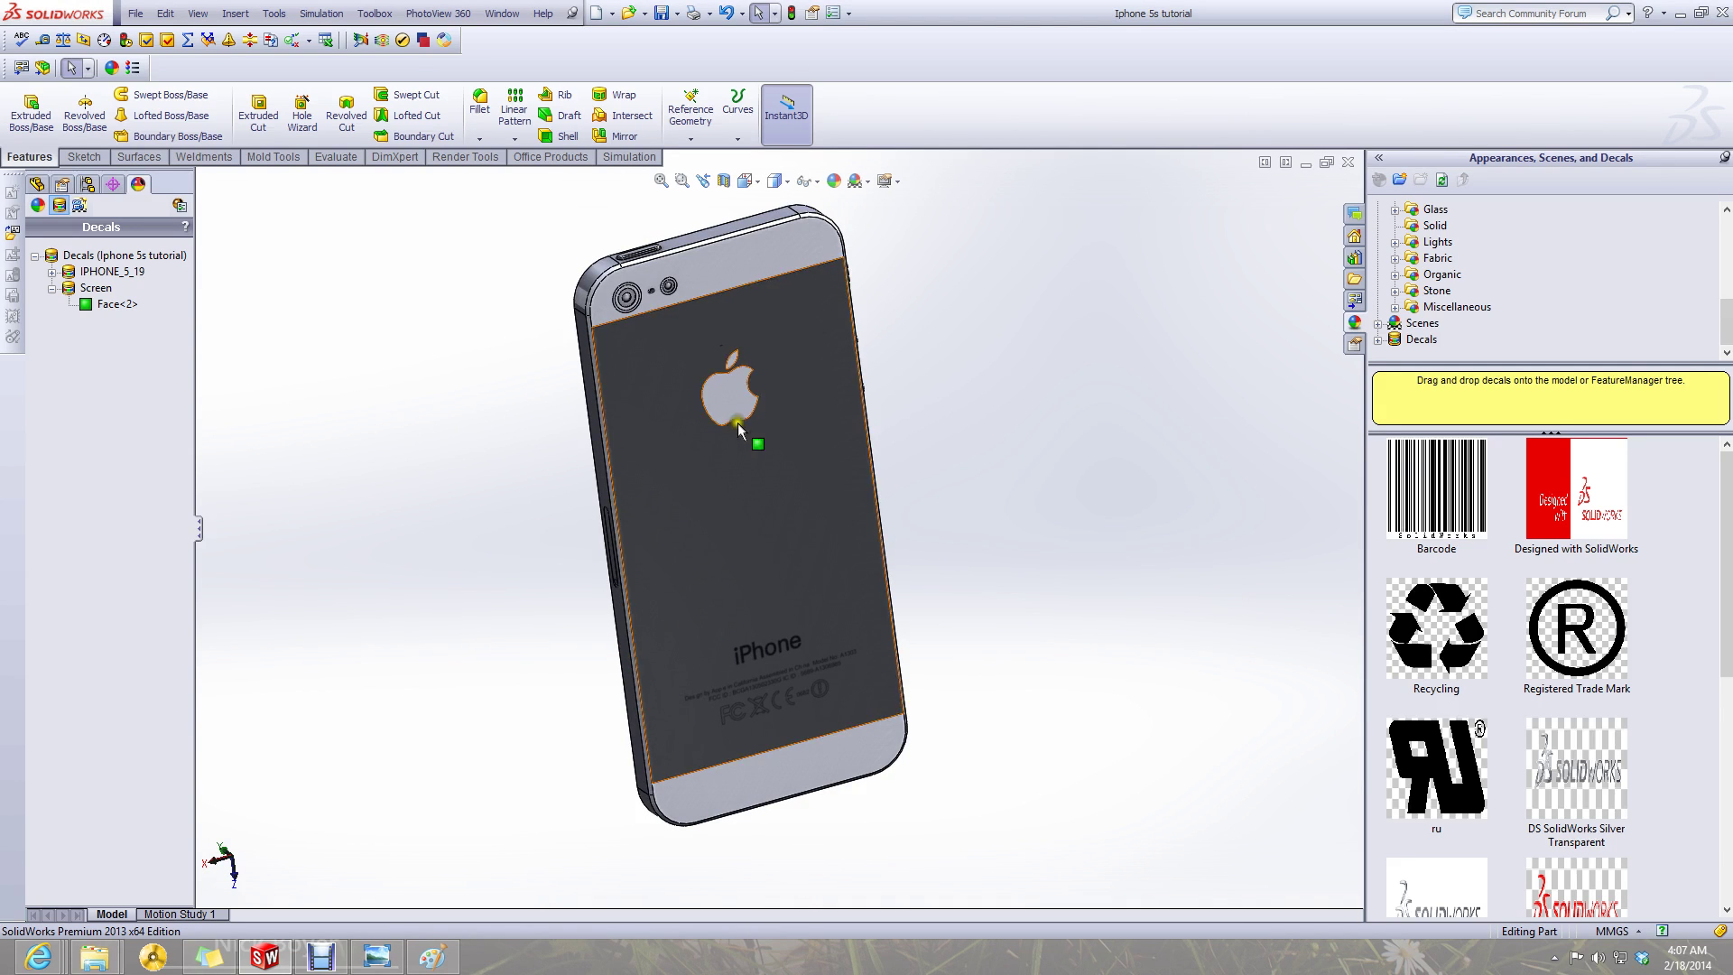
{"action": "middle_click_drag", "start_coordinate": [710, 349], "coordinate": [537, 401]}
- Try the Office Space Background scene around the phone, and return to the 3 Point Faded scene
{"action": "left_click", "coordinate": [897, 181]}
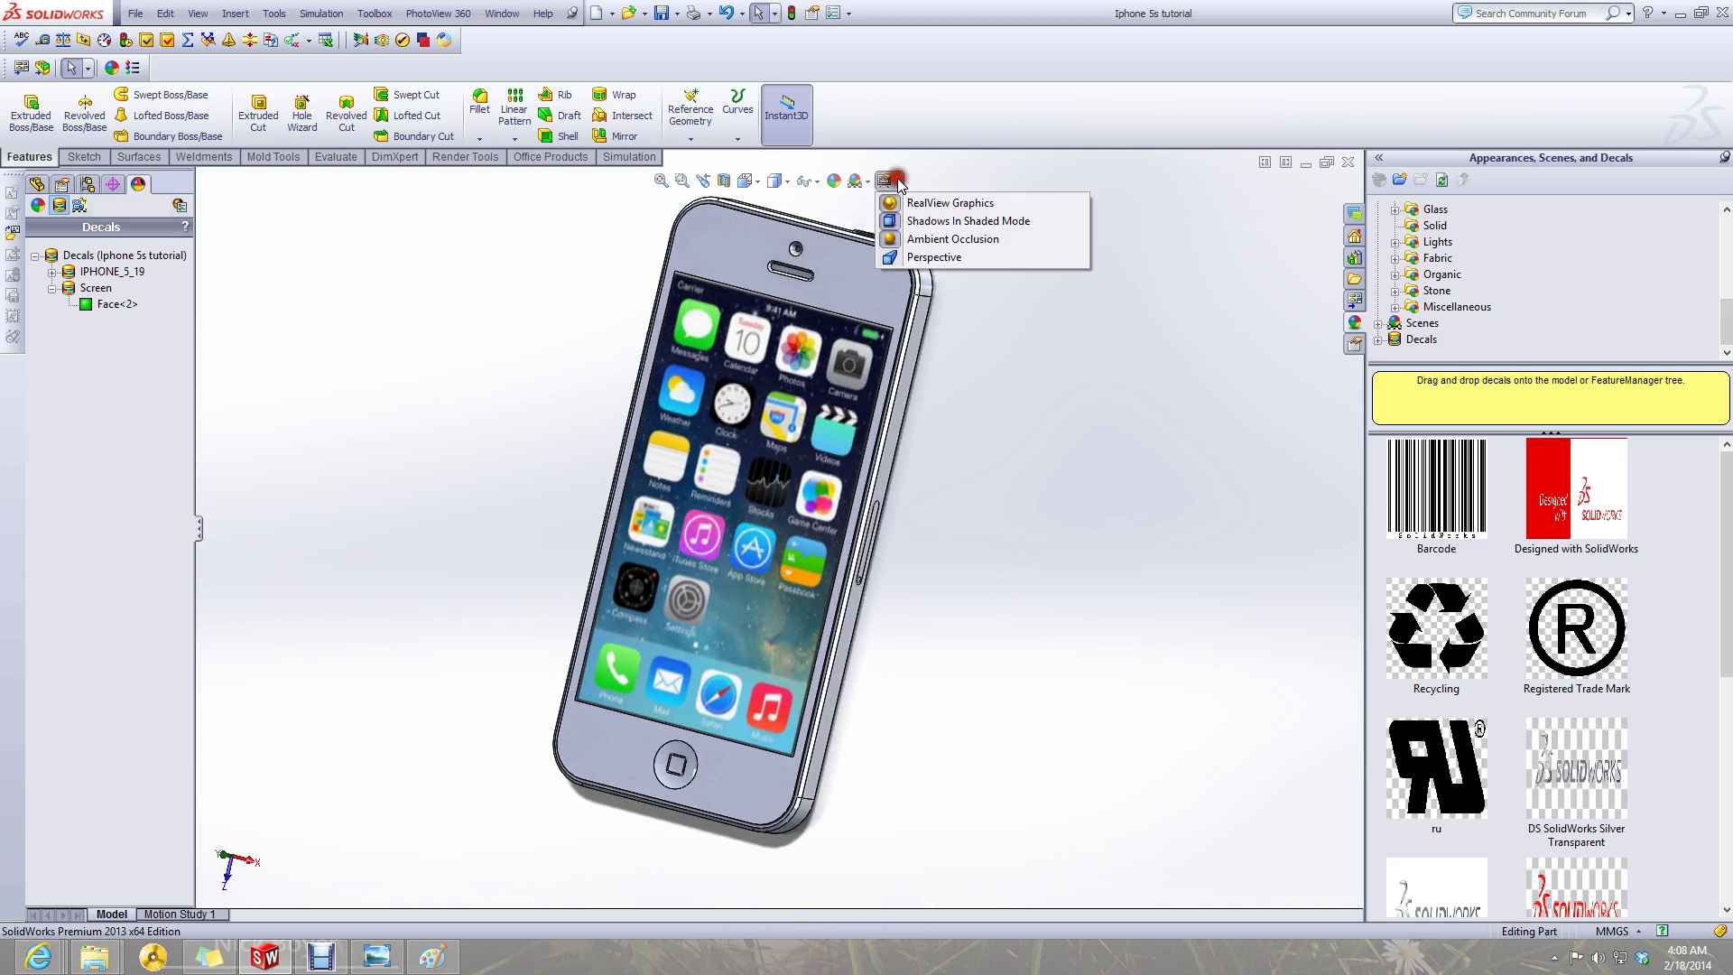
{"action": "left_click", "coordinate": [866, 180]}
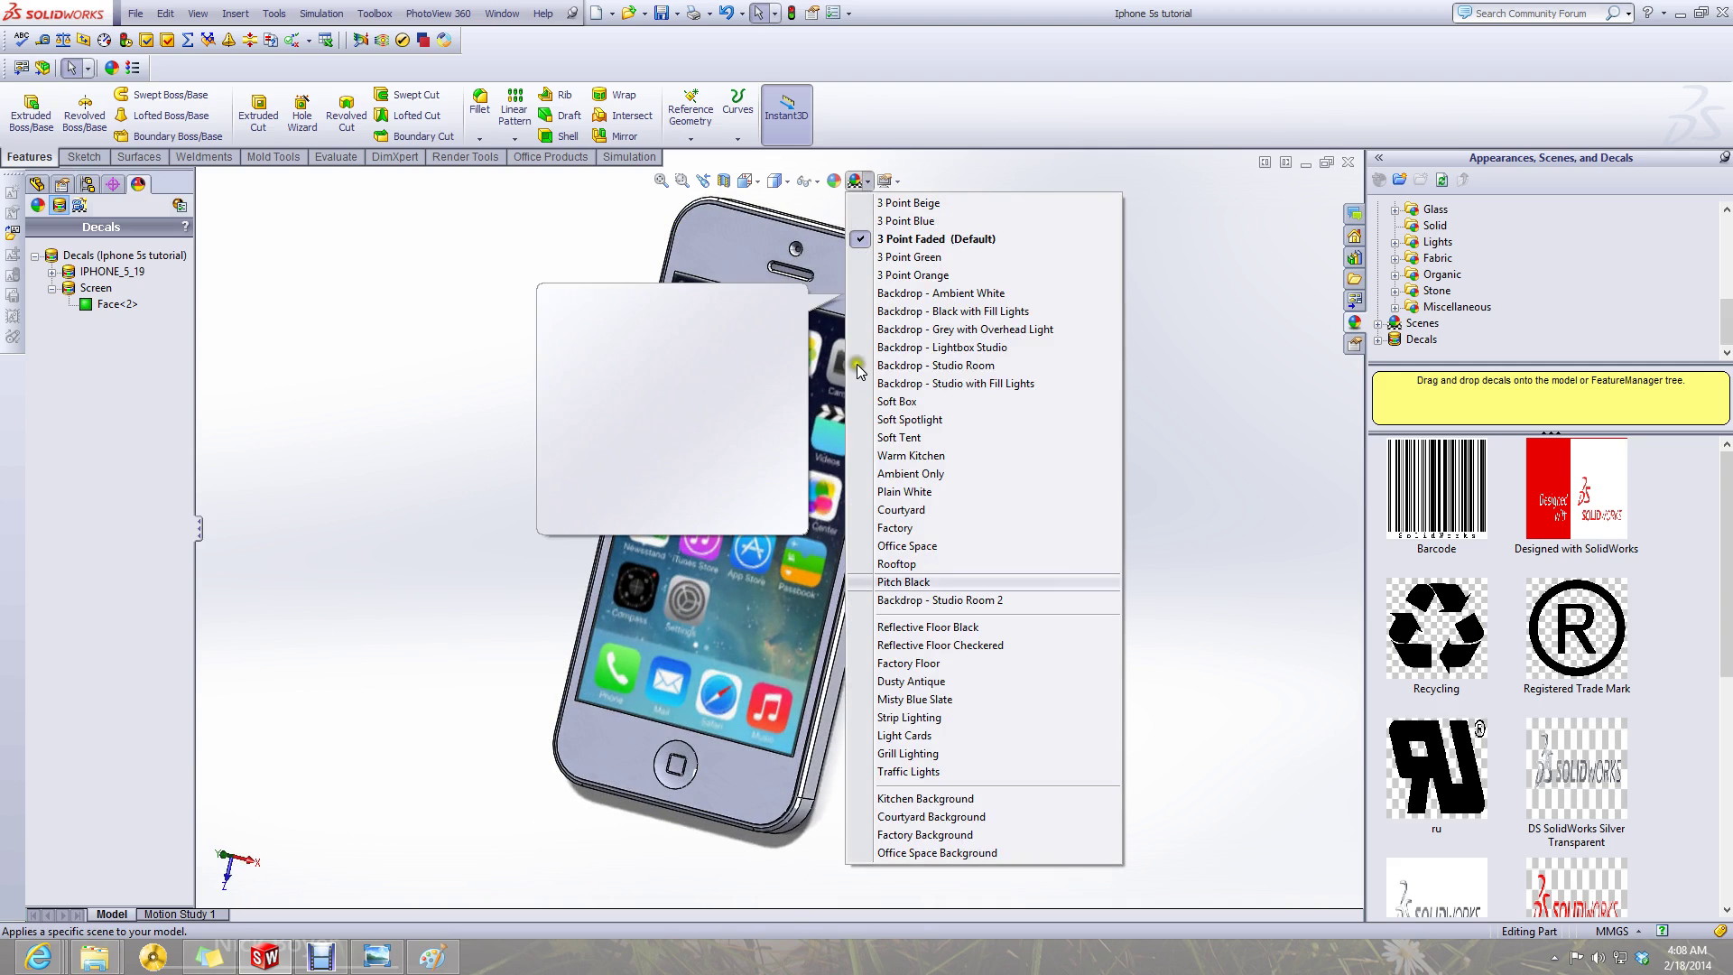
{"action": "left_click", "coordinate": [975, 853]}
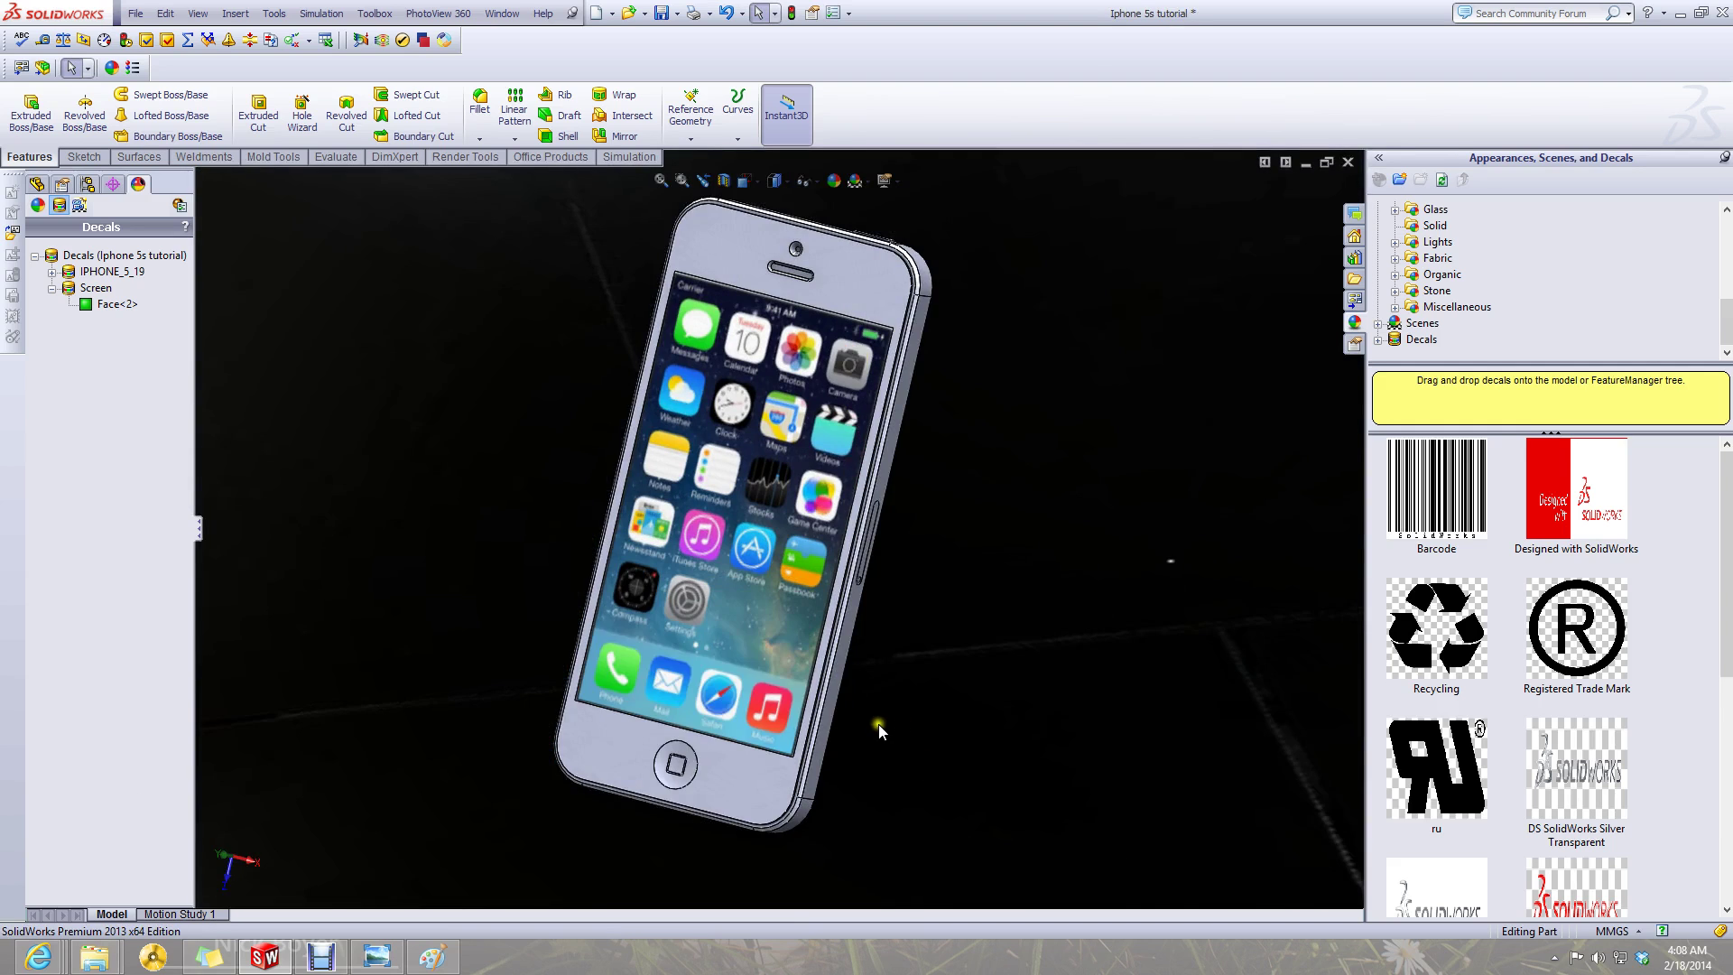
{"action": "scroll", "coordinate": [894, 733], "scroll_direction": "down", "scroll_amount": 5}
{"action": "scroll", "coordinate": [762, 511], "scroll_direction": "up", "scroll_amount": 3}
{"action": "middle_click_drag", "start_coordinate": [740, 492], "coordinate": [885, 361]}
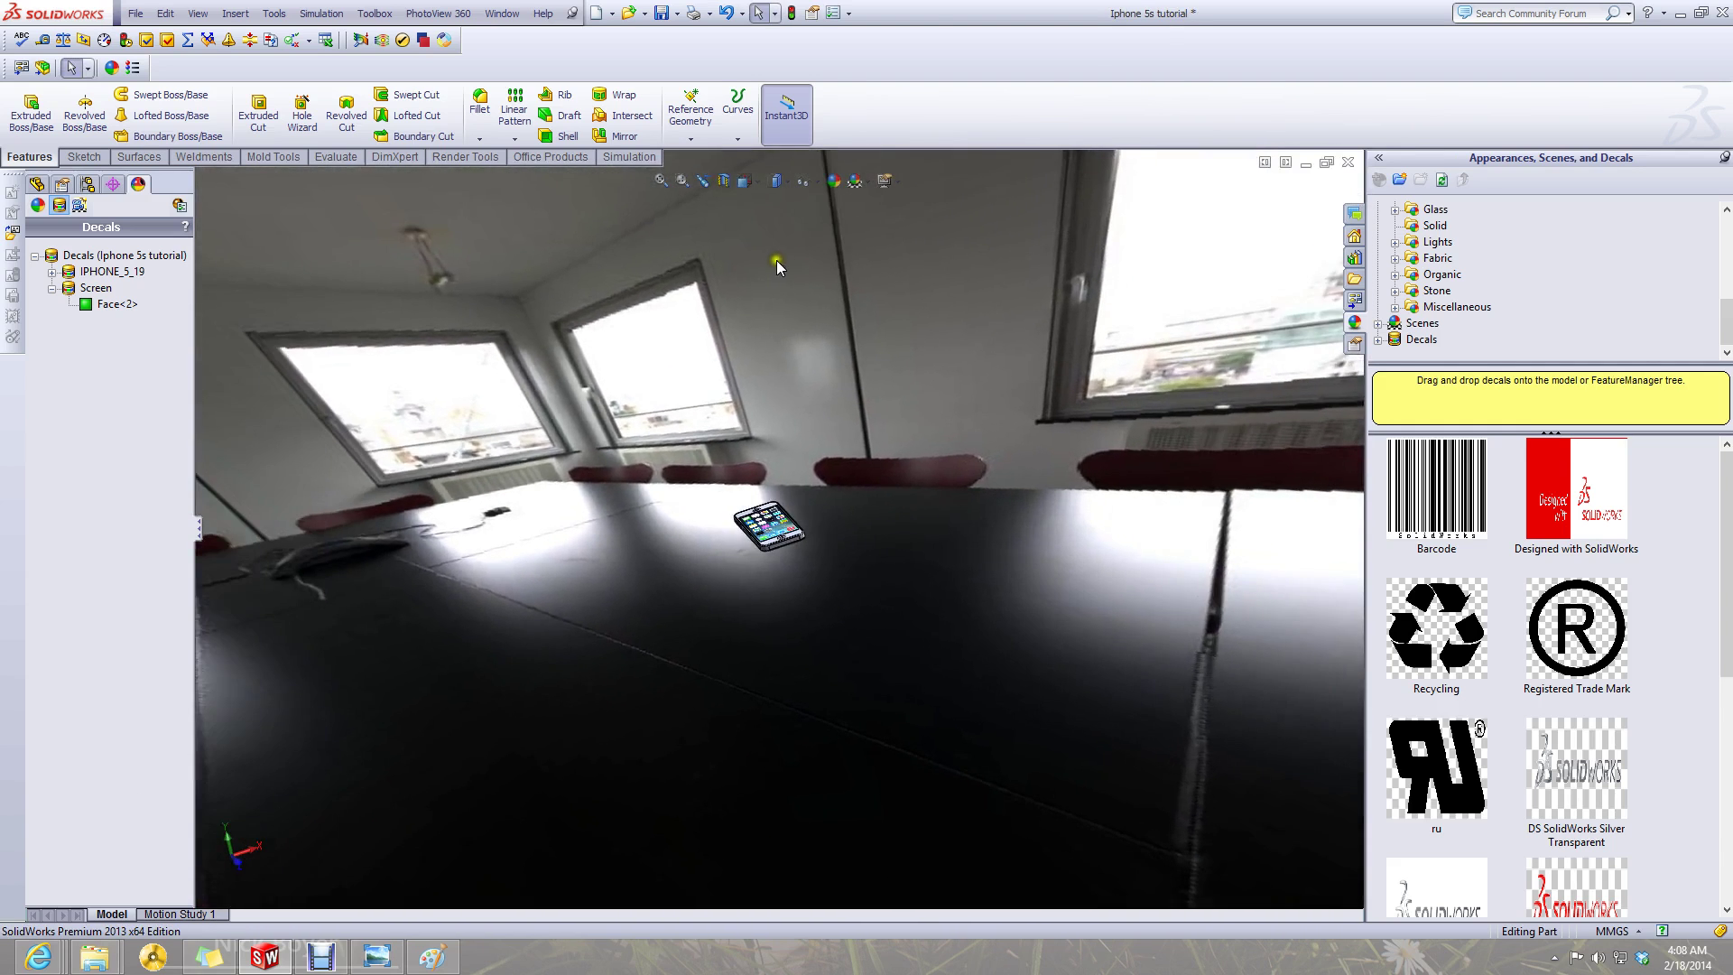
{"action": "left_click", "coordinate": [889, 181]}
{"action": "left_click", "coordinate": [855, 180]}
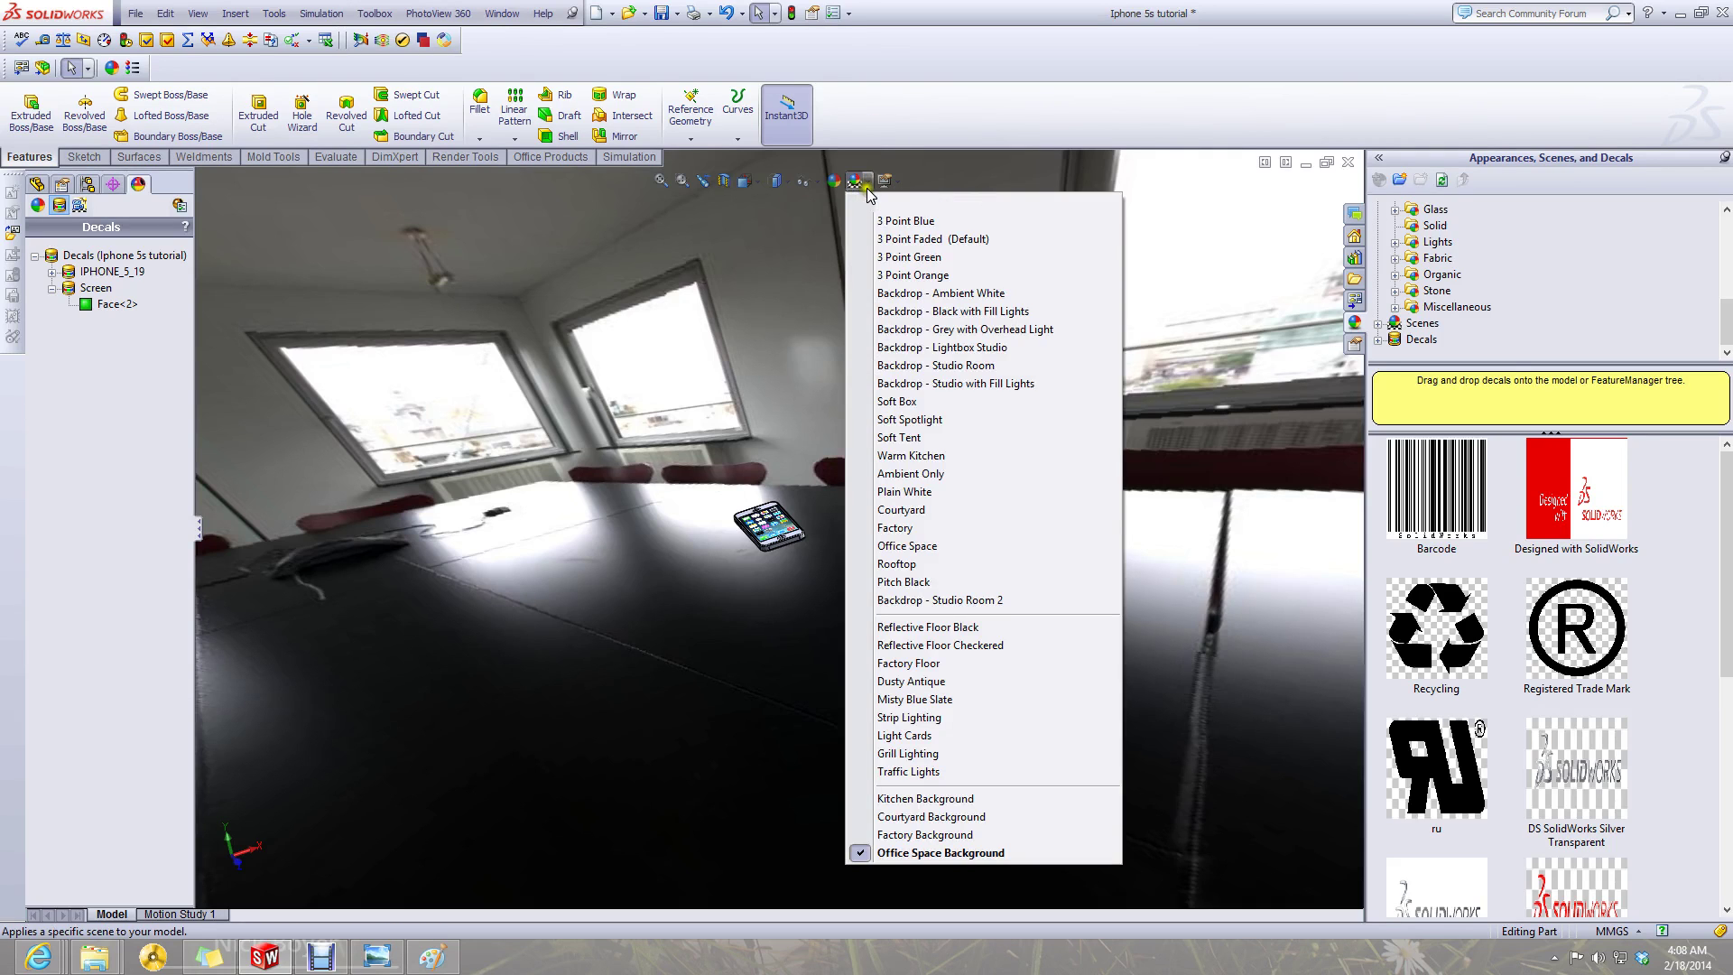
{"action": "left_click", "coordinate": [966, 238]}
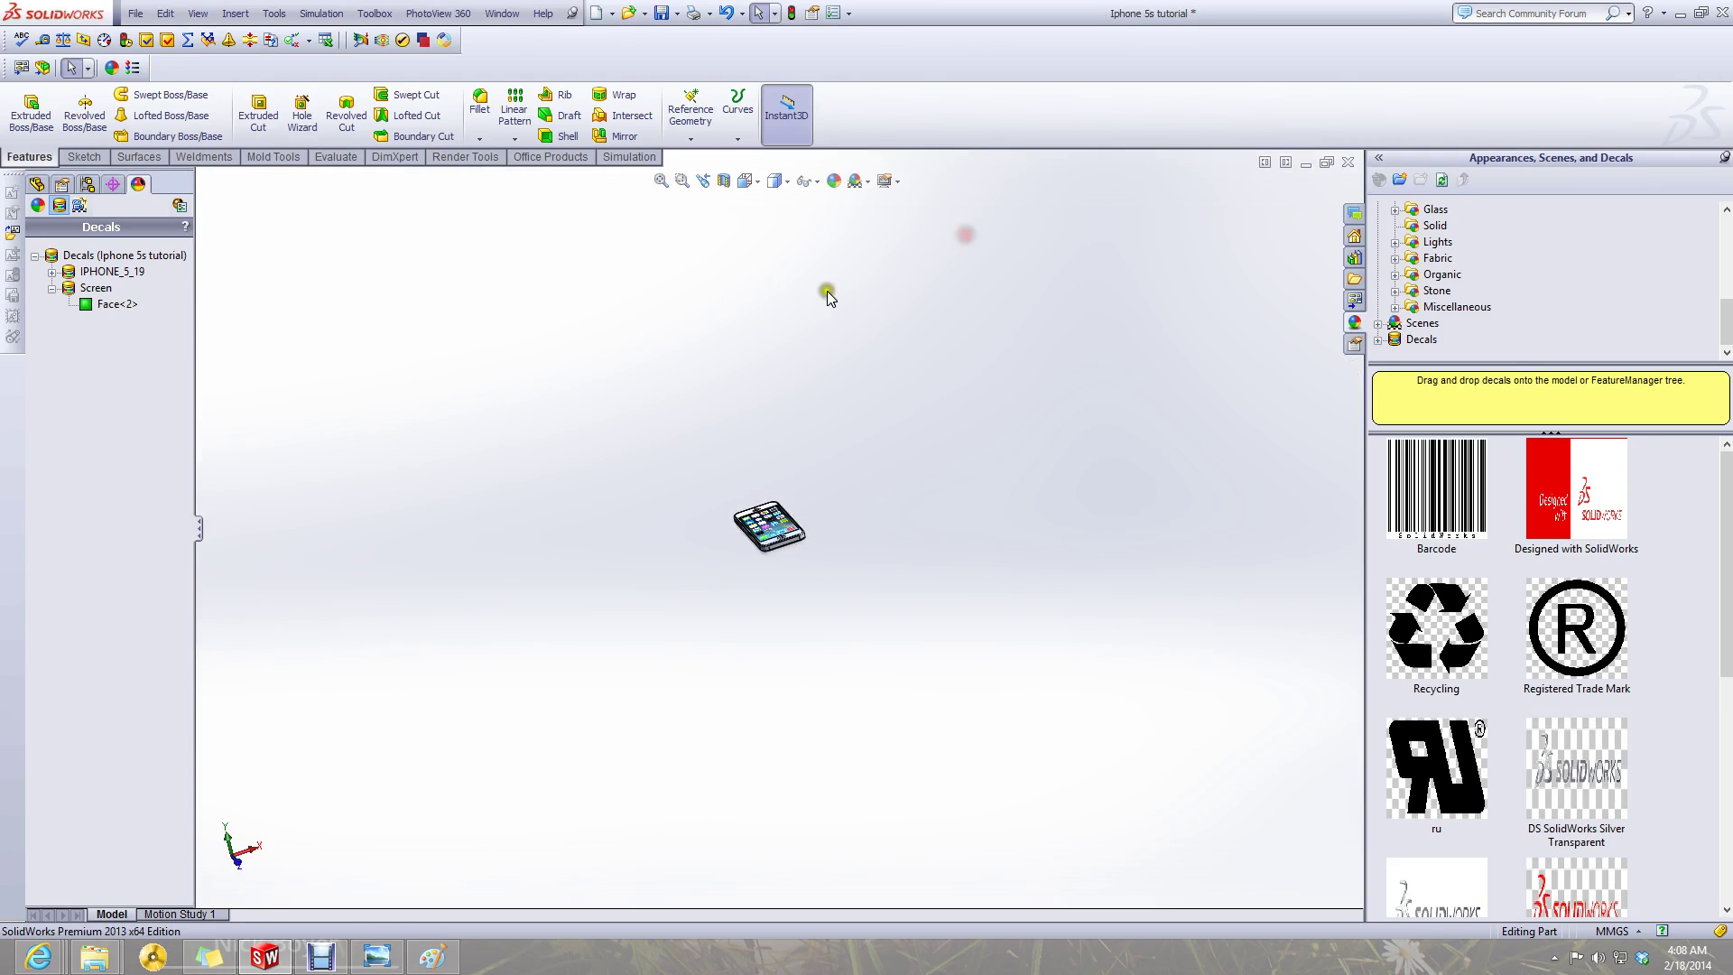
- Orient the phone to the isometric view and apply the Office Space Background scene
{"action": "left_click", "coordinate": [755, 185]}
{"action": "left_click", "coordinate": [784, 471]}
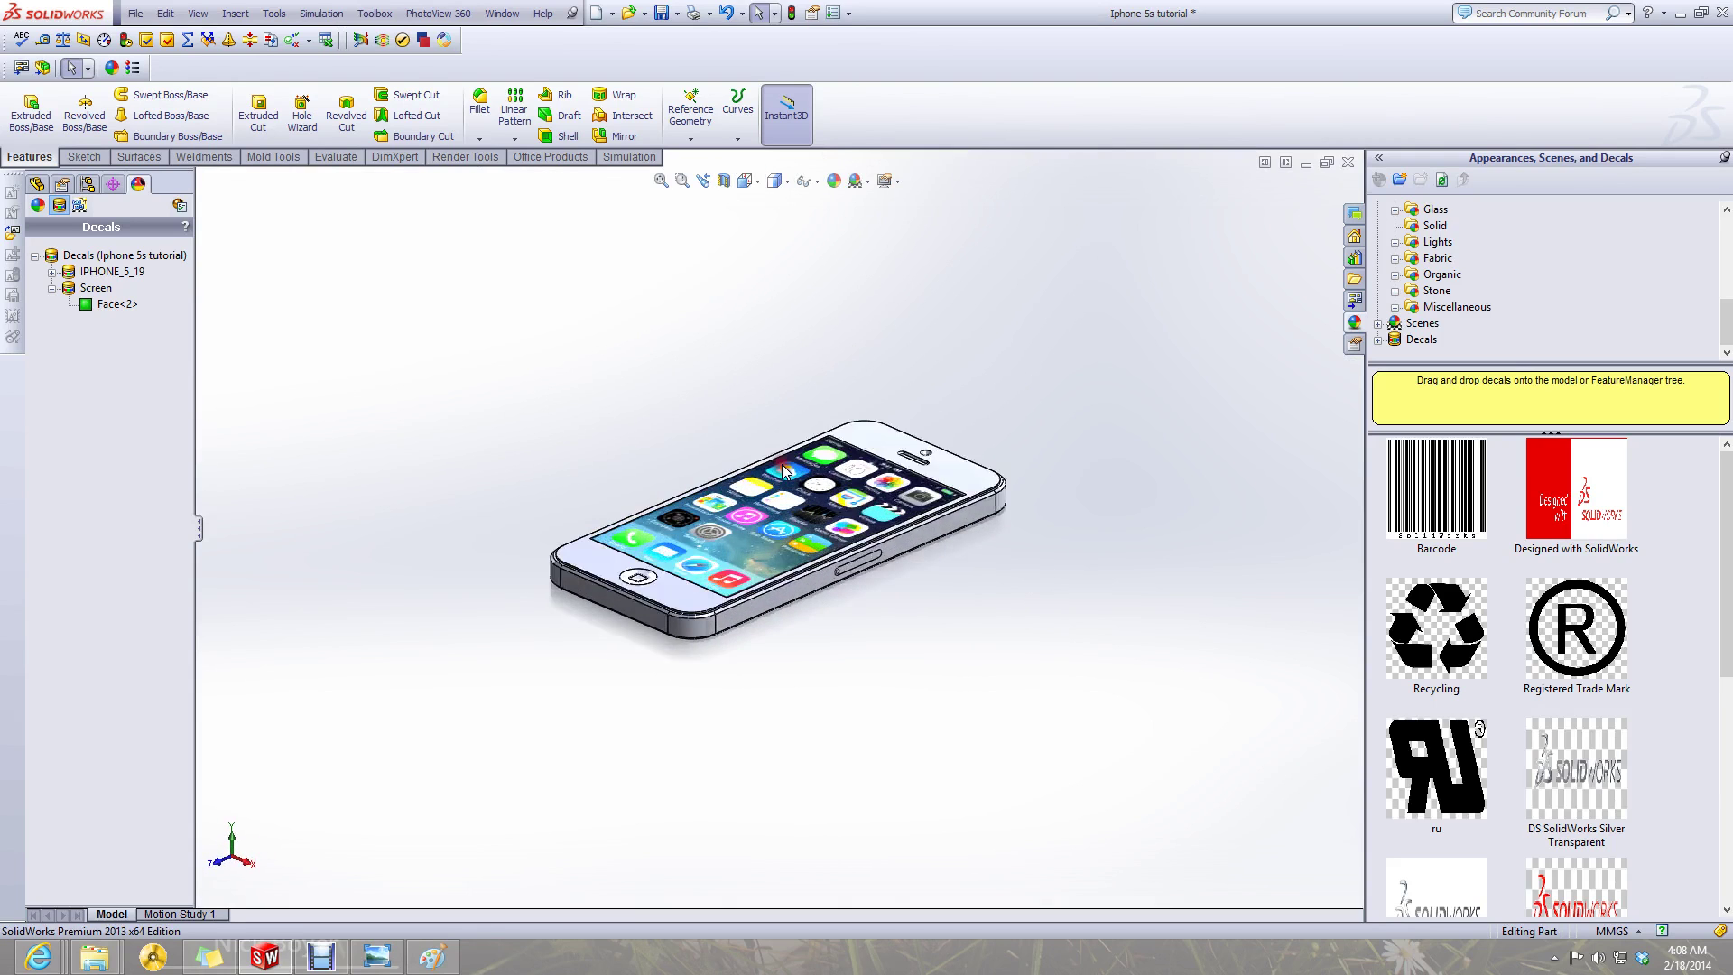
{"action": "left_click", "coordinate": [899, 188]}
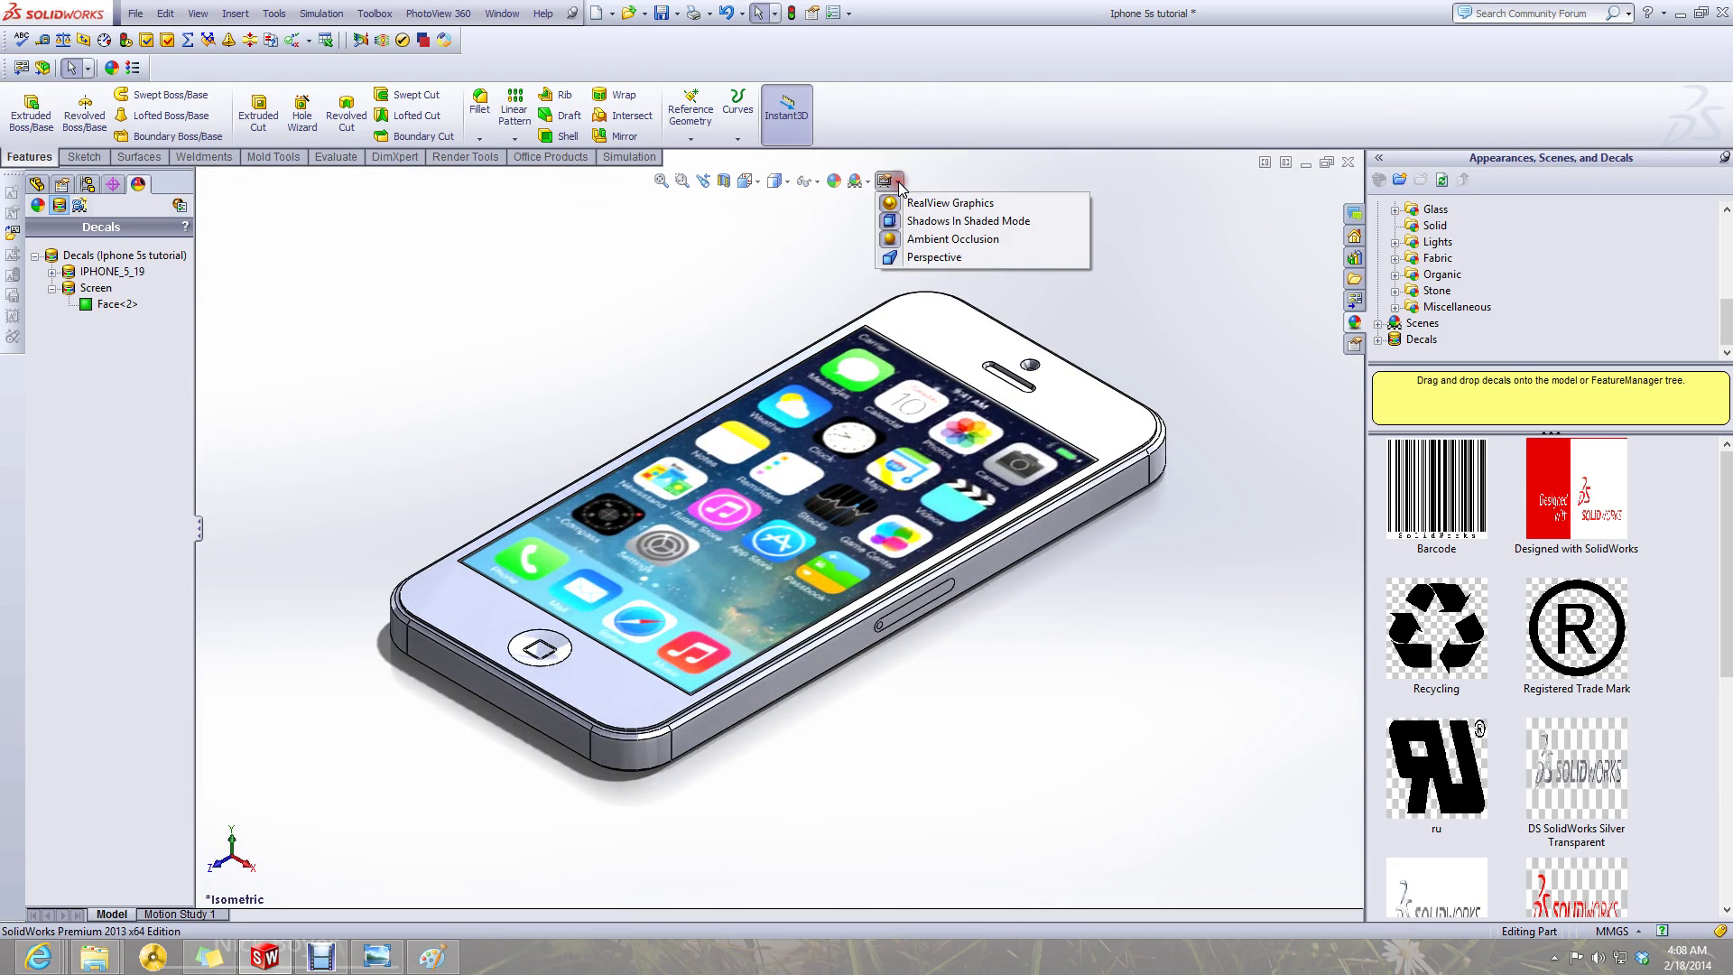
{"action": "left_click", "coordinate": [860, 183]}
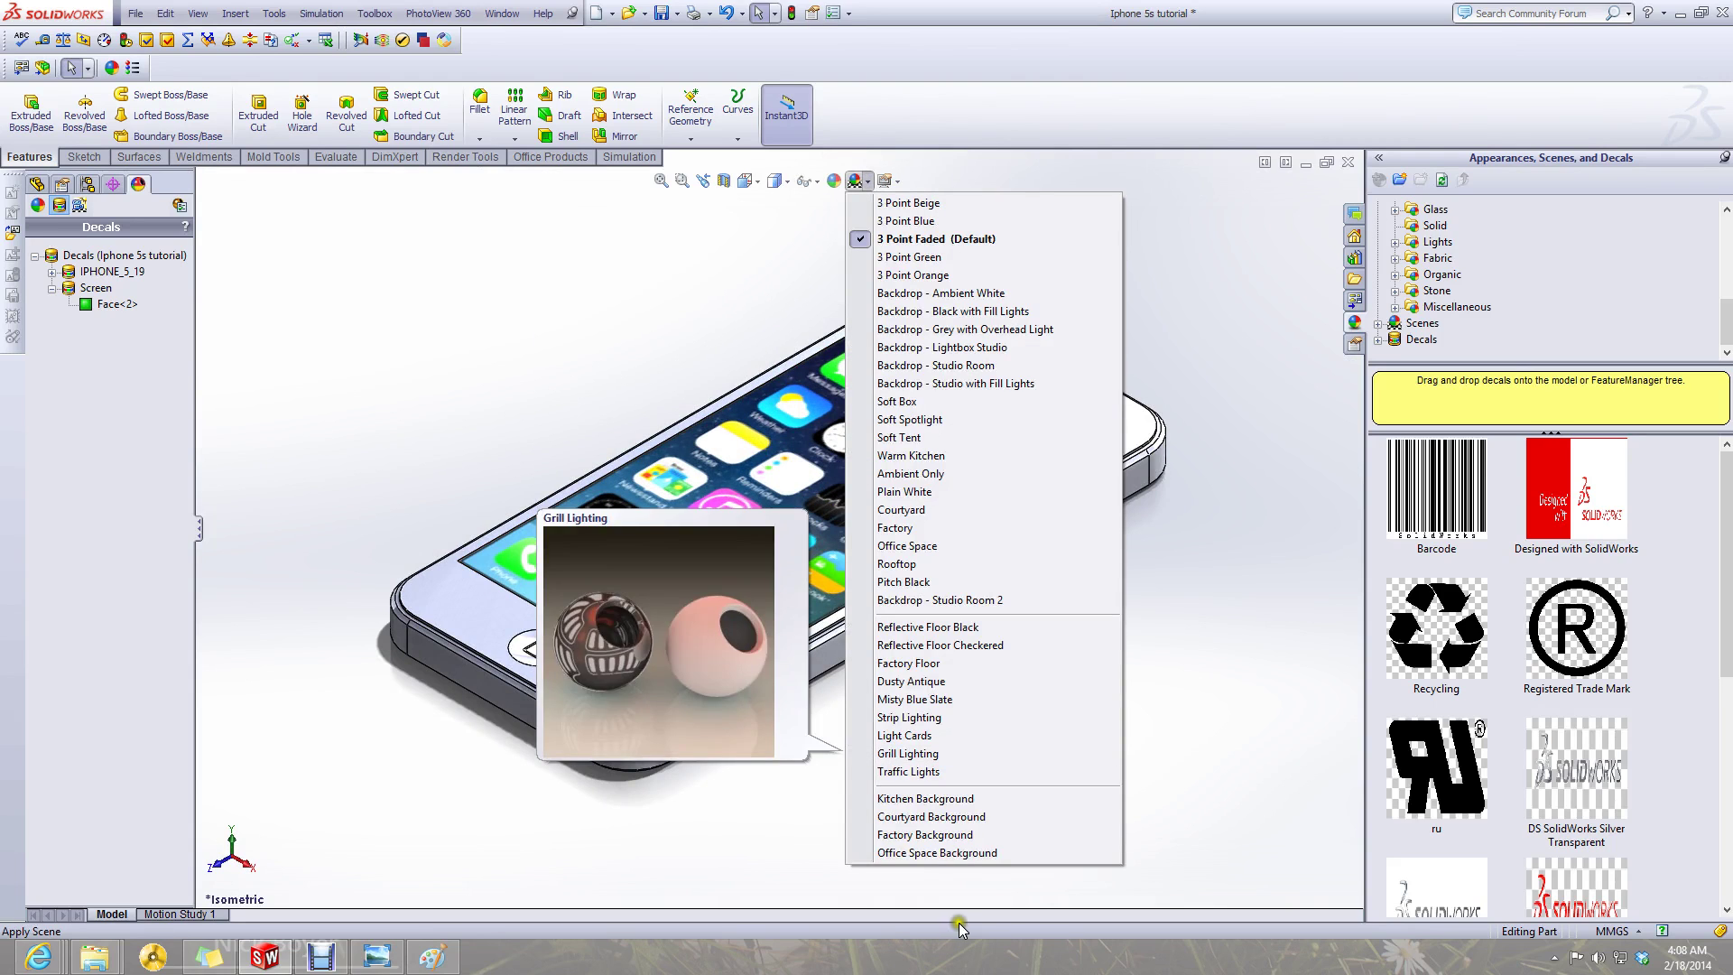
{"action": "left_click", "coordinate": [953, 853]}
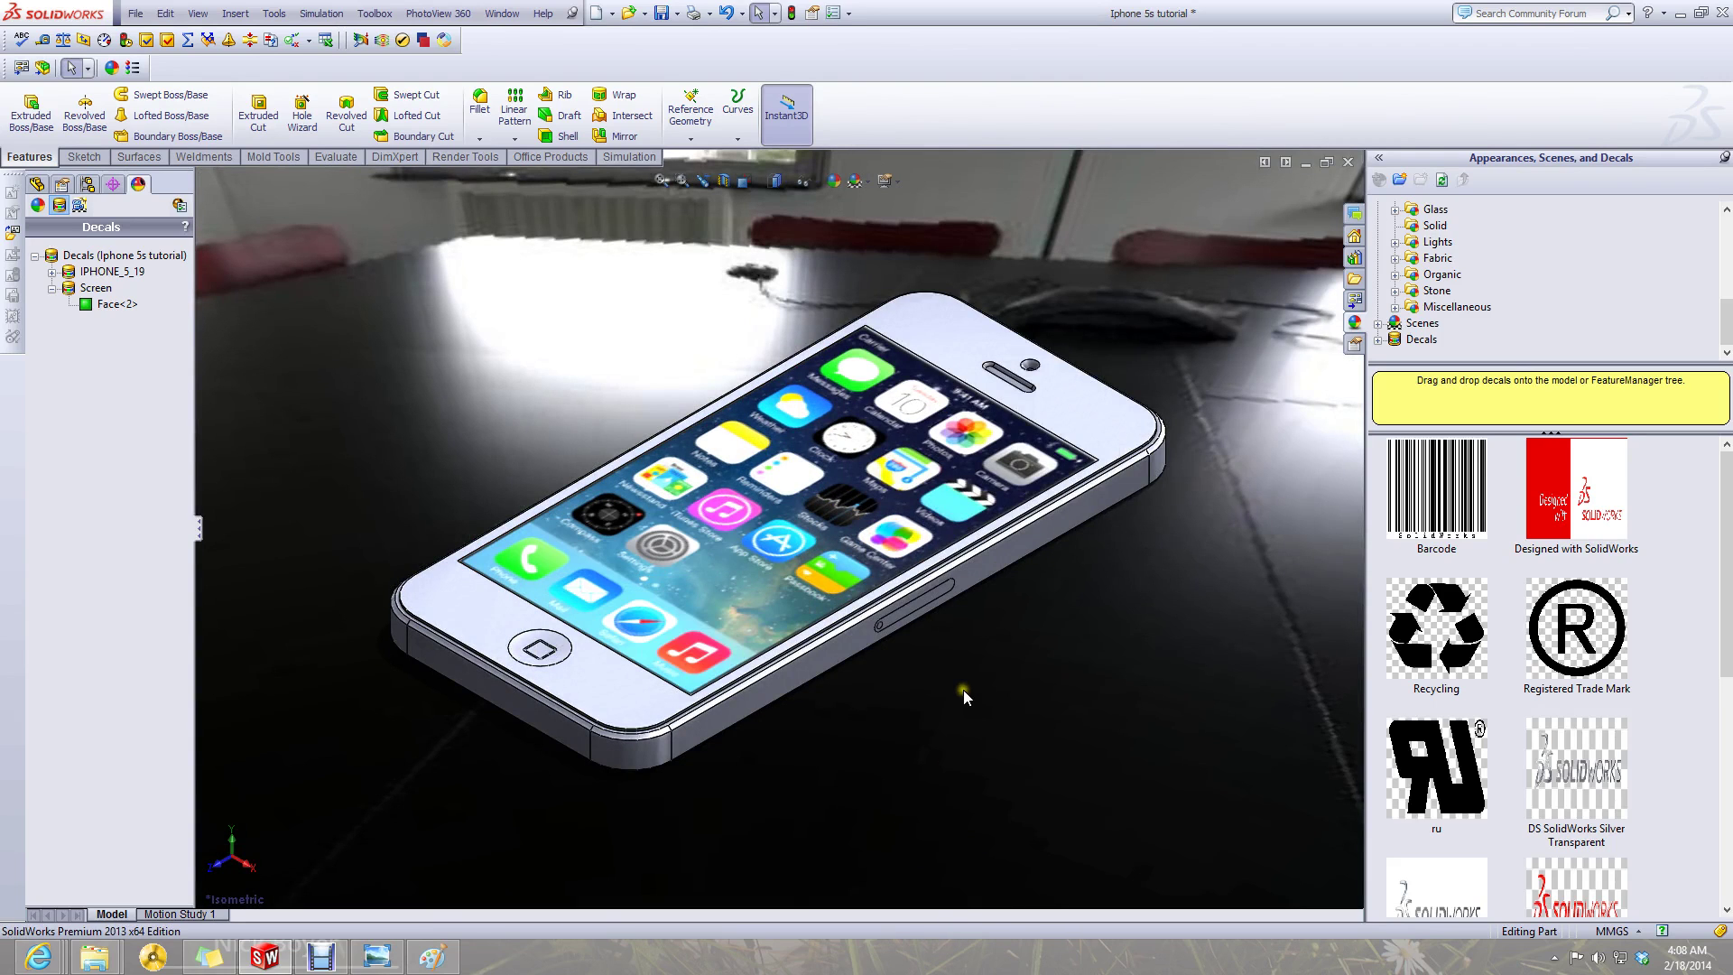
{"action": "middle_click_drag", "start_coordinate": [764, 533], "coordinate": [626, 293]}
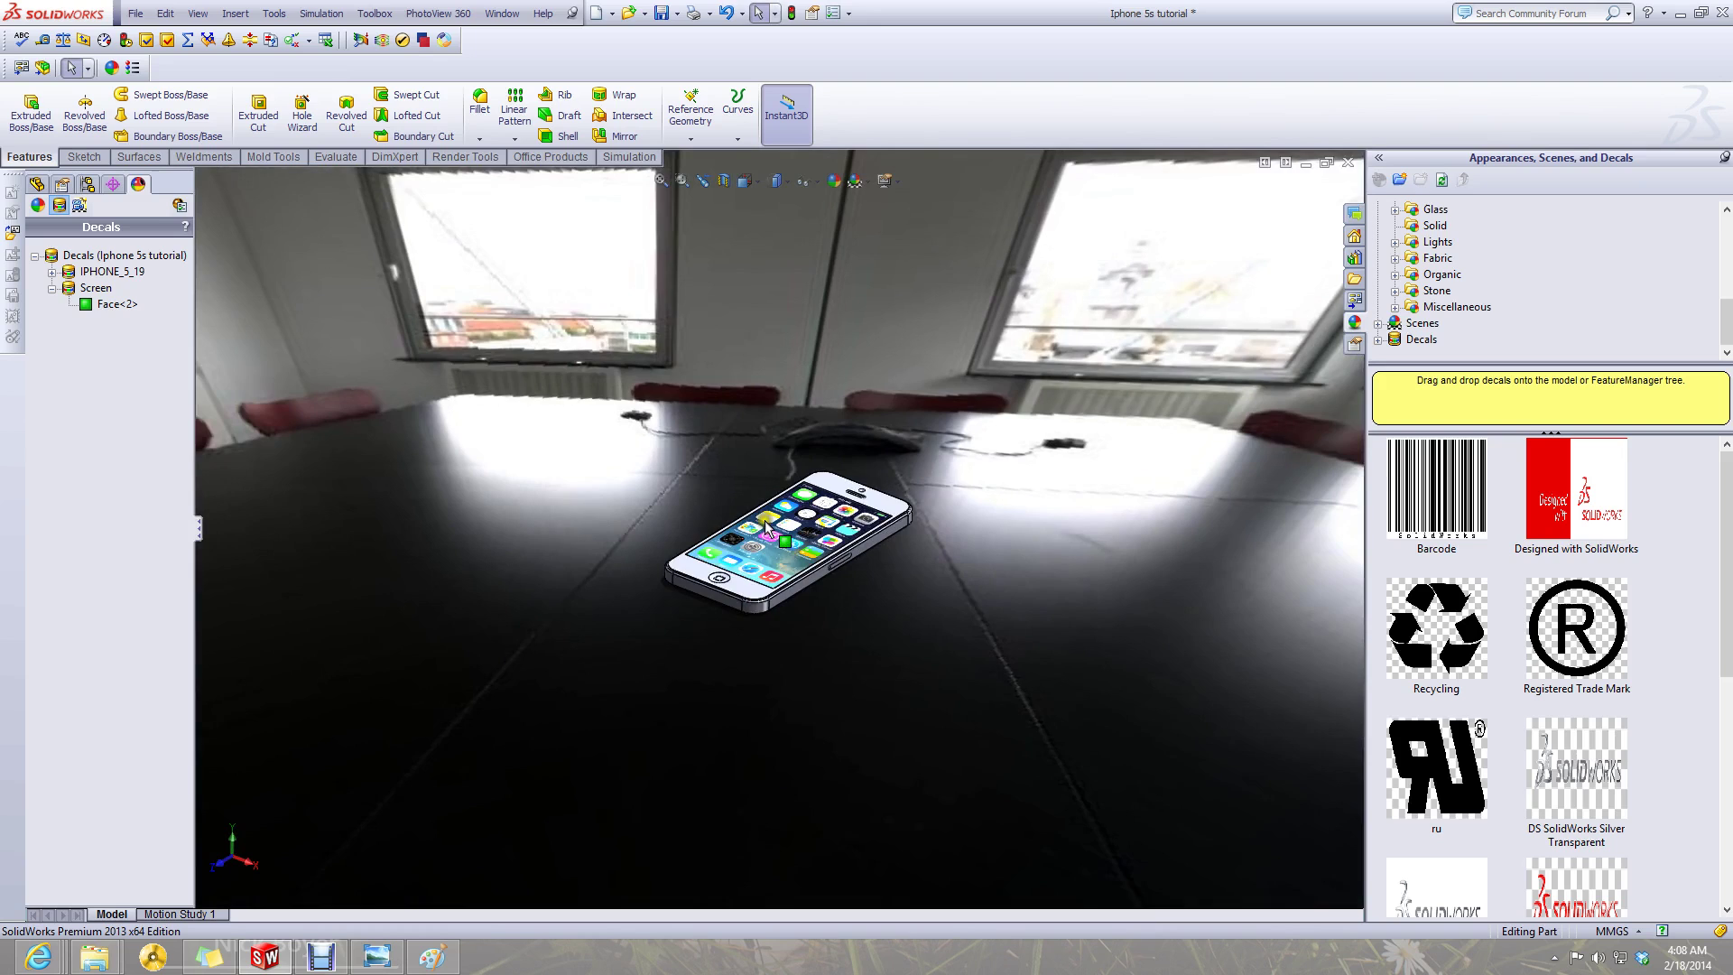
- Reposition the phone lower on the table in the office scene and run a PhotoView 360 final render
{"action": "middle_click_drag", "start_coordinate": [766, 528], "coordinate": [809, 498]}
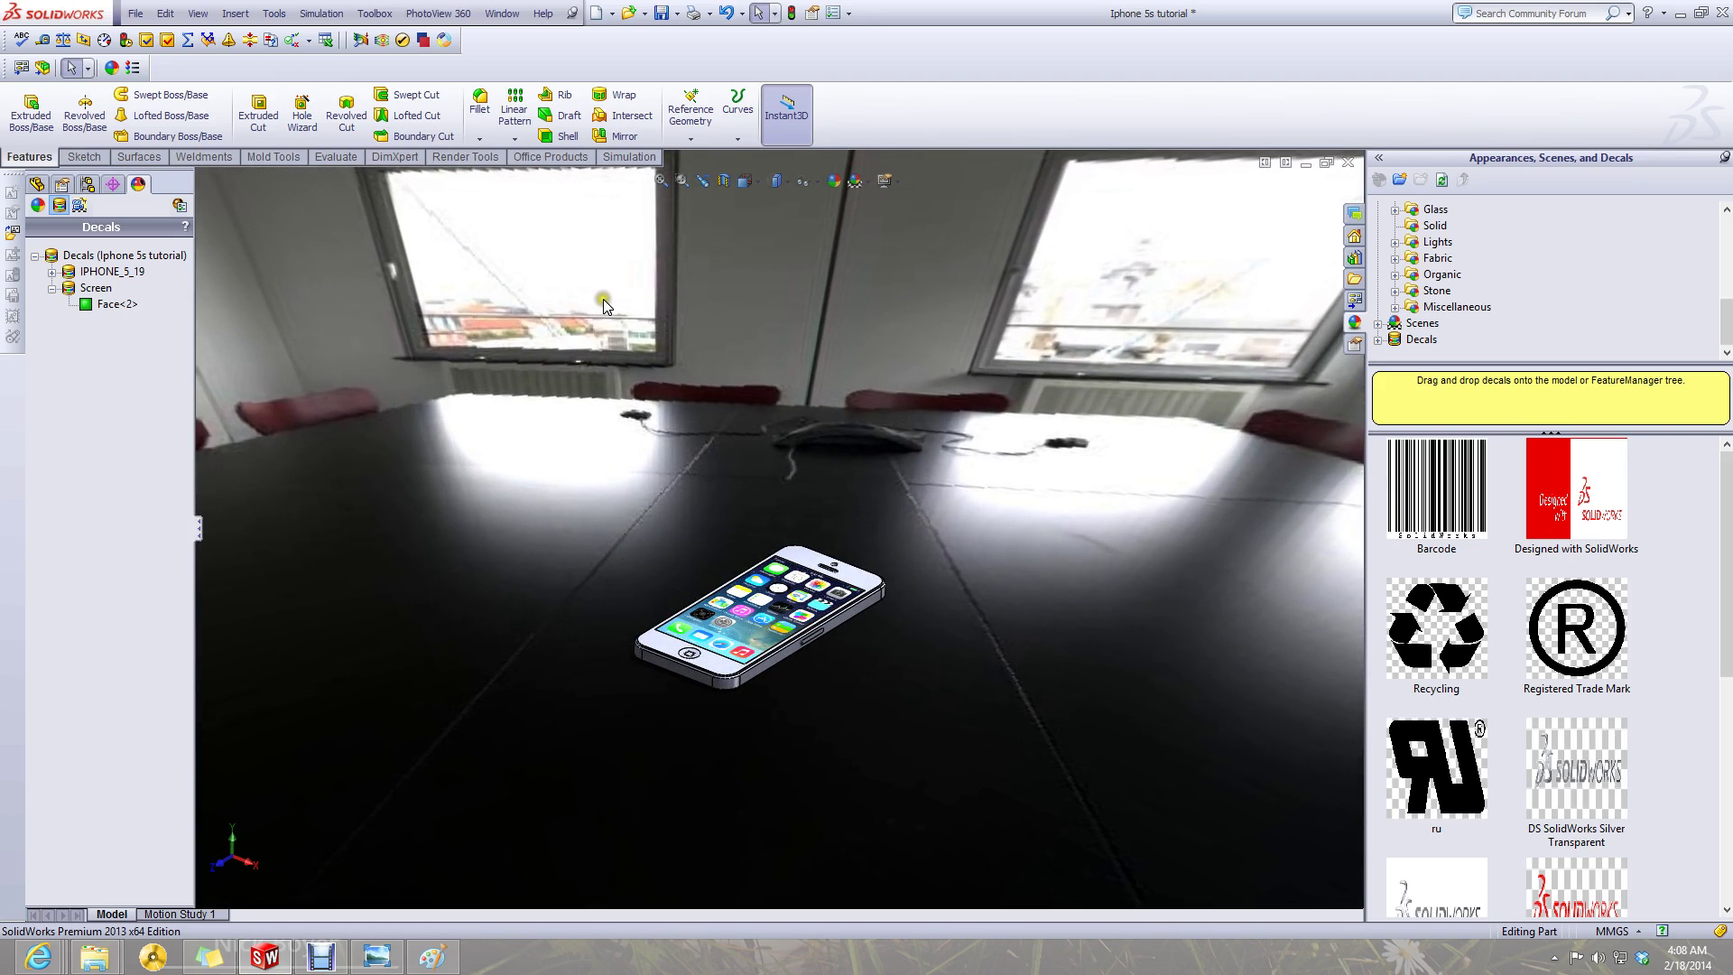
{"action": "left_click", "coordinate": [33, 187]}
{"action": "left_click", "coordinate": [414, 15]}
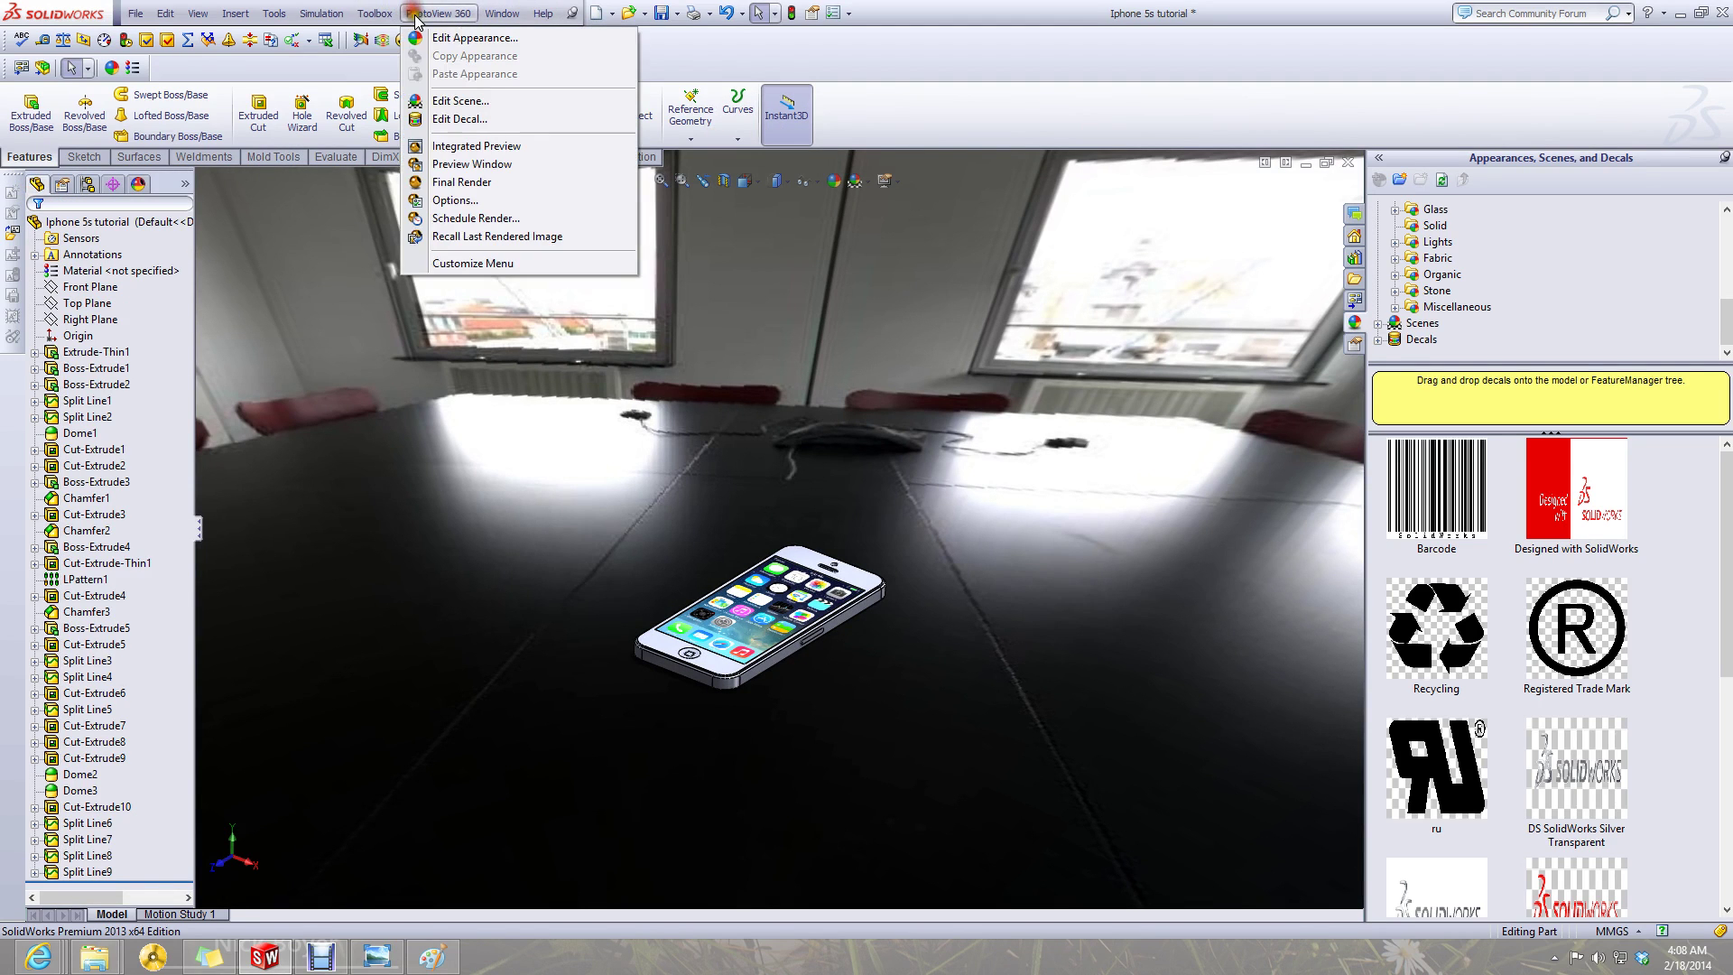
{"action": "left_click", "coordinate": [502, 183]}
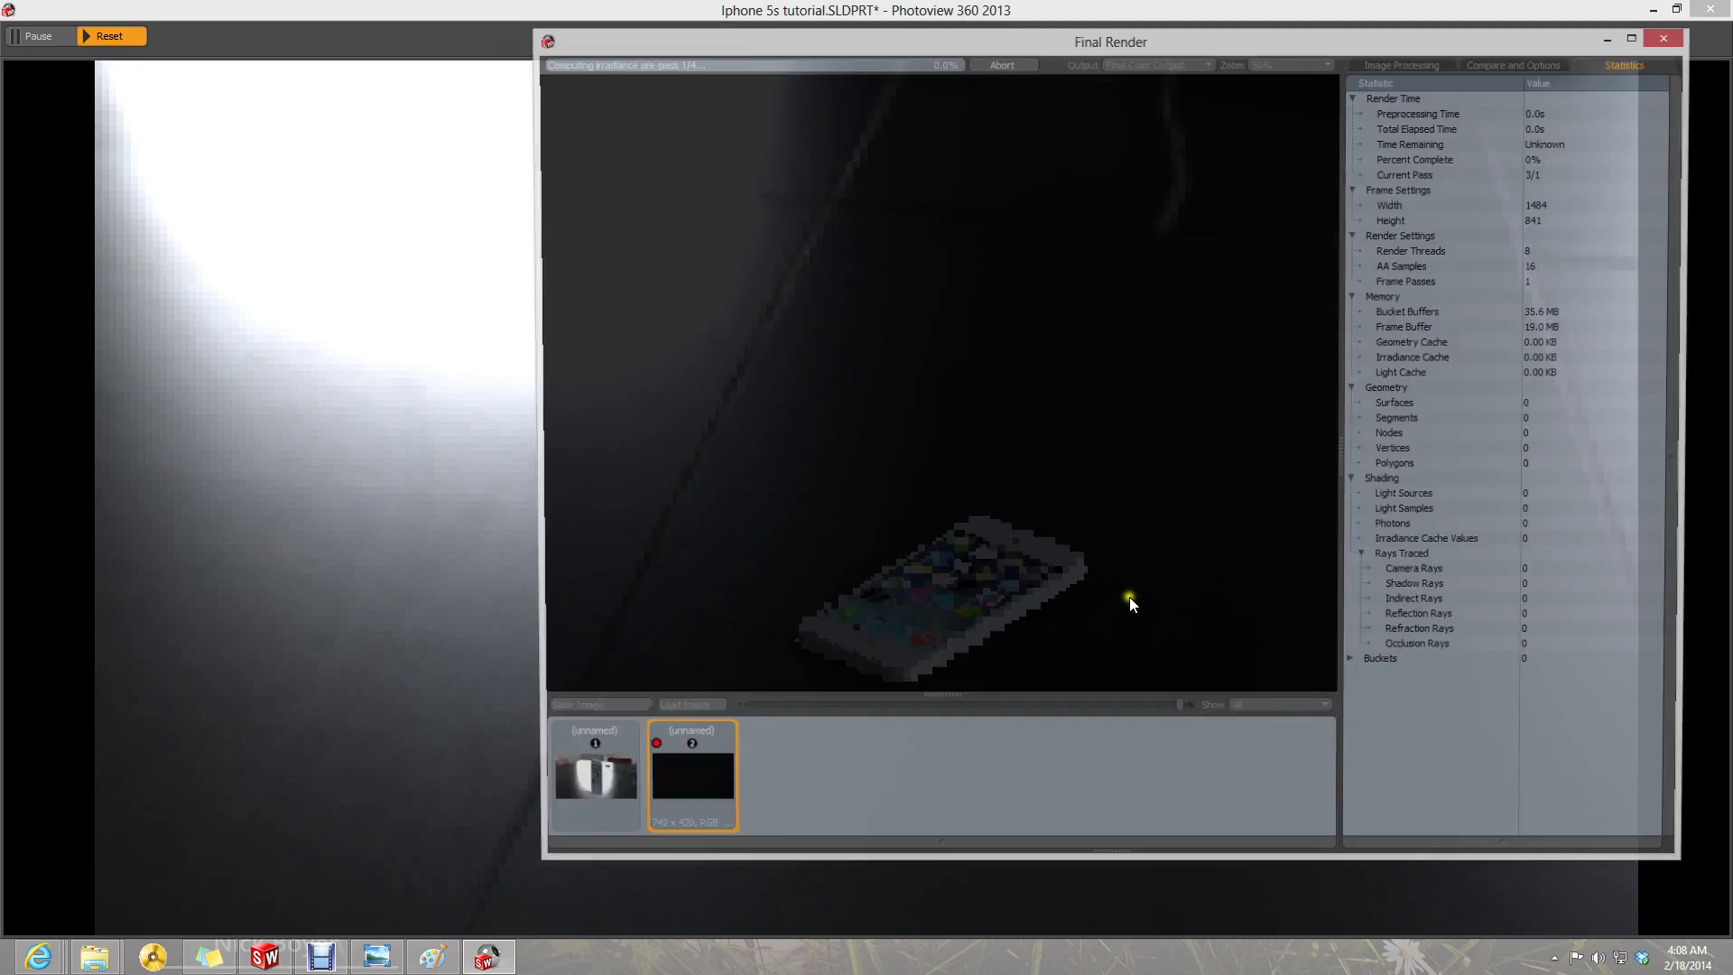
{"action": "key", "text": "F9"}
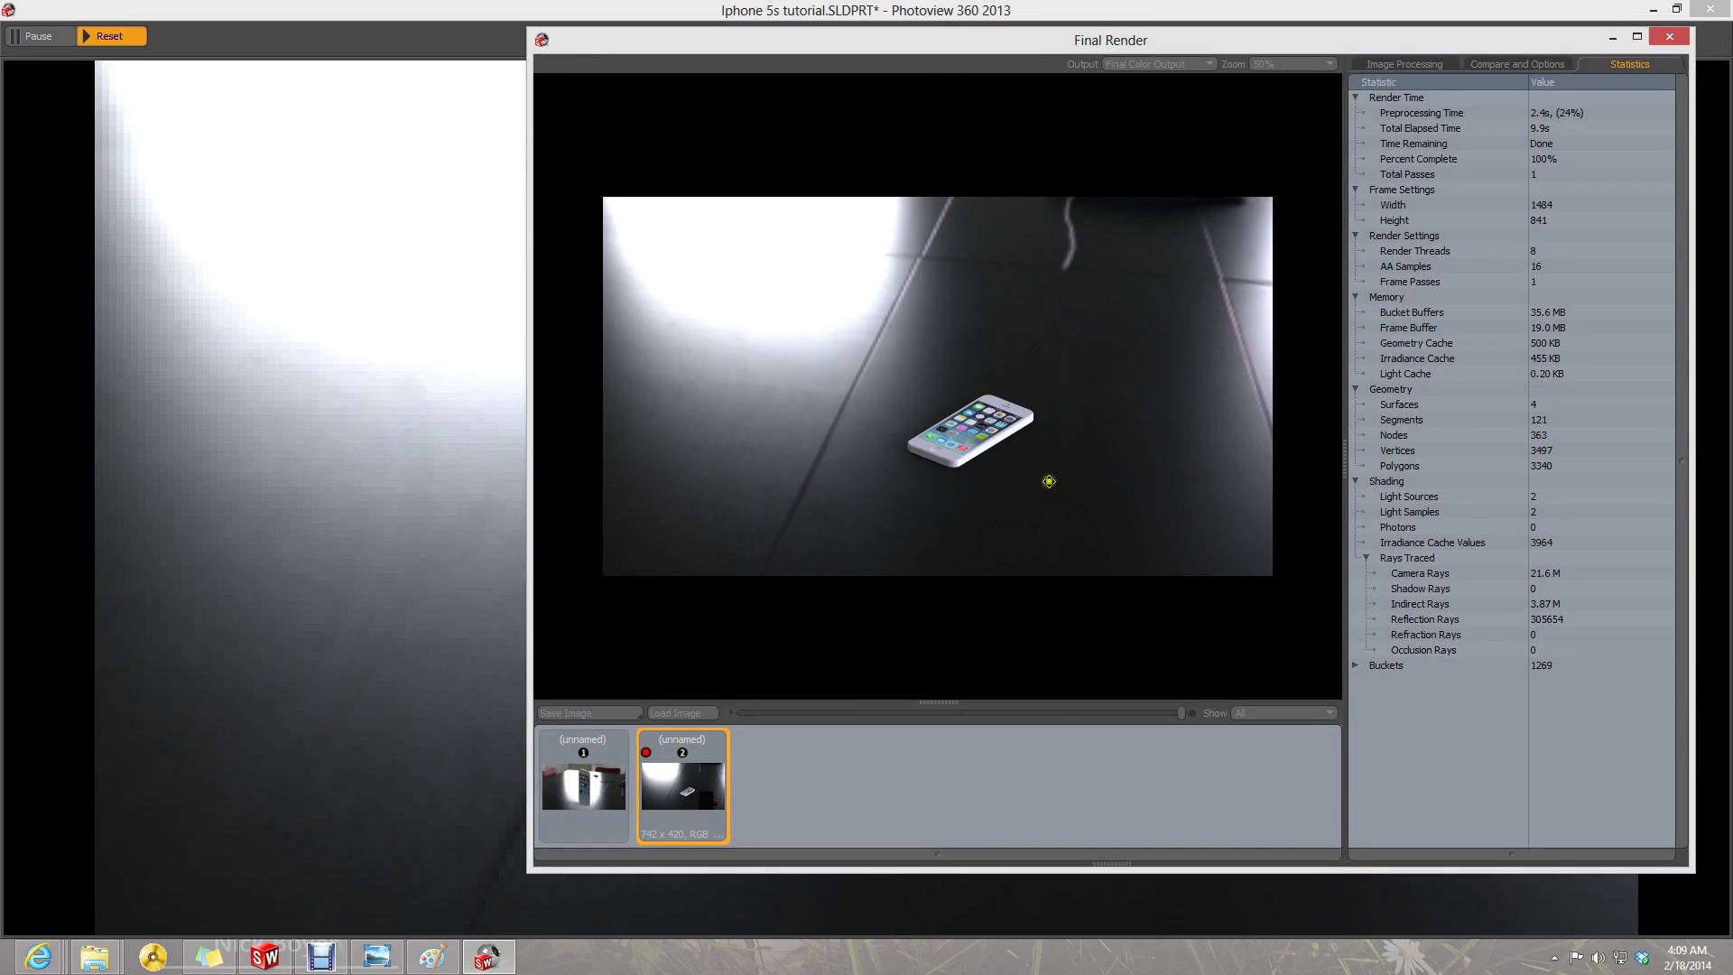
- Examine the rendered phone up close, and close the final render and preview windows
{"action": "scroll", "coordinate": [990, 406], "scroll_direction": "up", "scroll_amount": 1}
{"action": "scroll", "coordinate": [960, 446], "scroll_direction": "up", "scroll_amount": 2}
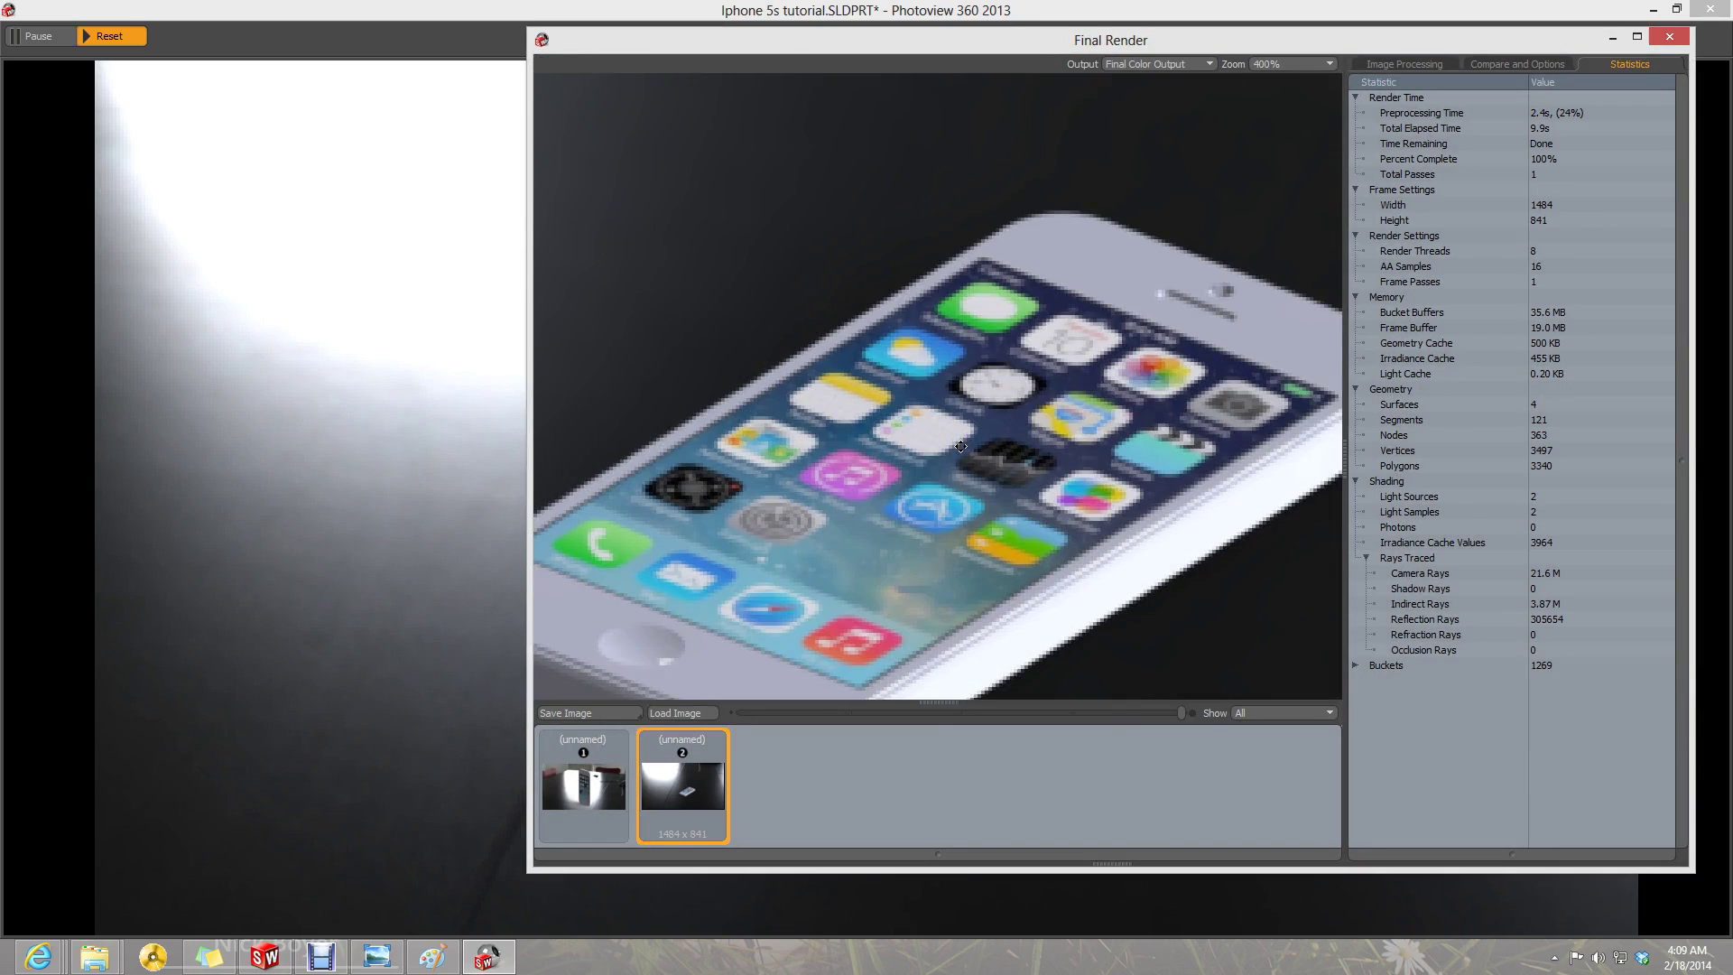
{"action": "scroll", "coordinate": [962, 446], "scroll_direction": "down", "scroll_amount": 2}
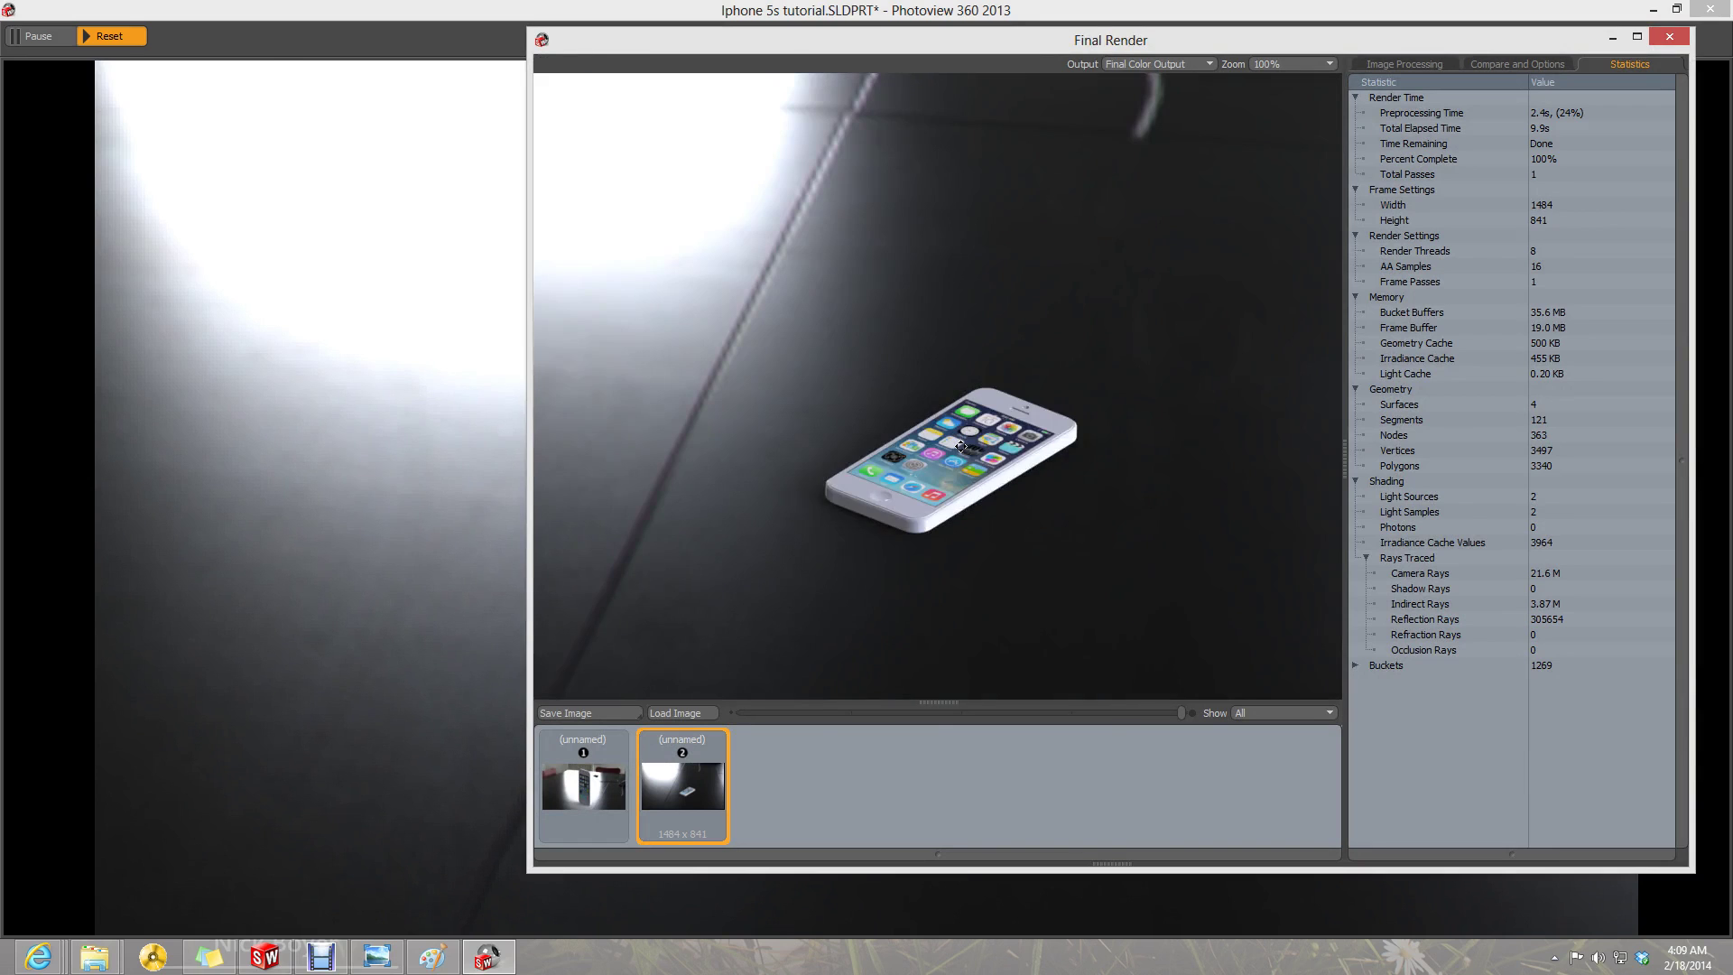
{"action": "left_click", "coordinate": [1666, 41]}
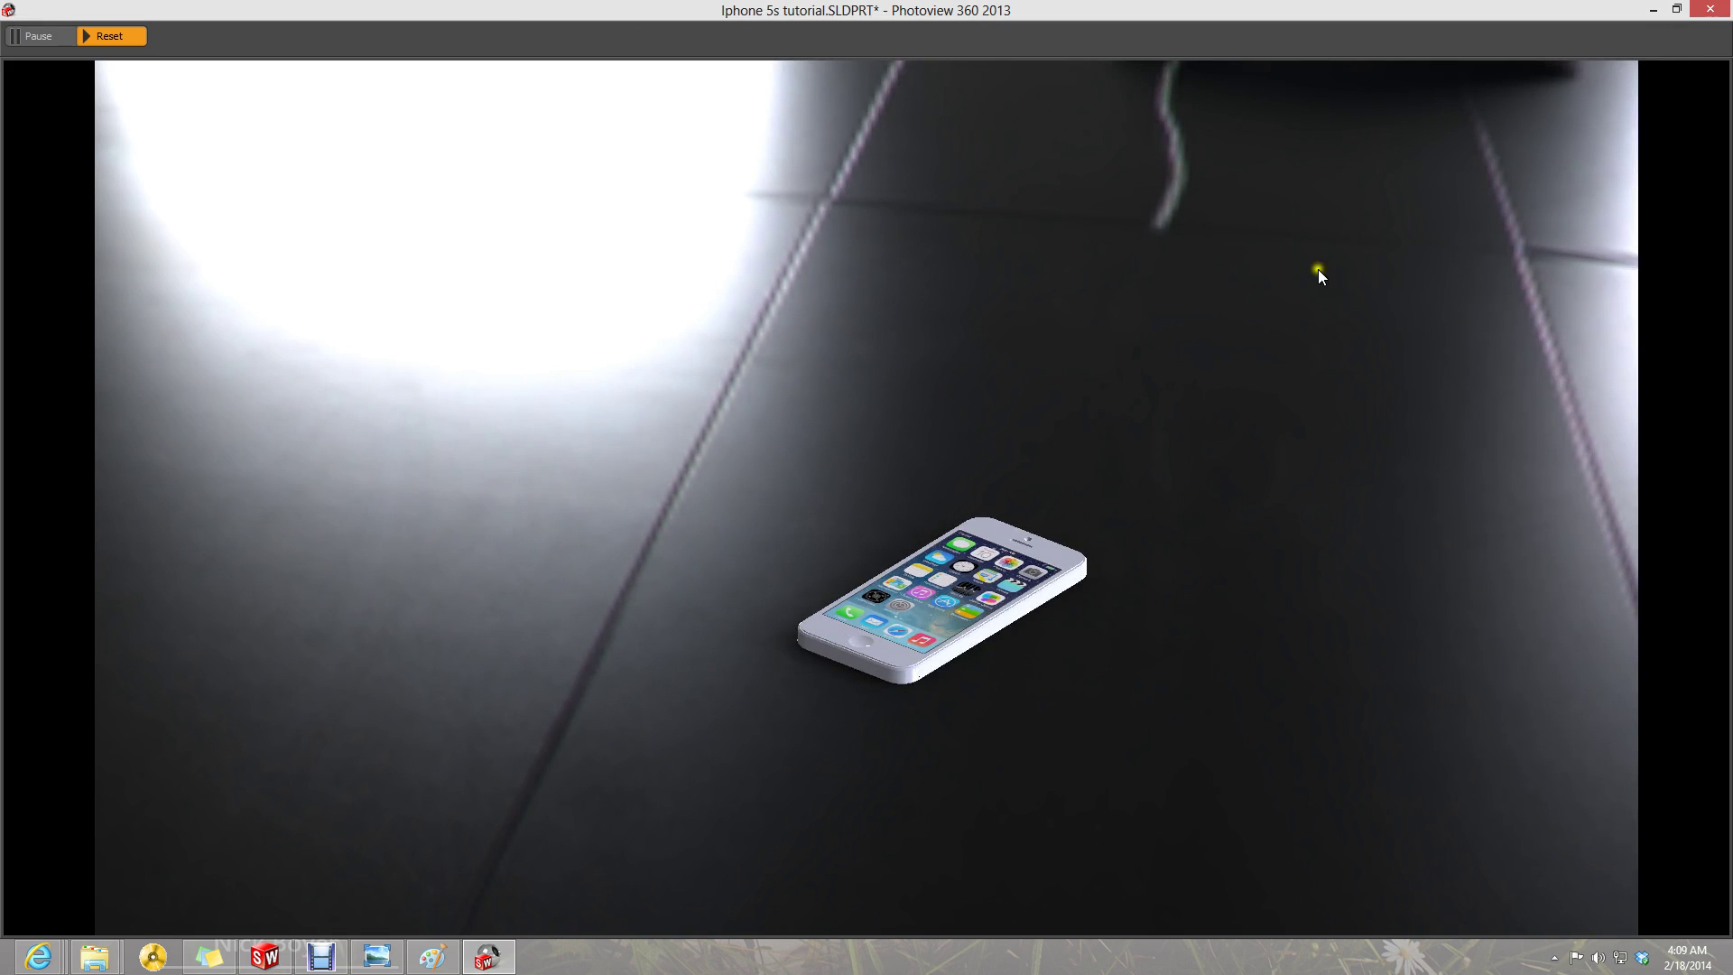
{"action": "mouse_move", "coordinate": [1719, 6]}
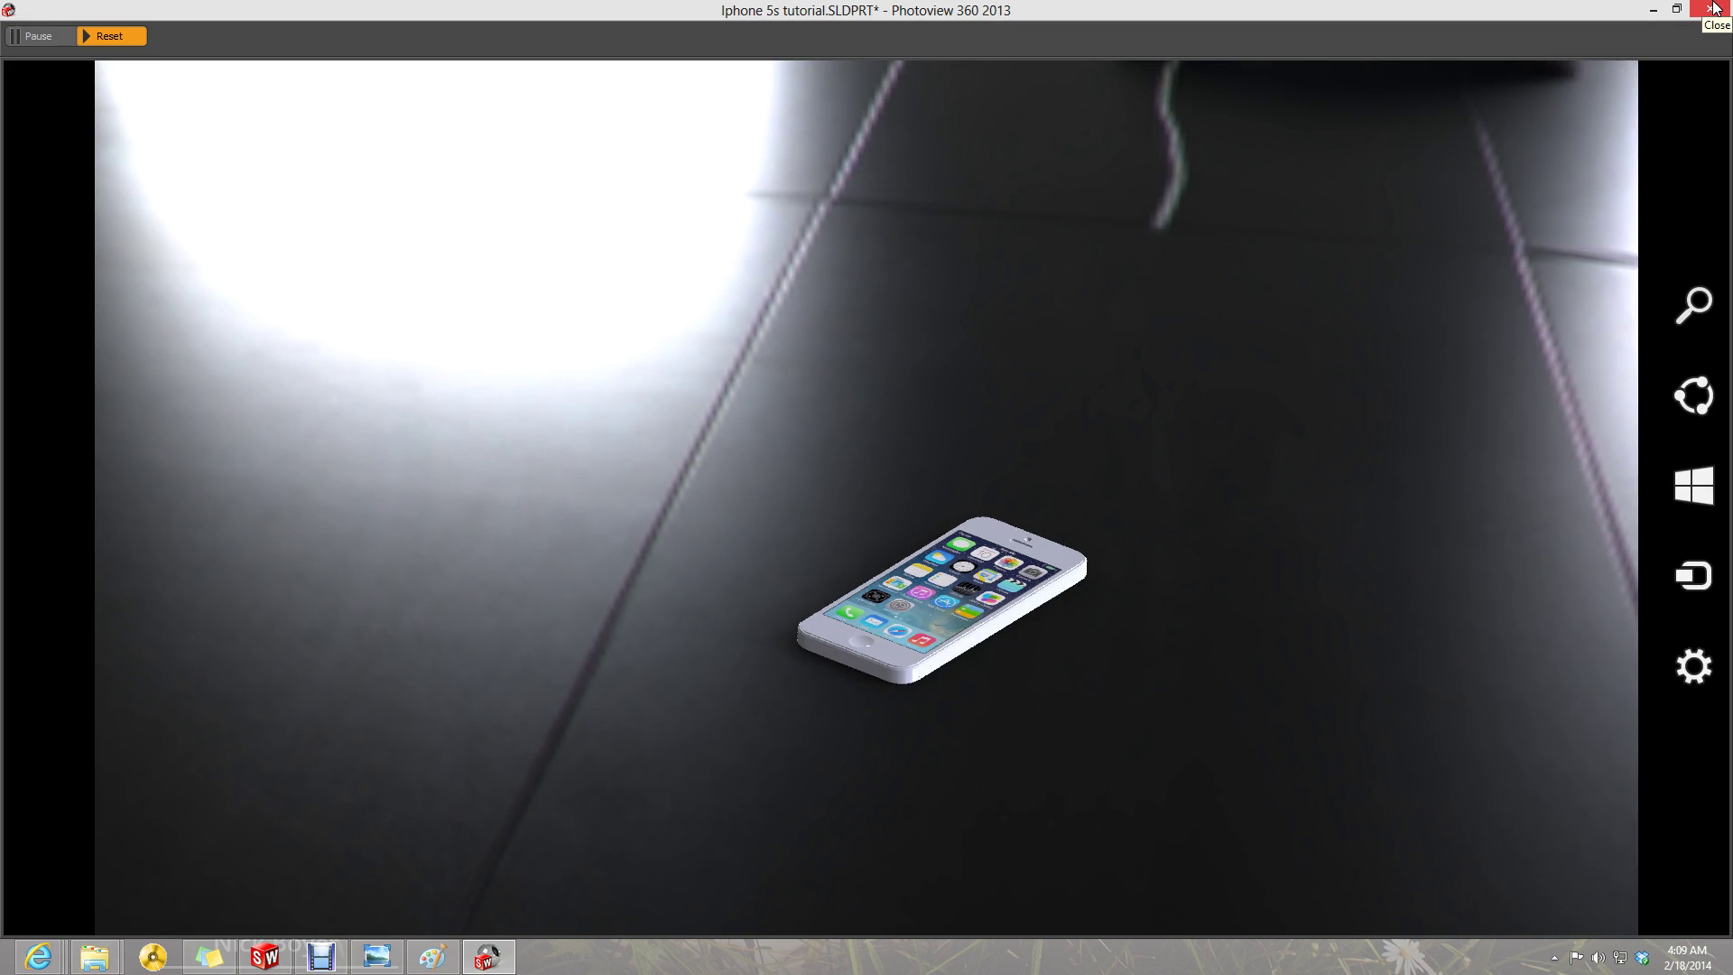
{"action": "left_click", "coordinate": [1714, 8]}
- Enlarge the phone so it fills most of the office scene, and run another final render
{"action": "scroll", "coordinate": [757, 635], "scroll_direction": "down", "scroll_amount": 1}
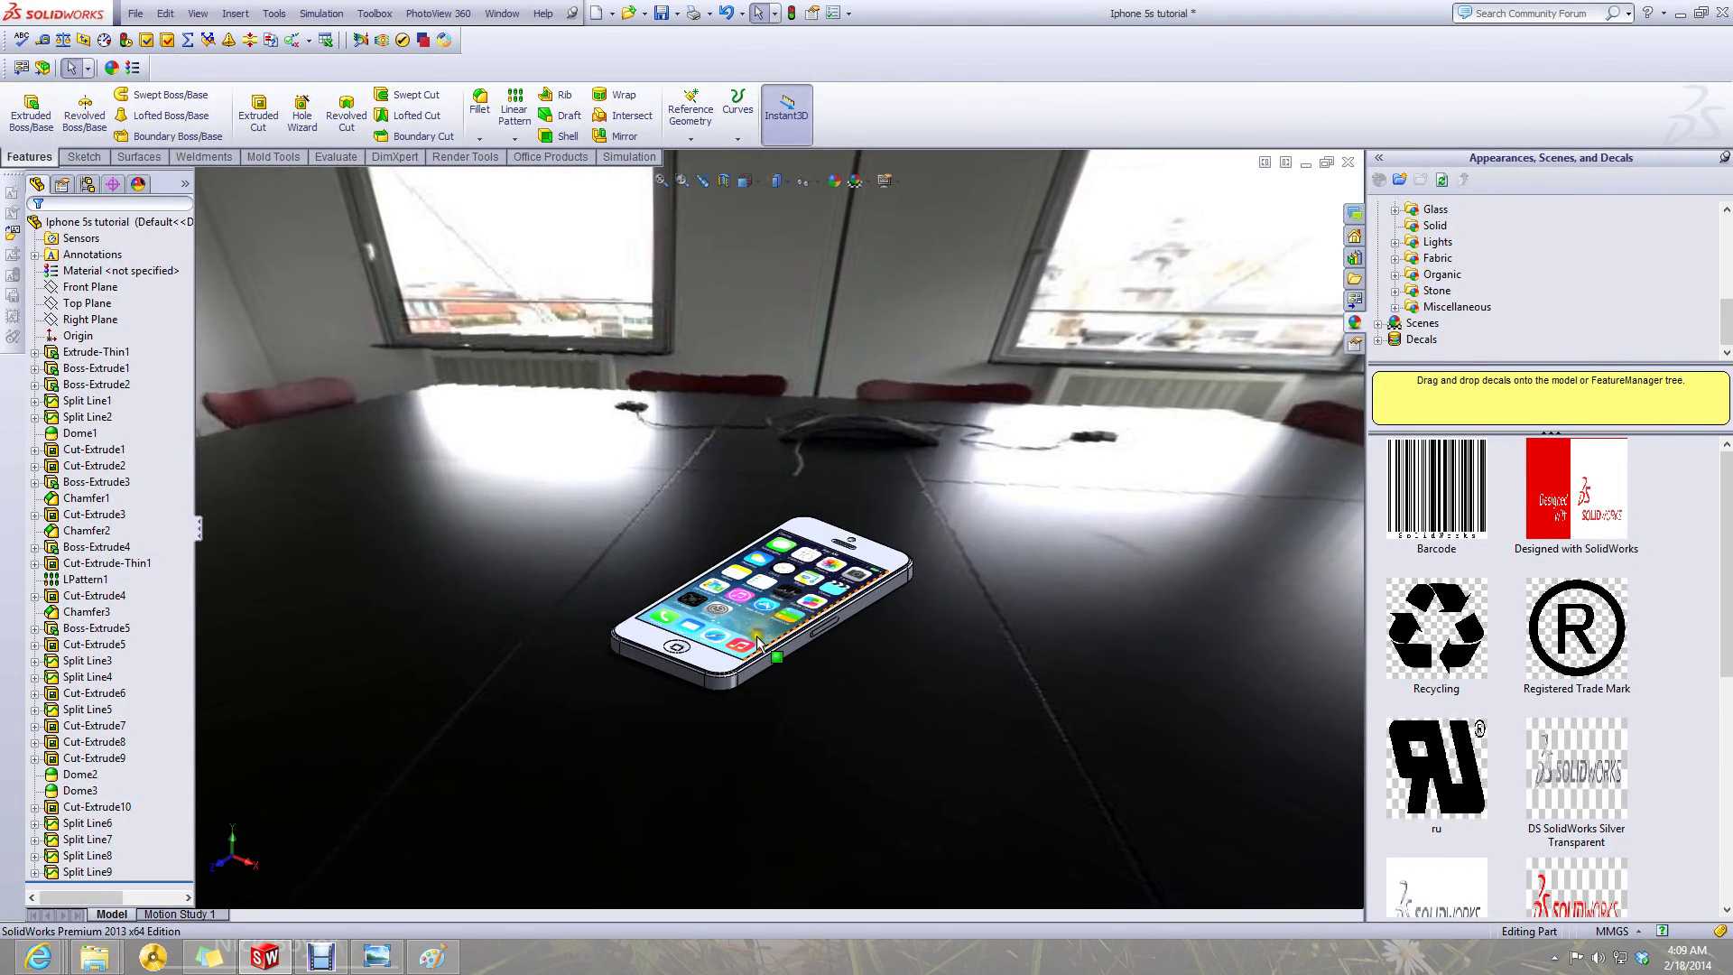
{"action": "scroll", "coordinate": [778, 553], "scroll_direction": "down", "scroll_amount": 4}
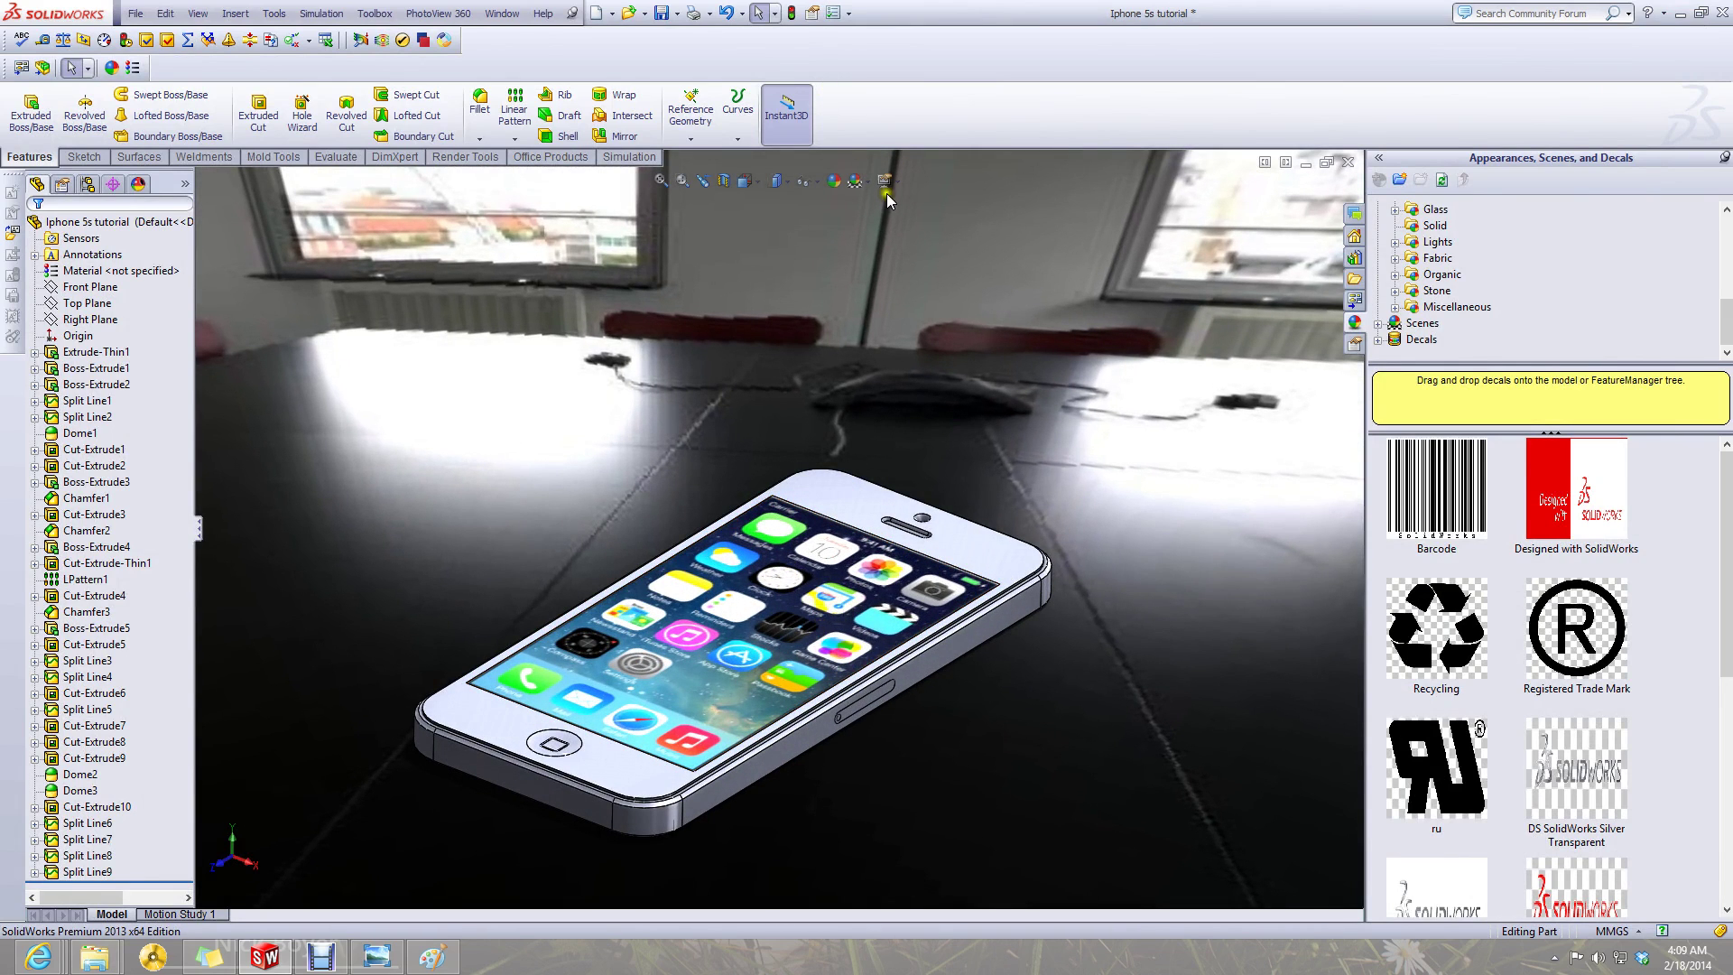
{"action": "left_click", "coordinate": [438, 13]}
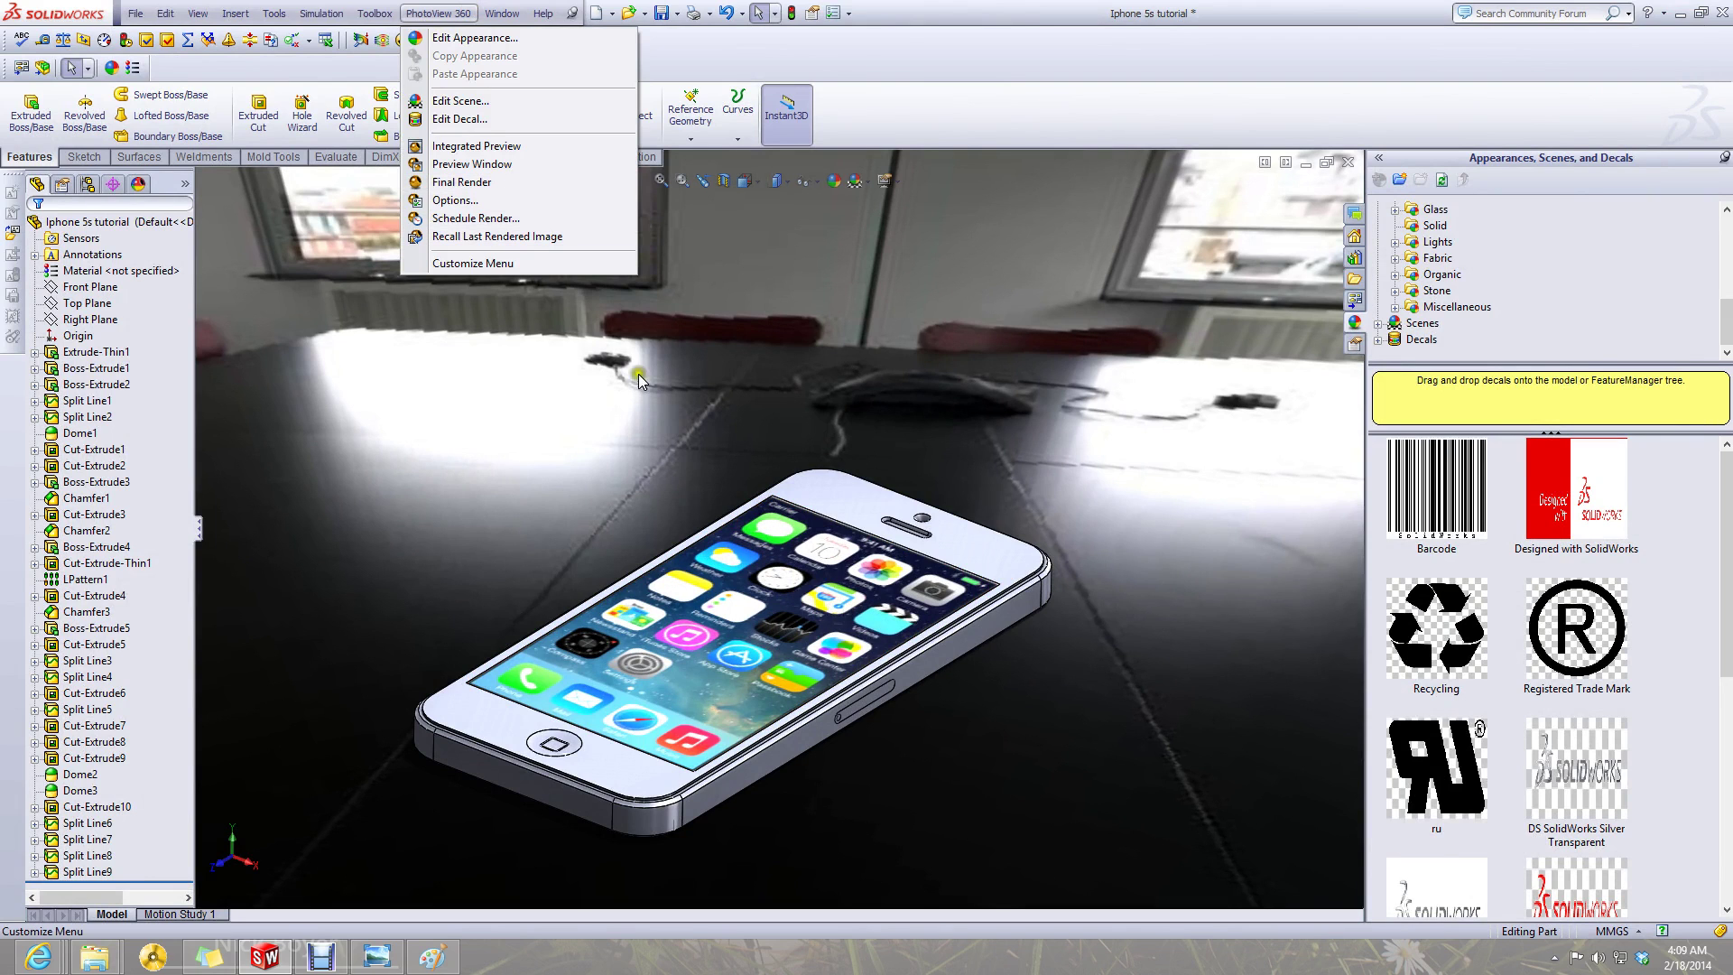
{"action": "left_click", "coordinate": [771, 585]}
{"action": "scroll", "coordinate": [650, 501], "scroll_direction": "down", "scroll_amount": 3}
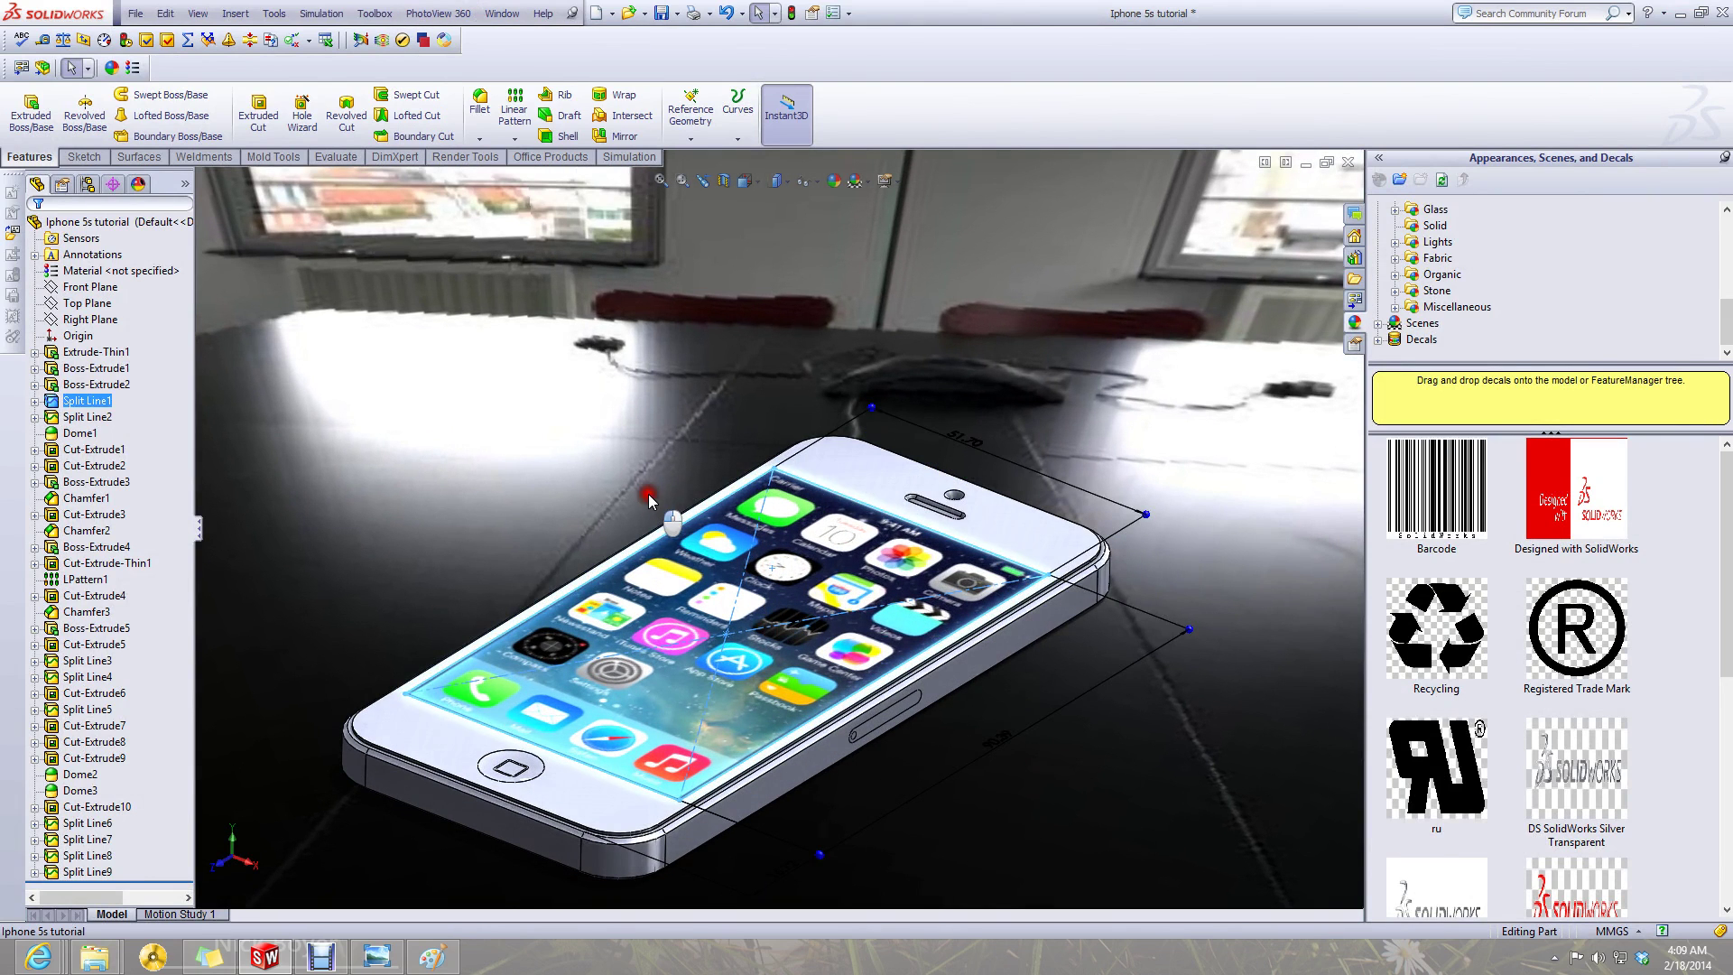
{"action": "scroll", "coordinate": [722, 727], "scroll_direction": "down", "scroll_amount": 2}
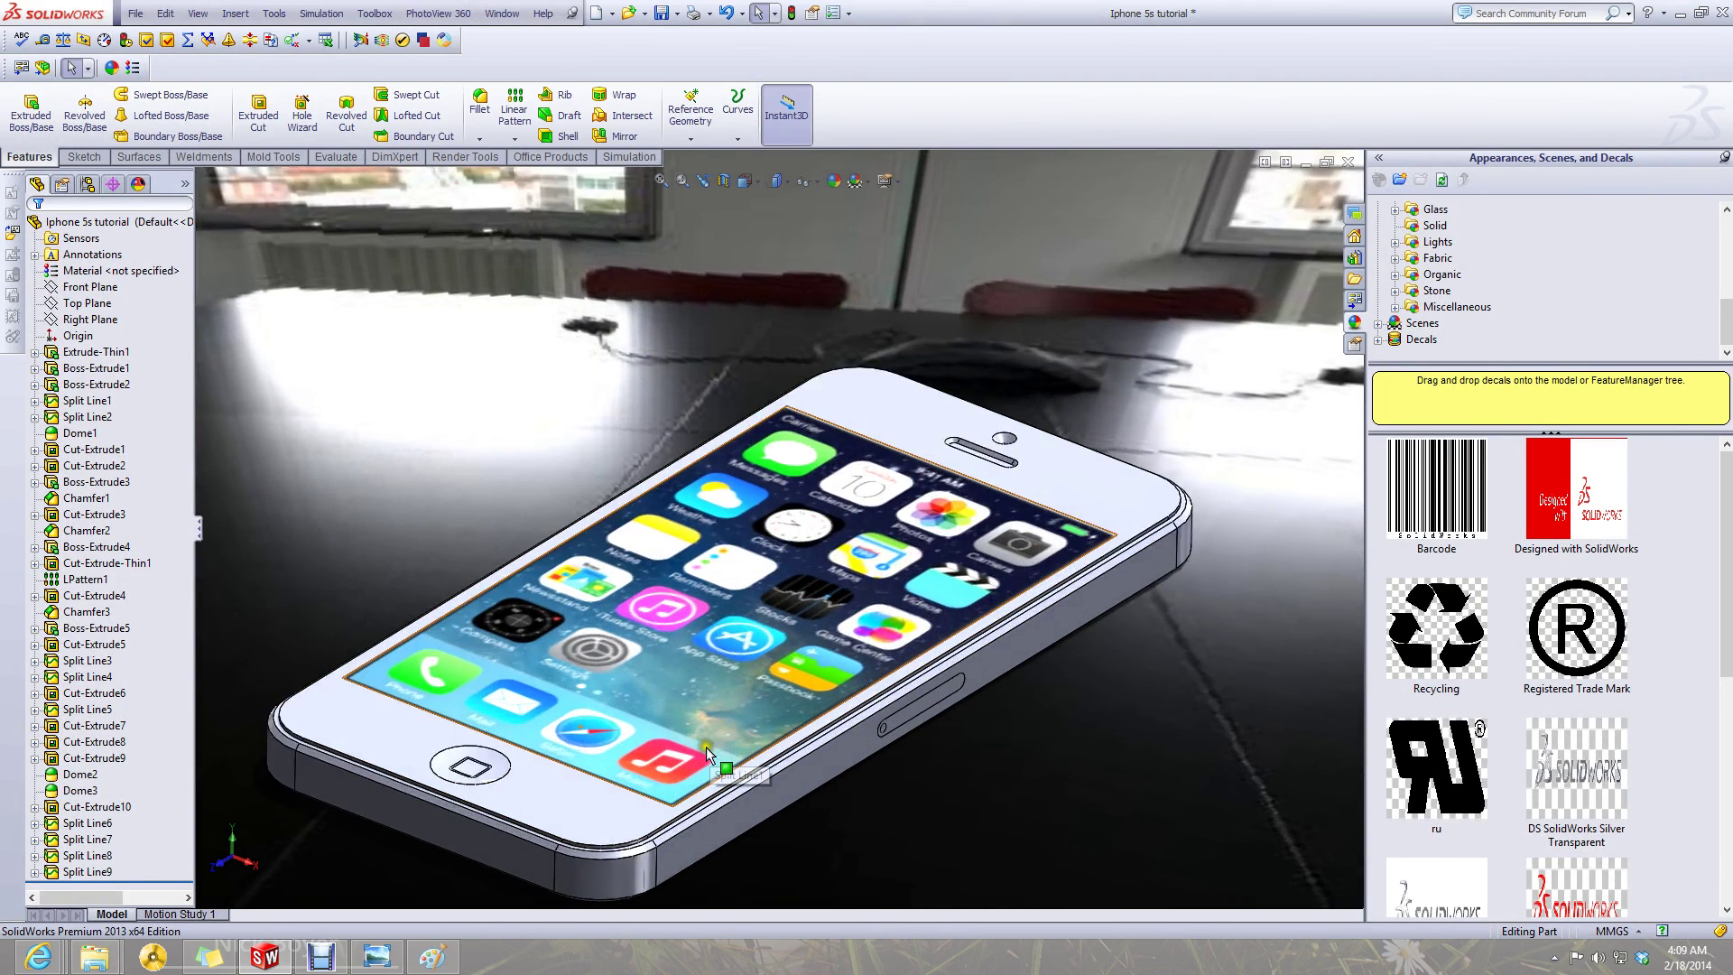
{"action": "scroll", "coordinate": [616, 691], "scroll_direction": "up", "scroll_amount": 2}
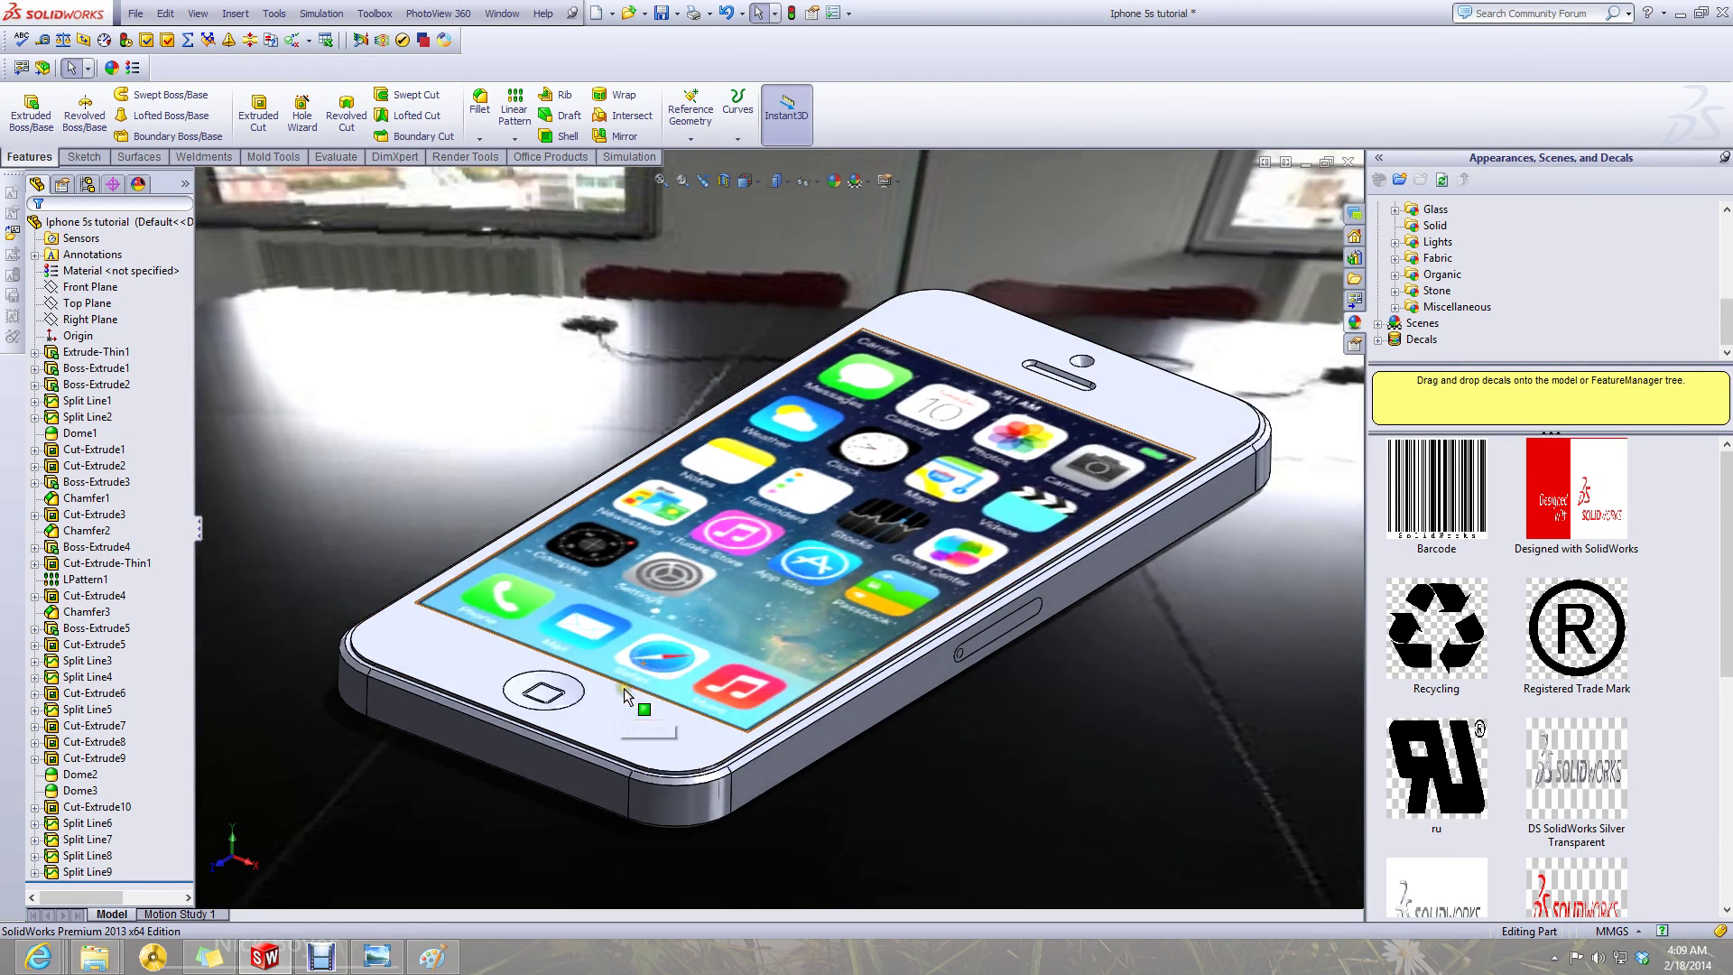
{"action": "scroll", "coordinate": [865, 605], "scroll_direction": "down", "scroll_amount": 1}
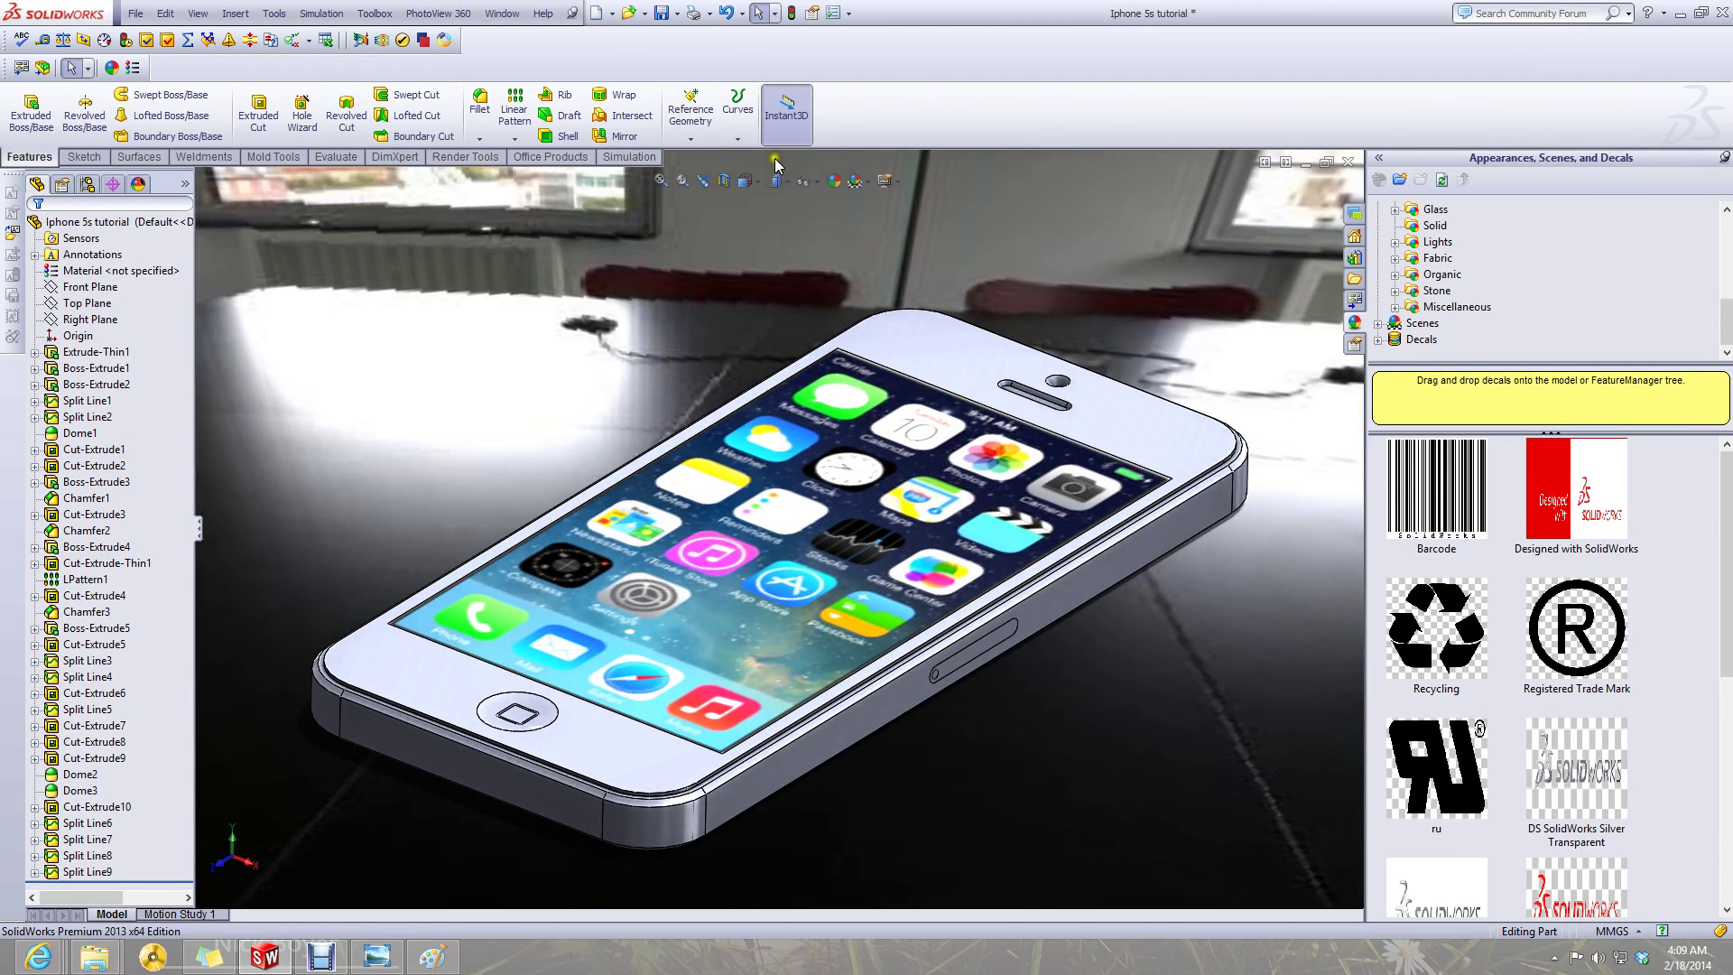
{"action": "left_click", "coordinate": [438, 12]}
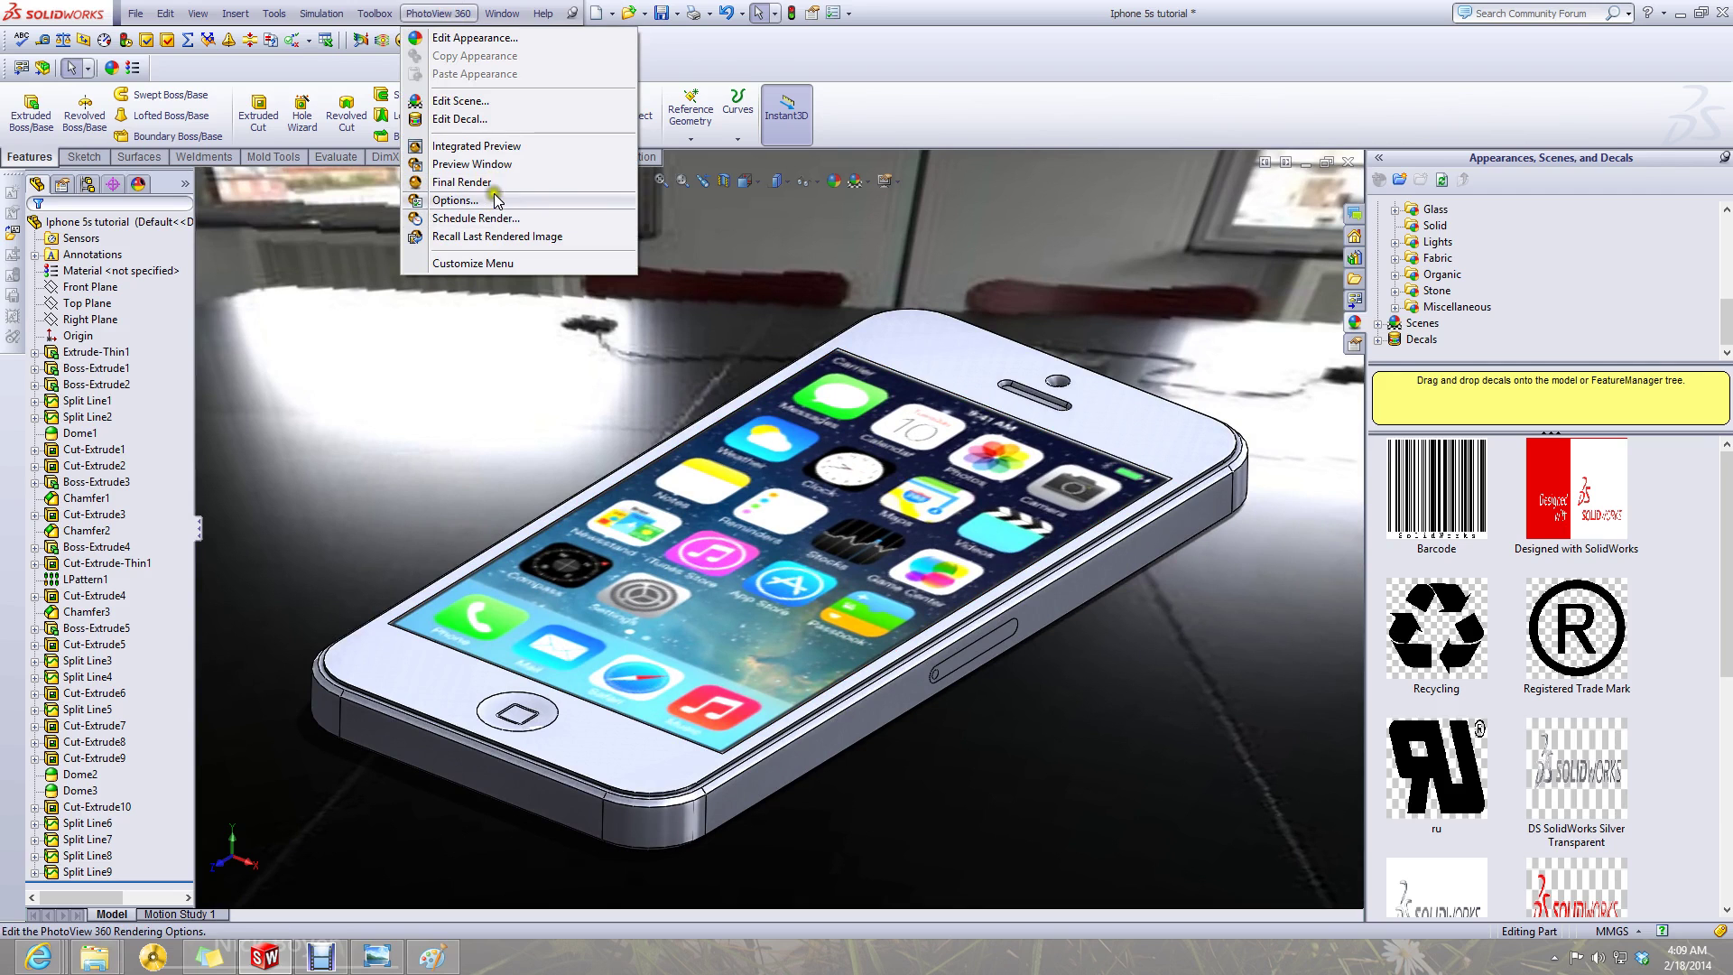
{"action": "left_click", "coordinate": [462, 182]}
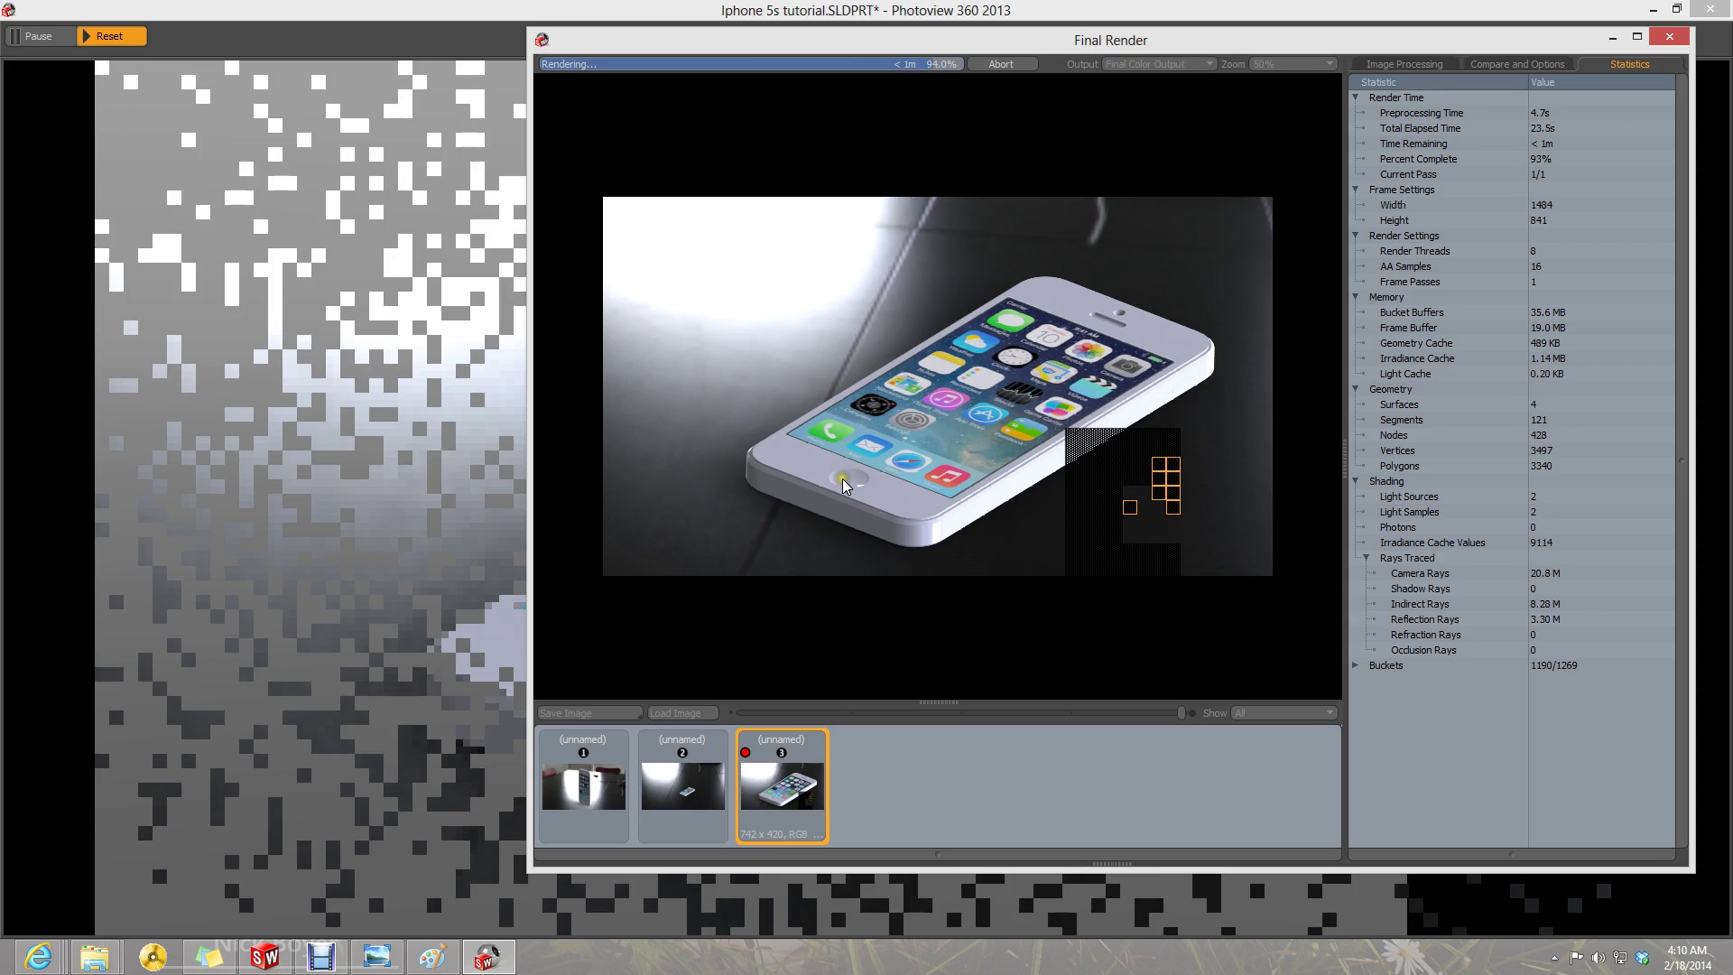
- Switch to Internet Explorer and examine the iPhone 5s back logo image results for reference photos
{"action": "left_click", "coordinate": [377, 956]}
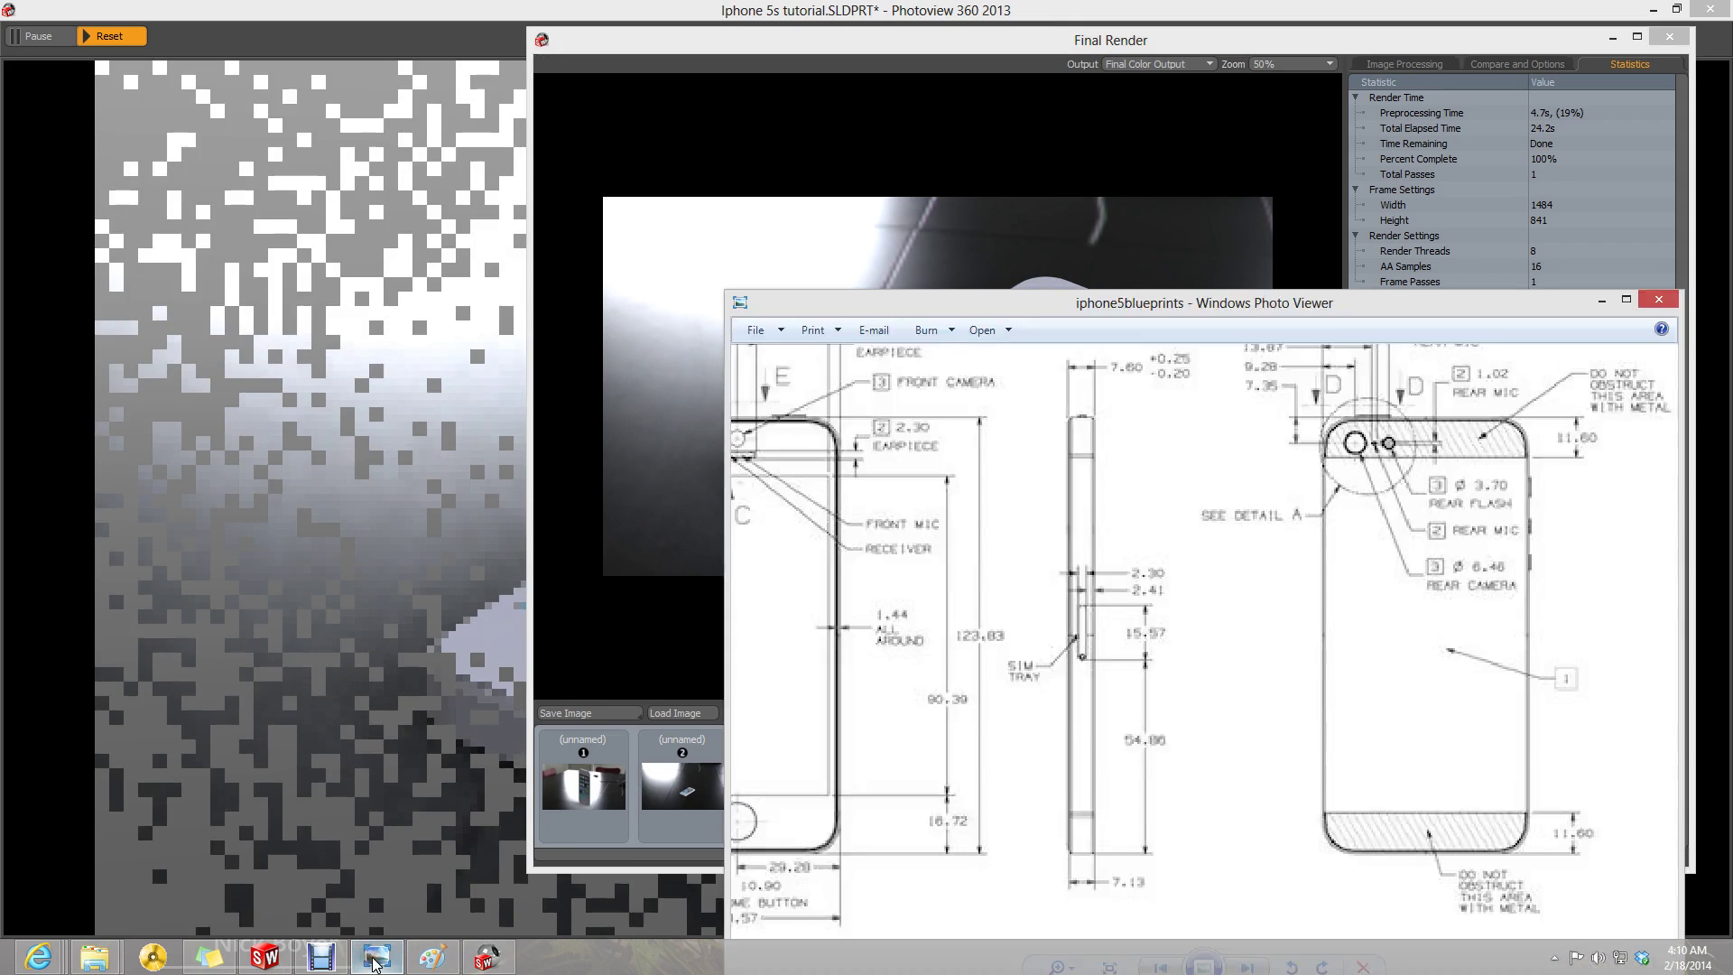
{"action": "left_click", "coordinate": [1603, 301]}
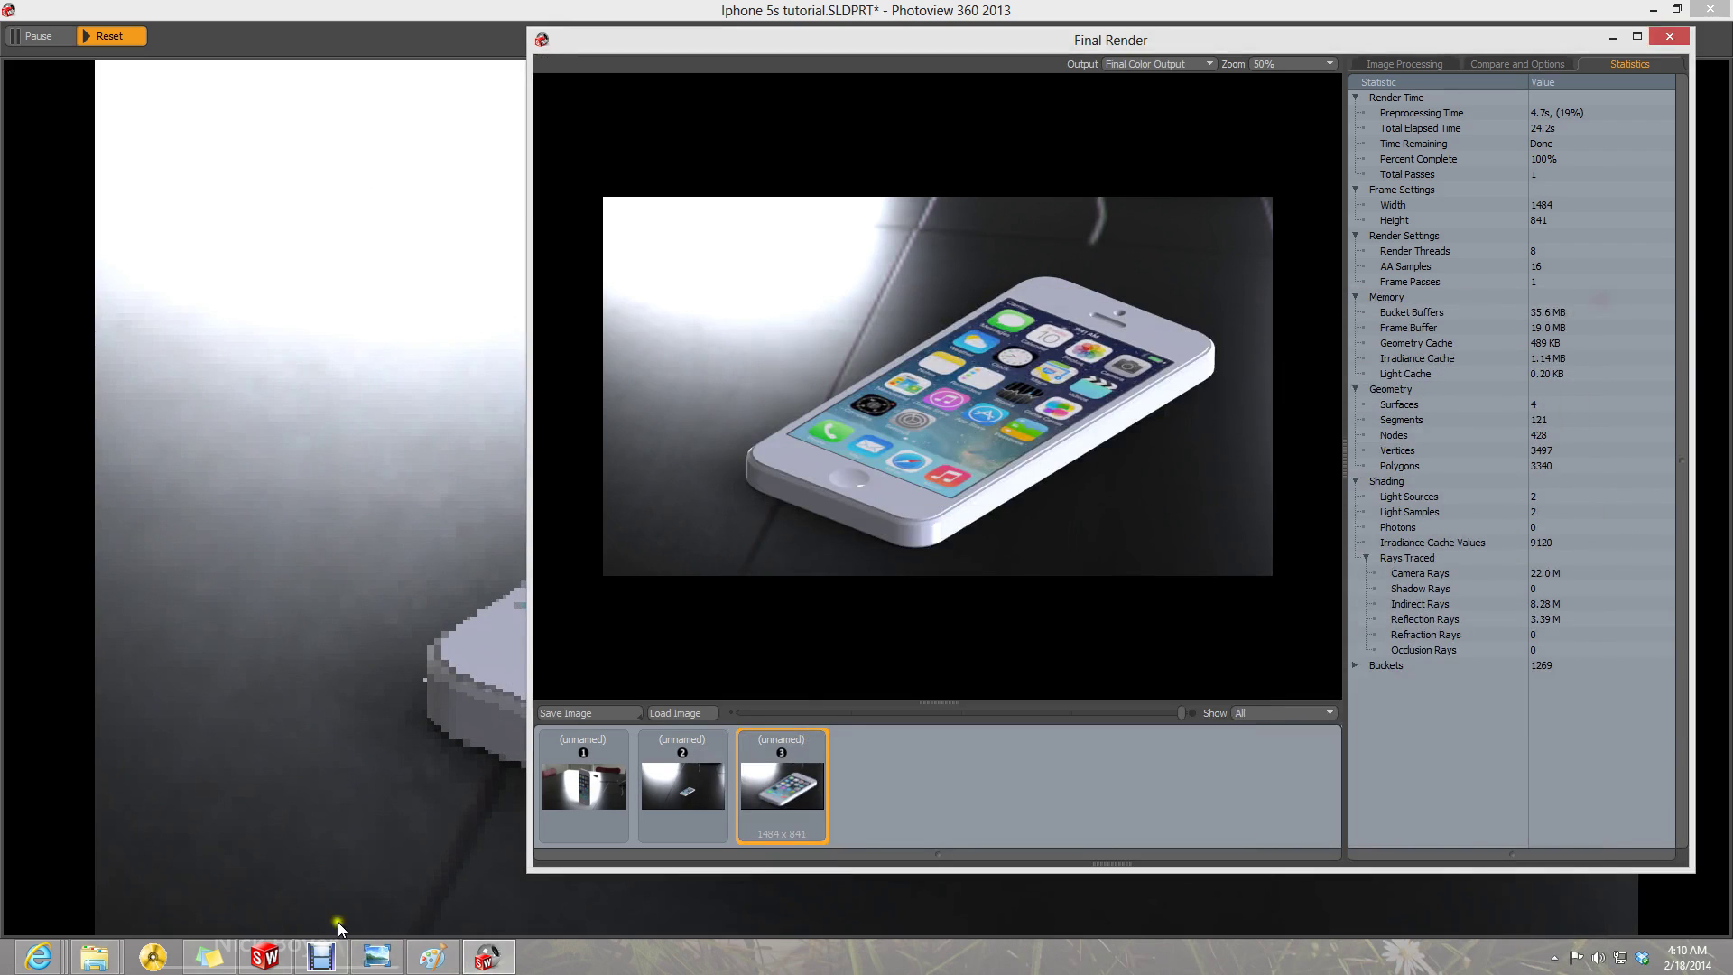
{"action": "mouse_move", "coordinate": [38, 956]}
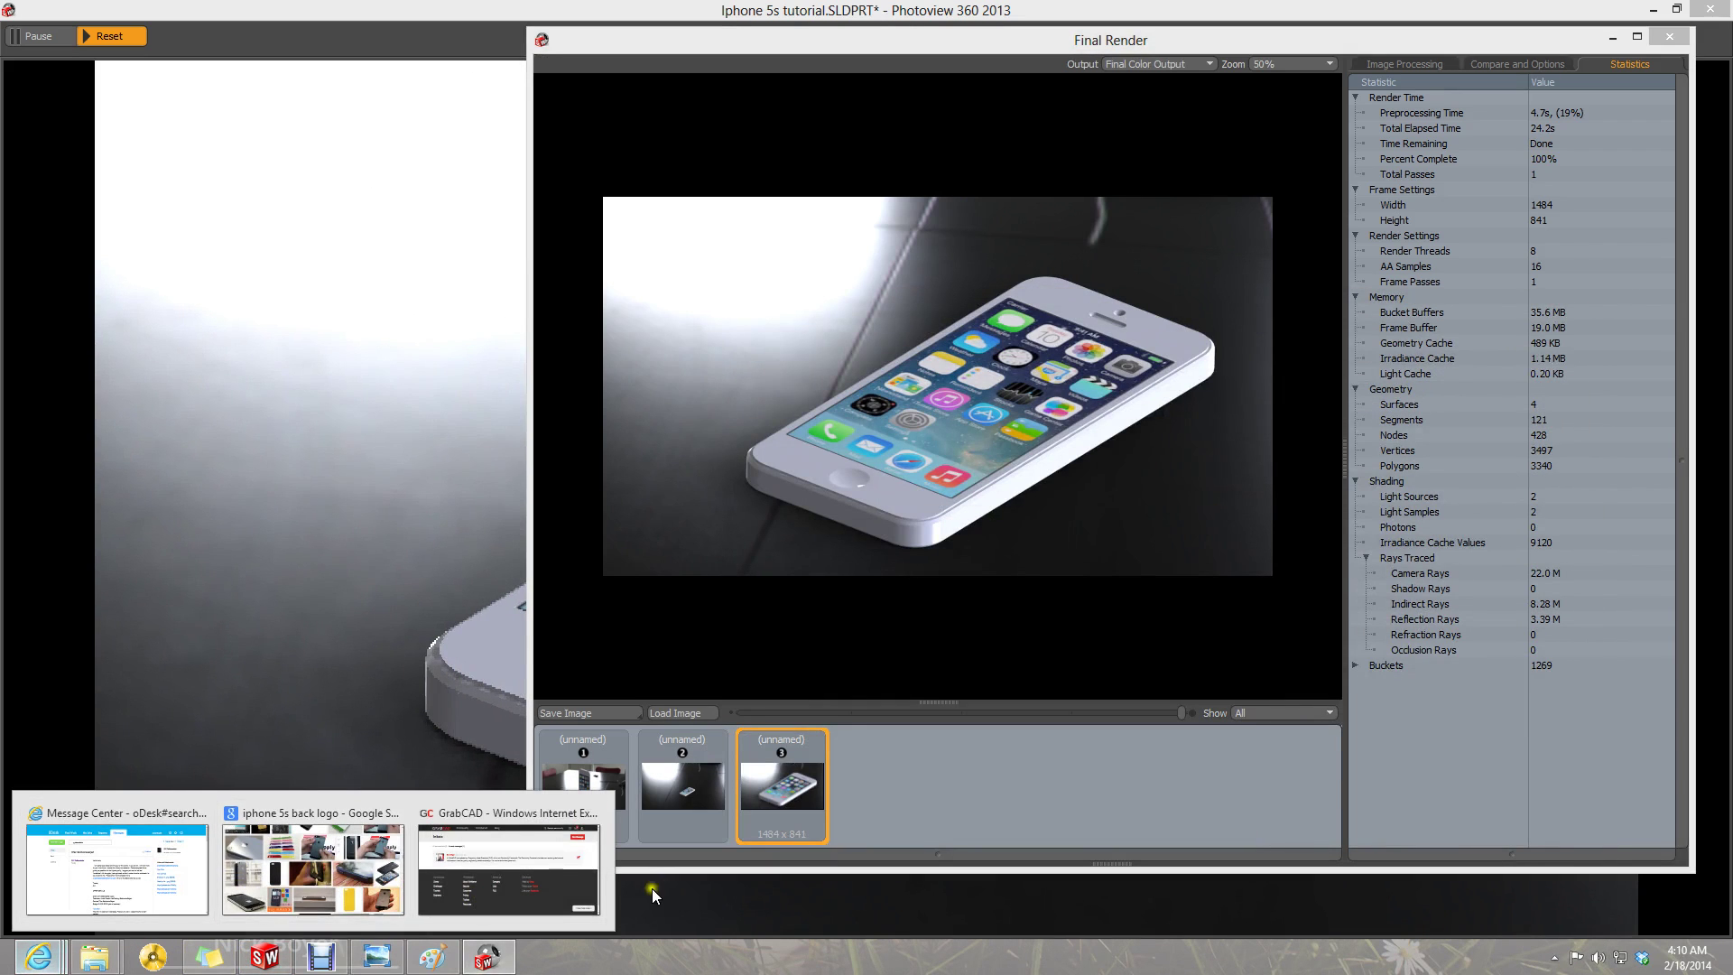
{"action": "left_click", "coordinate": [312, 866]}
{"action": "scroll", "coordinate": [728, 495], "scroll_direction": "down", "scroll_amount": 10}
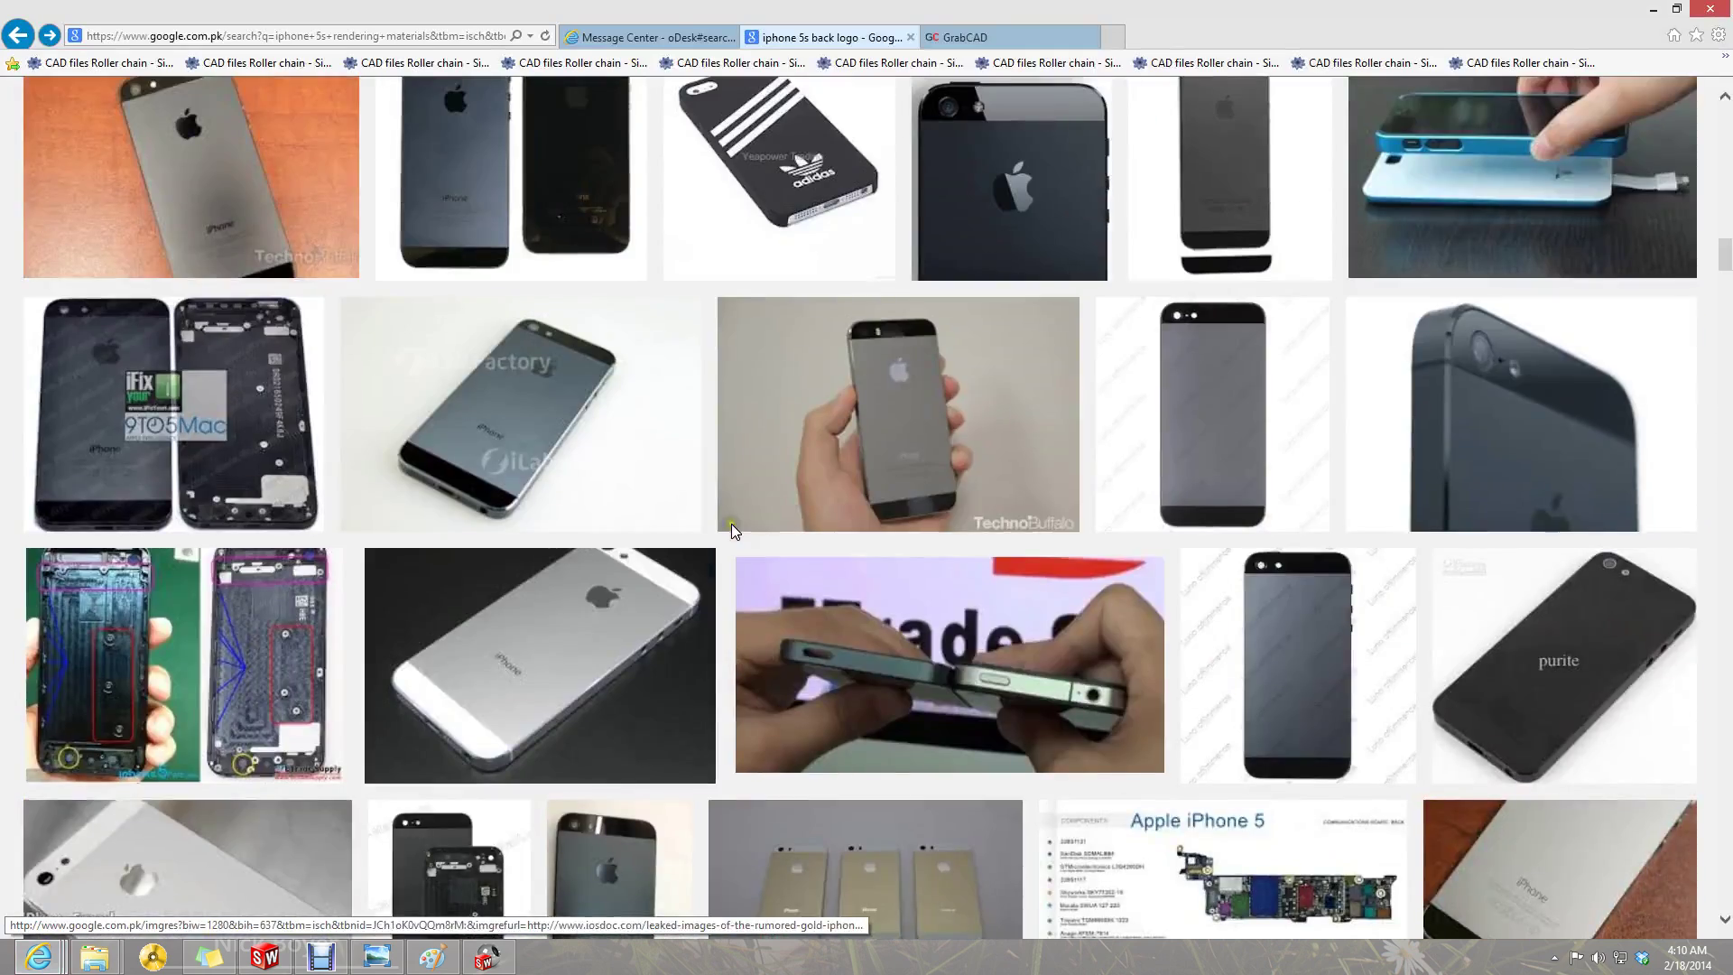
{"action": "scroll", "coordinate": [731, 524], "scroll_direction": "down", "scroll_amount": 5}
{"action": "scroll", "coordinate": [701, 524], "scroll_direction": "up", "scroll_amount": 4}
{"action": "scroll", "coordinate": [700, 523], "scroll_direction": "down", "scroll_amount": 6}
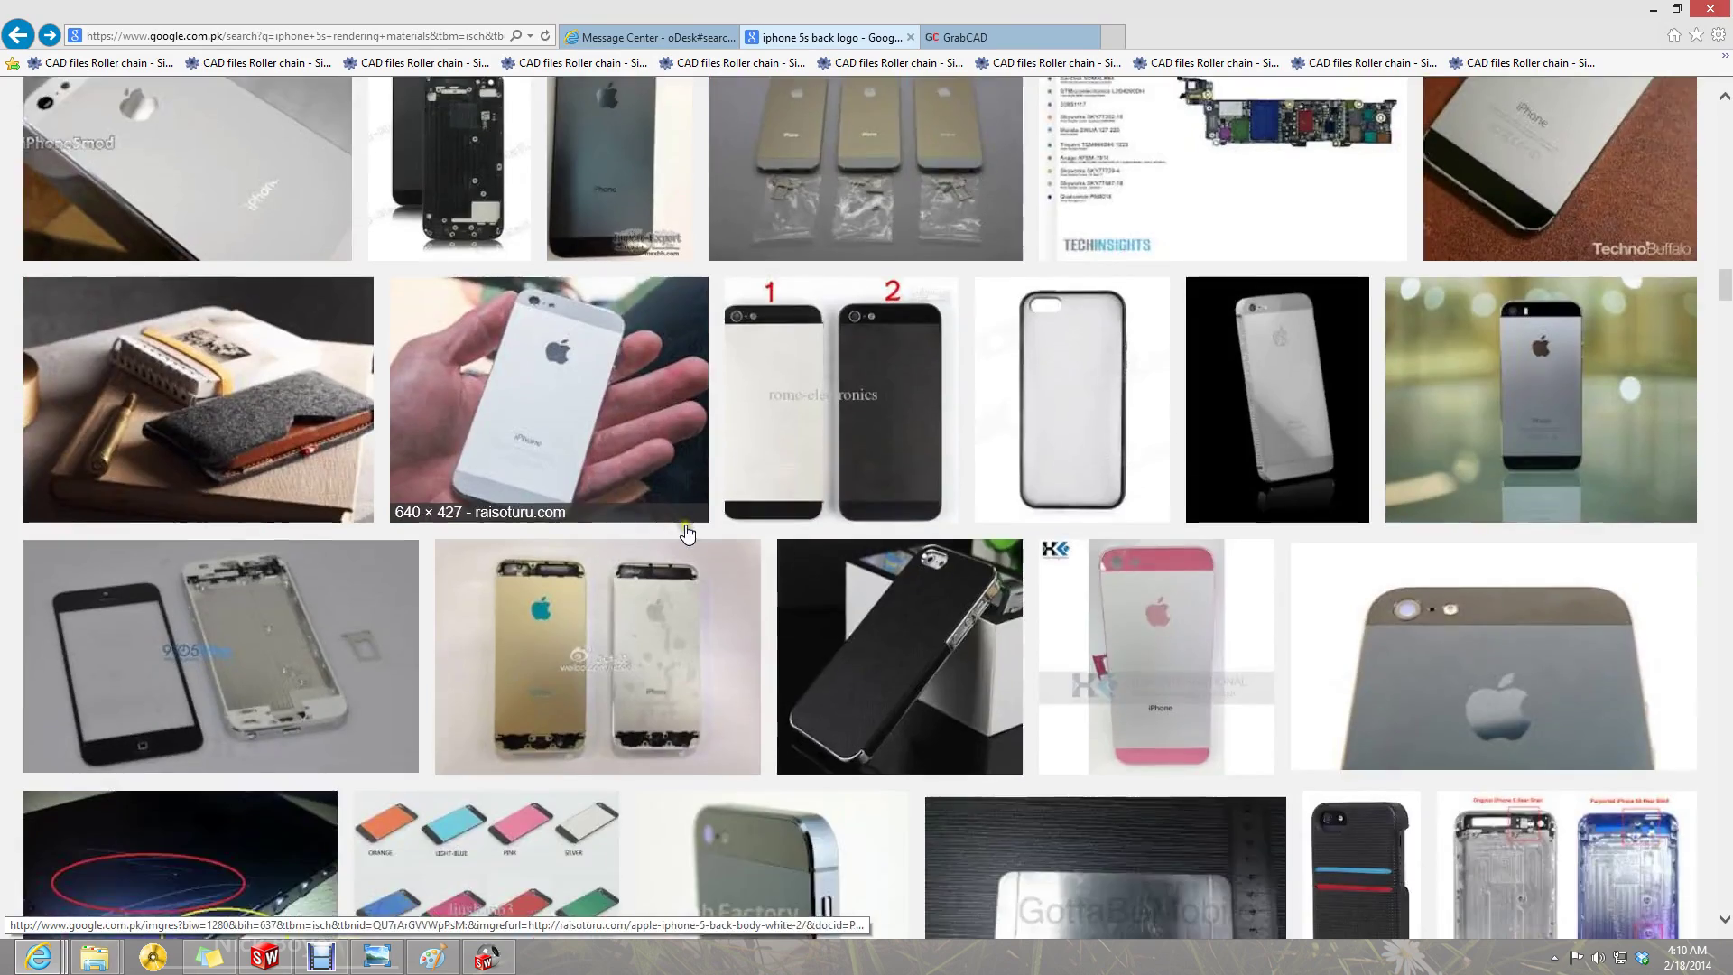
{"action": "scroll", "coordinate": [686, 534], "scroll_direction": "down", "scroll_amount": 6}
{"action": "scroll", "coordinate": [948, 638], "scroll_direction": "down", "scroll_amount": 2}
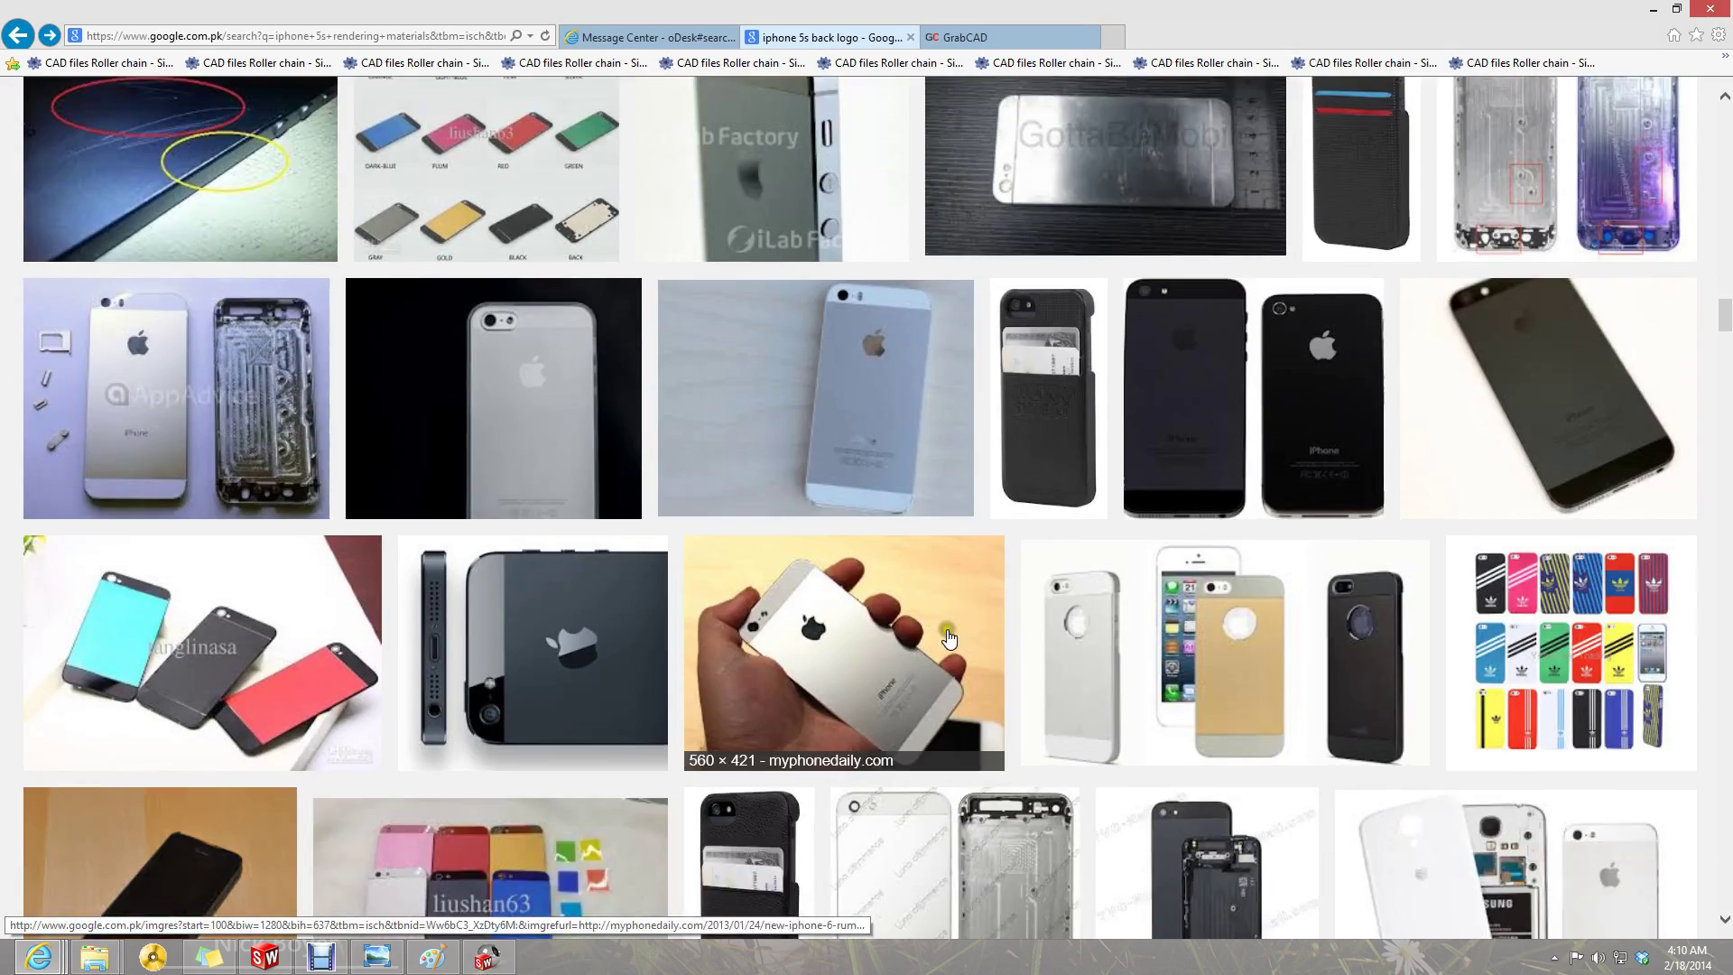
{"action": "scroll", "coordinate": [948, 638], "scroll_direction": "down", "scroll_amount": 15}
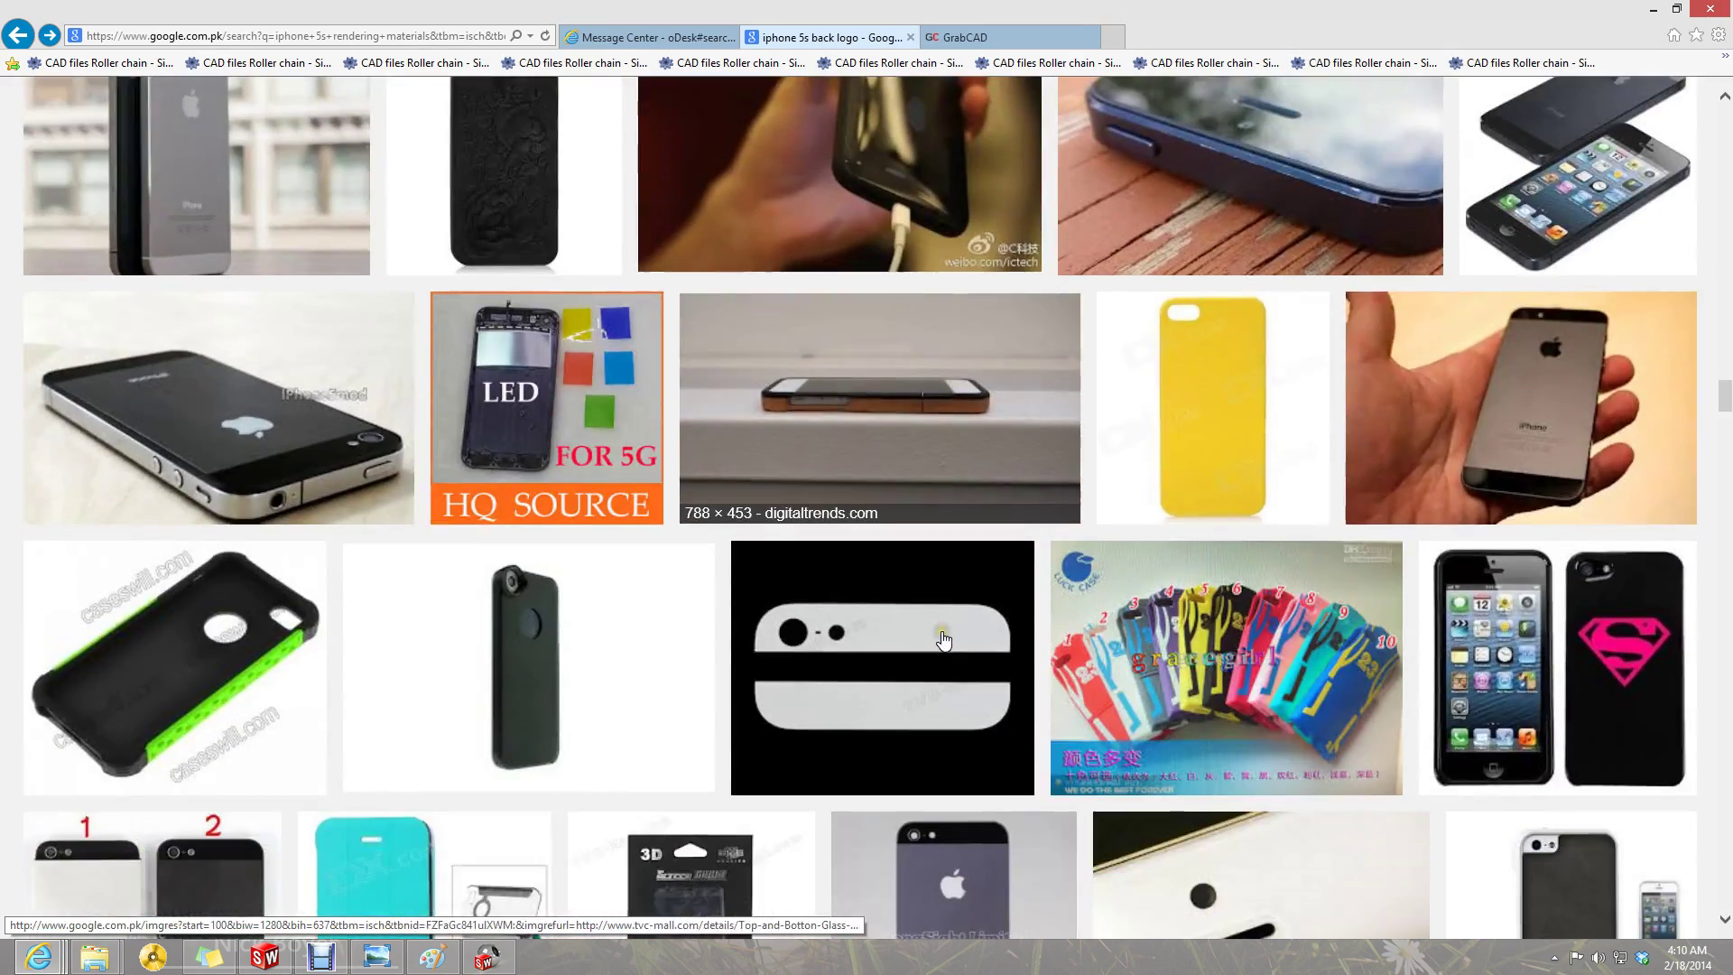
{"action": "scroll", "coordinate": [943, 640], "scroll_direction": "down", "scroll_amount": 5}
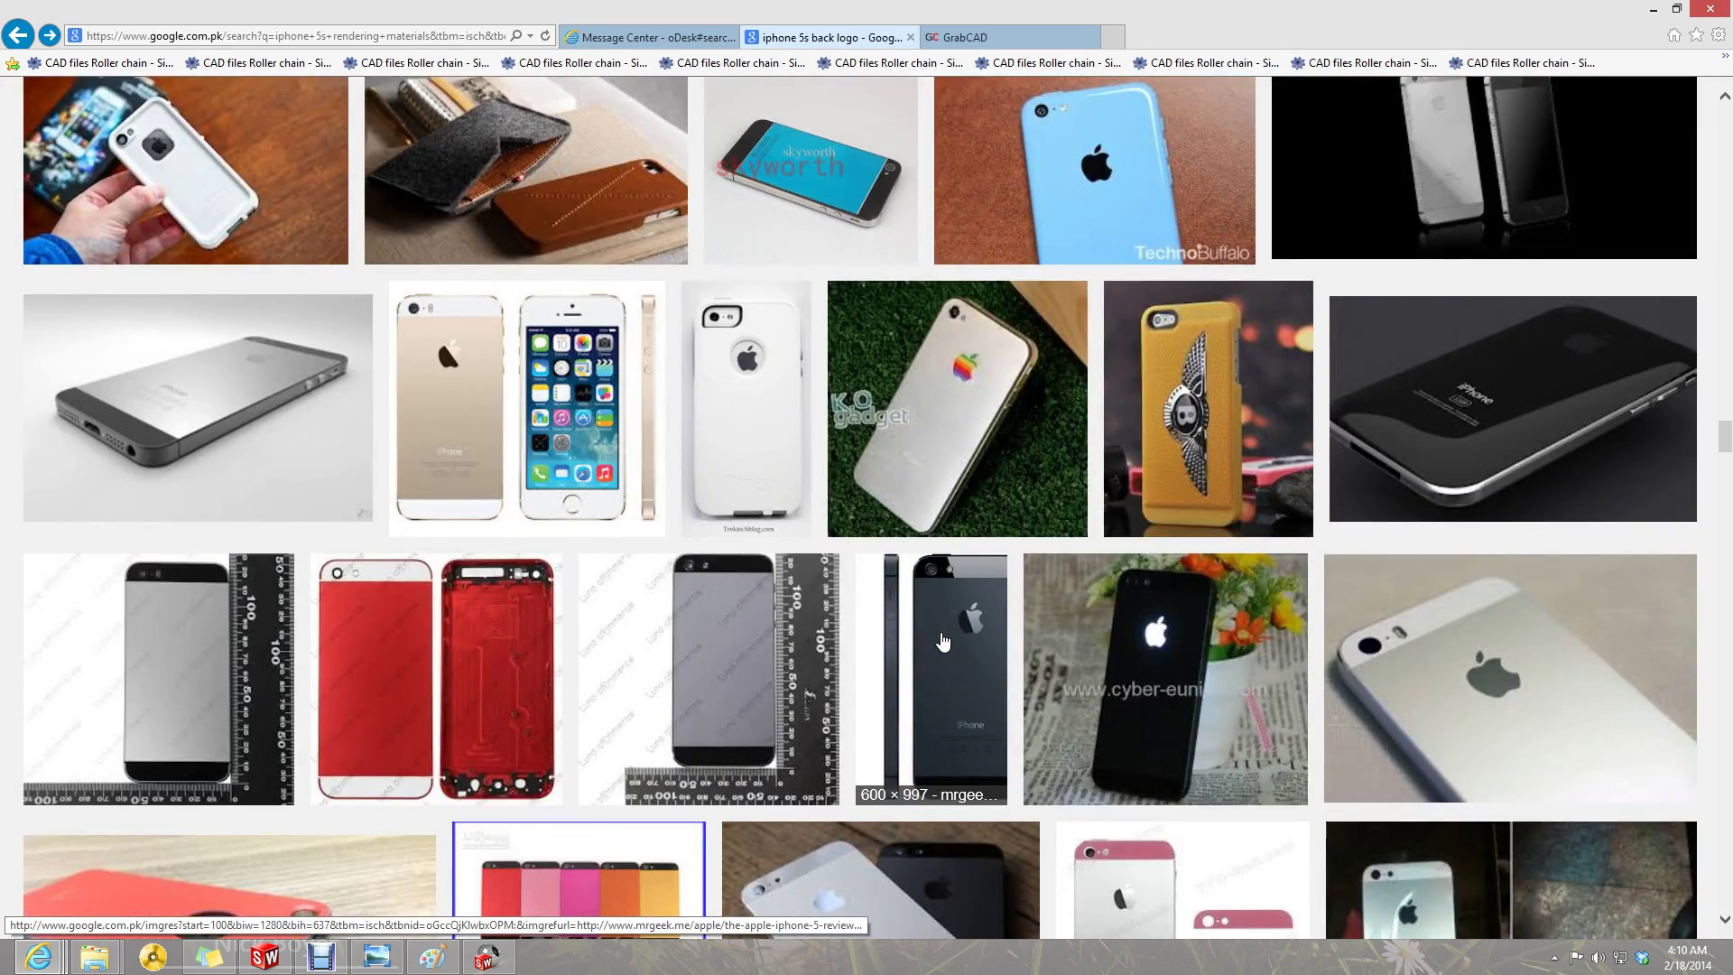
{"action": "scroll", "coordinate": [944, 640], "scroll_direction": "down", "scroll_amount": 7}
{"action": "scroll", "coordinate": [903, 636], "scroll_direction": "up", "scroll_amount": 8}
{"action": "scroll", "coordinate": [632, 614], "scroll_direction": "down", "scroll_amount": 3}
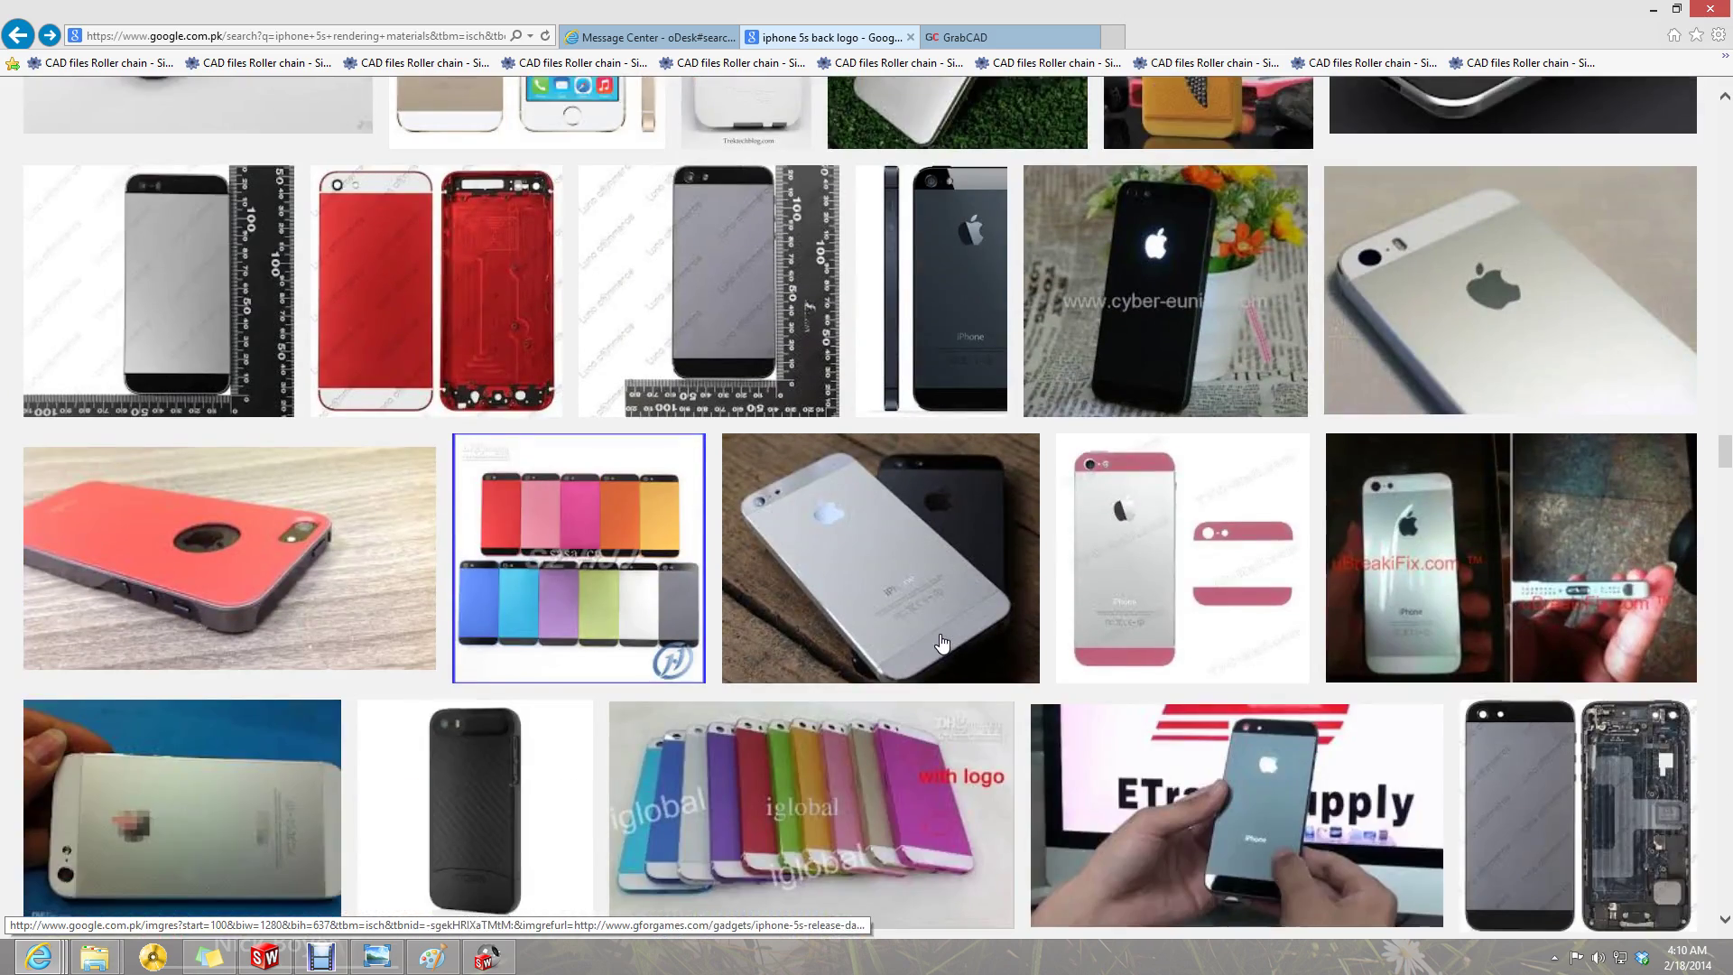
{"action": "scroll", "coordinate": [488, 623], "scroll_direction": "down", "scroll_amount": 10}
{"action": "scroll", "coordinate": [489, 623], "scroll_direction": "up", "scroll_amount": 10}
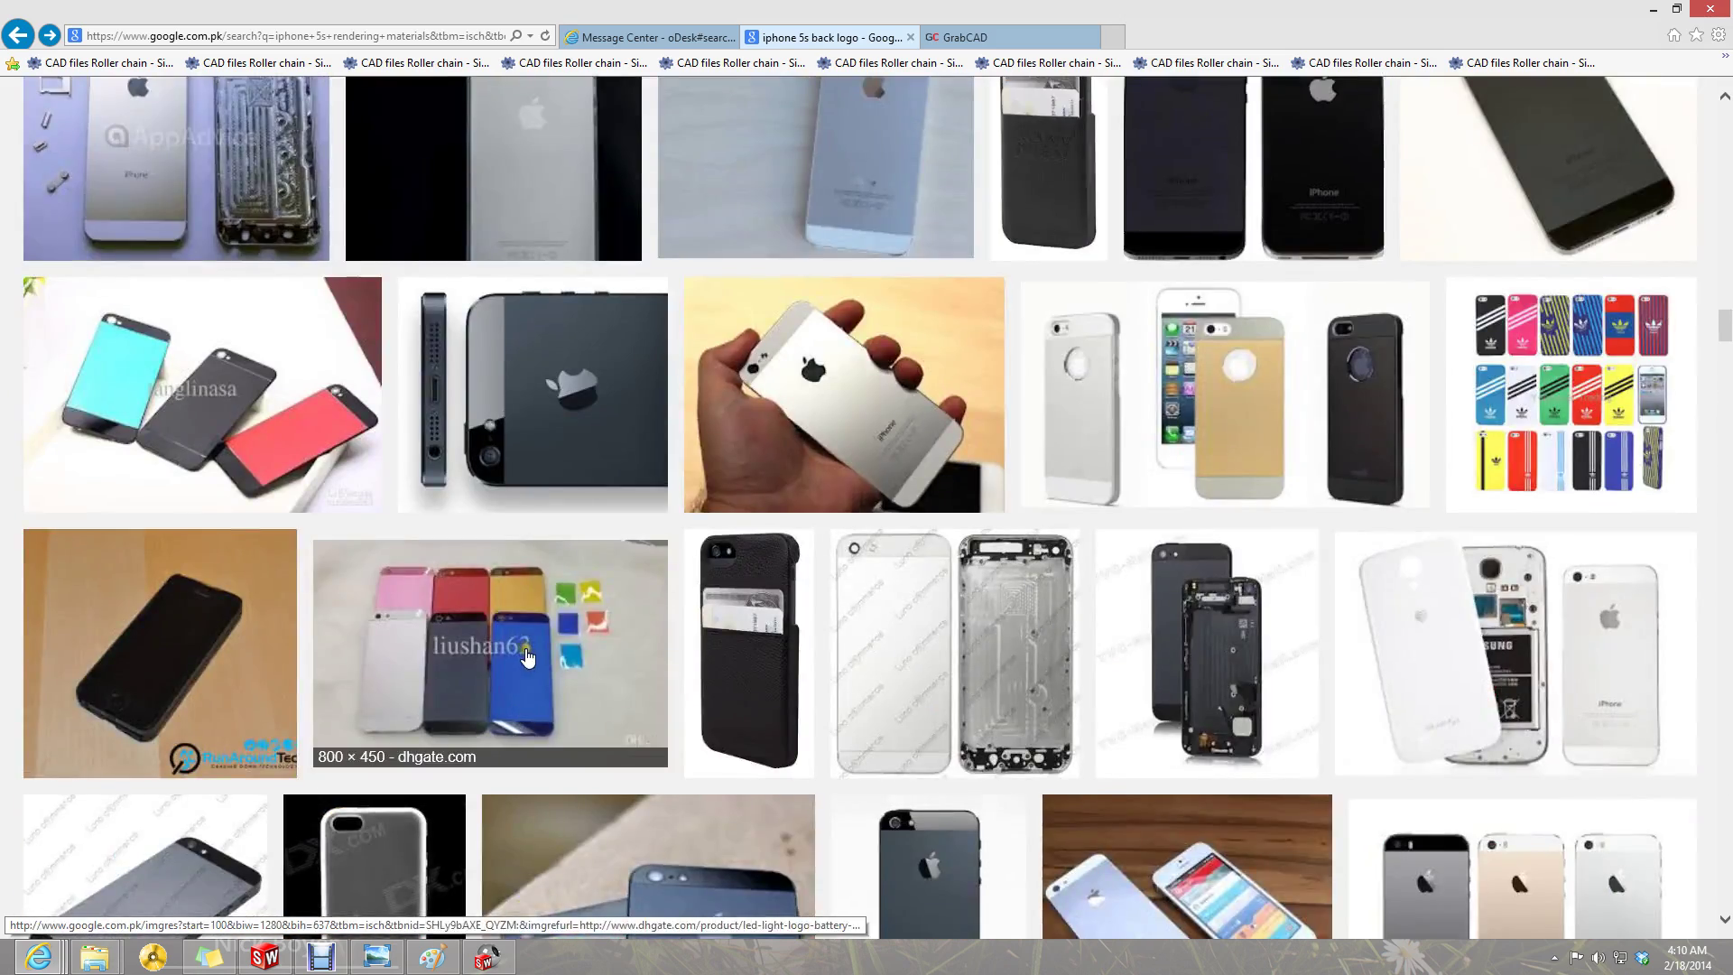
{"action": "scroll", "coordinate": [528, 657], "scroll_direction": "down", "scroll_amount": 3}
{"action": "scroll", "coordinate": [528, 657], "scroll_direction": "up", "scroll_amount": 10}
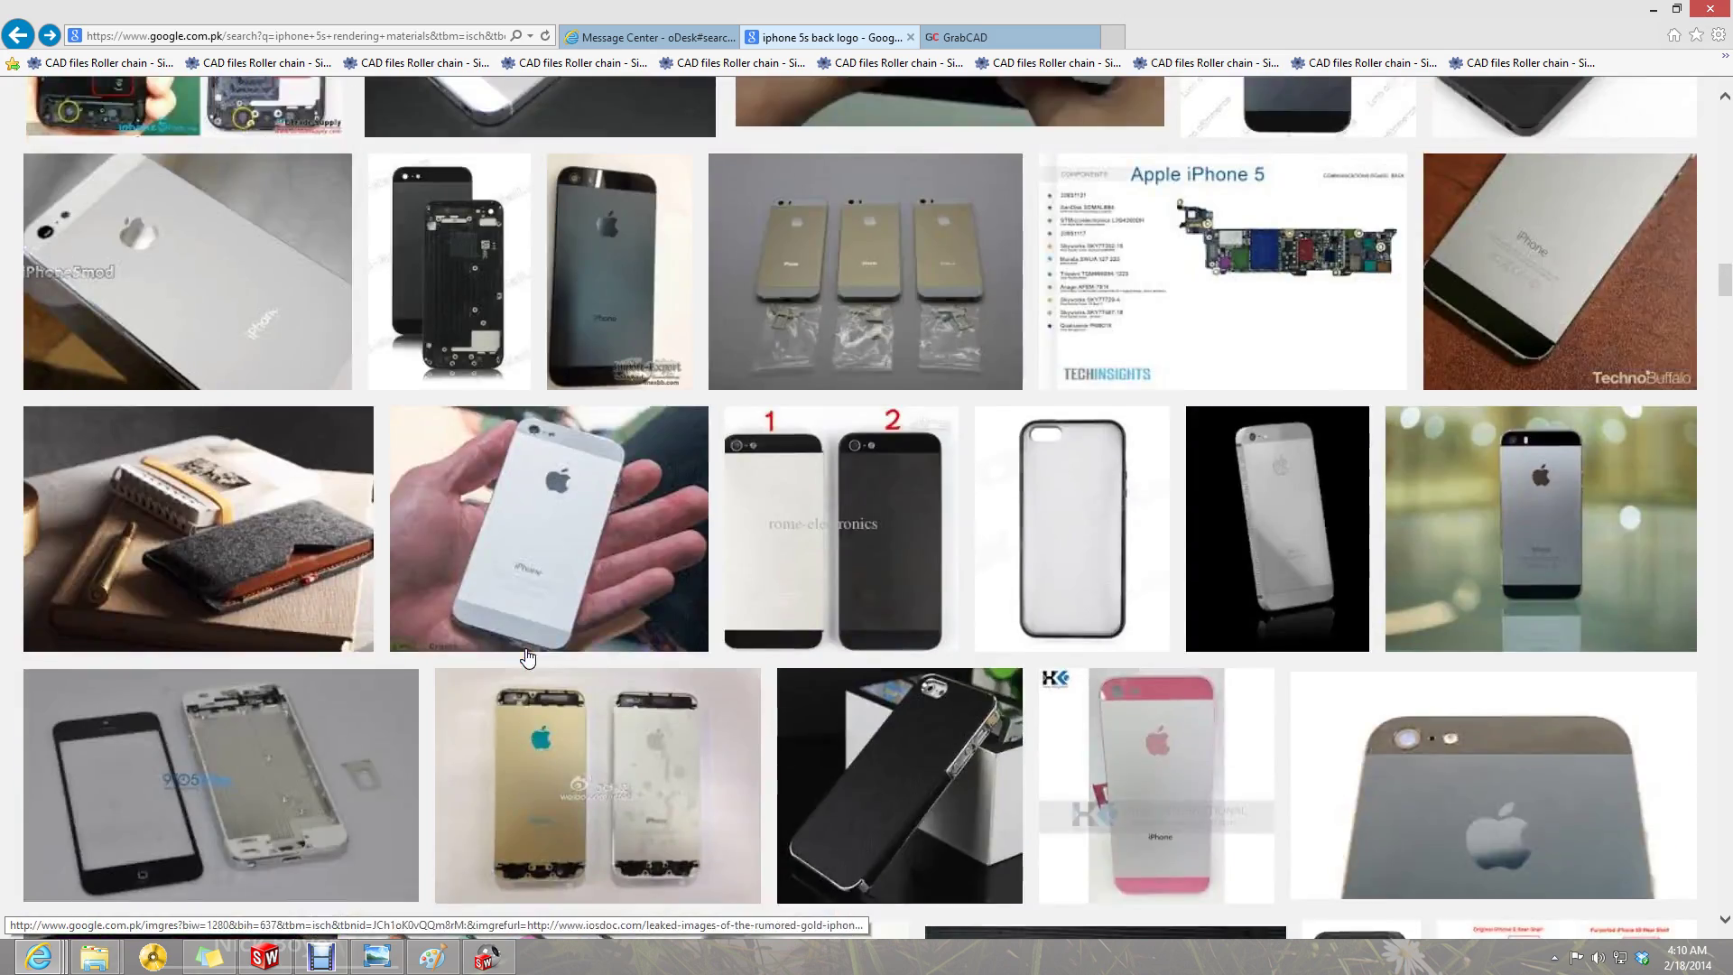
{"action": "scroll", "coordinate": [529, 657], "scroll_direction": "up", "scroll_amount": 10}
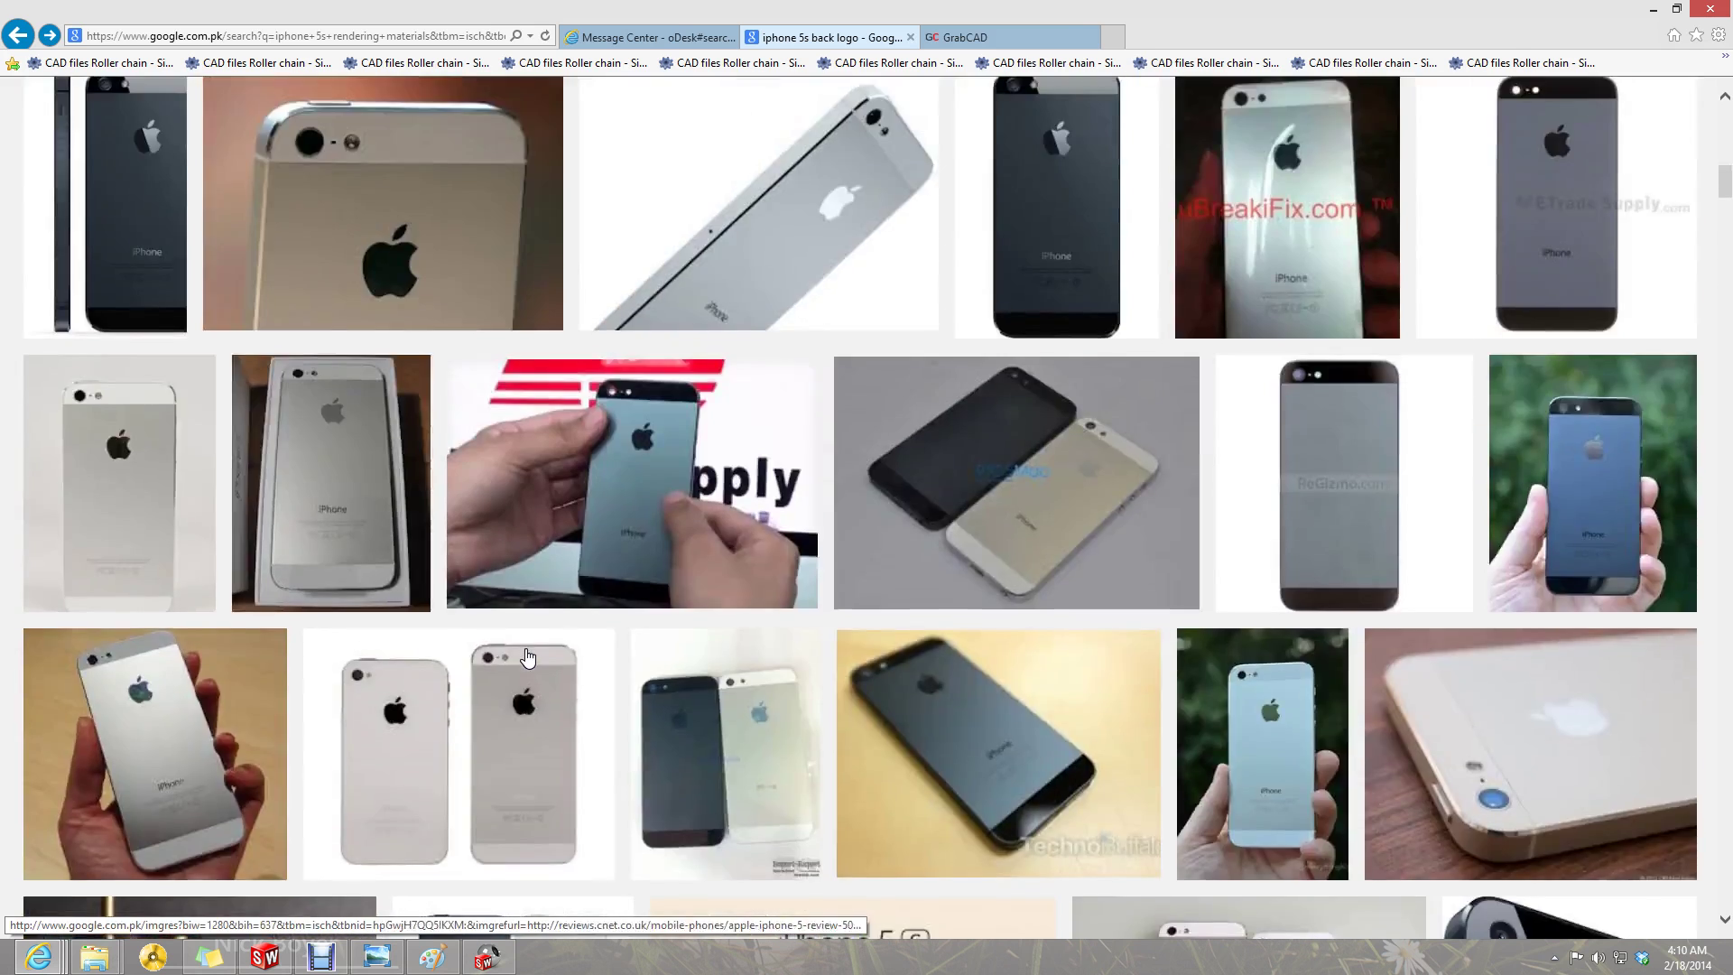
- Search Google Images for "iphone 5s front"
{"action": "left_click_drag", "start_coordinate": [253, 116], "coordinate": [370, 138]}
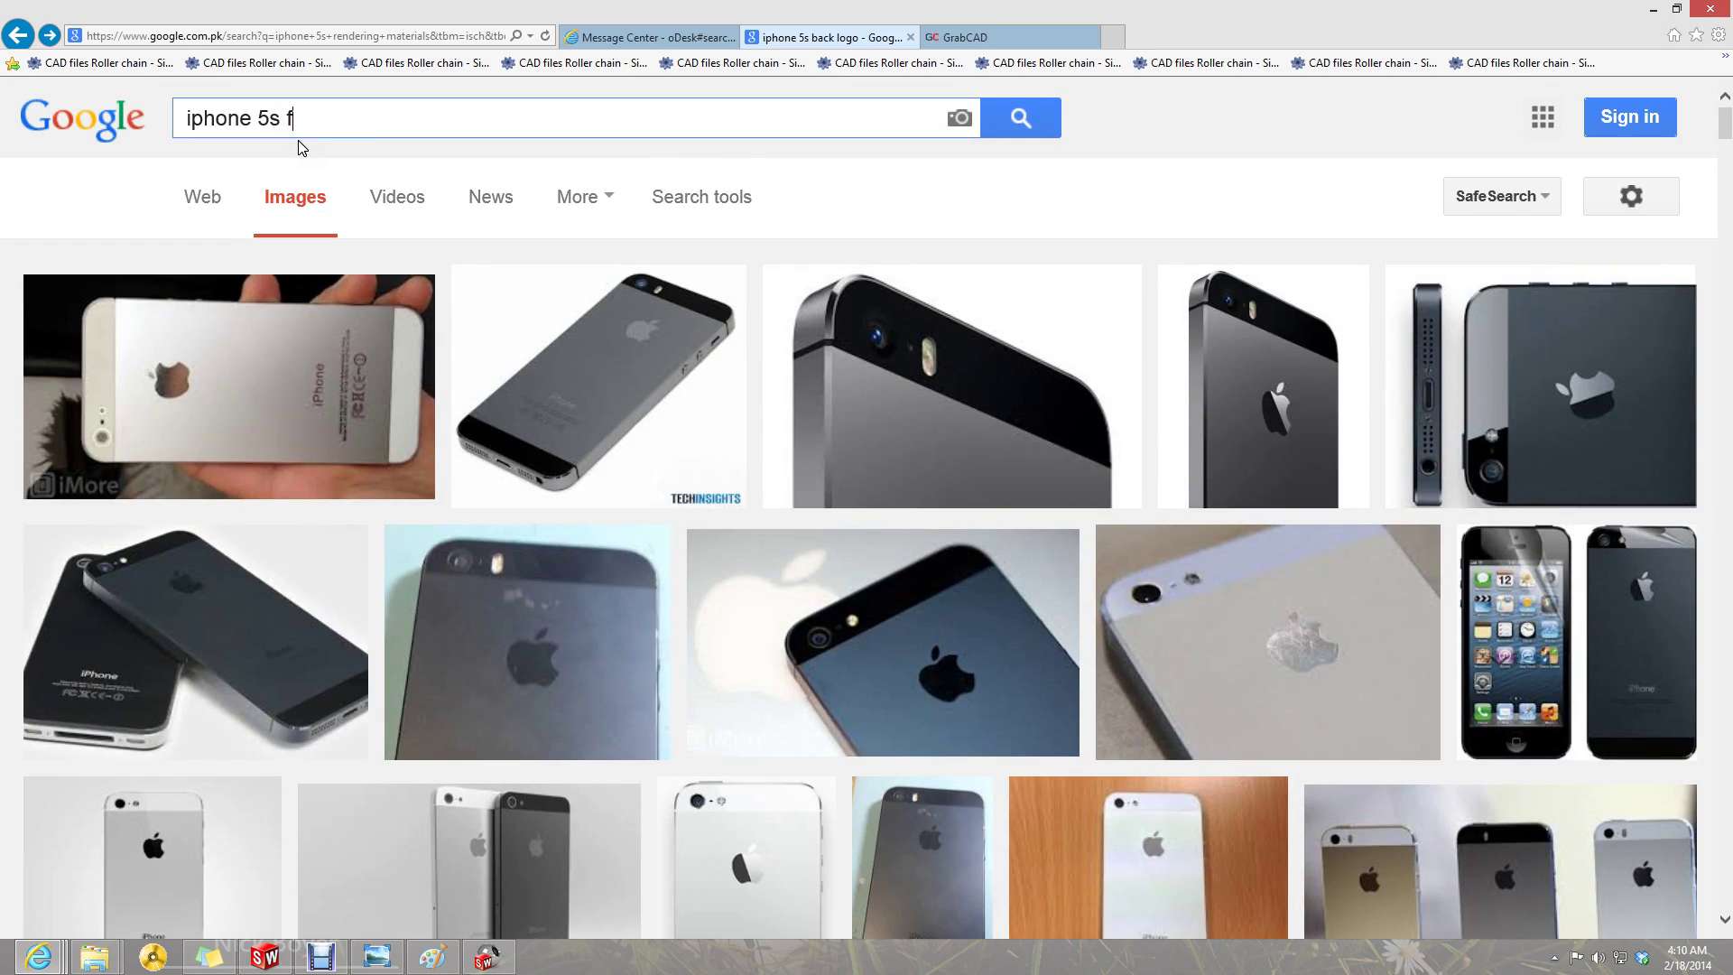
{"action": "key", "text": "Return"}
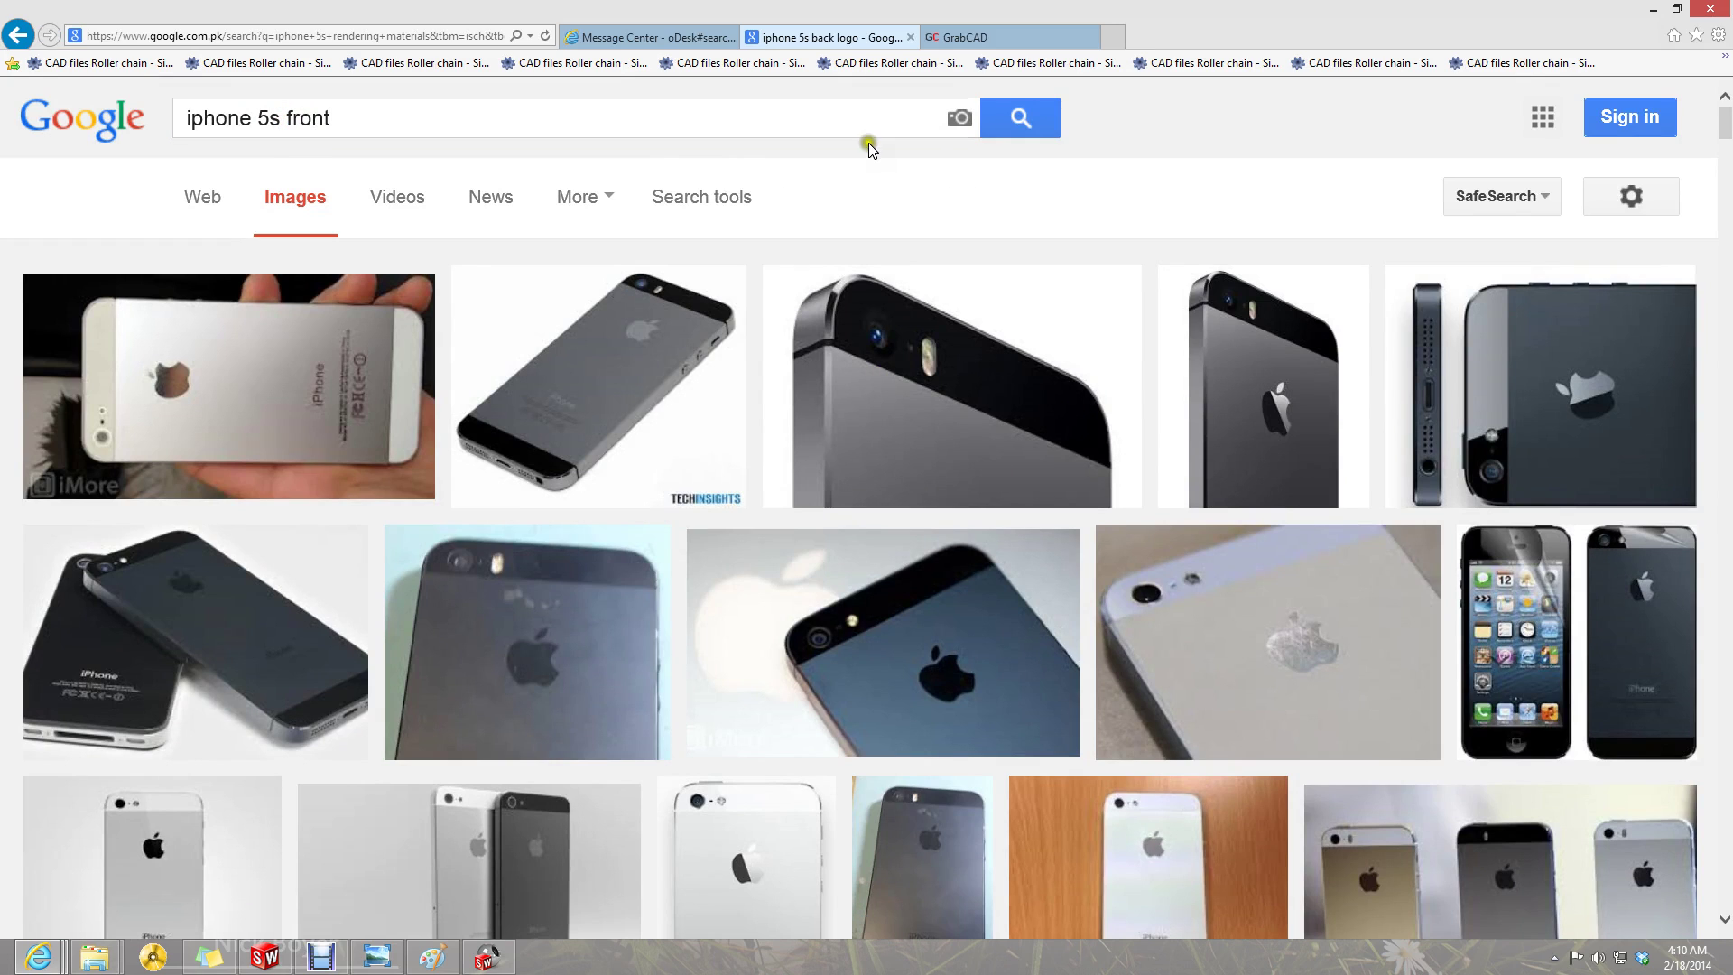
{"action": "left_click", "coordinate": [1023, 117]}
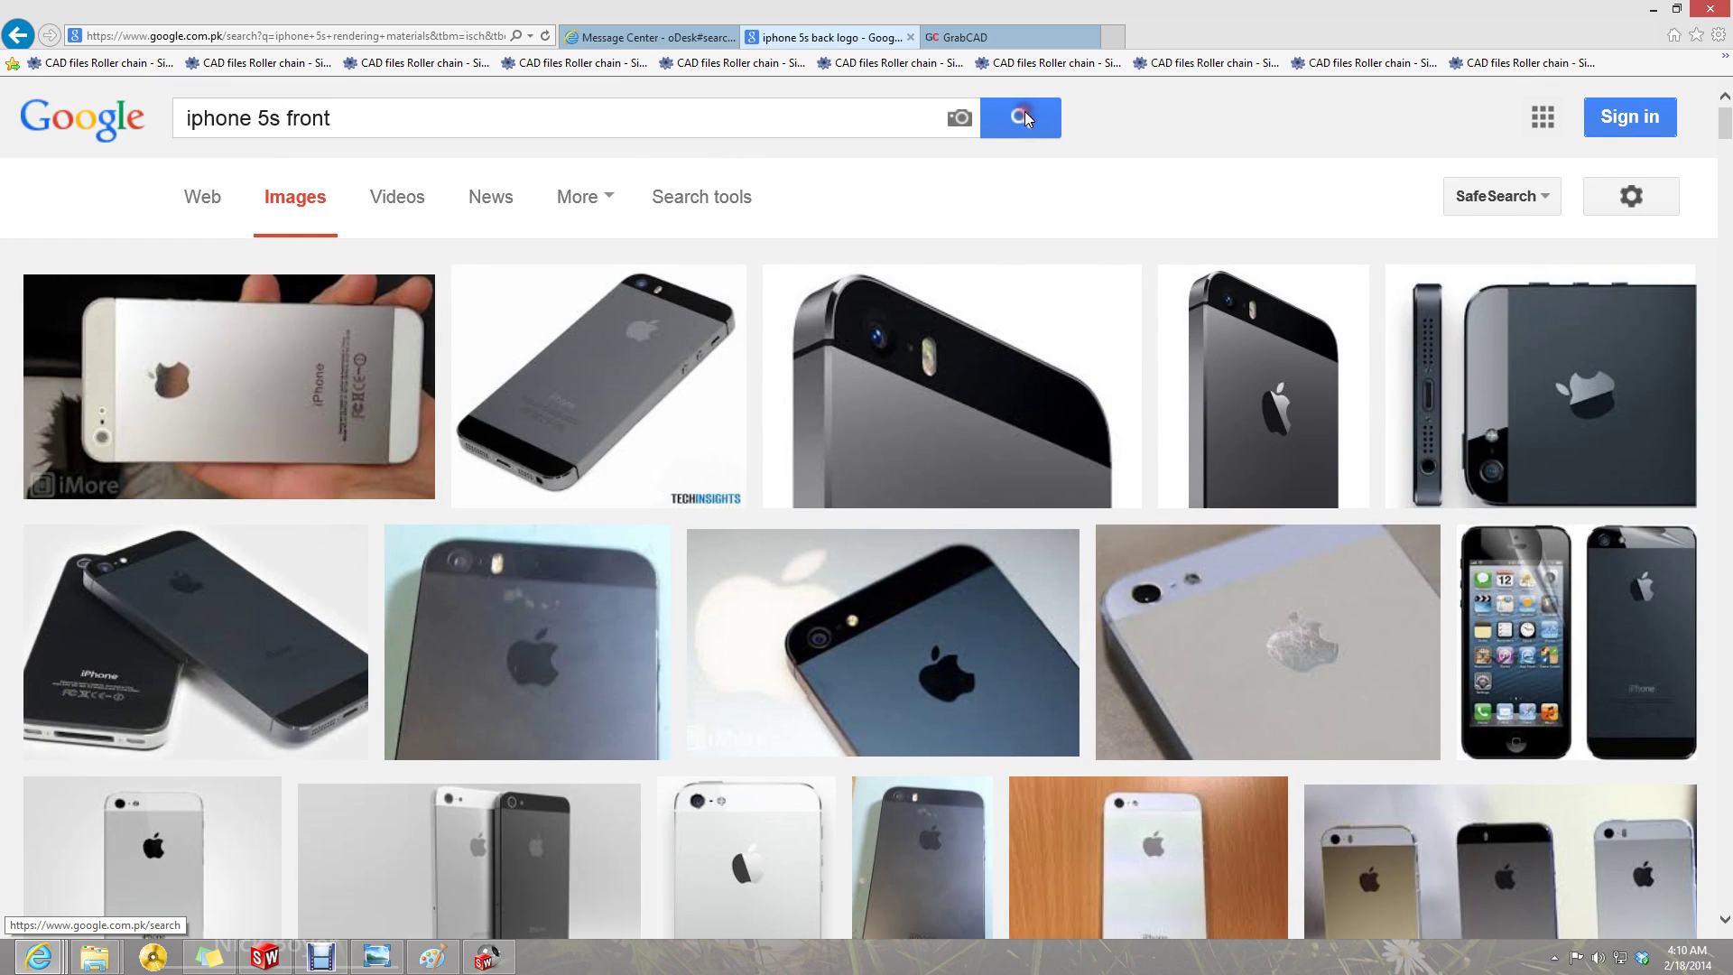
{"action": "left_click", "coordinate": [796, 118]}
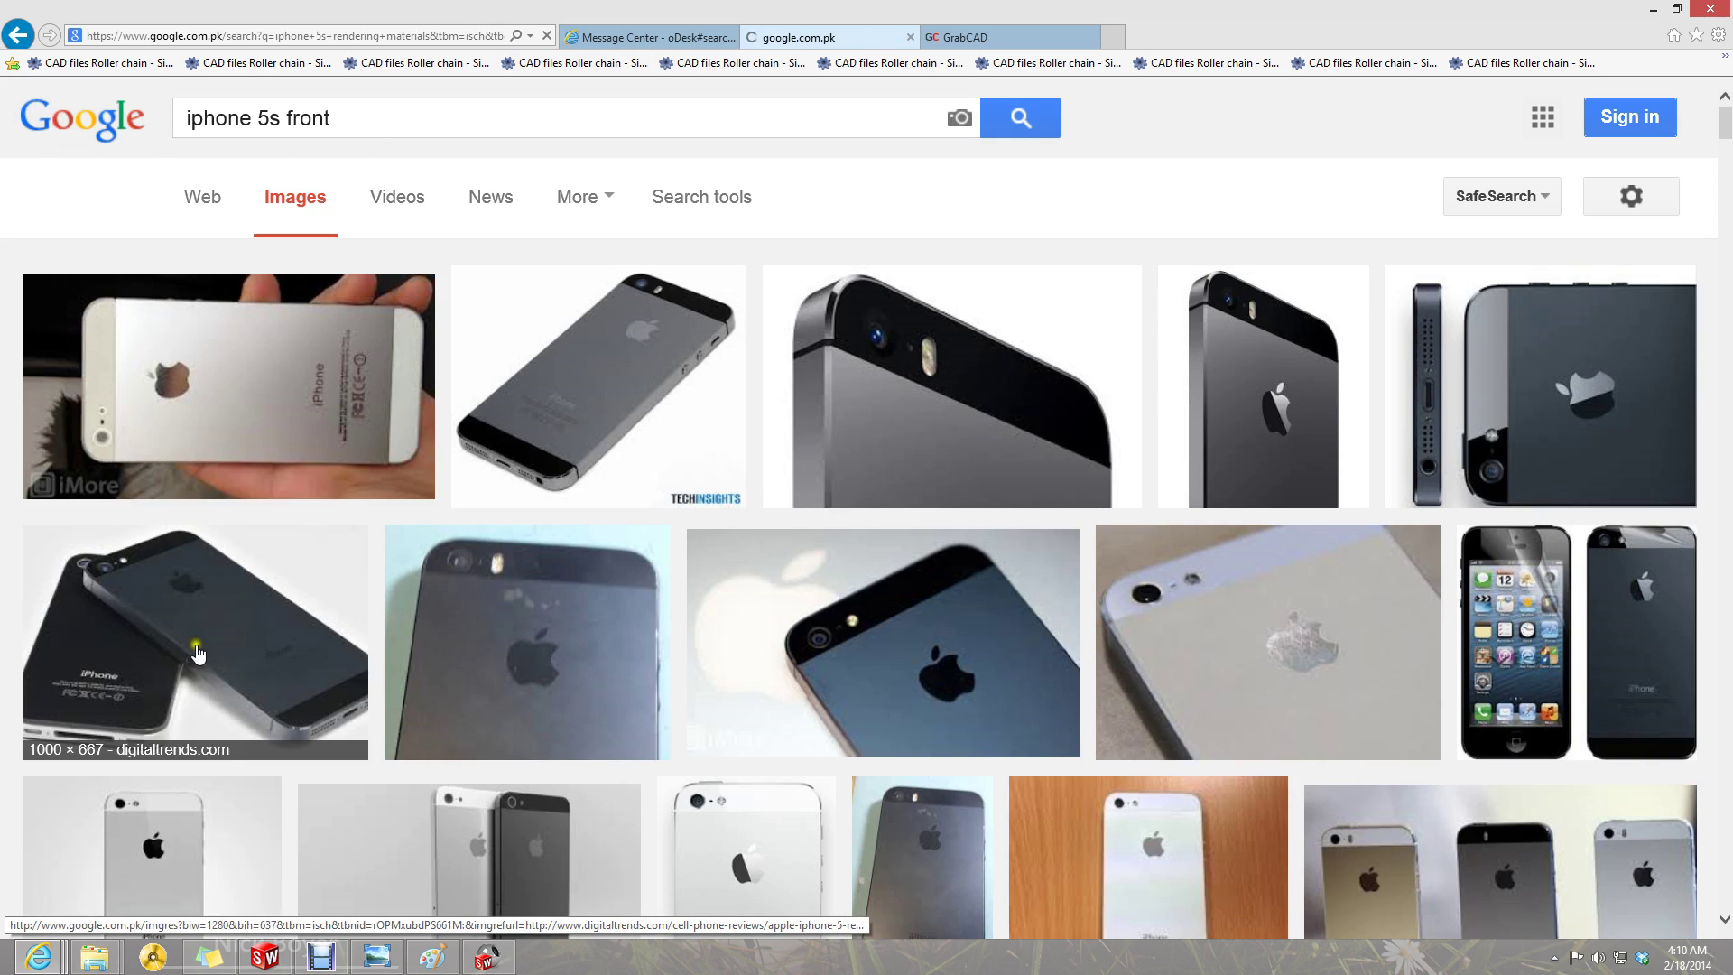
{"action": "scroll", "coordinate": [31, 460], "scroll_direction": "down", "scroll_amount": 10}
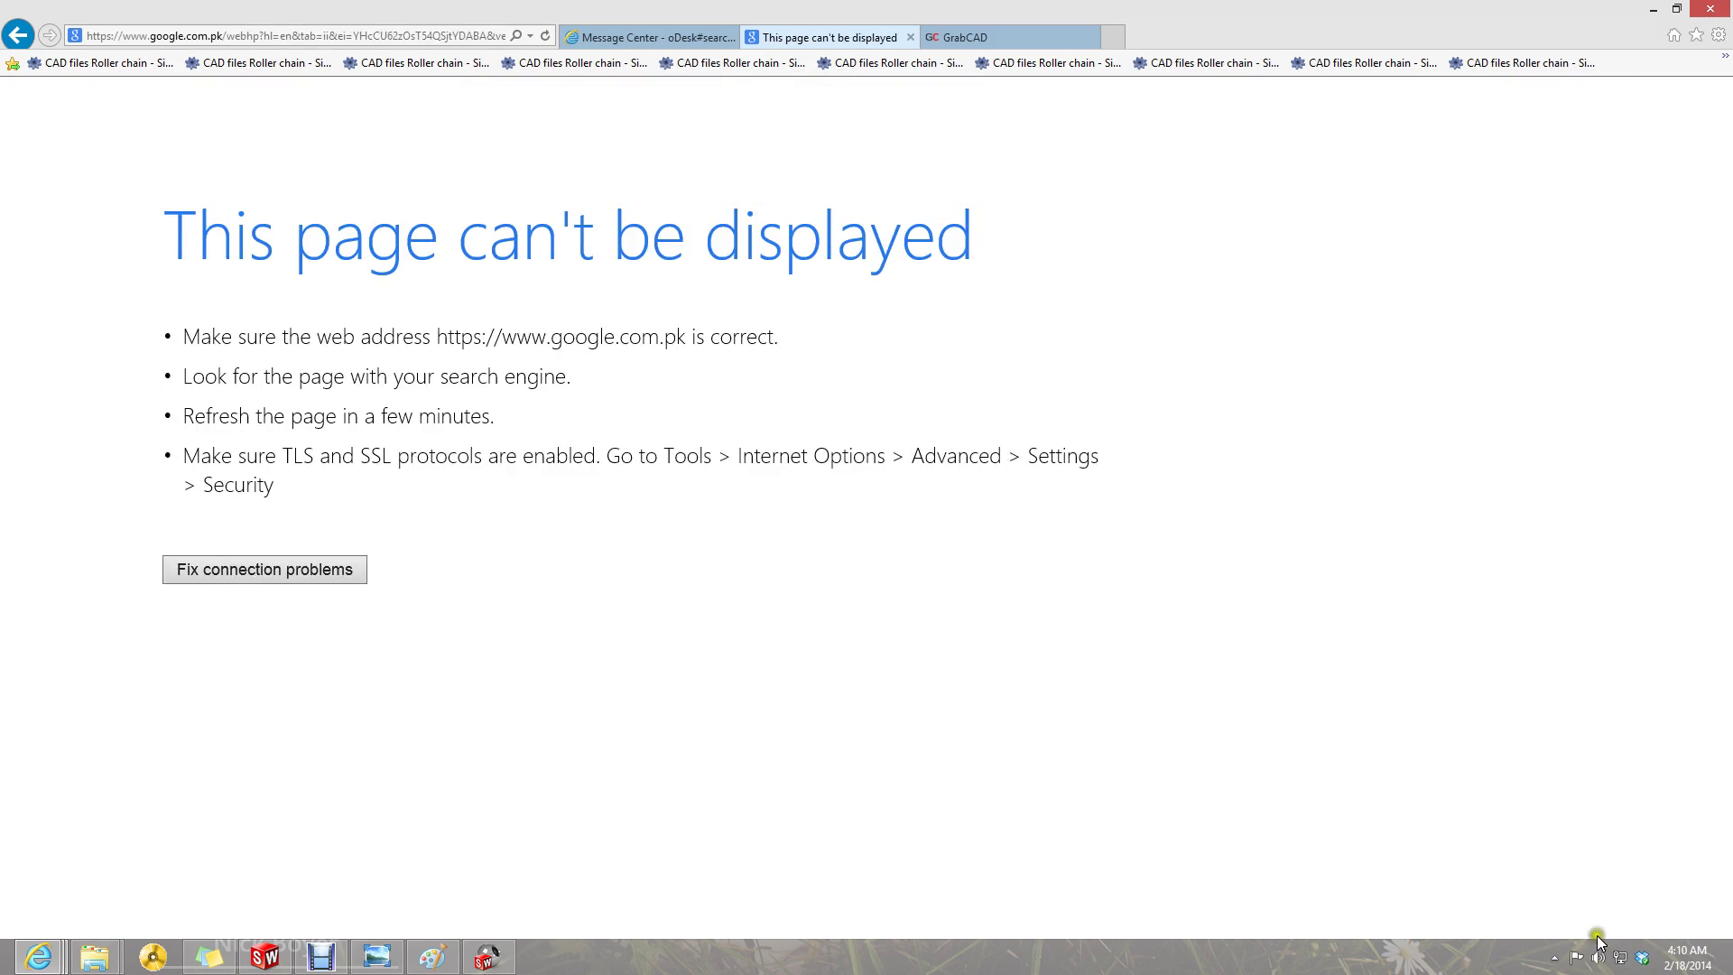
- Leave the browser and return to the PhotoView 360 final render of the phone
{"action": "left_click", "coordinate": [1561, 960]}
{"action": "left_click", "coordinate": [1345, 837]}
{"action": "left_click", "coordinate": [973, 33]}
{"action": "left_click", "coordinate": [1652, 9]}
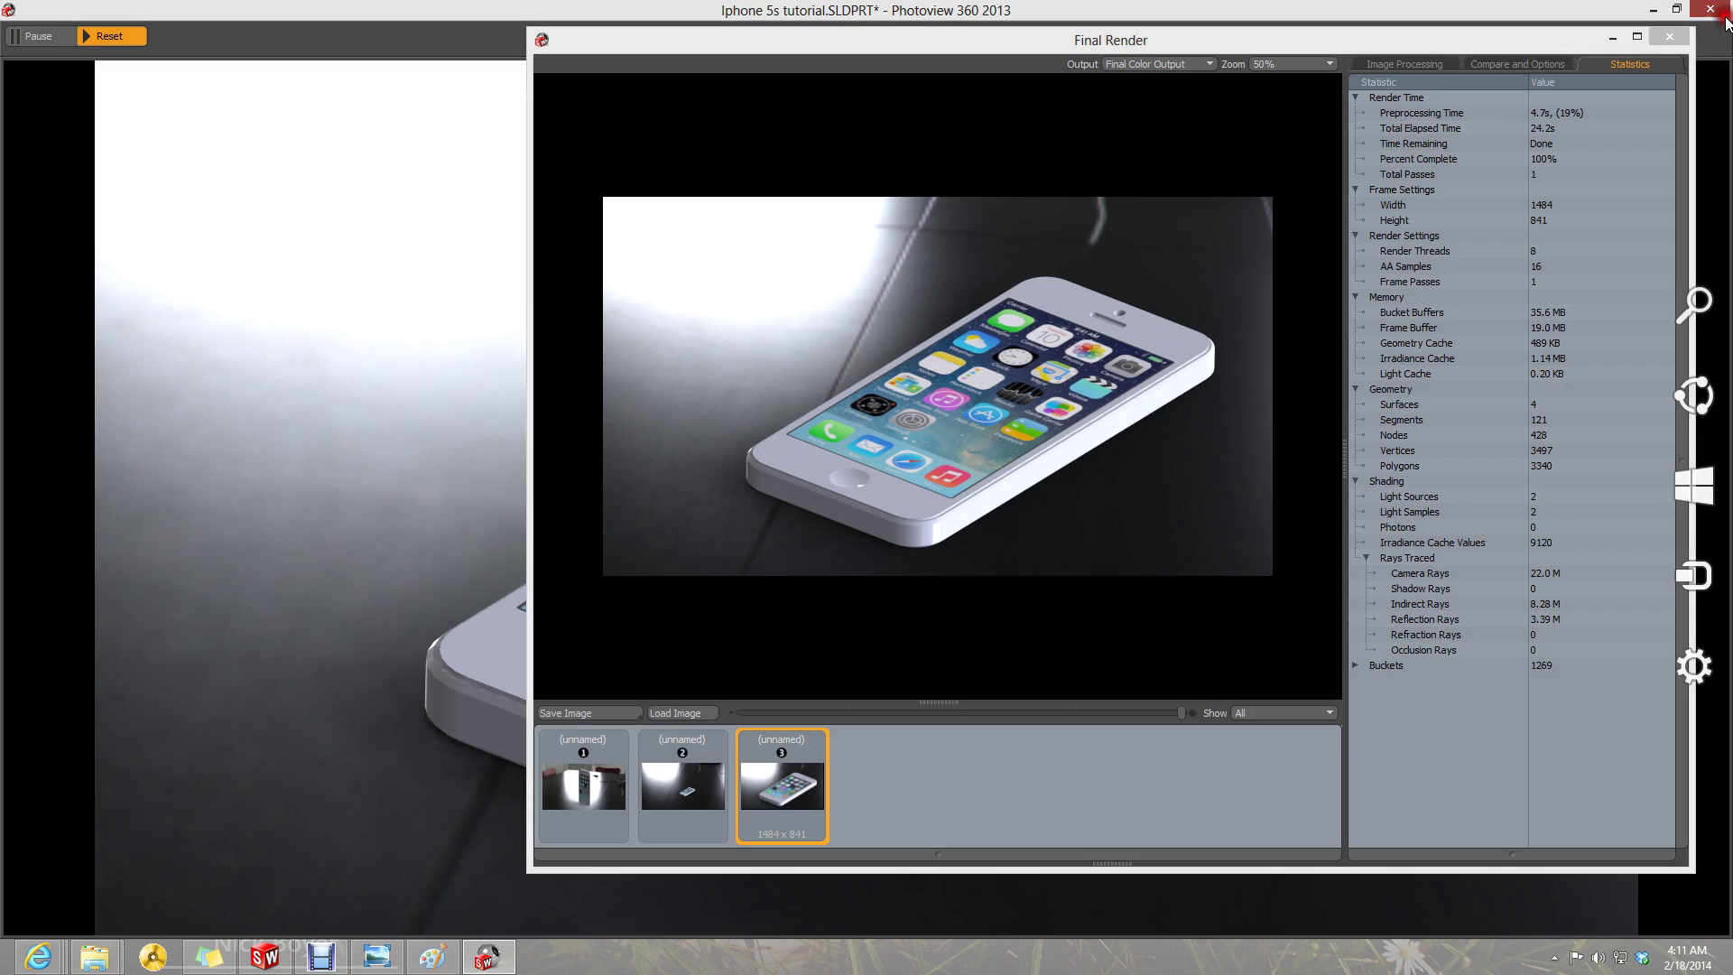
- Close the PhotoView 360 windows and find the split line feature that outlines the rounded square on the home button
{"action": "left_click", "coordinate": [1724, 16]}
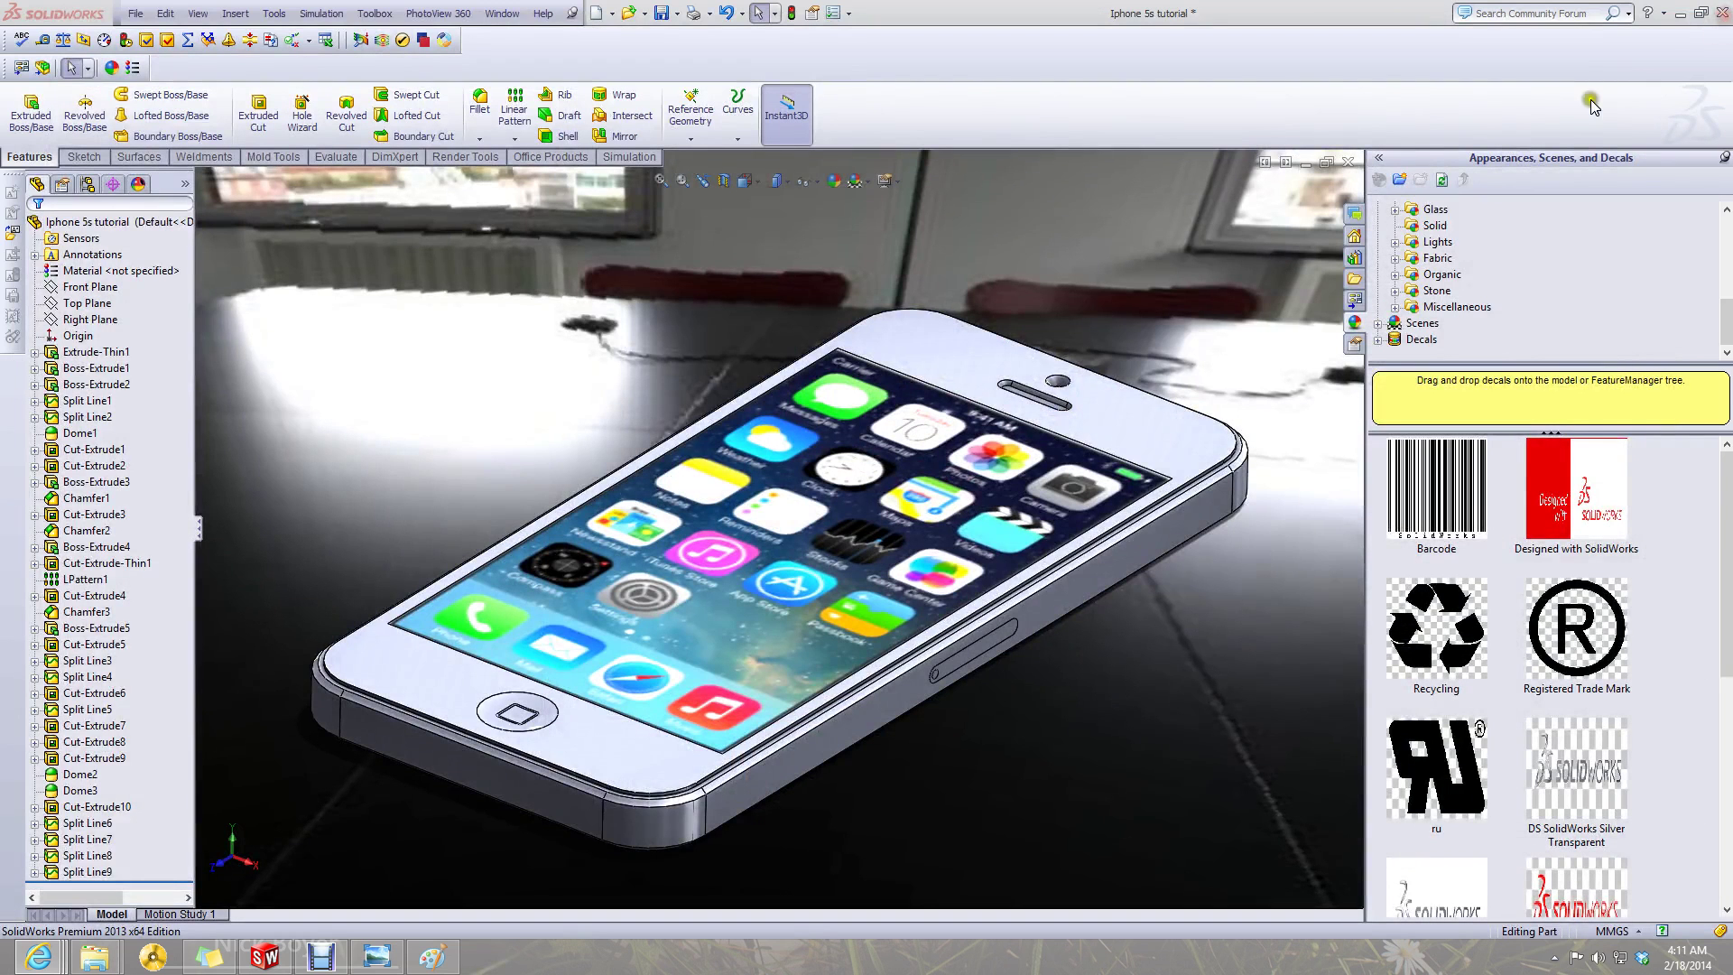
{"action": "left_click", "coordinate": [534, 728]}
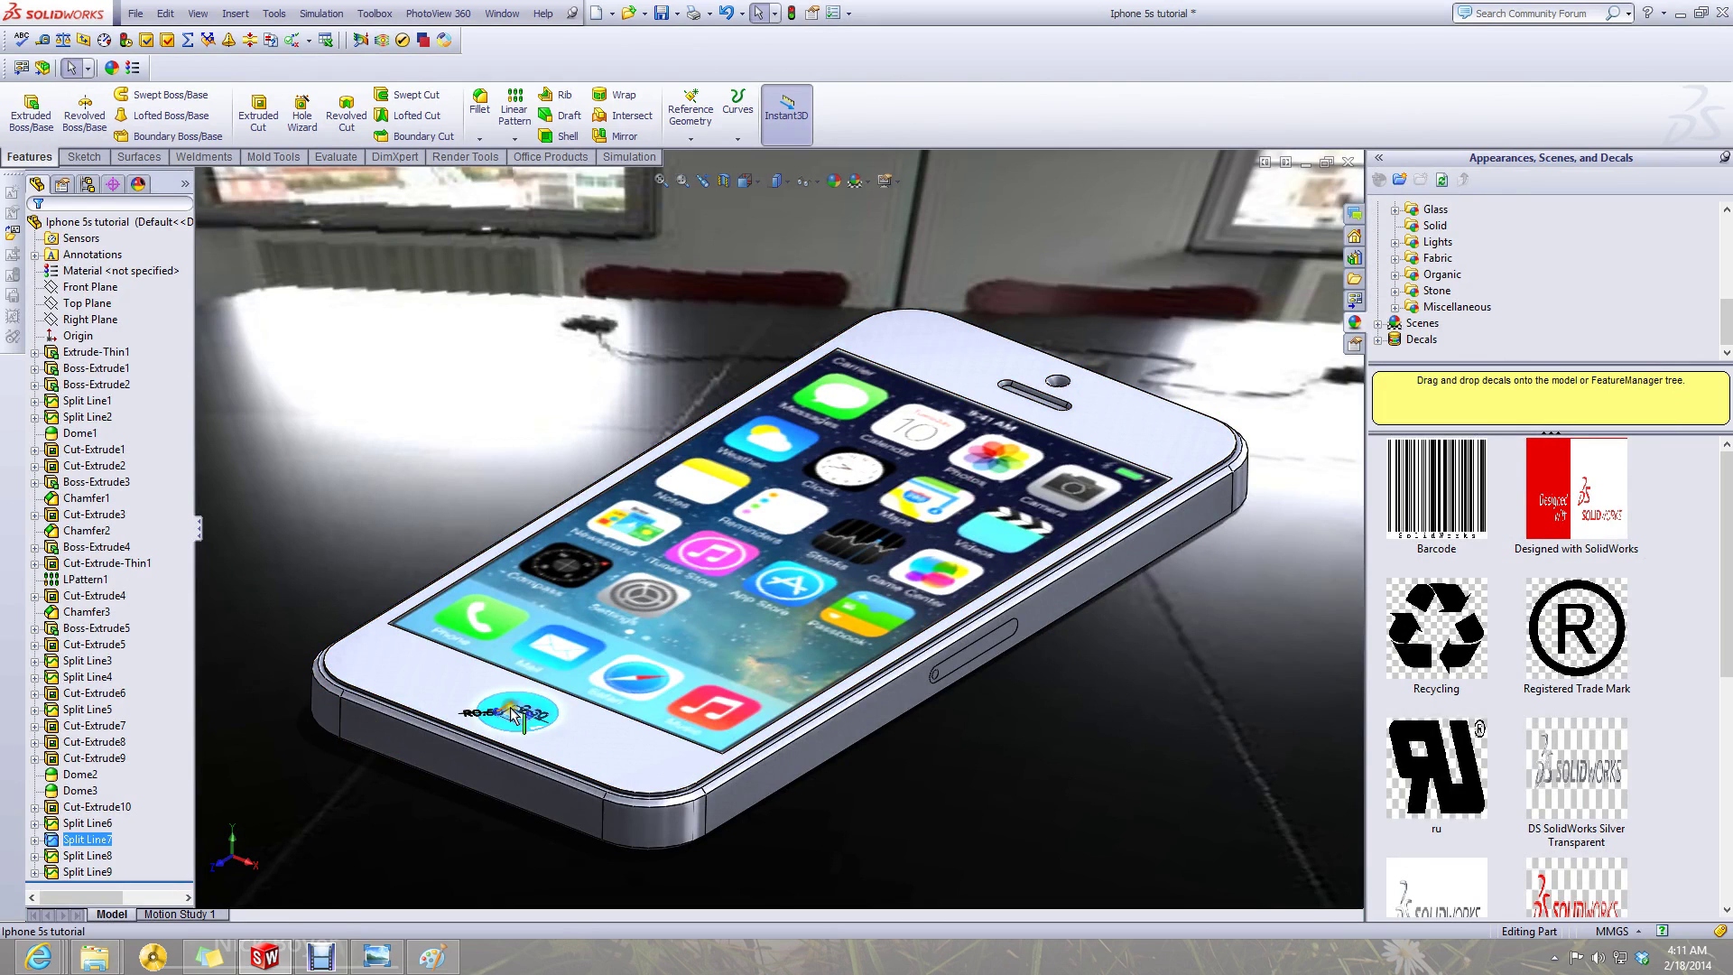
{"action": "left_click", "coordinate": [761, 203]}
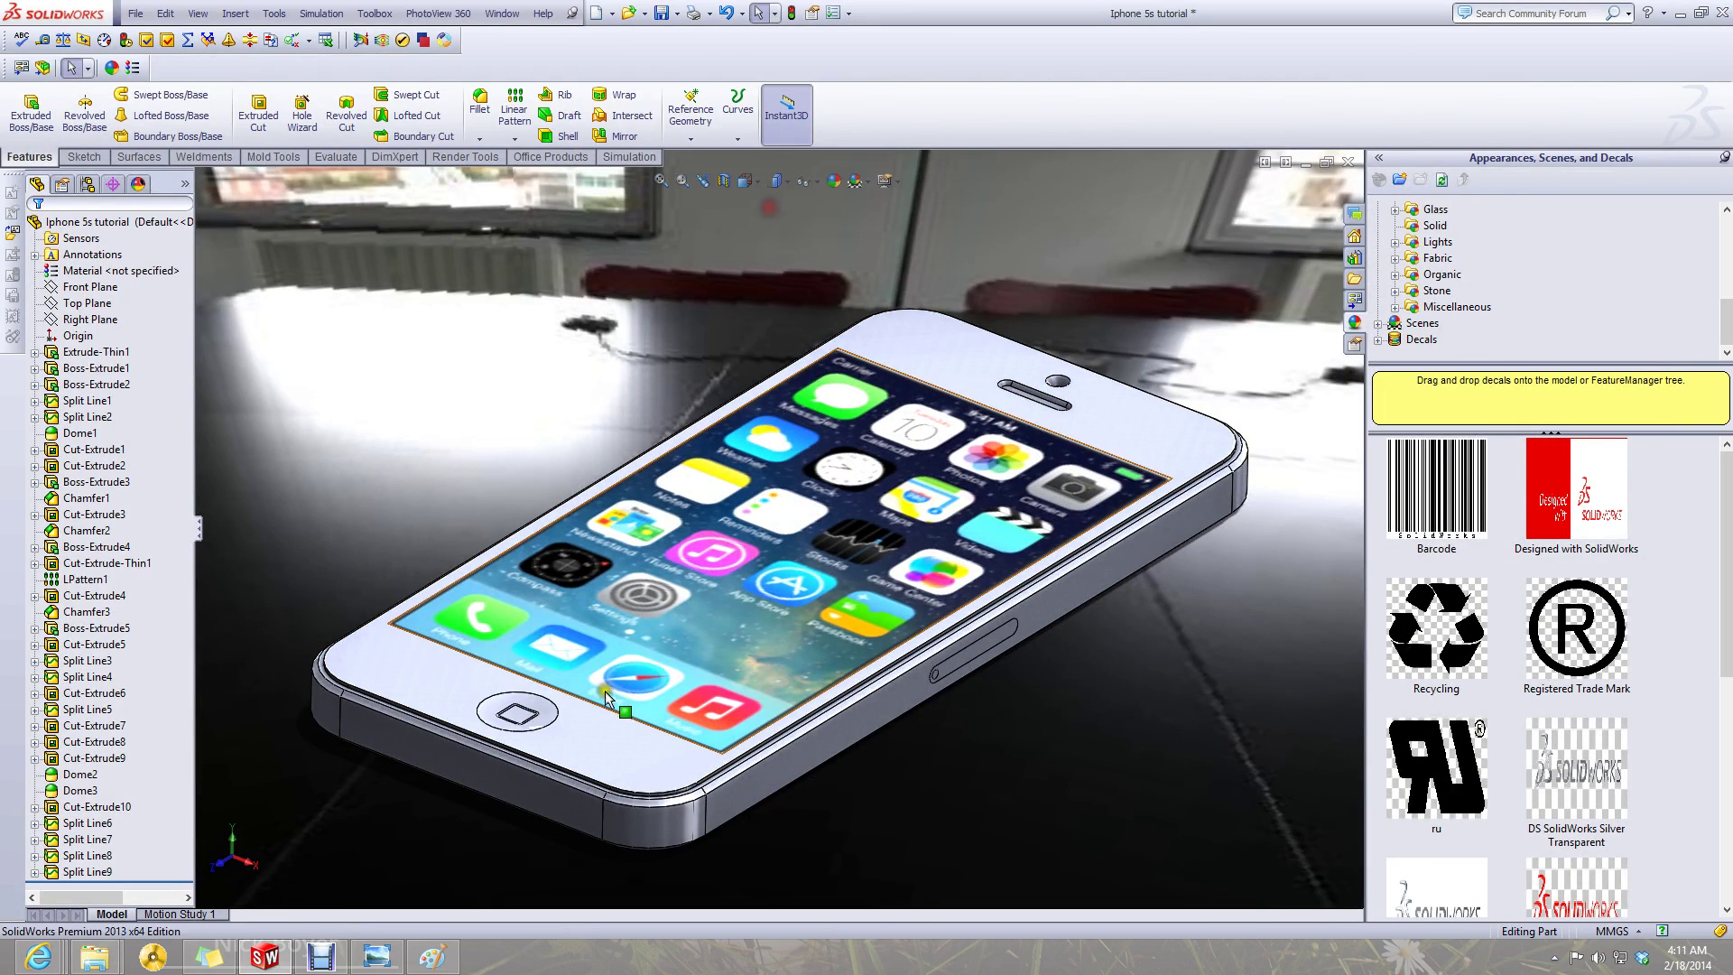
{"action": "left_click", "coordinate": [86, 856]}
{"action": "left_click", "coordinate": [72, 871], "text": "ctrl"}
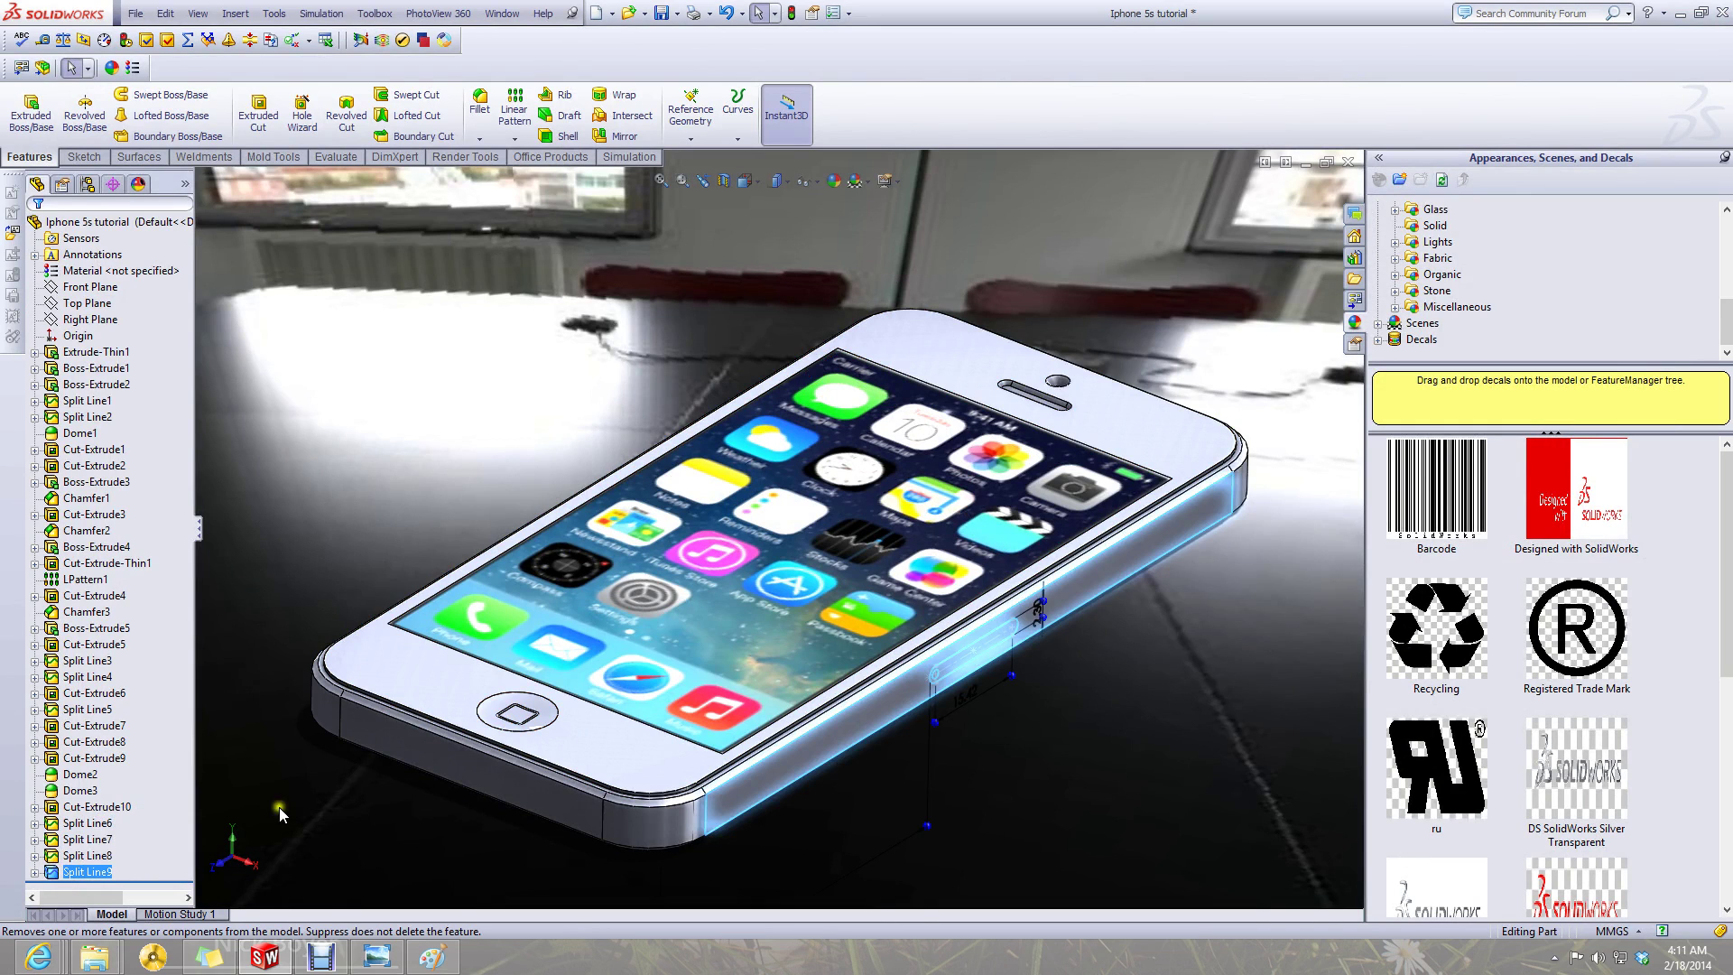
{"action": "scroll", "coordinate": [506, 718], "scroll_direction": "down", "scroll_amount": 5}
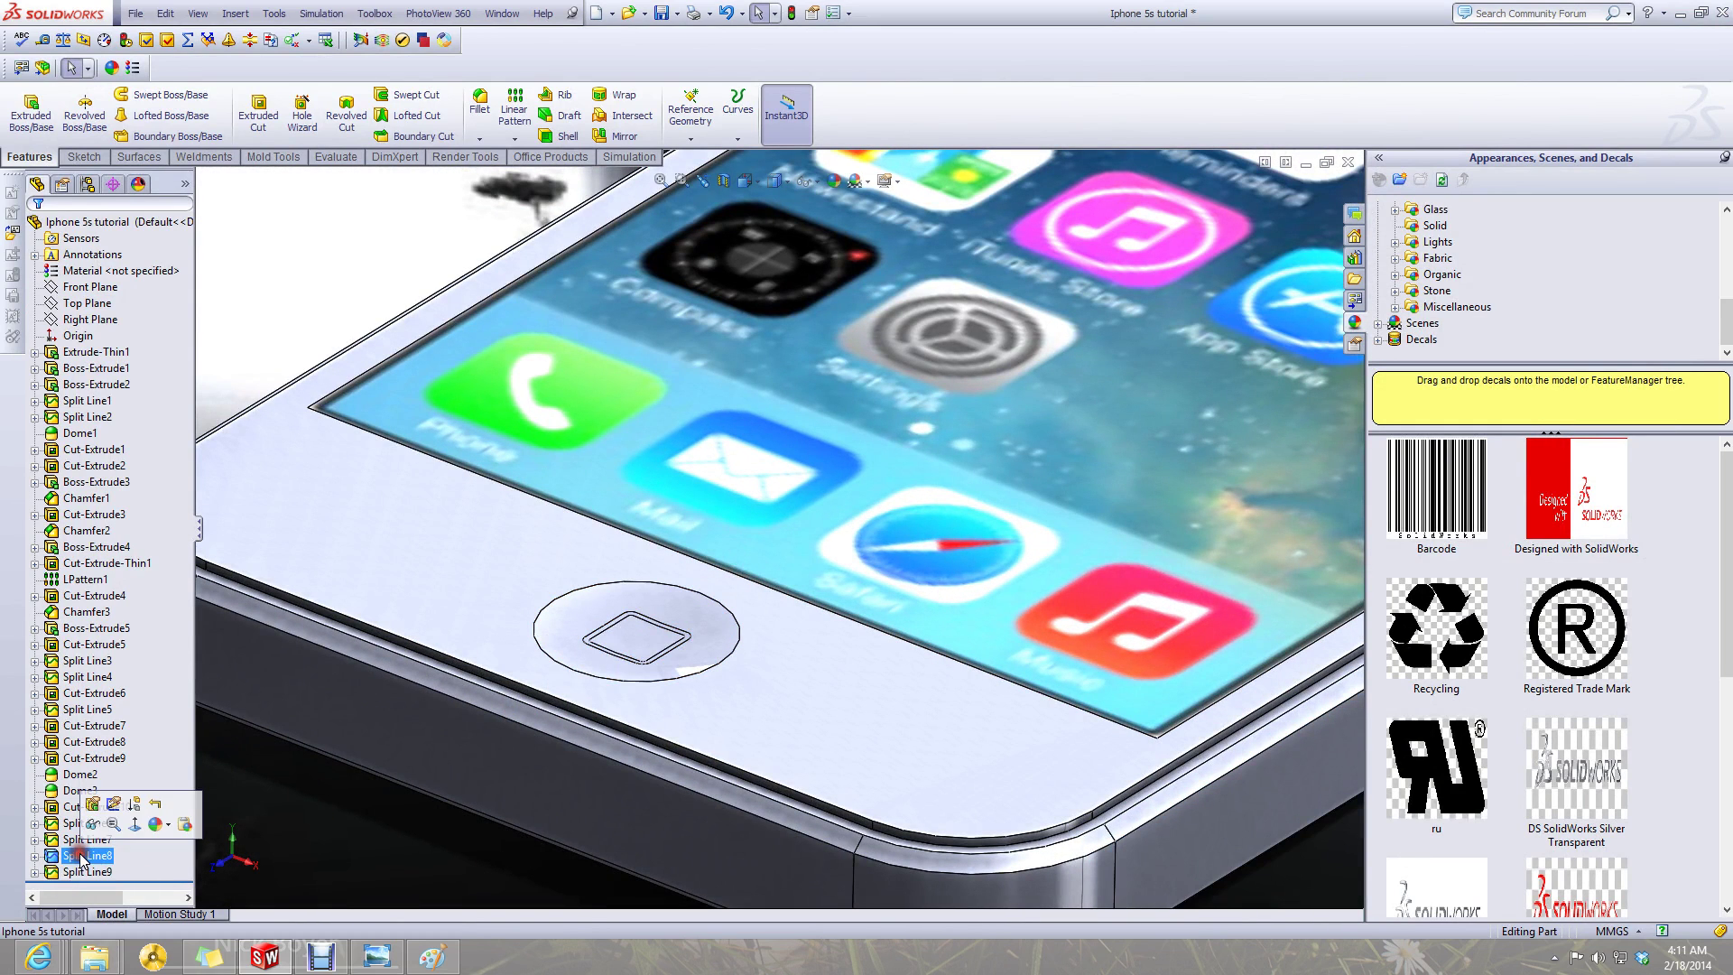
{"action": "left_click", "coordinate": [87, 840]}
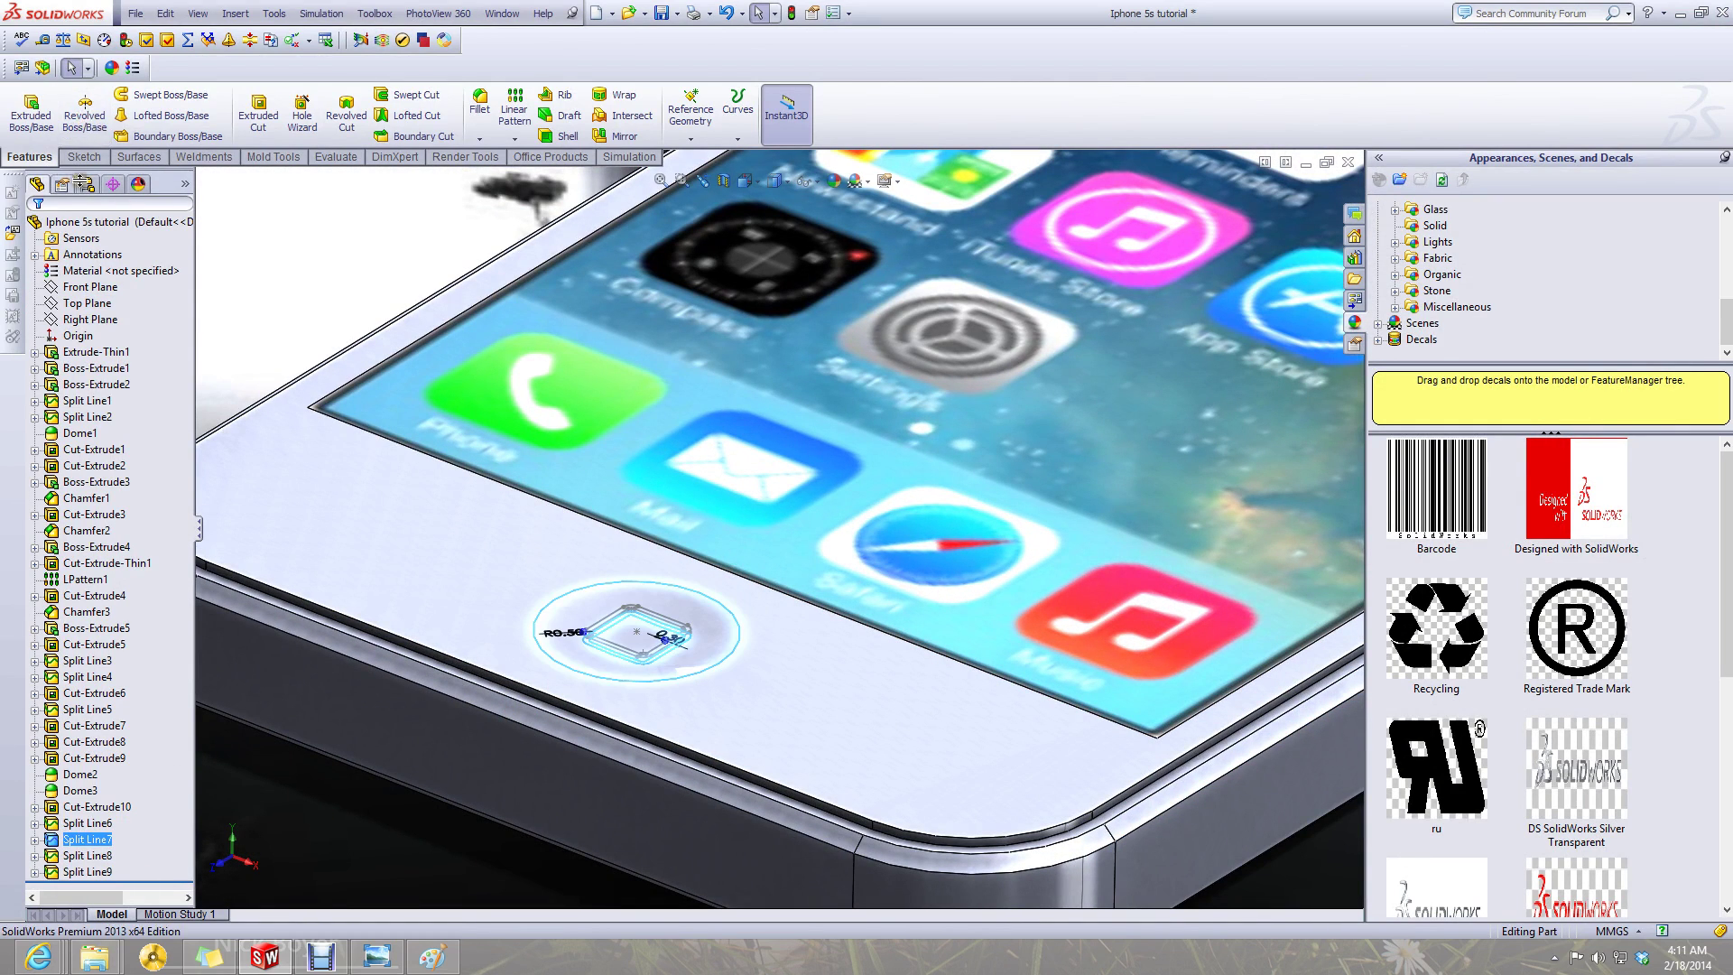
{"action": "left_click", "coordinate": [258, 112]}
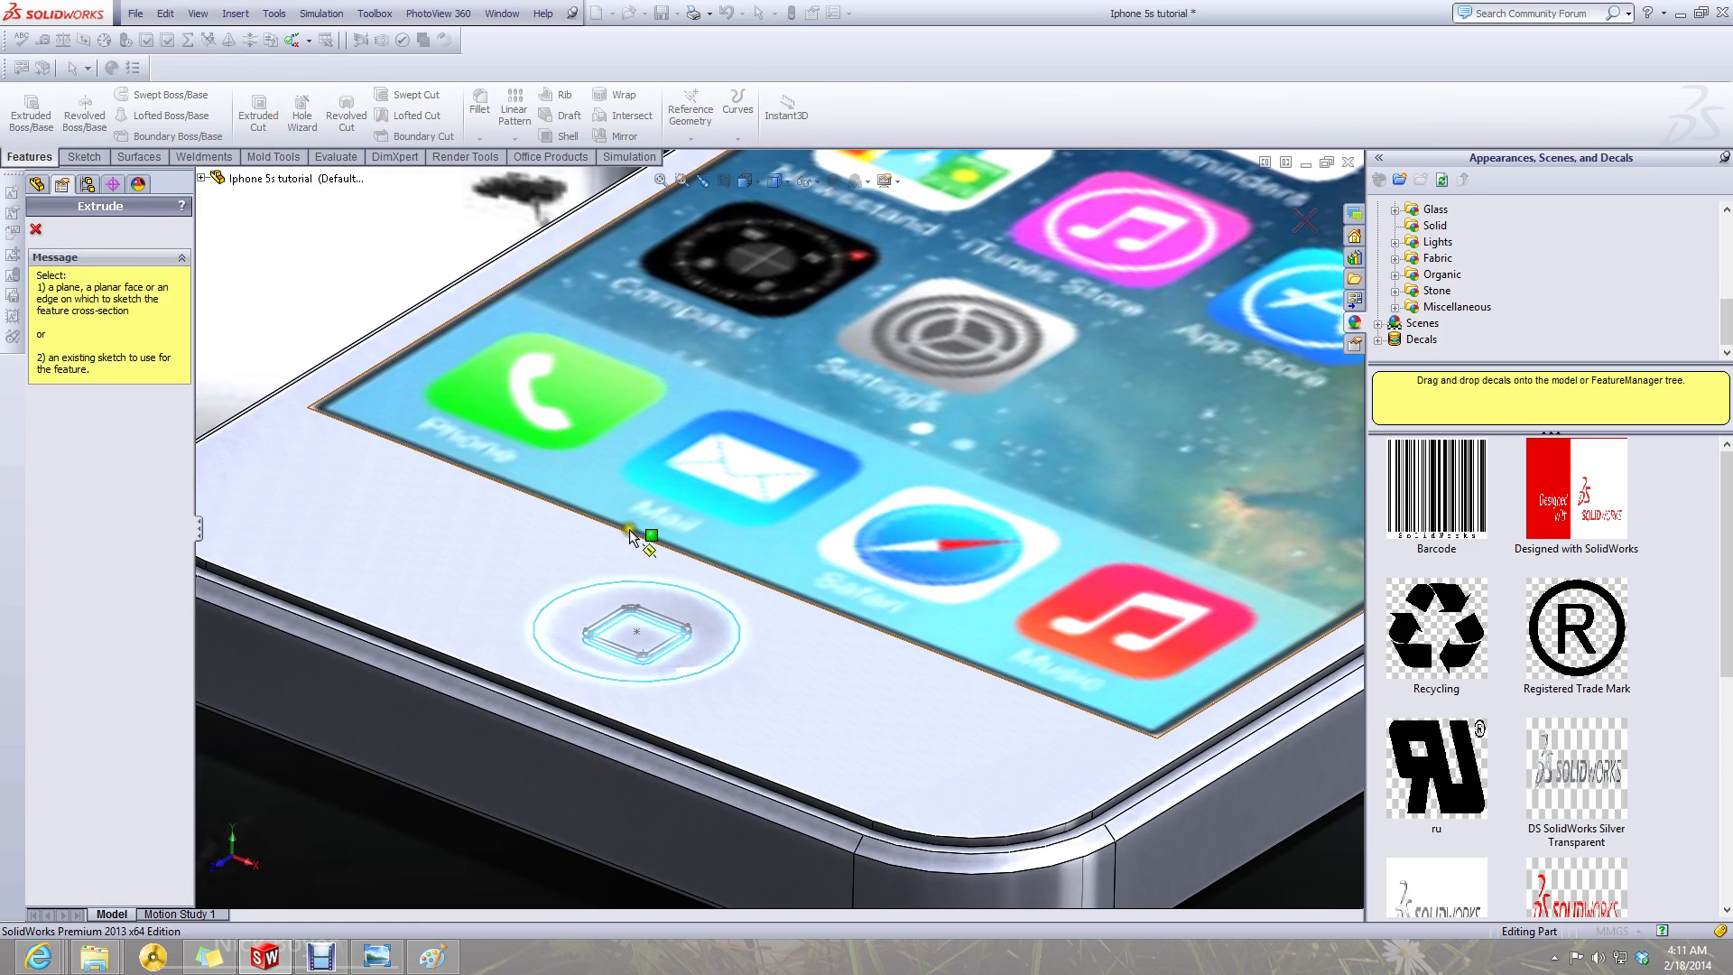
{"action": "scroll", "coordinate": [659, 632], "scroll_direction": "down", "scroll_amount": 5}
{"action": "left_click", "coordinate": [685, 668]}
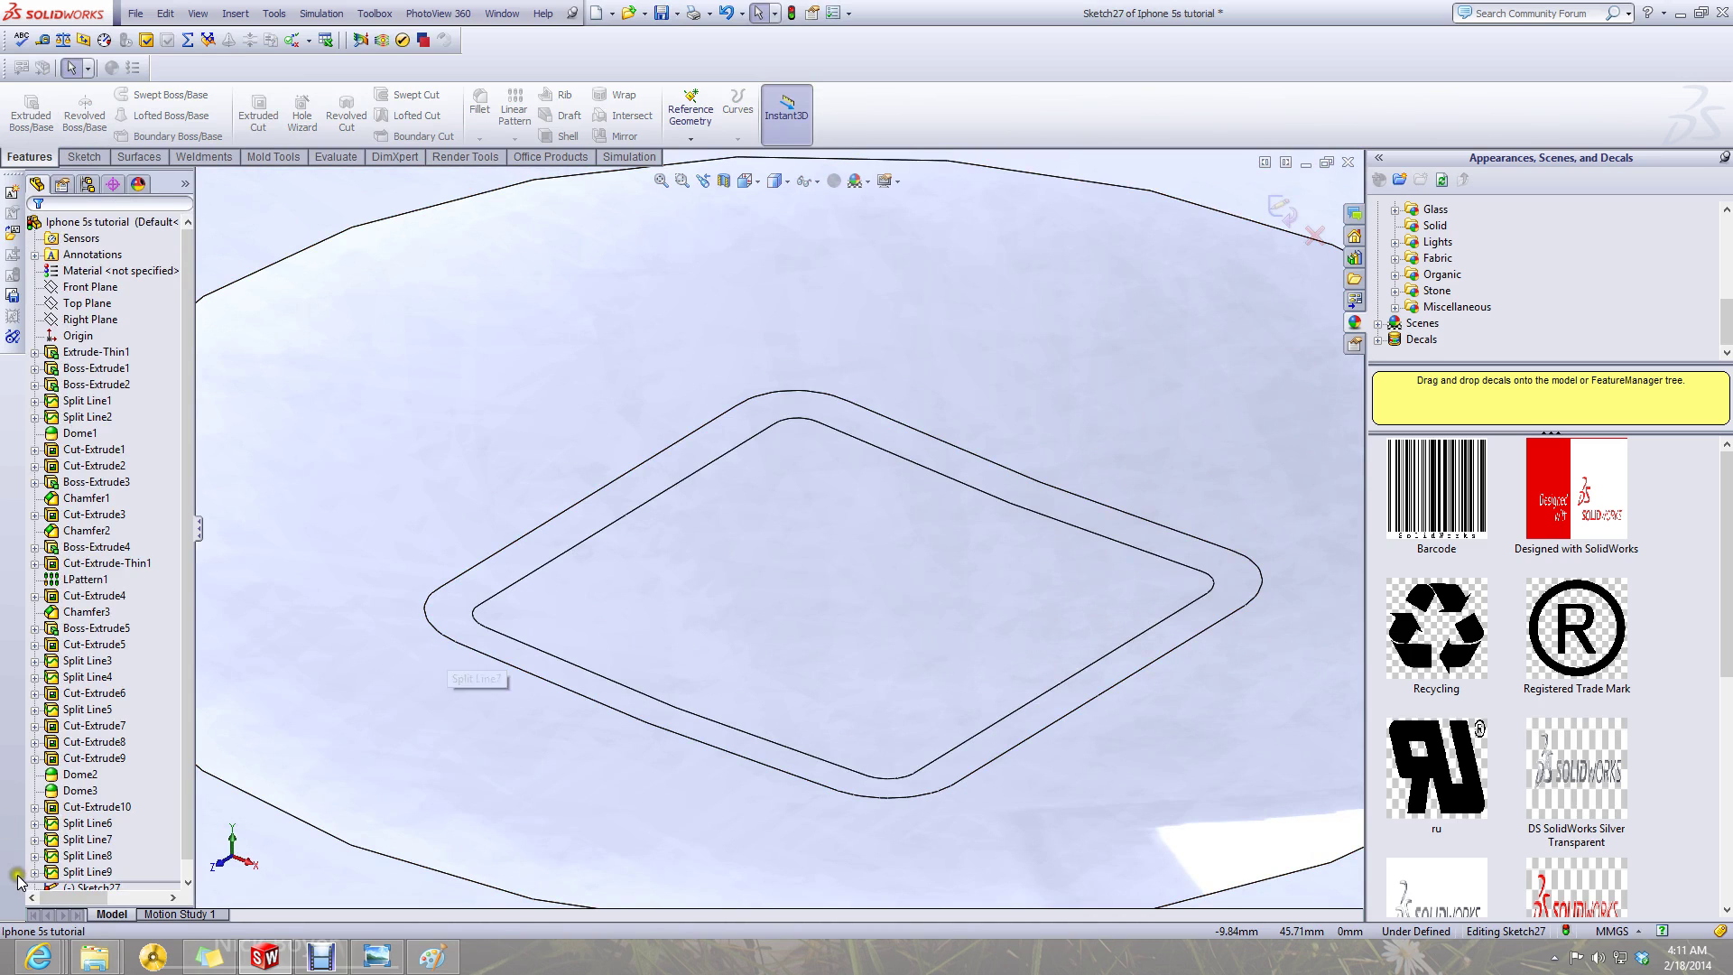
{"action": "left_click", "coordinate": [74, 855]}
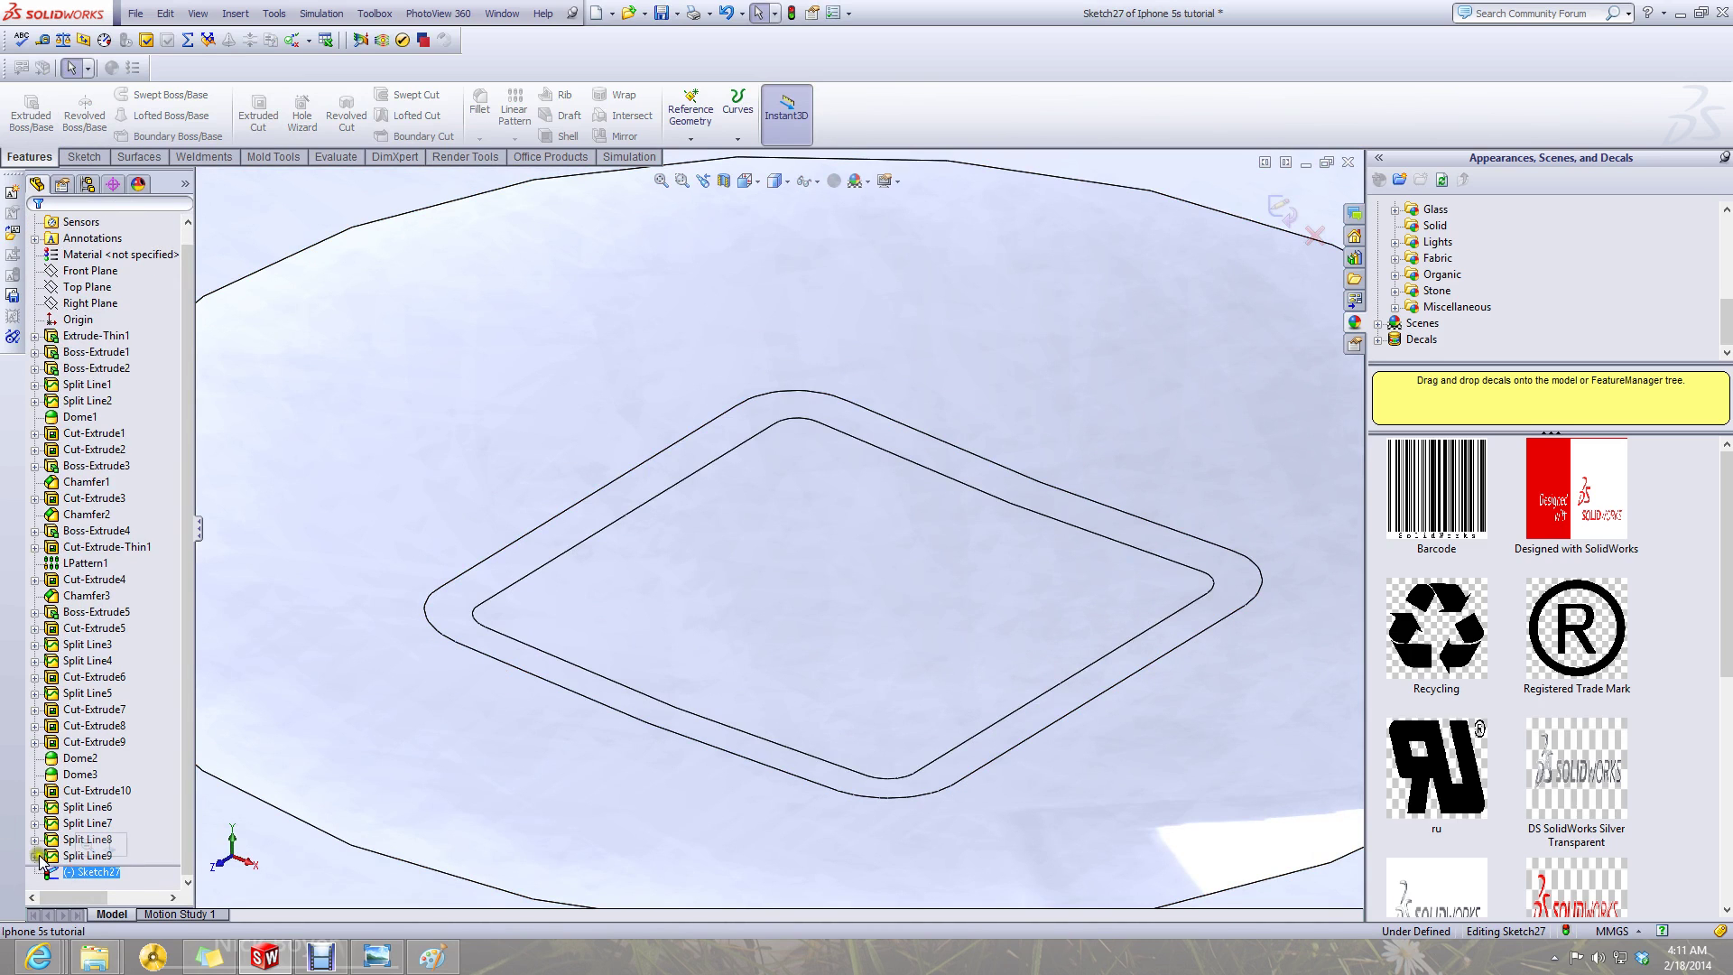
{"action": "left_click", "coordinate": [1316, 234]}
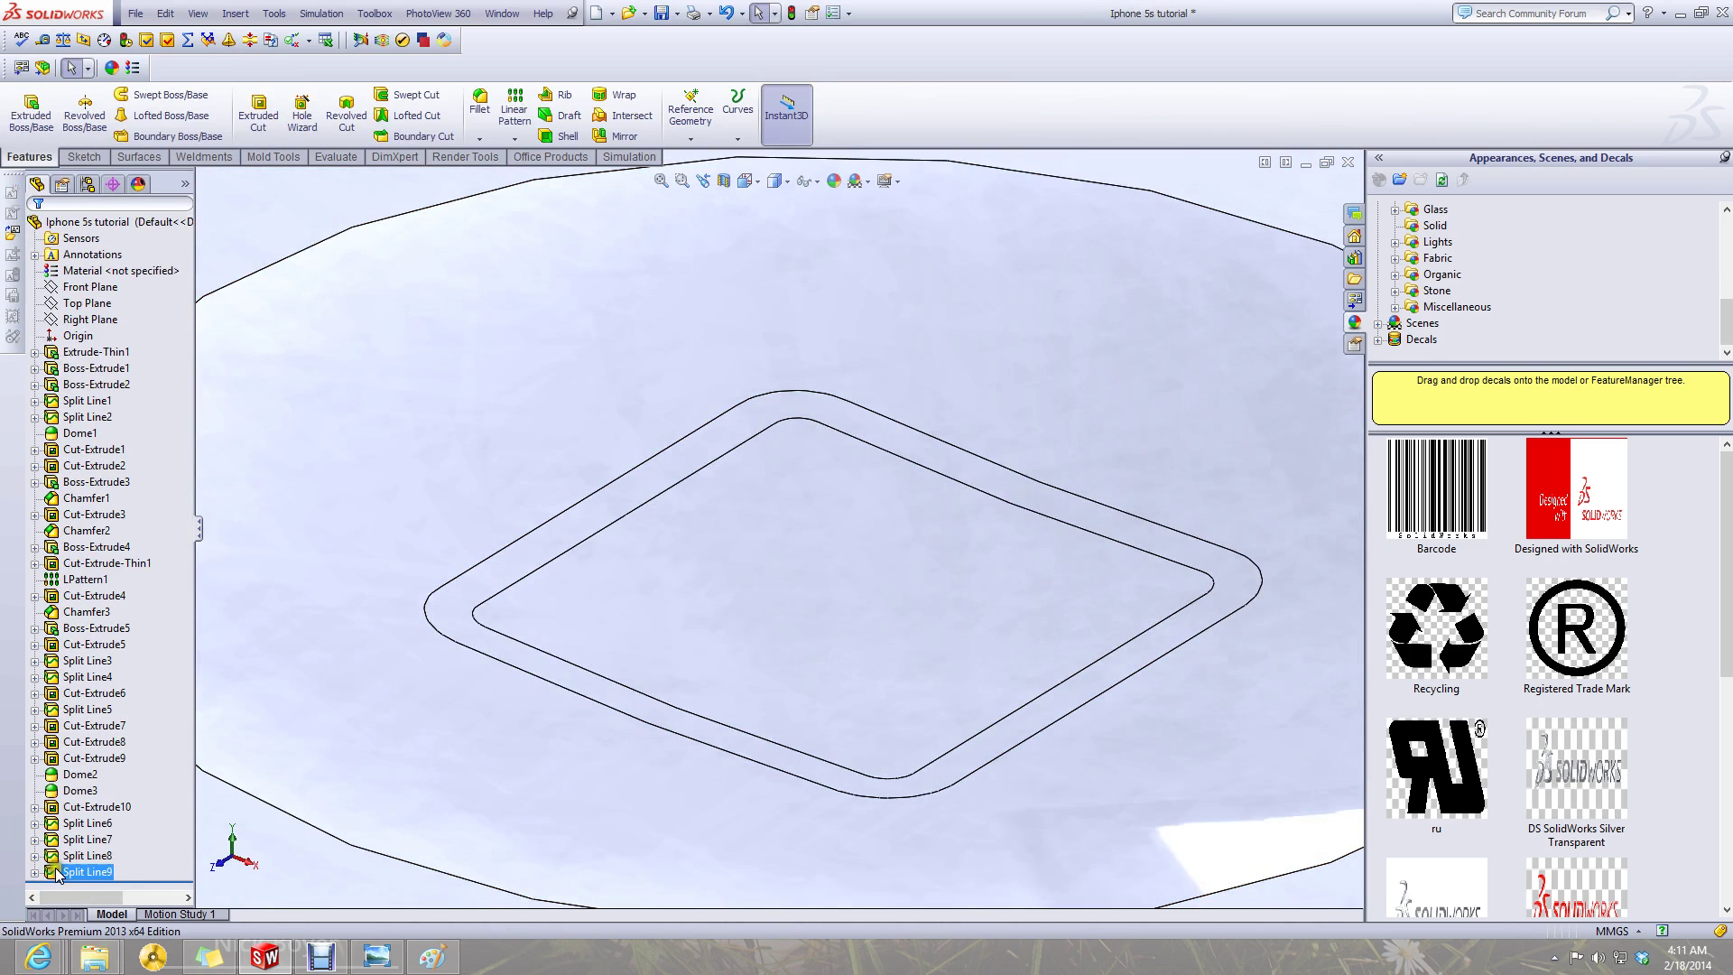
- Cut the home button's rounded-square ring 0.5 mm deep with a blind extruded cut, reusing the Split Line7 sketch
{"action": "left_click", "coordinate": [34, 855]}
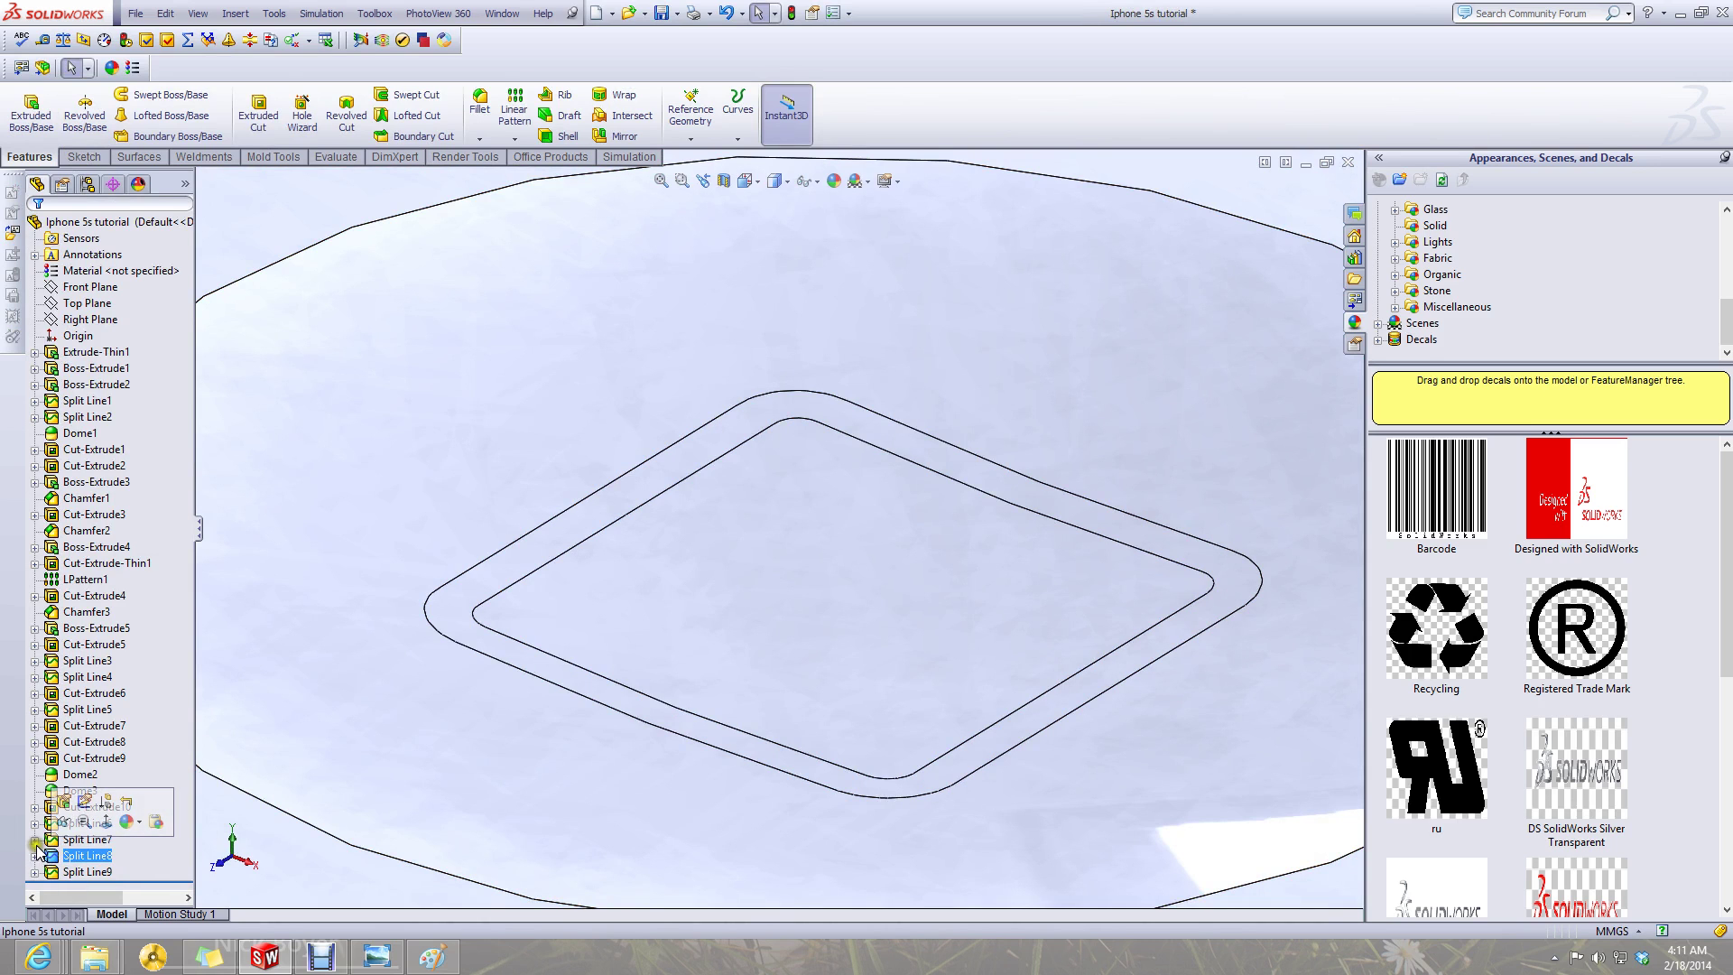
{"action": "double_click", "coordinate": [39, 842]}
{"action": "left_click", "coordinate": [35, 840]}
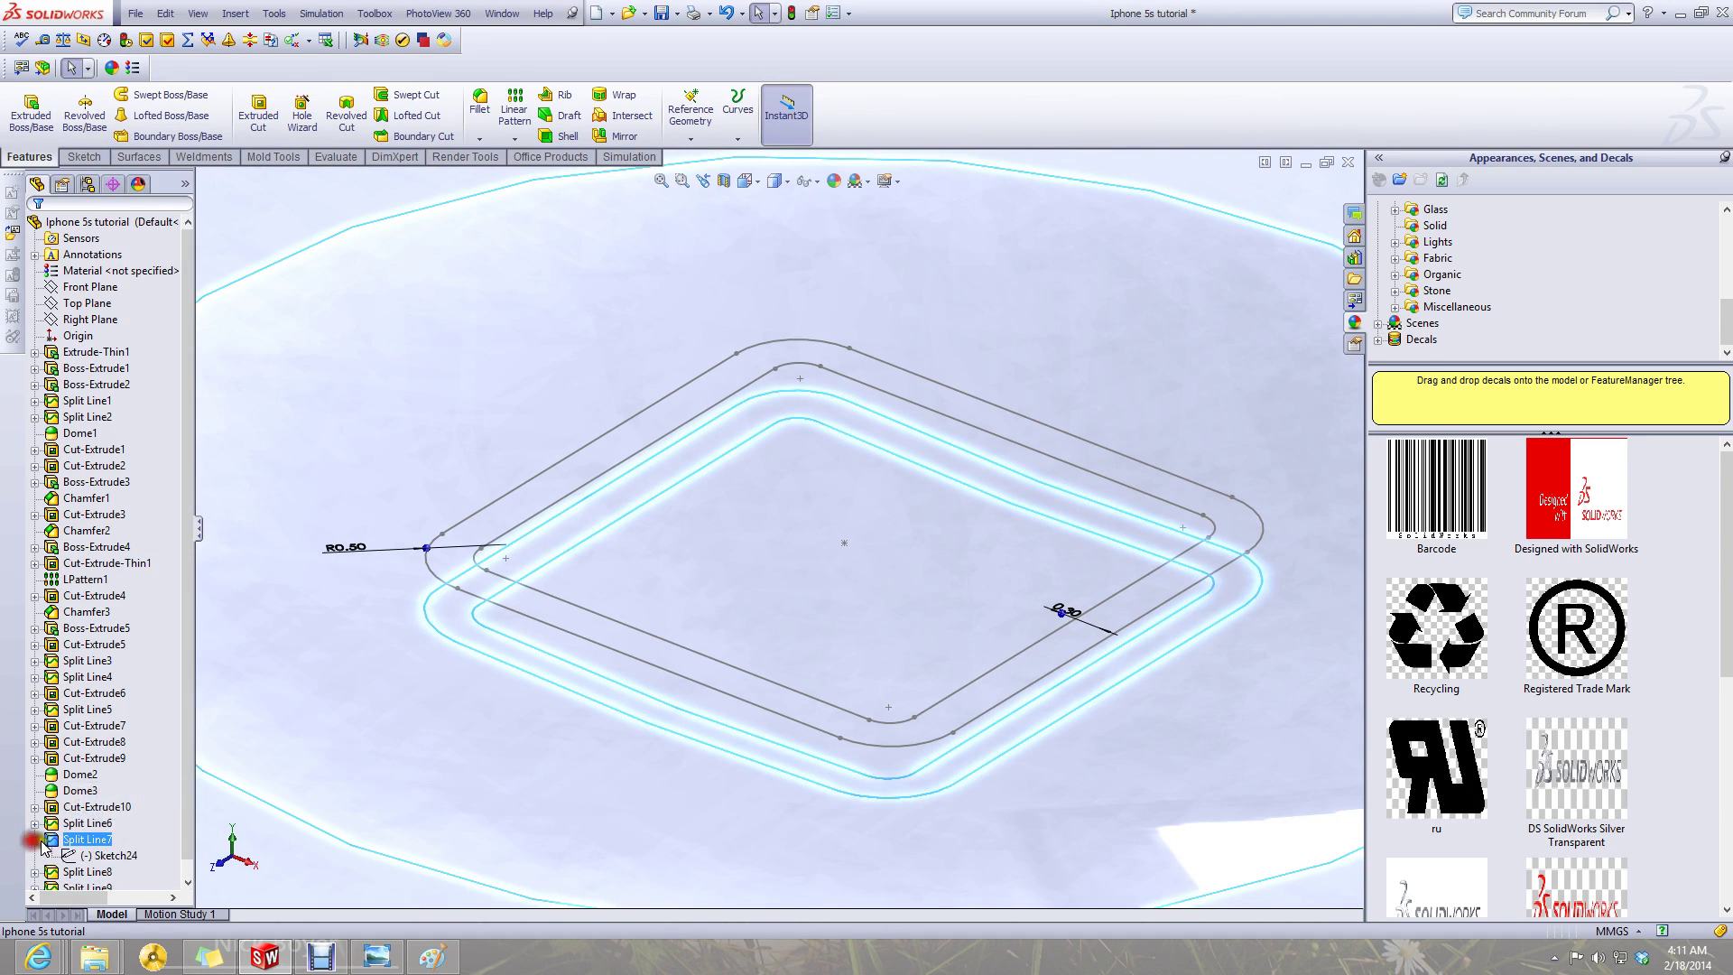
{"action": "left_click", "coordinate": [100, 854]}
{"action": "right_click", "coordinate": [74, 857]}
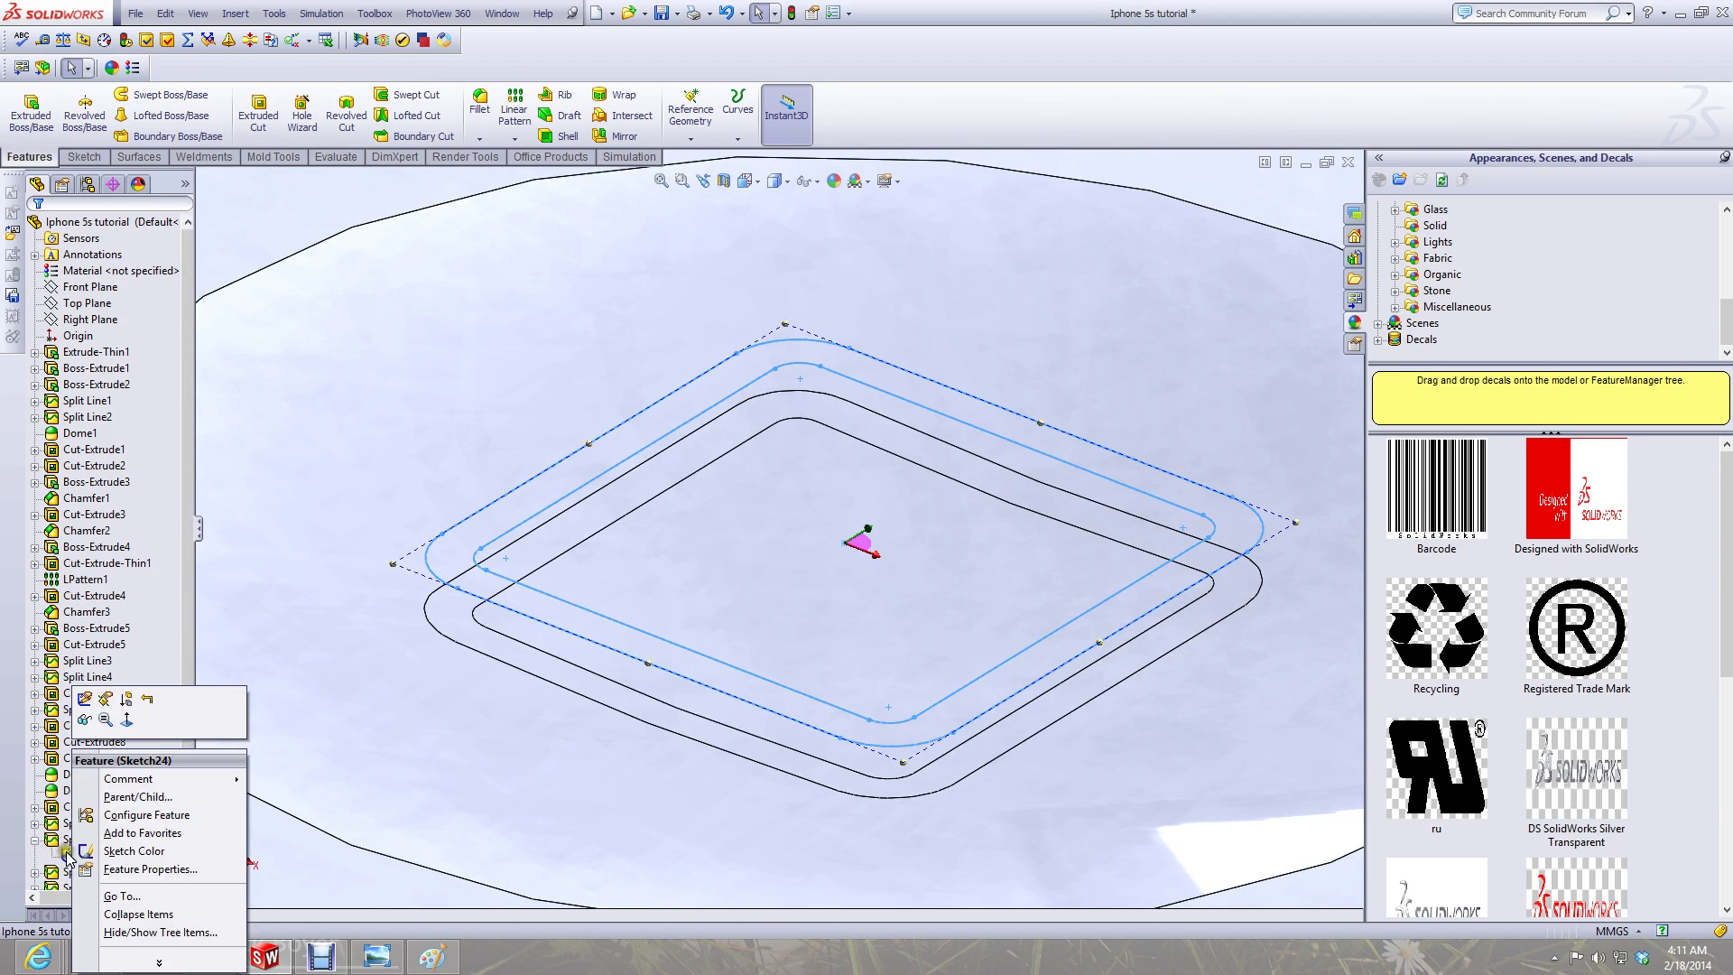
{"action": "left_click", "coordinate": [67, 856]}
{"action": "left_click", "coordinate": [258, 110]}
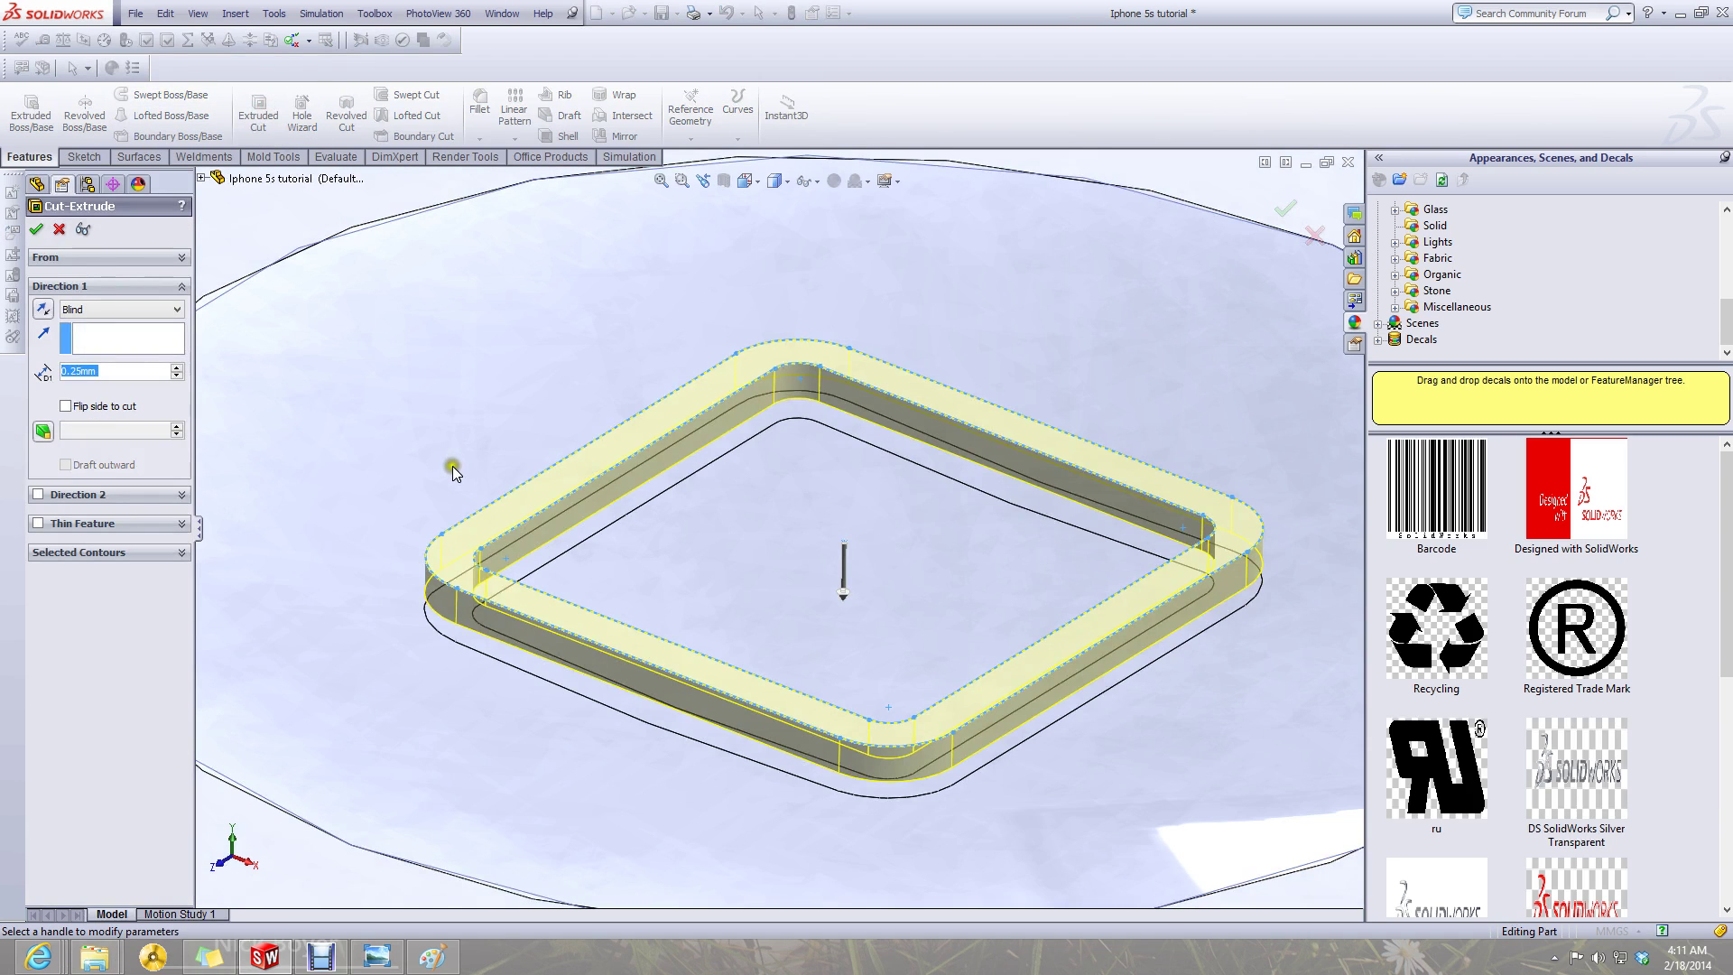
{"action": "middle_click_drag", "start_coordinate": [480, 642], "coordinate": [766, 639]}
{"action": "left_click", "coordinate": [802, 626]}
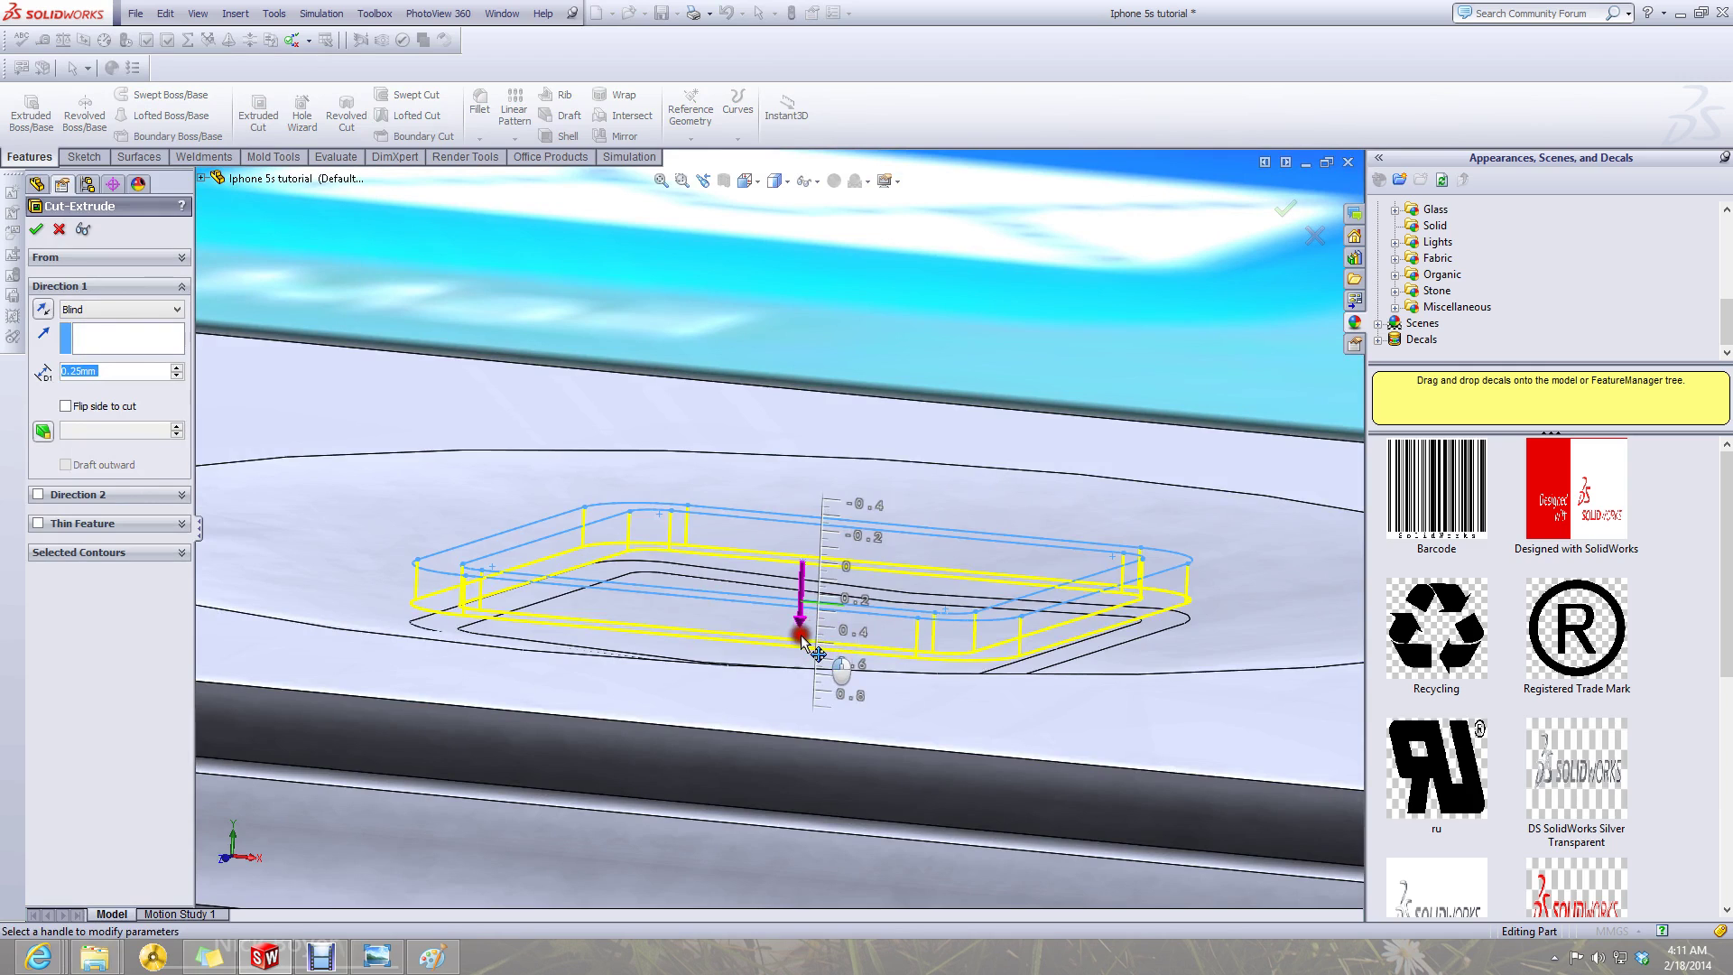
{"action": "left_click_drag", "start_coordinate": [802, 637], "coordinate": [795, 650]}
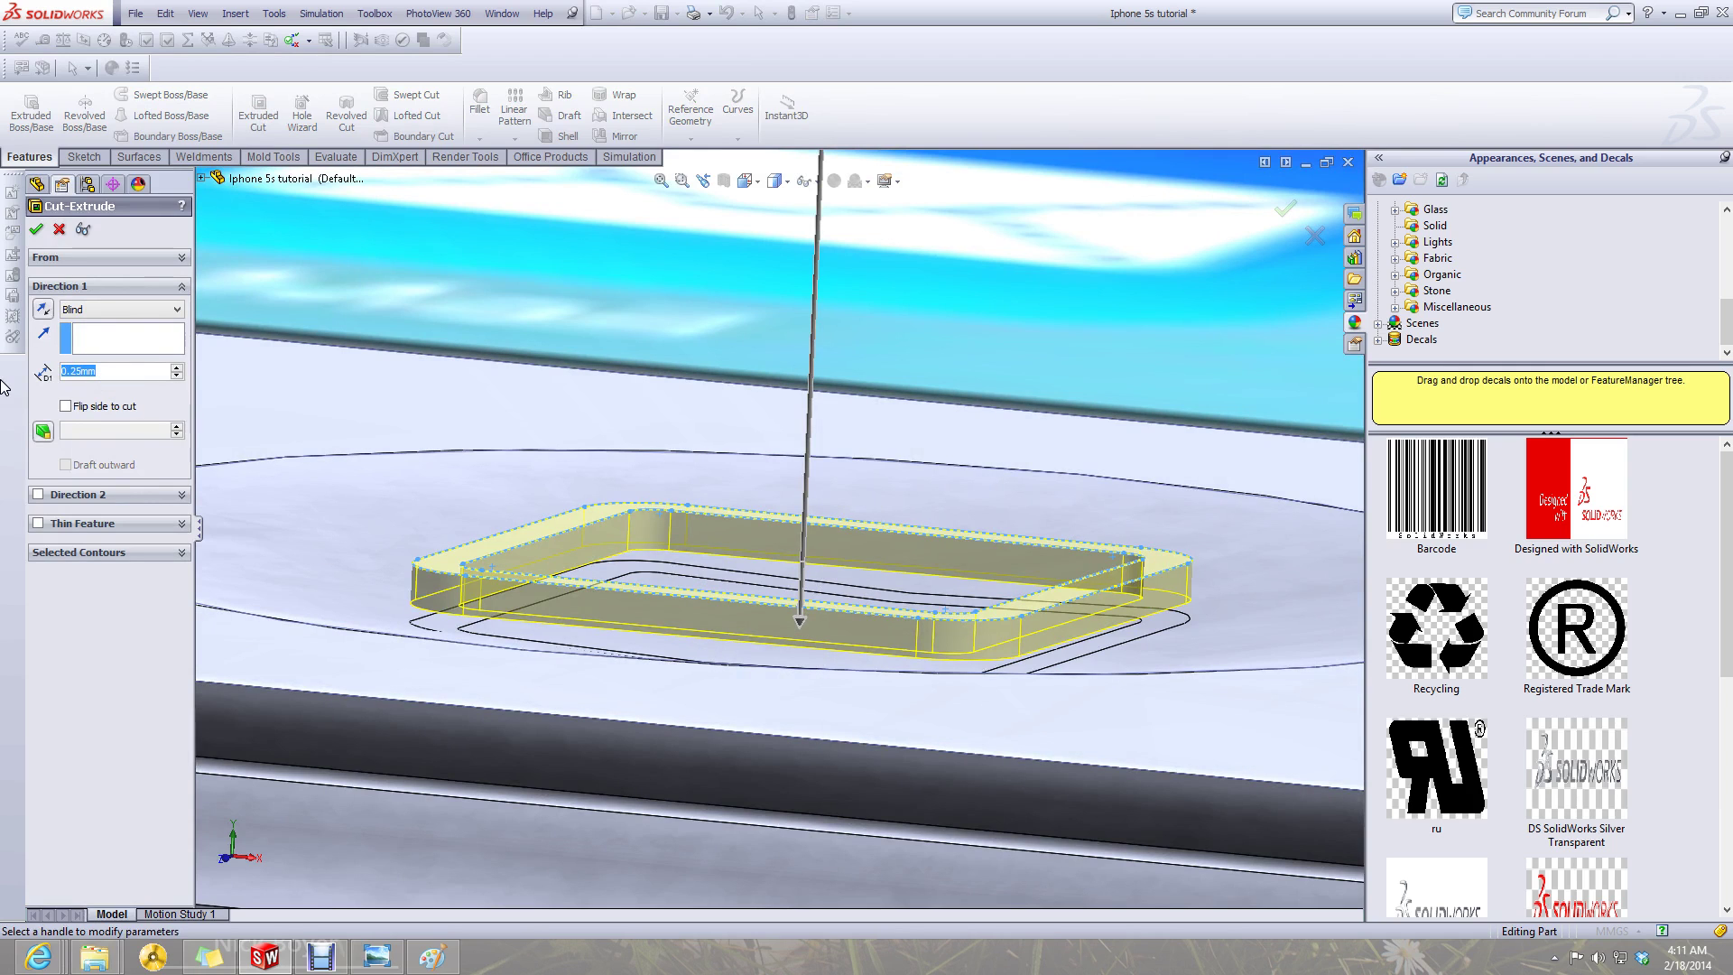
{"action": "type", "text": "0.5"}
{"action": "key", "text": "Return"}
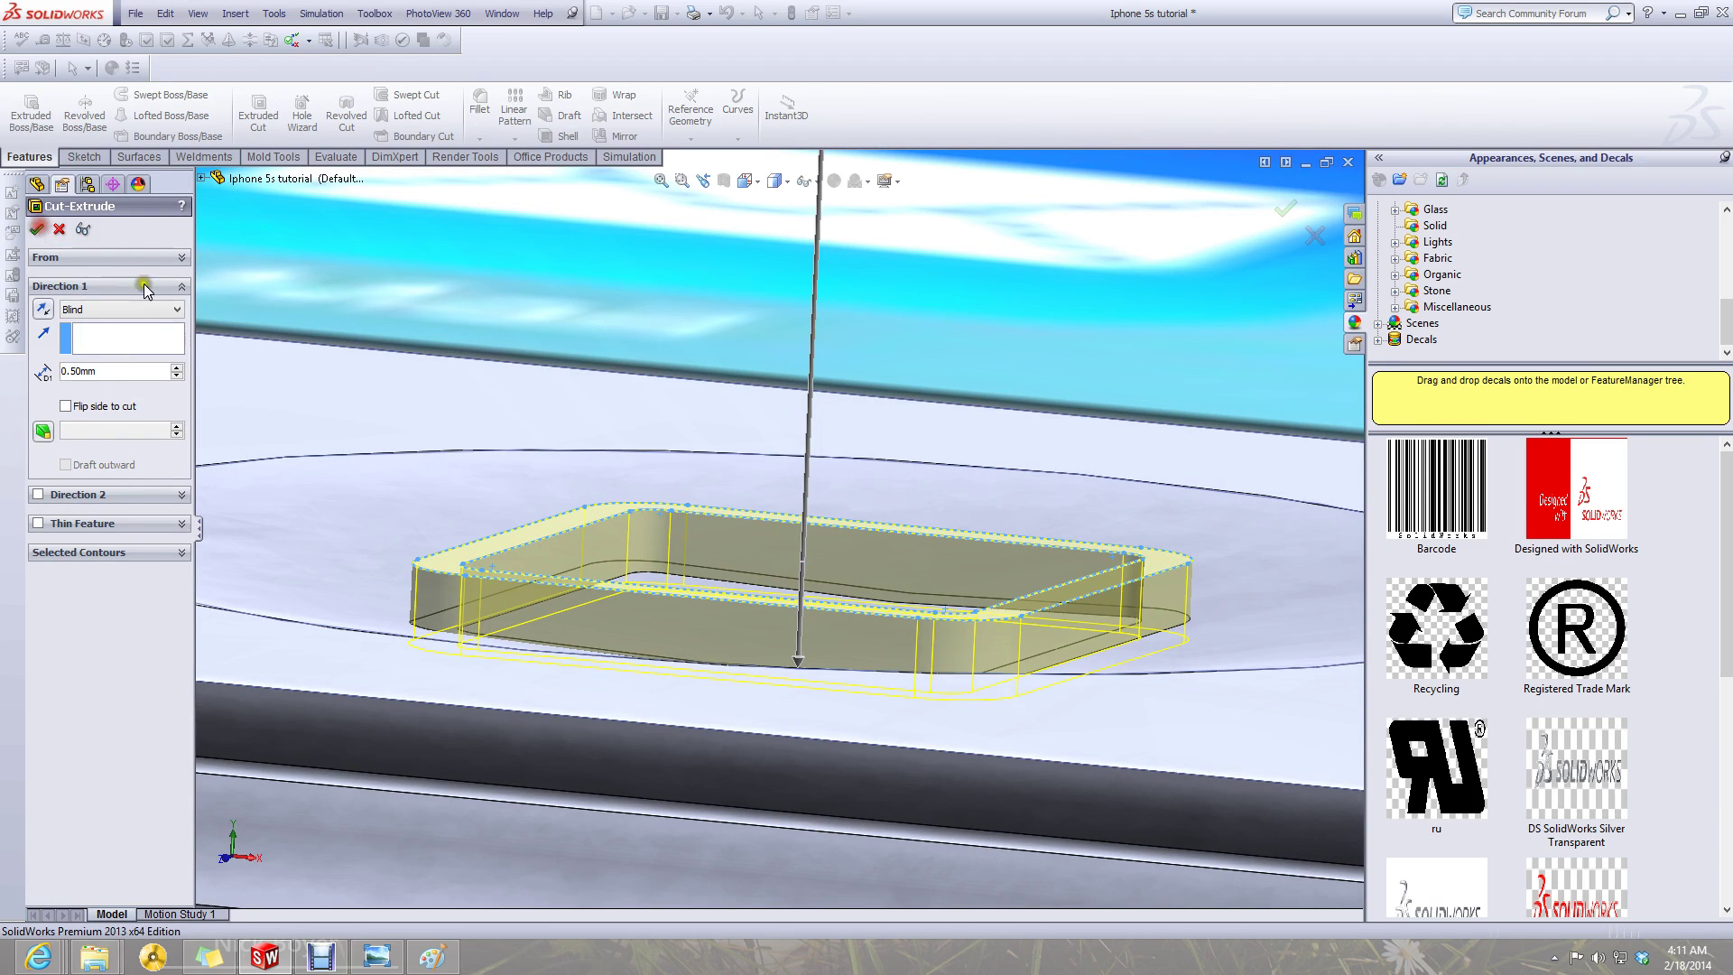
{"action": "key", "text": "Return"}
- Examine the ring cut on the home button up close and in the view of the whole phone on the office table
{"action": "middle_click_drag", "start_coordinate": [739, 594], "coordinate": [682, 715]}
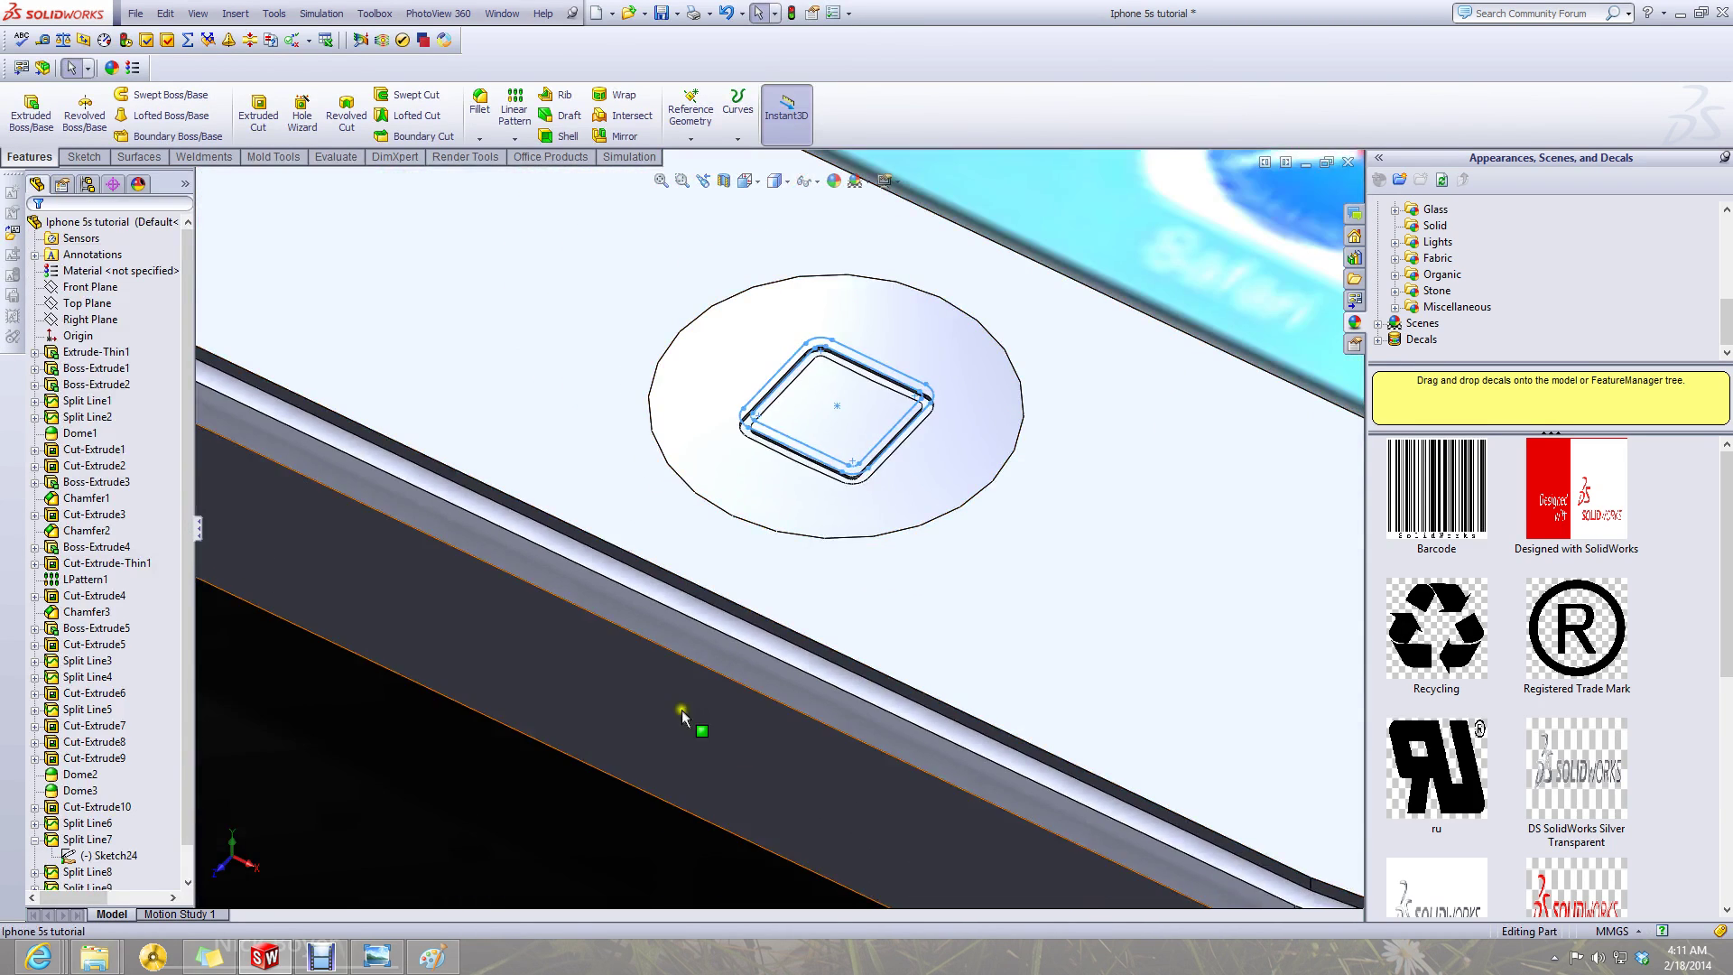
{"action": "scroll", "coordinate": [686, 715], "scroll_direction": "up", "scroll_amount": 5}
{"action": "scroll", "coordinate": [836, 593], "scroll_direction": "down", "scroll_amount": 3}
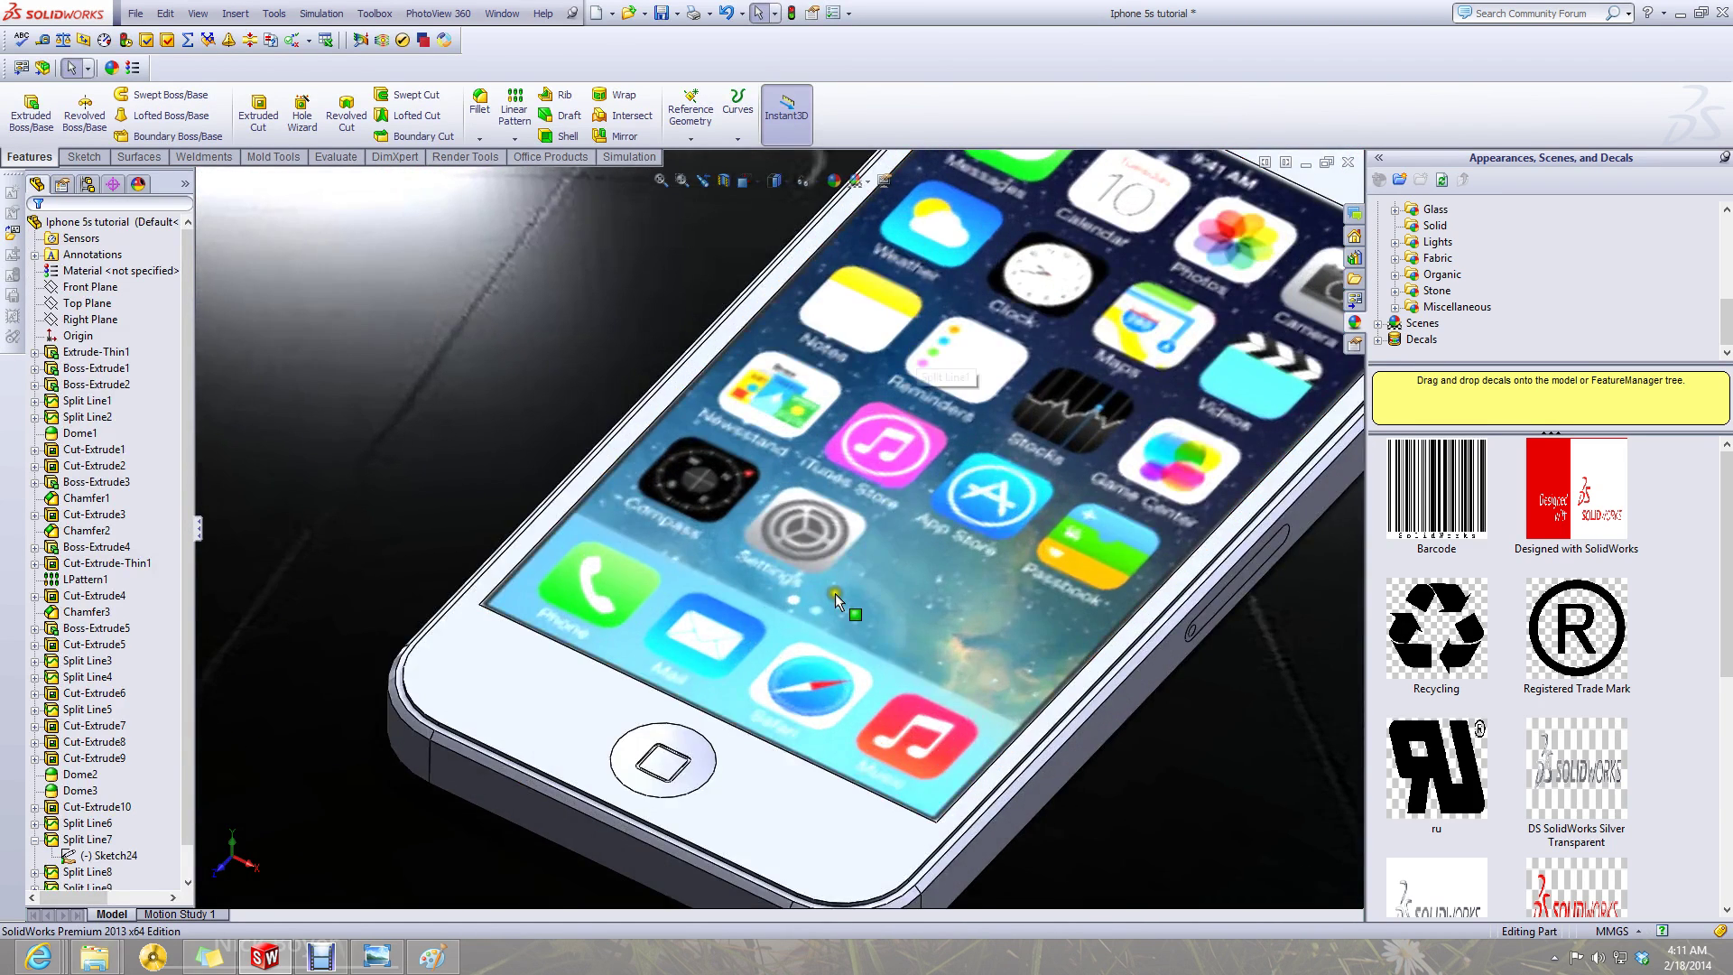
{"action": "scroll", "coordinate": [836, 593], "scroll_direction": "up", "scroll_amount": 3}
{"action": "scroll", "coordinate": [865, 614], "scroll_direction": "up", "scroll_amount": 3}
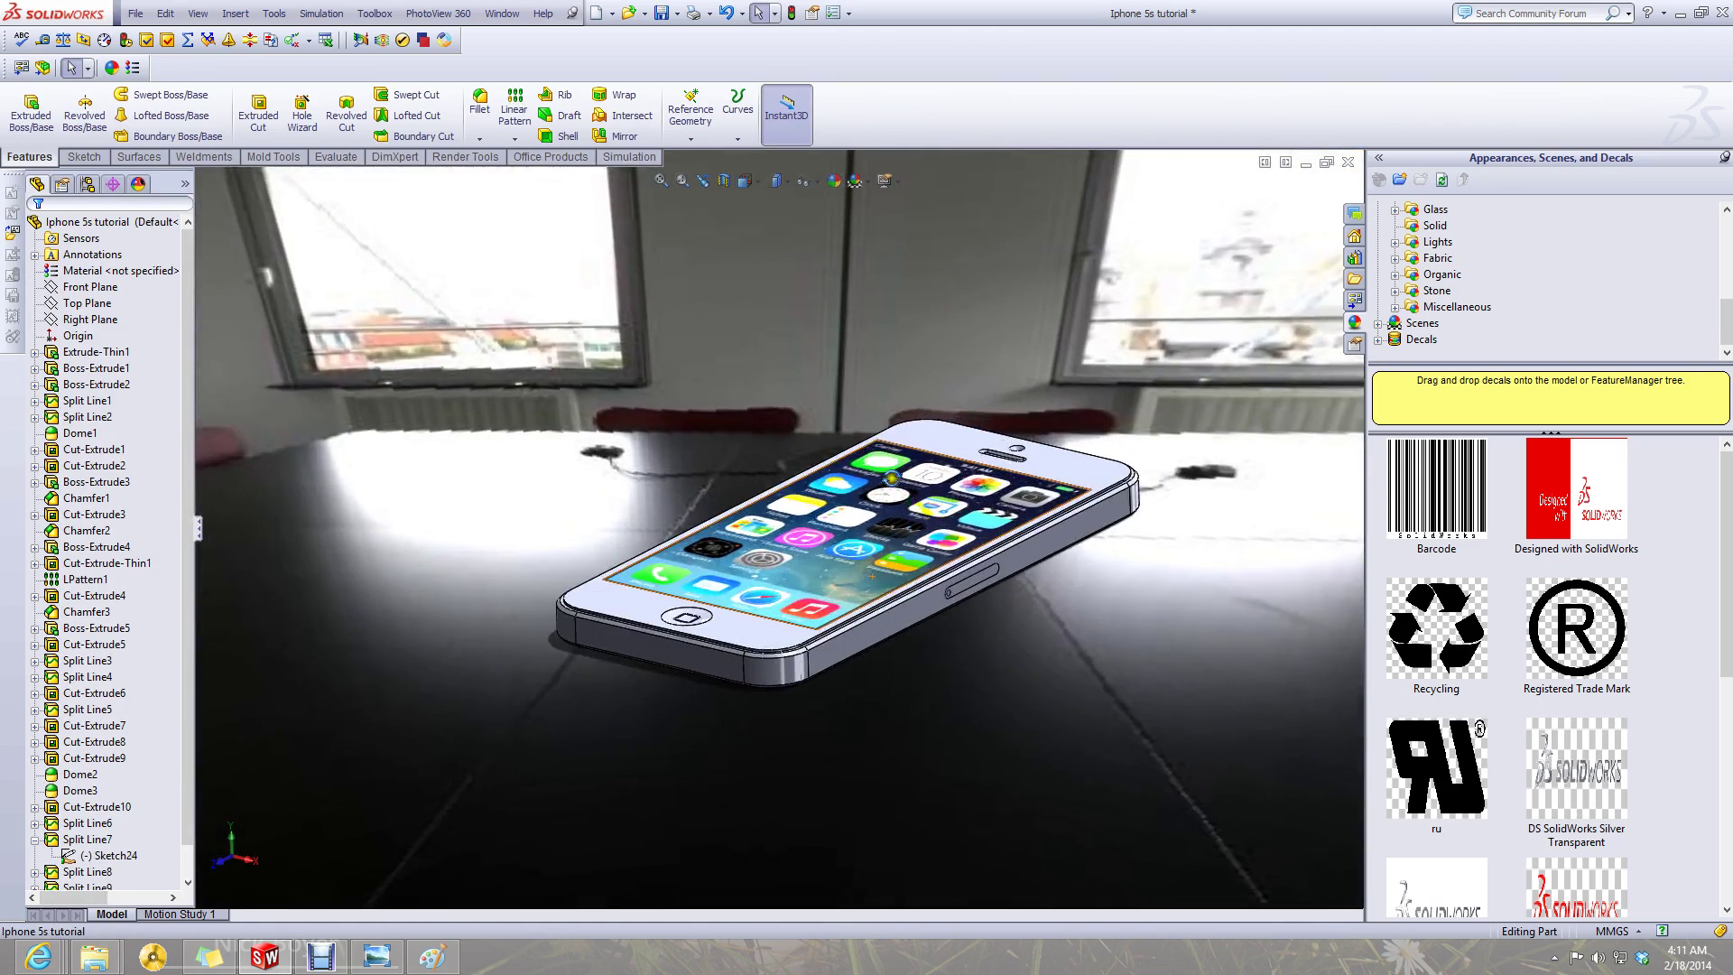
{"action": "middle_click_drag", "start_coordinate": [892, 479], "coordinate": [775, 538]}
{"action": "scroll", "coordinate": [770, 540], "scroll_direction": "down", "scroll_amount": 3}
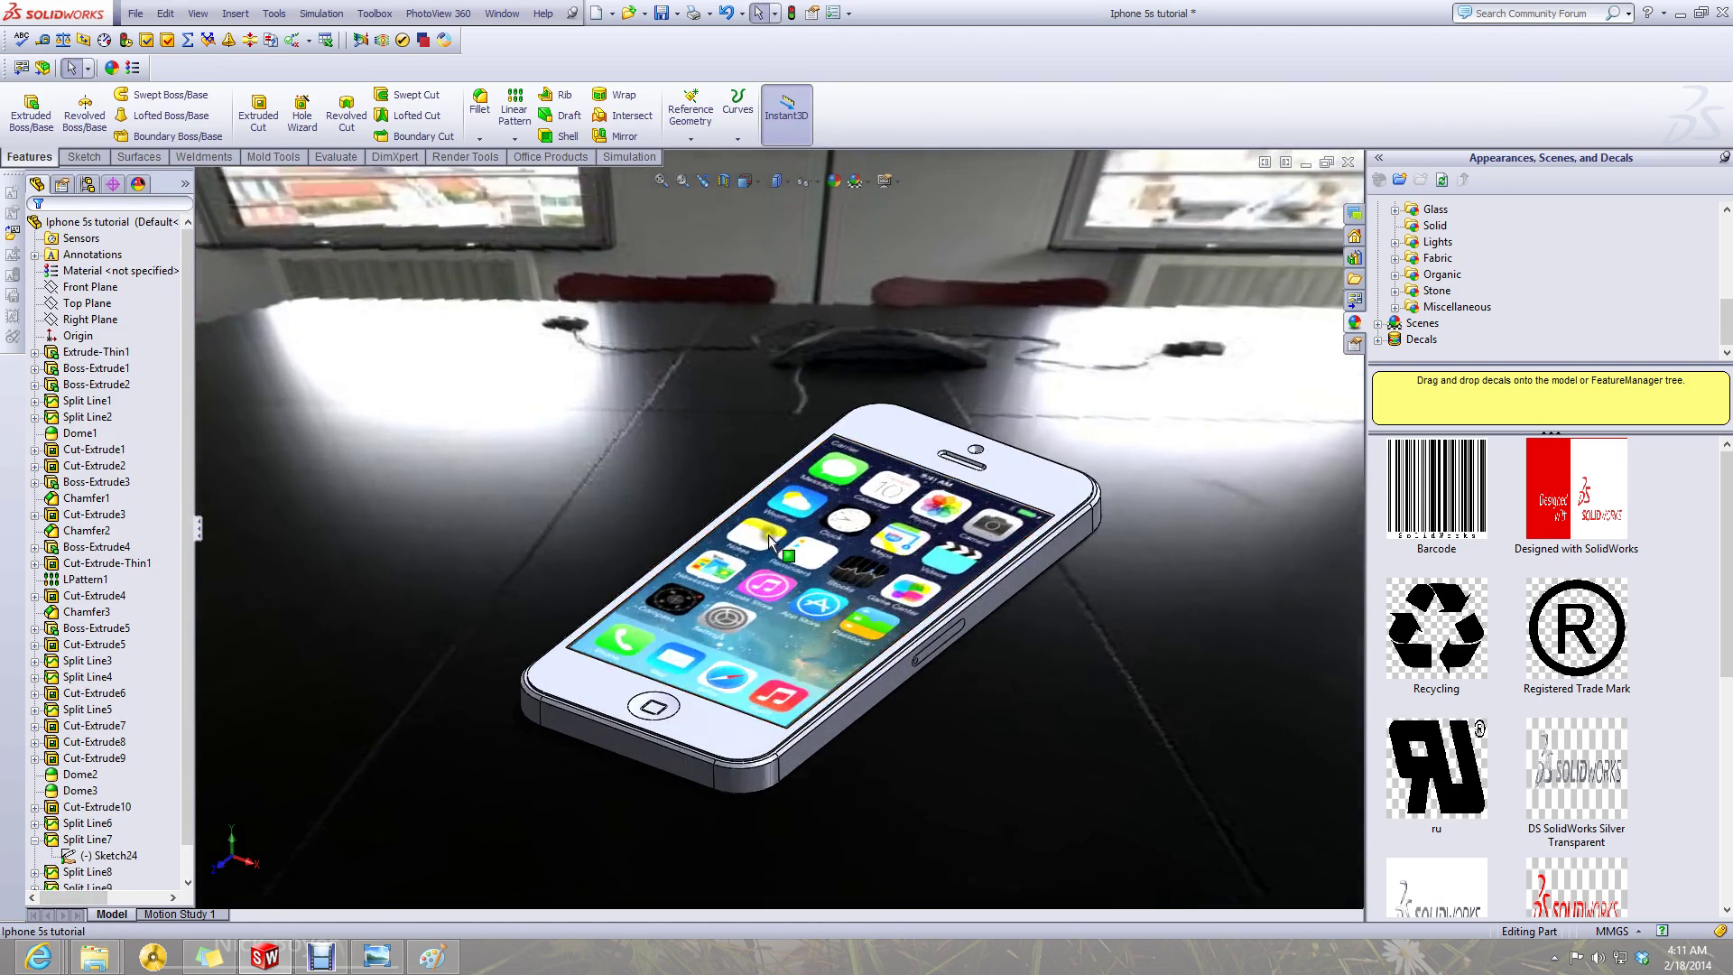
{"action": "scroll", "coordinate": [770, 540], "scroll_direction": "down", "scroll_amount": 4}
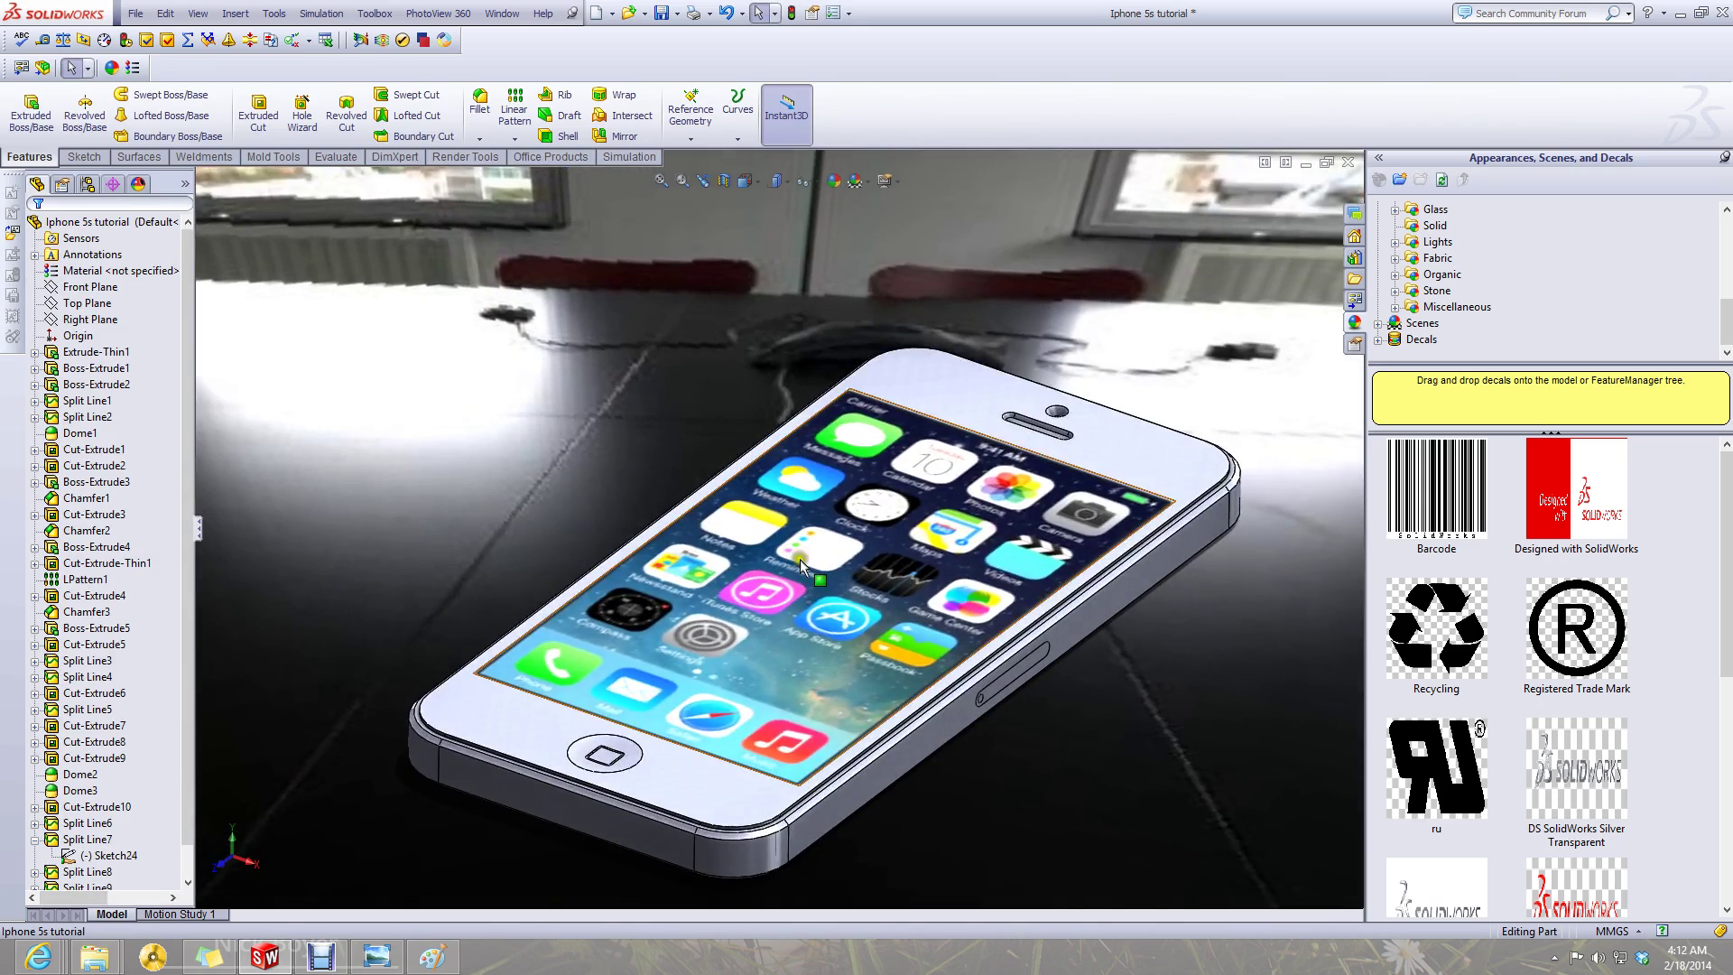
{"action": "scroll", "coordinate": [801, 567], "scroll_direction": "up", "scroll_amount": 2}
{"action": "scroll", "coordinate": [772, 623], "scroll_direction": "down", "scroll_amount": 2}
{"action": "scroll", "coordinate": [638, 718], "scroll_direction": "down", "scroll_amount": 3}
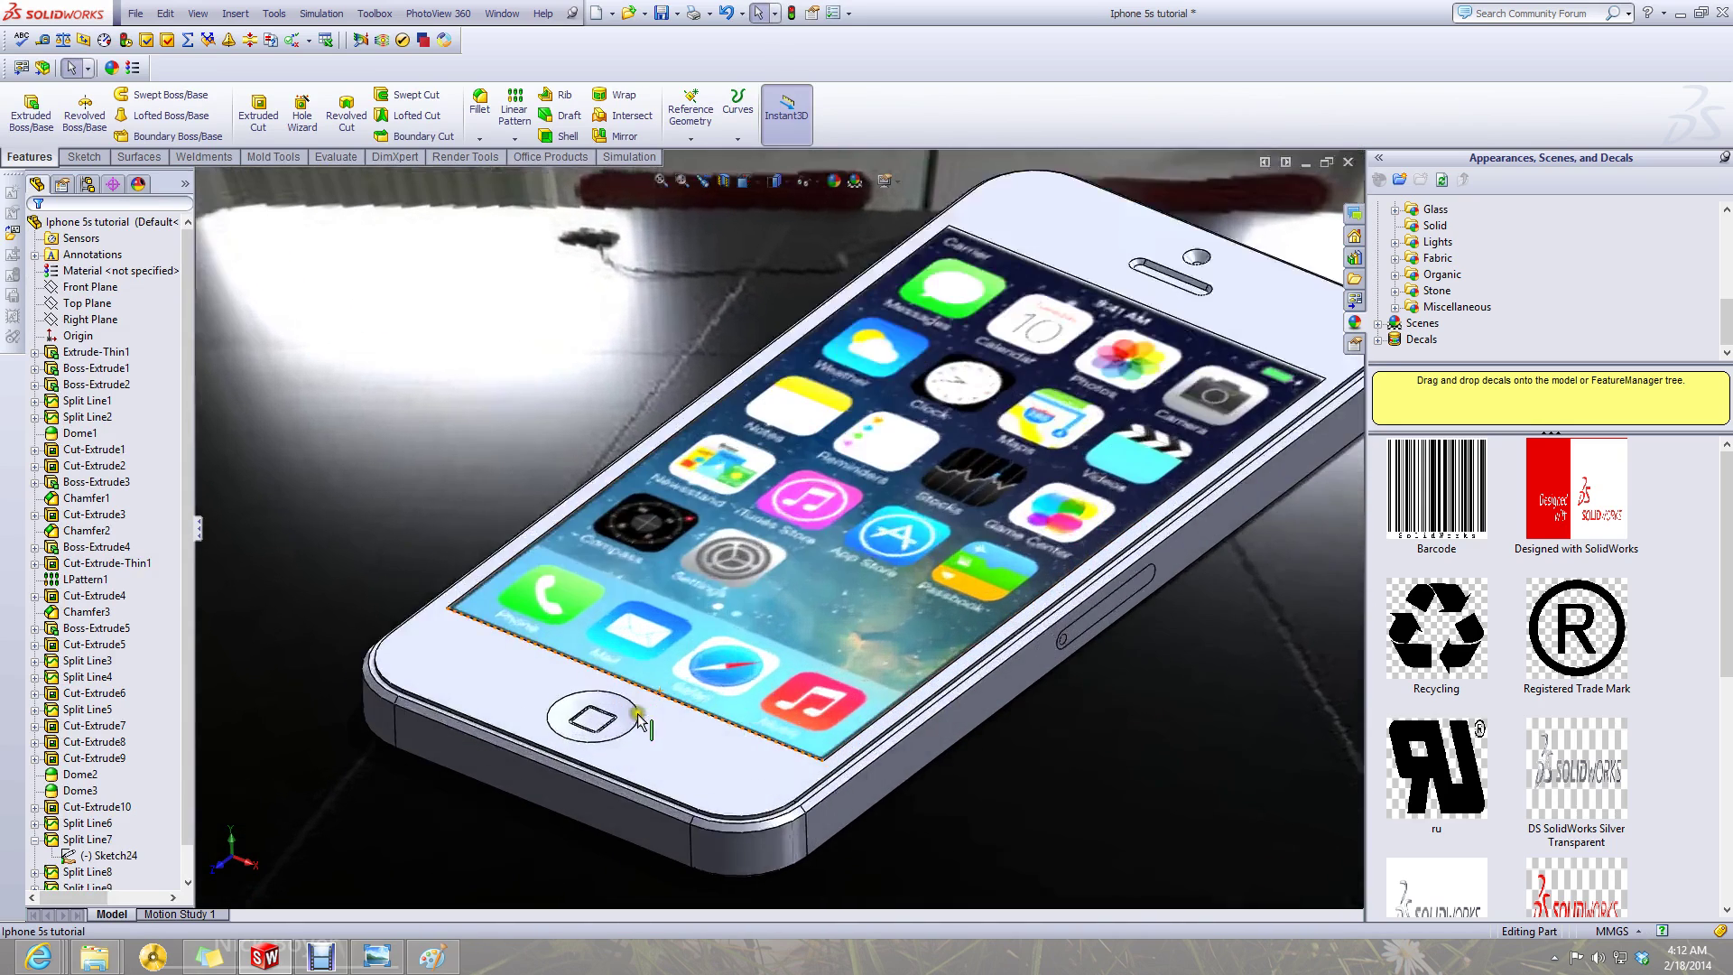
{"action": "scroll", "coordinate": [641, 716], "scroll_direction": "up", "scroll_amount": 3}
{"action": "scroll", "coordinate": [868, 453], "scroll_direction": "down", "scroll_amount": 2}
{"action": "scroll", "coordinate": [973, 396], "scroll_direction": "up", "scroll_amount": 2}
{"action": "scroll", "coordinate": [998, 316], "scroll_direction": "down", "scroll_amount": 1}
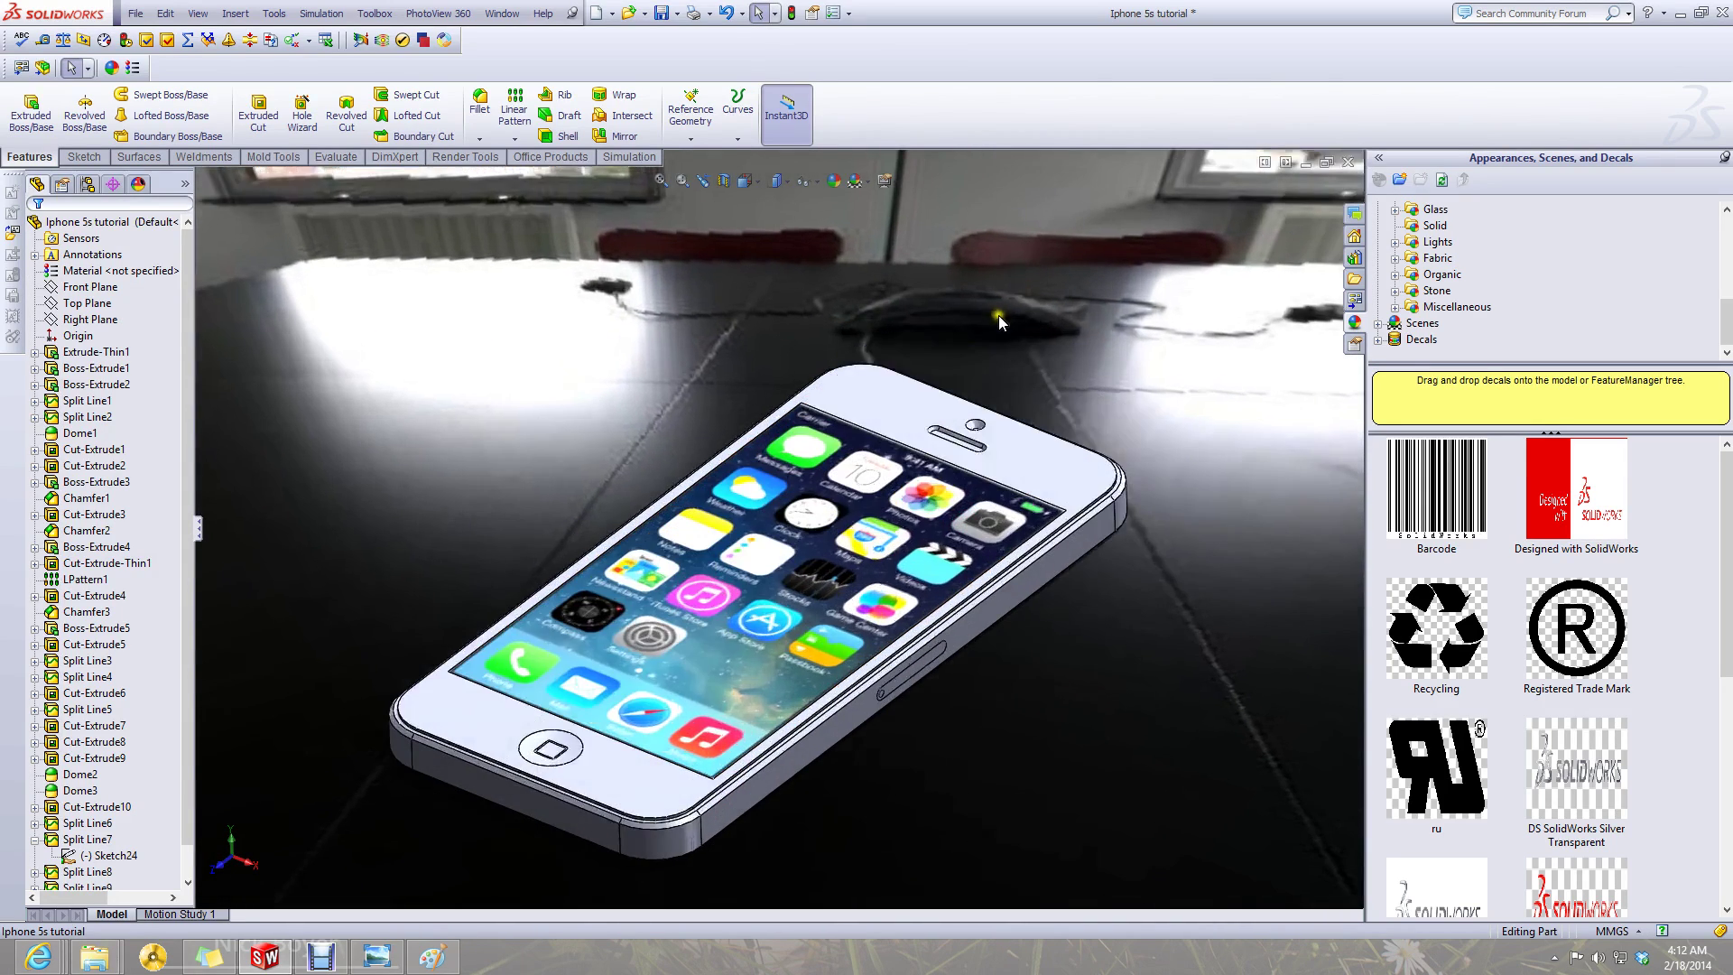
- Apply a grey color (RGB 192, 192, 192) only to the home button's outer face and the face inside its rounded square
{"action": "left_click", "coordinate": [140, 185]}
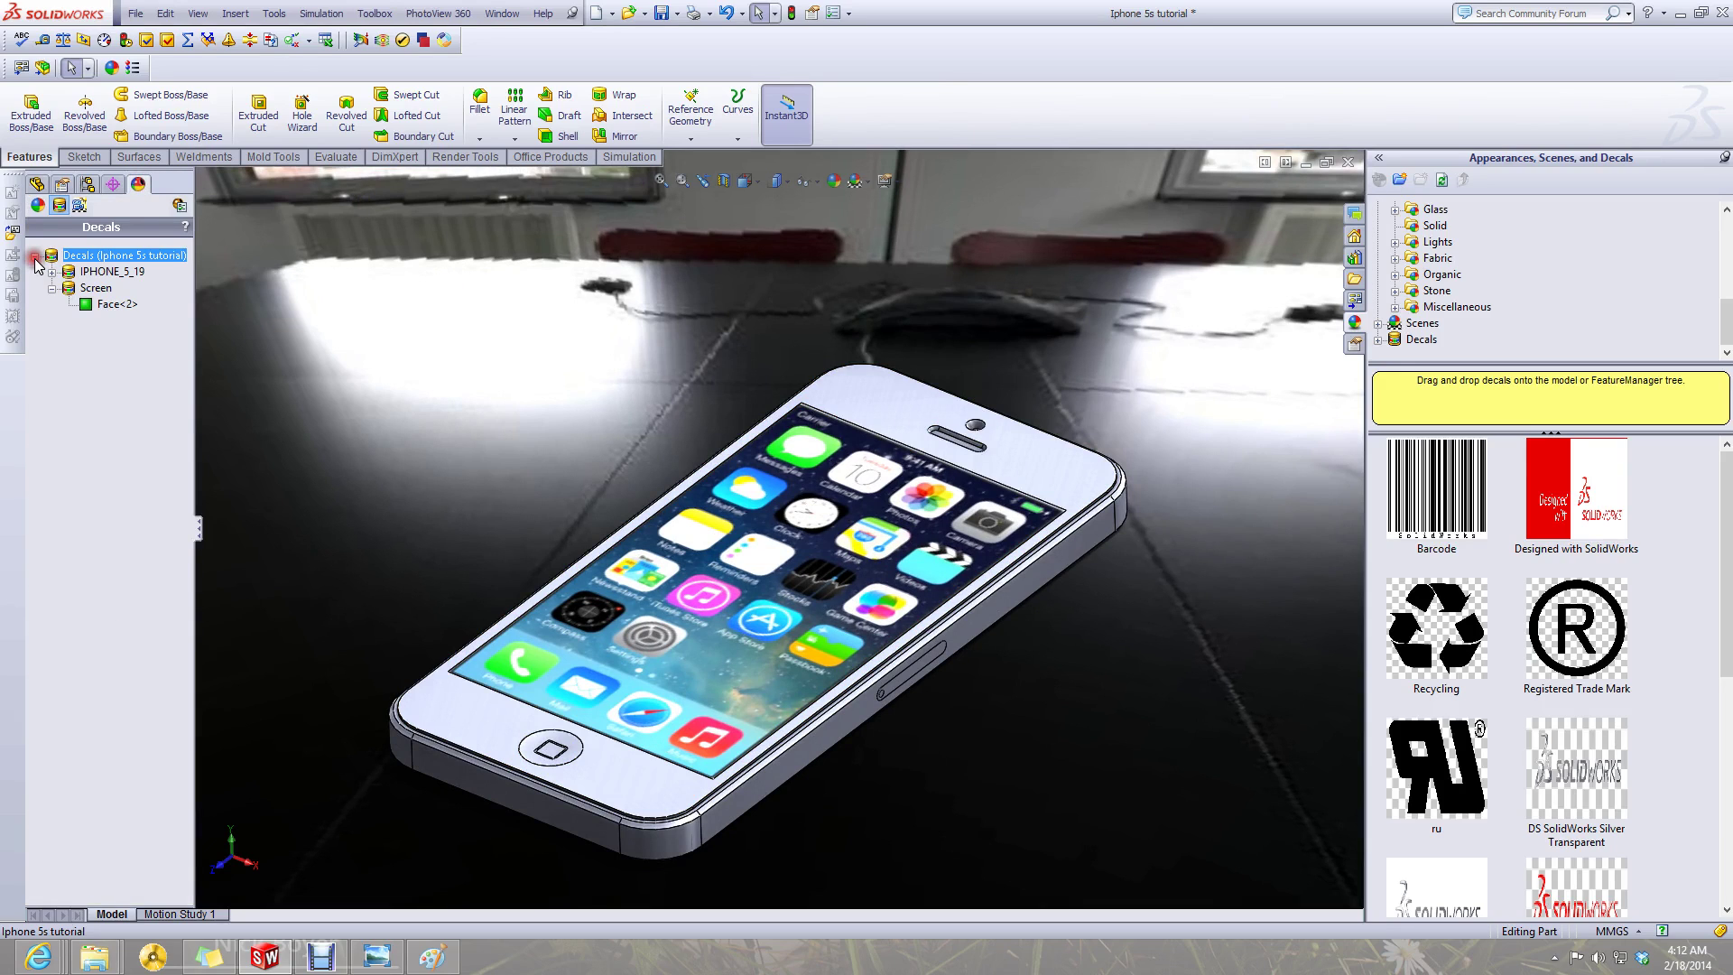
{"action": "left_click", "coordinate": [835, 181]}
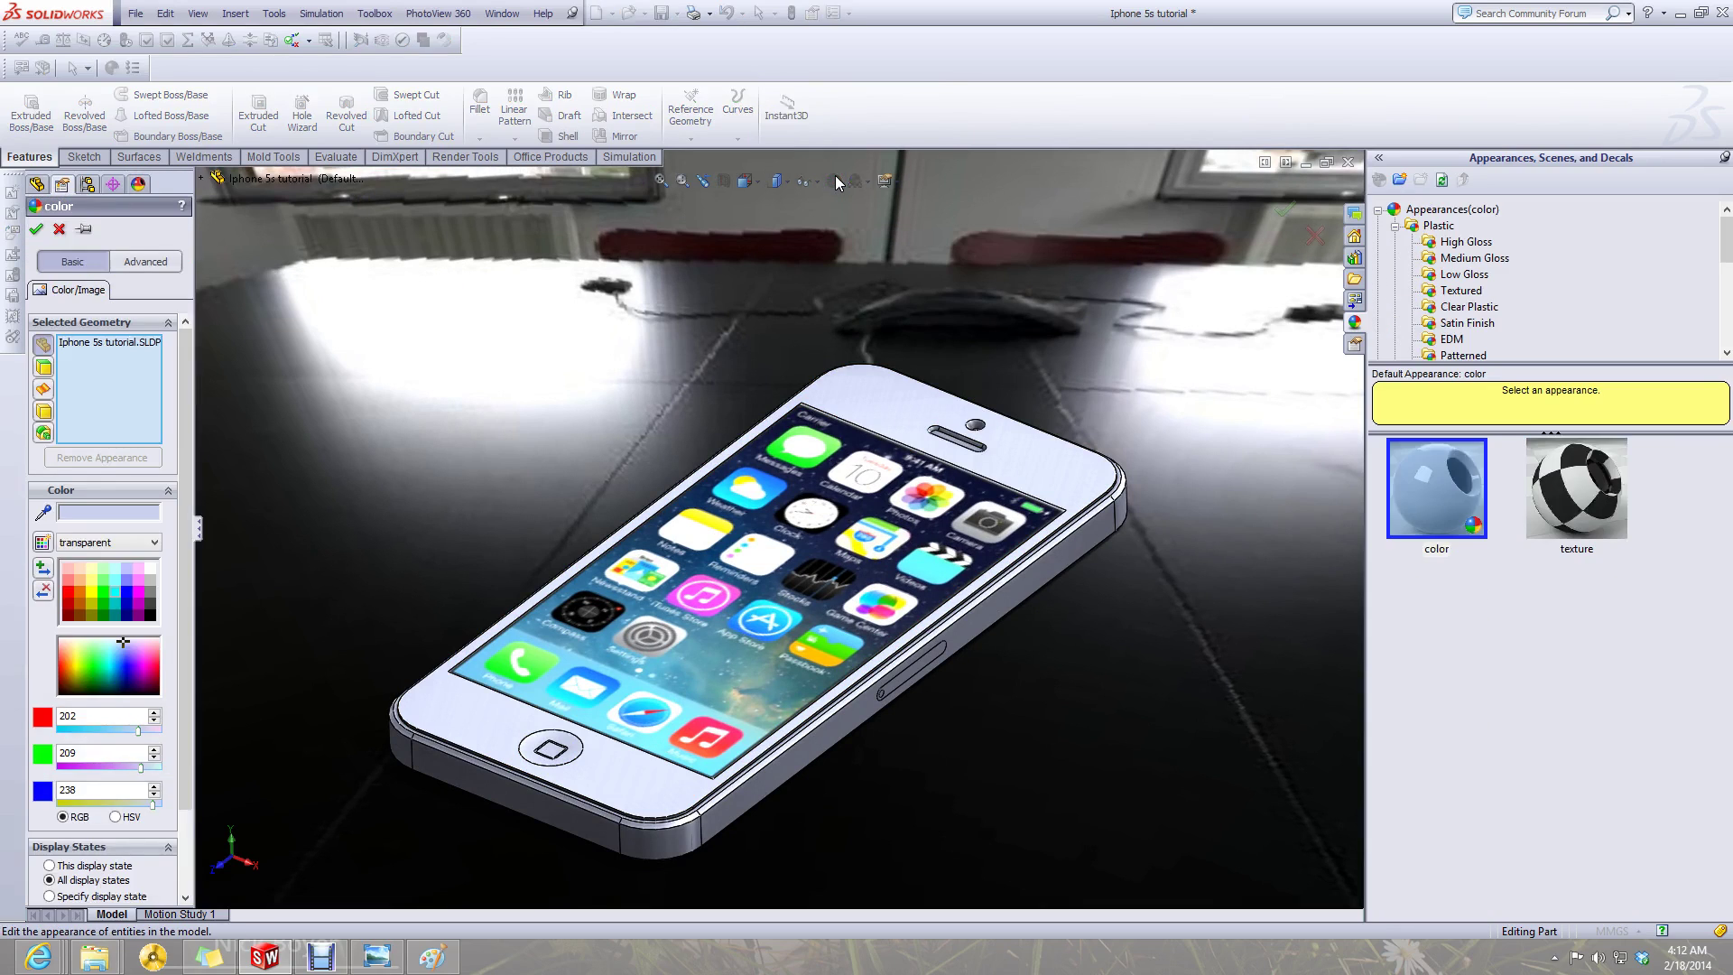
{"action": "right_click", "coordinate": [67, 406]}
{"action": "left_click", "coordinate": [106, 404]}
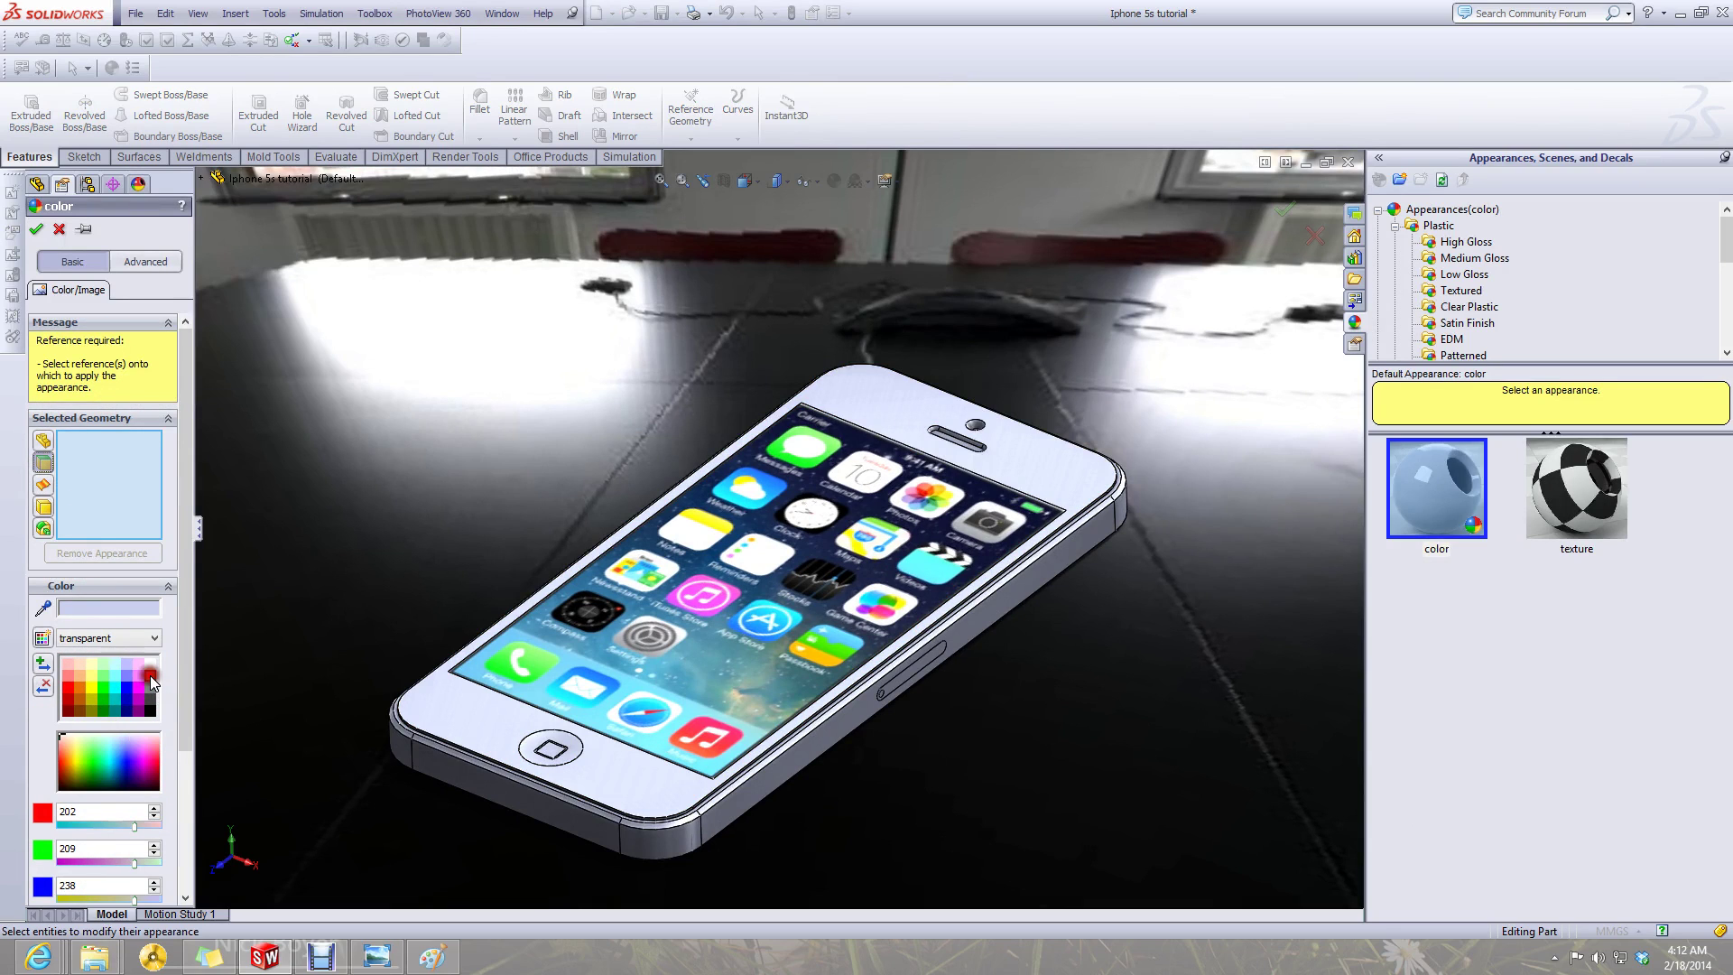
{"action": "left_click", "coordinate": [560, 735]}
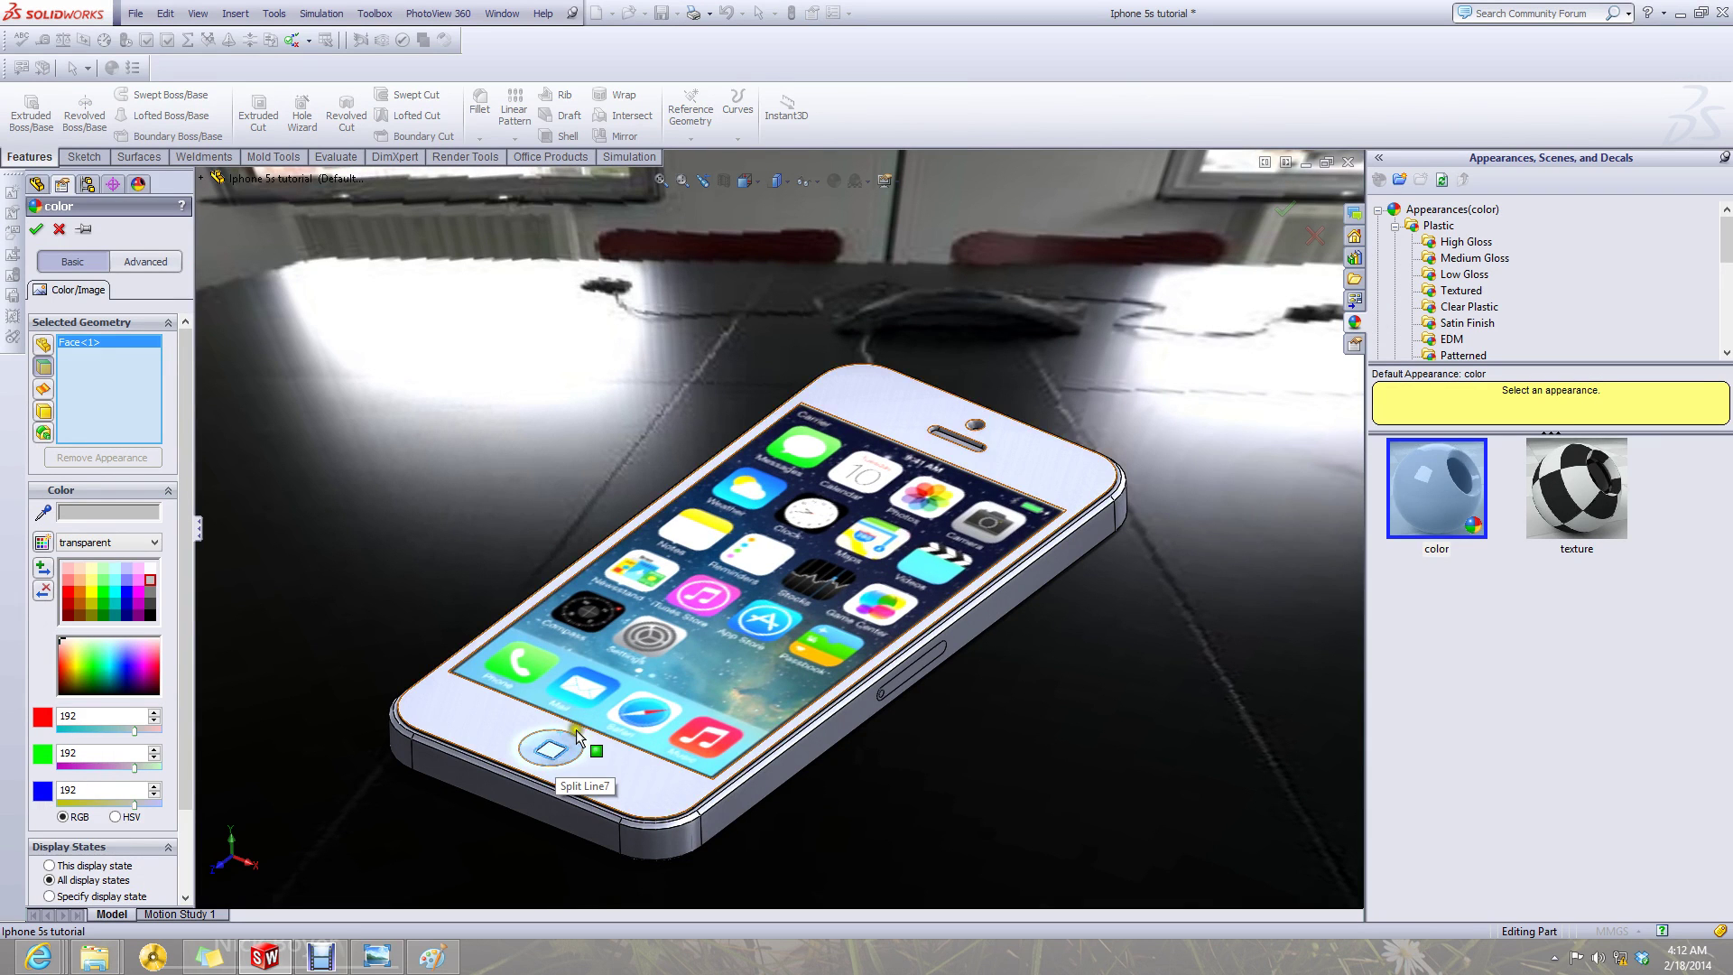
{"action": "scroll", "coordinate": [554, 755], "scroll_direction": "down", "scroll_amount": 3}
{"action": "left_click", "coordinate": [618, 675]}
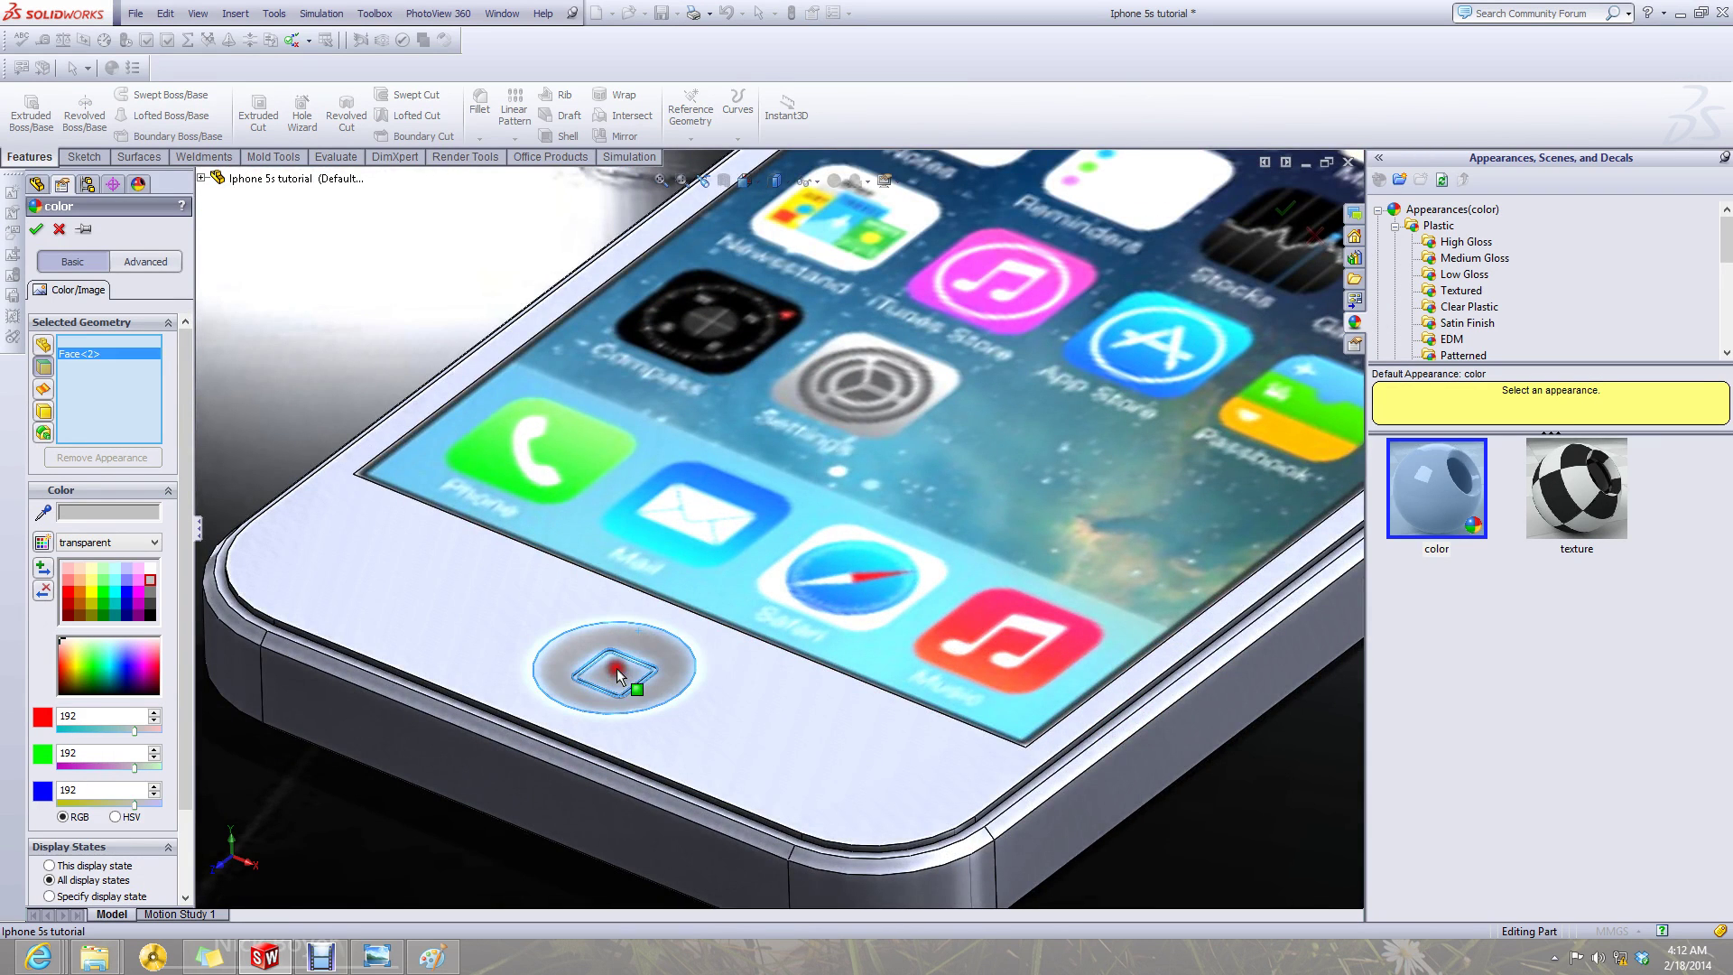
{"action": "scroll", "coordinate": [573, 700], "scroll_direction": "down", "scroll_amount": 2}
{"action": "scroll", "coordinate": [631, 696], "scroll_direction": "up", "scroll_amount": 10}
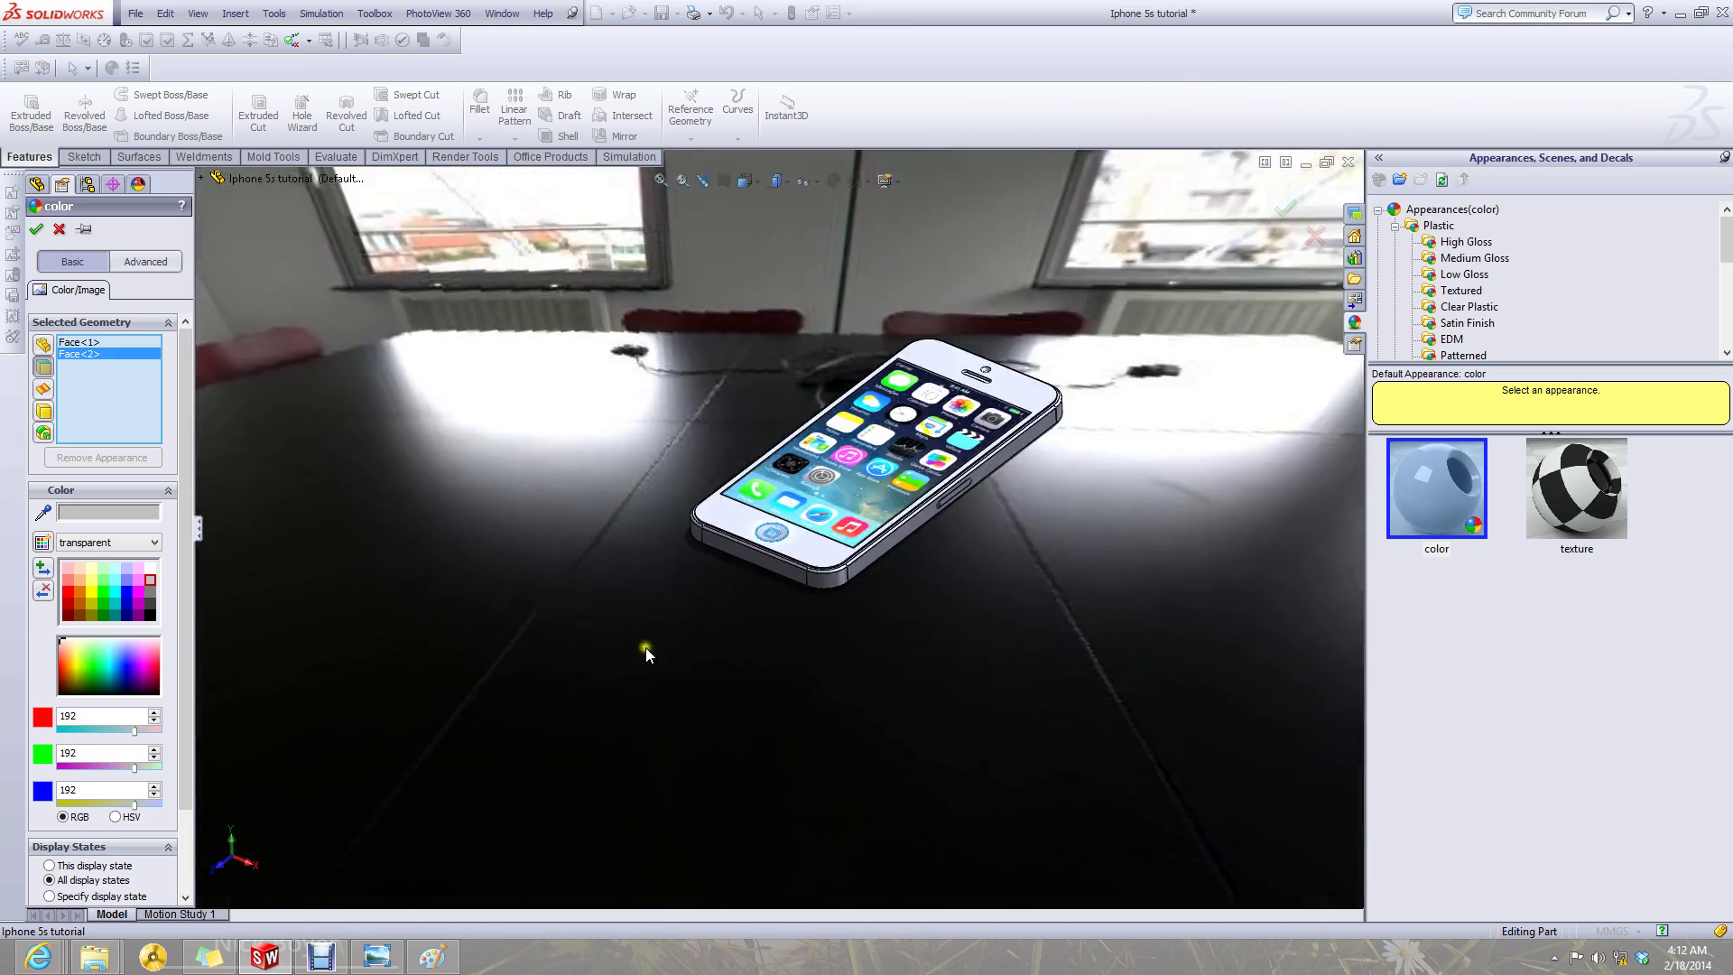
{"action": "scroll", "coordinate": [997, 424], "scroll_direction": "down", "scroll_amount": 3}
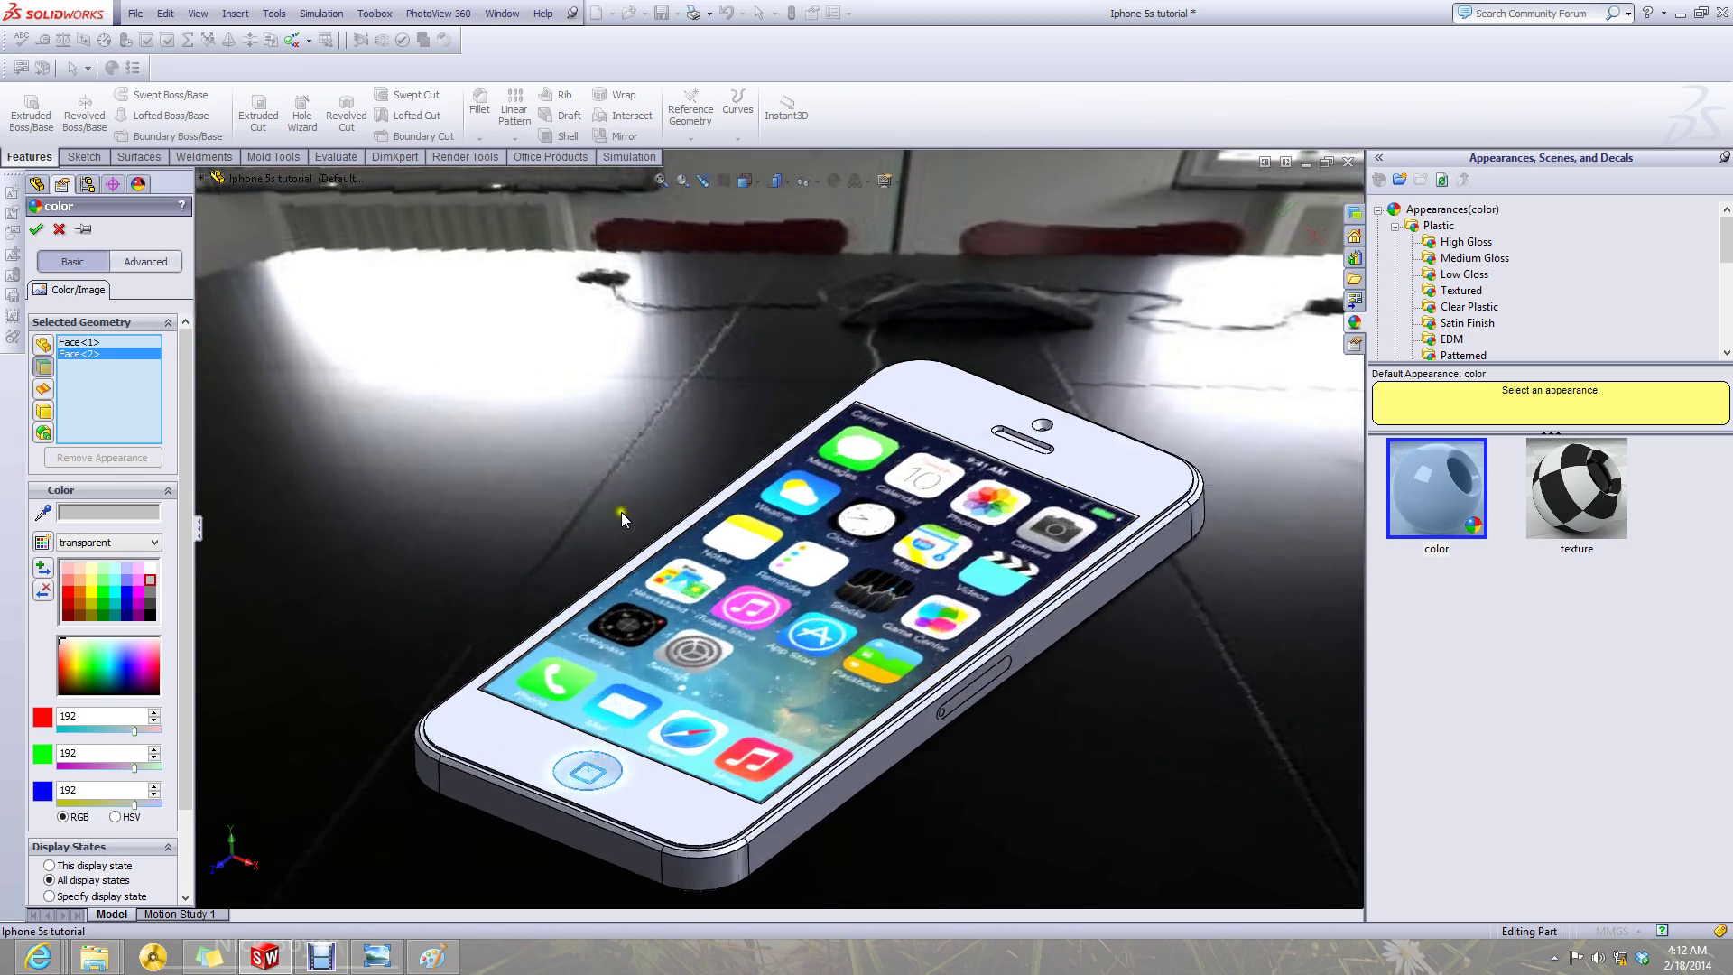
{"action": "scroll", "coordinate": [855, 512], "scroll_direction": "down", "scroll_amount": 2}
{"action": "scroll", "coordinate": [963, 442], "scroll_direction": "up", "scroll_amount": 1}
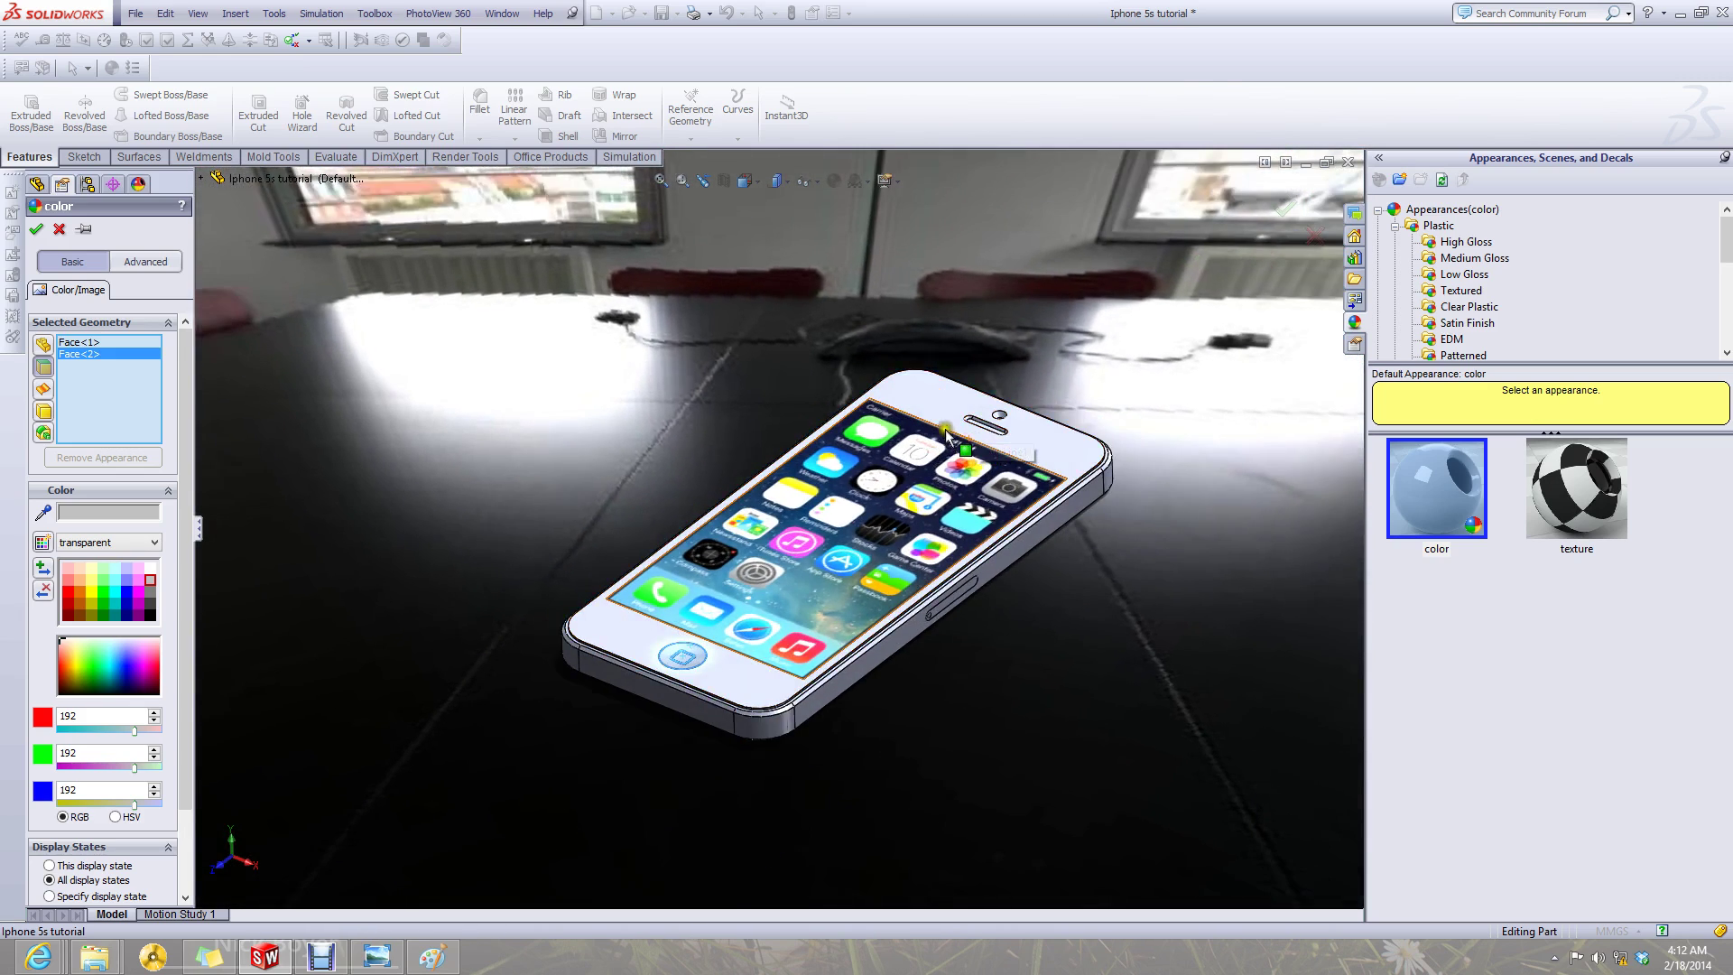
{"action": "left_click", "coordinate": [44, 231]}
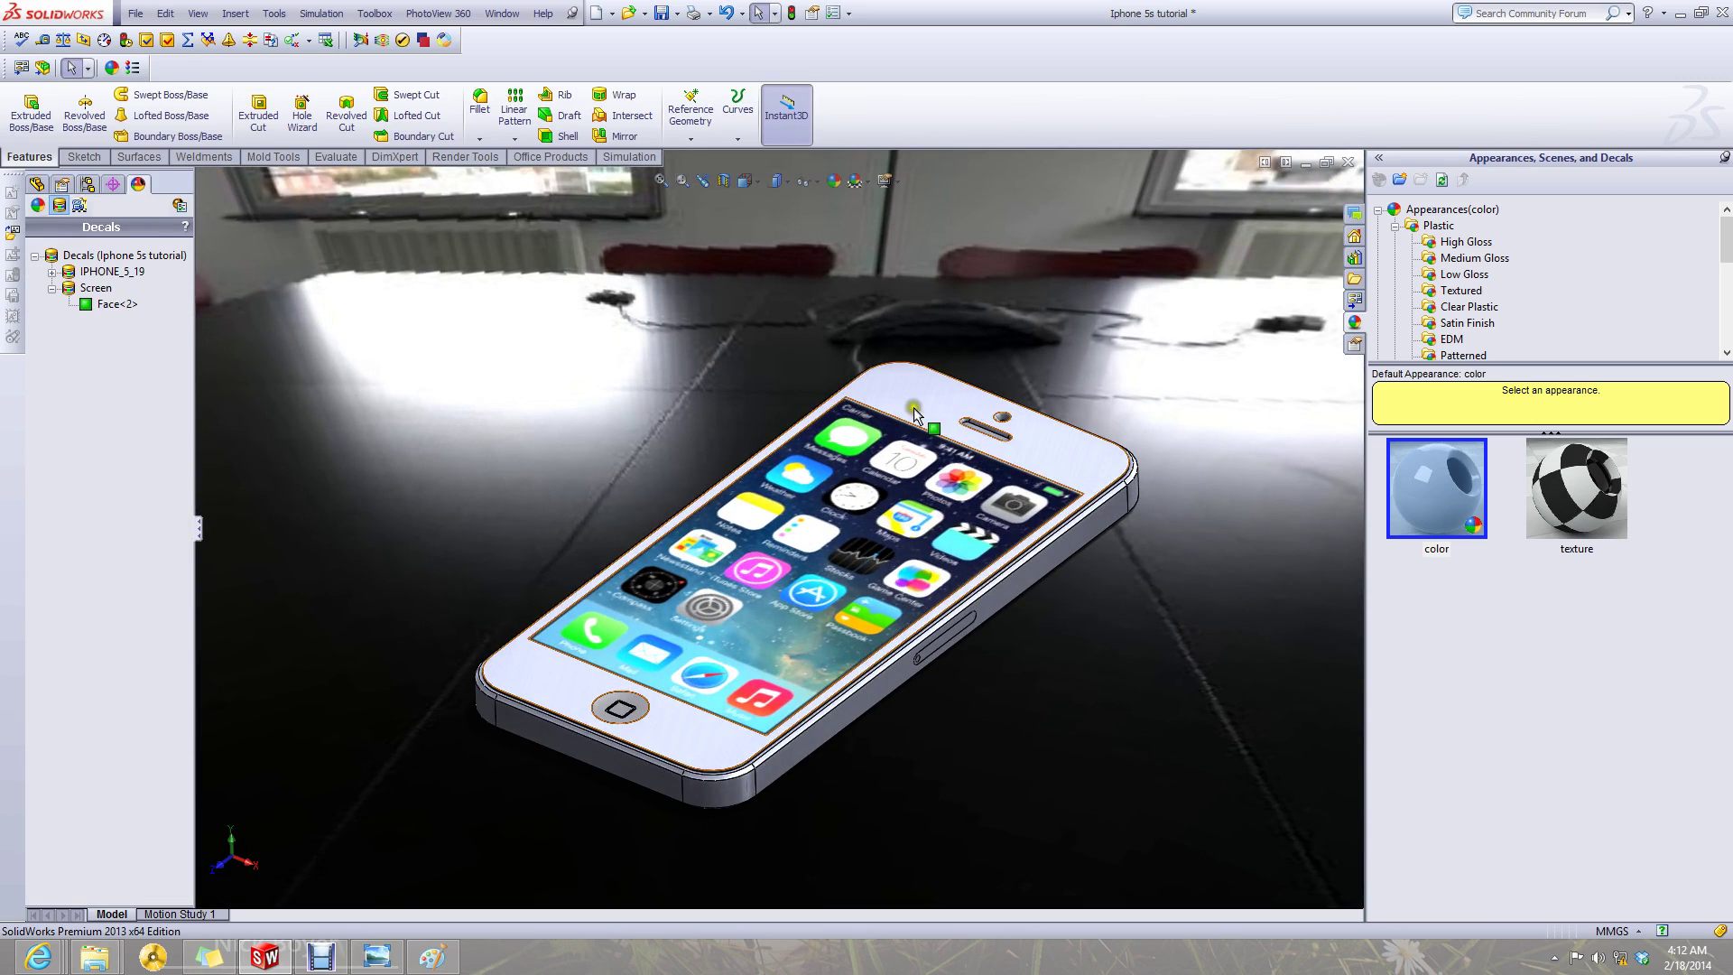
- Run a new PhotoView 360 final render of the phone with the recolored home button
{"action": "left_click", "coordinate": [438, 14]}
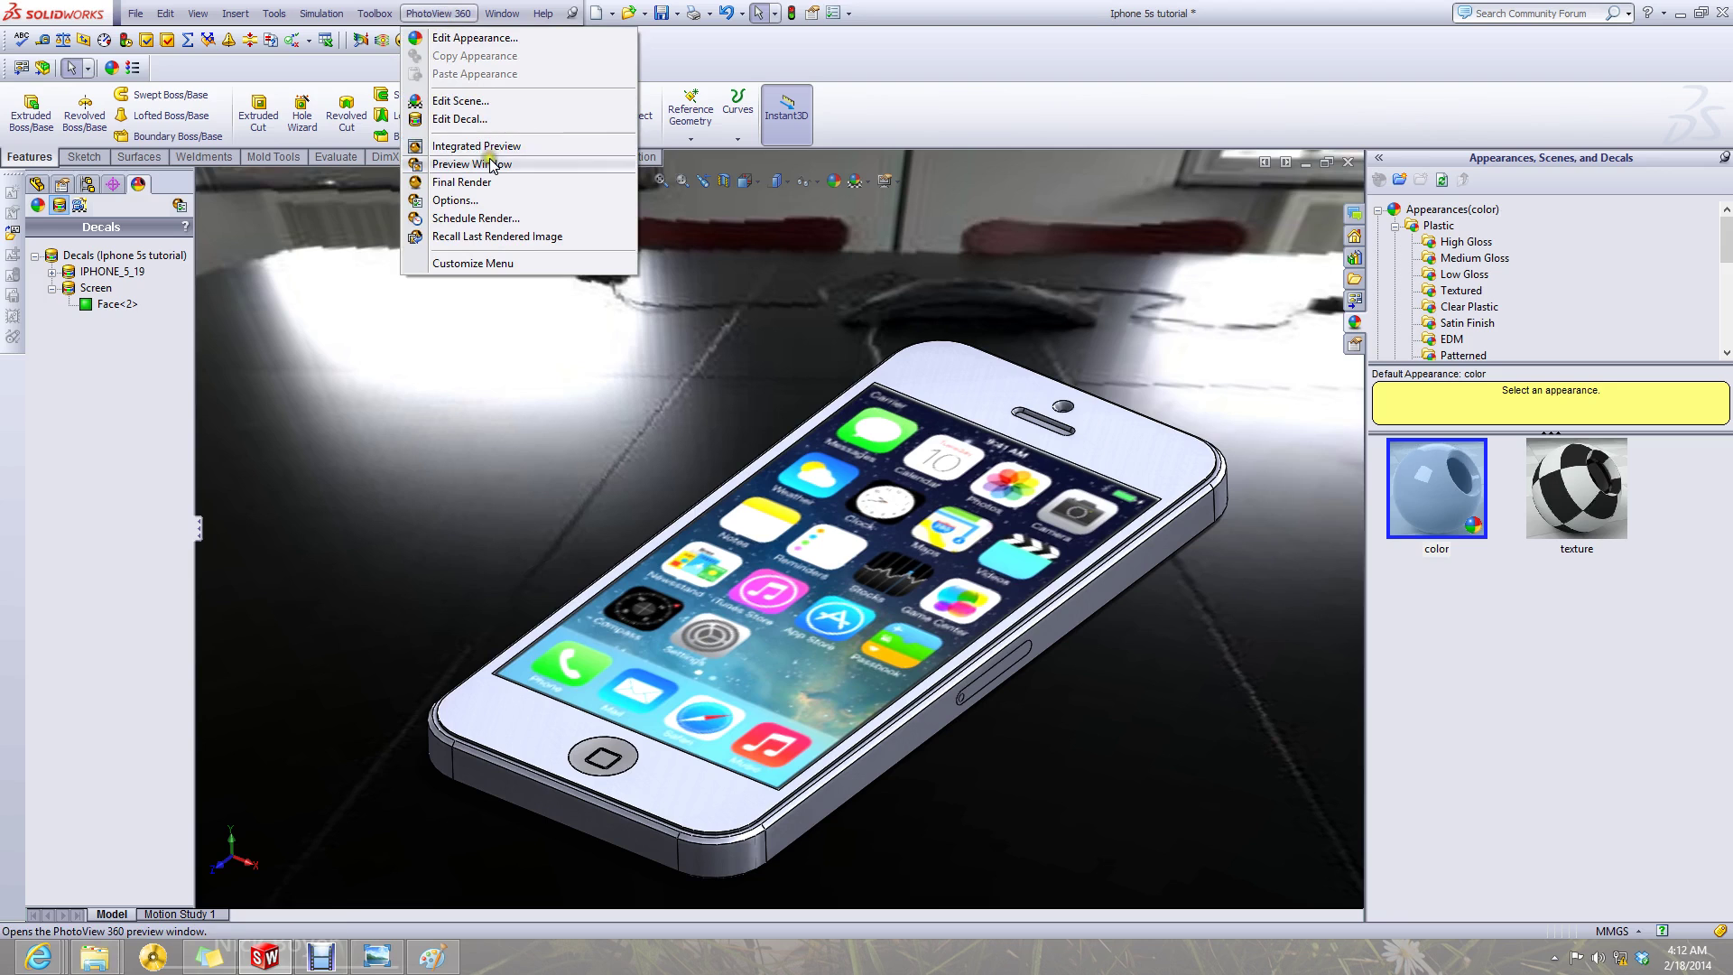
{"action": "left_click", "coordinate": [515, 182]}
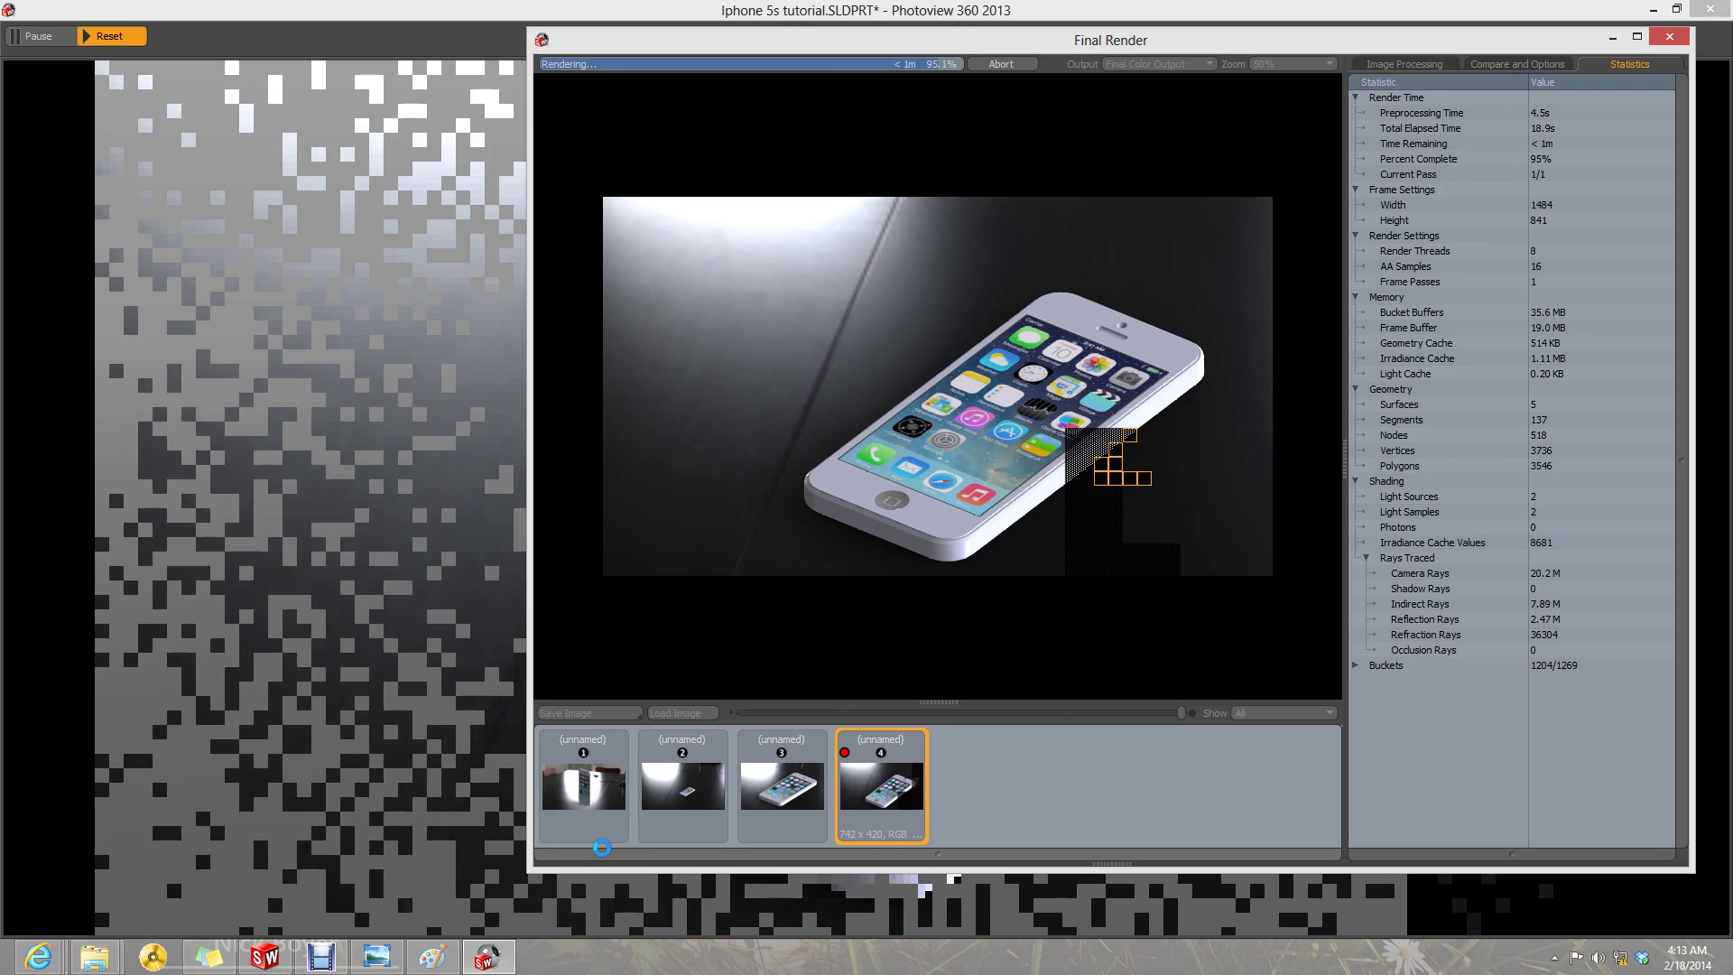
- Inspect the finished render, save it to the Desktop as a JPEG named front, and close the PhotoView windows
{"action": "scroll", "coordinate": [1050, 668], "scroll_direction": "up", "scroll_amount": 1}
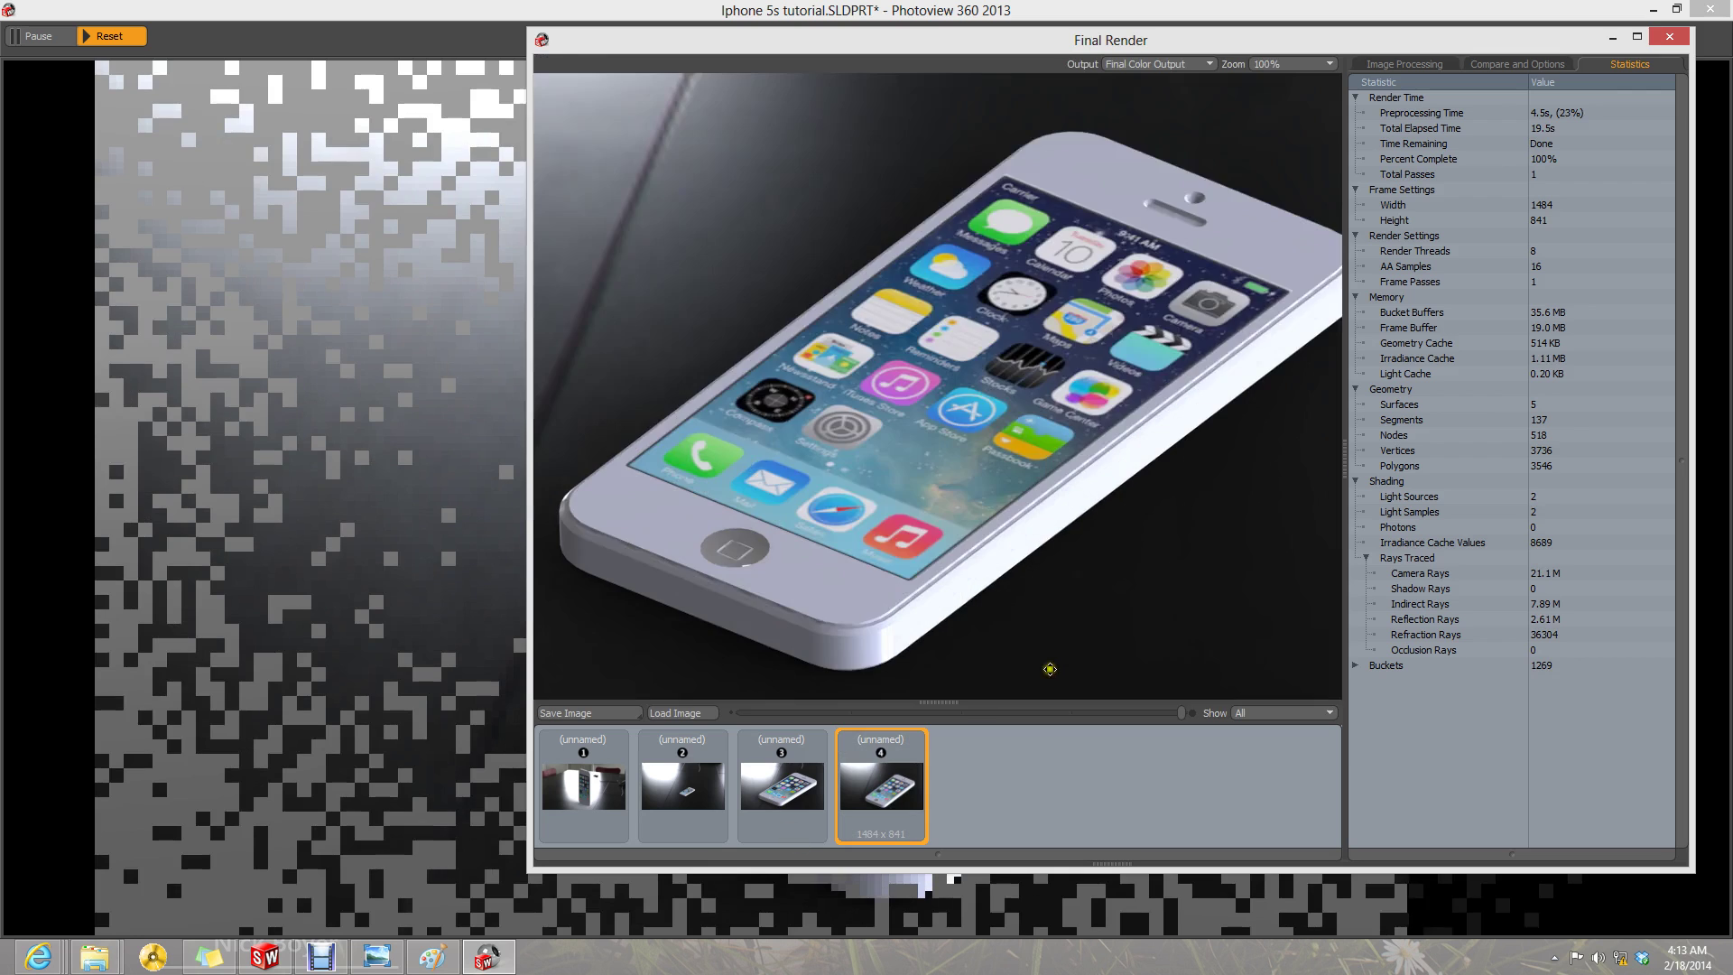
{"action": "scroll", "coordinate": [1075, 580], "scroll_direction": "down", "scroll_amount": 1}
{"action": "scroll", "coordinate": [1141, 484], "scroll_direction": "up", "scroll_amount": 1}
{"action": "scroll", "coordinate": [1141, 484], "scroll_direction": "down", "scroll_amount": 1}
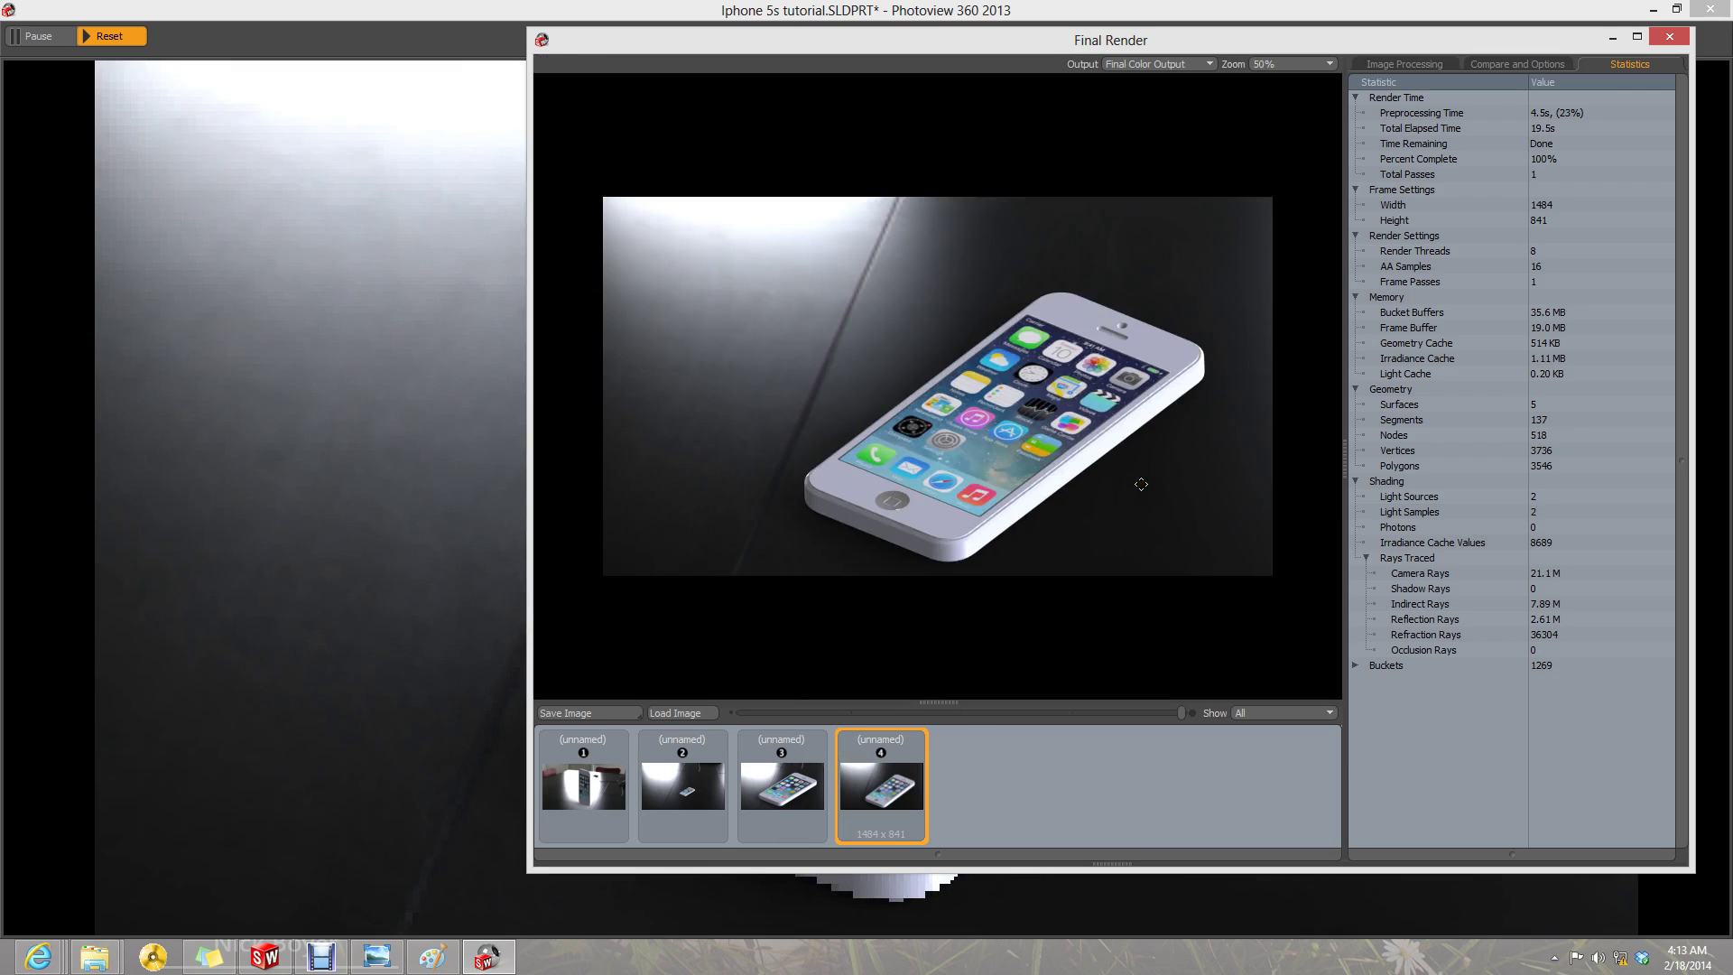
{"action": "left_click", "coordinate": [610, 715]}
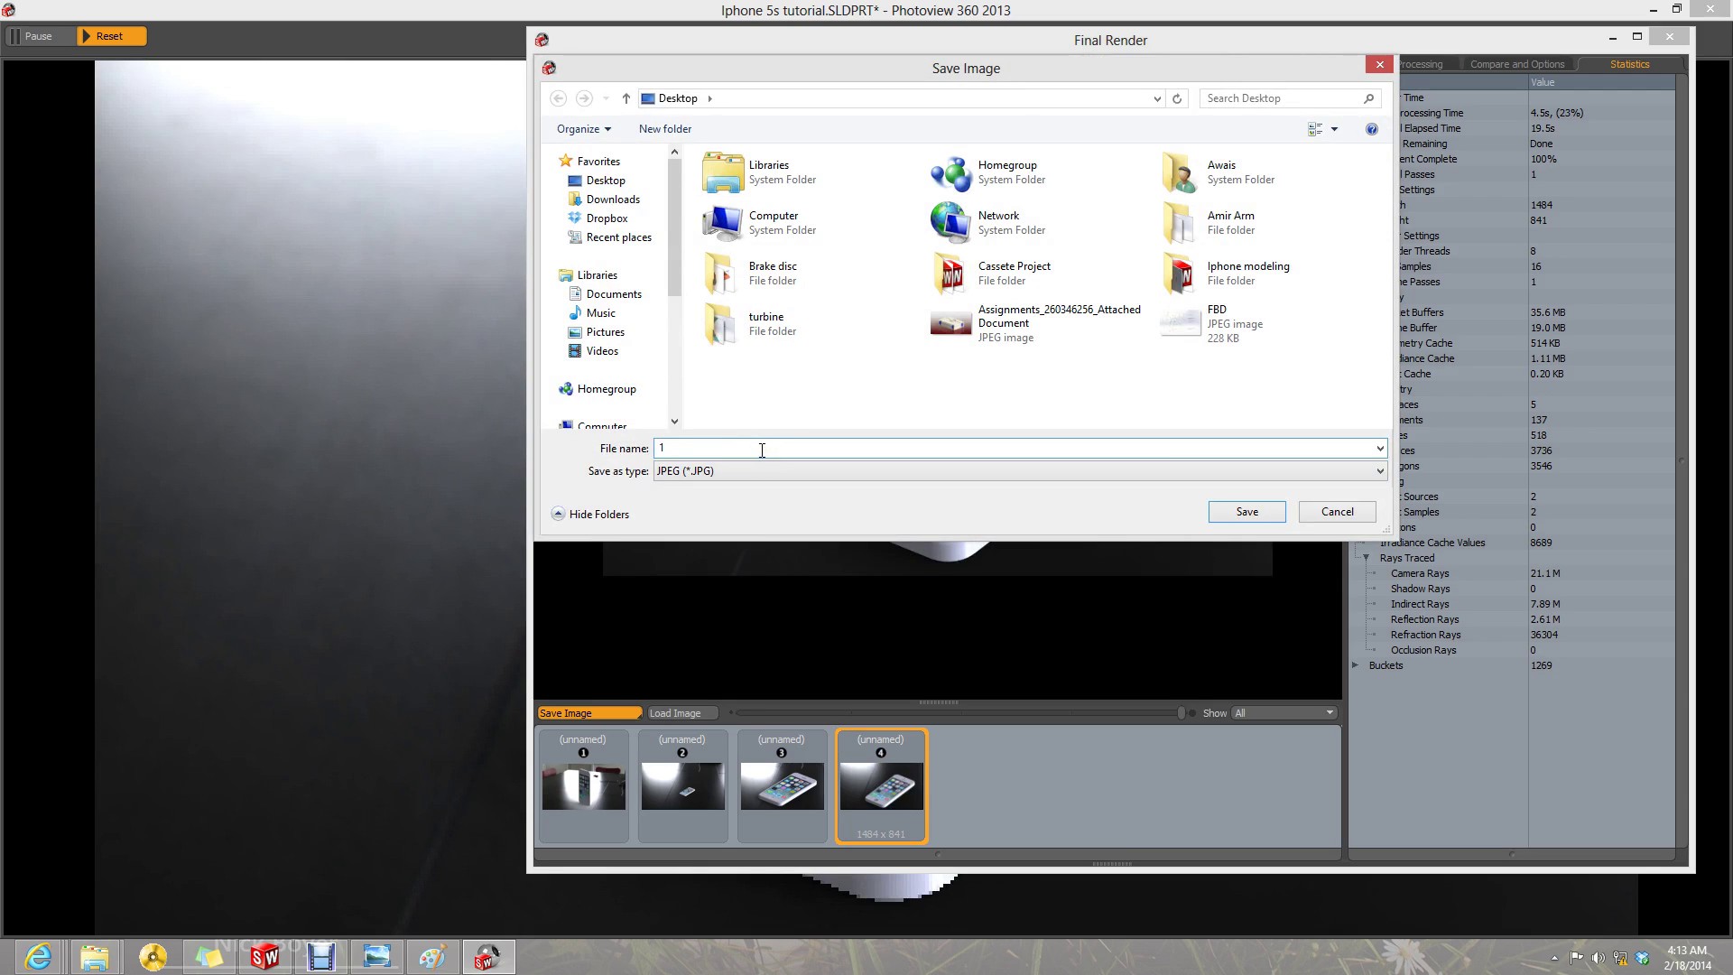
{"action": "type", "text": "front"}
{"action": "key", "text": "Return"}
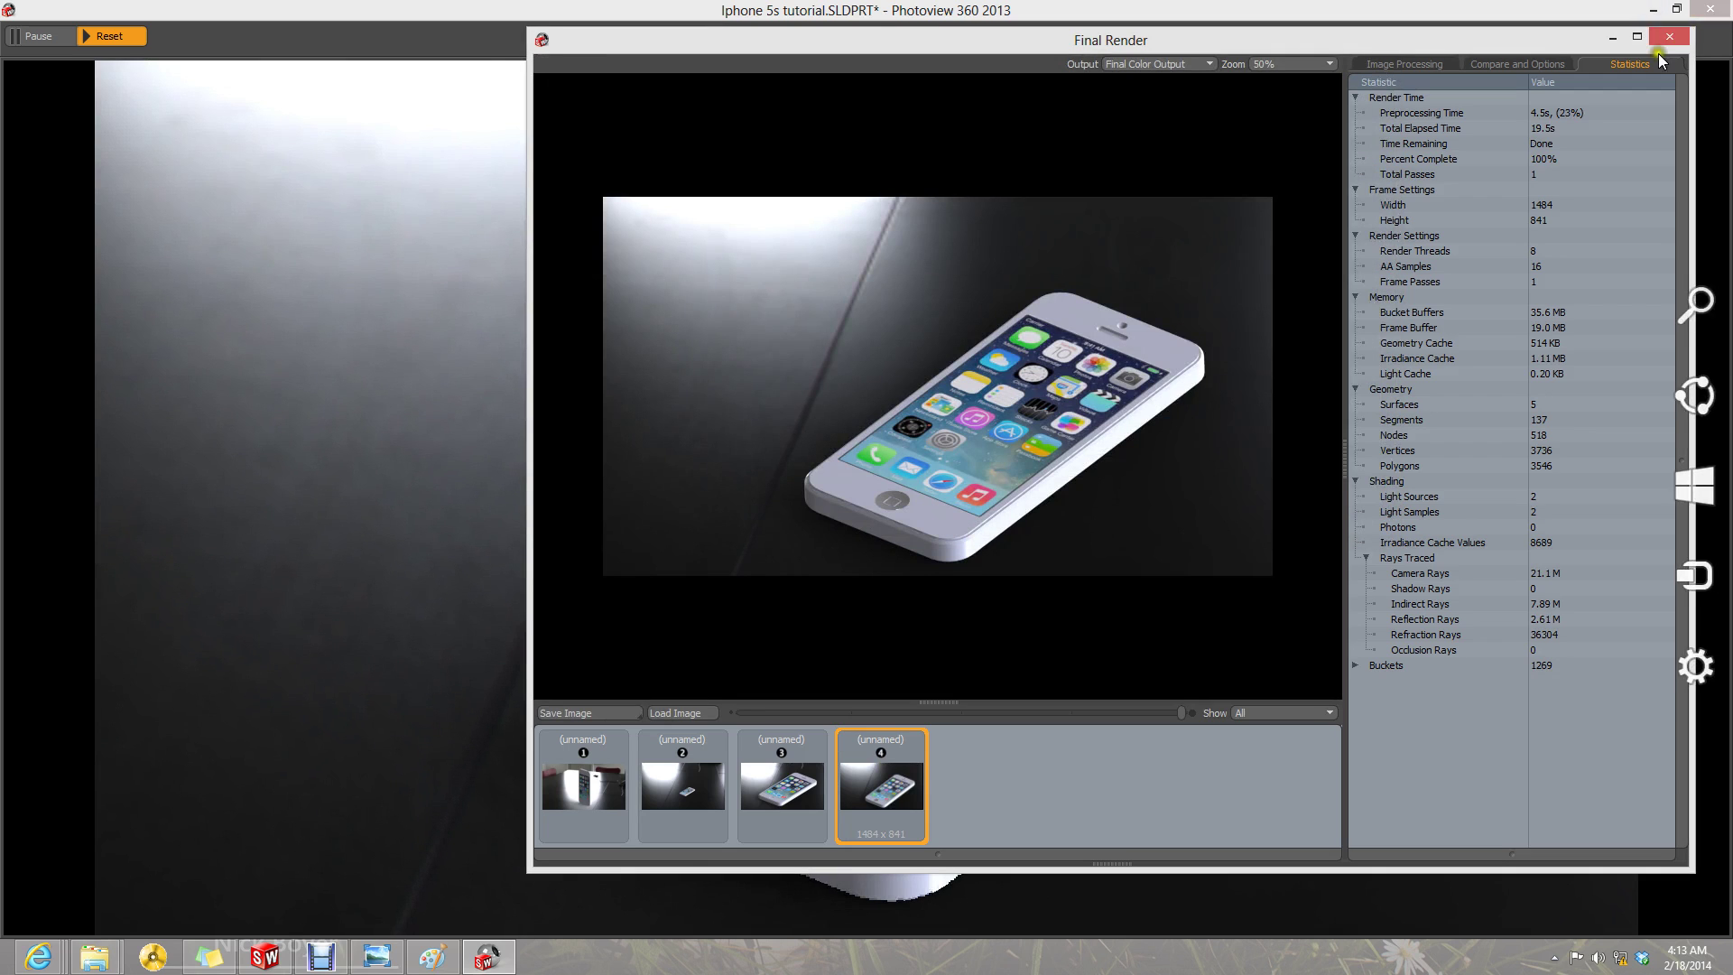
{"action": "left_click", "coordinate": [1669, 36]}
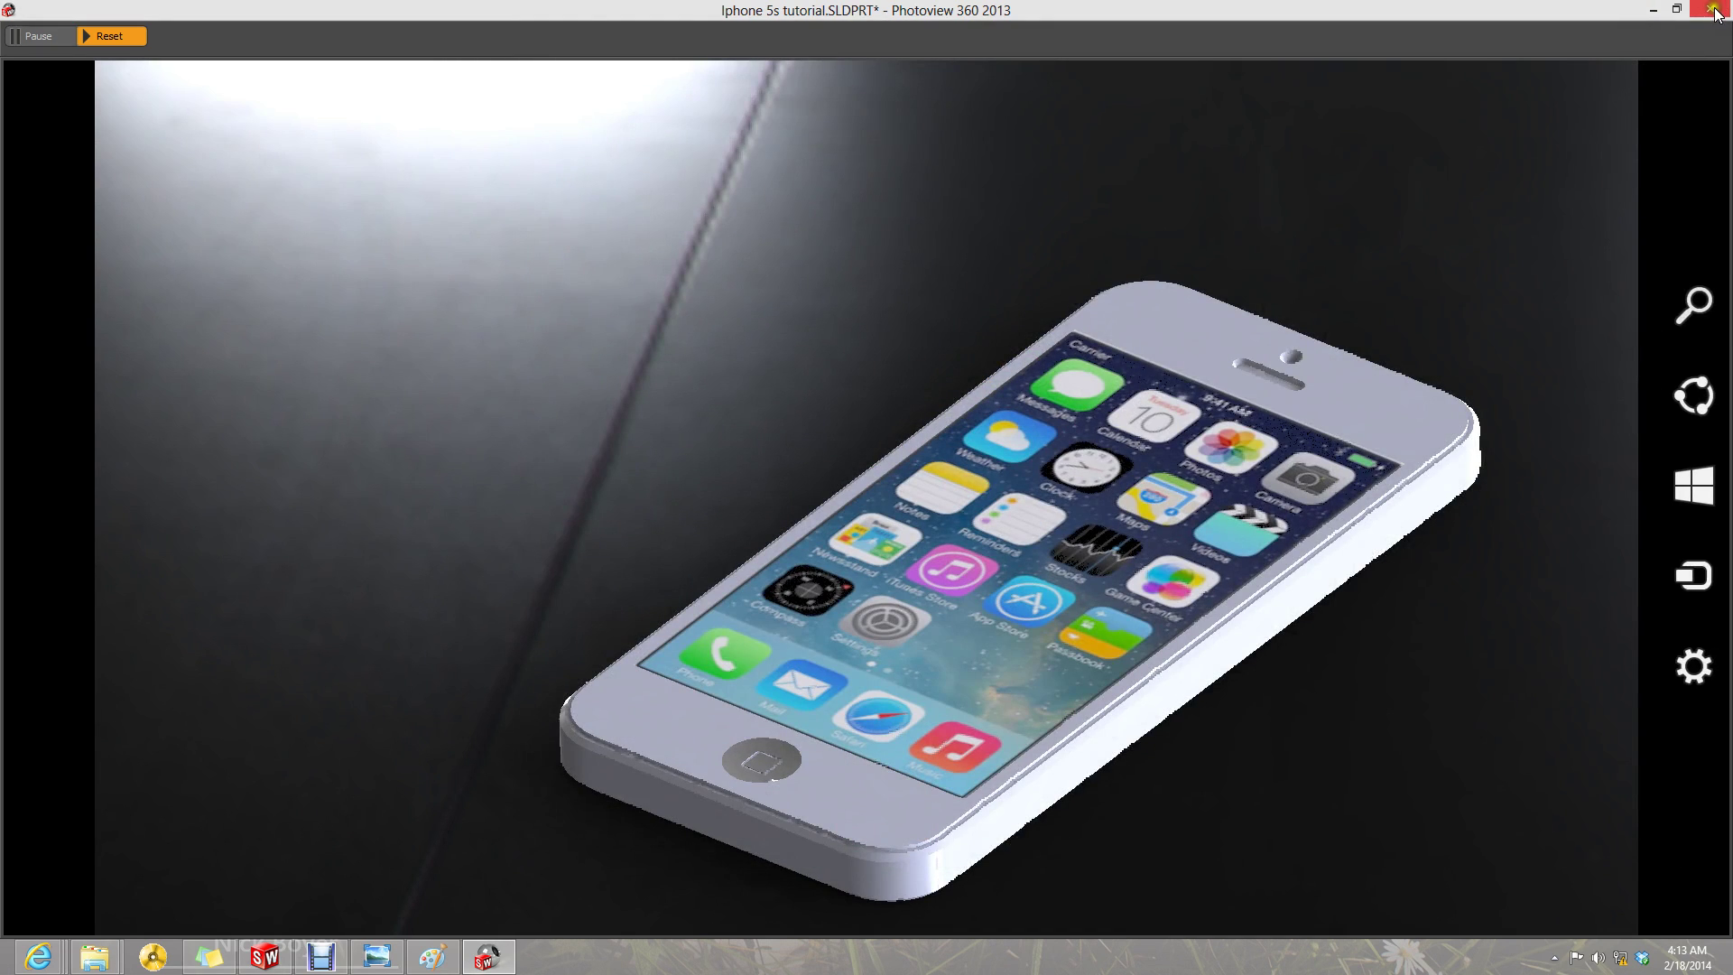
{"action": "left_click", "coordinate": [1725, 8]}
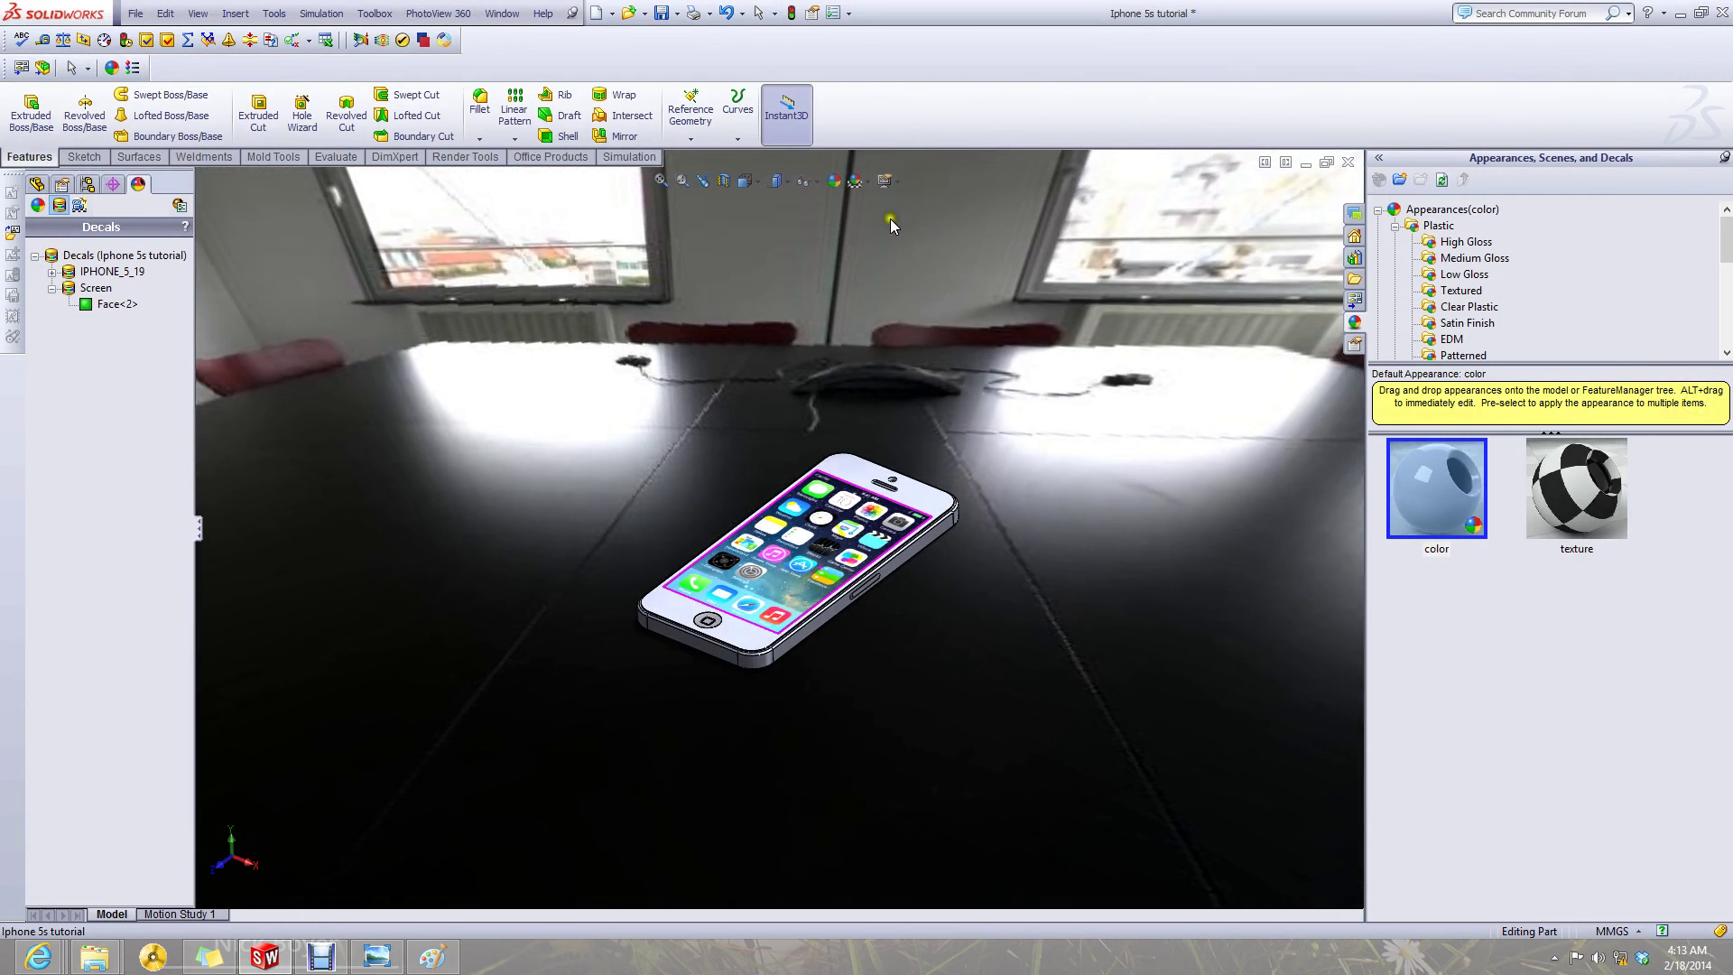
- Apply the 3 Point Faded scene and turn the view to show the back of the phone
{"action": "left_click", "coordinate": [867, 183]}
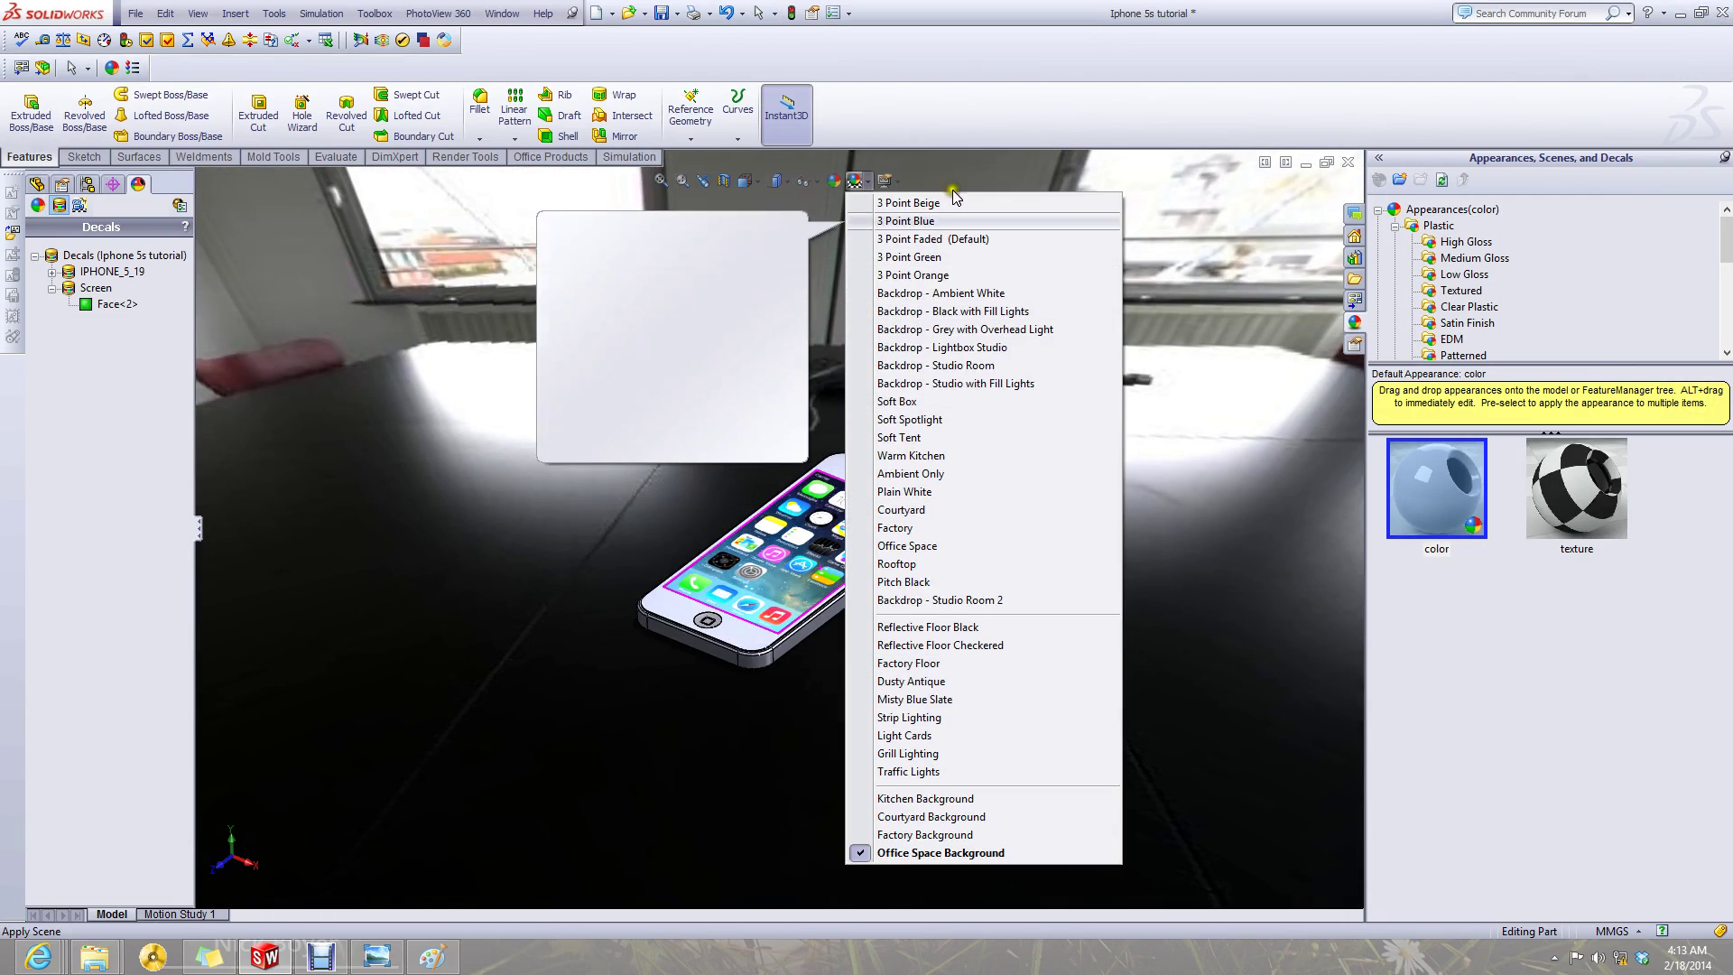
{"action": "left_click", "coordinate": [978, 246]}
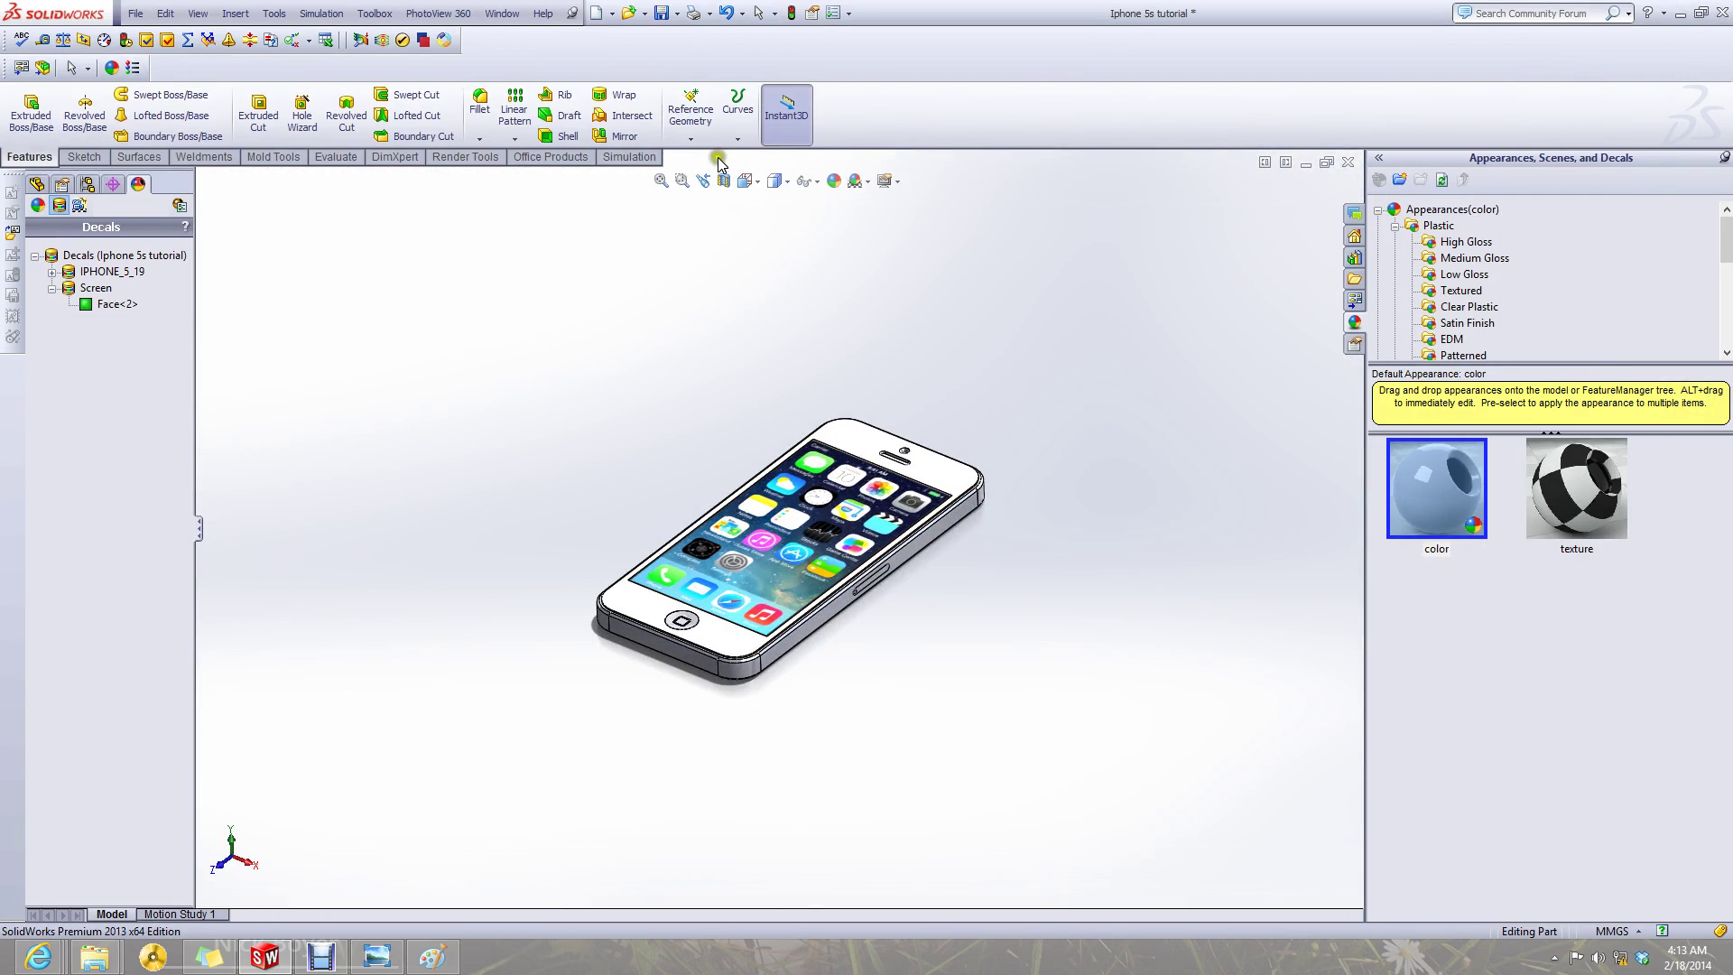
{"action": "left_click", "coordinate": [756, 181]}
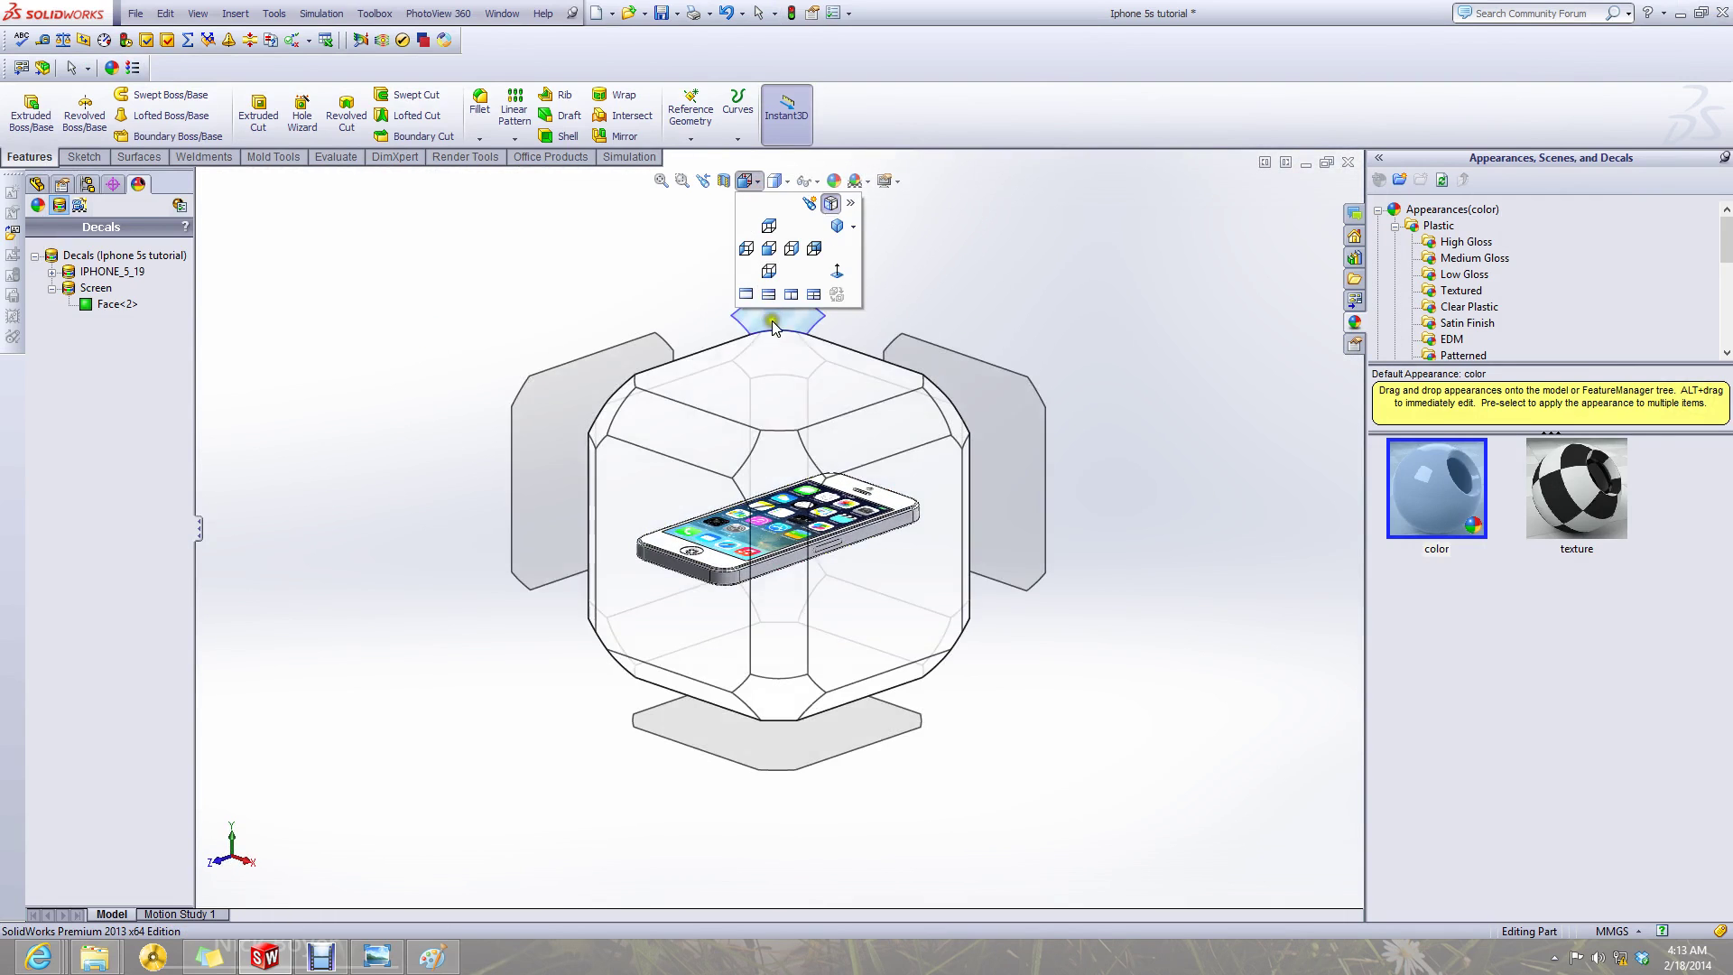
{"action": "left_click", "coordinate": [773, 742]}
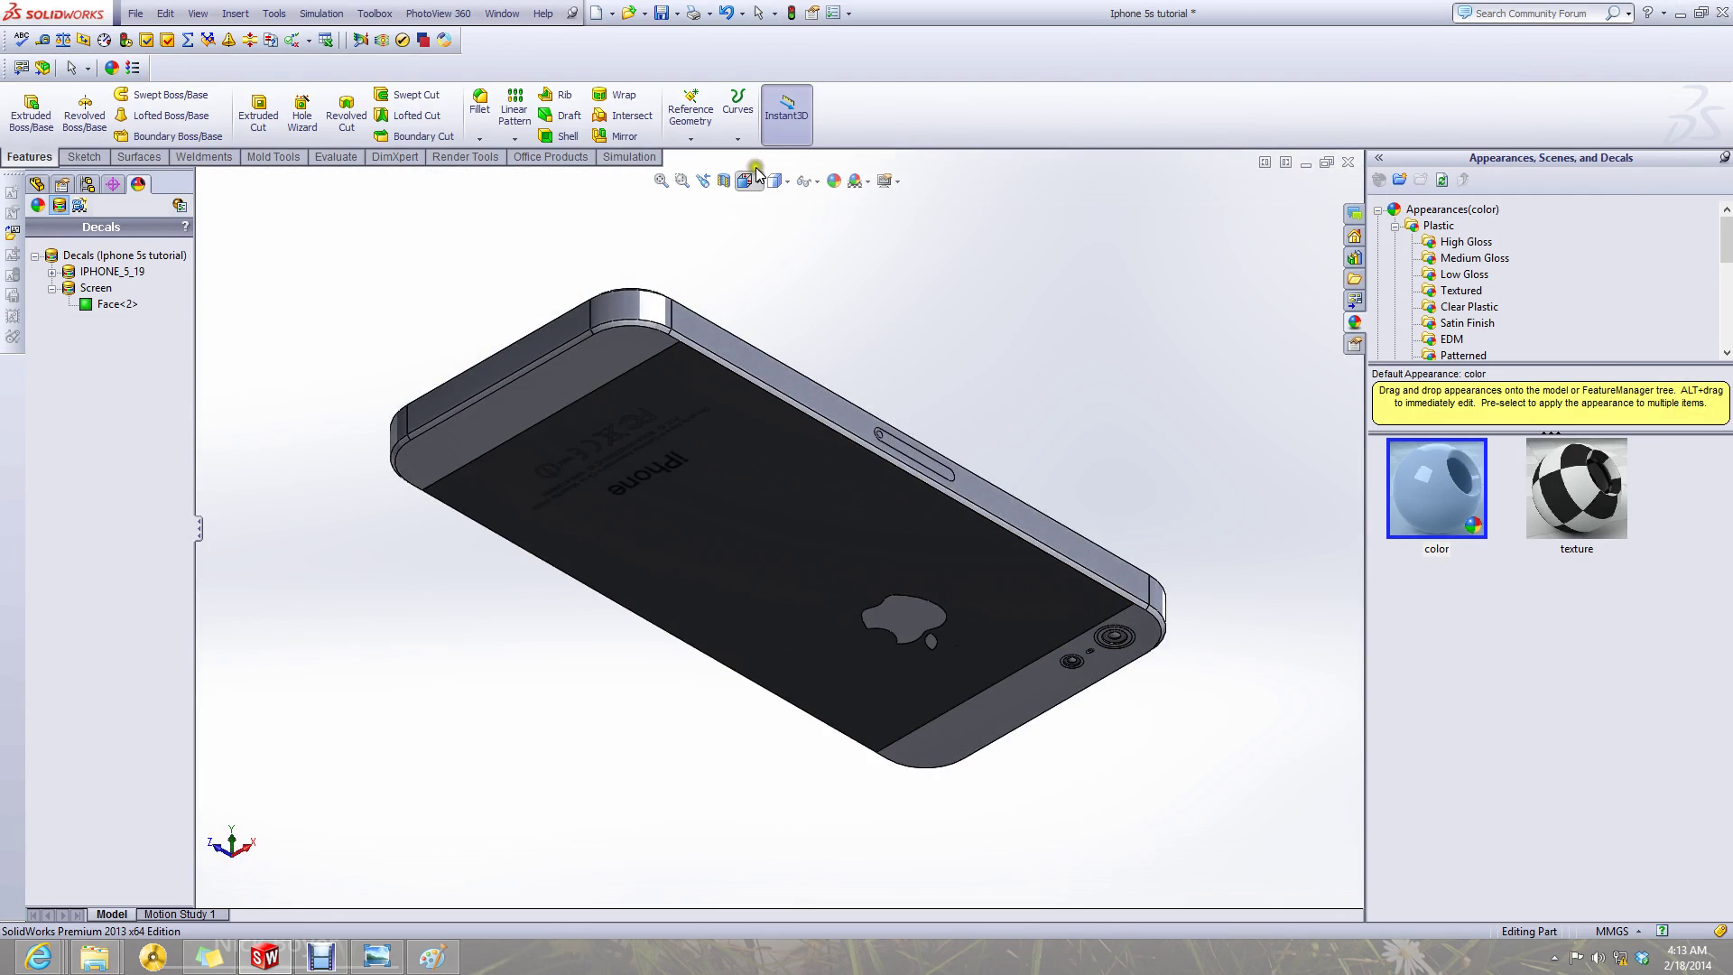
{"action": "left_click", "coordinate": [757, 177]}
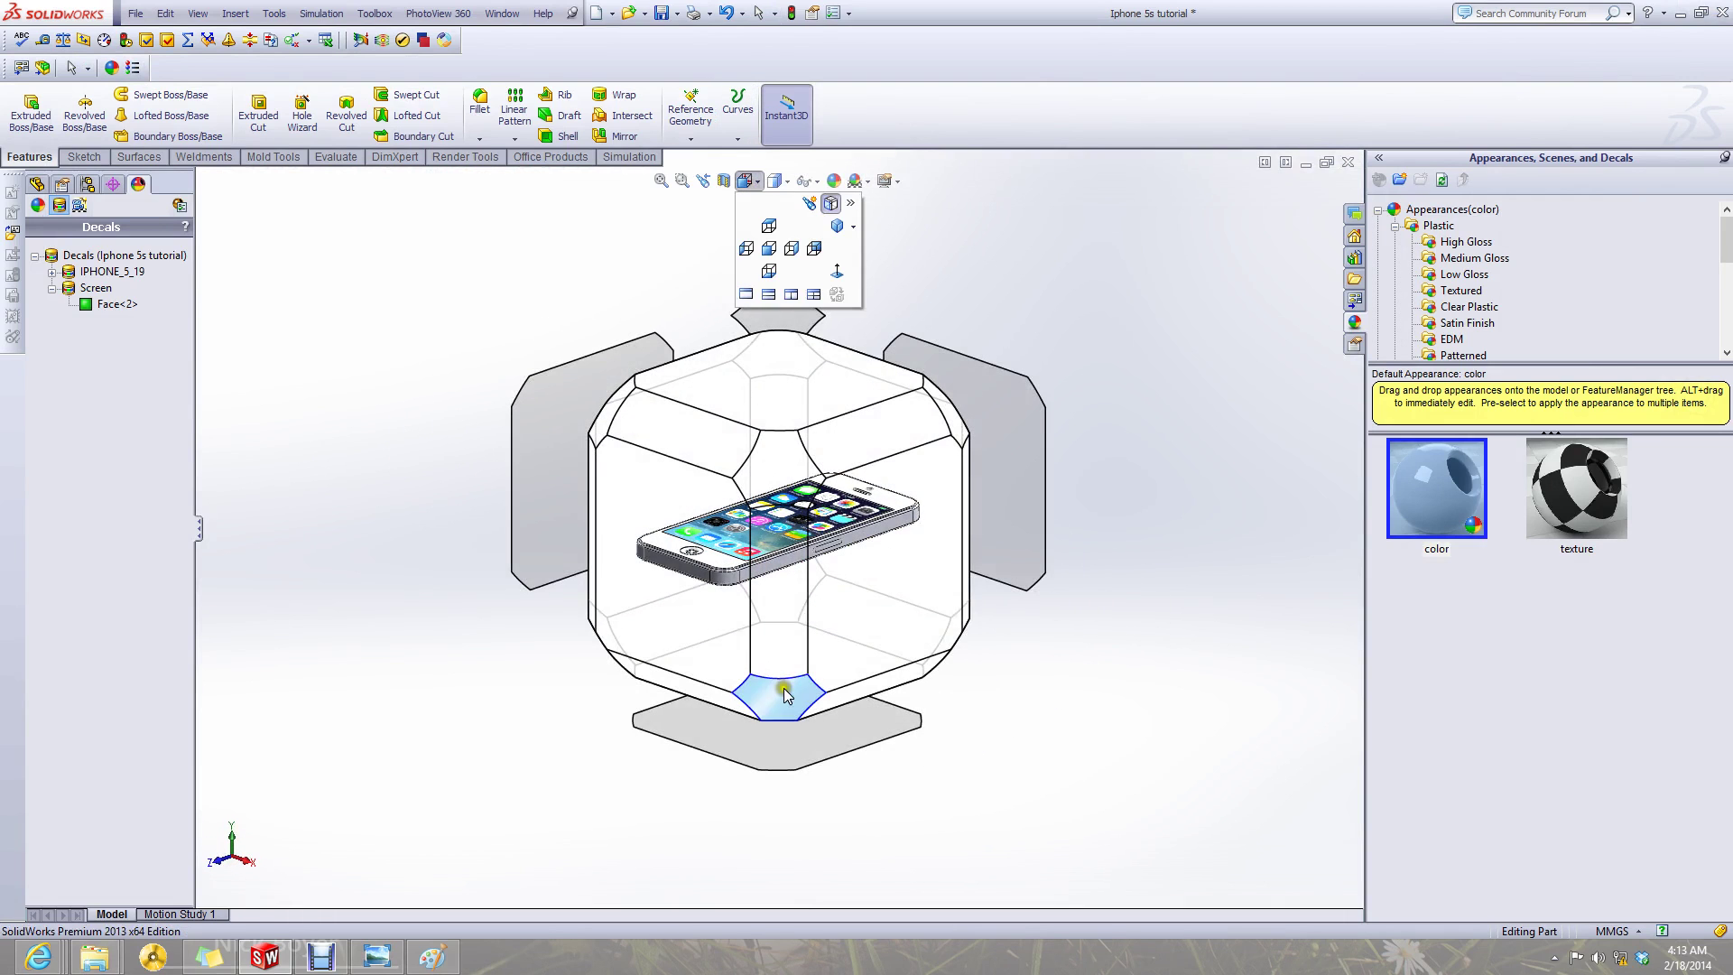
{"action": "left_click", "coordinate": [953, 643]}
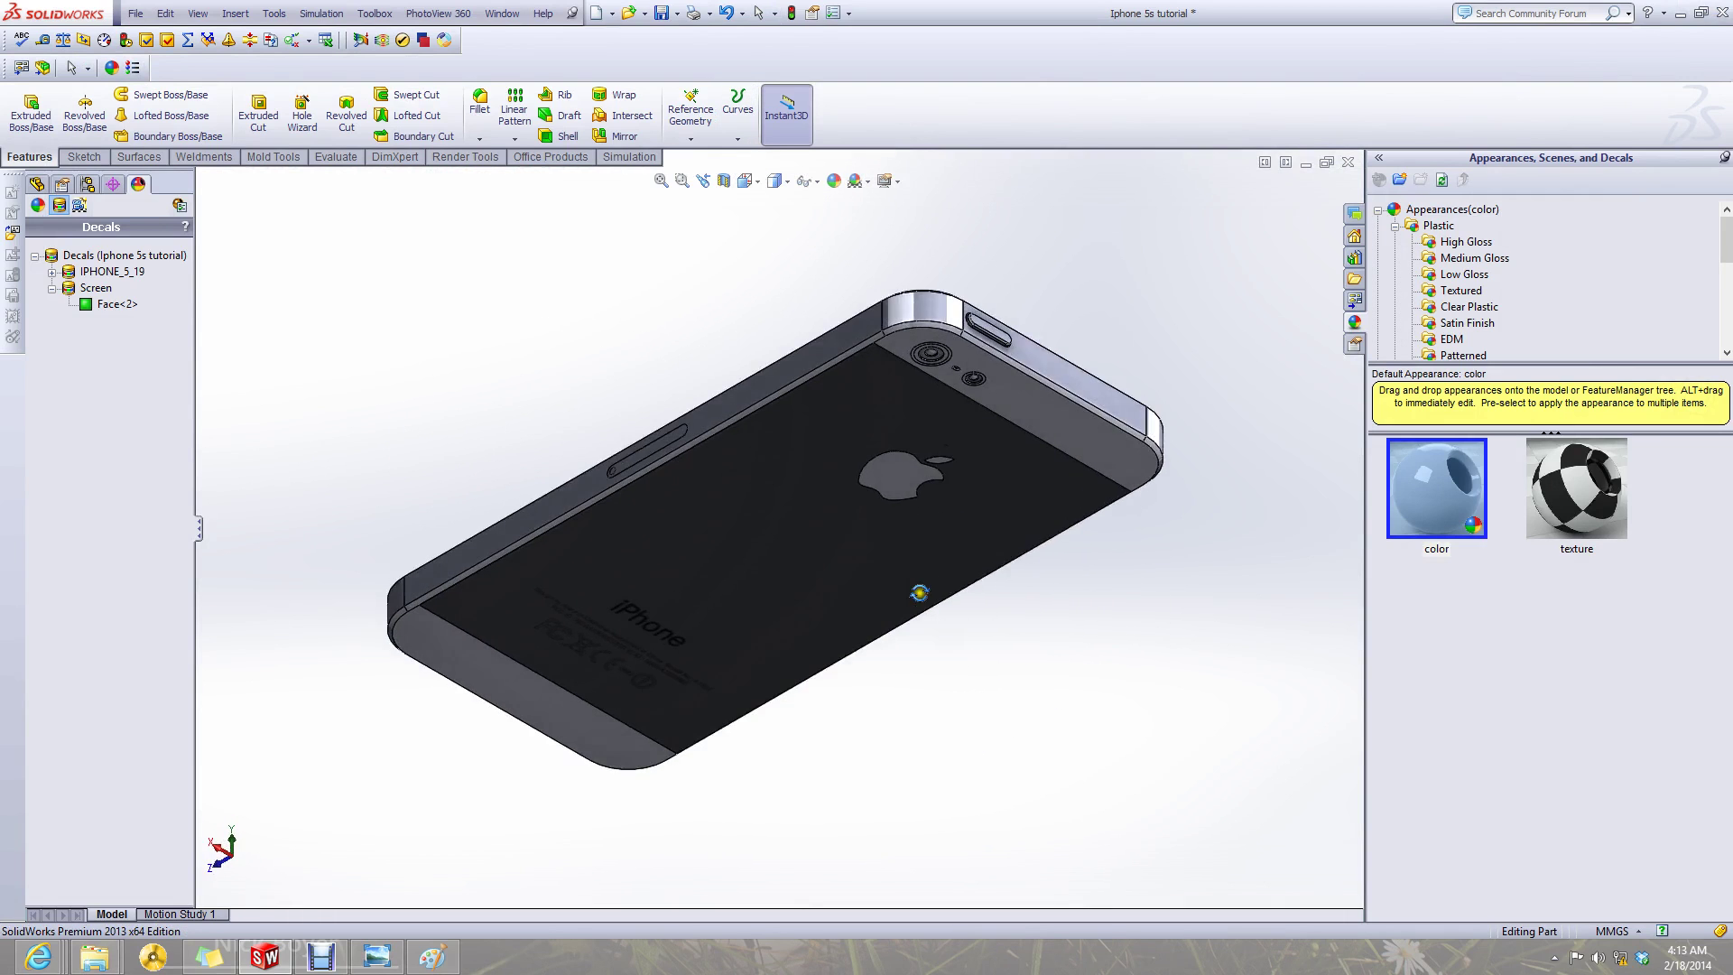
{"action": "middle_click_drag", "start_coordinate": [686, 505], "coordinate": [753, 593]}
{"action": "scroll", "coordinate": [753, 594], "scroll_direction": "up", "scroll_amount": 4}
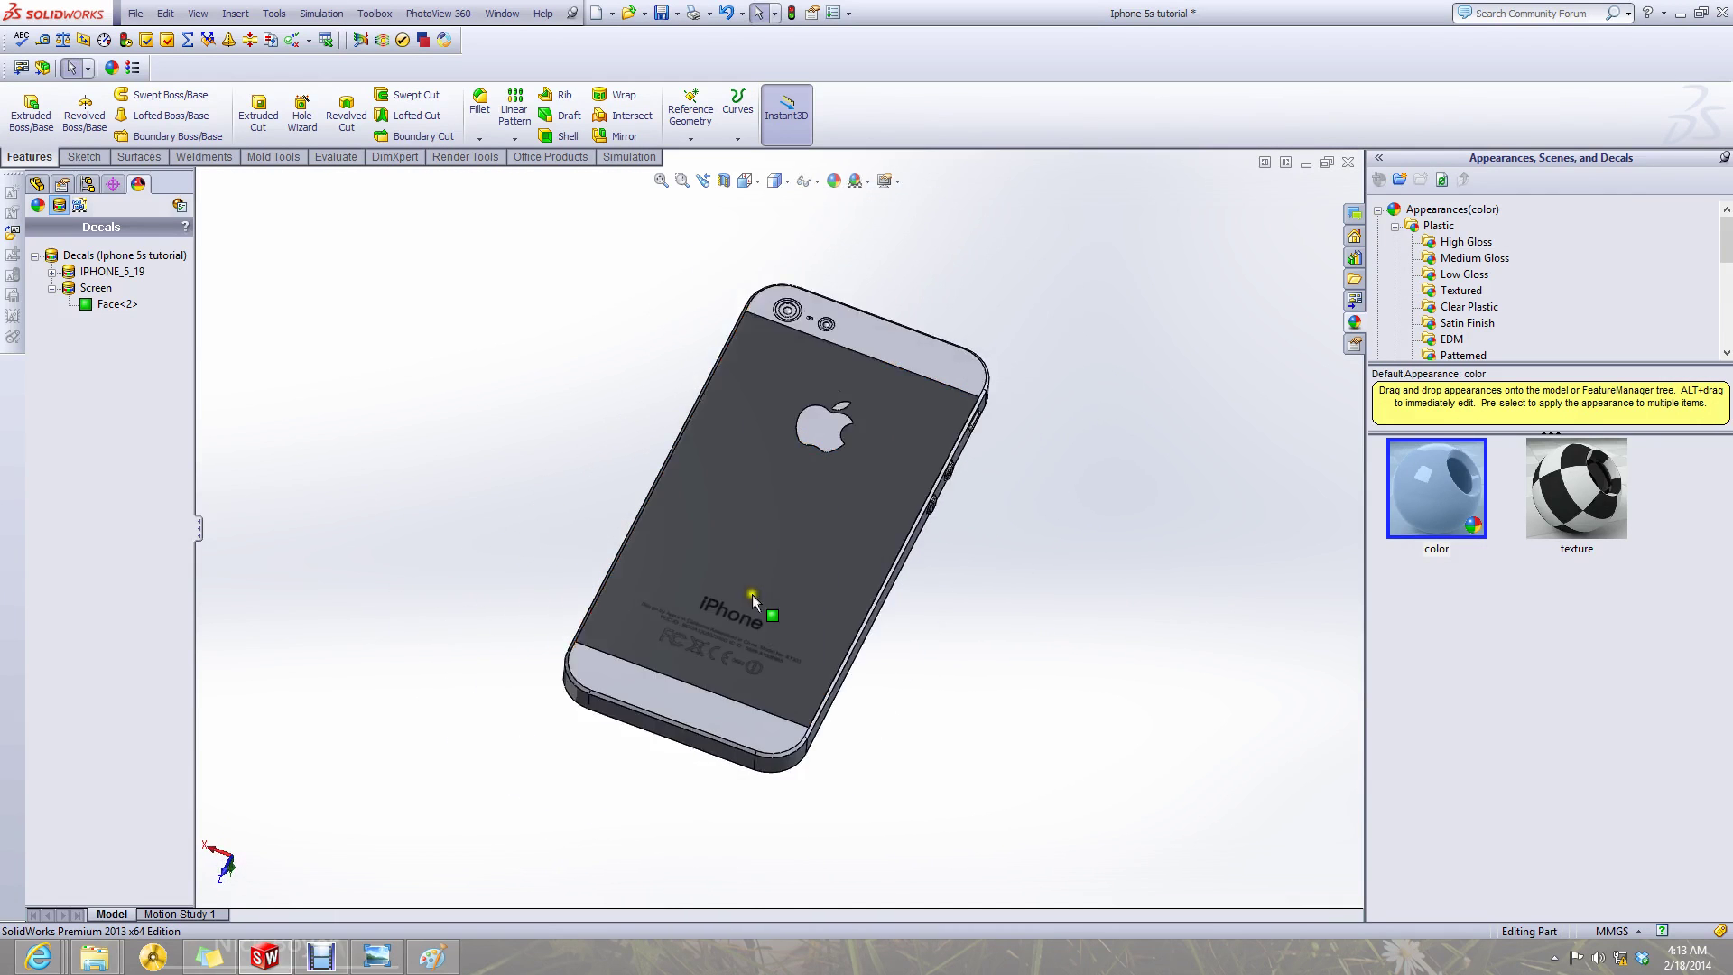
{"action": "middle_click_drag", "start_coordinate": [791, 506], "coordinate": [802, 487]}
{"action": "scroll", "coordinate": [802, 488], "scroll_direction": "down", "scroll_amount": 2}
{"action": "scroll", "coordinate": [802, 487], "scroll_direction": "down", "scroll_amount": 1}
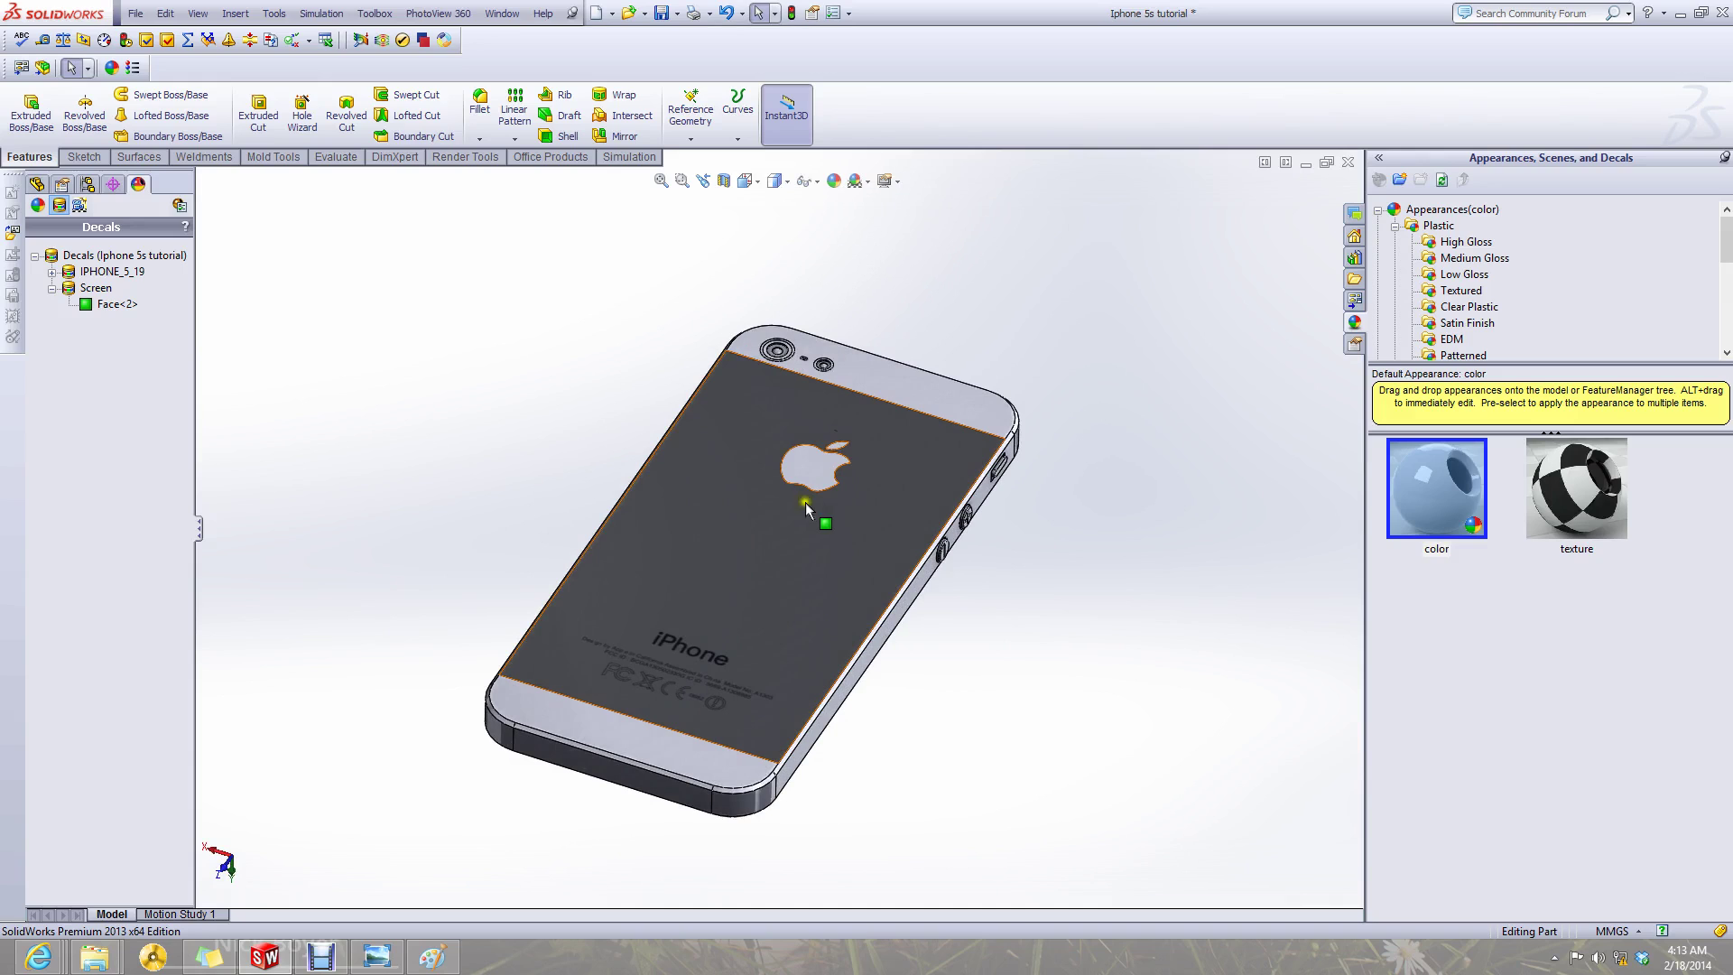
- Edit the scene and flip the floor aligned with the Bottom View Plane to the screen side of the phone
{"action": "left_click", "coordinate": [35, 184]}
{"action": "left_click", "coordinate": [65, 184]}
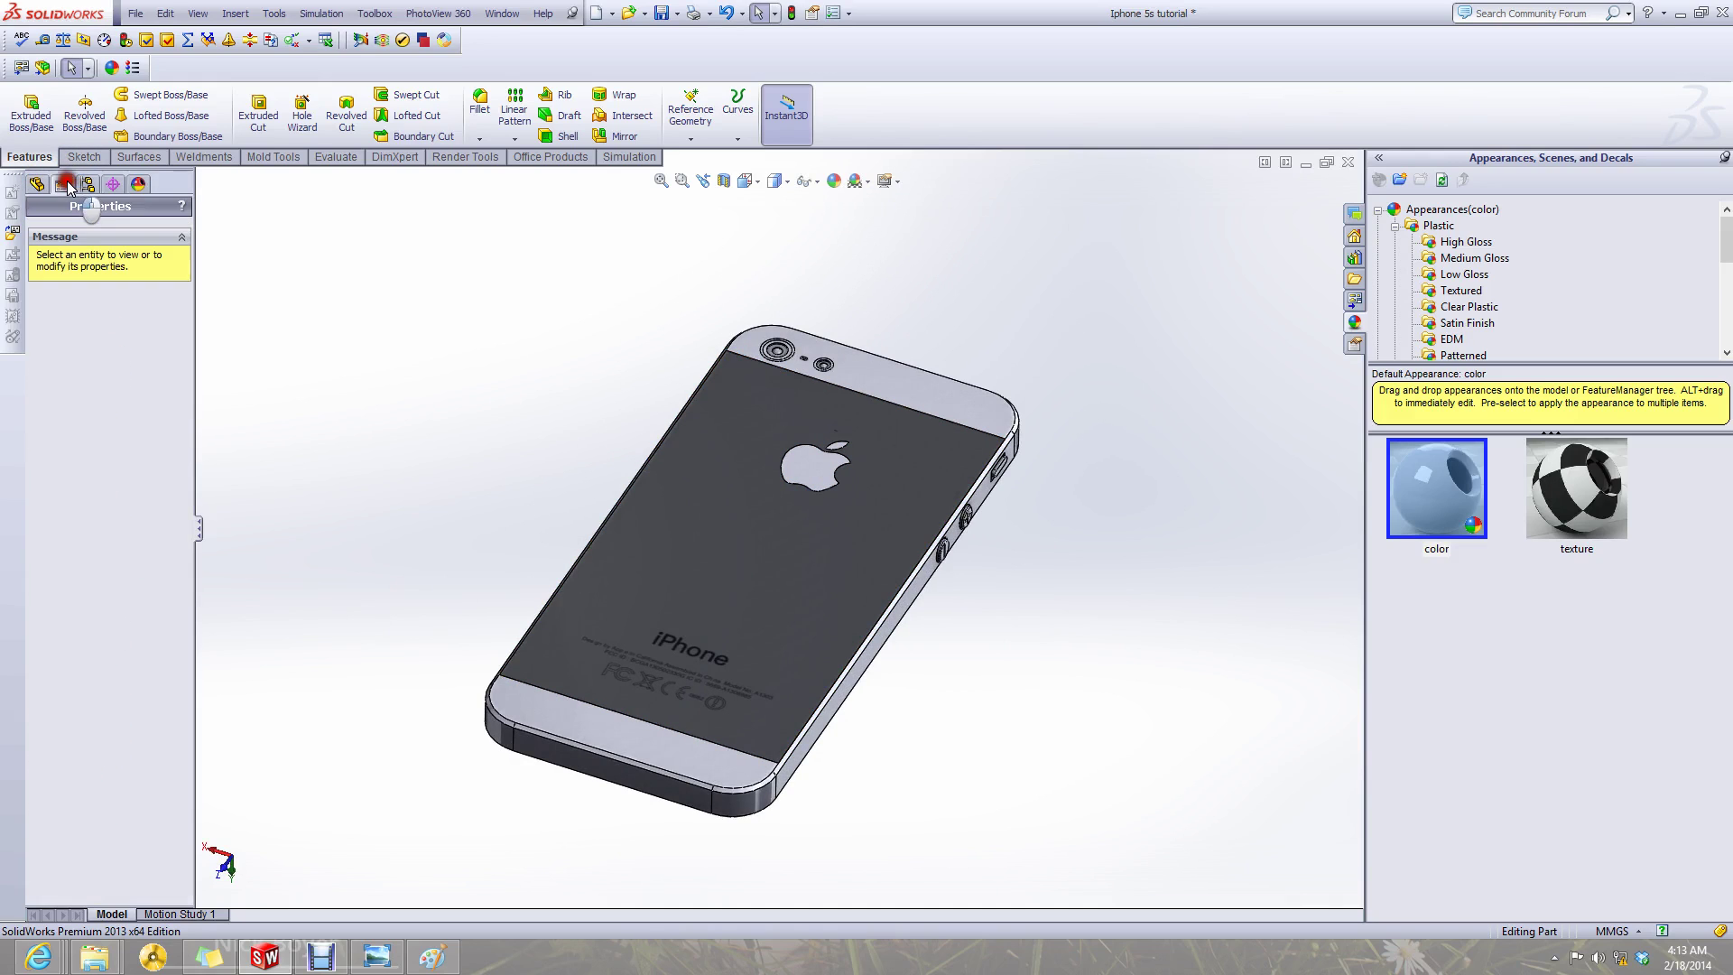
{"action": "left_click", "coordinate": [87, 189]}
{"action": "left_click", "coordinate": [137, 187]}
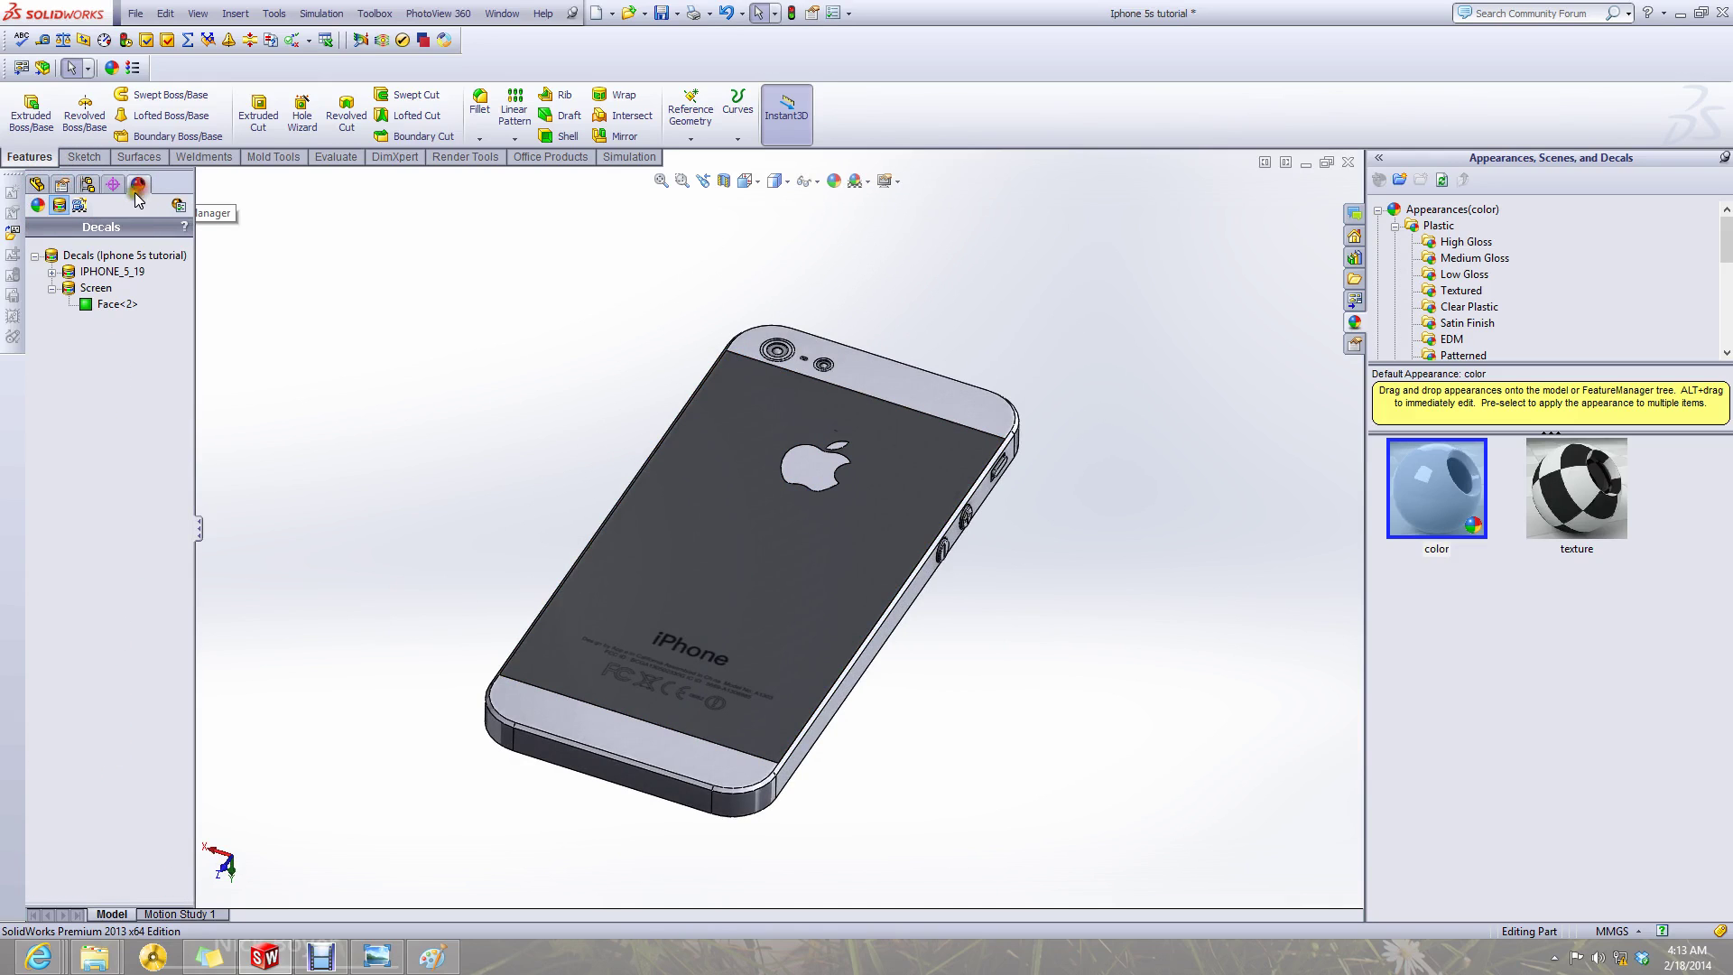
{"action": "left_click", "coordinate": [78, 205]}
{"action": "double_click", "coordinate": [99, 255]}
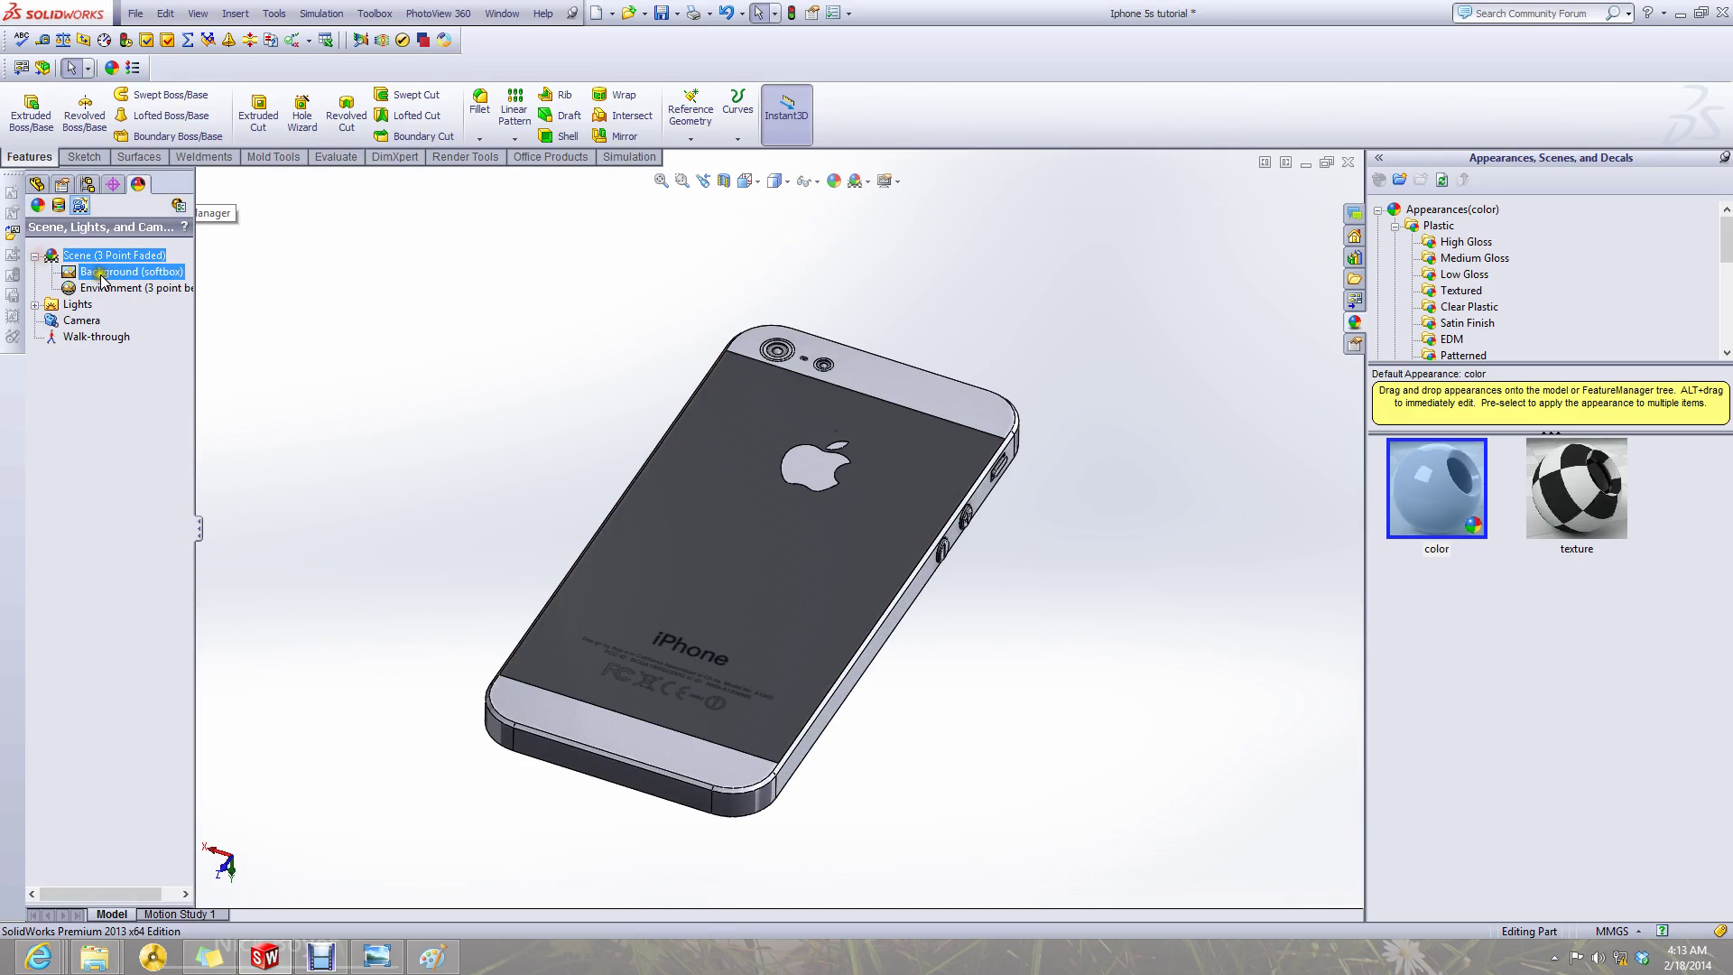
{"action": "right_click", "coordinate": [103, 273]}
{"action": "left_click", "coordinate": [144, 287]}
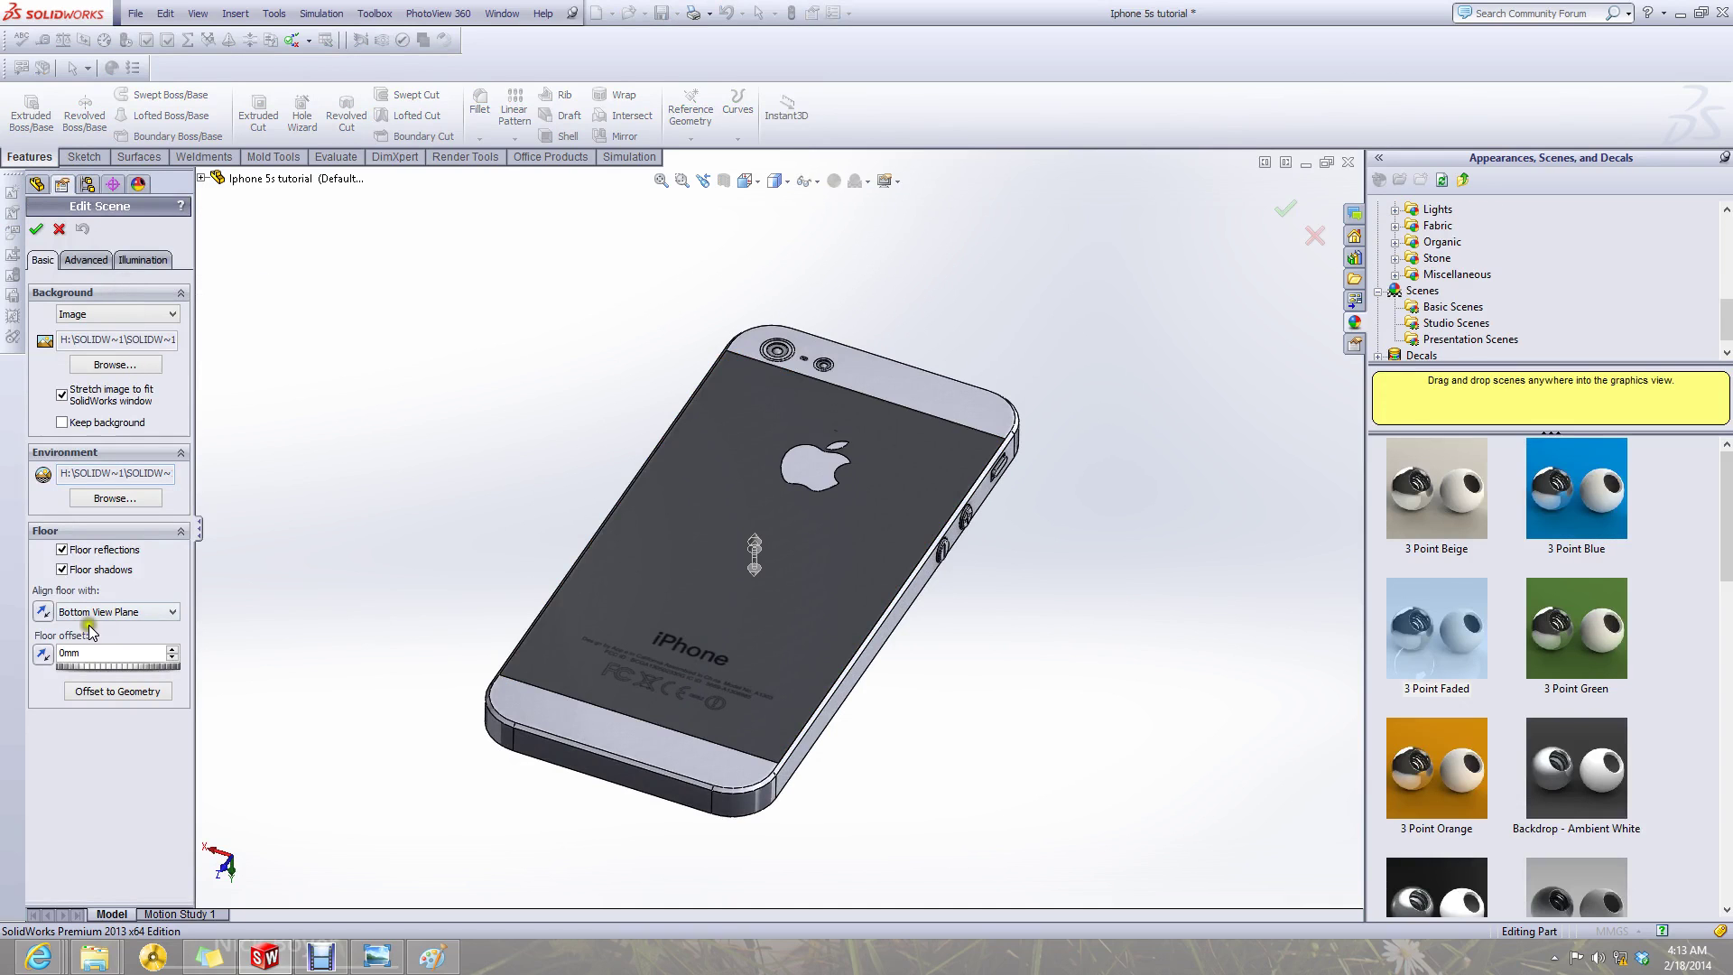
{"action": "left_click", "coordinate": [41, 612]}
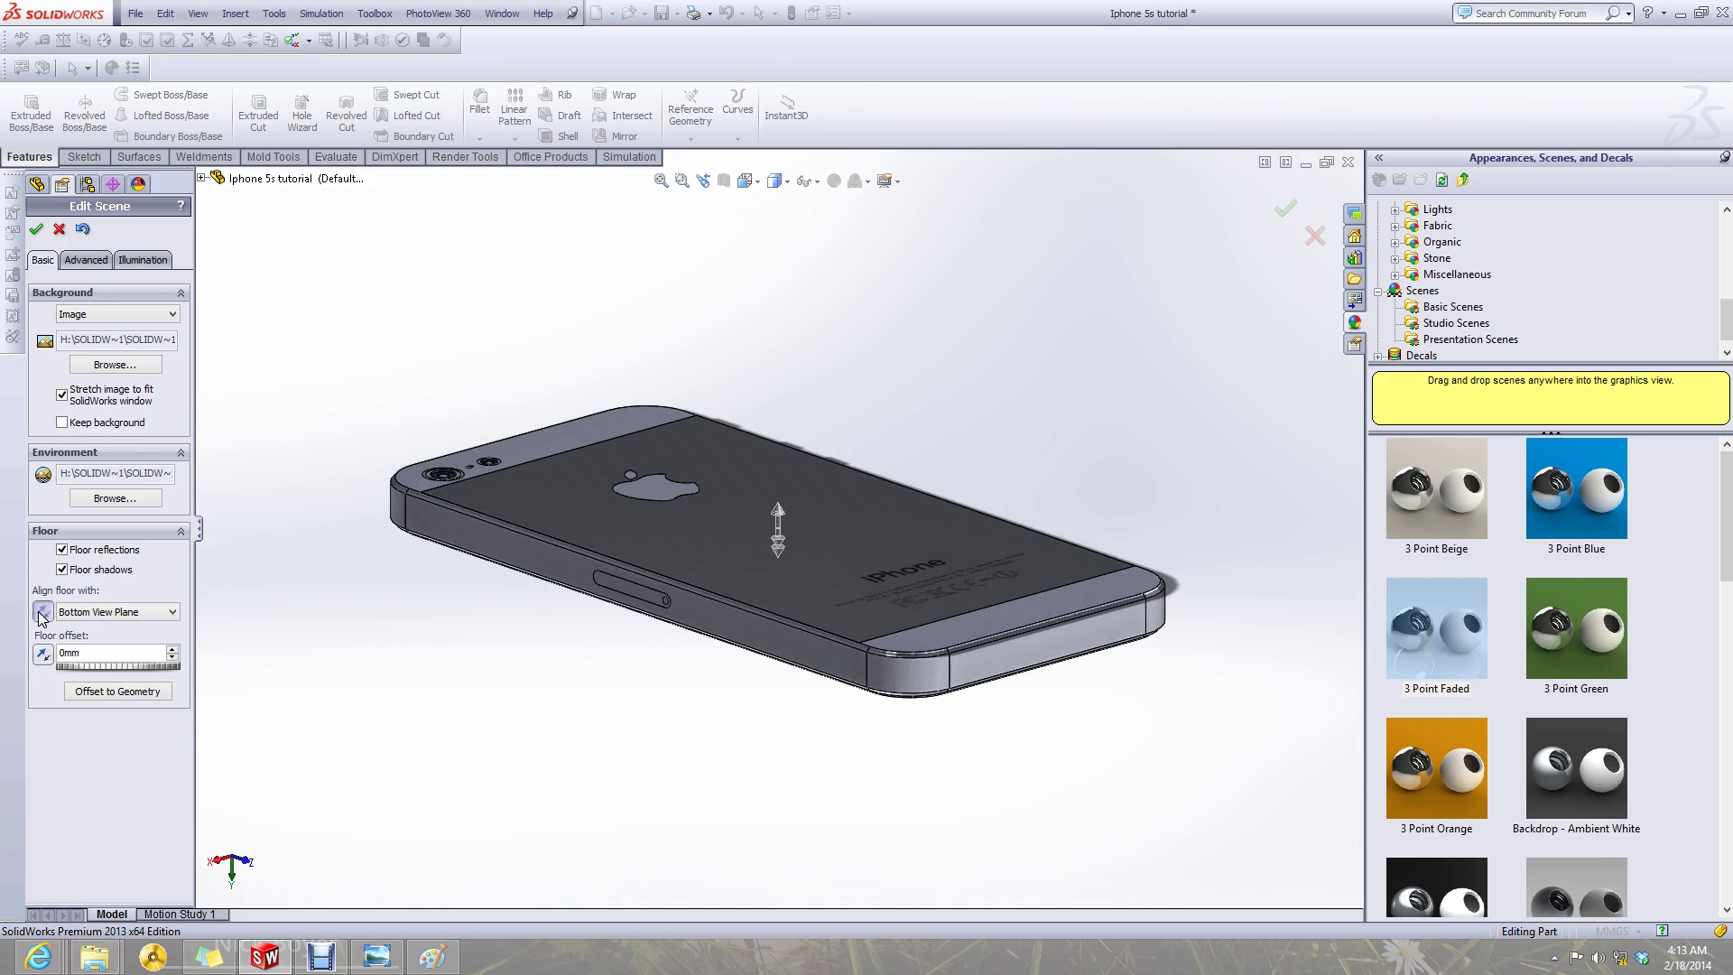
{"action": "left_click", "coordinate": [41, 612]}
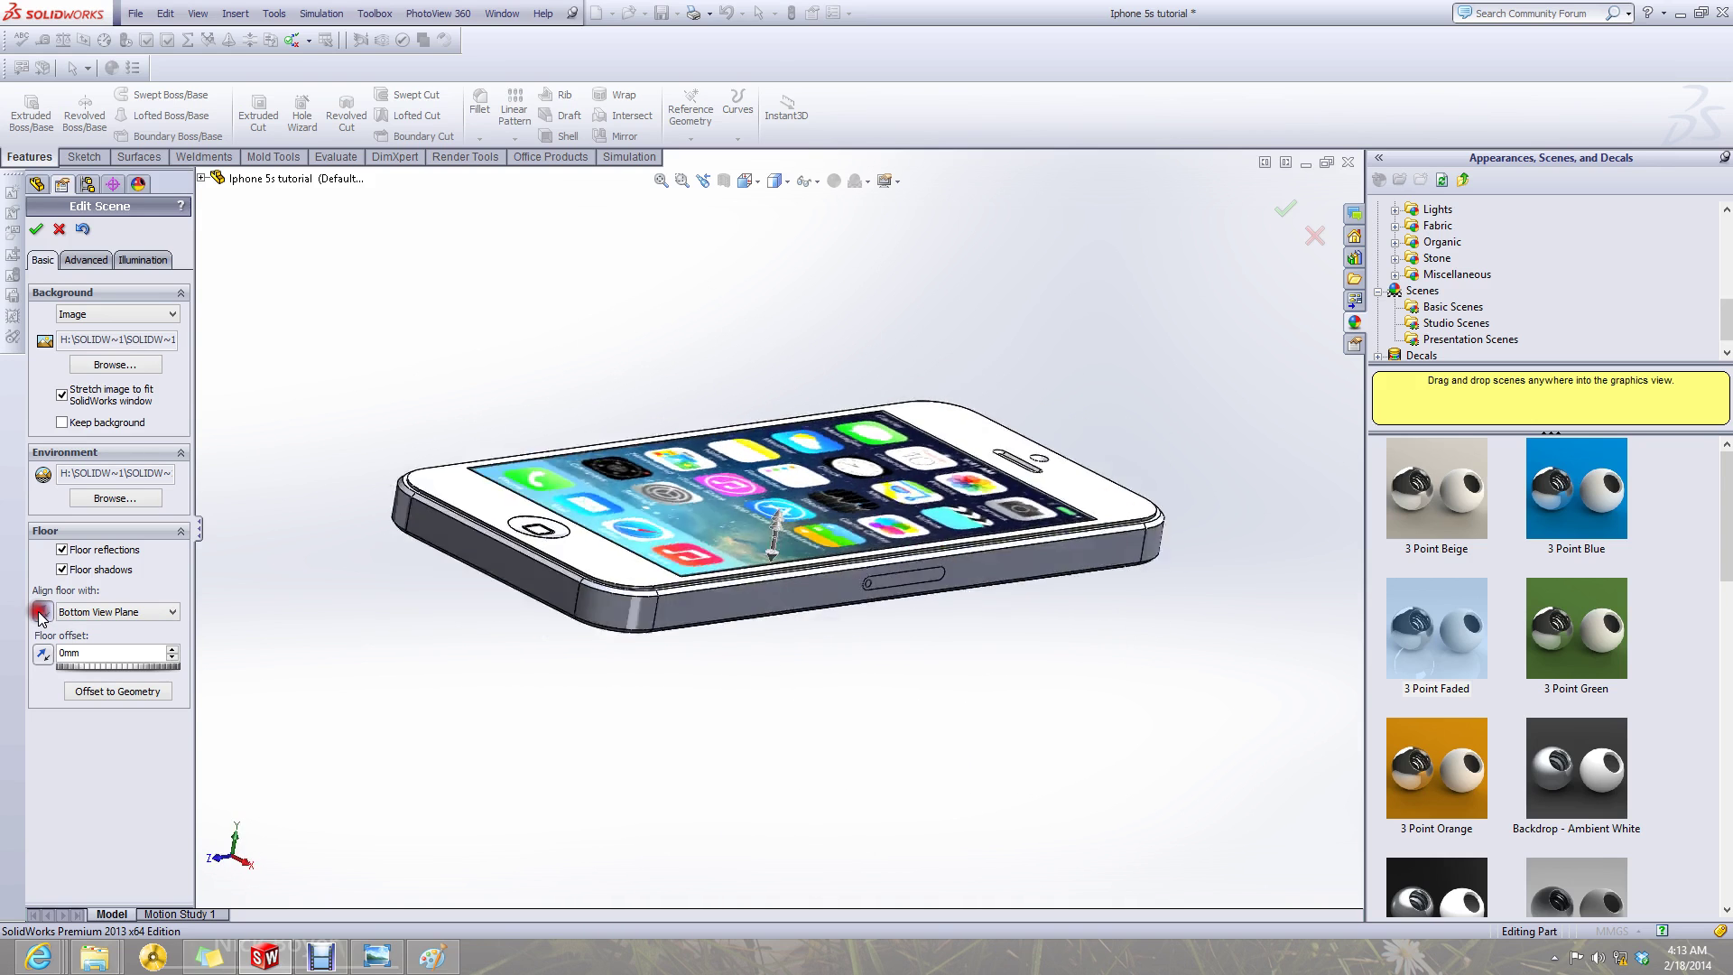
{"action": "left_click", "coordinate": [41, 613]}
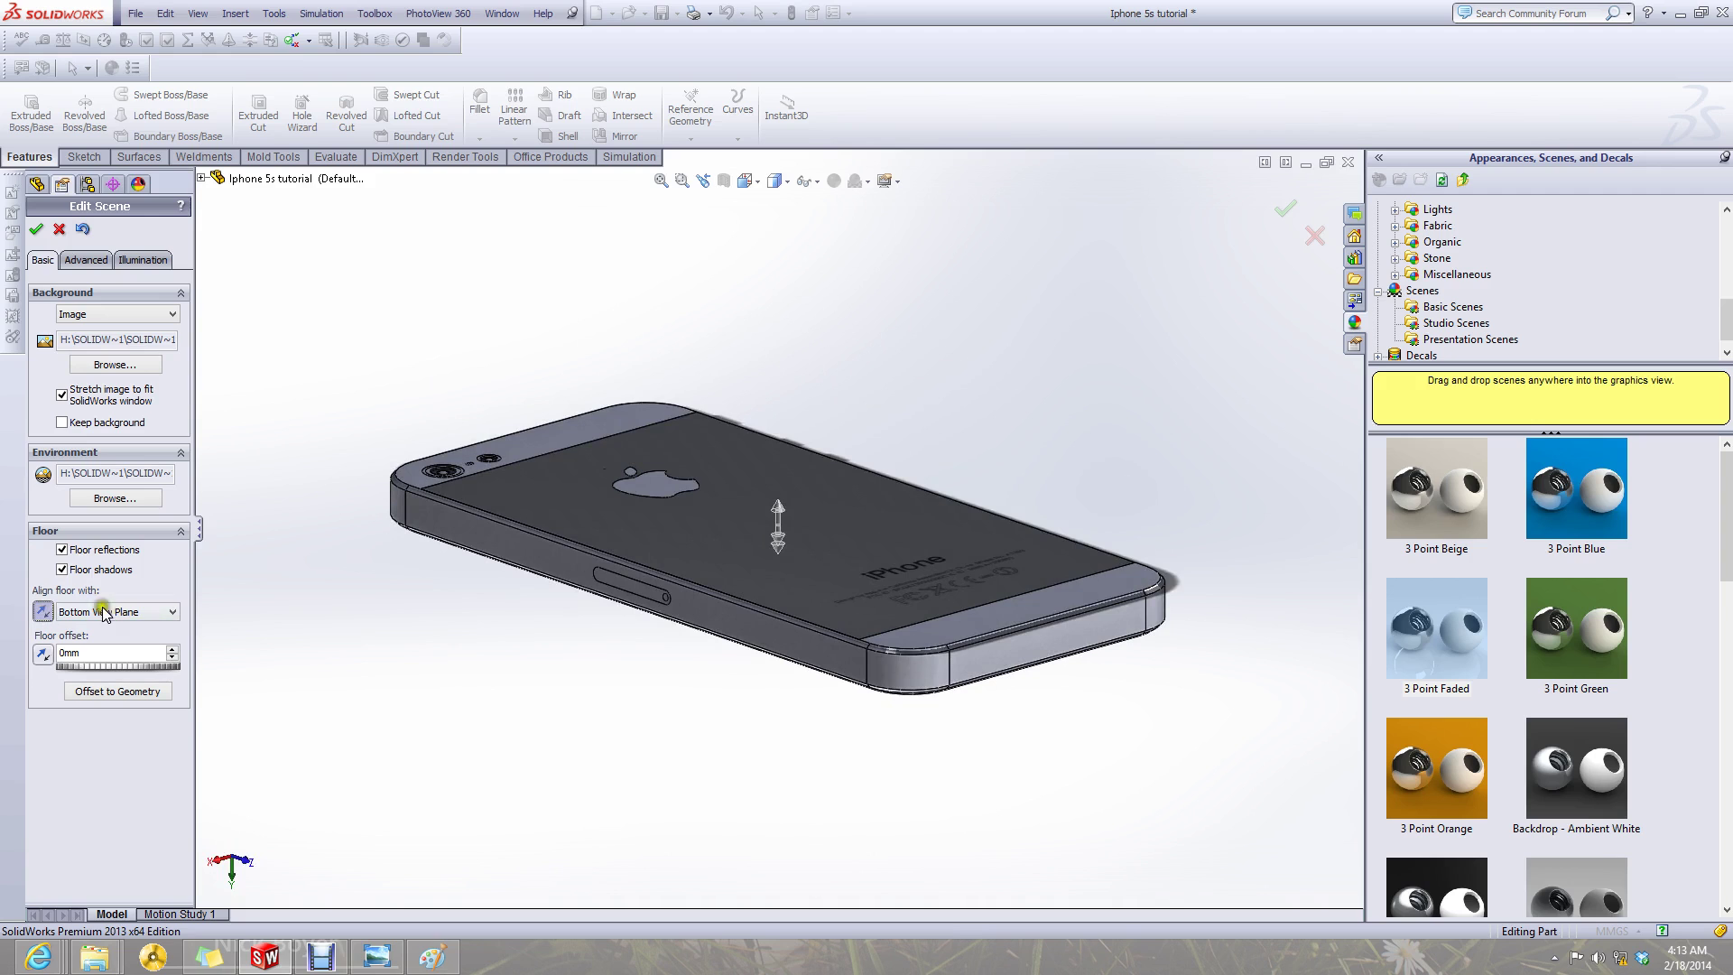
- Offset the scene floor by 8.01 mm, turn on the perspective view, and accept the scene edits
{"action": "left_click_drag", "start_coordinate": [775, 507], "coordinate": [752, 559]}
{"action": "left_click", "coordinate": [894, 181]}
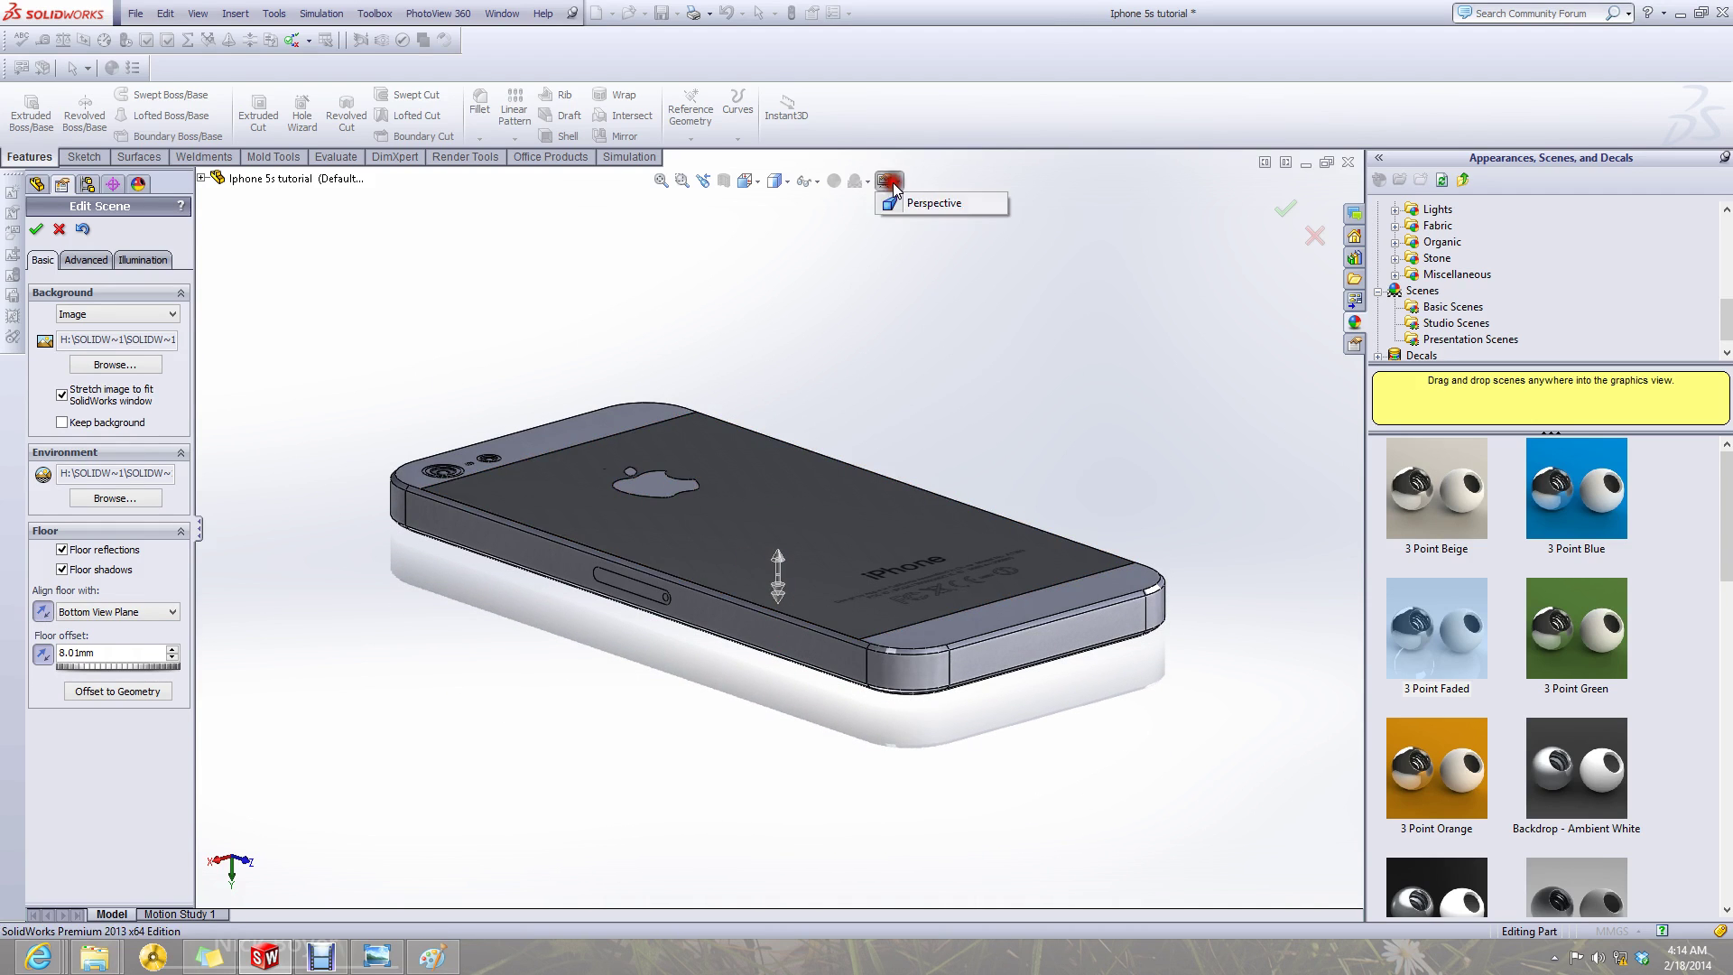
{"action": "left_click", "coordinate": [913, 198]}
{"action": "middle_click_drag", "start_coordinate": [811, 515], "coordinate": [858, 541]}
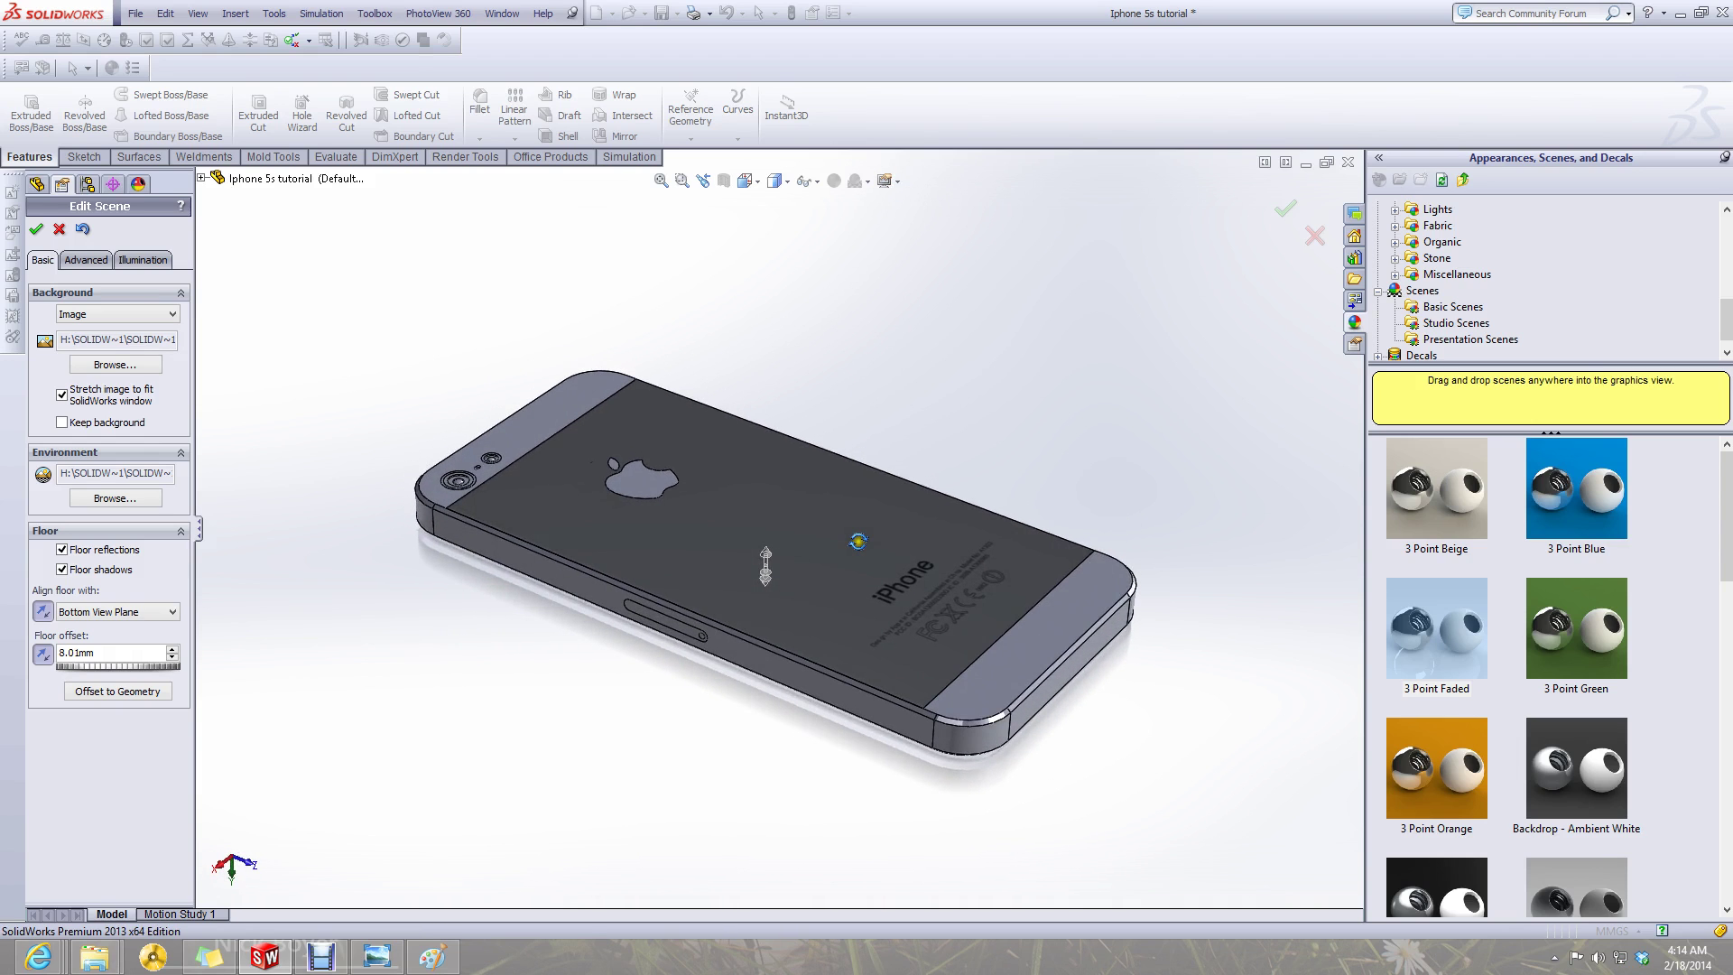
{"action": "left_click", "coordinate": [34, 231]}
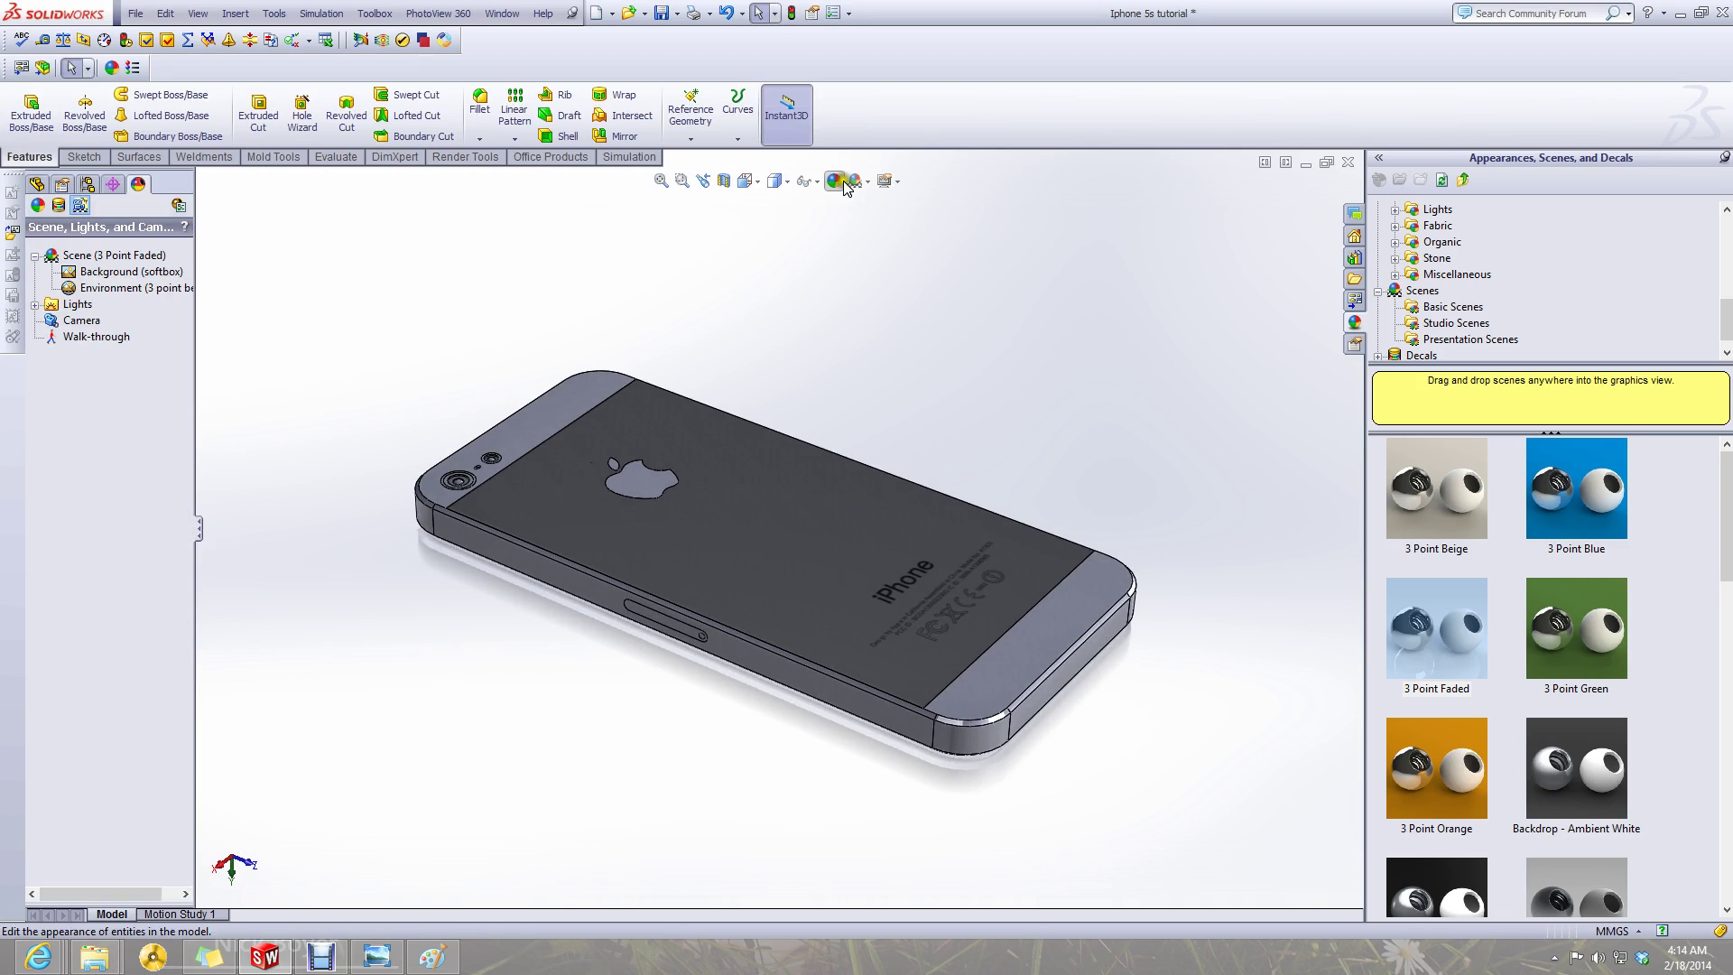
- Try the Factory Background scene behind the phone and view it from farther away
{"action": "left_click", "coordinate": [886, 181]}
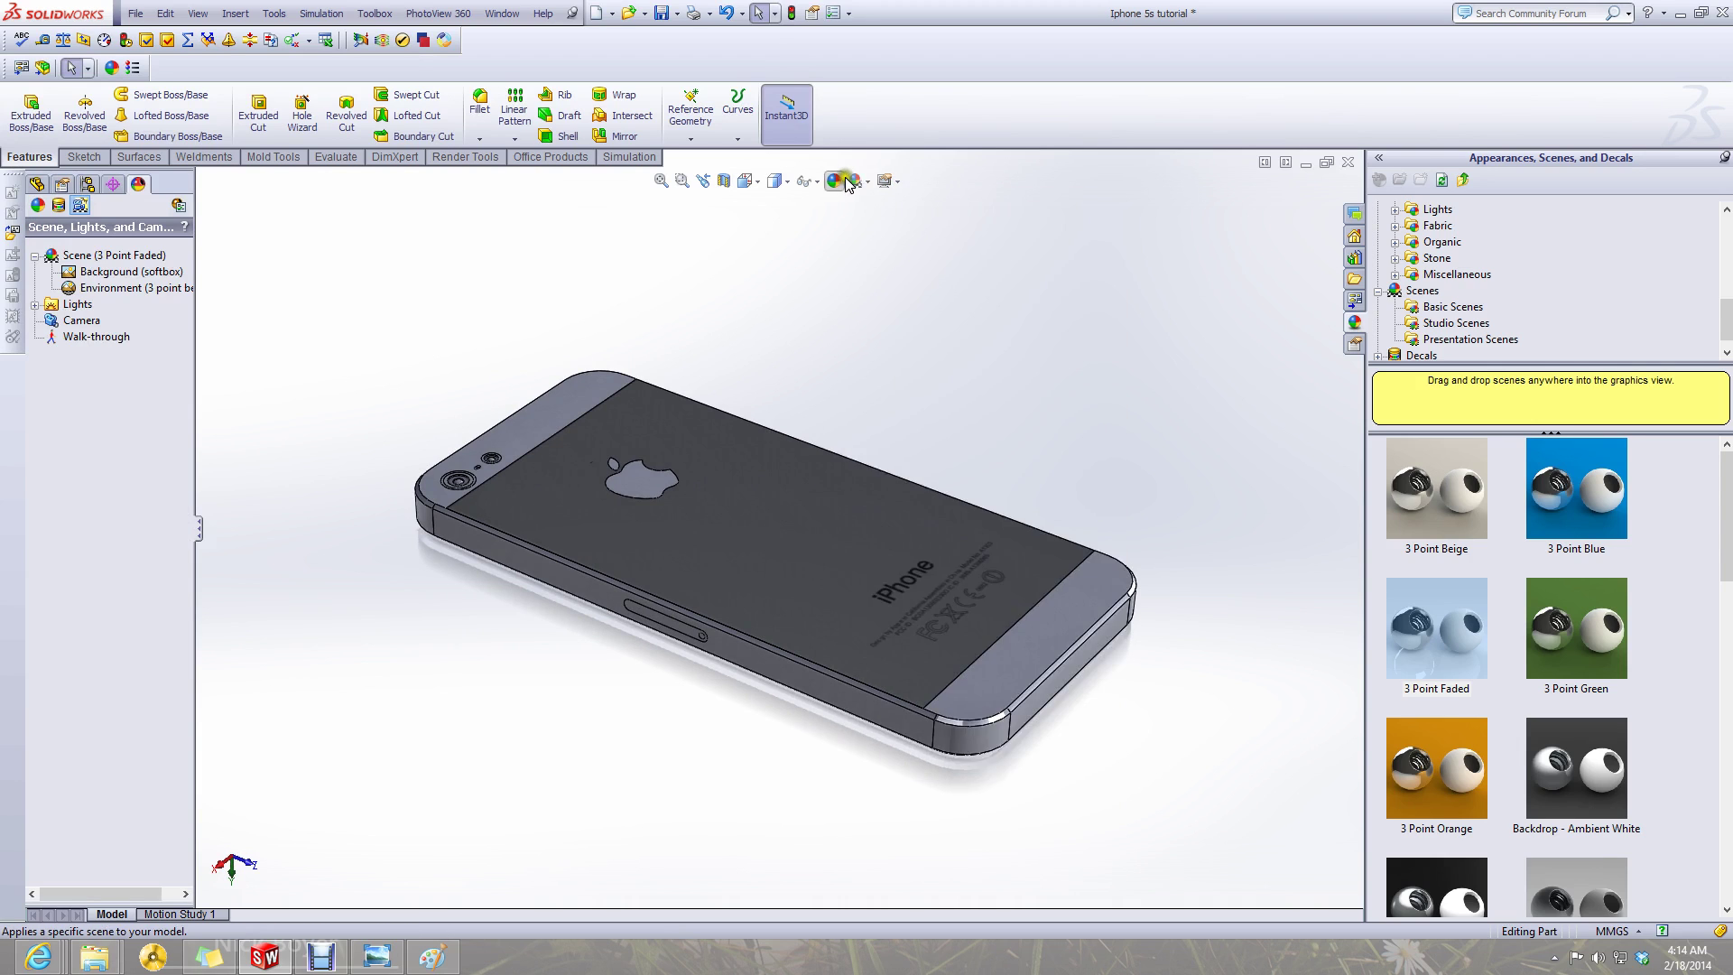
{"action": "left_click", "coordinate": [857, 180]}
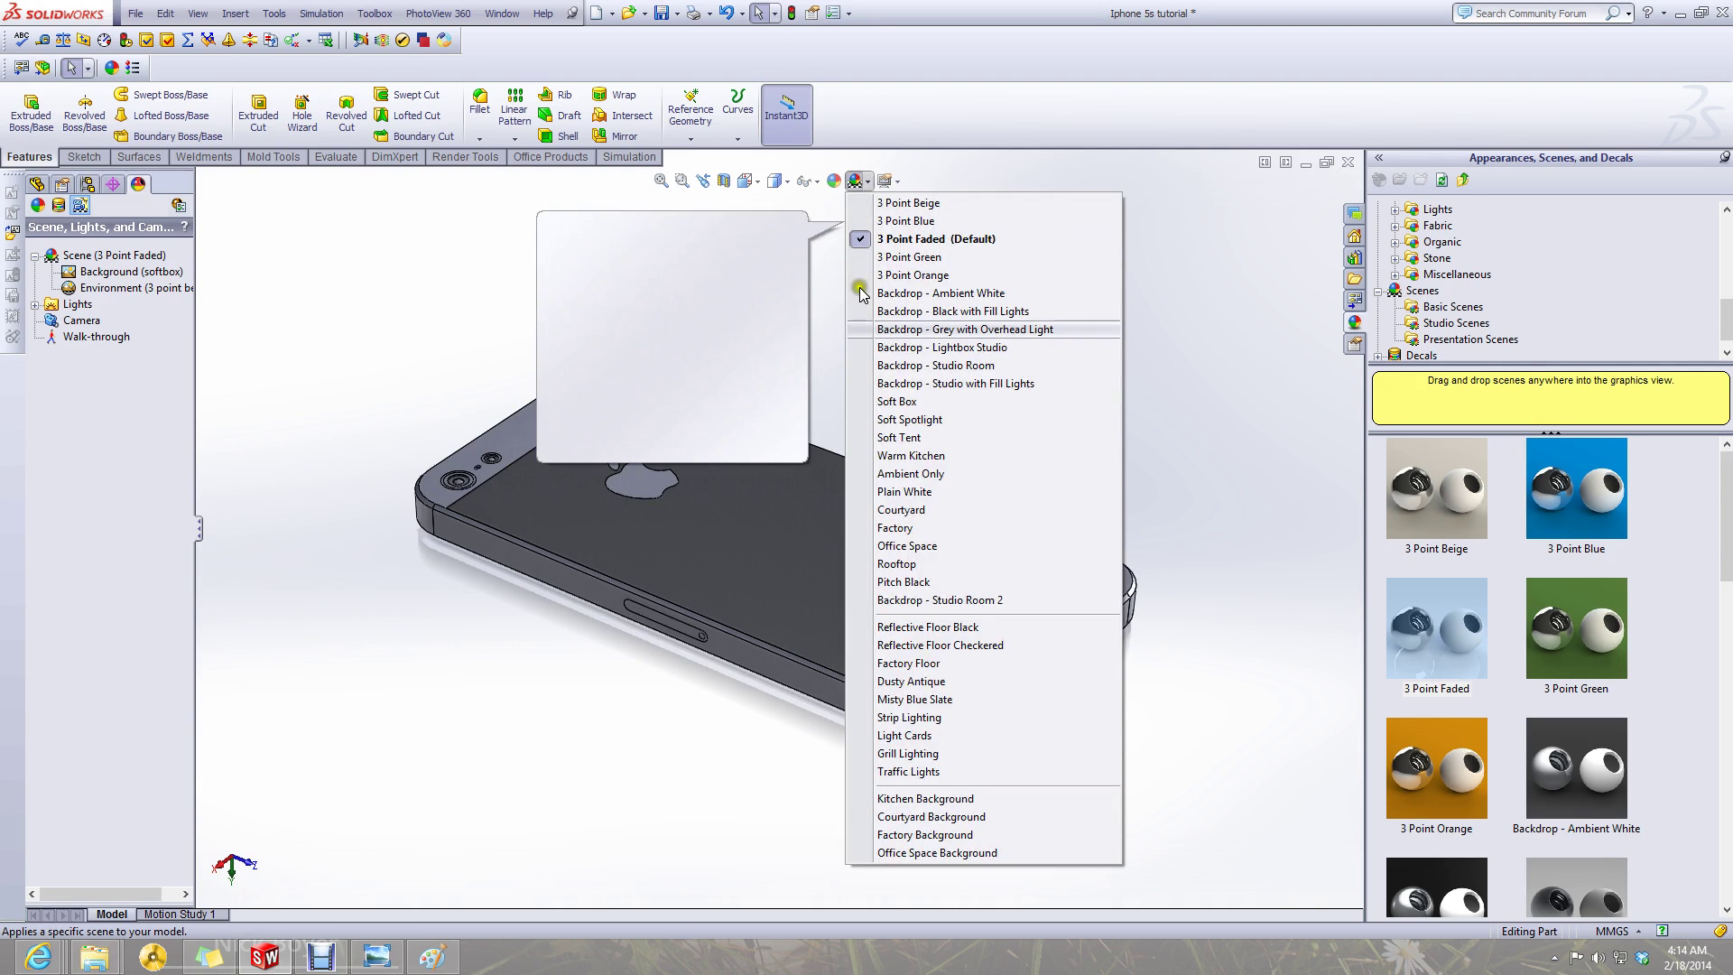
{"action": "left_click", "coordinate": [943, 835]}
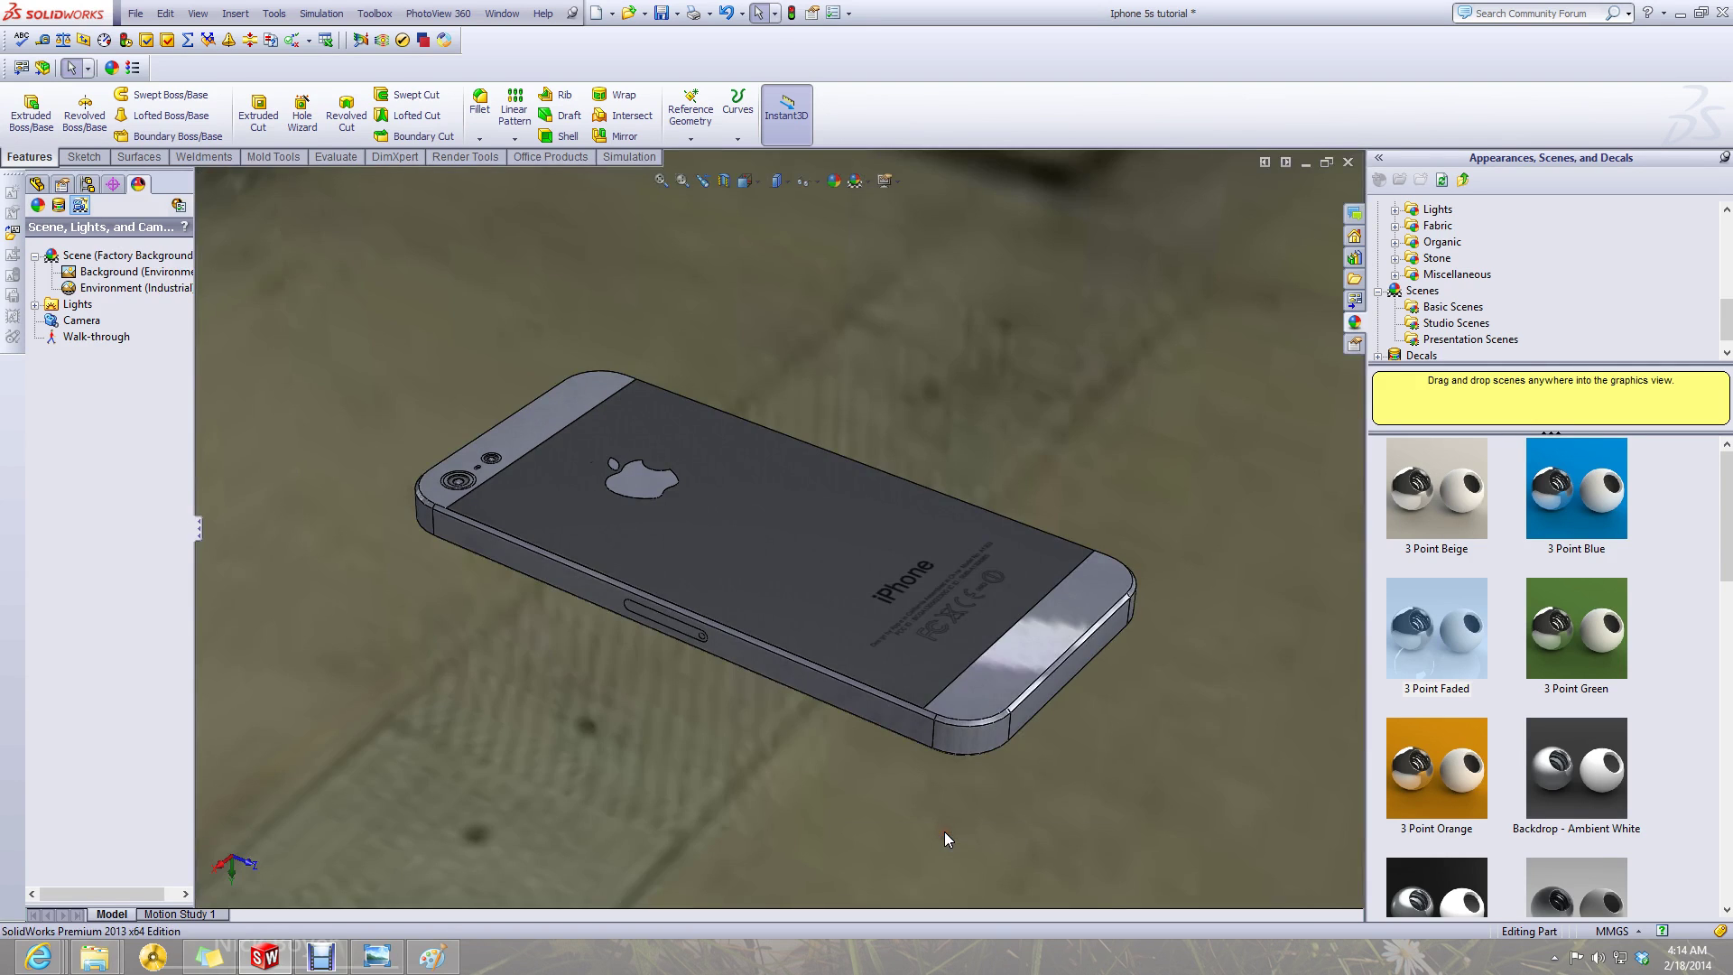
{"action": "scroll", "coordinate": [812, 665], "scroll_direction": "up", "scroll_amount": 3}
{"action": "middle_click_drag", "start_coordinate": [812, 665], "coordinate": [910, 306]}
- Apply the Office Space Background scene and orient the phone back side up on the table
{"action": "left_click", "coordinate": [891, 181]}
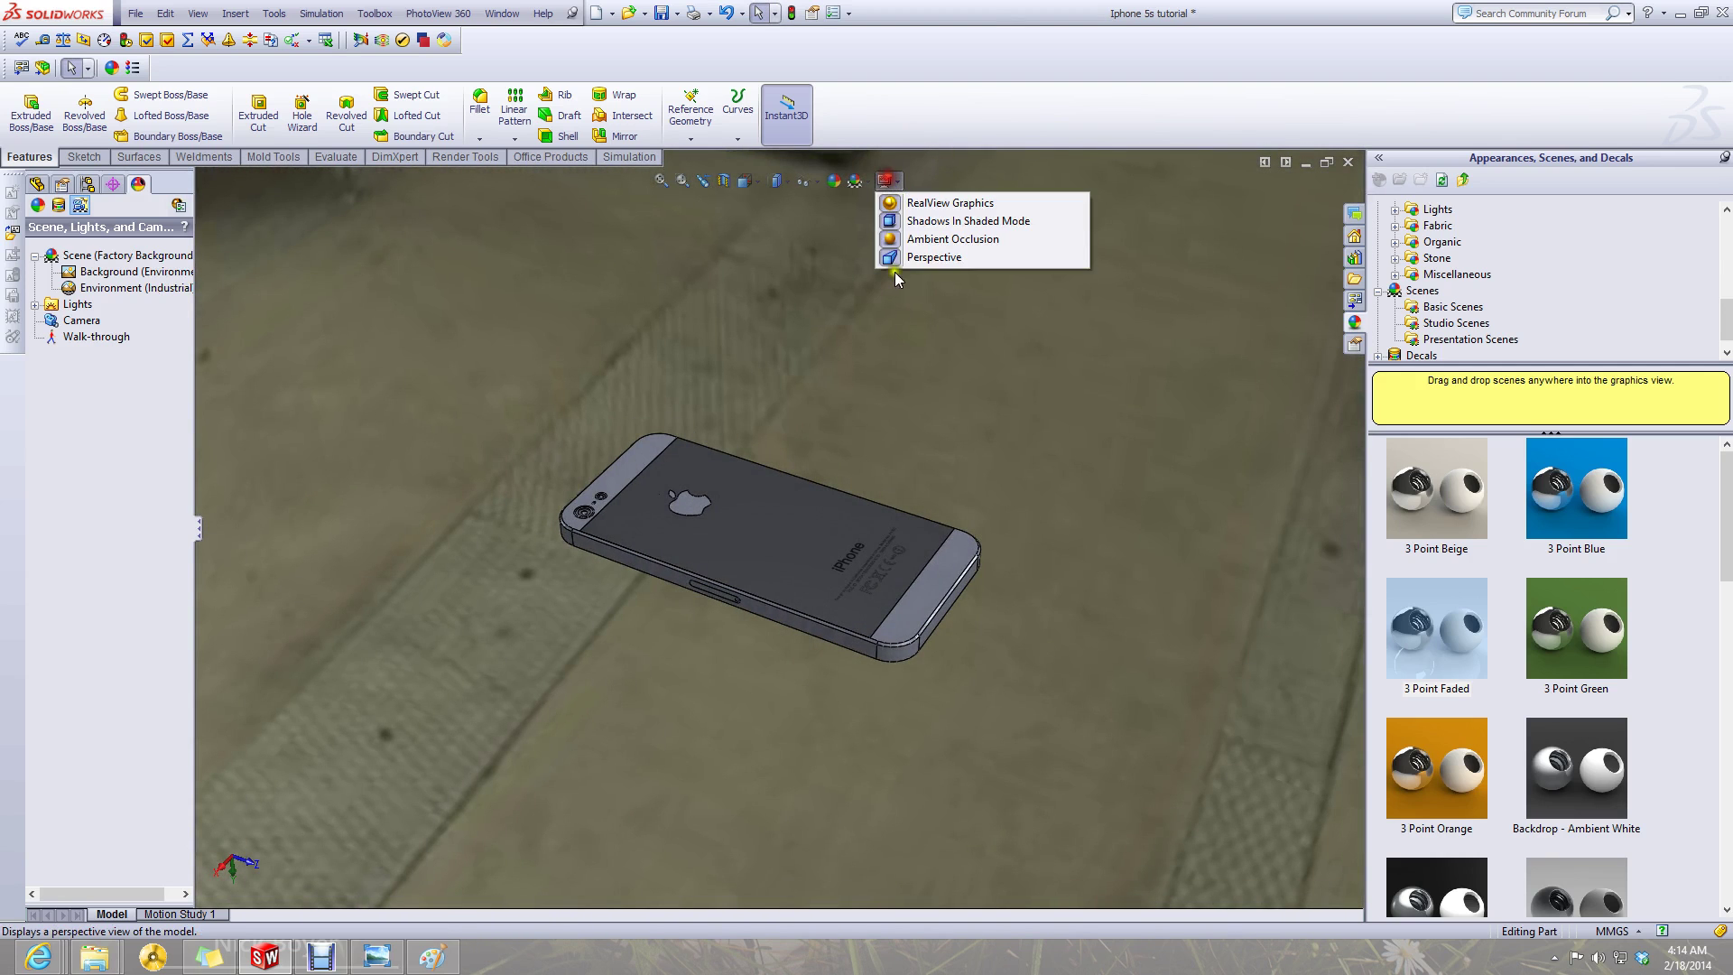
{"action": "left_click", "coordinate": [865, 181]}
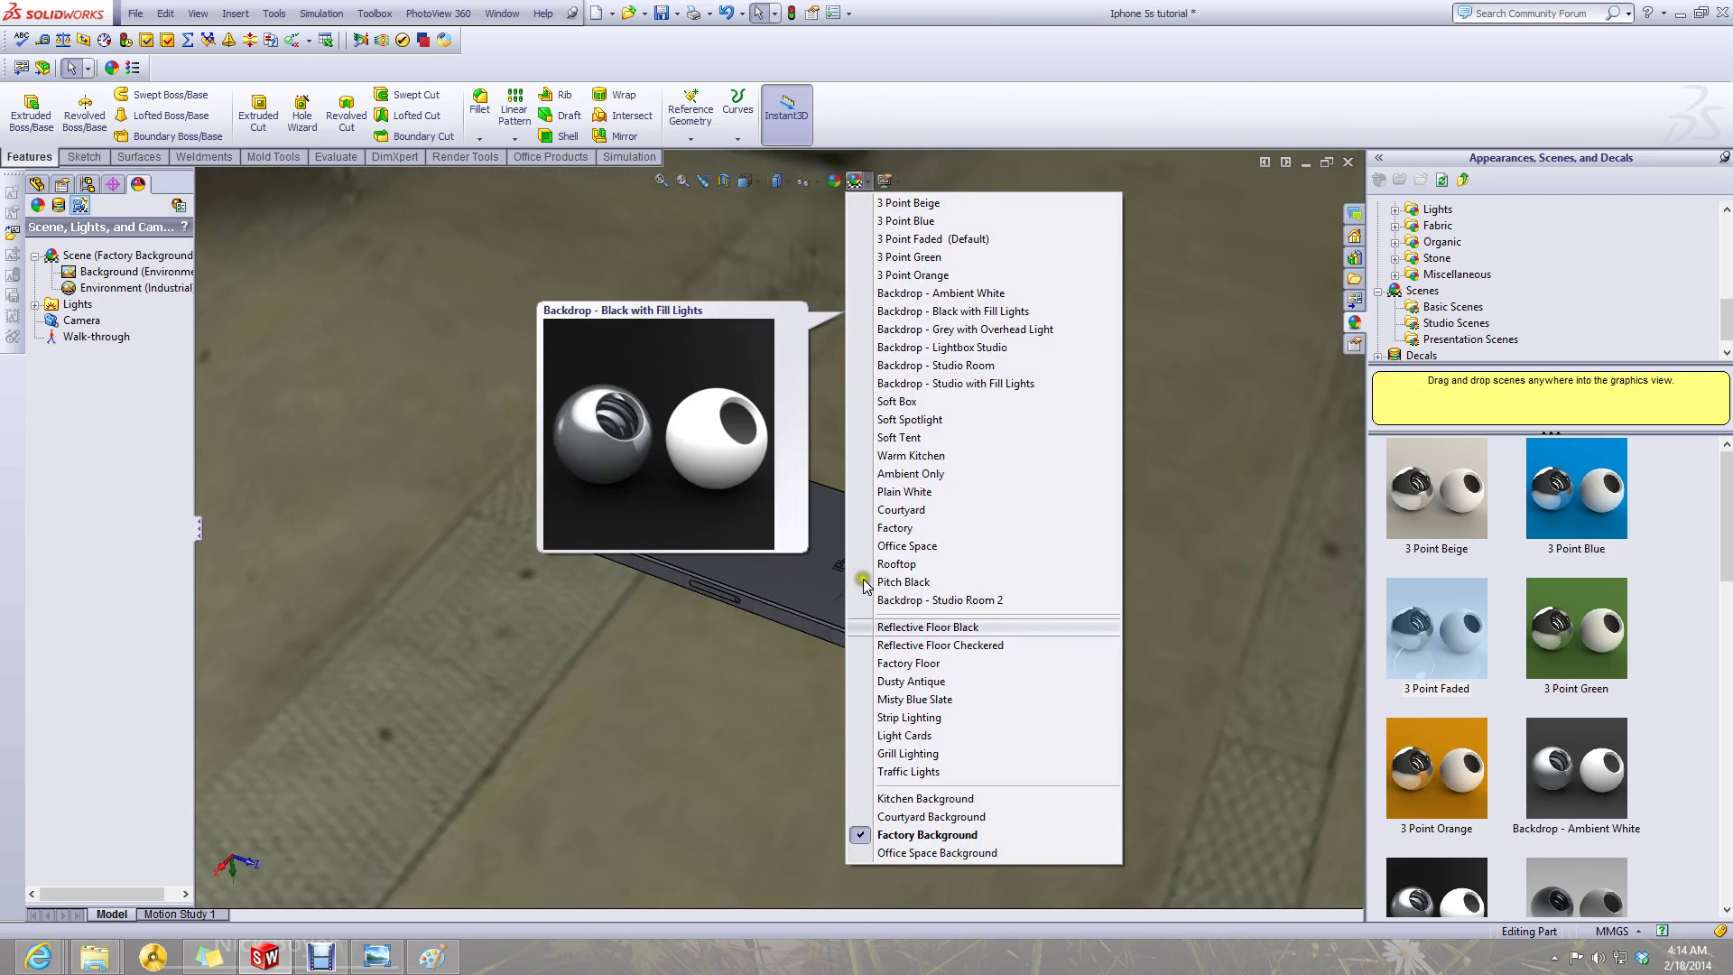
{"action": "left_click", "coordinate": [926, 853]}
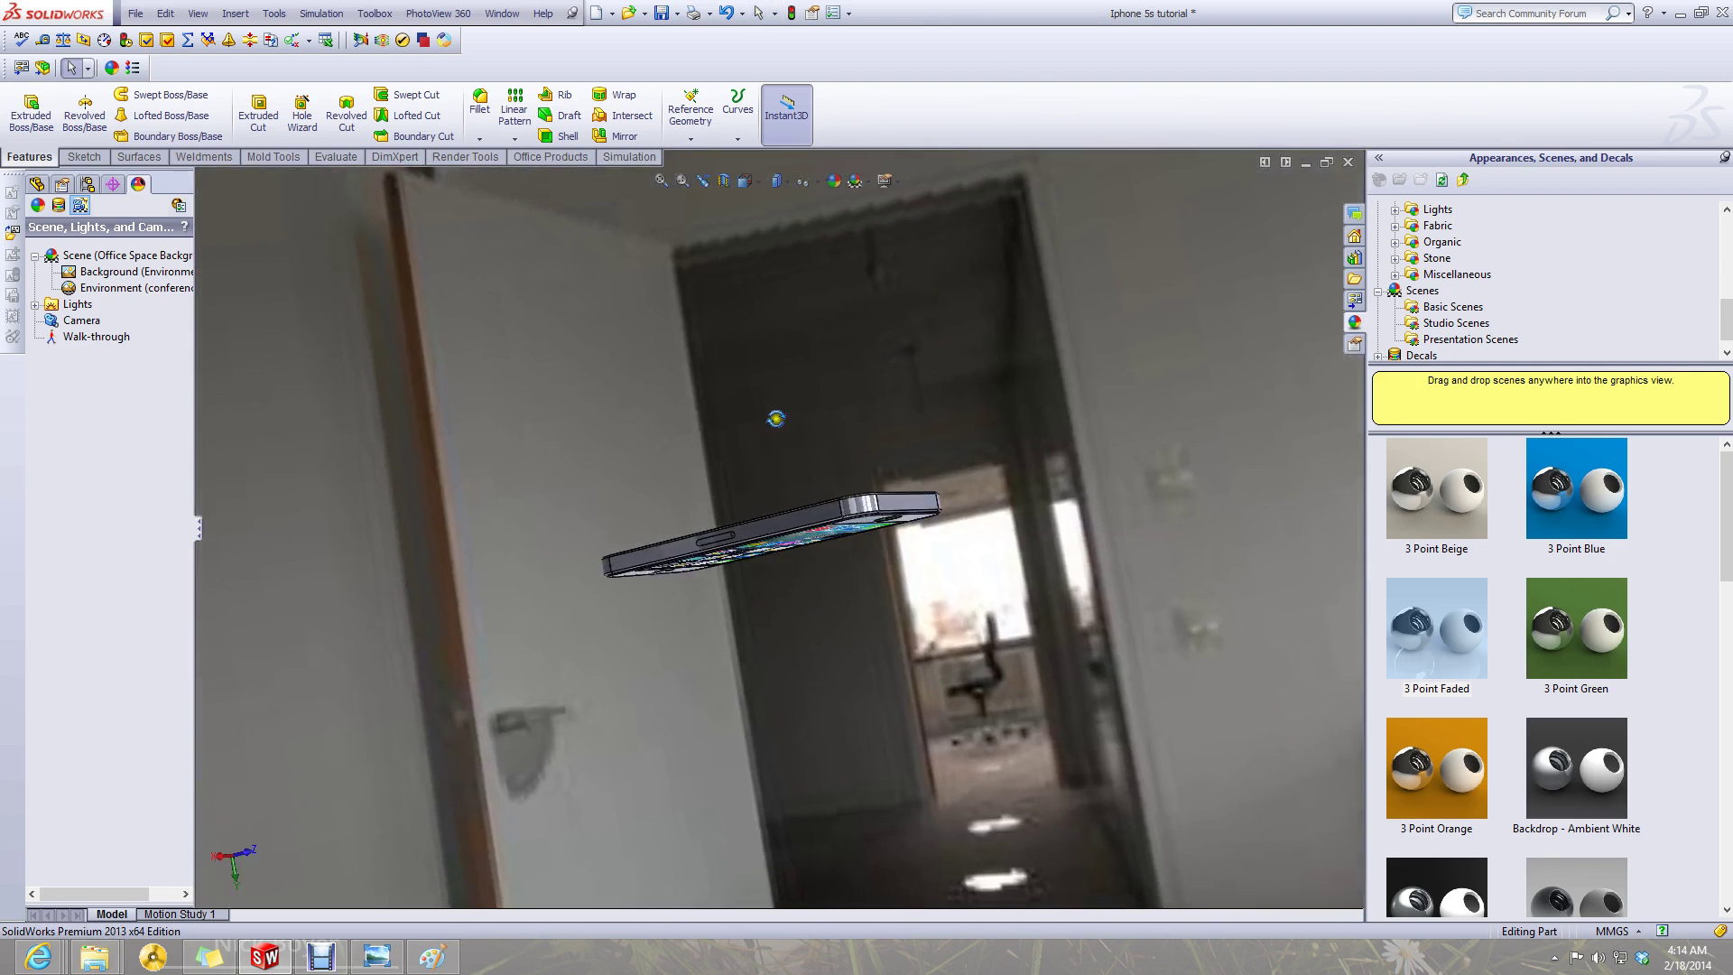
{"action": "middle_click_drag", "start_coordinate": [776, 418], "coordinate": [766, 555]}
{"action": "middle_click_drag", "start_coordinate": [960, 587], "coordinate": [894, 686]}
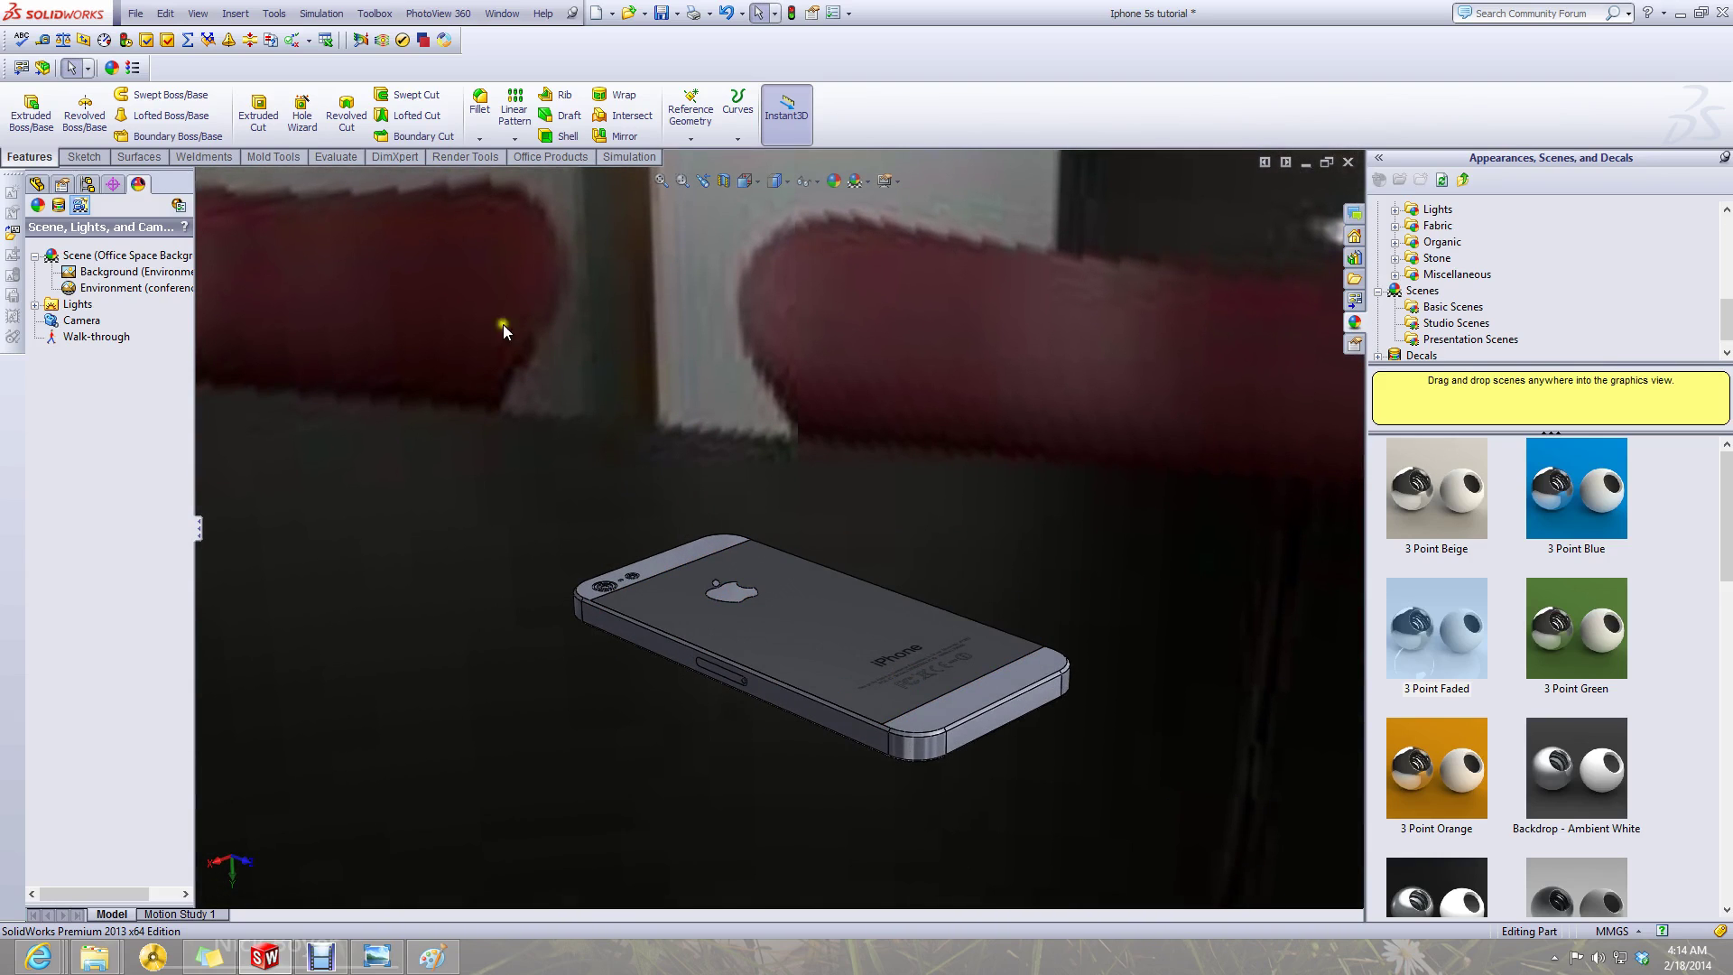
- Turn on the Directional12 light for PhotoView in the scene's lights
{"action": "right_click", "coordinate": [140, 289]}
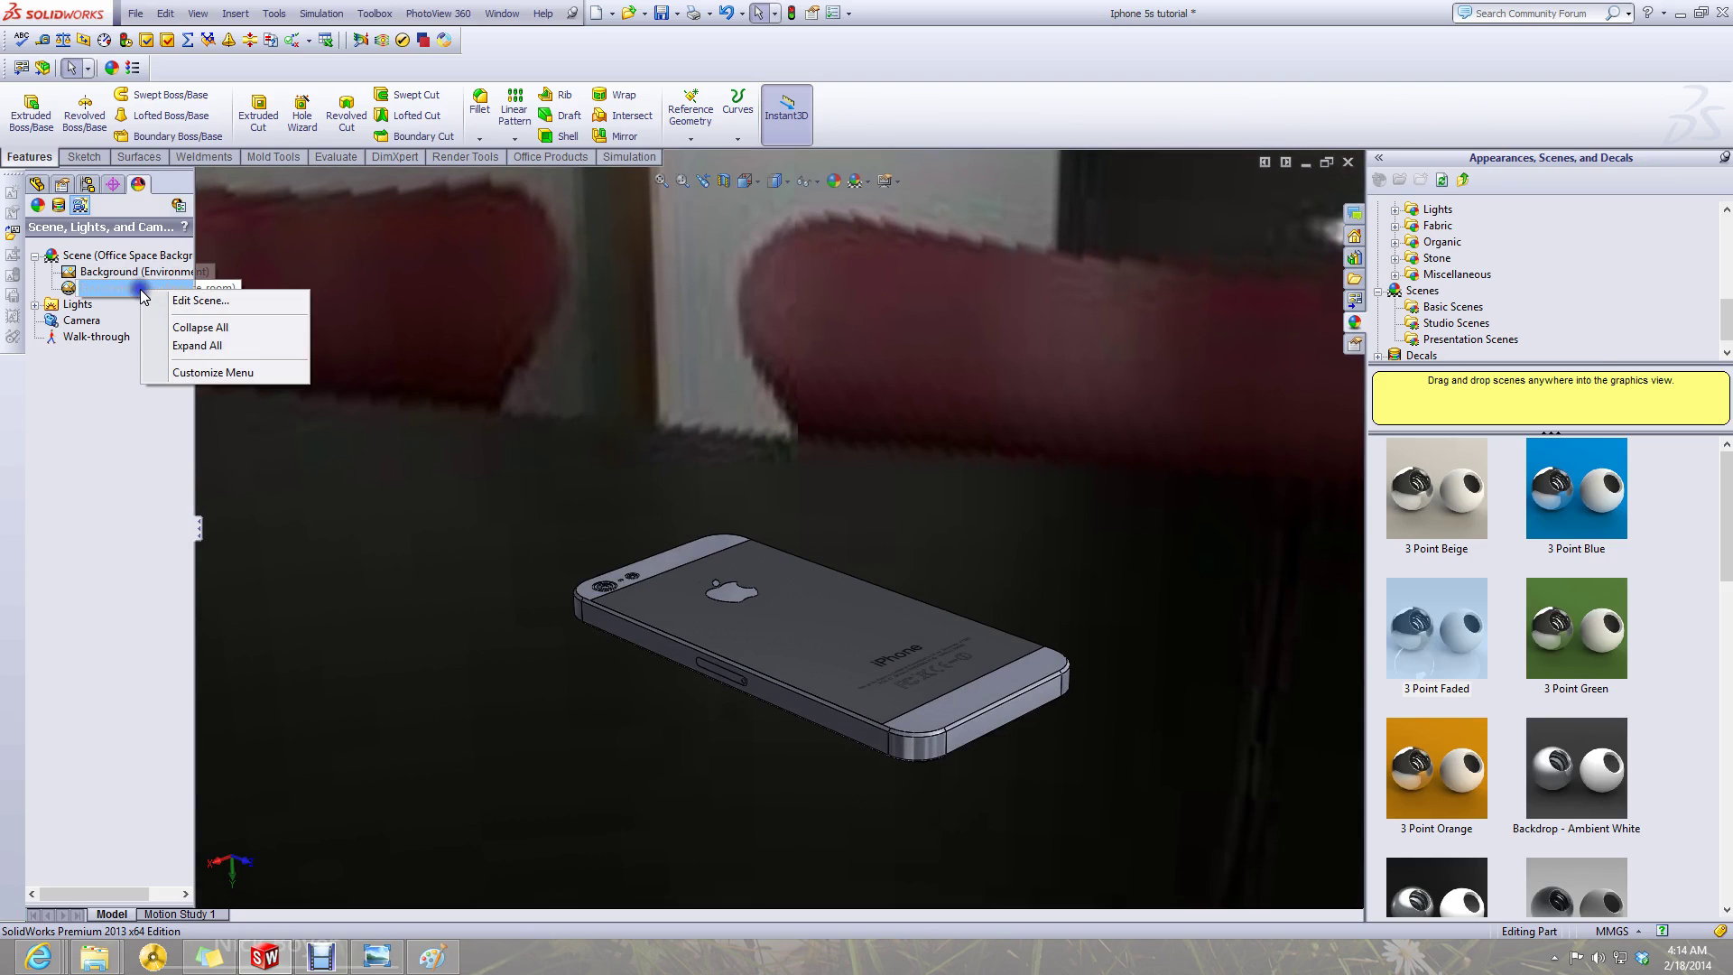
{"action": "left_click", "coordinate": [51, 305]}
{"action": "left_click", "coordinate": [34, 306]}
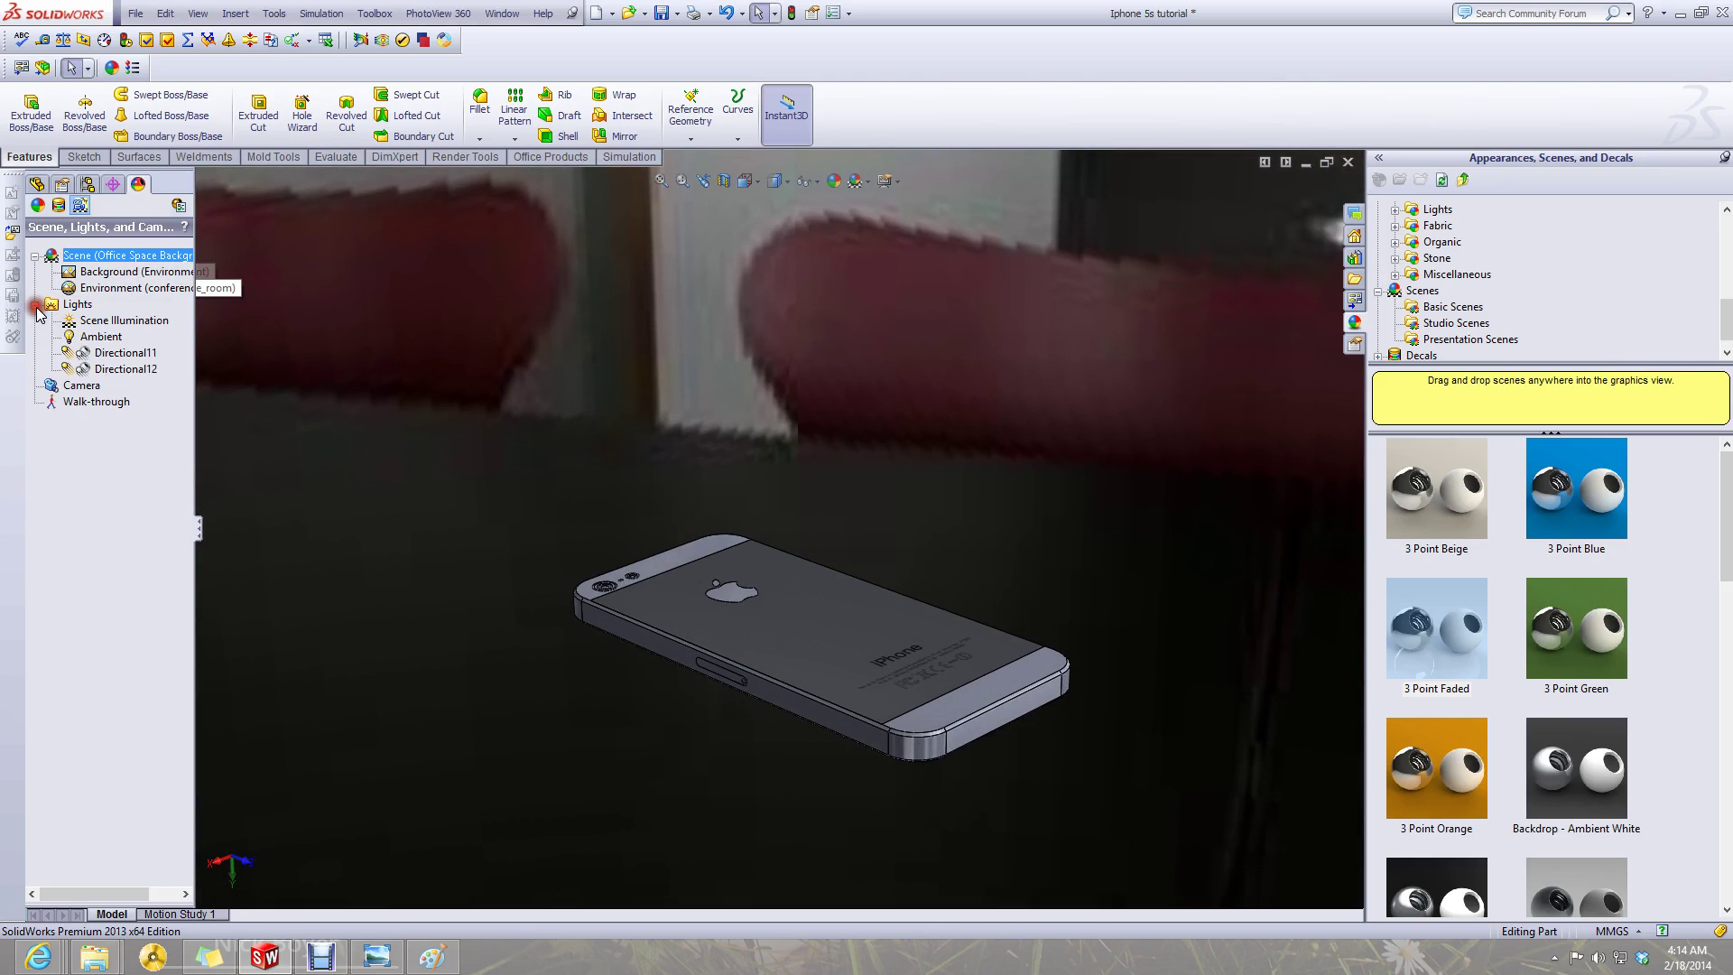
{"action": "right_click", "coordinate": [81, 357]}
{"action": "right_click", "coordinate": [103, 373]}
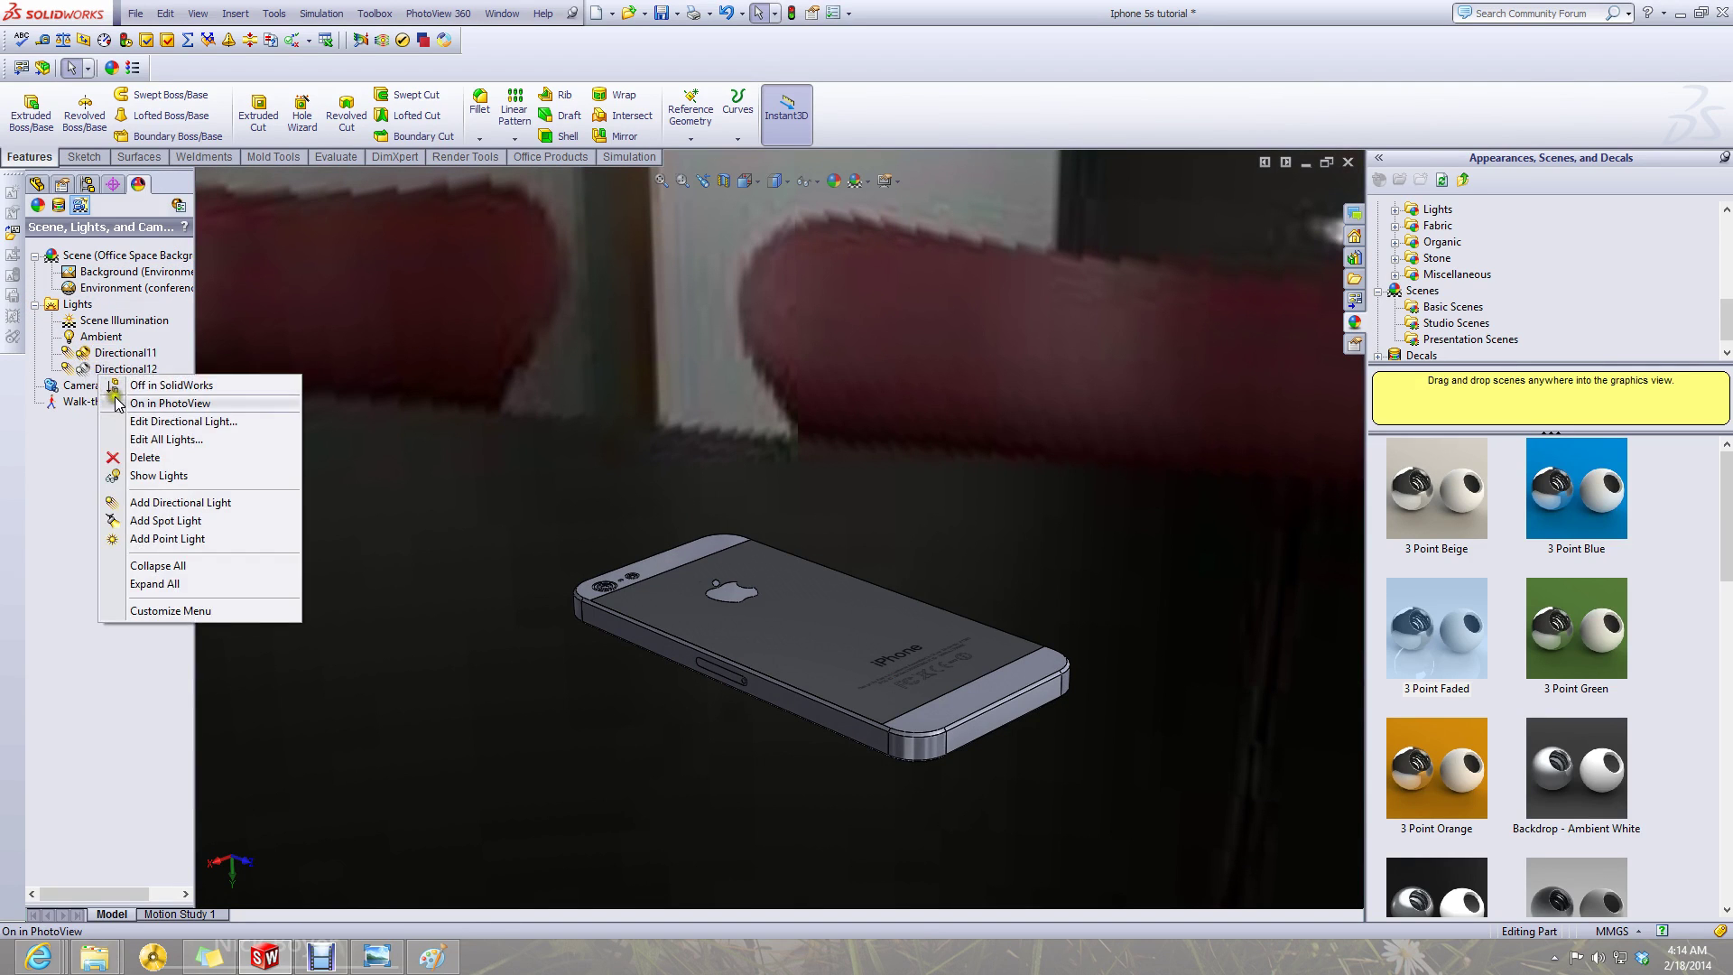
{"action": "left_click", "coordinate": [117, 402]}
- Run a final PhotoView render of the phone's back in the office scene and close the render windows
{"action": "left_click", "coordinate": [37, 185]}
{"action": "left_click", "coordinate": [438, 13]}
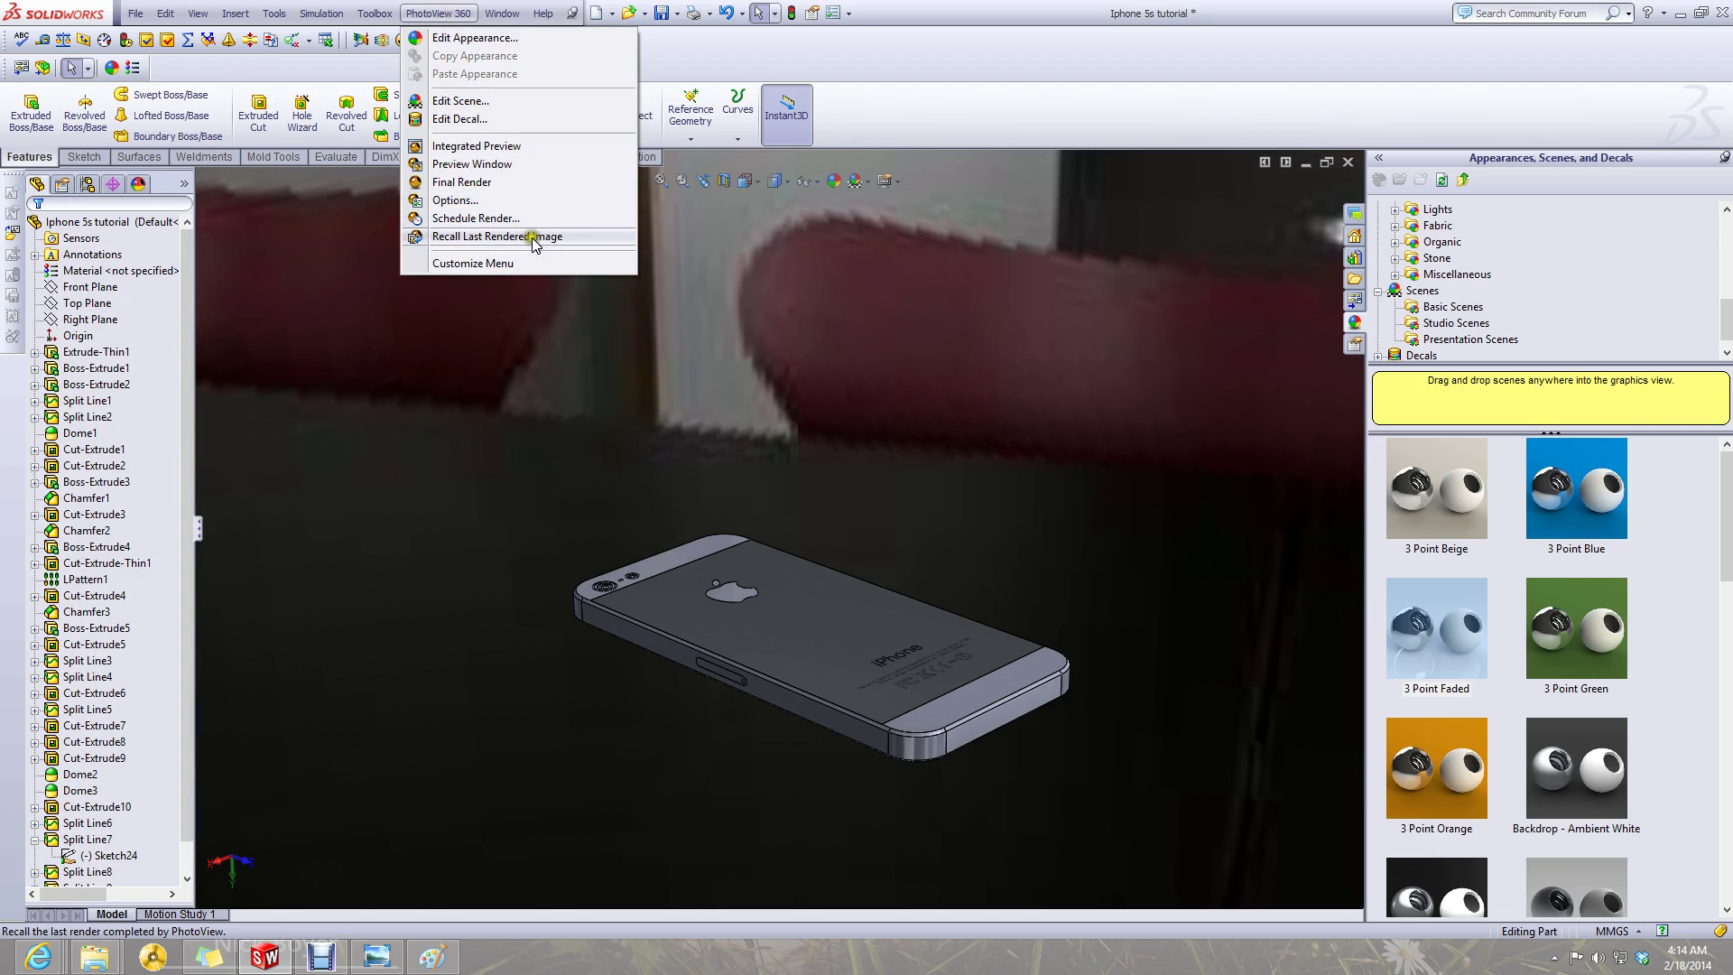
{"action": "left_click", "coordinate": [501, 186]}
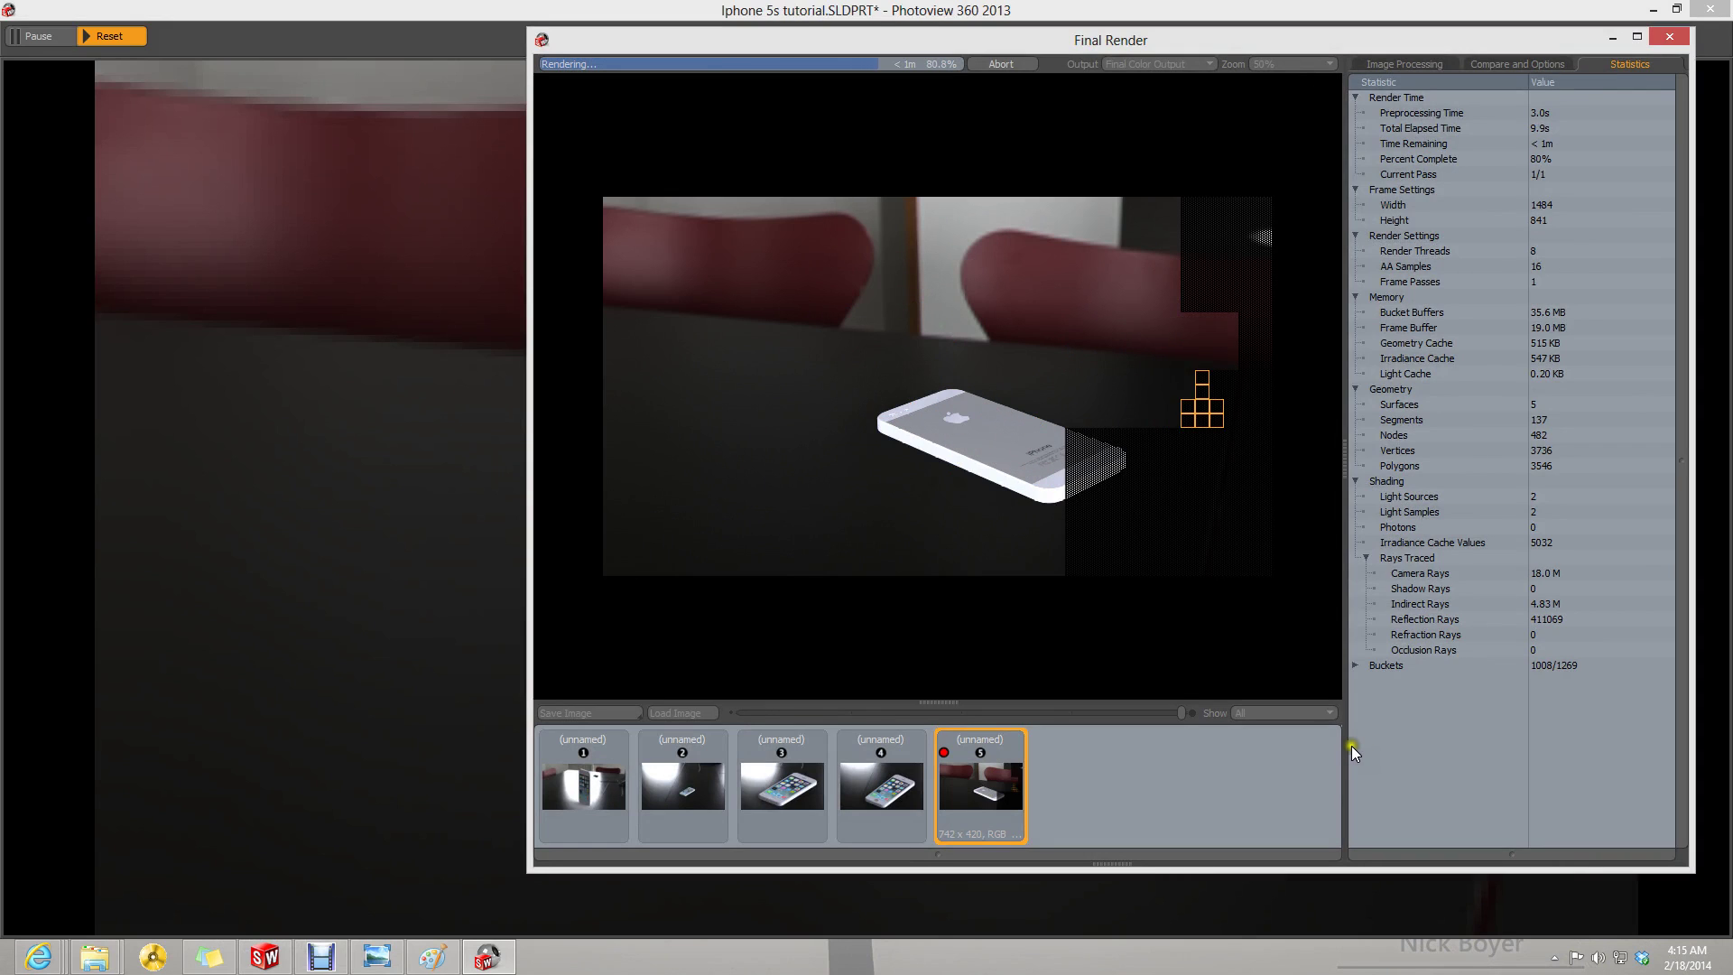
{"action": "left_click", "coordinate": [1670, 36]}
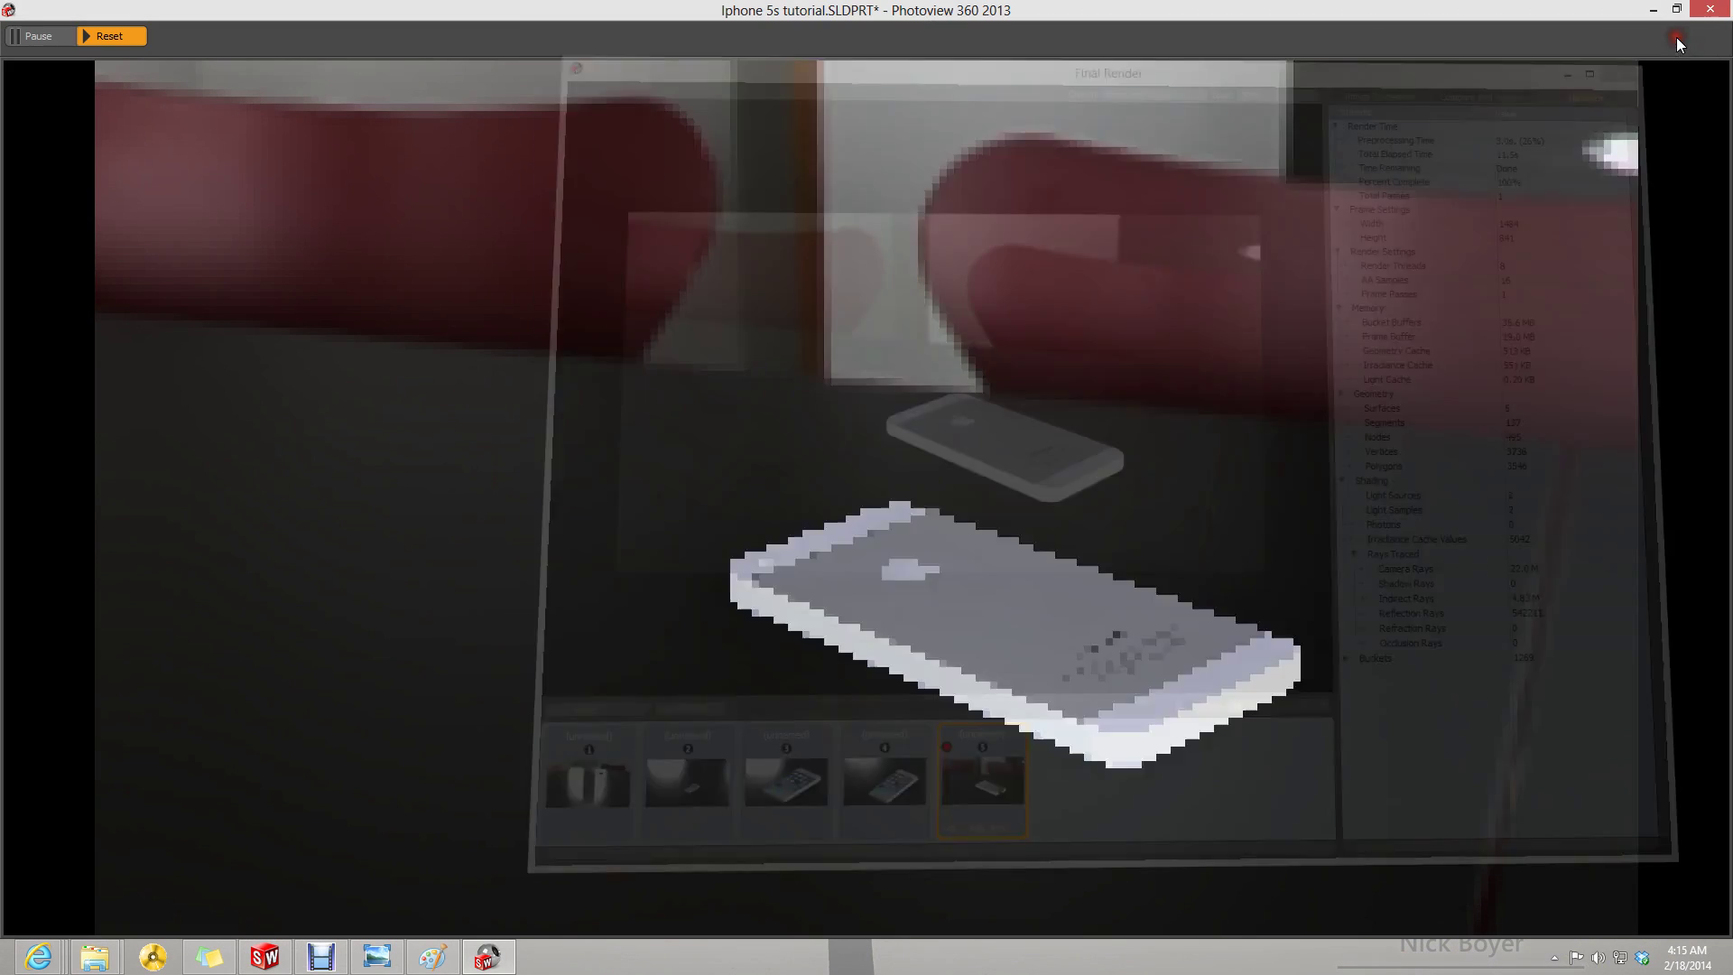
{"action": "left_click", "coordinate": [1706, 11]}
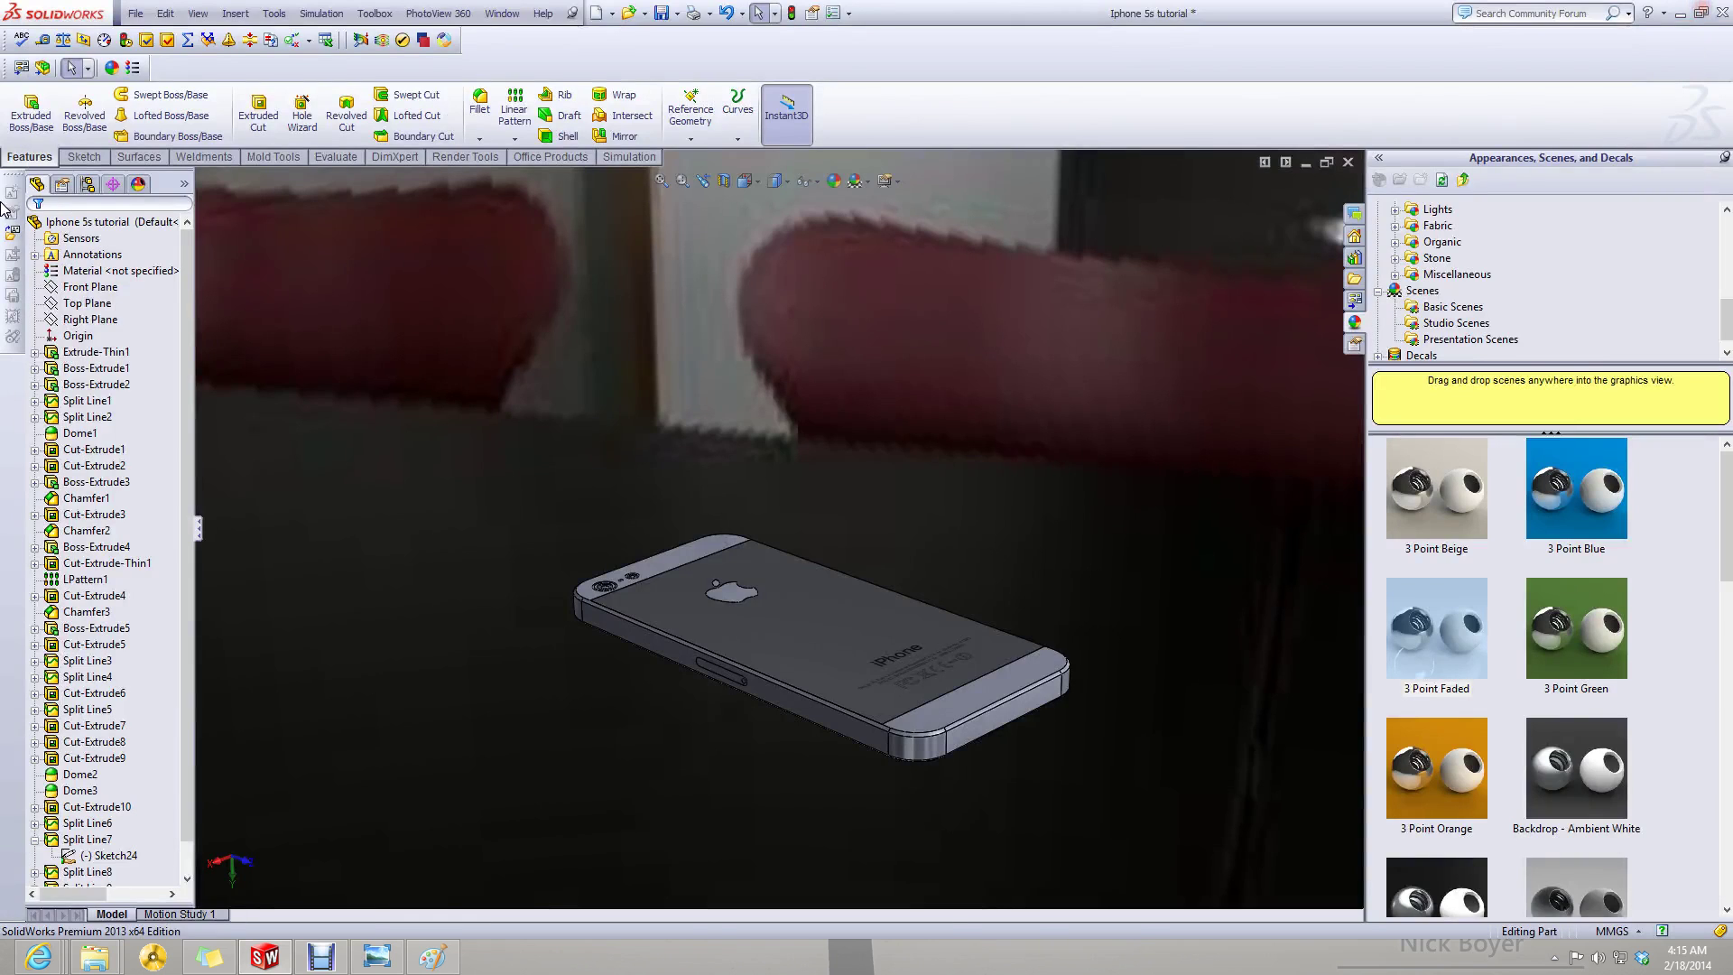
- Turn off the Directional11 and Directional12 lights for PhotoView in the scene's lights
{"action": "left_click", "coordinate": [68, 185]}
{"action": "left_click", "coordinate": [142, 184]}
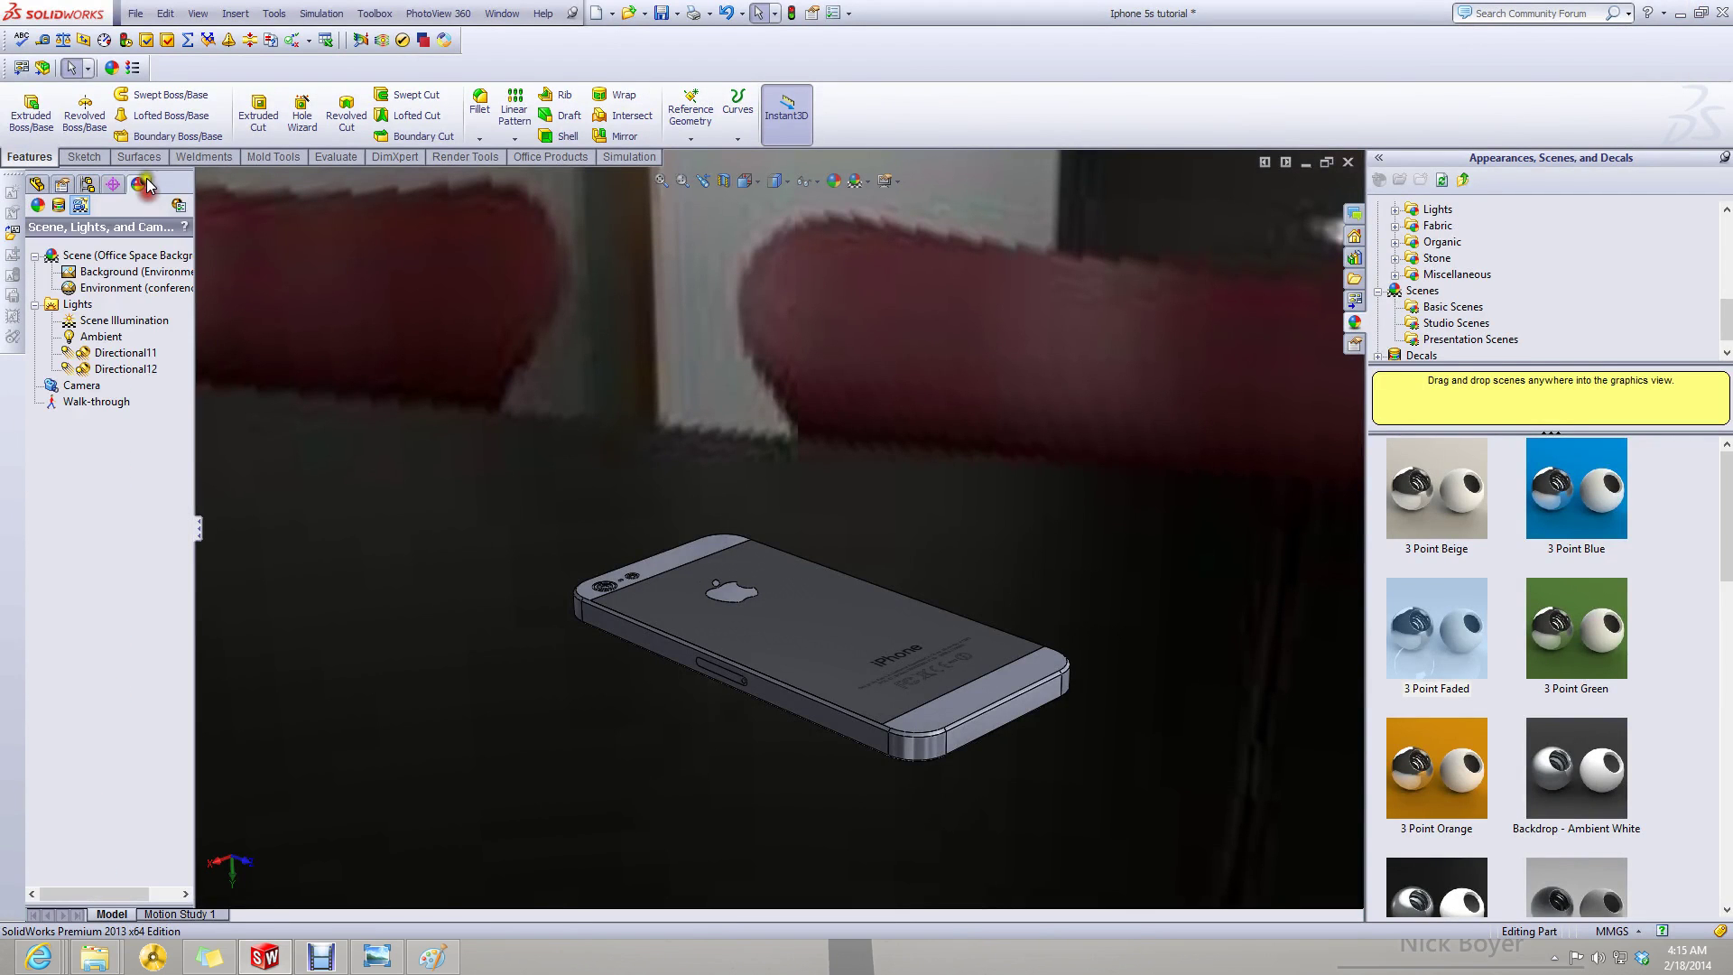
{"action": "right_click", "coordinate": [107, 354]}
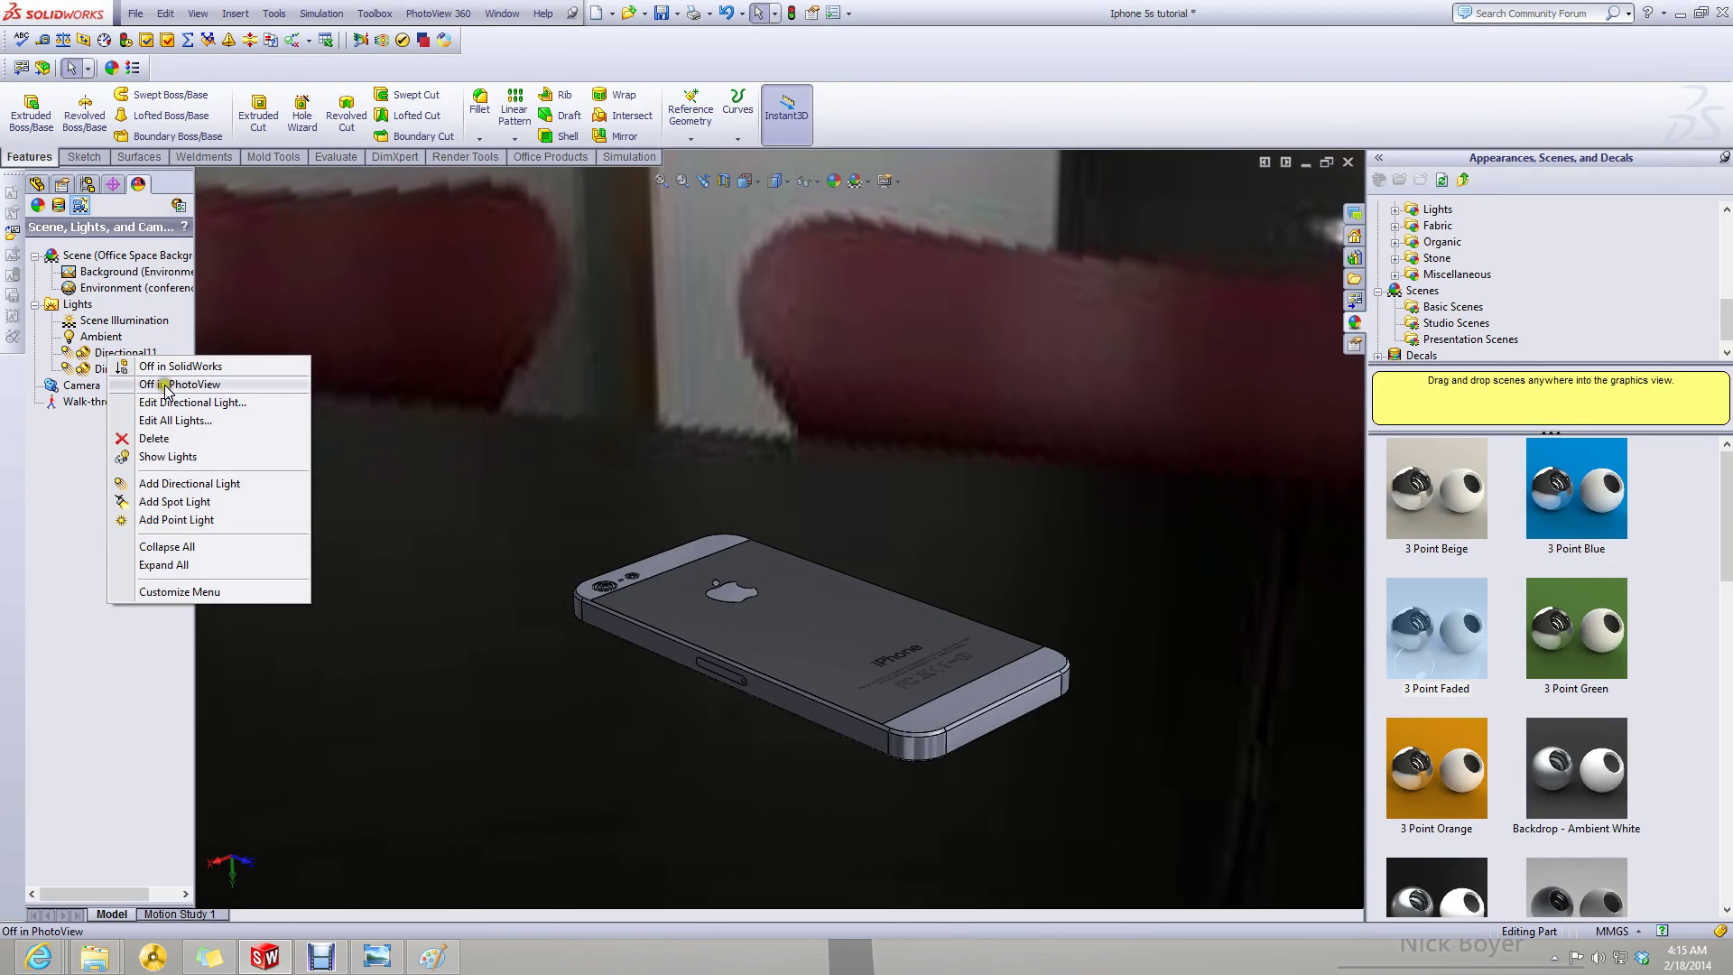
{"action": "left_click", "coordinate": [164, 387]}
{"action": "right_click", "coordinate": [98, 370]}
{"action": "left_click", "coordinate": [158, 397]}
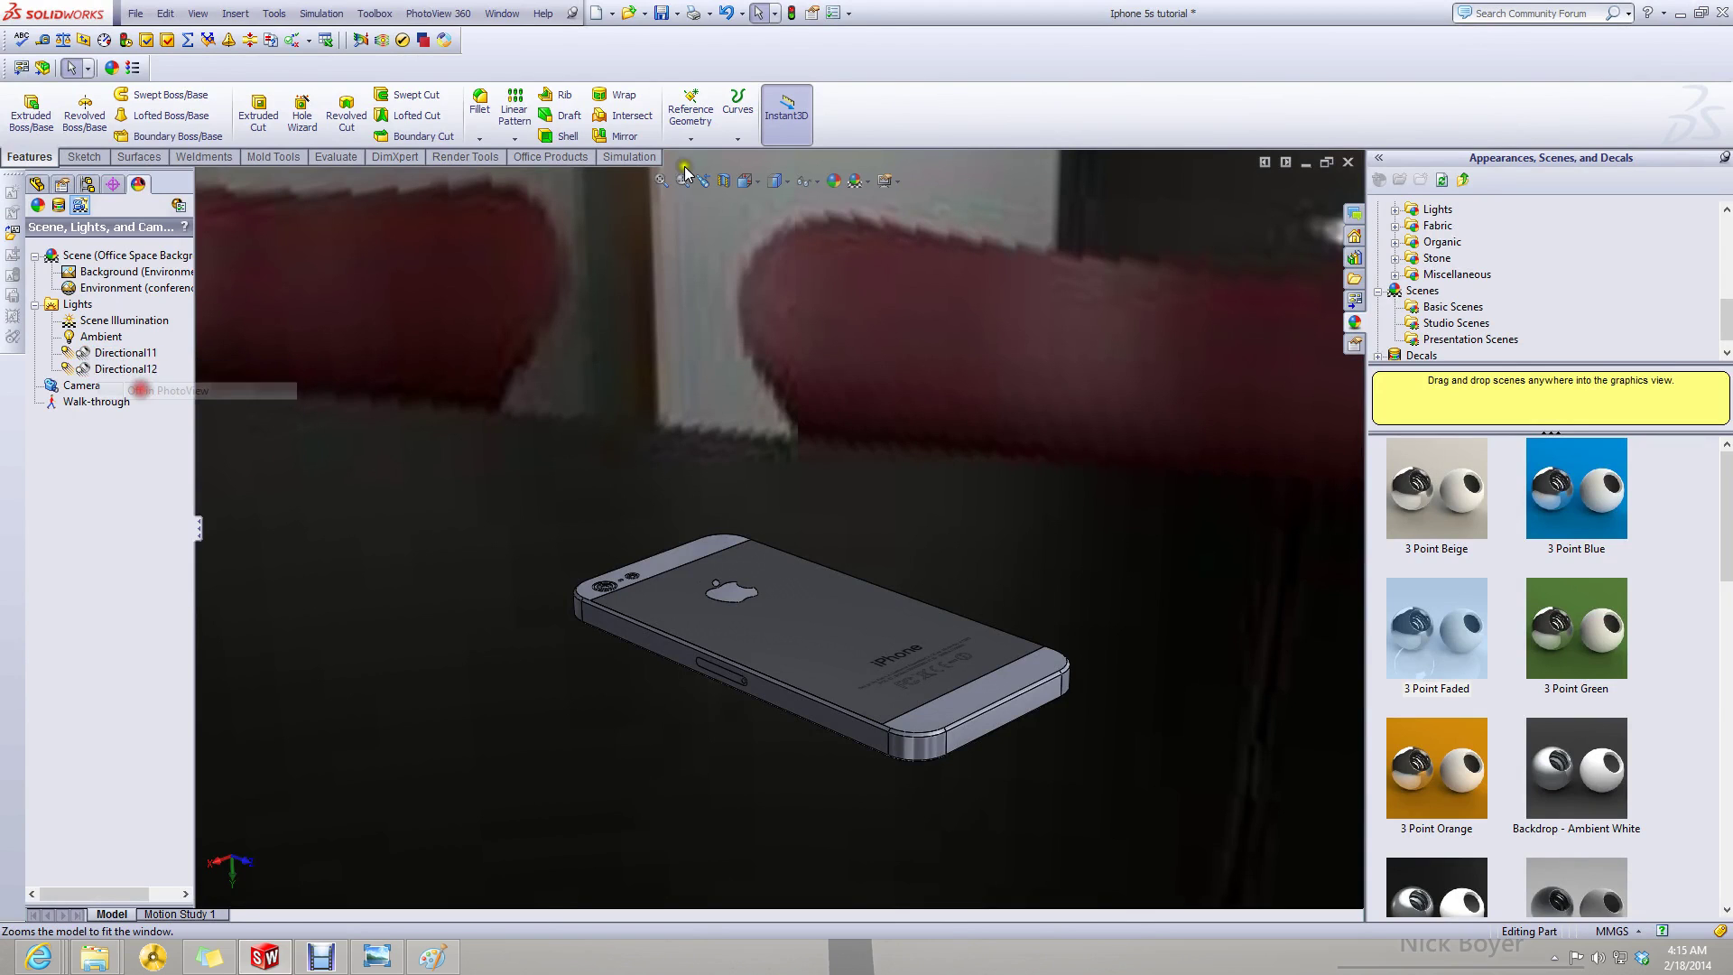
- Try a final render of the same back view with the changed lights and close the render windows
{"action": "left_click", "coordinate": [460, 12]}
{"action": "left_click", "coordinate": [468, 184]}
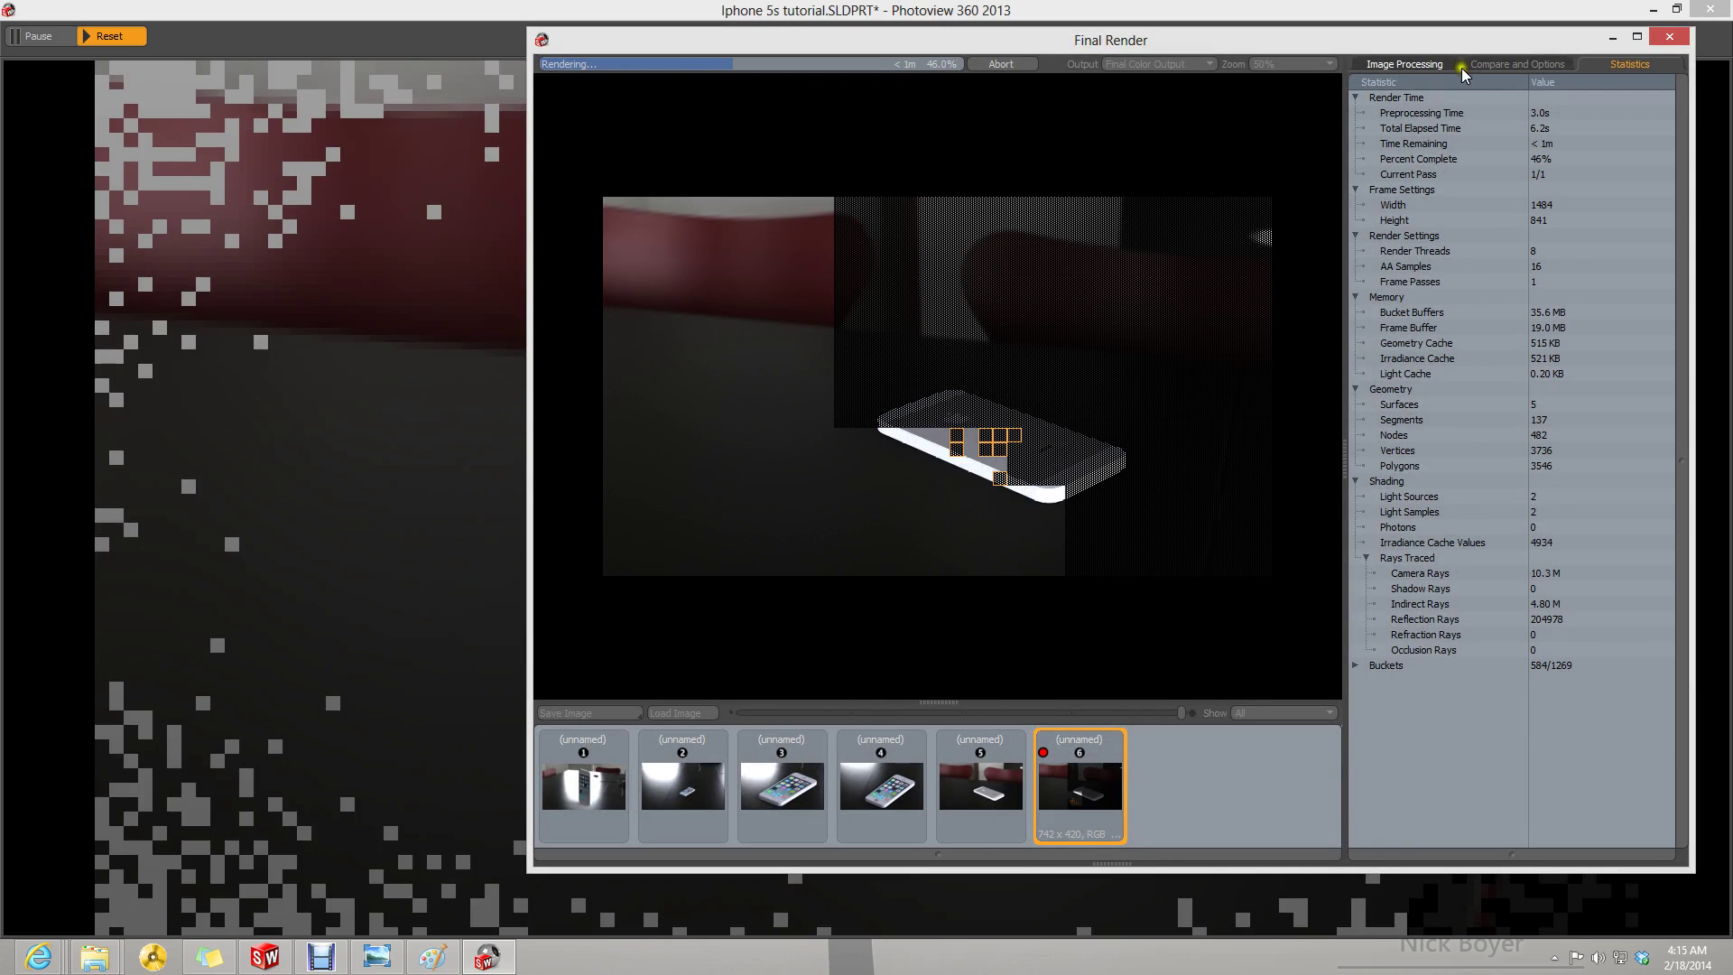
{"action": "left_click", "coordinate": [1669, 37]}
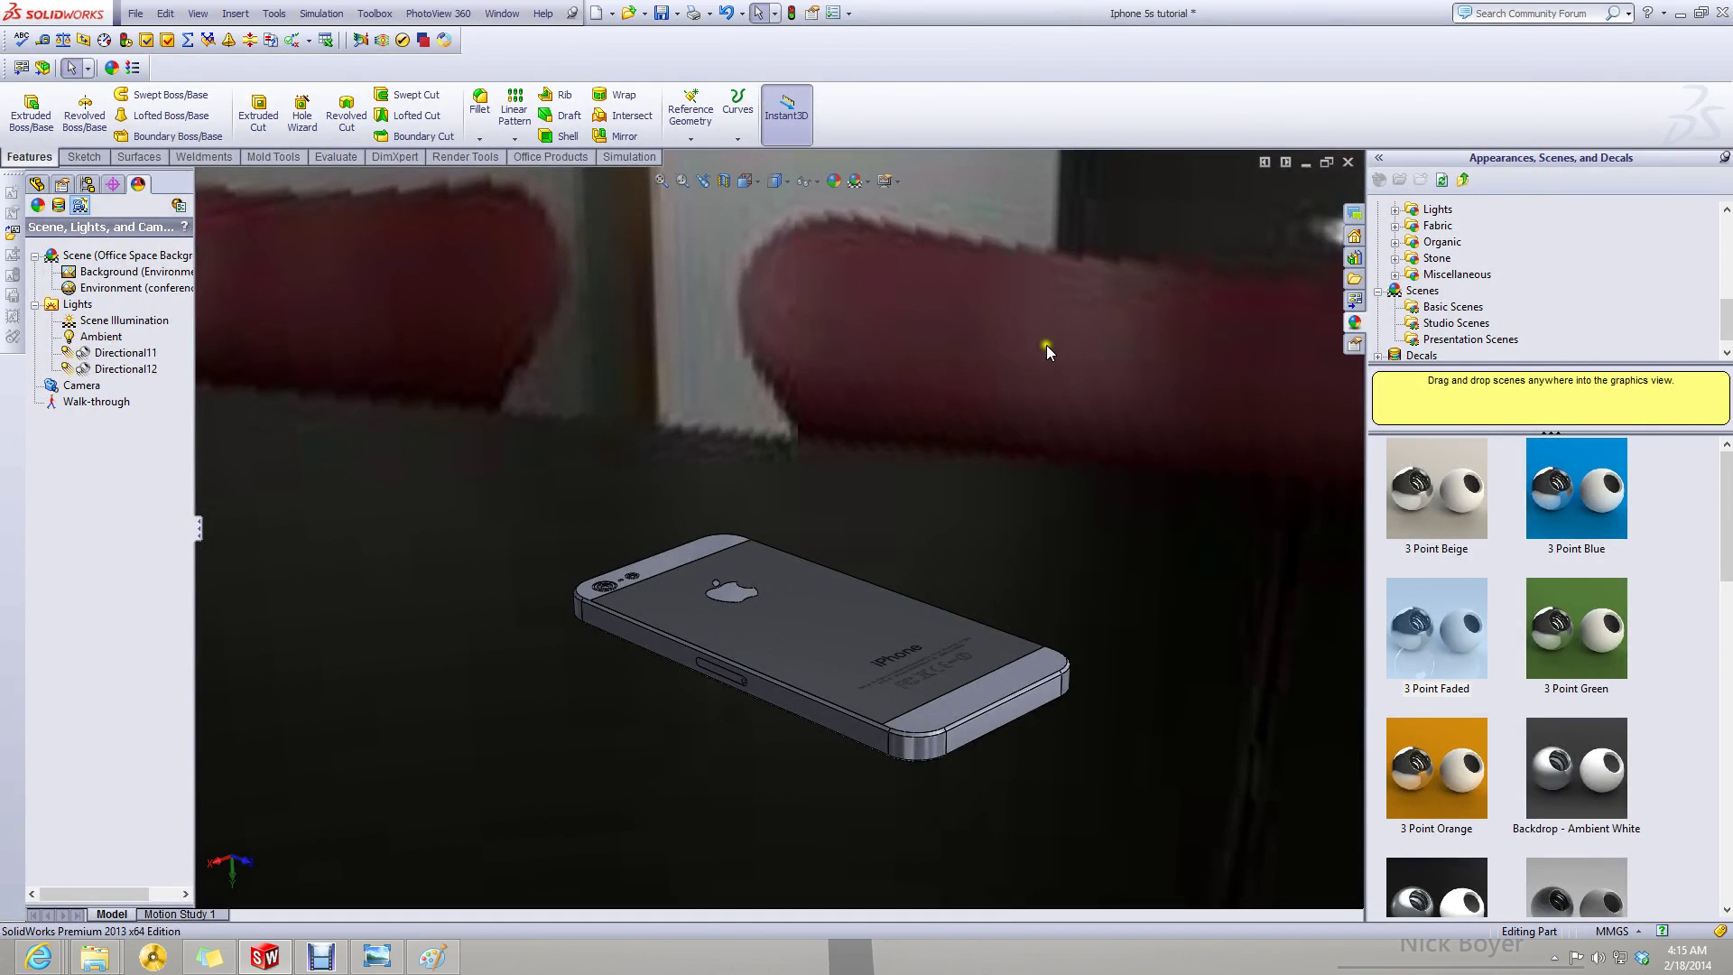
- Turn the phone to a closer angled back view showing the volume buttons against the dark tabletop and run a final render
{"action": "middle_click_drag", "start_coordinate": [1046, 345], "coordinate": [673, 515]}
{"action": "scroll", "coordinate": [717, 534], "scroll_direction": "down", "scroll_amount": 3}
{"action": "scroll", "coordinate": [1009, 668], "scroll_direction": "down", "scroll_amount": 4}
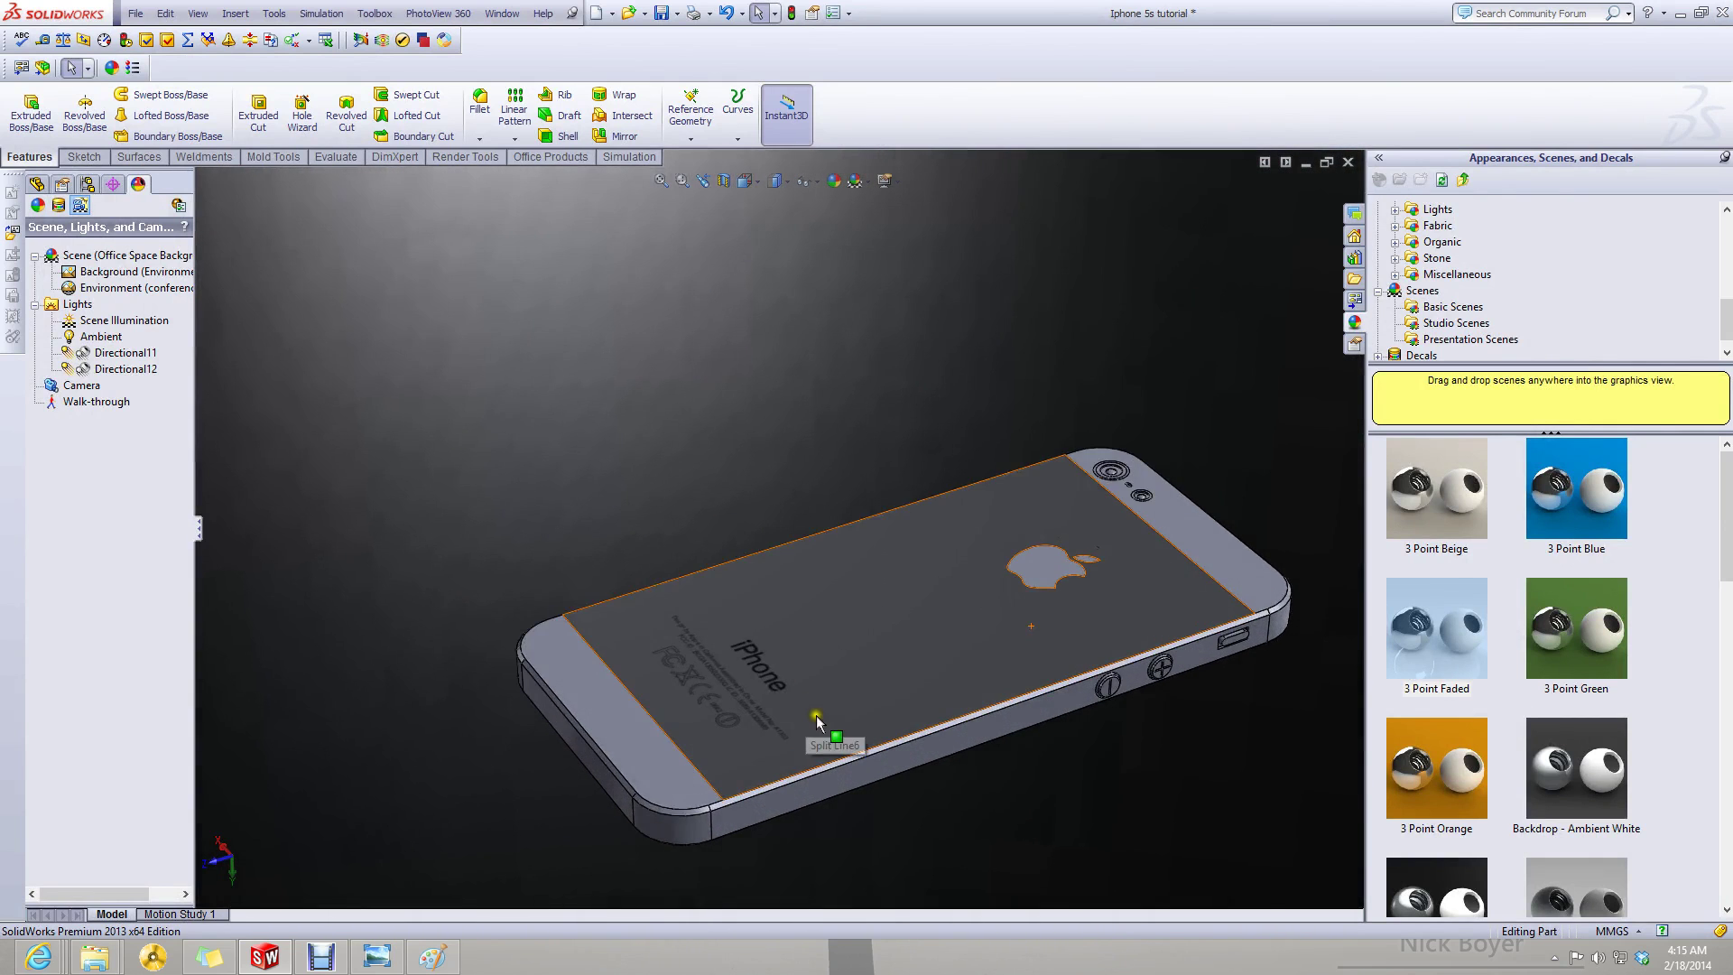
{"action": "scroll", "coordinate": [969, 572], "scroll_direction": "up", "scroll_amount": 2}
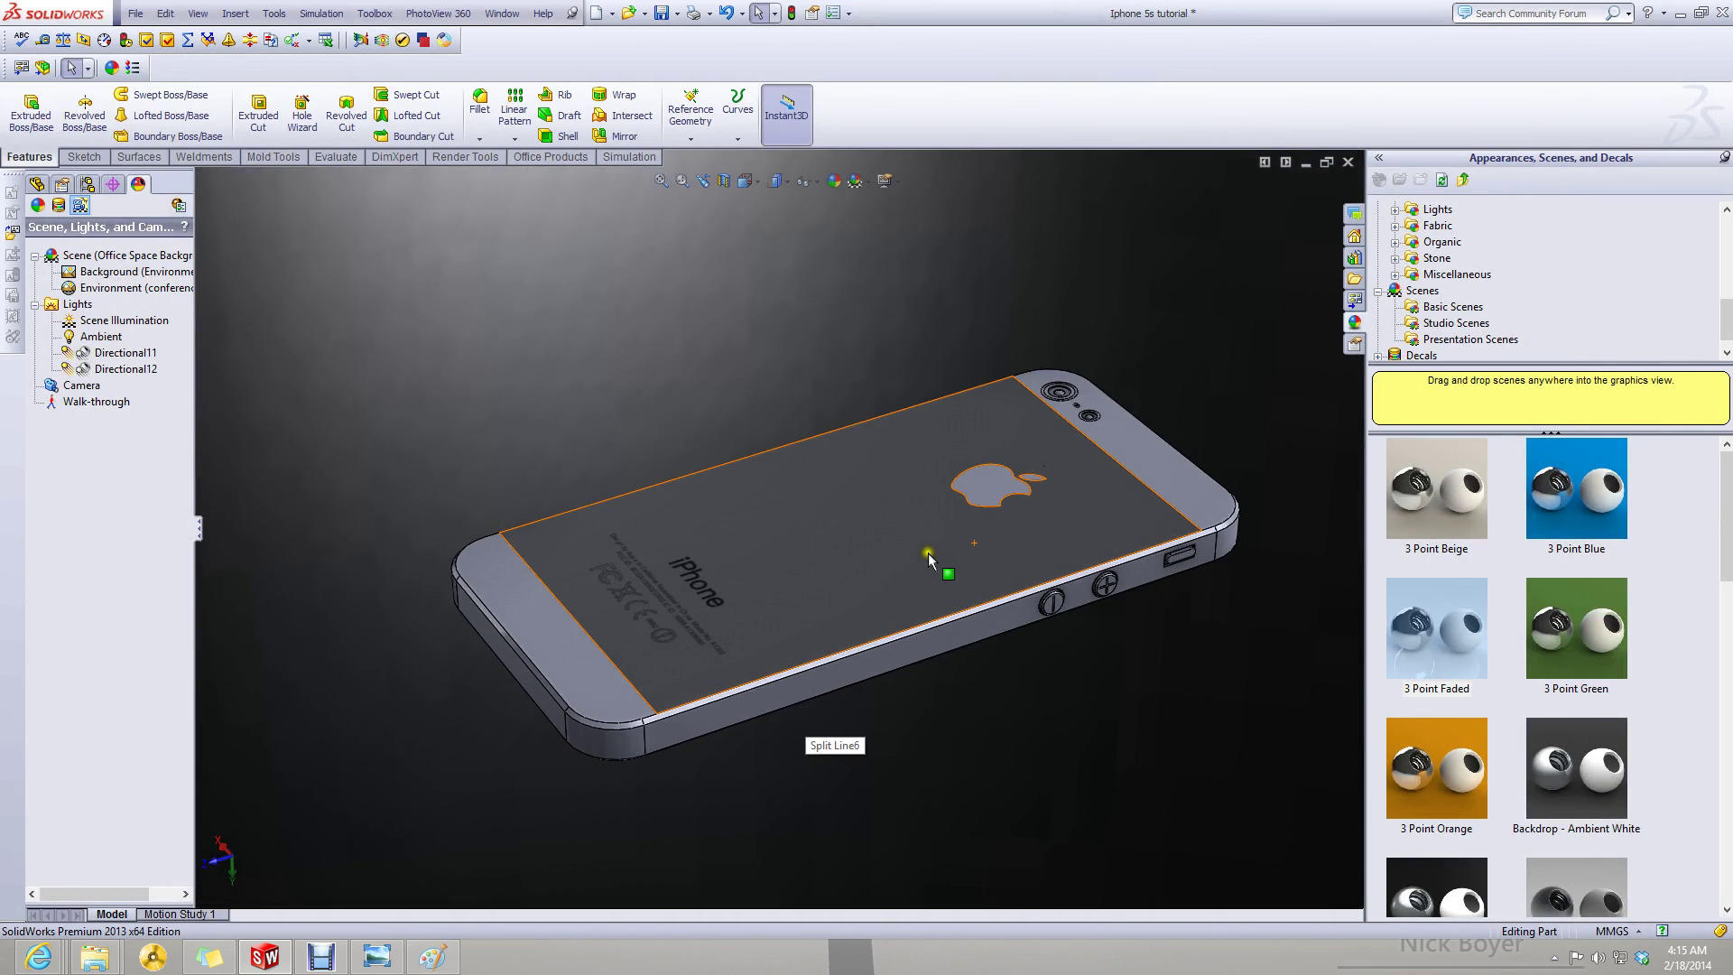
{"action": "scroll", "coordinate": [963, 571], "scroll_direction": "down", "scroll_amount": 1}
{"action": "scroll", "coordinate": [929, 551], "scroll_direction": "up", "scroll_amount": 1}
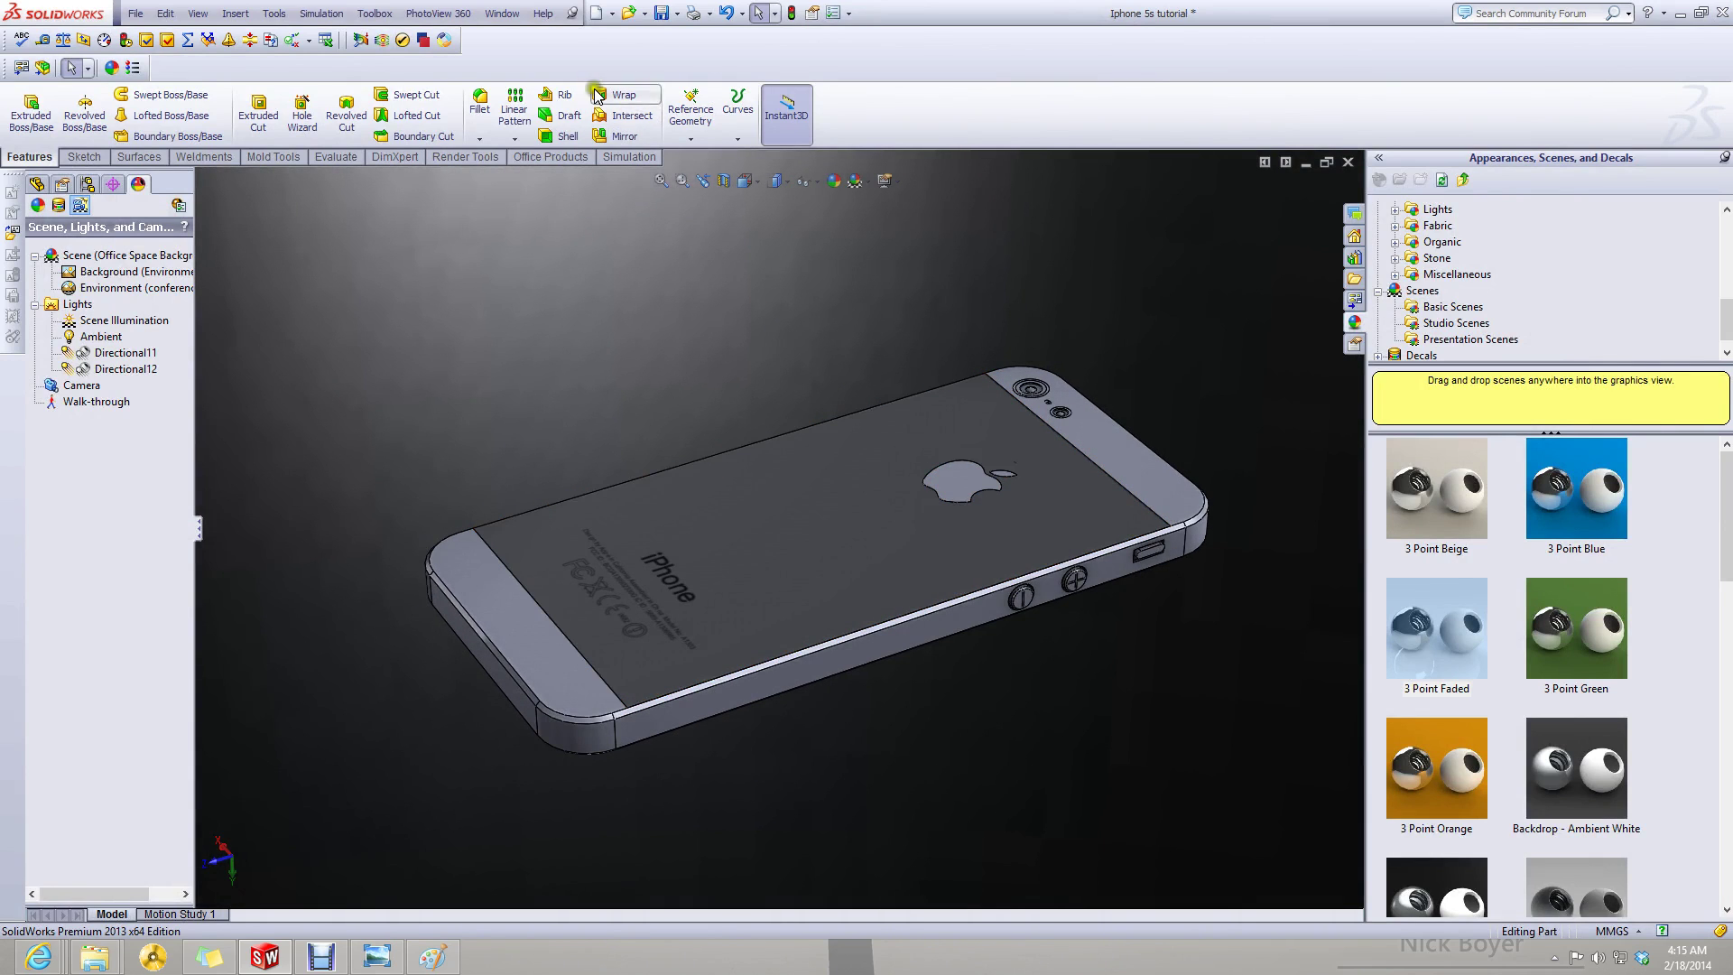
{"action": "left_click", "coordinate": [420, 16]}
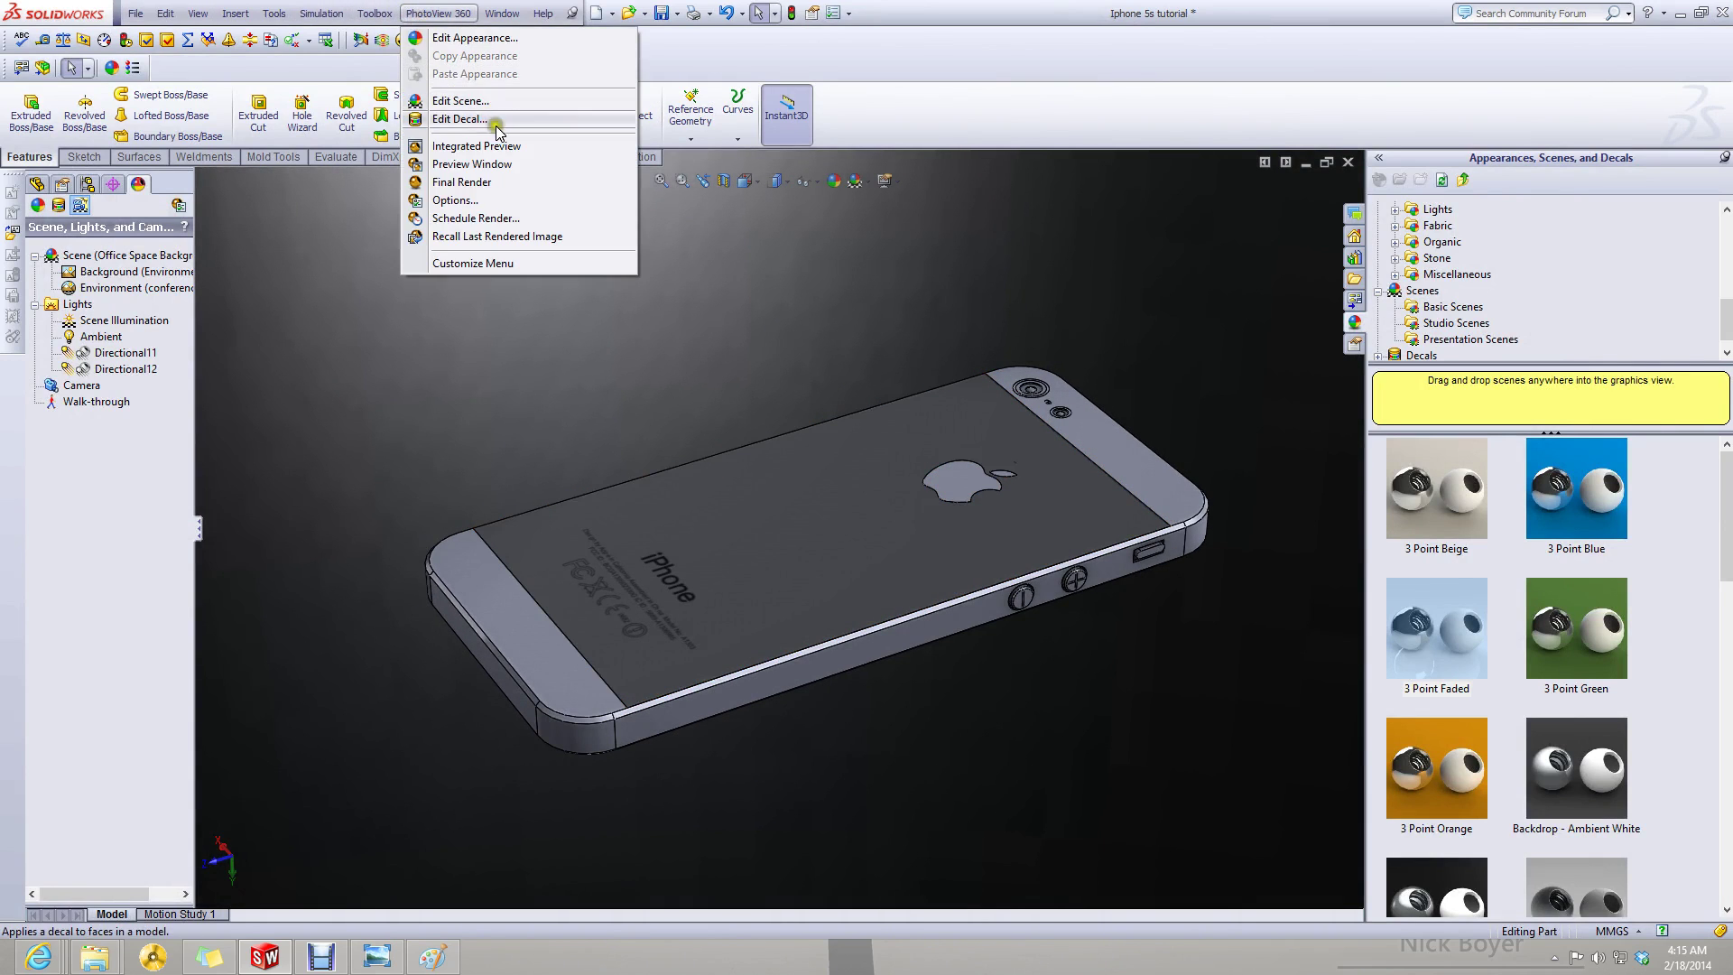
{"action": "left_click", "coordinate": [502, 181]}
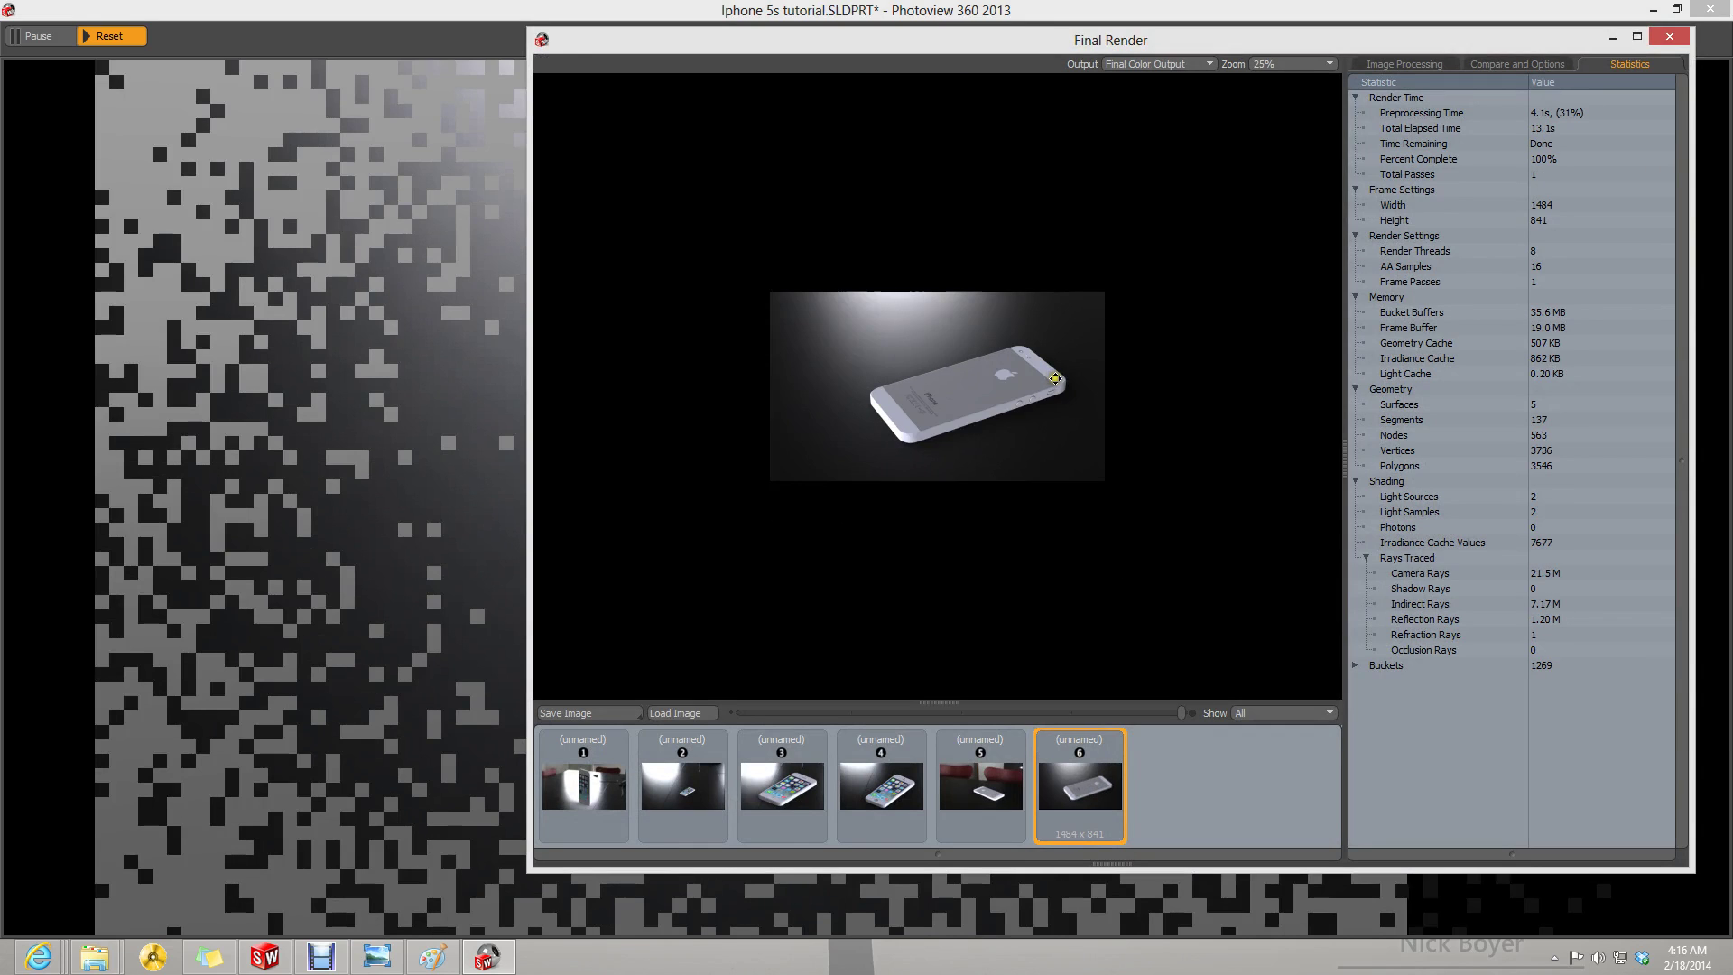
- Save the rendered back view to the Desktop as a JPEG named back and close the render windows
{"action": "scroll", "coordinate": [1015, 422], "scroll_direction": "up", "scroll_amount": 1}
{"action": "scroll", "coordinate": [1187, 348], "scroll_direction": "down", "scroll_amount": 1}
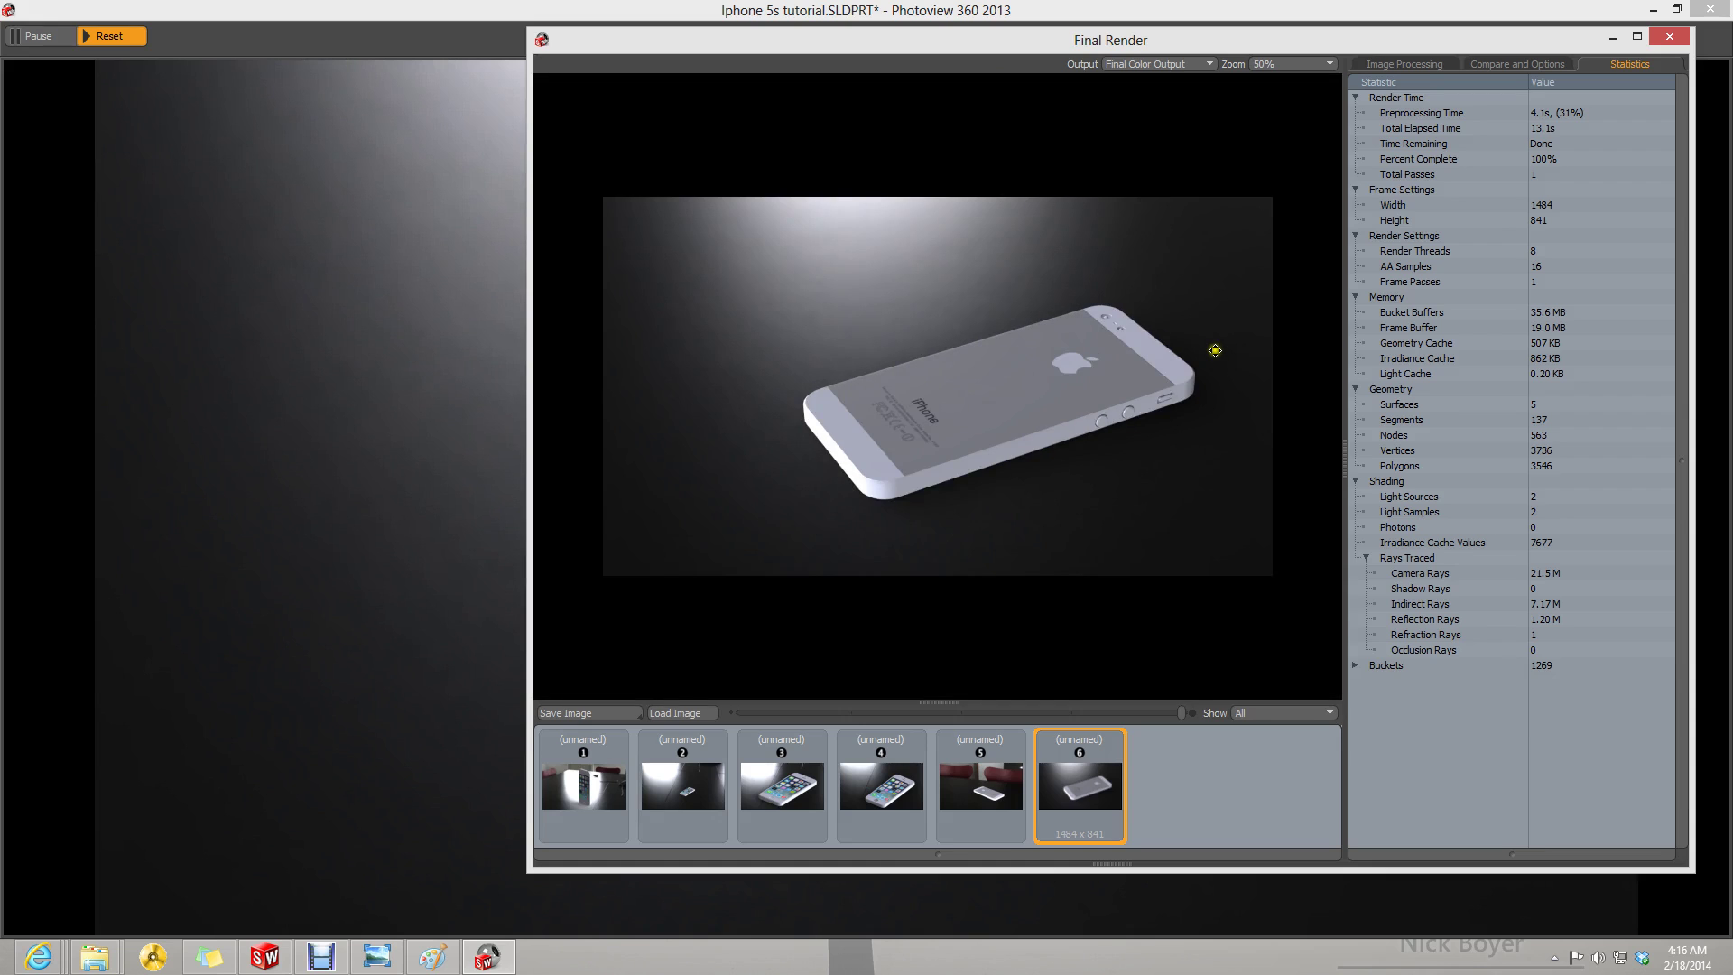
{"action": "scroll", "coordinate": [1197, 352], "scroll_direction": "up", "scroll_amount": 1}
{"action": "scroll", "coordinate": [1194, 350], "scroll_direction": "down", "scroll_amount": 1}
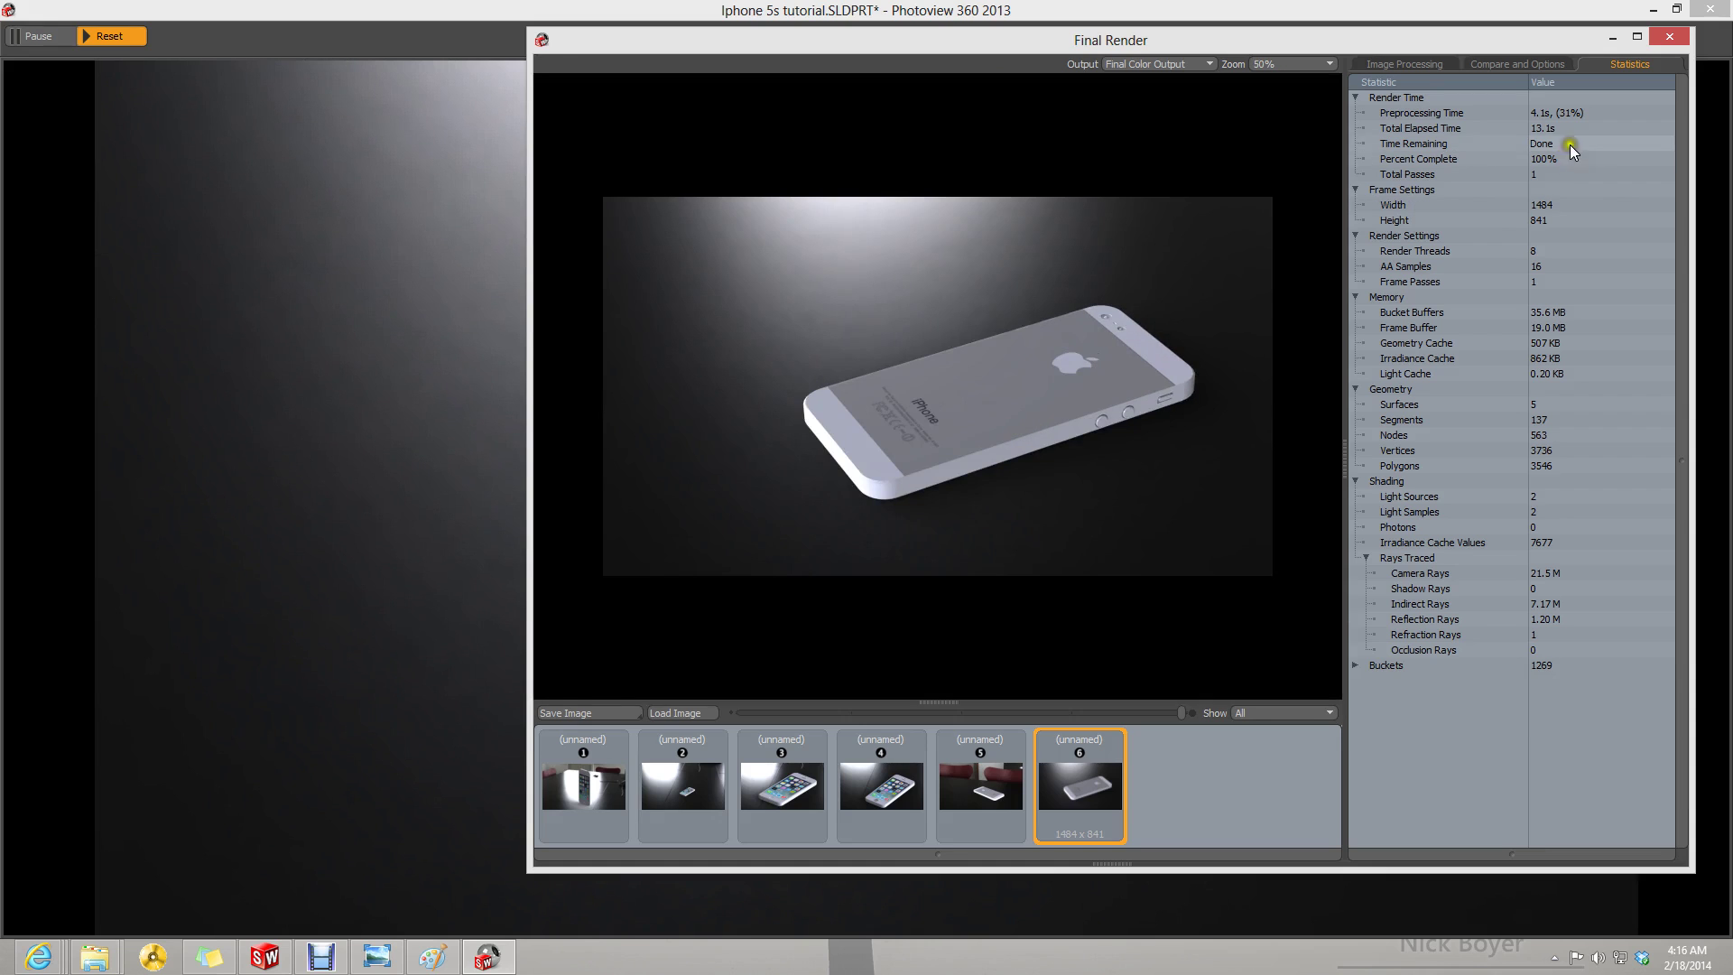
{"action": "scroll", "coordinate": [1095, 424], "scroll_direction": "up", "scroll_amount": 1}
{"action": "scroll", "coordinate": [1078, 433], "scroll_direction": "down", "scroll_amount": 1}
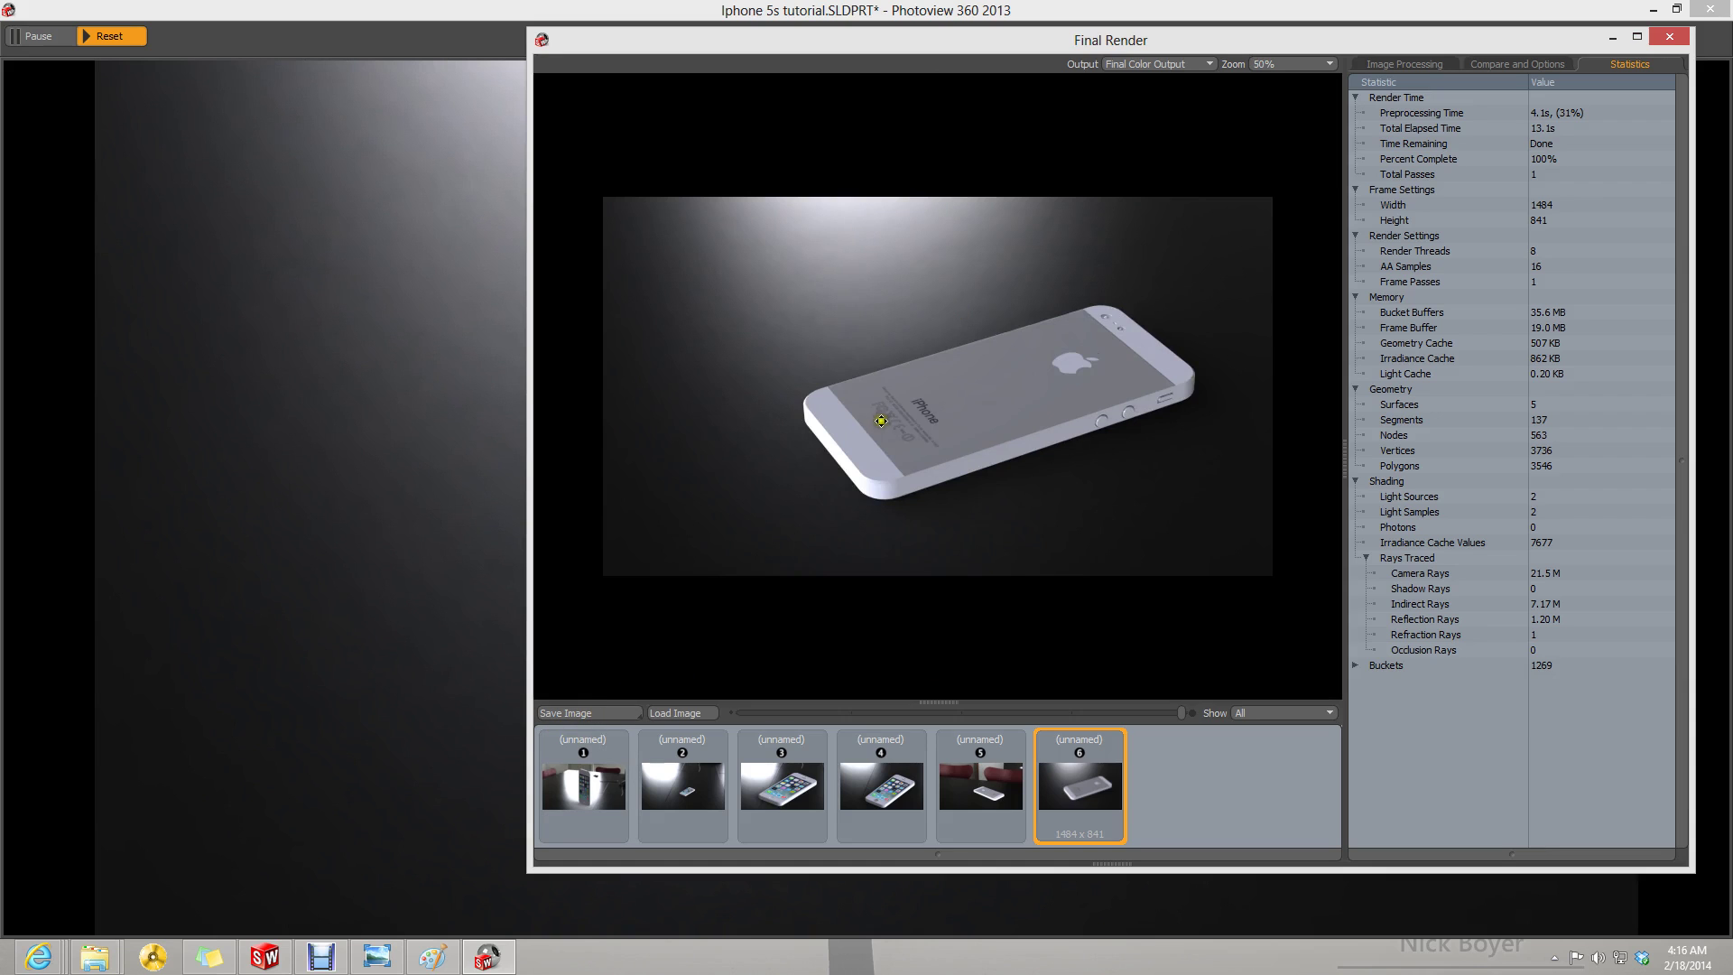
{"action": "left_click", "coordinate": [566, 713]}
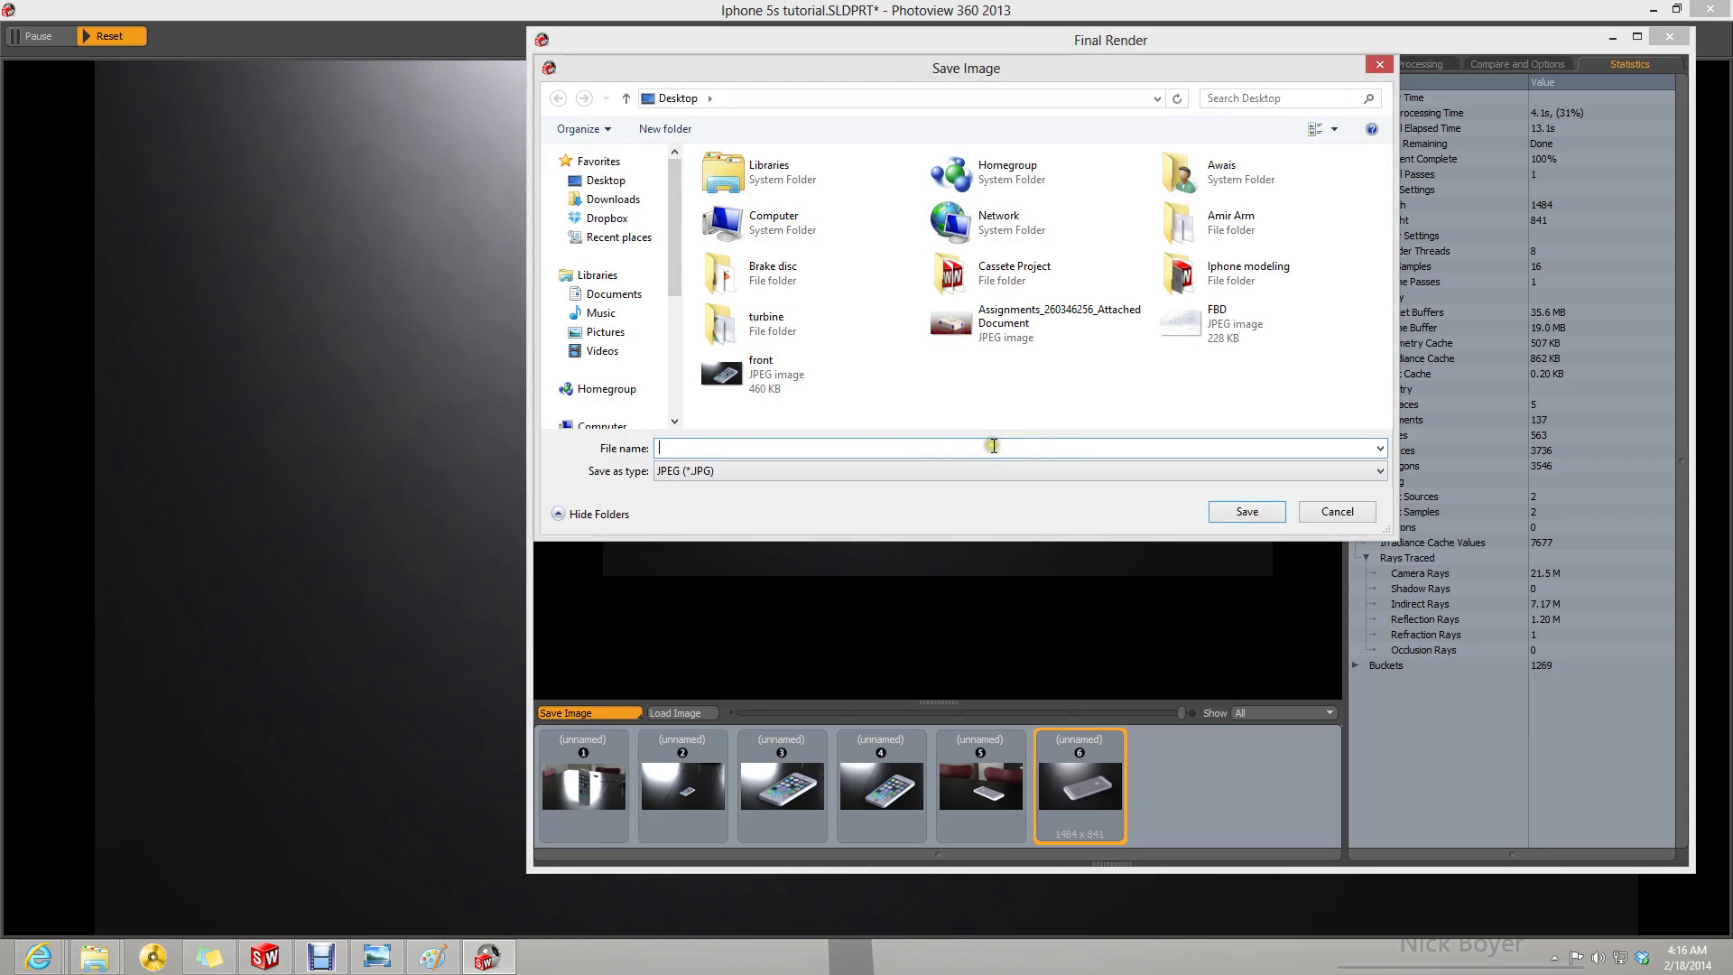
{"action": "type", "text": "back"}
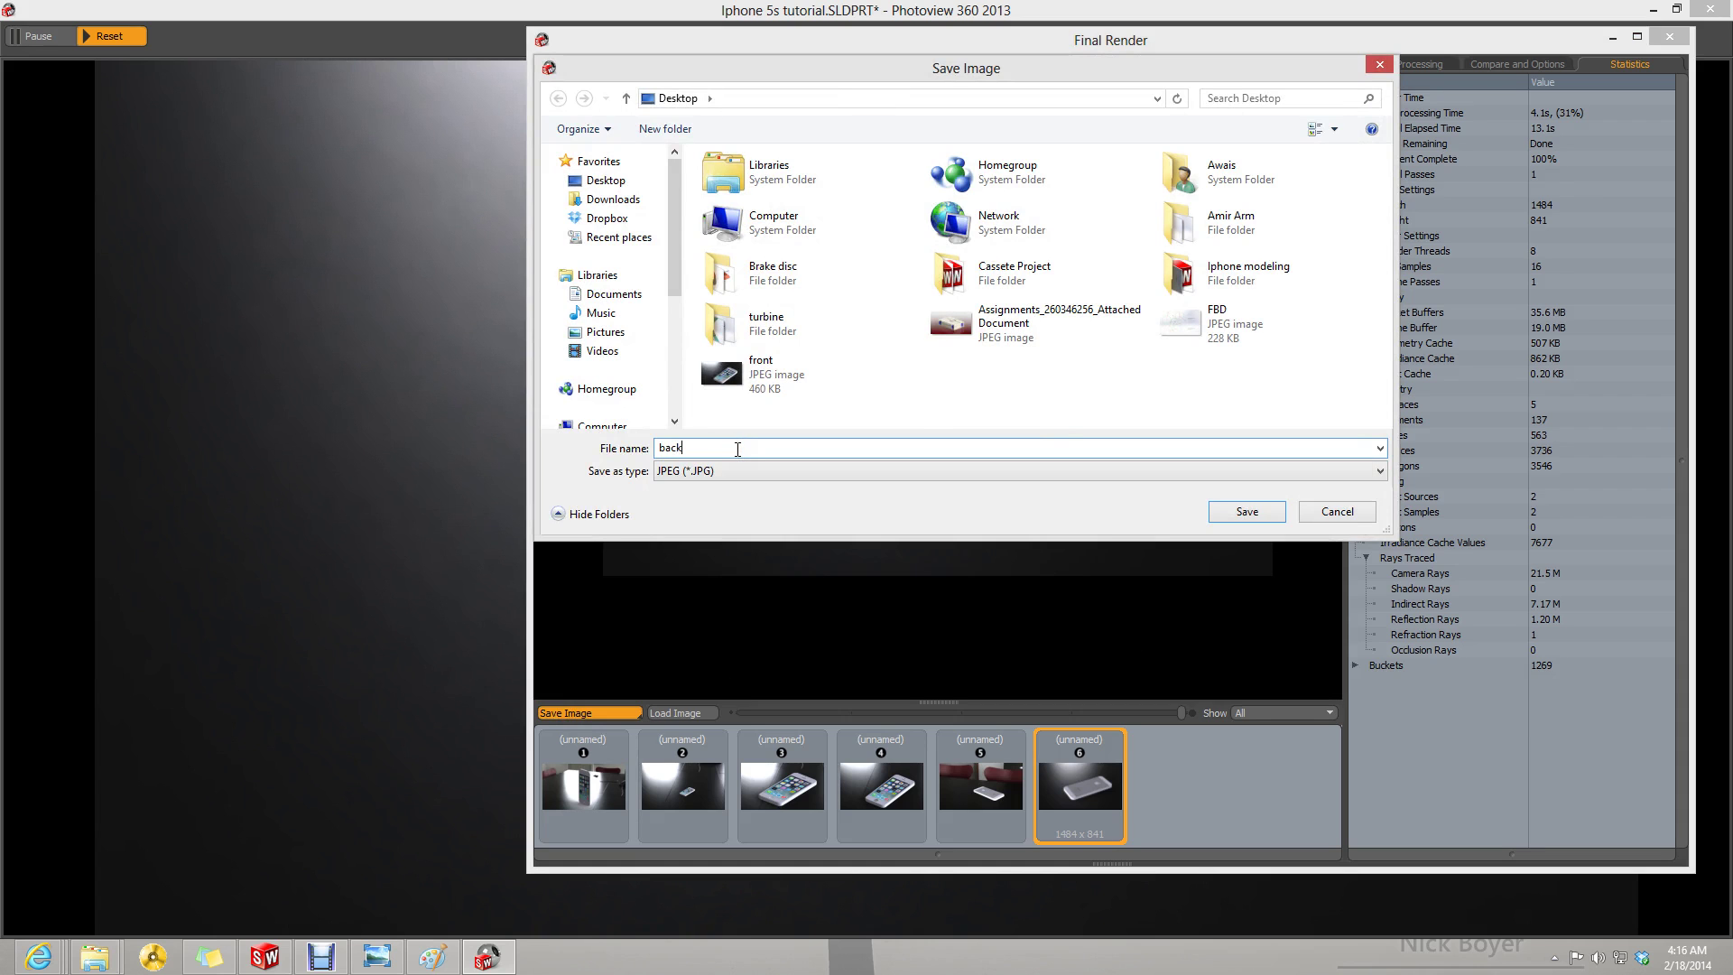
{"action": "key", "text": "Return"}
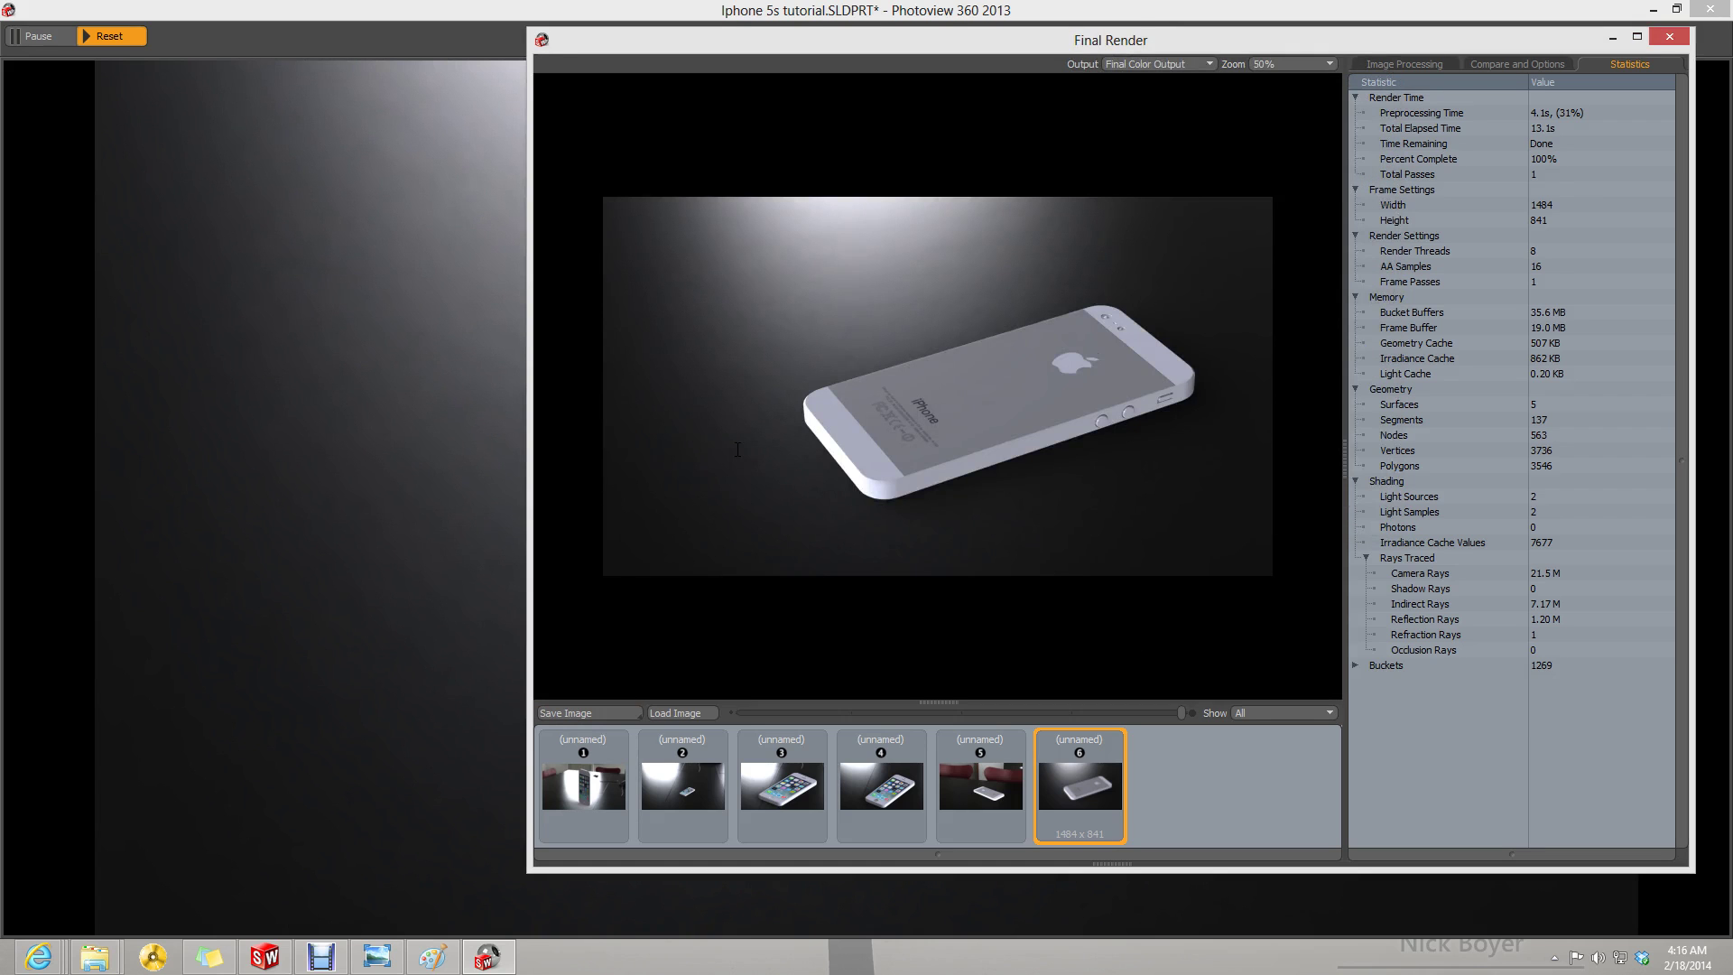
{"action": "left_click", "coordinate": [1675, 42]}
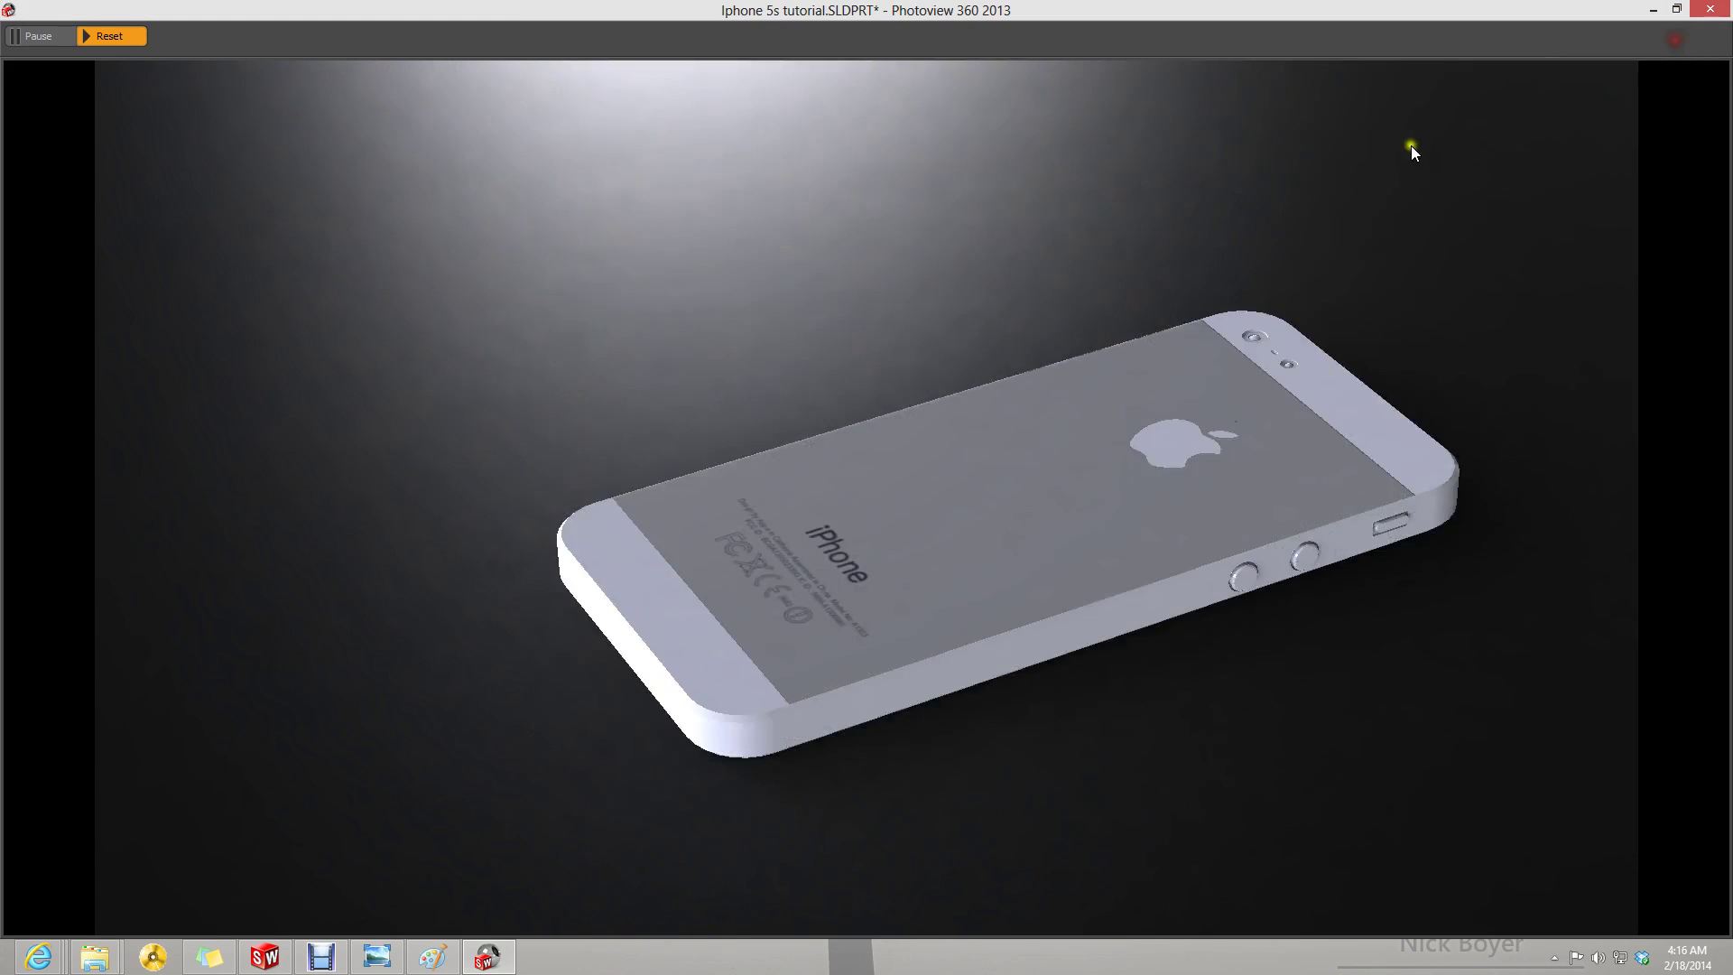
{"action": "left_click", "coordinate": [1725, 9]}
- Apply the 3 Point Faded scene and rotate the phone to stand upright with its screen facing forward
{"action": "middle_click_drag", "start_coordinate": [1056, 749], "coordinate": [990, 662]}
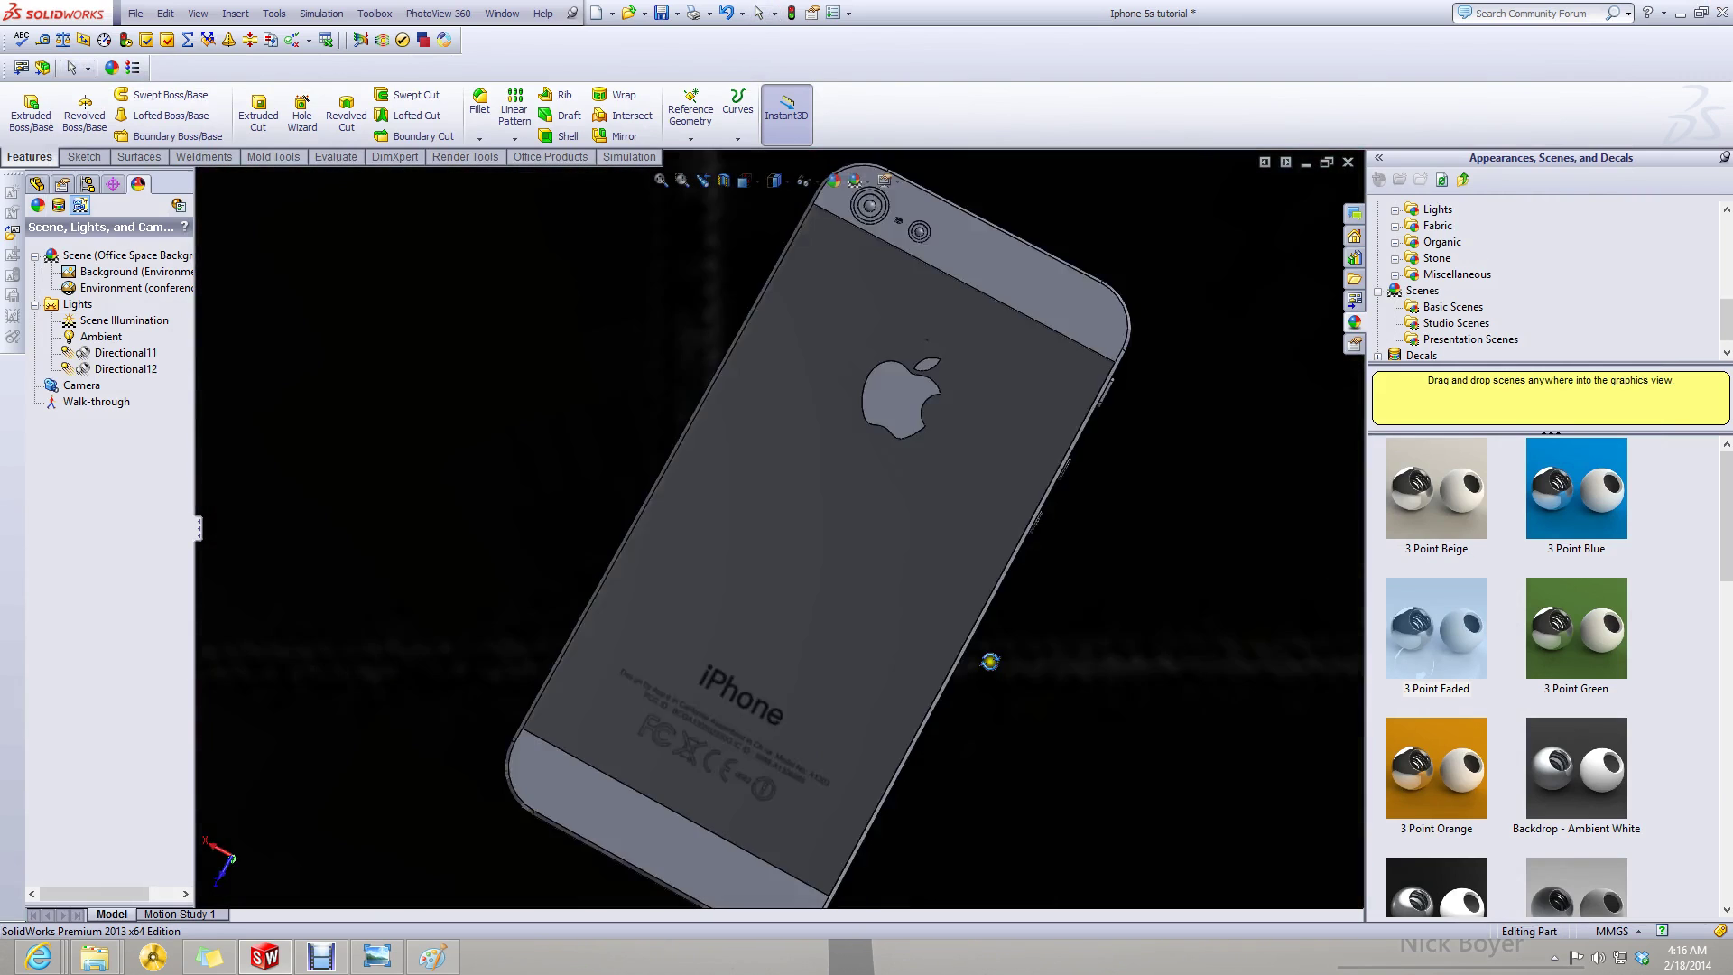
{"action": "left_click", "coordinate": [868, 181]}
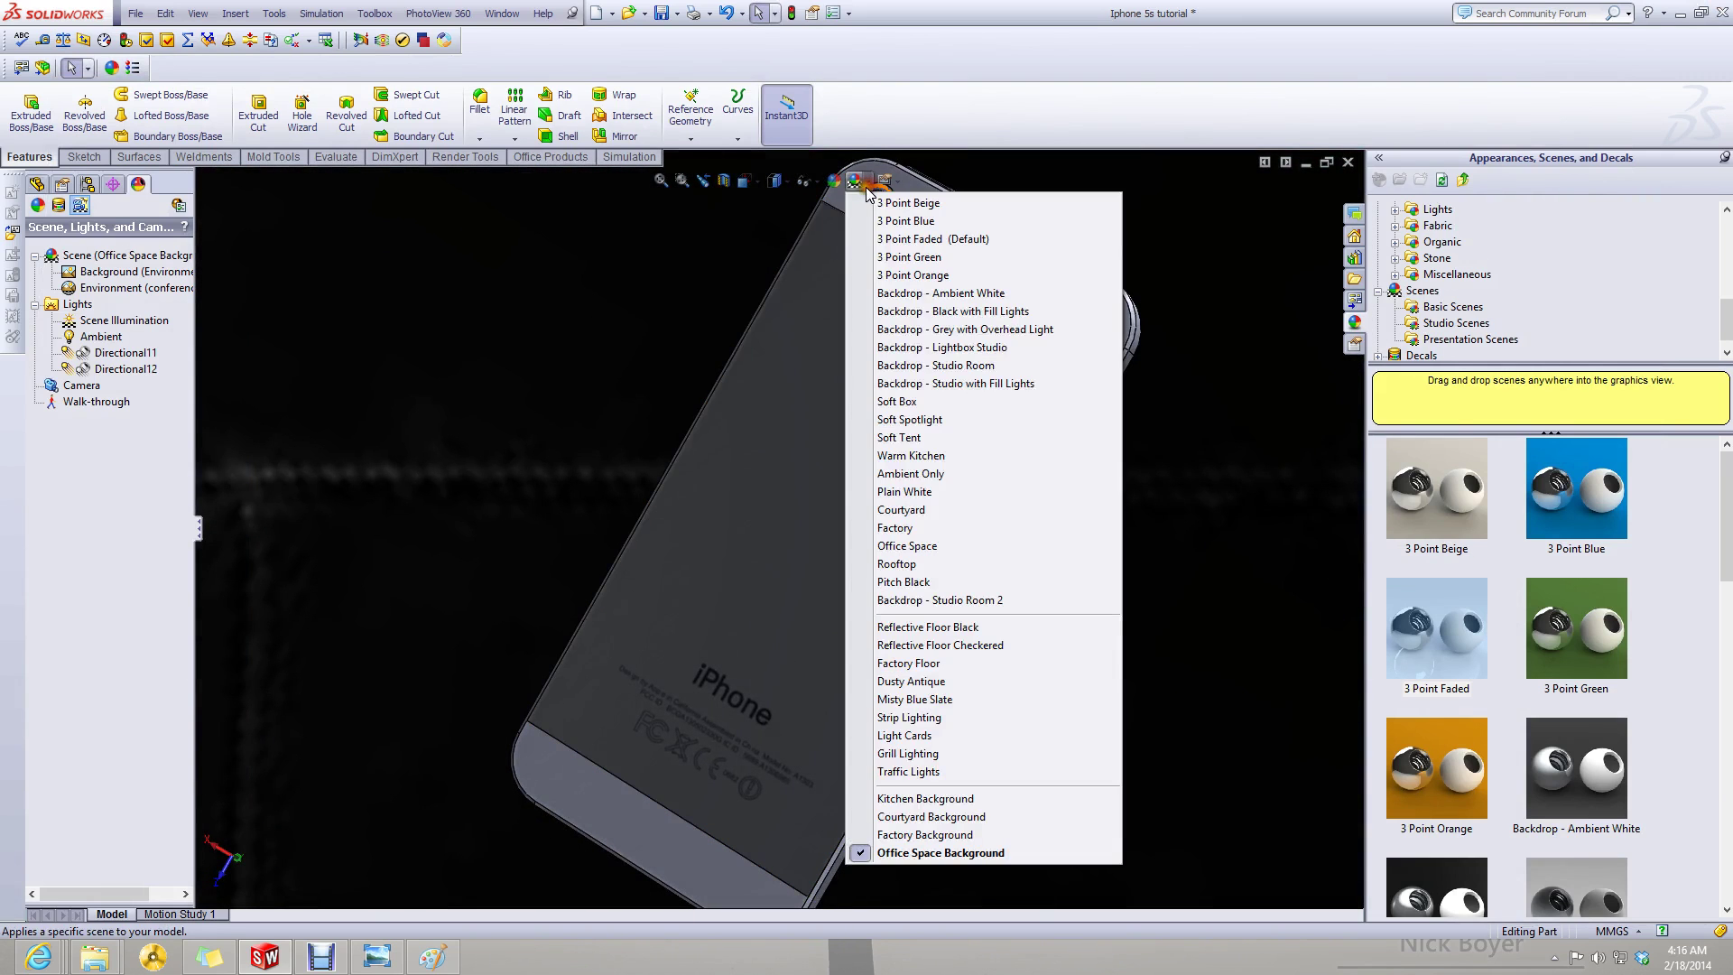
{"action": "left_click", "coordinate": [921, 239]}
{"action": "middle_click_drag", "start_coordinate": [903, 271], "coordinate": [769, 469]}
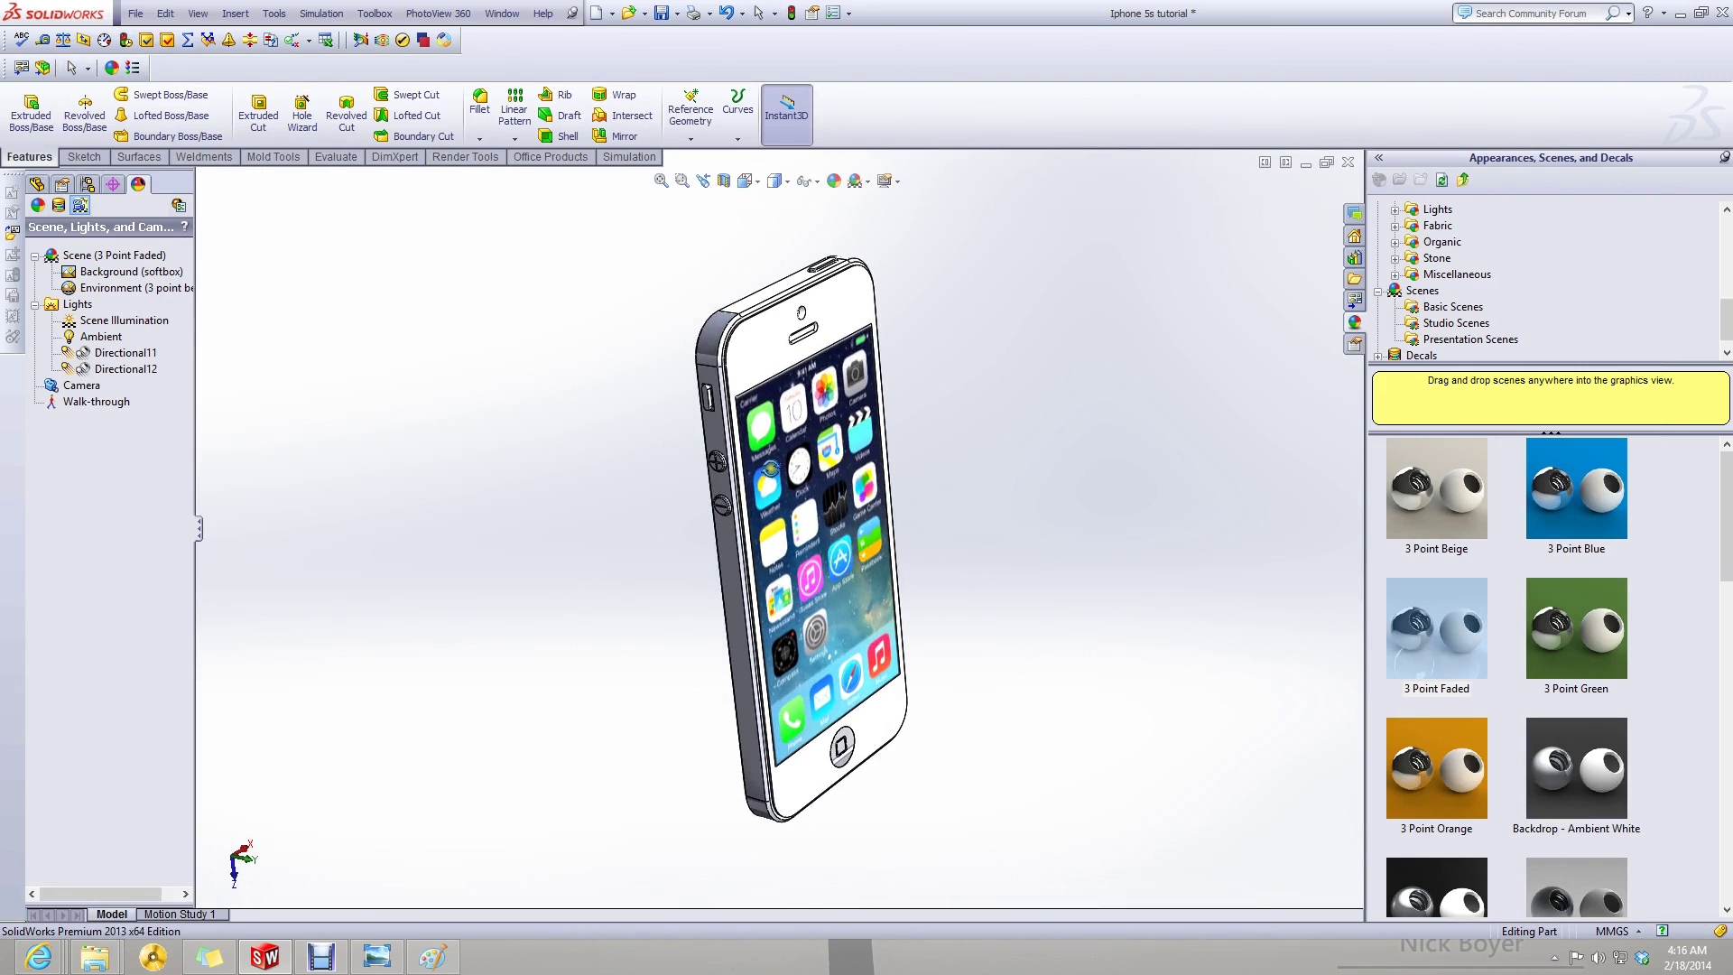